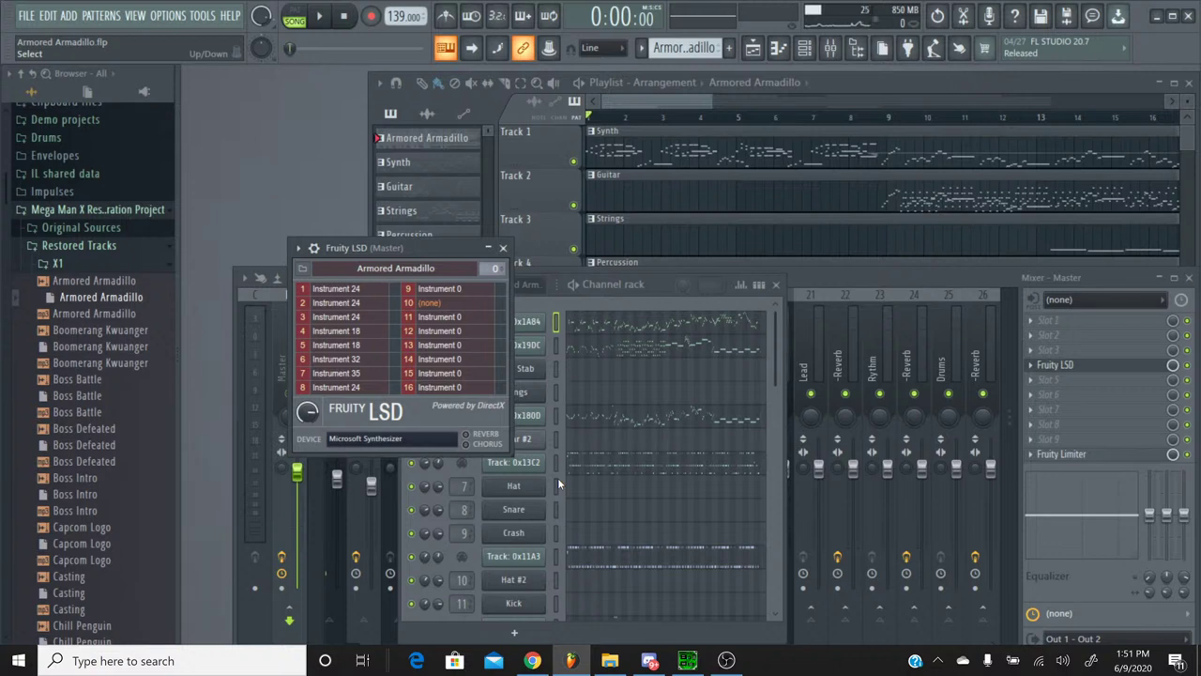
Step: Close the Fruity LSD plugin window and the channel rack to clear the view of the mixer
click(504, 249)
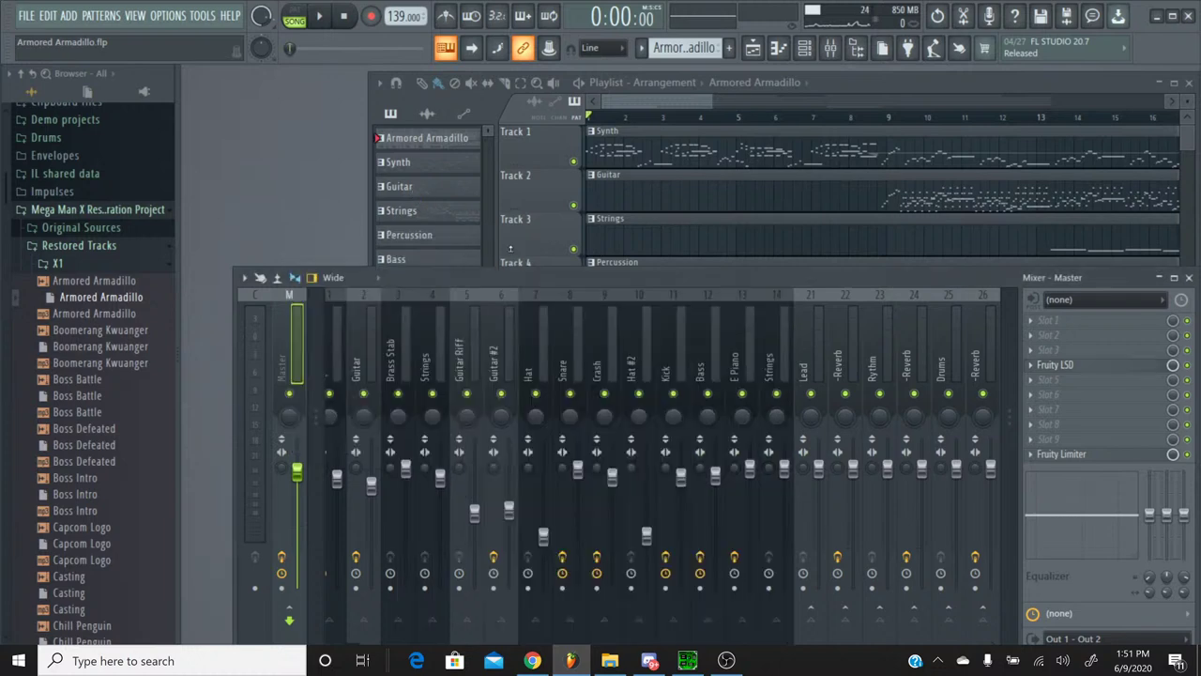
click(804, 49)
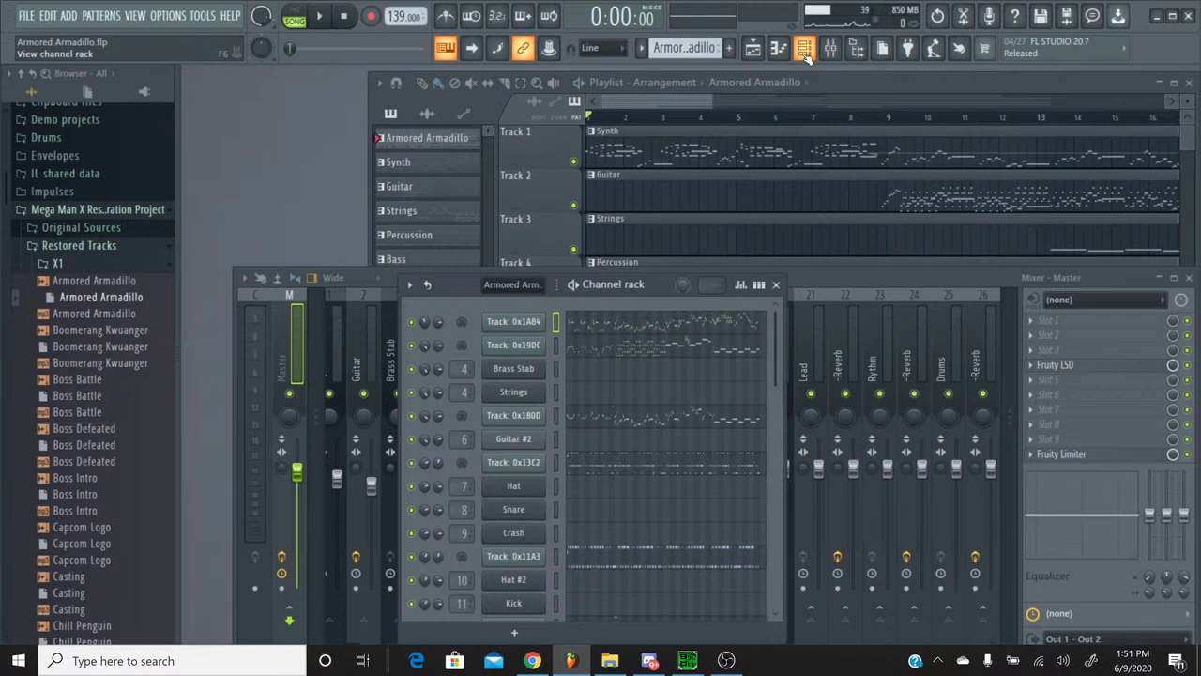
click(775, 284)
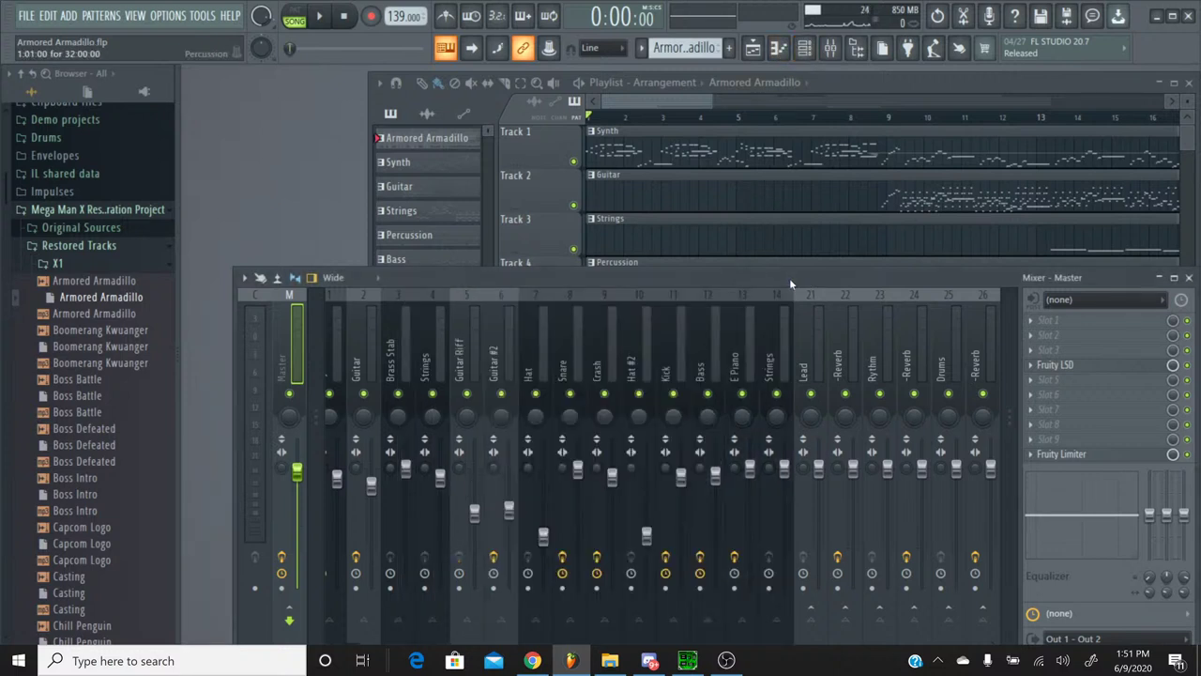
Step: Select the Snare mixer track, audition the song with it soloed, and restore the full mix during playback
click(577, 310)
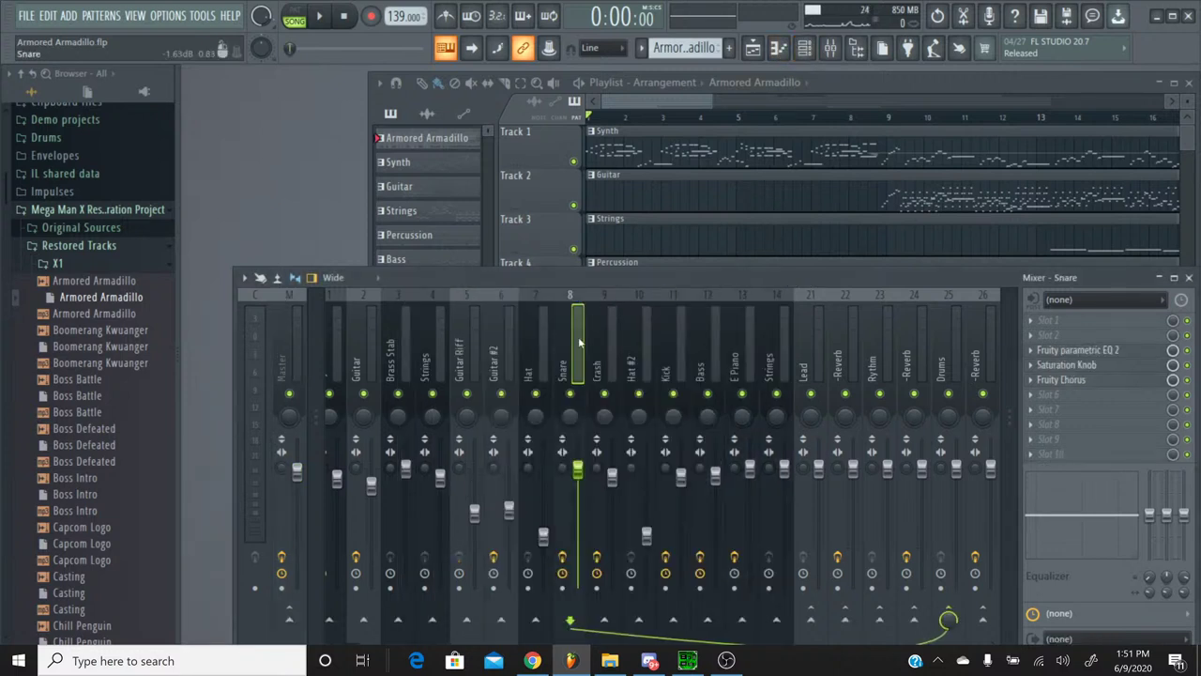
right_click(574, 399)
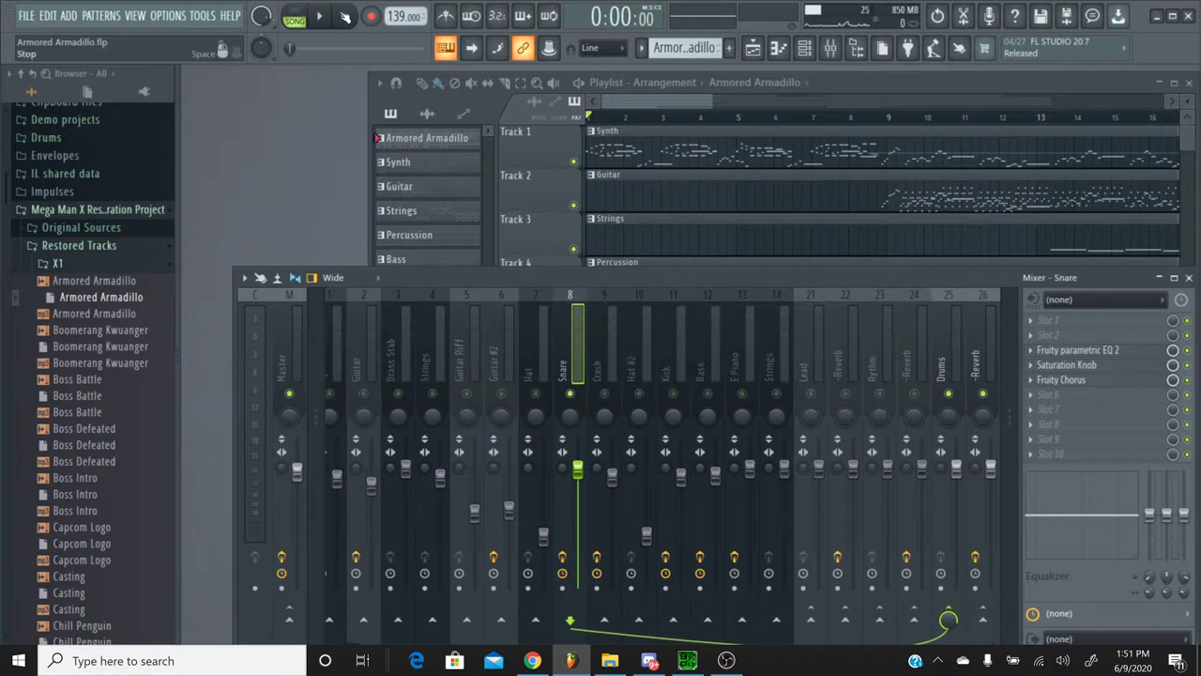
key(space)
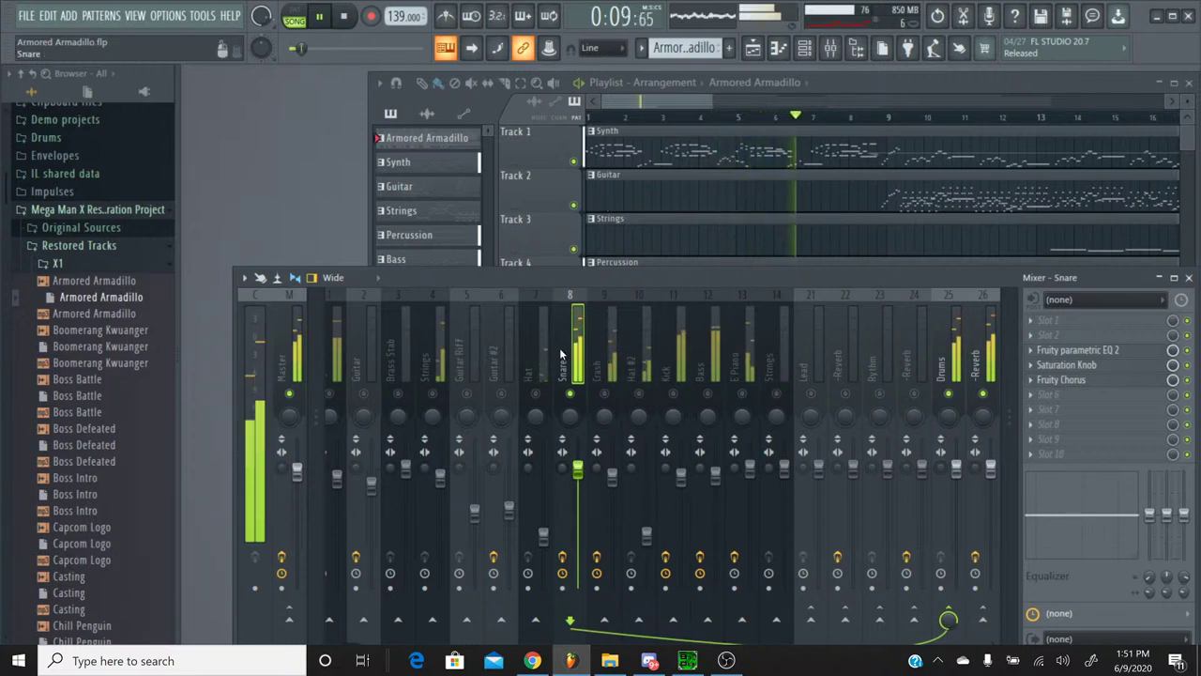
right_click(570, 397)
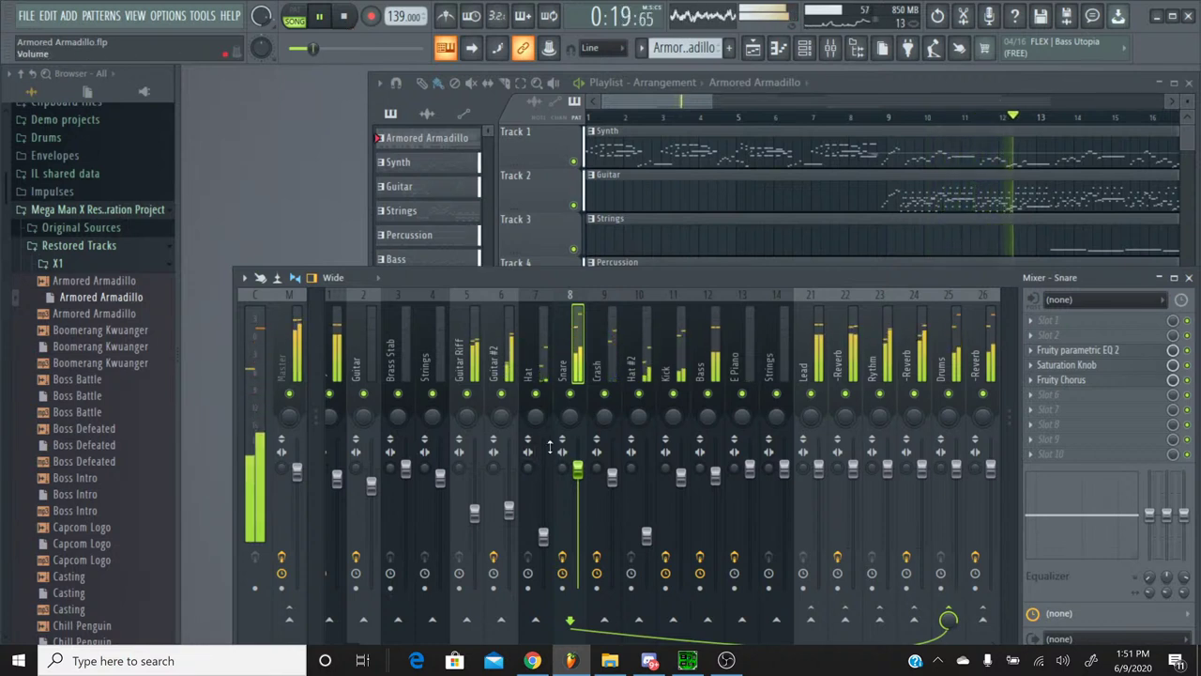
right_click(569, 393)
right_click(569, 395)
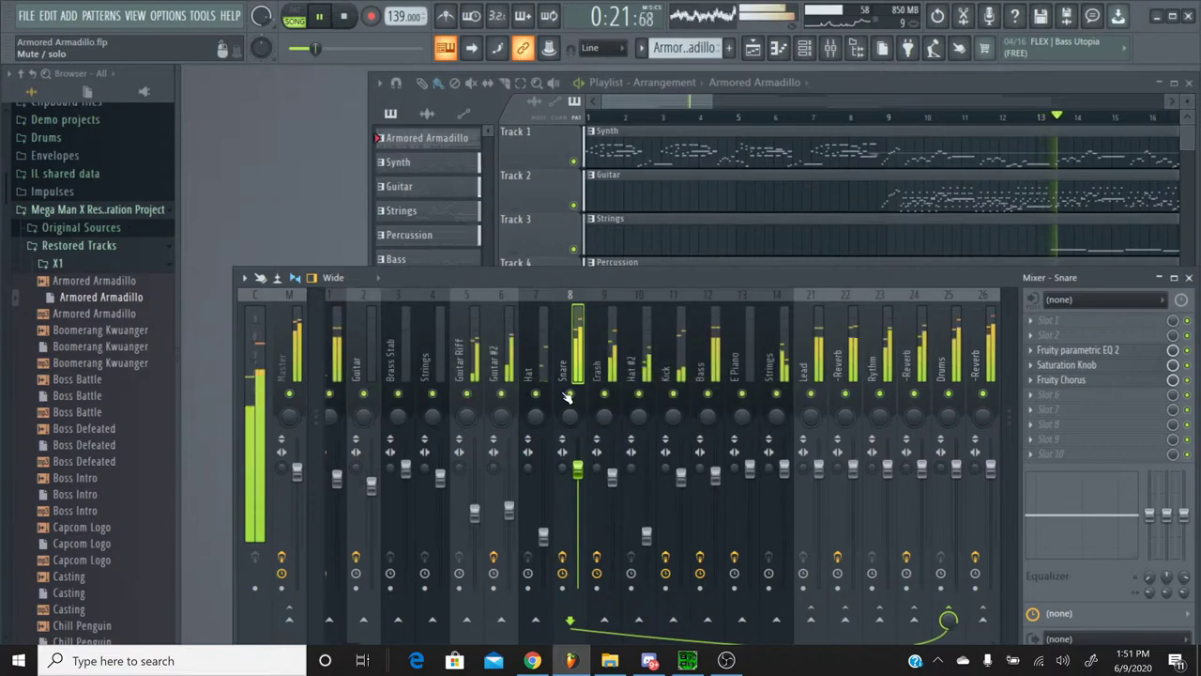
Step: Switch to the YouTube Studio page in Chrome to check the live stream, and return to FL Studio
click(532, 661)
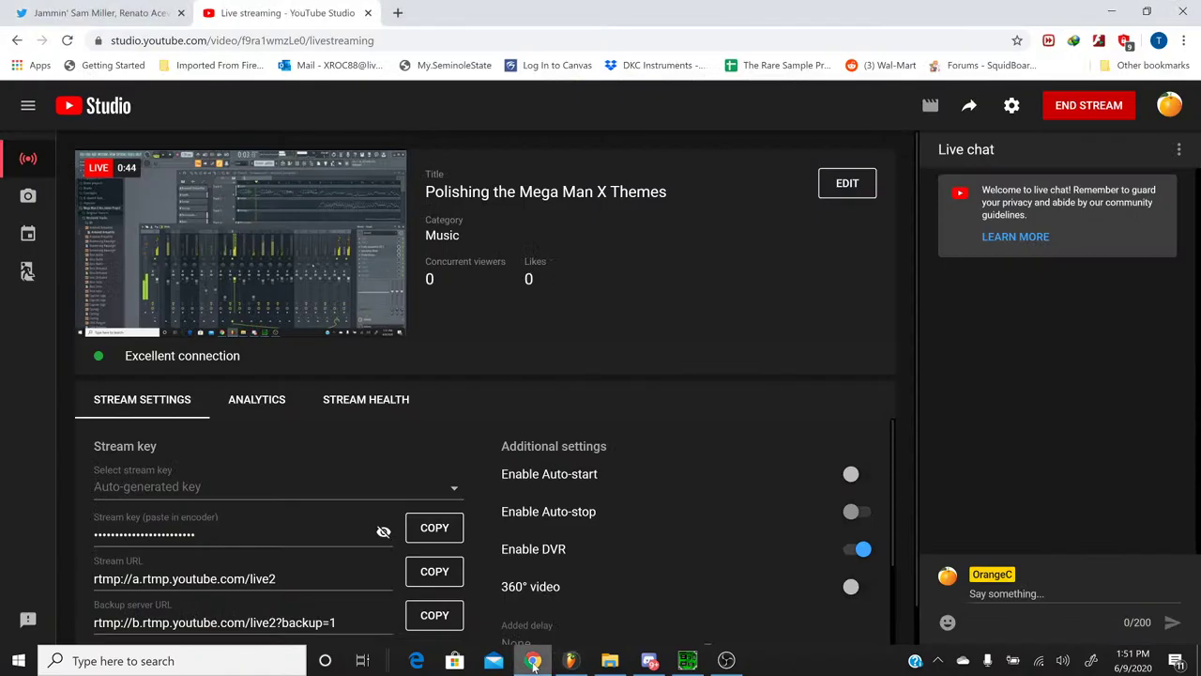
click(569, 659)
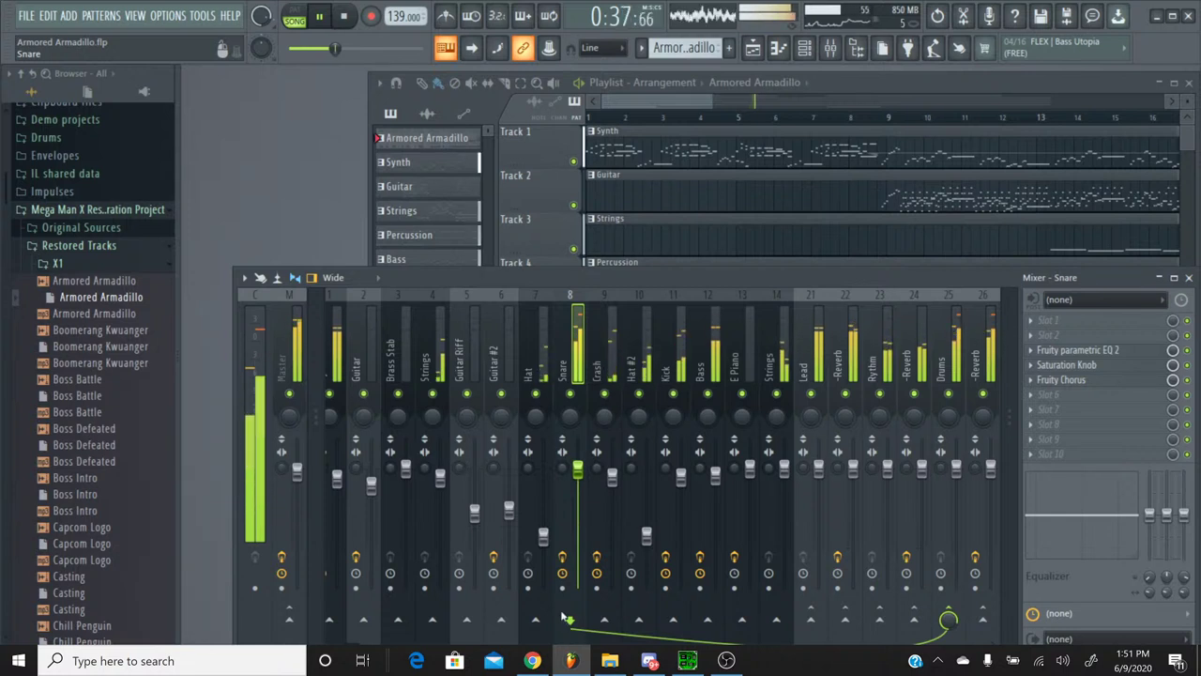
Step: Lower the Snare track's volume fader slightly while the song plays, and stop playback
drag(584, 480, 577, 484)
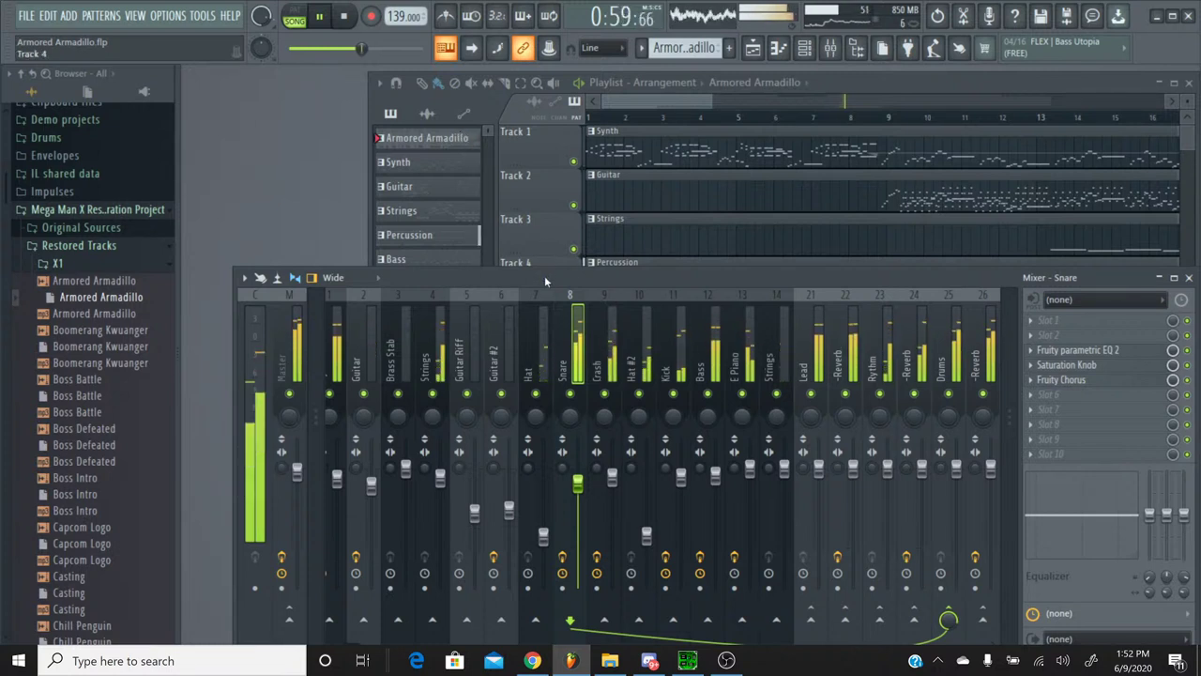
drag(585, 492, 584, 482)
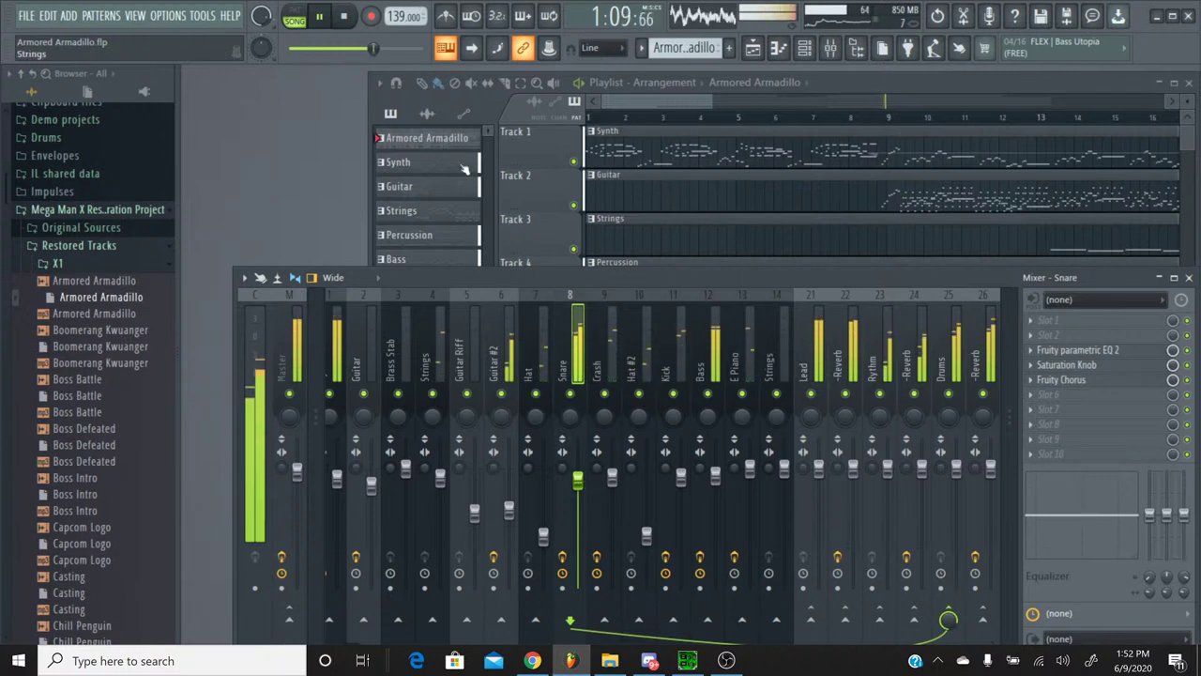
click(348, 18)
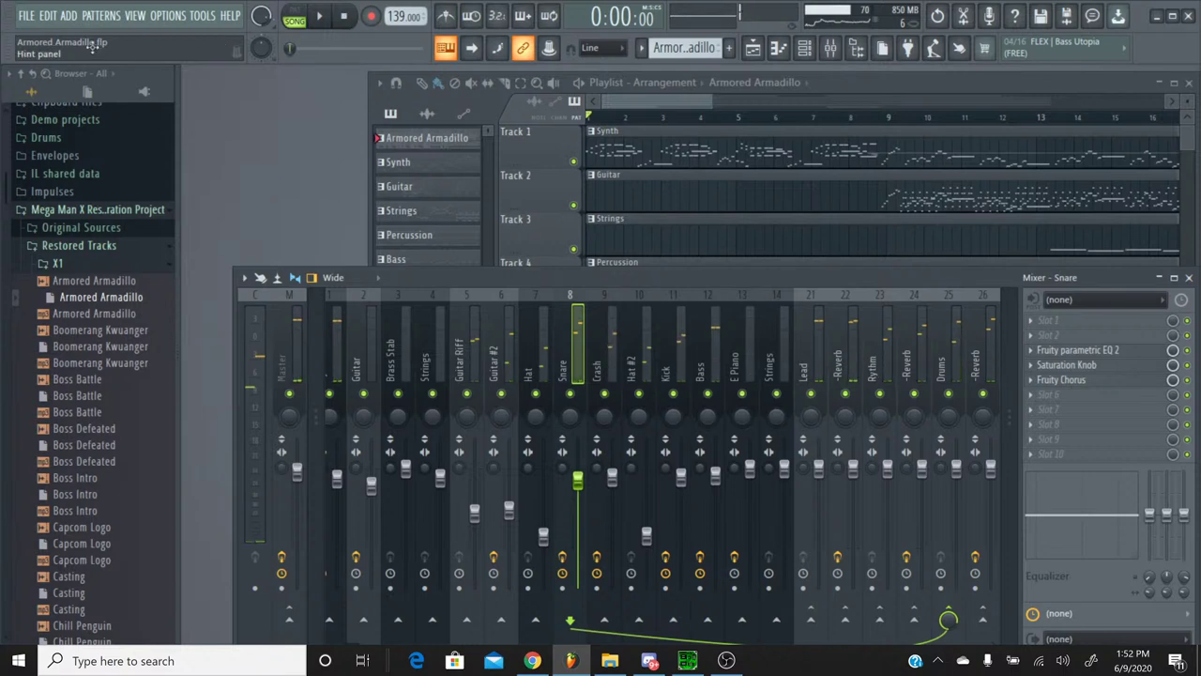
click(26, 15)
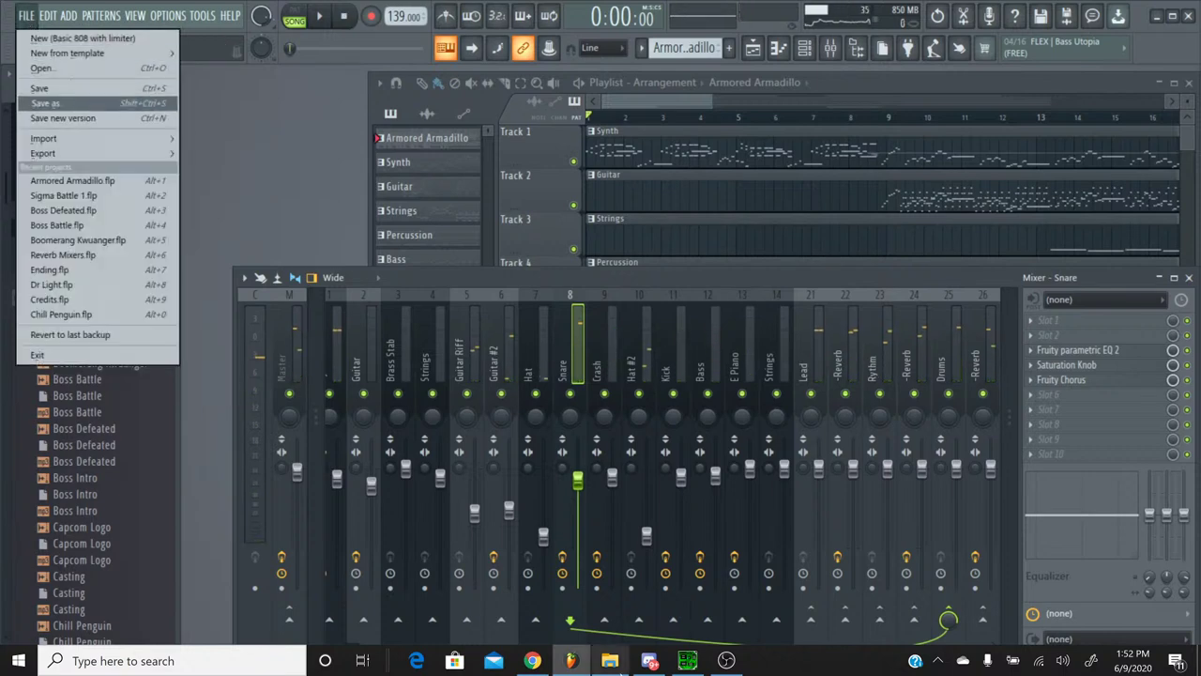
Step: Check the live chat on the YouTube Studio page in Chrome for viewer comments, and return to FL Studio
click(531, 660)
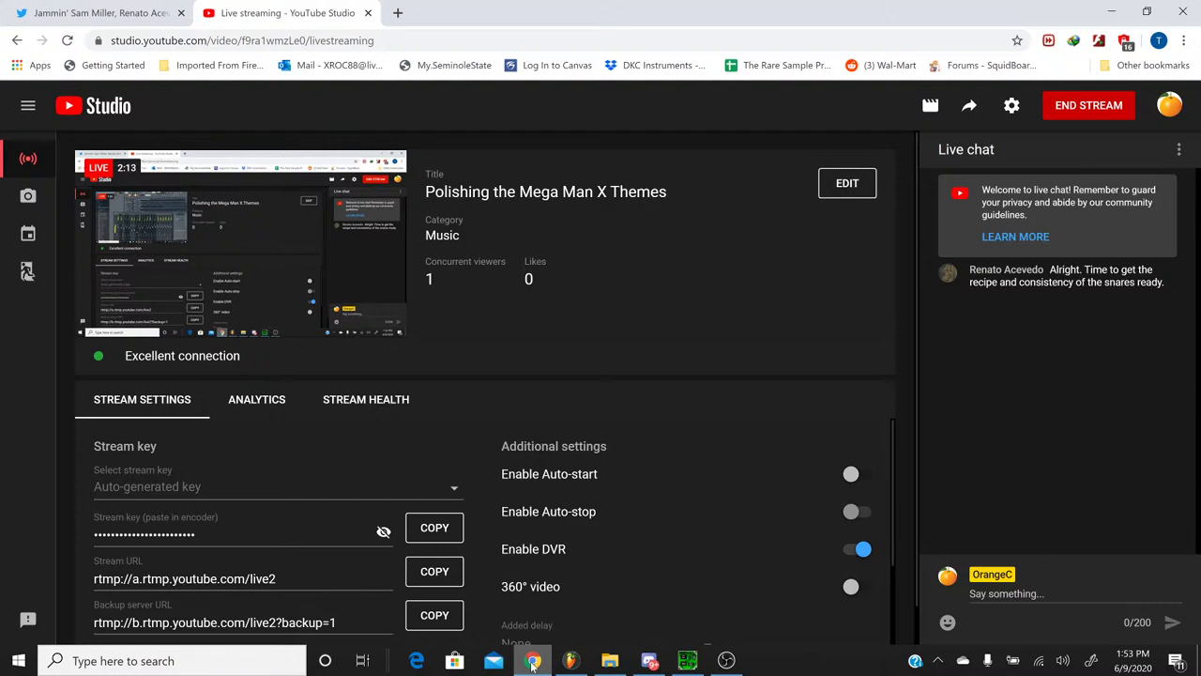
click(532, 661)
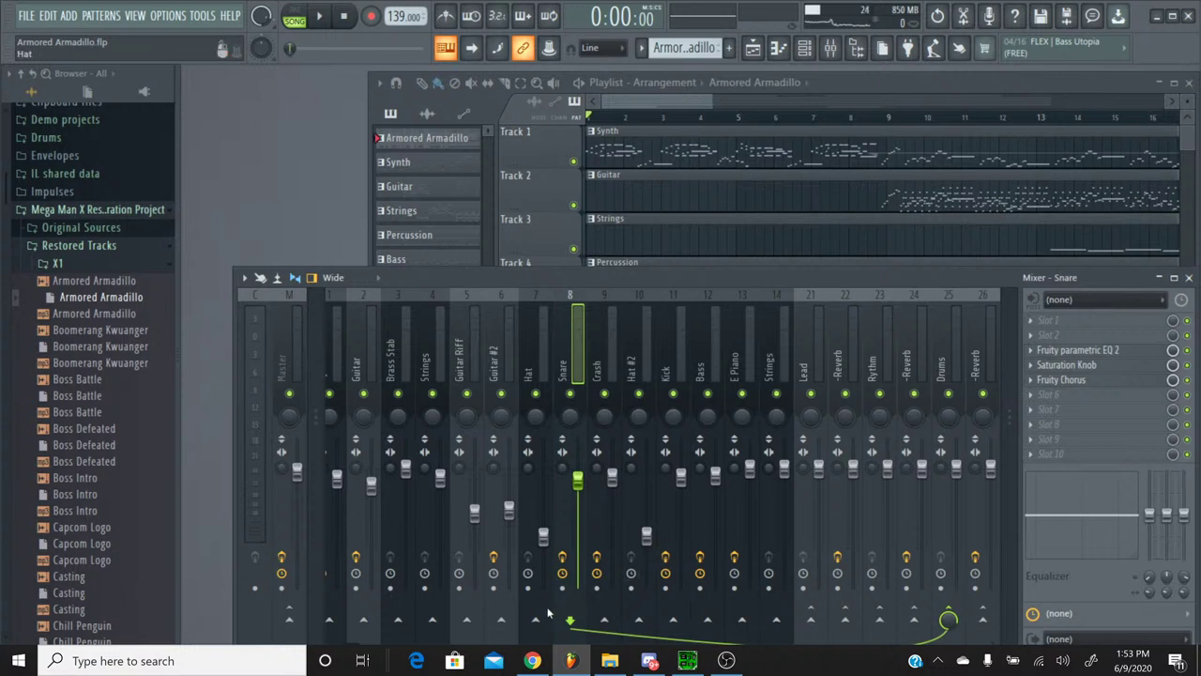
click(531, 661)
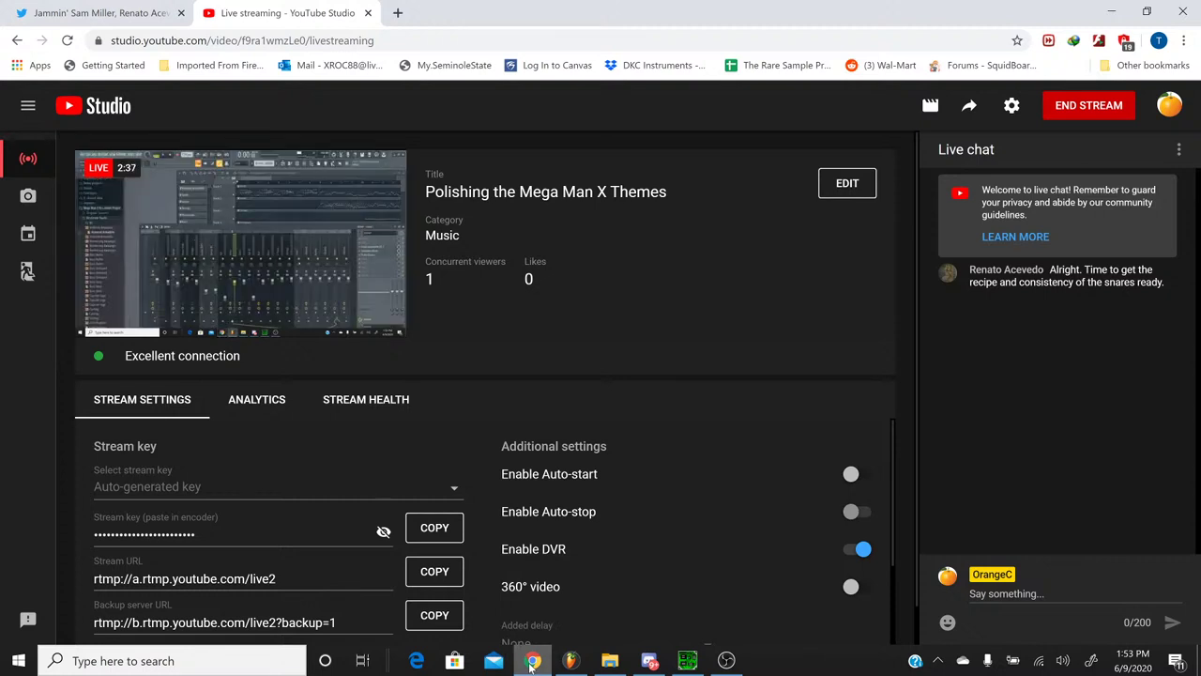
click(571, 660)
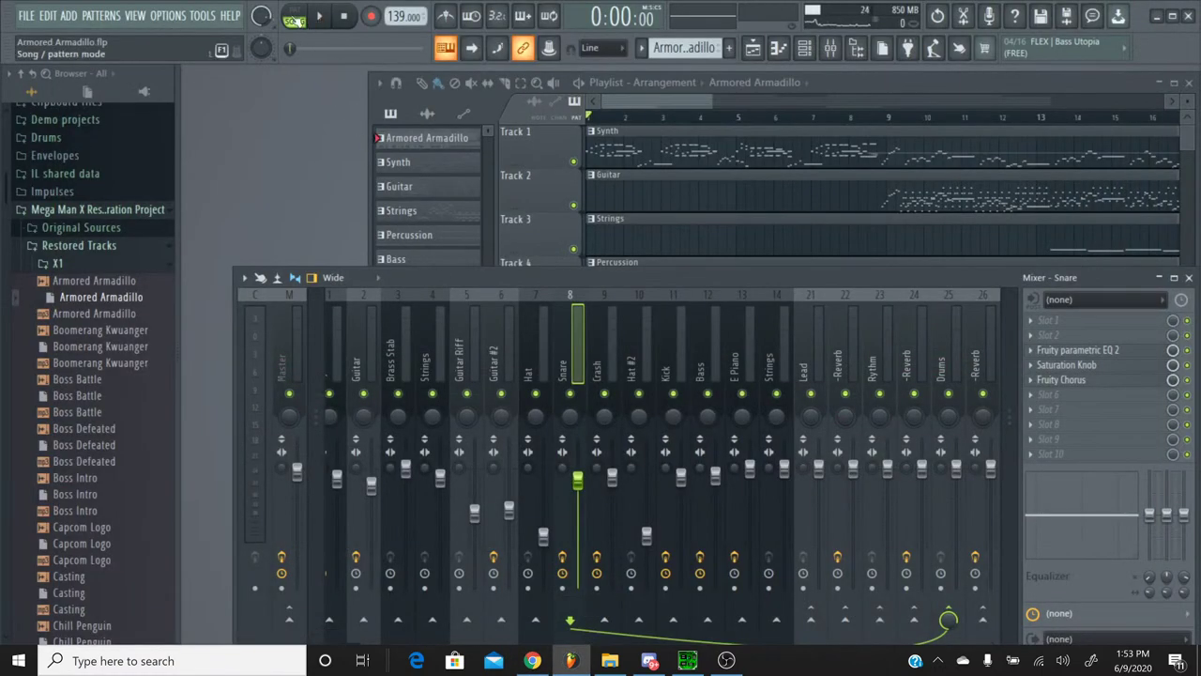
Step: Solo the Snare track, play the song from the start while checking the live chat in Chrome, and stop playback
right_click(572, 395)
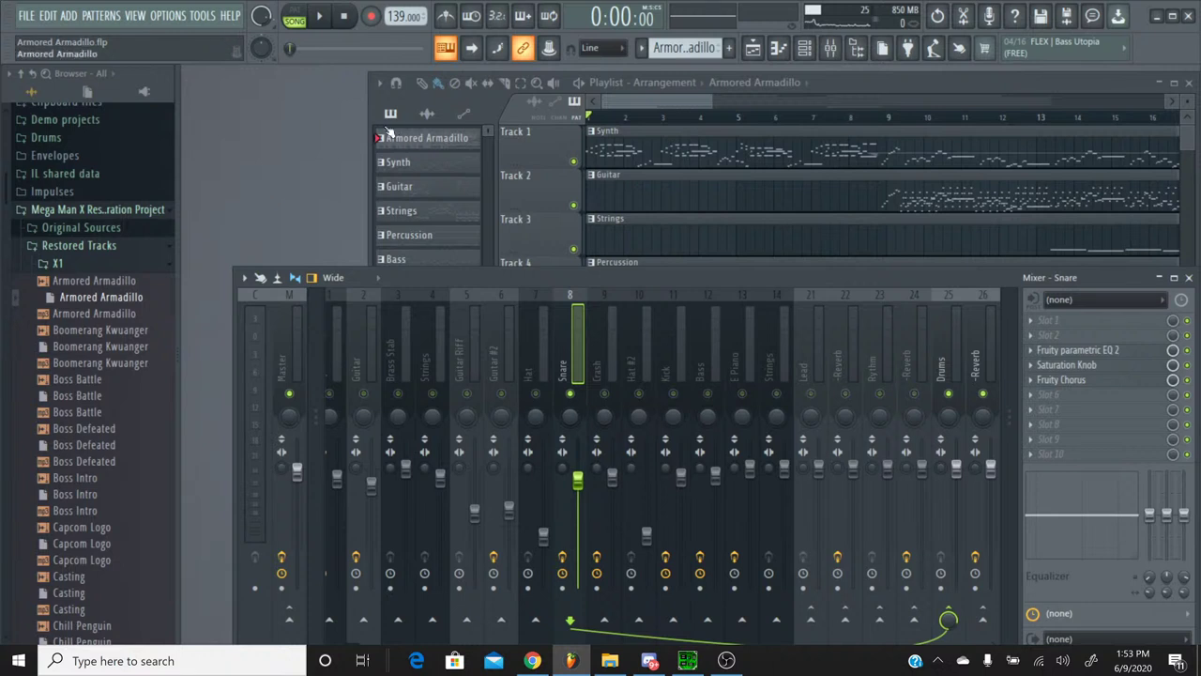
click(320, 17)
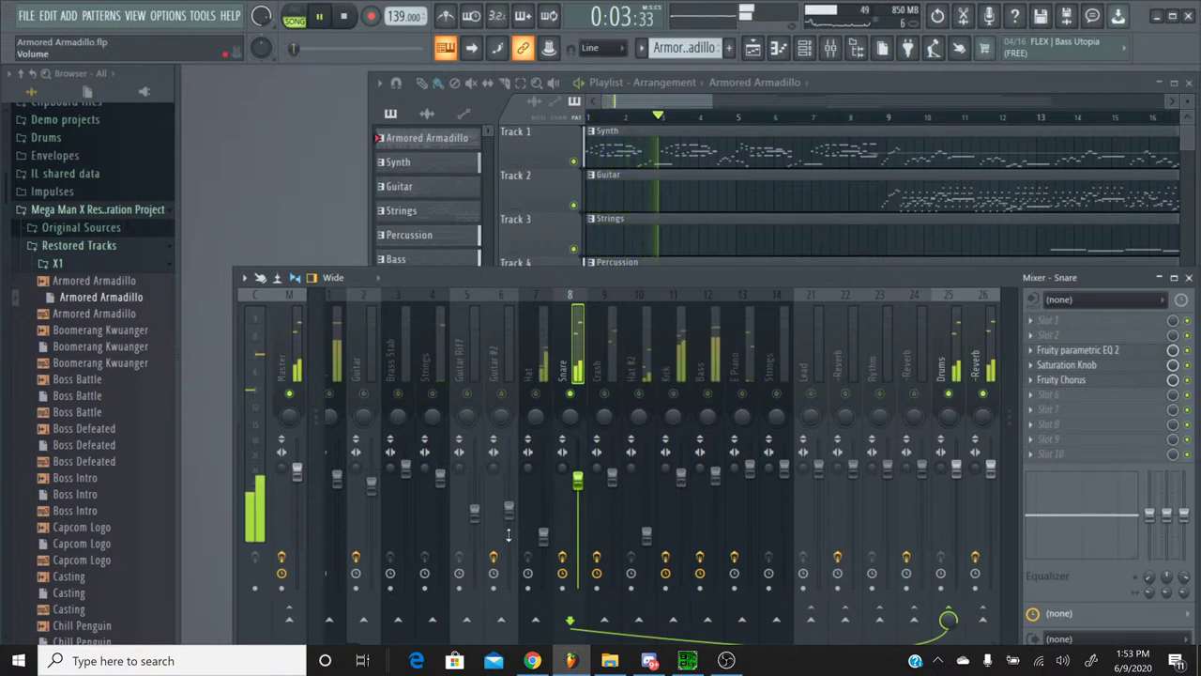
click(532, 661)
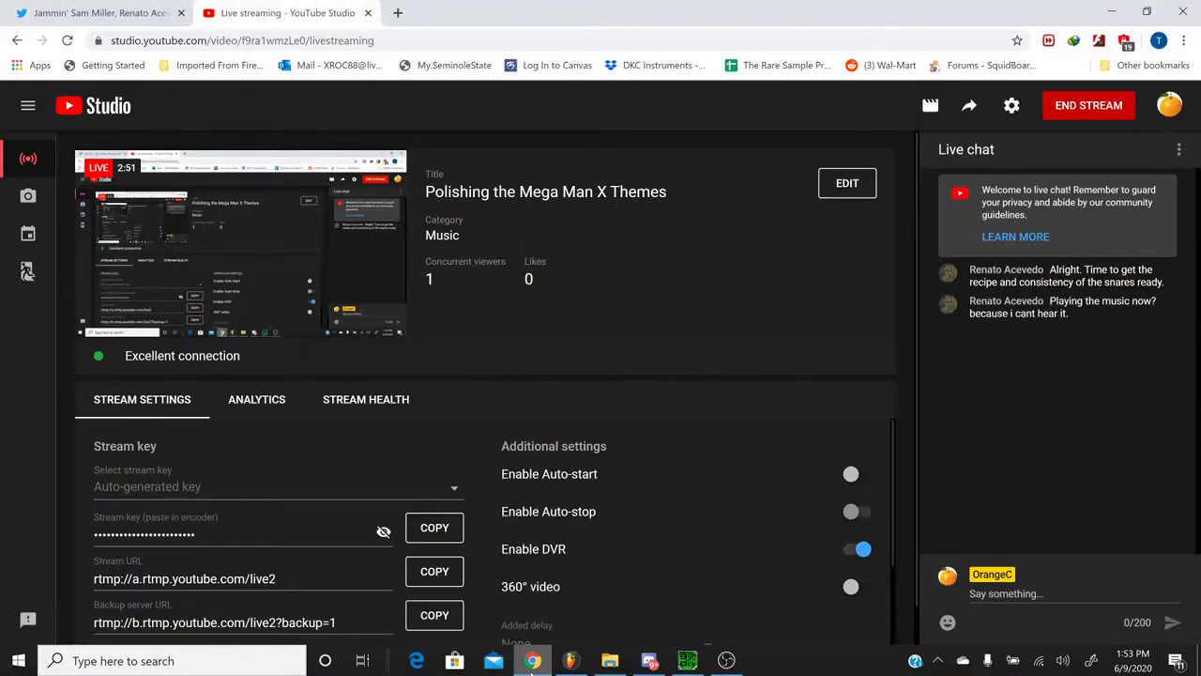
key(alt+Tab)
click(347, 17)
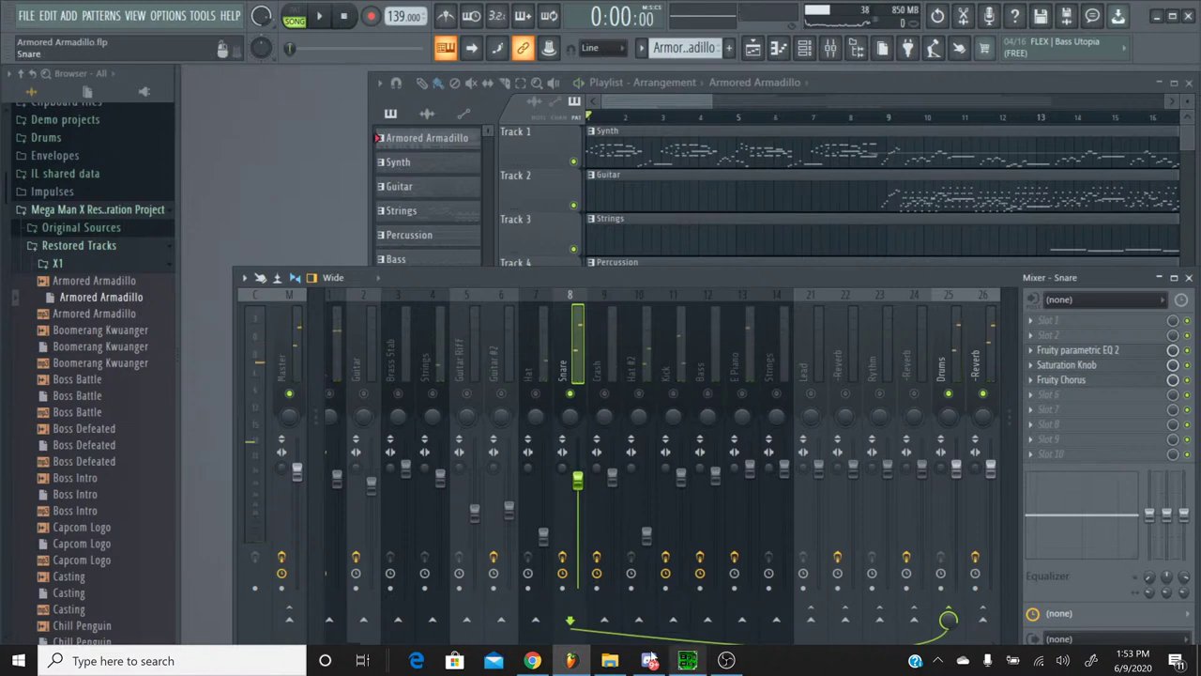
Step: Recheck the live chat and examine the desktop audio level in OBS while playing the song in FL Studio
click(532, 660)
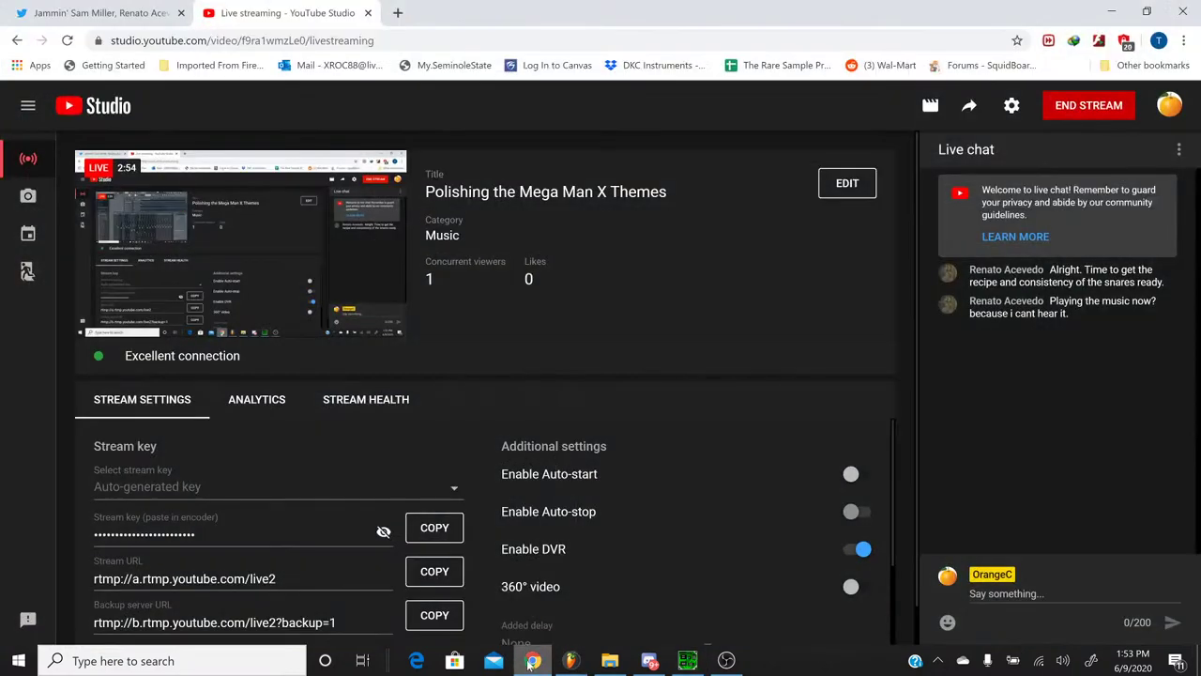
click(532, 661)
click(726, 661)
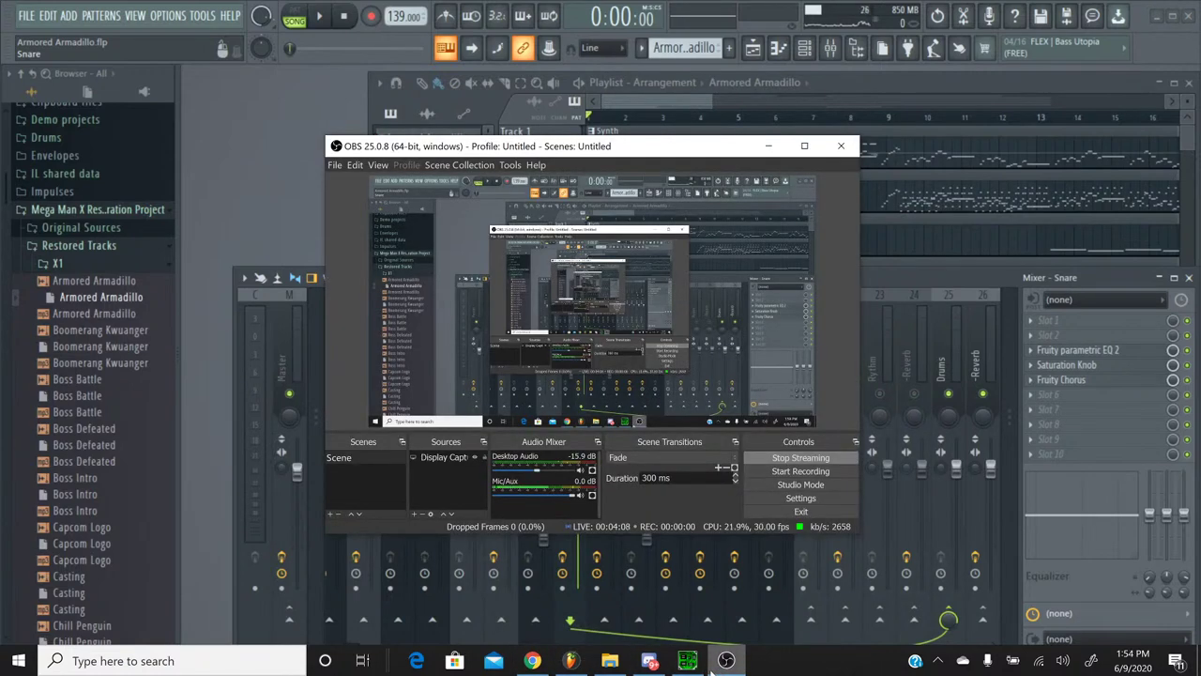
click(715, 661)
key(space)
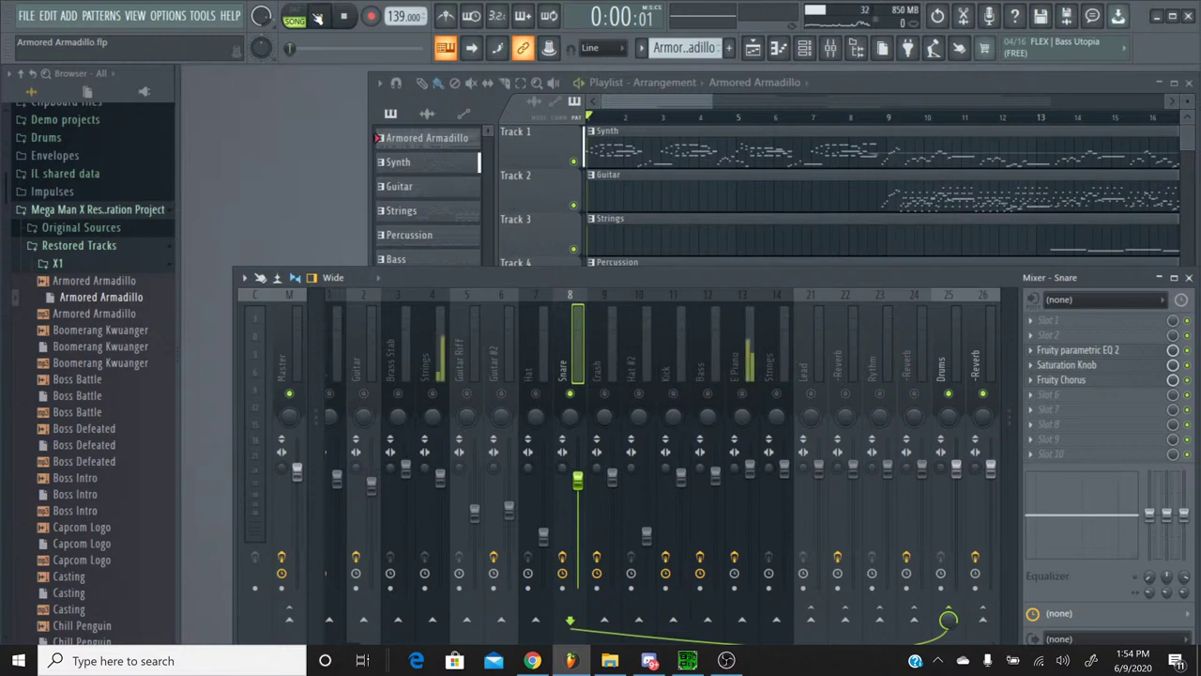
click(725, 660)
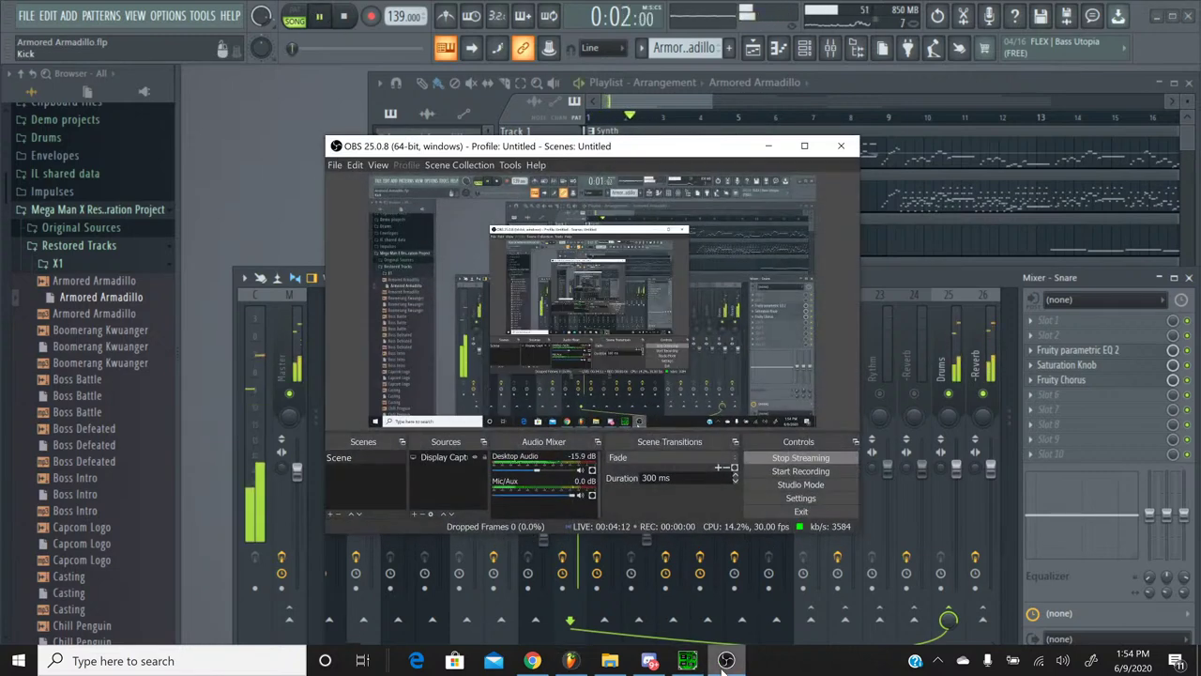
click(726, 661)
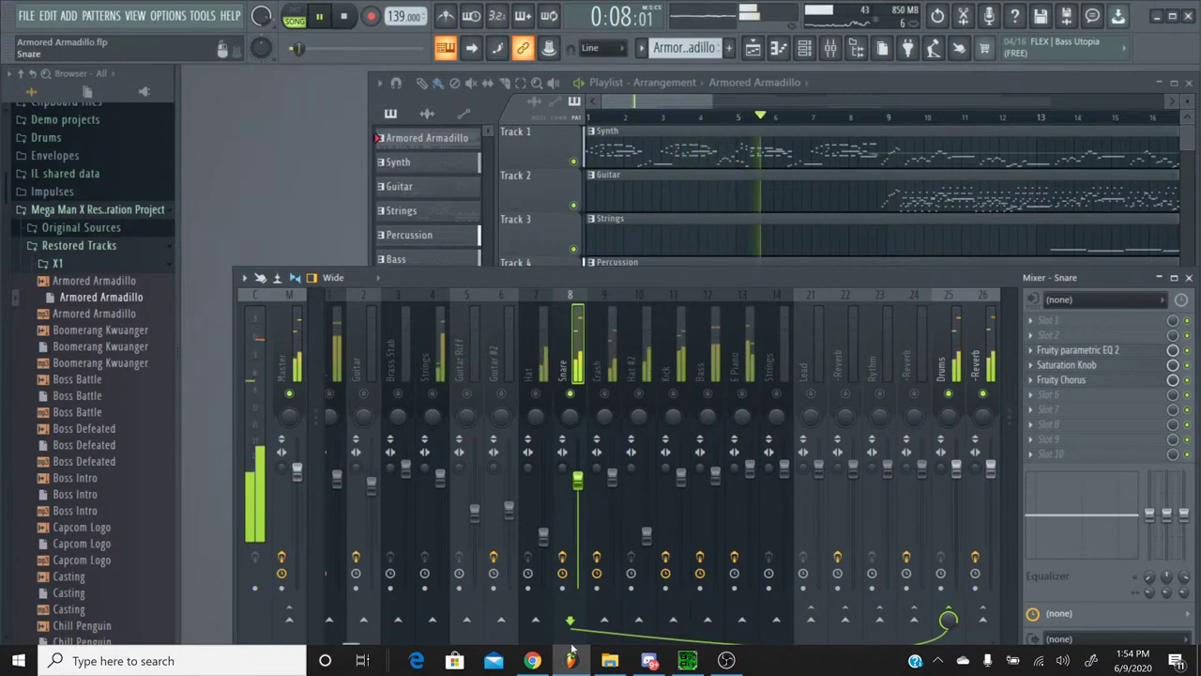
Step: Check the live chat in Chrome for feedback on the stream's sound, and stop the song's playback
click(548, 660)
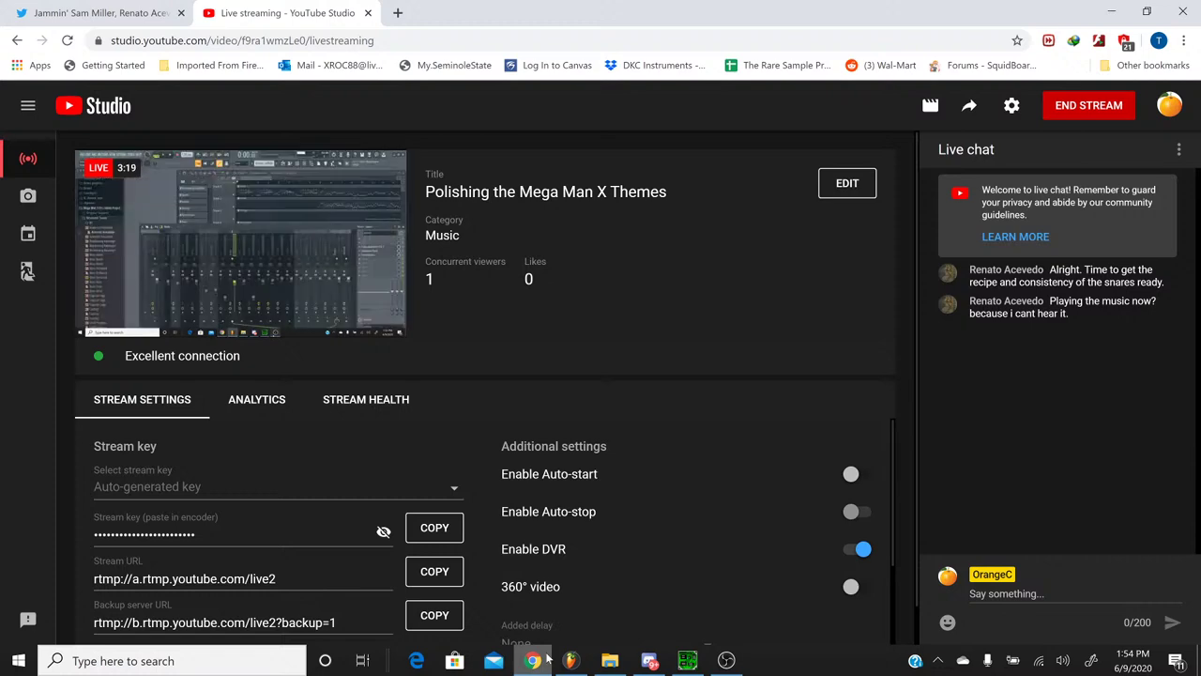
click(547, 660)
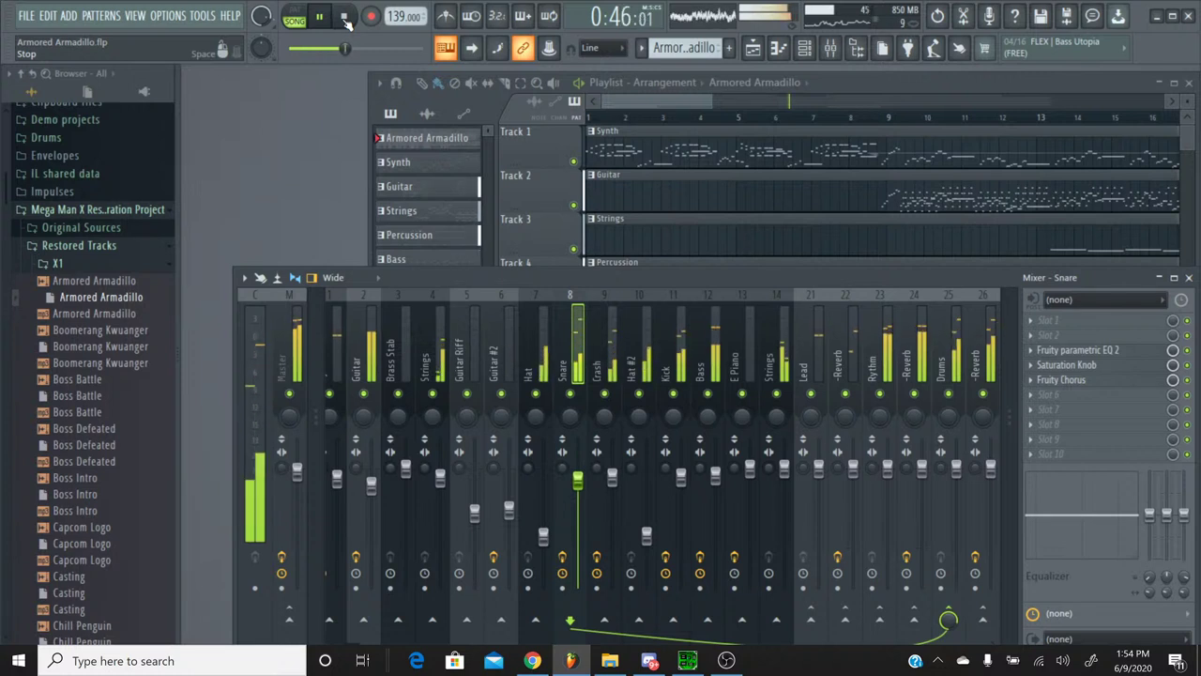
click(346, 21)
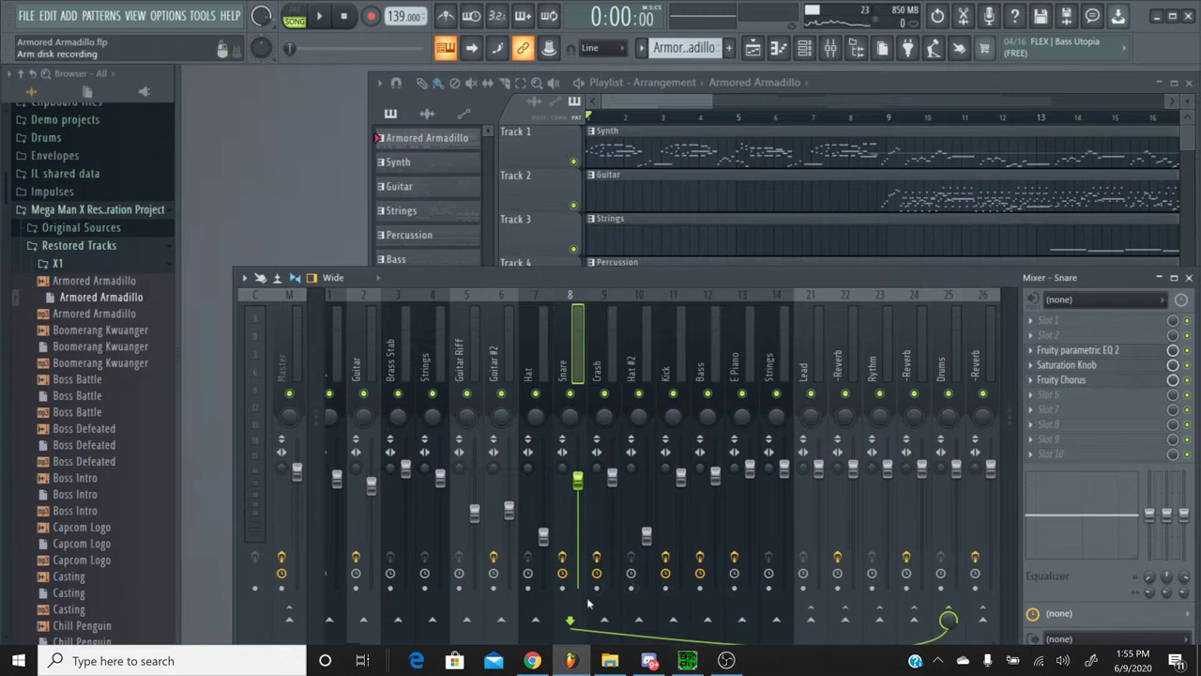
click(528, 663)
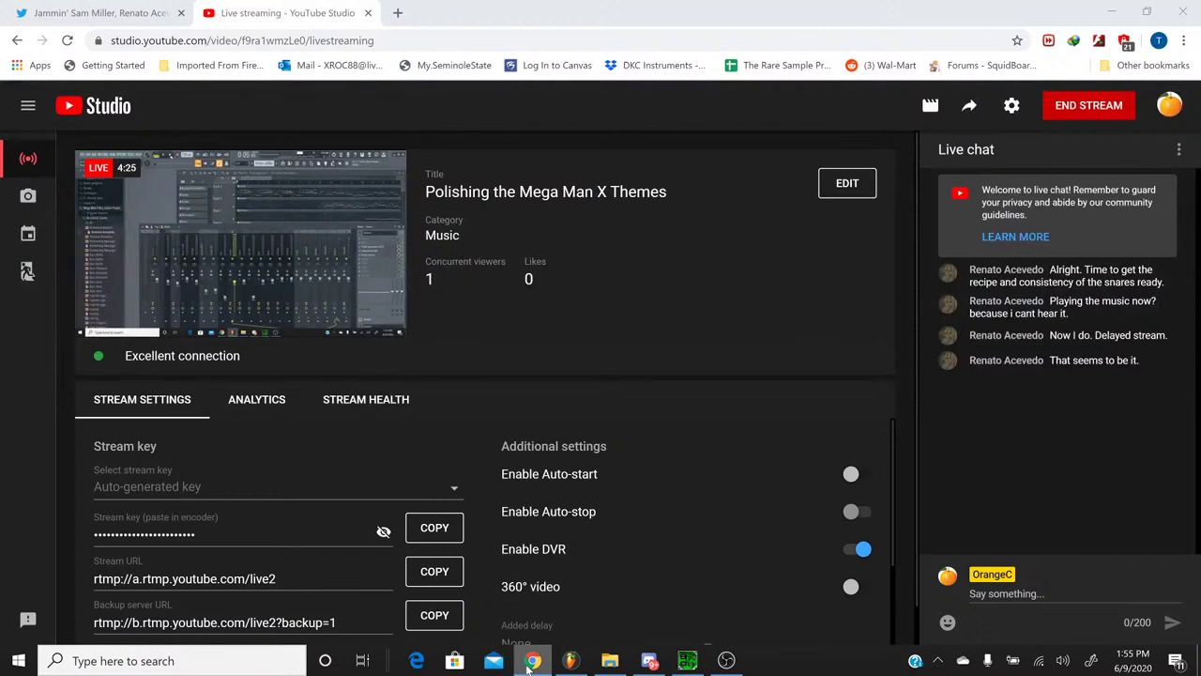
click(528, 662)
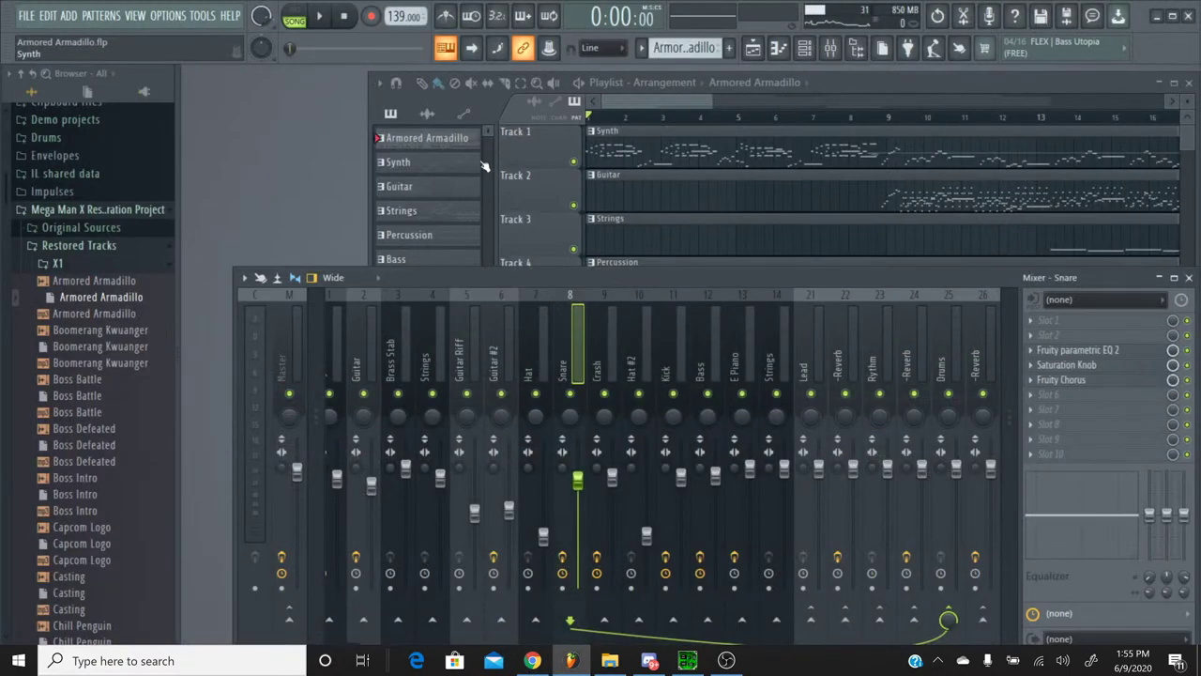
Step: Open the Snare track's Fruity Chorus effect and step back through its presets to Fat Clean
click(1095, 382)
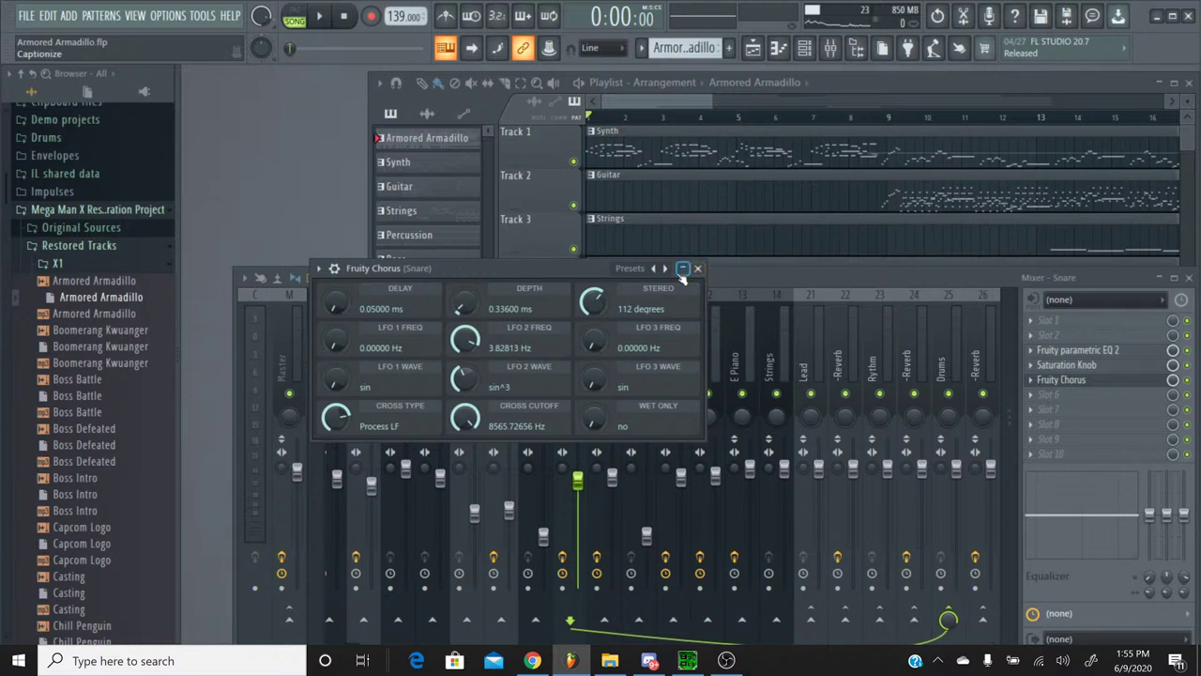
click(654, 269)
click(654, 269)
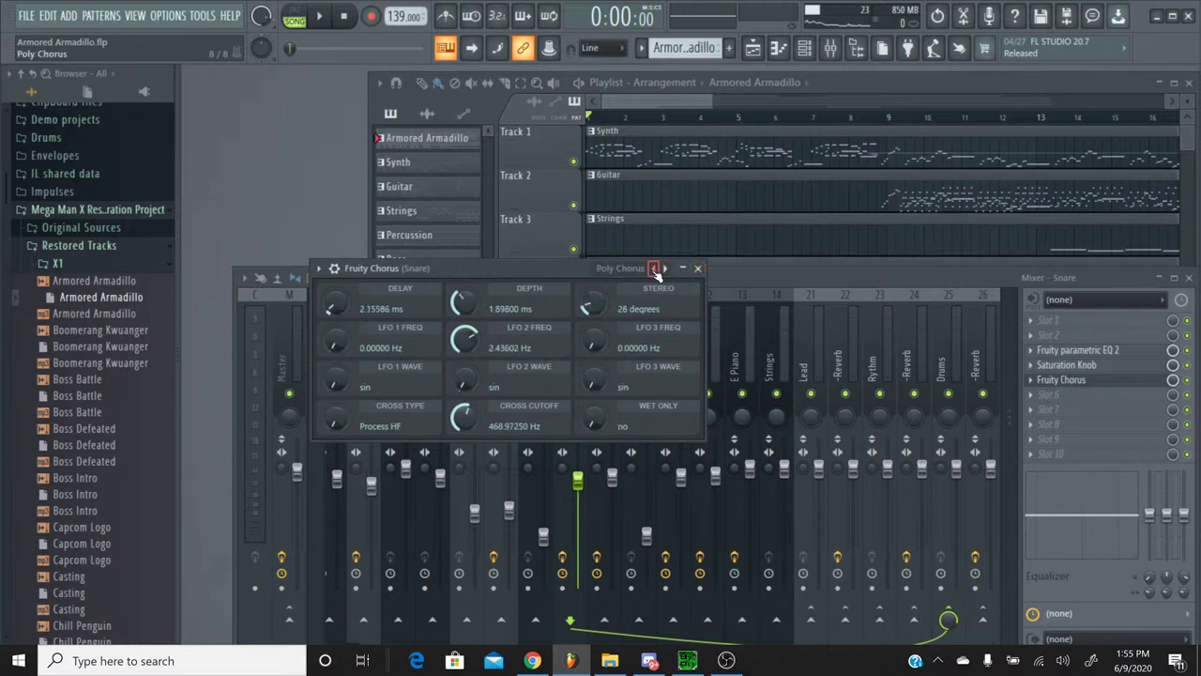
click(654, 269)
click(654, 269)
click(654, 269)
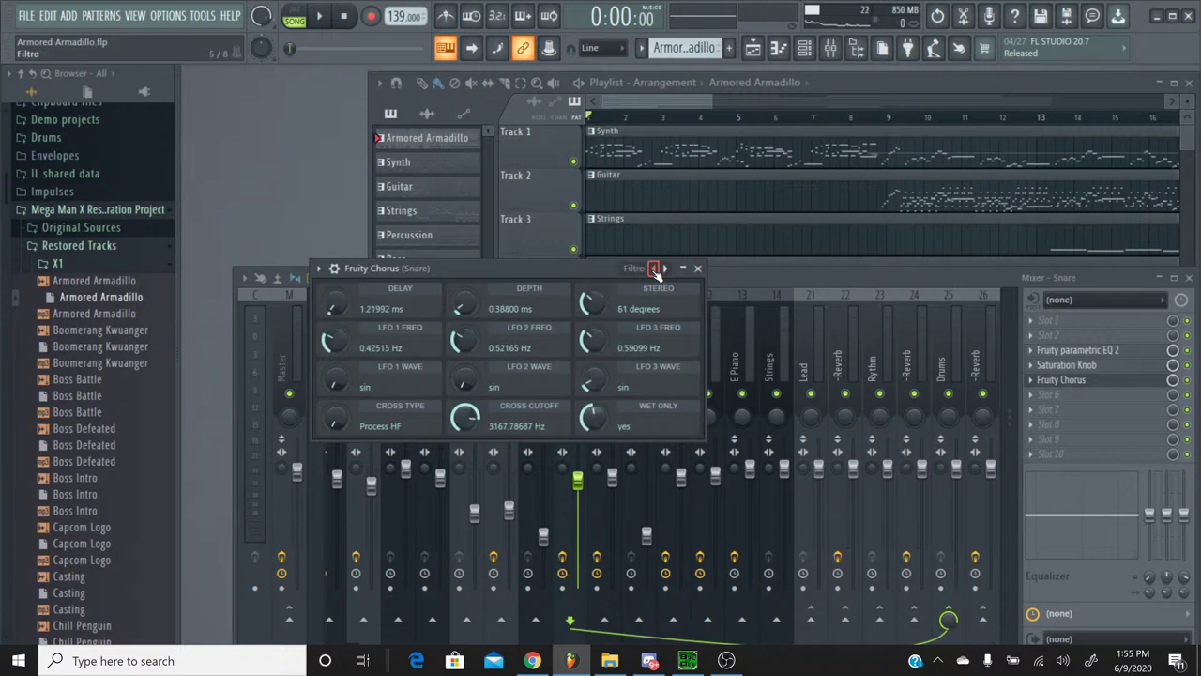
click(654, 268)
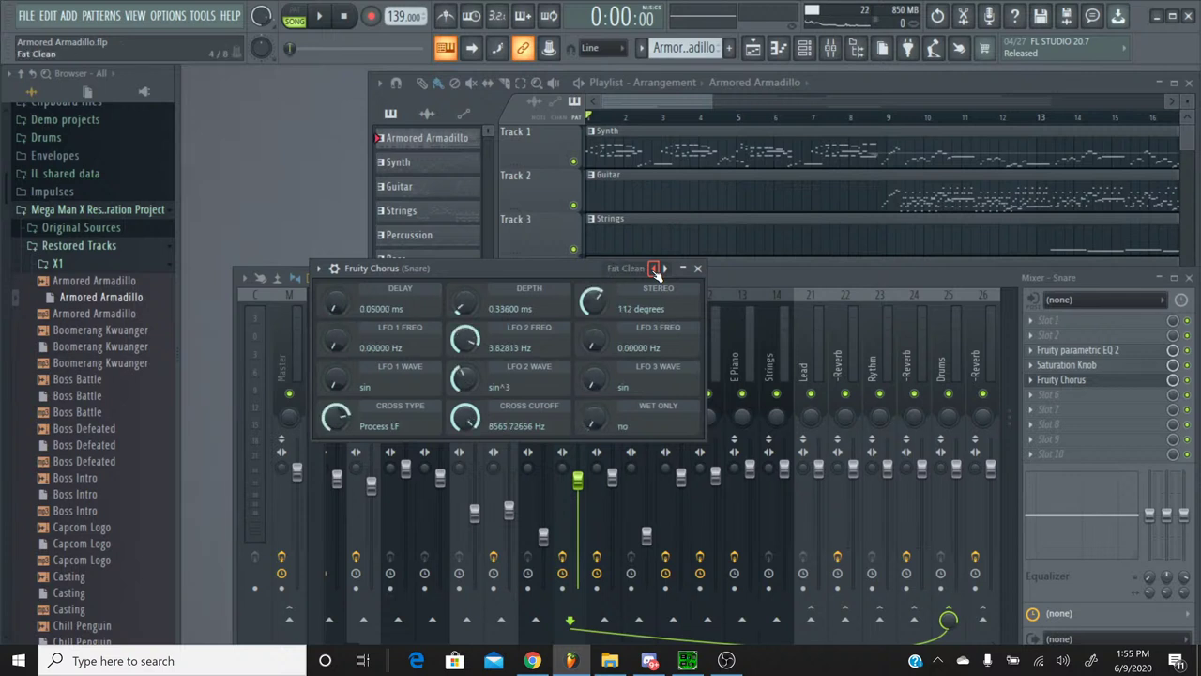
Step: Play the song with the Snare track soloed, and move the mixer lower while keeping Fruity Chorus in view
click(320, 17)
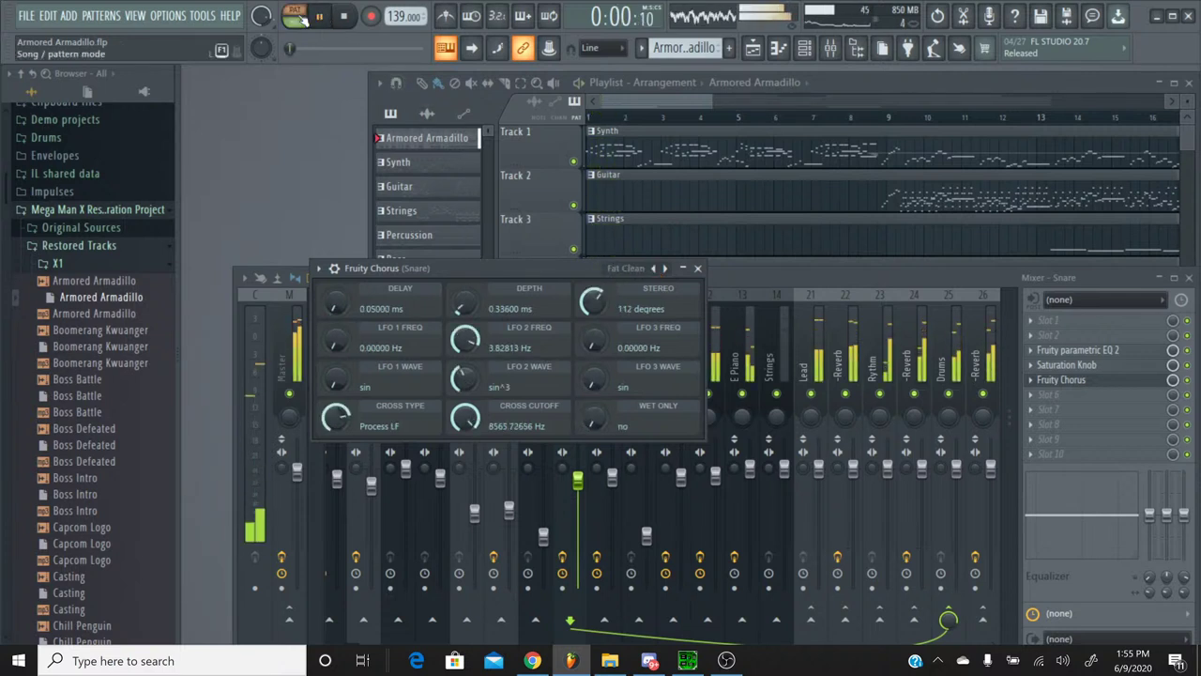
click(296, 18)
click(299, 19)
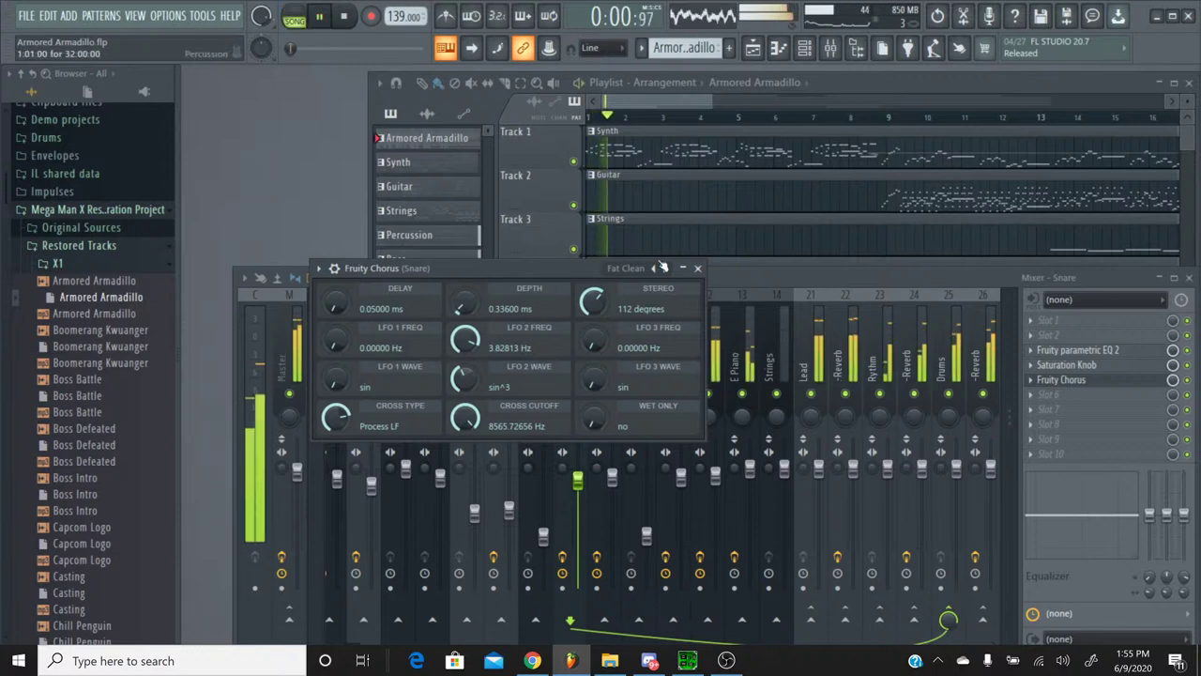
click(567, 389)
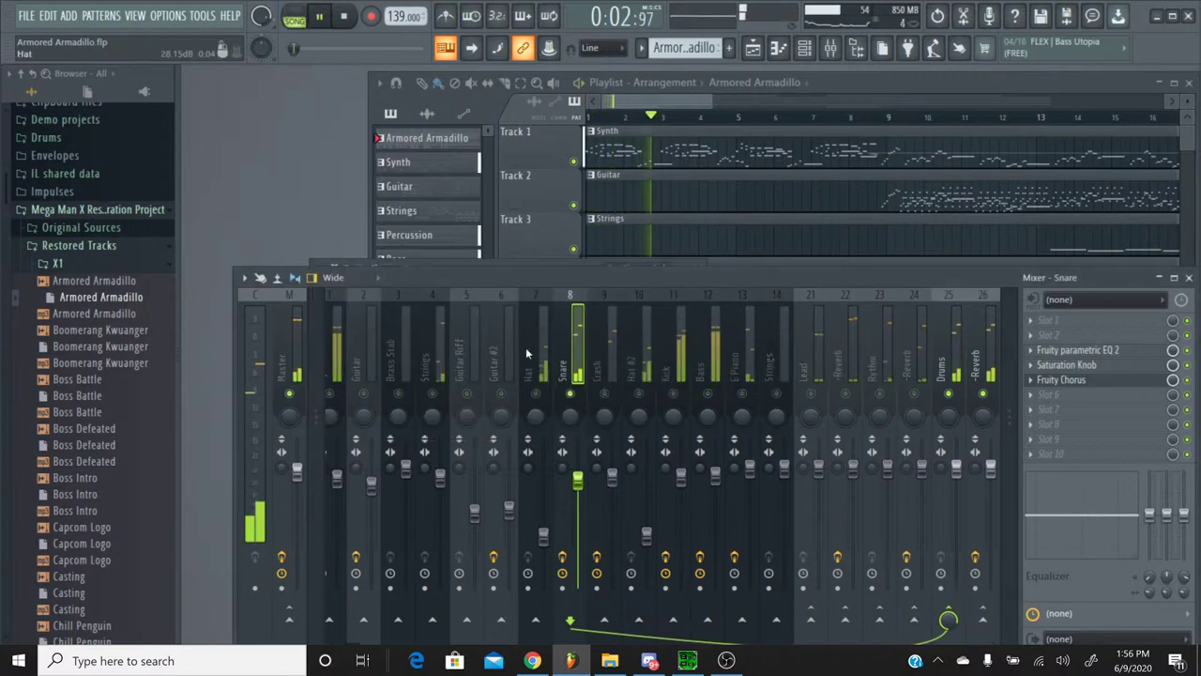
drag(472, 277, 472, 338)
click(486, 269)
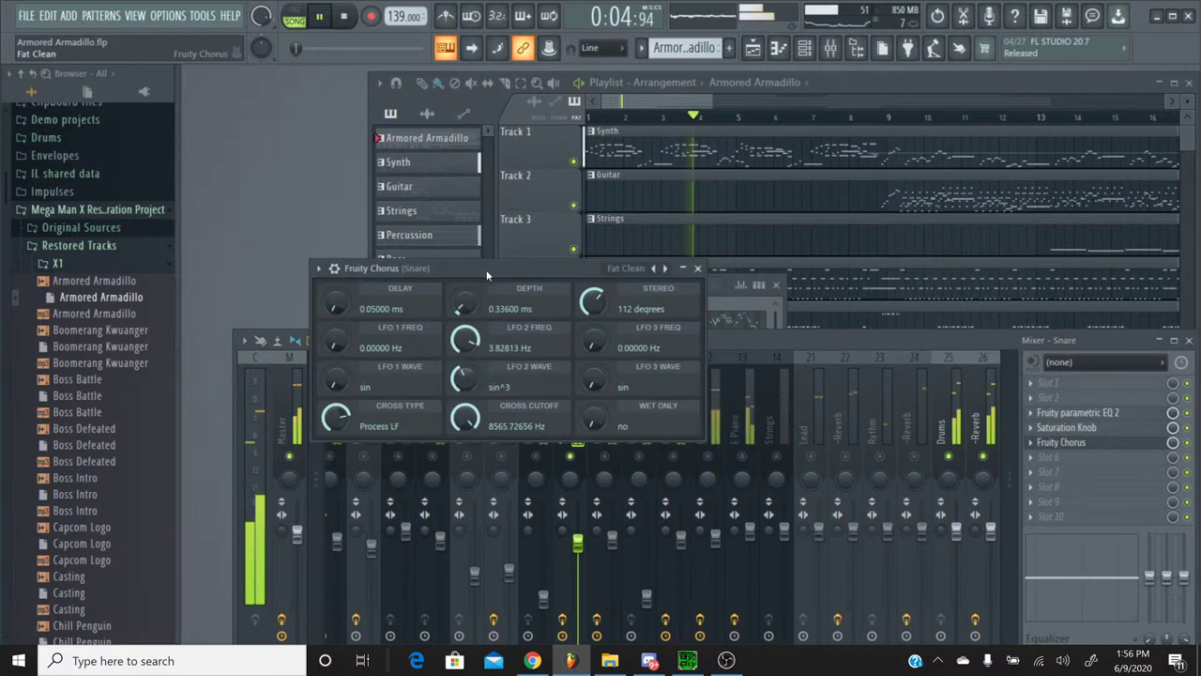
Step: Audition the CE Chorus and Filtro presets on the playing snare, step back one preset from Filtro, and close Fruity Chorus
click(654, 269)
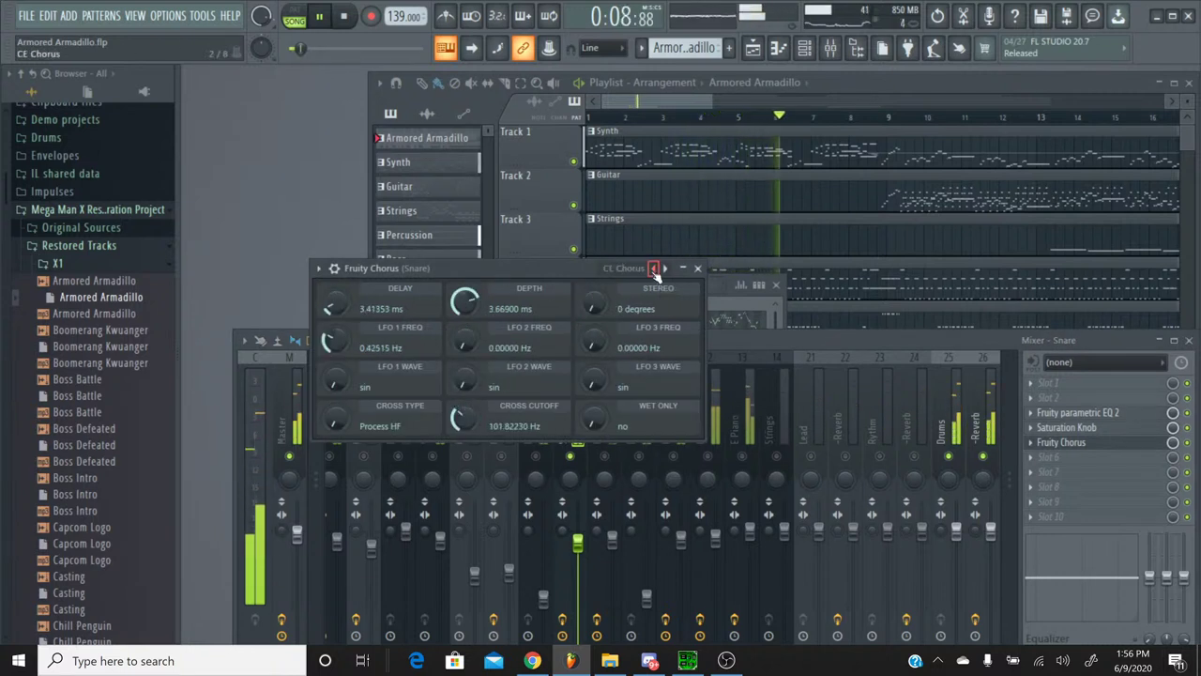
click(654, 269)
click(654, 269)
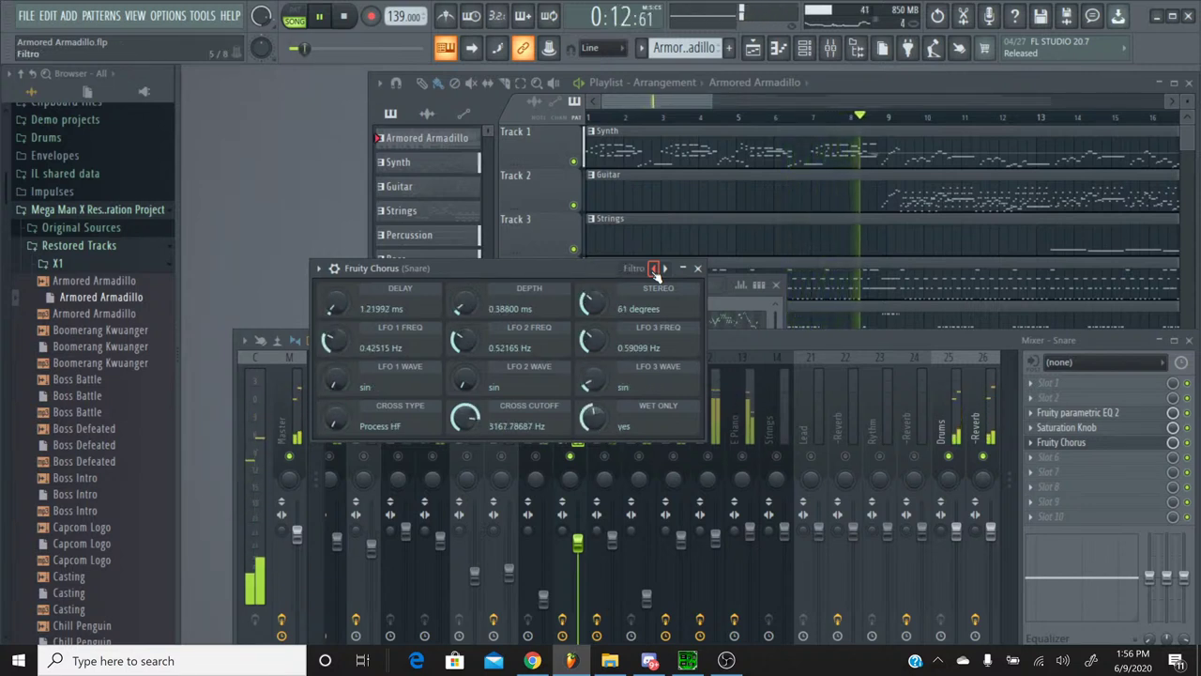
click(654, 269)
click(697, 269)
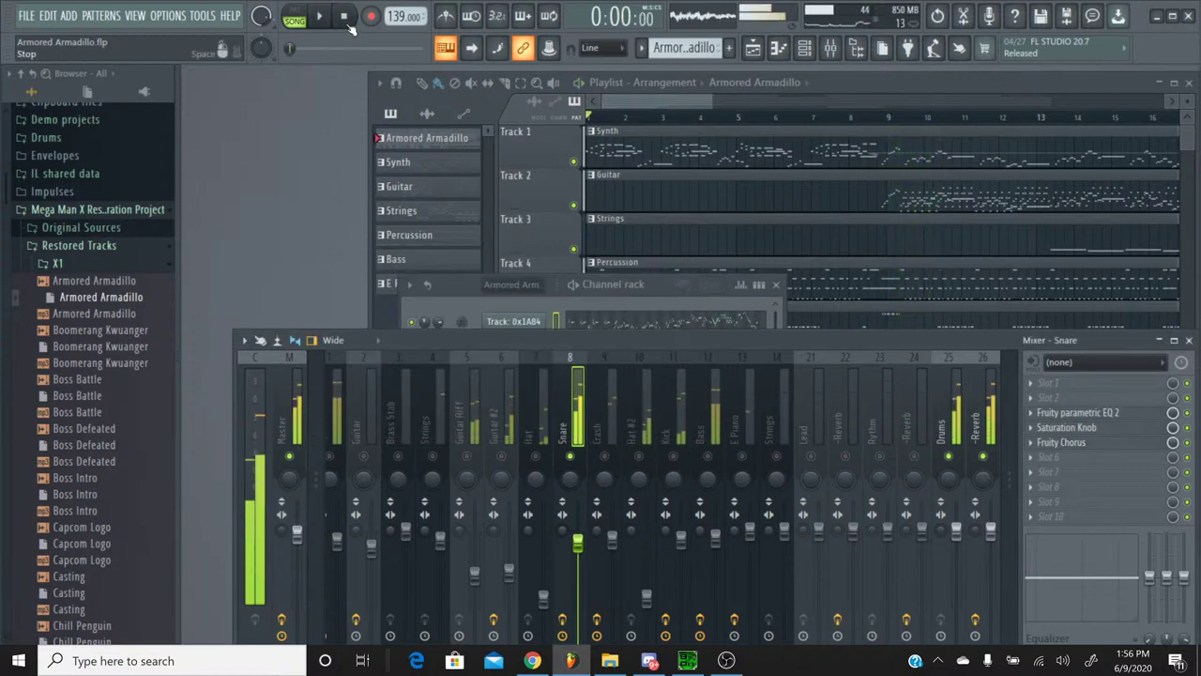
Step: Stop playback with the Snare track unsoloed, and save the Armored Armadillo project
key(space)
right_click(570, 456)
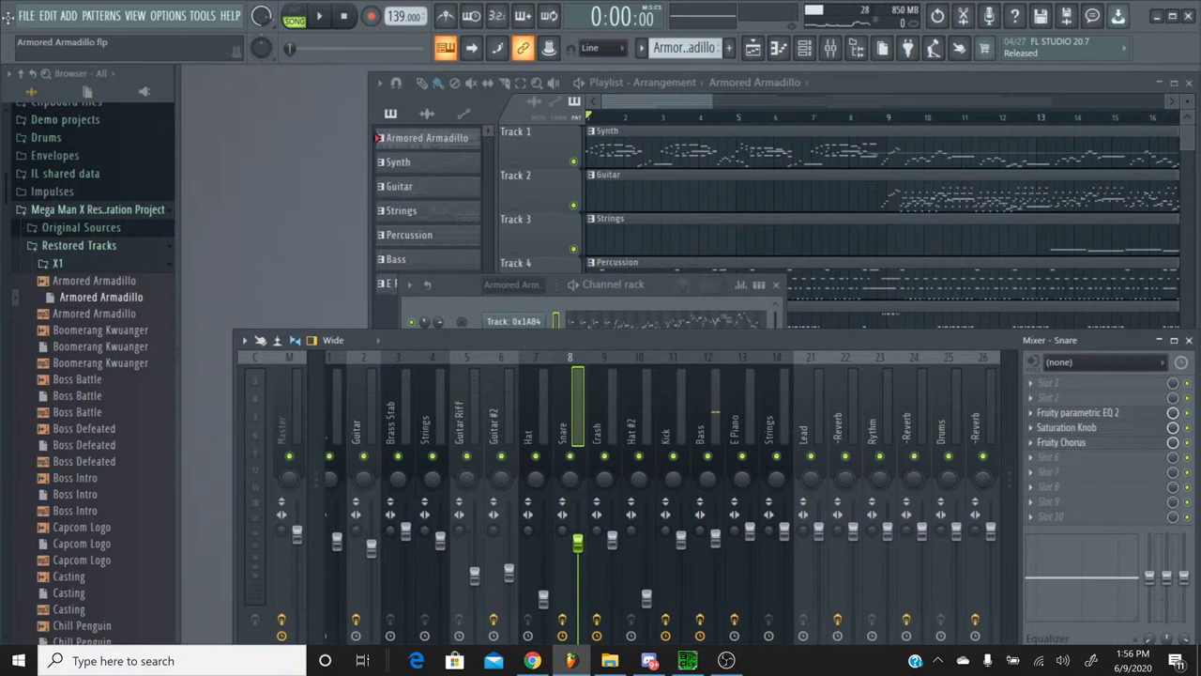
click(25, 24)
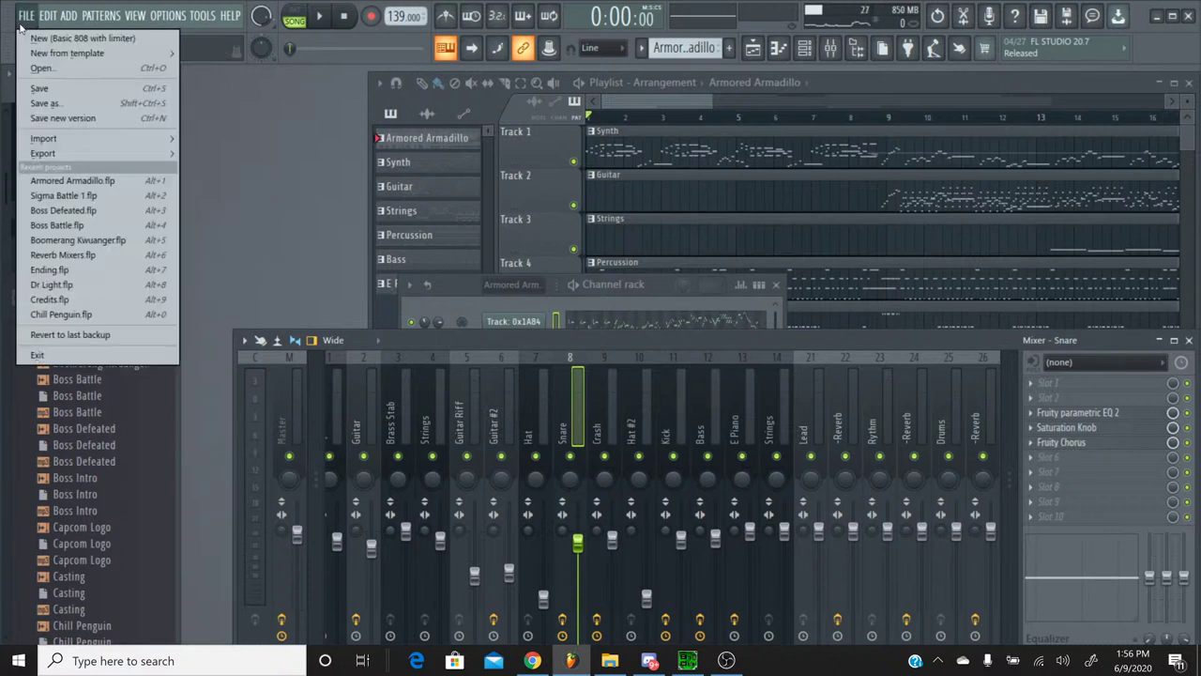
click(40, 88)
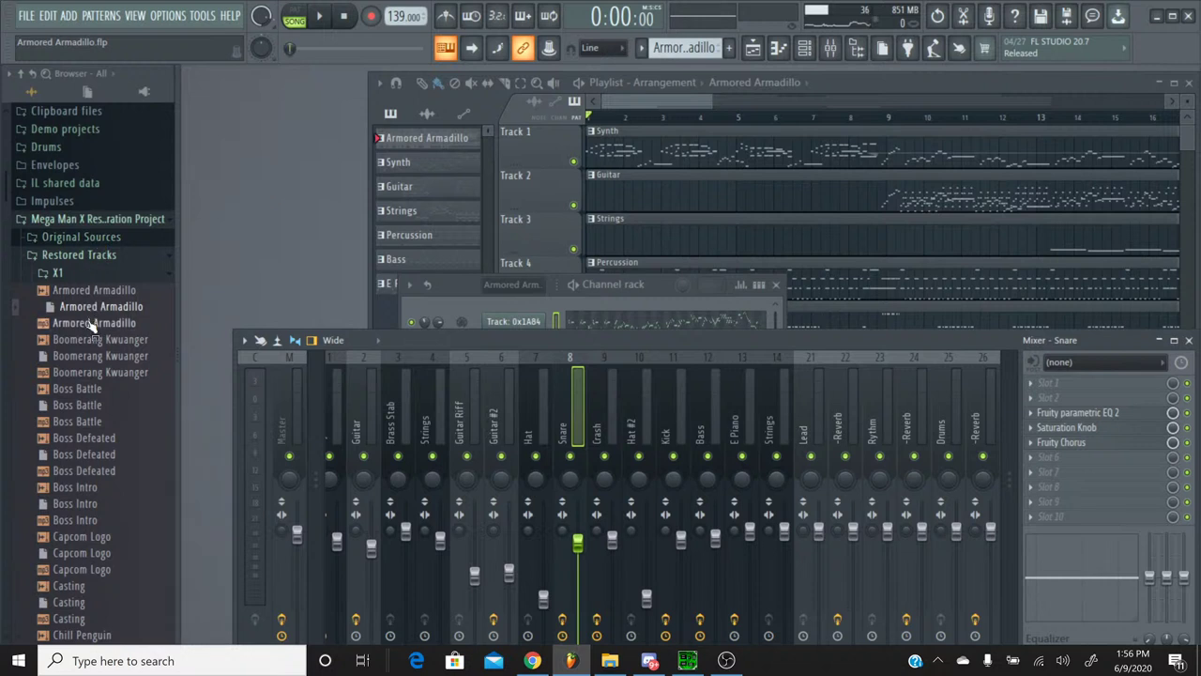
Step: Open the Boomerang Kwuanger project, checking the live chat in Chrome while it loads, and dismiss the missing-plugin notice
right_click(91, 358)
click(113, 355)
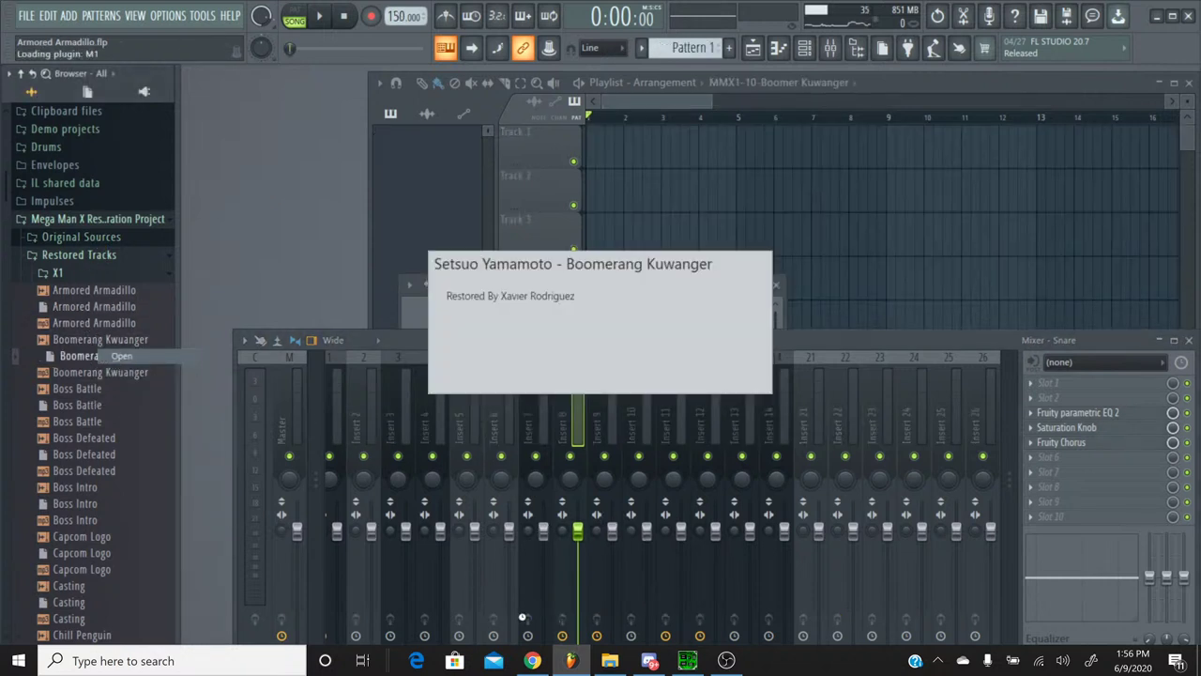
click(527, 663)
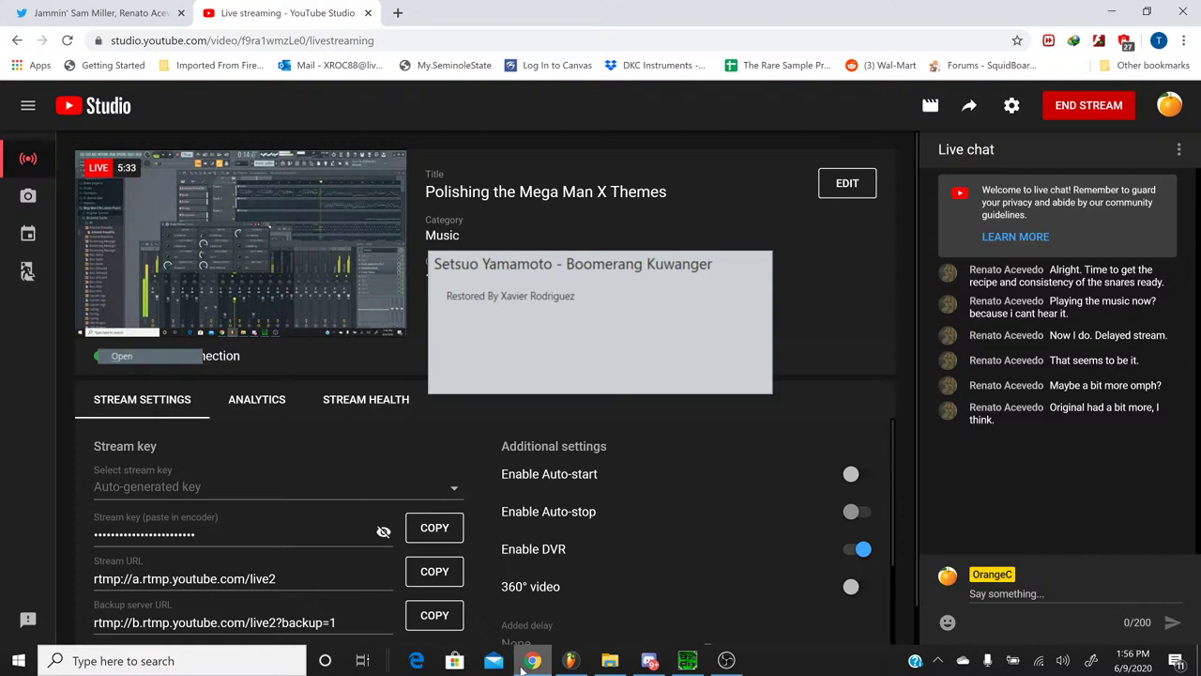
click(523, 666)
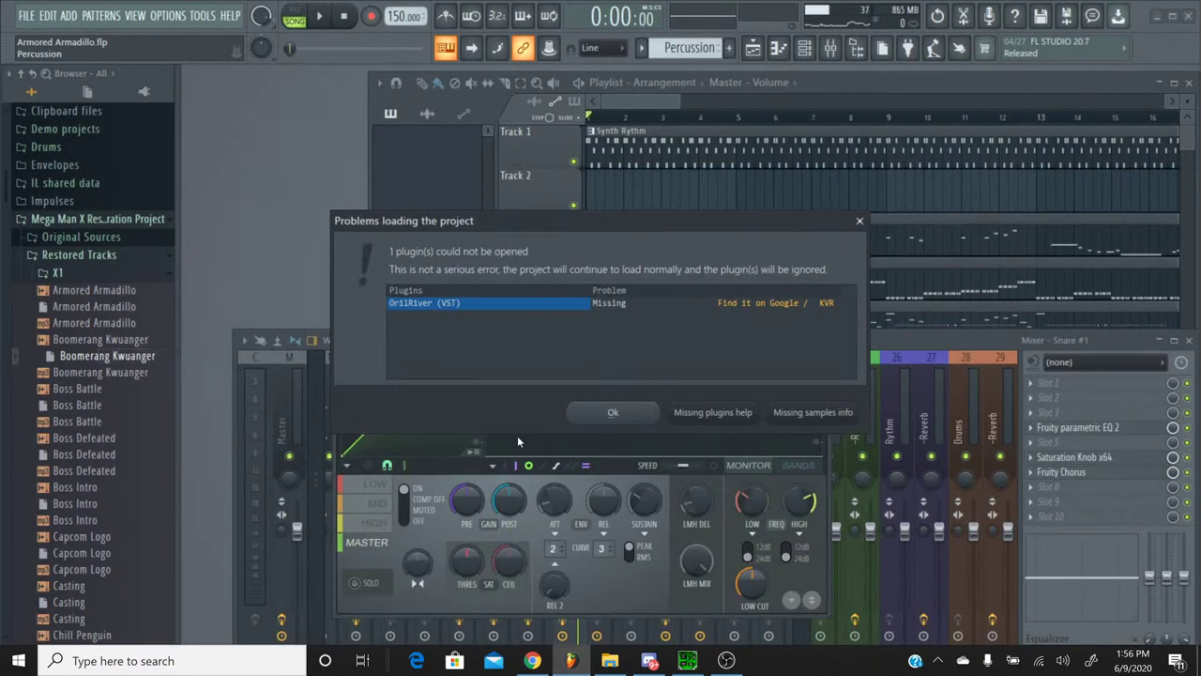
click(612, 413)
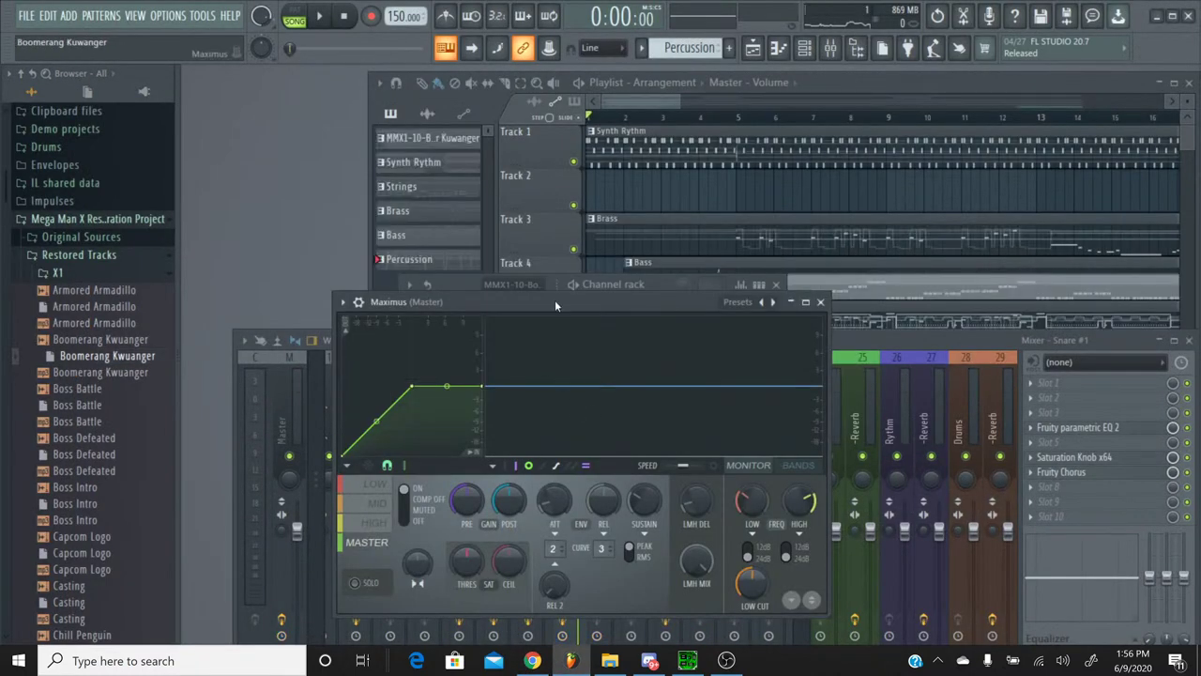
Step: Play the song with the Snare #1 track soloed, with the Maximus window moved aside and the mixer moved into full view
drag(555, 301, 275, 173)
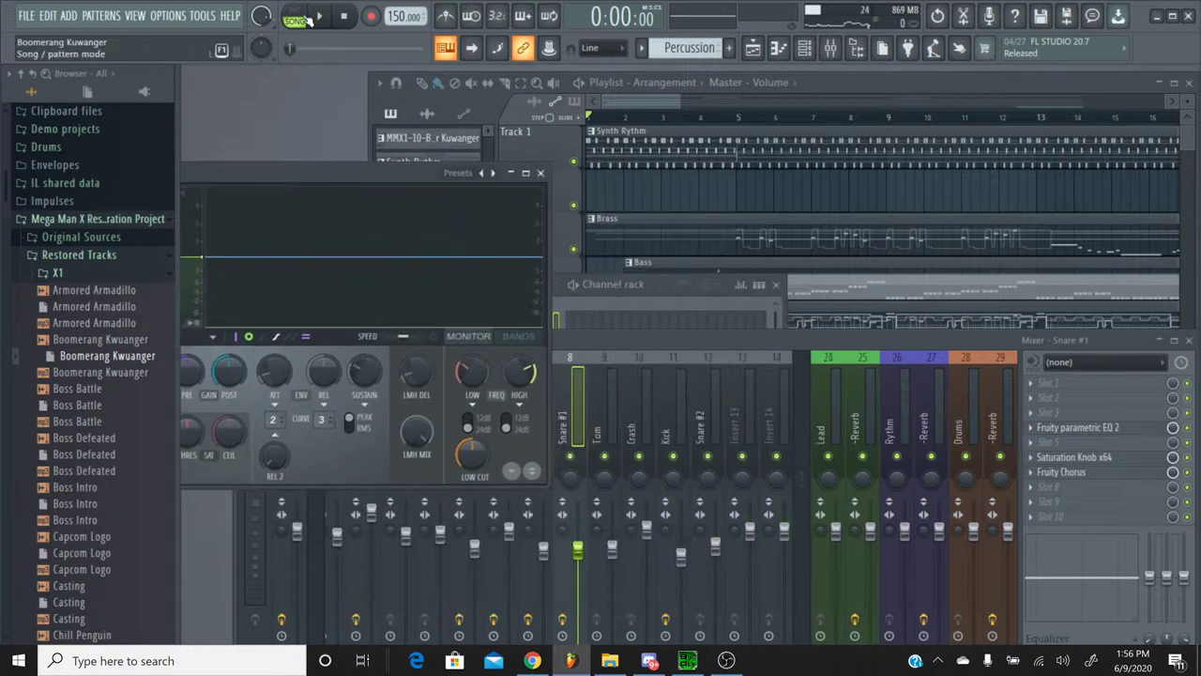
click(320, 16)
drag(692, 348, 690, 255)
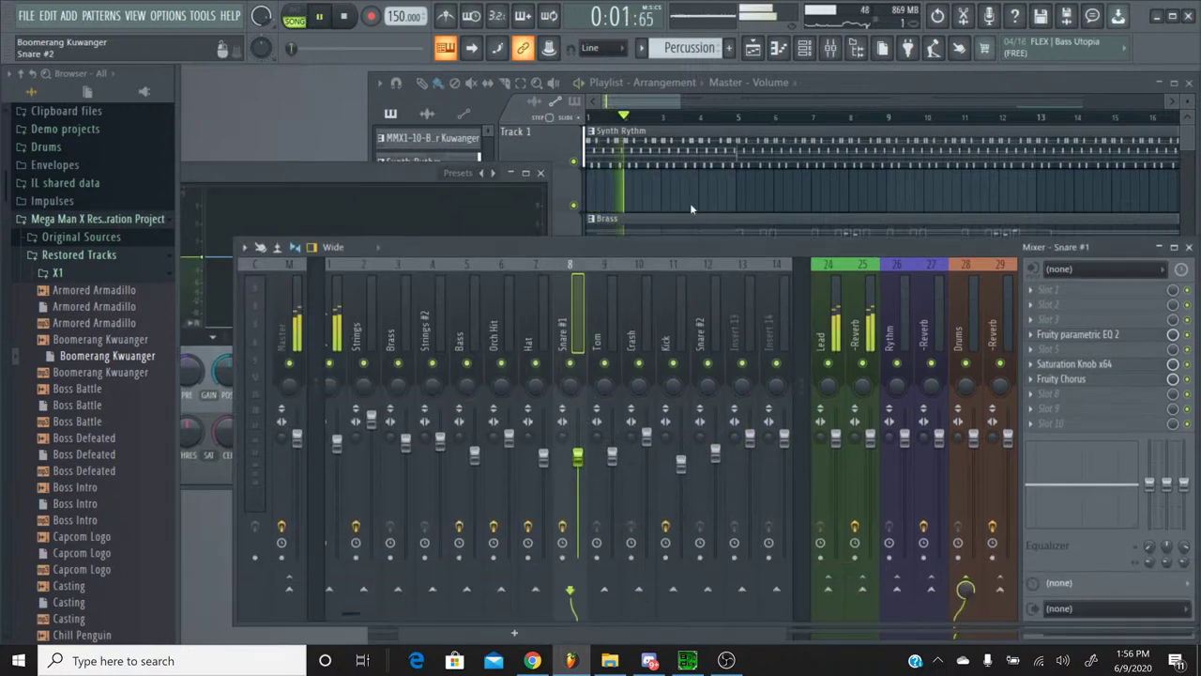
drag(690, 209, 690, 203)
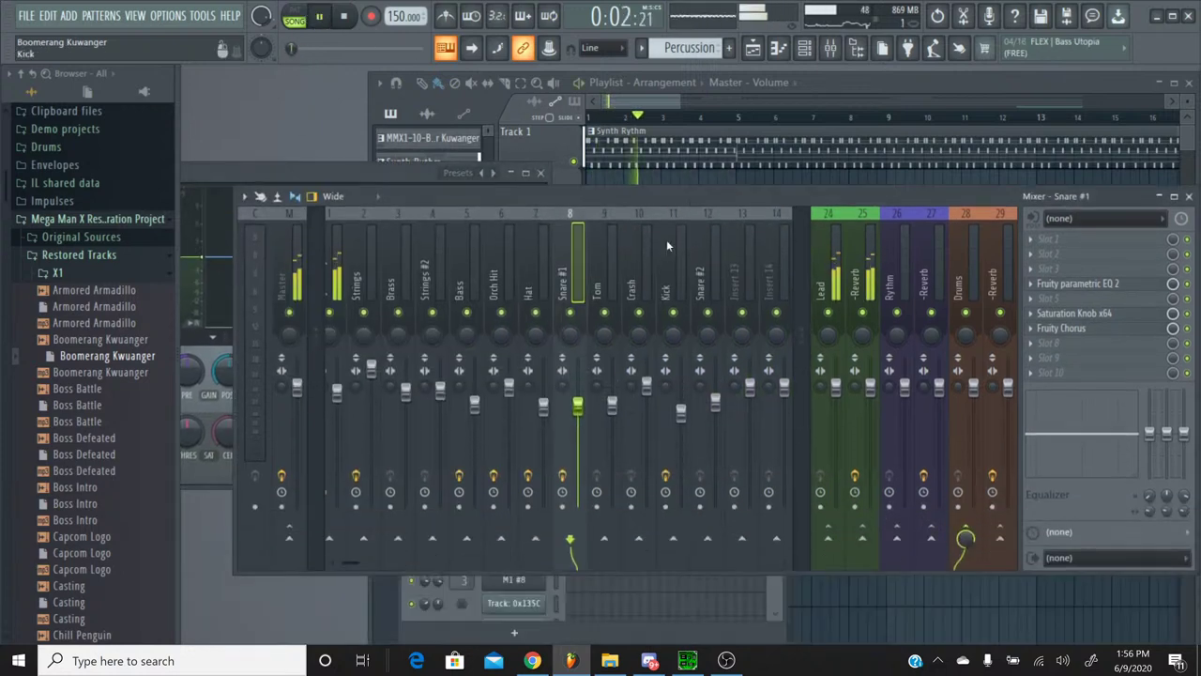
right_click(574, 315)
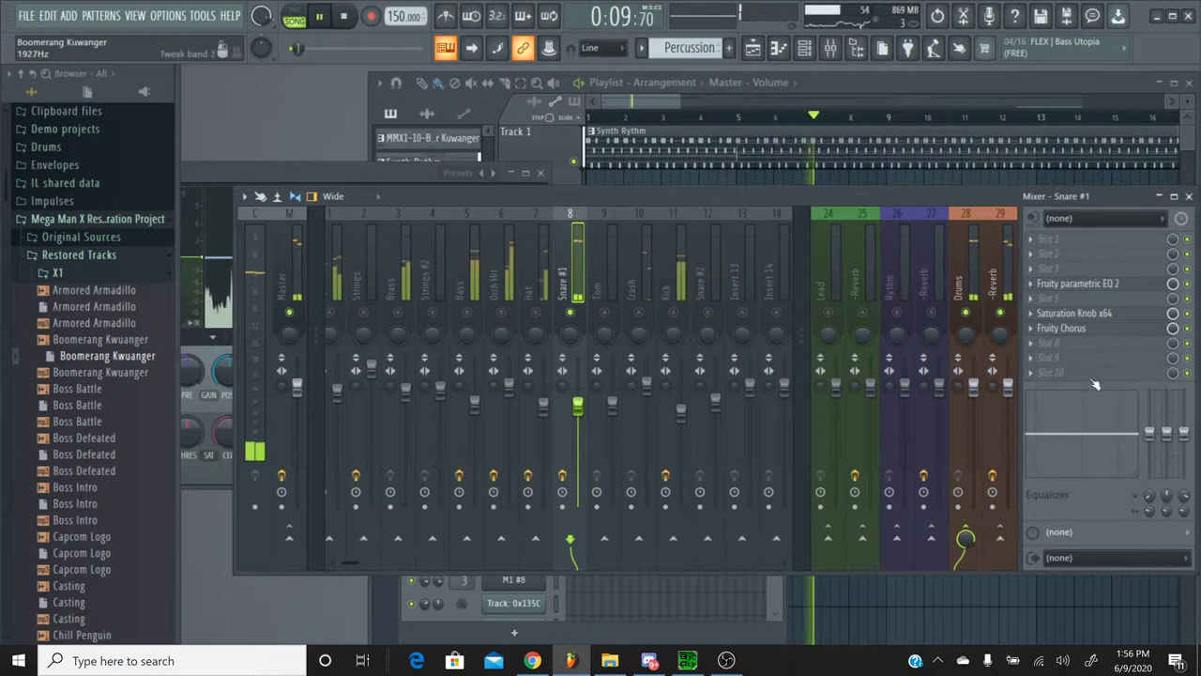
Step: Examine the Fruity Chorus and Saturation Knob settings on the Snare #1 track during playback
click(1115, 330)
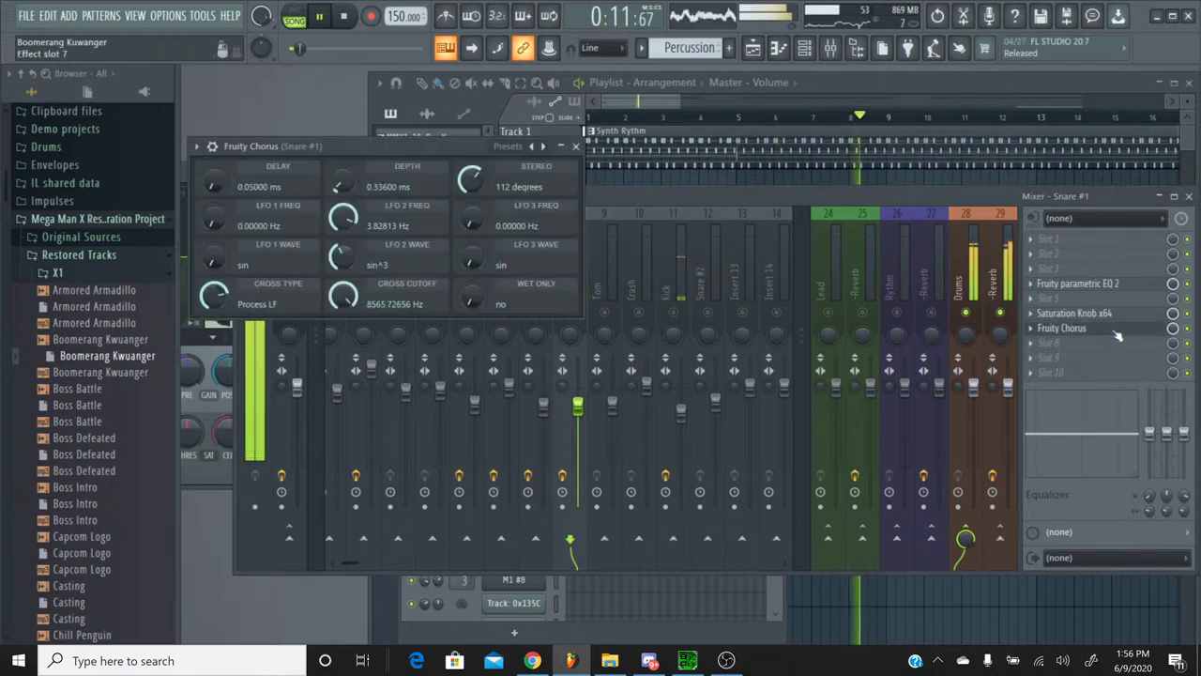
click(575, 148)
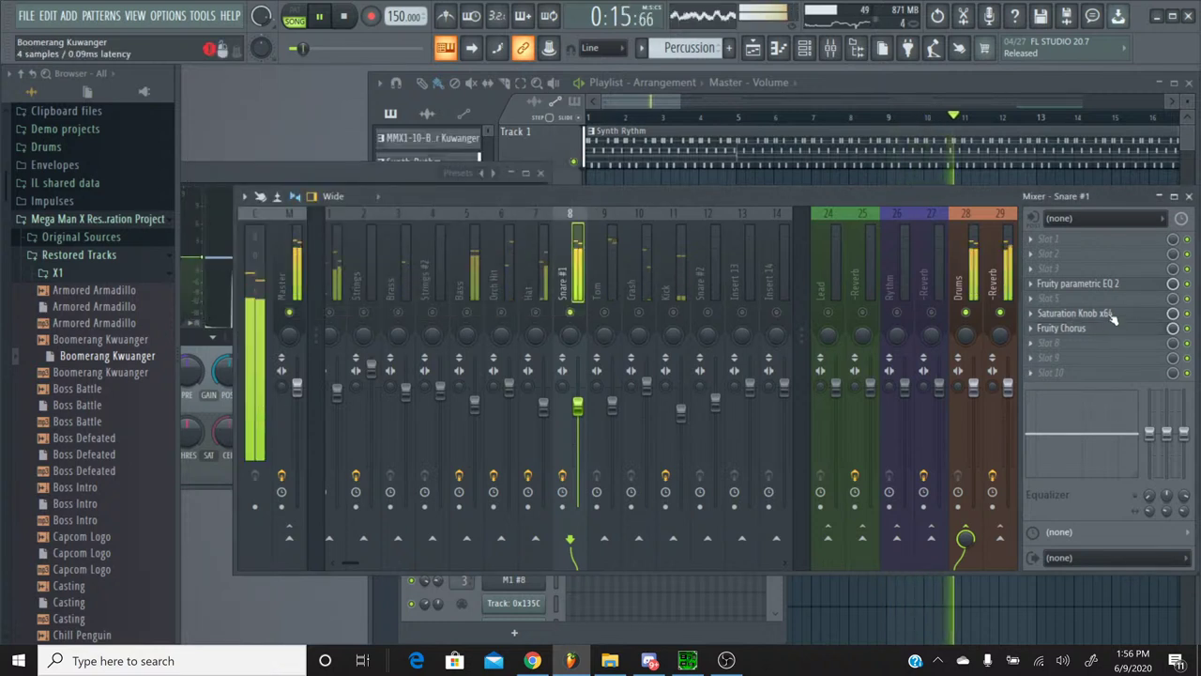
click(1113, 320)
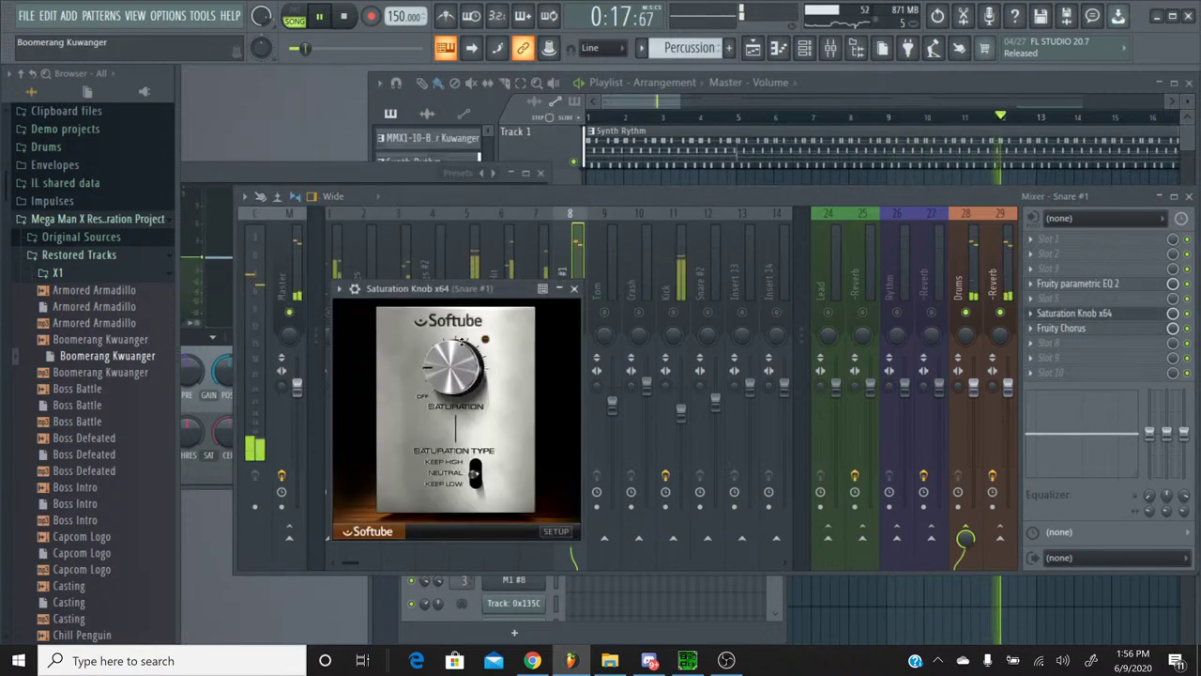
click(575, 290)
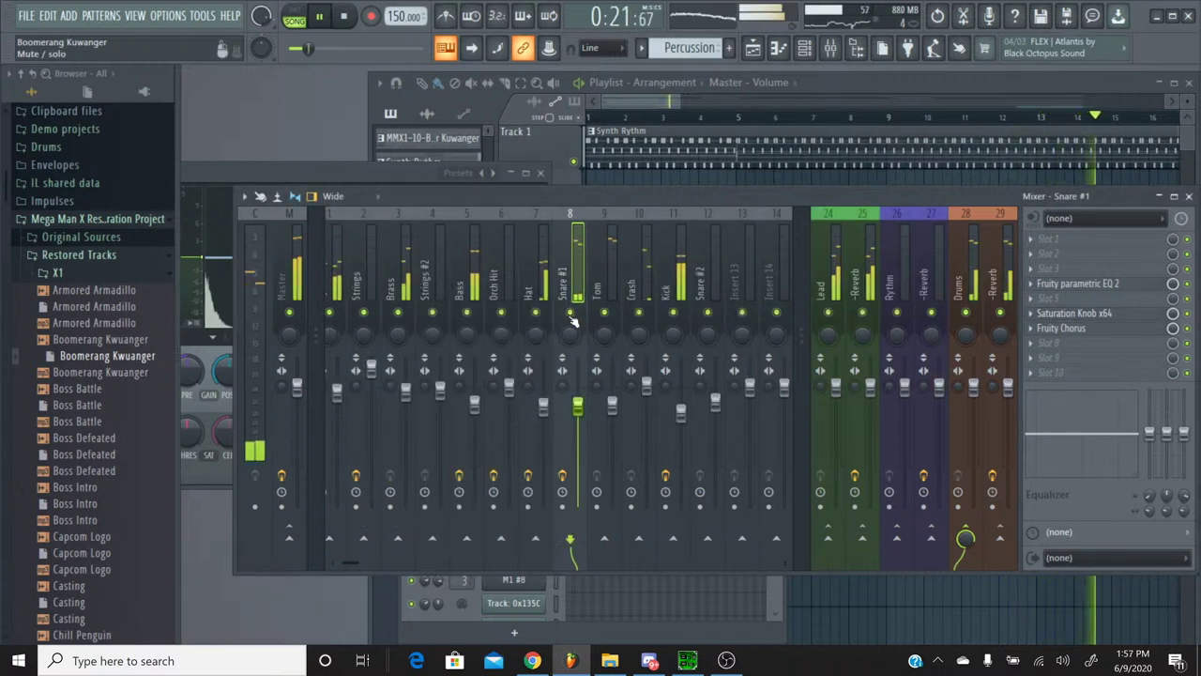
Step: Lower the Snare #1 track's level slightly in the full mix, and check the live chat in Chrome with playback stopped
drag(577, 405, 577, 413)
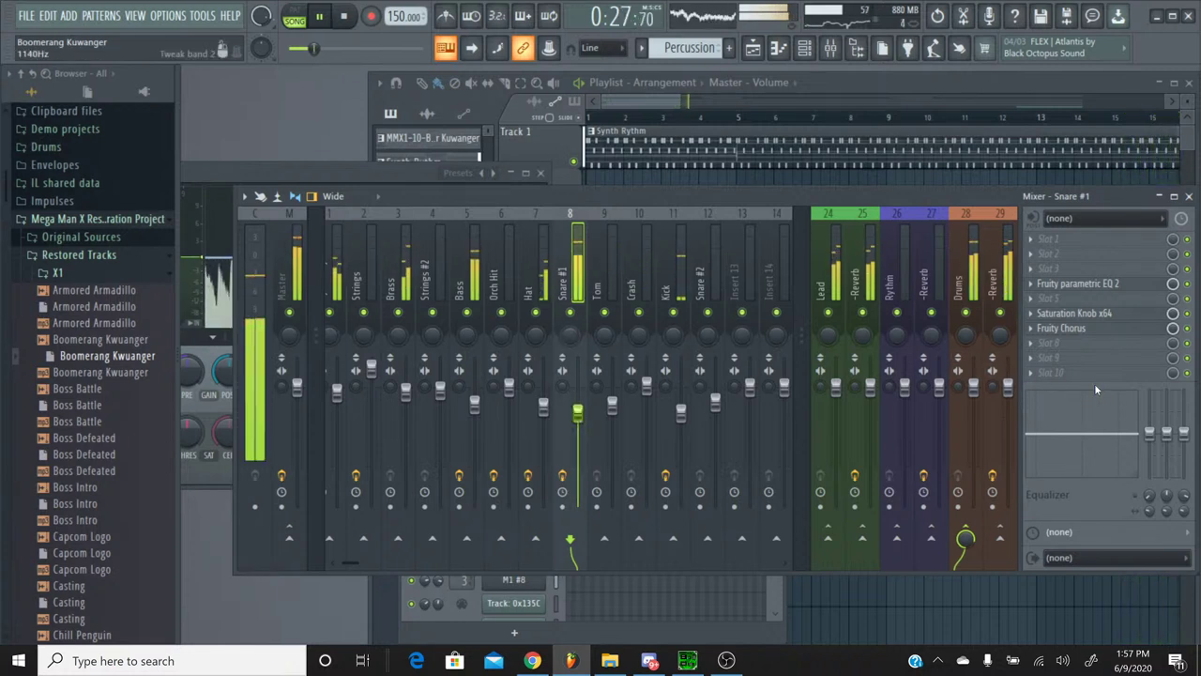
click(344, 17)
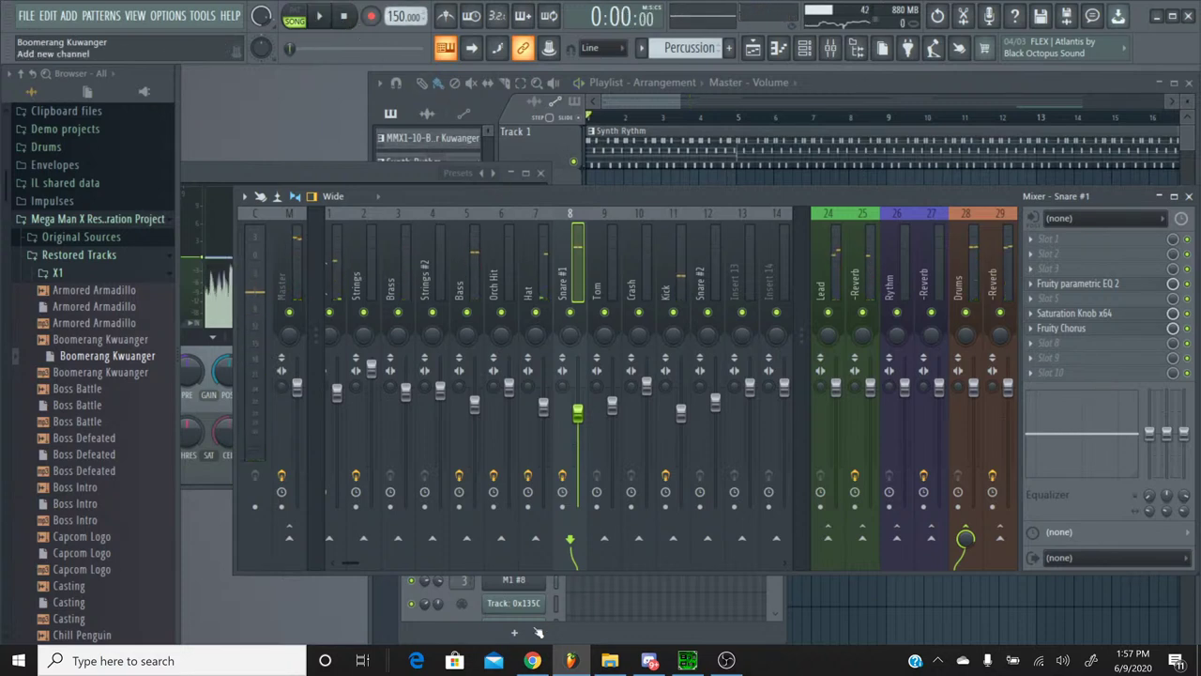
click(532, 659)
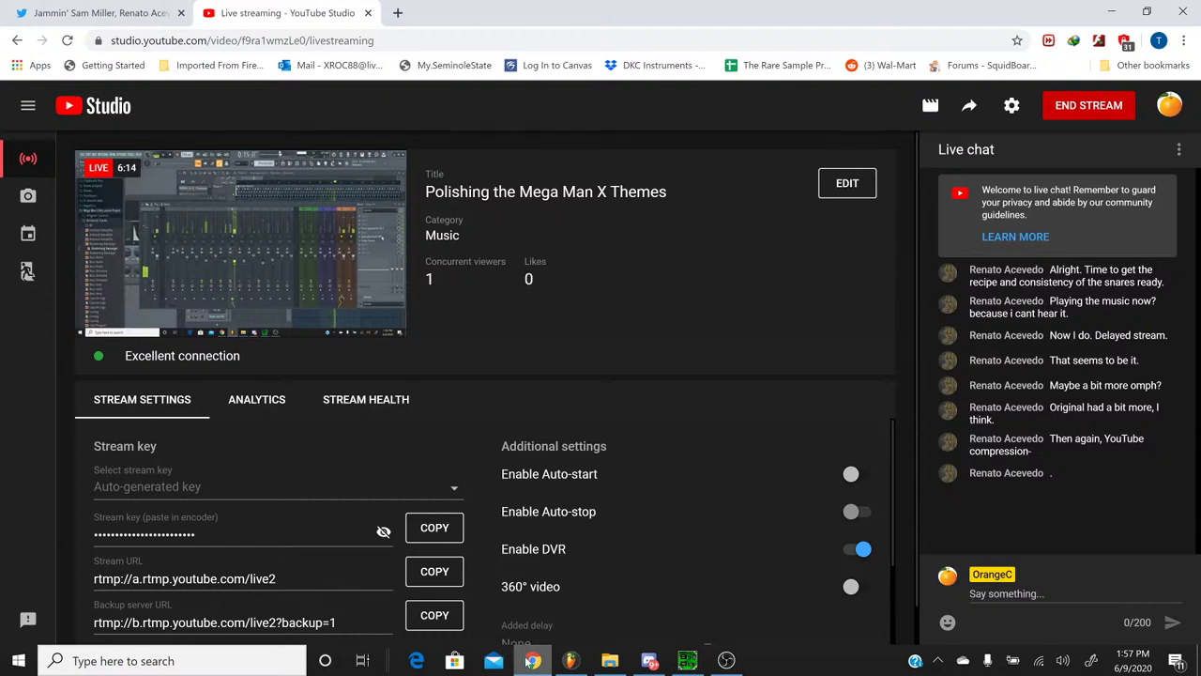
click(571, 660)
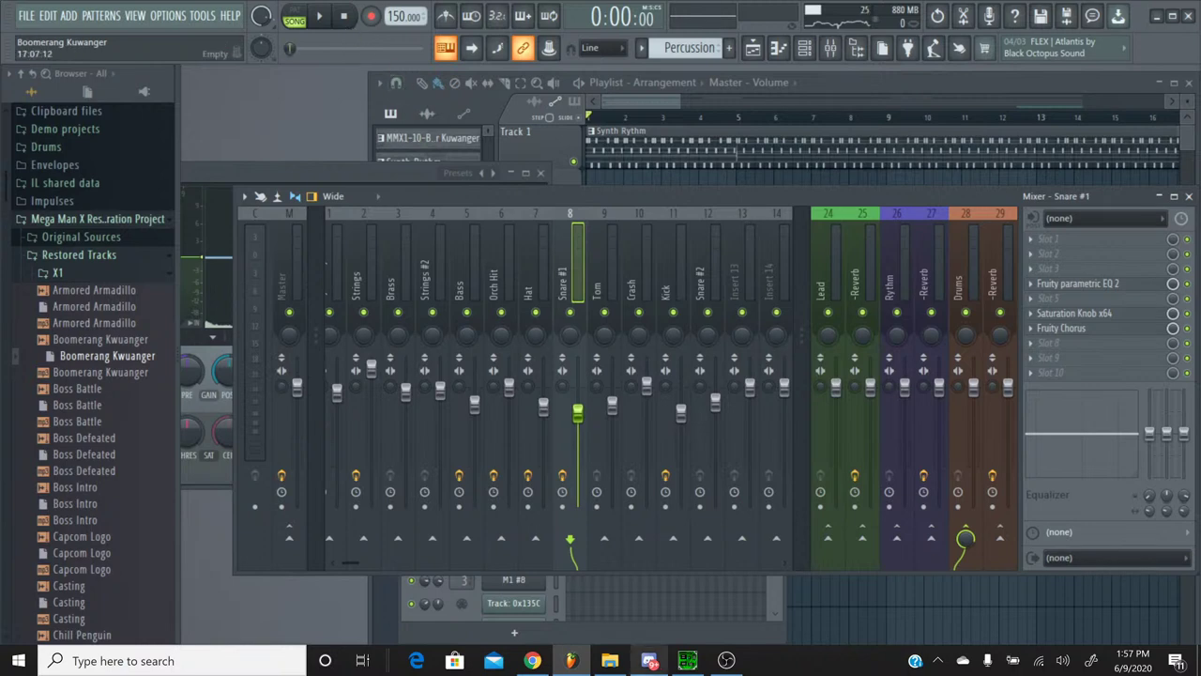
Step: Switch to SPCTool, load 10 Boomer Kuwanger.spc from the Mega Man X folder, and play it
click(688, 659)
click(622, 419)
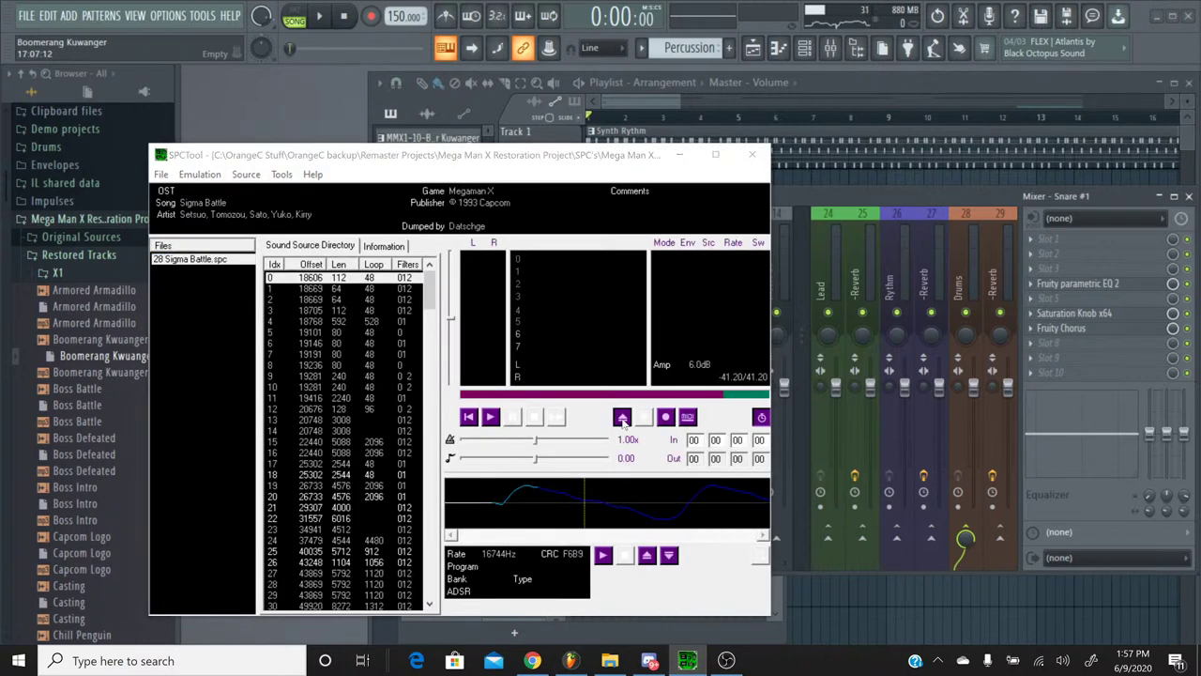
scroll(582, 225, down, 1)
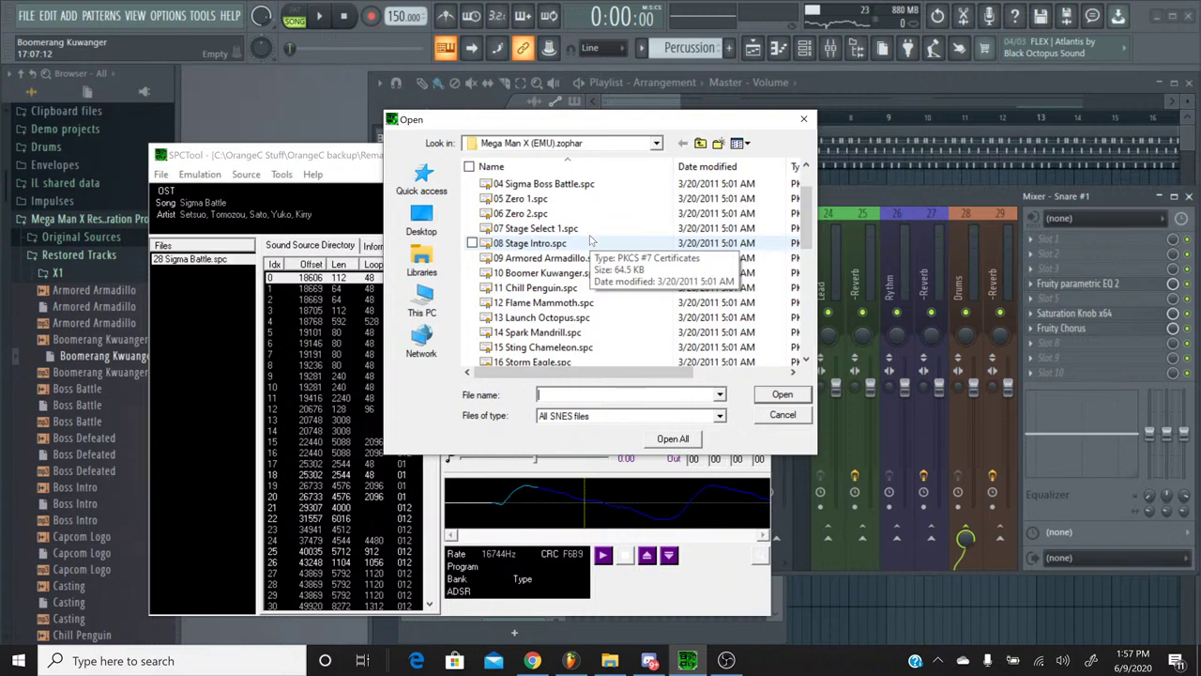
scroll(591, 242, down, 1)
scroll(591, 249, up, 2)
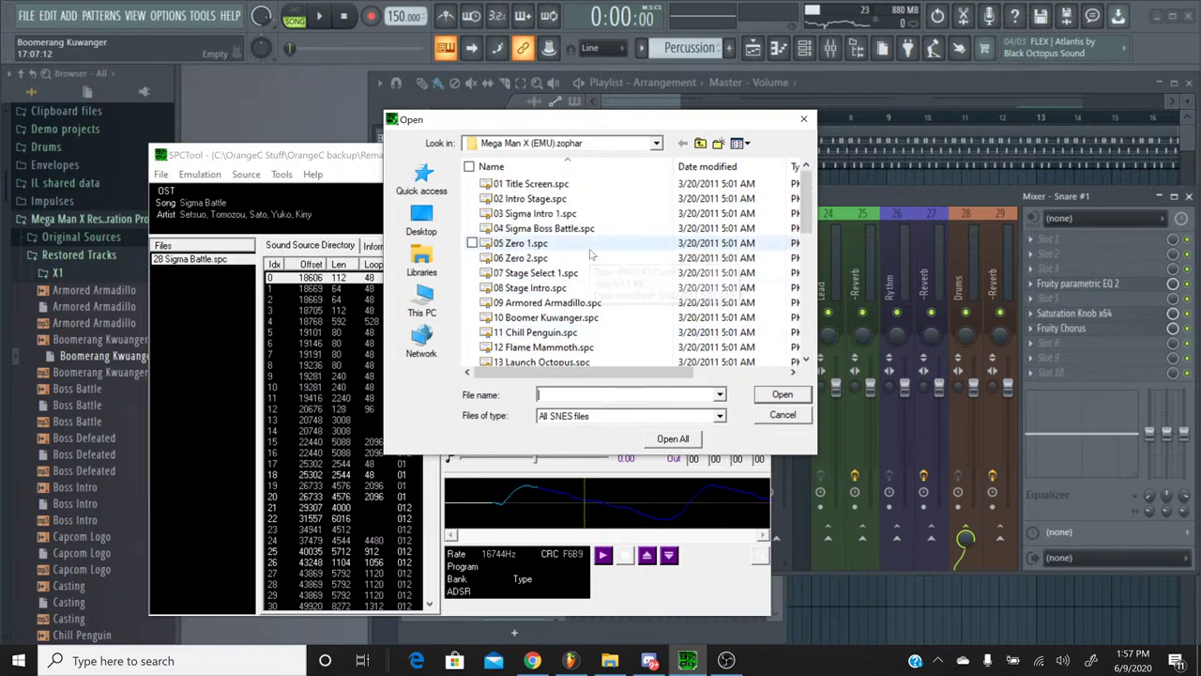
scroll(591, 252, down, 1)
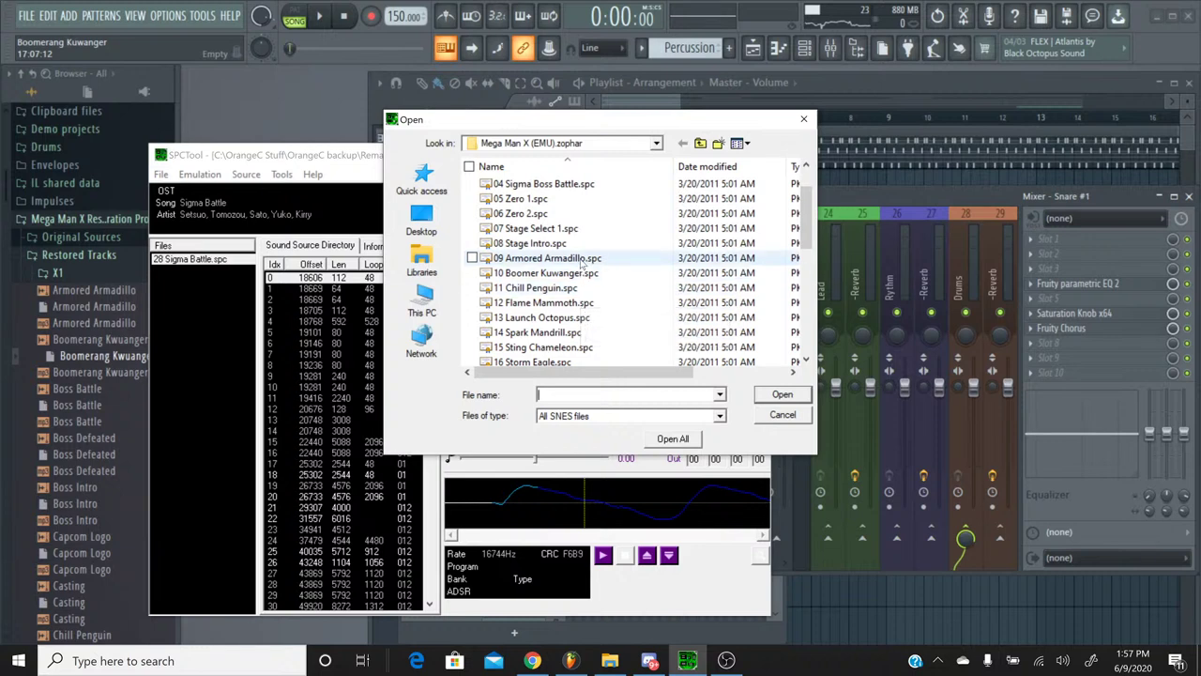
double_click(564, 273)
click(492, 417)
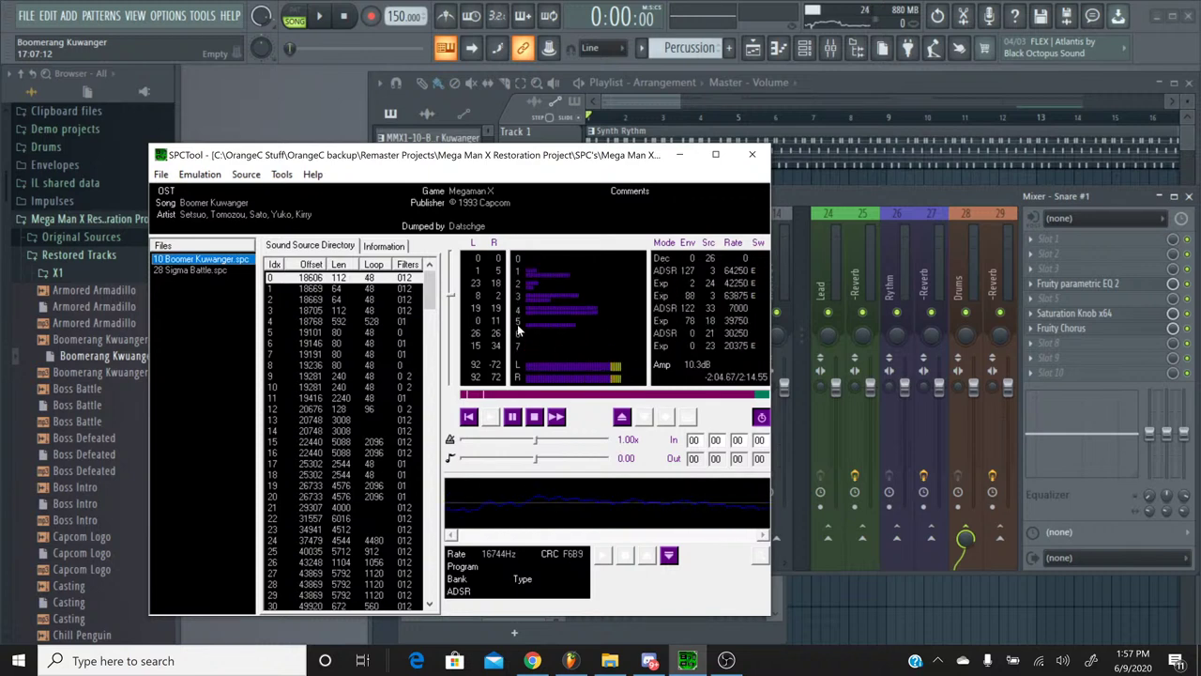
Step: Stop the SPC playback and minimize SPCTool to return to the FL Studio mixer
click(533, 417)
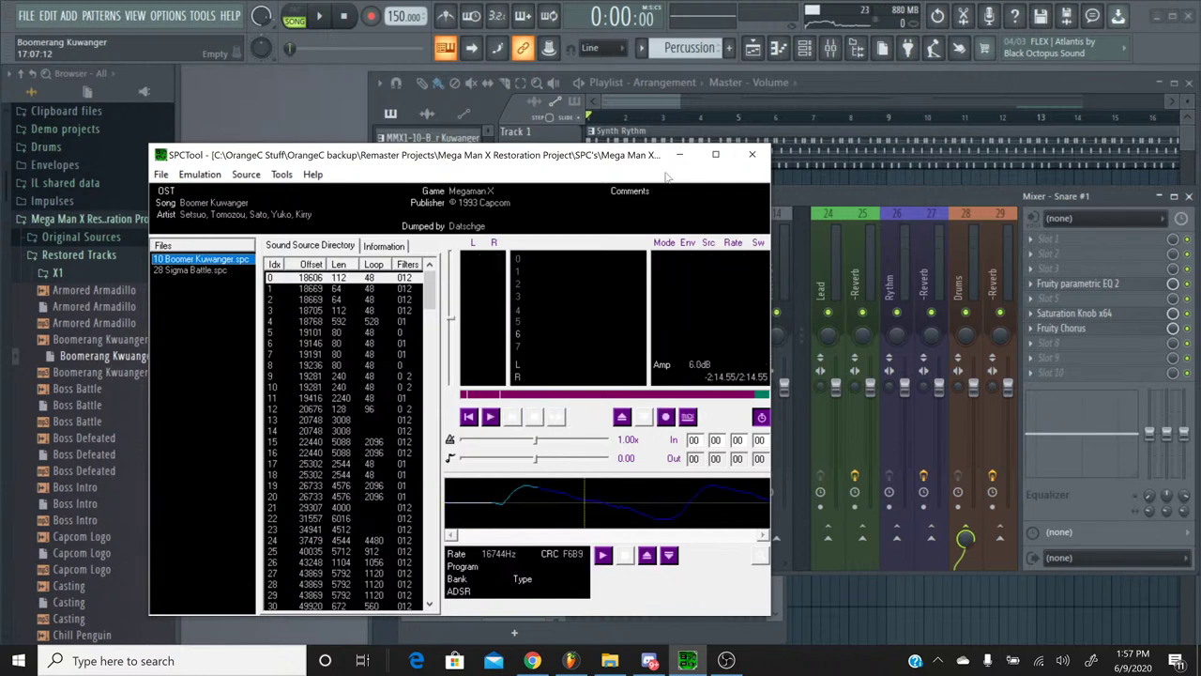
click(672, 157)
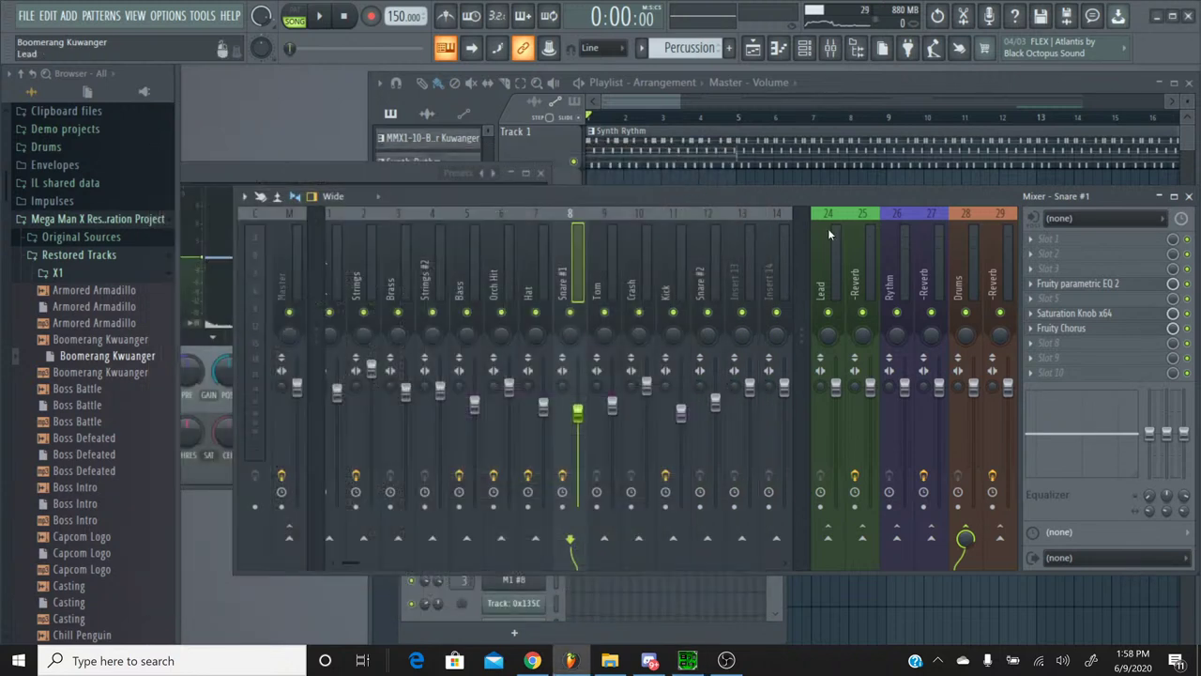
Step: Try adding Fruity Delay 3 to effect slot 2 of the Snare #1 track
click(1077, 254)
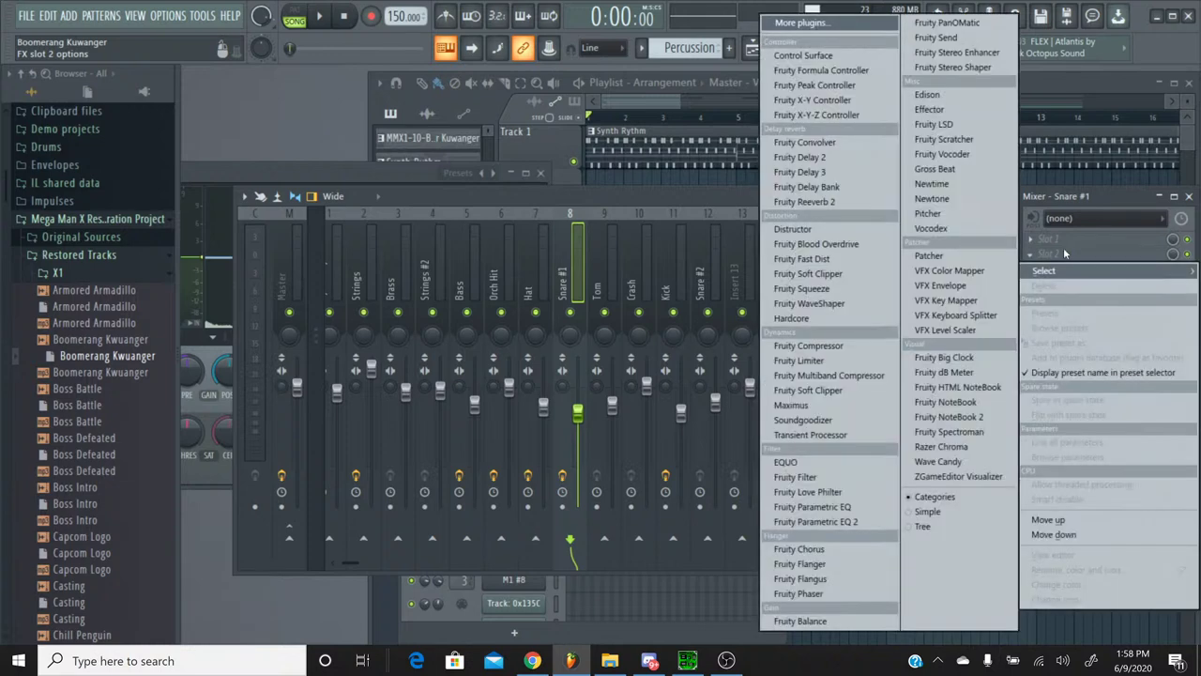
click(805, 169)
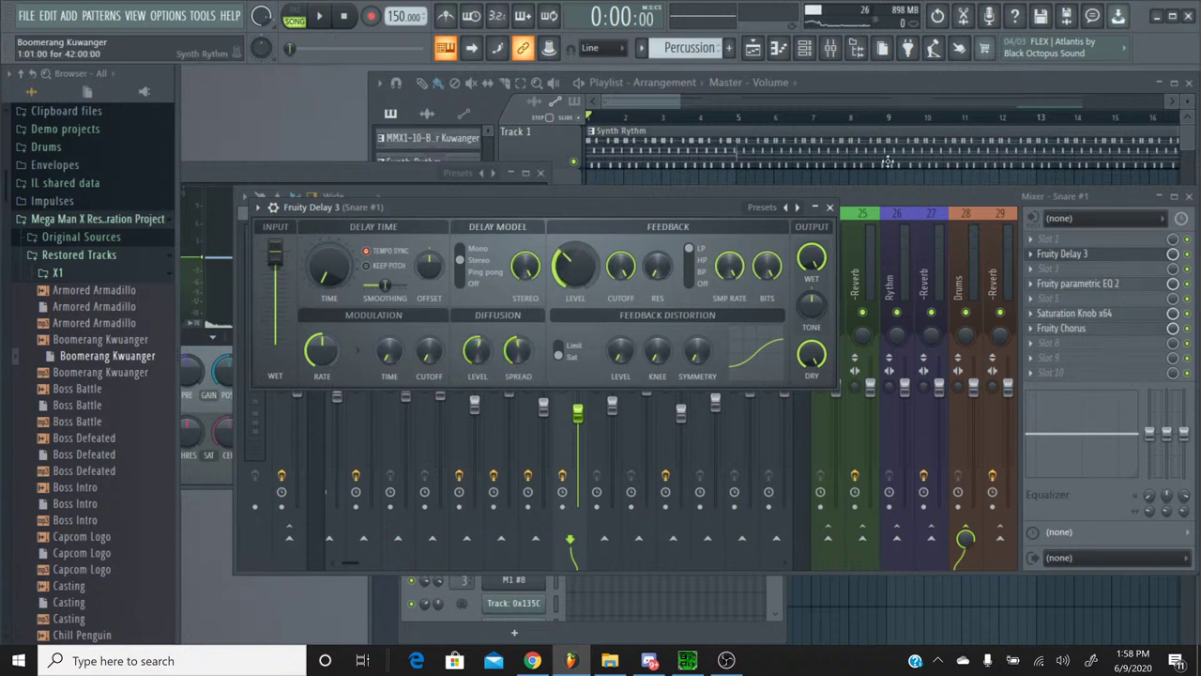
click(893, 200)
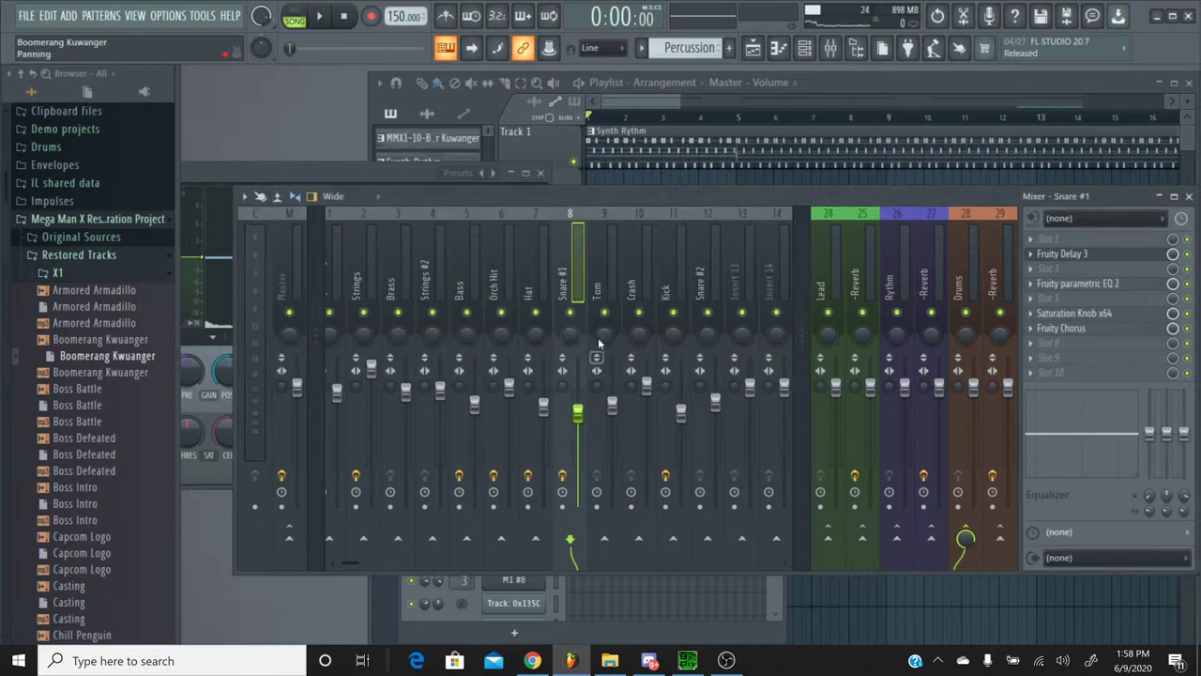
Step: Solo Snare #1, play the song from a later section, and lower the feedback level in Fruity Delay 3
right_click(571, 323)
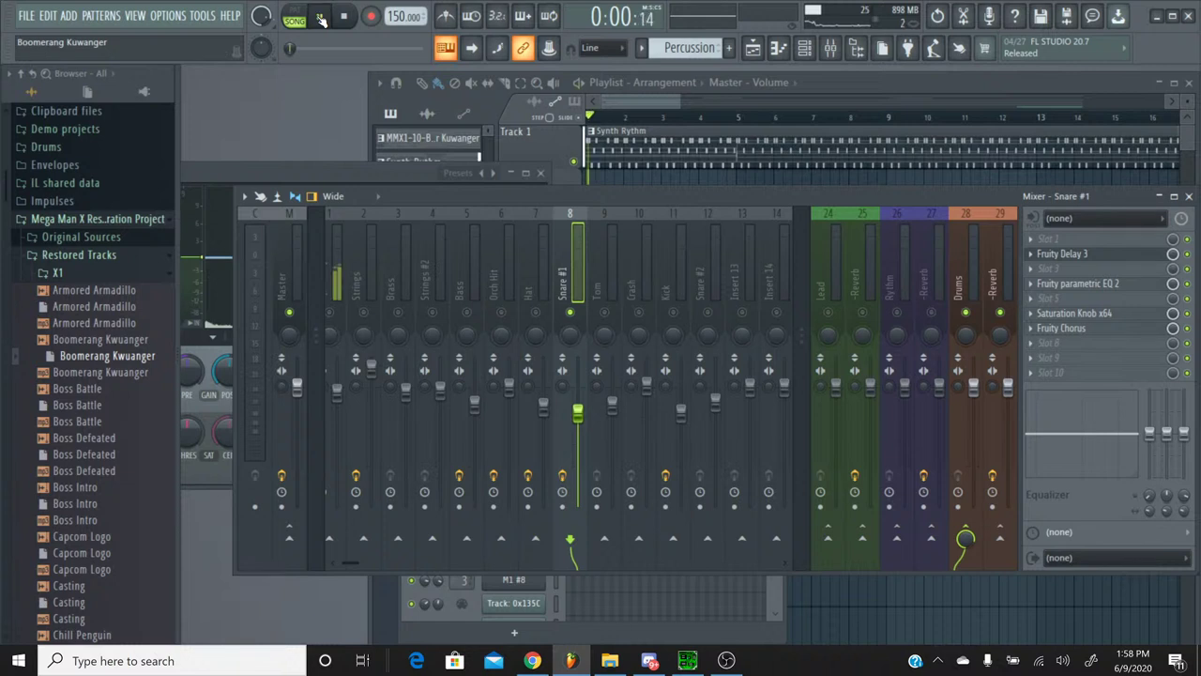
drag(289, 48, 320, 49)
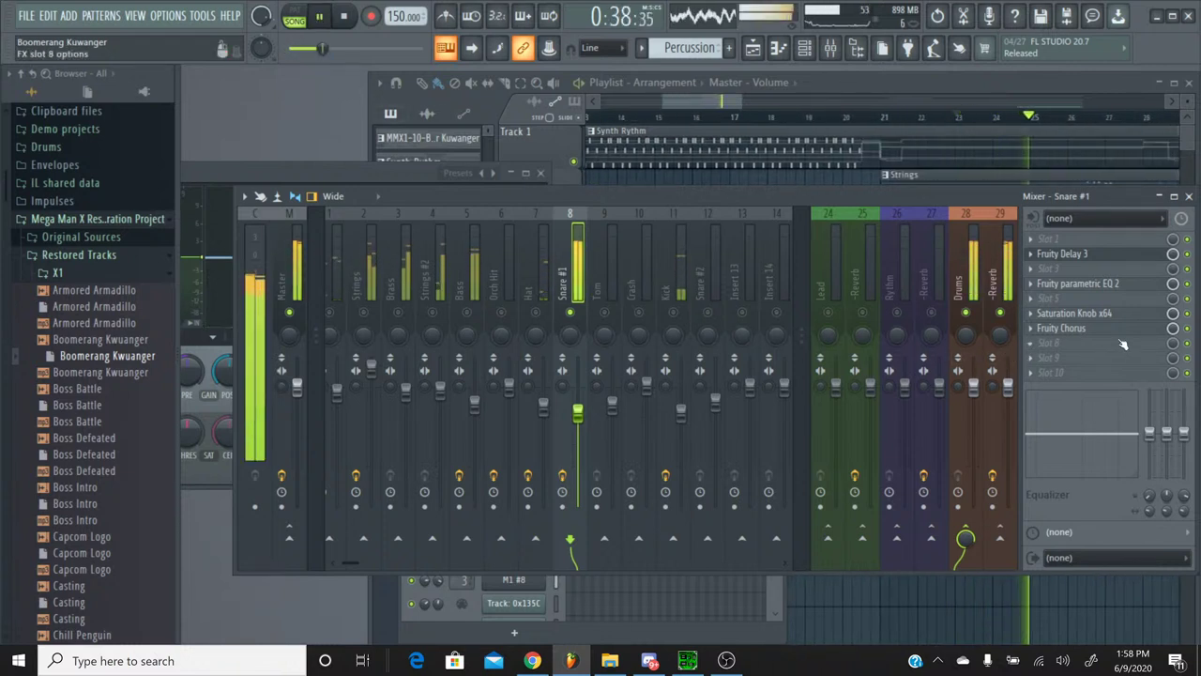
click(1139, 260)
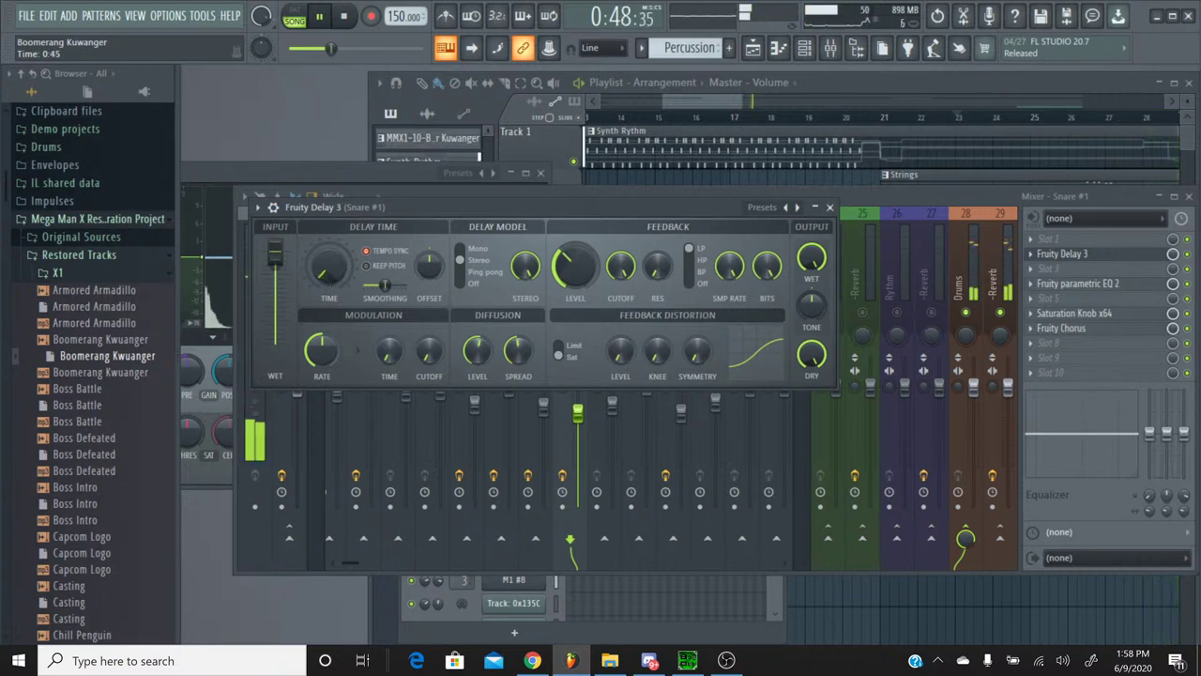
drag(561, 272, 562, 263)
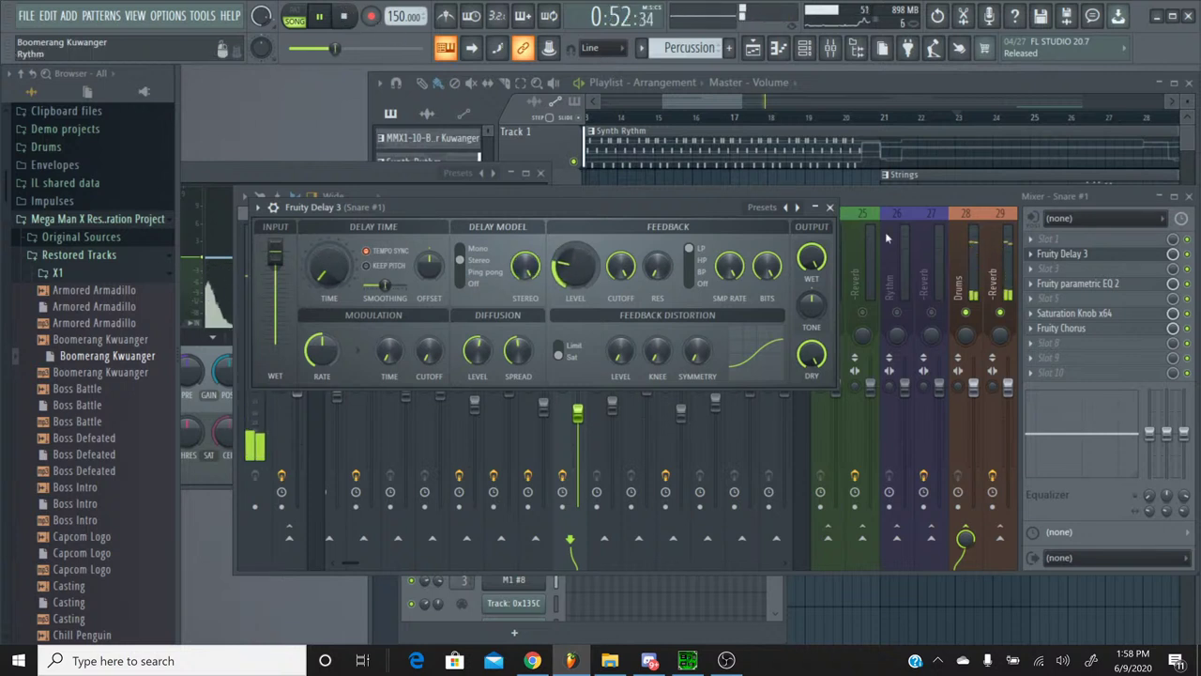
click(830, 207)
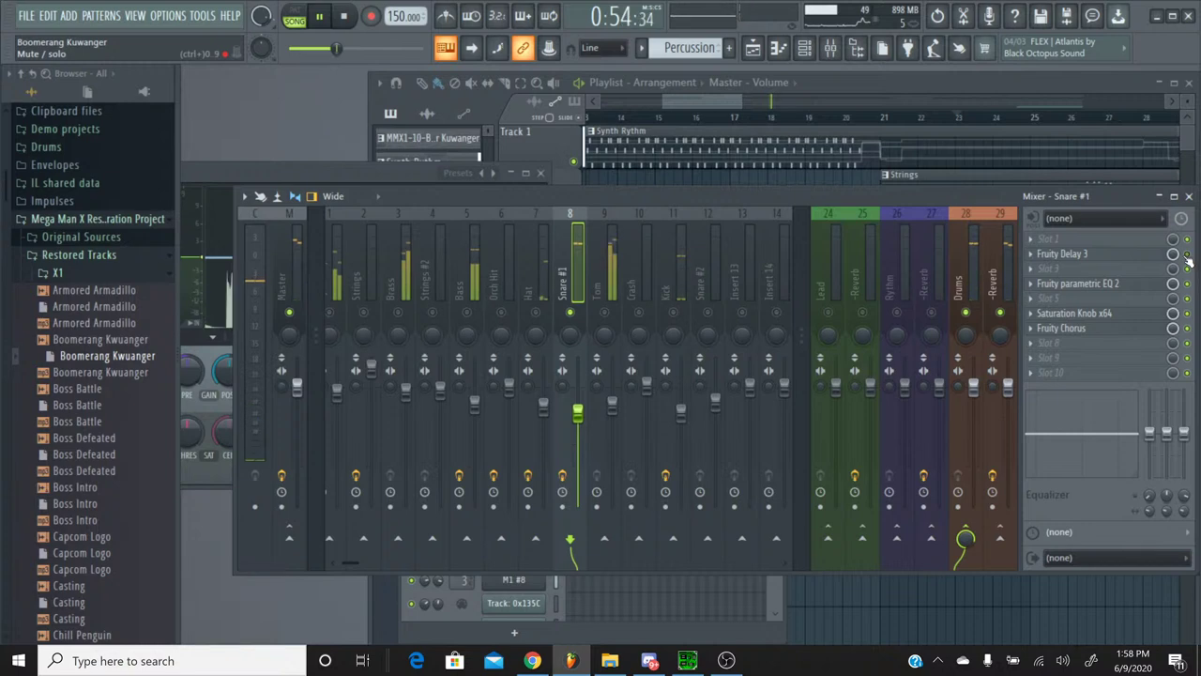
Step: Bypass slot 2 of the Snare #1 track and delete Fruity Delay 3 from it
click(1057, 255)
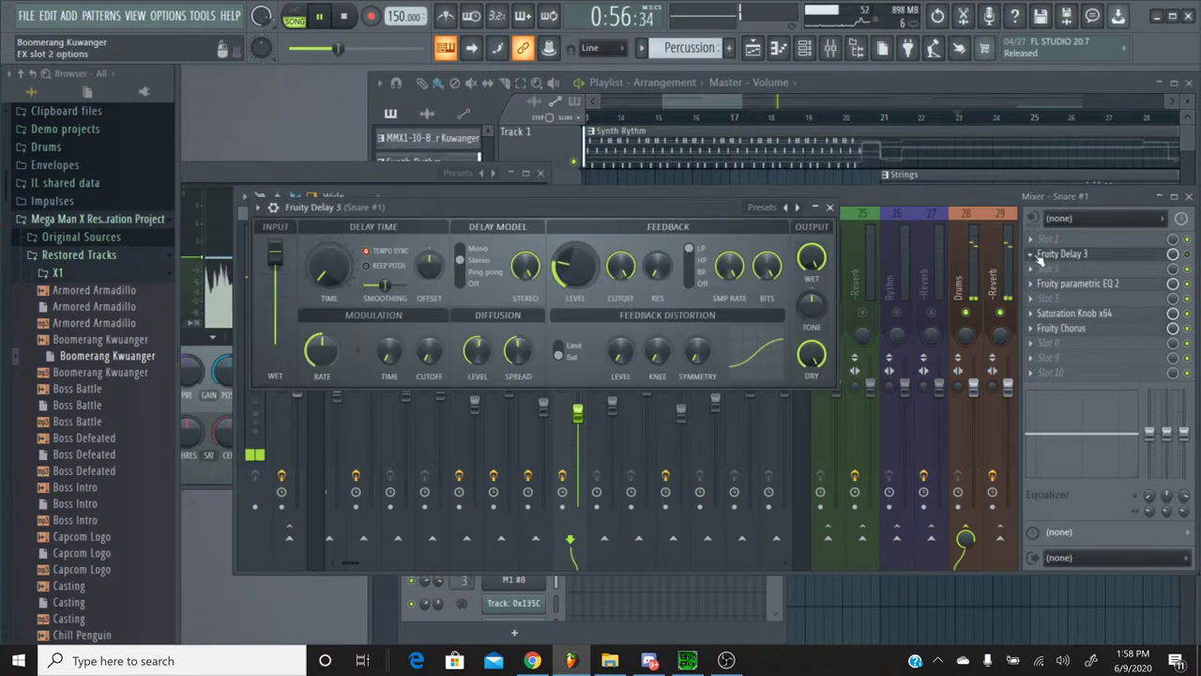
right_click(1040, 259)
click(1053, 284)
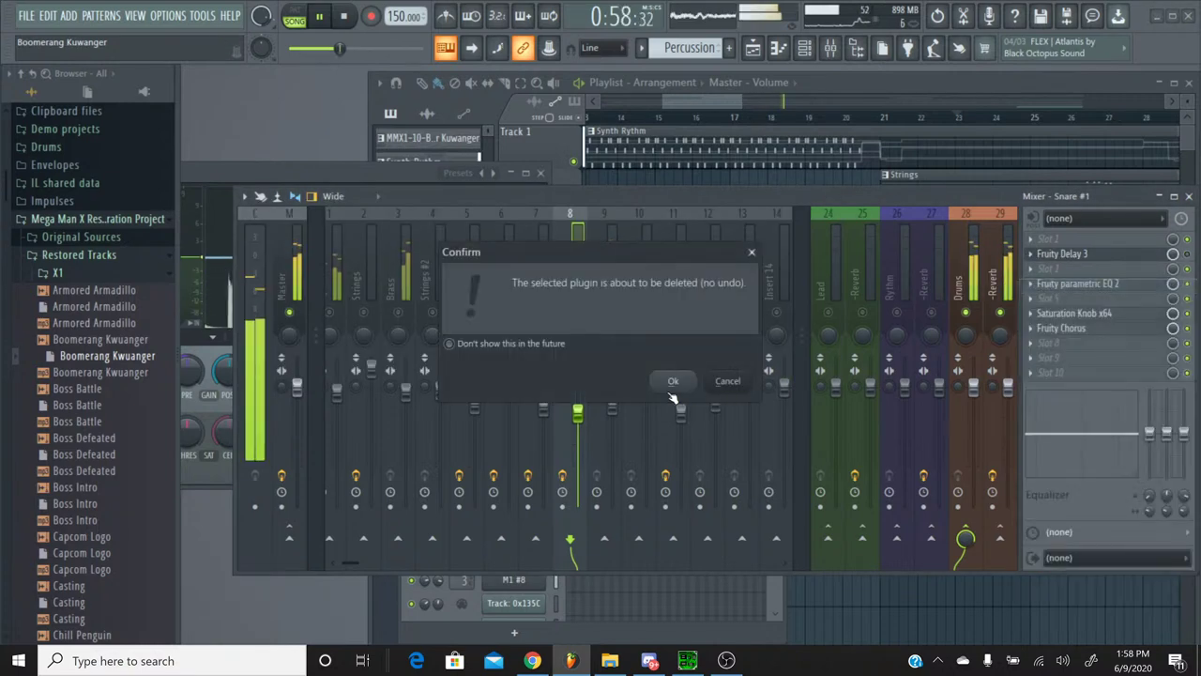
click(673, 384)
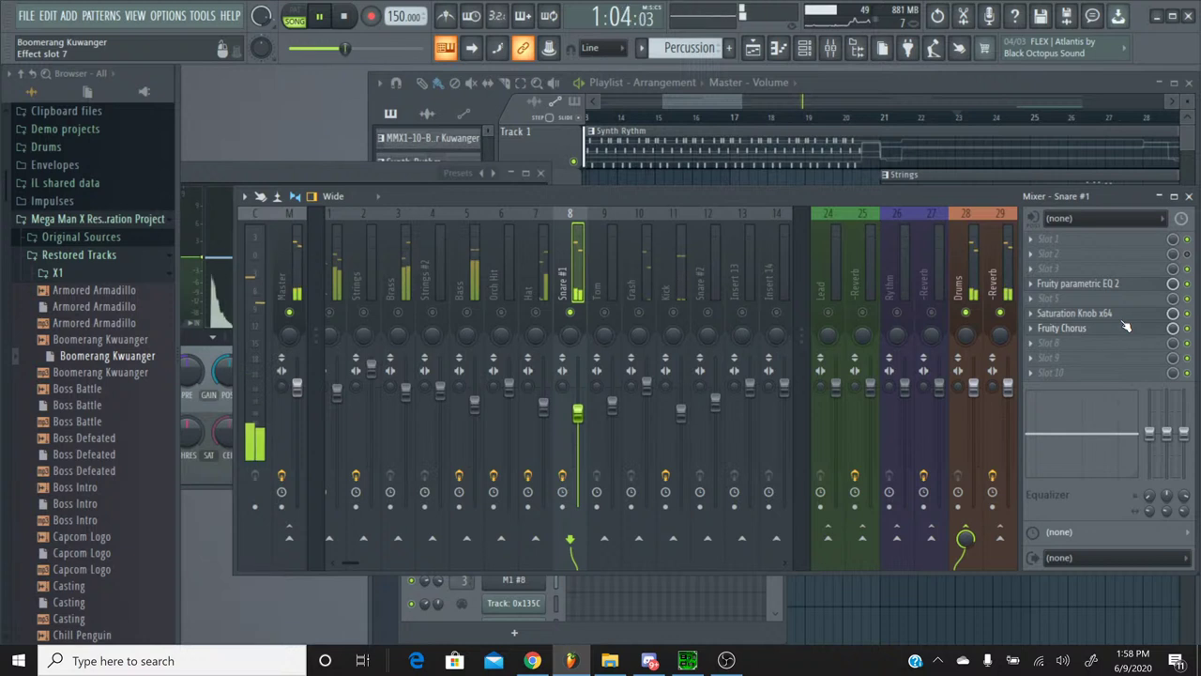
Step: Try Fruity Chorus presets such as 50 Detune and Default on Snare #1, and go back to Fat Clean
click(1070, 327)
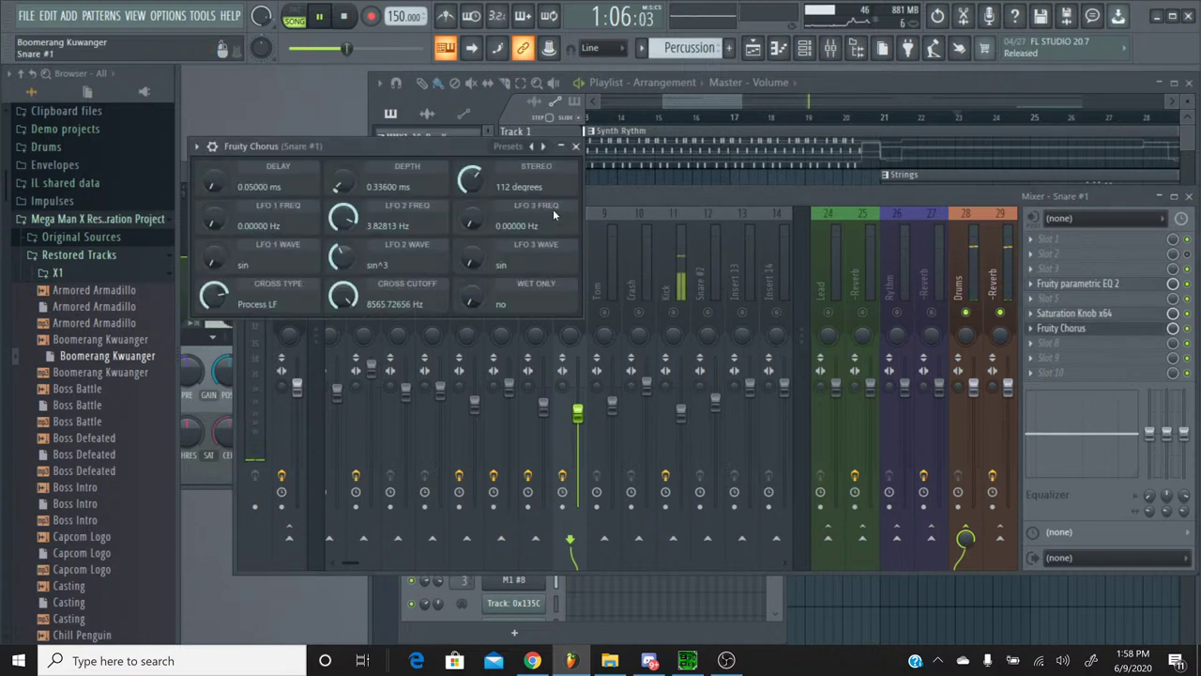
click(544, 149)
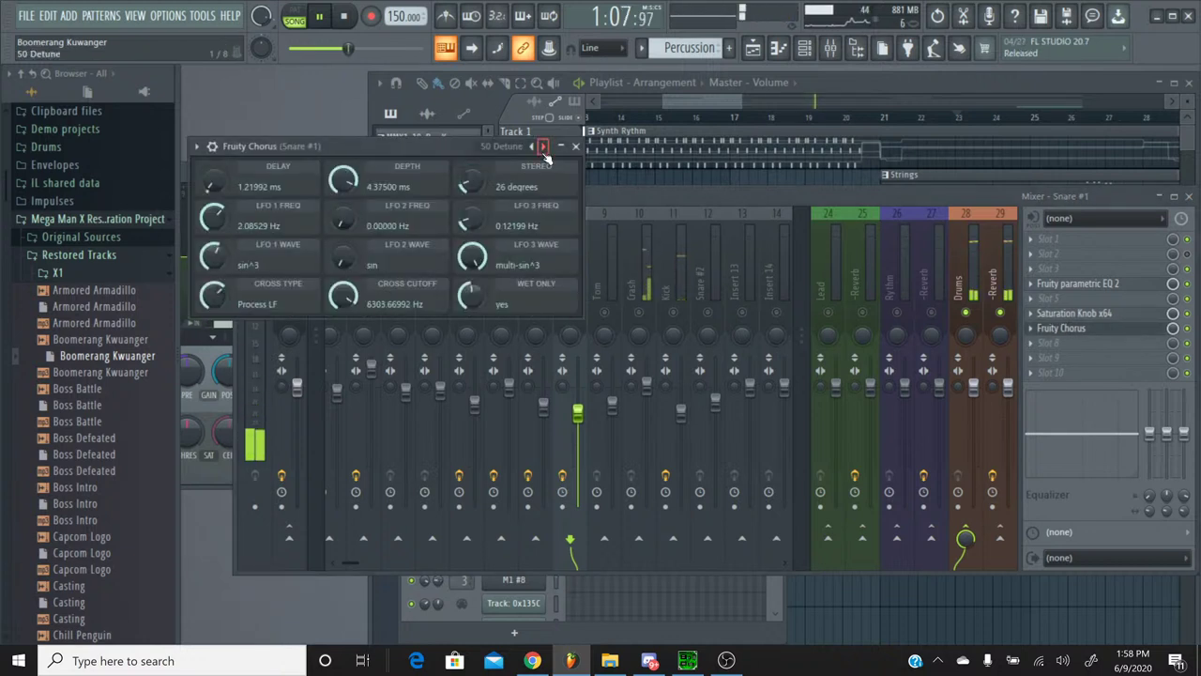
click(544, 149)
click(544, 149)
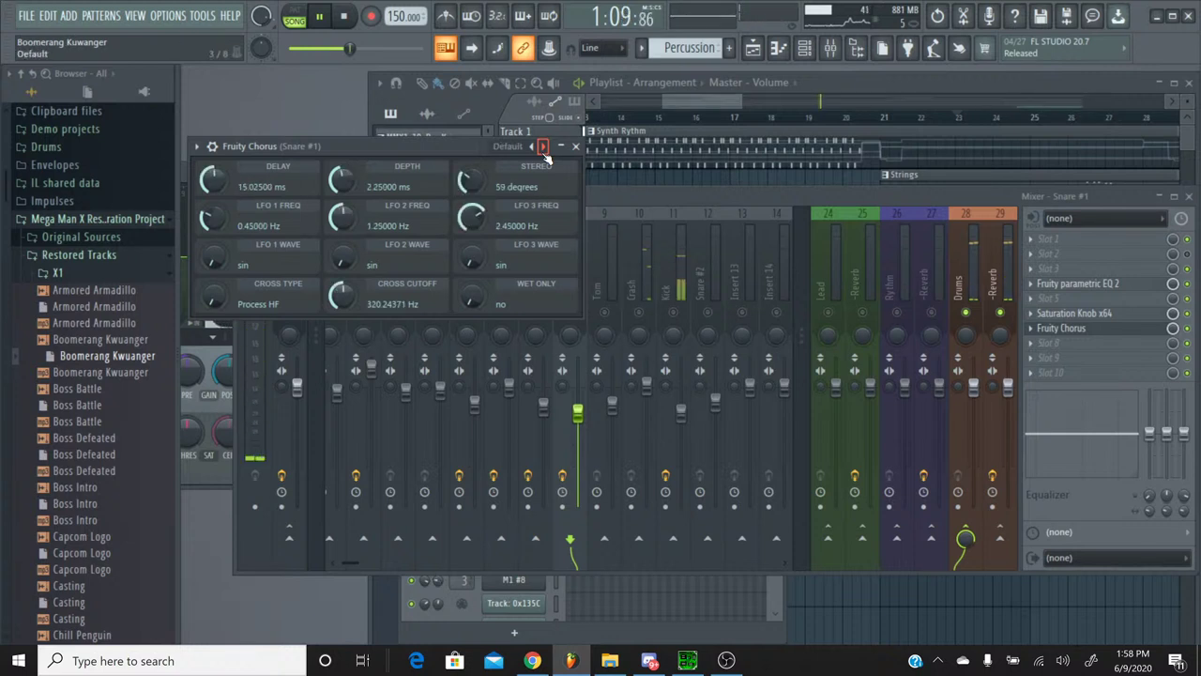
click(531, 148)
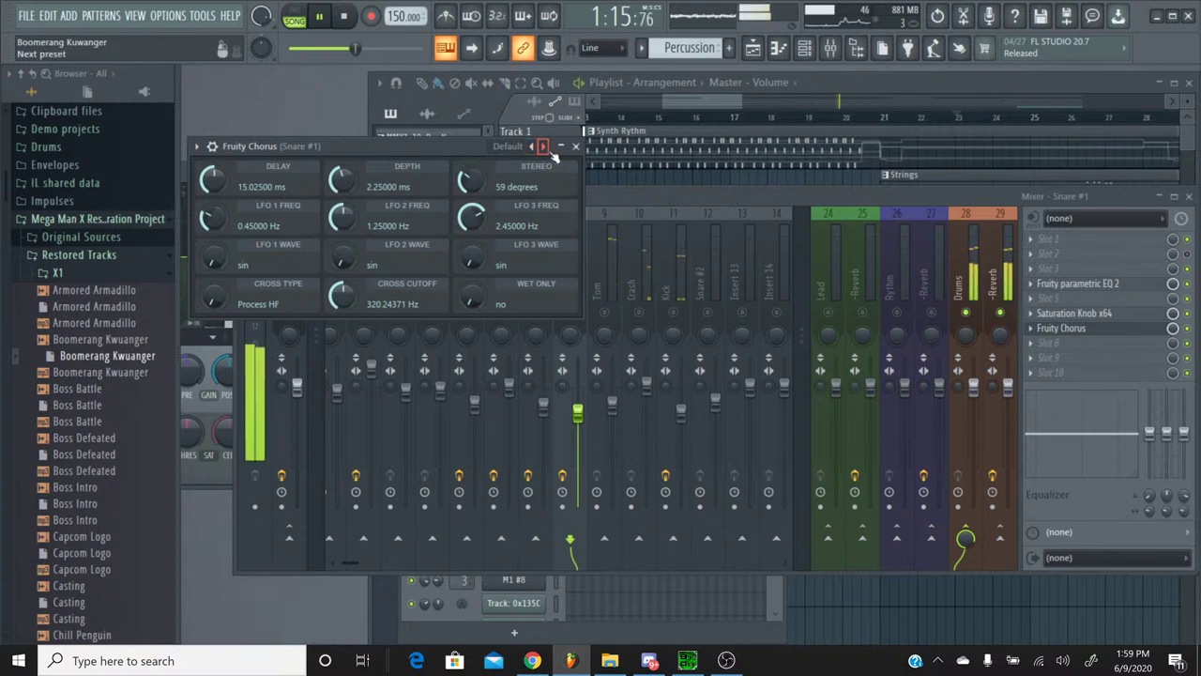
click(543, 147)
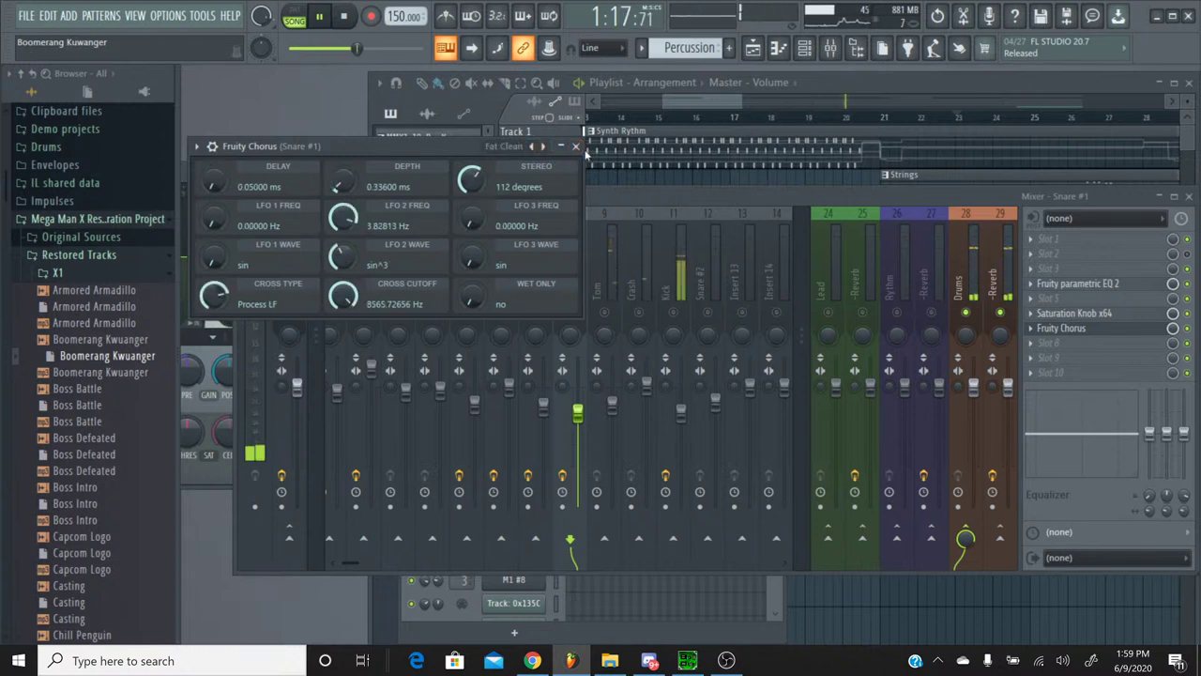
click(576, 147)
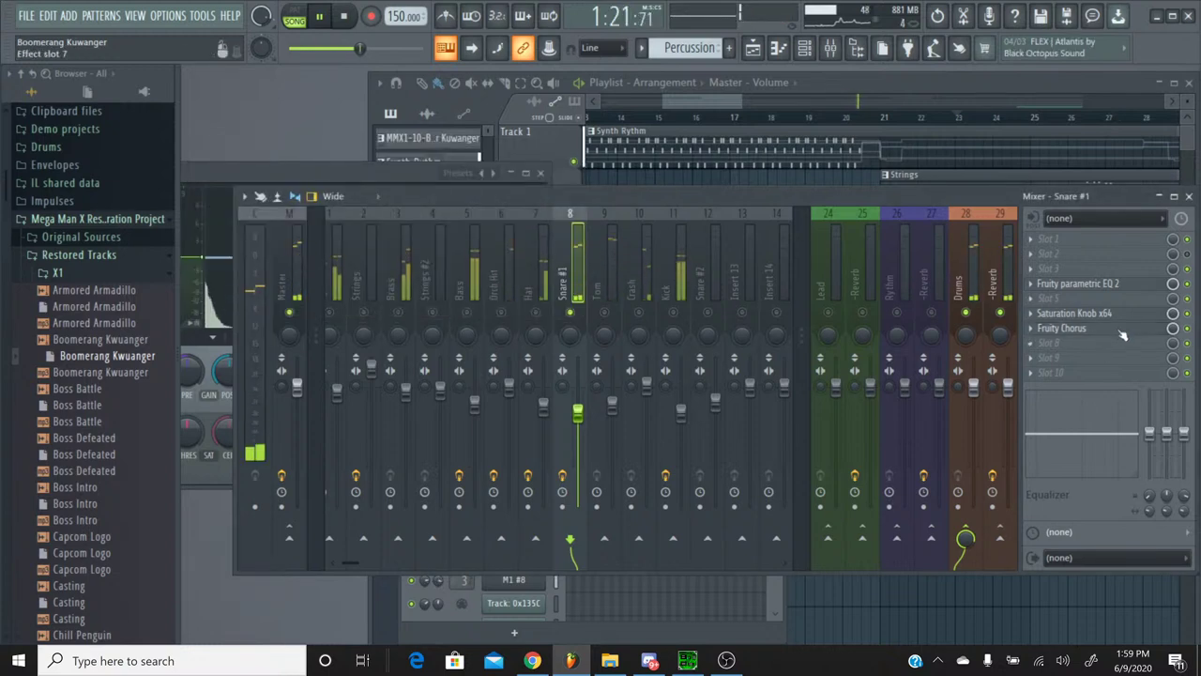
Step: Raise the high-frequency band 7 slightly and dip band 6 in the Fruity parametric EQ 2 on Snare #1
click(1119, 284)
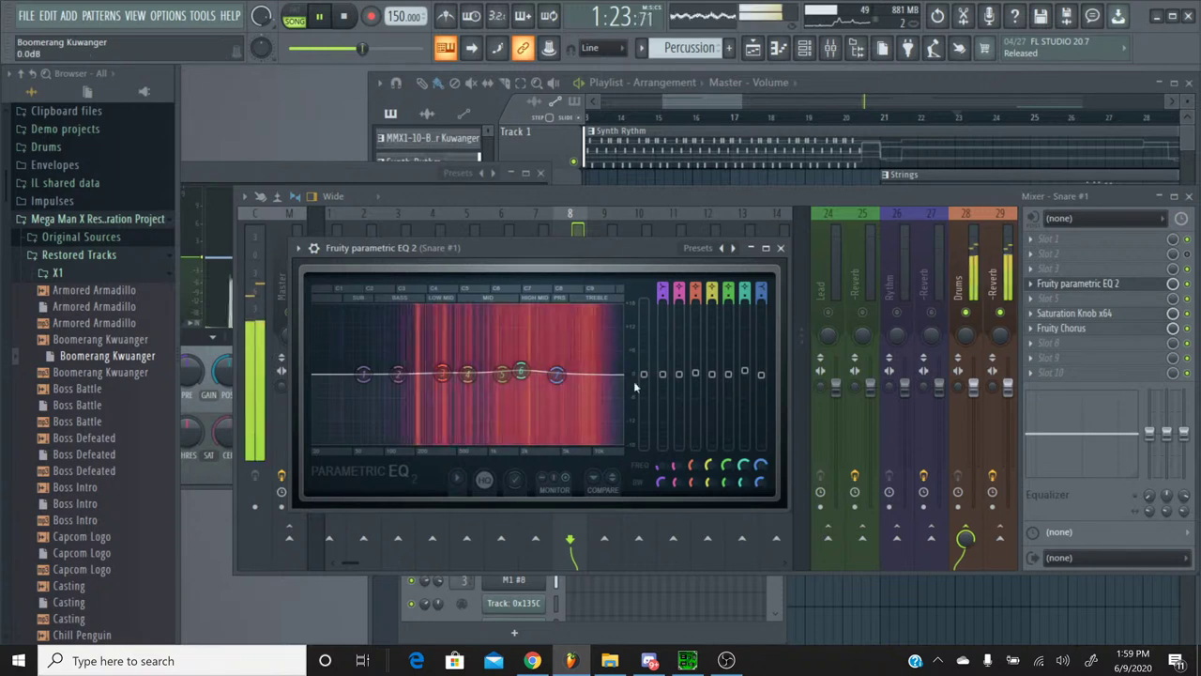
drag(557, 375, 550, 365)
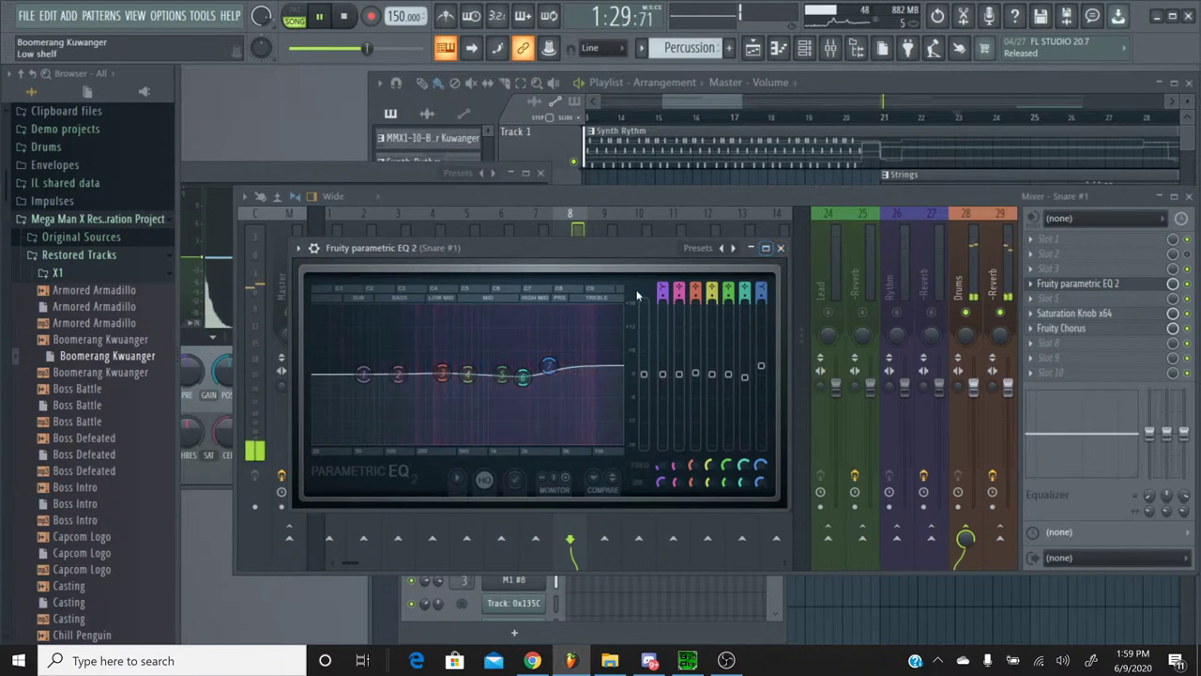
click(780, 247)
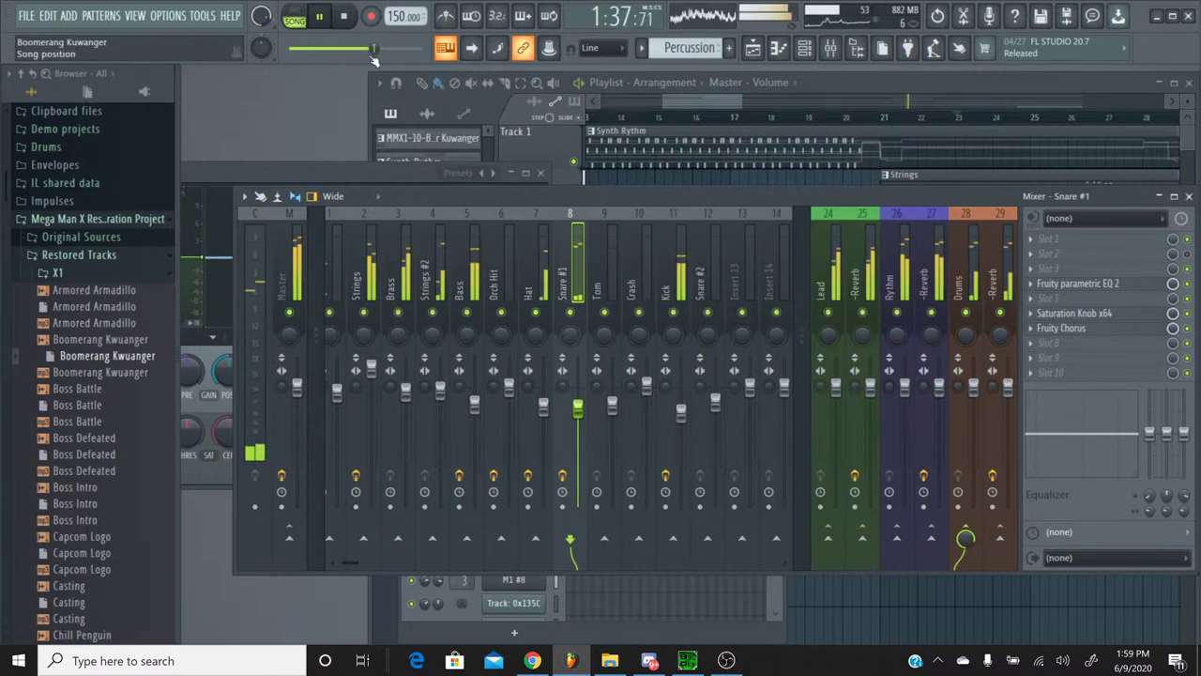
Step: Replay an earlier section in the full mix, check the live chat in Chrome, and stop playback
click(292, 51)
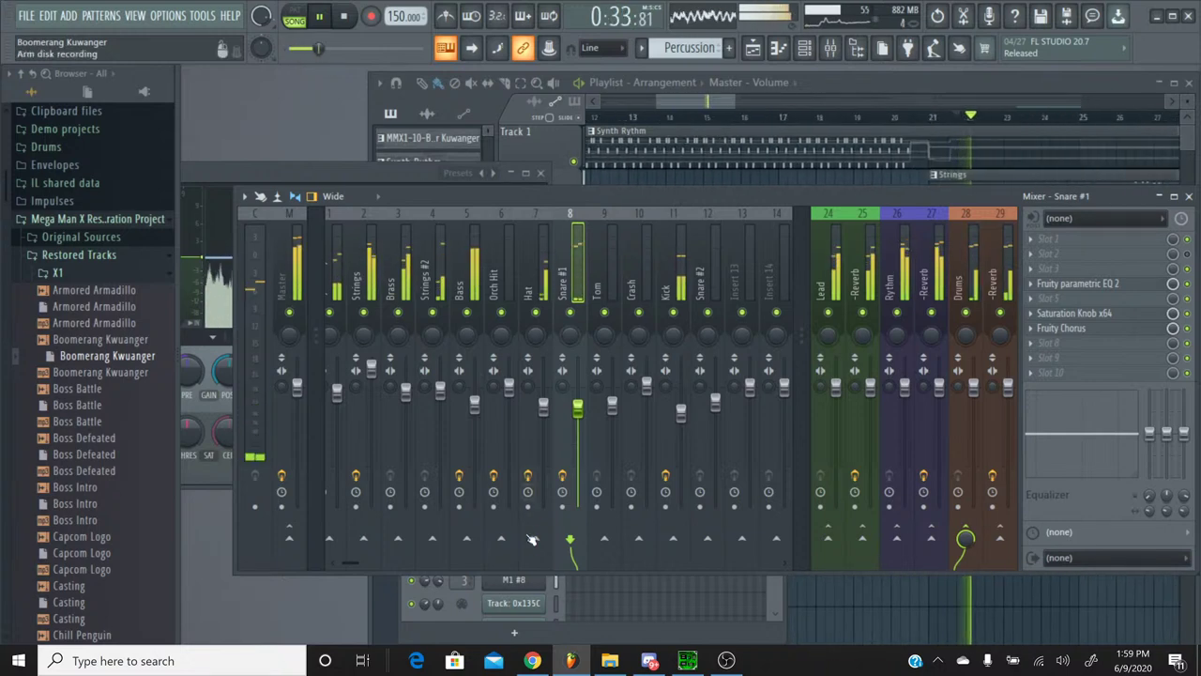
key(alt+Tab)
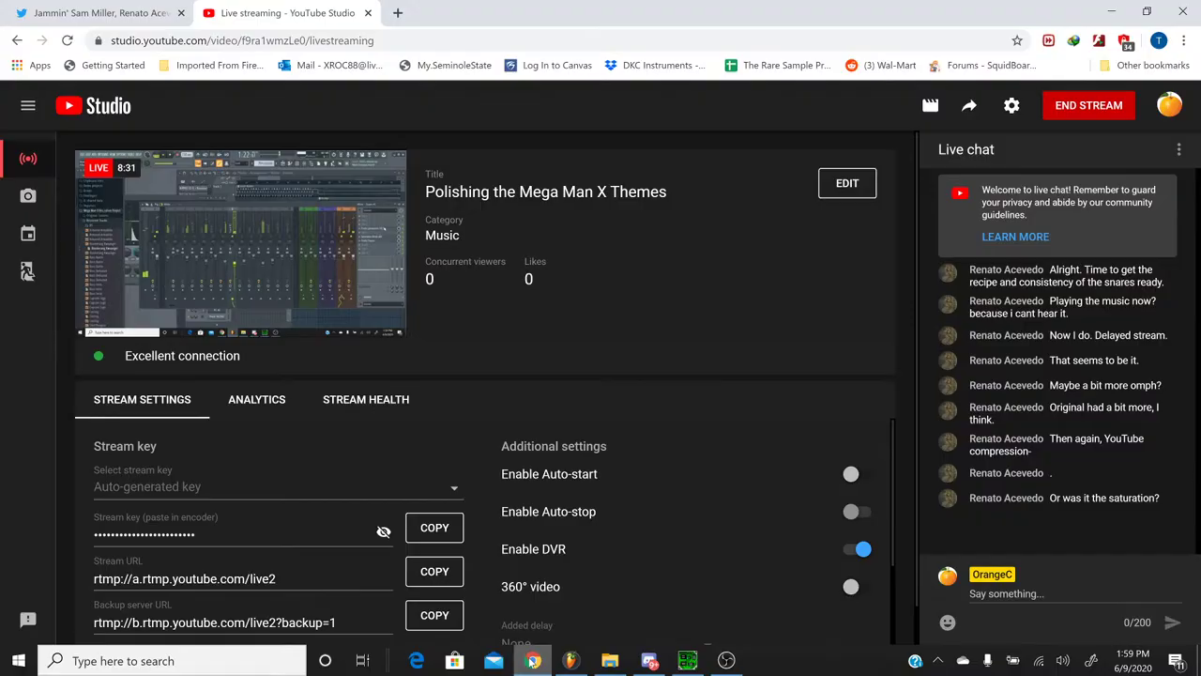
key(alt+Tab)
click(346, 17)
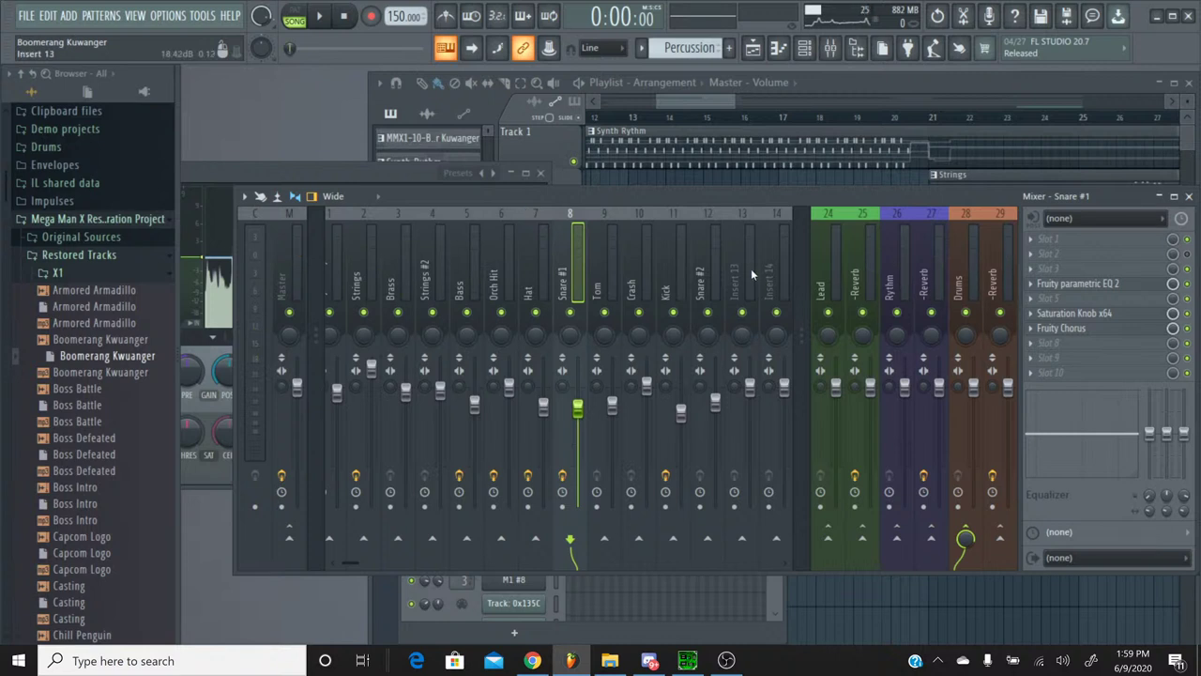
Step: Play the song from the start with Snare #1 soloed and its Saturation Knob open
click(1133, 315)
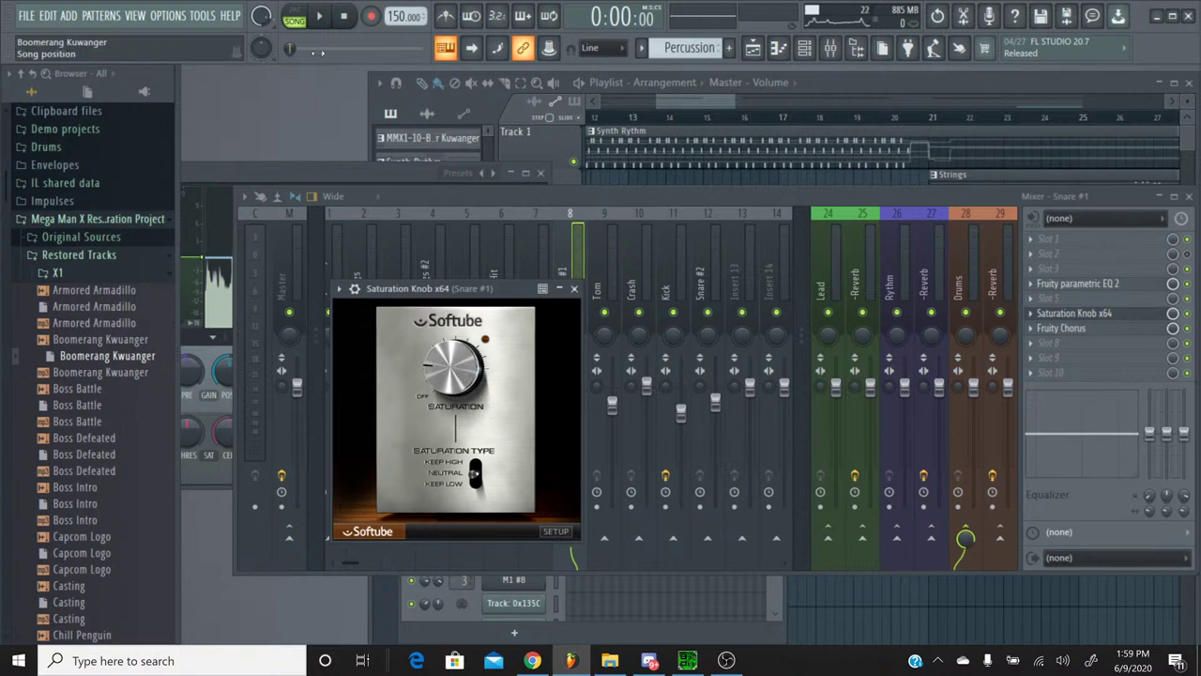
click(319, 18)
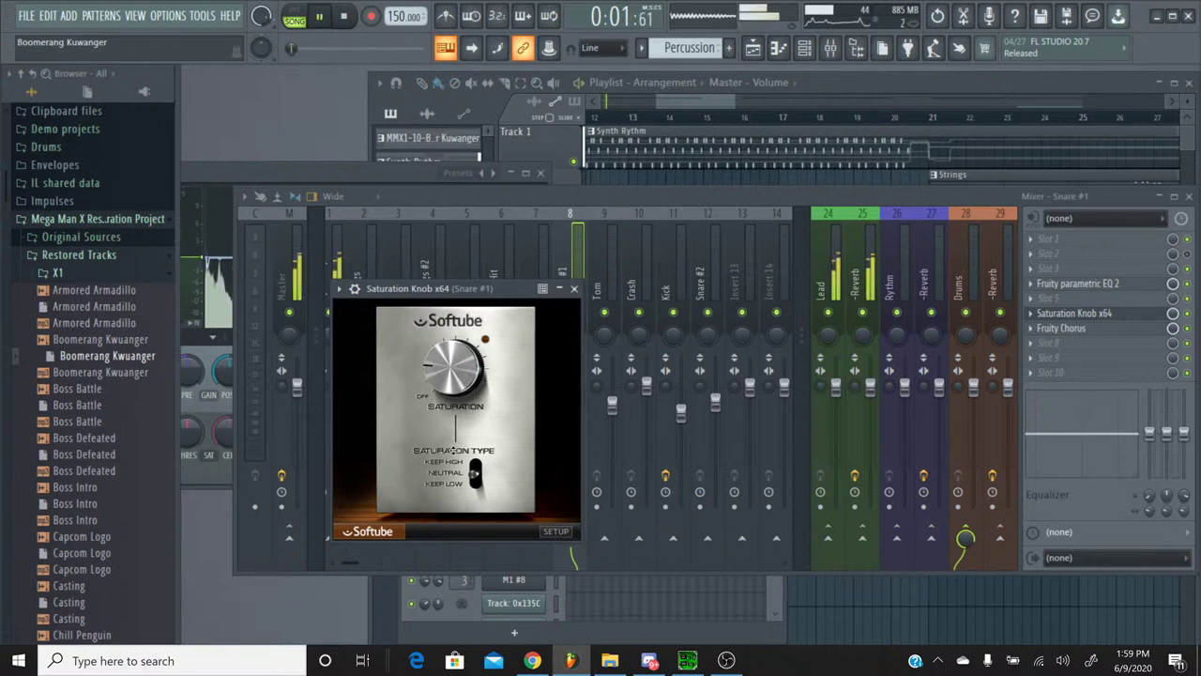
click(610, 198)
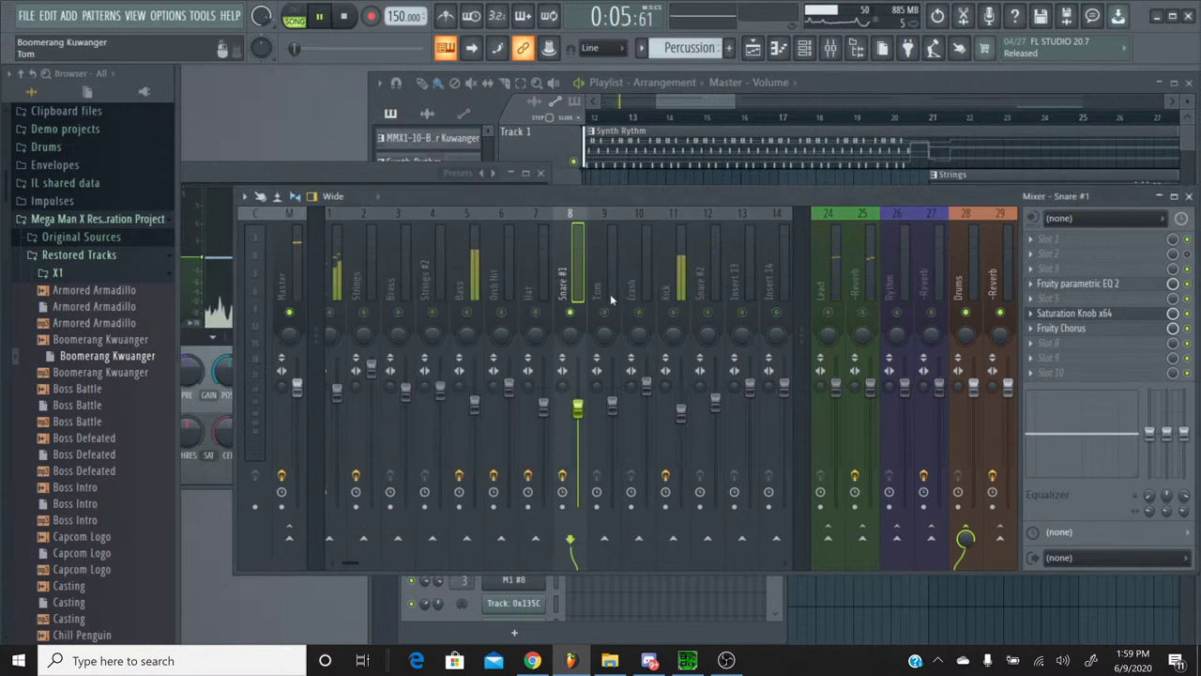
click(1082, 314)
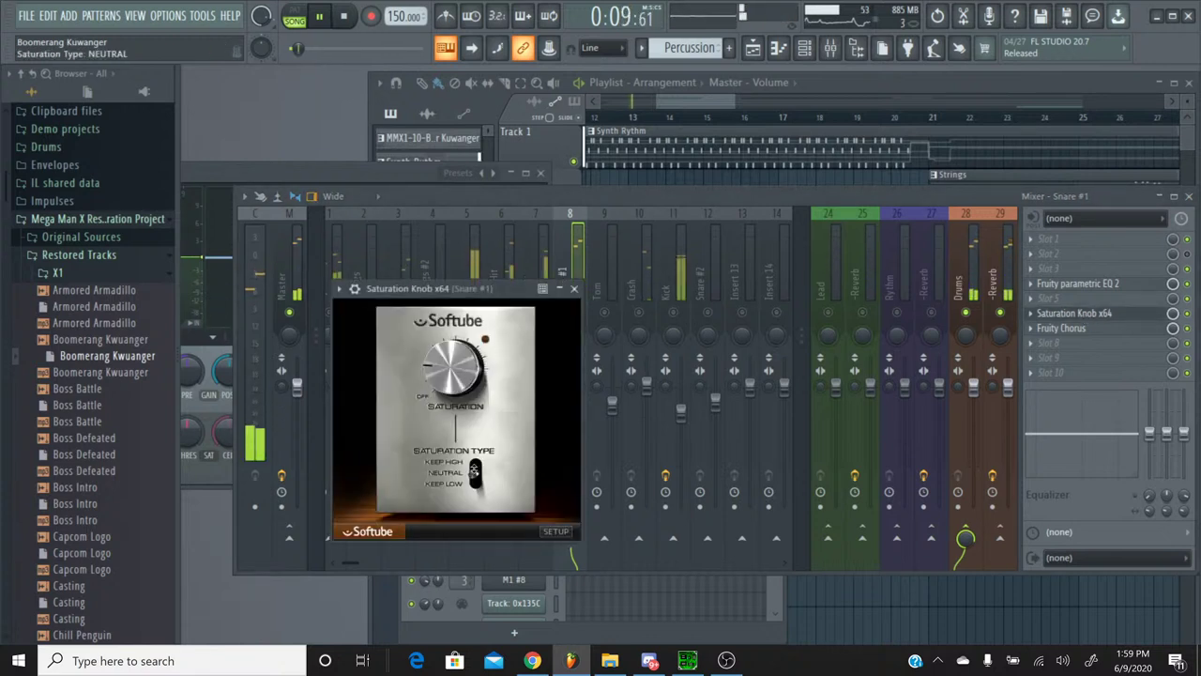
Step: Try the Keep High saturation type on Snare #1, return it to Neutral, and set Saturation to 2.1
drag(476, 474, 472, 427)
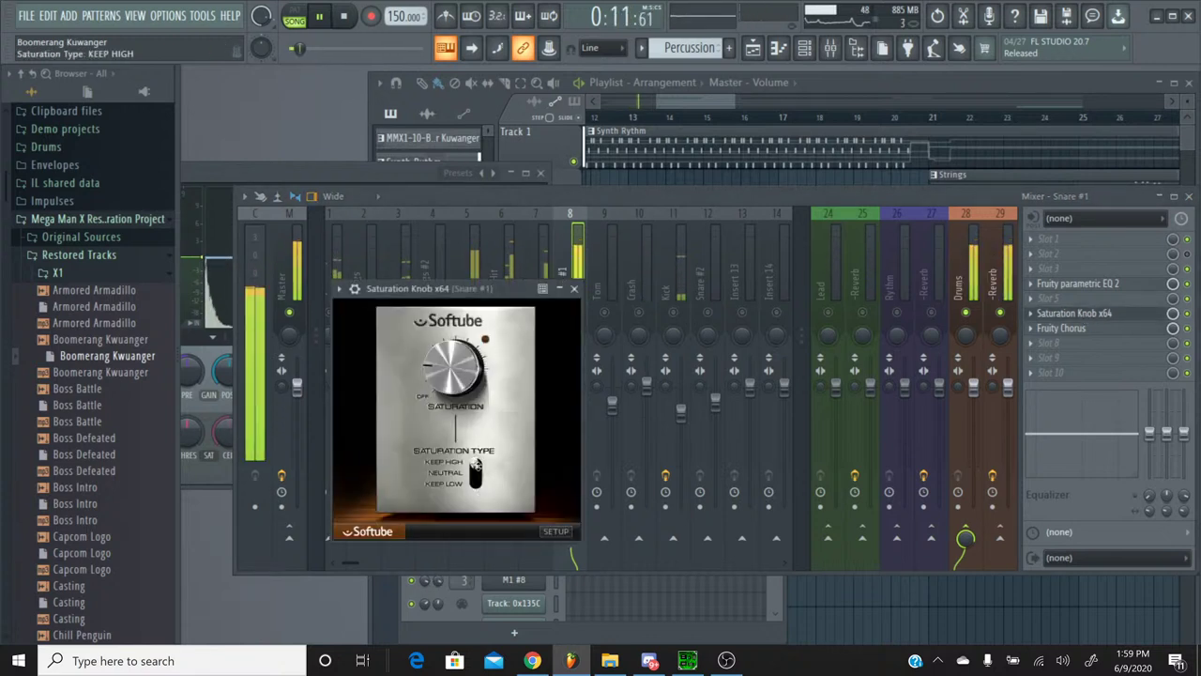
drag(475, 469, 477, 530)
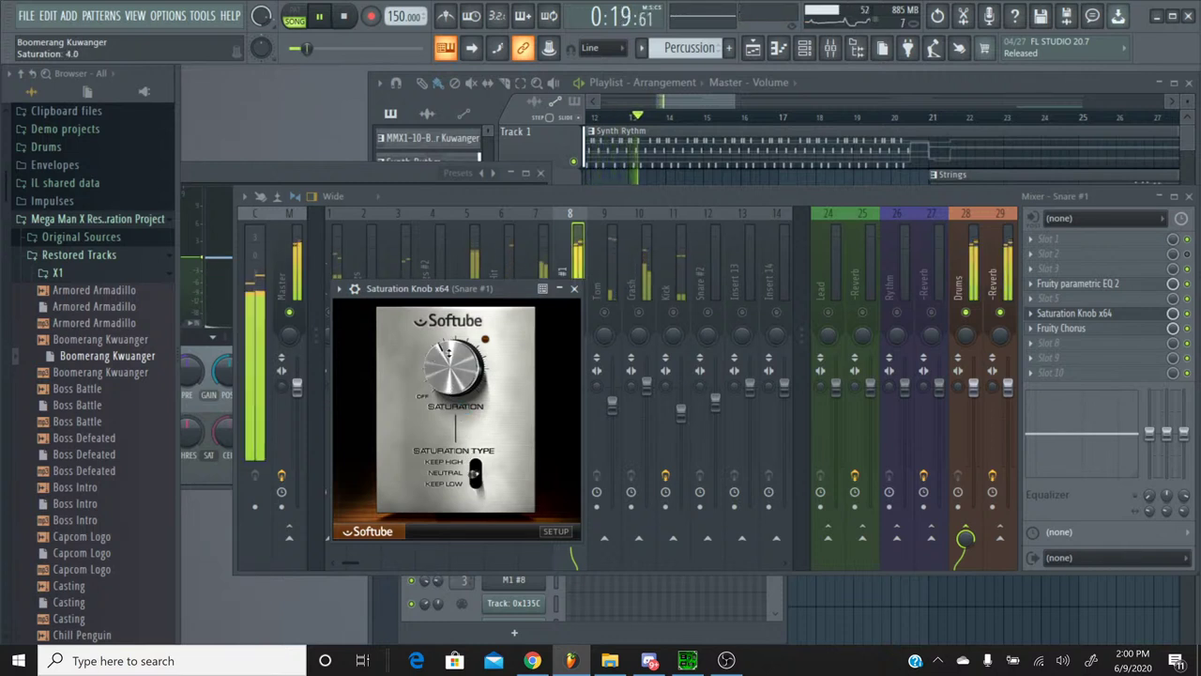
mouse_move(446, 352)
mouse_down()
mouse_move(446, 413)
mouse_move(433, 369)
mouse_up()
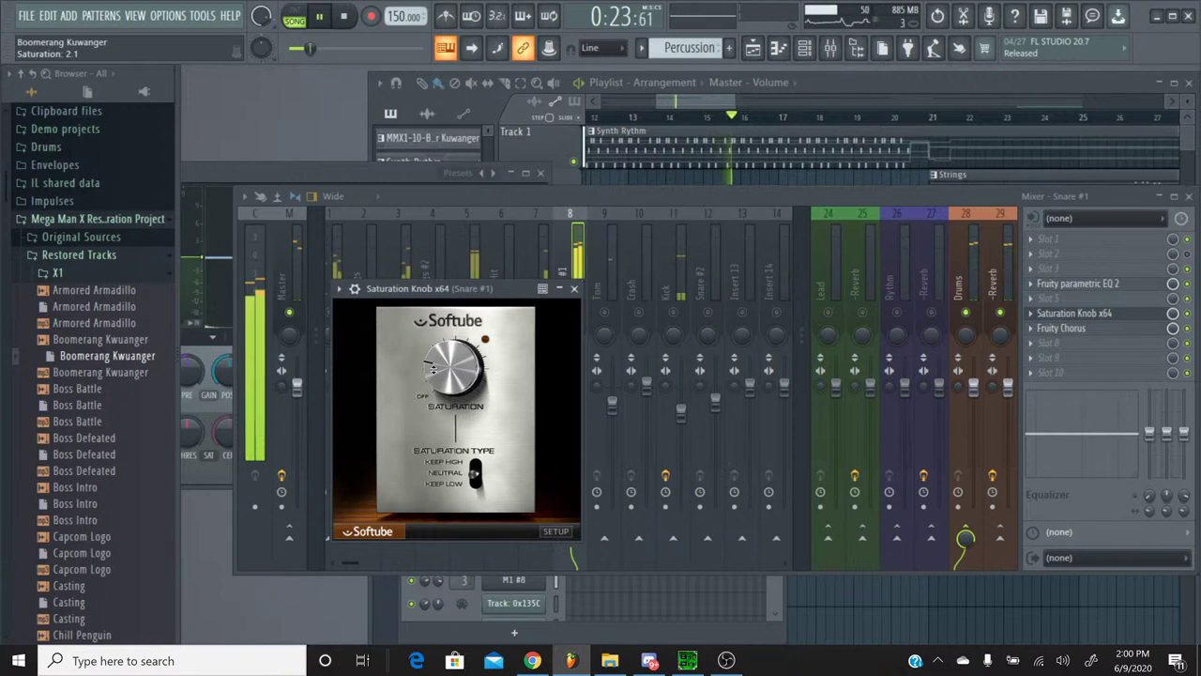
click(575, 289)
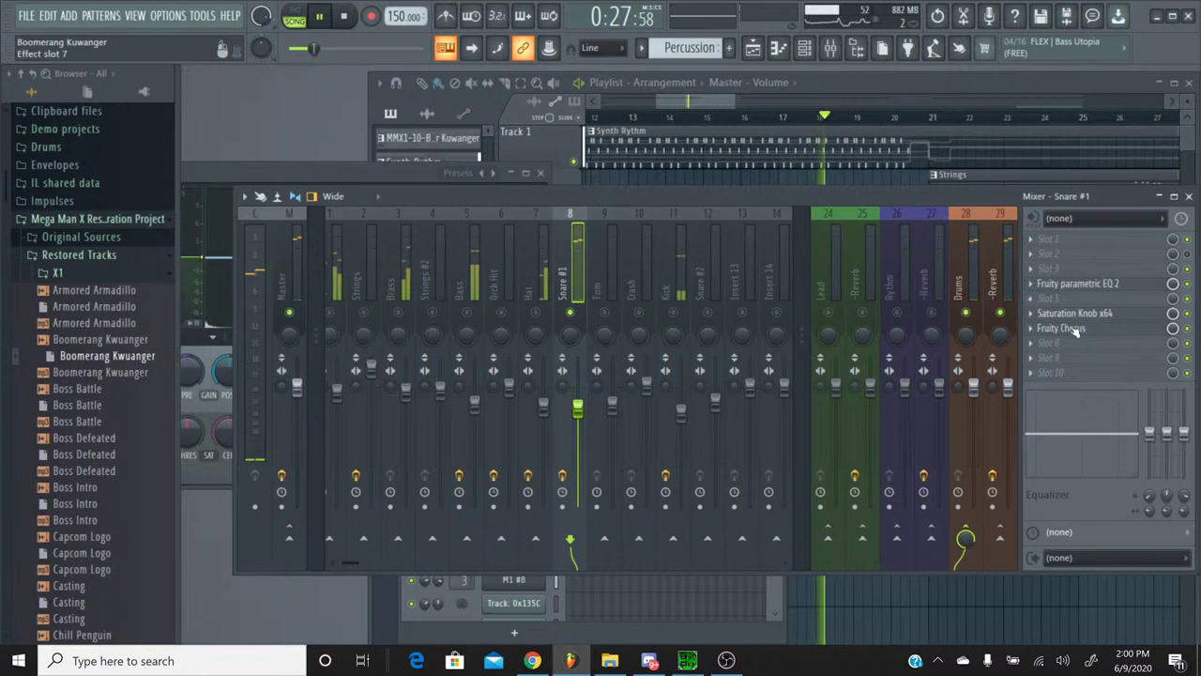
Step: Unsolo Snare #1 to play the full mix, and check the live chat in Chrome
right_click(571, 313)
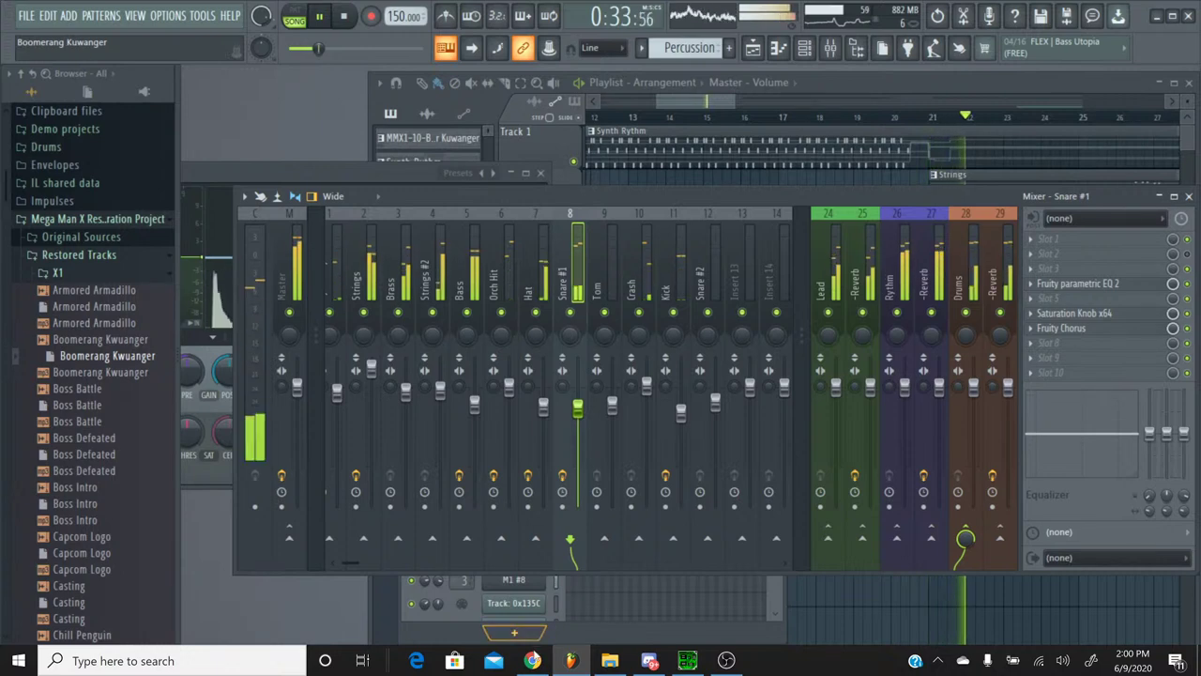
click(533, 660)
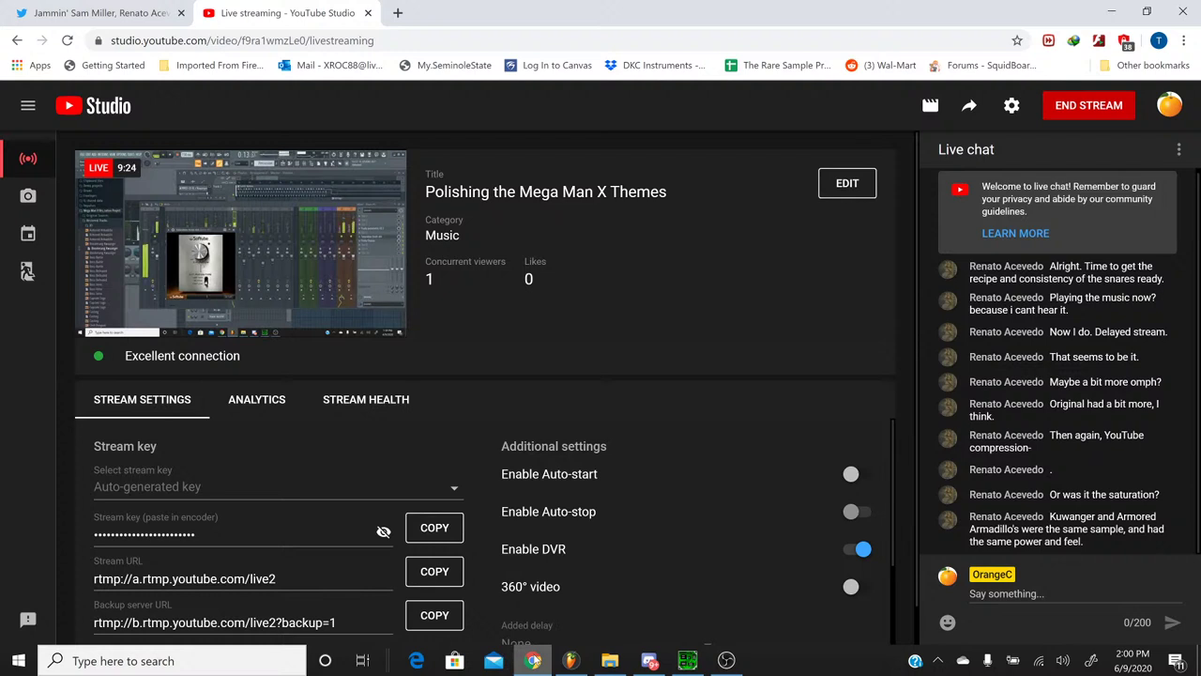
Step: Replay the song from the start, lower the Snare #1 level slightly, and save the Boomerang Kuwanger project
click(571, 660)
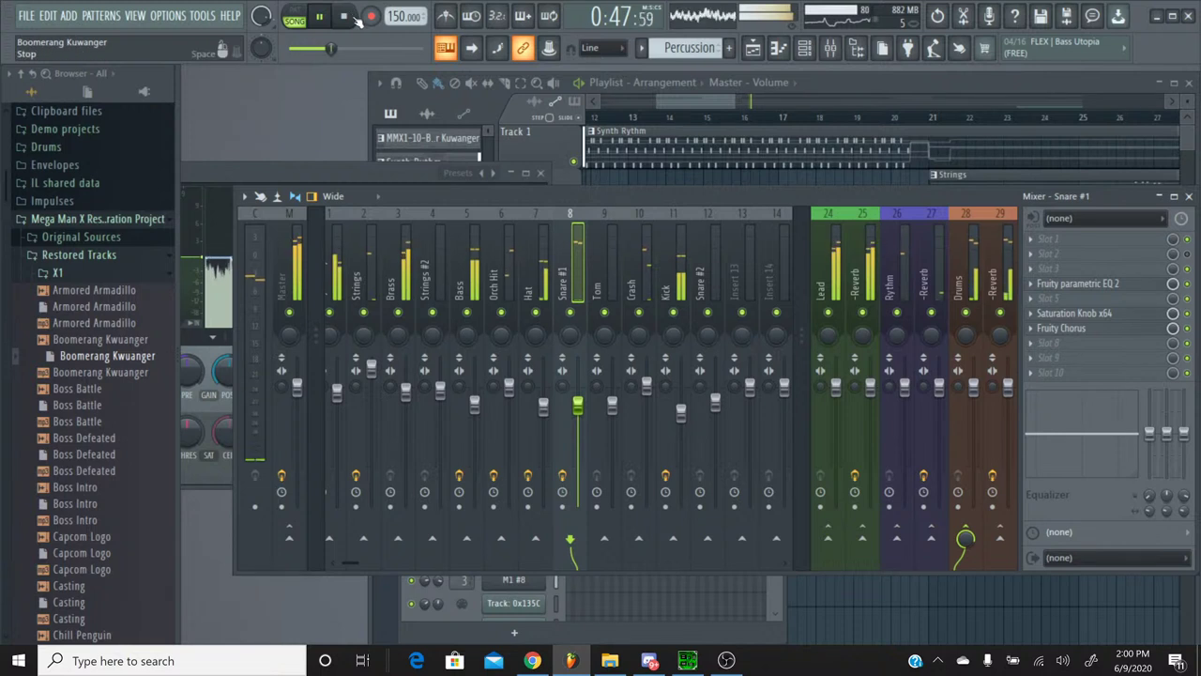
click(355, 15)
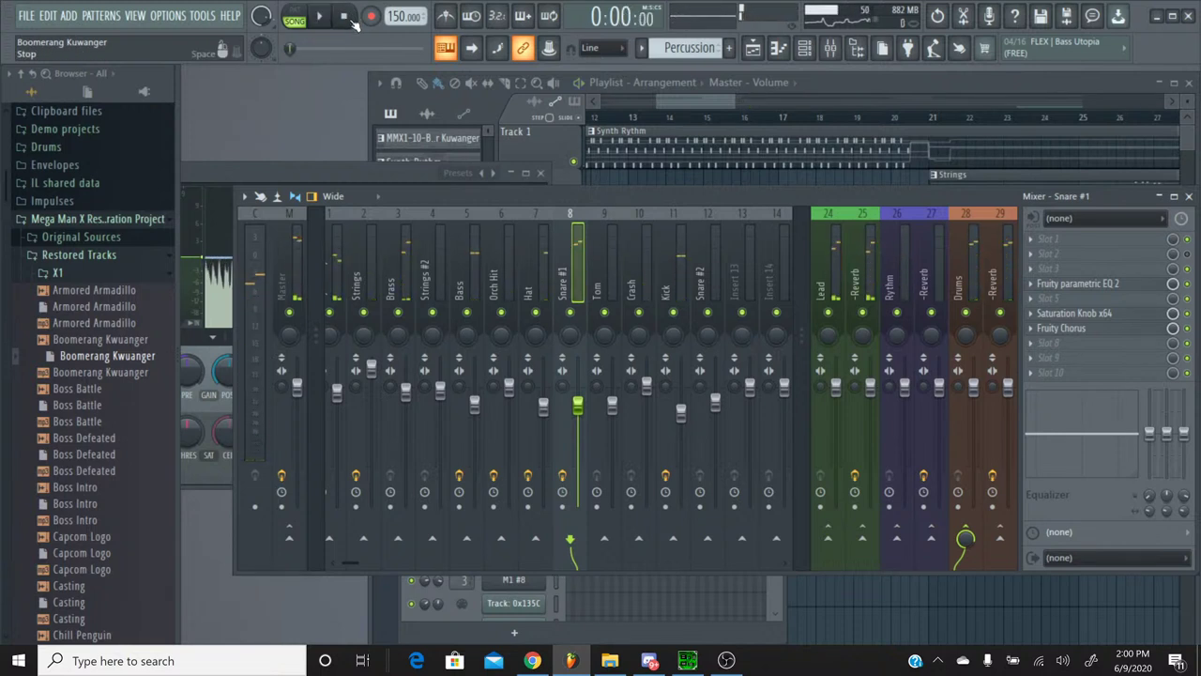
click(321, 17)
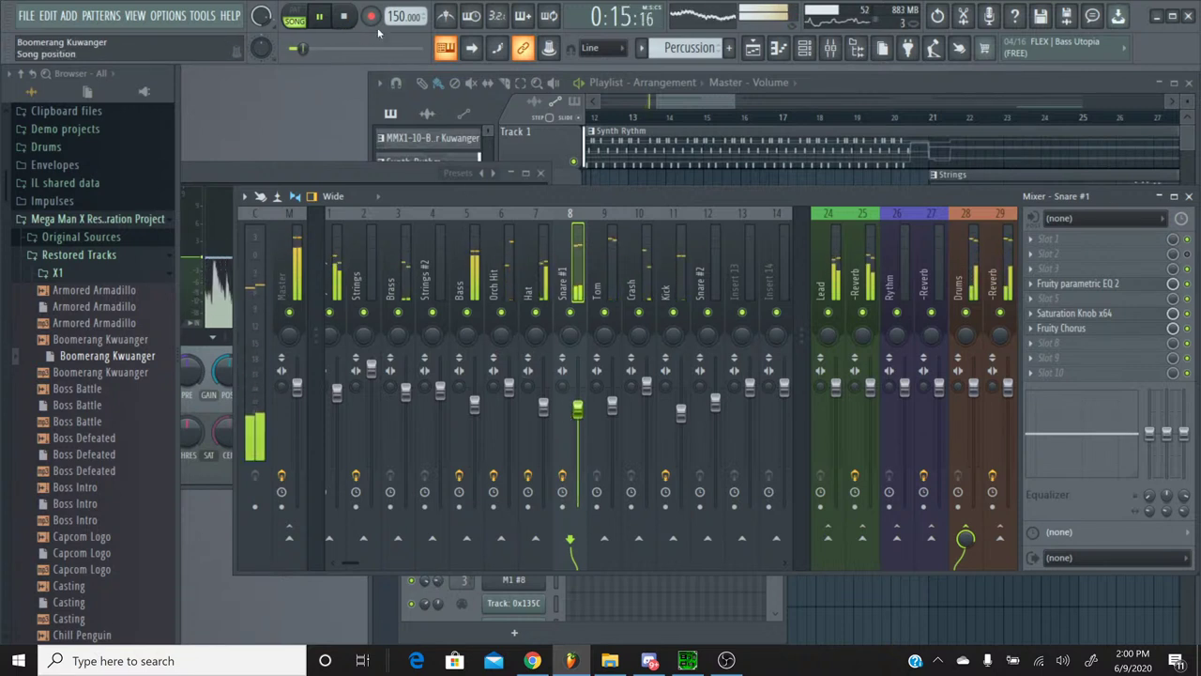
click(358, 16)
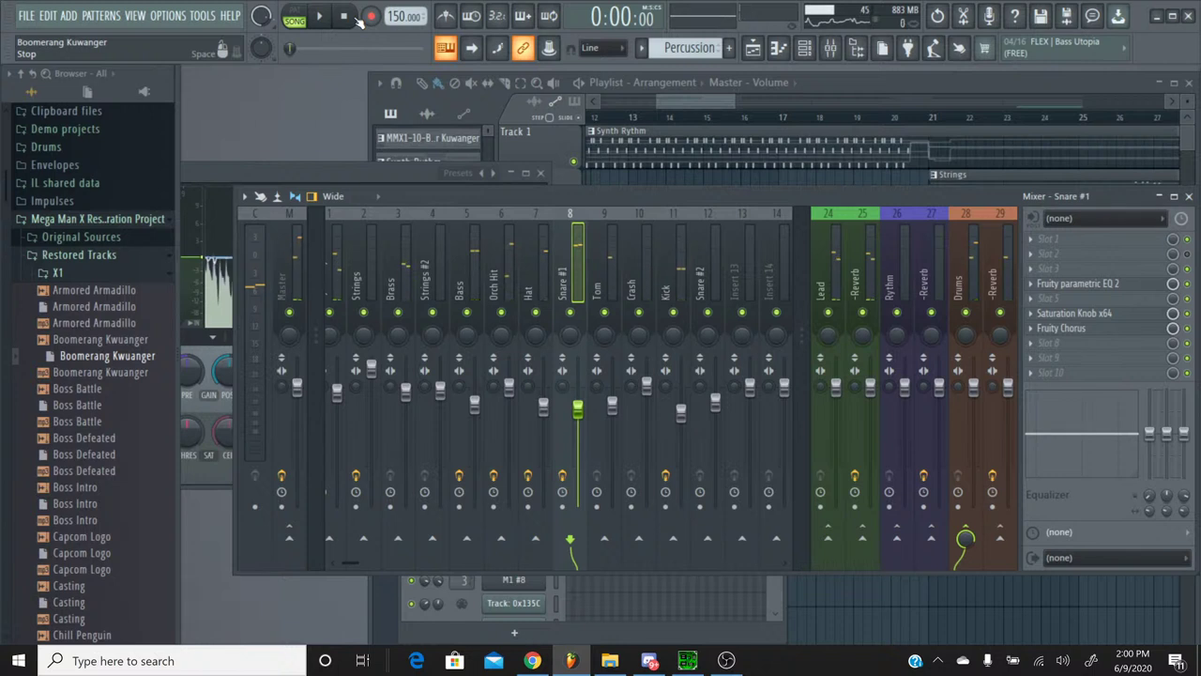
click(27, 16)
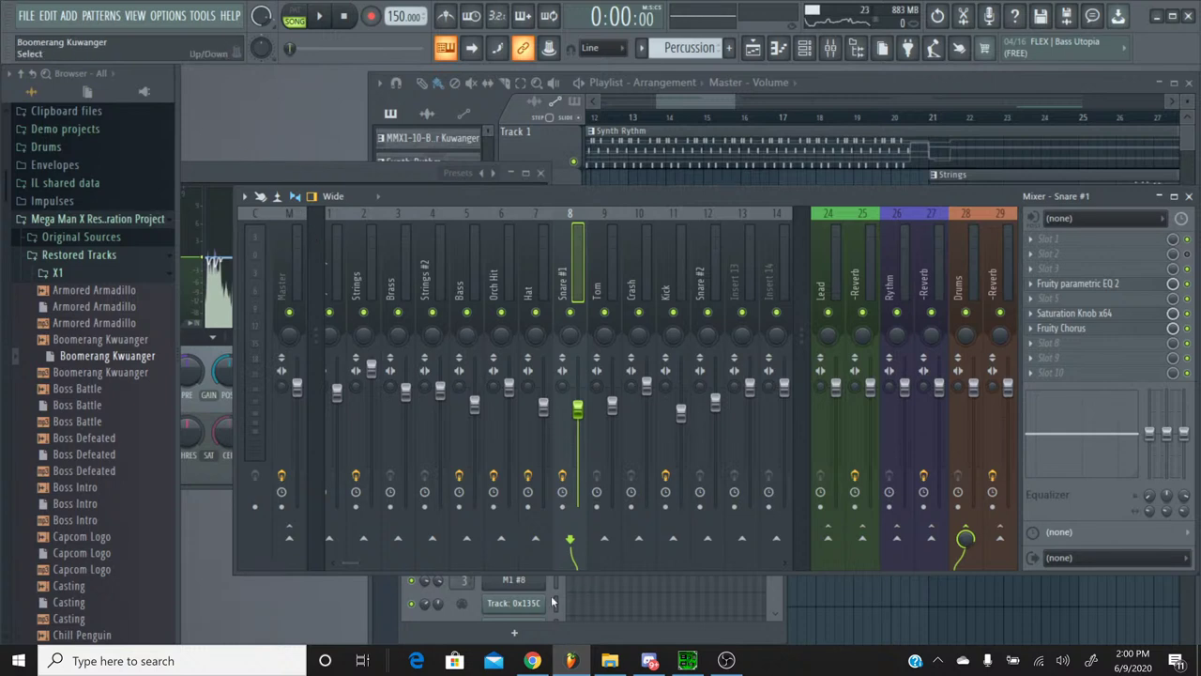
Step: Check the live chat in Chrome, and open the Boss Battle project from the Restored Tracks X1 folder
click(532, 660)
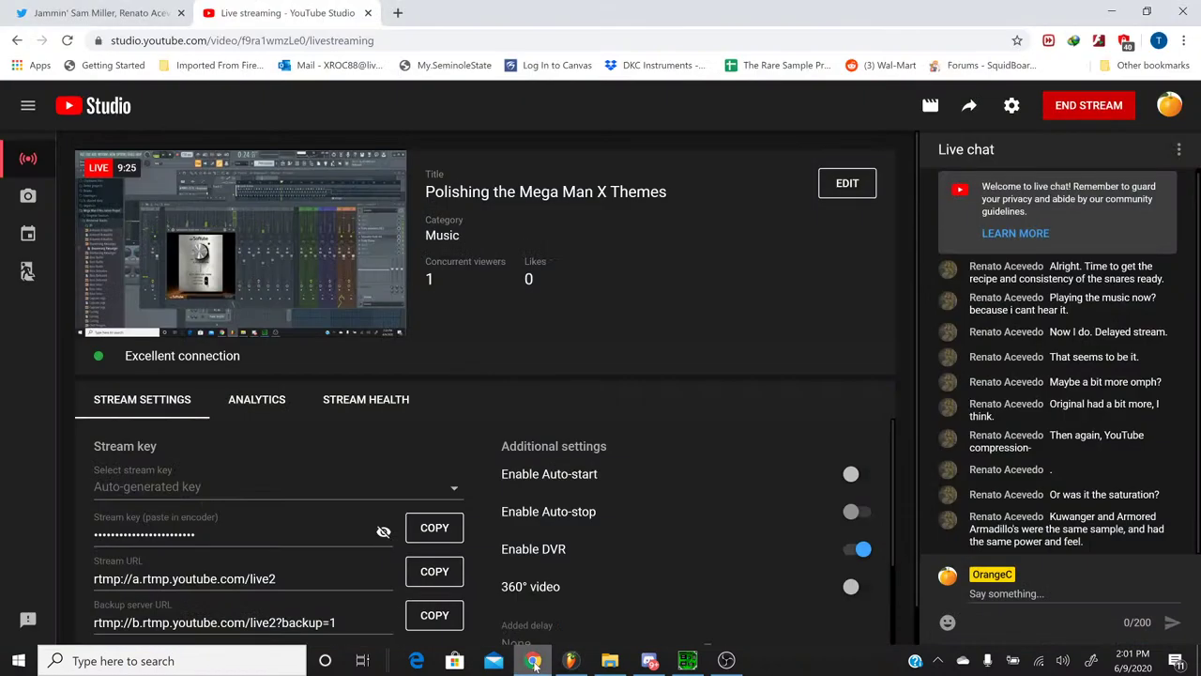
click(532, 660)
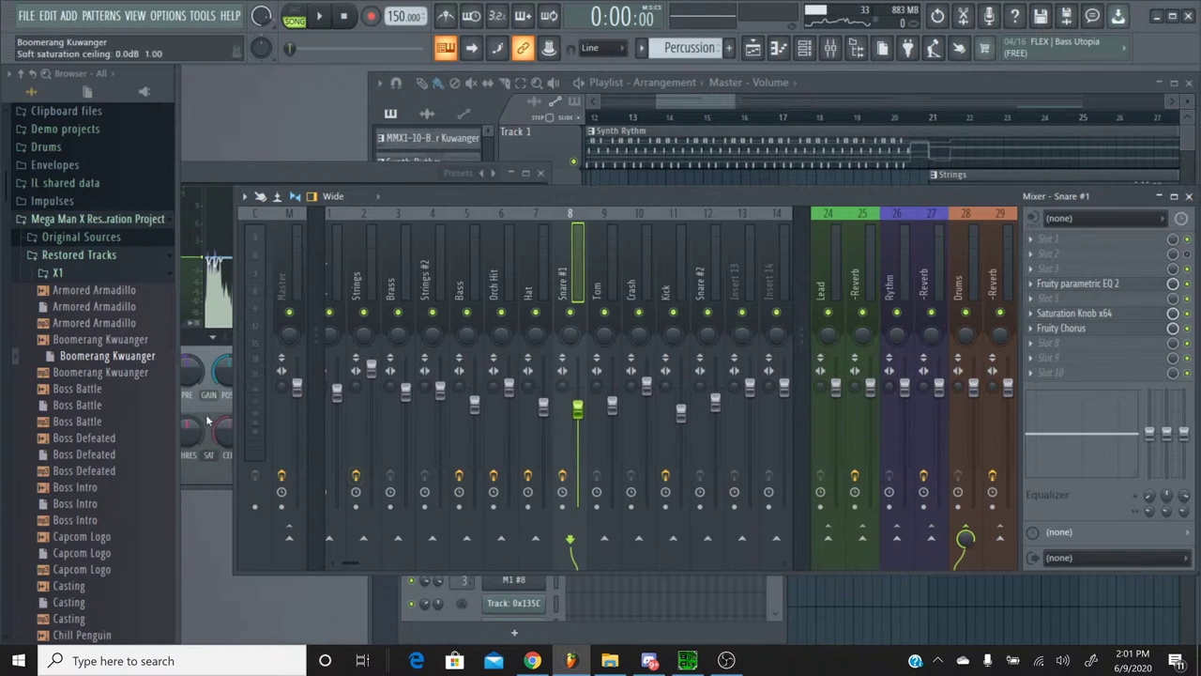
right_click(101, 413)
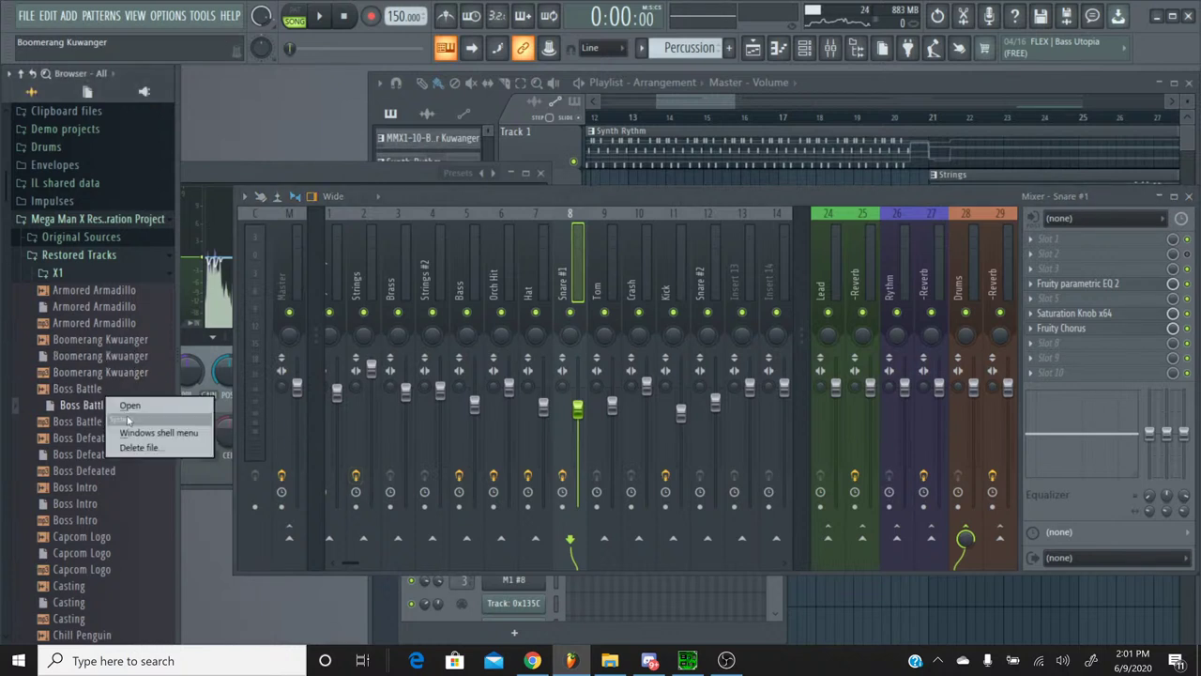
click(135, 410)
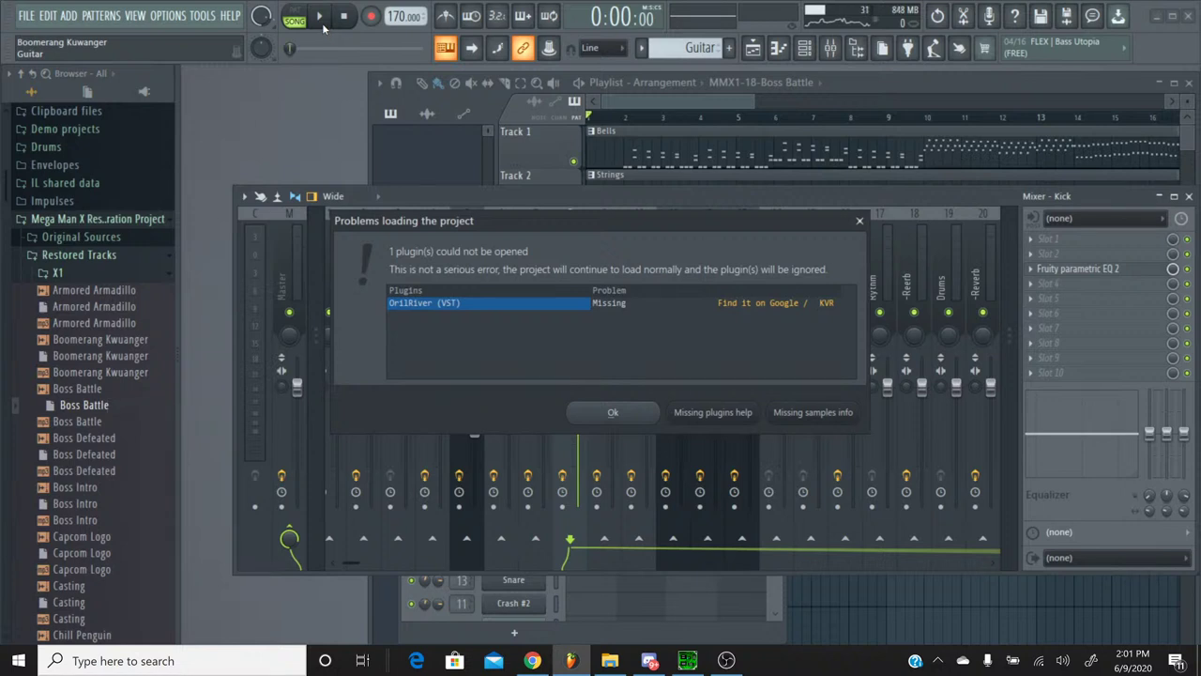
click(590, 409)
Step: Play the song with the Snare on mixer track 13 soloed, and browse its Fruity Chorus presets to Fat Clean
key(space)
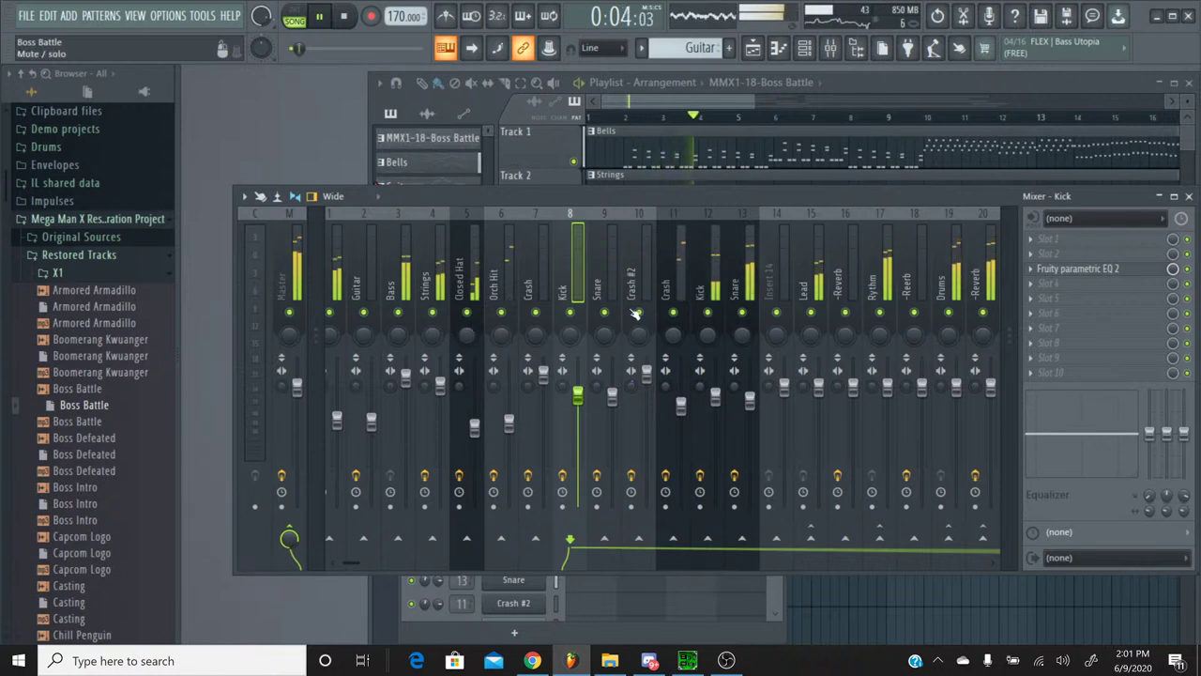
right_click(744, 314)
click(748, 321)
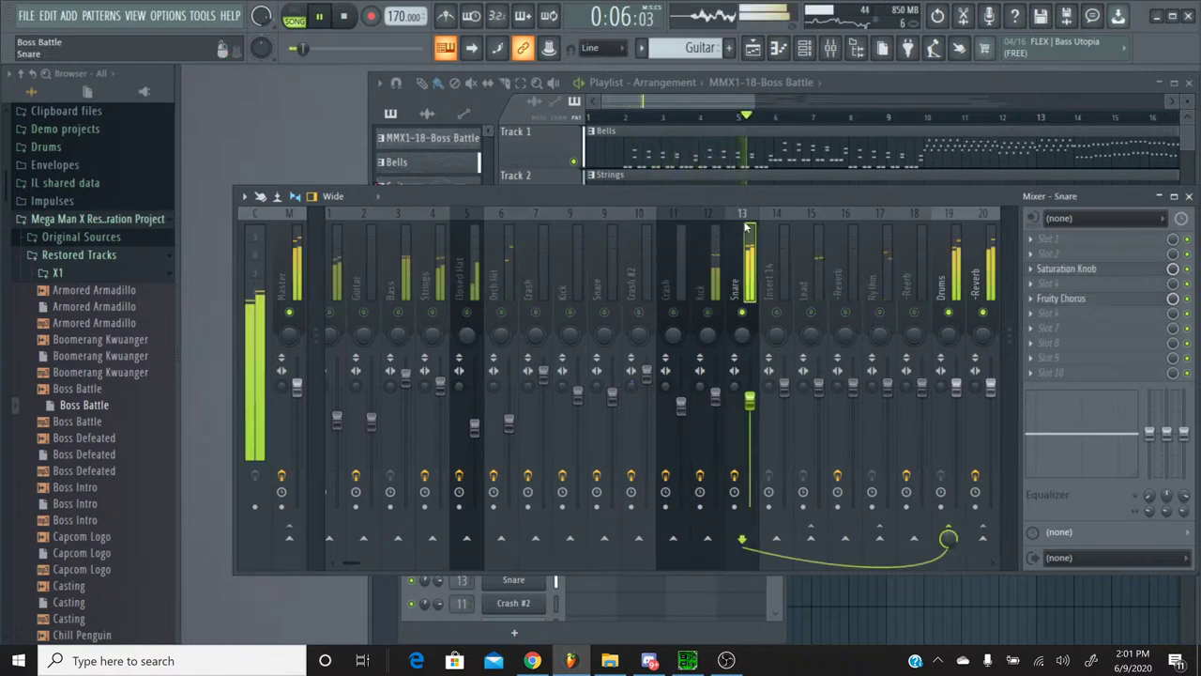
click(1127, 300)
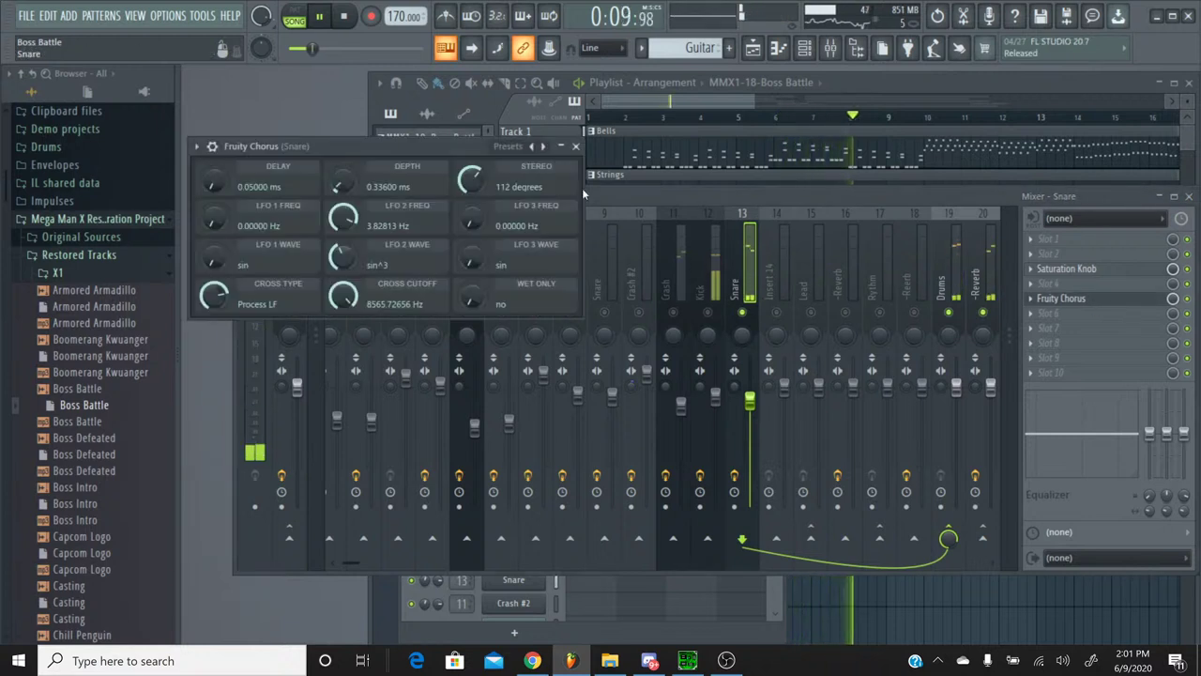
click(542, 146)
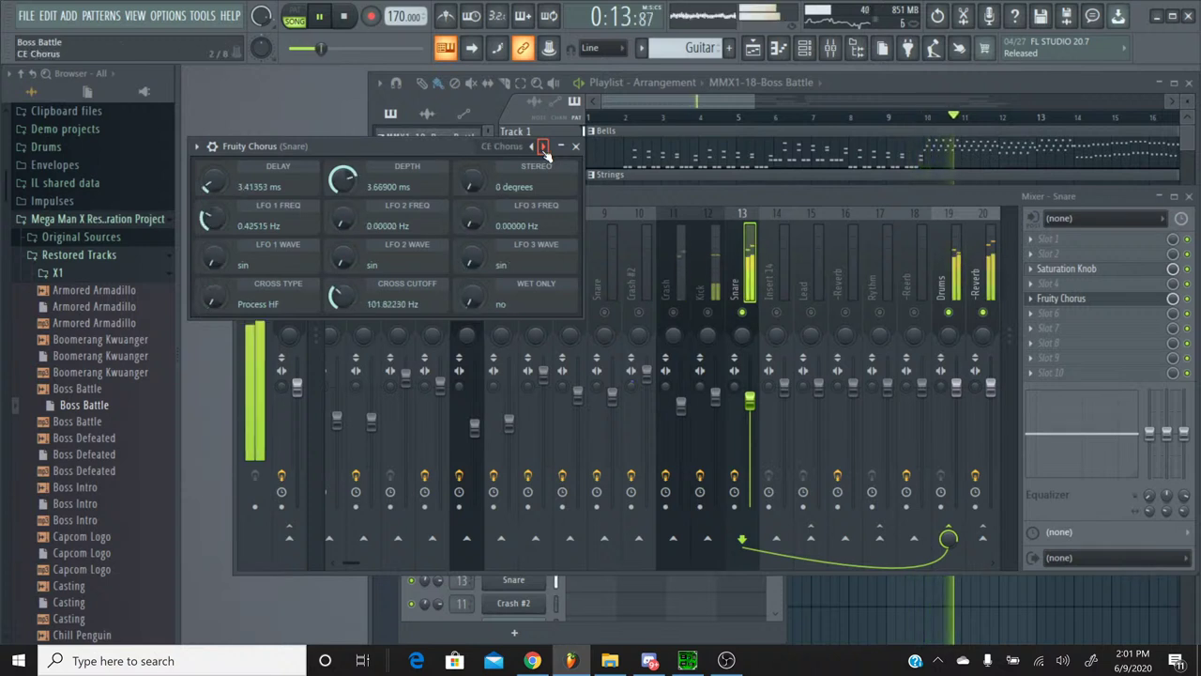
click(542, 147)
click(543, 146)
click(542, 147)
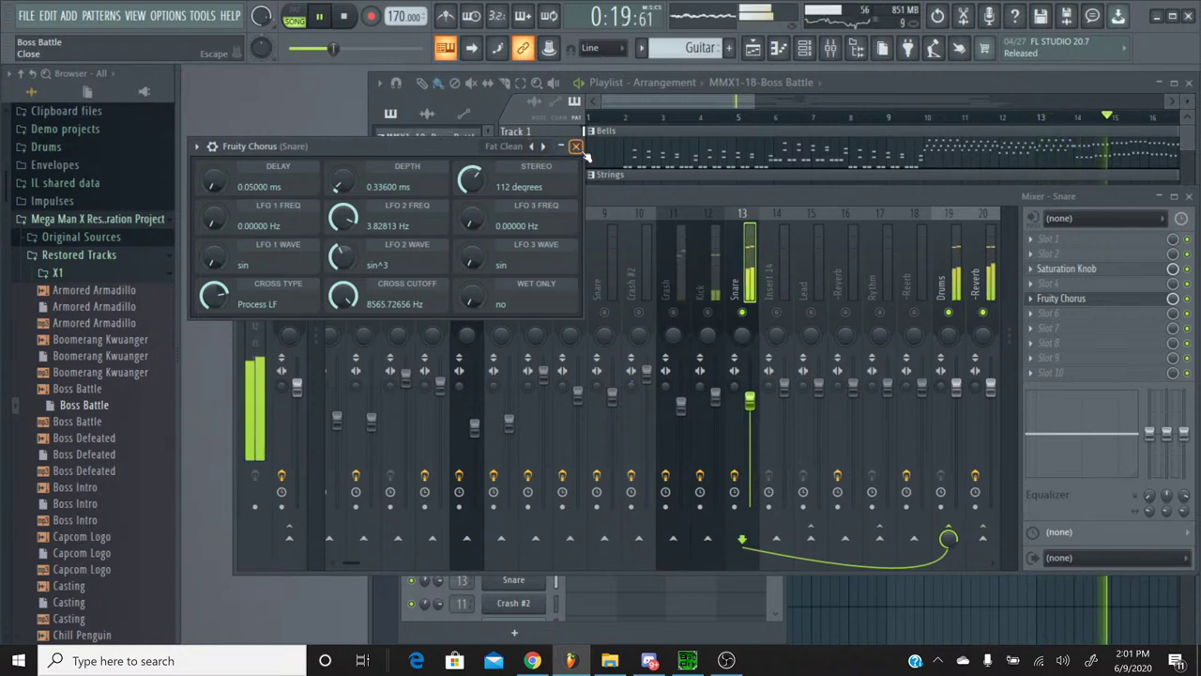
click(579, 148)
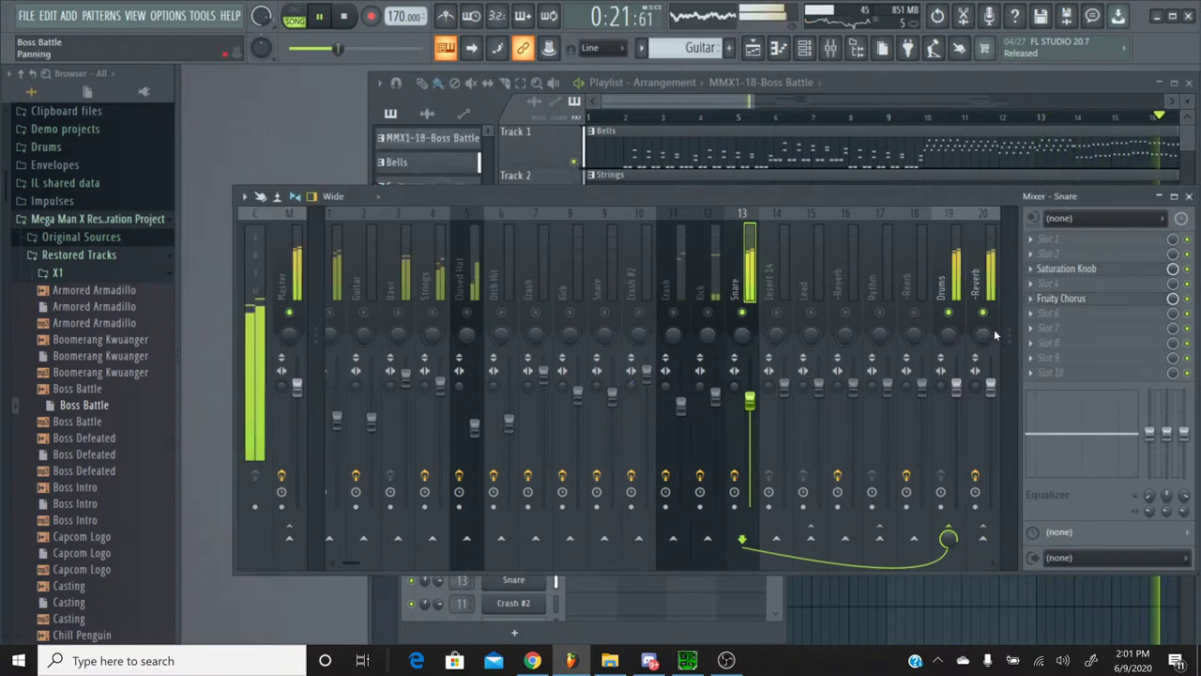
Step: Browse the track 13 Snare's Fruity Chorus presets as far as Low Enhance, and unsolo the track for the full mix
click(1144, 303)
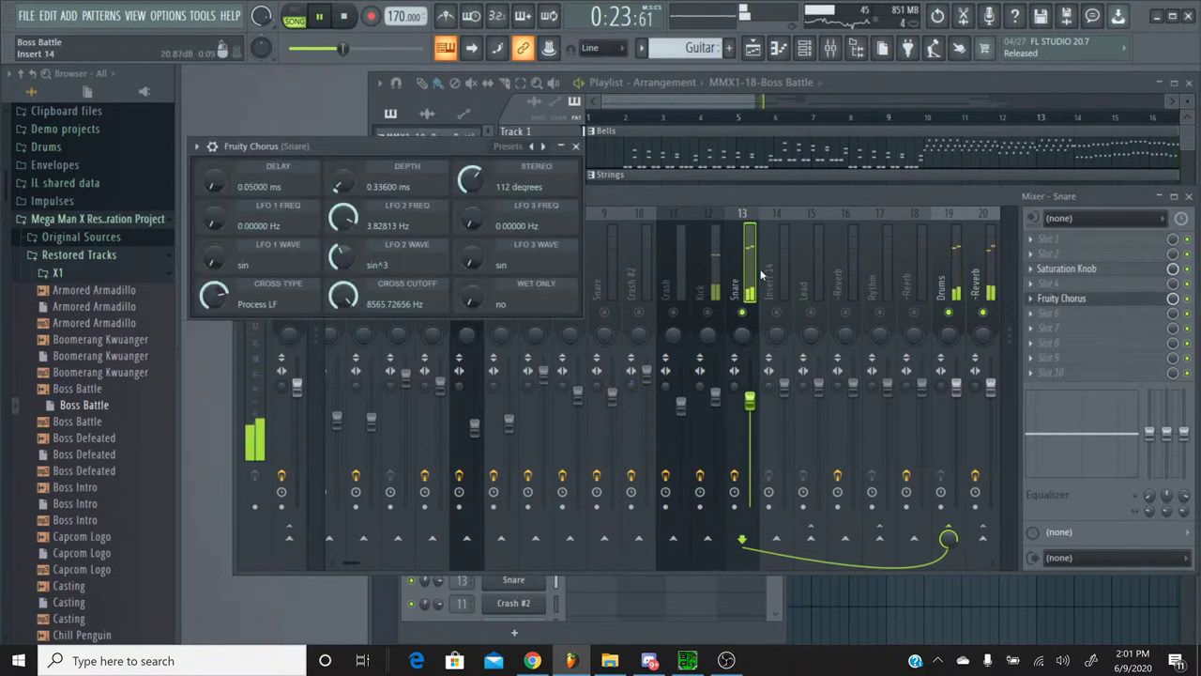
click(543, 148)
click(543, 148)
click(544, 148)
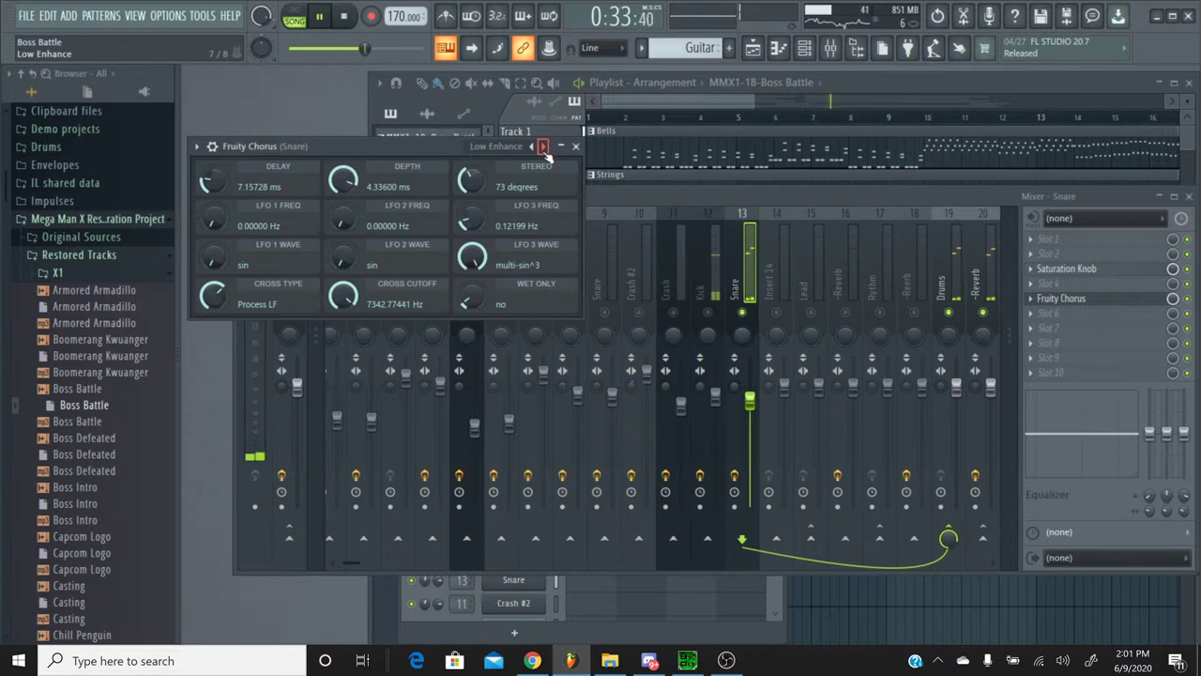
click(575, 145)
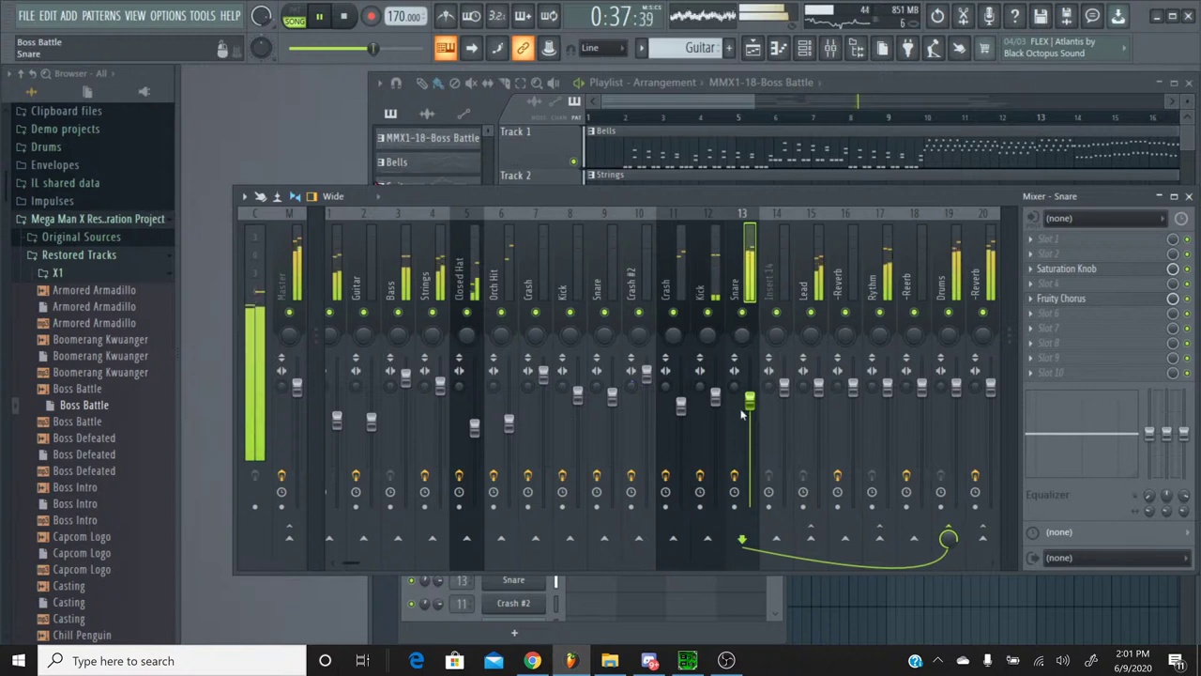
Step: Raise the level of the Snare on mixer track 13 slightly and replay the song from the start
drag(750, 402, 750, 393)
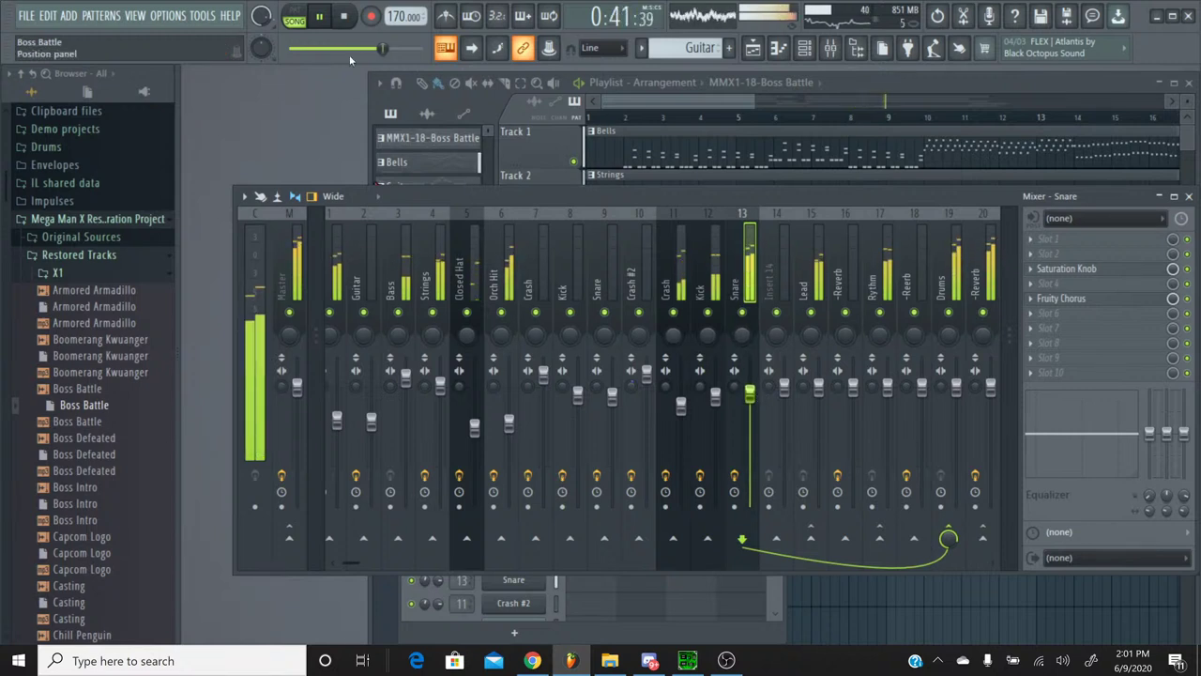
click(344, 17)
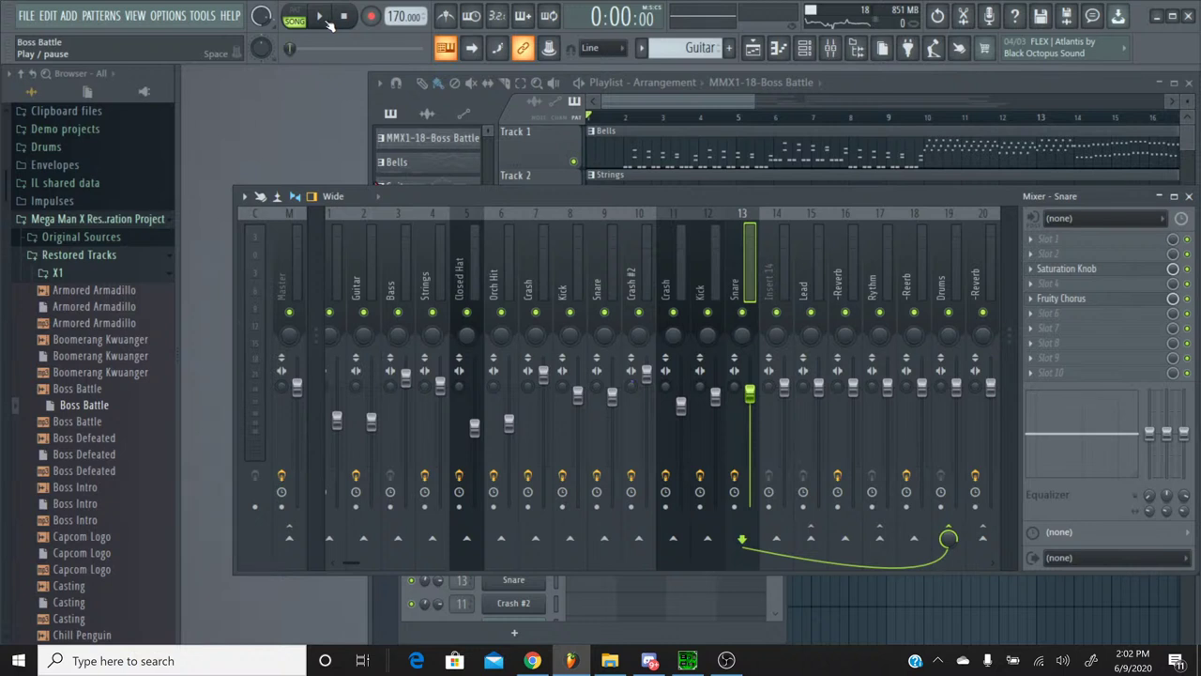
click(329, 21)
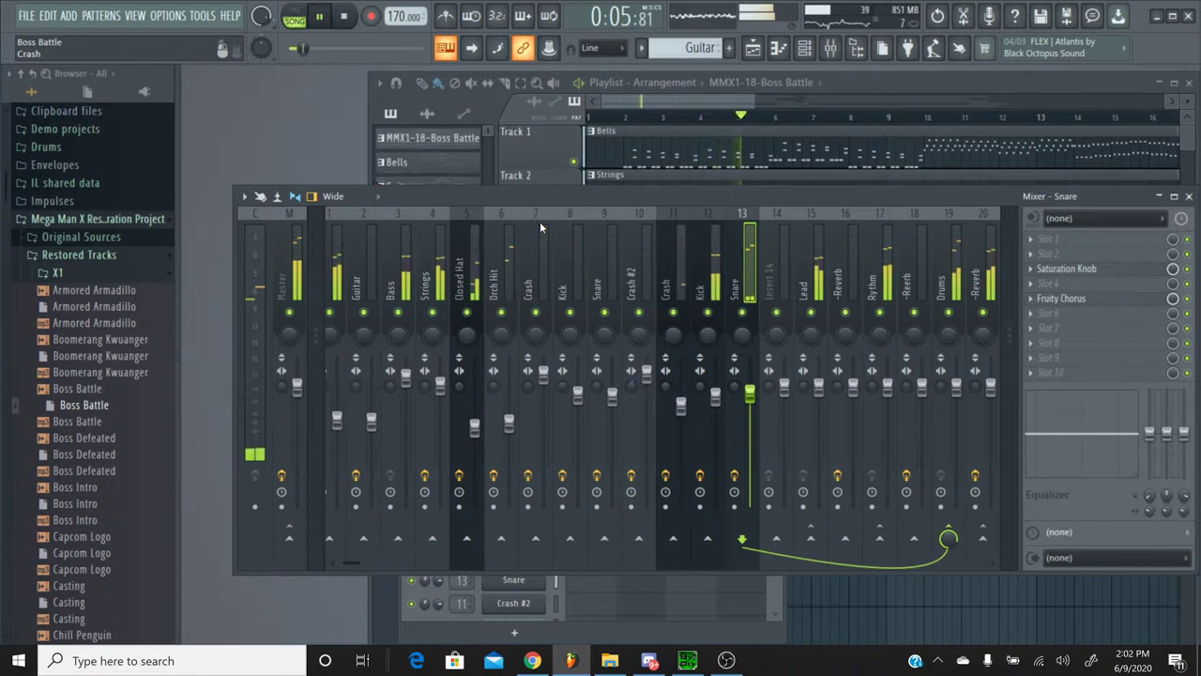
right_click(640, 391)
click(654, 397)
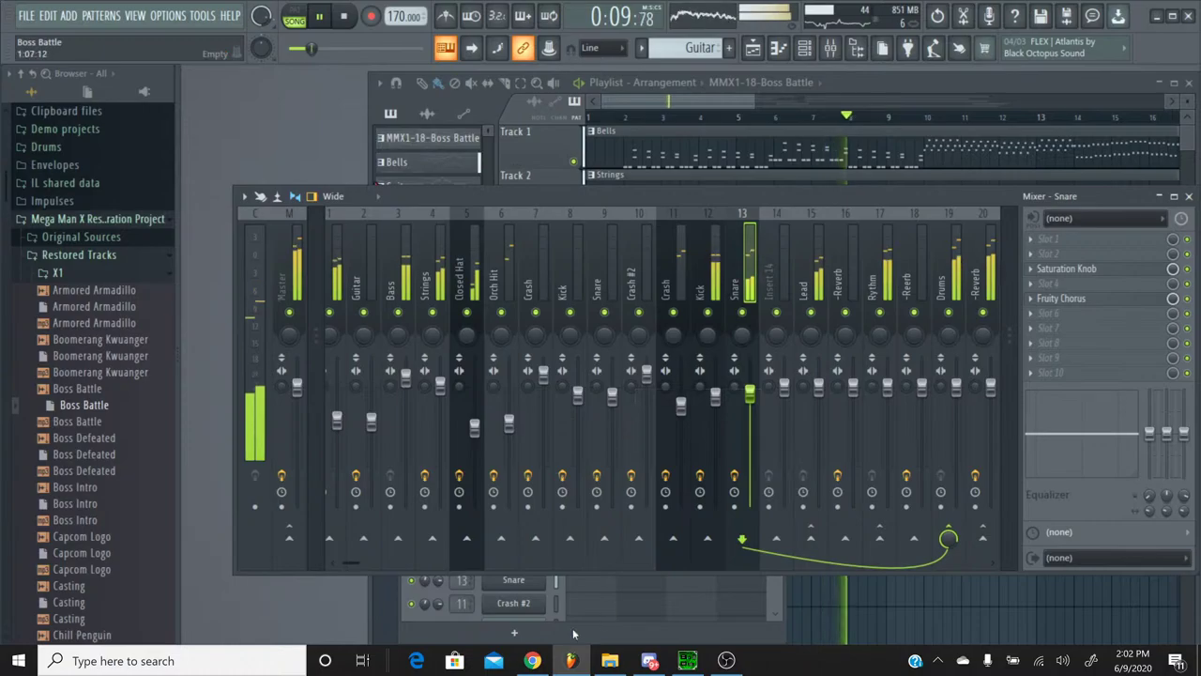
Step: Check the live chat in Chrome while Boss Battle plays, and stop playback
click(533, 661)
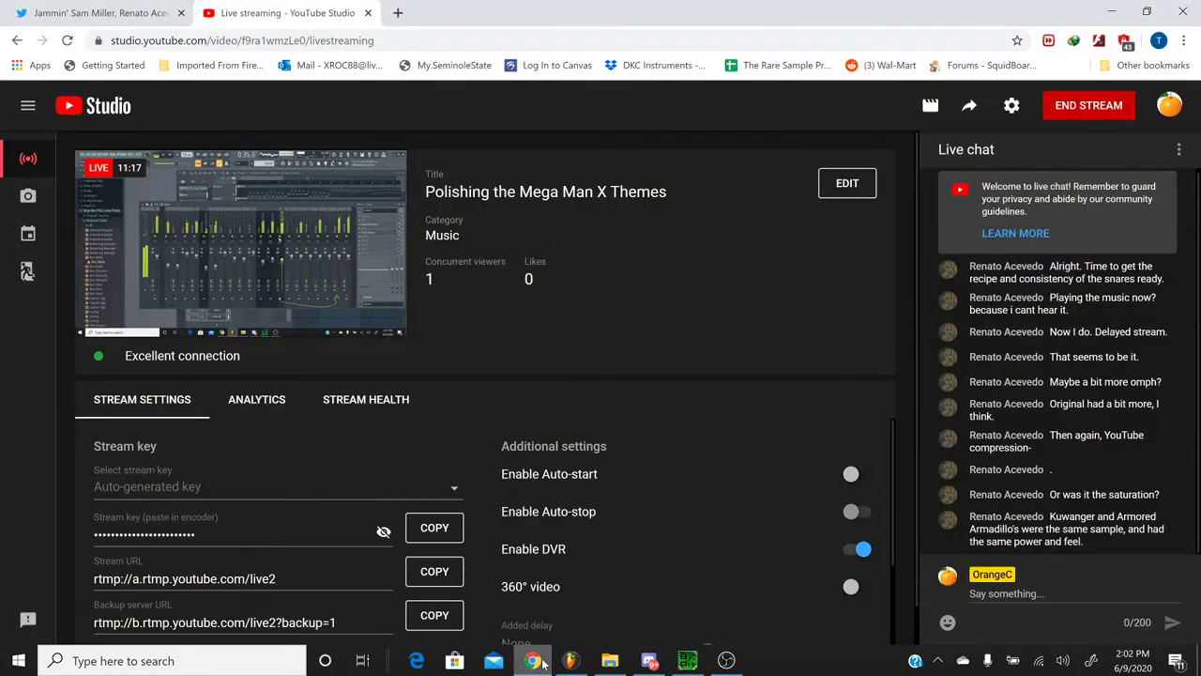
click(541, 662)
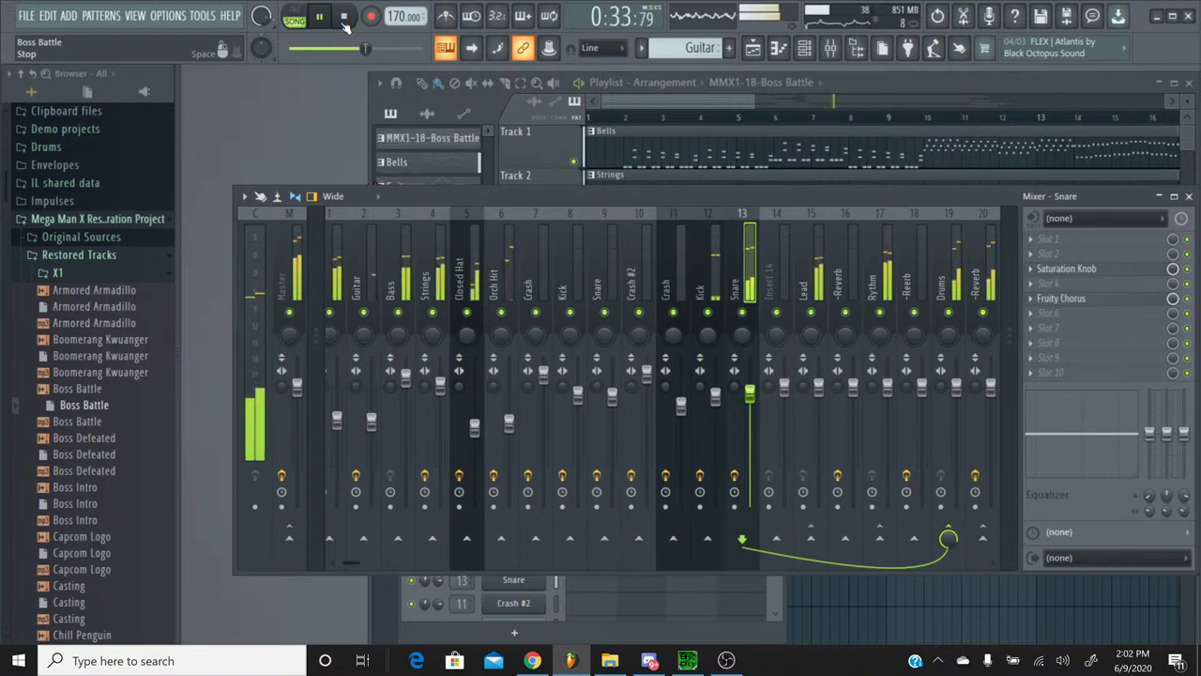
click(344, 21)
Step: Save the Boss Battle project under its existing file name
click(26, 15)
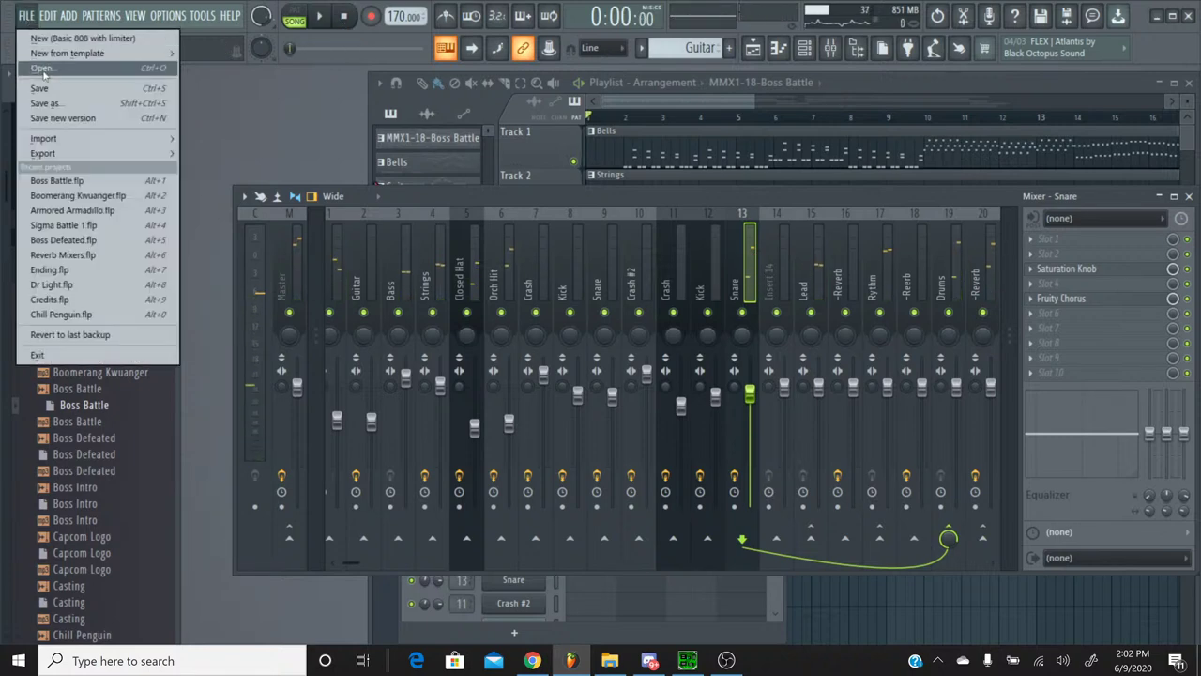
click(47, 100)
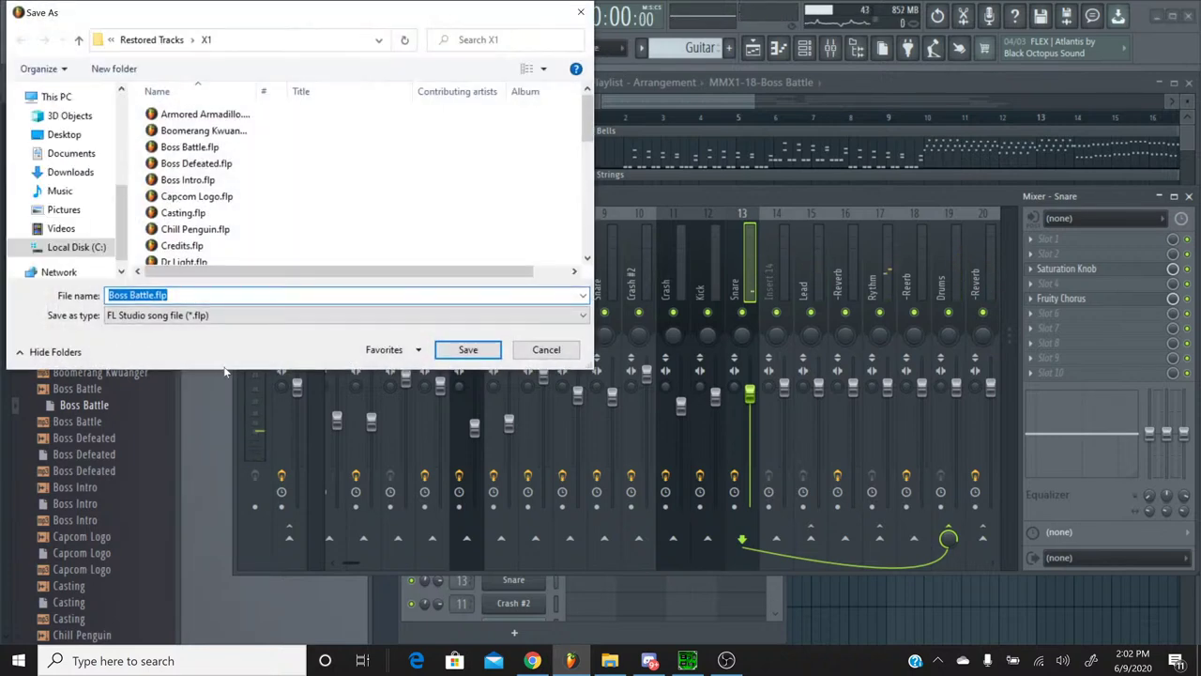
click(530, 352)
click(26, 15)
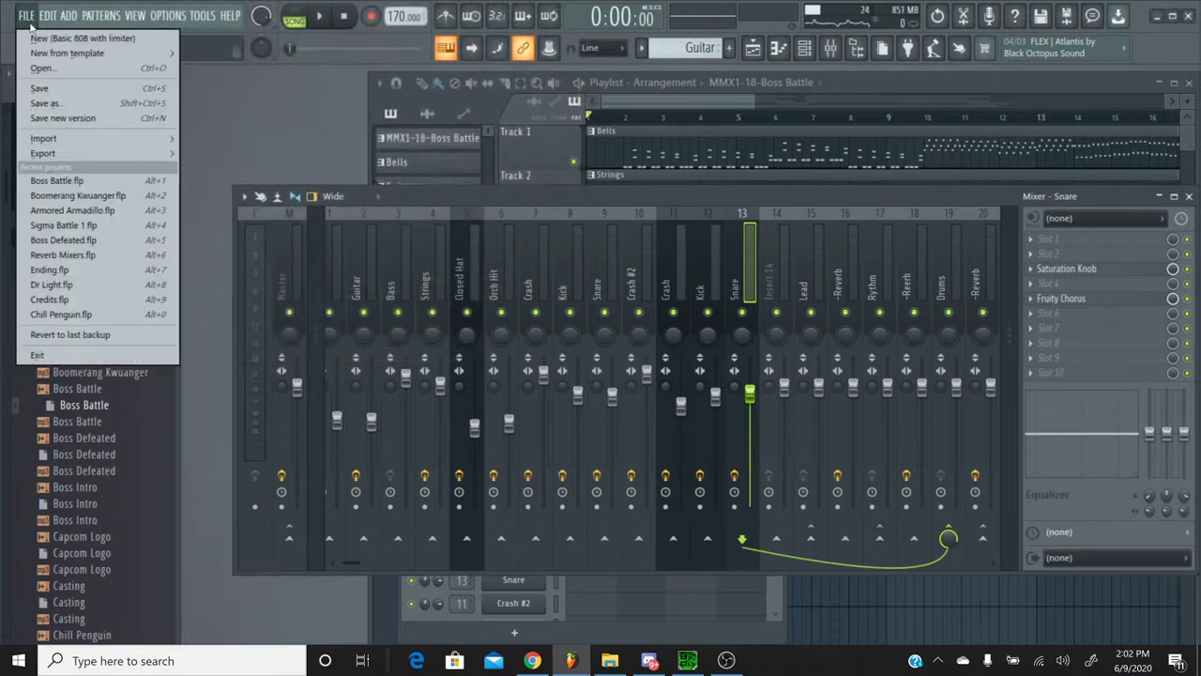
click(47, 84)
Step: Reopen the Boomerang Kuwanger project from the Restored Tracks X1 folder
right_click(117, 360)
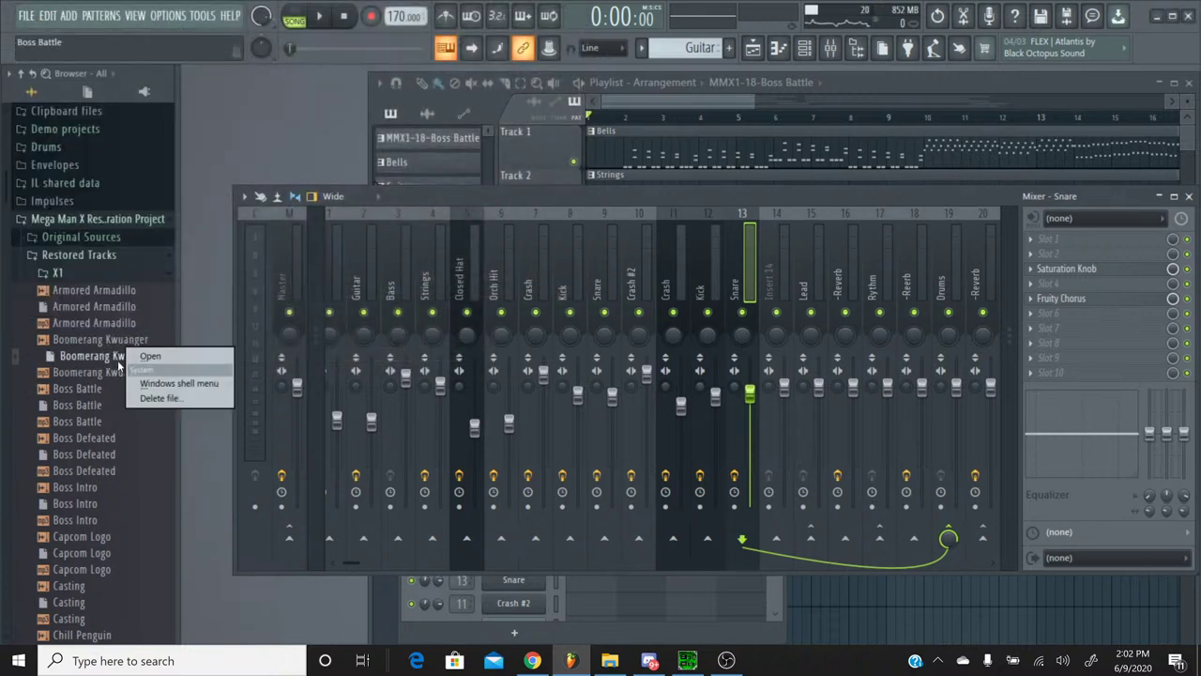
click(167, 356)
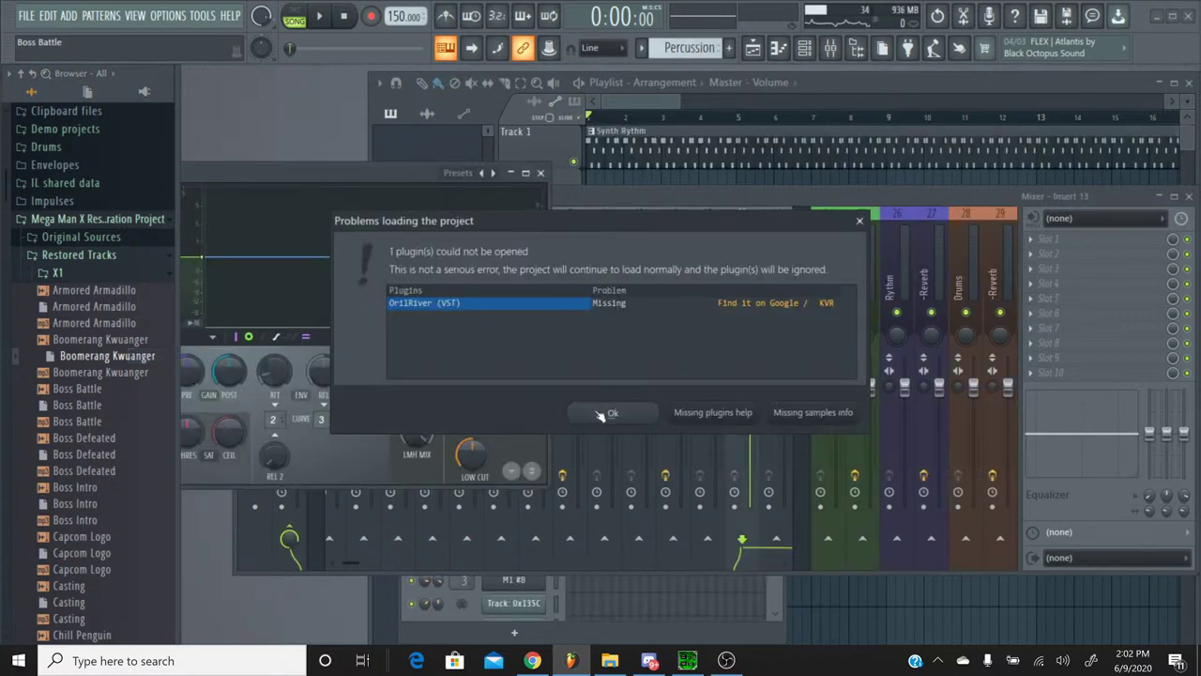
click(611, 413)
click(758, 233)
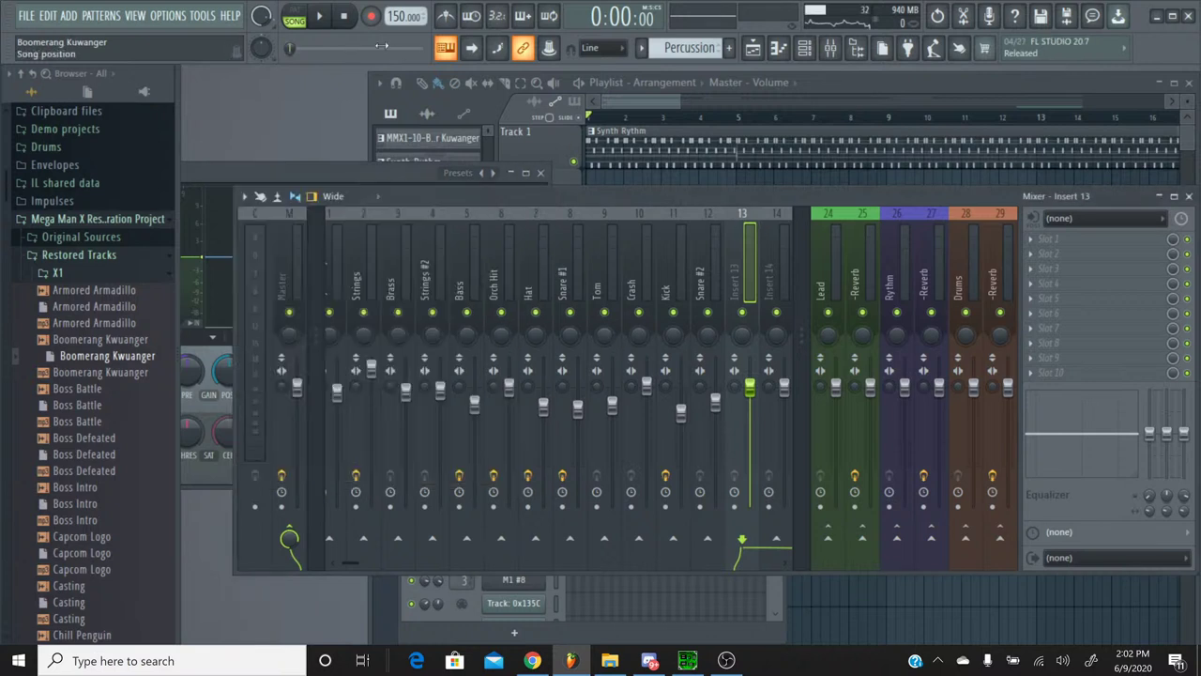
Step: Play the song from about half a minute in with Snare #1 selected and soloed
key(space)
drag(382, 45, 317, 48)
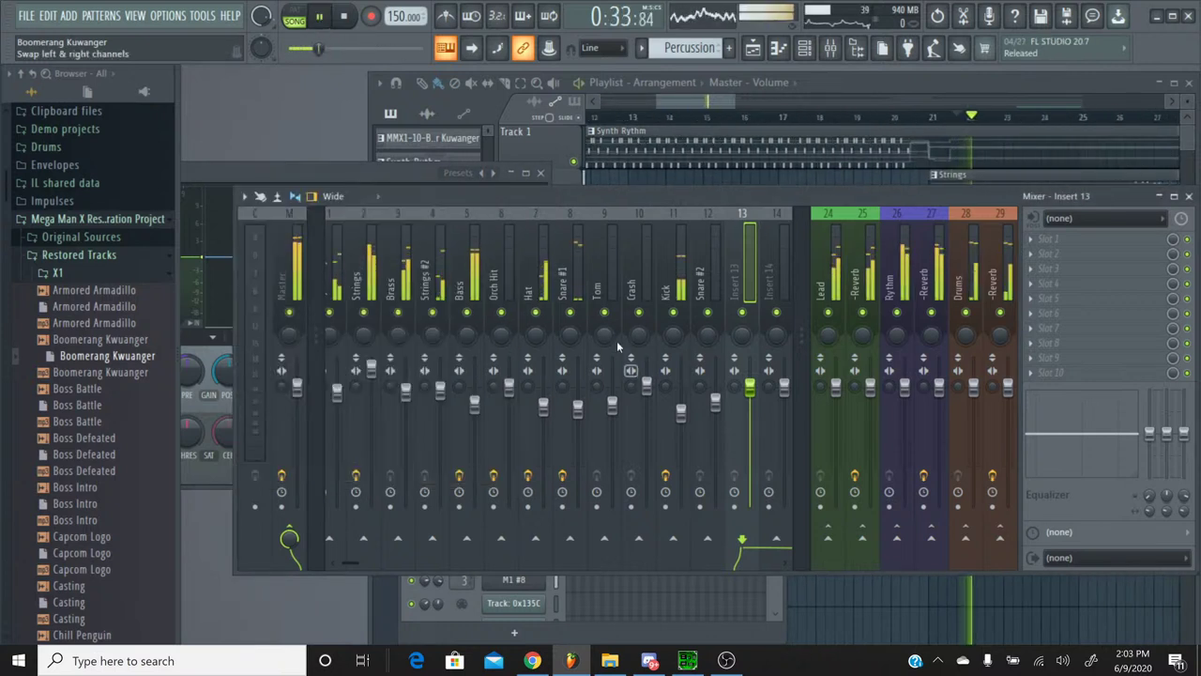
click(569, 222)
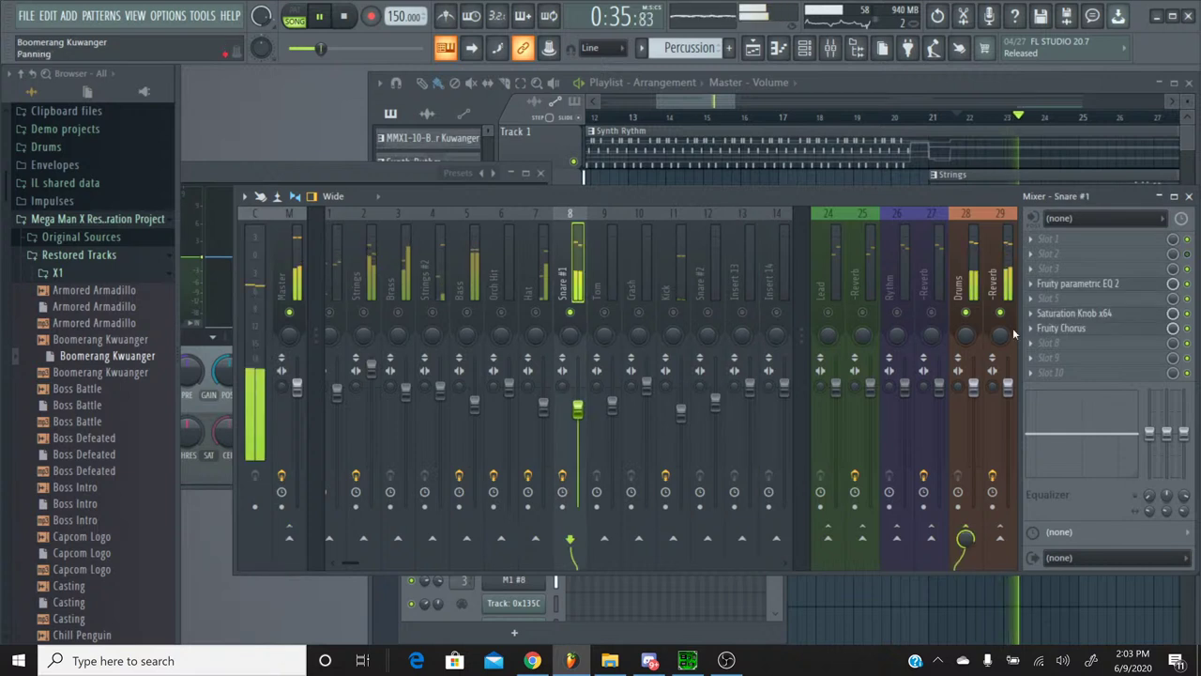
Step: Change the Fruity Chorus preset on Snare #1 to Low Enhance while the song plays, and close the plugin
click(1061, 327)
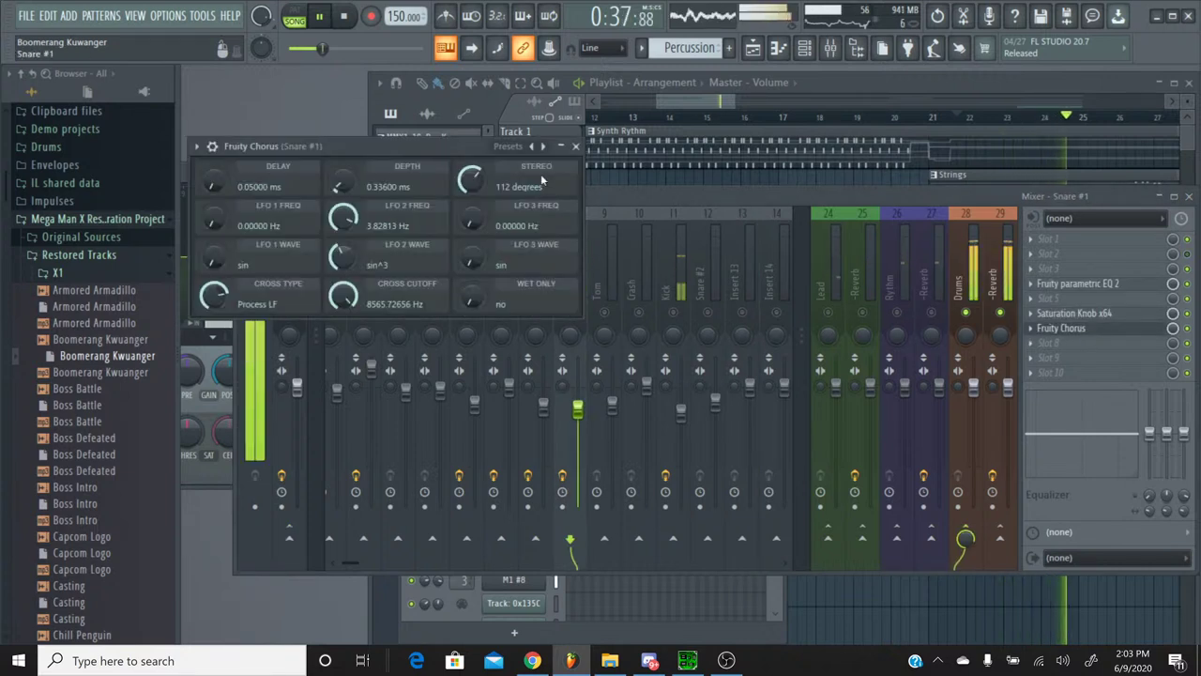
click(542, 147)
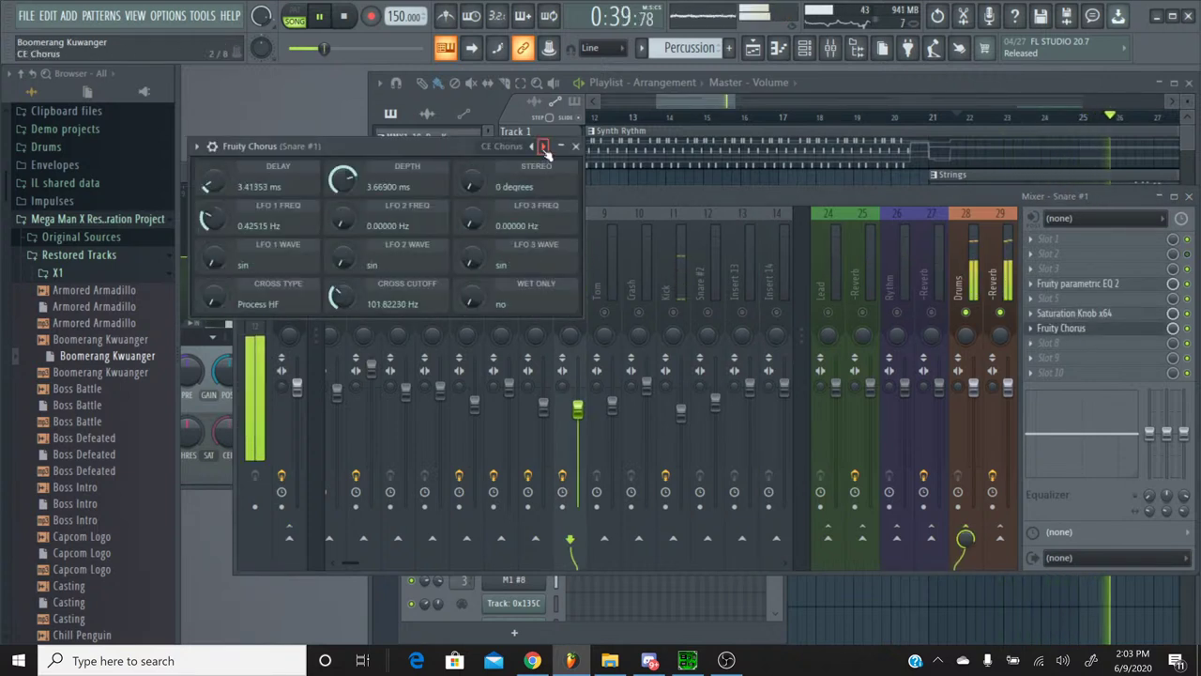
click(543, 147)
click(542, 147)
click(543, 147)
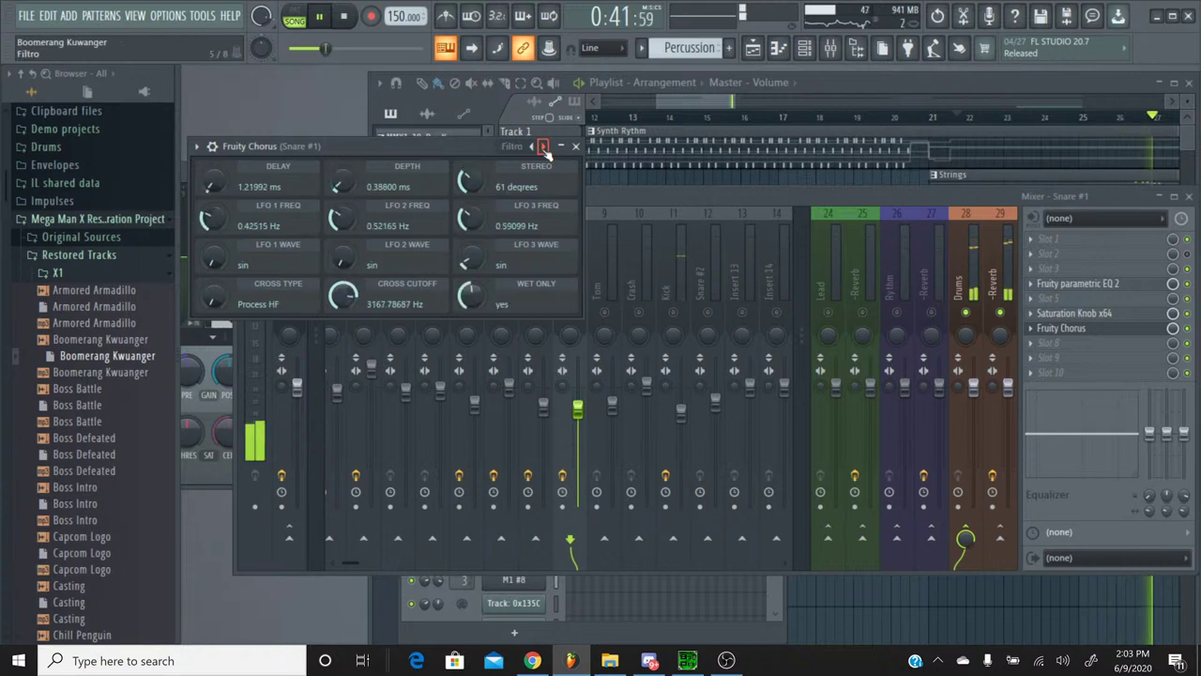
click(542, 146)
click(543, 146)
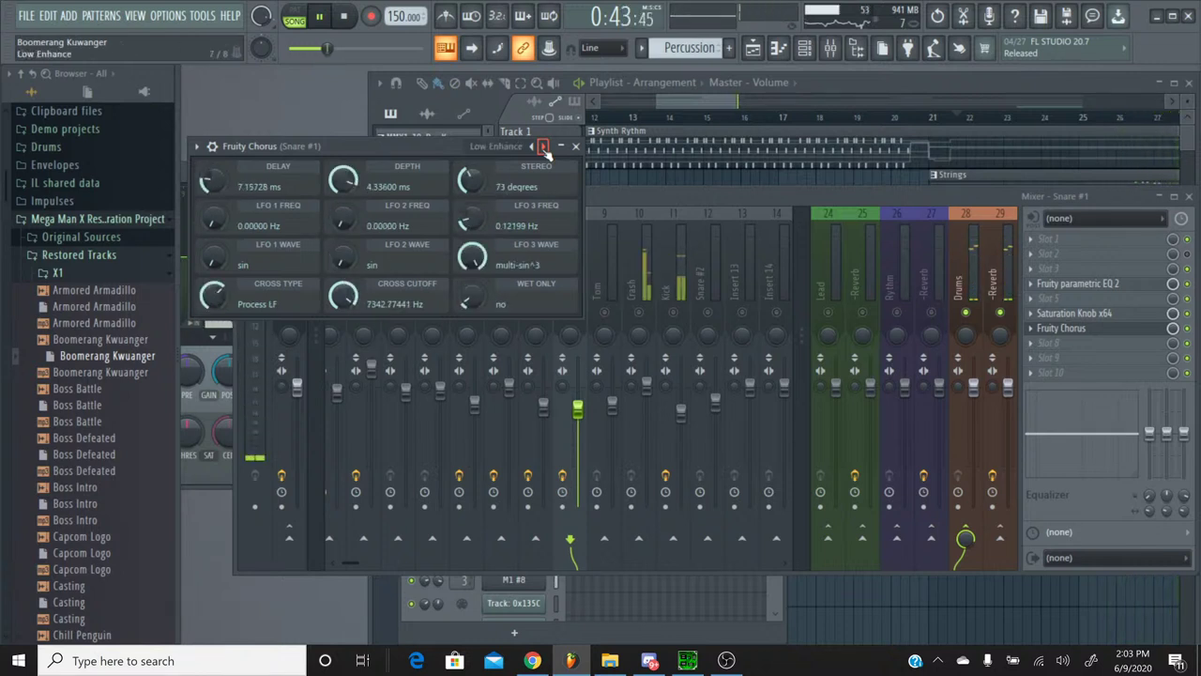
click(575, 148)
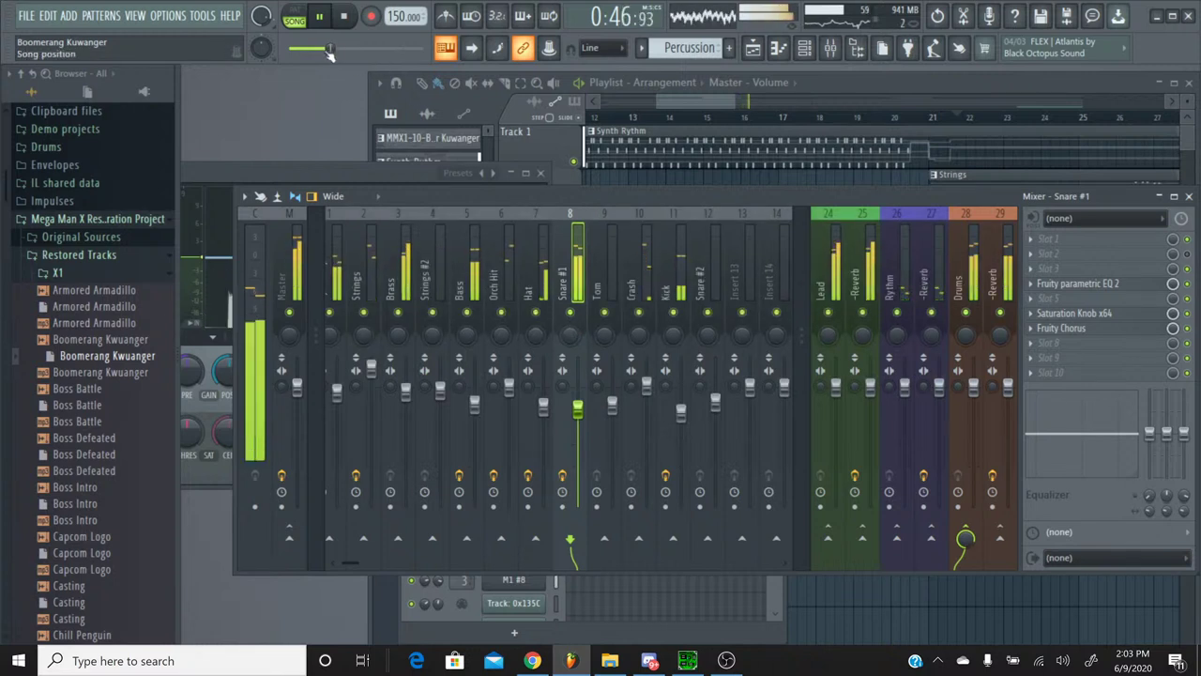
Step: Raise Snare #1's volume slightly while replaying from near the song's start, and save the Boomerang Kuwanger project
drag(328, 48, 291, 52)
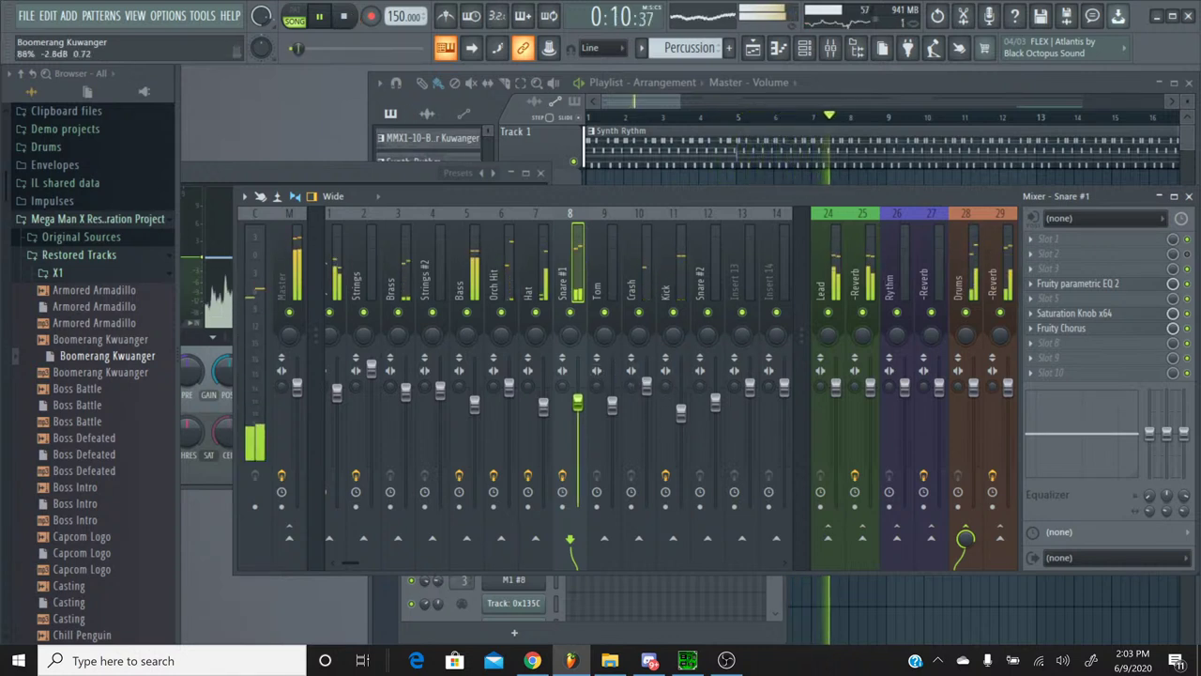
drag(578, 410, 582, 405)
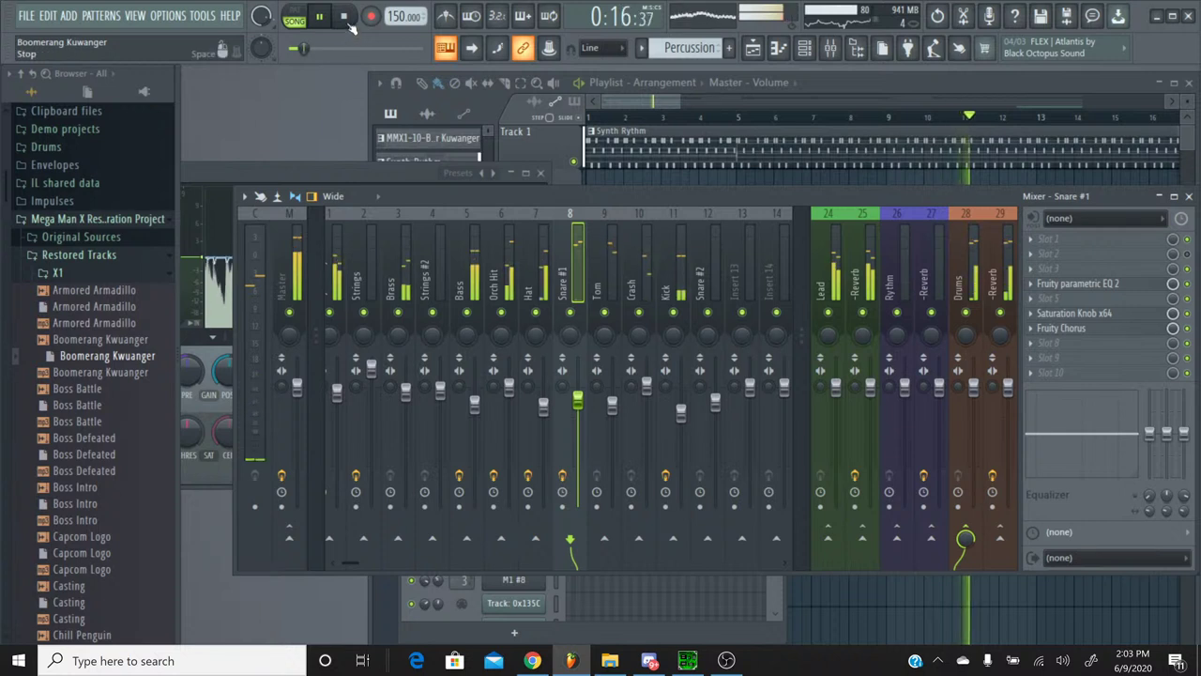
click(347, 20)
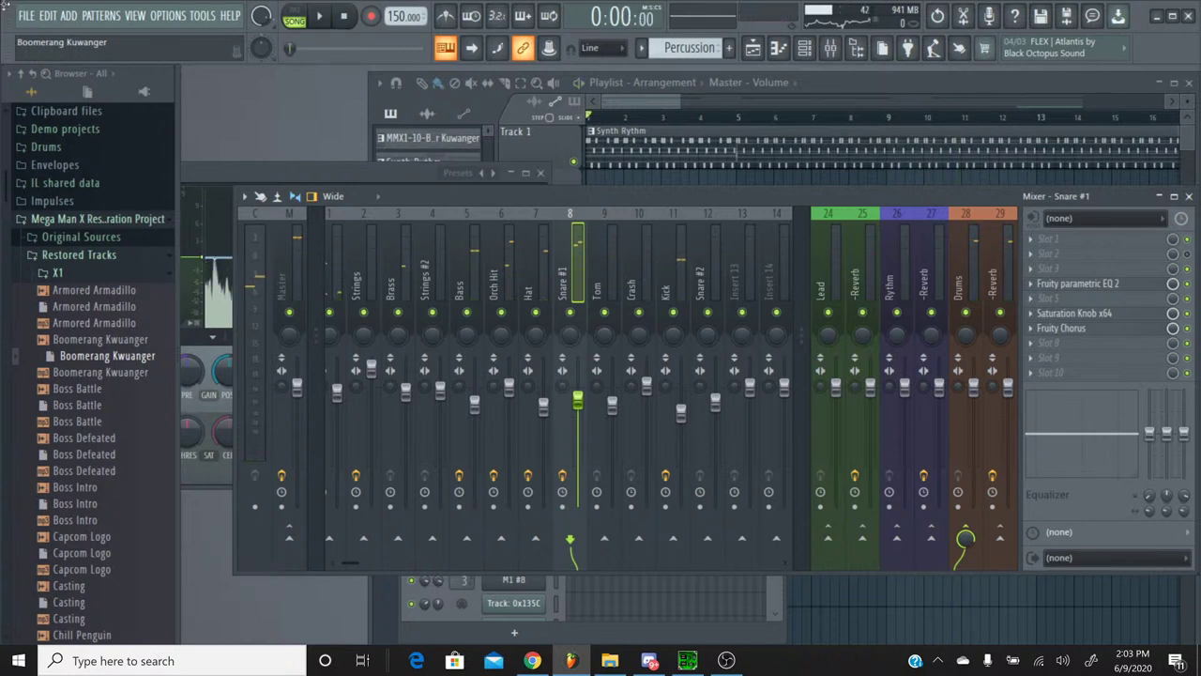
click(25, 16)
click(41, 89)
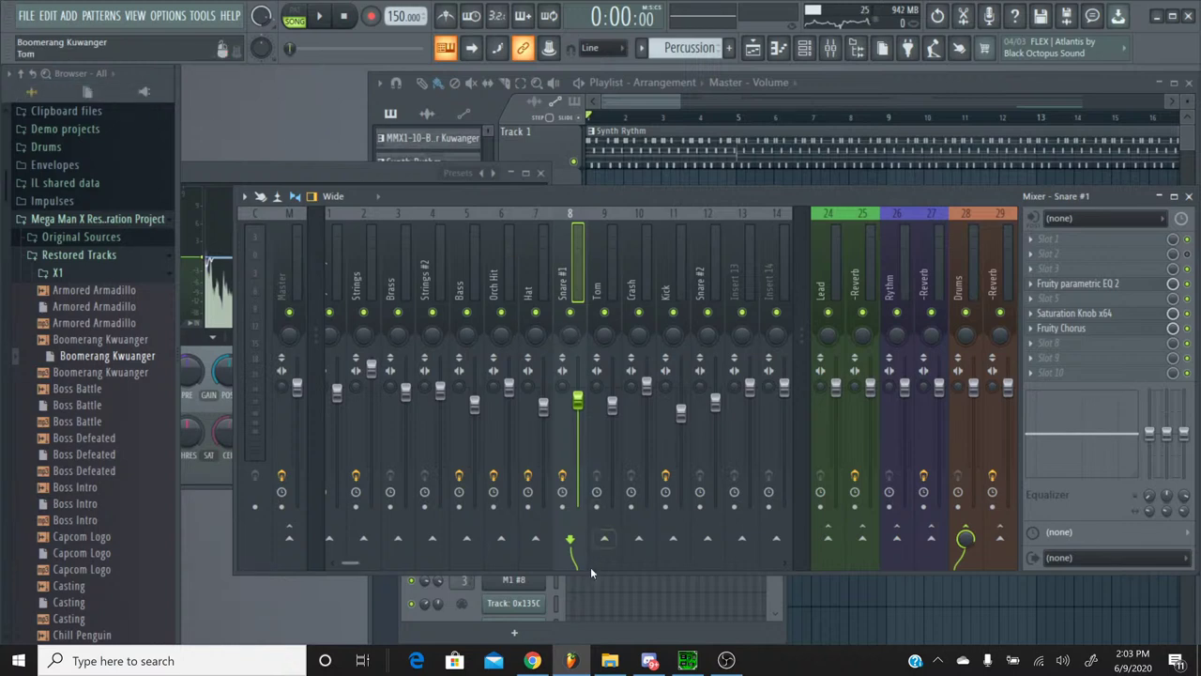
Step: Check the live chat in Chrome, and open the Armored Armadillo project from the Restored Tracks X1 folder
click(531, 661)
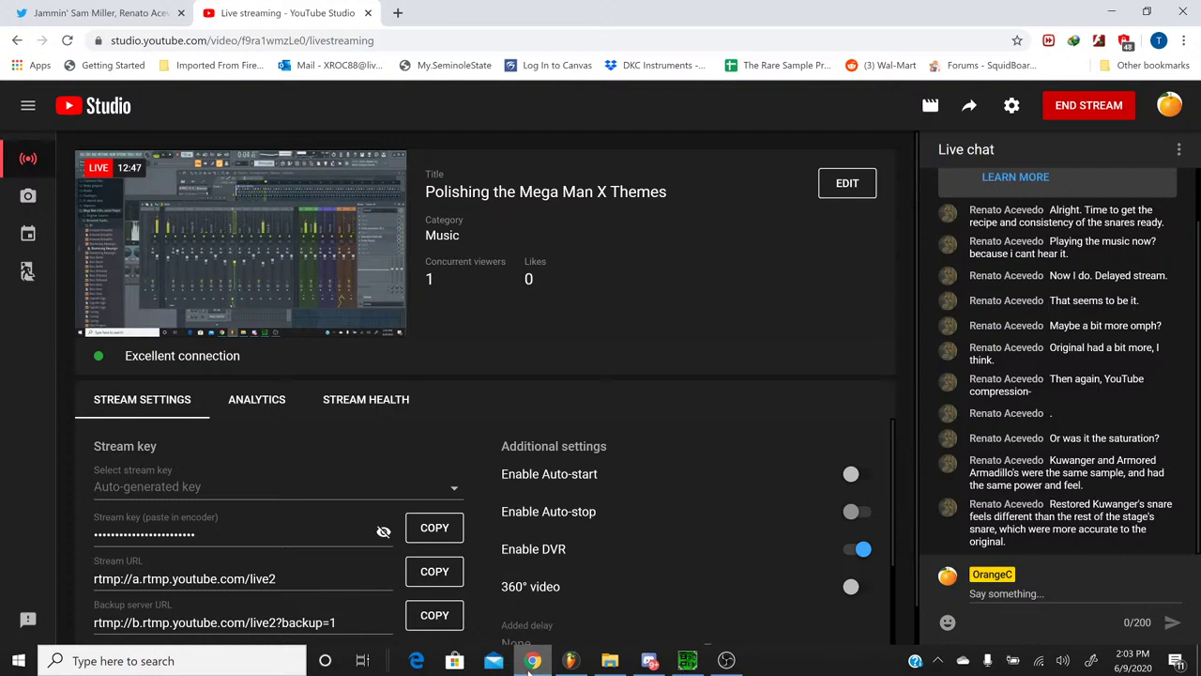
click(532, 662)
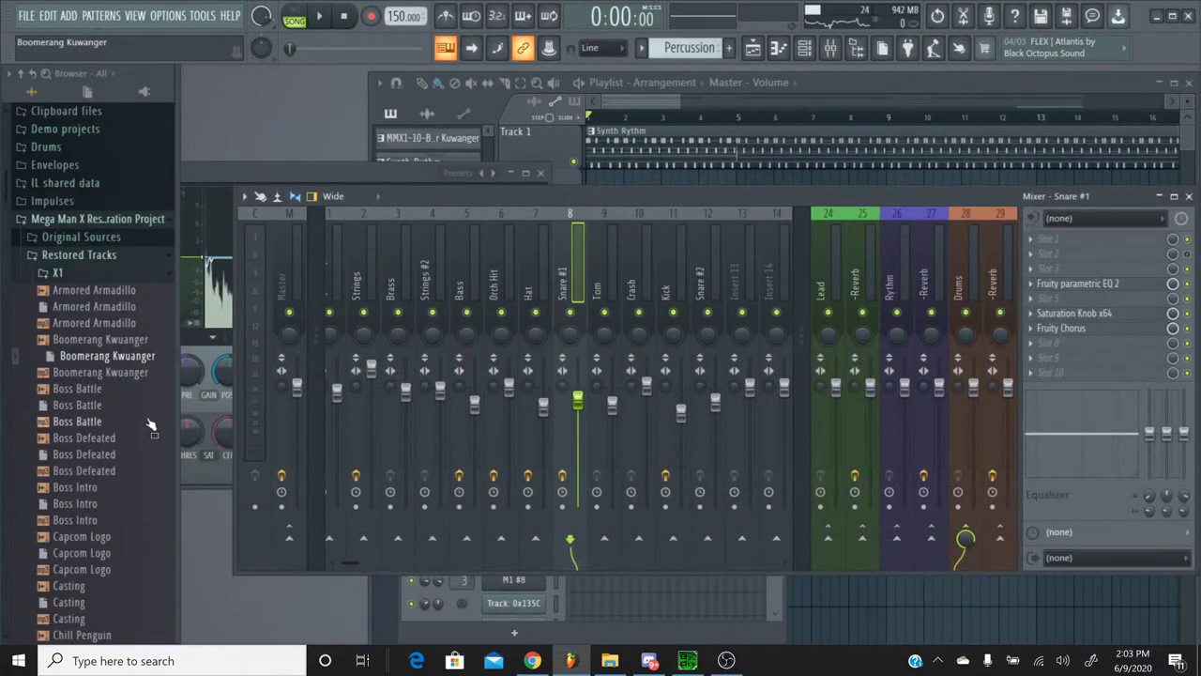
right_click(105, 455)
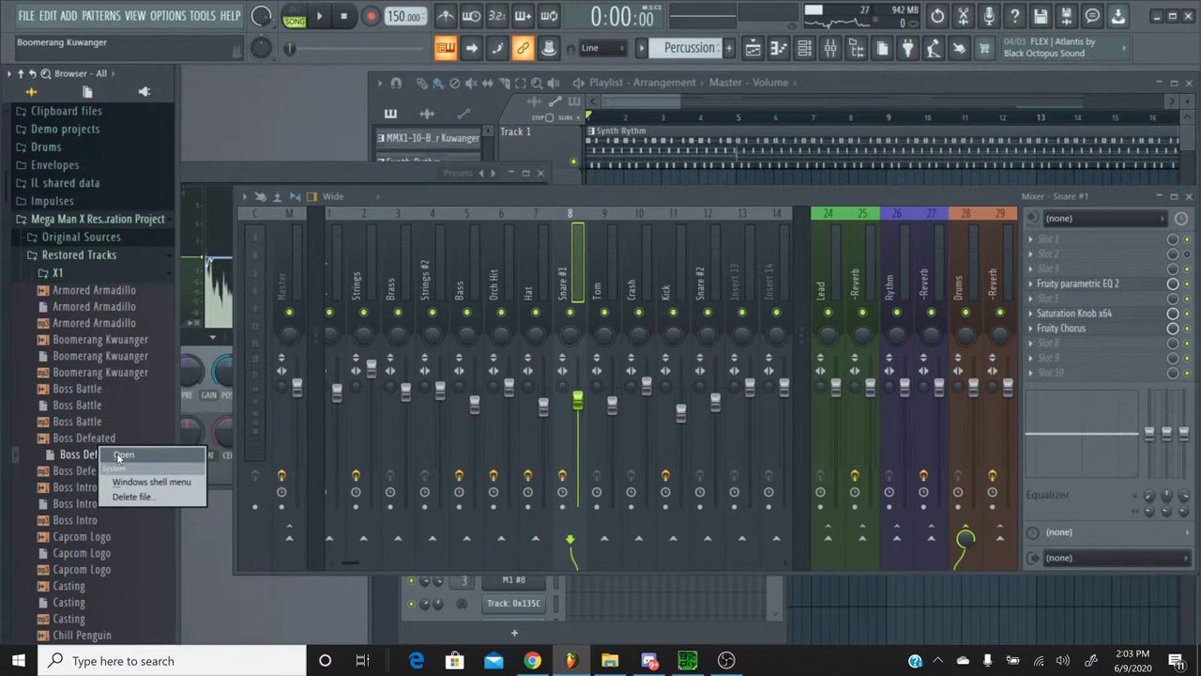
right_click(101, 306)
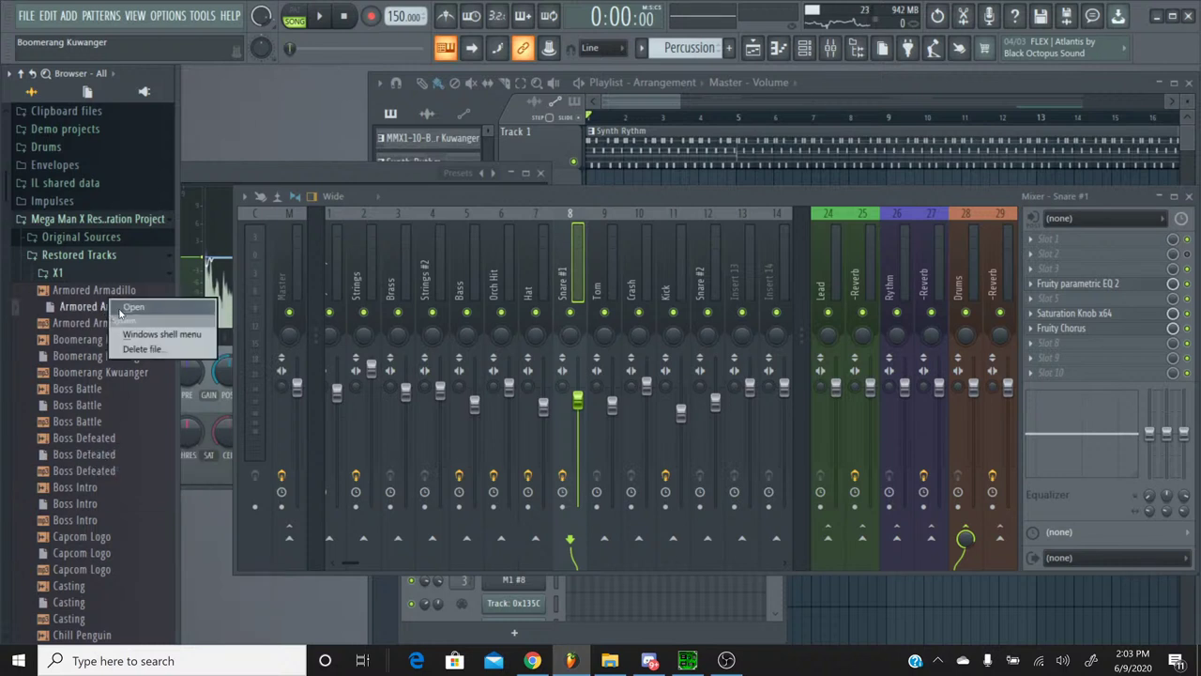
click(124, 308)
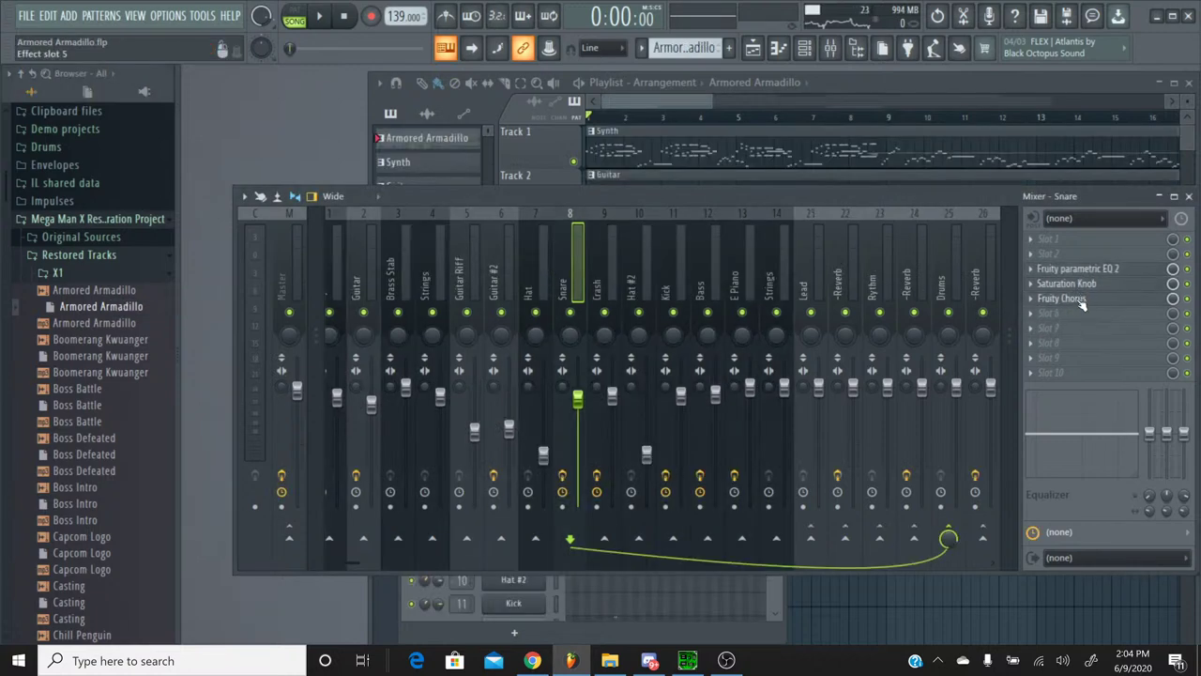
Step: Set the Fruity Chorus on Armored Armadillo's Snare track to the Low Enhance preset
click(1082, 301)
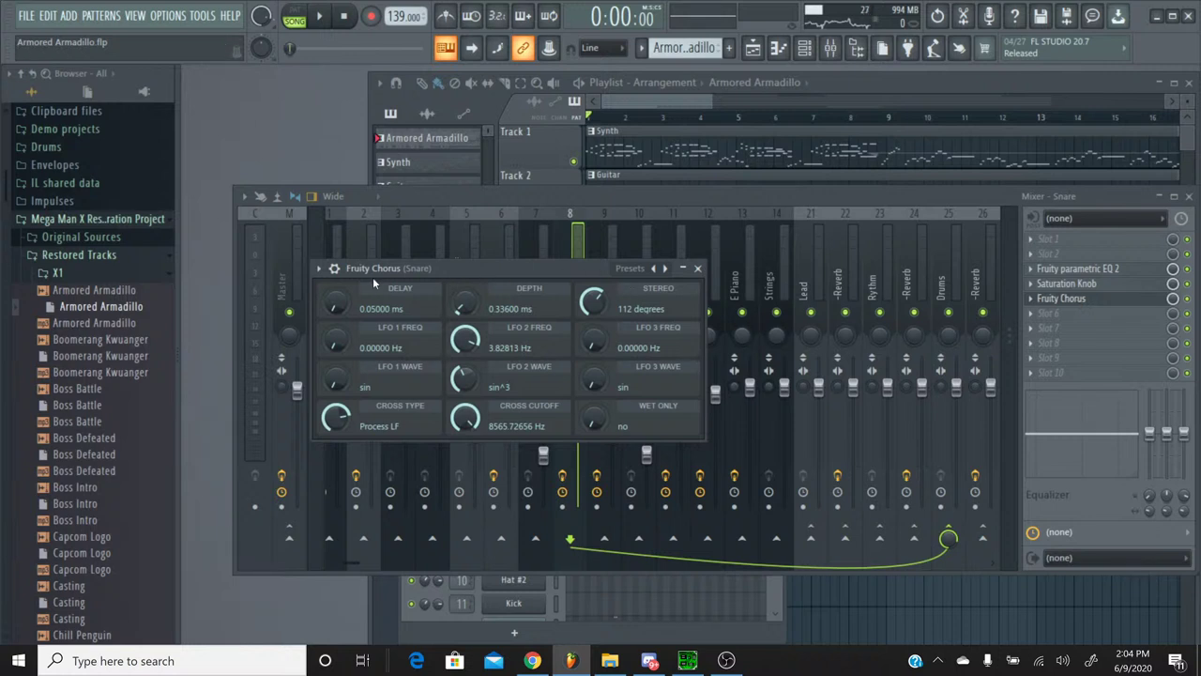
click(666, 268)
click(665, 268)
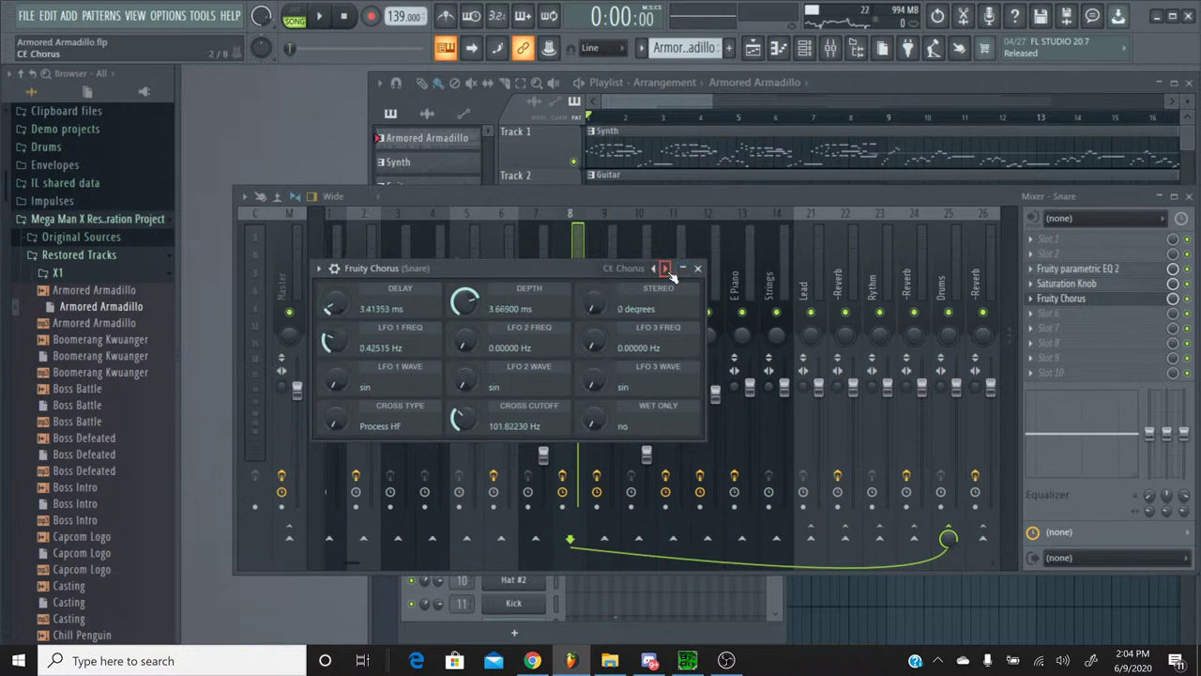
click(665, 268)
click(665, 269)
click(665, 268)
click(665, 269)
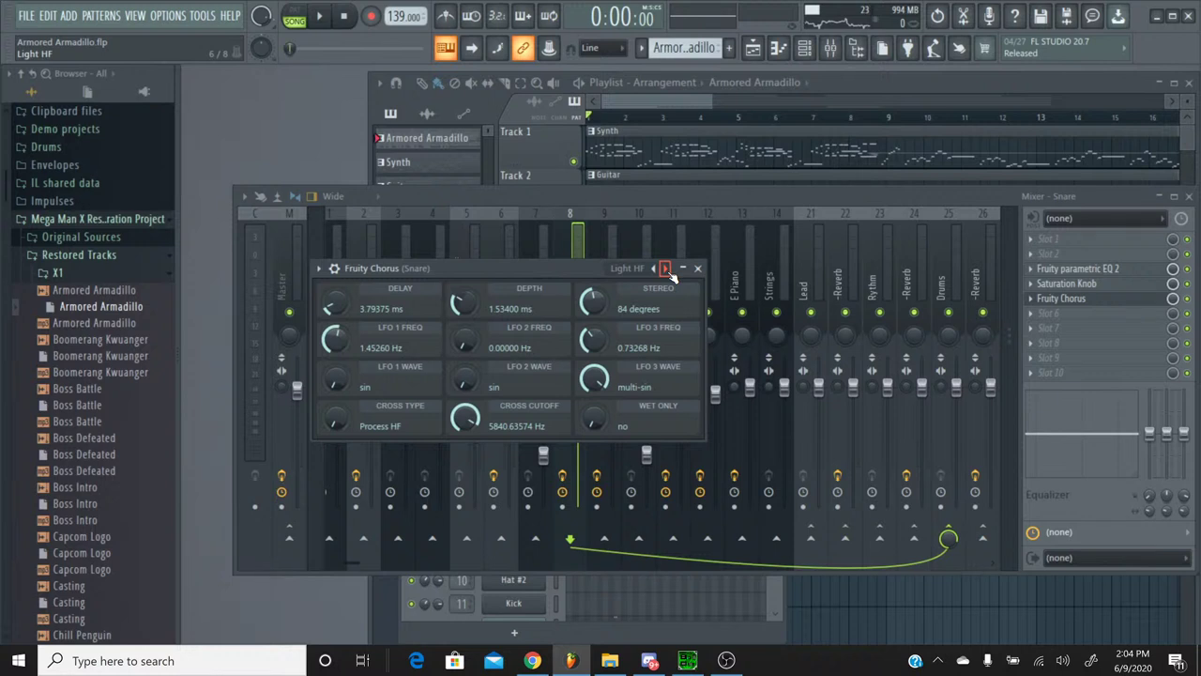
click(665, 269)
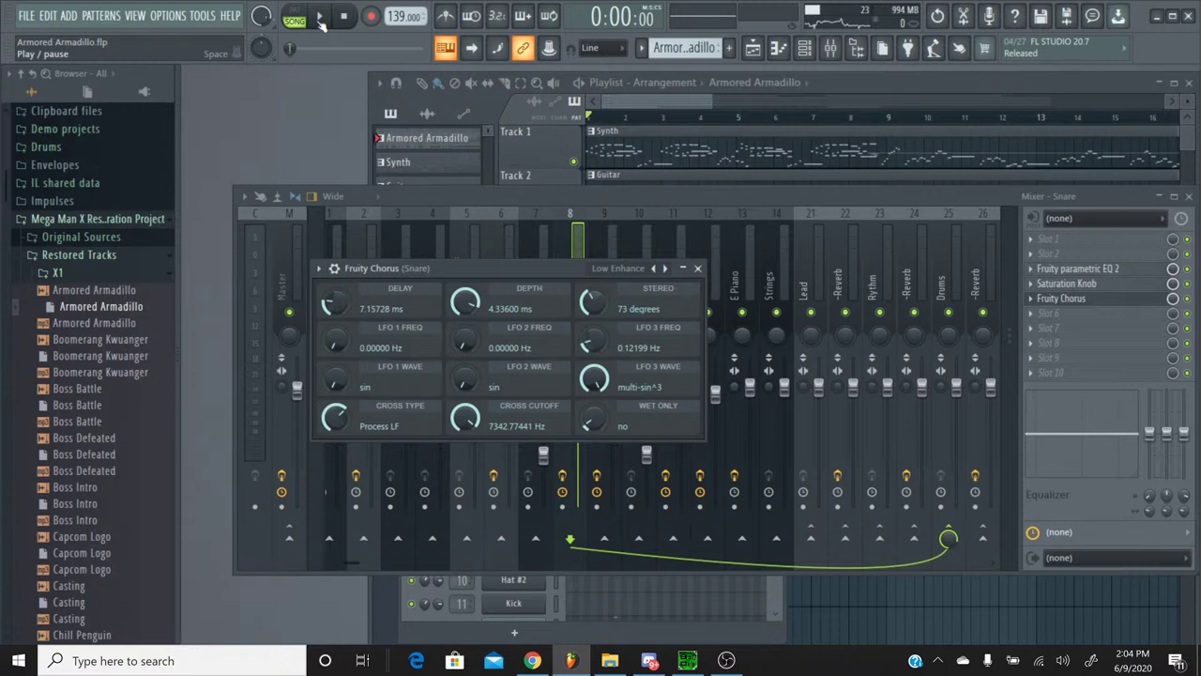
Step: Audition Armored Armadillo from the start with the chorus window closed, raise the Snare's volume slightly, and stop playback
click(320, 17)
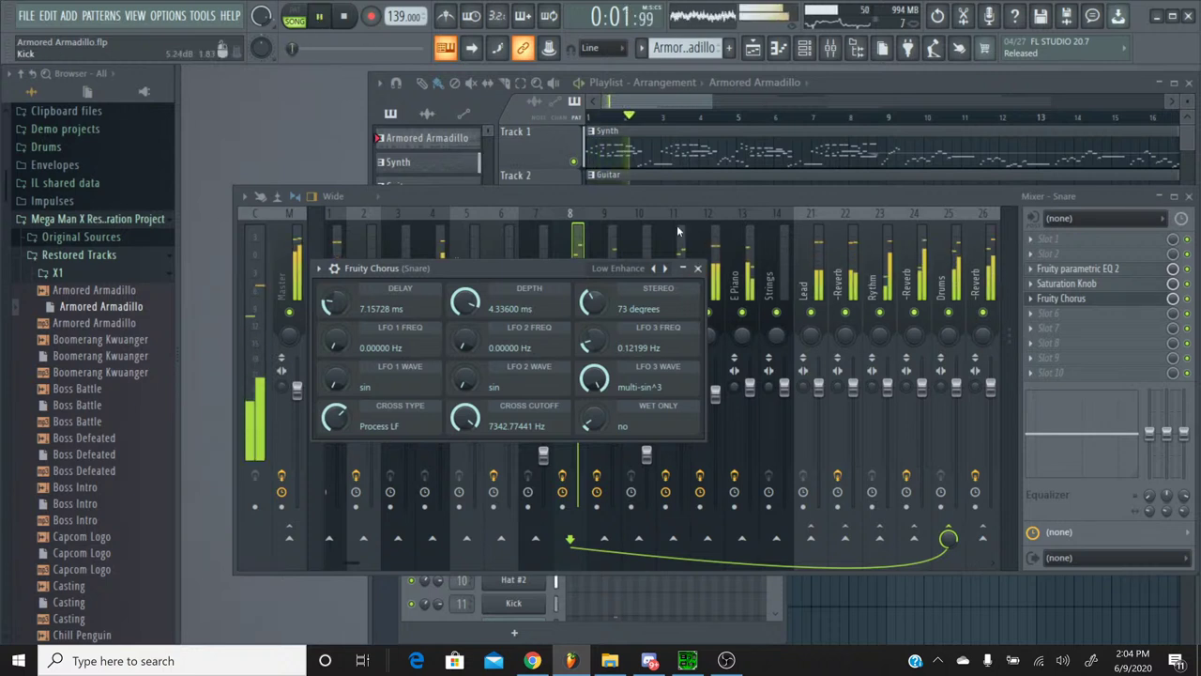
click(698, 268)
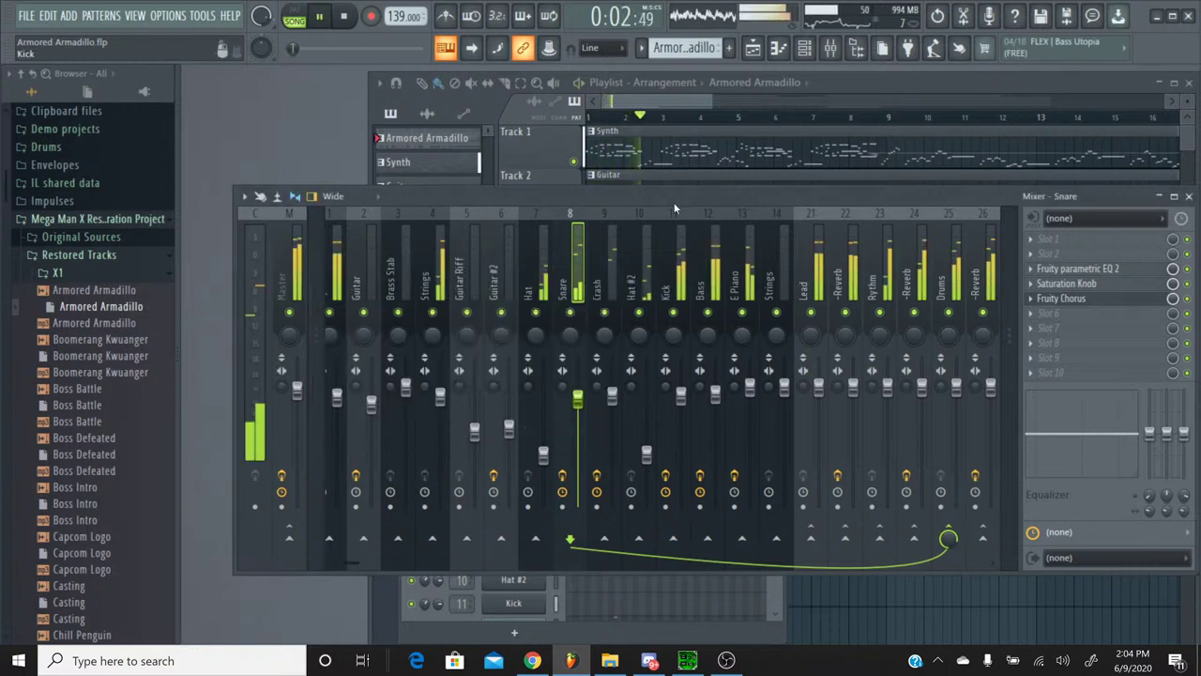
click(344, 17)
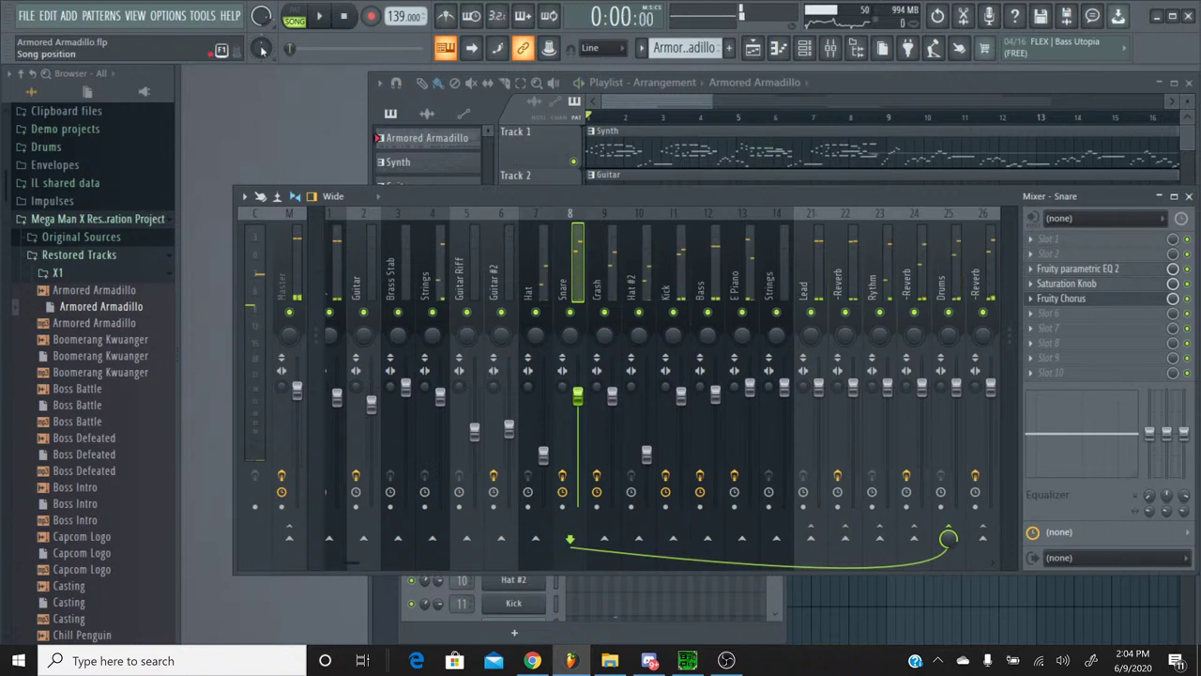
click(15, 19)
key(Escape)
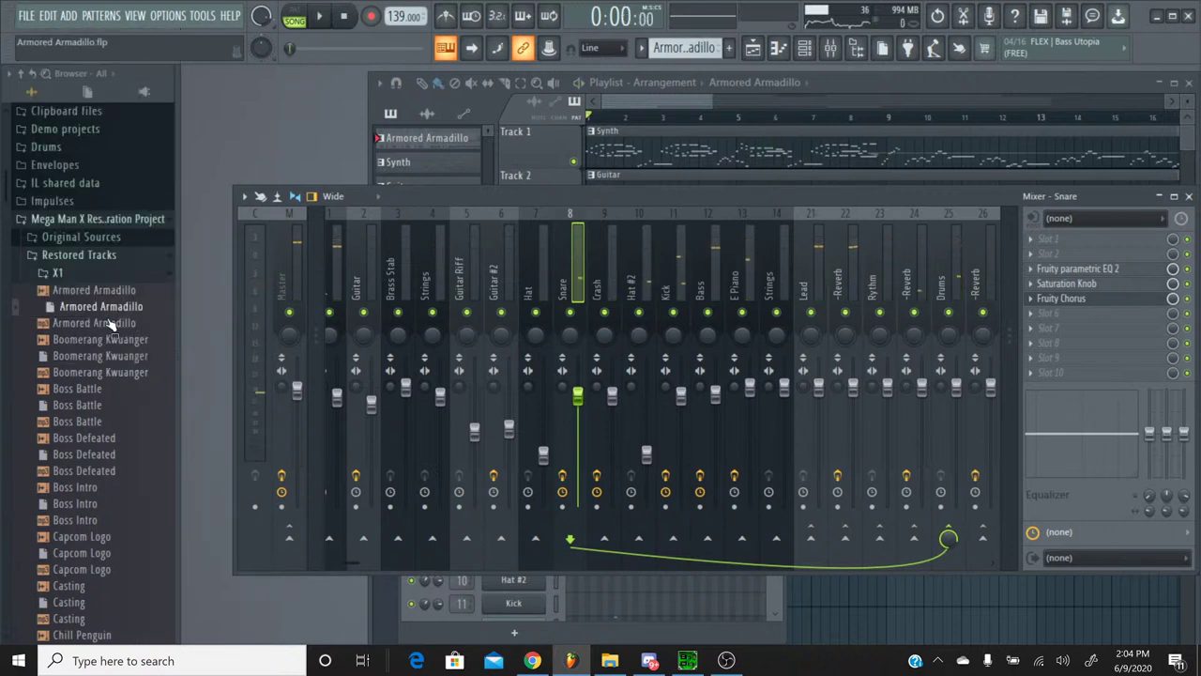
Step: Open the Boss Intro project from the Restored Tracks X1 folder
scroll(111, 329, down, 2)
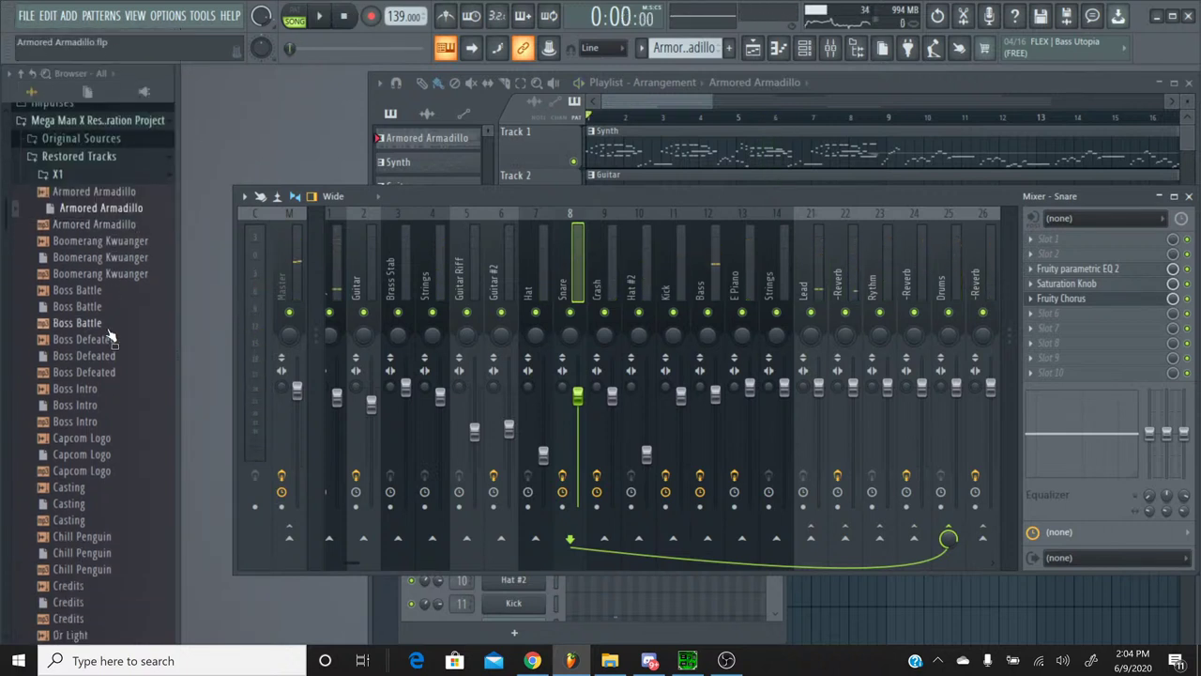
right_click(80, 403)
click(119, 406)
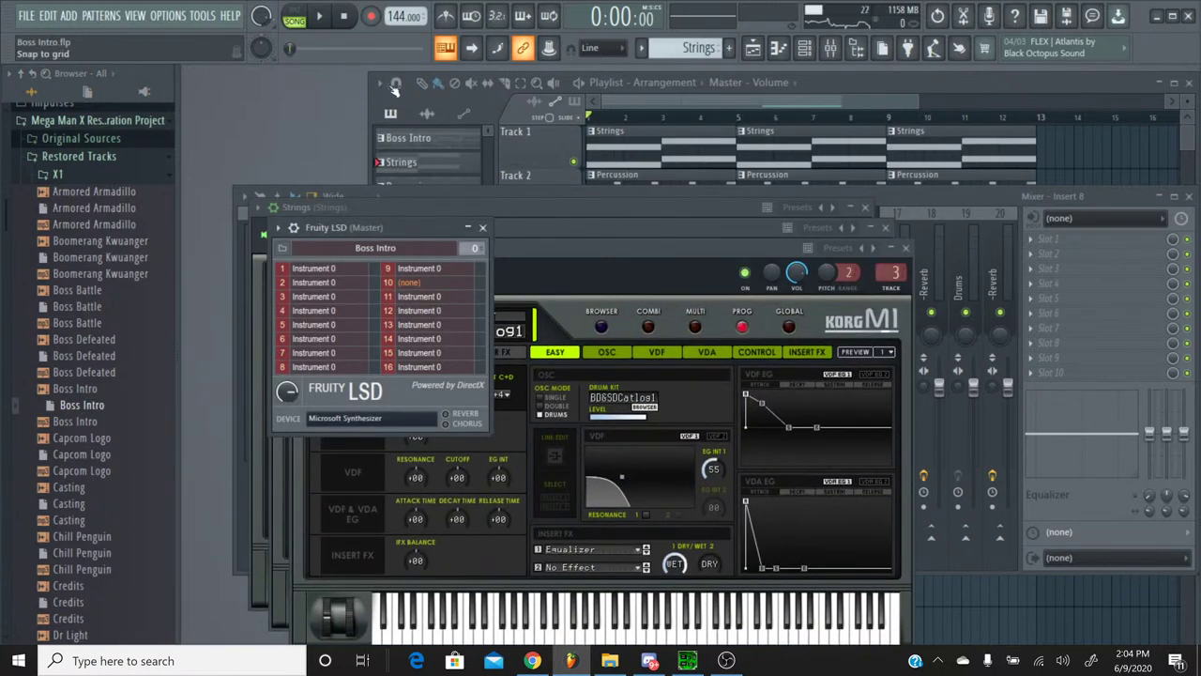
Step: Play Boss Intro with the mixer in view and the Snare track selected and soloed
click(333, 22)
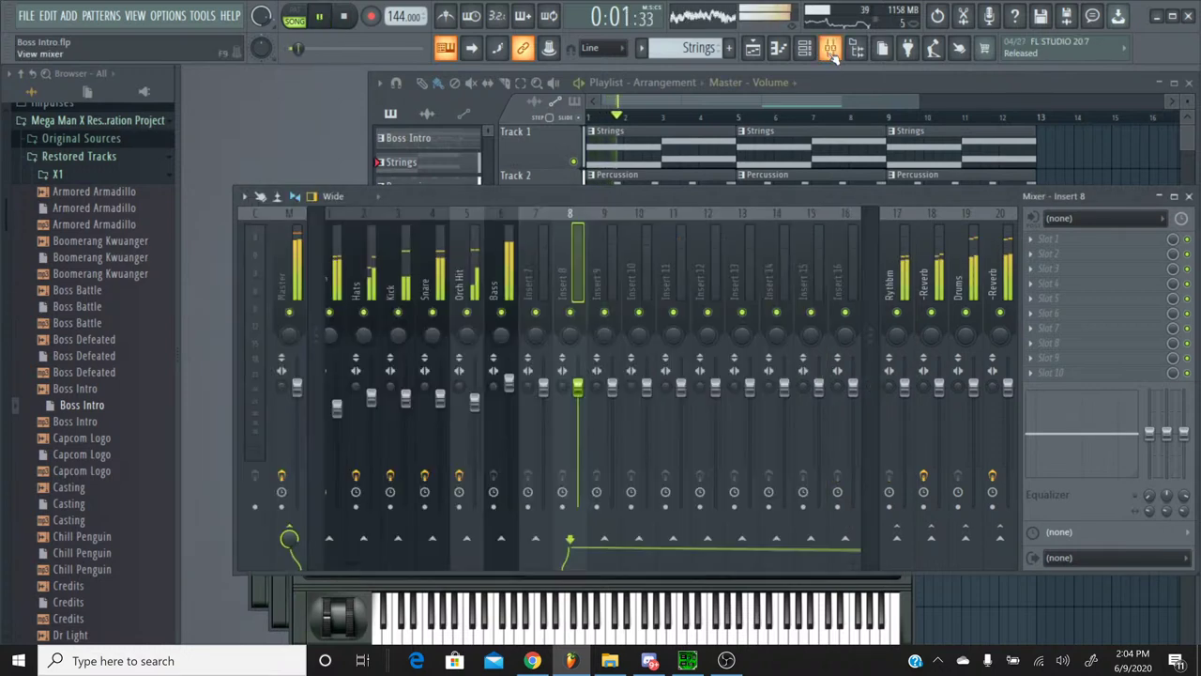
click(830, 48)
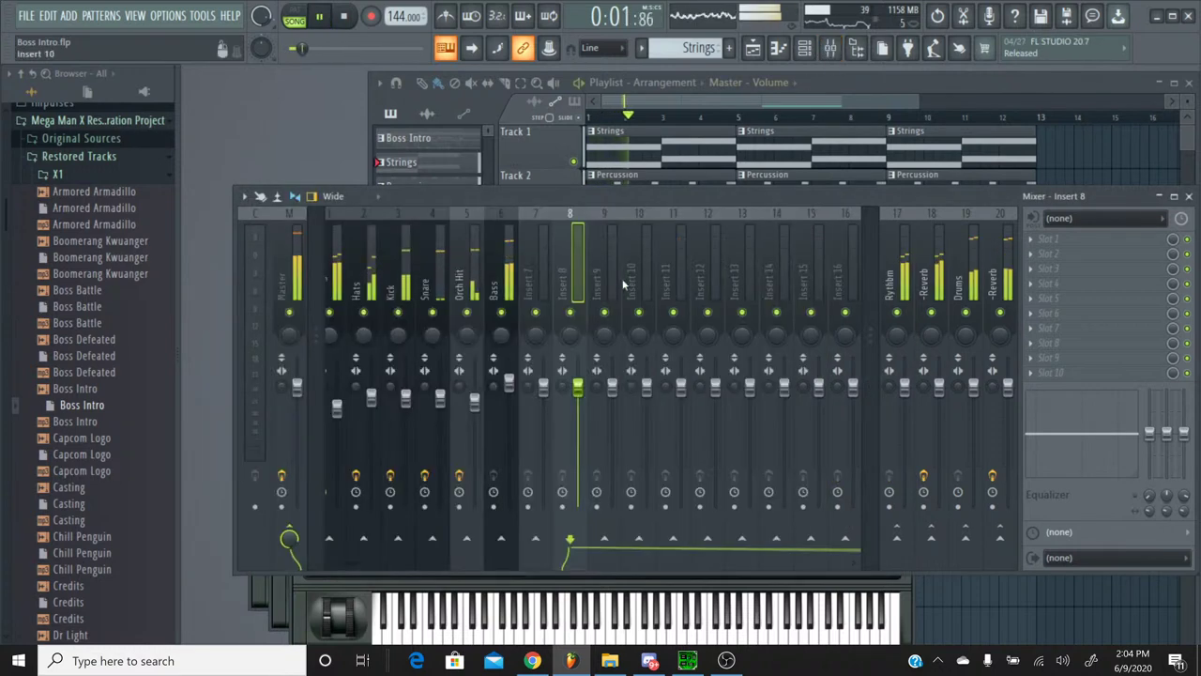
click(431, 221)
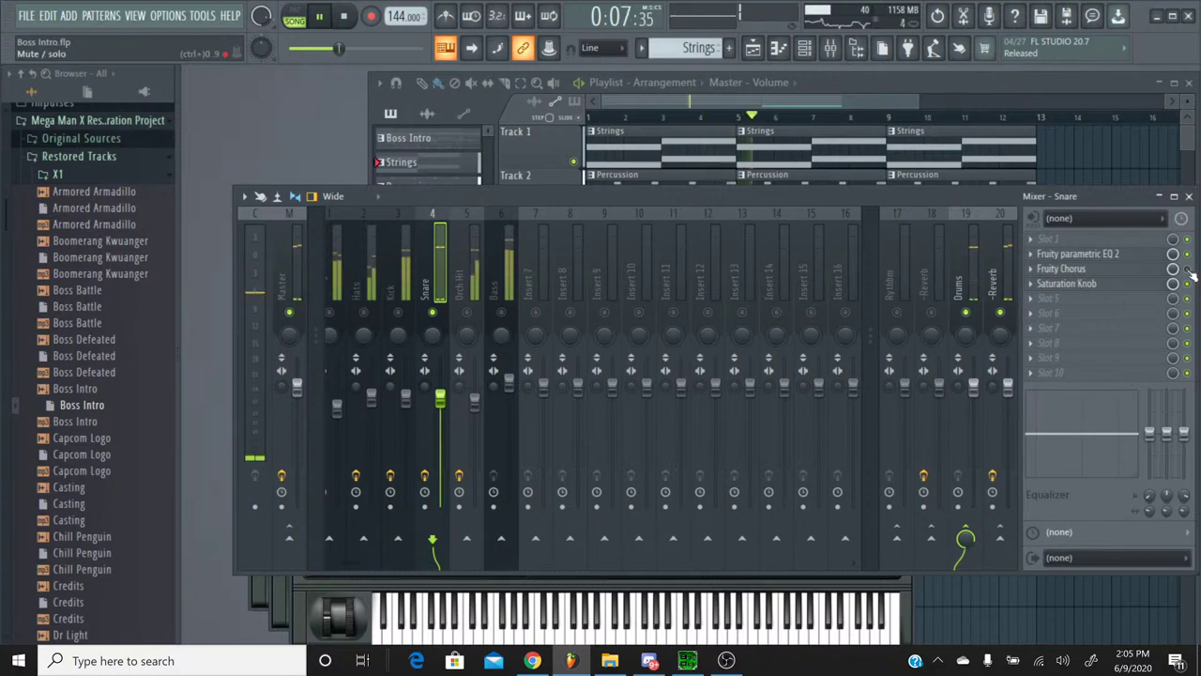
Step: Switch the Fruity Chorus on Boss Intro's Snare track to the Light HF preset, and close the plugin
click(1098, 271)
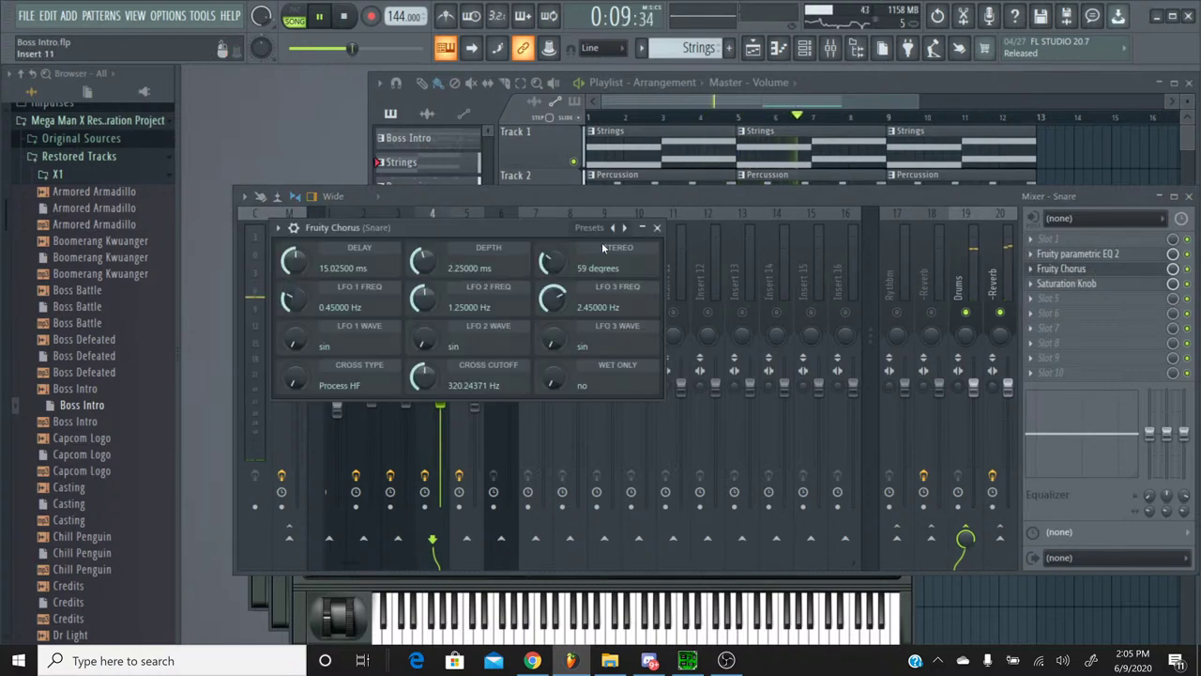
click(627, 230)
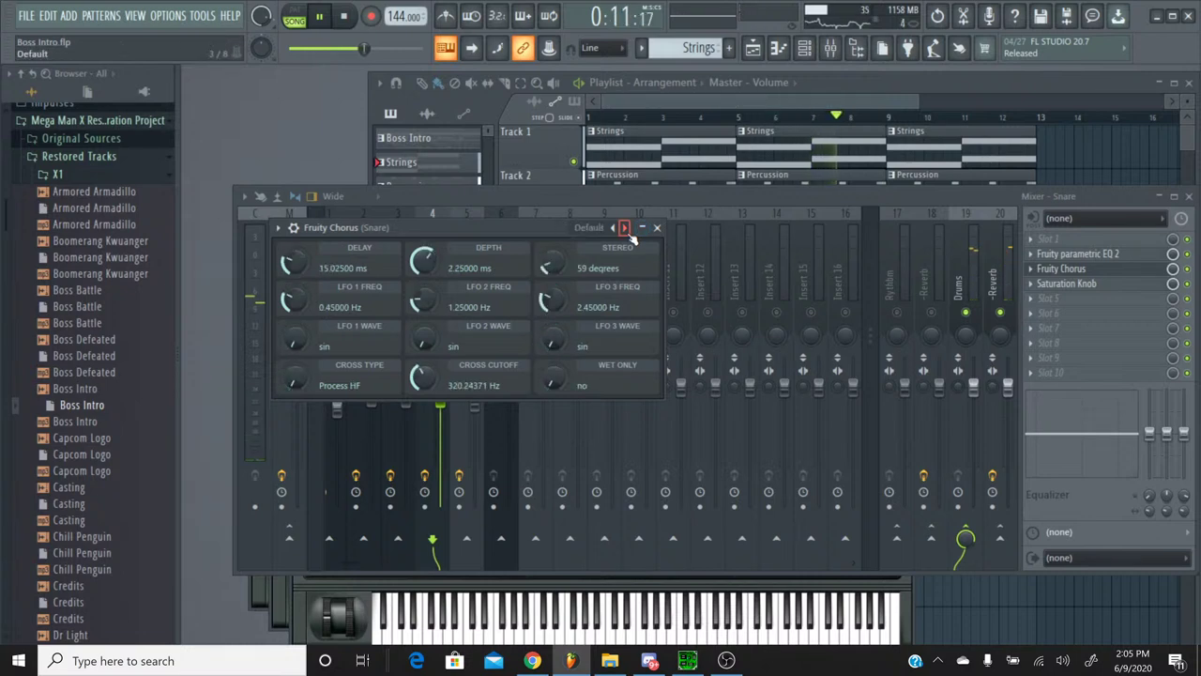
click(630, 235)
click(630, 235)
click(630, 235)
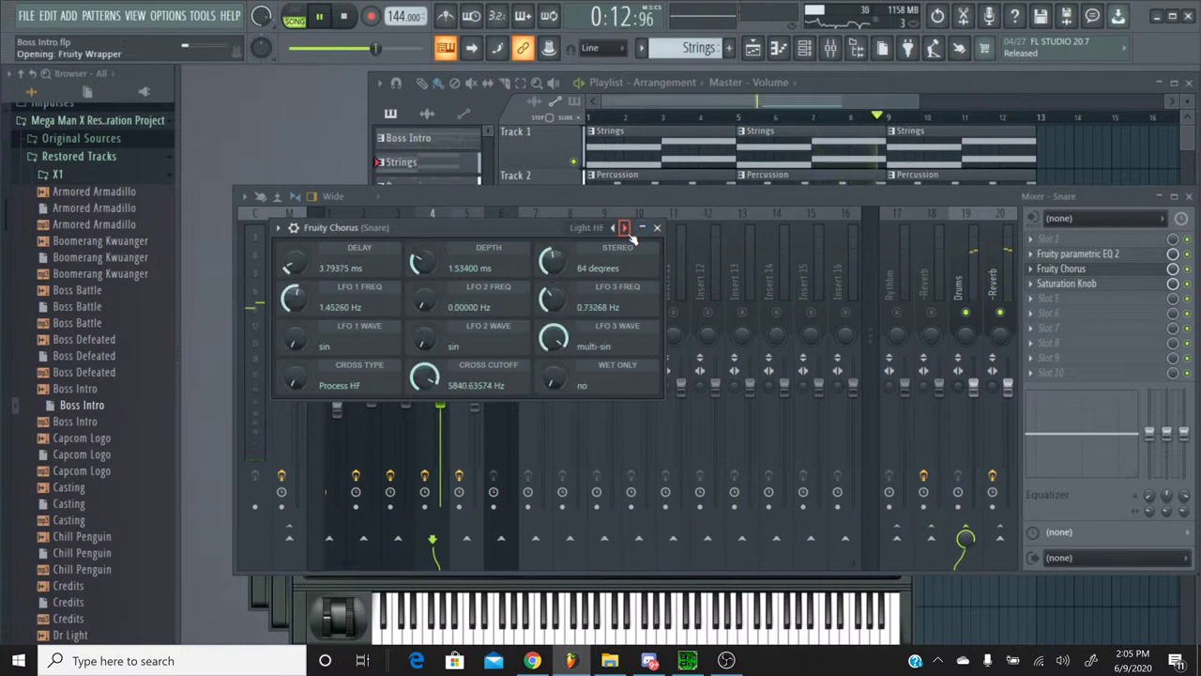
click(657, 227)
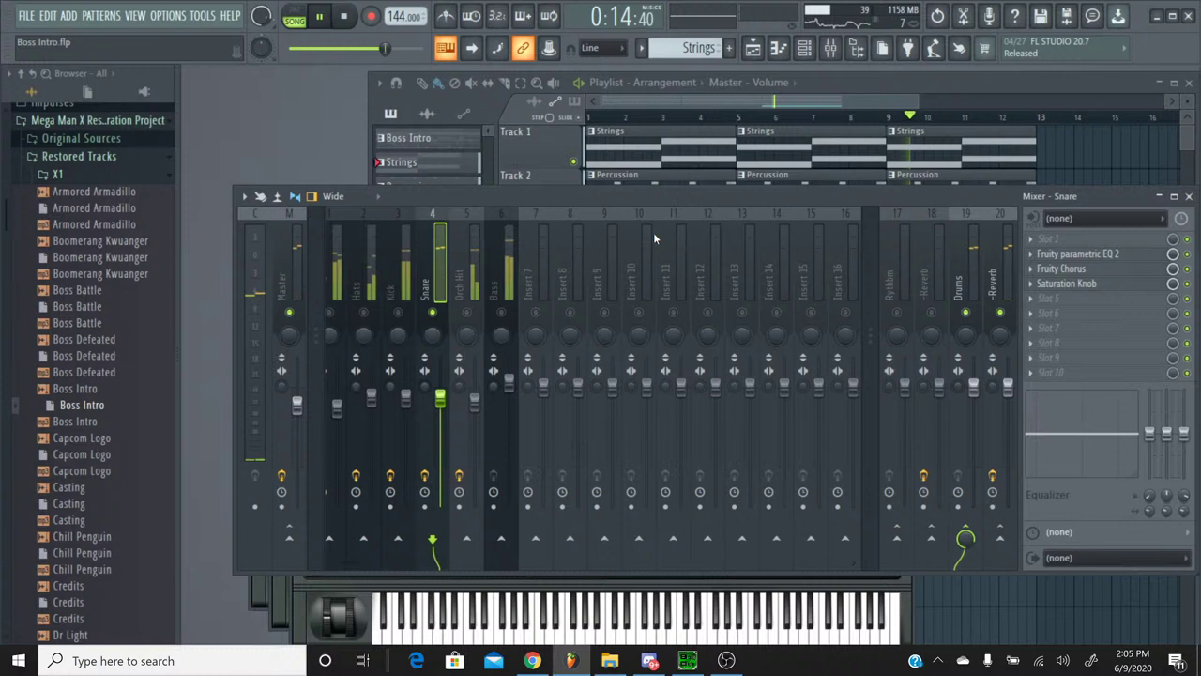
Step: Unsolo the Snare and raise its volume slightly in the full mix, and save the Boss Intro project
right_click(433, 313)
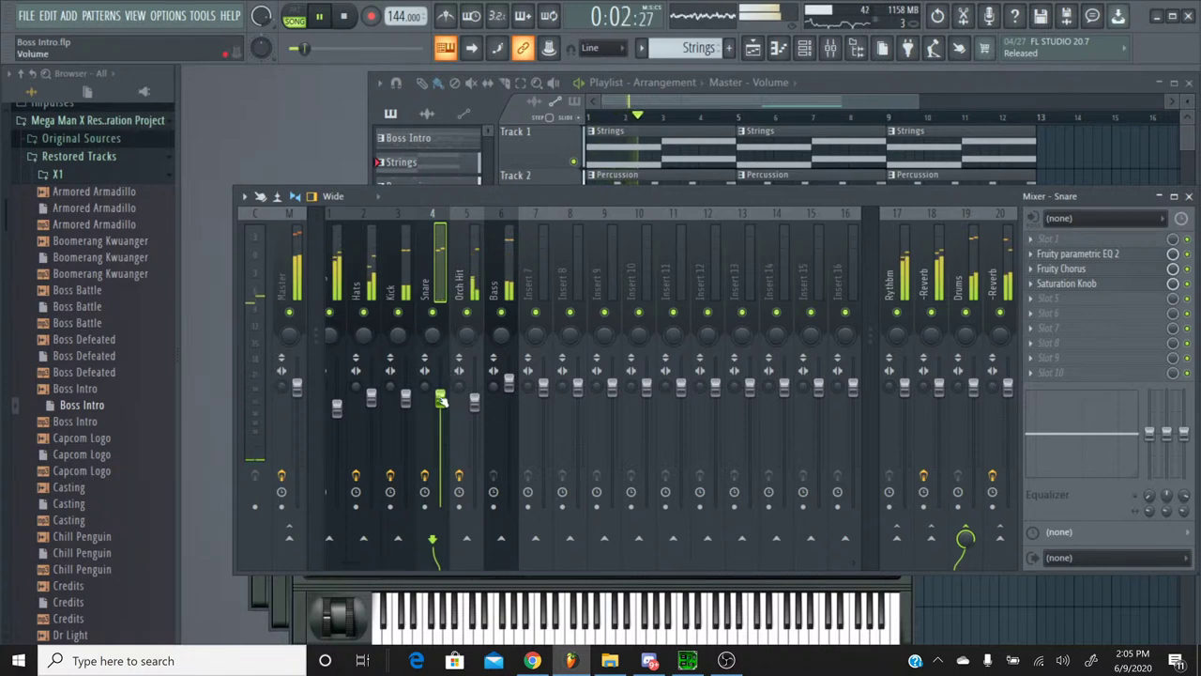
drag(442, 401, 441, 392)
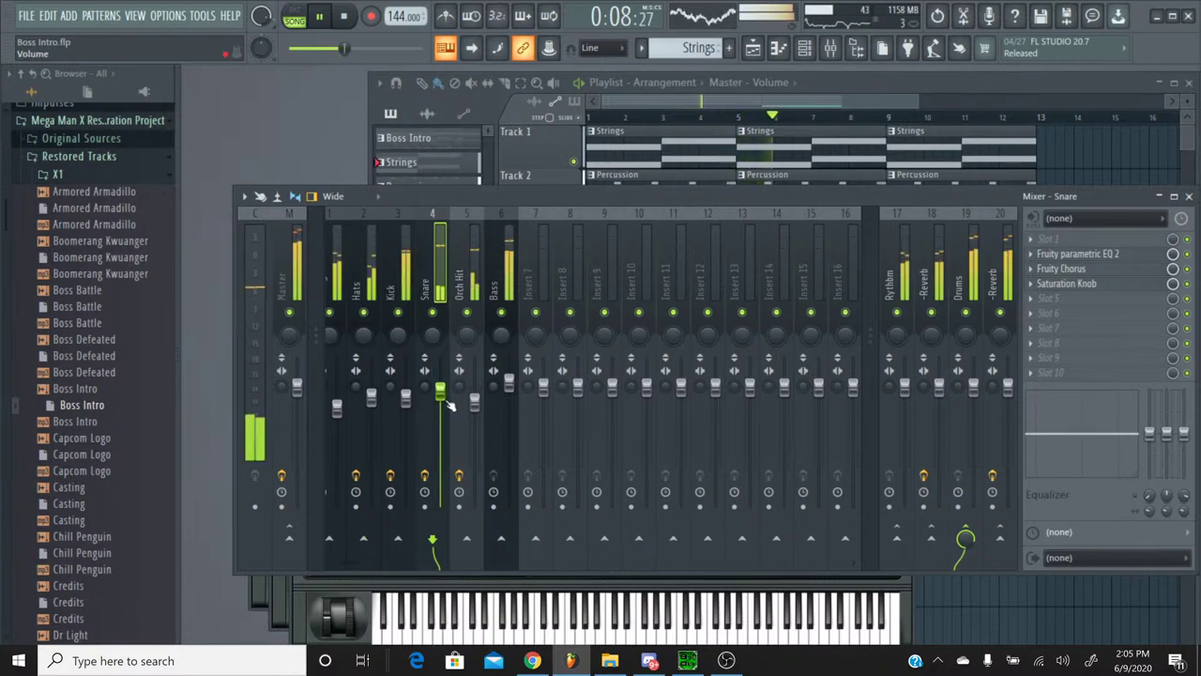
click(348, 19)
click(26, 15)
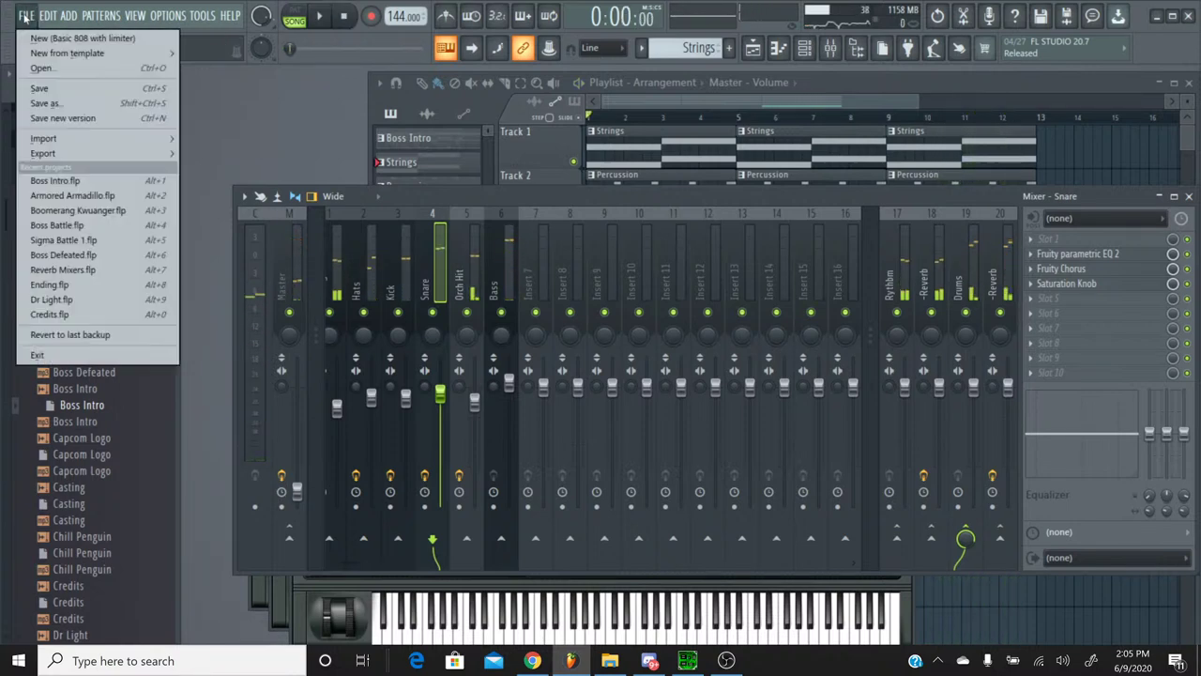
click(75, 95)
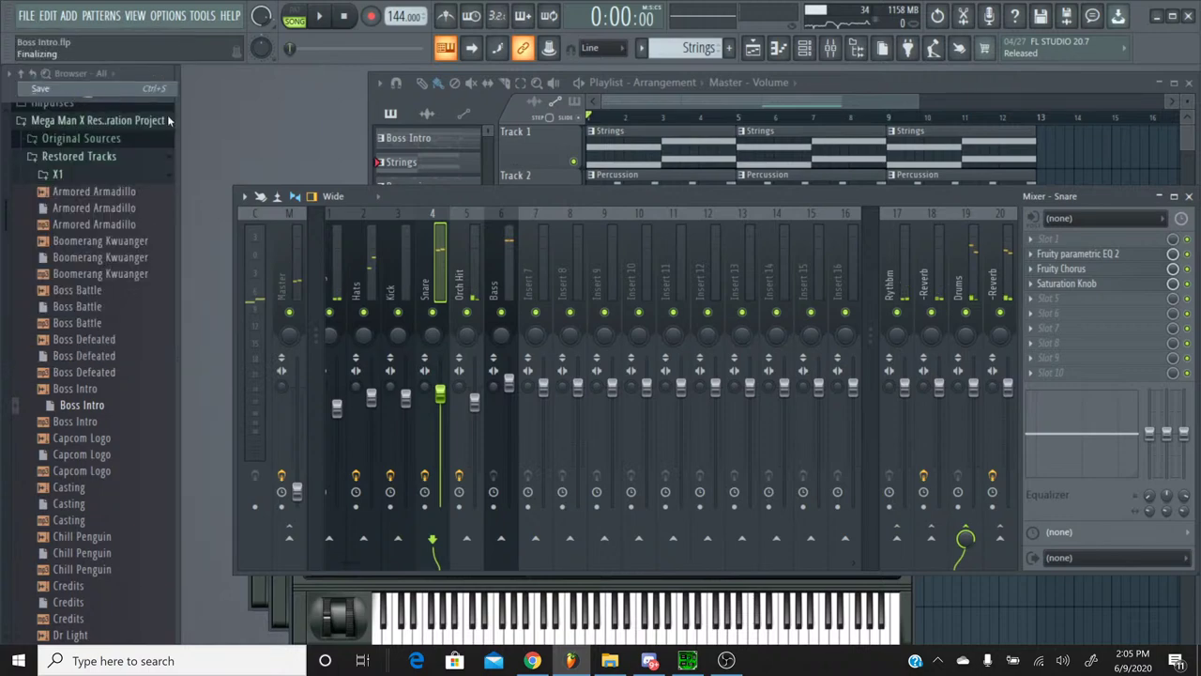
Step: Check the stream's live chat in YouTube Studio, and open the Casting project from the Restored Tracks X1 folder in FL Studio
click(532, 661)
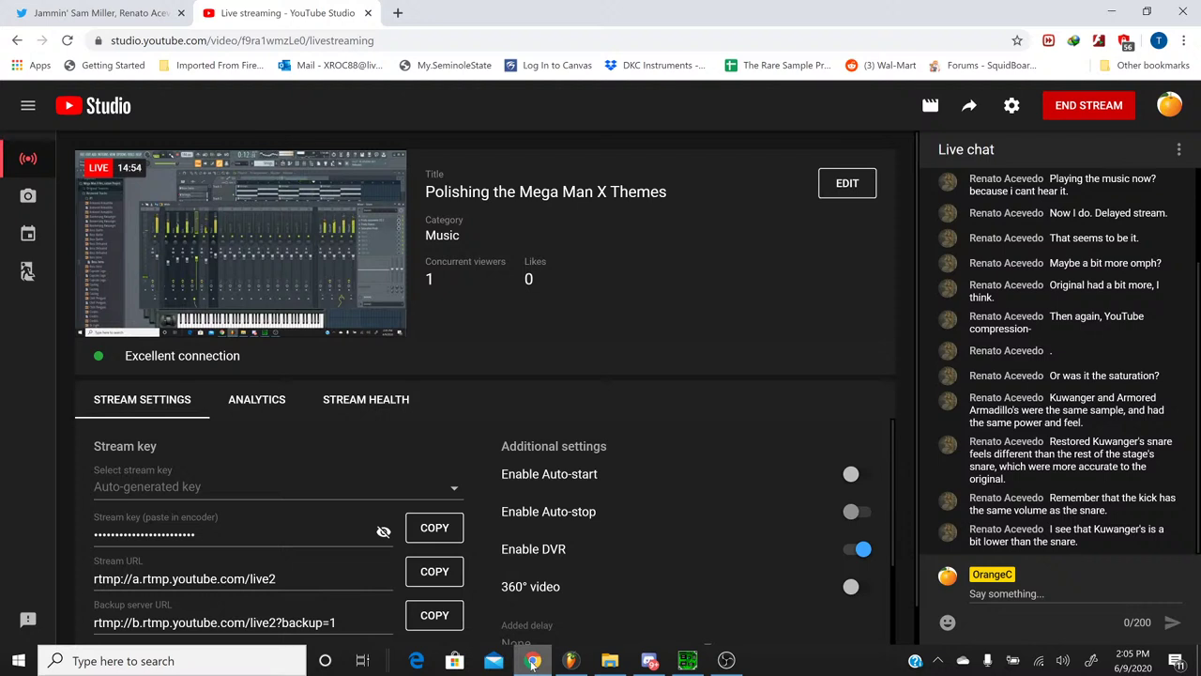
click(532, 661)
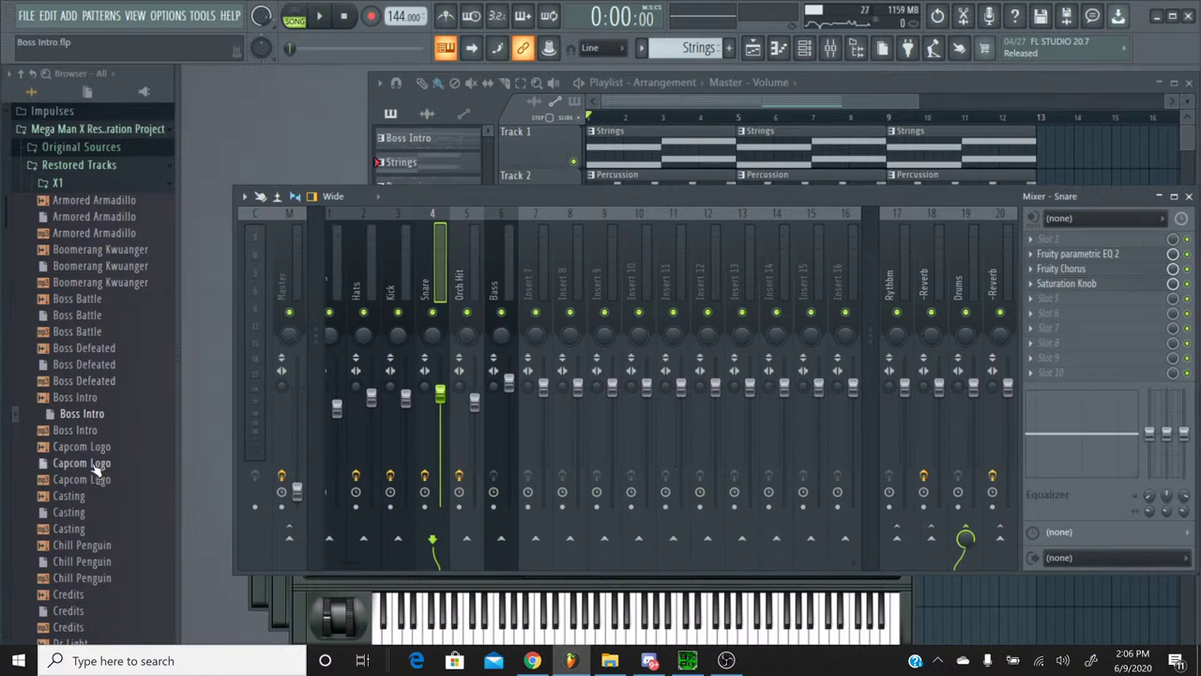
scroll(97, 462, down, 2)
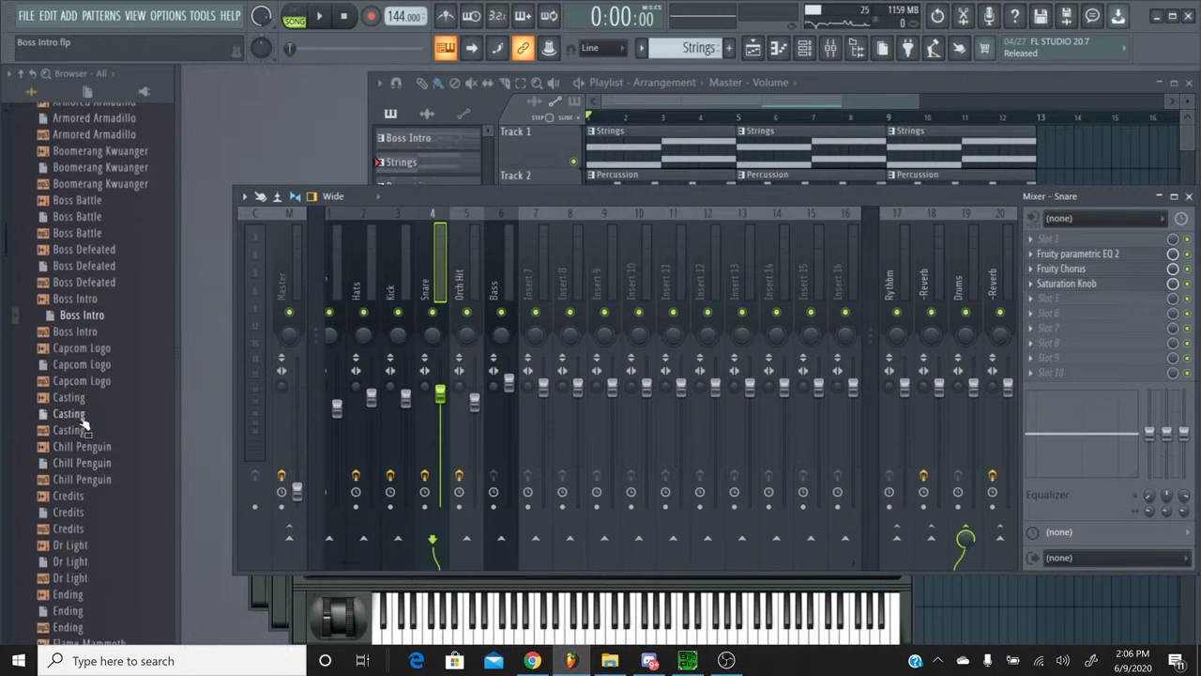
right_click(83, 416)
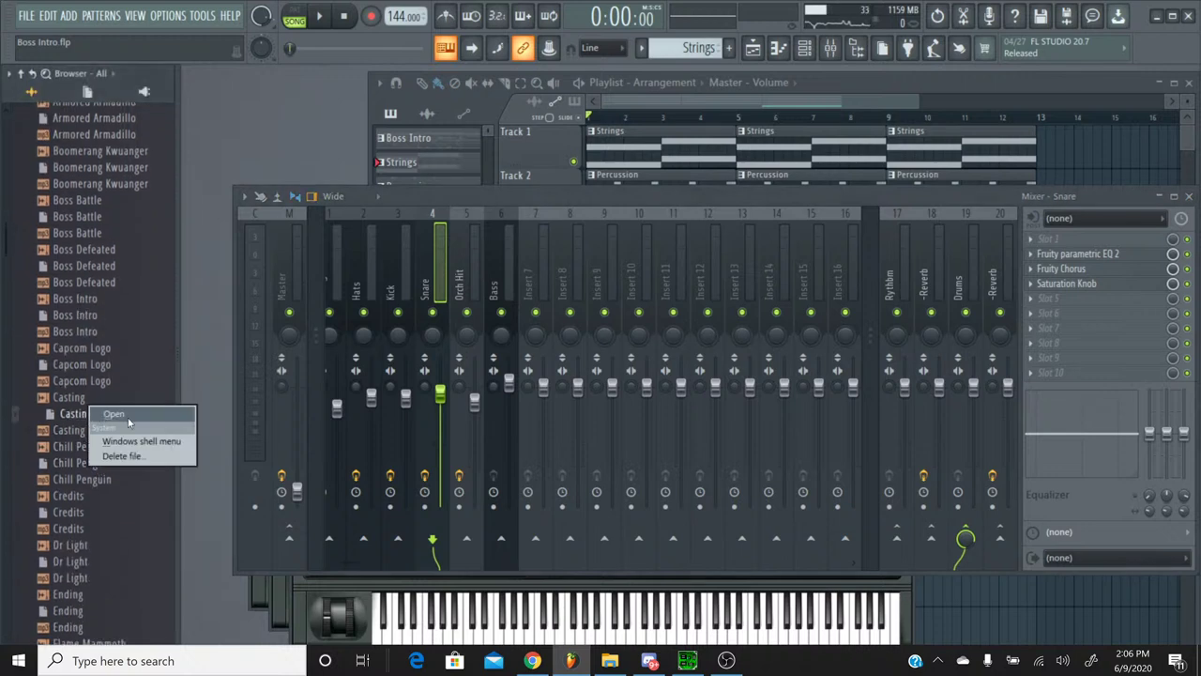
click(127, 417)
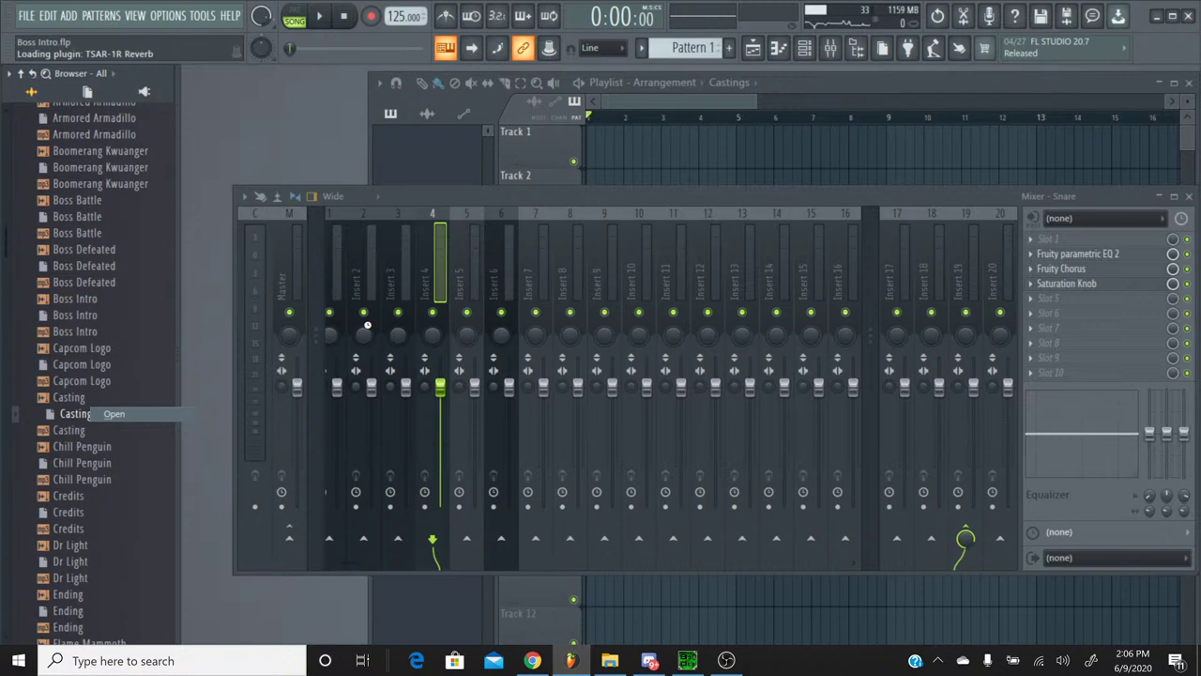
Step: Play Casting with the Snare track soloed, and switch its Fruity Chorus to the Low Enhance preset
click(319, 16)
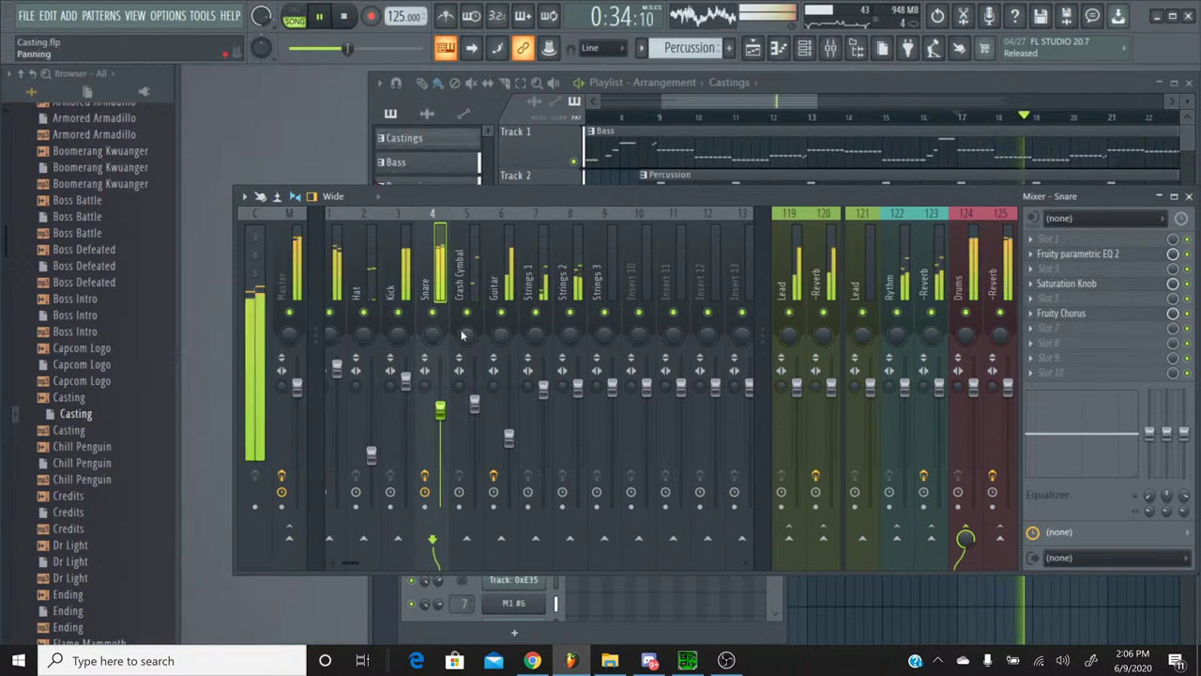
right_click(431, 312)
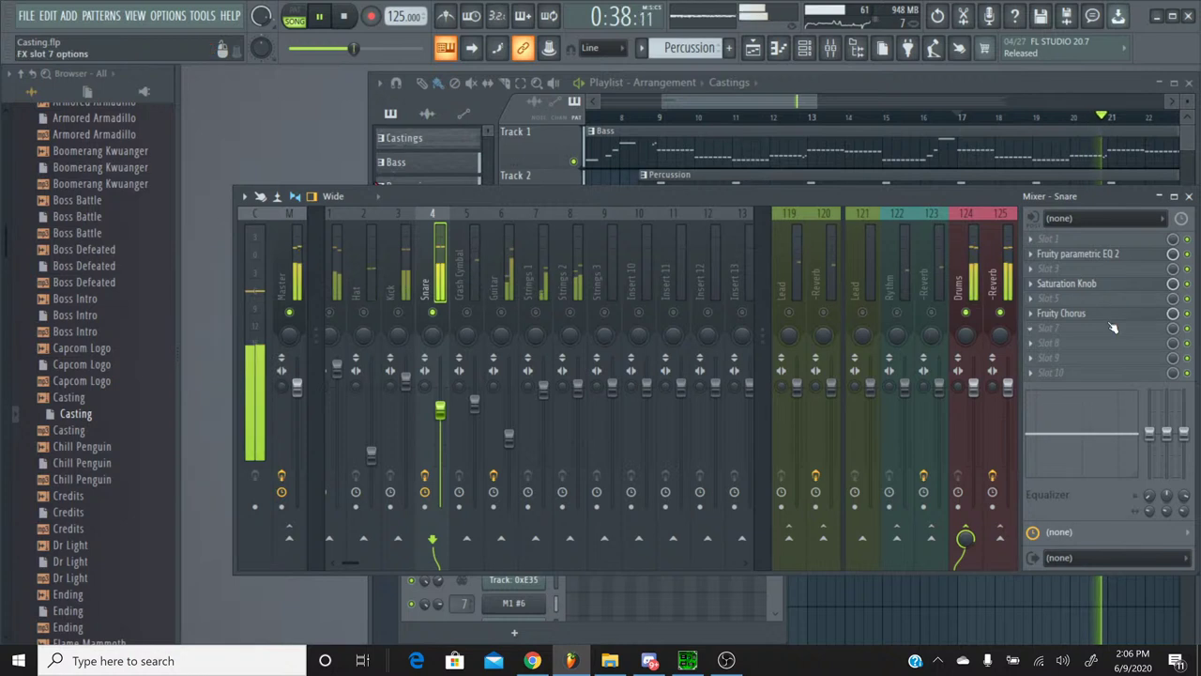
click(1068, 314)
click(686, 289)
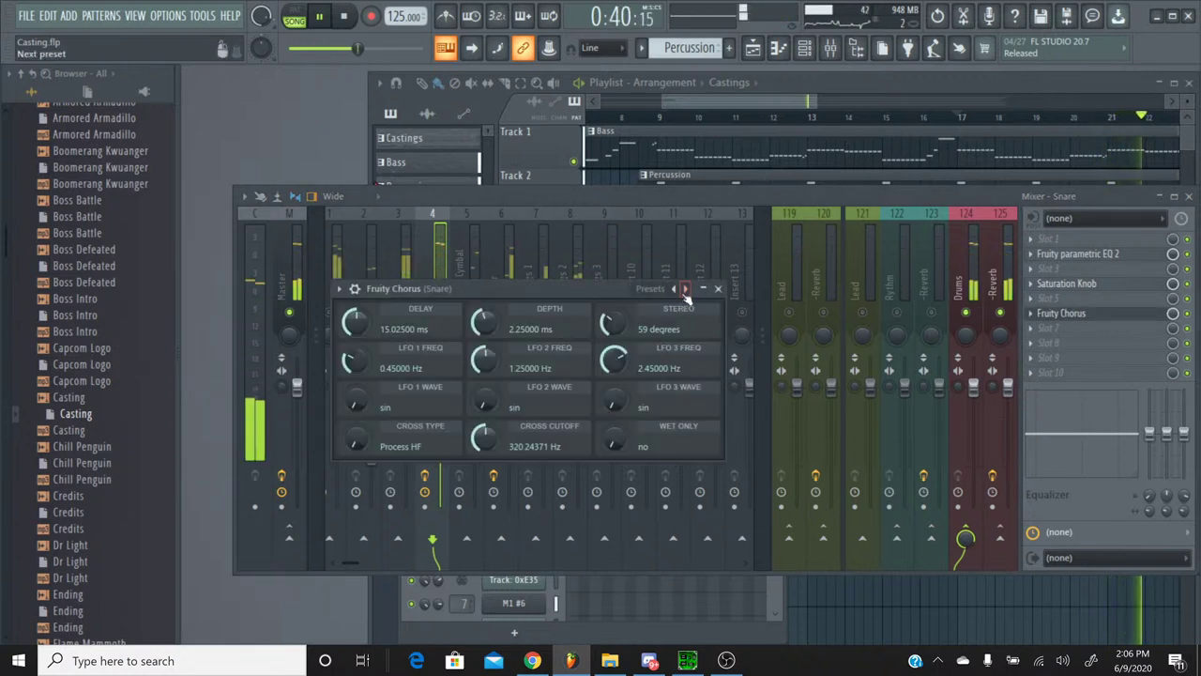
click(685, 289)
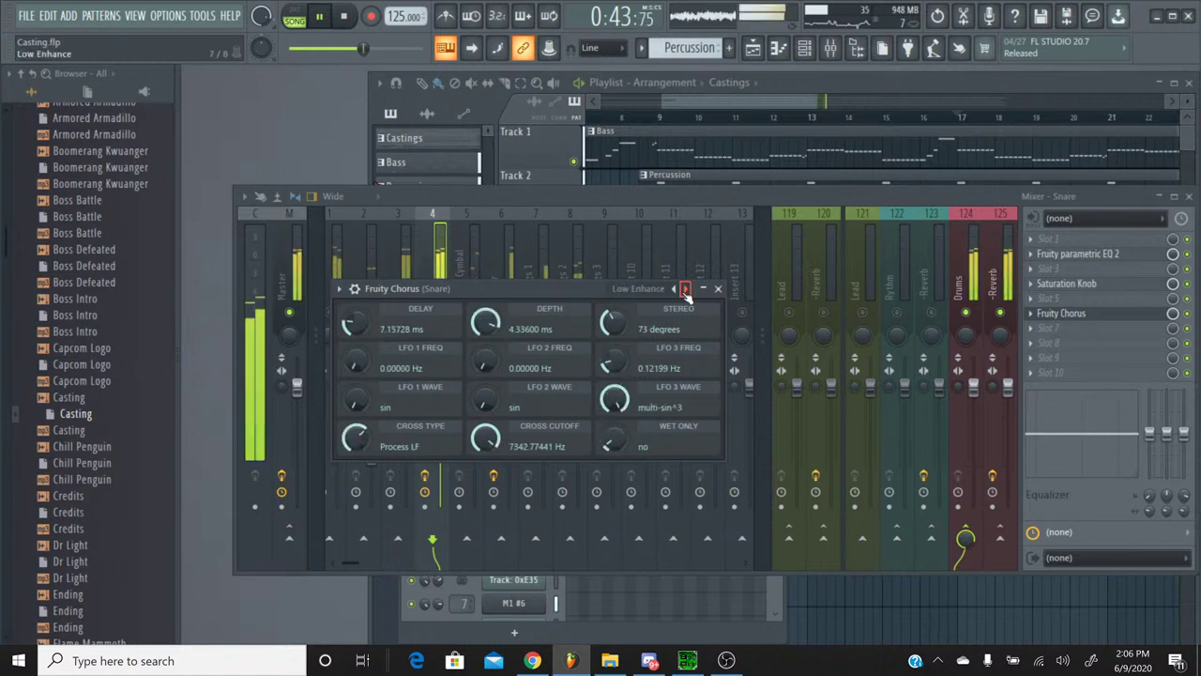
click(718, 288)
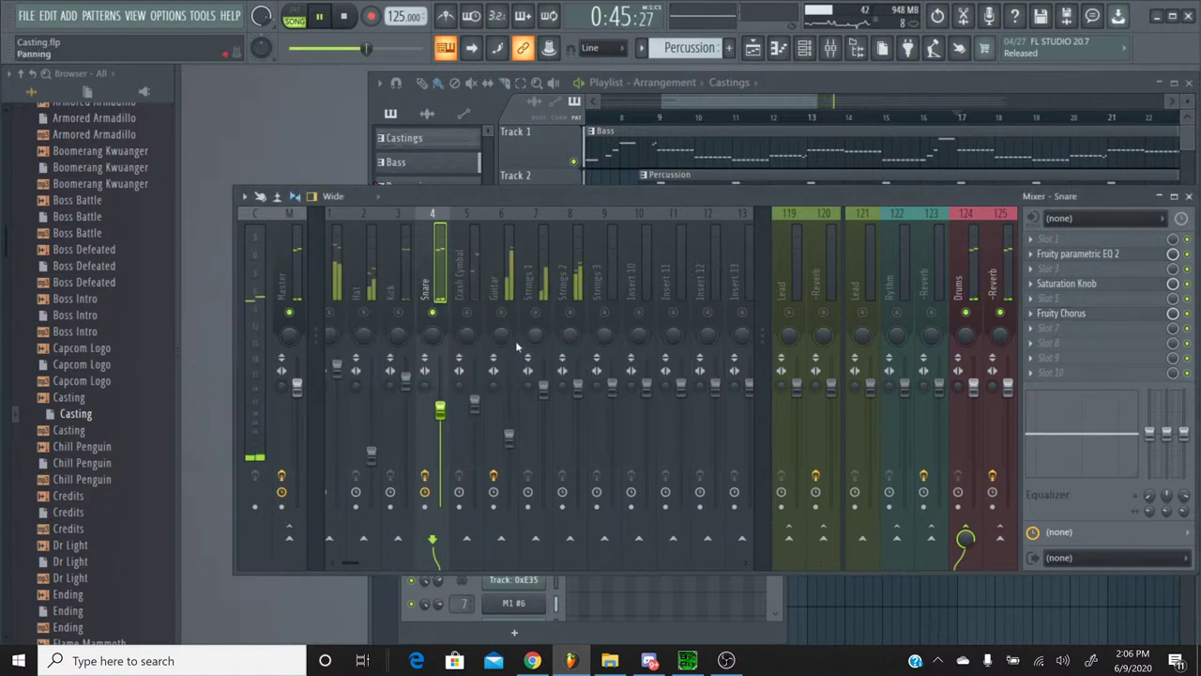
Step: Unsolo the Snare to hear it in the full mix, and save the Casting project
right_click(433, 312)
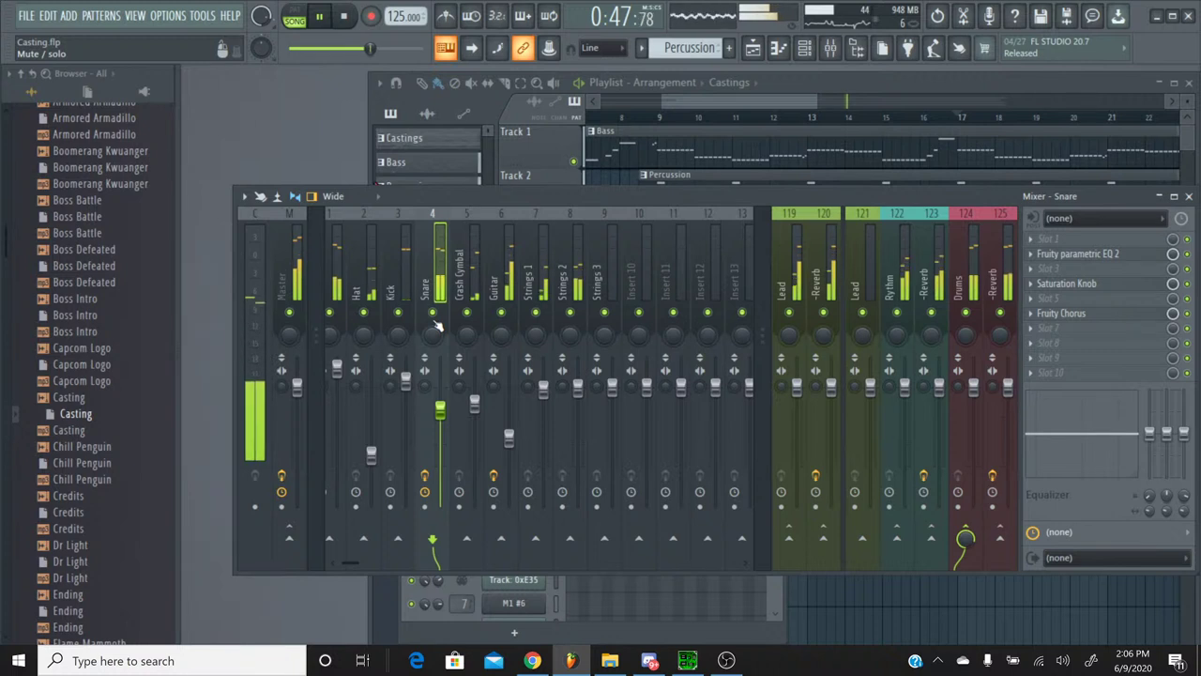
key(space)
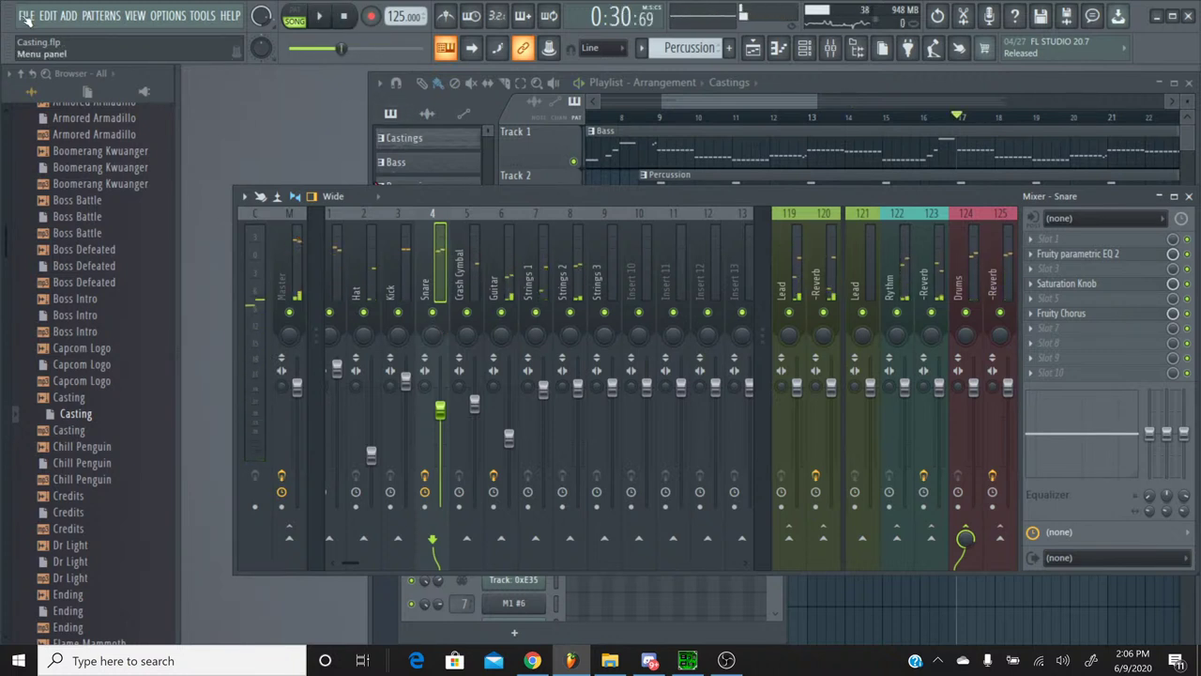
click(26, 15)
click(43, 86)
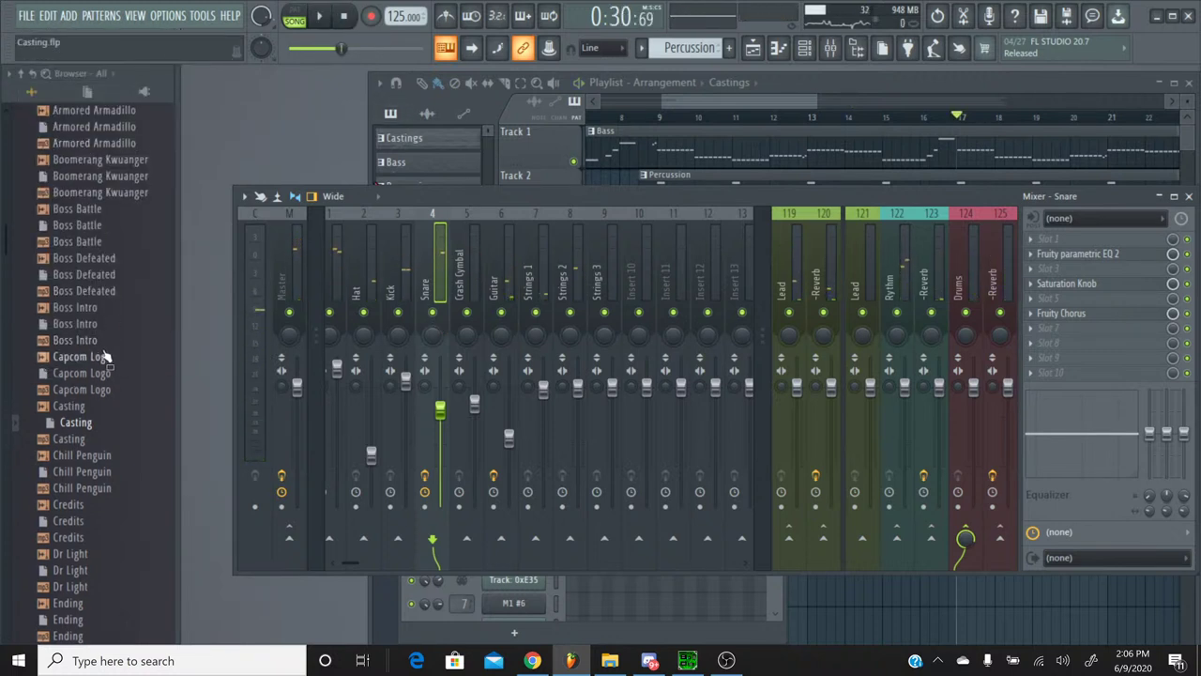
Step: Open the Chill Penguin project from the Restored Tracks X1 folder, and dismiss the missing plugin notice
scroll(106, 361, down, 2)
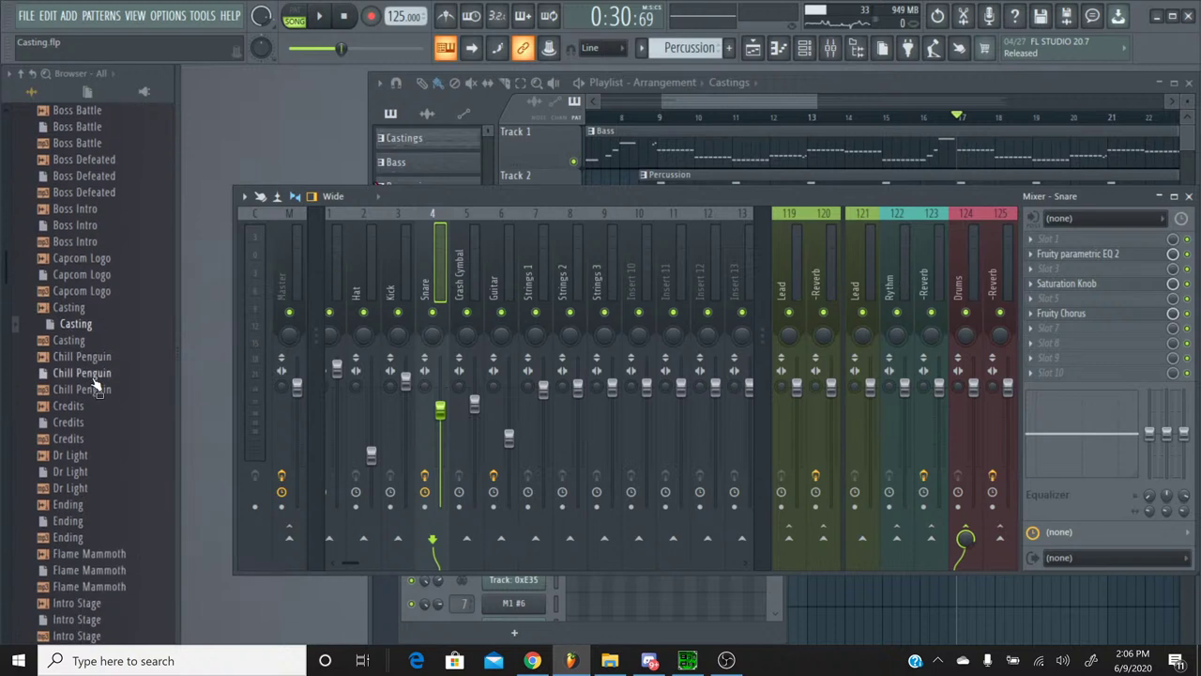
right_click(98, 370)
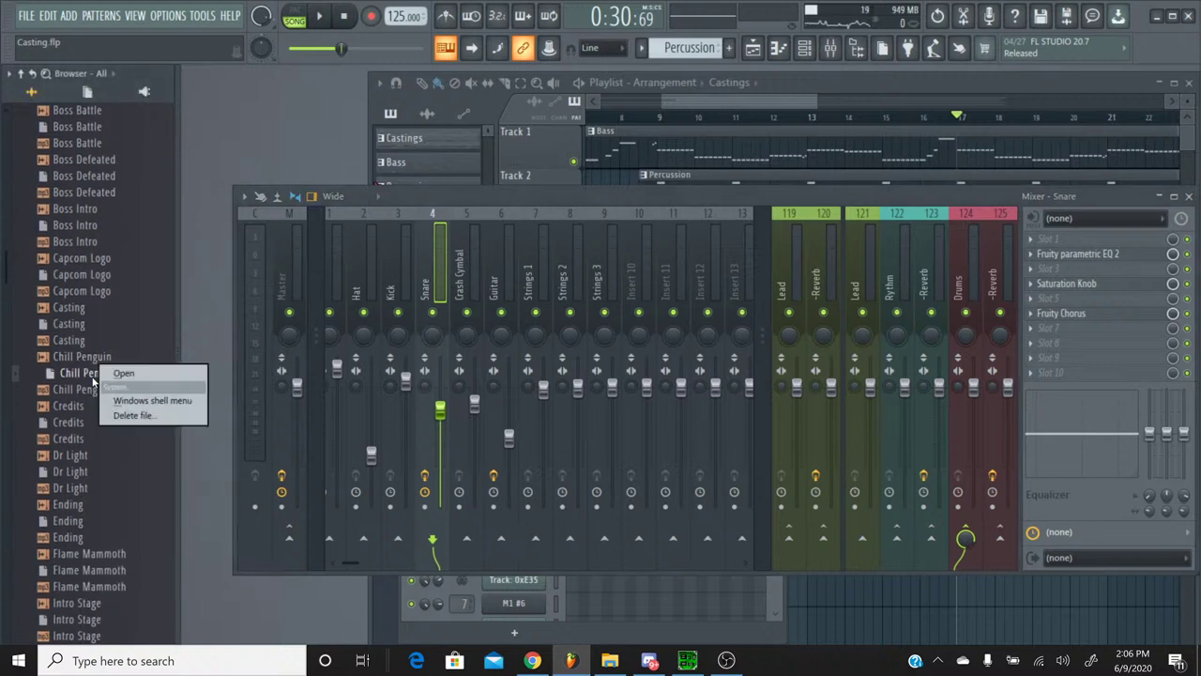
click(125, 373)
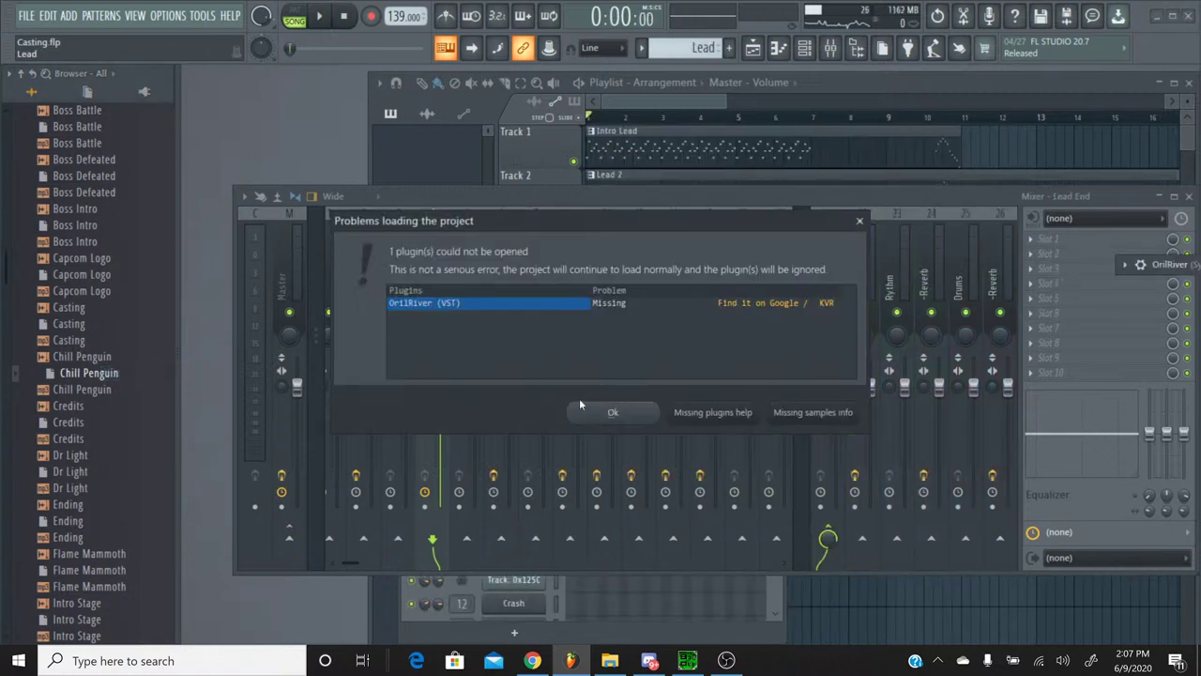
click(607, 411)
Step: Play Chill Penguin with the Snare track soloed, and add a Fruity Chorus to its third effect slot with a preset preceding Poly Chorus
key(space)
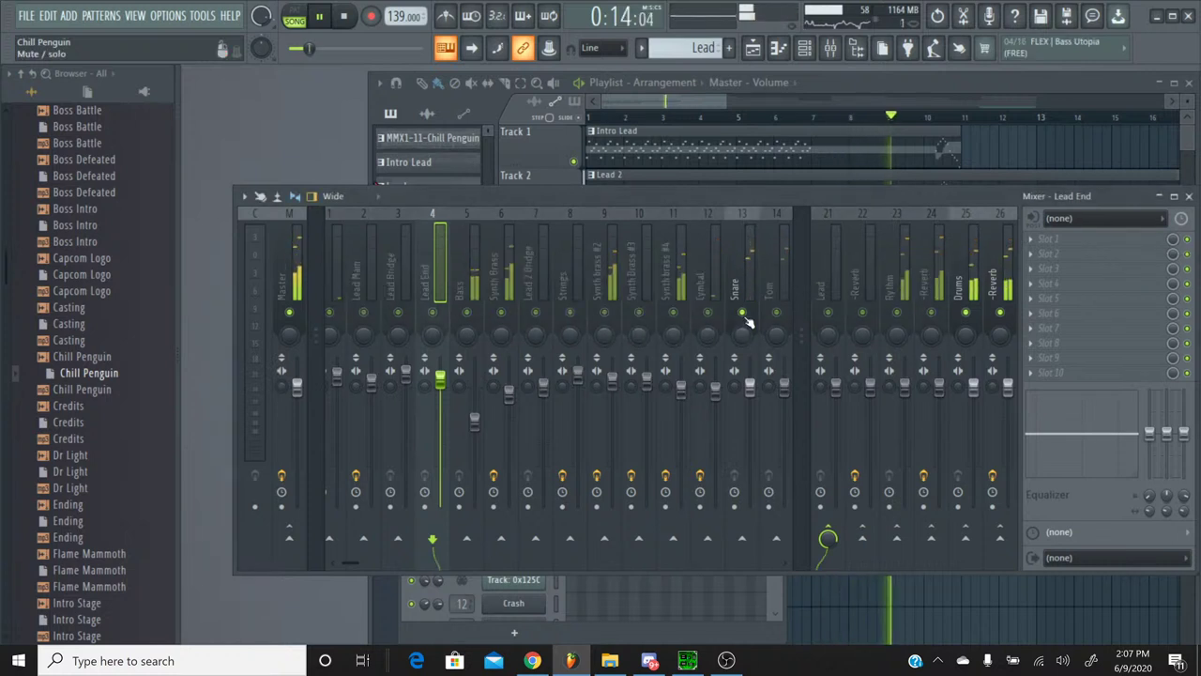
click(737, 222)
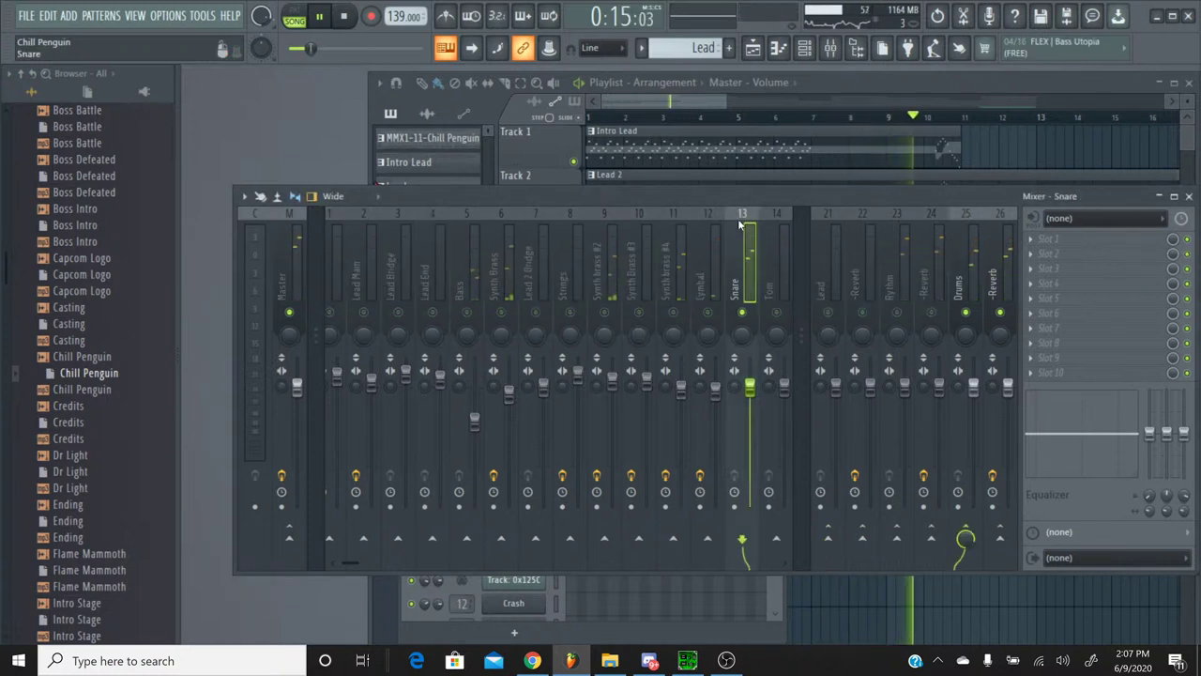
click(1070, 282)
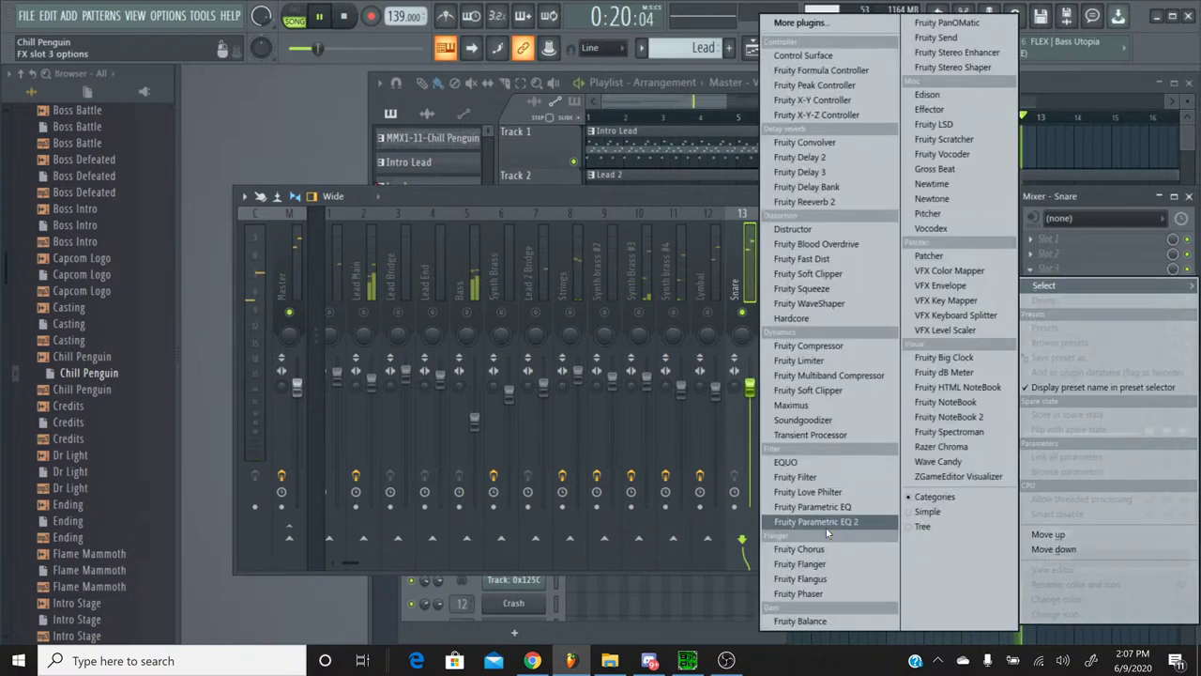
click(815, 549)
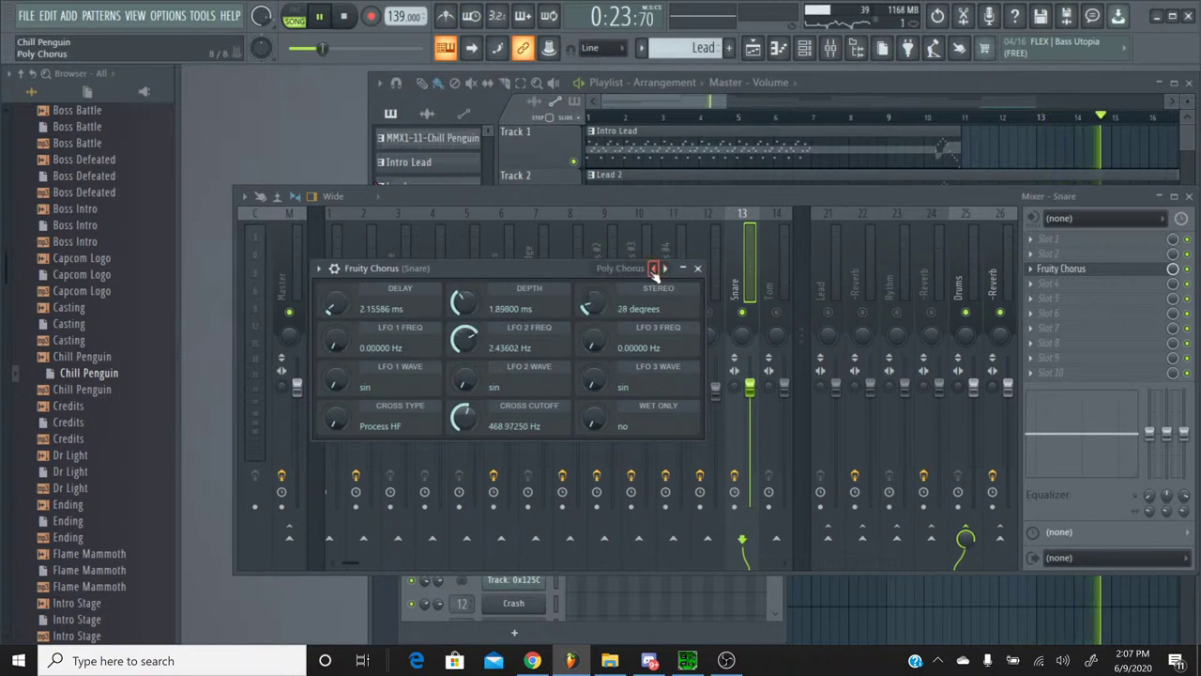
click(654, 268)
click(698, 268)
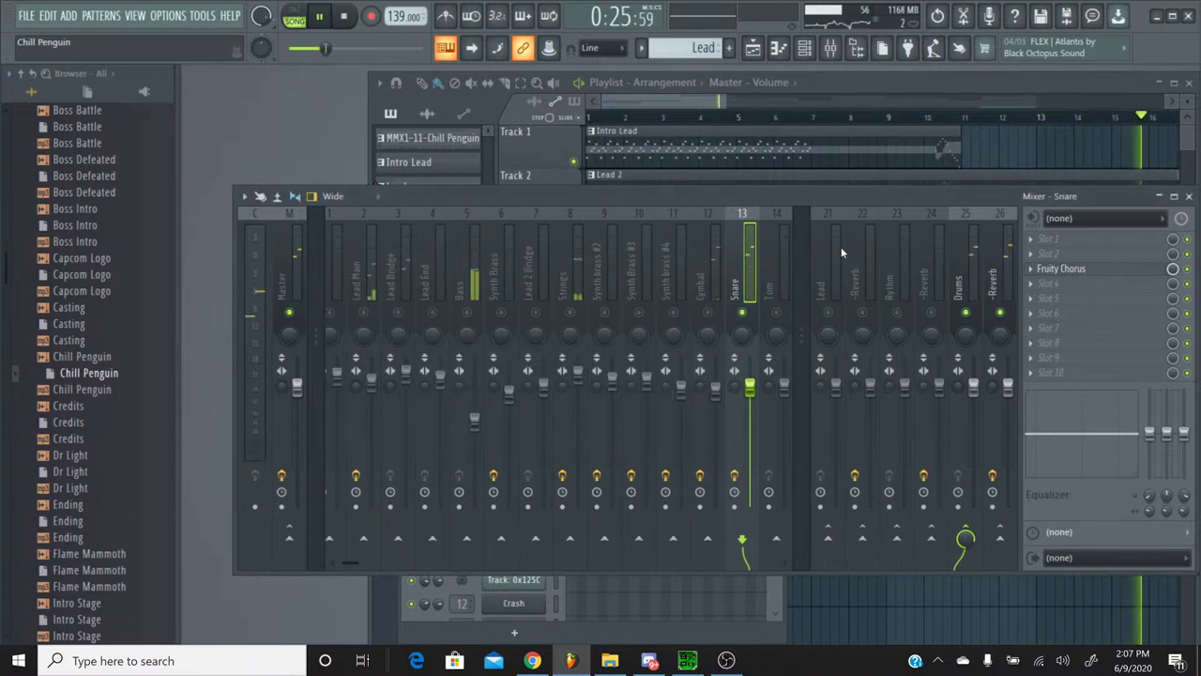
Step: Add the Softube Saturation Knob to the Chill Penguin Snare's fourth effect slot with saturation at about 0.2, and close the plugin
click(1046, 299)
click(755, 161)
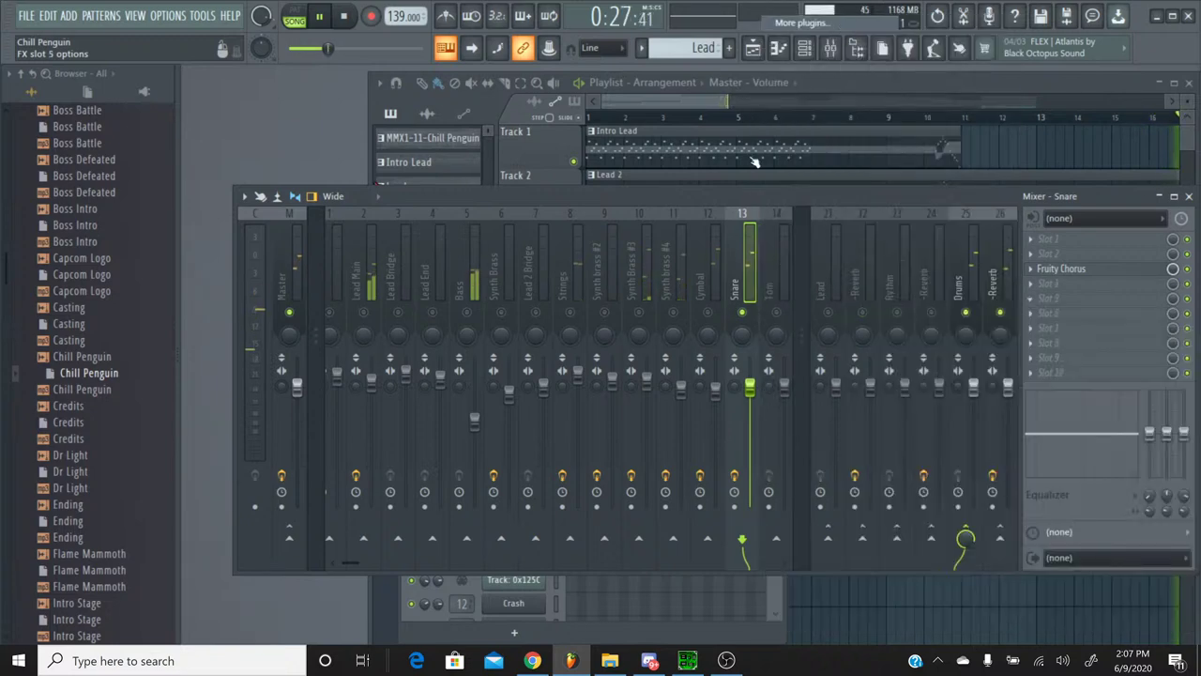
click(1045, 286)
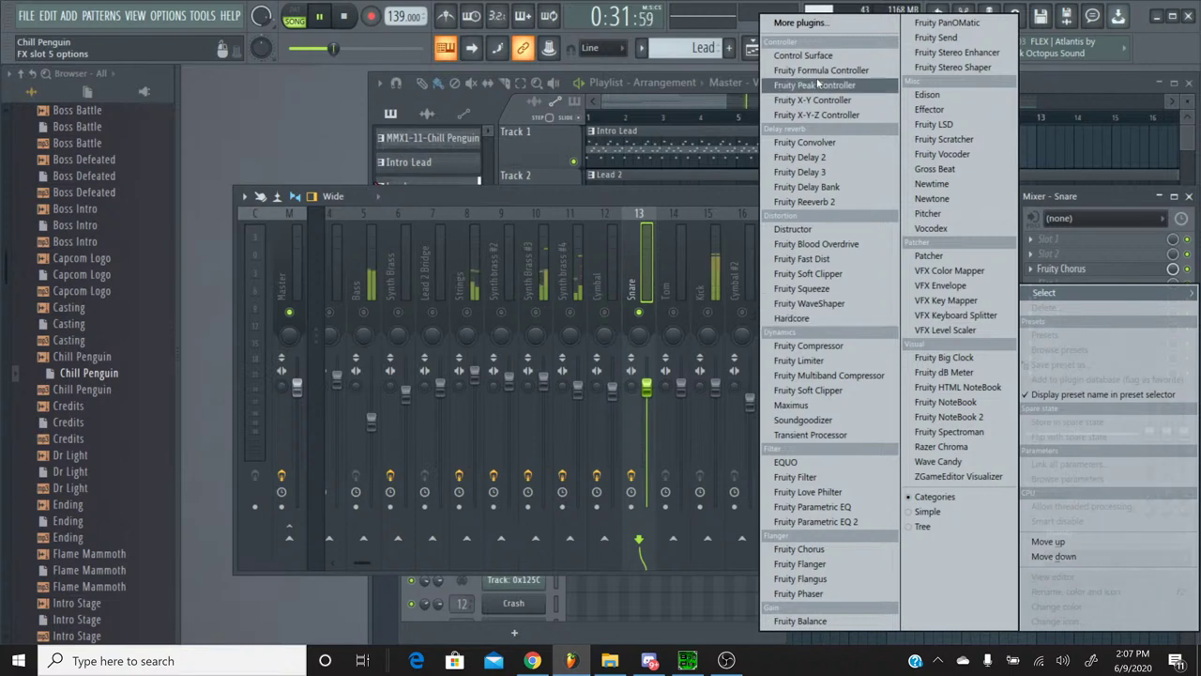
click(799, 22)
scroll(608, 321, down, 15)
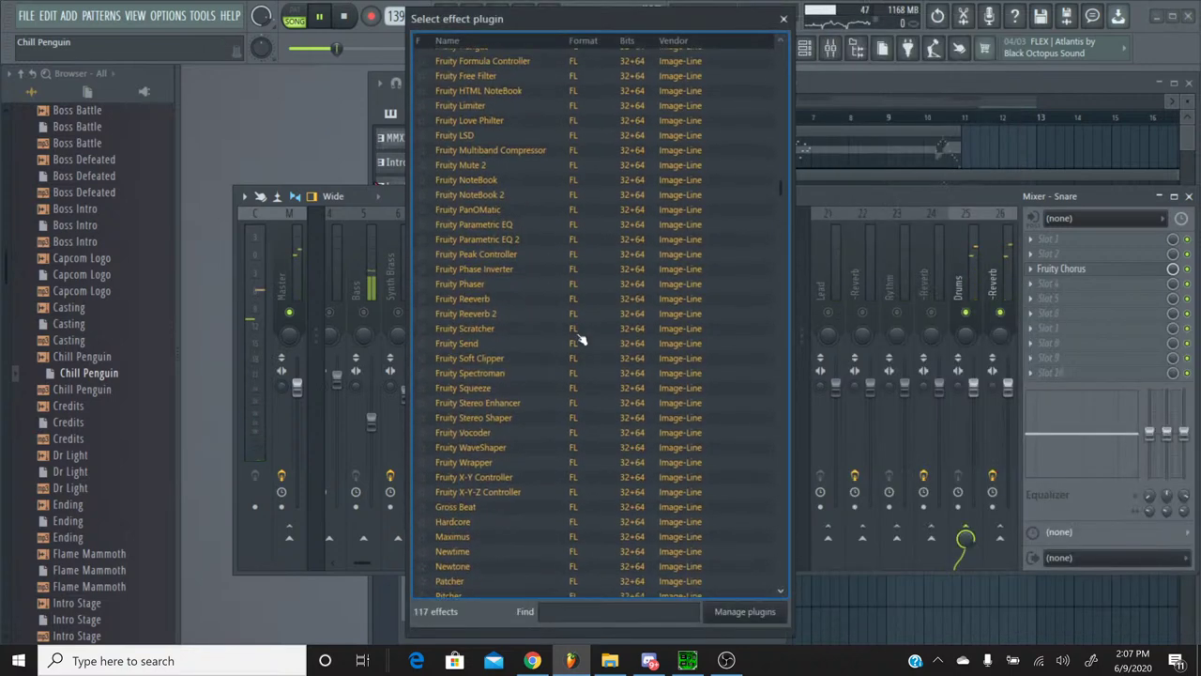
scroll(580, 341, down, 6)
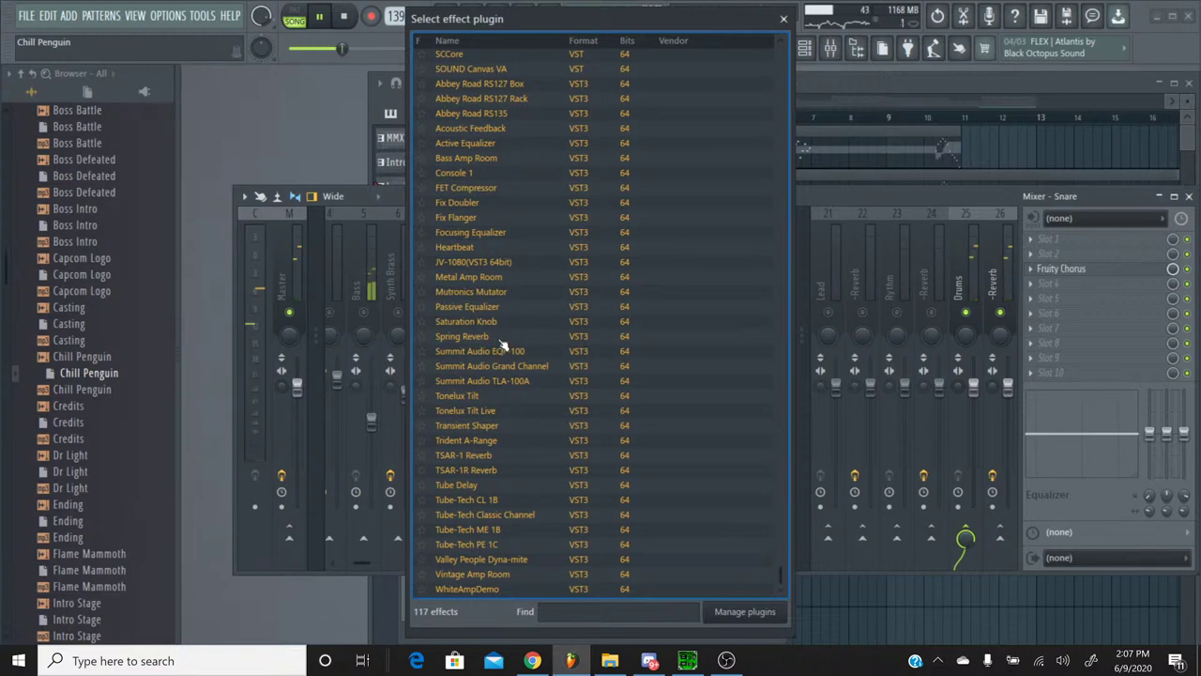
double_click(507, 321)
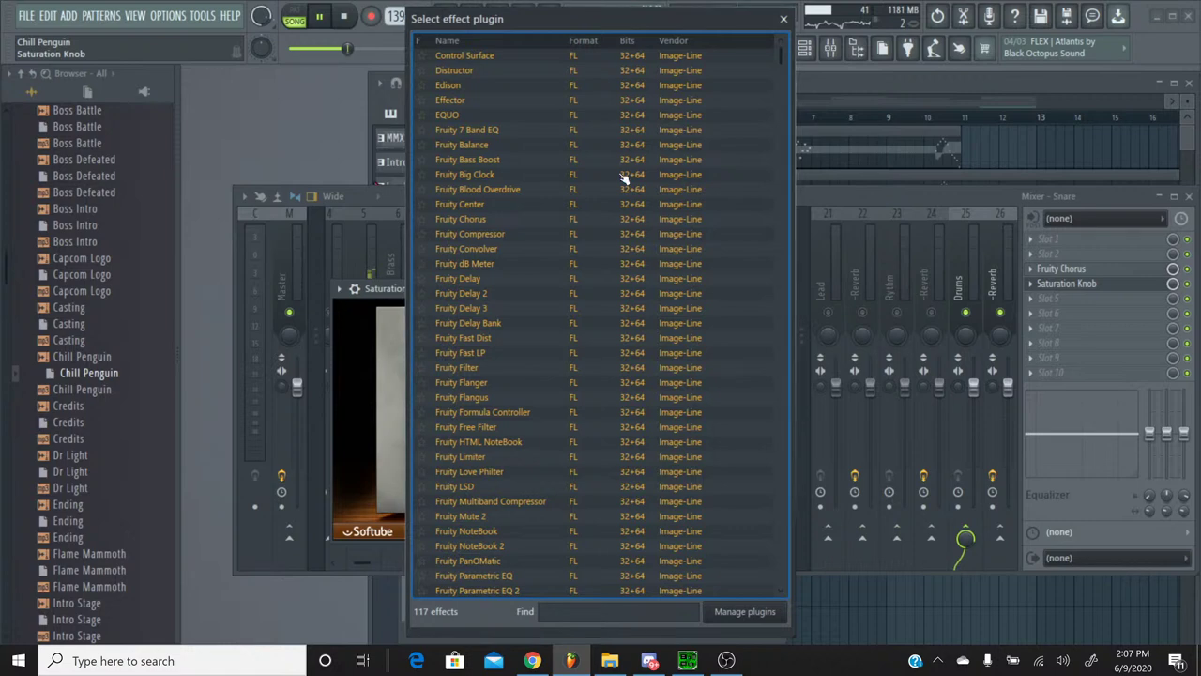
click(784, 20)
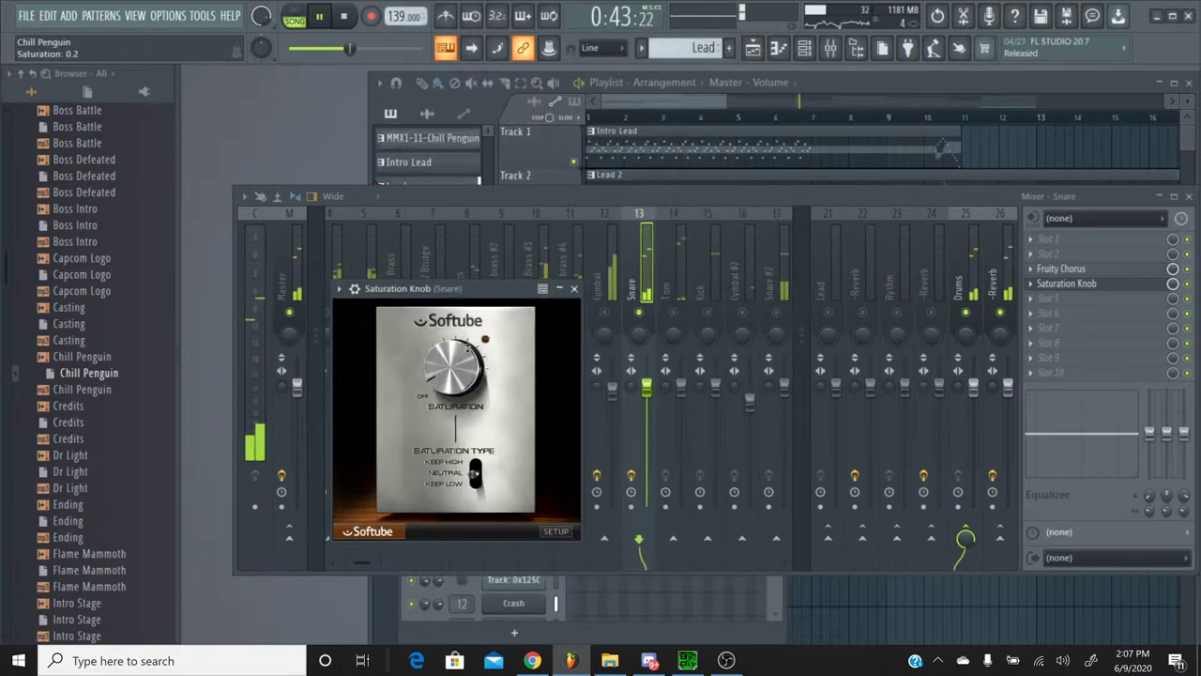
click(574, 288)
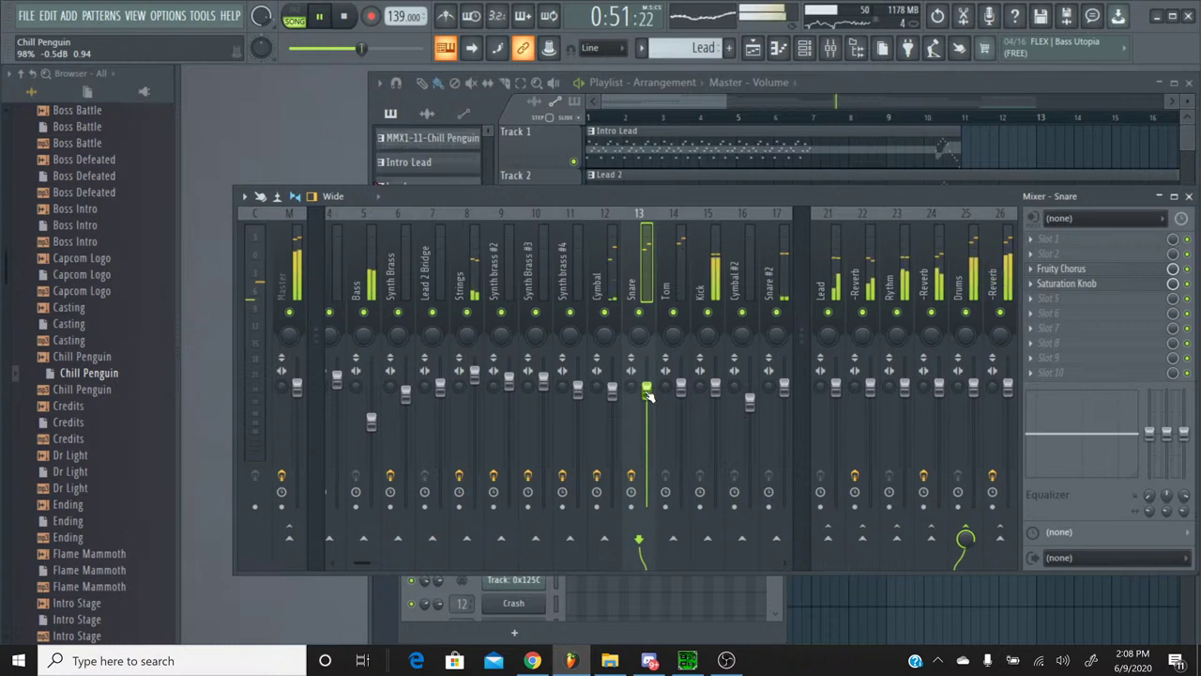
Step: Lower the Snare volume to 96% (-0.6 dB) in the full mix, and save the Chill Penguin project
scroll(648, 394, down, 2)
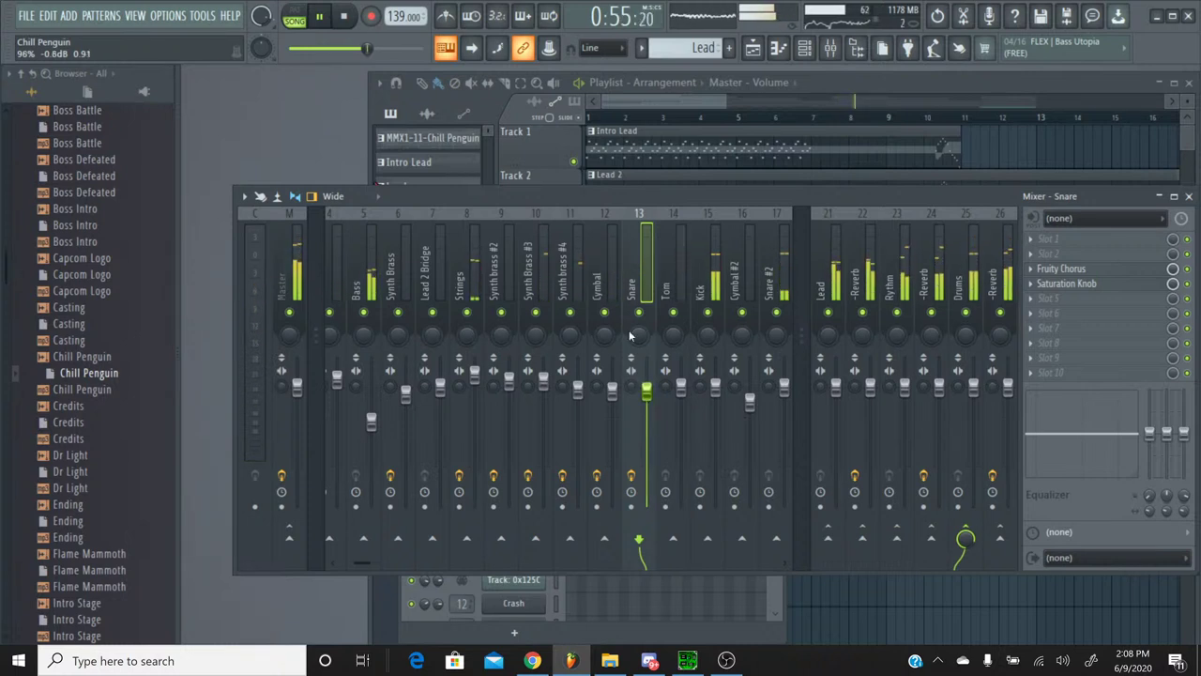
click(344, 20)
click(26, 15)
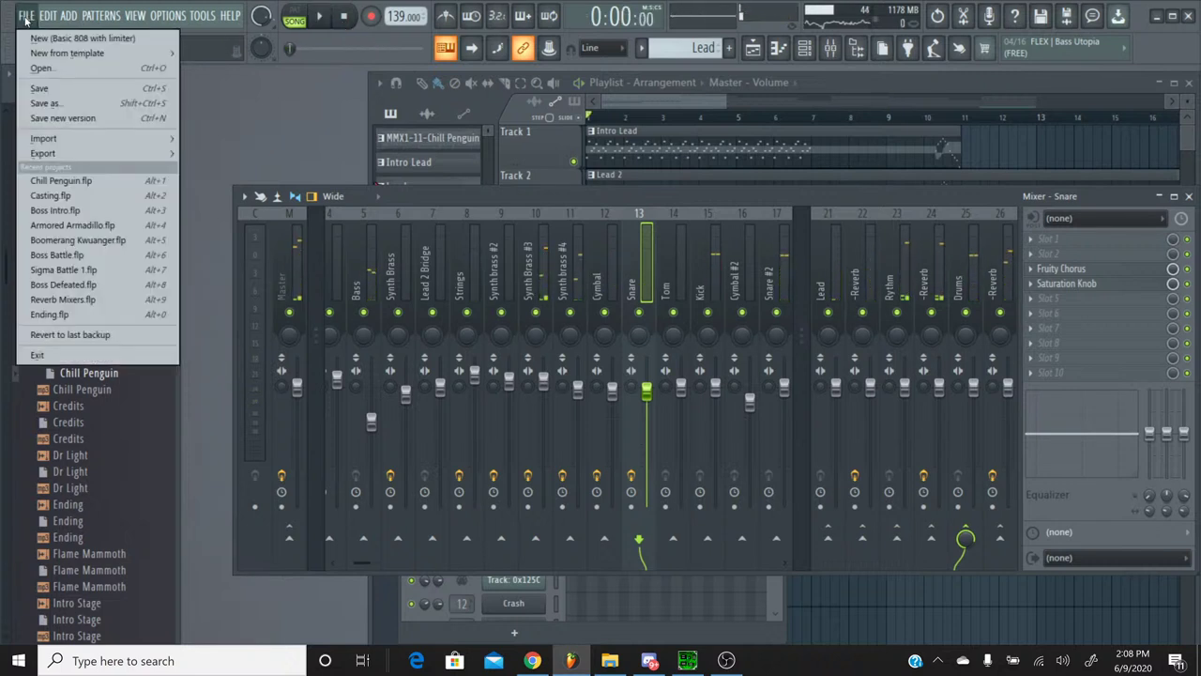
click(56, 90)
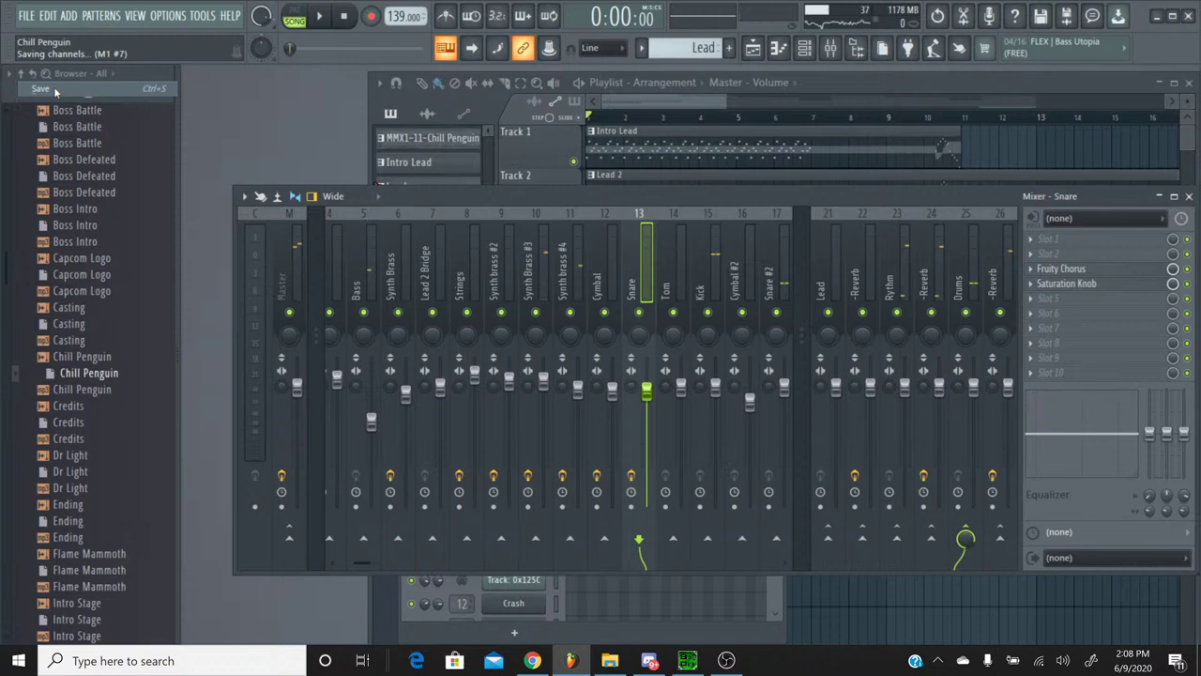
Step: Open the Credits project from the X1 folder, checking the YouTube Studio live chat while it loads, and start its playback
right_click(85, 424)
click(113, 425)
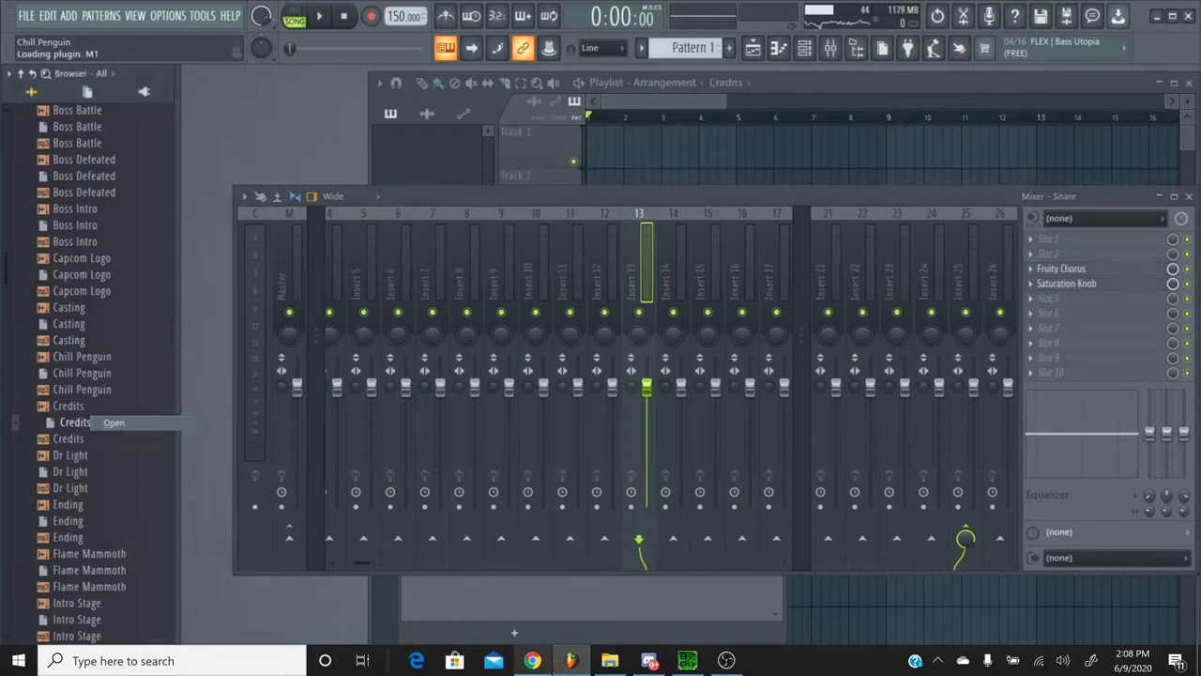
click(532, 660)
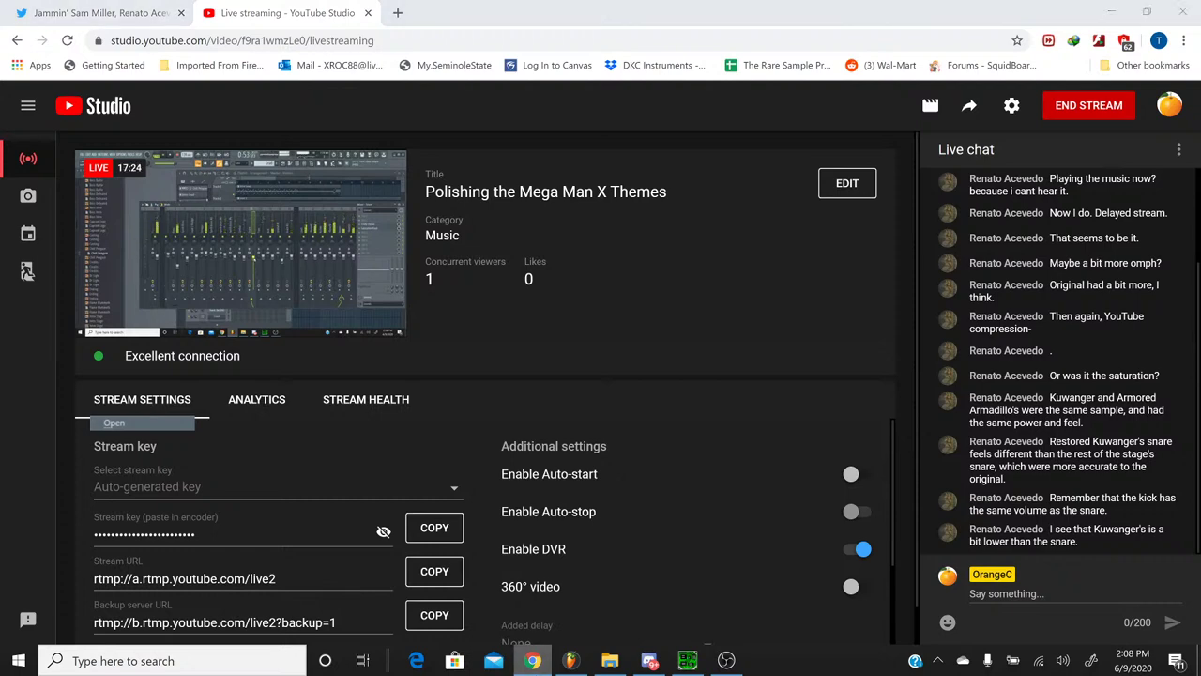
key(alt+Tab)
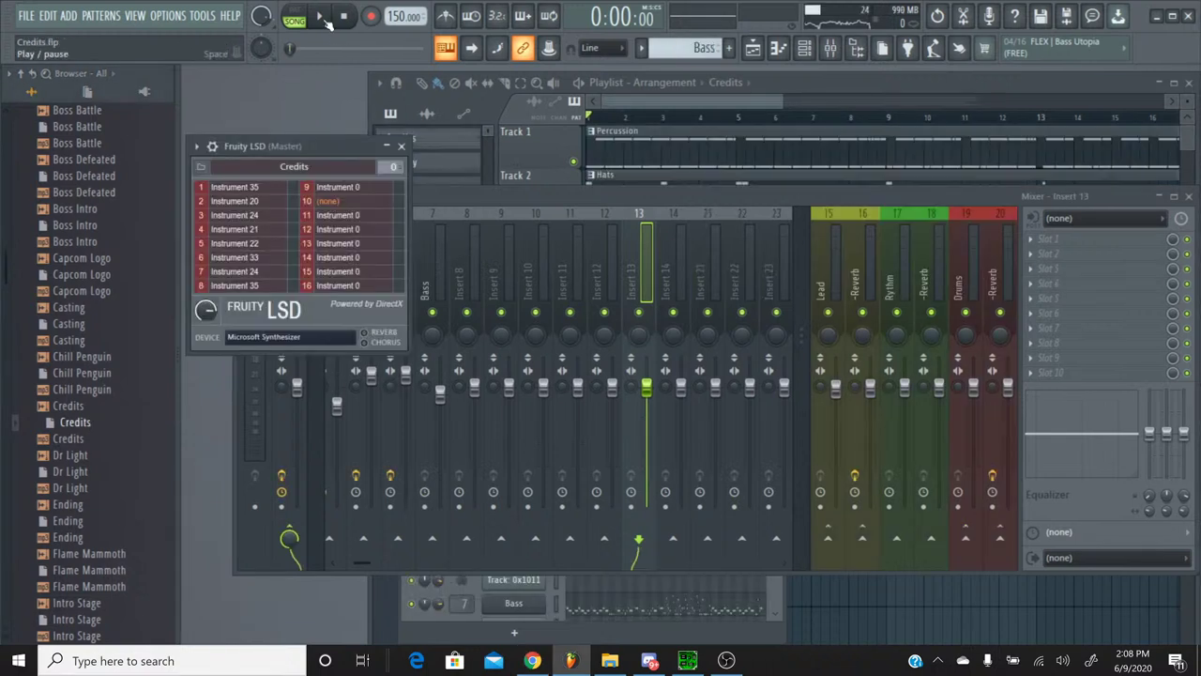
click(320, 16)
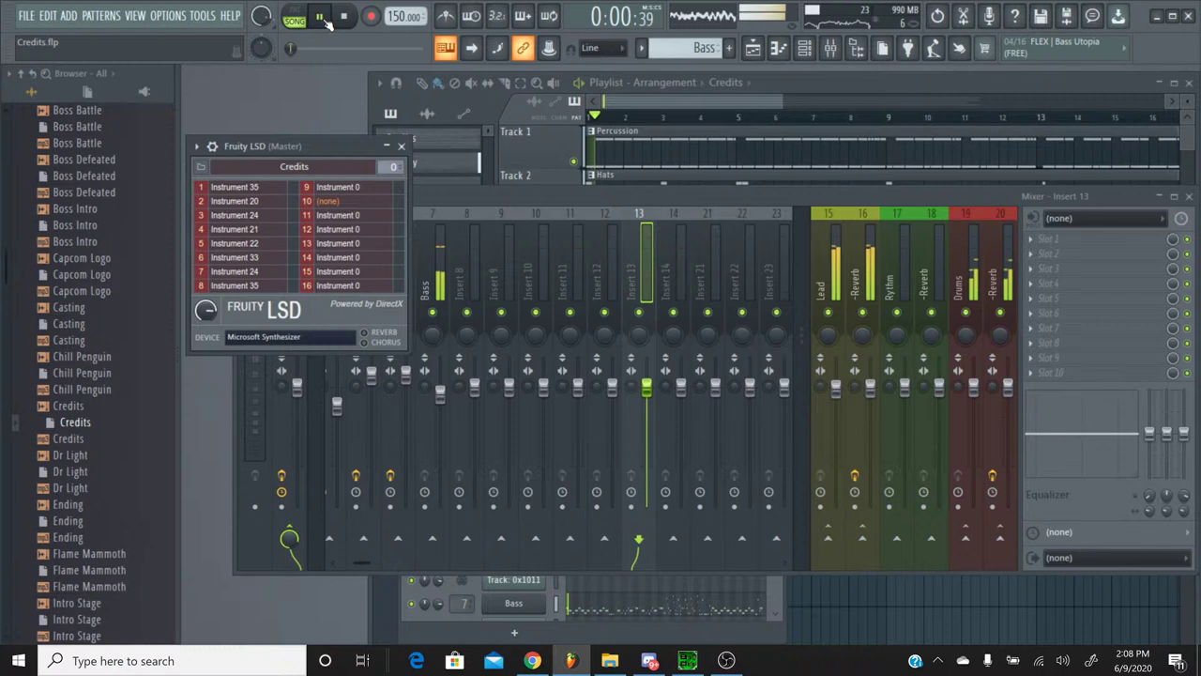
Step: Solo the Snare track in Credits and add a Fruity Chorus with the Low Enhance preset to its fourth effect slot
click(476, 207)
click(402, 240)
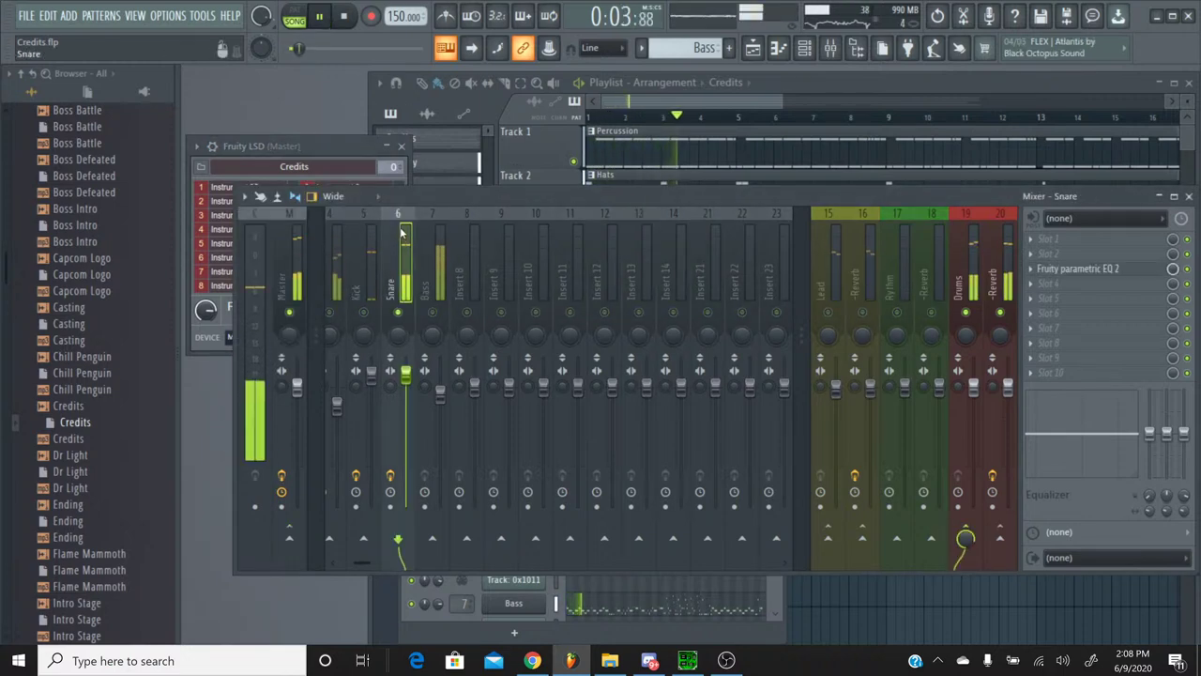
click(1032, 284)
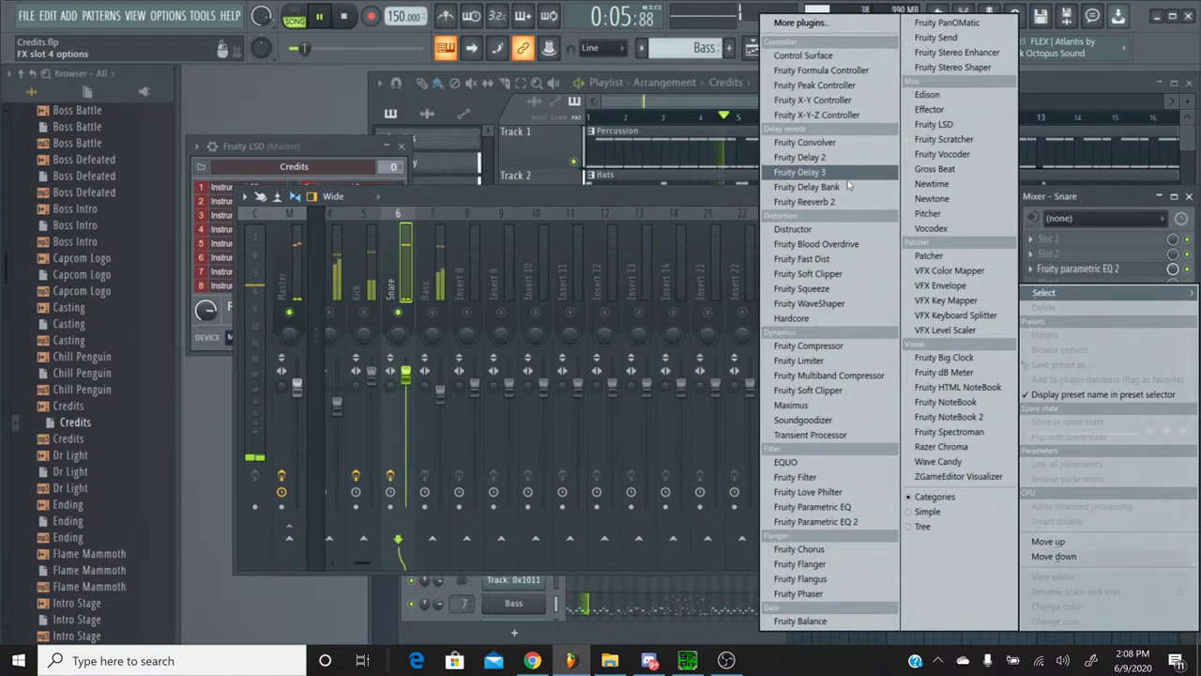
click(800, 549)
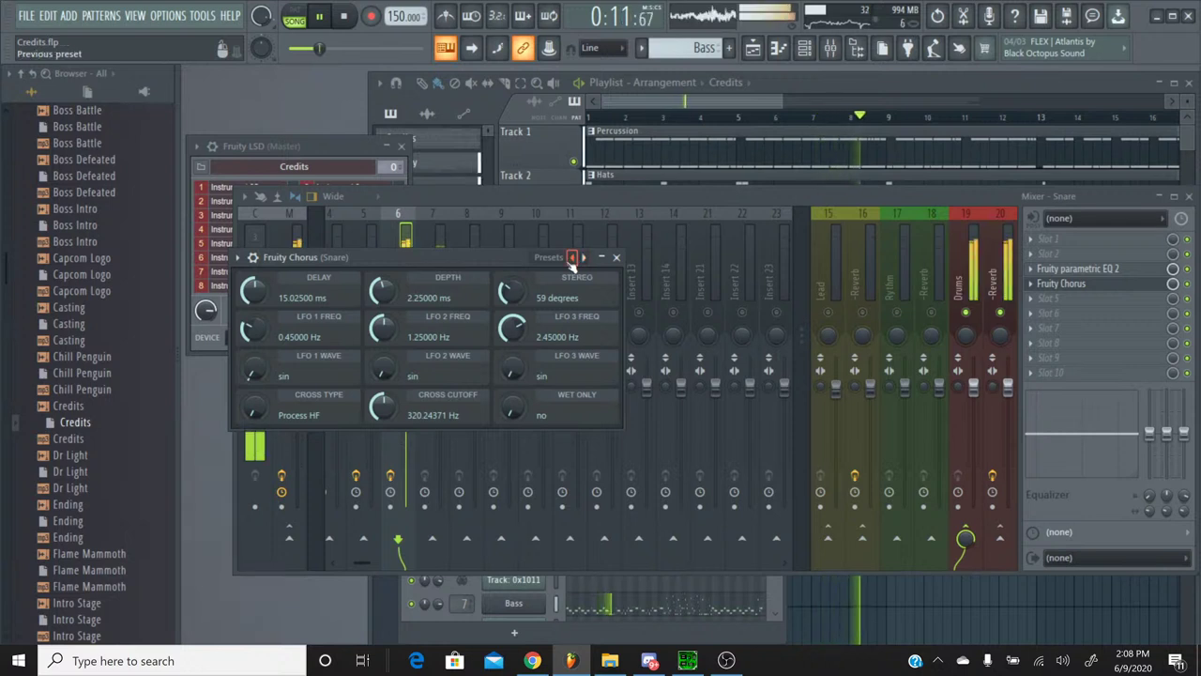
click(572, 257)
click(572, 257)
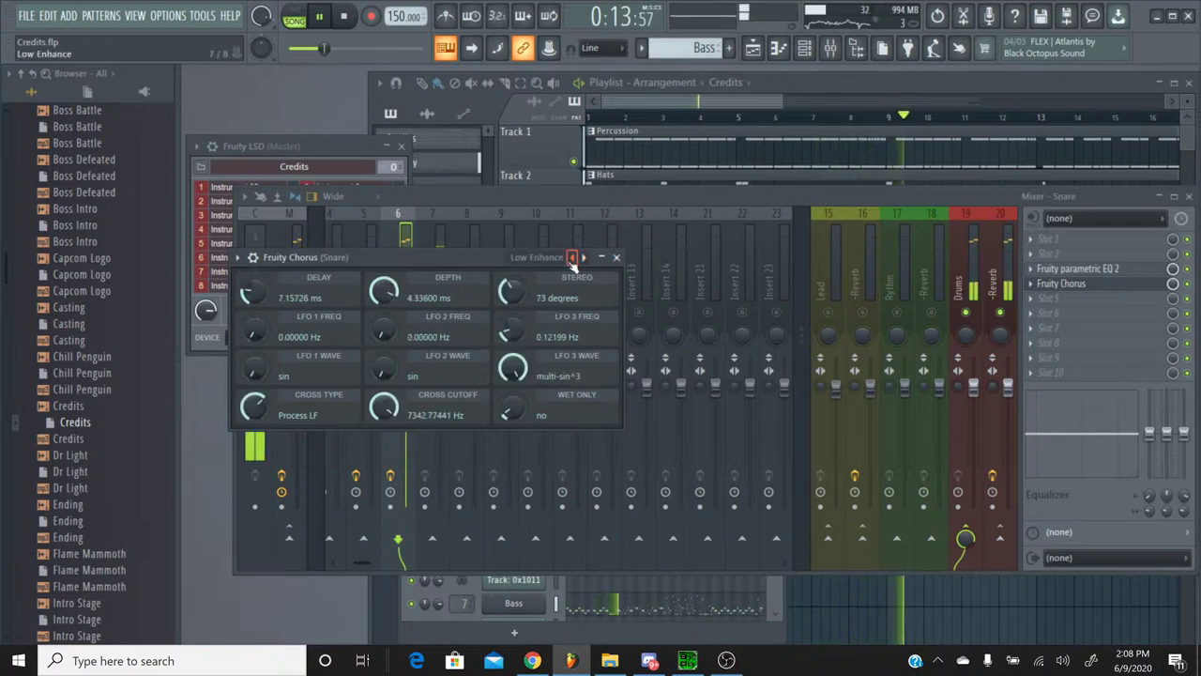
click(616, 257)
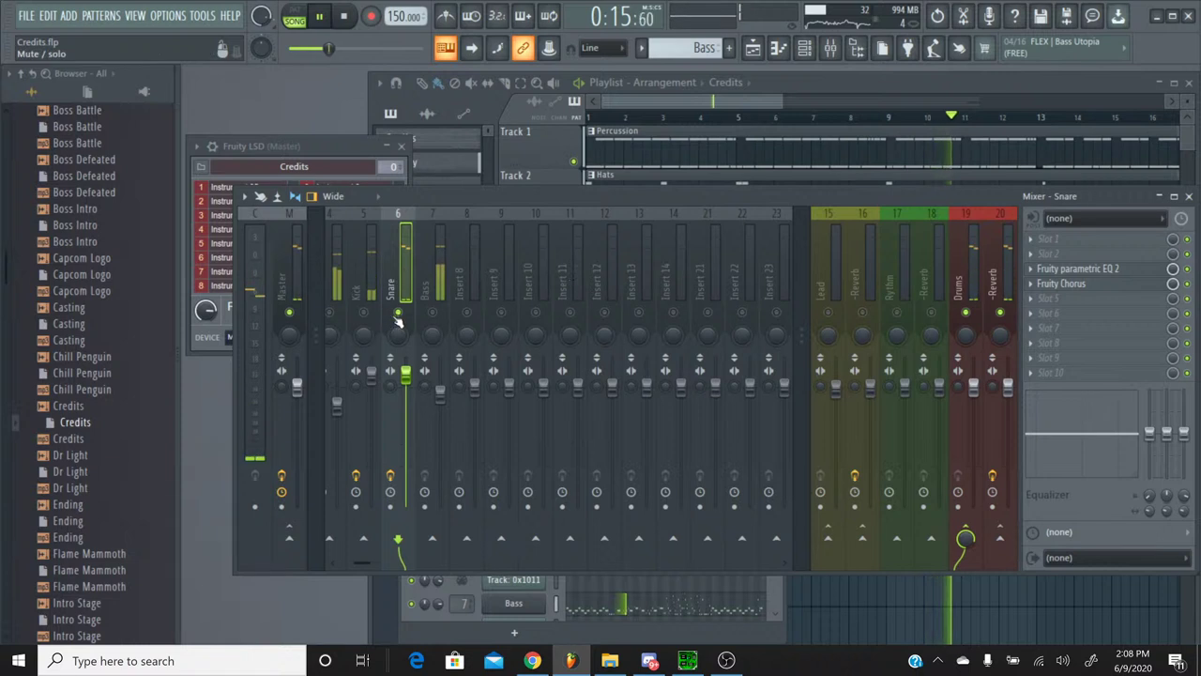
Step: Return to the full mix, lower the Snare volume to 103% (0.8 dB), and save the Credits project
right_click(398, 312)
drag(406, 373, 406, 384)
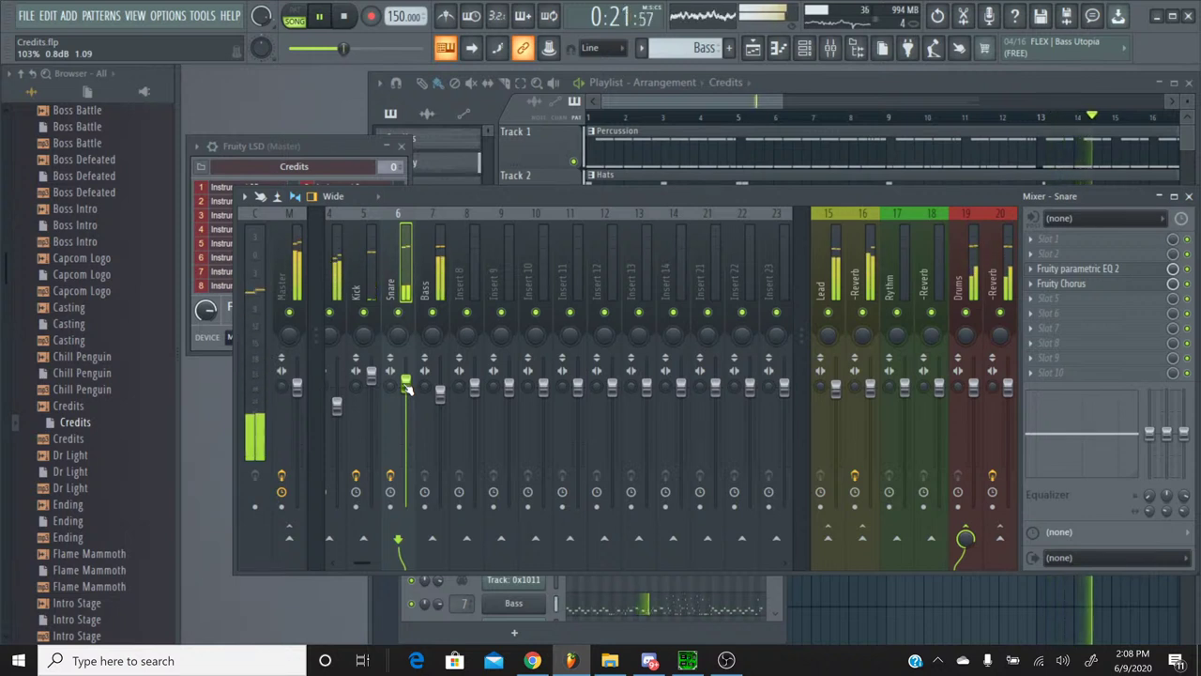
click(347, 19)
click(31, 17)
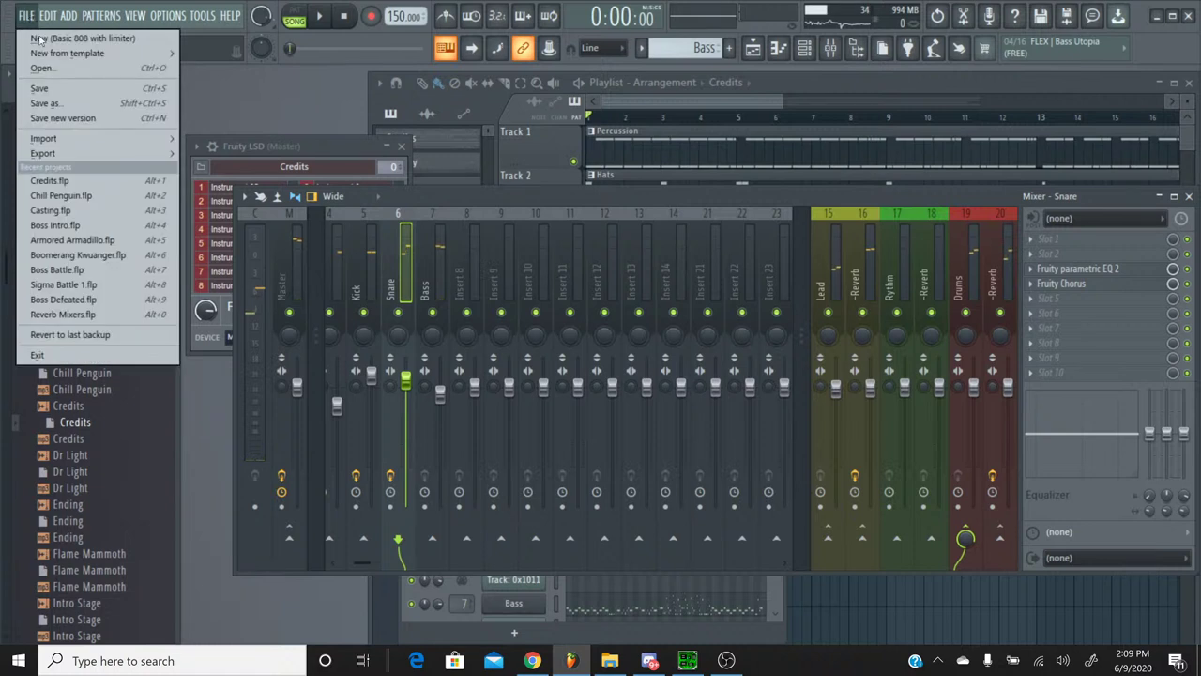
click(58, 88)
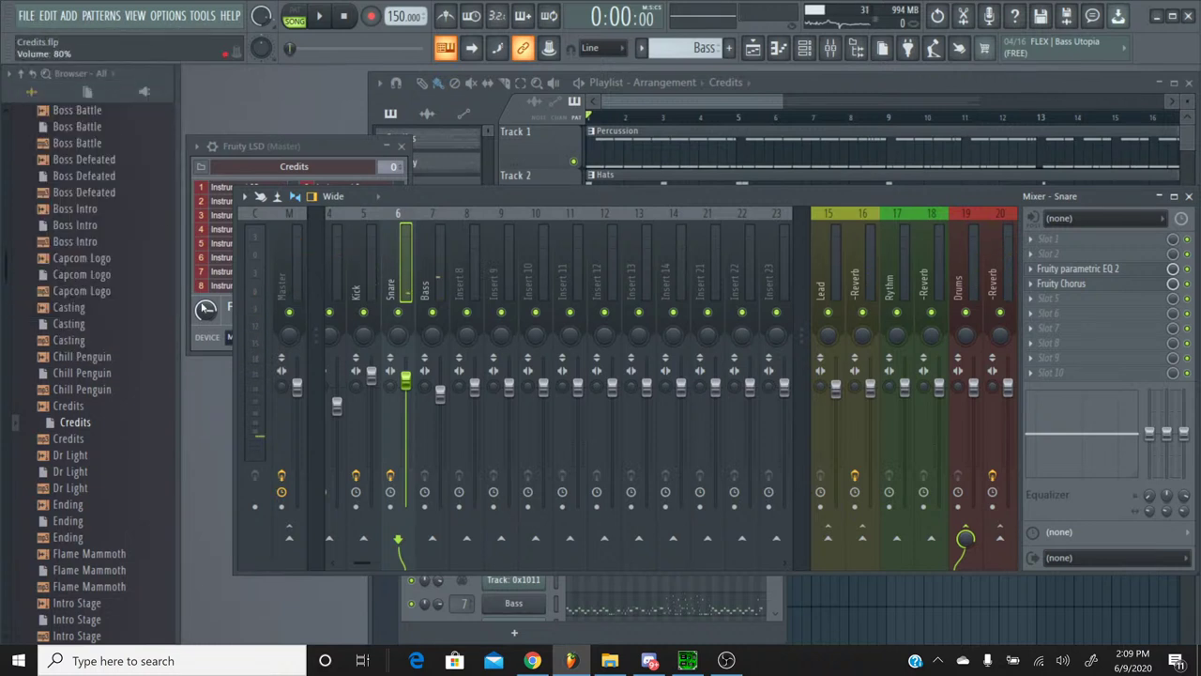
Step: Open the Ending project from the X1 folder, checking the YouTube Studio live chat while it loads, and dismiss the missing-plugin notice
scroll(156, 410, down, 2)
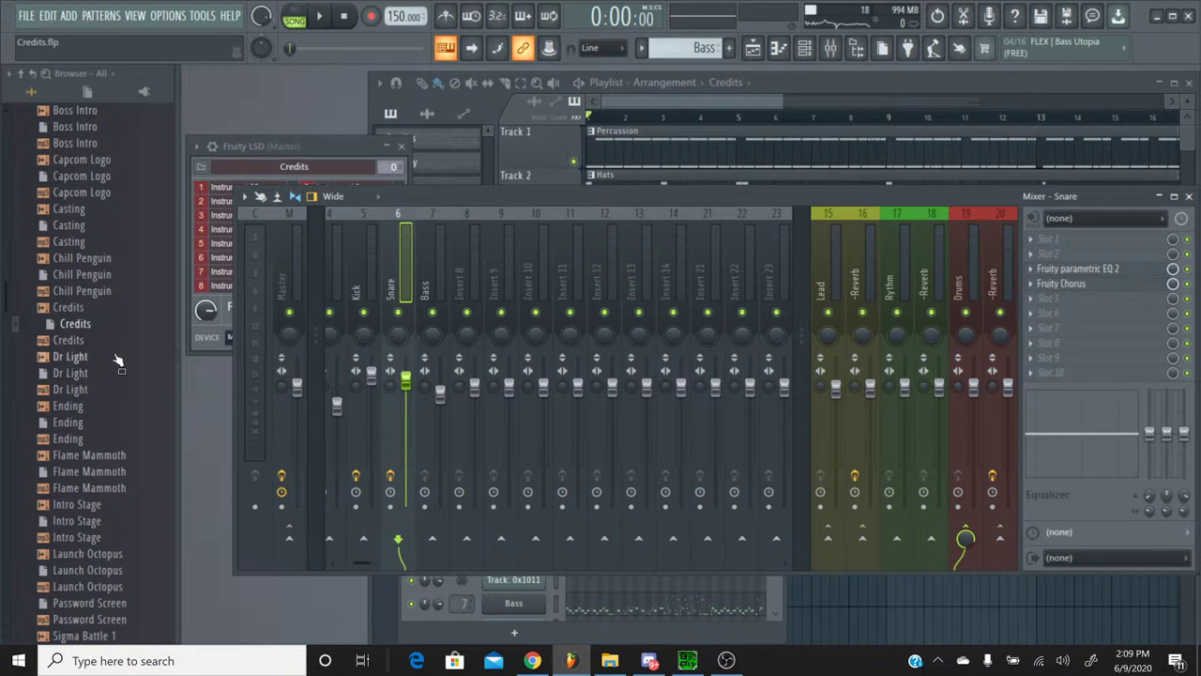
scroll(117, 362, down, 2)
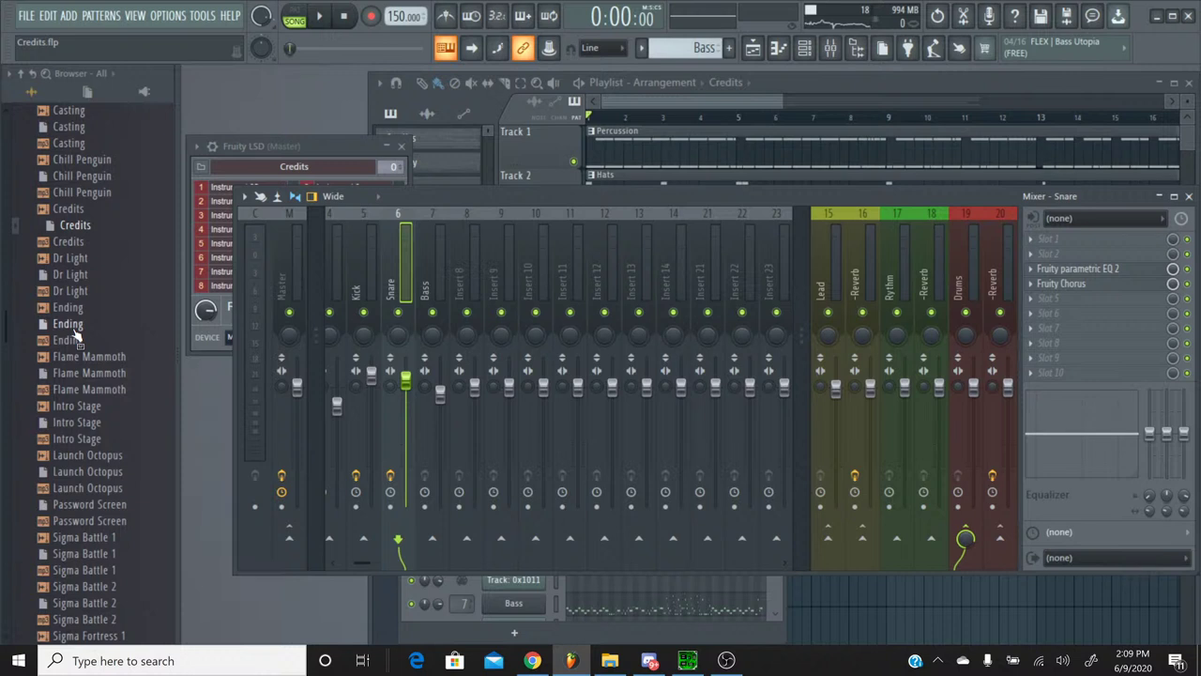
click(75, 329)
right_click(80, 324)
click(113, 321)
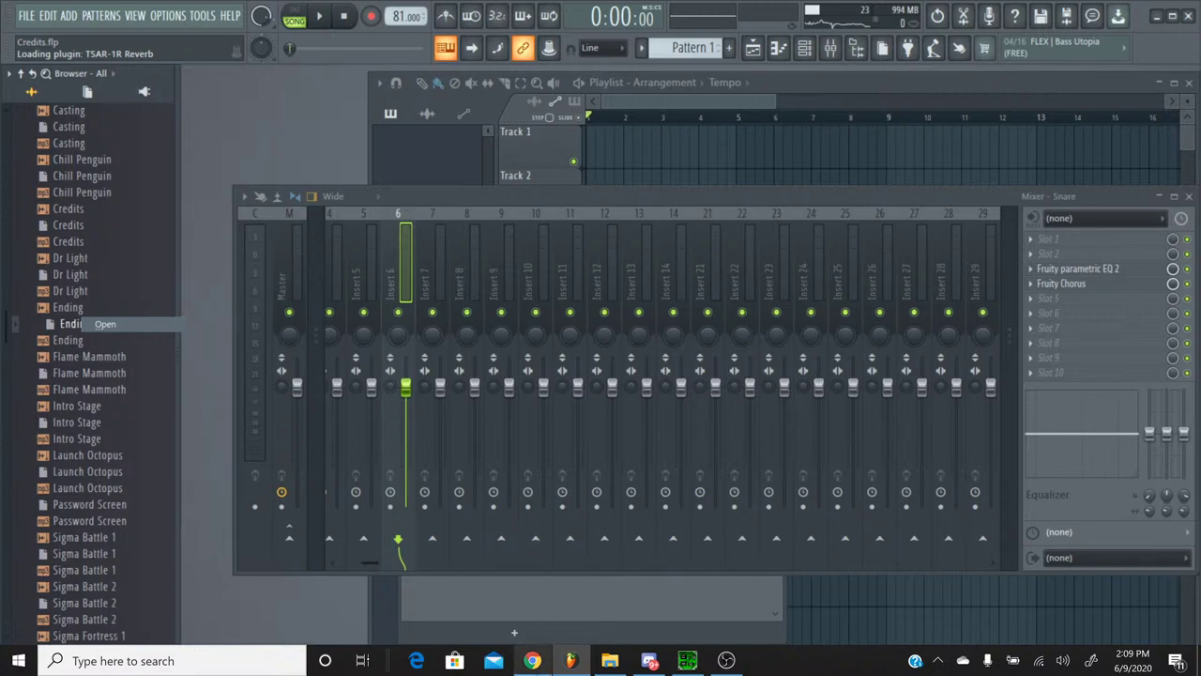
key(alt+Tab)
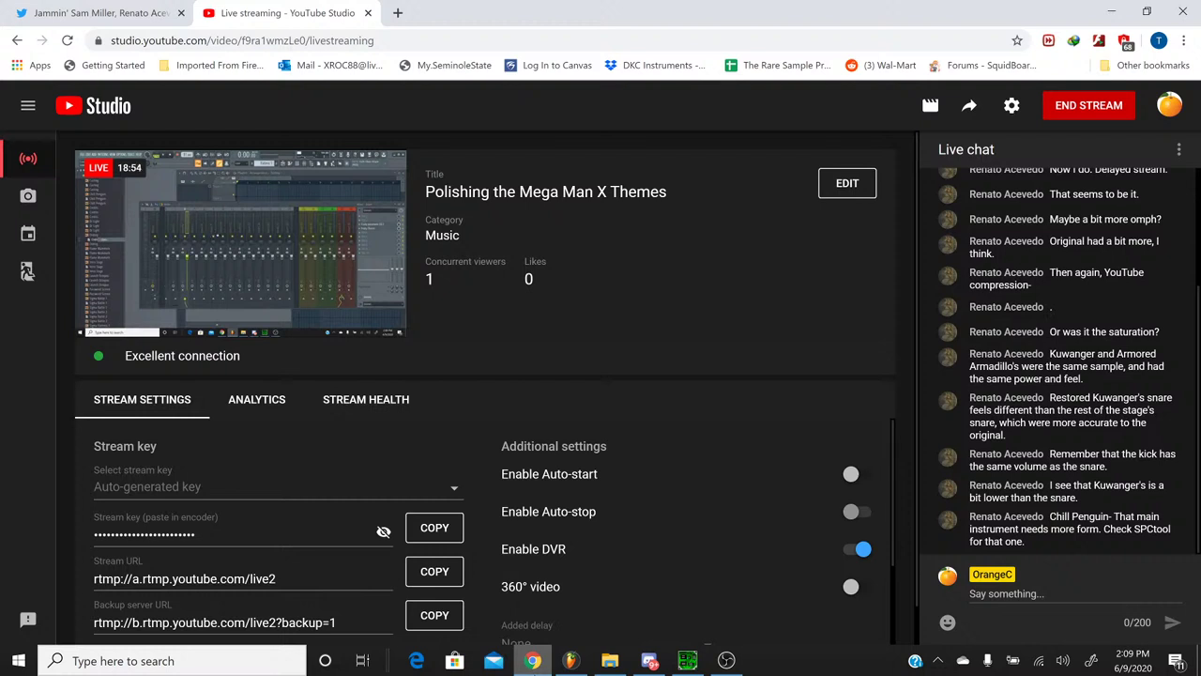
click(531, 663)
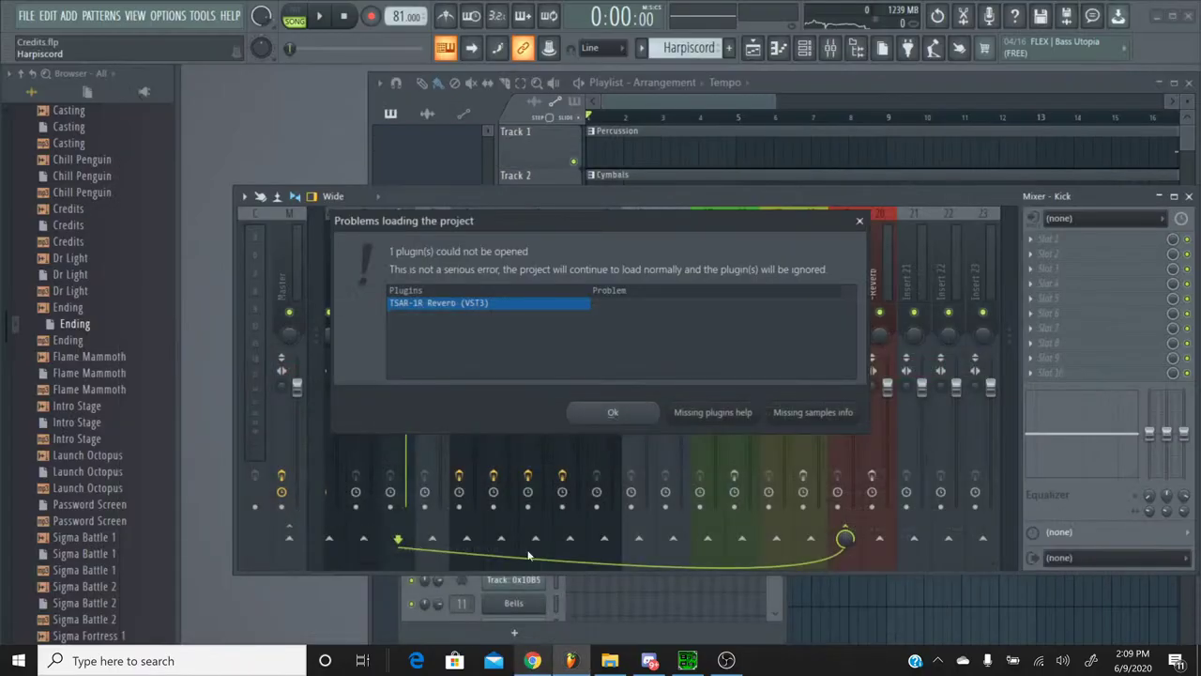
click(616, 413)
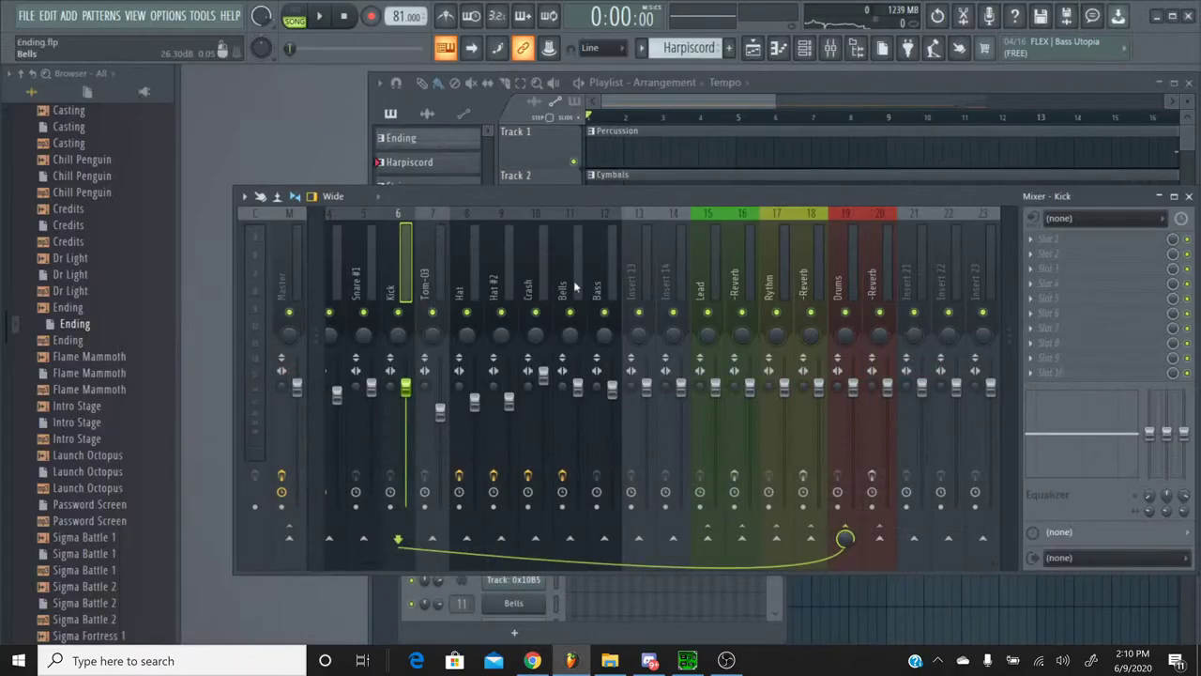
Step: Play Ending from around the one-minute mark, audition Snare #2 and Snare #1 in isolation, and return to the full mix
click(319, 17)
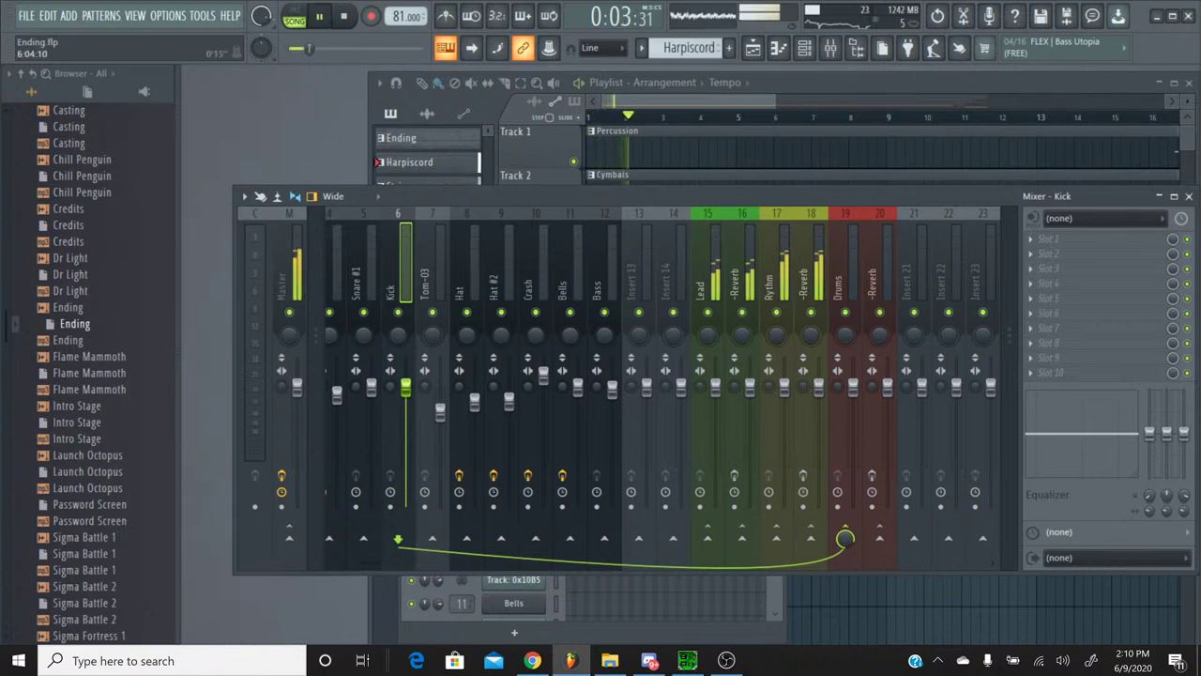
click(357, 48)
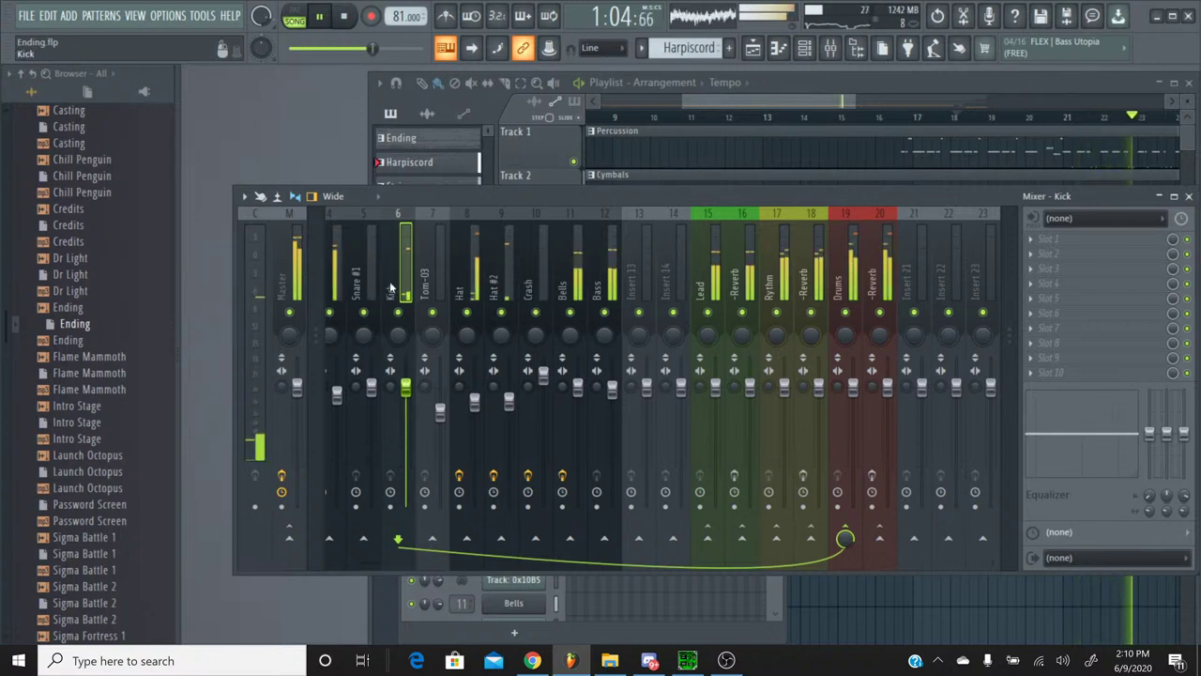
right_click(331, 313)
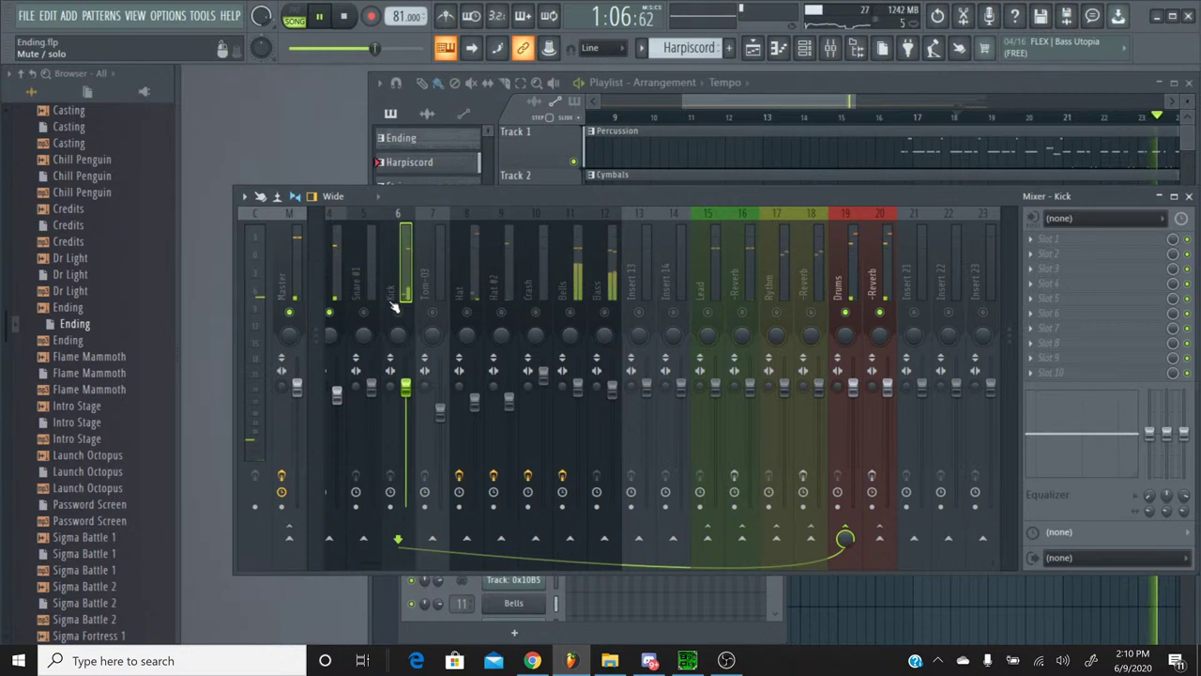
scroll(395, 308, up, 3)
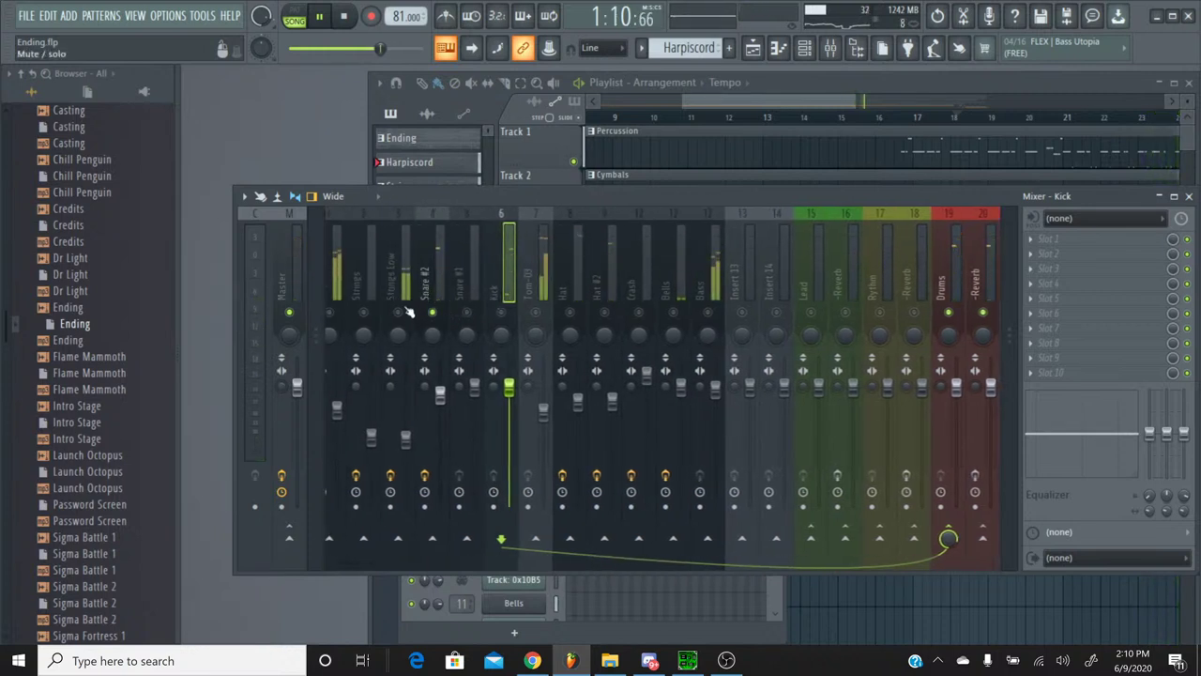
click(399, 312)
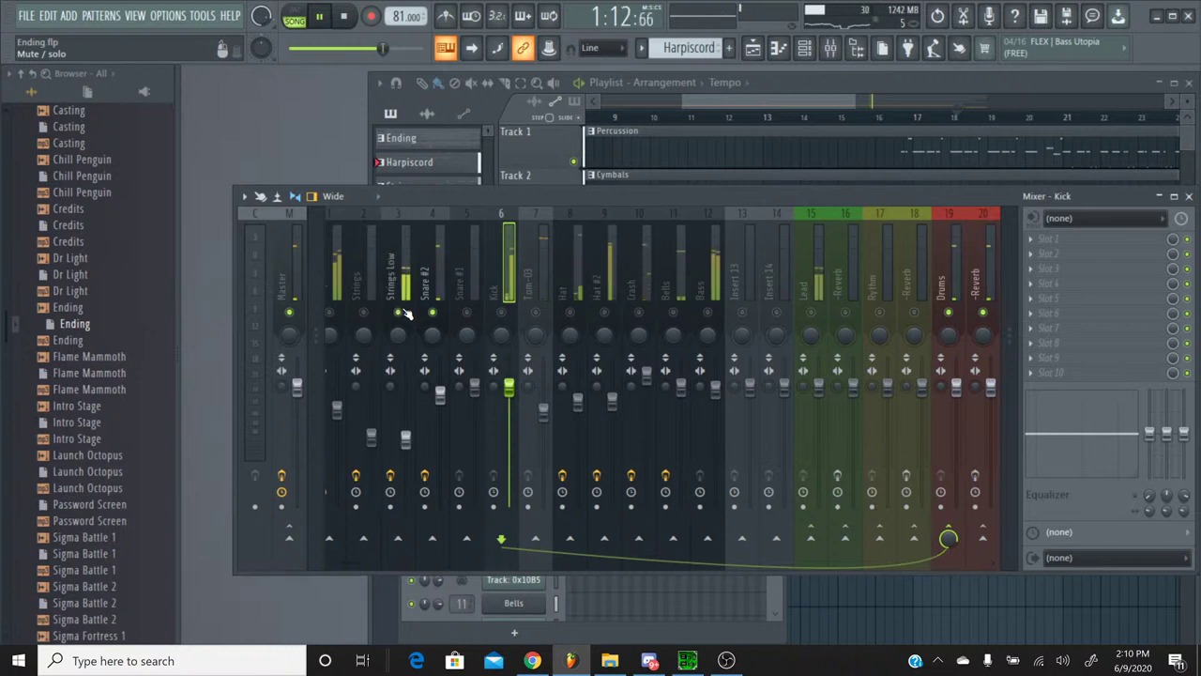
click(400, 312)
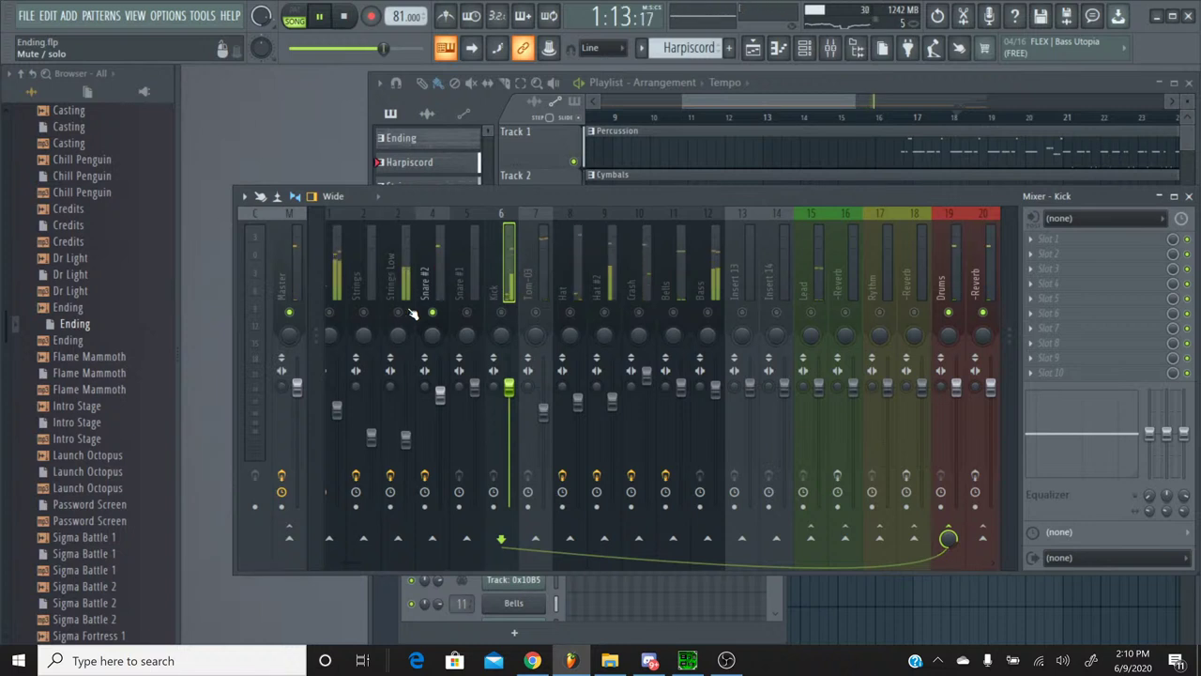
click(471, 312)
right_click(469, 312)
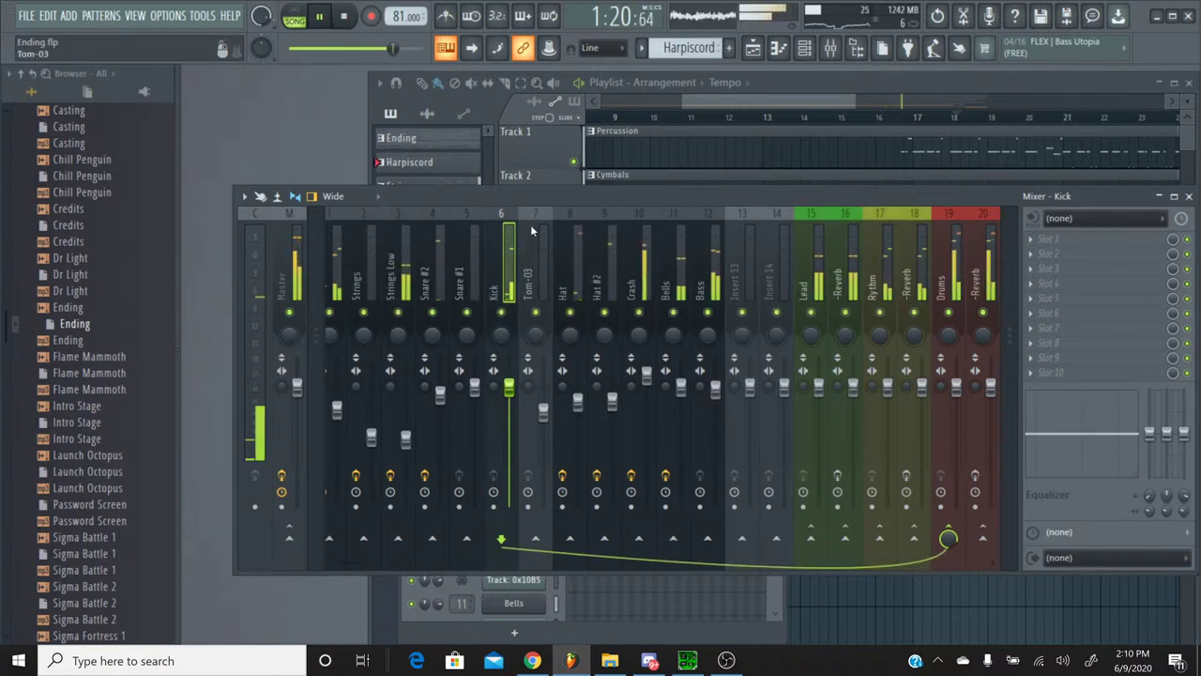
Step: Raise the Snare #2 volume to 100% (0.0 dB) and add a Fruity Chorus to its seventh effect slot
click(448, 224)
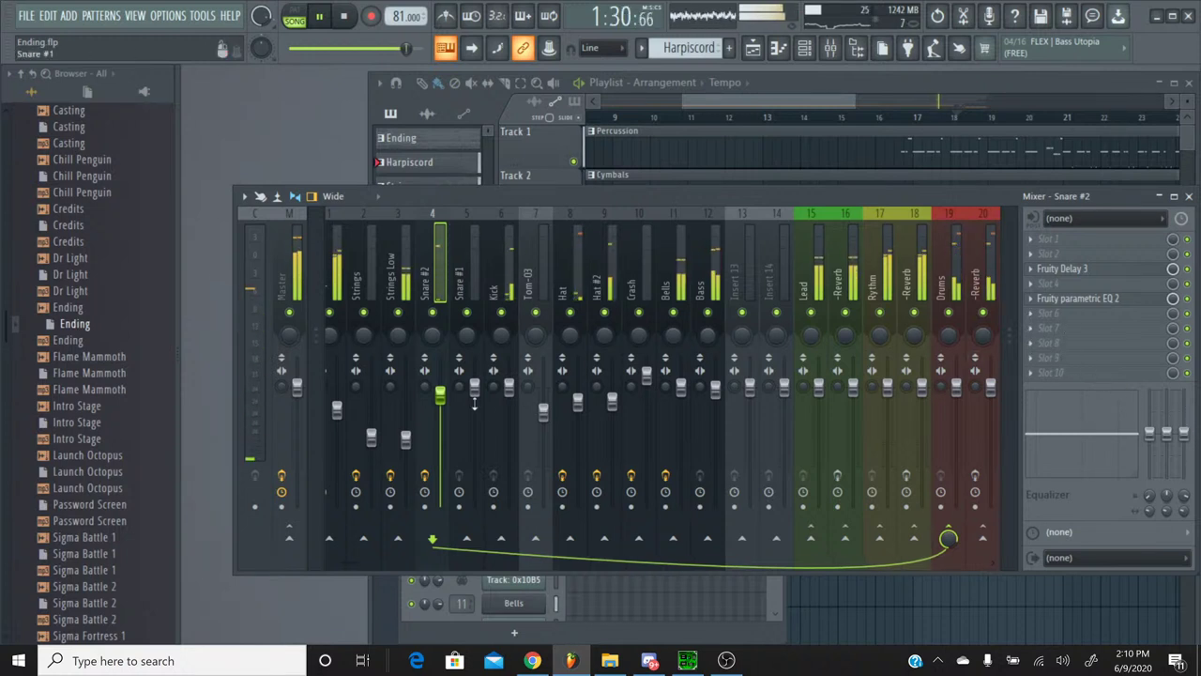
drag(440, 395, 440, 385)
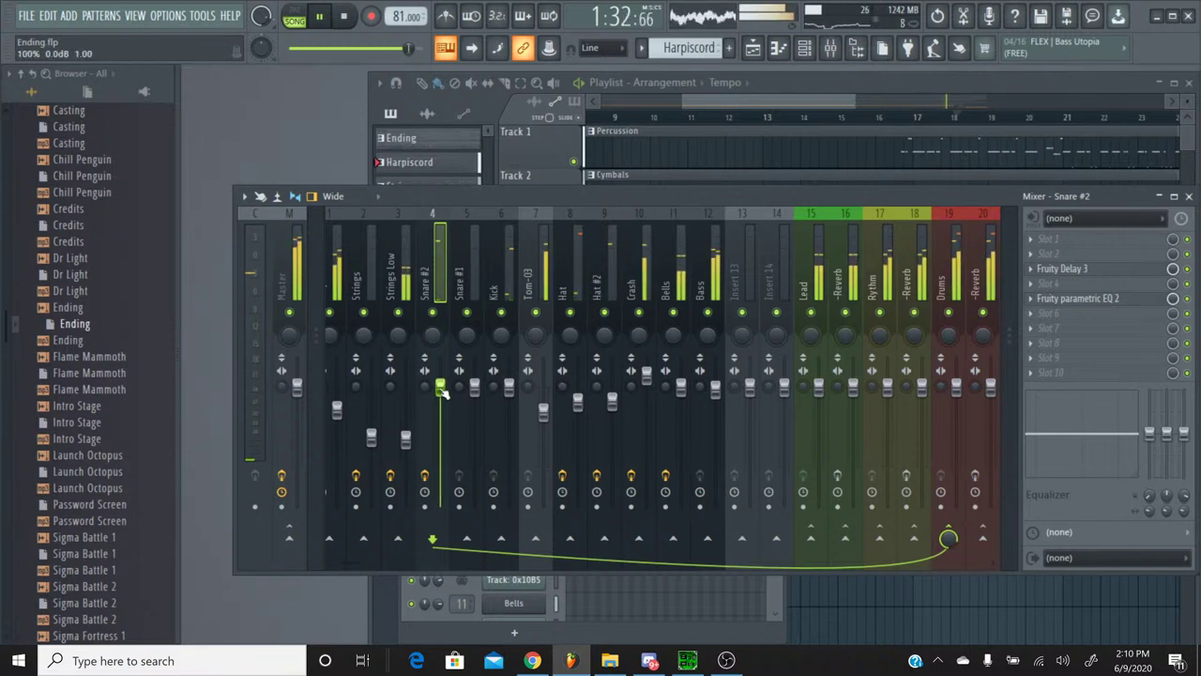
click(501, 248)
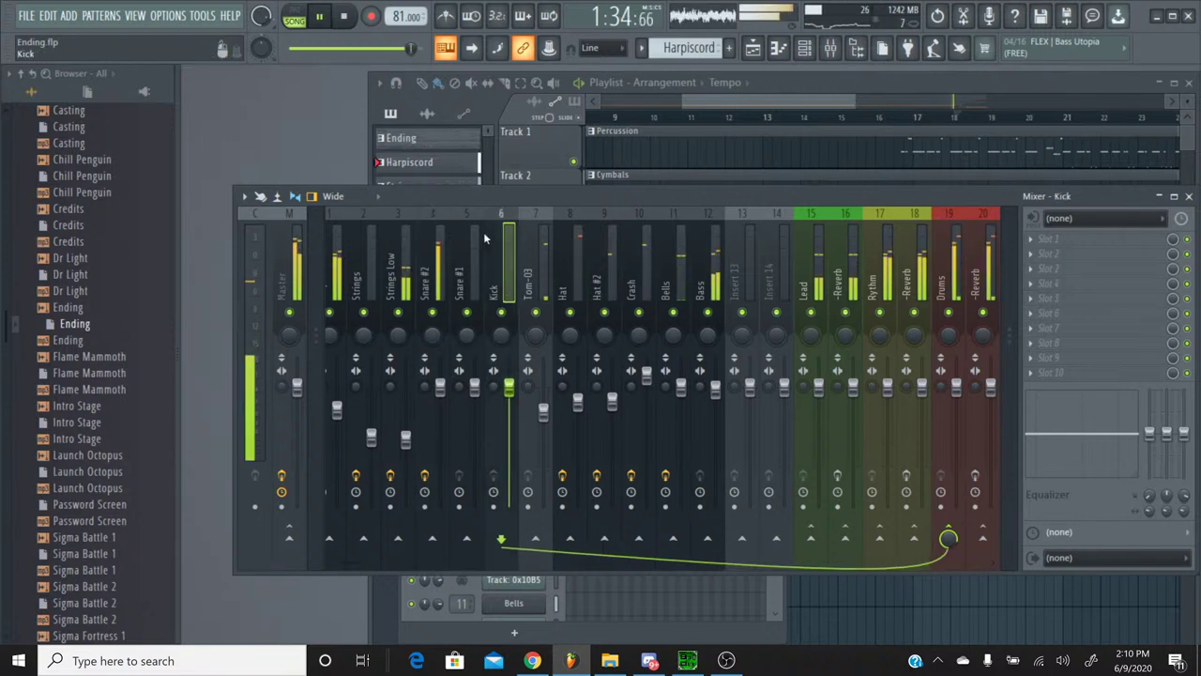
click(478, 242)
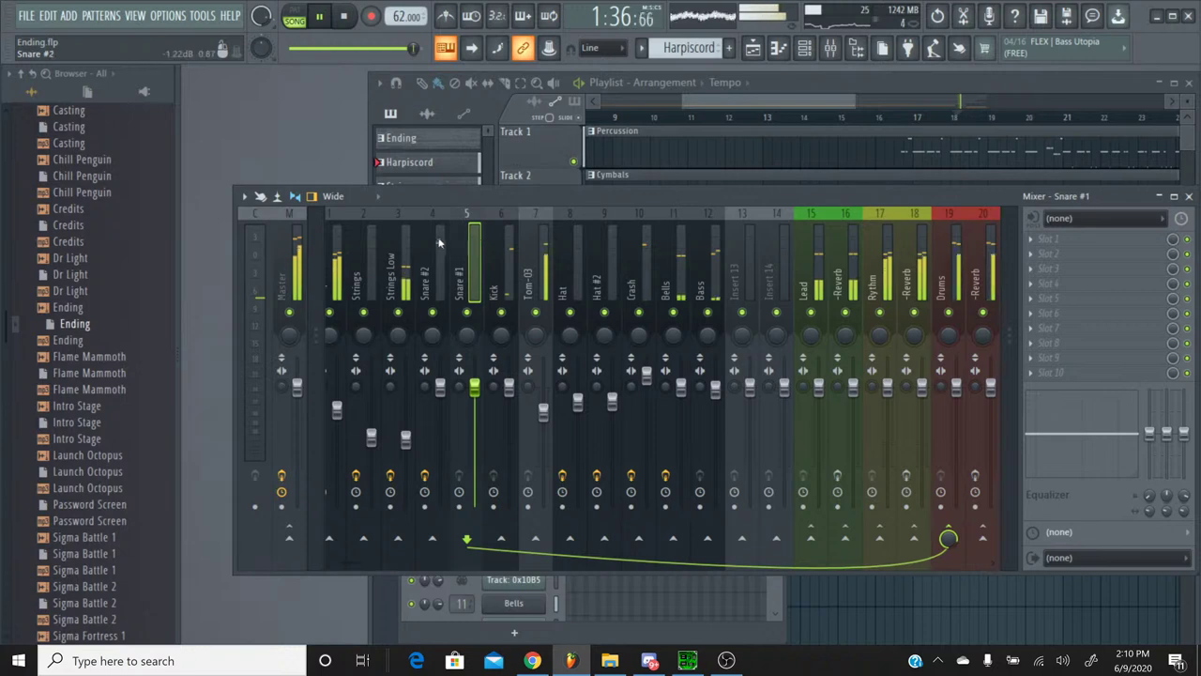
click(433, 242)
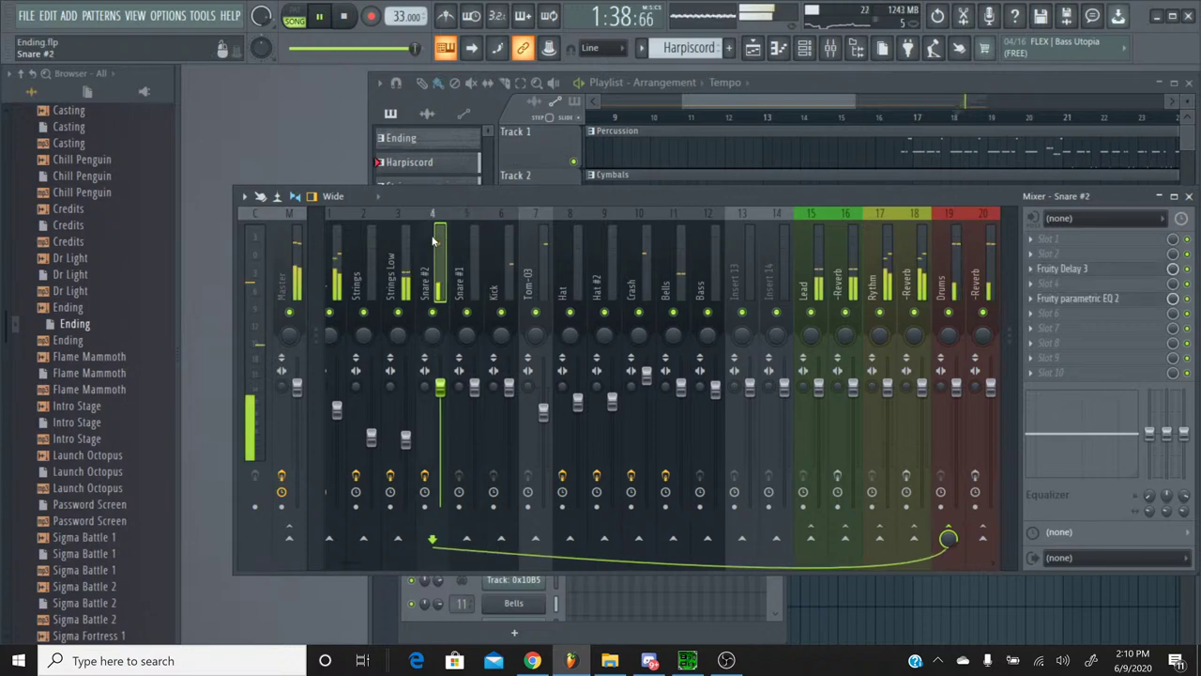
click(1077, 335)
click(847, 544)
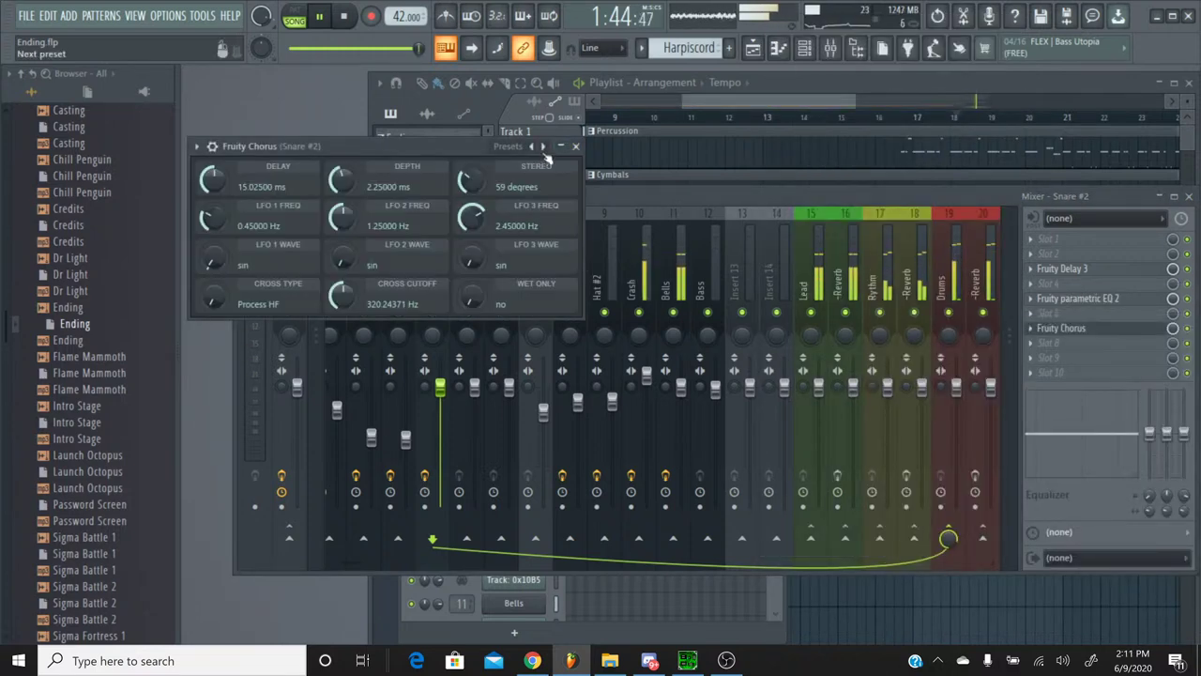
click(576, 148)
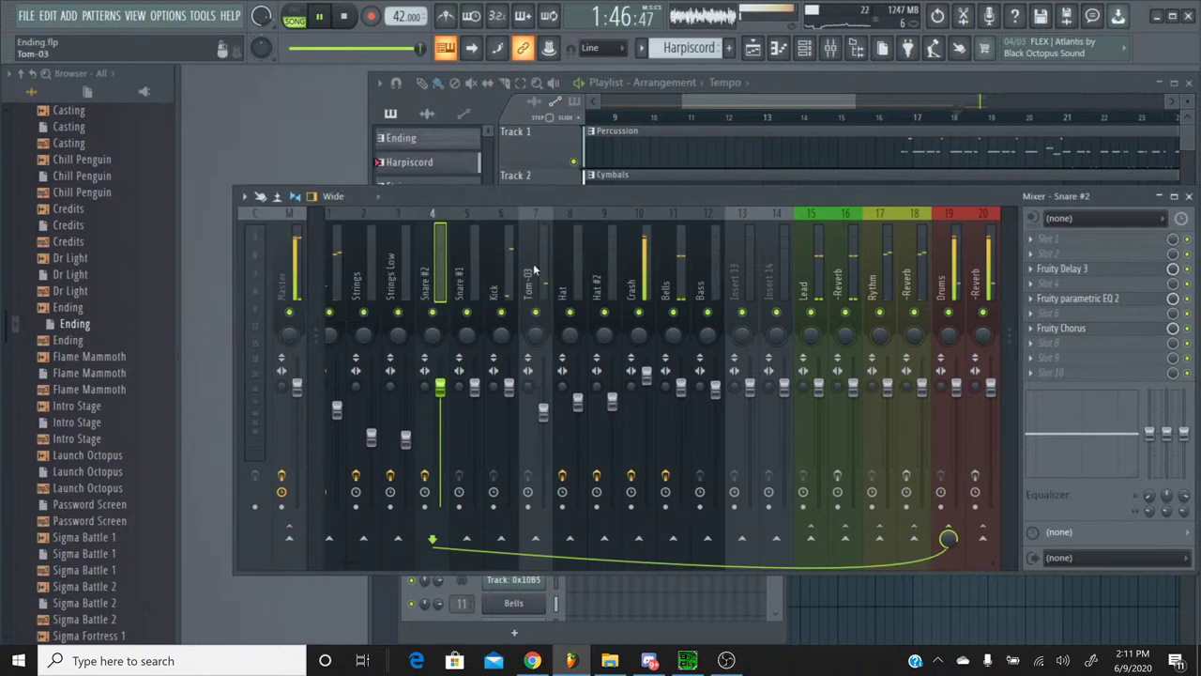
Step: Add a Fruity Chorus to the third effect slot of Snare #1 and close the plugin window
click(476, 230)
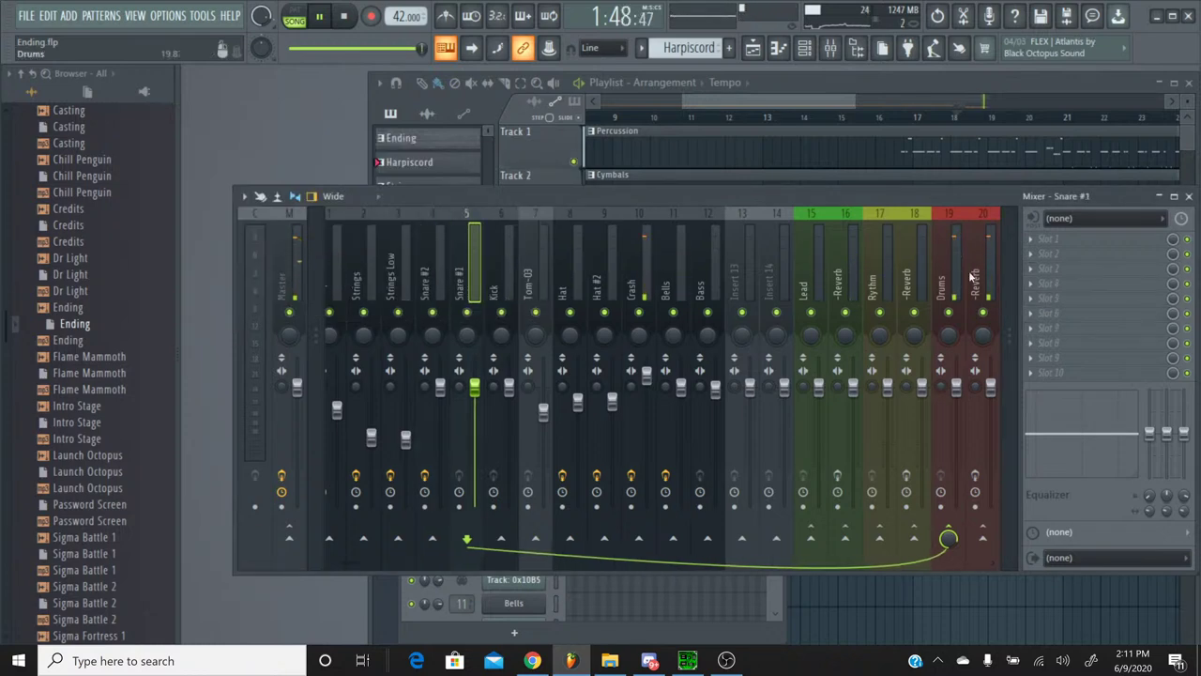
click(1042, 269)
click(802, 549)
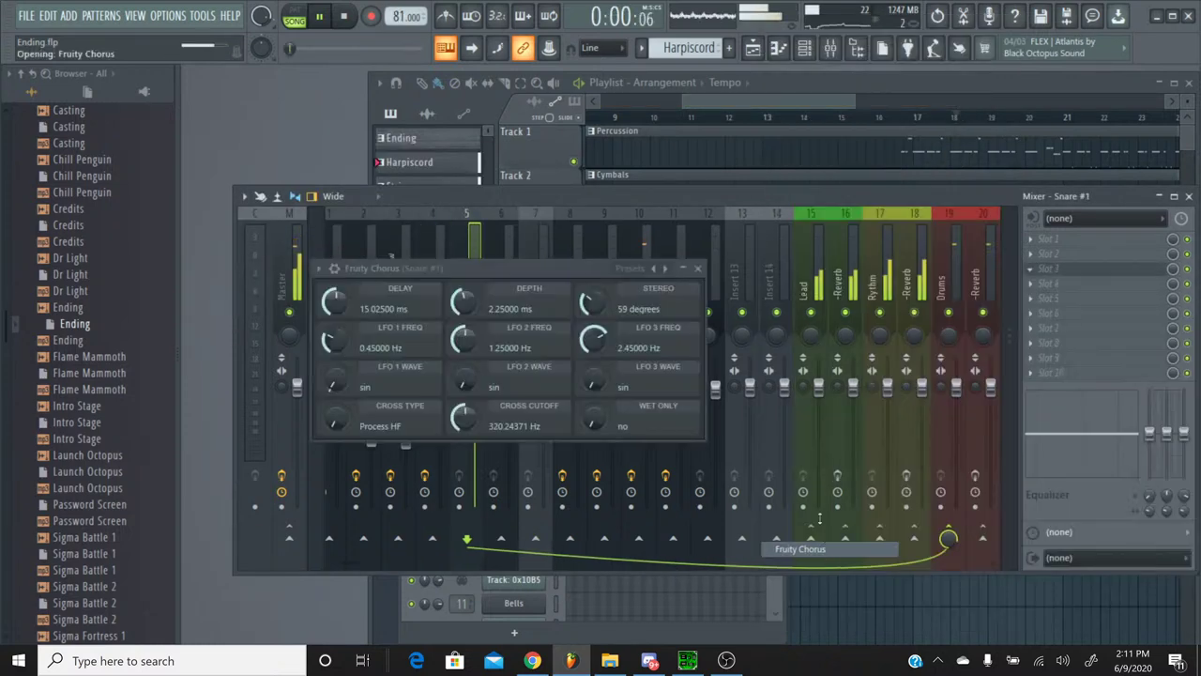
click(698, 269)
Step: While Ending plays from around the 44-second mark, raise the Snare #2 volume to about 103% (0.8 dB), and save the project
drag(319, 50, 353, 58)
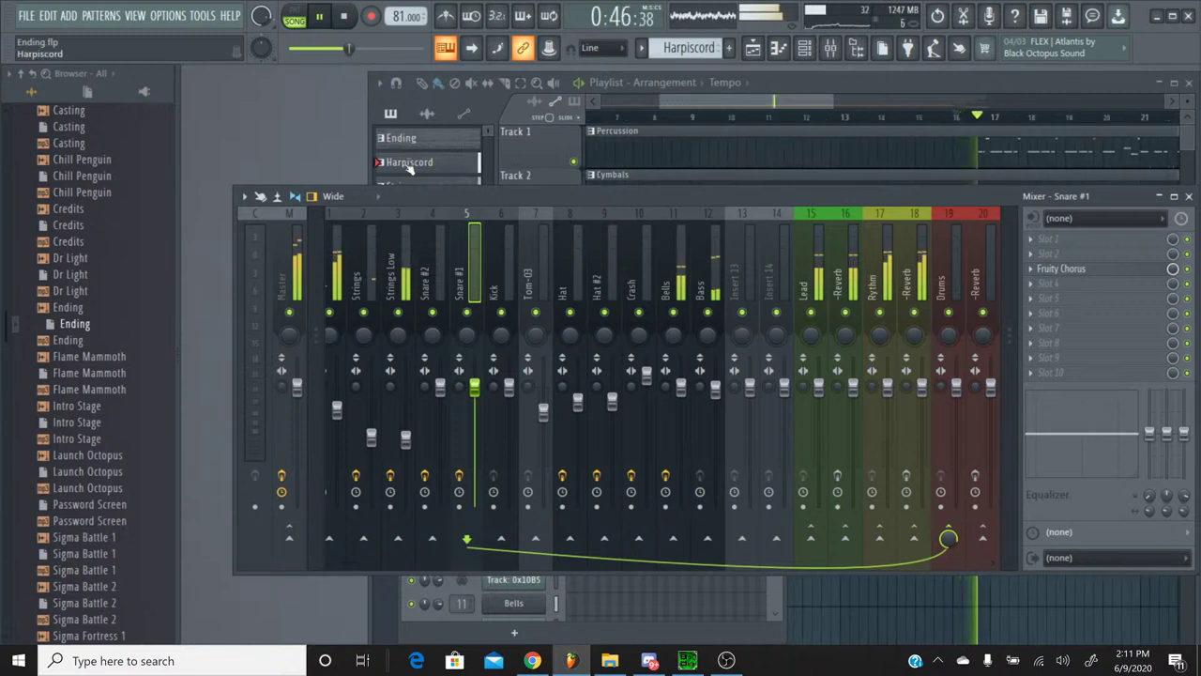
click(439, 273)
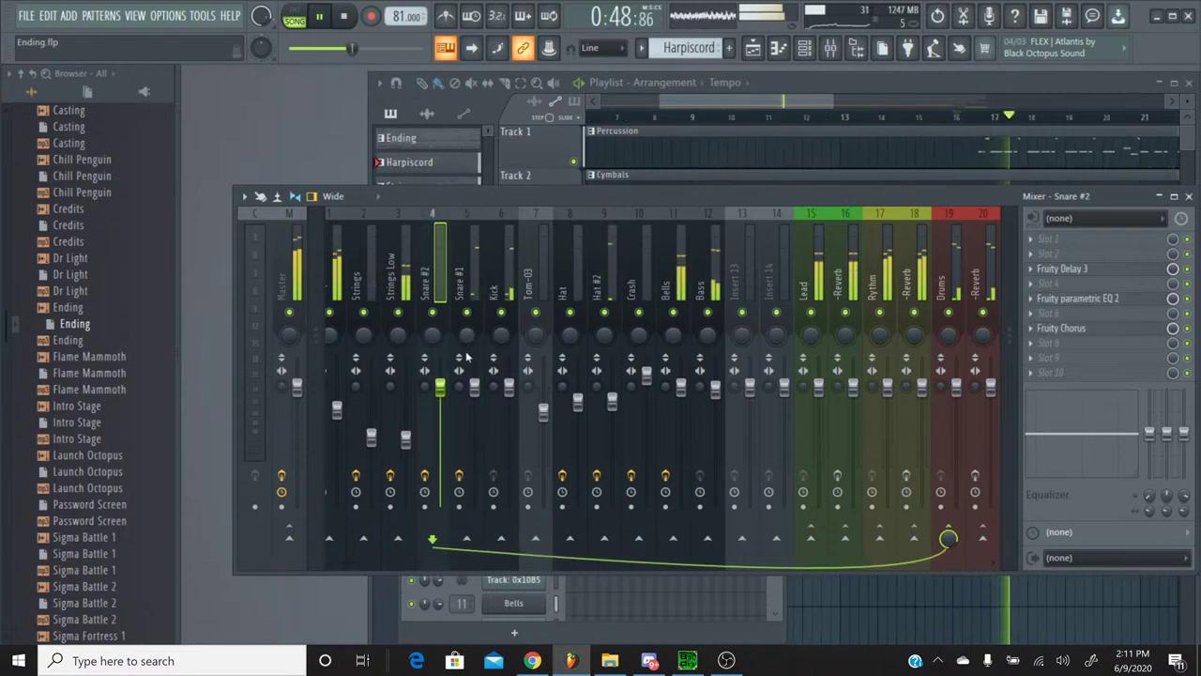
drag(474, 386, 445, 388)
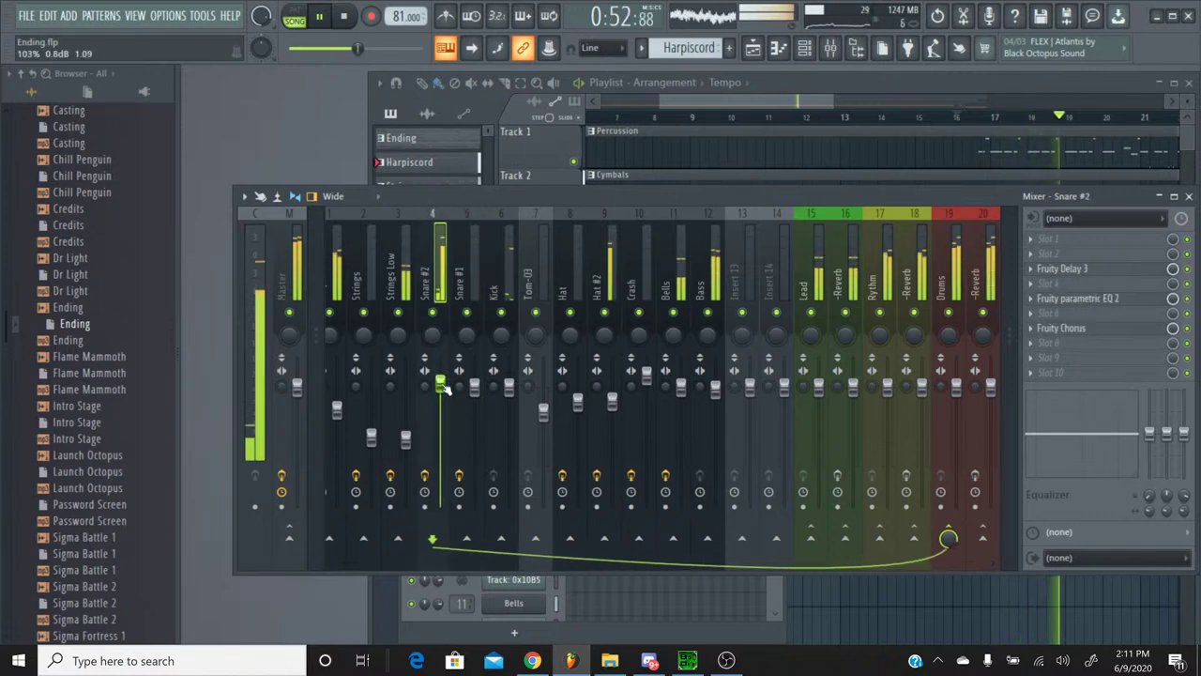
key(space)
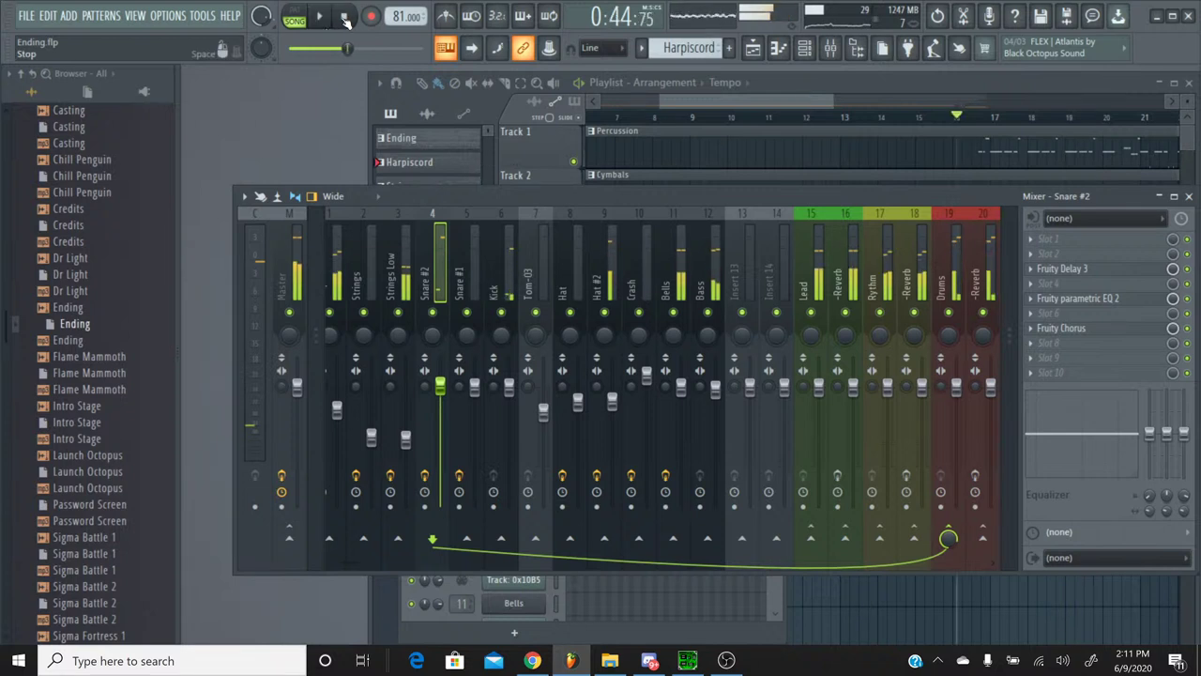
click(25, 20)
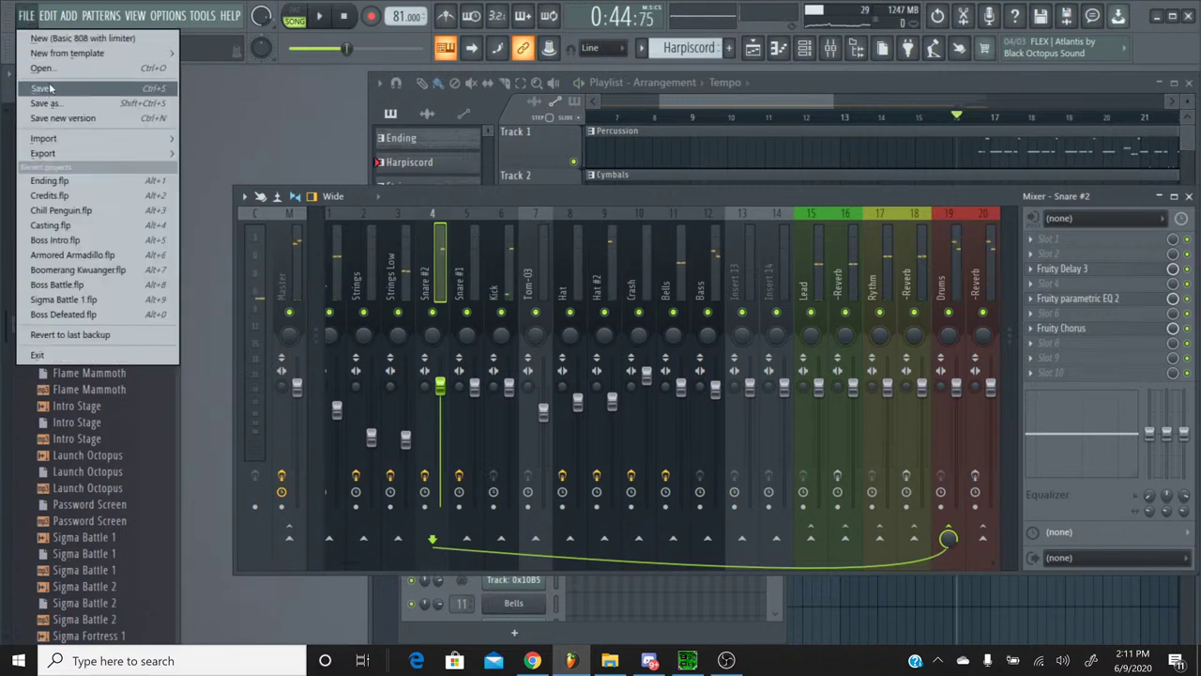
click(42, 86)
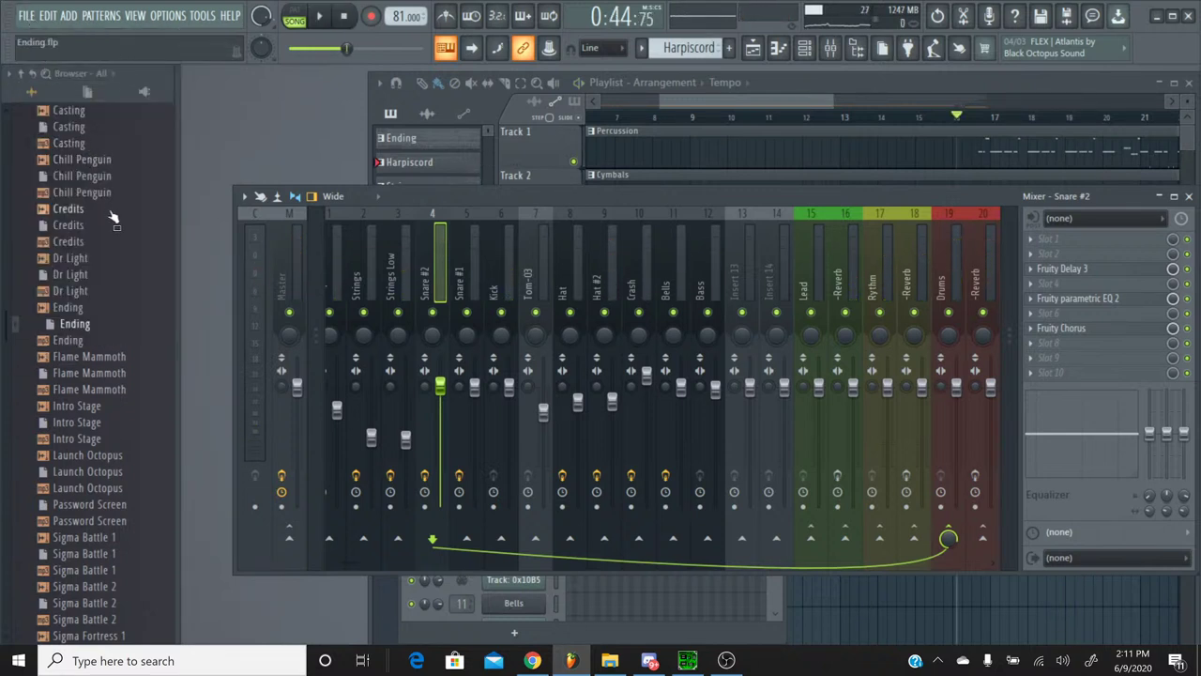
Step: Open the Flame Mammoth project from the X1 folder, checking the YouTube Studio live chat while it loads
right_click(105, 375)
click(136, 374)
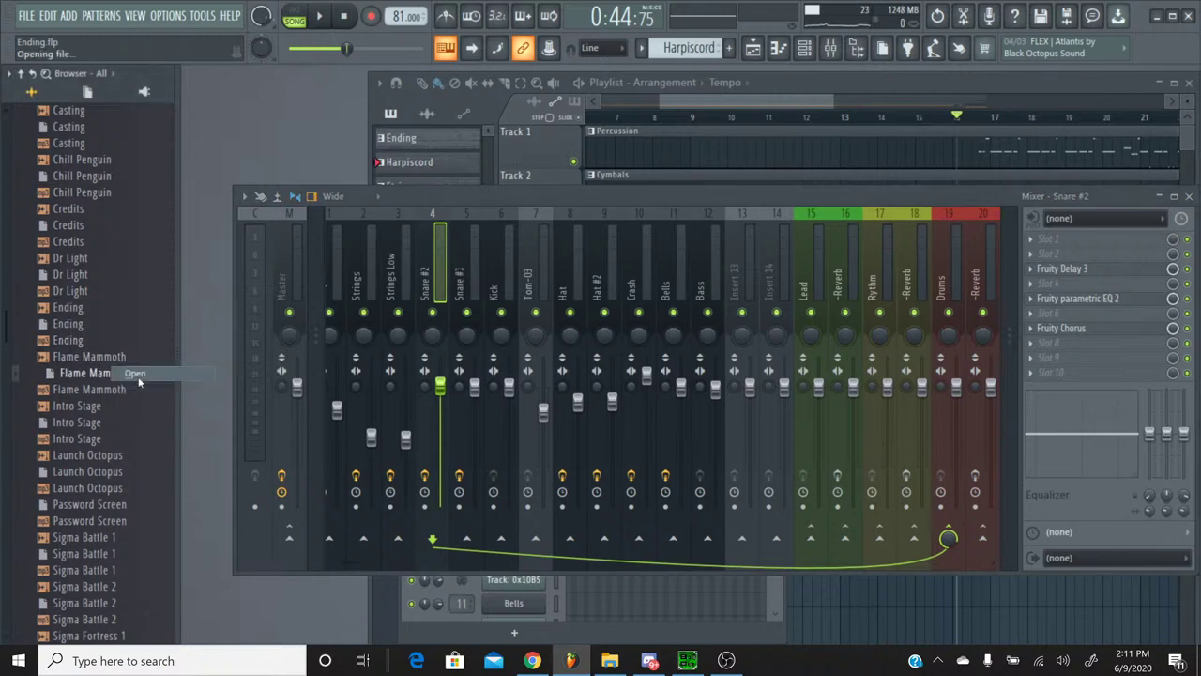
click(532, 660)
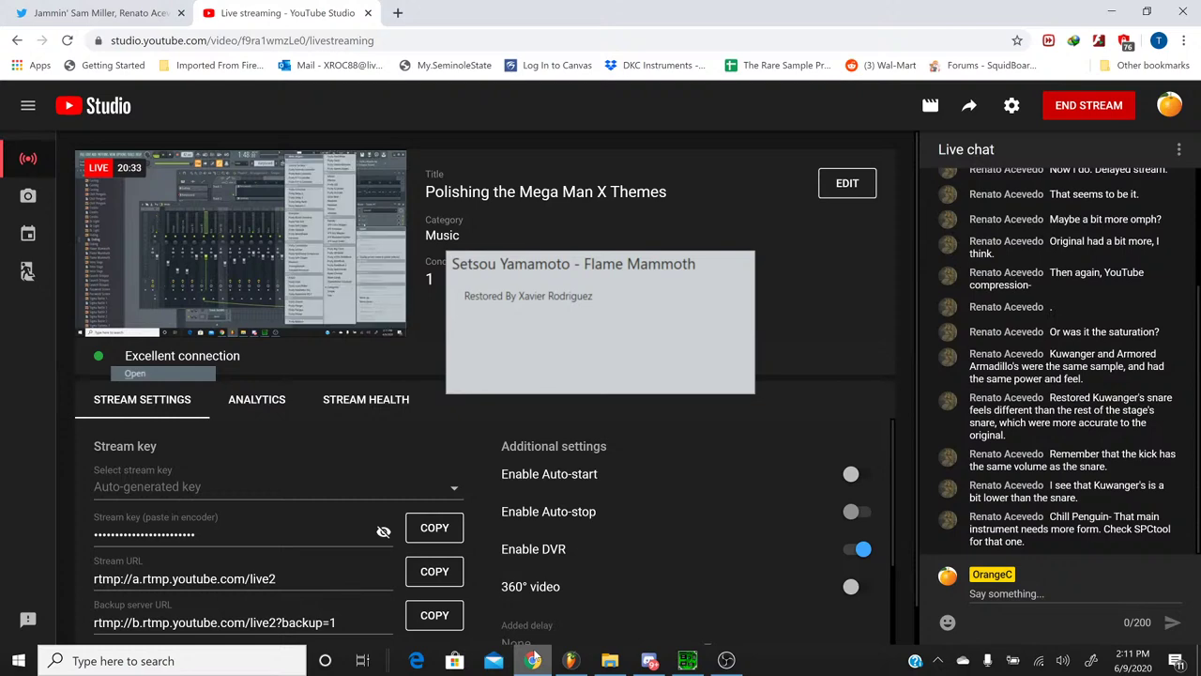
click(533, 660)
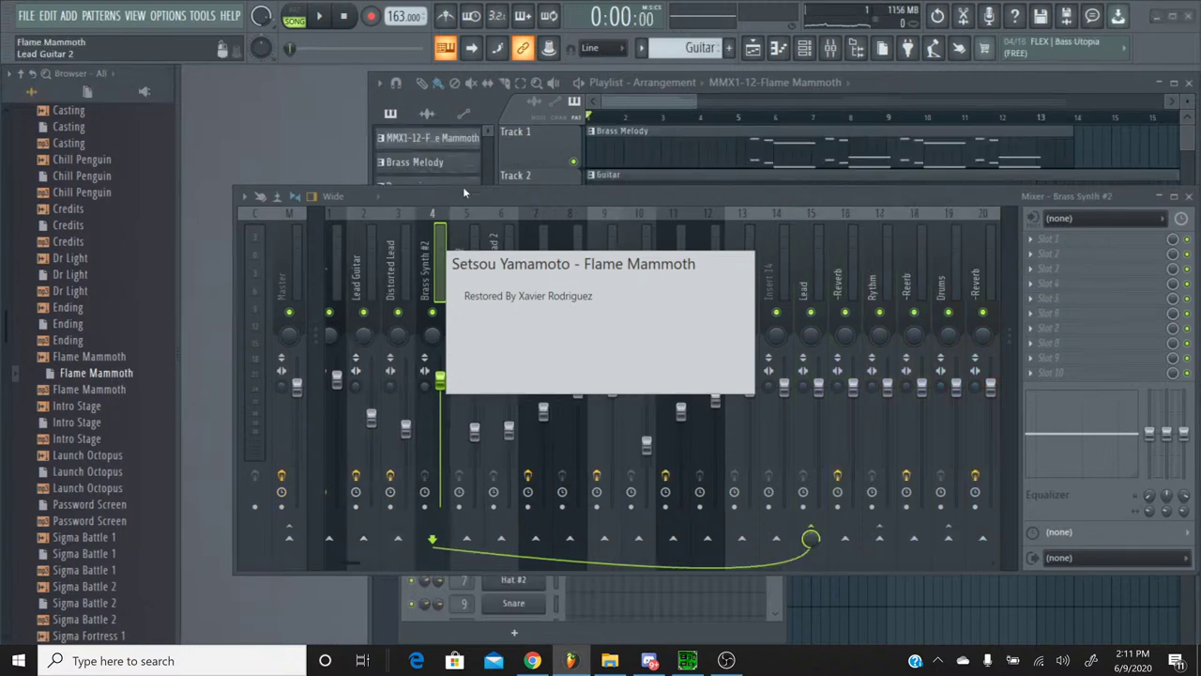
Step: Audition the Snare track in isolation while Flame Mammoth plays, and add a Fruity Chorus to its fifth effect slot
click(328, 22)
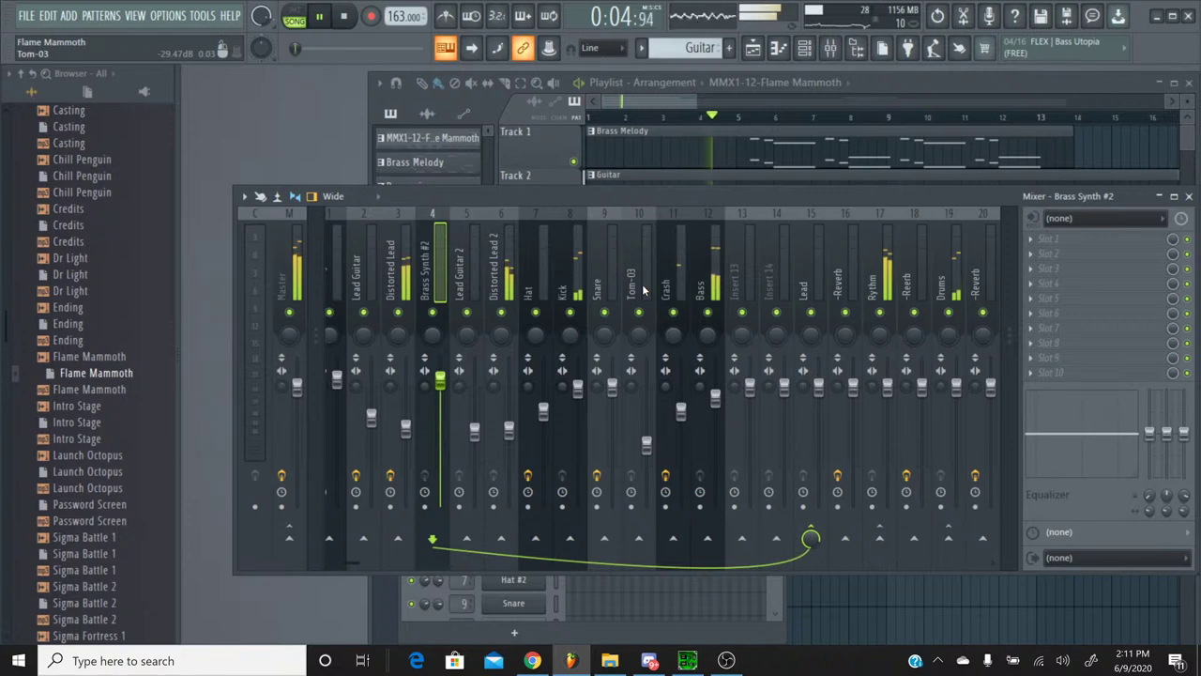
click(610, 273)
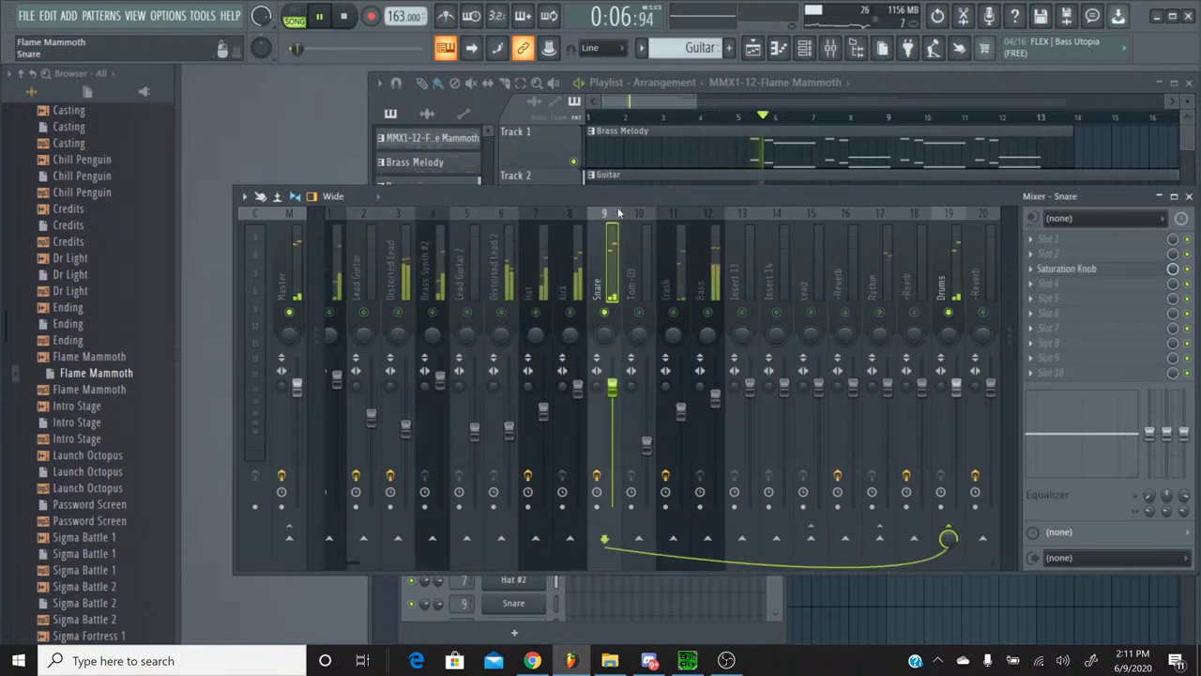
click(1075, 298)
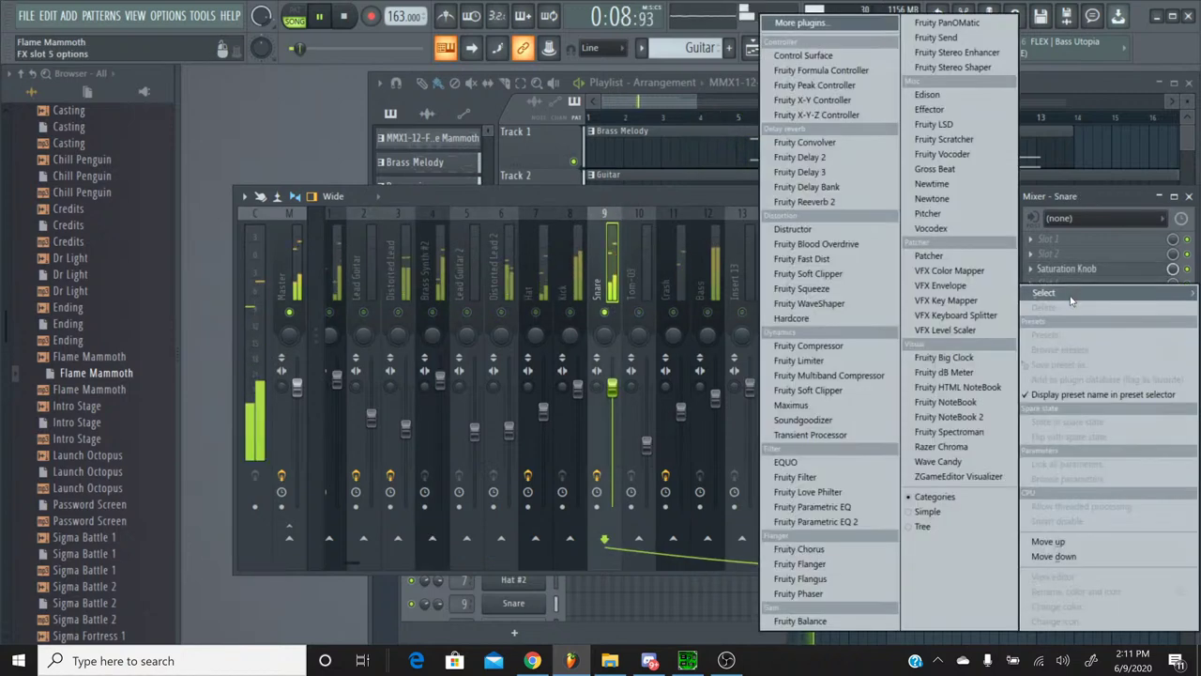
click(857, 552)
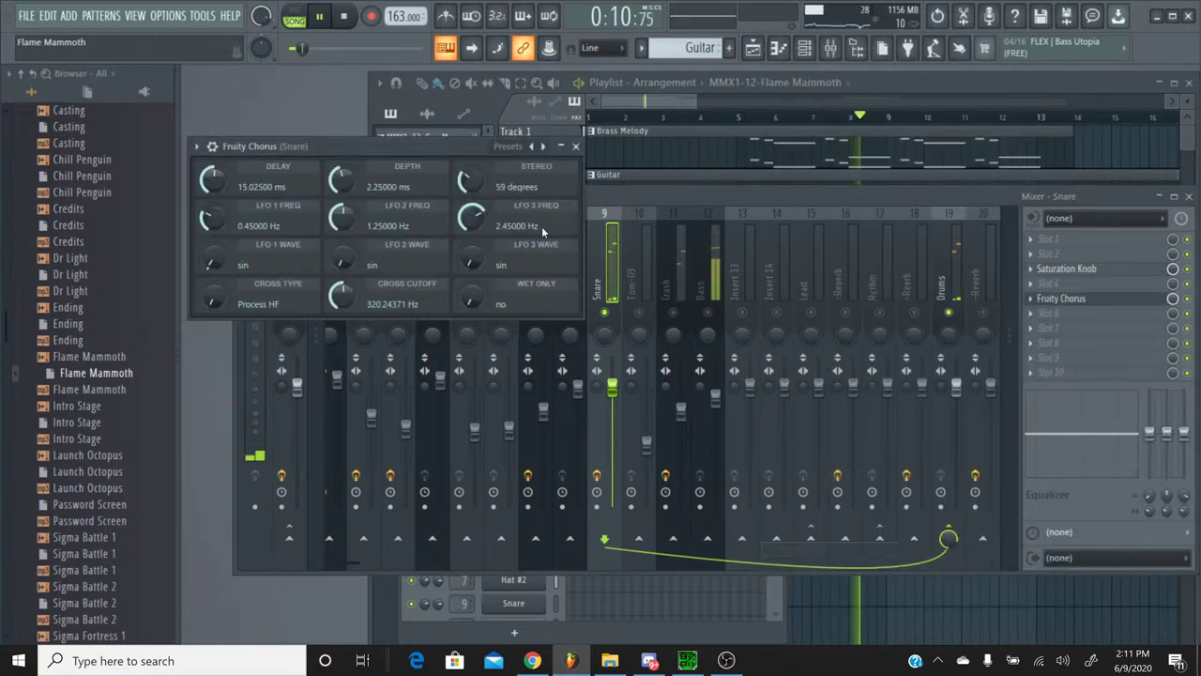
Step: Step forward through the Fruity Chorus presets past Light HF on the Snare and close the plugin window
click(547, 151)
click(547, 151)
click(547, 151)
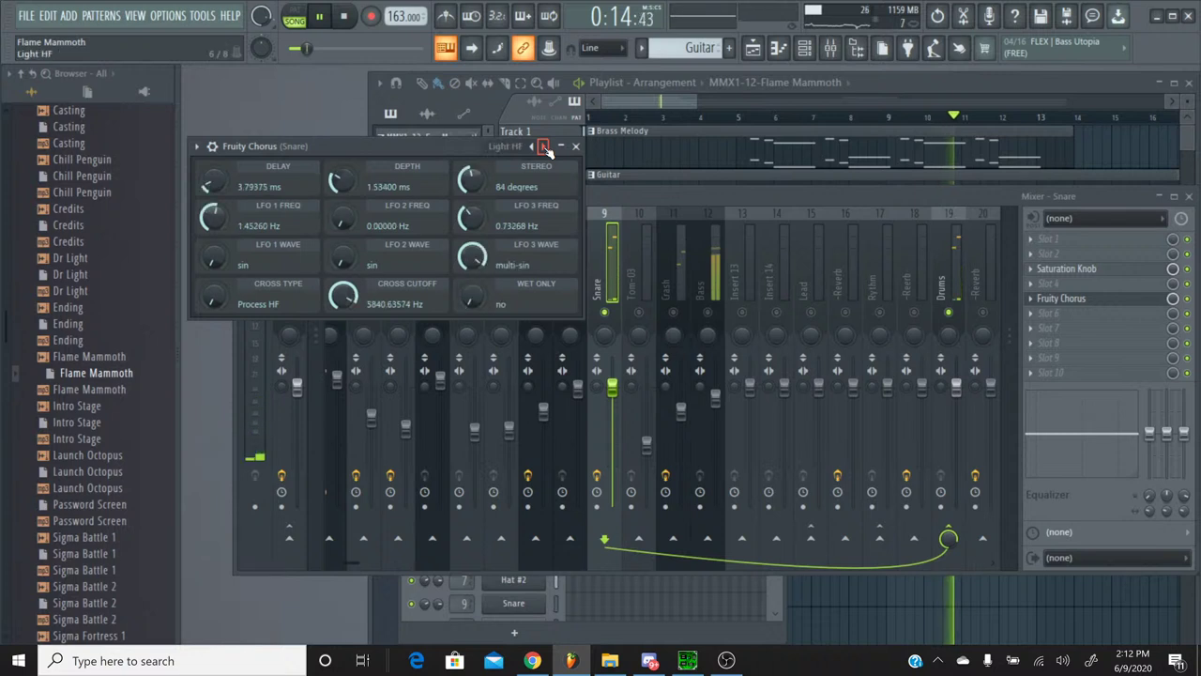
click(548, 151)
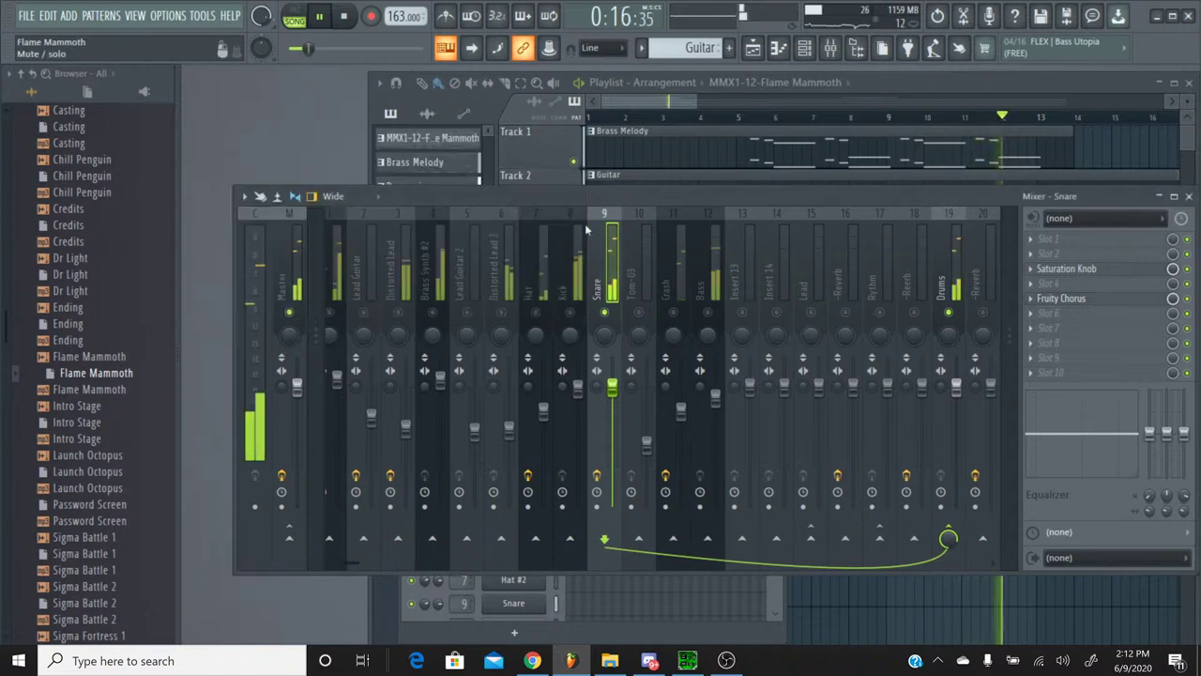
click(575, 146)
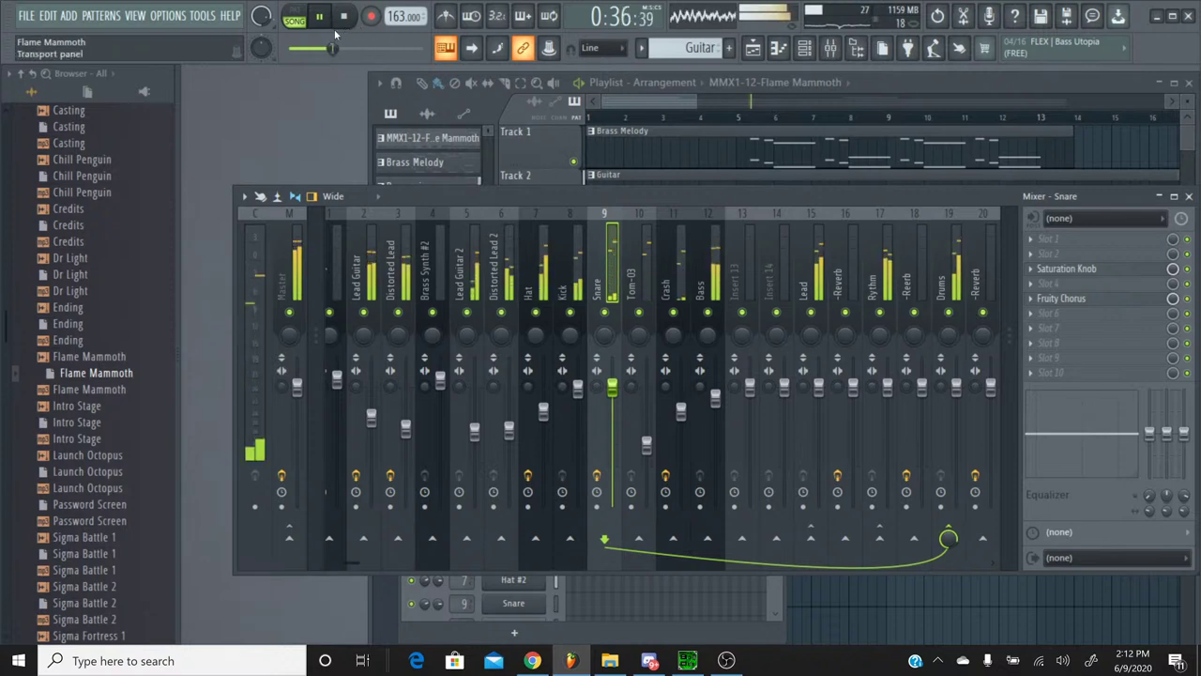
Step: Check the YouTube Studio live chat while Flame Mammoth plays in the full mix, and stop playback and save the project
click(538, 662)
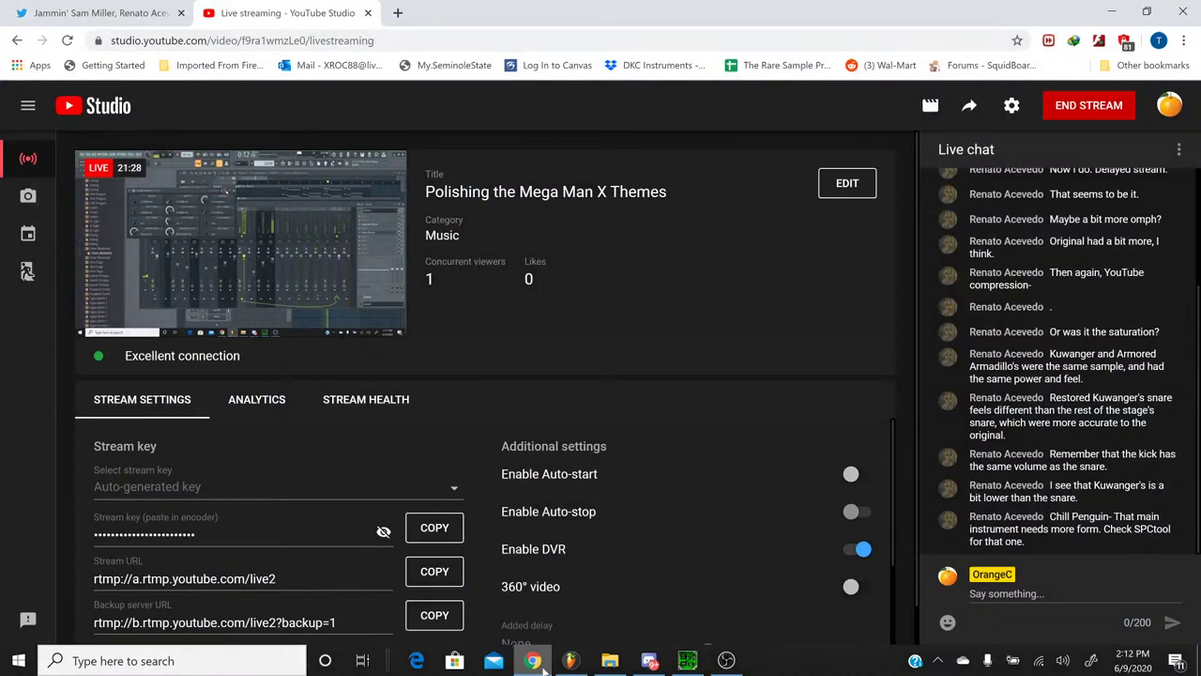
click(533, 662)
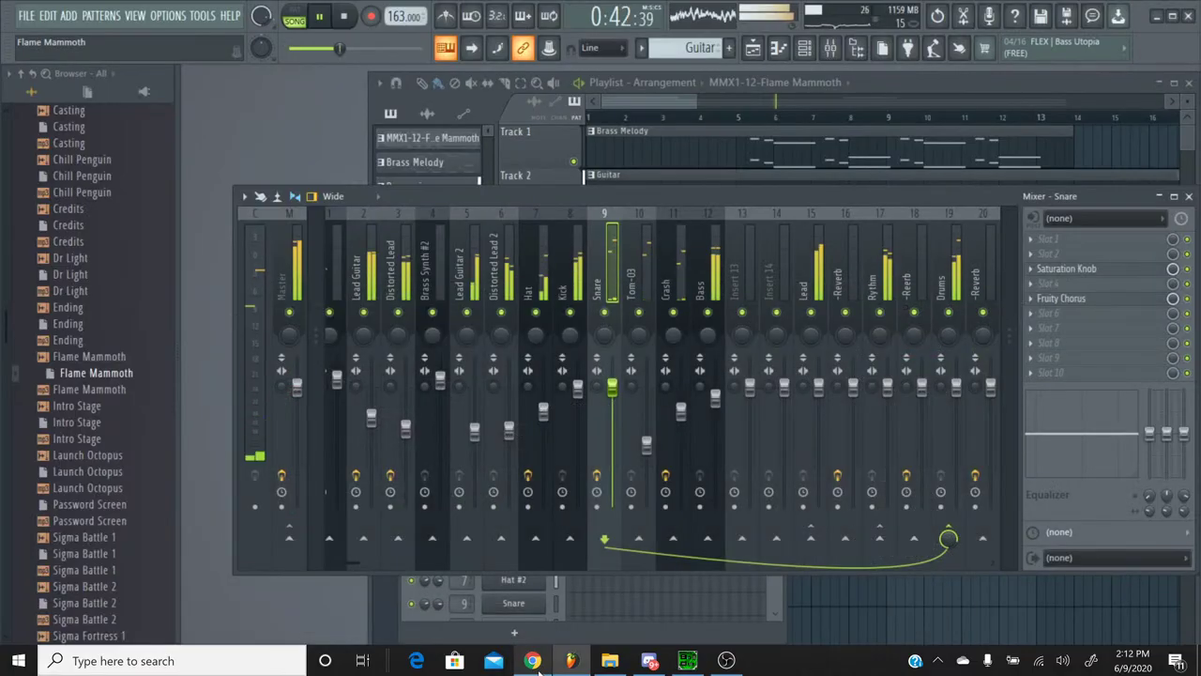
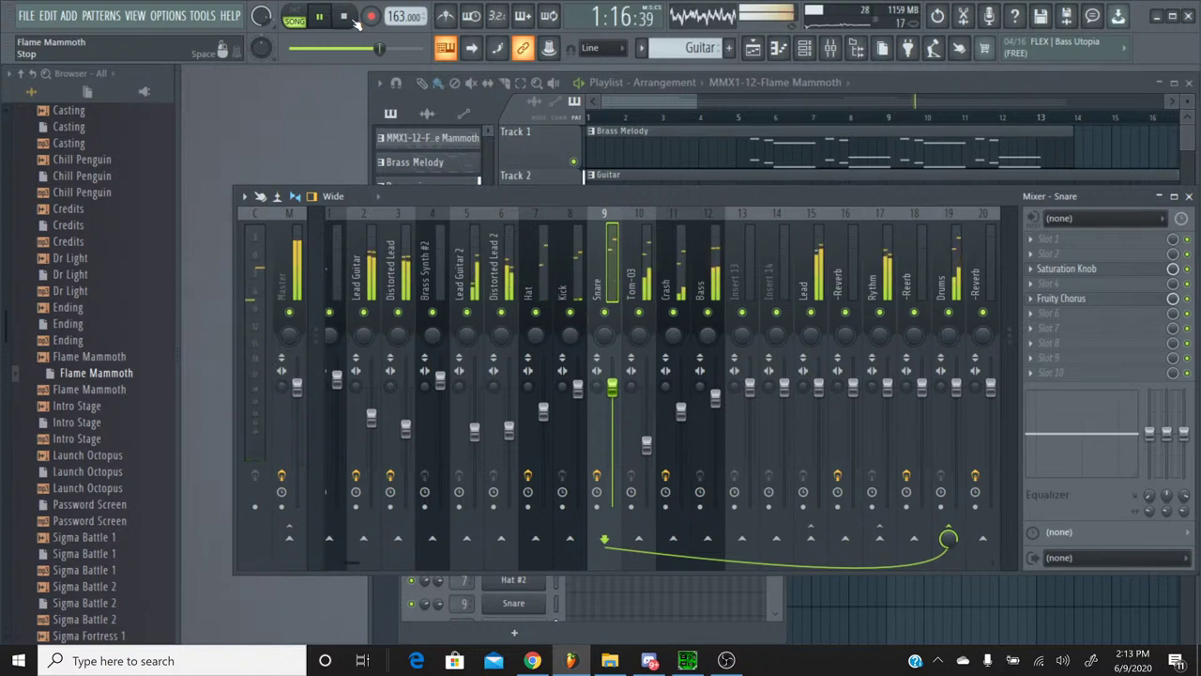
click(354, 20)
click(30, 15)
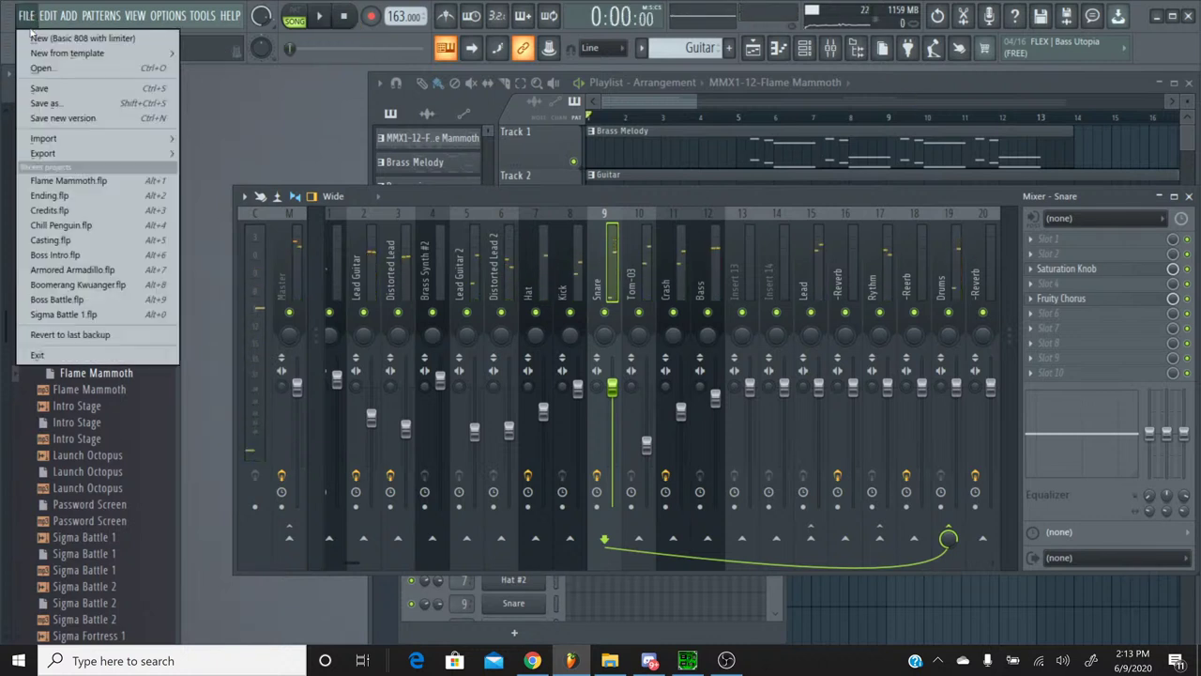
click(37, 88)
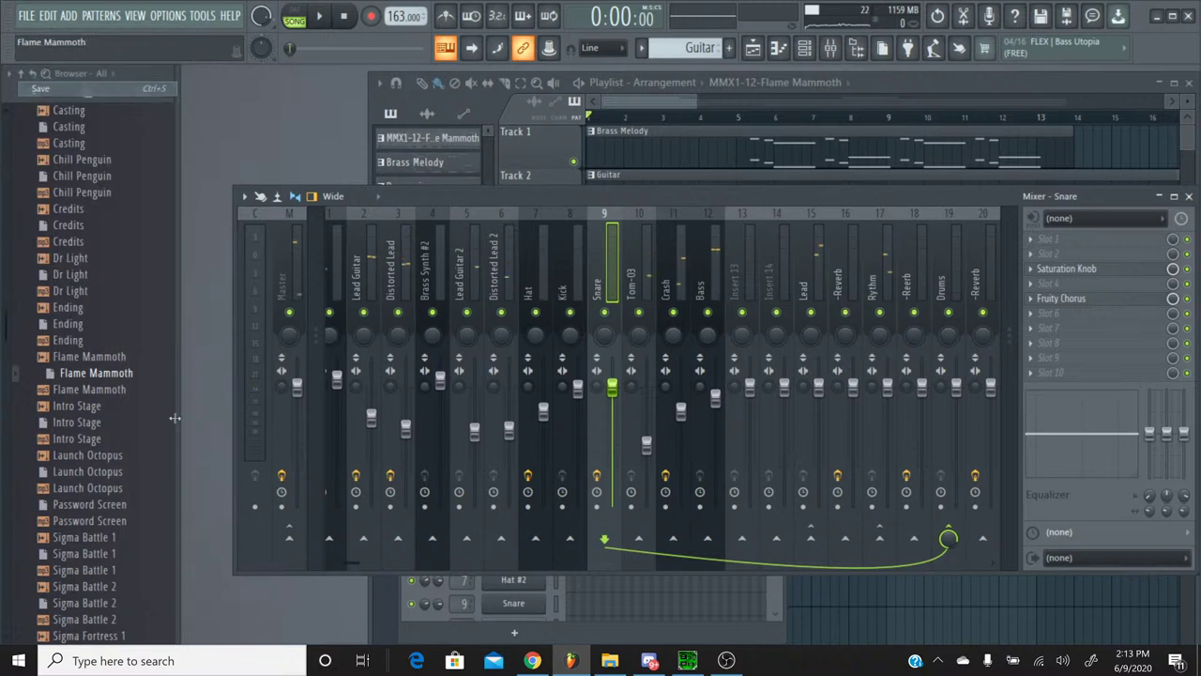
Step: Open the Intro Stage project from the X1 folder, checking the YouTube Studio live chat while it loads
right_click(97, 426)
click(120, 423)
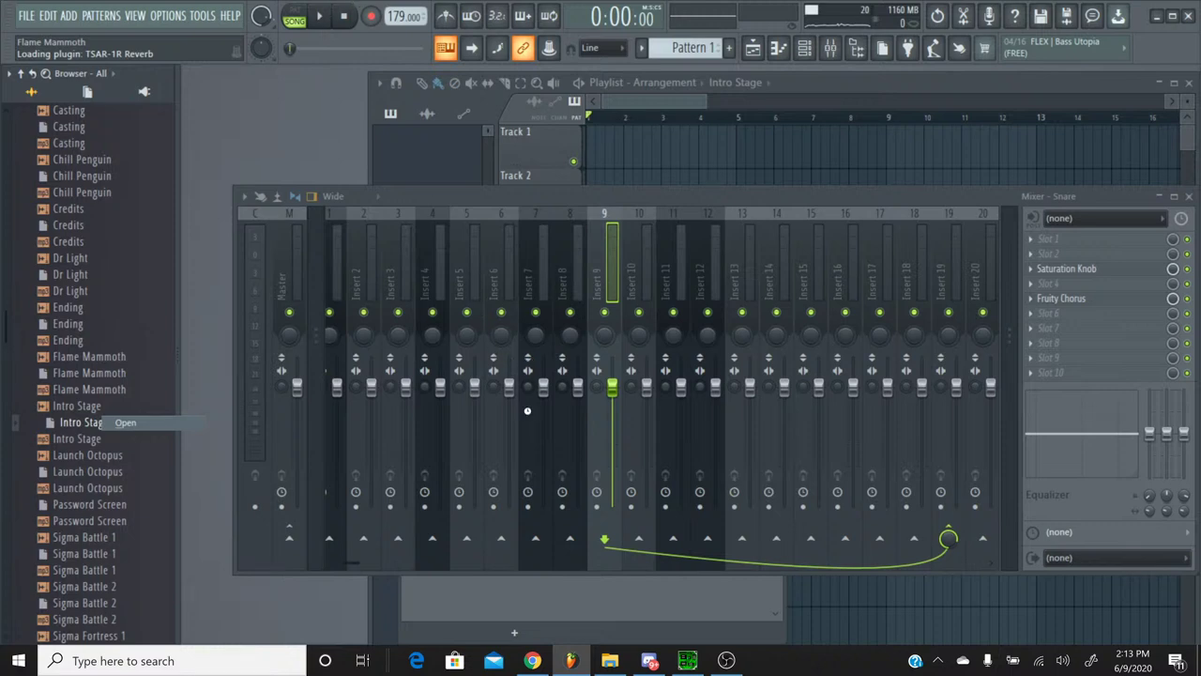
click(548, 661)
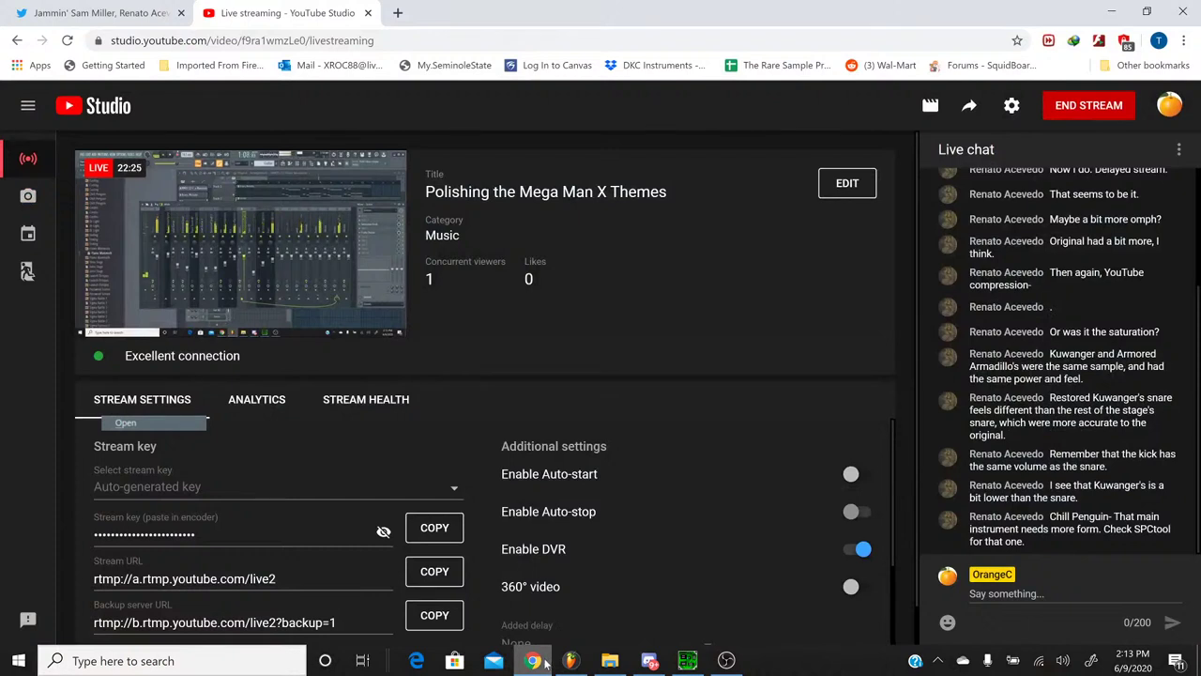
click(546, 662)
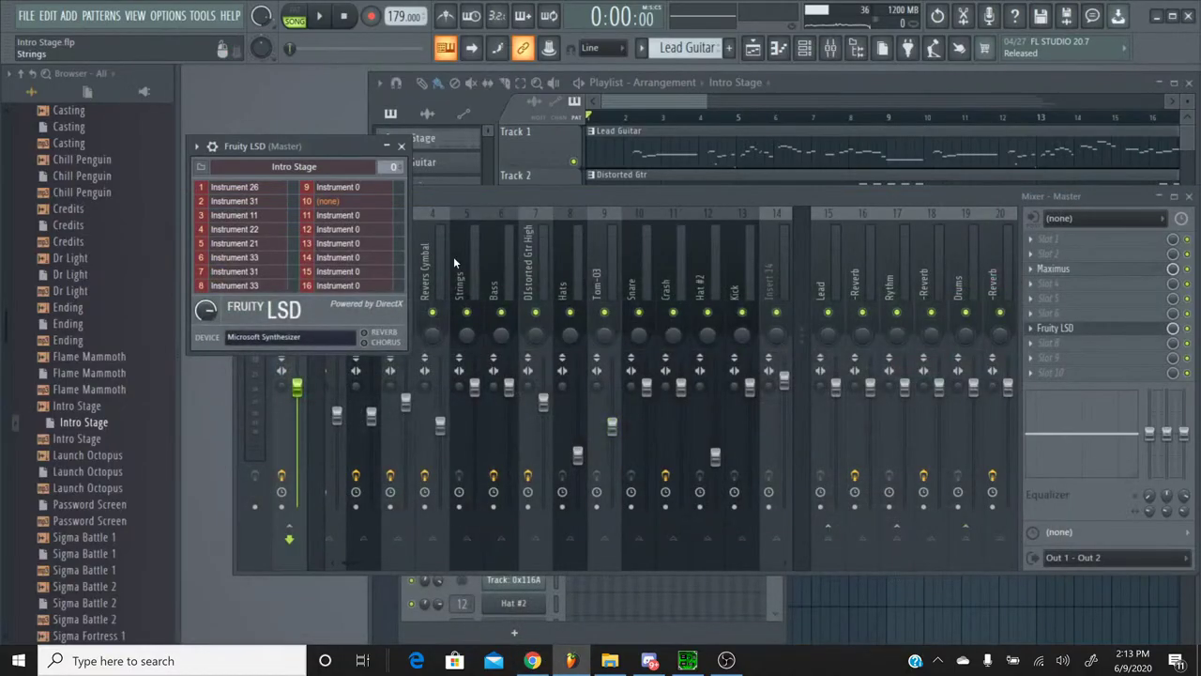
Step: Play Intro Stage, bring the mixer in front of the Fruity LSD window, and audition the Snare track in isolation
click(319, 16)
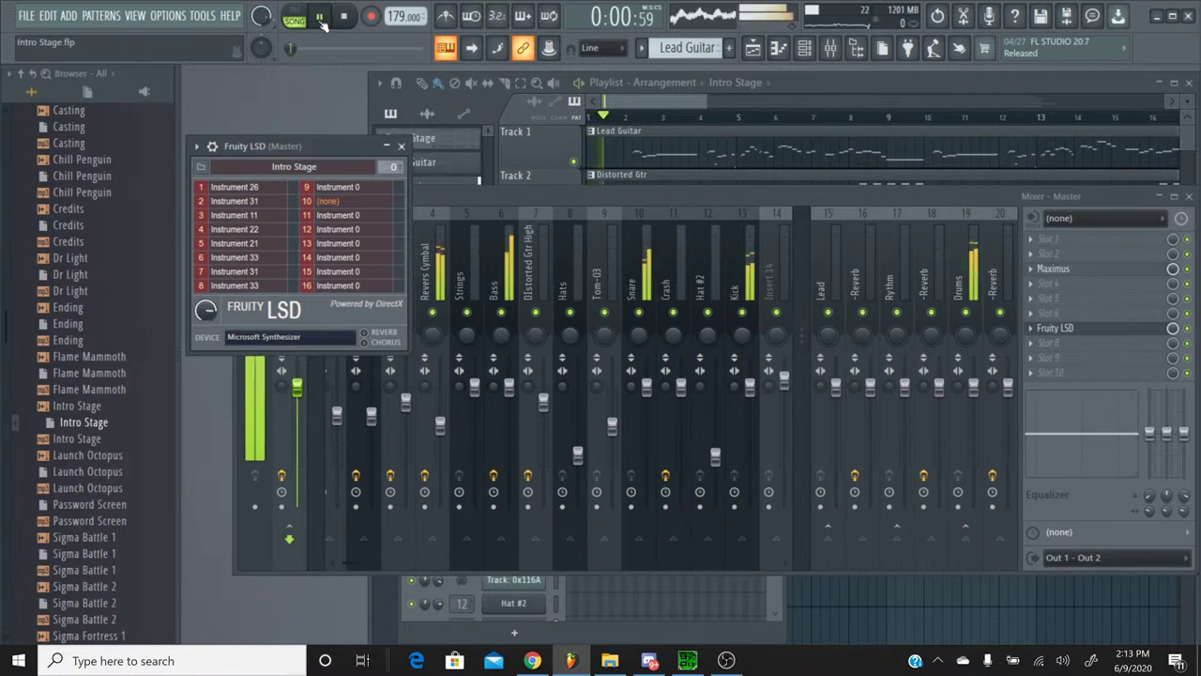
click(831, 50)
click(831, 50)
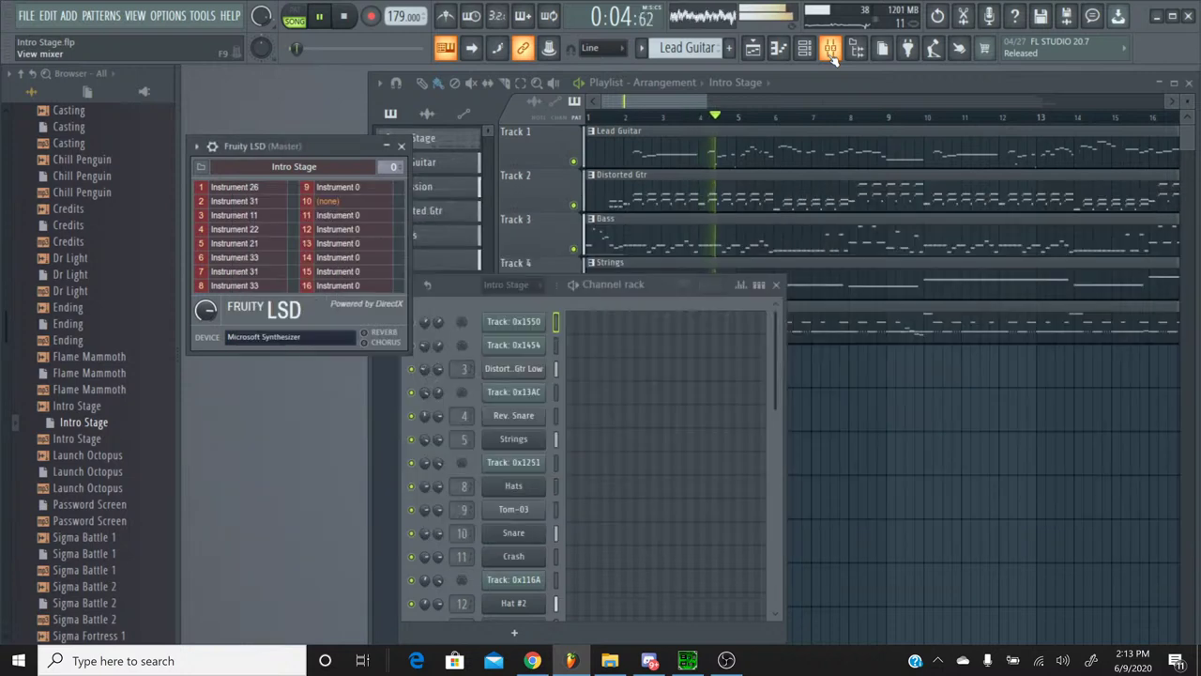
click(830, 50)
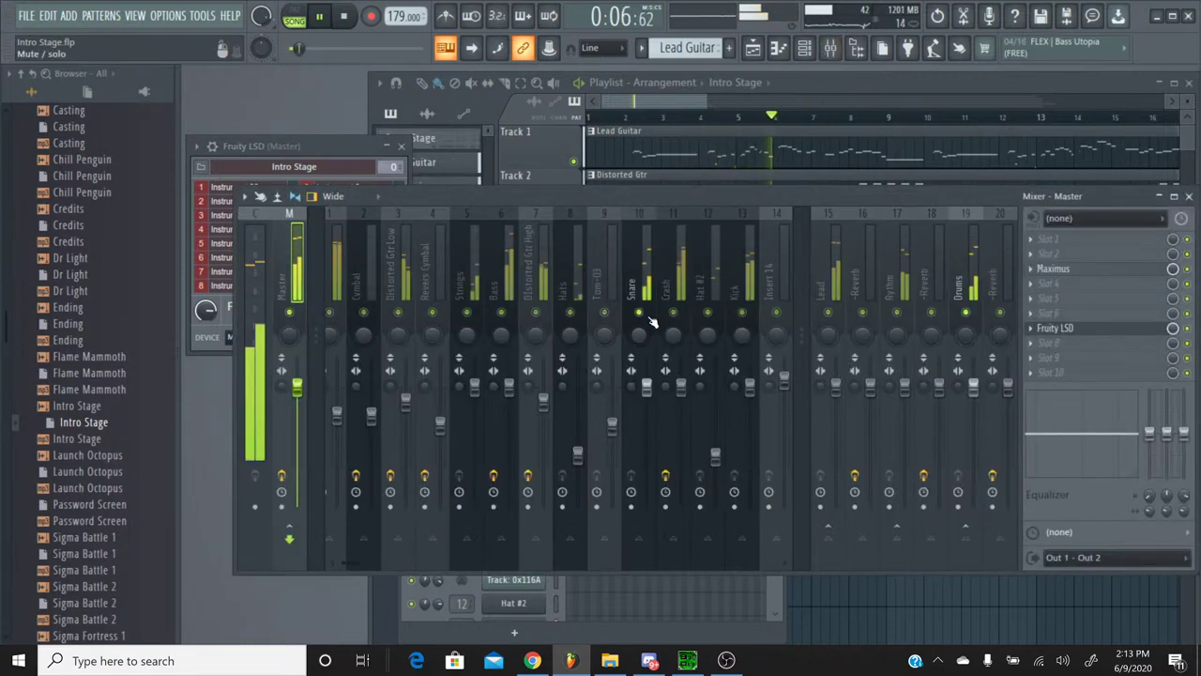
click(648, 243)
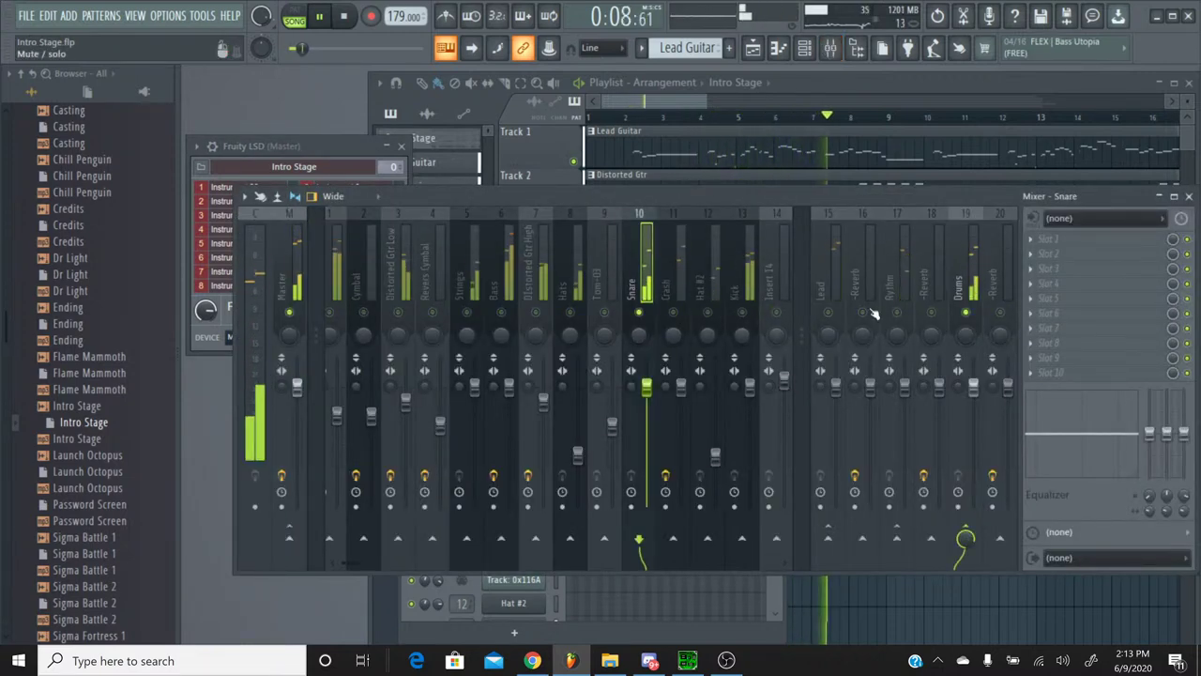
Step: Add a Fruity Chorus with the Low Enhance preset to the third effect slot of Snare and close its window
click(1048, 269)
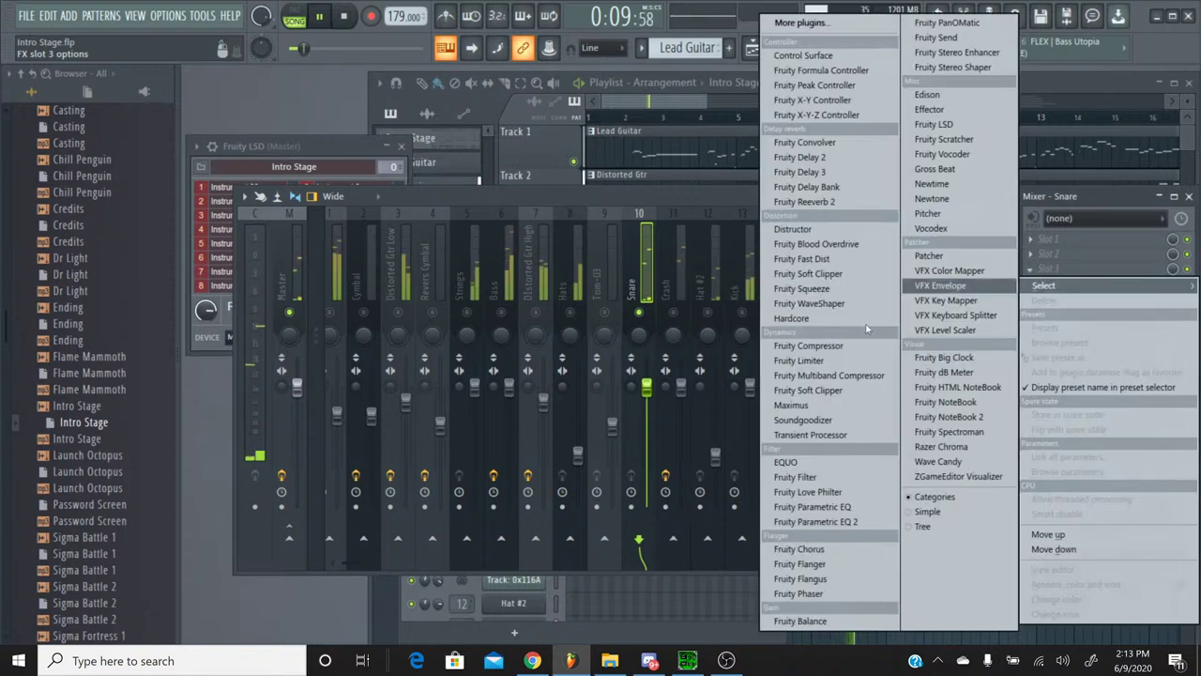
click(799, 549)
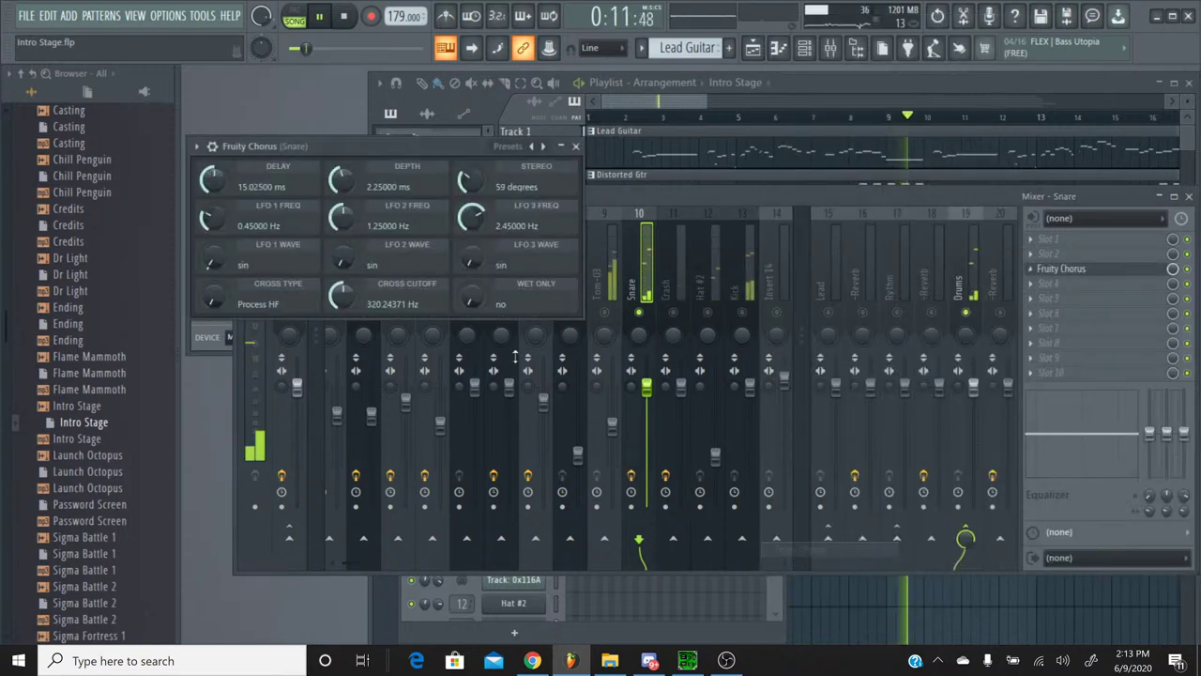
click(533, 147)
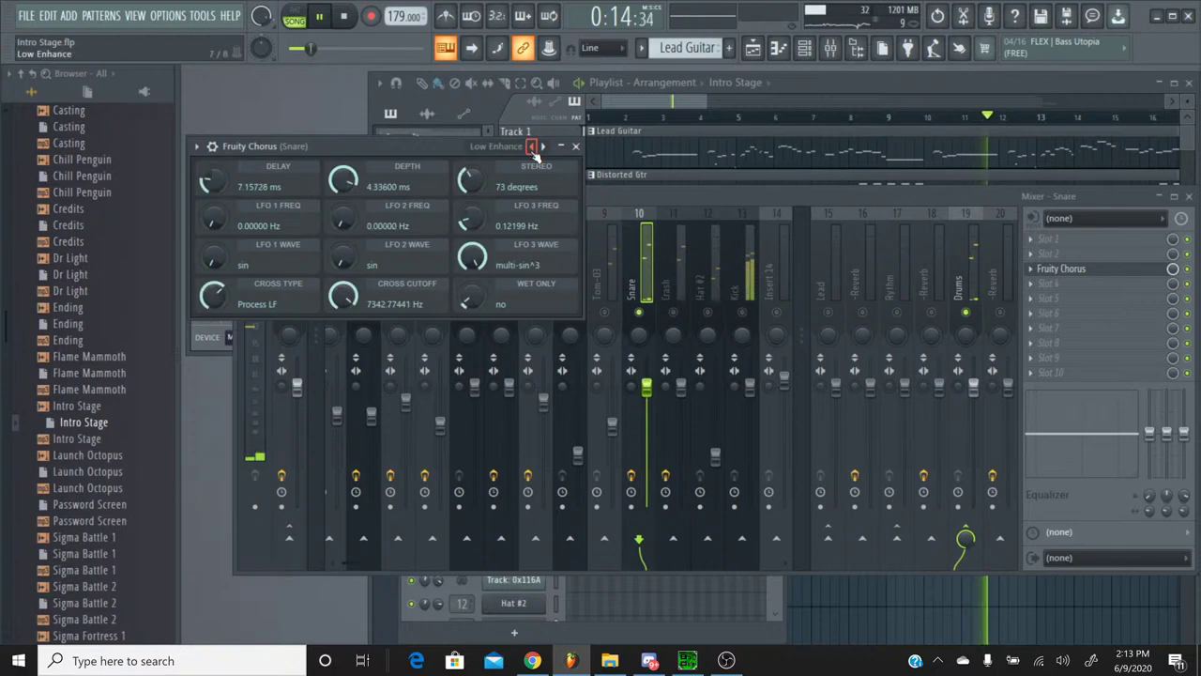
click(575, 147)
Step: Add the Softube Saturation Knob to the sixth effect slot of Snare, close its window, and fine-tune the Snare volume
click(1051, 312)
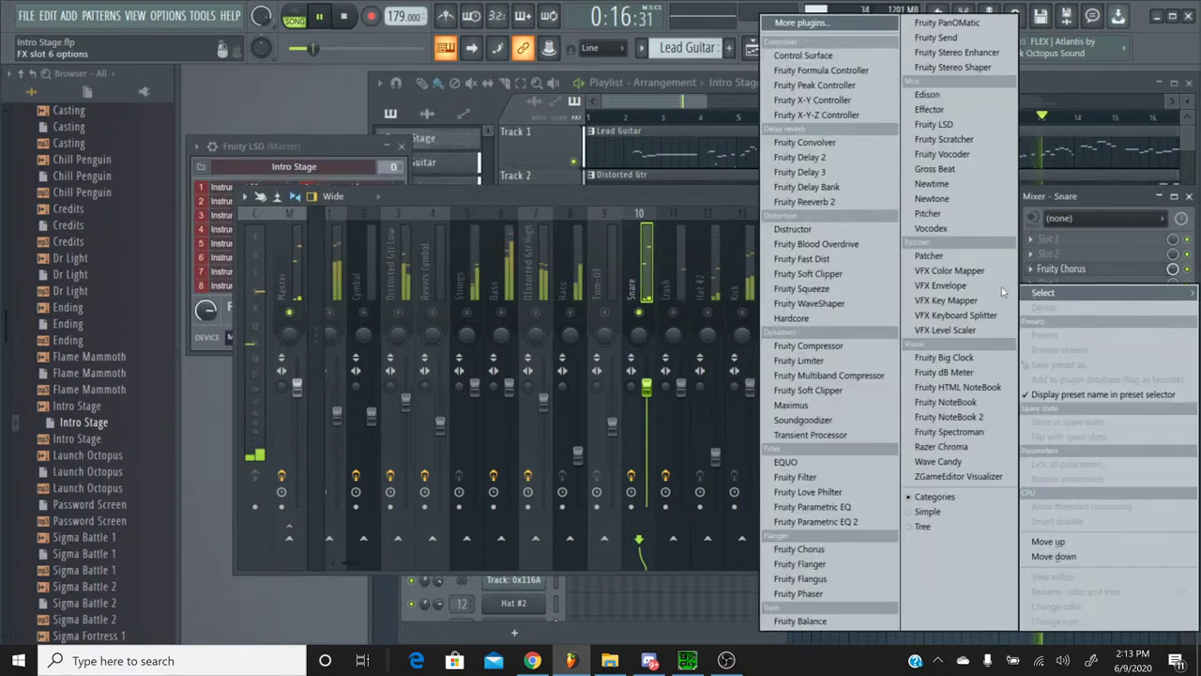
click(786, 22)
scroll(543, 391, down, 20)
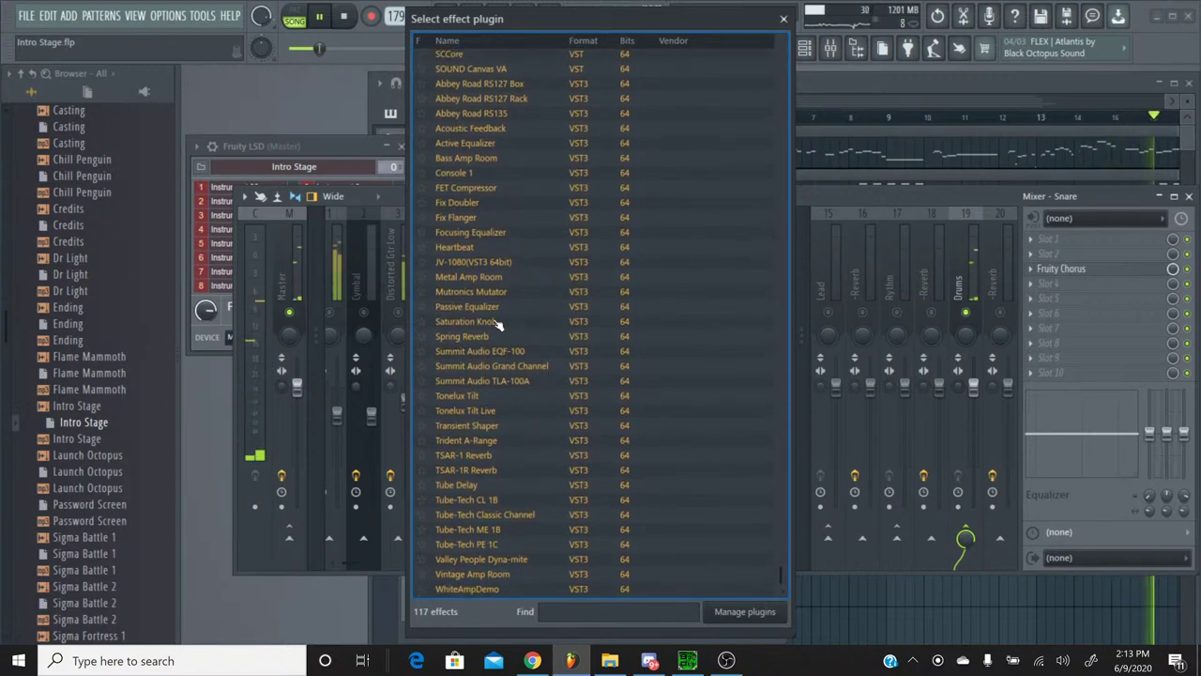
double_click(466, 321)
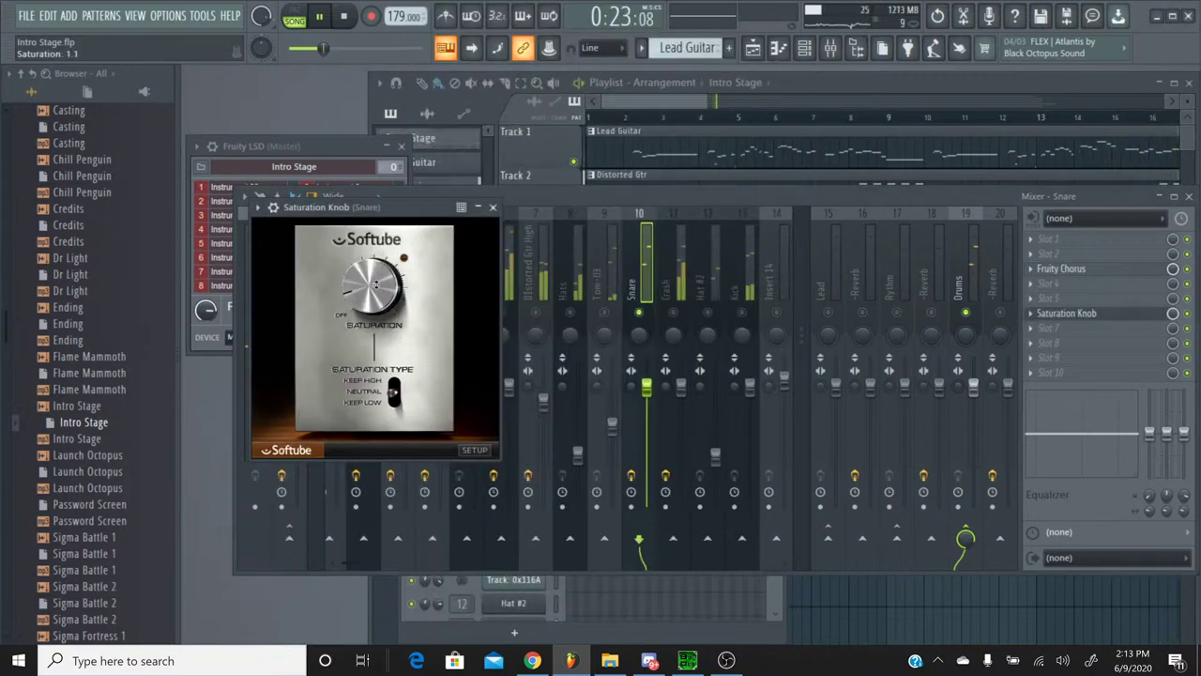
click(492, 207)
mouse_move(647, 385)
mouse_down()
mouse_move(647, 399)
mouse_move(648, 384)
mouse_up()
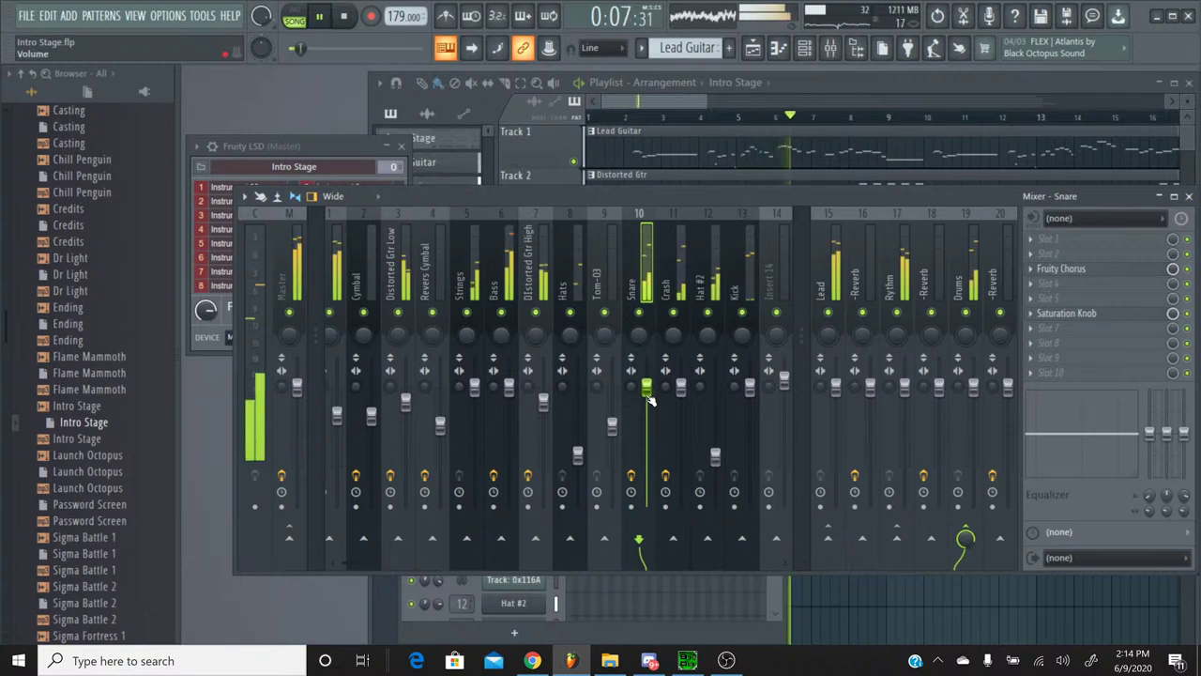
Step: Add Fruity Parametric EQ 2 to the fifth effect slot of Snare, boost its high shelf around 5000 Hz, and fine-tune the Snare volume
click(1049, 298)
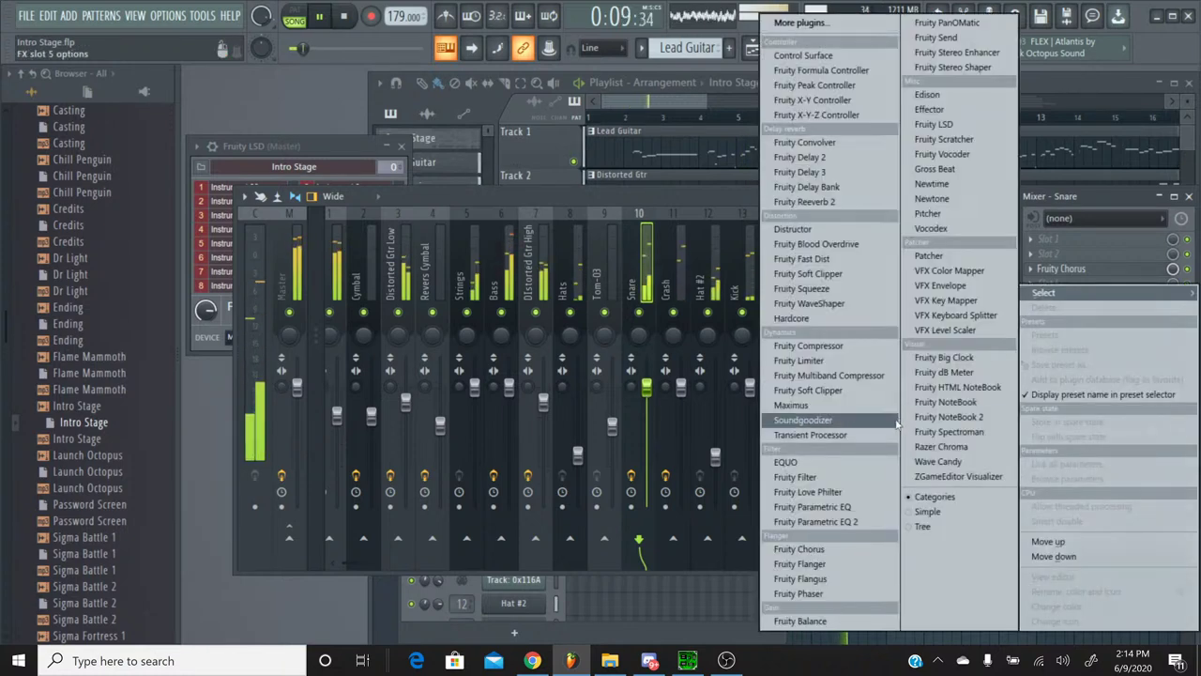
click(880, 518)
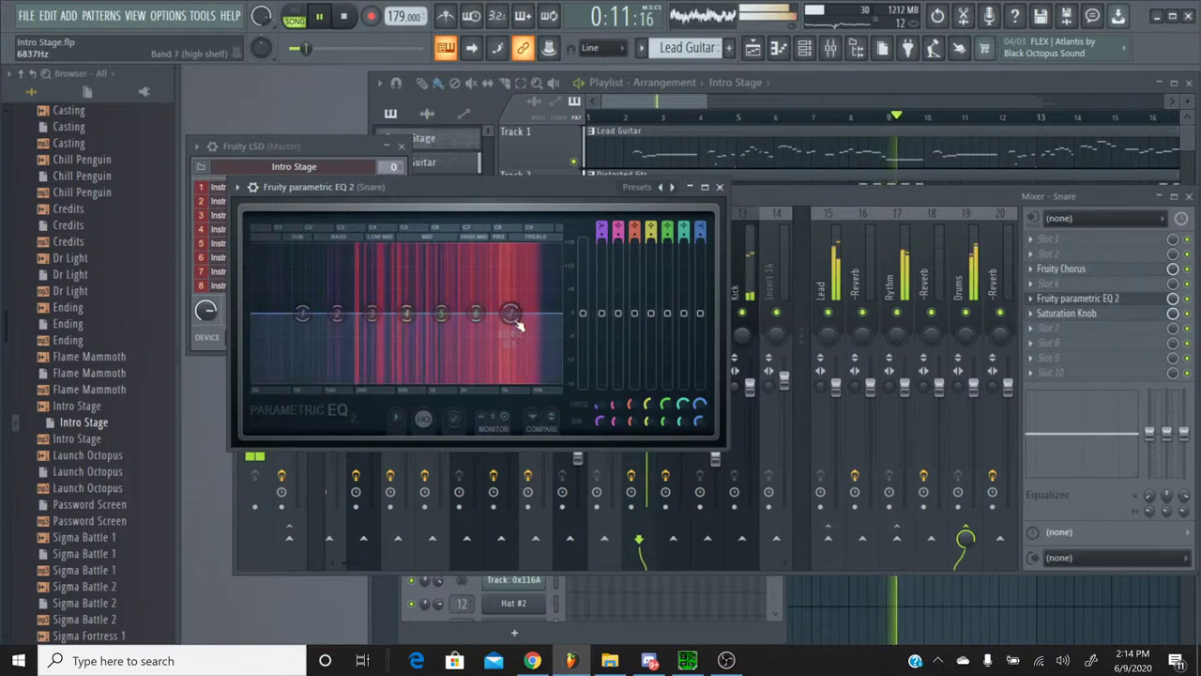
drag(515, 325, 504, 313)
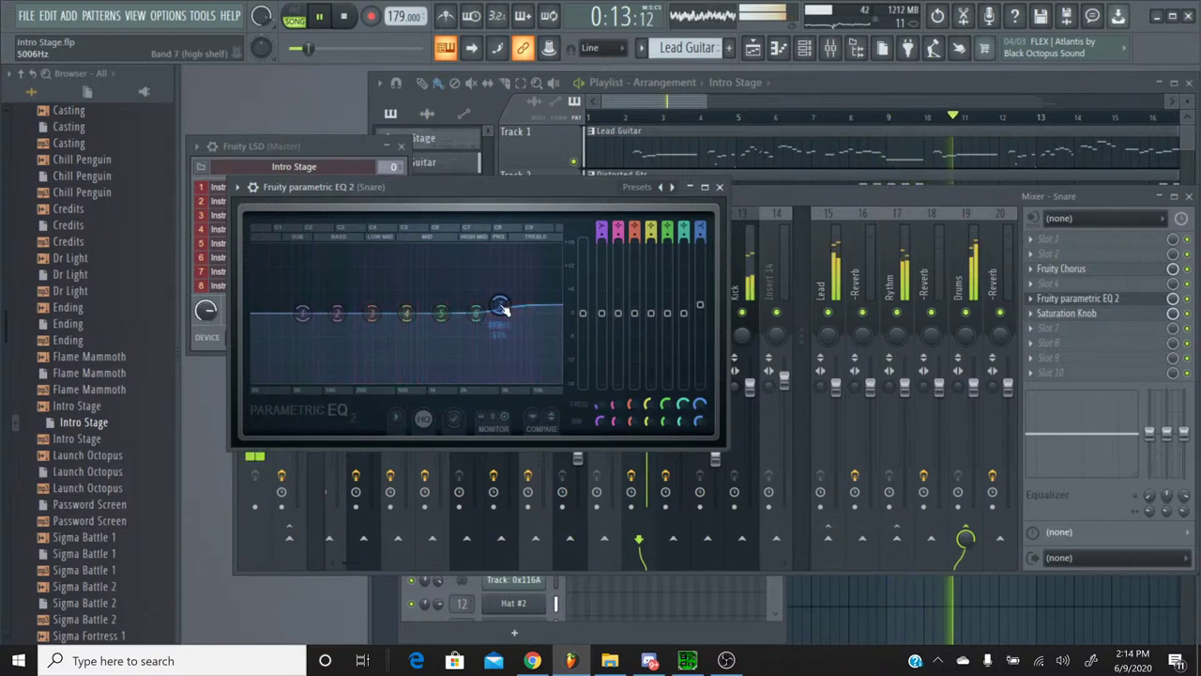
click(720, 187)
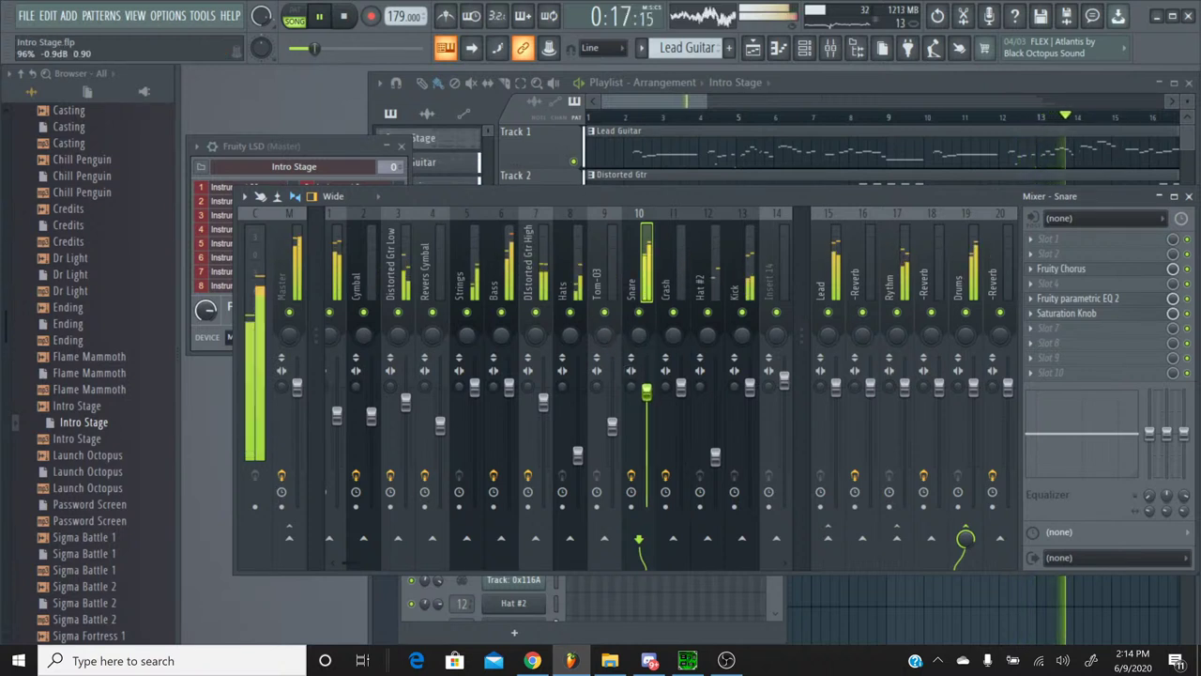
drag(649, 398, 650, 394)
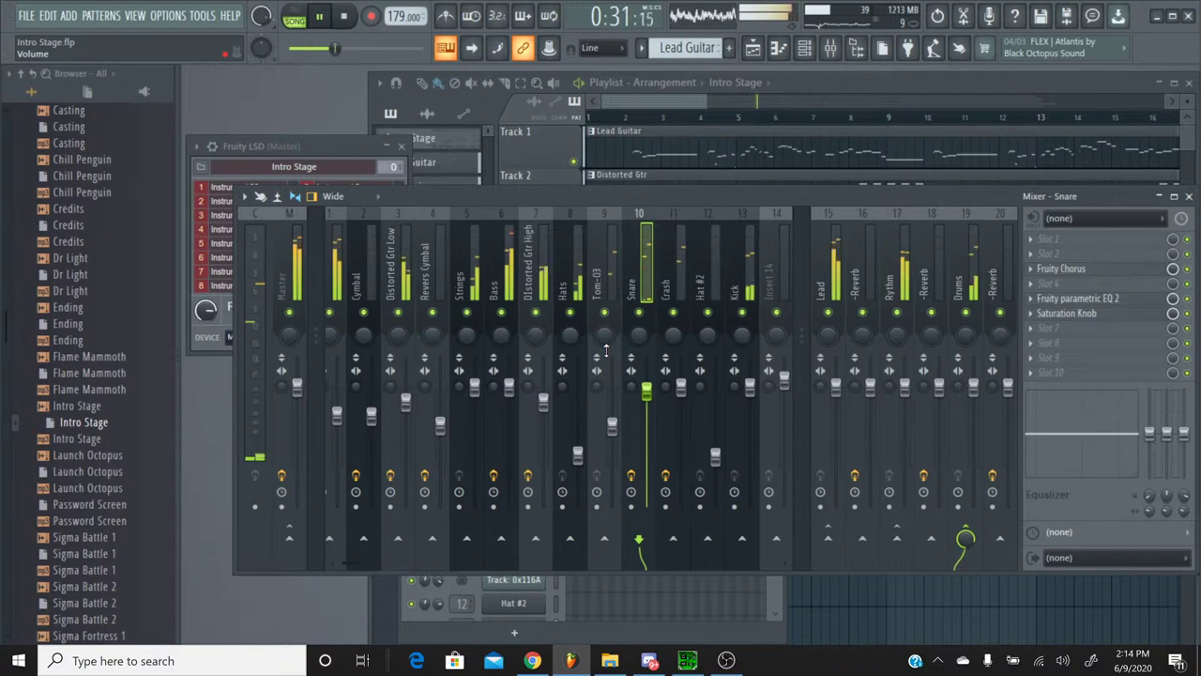
Step: Check the YouTube Studio live chat, return to FL Studio, and audition the Snare track in isolation before restoring the full mix
click(532, 661)
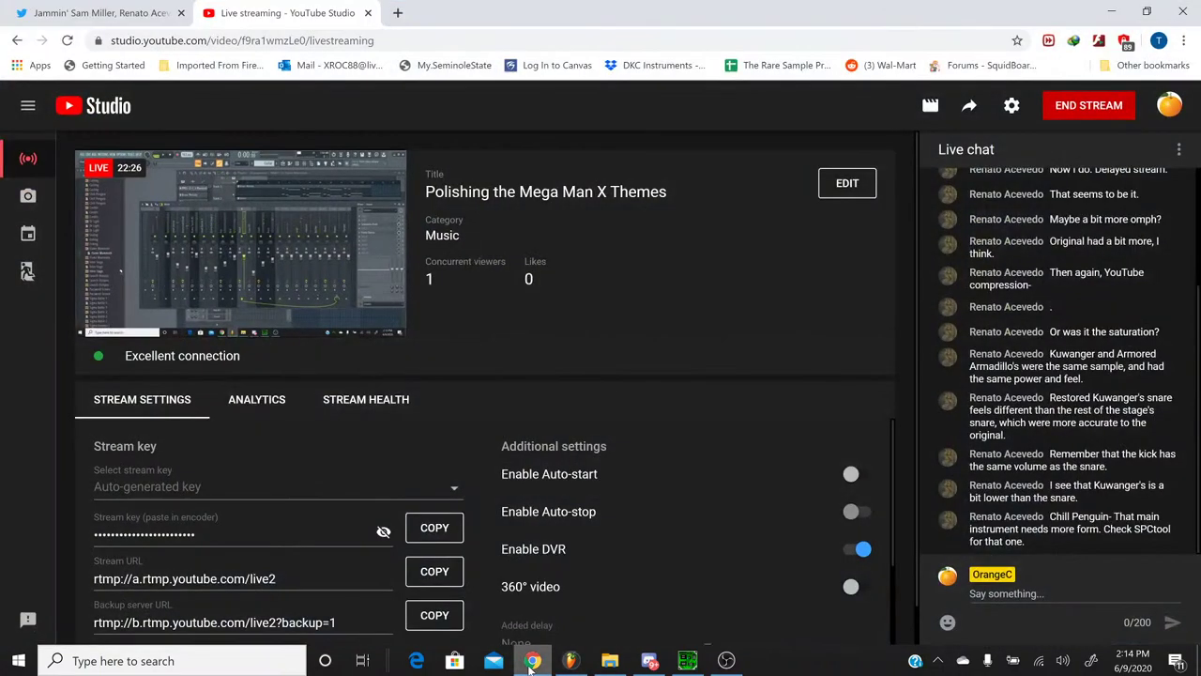
click(570, 661)
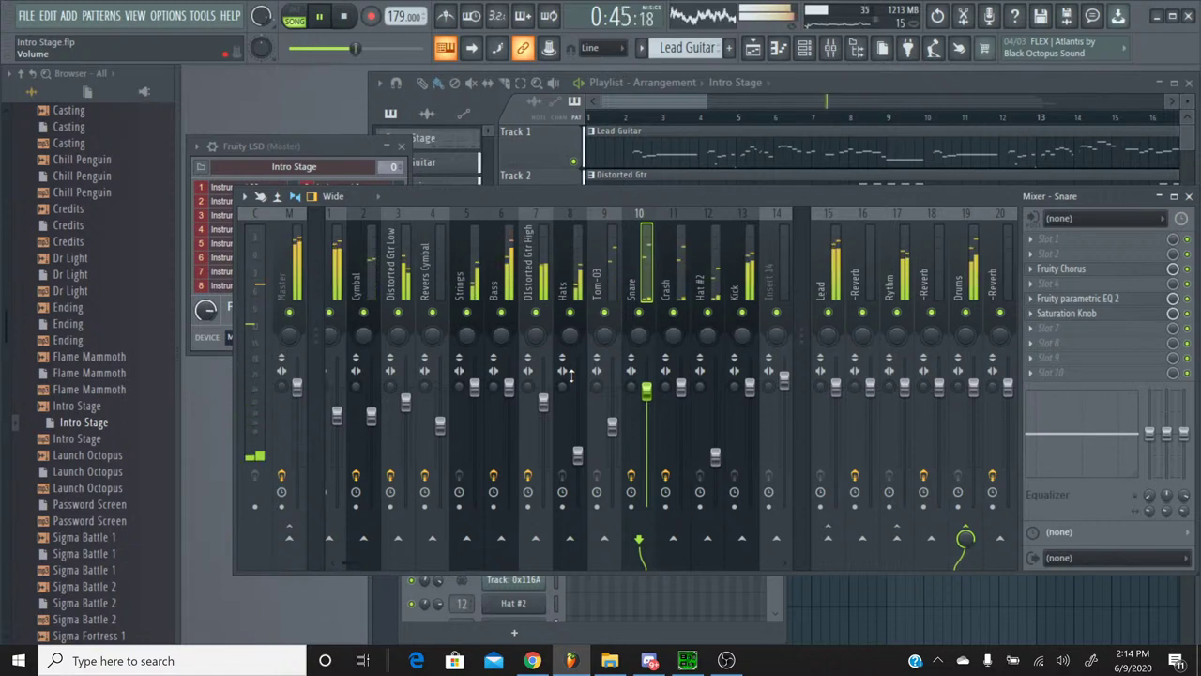
right_click(639, 315)
click(644, 326)
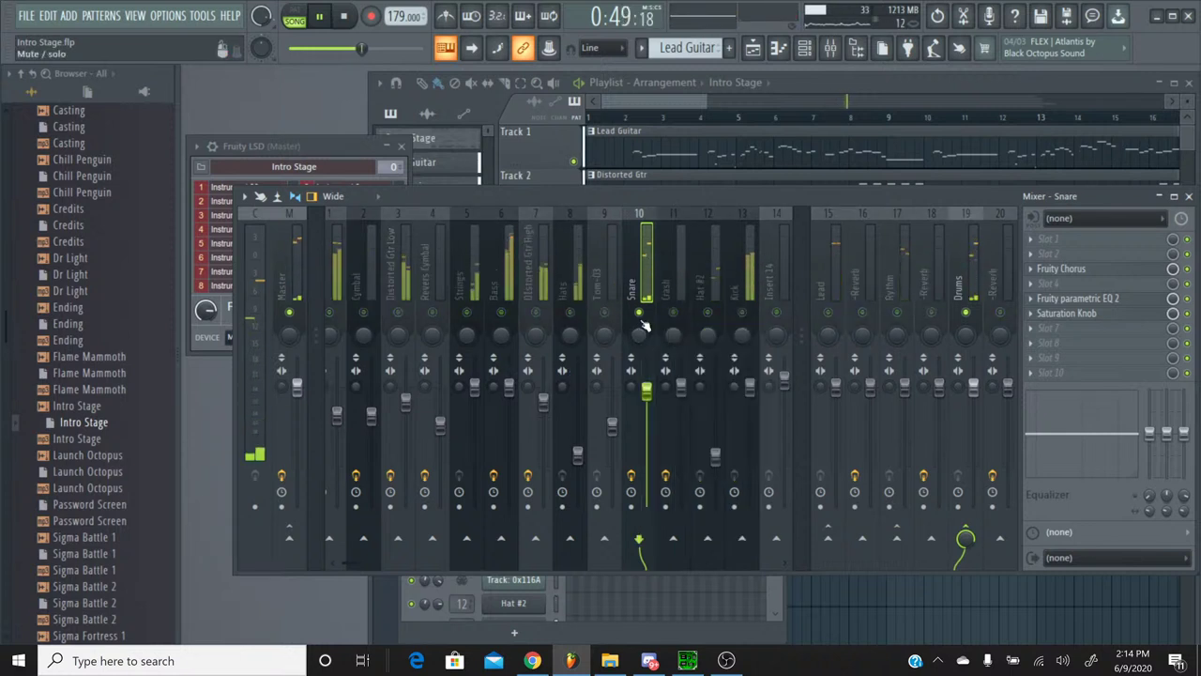
right_click(642, 321)
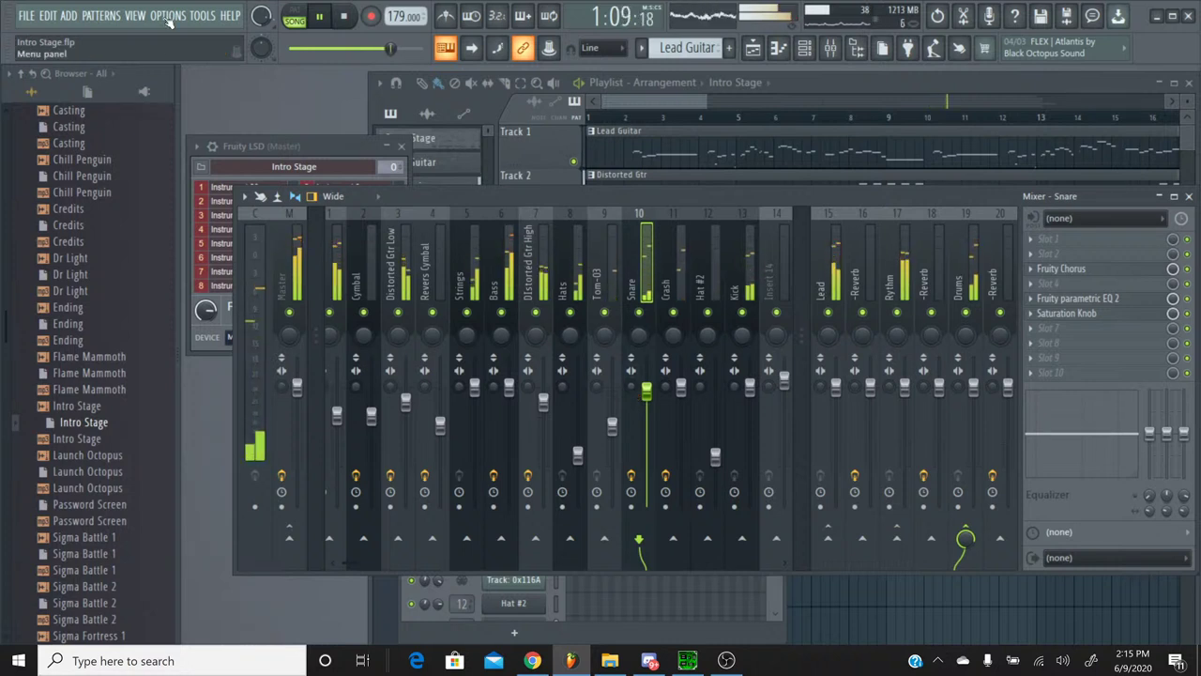
Step: Stop playback and save the Intro Stage project
click(347, 18)
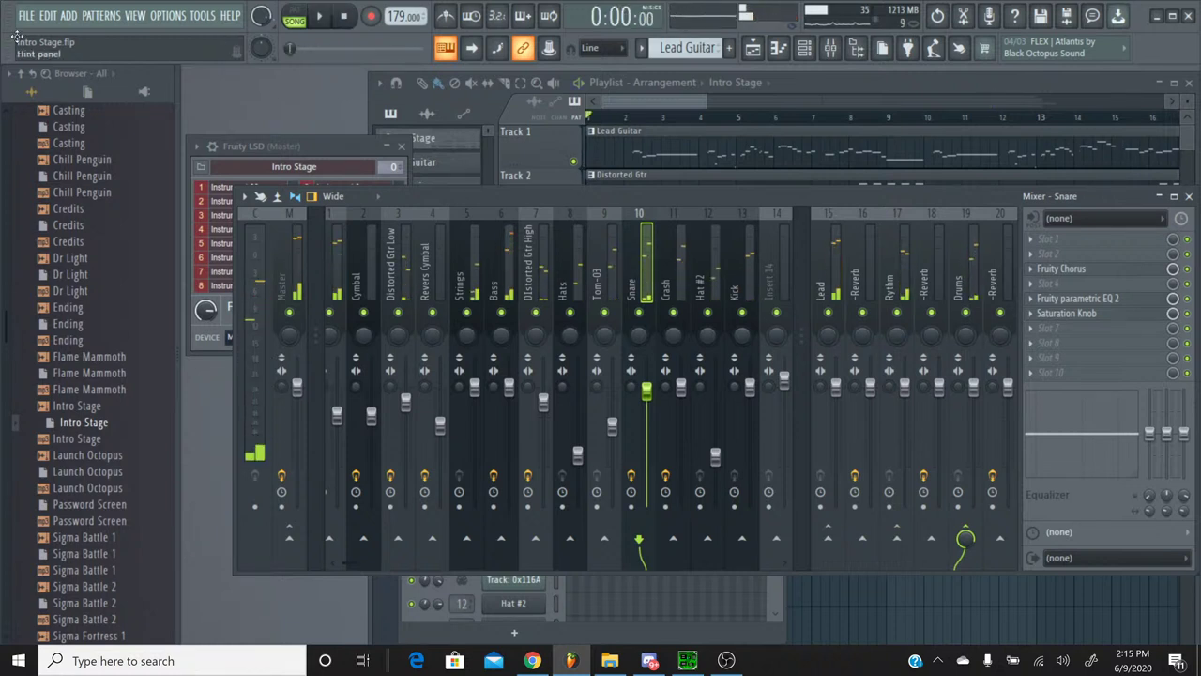
click(26, 16)
click(40, 88)
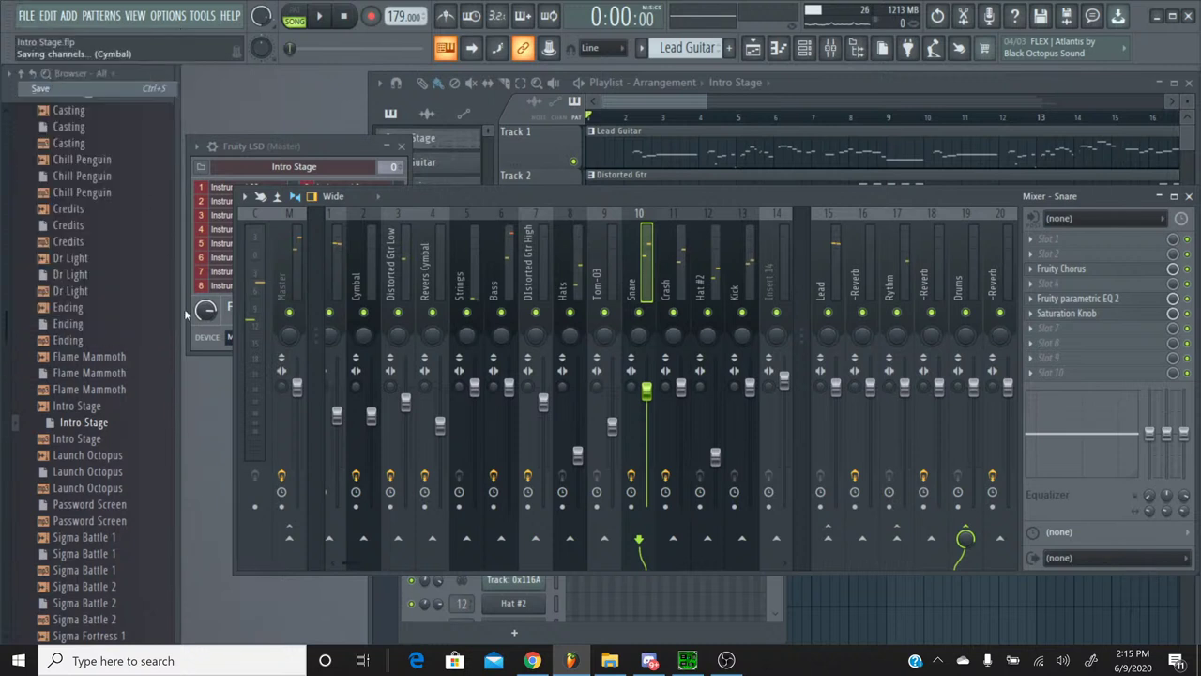
Step: Open the Launch Octopus project from the X1 folder
click(86, 455)
right_click(105, 469)
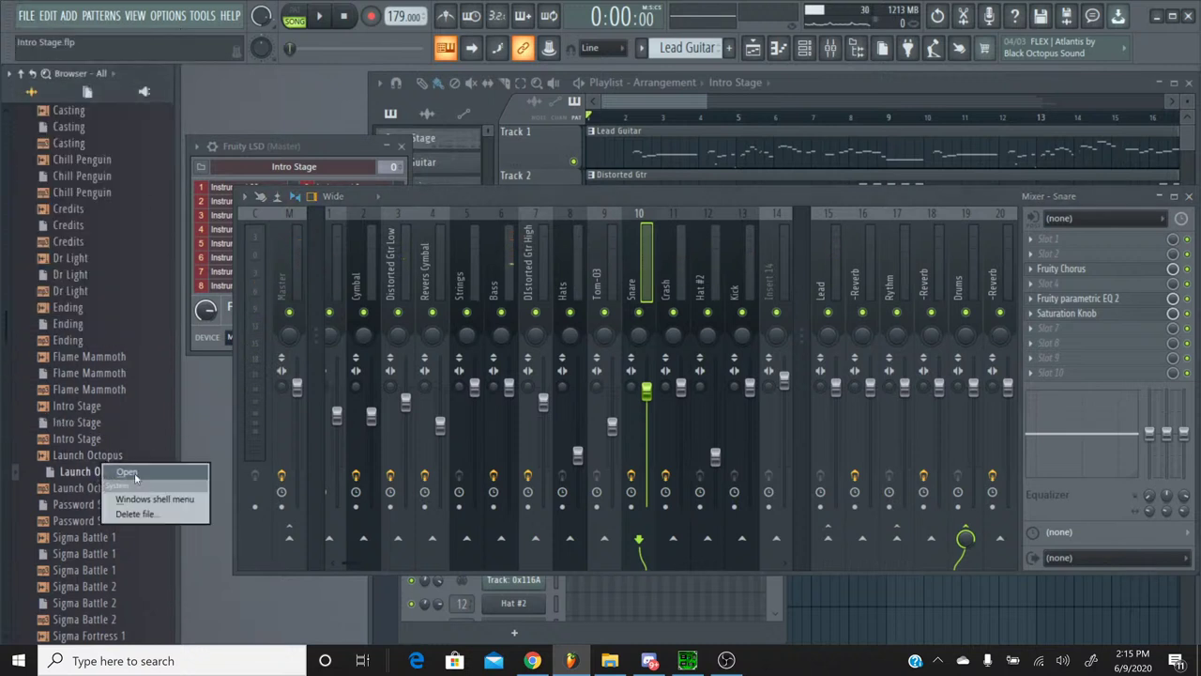
click(134, 476)
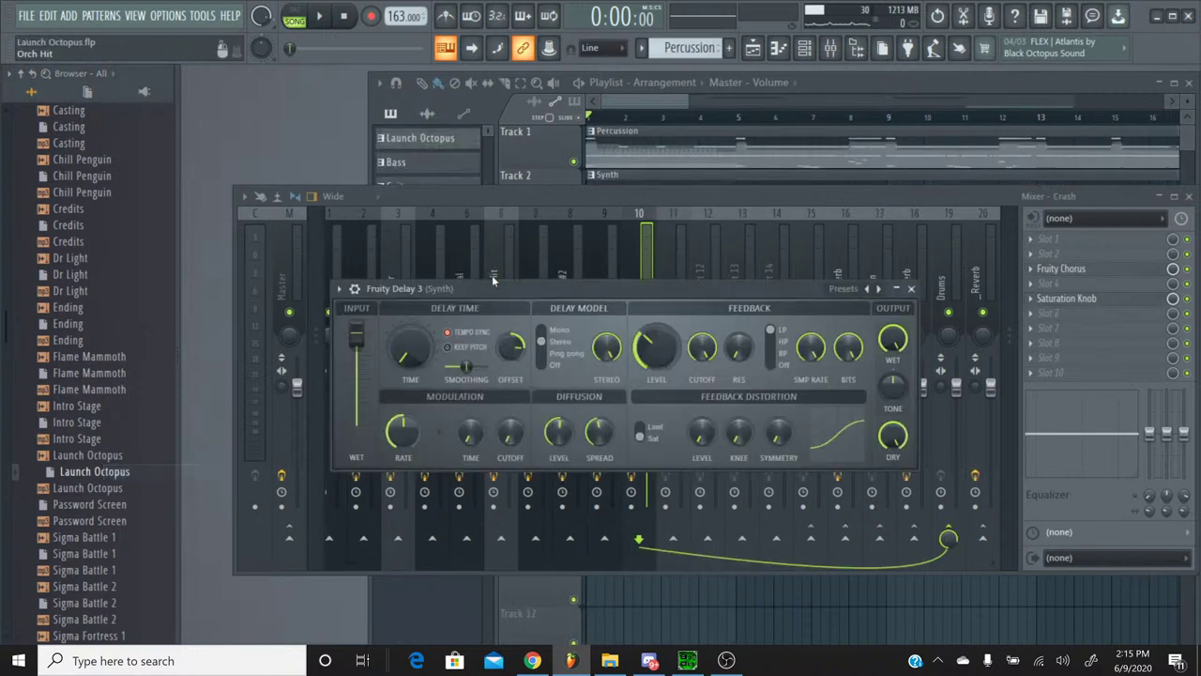
Step: Play Launch Octopus, bring the mixer in front of the Fruity Delay 3 window, and inspect the Fruity Chorus settings on Snare
key(space)
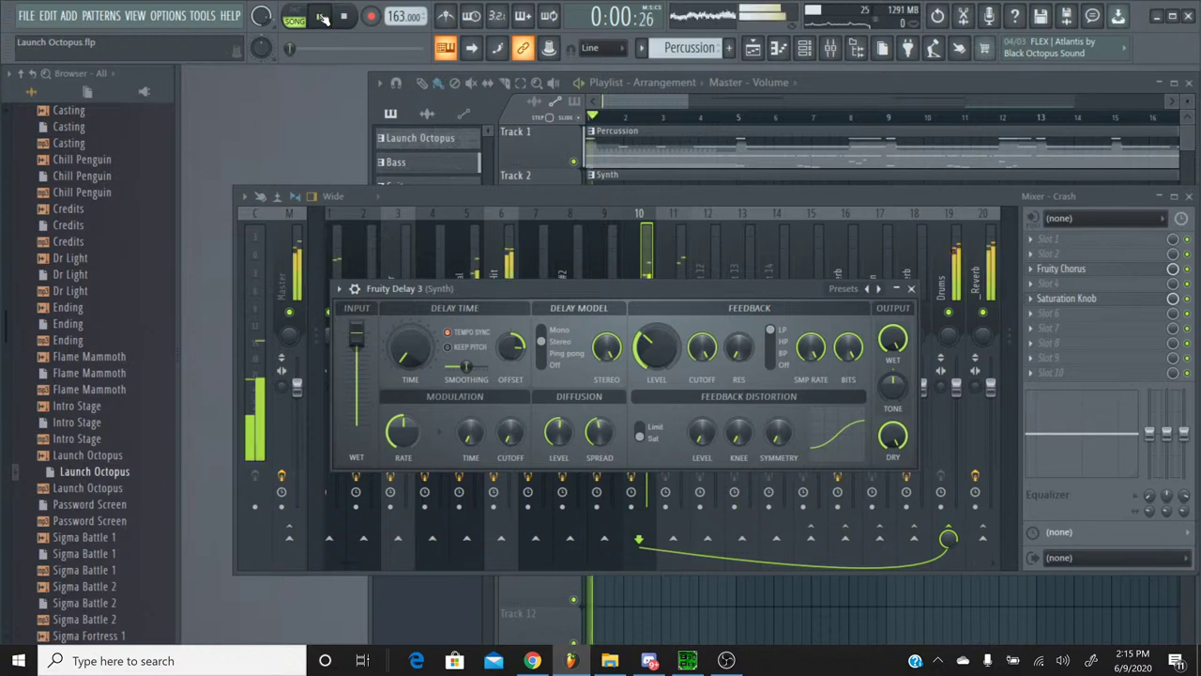
click(539, 197)
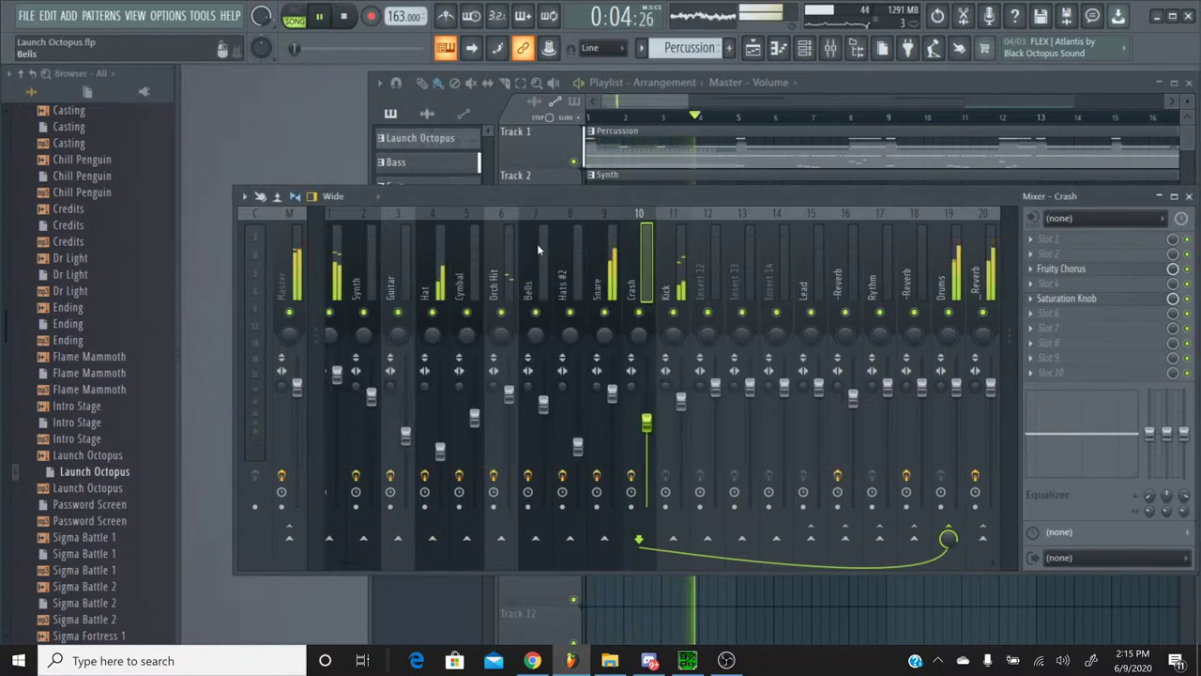
click(607, 249)
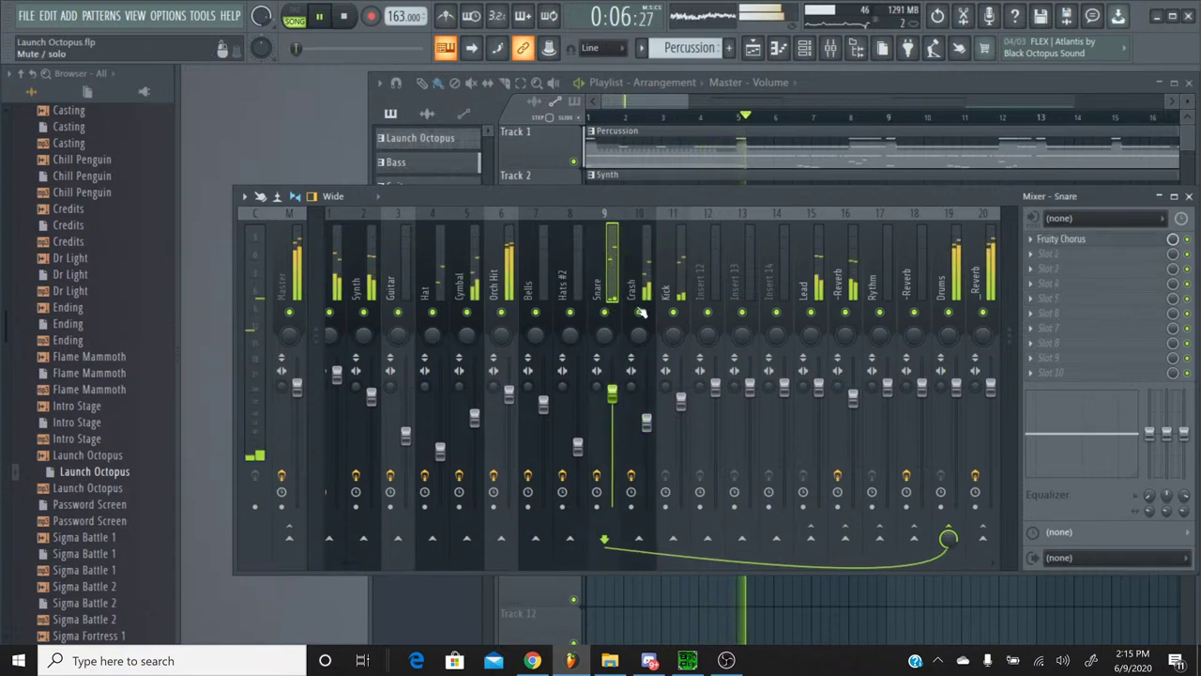
click(1121, 242)
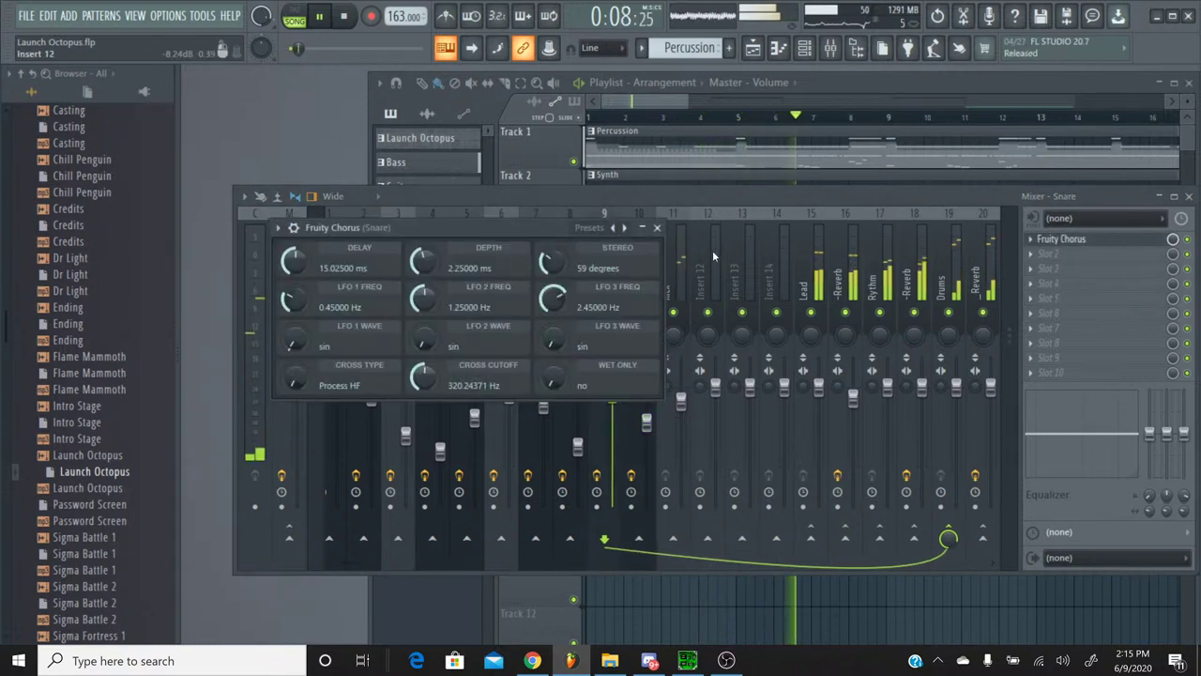
click(658, 228)
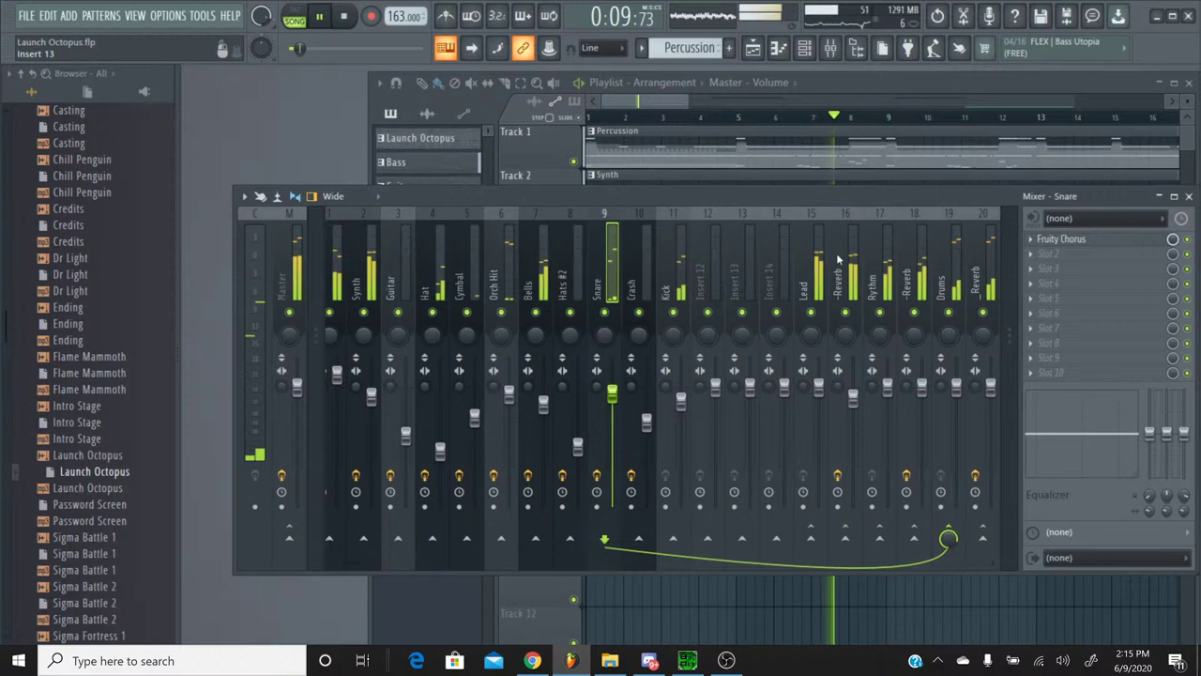
Step: Add the Softube Saturation Knob to the third effect slot of Snare, set its saturation to 2.0, and close its window
click(1056, 269)
click(813, 22)
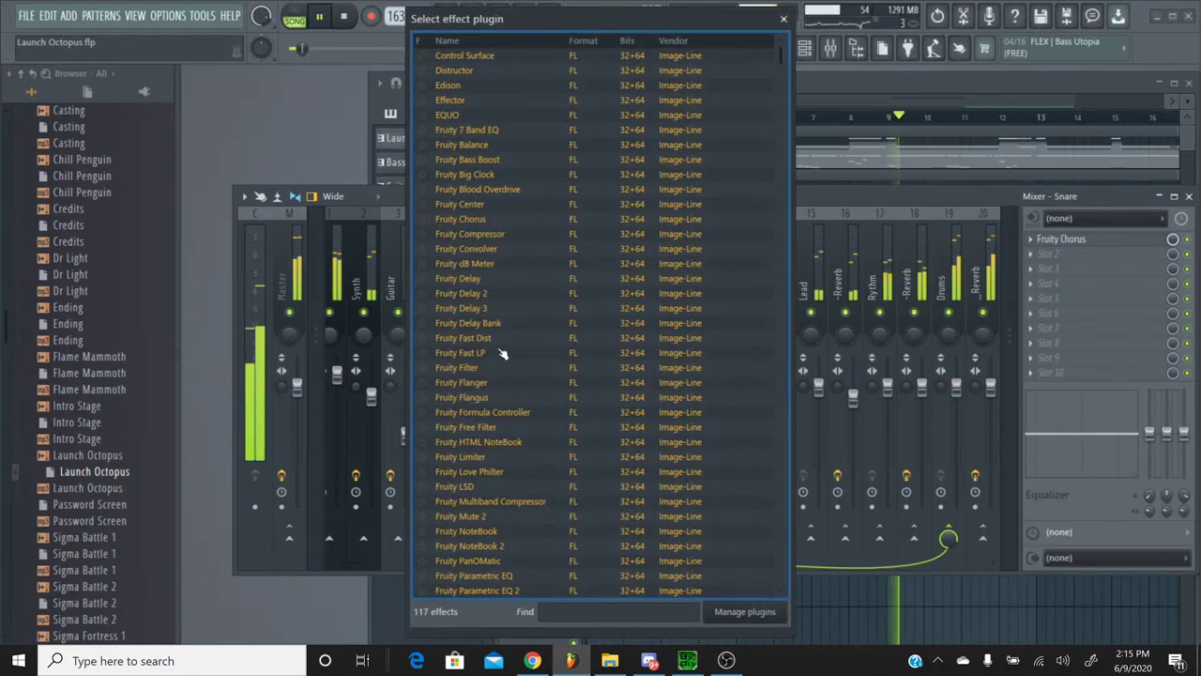
scroll(527, 373, down, 15)
scroll(527, 373, down, 3)
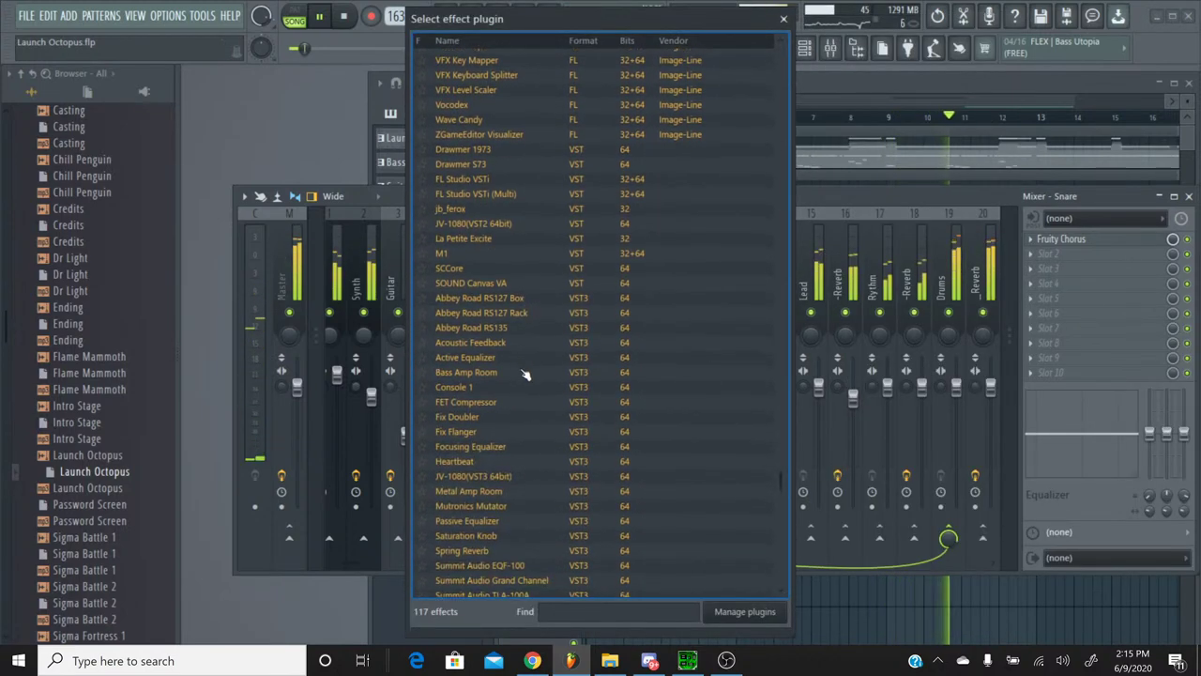
scroll(527, 374, up, 3)
scroll(526, 374, down, 8)
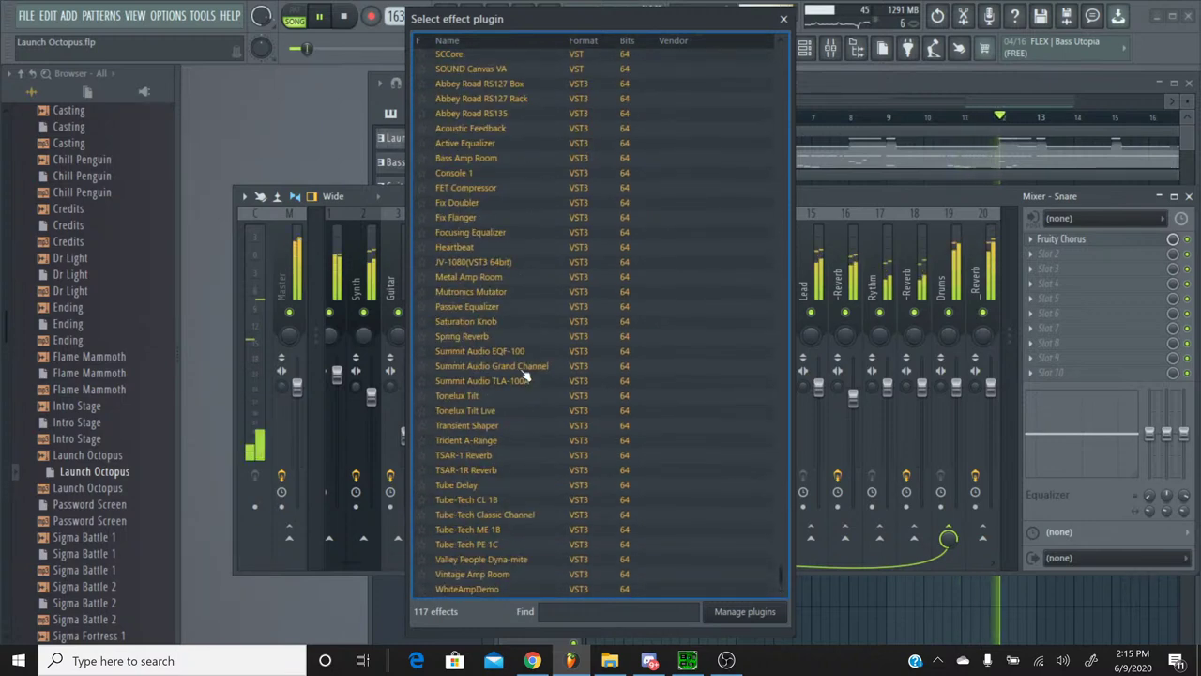
click(512, 325)
double_click(514, 324)
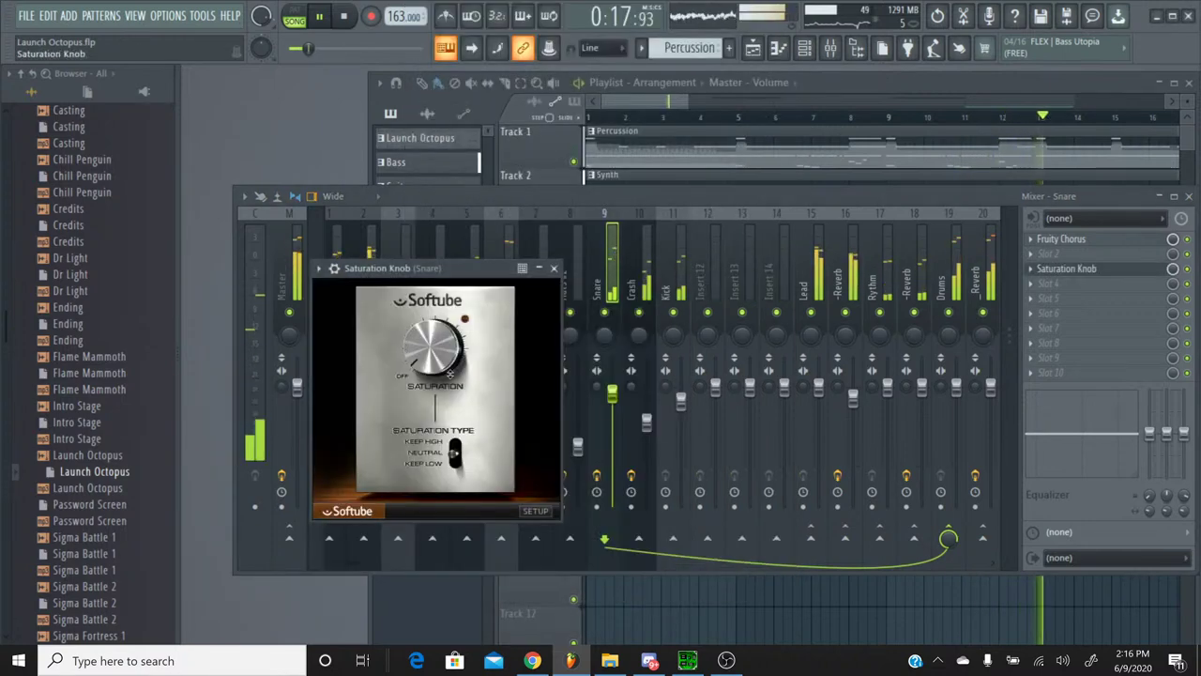
drag(441, 338, 449, 312)
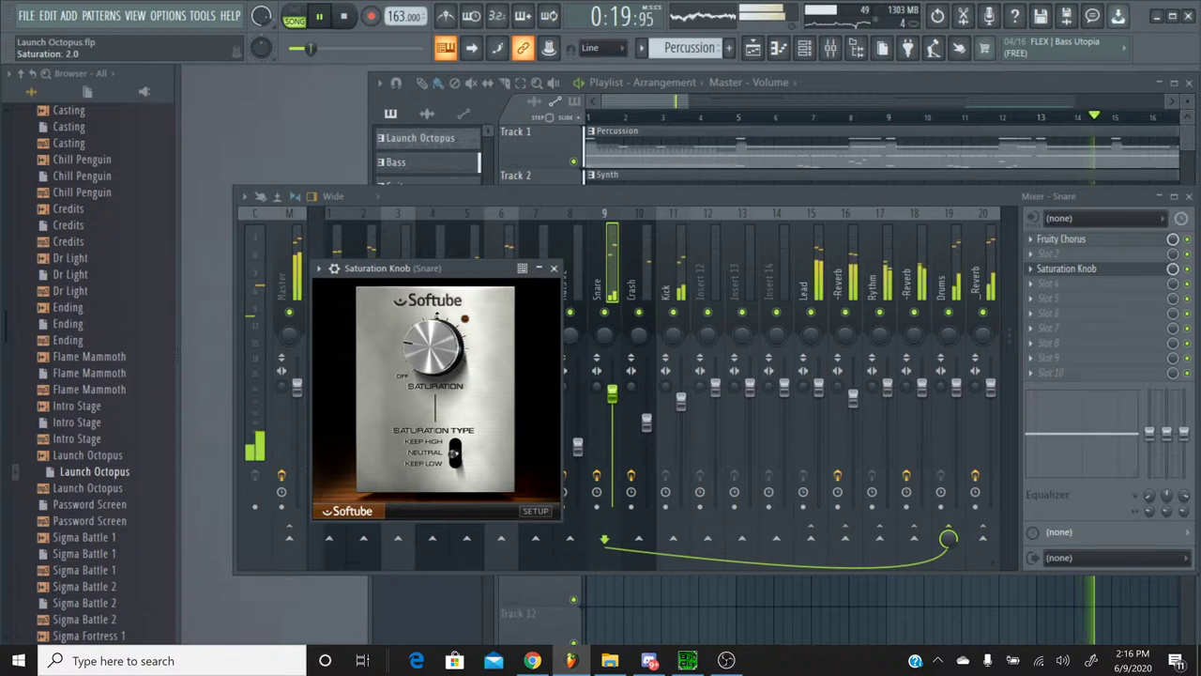
click(554, 267)
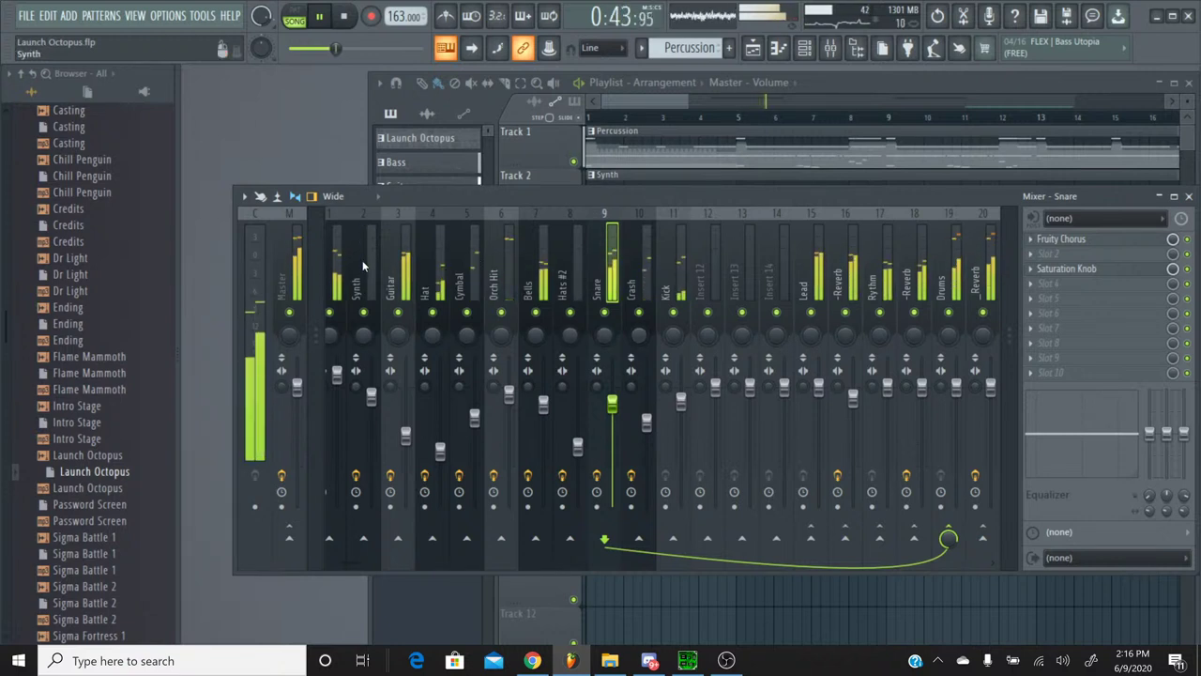
Step: Raise the Guitar track's volume slightly while auditioning it in isolation, restore the full mix, and check the YouTube Studio live chat
right_click(398, 313)
click(398, 368)
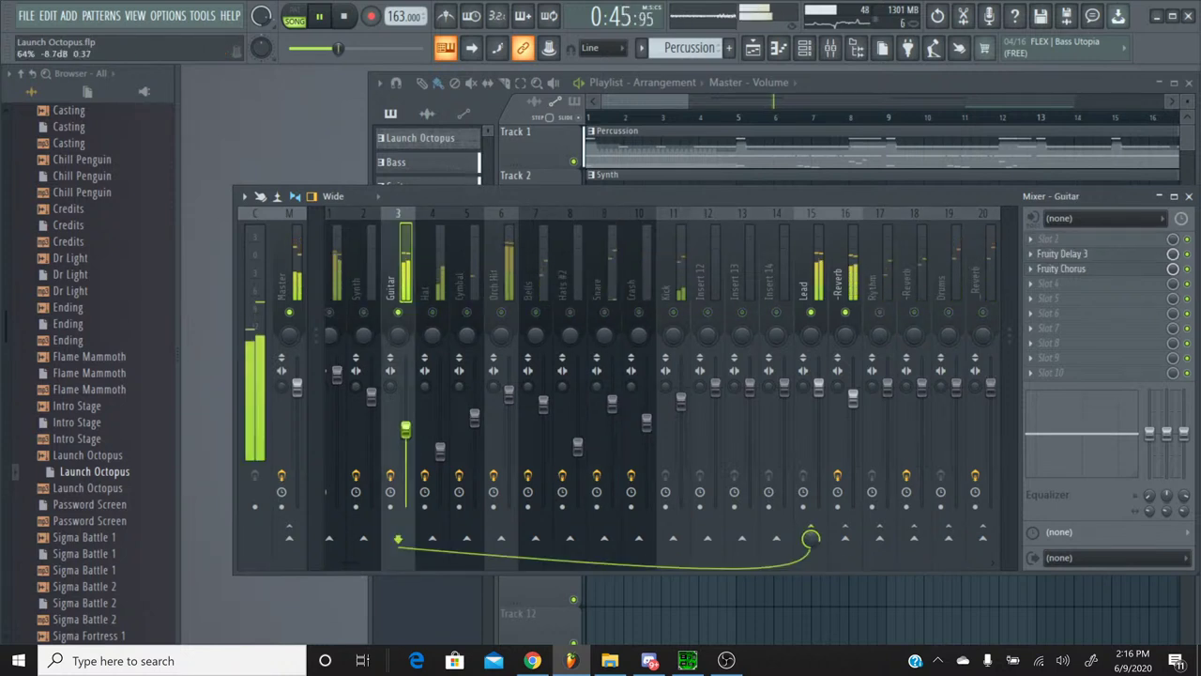
right_click(397, 313)
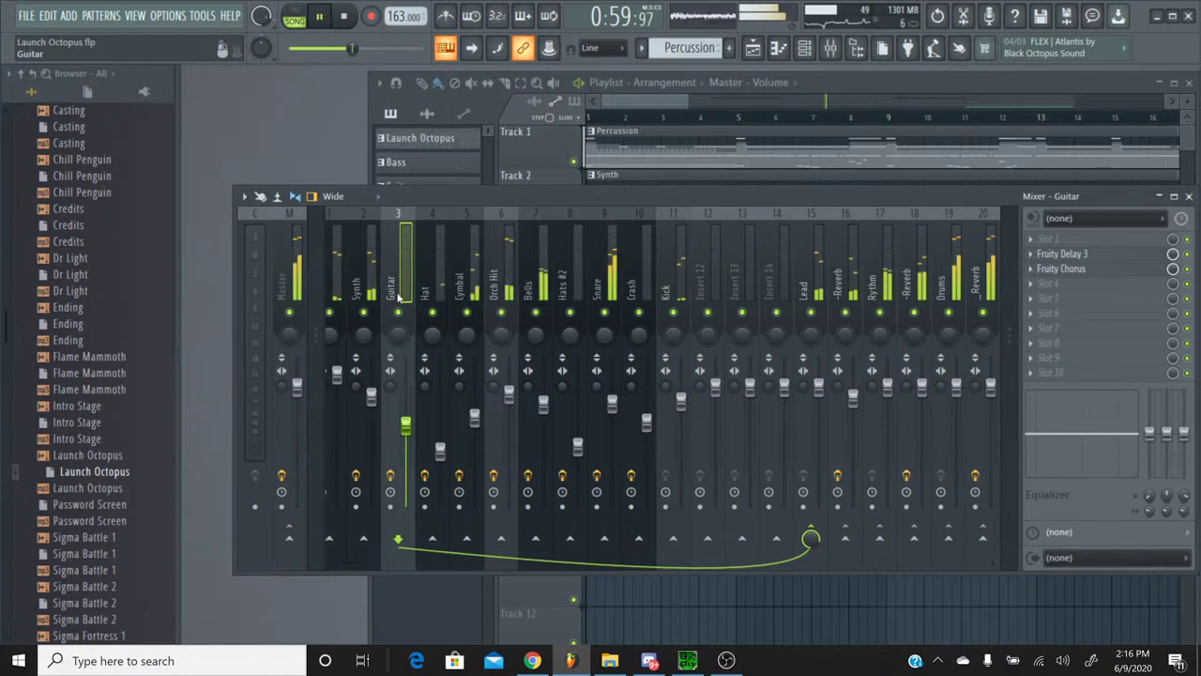
click(542, 661)
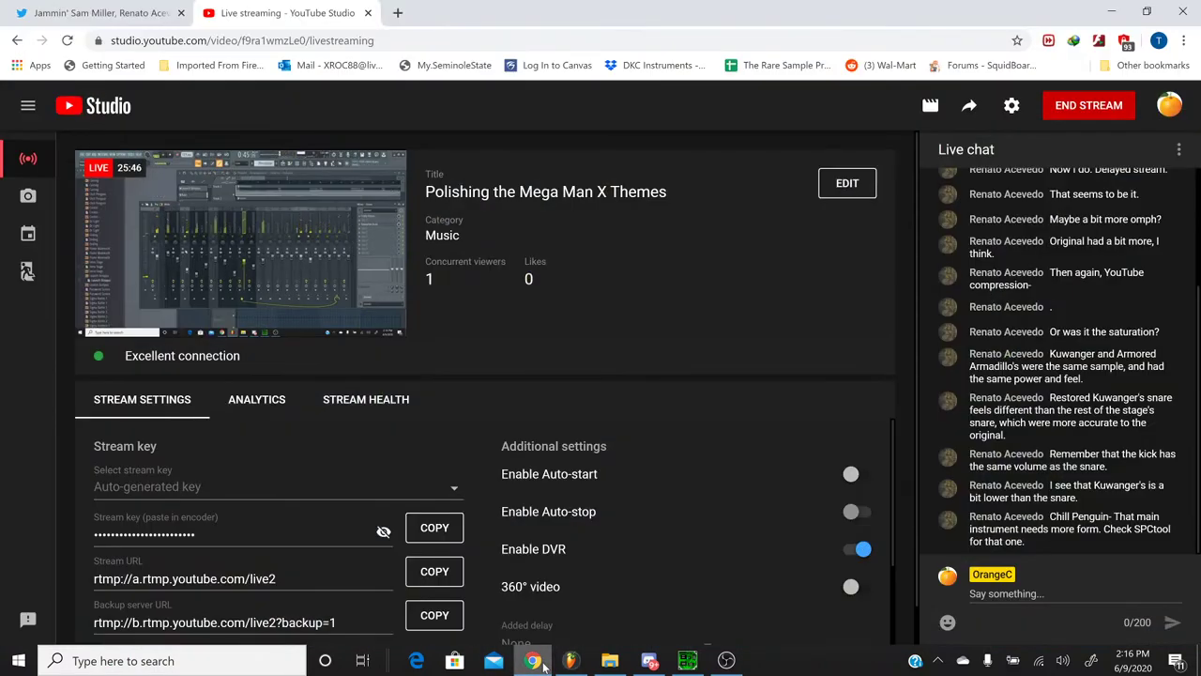
click(535, 660)
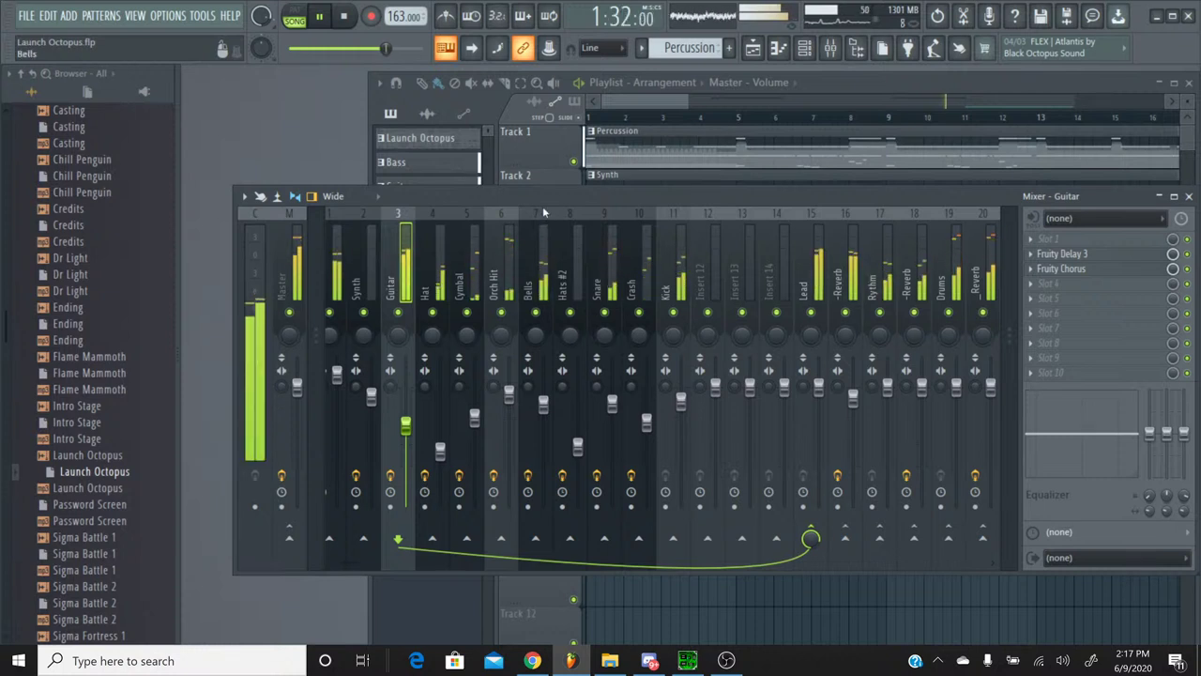
Step: Stop playback and save the Launch Octopus project
click(343, 19)
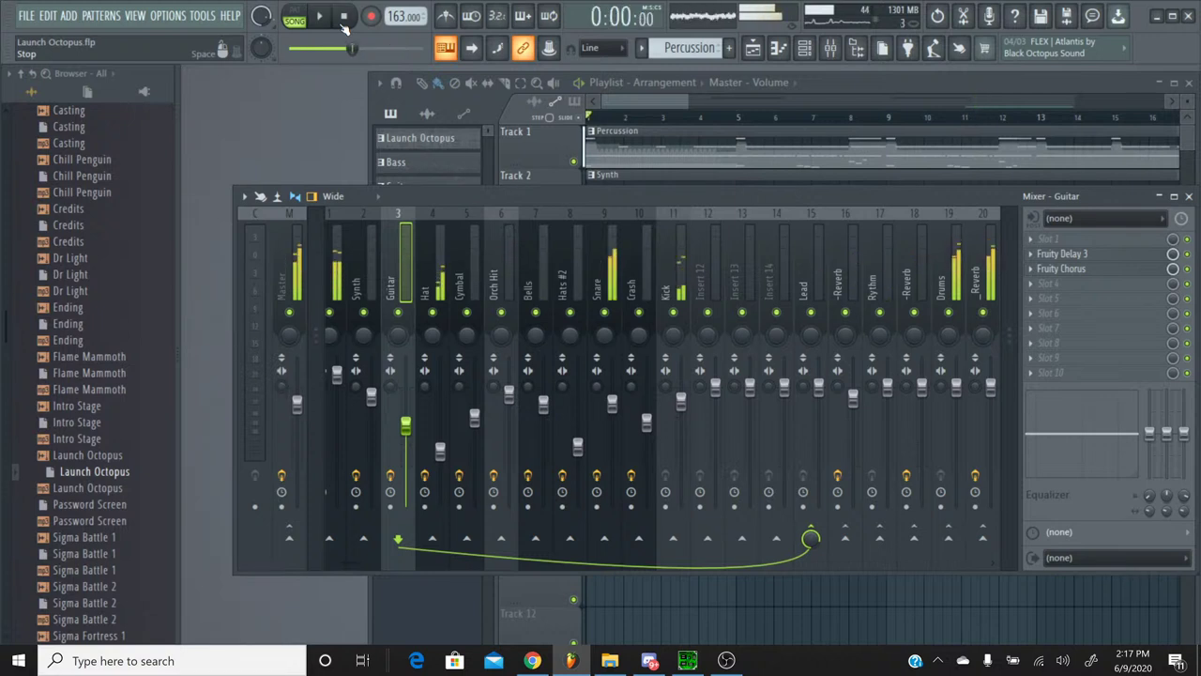
click(26, 17)
click(74, 89)
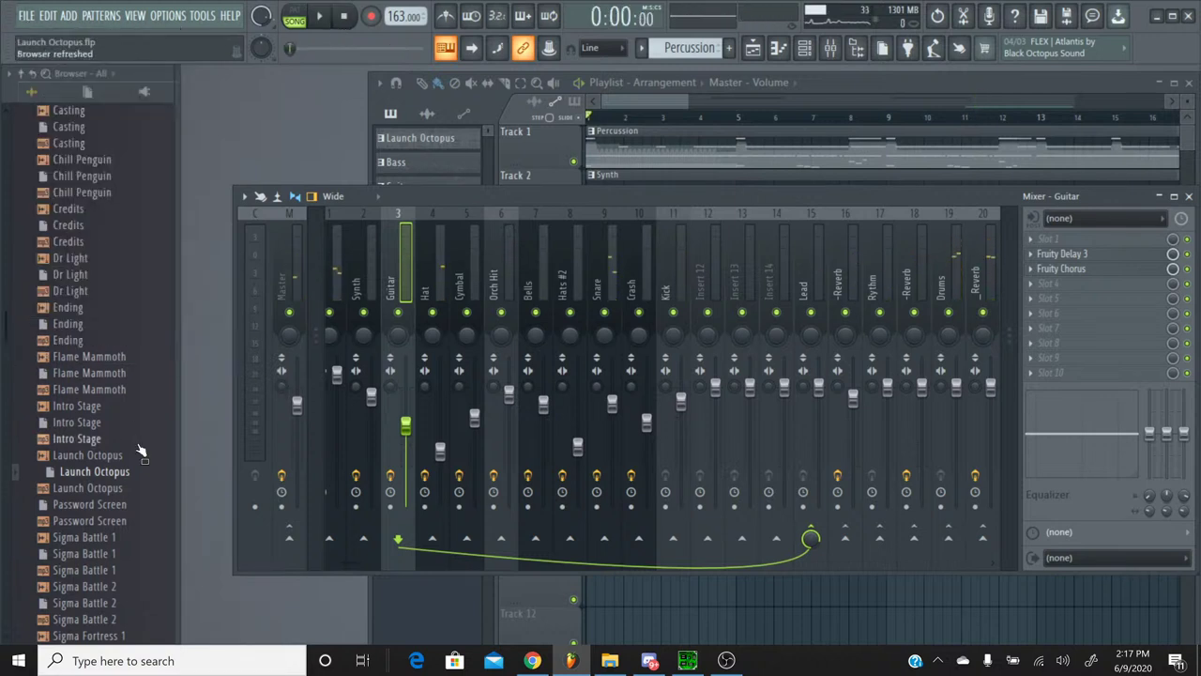
Step: Find the Password Screen project in the X1 folder and open it
scroll(137, 437, down, 2)
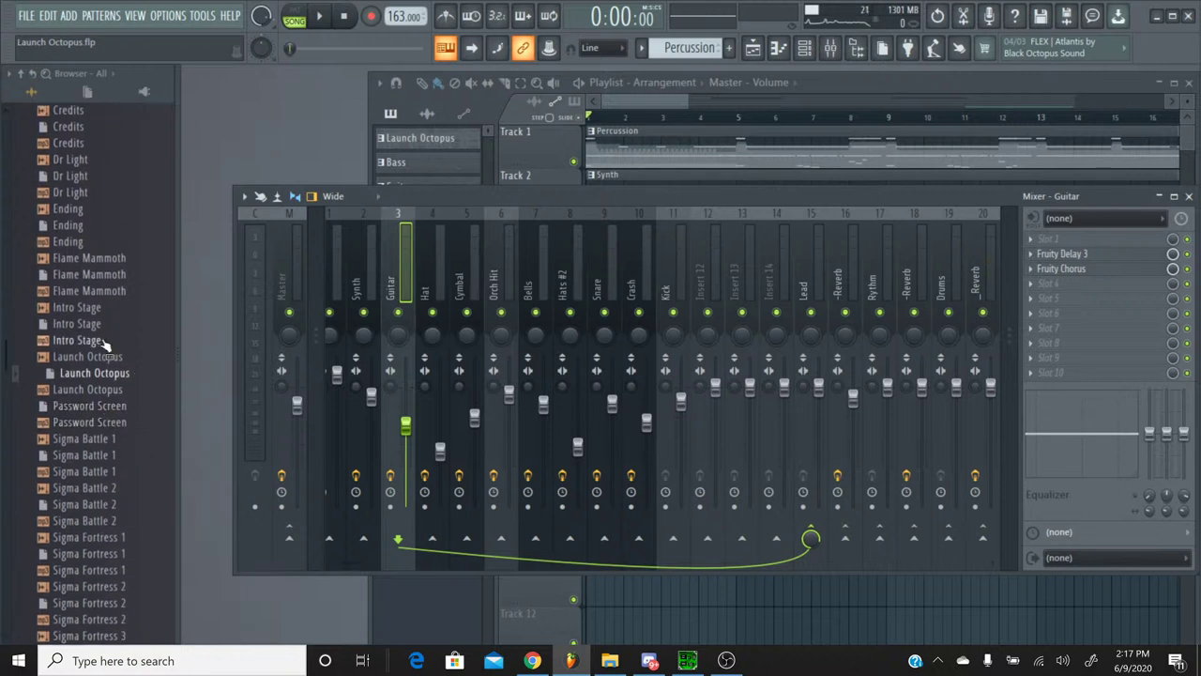
scroll(103, 345, up, 9)
scroll(103, 347, down, 11)
scroll(105, 348, down, 14)
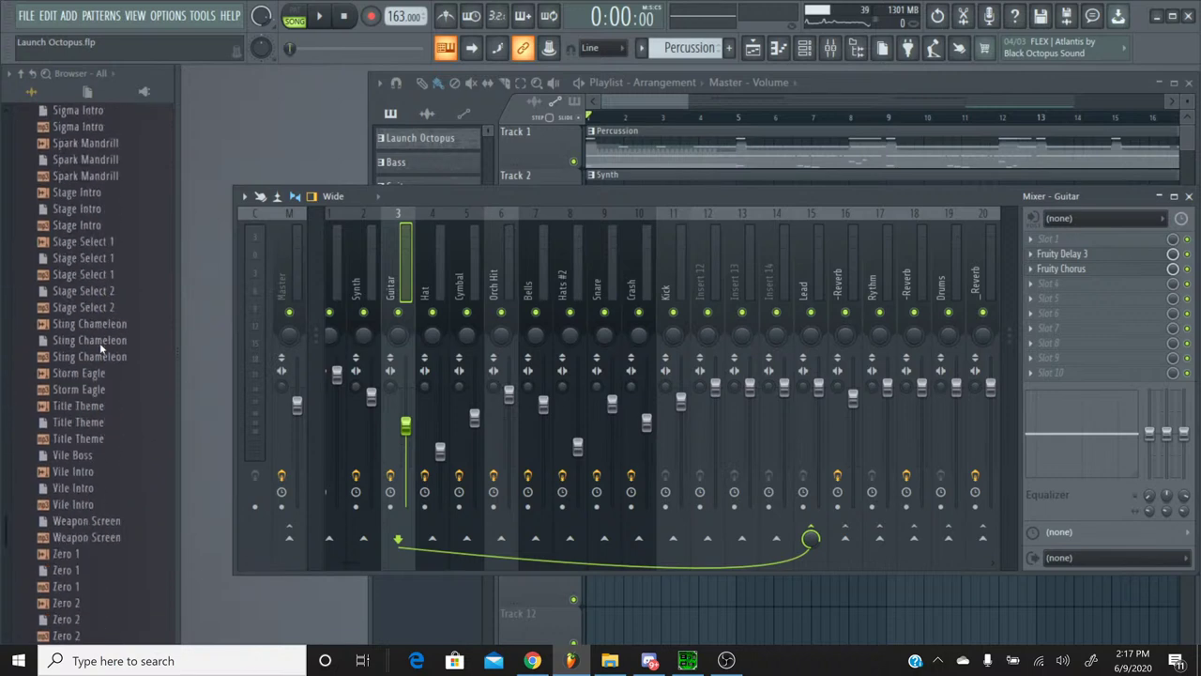
scroll(101, 345, up, 6)
scroll(102, 348, up, 1)
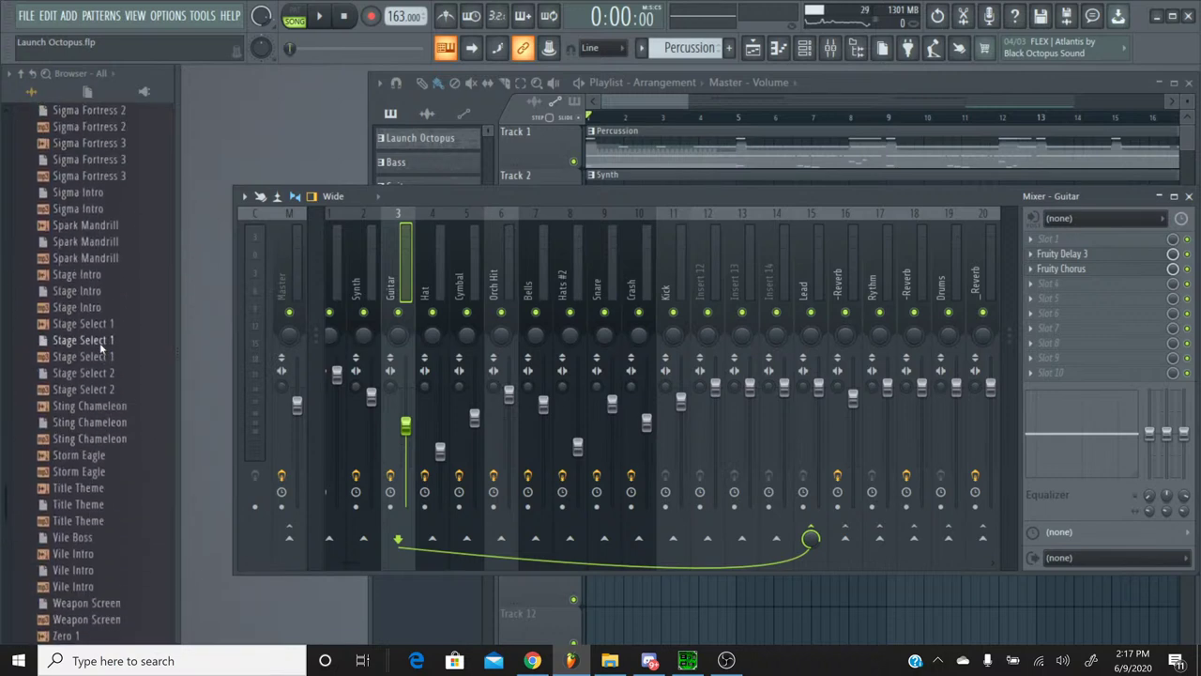
scroll(104, 346, up, 8)
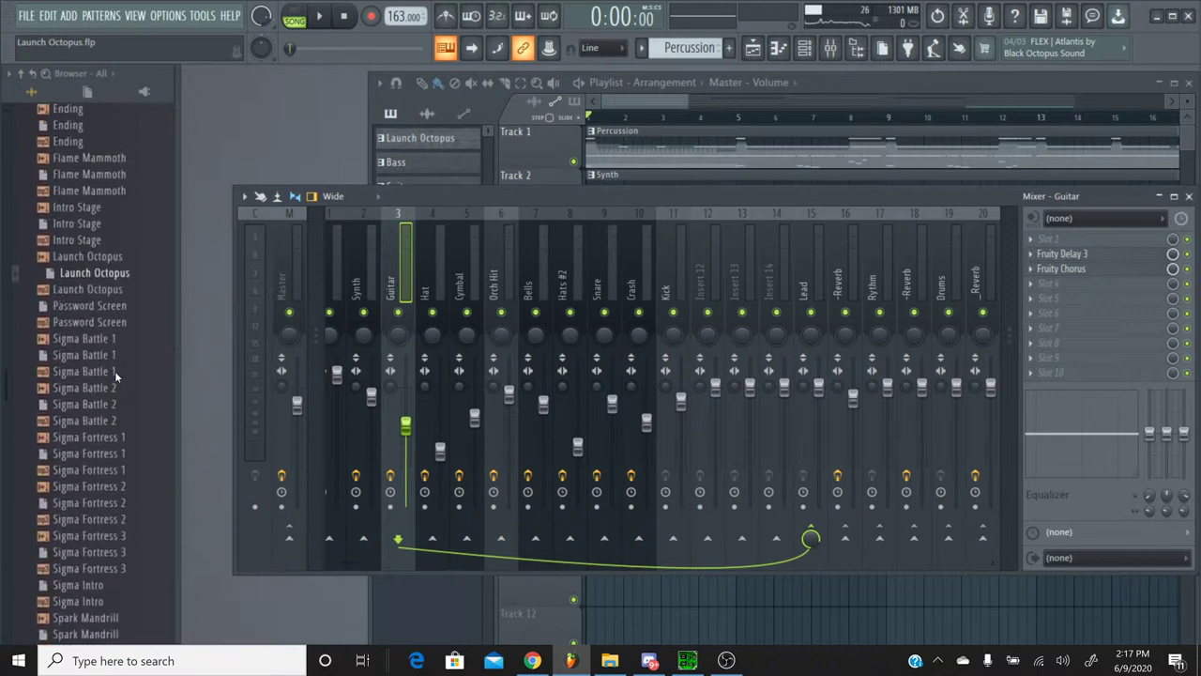
right_click(111, 309)
click(139, 310)
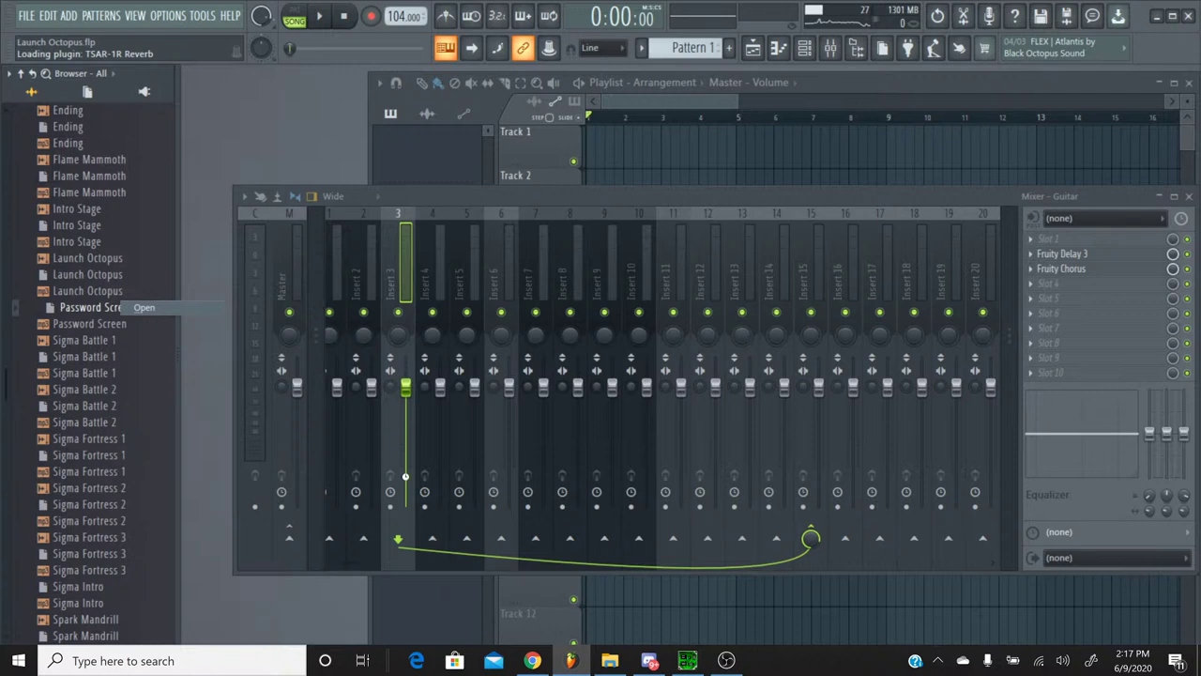
Step: Check the YouTube Studio live chat in Chrome while the Password Screen project loads, and return to FL Studio
click(532, 660)
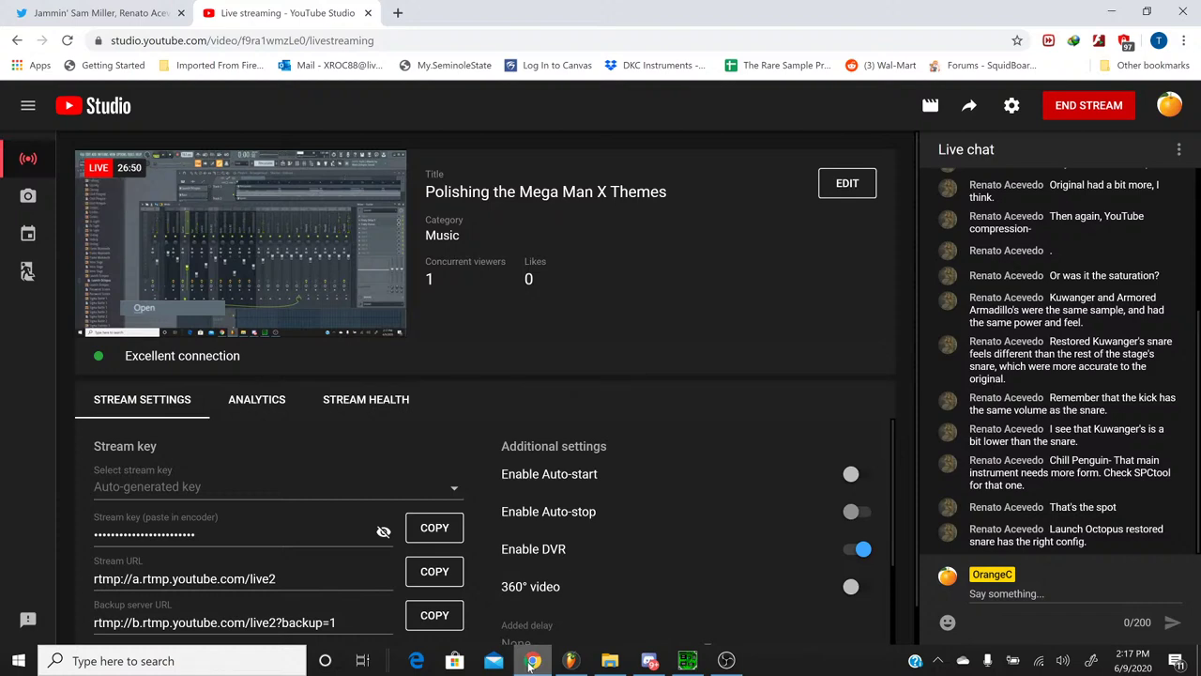
click(533, 661)
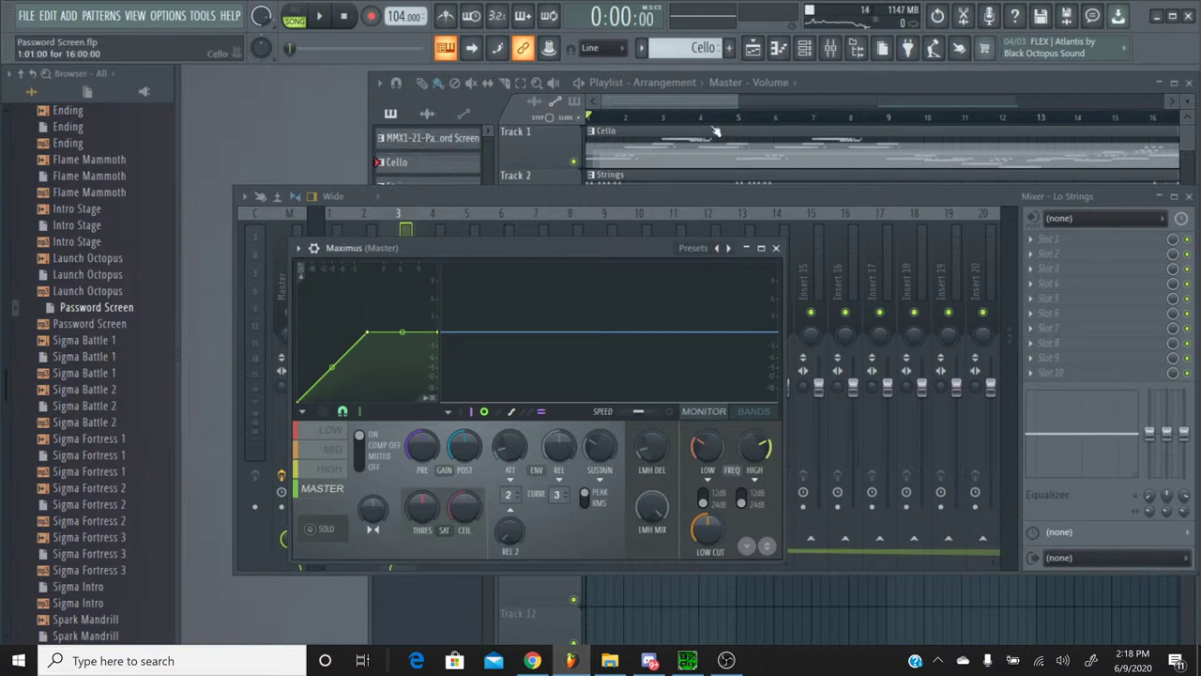
Step: Bring up the mixer and the channel rack, and display the channels of the Percussion pattern
click(856, 82)
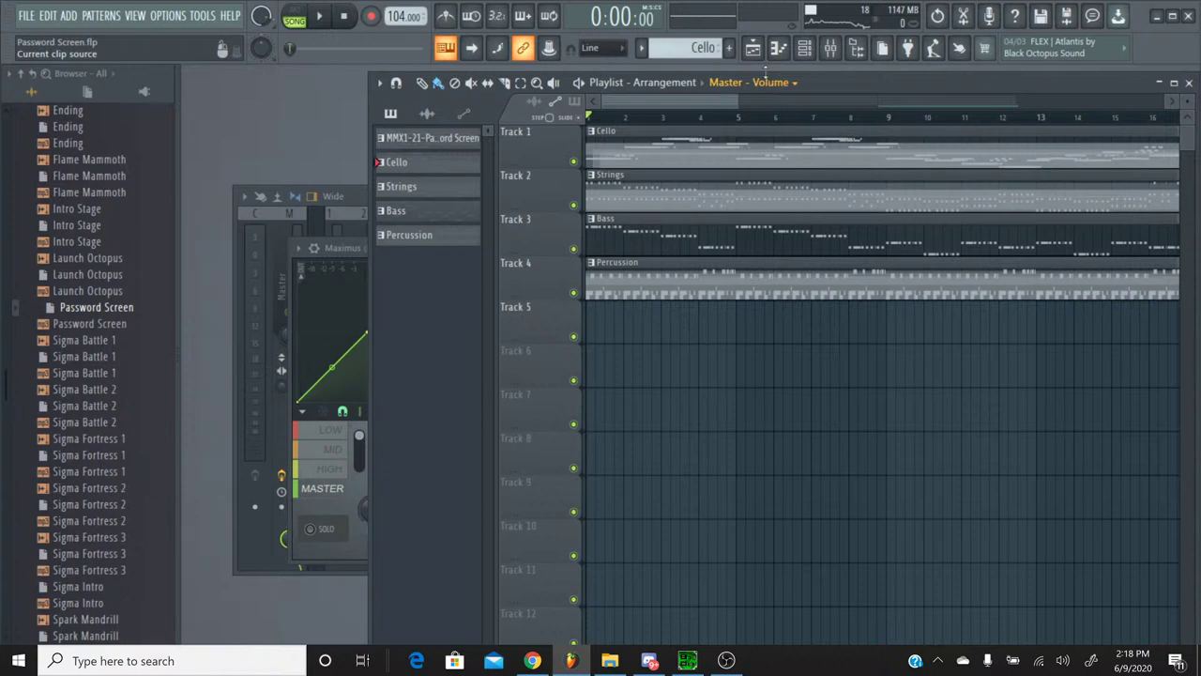
click(830, 48)
click(804, 48)
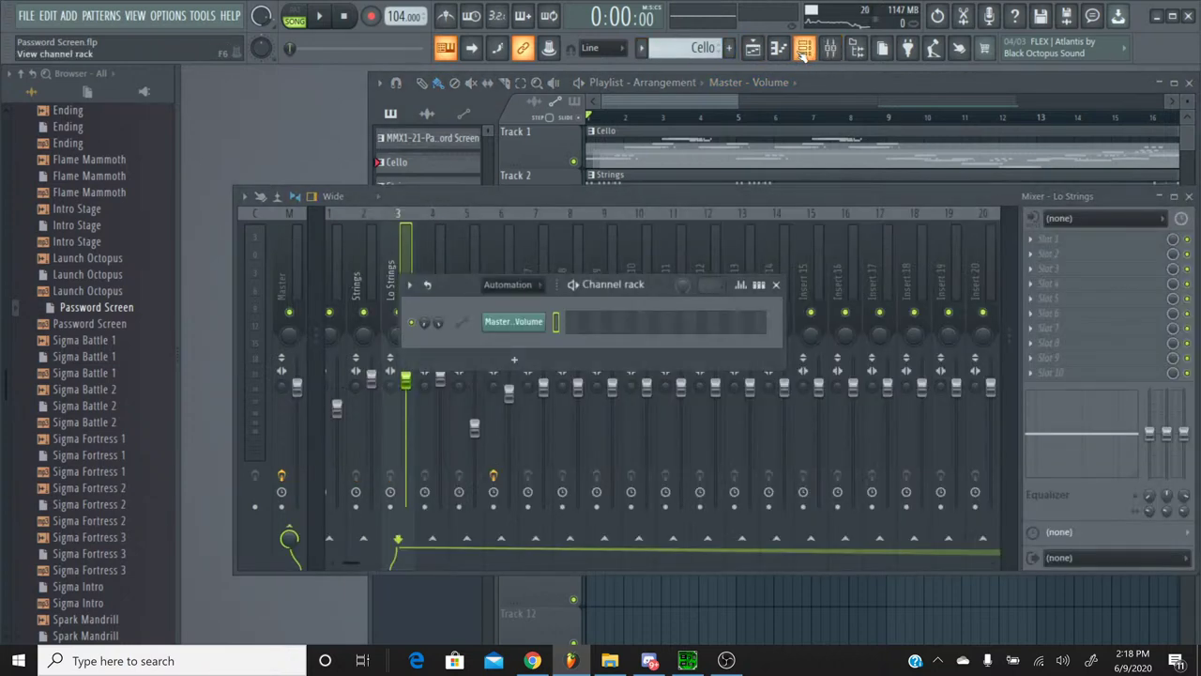
click(642, 49)
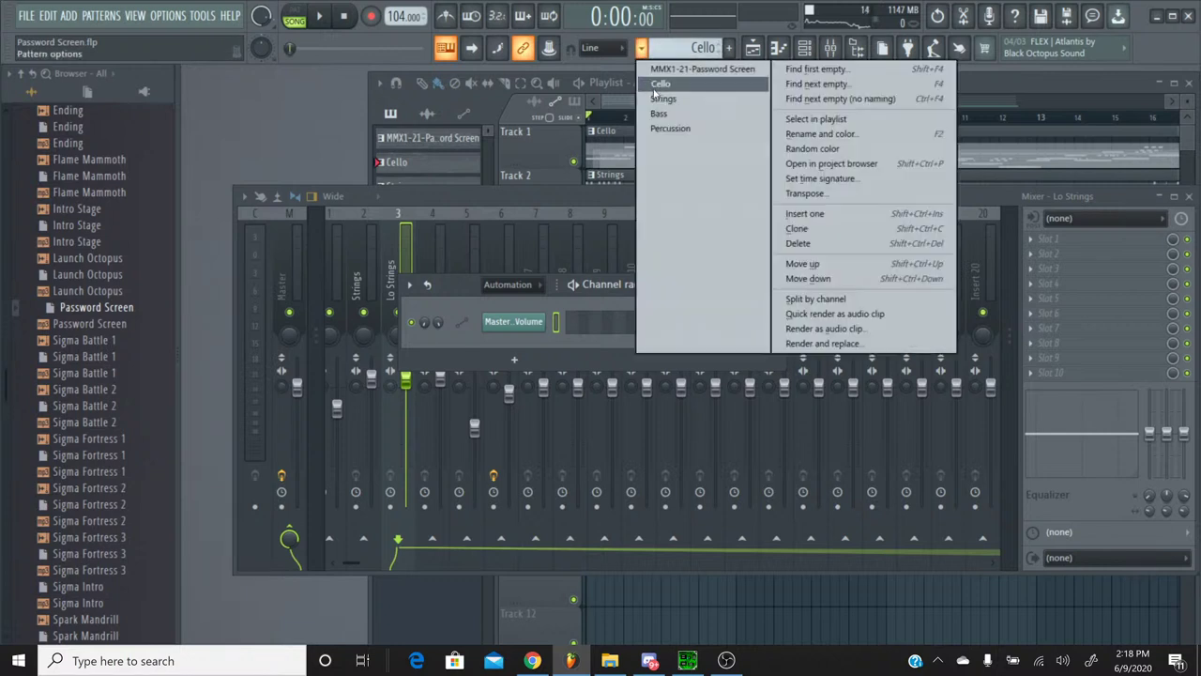
click(661, 129)
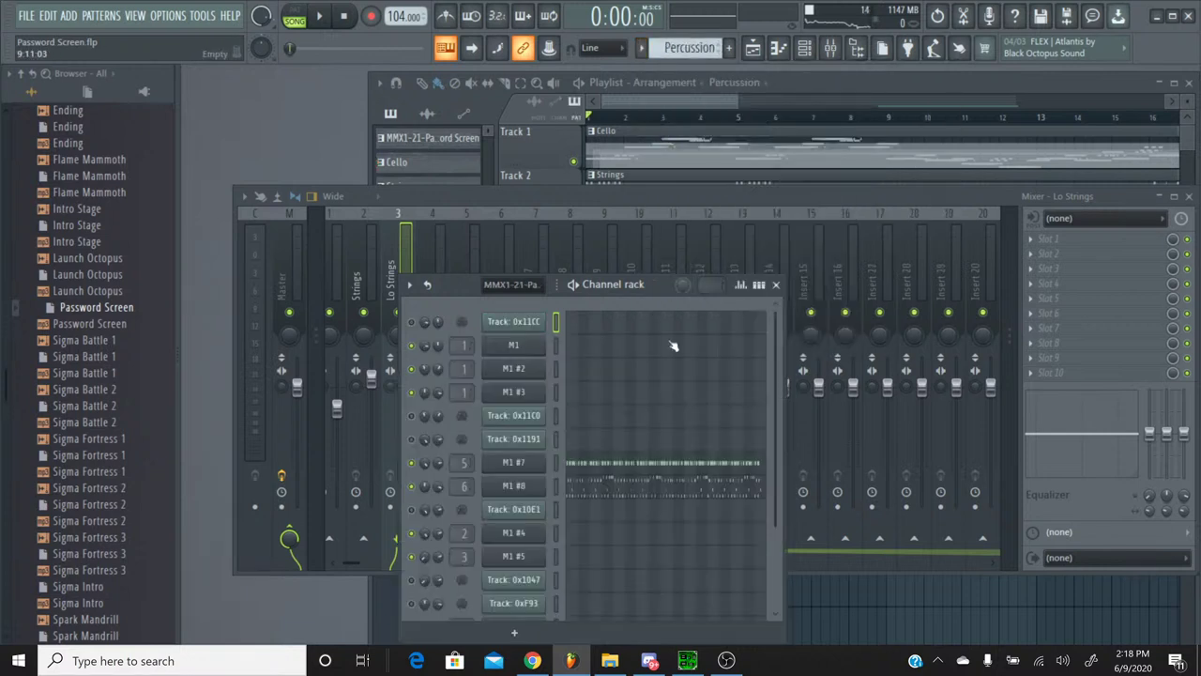
scroll(671, 340, down, 2)
scroll(671, 345, down, 1)
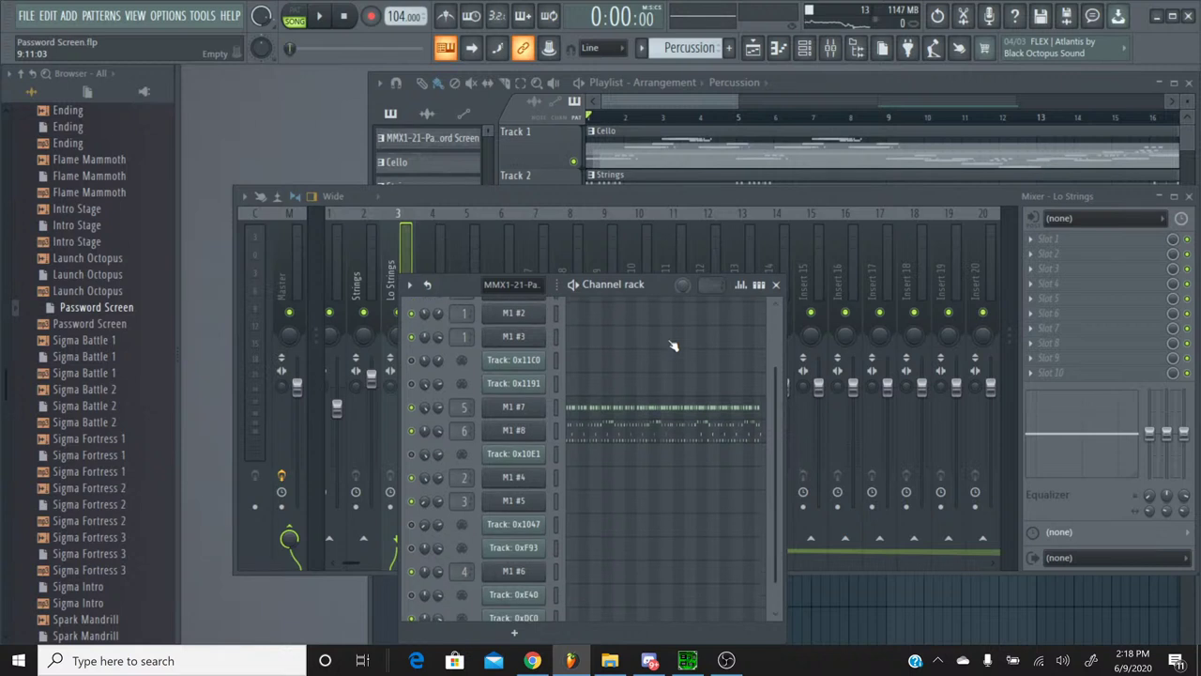
Step: Play the song from the start, and audition the M1 #8 percussion channel in solo
click(320, 18)
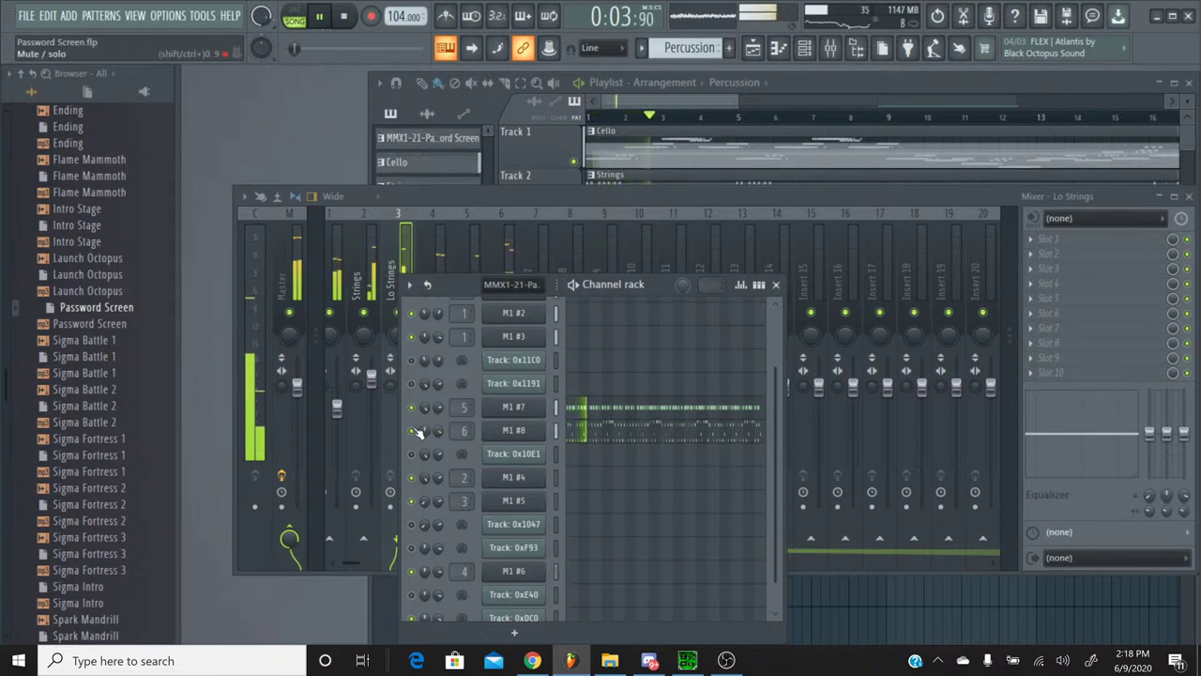
key(space)
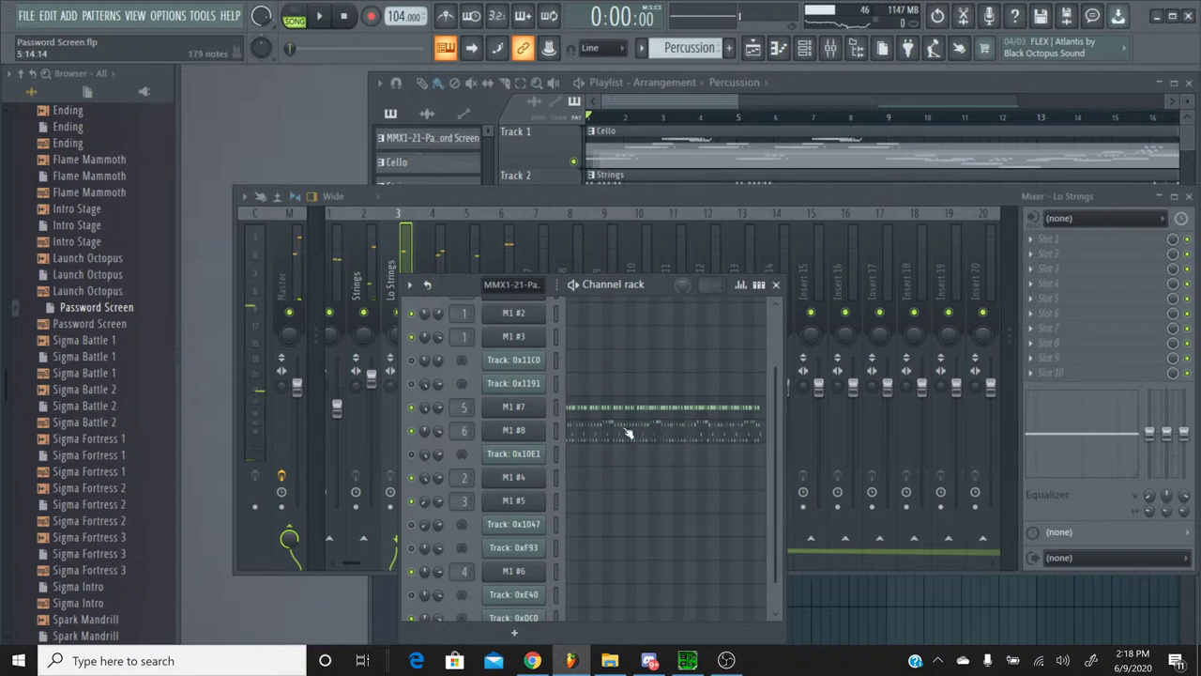
scroll(630, 432, down, 1)
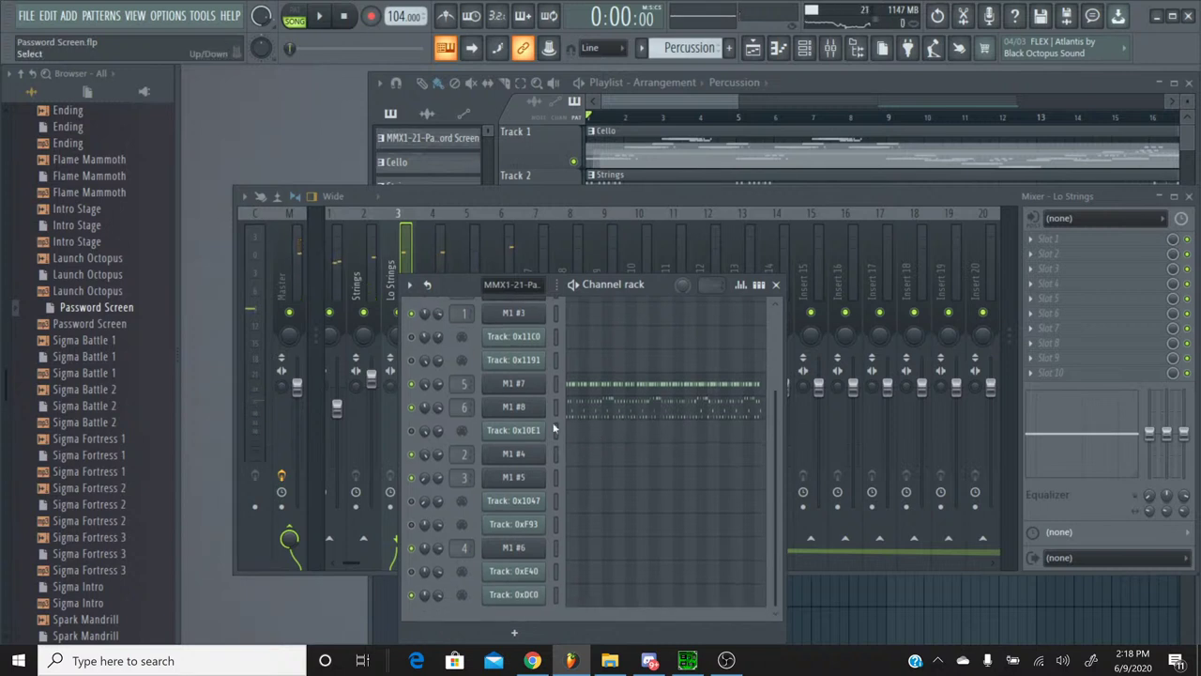
right_click(413, 407)
click(424, 406)
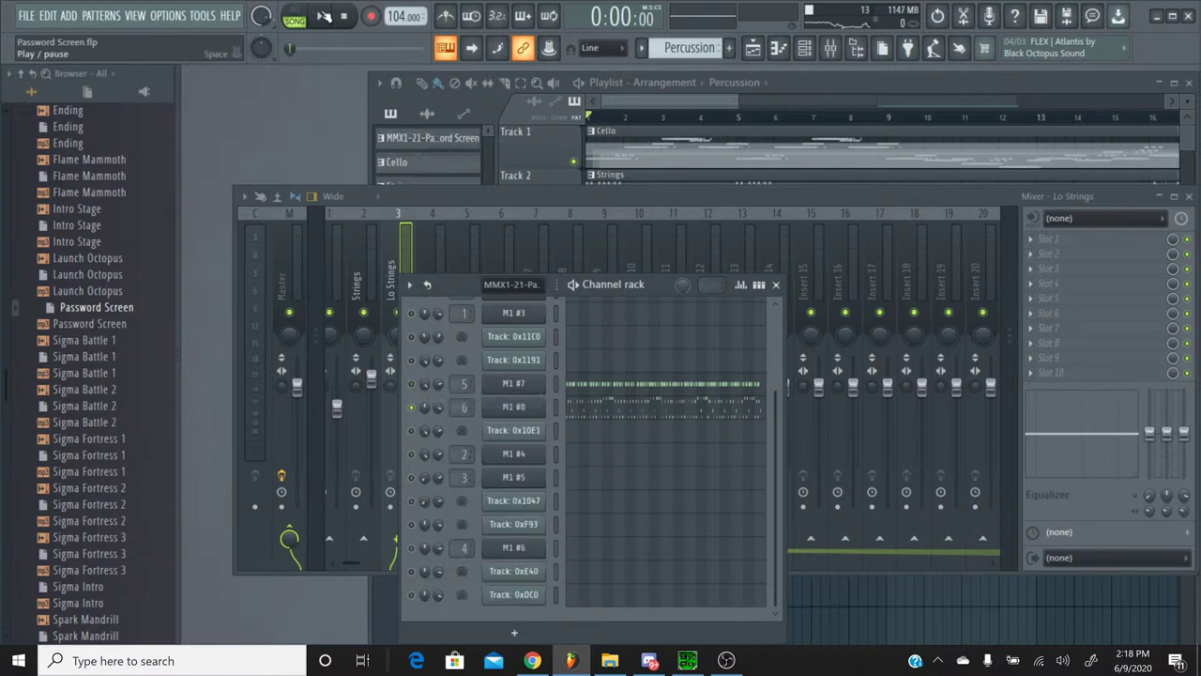
click(323, 16)
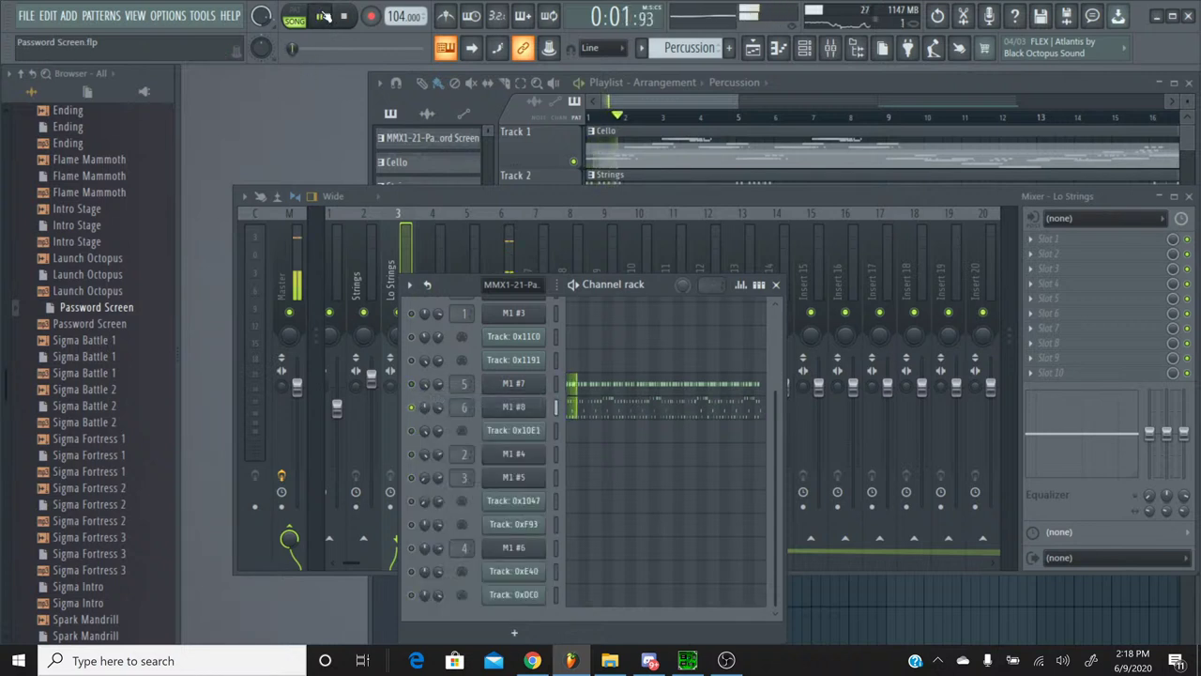
Step: Examine the M1 #8 percussion notes in the piano roll during playback, stop the song, and close the piano roll
click(616, 411)
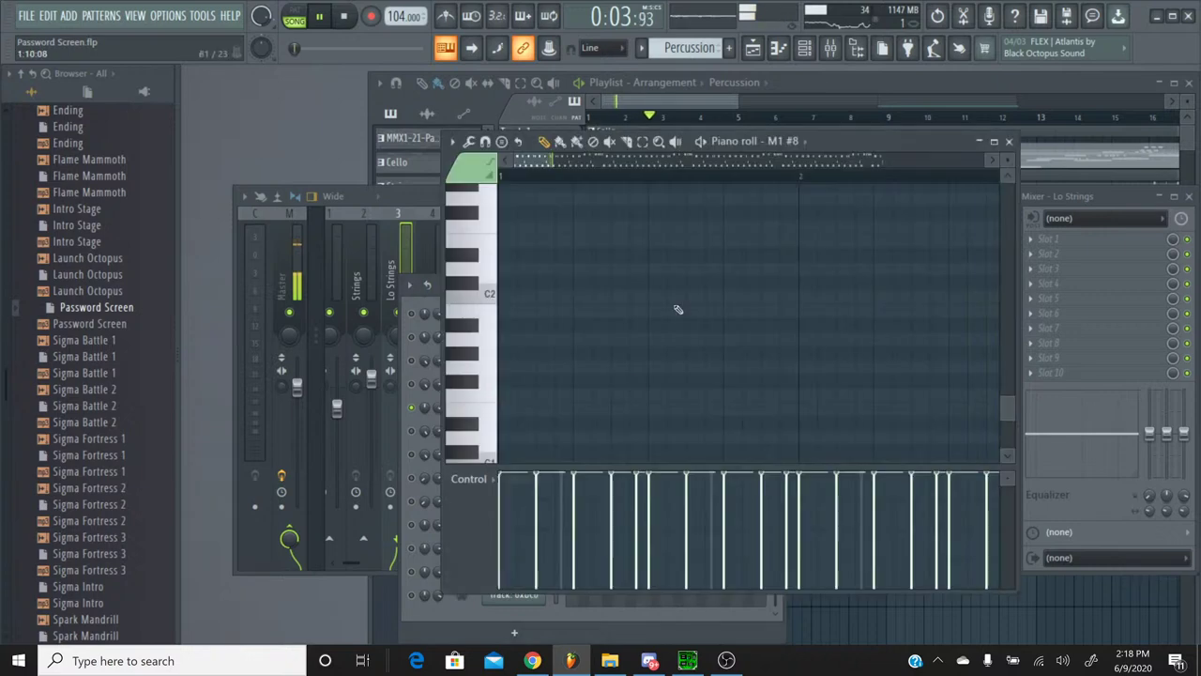
scroll(631, 192, down, 2)
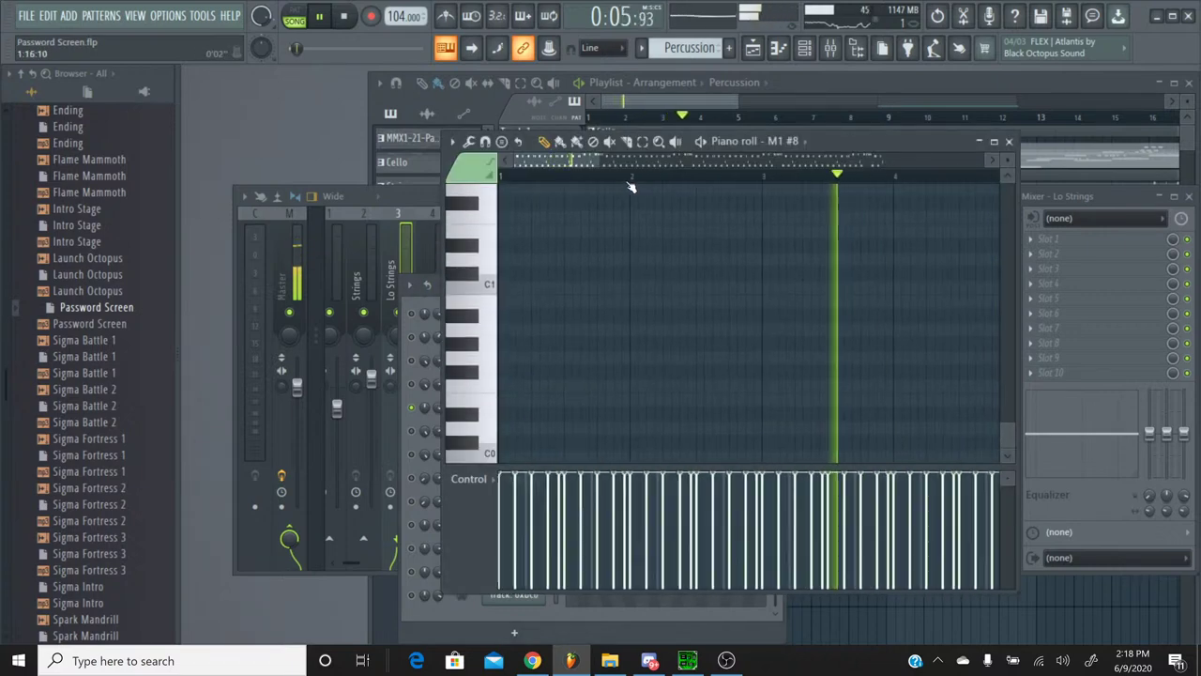
scroll(704, 373, up, 6)
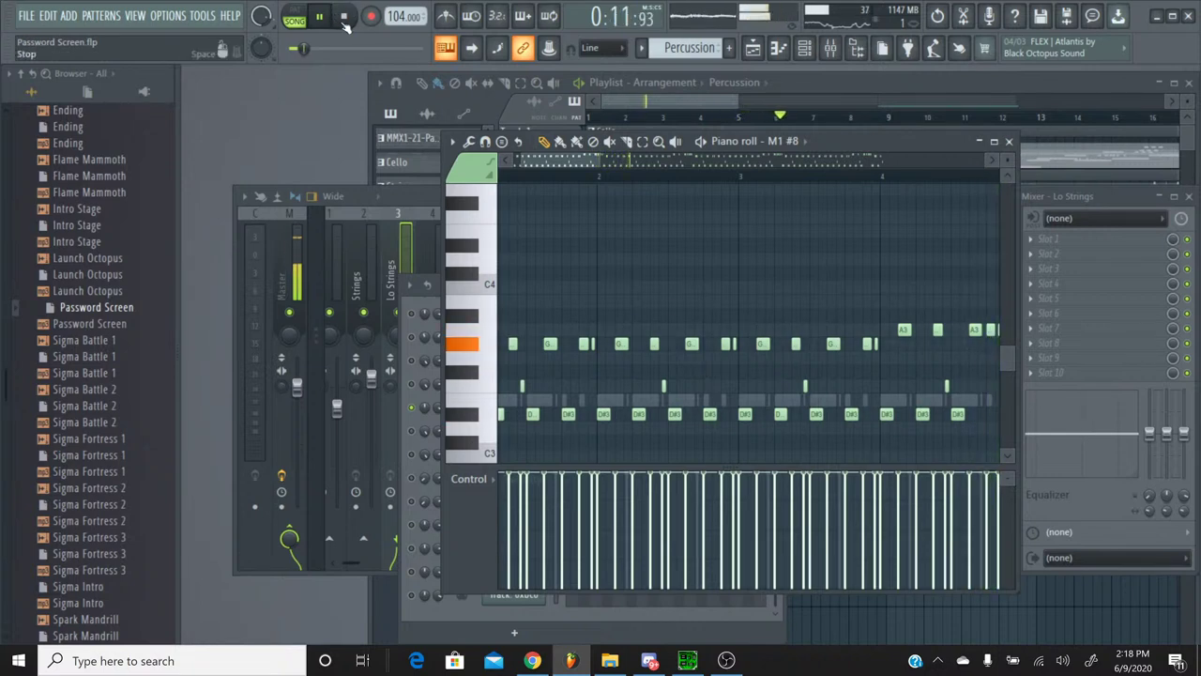
key(space)
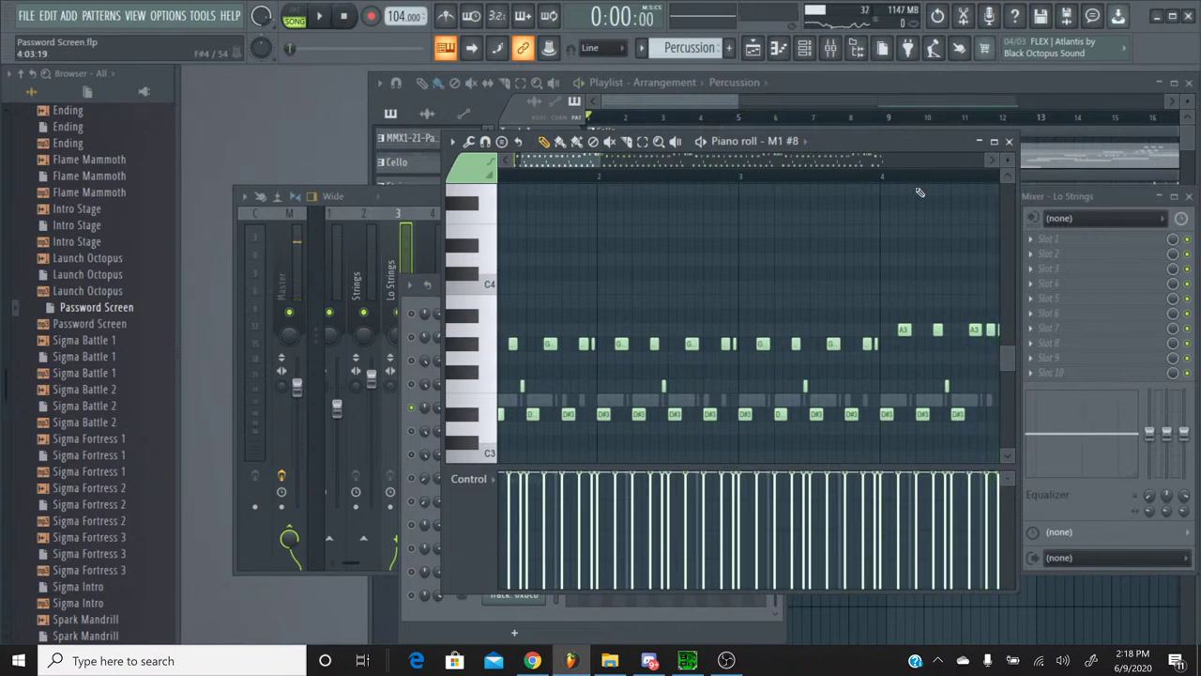
click(1009, 141)
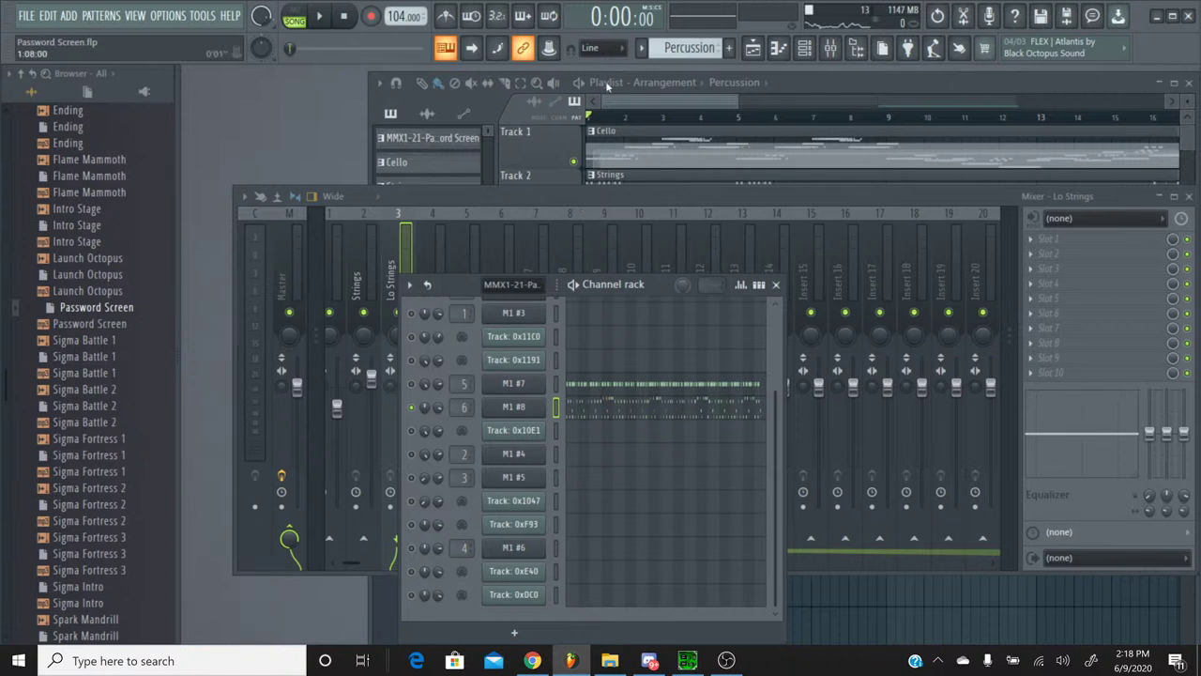
Step: Select the Cello pattern and play it in pattern mode
click(641, 48)
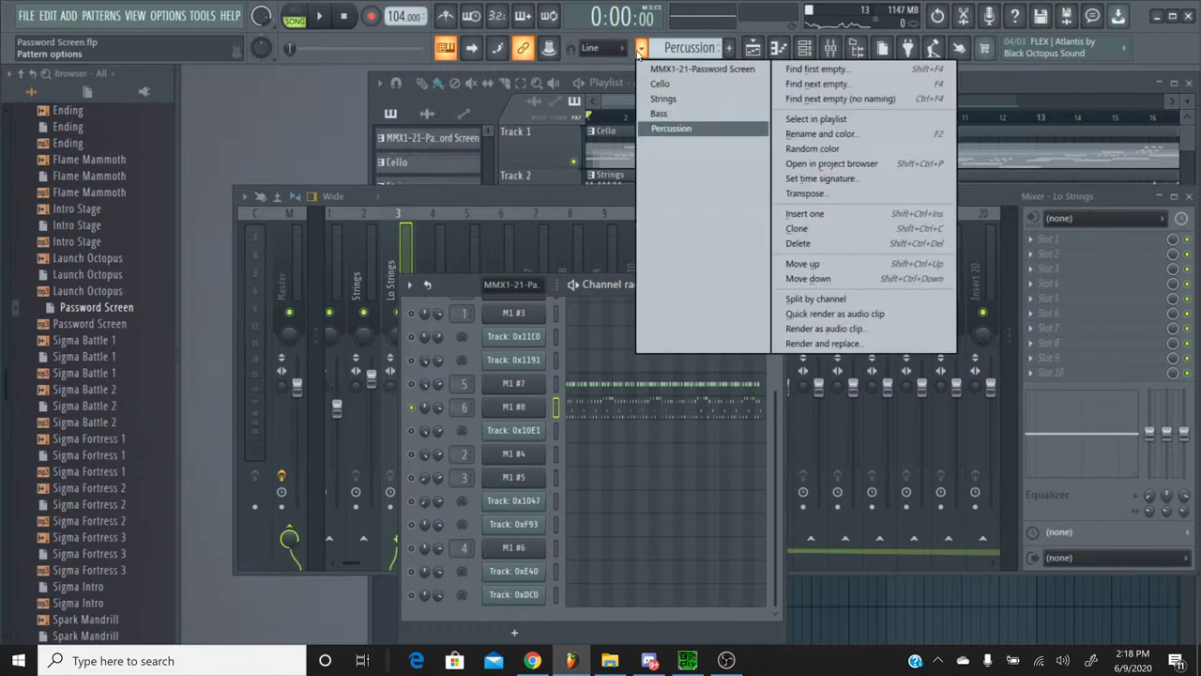
click(660, 87)
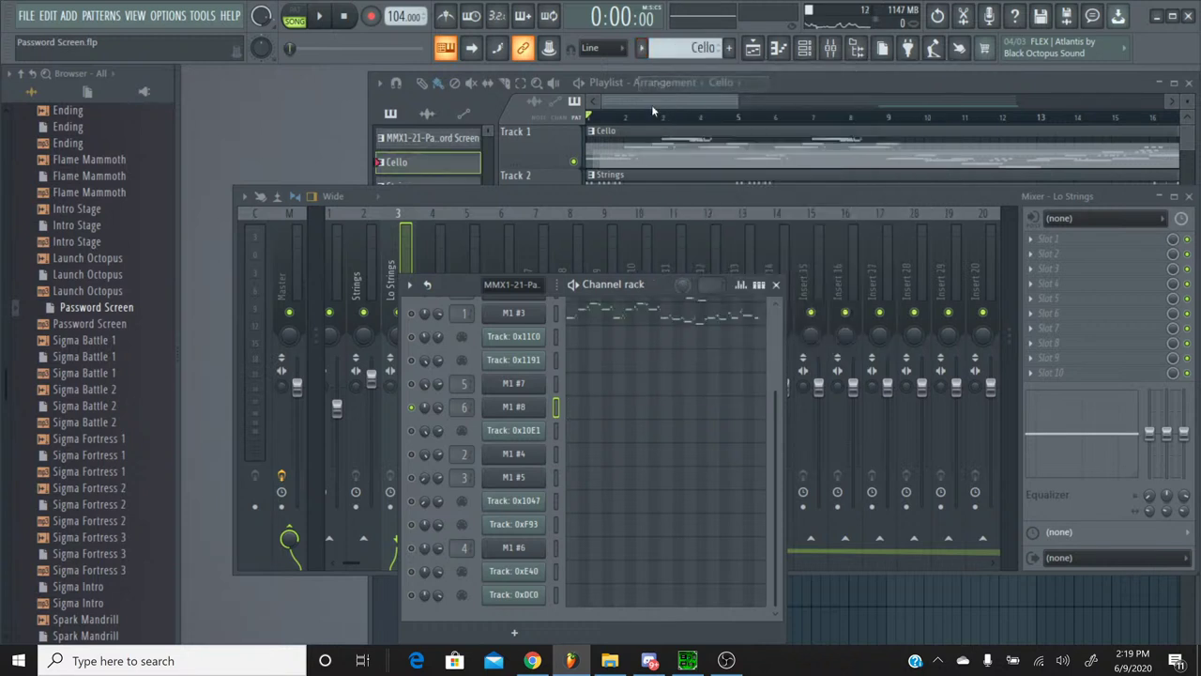
click(536, 196)
click(294, 14)
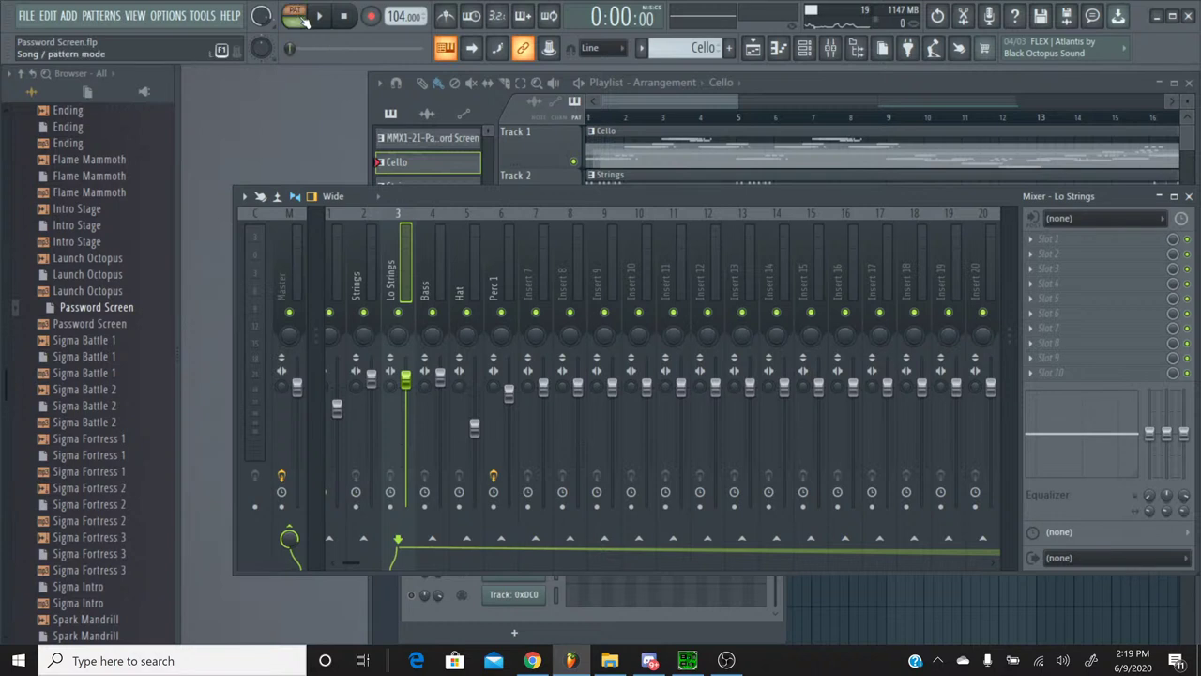
click(320, 17)
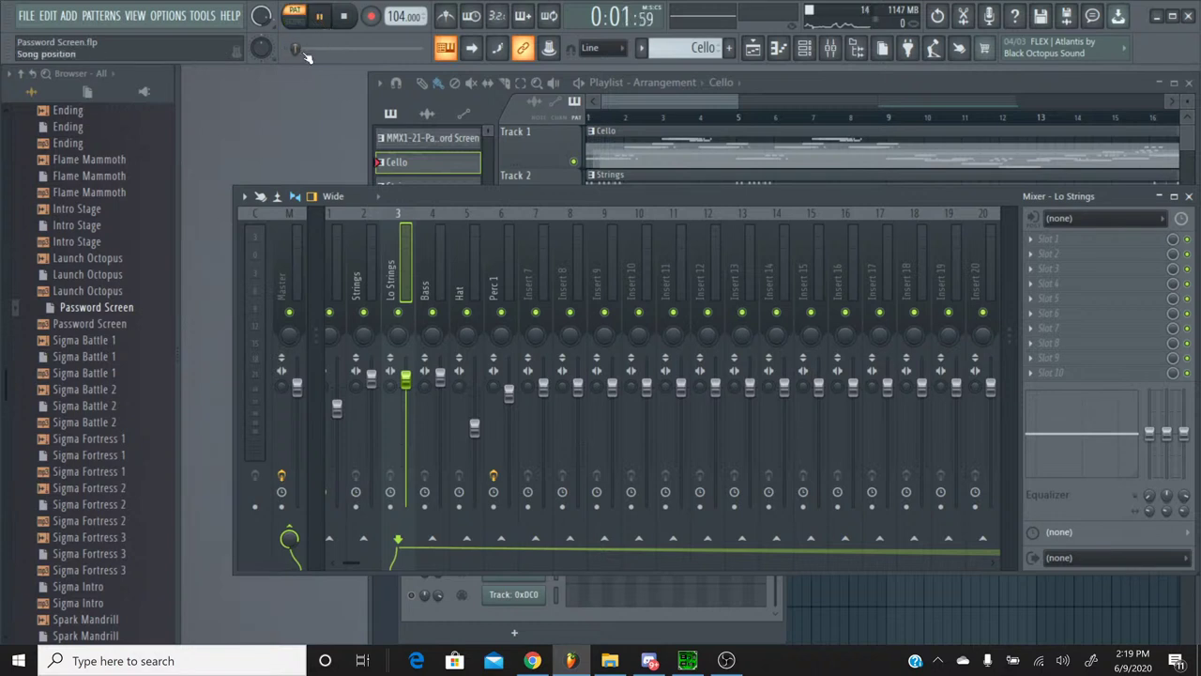
Step: Unmute the three Cello channels M1, M1 #2 and M1 #3 during playback, and stop the pattern
key(F6)
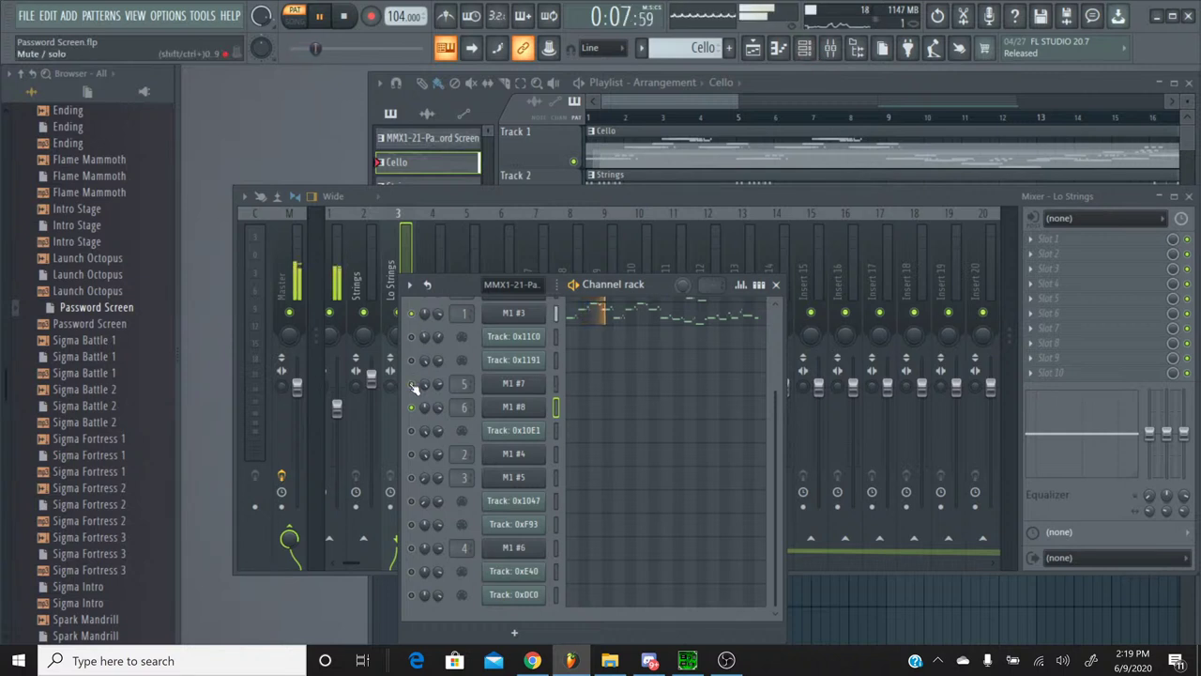
scroll(528, 424, up, 3)
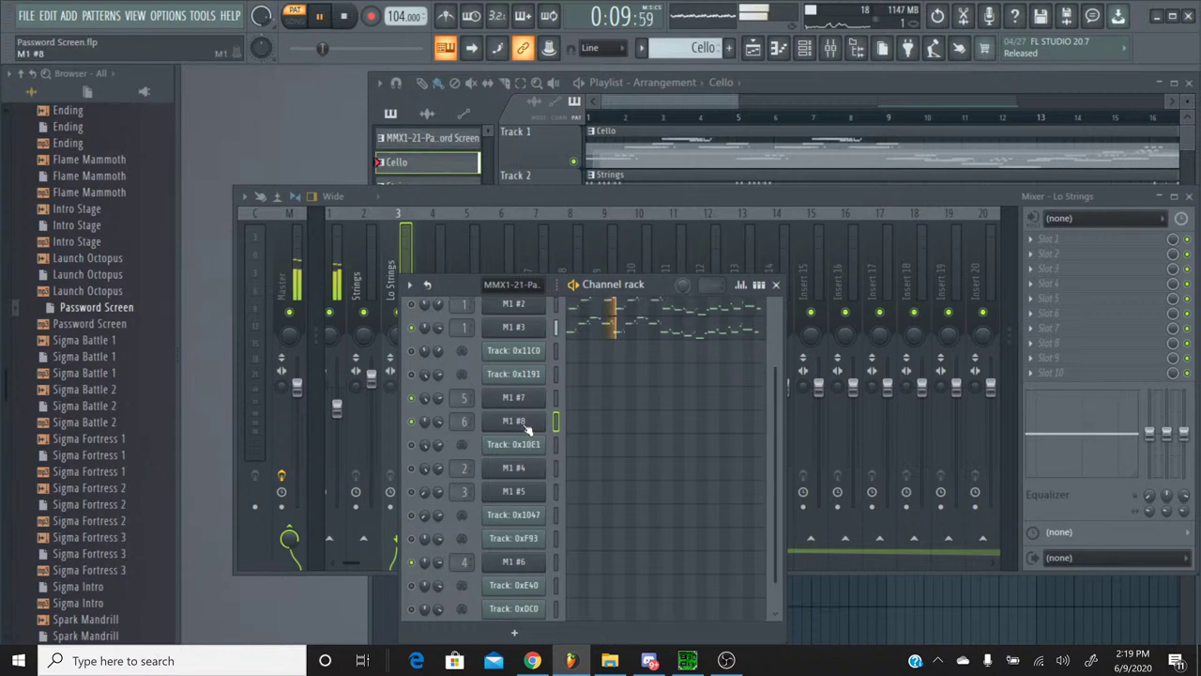
click(411, 368)
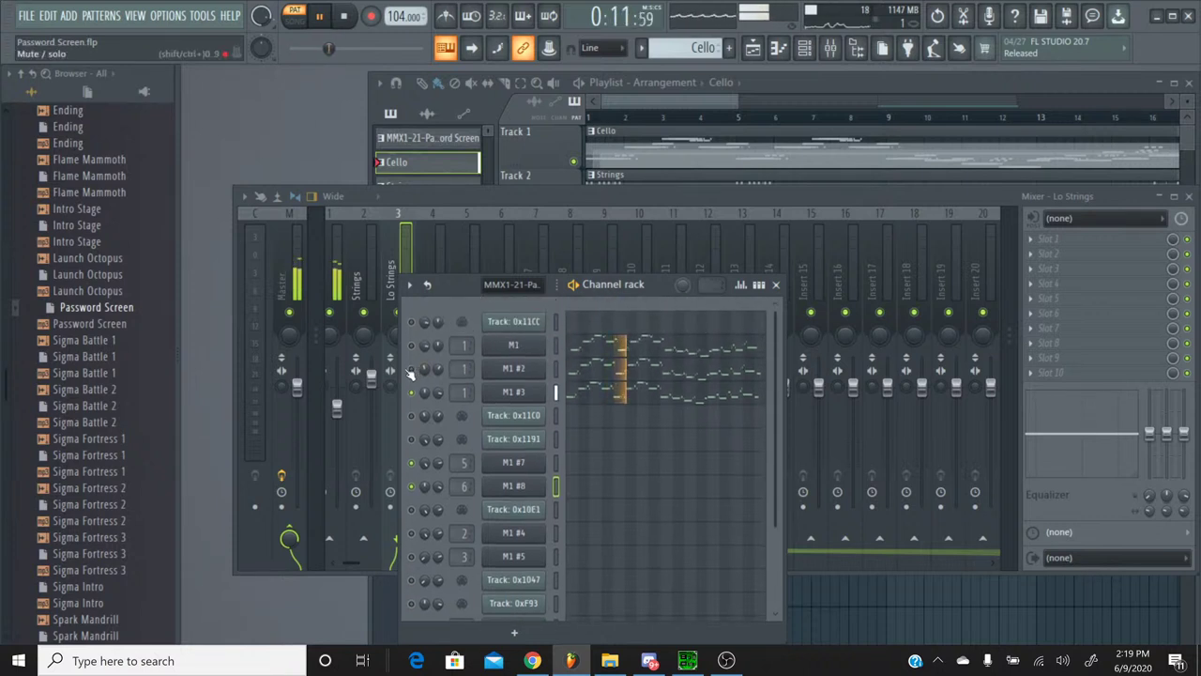
click(411, 344)
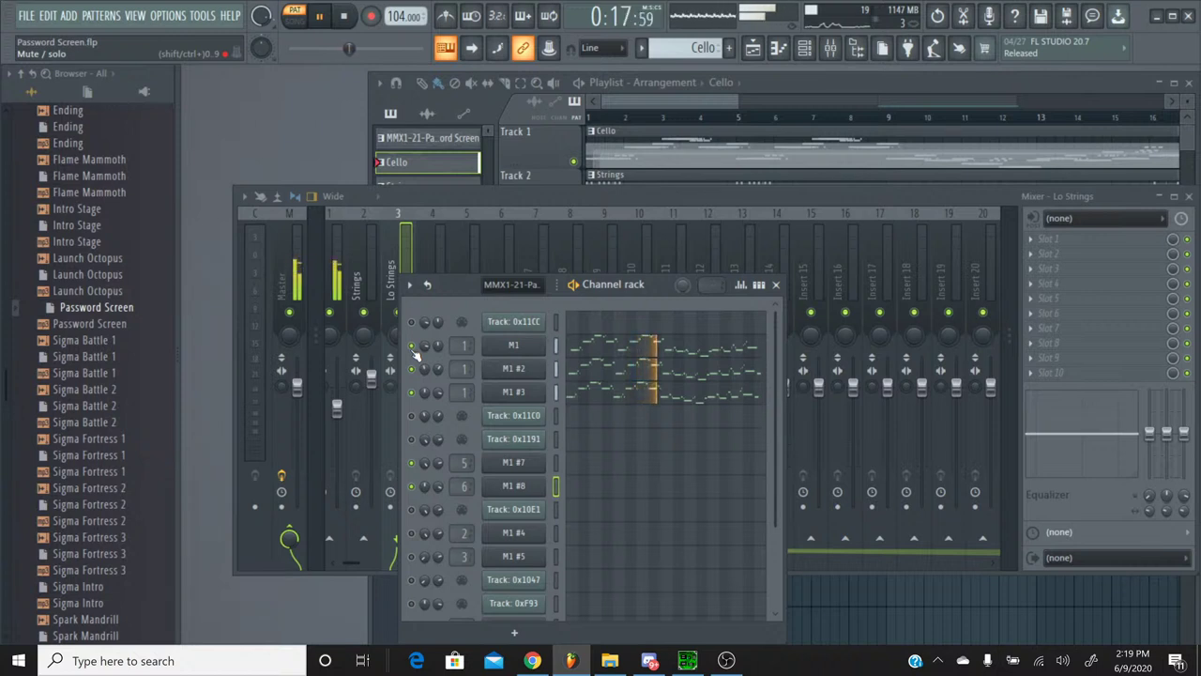
click(347, 27)
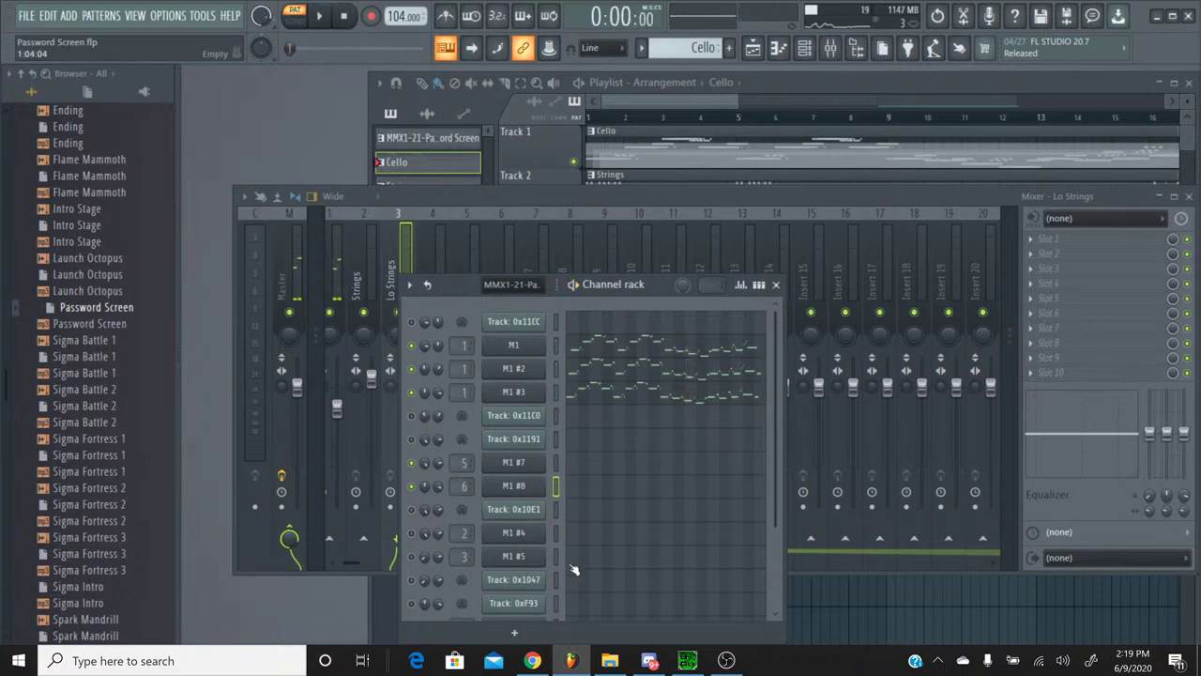
Step: Read the new YouTube Studio live chat messages in Chrome, and return to FL Studio
click(532, 660)
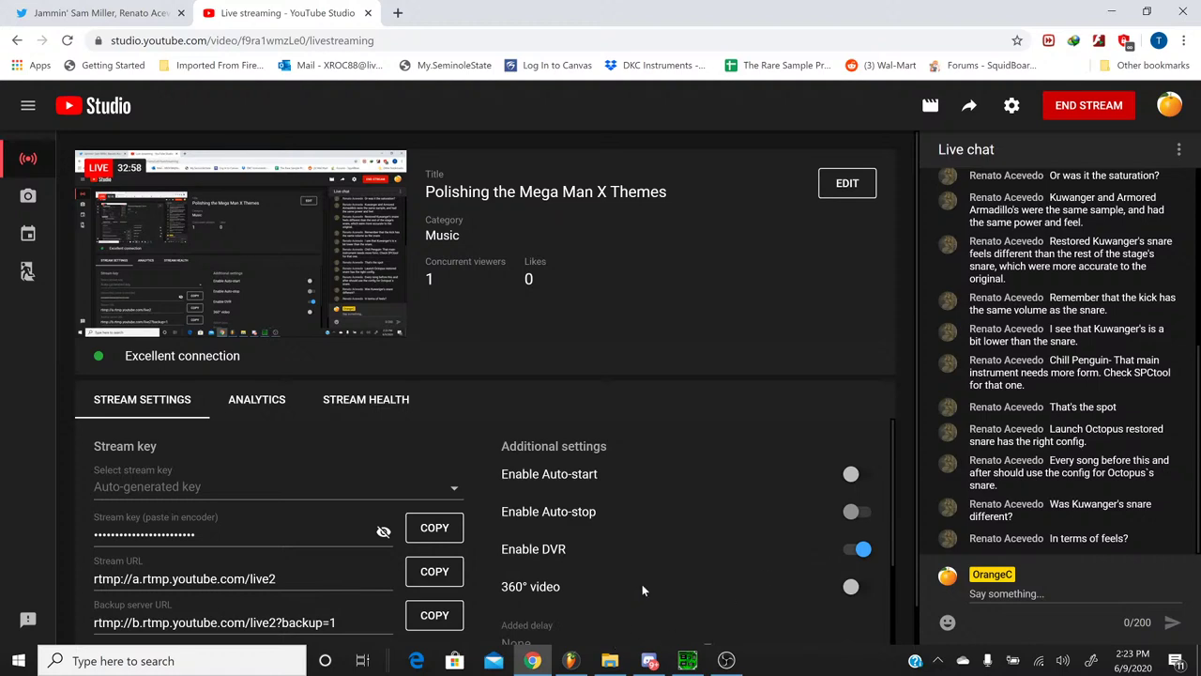
click(570, 661)
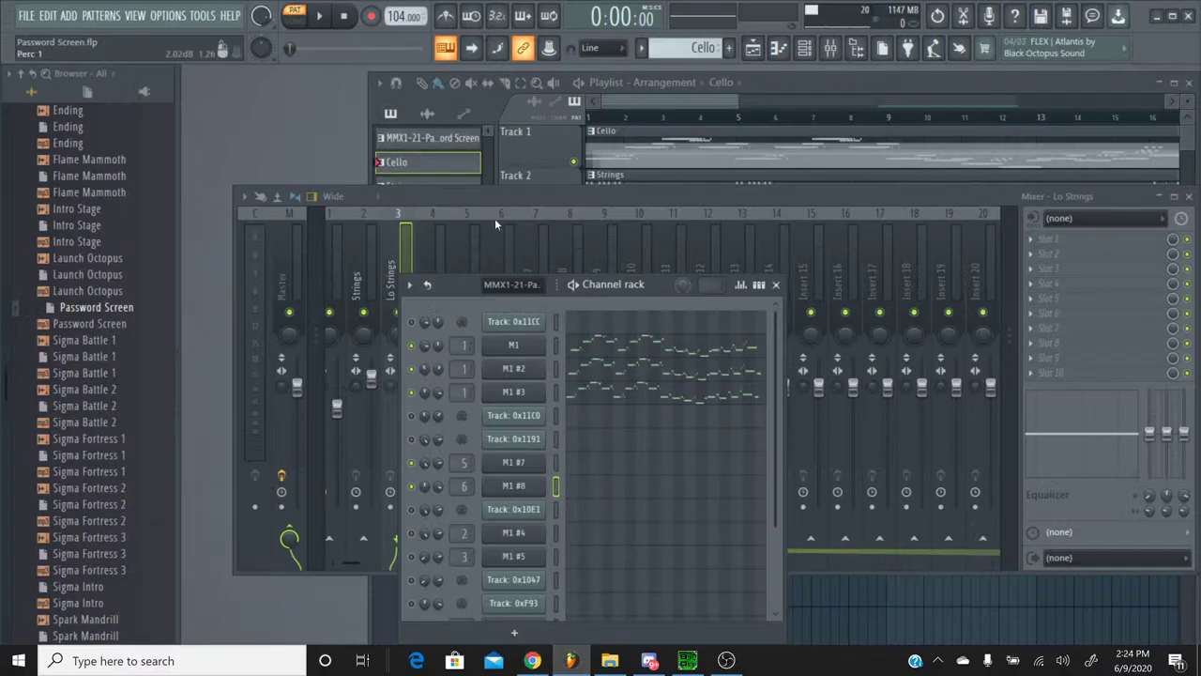
Step: Play the Cello pattern with only the first M1 channel audible, and set both of its synth insert effects to No Effect
click(319, 16)
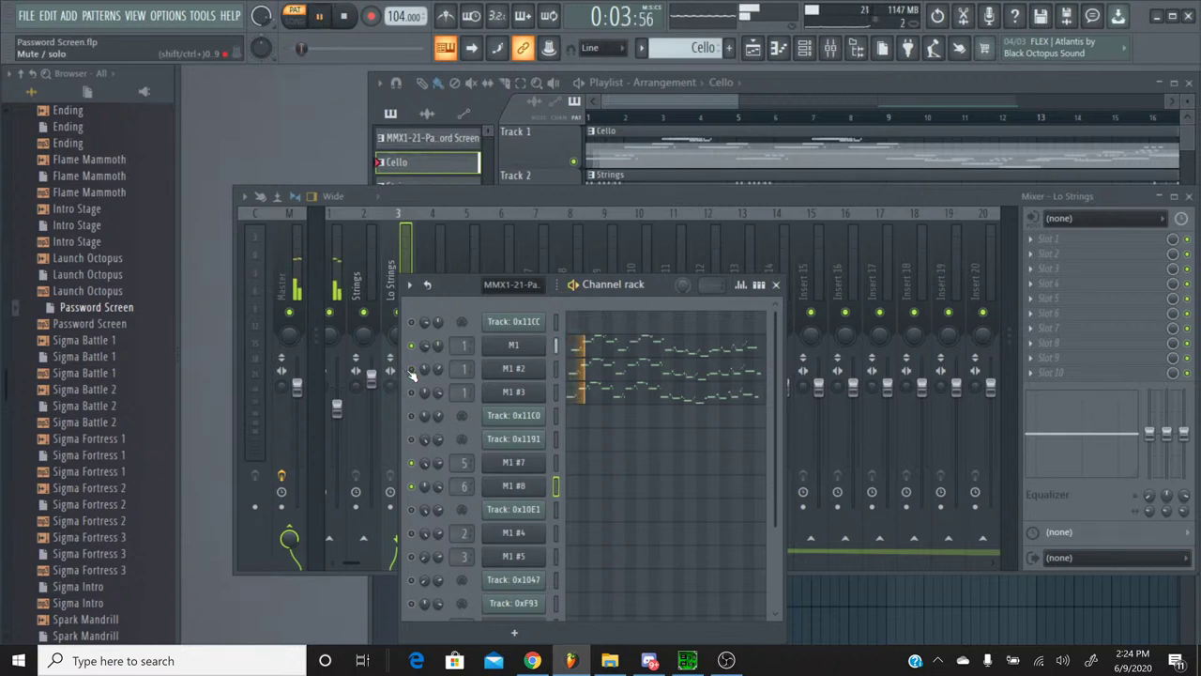
click(517, 348)
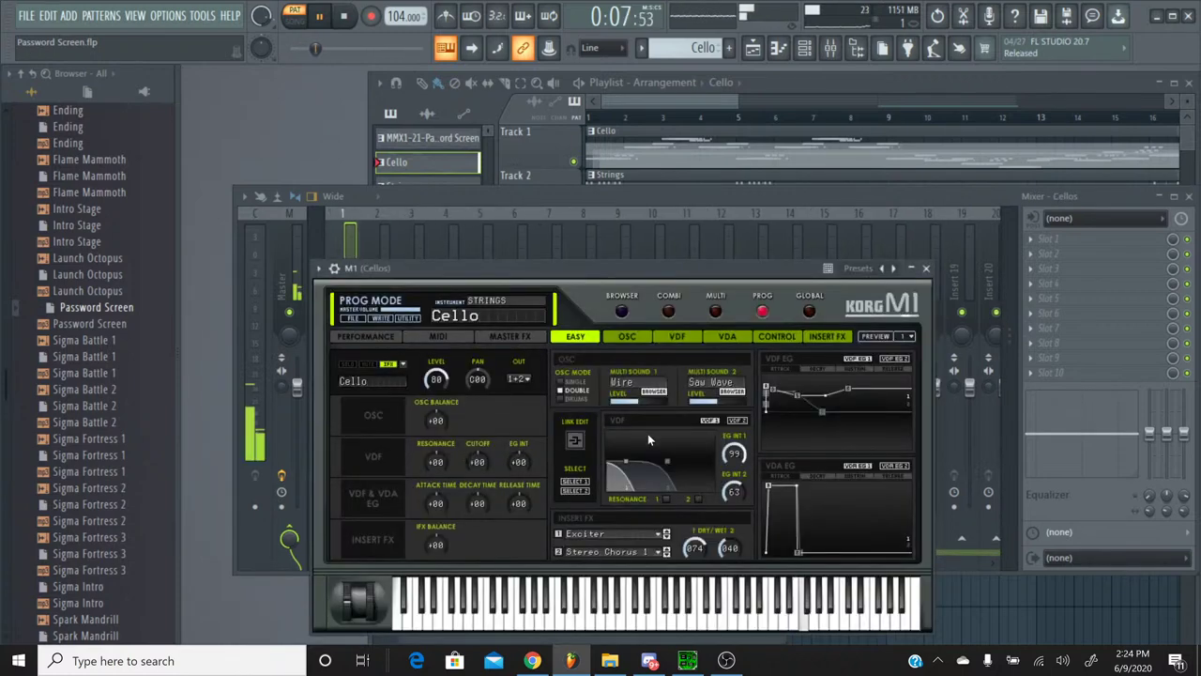
click(634, 543)
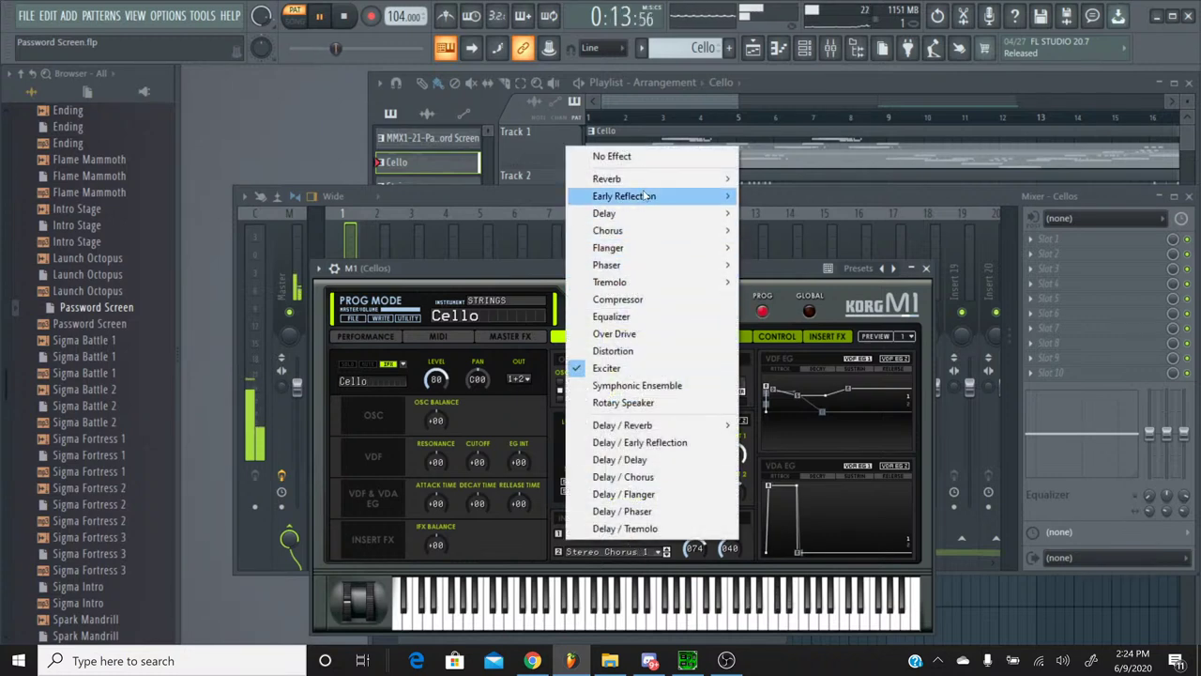
click(648, 161)
click(610, 551)
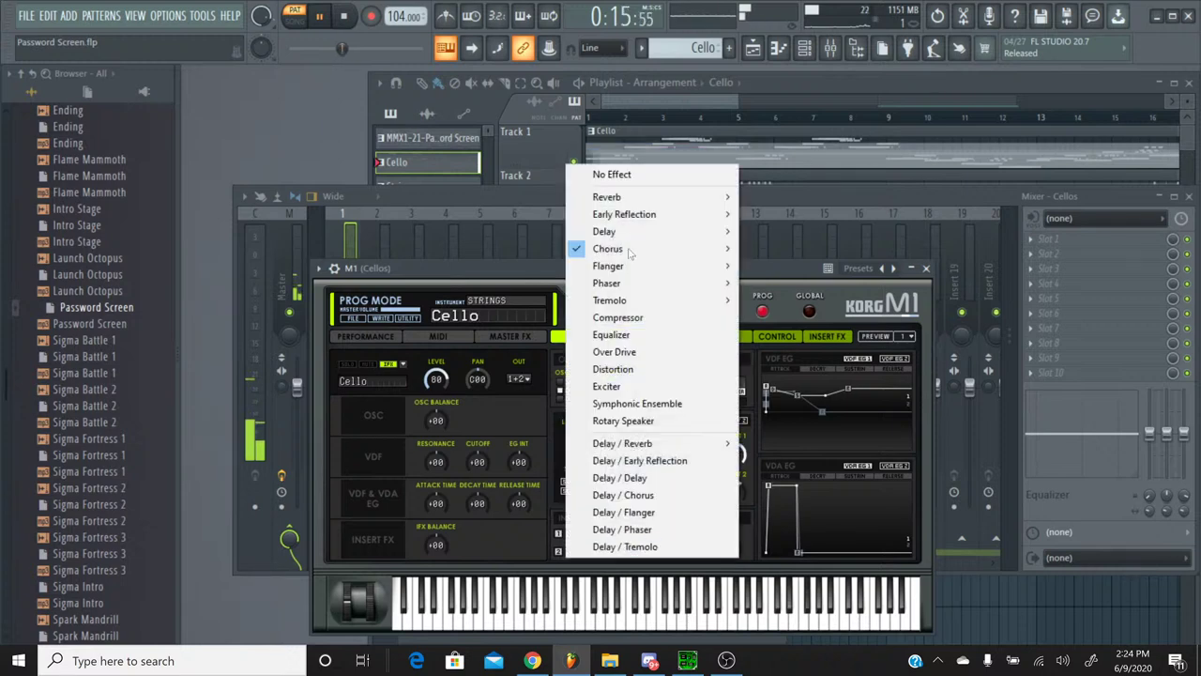
click(624, 174)
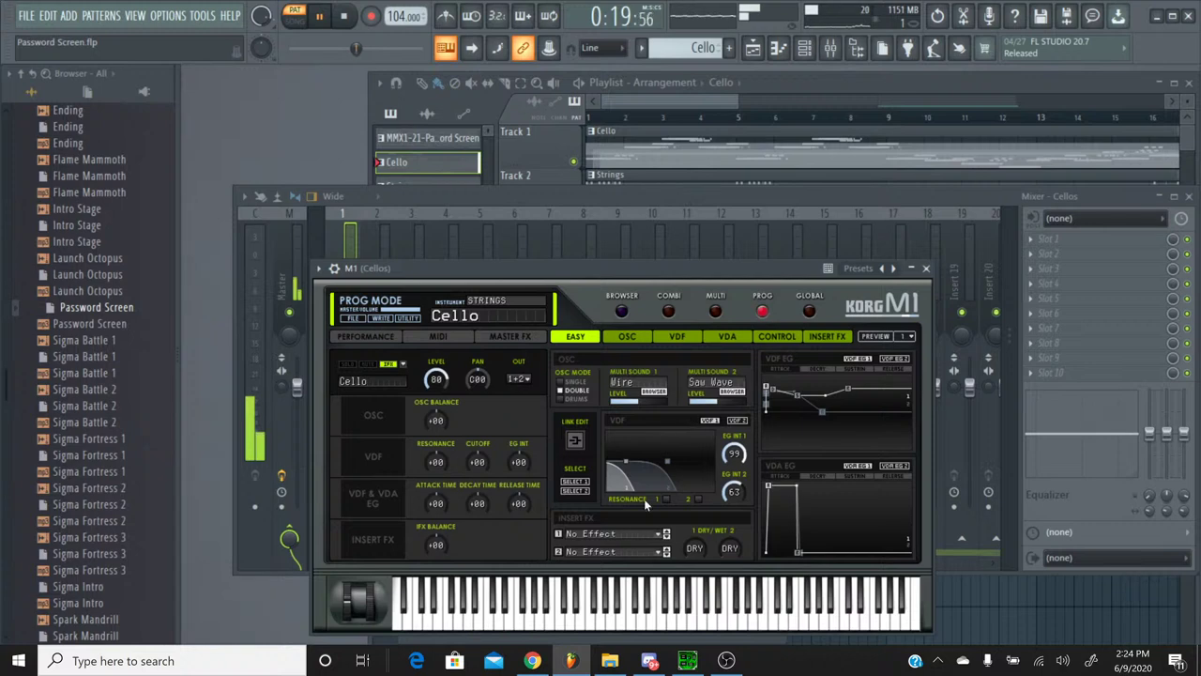
Step: Set insert effect 1 of the Cello M1 synth to the Hall reverb
click(637, 552)
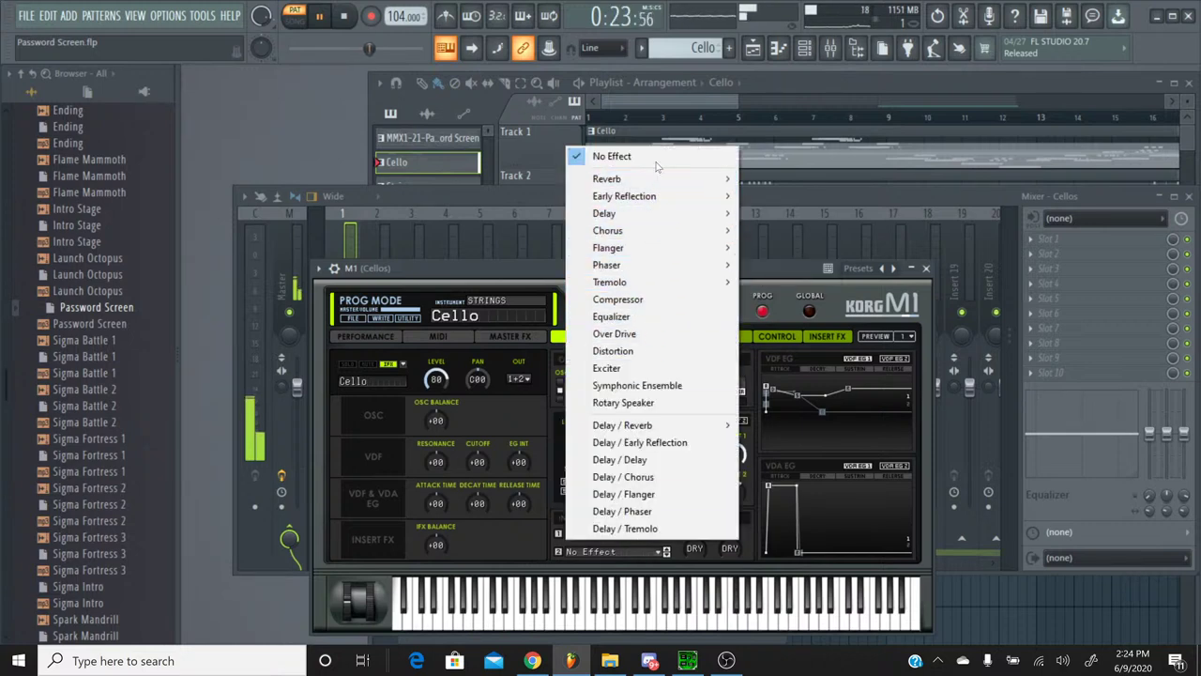
mouse_move(660, 180)
click(762, 178)
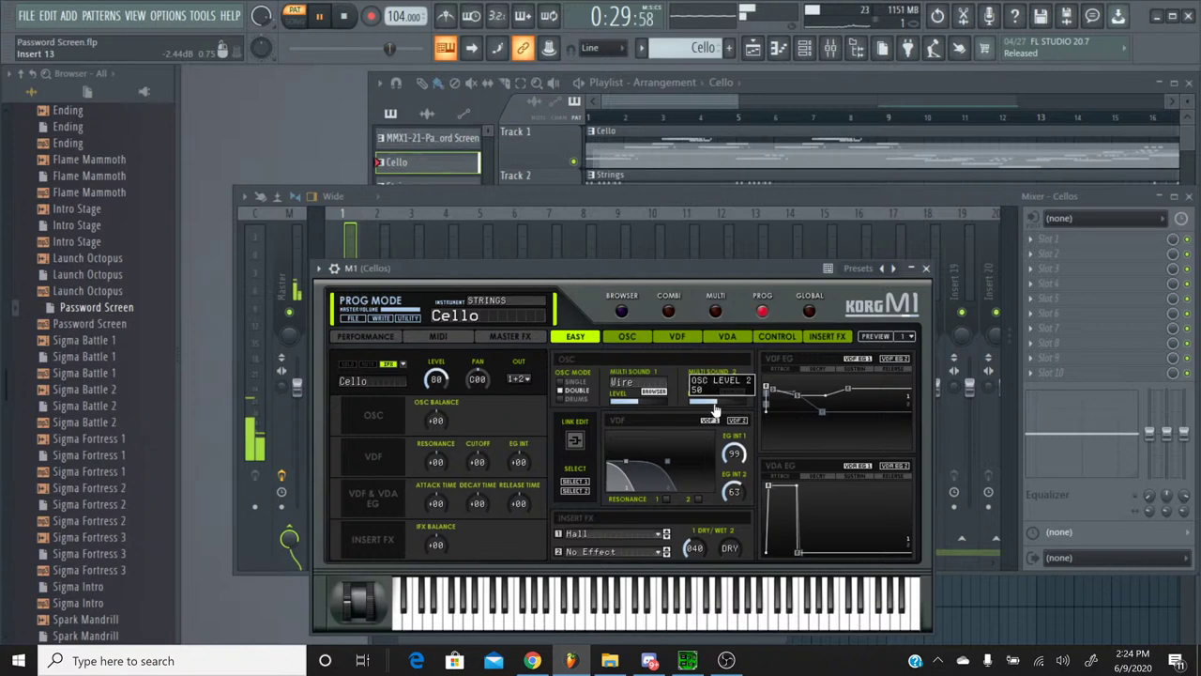
Step: Raise both oscillator levels of the first Cello M1 synth to maximum and close its window
drag(715, 410, 745, 411)
drag(639, 402, 669, 402)
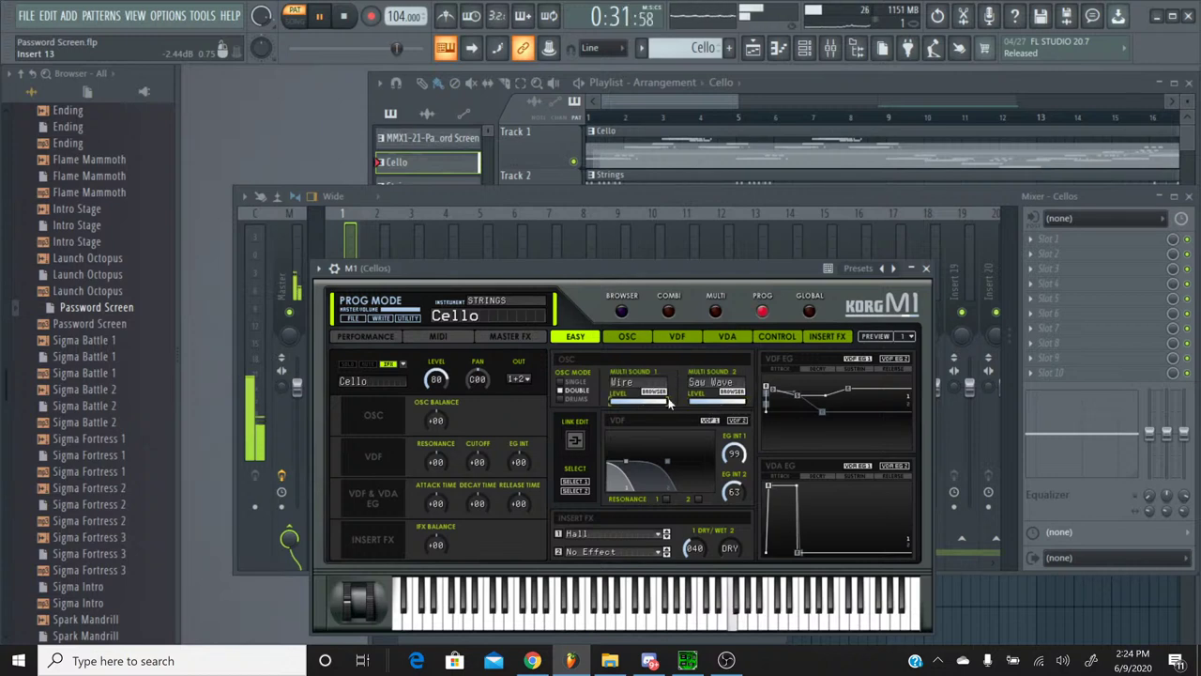
click(925, 268)
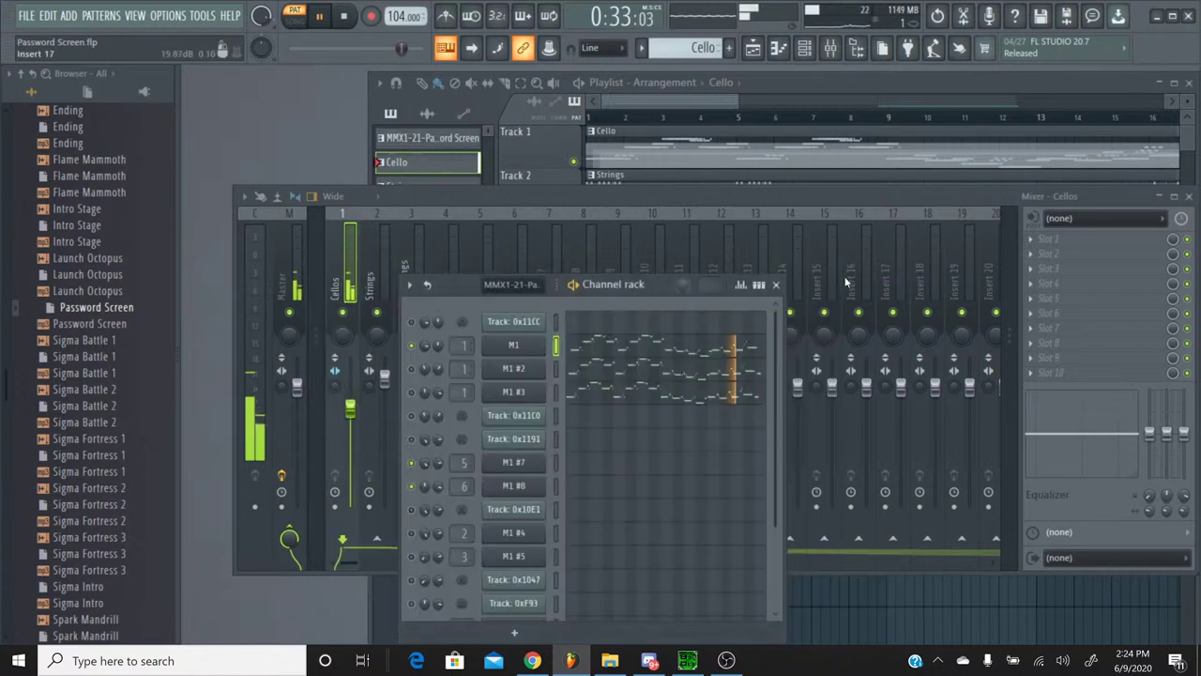
Step: On the M1 #2 synth, set insert effect 1 to Hall and effect 2 to No Effect, and raise both oscillator levels to maximum
click(515, 369)
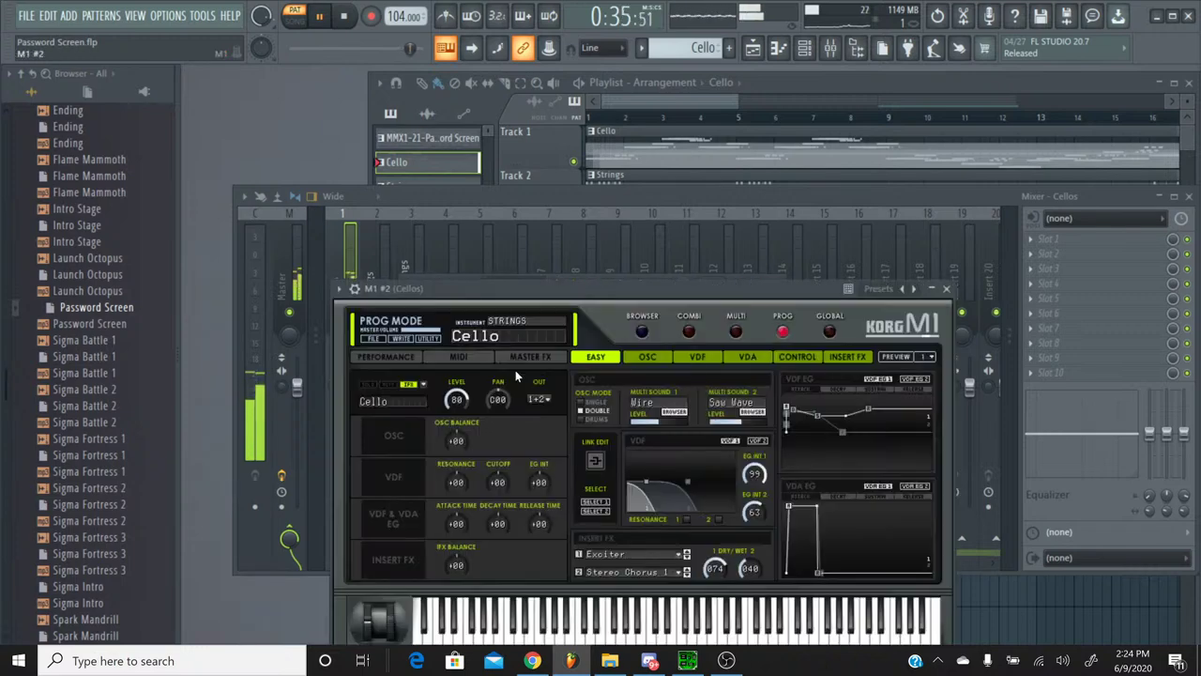
click(638, 570)
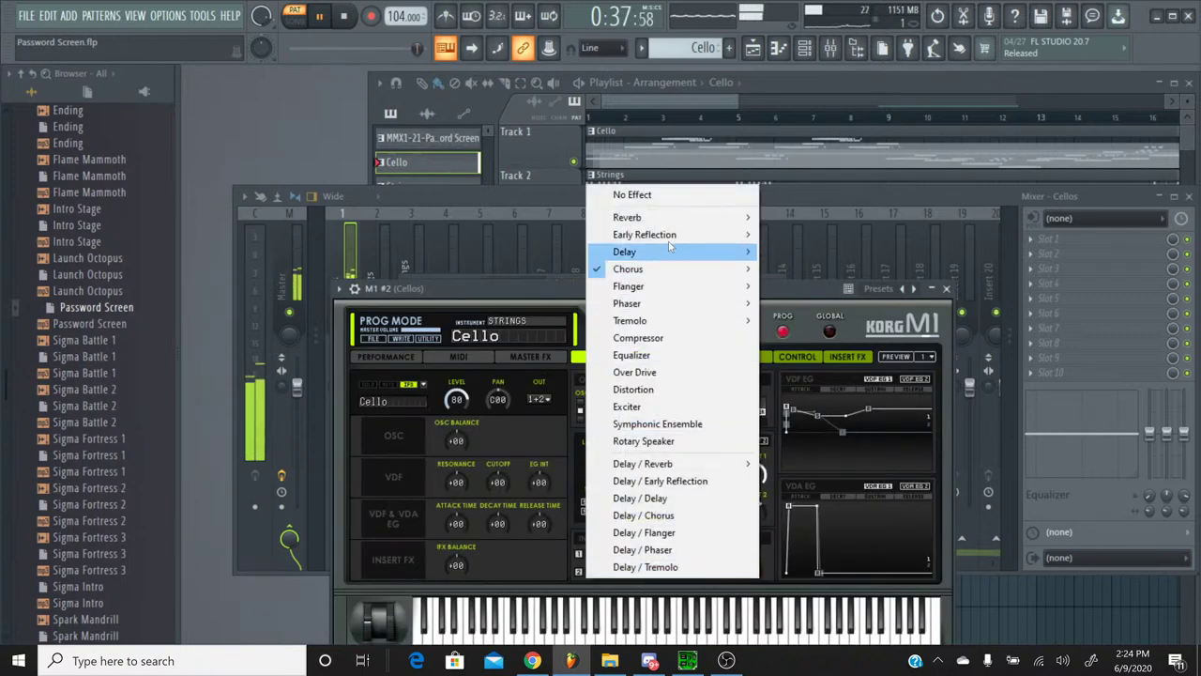
click(632, 194)
click(619, 552)
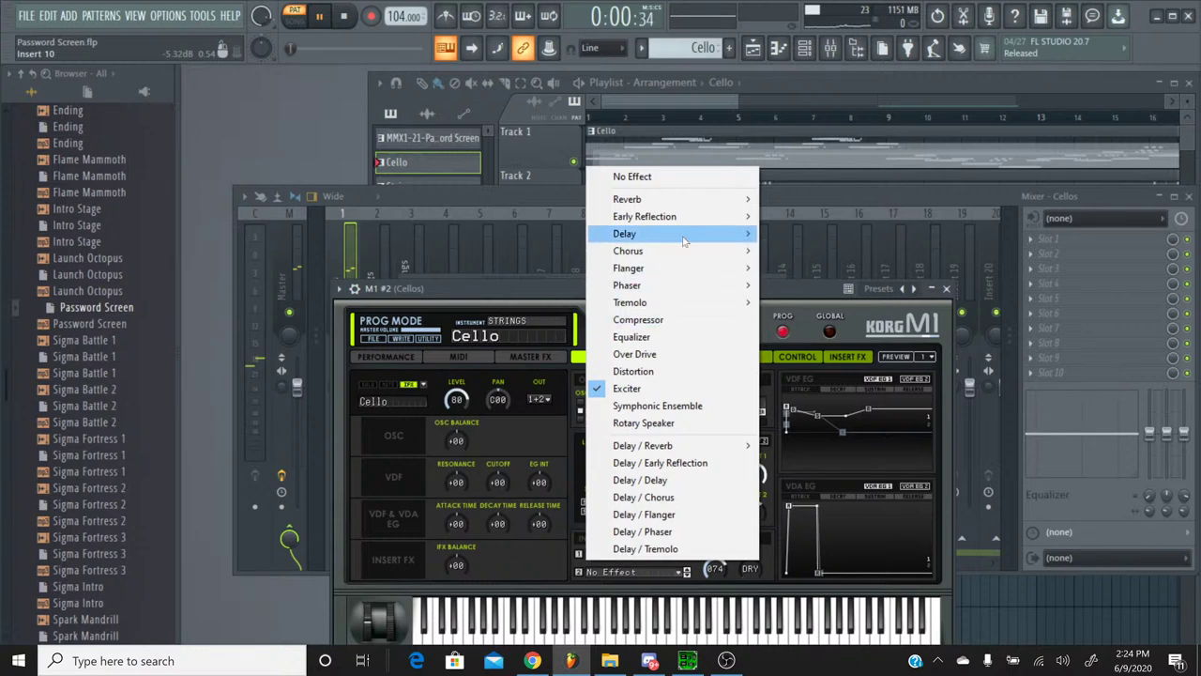
mouse_move(657, 199)
click(793, 198)
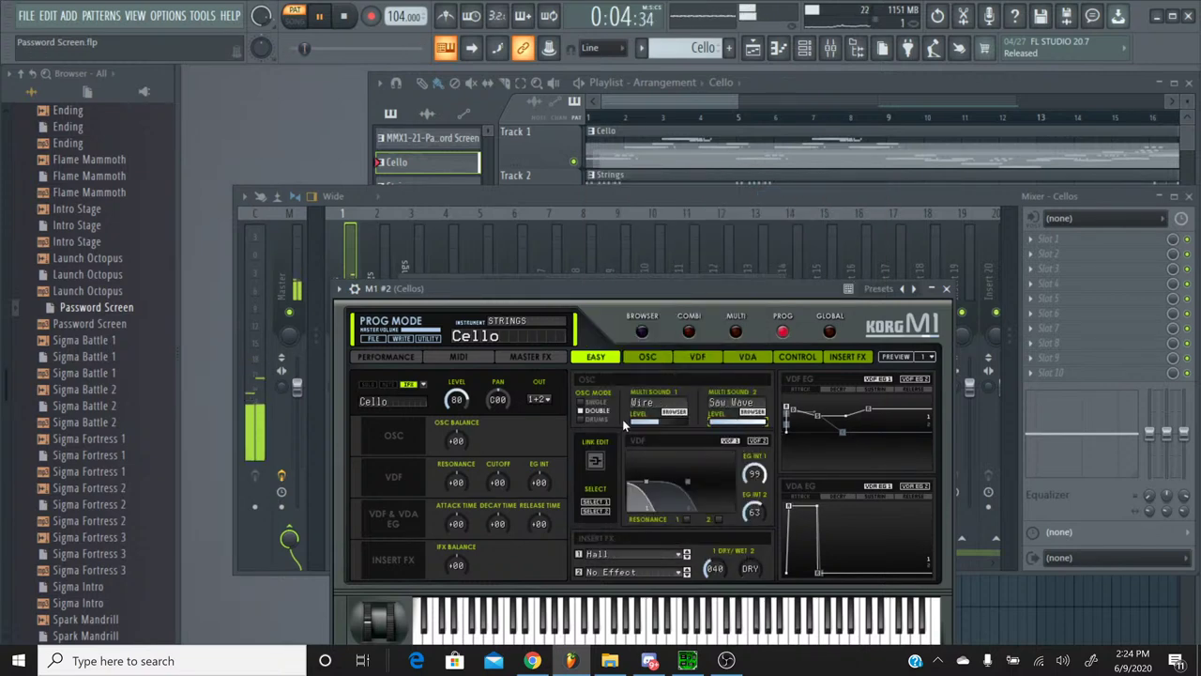
click(946, 288)
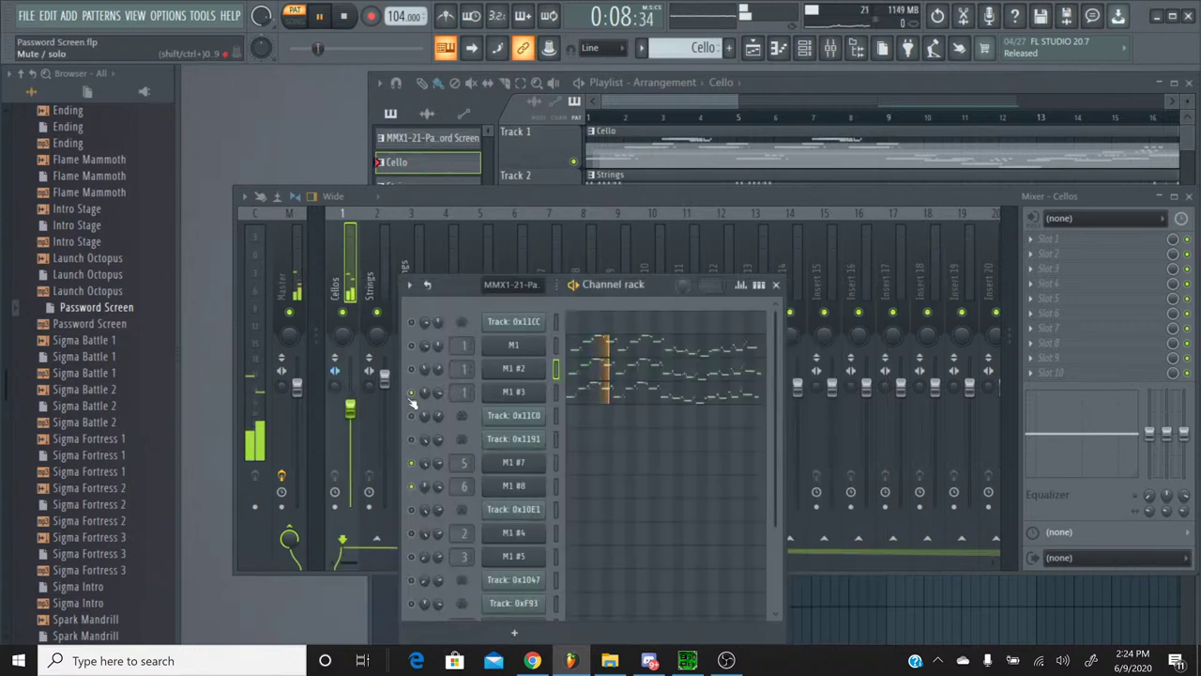
Step: Set insert effect 1 of the M1 #3 synth to the Hall reverb and insert effect 2 to No Effect
click(526, 395)
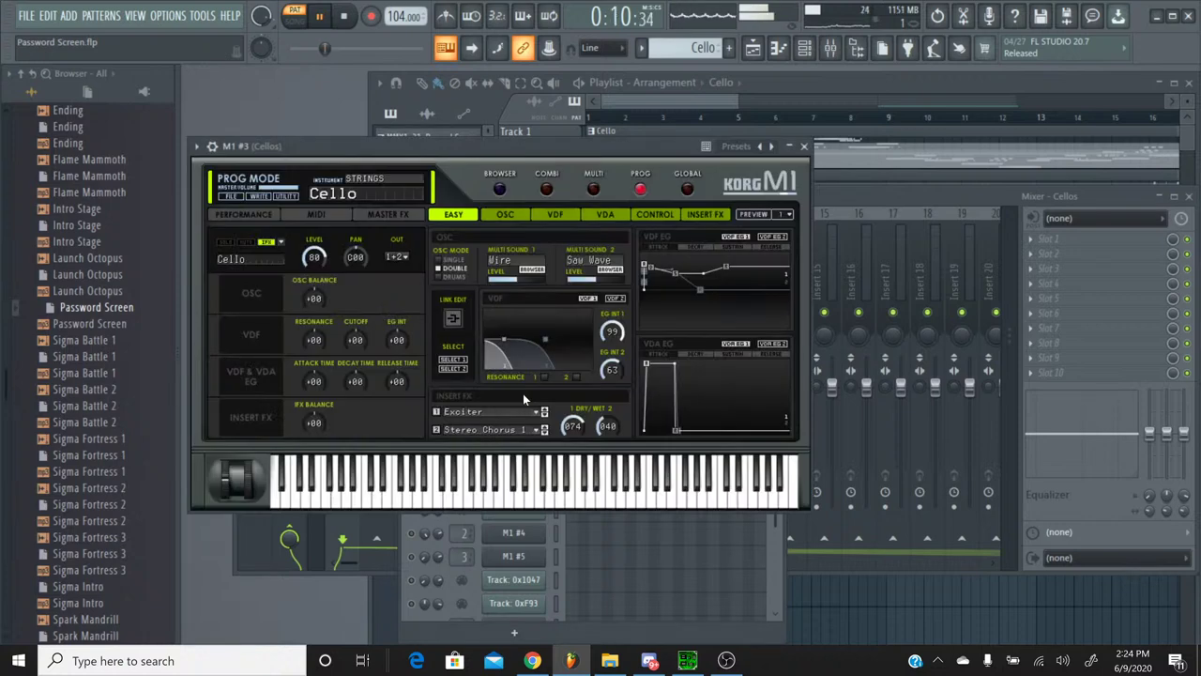
click(517, 223)
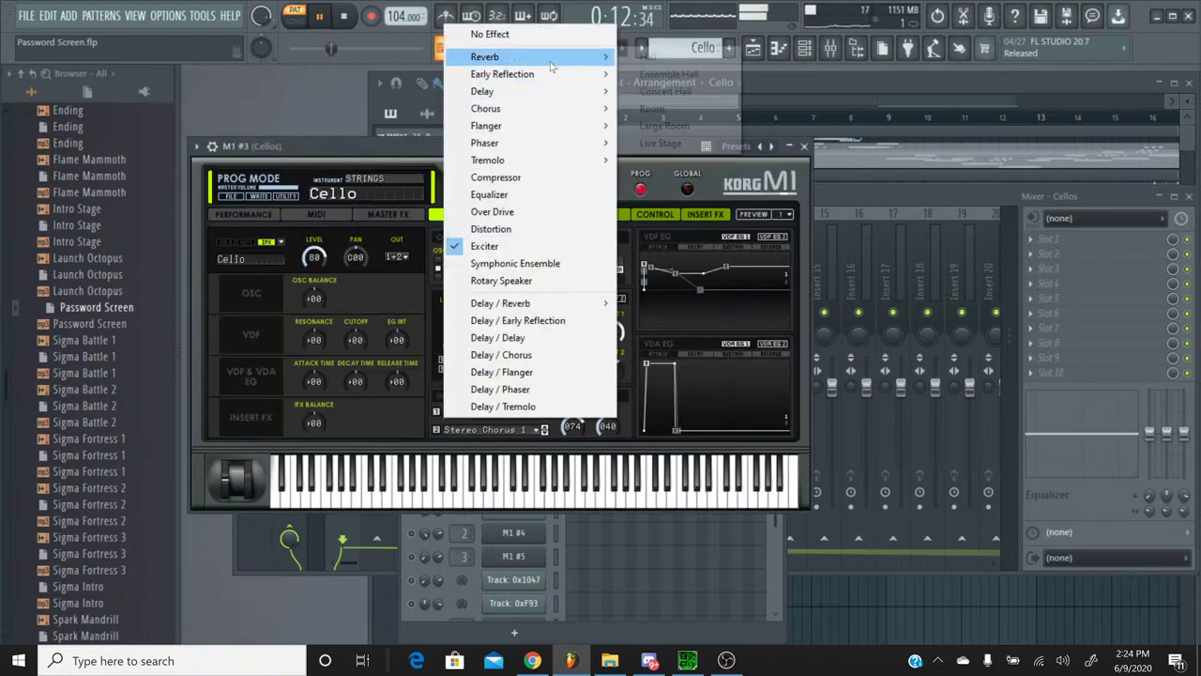
mouse_move(488, 56)
click(648, 55)
click(515, 428)
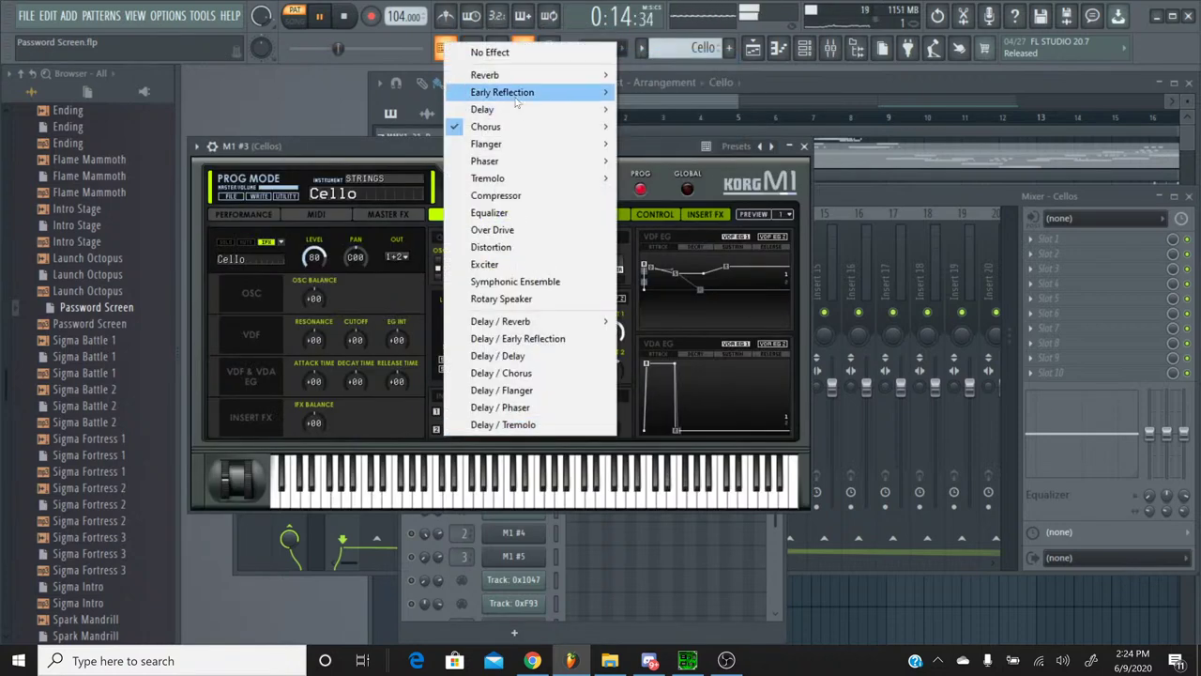
click(474, 51)
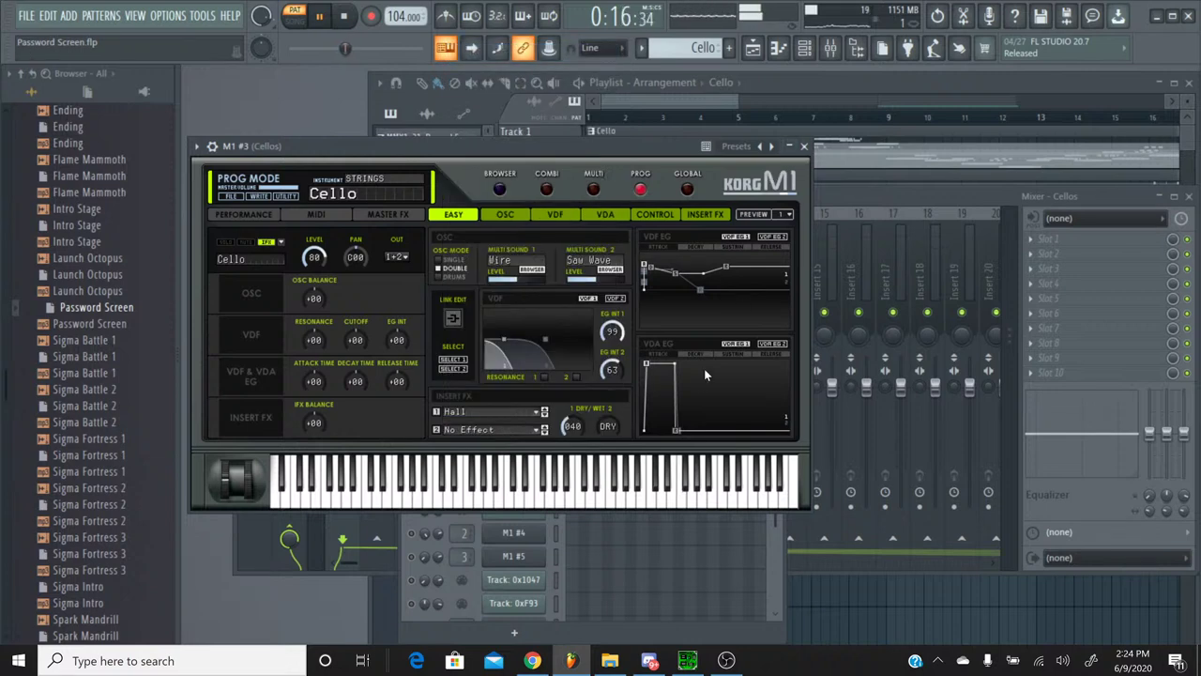
click(803, 145)
Step: Unmute the M1 #2 and M1 channels, and lower the volume of the Cellos mixer track
click(412, 369)
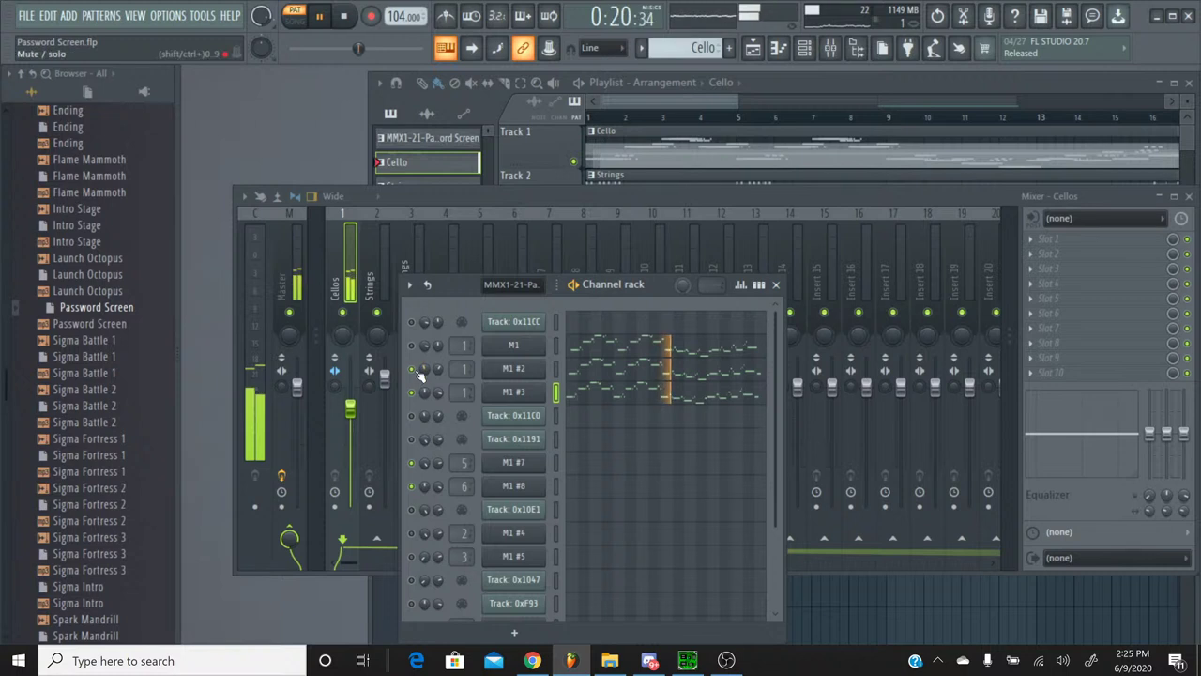
click(411, 346)
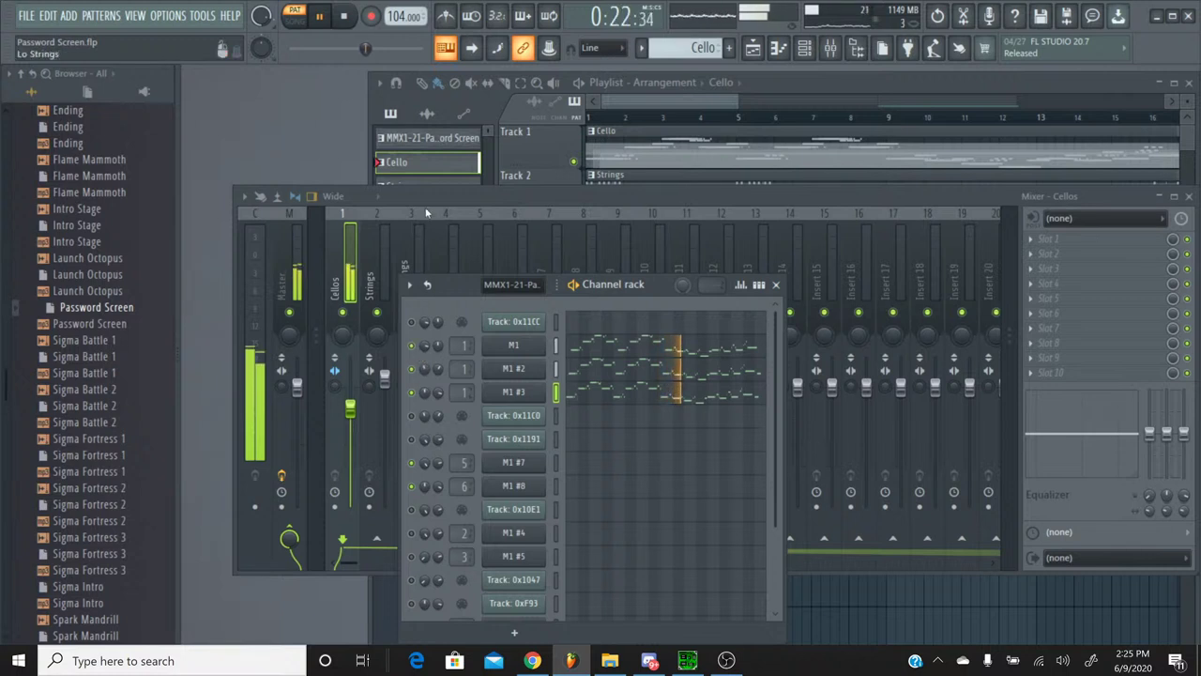
click(411, 246)
click(341, 228)
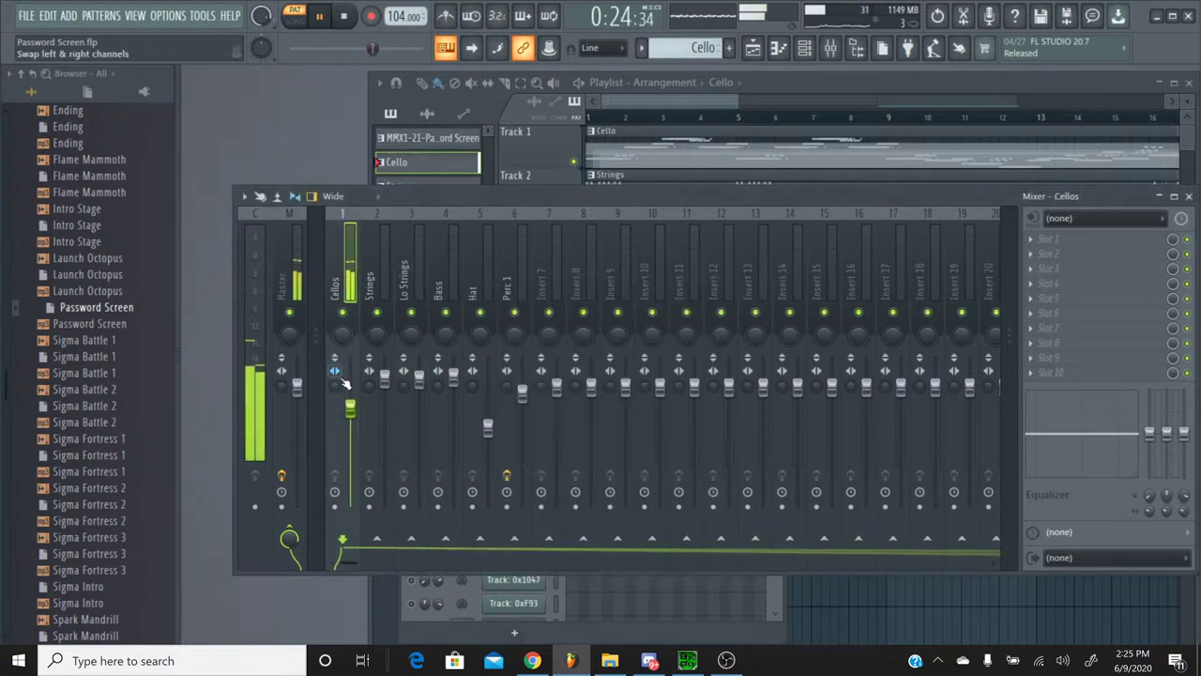
drag(349, 408, 349, 430)
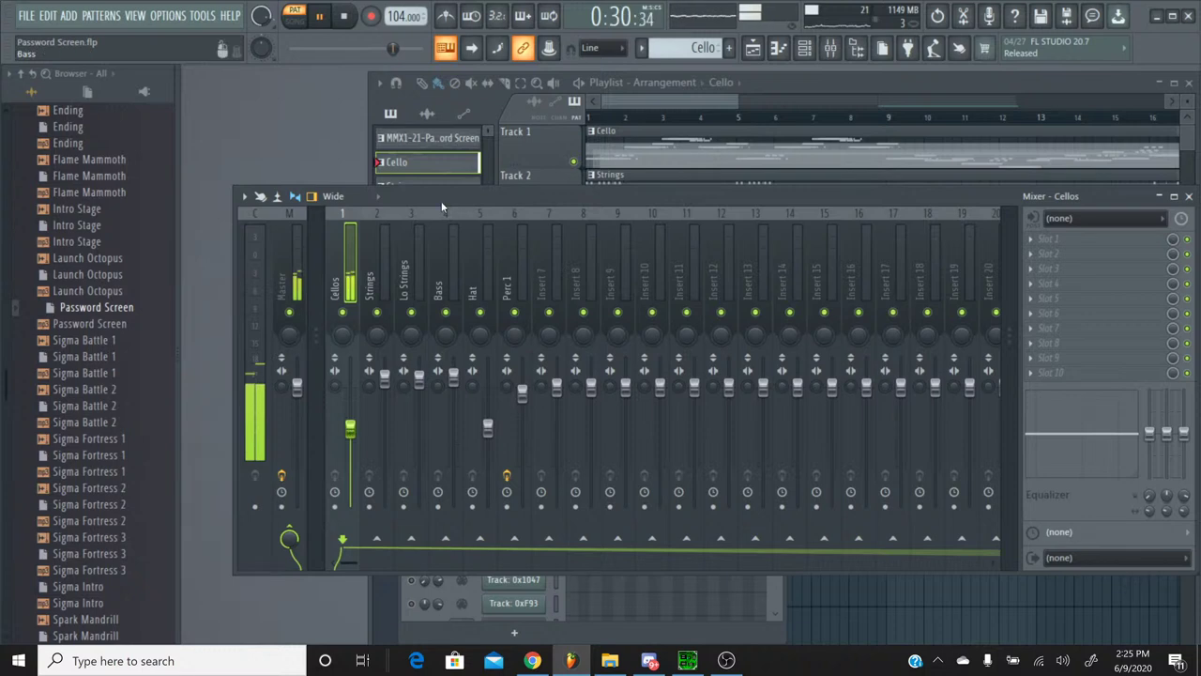
Step: Inspect the release time in the VDA envelope of the first Cello M1 synth
click(805, 48)
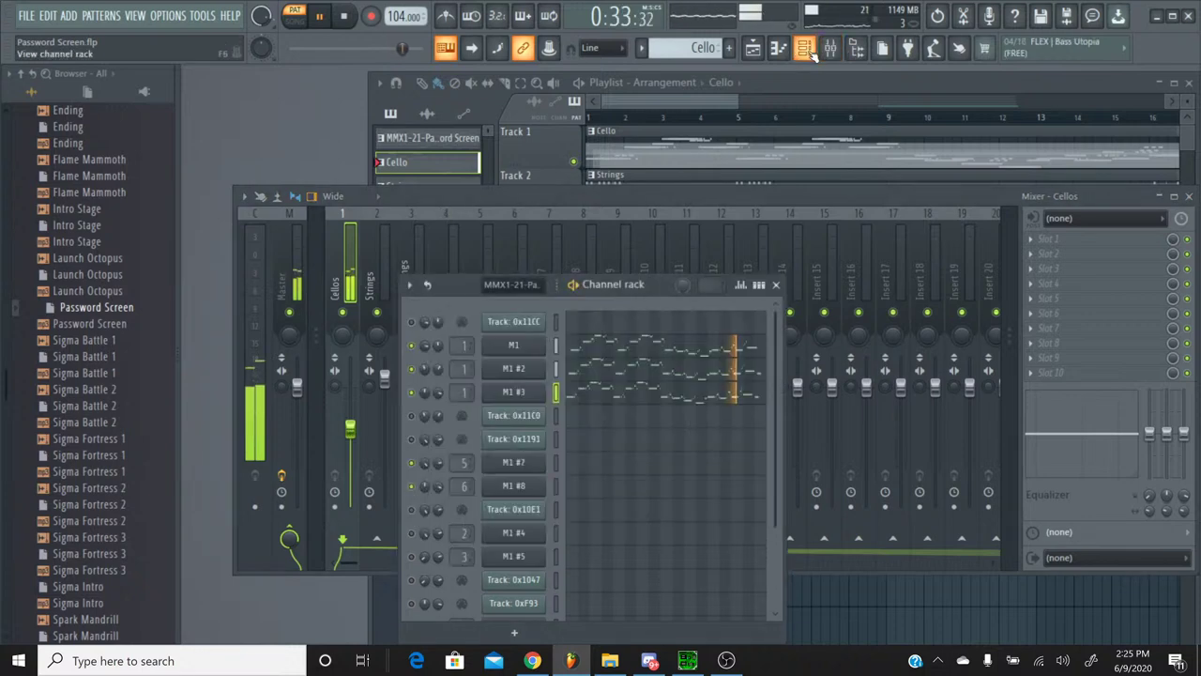
click(521, 346)
mouse_move(797, 557)
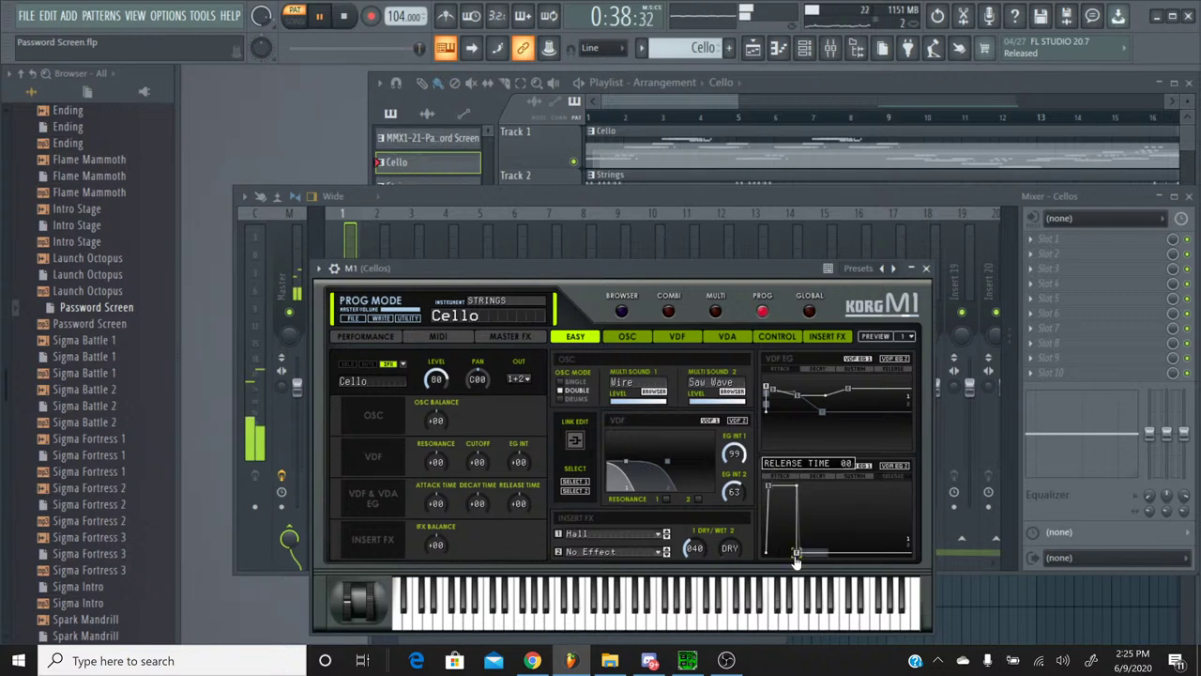
click(924, 267)
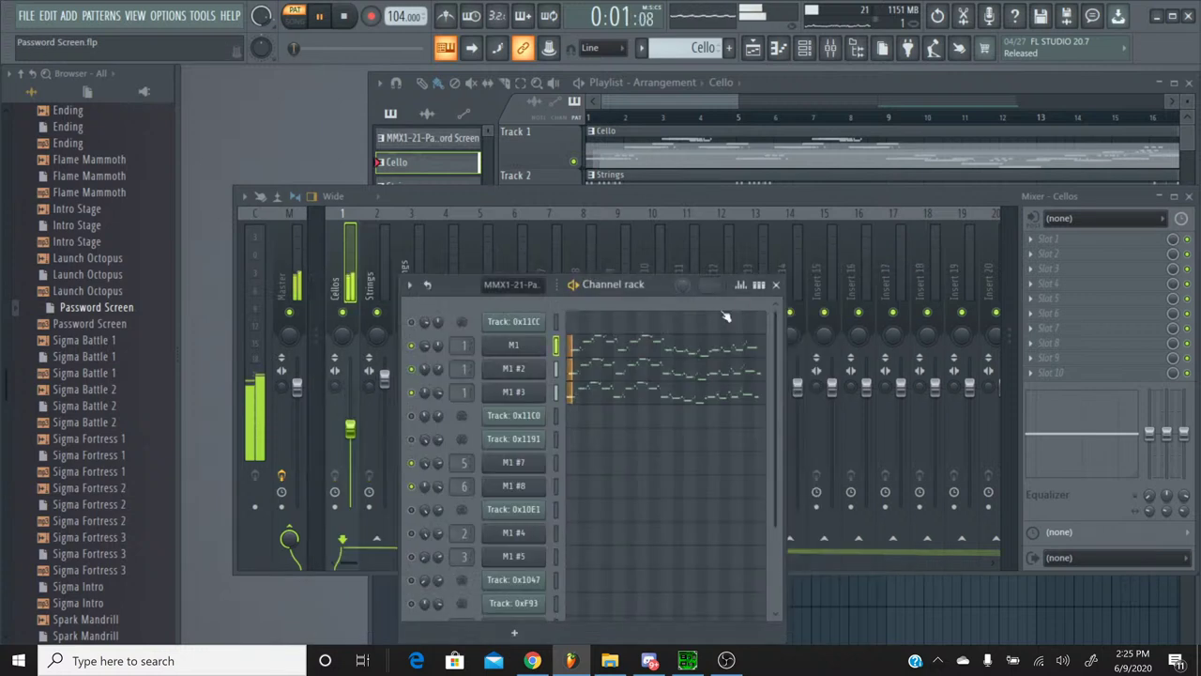
Step: Check the VDA release time of the M1 #2 synth, and set its insert effect 1 to No Effect
click(522, 369)
mouse_move(817, 574)
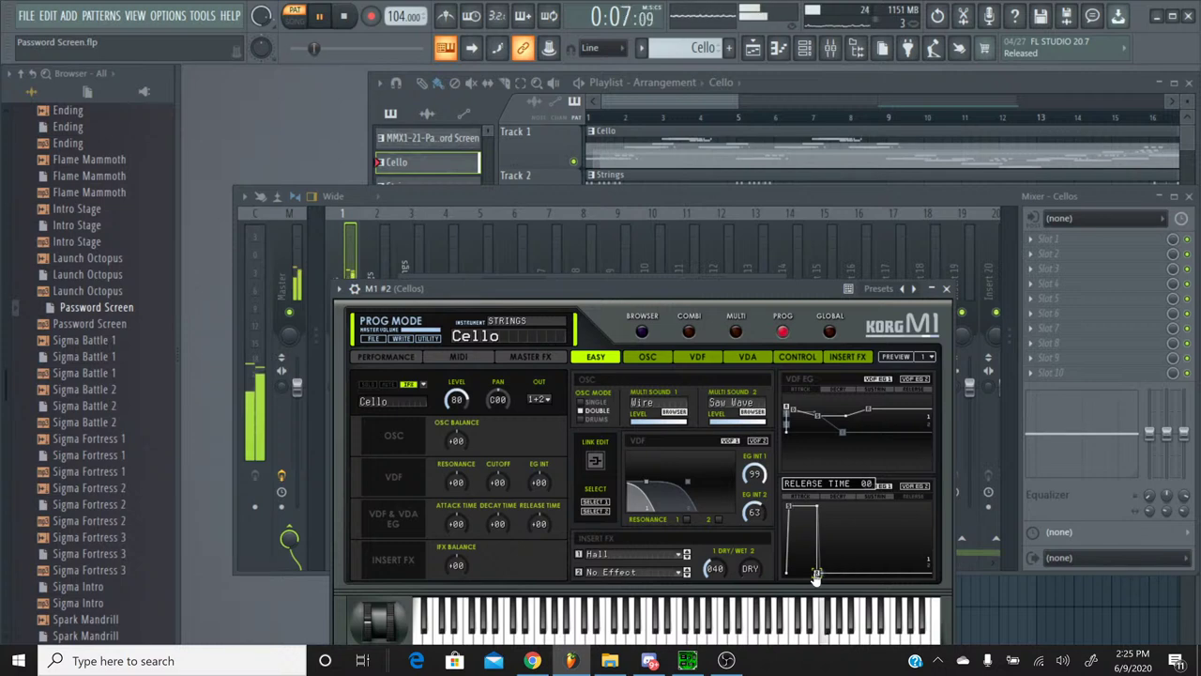
click(621, 569)
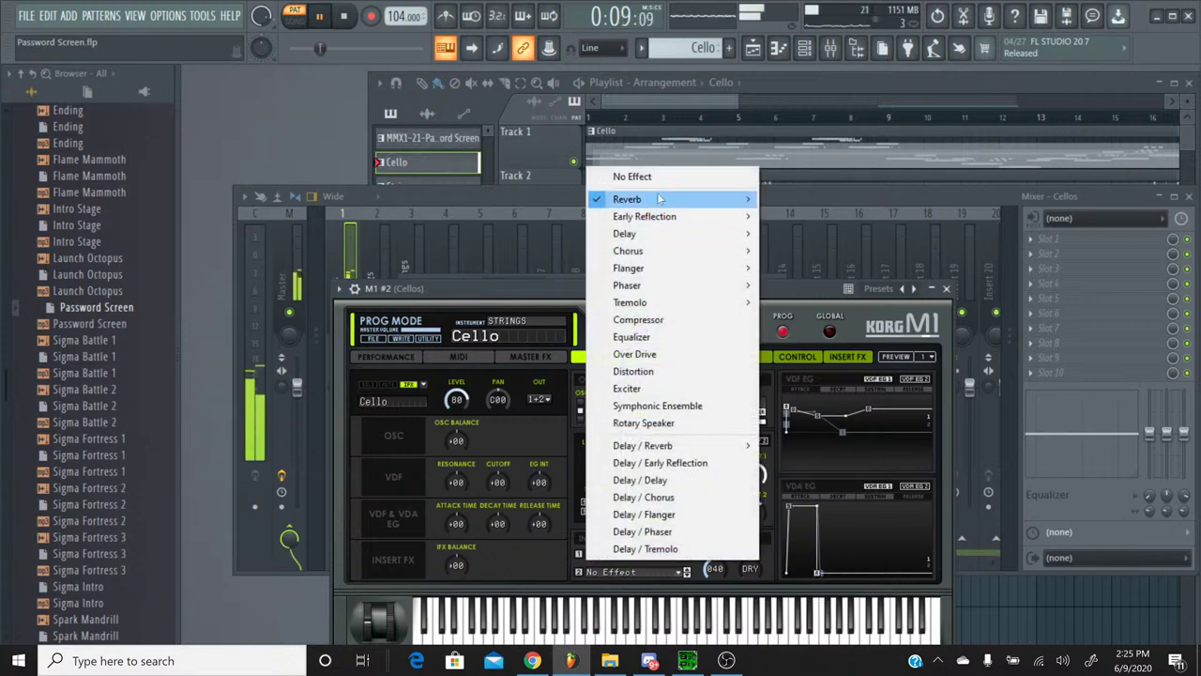
click(631, 177)
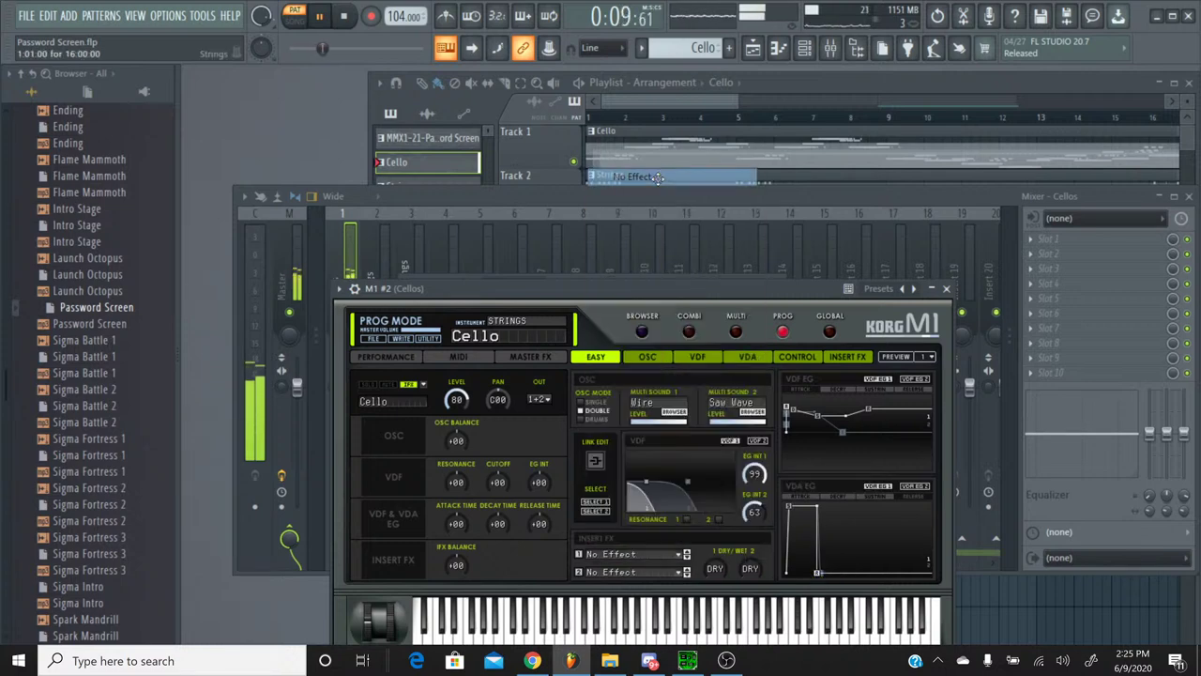
click(946, 288)
Step: Set insert effect 1 of the M1 and M1 #3 synths to No Effect
click(520, 350)
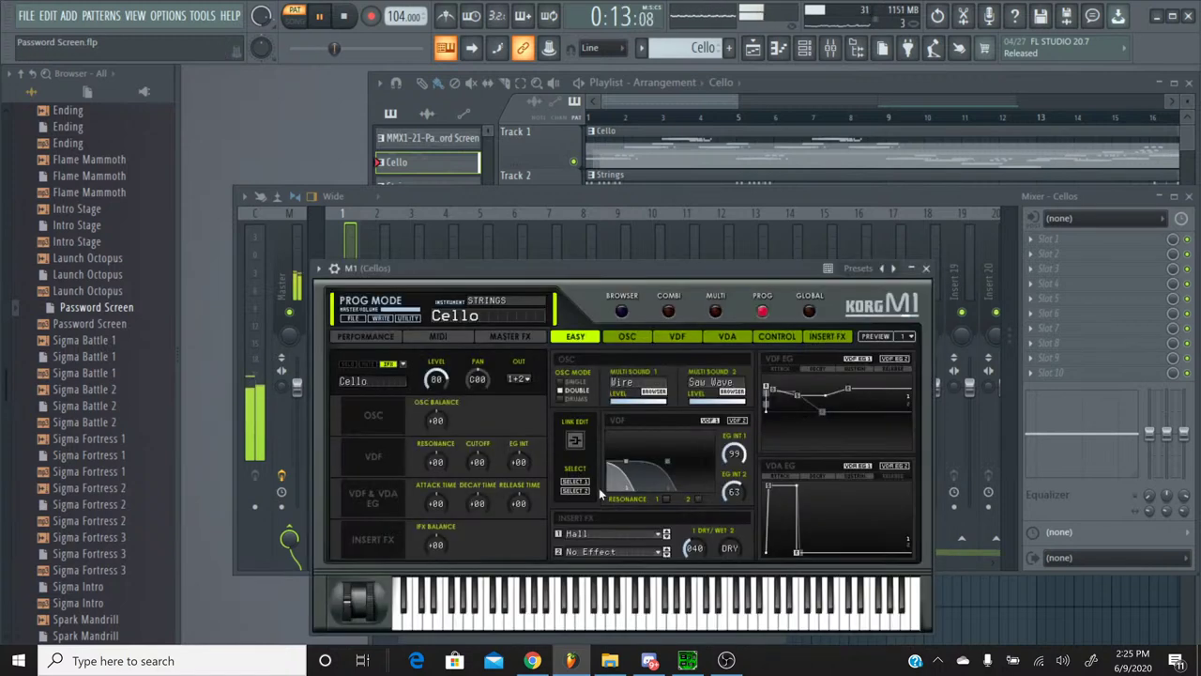
click(609, 536)
click(610, 155)
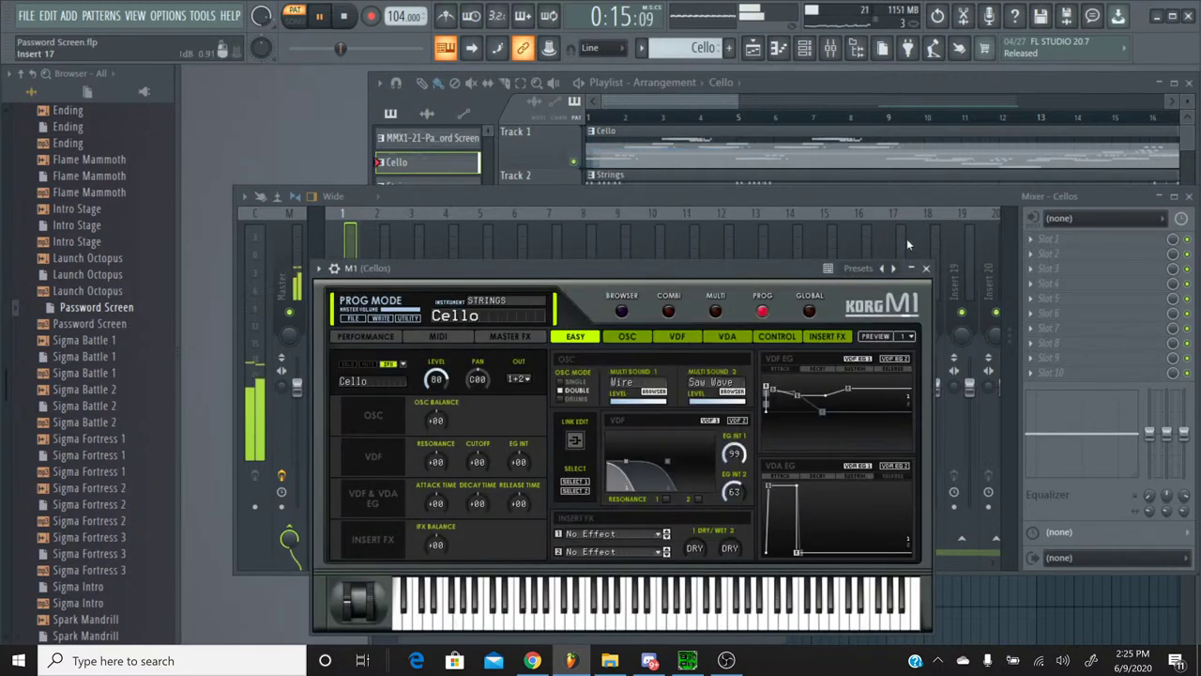
click(927, 269)
click(510, 394)
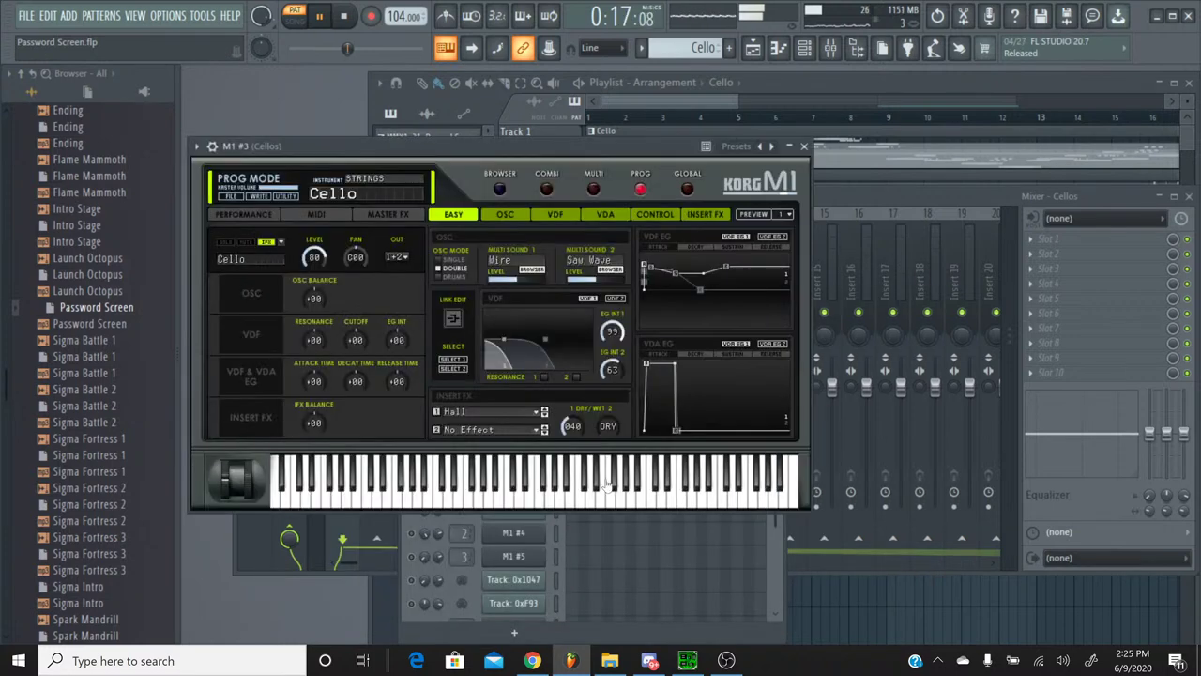
click(508, 414)
click(507, 35)
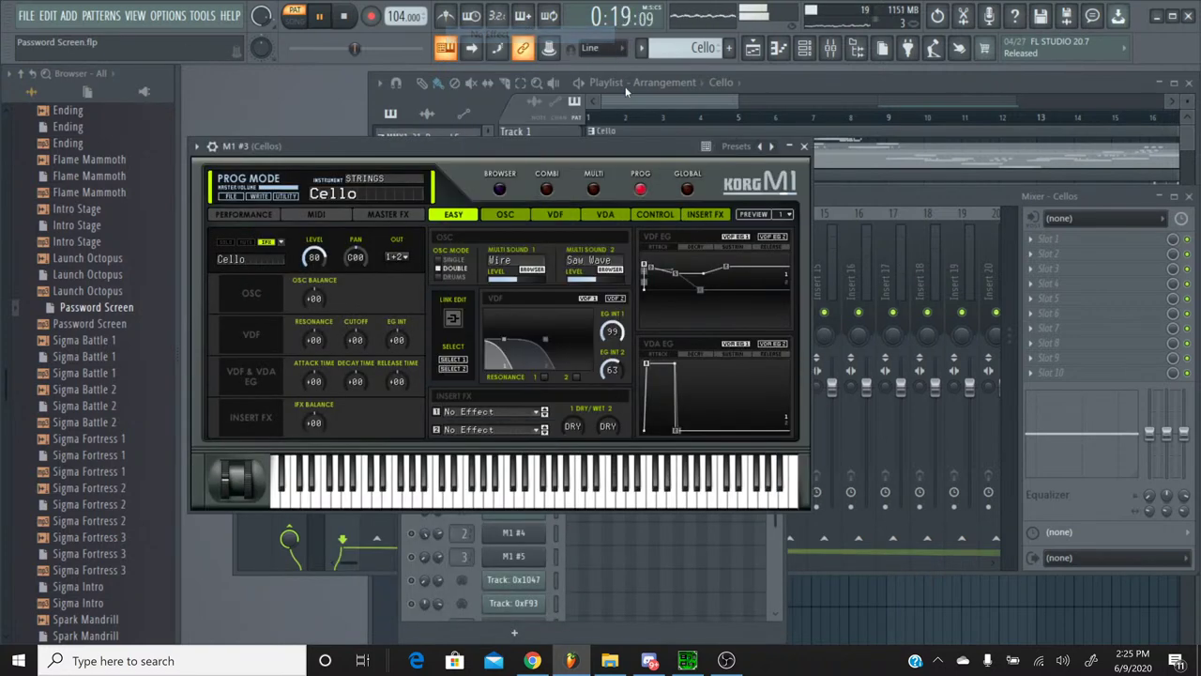
click(803, 146)
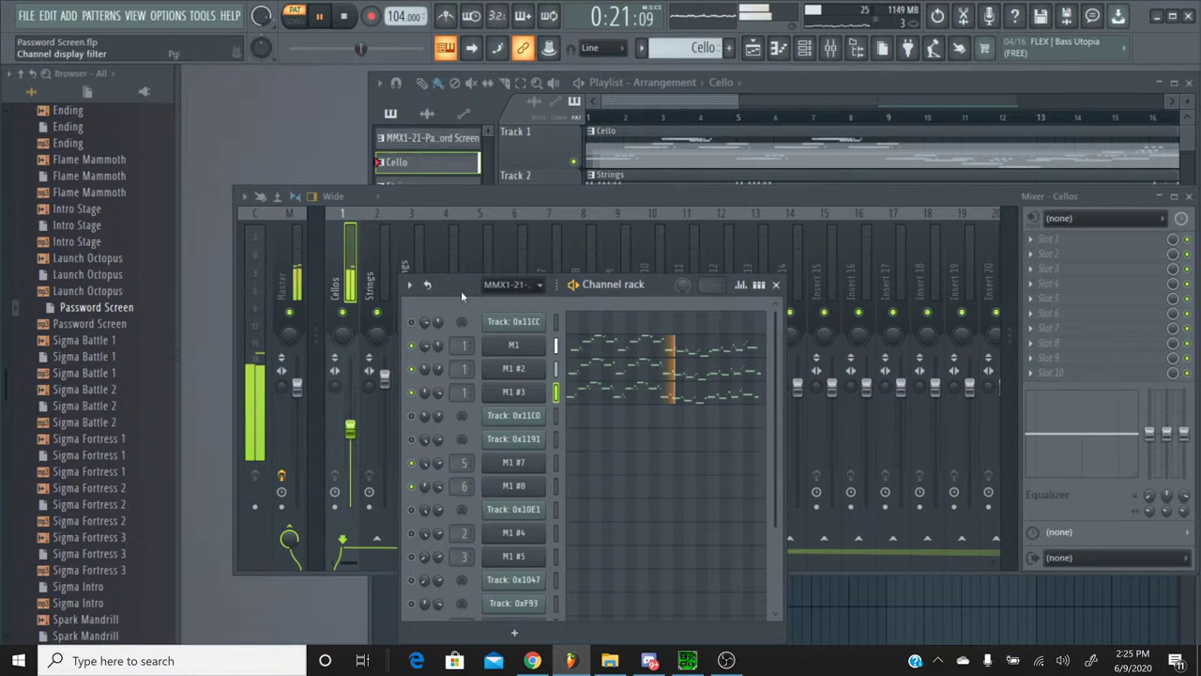
Step: Stop the Cello pattern, switch to SPCTool, and briefly play the loaded Boomer Kuwanger track
click(346, 316)
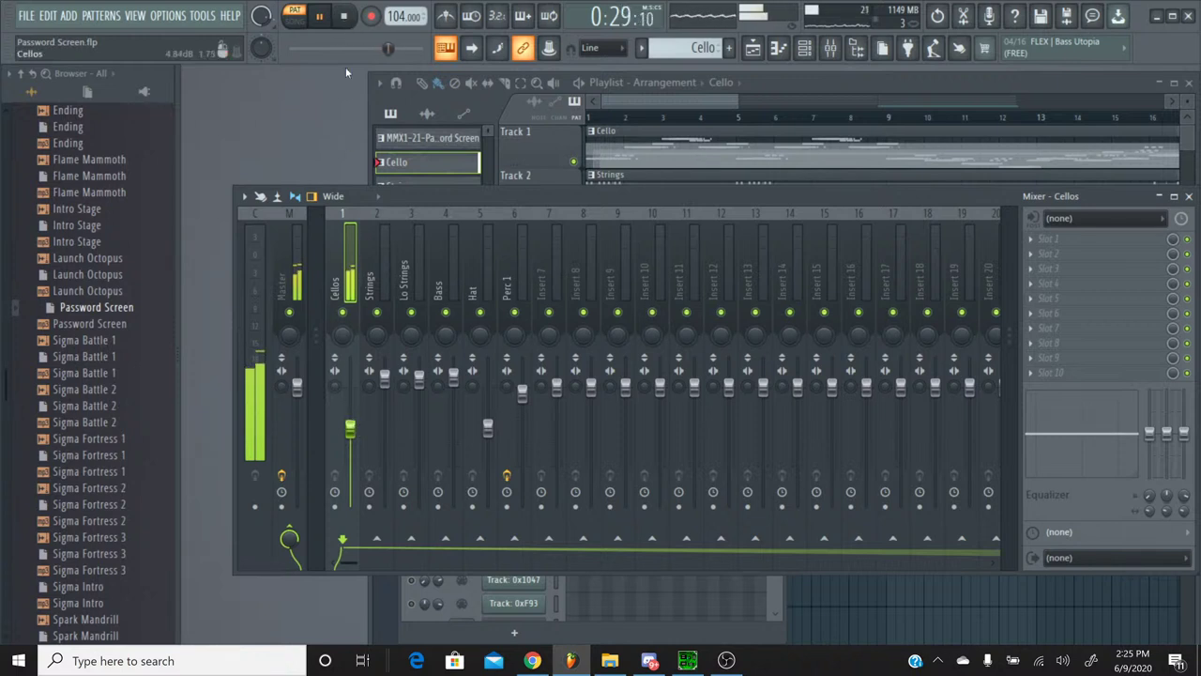
click(345, 17)
click(688, 659)
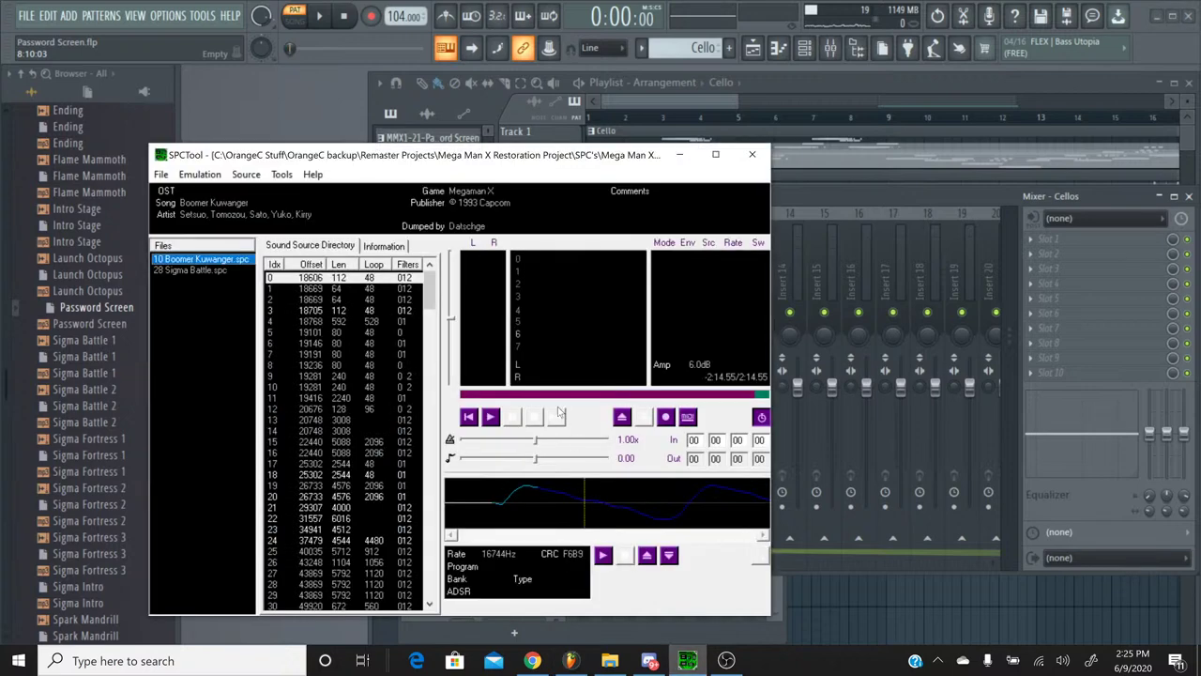
click(492, 417)
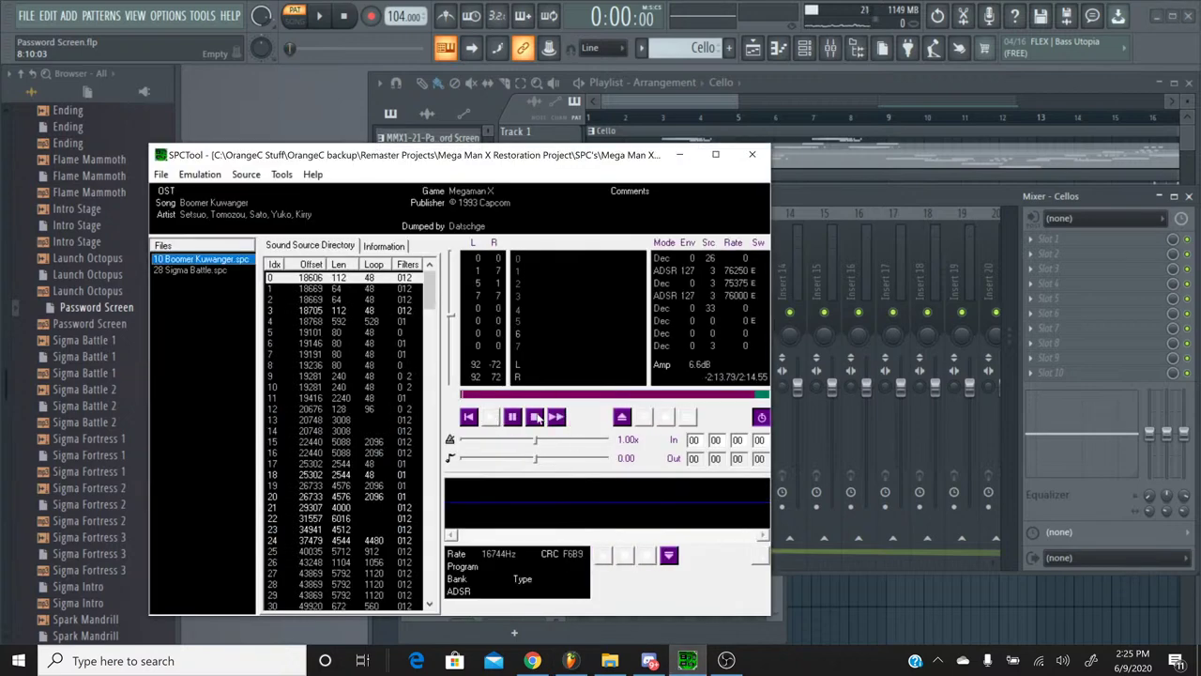
Step: Open 21 Password Screen.spc from the Mega Man X (EMU).zophar folder and play it
click(623, 418)
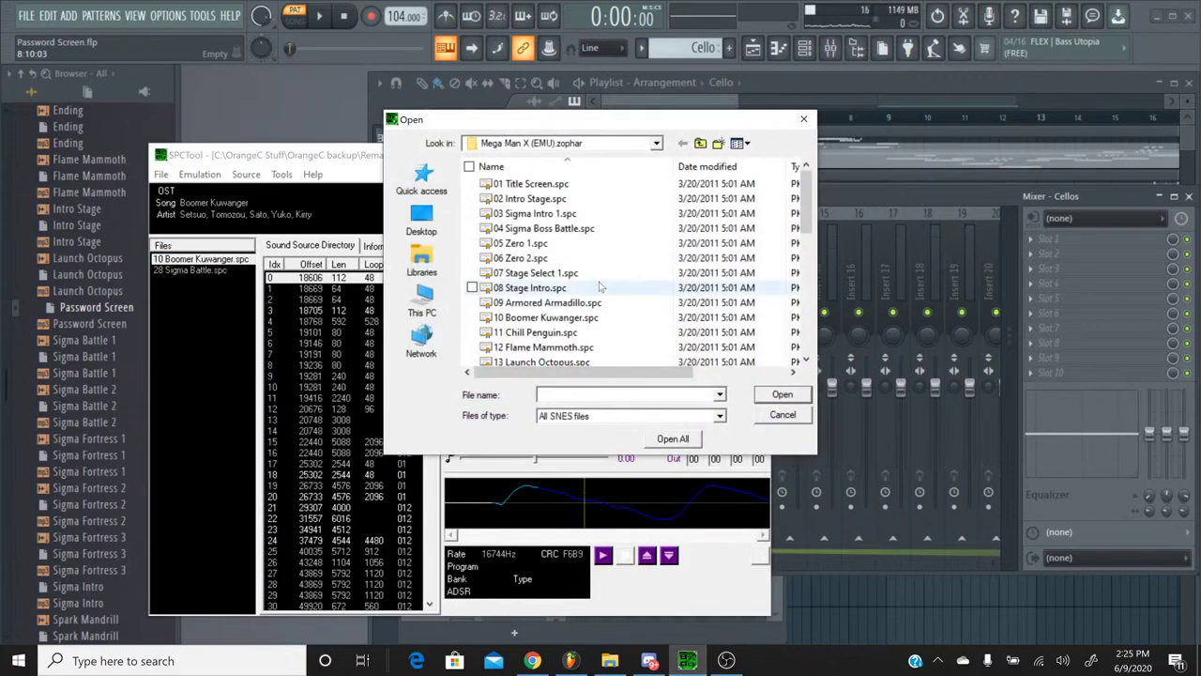
scroll(588, 291, up, 5)
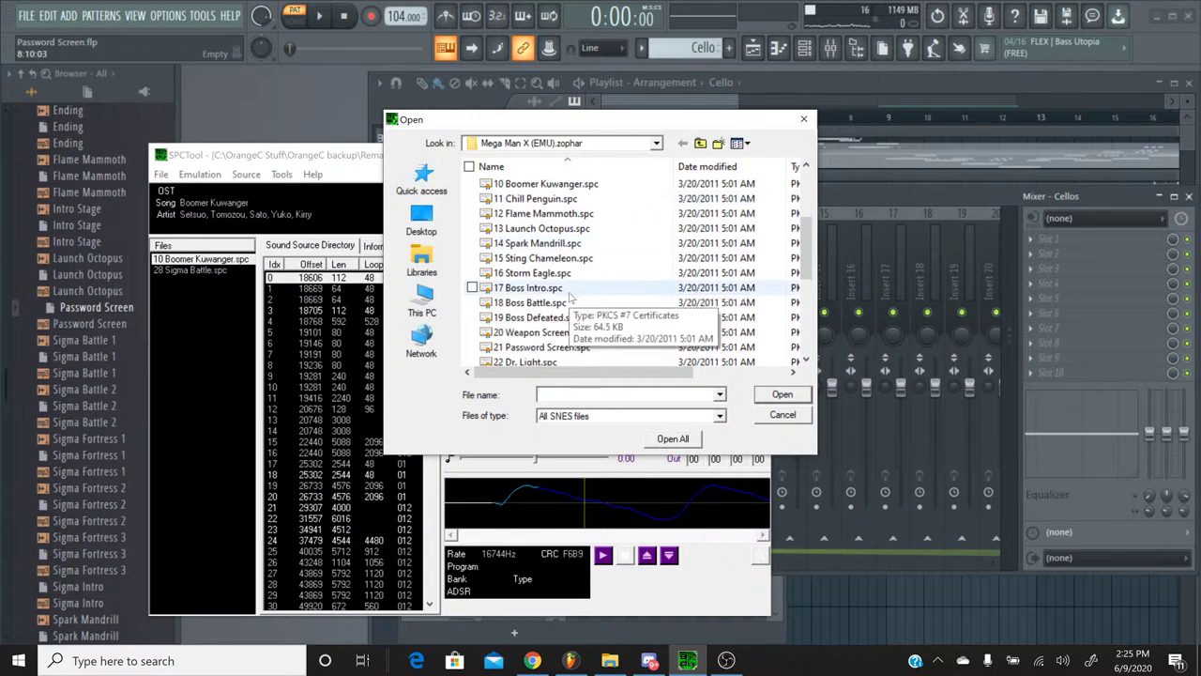
scroll(571, 295, down, 1)
double_click(568, 301)
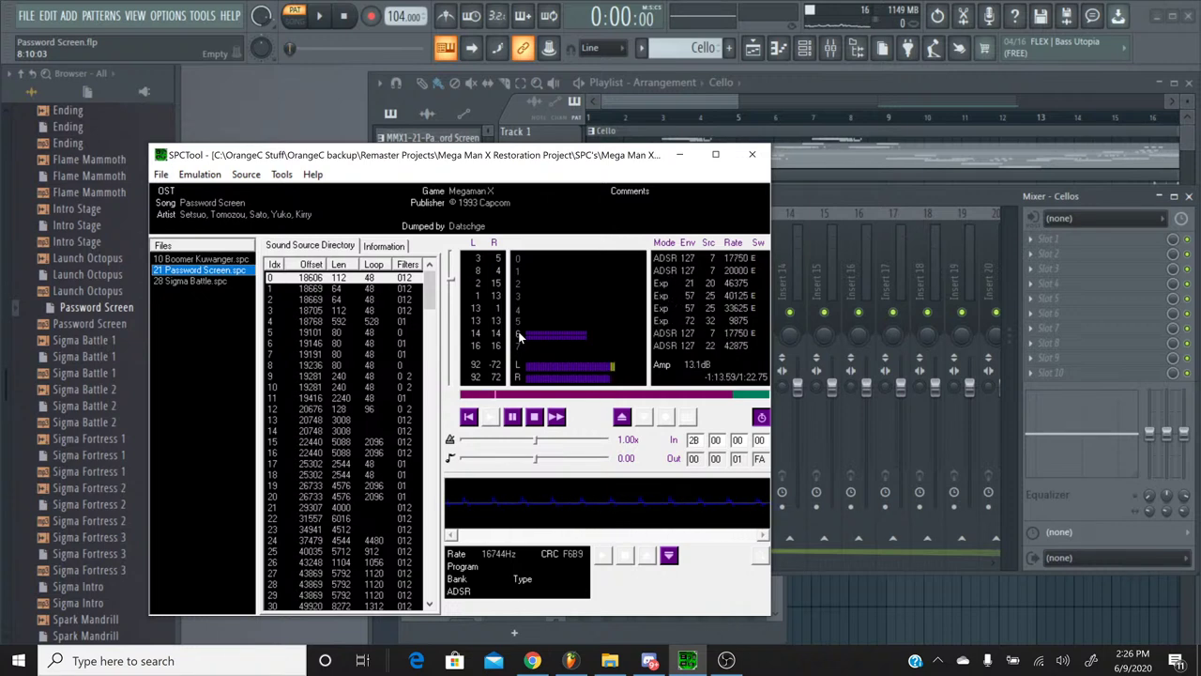
Step: Toggle voices 0, 1 and 6 of the playing Password Screen SPC to compare how they sound together and alone
click(520, 259)
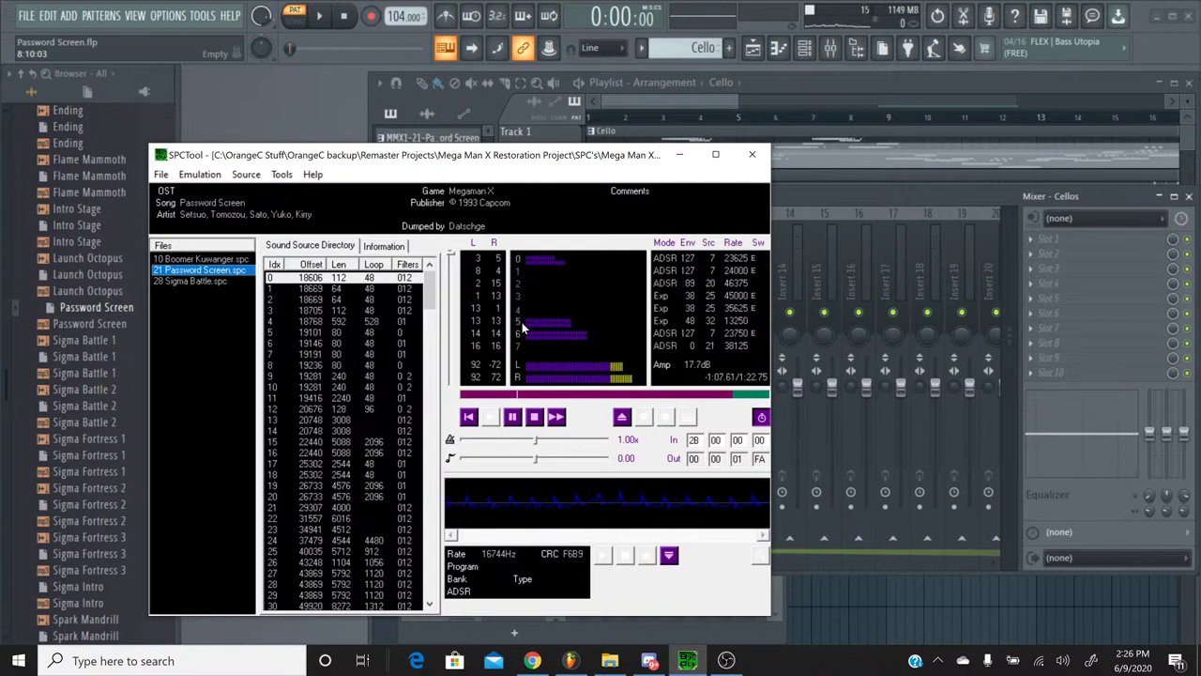
click(519, 271)
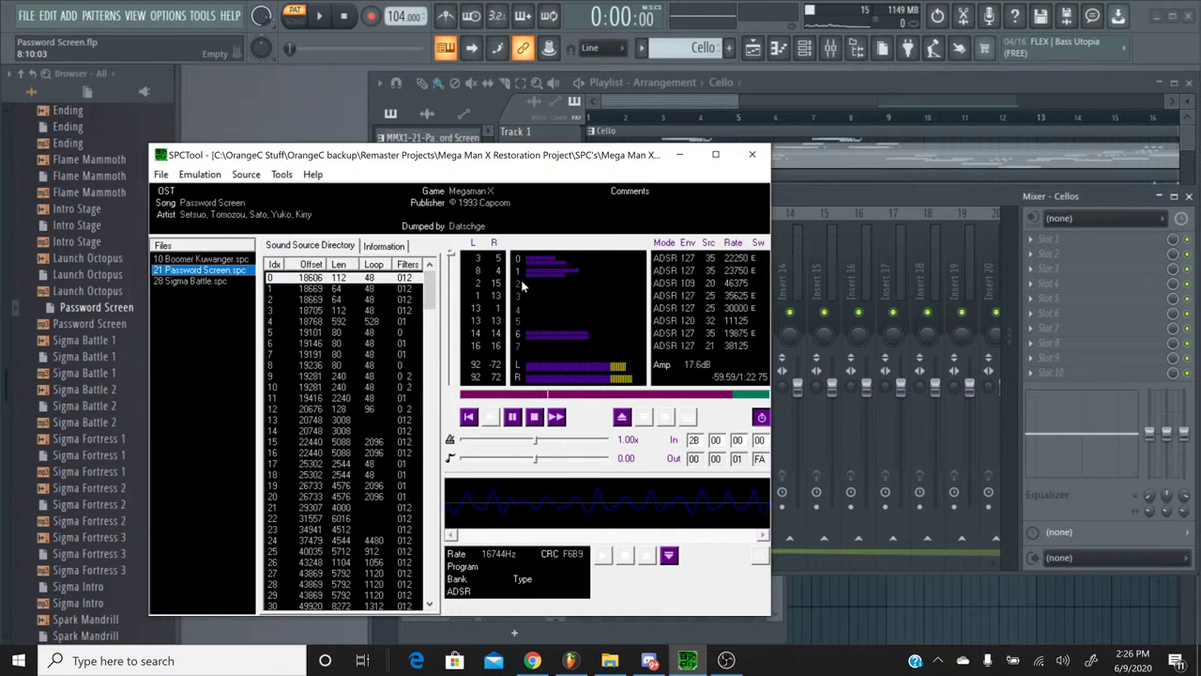
click(523, 259)
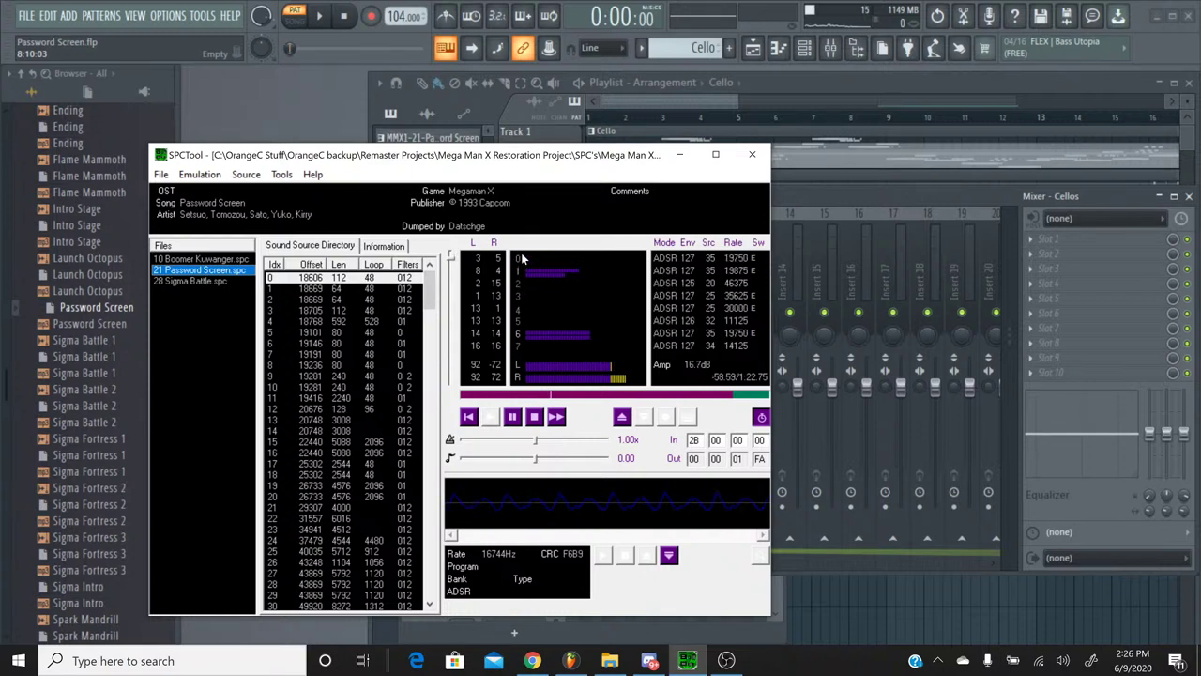
click(523, 344)
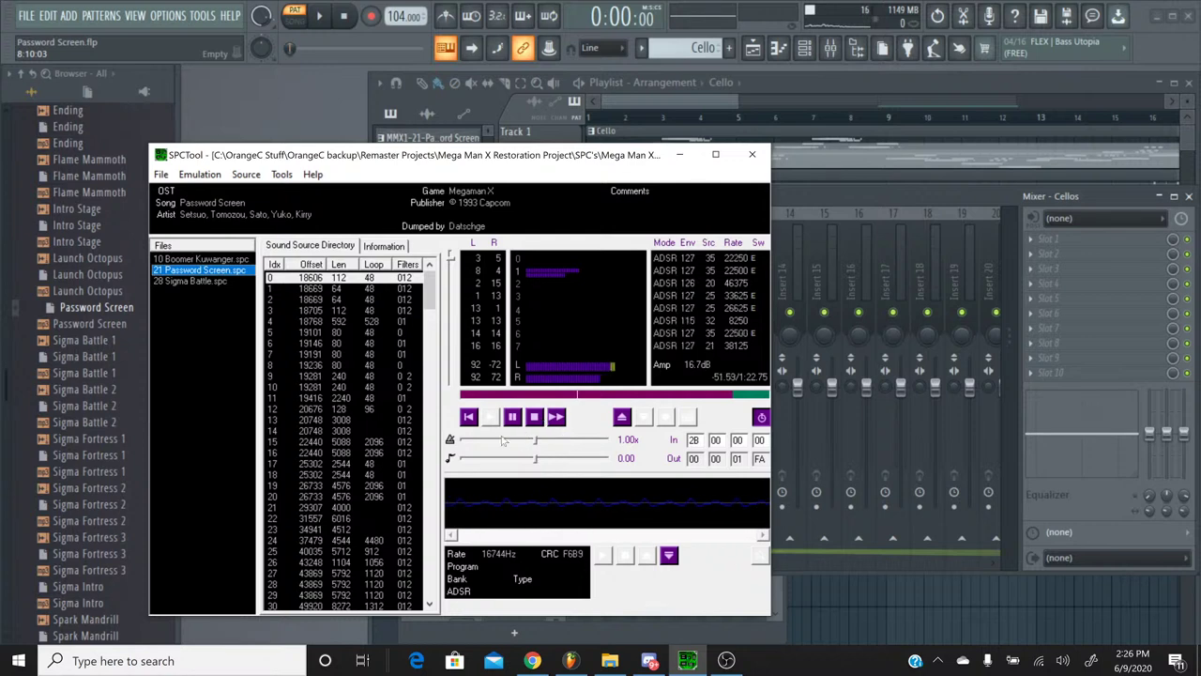
Step: Replay the Password Screen SPC from the start, stop it, and return to FL Studio
click(472, 419)
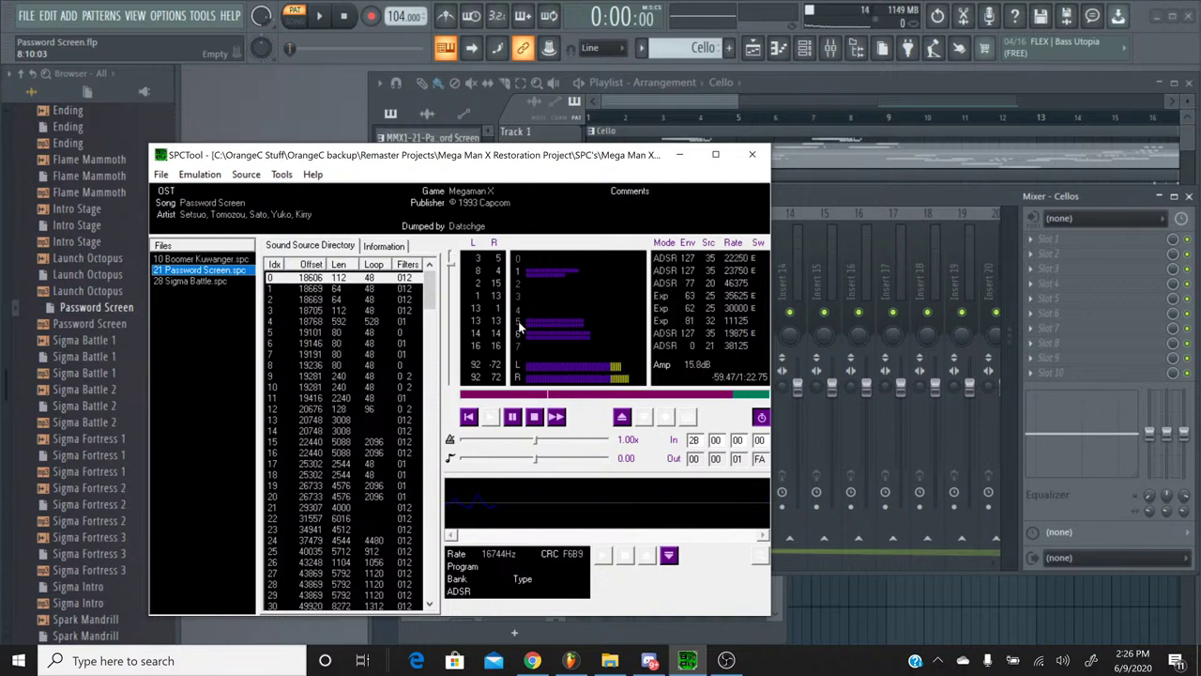
click(535, 417)
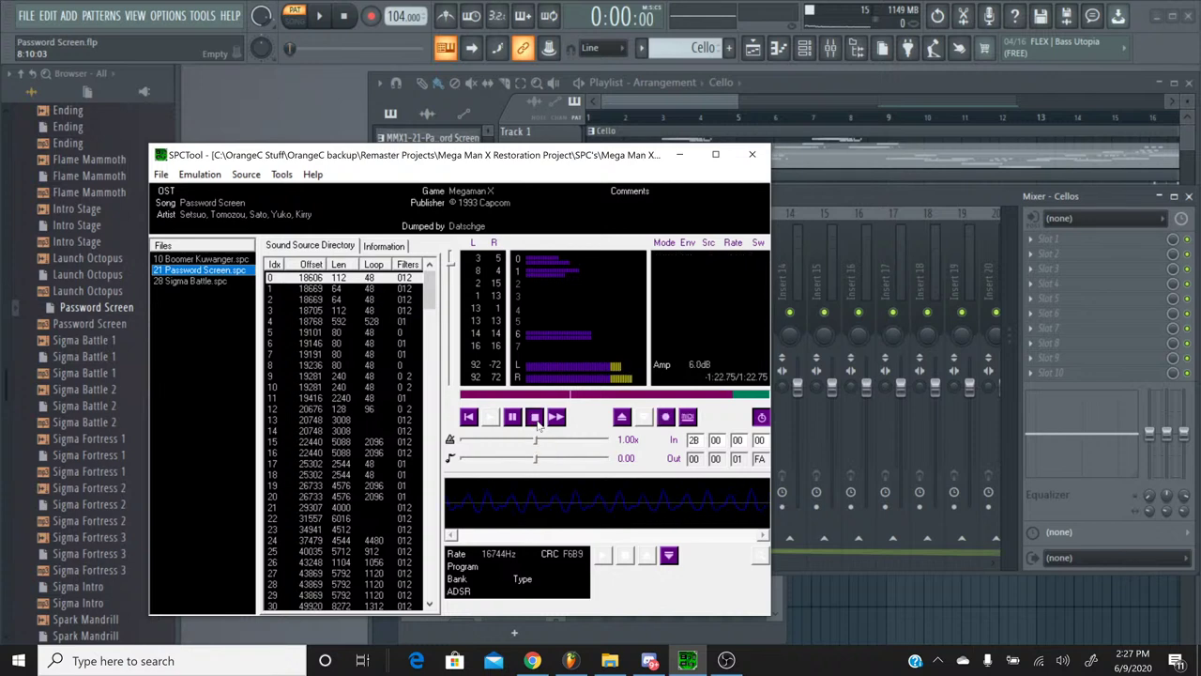
click(680, 154)
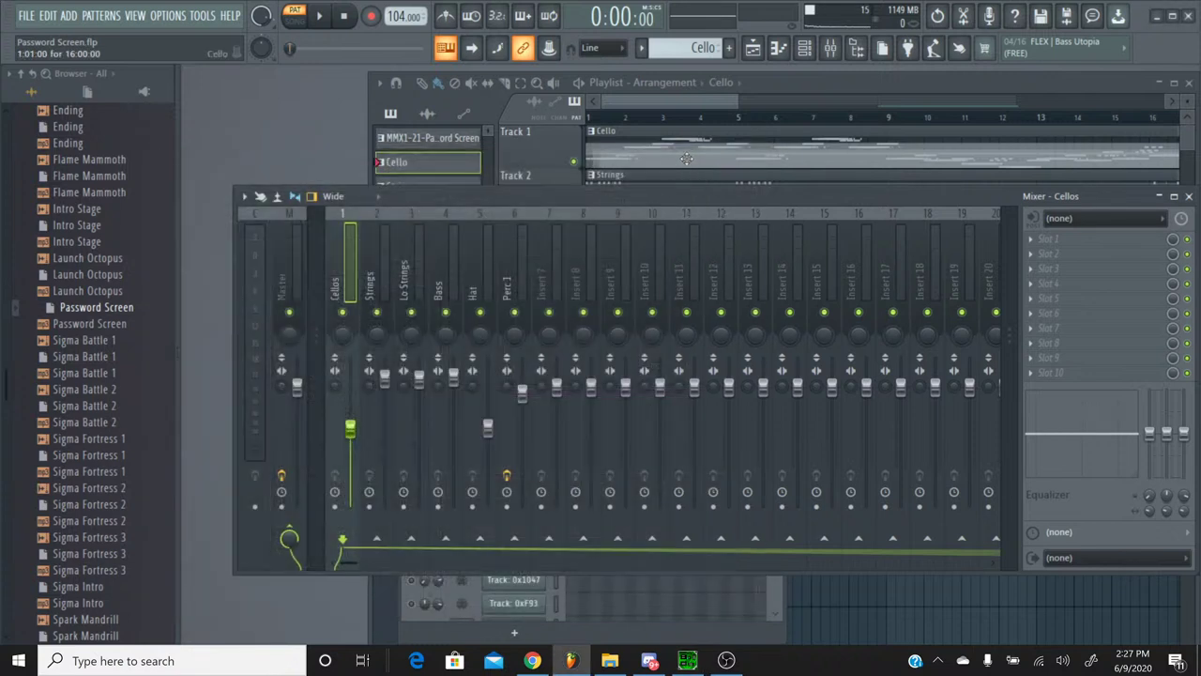
Step: Select the MMX1-21-Password Screen pattern and open the channel rack to show its channels
click(732, 101)
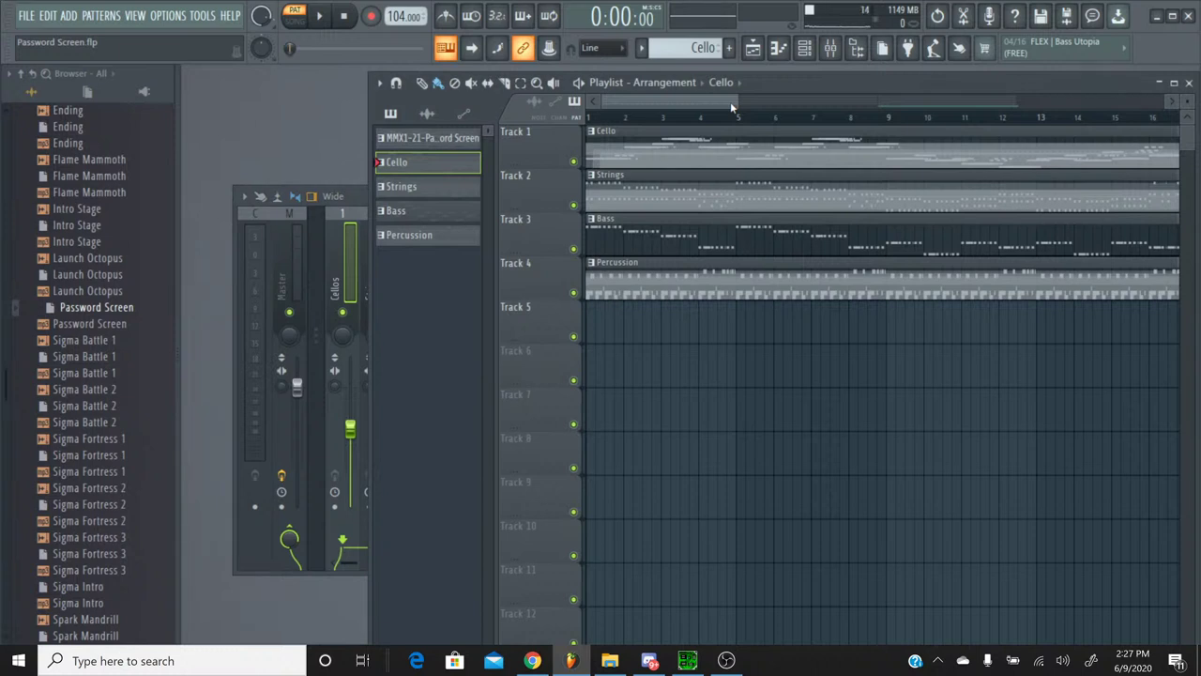
click(644, 48)
click(648, 63)
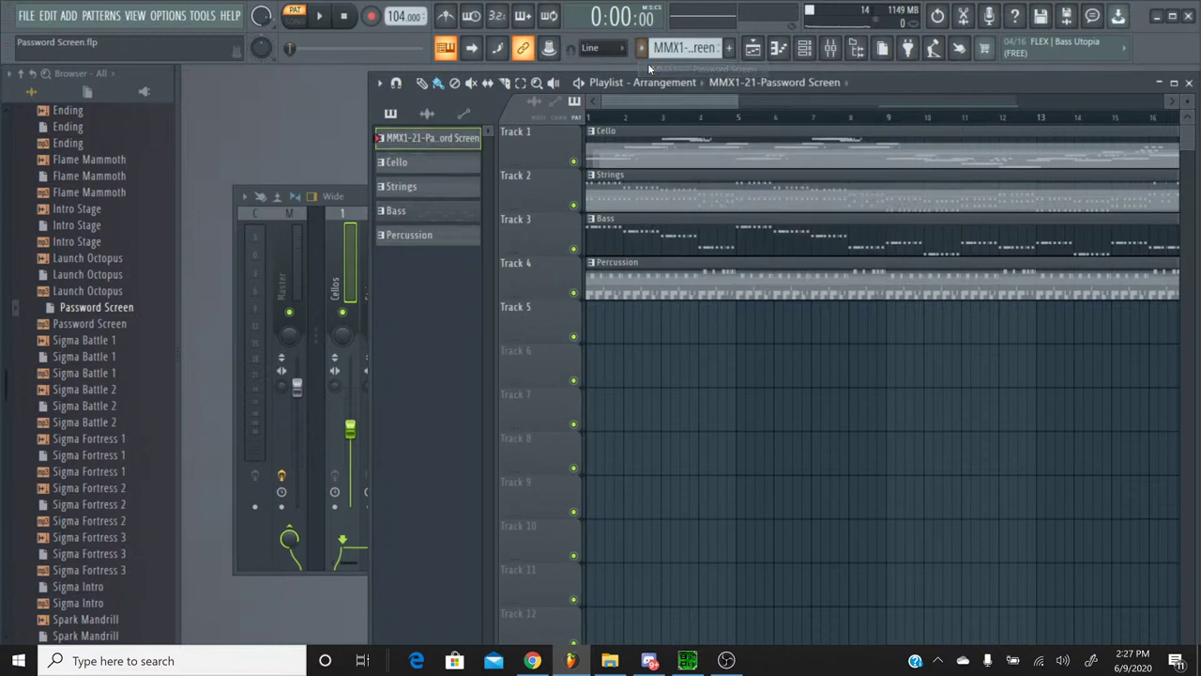
click(805, 48)
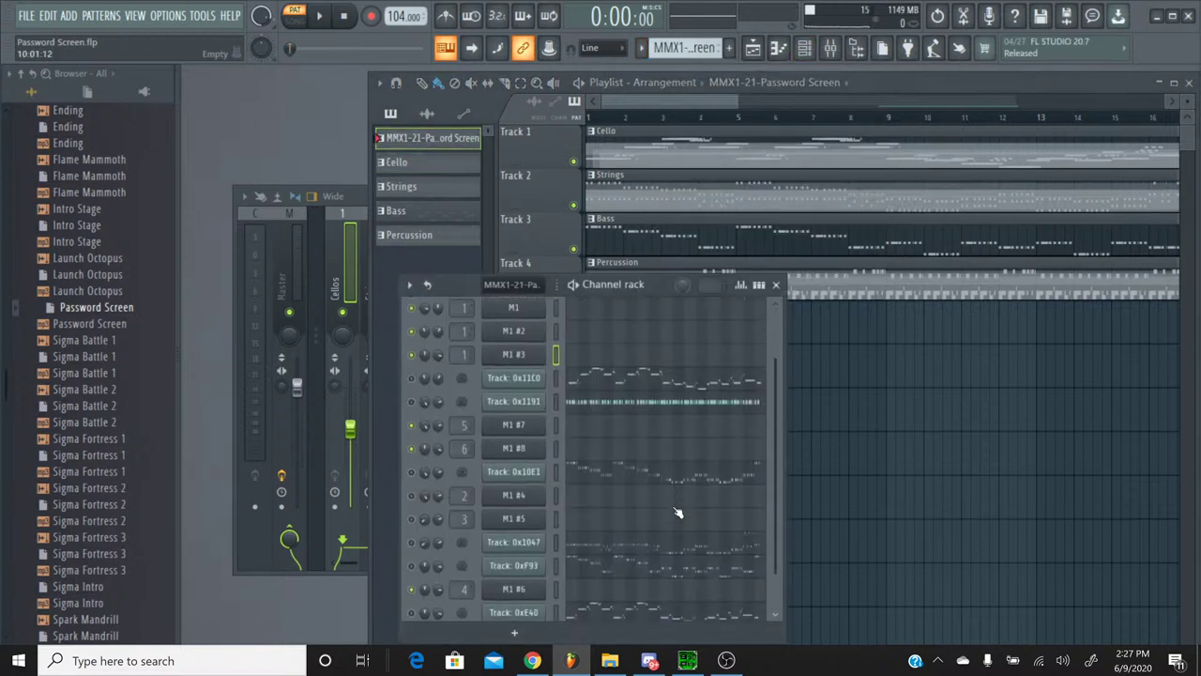
scroll(678, 513, down, 2)
scroll(666, 521, up, 3)
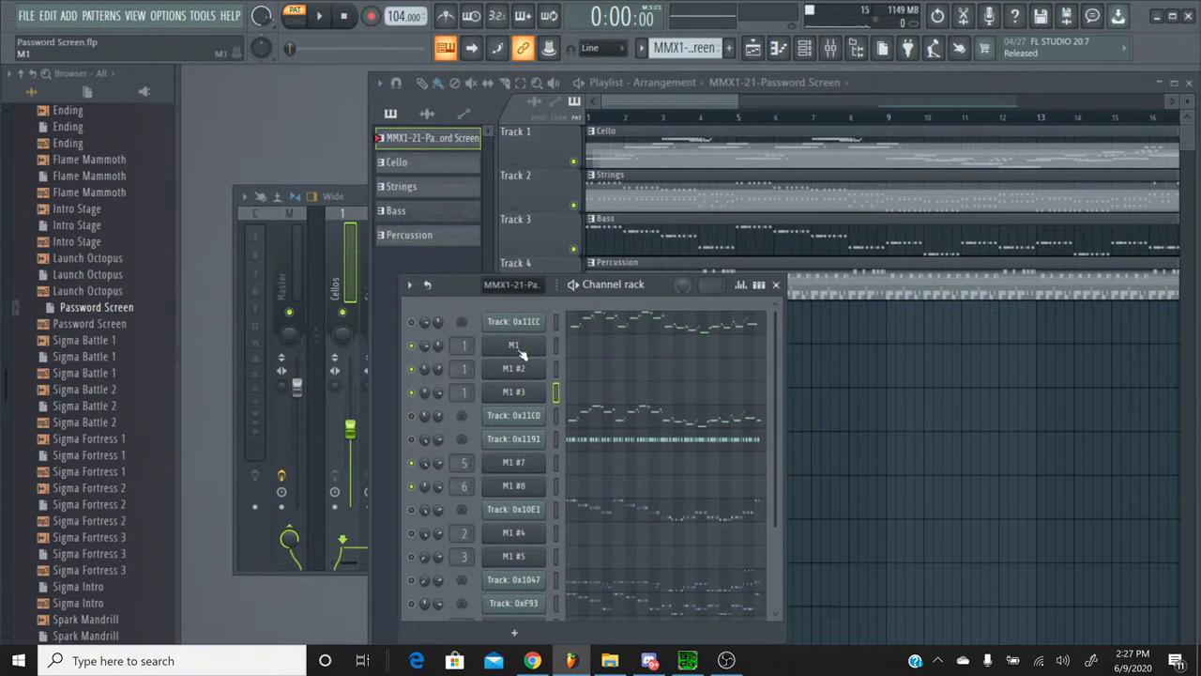
Step: Delete the M1, M1 #2 and M1 #3 channels from the channel rack
right_click(521, 351)
click(587, 497)
click(525, 363)
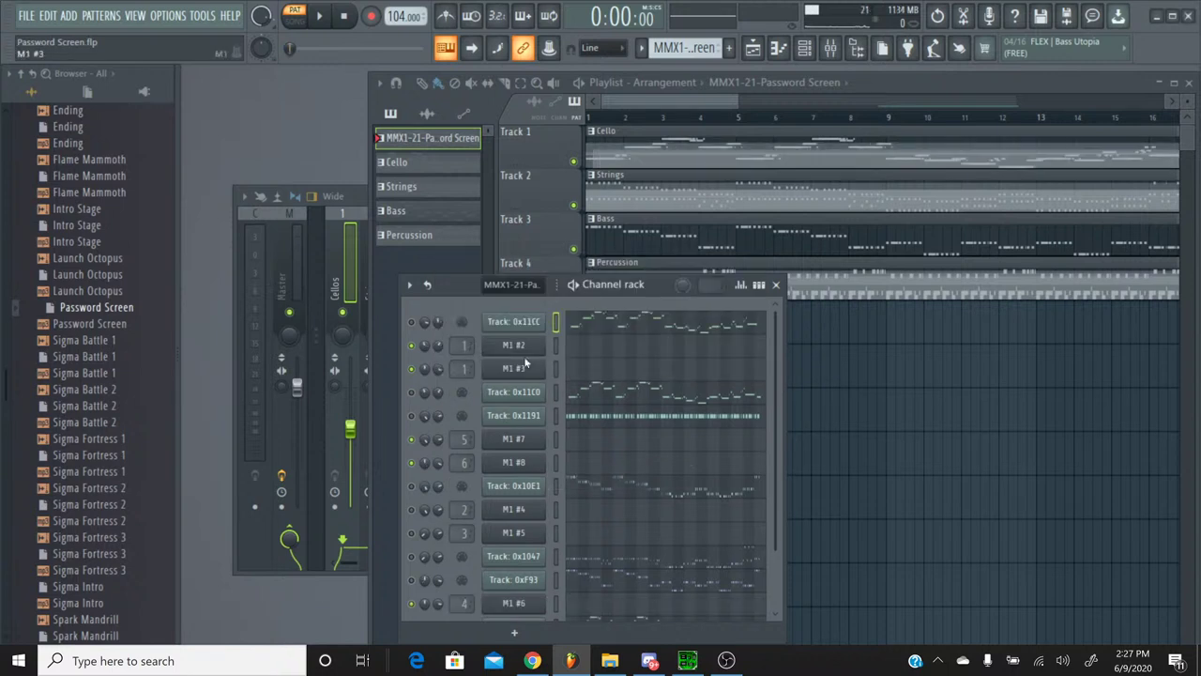
right_click(511, 349)
click(586, 502)
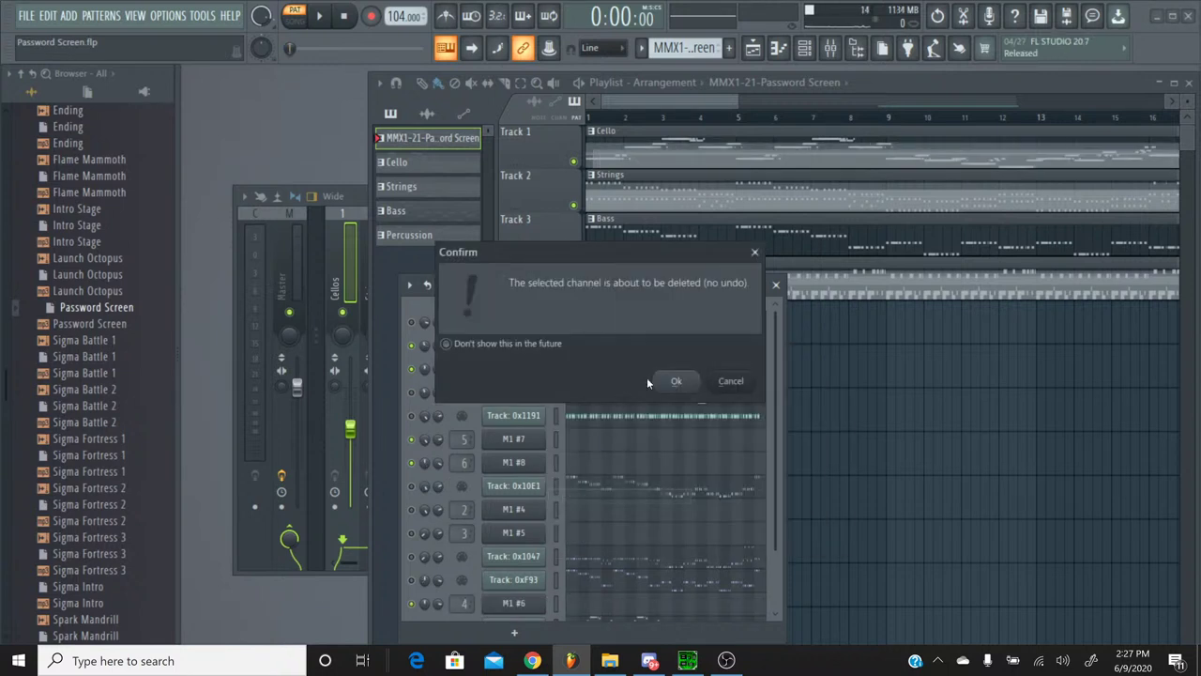
click(674, 380)
right_click(537, 347)
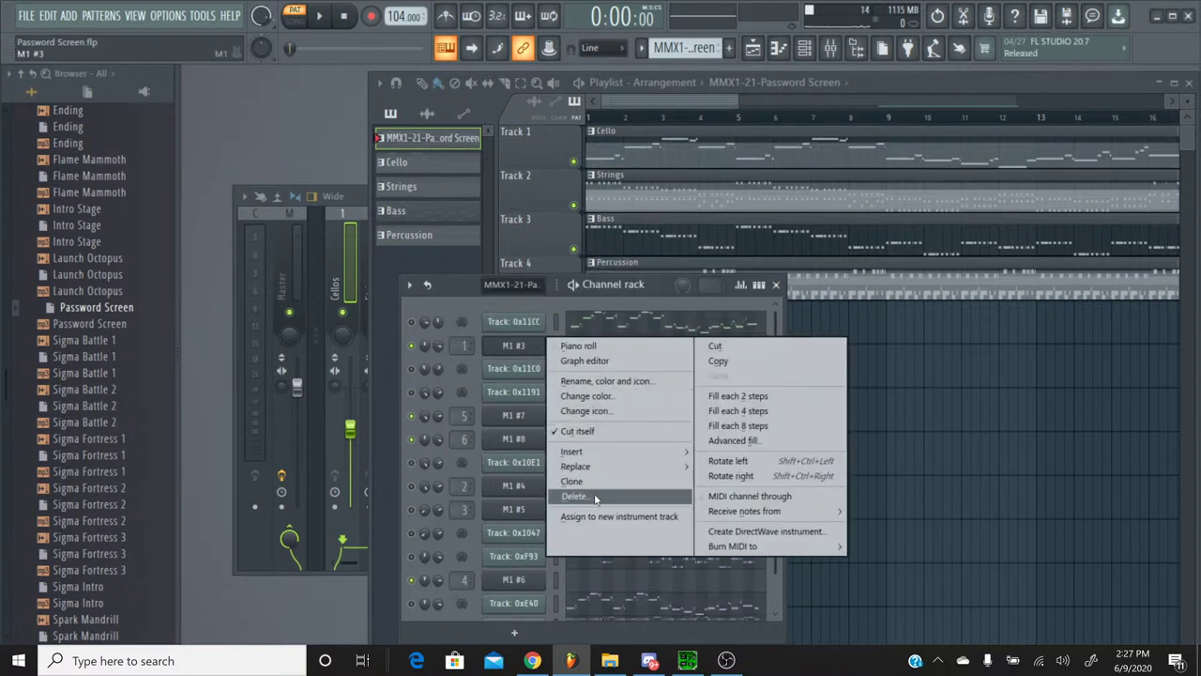
click(595, 499)
click(672, 380)
Step: Delete the M1 #7 and M1 #8 channels from the channel rack
right_click(524, 390)
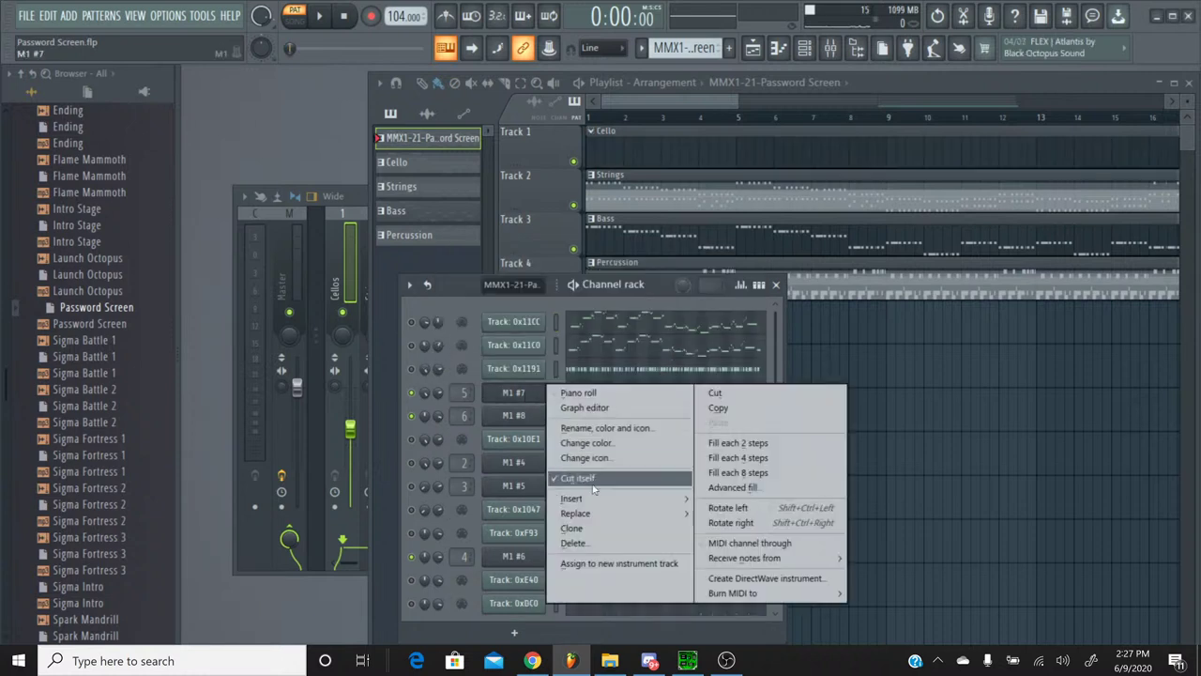
click(573, 542)
click(664, 392)
right_click(521, 398)
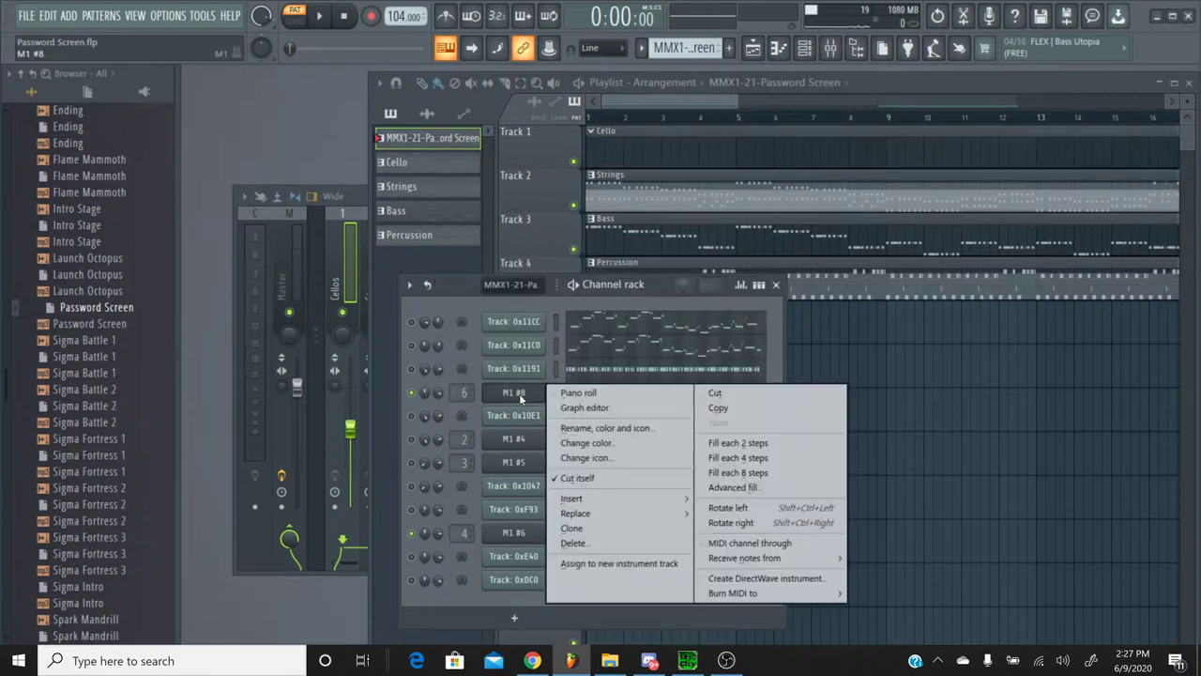
click(574, 543)
click(672, 380)
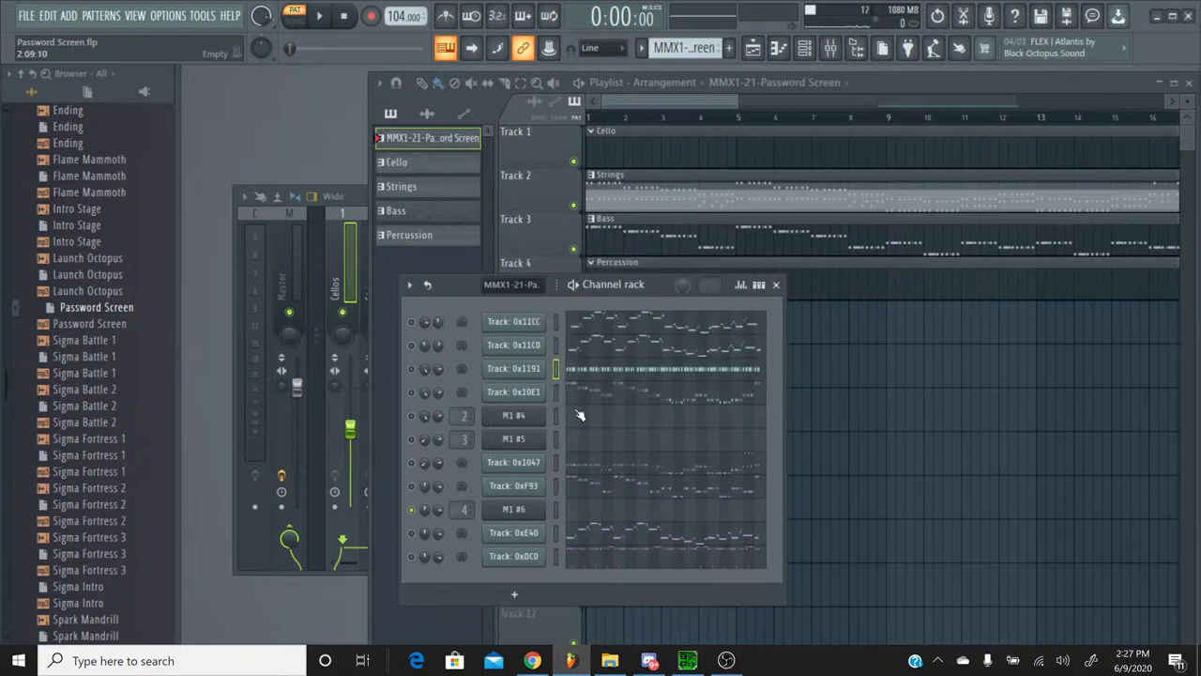
Step: Delete the M1 #4, M1 #5 and M1 #6 channels, leaving only the imported MIDI track channels
right_click(517, 415)
click(574, 543)
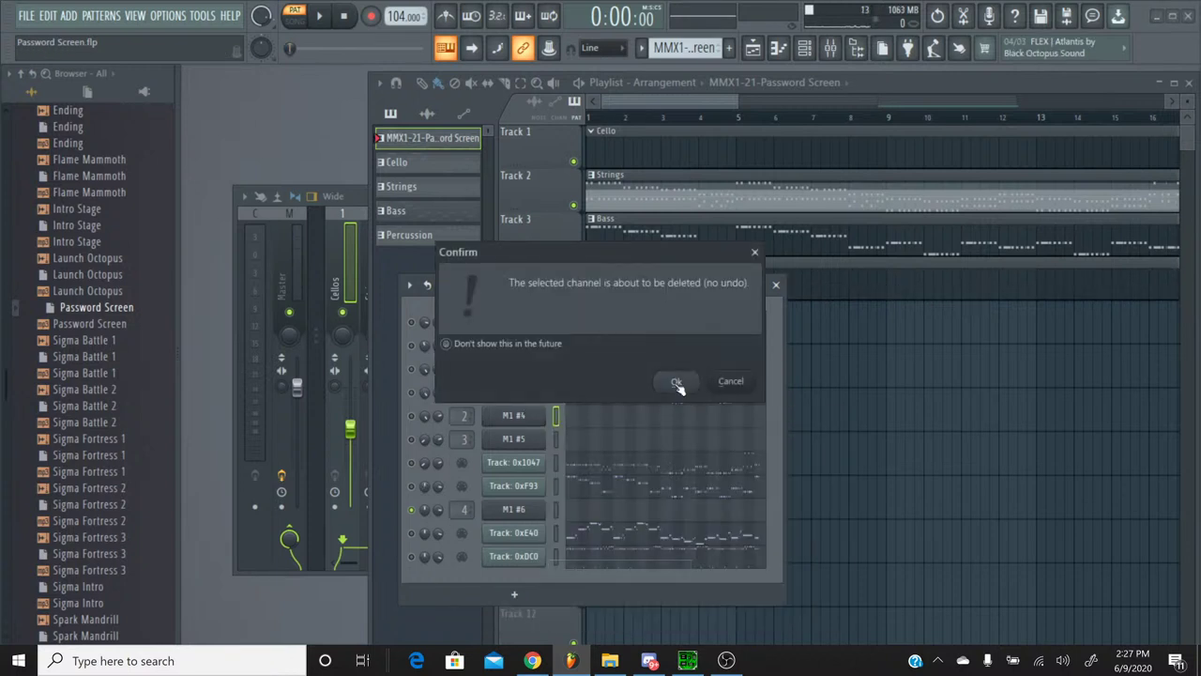
click(676, 383)
right_click(517, 415)
click(573, 543)
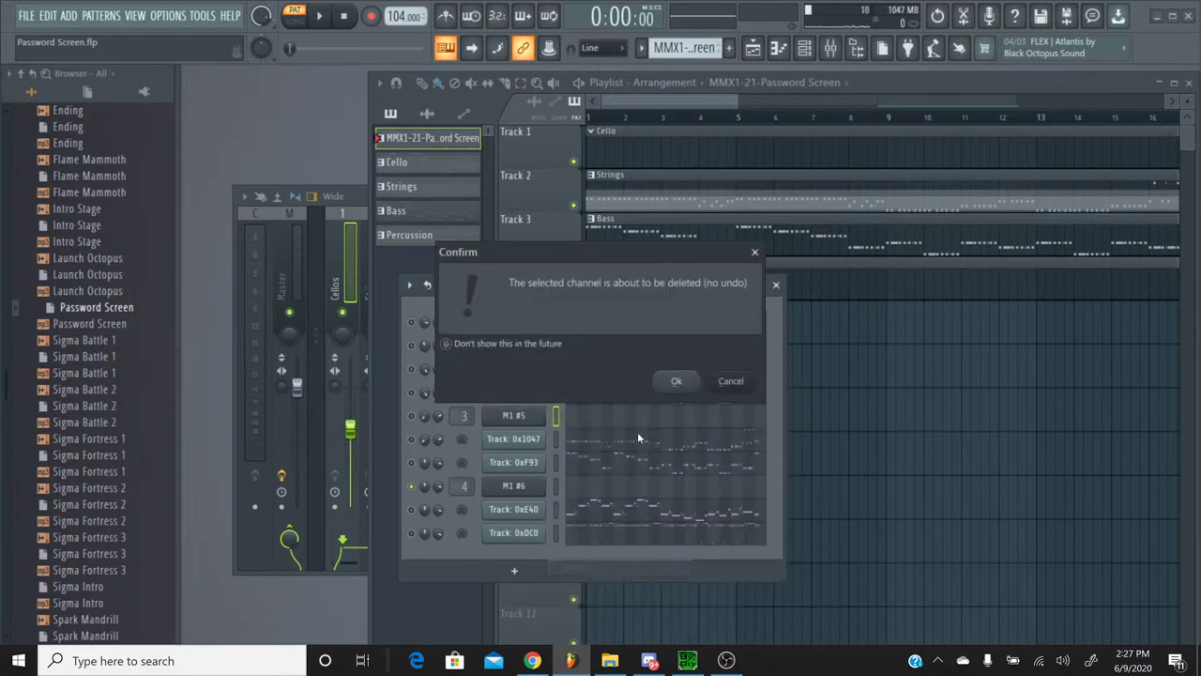
click(675, 380)
right_click(518, 463)
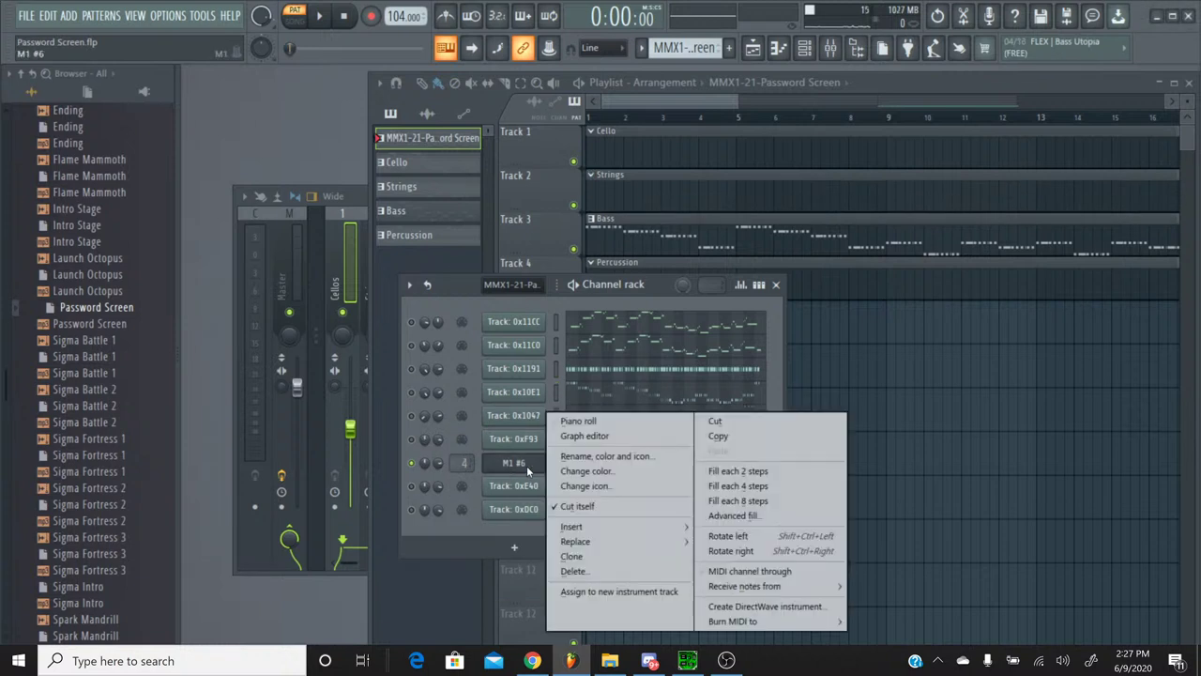
click(604, 572)
click(669, 383)
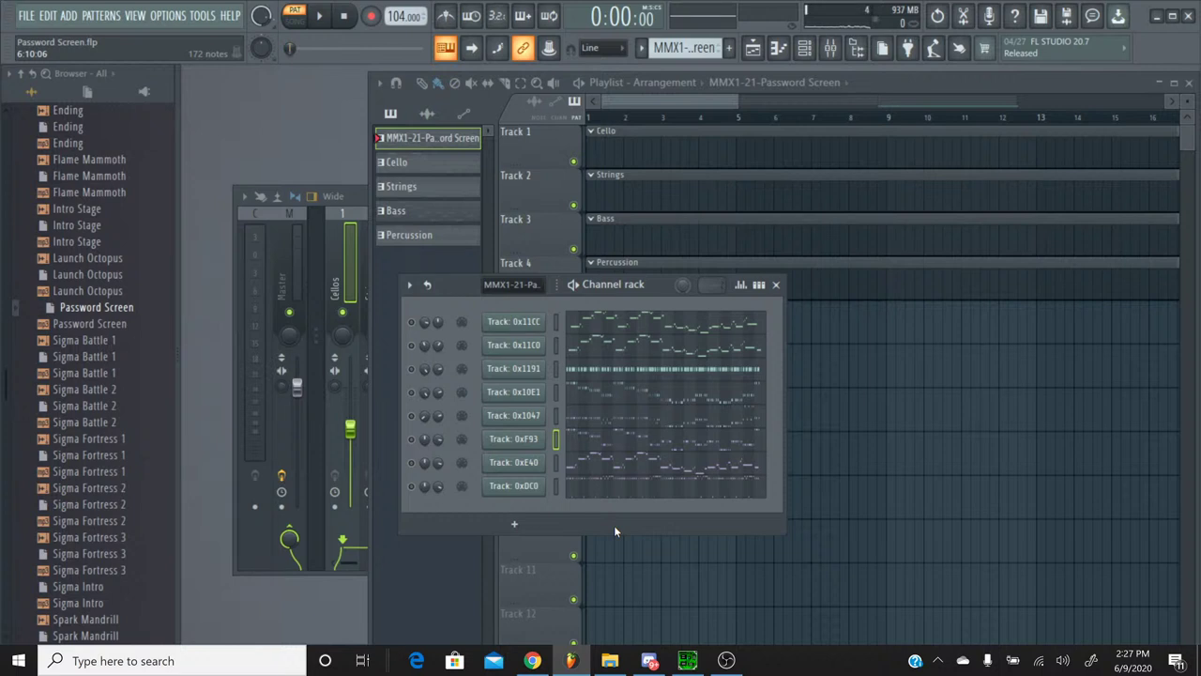
Step: Remove the Cello, Strings, Bass and Percussion clips from playlist tracks 1 to 4
right_click(823, 228)
right_click(818, 174)
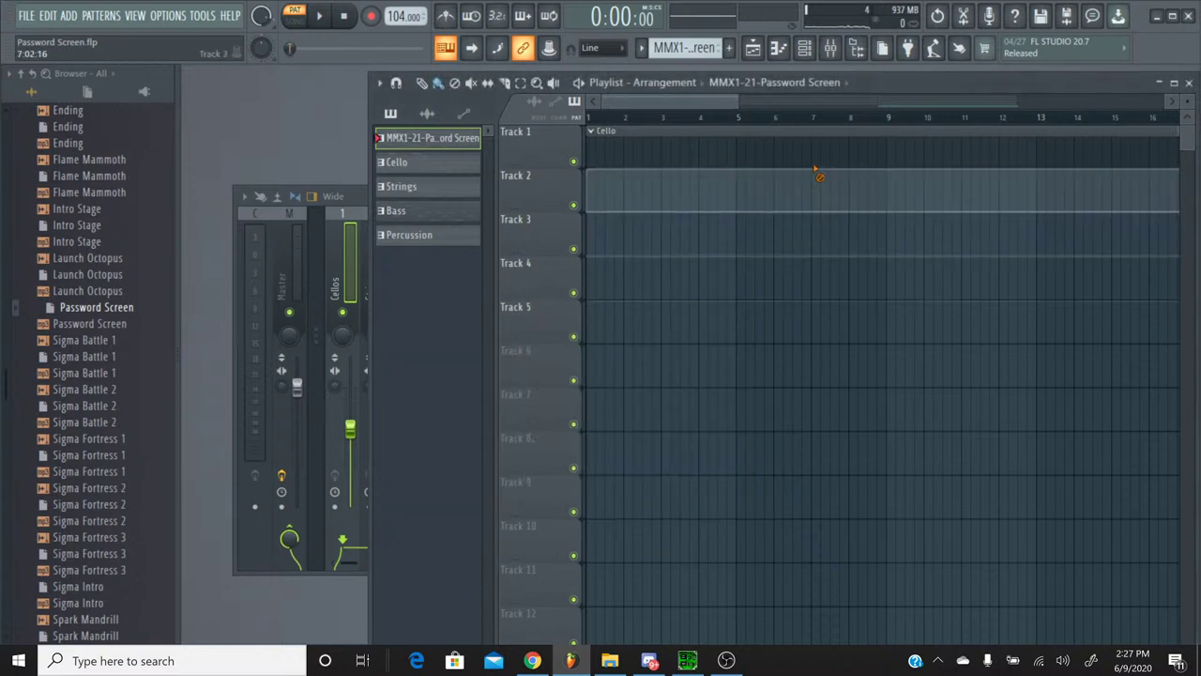
scroll(835, 244, right, 10)
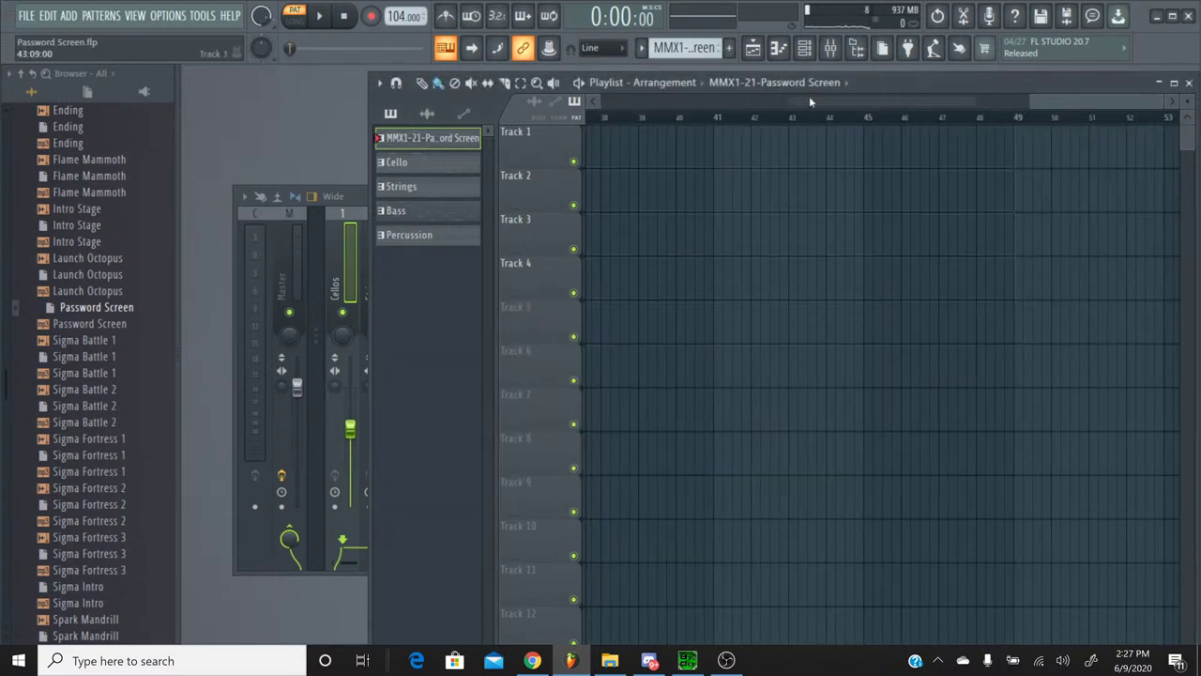
drag(1069, 104, 591, 110)
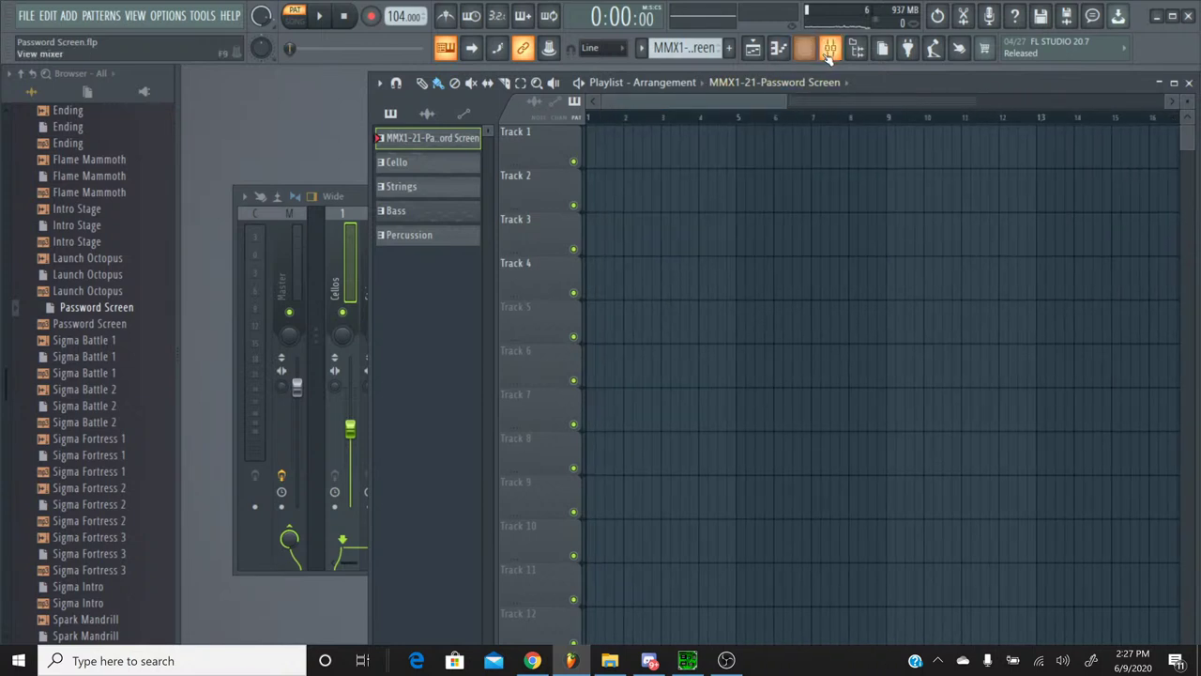
Step: Select mixer tracks 1 to 6, from Cellos to Perc 1, and bring up their track options
key(F9)
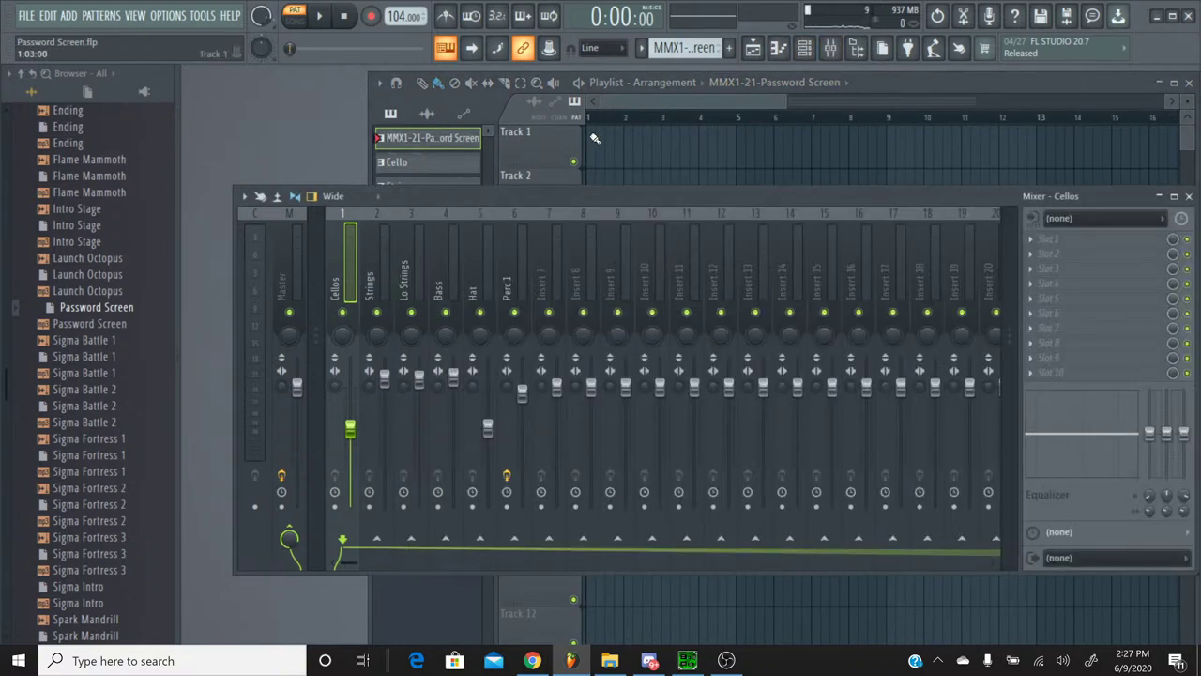
click(522, 214)
drag(477, 218, 349, 230)
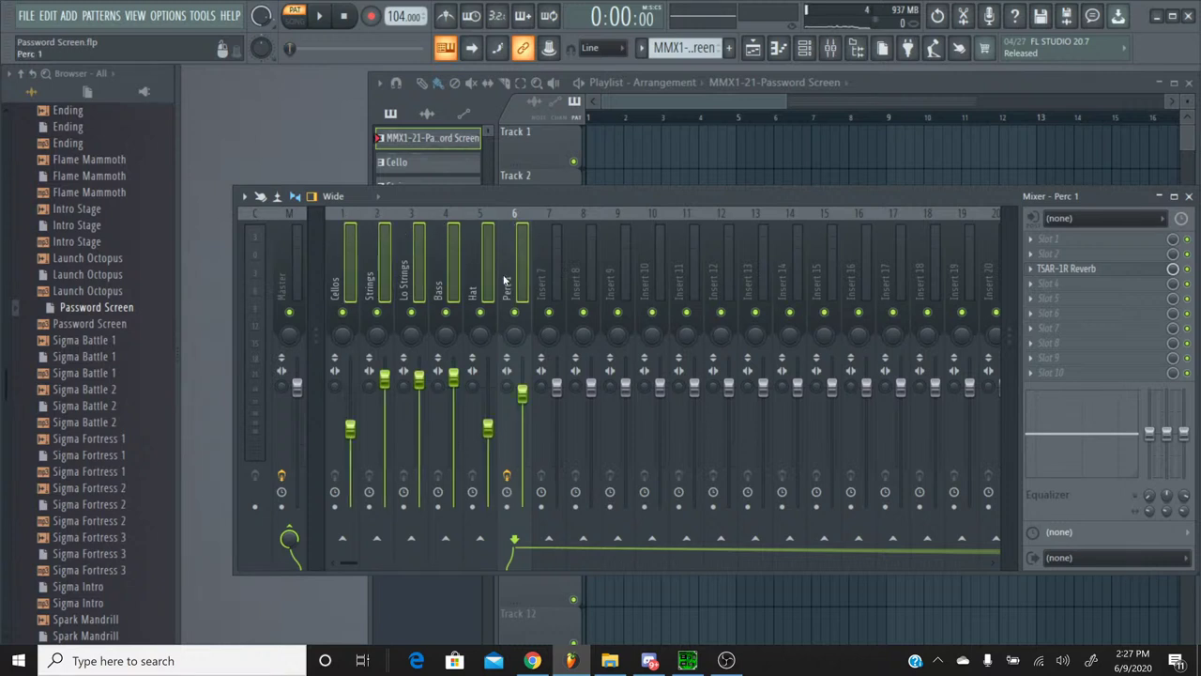
right_click(518, 216)
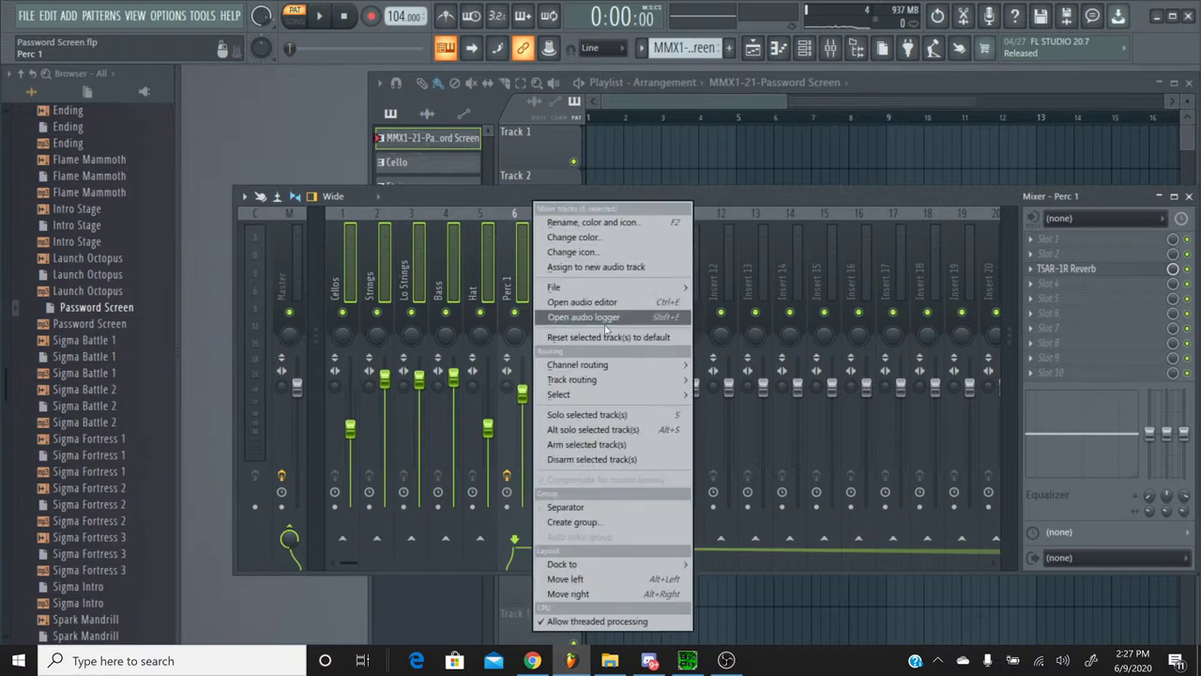
Step: Reset mixer tracks 1 to 6 to their default state and select Insert 1
click(606, 336)
click(723, 375)
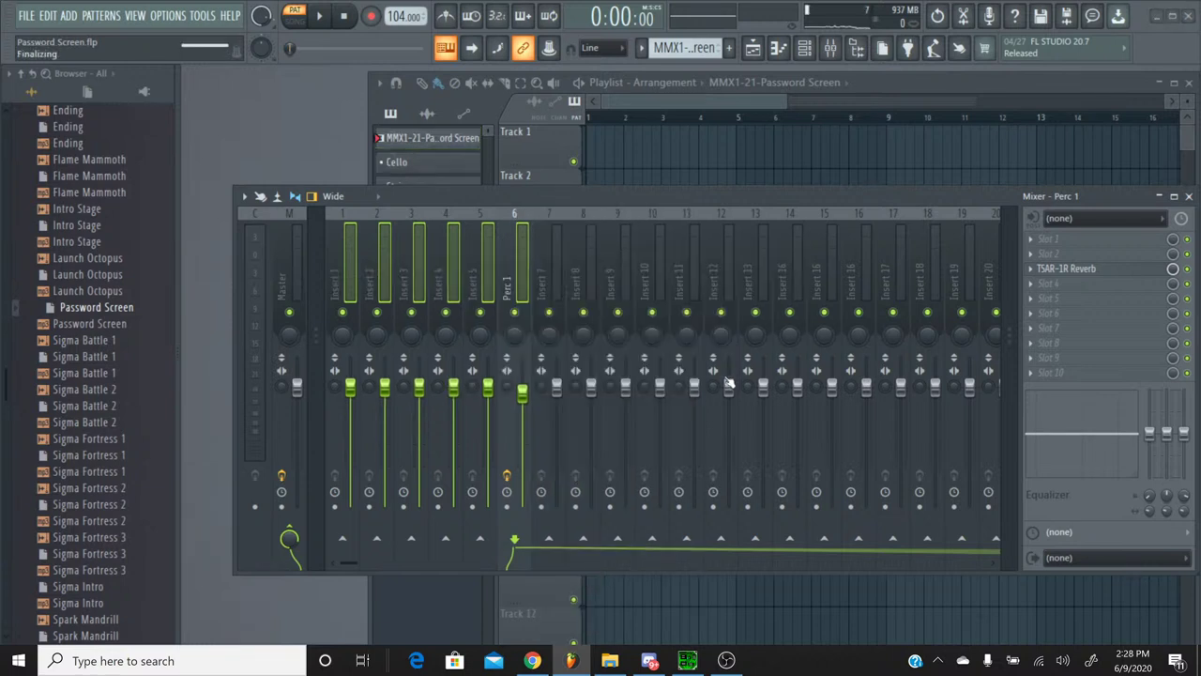
click(520, 215)
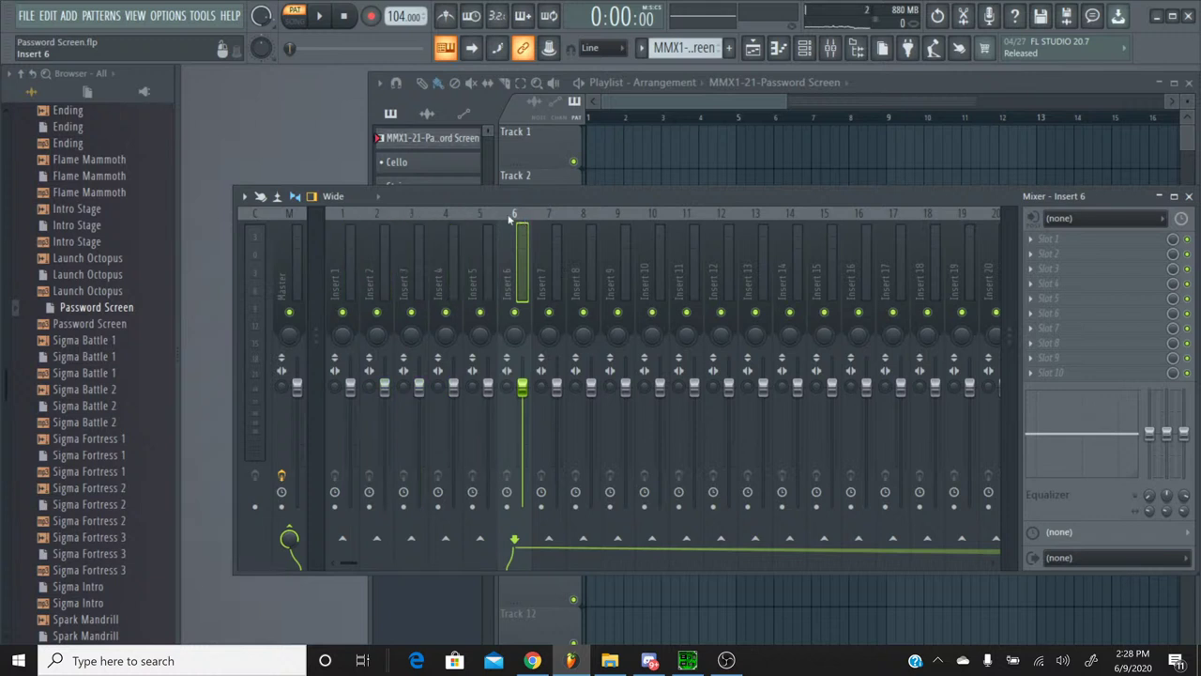
click(349, 212)
Step: Show the channel rack and unmute all of its channels
click(830, 49)
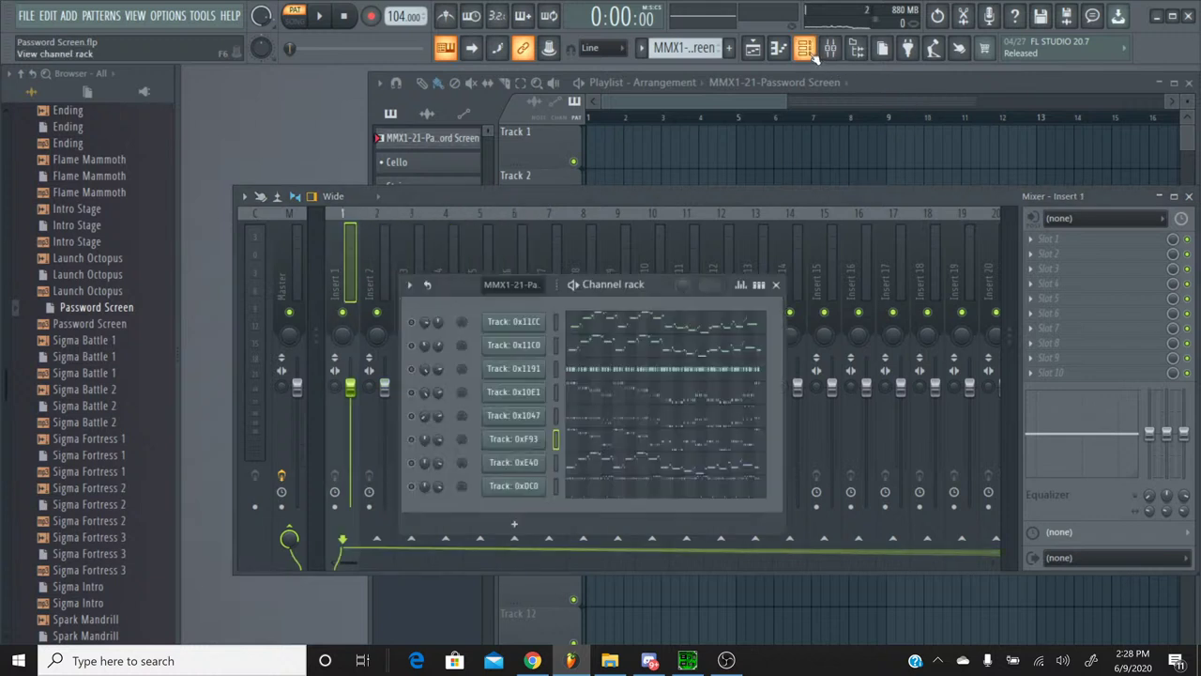
right_click(419, 324)
click(421, 330)
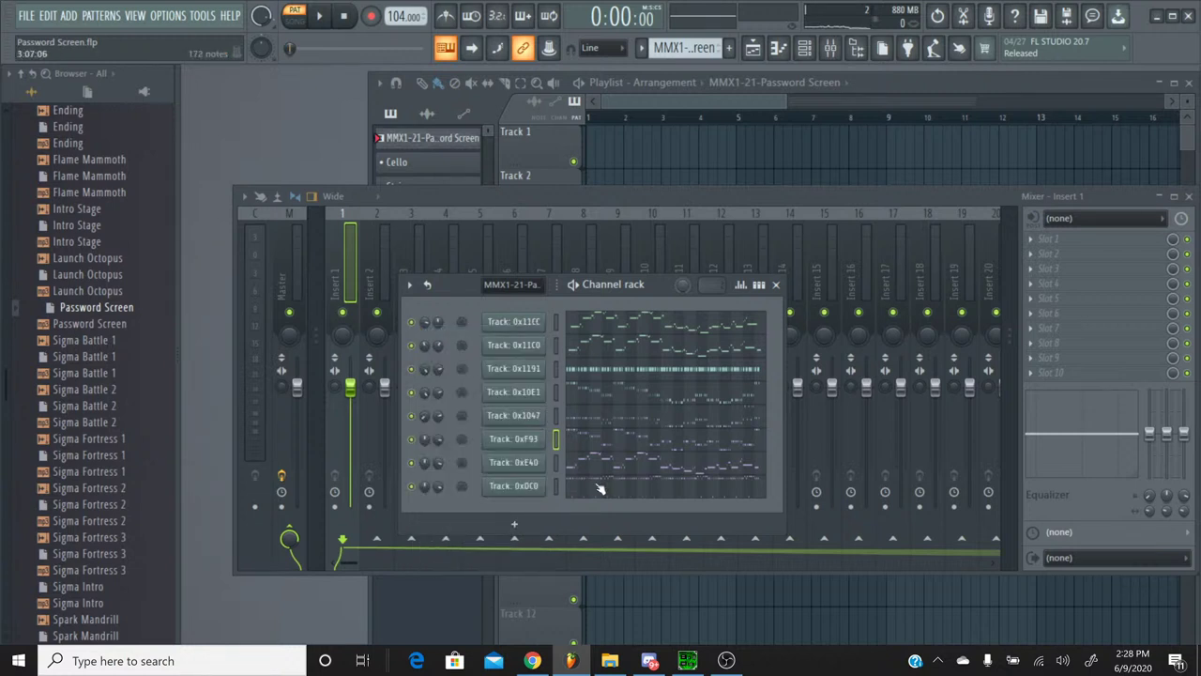
Step: Examine the opening notes of channel Track: 0x11CC in the piano roll, then close it
click(588, 325)
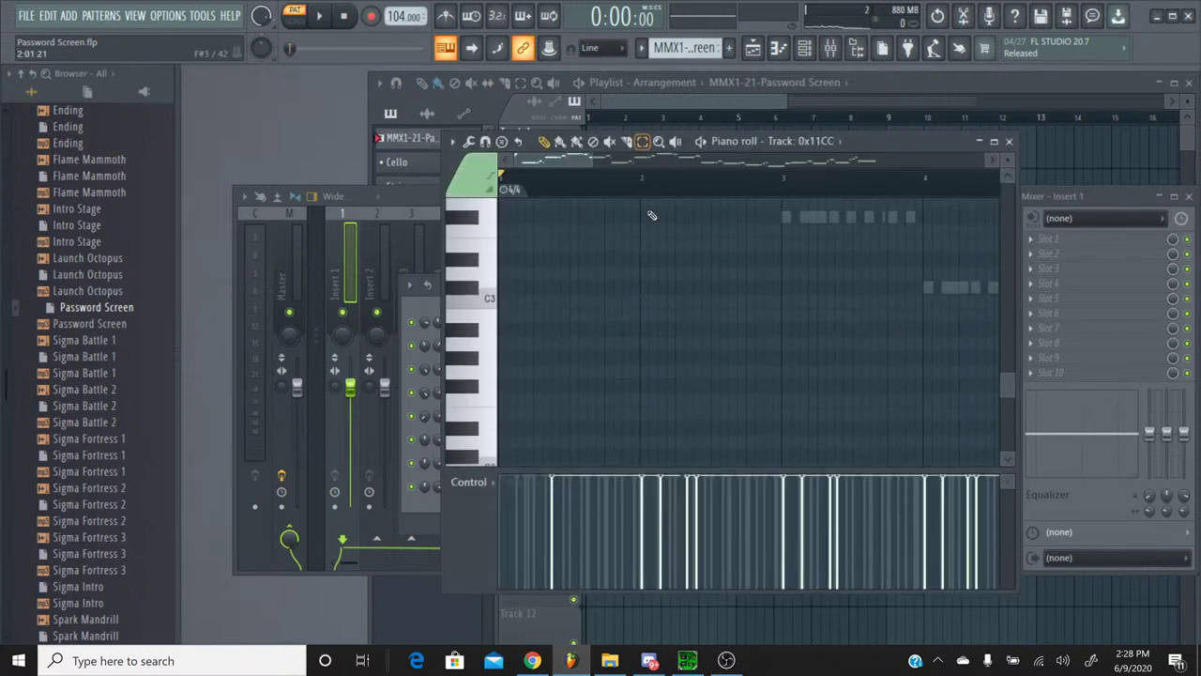
scroll(638, 232, up, 8)
scroll(634, 239, up, 3)
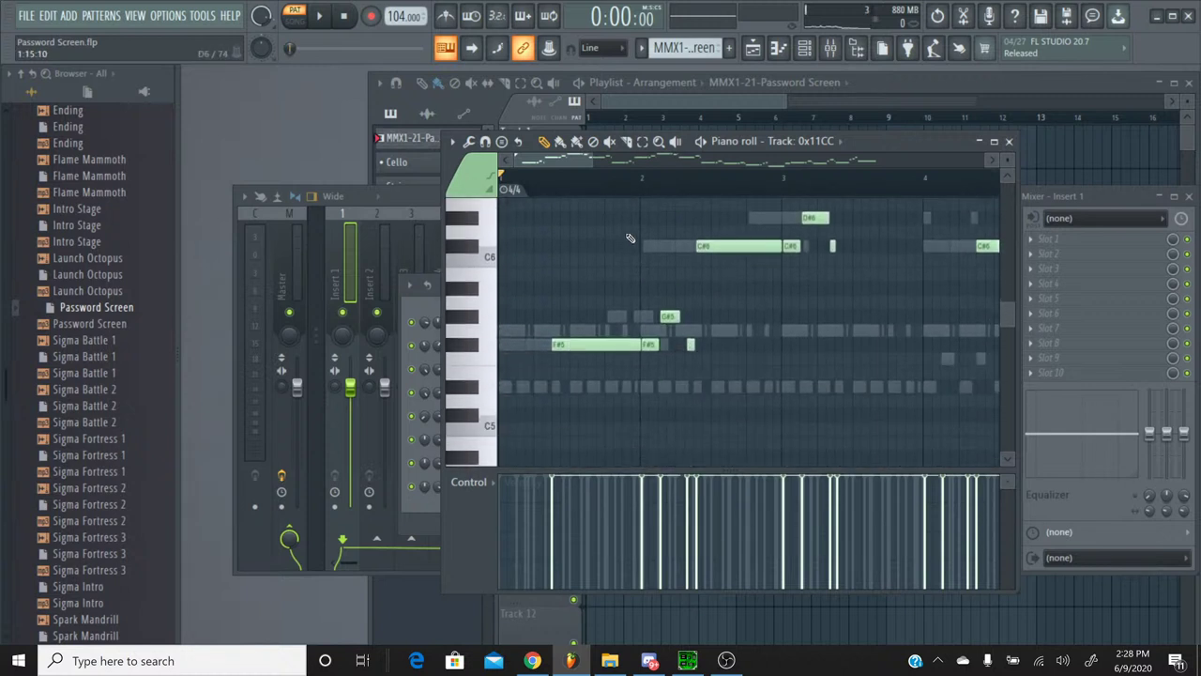
scroll(632, 192, up, 3)
scroll(633, 193, up, 2)
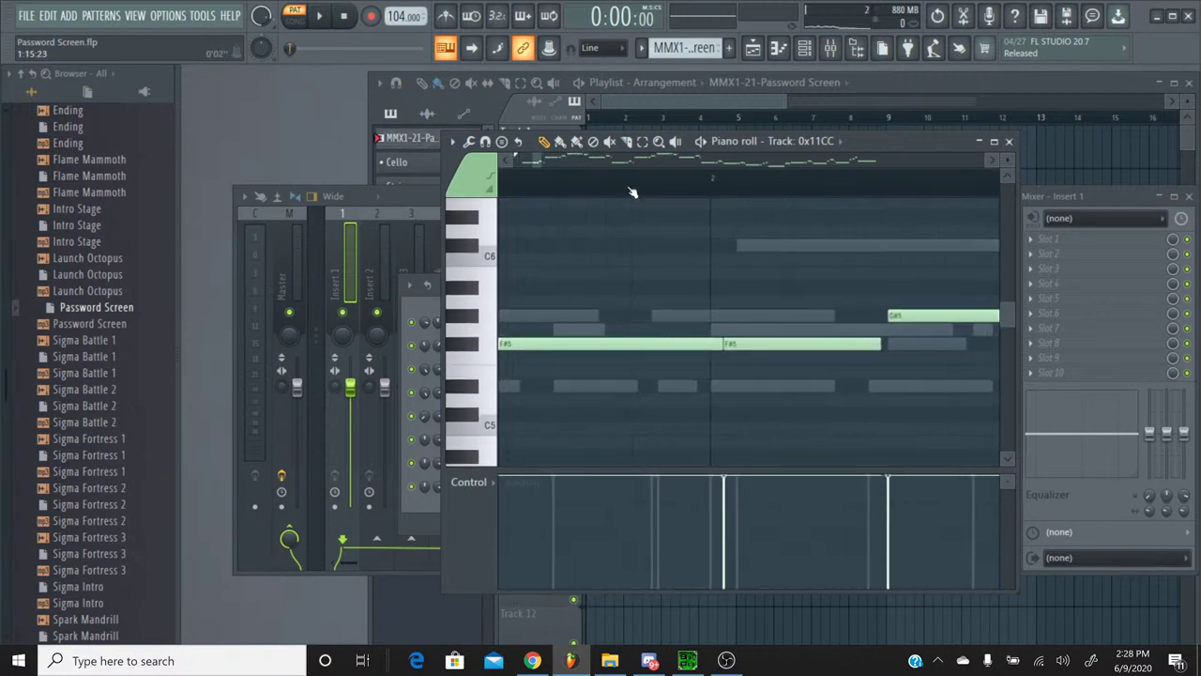
click(512, 164)
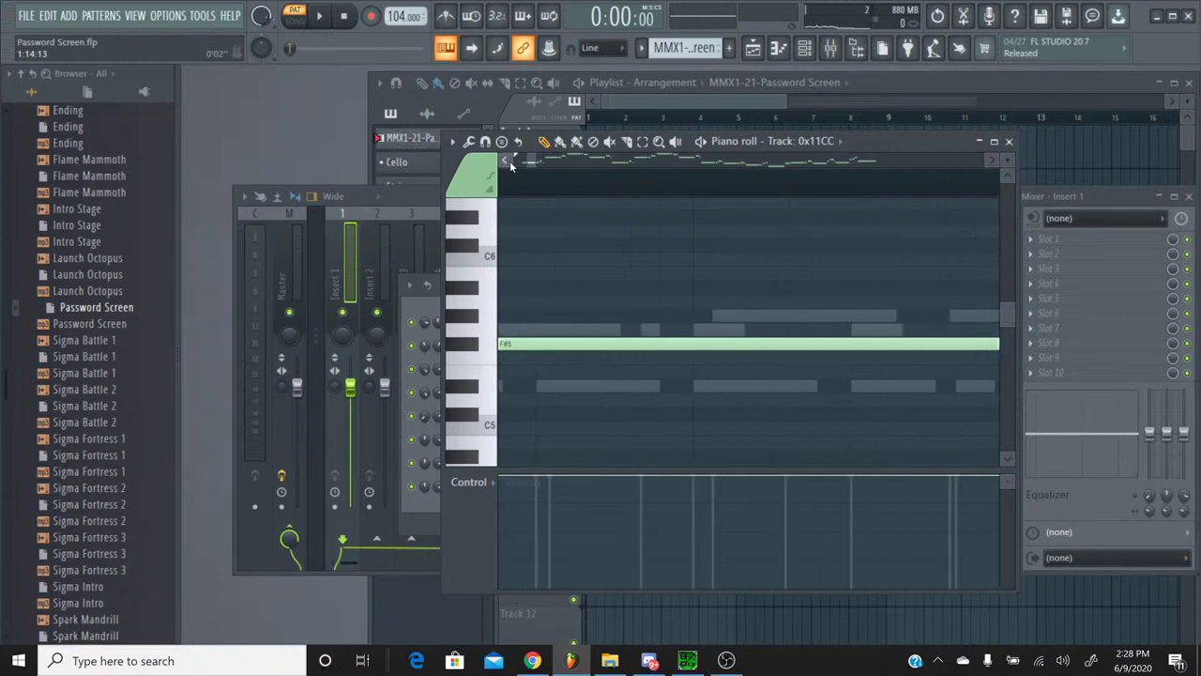
click(1009, 141)
Step: Examine the opening notes of channel Track: 0xE40 in the piano roll, then close it
click(621, 466)
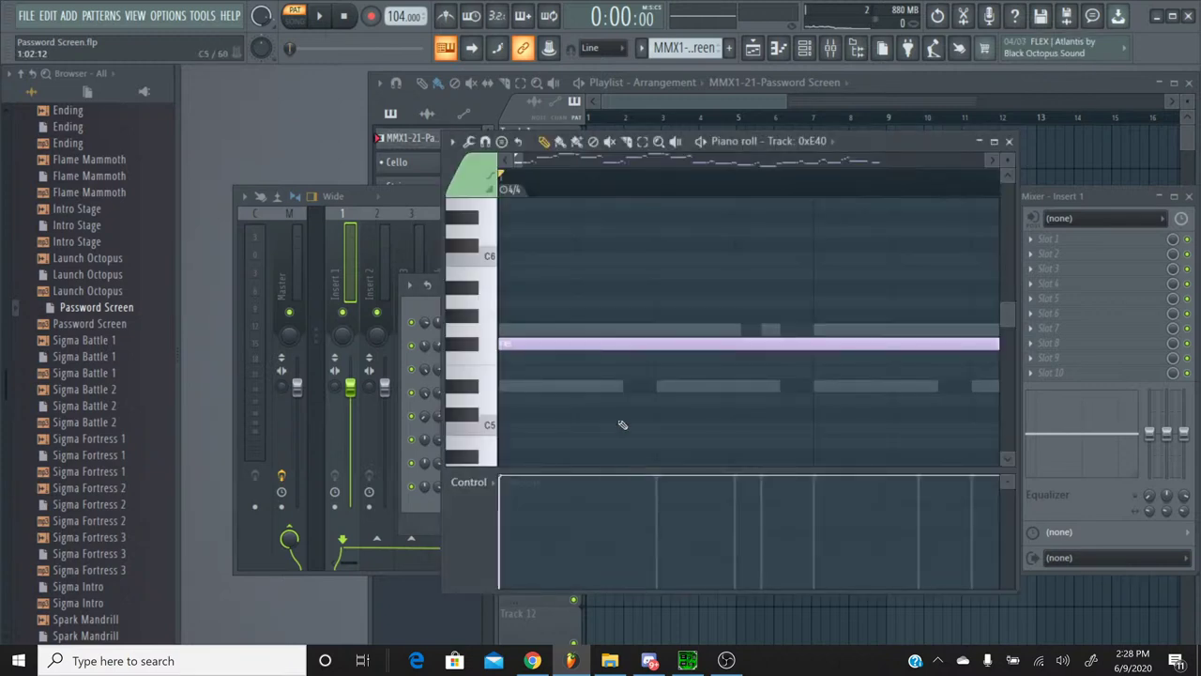
drag(515, 175, 714, 260)
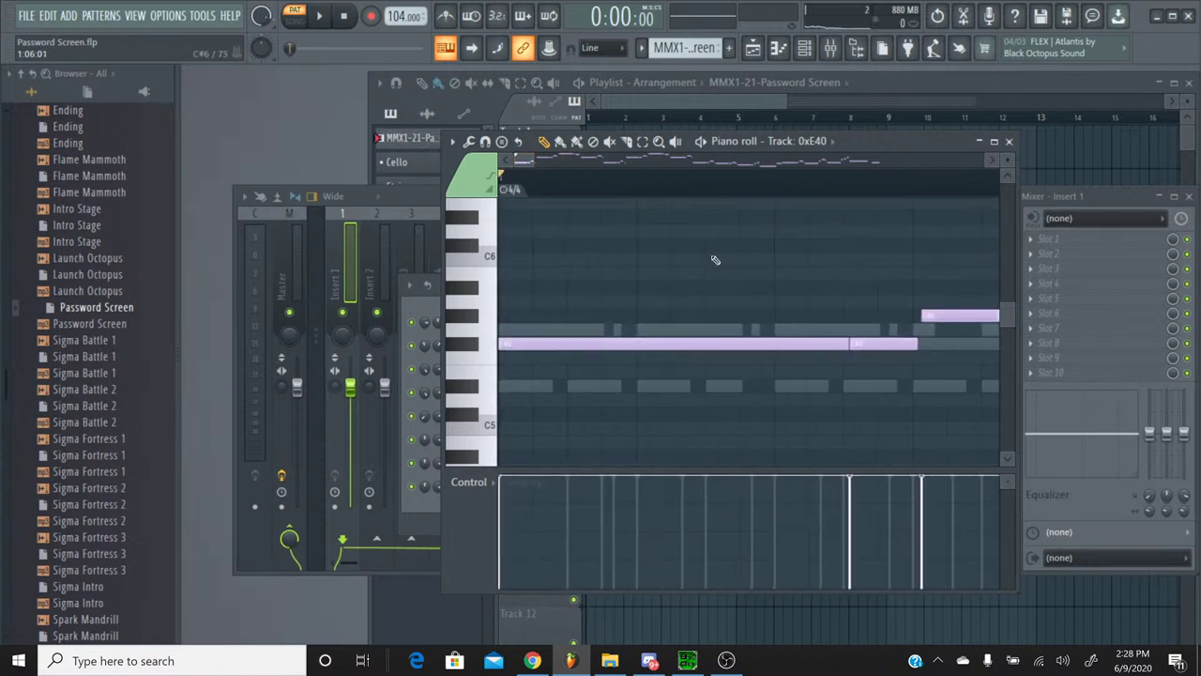
click(1009, 141)
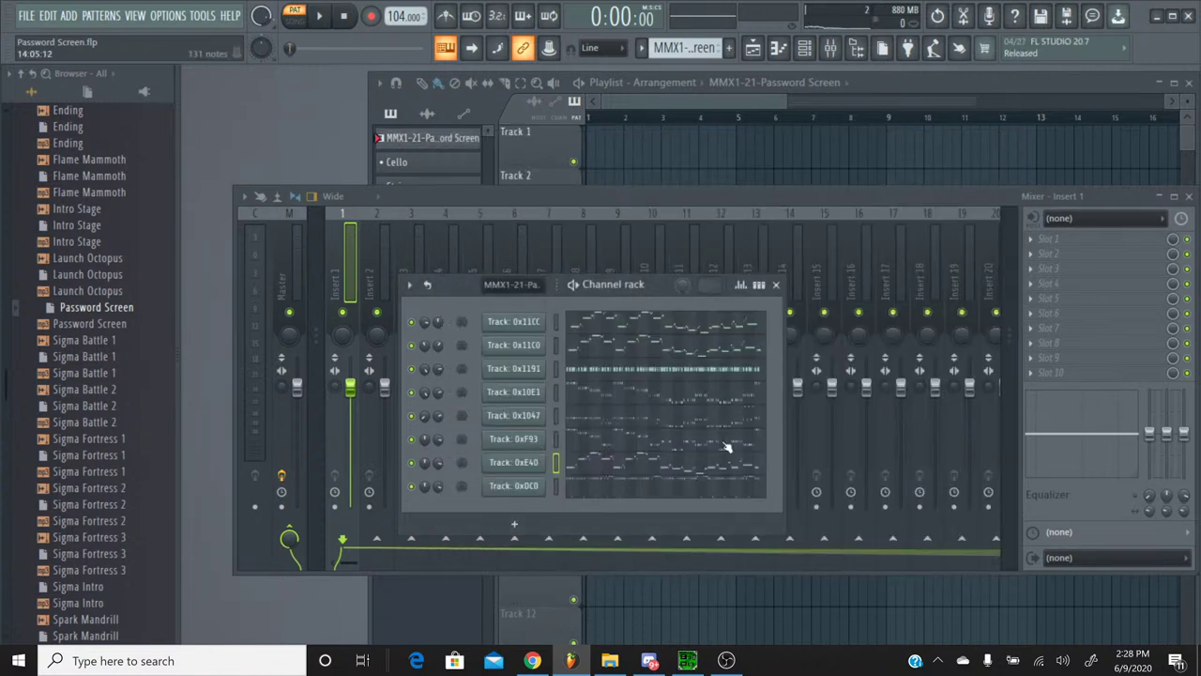
Step: Switch to SPCTool, listen to 21 Password Screen.spc while watching its voices, stop playback and put the window away
click(691, 664)
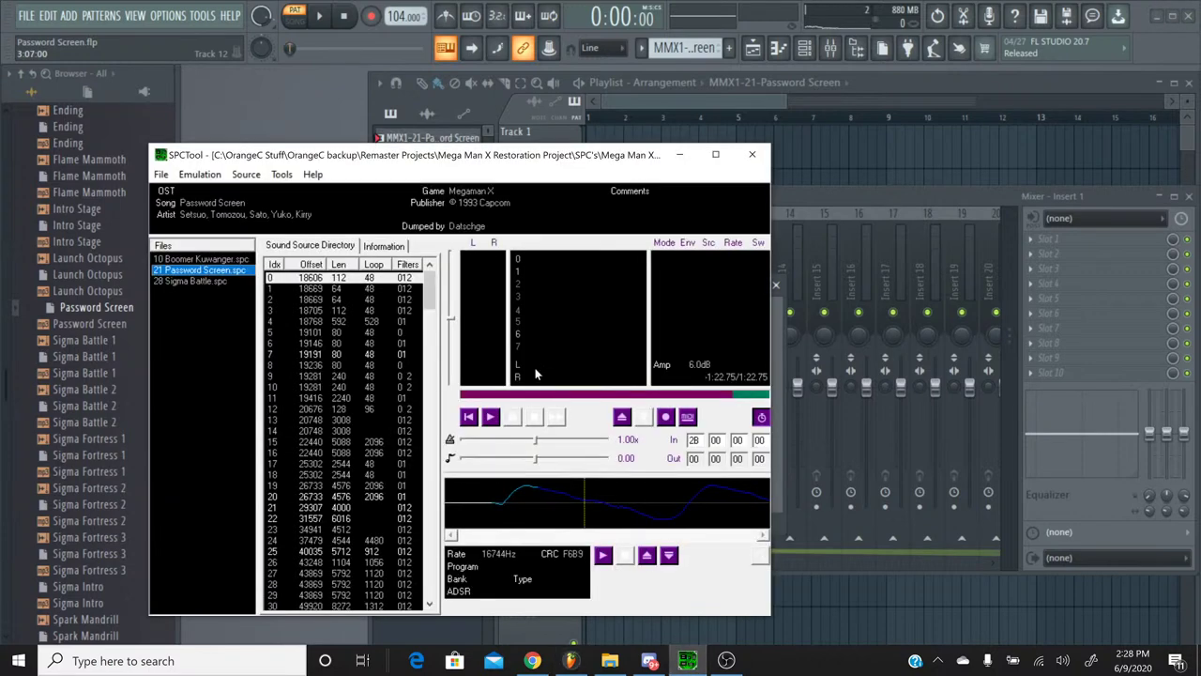
click(495, 417)
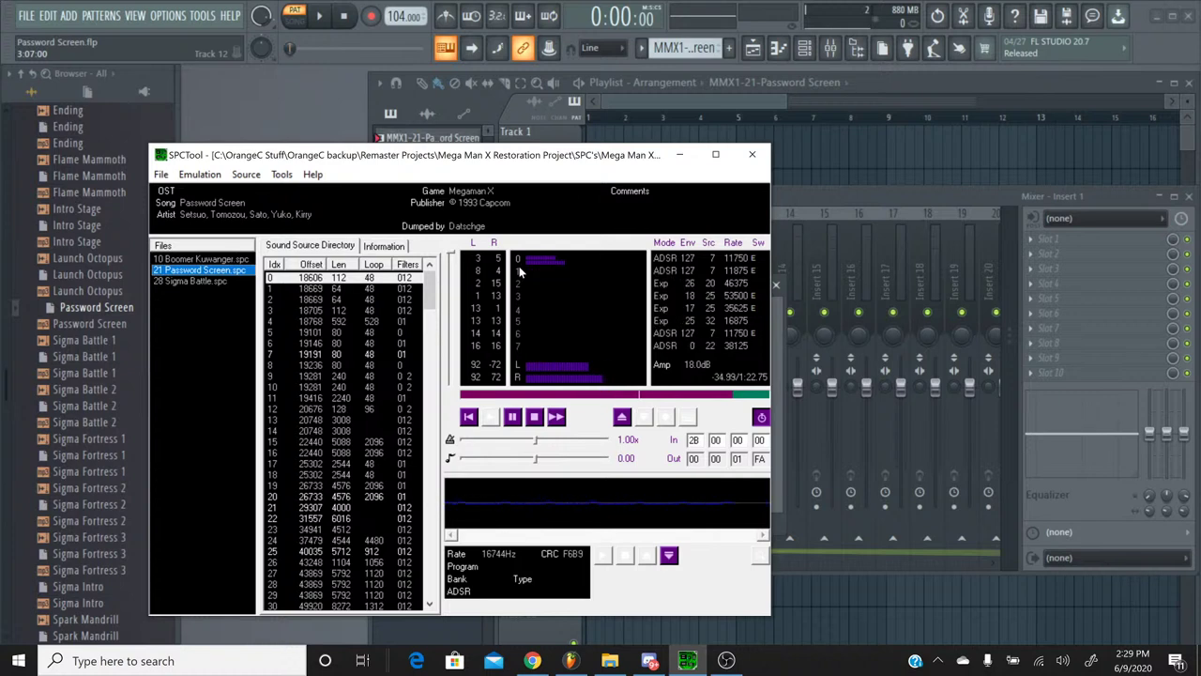
click(533, 416)
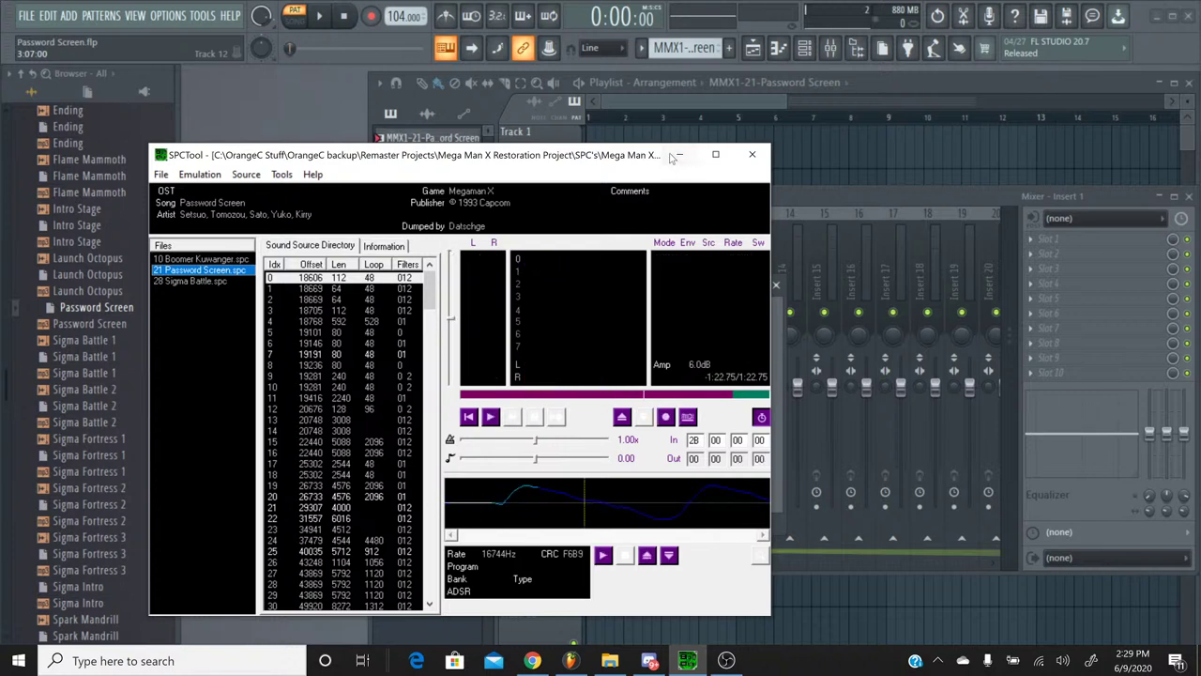
click(674, 156)
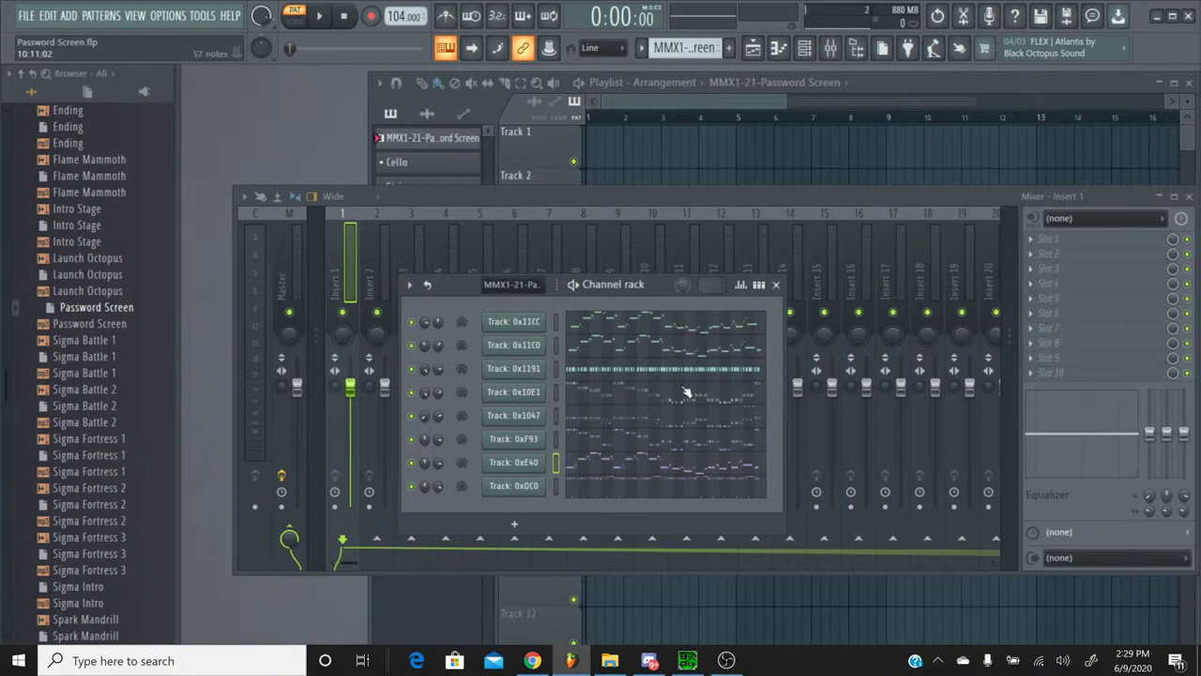
Step: Switch to File Explorer and browse to the X1 folder in the Mega Man X Restoration Project's Restored Tracks
click(610, 660)
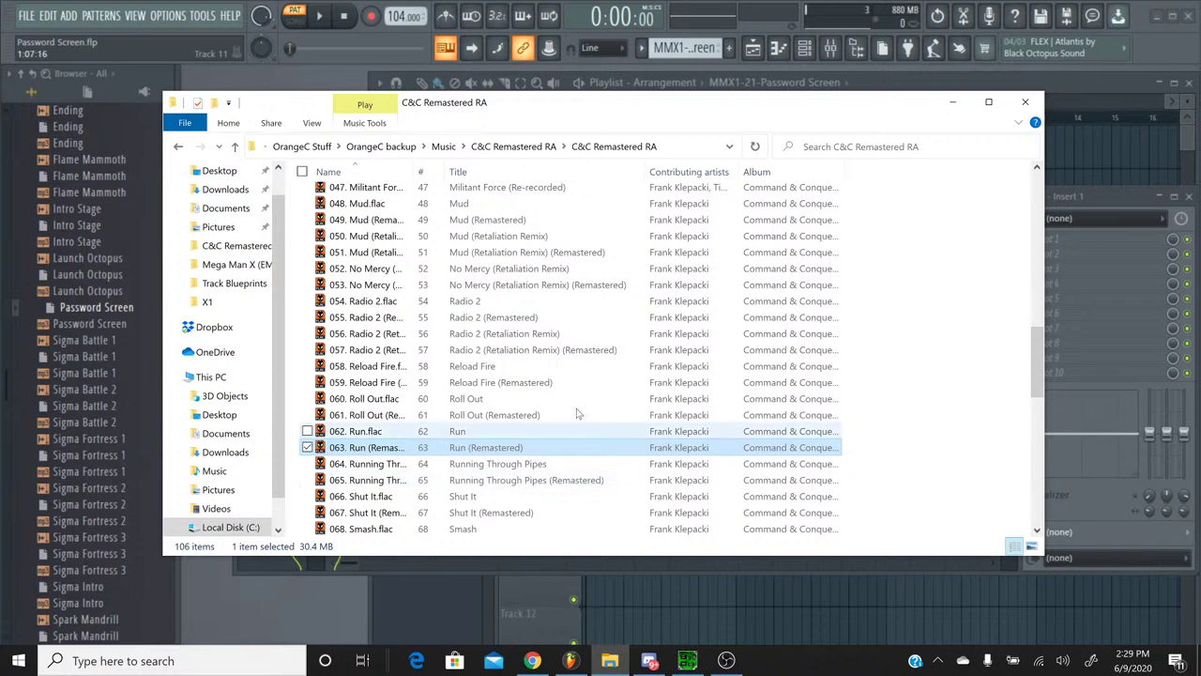
key(BackSpace)
click(441, 150)
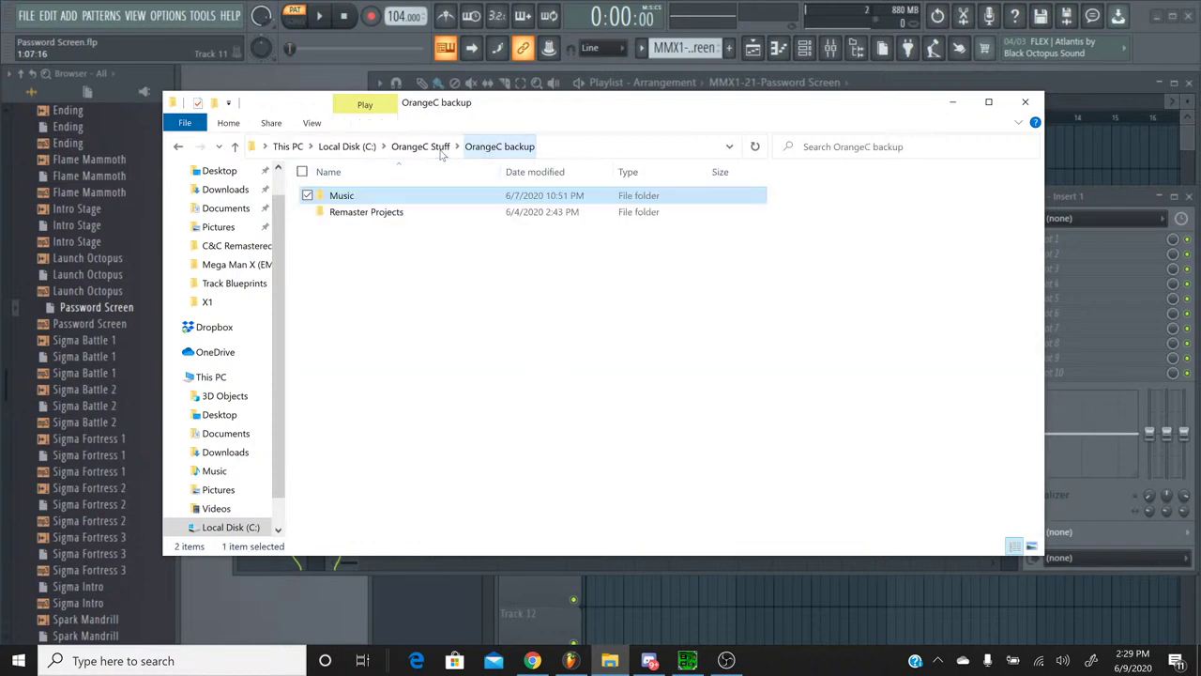
double_click(410, 213)
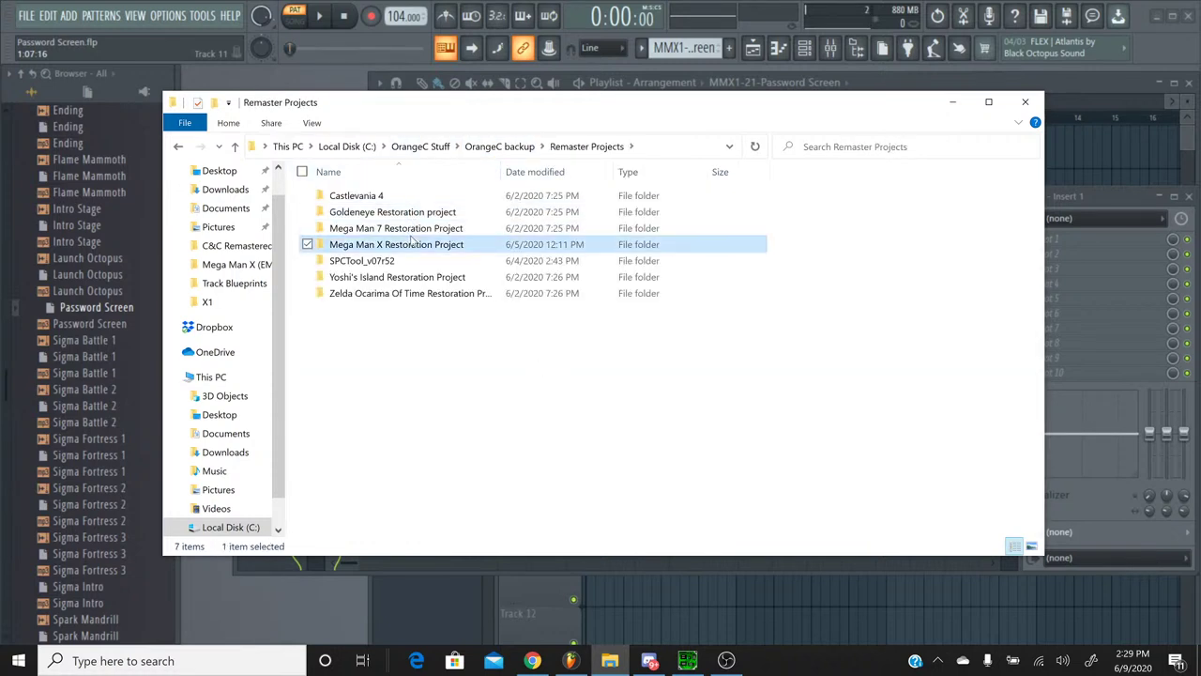
double_click(410, 245)
double_click(411, 212)
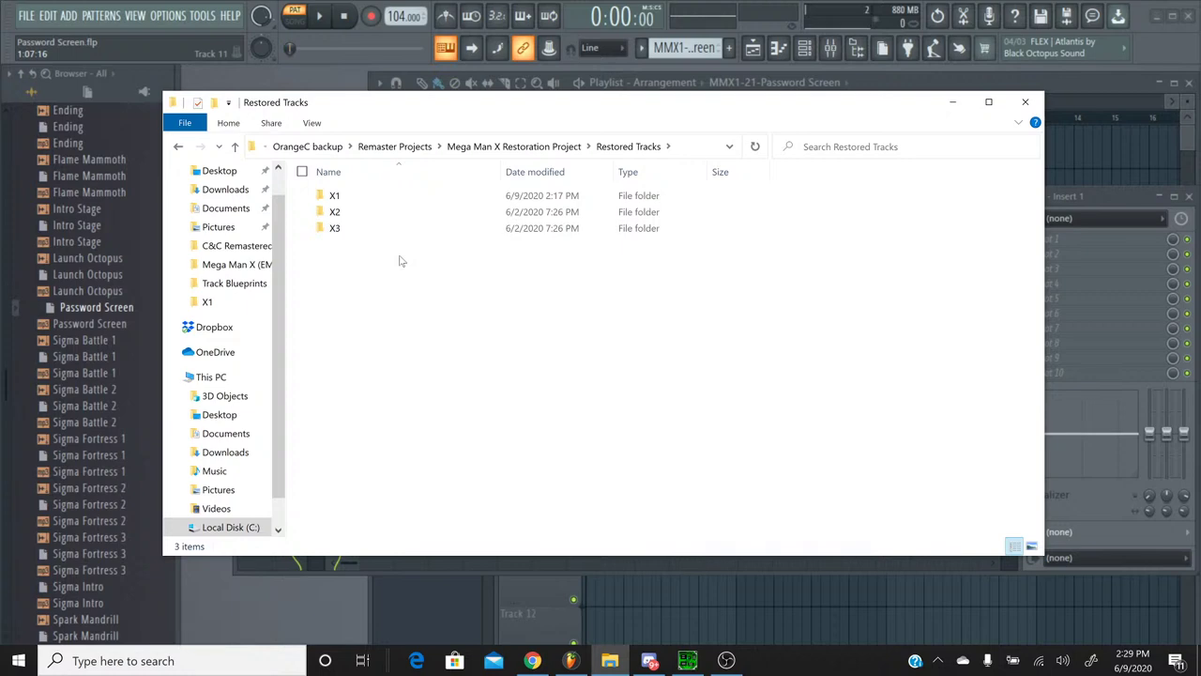
double_click(404, 197)
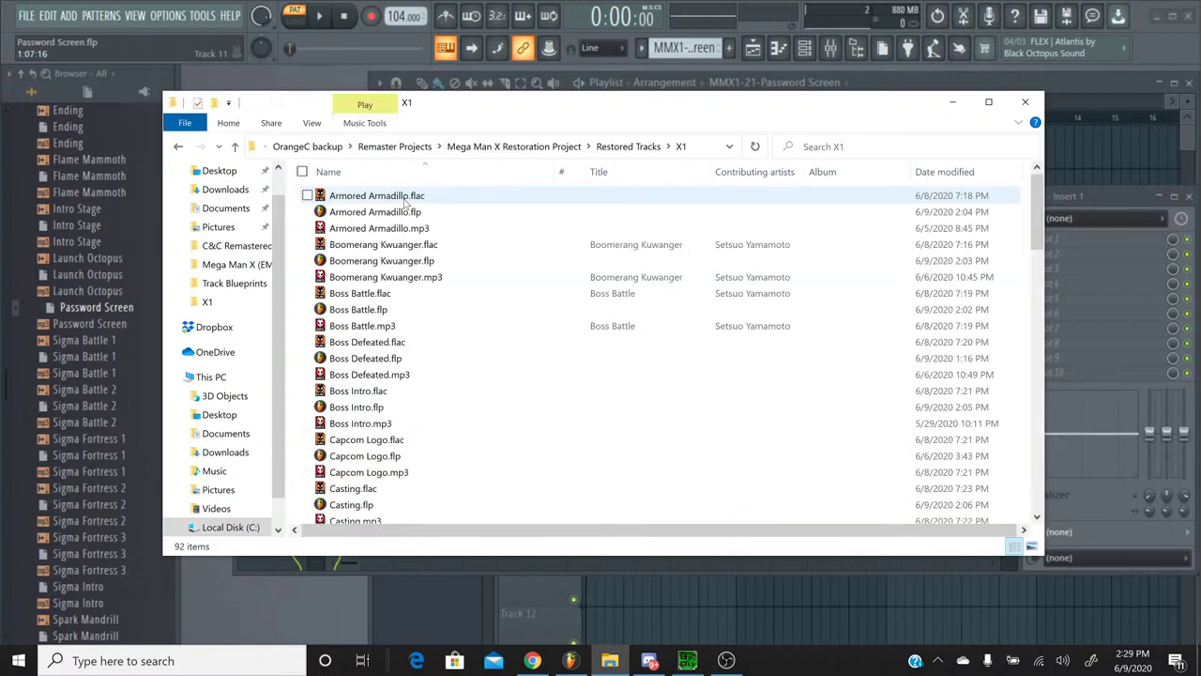
Step: Return to the Mega Man X Restoration Project folder, view the Synths folder inside Original Sources, and minimize File Explorer
key(alt+Left)
key(alt+Left)
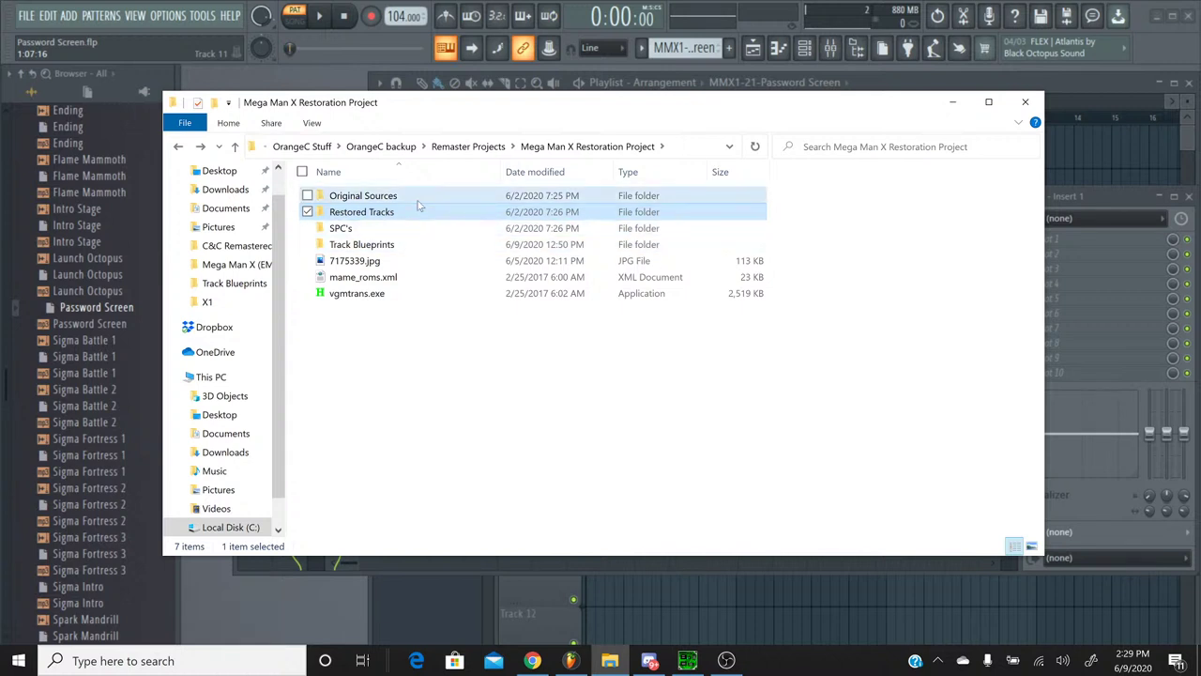
double_click(417, 198)
double_click(421, 230)
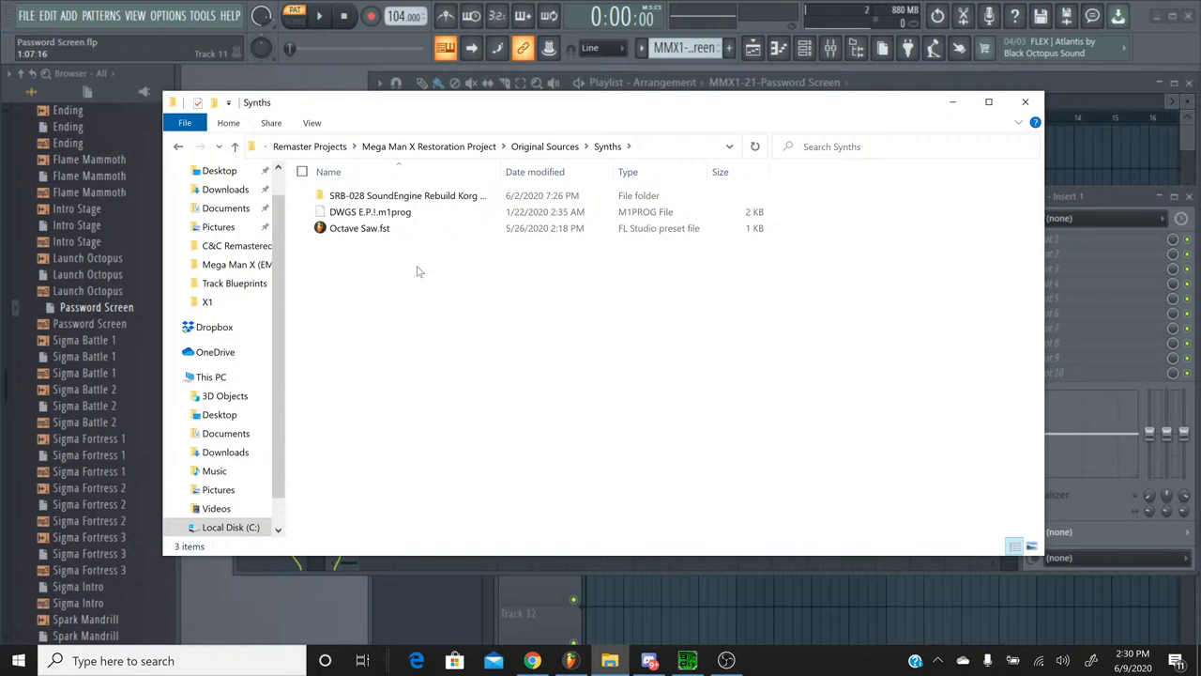
key(alt+Left)
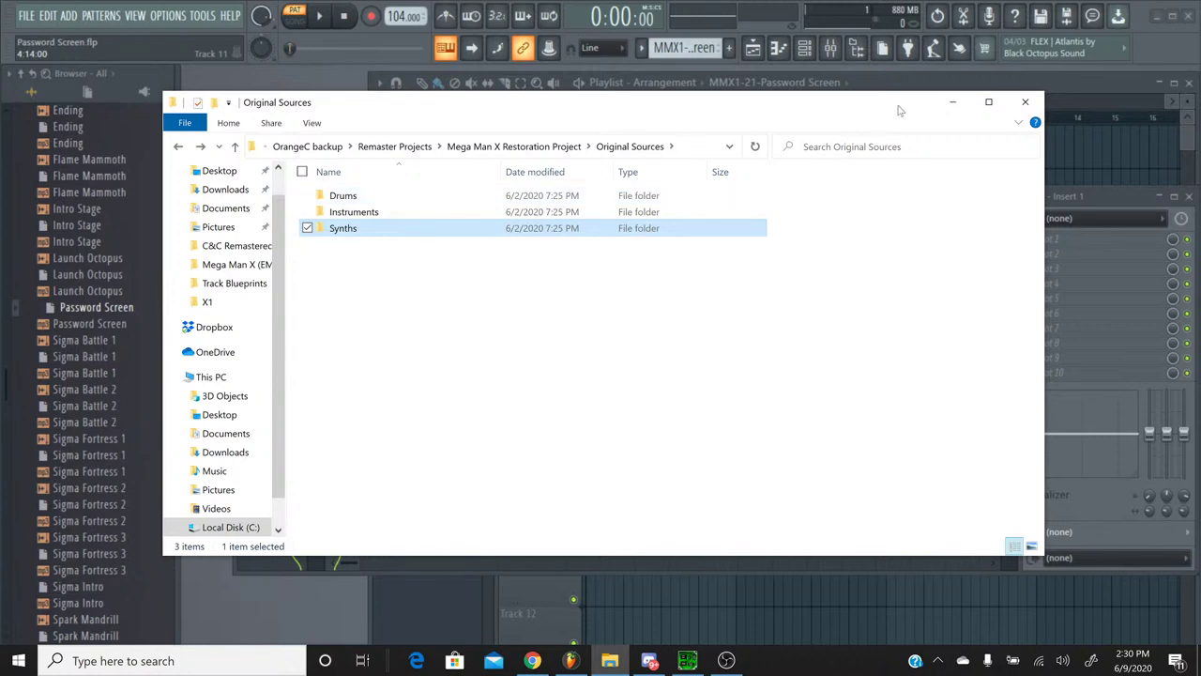
click(951, 103)
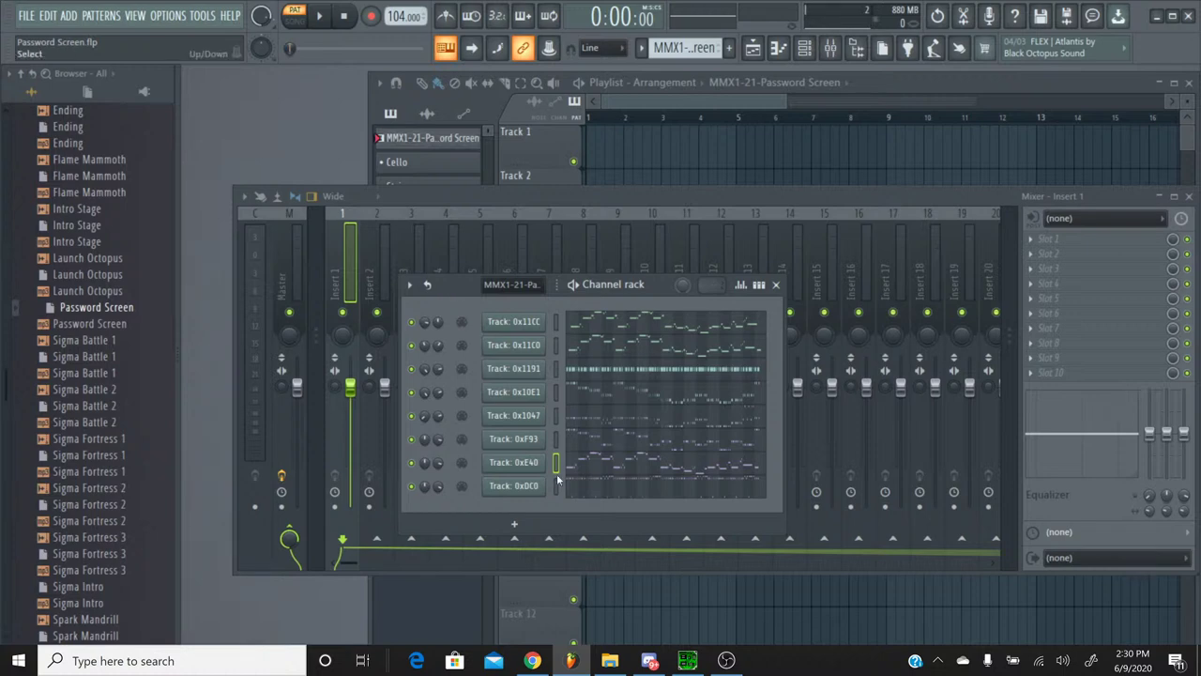
Step: Switch to YouTube Studio in Chrome to check the stream's live chat, and return to FL Studio
click(532, 660)
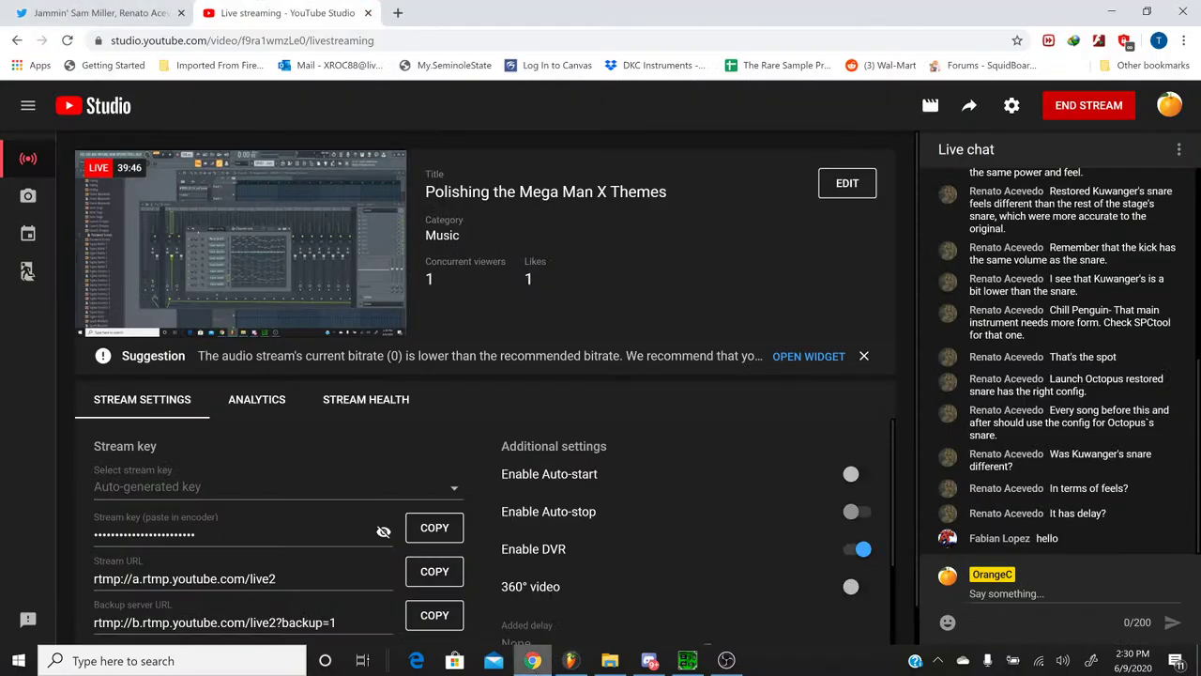
key(alt+Tab)
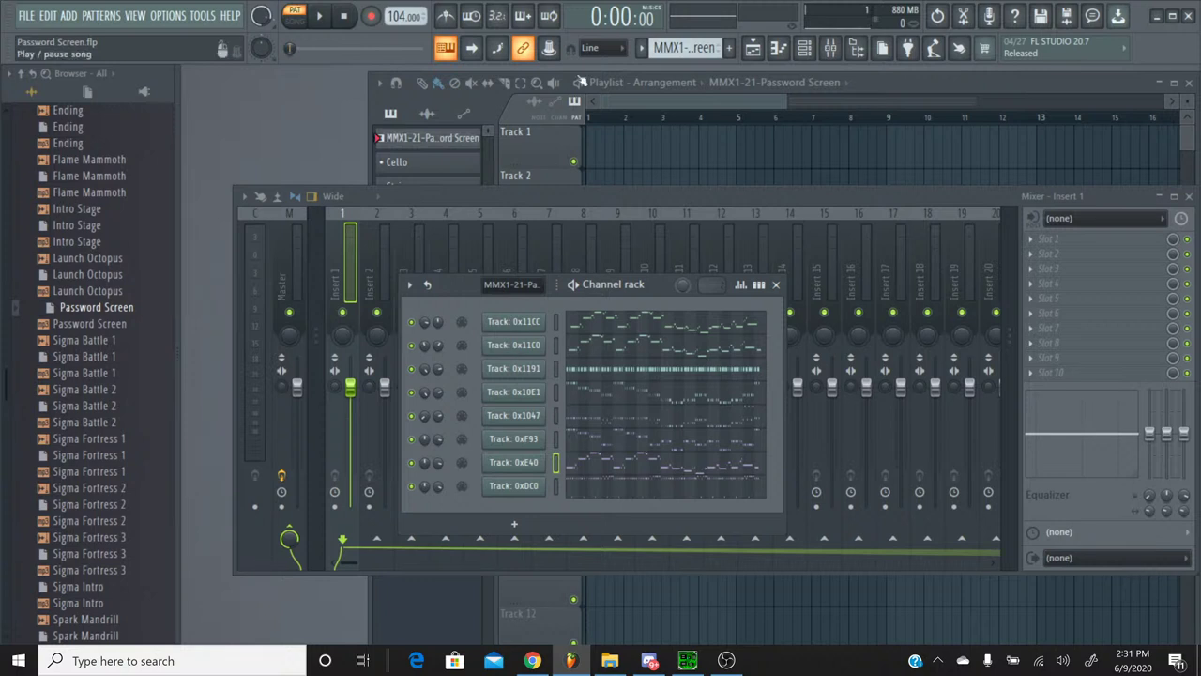
Step: Make Cello the active pattern and collapse the Restored Tracks folder in the browser
click(642, 49)
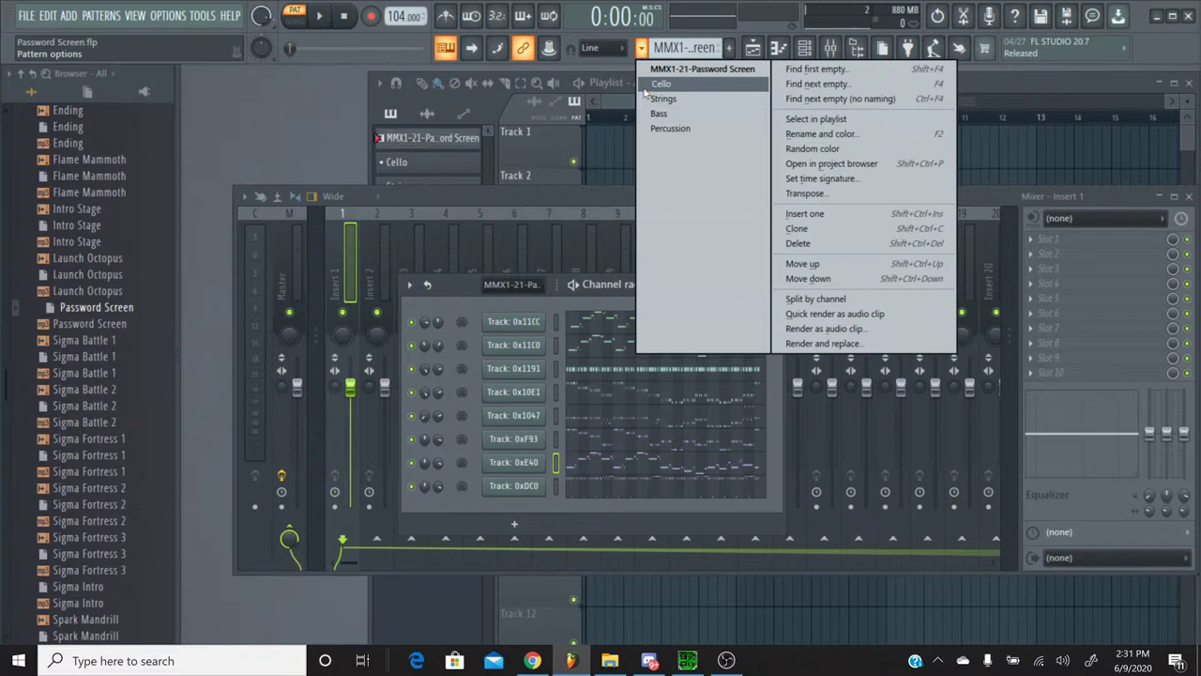
click(644, 86)
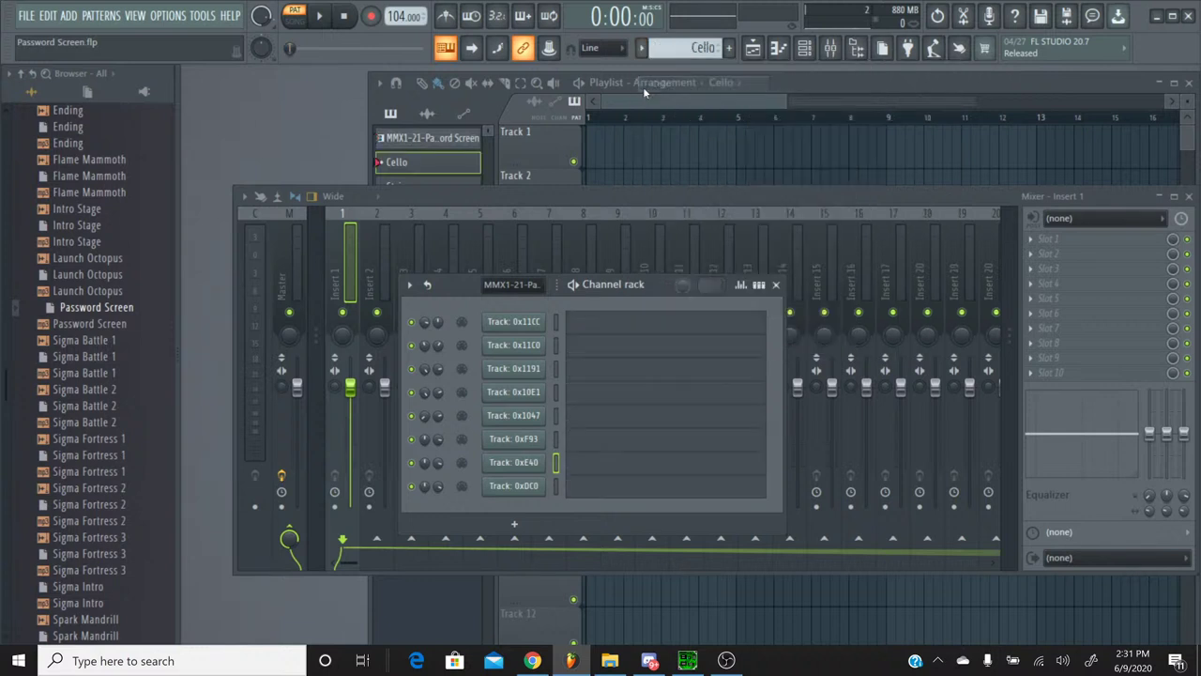
scroll(167, 337, up, 15)
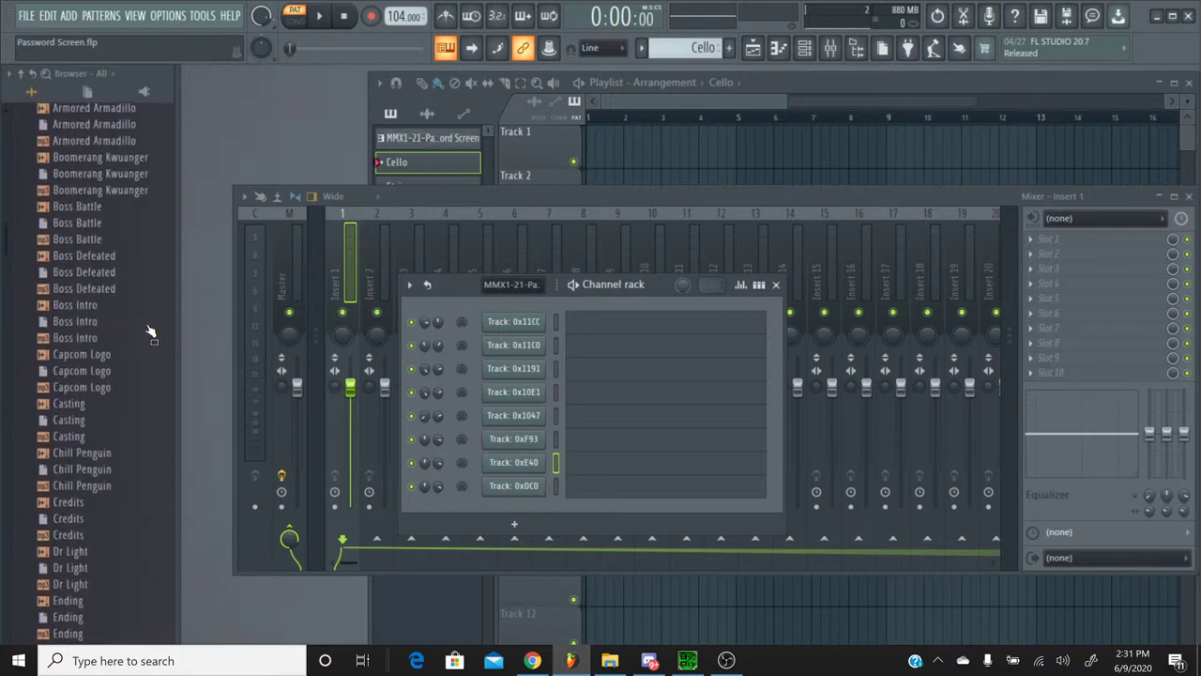
click(75, 373)
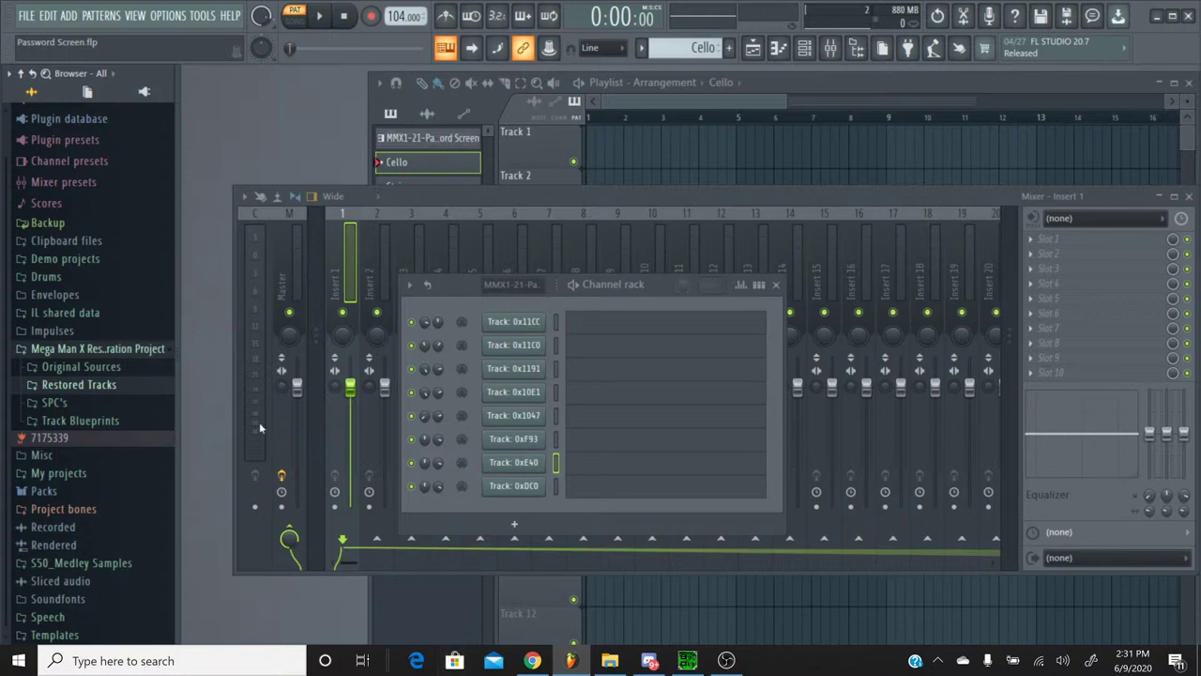
Step: Add the Octave Saw.fst preset from the Synths folder in File Explorer to the channel rack as a channel
click(606, 661)
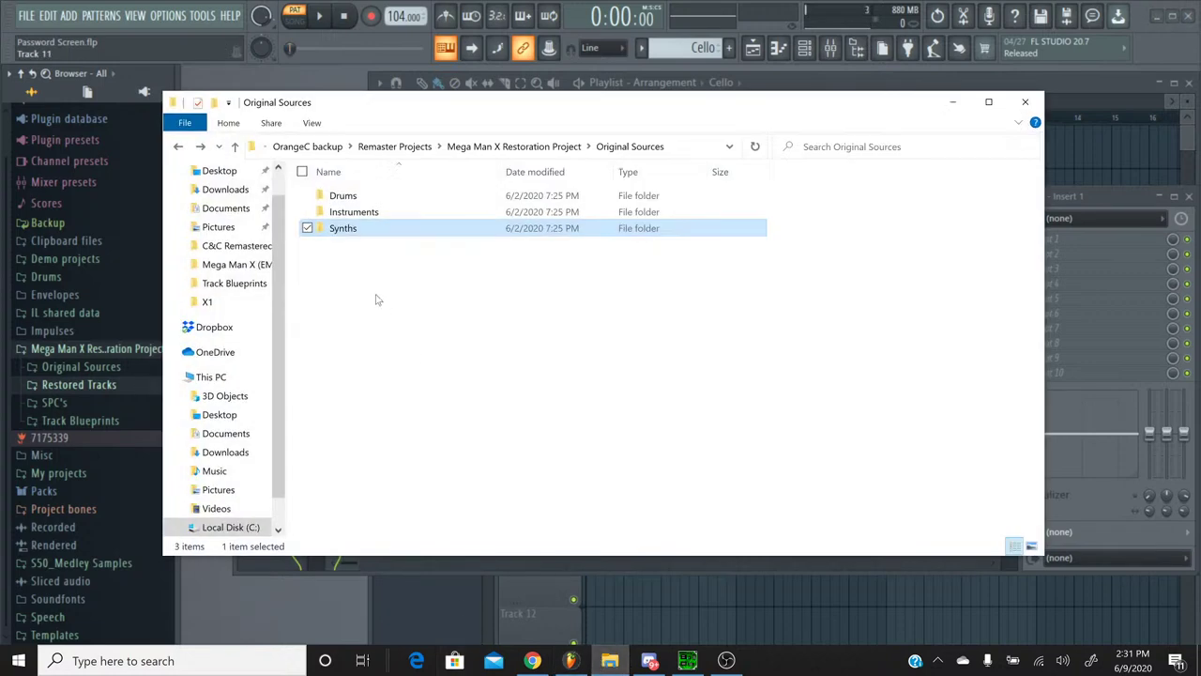
double_click(381, 231)
drag(357, 232, 515, 342)
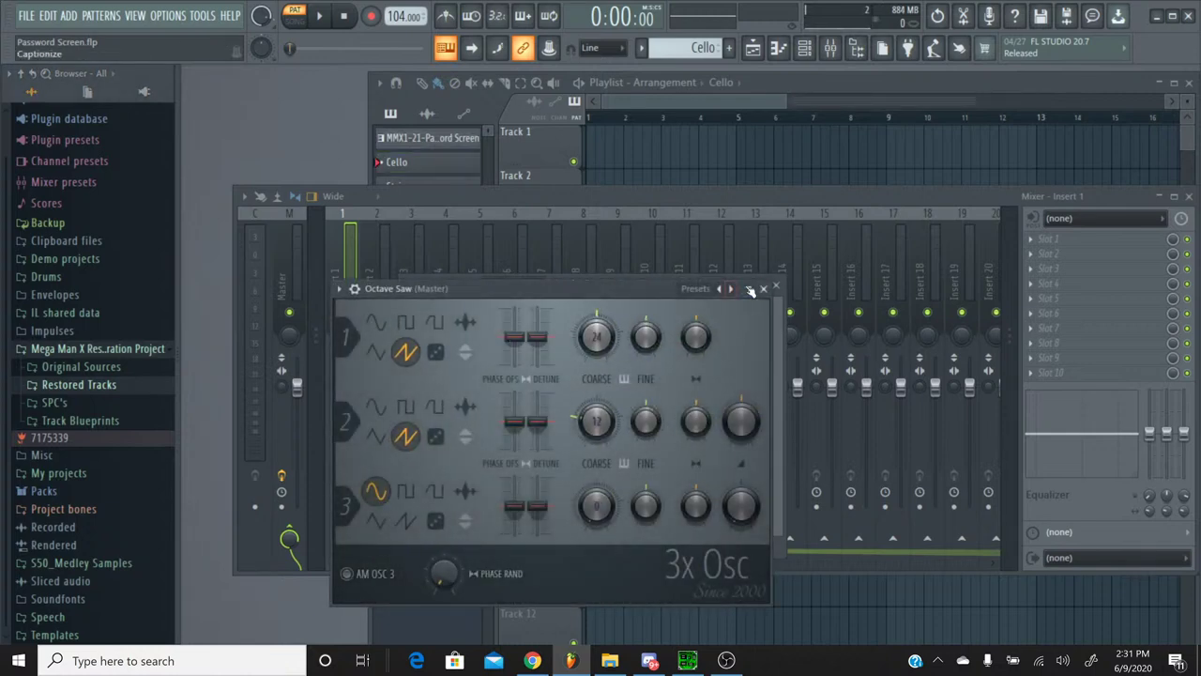
click(767, 287)
Step: Delete the Octave Saw channel from the channel rack
right_click(484, 341)
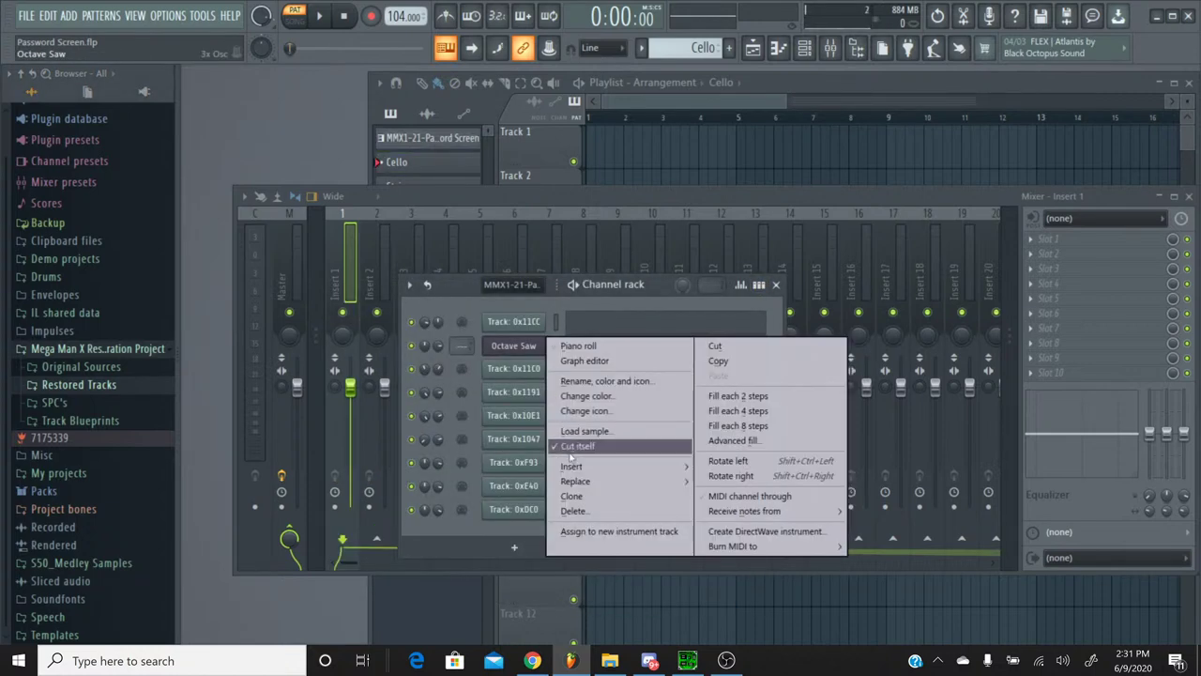
click(512, 504)
click(676, 380)
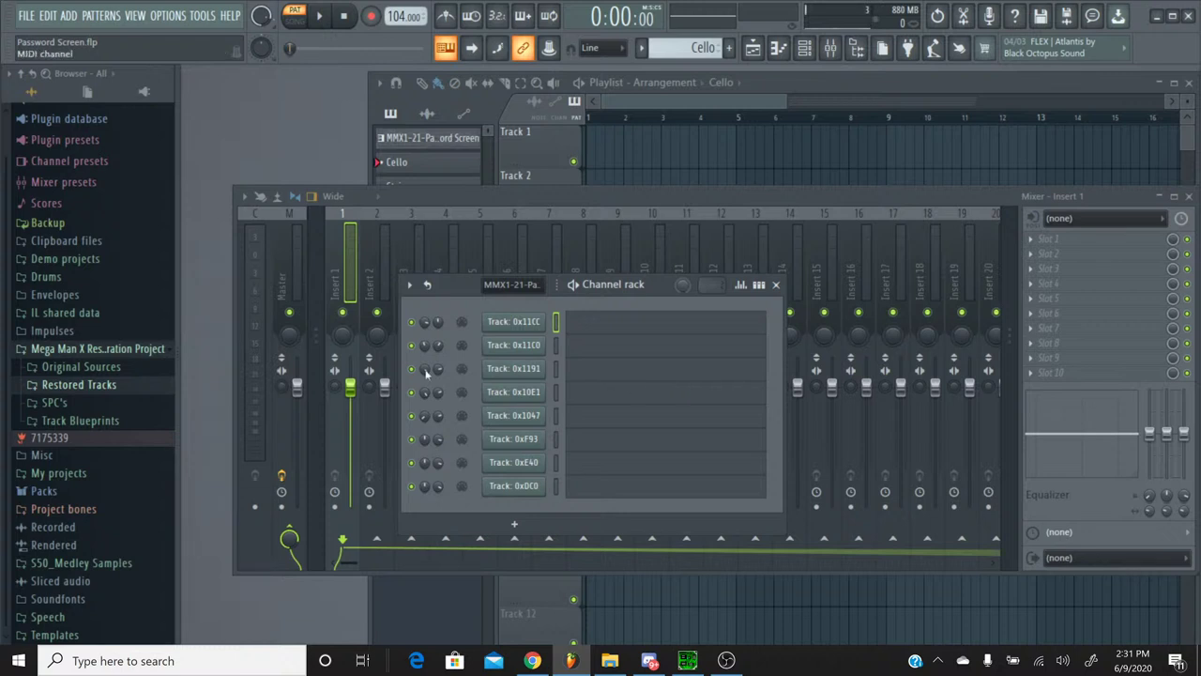
scroll(108, 312, down, 1)
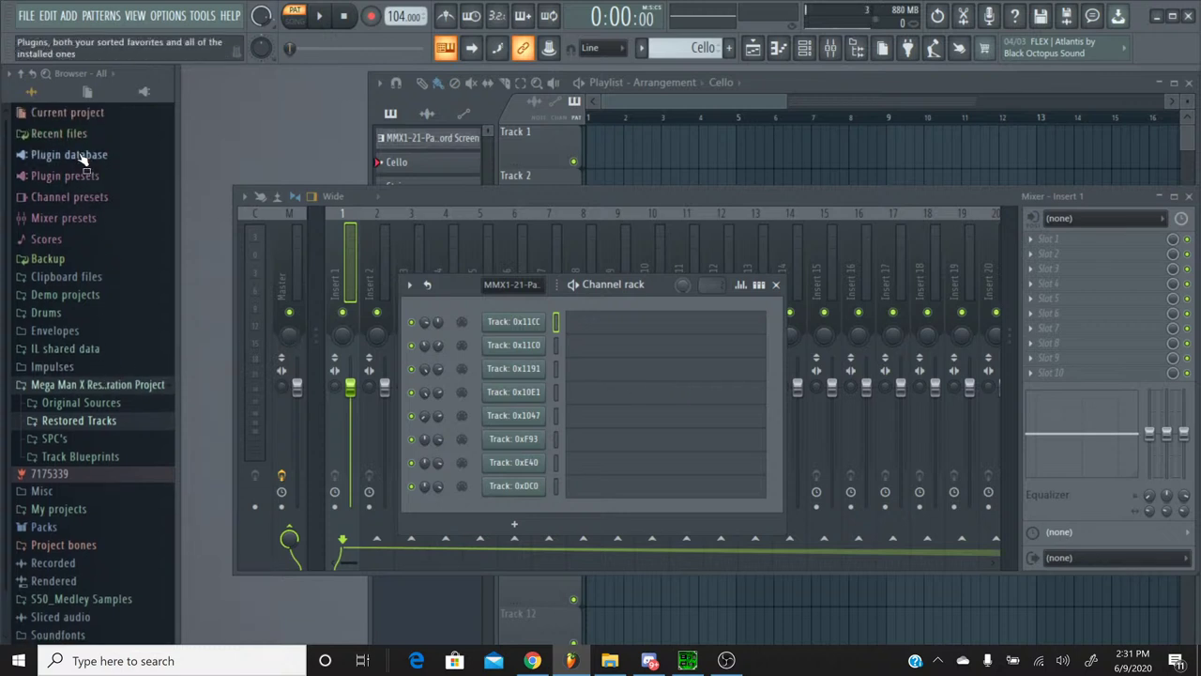
click(59, 134)
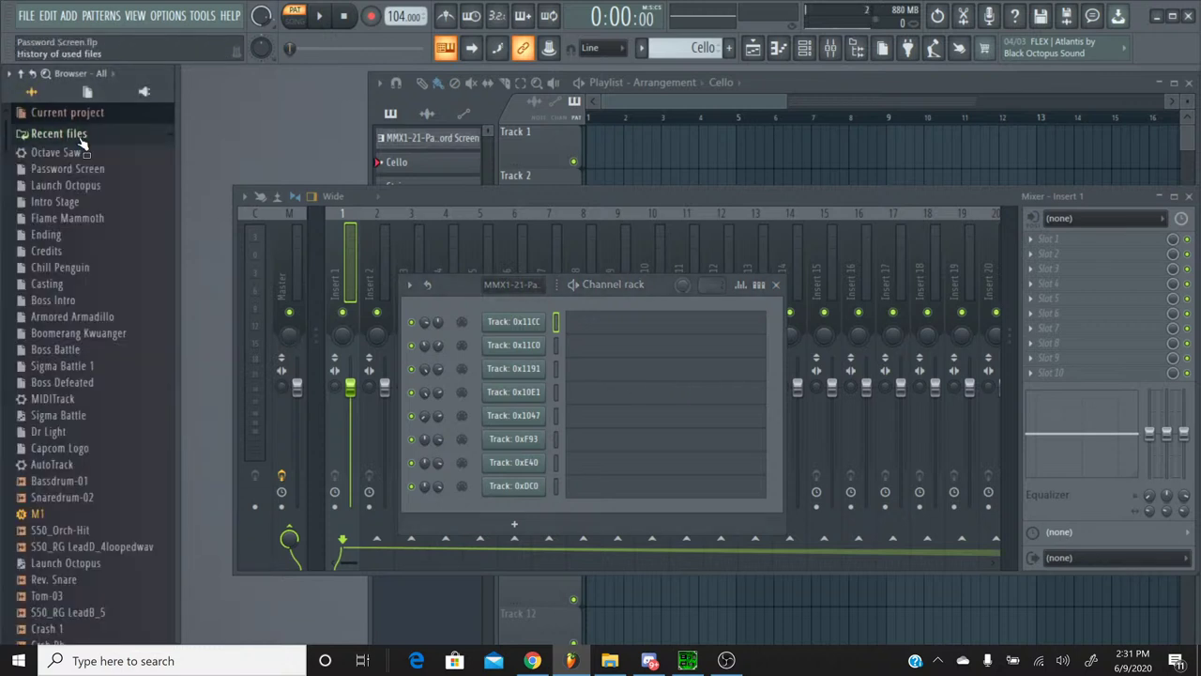
click(66, 134)
click(77, 158)
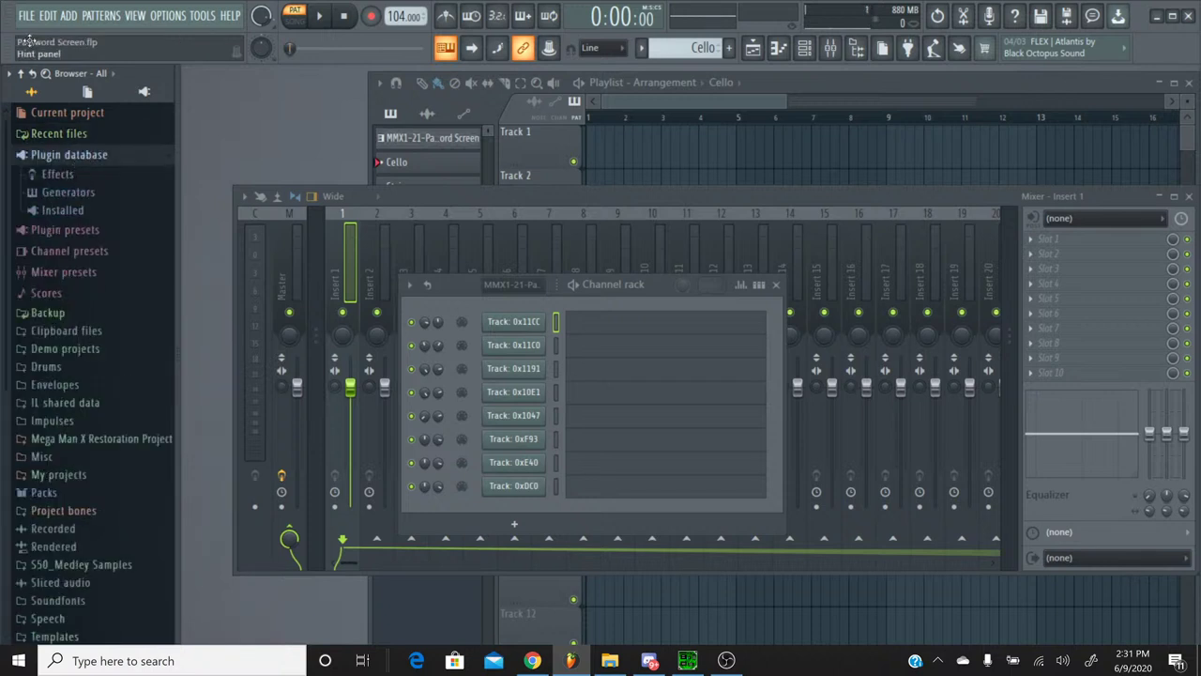
click(26, 15)
click(37, 90)
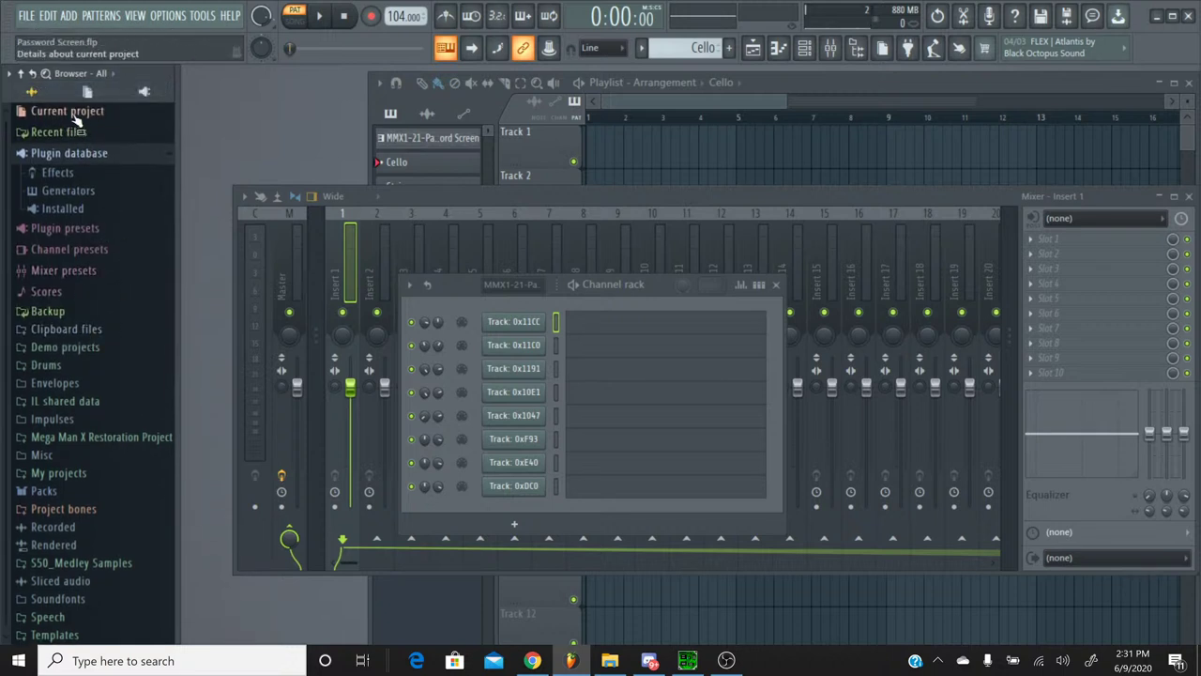
click(84, 157)
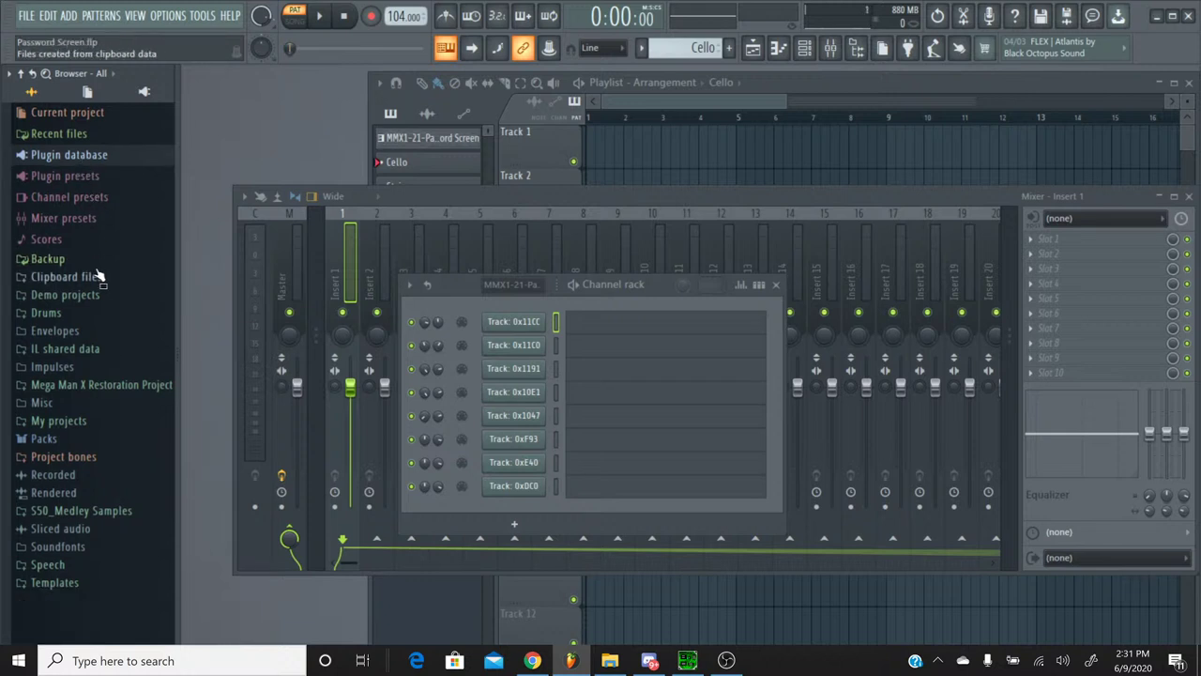
Step: Open the Armored Armadillo project from the X1 folder of Restored Tracks in the Mega Man X Restoration Project folder
click(102, 386)
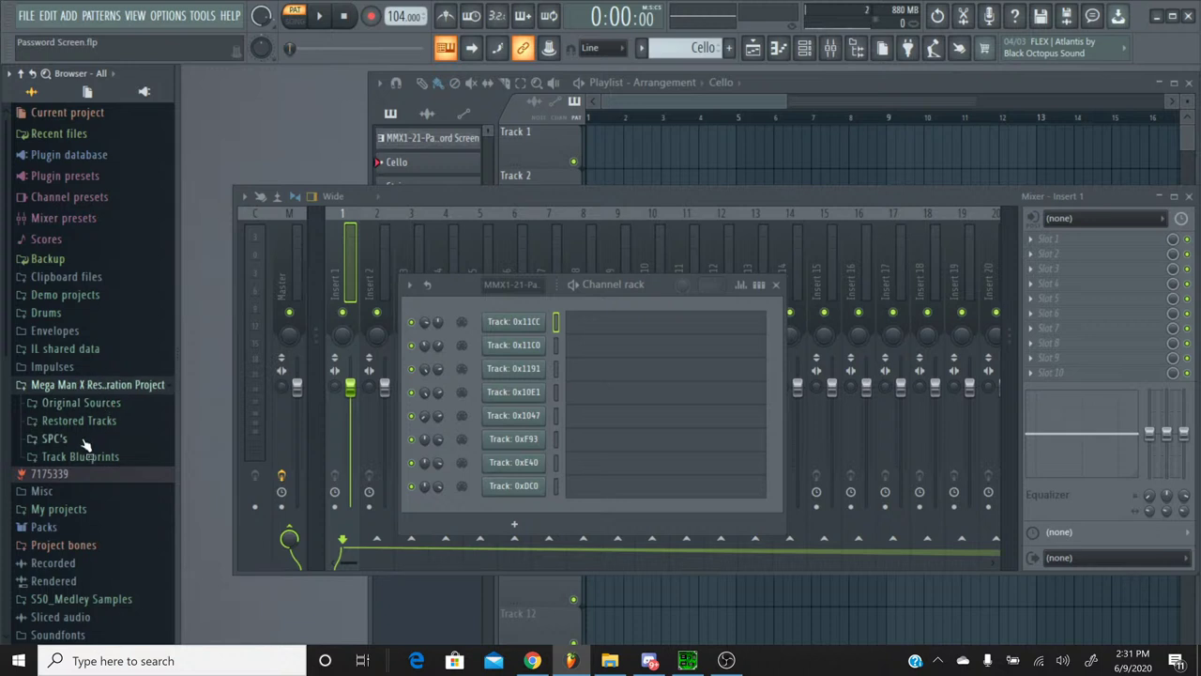
click(77, 420)
click(56, 438)
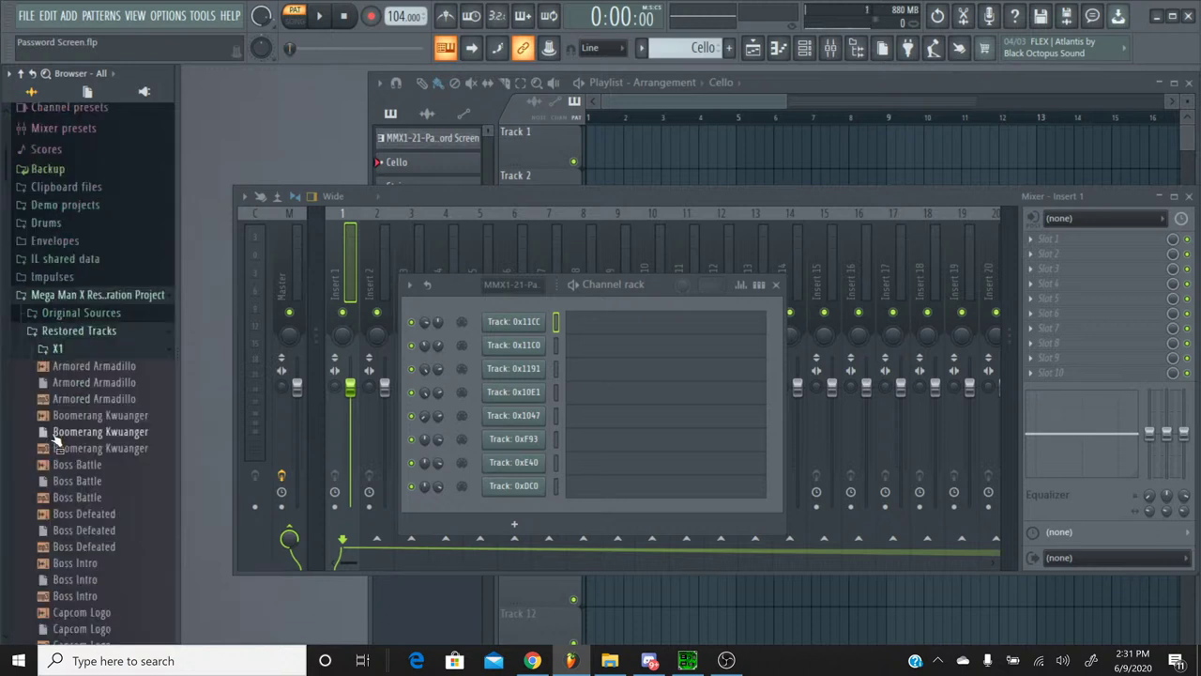
click(103, 385)
right_click(99, 382)
click(129, 383)
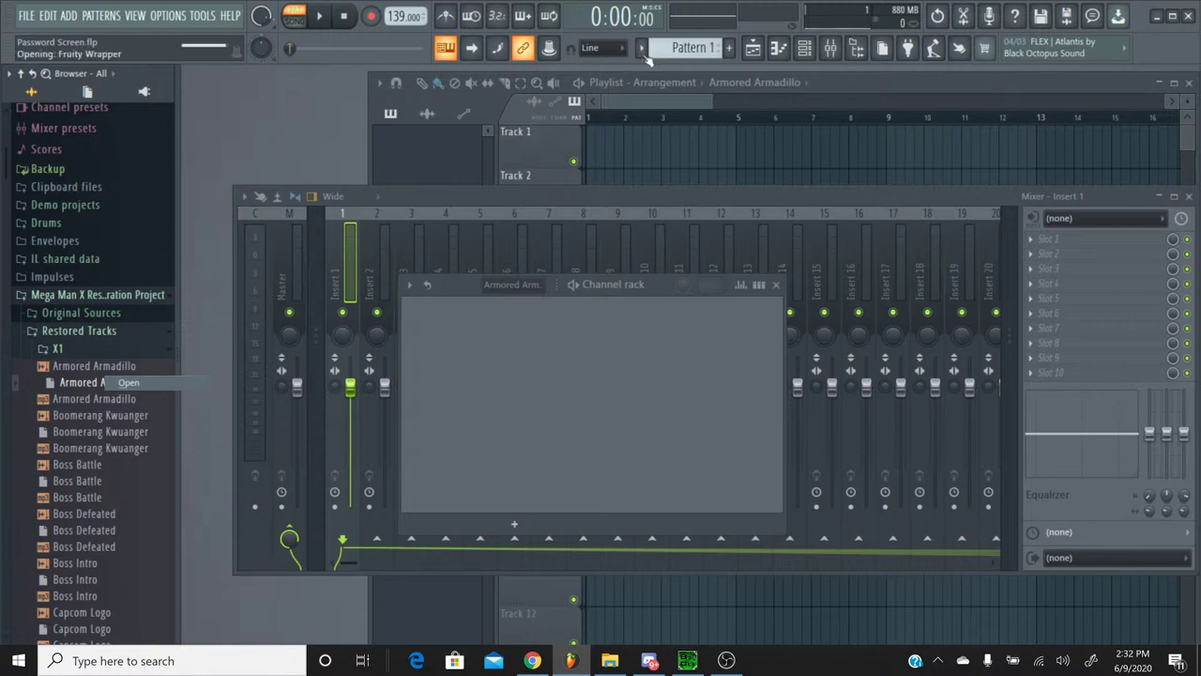
Step: Make E Paino the active pattern and open the E Piano channel's Korg M1 instrument
click(641, 47)
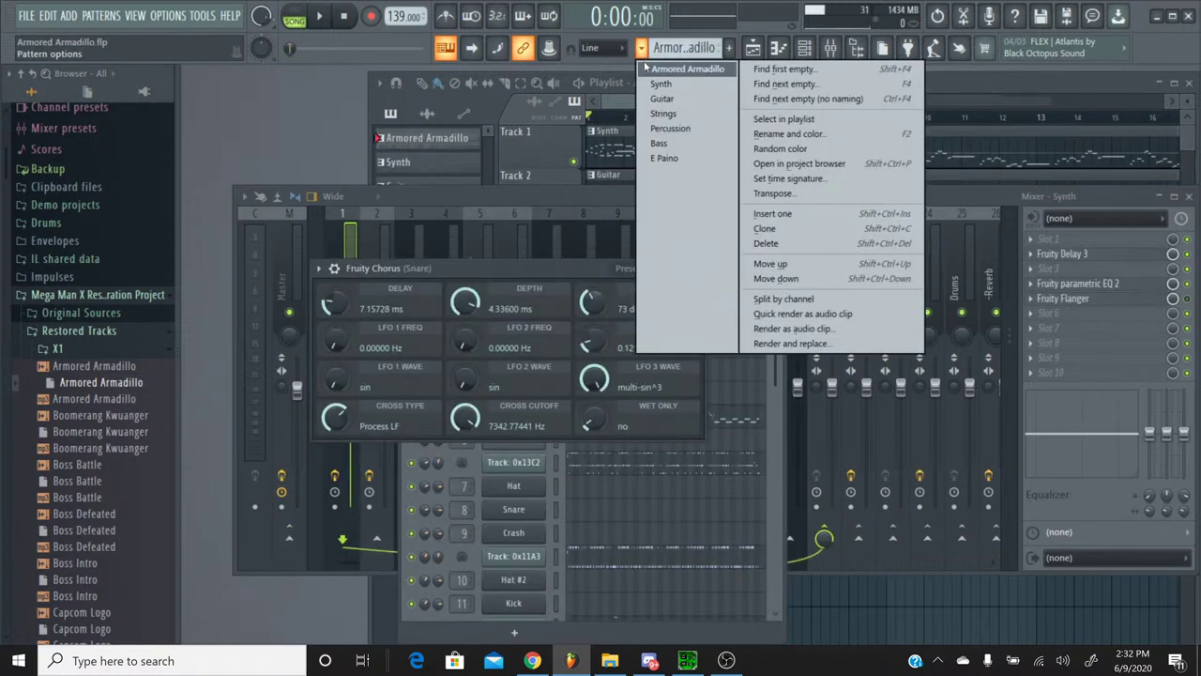
click(677, 159)
drag(516, 272, 255, 178)
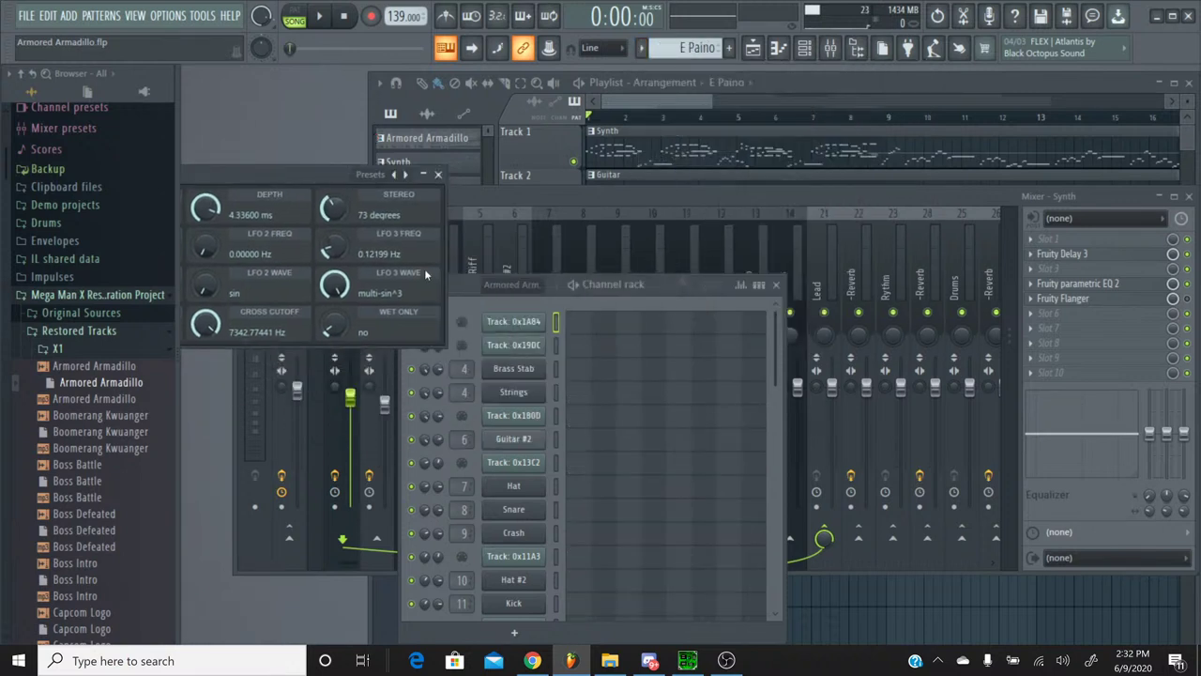
click(497, 312)
scroll(525, 403, down, 3)
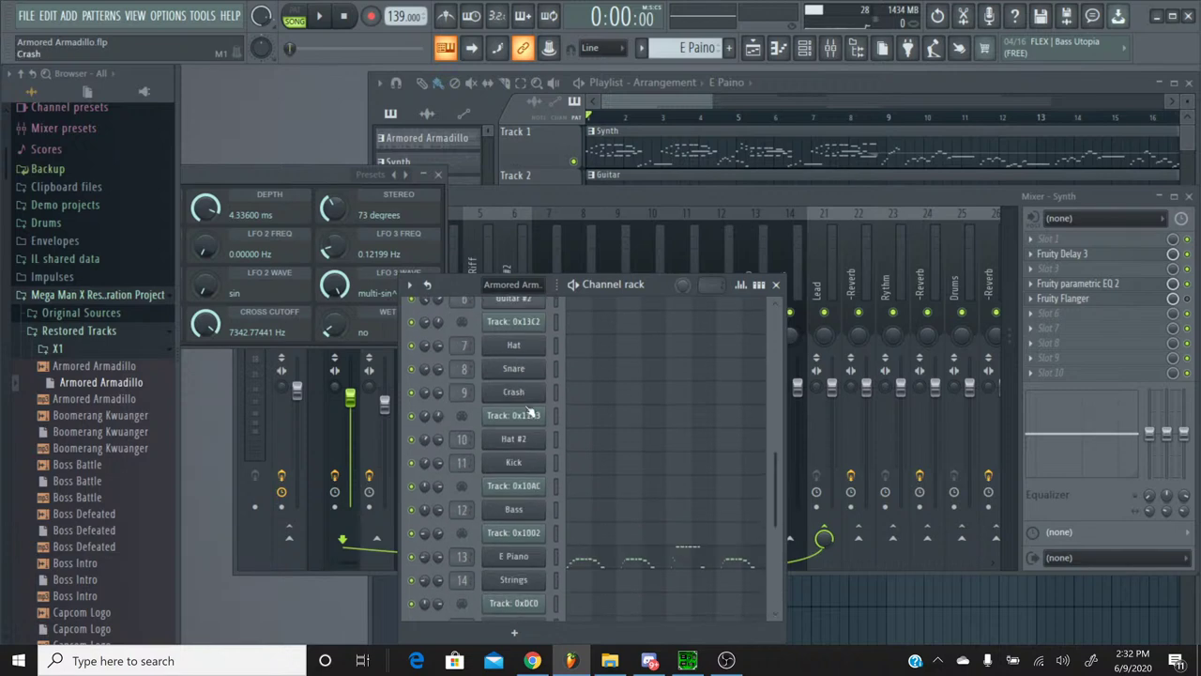
click(518, 563)
click(518, 497)
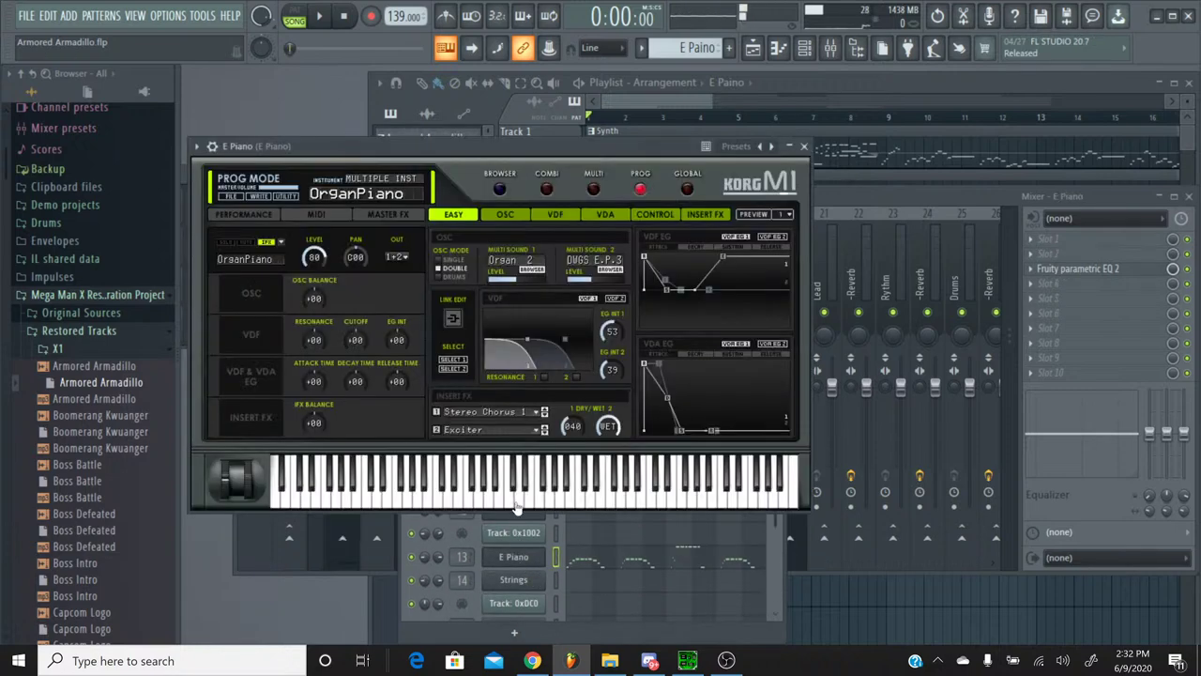
Step: Audition the E Piano instrument with single notes and pattern-mode playback, and close its plugin window
click(567, 505)
click(528, 504)
click(449, 496)
click(467, 496)
click(320, 17)
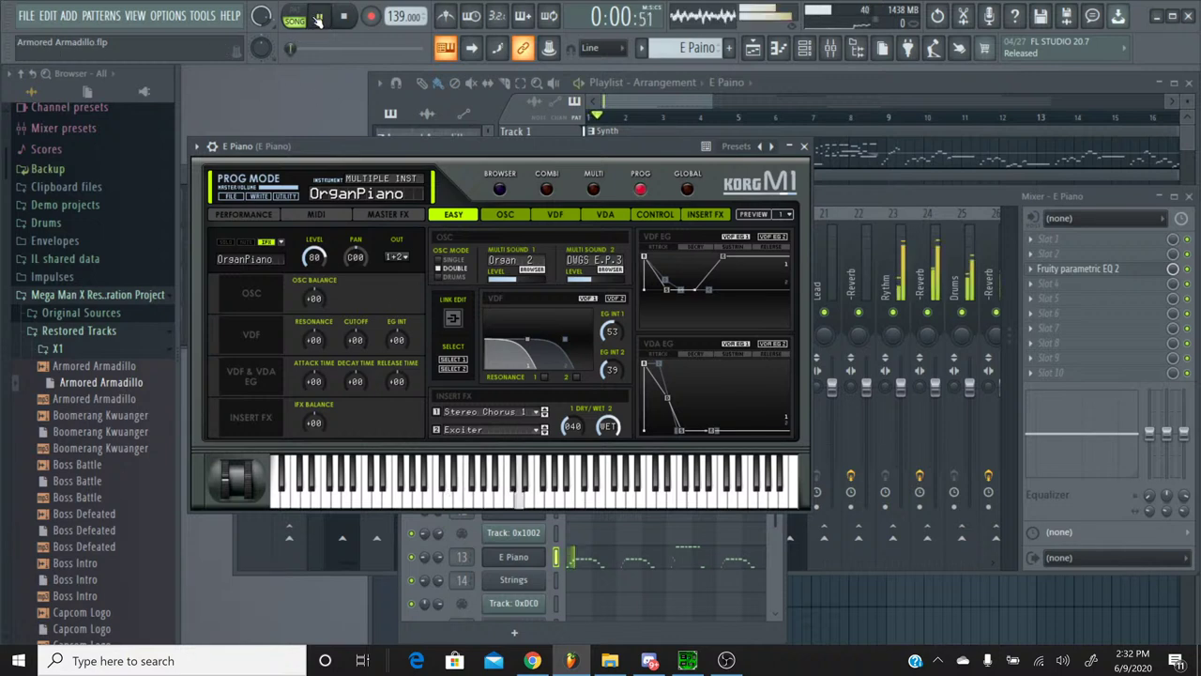
click(297, 16)
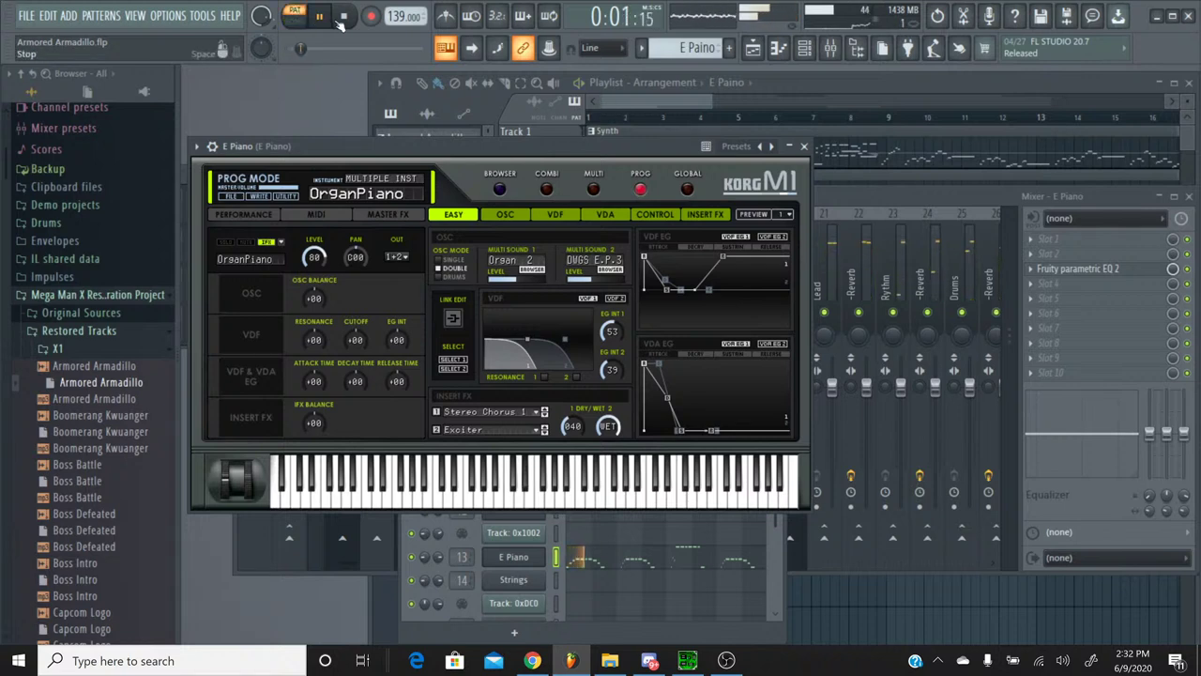
key(space)
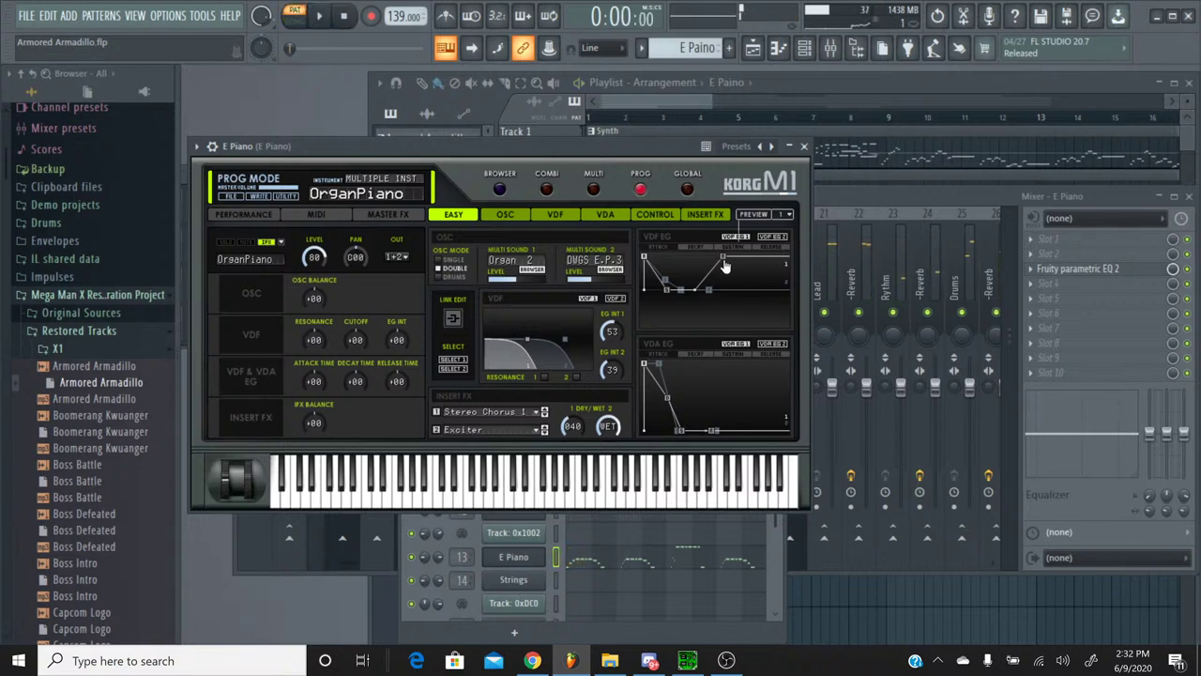
click(804, 146)
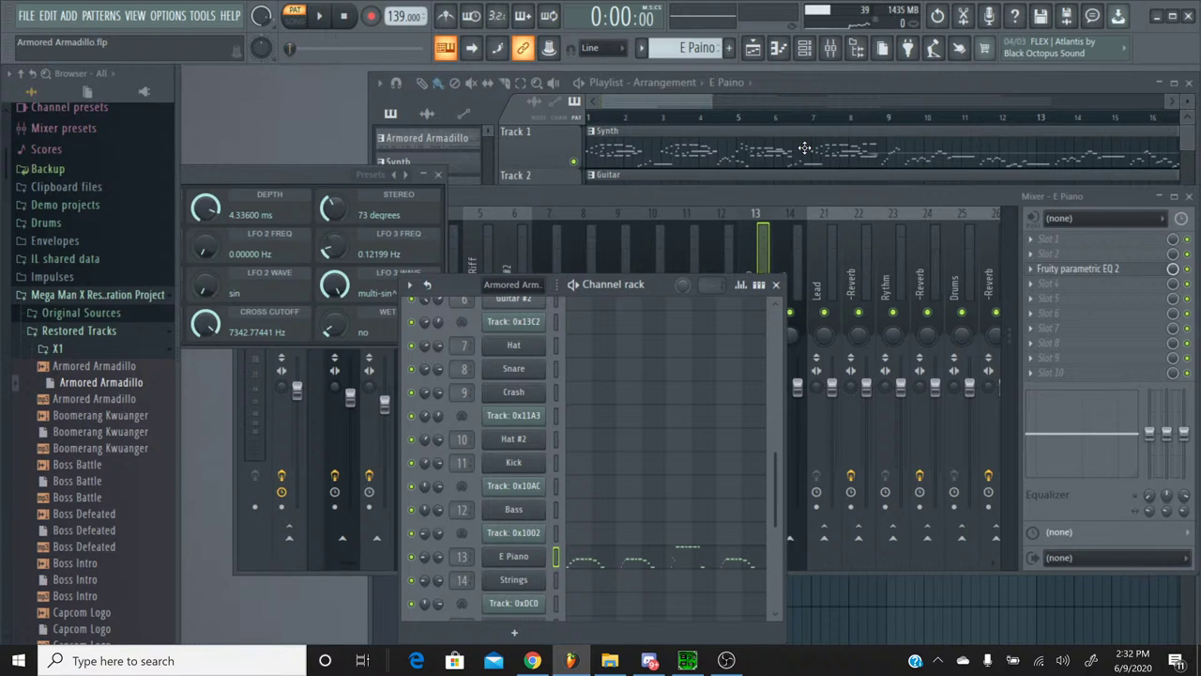
Step: Save the Armored Armadillo project and reopen Password Screen.flp with only the Maximus window closed and the channel rack shown
click(26, 19)
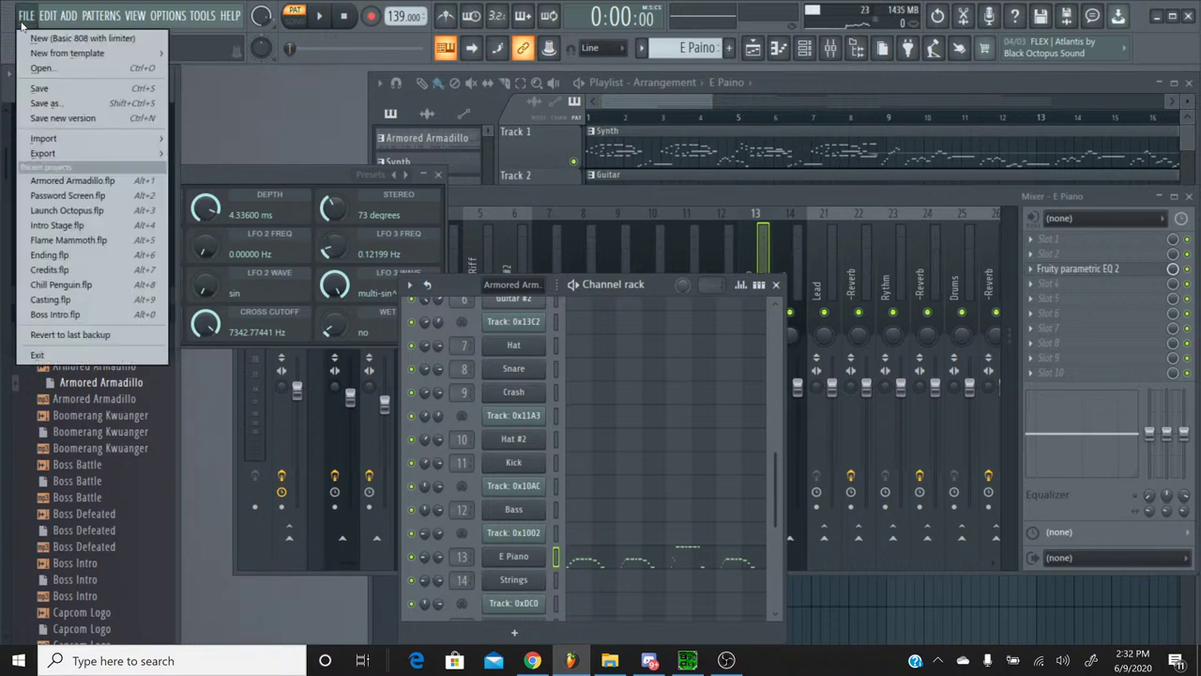
click(43, 88)
click(28, 18)
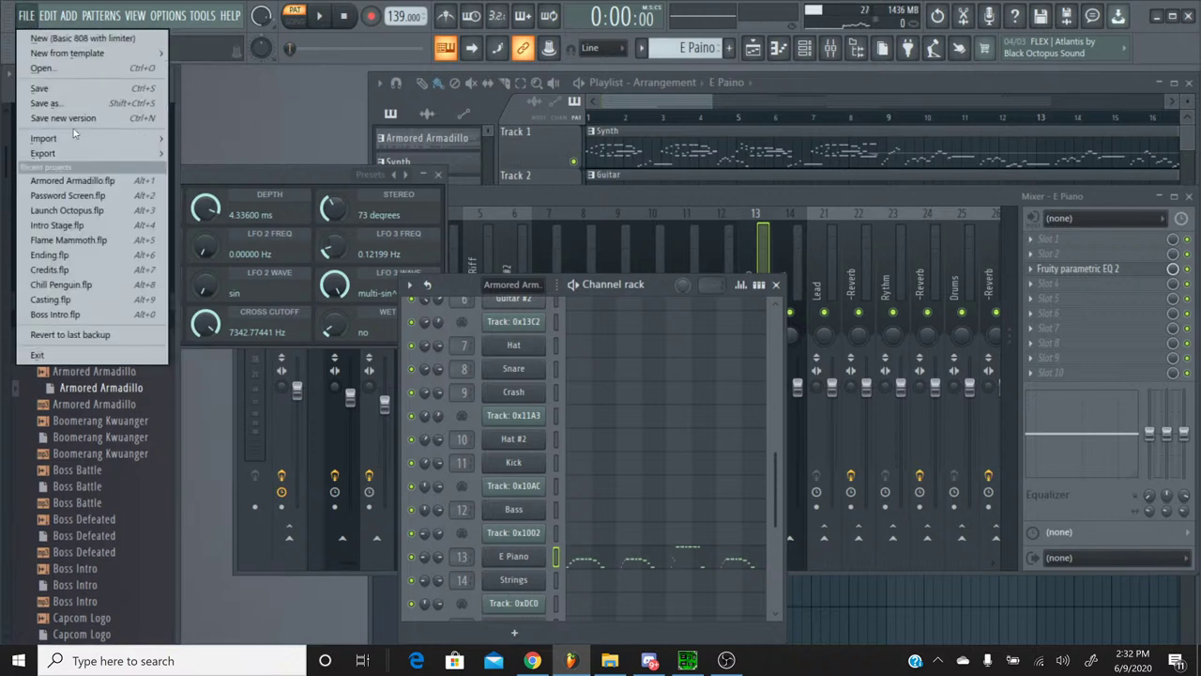
click(94, 195)
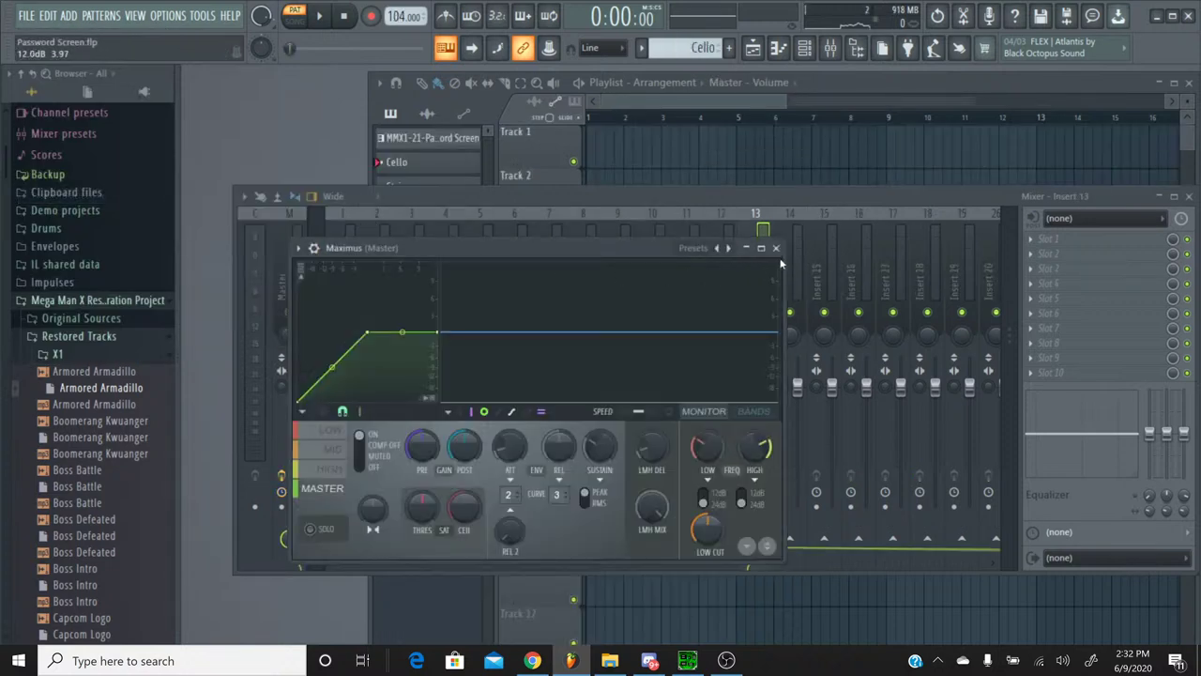
click(775, 248)
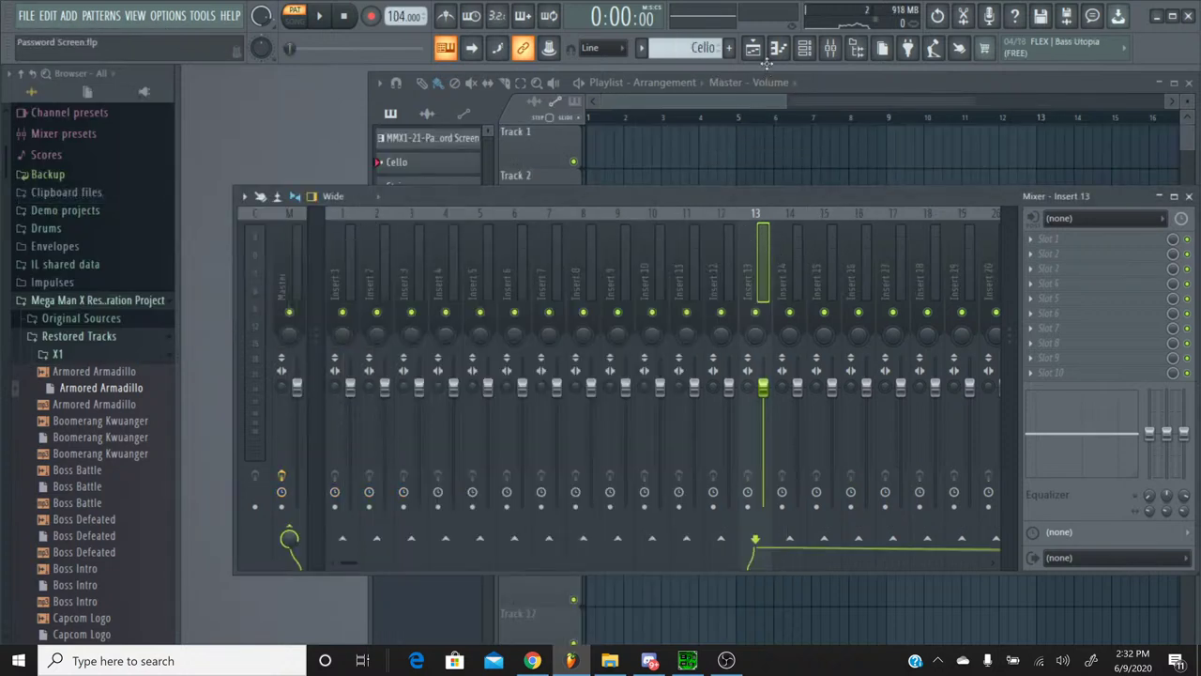
click(805, 48)
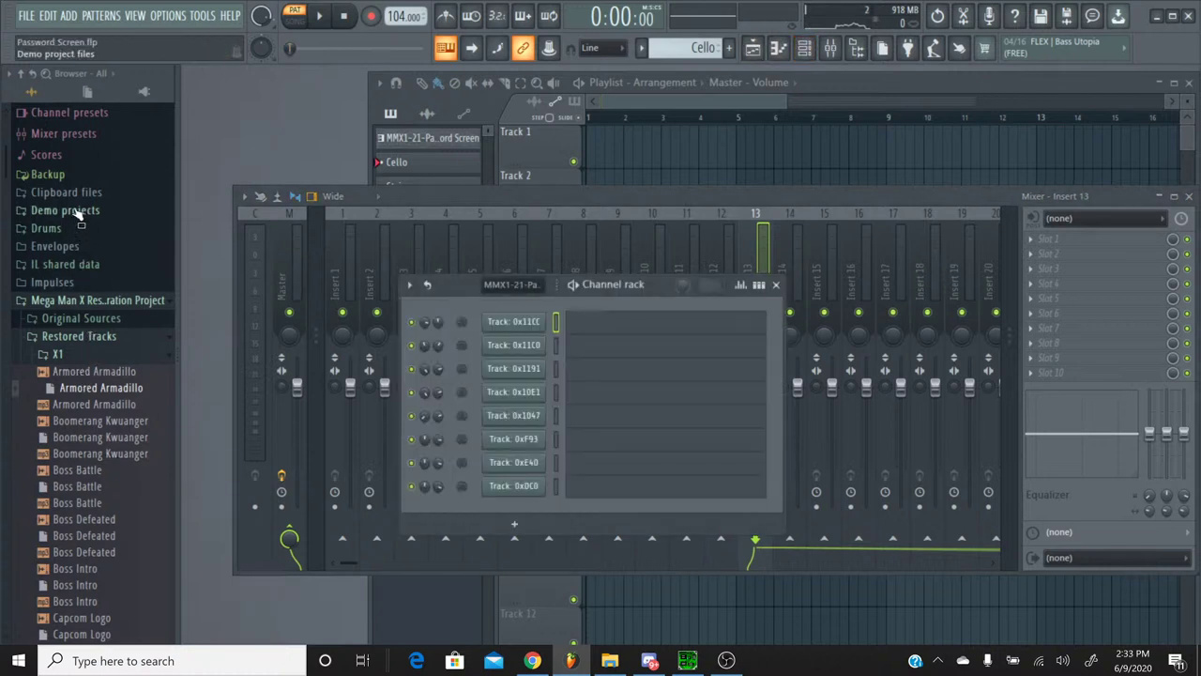
Step: Add the M1 VST from the installed generators in the plugin database as a channel beneath Track: 0x11CC
scroll(82, 176, up, 4)
click(70, 155)
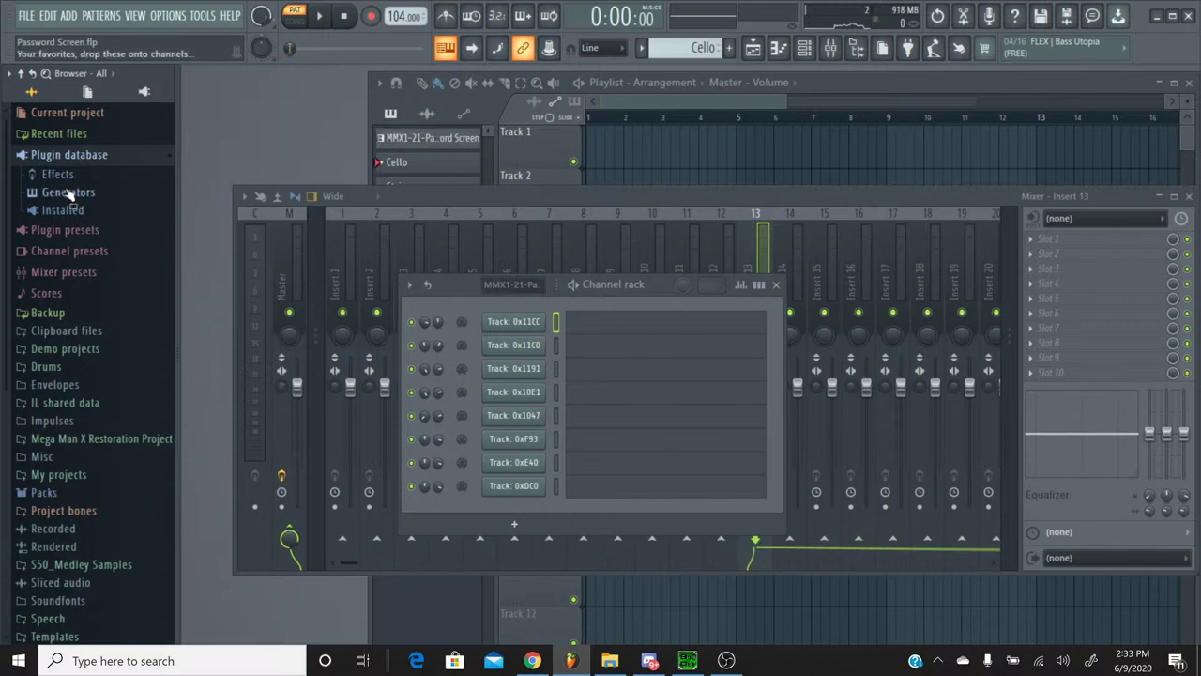
click(64, 210)
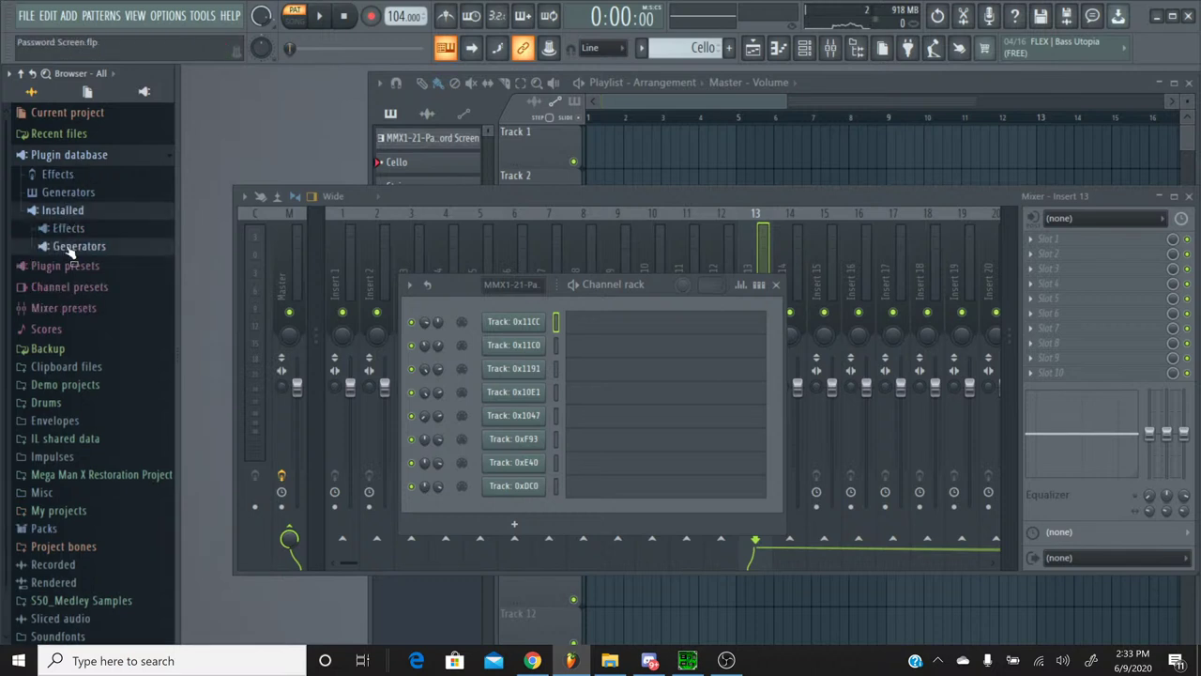
click(68, 246)
click(72, 319)
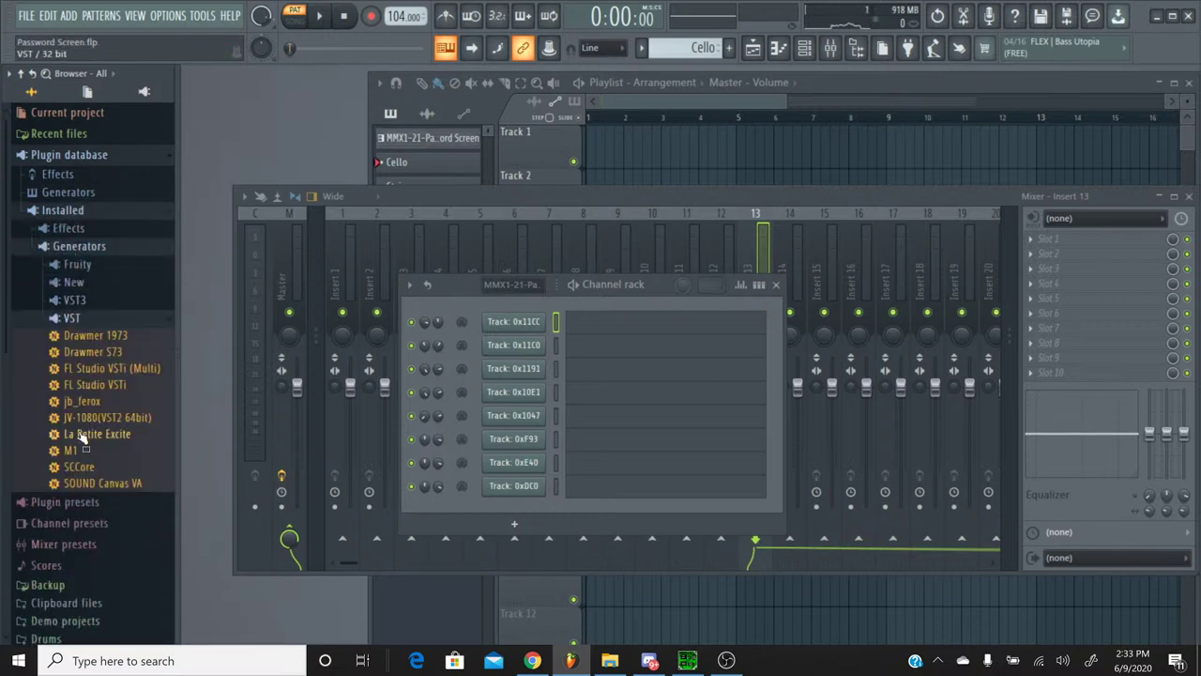
drag(77, 451, 522, 334)
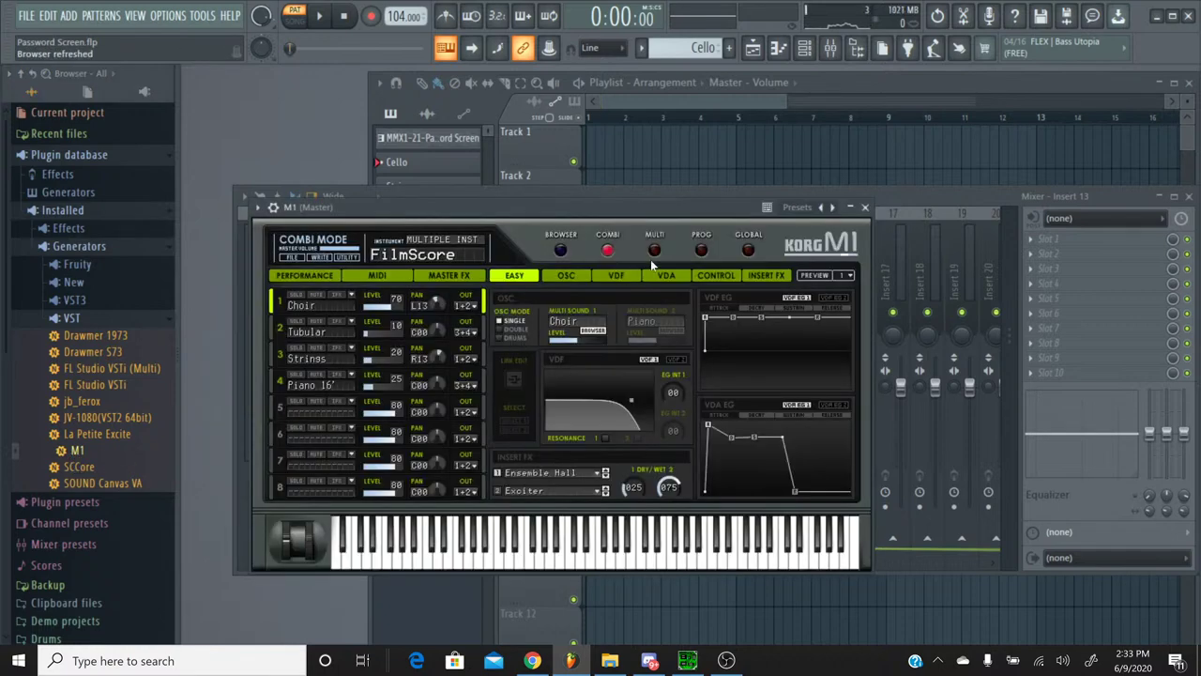
Step: Load the OrganPiano program from the M1's Organ category in Prog mode, audition it, and close the plugin window
click(701, 249)
click(561, 251)
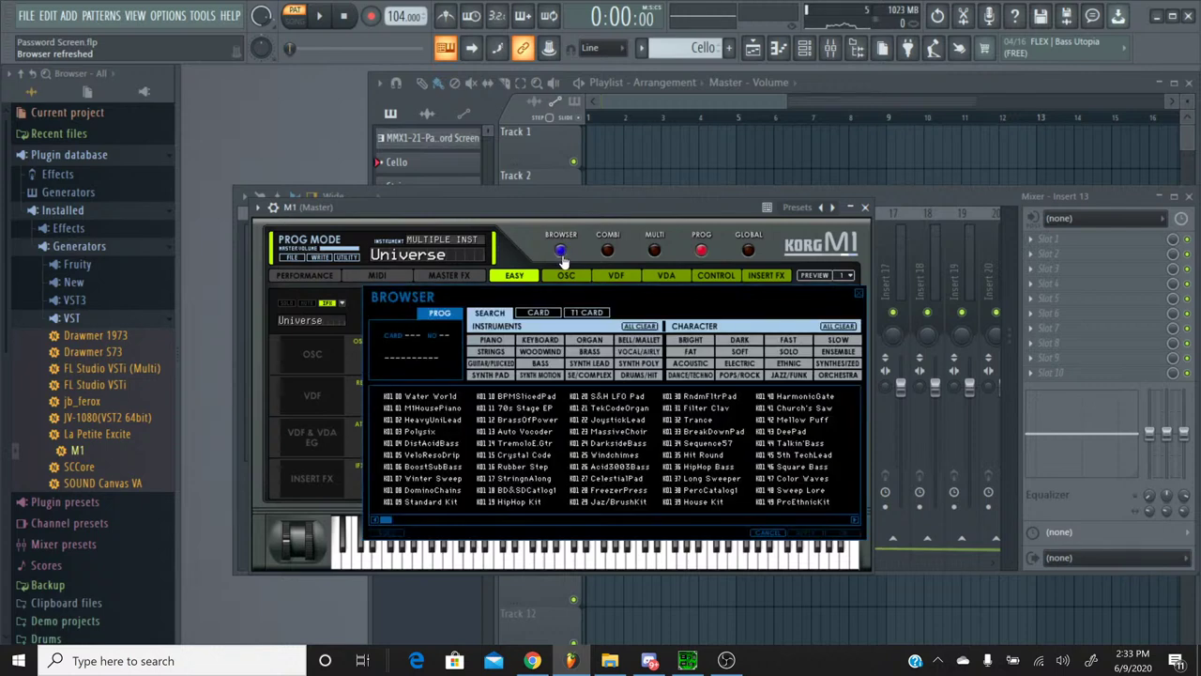
click(541, 339)
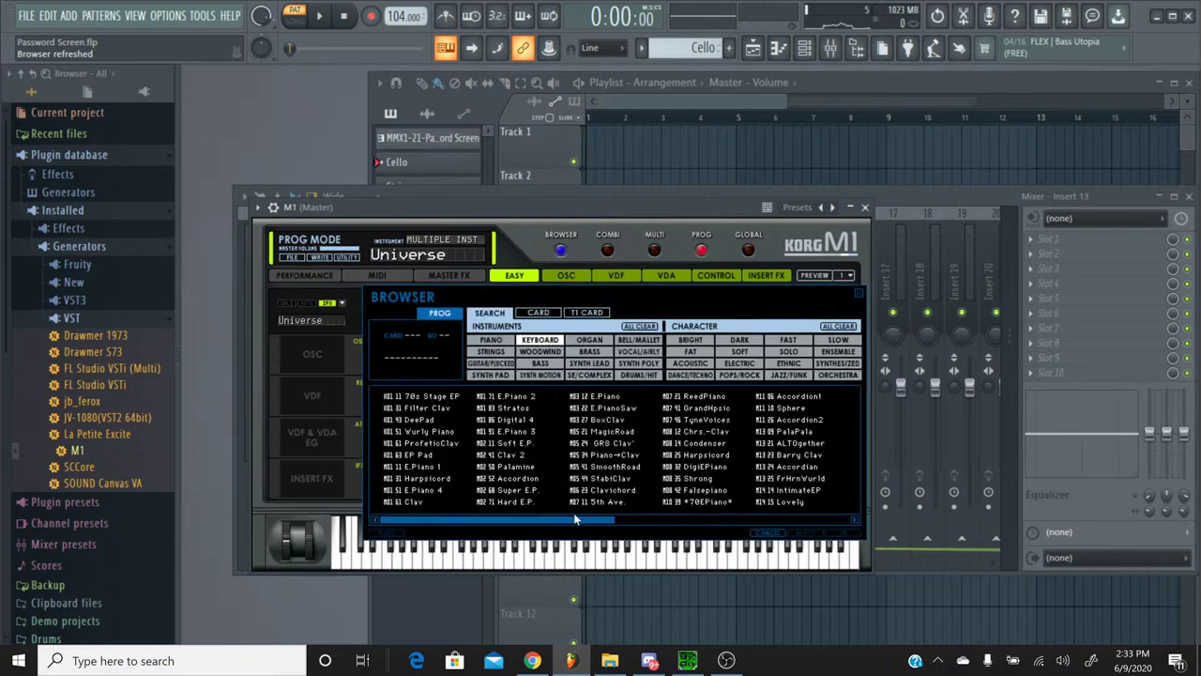
drag(590, 523, 854, 521)
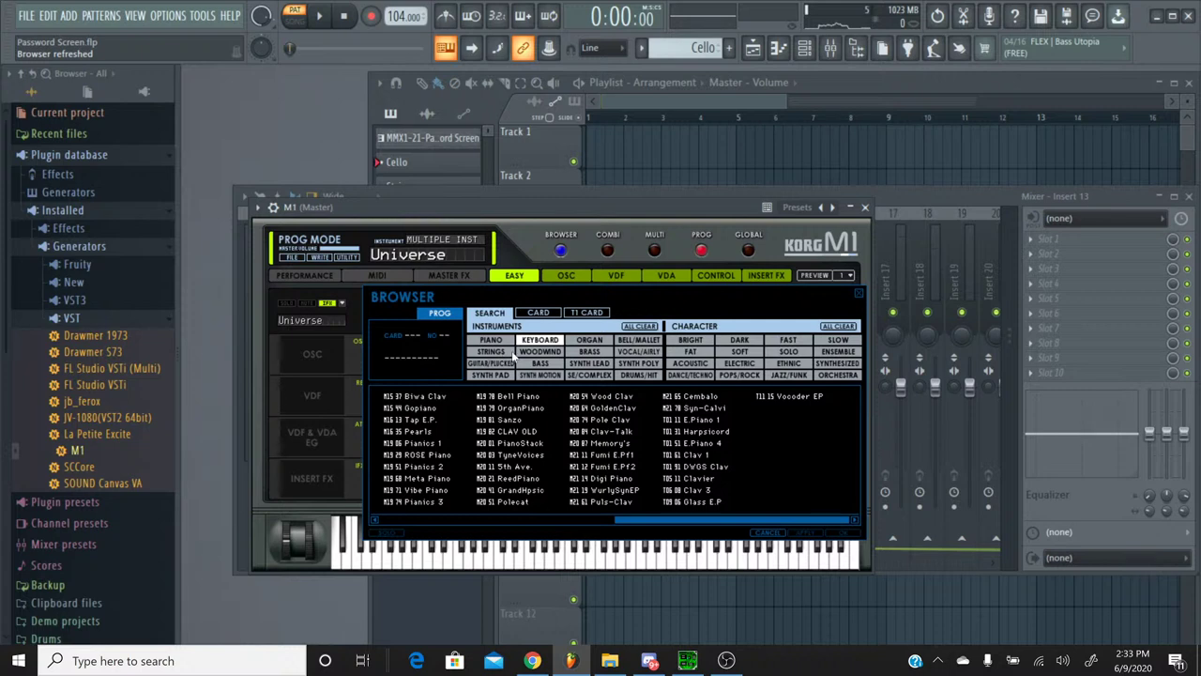
click(588, 341)
drag(598, 520, 884, 509)
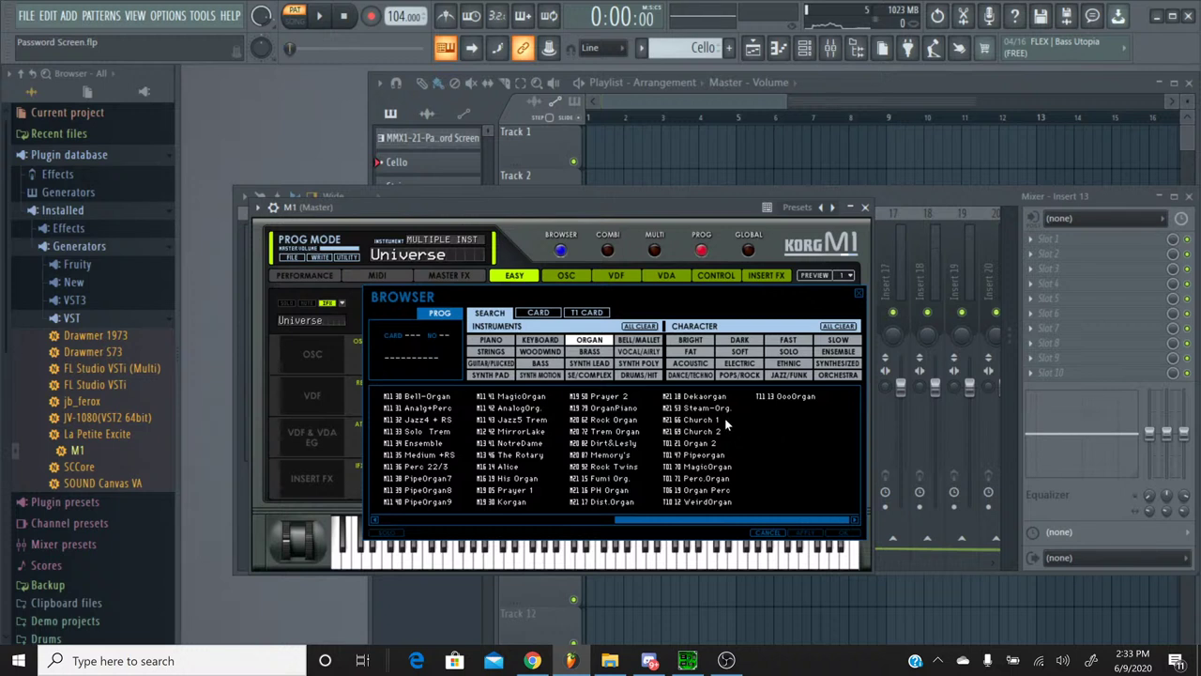
click(632, 408)
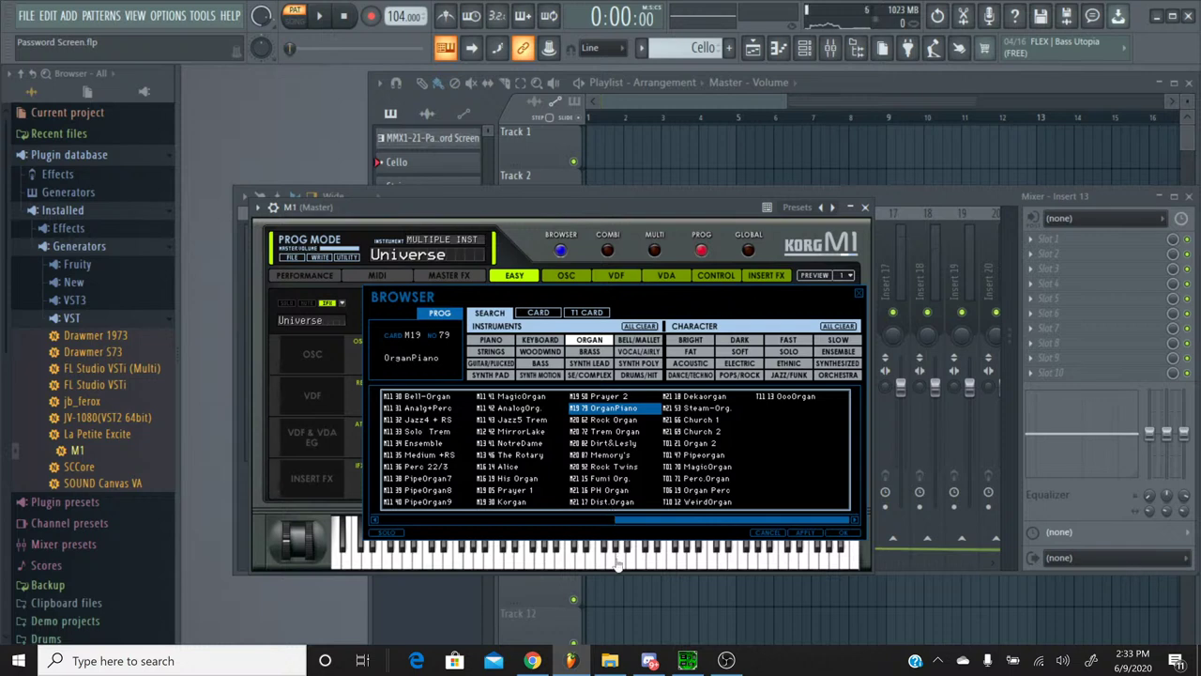
click(519, 557)
double_click(604, 413)
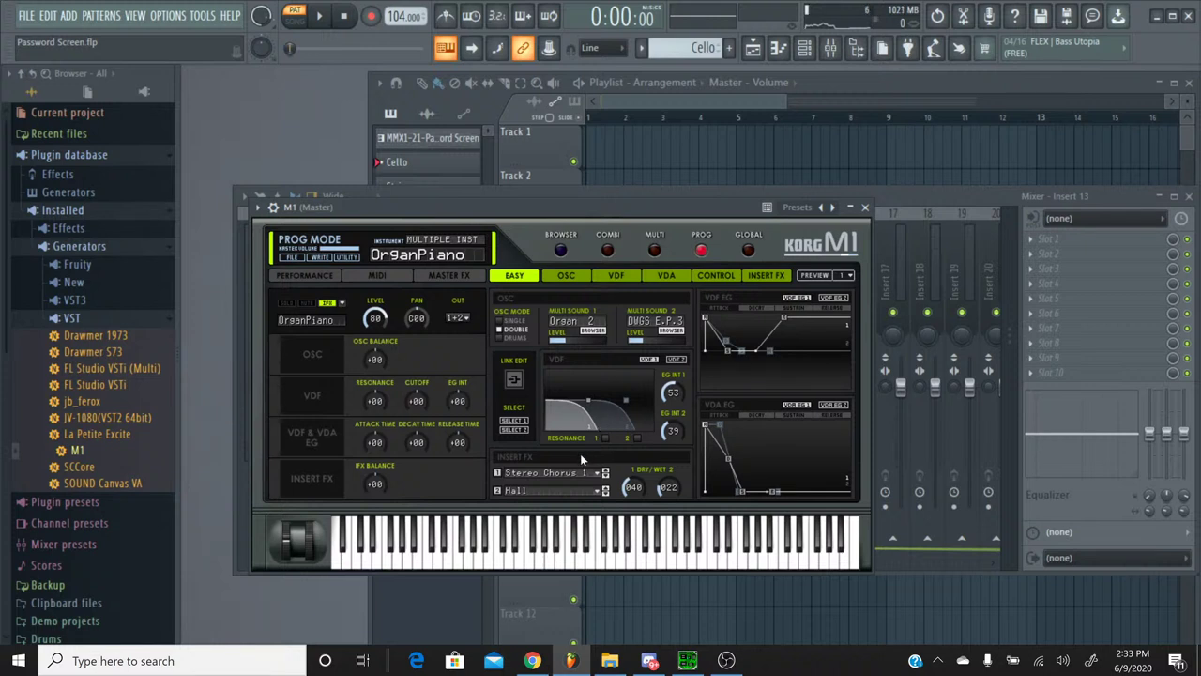
click(581, 539)
click(864, 206)
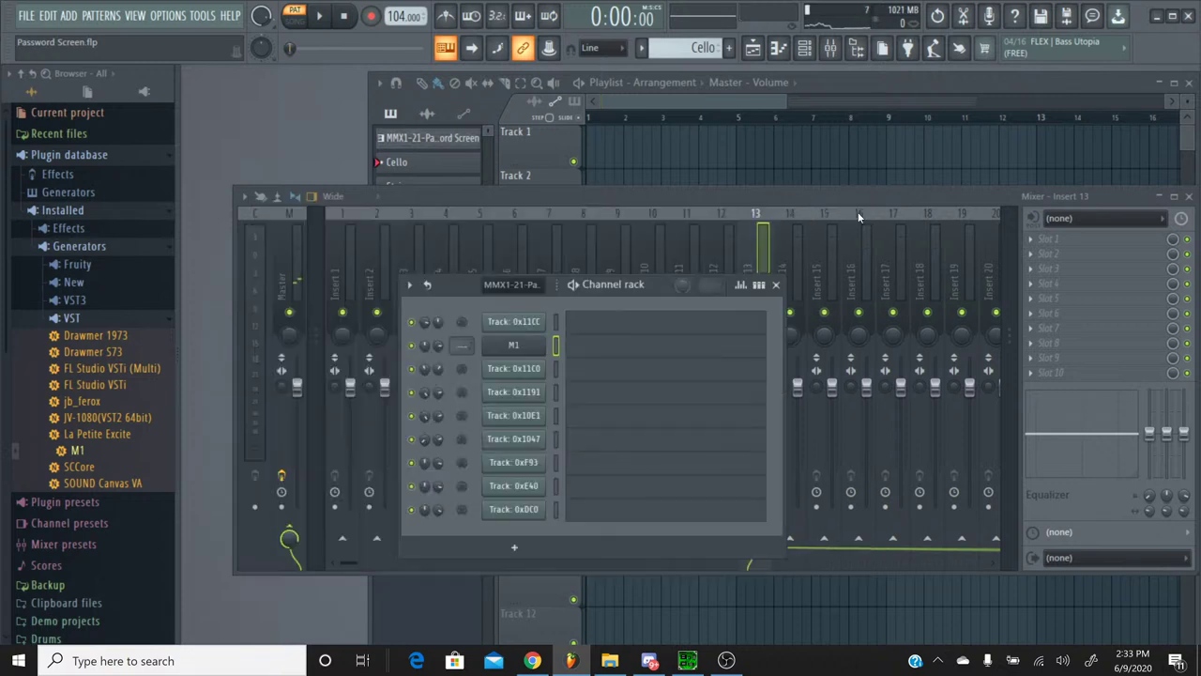
Step: Make MMX1-21-Password Screen the active pattern
click(642, 48)
click(648, 70)
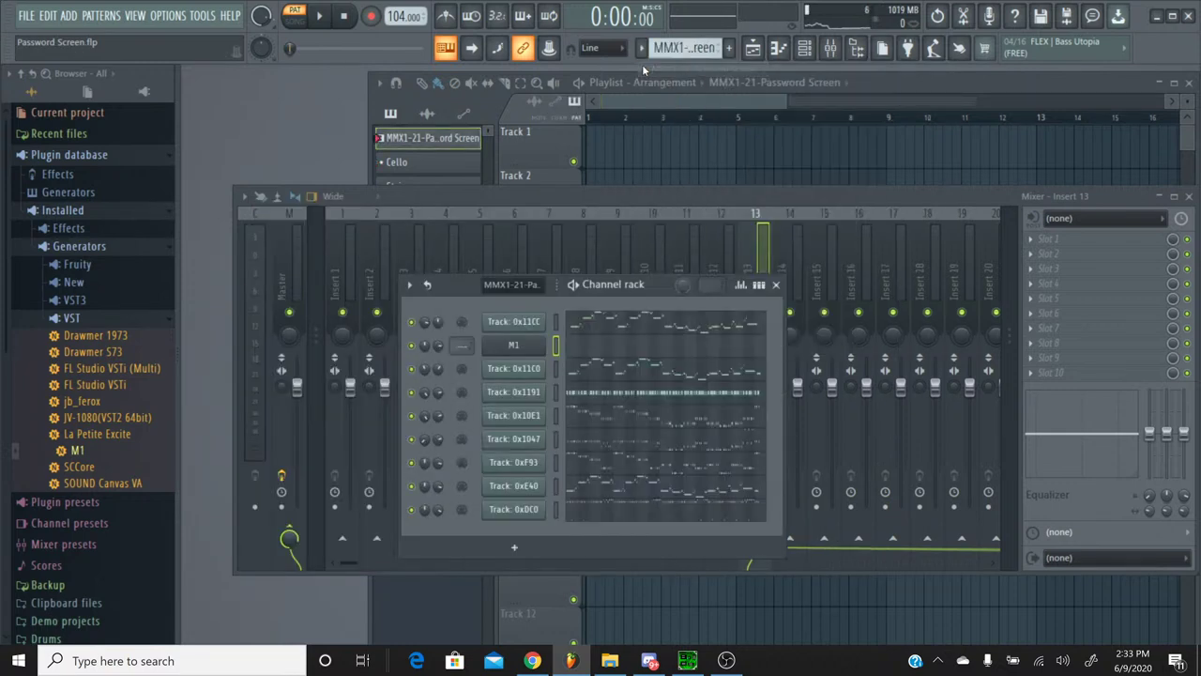
Step: Switch to SPCTool, listen to 21 Password Screen.spc as a reference, and stop its playback
click(689, 657)
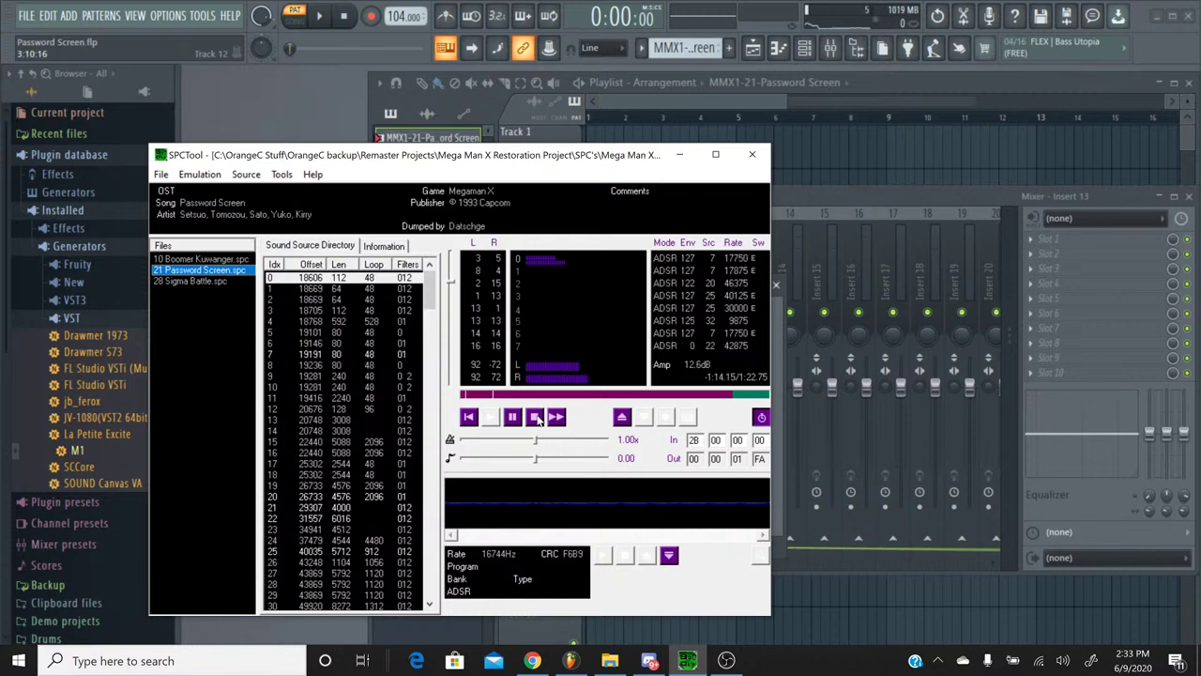
click(535, 417)
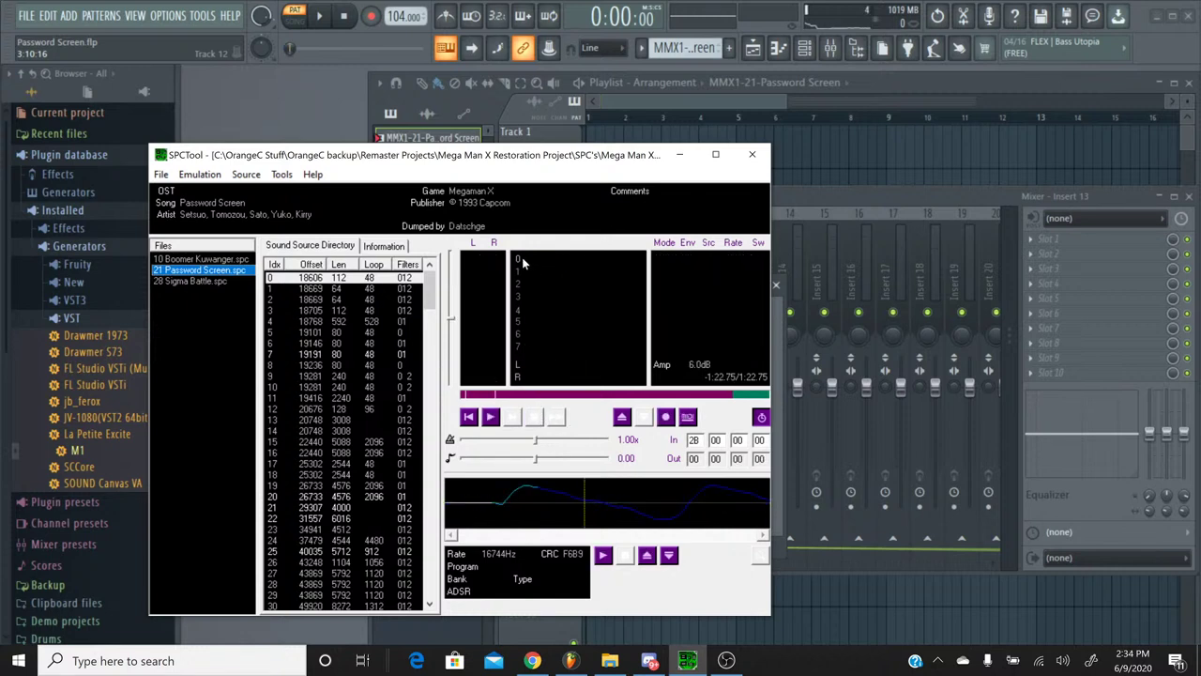
Step: Replay 21 Password Screen.spc to listen to its voices, stop playback, and switch back to FL Studio
click(490, 416)
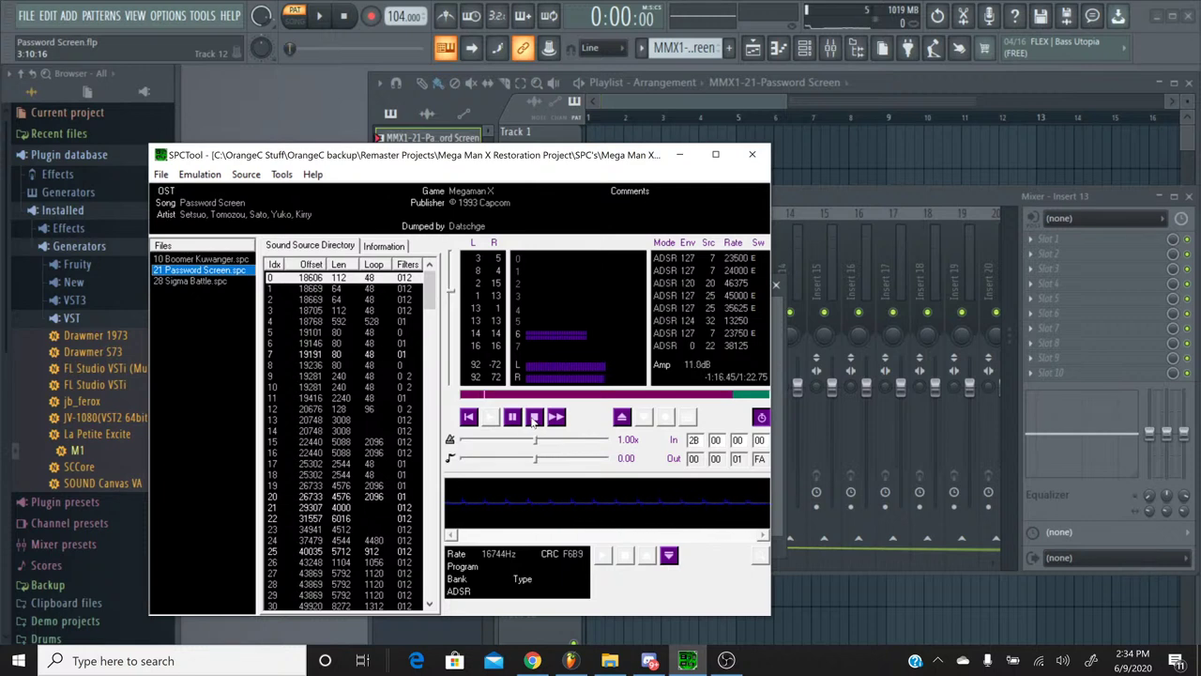
click(534, 418)
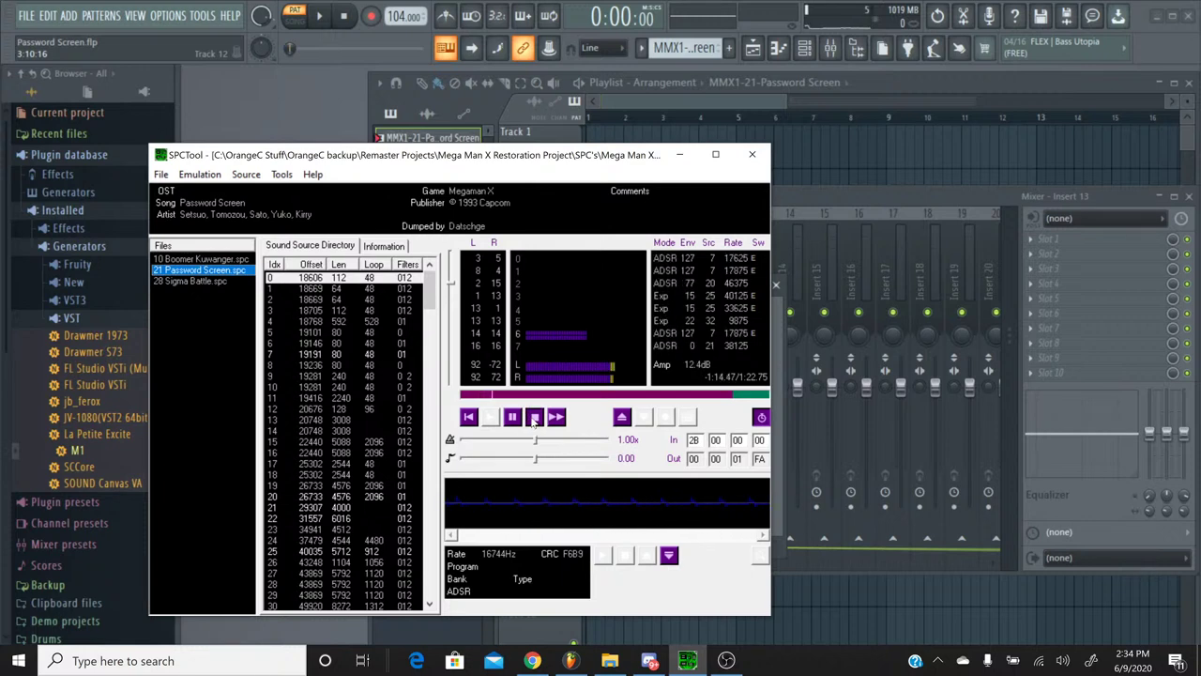
click(493, 416)
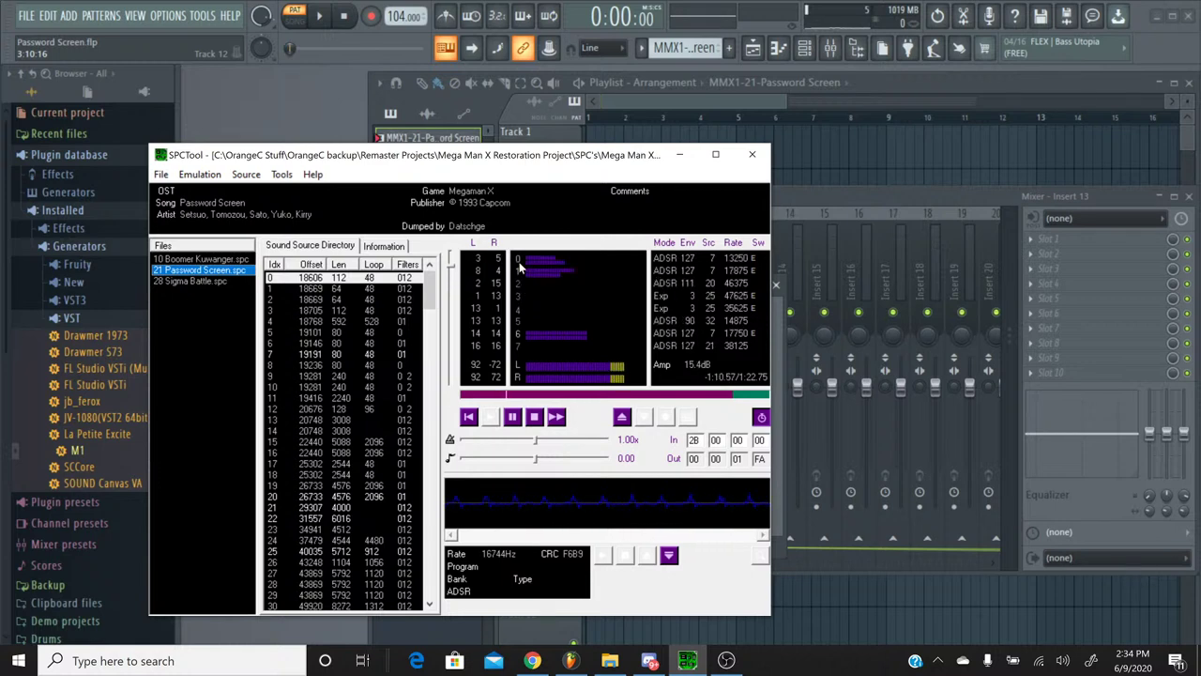
click(535, 419)
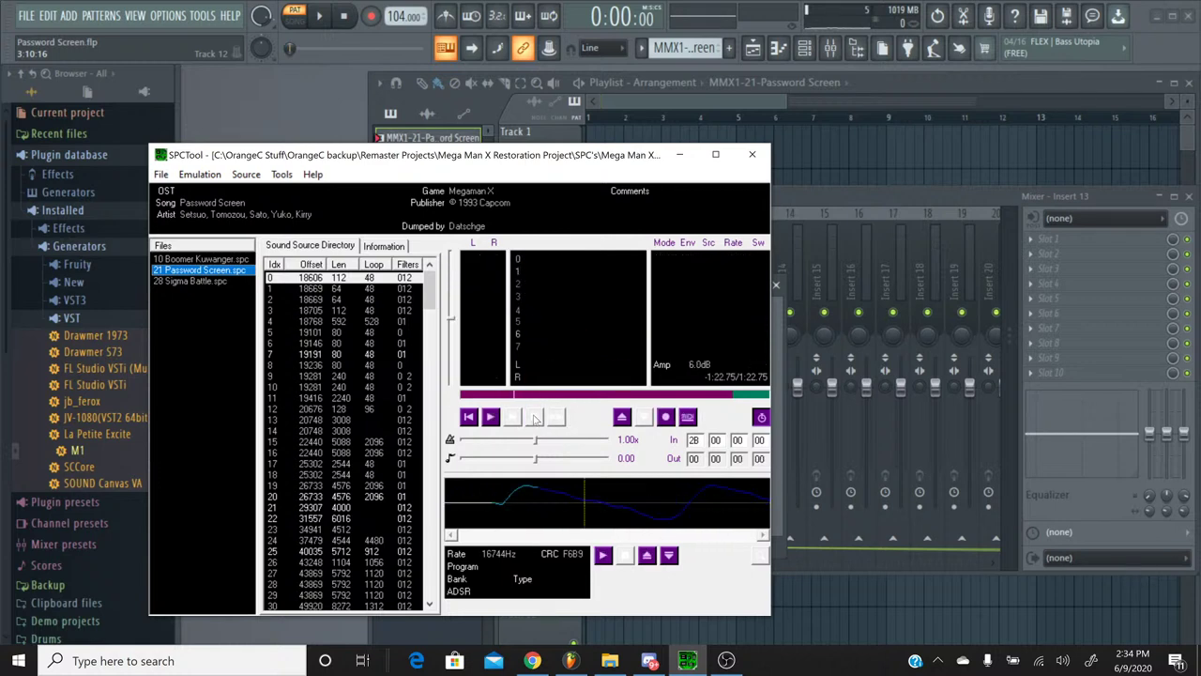
click(679, 155)
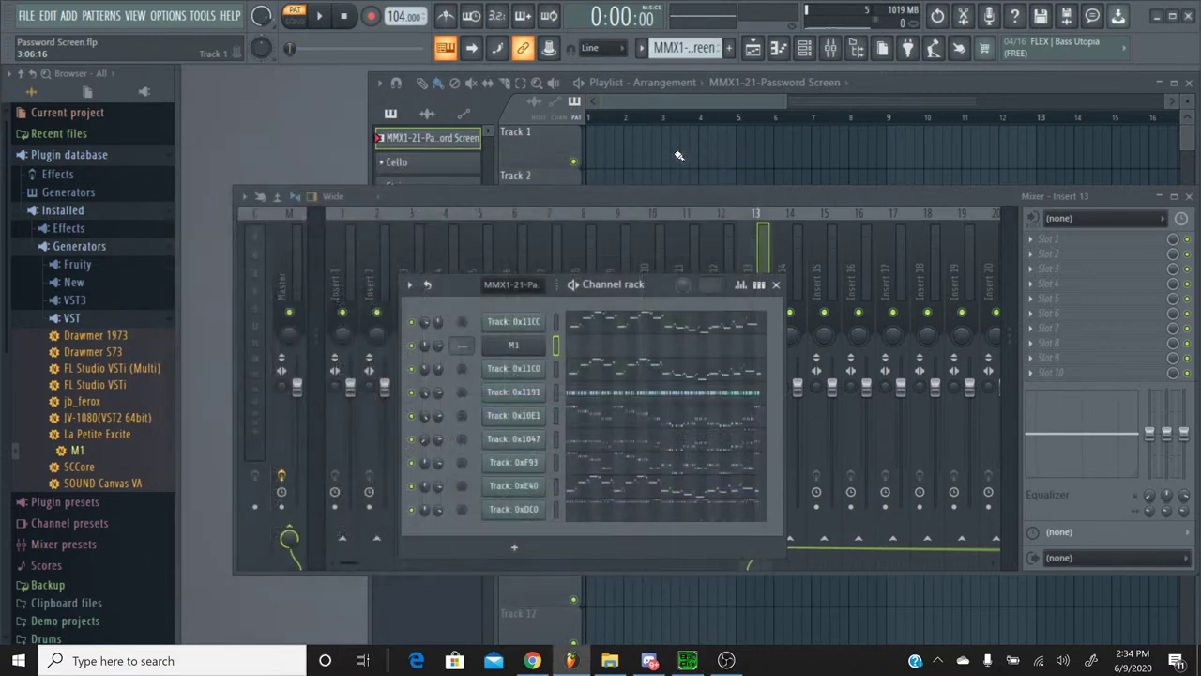
Step: Copy all notes of Track: 0xE40 from the MMX1-21-Password Screen pattern into the M1 channel of the Cello pattern
click(616, 494)
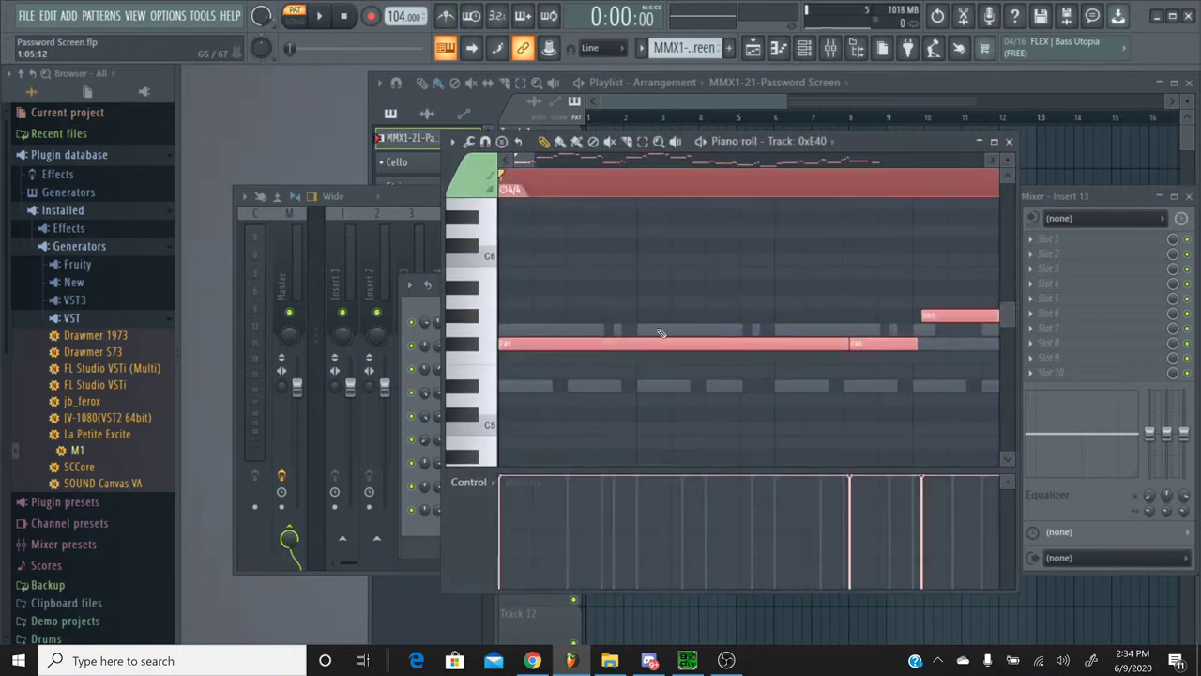
click(1012, 141)
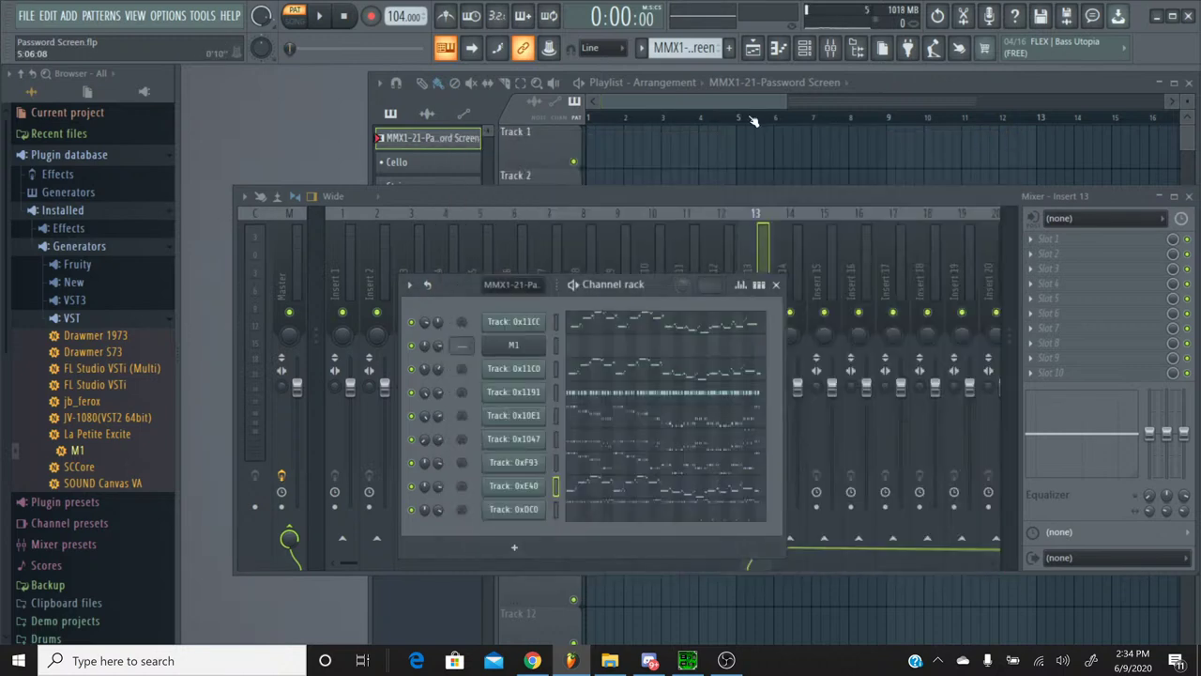
click(642, 53)
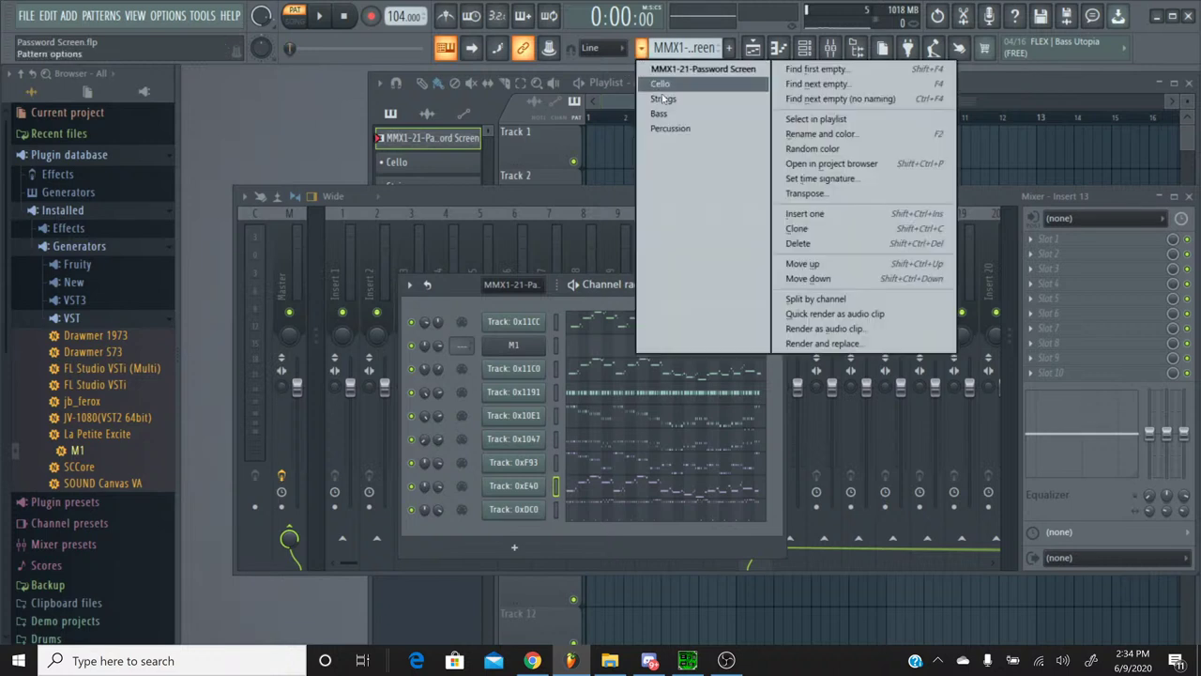
click(661, 83)
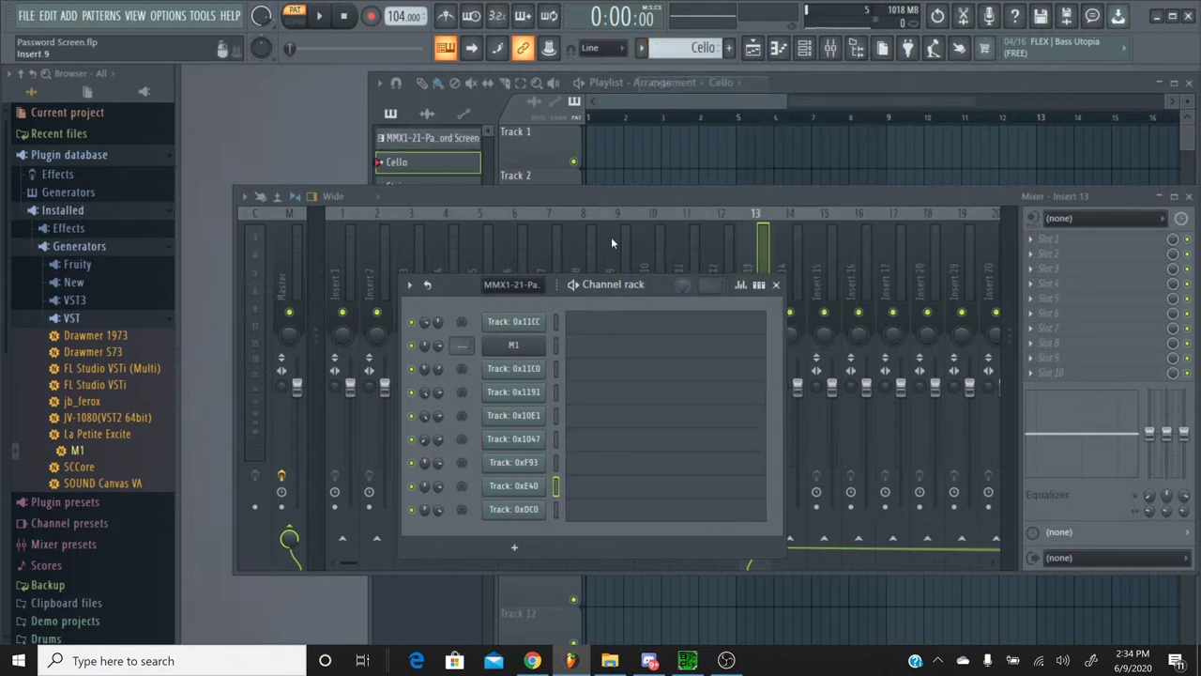
click(600, 353)
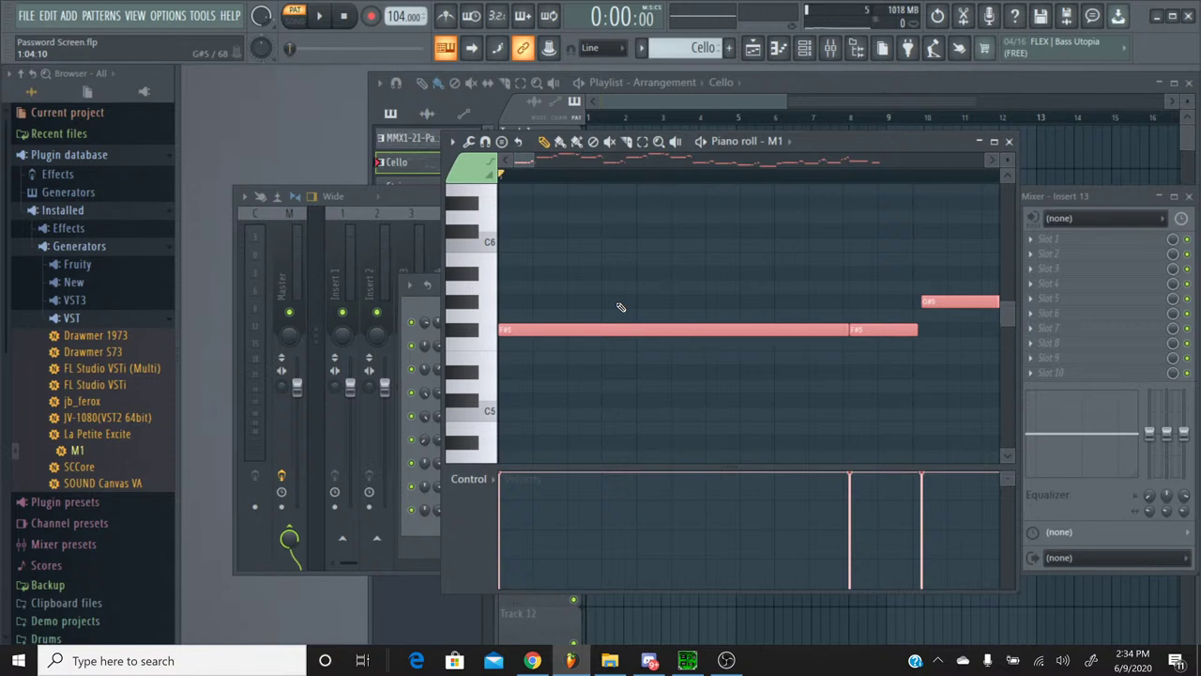
click(615, 306)
click(457, 331)
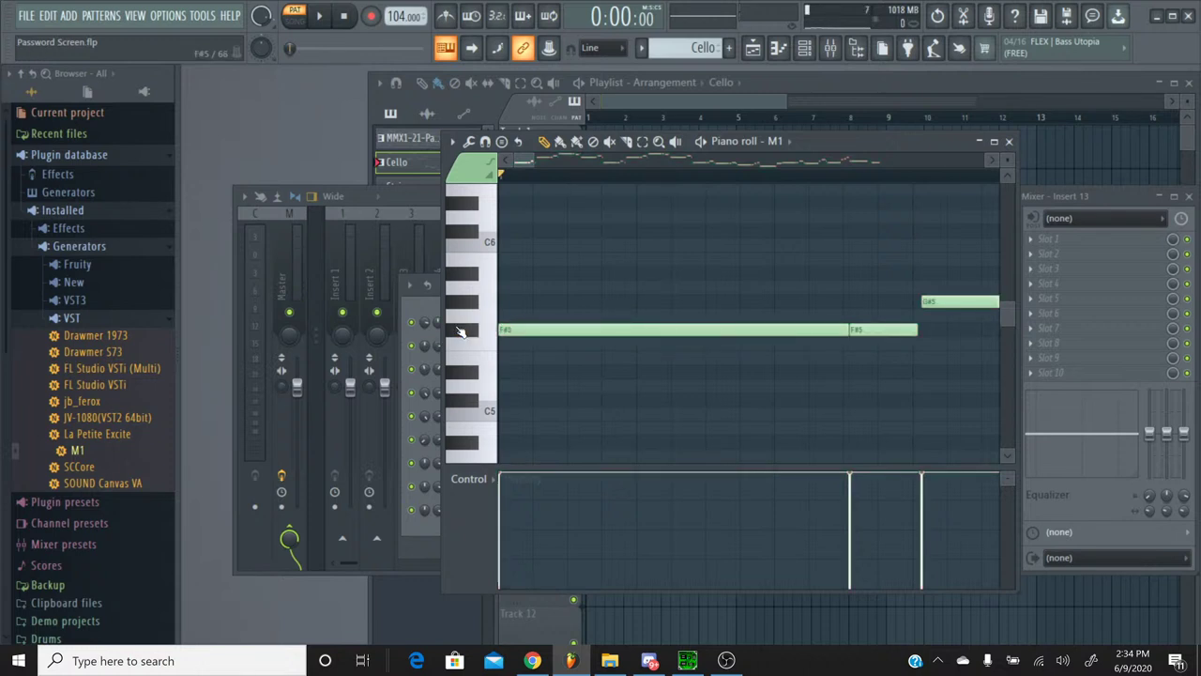
Step: Play the Cello pattern, try transposing all its M1 notes by an octave, and close the piano roll
click(319, 17)
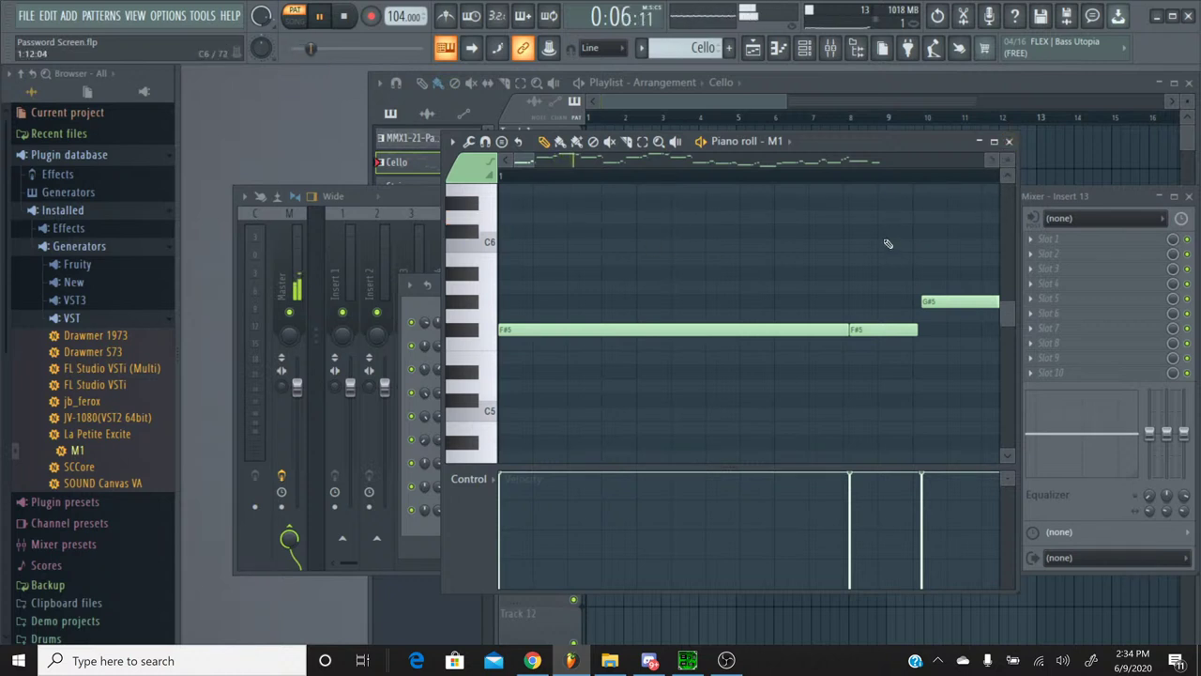
key(ctrl+a)
key(Delete)
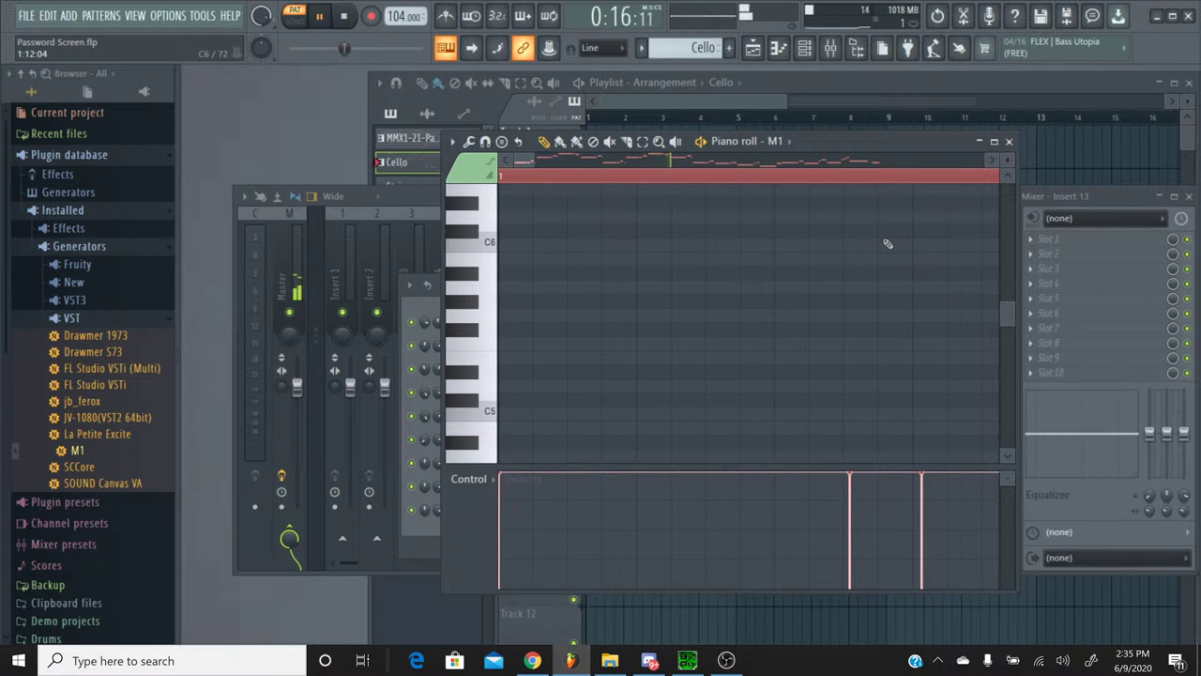
click(1009, 142)
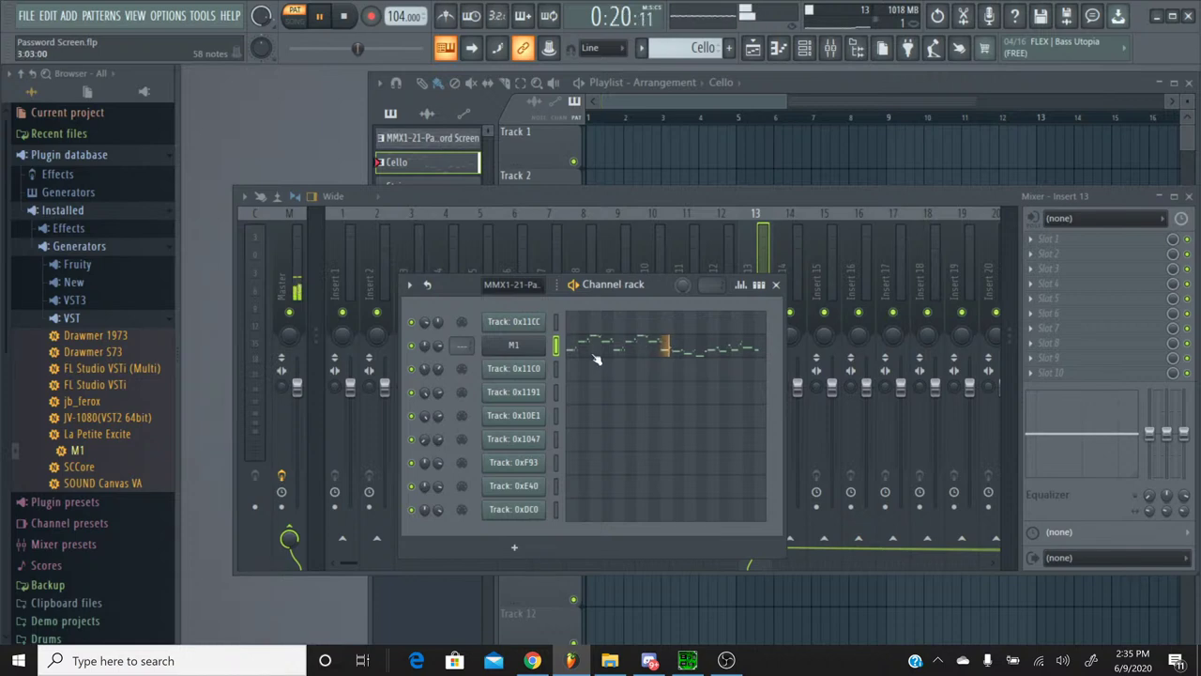
Step: In the M1's program browser, audition Solo Synth and Mono Synth from the Synth Lead category against the playing pattern
click(527, 345)
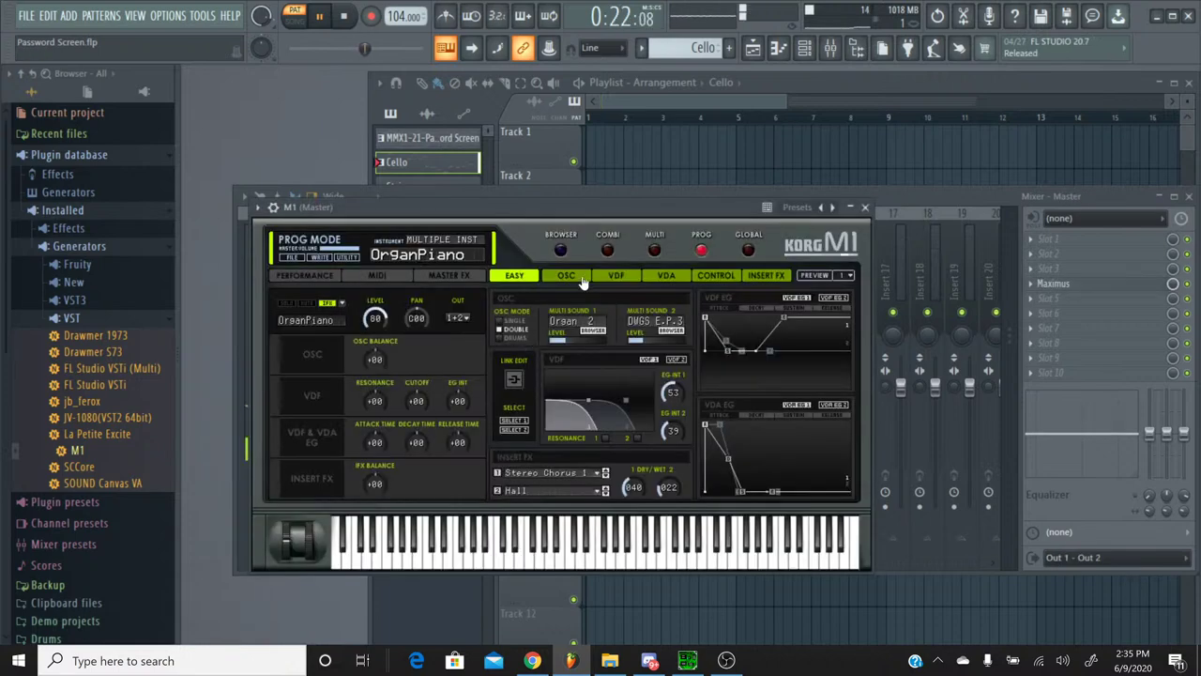
click(562, 250)
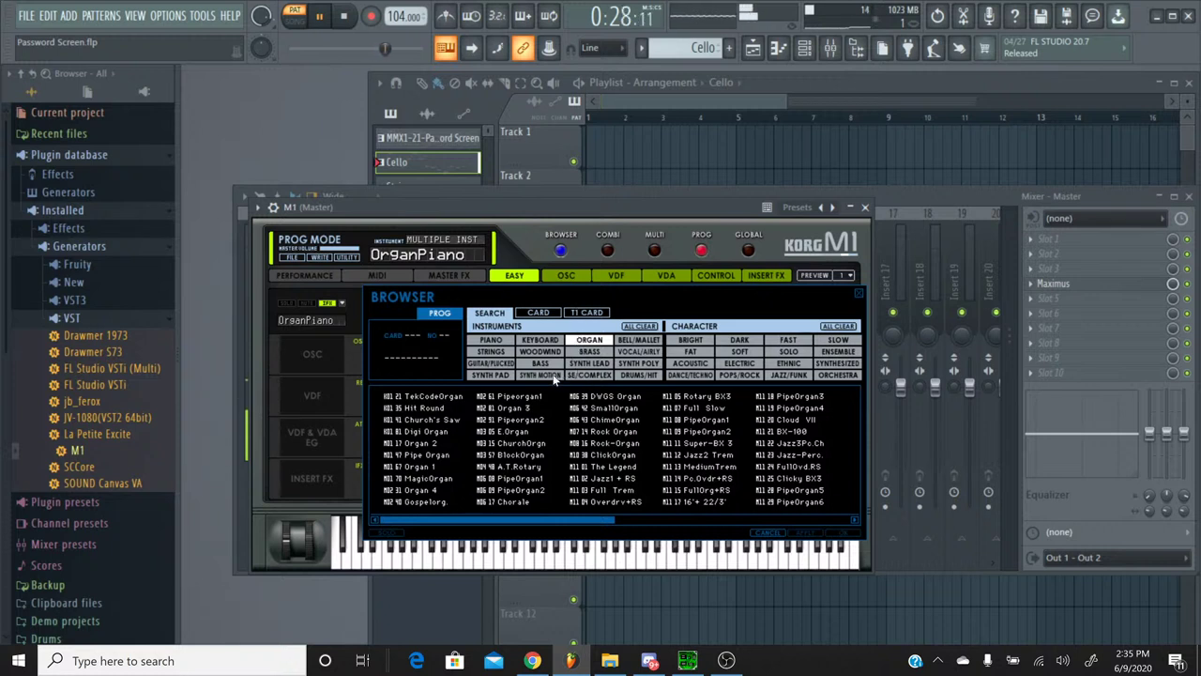
click(579, 366)
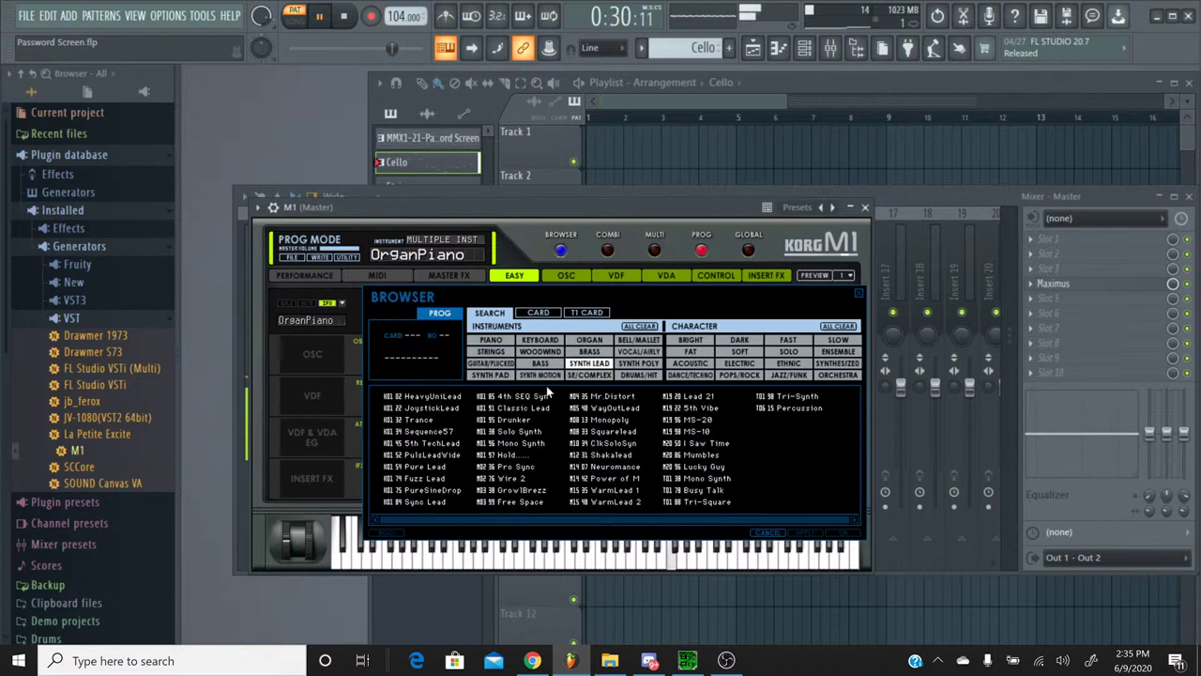
click(527, 433)
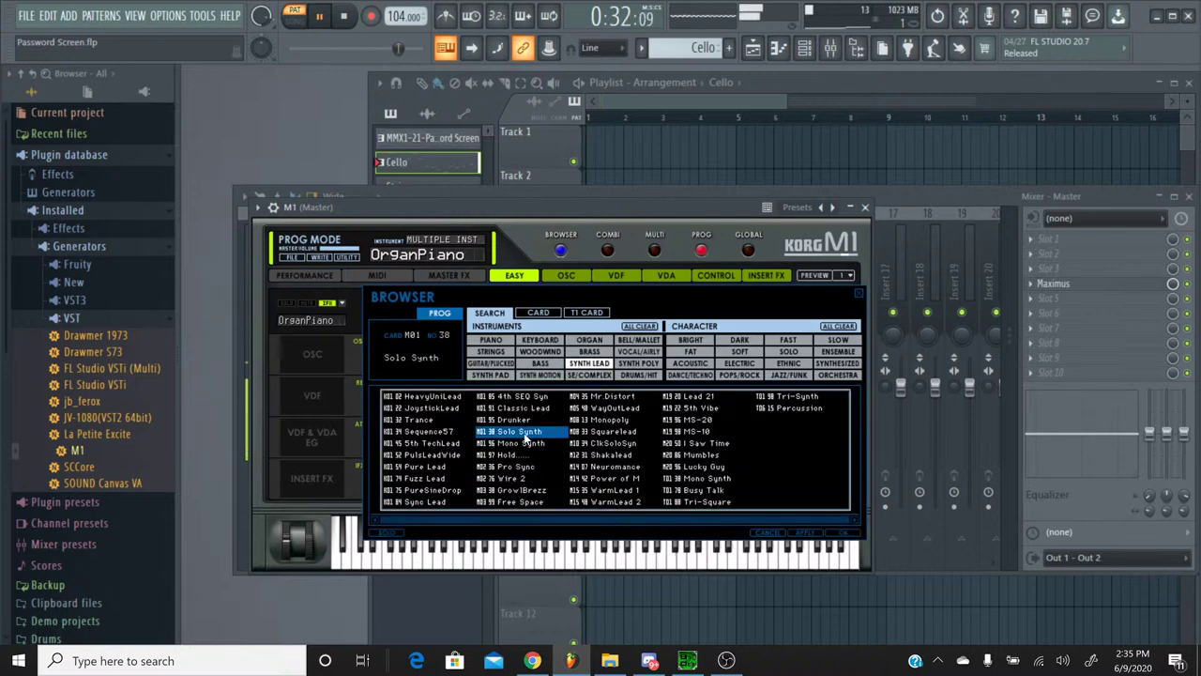
click(526, 443)
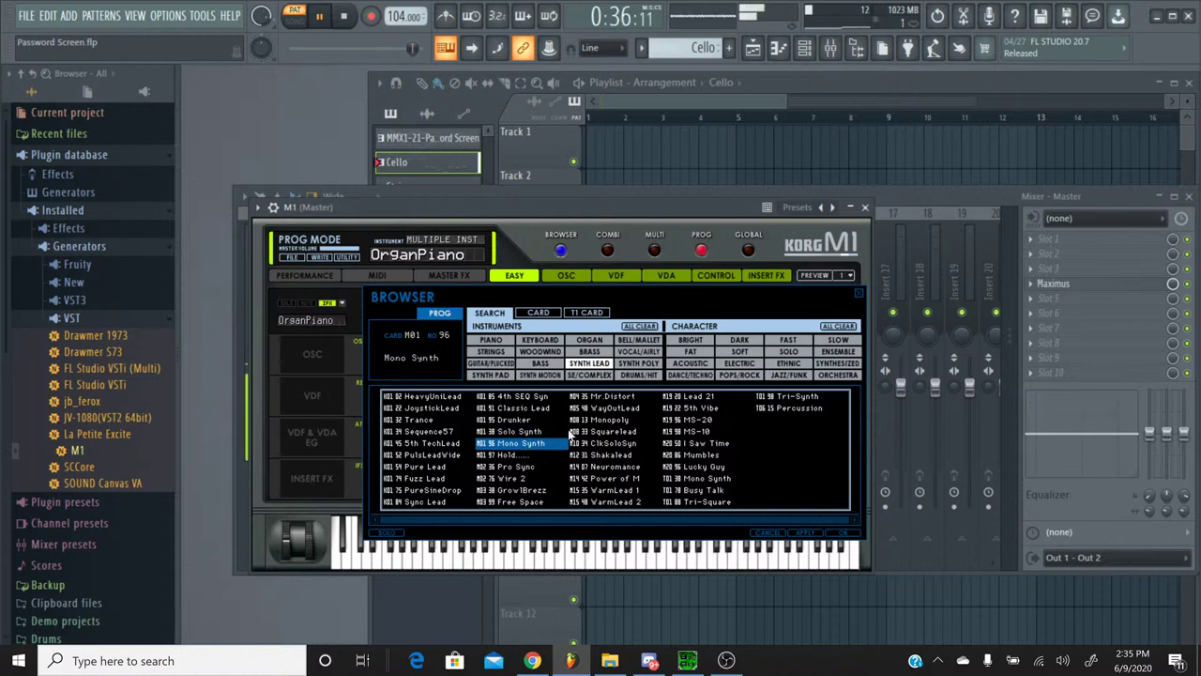
Step: Look through the Synth Pad and Synth Motion categories, and audition Lead 21 and MS-20 from Synth Lead
click(490, 375)
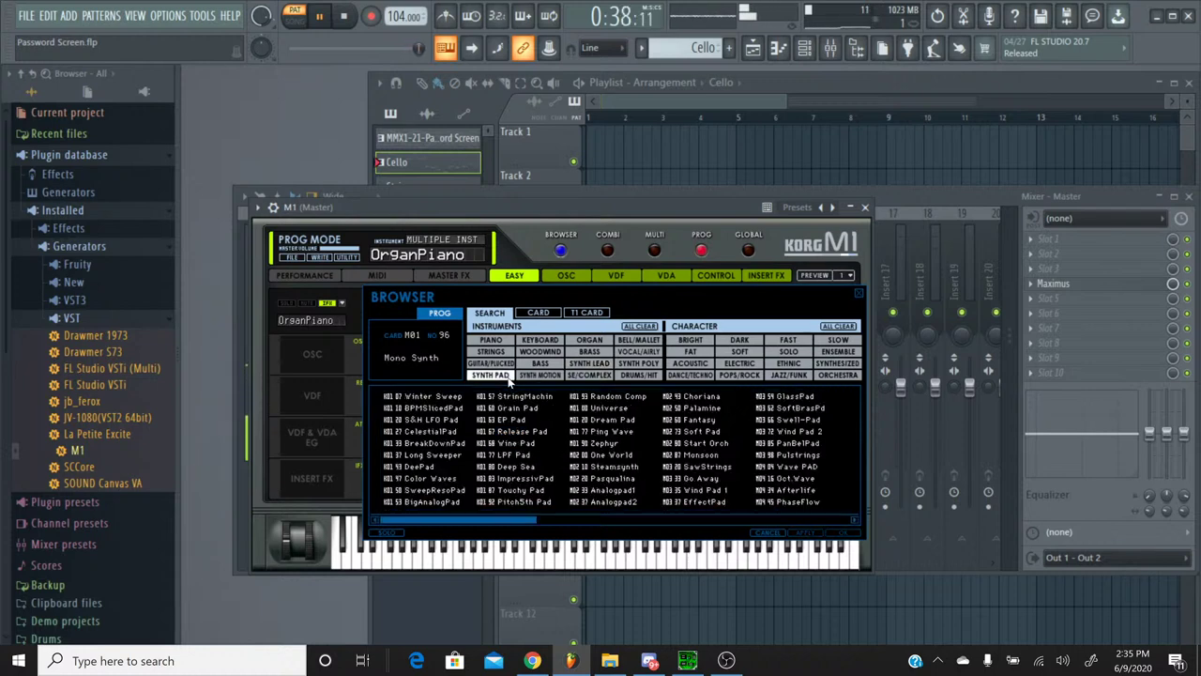
click(539, 375)
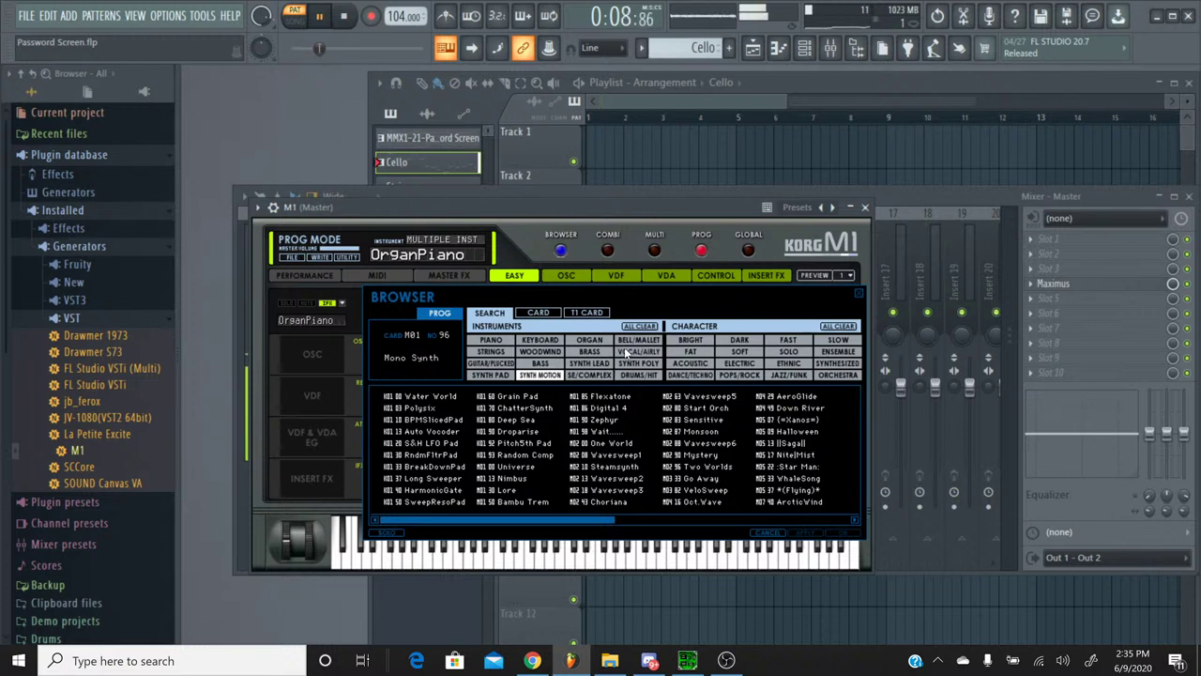
click(590, 363)
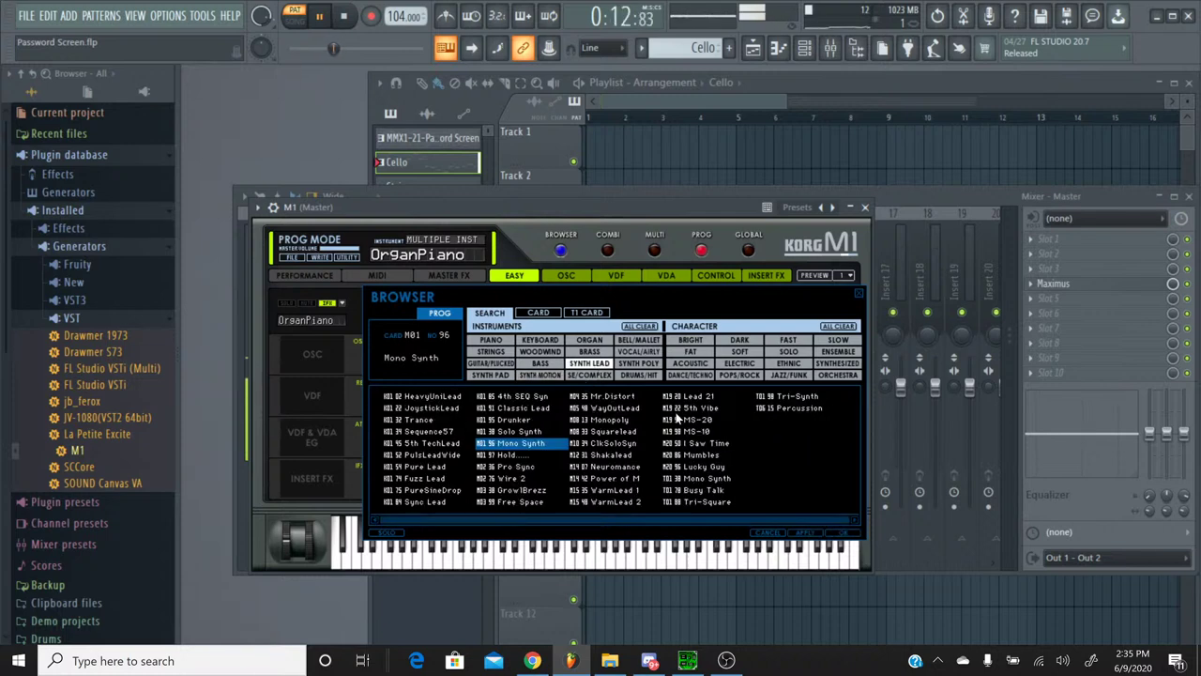
click(636, 398)
click(670, 398)
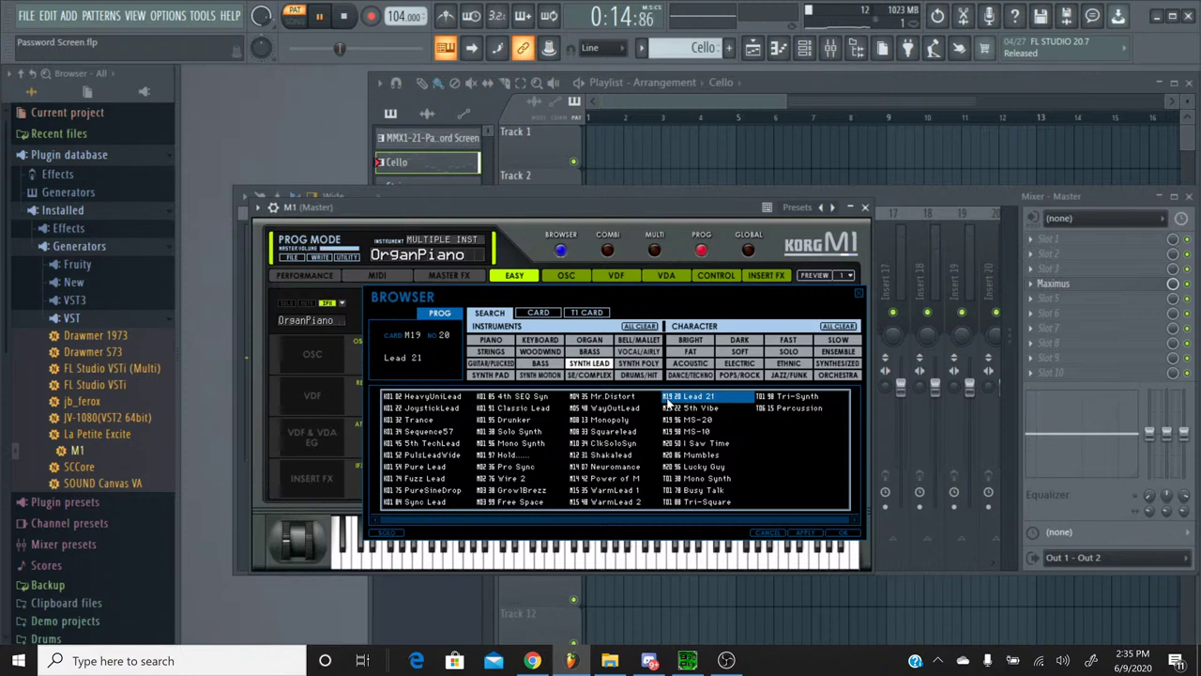
click(676, 421)
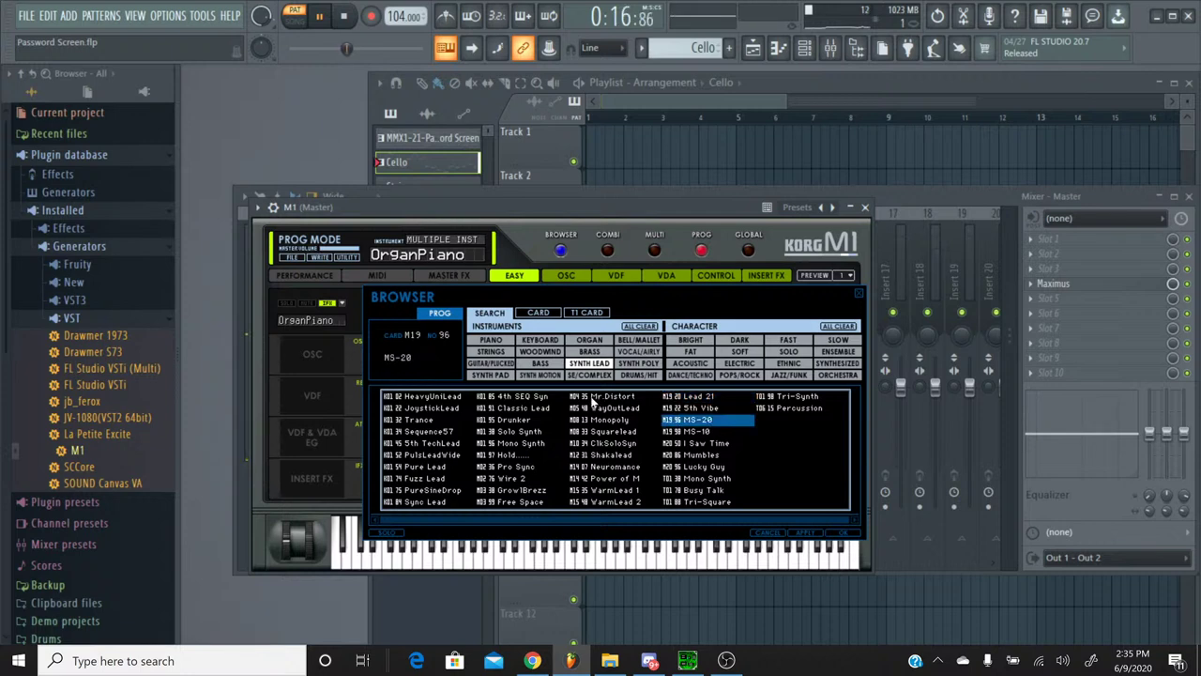
Step: Load the Pan Wave program from the Synth Poly category into the M1 and close the plugin window
click(627, 364)
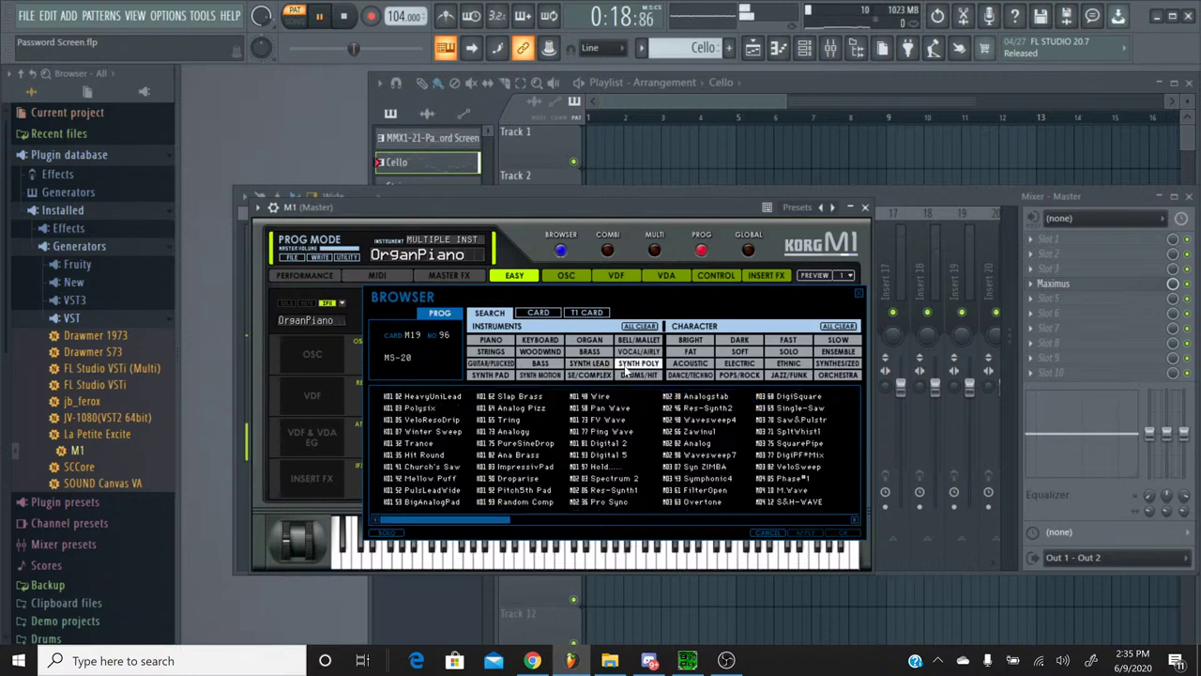
click(605, 409)
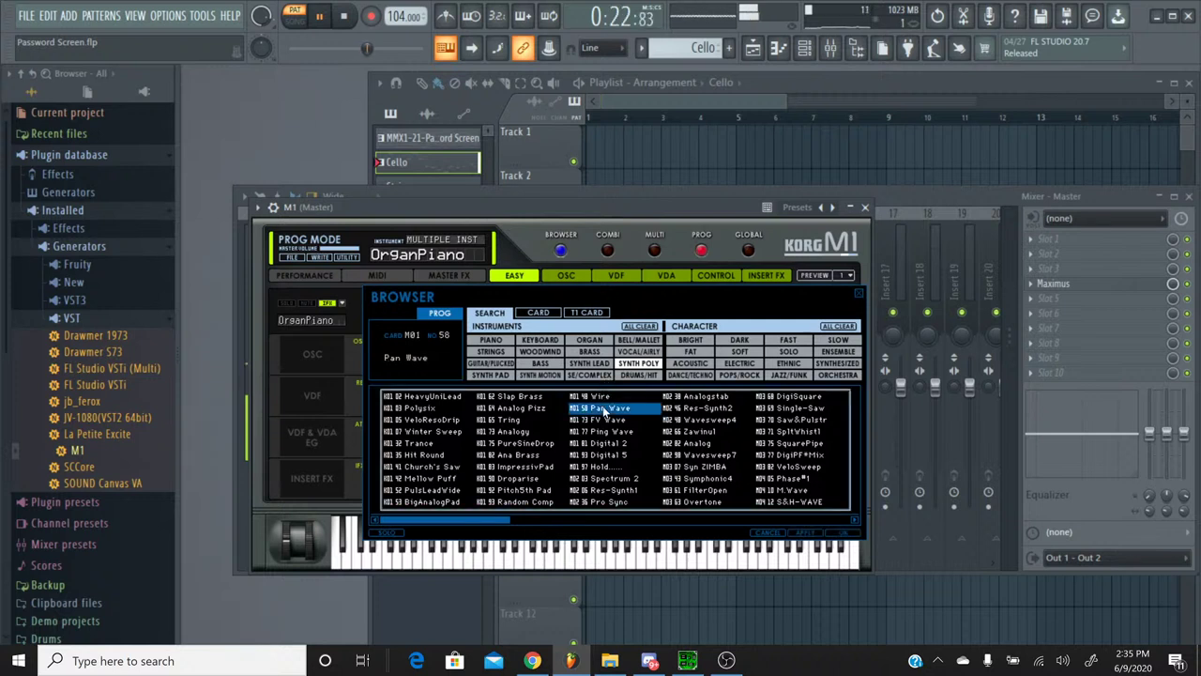
double_click(605, 410)
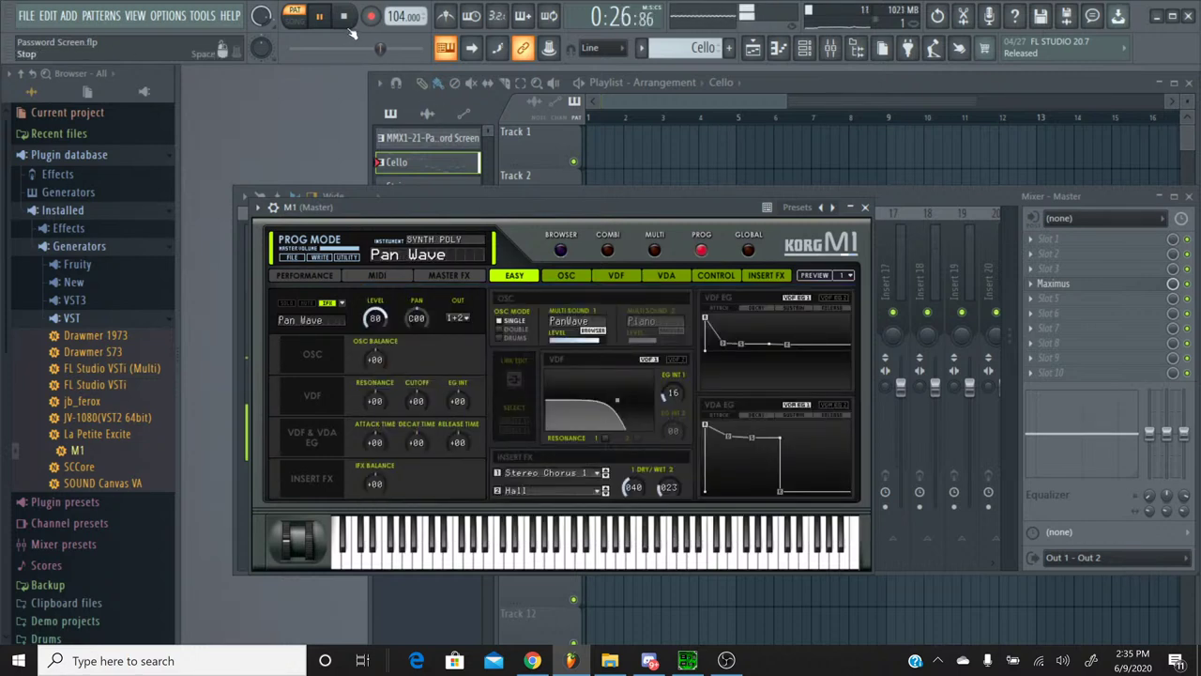
click(866, 208)
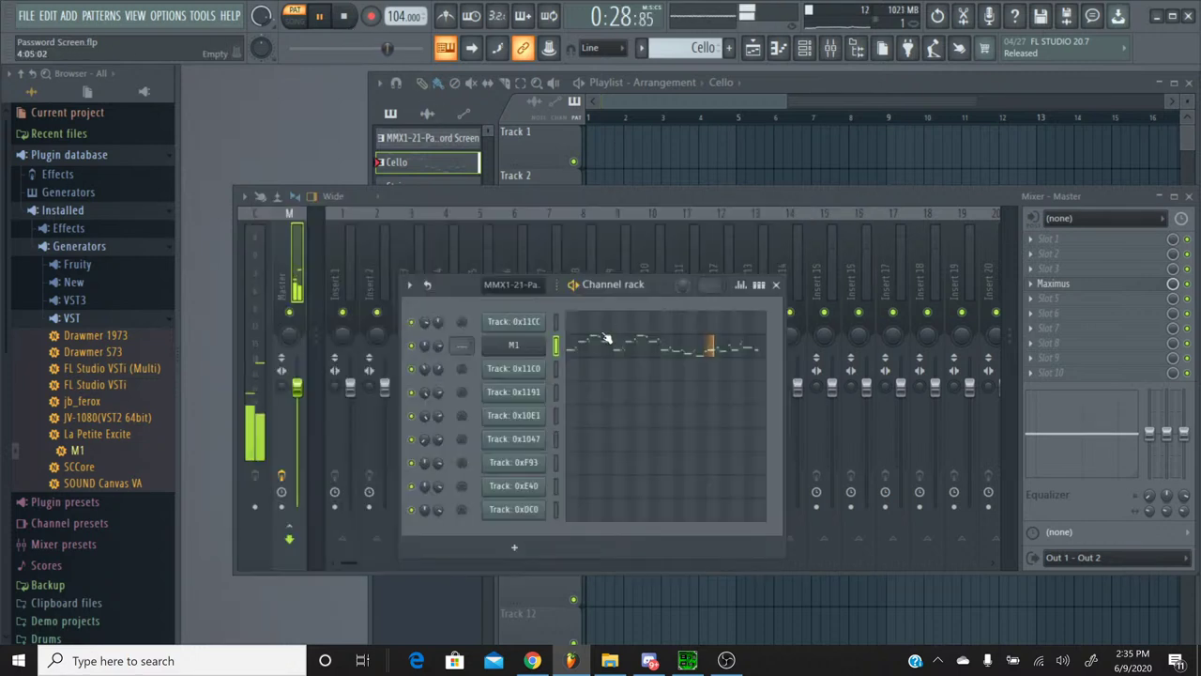
Step: Transpose all M1 notes in the Cello pattern back to their original octave, starting on F#5, and stop playback
key(F7)
key(ctrl+a)
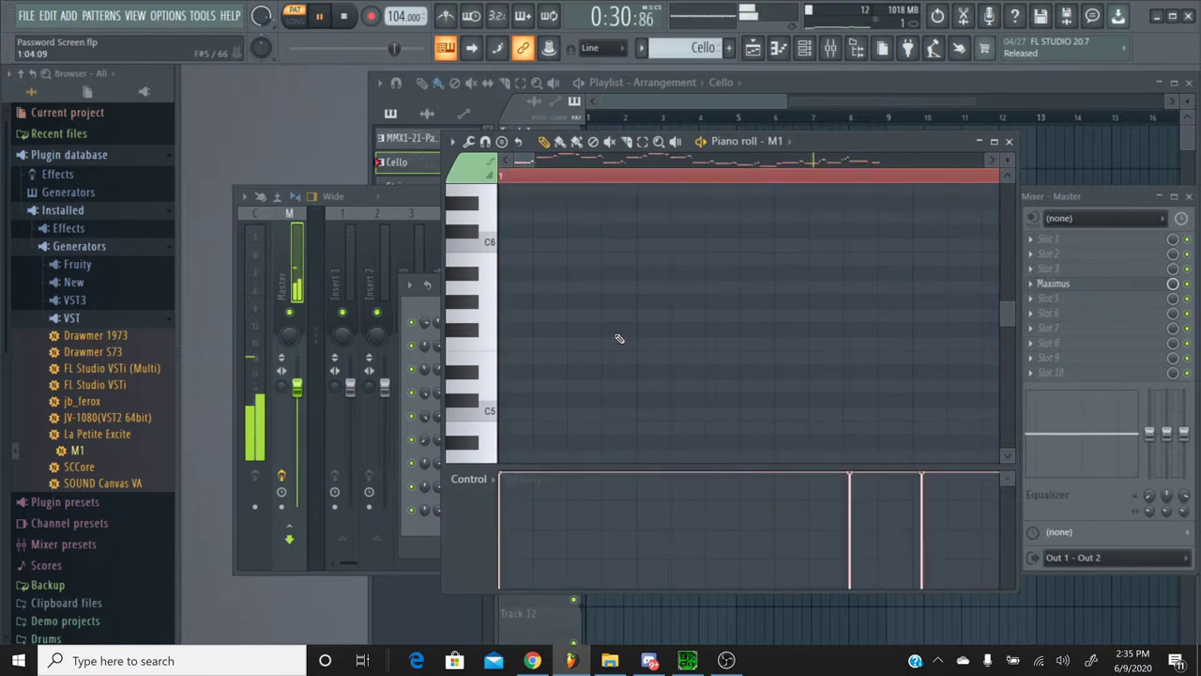
key(ctrl+v)
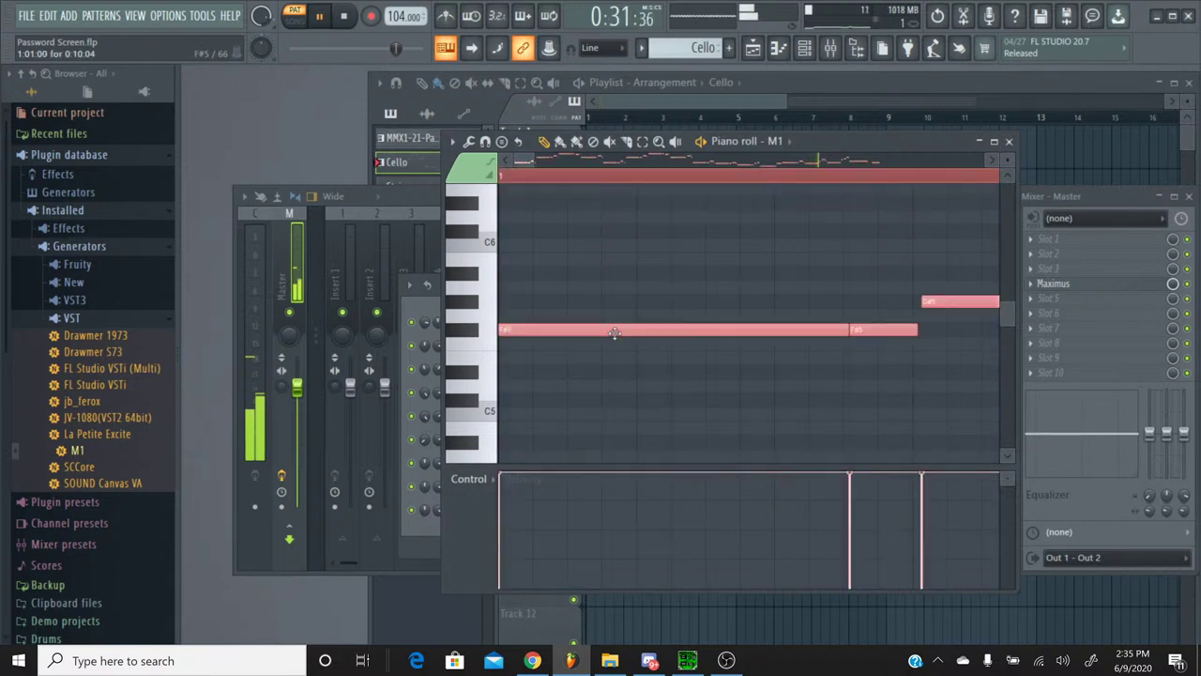
click(345, 16)
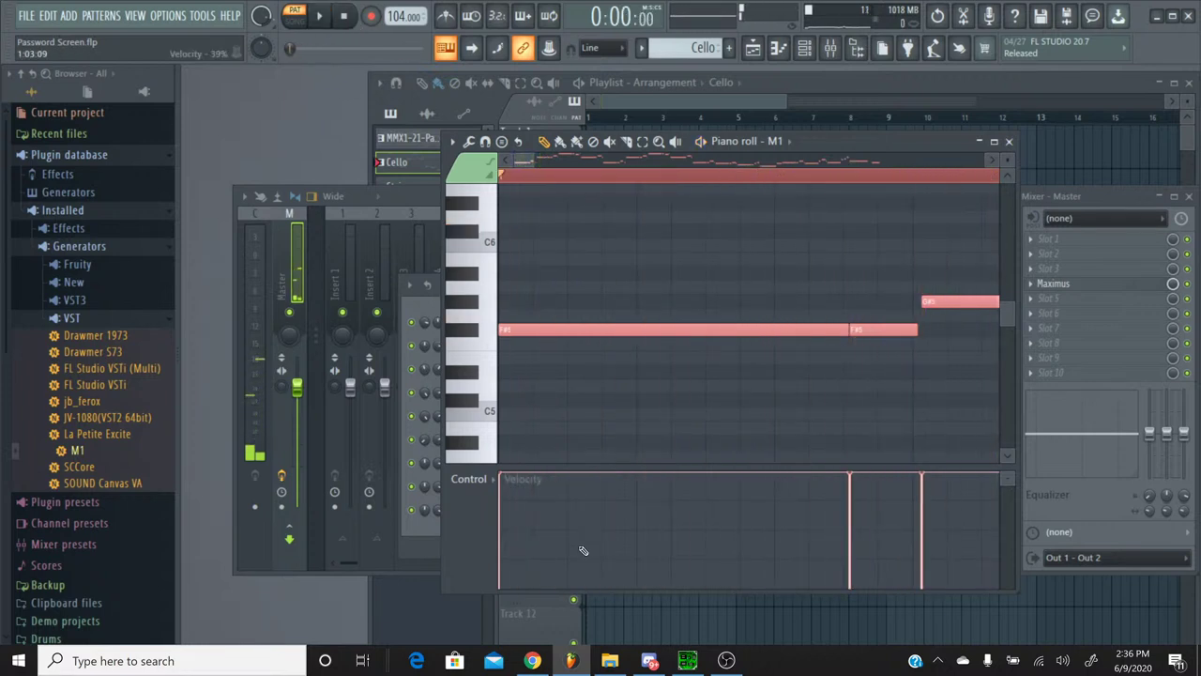
Step: Listen to 21 Password Screen.spc in SPCTool again, and play the Cello pattern in FL Studio for comparison
click(688, 660)
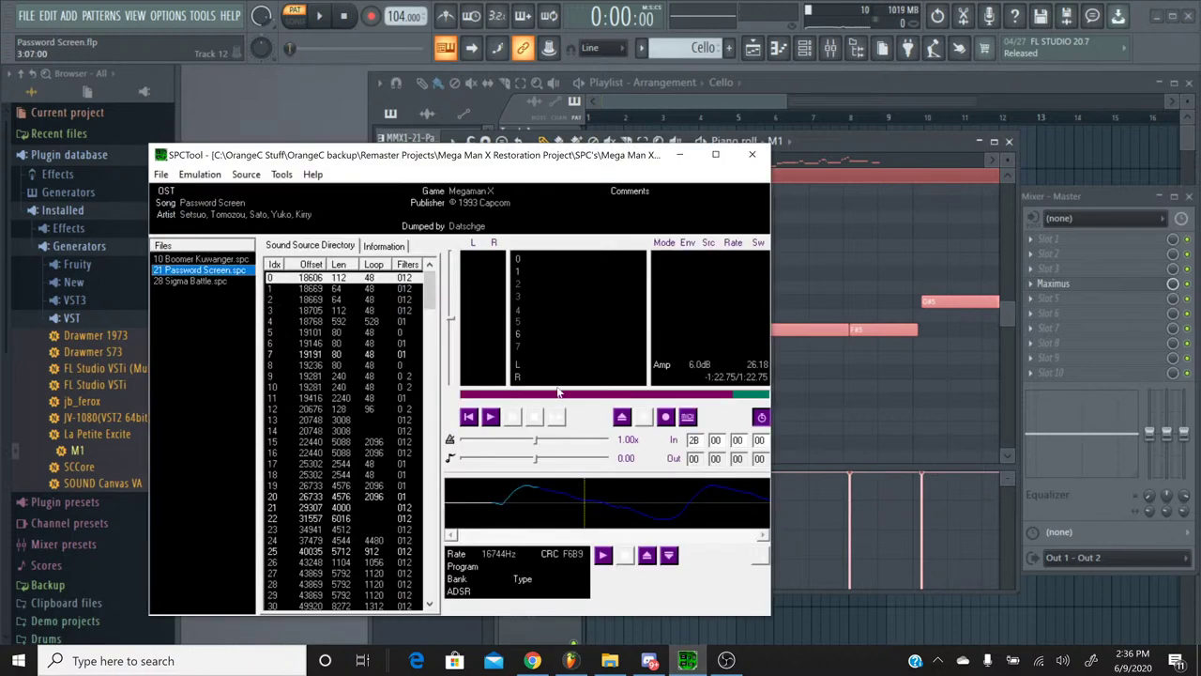
click(490, 417)
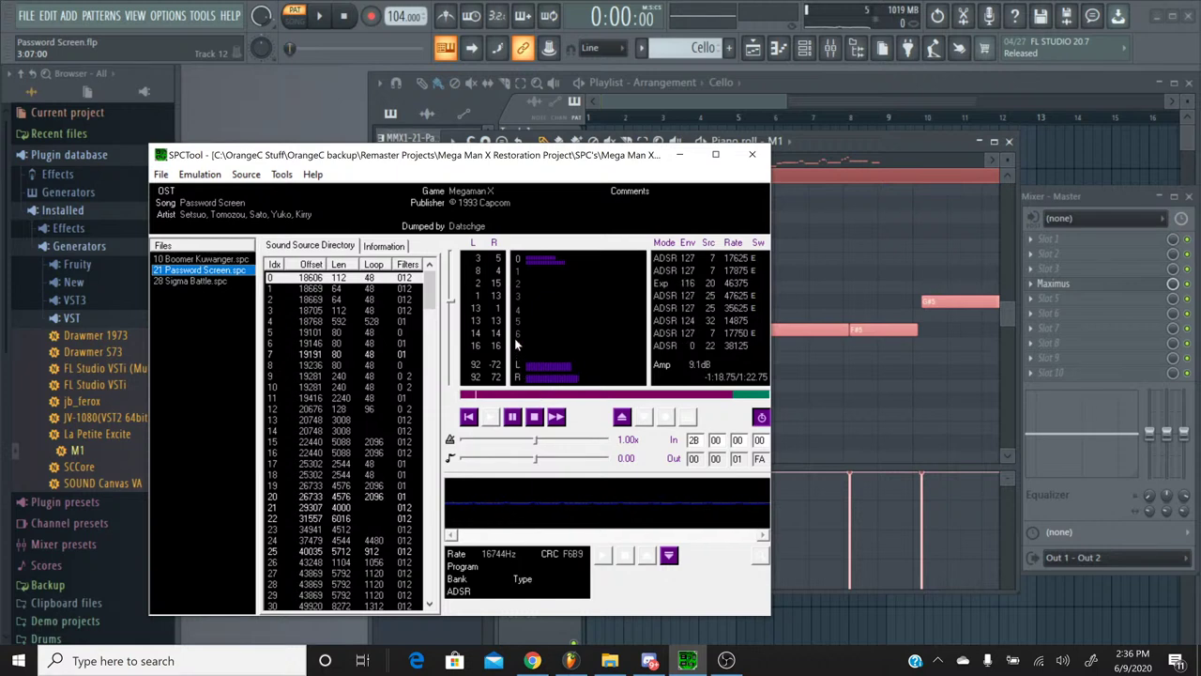
click(535, 419)
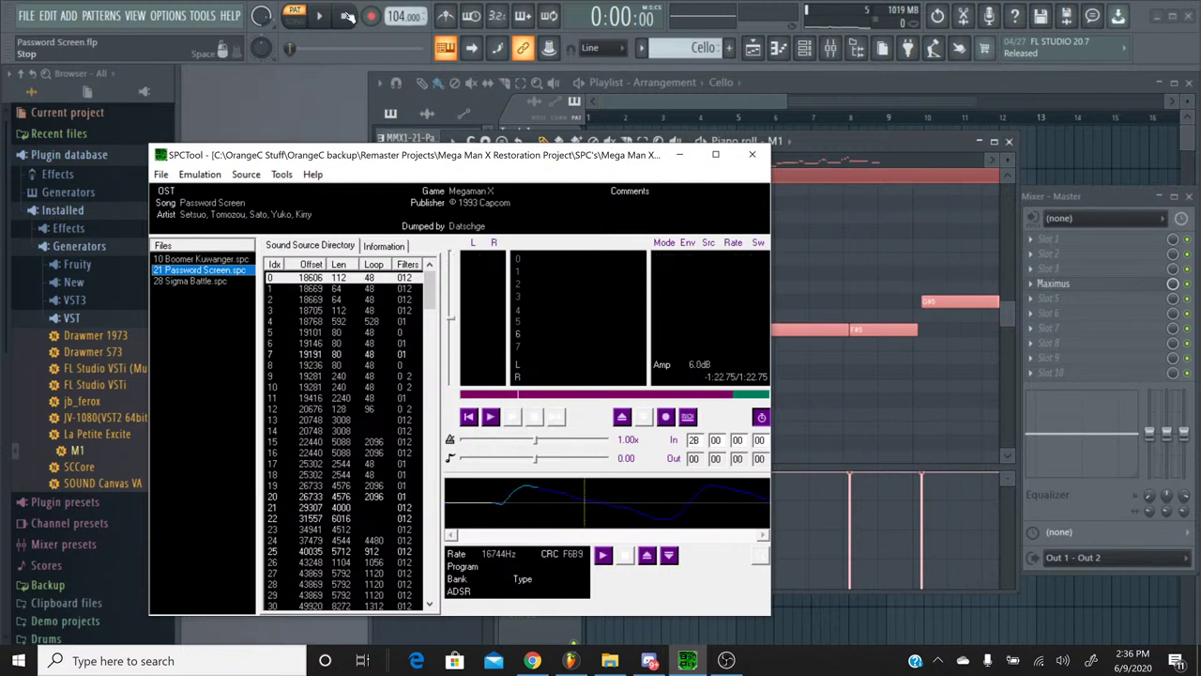
click(321, 15)
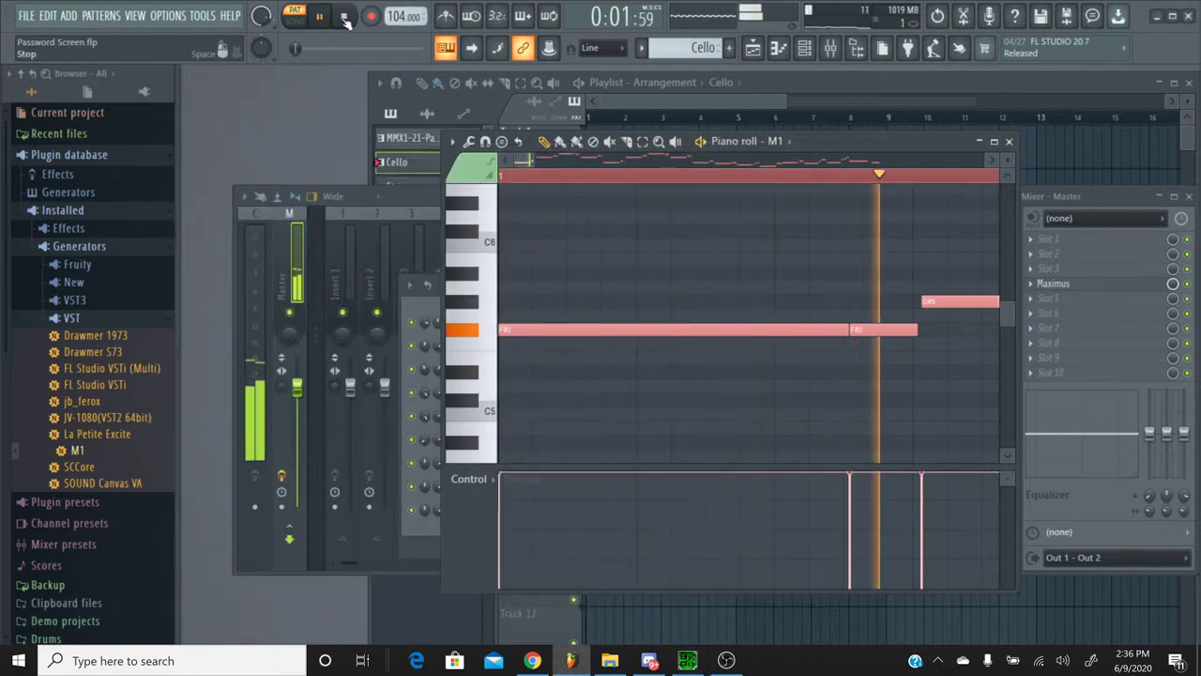
Step: Stop playback, close the piano roll, and set the M1's Multisound 1 to Saw Oct from the Single Wave category
click(345, 18)
click(1009, 141)
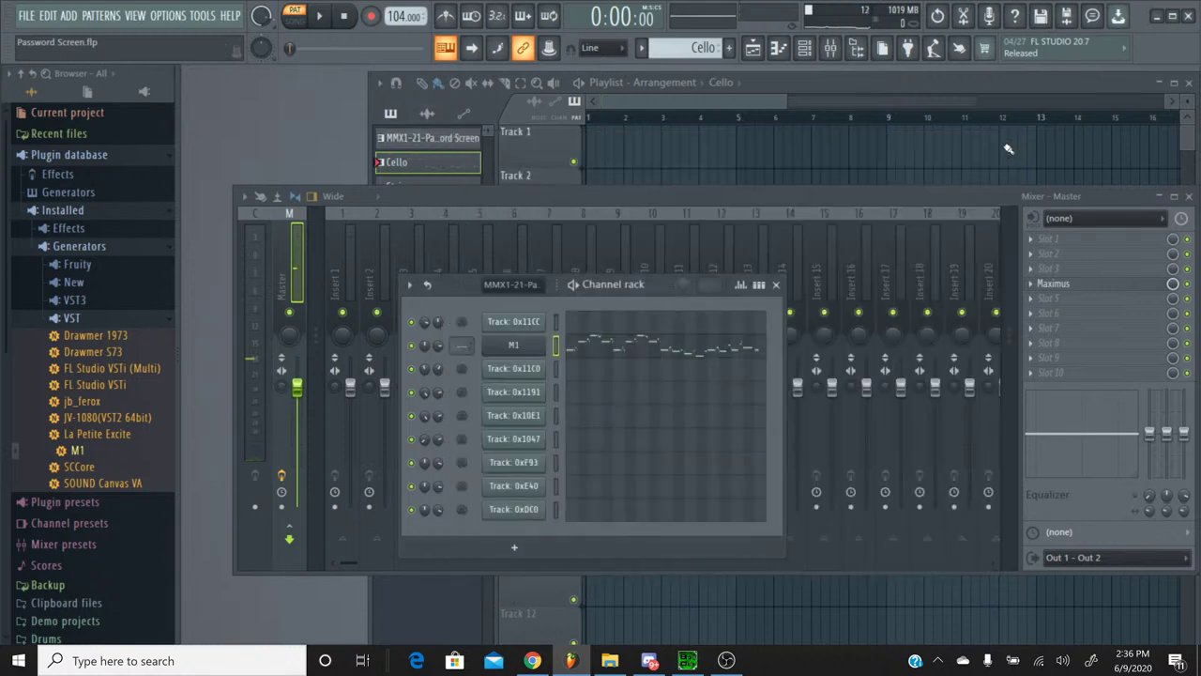
click(519, 346)
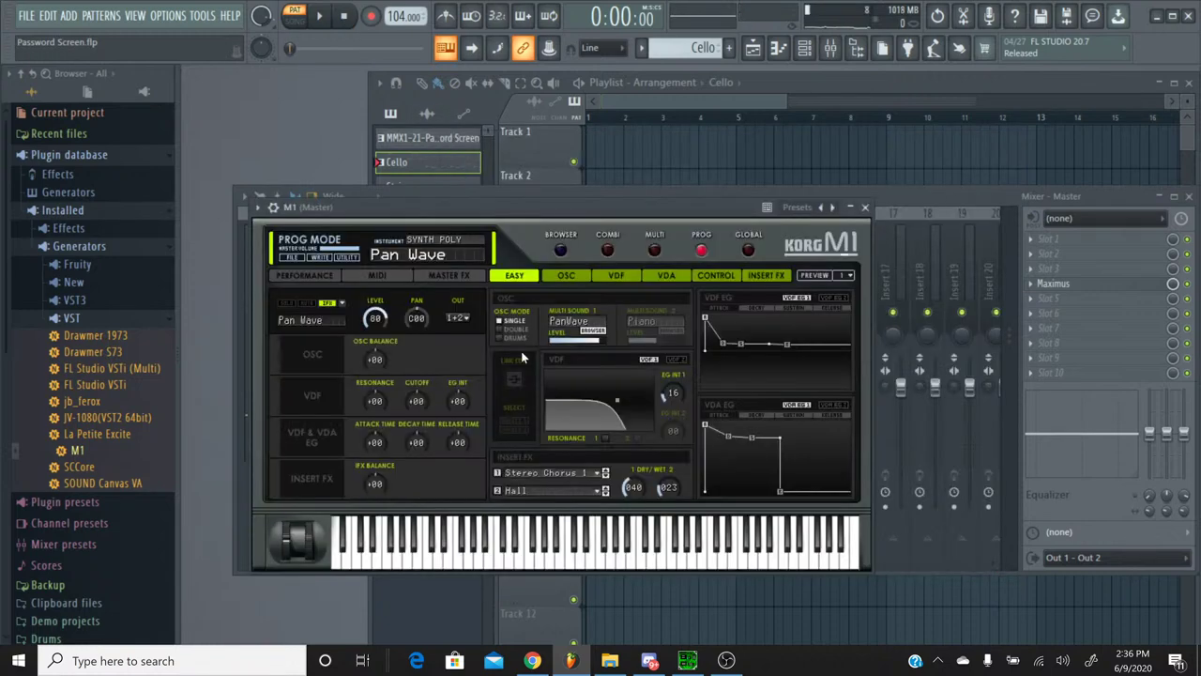
click(589, 334)
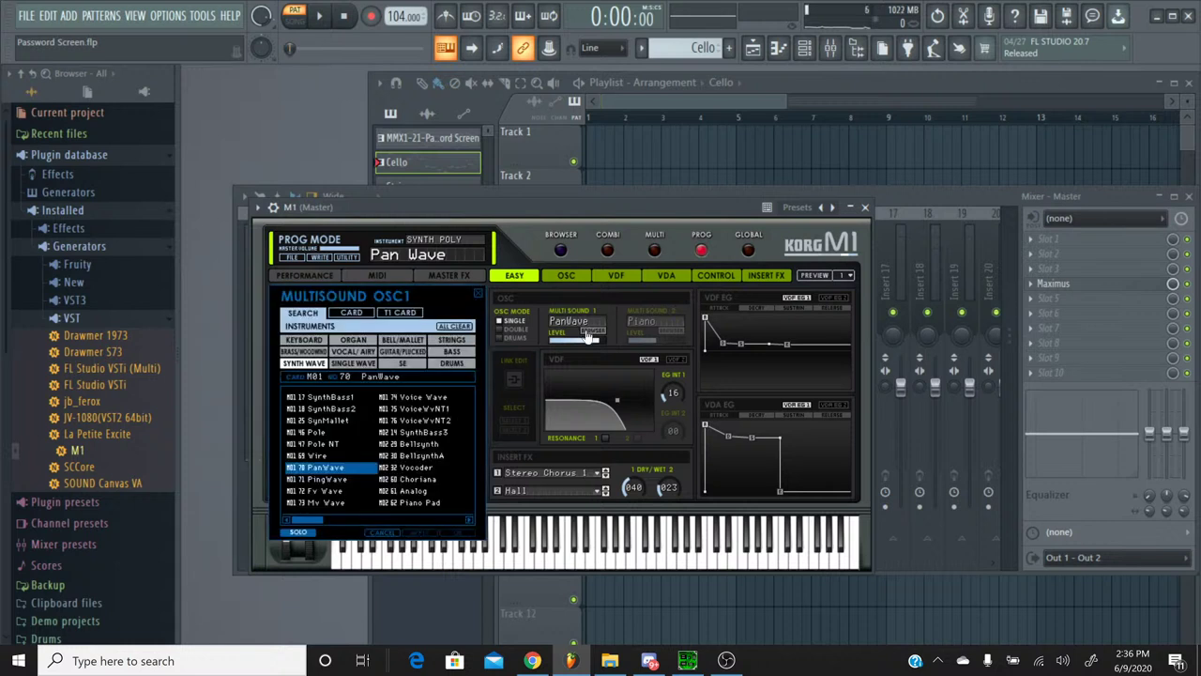
click(353, 364)
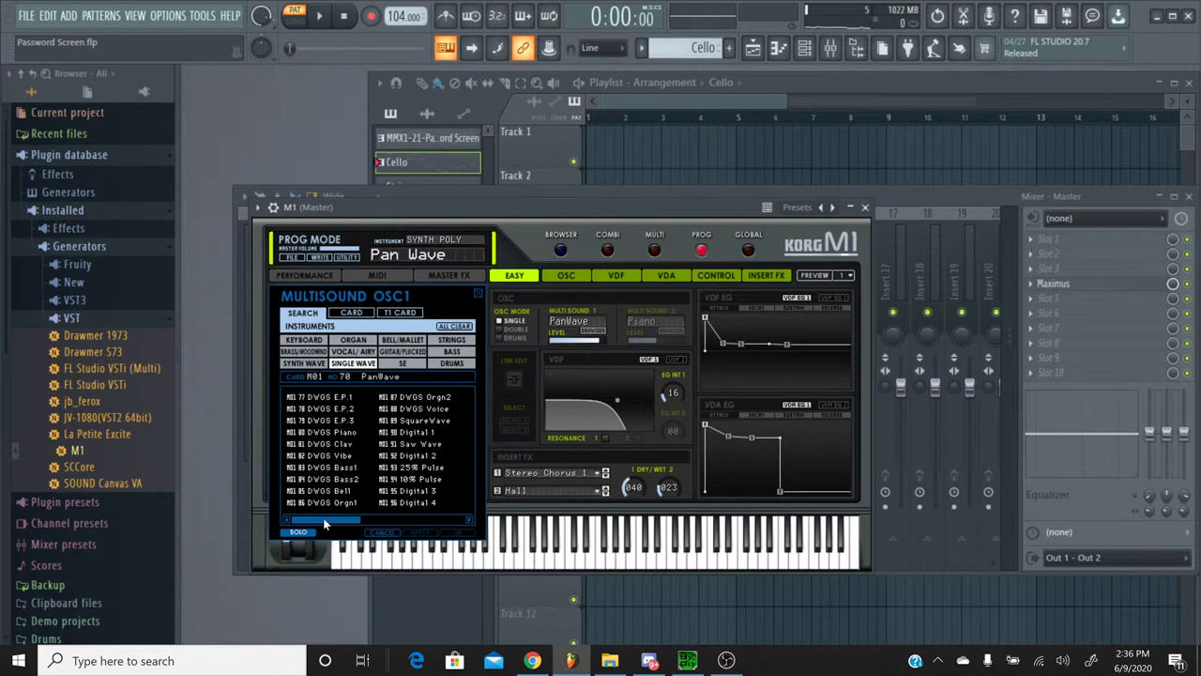
drag(323, 517, 436, 517)
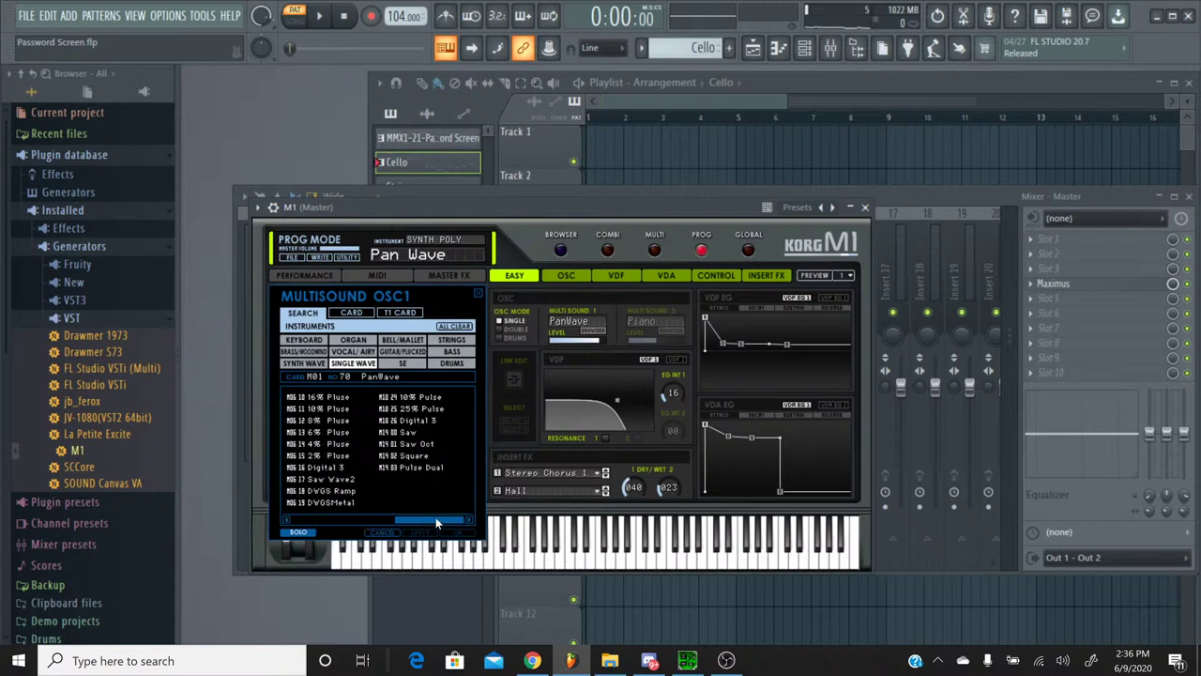
double_click(432, 446)
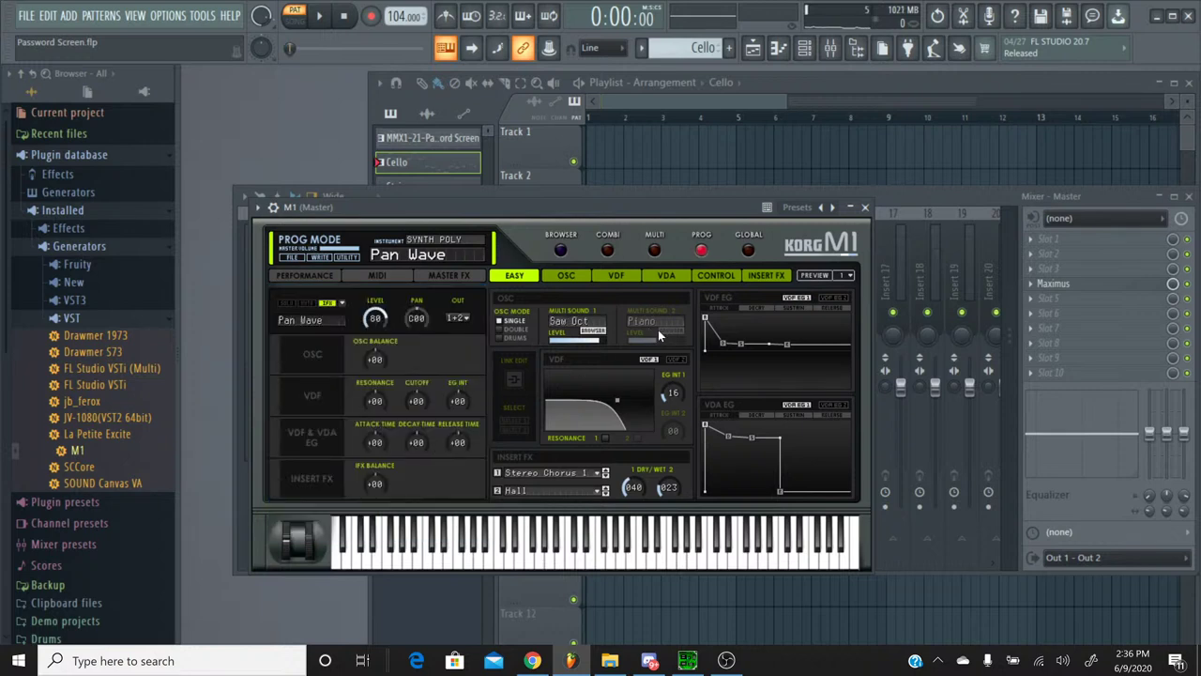
Step: Audition the Saw Oct sound with a few M1 keyboard notes and start playing the Cello pattern
click(597, 542)
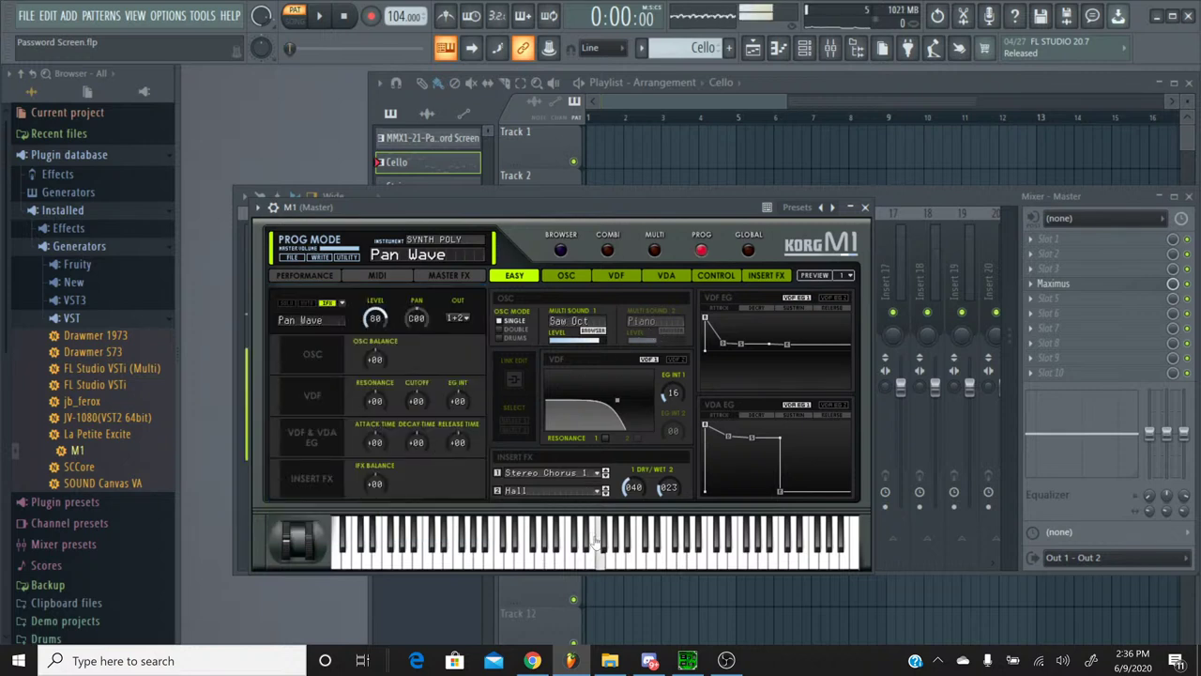
click(640, 545)
click(575, 542)
click(320, 16)
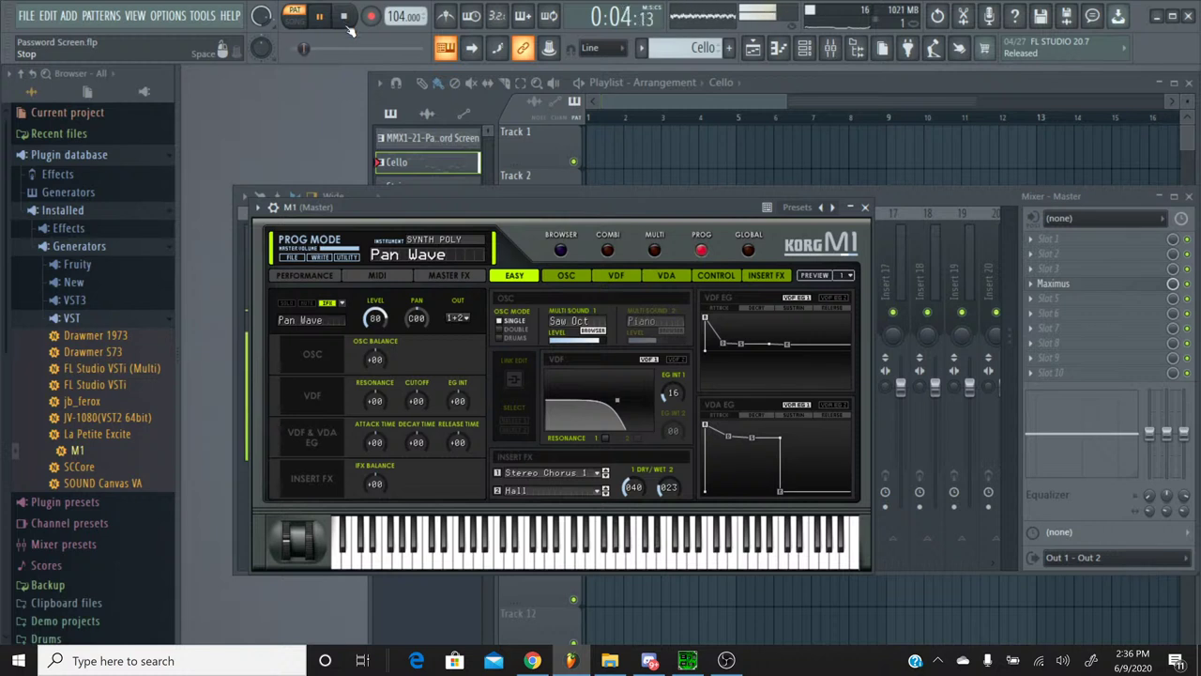
Step: Switch the M1 to Double oscillator mode and set Multisound 2 to Saw Oct from the Single Wave category
click(518, 329)
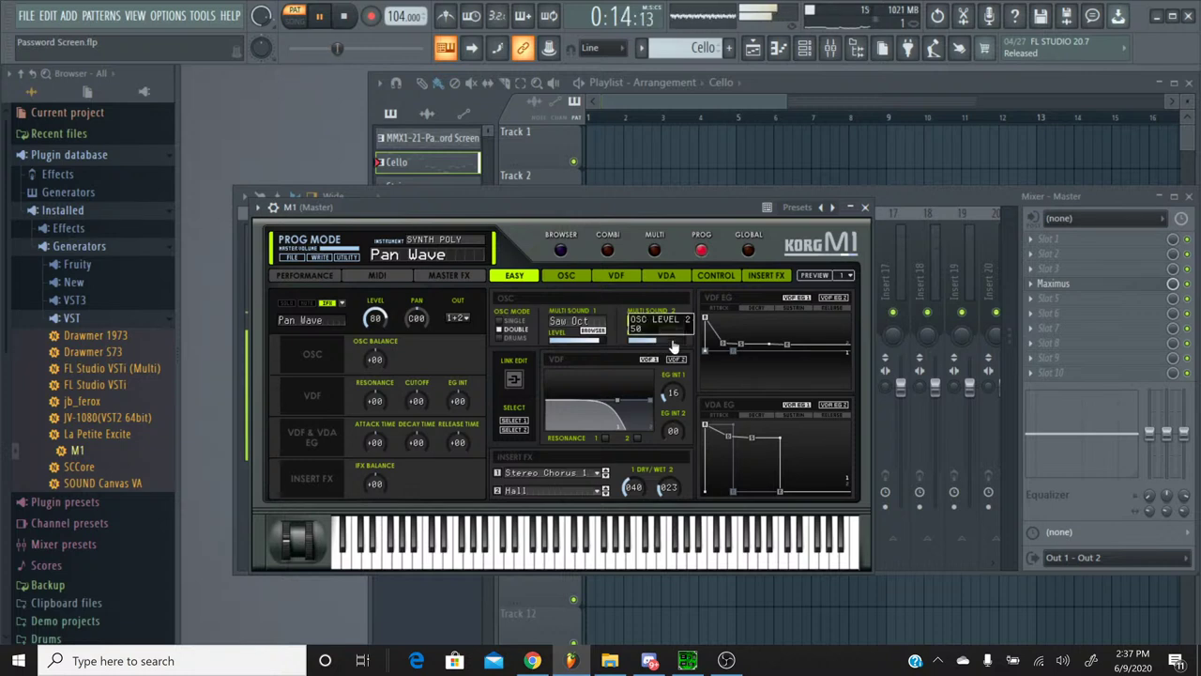
click(670, 332)
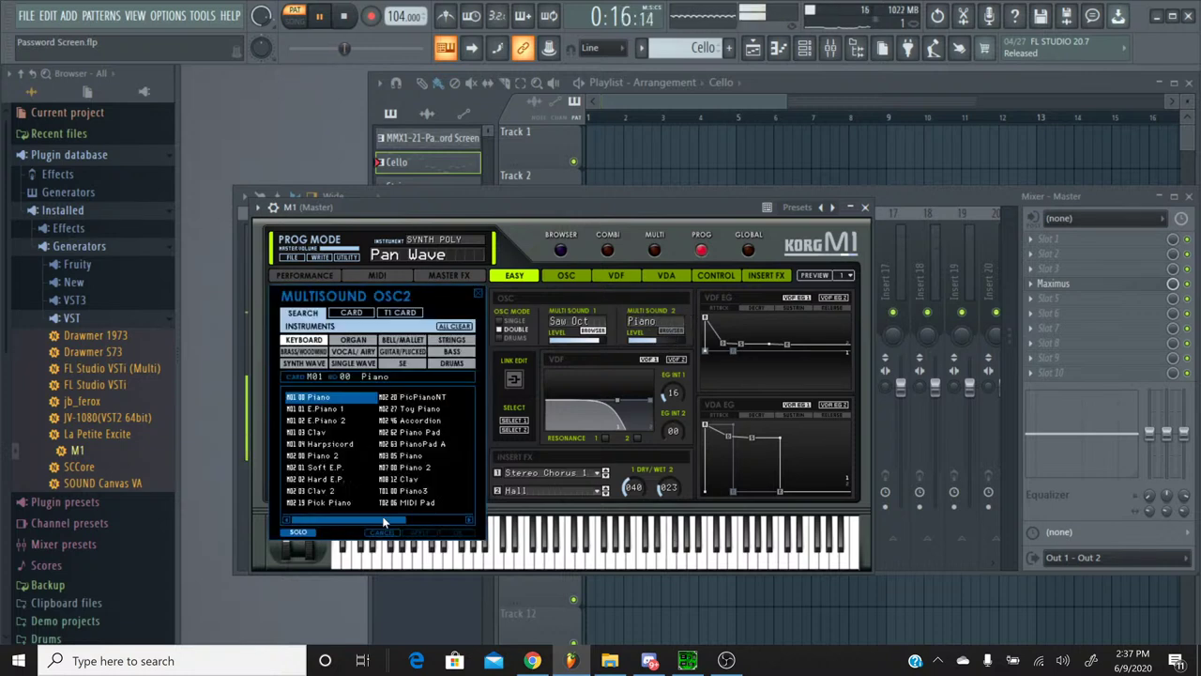
click(369, 365)
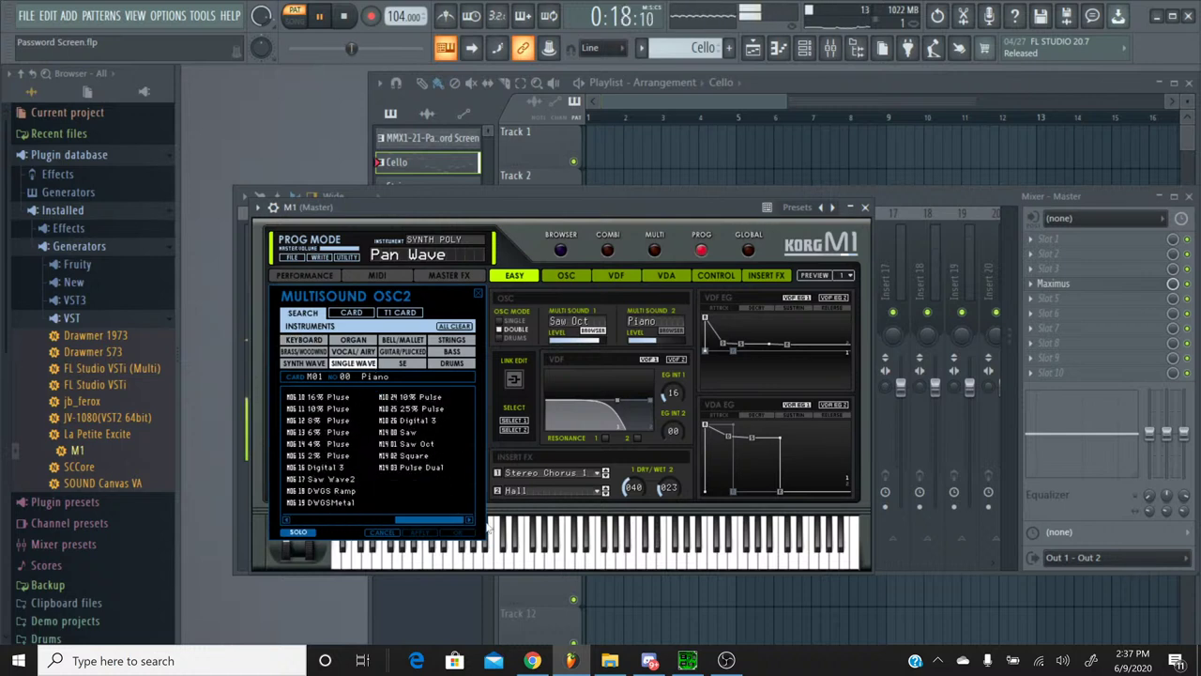
click(421, 444)
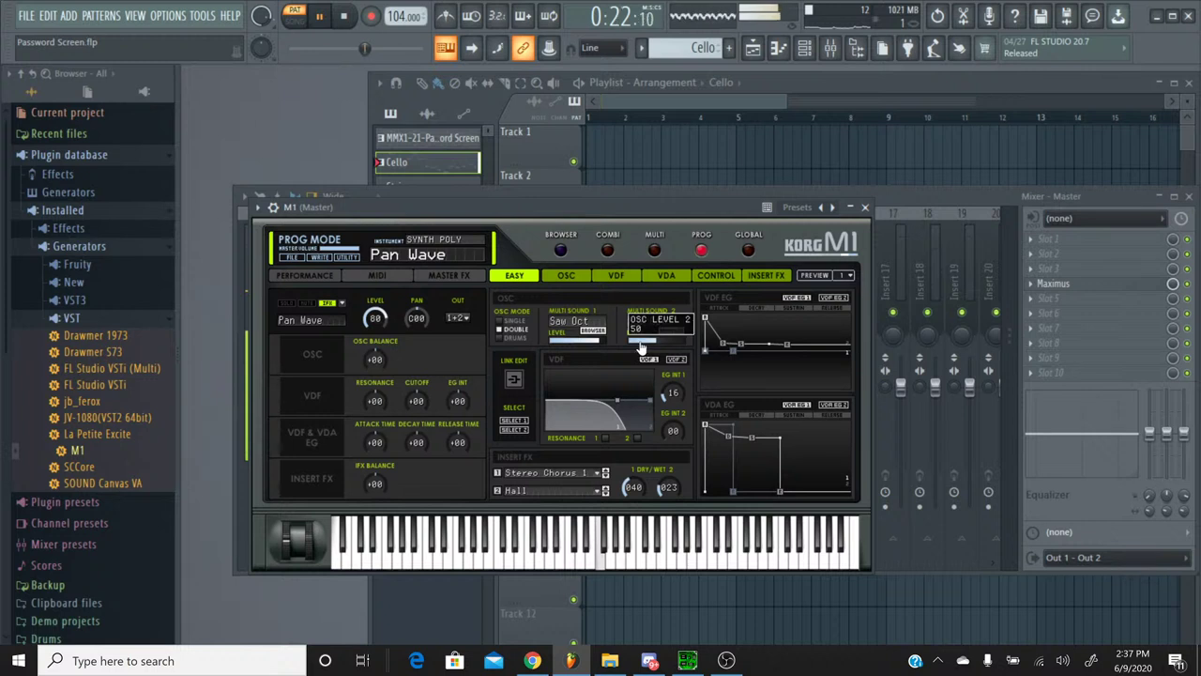
Step: Compare different octave settings for both M1 oscillators during playback, set OSC 1 to 8', and return to the Easy page
click(576, 277)
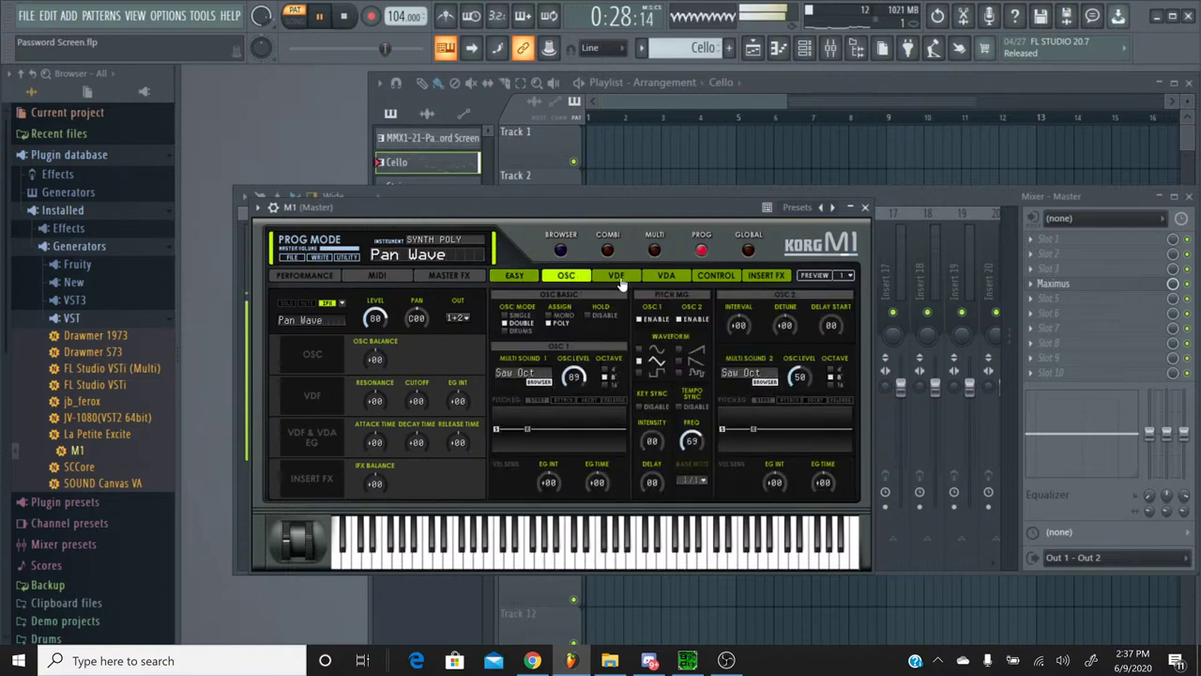
click(618, 279)
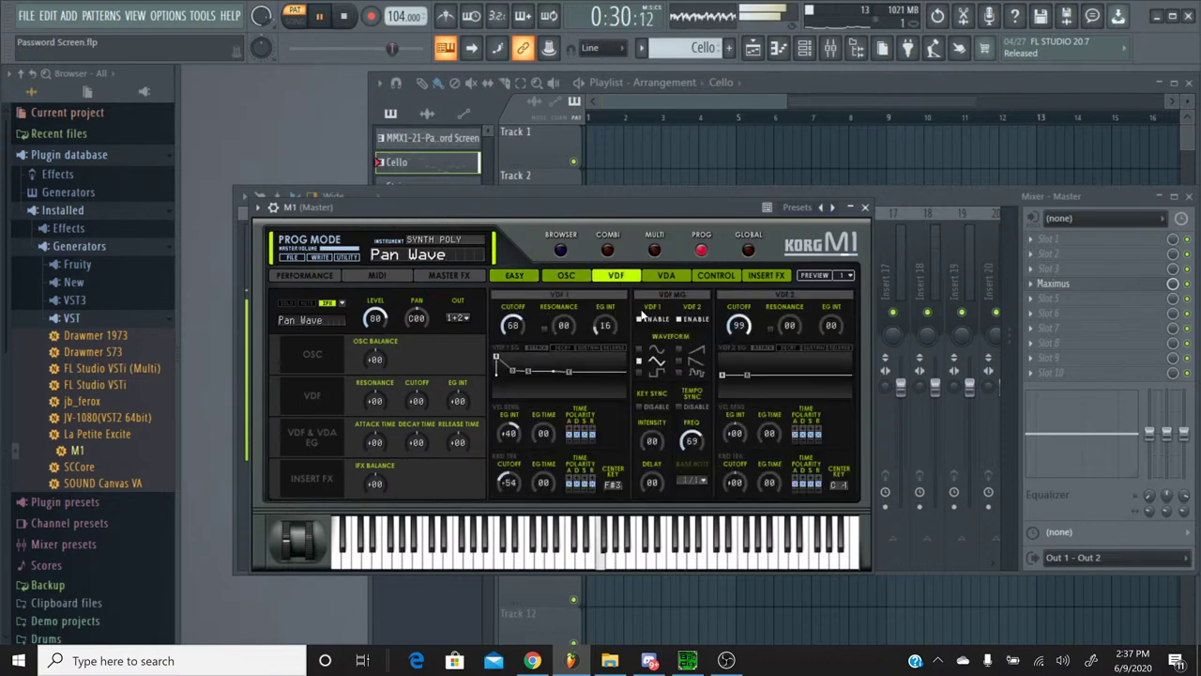
click(566, 275)
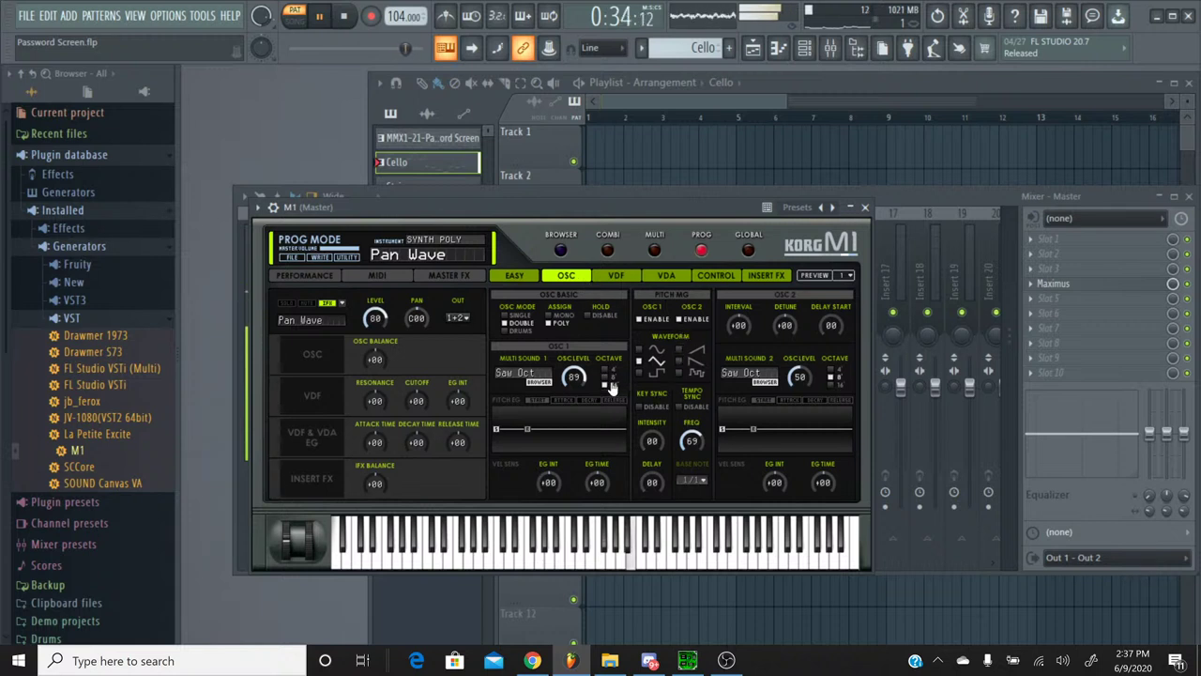
click(840, 373)
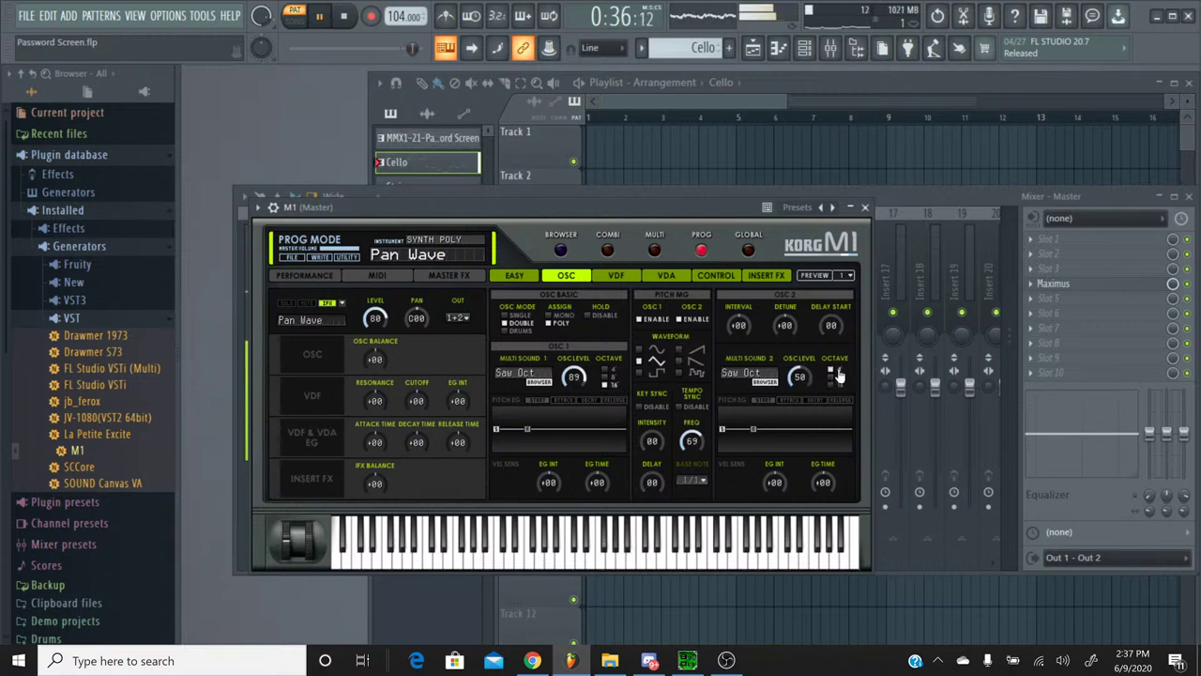
click(838, 386)
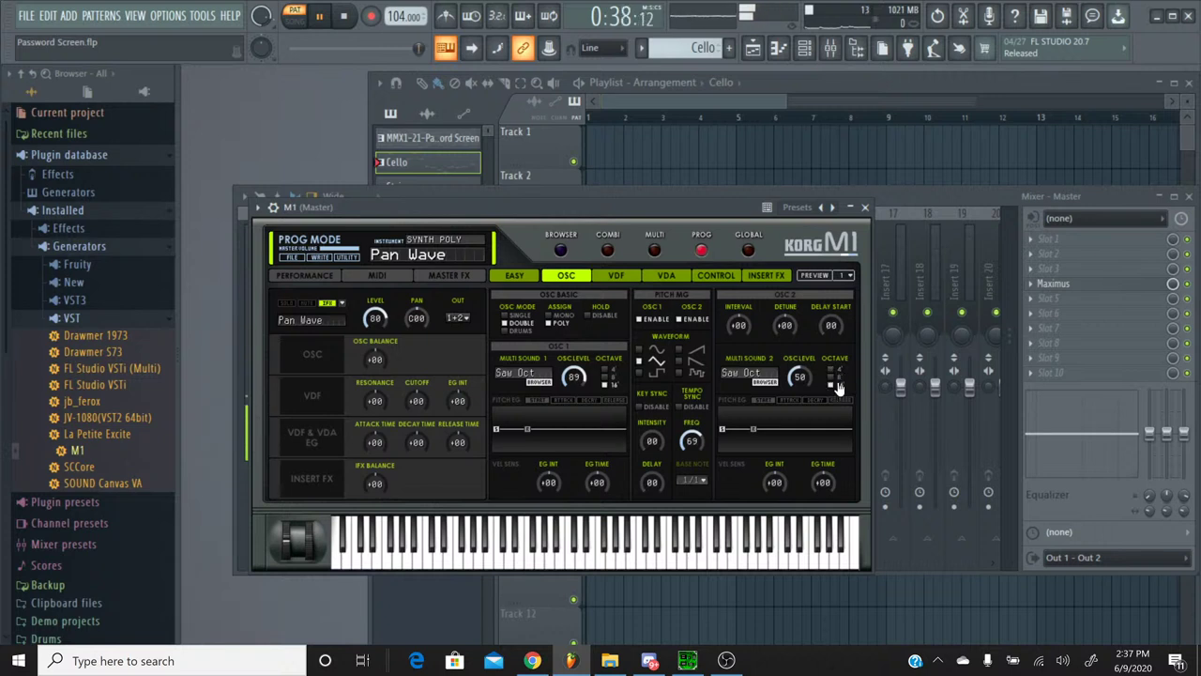
click(607, 371)
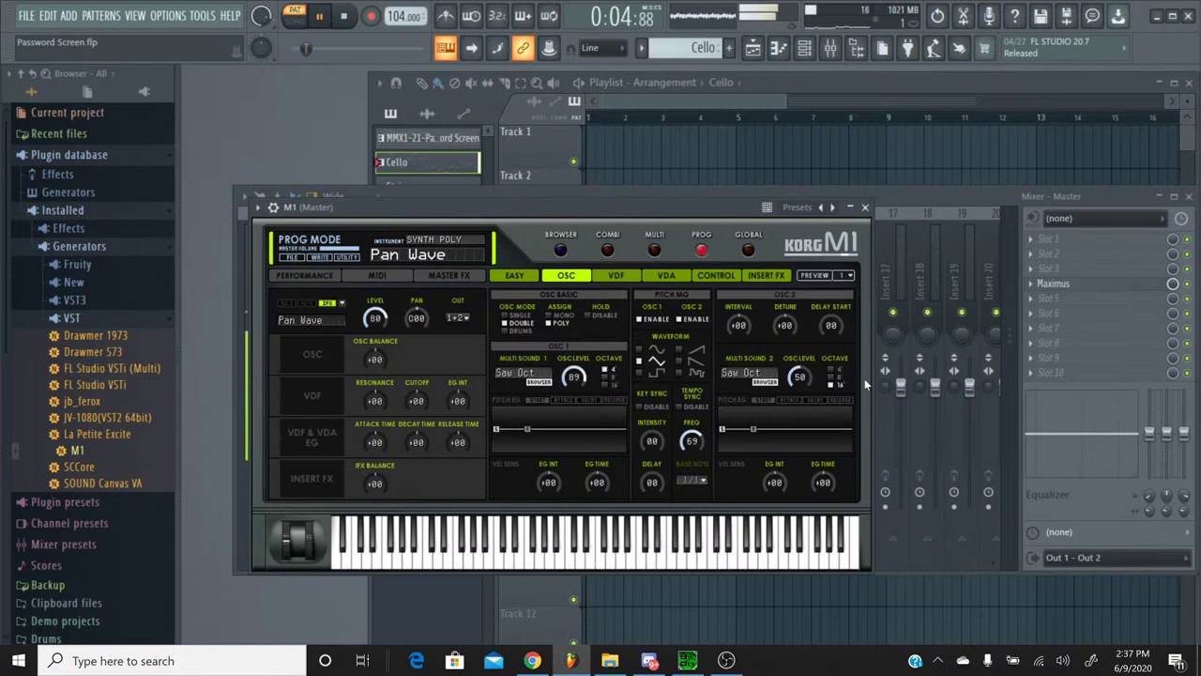
click(832, 381)
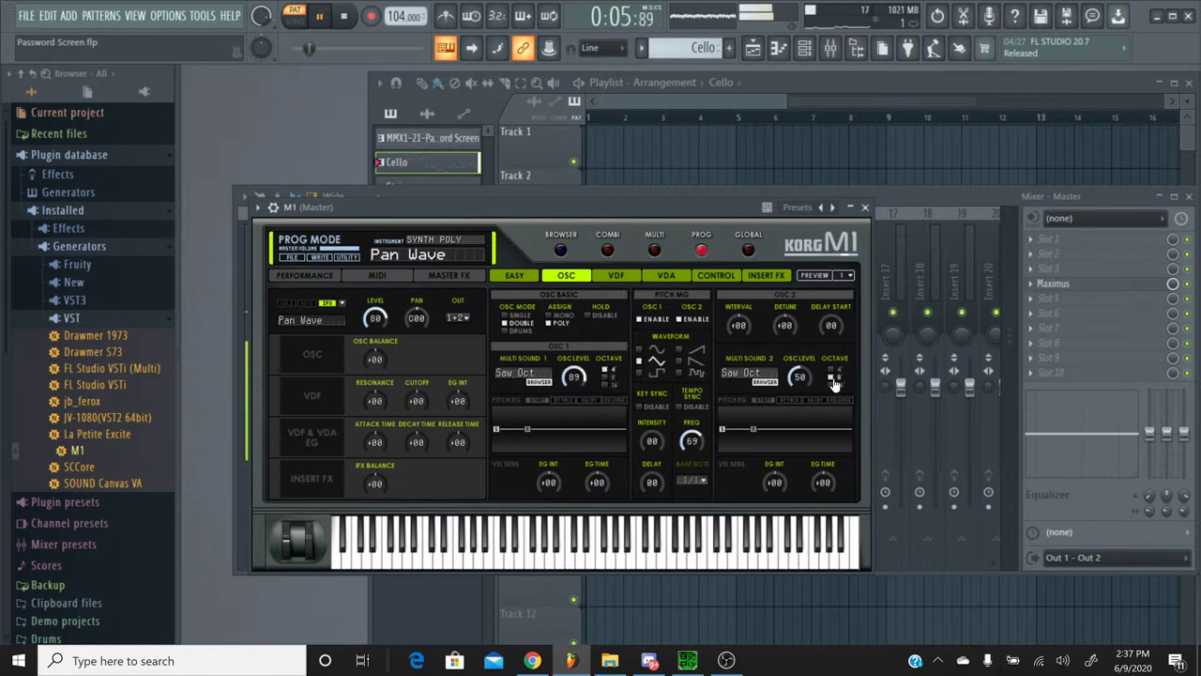
click(609, 380)
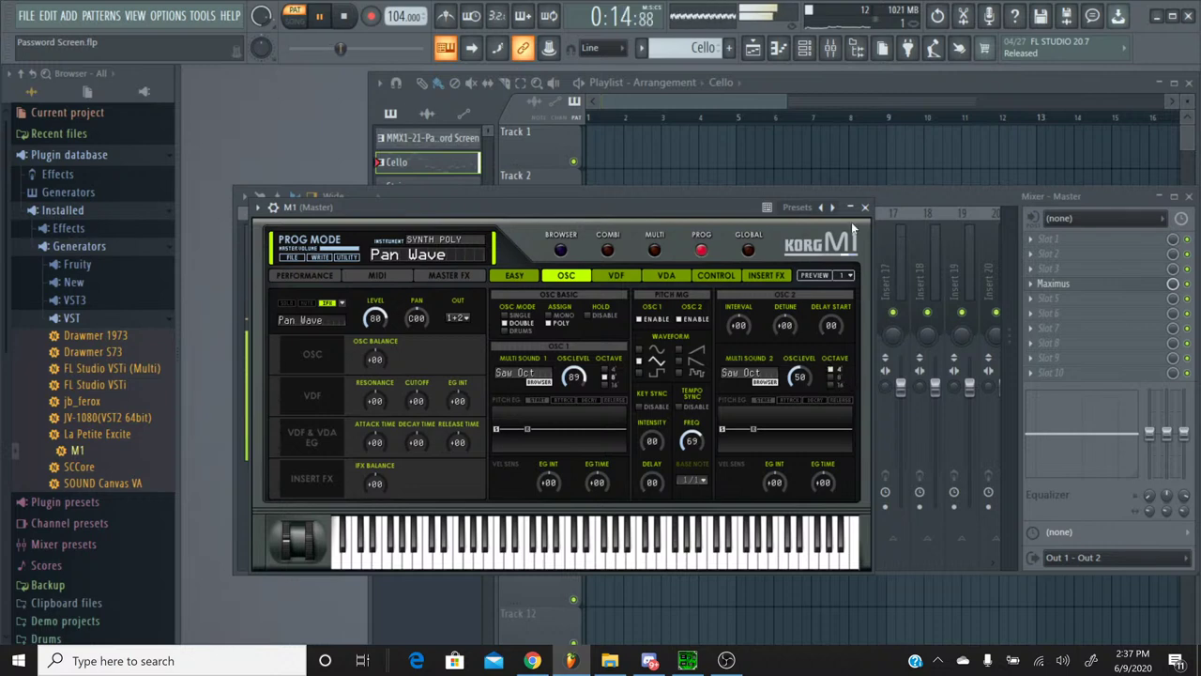
click(505, 278)
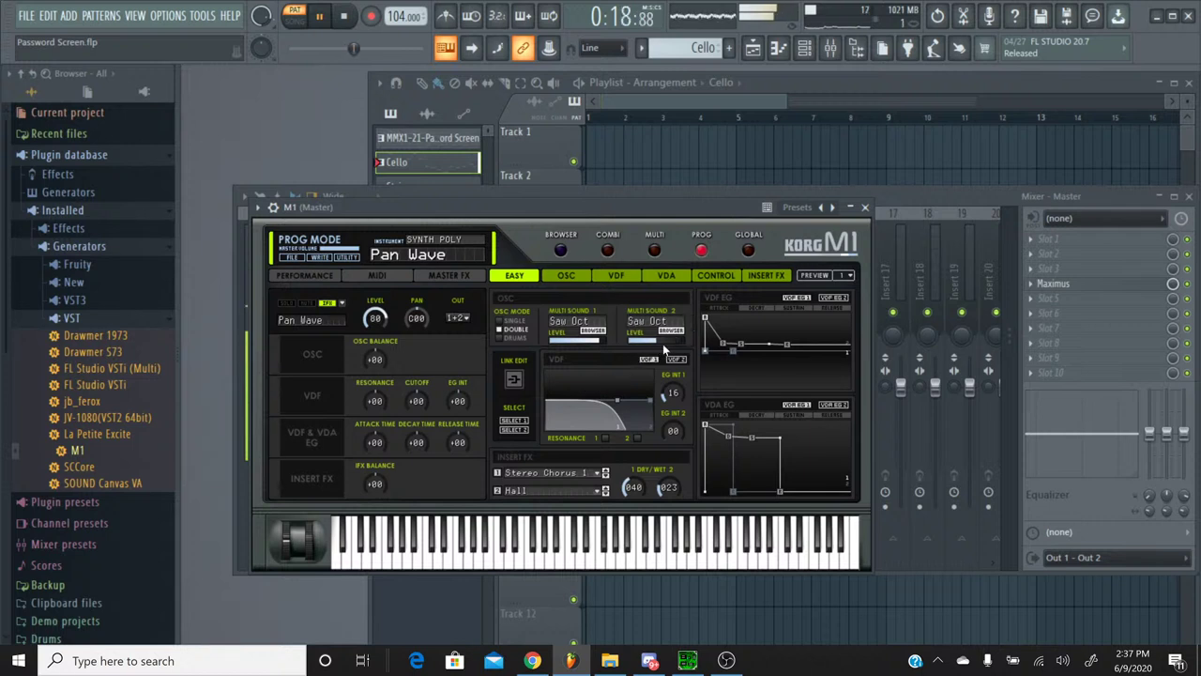
mouse_move(670, 346)
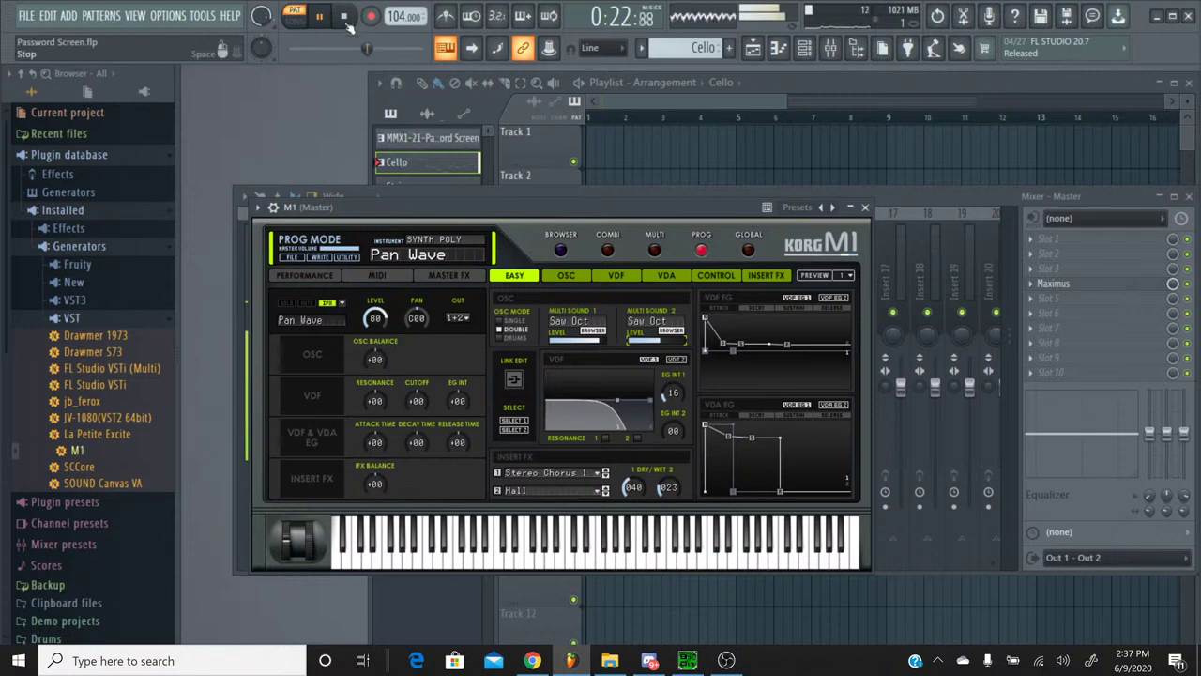
Step: Listen to 21 Password Screen.spc in SPCTool, and play the Cello pattern in FL Studio from different positions for comparison
key(space)
click(688, 661)
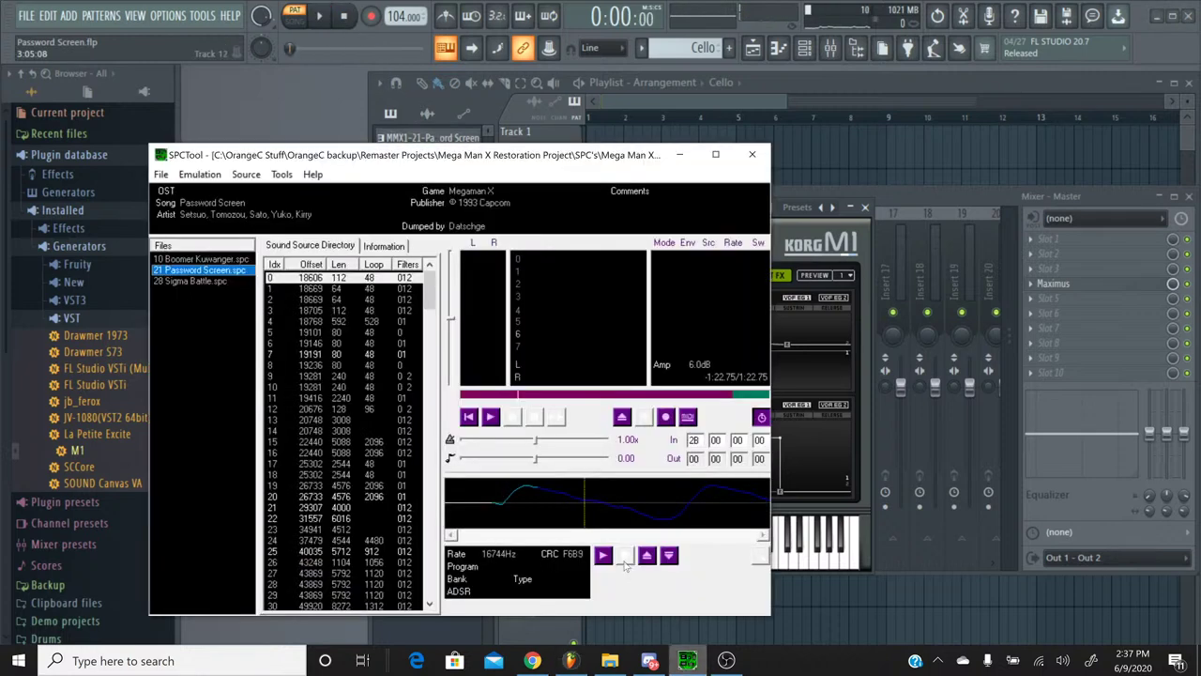
click(491, 418)
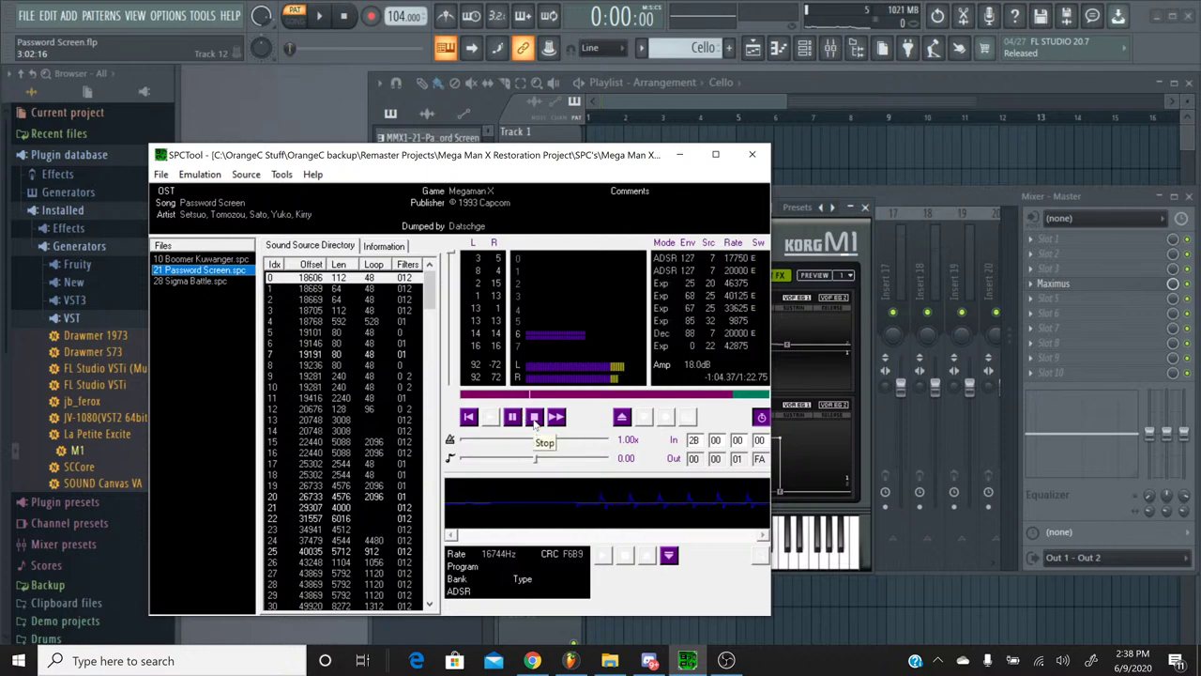
click(535, 419)
click(320, 17)
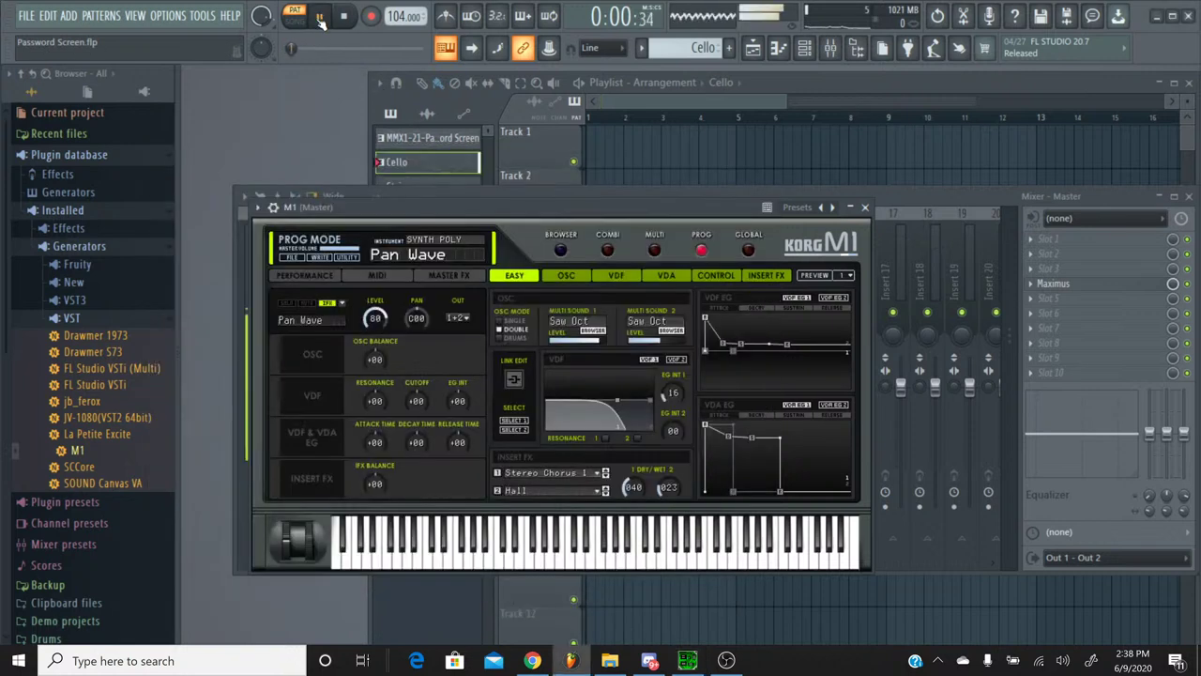
drag(292, 48, 332, 50)
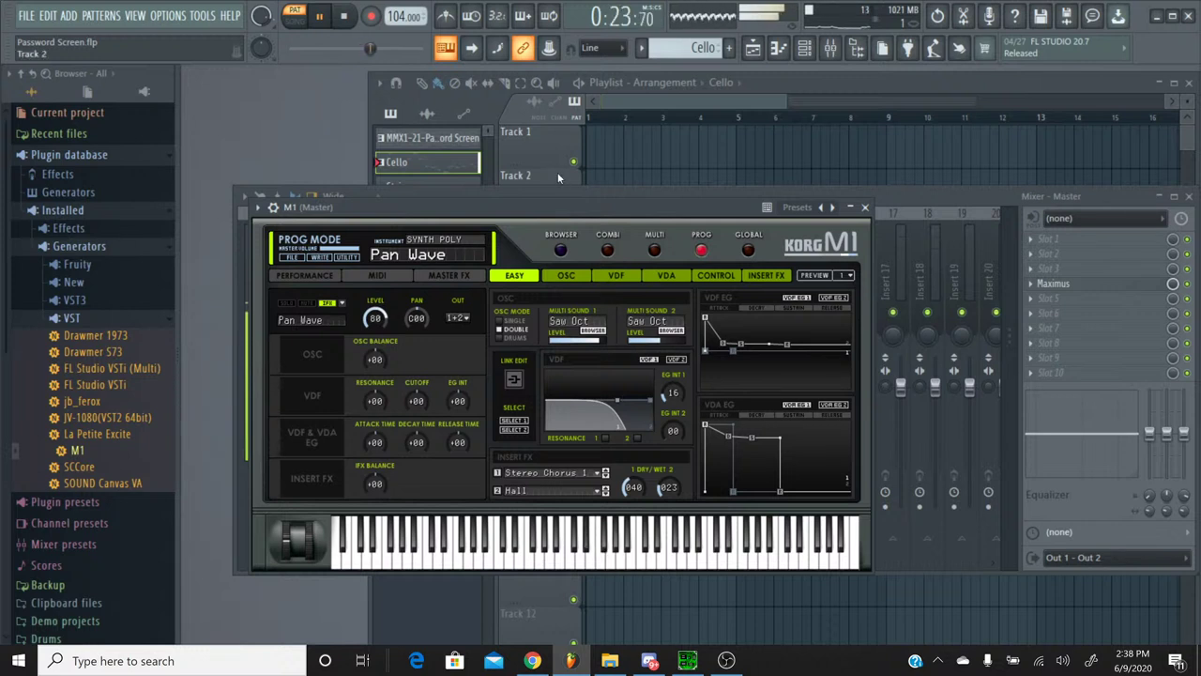
click(346, 18)
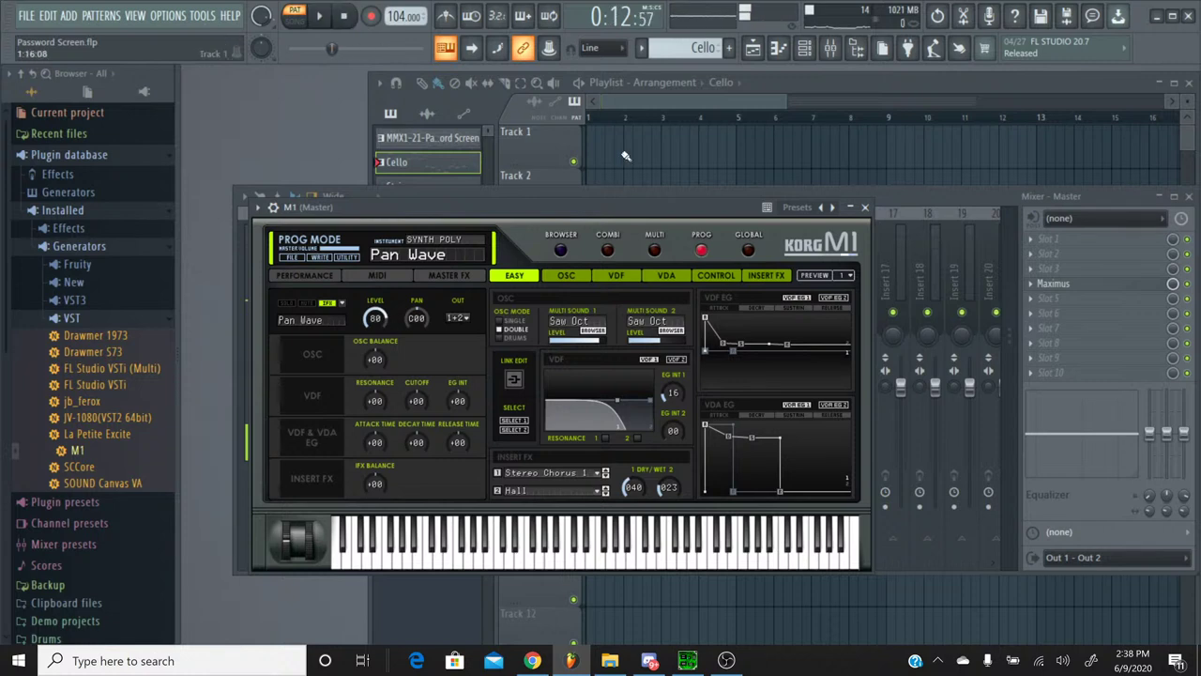
Step: Close the M1 plugin window and save the Password Screen.flp project
click(864, 207)
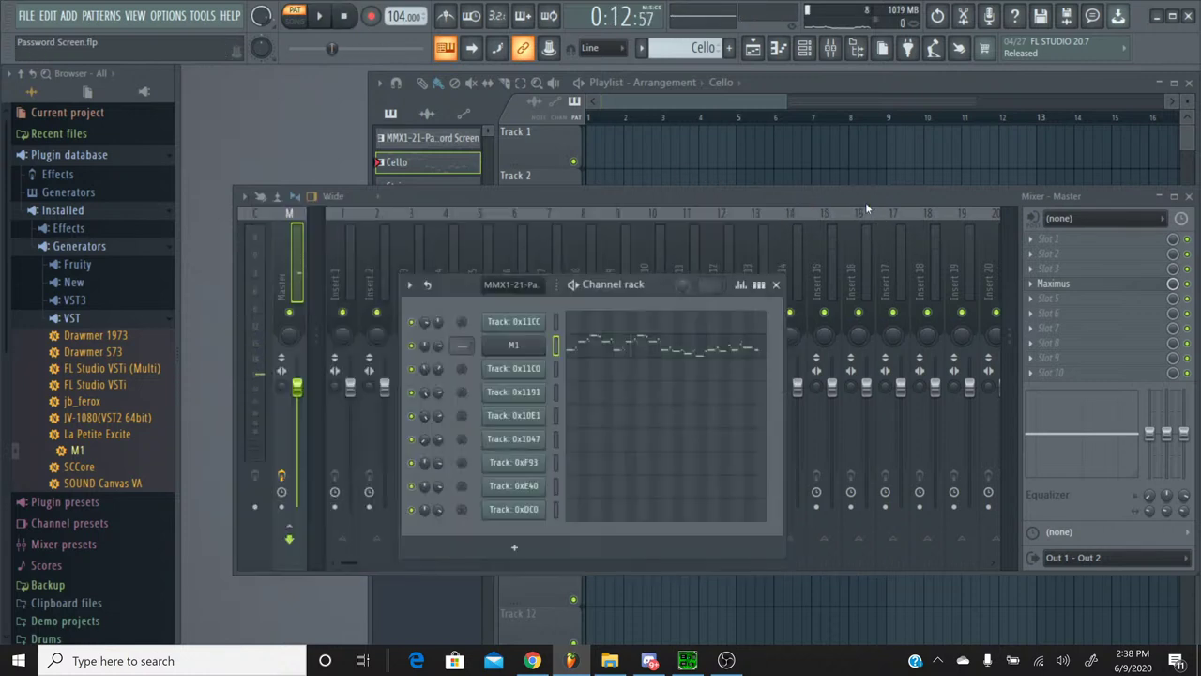
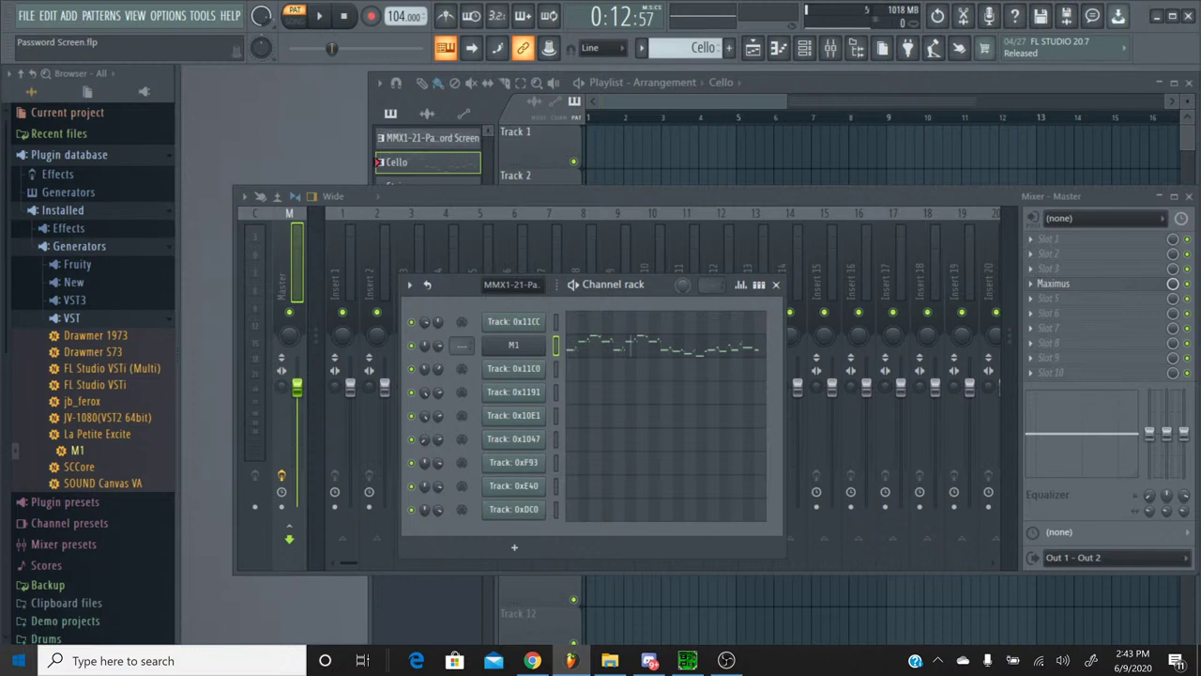
key(ctrl+s)
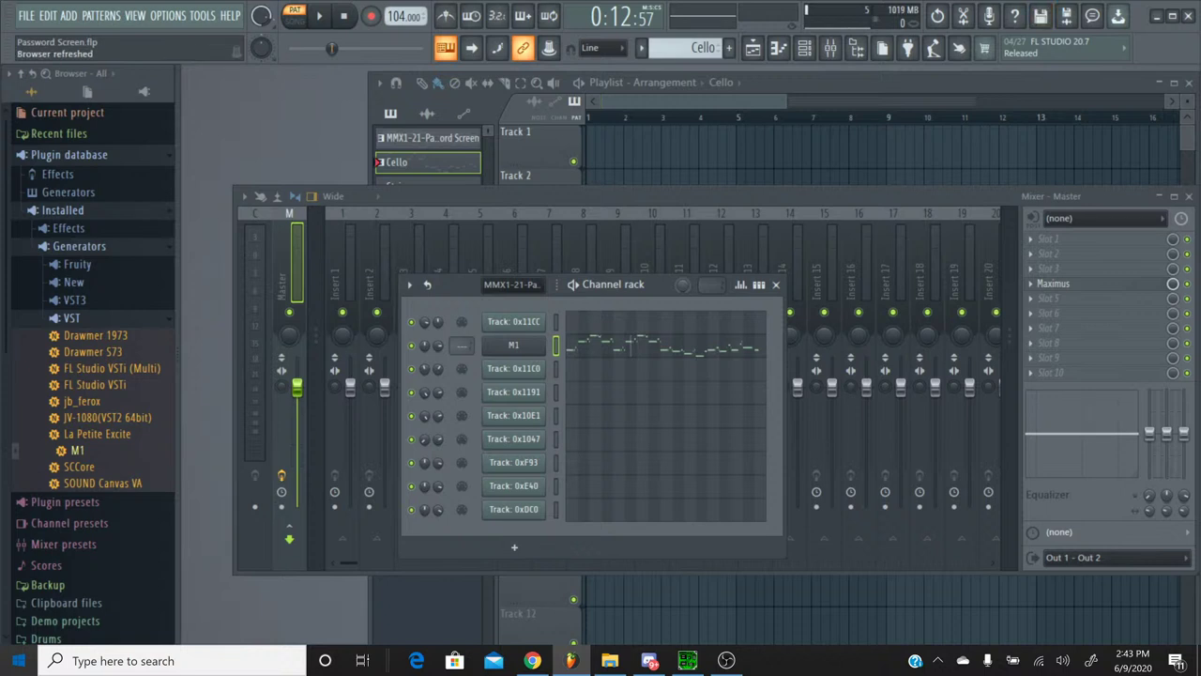
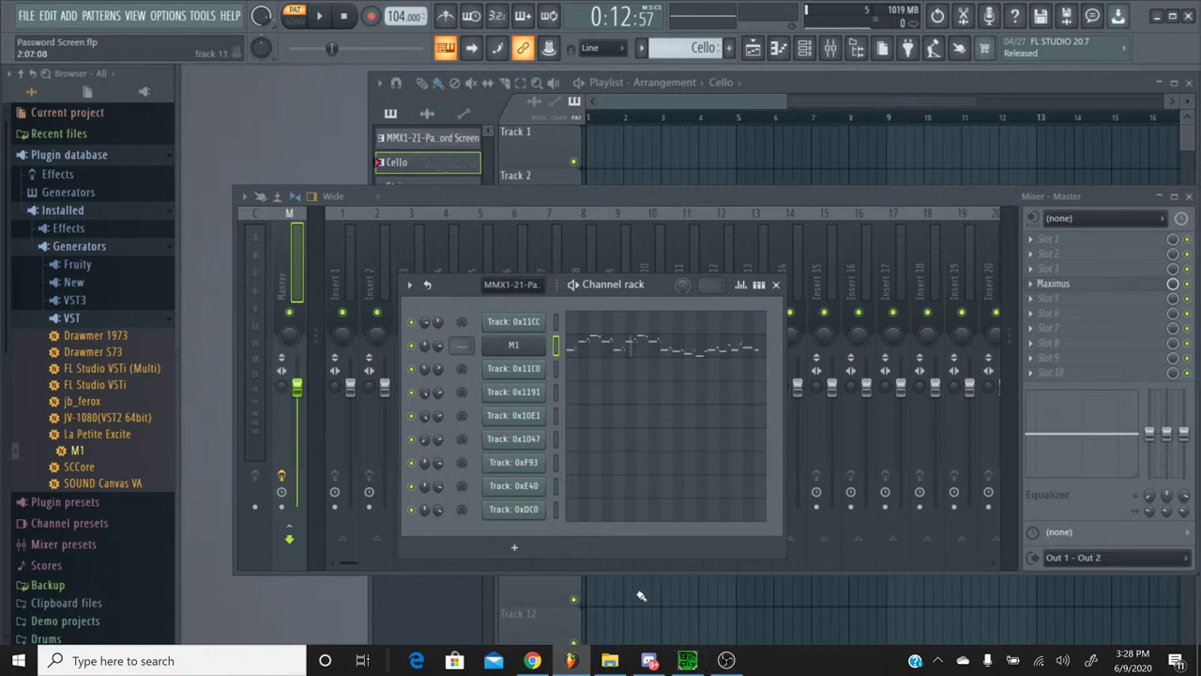
Step: Go up to the Mega Man X Restoration Project folder in File Explorer and launch vgmtrans.exe
click(610, 661)
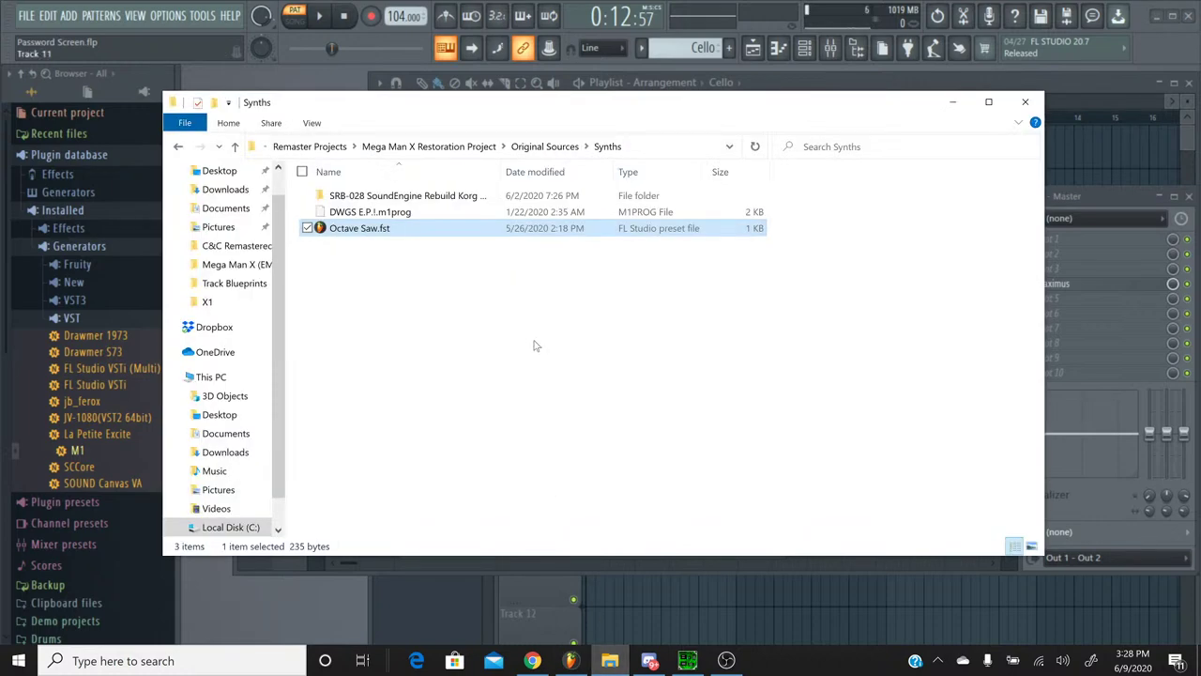
click(533, 149)
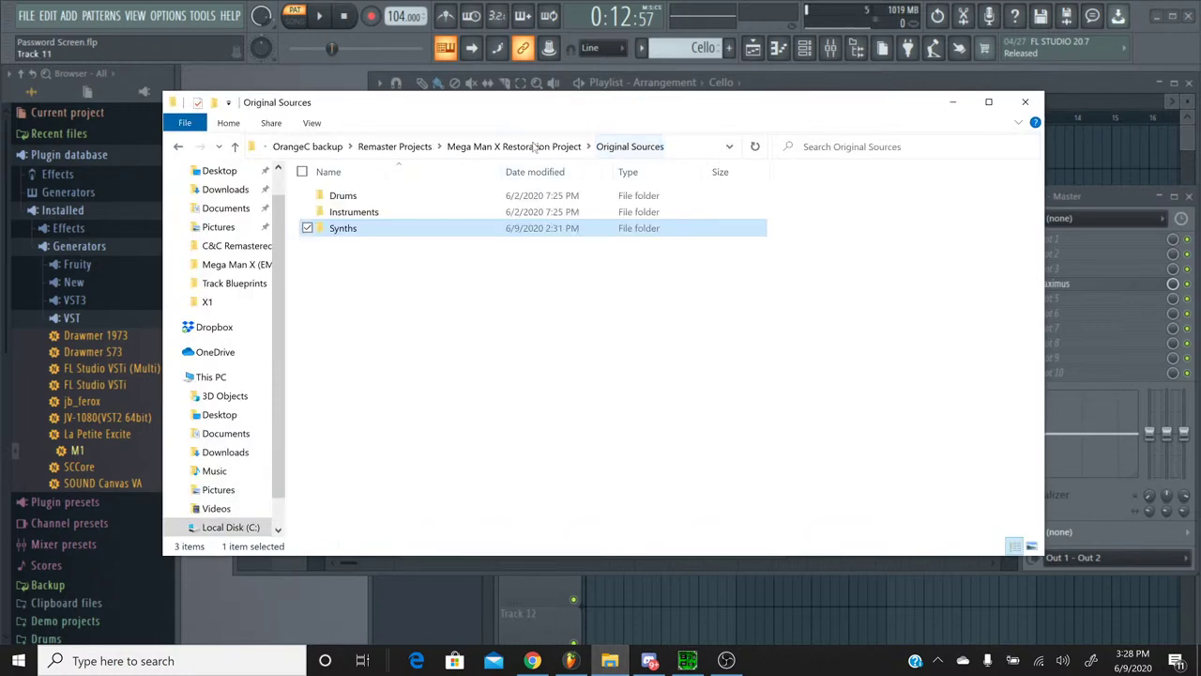
click(518, 147)
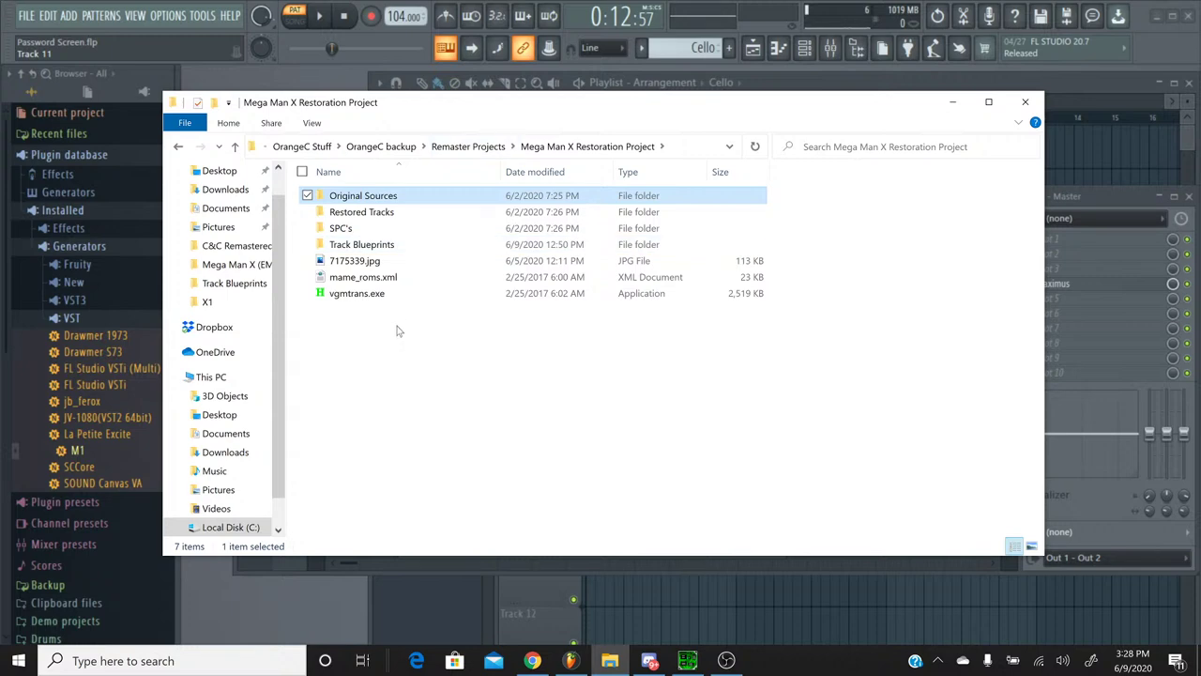
double_click(399, 294)
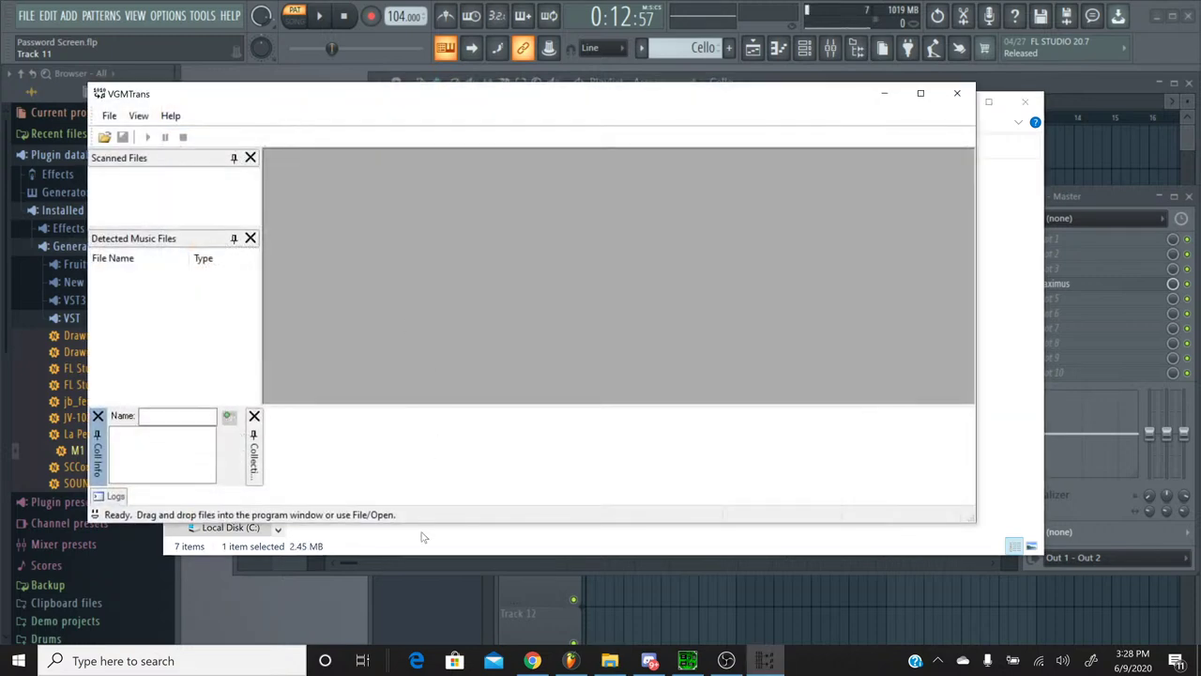
Step: Load 21 Password Screen.spc from the Mega Man X (EMU).zophar folder inside SPC's into VGMTrans
click(404, 332)
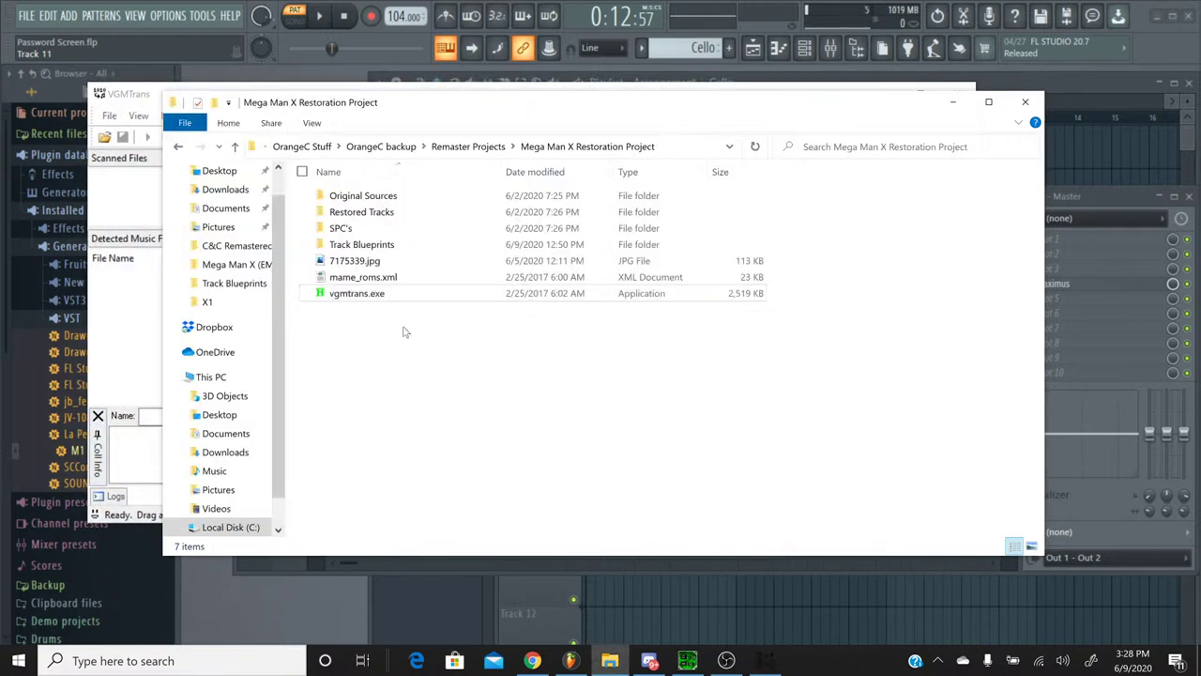
double_click(413, 229)
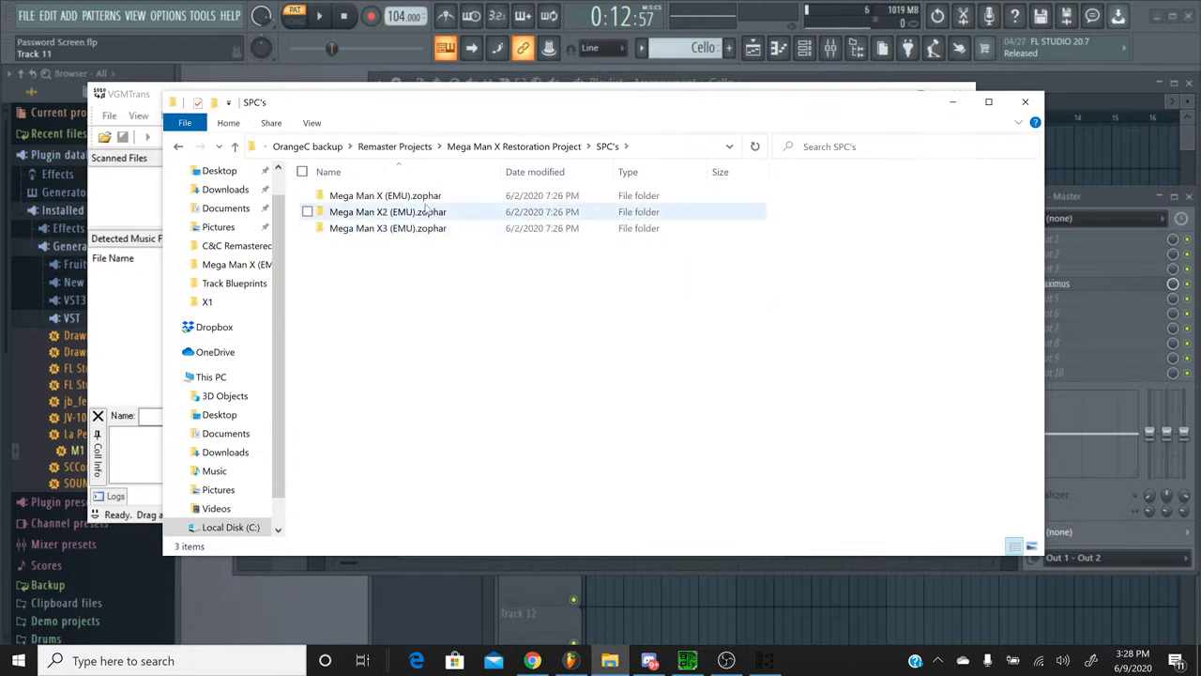
double_click(413, 196)
scroll(432, 281, down, 2)
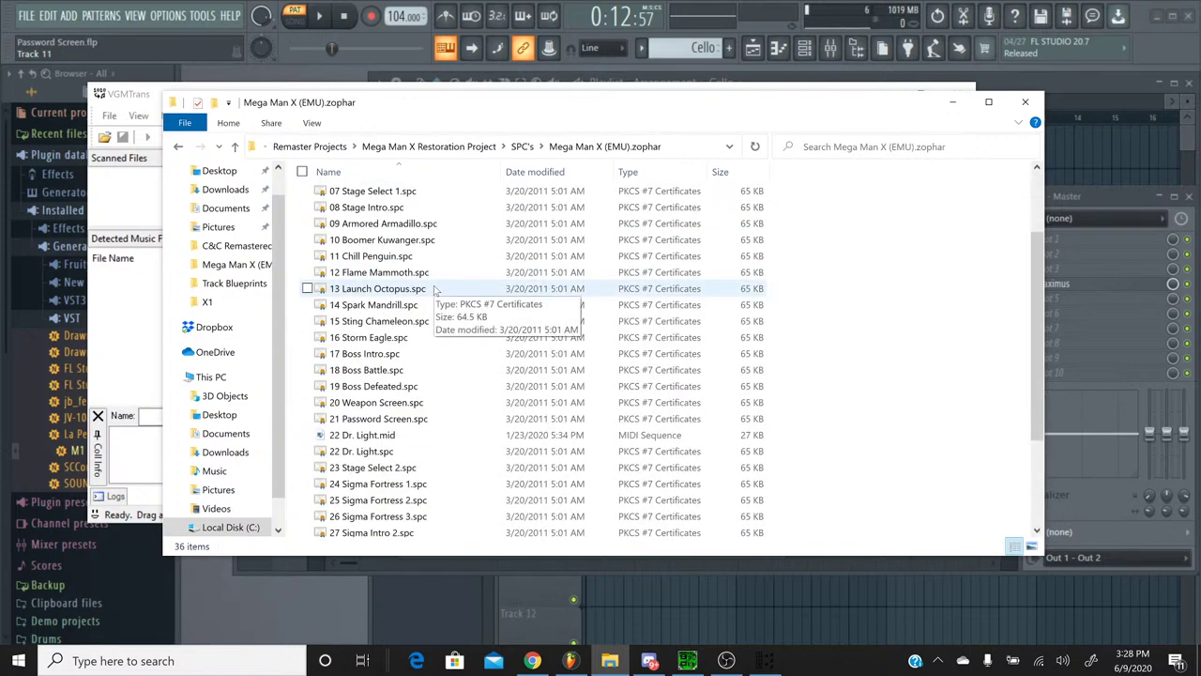
scroll(409, 266, down, 3)
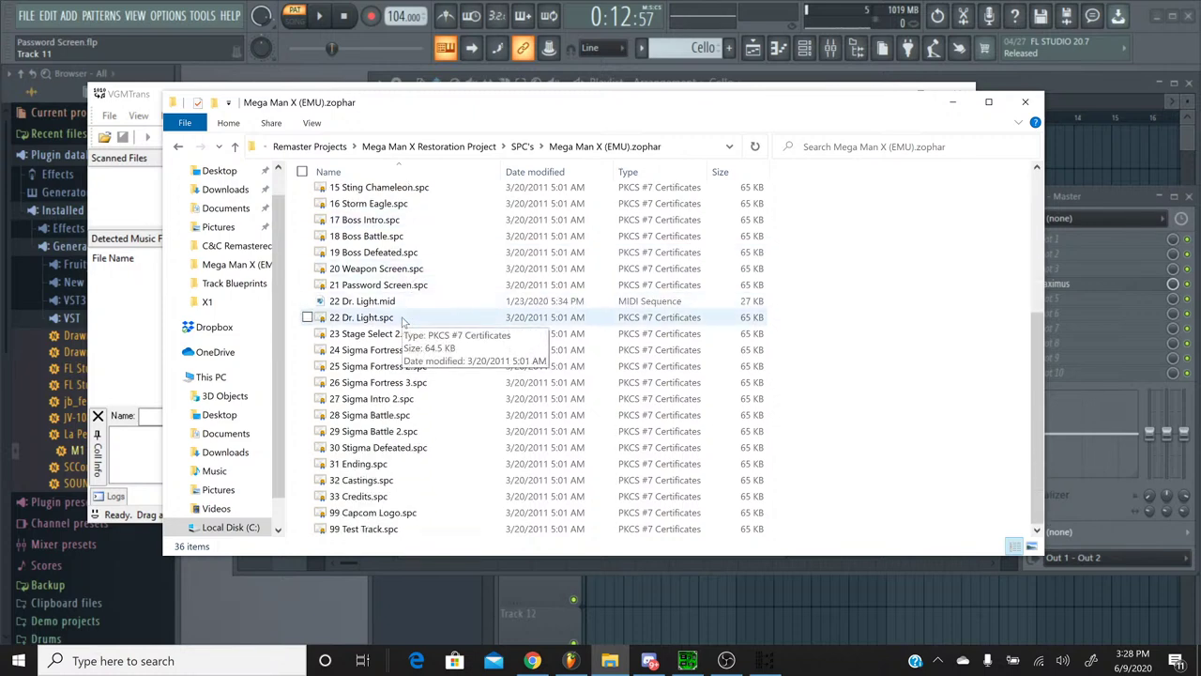
scroll(403, 322, up, 2)
scroll(406, 305, down, 2)
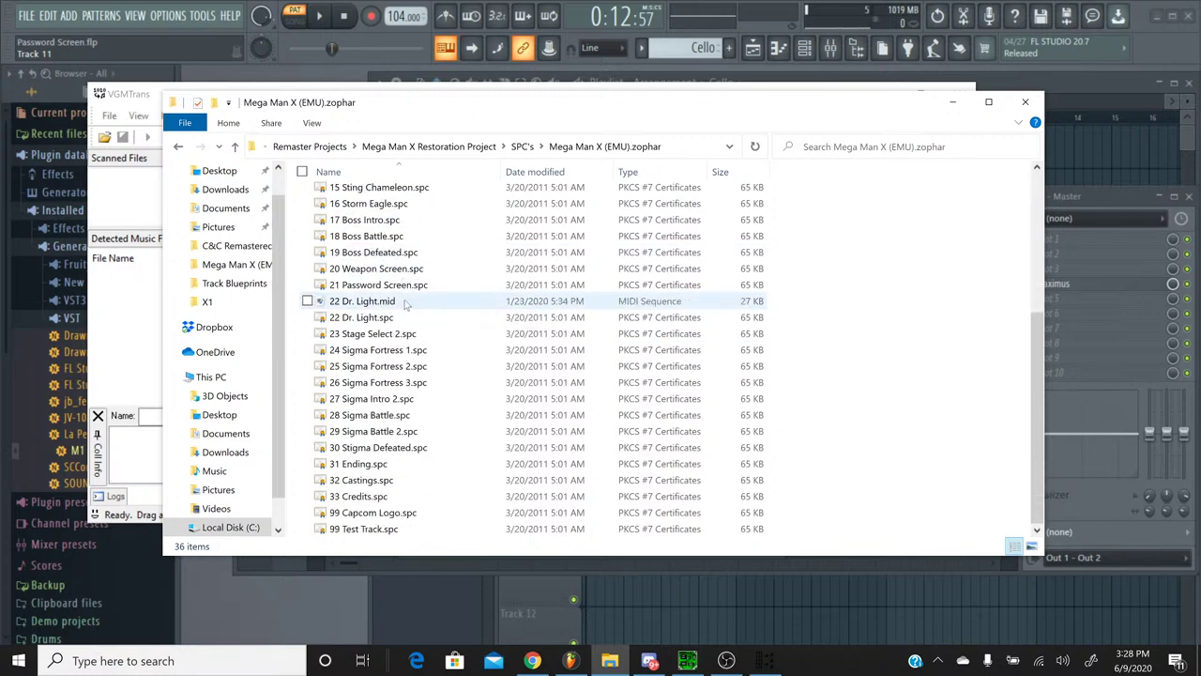
scroll(405, 305, up, 2)
drag(392, 370, 110, 315)
click(128, 278)
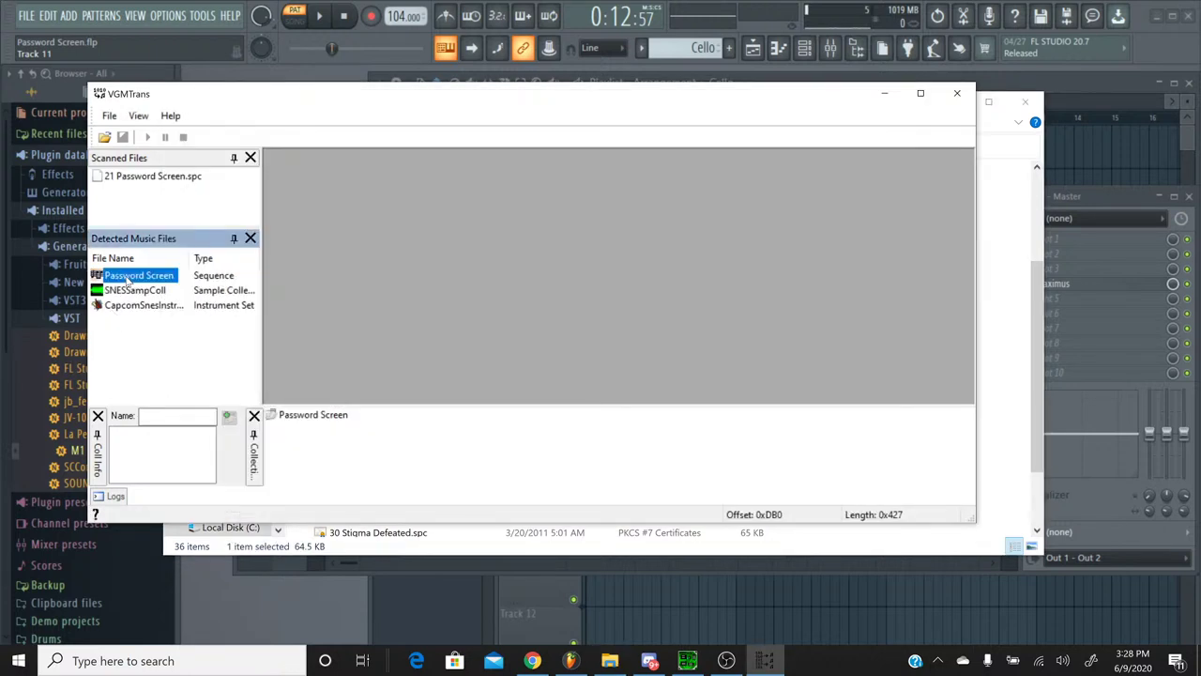
Step: Convert the detected Capcom SNES instrument set to DLS, save it as Password Screen.dls in Track Blueprints, and close VGMTrans
right_click(150, 307)
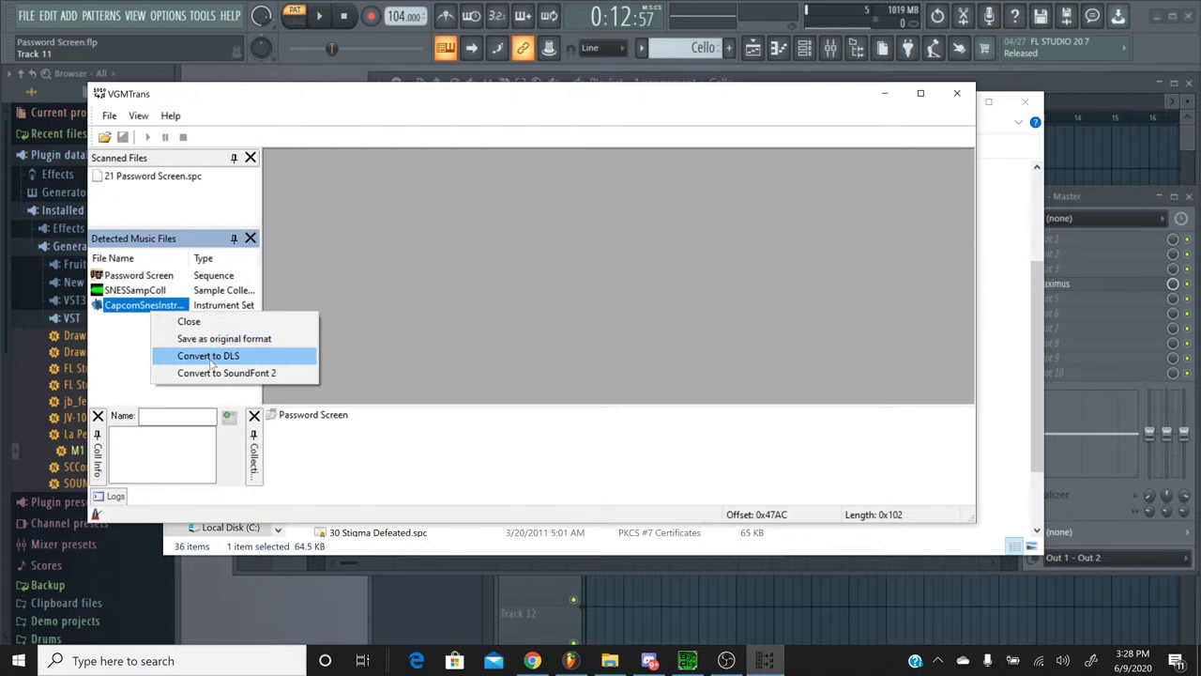
click(211, 360)
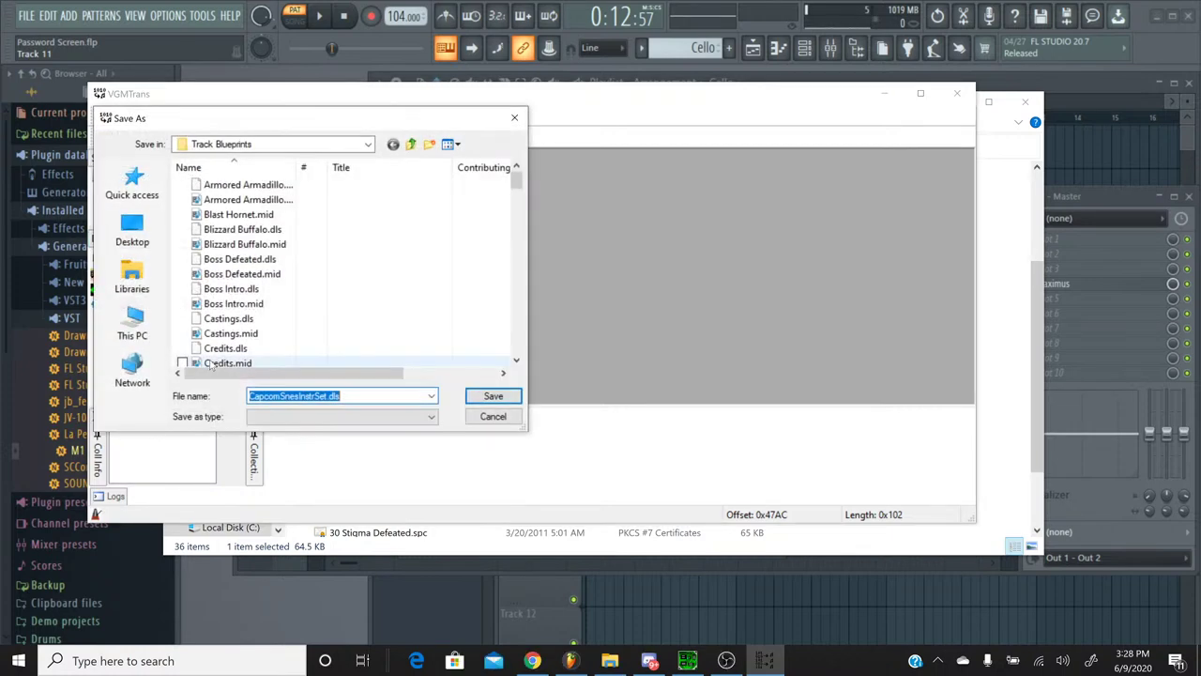
scroll(355, 300, down, 8)
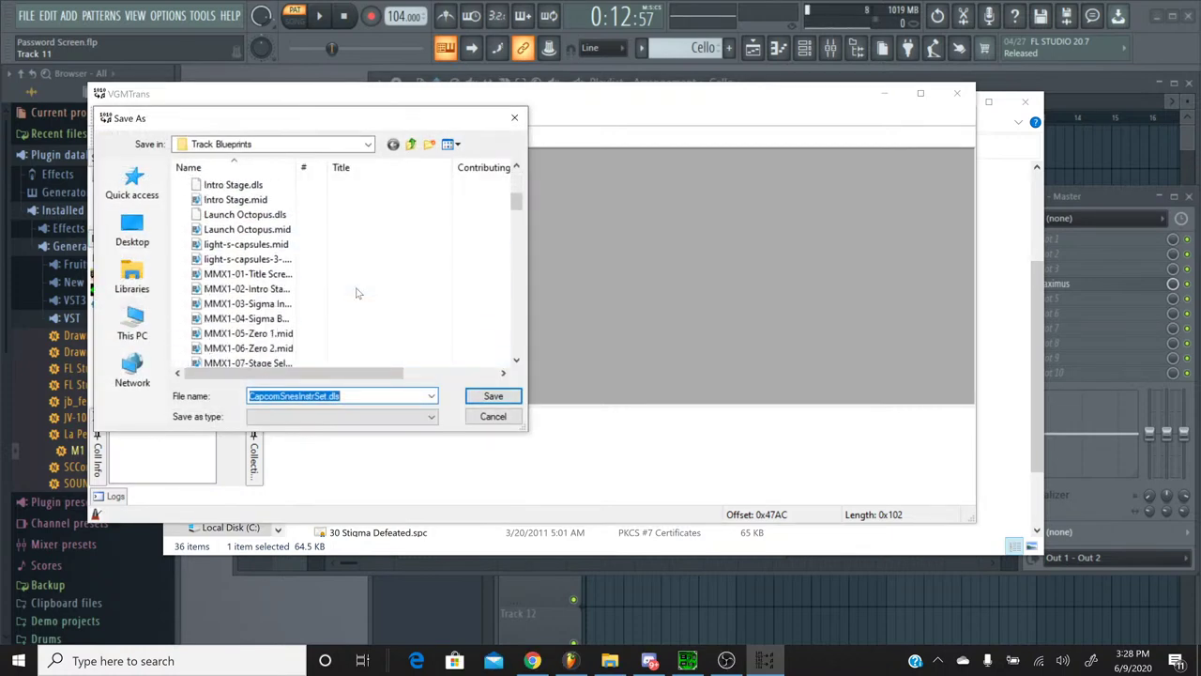
scroll(356, 293, down, 15)
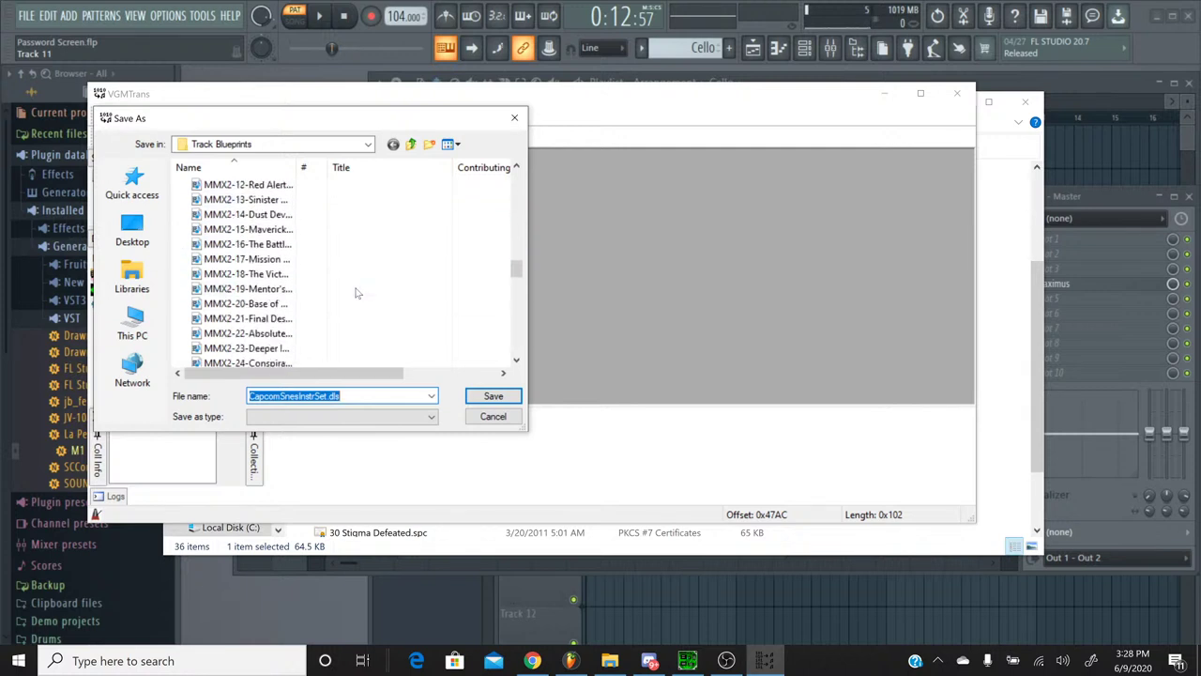
scroll(356, 293, down, 12)
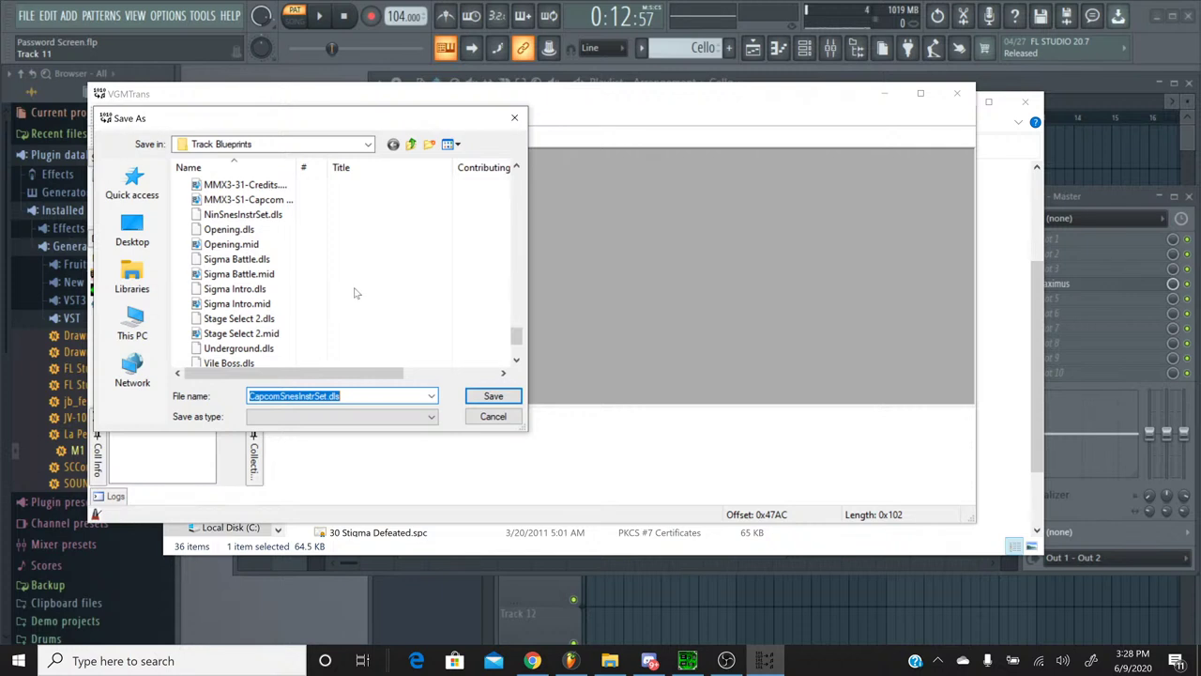
text(Password Screen)
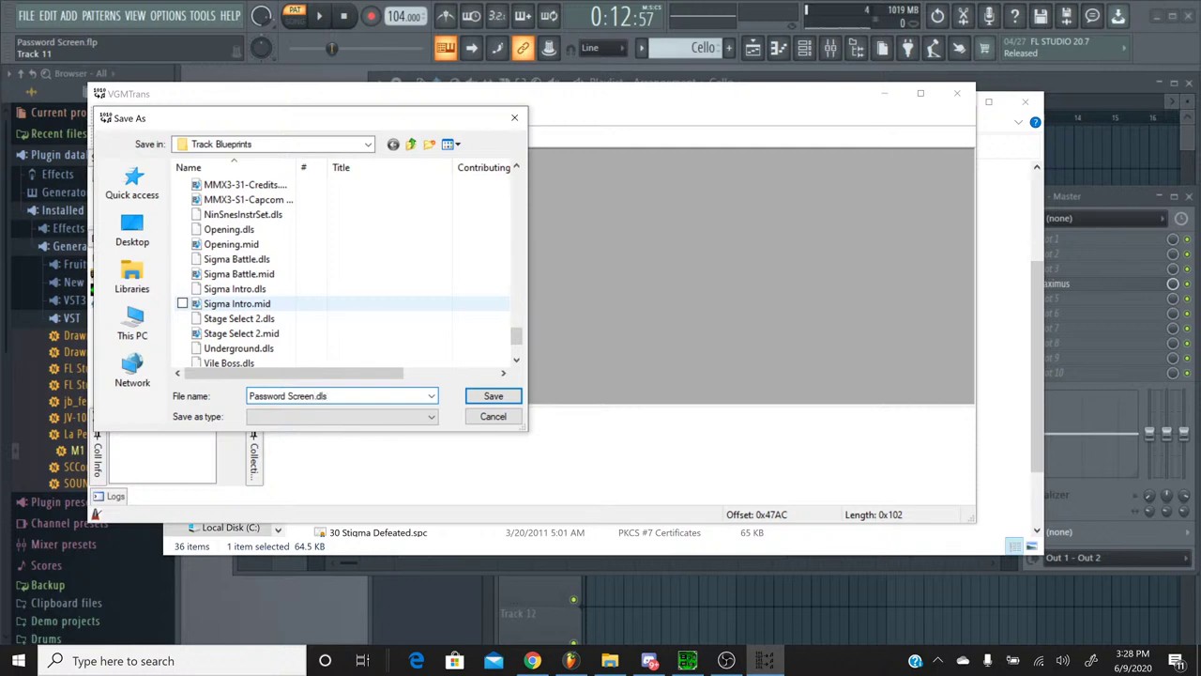
key(Return)
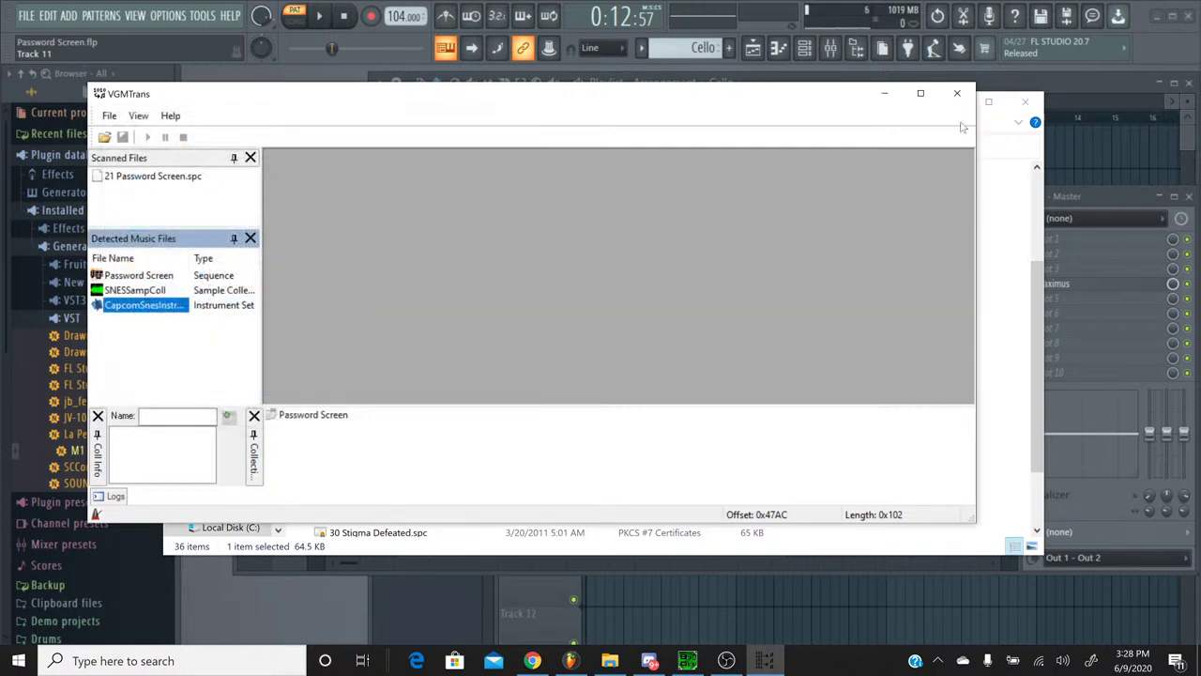
click(957, 93)
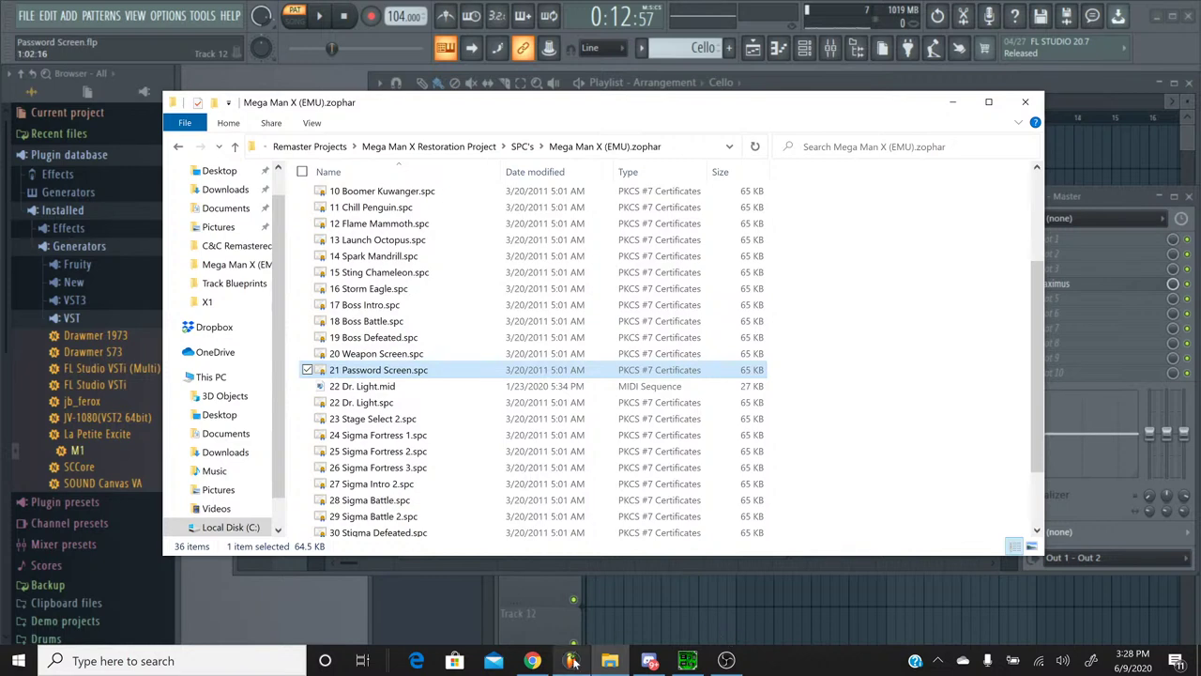
Step: Switch back to FL Studio and rename the M1 channel in the channel rack as Saw
click(572, 661)
click(543, 661)
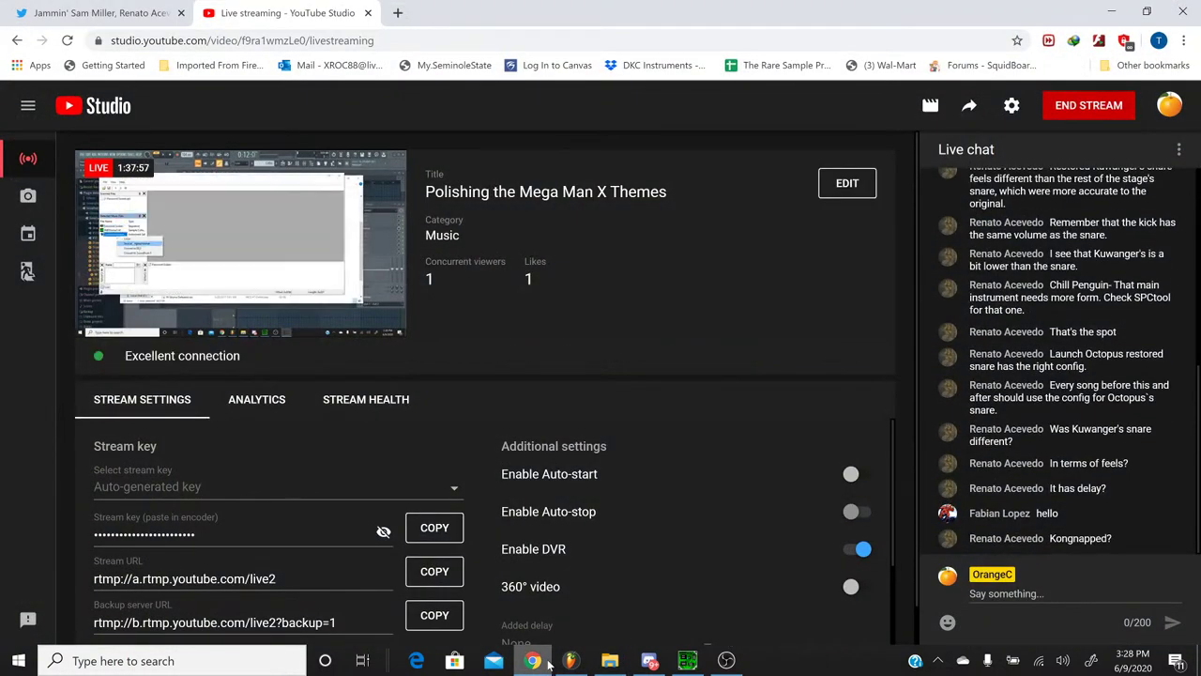
click(549, 663)
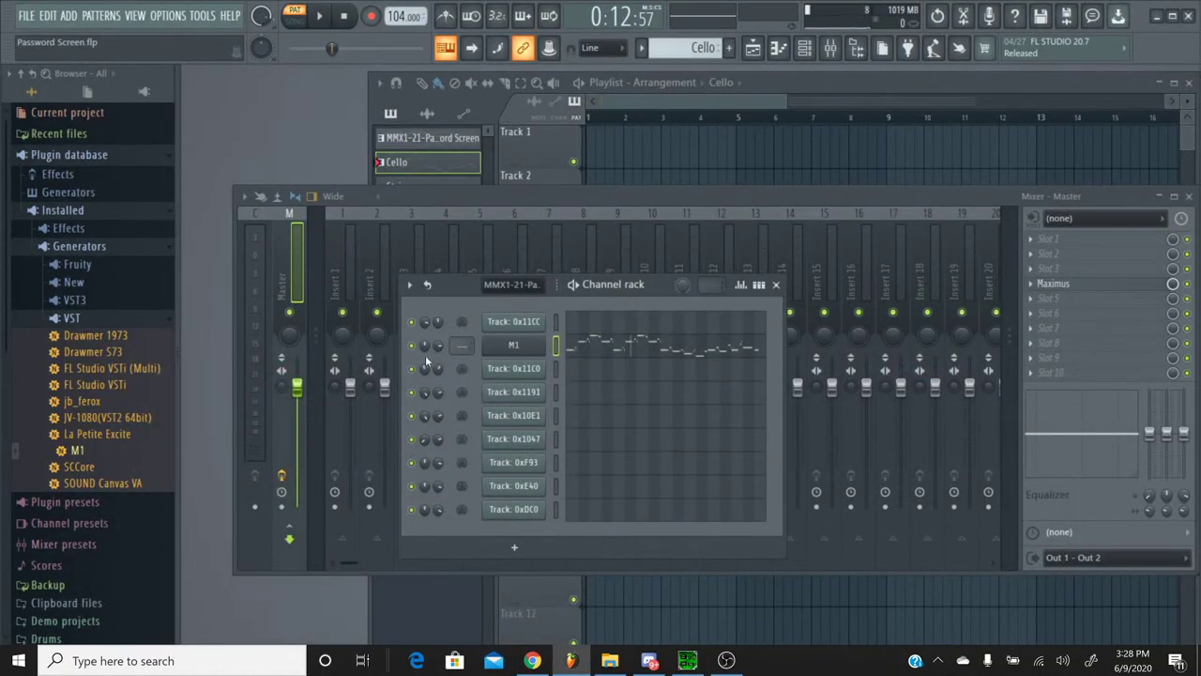
right_click(513, 347)
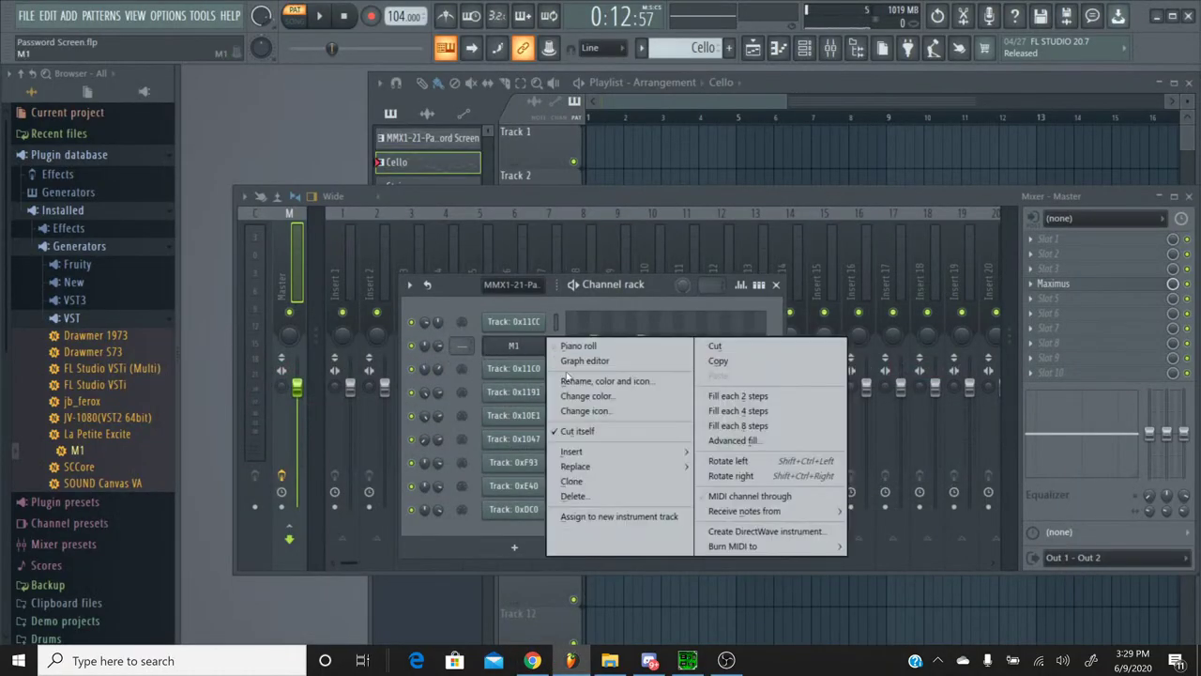
click(571, 379)
text(Saw)
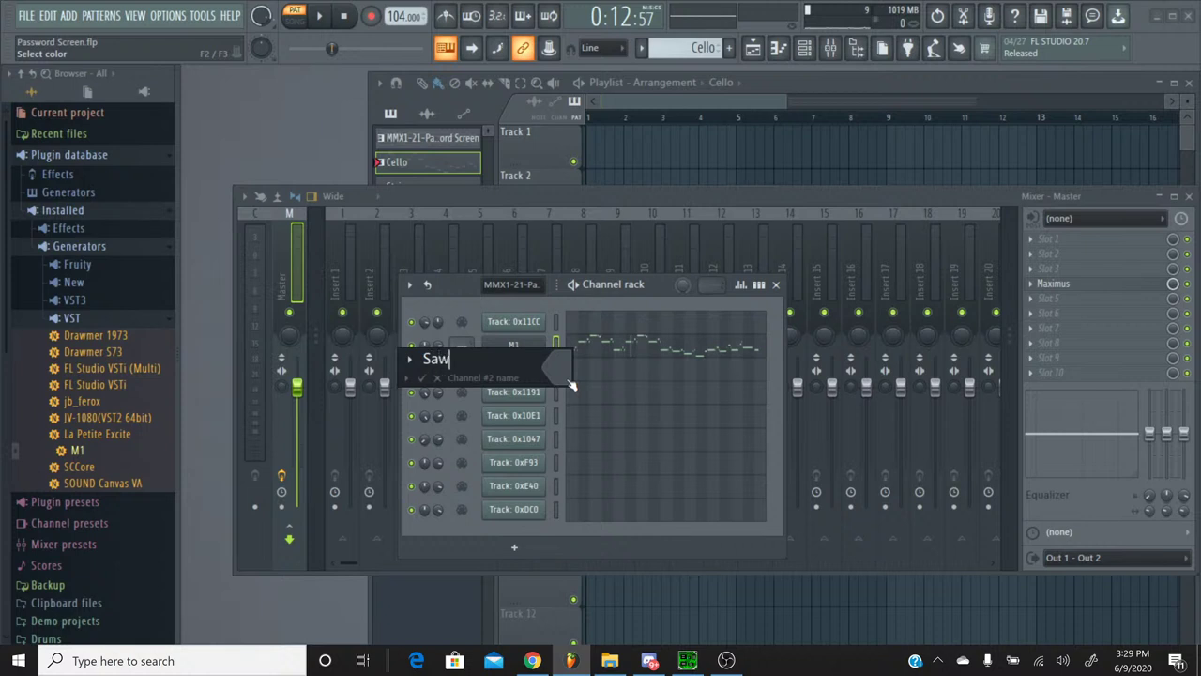
key(Return)
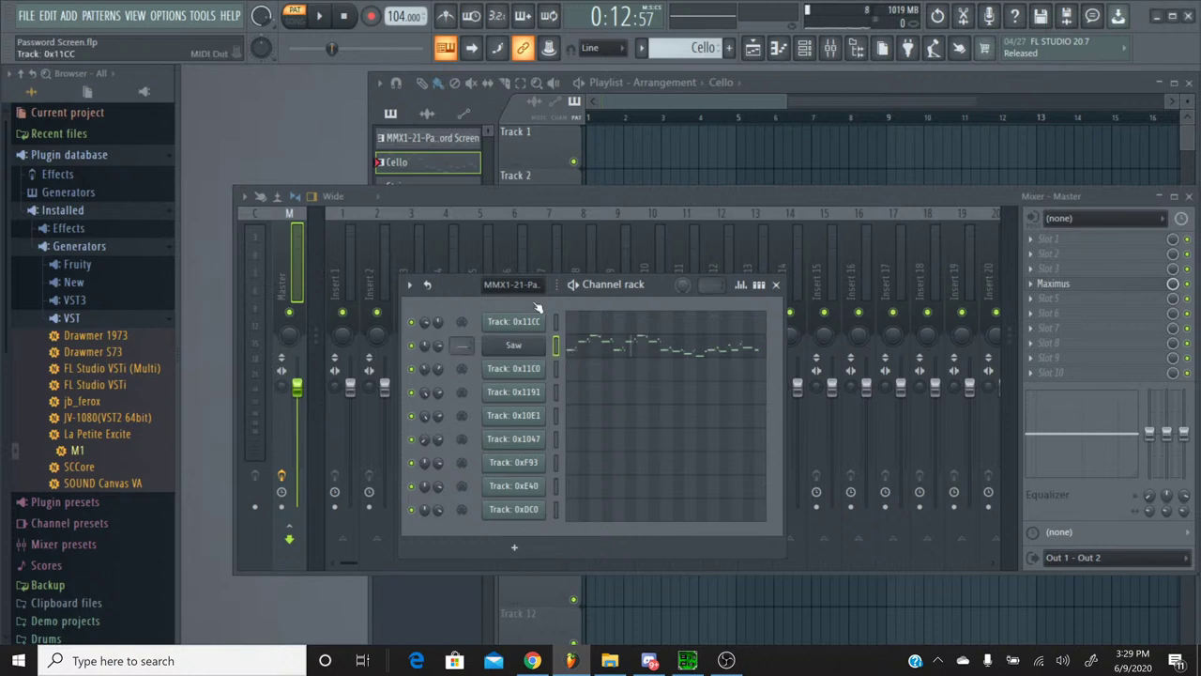
Step: Play the Cello pattern from its beginning to listen to the Saw channel, and stop playback
key(space)
drag(338, 48, 297, 49)
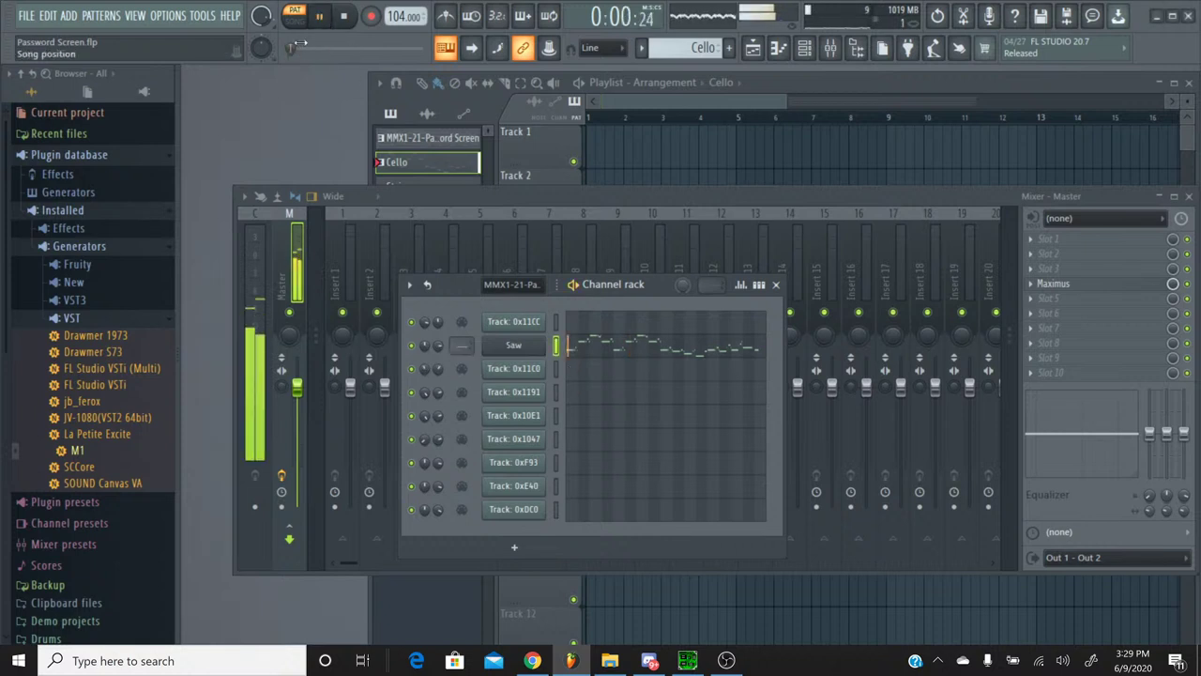
click(346, 20)
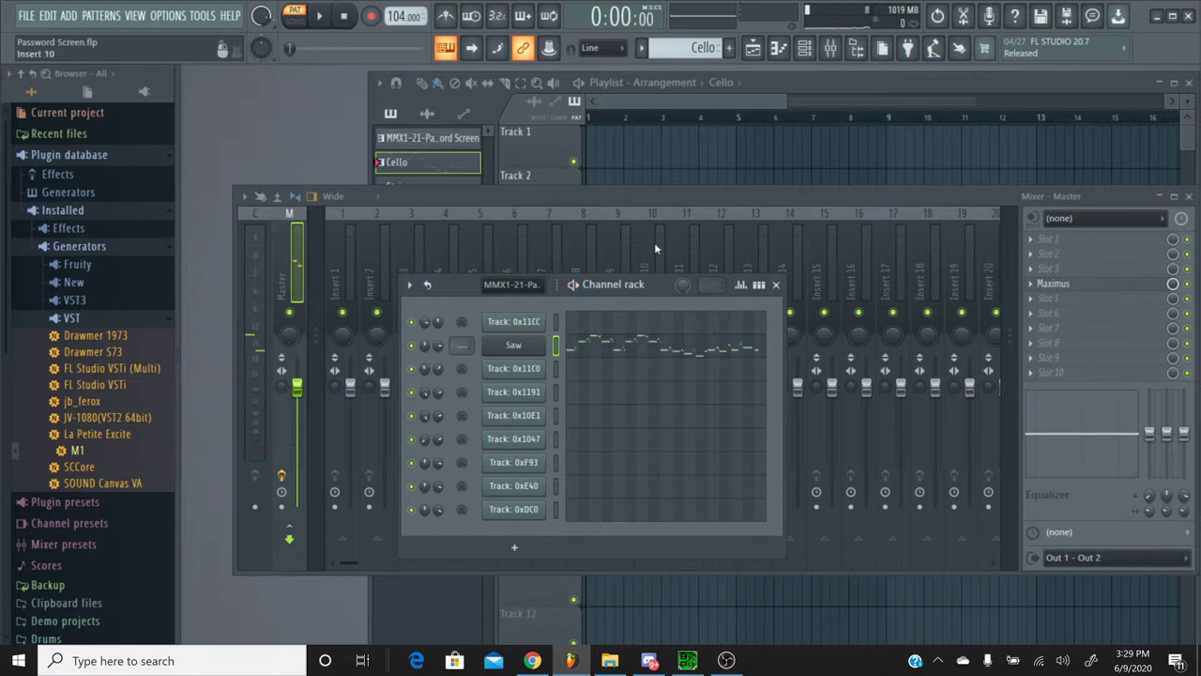
Step: Add Fruity LSD to effect slot 6 of the Master mixer track
click(306, 222)
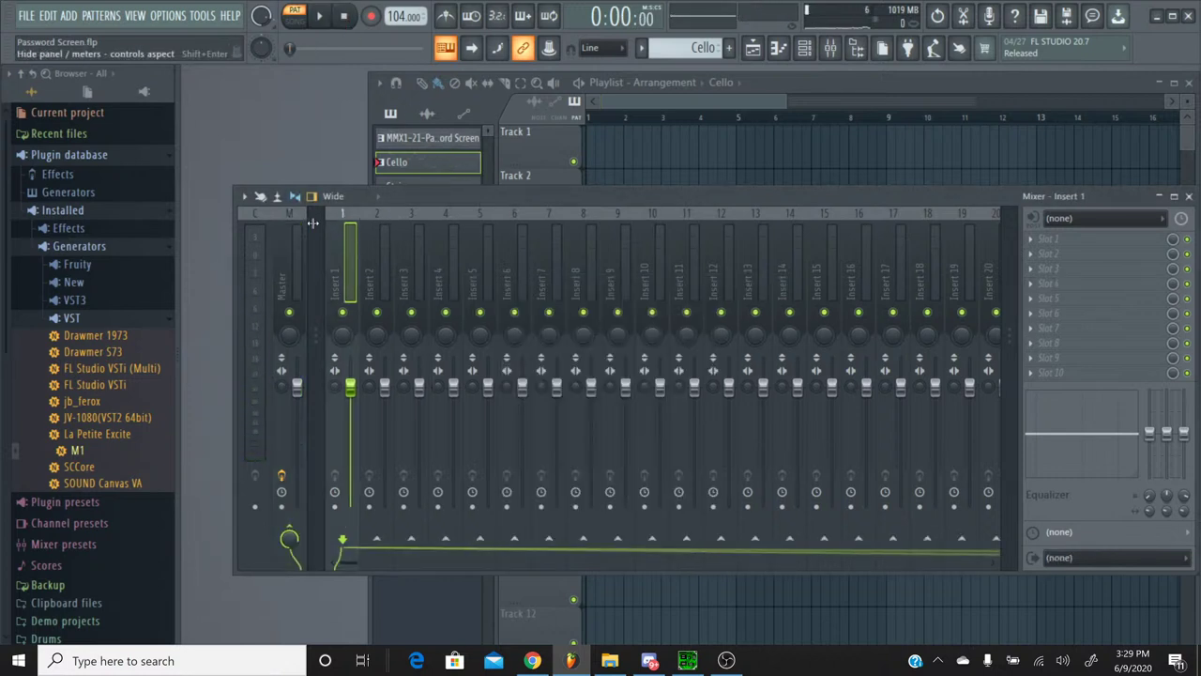
click(1051, 319)
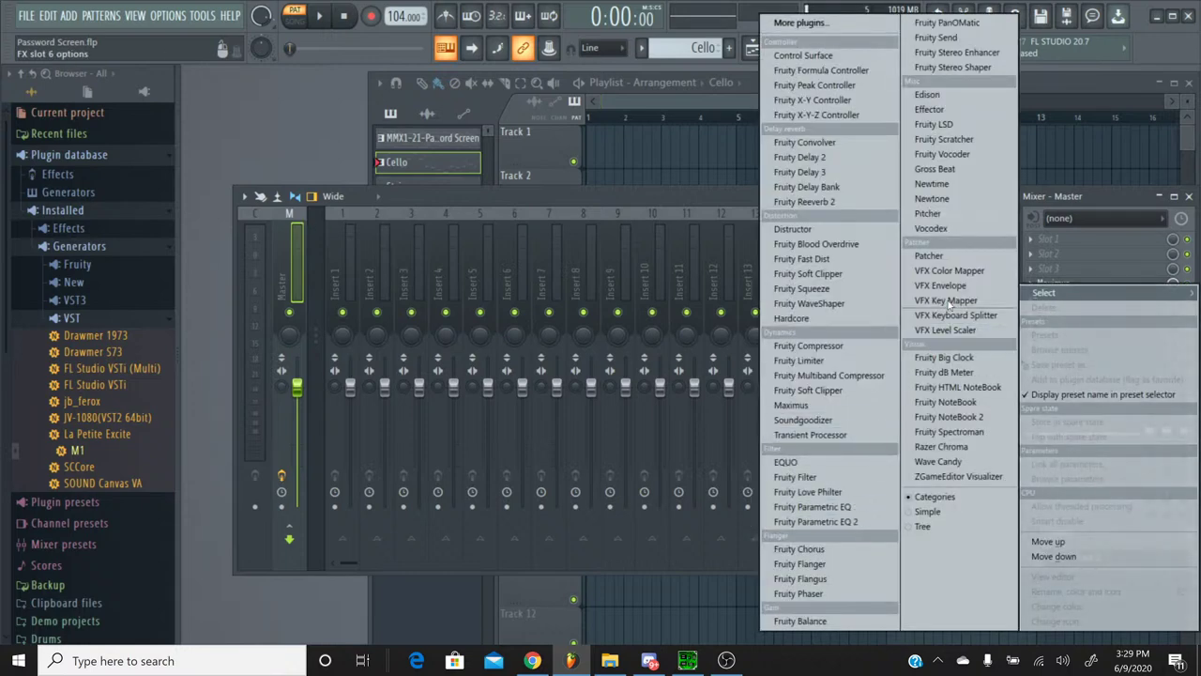
click(969, 123)
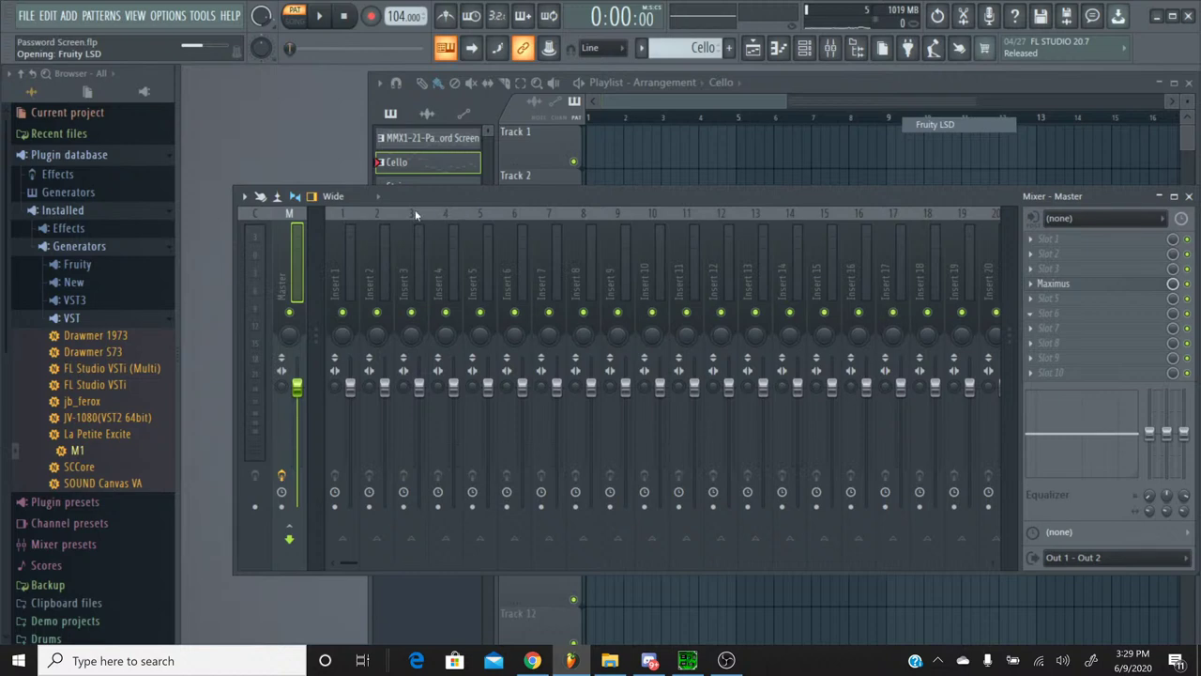
Step: Load the Password Screen.dls bank from the Track Blueprints folder into Fruity LSD
click(342, 312)
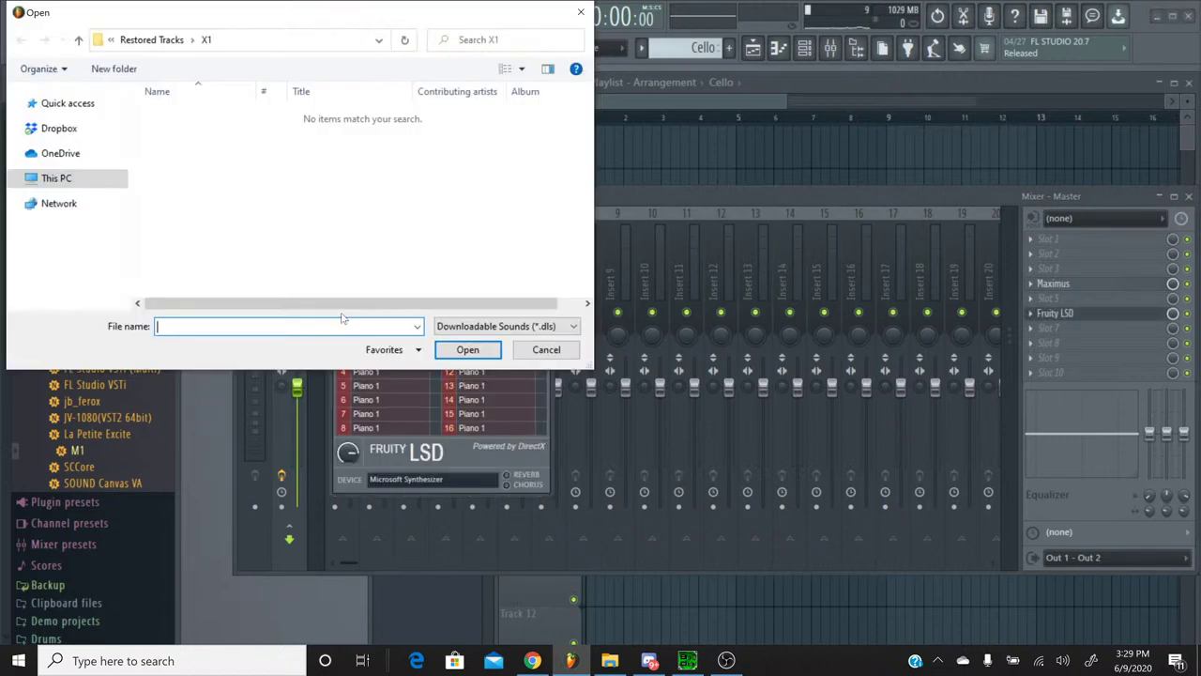
click(181, 40)
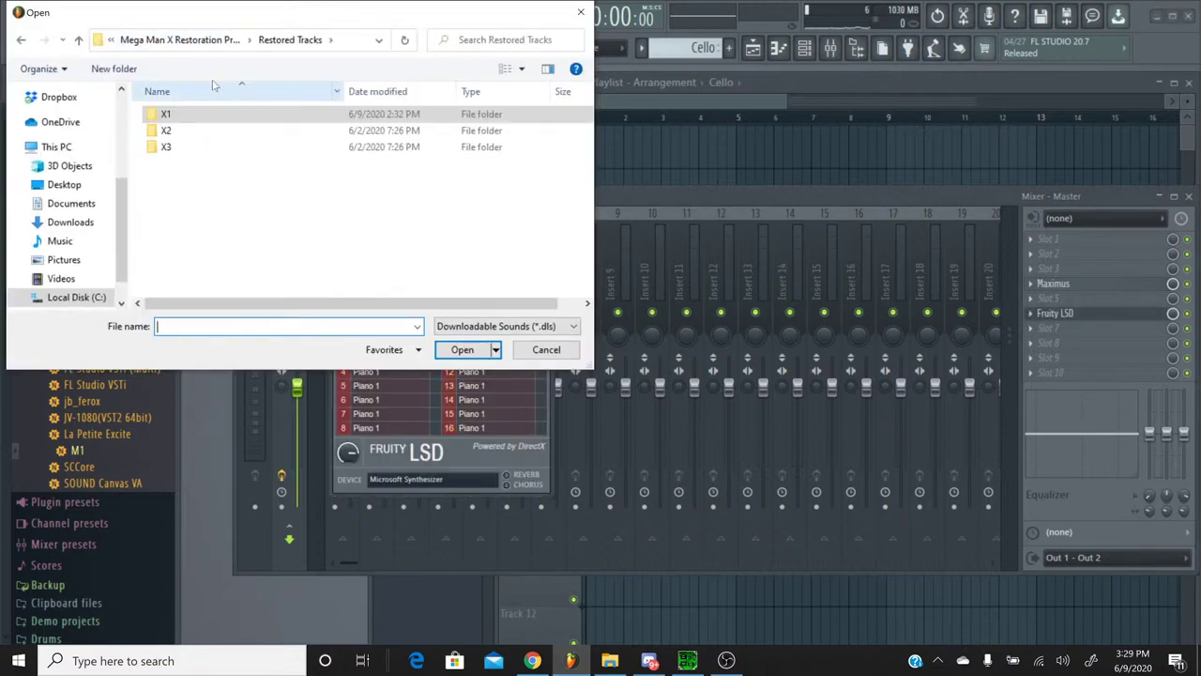
click(218, 41)
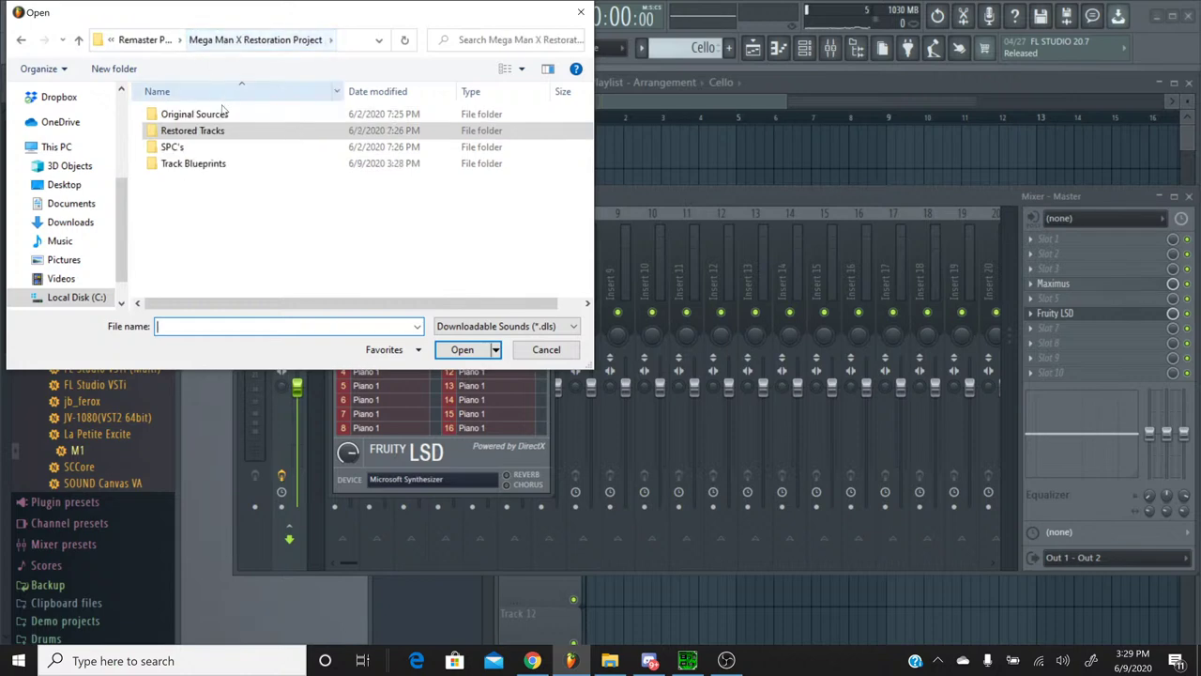
double_click(225, 163)
scroll(225, 167, down, 3)
double_click(223, 175)
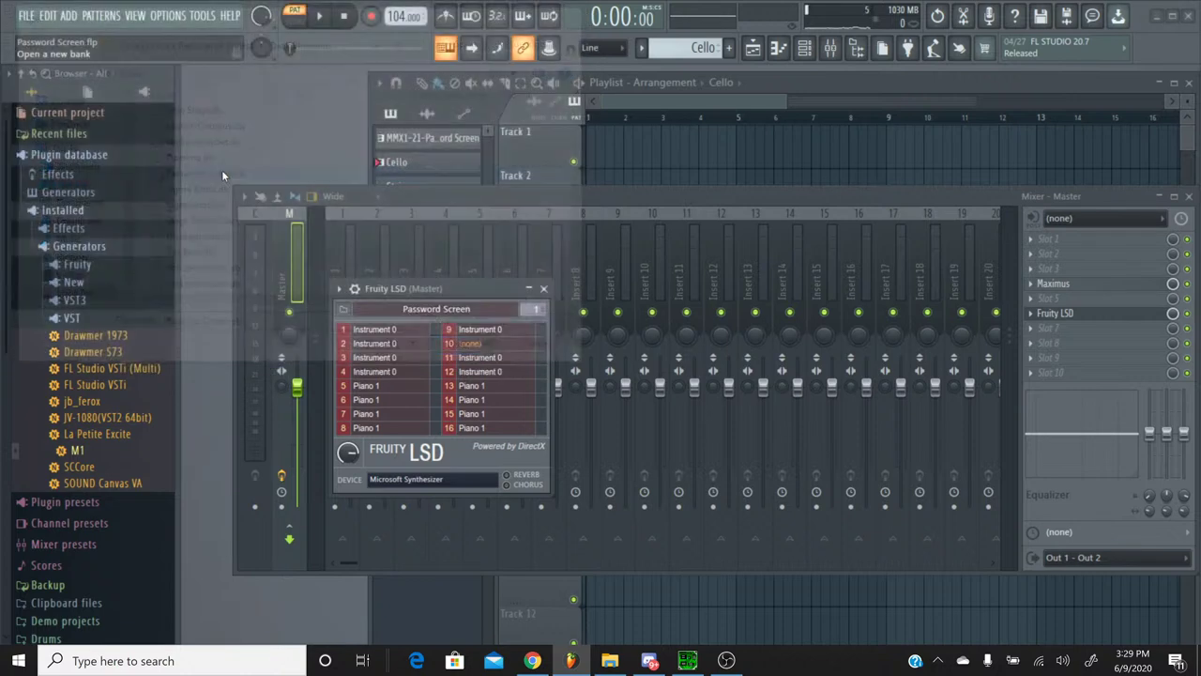
Step: Make MMX1-21-Password Screen the active pattern and show its channels in the channel rack
click(646, 47)
click(659, 73)
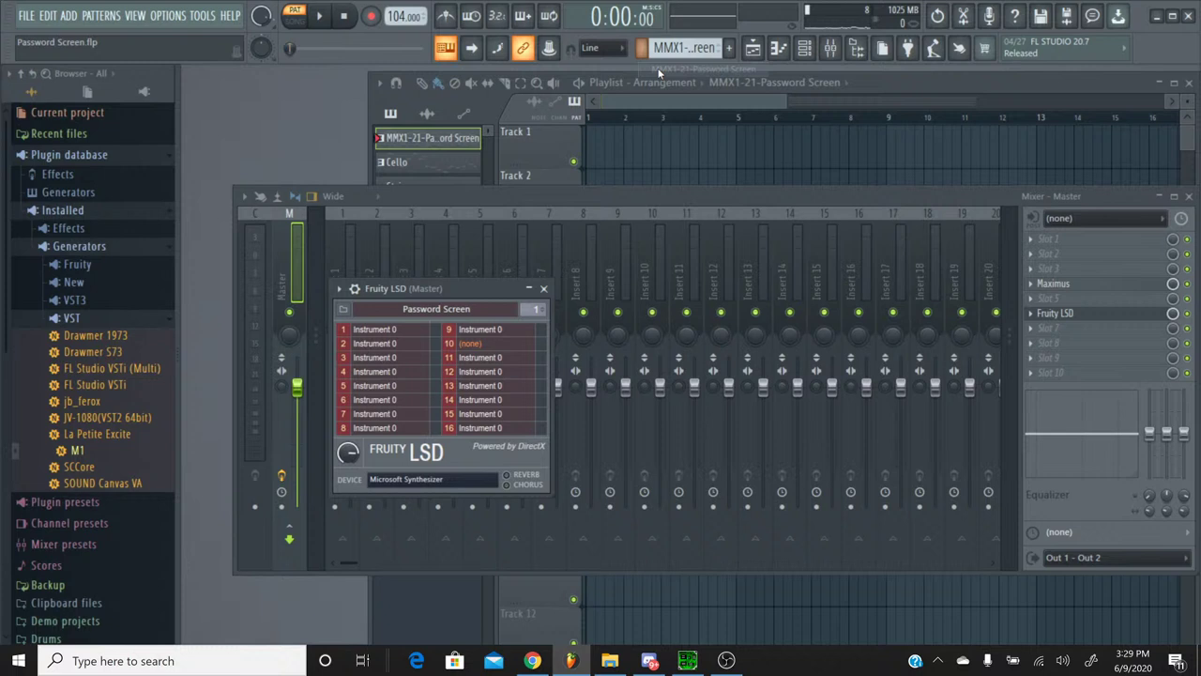
click(804, 48)
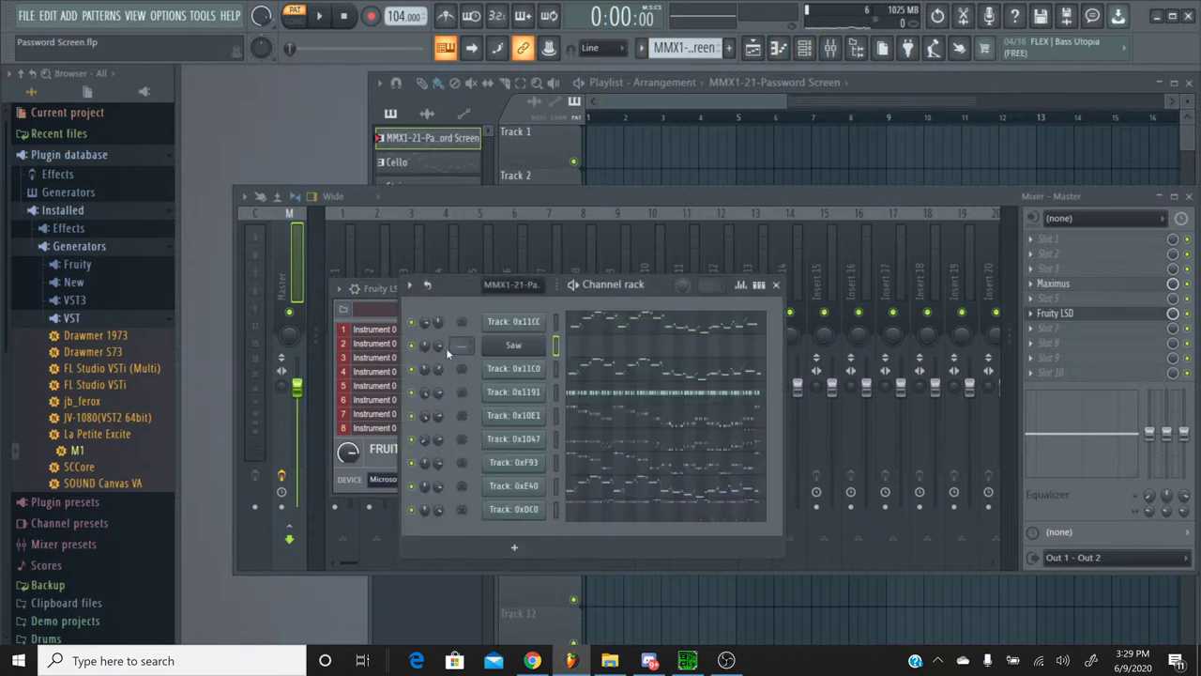
right_click(416, 348)
click(416, 347)
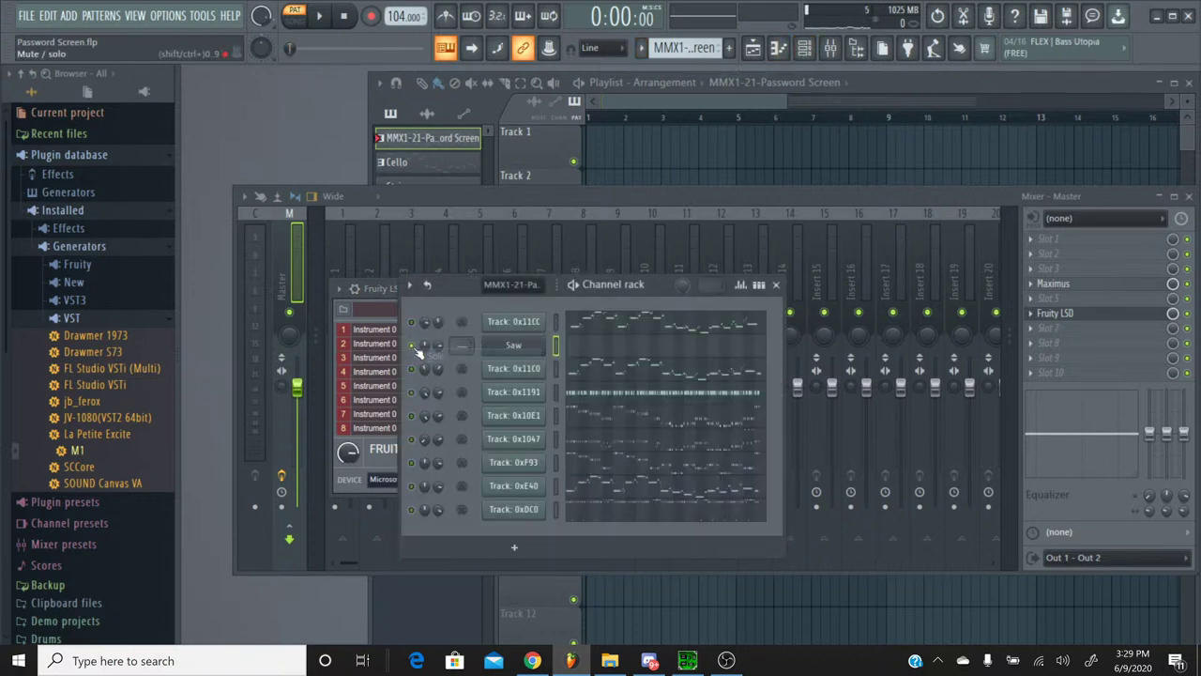
right_click(415, 346)
click(414, 346)
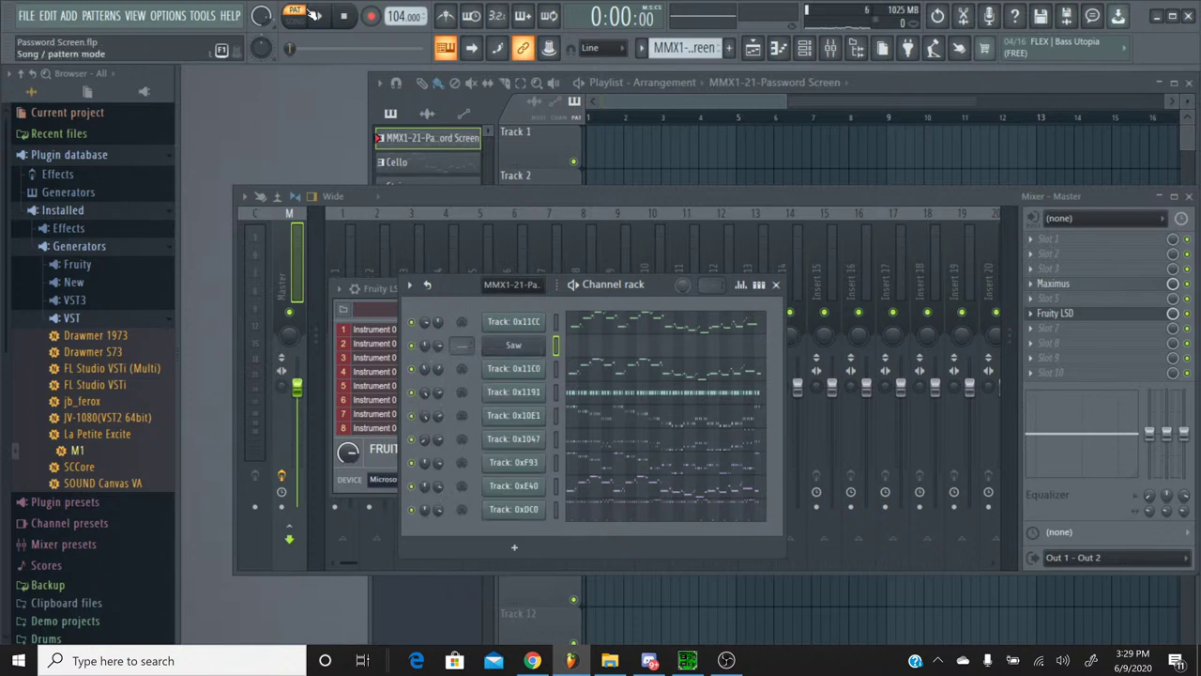
Step: Briefly play the MMX1-21-Password Screen pattern, and reopen Fruity LSD on the Master mixer track to check its patches
click(319, 16)
click(343, 19)
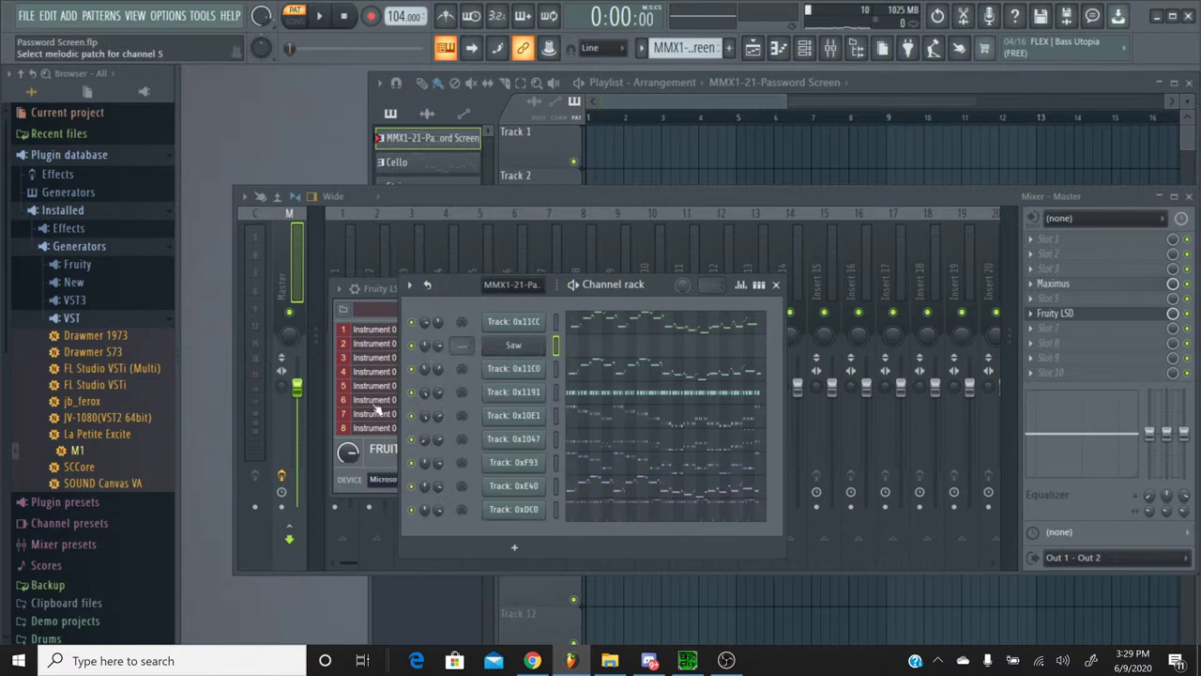
key(F6)
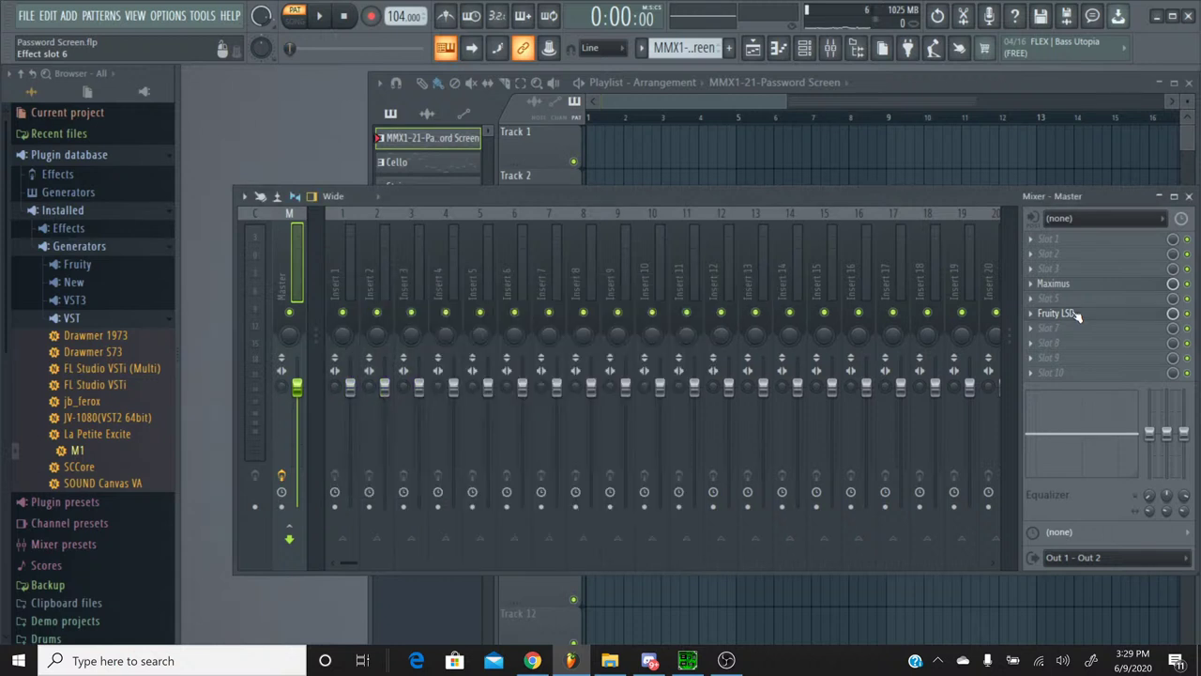
click(1120, 322)
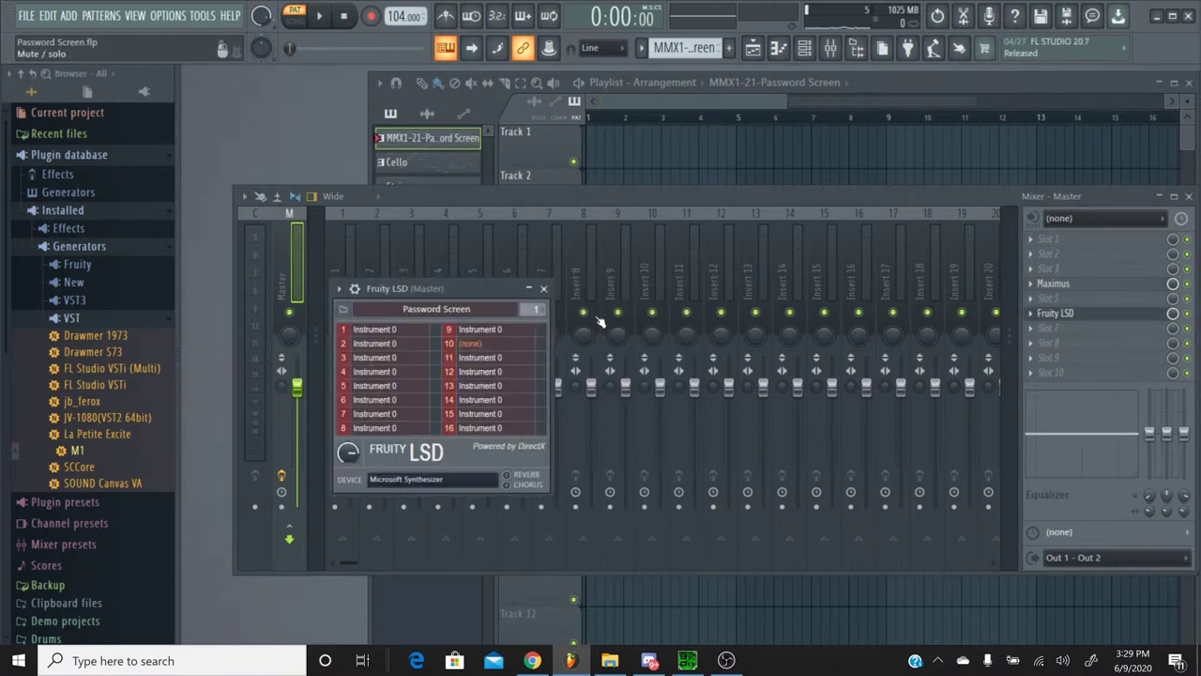
Step: Play the MMX1-21-Password Screen pattern, close Fruity LSD, and solo Track: 0xE40 in the channel rack
click(319, 17)
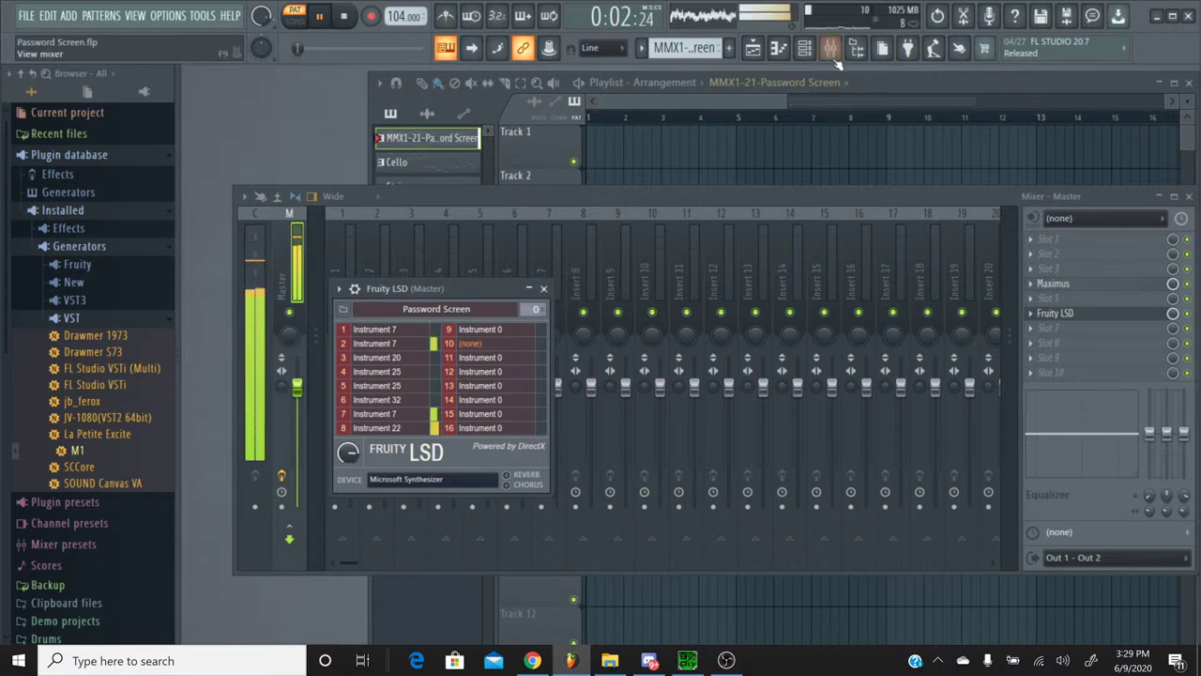
key(Escape)
click(805, 49)
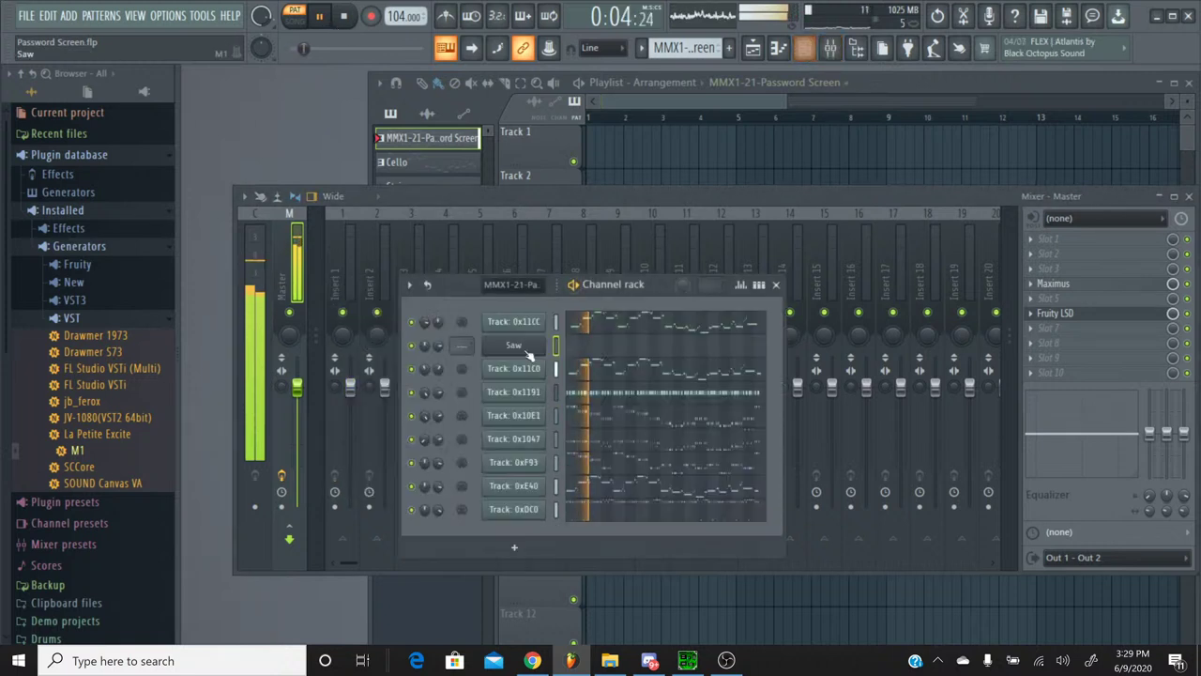
right_click(412, 324)
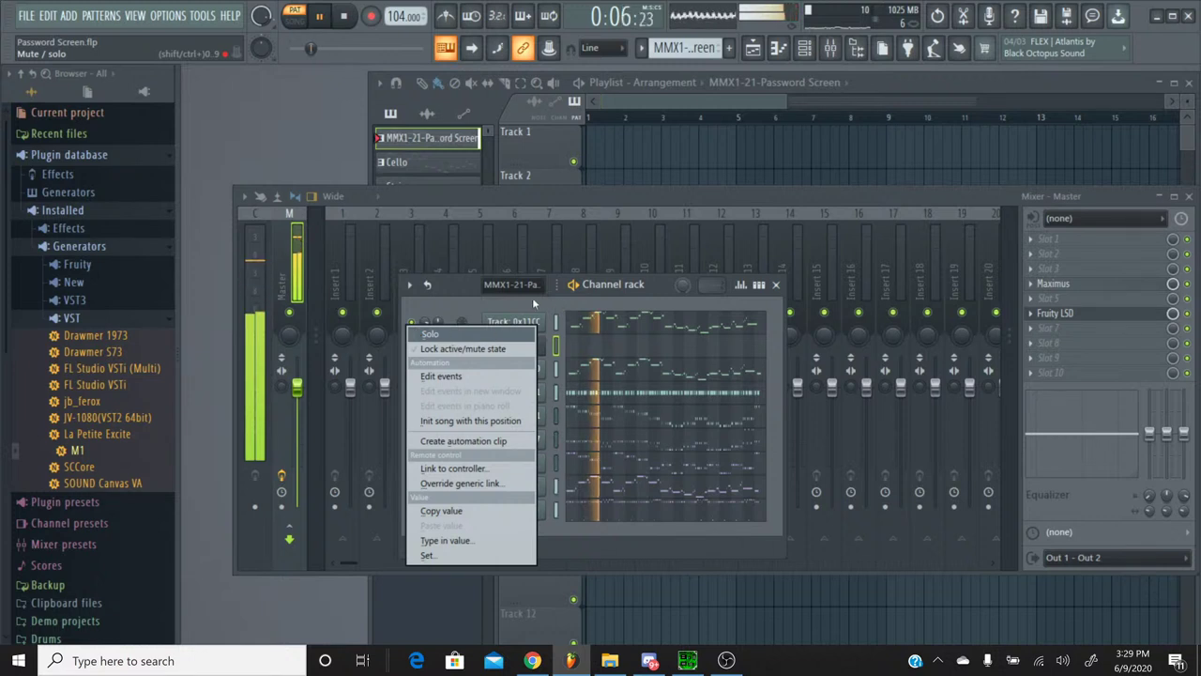
key(Escape)
right_click(410, 487)
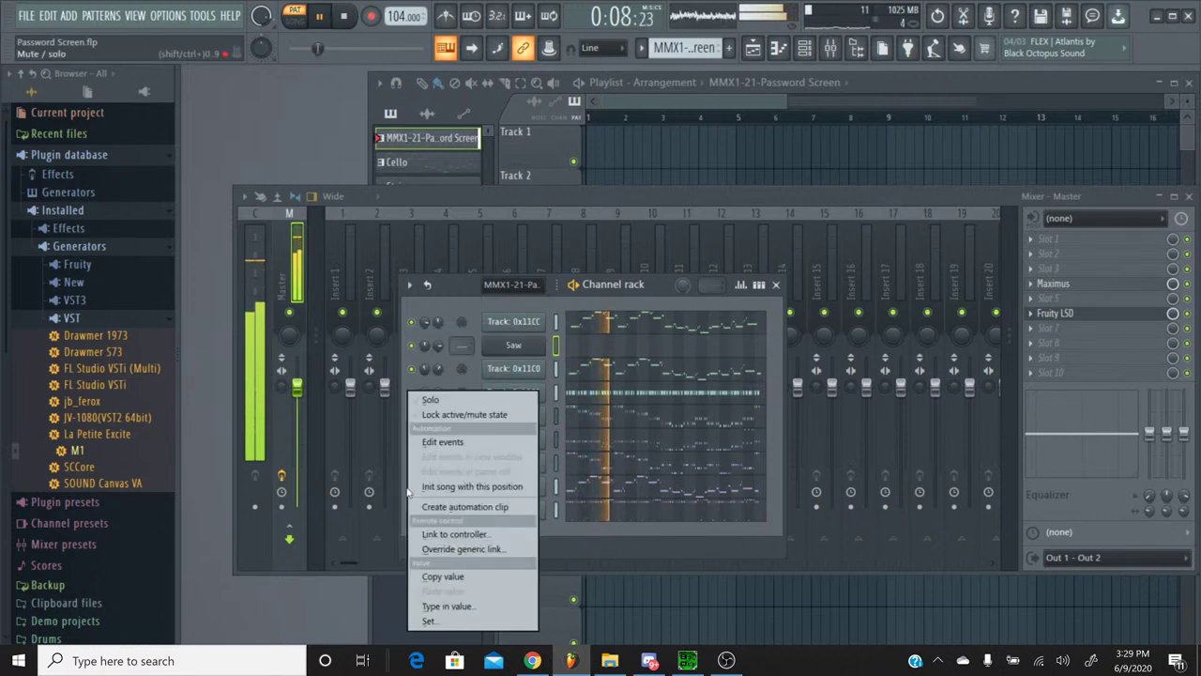
click(448, 400)
Step: Open the piano roll of Track: 0xE40, stop playback, and examine the range of its notes around bars 5 to 9
click(576, 499)
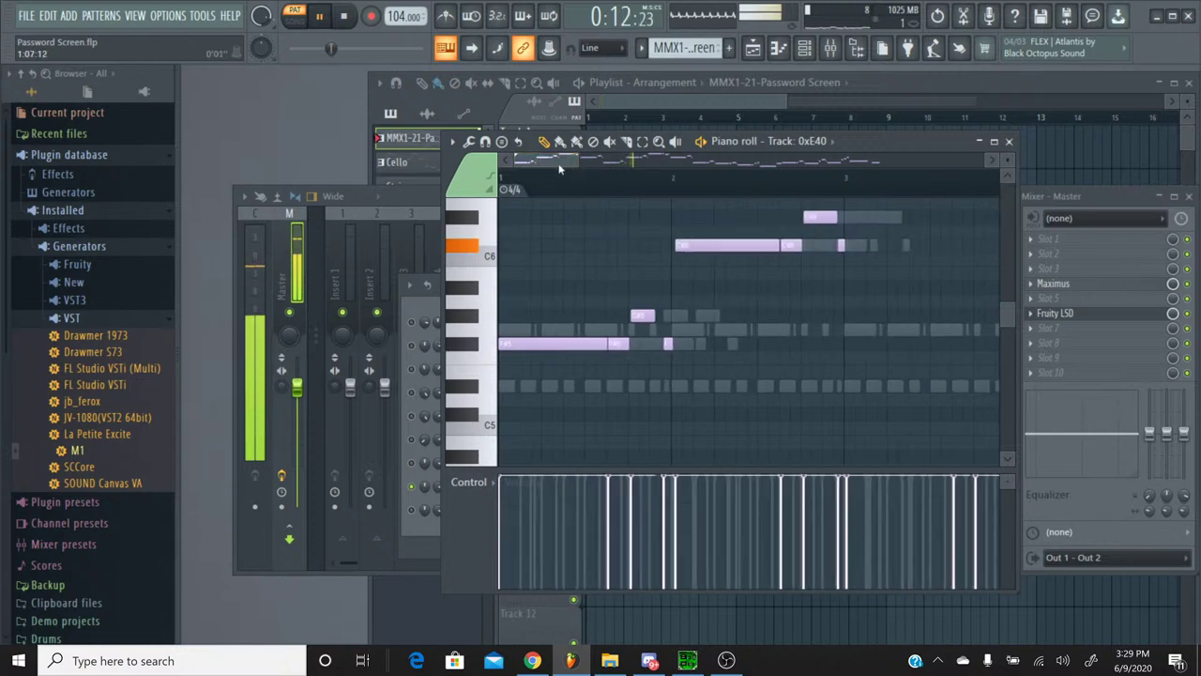
drag(577, 167, 646, 168)
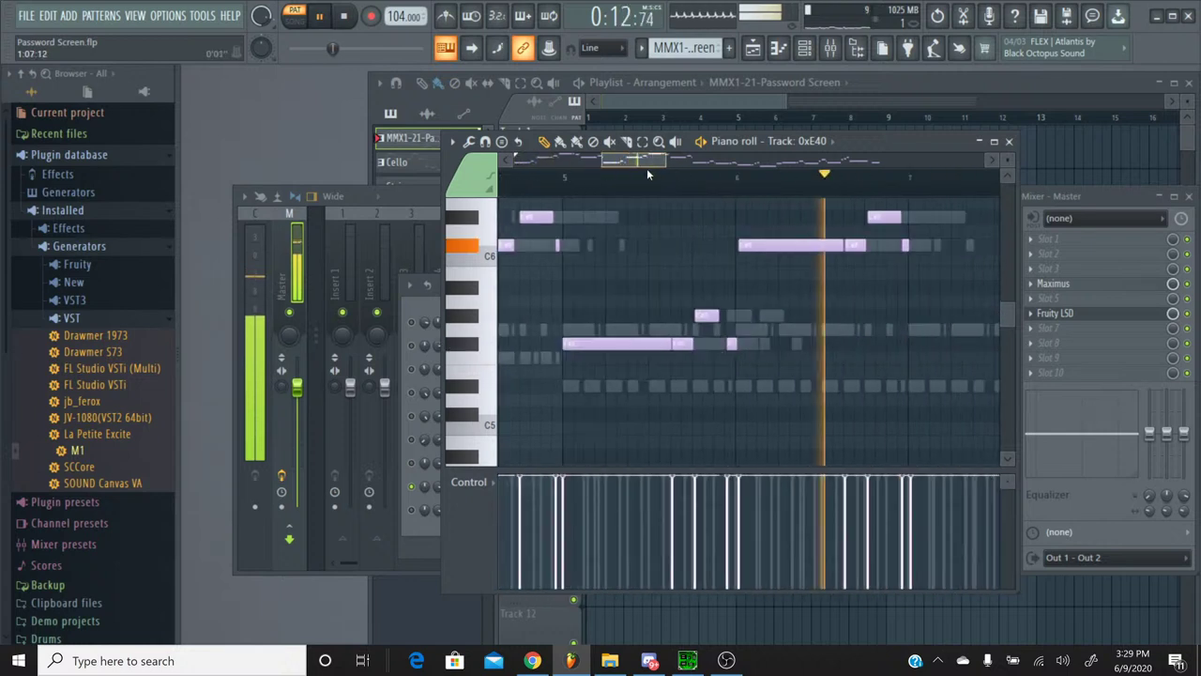
click(344, 16)
scroll(461, 279, down, 3)
scroll(462, 282, up, 4)
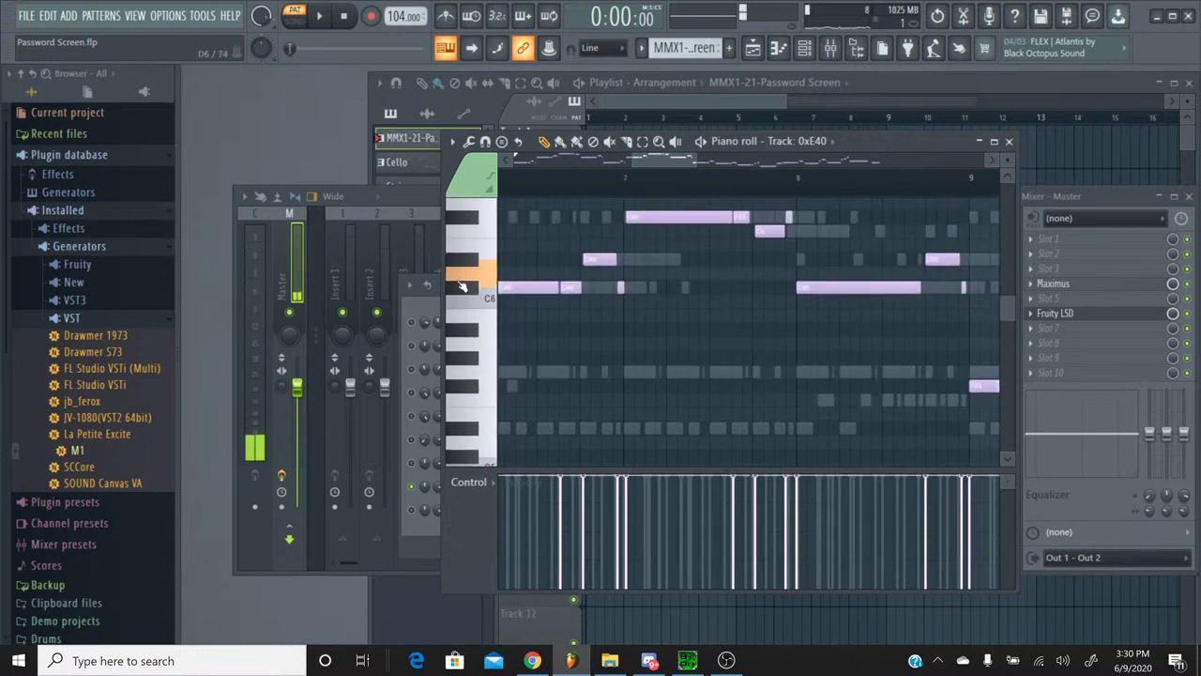
scroll(462, 286, up, 5)
scroll(462, 286, down, 2)
scroll(462, 285, down, 4)
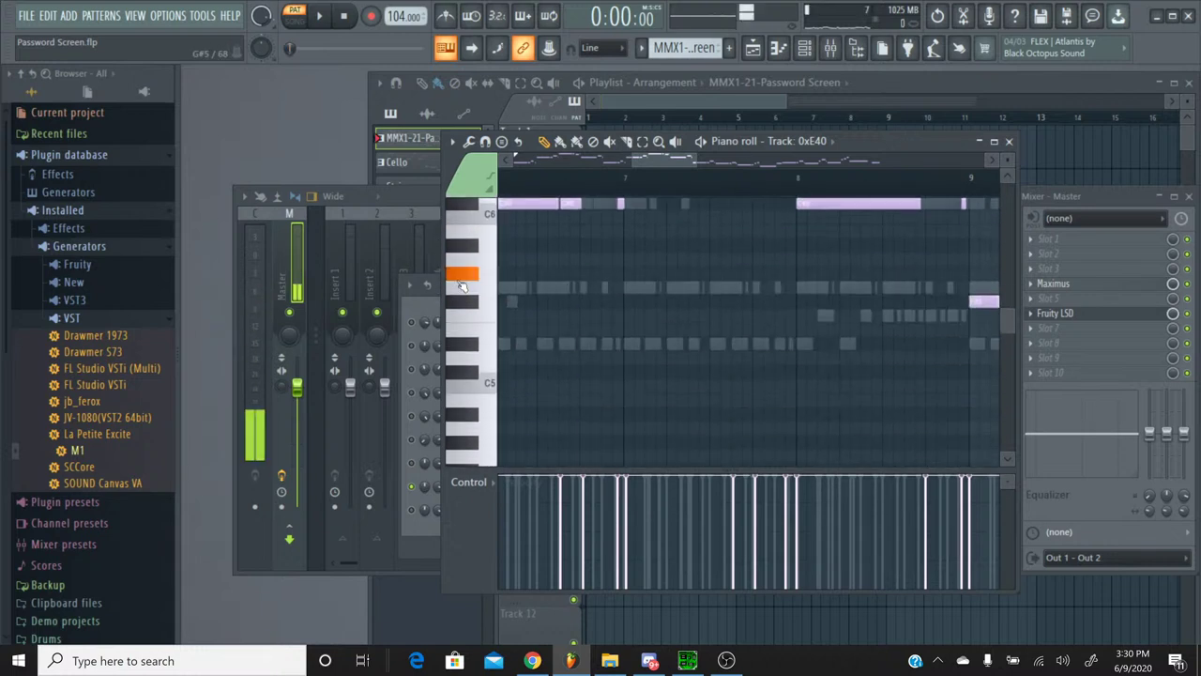
Step: Listen to the soloed Track: 0xE40 around bars 8 to 10, starting shortly before bar 9
key(space)
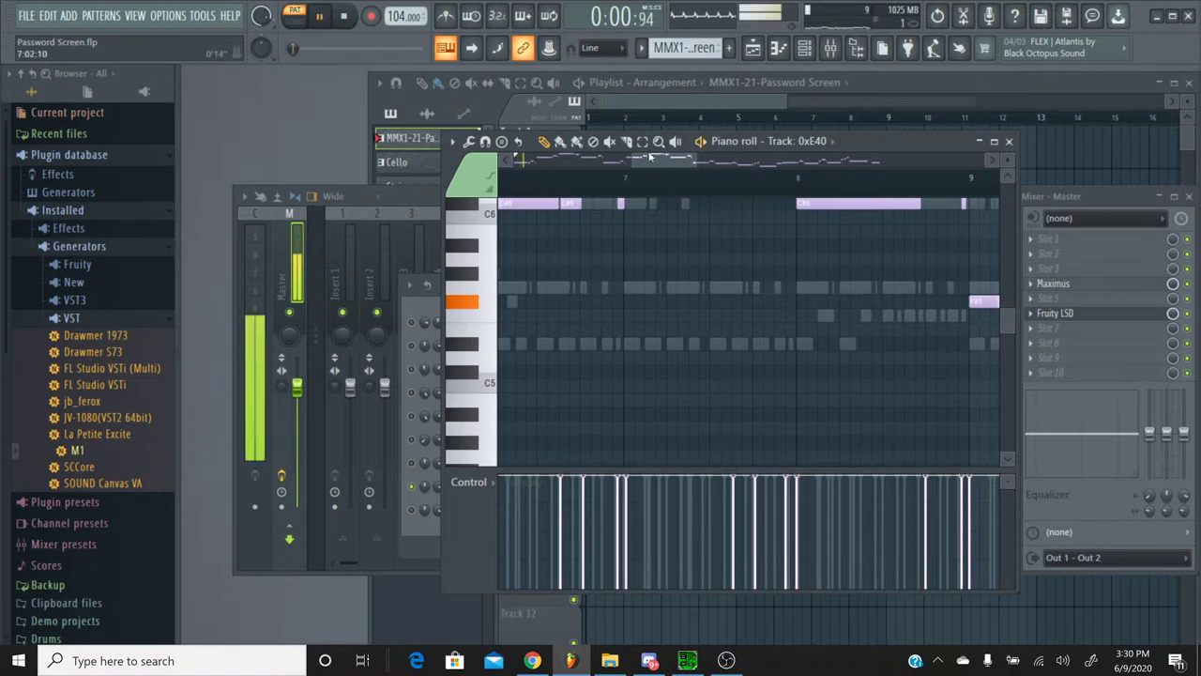
drag(520, 161, 680, 160)
click(666, 178)
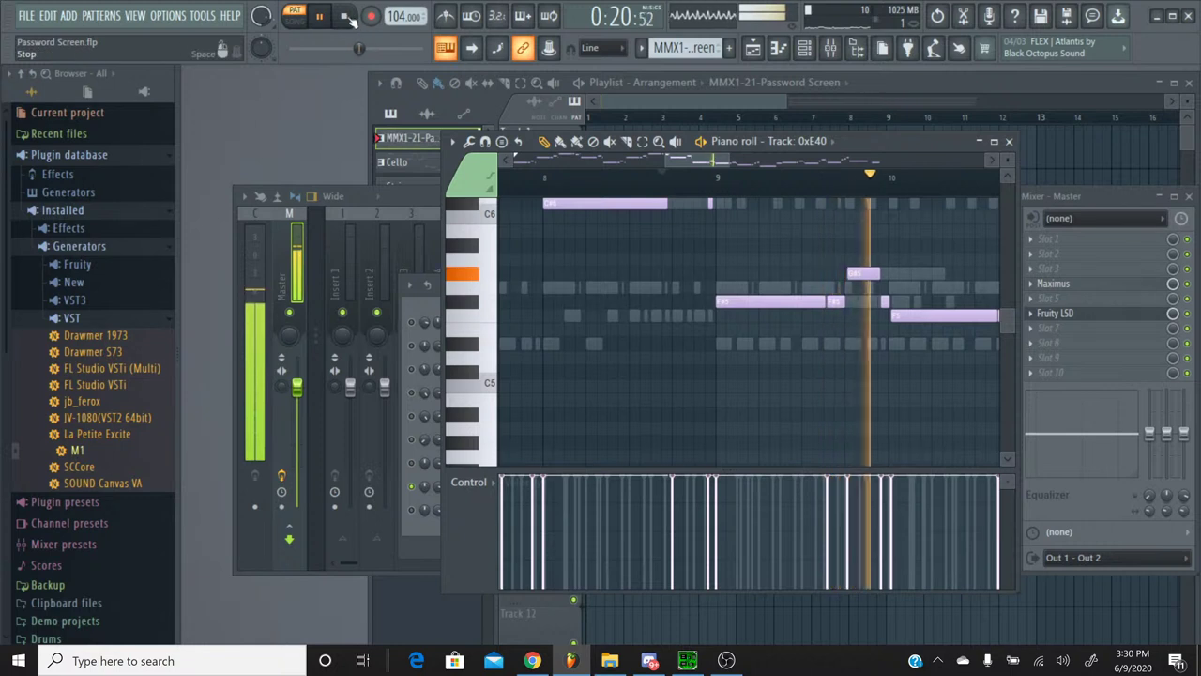
key(space)
Step: Audition the sound of Track: 0xE40 on piano roll keys across several octaves, and close its piano roll
click(465, 298)
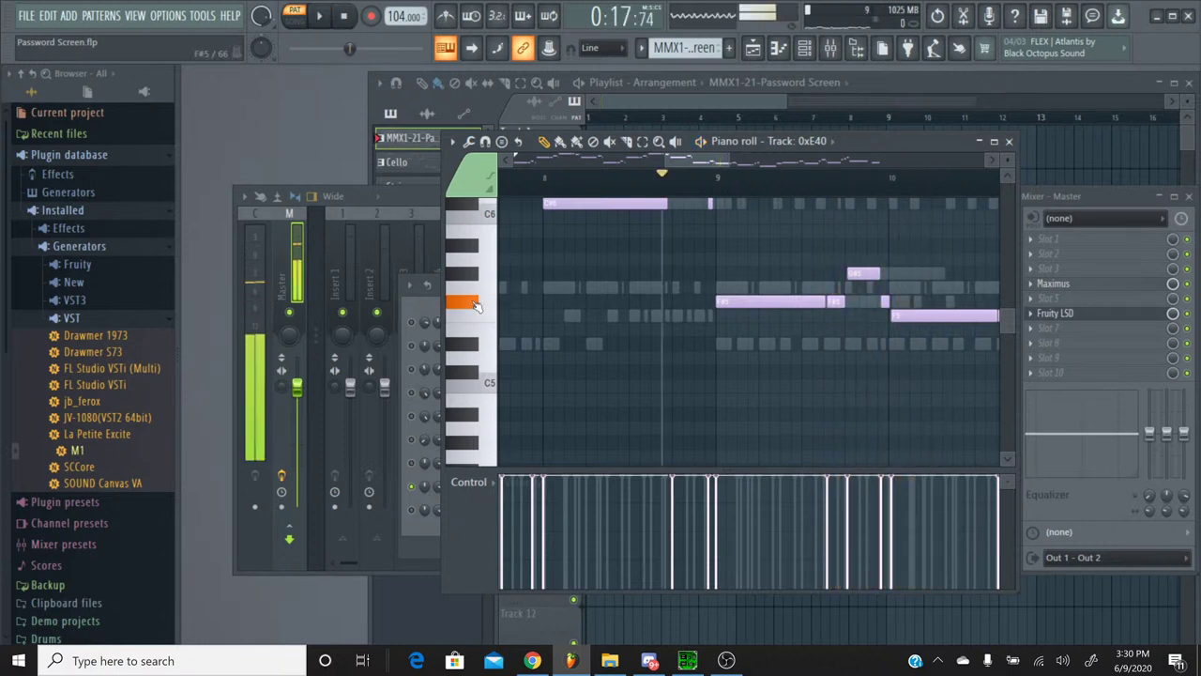
click(470, 319)
scroll(476, 325, up, 1)
scroll(476, 326, up, 2)
click(475, 326)
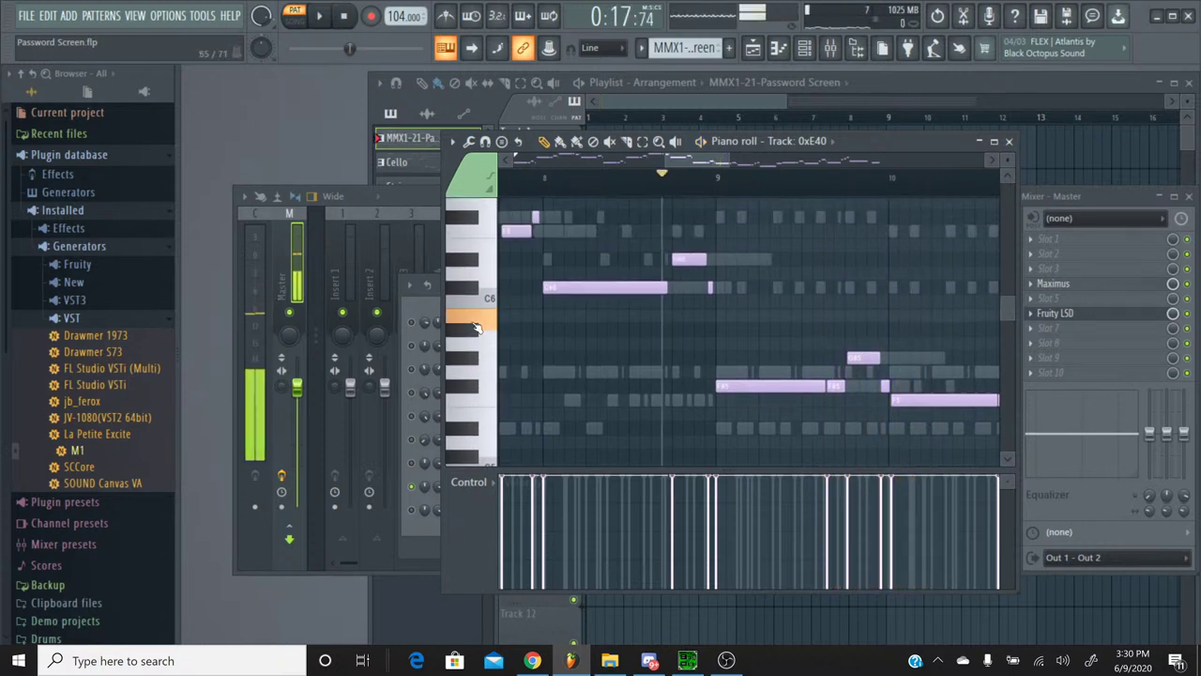
scroll(476, 325, up, 3)
click(476, 326)
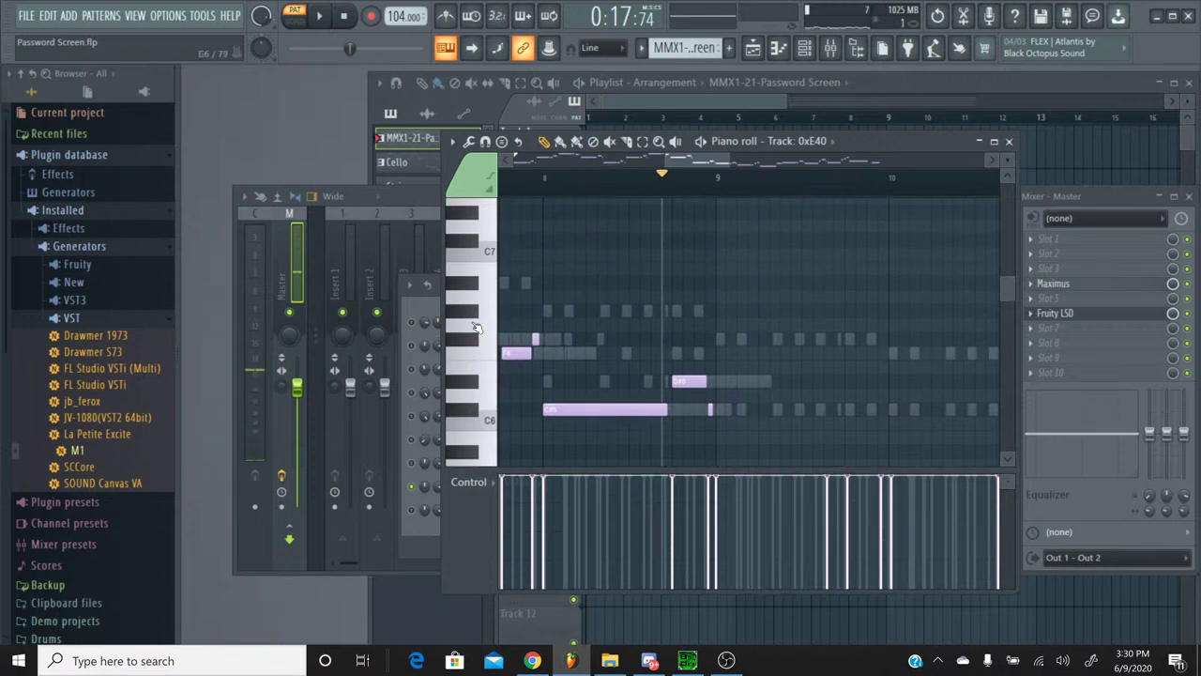
scroll(476, 325, down, 1)
click(476, 326)
scroll(476, 326, down, 2)
click(476, 326)
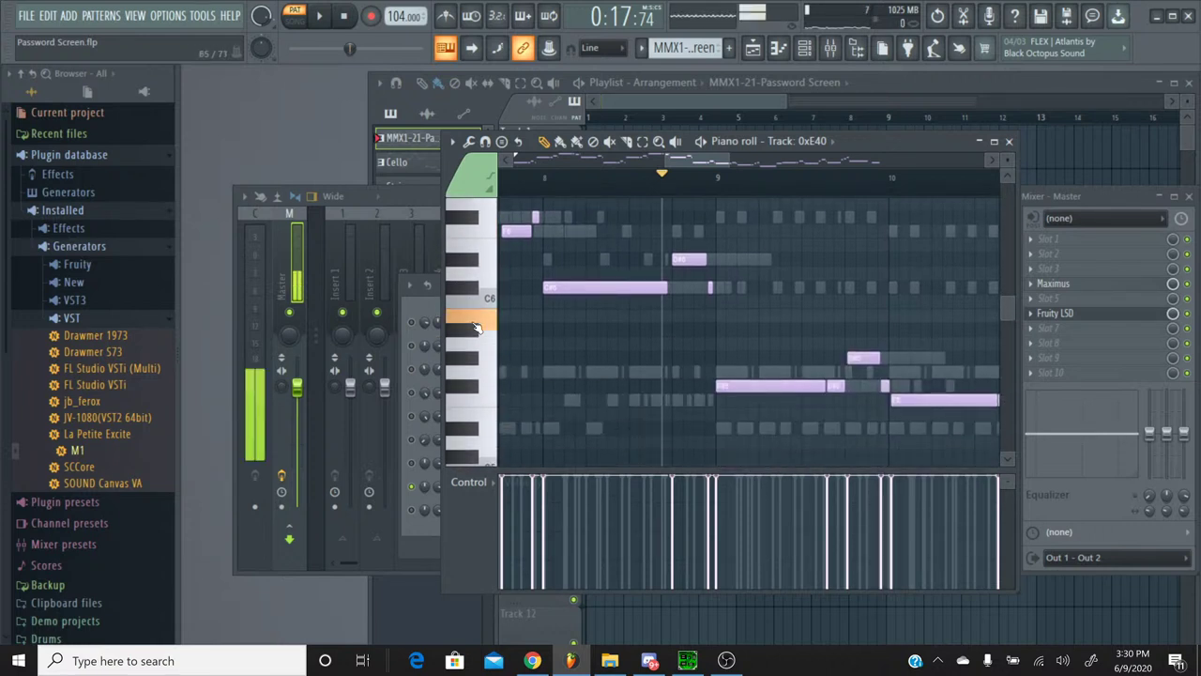
scroll(476, 326, down, 2)
click(476, 326)
scroll(476, 326, down, 2)
click(475, 326)
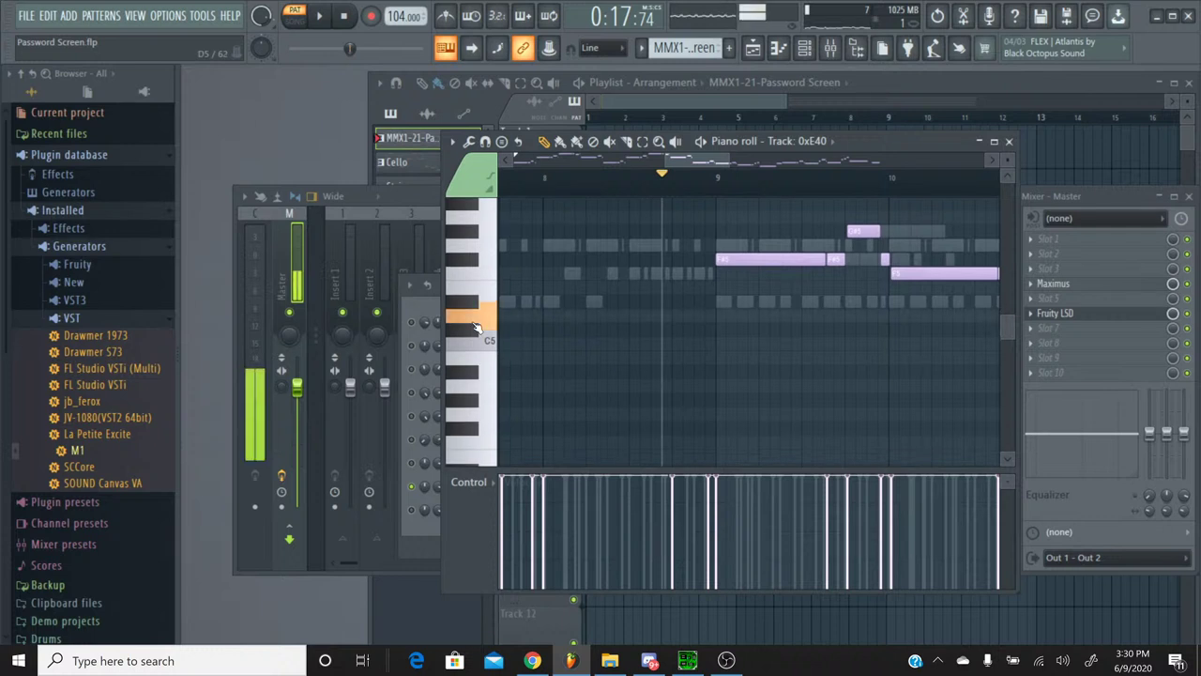
scroll(476, 326, down, 2)
click(476, 325)
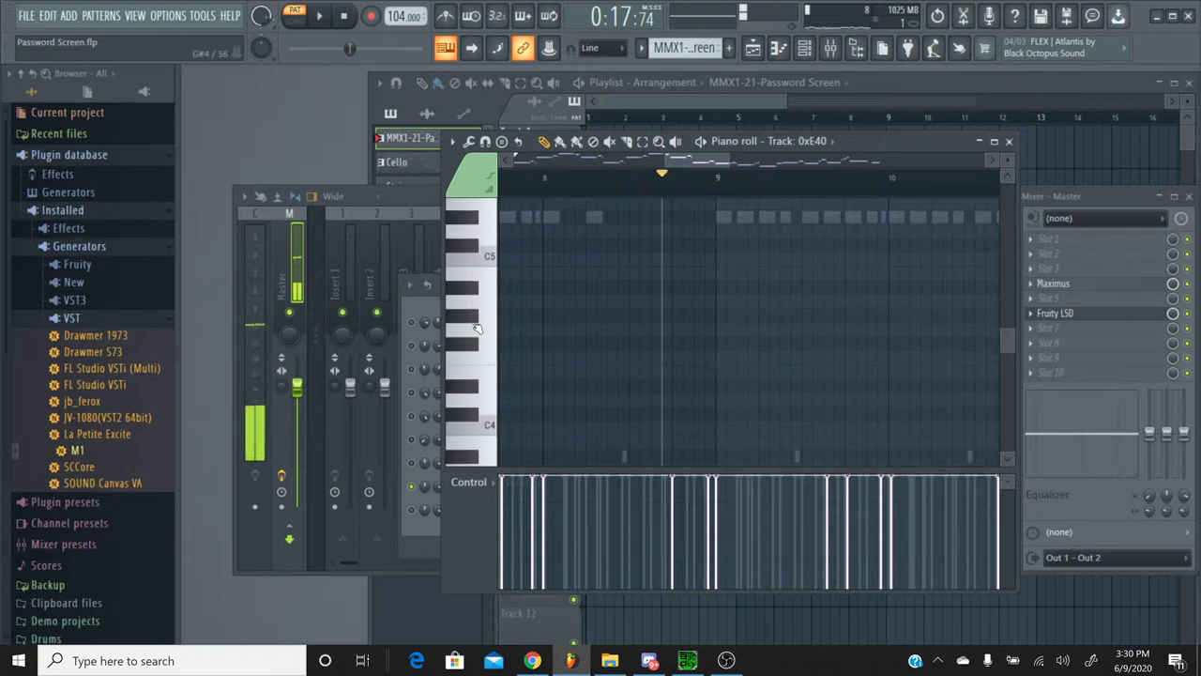
scroll(476, 326, down, 1)
click(476, 325)
scroll(475, 326, up, 2)
click(476, 325)
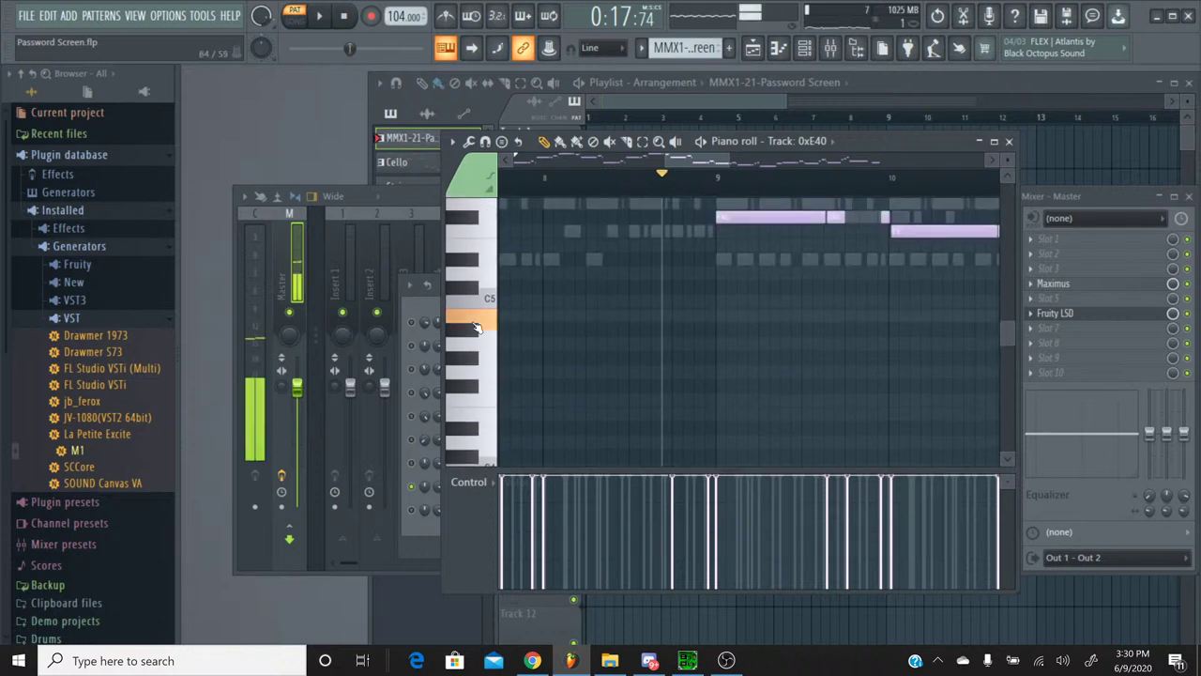
scroll(476, 326, up, 2)
click(476, 325)
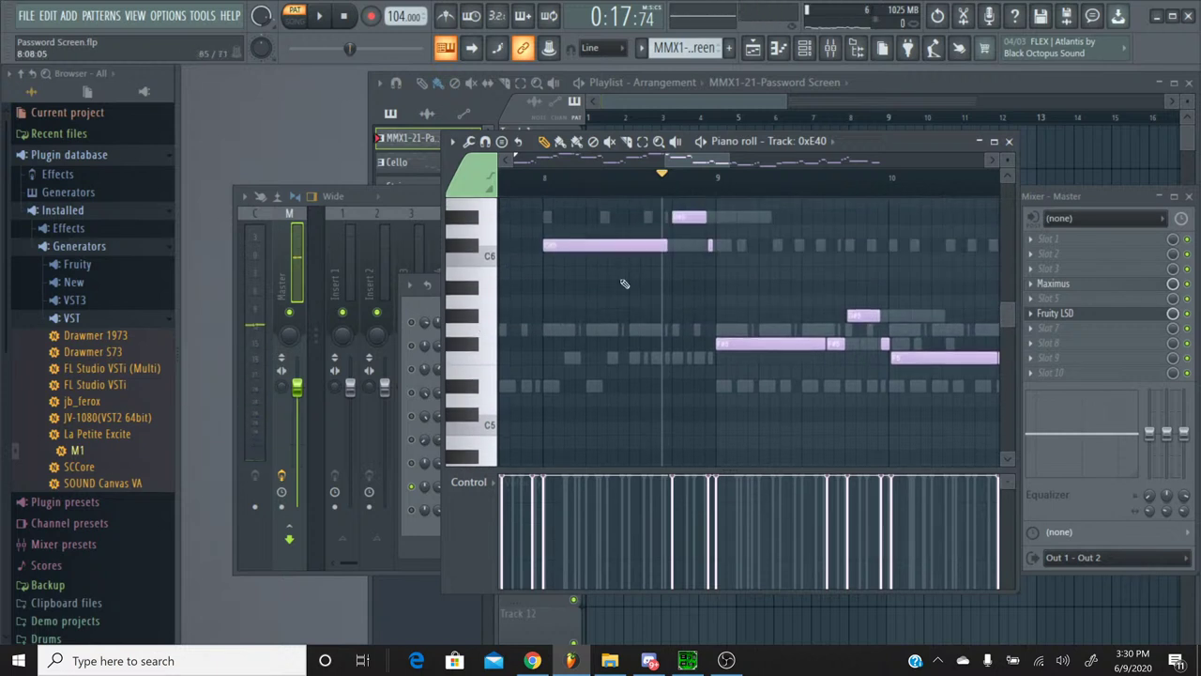
click(1010, 142)
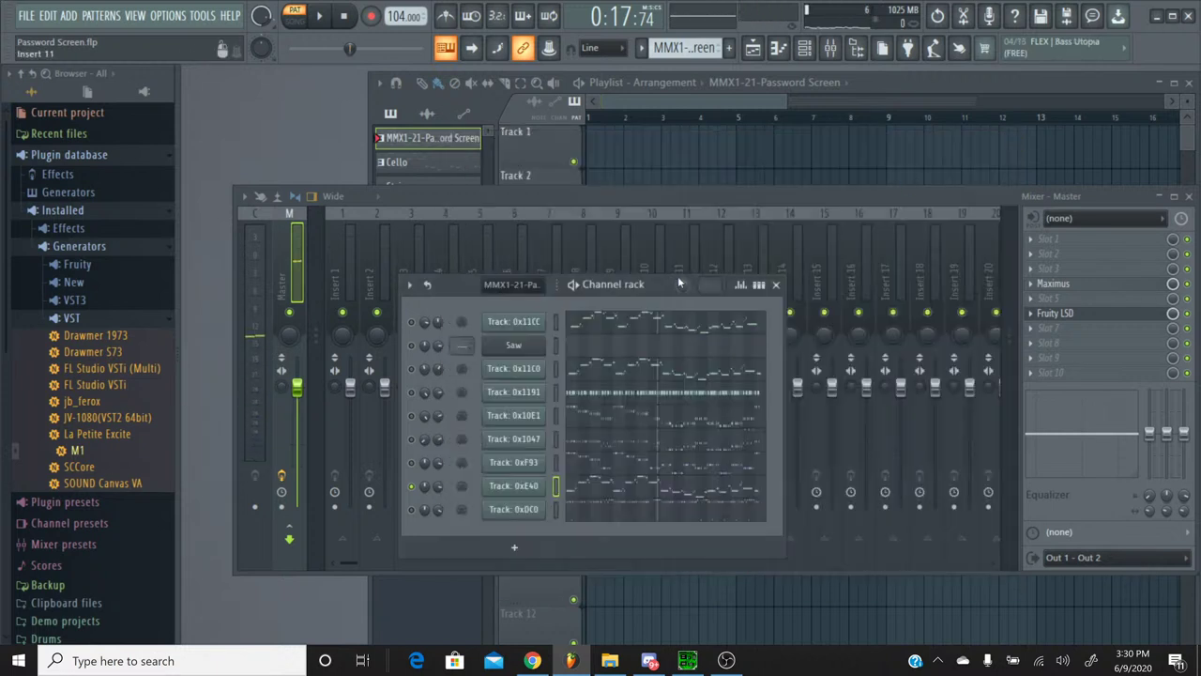
Step: In the Cello pattern, cut the Saw channel's notes from bar 9 onward, including the short note just before it
click(642, 51)
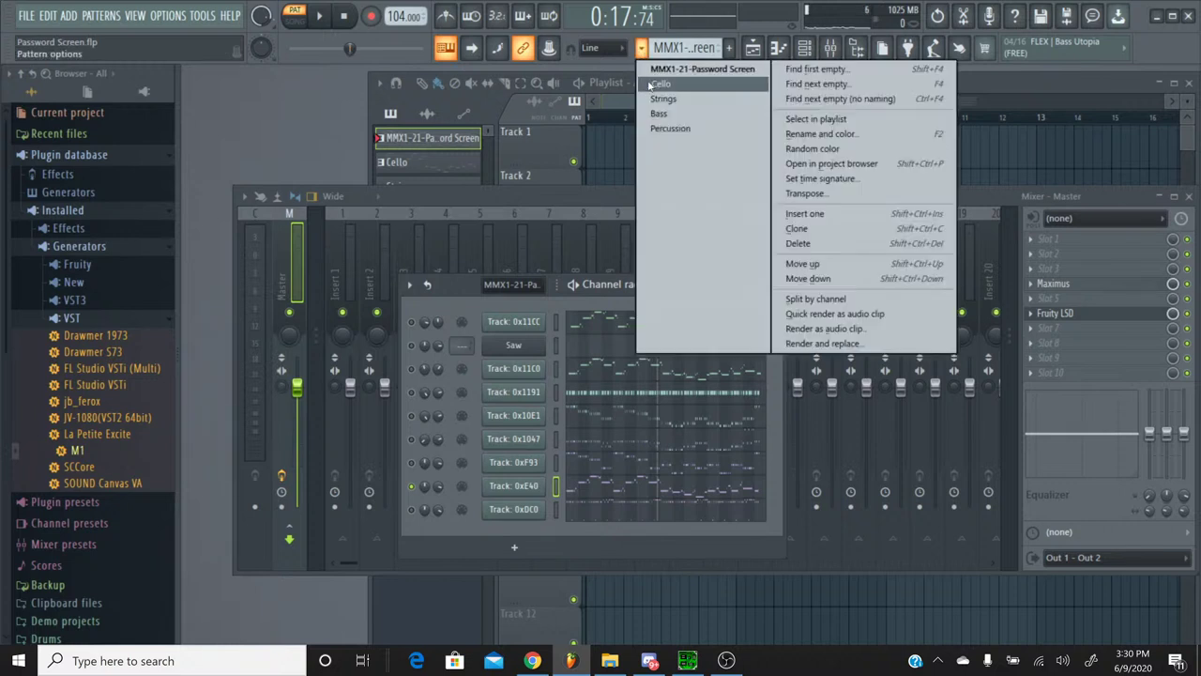
click(649, 85)
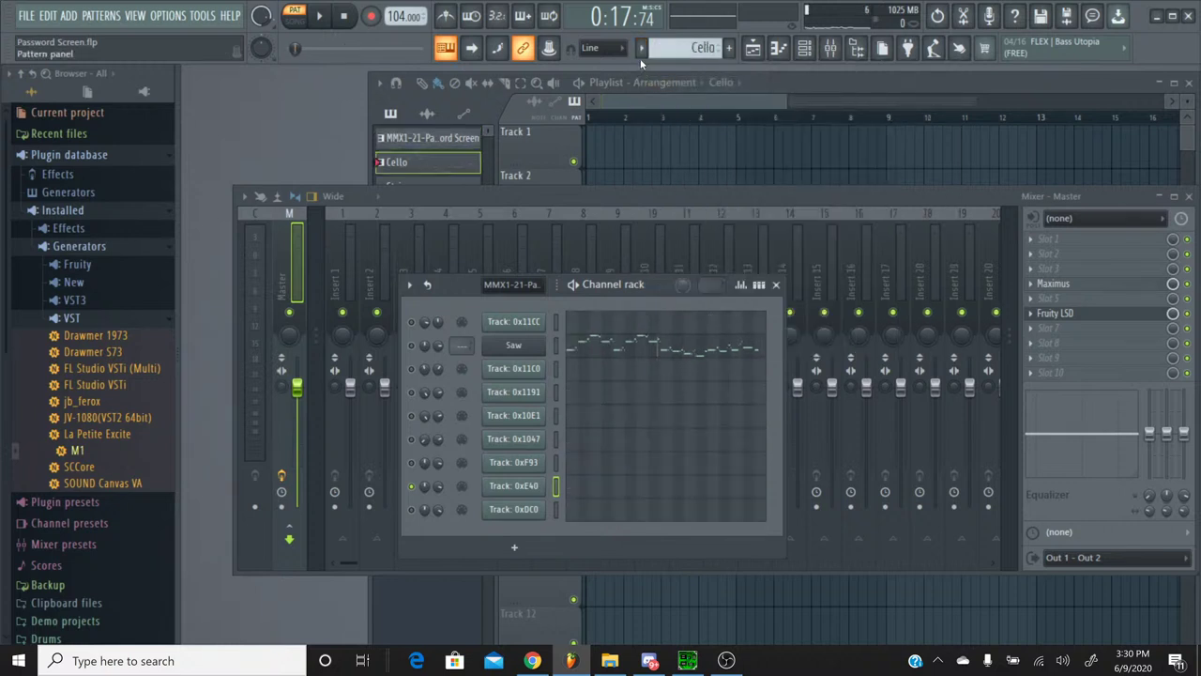
click(651, 349)
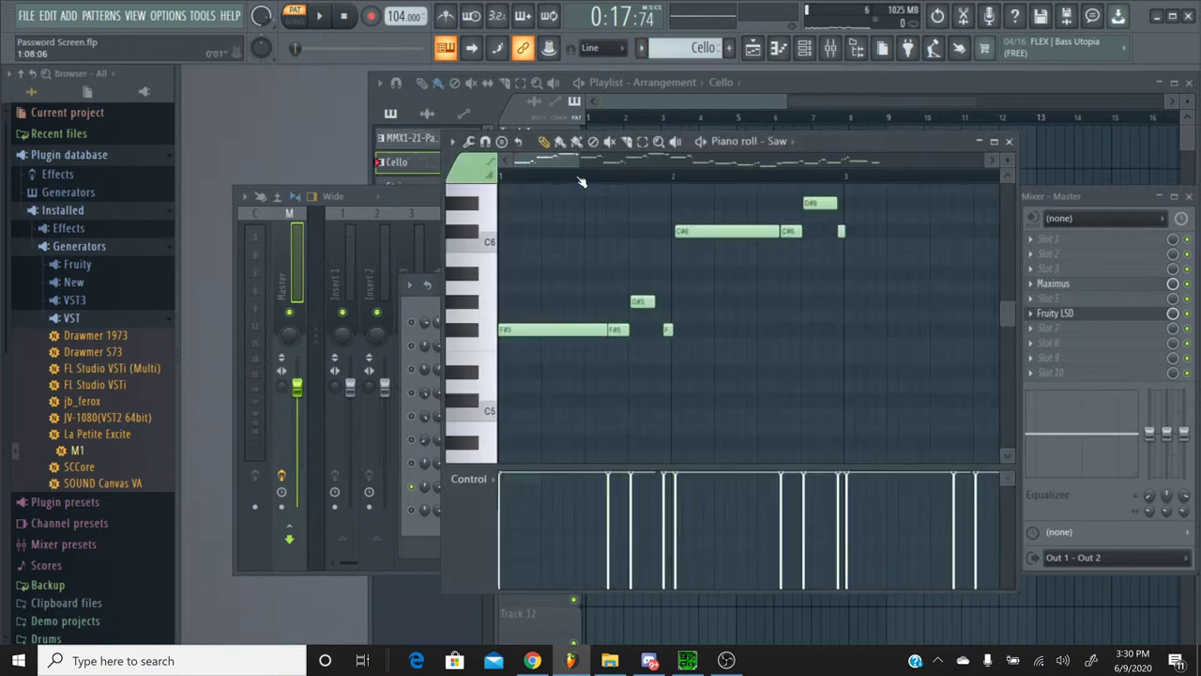
drag(582, 178, 751, 169)
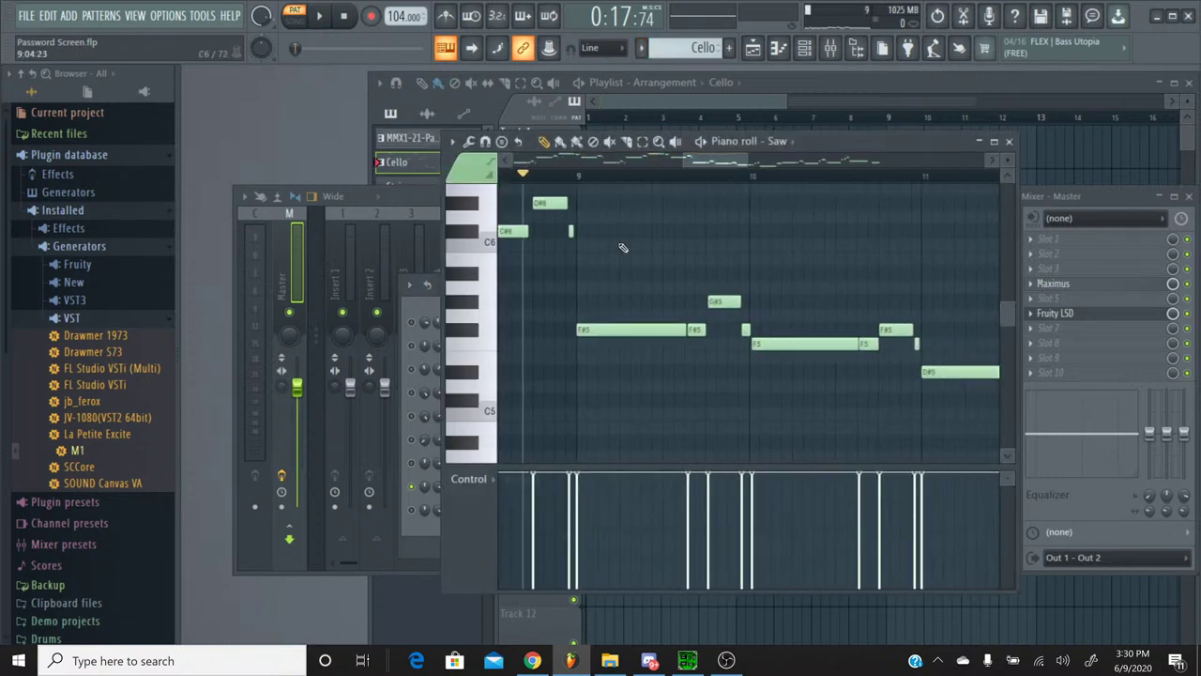
click(642, 142)
drag(575, 437, 885, 244)
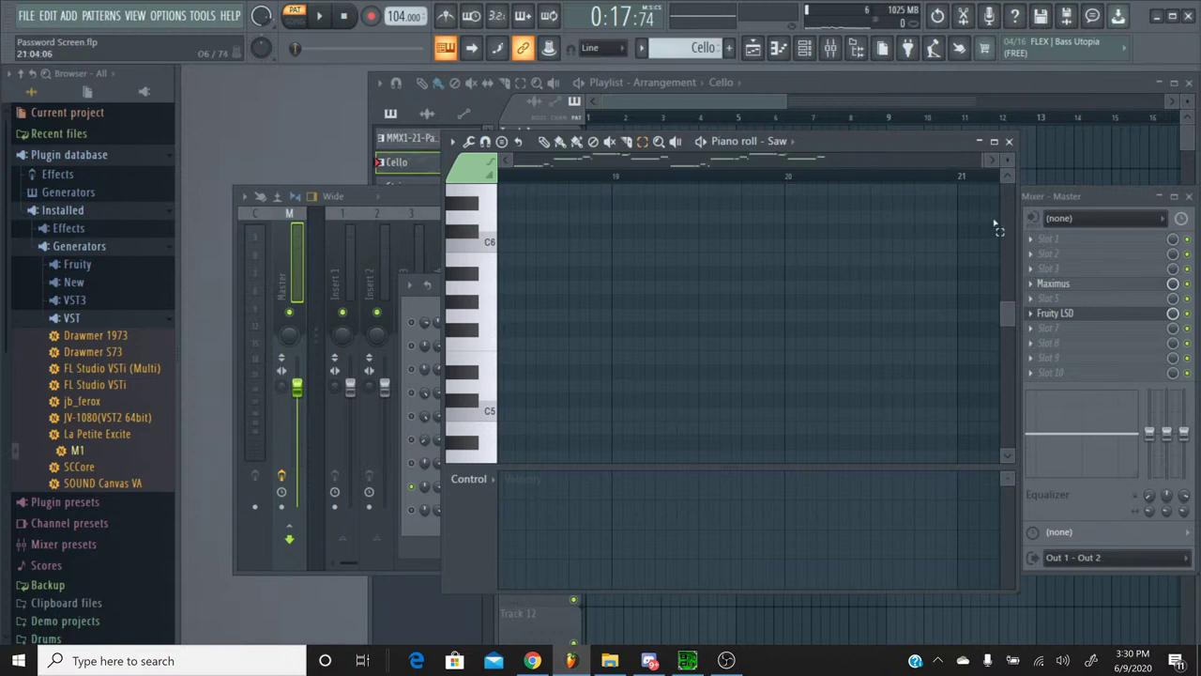
click(1009, 140)
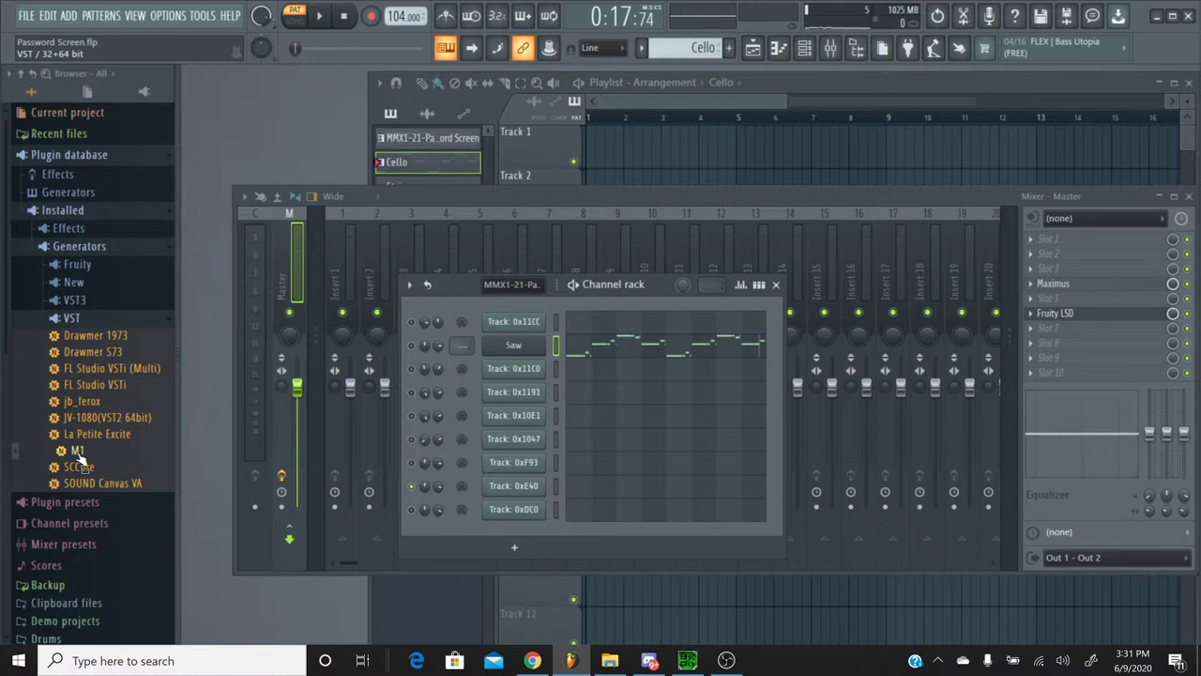
Step: Add an M1 channel below Saw in the channel rack, and paste the cut notes into it from bar 9 onward
drag(79, 454, 517, 367)
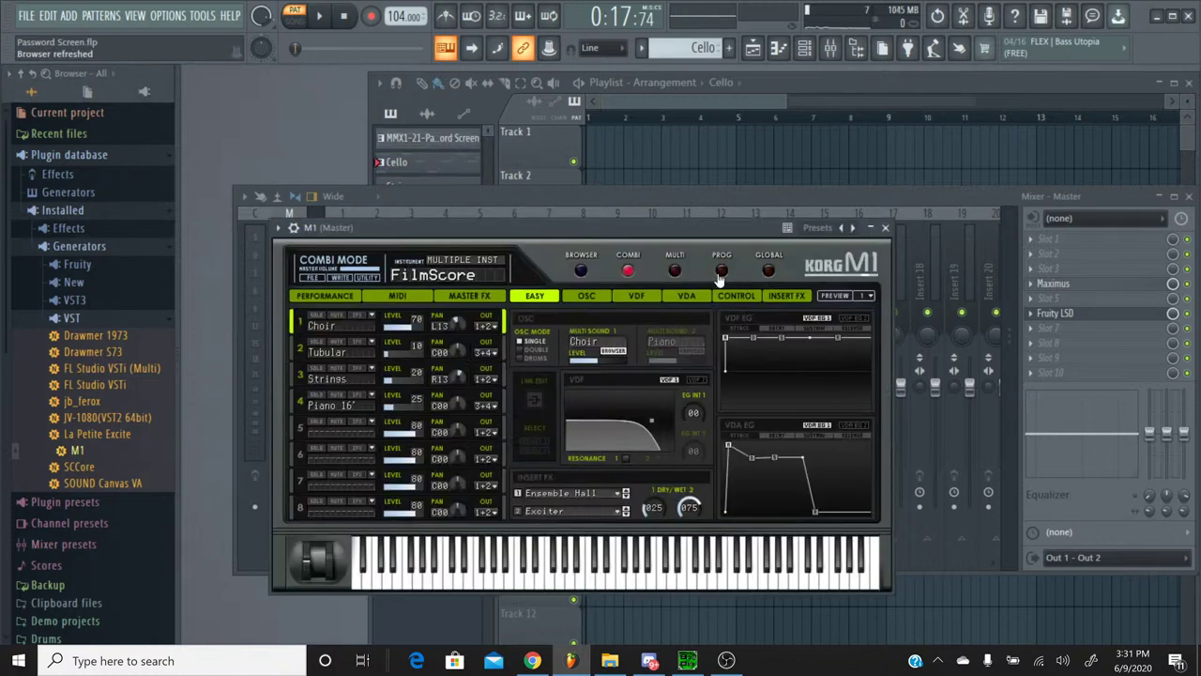
click(885, 227)
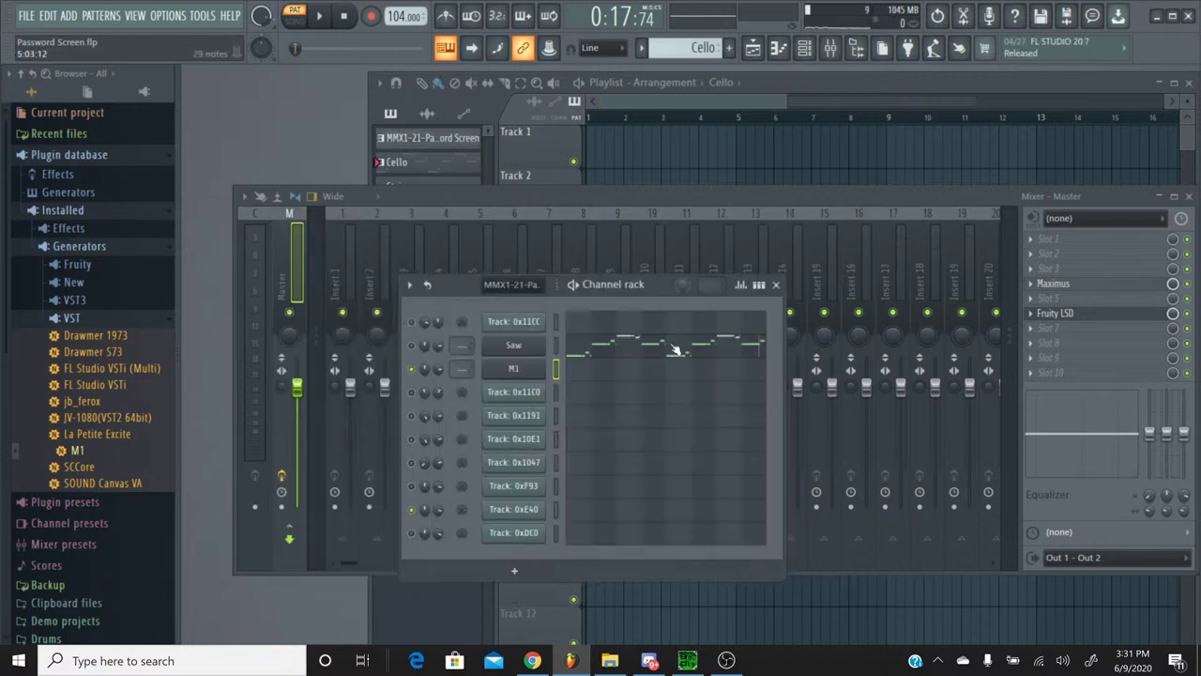
click(597, 377)
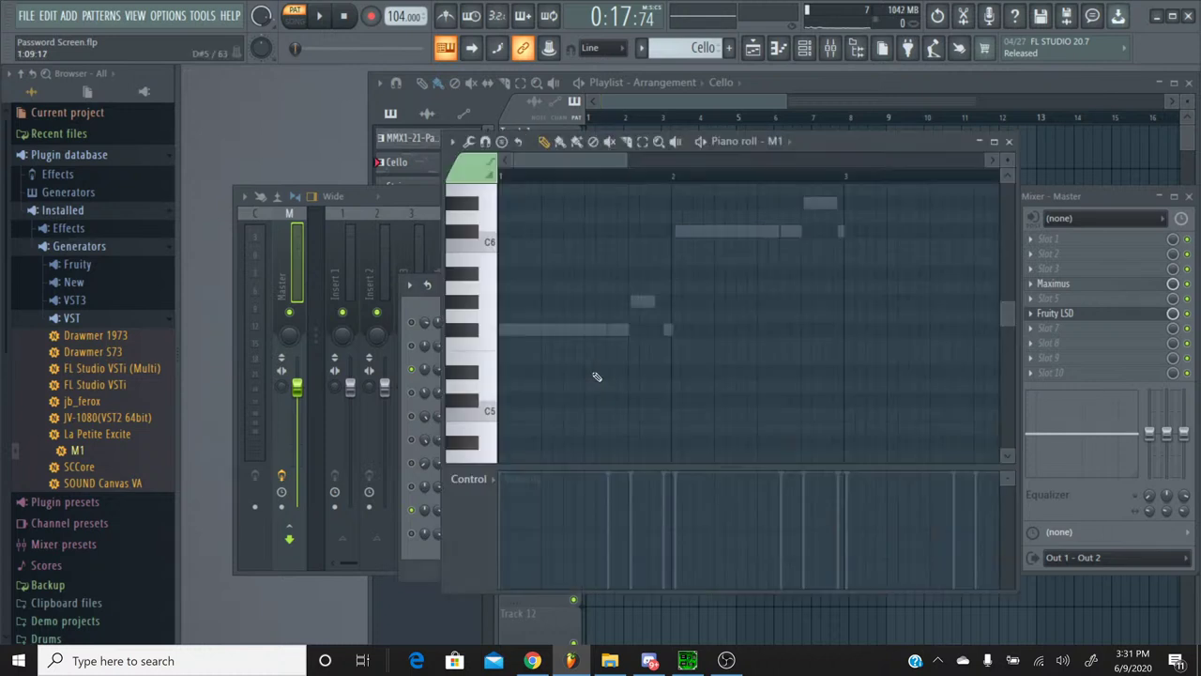
drag(806, 164, 867, 183)
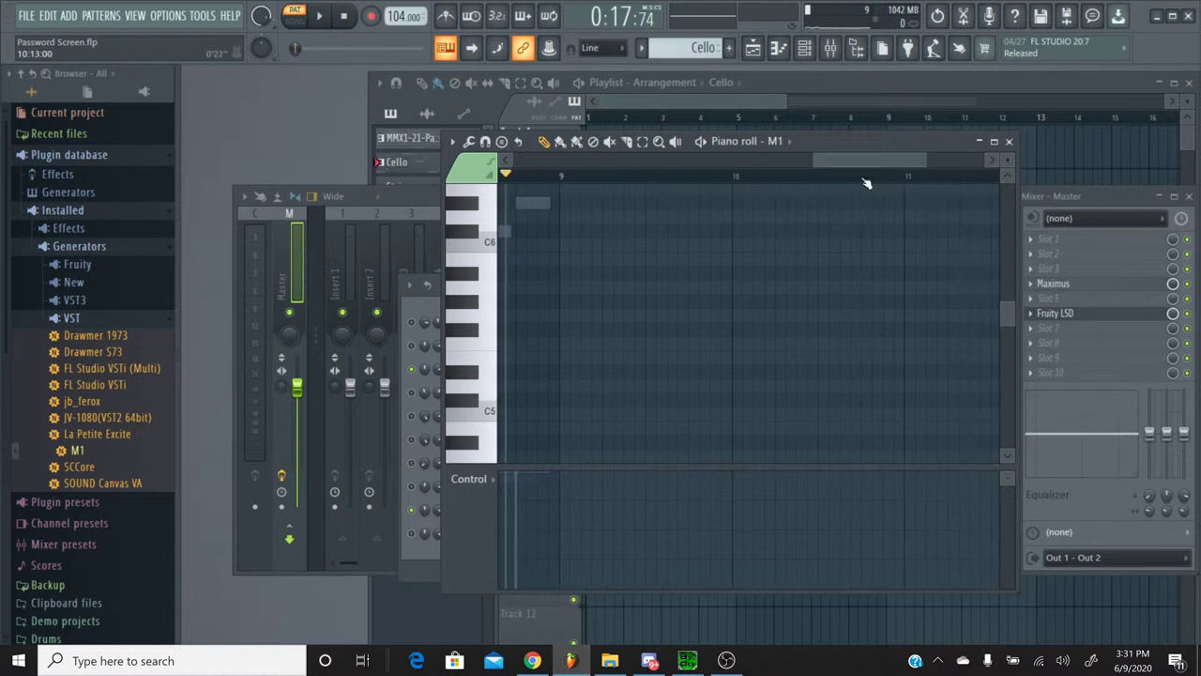
drag(767, 331, 596, 334)
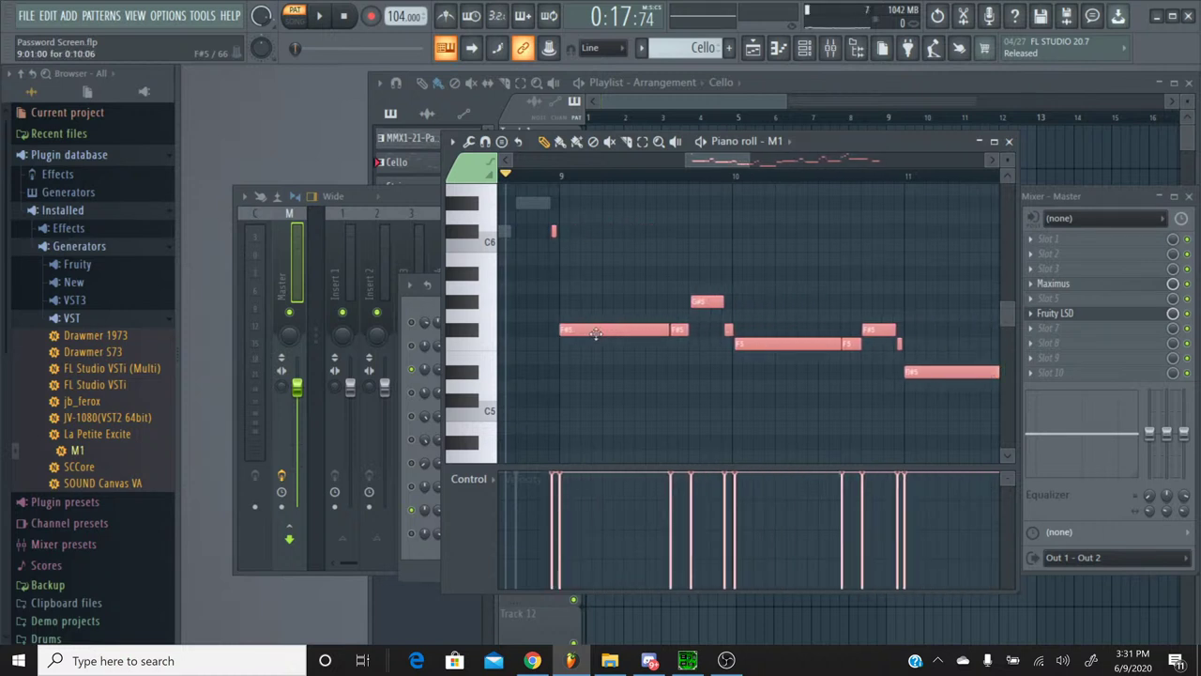
click(596, 334)
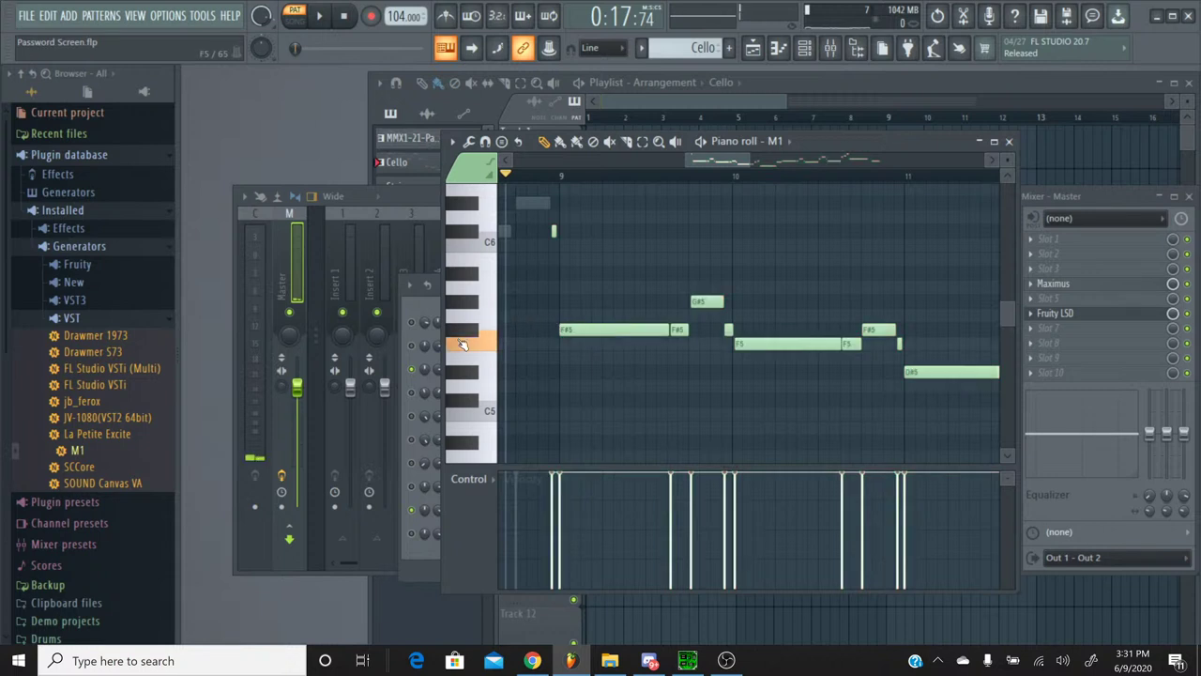
click(1009, 141)
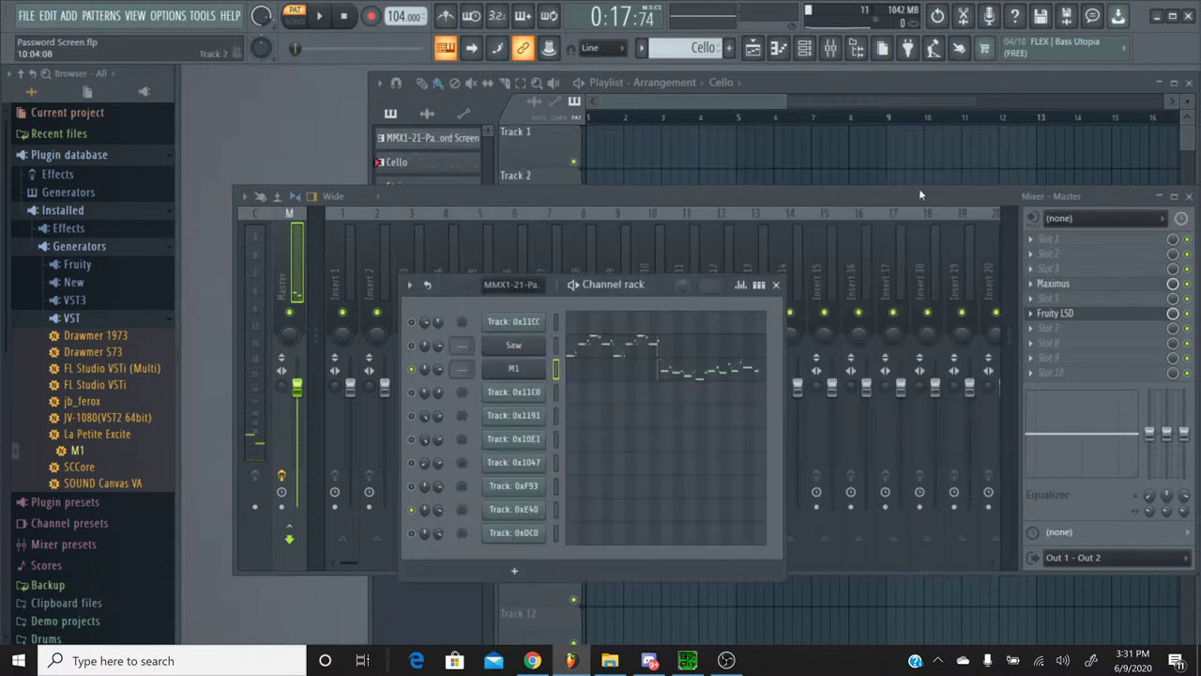
Step: Return to the MMX1-21-Password Screen pattern and show the notes of Track: 0xE40 around bar 9 in the piano roll
click(655, 49)
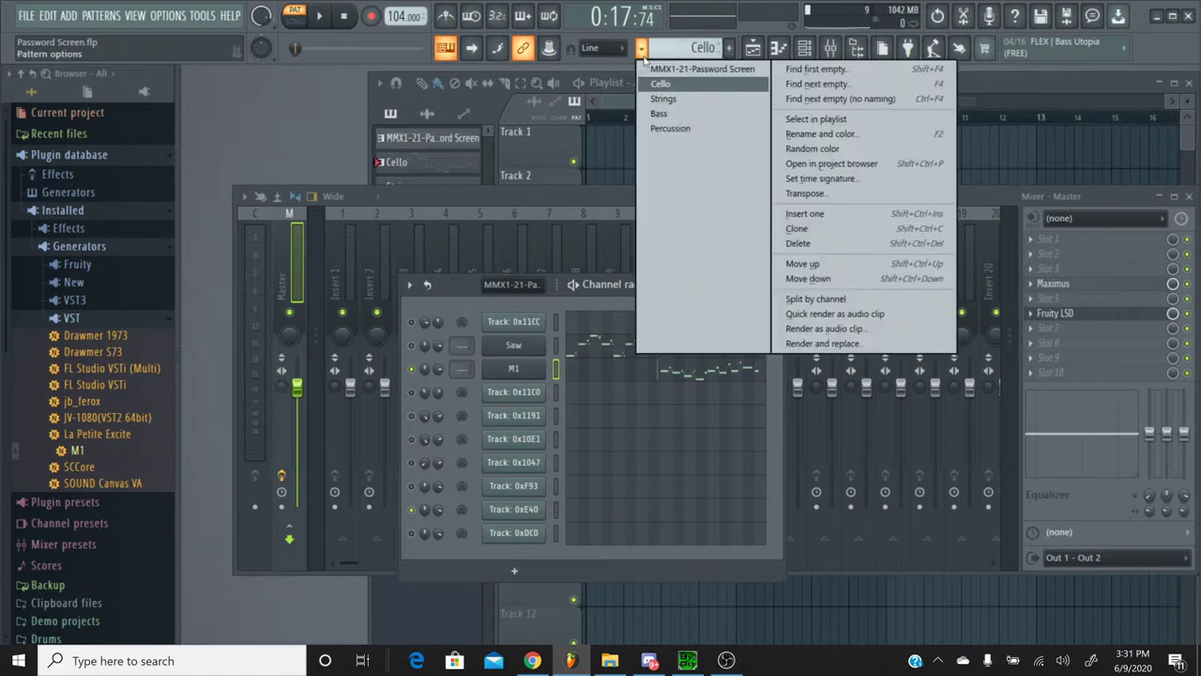
click(648, 73)
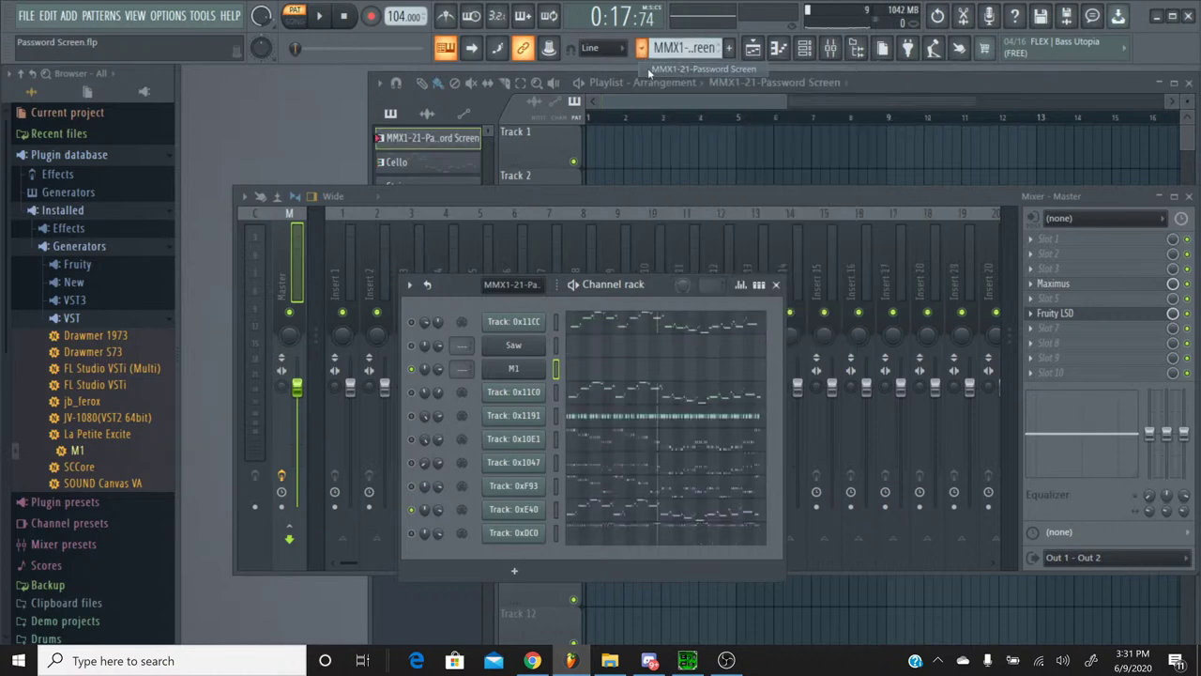
click(644, 514)
drag(718, 163, 723, 162)
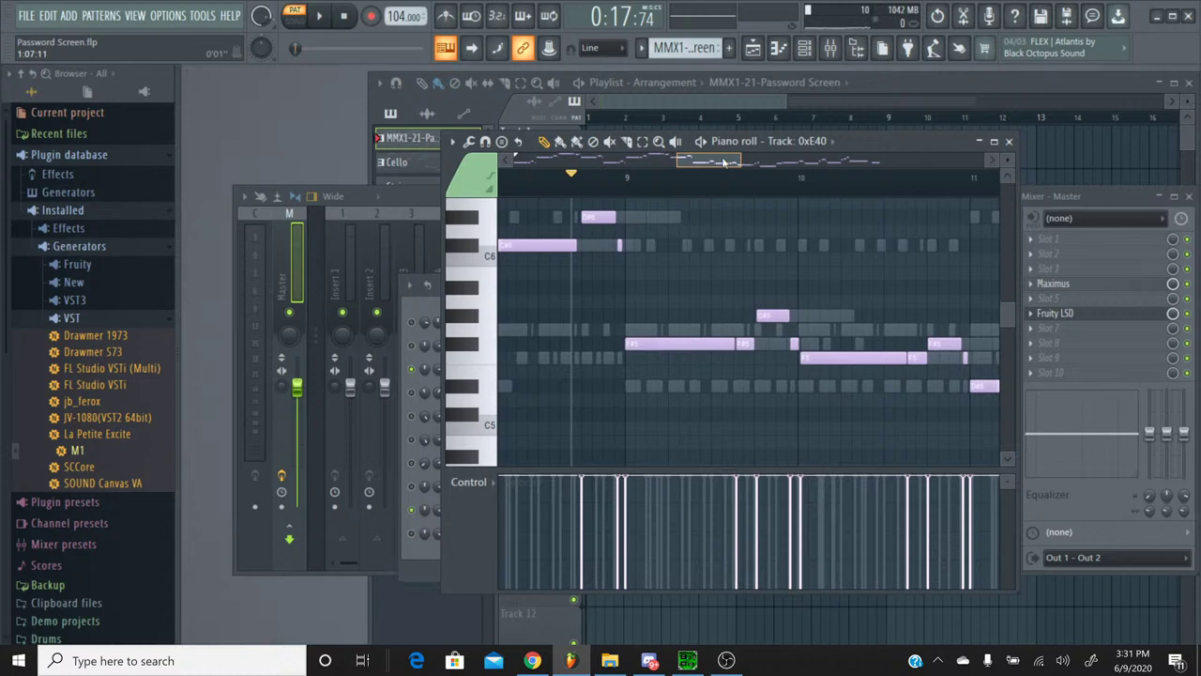
Step: Return to the Cello pattern, switch its M1 channel to PROG mode, and open the program browser
click(1010, 142)
click(642, 48)
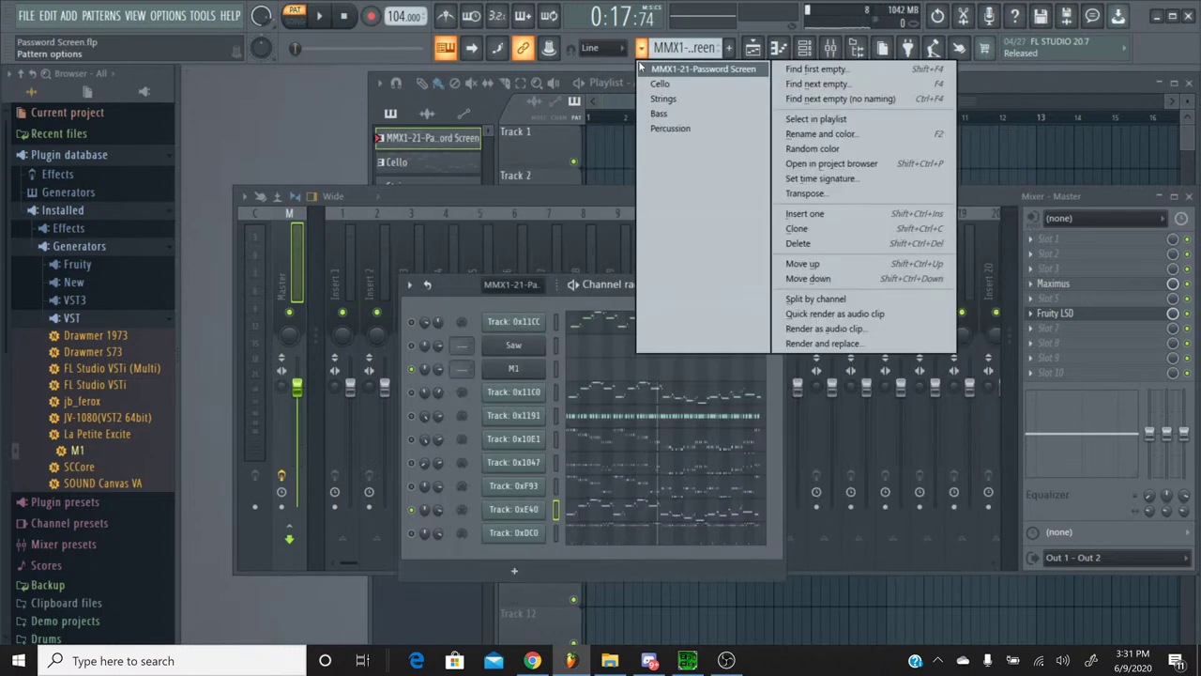
click(662, 96)
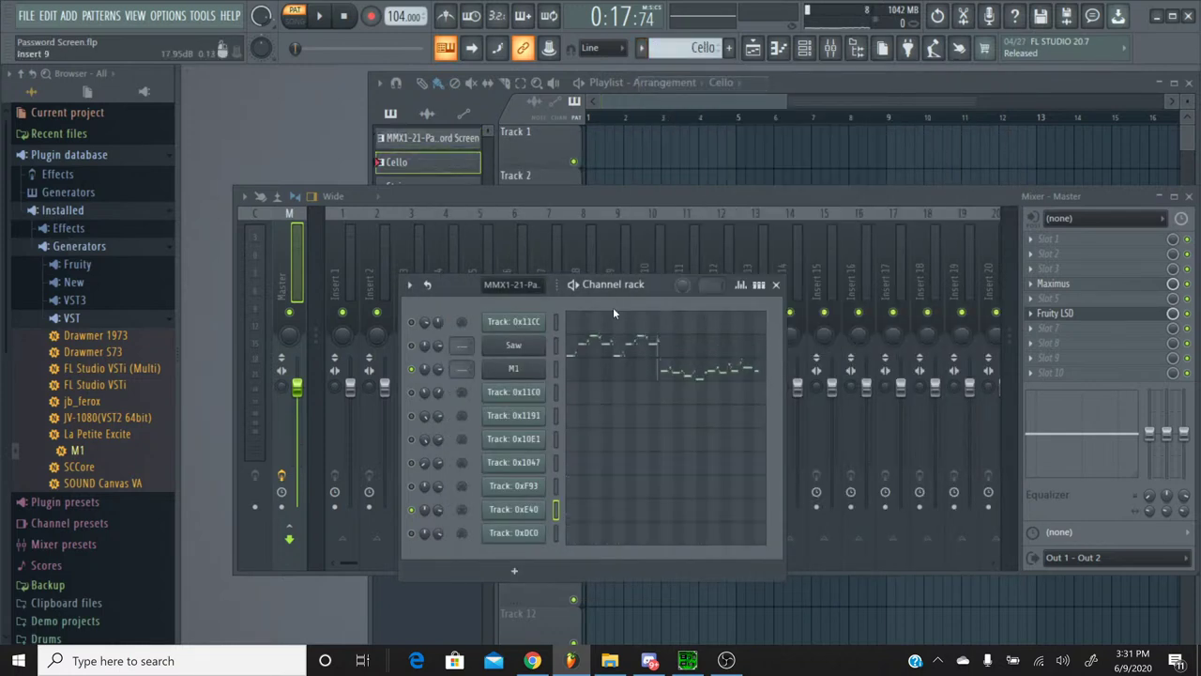
click(513, 369)
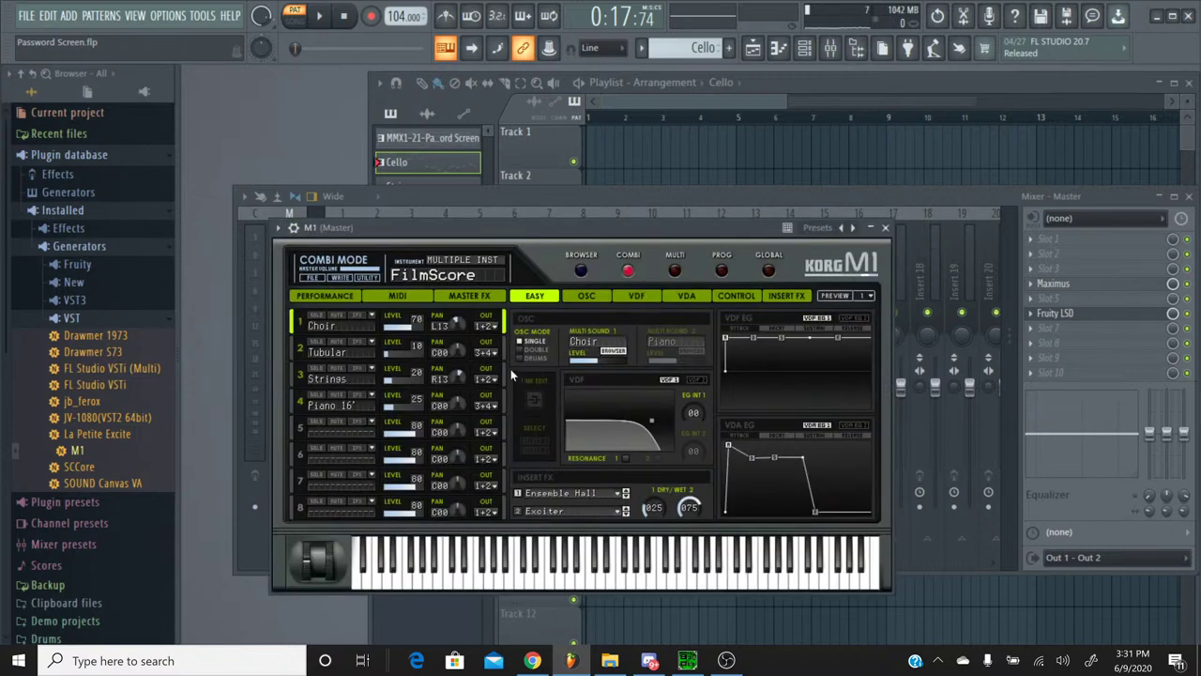
click(720, 271)
click(582, 272)
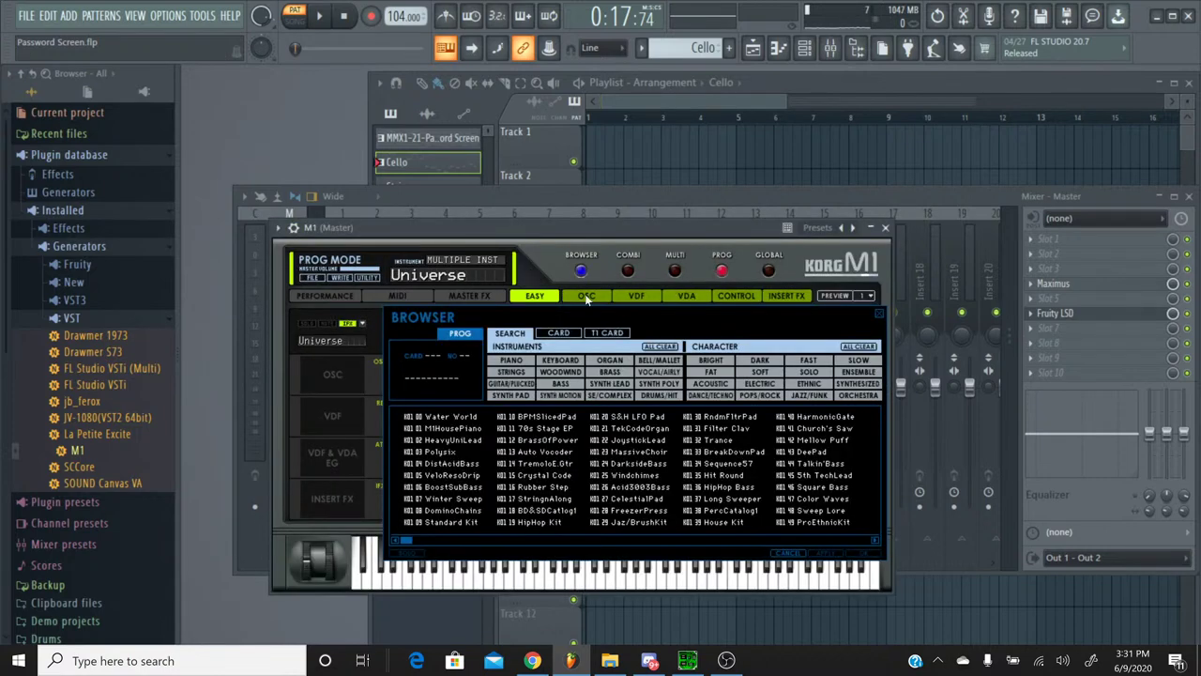
Step: Look through the Keyboard and Synth Lead programs in the M1 browser
click(569, 361)
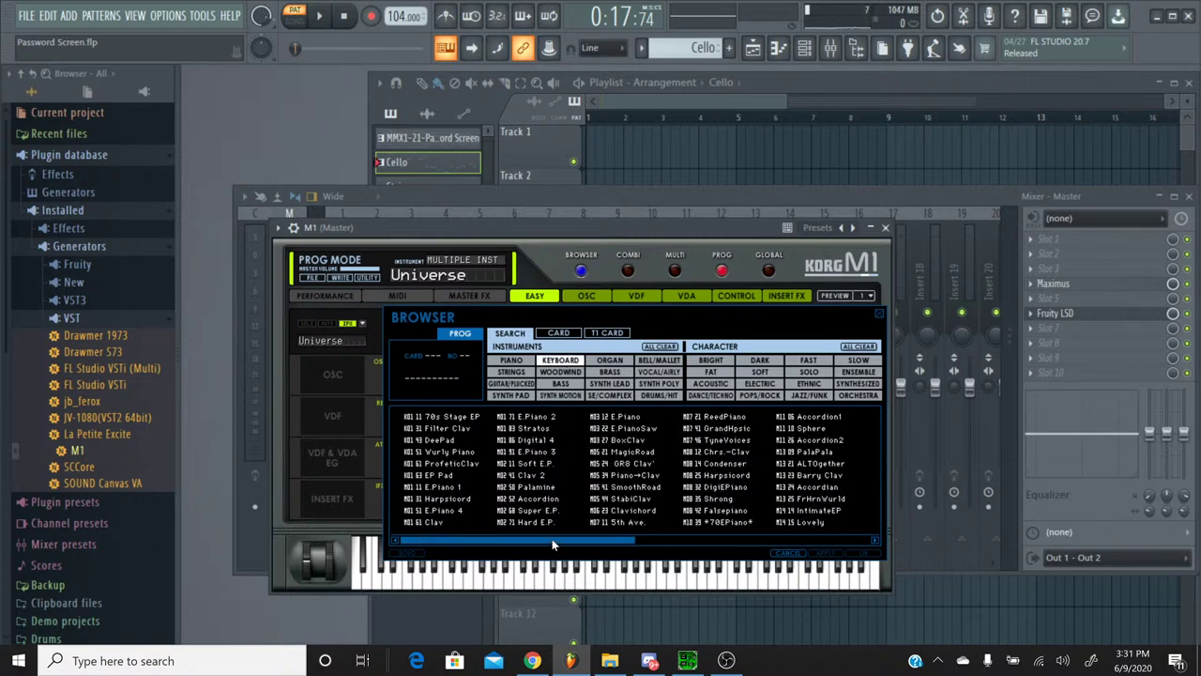
drag(552, 539, 848, 537)
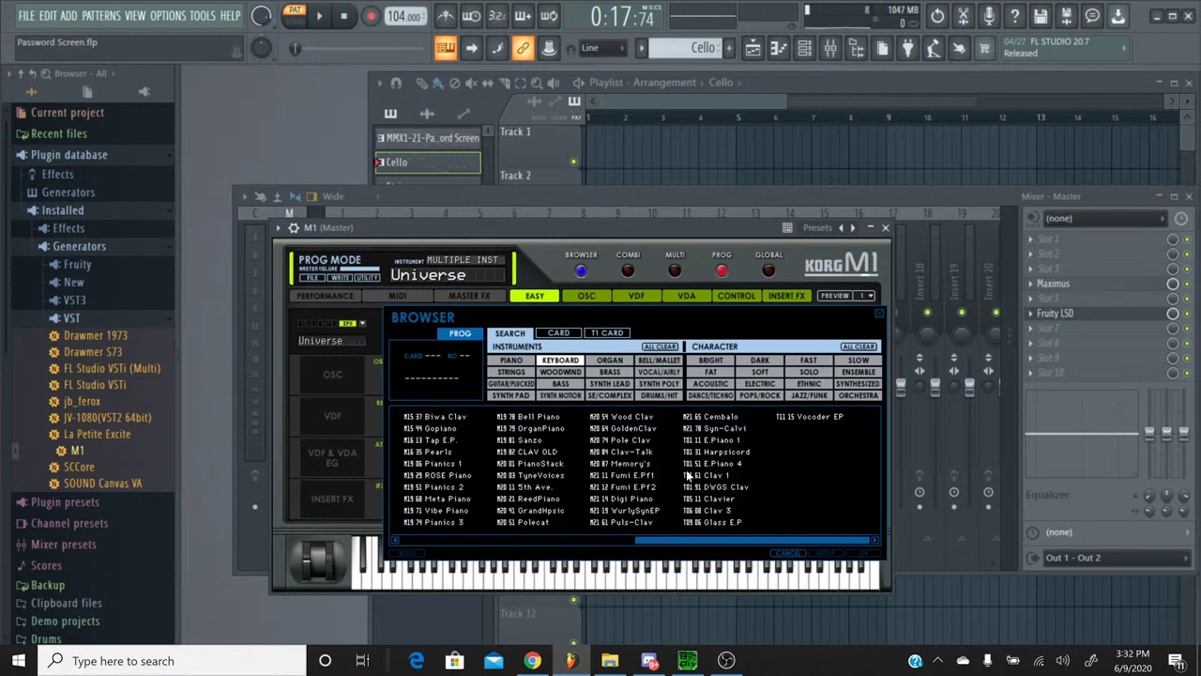
click(610, 384)
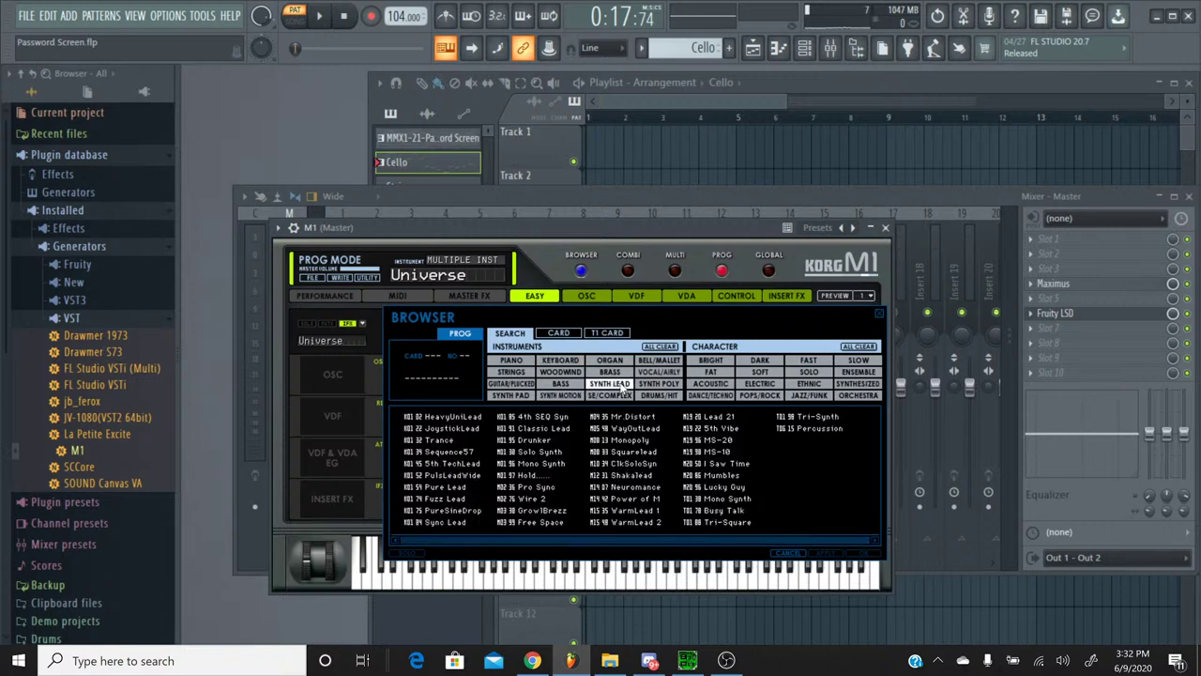
Step: Audition Pan Wave from the Synth Poly programs on a couple of notes and load it into the M1 channel
click(654, 386)
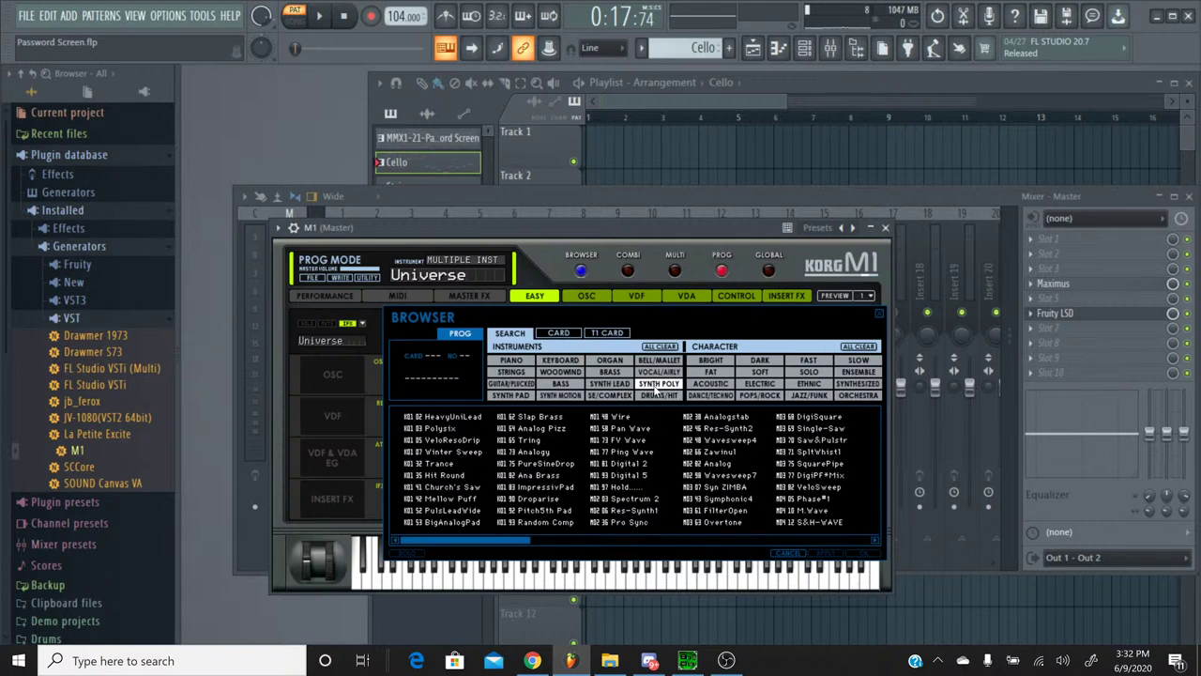
click(629, 439)
click(629, 428)
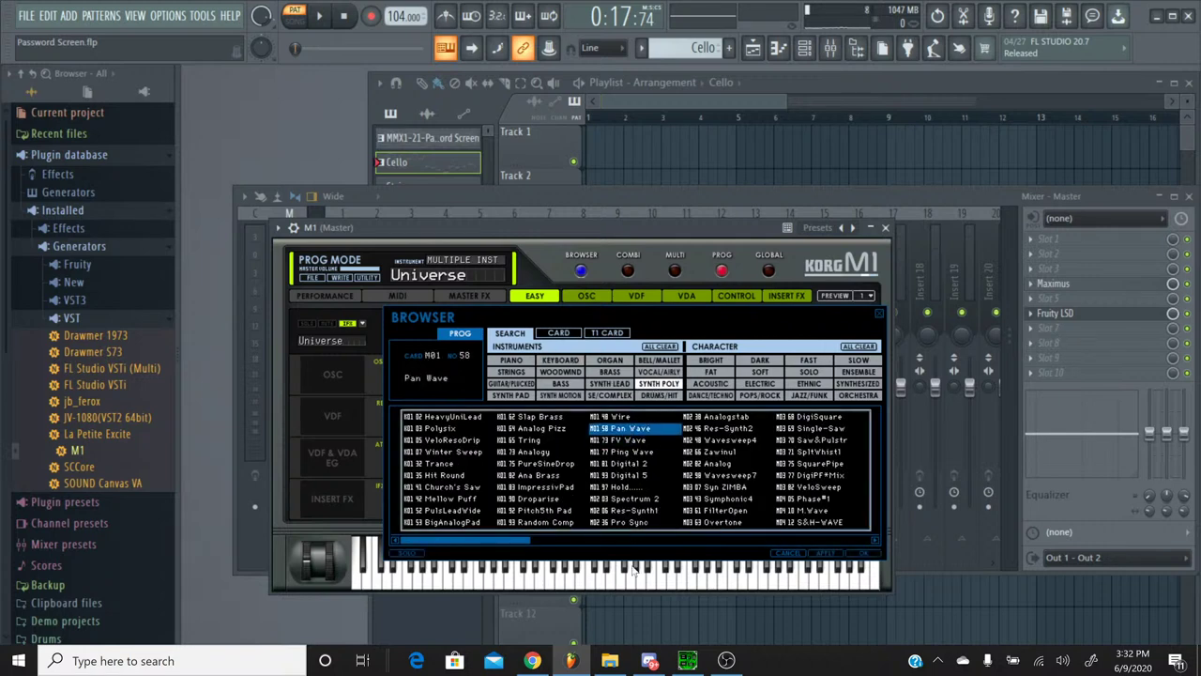
click(633, 572)
click(585, 580)
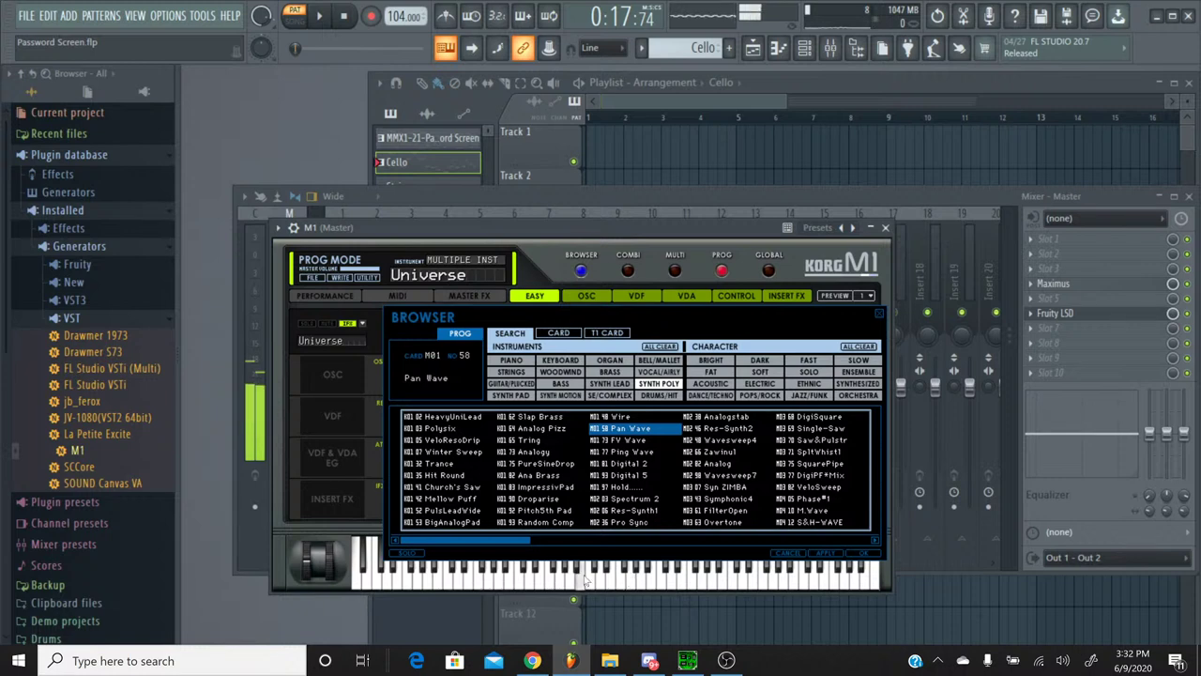
double_click(655, 428)
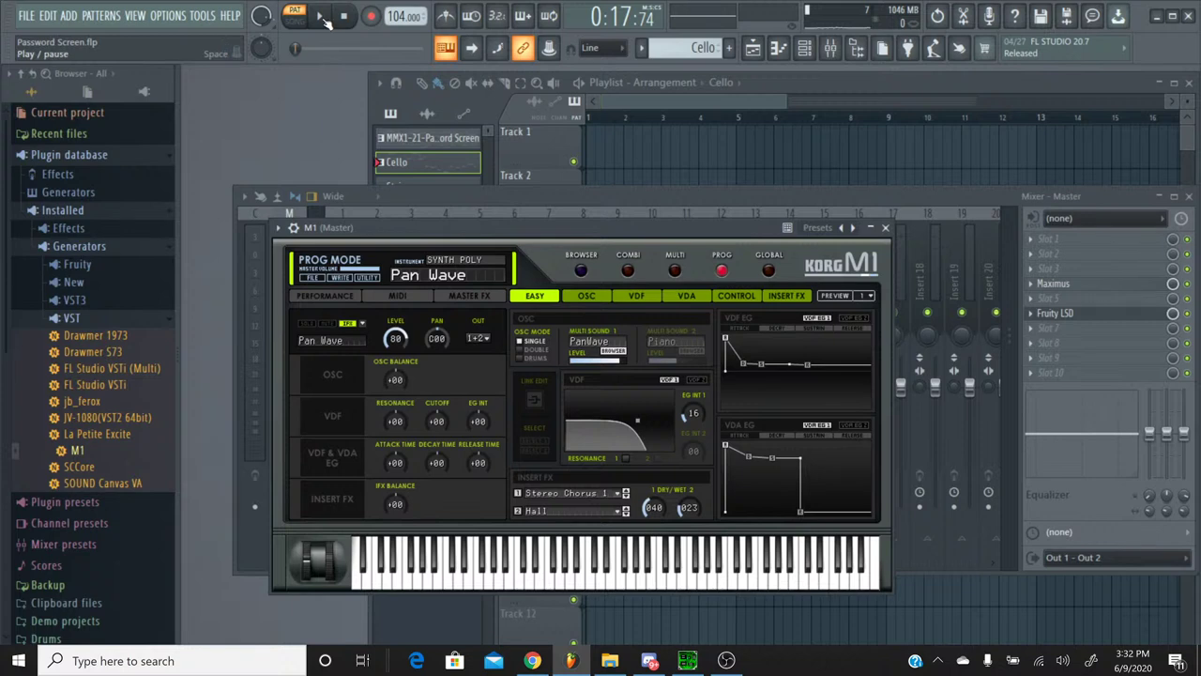
Step: Play back the Cello pattern with the new sound, and rename the M1 channel as Synth Wave
key(space)
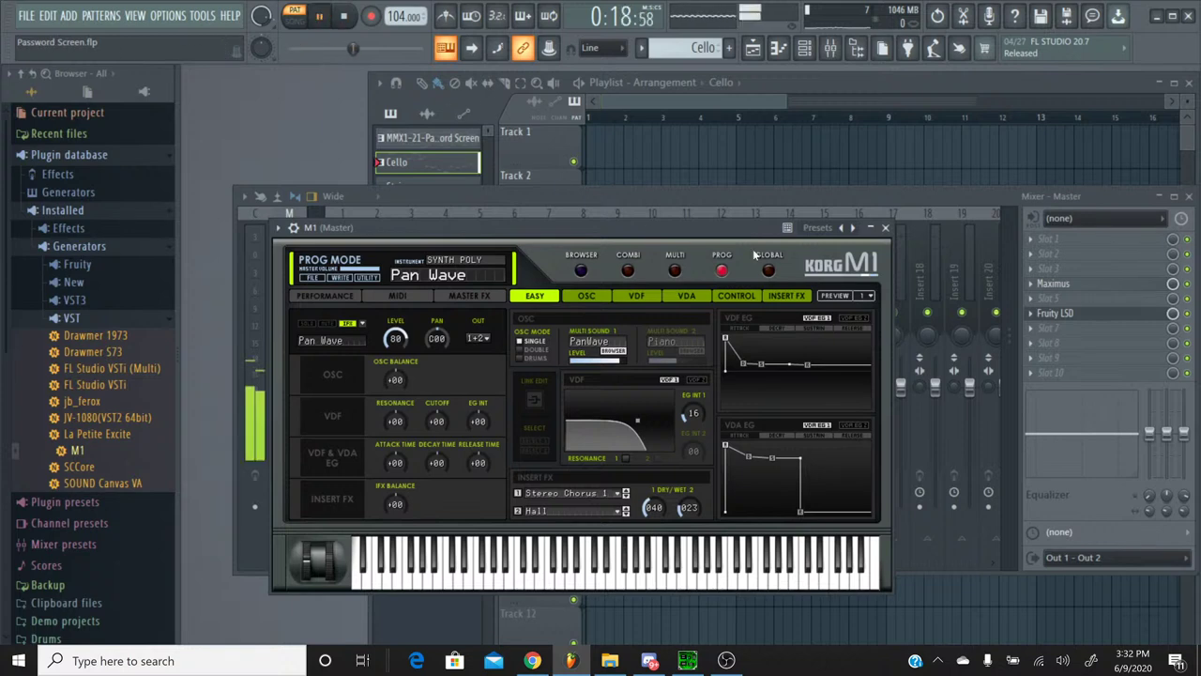
click(885, 227)
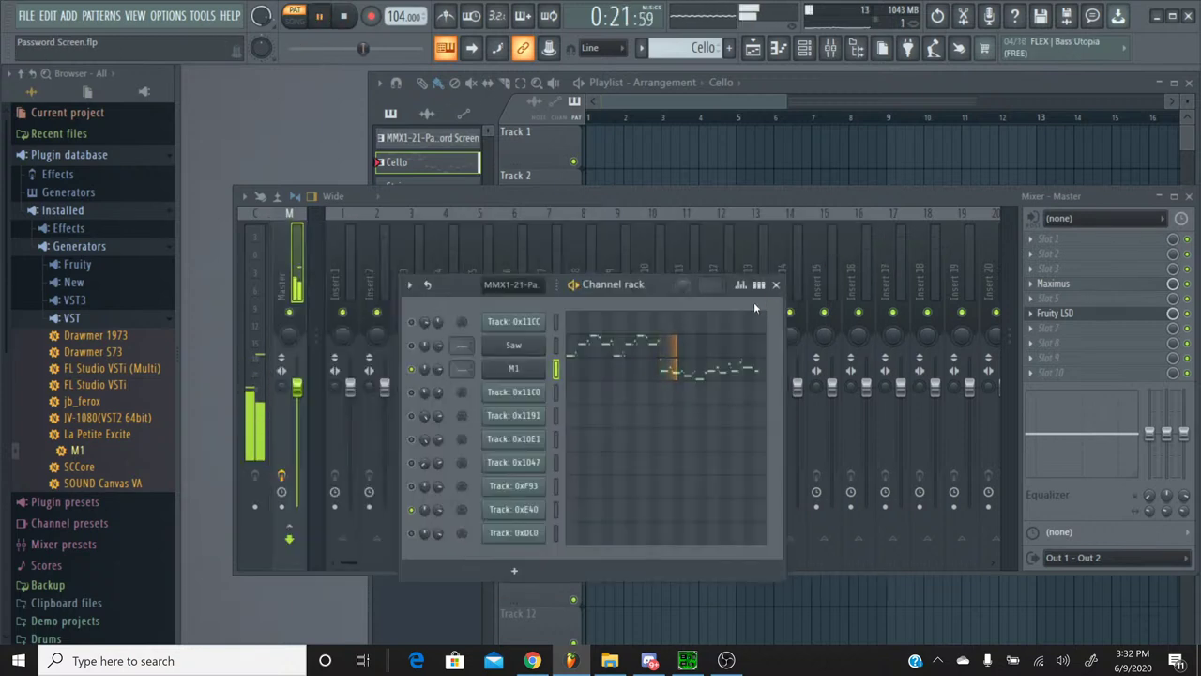
right_click(512, 368)
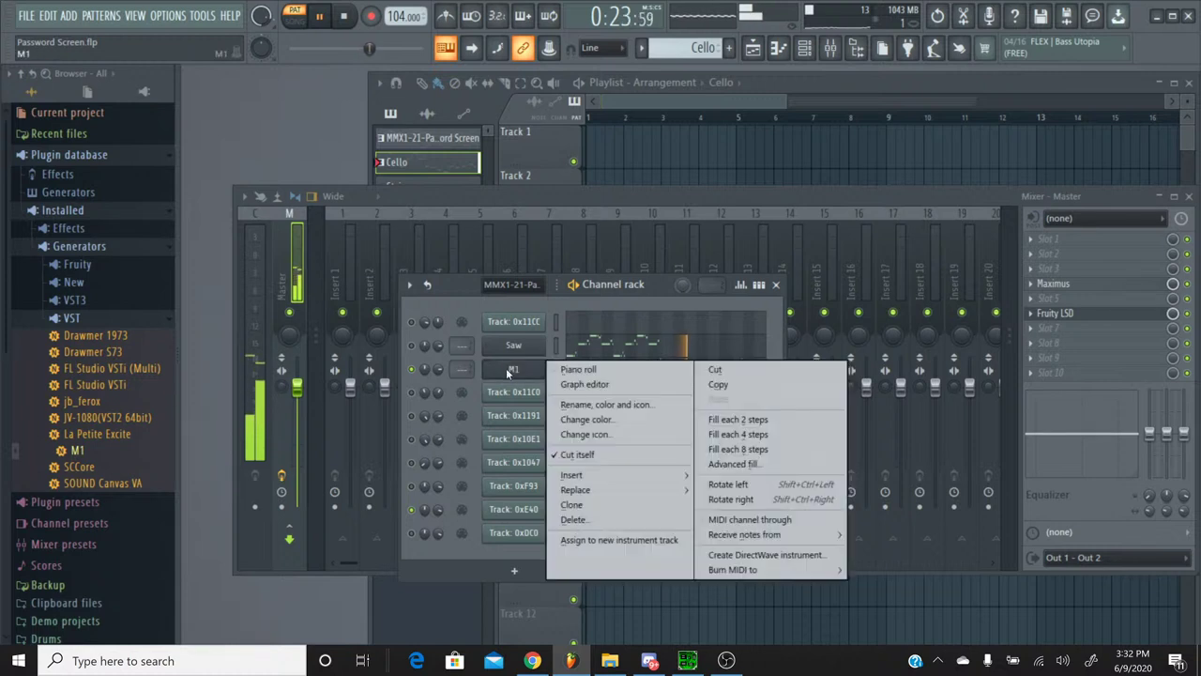
click(584, 408)
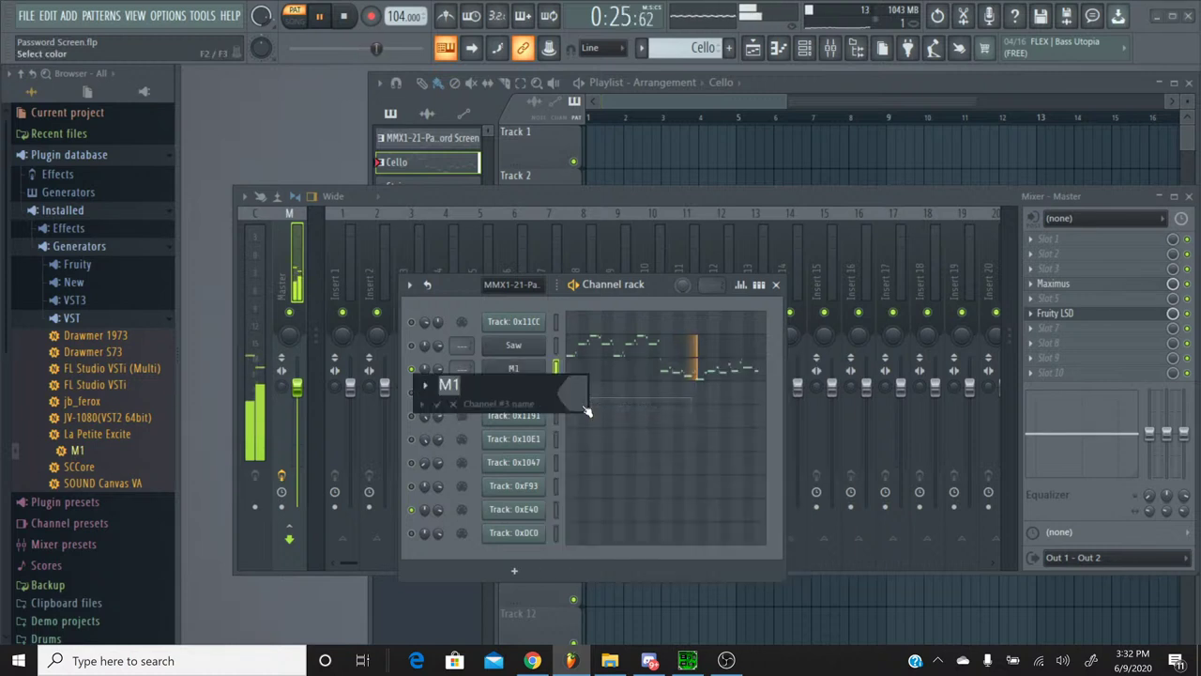
text(Synt)
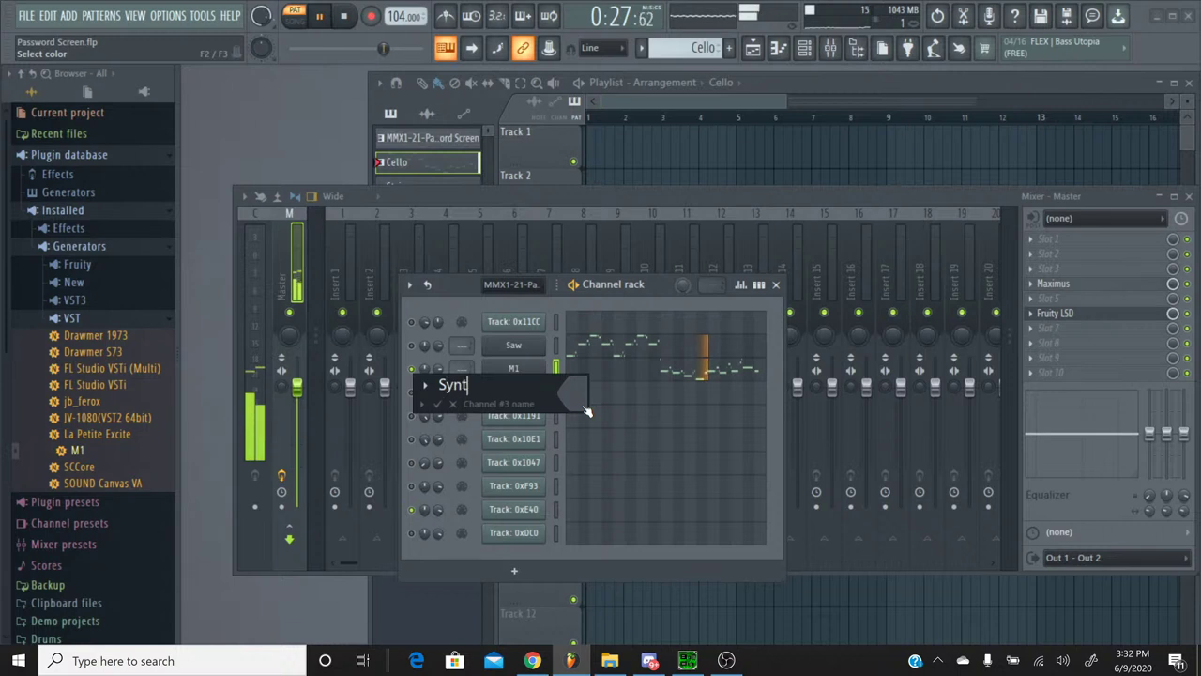
text(h Wave)
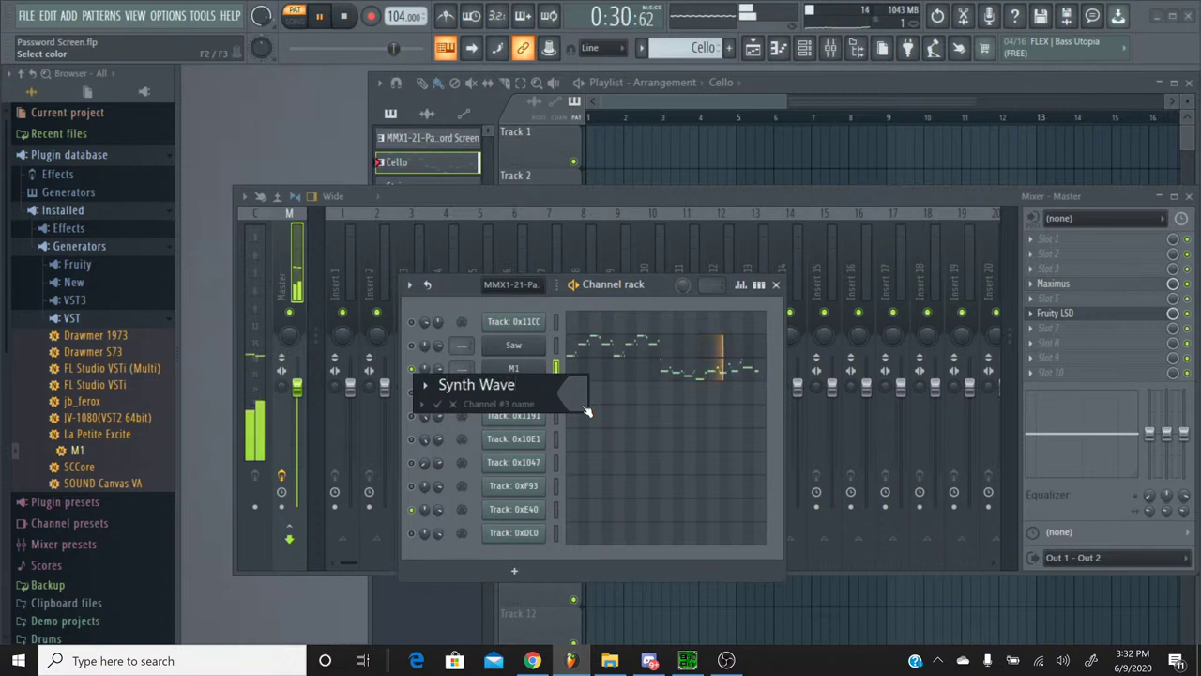
key(Return)
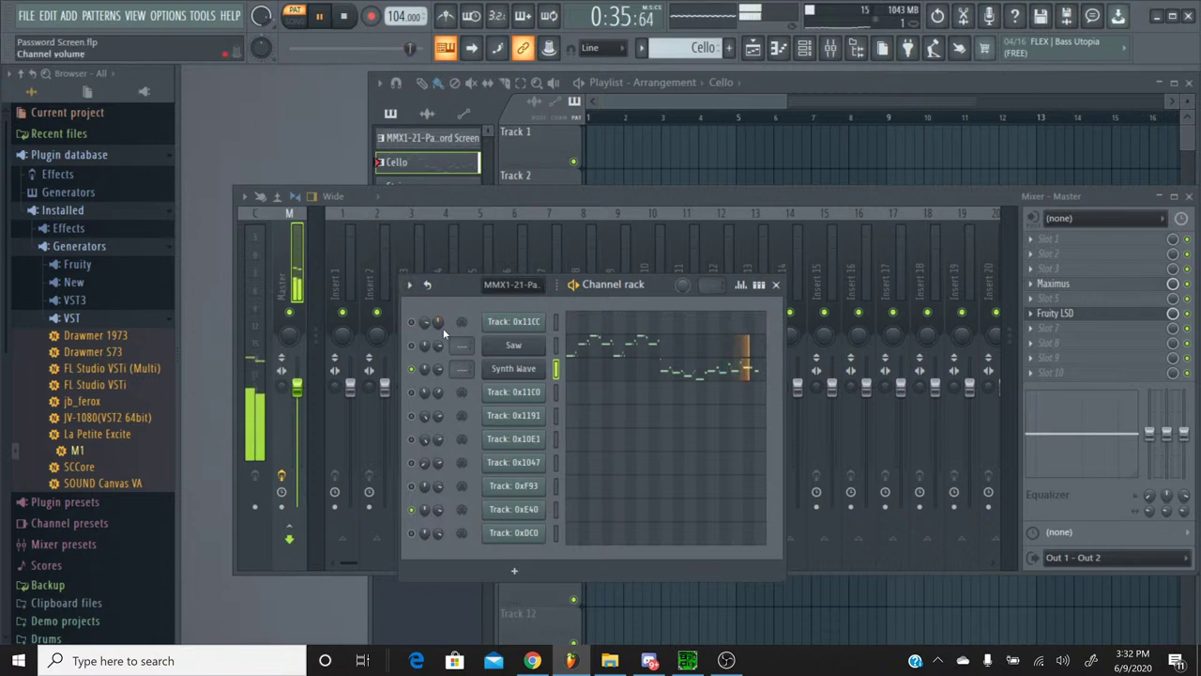
click(347, 19)
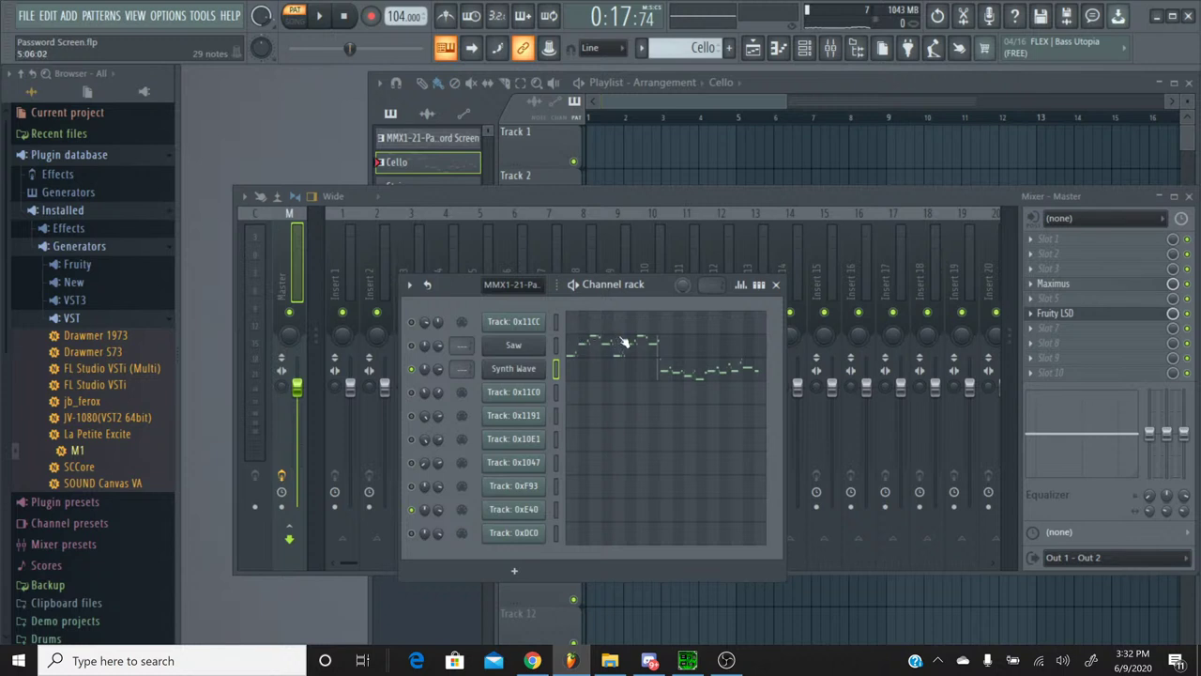
Step: Route the Saw channel to mixer insert 1 and the Synth Wave channel to insert 2
click(552, 346)
click(346, 224)
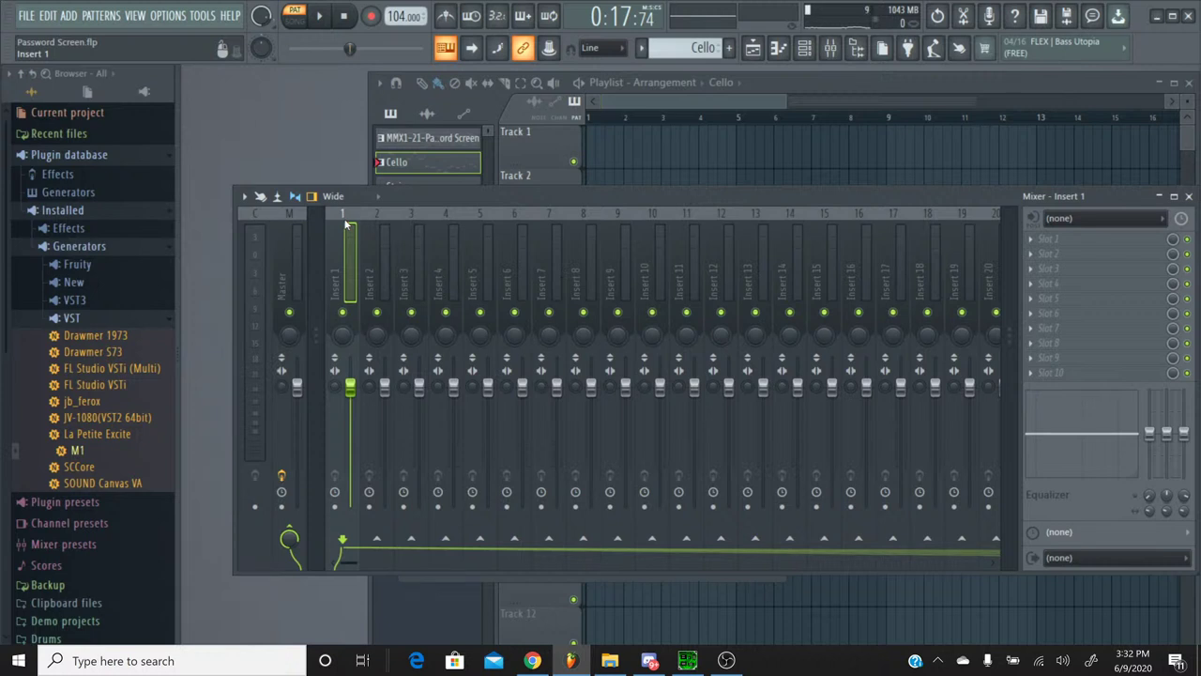
key(ctrl+l)
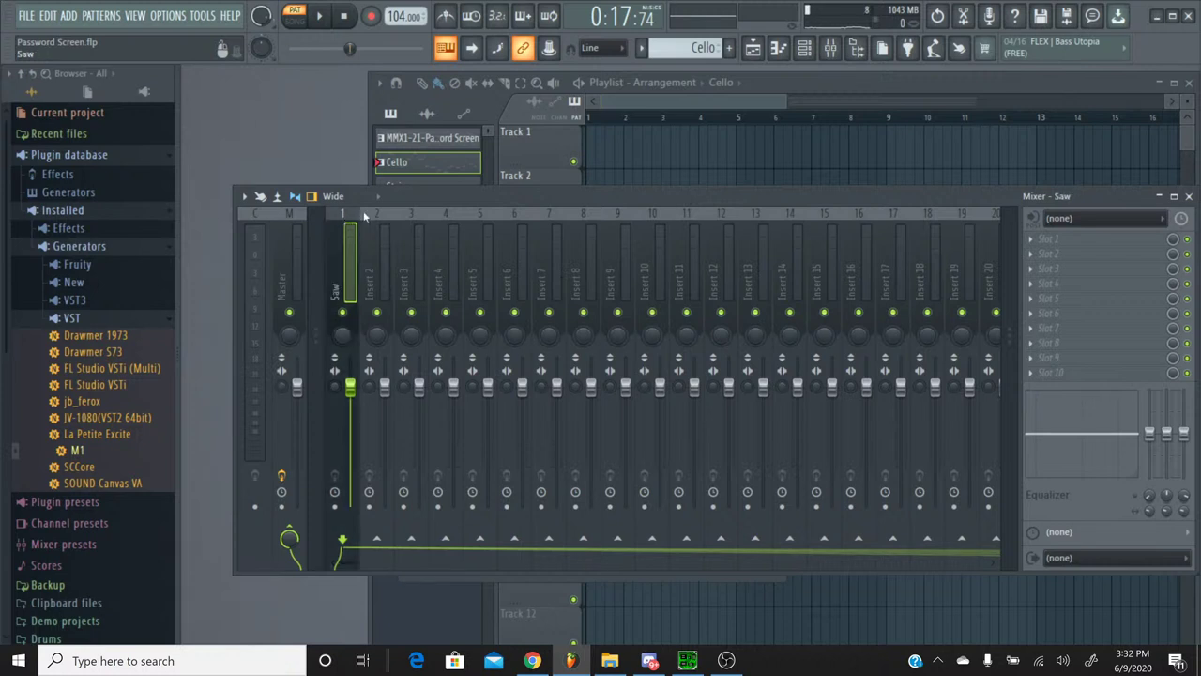
click(803, 51)
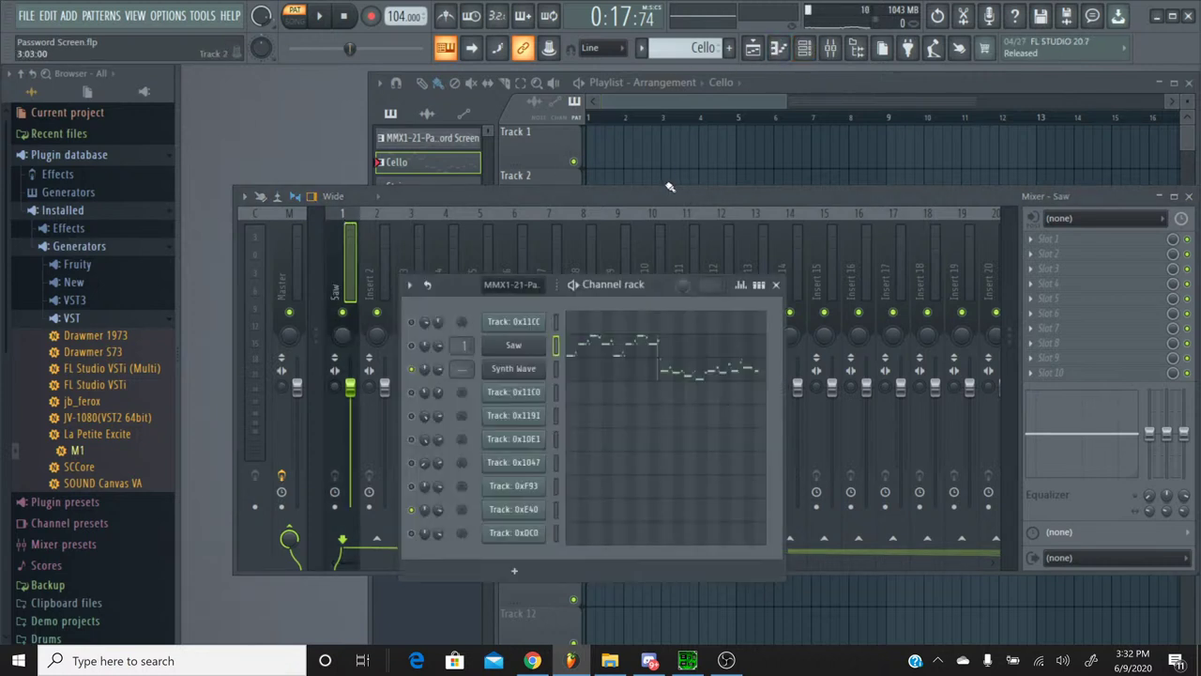
click(557, 370)
click(390, 215)
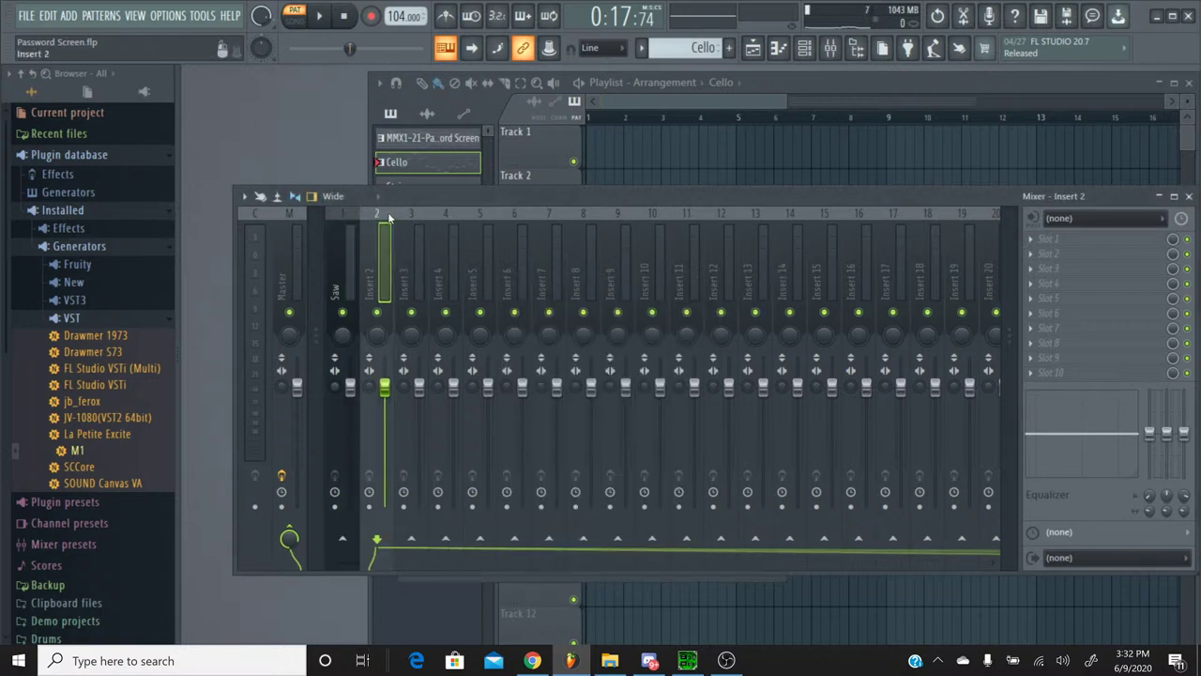
key(ctrl+l)
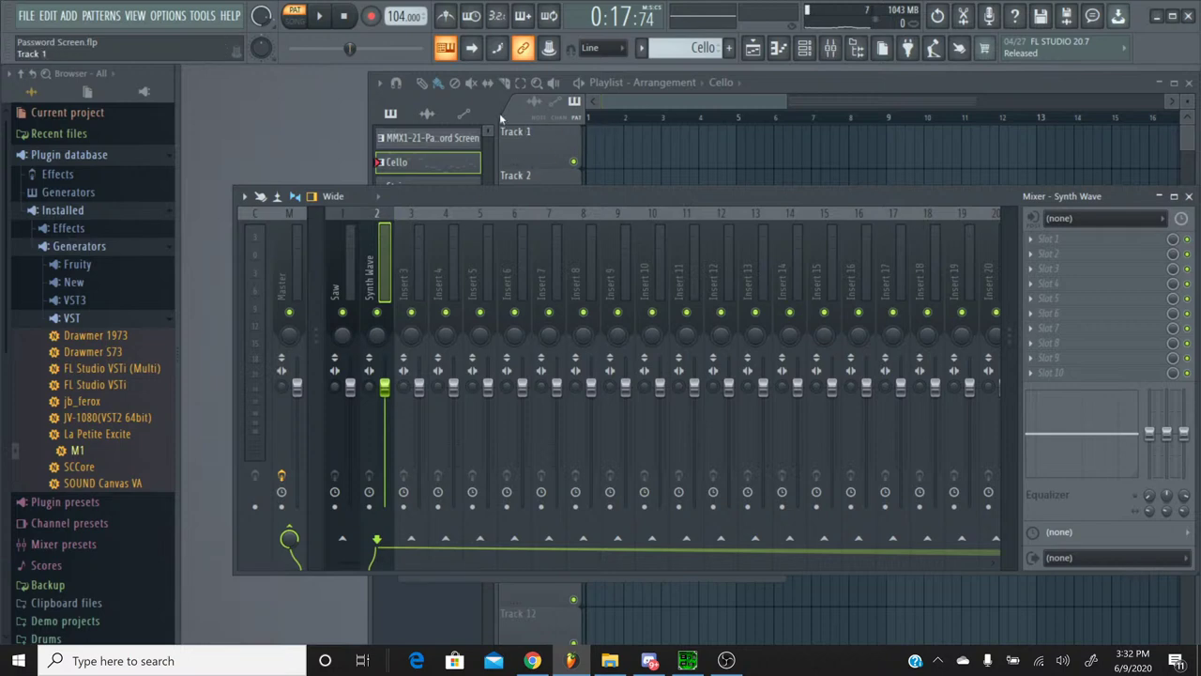
Step: Switch to SPCTool, listen to the original 21 Password Screen.spc, stop it, and return to FL Studio
click(688, 659)
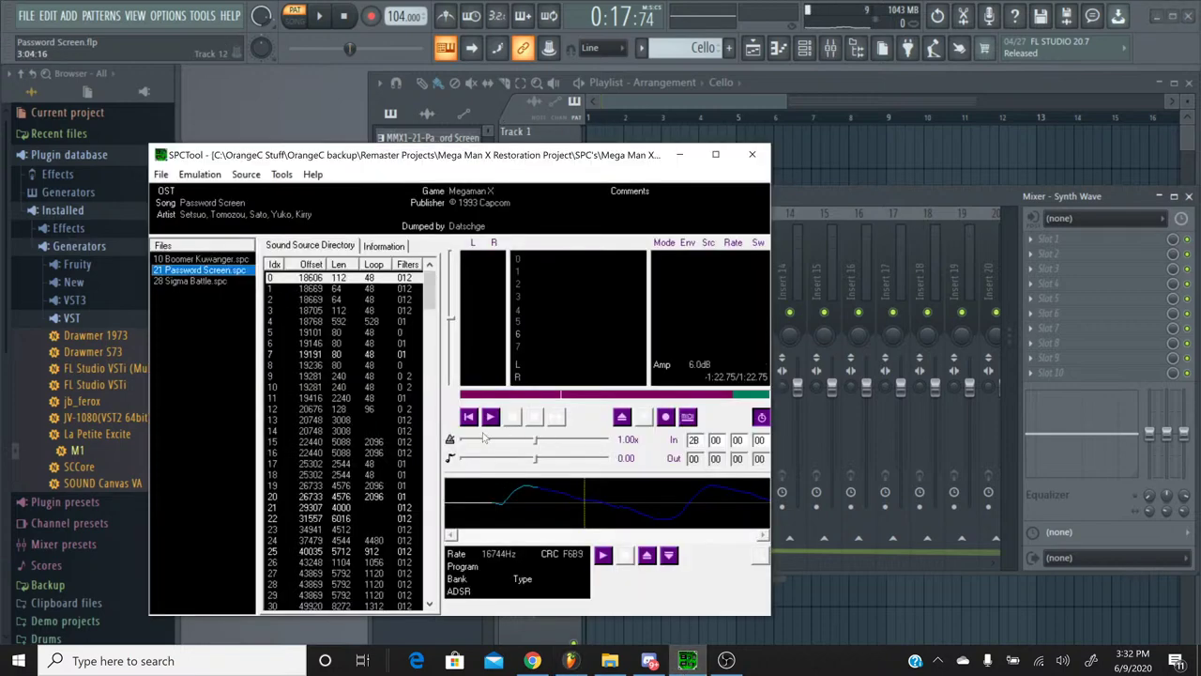
click(491, 419)
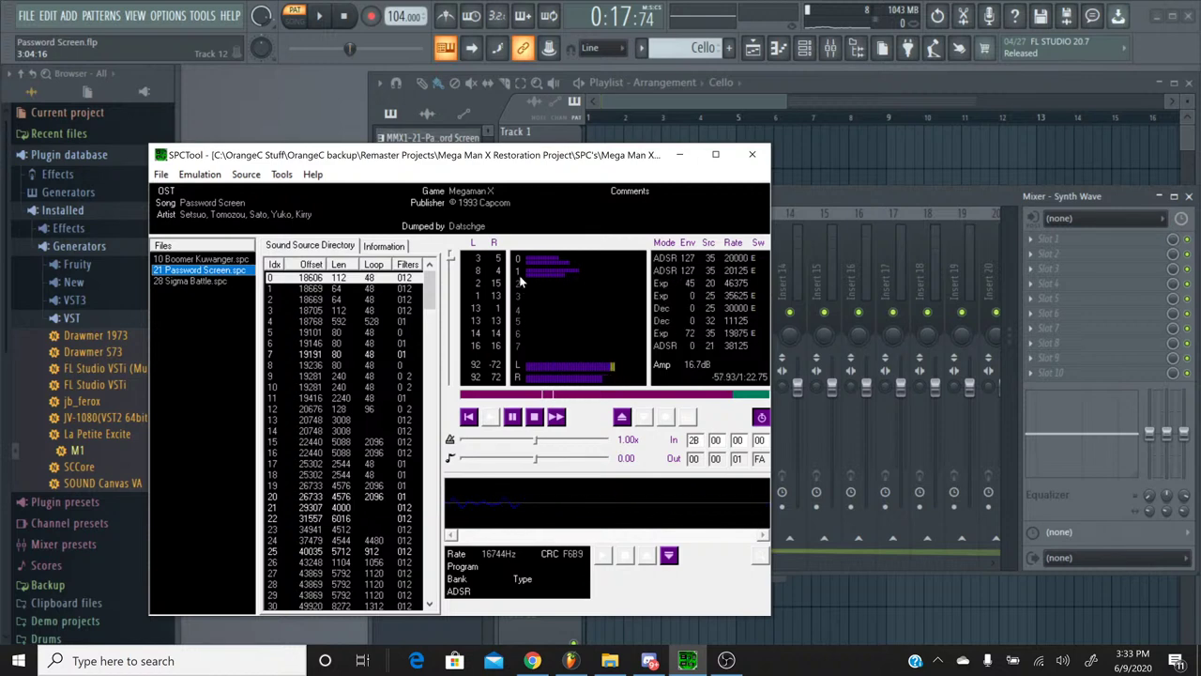
click(535, 418)
click(682, 157)
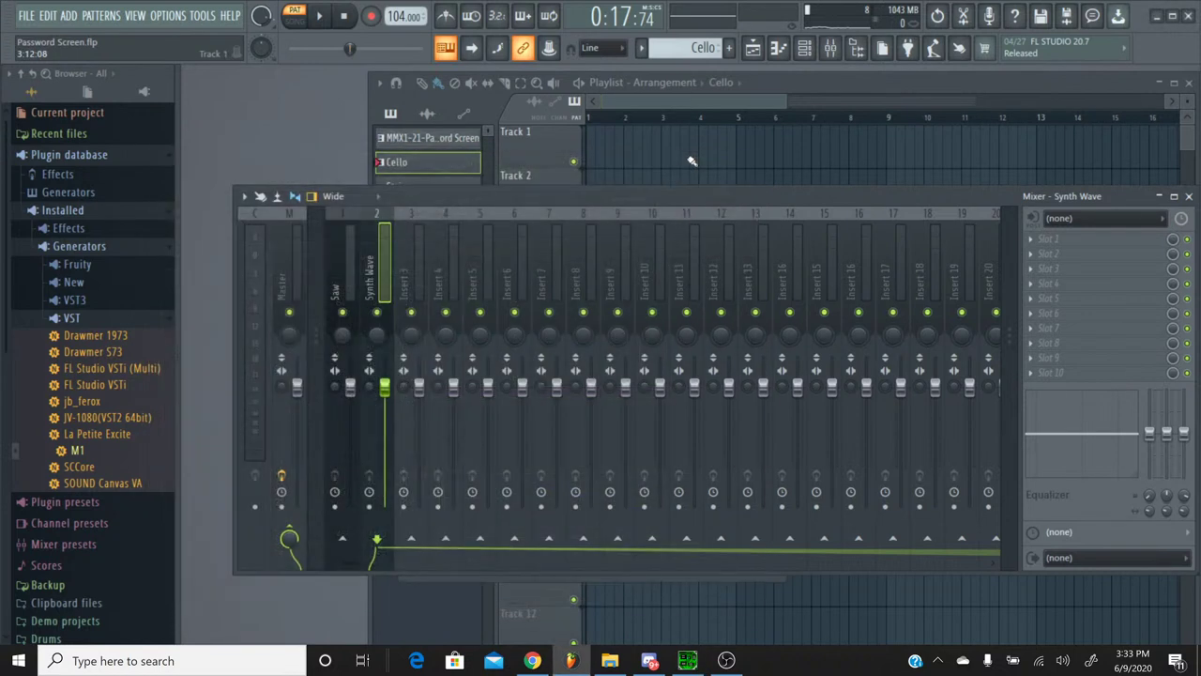
Step: Add Fruity Delay 3 to effect slot 3 of the Saw mixer track
click(804, 48)
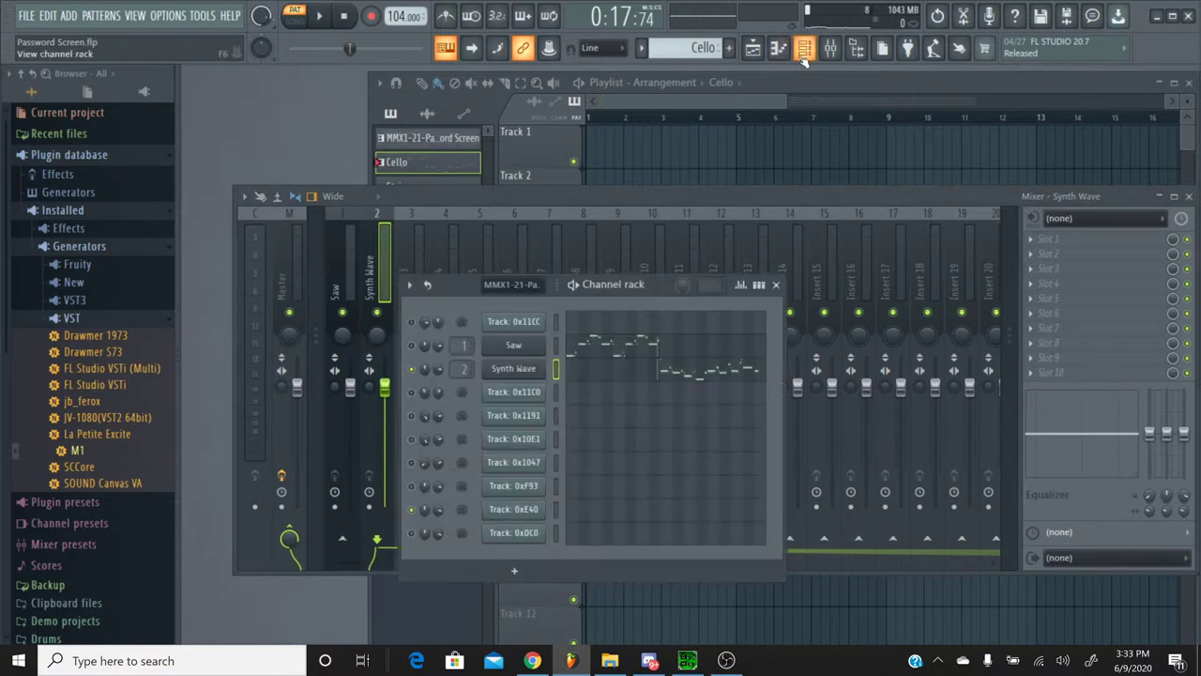
click(517, 199)
click(342, 214)
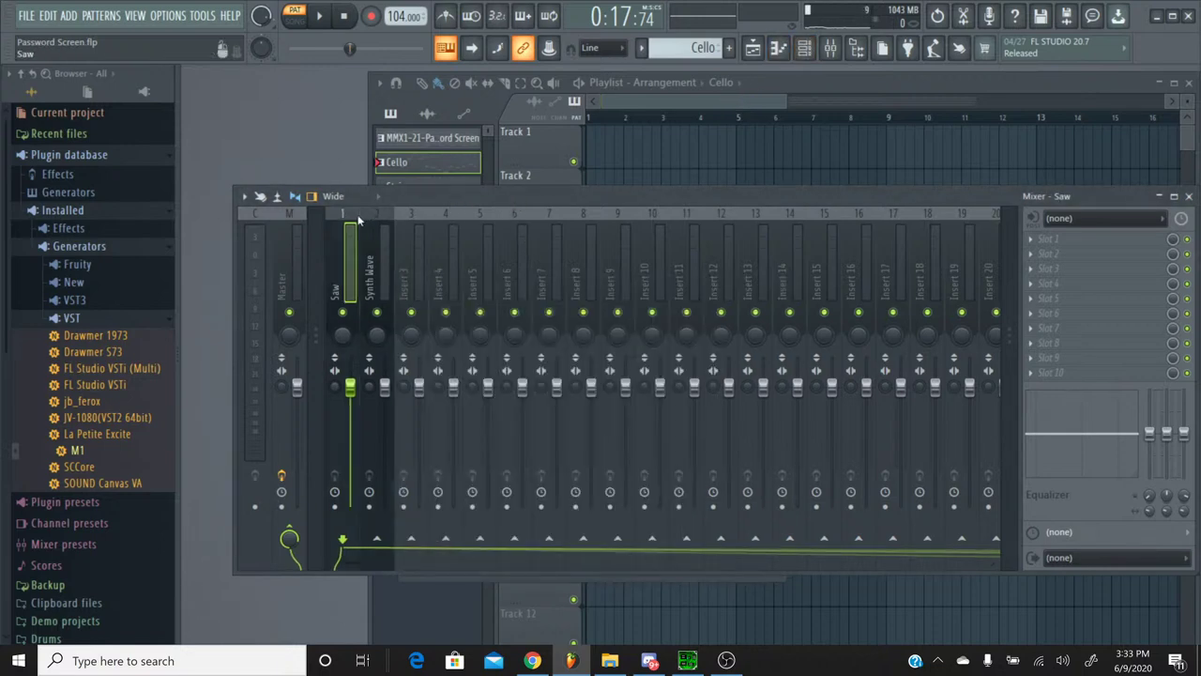
click(1079, 272)
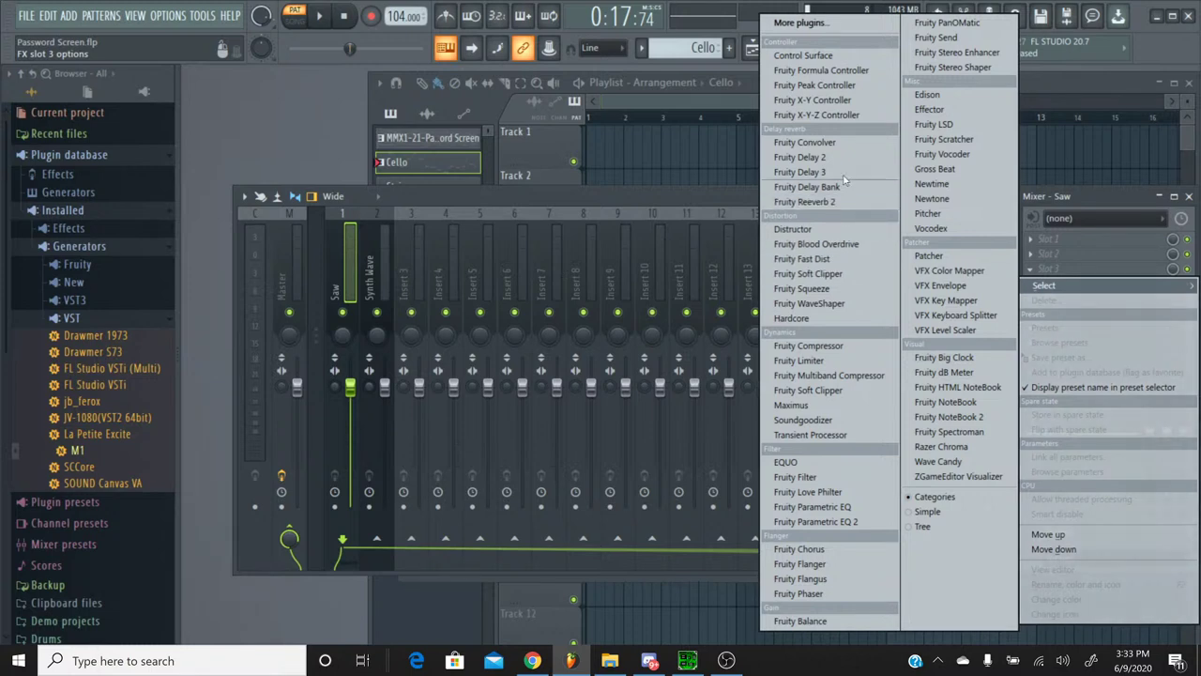
click(796, 176)
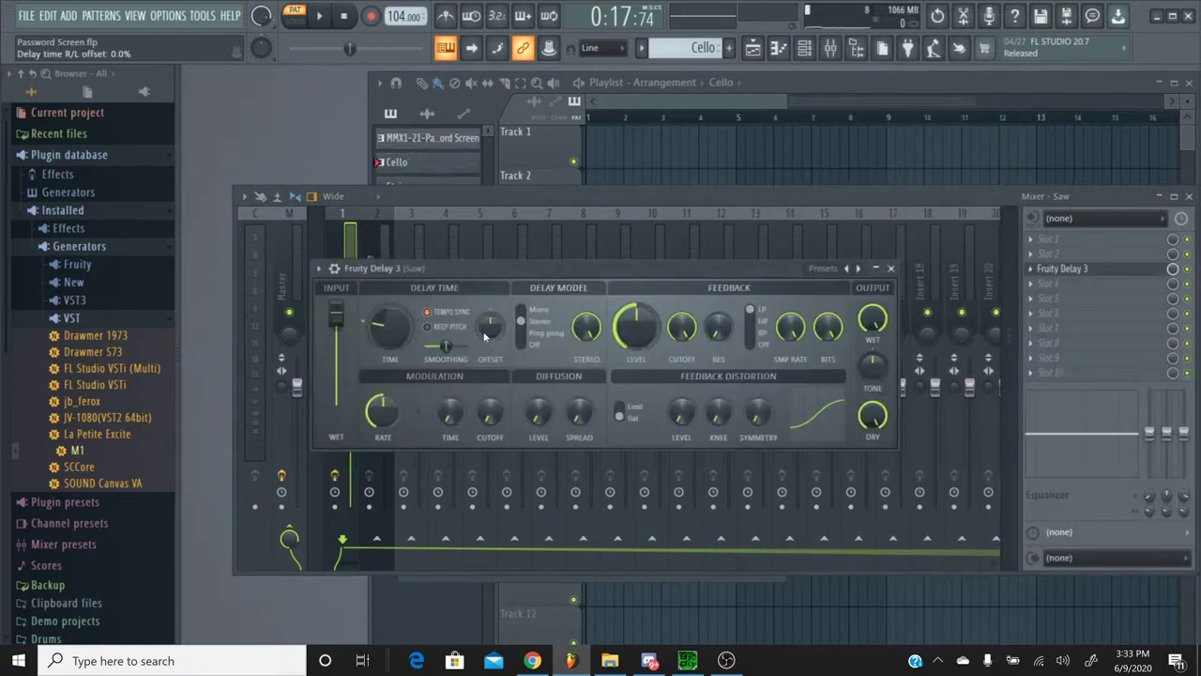
Step: Show the MMX1-21-Password Screen pattern's channels, and set the delay time of Saw's Fruity Delay 3 to 1:0
click(641, 48)
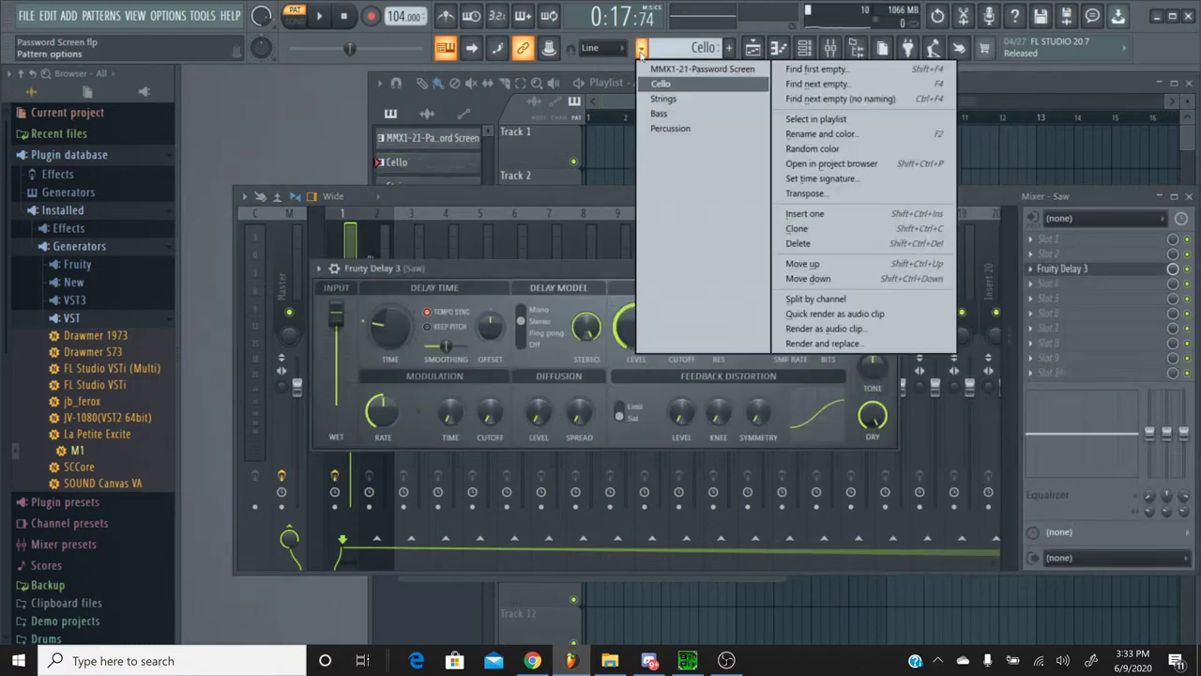
click(702, 68)
click(804, 48)
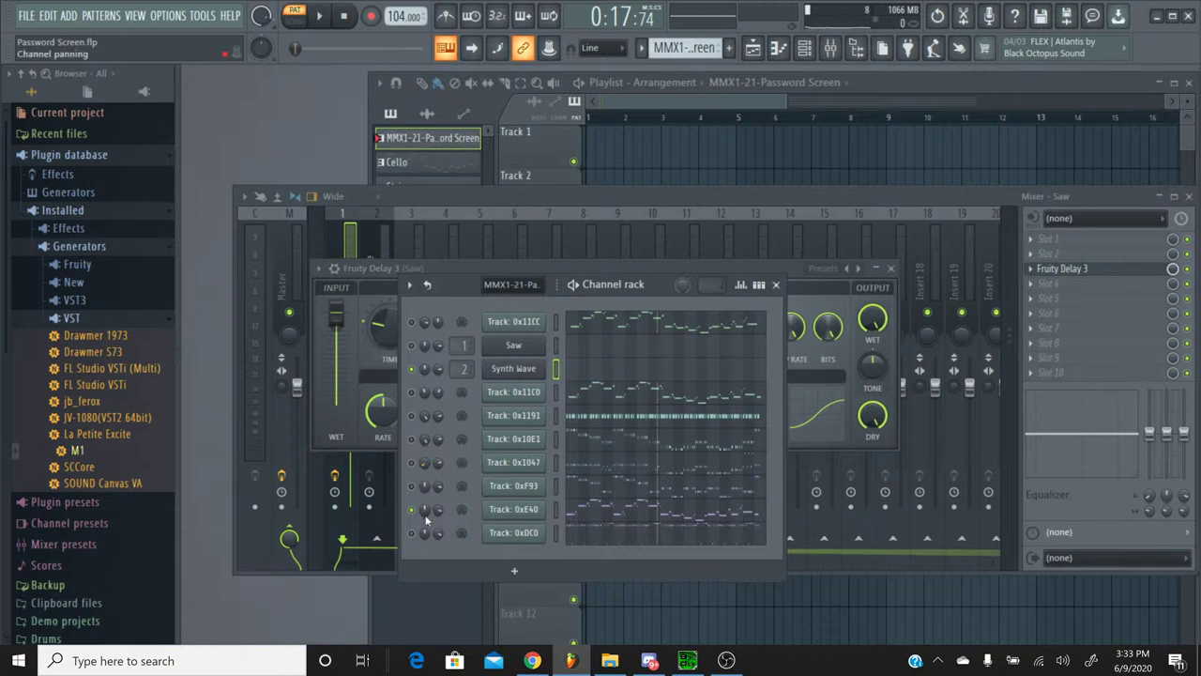
click(469, 267)
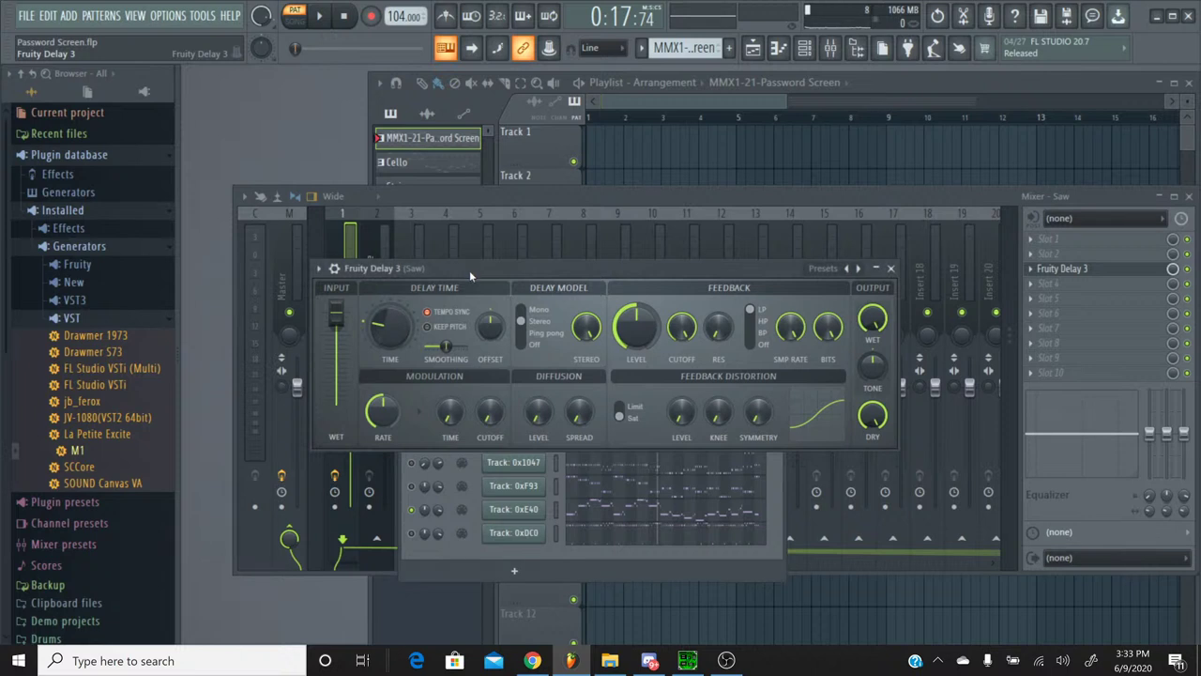
drag(389, 325, 389, 331)
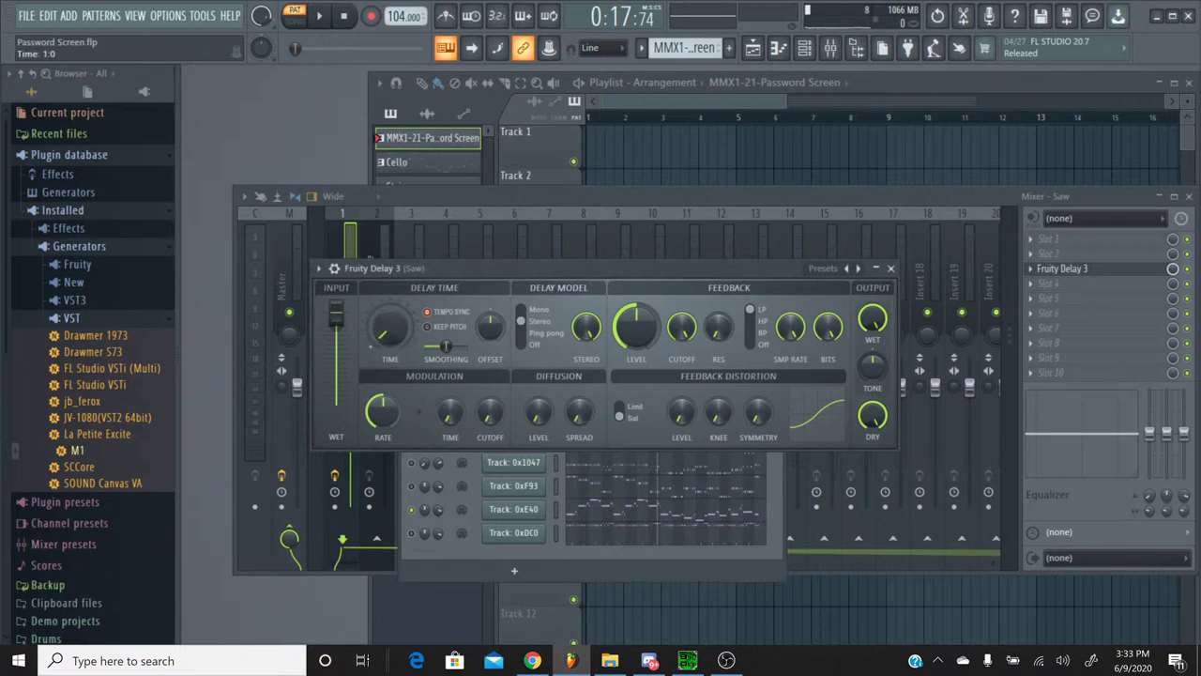
Step: Raise the diffusion level and spread of Saw's Fruity Delay 3 to about half, and briefly audition the pattern
drag(538, 413, 580, 394)
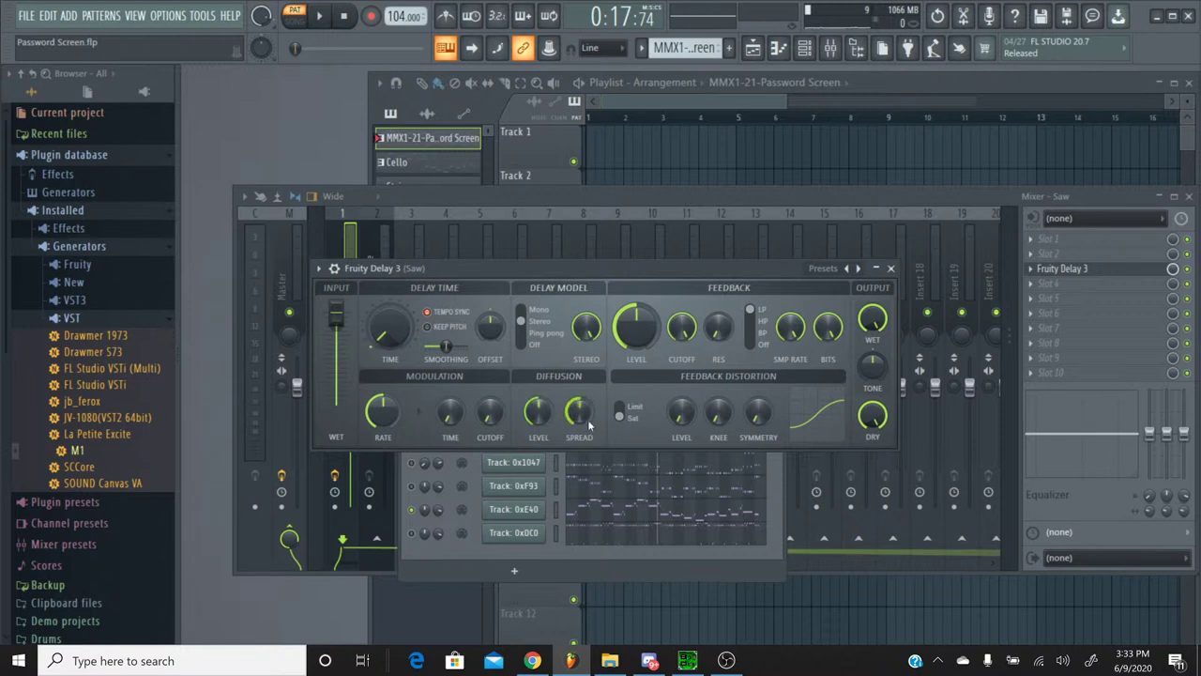
click(320, 18)
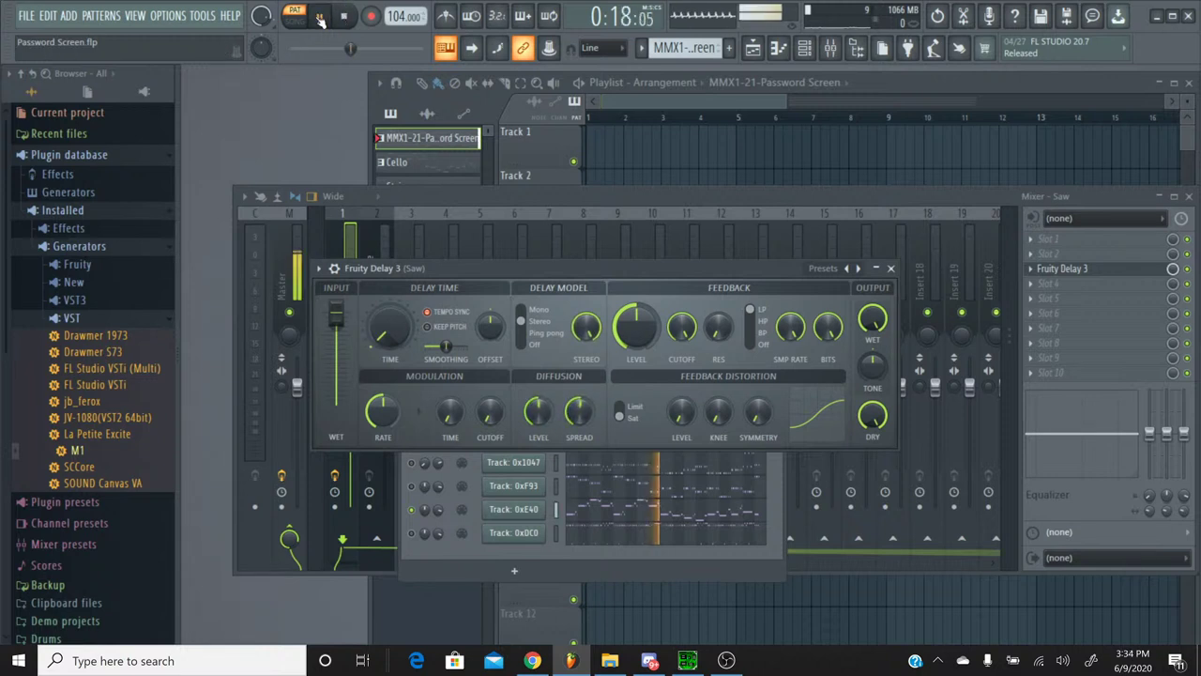
click(344, 21)
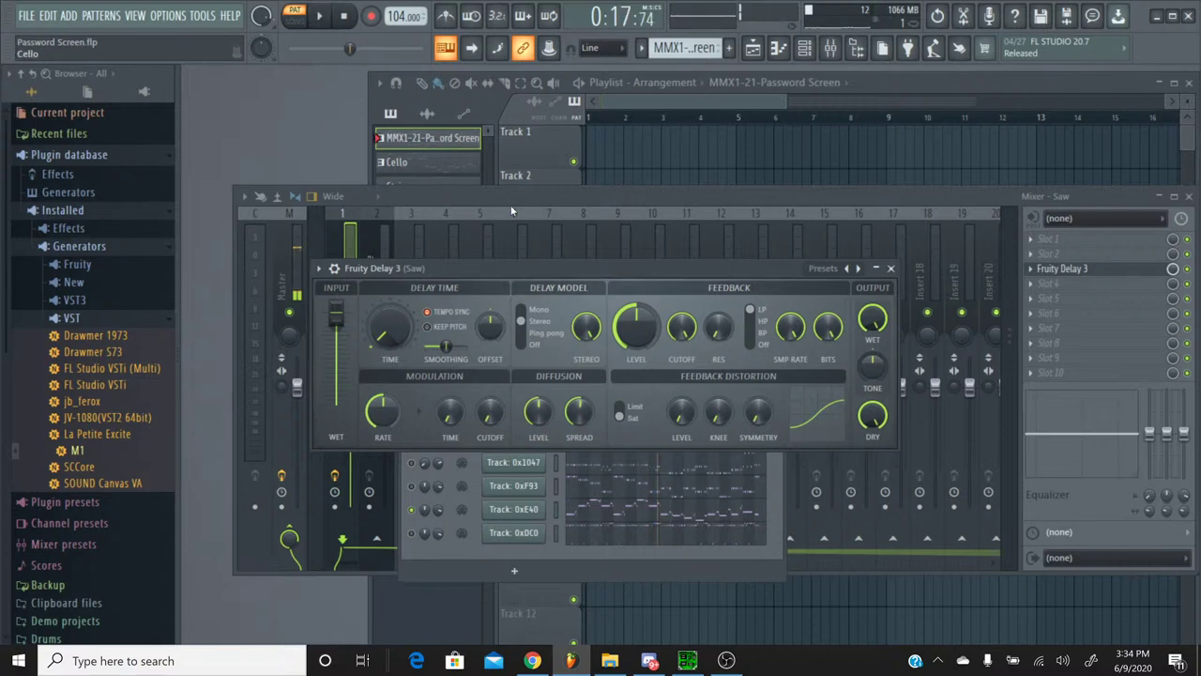
Step: Switch to the Cello pattern and close Saw's Fruity Delay 3
click(644, 50)
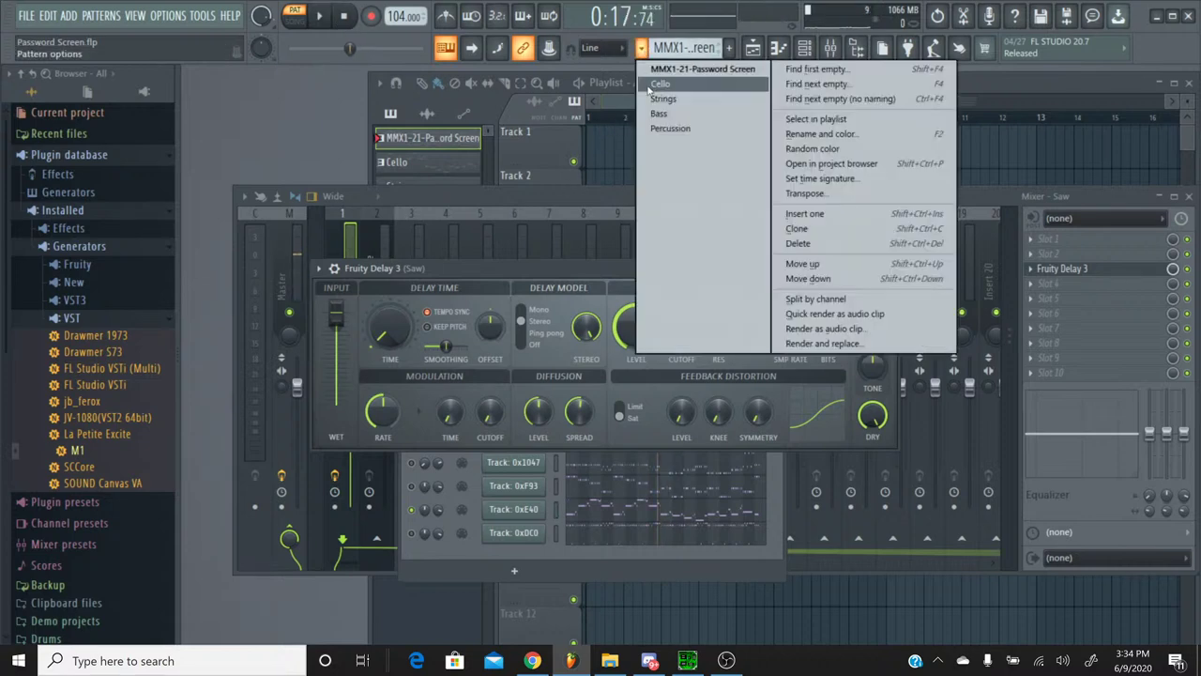
click(663, 80)
click(892, 269)
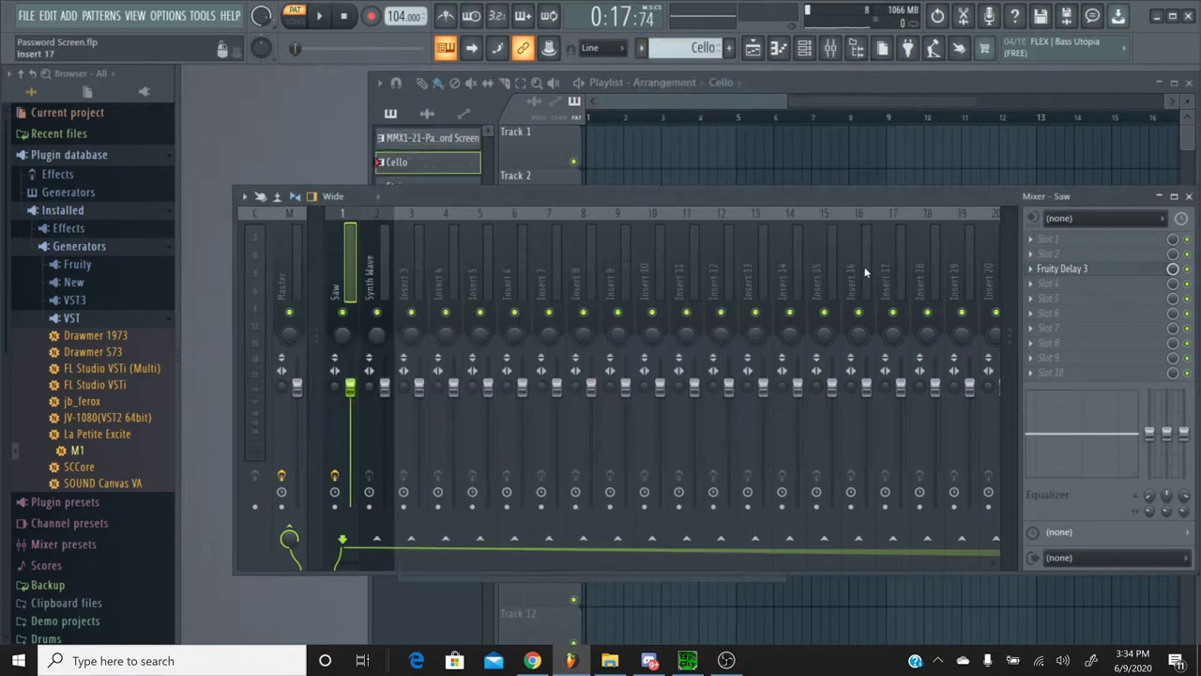
Step: Add Fruity Delay 3 to effect slot 2 of the Synth Wave mixer track
click(379, 220)
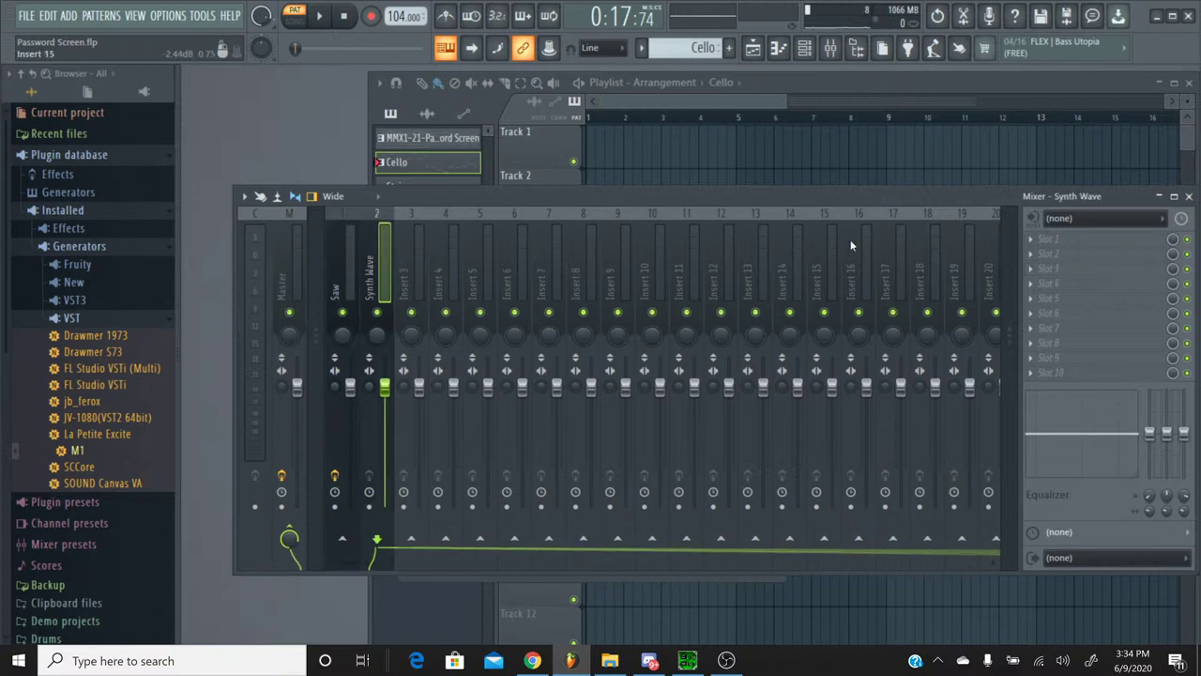
click(1060, 253)
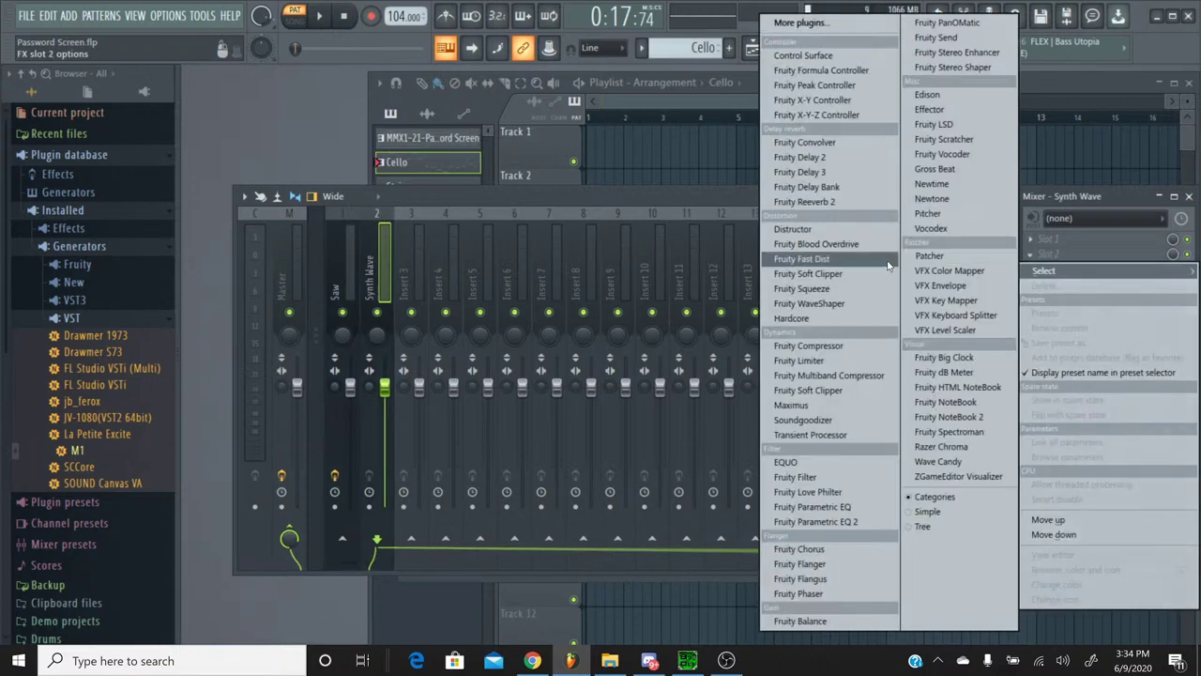
click(833, 172)
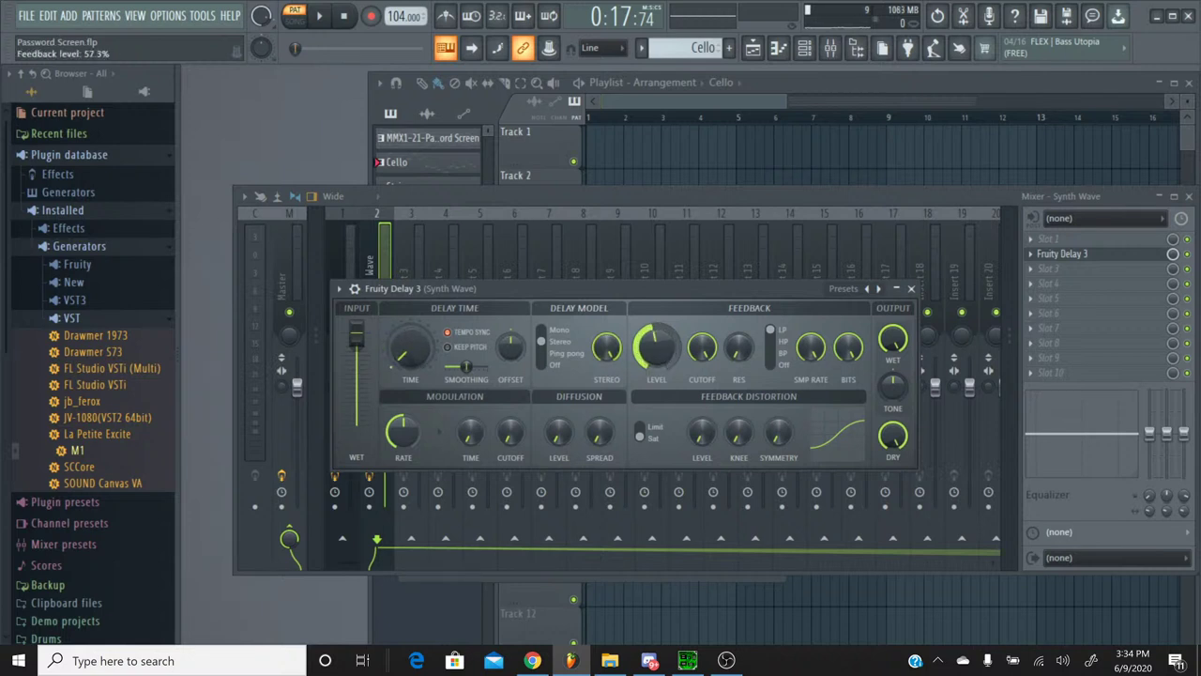
Step: In Synth Wave's Fruity Delay 3, adjust the feedback level, set the diffusion level to about 61%, and raise the spread to about half
drag(664, 358, 663, 337)
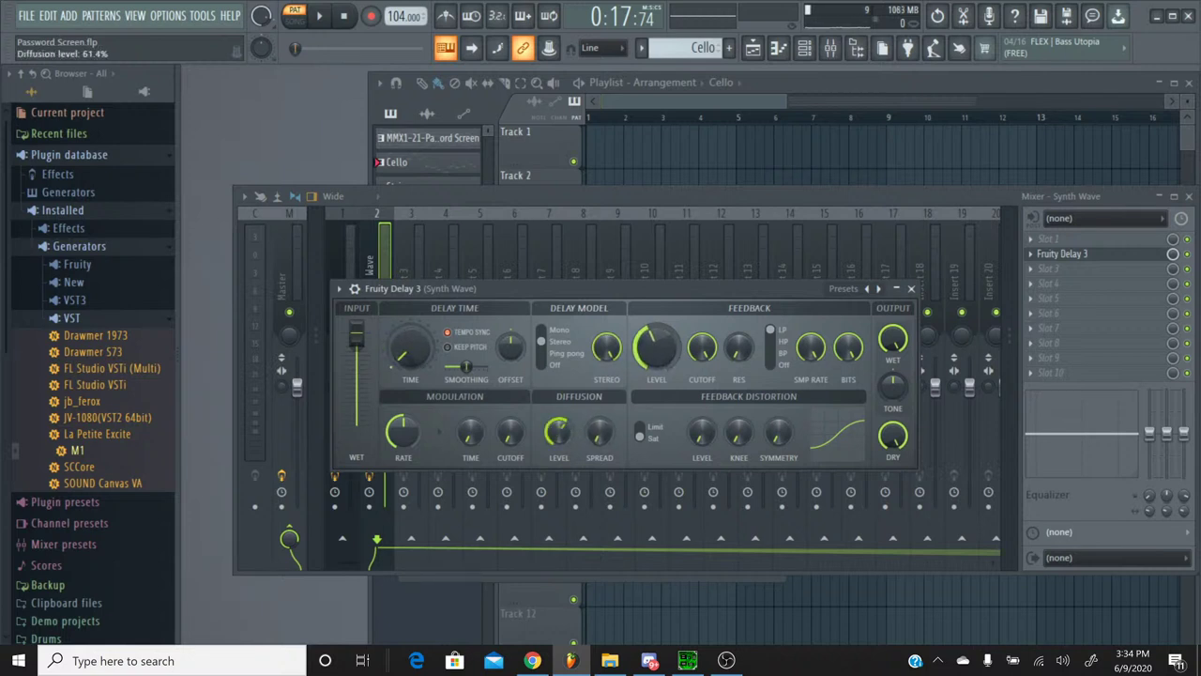
drag(599, 432, 598, 418)
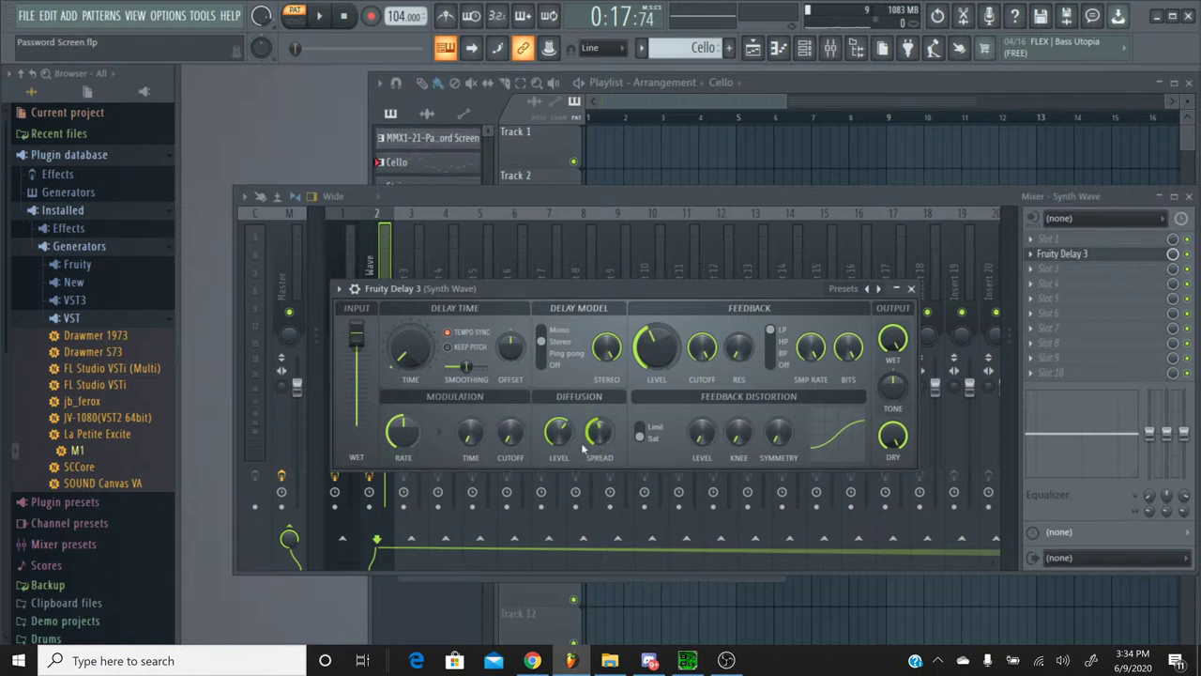
Step: Play the Cello pattern from its start and show its channels over the mixer
drag(295, 48, 287, 48)
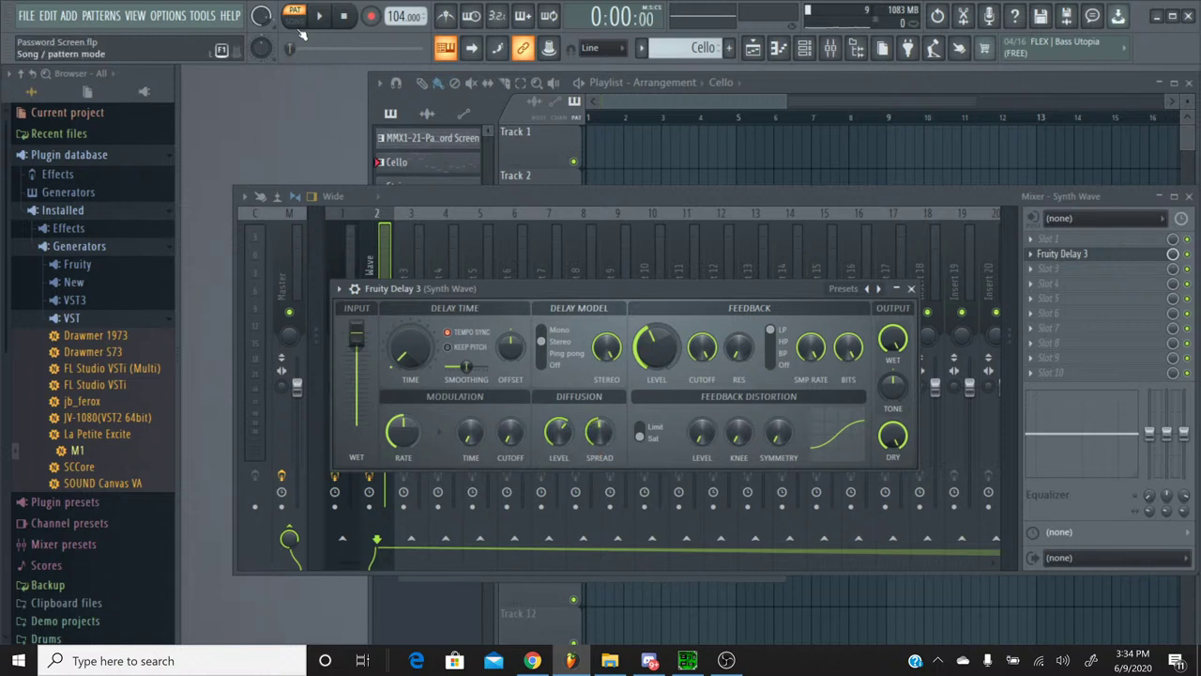
click(316, 23)
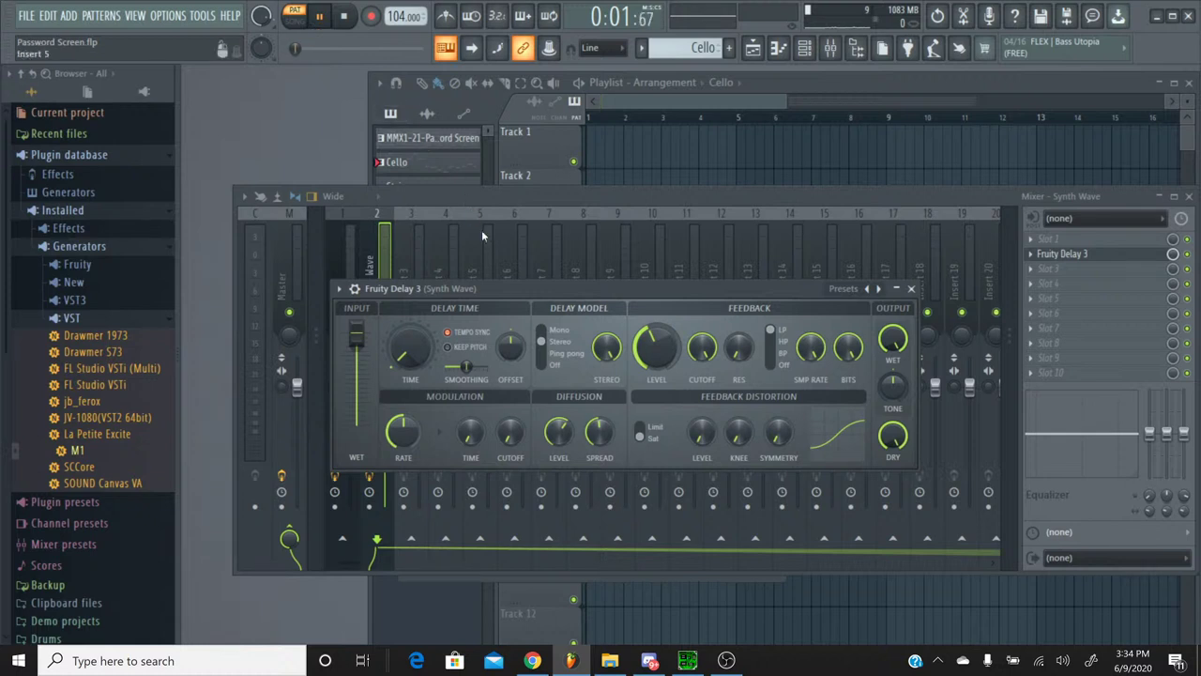
click(490, 201)
click(803, 49)
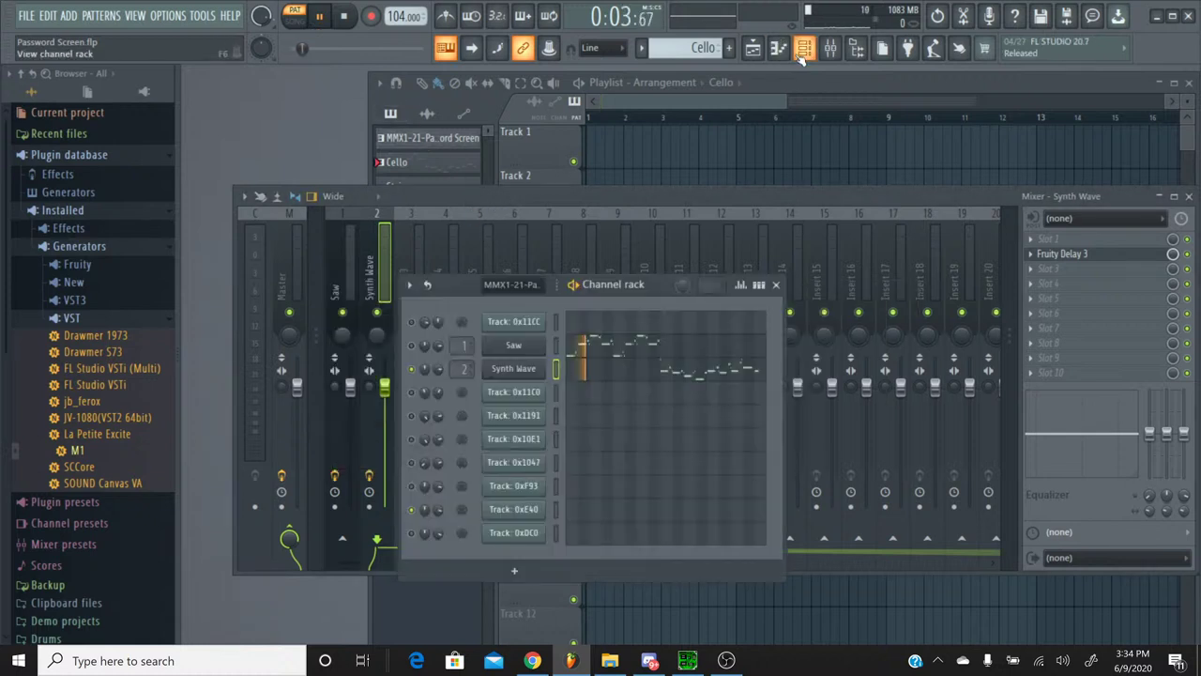
Step: Unmute the Saw channel and slightly raise the Synth Wave mixer track's volume
click(412, 347)
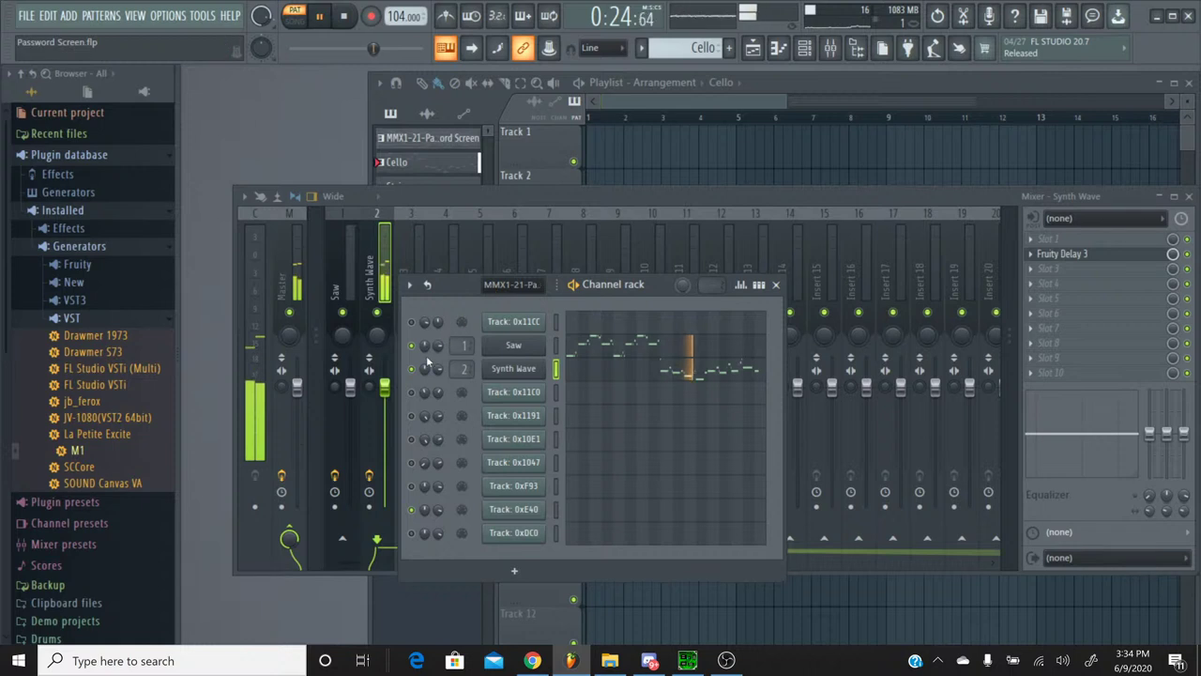
key(F6)
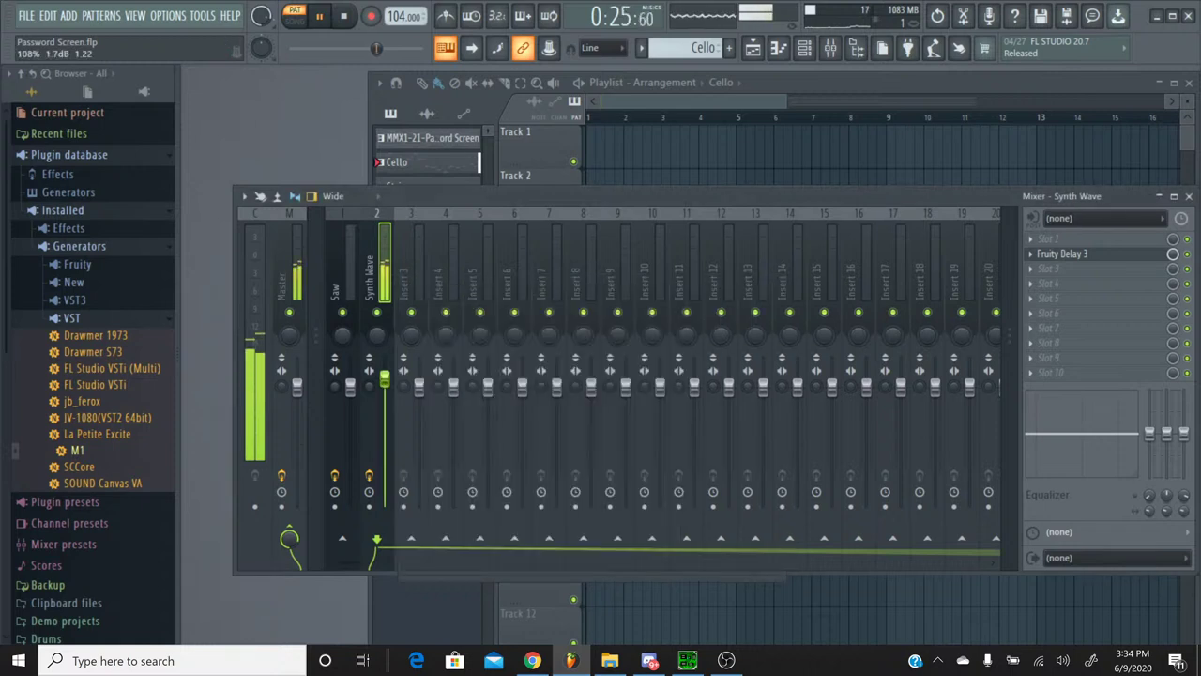
Step: Set both insert effects in the Saw channel's M1 to No Effect, and close the instrument
click(804, 50)
click(511, 344)
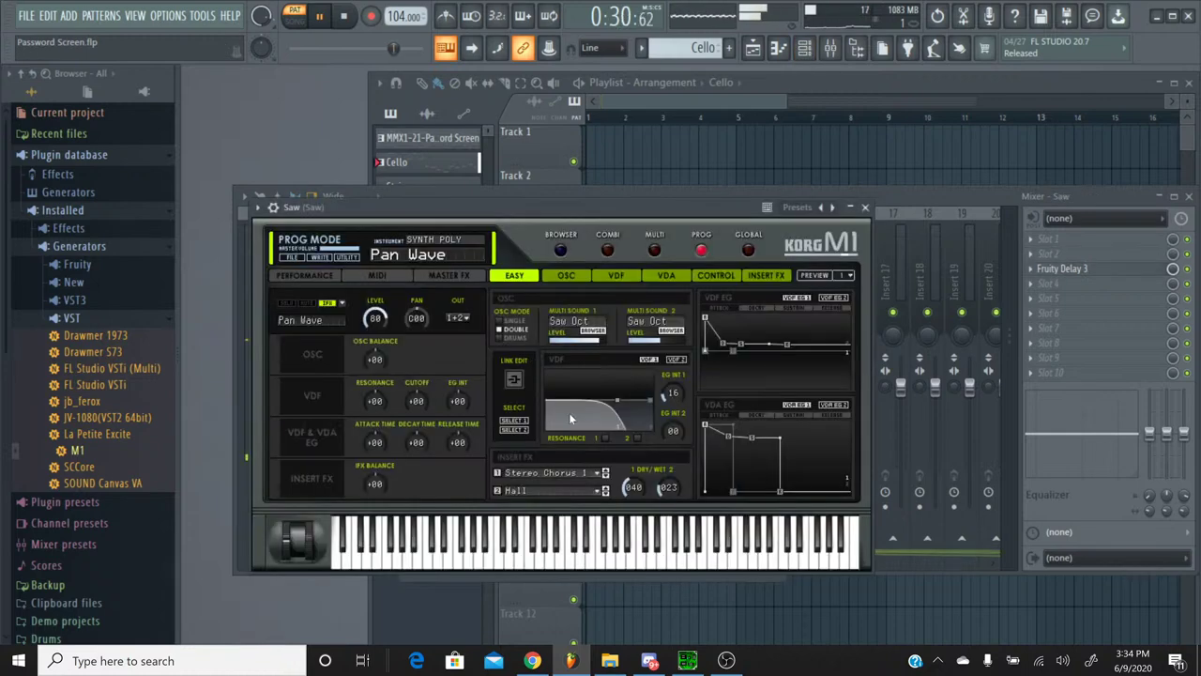
click(563, 491)
click(563, 110)
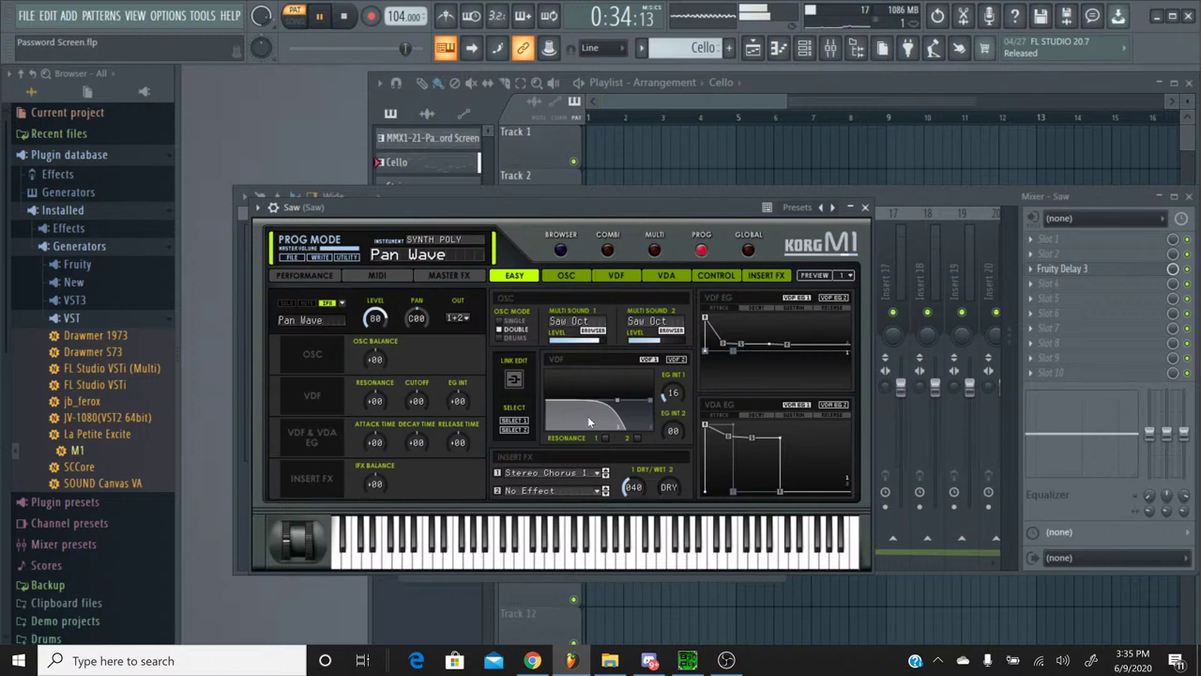
click(579, 473)
click(563, 94)
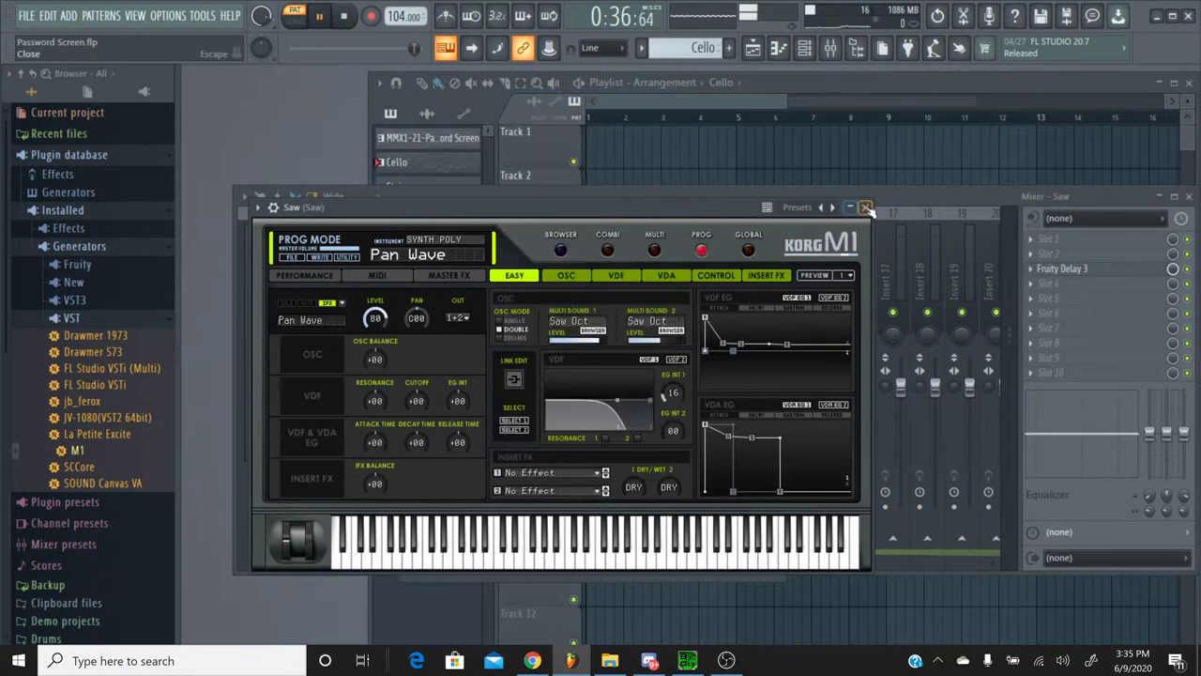
click(865, 207)
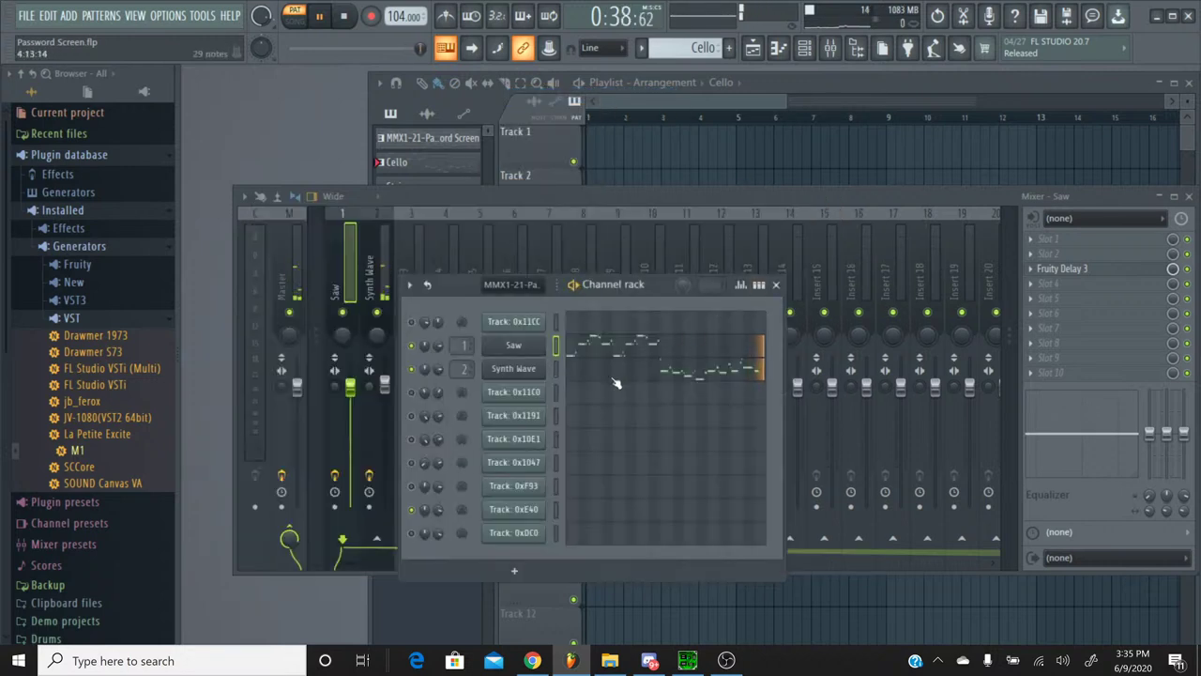
Step: Set both insert effects in the Synth Wave channel's M1 to No Effect, and close the instrument
click(513, 368)
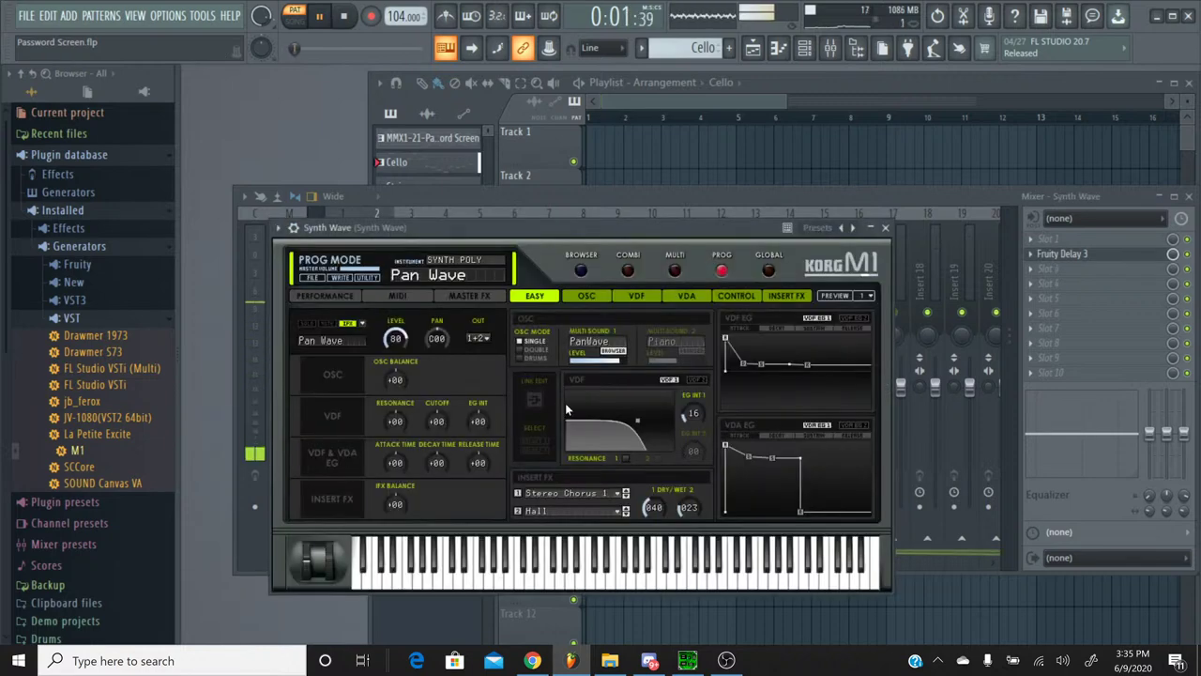
click(587, 494)
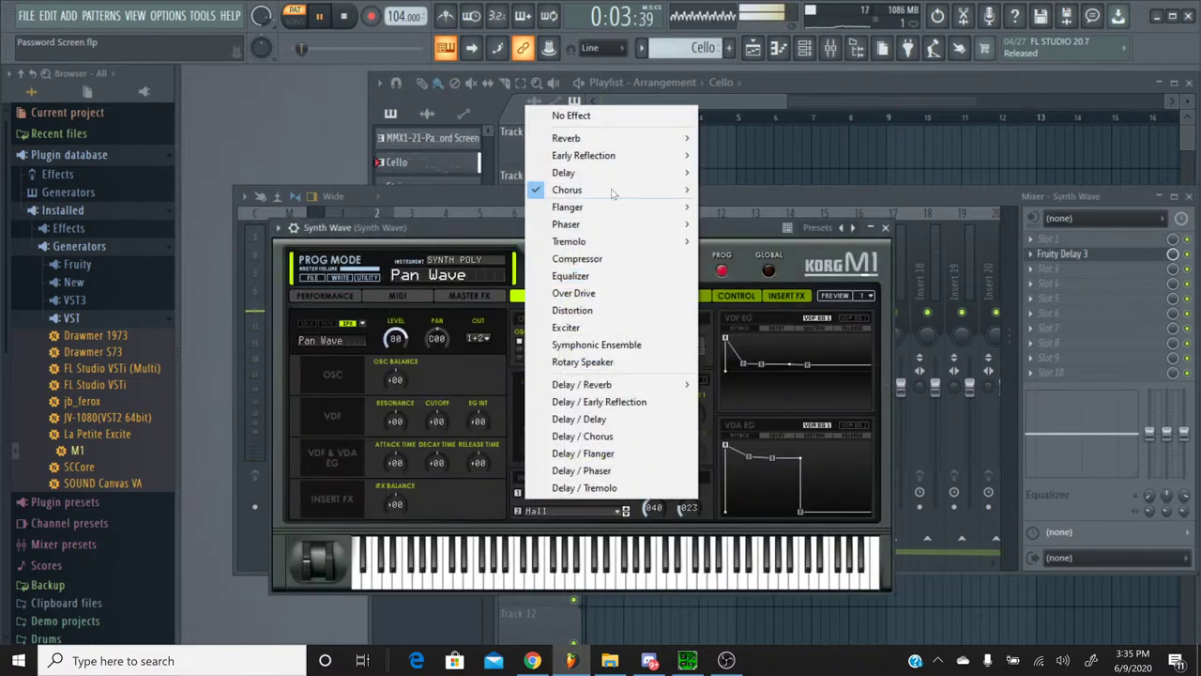
click(600, 119)
click(589, 511)
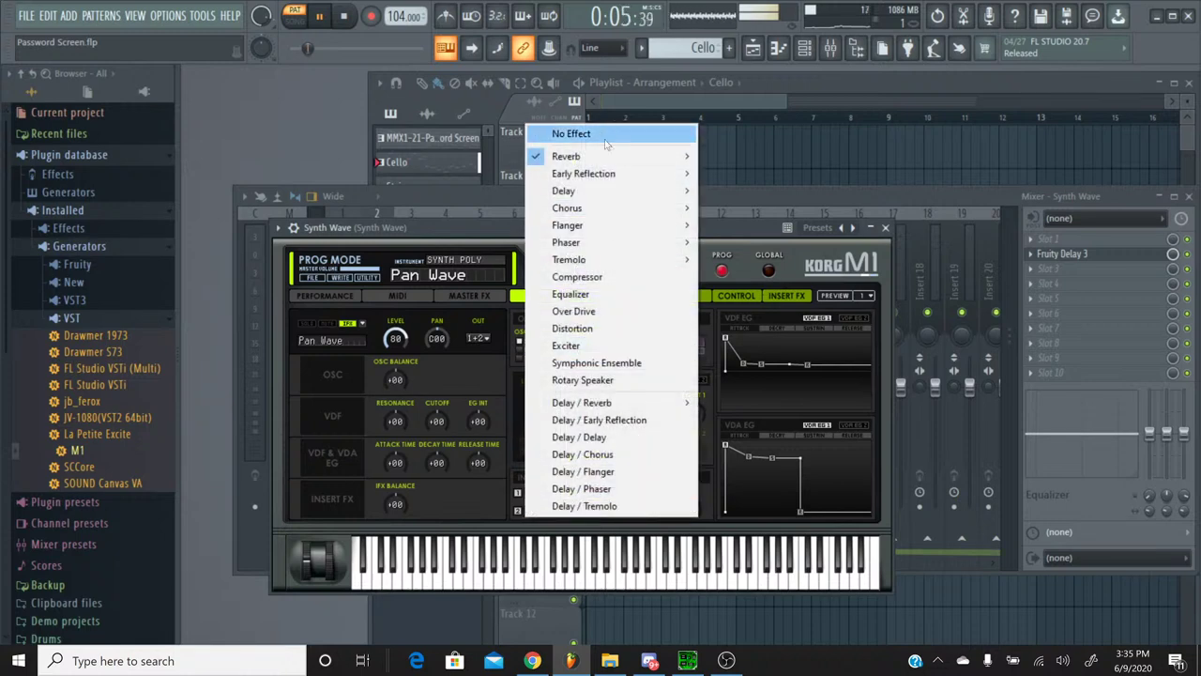
click(606, 133)
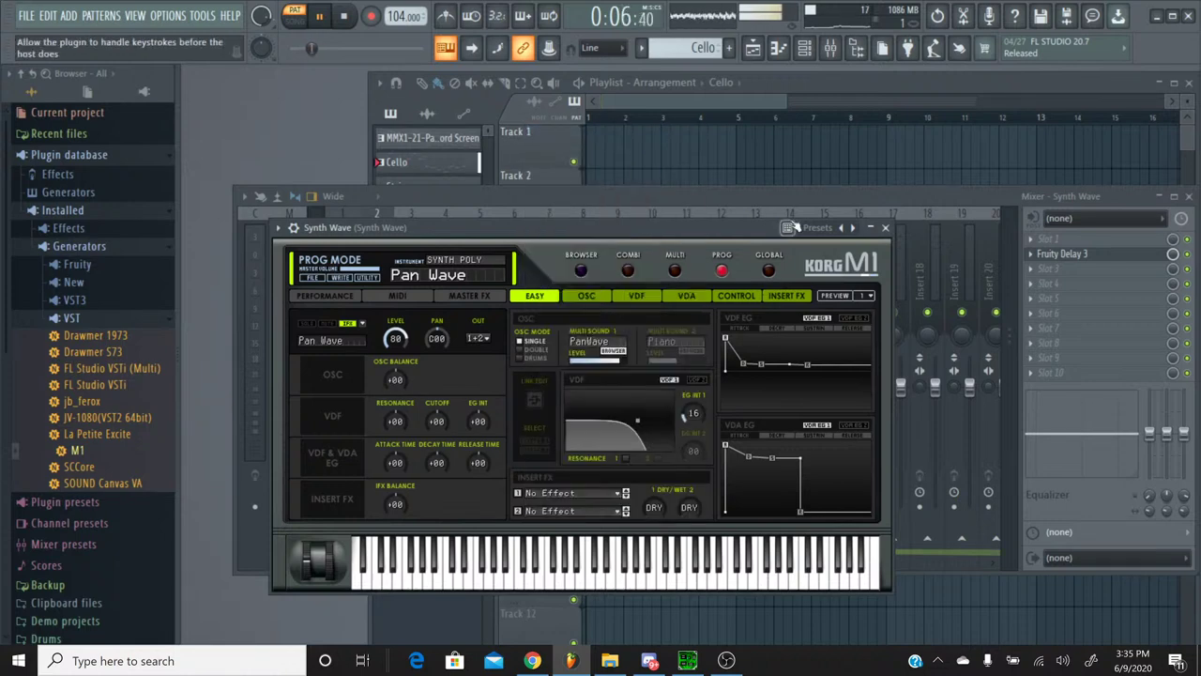
click(885, 227)
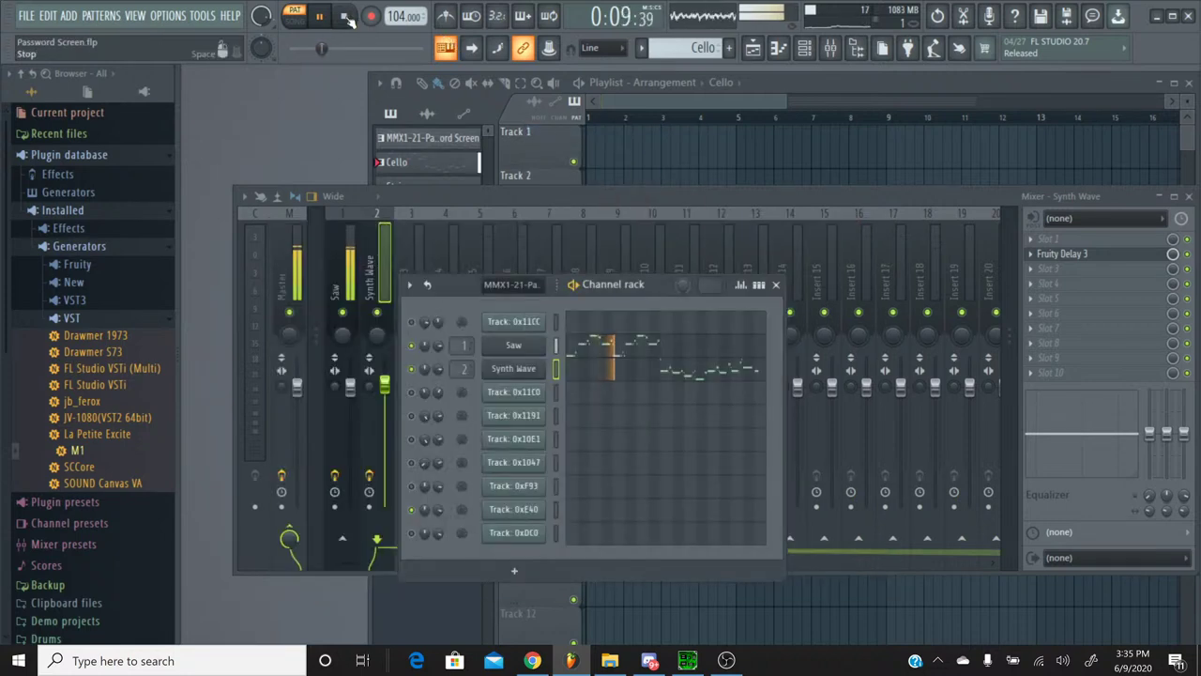
Step: Stop playback, listen to the original 21 Password Screen.spc in SPCTool for comparison, and return to FL Studio
click(346, 18)
click(688, 660)
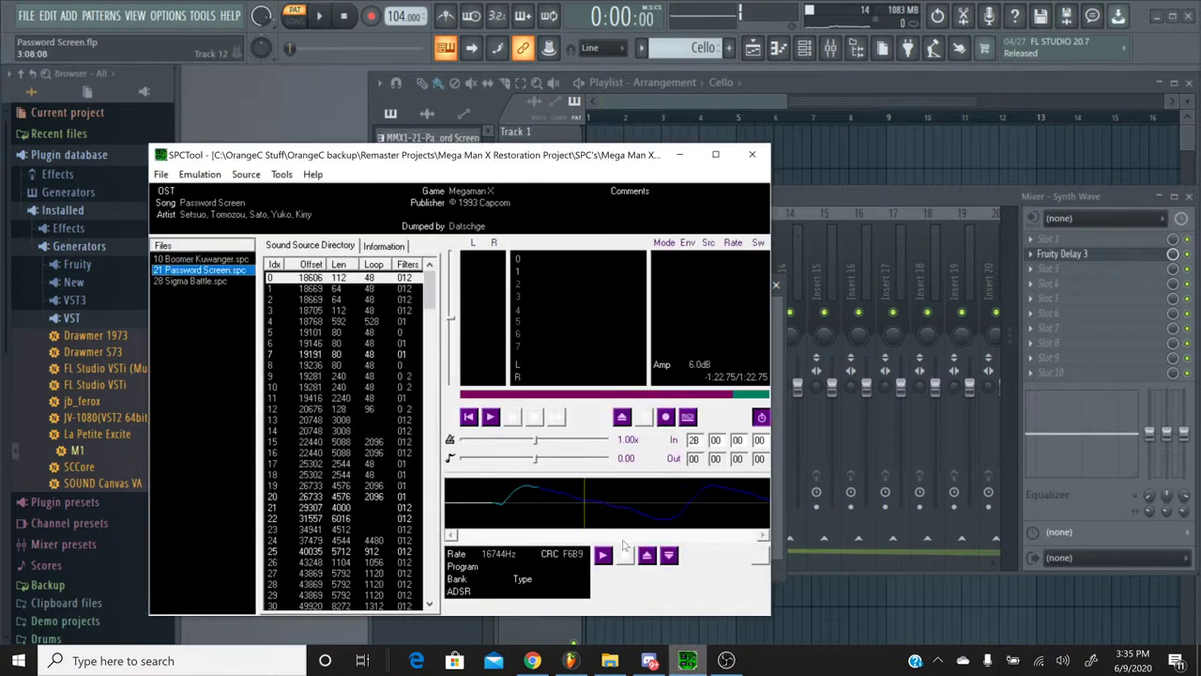
click(492, 418)
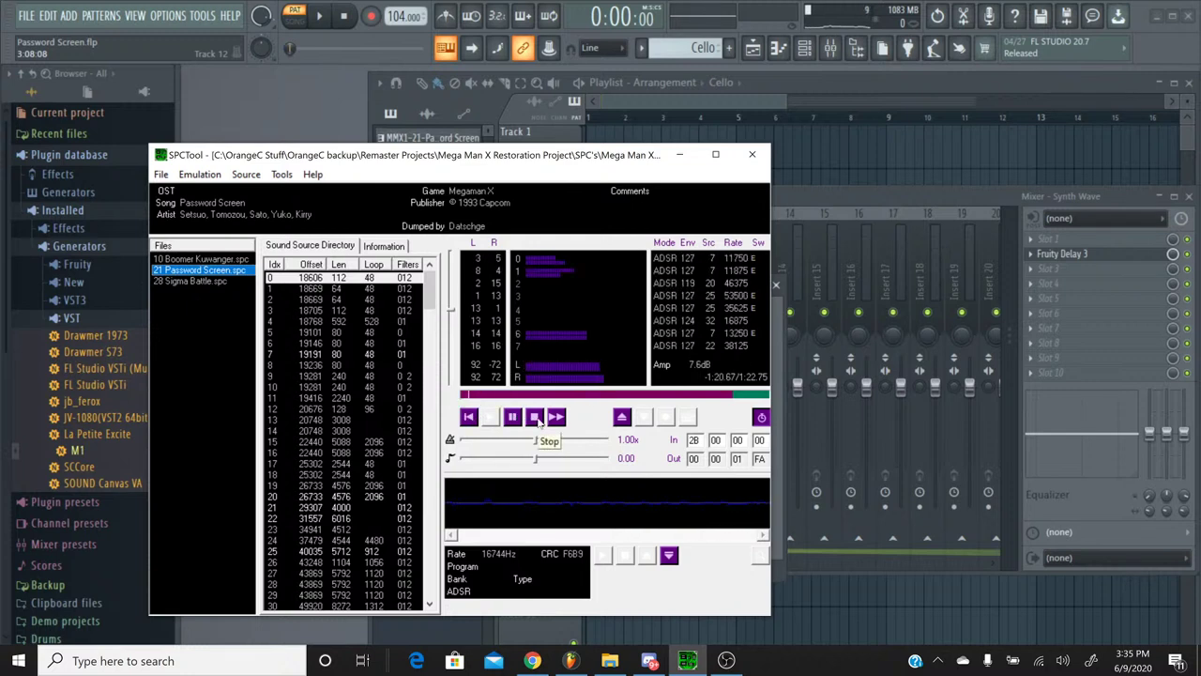
click(469, 419)
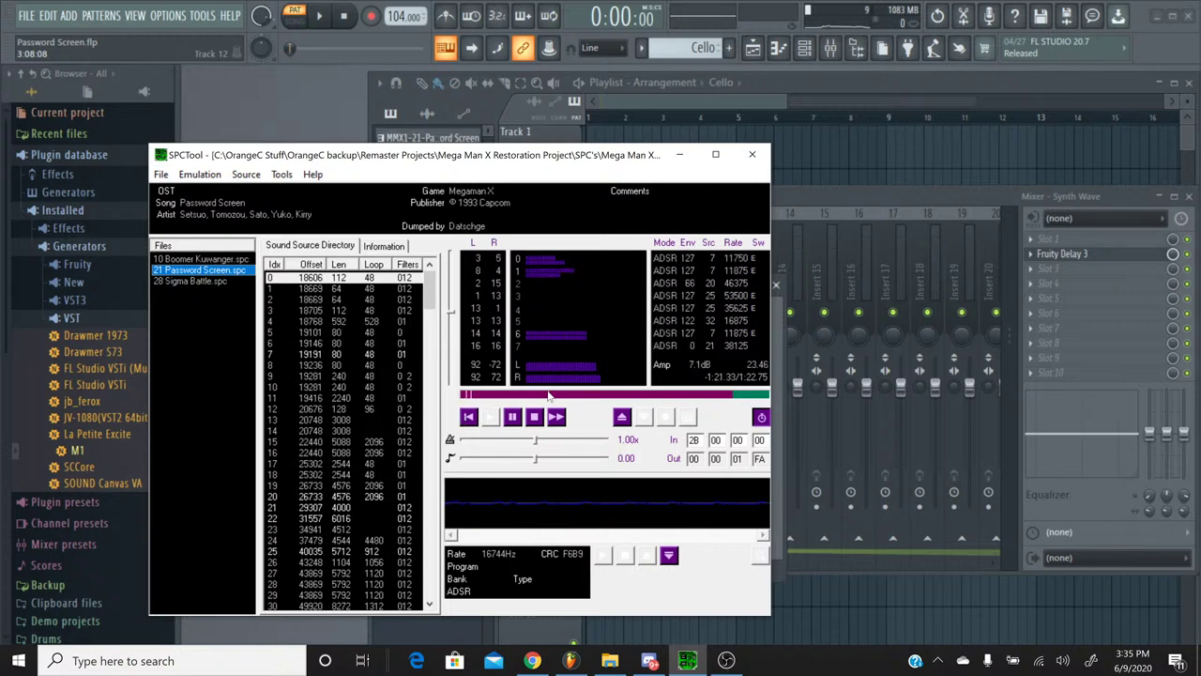
click(797, 201)
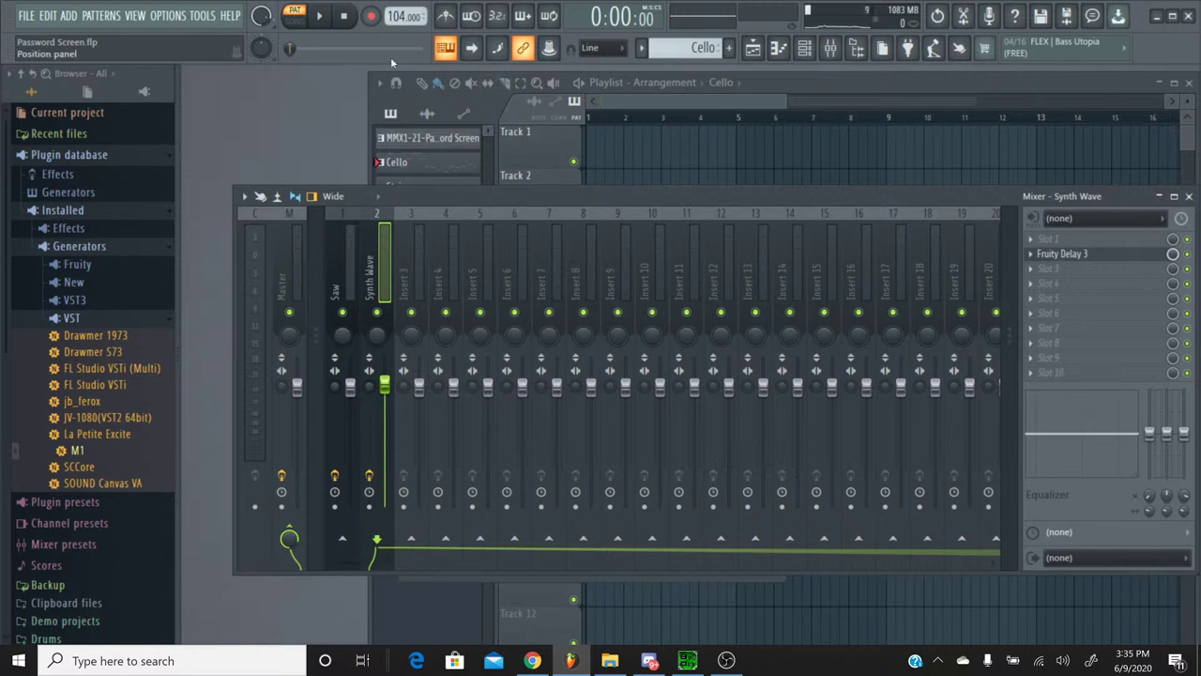
Step: Briefly audition the Cello pattern and open Fruity Delay 3 on the Saw mixer track
click(320, 16)
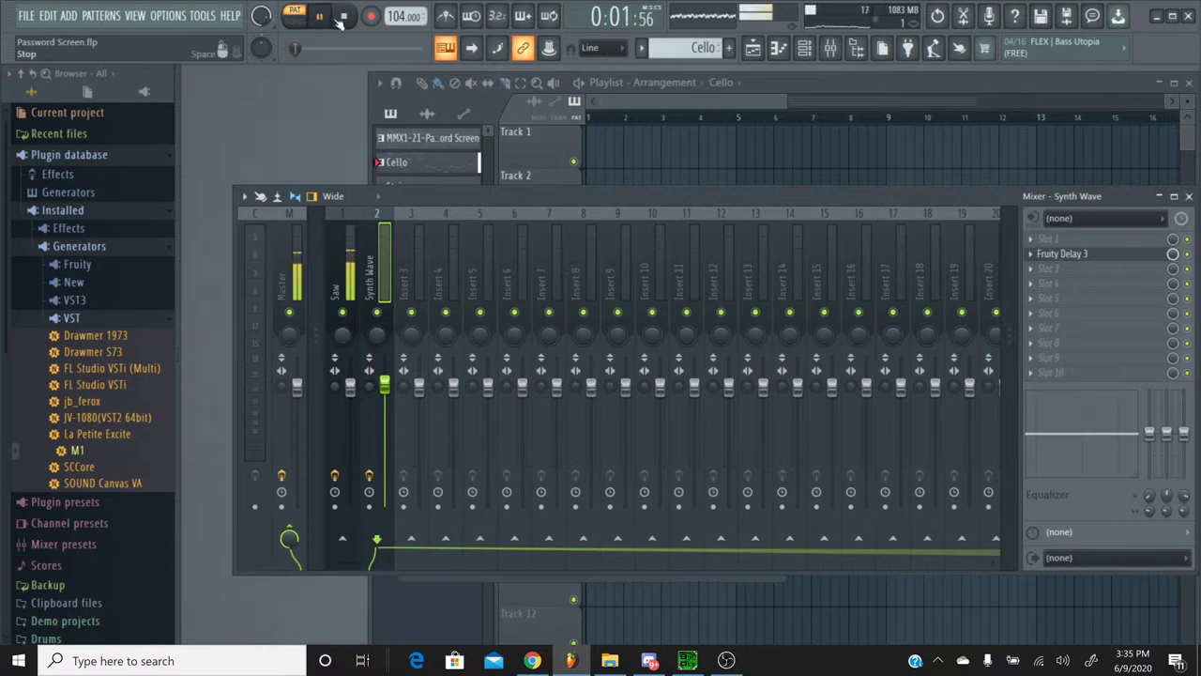
click(343, 16)
click(350, 229)
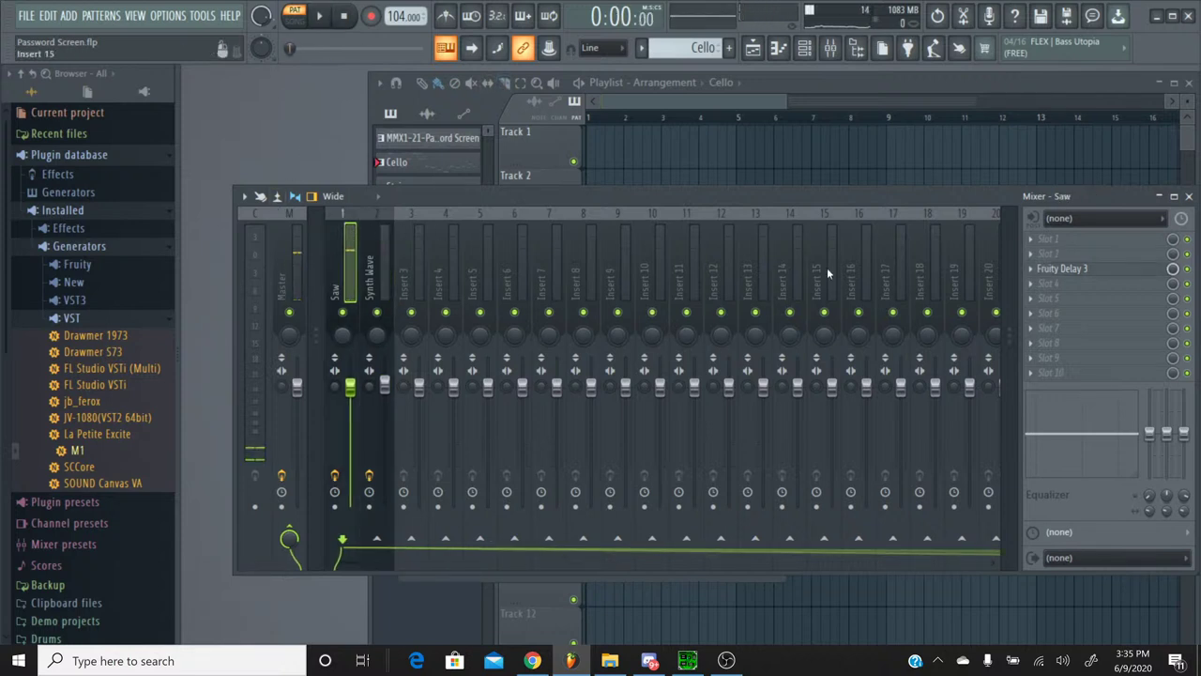
click(1098, 271)
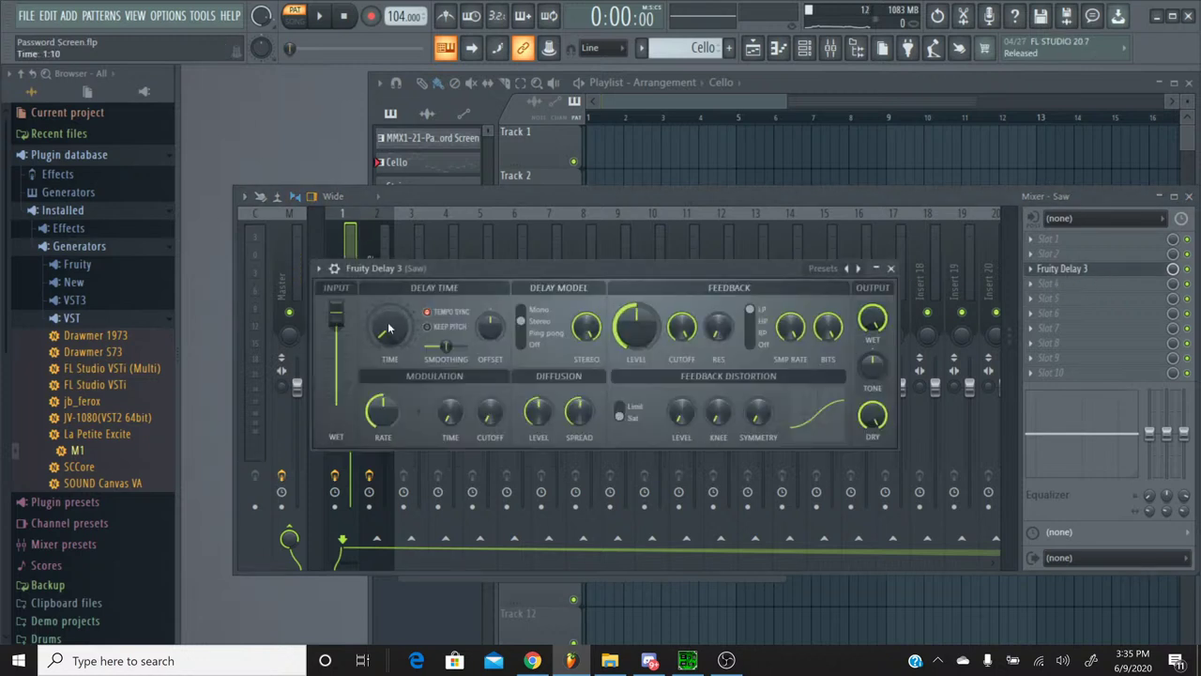
Step: During playback, turn on Keep Pitch in Saw's Fruity Delay 3, shift its delay offset below centre, and close the effect
click(320, 16)
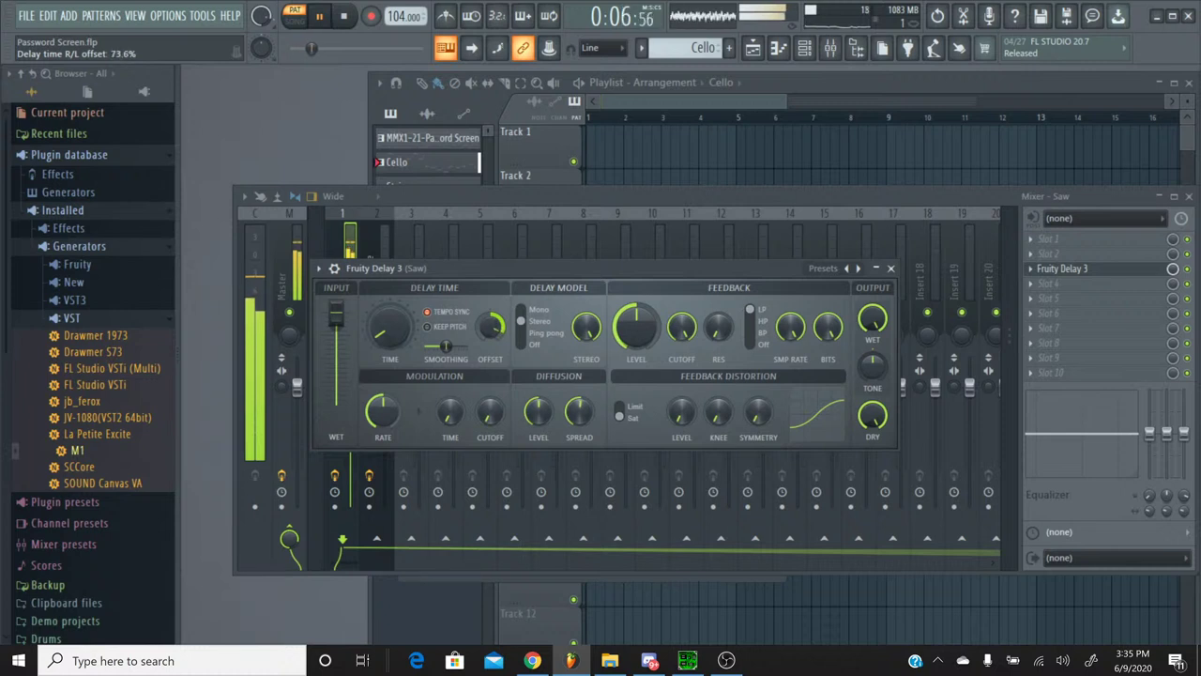
drag(490, 326, 490, 340)
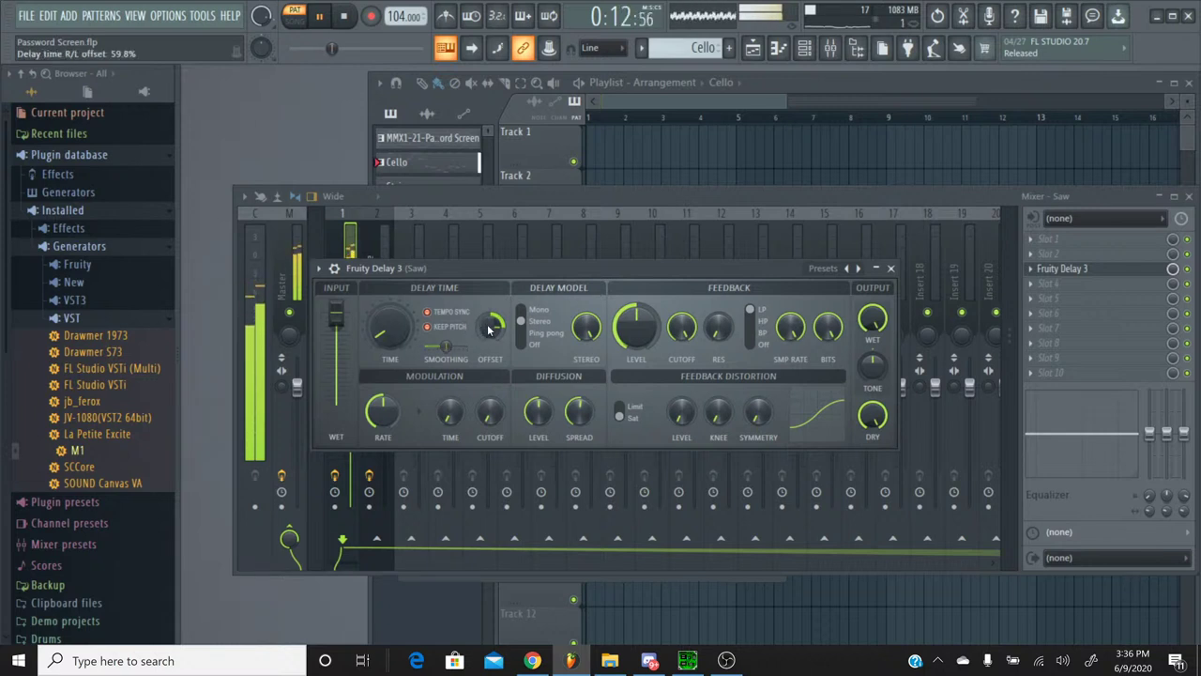
drag(488, 328, 488, 413)
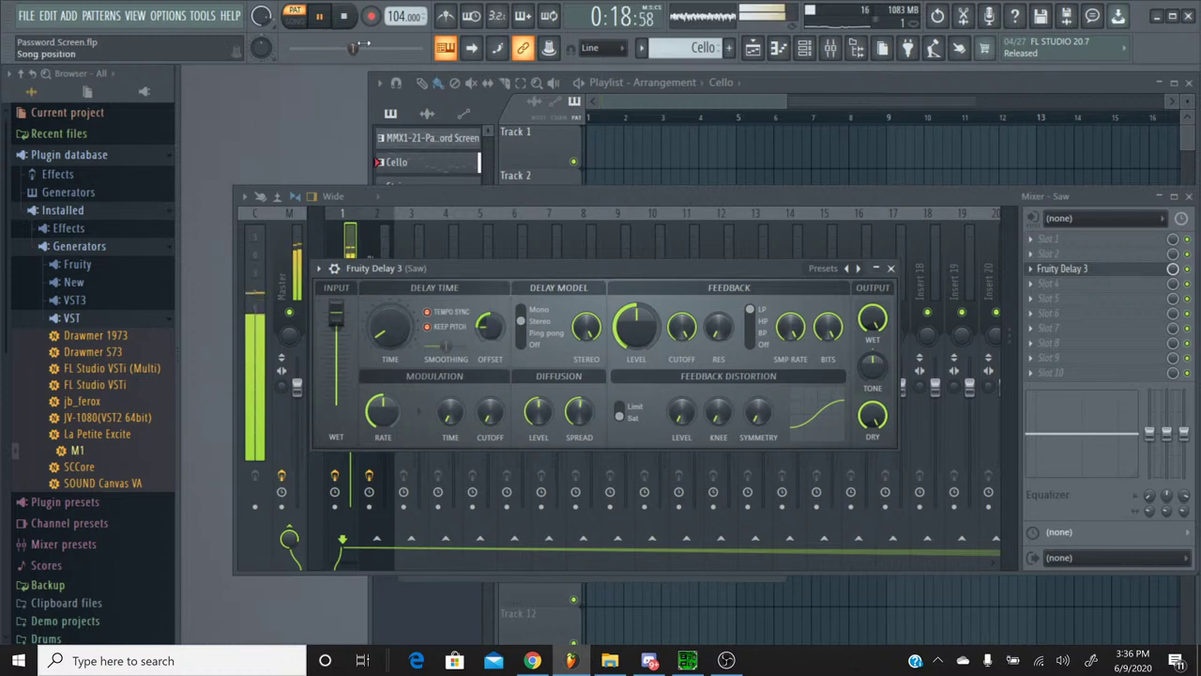
click(891, 268)
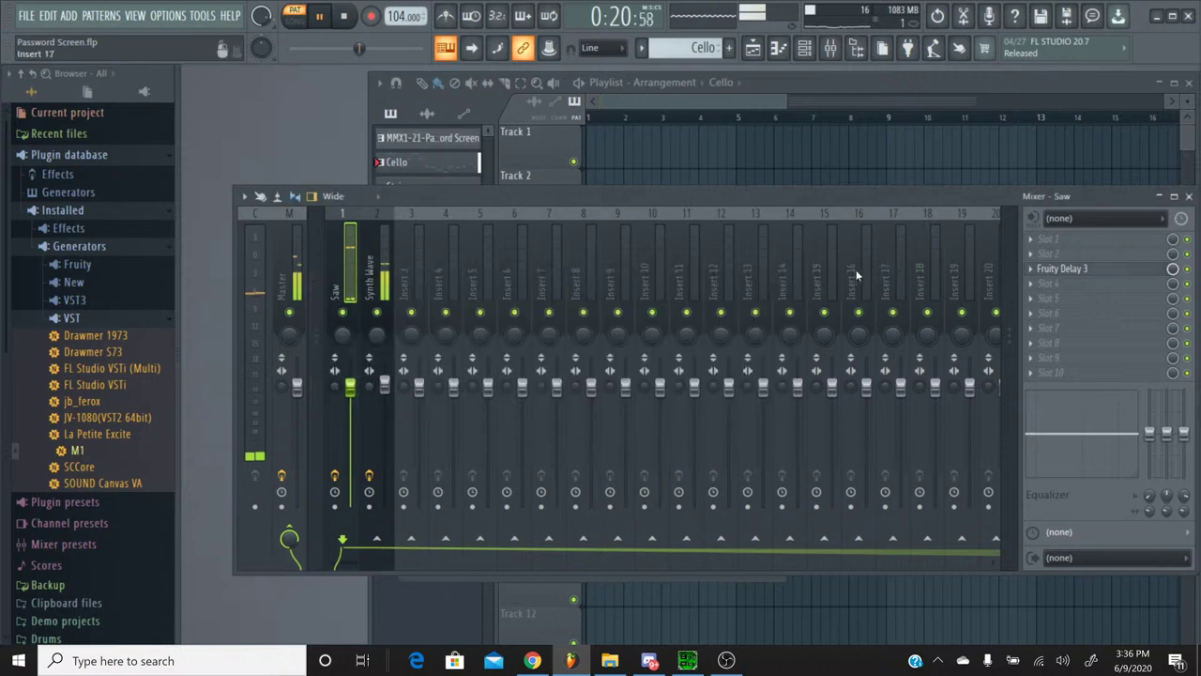
Step: Shift the delay offset below centre in the Synth Wave mixer track's Fruity Delay 3, and close the effect
click(405, 214)
click(377, 214)
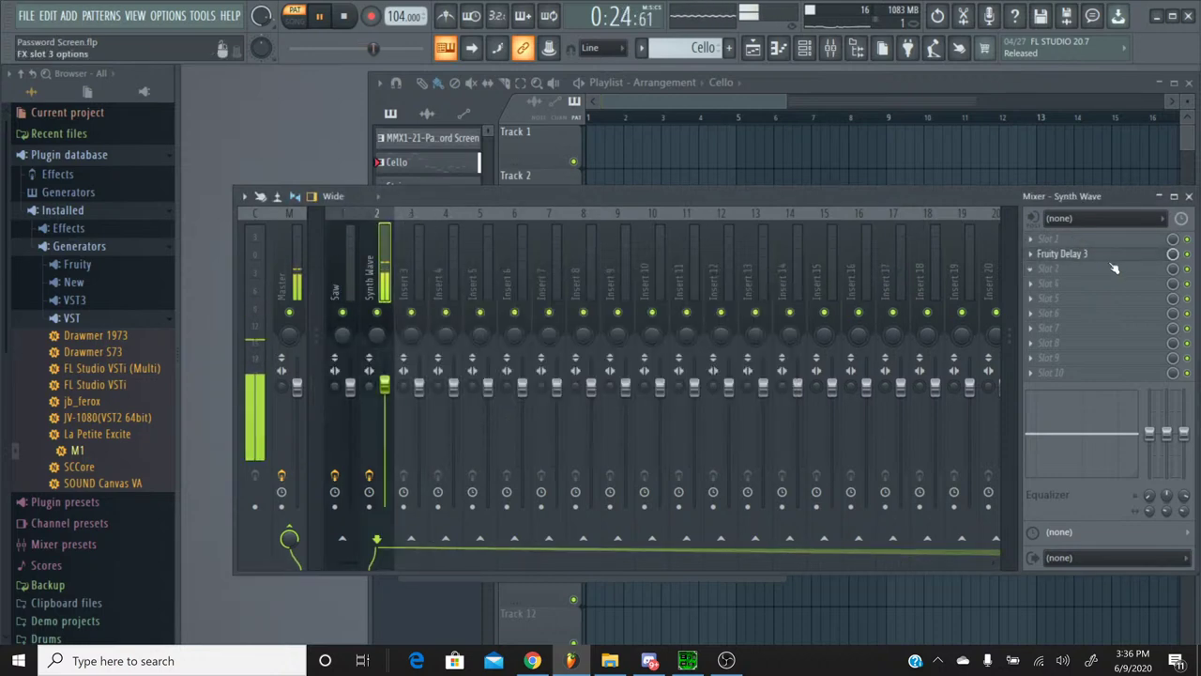
click(1062, 253)
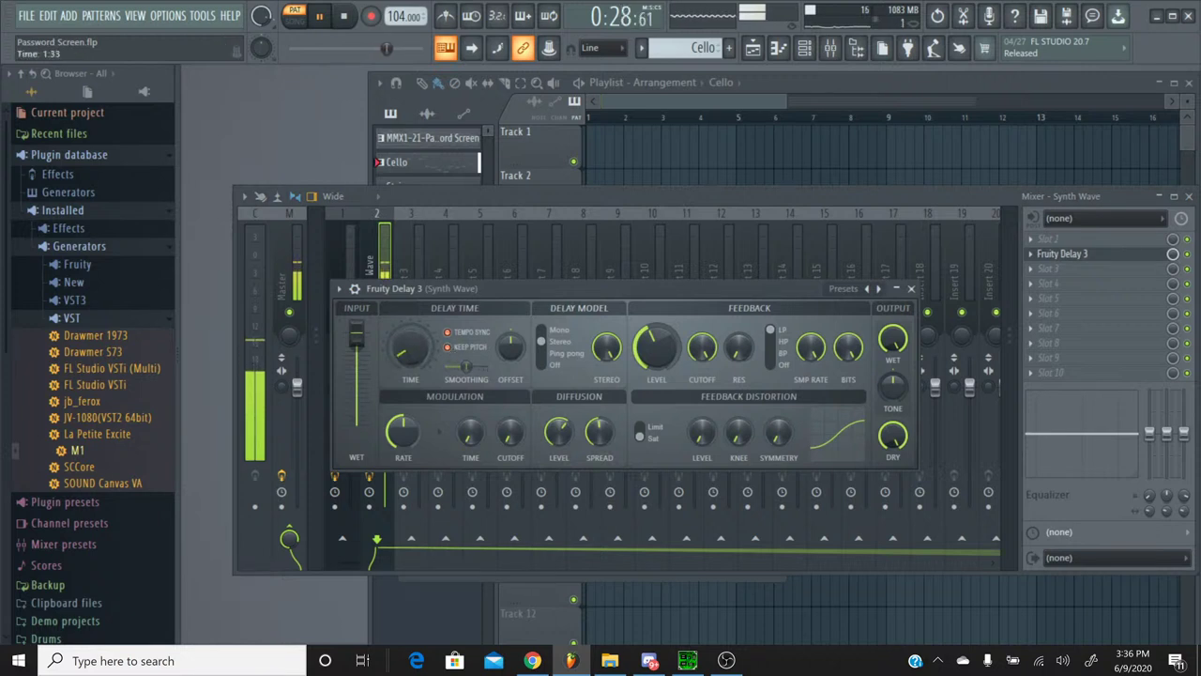
drag(510, 346, 510, 376)
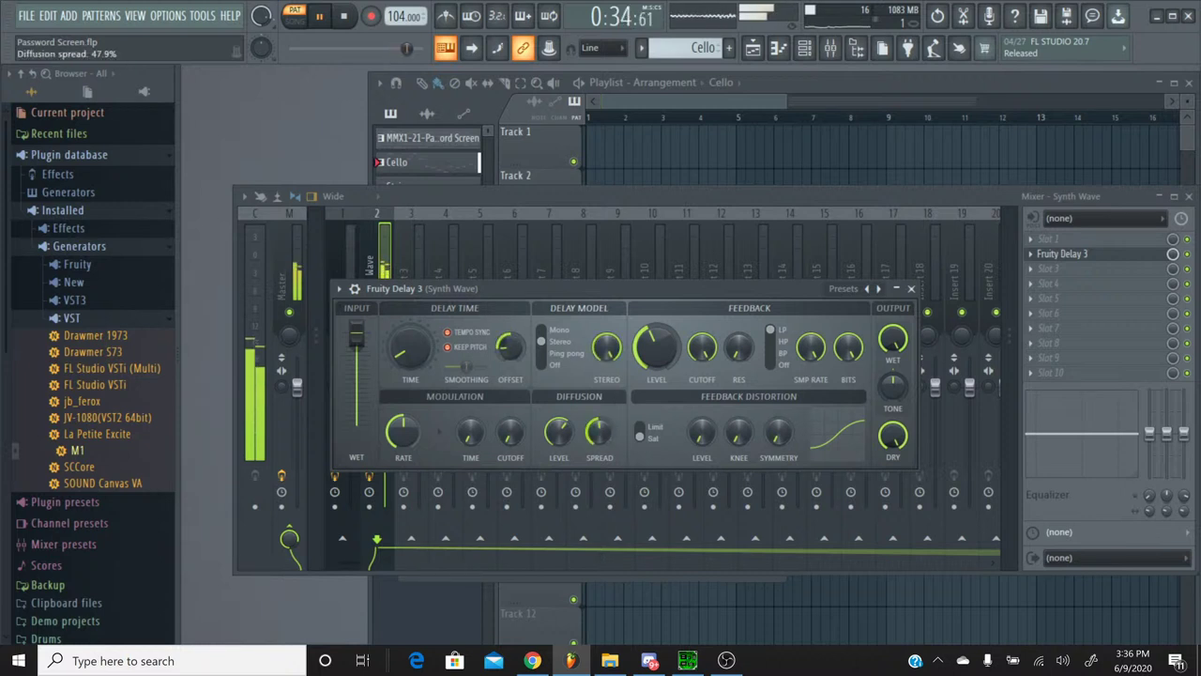
click(910, 289)
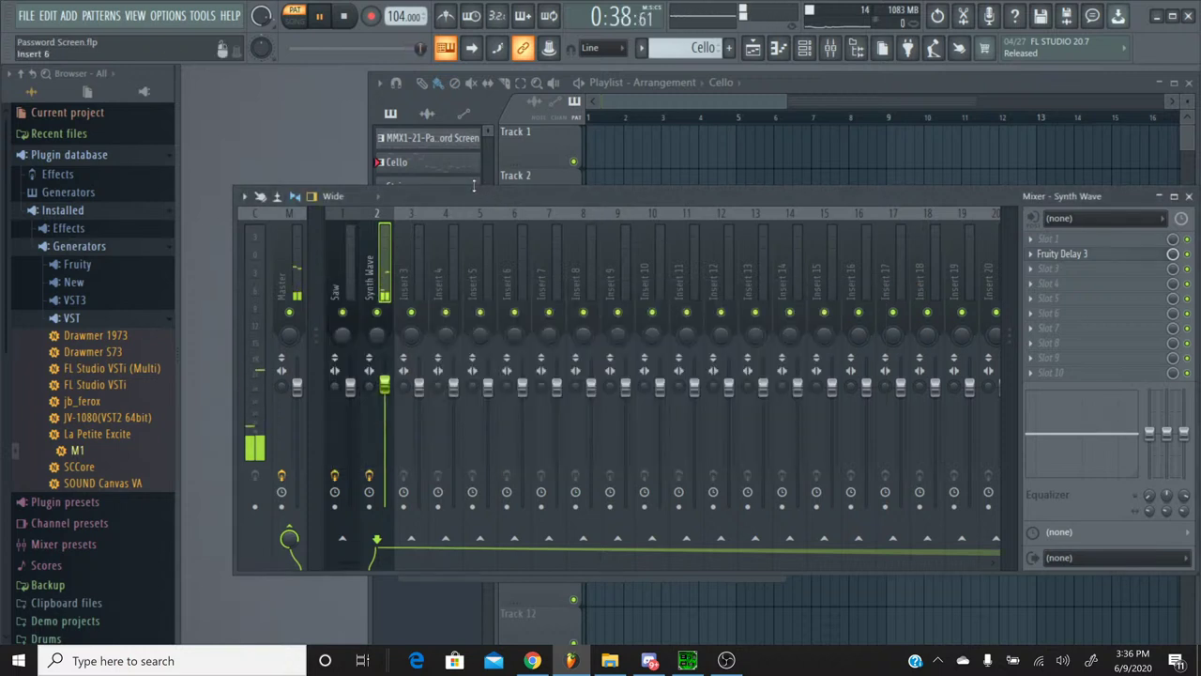
Step: Select the Saw mixer track, inspect the Saw channel's M1 settings during playback, and close the instrument
click(339, 224)
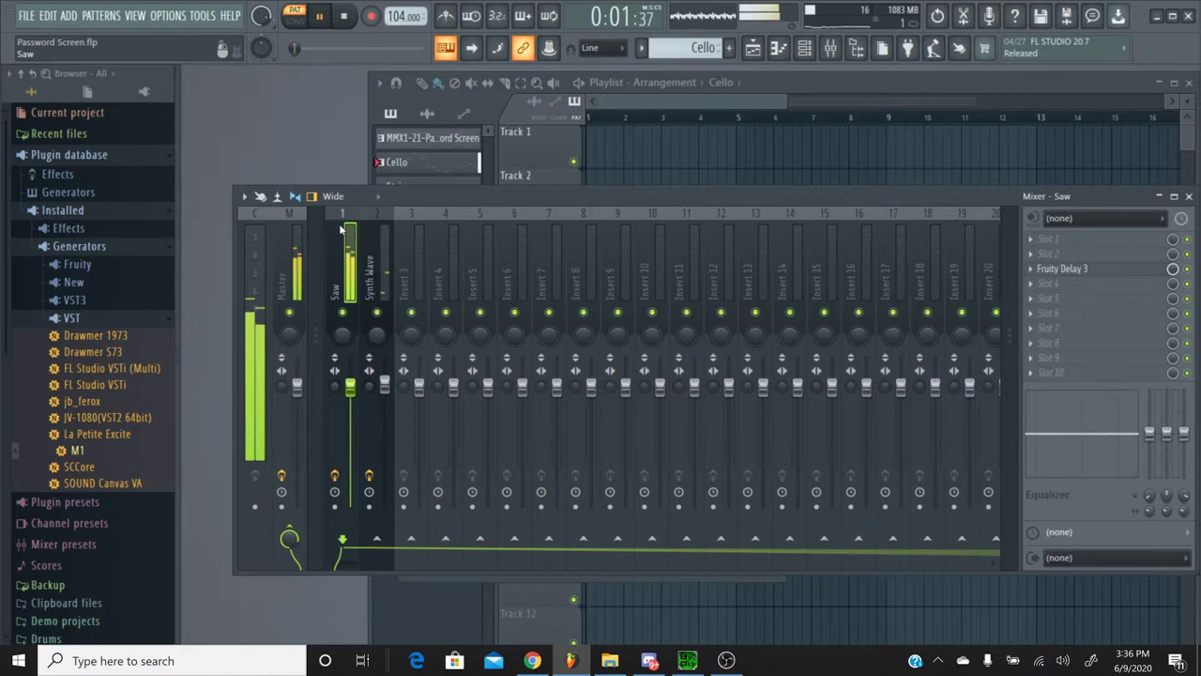
click(805, 48)
click(516, 345)
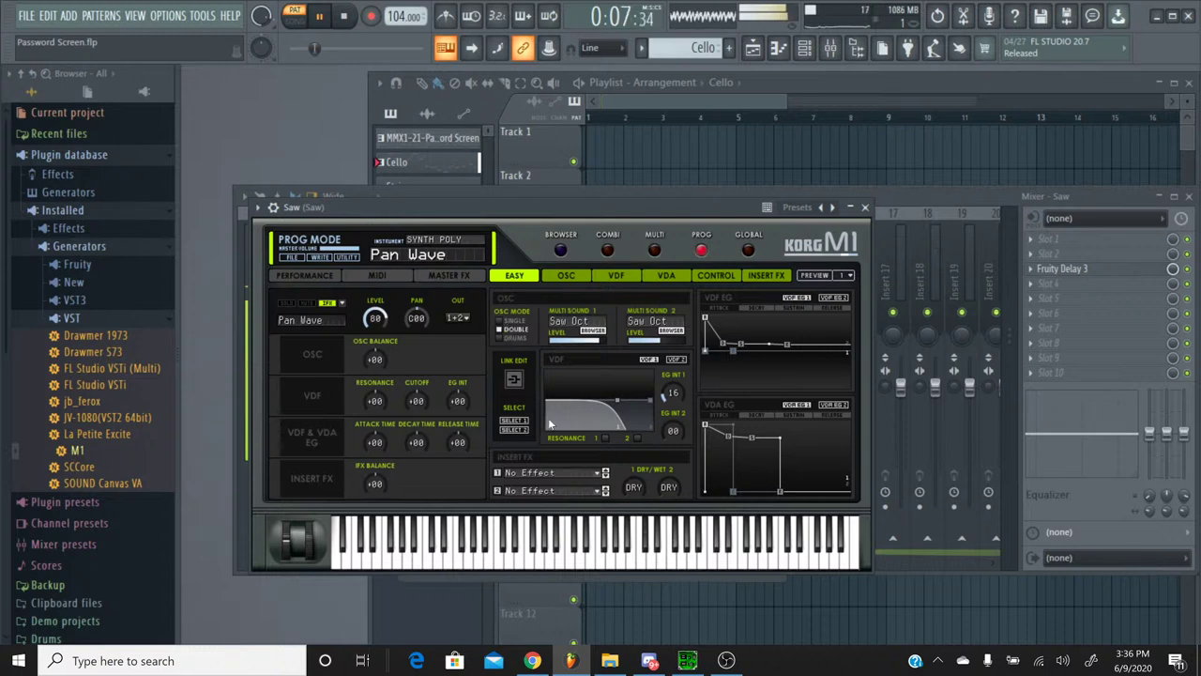
click(865, 207)
Step: Raise Multi Sound 1's level to maximum in Synth Wave's M1, compare double with single oscillator mode, keep Single, and close it
click(492, 372)
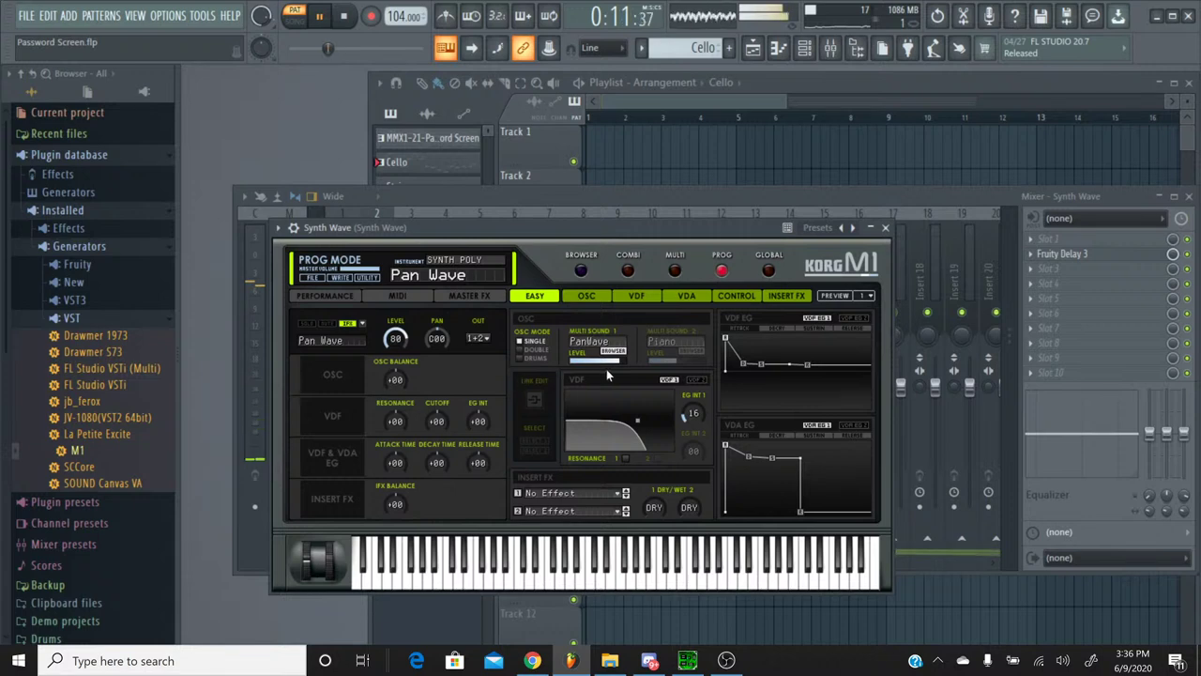
drag(611, 364, 631, 363)
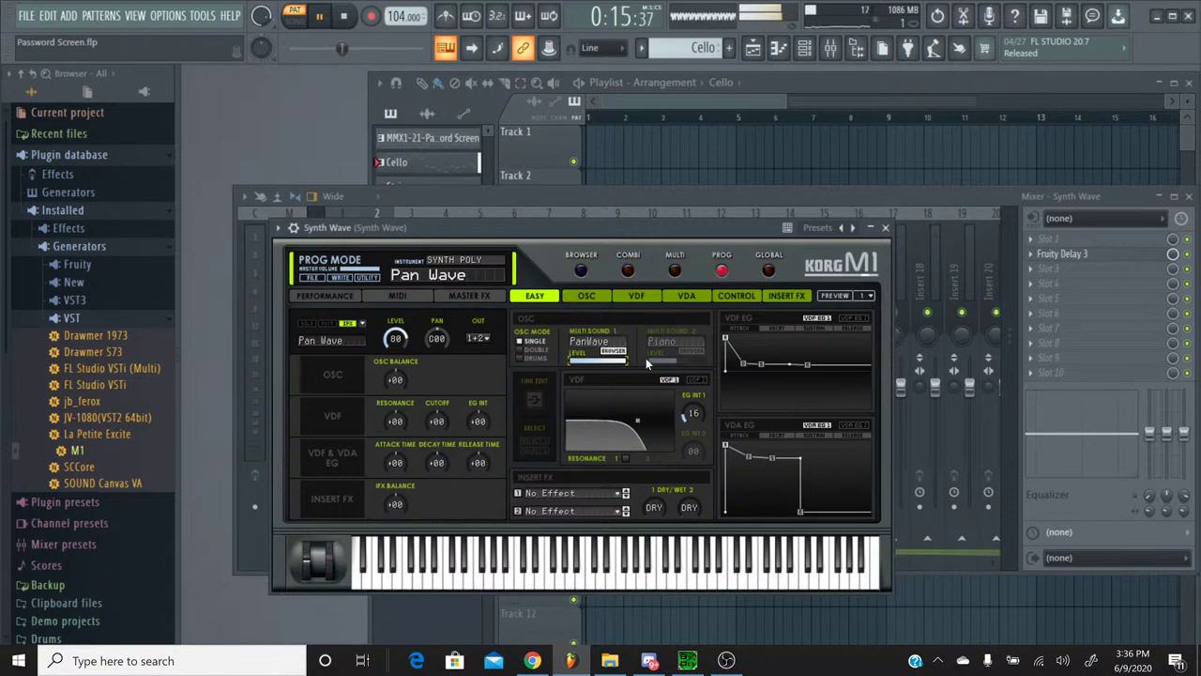
click(539, 350)
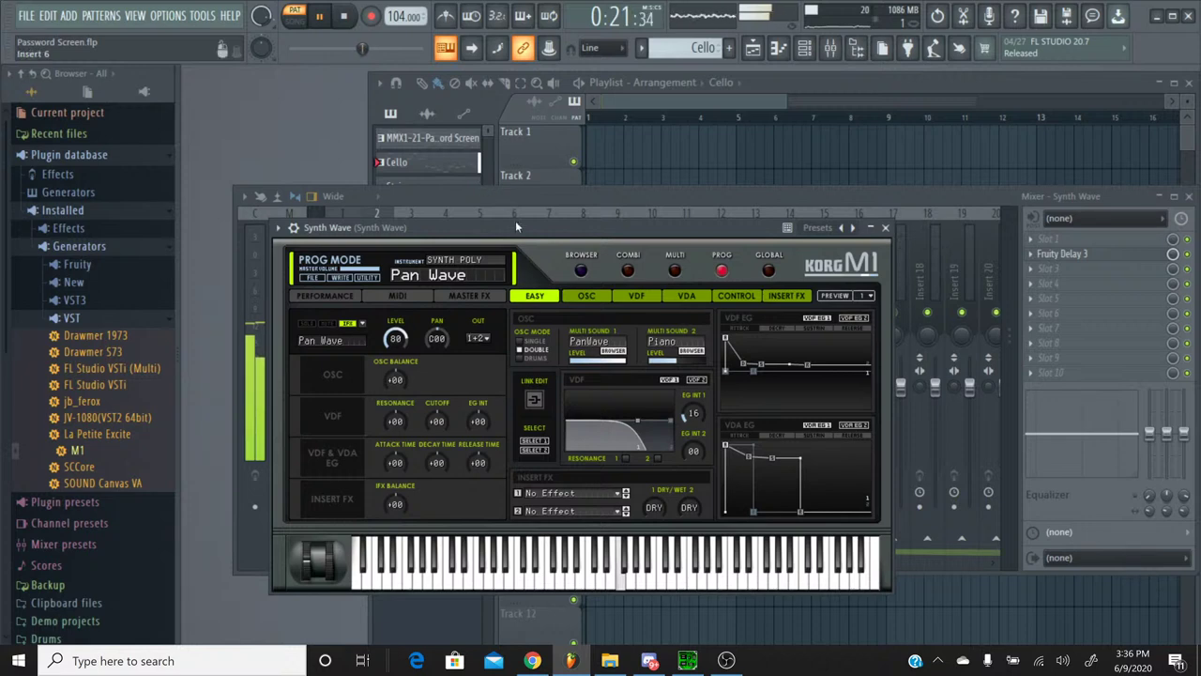
click(532, 342)
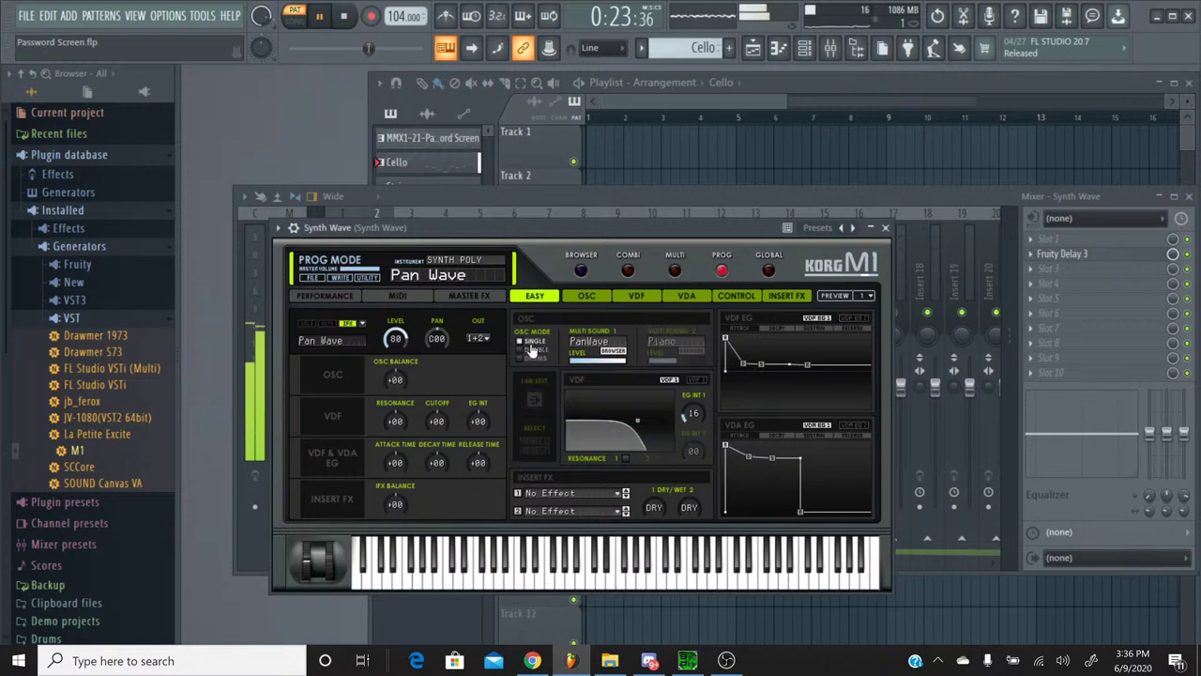
click(884, 229)
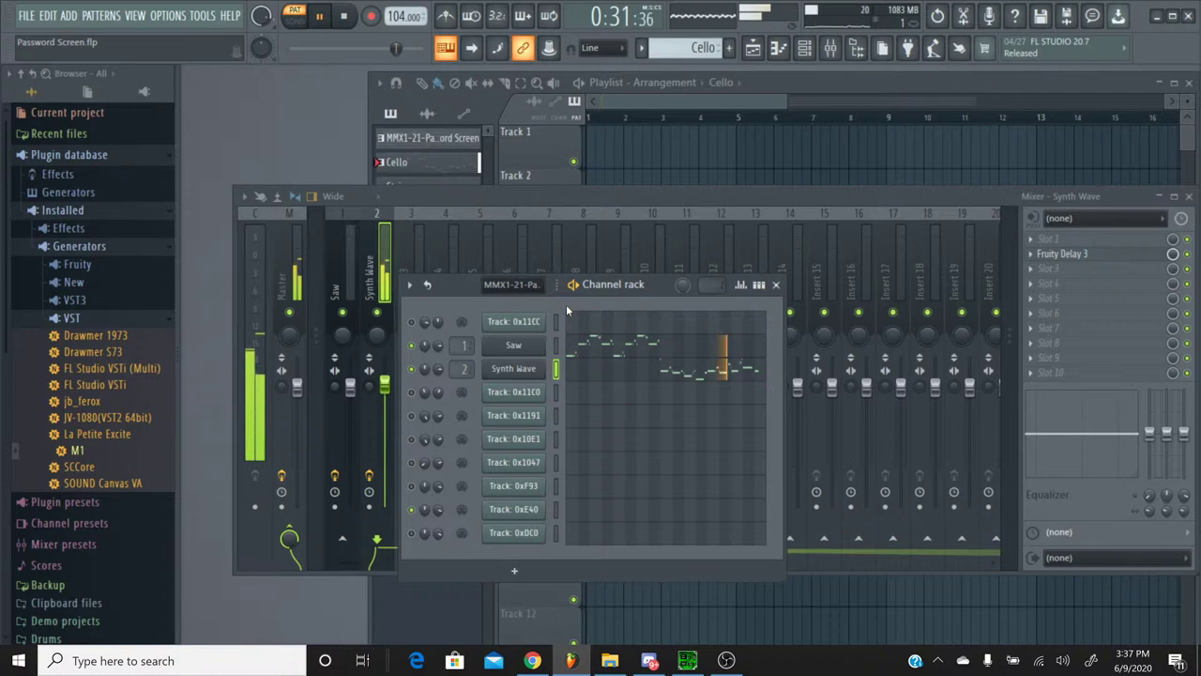
Step: Check the live stream and chat in YouTube Studio in Chrome, return to FL Studio, and stop playback
click(533, 661)
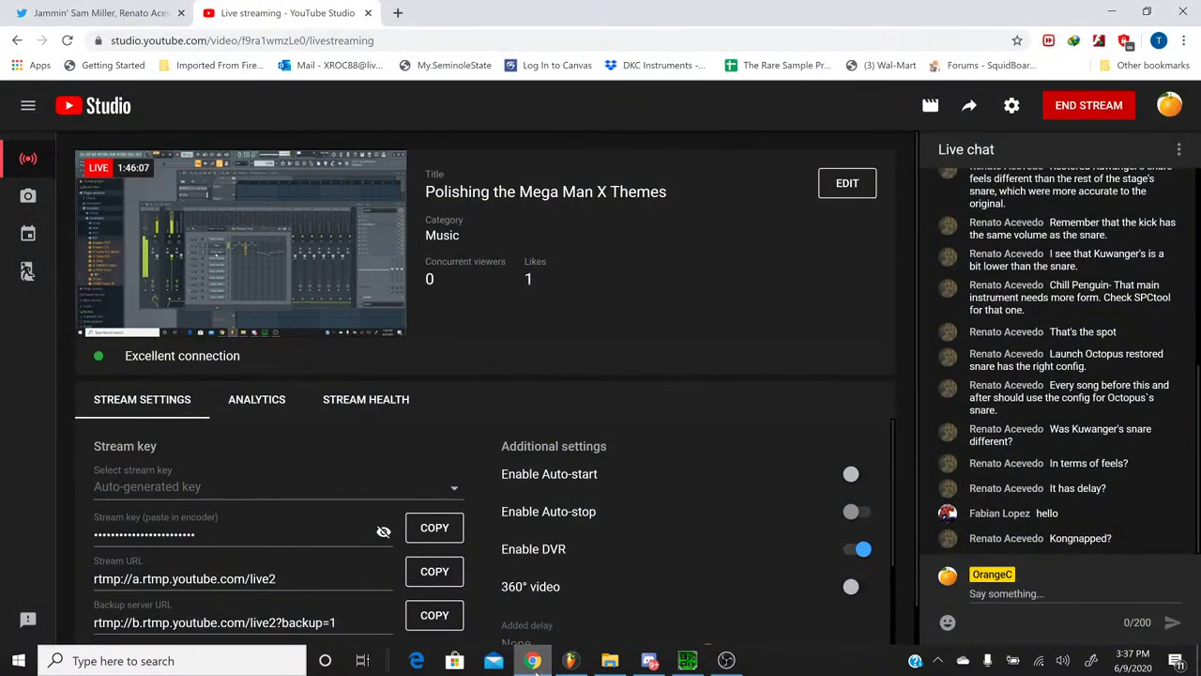
click(532, 661)
click(346, 16)
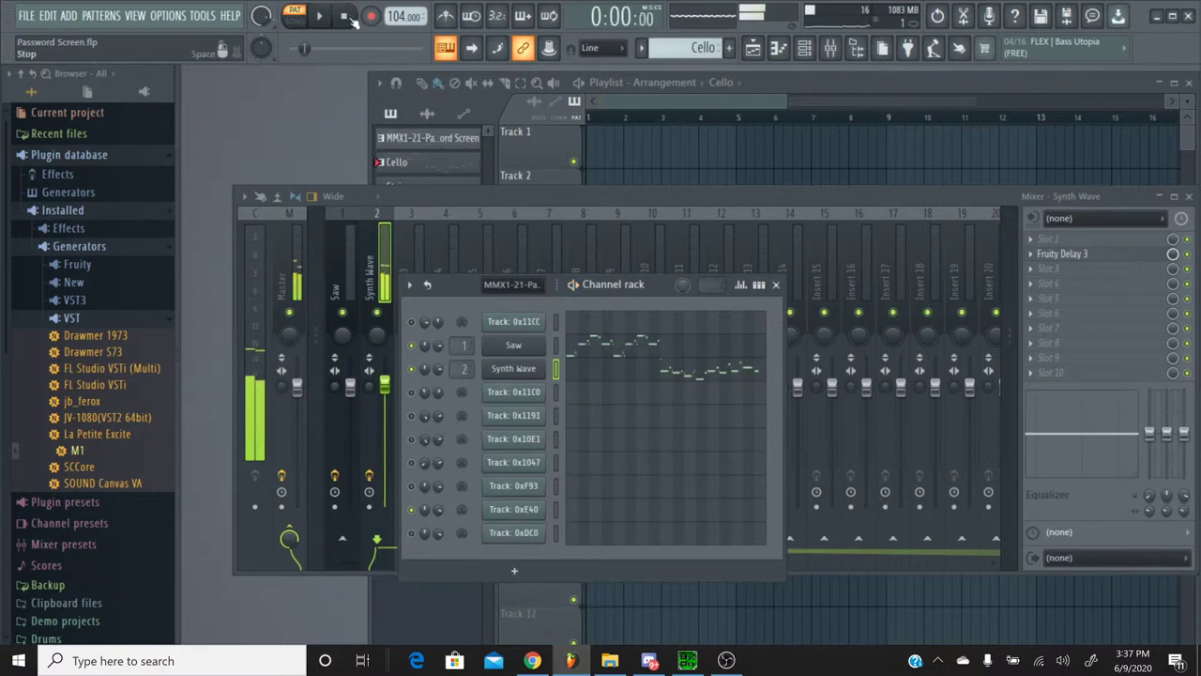
Step: Delete the F#5 note at bar 17 from Synth Wave's piano roll in the Cello pattern, and save the project
click(692, 369)
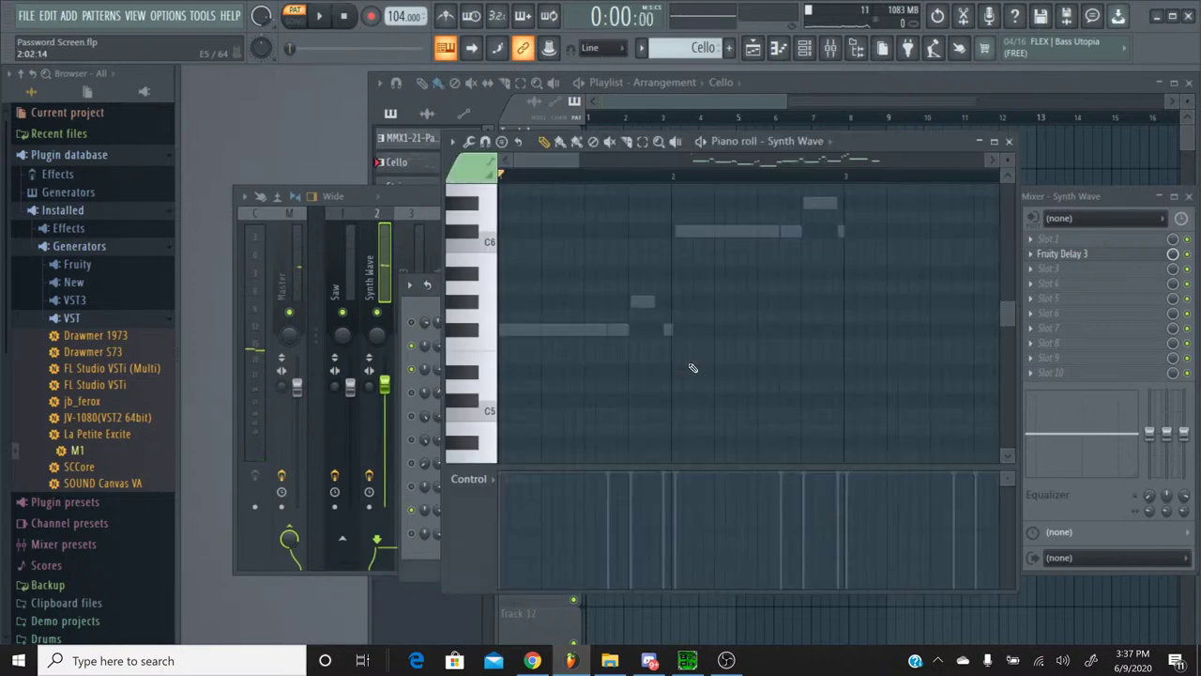
drag(568, 163, 879, 163)
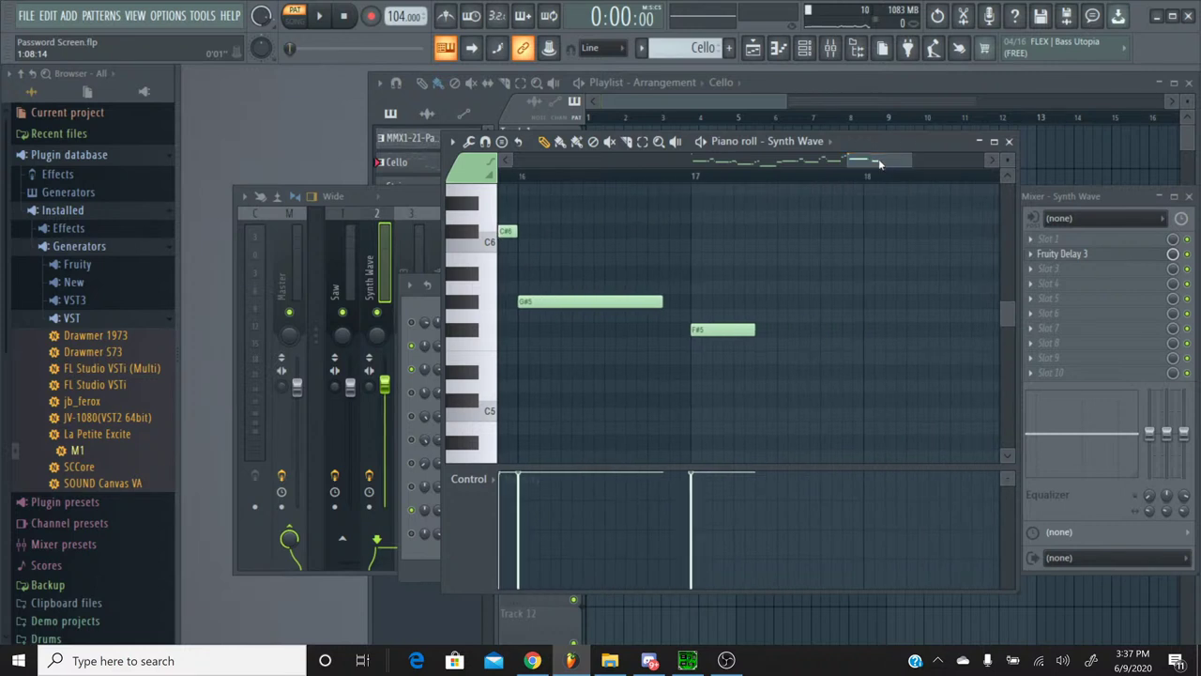
click(642, 141)
click(737, 328)
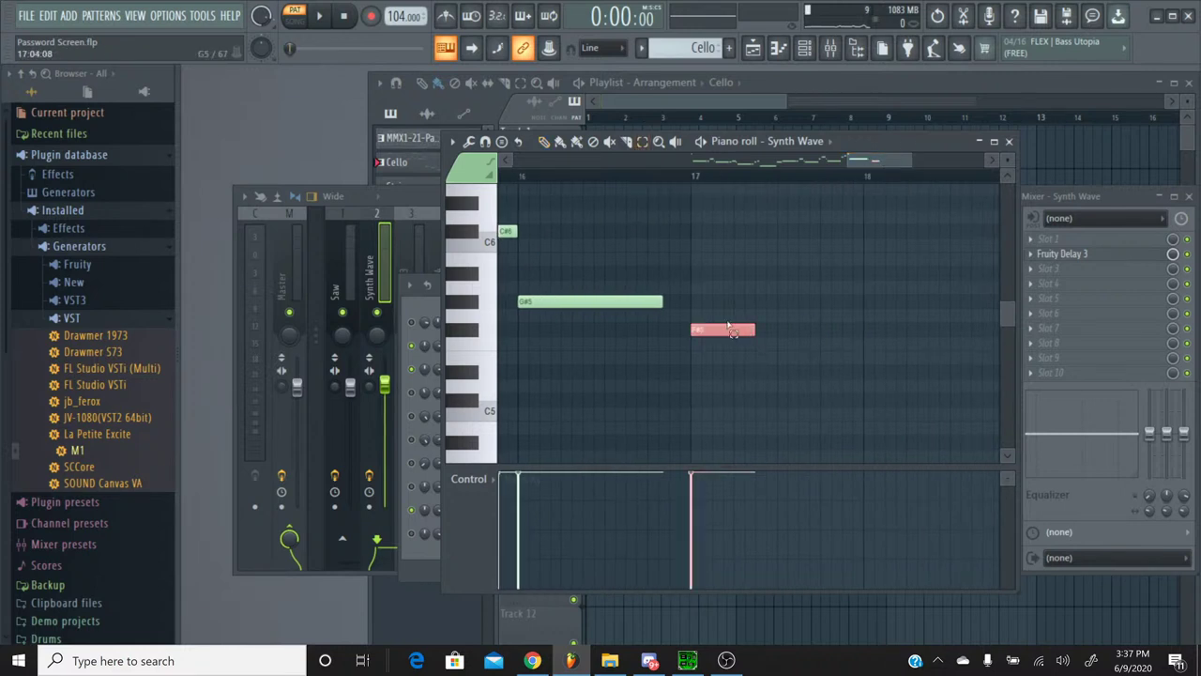
key(Delete)
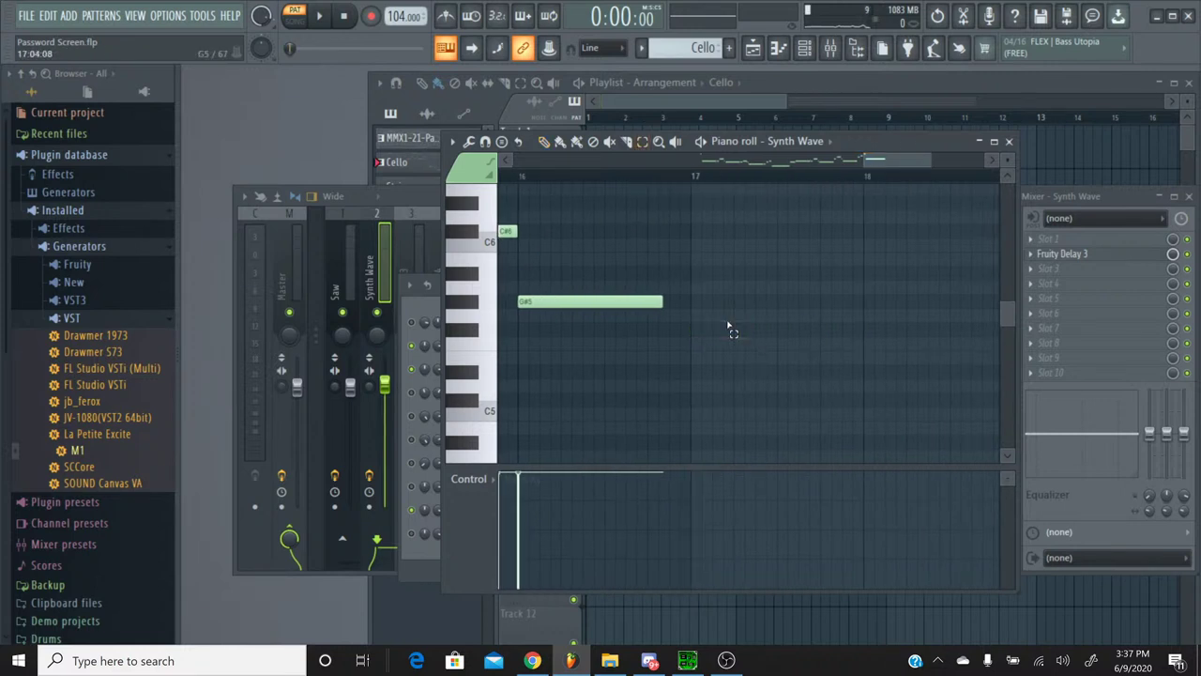
click(1009, 141)
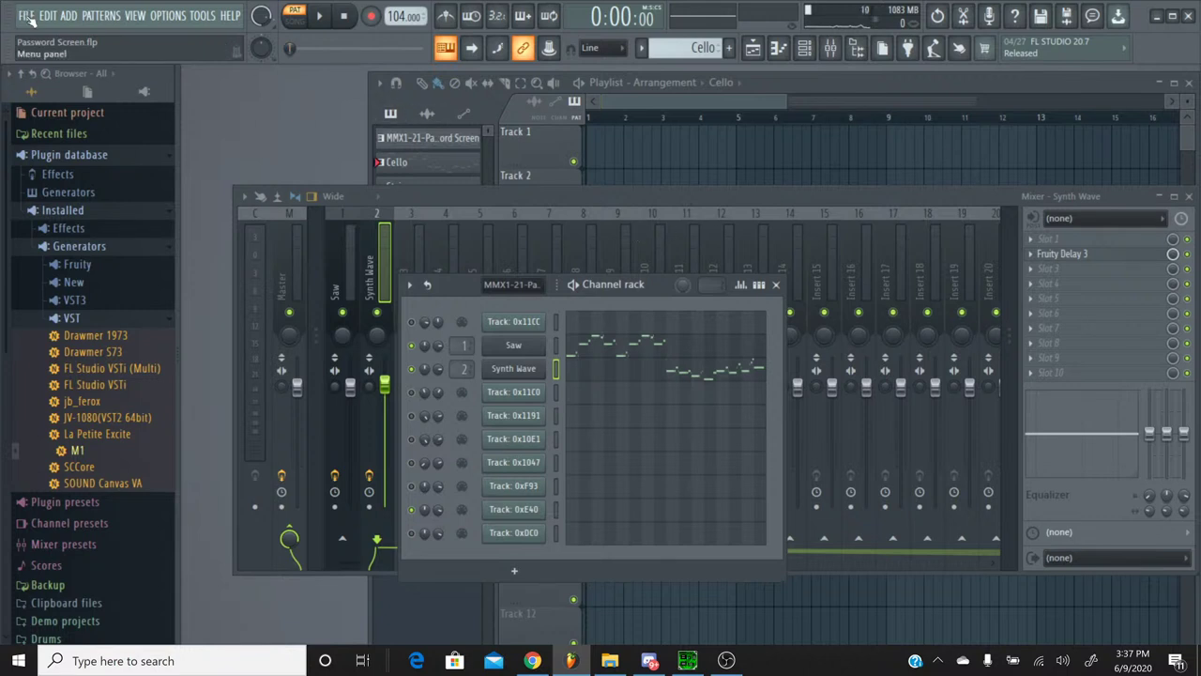
click(27, 16)
click(39, 87)
Step: Switch to the MMX1-21-Password Screen pattern and solo the Track: 0x1191 channel
click(643, 50)
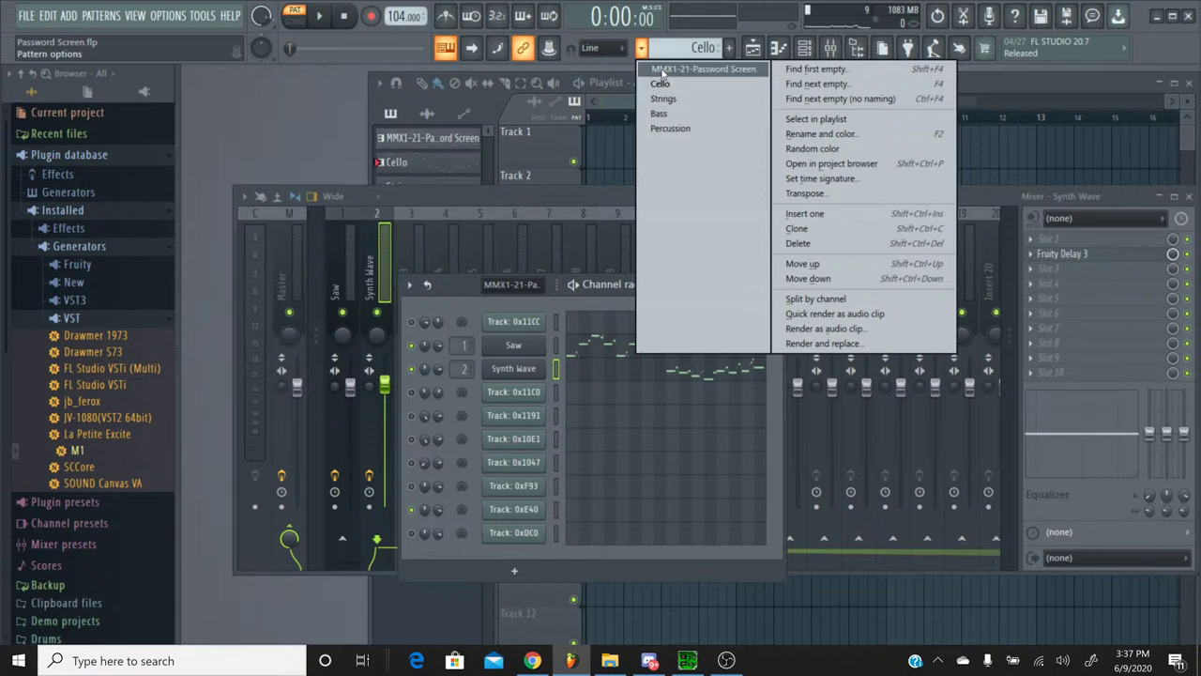
click(662, 71)
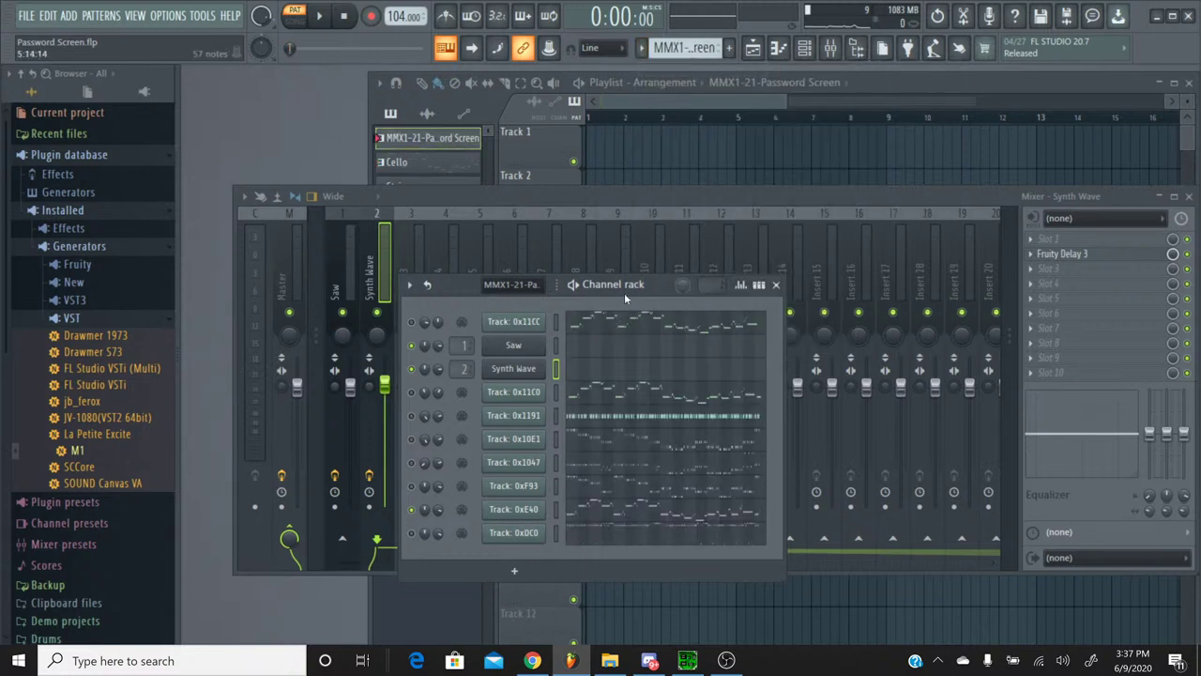
right_click(417, 420)
click(424, 405)
Step: Listen to the original 21 Password Screen.spc in SPCTool, stop it, and return to FL Studio
click(688, 660)
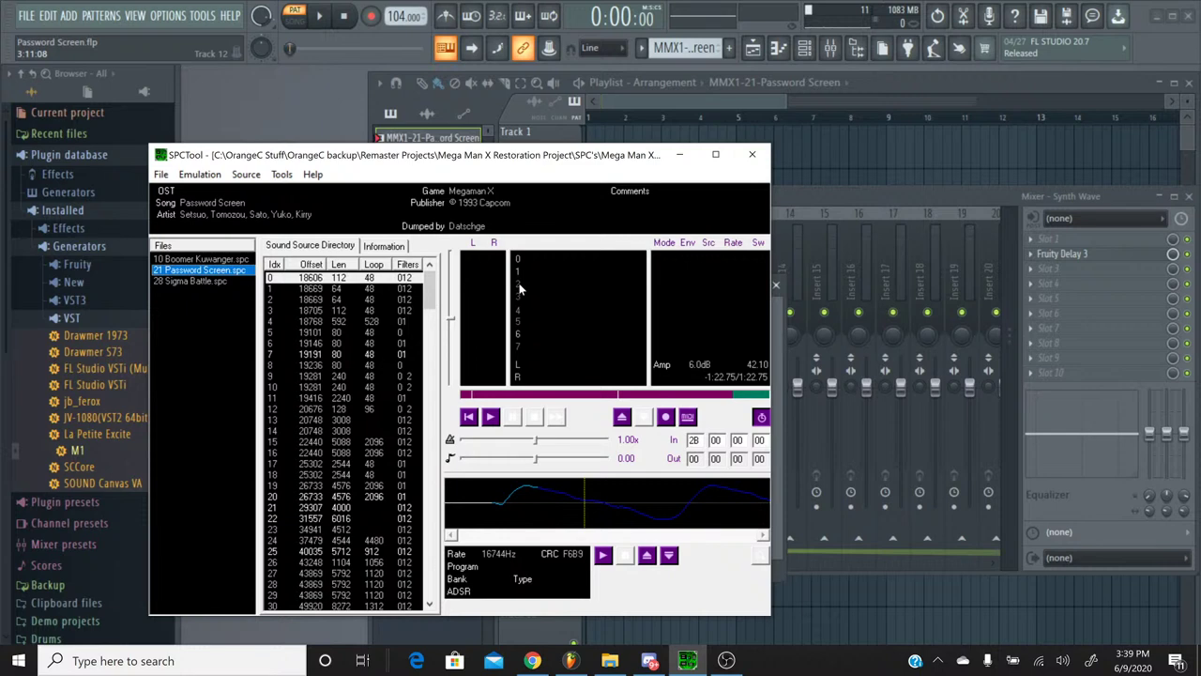
click(496, 418)
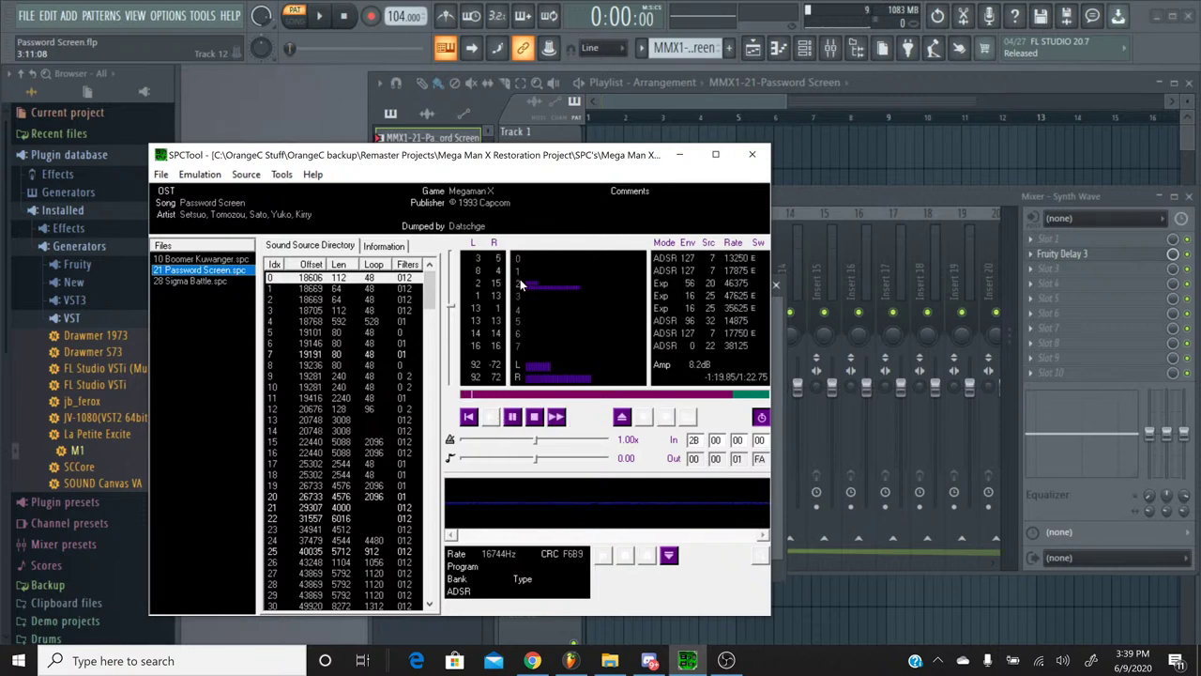
click(540, 420)
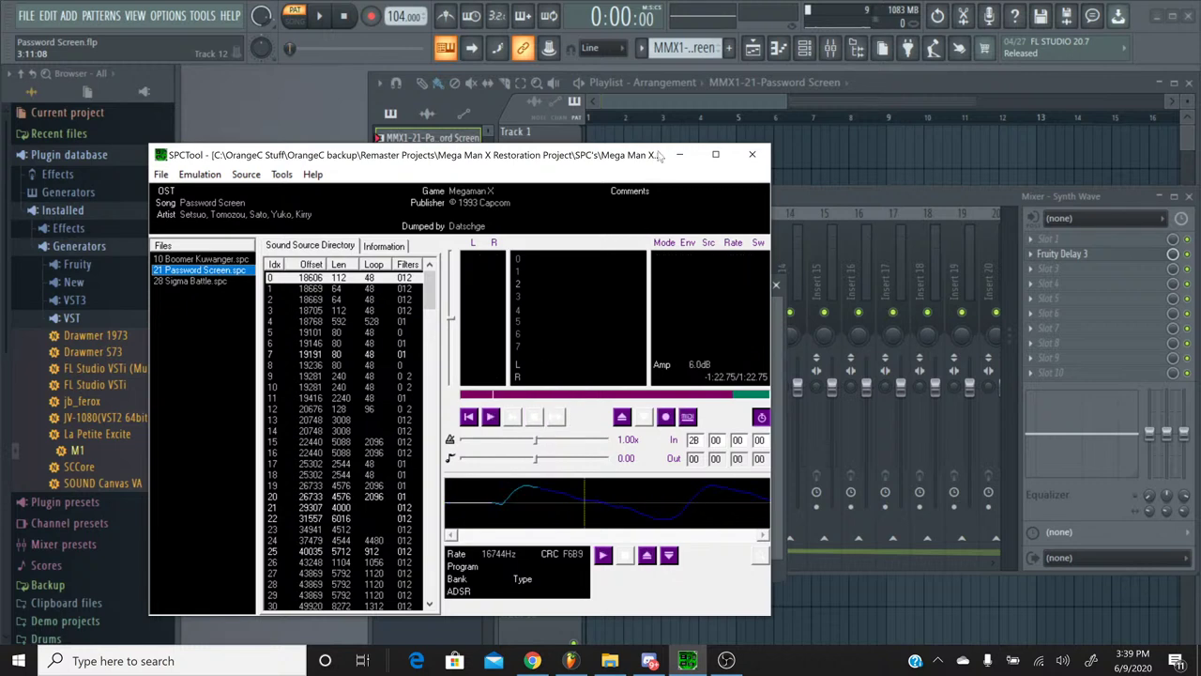
click(680, 154)
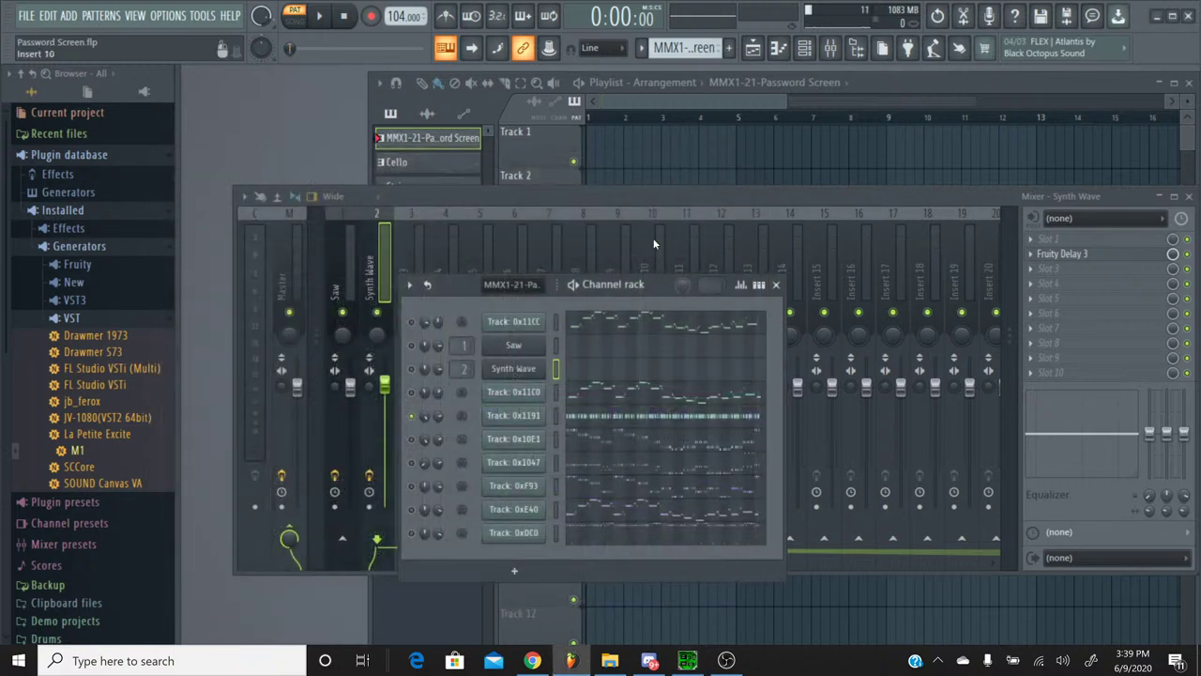
Step: Audition Track: 0x1191's sound at various pitches around G4 and G5 in its piano roll, select its G5 notes, and close the editor
click(576, 413)
click(479, 341)
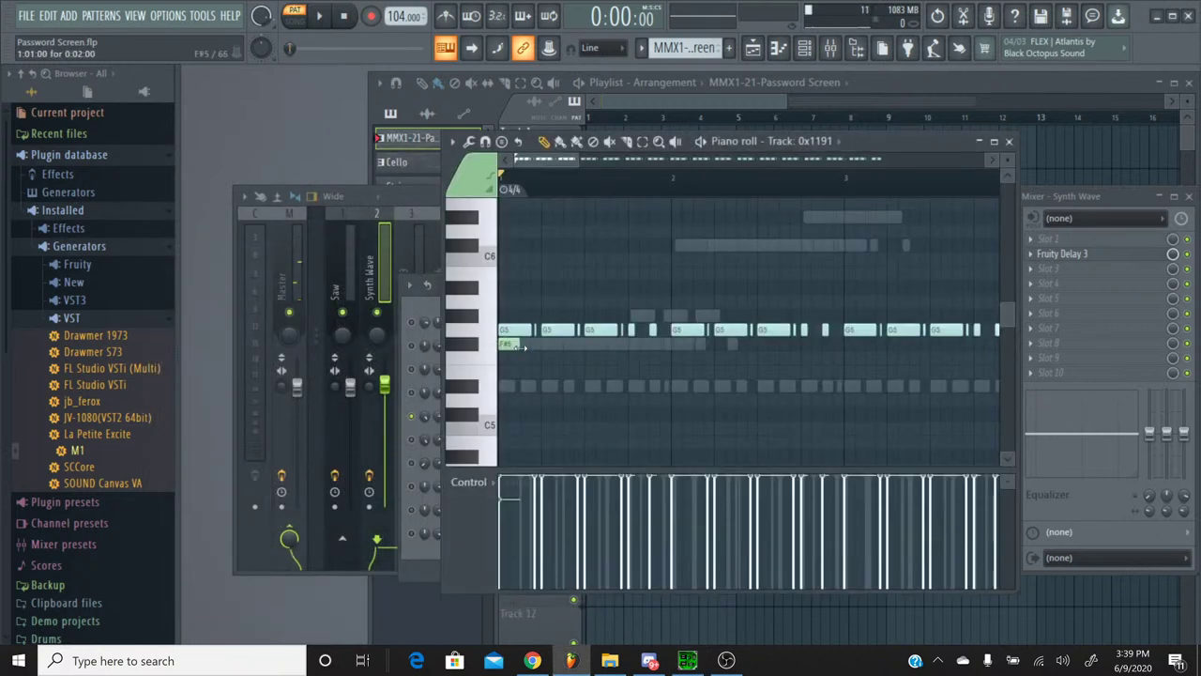
click(481, 338)
click(481, 337)
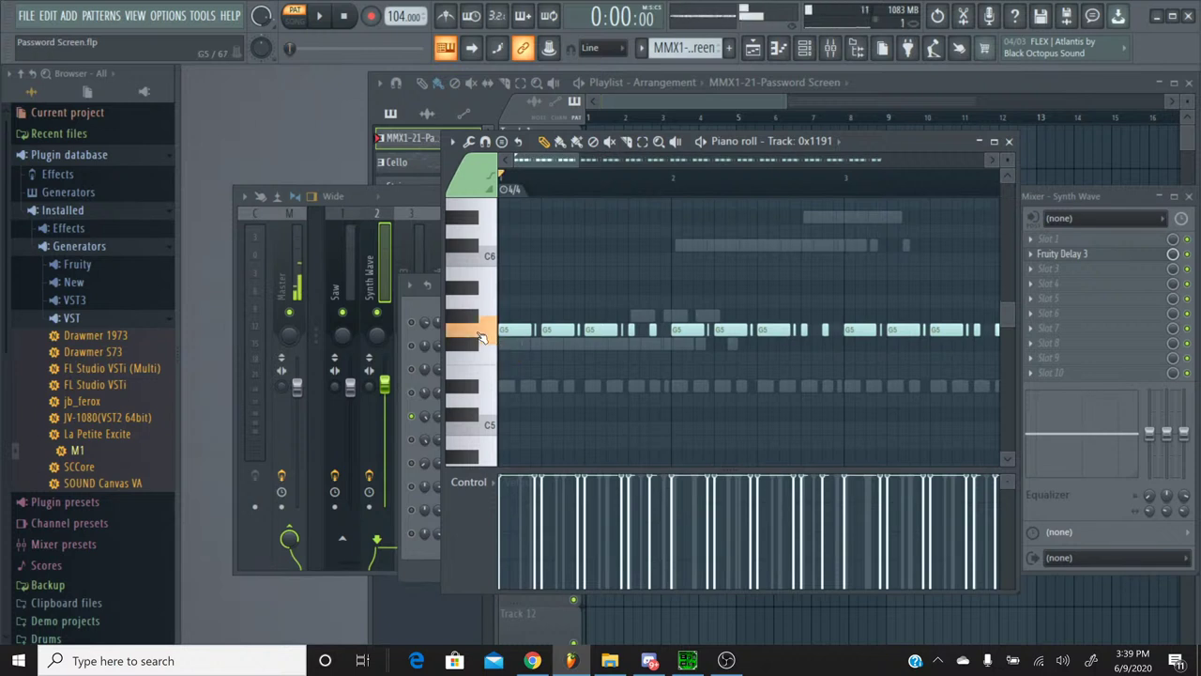
click(477, 278)
scroll(477, 282, down, 3)
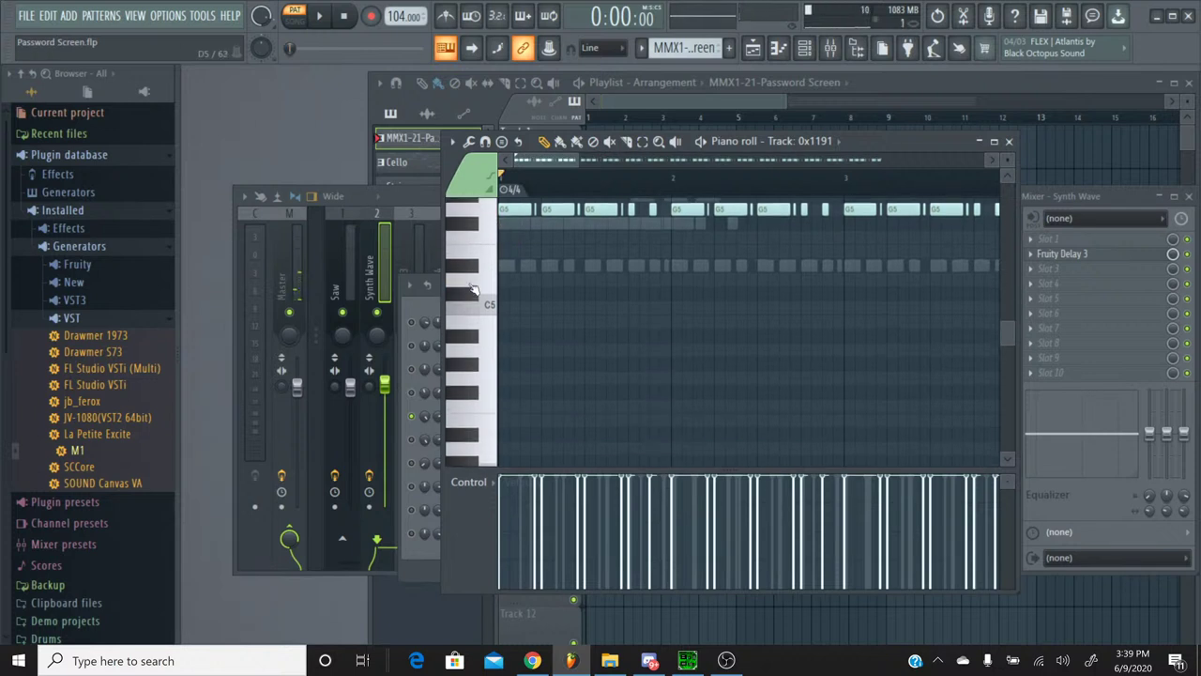
click(474, 287)
click(469, 335)
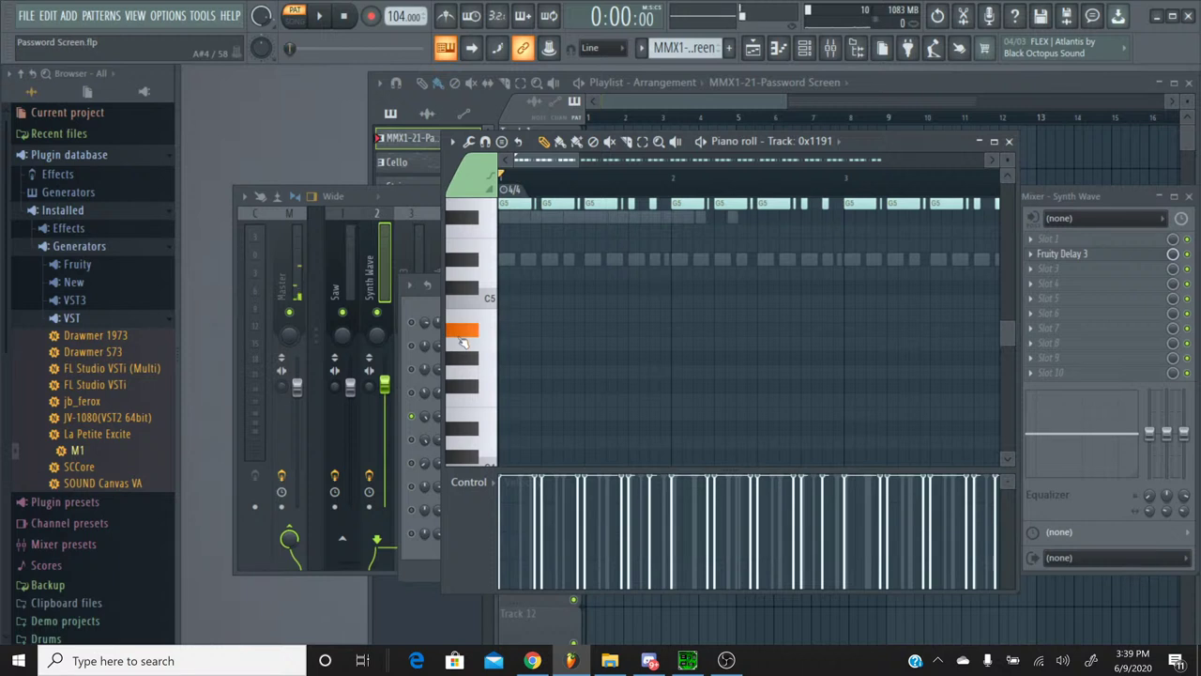
scroll(469, 338, up, 3)
scroll(469, 336, down, 4)
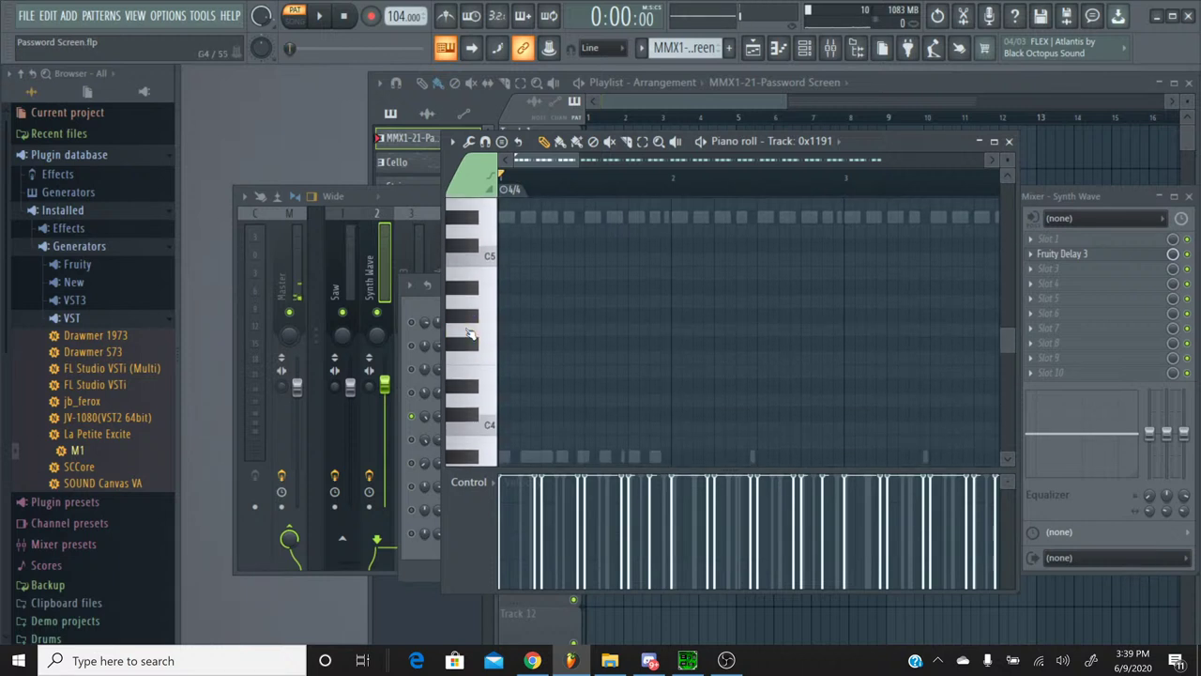
click(470, 335)
click(469, 335)
click(469, 335)
click(469, 336)
click(469, 335)
scroll(469, 335, down, 1)
click(470, 335)
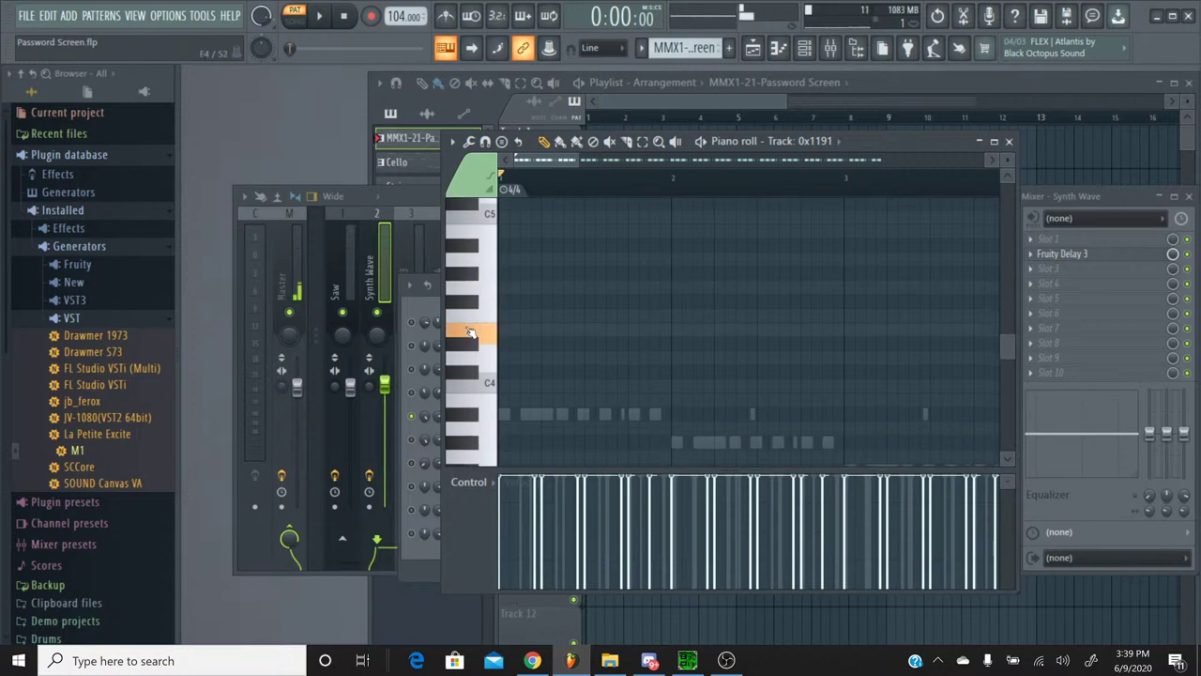
scroll(469, 335, up, 1)
click(469, 336)
click(470, 335)
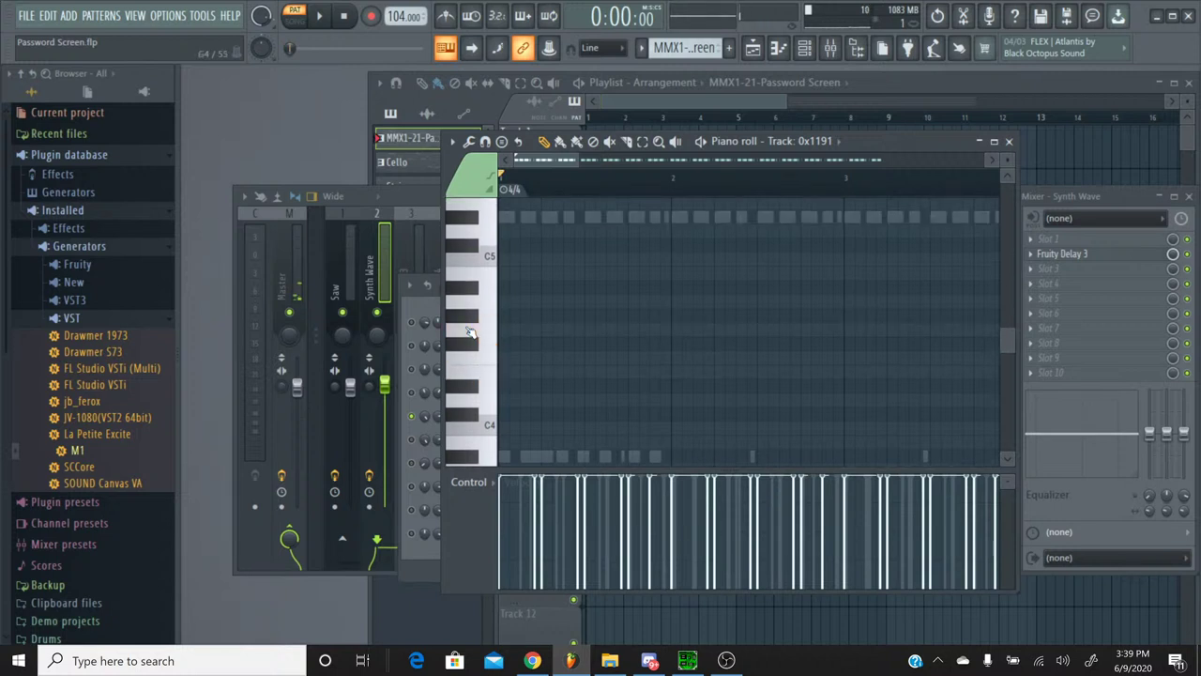
scroll(470, 335, up, 3)
click(470, 335)
click(474, 296)
click(474, 296)
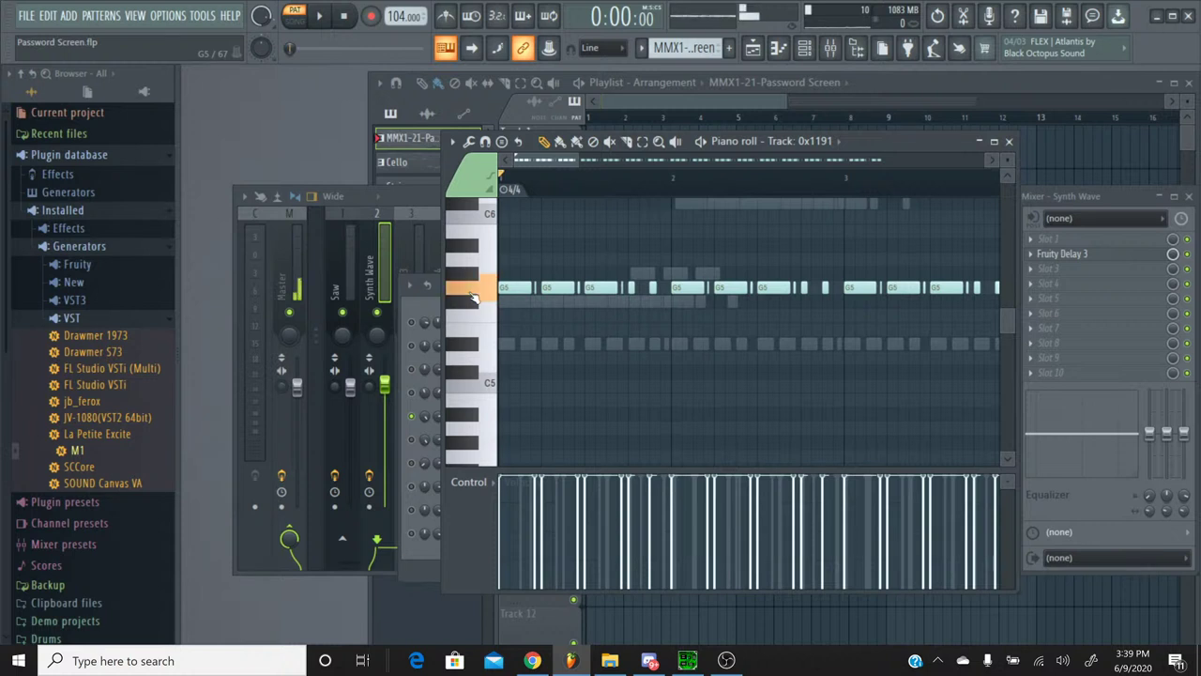
click(474, 297)
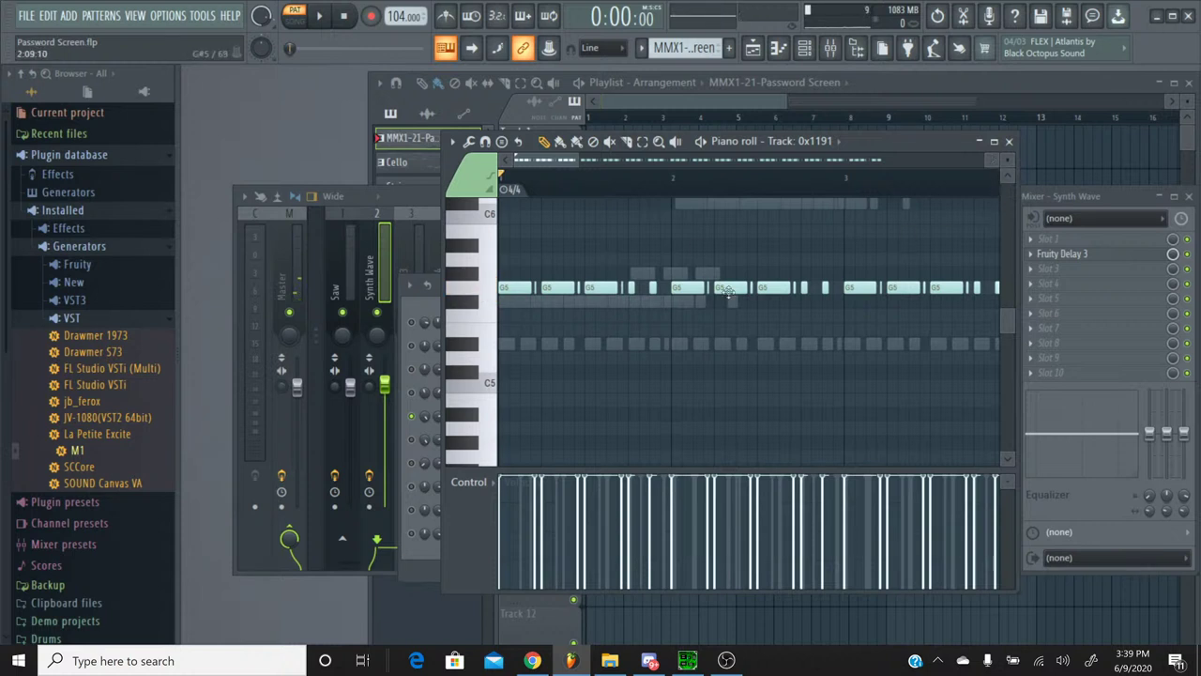
double_click(489, 296)
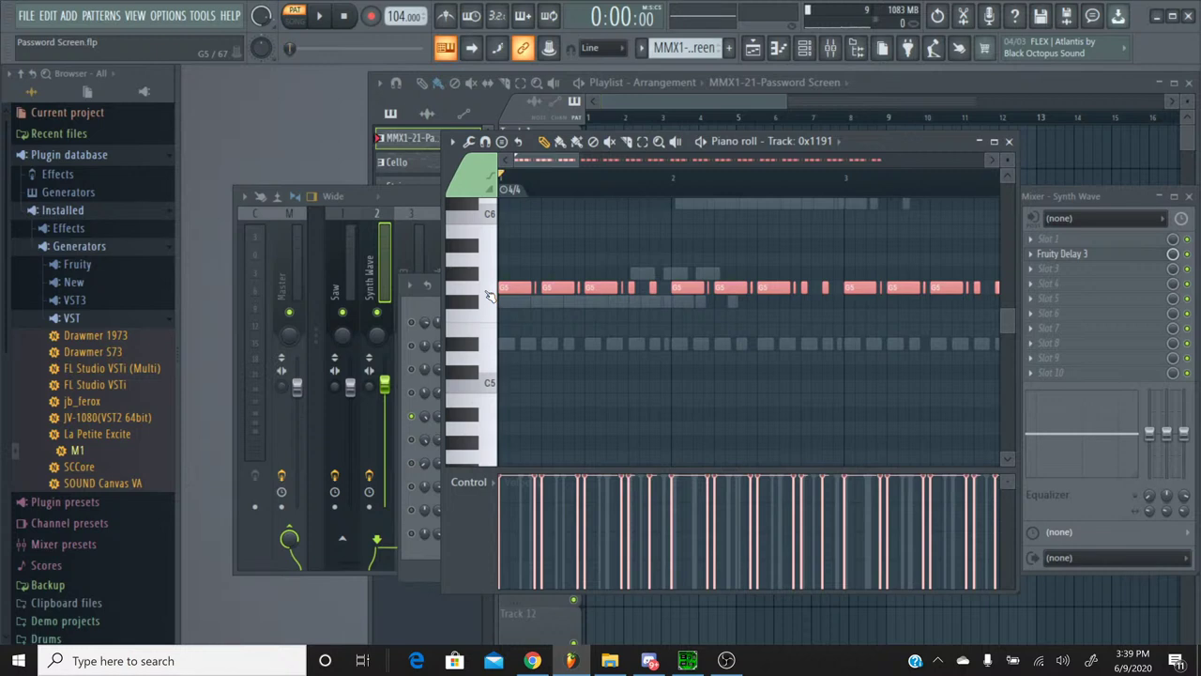
click(1009, 141)
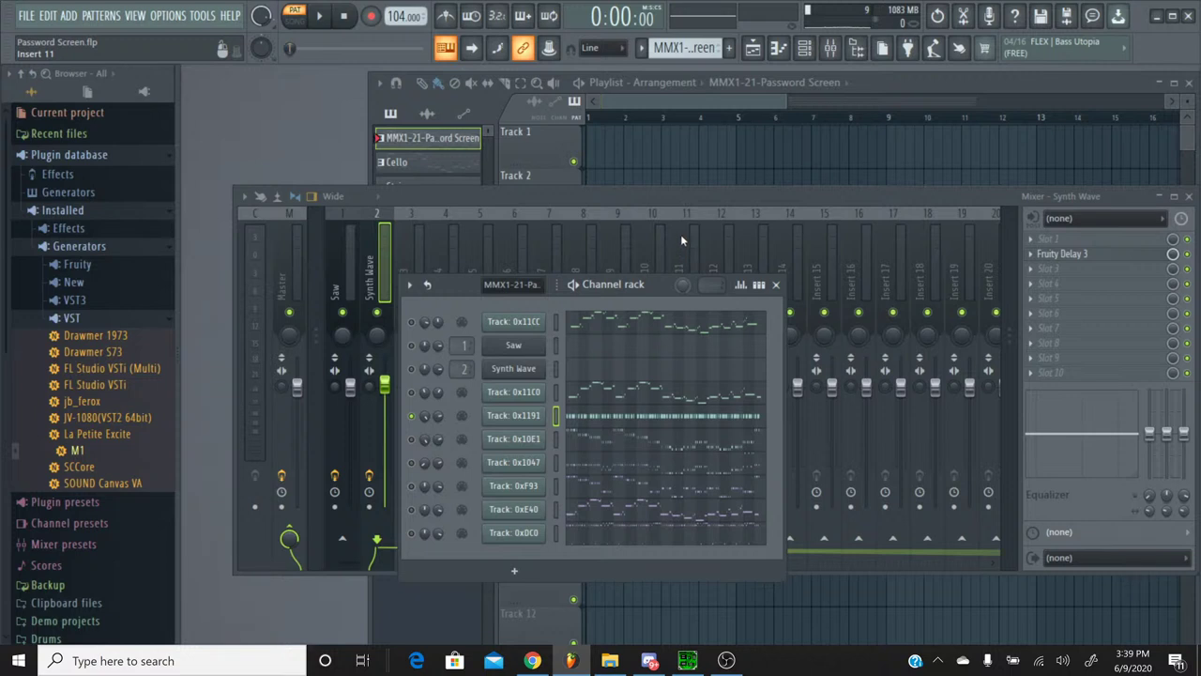
Step: Switch to the Percussion pattern, add an M1 channel below Track: 0x1191, and put it in Prog mode
click(641, 52)
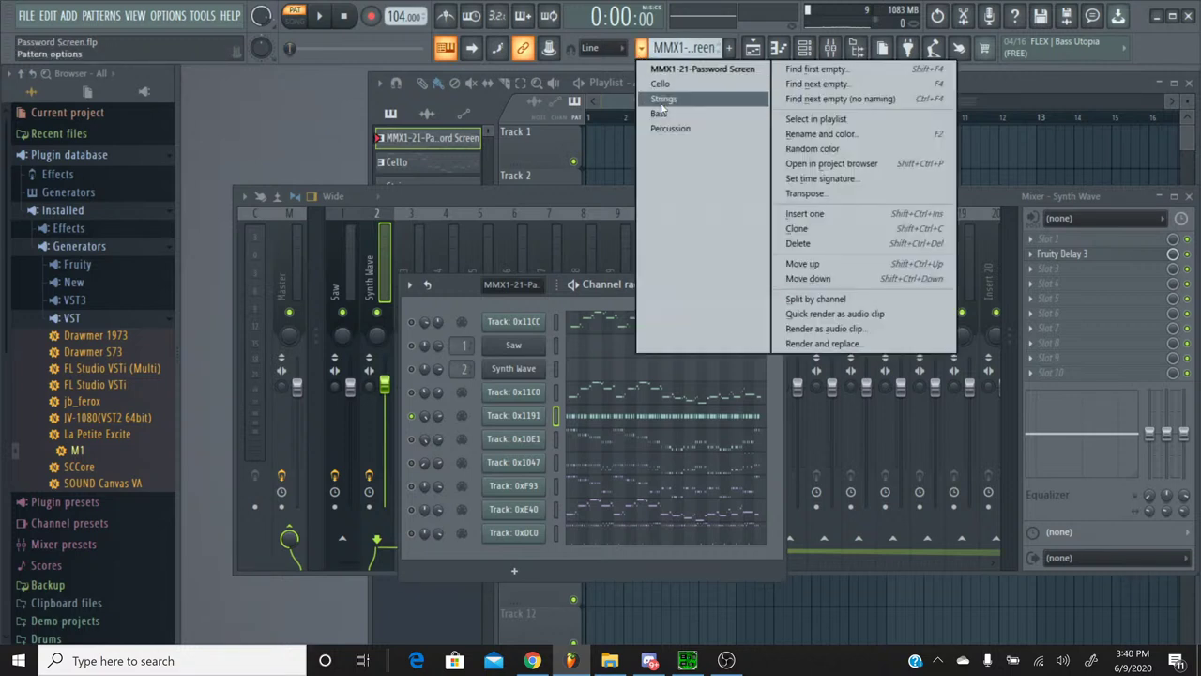
click(668, 130)
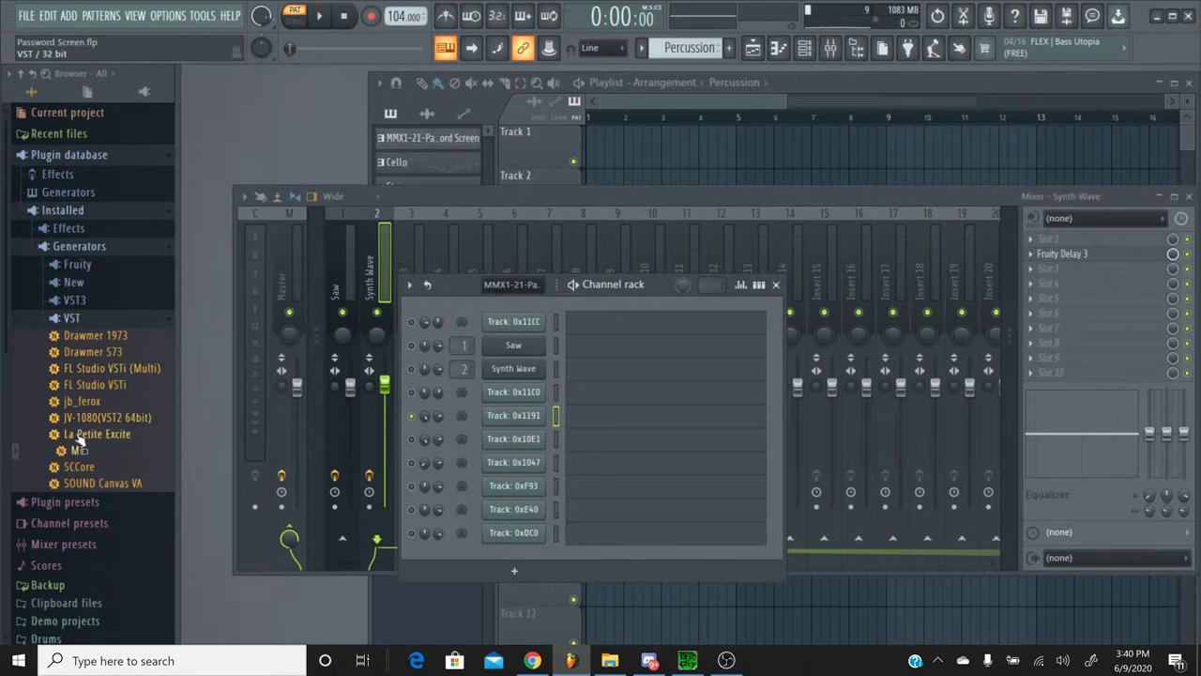
drag(79, 452, 515, 439)
click(740, 292)
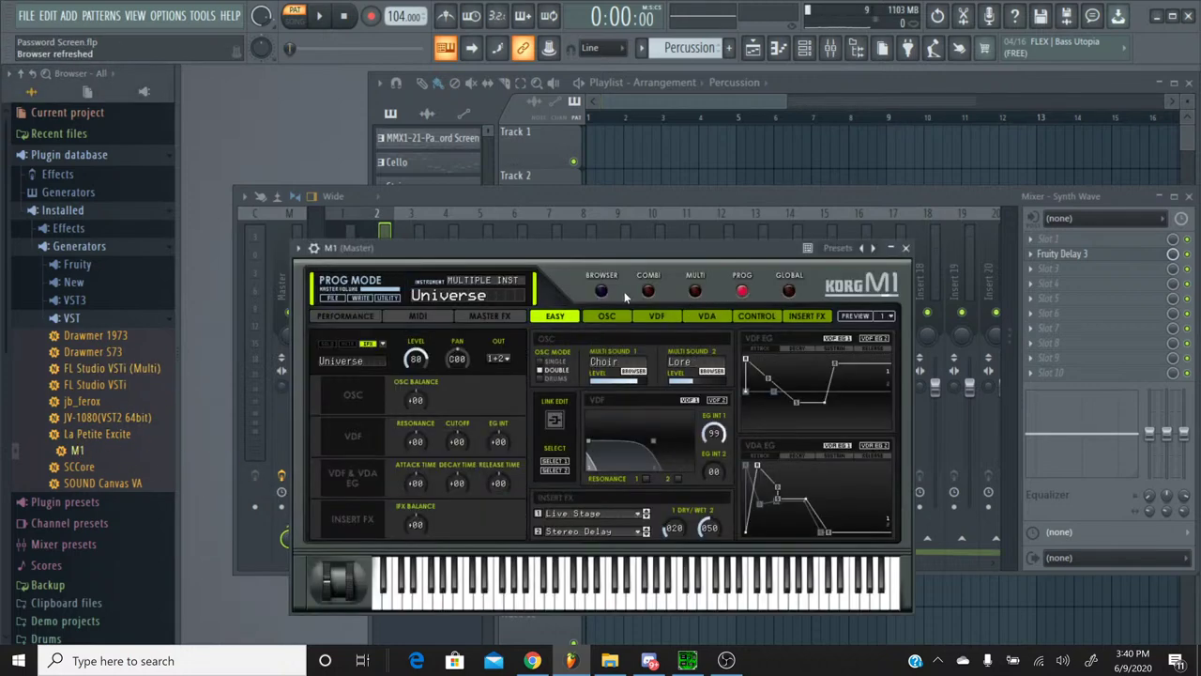
Step: Load the Cym Catalog program from M1's Drums/Hit sounds, set the second insert effect to No Effect, and close M1
click(602, 292)
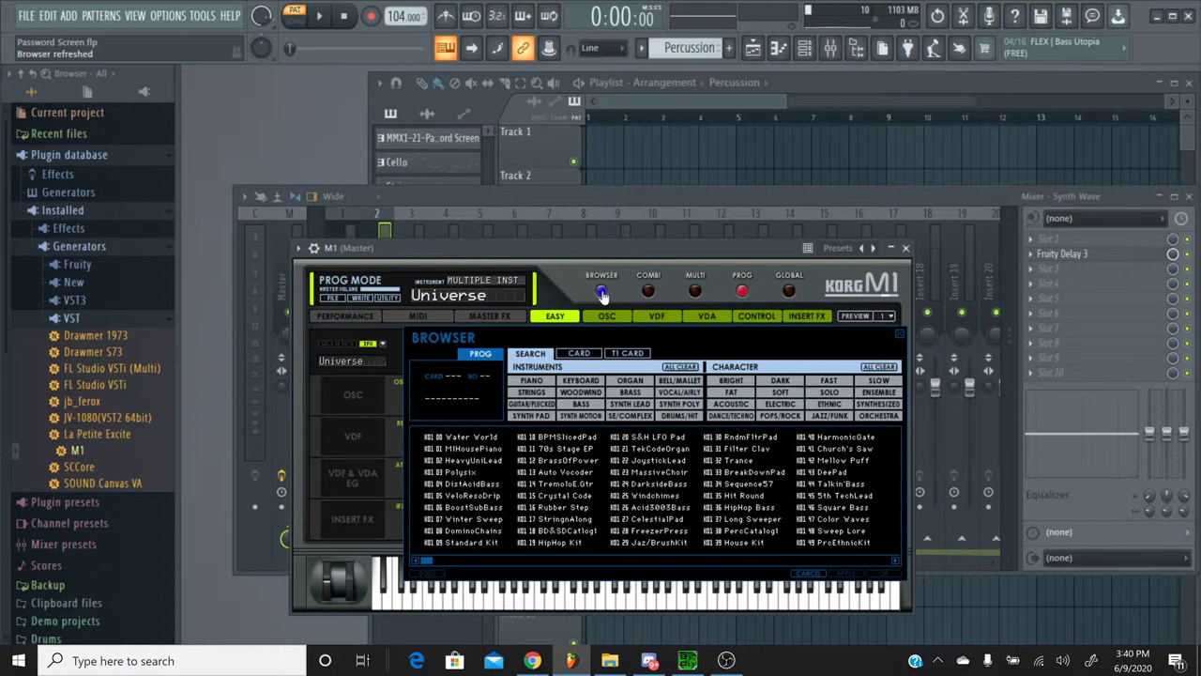
click(661, 417)
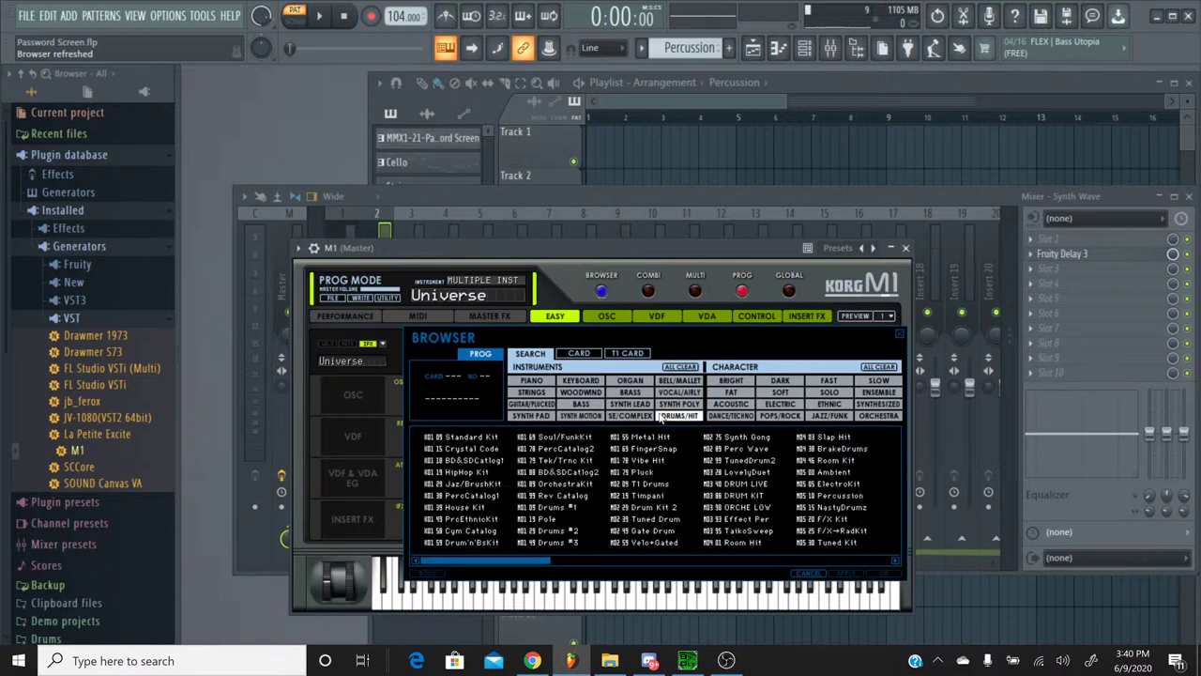
click(474, 531)
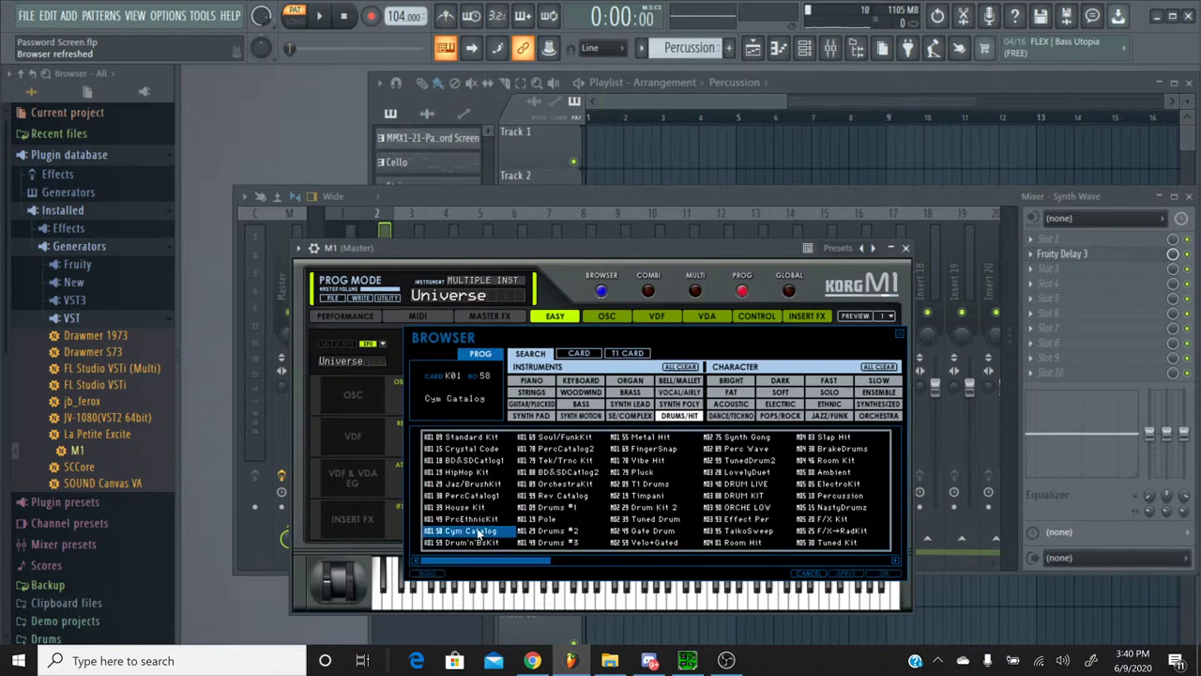
double_click(477, 531)
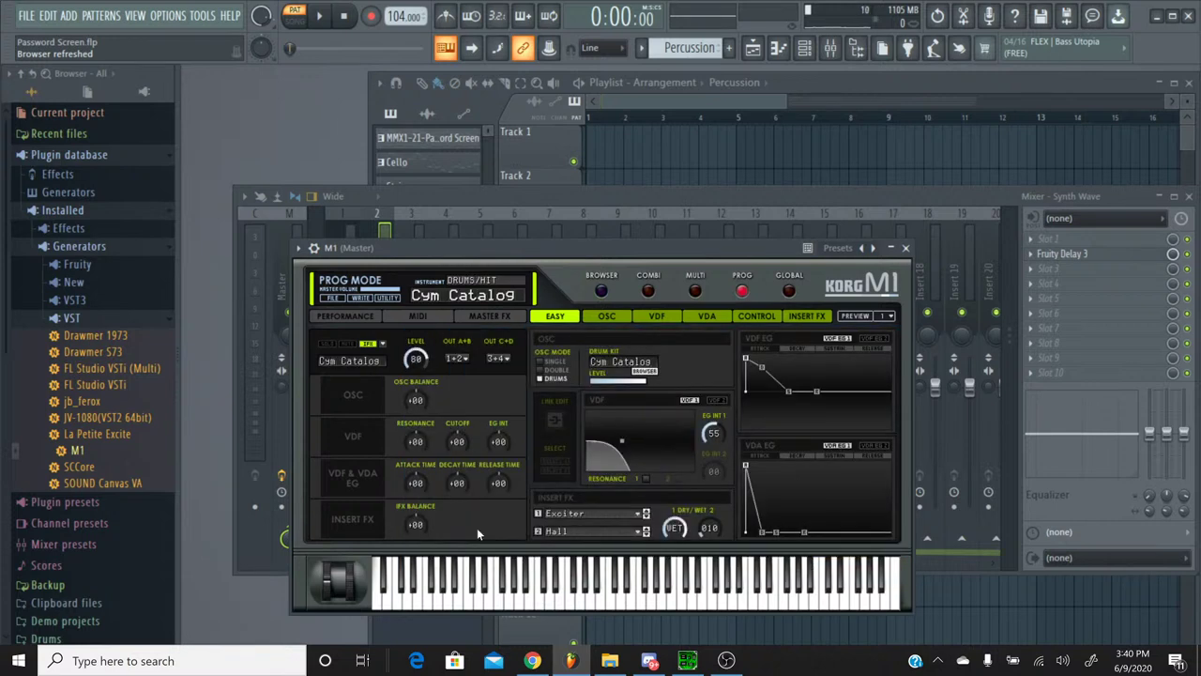
click(615, 532)
click(576, 155)
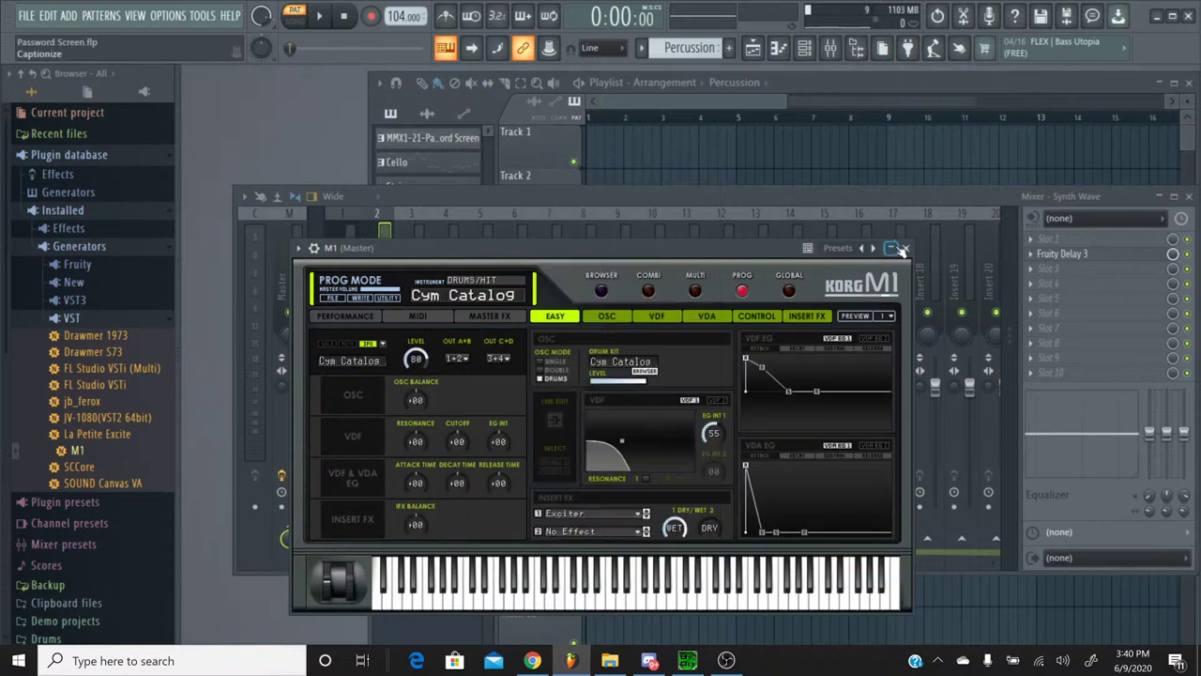
click(904, 248)
Step: Rename the new M1 channel in the channel rack to Hat
click(804, 50)
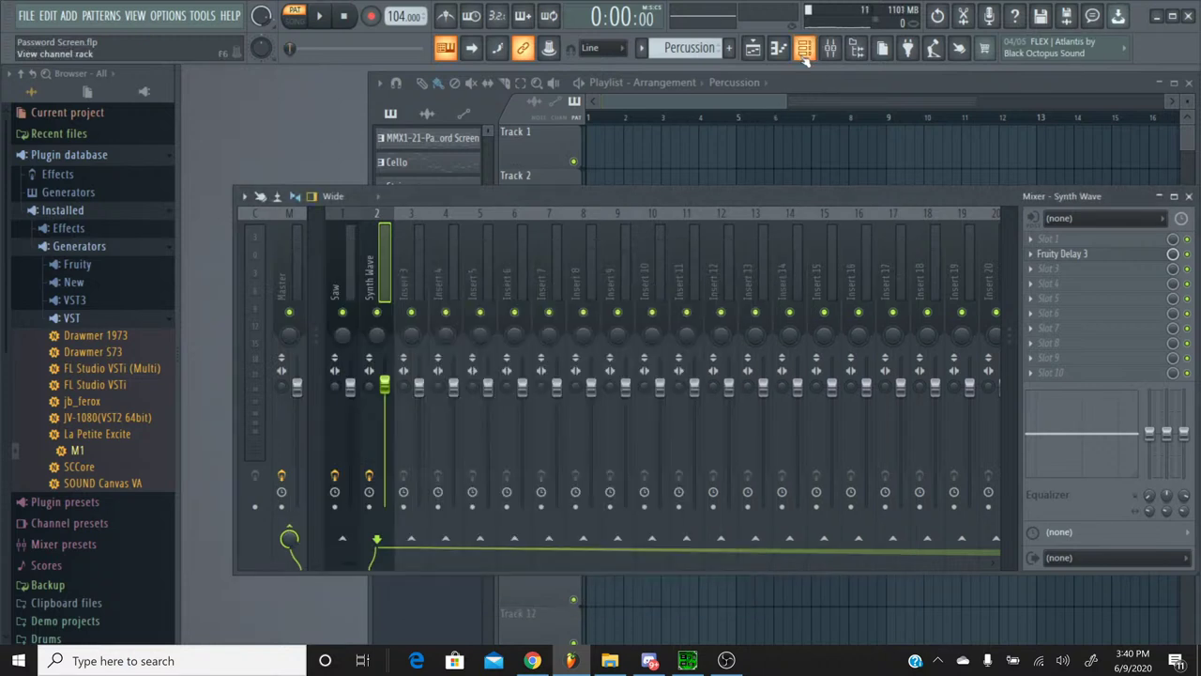
click(805, 52)
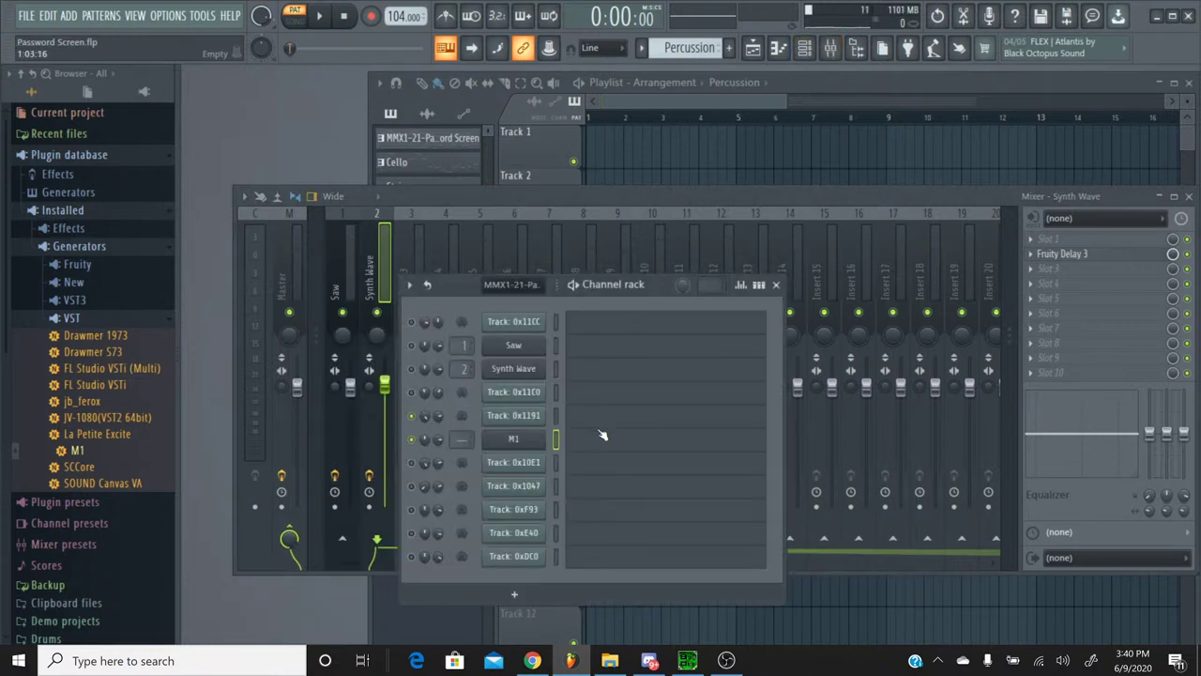
right_click(516, 438)
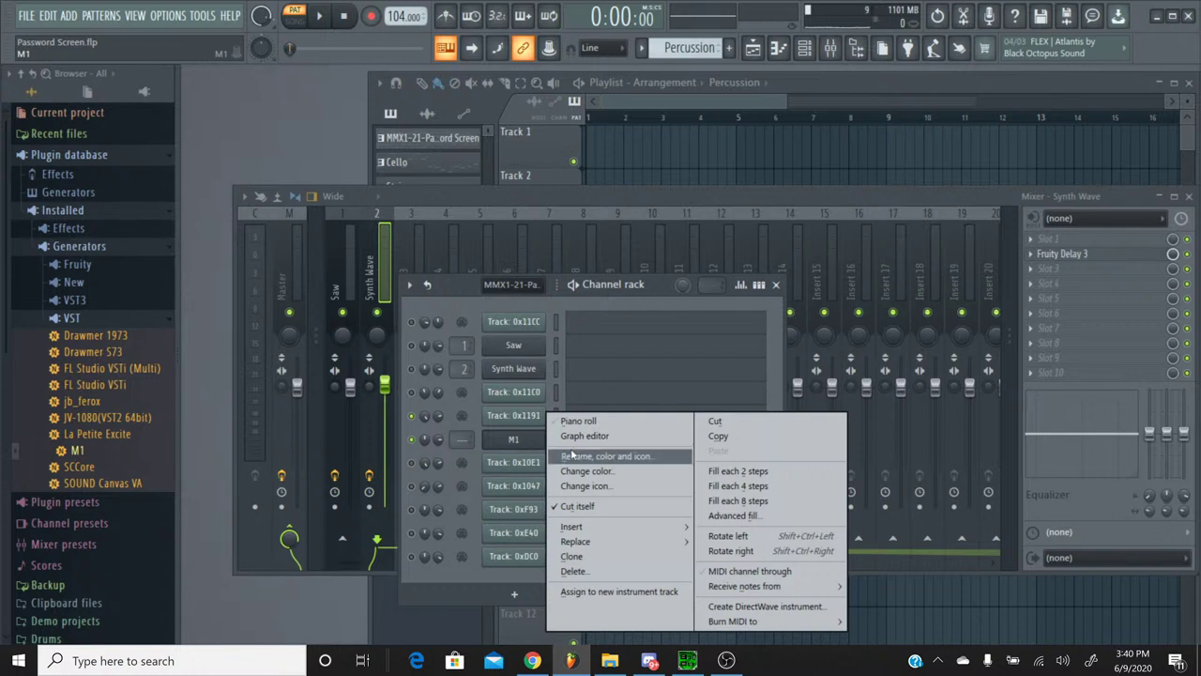
click(582, 461)
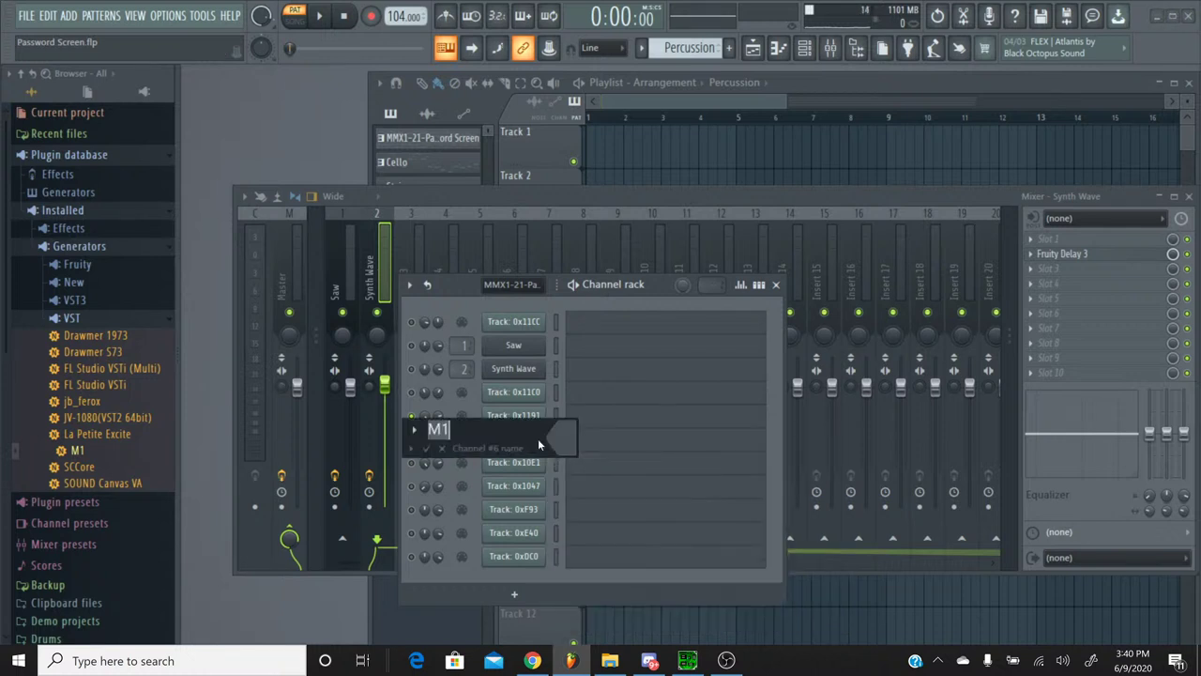
text(Hat)
key(Return)
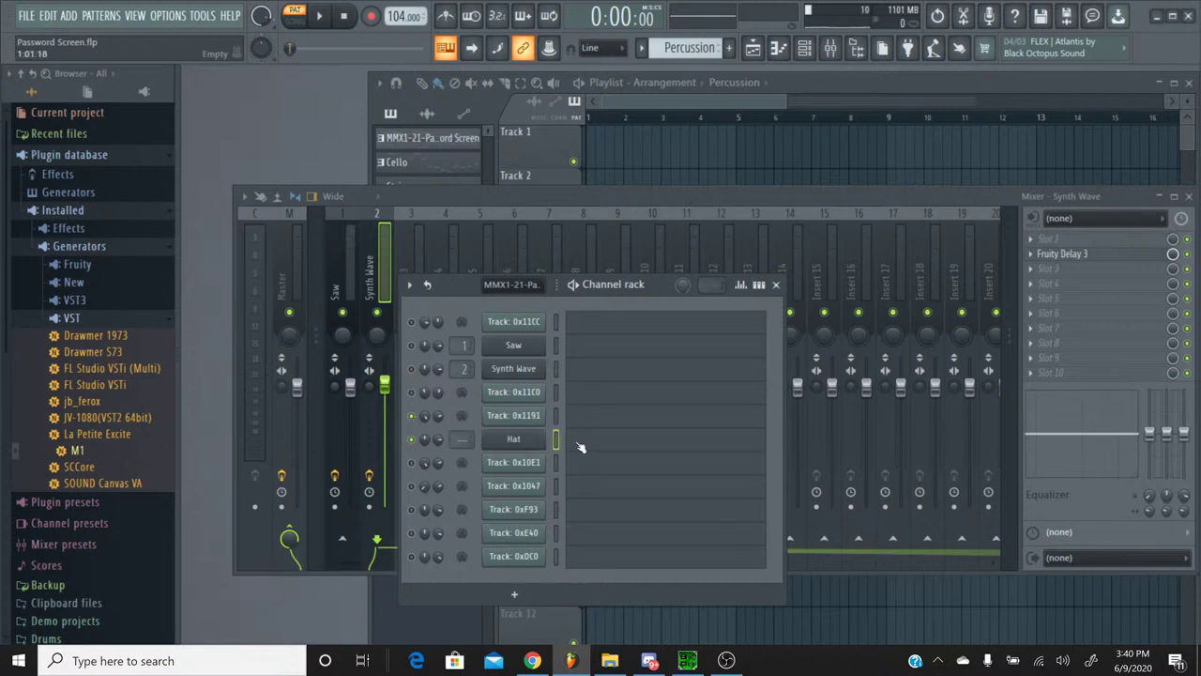
Step: Paste the copied G5 notes into Hat's piano roll and audition the cymbal sounds between D#5 and G#5
click(582, 445)
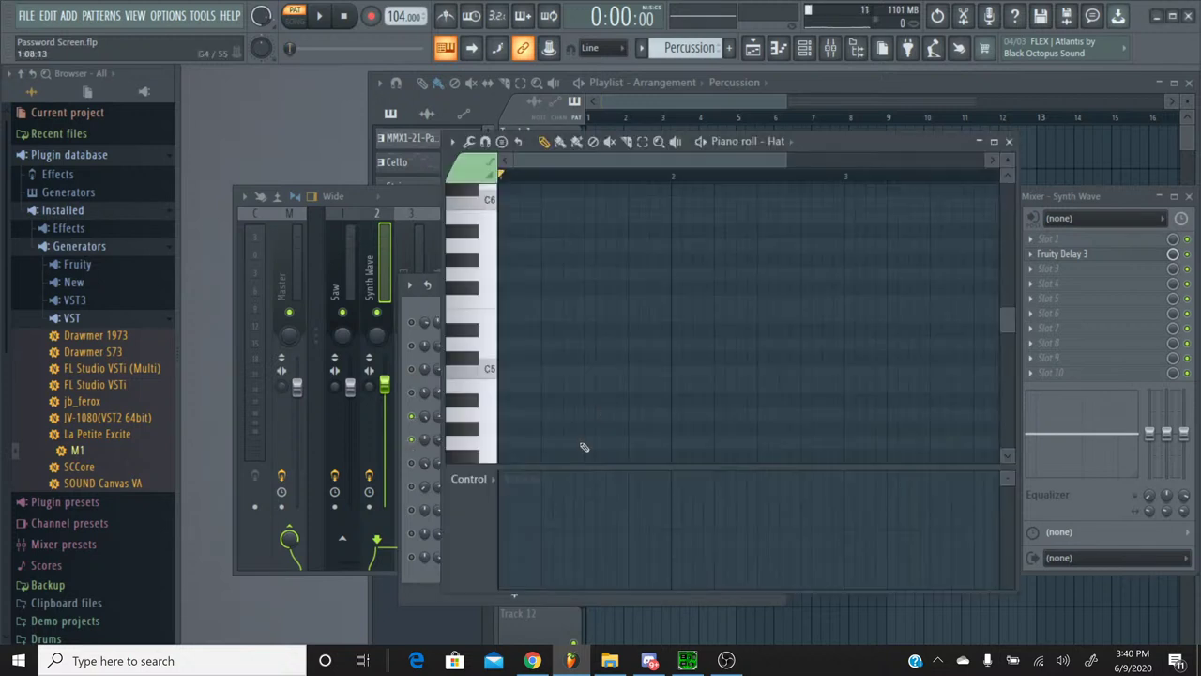
click(597, 387)
click(474, 279)
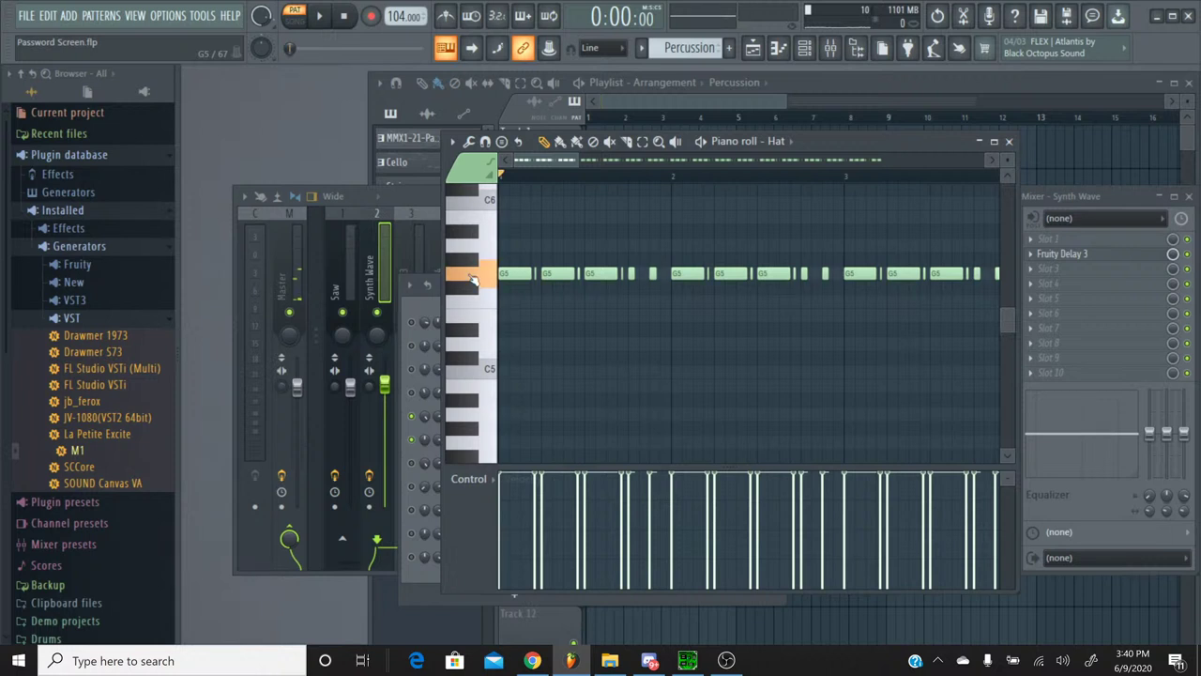
click(472, 291)
click(472, 266)
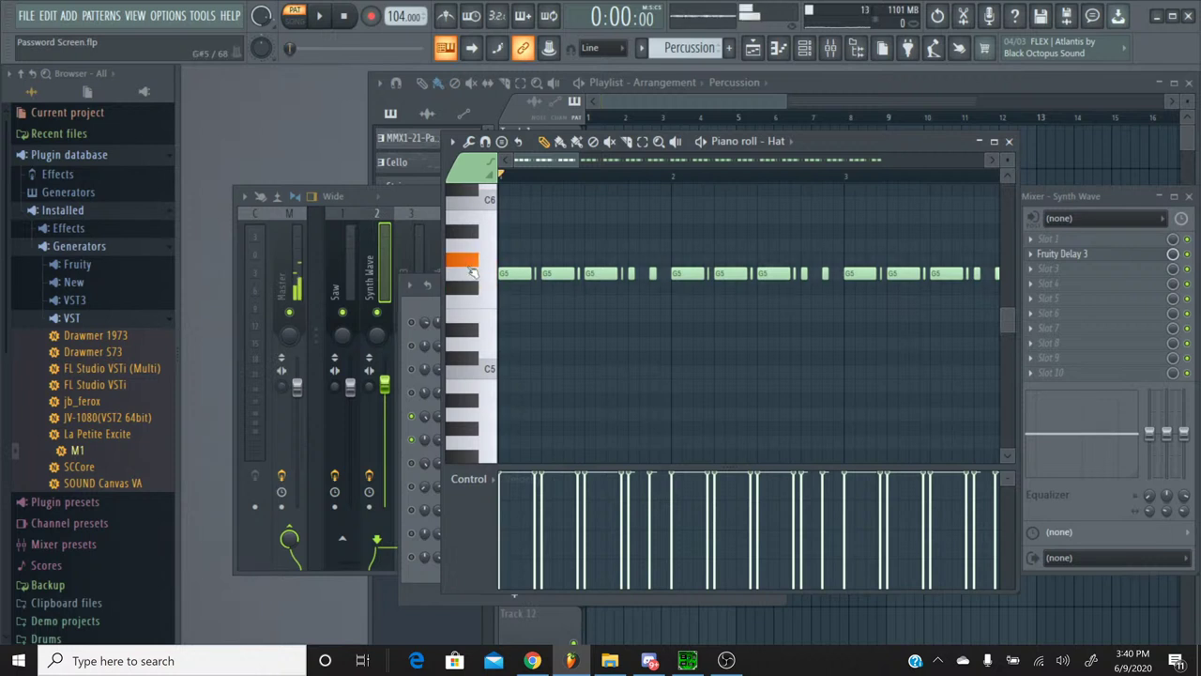
click(472, 265)
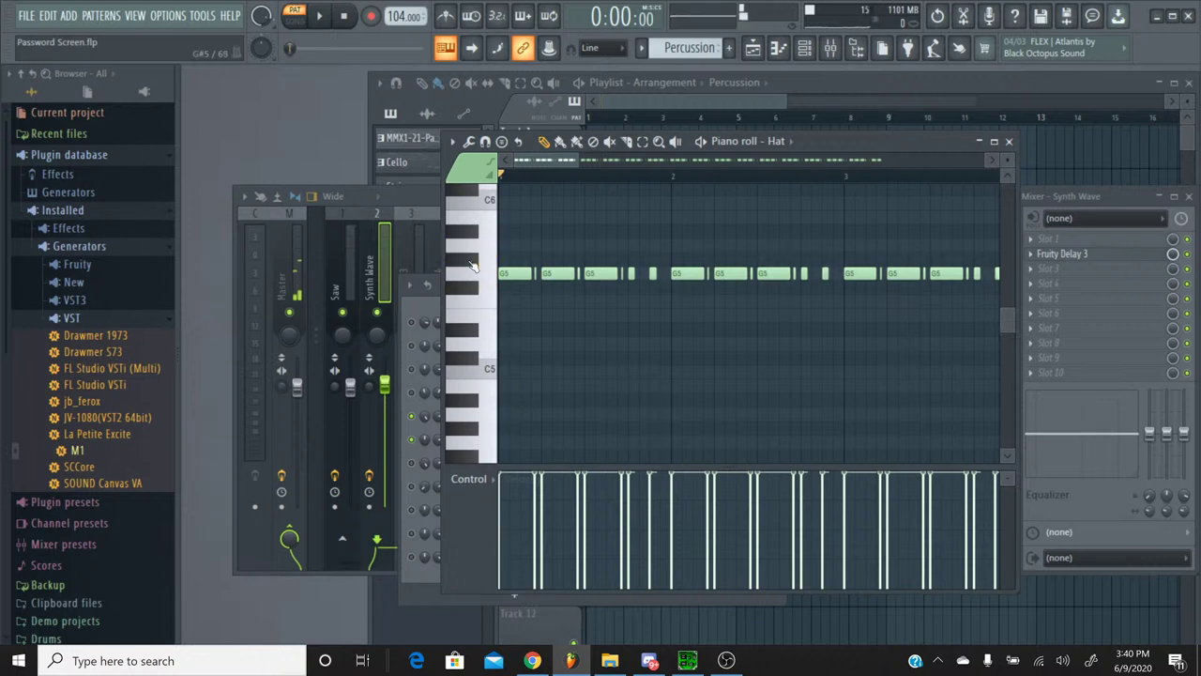
click(474, 317)
click(473, 299)
click(474, 324)
click(470, 339)
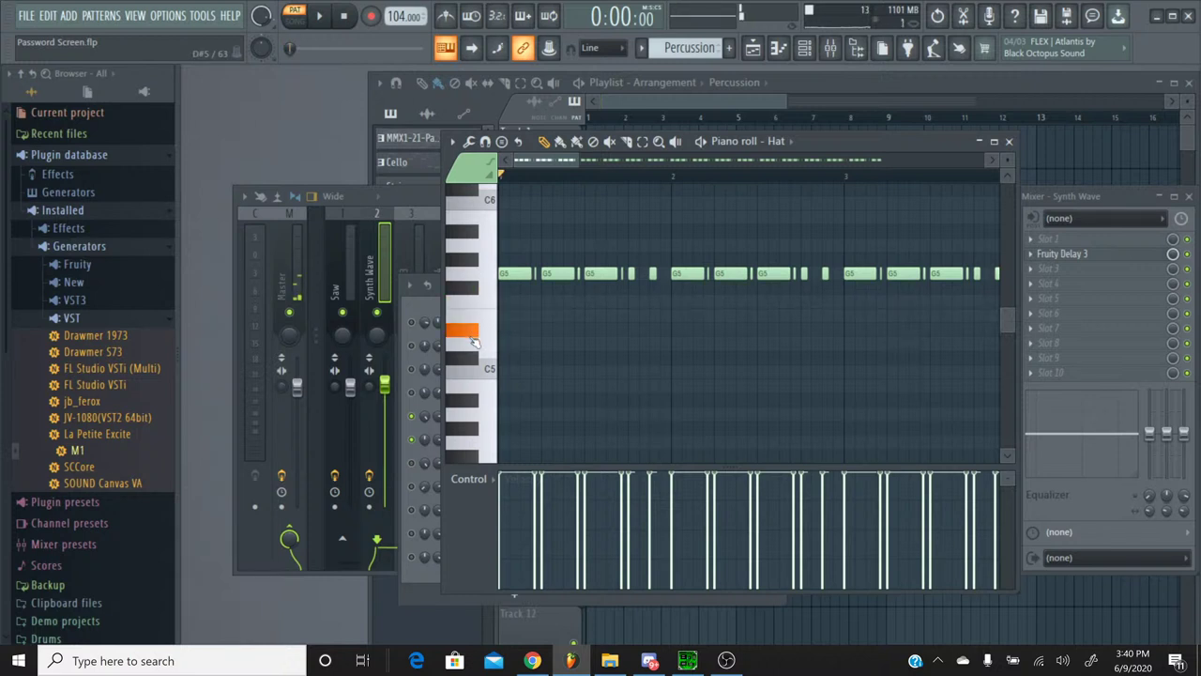
click(468, 342)
Step: Select all of Hat's notes and transpose them down four semitones to D#5
key(ctrl+a)
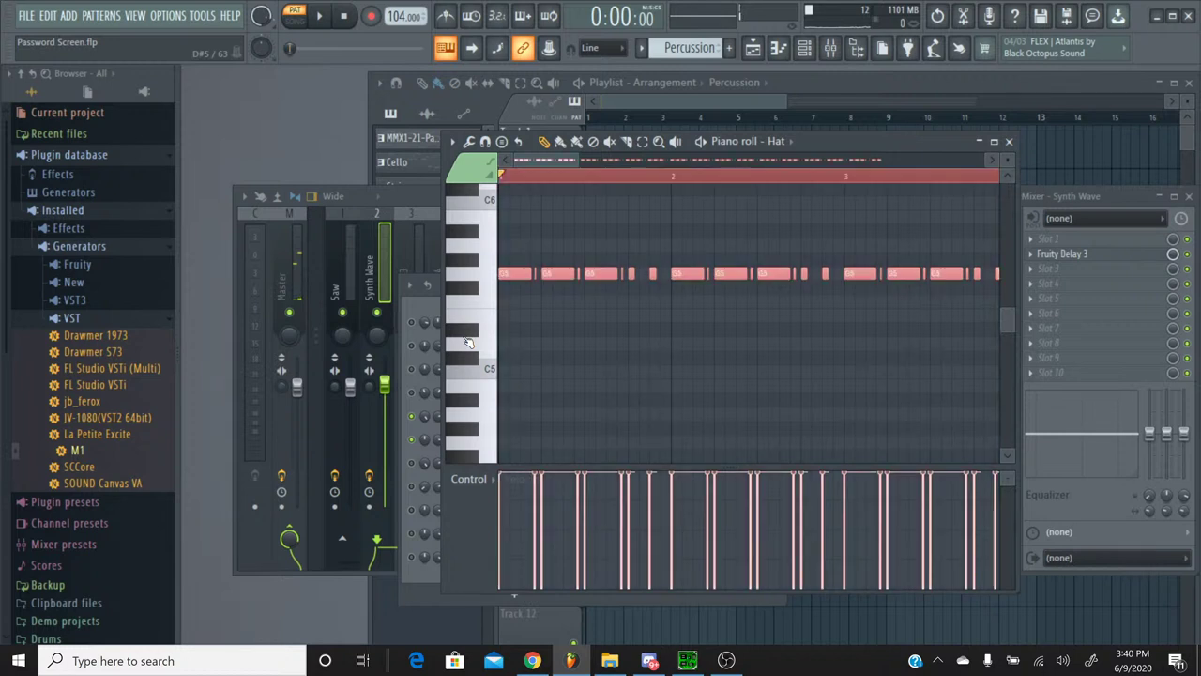
key(Down)
key(Down)
key(Down)
key(Down)
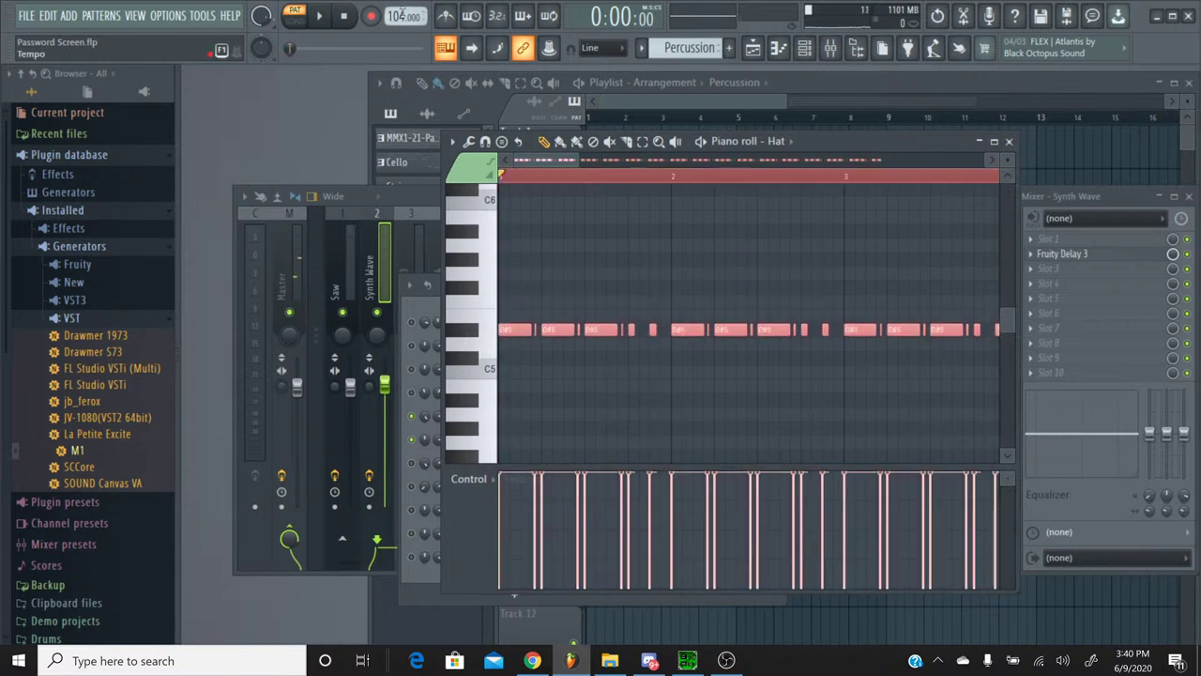
Step: Play the Percussion pattern, compare it with the MMX1-21-Password Screen pattern, and return to Percussion
click(322, 18)
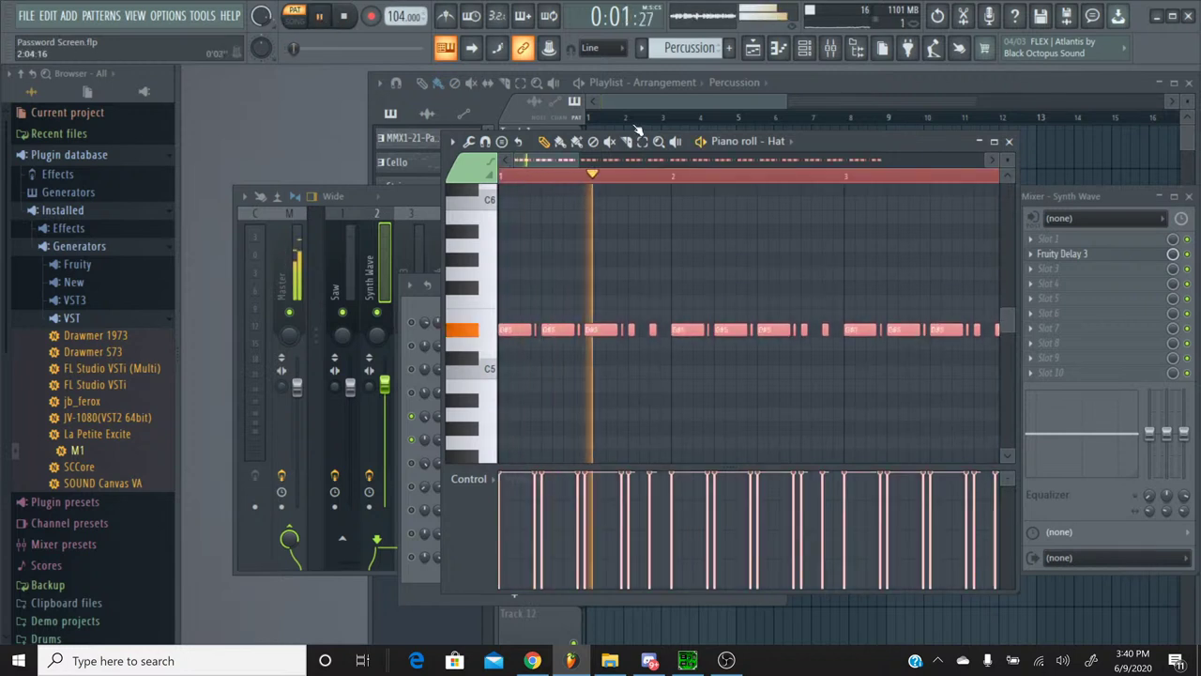
click(641, 48)
click(699, 69)
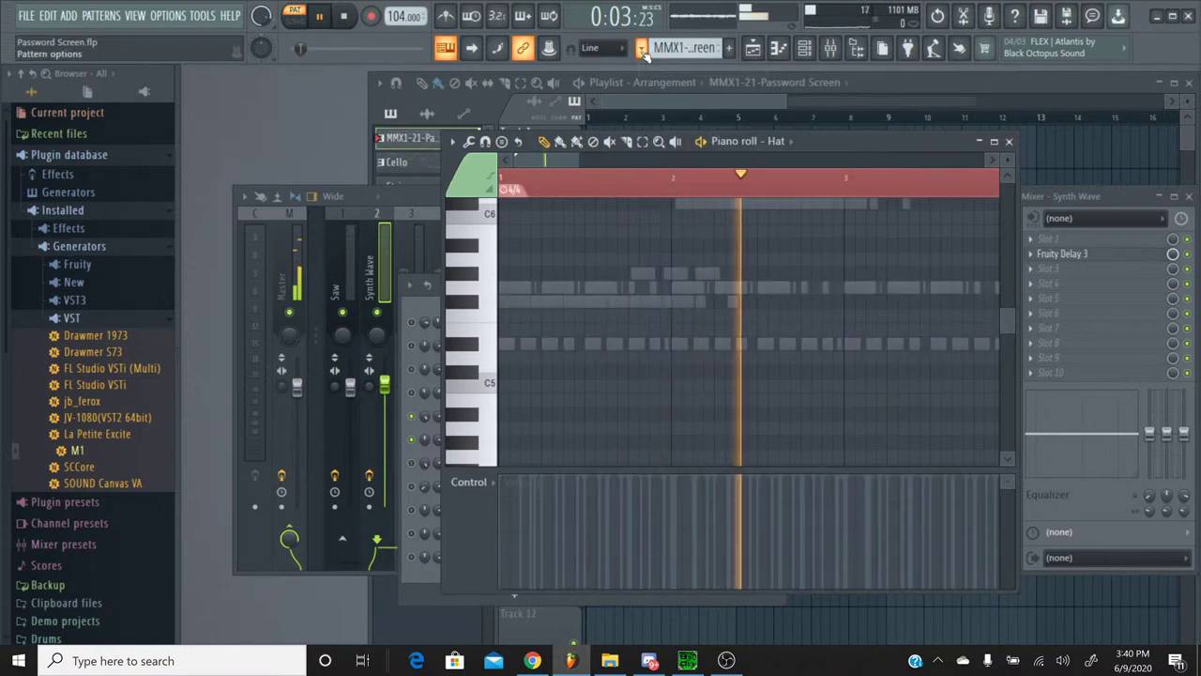
click(641, 48)
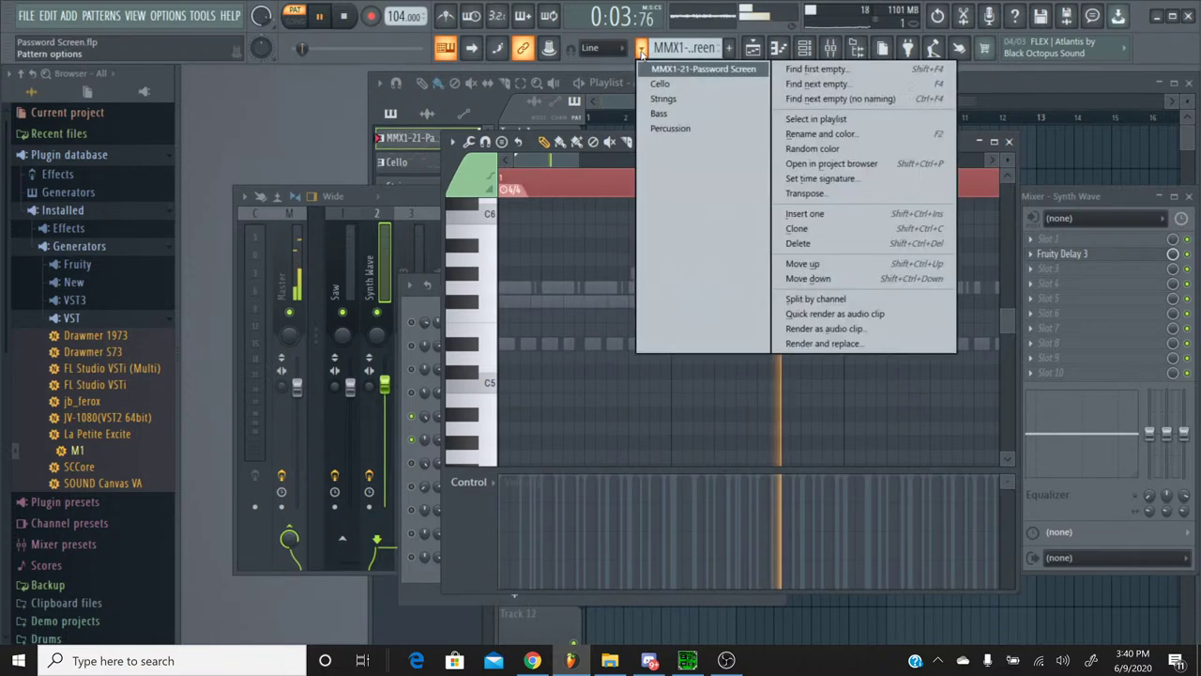
click(661, 129)
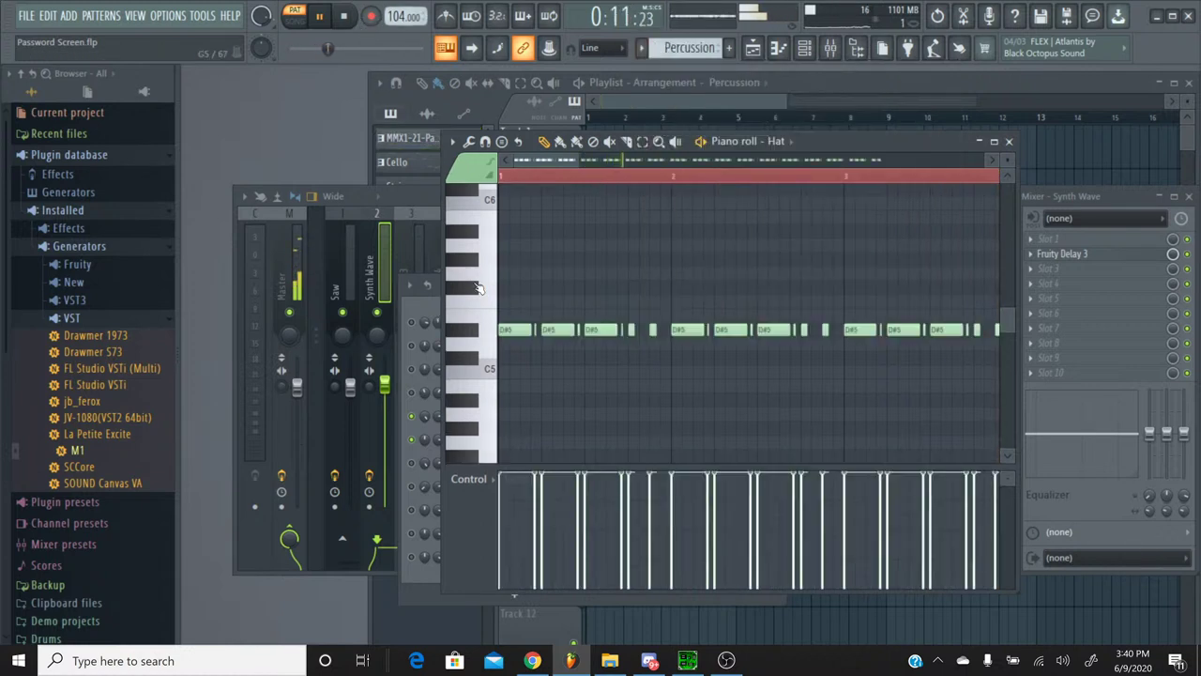
Step: Lower all of Hat's notes semitone by semitone to A#4 during playback, and stop the pattern
key(shift+Down)
key(shift+Down)
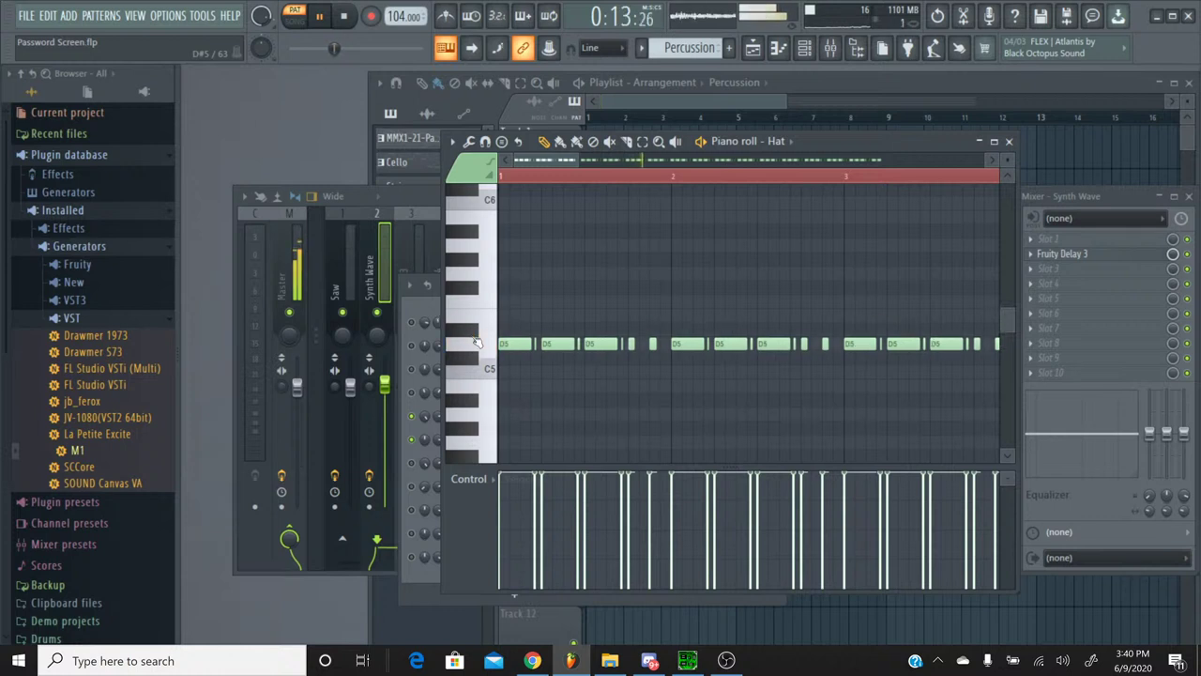
key(shift+Down)
key(shift+Down)
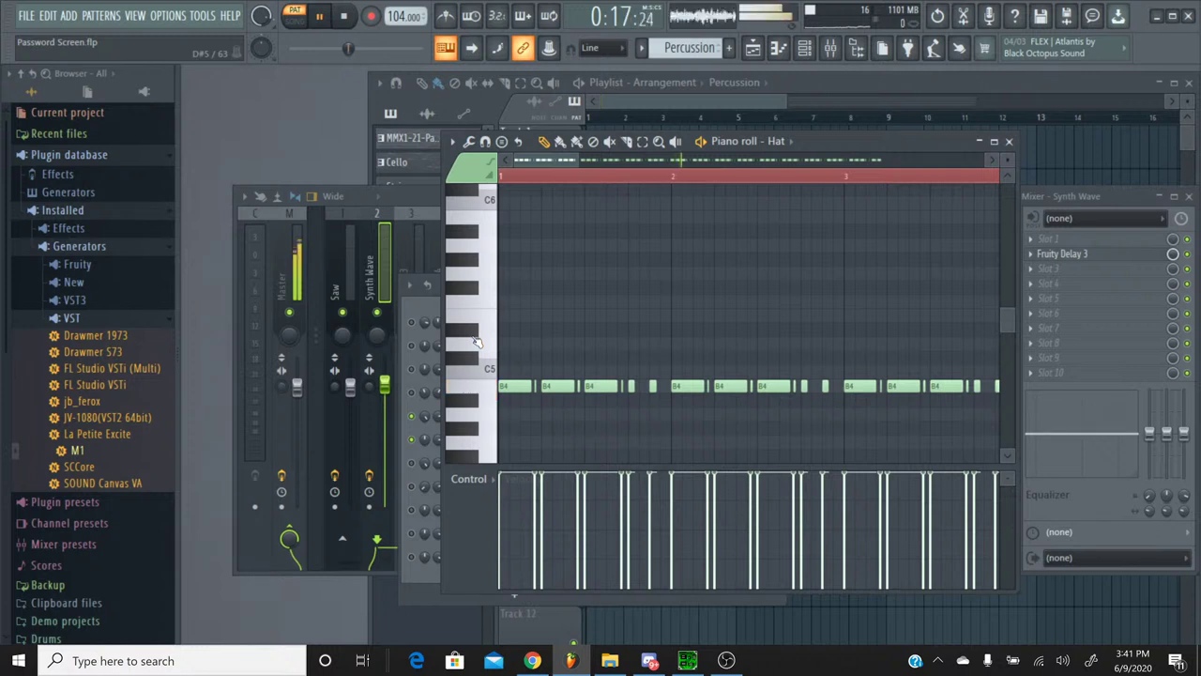
key(shift+Down)
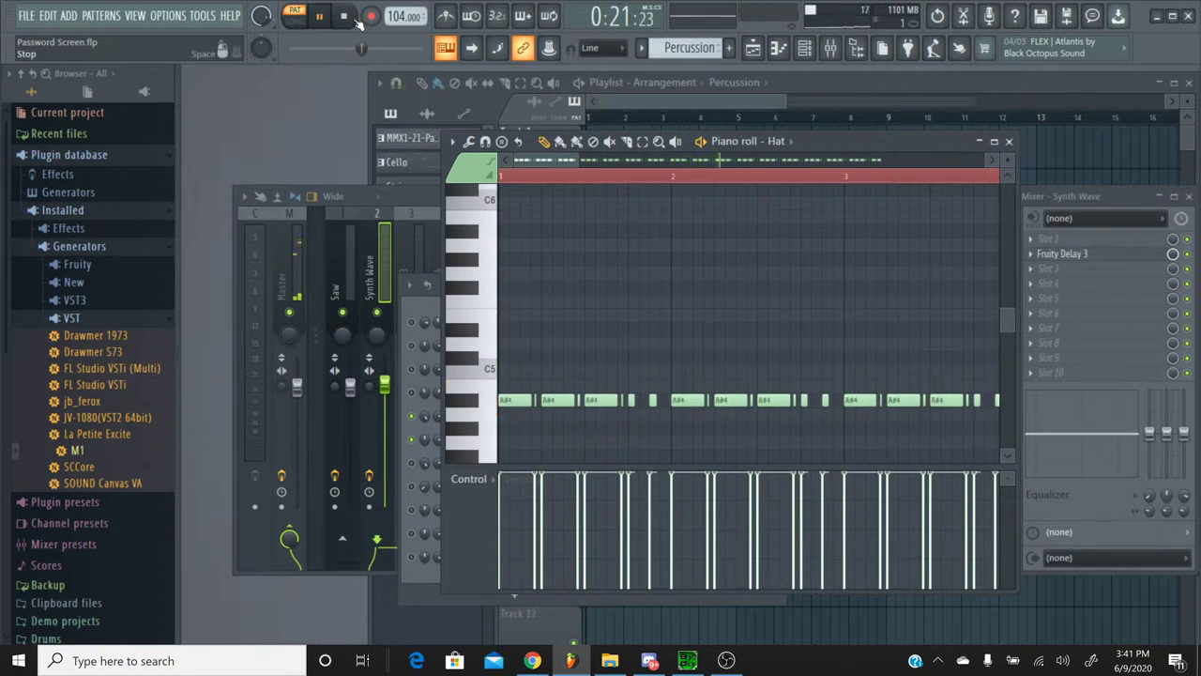
key(space)
Step: Play the A#4 hat notes and compare them with the MMX1-21-Password Screen pattern, ending back on Percussion
scroll(564, 344, down, 3)
click(424, 440)
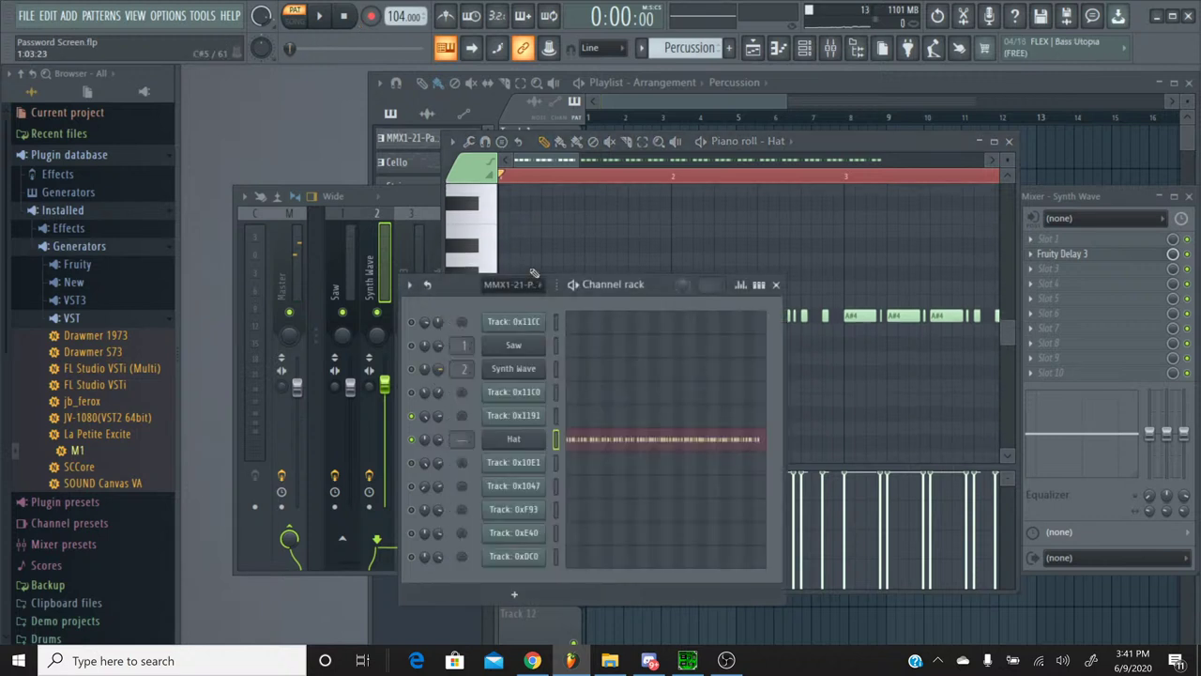
click(853, 160)
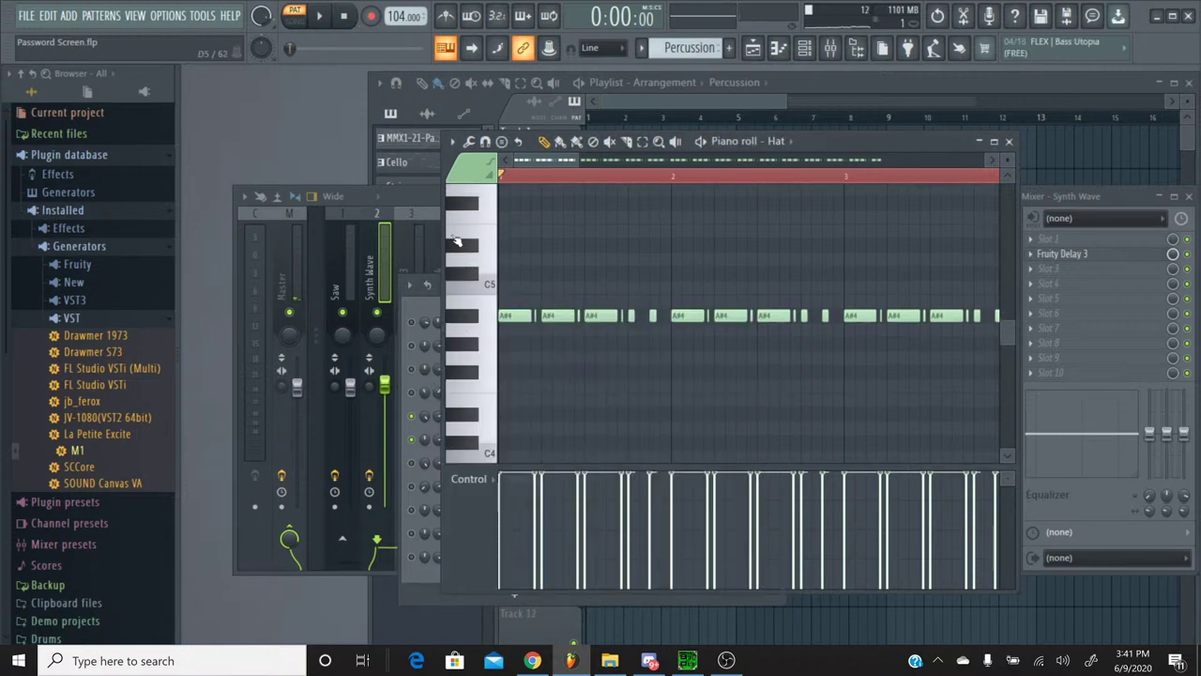
click(321, 18)
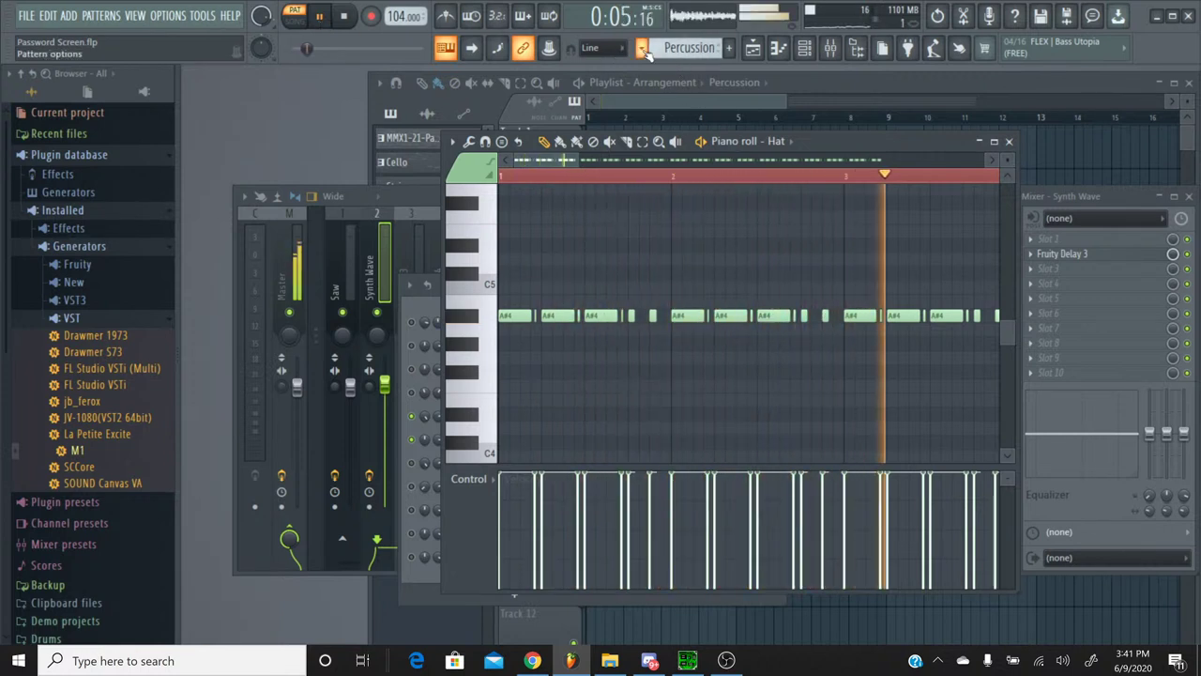
click(645, 52)
click(703, 69)
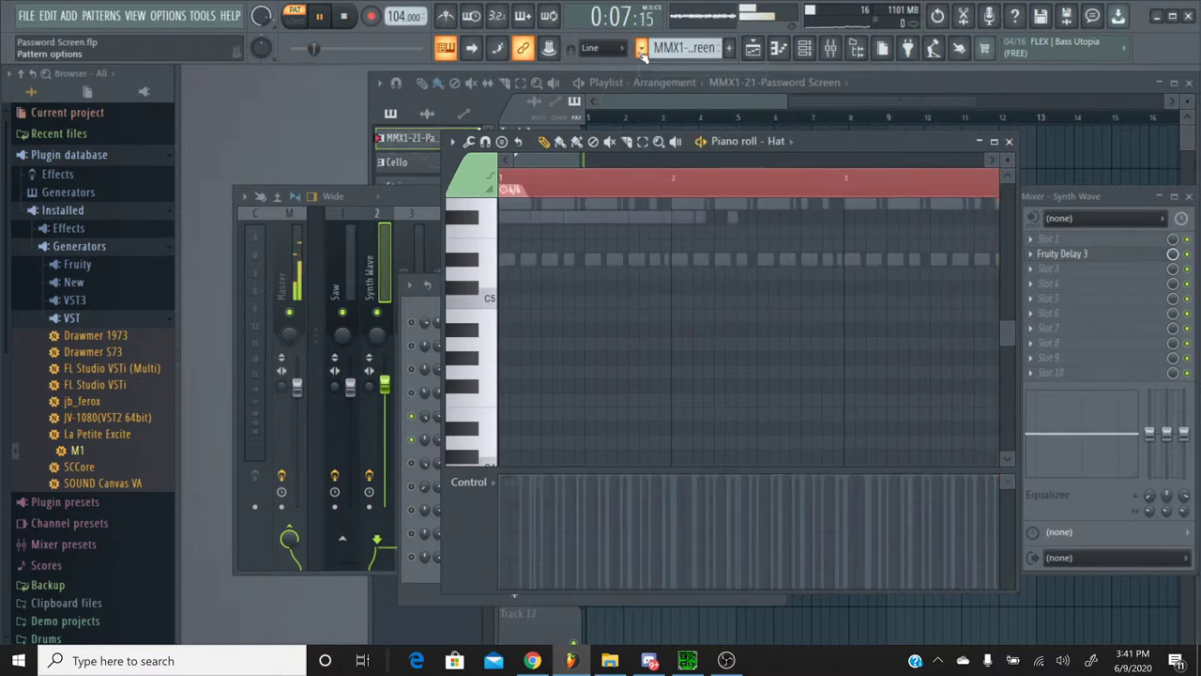
click(642, 52)
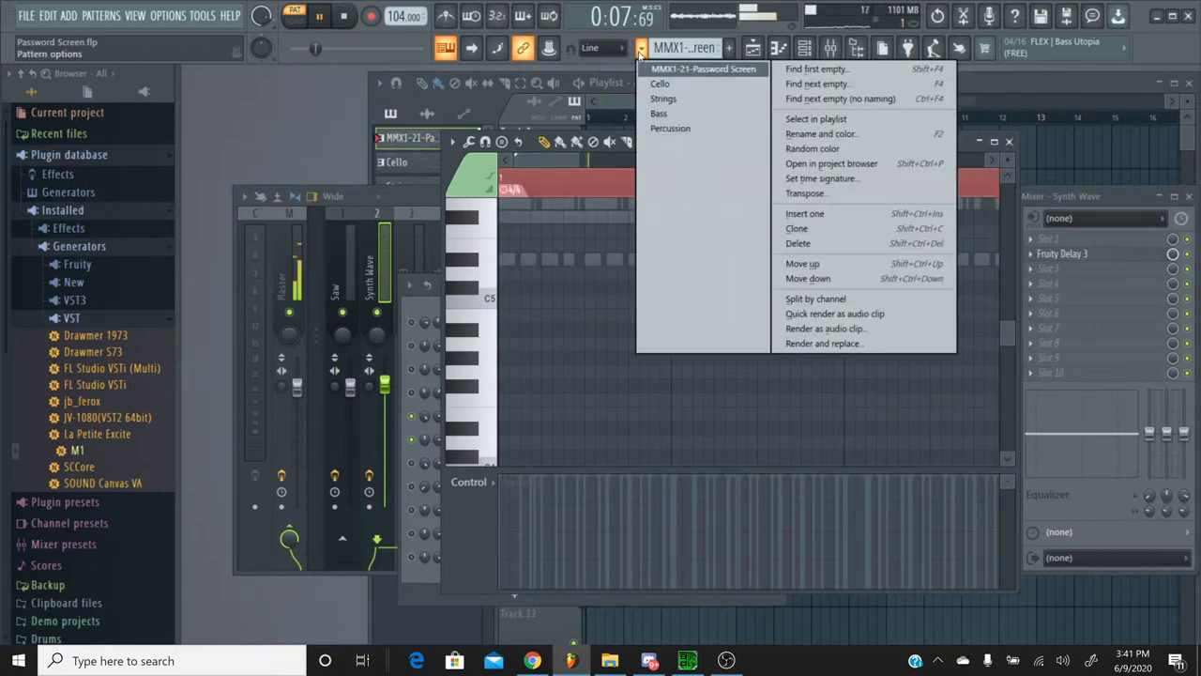
click(670, 129)
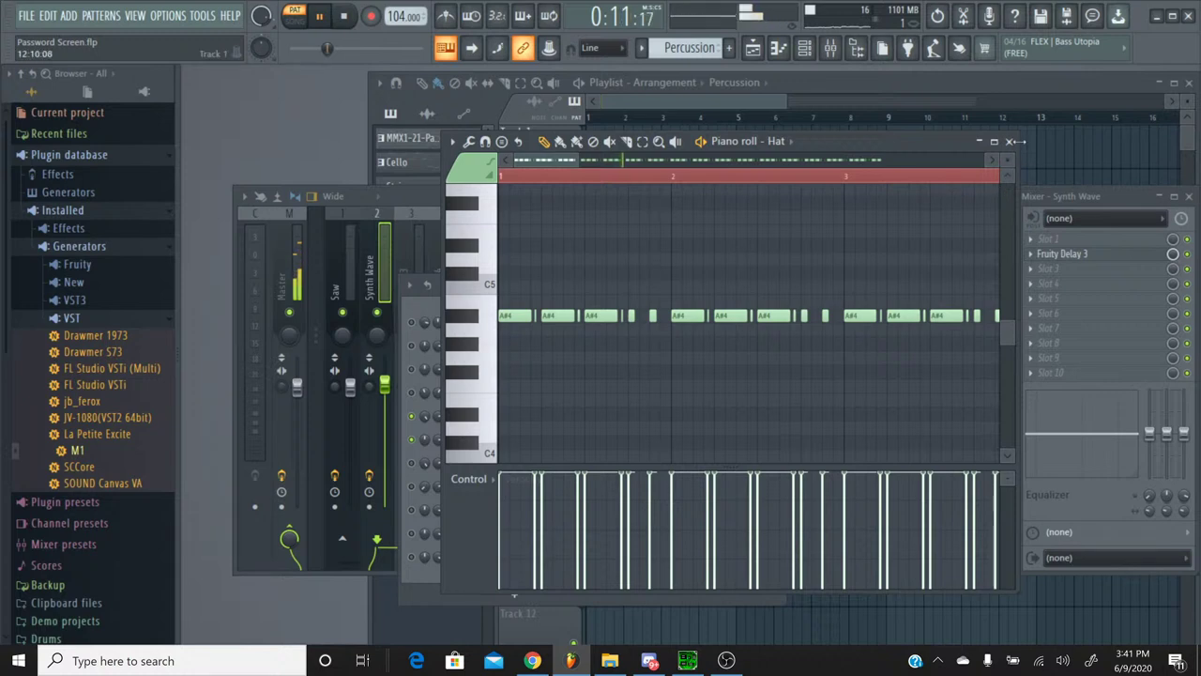
Step: Close Hat's piano roll, and open its M1 instrument window briefly before closing it
click(1010, 142)
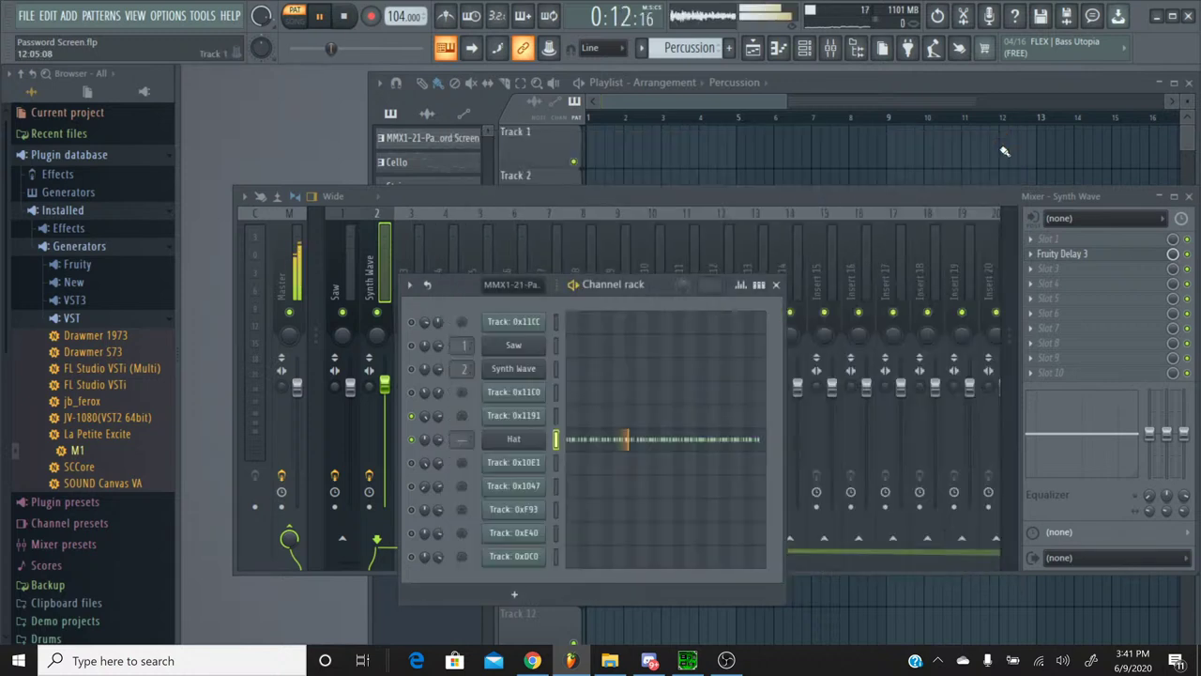
click(512, 445)
click(903, 249)
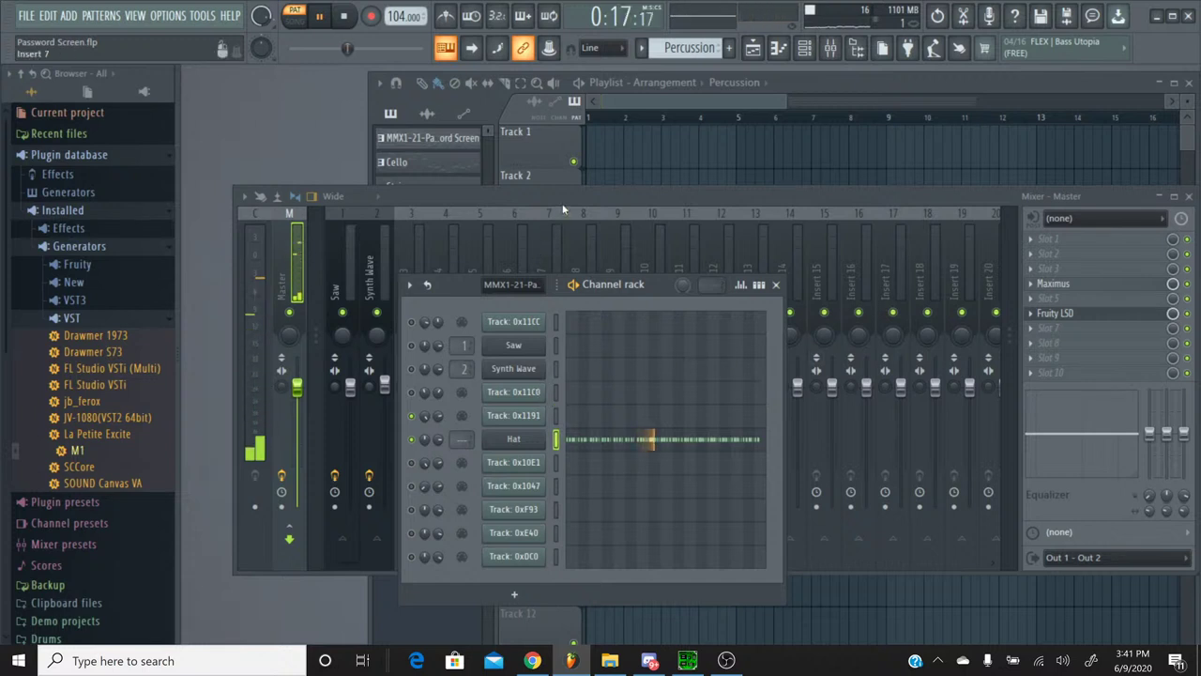
Step: Route the Hat channel to mixer insert 3 so that the track takes the channel's name
key(F6)
click(405, 223)
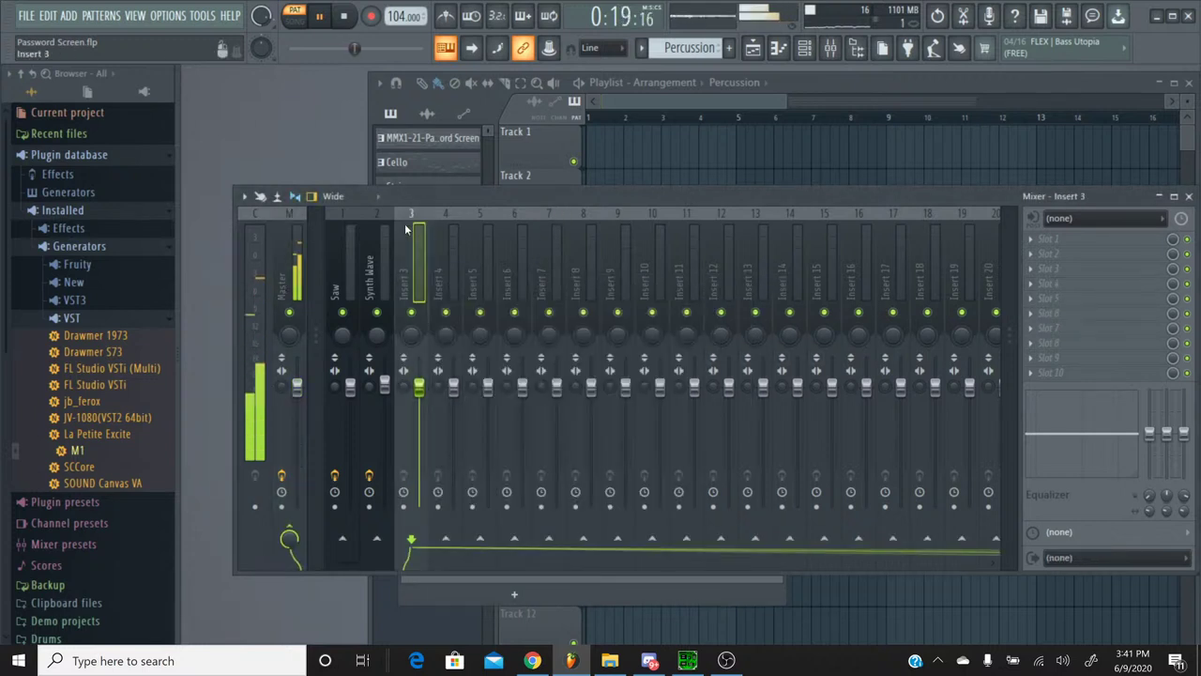
key(ctrl+l)
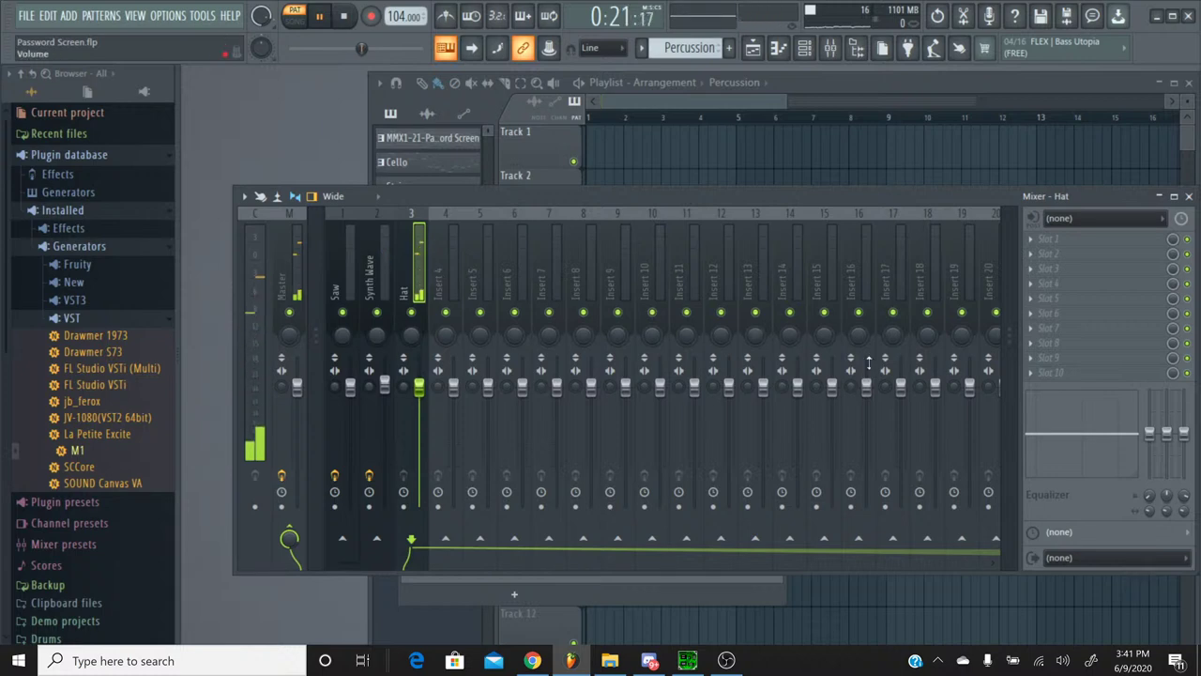
Step: Add Fruity Delay 3 to Hat's third effect slot with diffusion, about 33% feedback and 72% wet, and lower the track's volume
click(1079, 268)
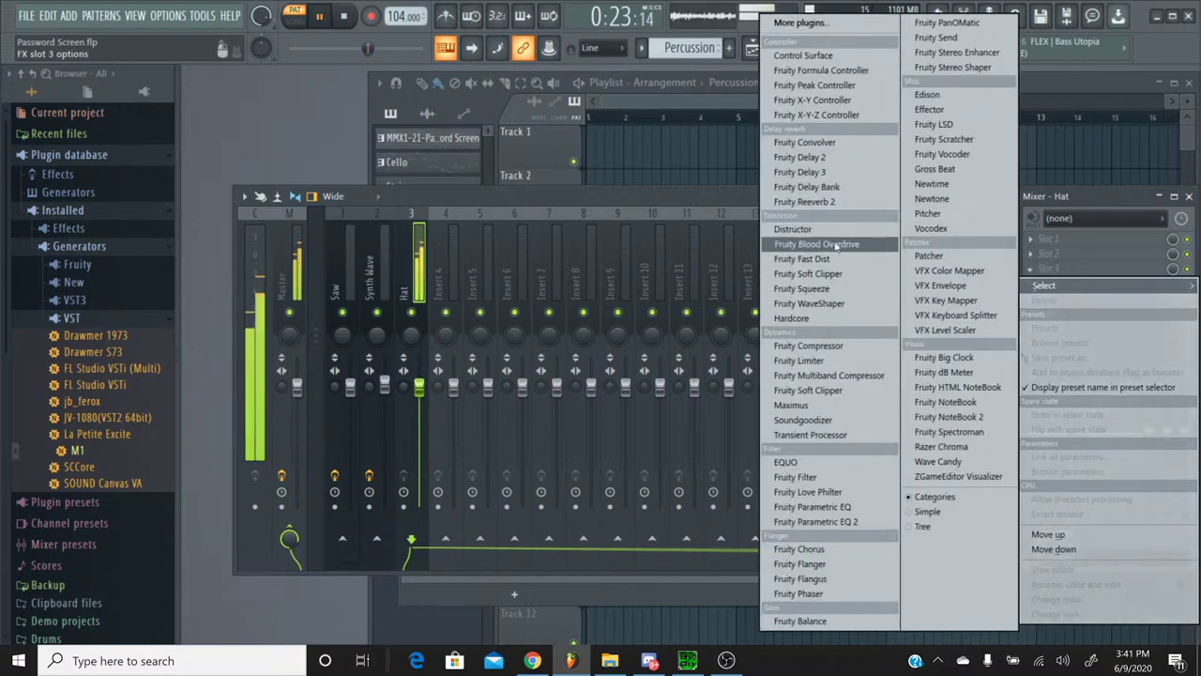
click(799, 171)
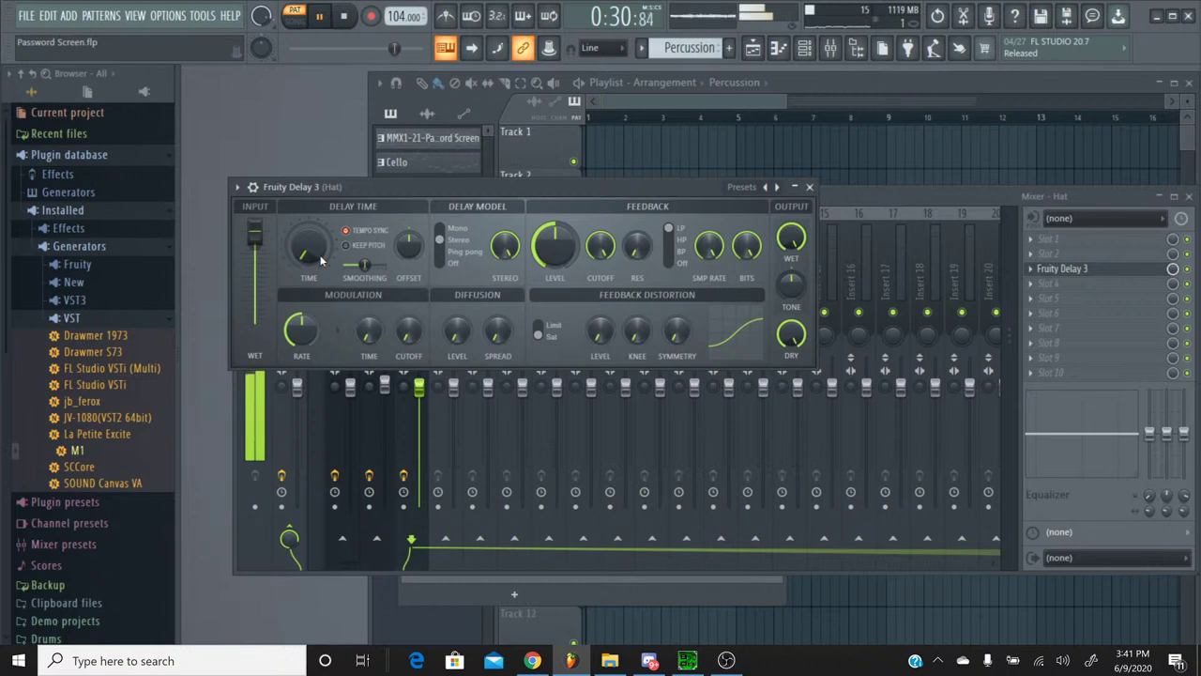
drag(554, 246, 555, 242)
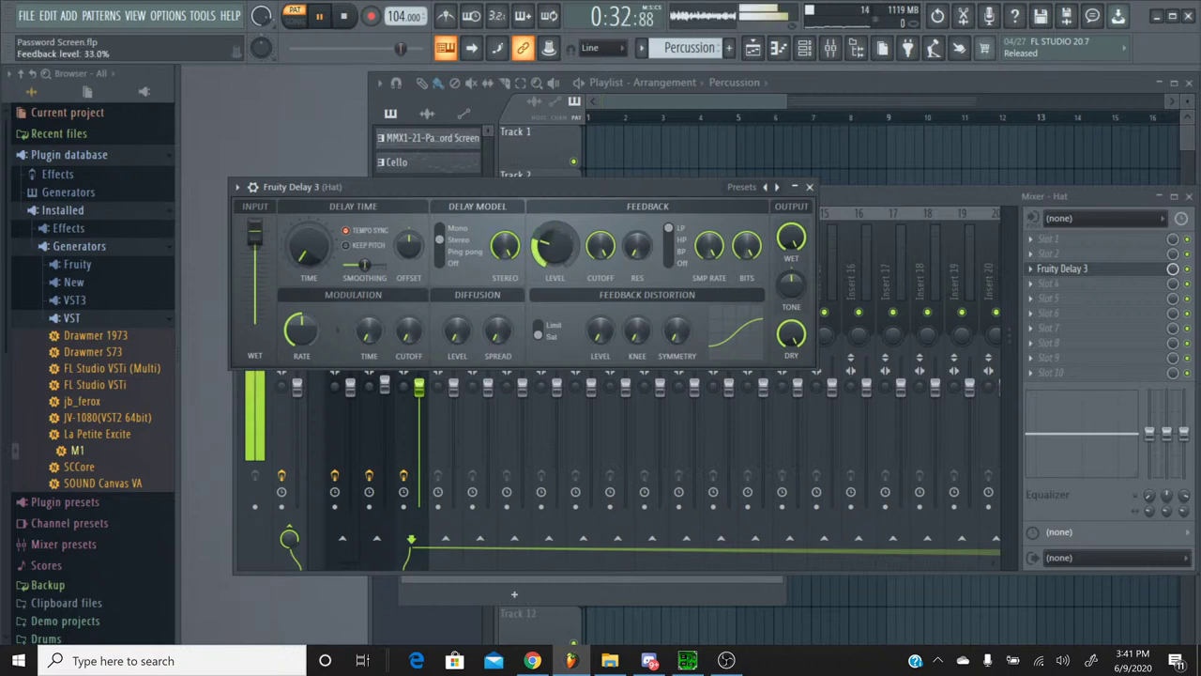
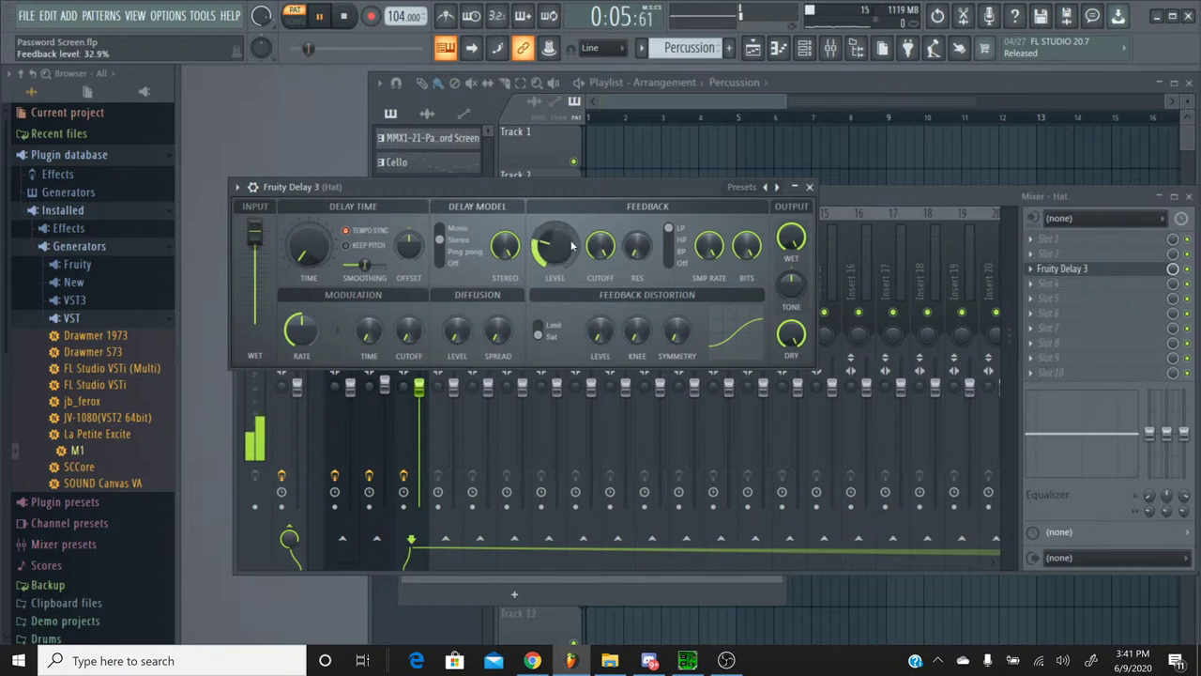
drag(517, 277, 516, 293)
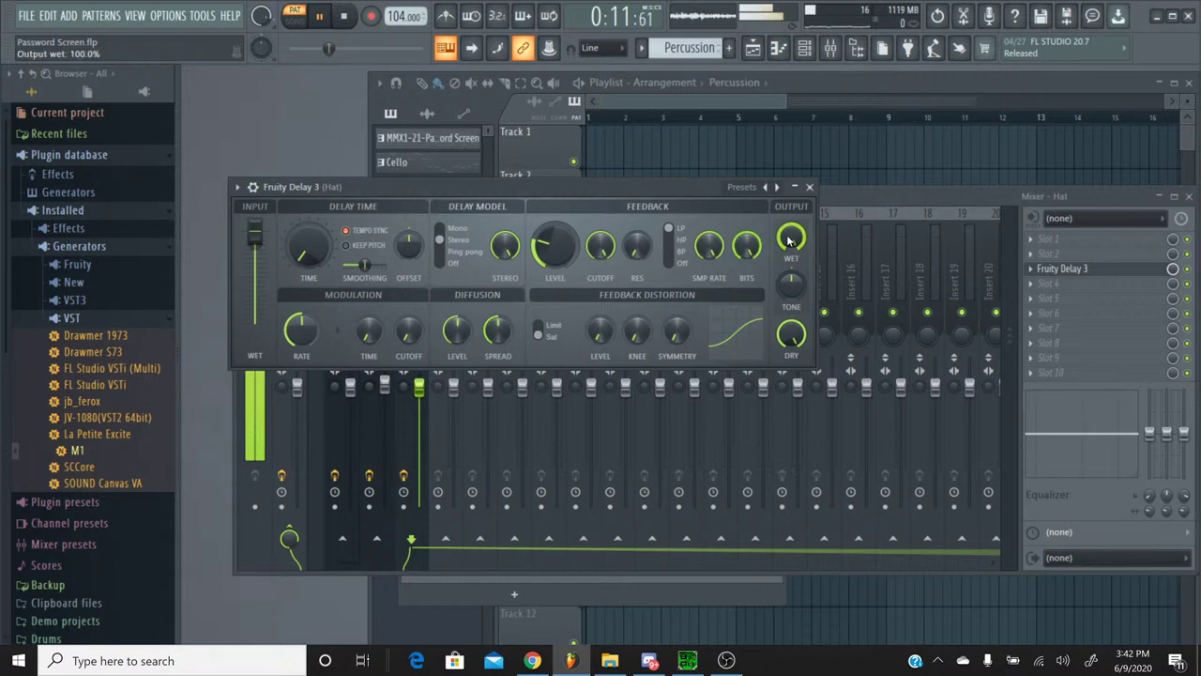
drag(792, 238, 791, 246)
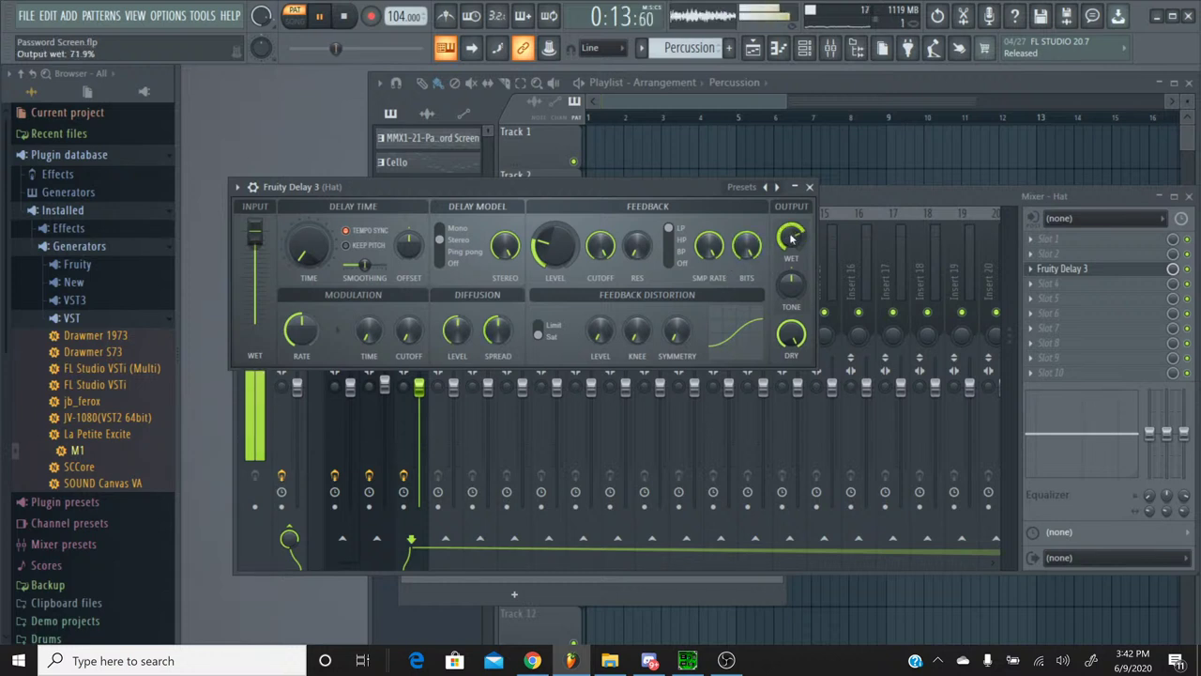
click(811, 187)
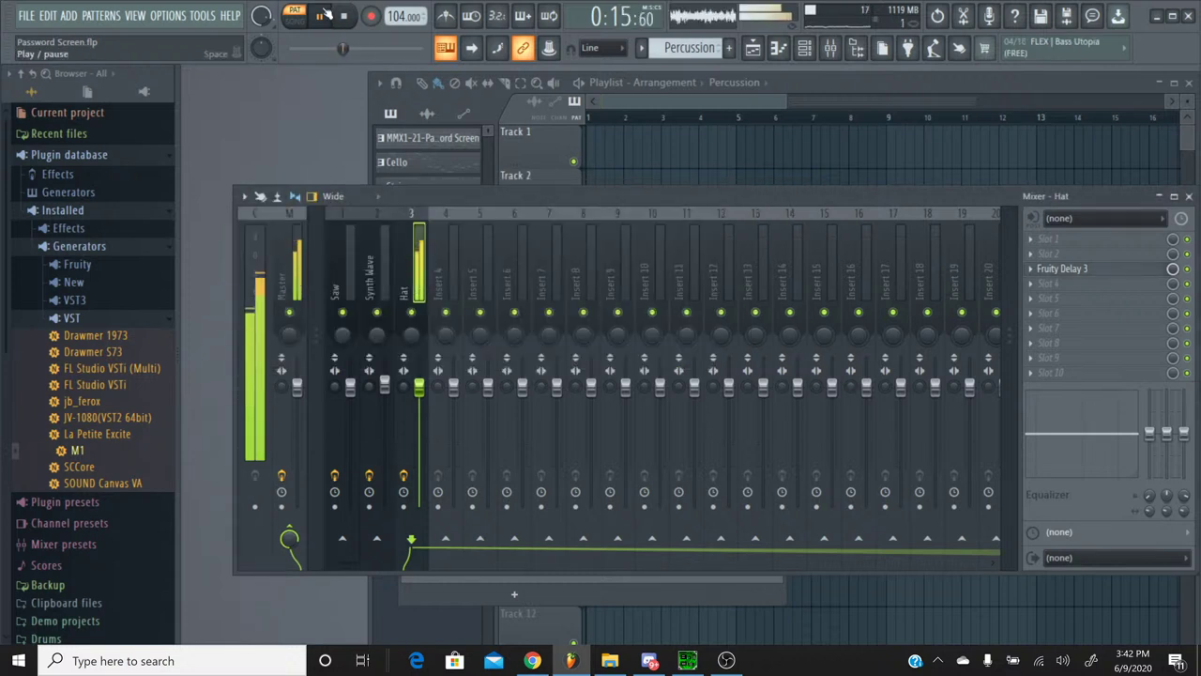
drag(422, 402, 423, 426)
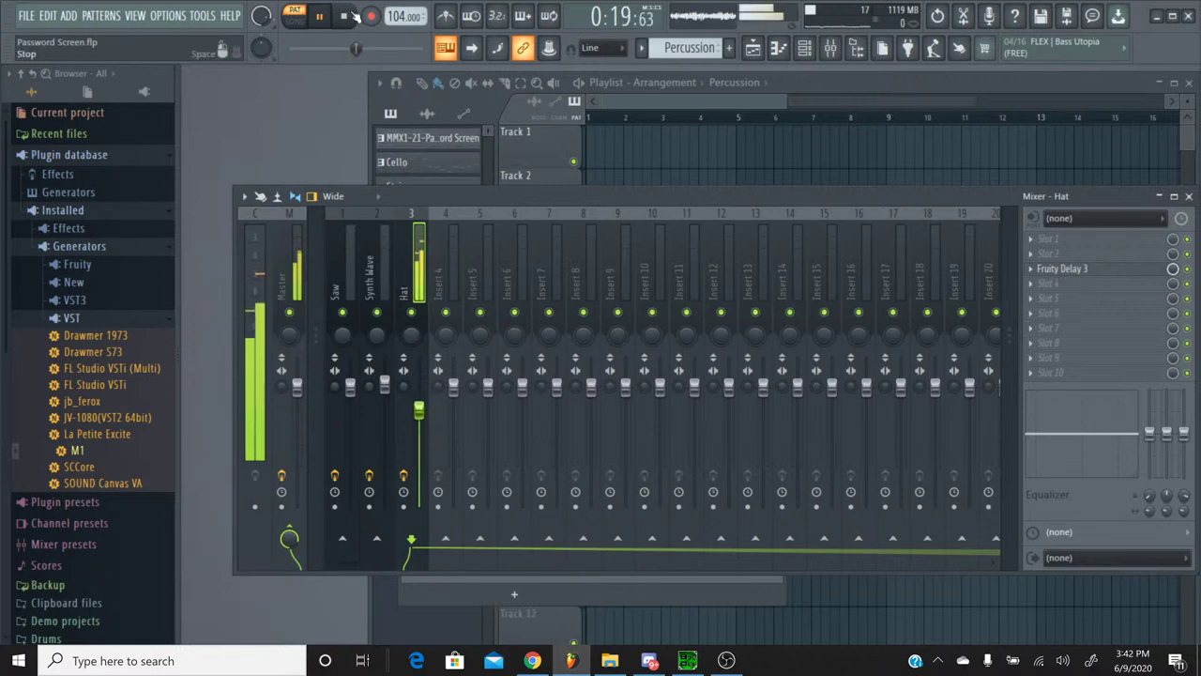
click(353, 17)
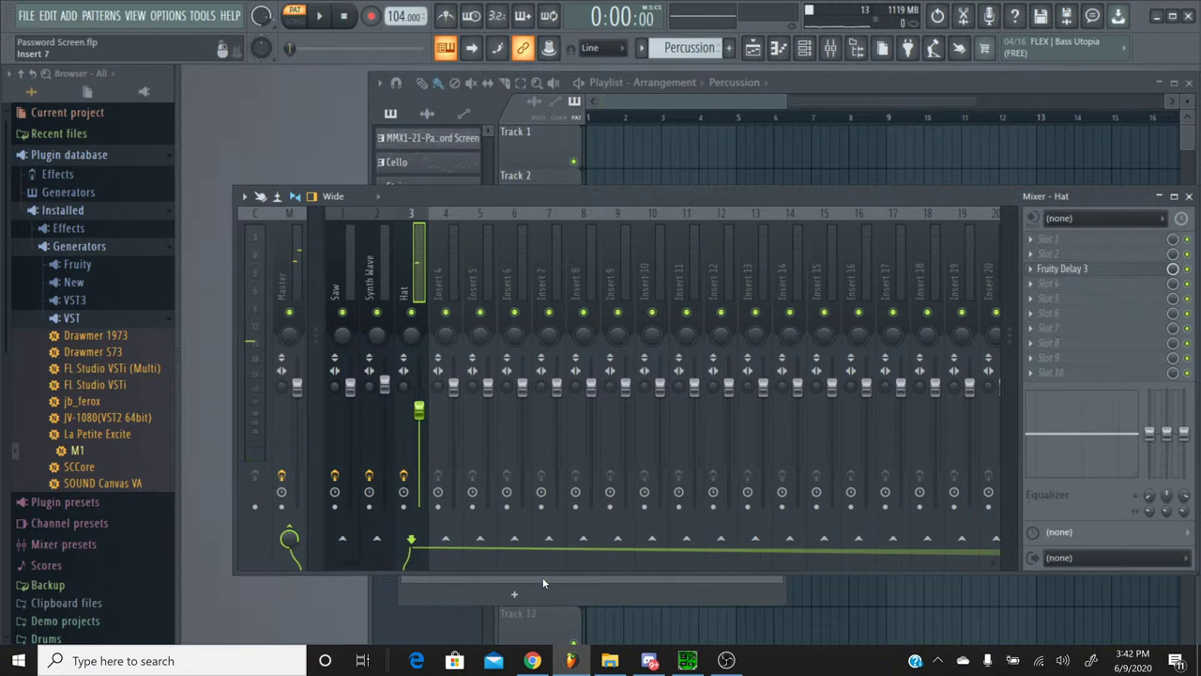
Step: Check the YouTube live chat in Chrome, and return to the channel rack in FL Studio
click(535, 663)
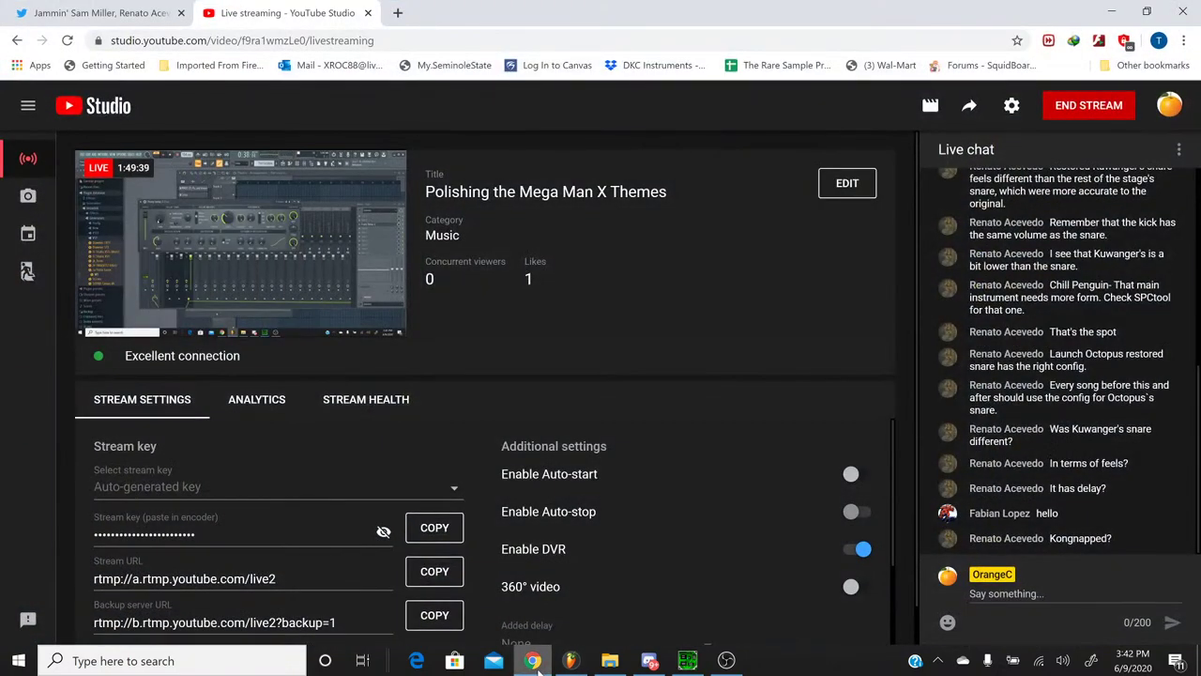
click(535, 664)
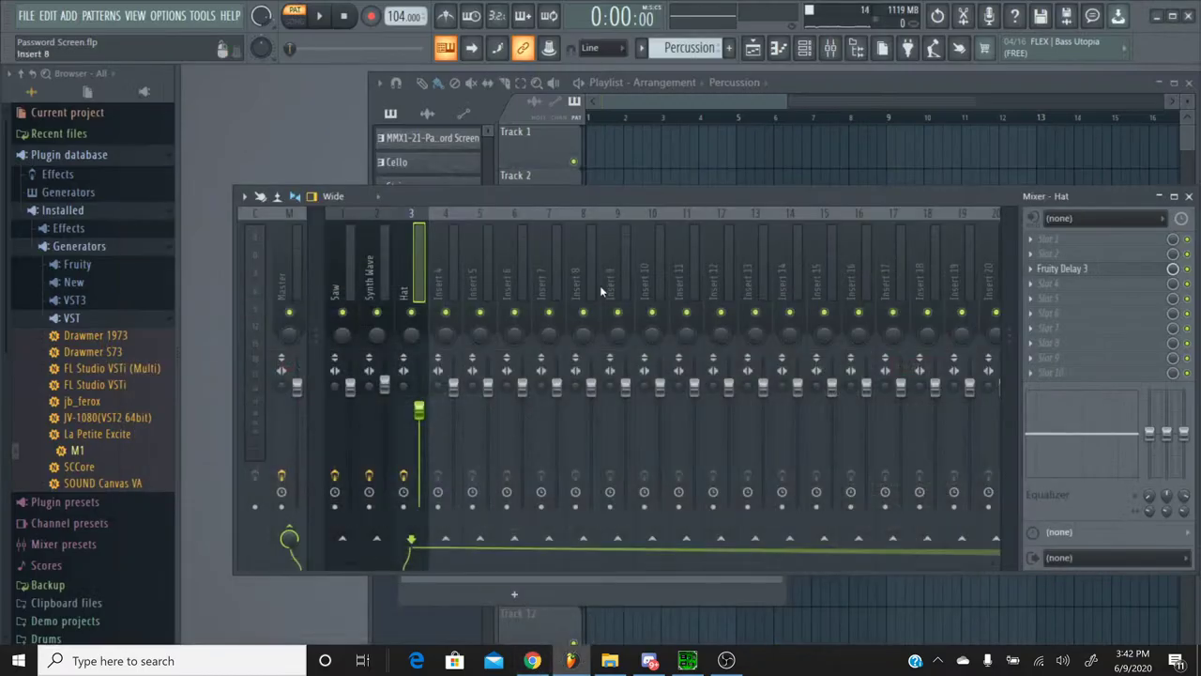
click(804, 48)
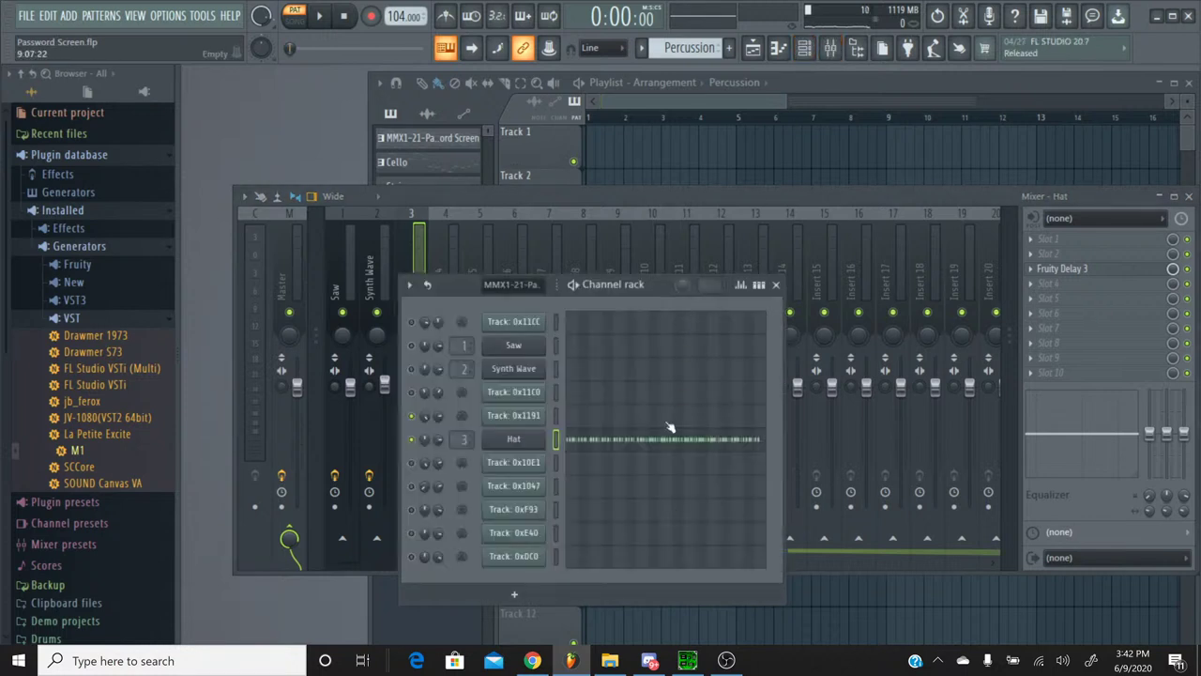
Step: Solo Track: 0x10E1 in the MMX1-21-Password Screen pattern, and return to the Percussion pattern
click(640, 54)
click(641, 70)
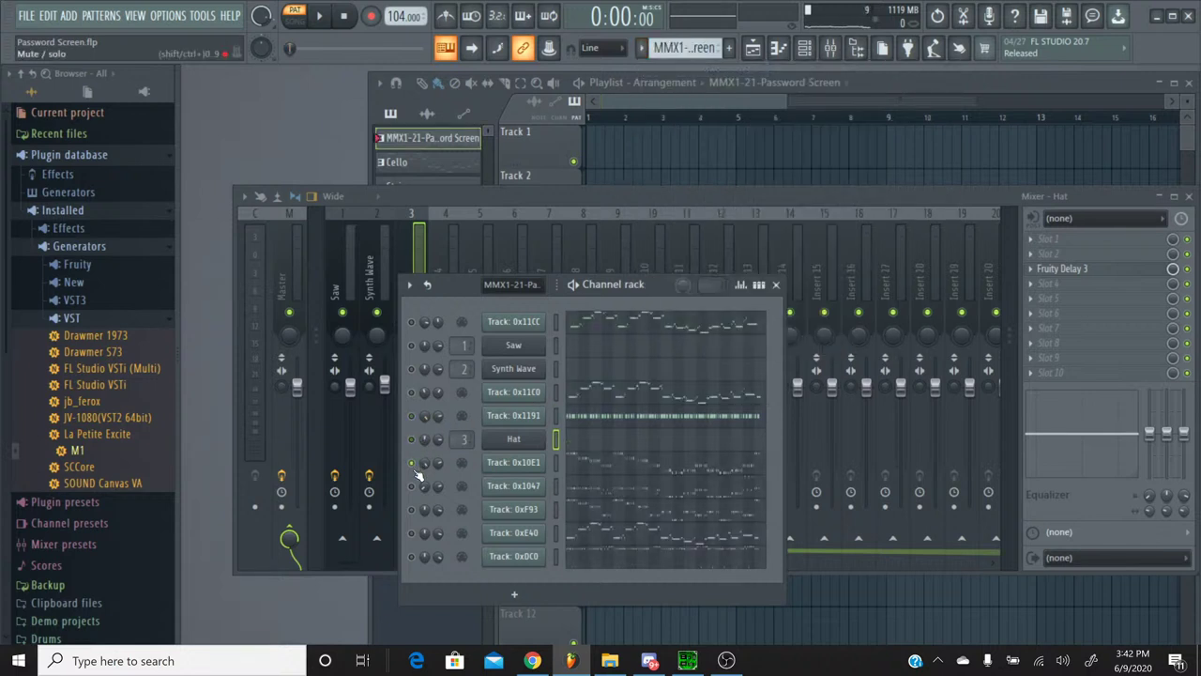
right_click(421, 419)
click(461, 577)
right_click(425, 439)
click(464, 592)
click(641, 48)
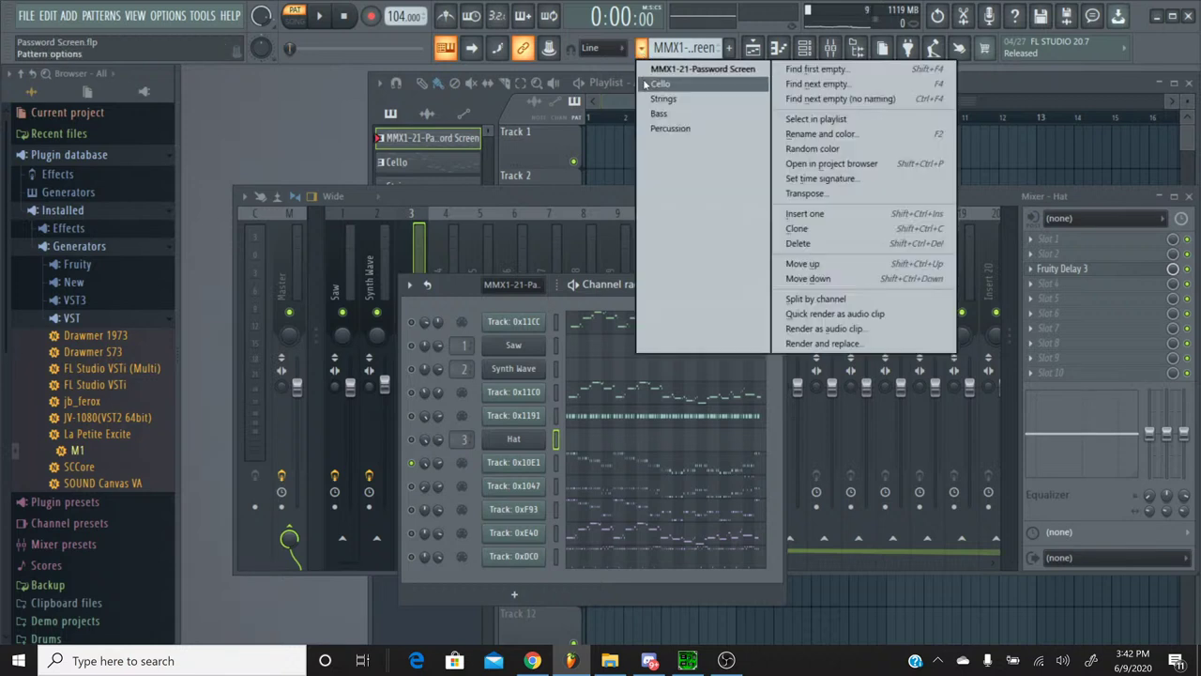
click(657, 128)
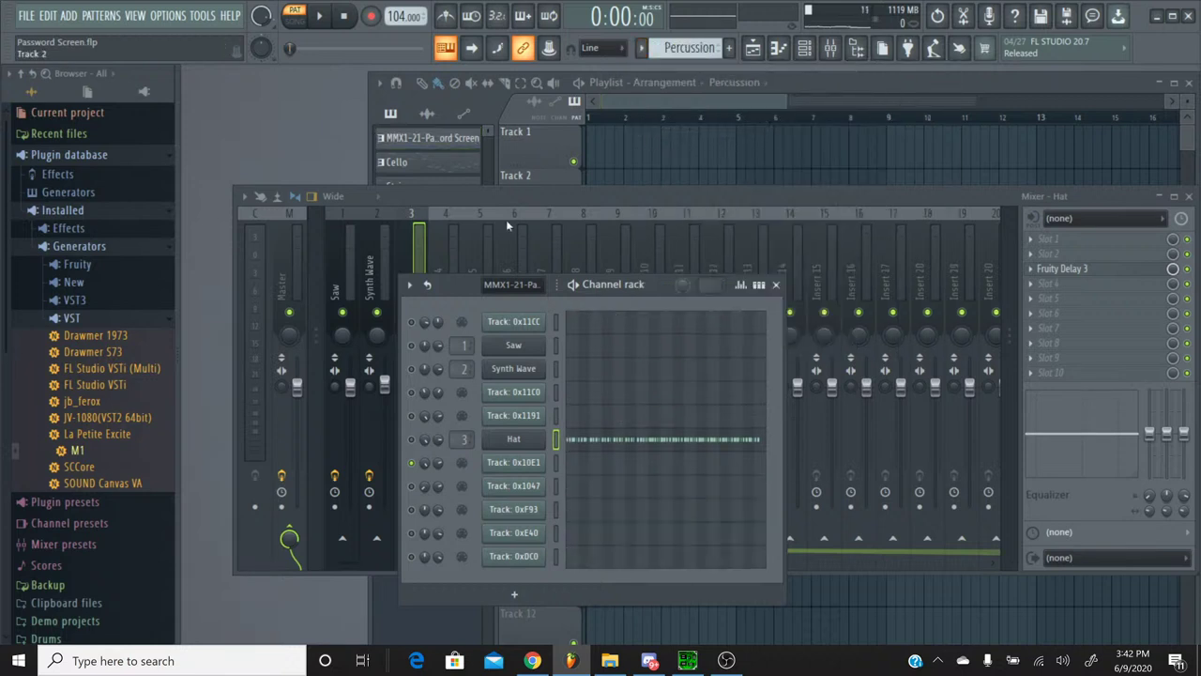
Step: Play the start of Percussion with Hat unmuted, and switch to the MMX1-21-Password Screen pattern
click(319, 16)
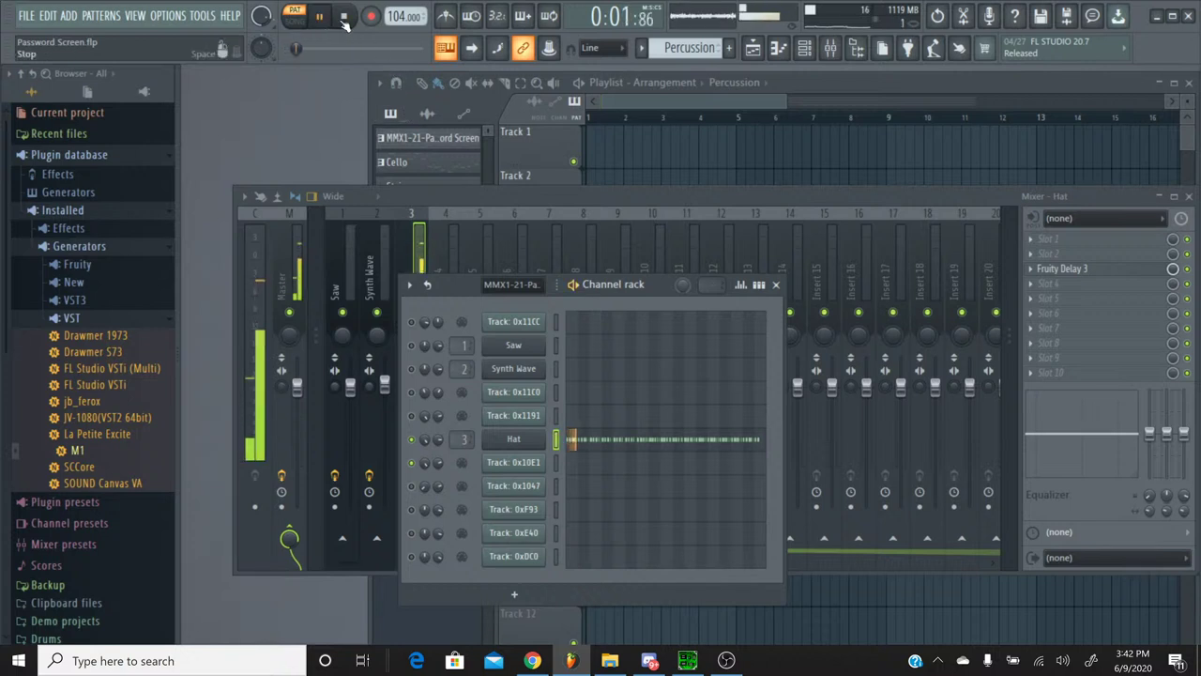
click(344, 17)
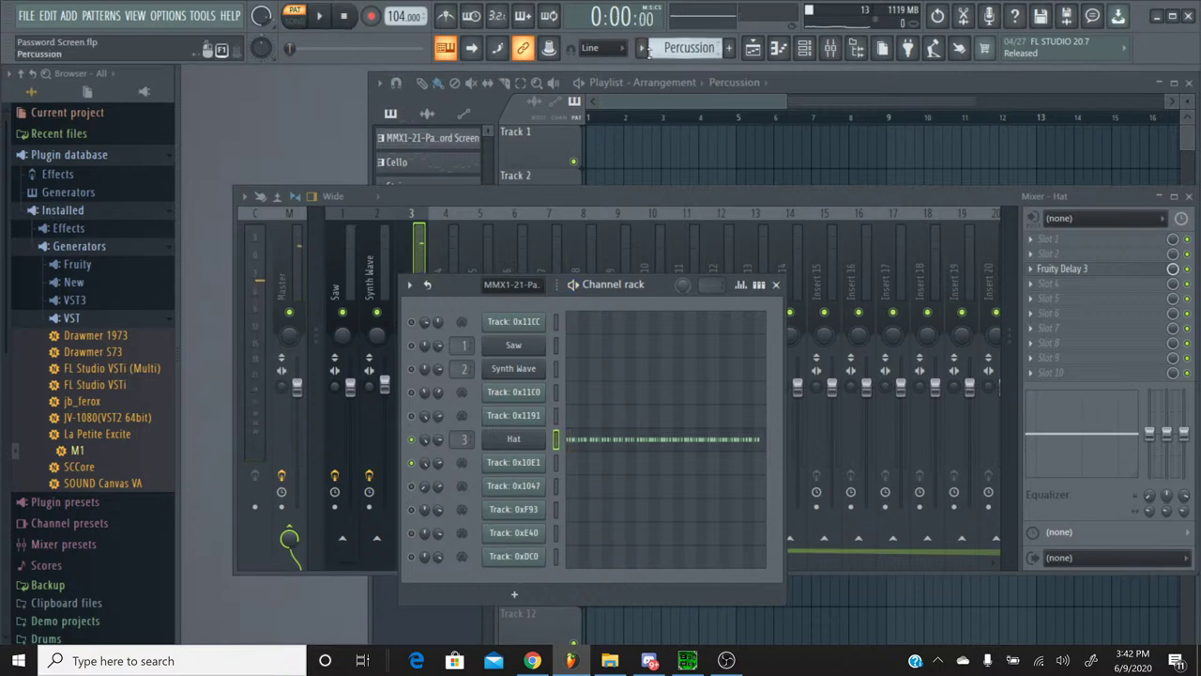
click(641, 48)
click(659, 72)
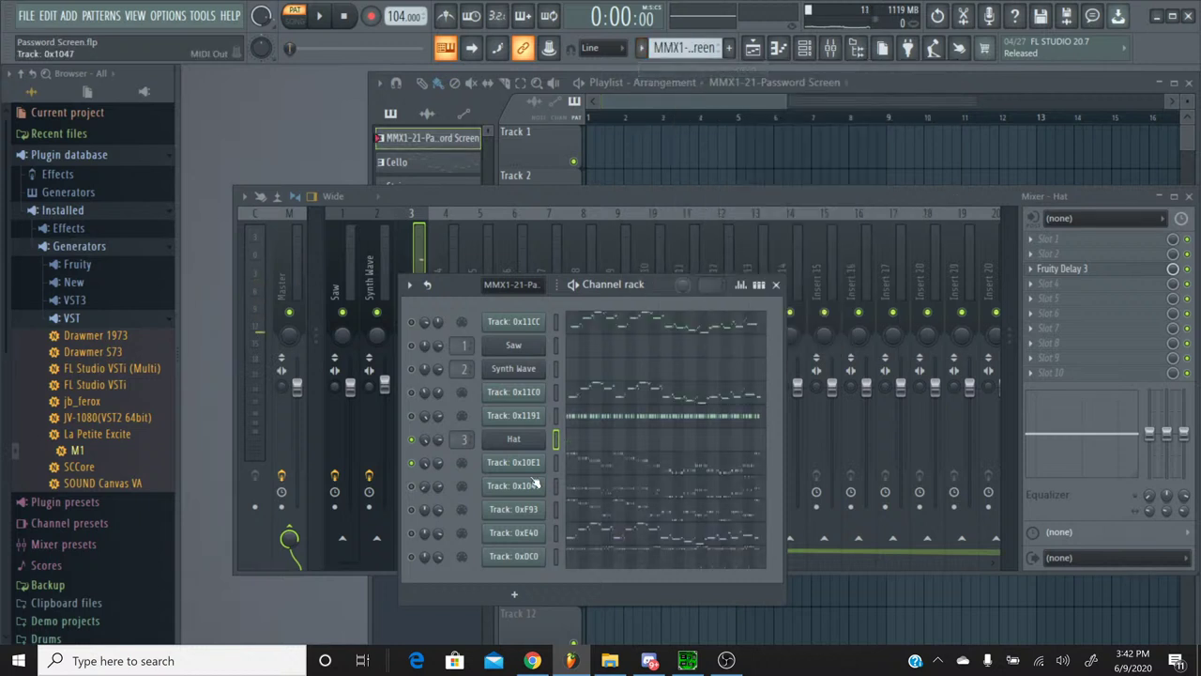
Step: Examine Track: 0x10E1's notes in the piano roll during playback, stop the pattern, and close the piano roll
click(584, 474)
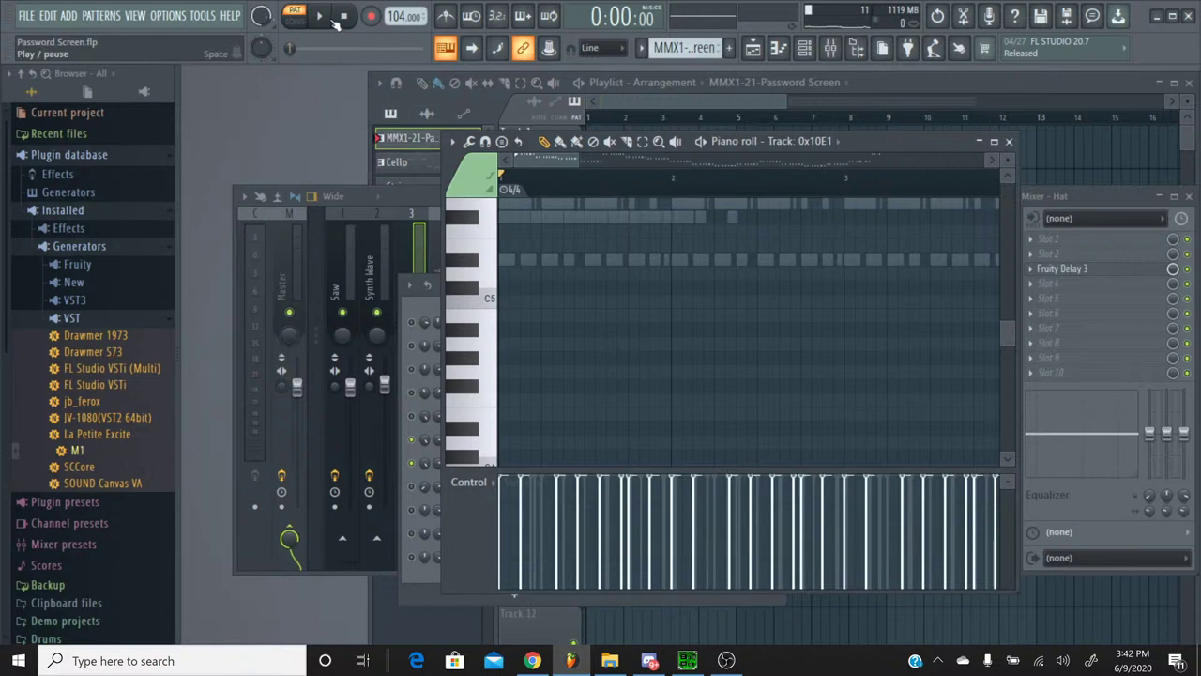
click(334, 20)
scroll(622, 316, down, 5)
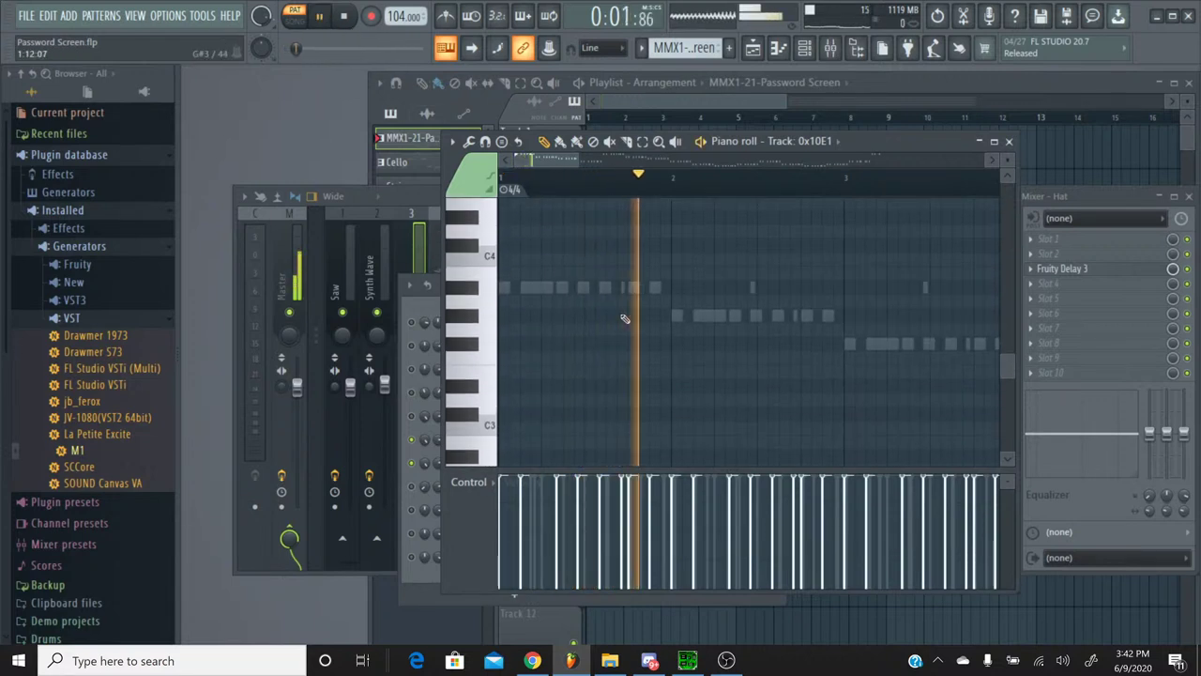
scroll(625, 319, up, 10)
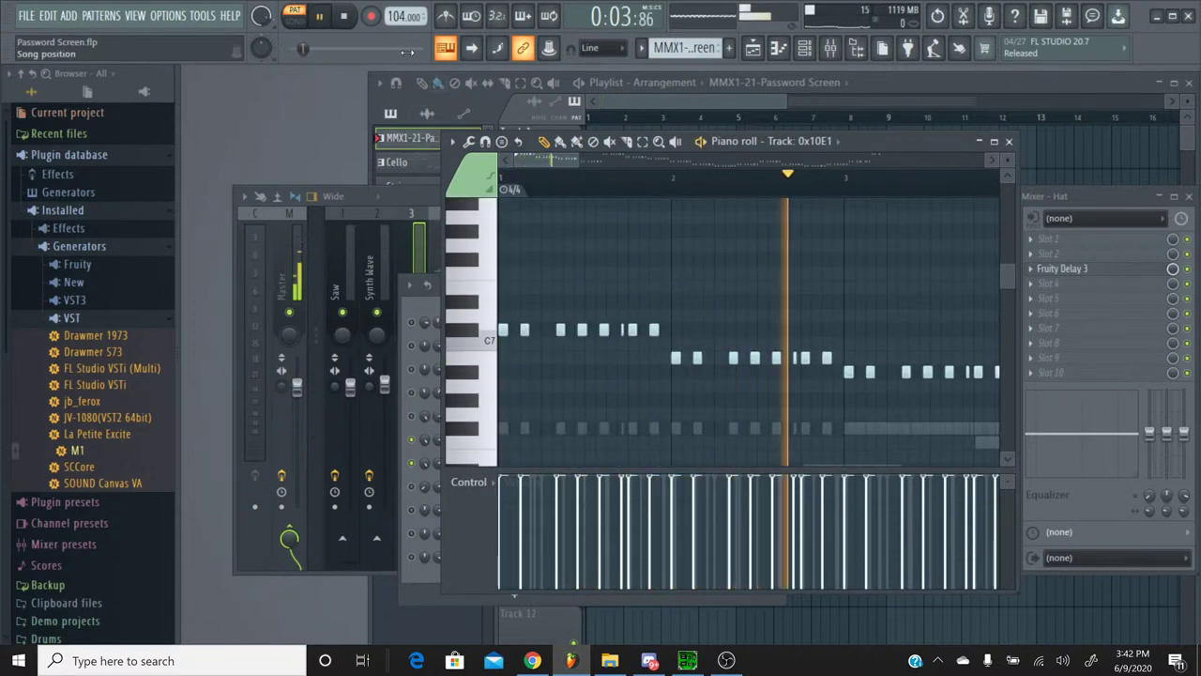
key(space)
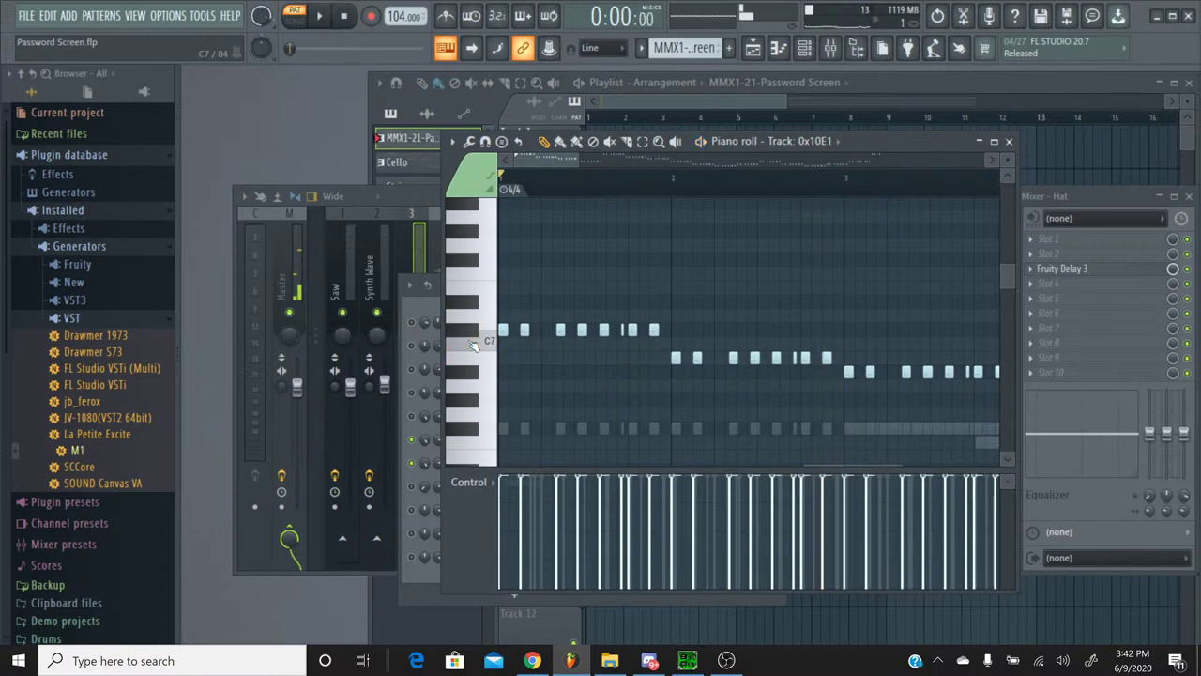
click(1008, 141)
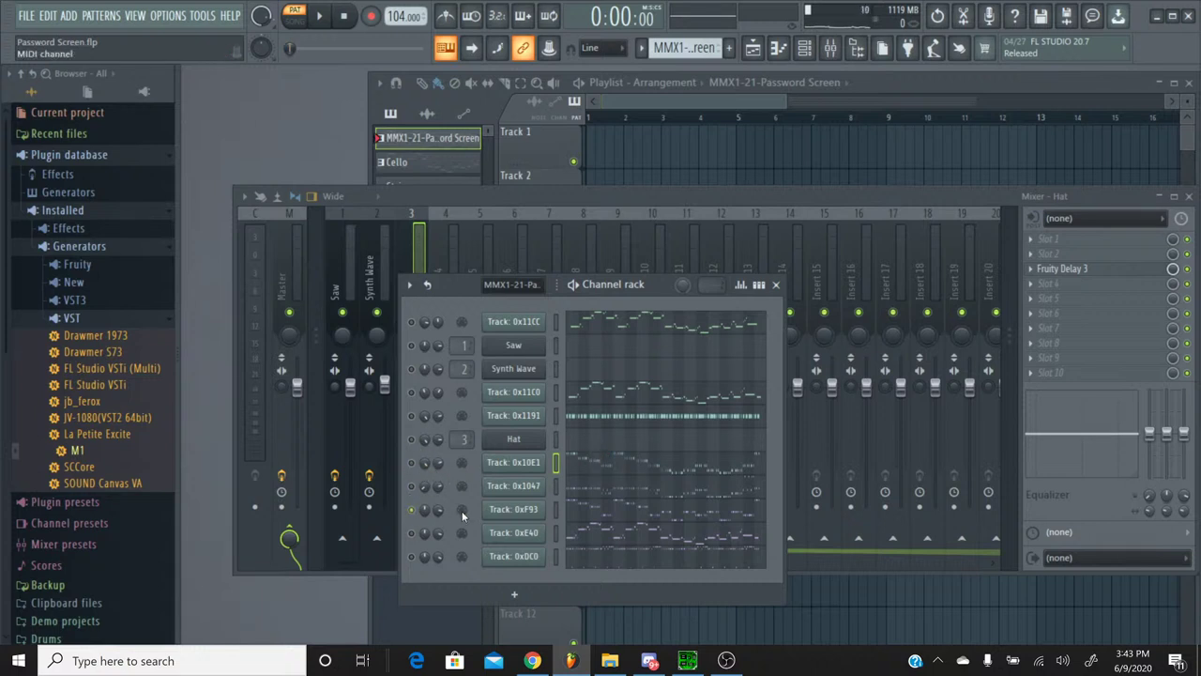
Step: Audition tracks 0xF93, 0x1047, 0x10E1, 0xE40 and 0xDC0 during playback by toggling their mute and solo states, and stop the pattern
key(space)
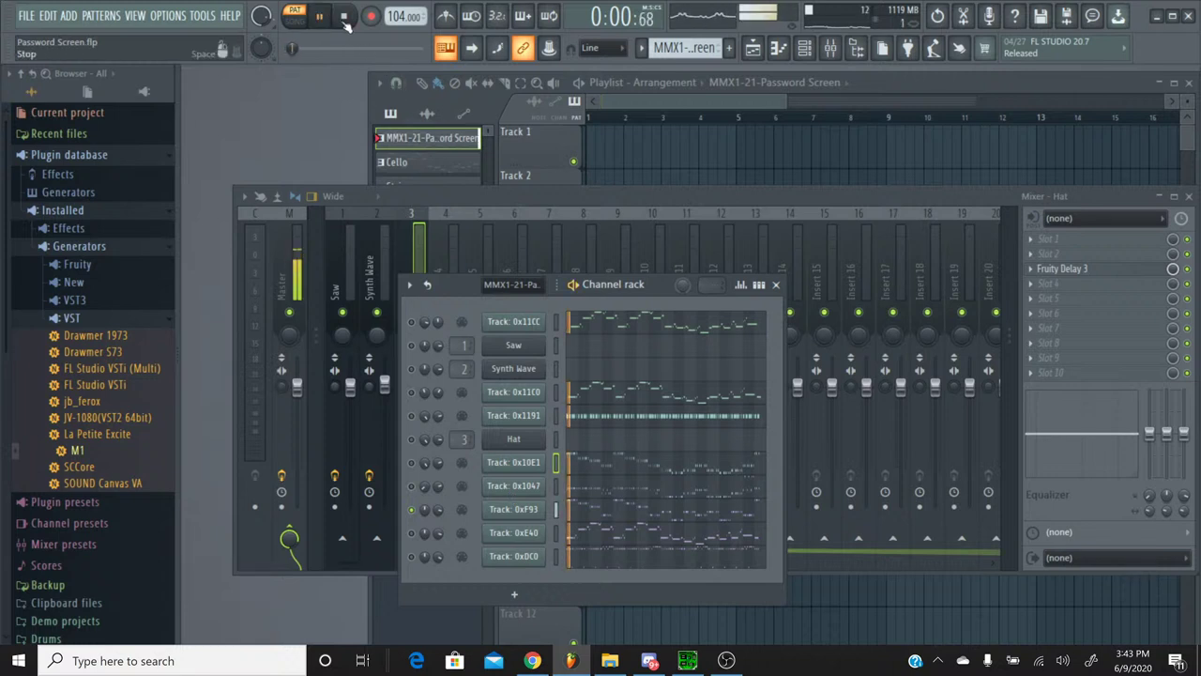
click(412, 486)
right_click(412, 486)
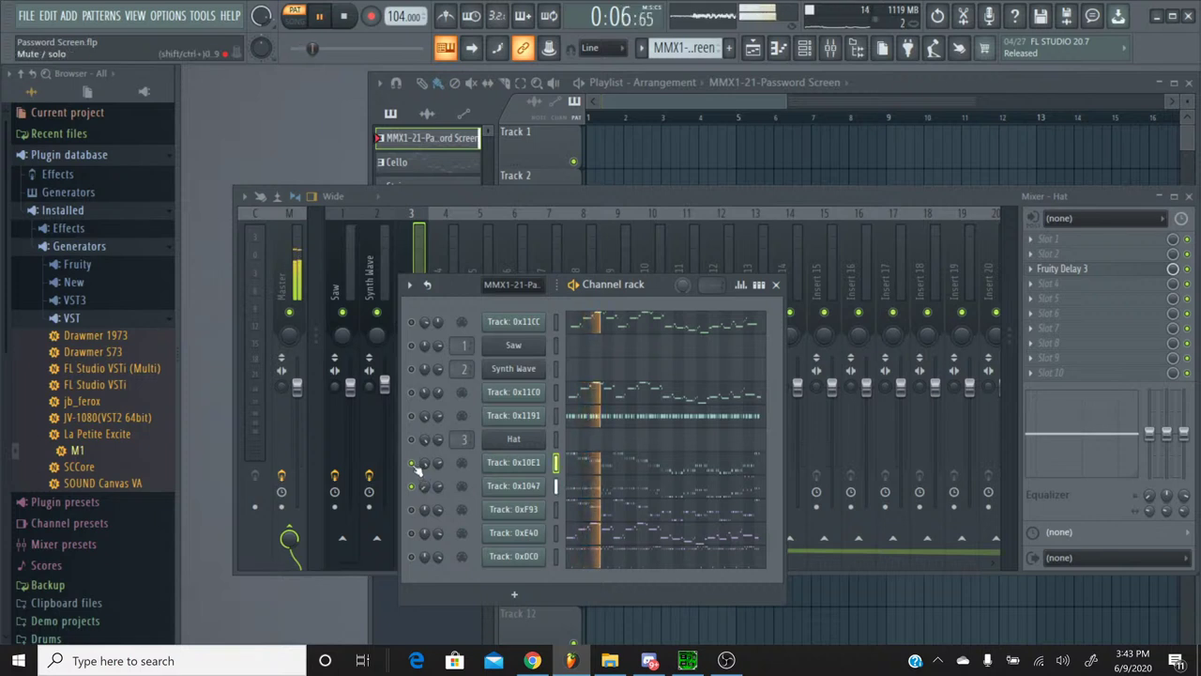
click(413, 463)
click(413, 464)
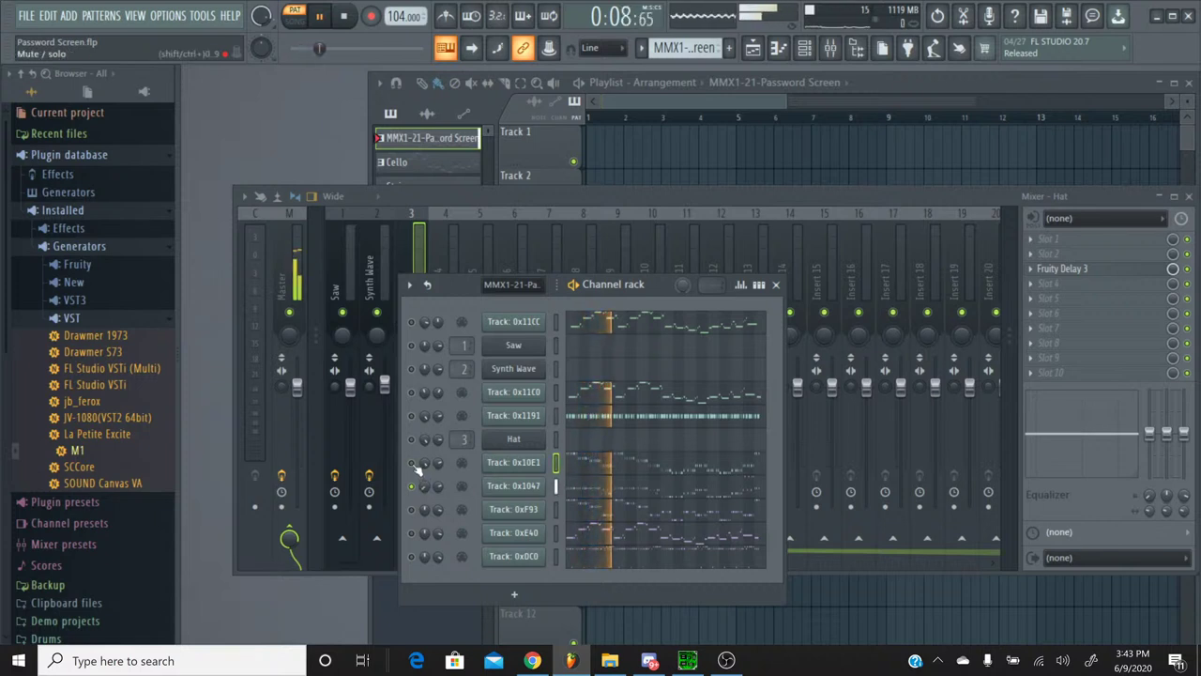
click(413, 533)
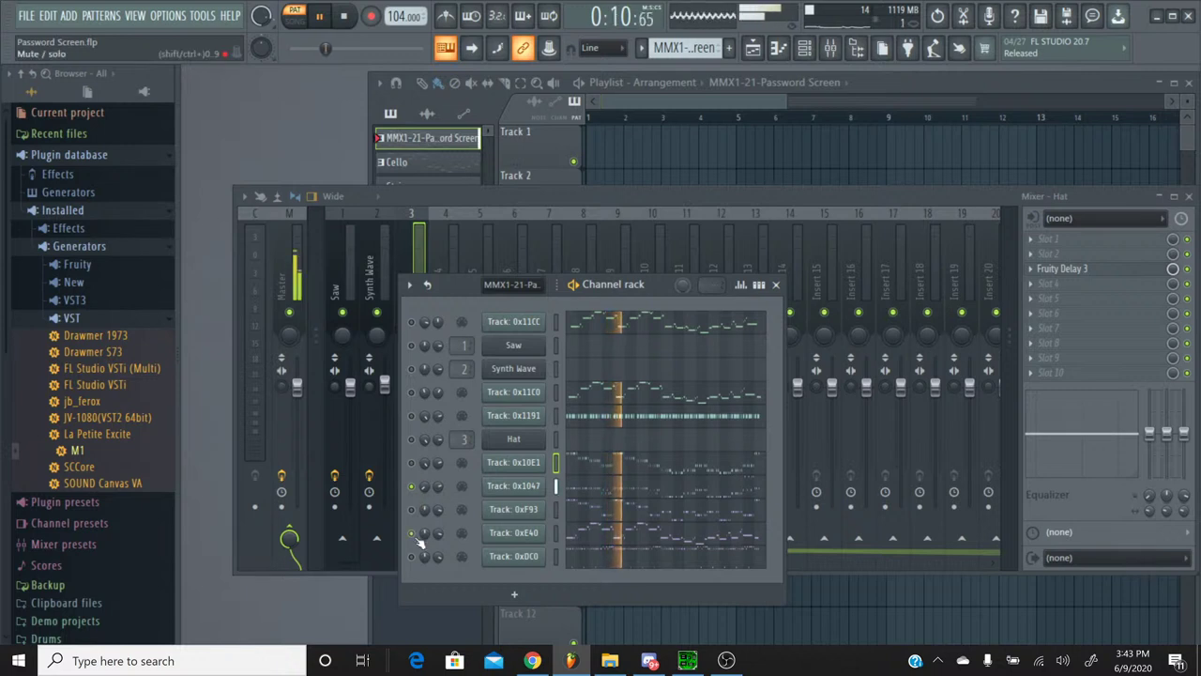
click(413, 557)
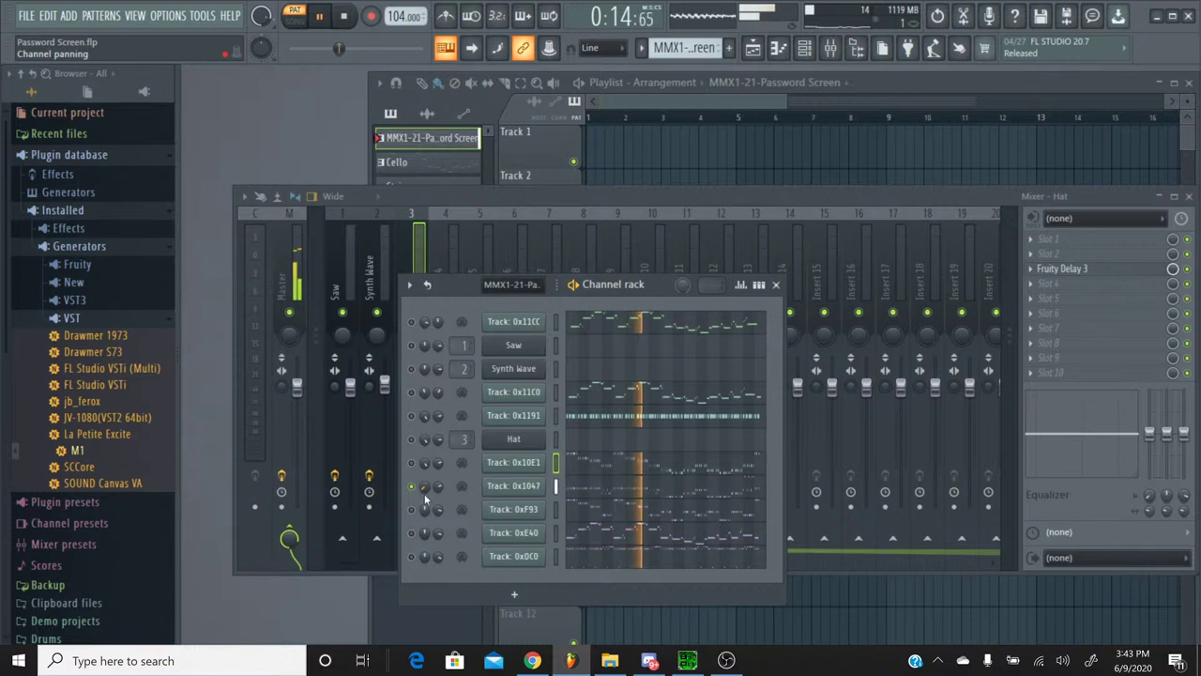
click(345, 17)
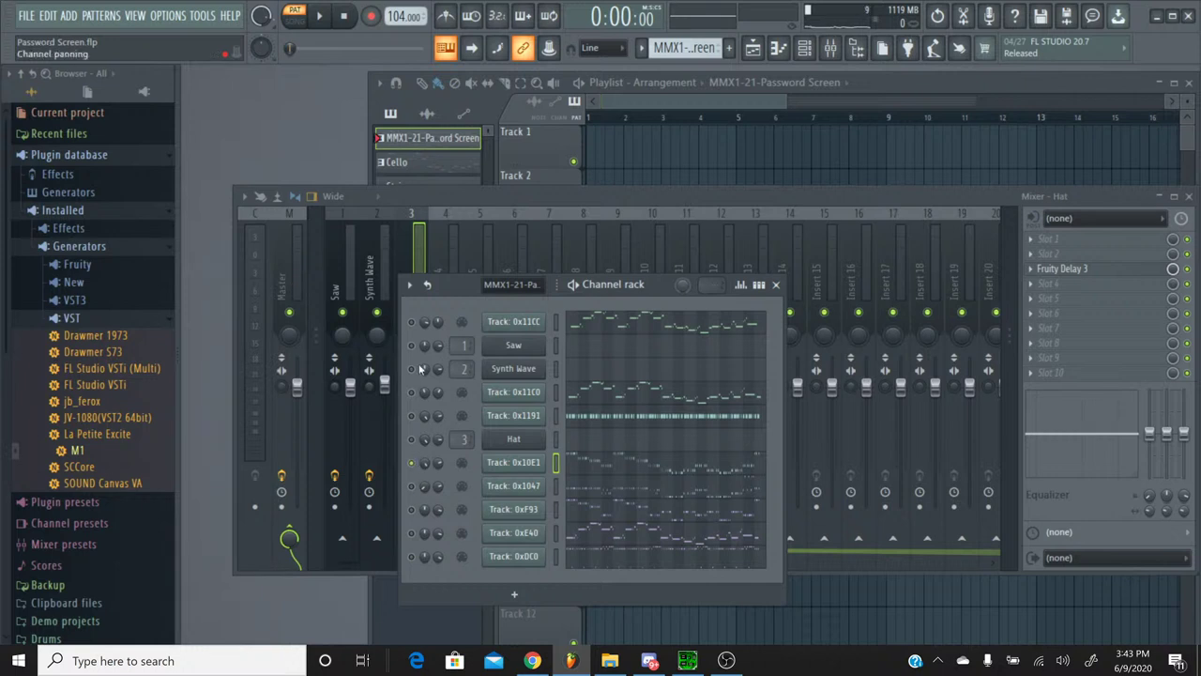
Step: Play the pattern with Track: 0x10E1 soloed, and examine Track: 0x1047's notes around bars 13 to 17 in the piano roll
click(319, 16)
drag(289, 49, 392, 49)
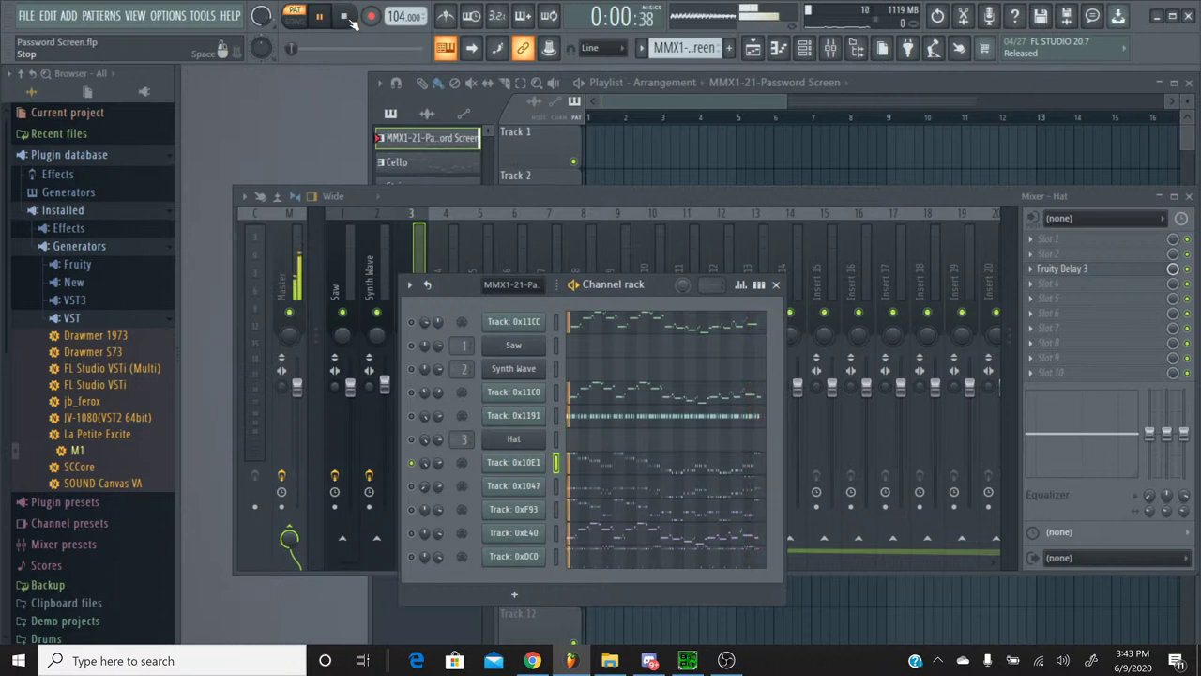
click(670, 496)
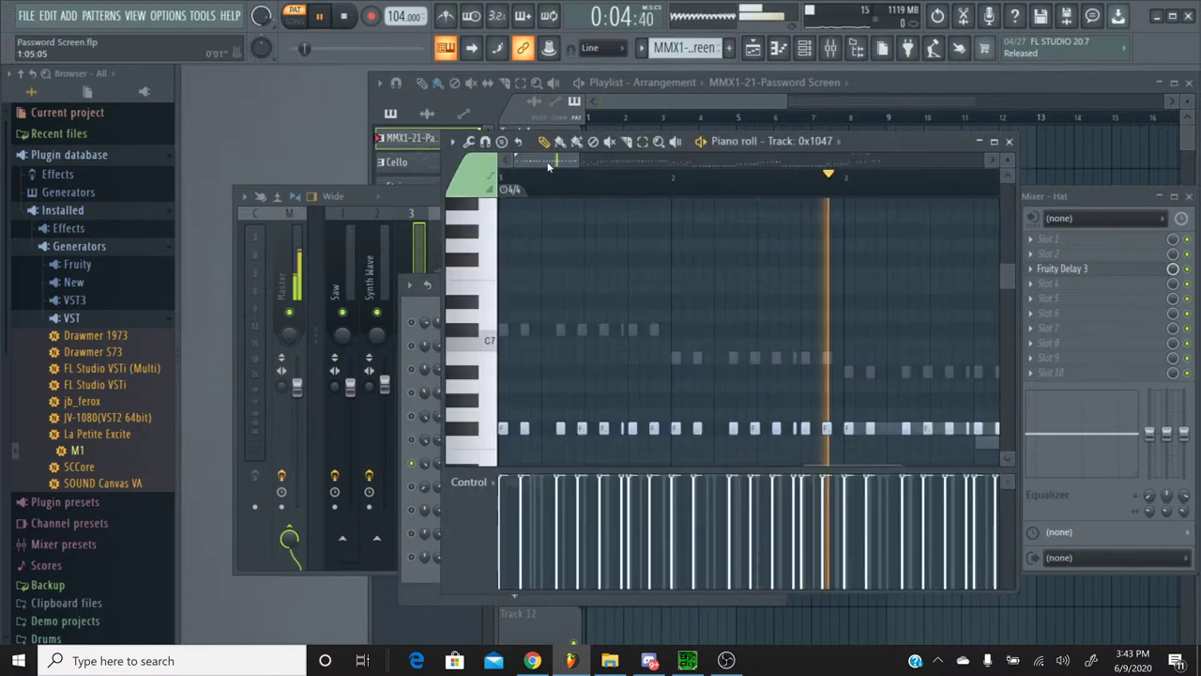
drag(610, 165, 856, 167)
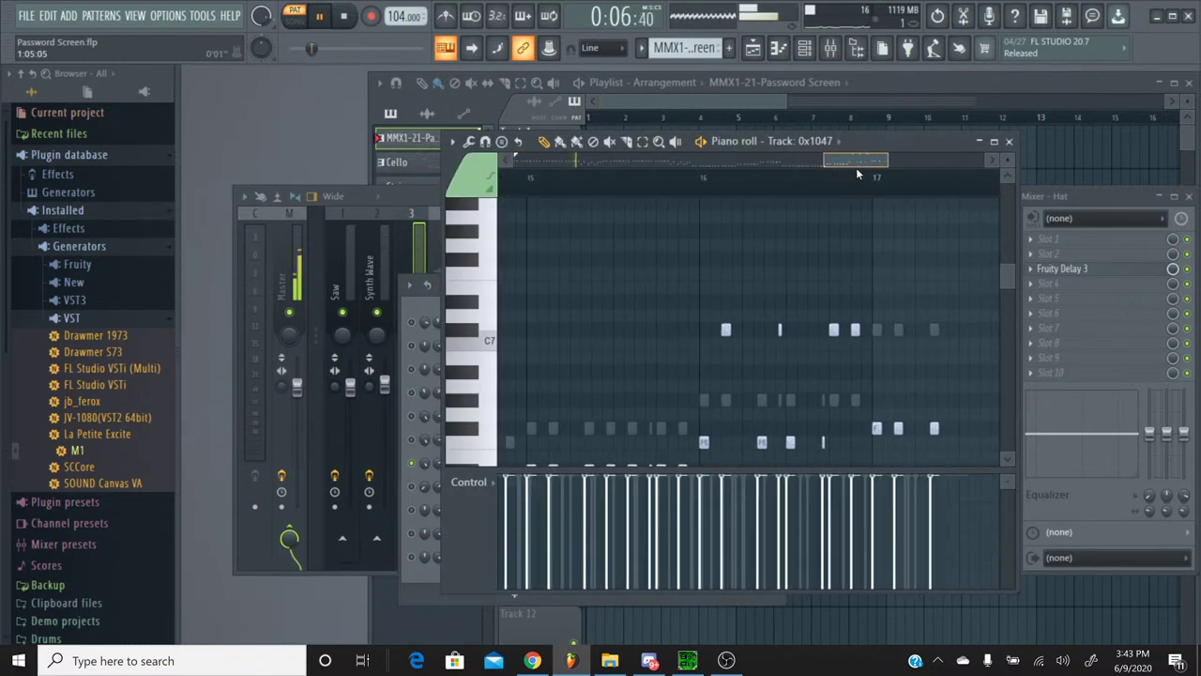
scroll(812, 260, down, 3)
click(657, 176)
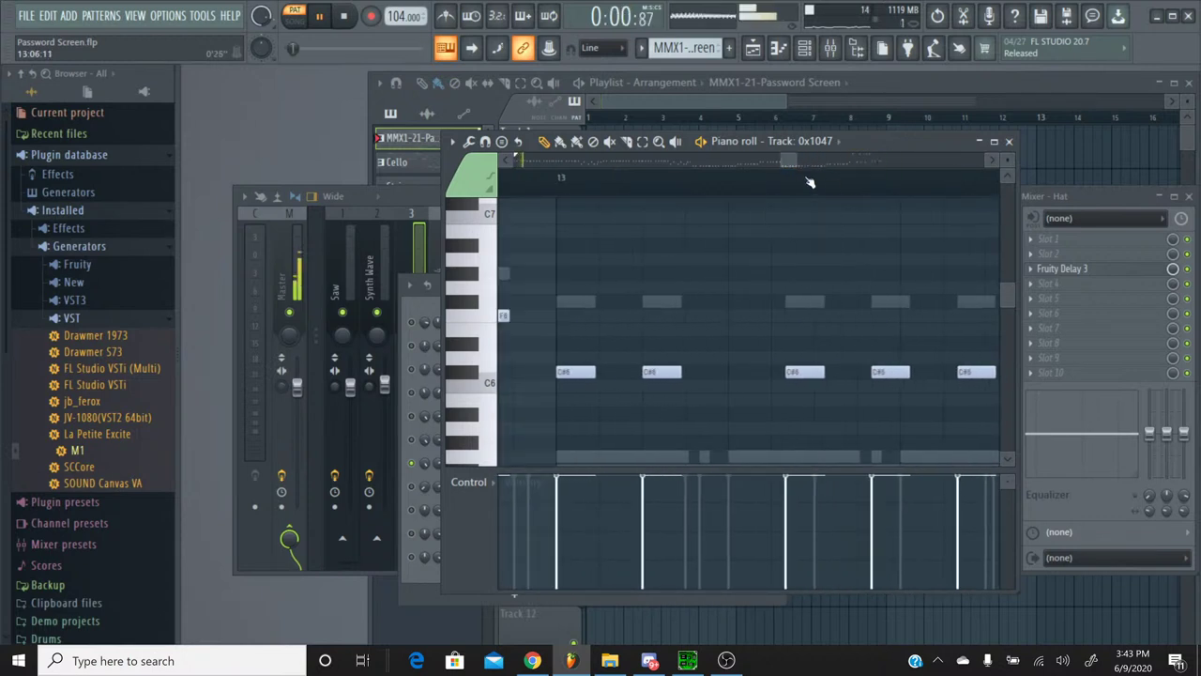
Step: Examine Track: 0x1047's notes at the start and around bars 13 to 14, close the piano roll, and stop the pattern
click(1009, 141)
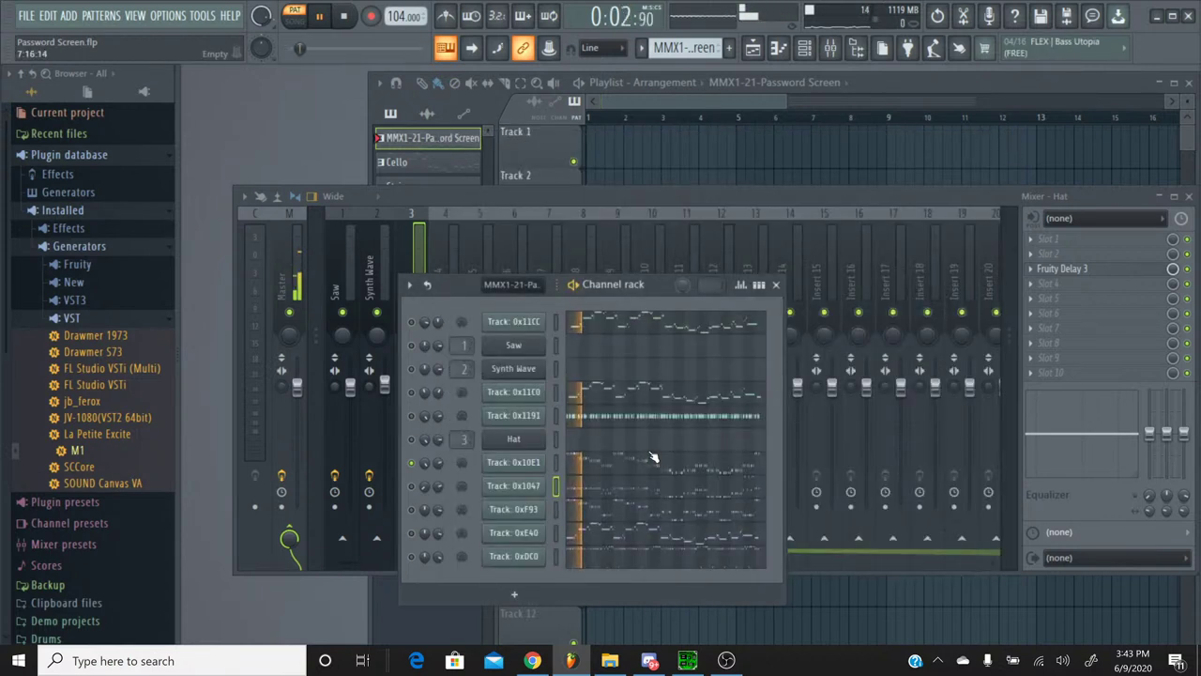
click(684, 488)
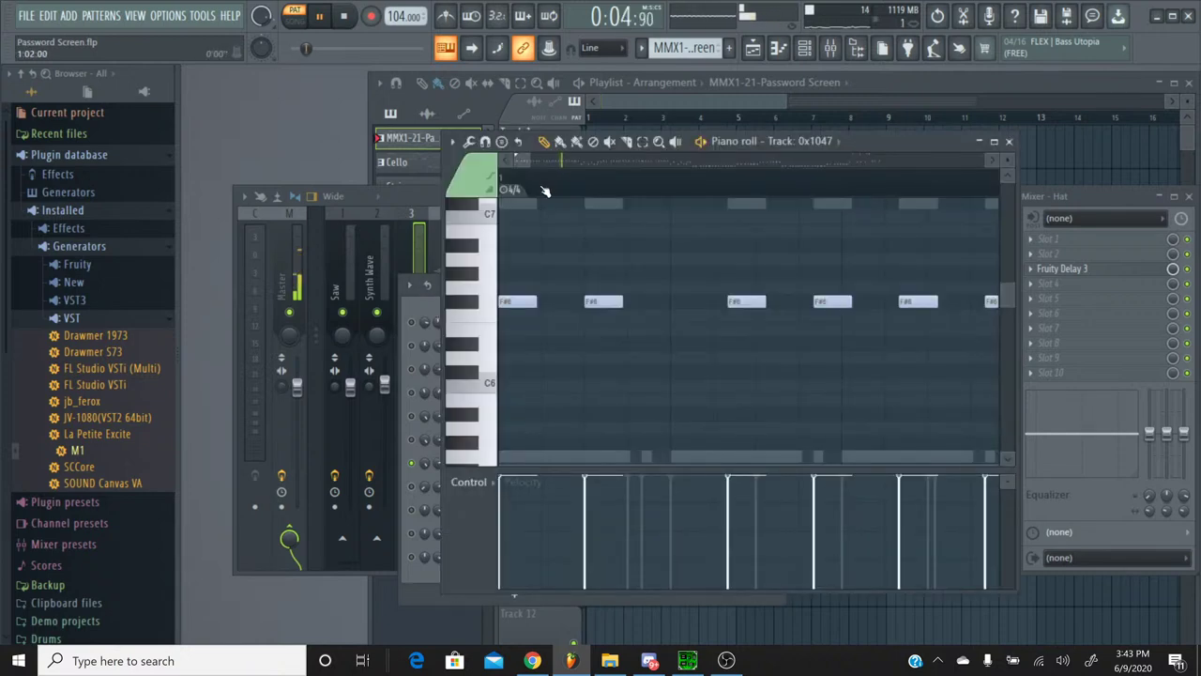
drag(524, 163, 804, 185)
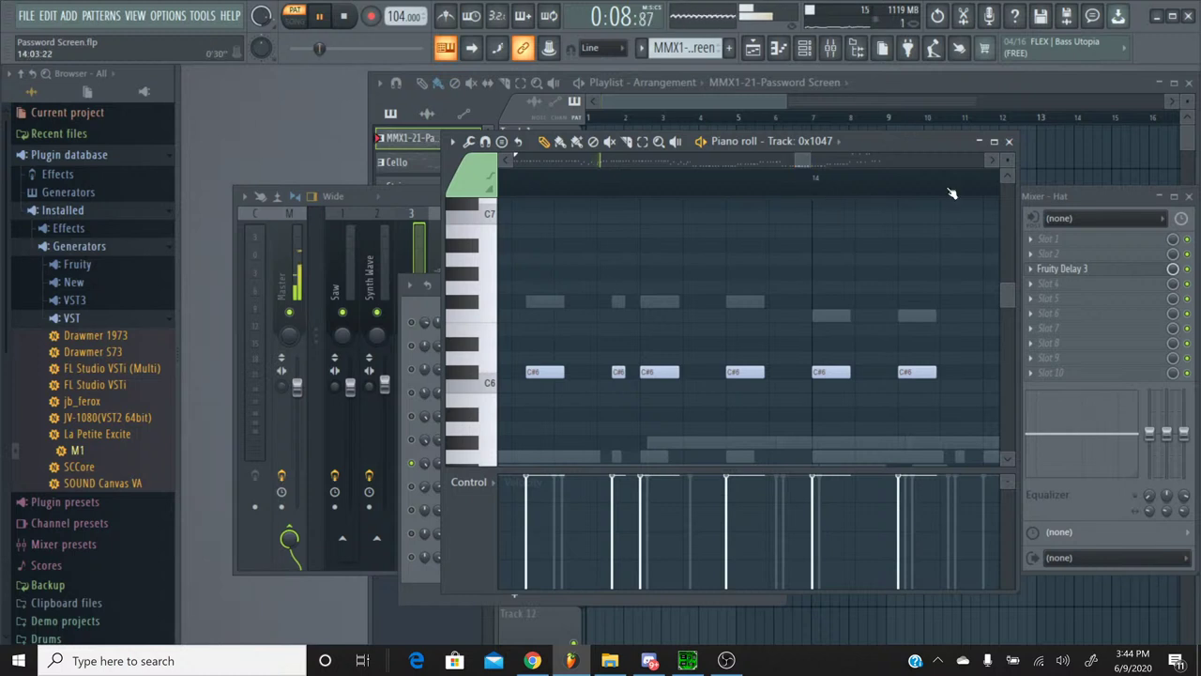
click(1010, 142)
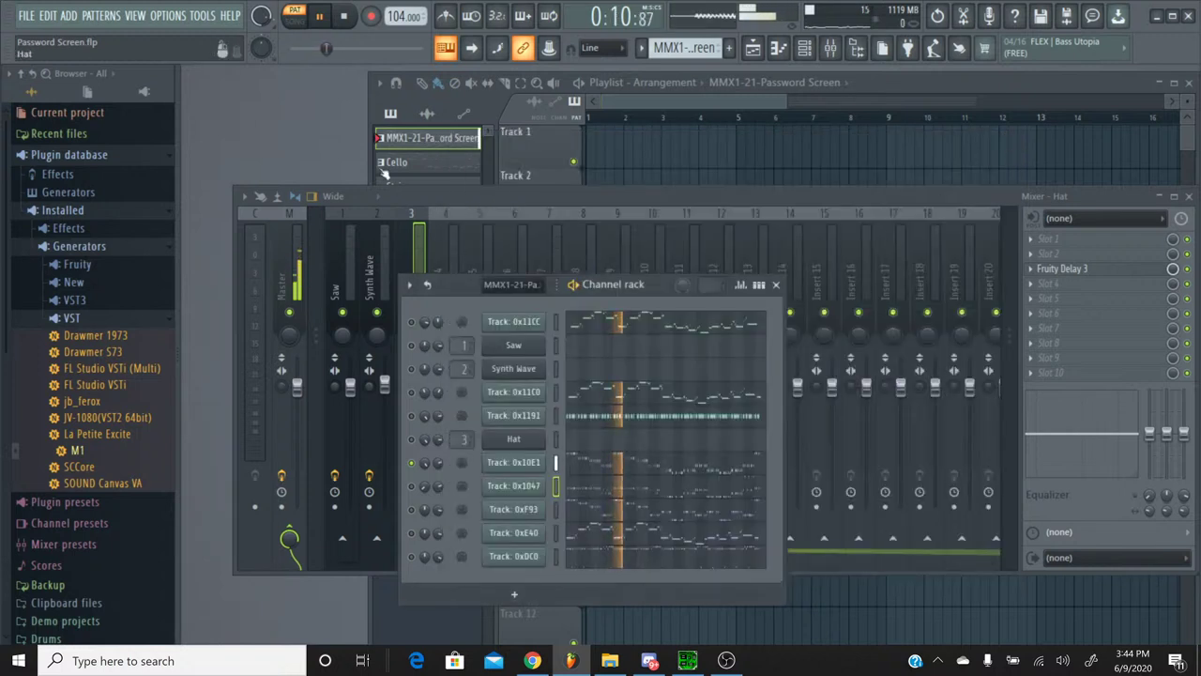
click(344, 20)
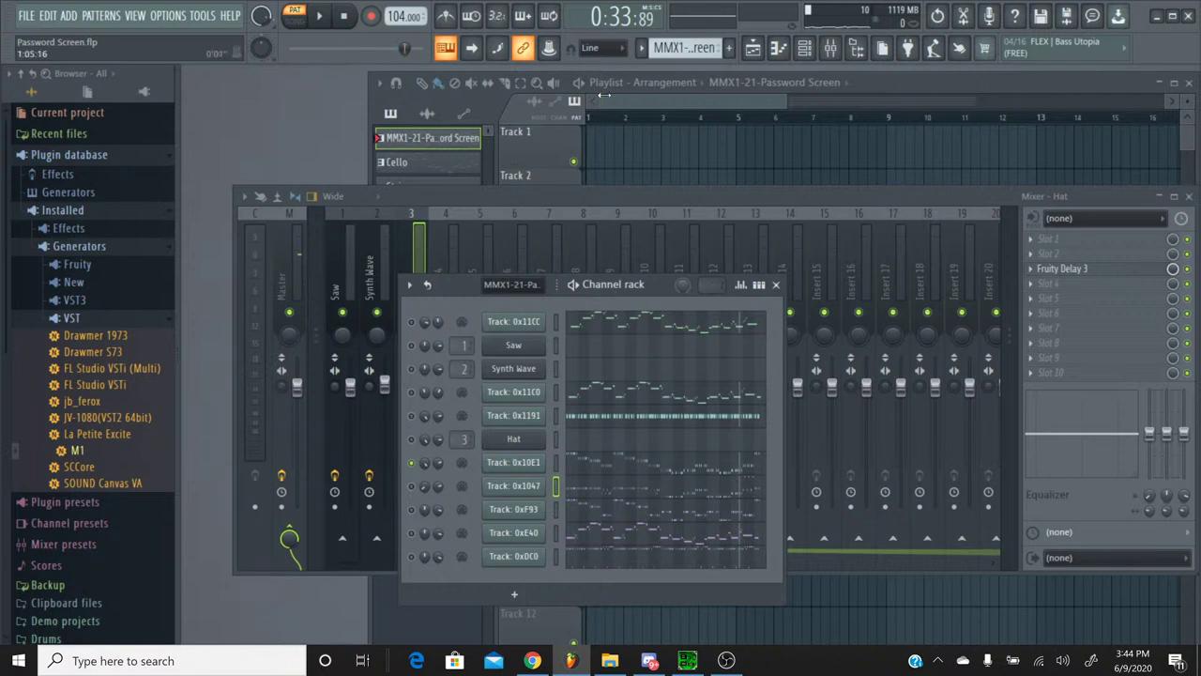
Step: Switch to the Strings pattern and add an M1 instrument channel directly below Track: 0x1047
click(642, 47)
click(649, 101)
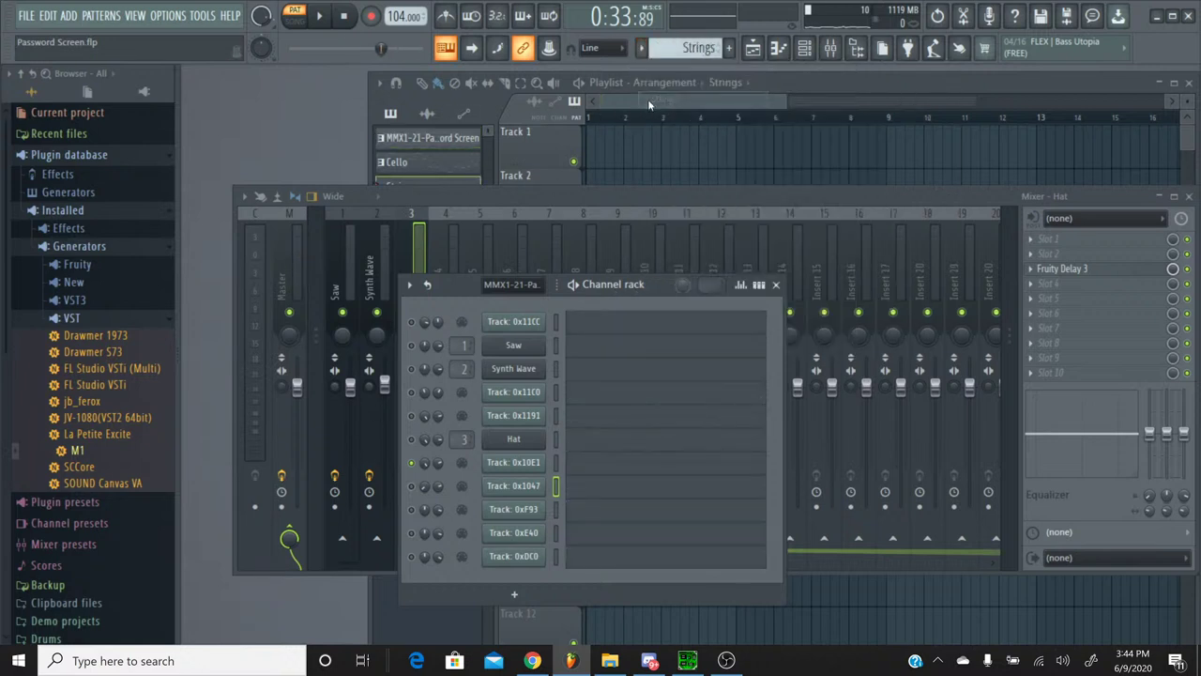
drag(77, 451, 521, 507)
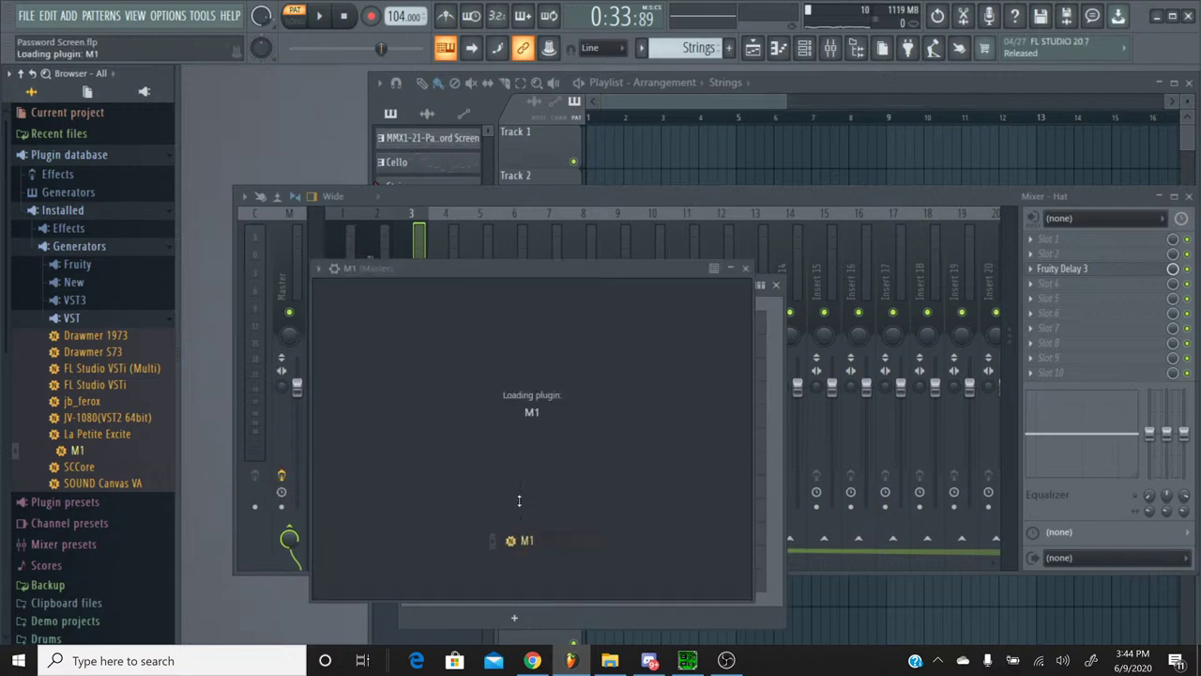
Step: Set M1 to Prog mode and load the BrightStr. program from the Strings instrument category
click(763, 311)
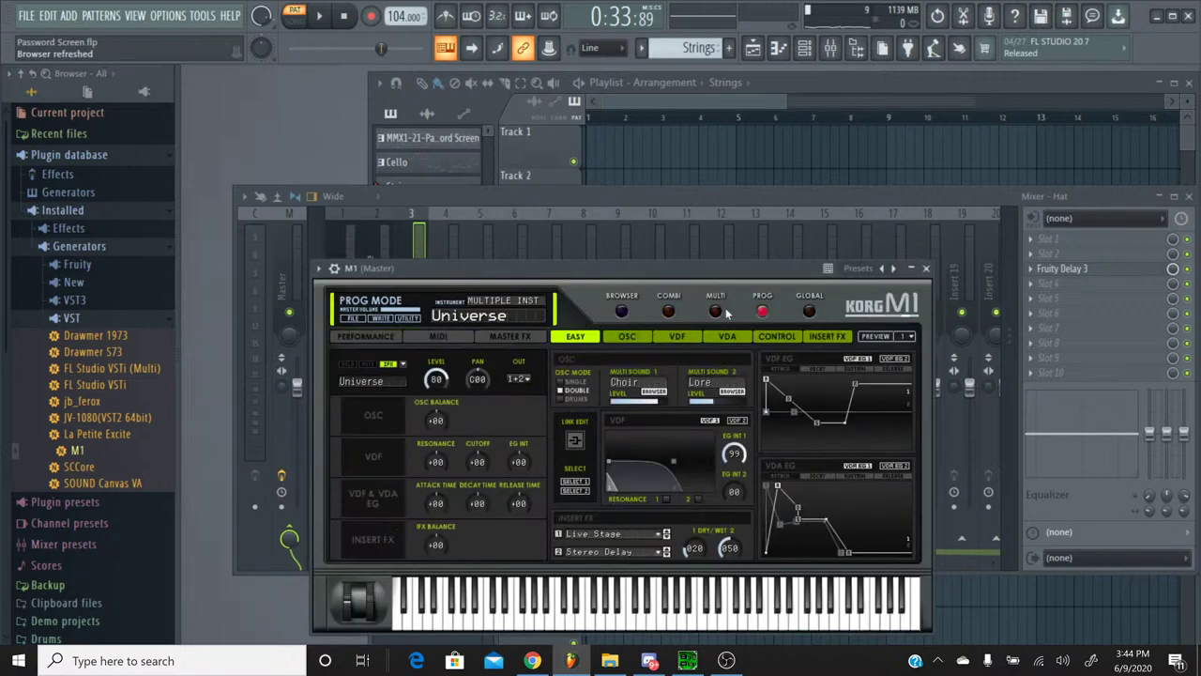
click(620, 313)
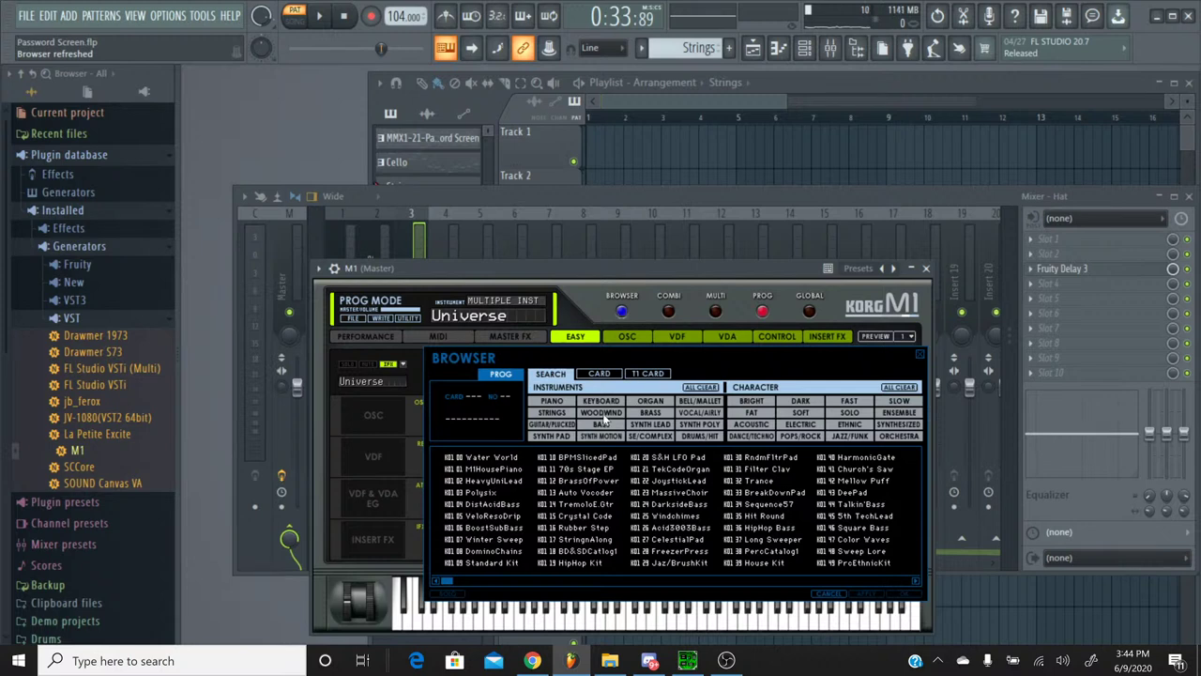
click(552, 413)
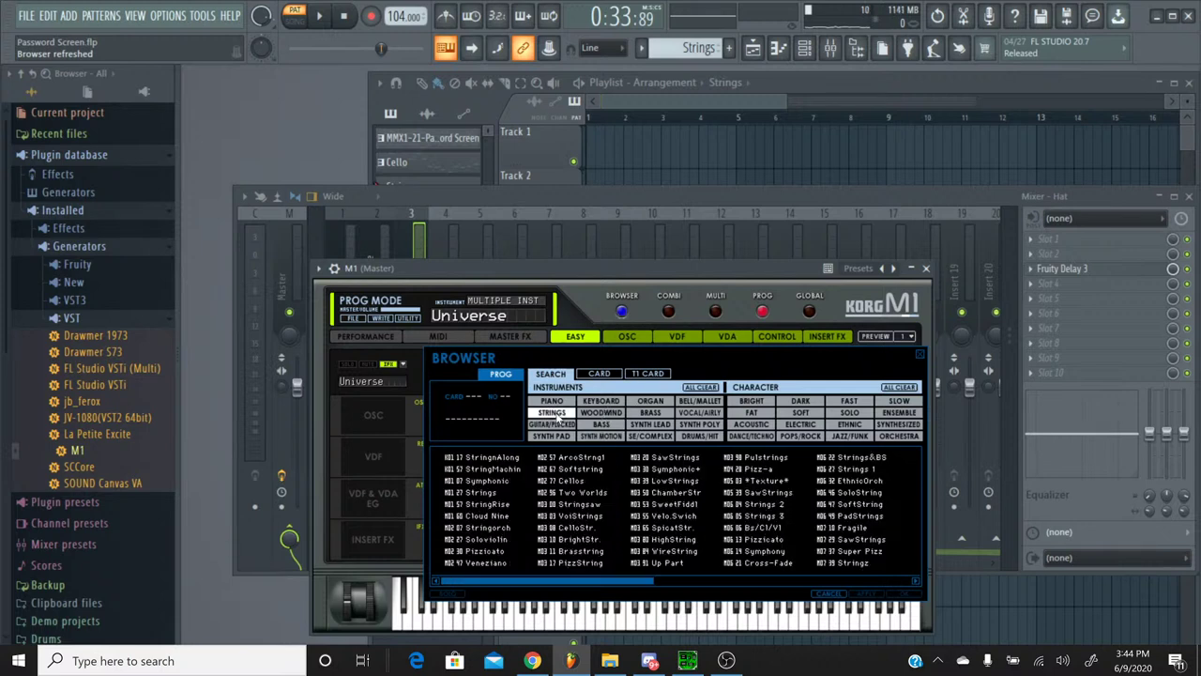
double_click(587, 540)
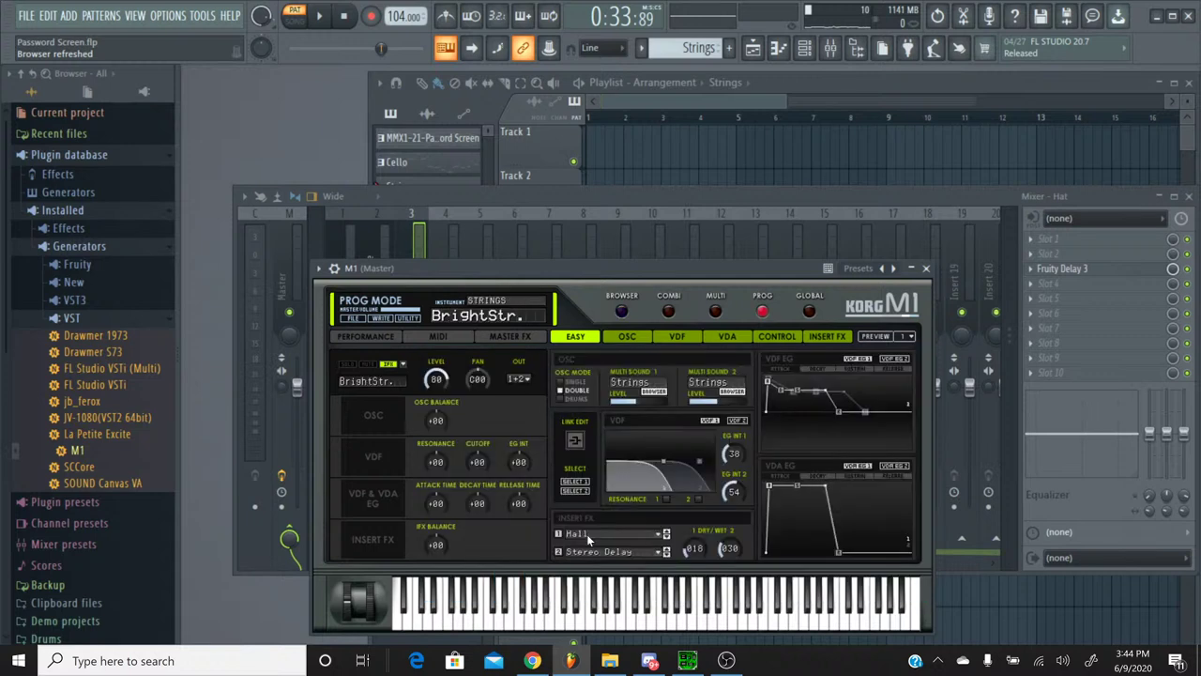
Step: Try to change the first insert effect of M1's BrightStr. program, and reopen the M1 plugin from its channel
click(608, 532)
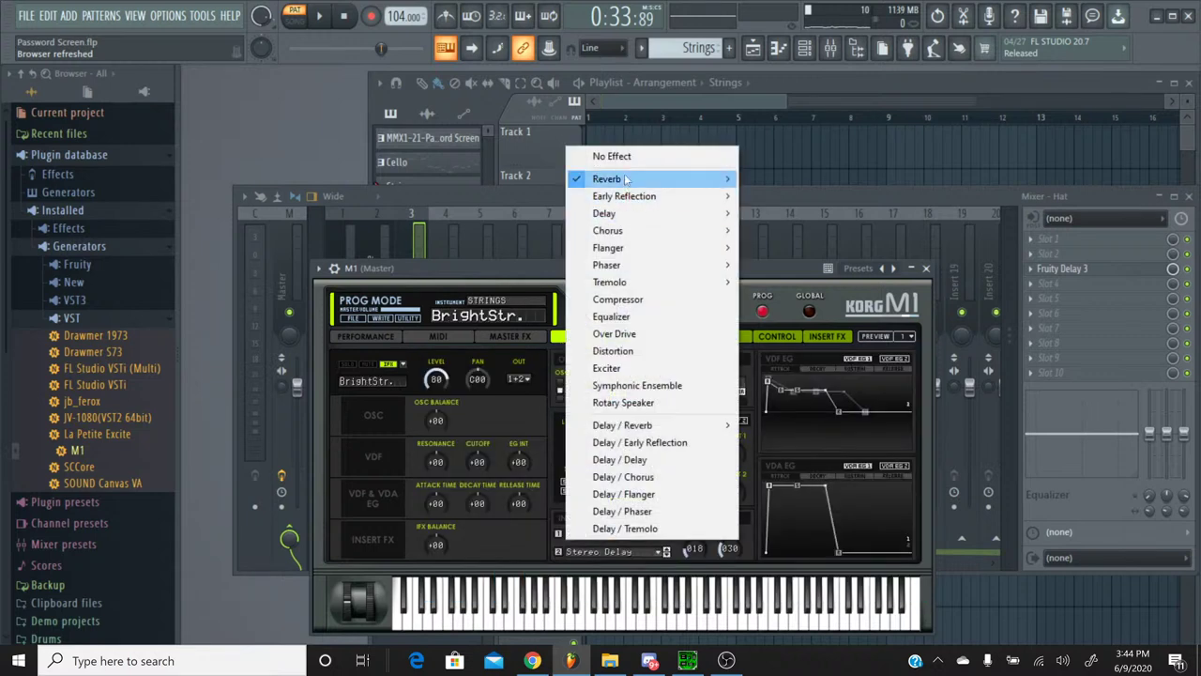
click(626, 237)
right_click(626, 236)
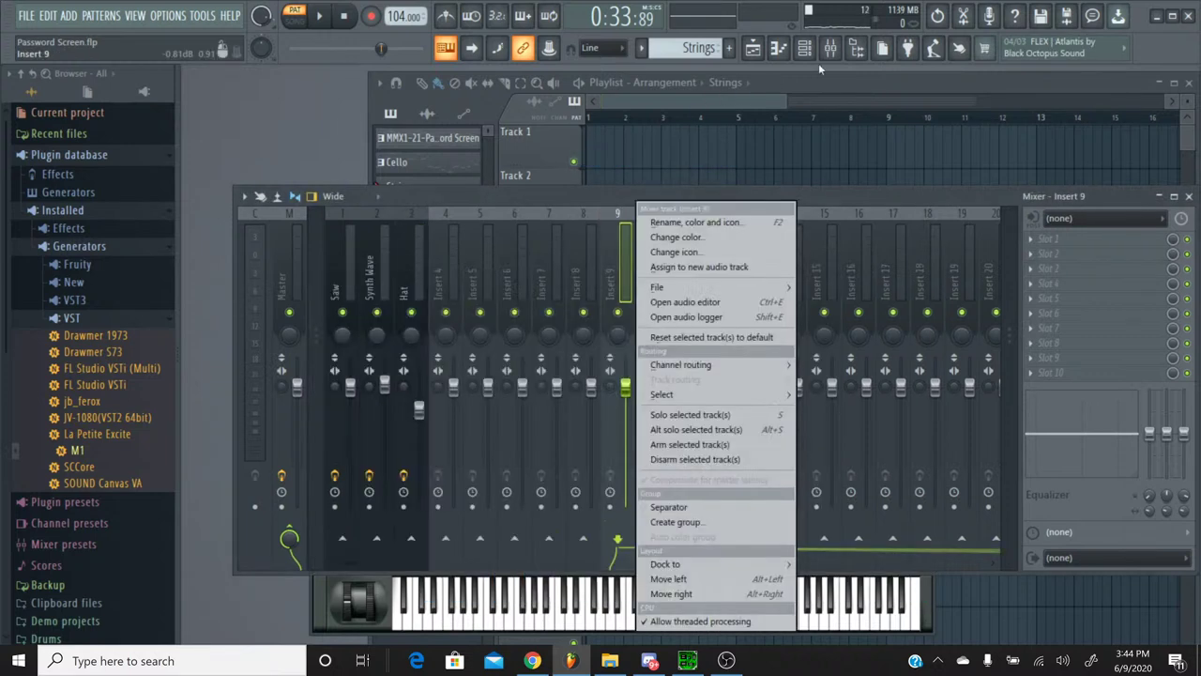
click(805, 48)
click(525, 511)
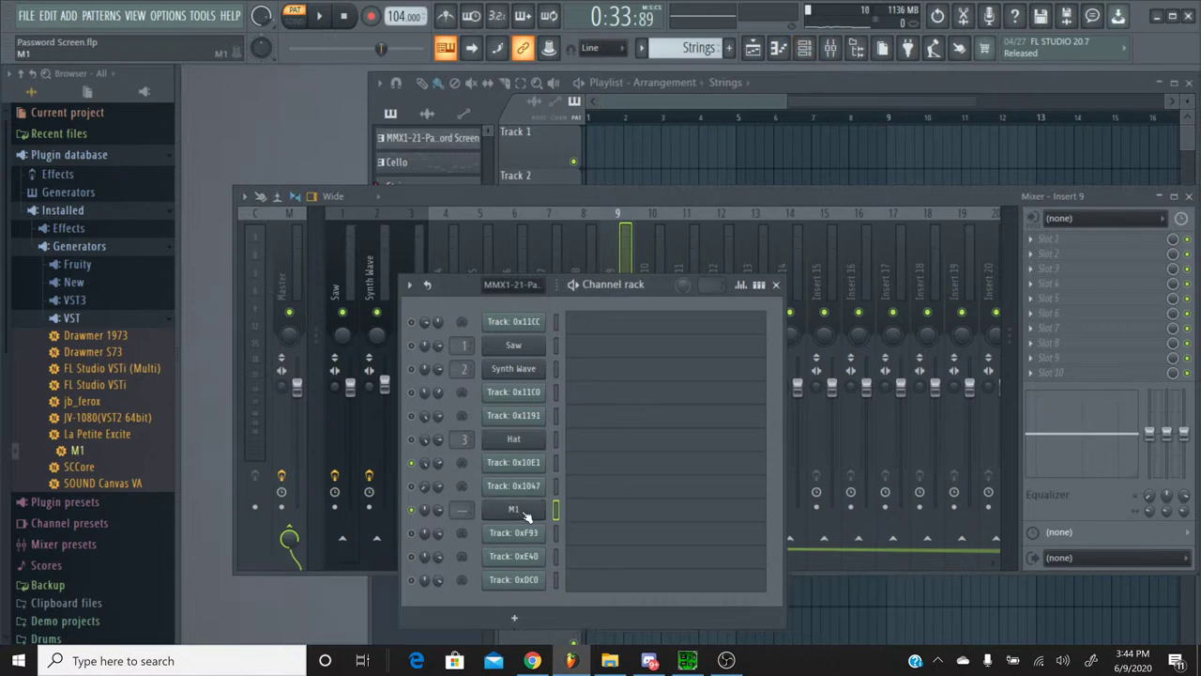
Step: Set the second insert effect of the existing M1 channel's BrightStr. program to No Effect and close the plugin
click(526, 512)
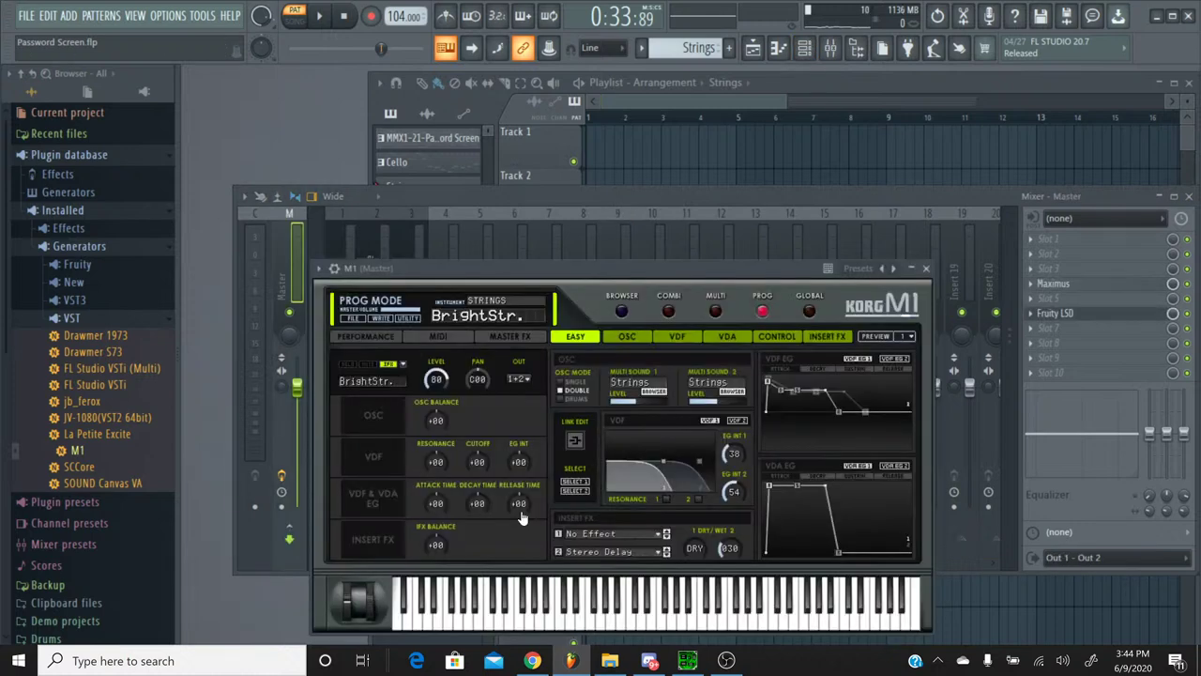
click(606, 552)
click(625, 172)
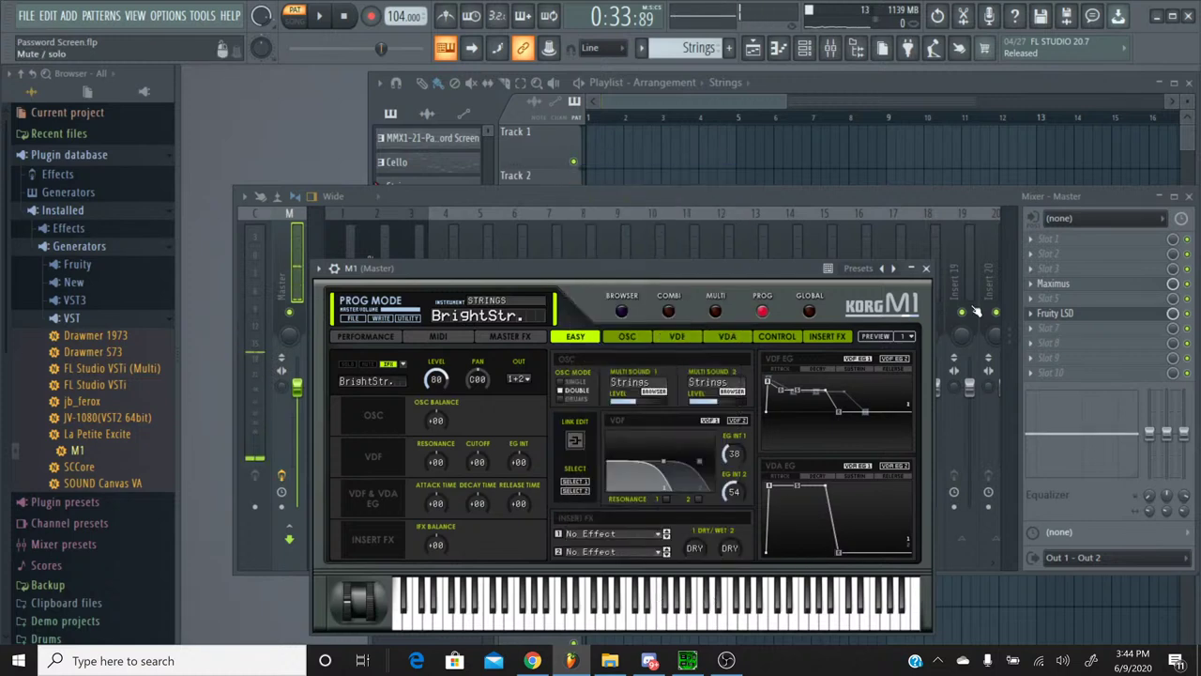
click(926, 268)
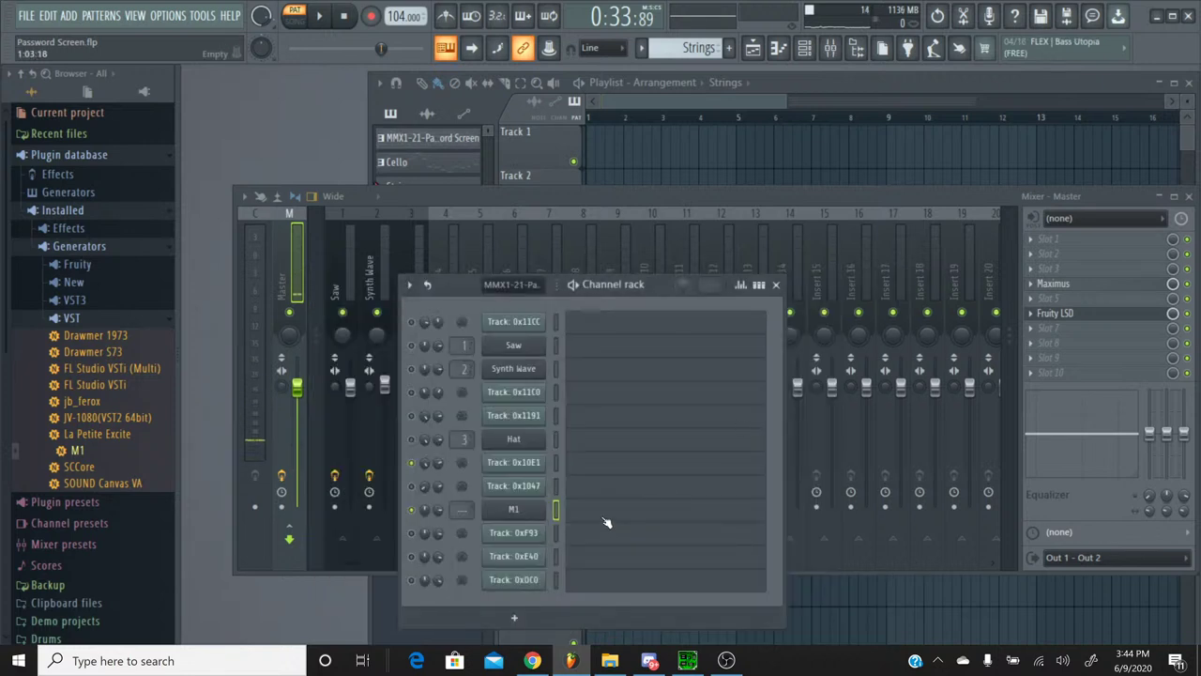
Step: Switch to the MMX1-21-Password Screen pattern and delete the M1 channel from the channel rack
click(689, 47)
click(678, 73)
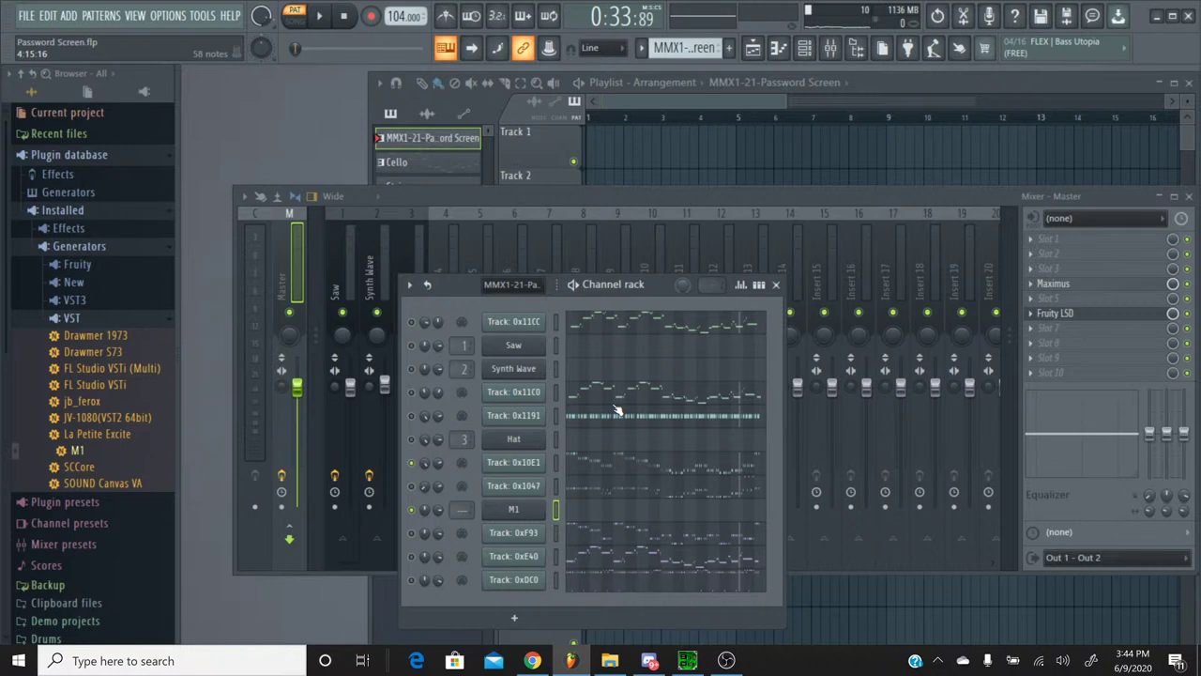
right_click(524, 512)
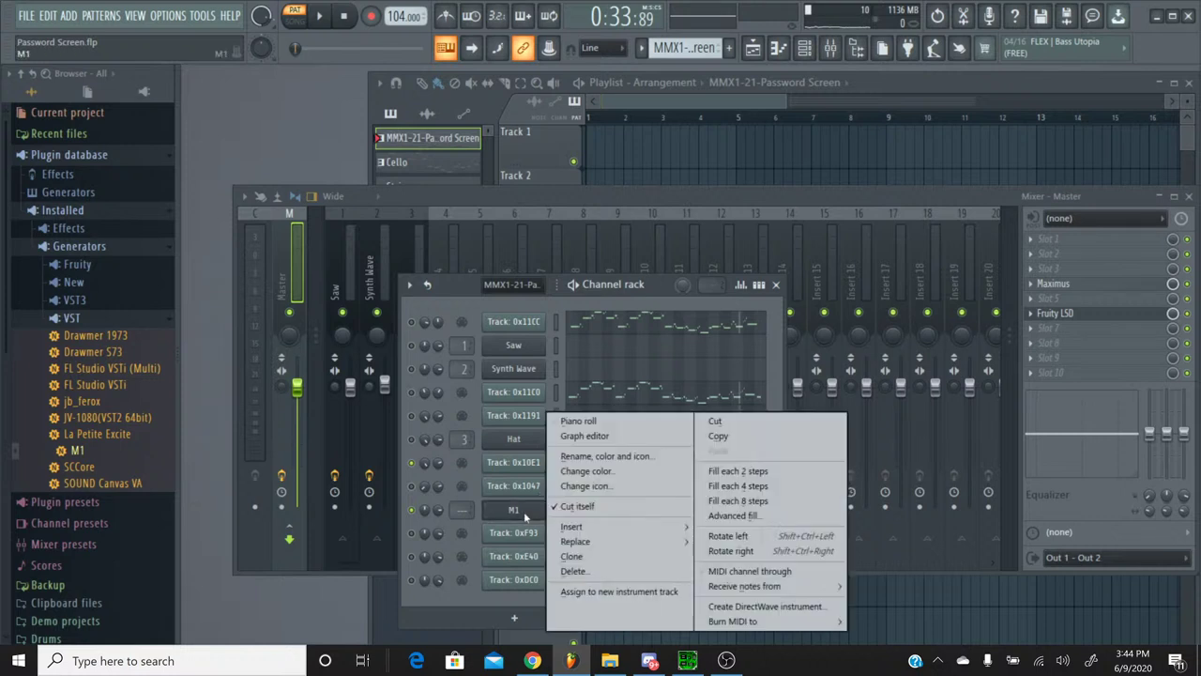
click(572, 570)
click(672, 381)
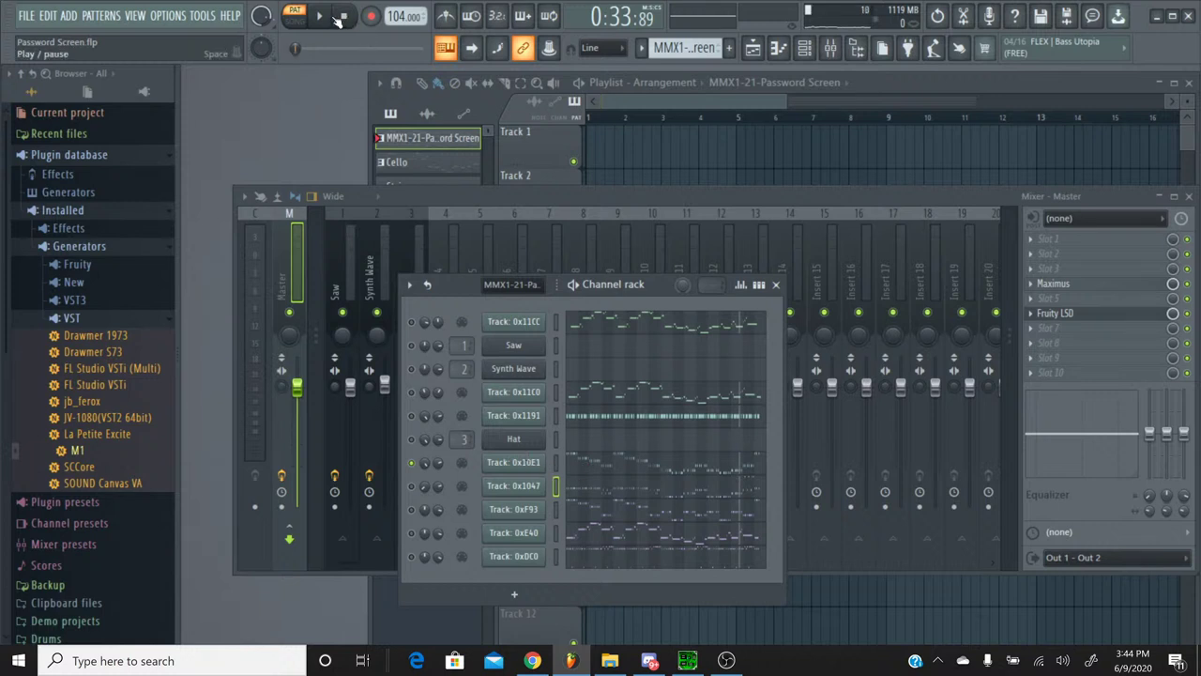
Step: Add a new M1 instrument channel directly below Track: 0x10E1 and close its plugin window
key(space)
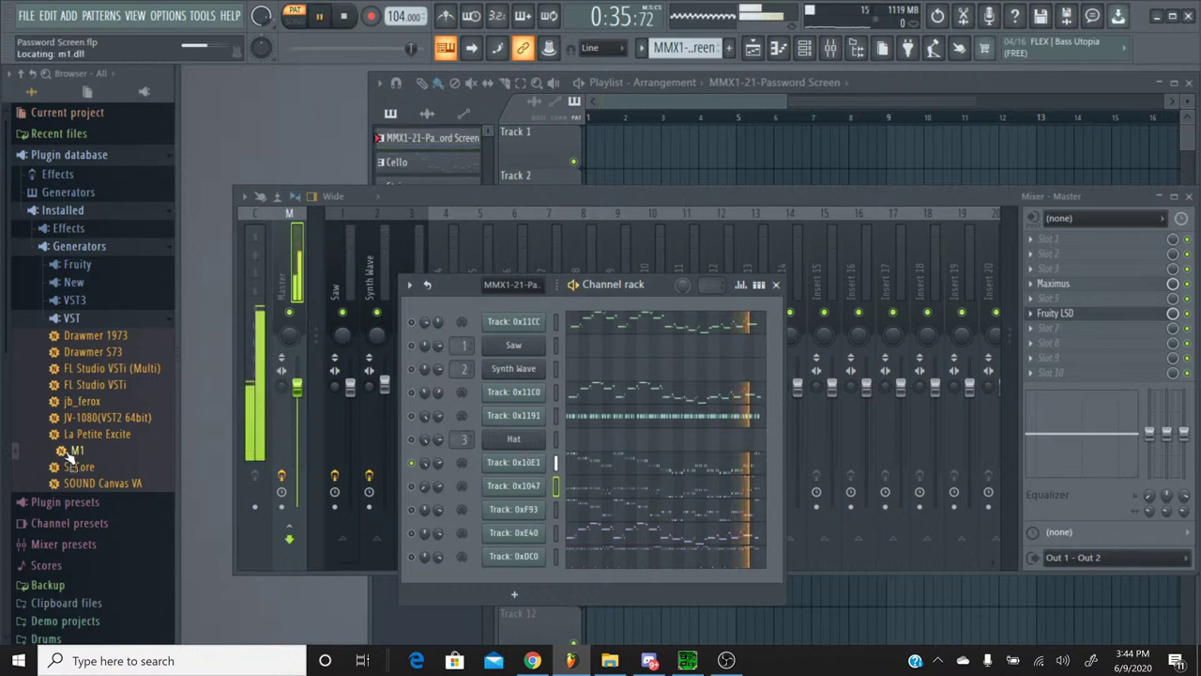
drag(74, 452, 515, 477)
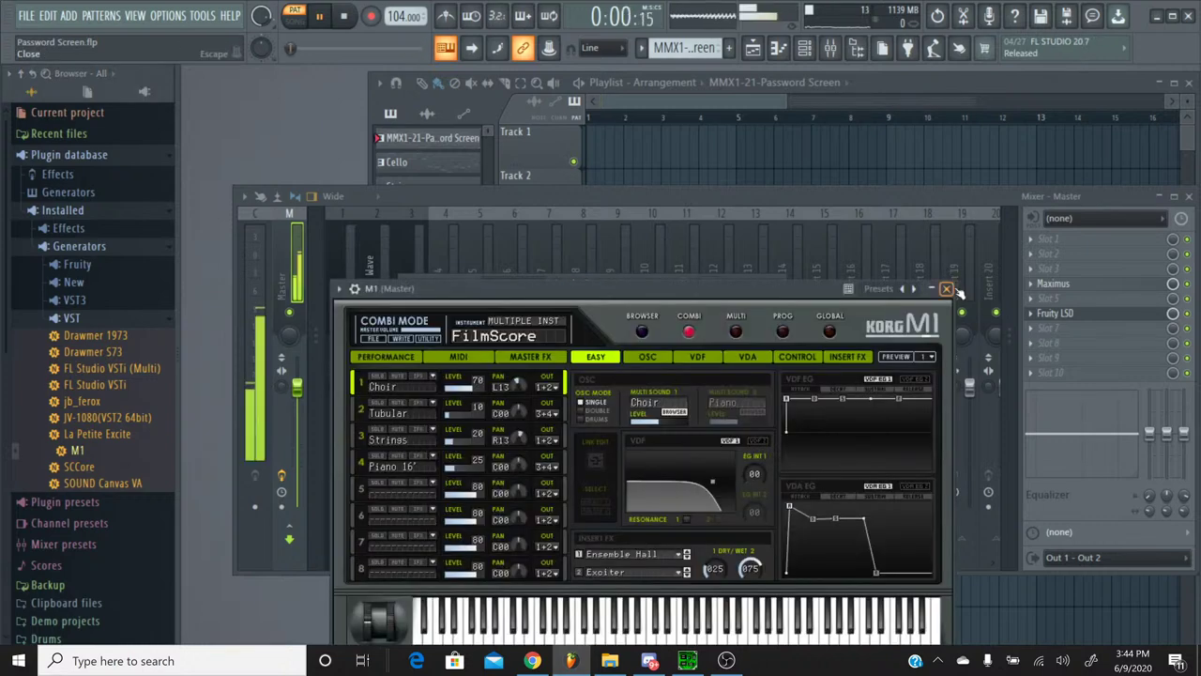
click(946, 288)
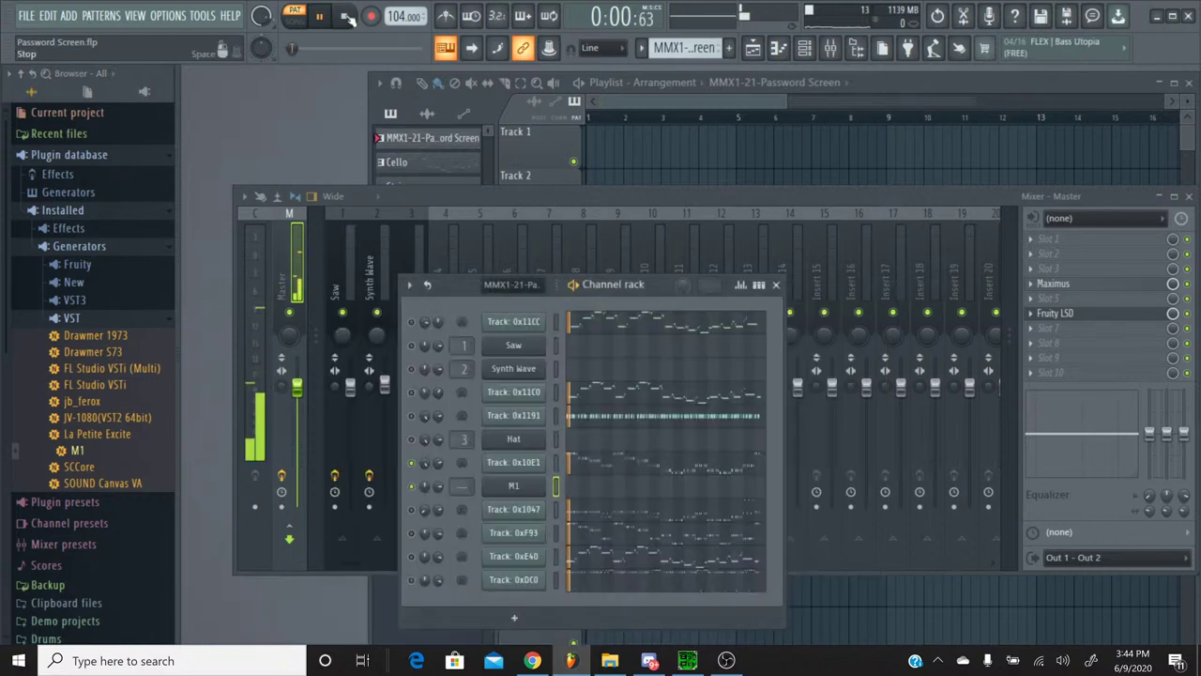
Step: Copy all notes from Track: 0x10E1's piano roll, close it and stop playback
click(576, 462)
scroll(649, 265, up, 2)
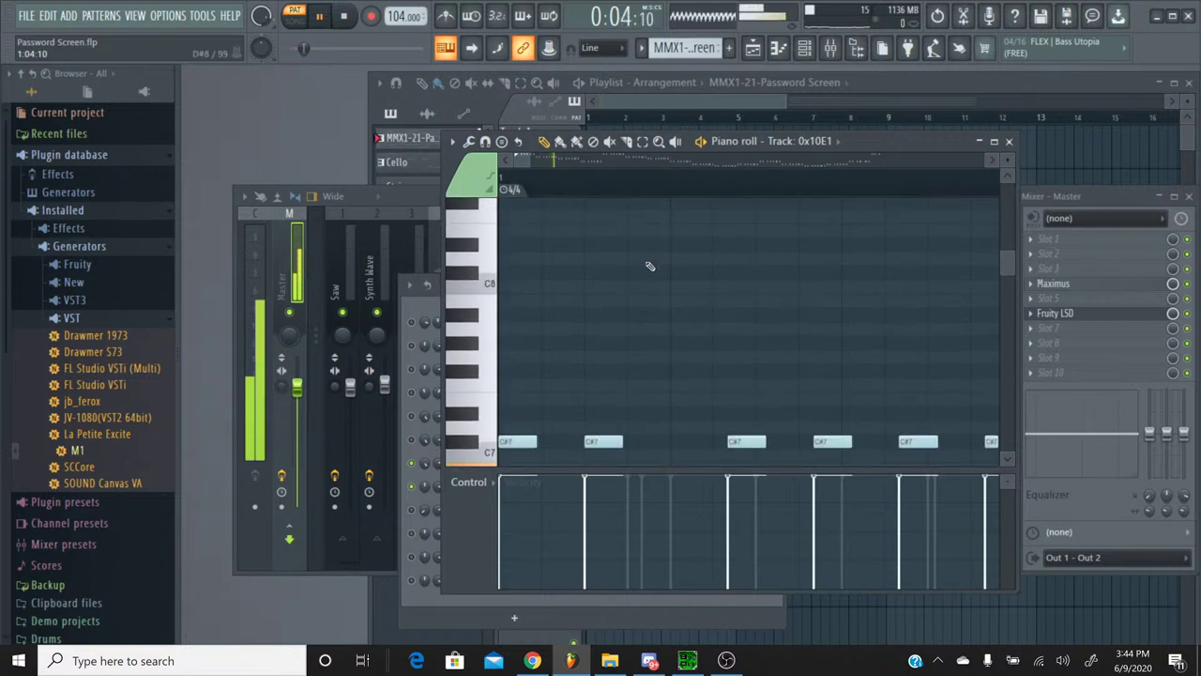
scroll(644, 263, down, 4)
key(ctrl+a)
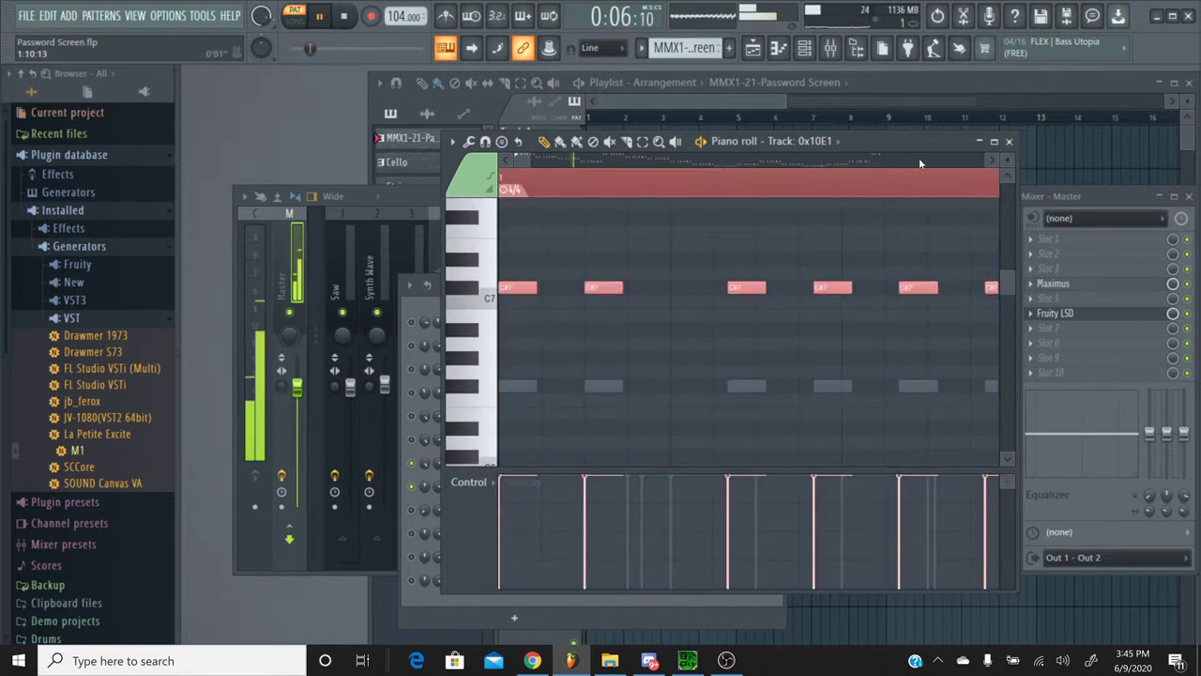
click(1009, 141)
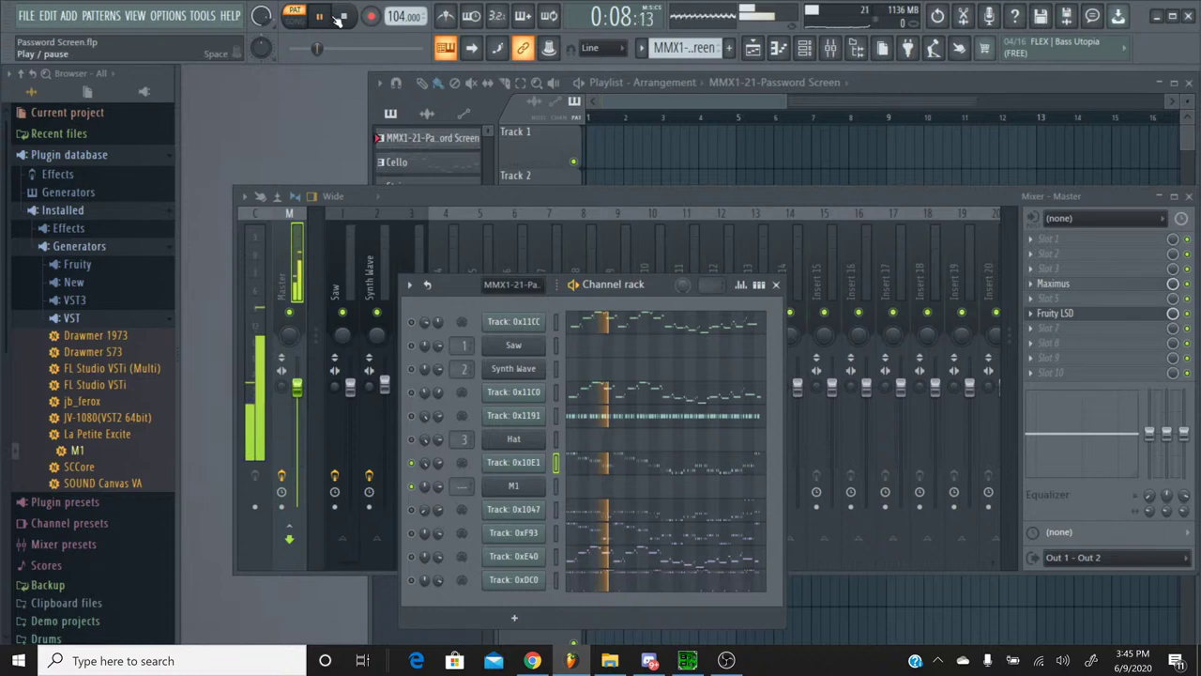
key(space)
Step: Paste the copied notes into the new M1 channel's piano roll in the Strings pattern and close it
click(641, 48)
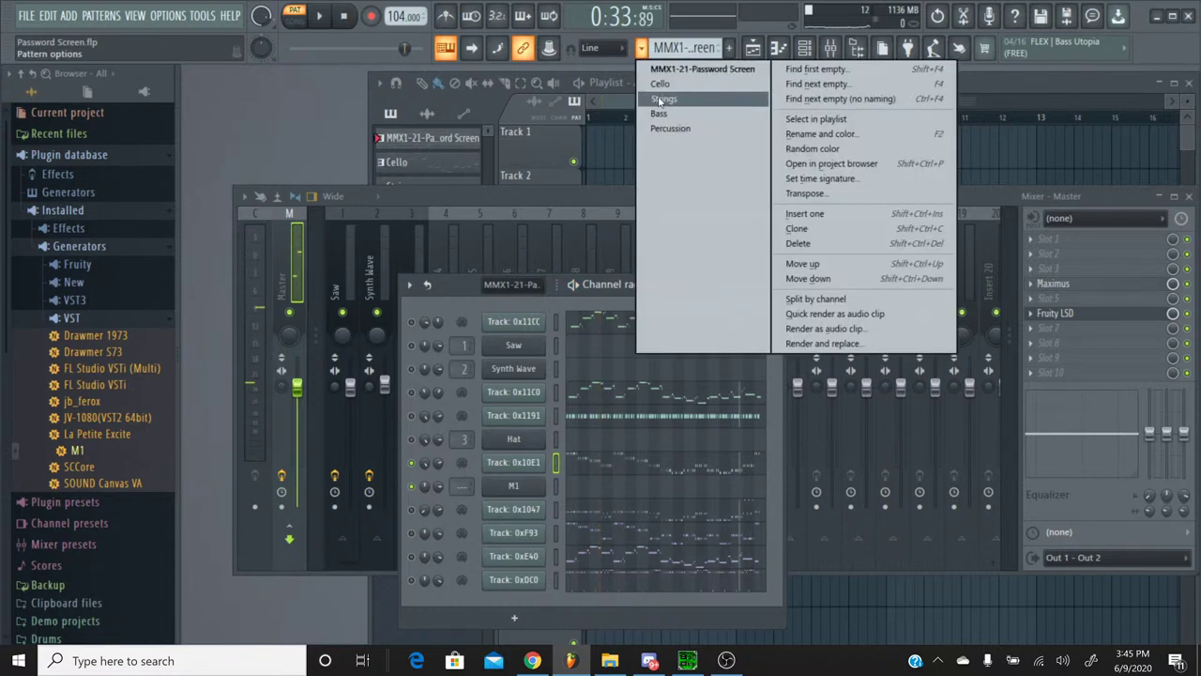
click(663, 99)
click(579, 490)
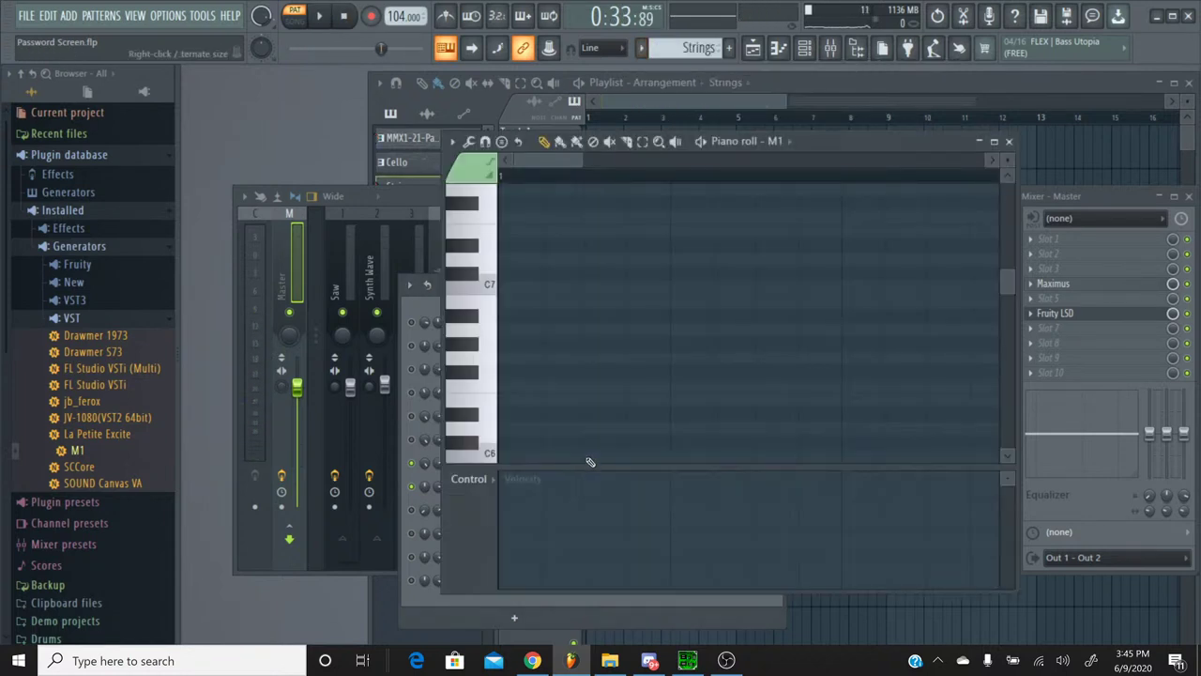
key(ctrl+d)
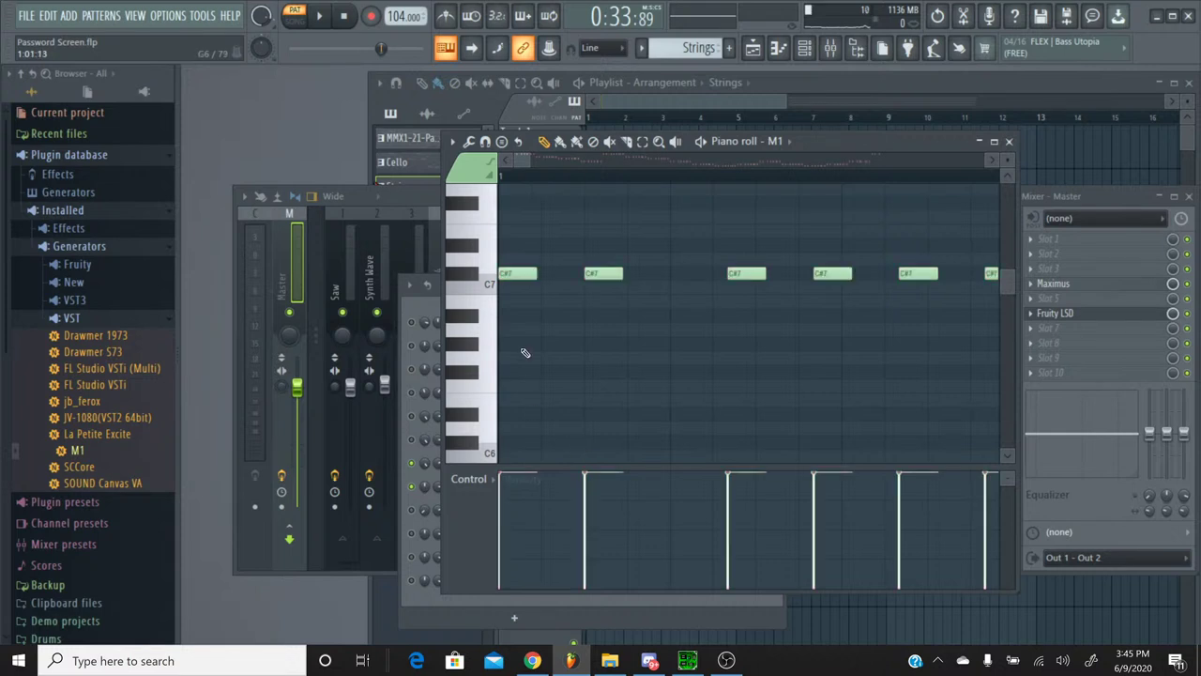
click(507, 274)
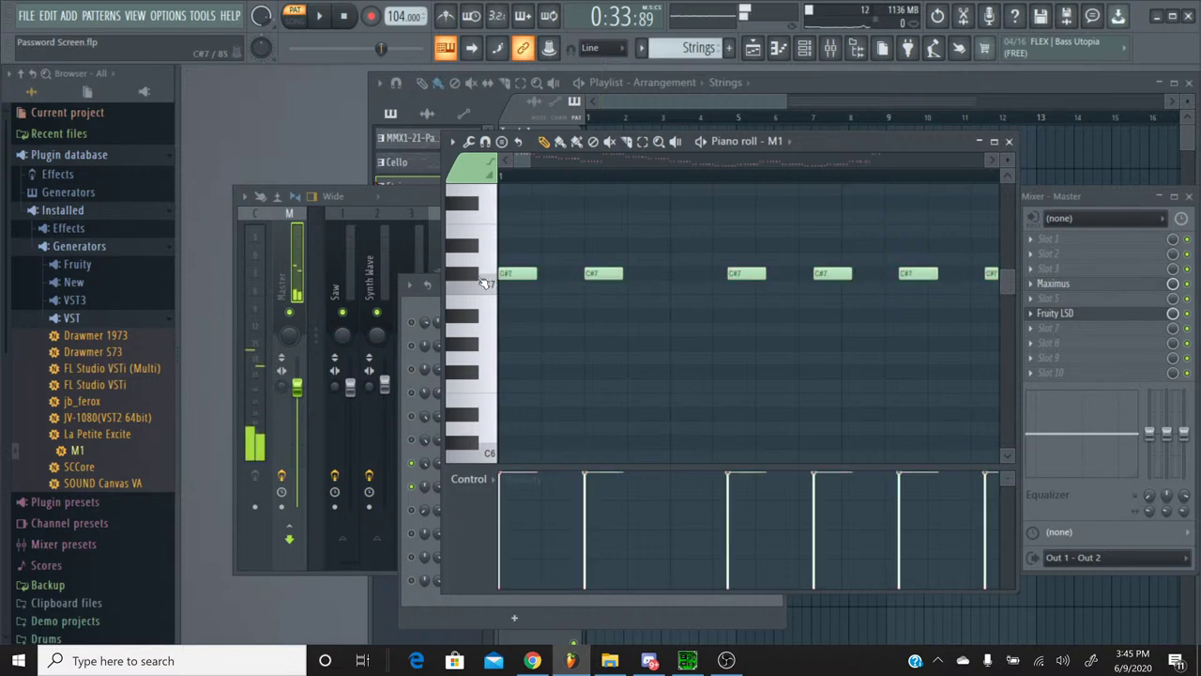
click(1009, 141)
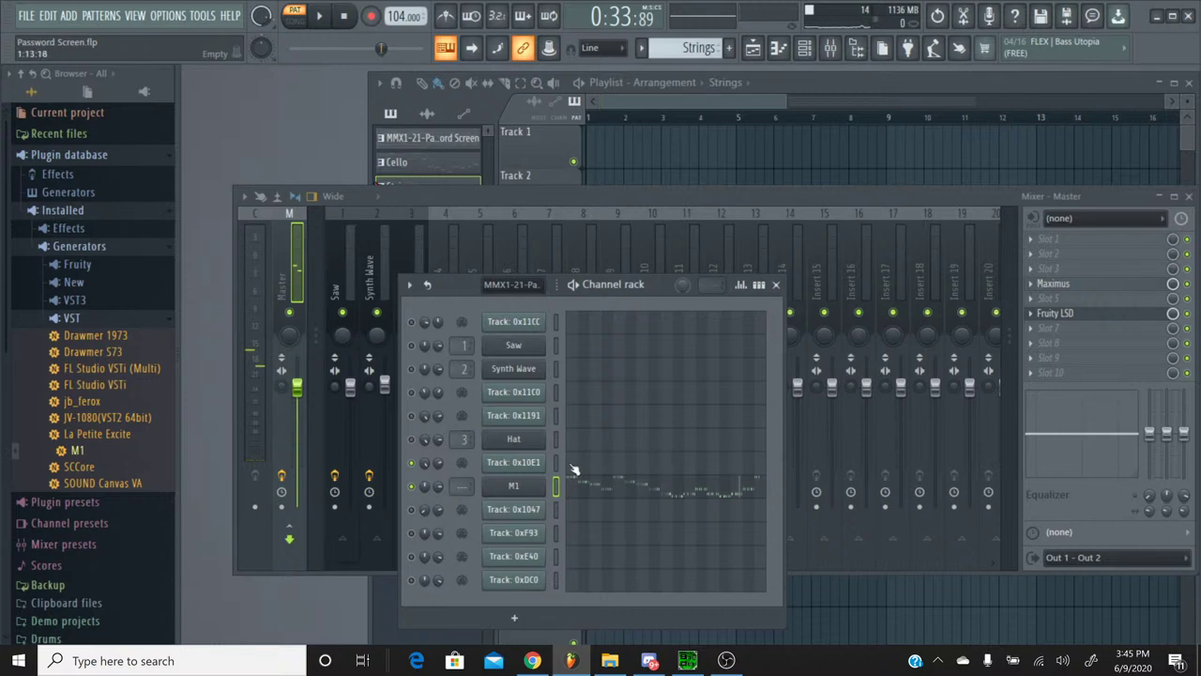
Step: Switch the new M1 to program mode and load the BrightStr. program from the Strings instrument category
click(512, 485)
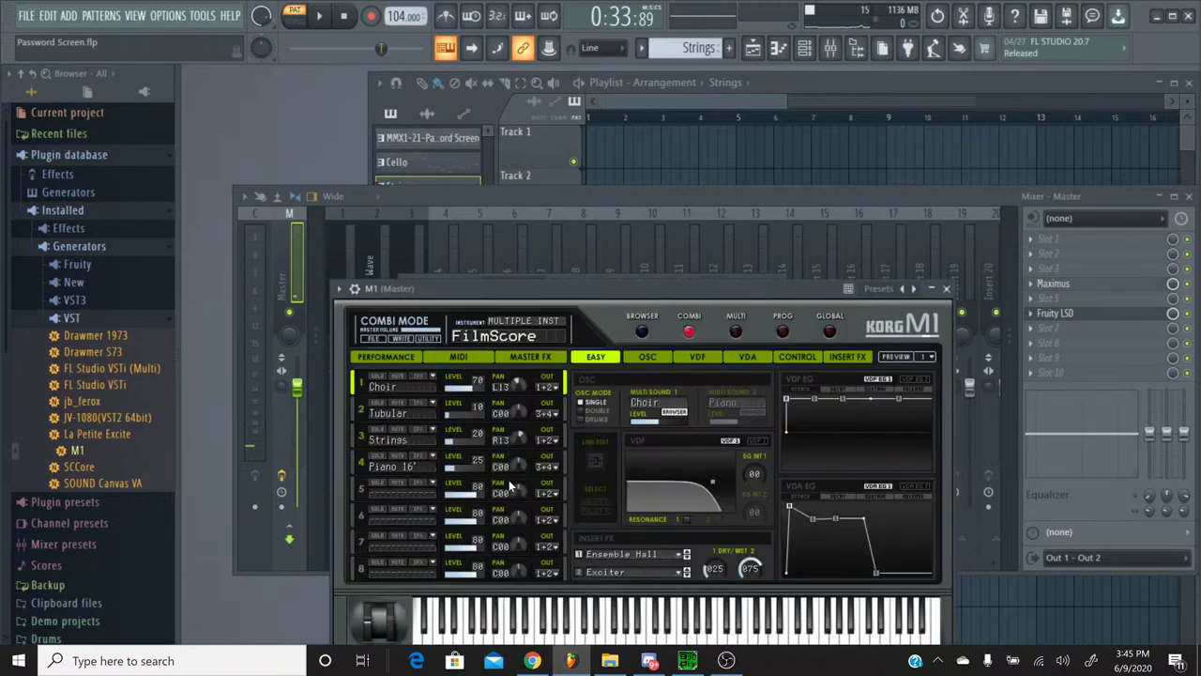
click(782, 331)
click(642, 332)
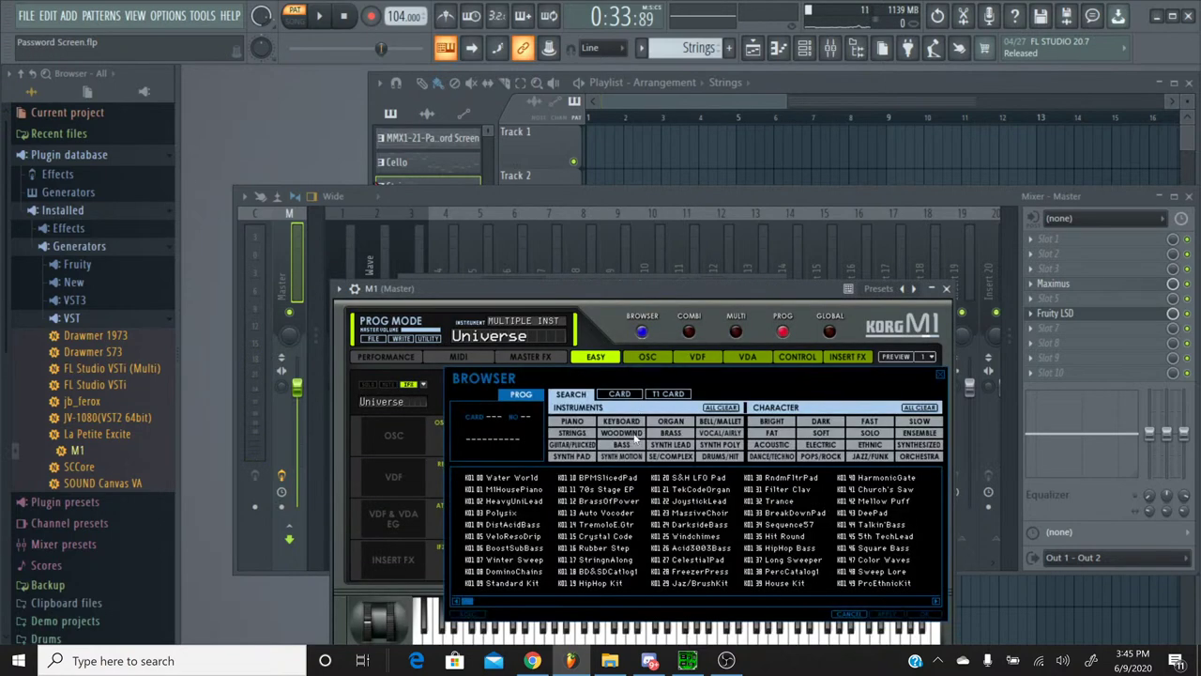
click(574, 433)
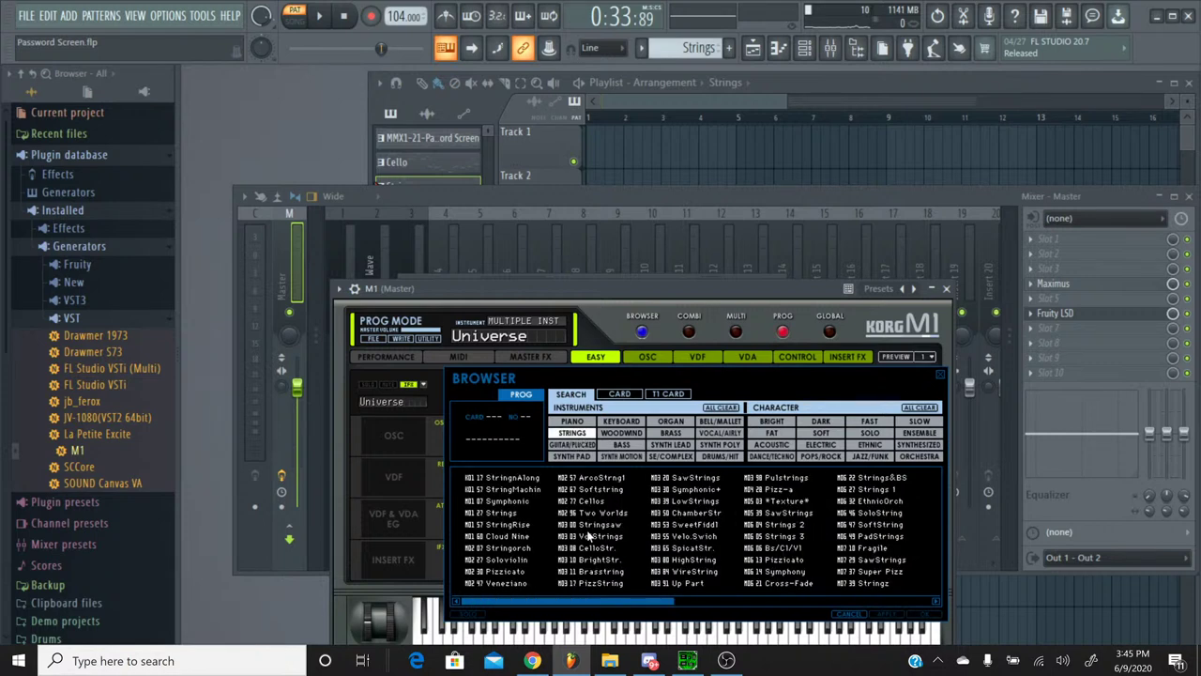
double_click(592, 560)
Step: Set both of the BrightStr. program's insert effects to No Effect
click(593, 563)
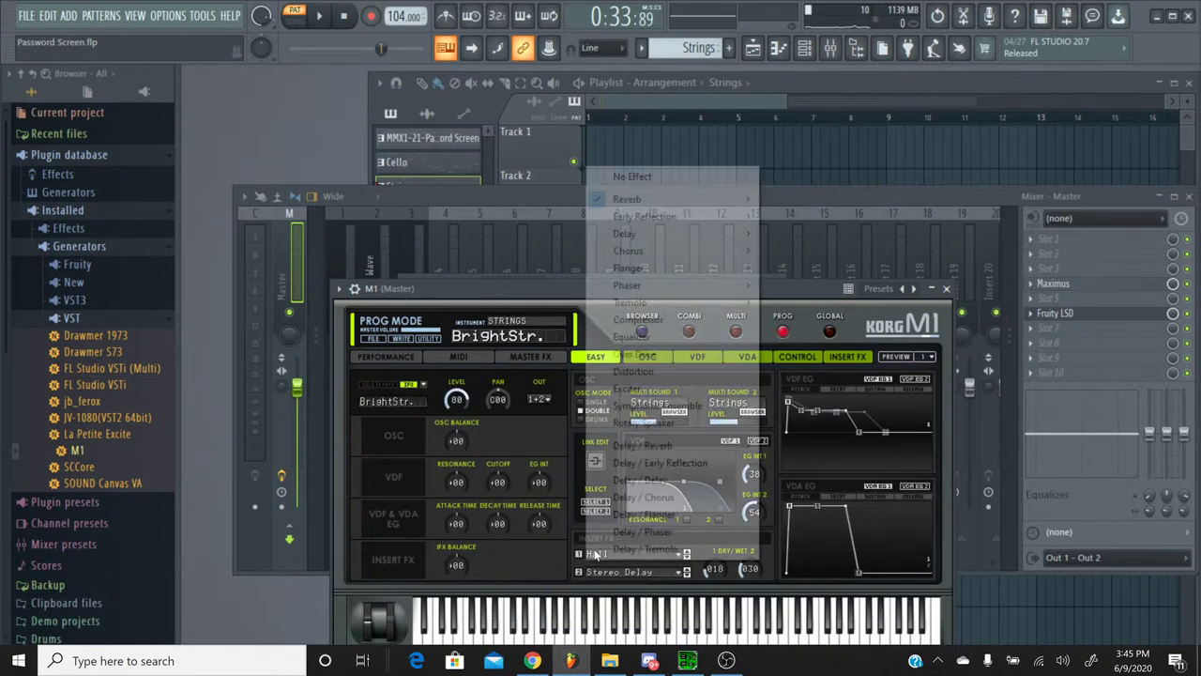
click(610, 176)
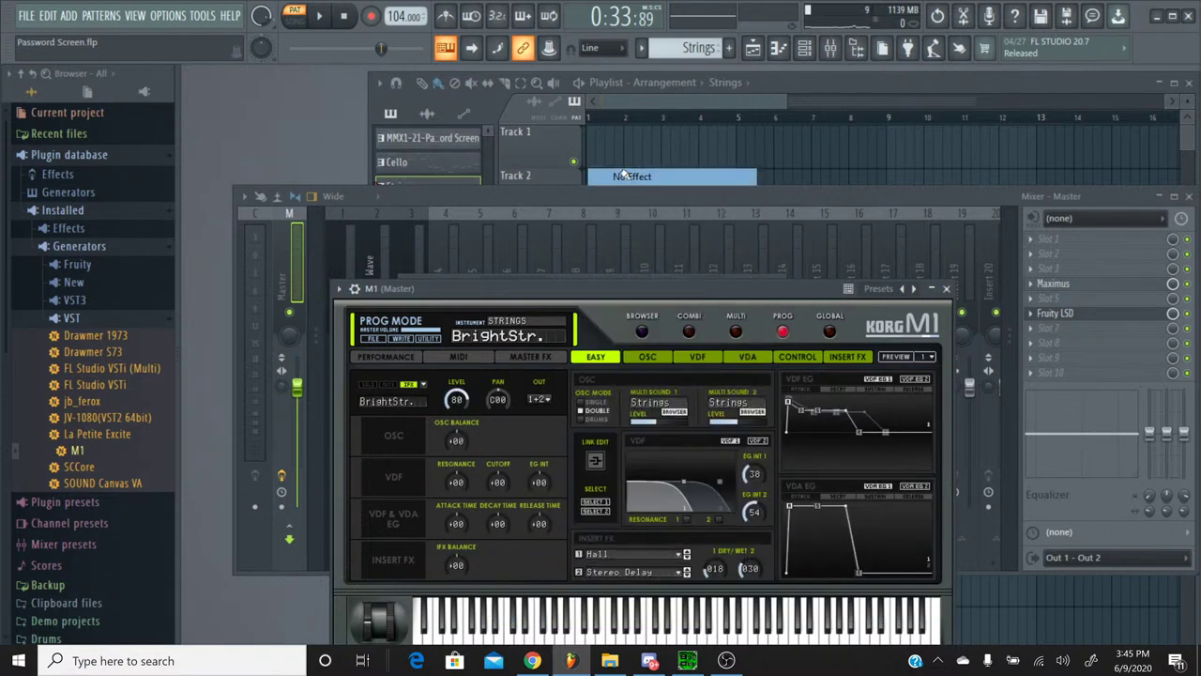
click(614, 573)
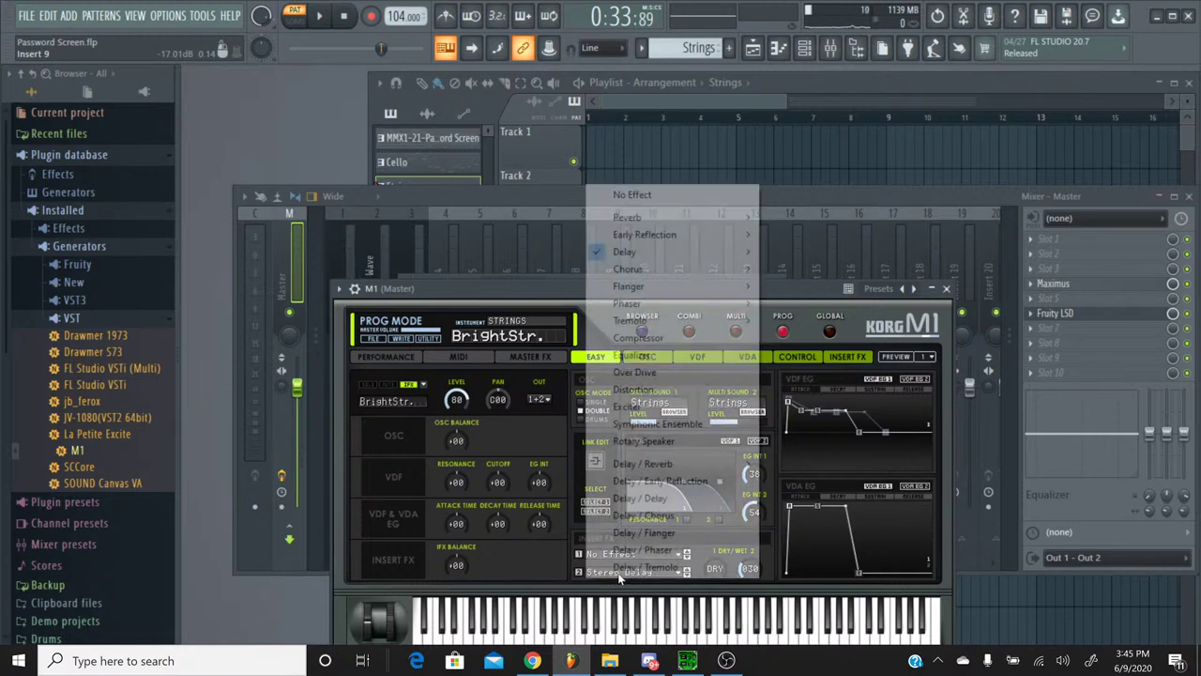
click(631, 194)
Step: Shorten the VDA envelope's release and set the attack time to -50 and release time to -29 while auditioning the Strings pattern
key(space)
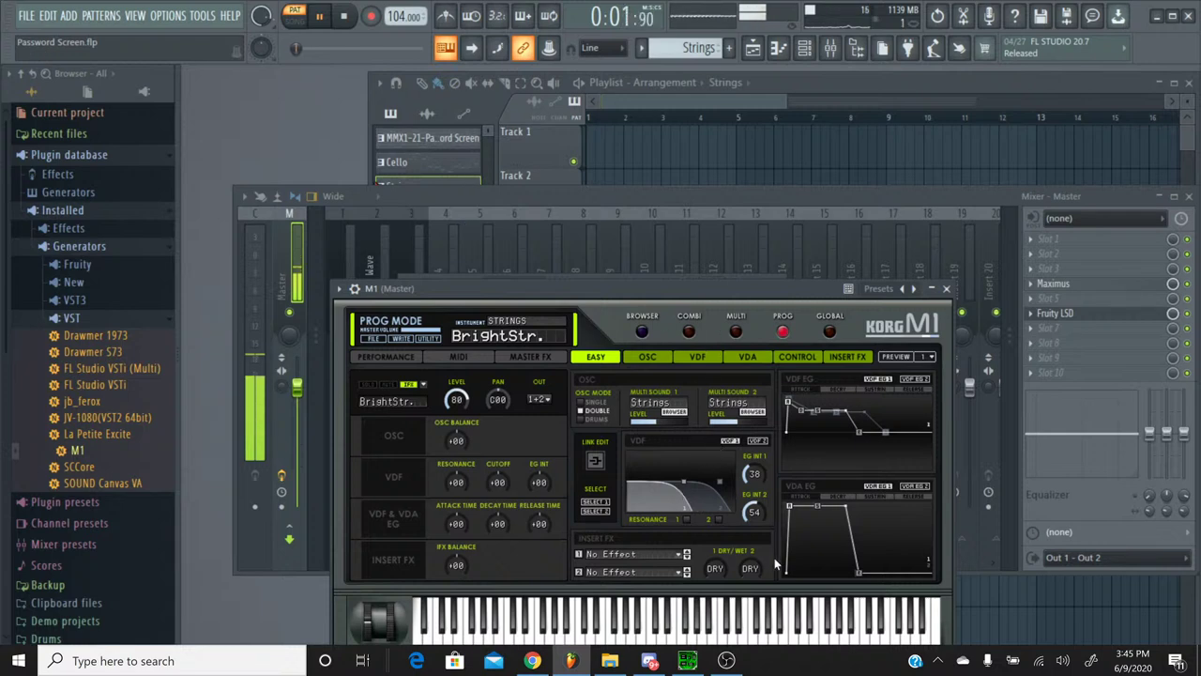
drag(858, 572, 844, 576)
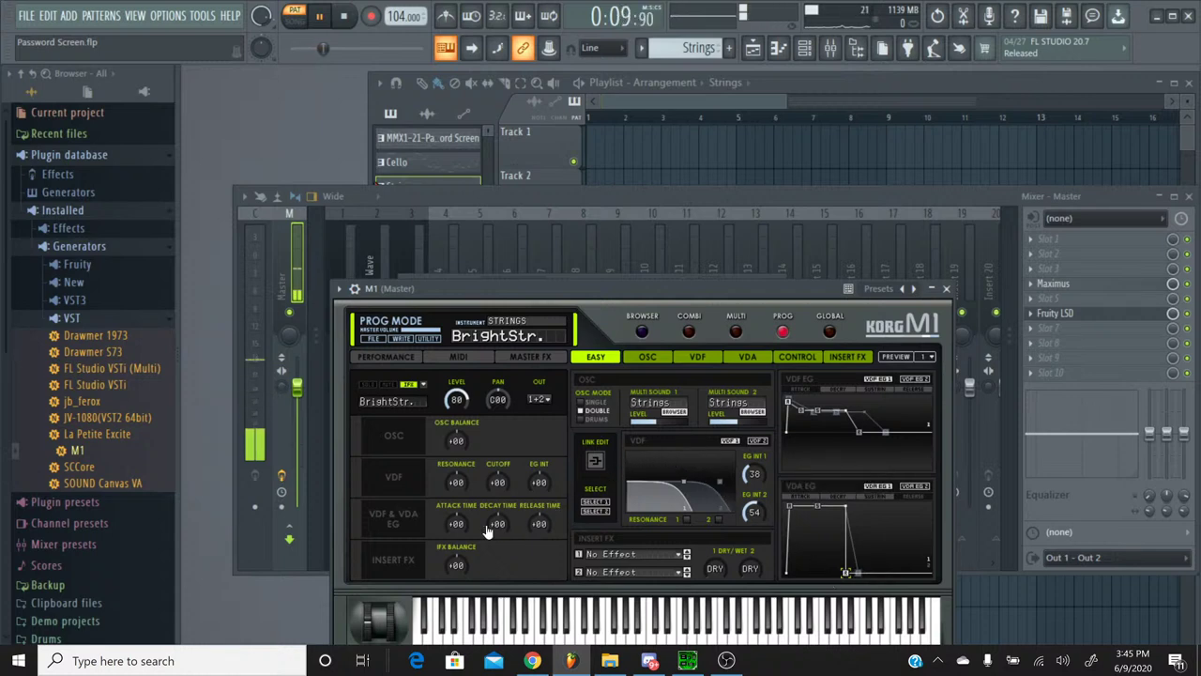
drag(459, 525, 449, 588)
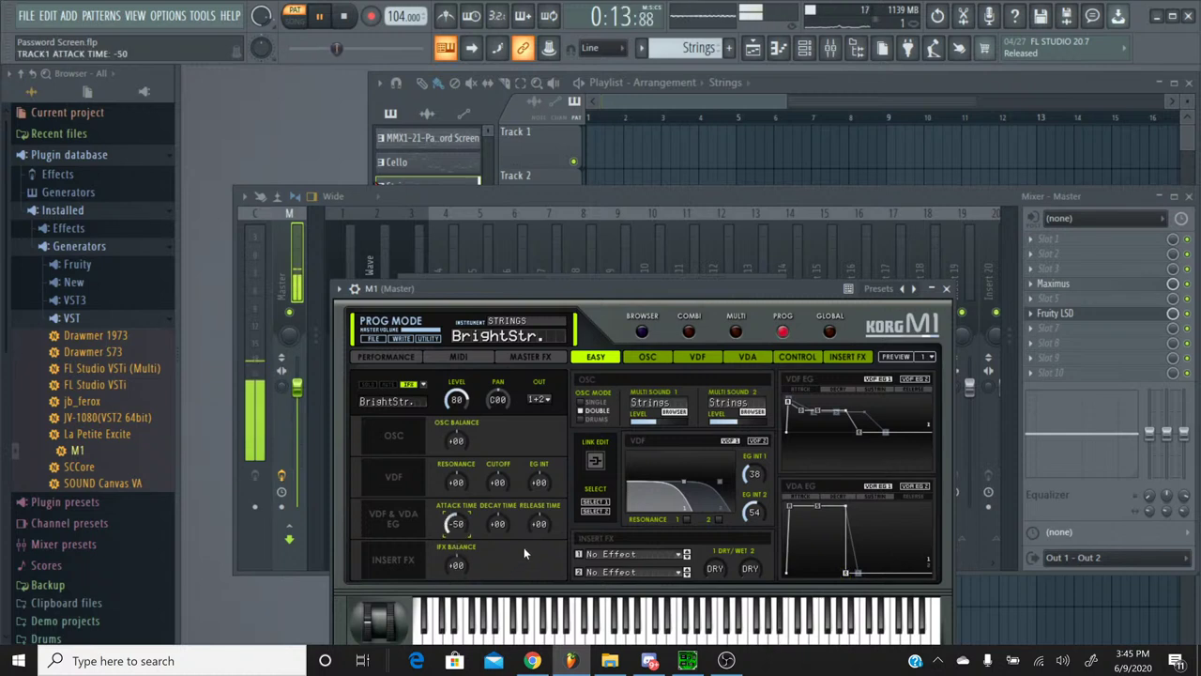
drag(539, 524, 522, 551)
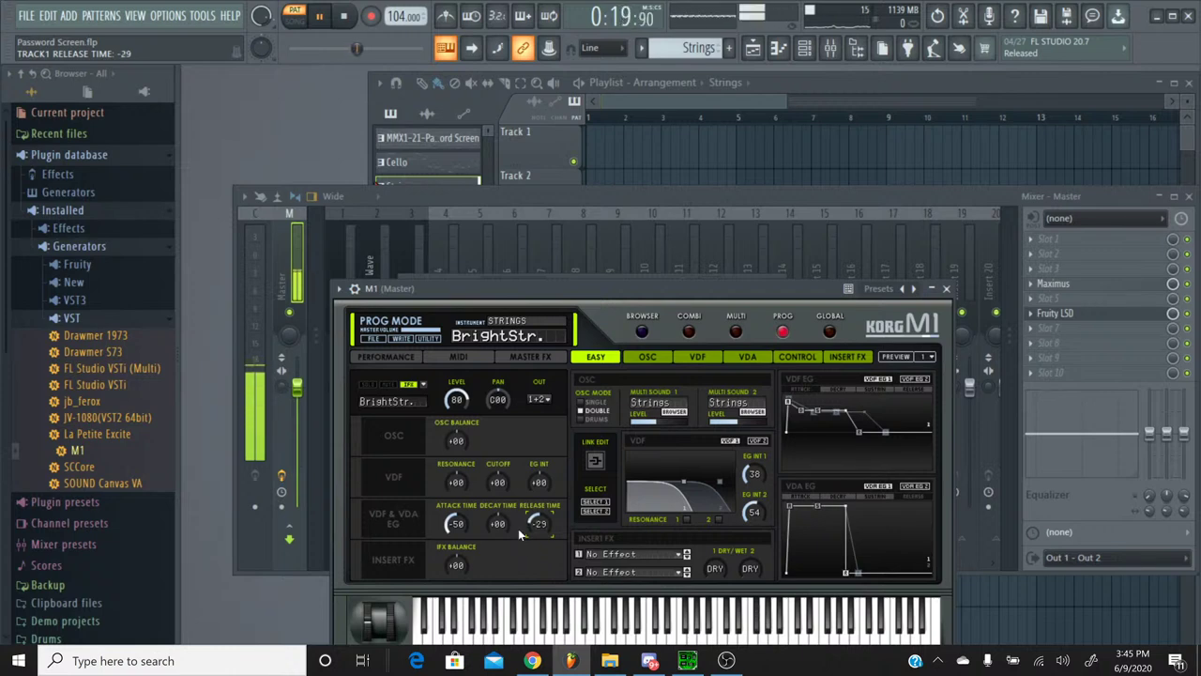
key(space)
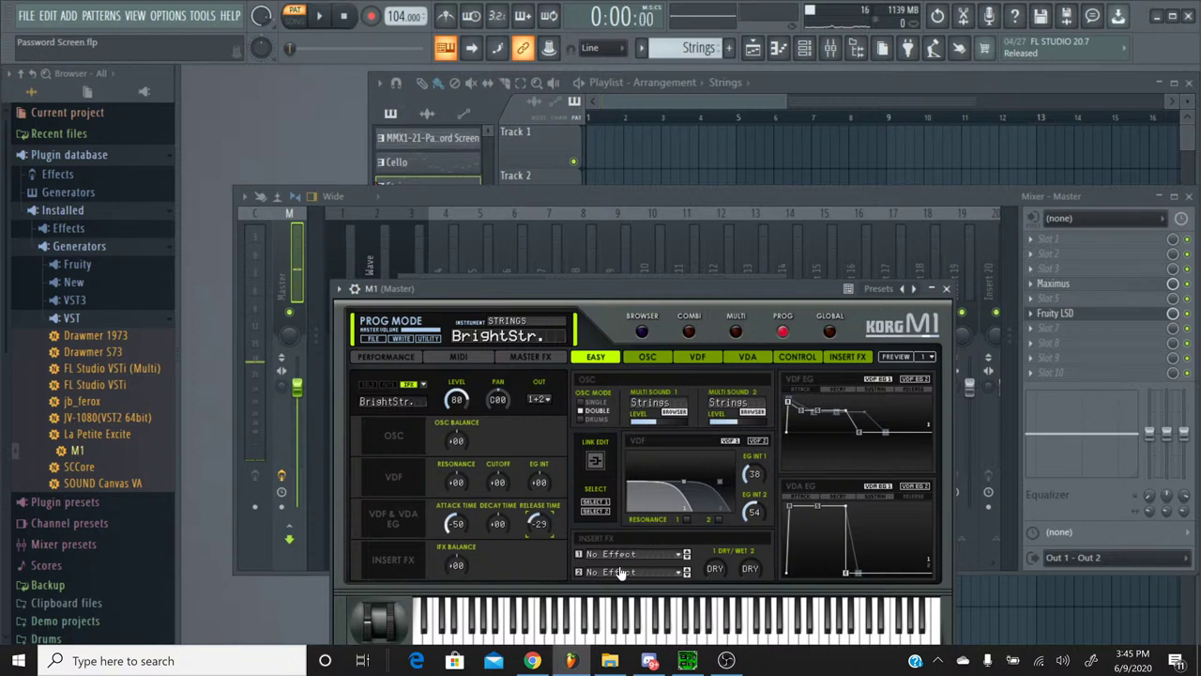
Step: Switch to SPCTool, listen to 21 Password Screen.spc as a reference, stop it and minimize the player
click(687, 660)
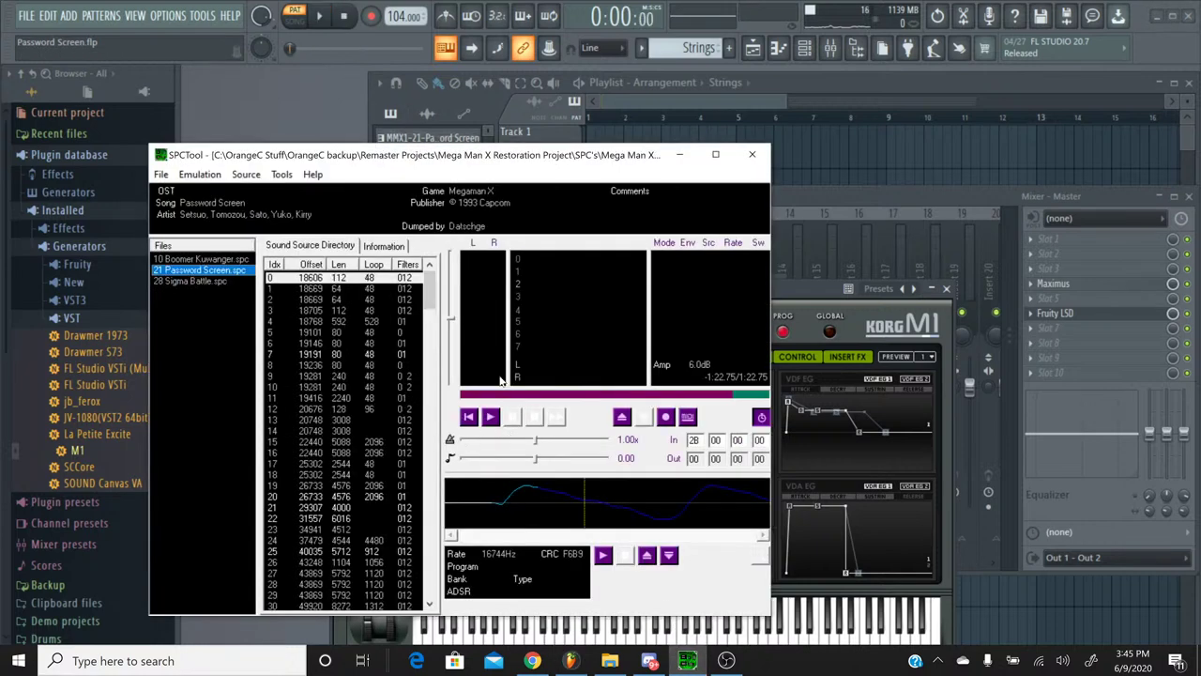
key(Return)
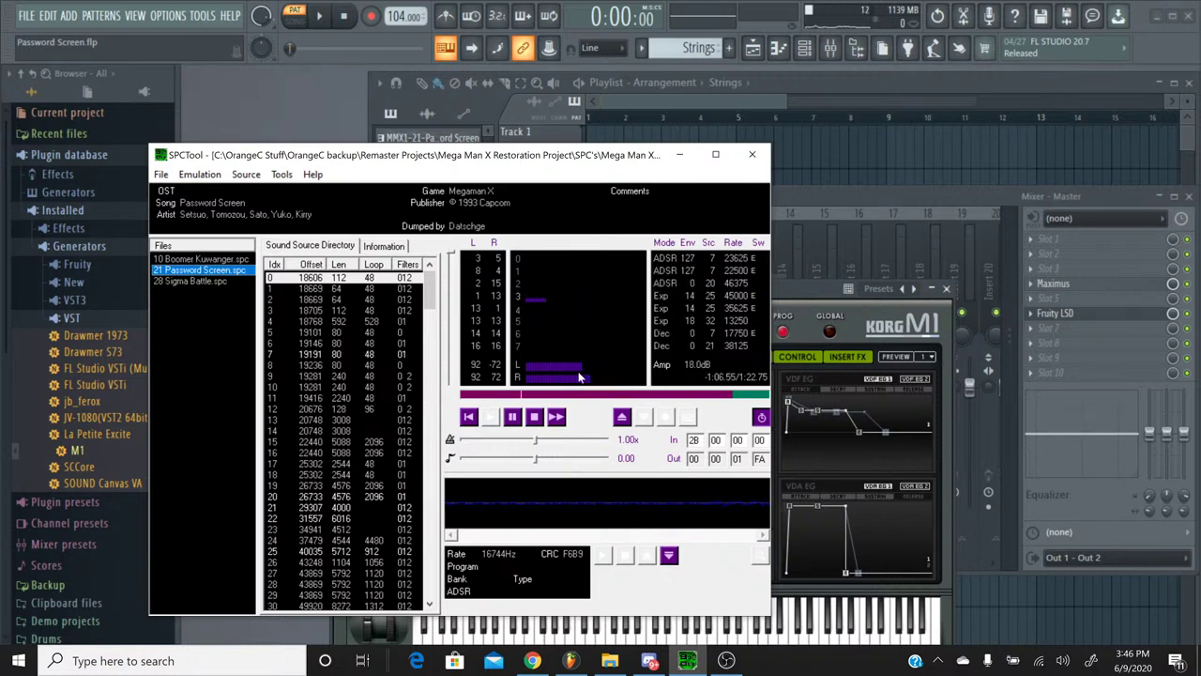
click(538, 420)
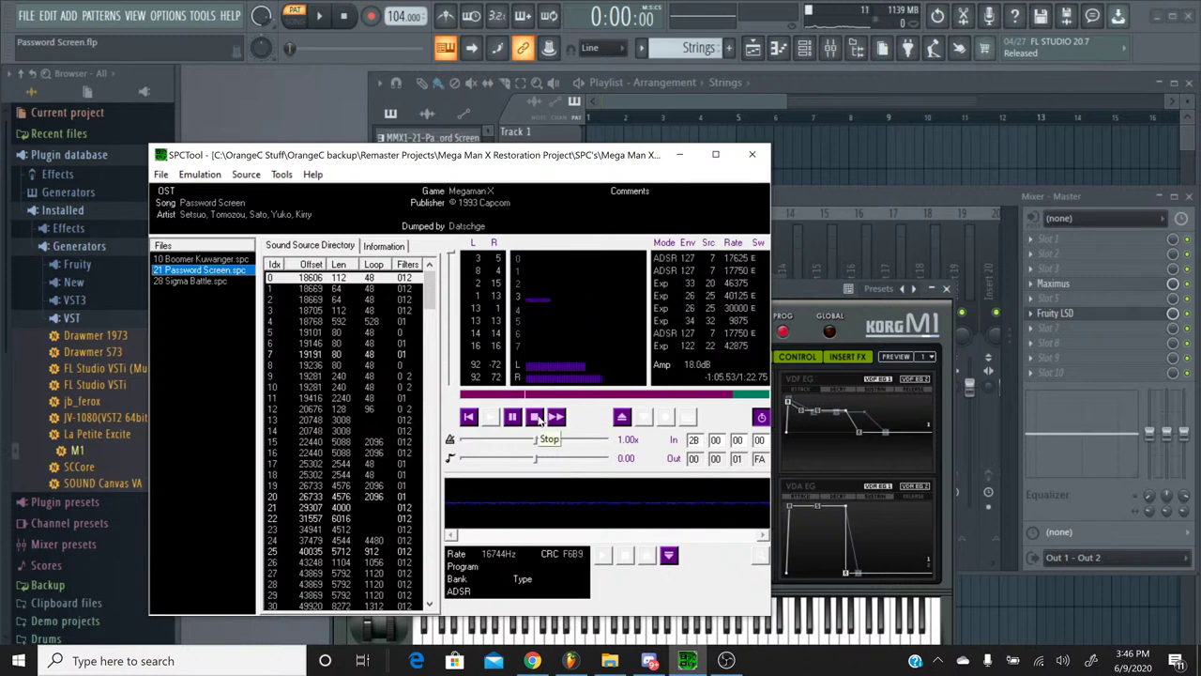
click(681, 155)
Step: Play the Strings pattern to compare the edited M1 sound with the reference, and close the plugin window
key(space)
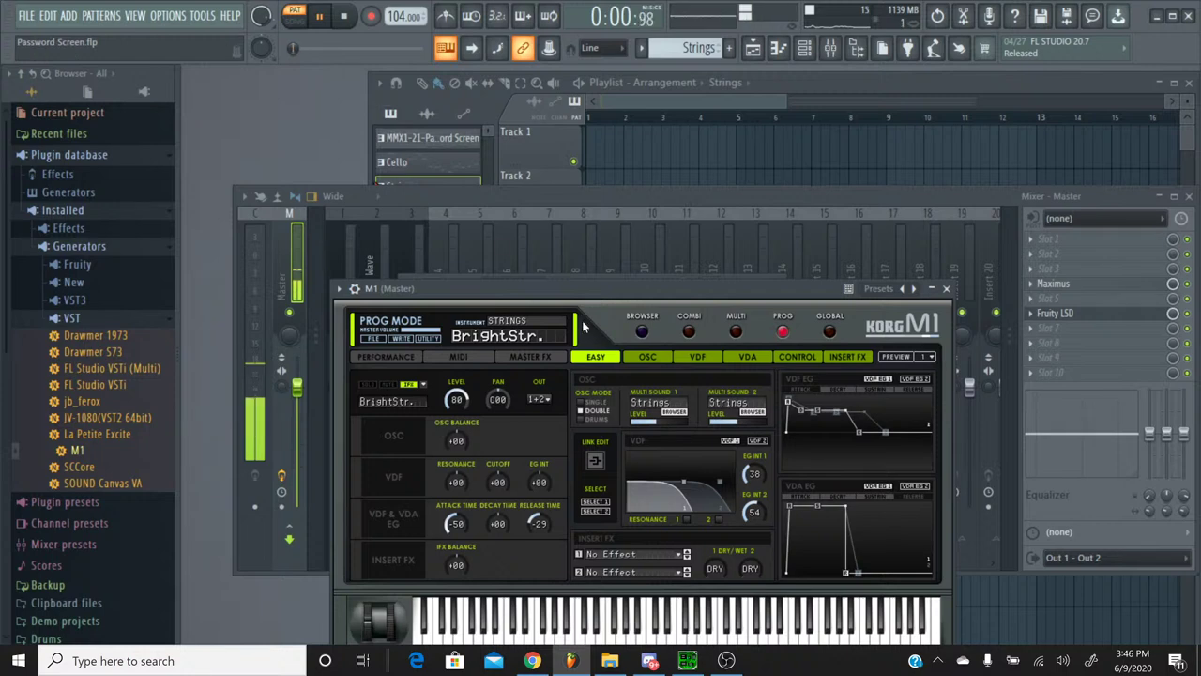
mouse_move(664, 425)
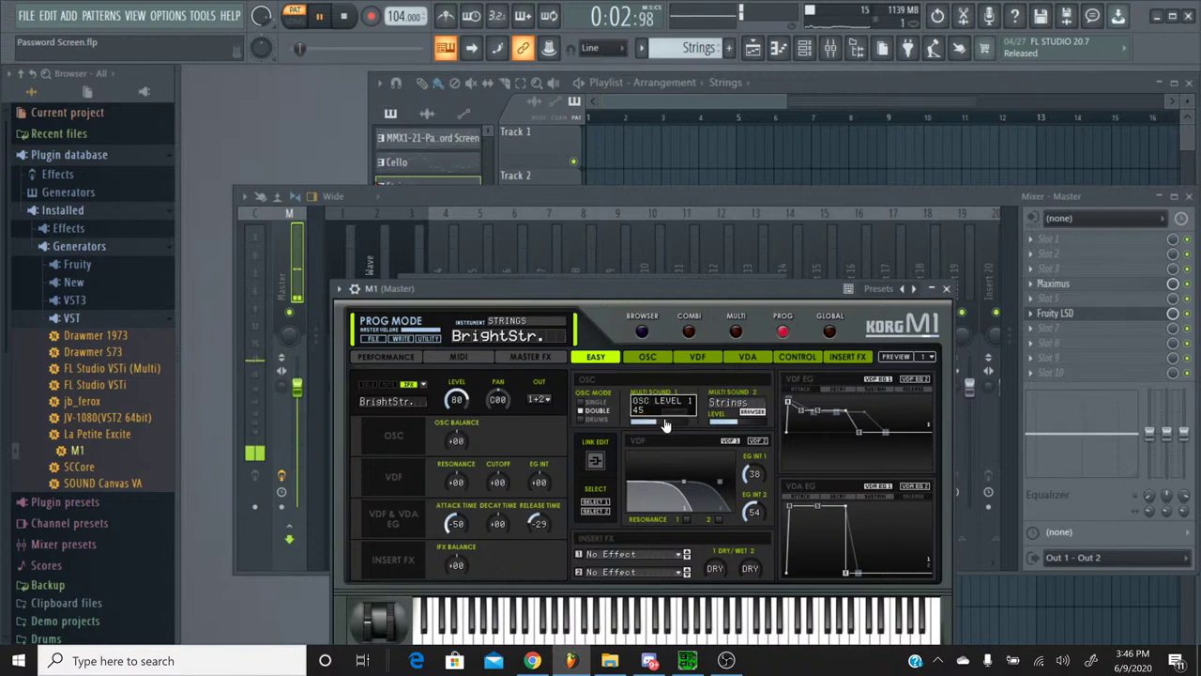
click(946, 289)
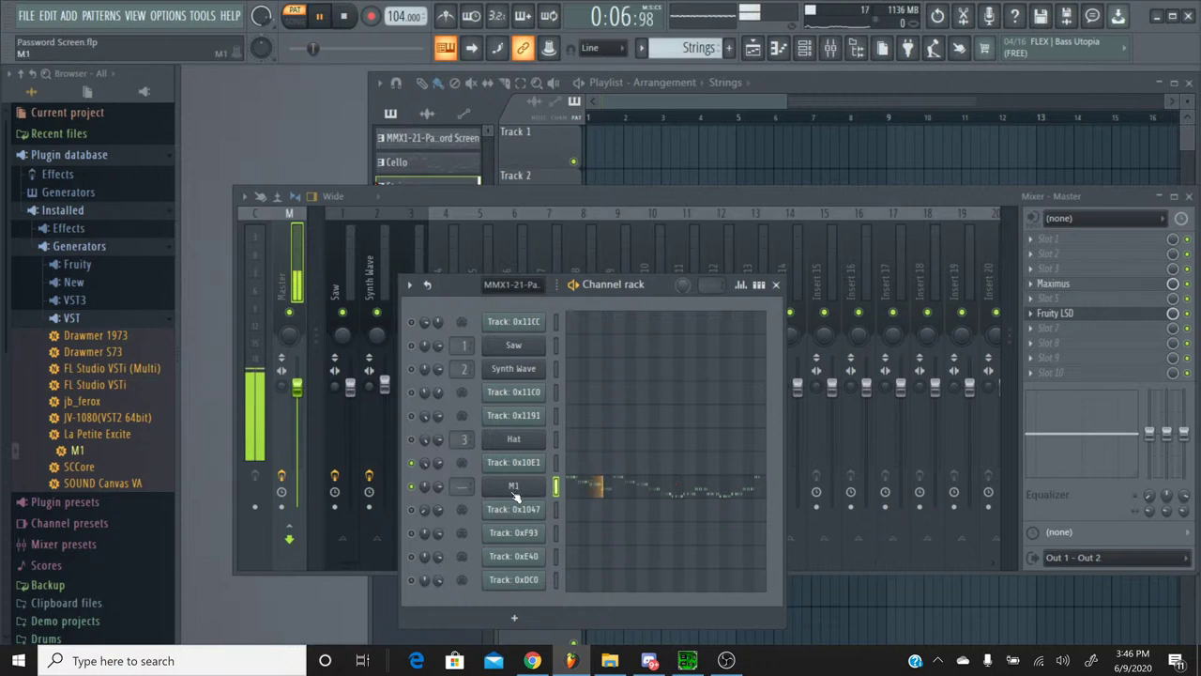
Step: Copy the panning value of the Track: 0x10E1 channel and paste it onto the M1 channel
right_click(424, 473)
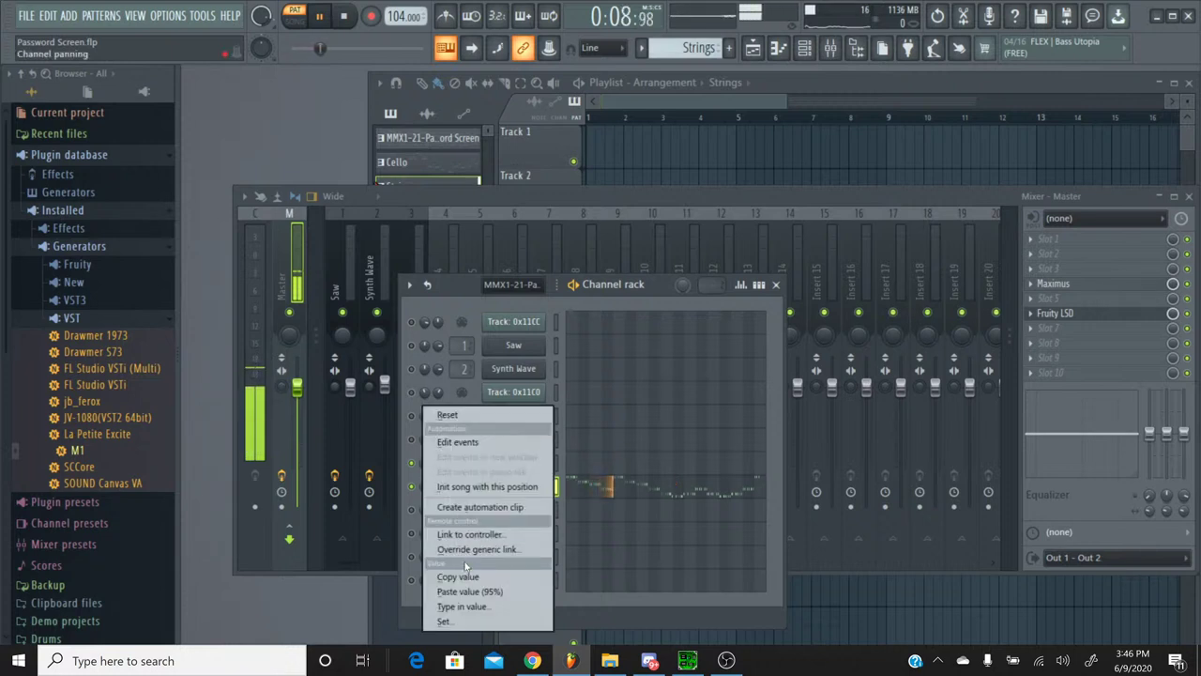
click(464, 564)
right_click(423, 486)
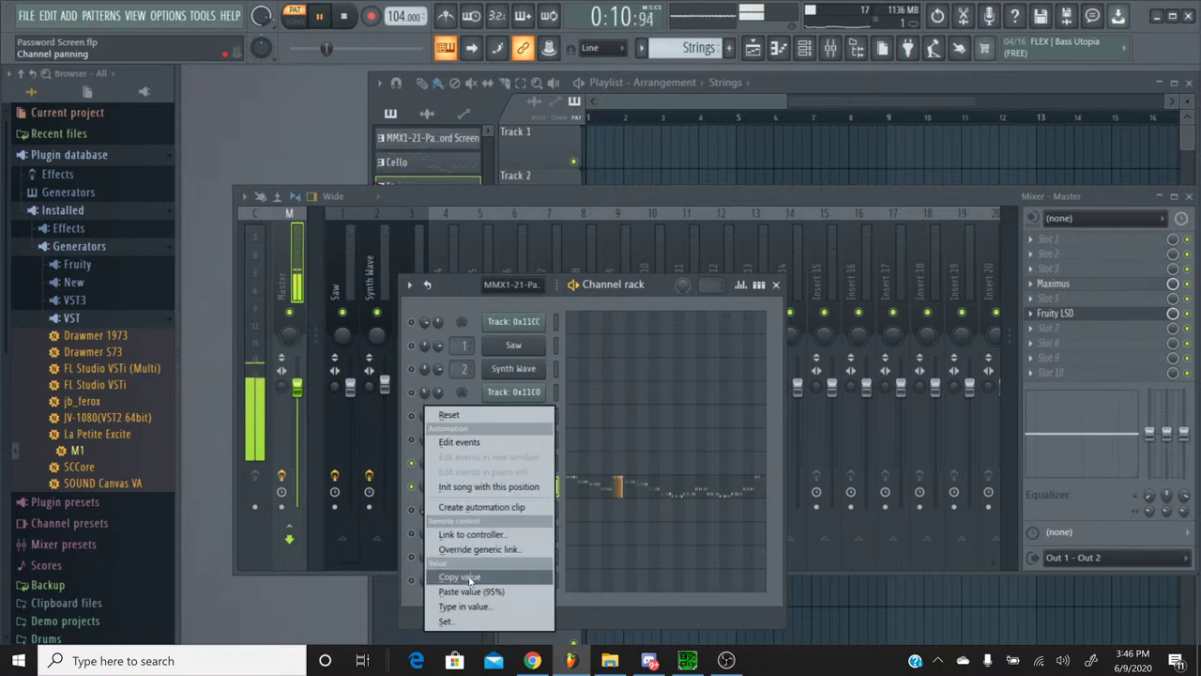
click(471, 578)
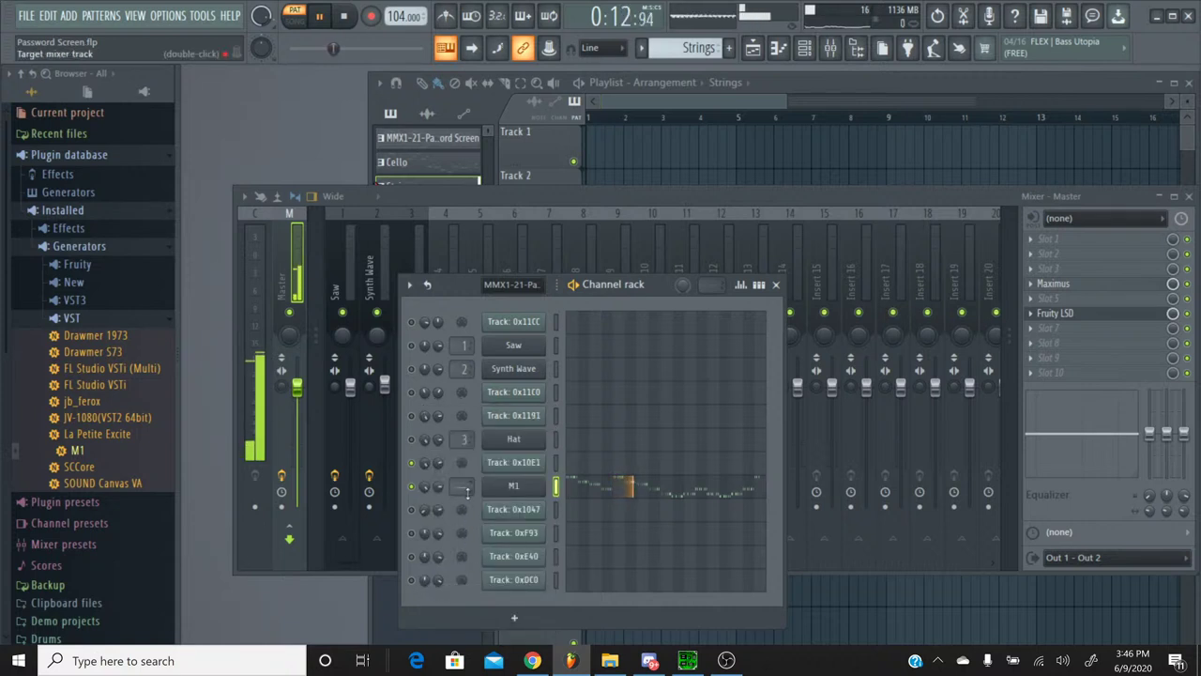
Step: Rename the M1 channel as Strings #1
right_click(513, 485)
click(614, 460)
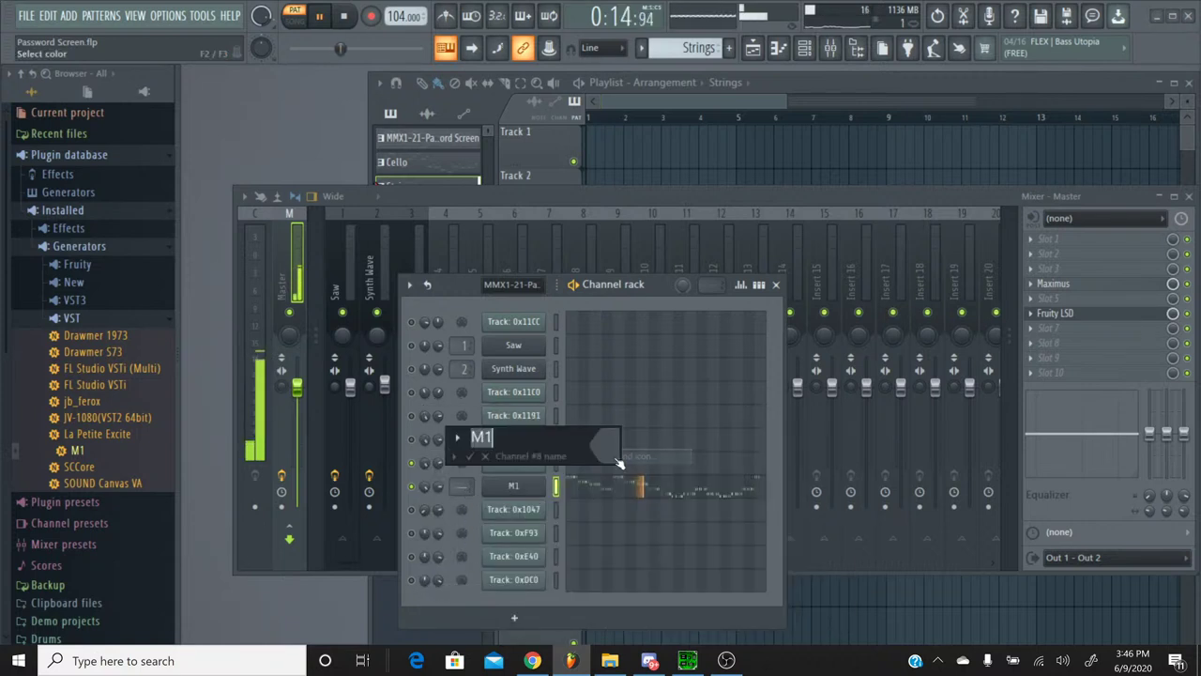
text(Strin)
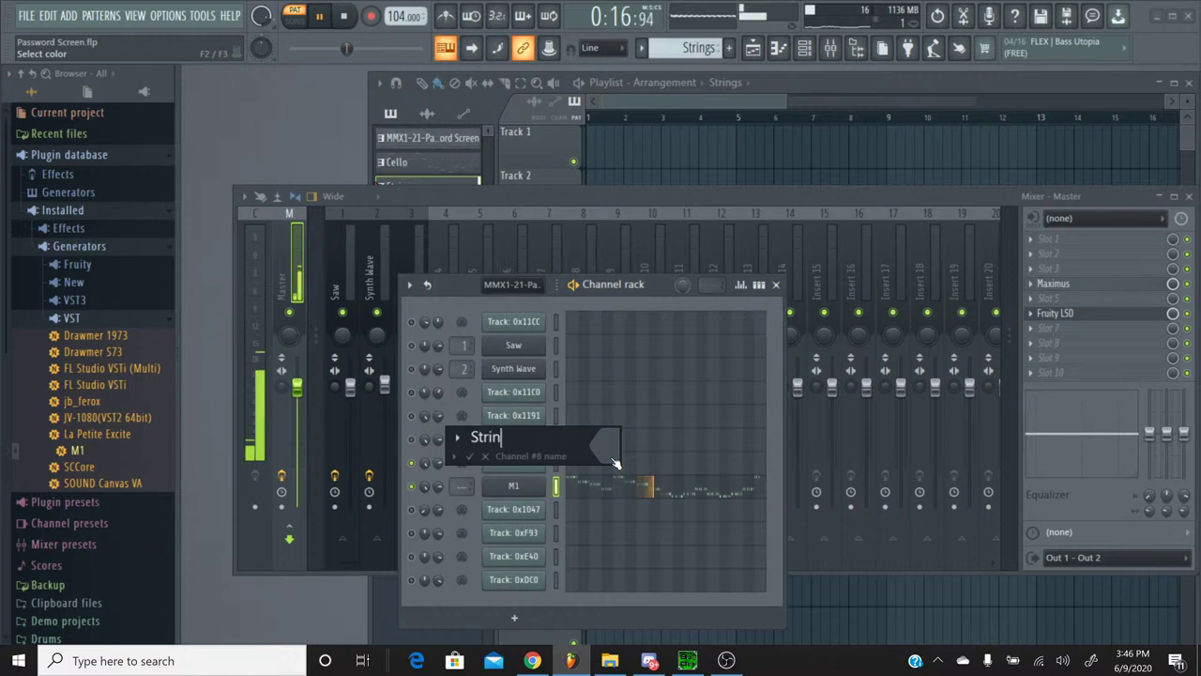
text(gs)
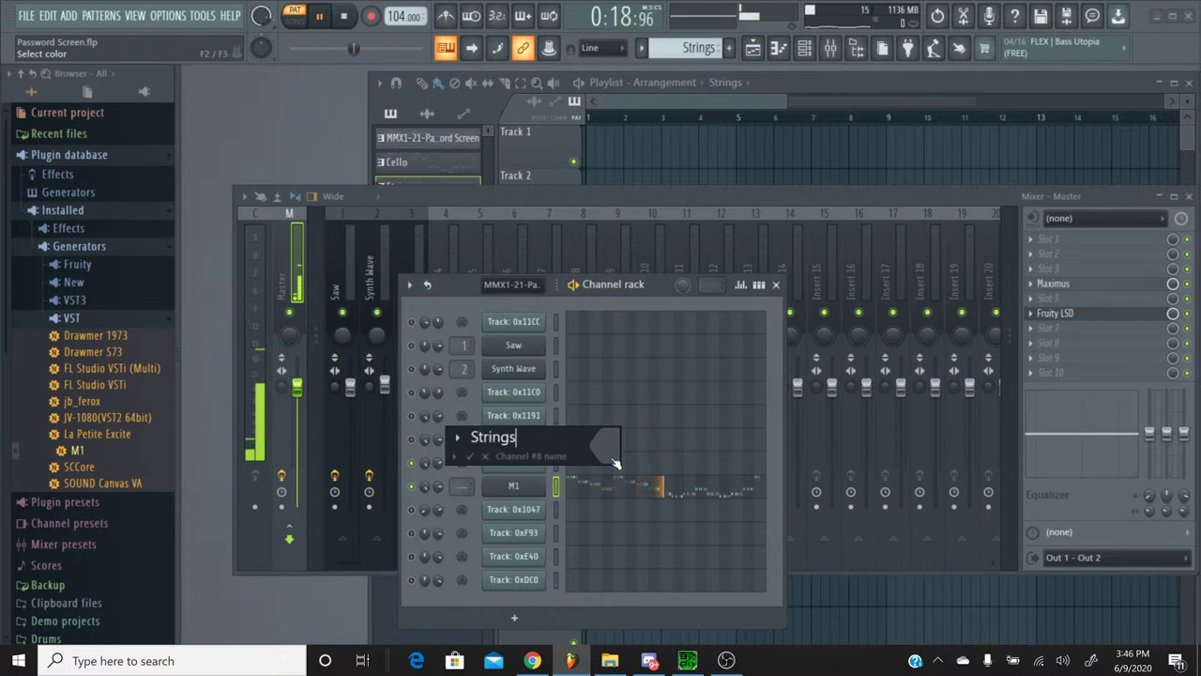
text( #1)
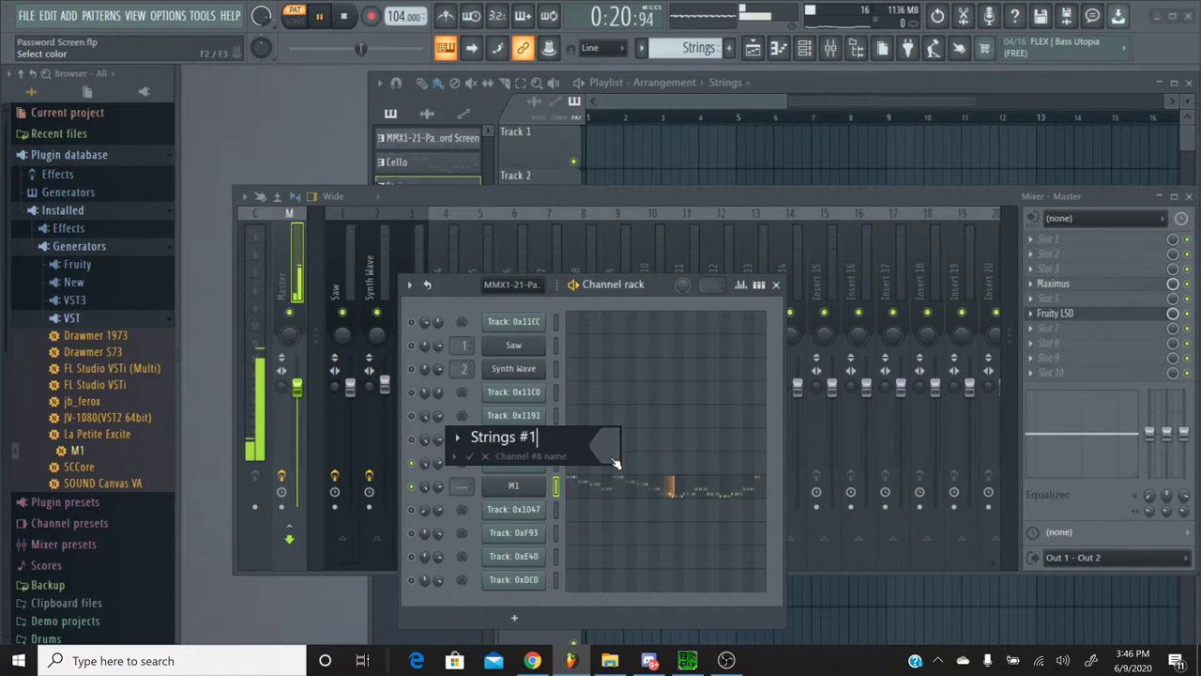
key(Return)
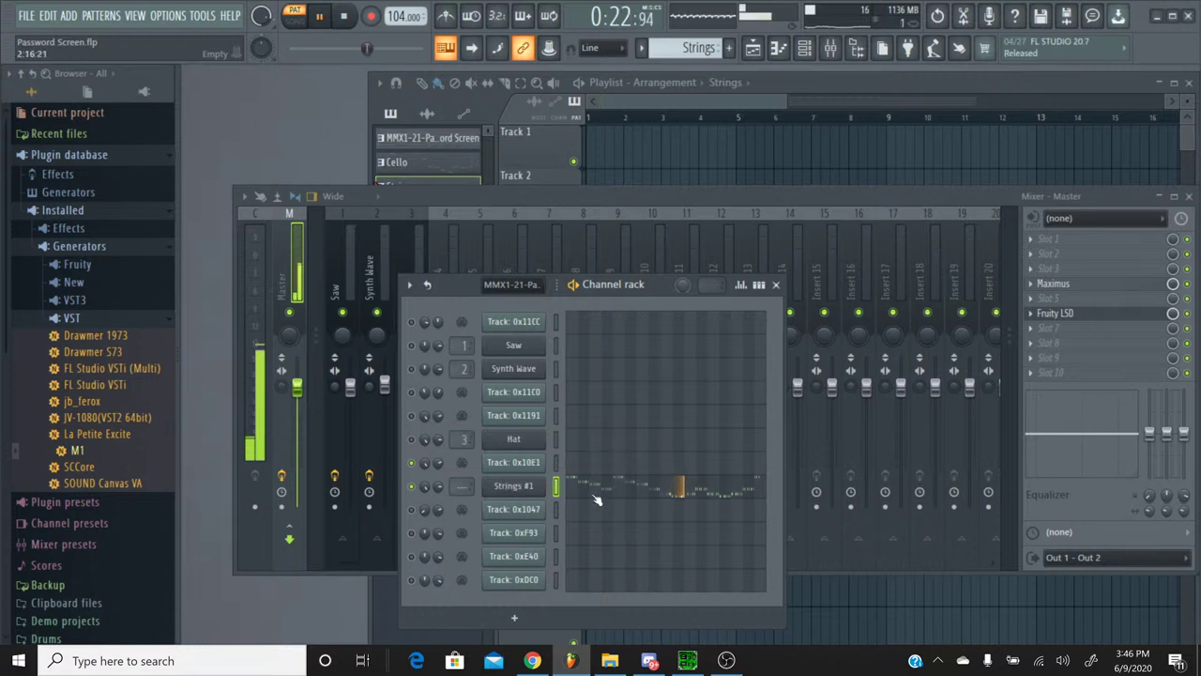
Step: Route the Strings #1 channel to mixer track 4 and stop playback
click(736, 203)
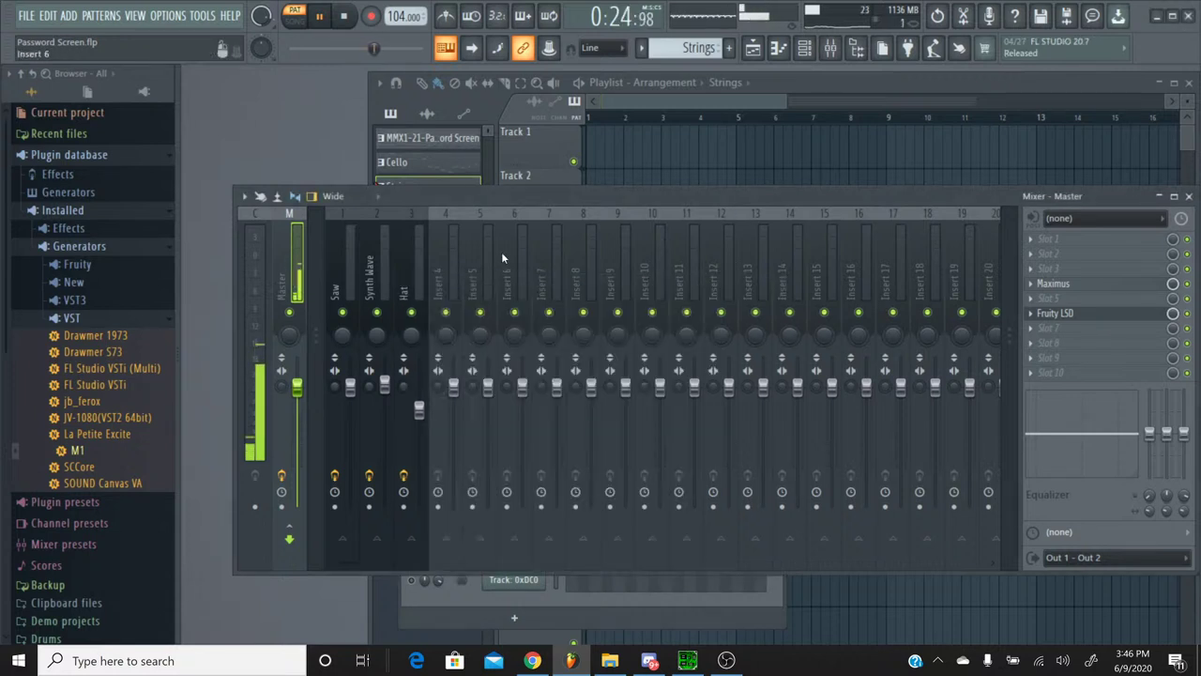
click(457, 226)
key(ctrl+l)
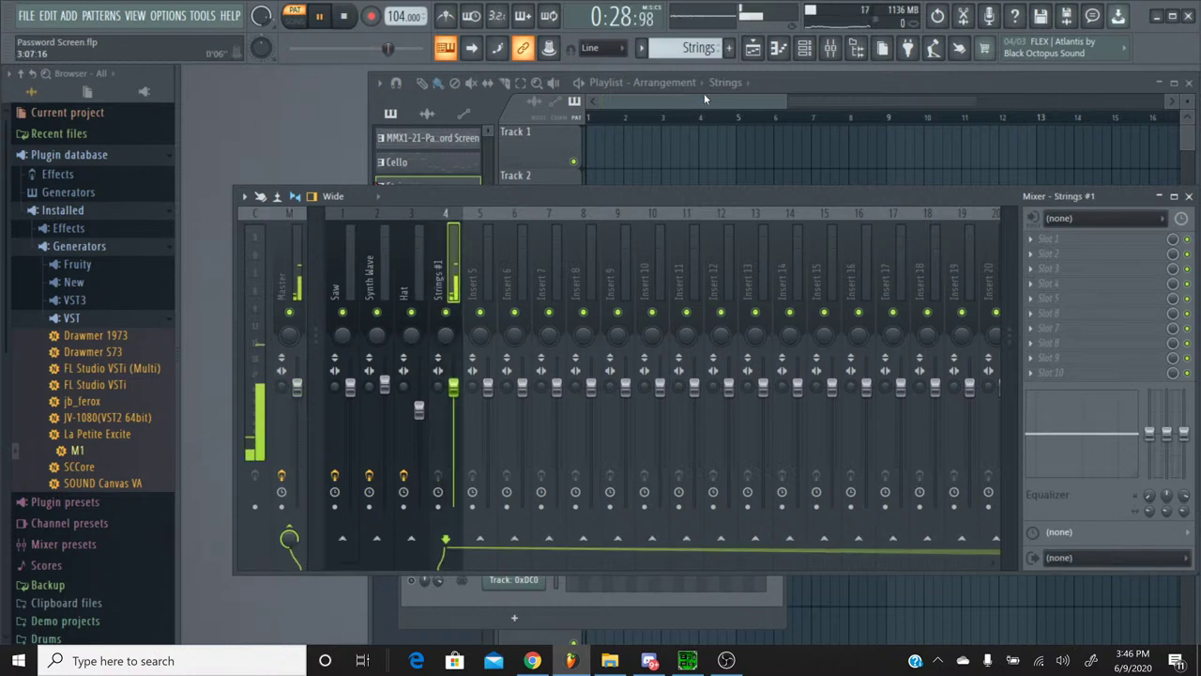
click(345, 18)
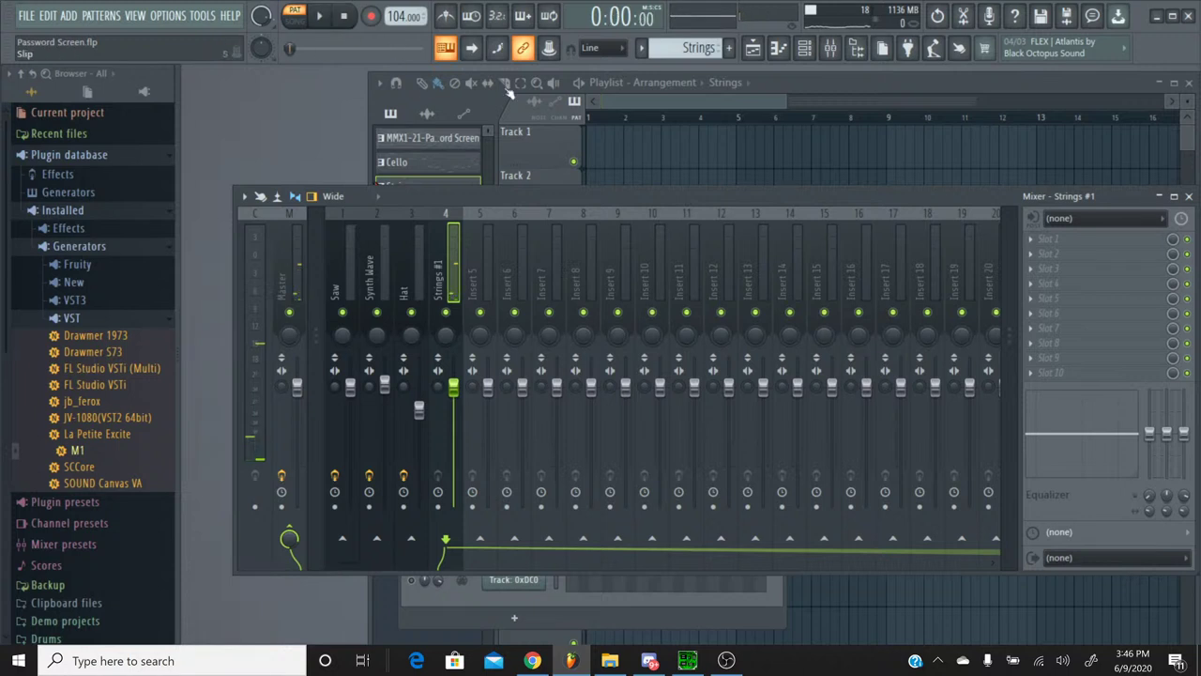
Step: Switch to the MMX1-21-Password Screen pattern, solo the Track: 0x1047 channel and audition it briefly
click(805, 49)
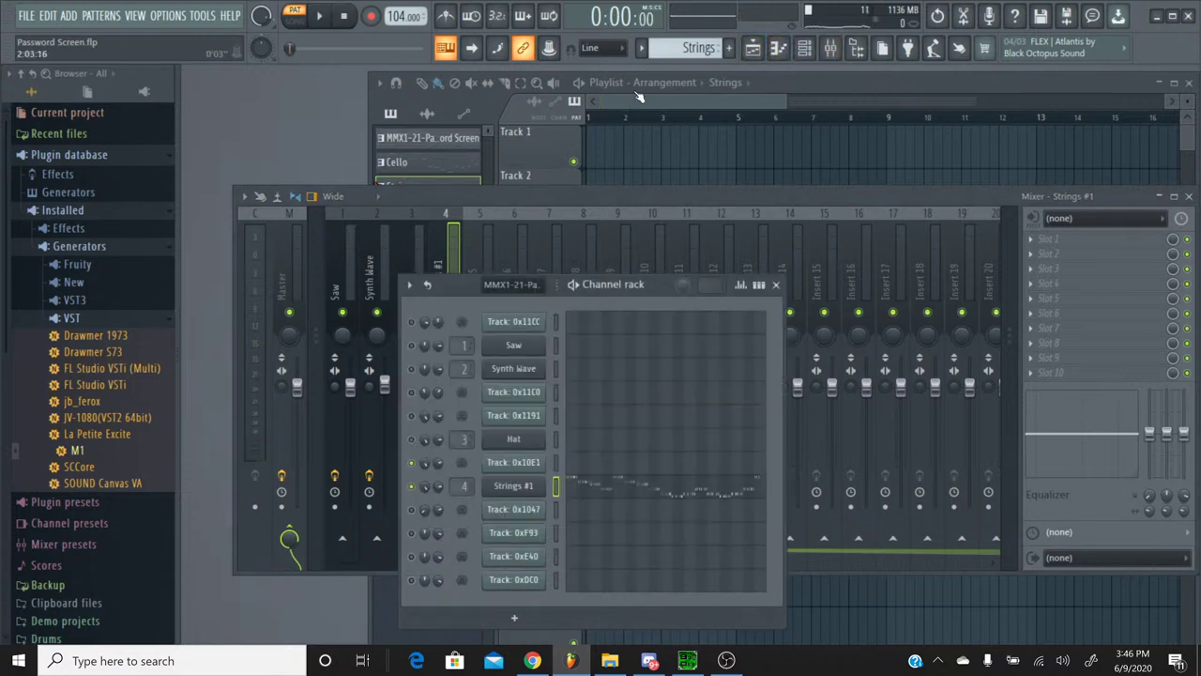
click(676, 48)
click(657, 98)
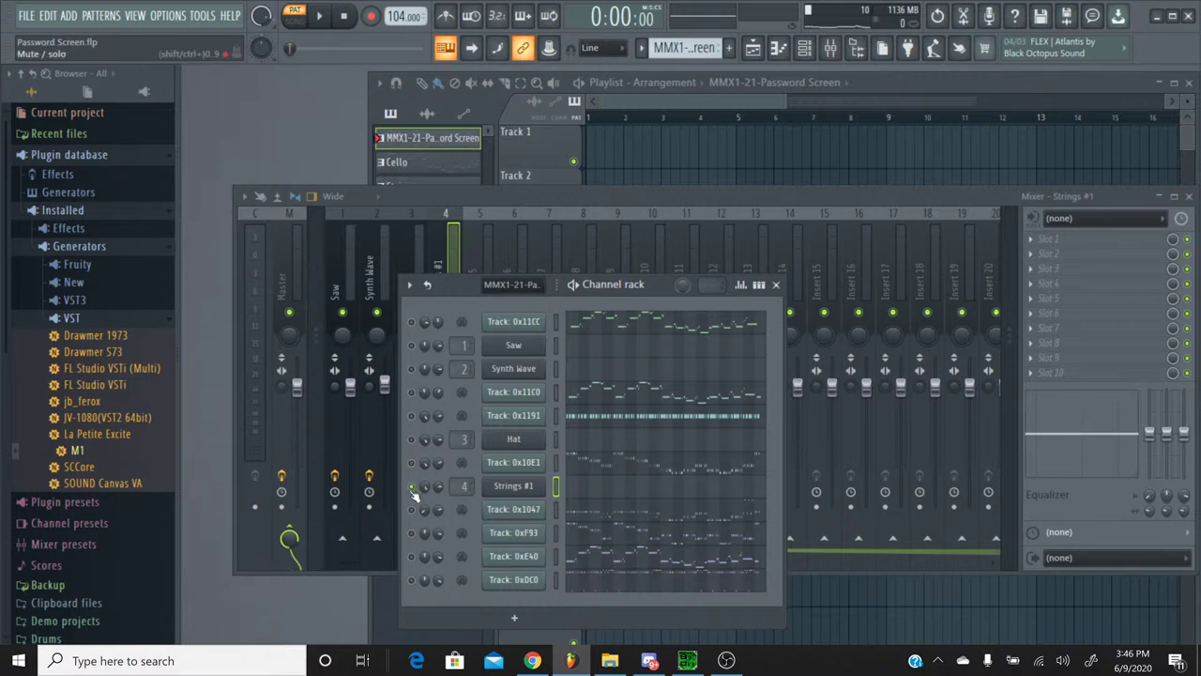
click(411, 509)
click(319, 16)
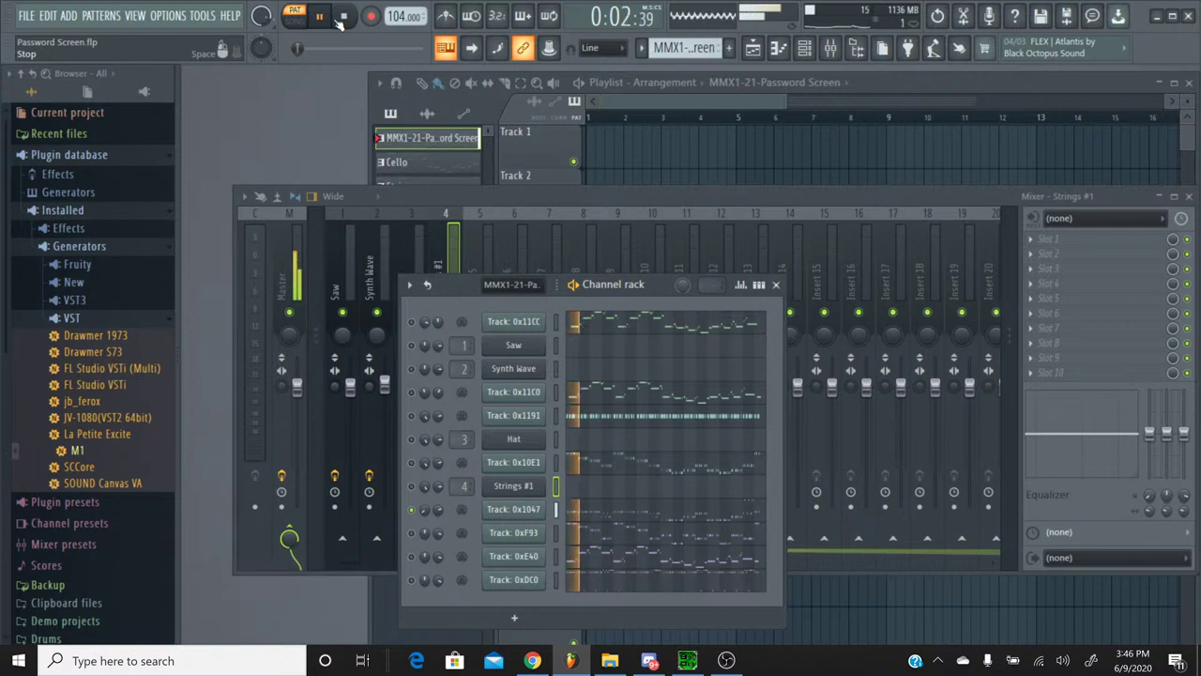
click(343, 17)
Step: Add another M1 channel below Track: 0x1047 and load the BrightStr. program from the Strings category in Prog mode
drag(66, 452, 493, 560)
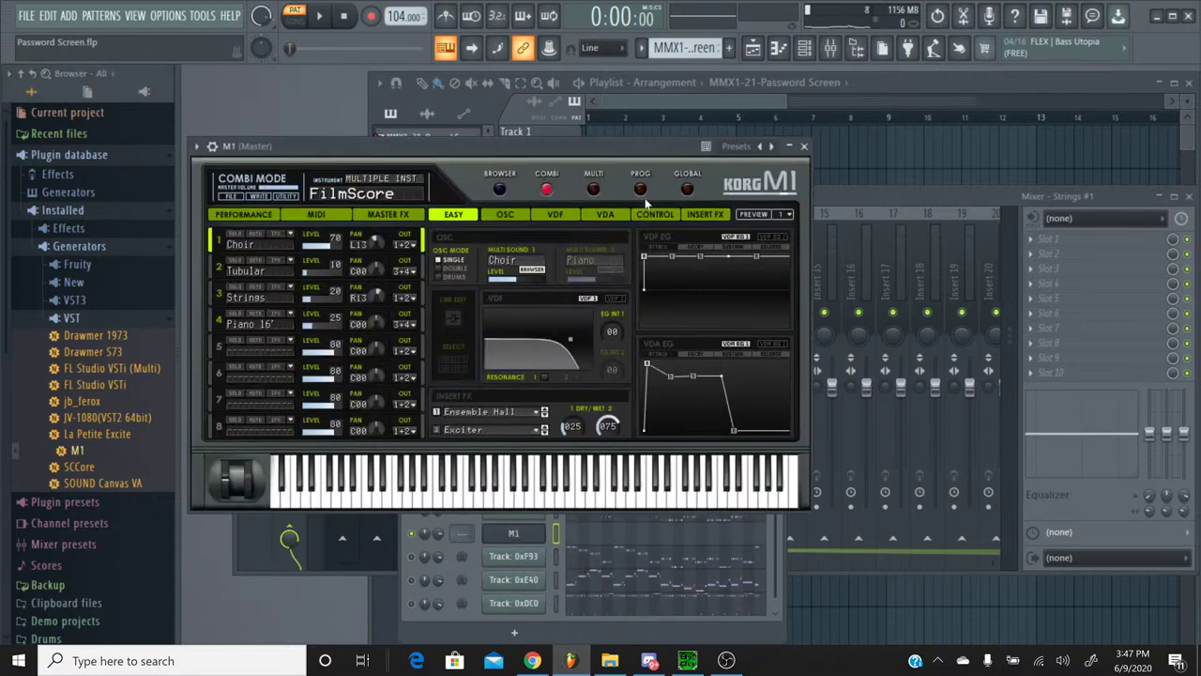
click(642, 191)
click(500, 189)
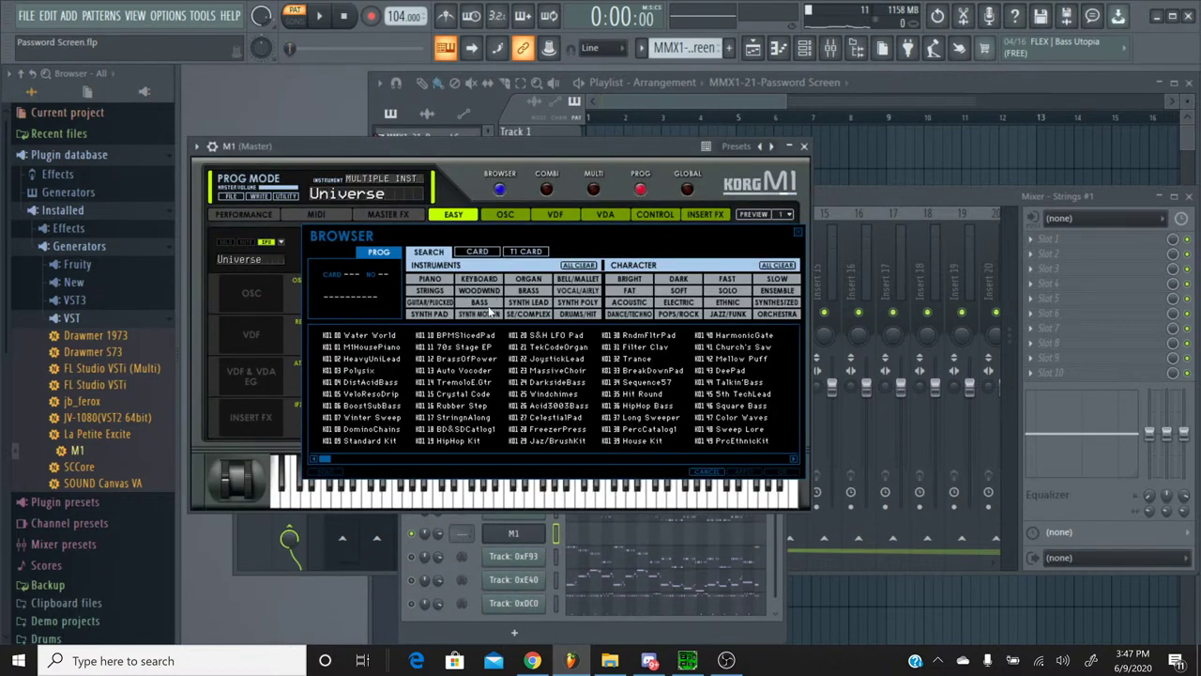
click(430, 291)
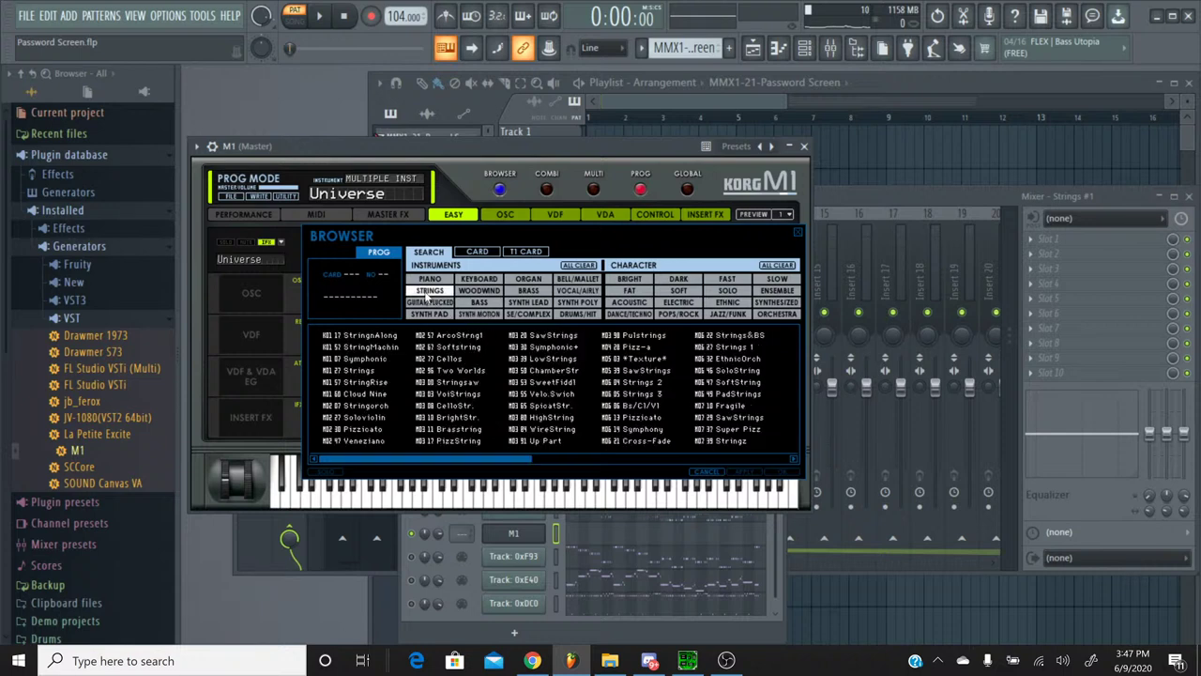
double_click(449, 419)
Step: Shorten the new M1's VDA envelope release slightly and set both insert effects to No Effect
mouse_move(715, 440)
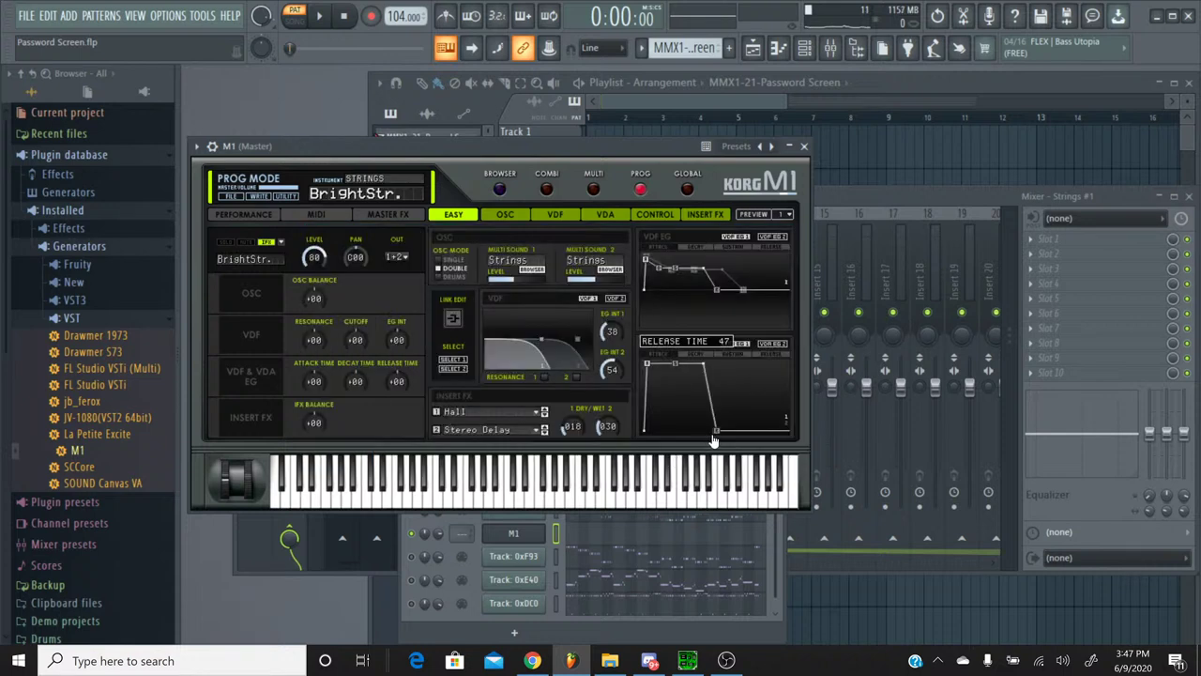
drag(710, 440, 705, 437)
click(498, 429)
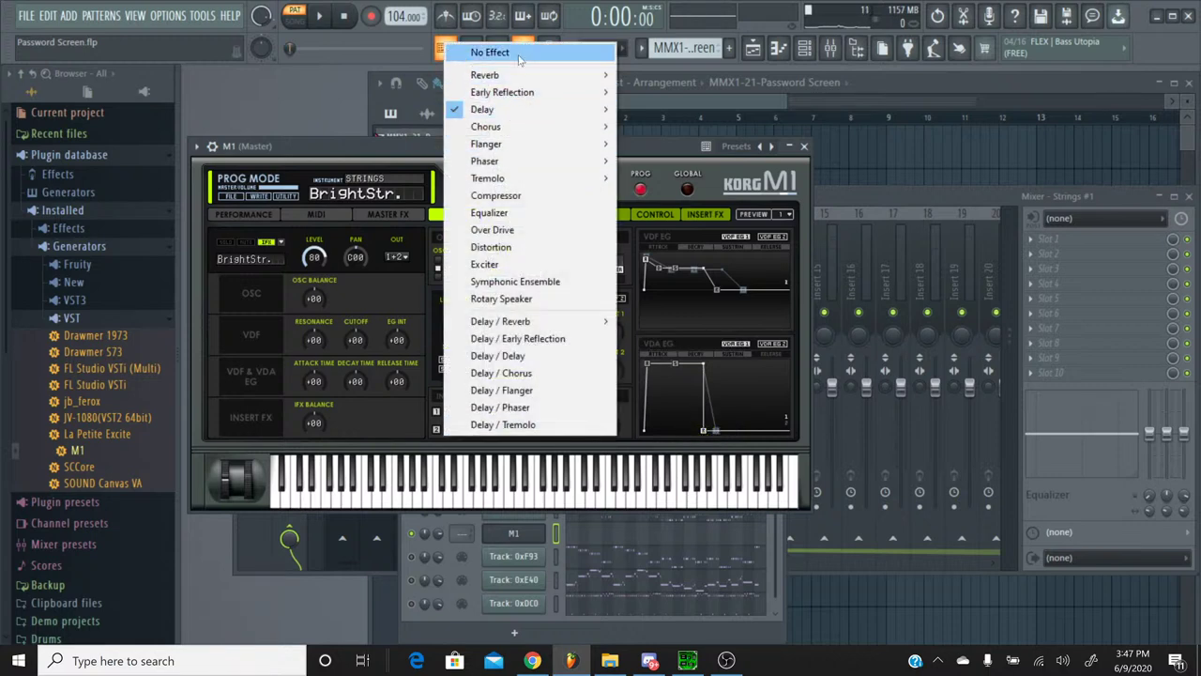
click(520, 59)
click(486, 413)
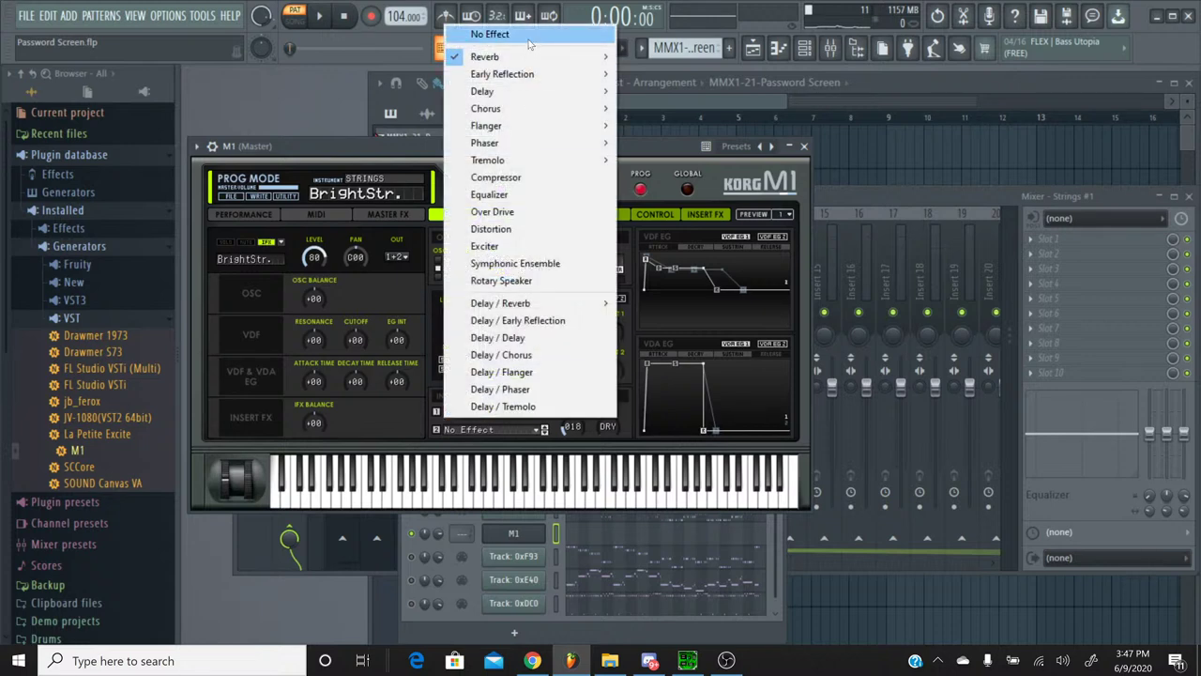
click(529, 42)
Step: Set the new M1's attack time to -36 and decay time to -29, checking the Strings #1 channel's settings for comparison
drag(322, 383, 360, 403)
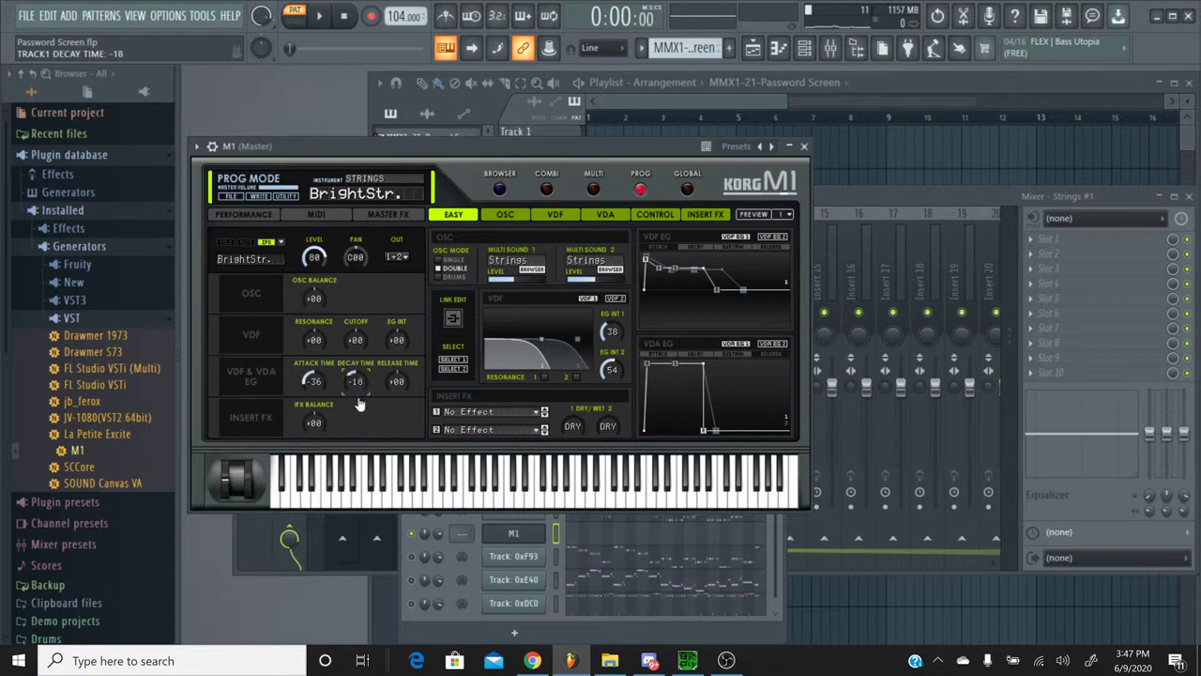
click(803, 146)
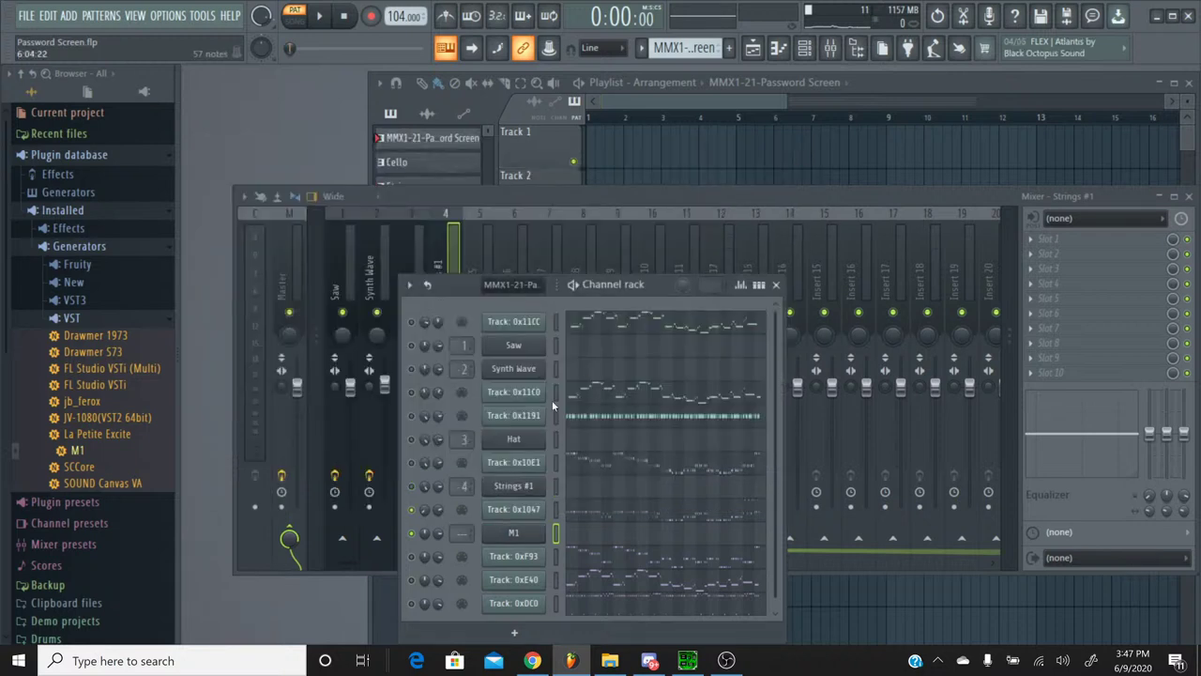
click(512, 485)
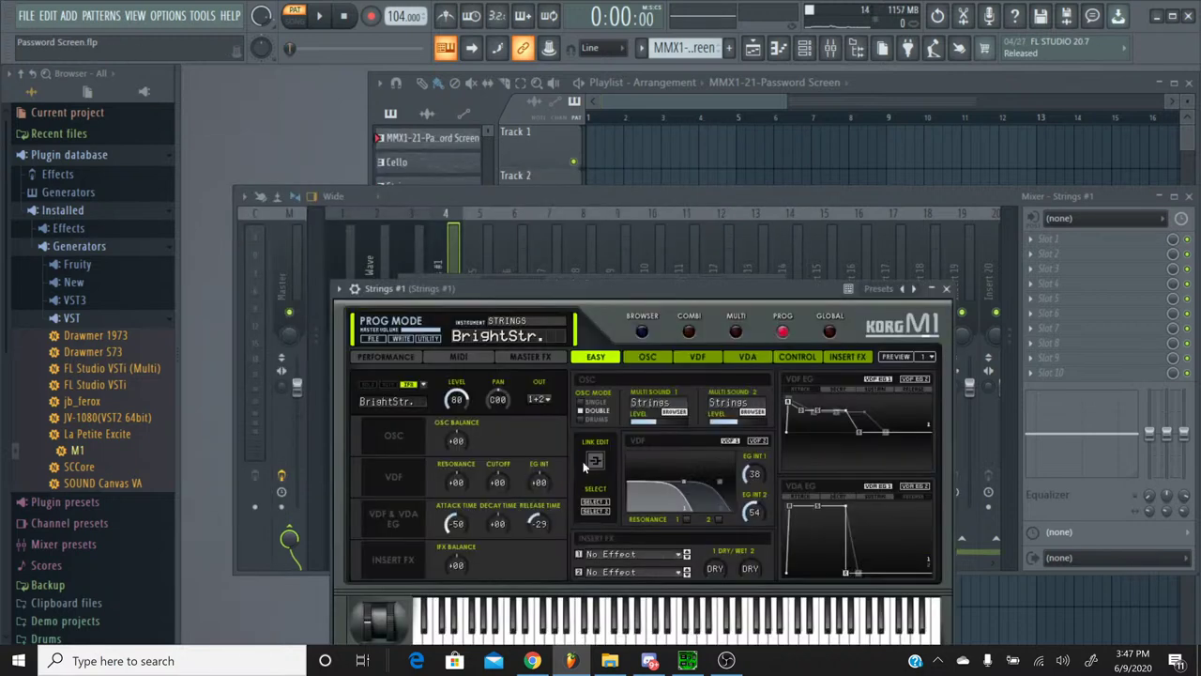
click(946, 288)
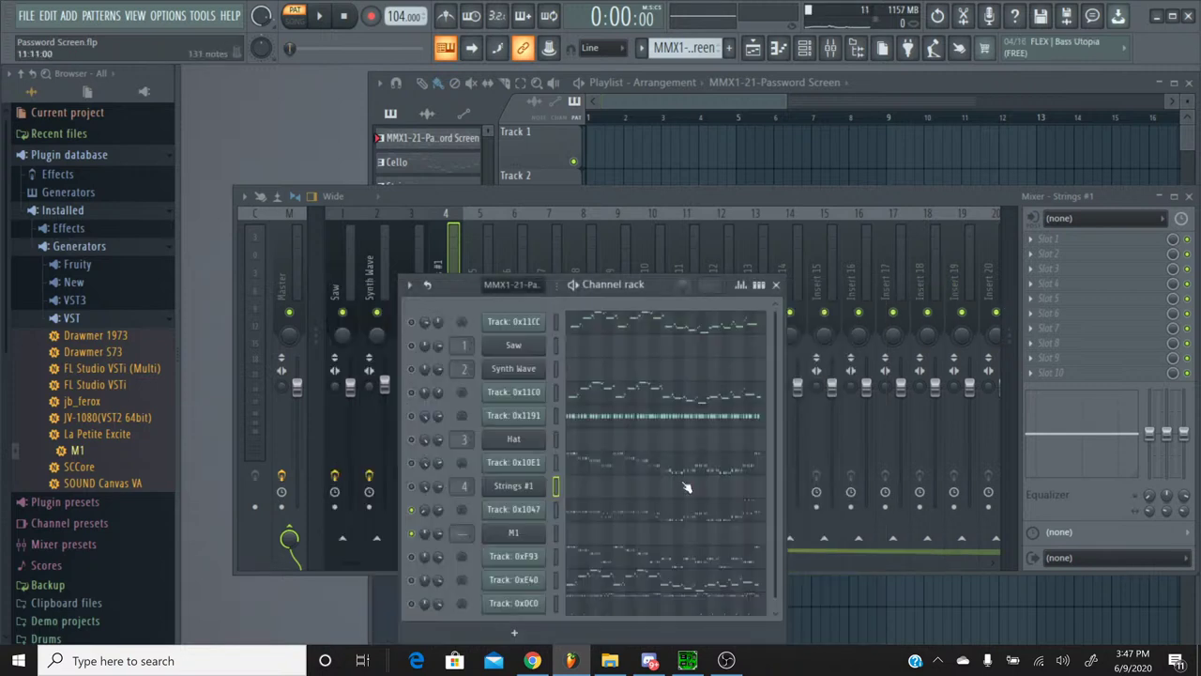
click(514, 532)
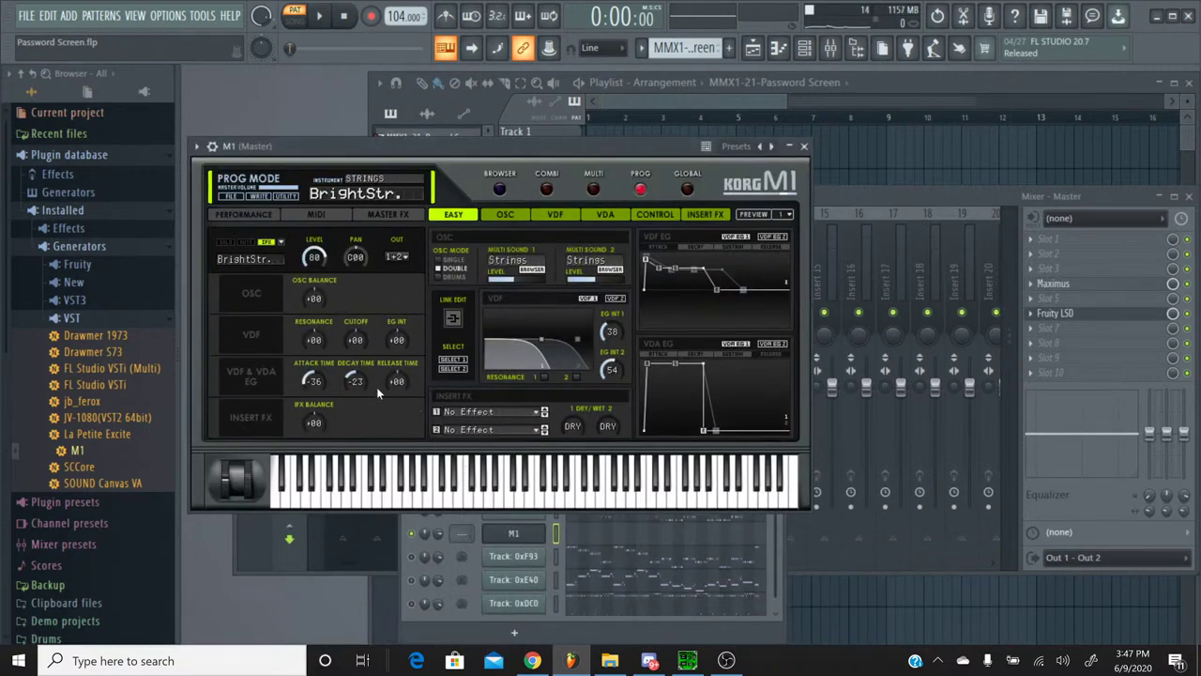
scroll(353, 385, down, 2)
click(574, 480)
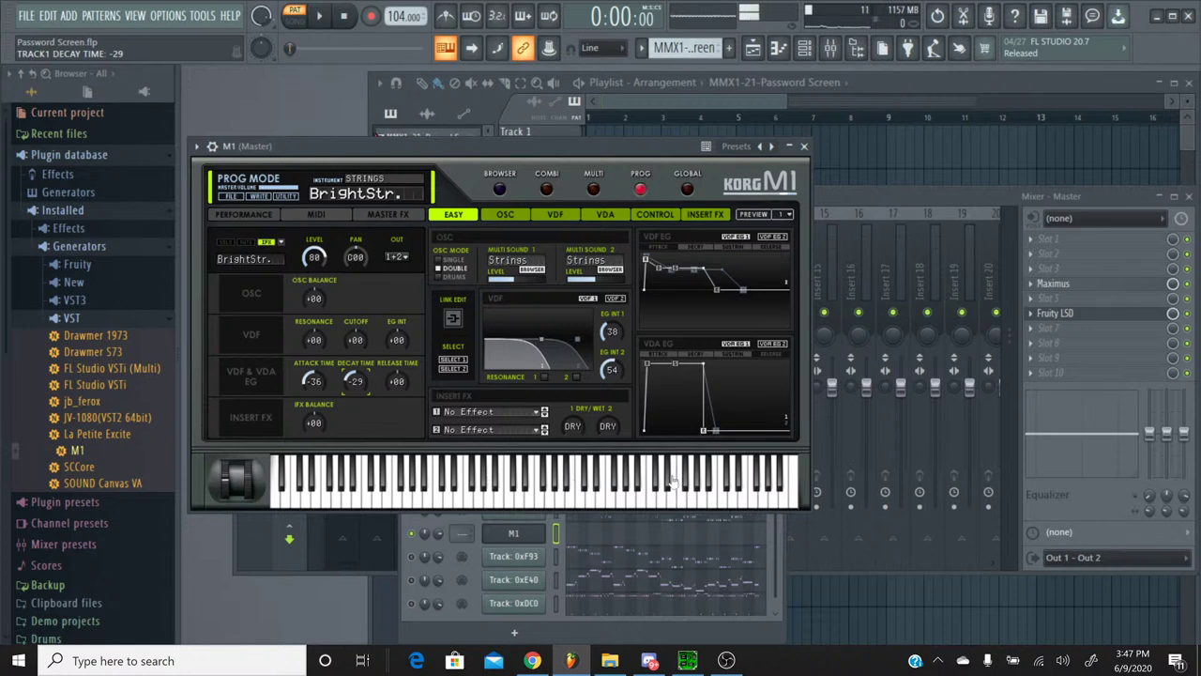
click(804, 147)
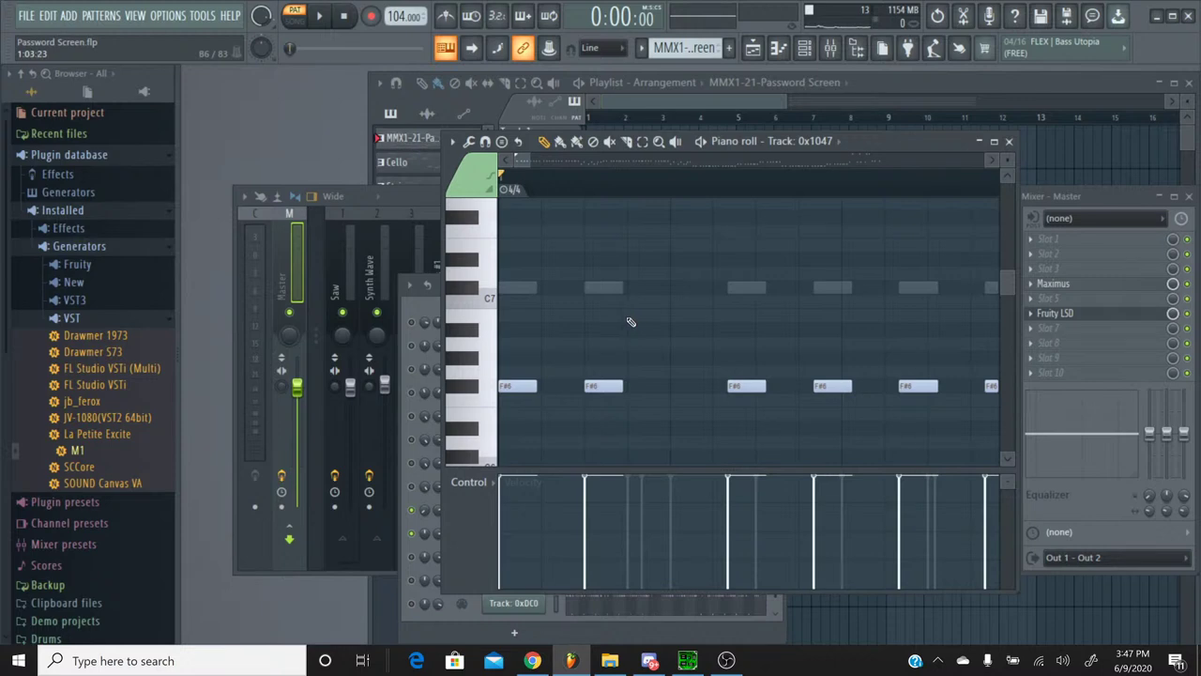
Step: Copy all notes of Track: 0x1047 and paste them into the new M1 channel in the Strings pattern
key(ctrl+a)
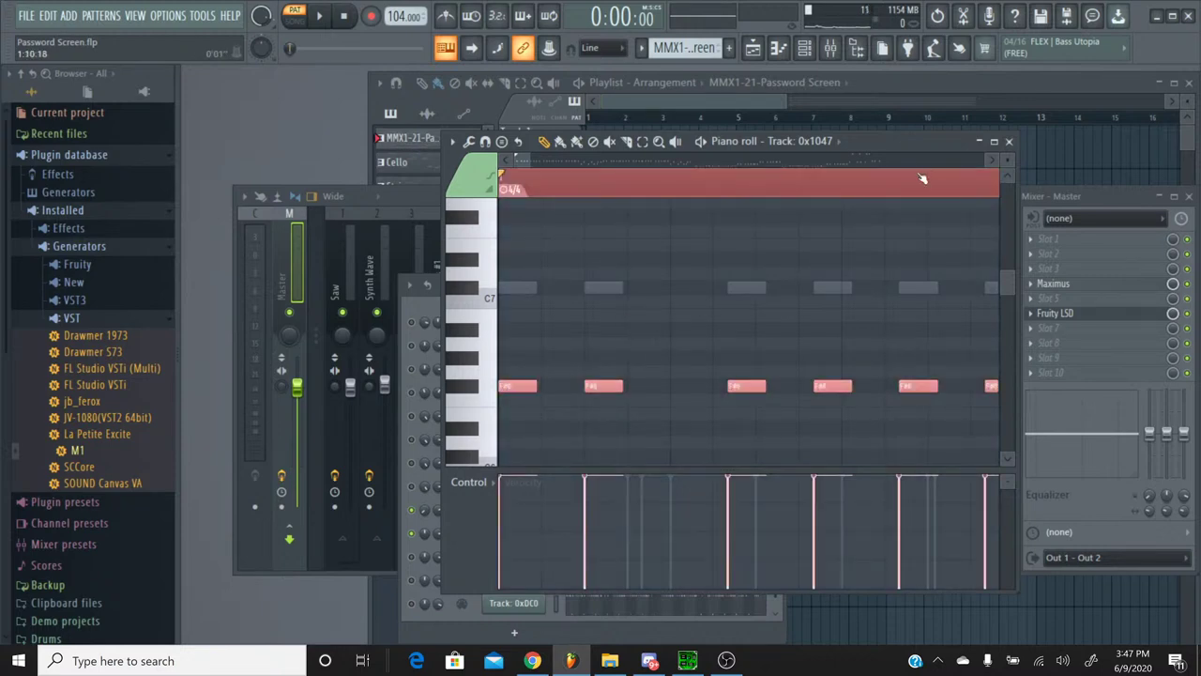
click(1009, 142)
click(642, 48)
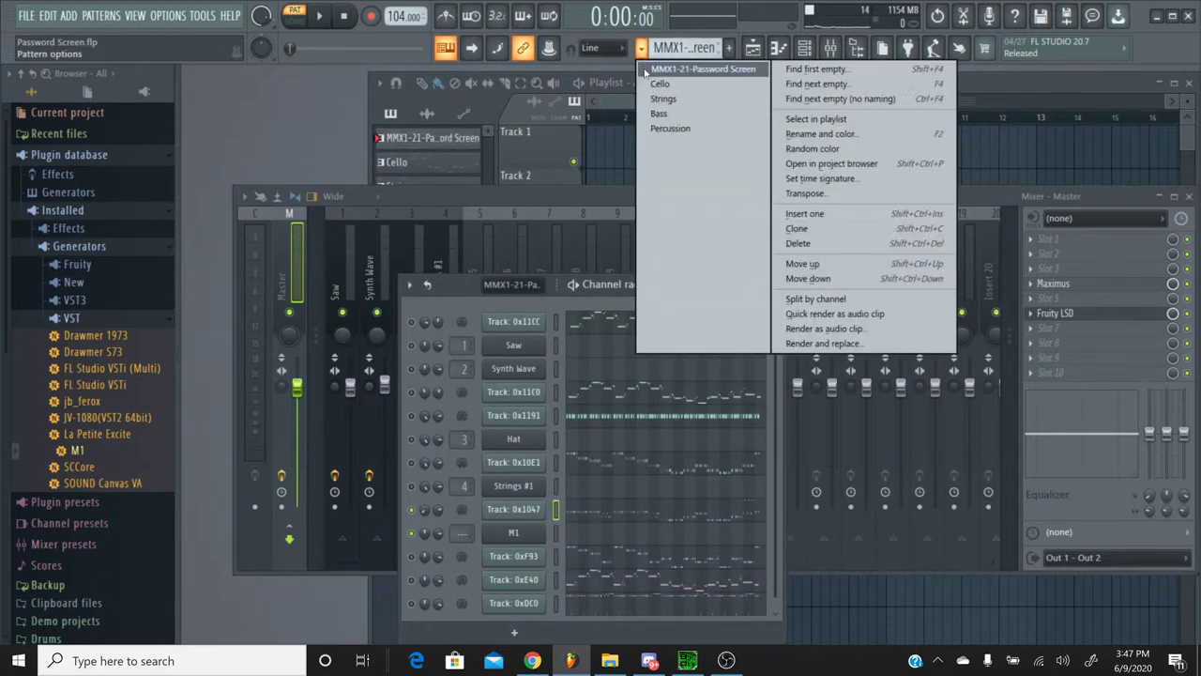
click(662, 99)
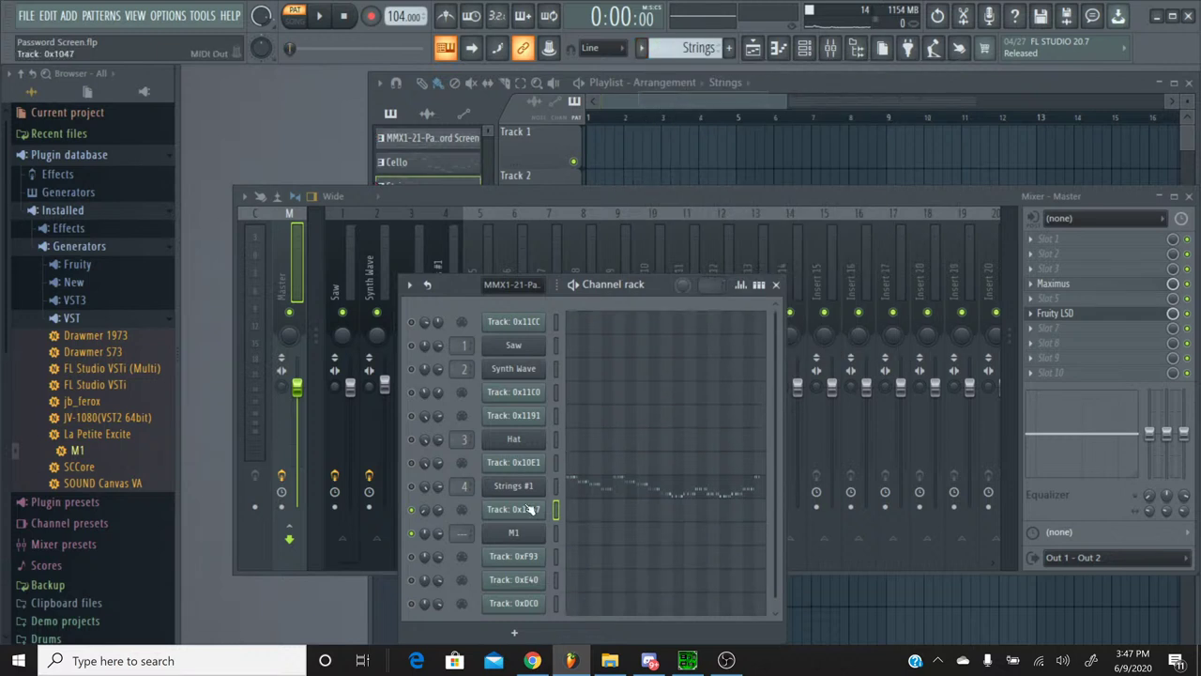
click(592, 542)
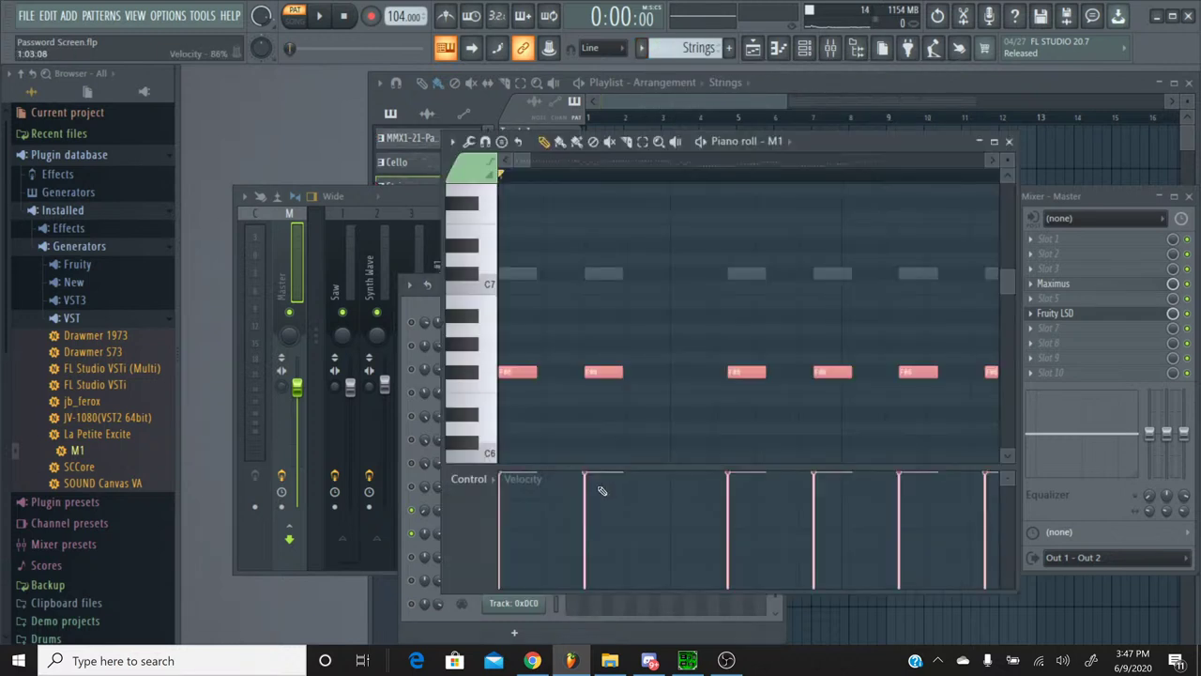
click(518, 371)
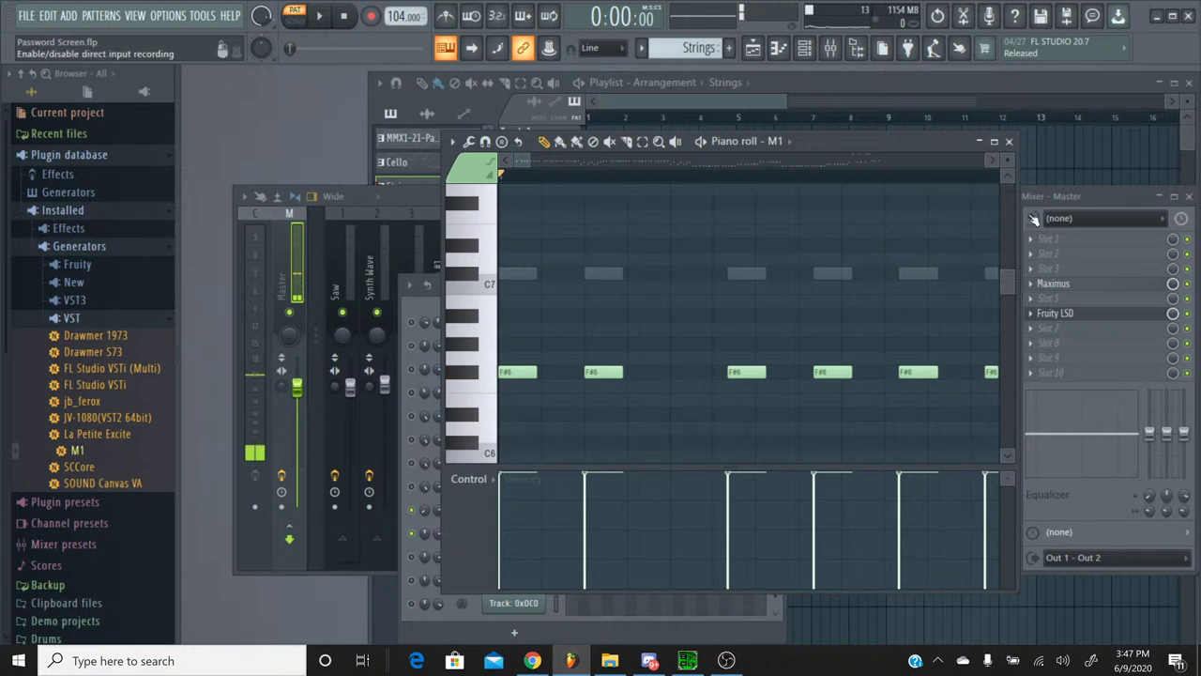
click(1009, 141)
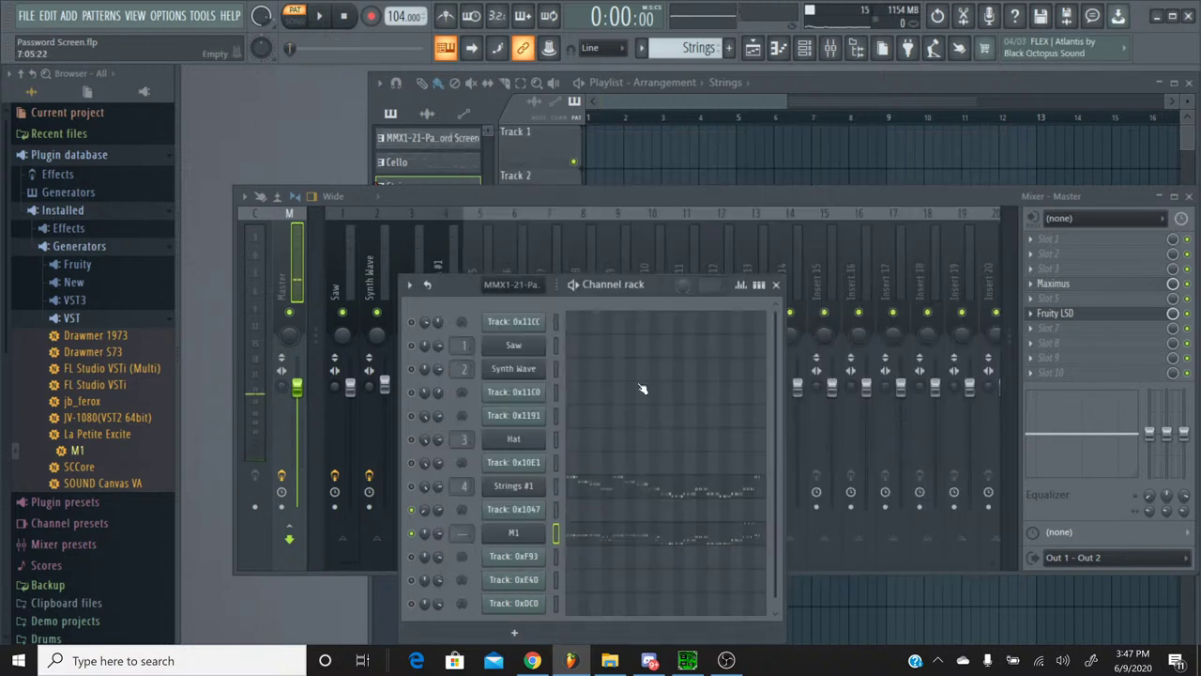
Step: Play the Strings pattern and review the M1 program settings of the Strings #1 channel
key(space)
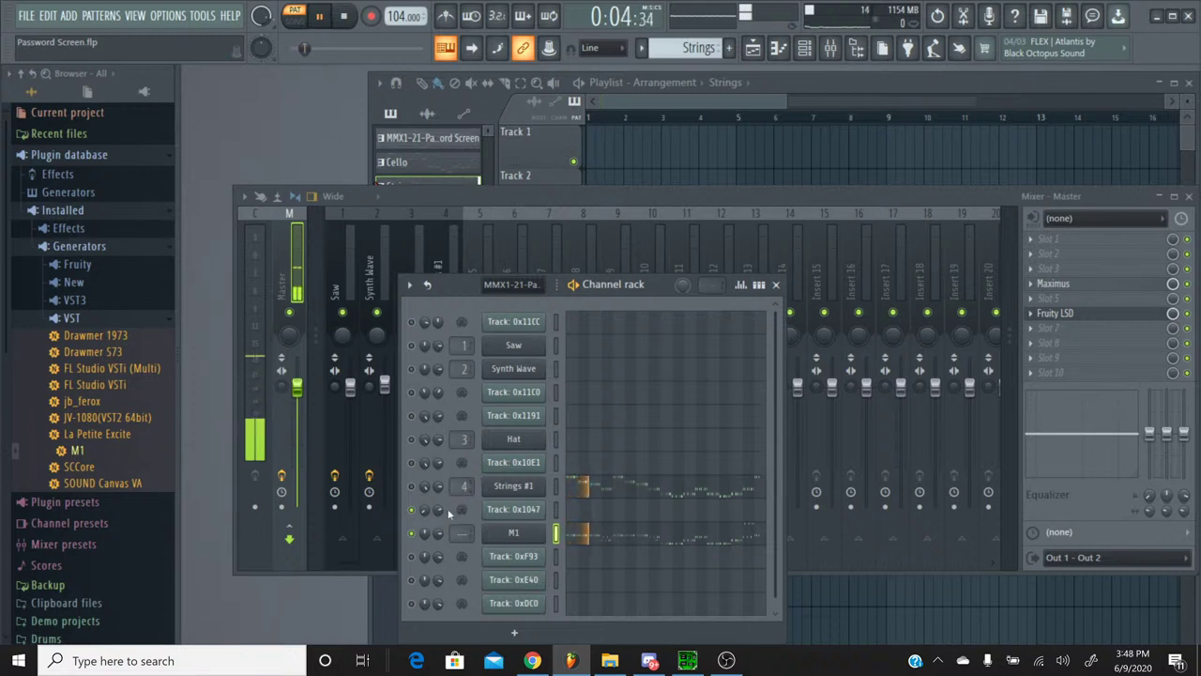
click(521, 487)
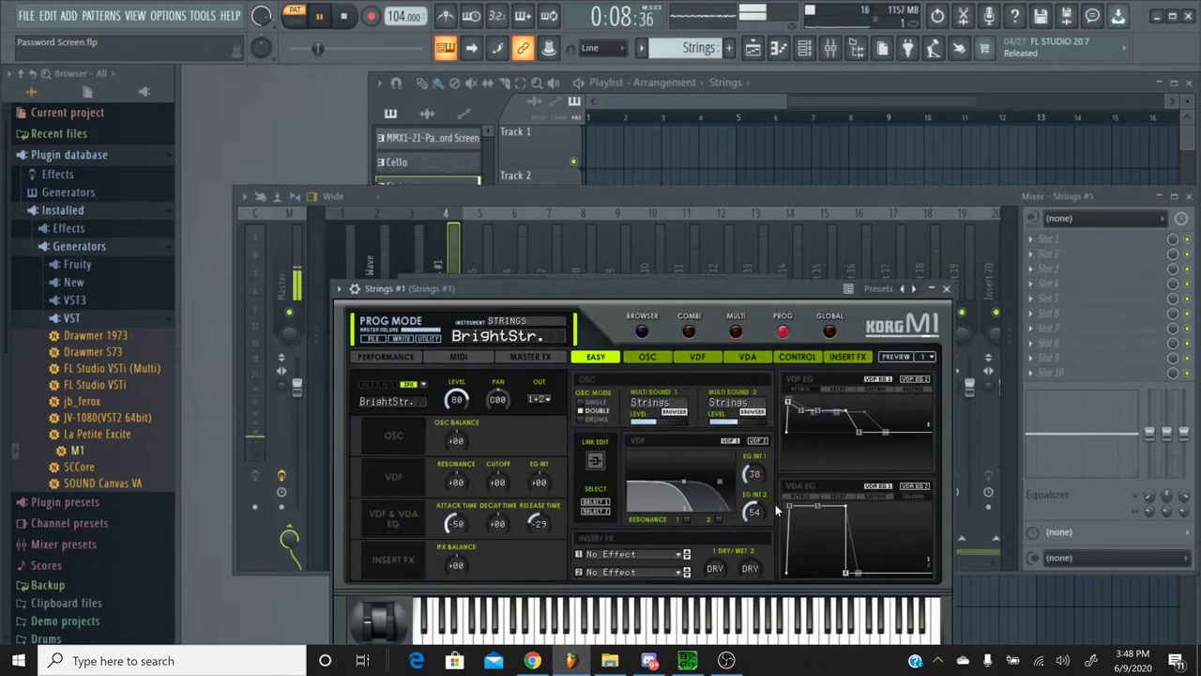
click(946, 288)
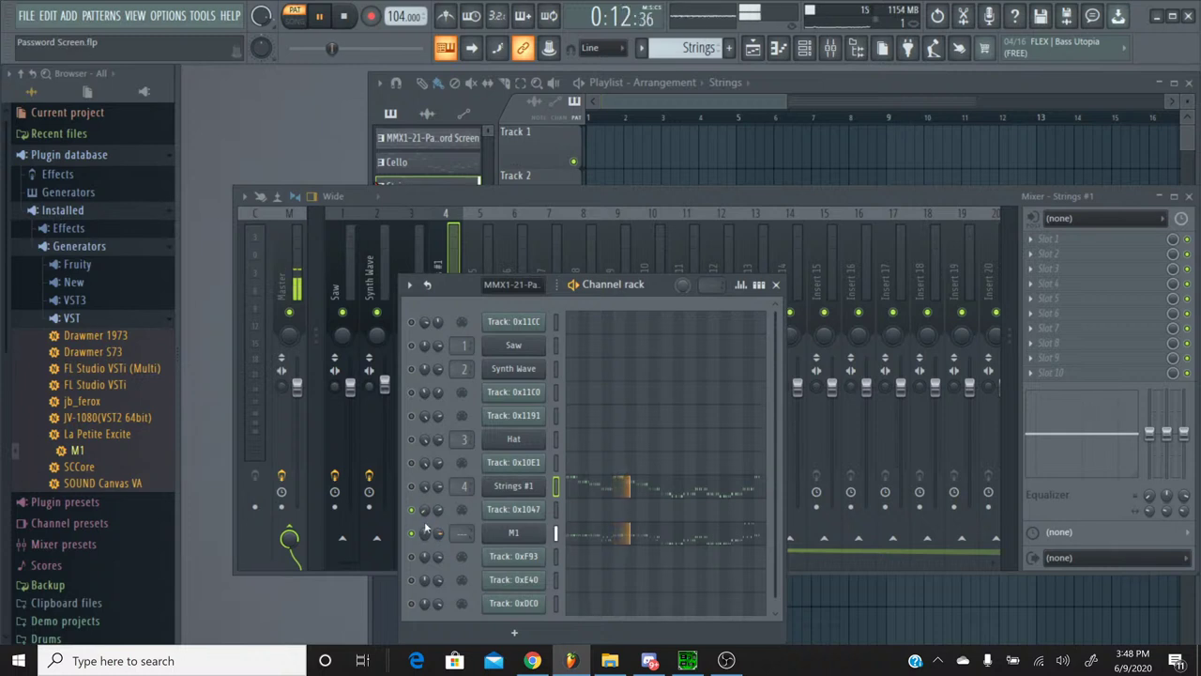
Step: Adjust the new M1 channel's volume in the channel rack while the Strings pattern plays
right_click(425, 535)
click(479, 577)
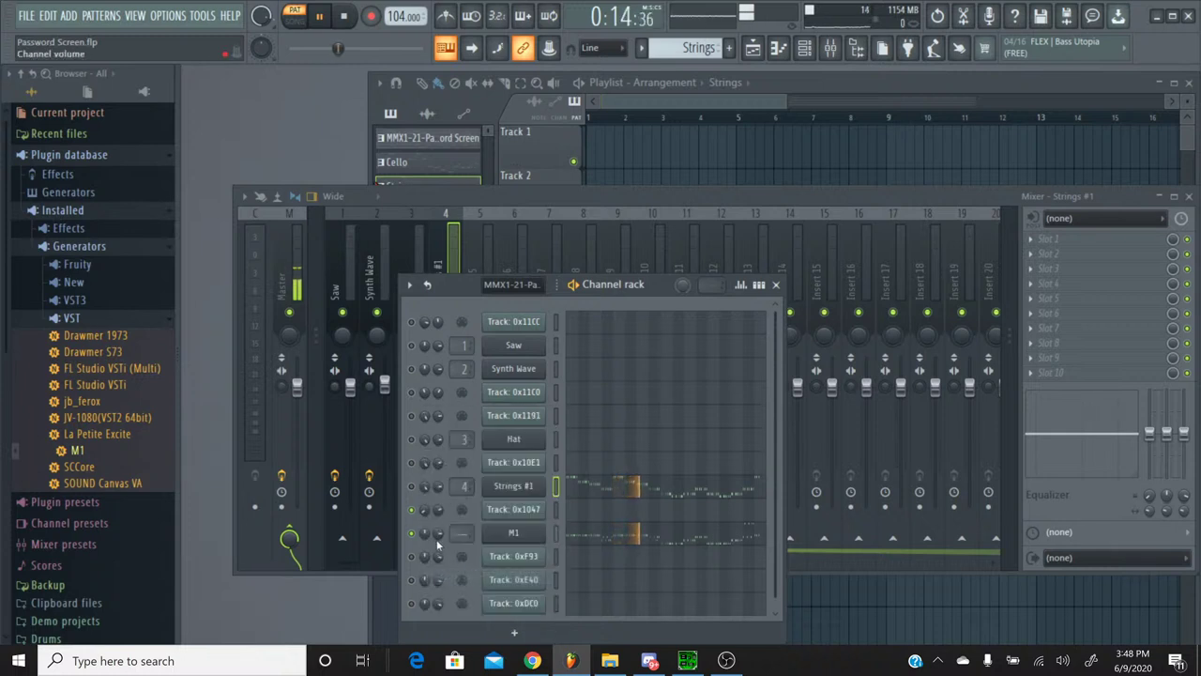
right_click(424, 541)
click(472, 587)
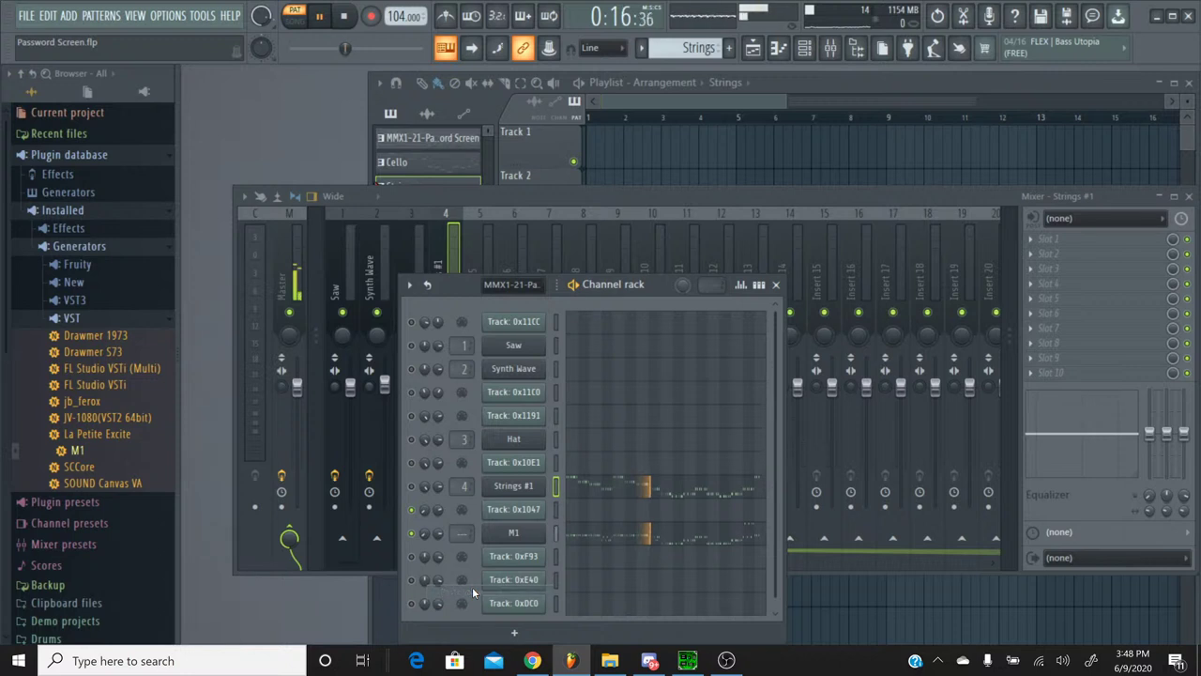
Step: Unmute the Strings #1 channel and replay the Strings pattern to hear all the string parts together
key(space)
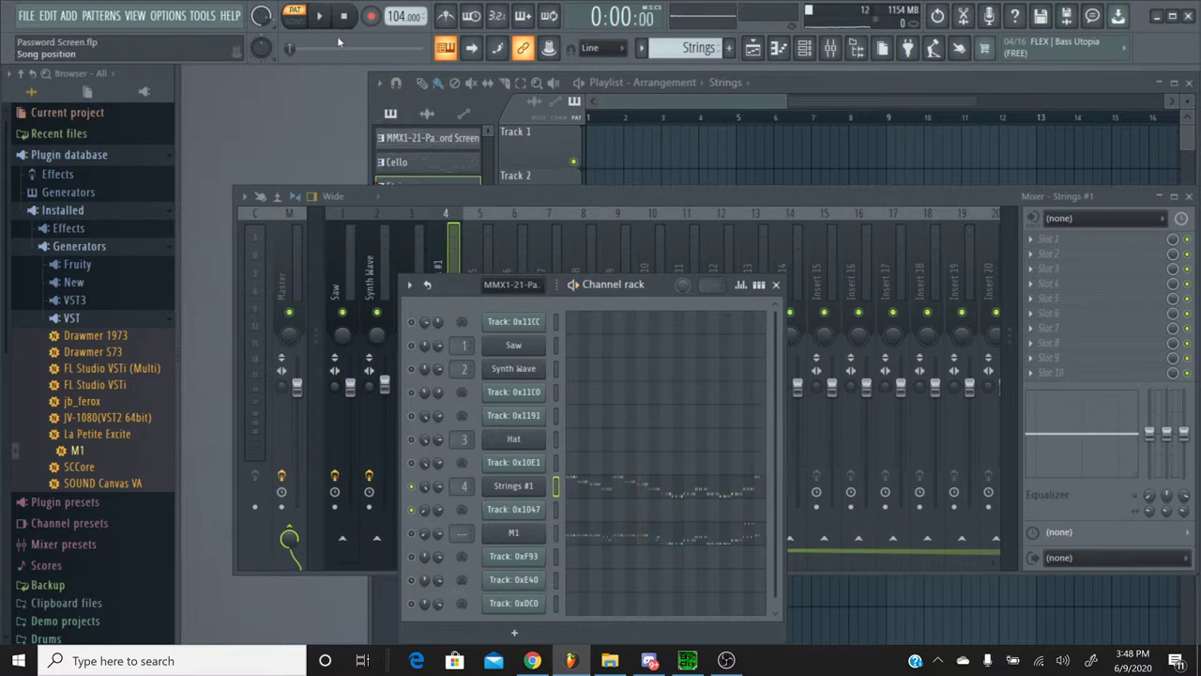
key(space)
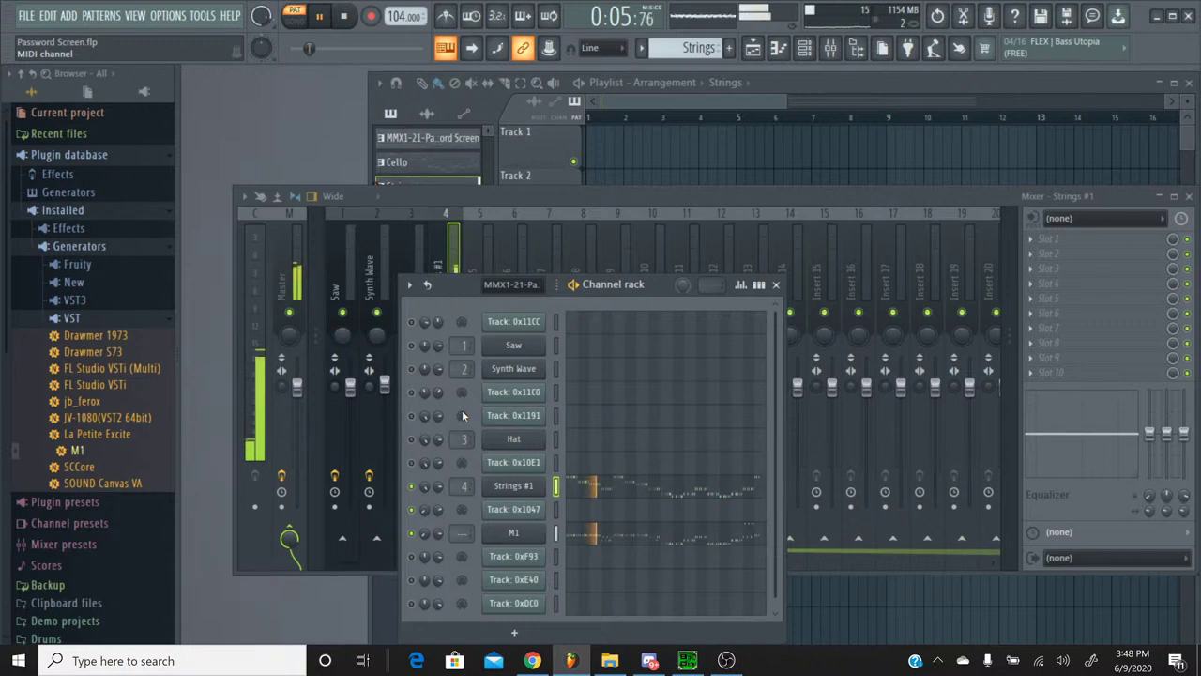
click(530, 206)
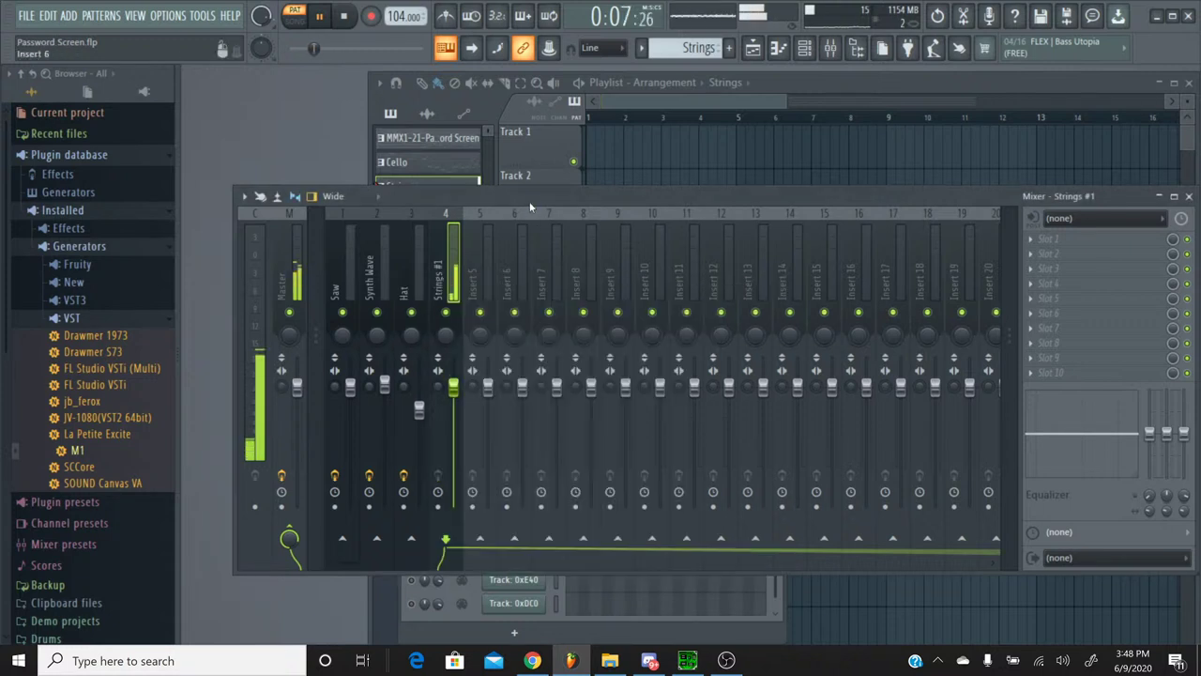
click(804, 48)
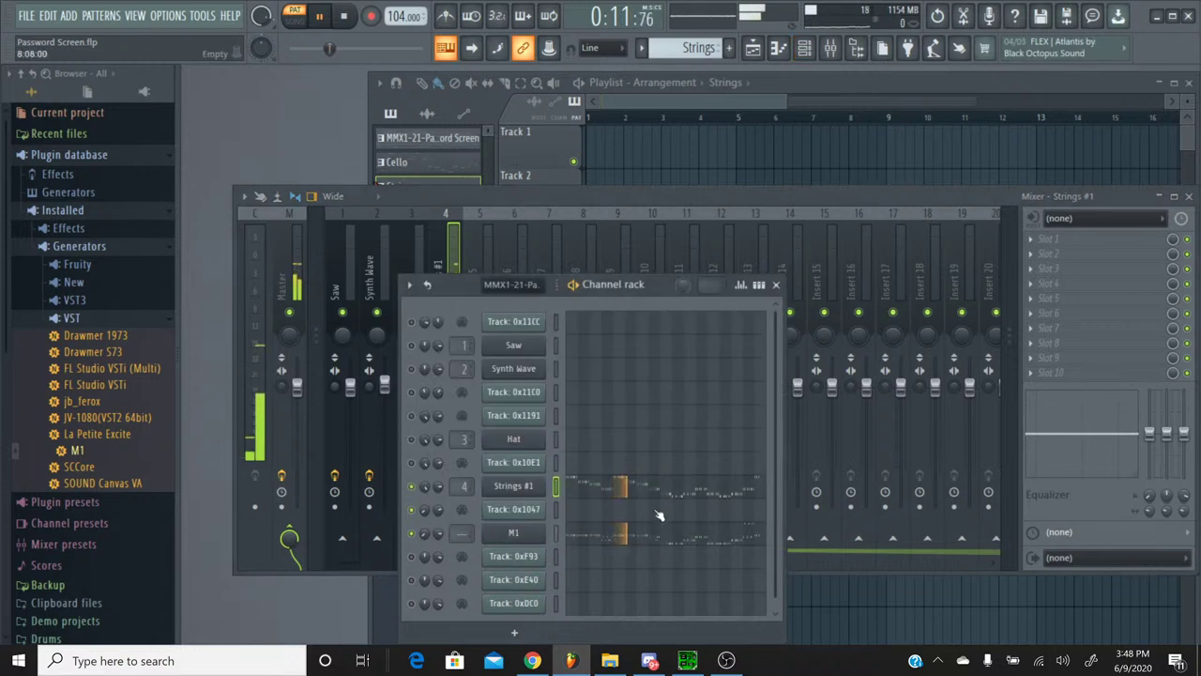
Step: Rename the M1 channel below Track: 0x1047 as Strings #2
right_click(531, 536)
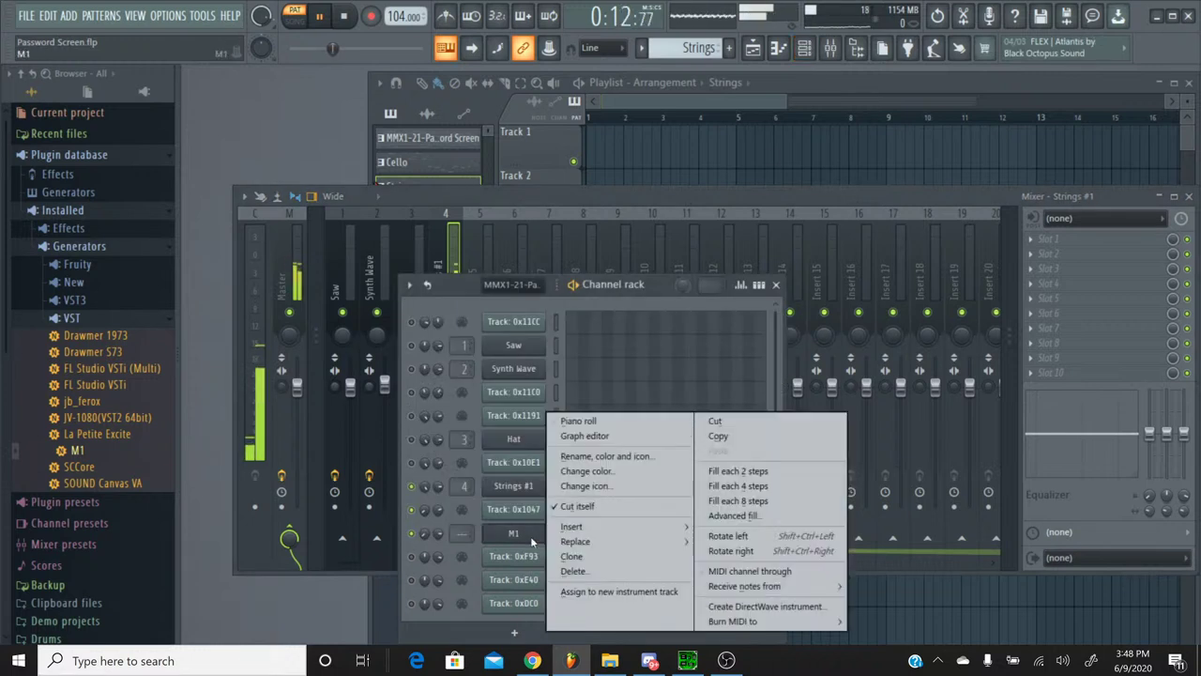
click(605, 456)
text(Strings #2)
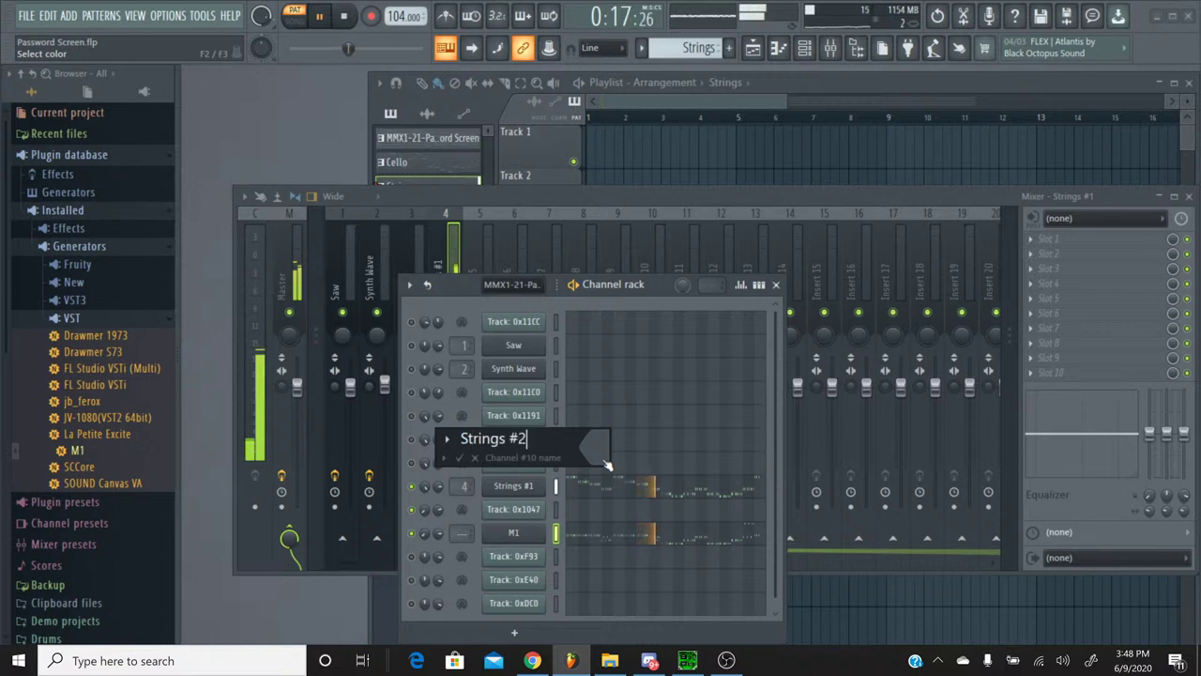
key(Return)
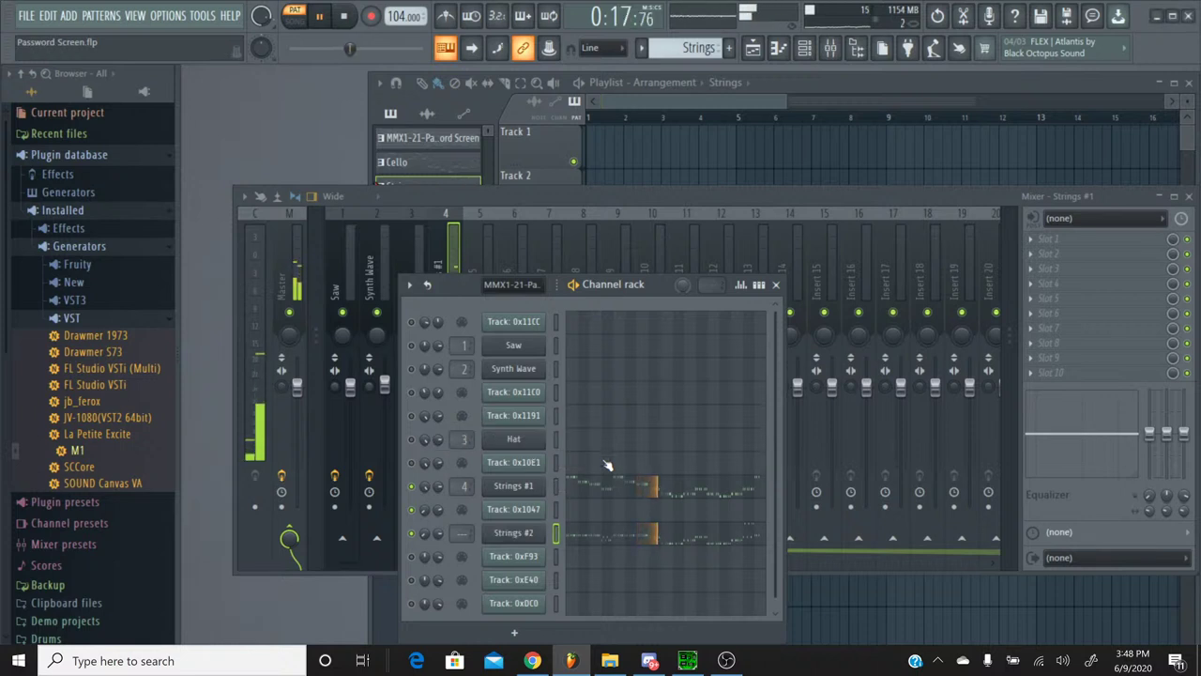
Step: Route the Strings #2 channel to mixer insert 5 and stop playback
click(831, 48)
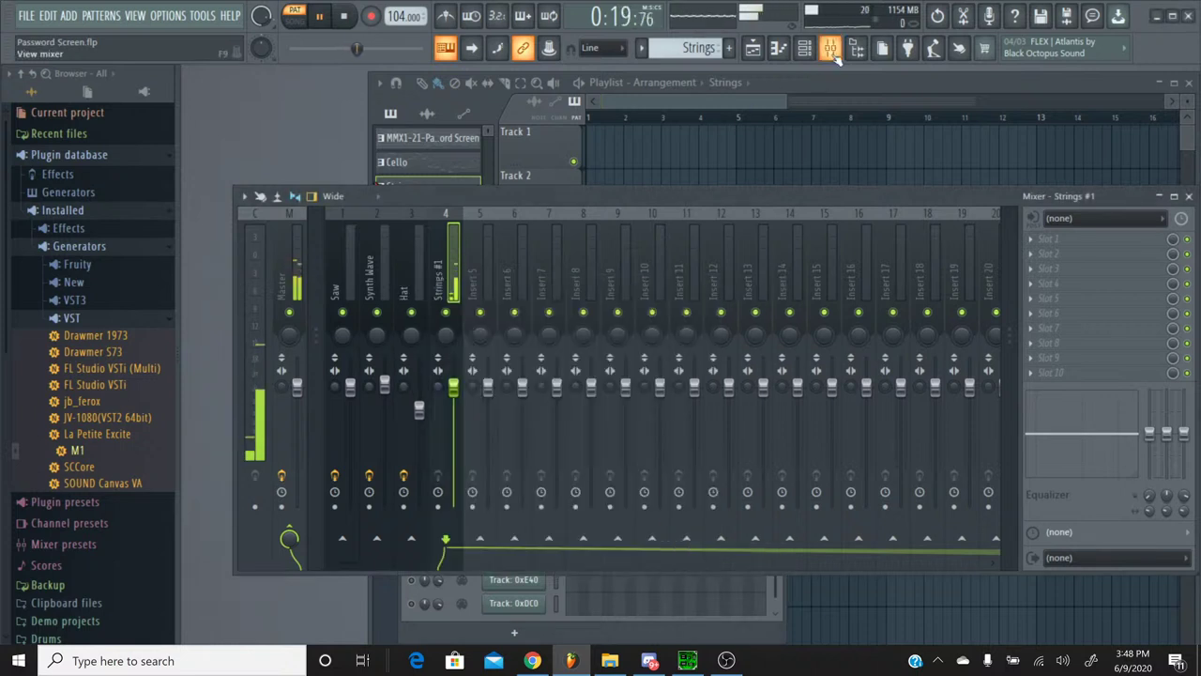
click(804, 48)
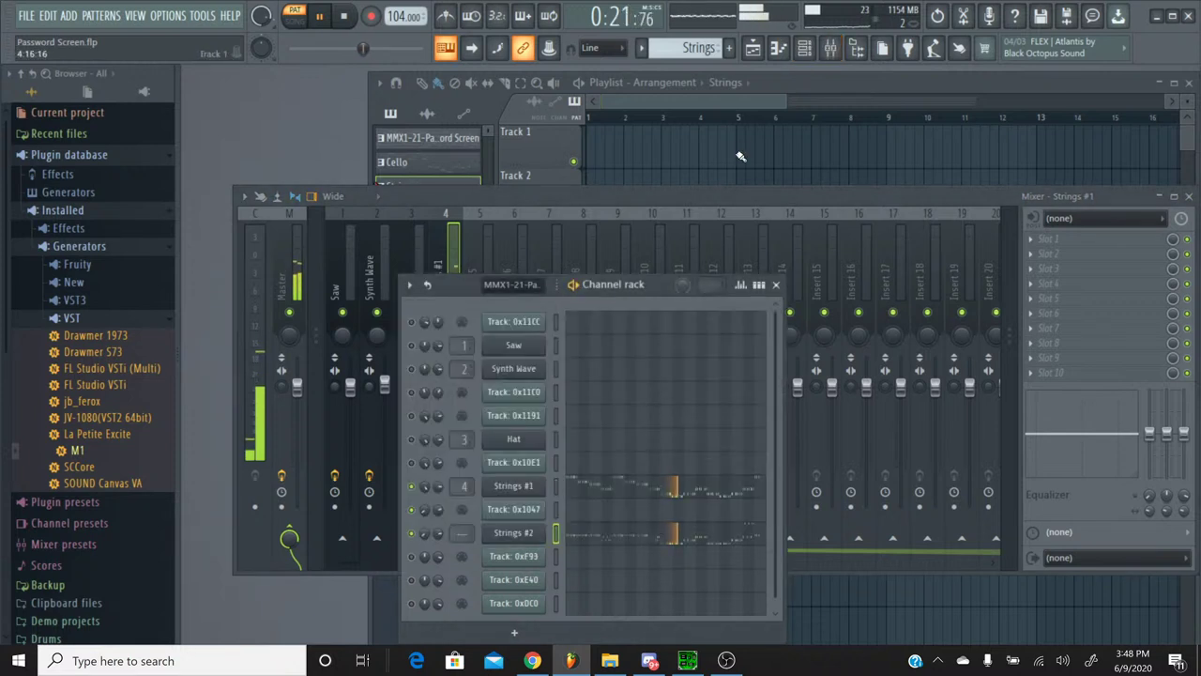
click(829, 49)
click(489, 220)
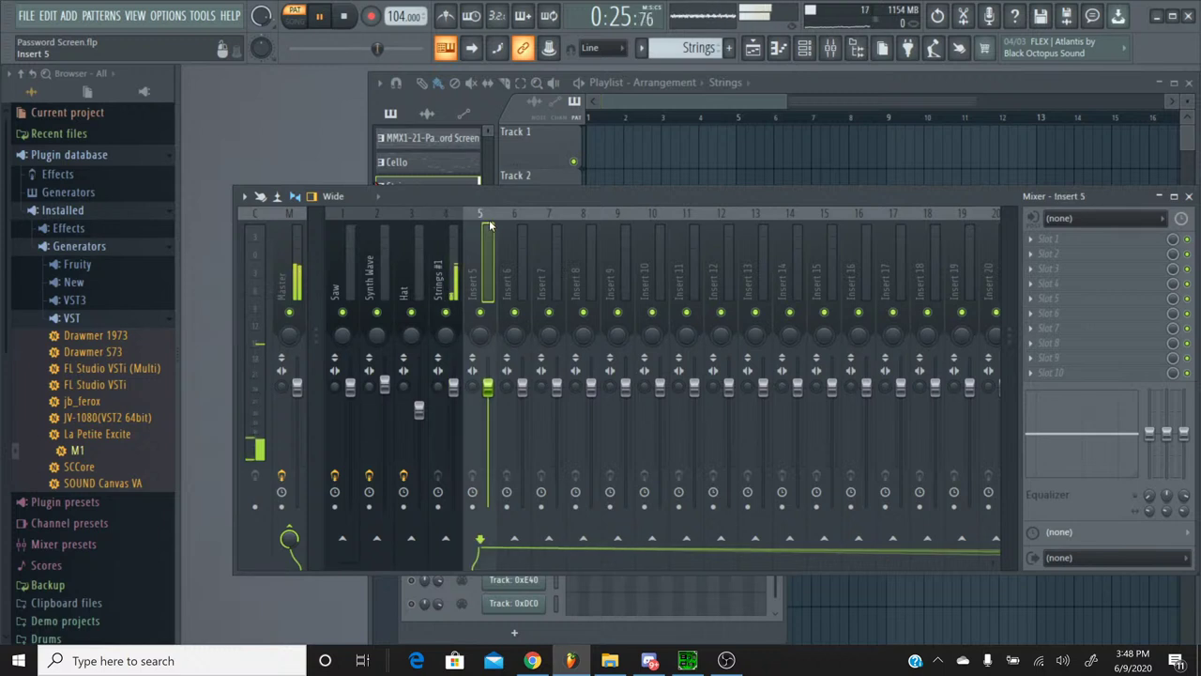
key(ctrl+l)
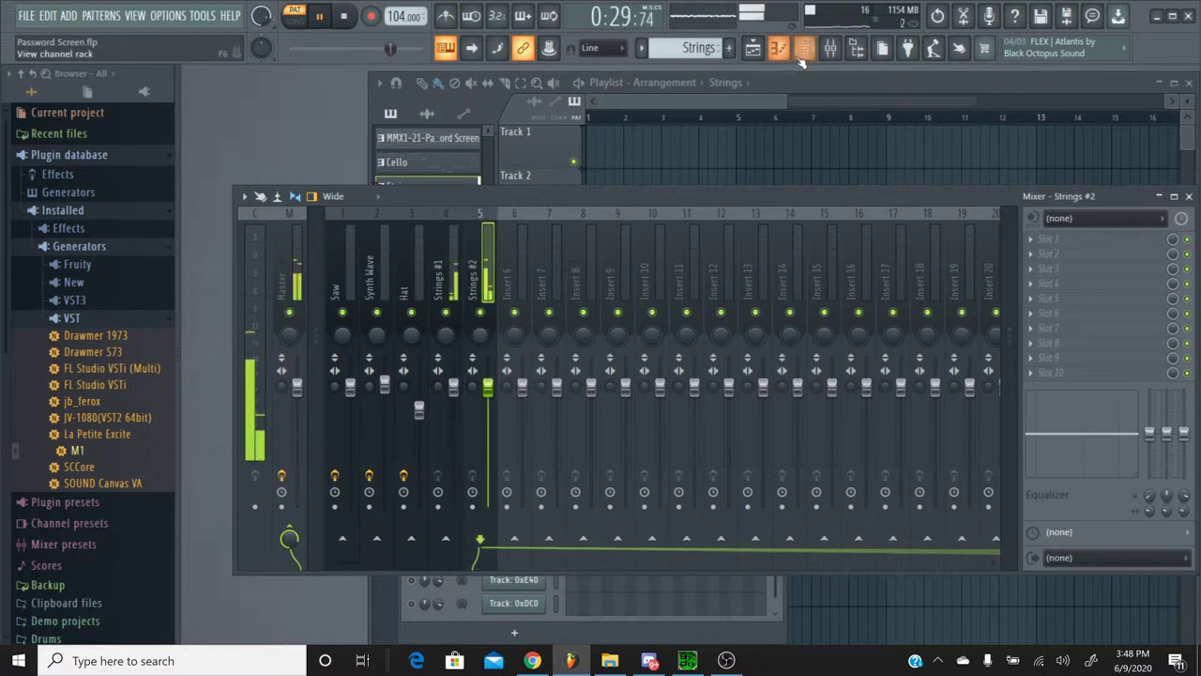
click(805, 49)
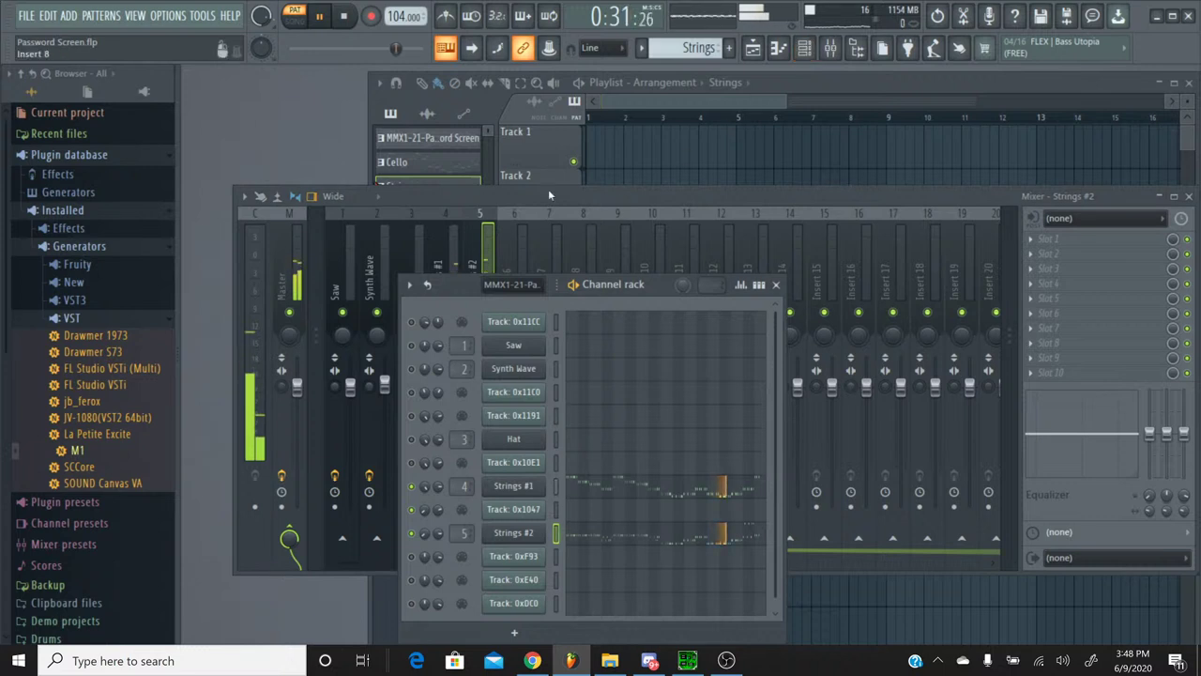
click(344, 17)
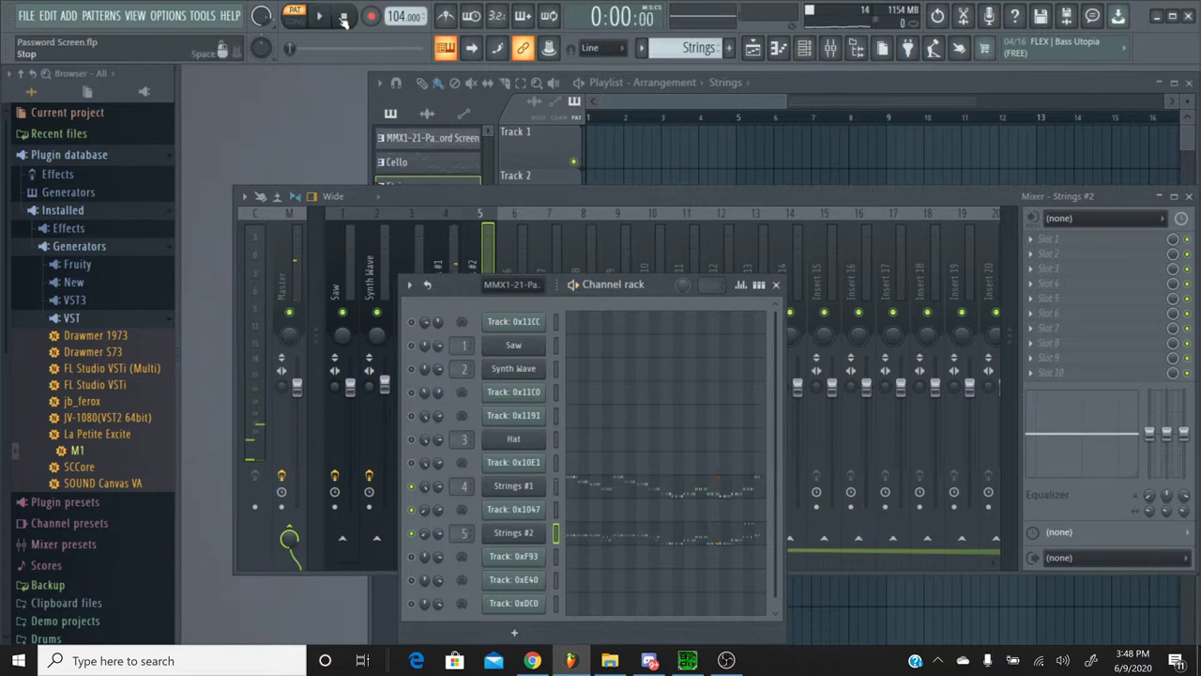
Step: Switch to the MMX1-21-Password Screen pattern and play it with only Track: 0xF93 enabled
click(21, 17)
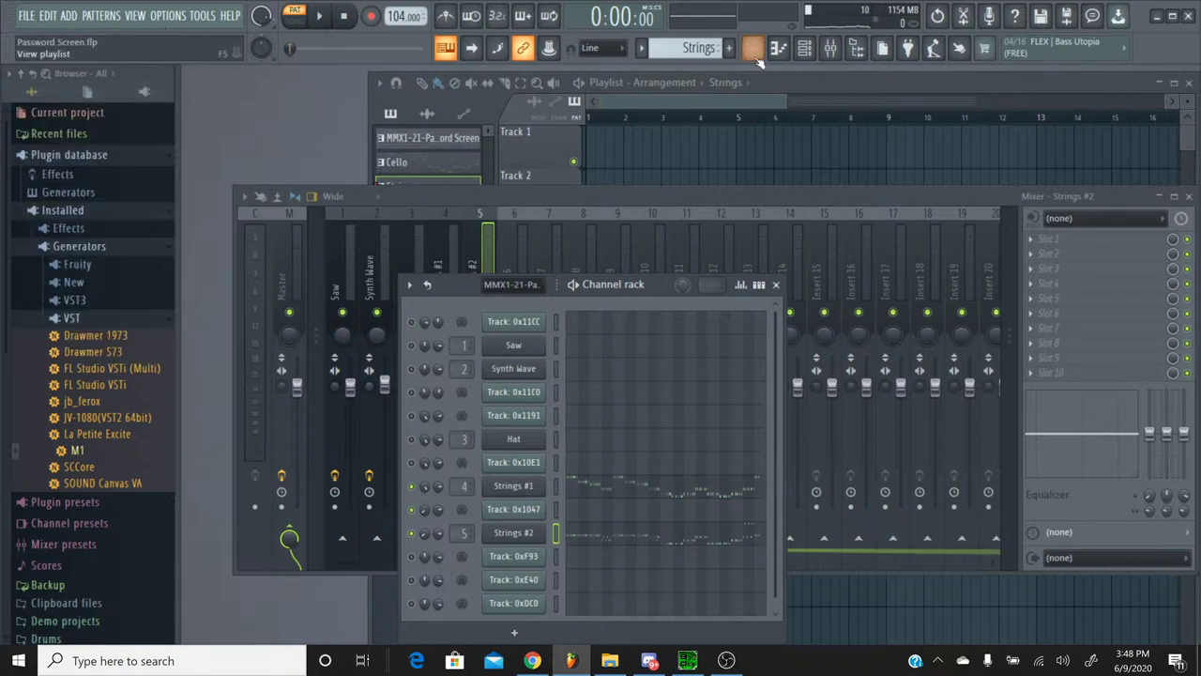
click(810, 52)
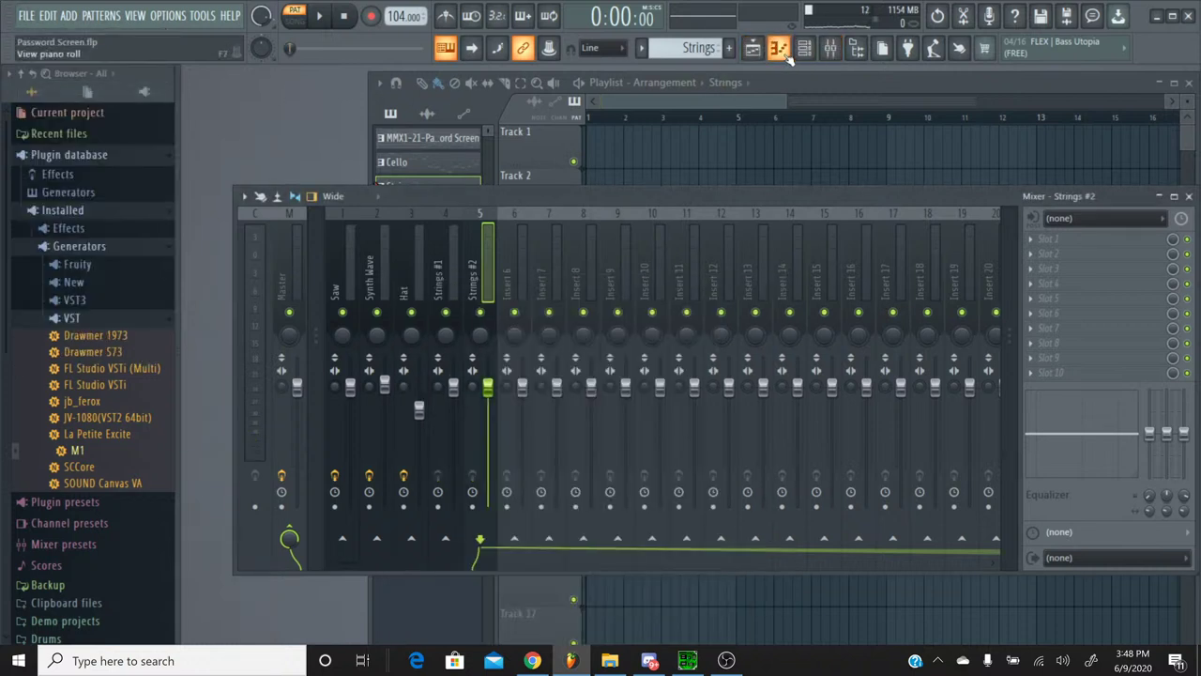
click(830, 50)
click(809, 52)
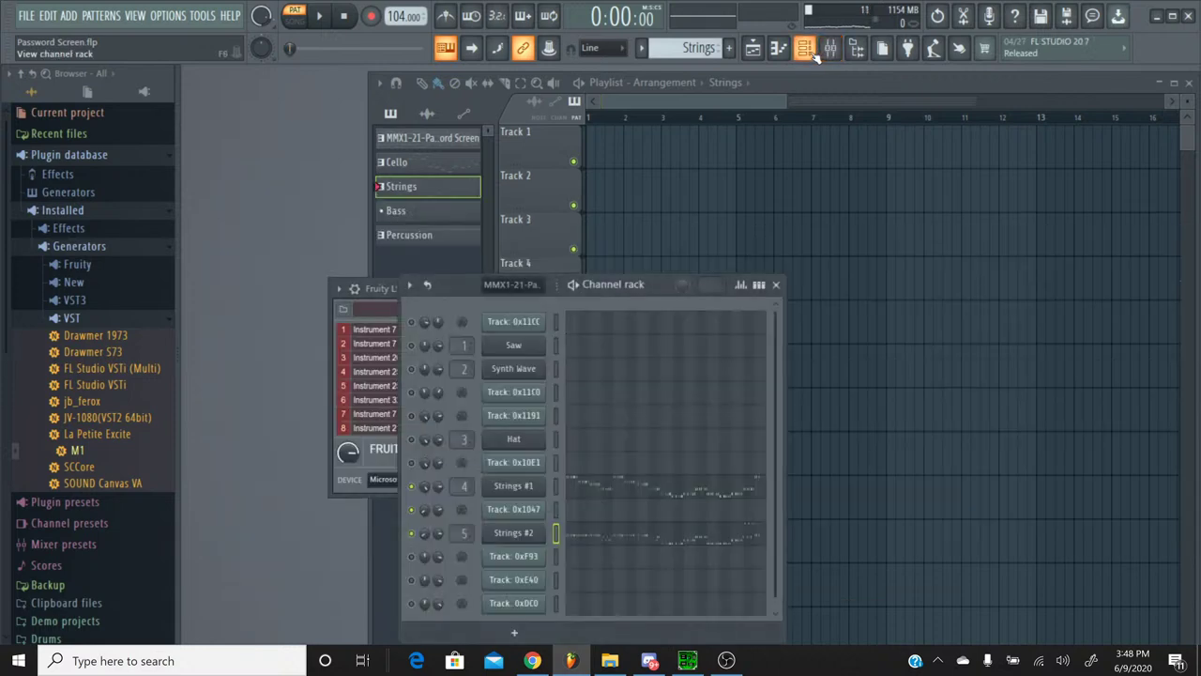
click(644, 49)
click(677, 102)
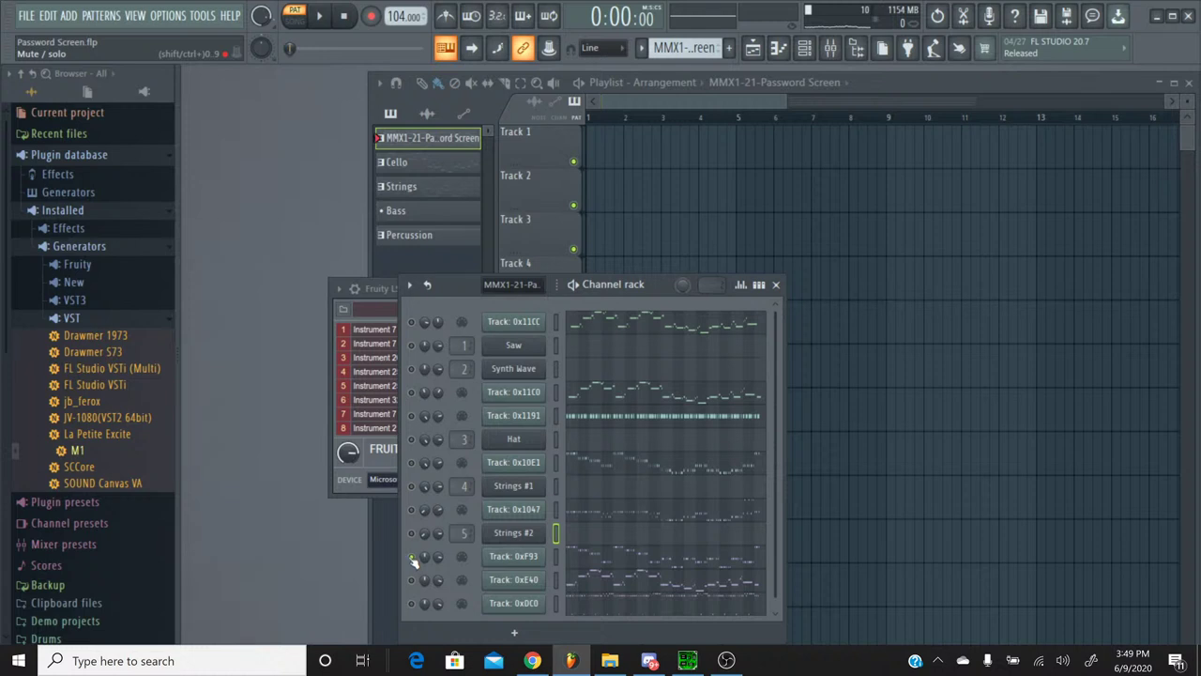
click(319, 15)
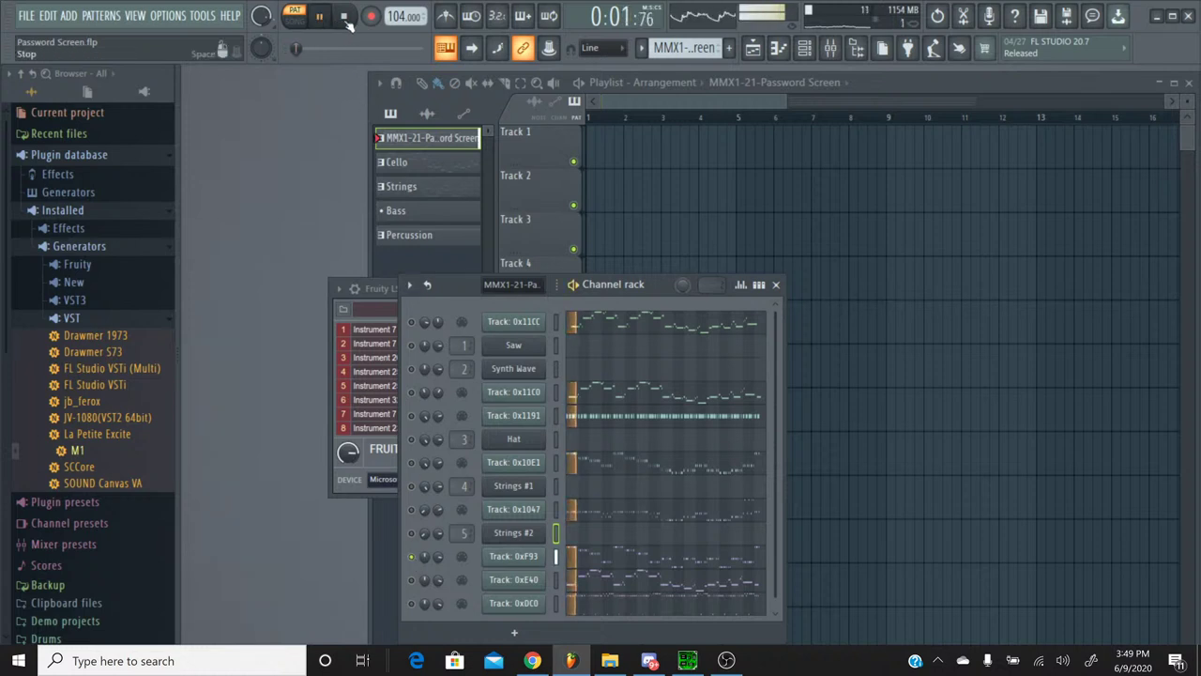
click(344, 17)
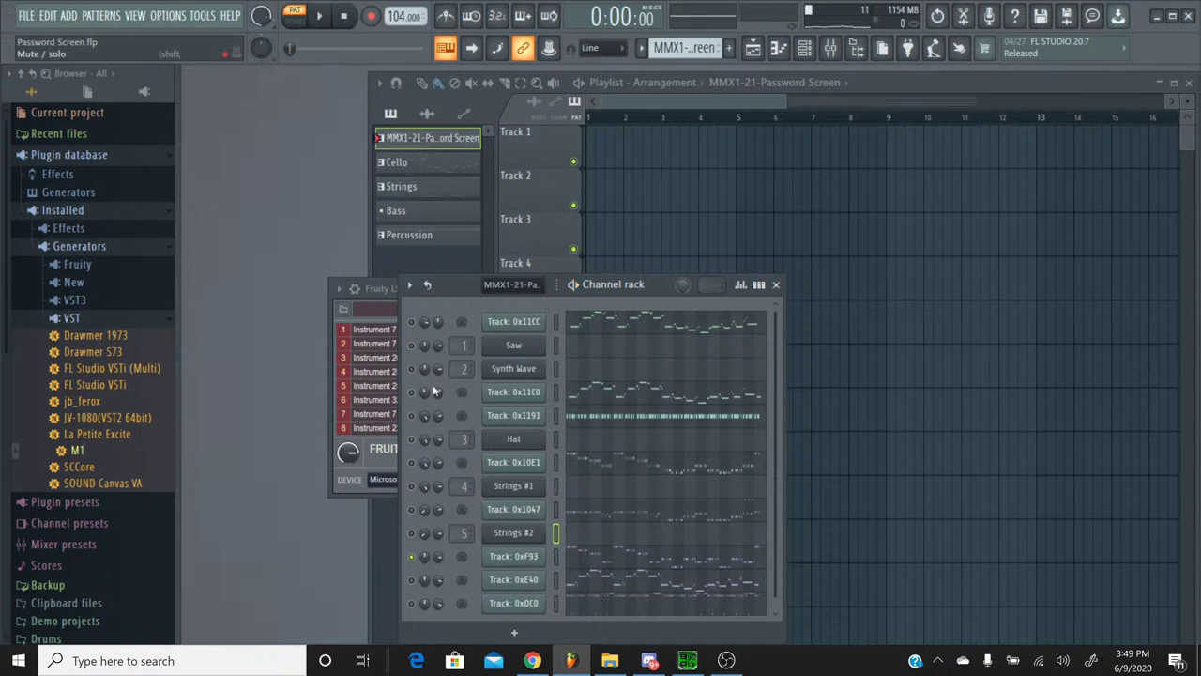
Step: Select all notes of Track: 0xF93 in the piano roll and close it
click(592, 560)
key(ctrl+a)
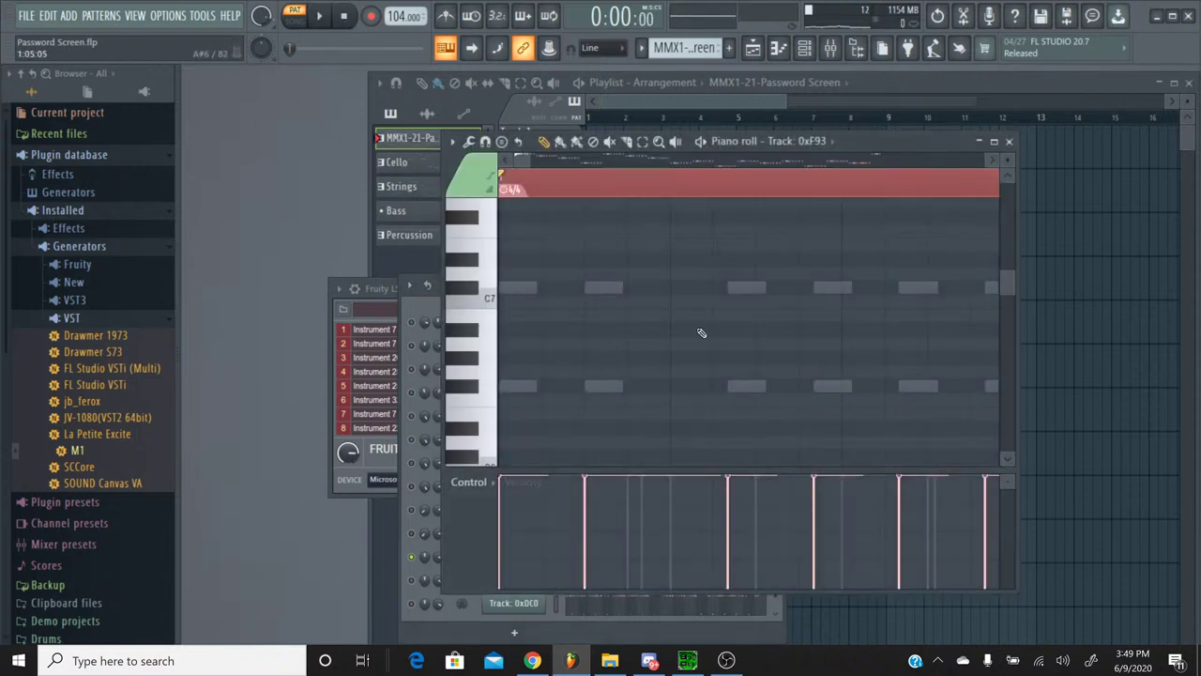
click(1009, 141)
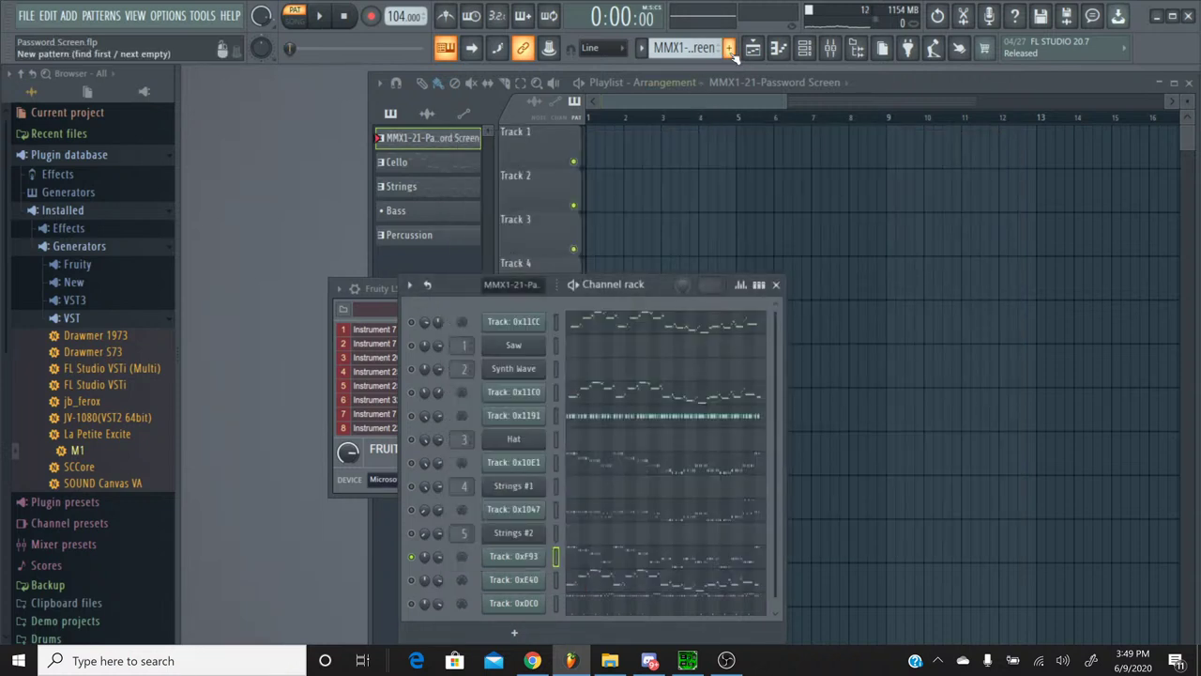
Step: Make the Bass pattern the active pattern, discarding the newly started extra pattern
click(728, 48)
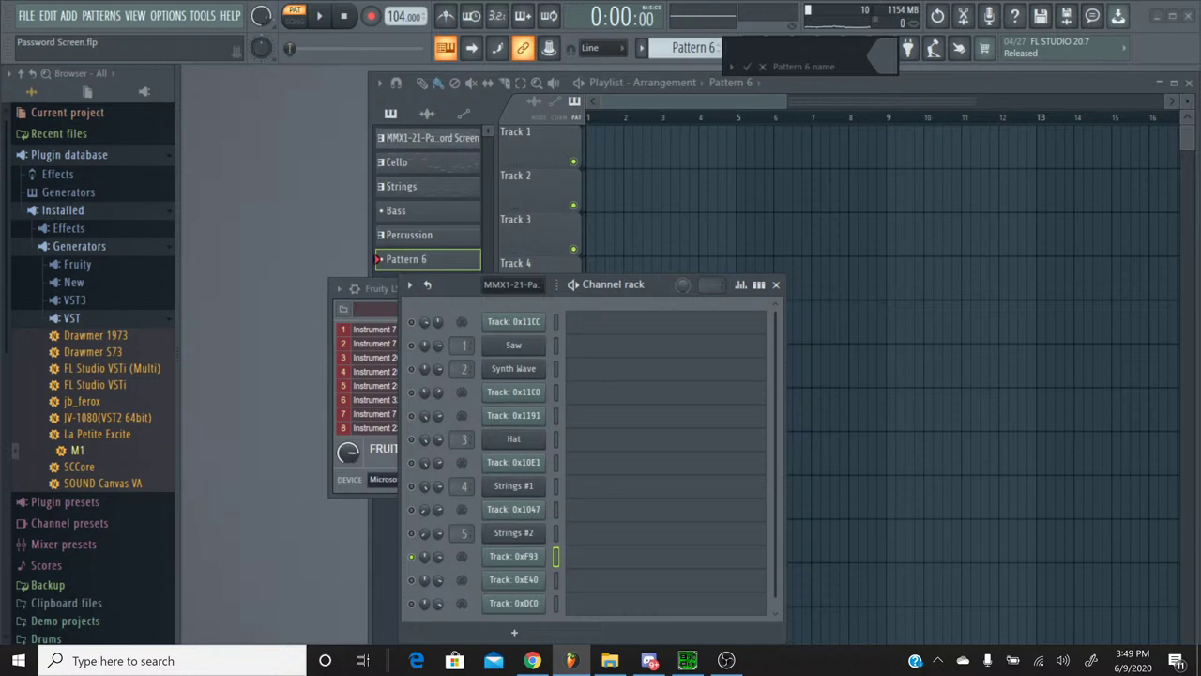
click(763, 66)
click(642, 49)
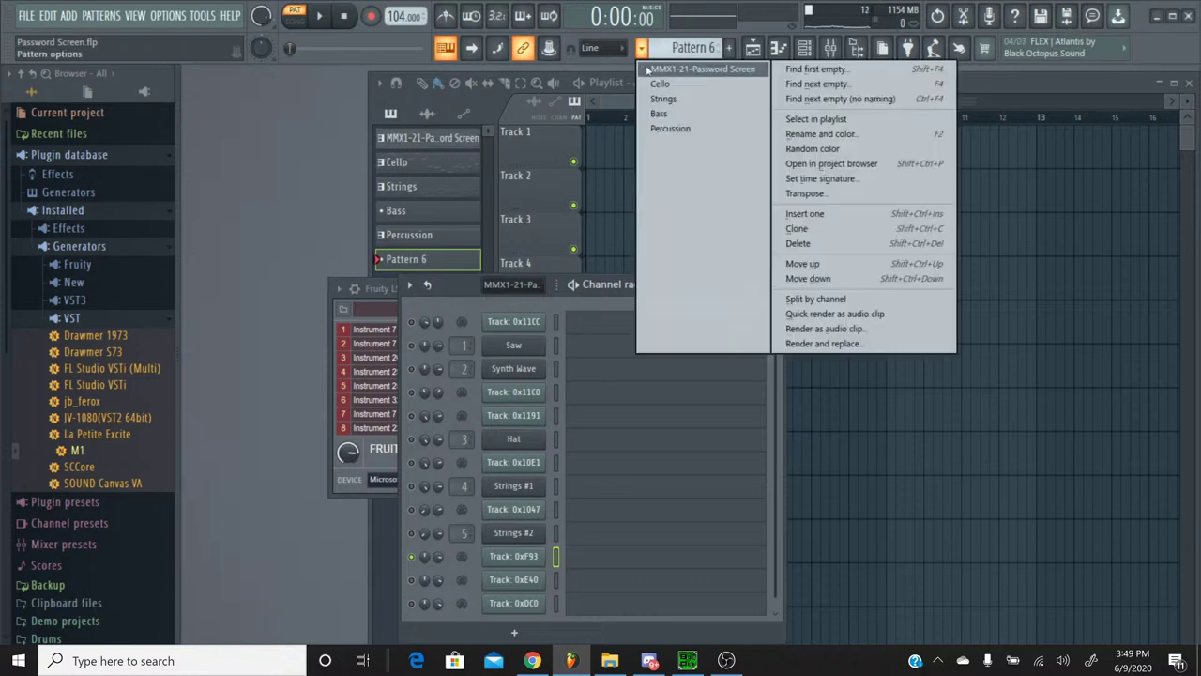
click(683, 107)
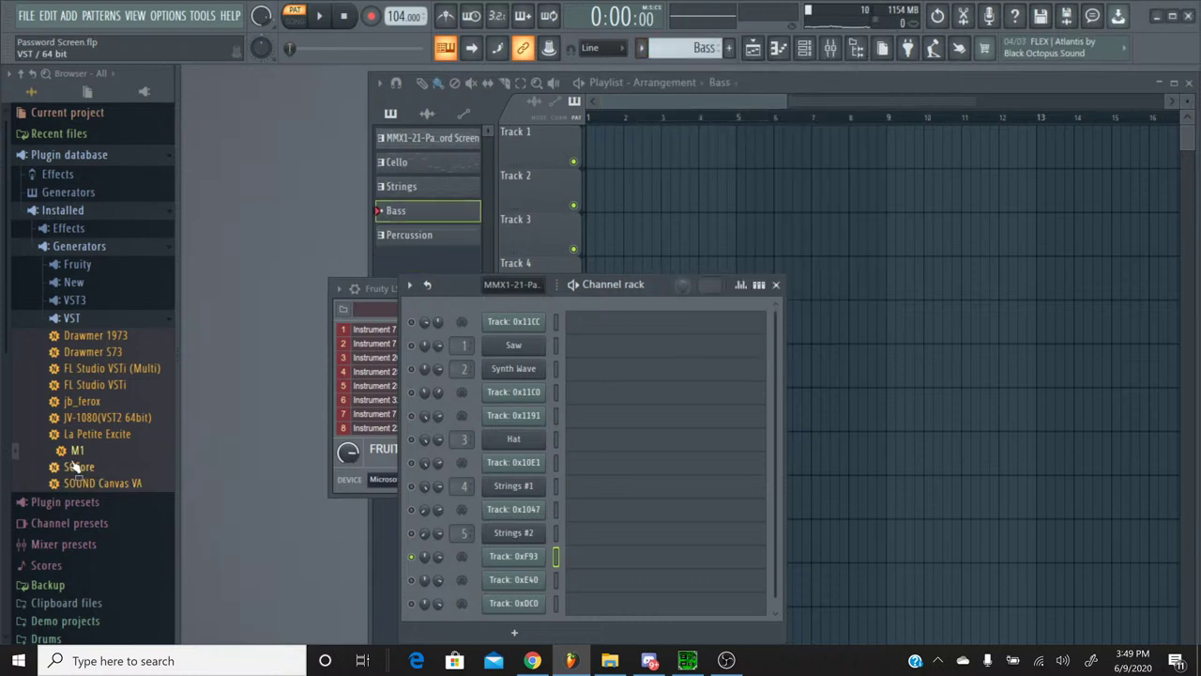
Step: Add an M1 channel below Track: 0xF93 and load the SynthBass1 program from the Bass category in Prog mode
drag(77, 451, 521, 578)
click(661, 209)
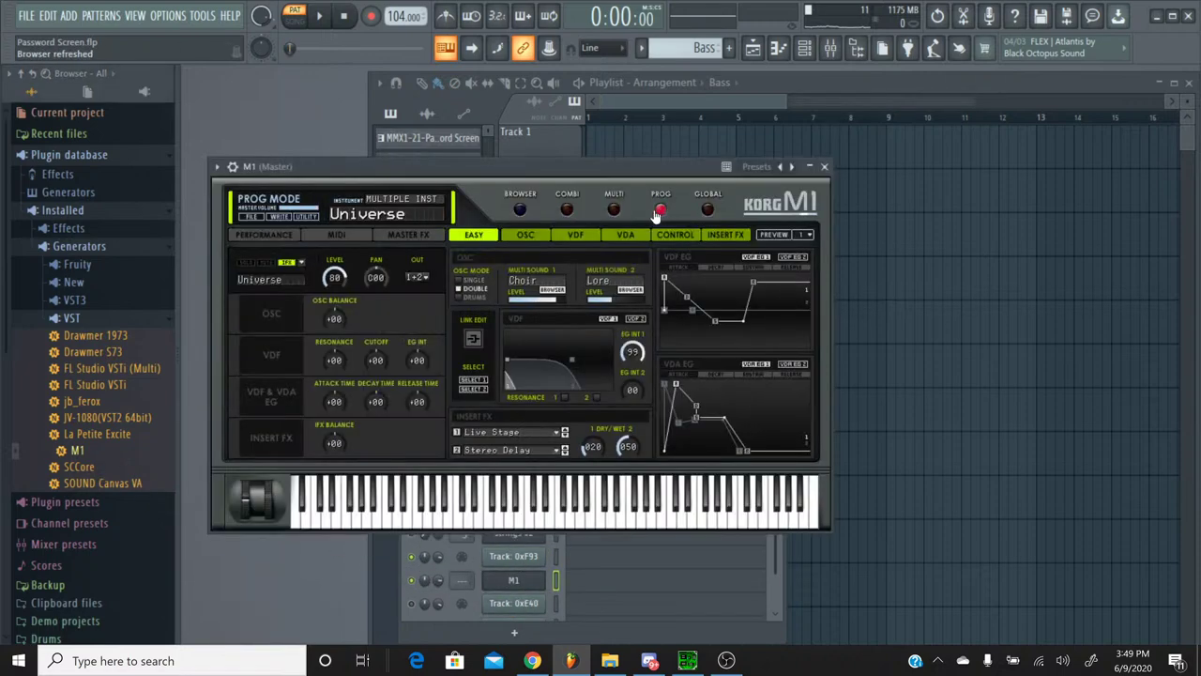
click(521, 209)
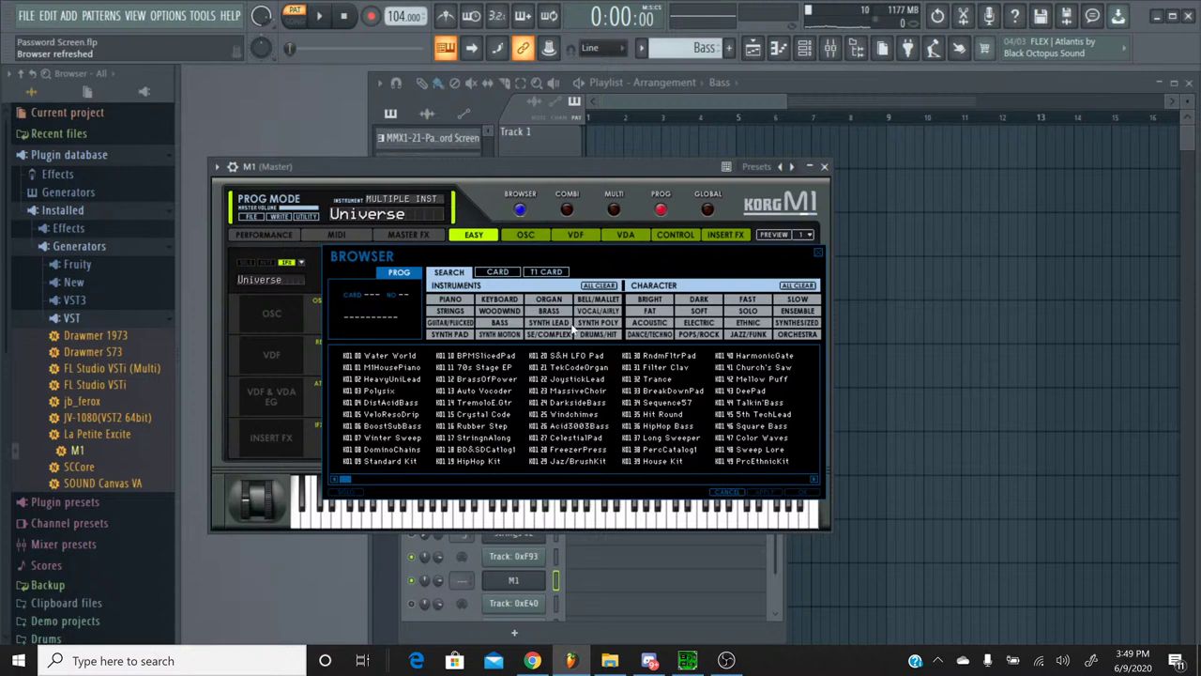
click(500, 323)
click(477, 439)
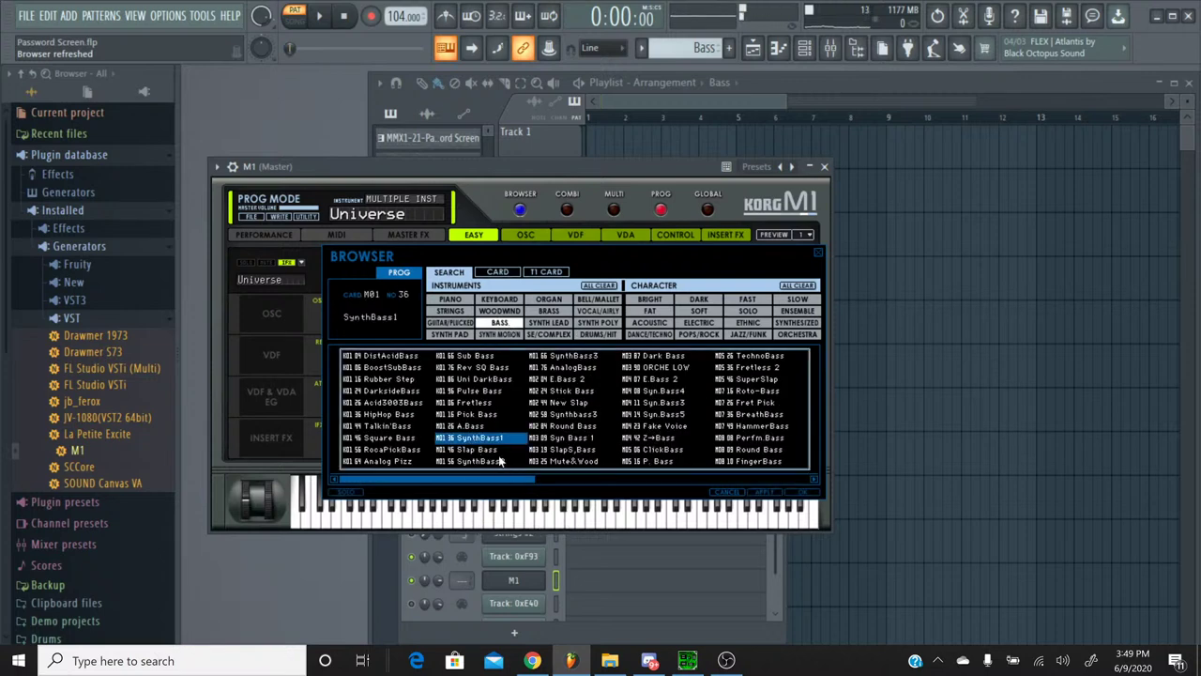
double_click(500, 440)
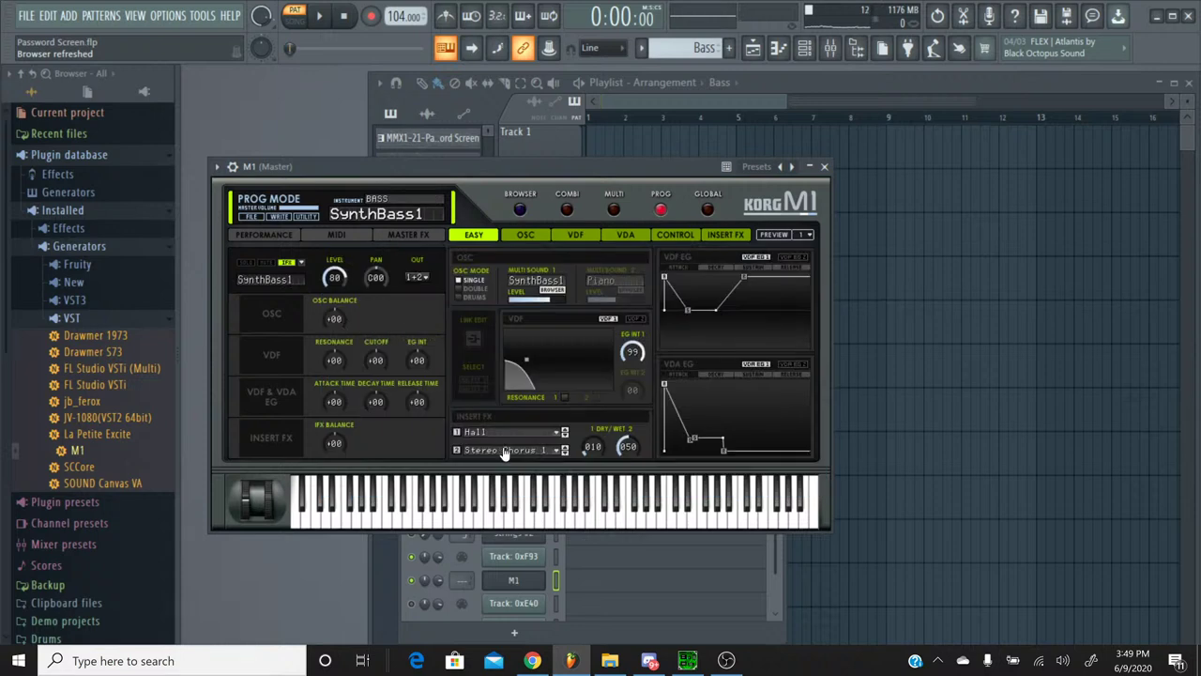
Step: Try the SynthBass1 program with both insert effects set to No Effect, auditioning a few notes
click(505, 450)
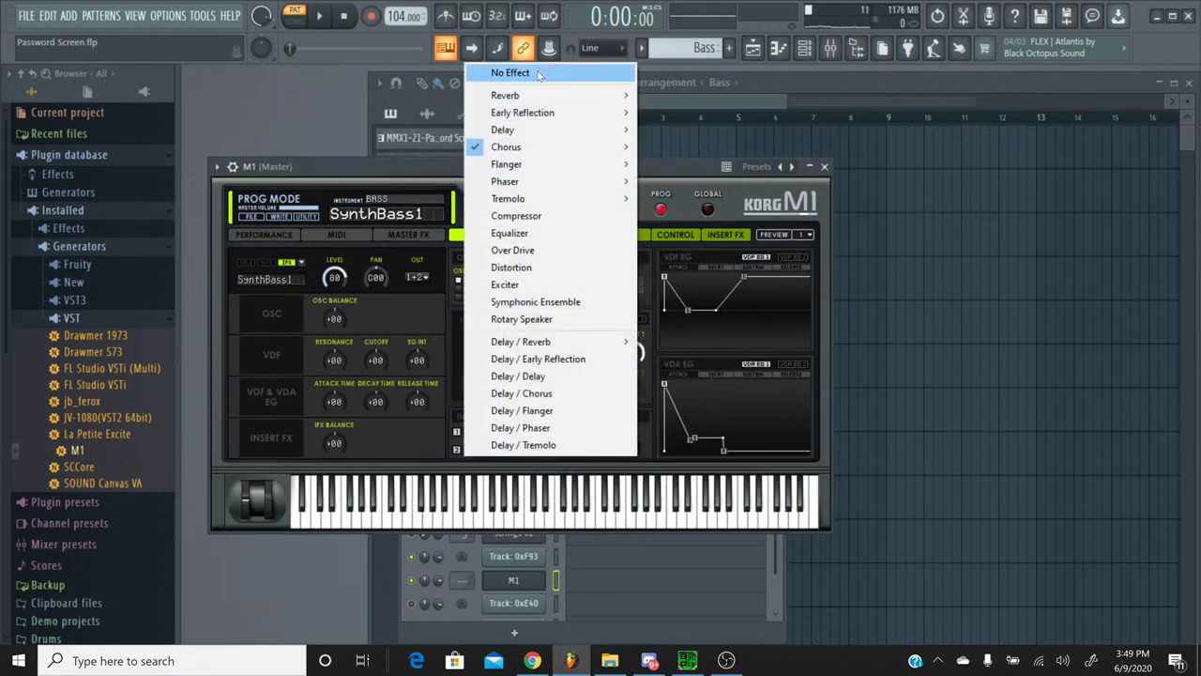
click(539, 72)
click(498, 433)
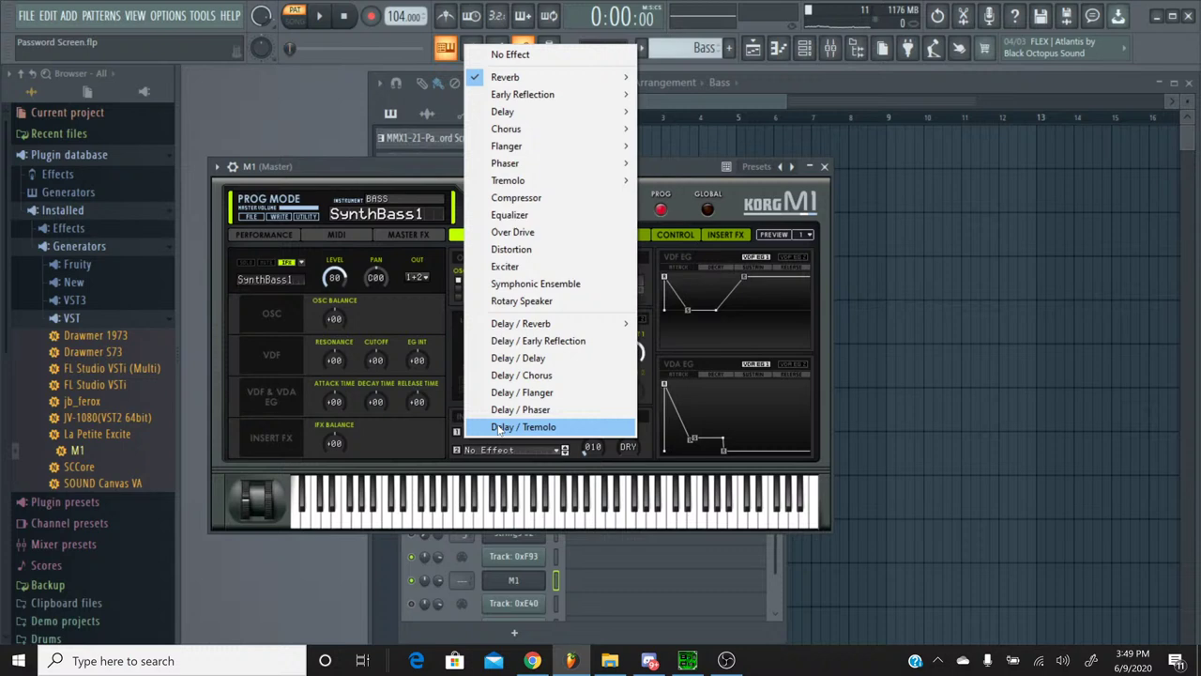
click(543, 50)
click(542, 500)
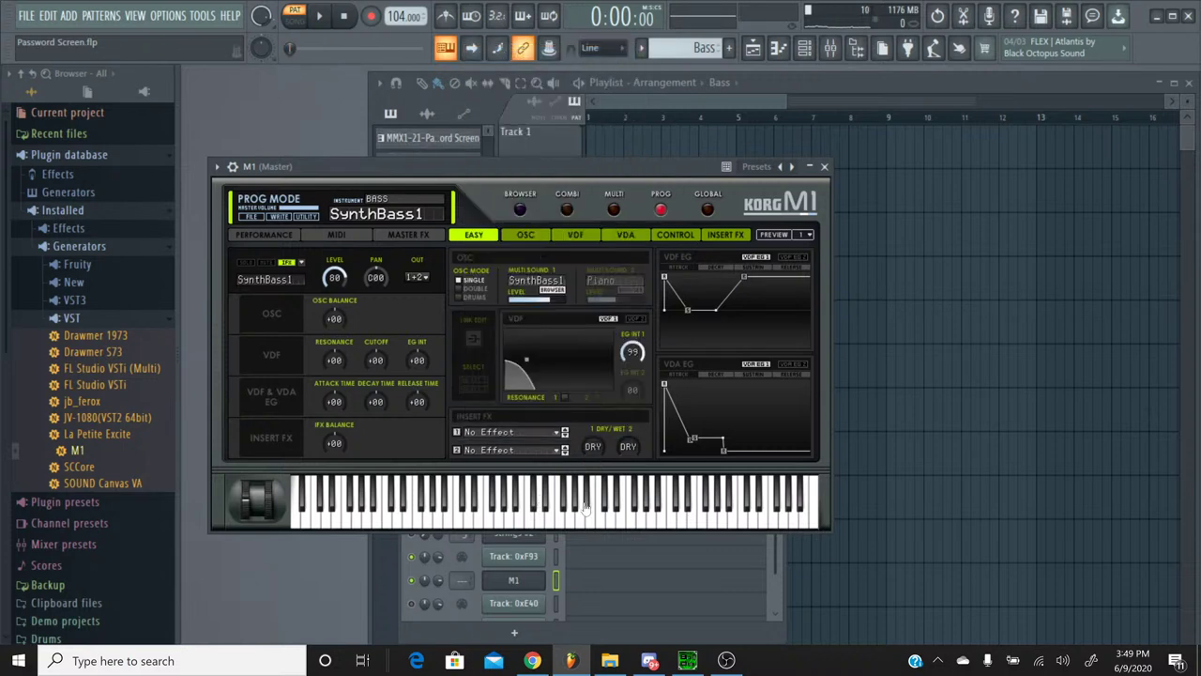
click(474, 515)
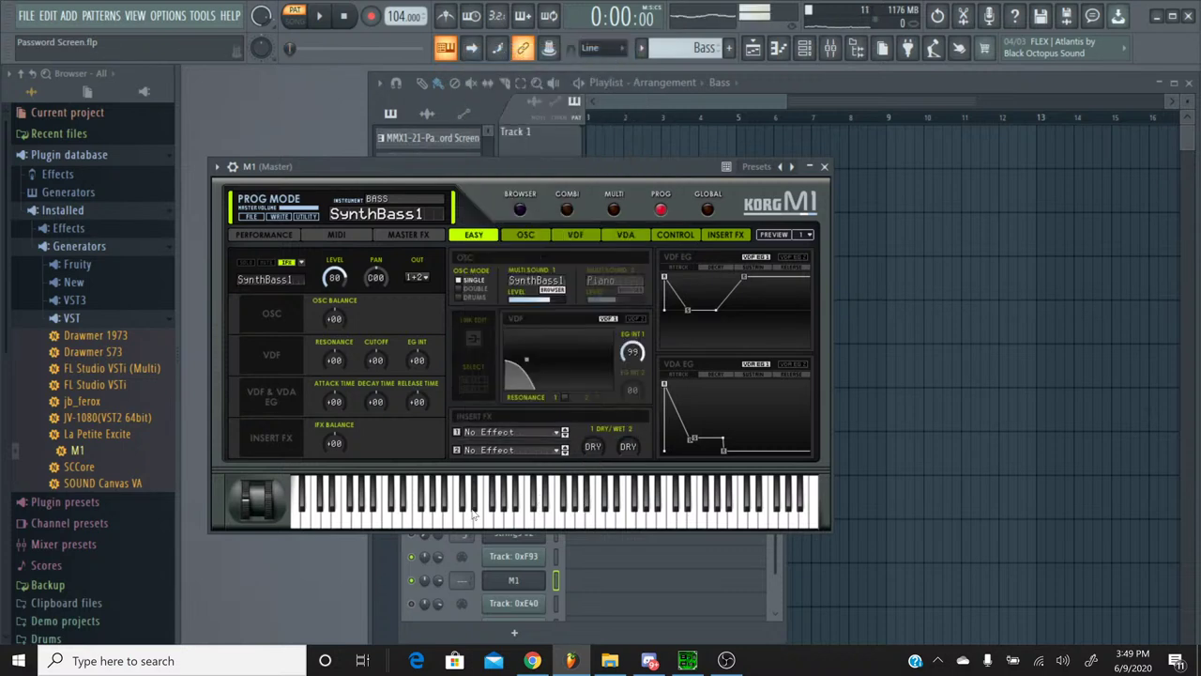
Step: Reload the SynthBass1 program from the Bass category, audition a note and close the M1 window
click(520, 210)
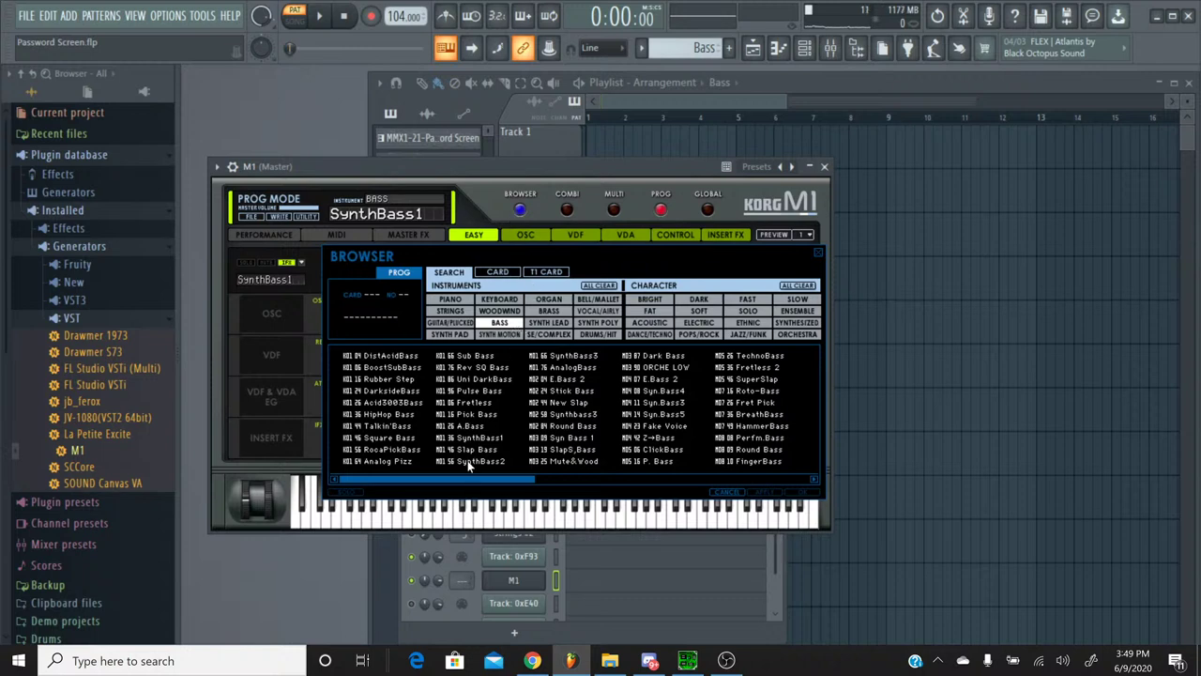
double_click(492, 437)
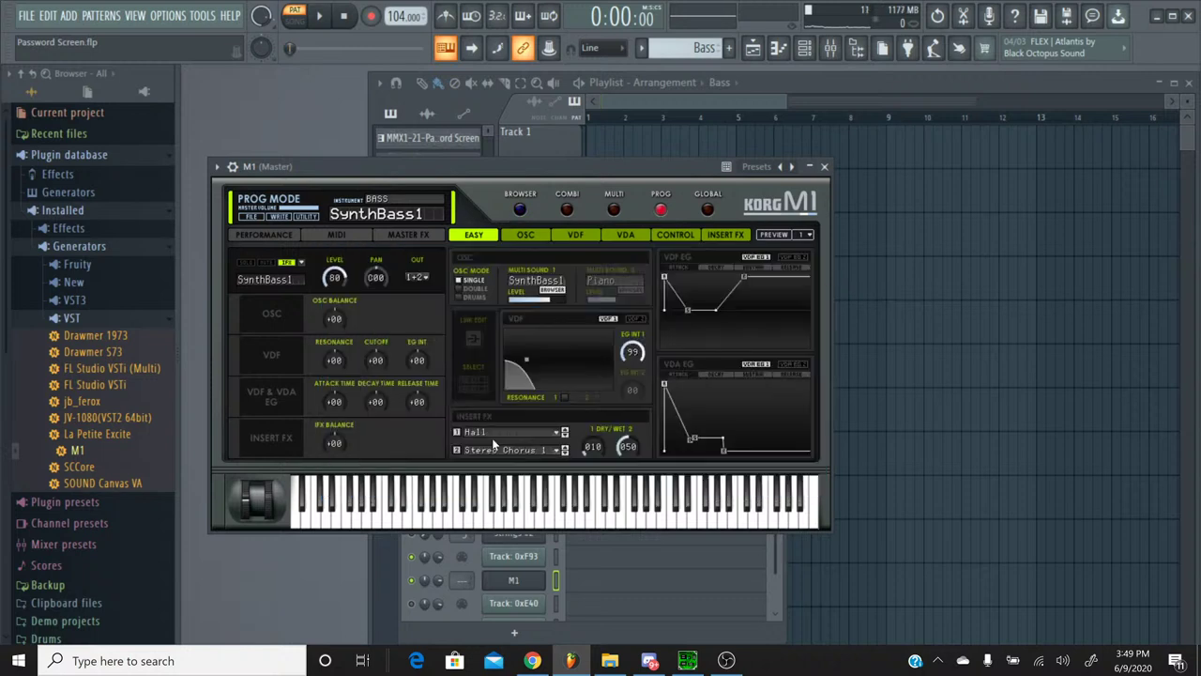
click(529, 500)
click(825, 168)
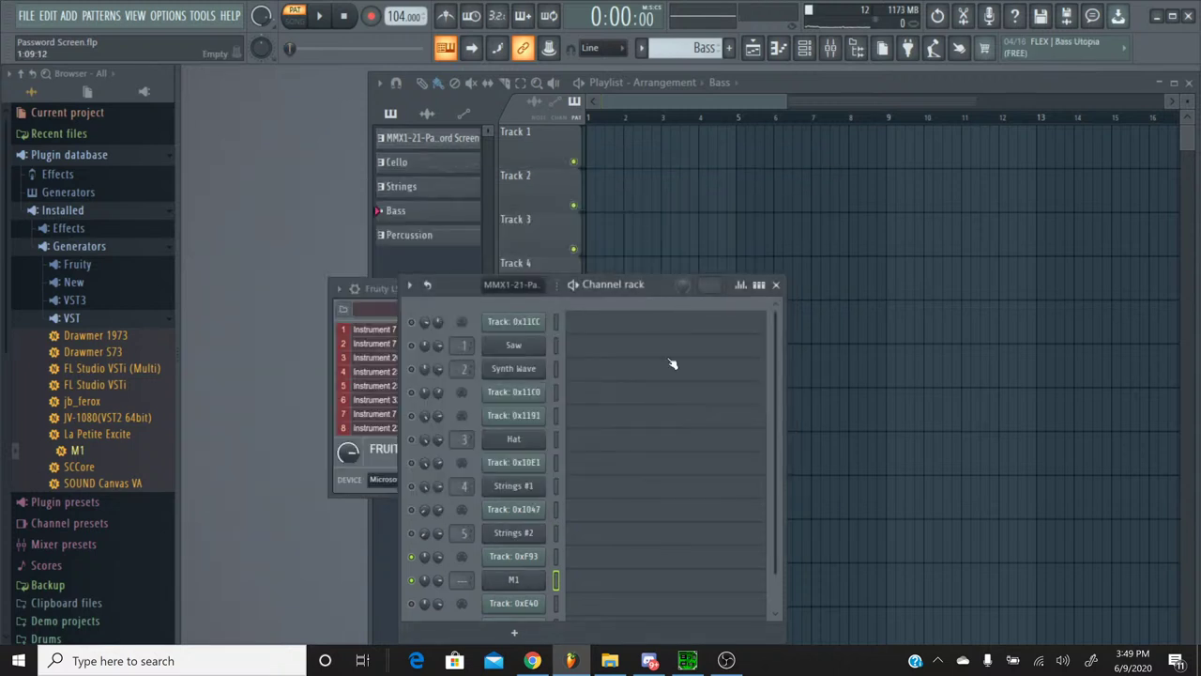
Step: Rename the M1 channel below Track: 0xF93 as Bass
right_click(513, 579)
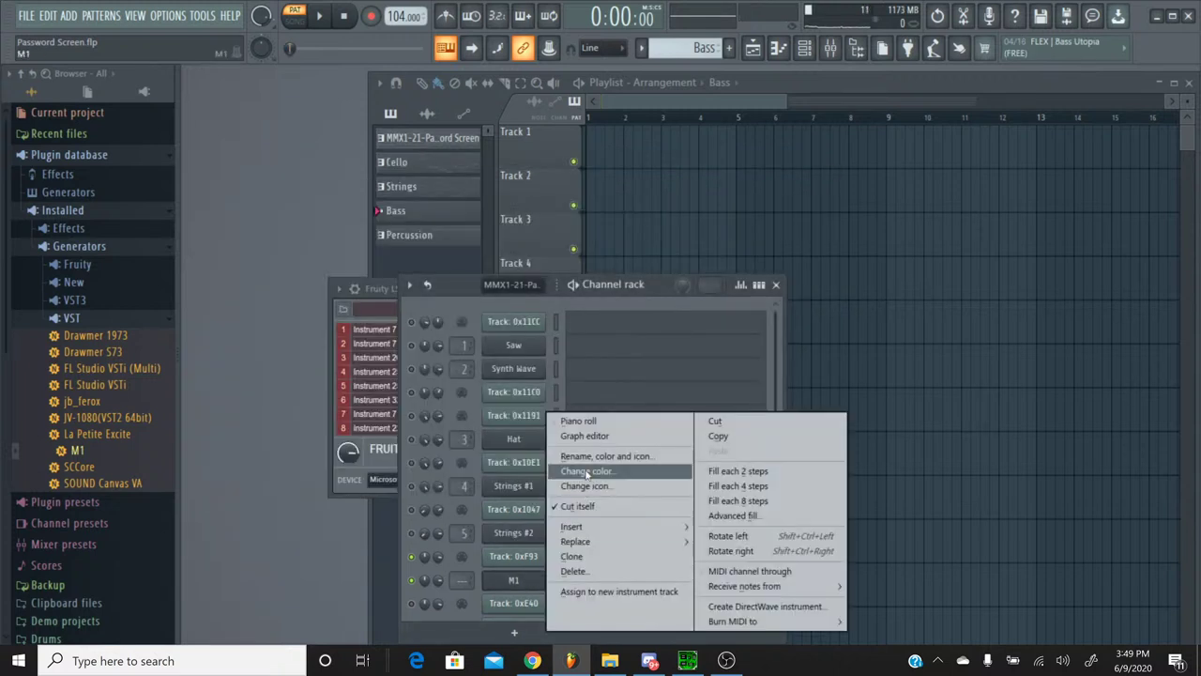
click(563, 457)
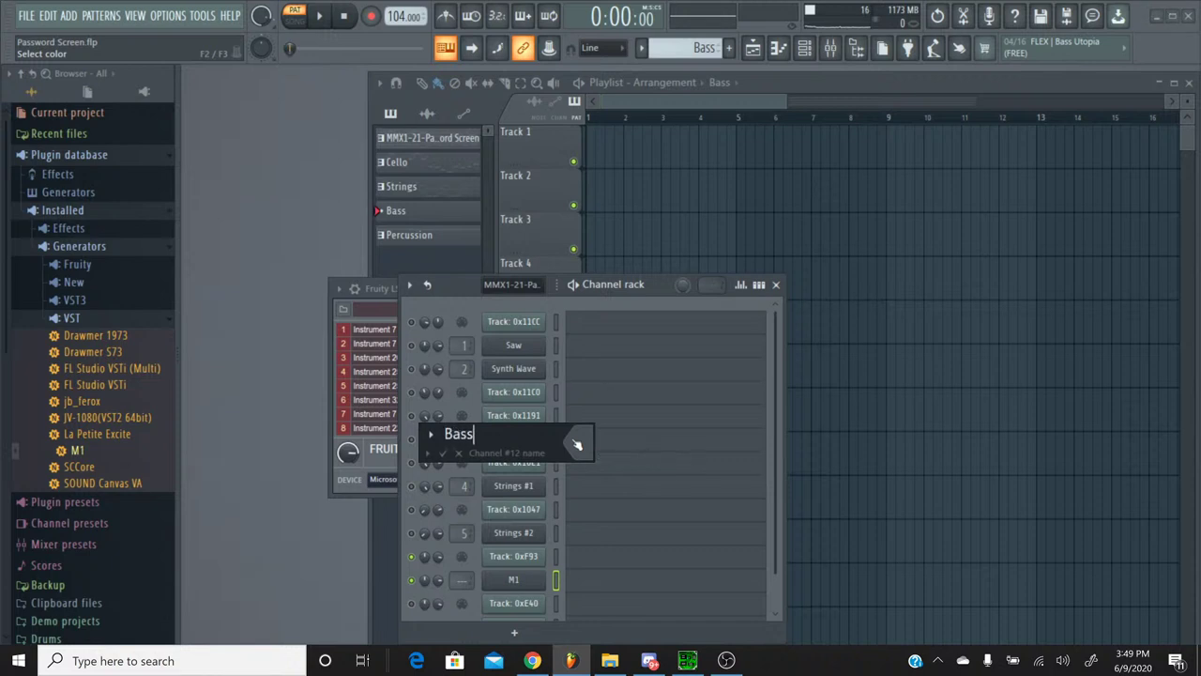
key(Return)
Step: Paste the copied bass notes into the Bass channel's piano roll and transpose them all up one octave
click(609, 585)
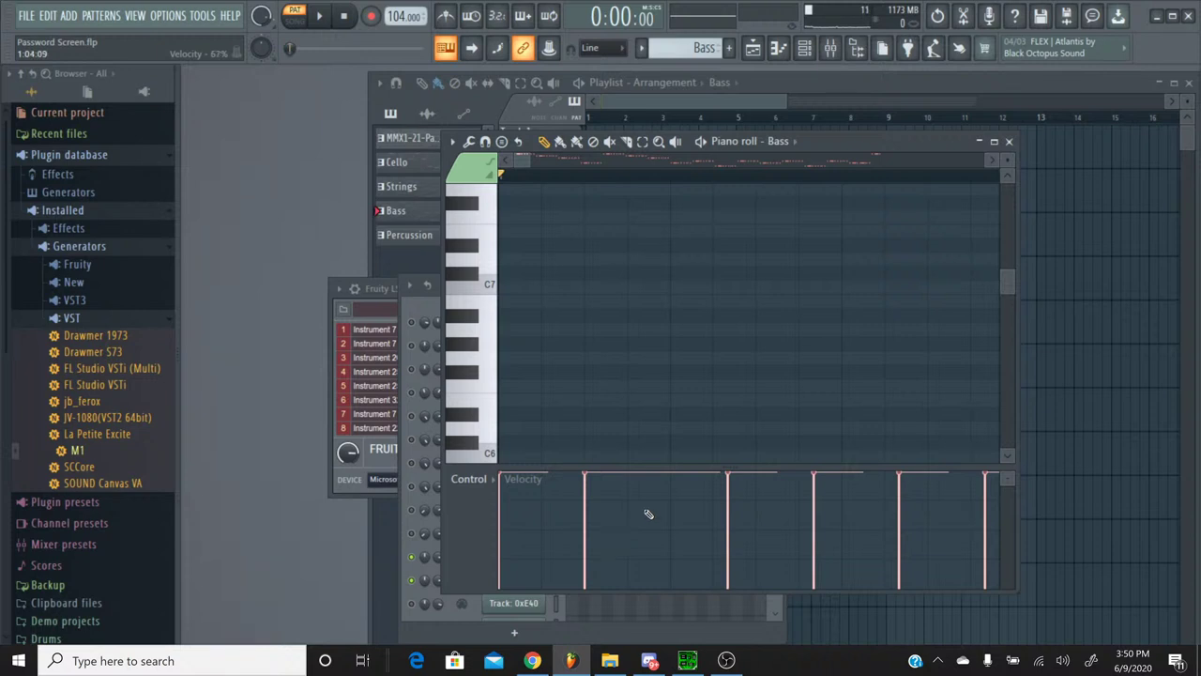
scroll(683, 371, up, 5)
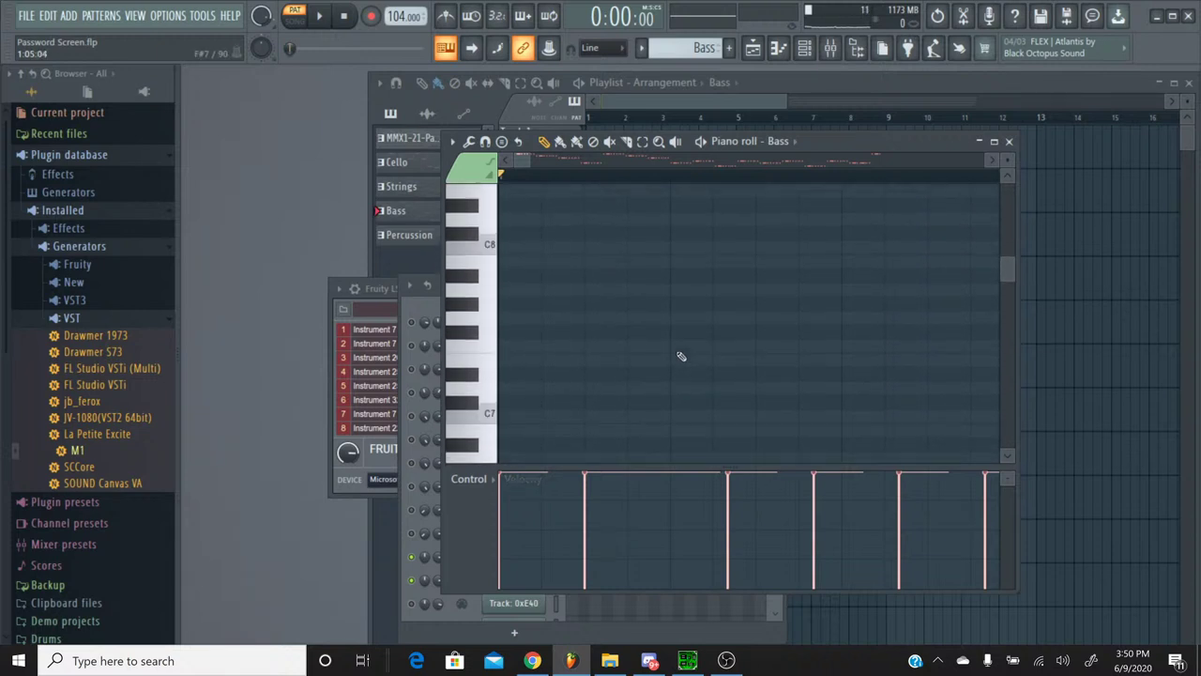
scroll(687, 347, down, 20)
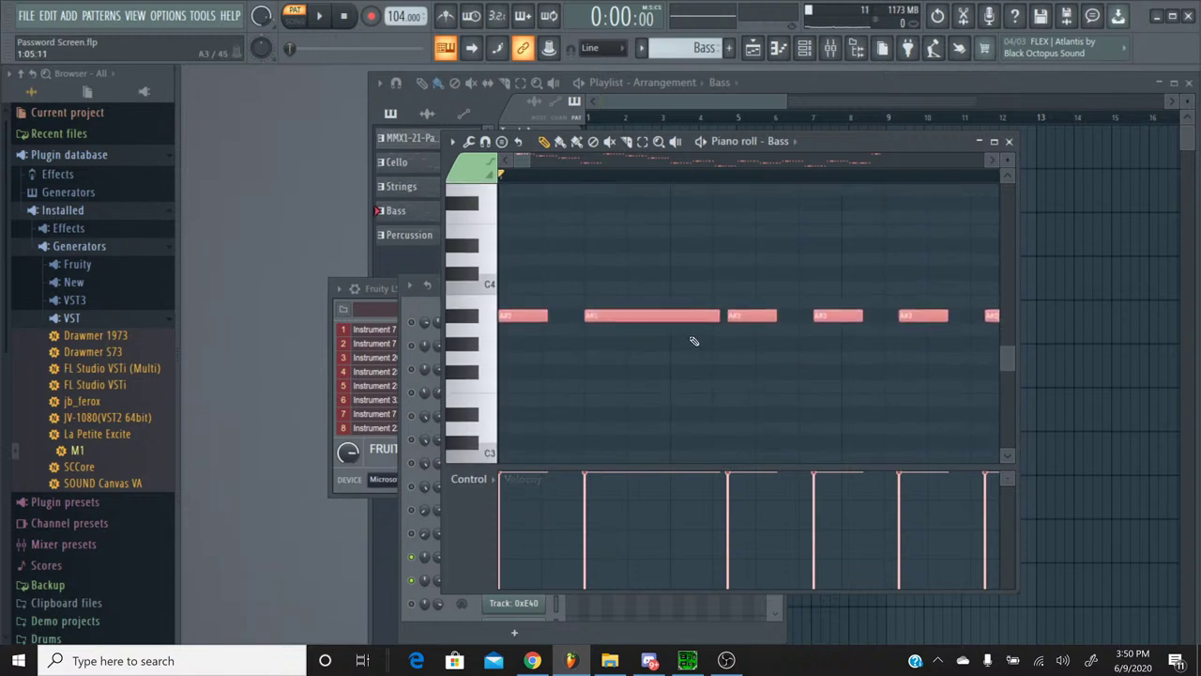
key(ctrl+a)
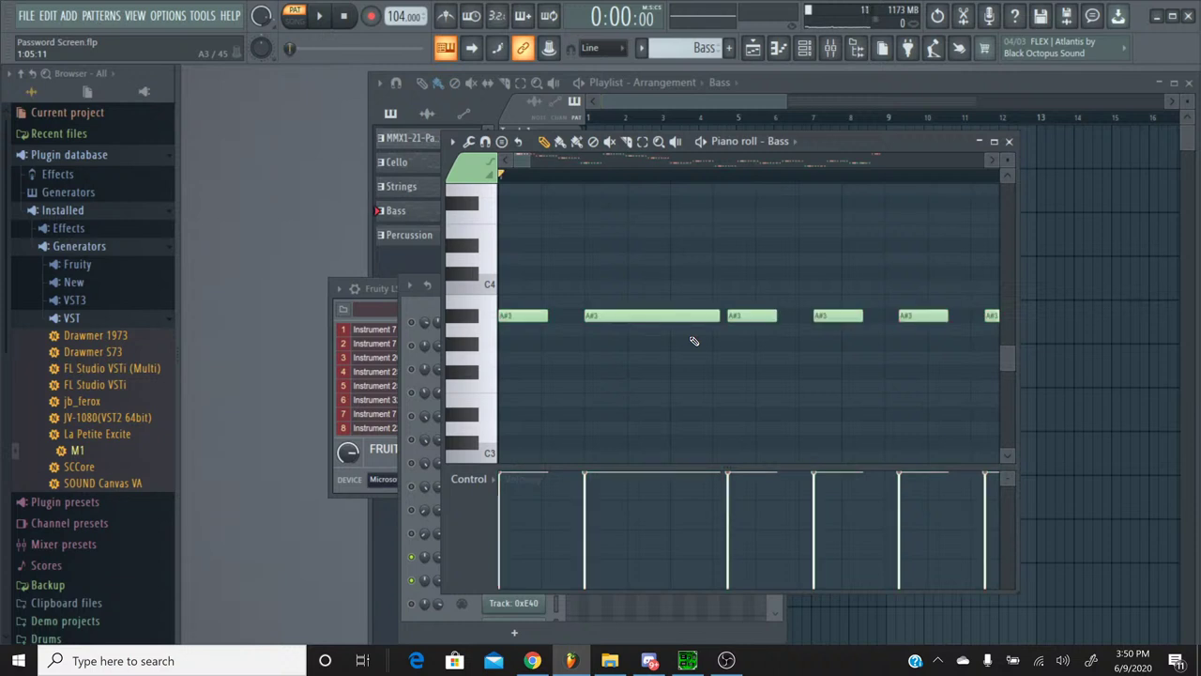
key(ctrl+a)
key(ctrl+Up)
scroll(692, 341, up, 4)
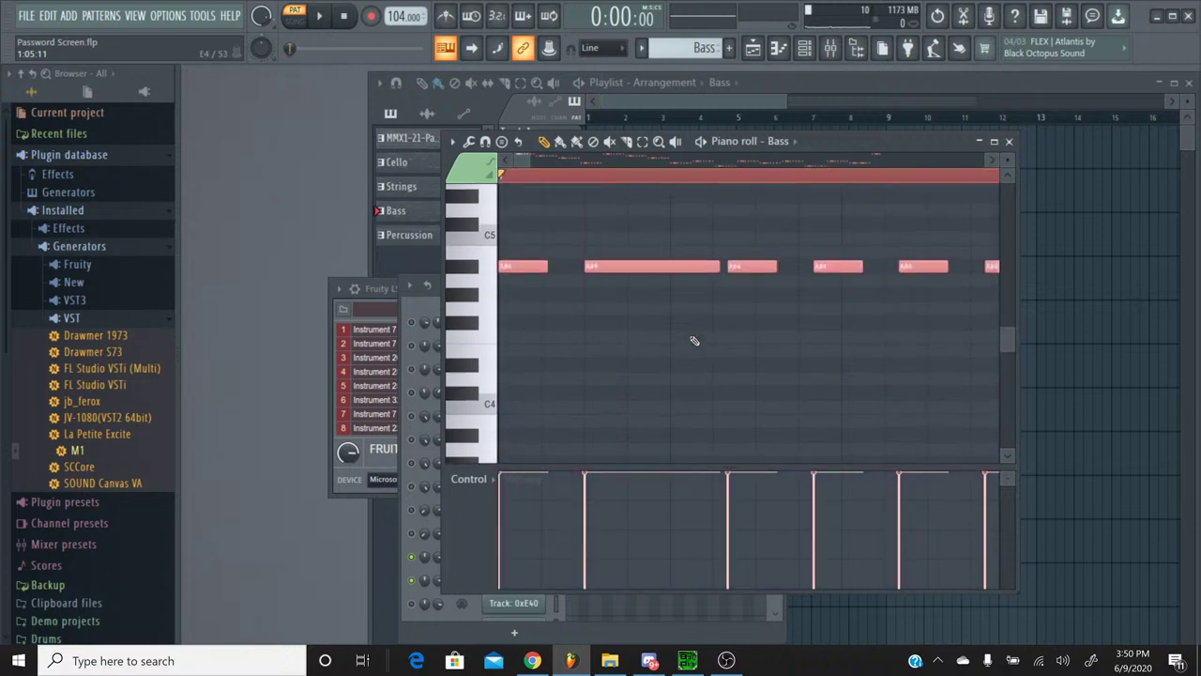
Step: Play the Bass pattern and try the release and attack time settings in the Bass channel's M1
key(space)
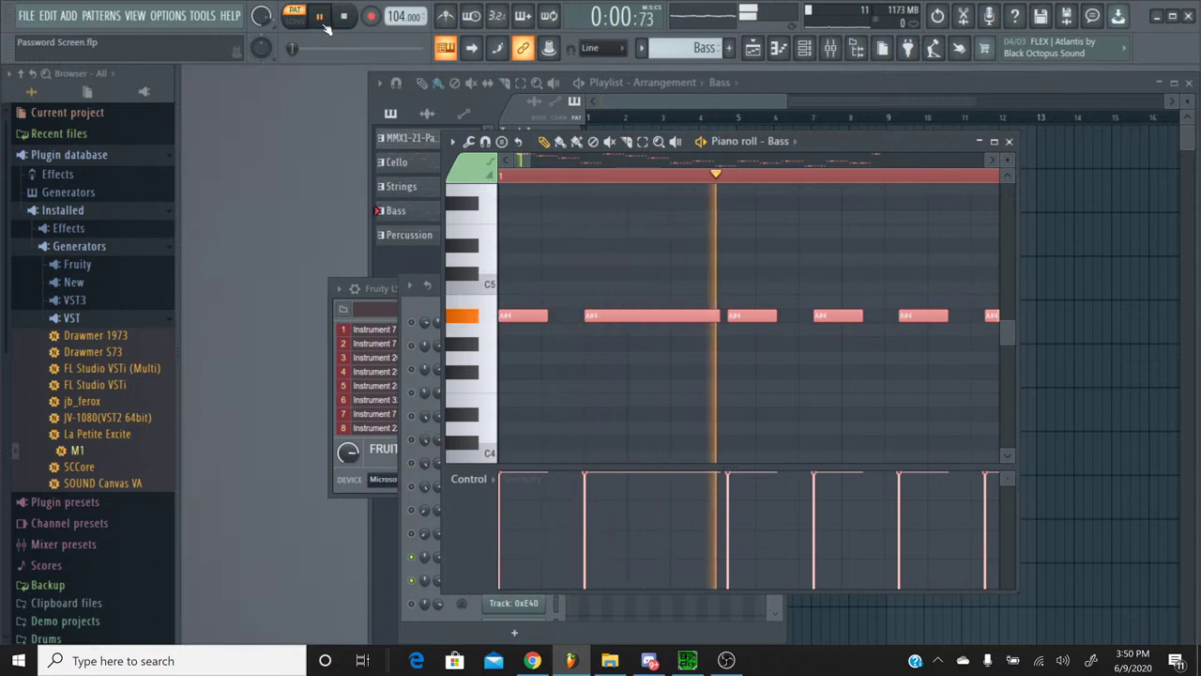
click(1009, 141)
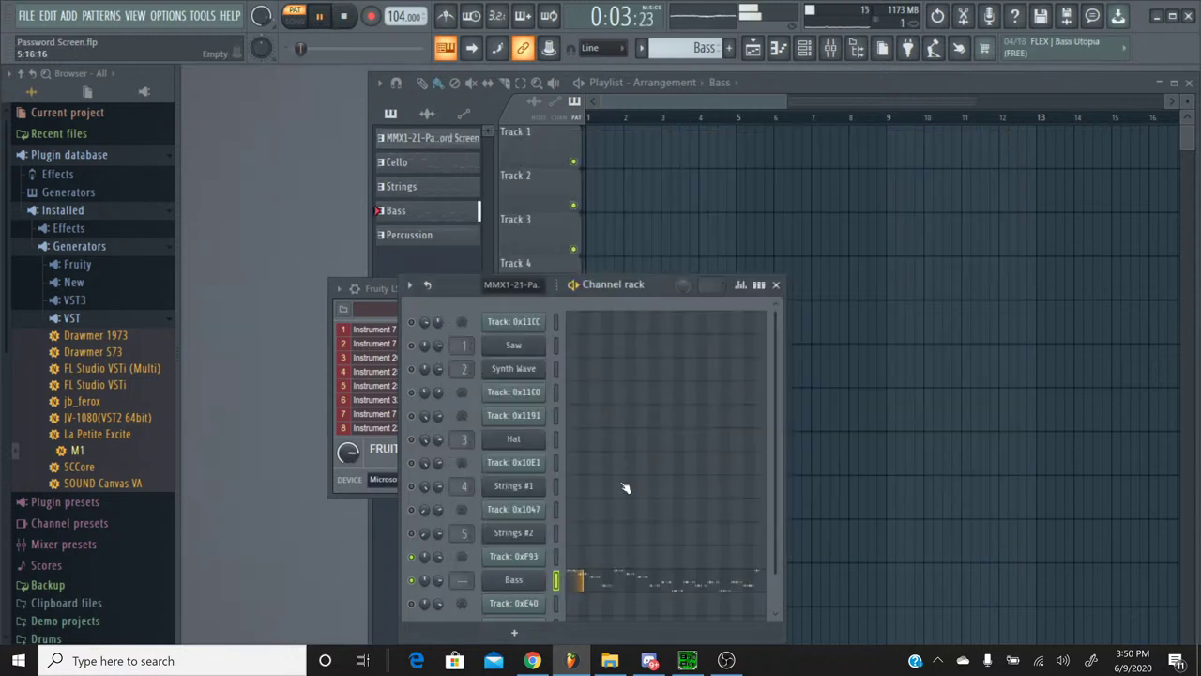
click(506, 582)
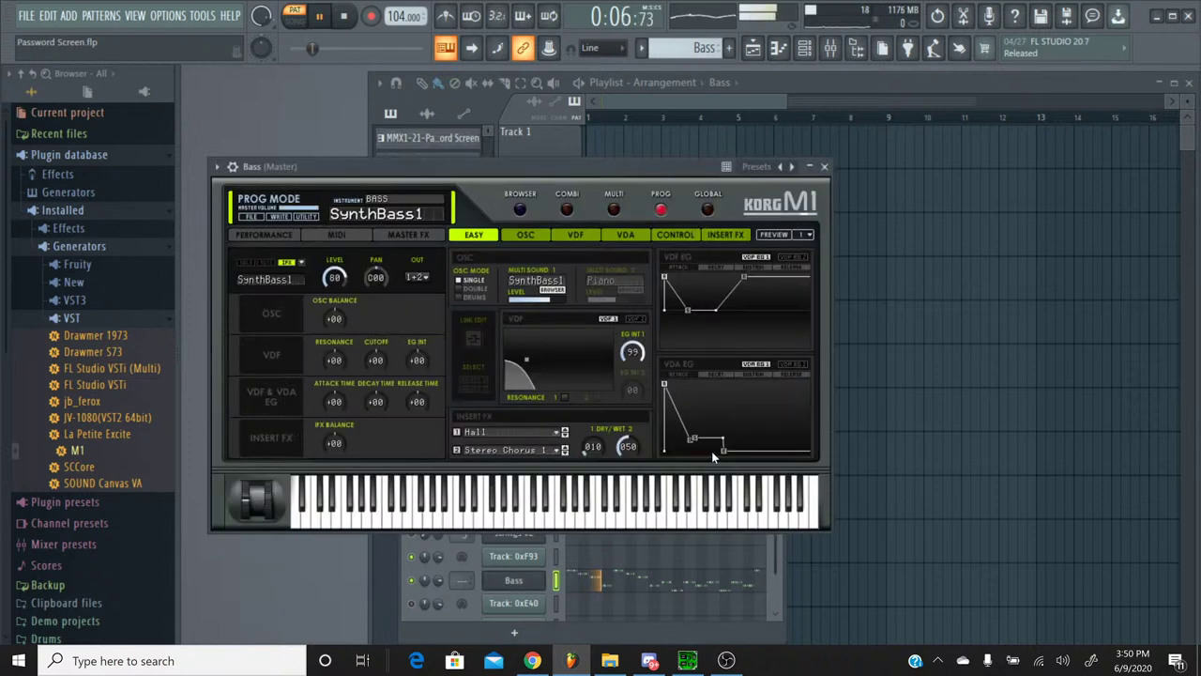
mouse_move(723, 451)
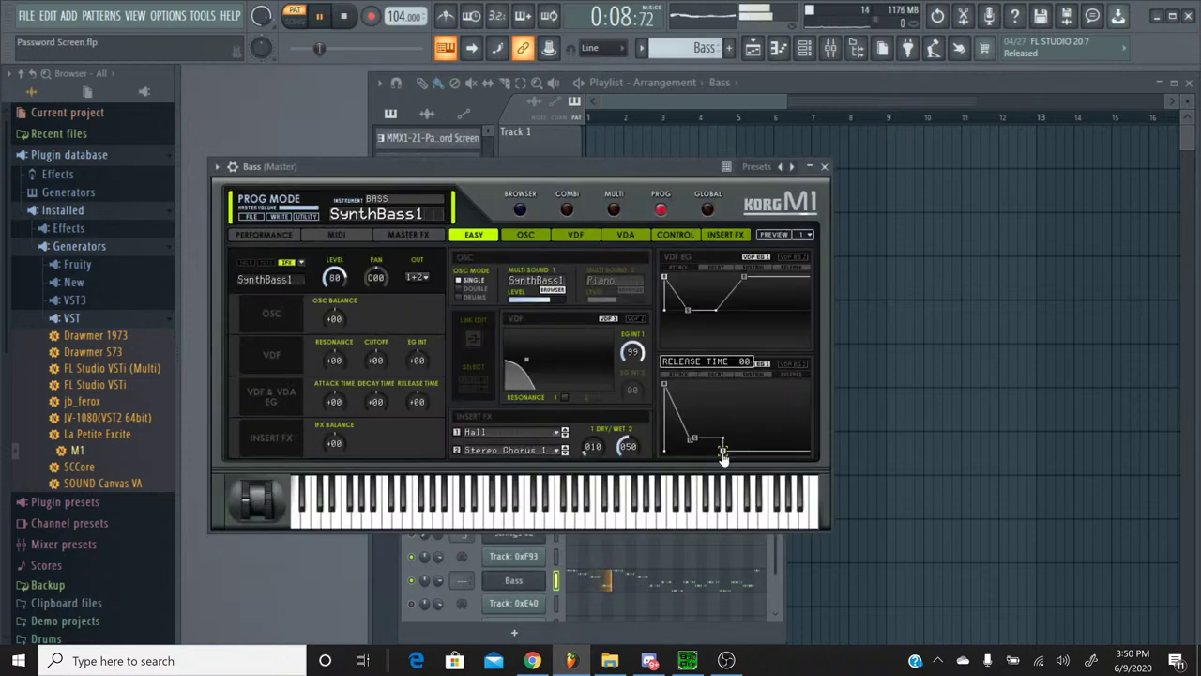
mouse_move(416, 402)
mouse_down()
mouse_move(397, 429)
mouse_move(399, 467)
mouse_move(410, 414)
mouse_up()
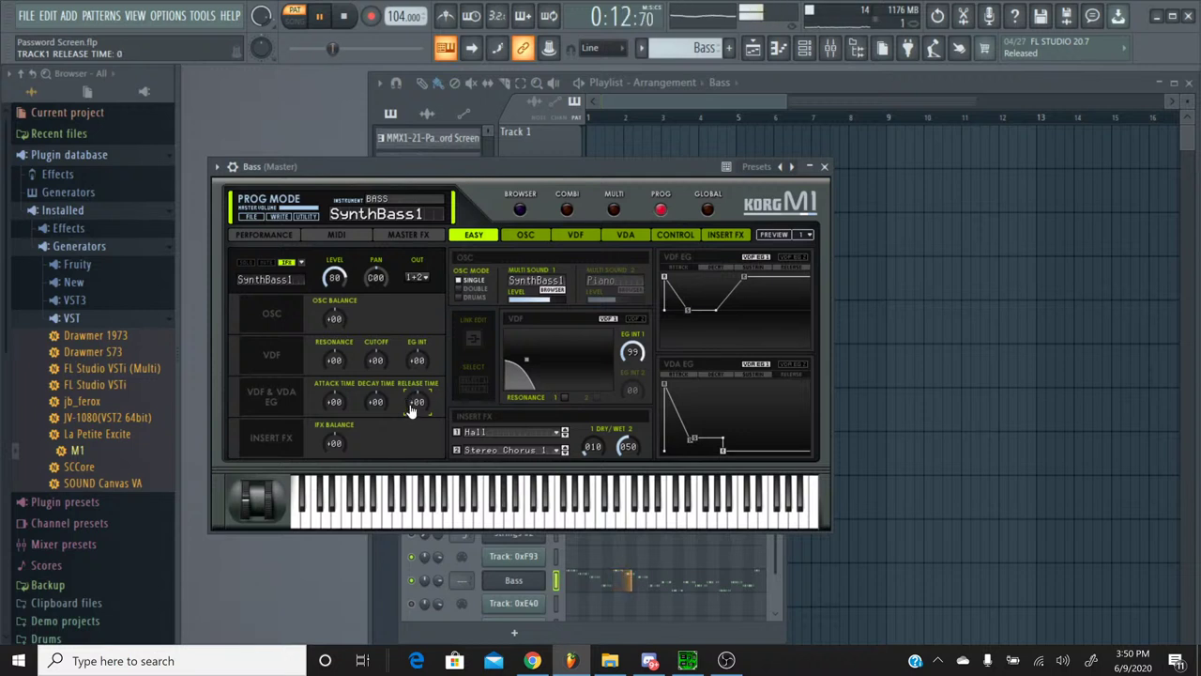
mouse_move(334, 402)
mouse_down()
mouse_move(315, 462)
mouse_move(319, 406)
mouse_up()
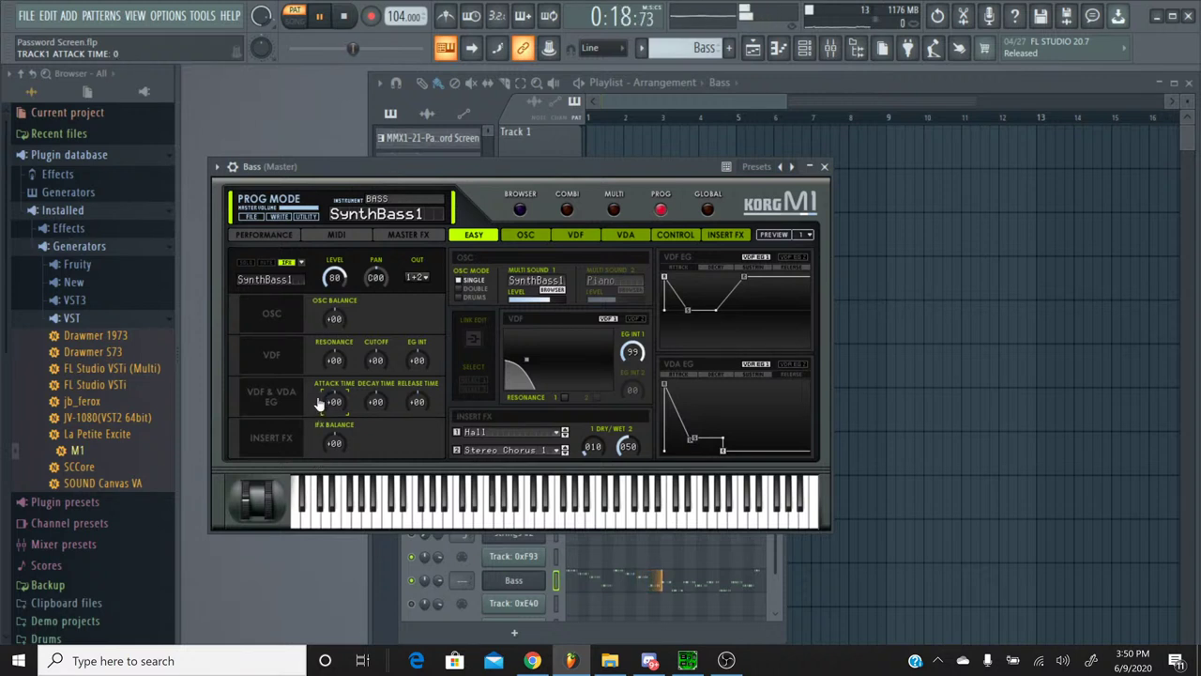
click(824, 166)
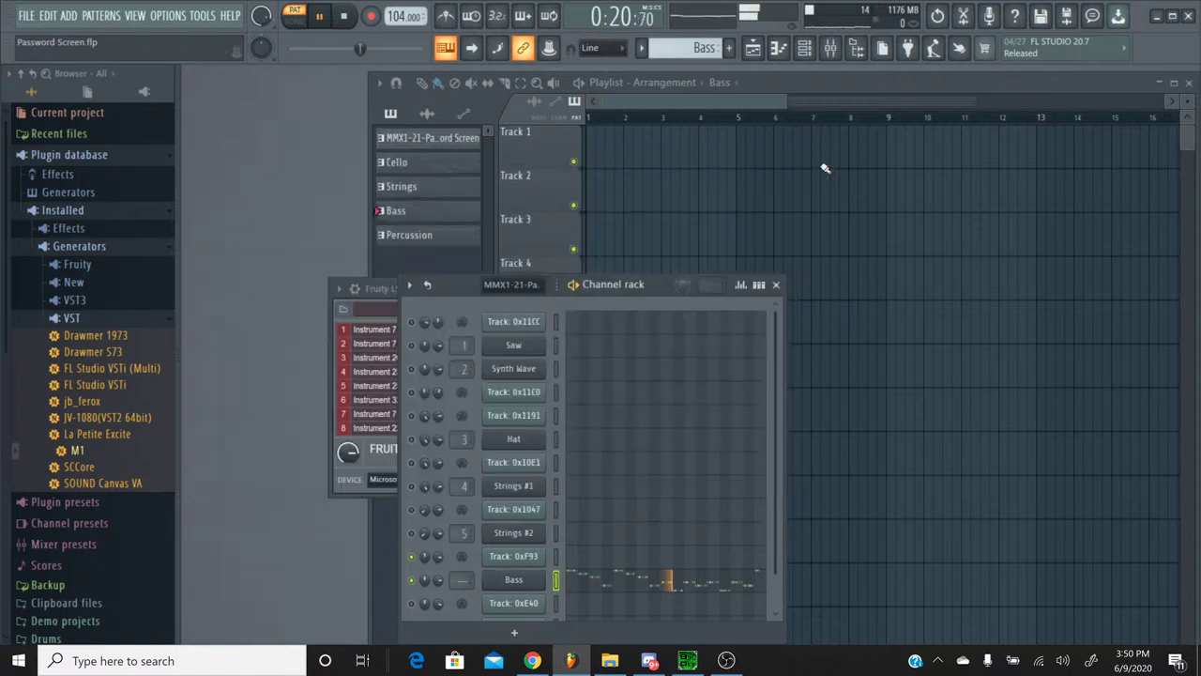
Step: Route the Bass channel to mixer insert 6 and return to the channel rack
drag(473, 291, 466, 183)
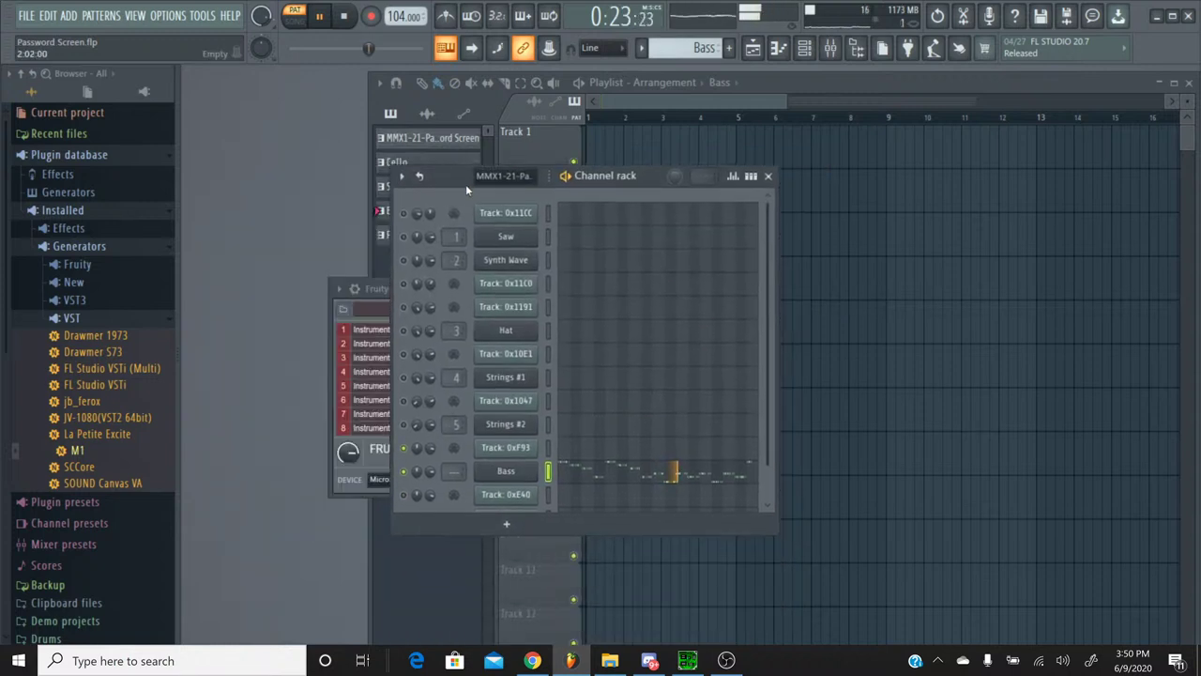
click(830, 48)
click(509, 227)
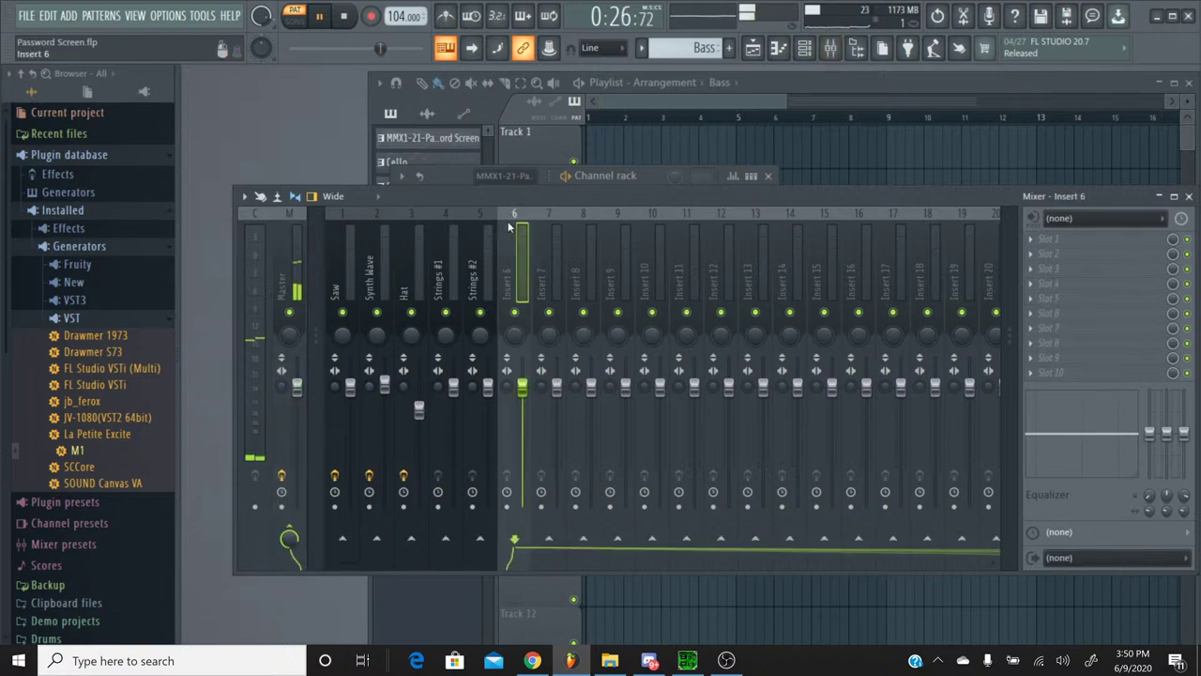
key(ctrl+l)
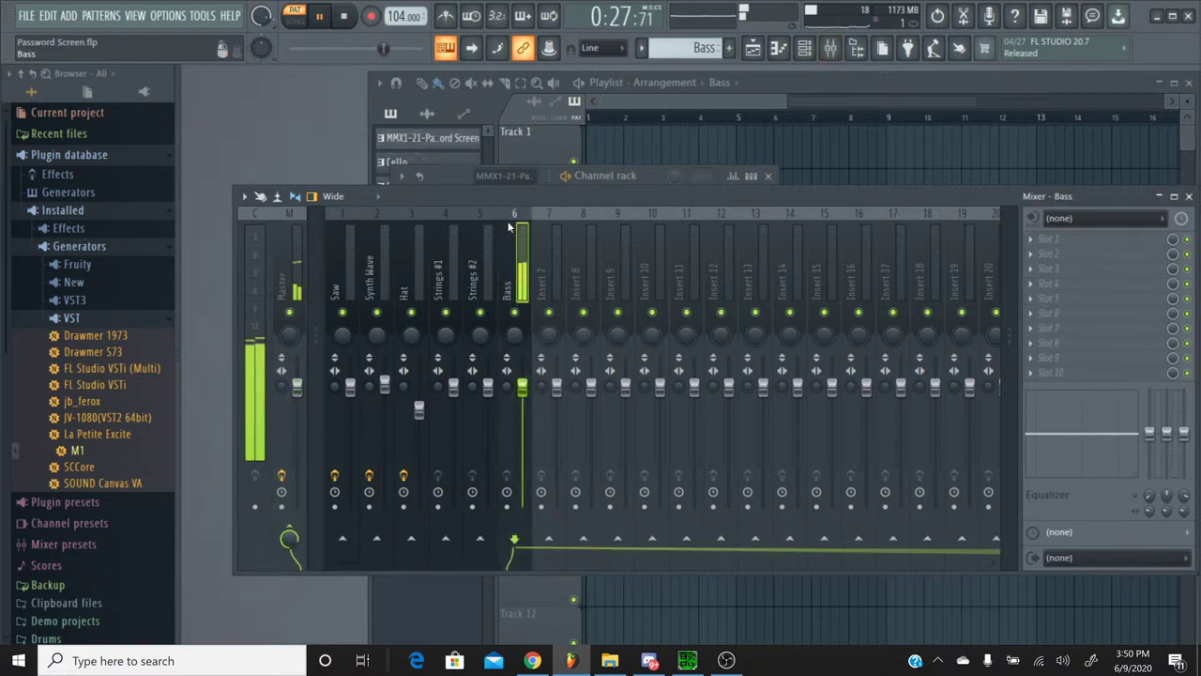
click(805, 48)
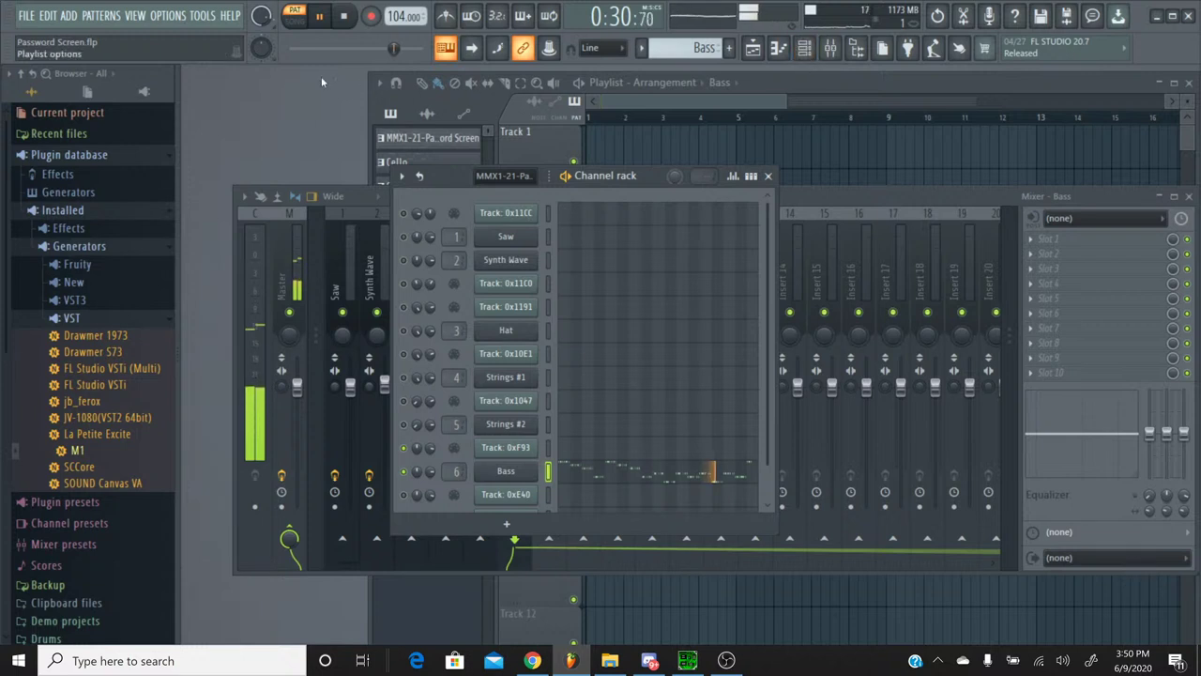
Step: Stop playback and save the project
click(346, 18)
click(26, 15)
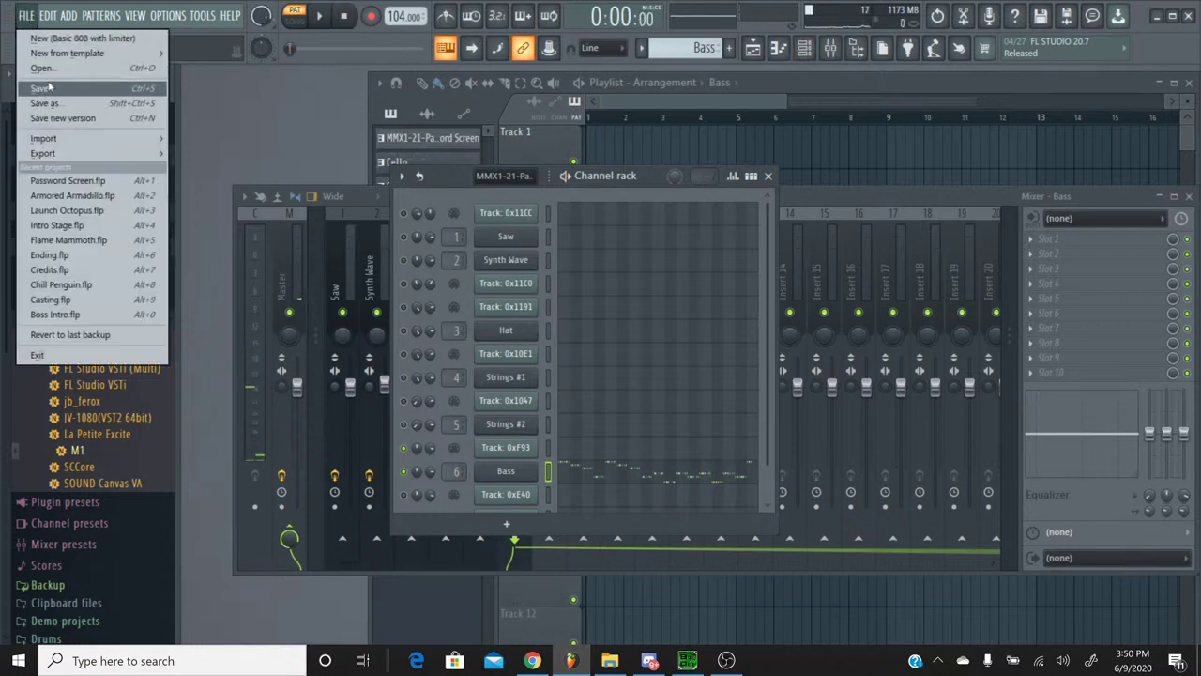
click(47, 88)
Step: Switch to the MMX1-21-Password Screen pattern and briefly play it with only Track: 0xDC0 enabled
click(641, 48)
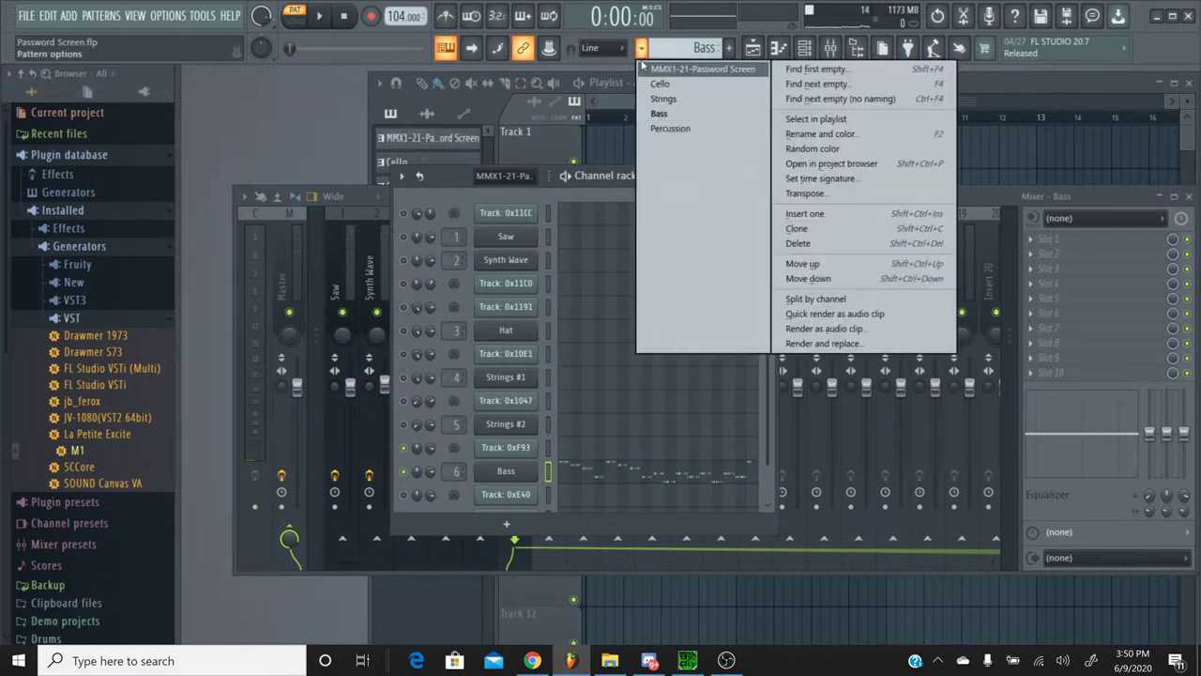
click(643, 67)
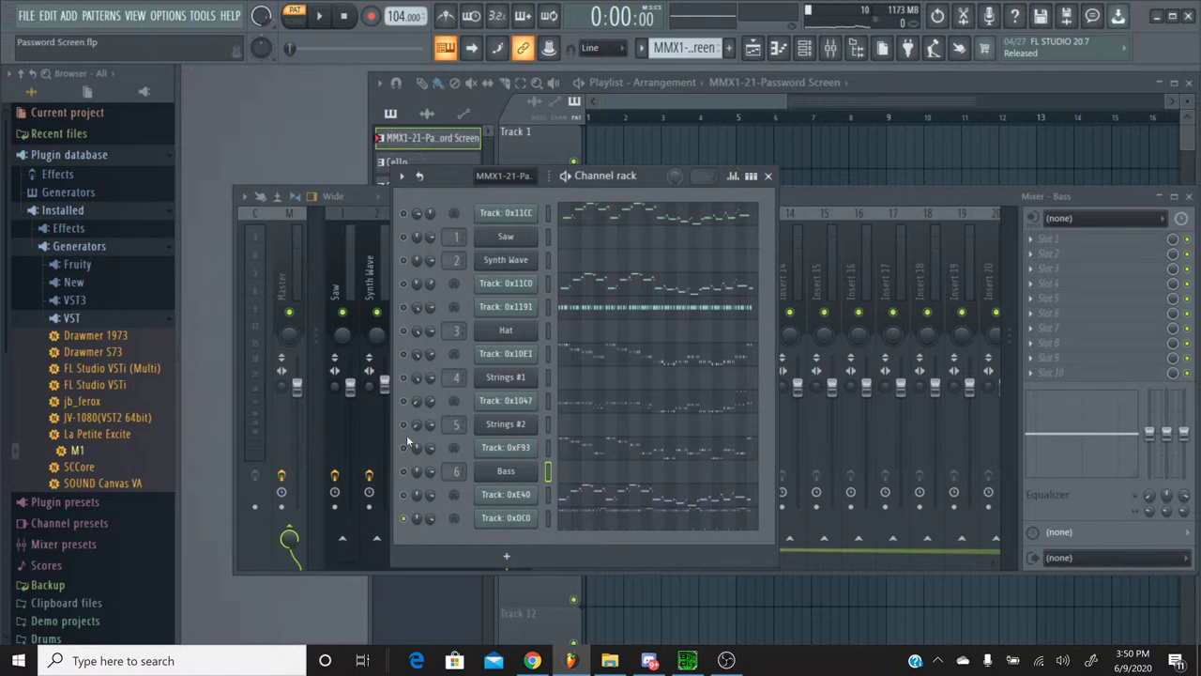
click(319, 16)
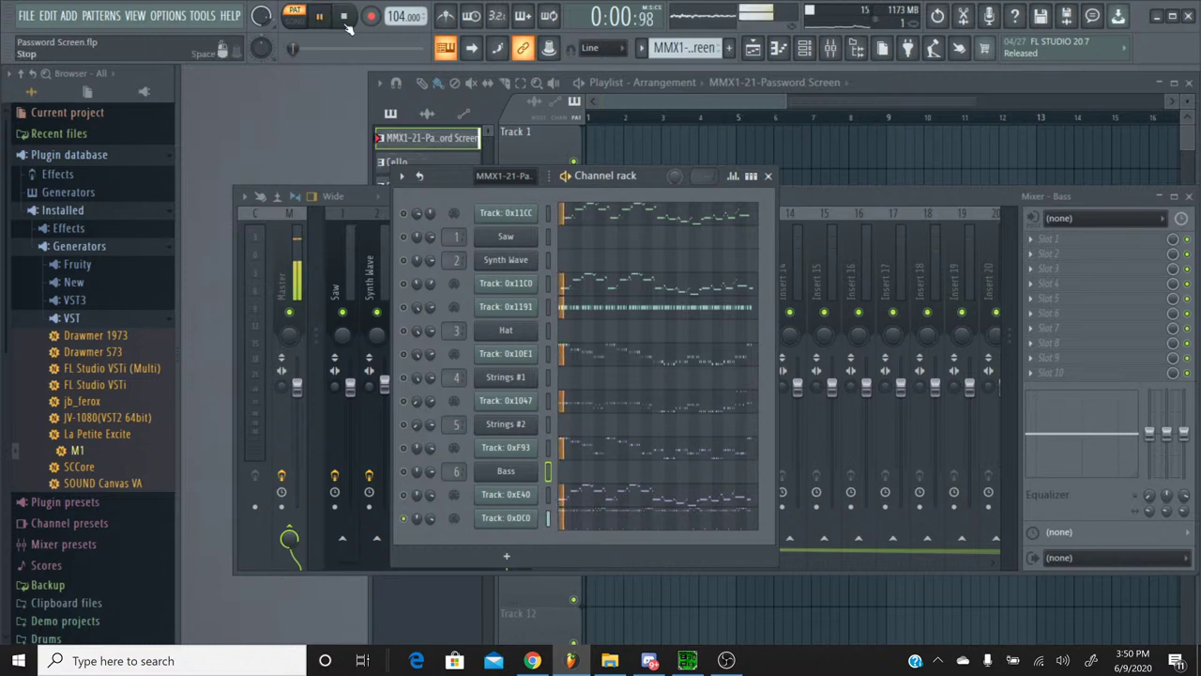
click(344, 17)
Step: Examine the notes of Track: 0xDC0 in the piano roll and play them from just before bar 12
click(588, 522)
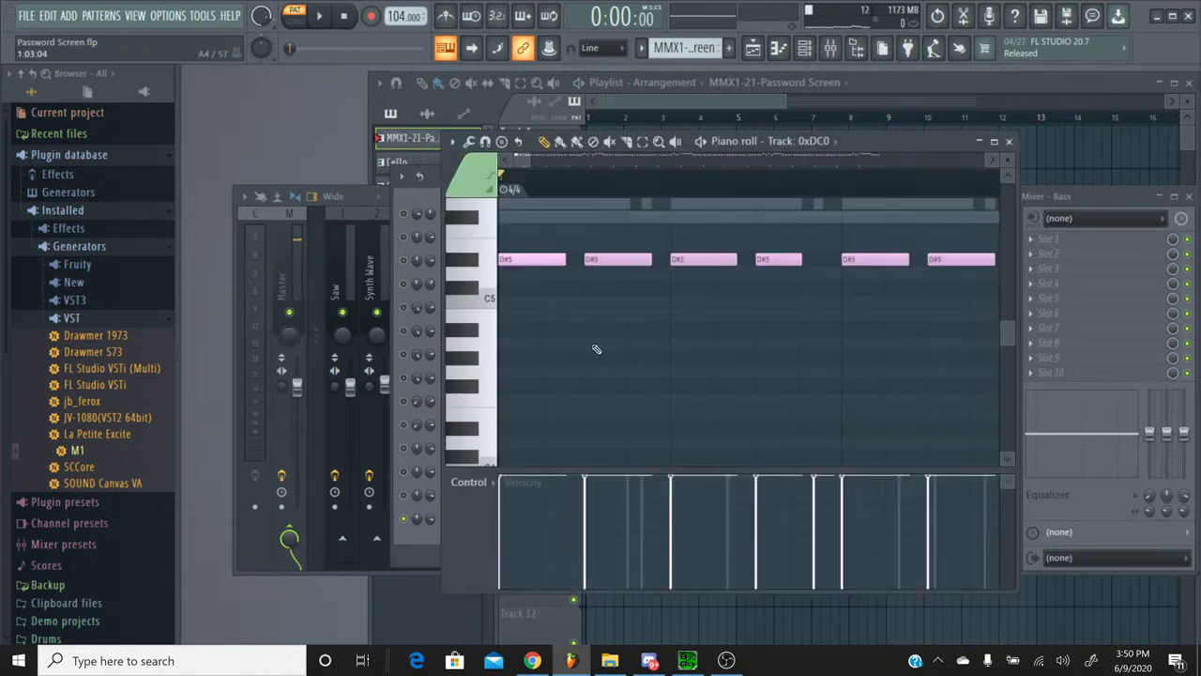
scroll(601, 338, down, 4)
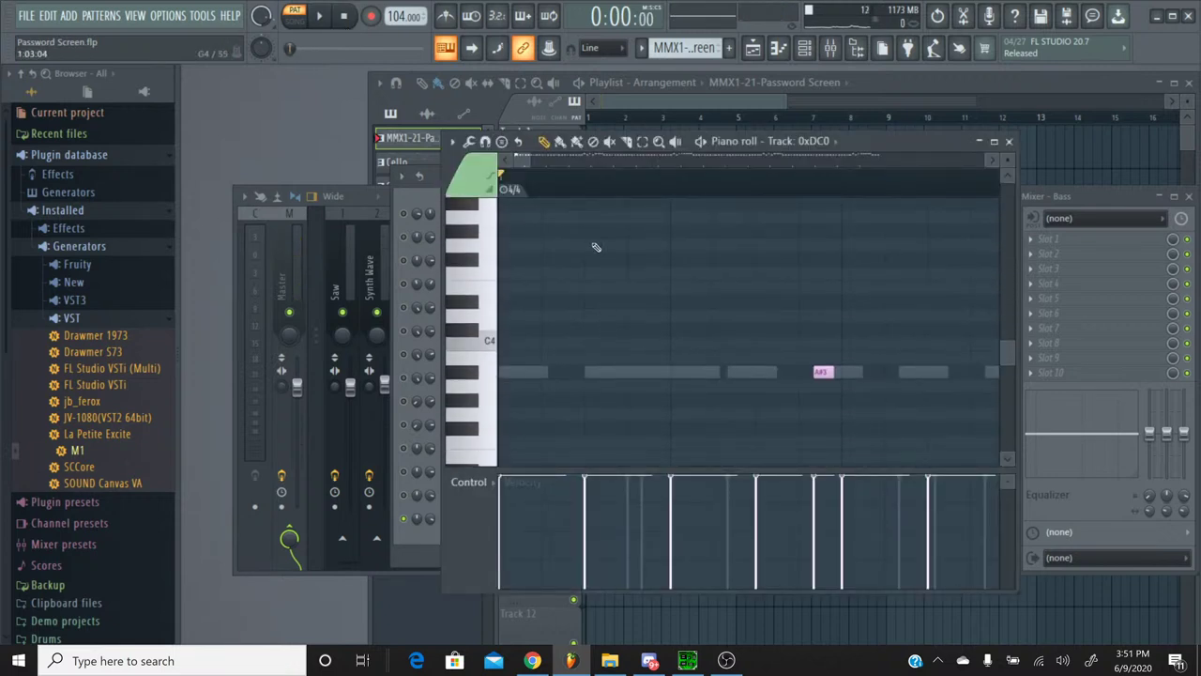
scroll(593, 187, down, 2)
scroll(644, 340, up, 5)
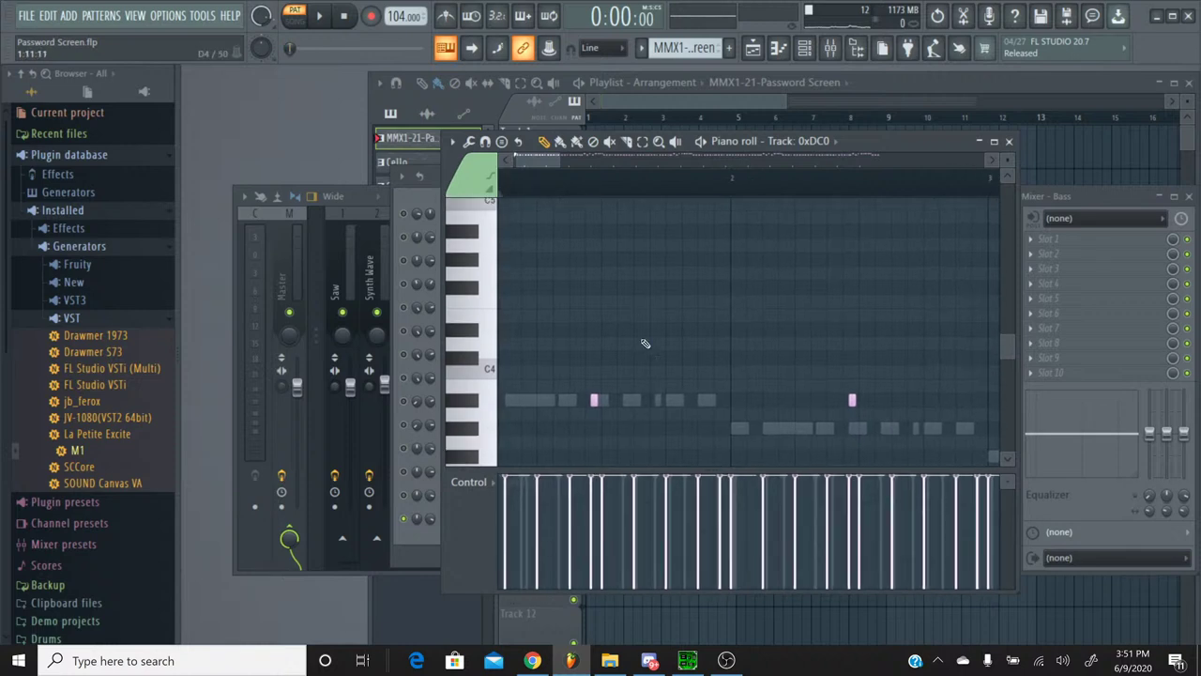
drag(549, 161, 770, 173)
click(626, 180)
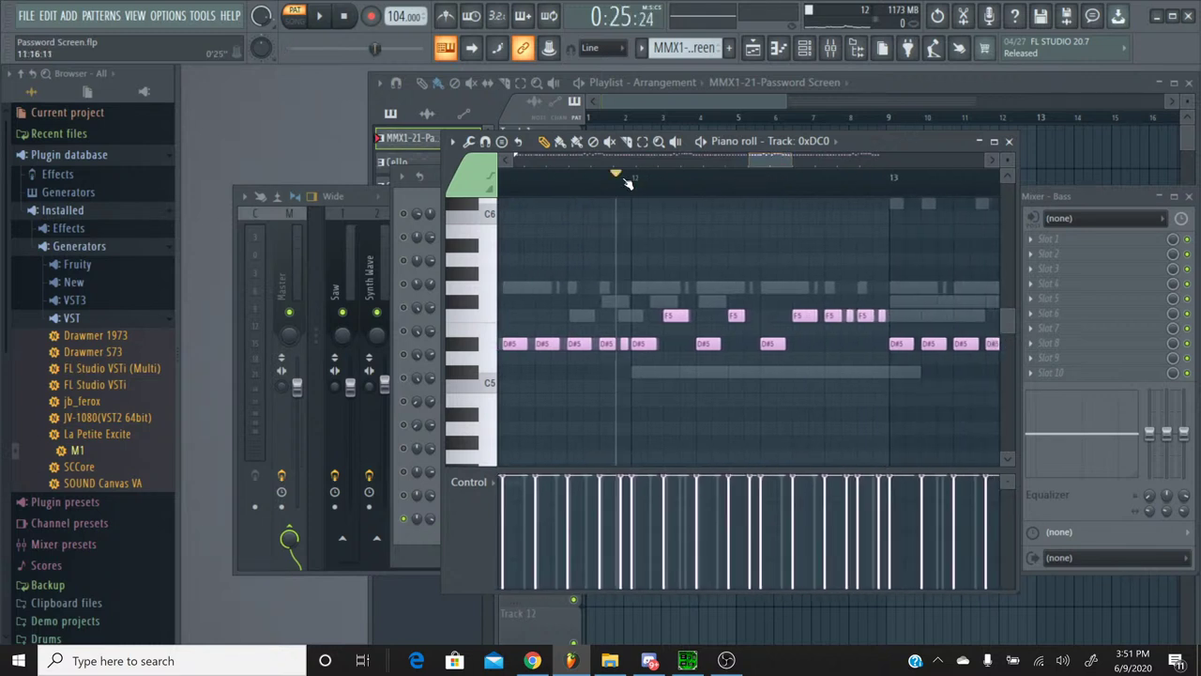
click(319, 16)
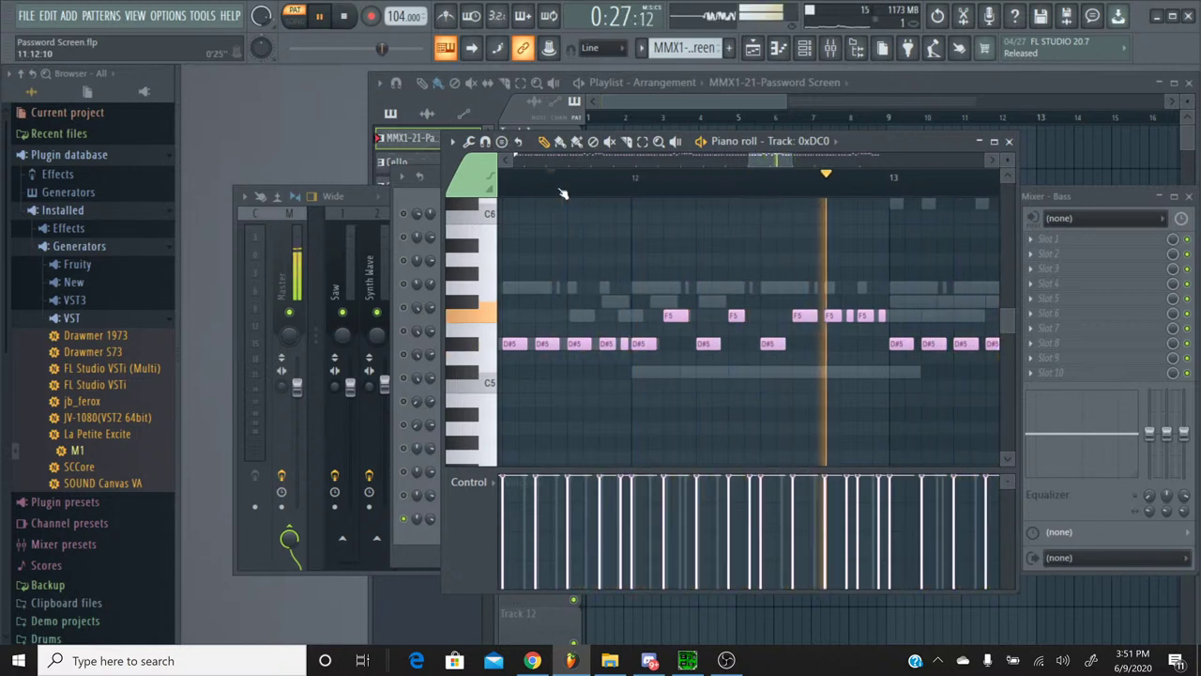
scroll(741, 322, down, 5)
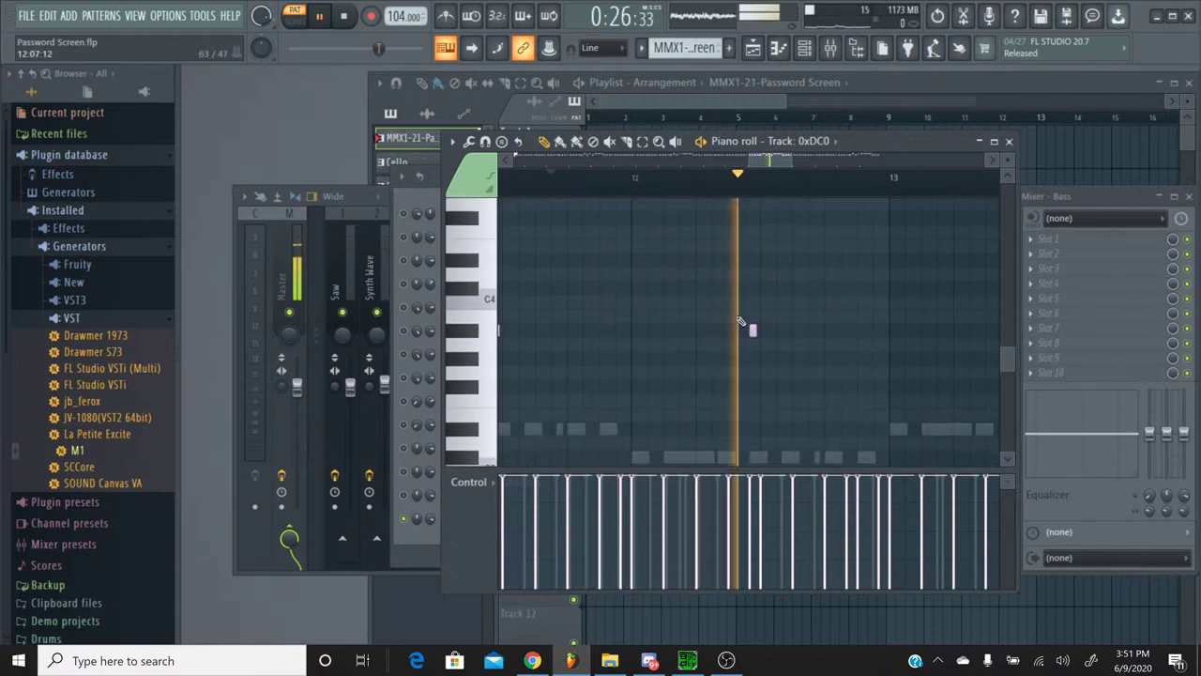
Step: Examine the D#5, F5 and low-register notes of Track: 0xDC0 across the whole pattern while it plays
scroll(741, 321, up, 1)
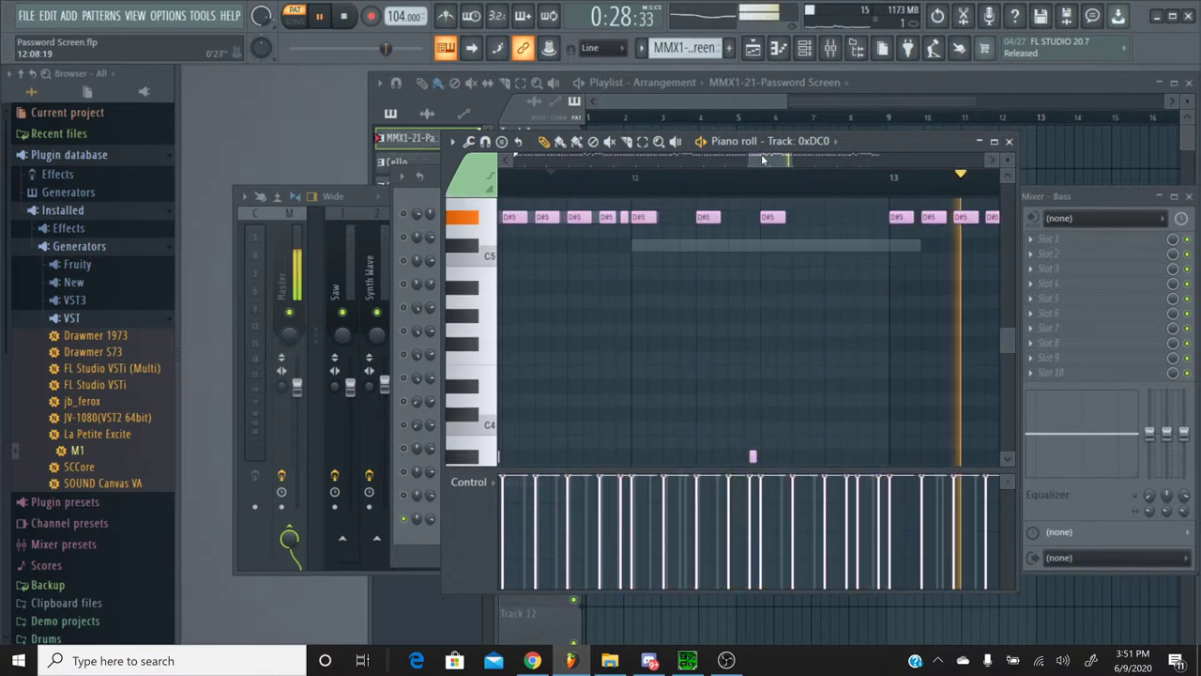
scroll(542, 265, up, 2)
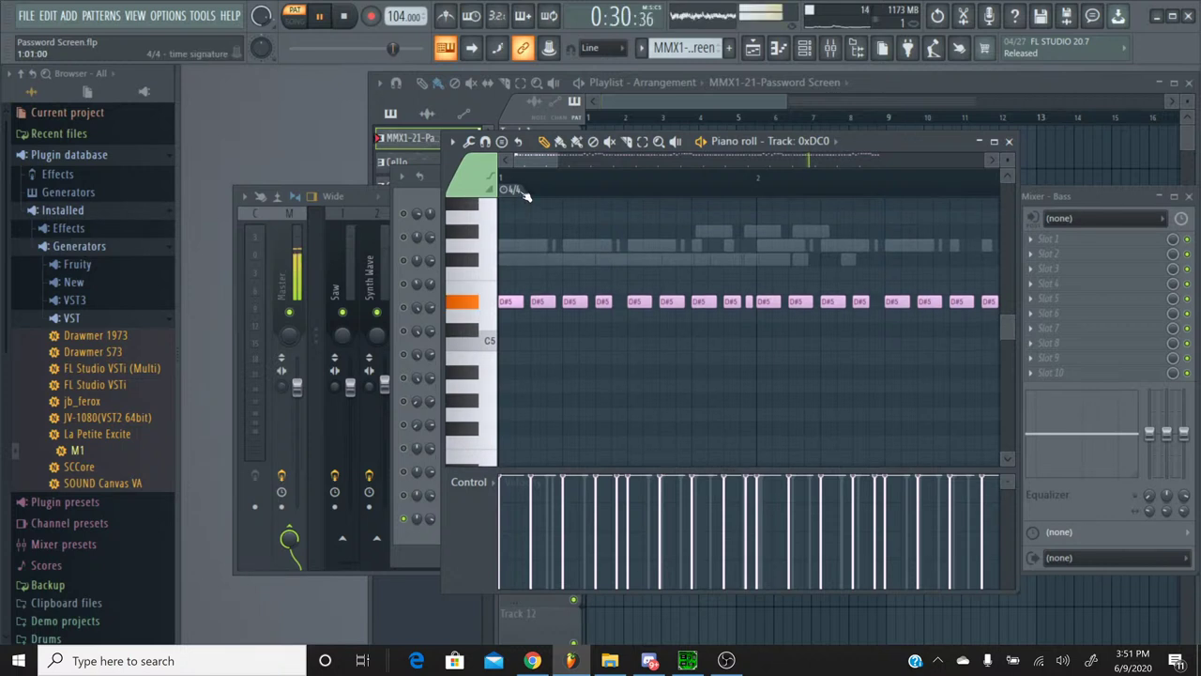
scroll(694, 270, down, 1)
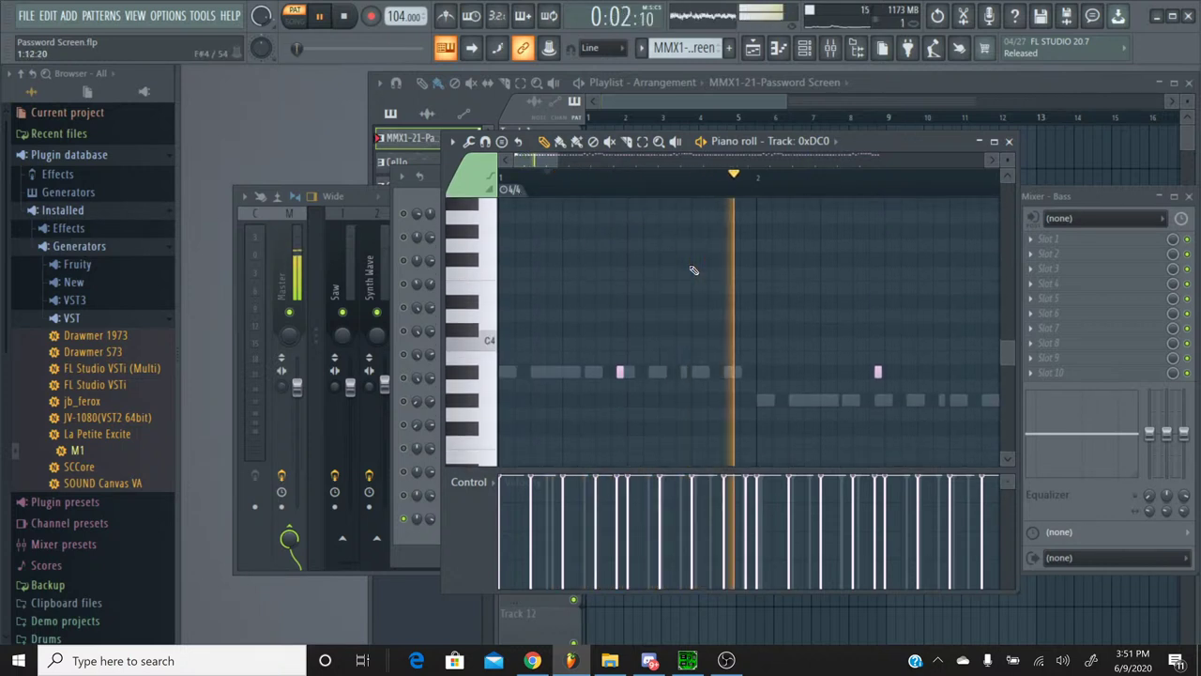
scroll(703, 262, up, 1)
scroll(711, 249, down, 2)
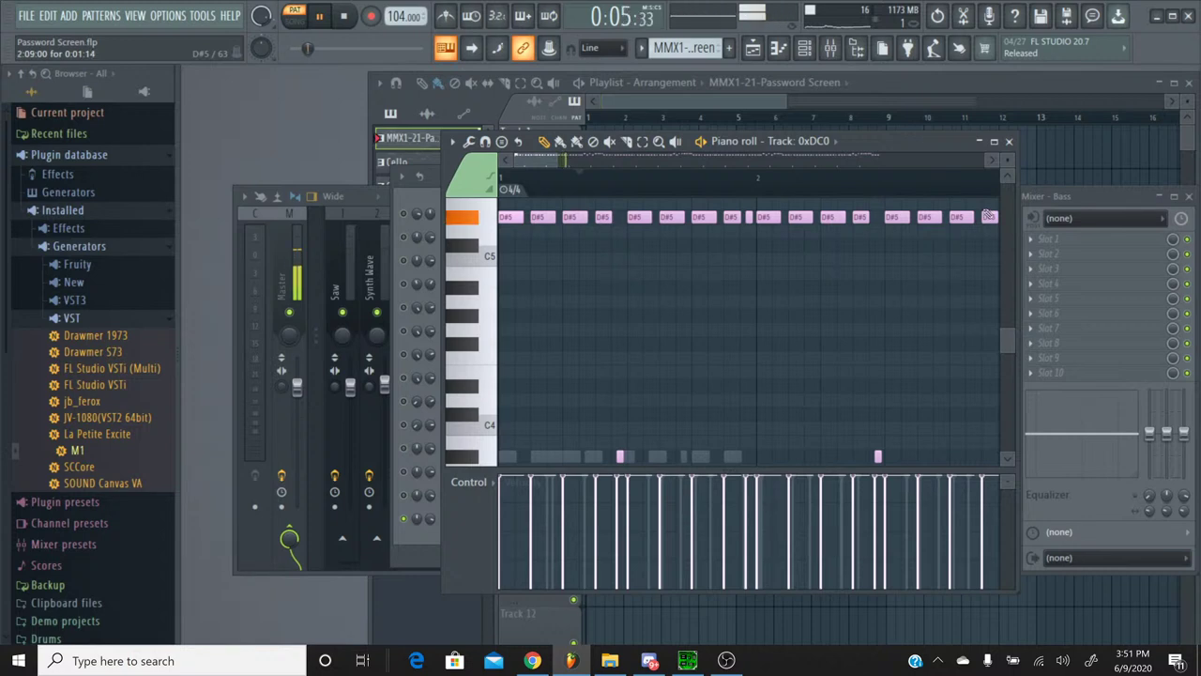
click(1009, 141)
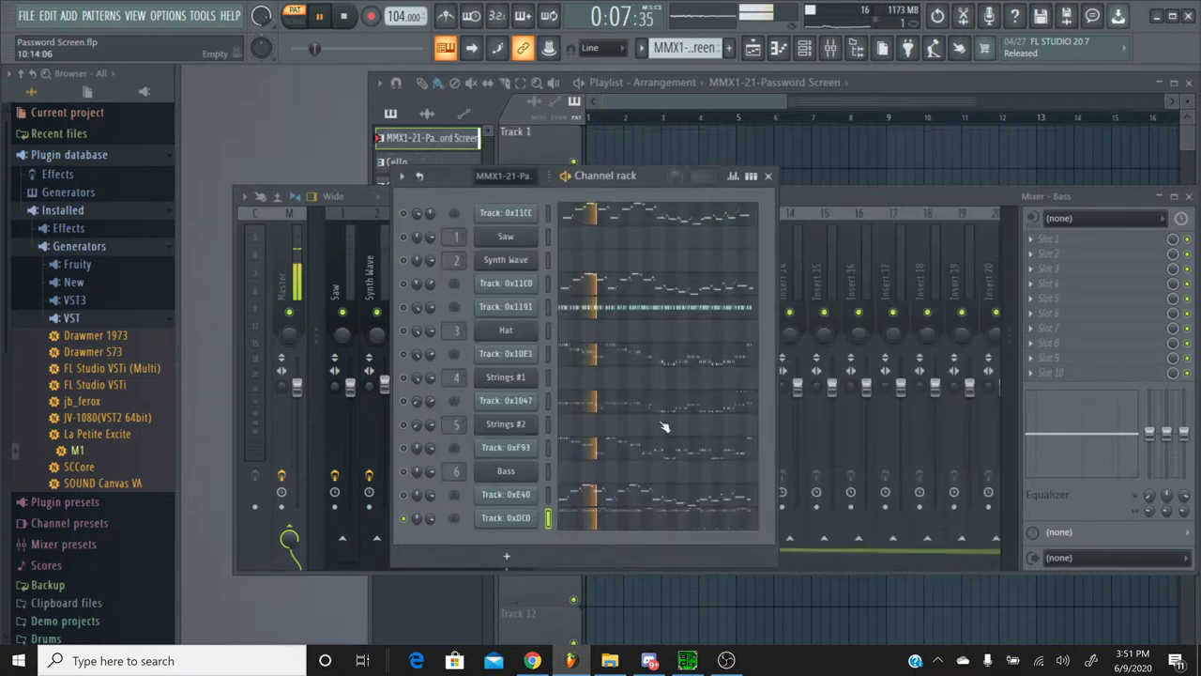
click(582, 524)
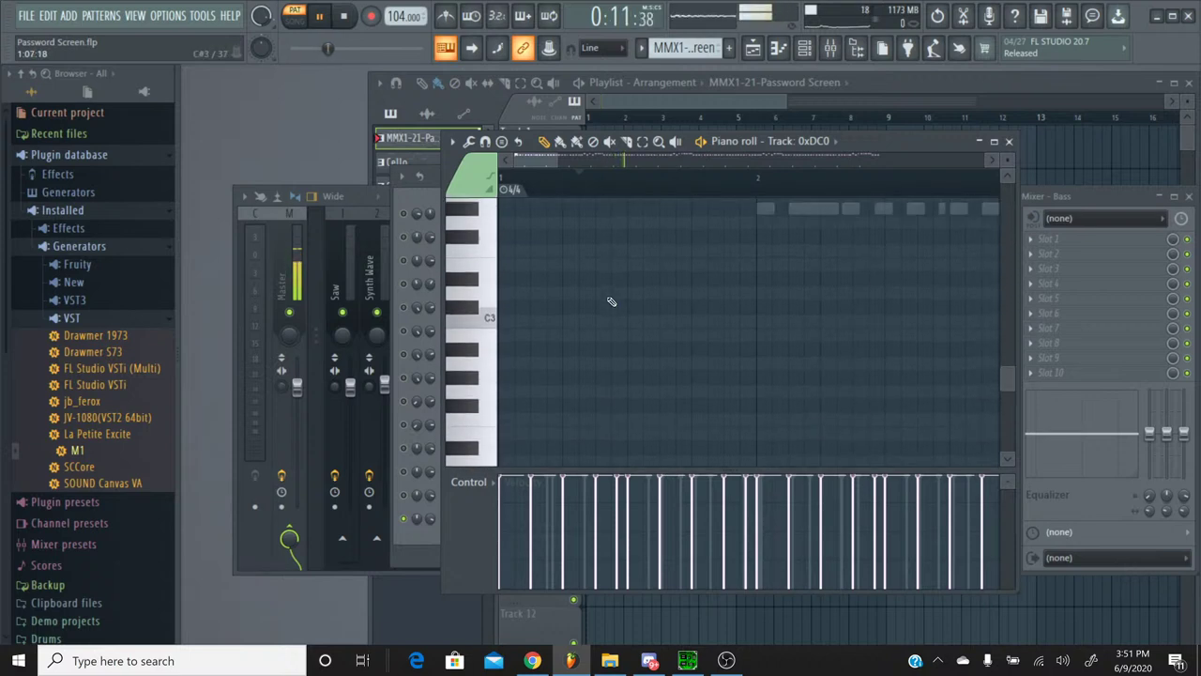
scroll(593, 183, down, 10)
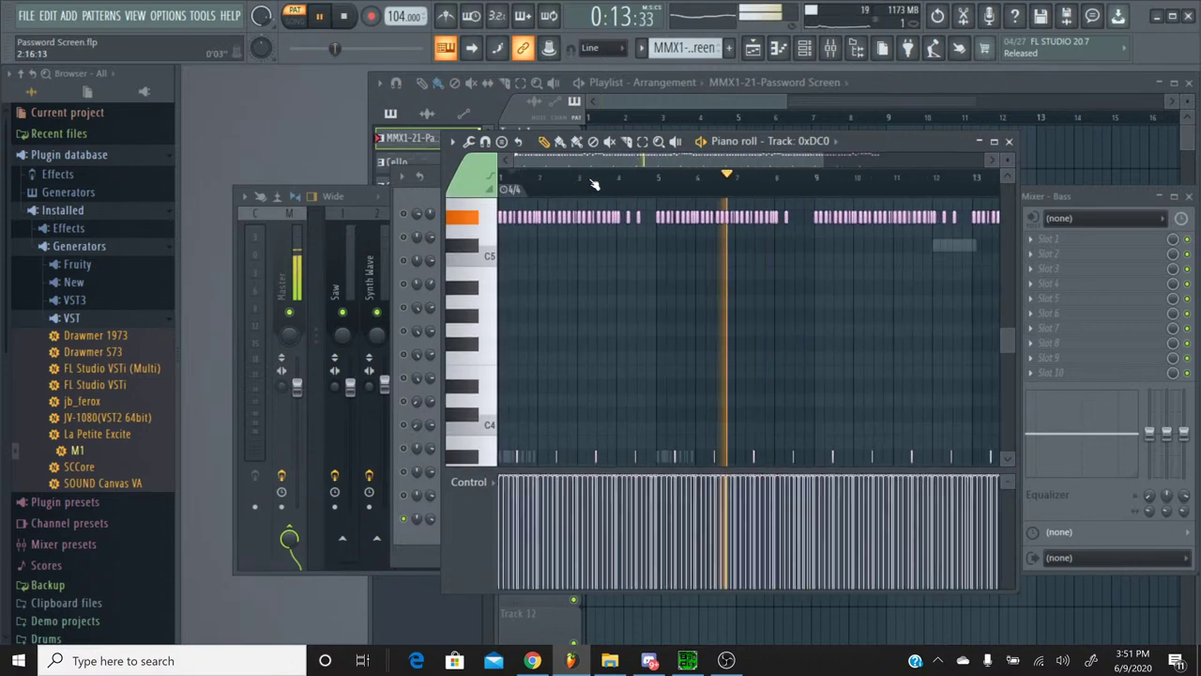
scroll(651, 308, down, 3)
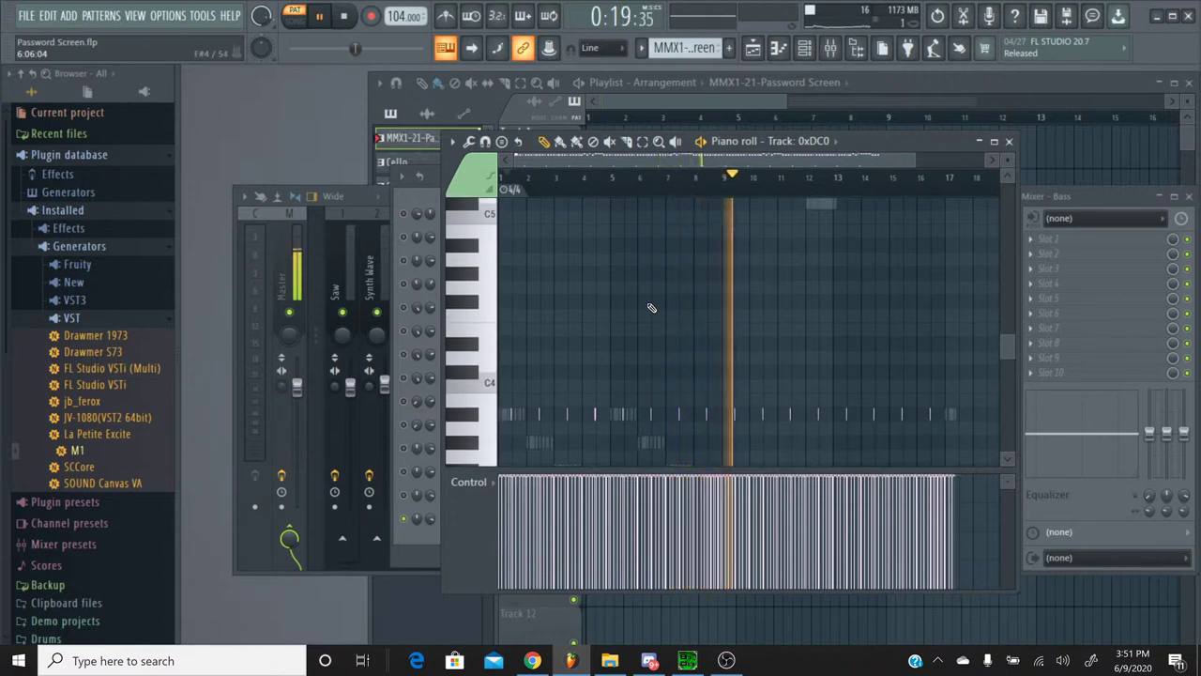
scroll(670, 268, up, 6)
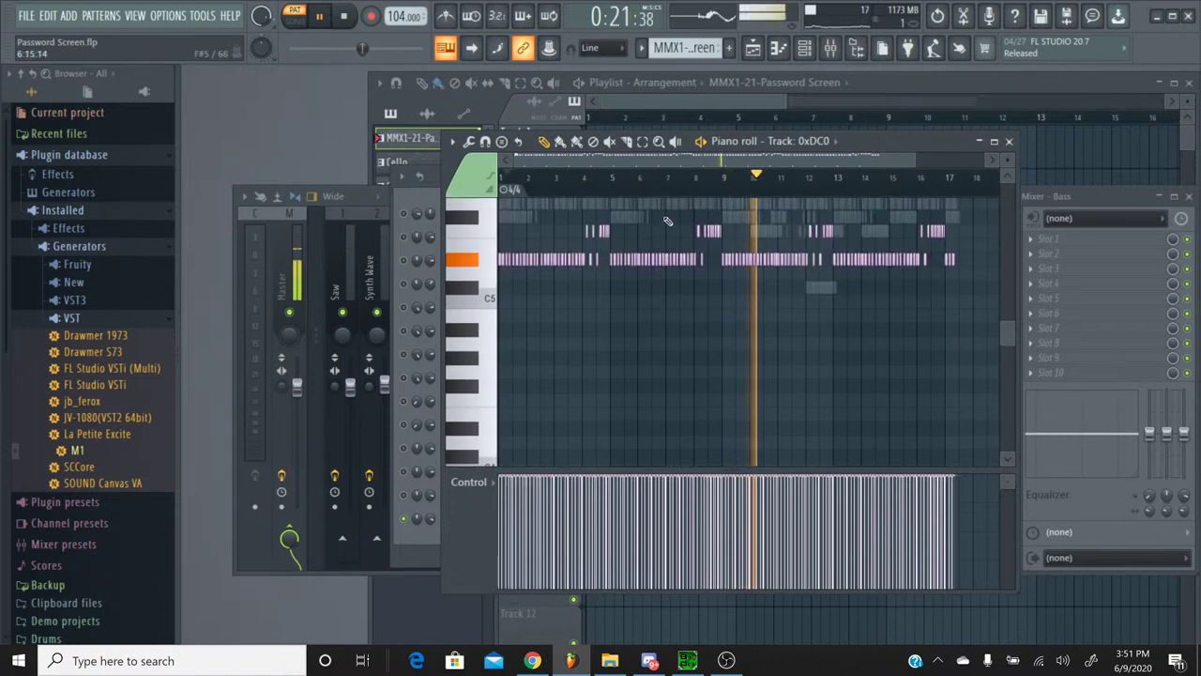
scroll(662, 188, up, 5)
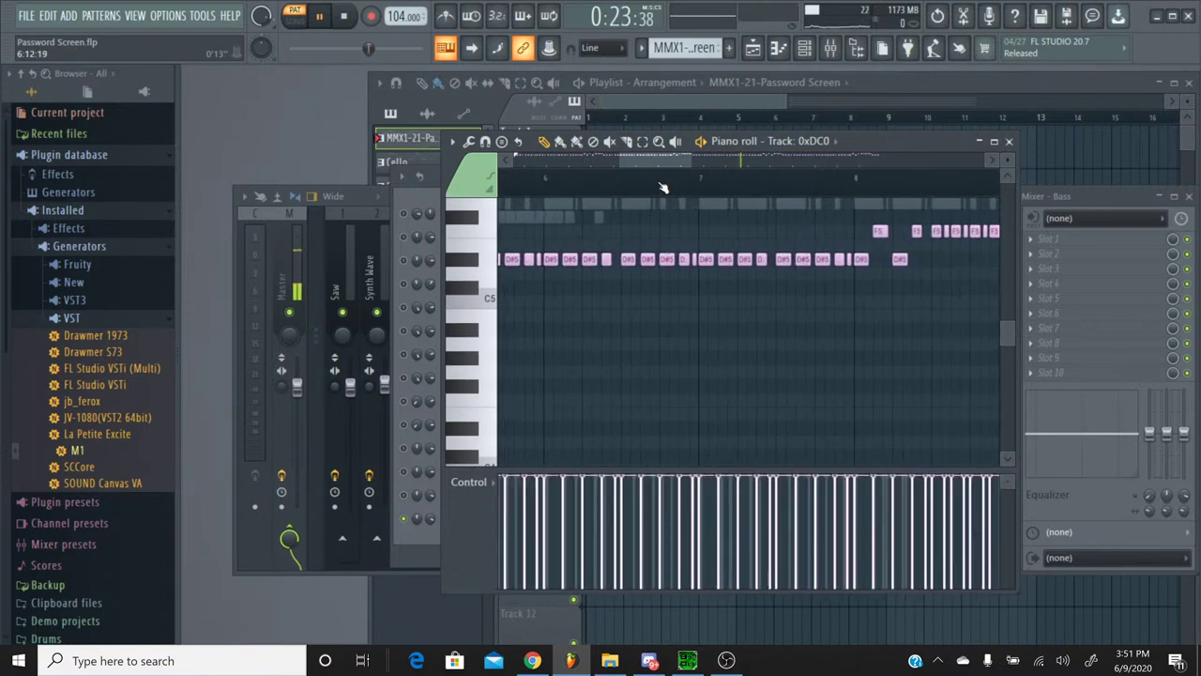
Step: Play Track: 0xDC0 from the middle of bar 6 and audition individual keys around D#5 in the piano roll
click(654, 179)
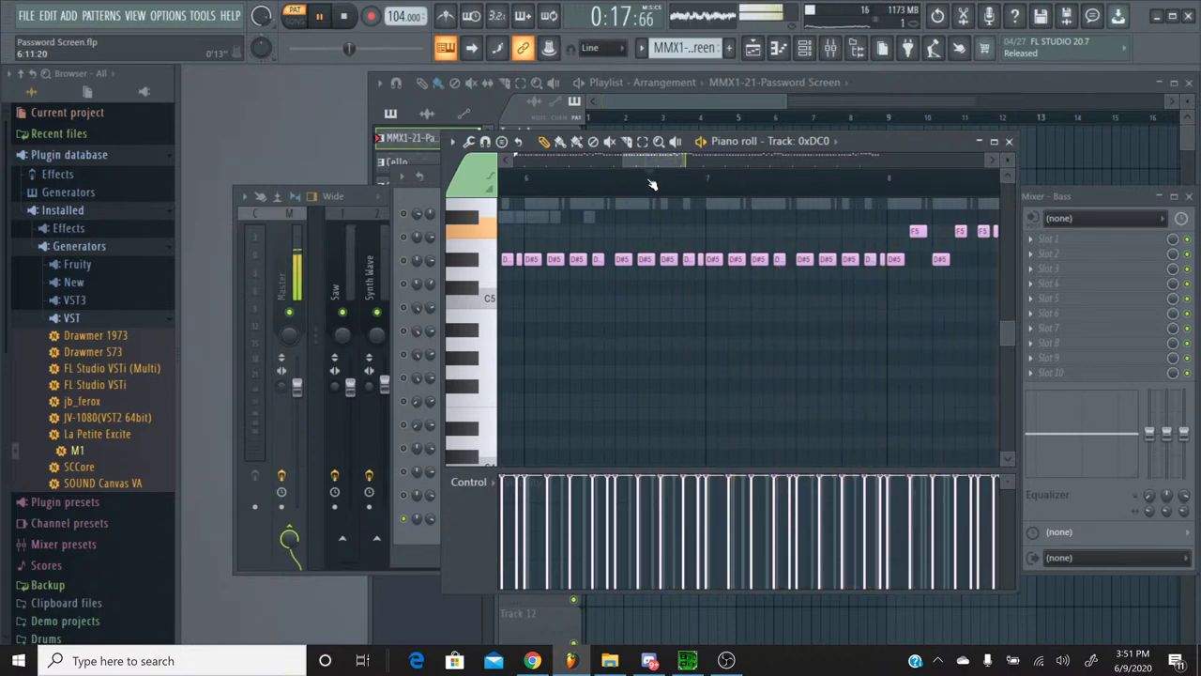
click(347, 19)
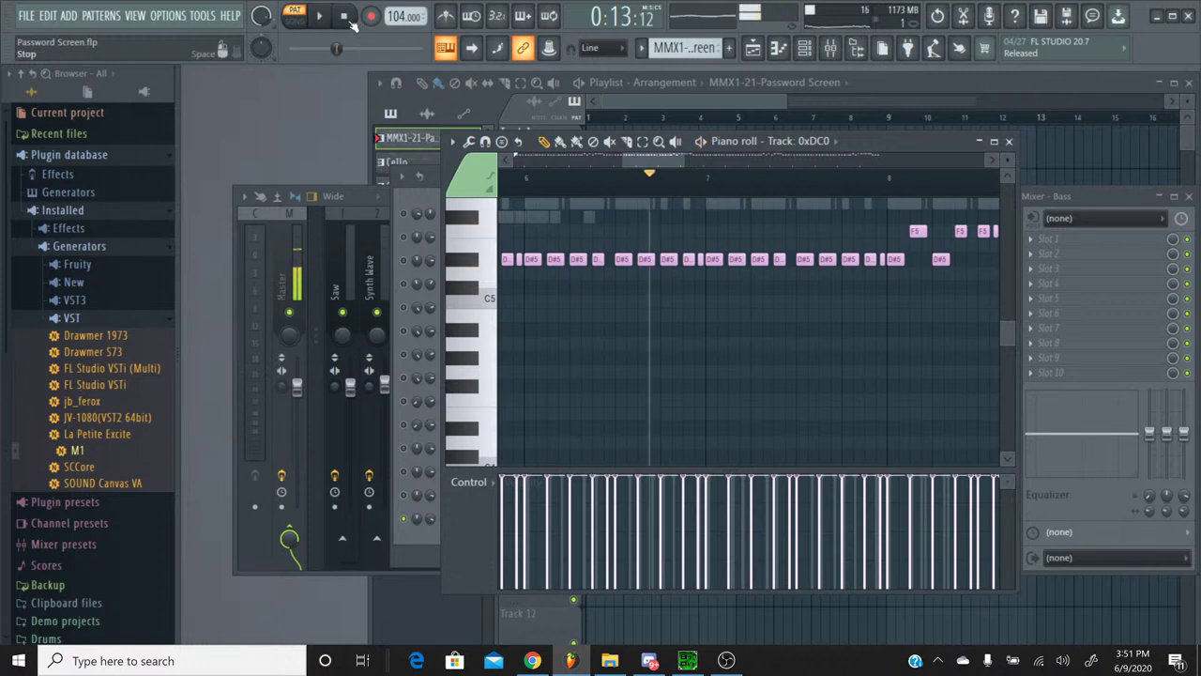
click(465, 272)
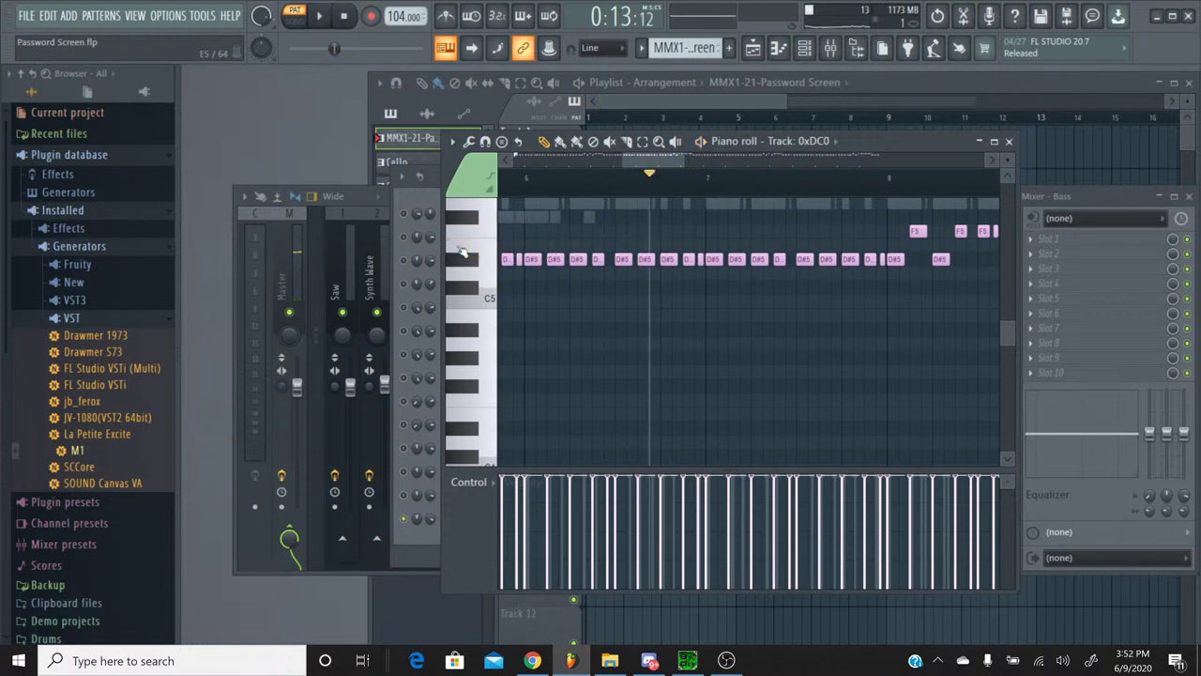
scroll(463, 305, down, 5)
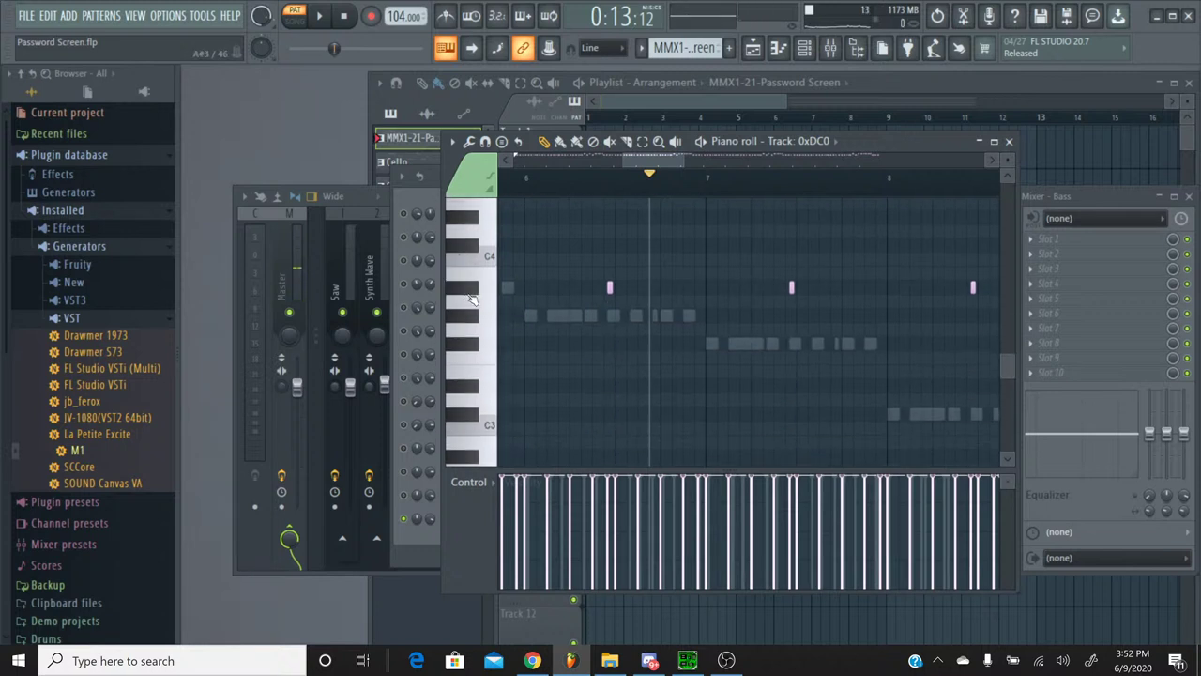
scroll(474, 299, up, 5)
click(319, 16)
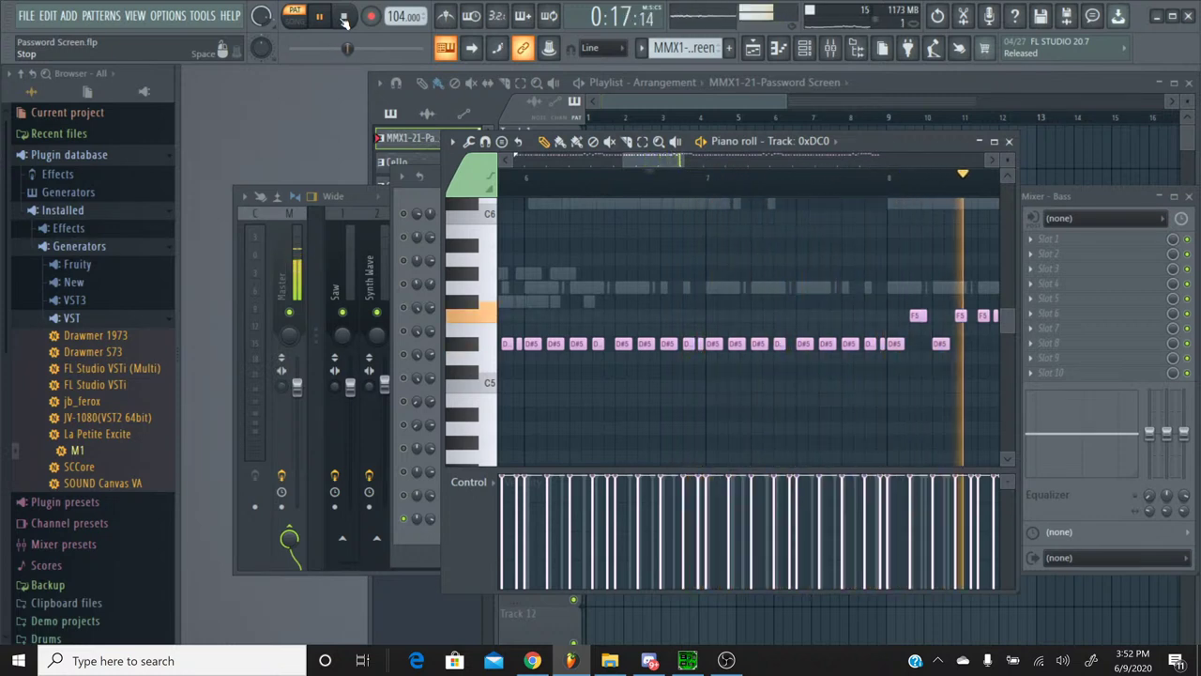
click(345, 19)
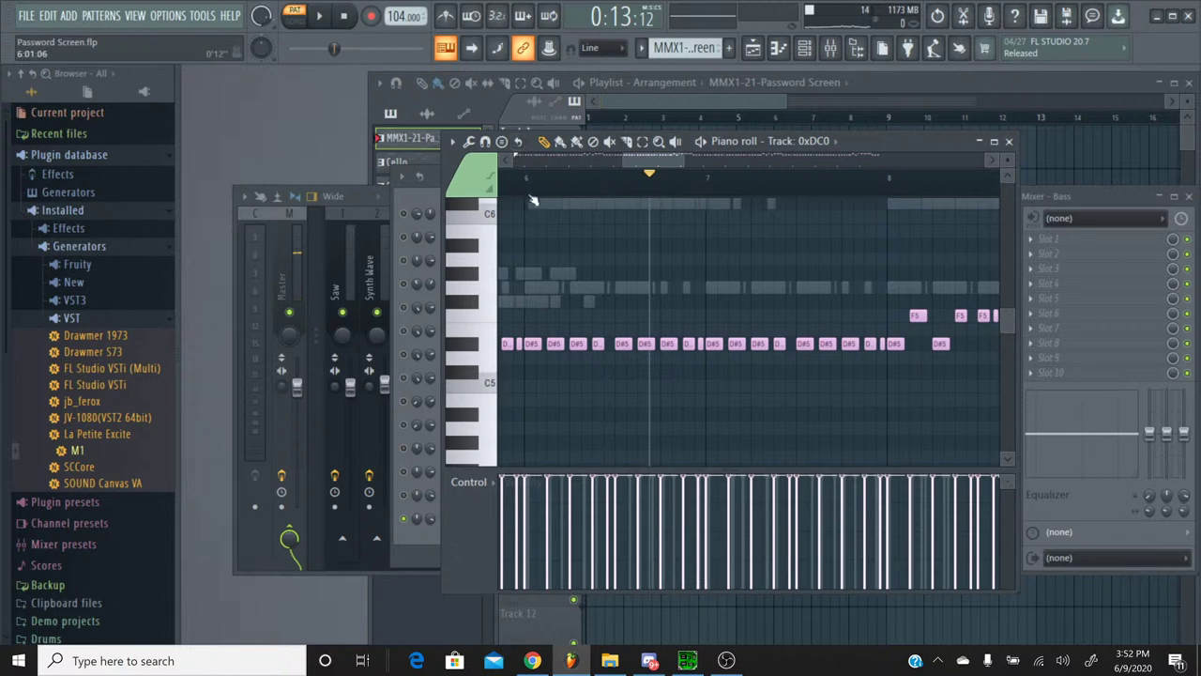
click(462, 345)
click(462, 346)
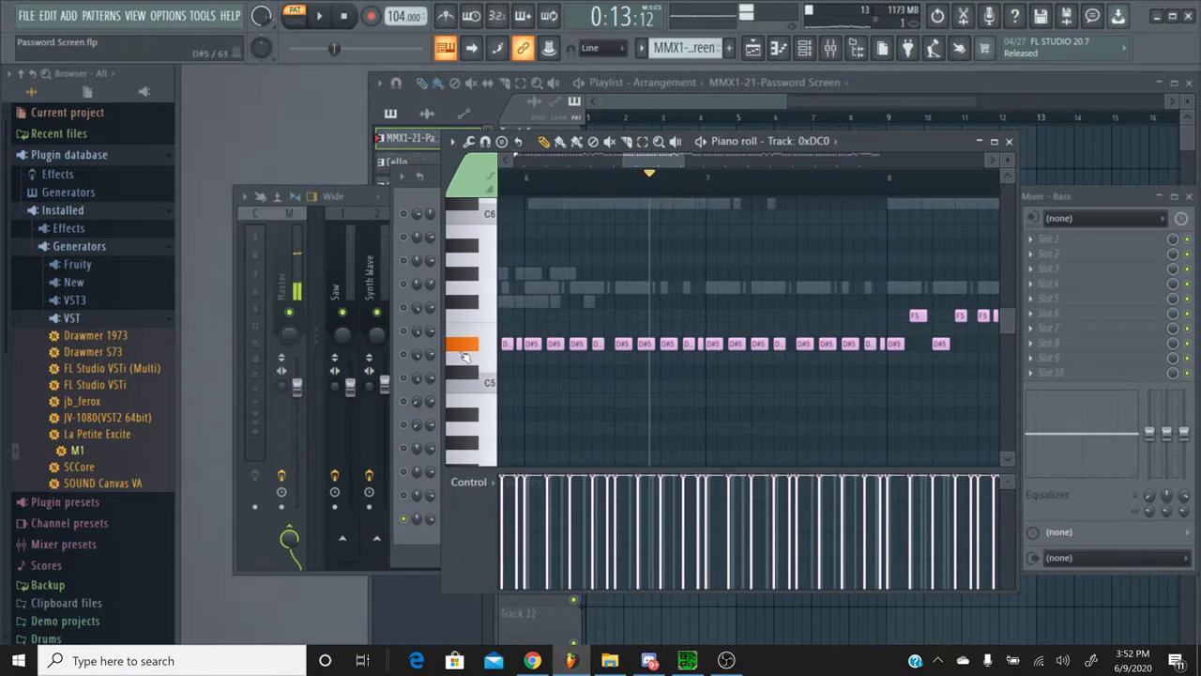
Step: Play Track: 0xDC0 from the start of the pattern and stop playback
mouse_move(654, 180)
mouse_down()
mouse_move(443, 192)
mouse_move(438, 205)
mouse_up()
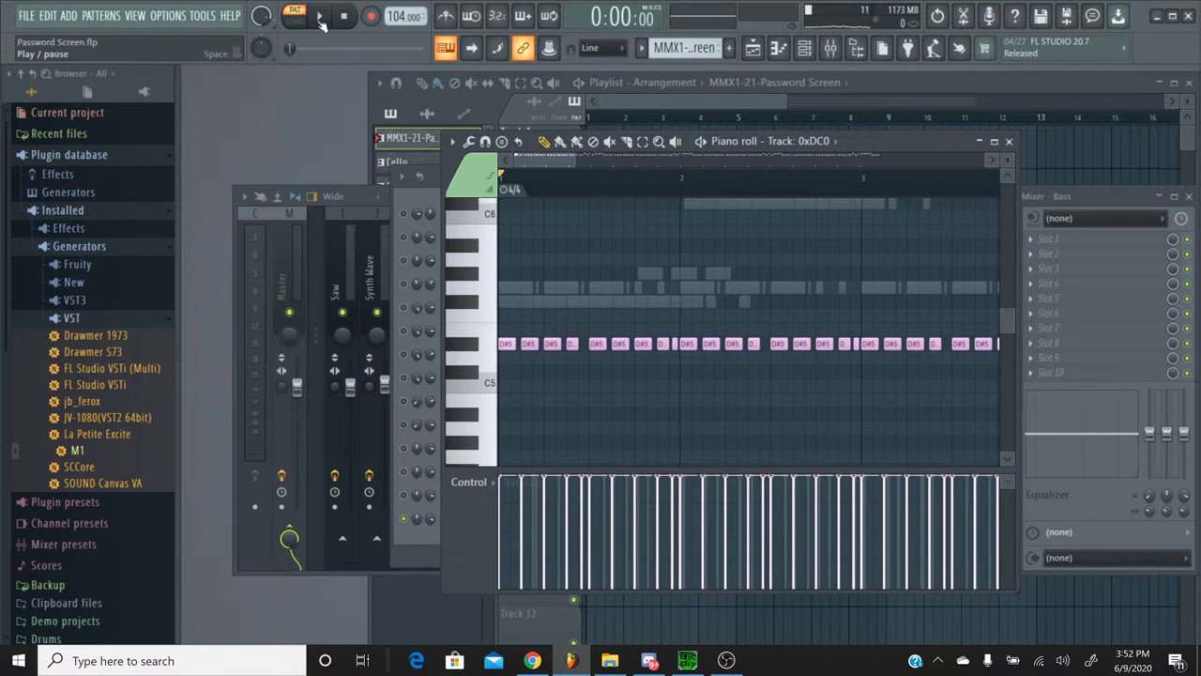
click(320, 18)
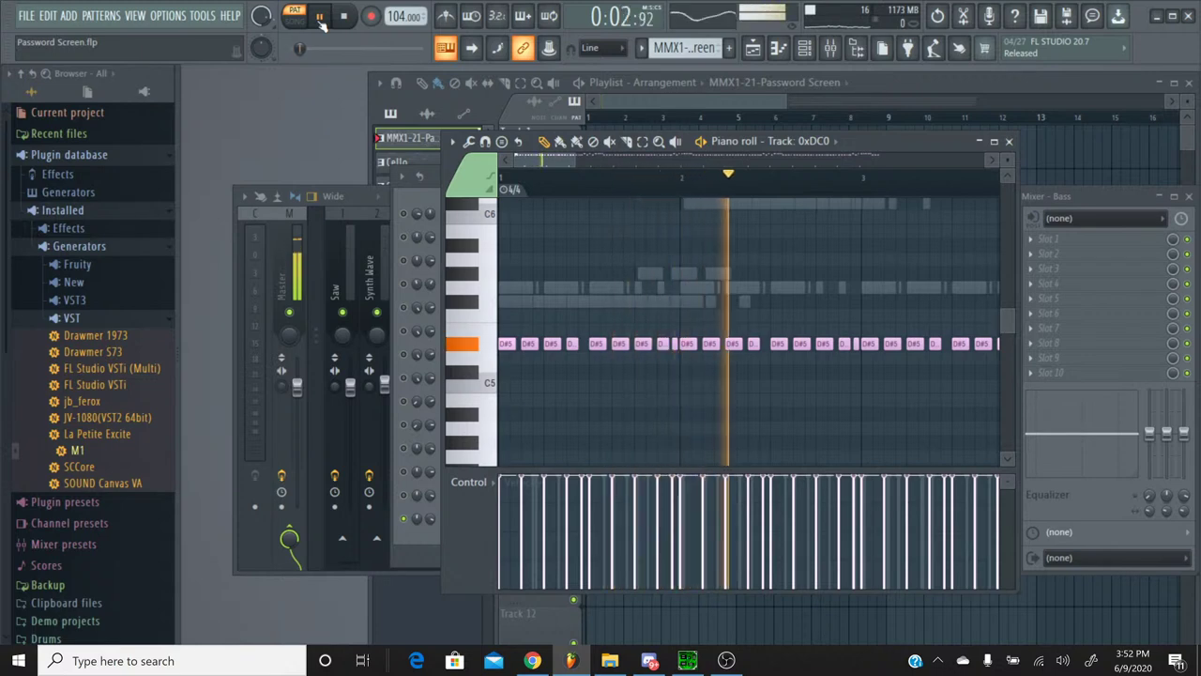
click(347, 18)
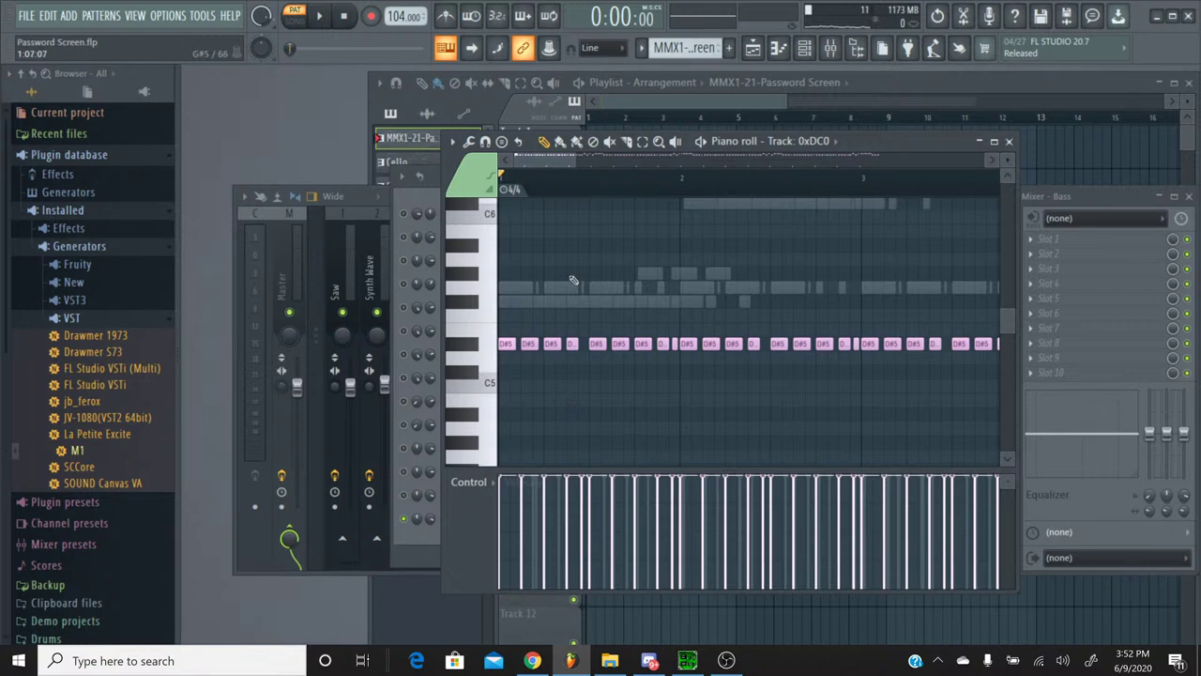
drag(546, 161, 490, 214)
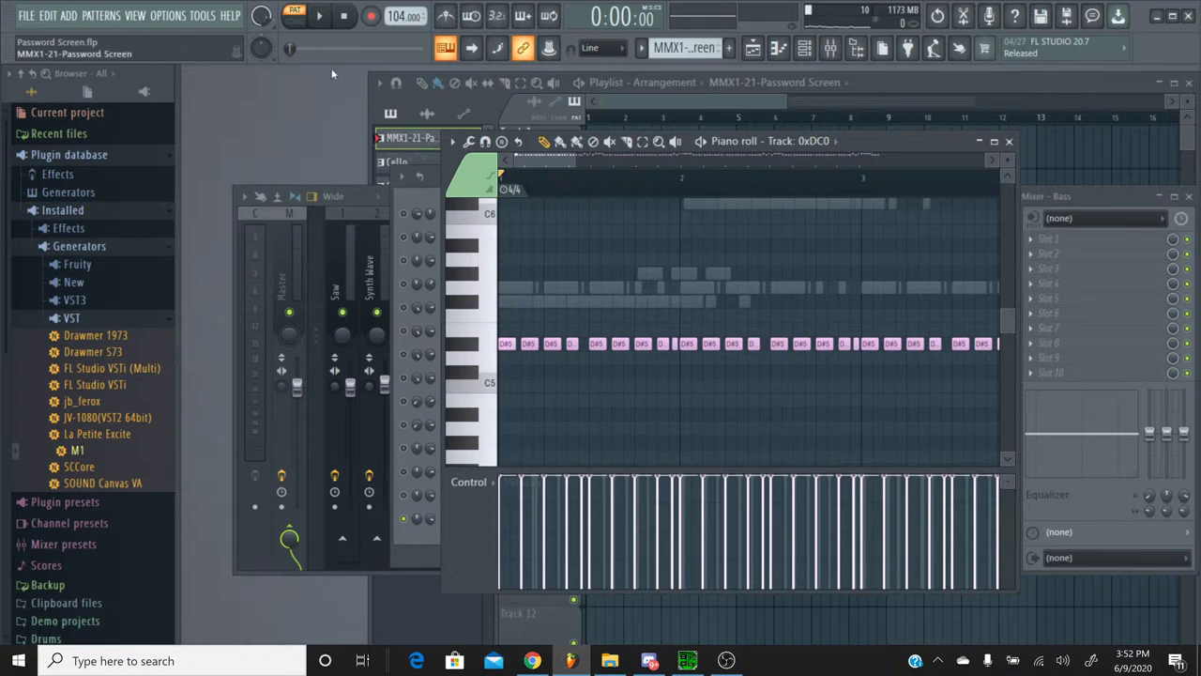
click(327, 22)
click(345, 19)
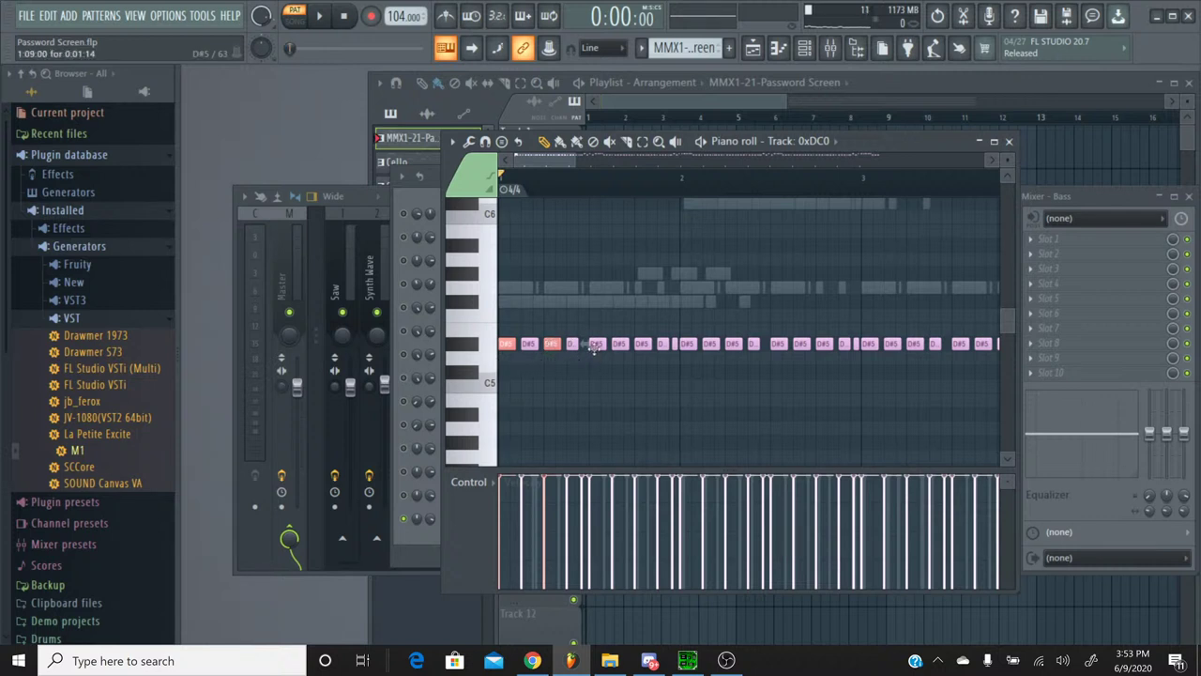
Step: Select the D#5 notes on each beat of bar 1 and briefly play the pattern from the start
drag(593, 349, 604, 360)
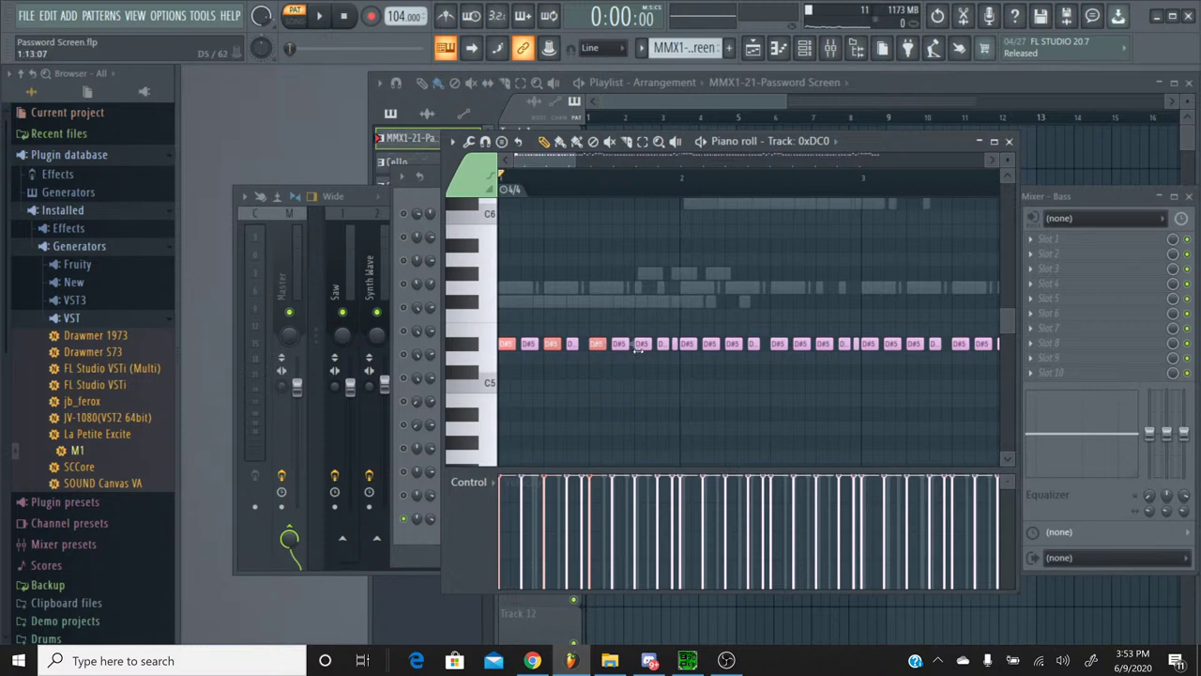
click(639, 350)
click(319, 16)
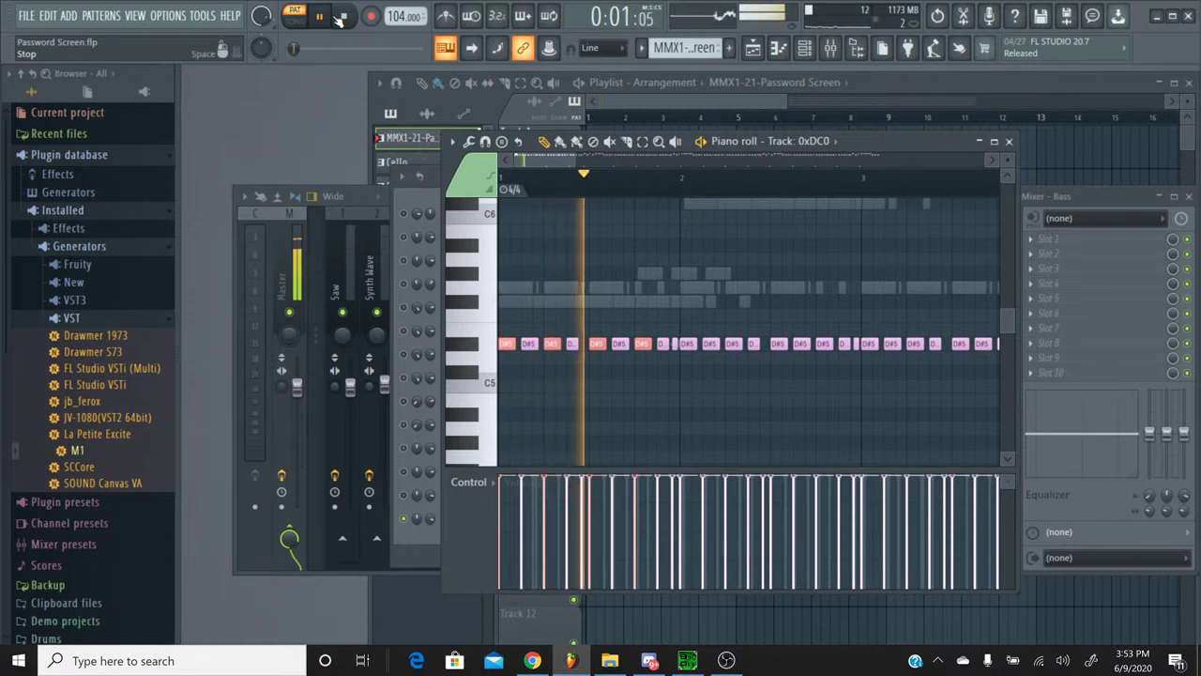
click(341, 18)
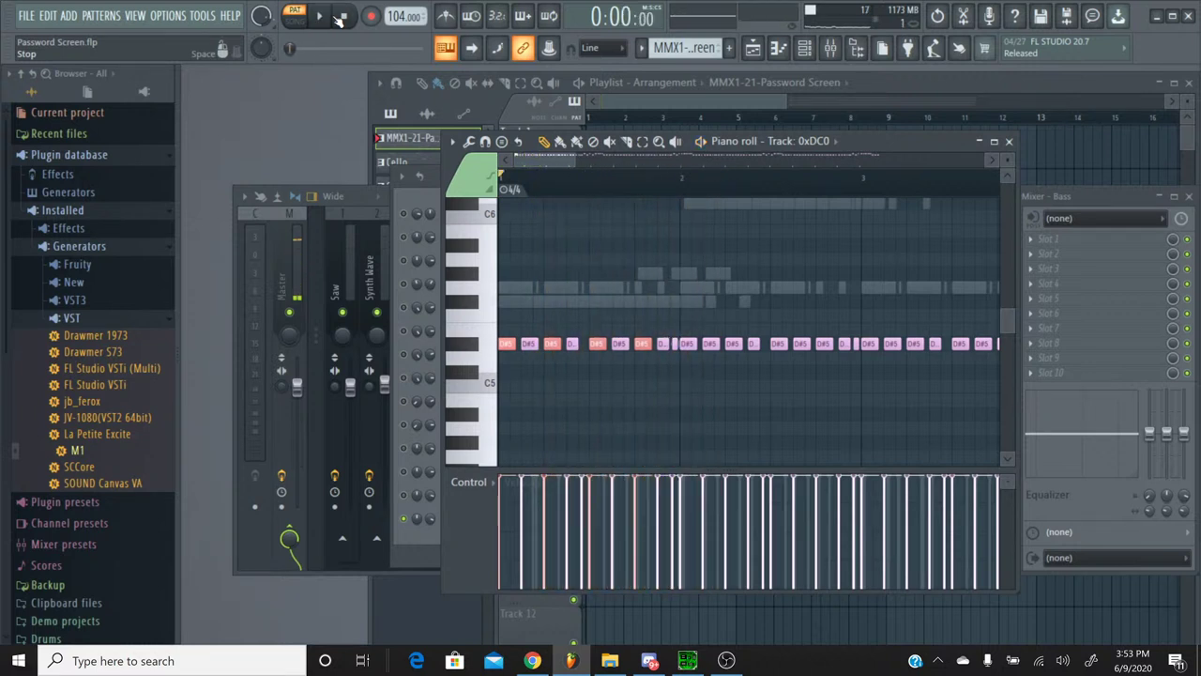
Step: Add the D#5 notes on bar 2's beats and bar 3's first two beats to the selection, and play the pattern back
click(687, 346)
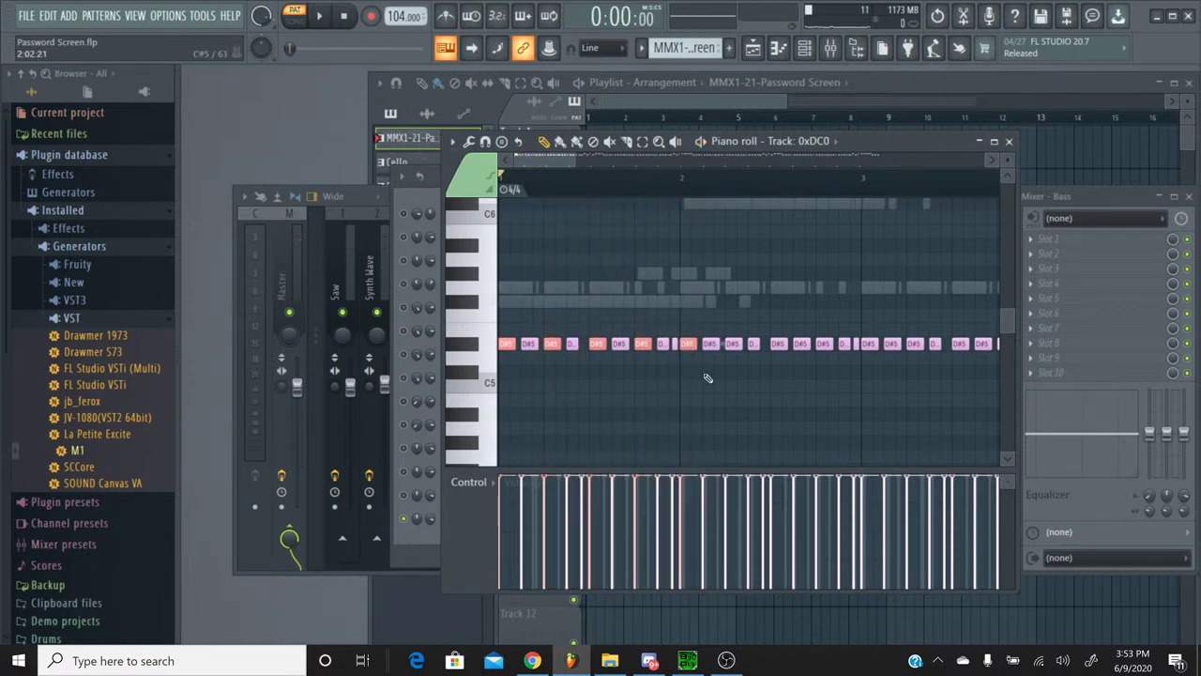
click(734, 346)
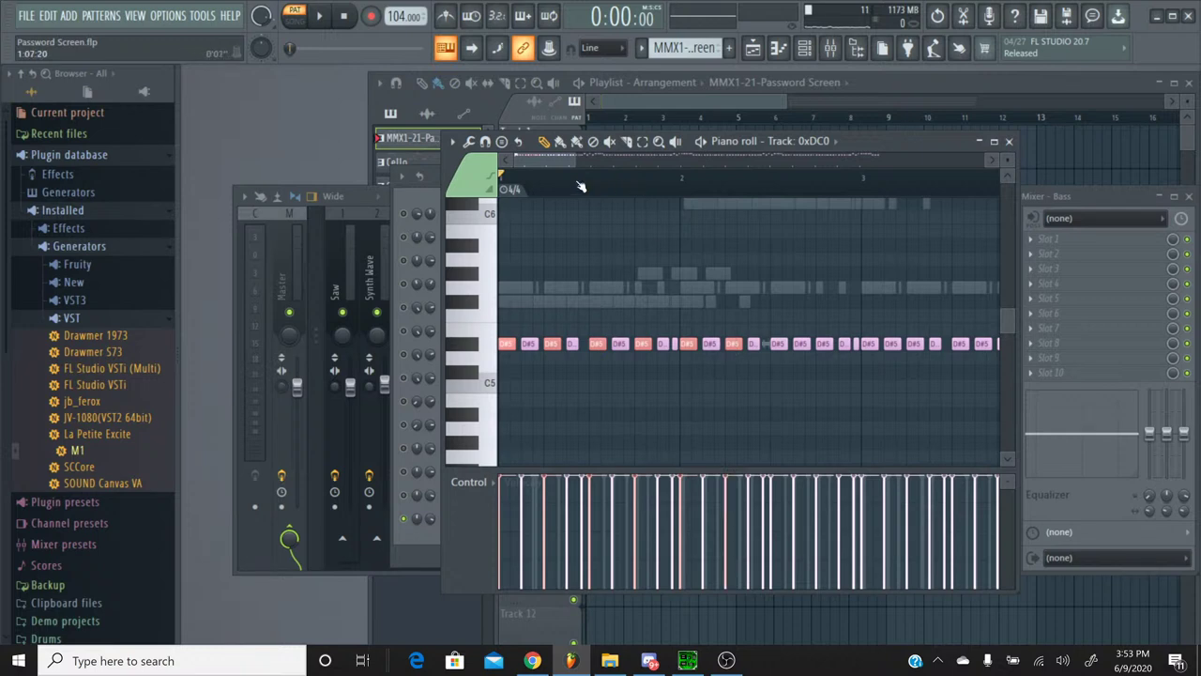
scroll(616, 321, right, 3)
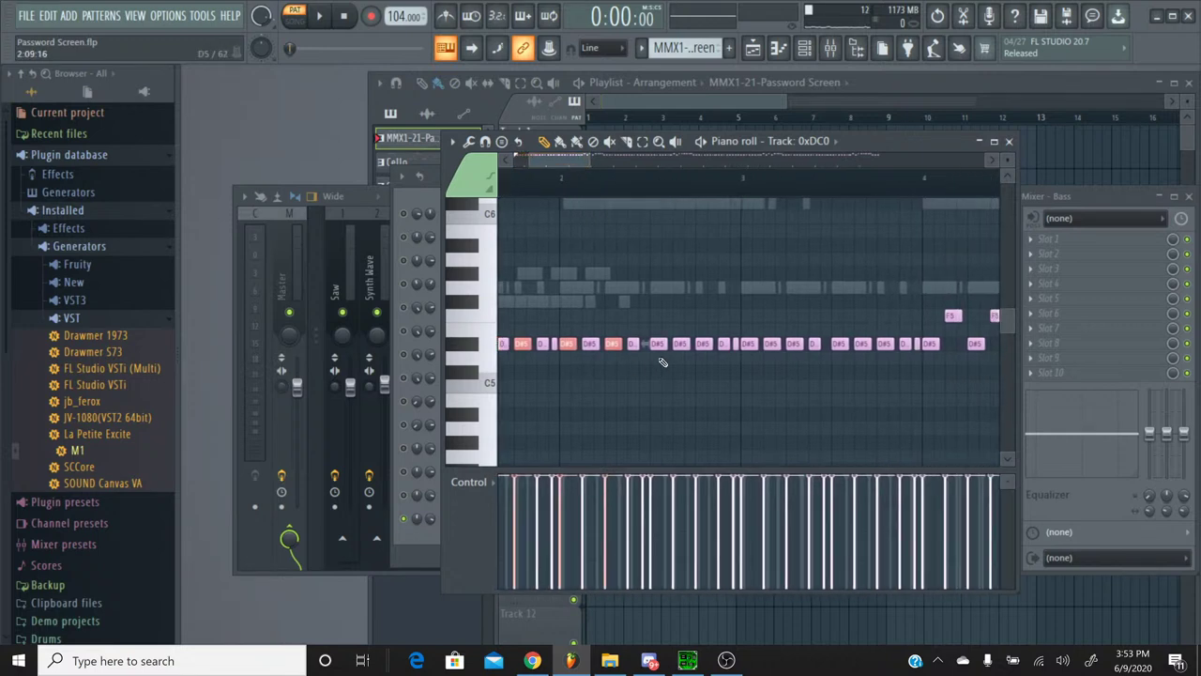
click(658, 346)
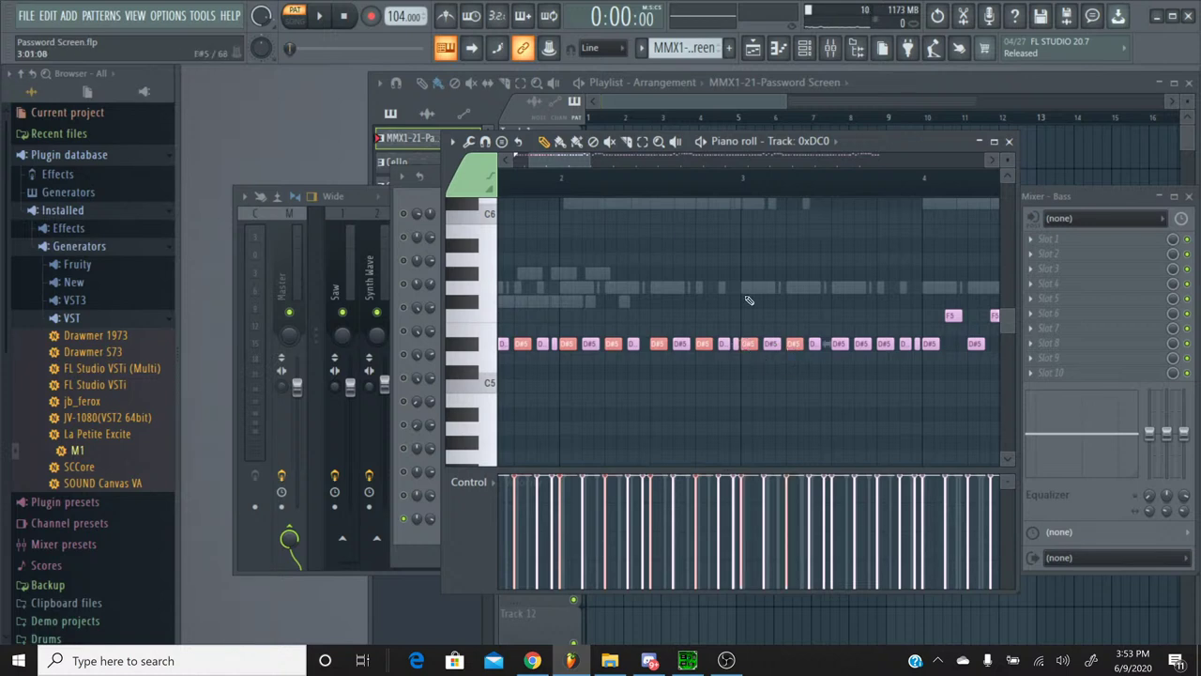
click(321, 19)
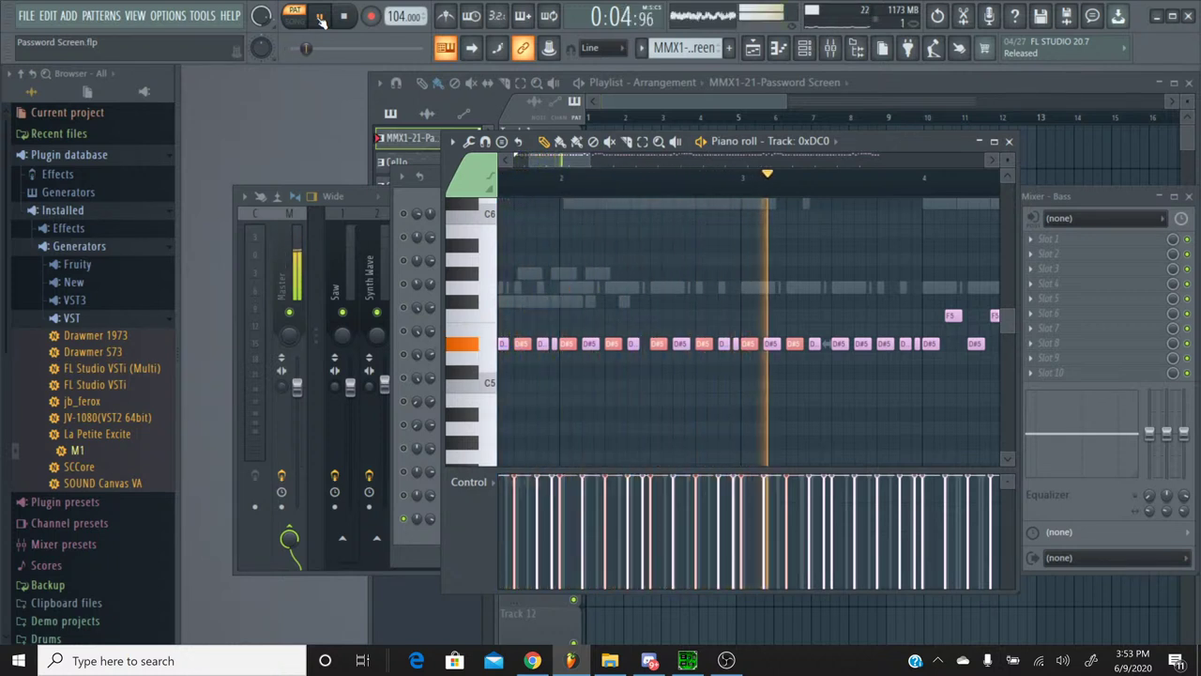
key(space)
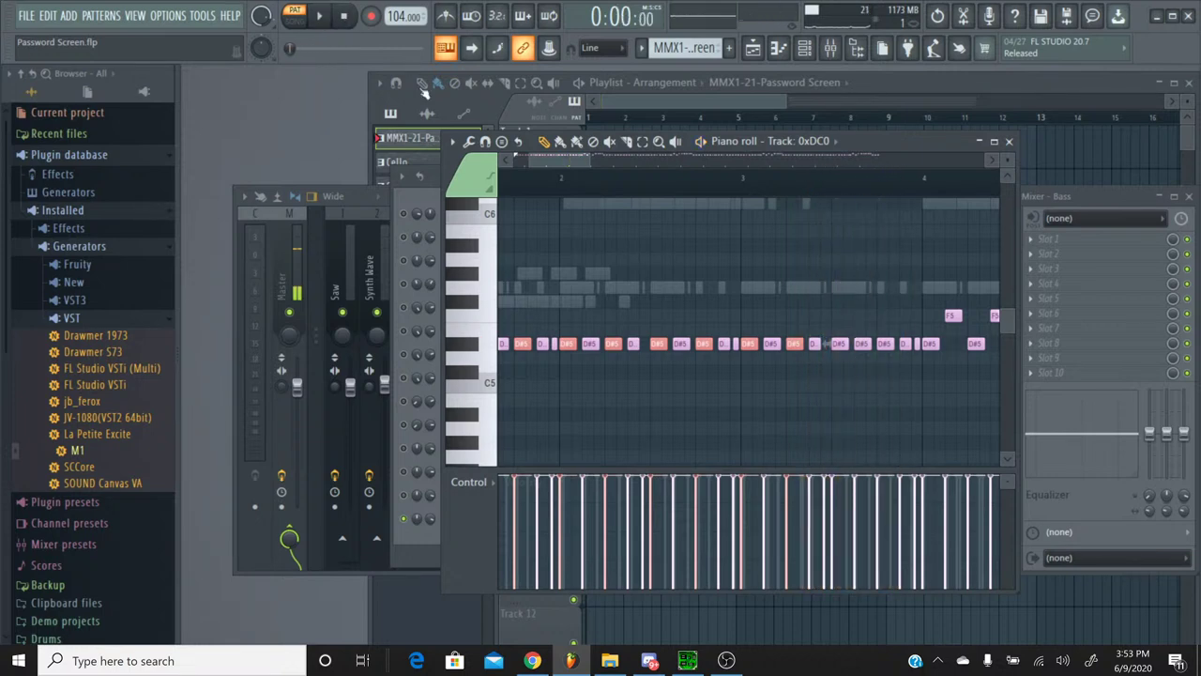
Step: Add bar 3's remaining on-beat D#5 notes and bar 4's three D#5 notes to the selection, checking them against playback
click(884, 345)
drag(575, 156, 603, 157)
click(319, 16)
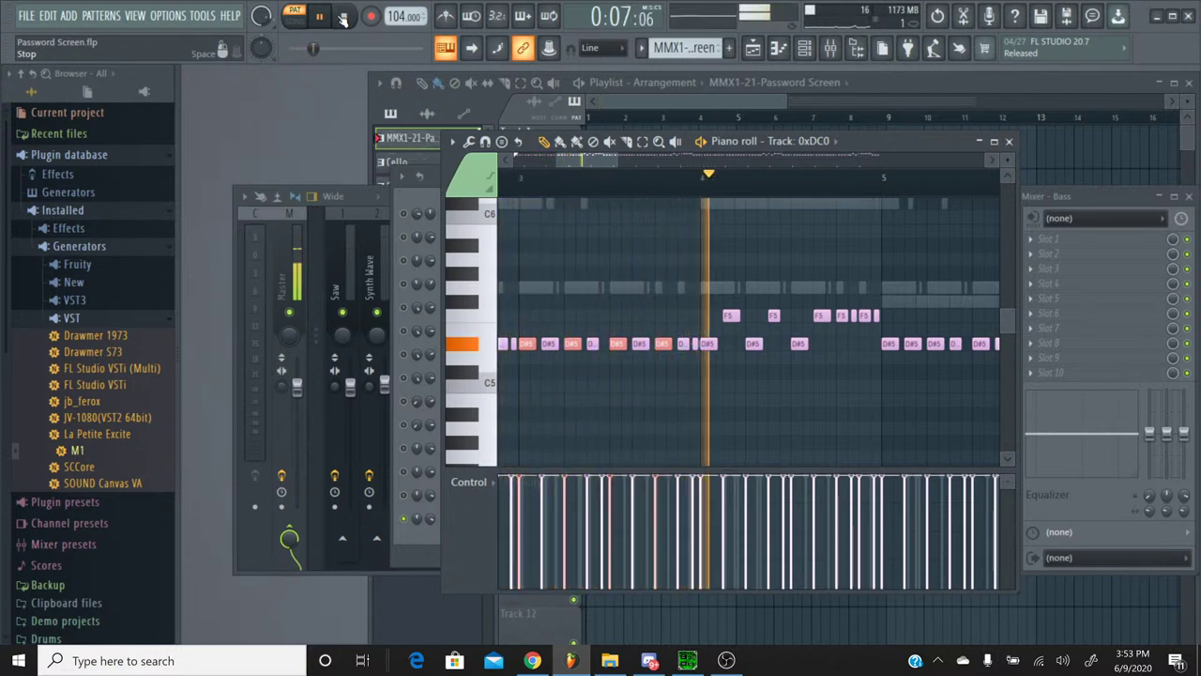
click(344, 18)
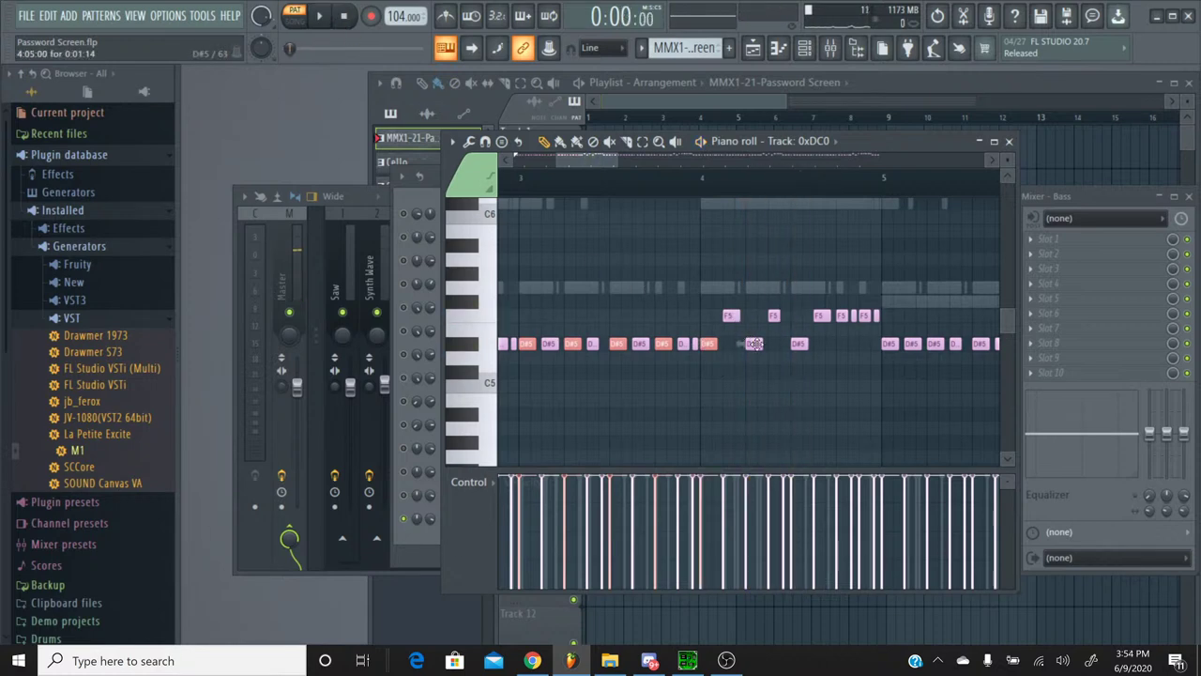
click(324, 17)
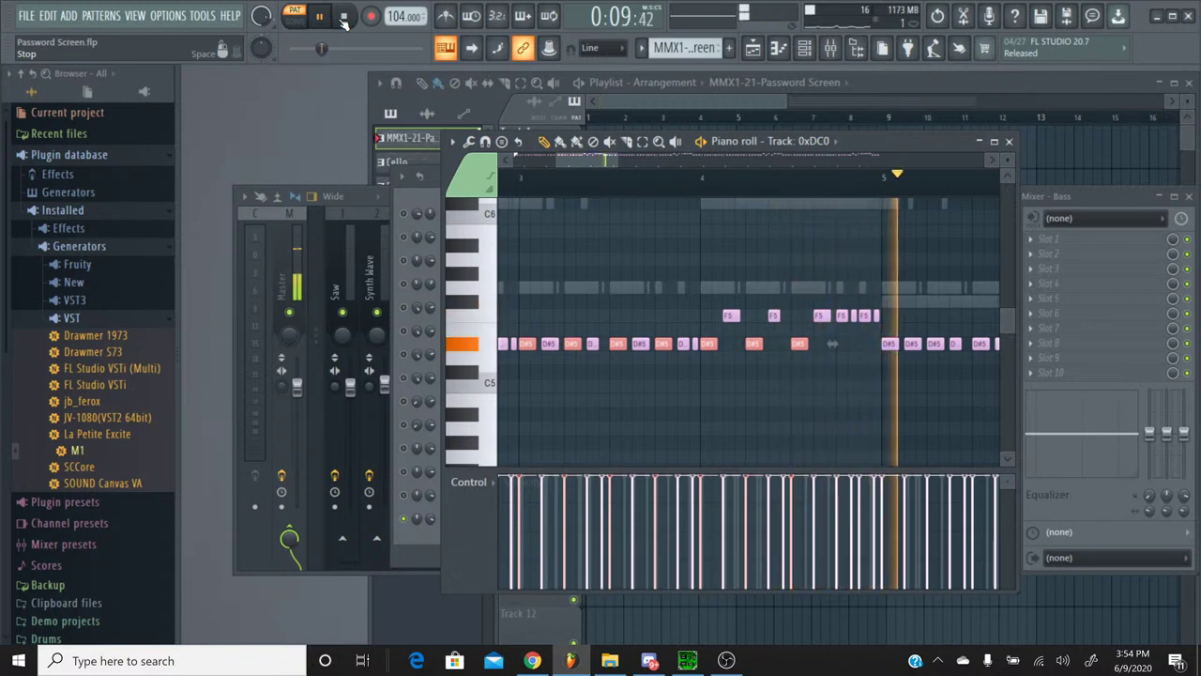
click(345, 19)
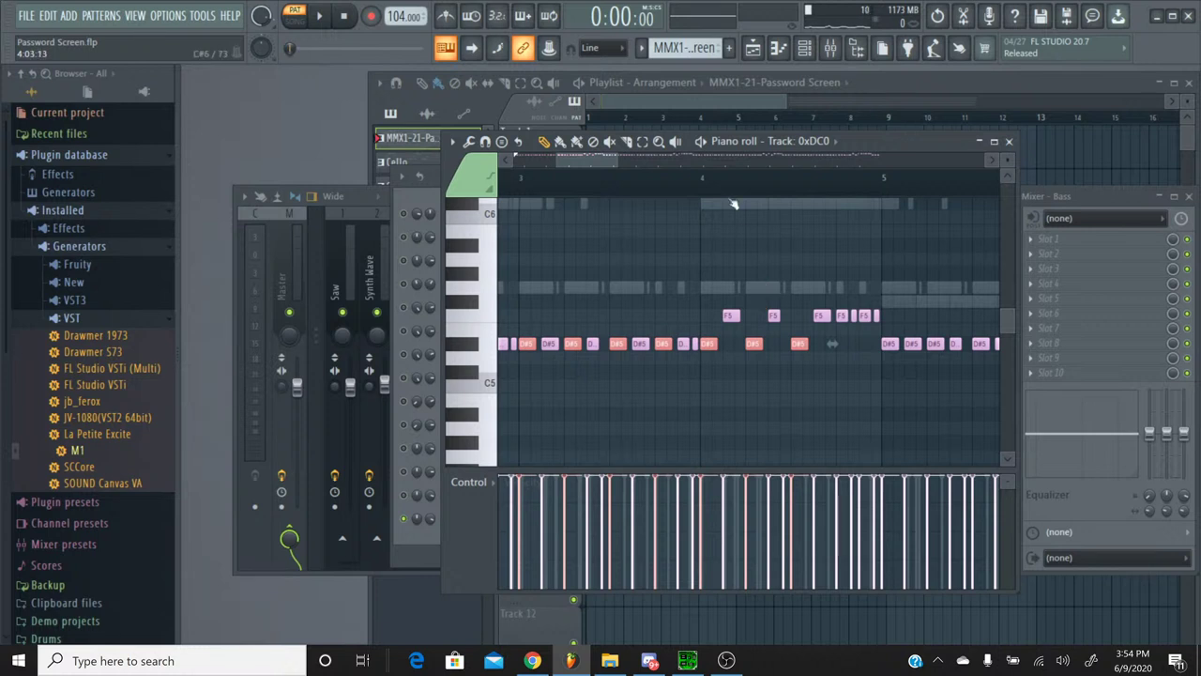
Step: Close the piano roll, switch to the Percussion pattern and add a new M1 channel at the end of the channel rack
drag(586, 160, 513, 172)
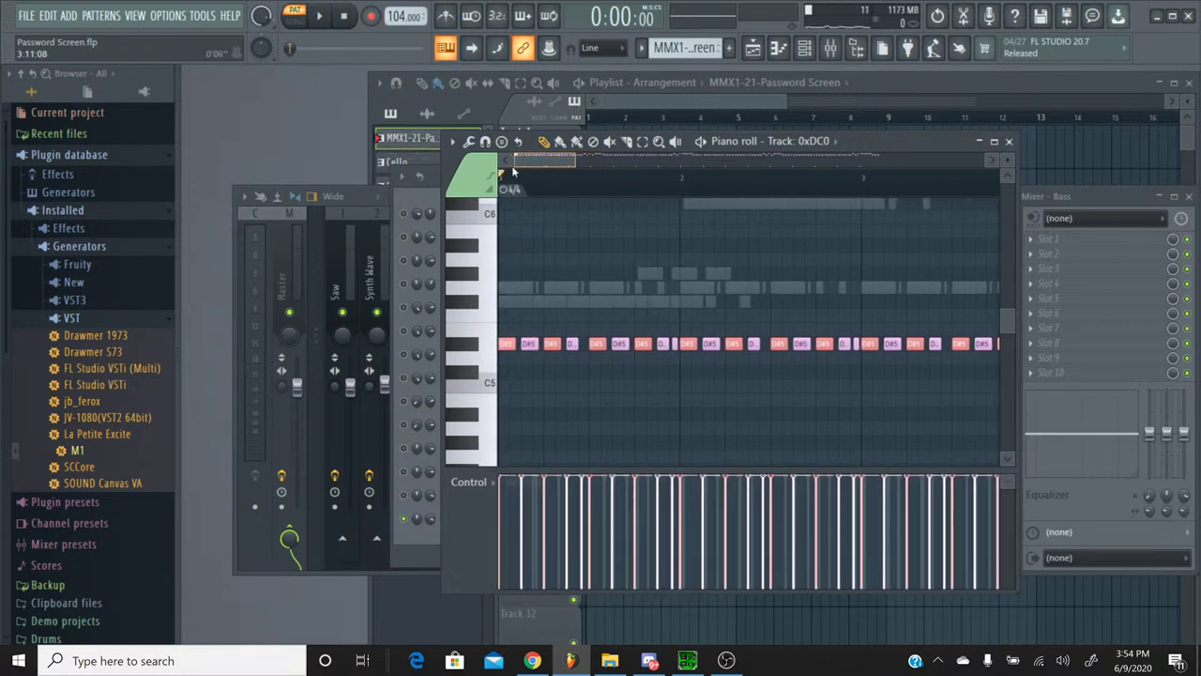
click(1010, 141)
click(641, 48)
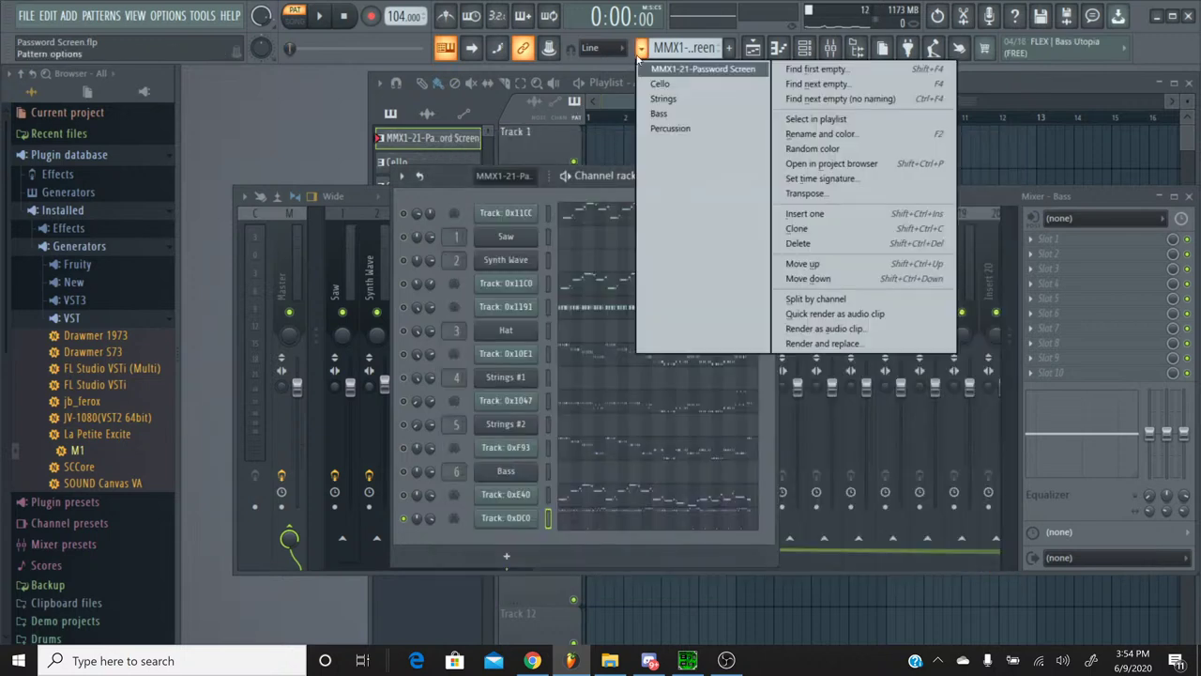
click(671, 129)
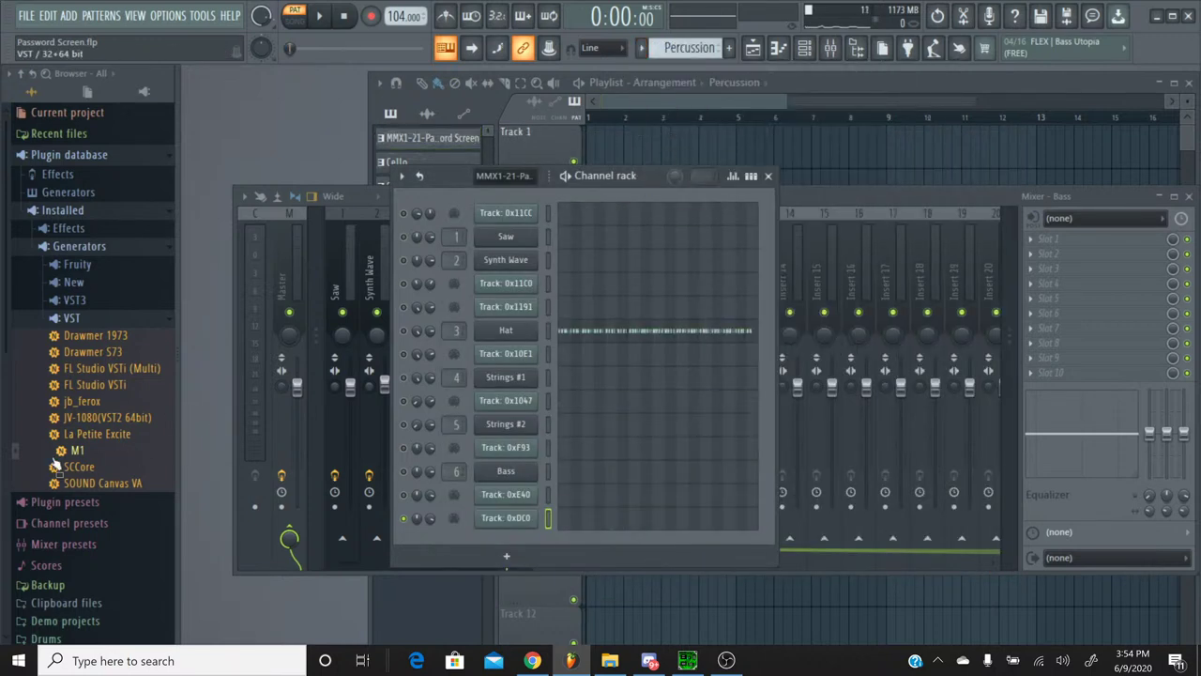
drag(68, 452, 537, 558)
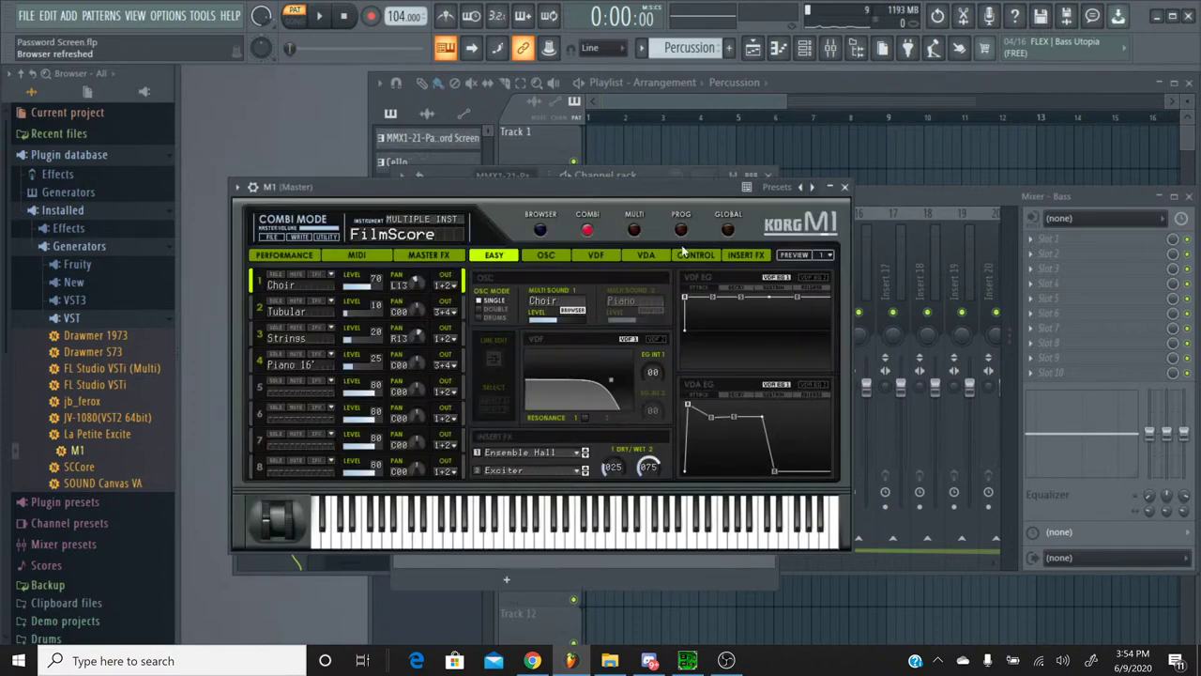
Step: Load the Drums/Hit program BD&SDCatlog1 in the new M1 and set its second insert effect to No Effect
click(682, 229)
click(540, 230)
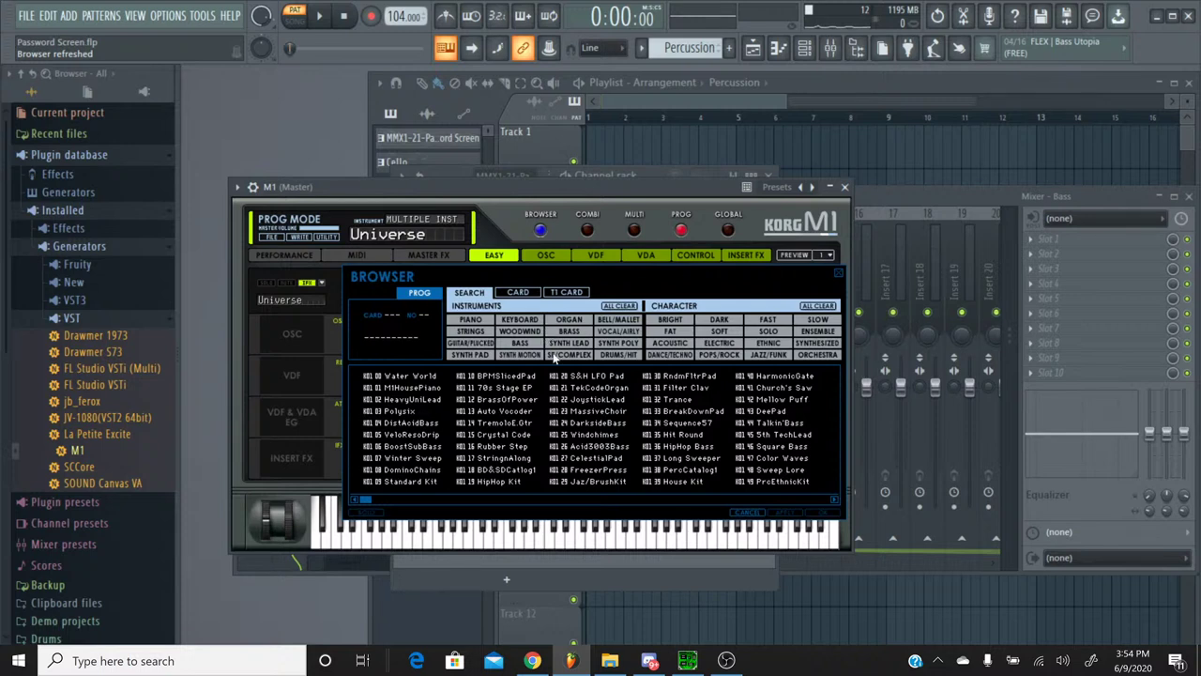
click(618, 355)
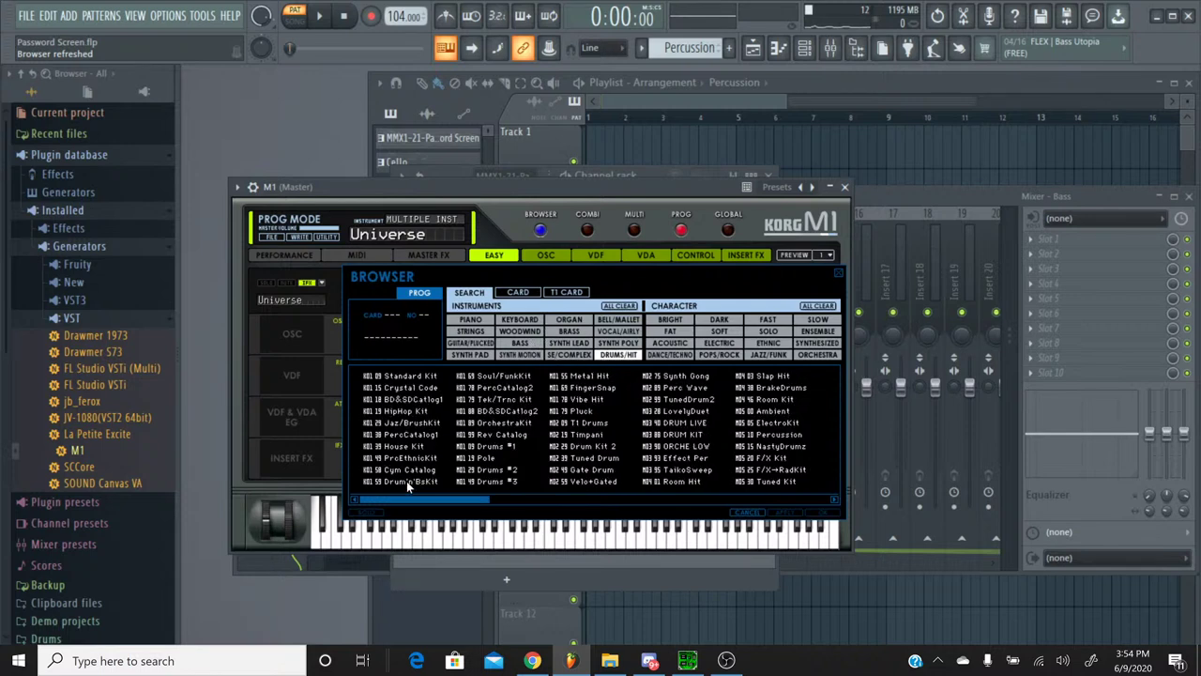
double_click(414, 401)
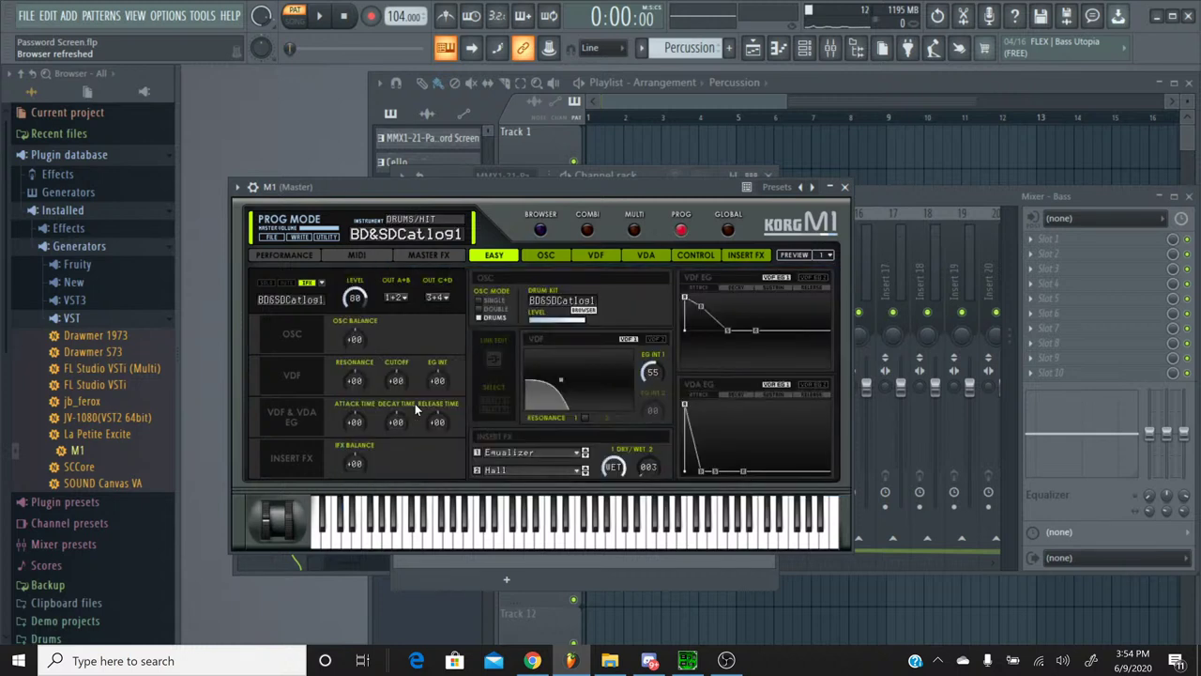
click(532, 477)
click(523, 84)
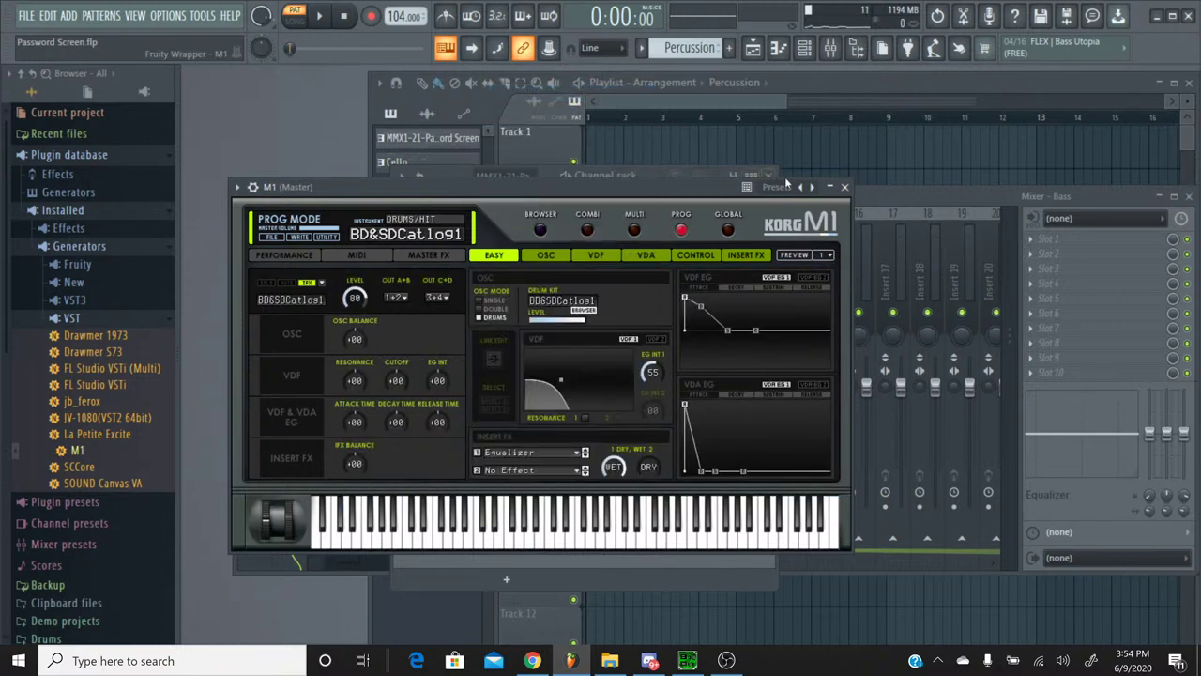
click(844, 187)
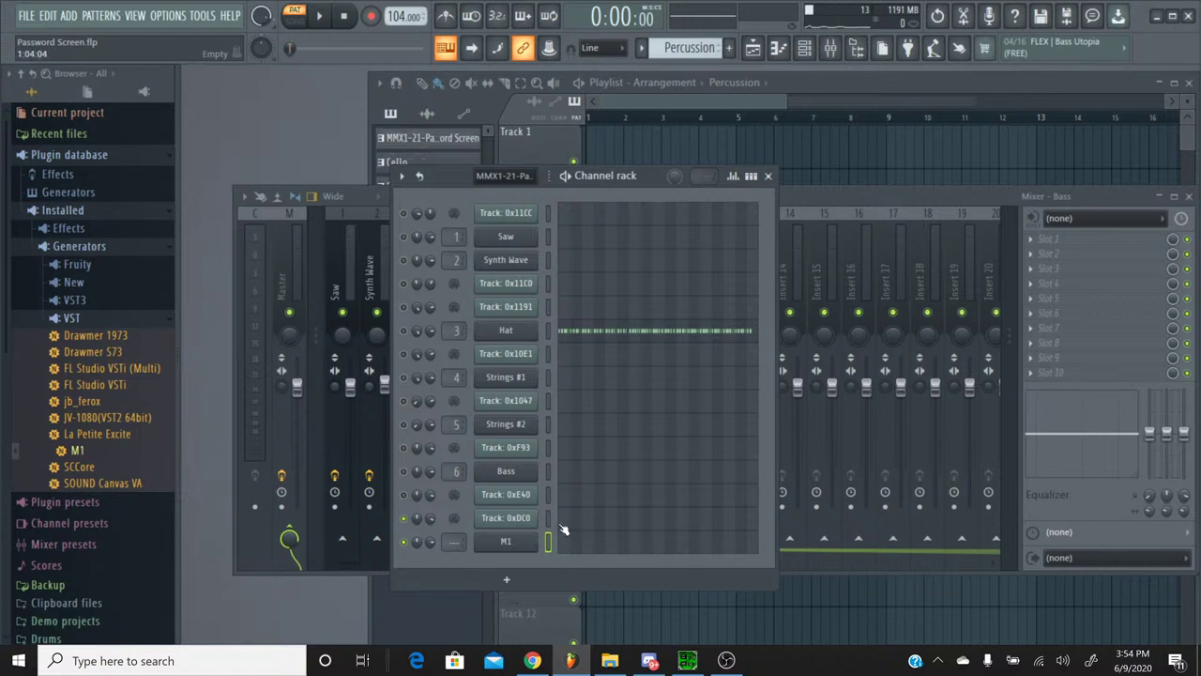
right_click(526, 543)
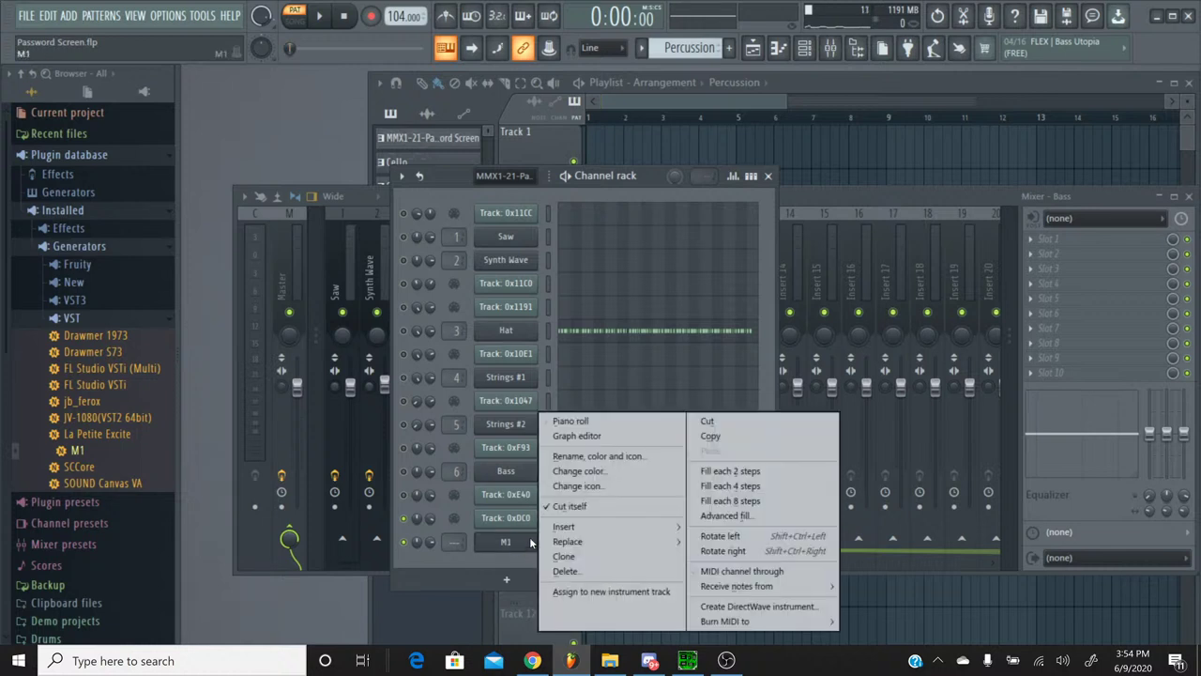
click(599, 458)
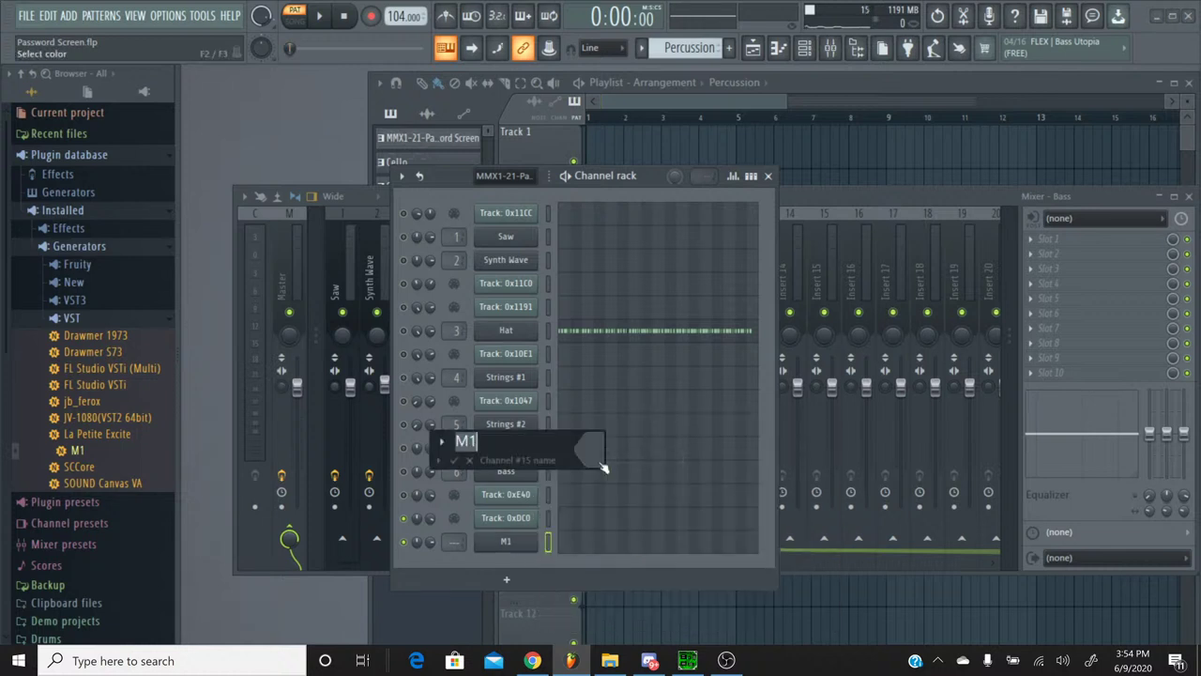
text(Kic)
click(469, 461)
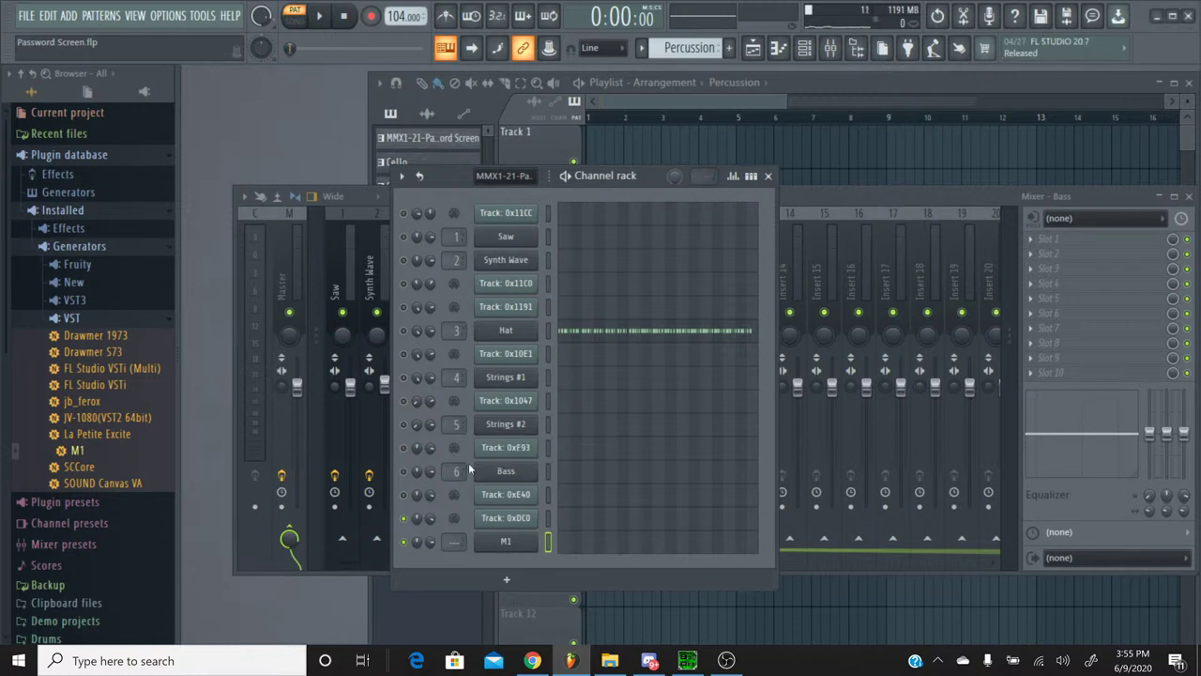
Step: Create a new pattern named Percussion and rename the existing Percussion pattern with the hat notes as Hats
click(730, 48)
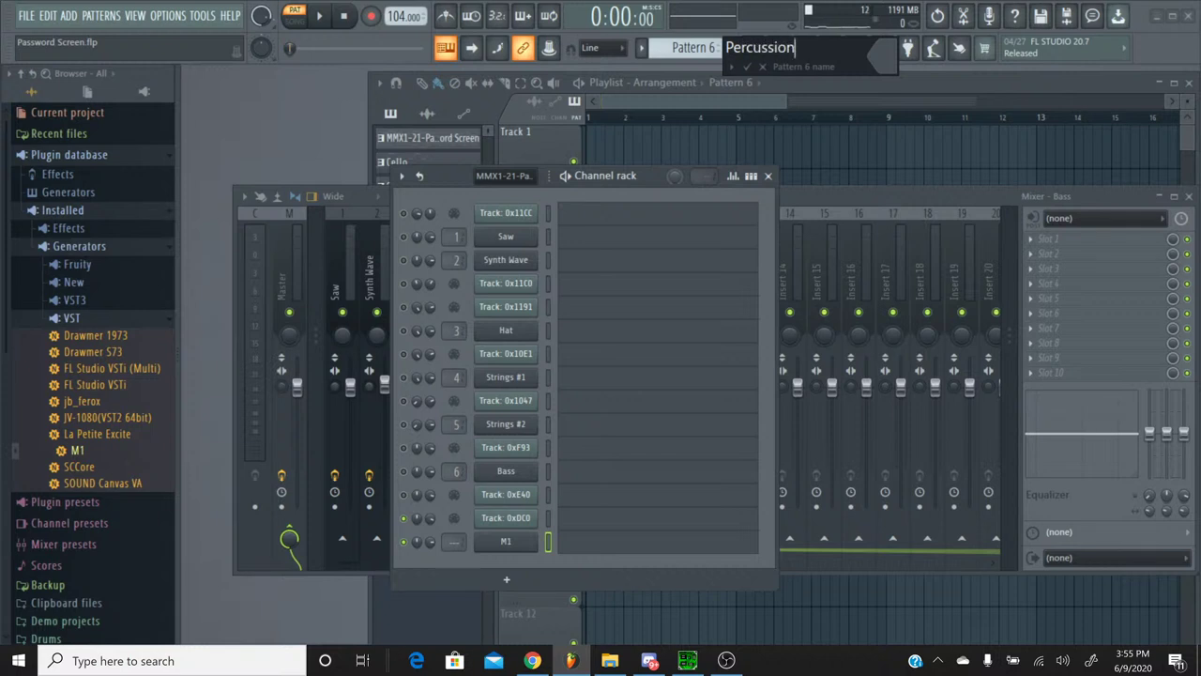
key(Return)
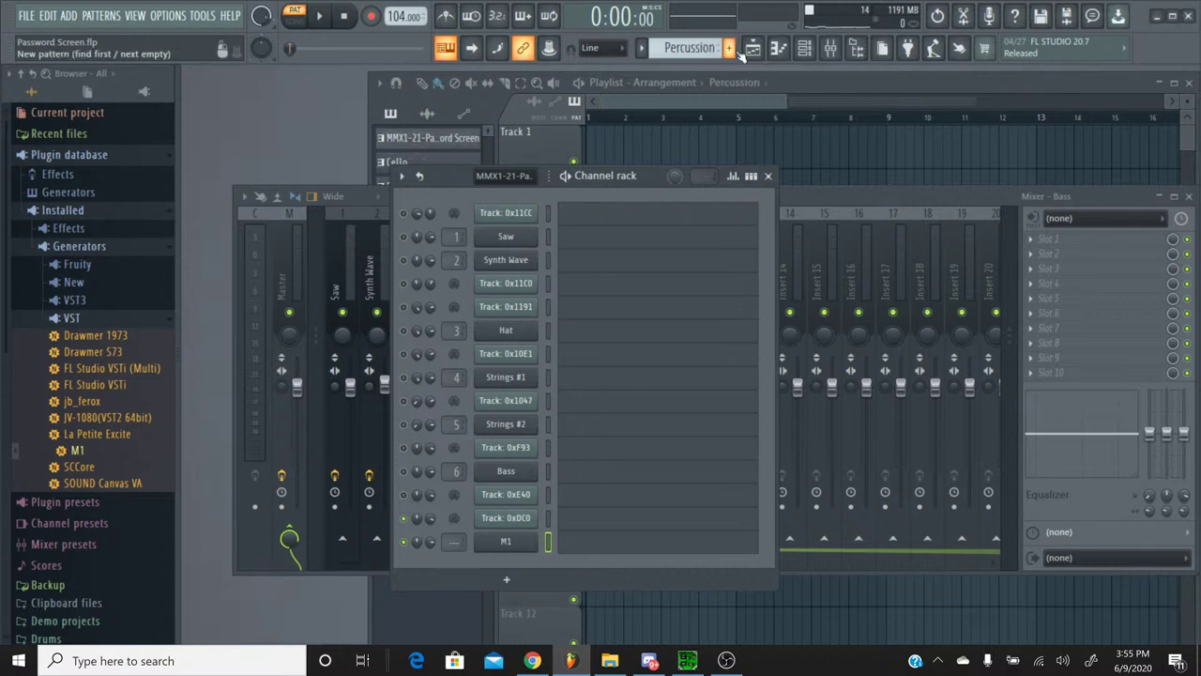
click(642, 49)
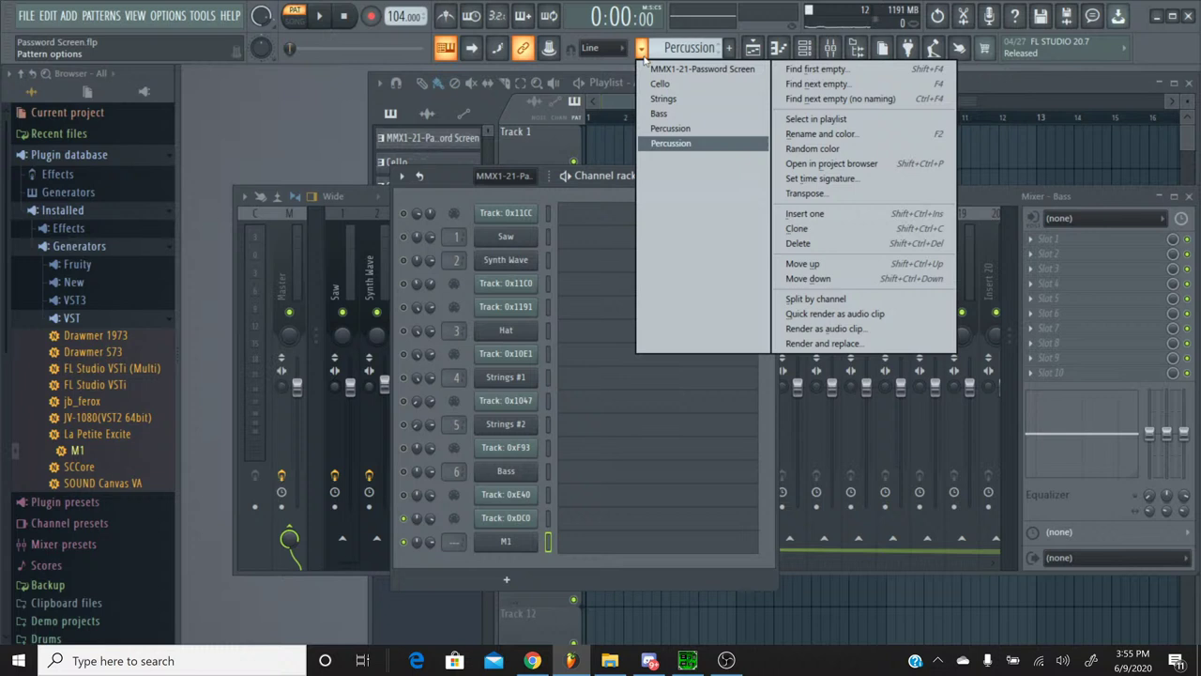
click(670, 129)
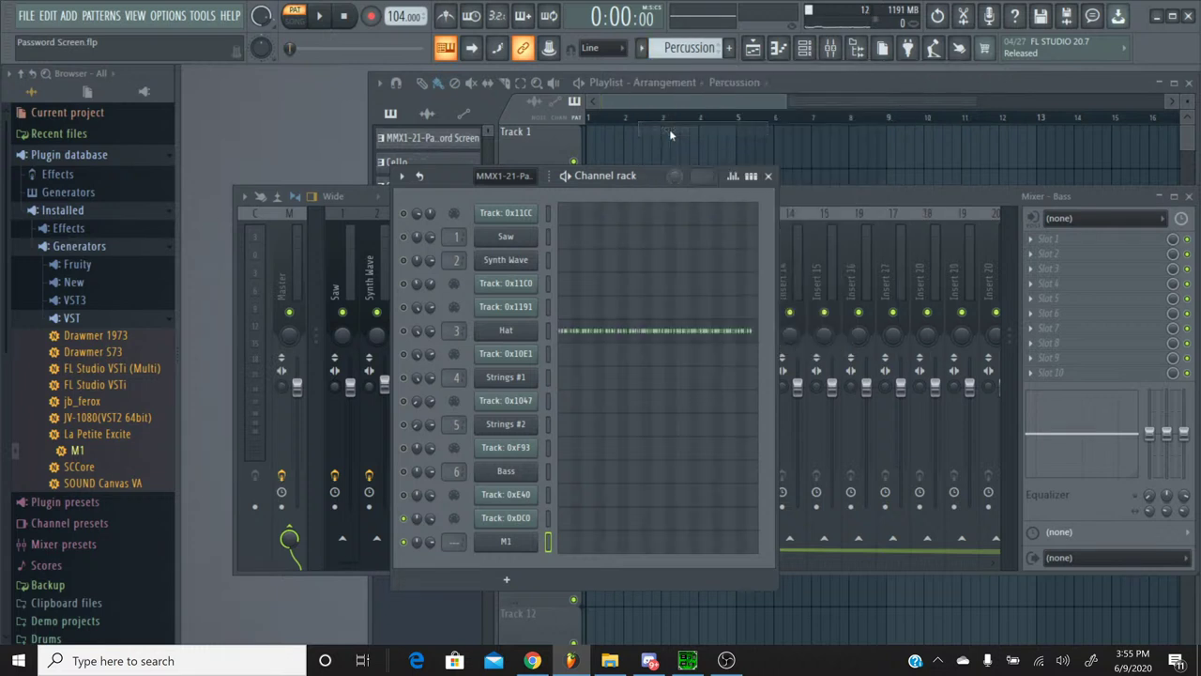
click(642, 49)
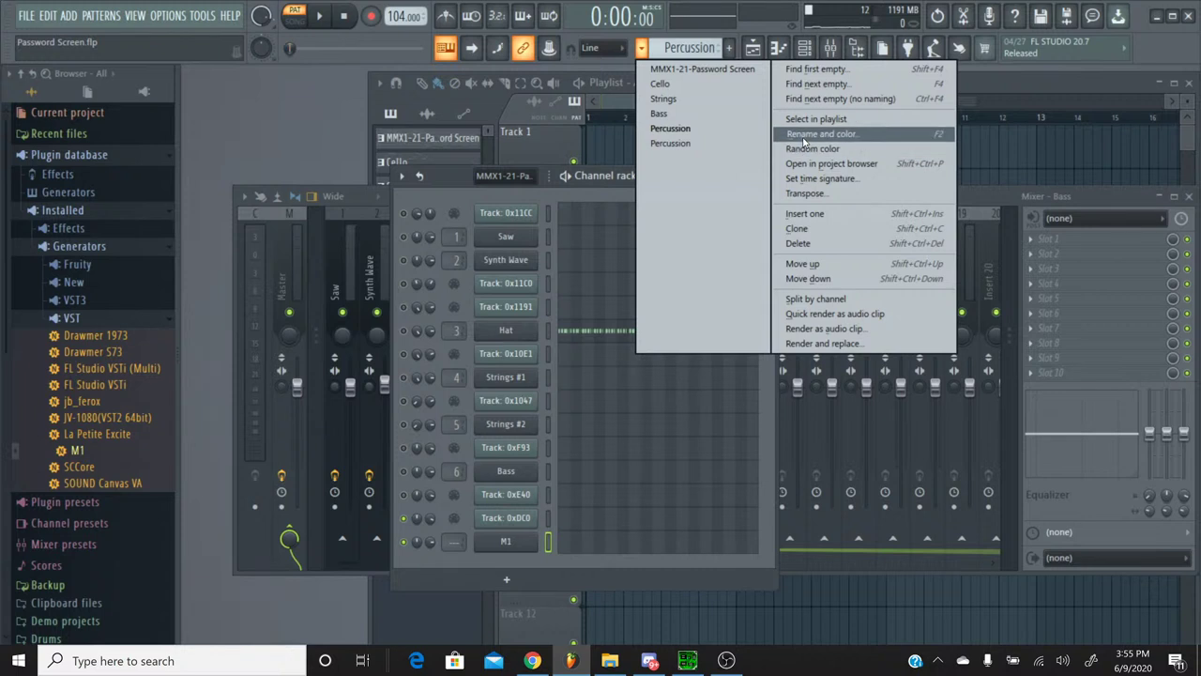
click(788, 137)
text(Hats)
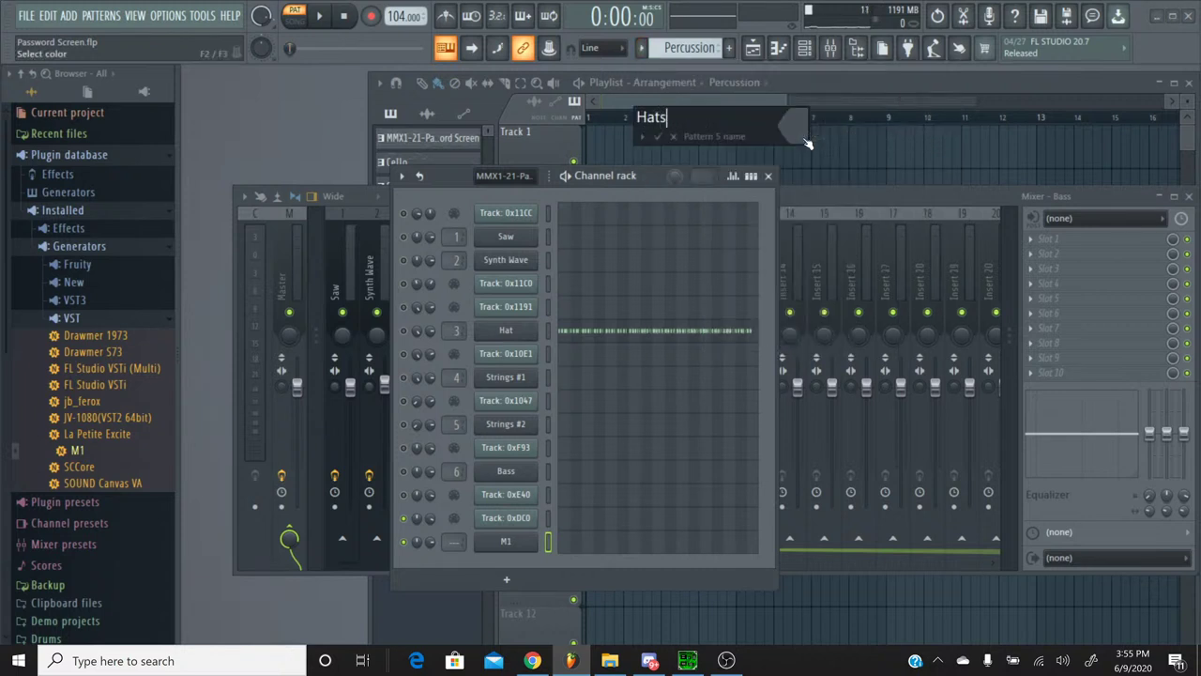
key(Return)
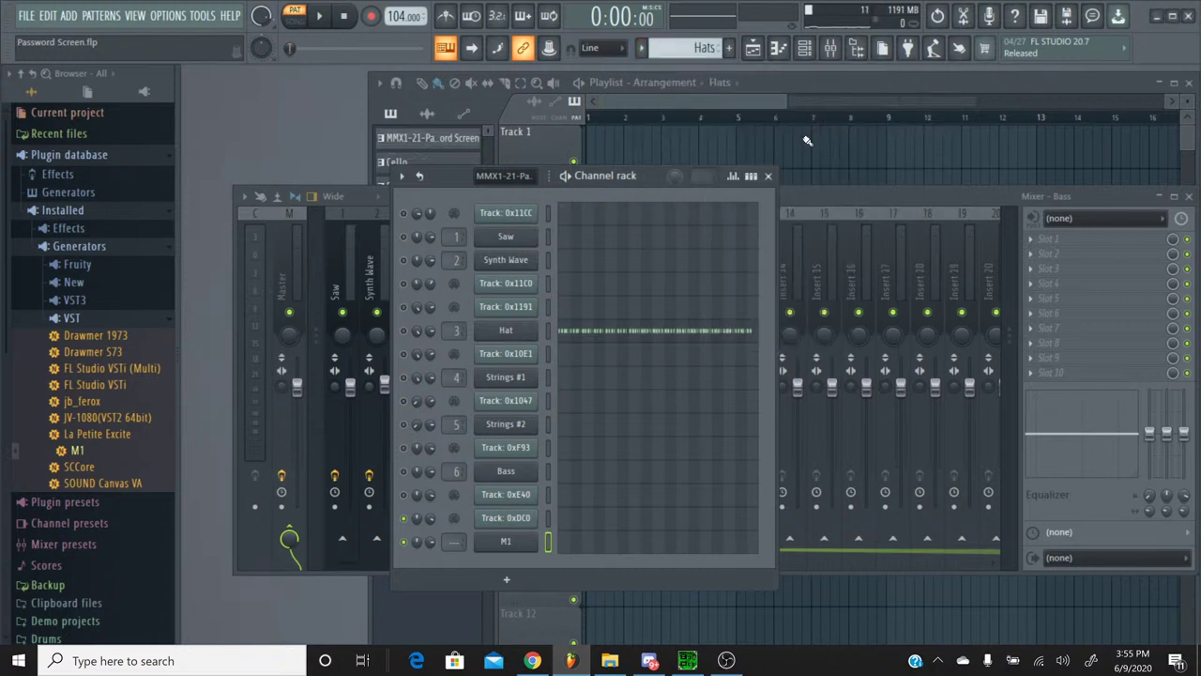
Step: Switch to the new Percussion pattern and paste the copied D#5 notes into the M1 channel's piano roll
click(641, 48)
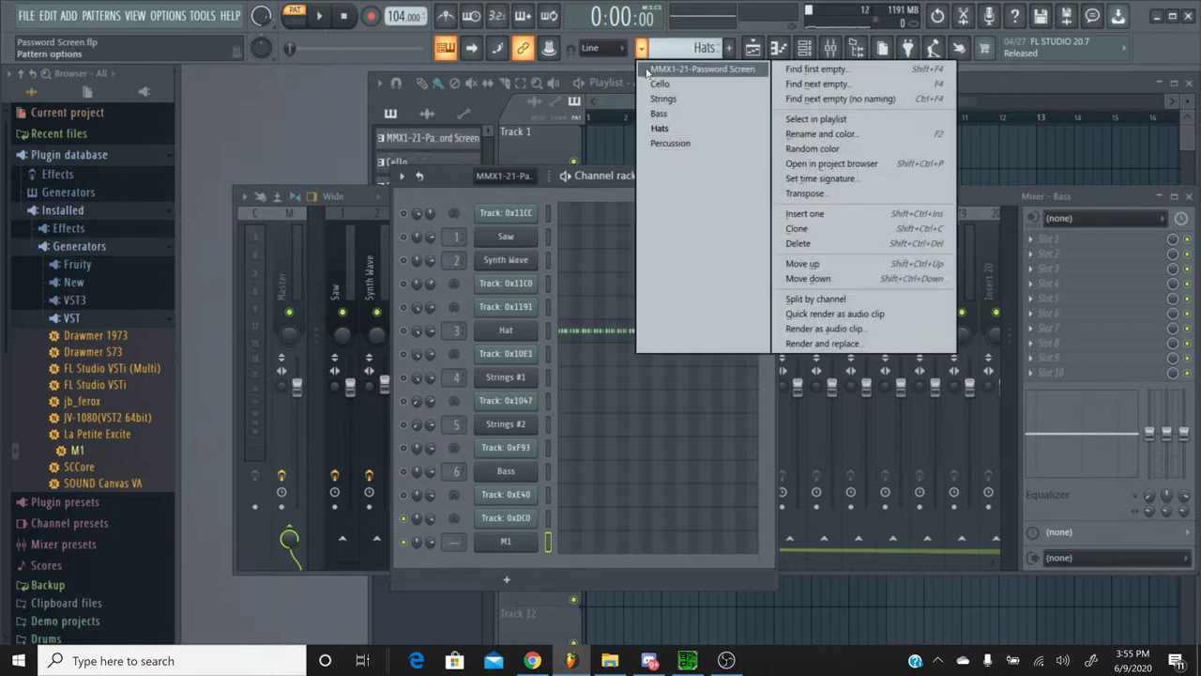
click(668, 142)
click(618, 550)
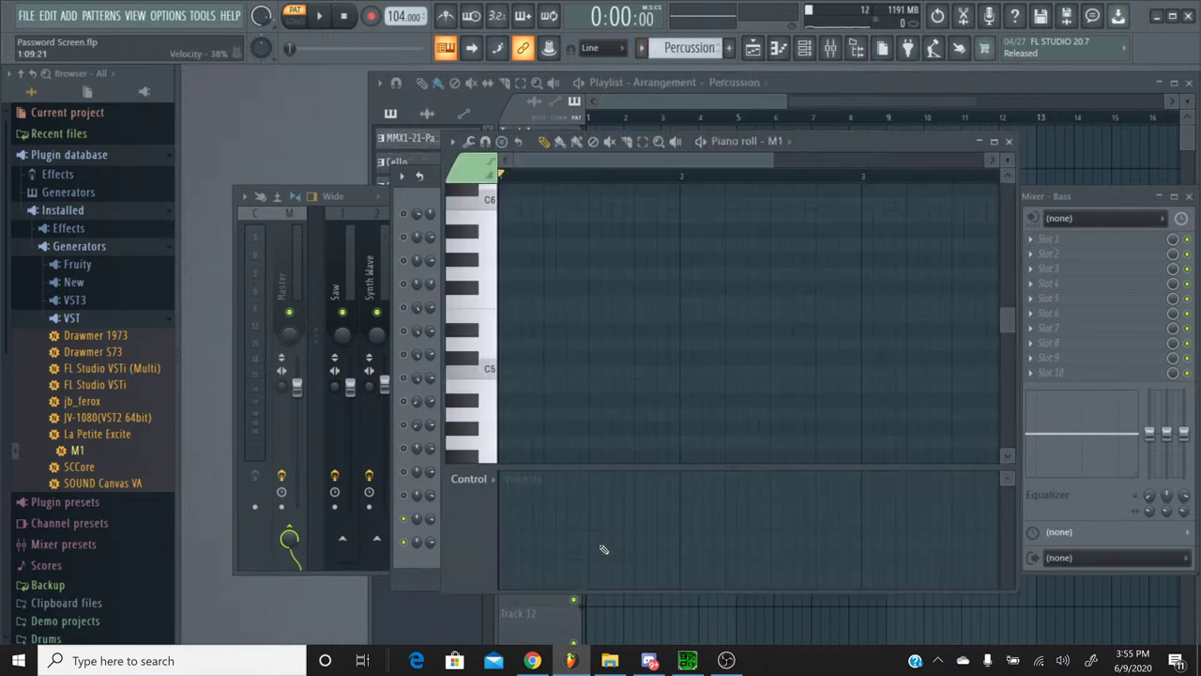
key(ctrl+v)
click(598, 452)
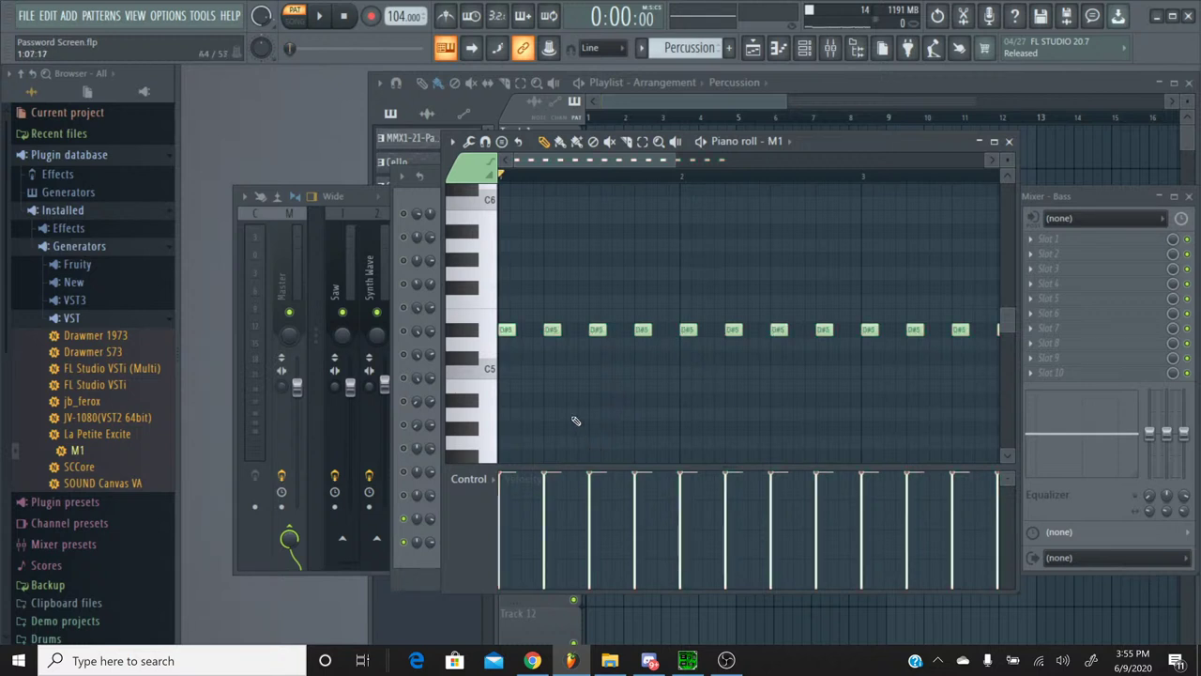
Step: Audition drum keys, transpose all the pasted notes down four semitones to B4 and play the pattern back briefly
drag(474, 333, 477, 394)
key(ctrl+a)
key(shift+Down)
key(shift+Down)
key(shift+Down)
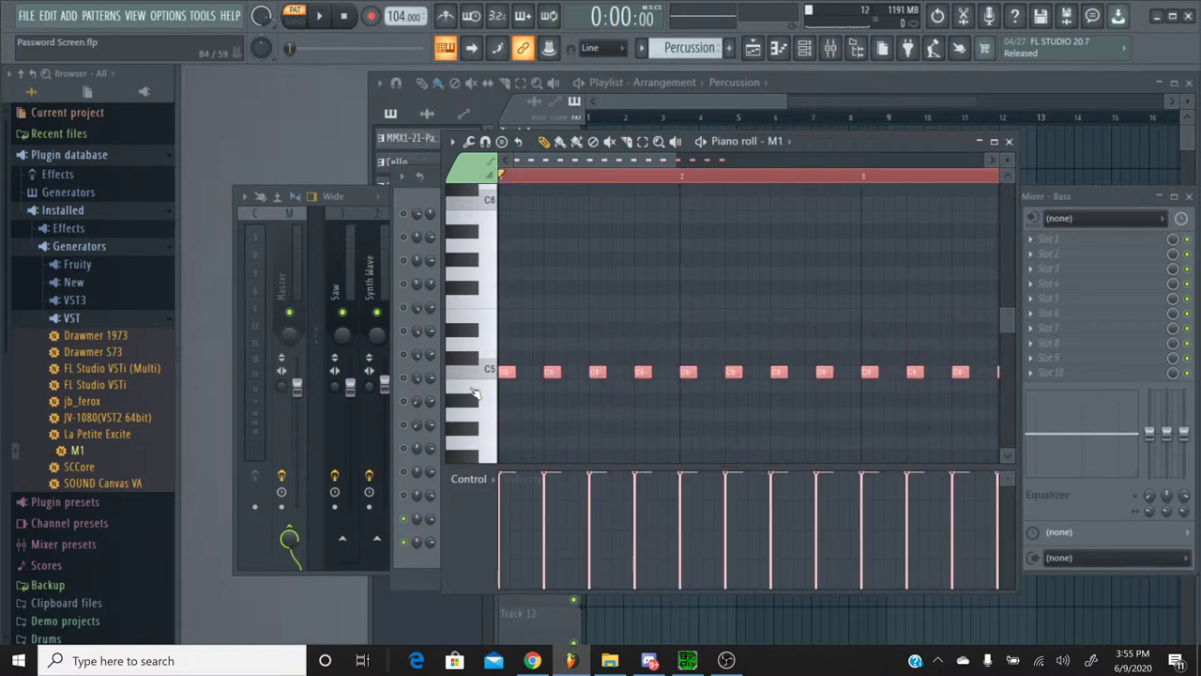
key(shift+Down)
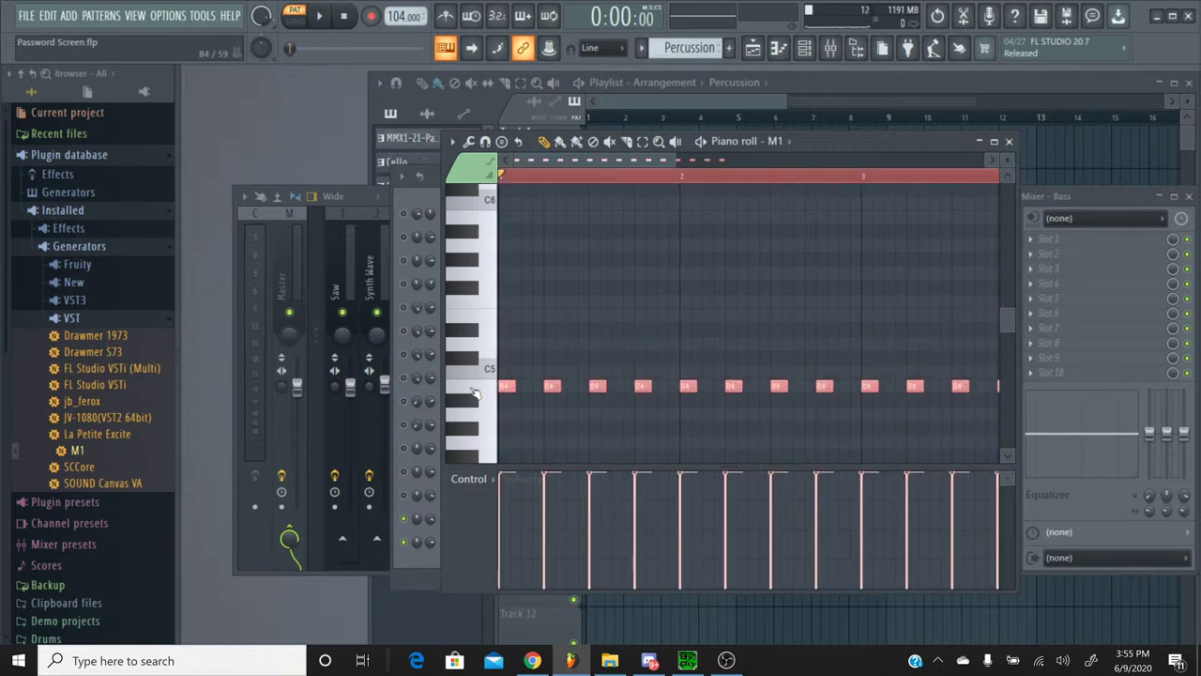
click(319, 16)
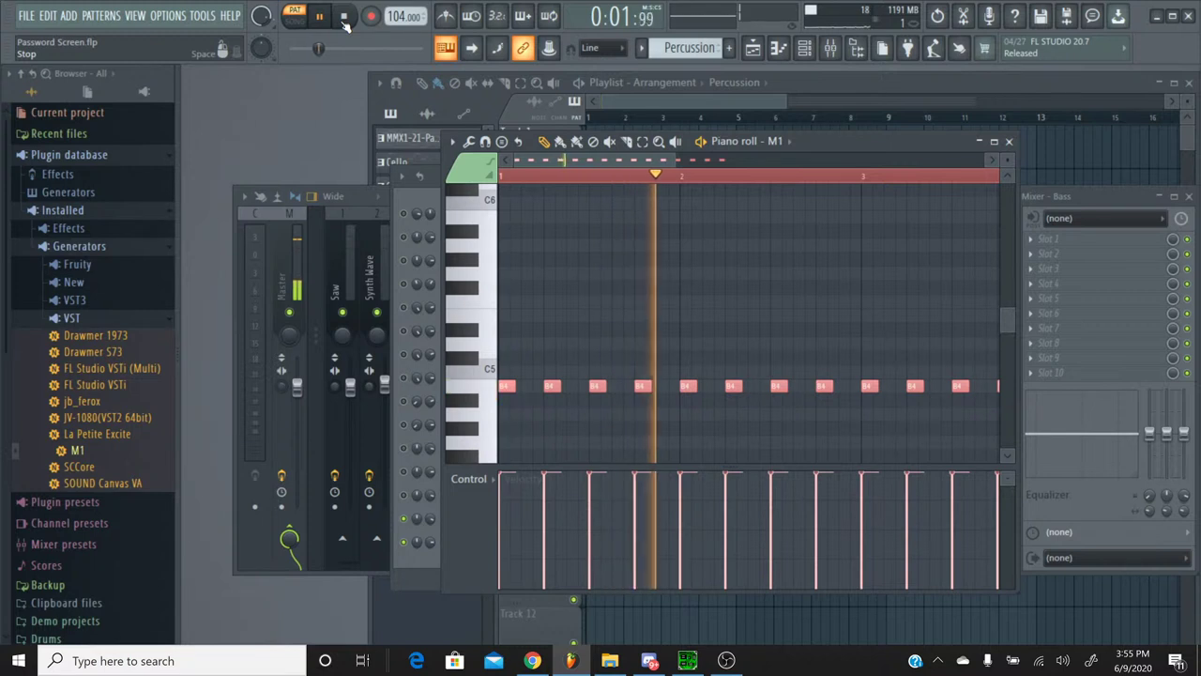
click(344, 17)
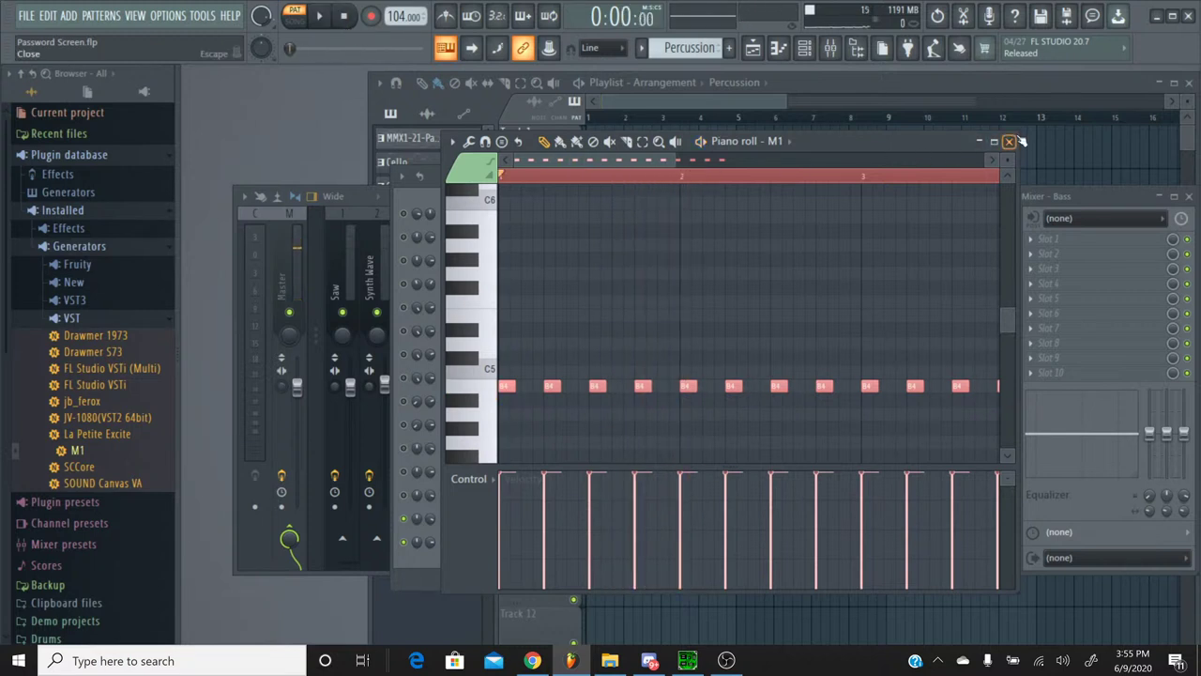
Step: Close the piano roll, return to the MMX1-21-Password Screen pattern and briefly check the YouTube Studio live chat in Chrome
mouse_move(554, 159)
mouse_down()
mouse_move(665, 159)
mouse_move(557, 160)
mouse_up()
click(1009, 141)
click(641, 48)
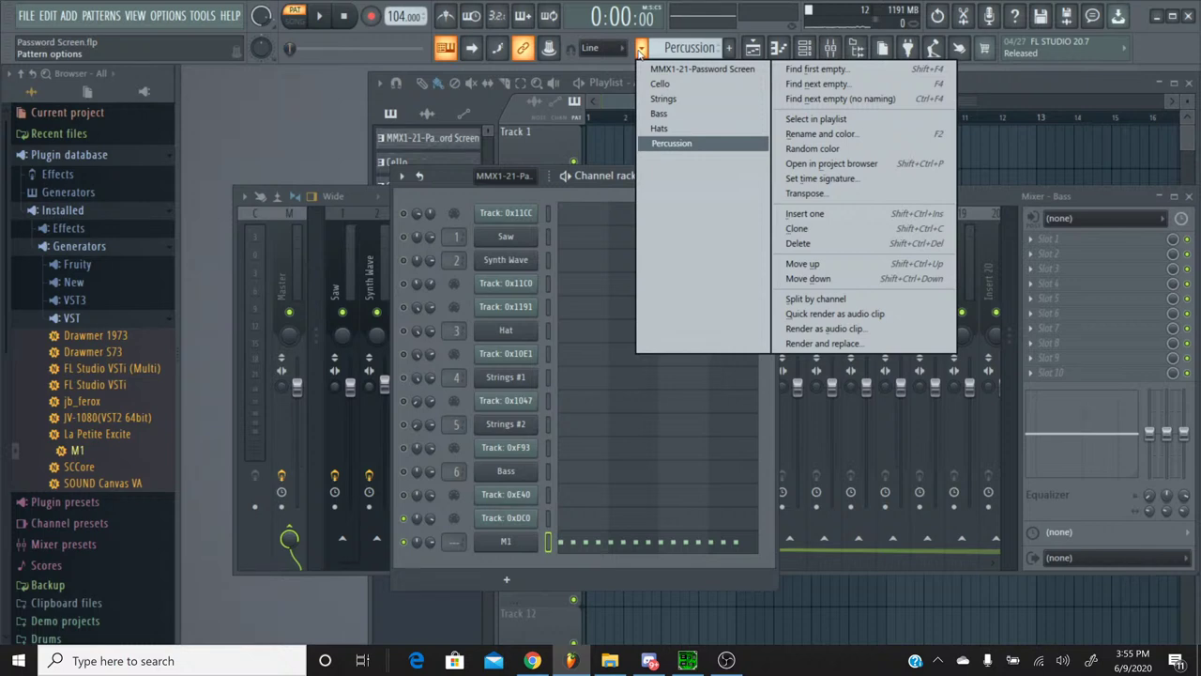
click(661, 69)
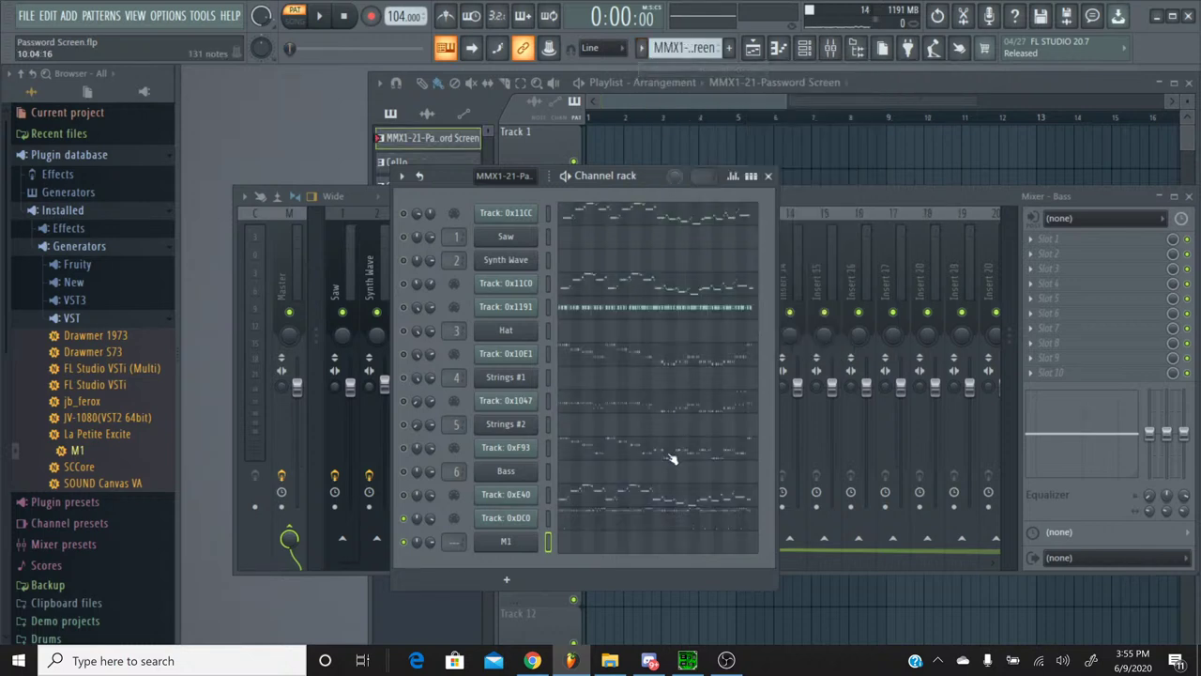
click(532, 661)
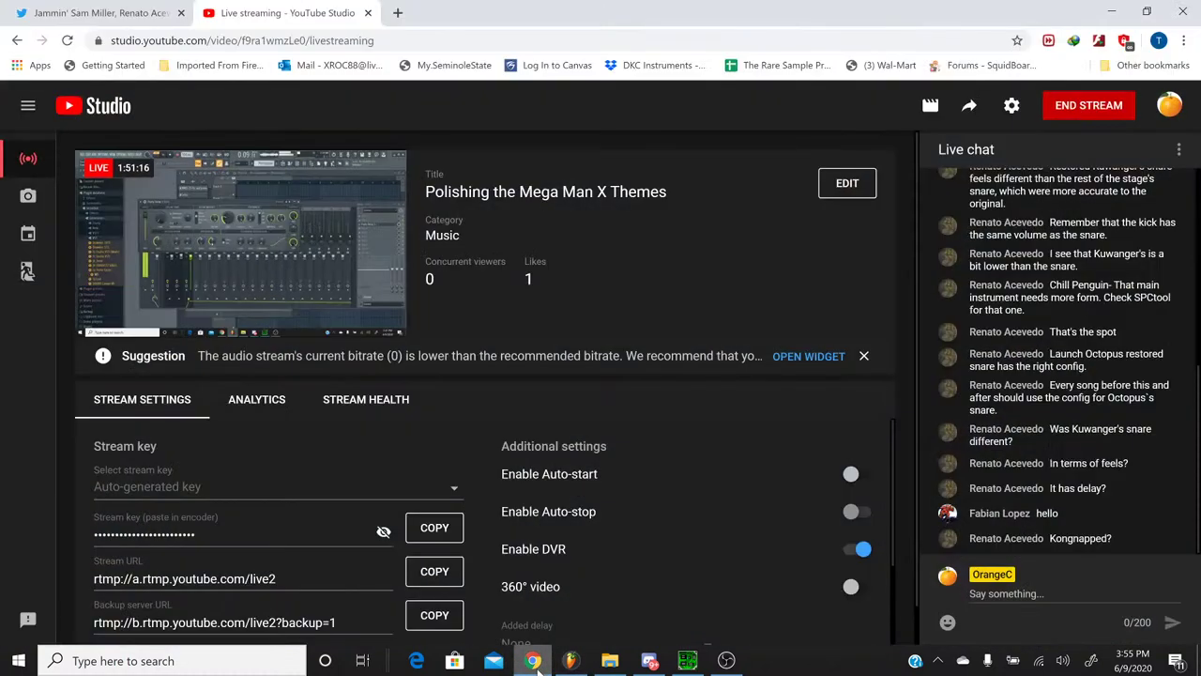
click(571, 660)
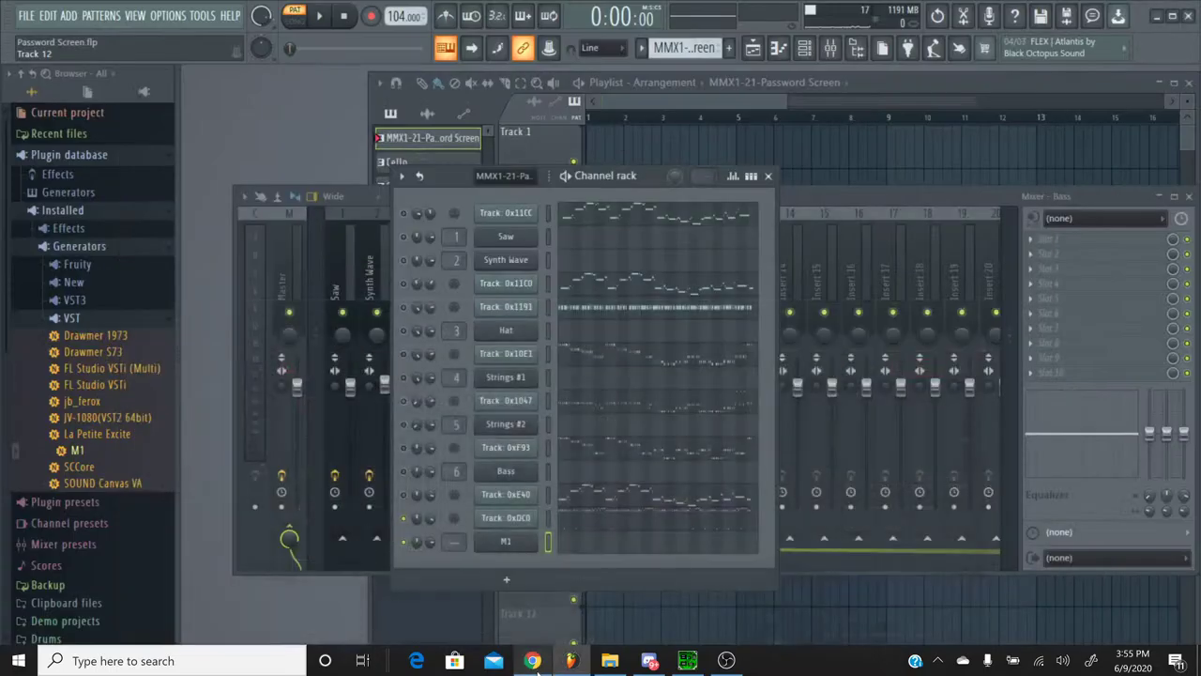
Step: Rename the M1 channel at the end of the channel rack as Kick
right_click(505, 545)
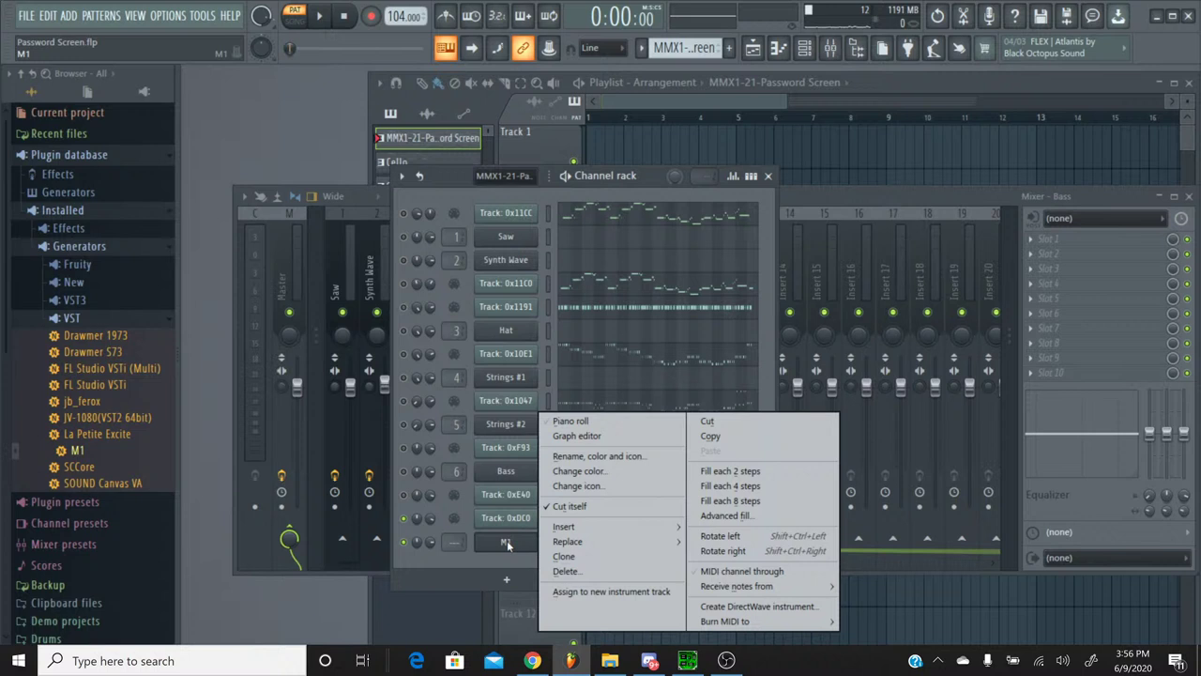
click(615, 457)
text(Ki)
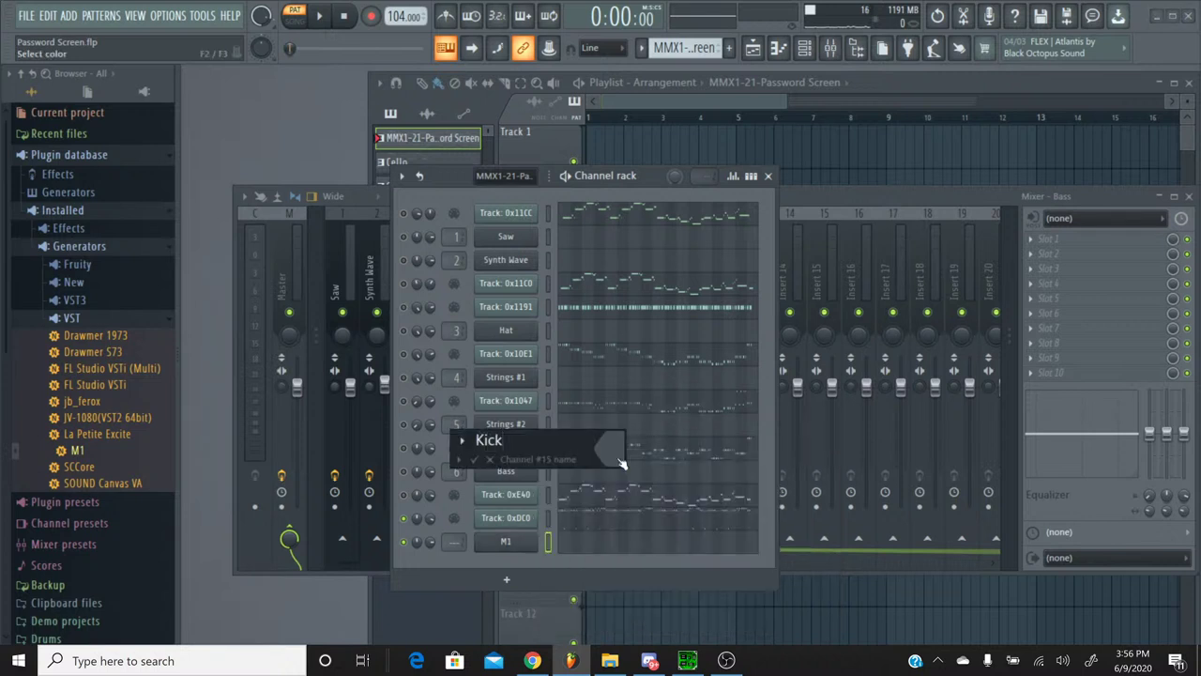
text(ck)
key(Return)
Step: Route the Kick channel to mixer insert 7 and bring the channel rack back into view
click(817, 199)
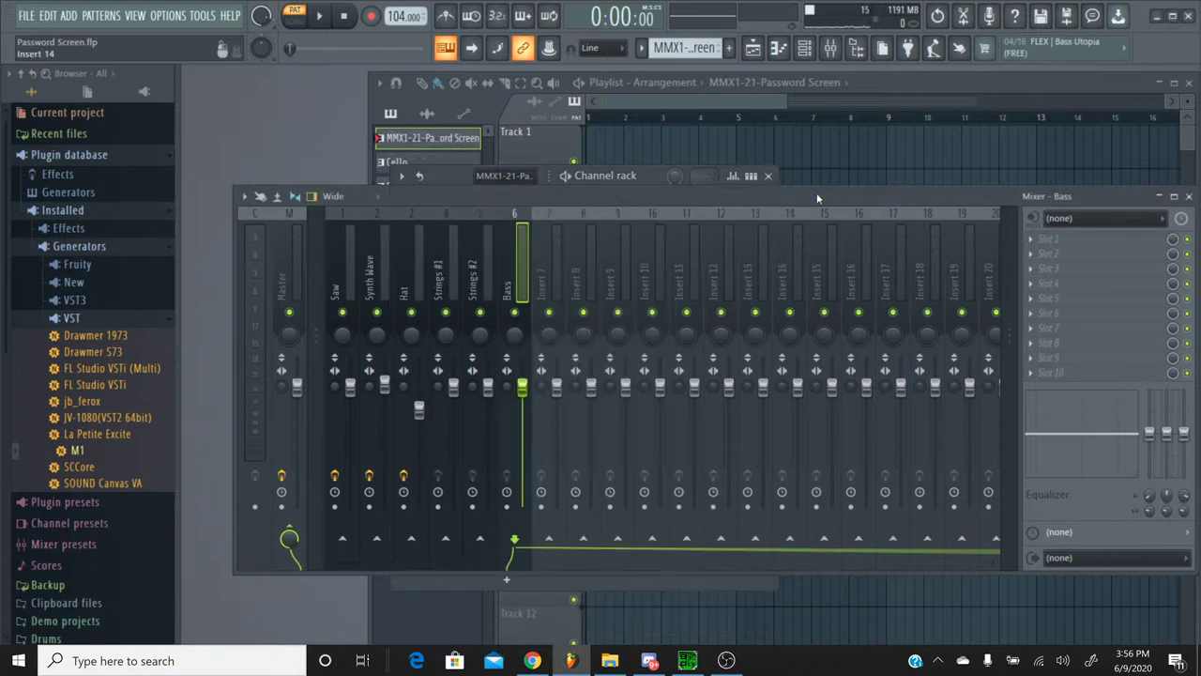
click(555, 230)
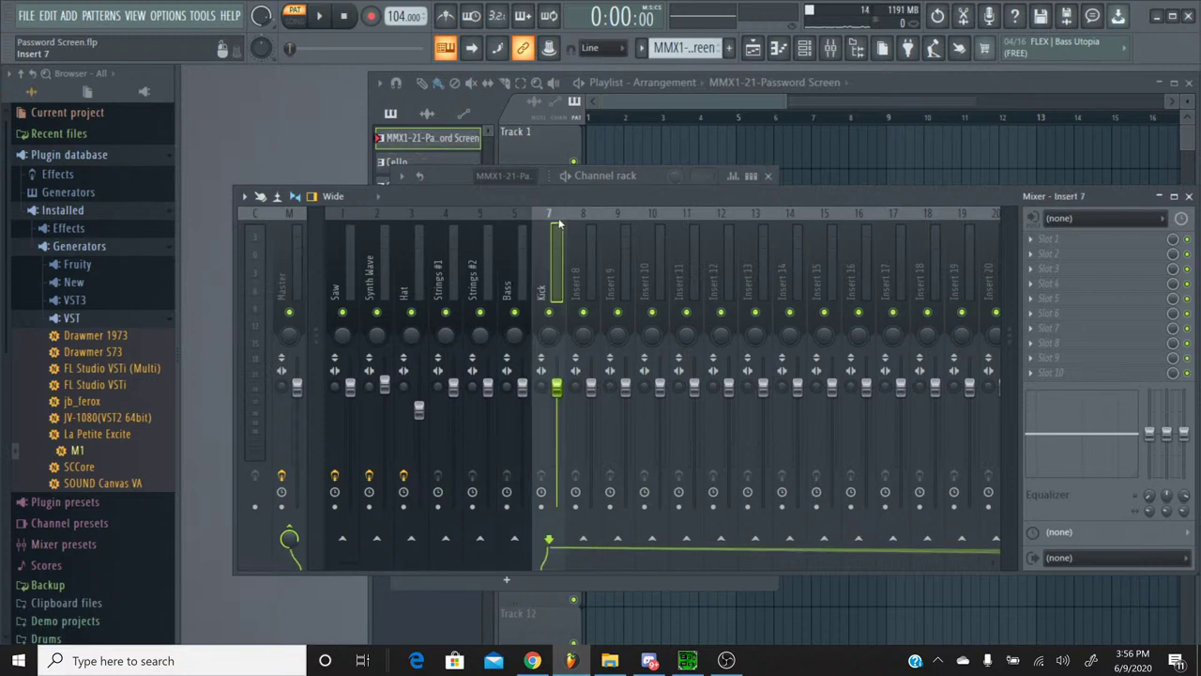
click(804, 50)
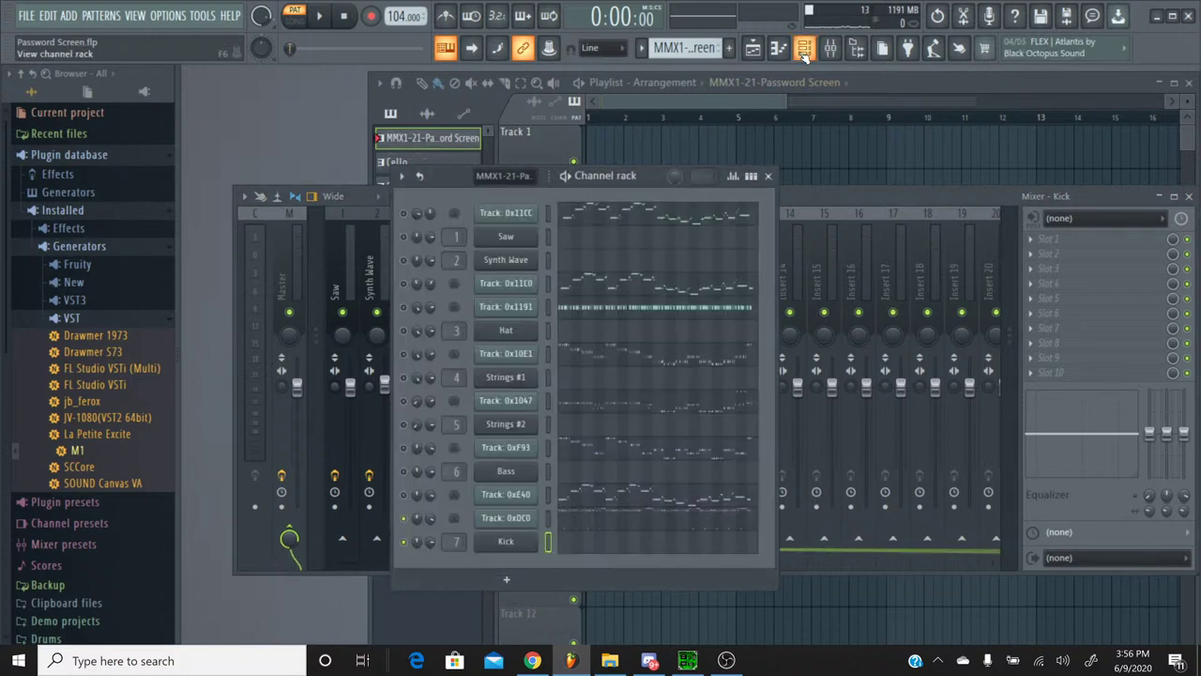
Step: Open the piano roll of Track: 0xDC0 in the MMX1-21-Password Screen pattern and briefly play back its opening
click(804, 50)
click(804, 49)
click(641, 48)
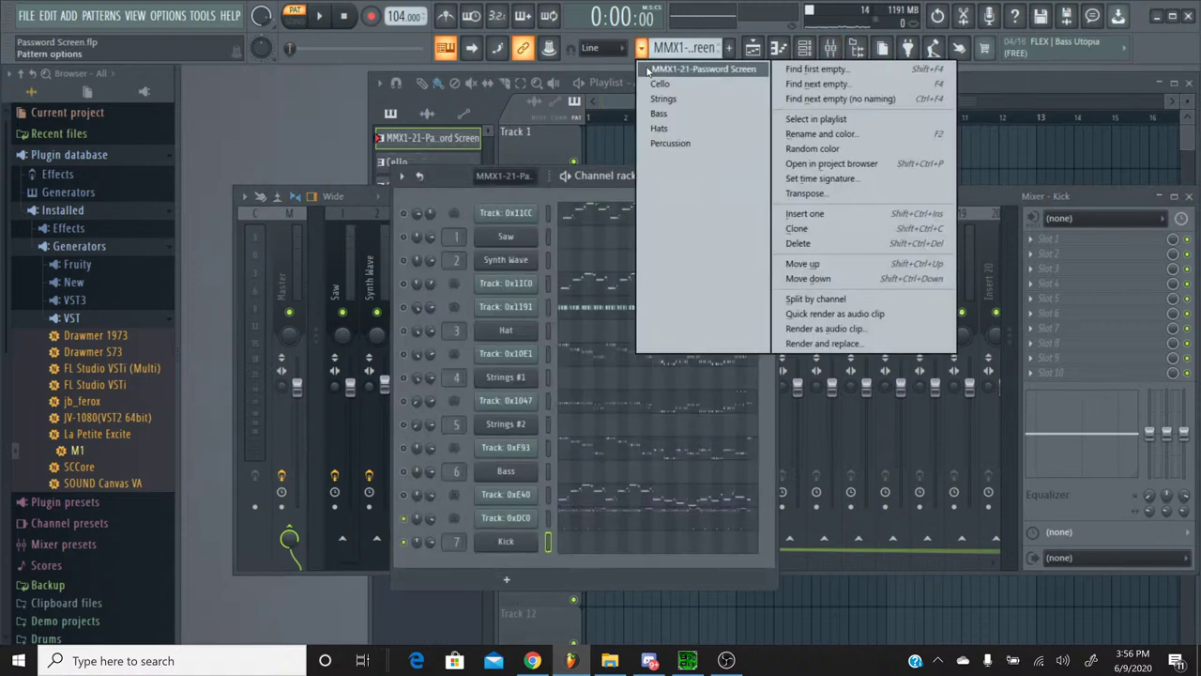
click(648, 70)
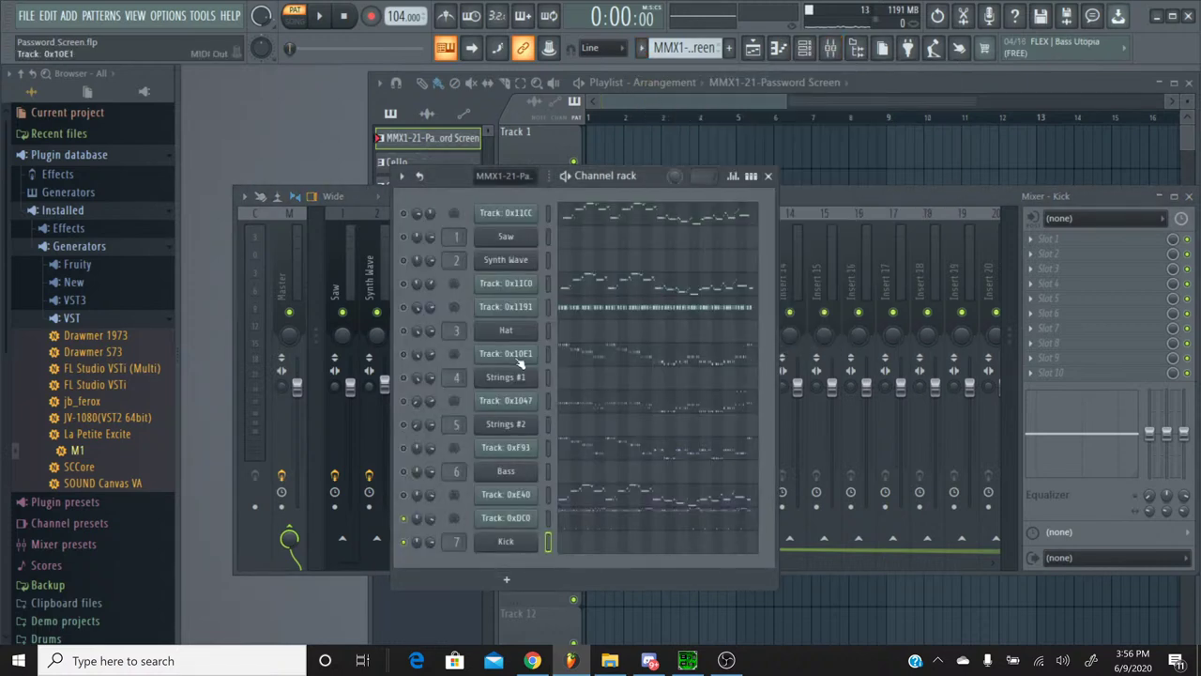
click(637, 526)
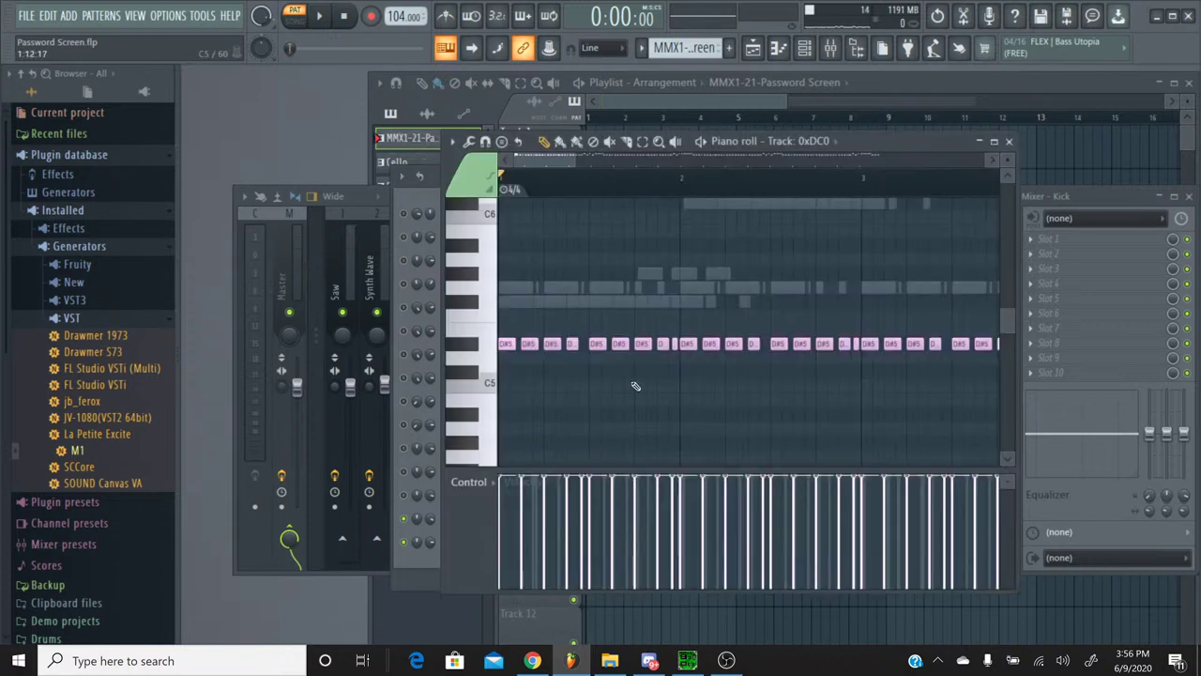
click(319, 17)
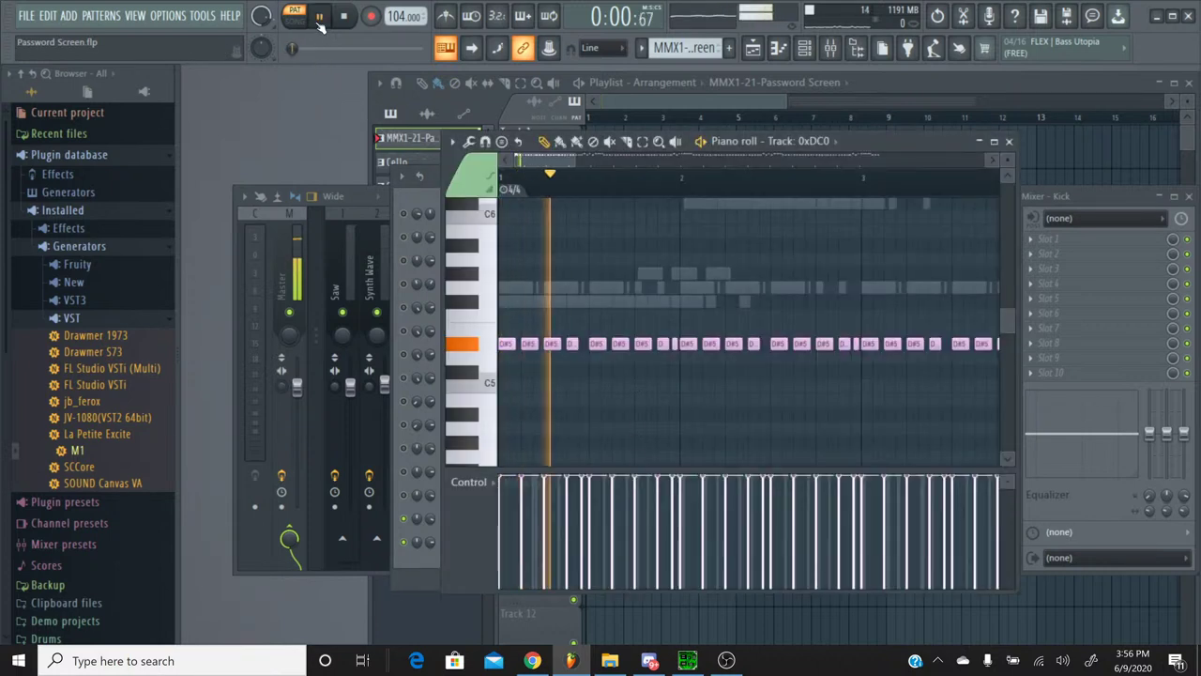
click(345, 19)
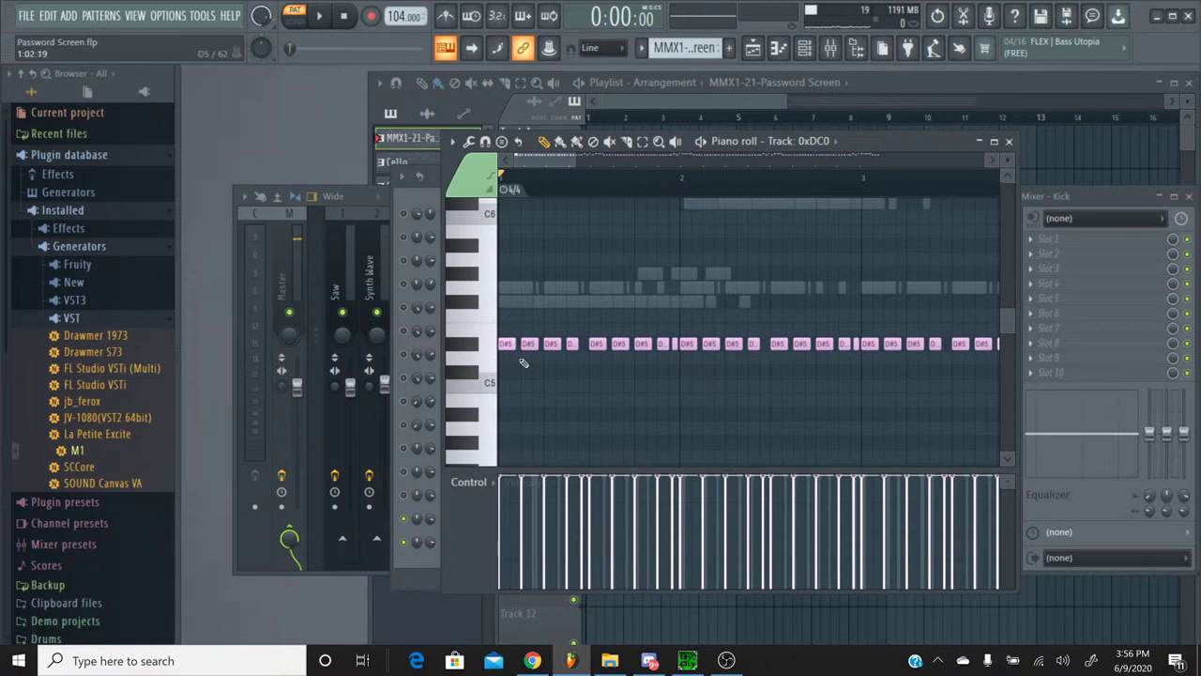
Step: Select every second D#5 note and the short closing note in bar 1, and play the pattern to check the rhythm
click(528, 343)
click(572, 344)
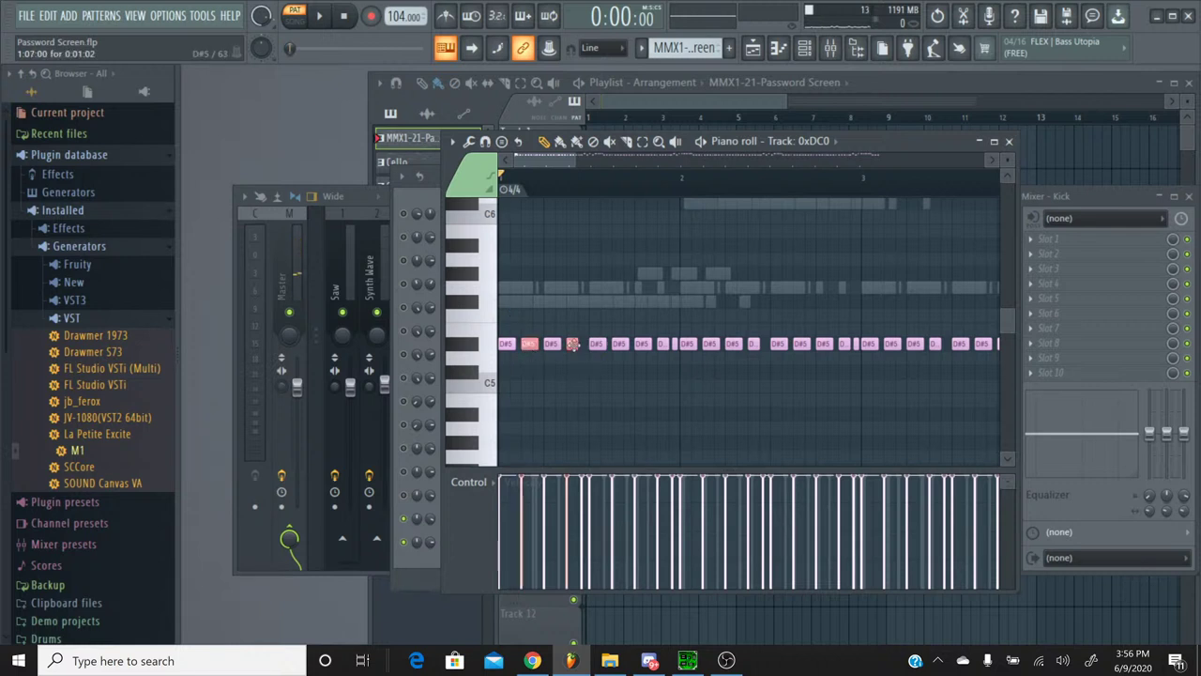
click(620, 345)
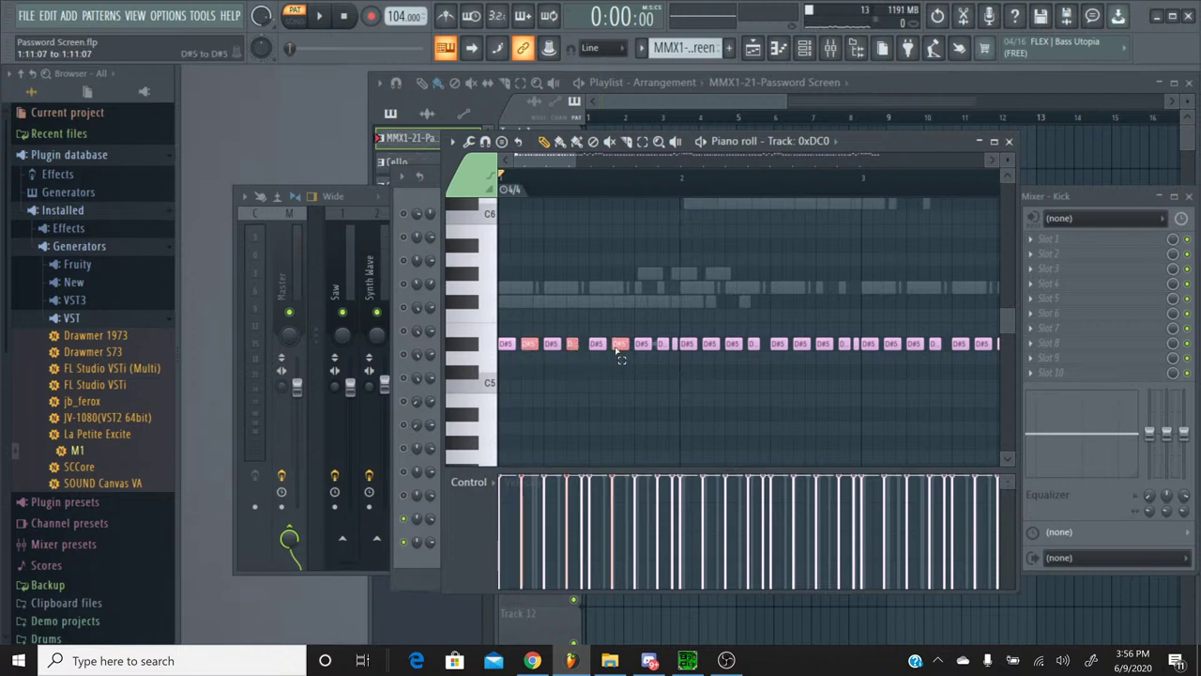
click(663, 344)
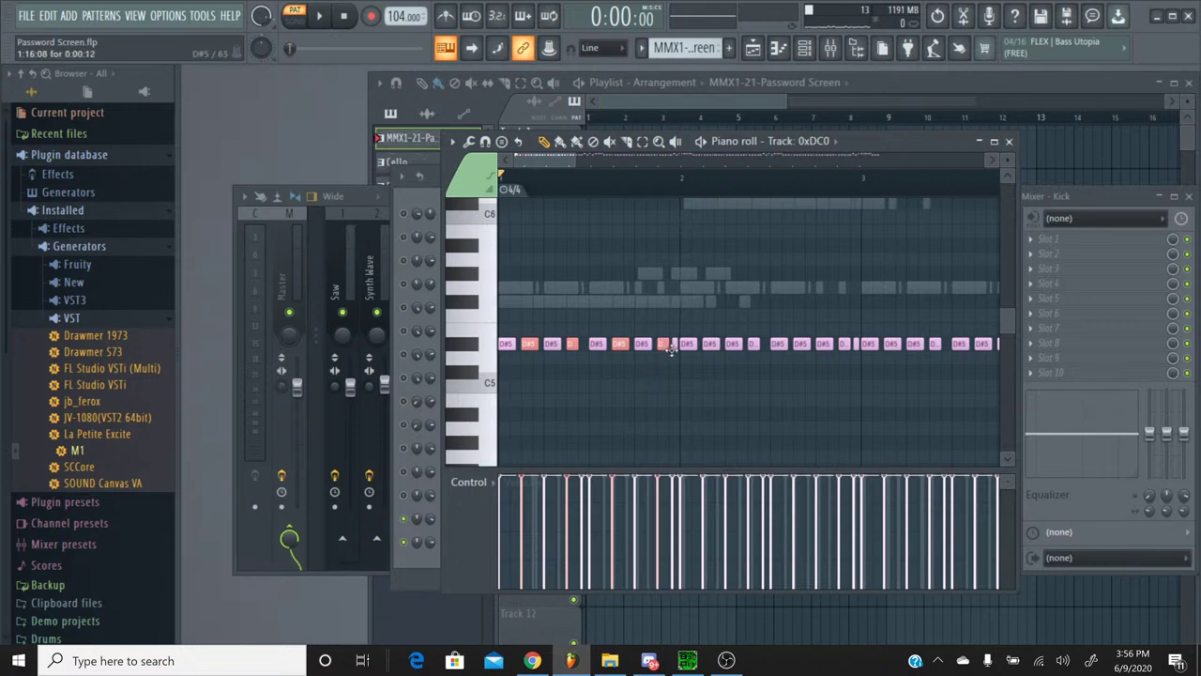
click(674, 344)
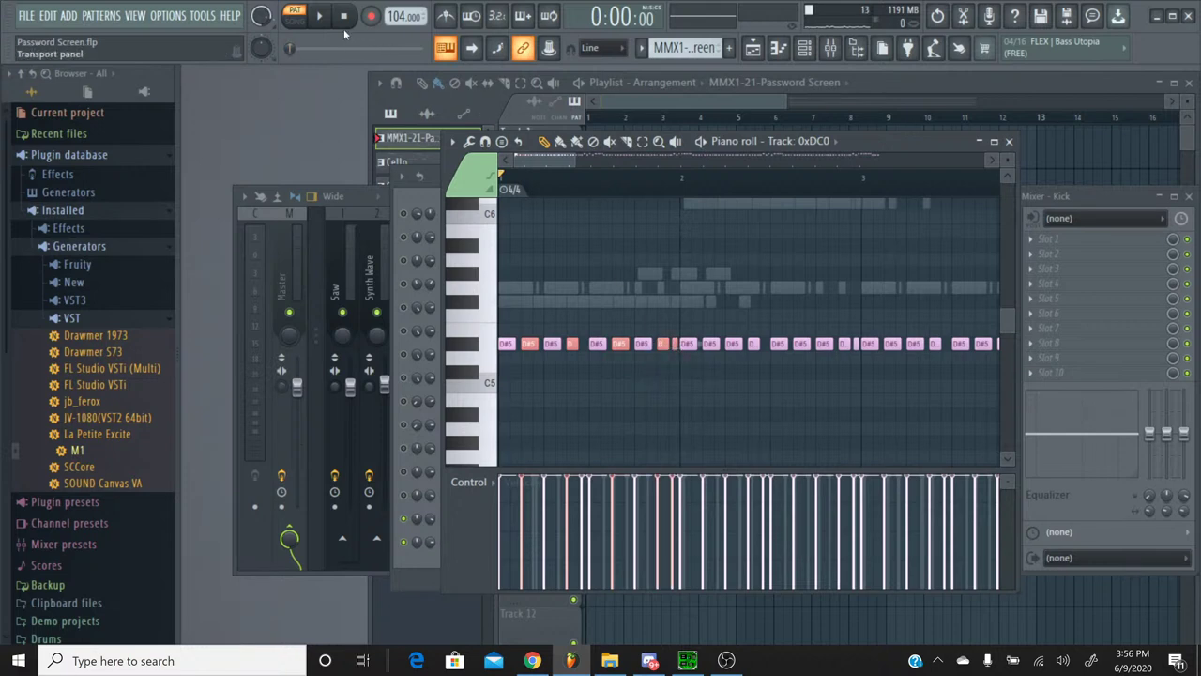
click(319, 16)
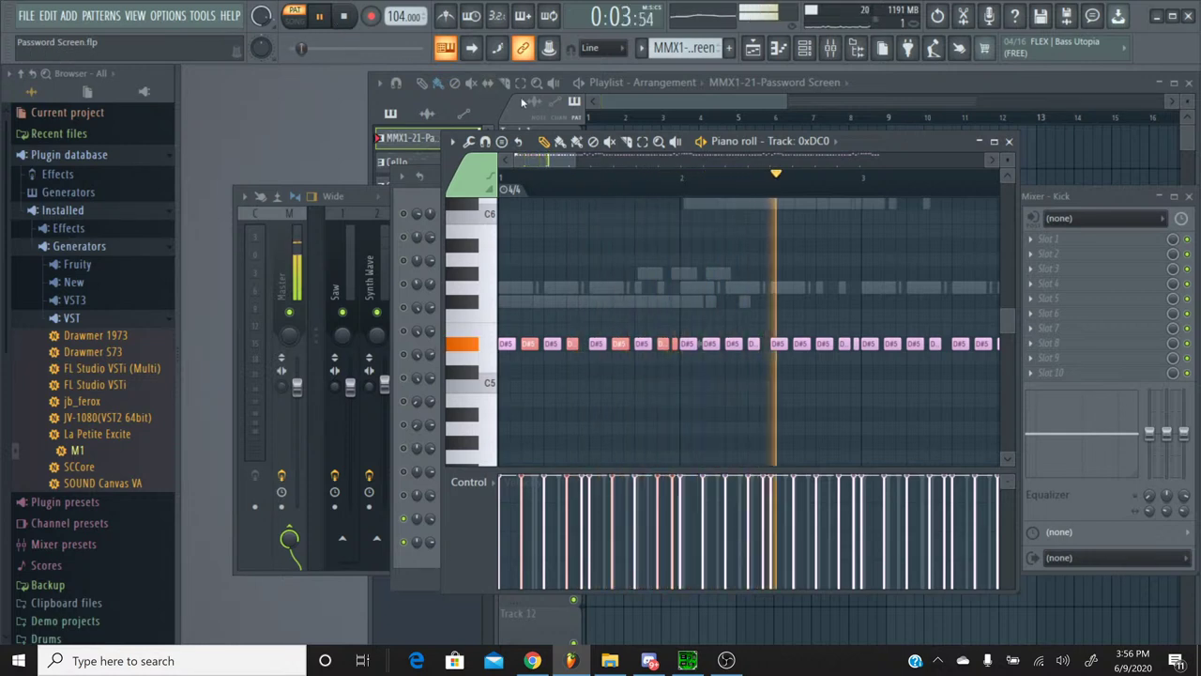
key(space)
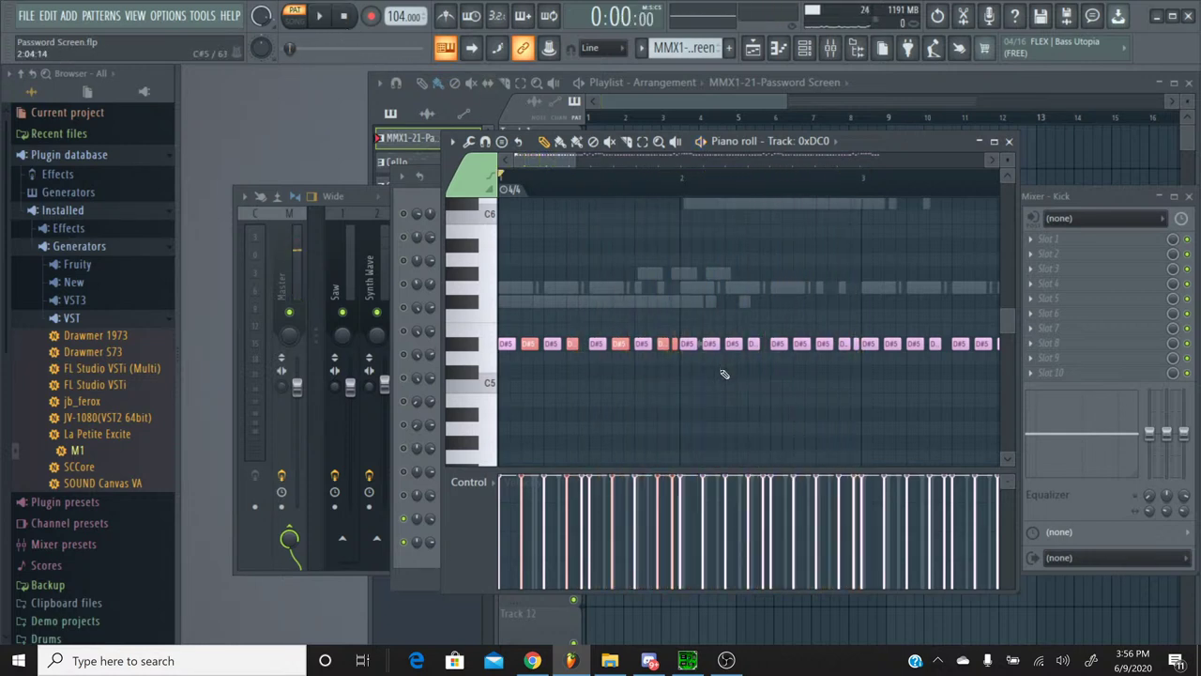
Step: Add every second D#5 note and the short closing note of bar 2 to the selection
click(714, 348)
click(754, 347)
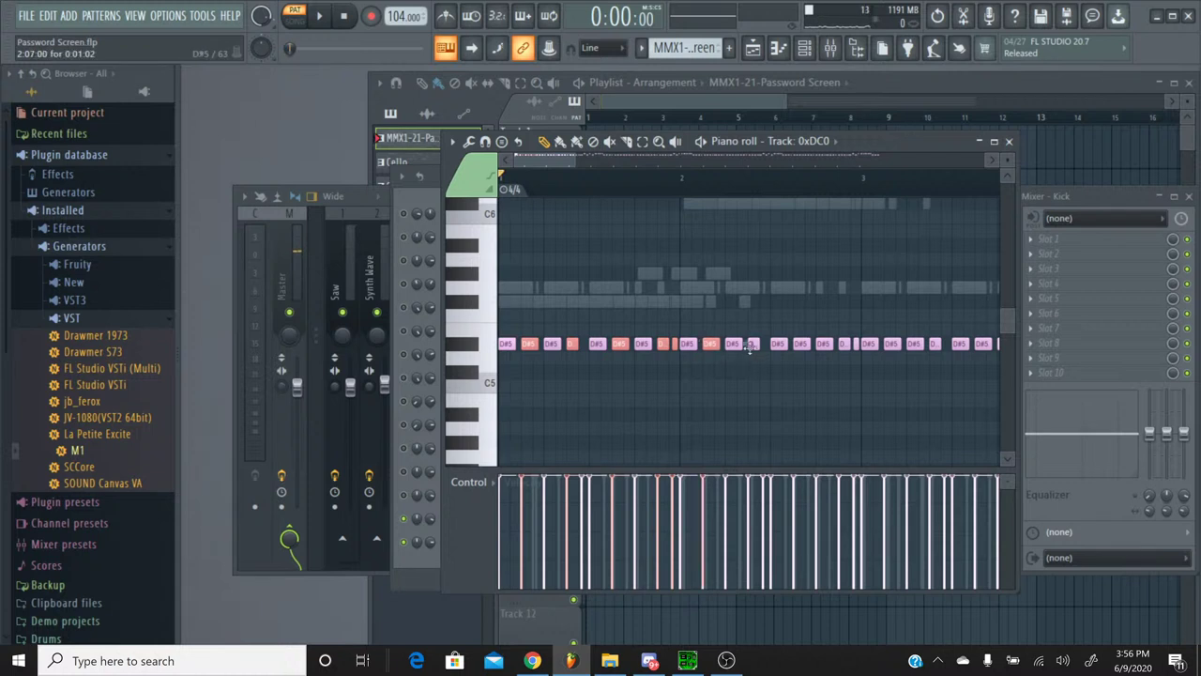
click(802, 346)
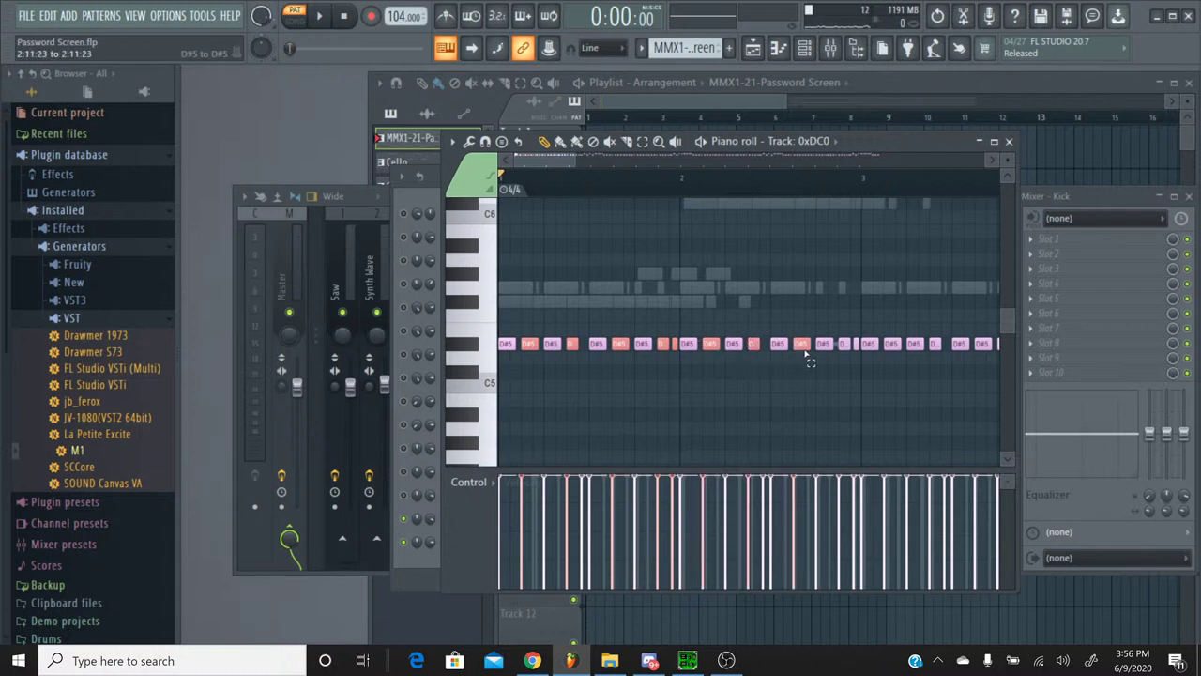
click(848, 345)
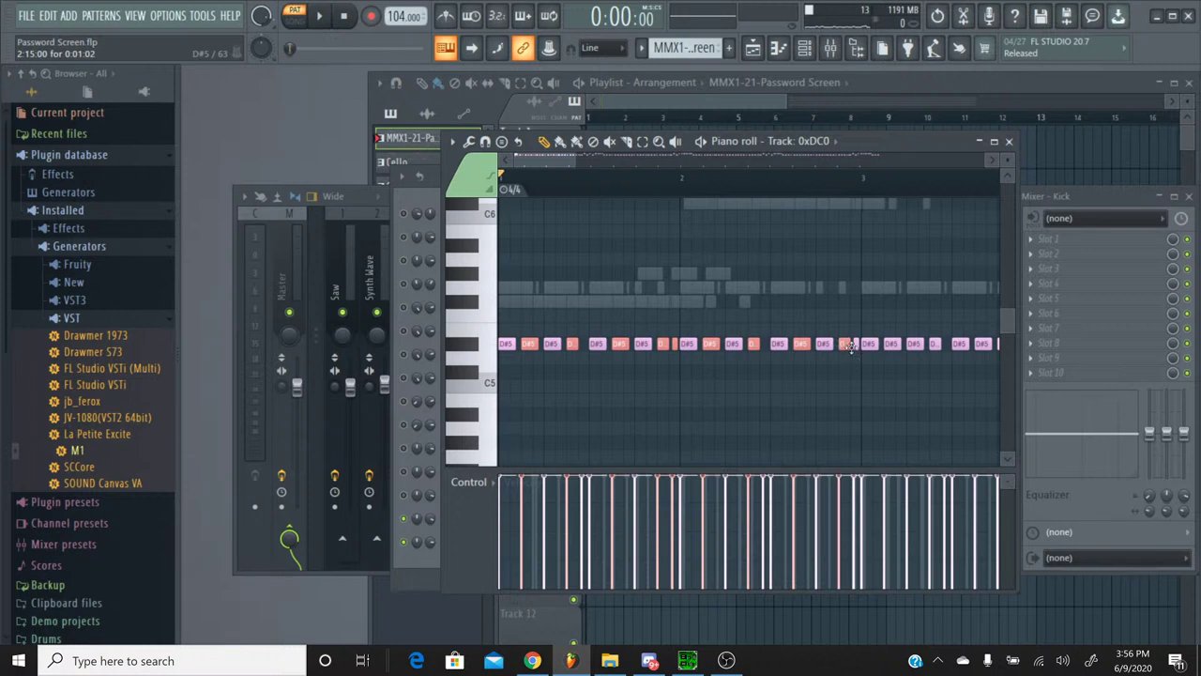
click(854, 345)
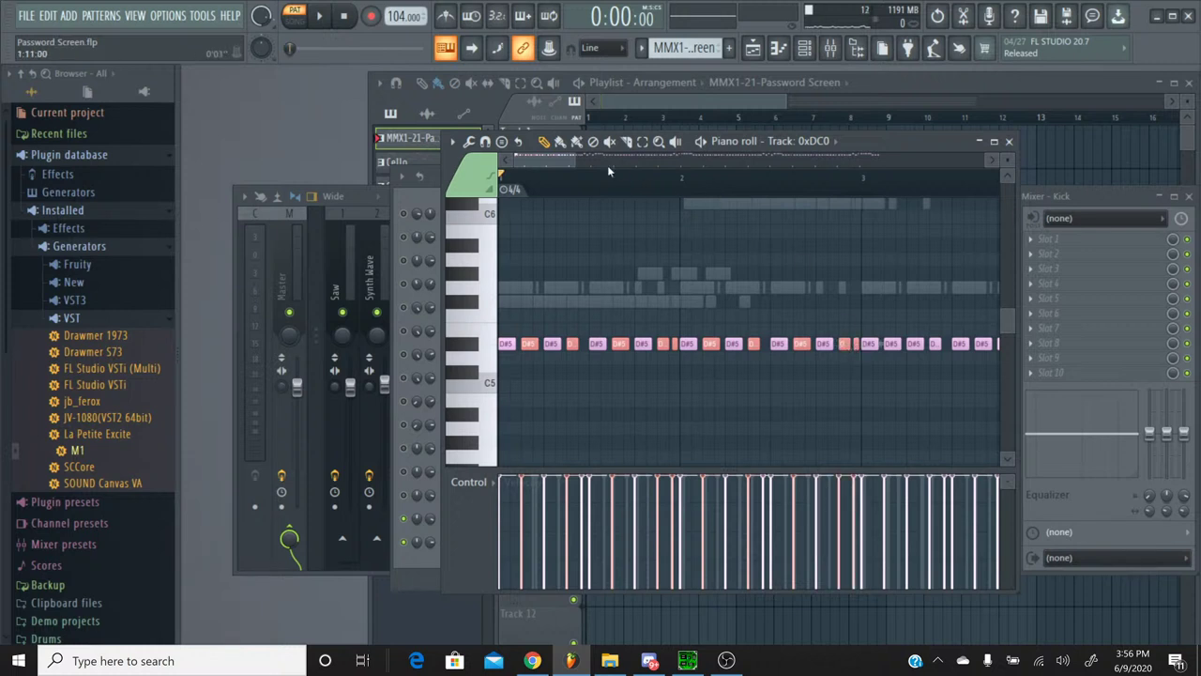
Step: Extend the selection with every second D#5 note and the short closing note of bar 3
drag(563, 162, 604, 225)
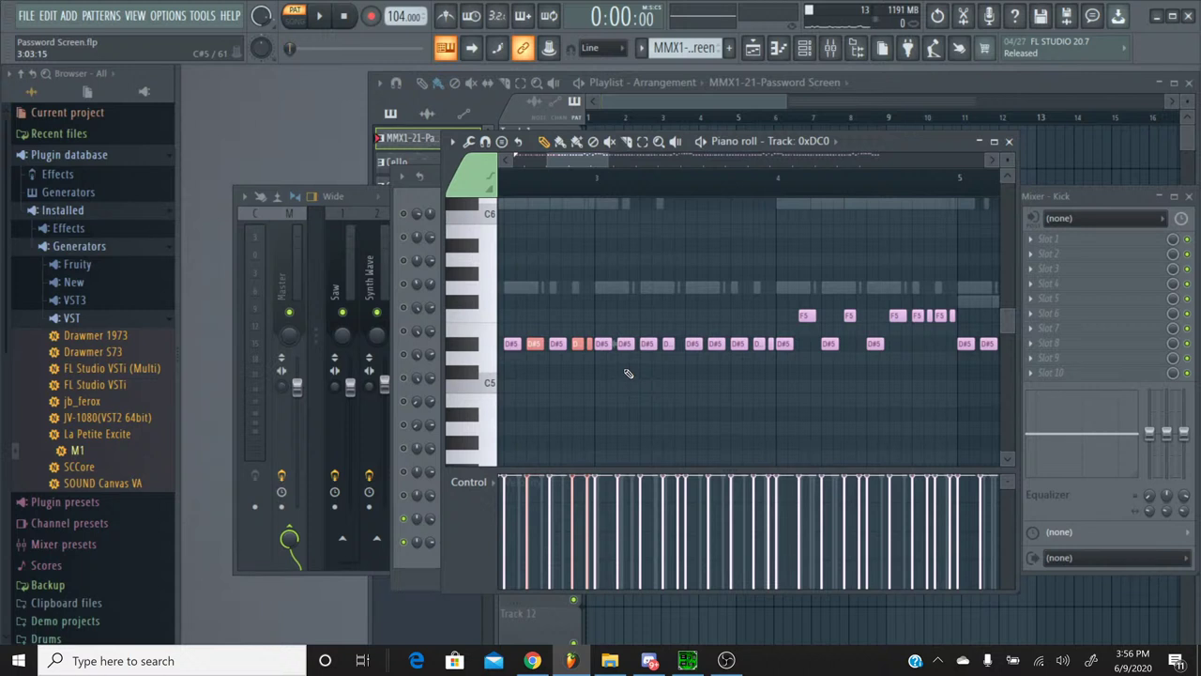
click(624, 344)
click(668, 343)
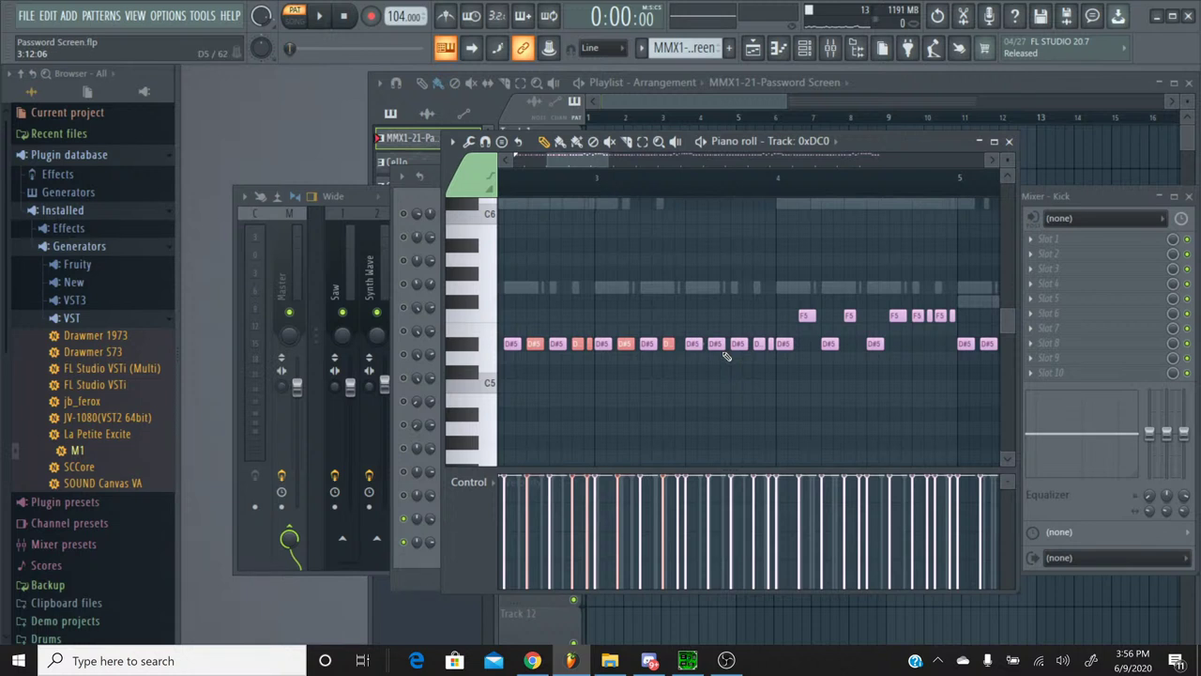
click(717, 344)
click(758, 344)
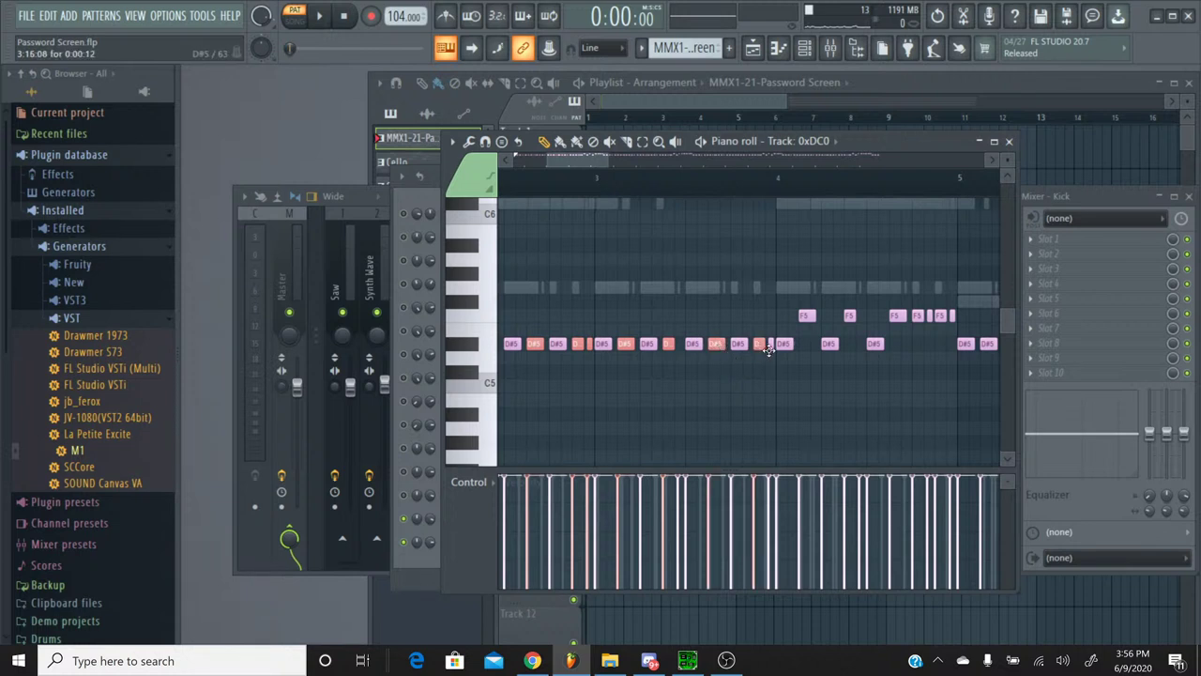
click(770, 344)
Step: Add all the F5 notes in bar 4 to the selection, playing the pattern to check them, and look over the later bars
click(808, 315)
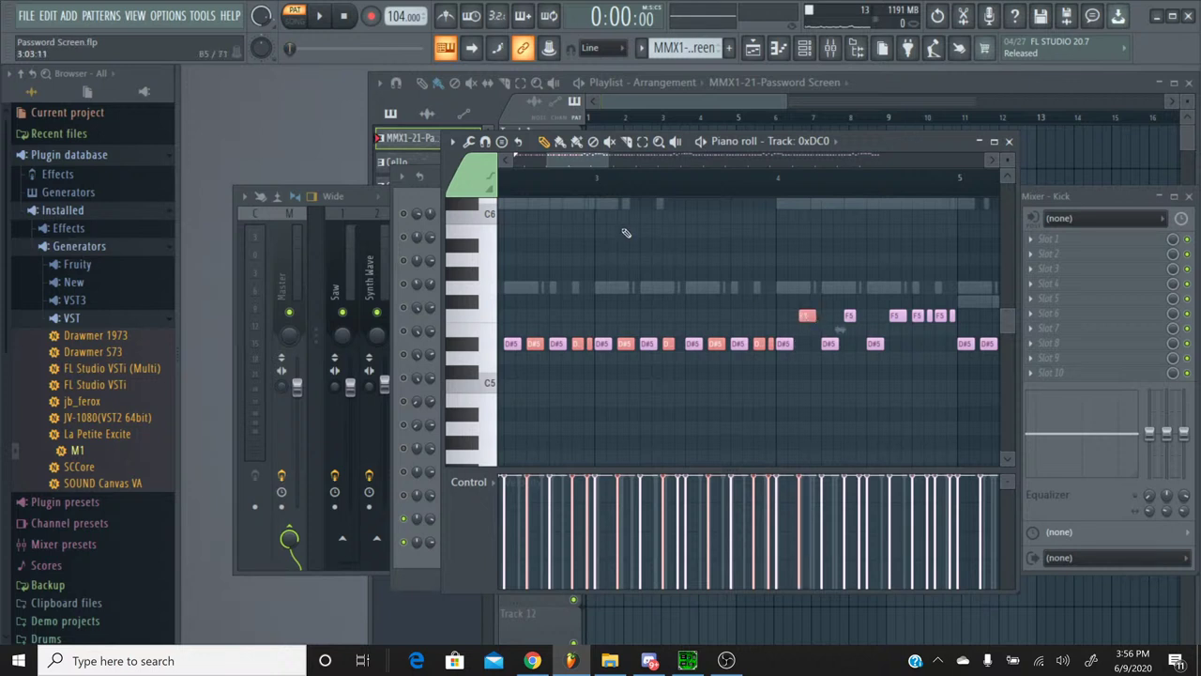
drag(591, 164, 622, 171)
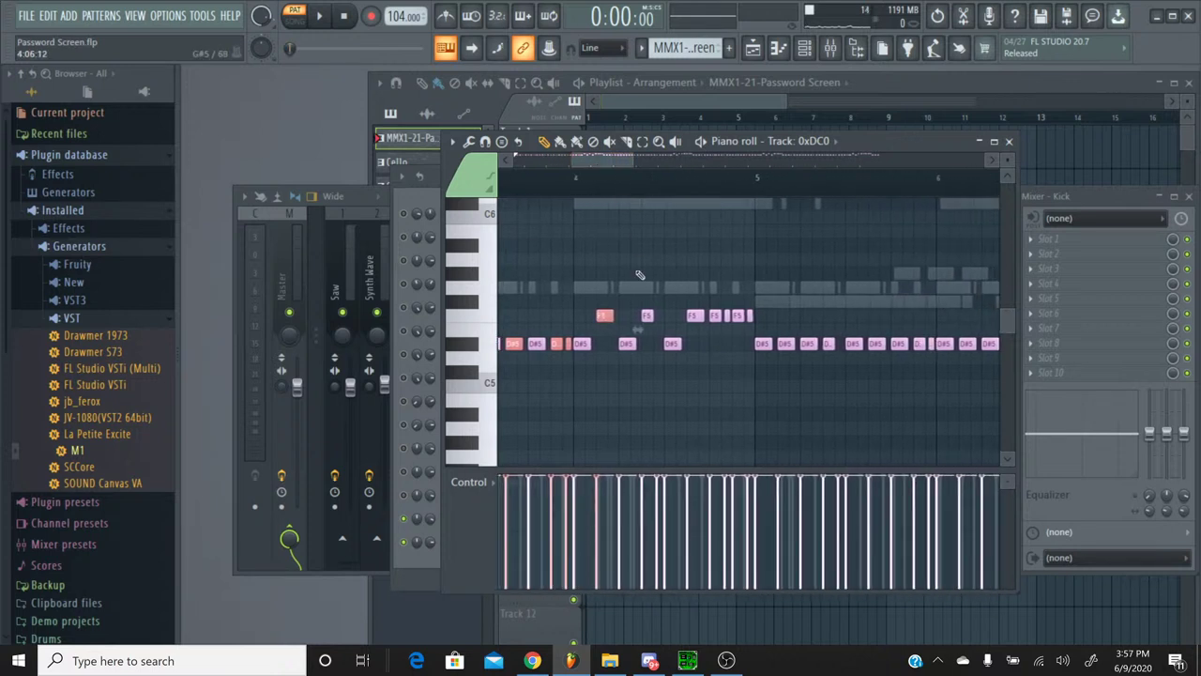
click(646, 316)
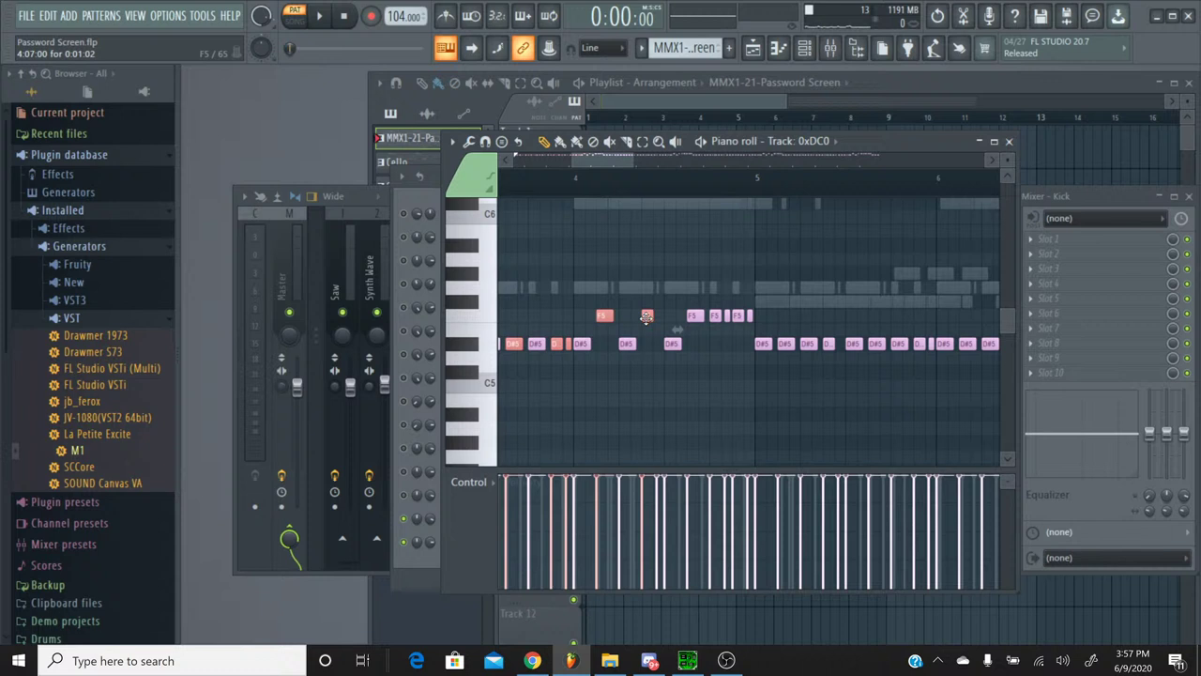
click(694, 316)
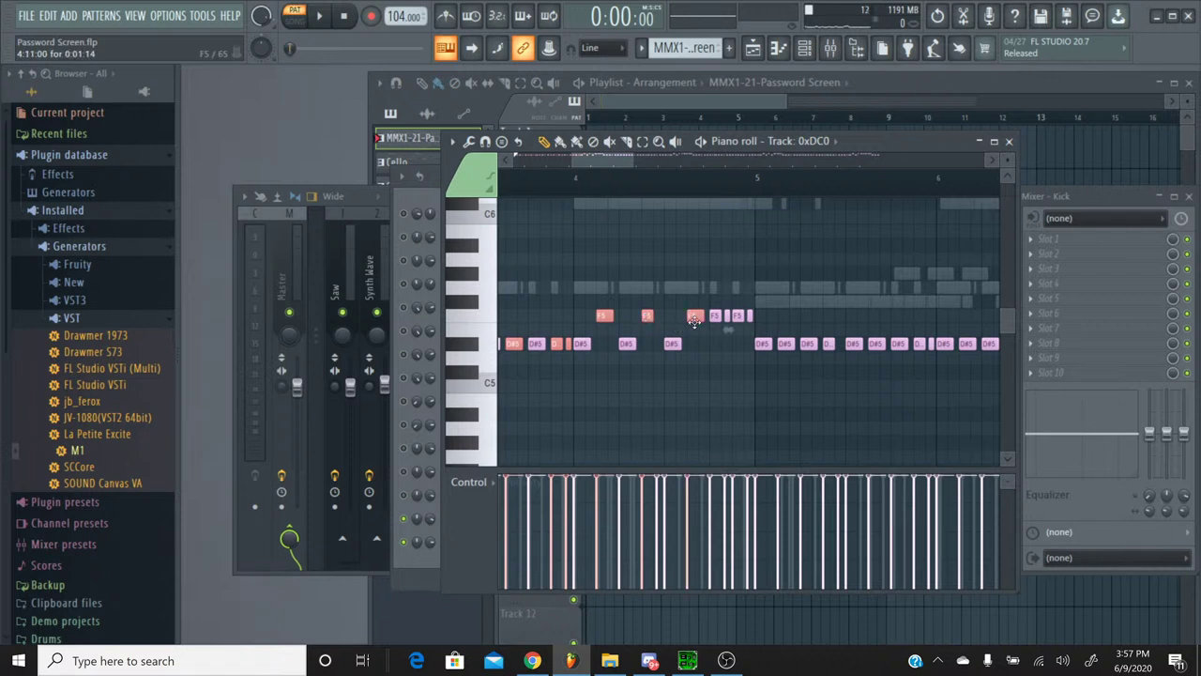
click(319, 16)
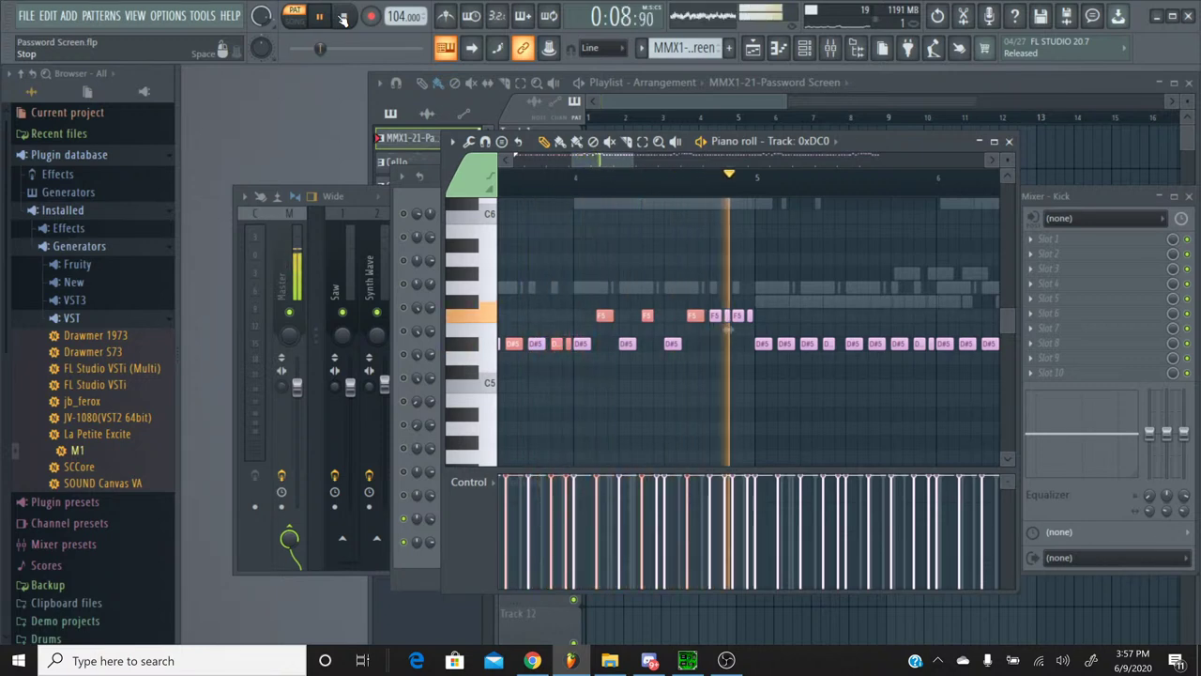
click(344, 17)
mouse_move(727, 315)
mouse_down()
mouse_move(713, 318)
mouse_move(760, 333)
mouse_move(748, 319)
mouse_up()
drag(605, 161, 785, 218)
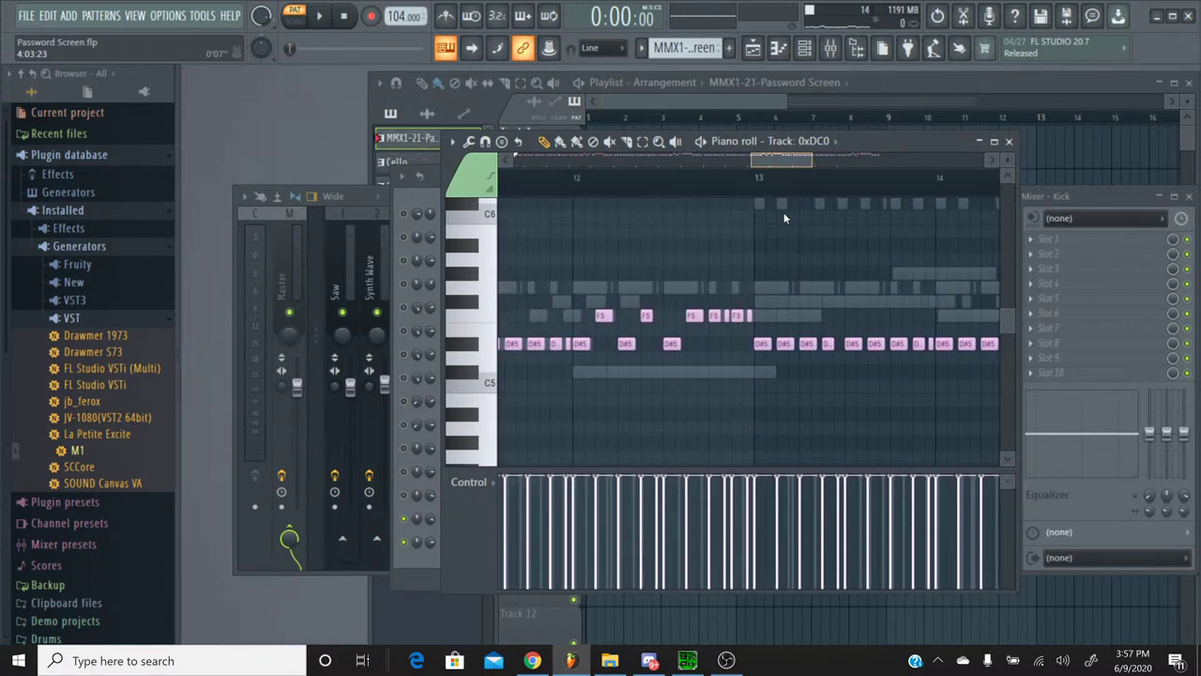
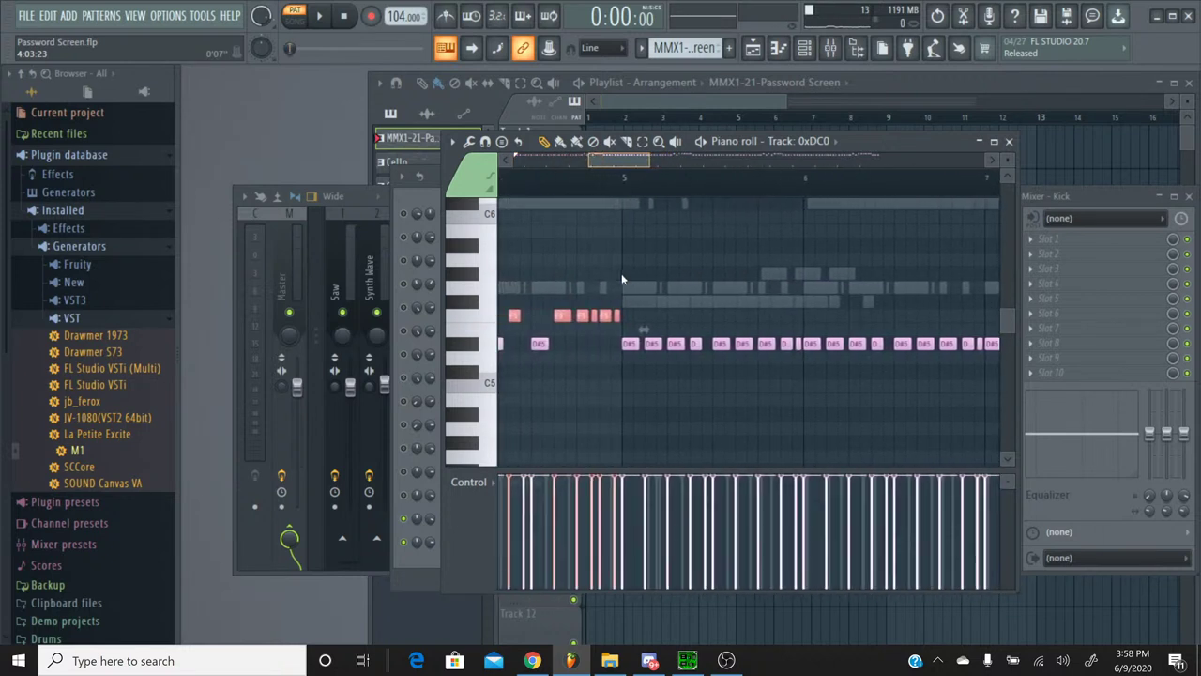
Step: Add every second D#5 note and the short closing note of bar 5 to the selection
click(655, 345)
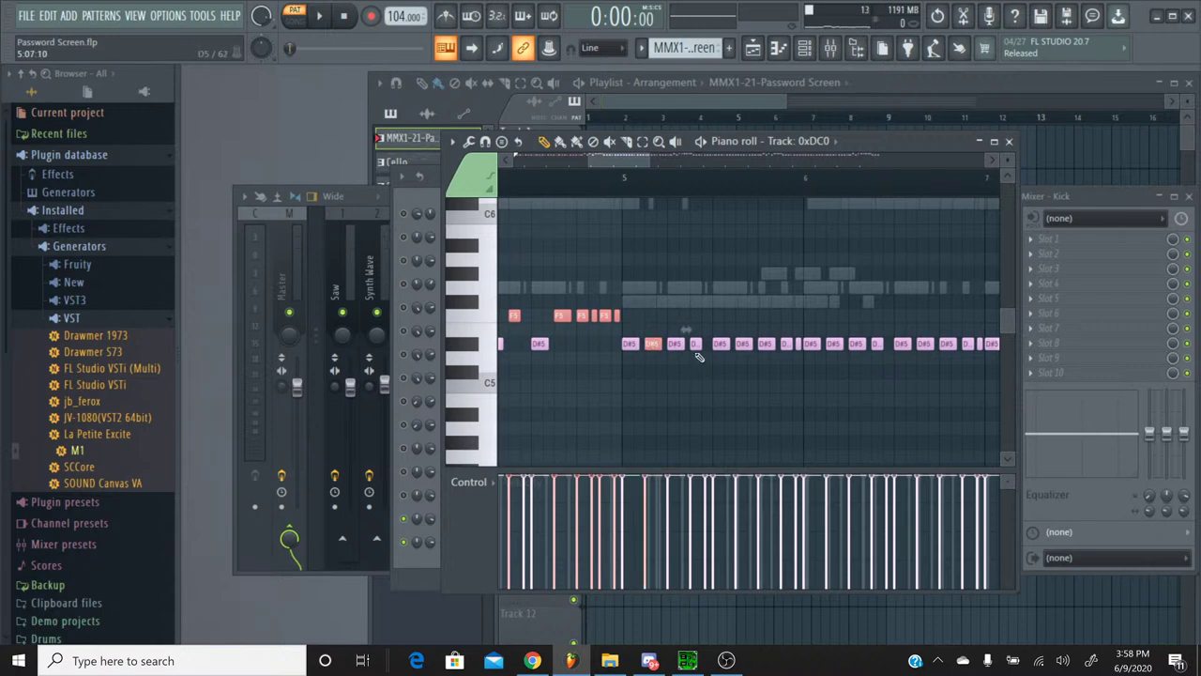
click(696, 345)
click(743, 344)
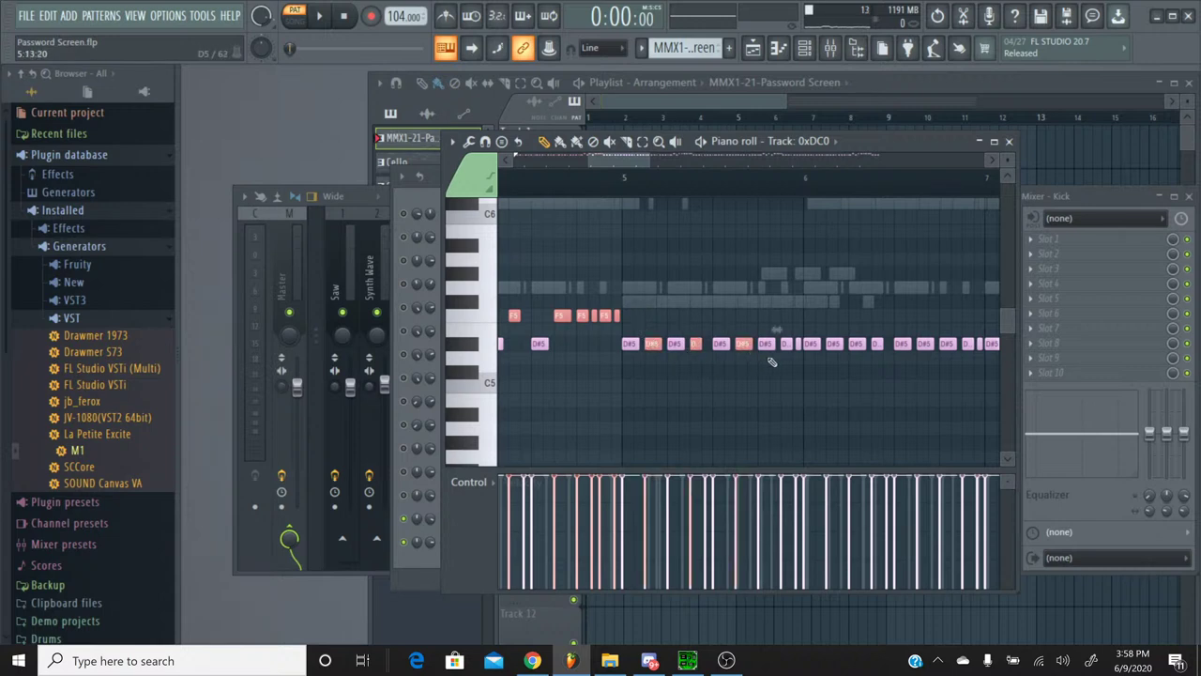
click(798, 344)
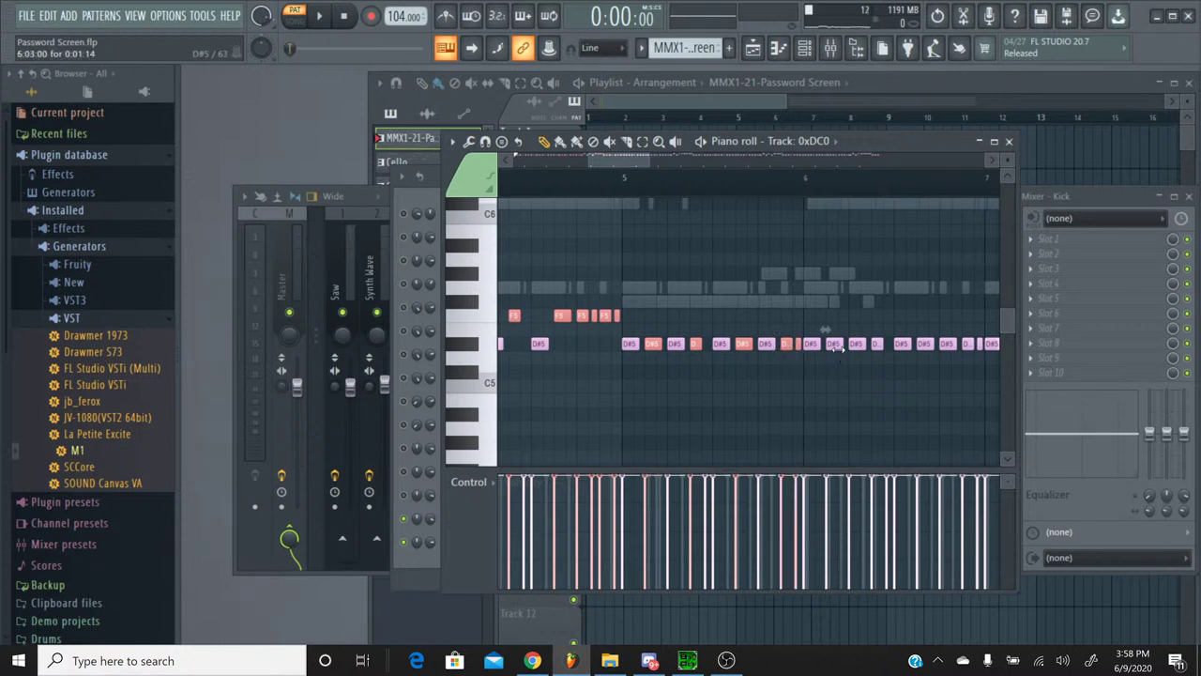
Step: Continue the selection through bar 6 with every second D#5 note and the short closing note
click(835, 343)
click(876, 344)
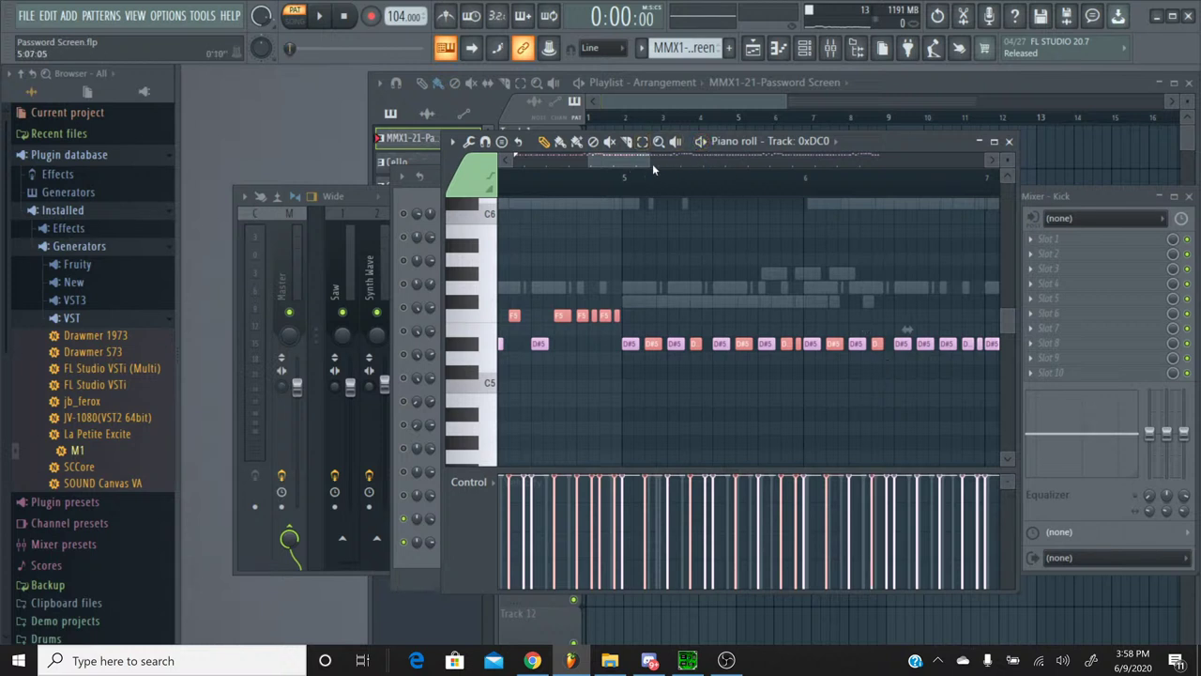
scroll(655, 168, right, 5)
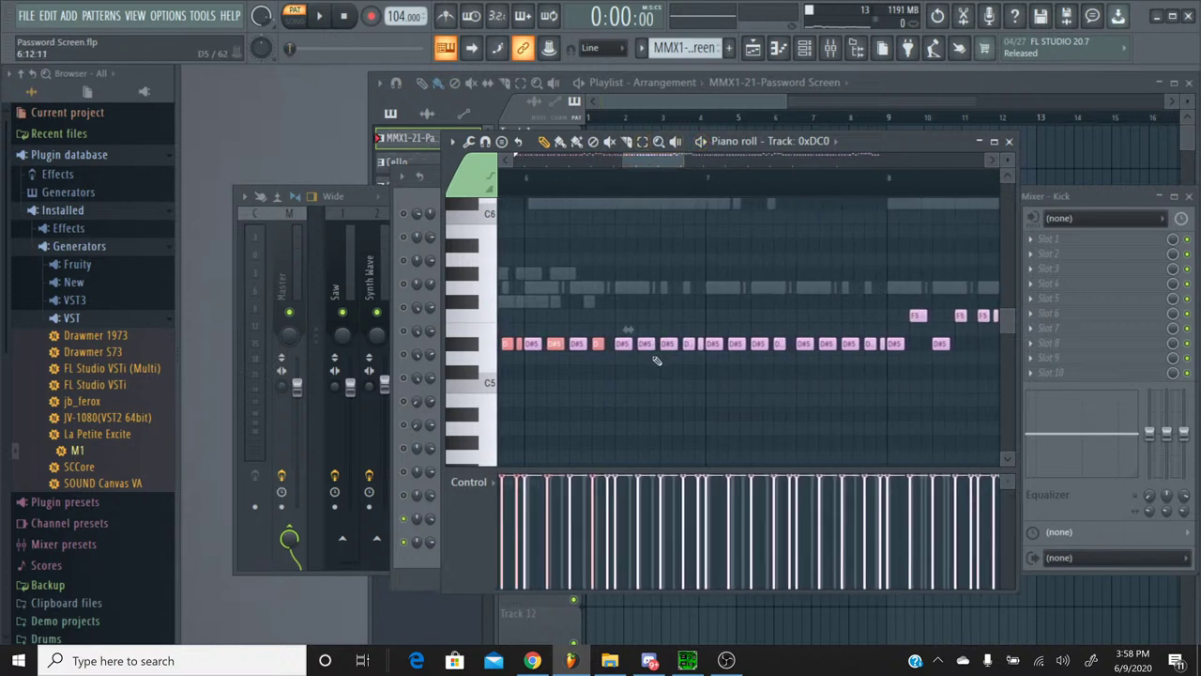
click(646, 344)
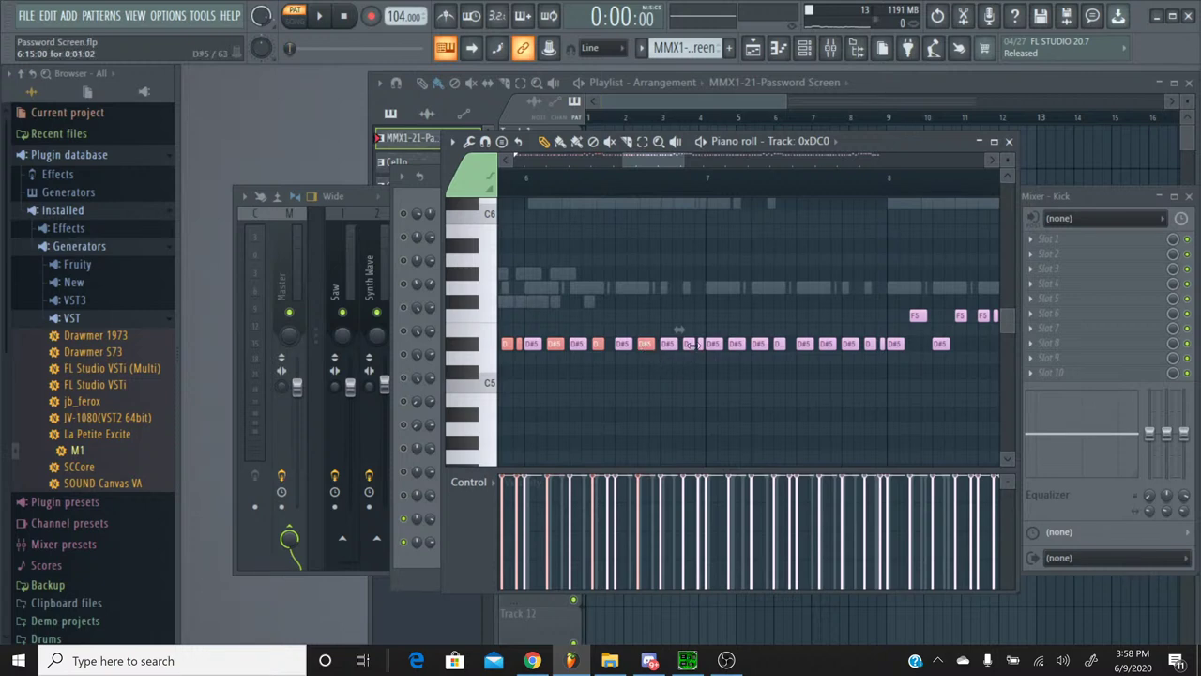
click(691, 344)
click(701, 343)
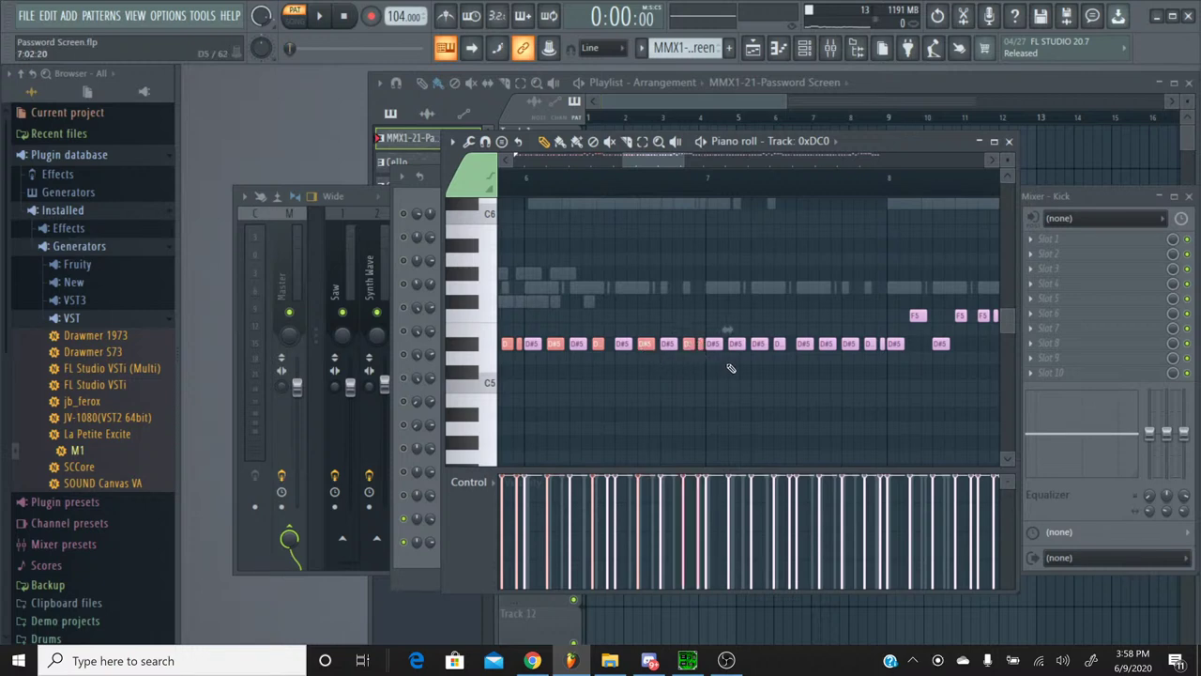
Step: Include every second D#5 note and the short closing note of bar 7 in the selection
click(737, 343)
click(779, 343)
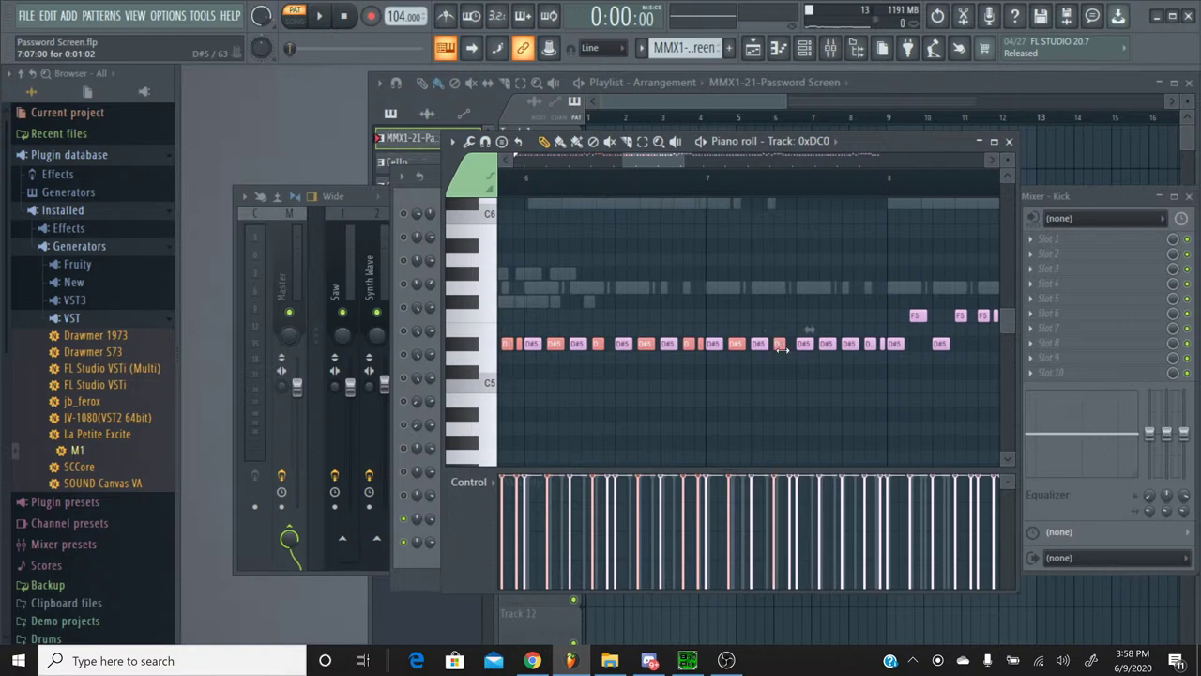
click(826, 343)
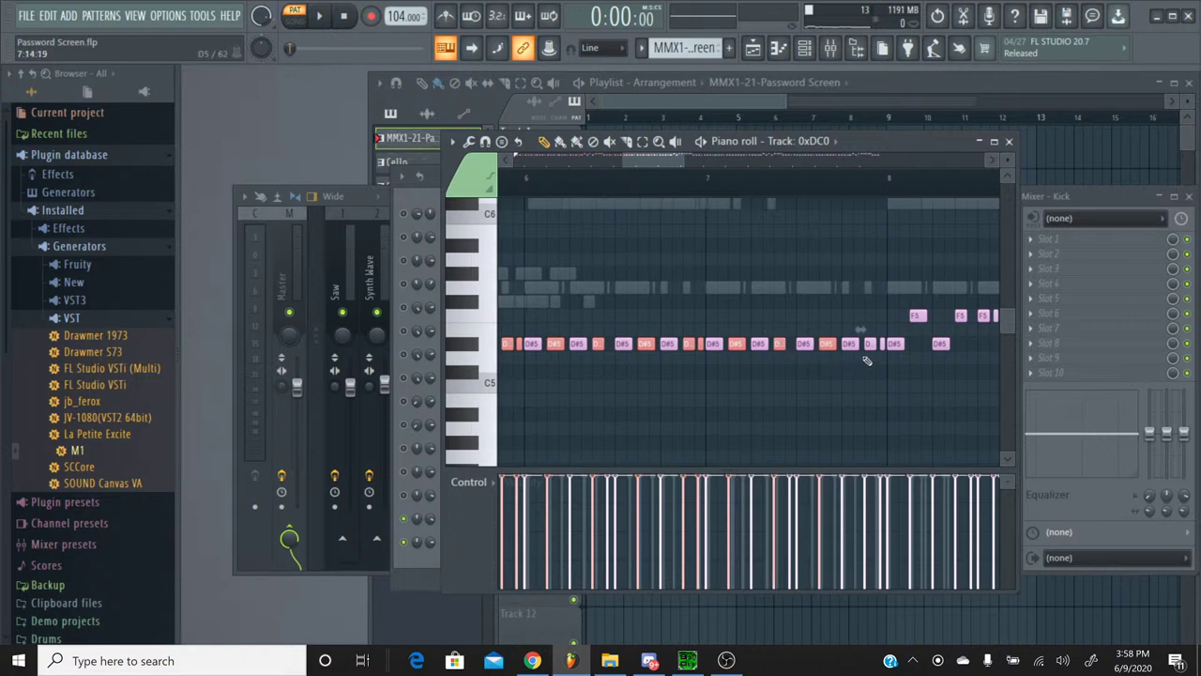
click(869, 343)
click(882, 344)
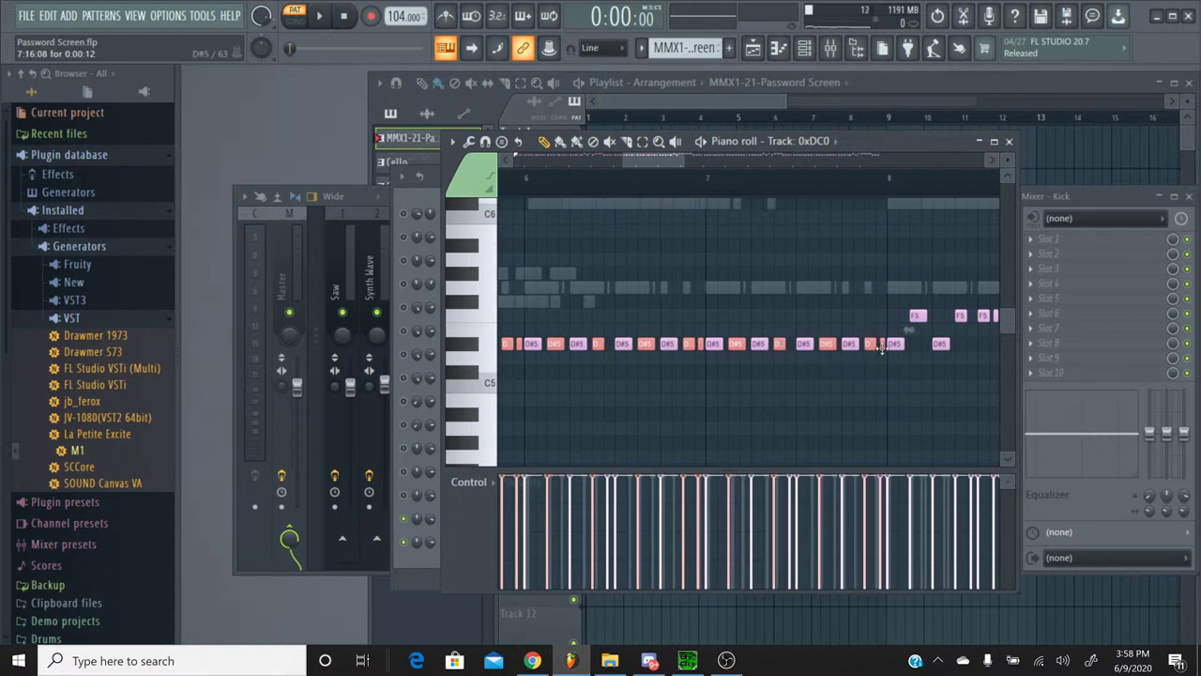
Step: Add all the F5 notes in bar 8 to the selection, playing the passage to check them, and look back over the first bars
drag(657, 163, 686, 166)
click(683, 315)
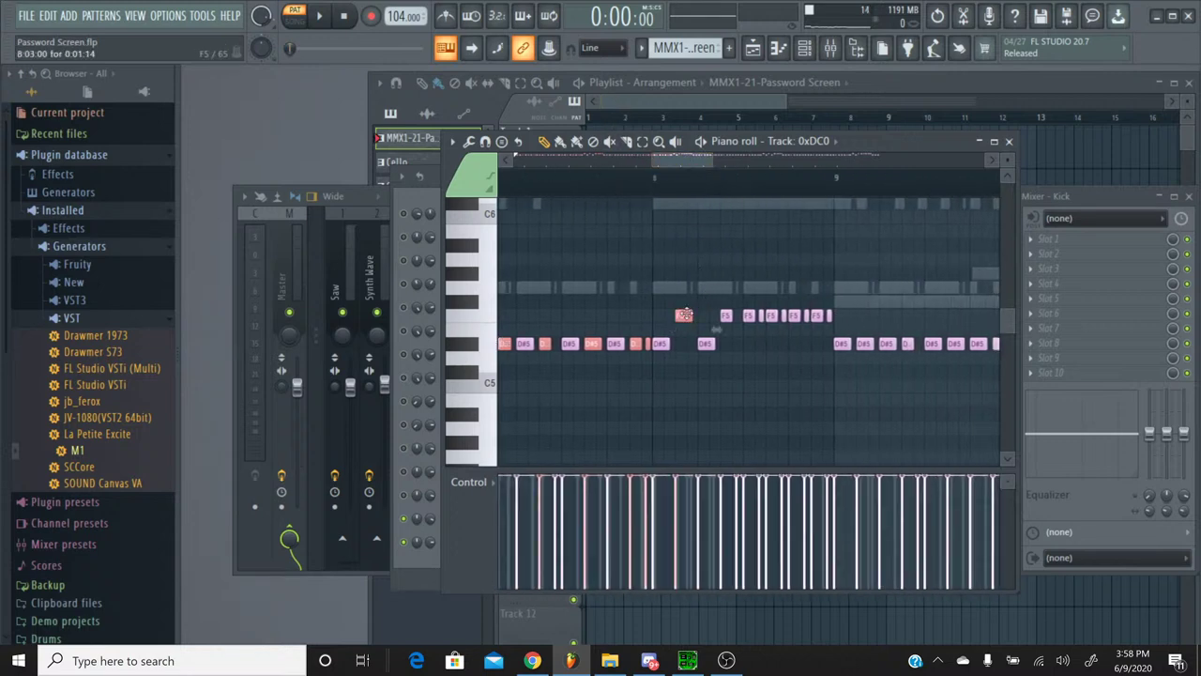
click(641, 188)
key(space)
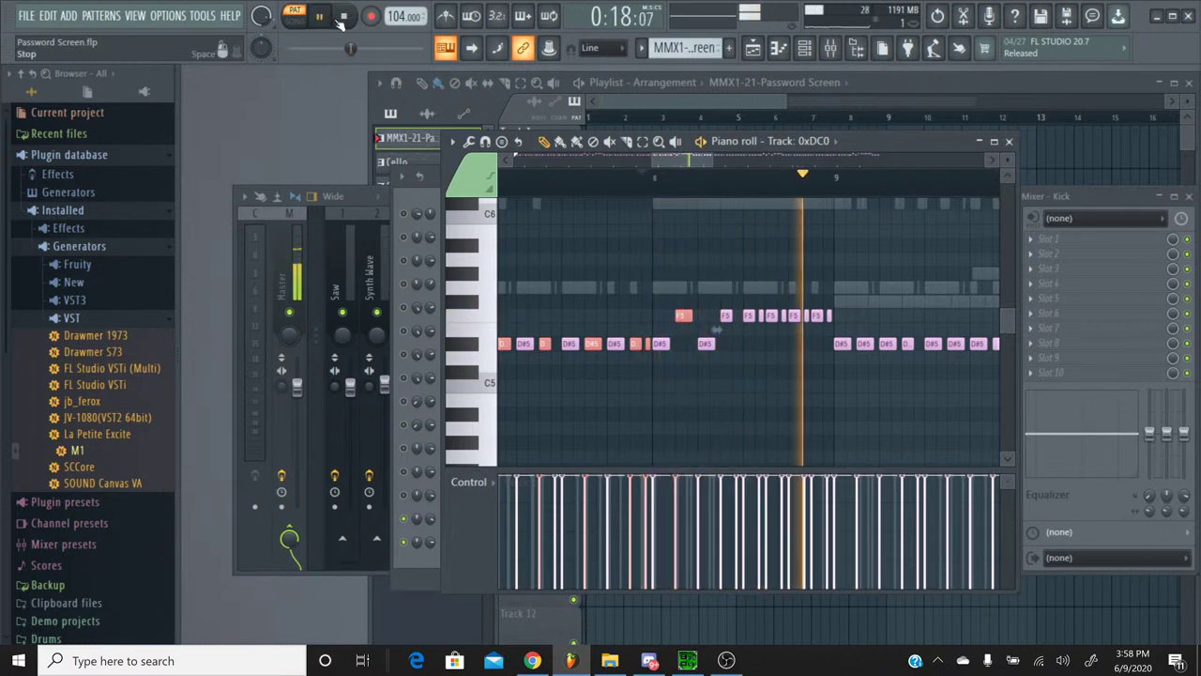
click(343, 18)
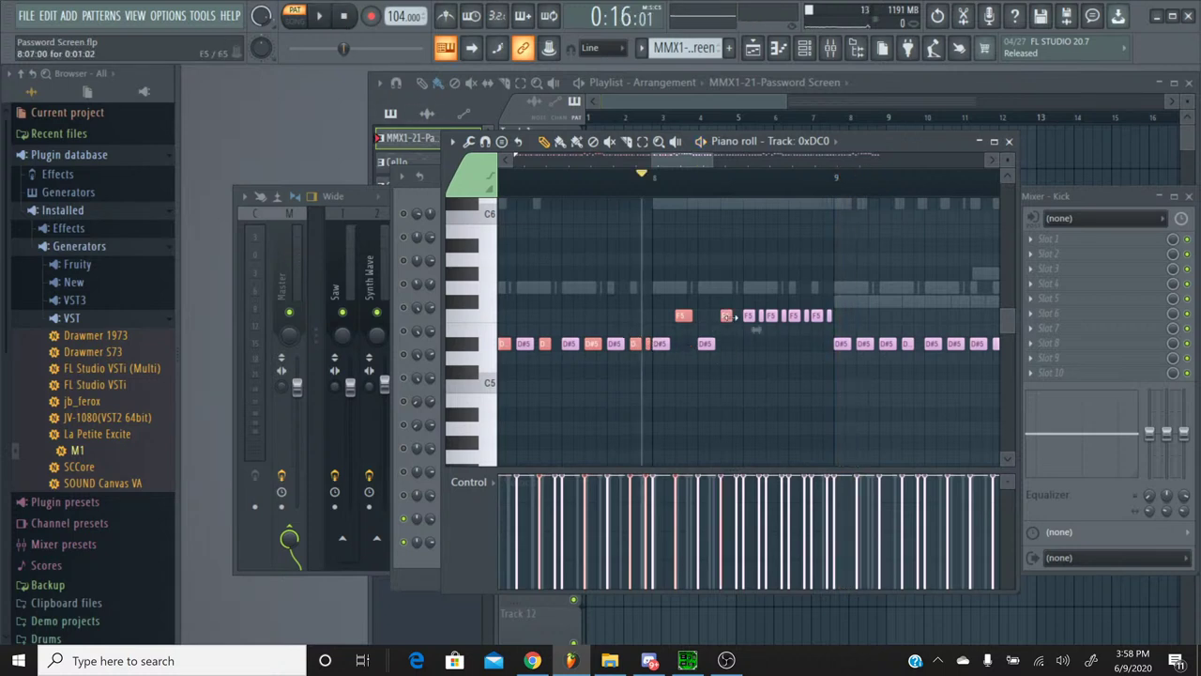
drag(762, 315, 832, 325)
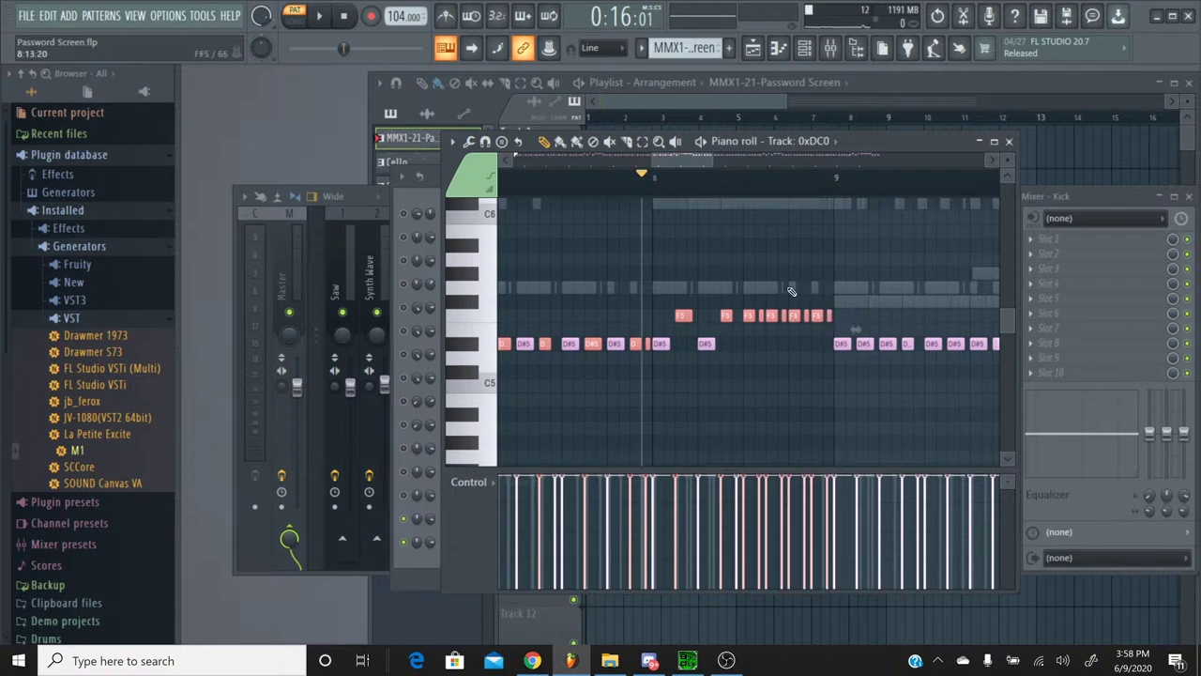
drag(681, 161, 501, 219)
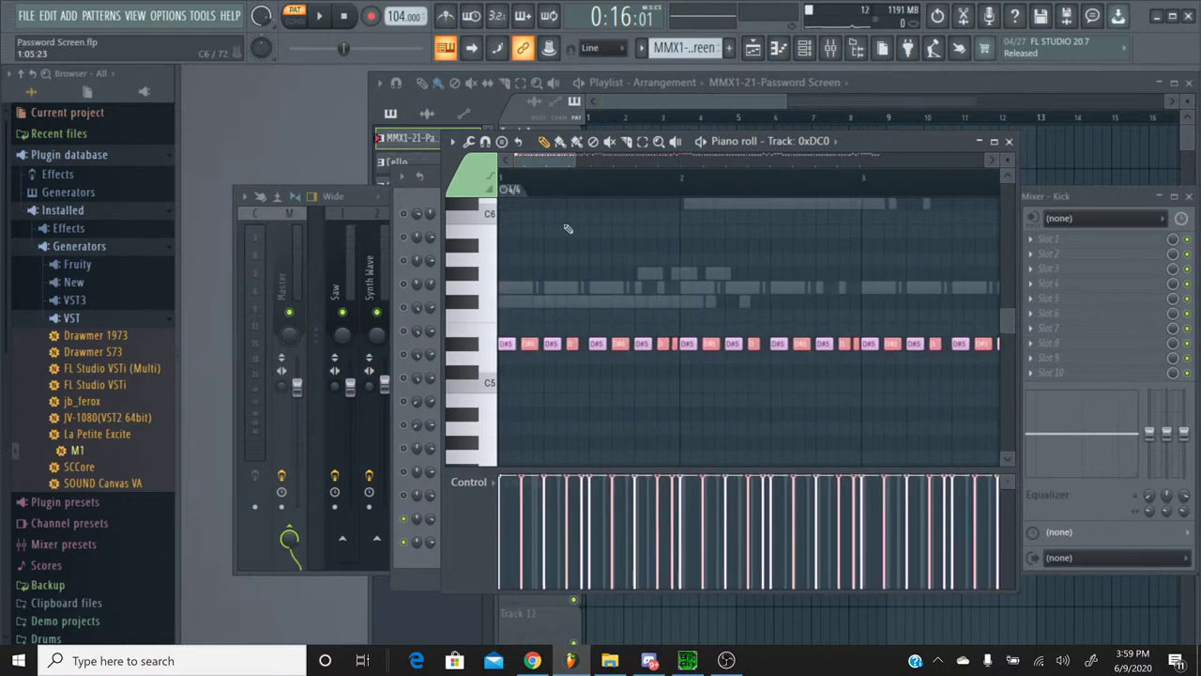
Step: Switch to the Percussion pattern and add a new M1 channel below Kick
click(1009, 141)
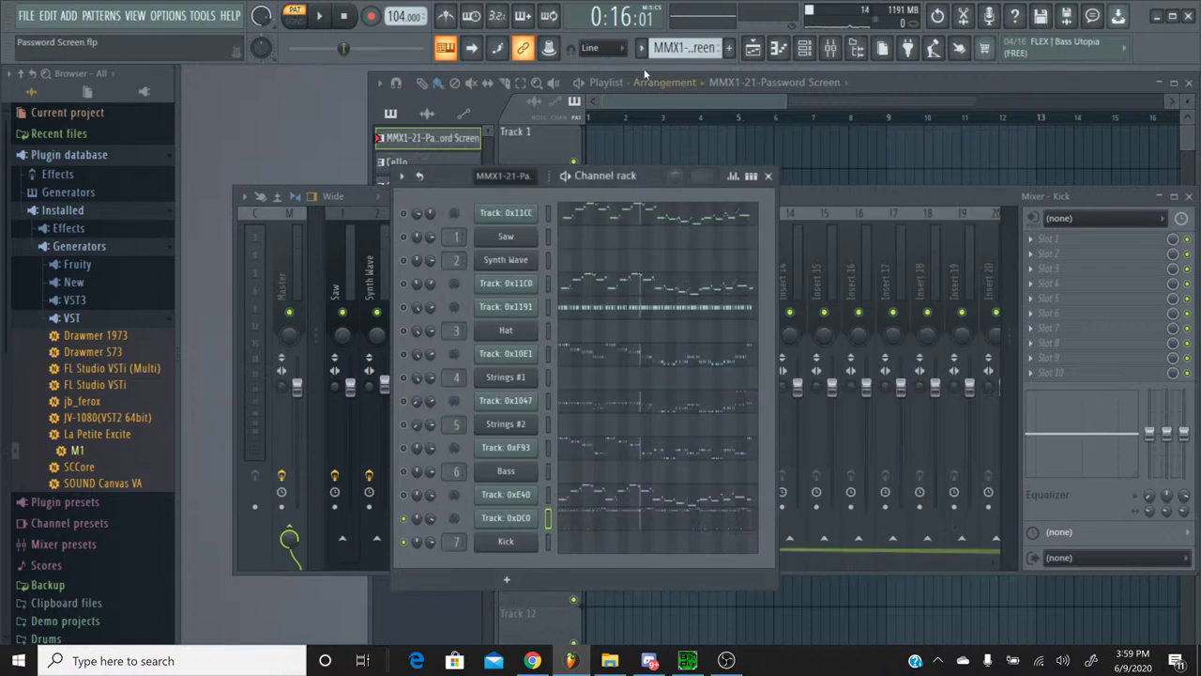
click(685, 47)
click(647, 142)
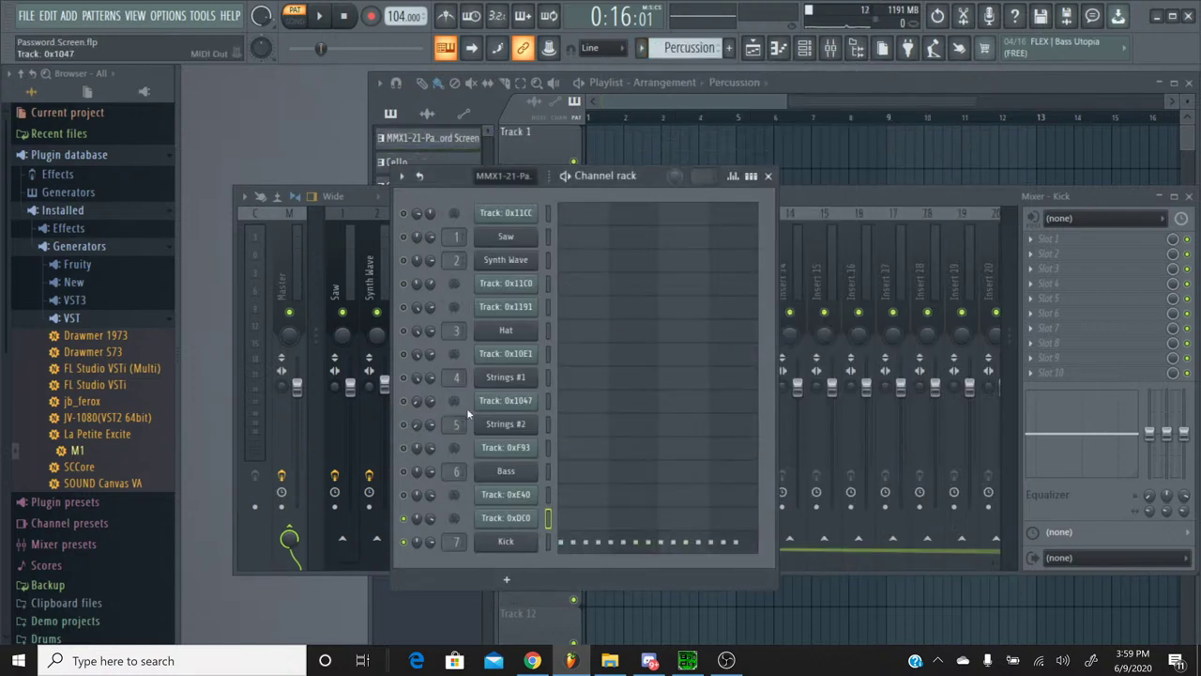
drag(75, 451, 513, 555)
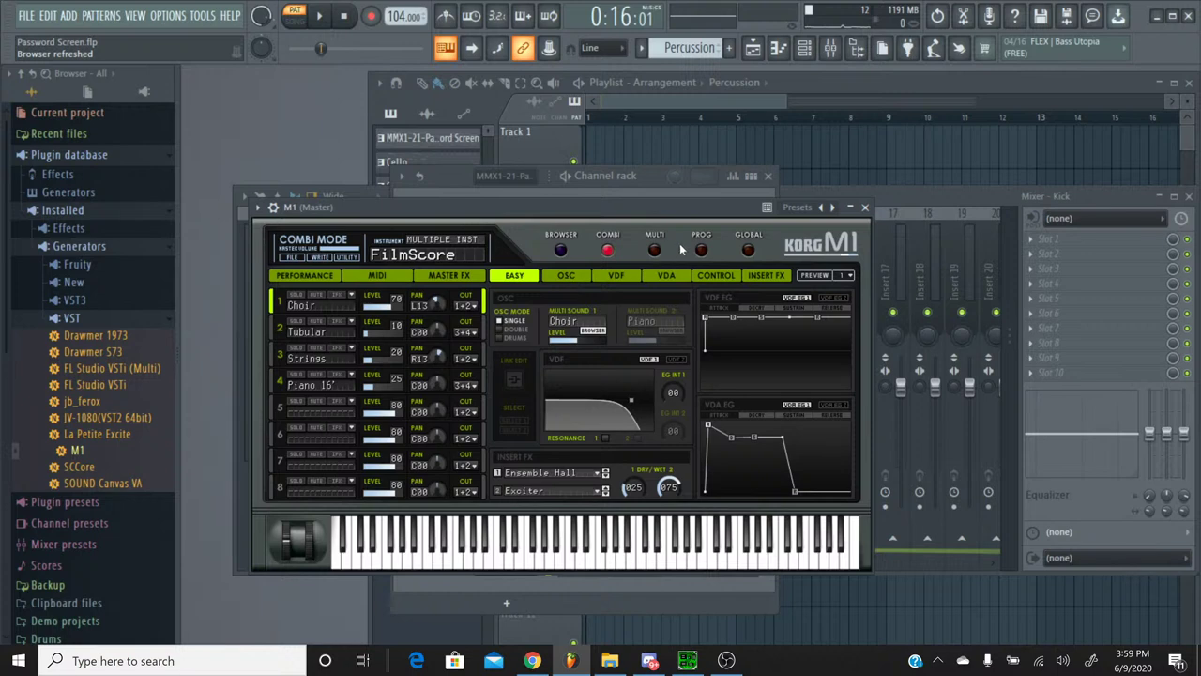
Step: Load the BD&SDCatlog1 program from the Drums/Hit instruments and set its second insert effect to No Effect
click(700, 251)
click(561, 251)
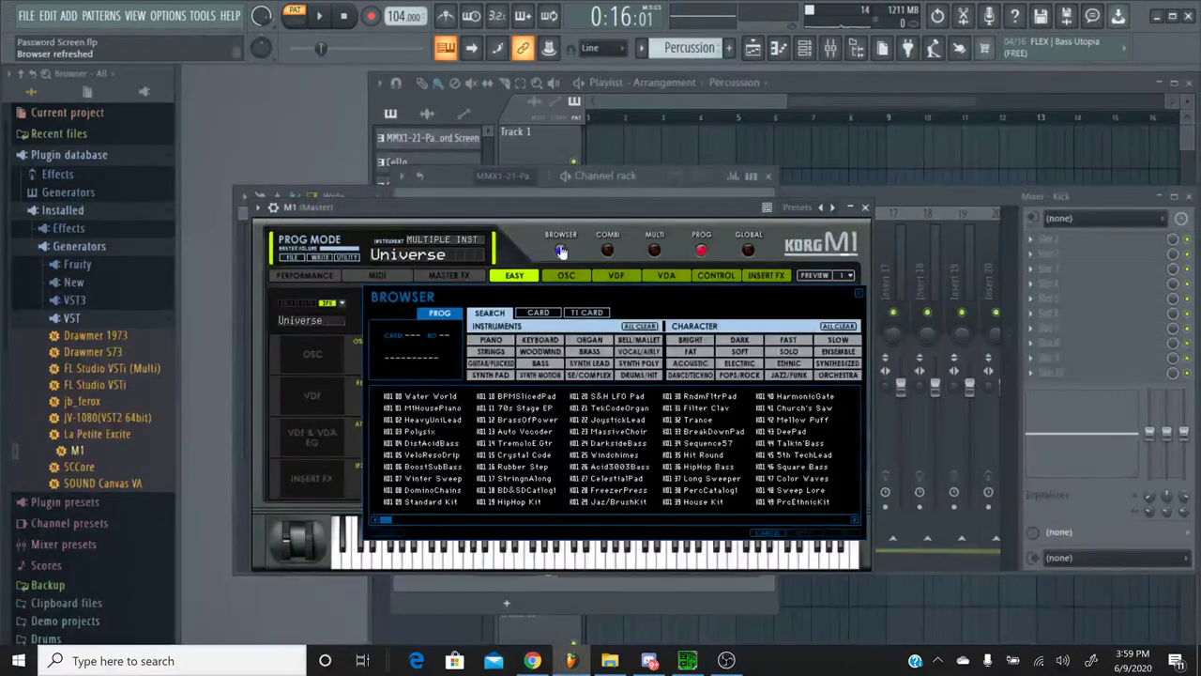
click(638, 374)
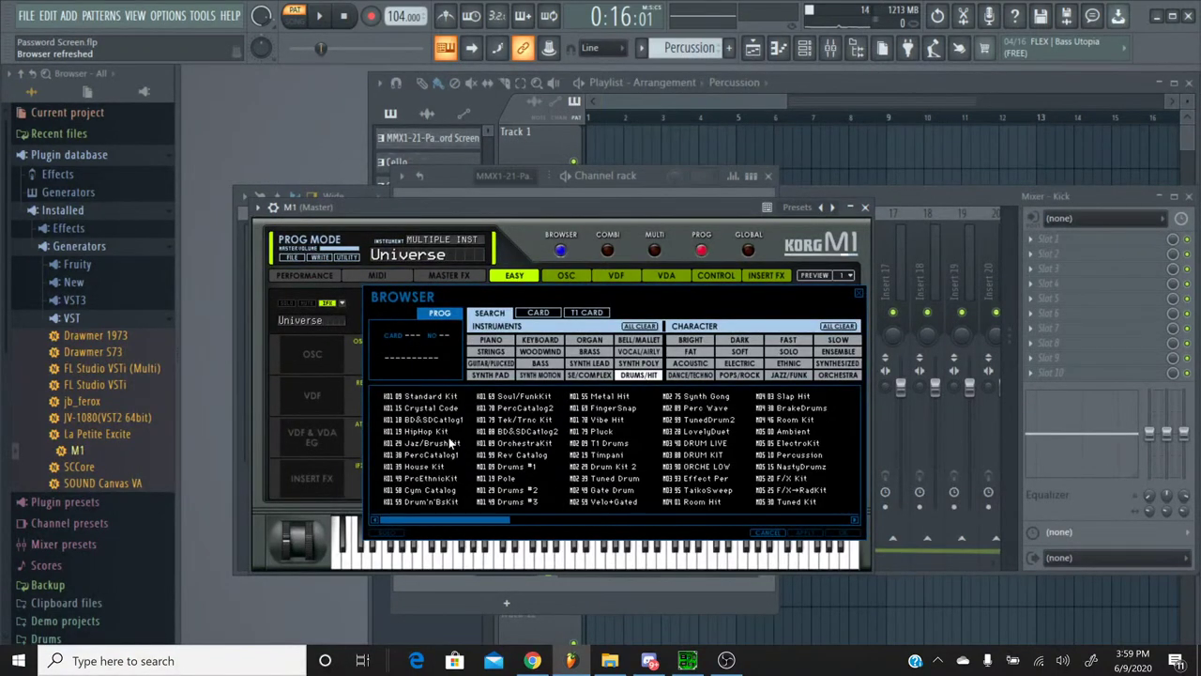
double_click(430, 422)
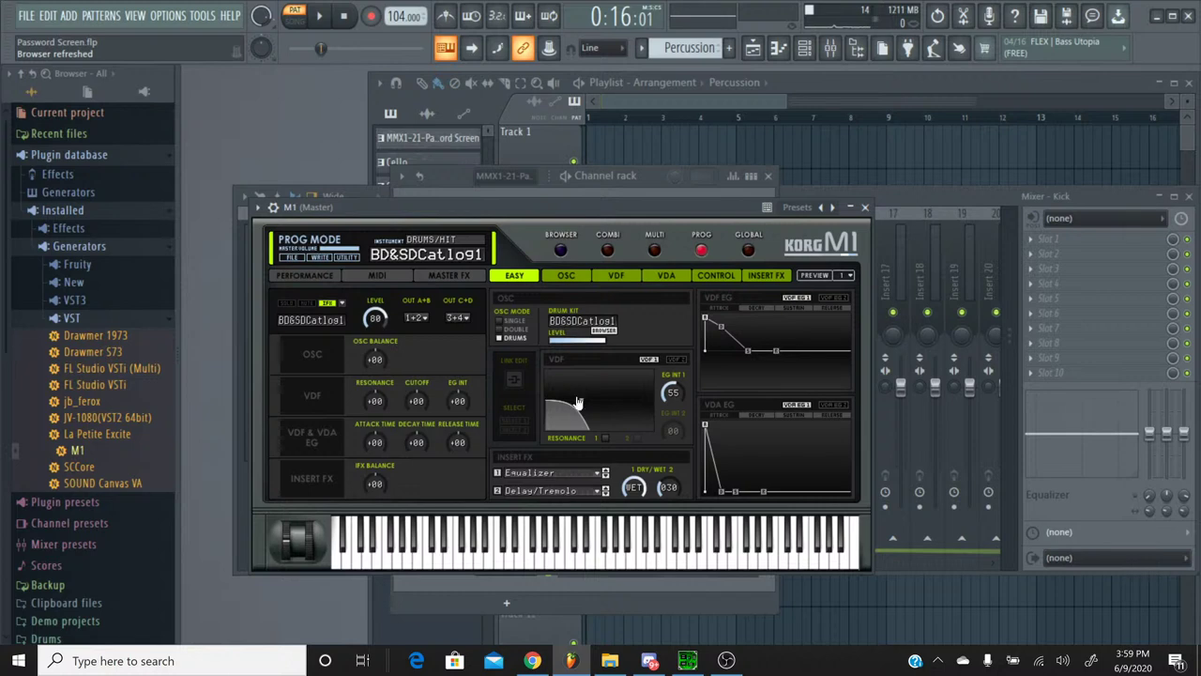
click(560, 251)
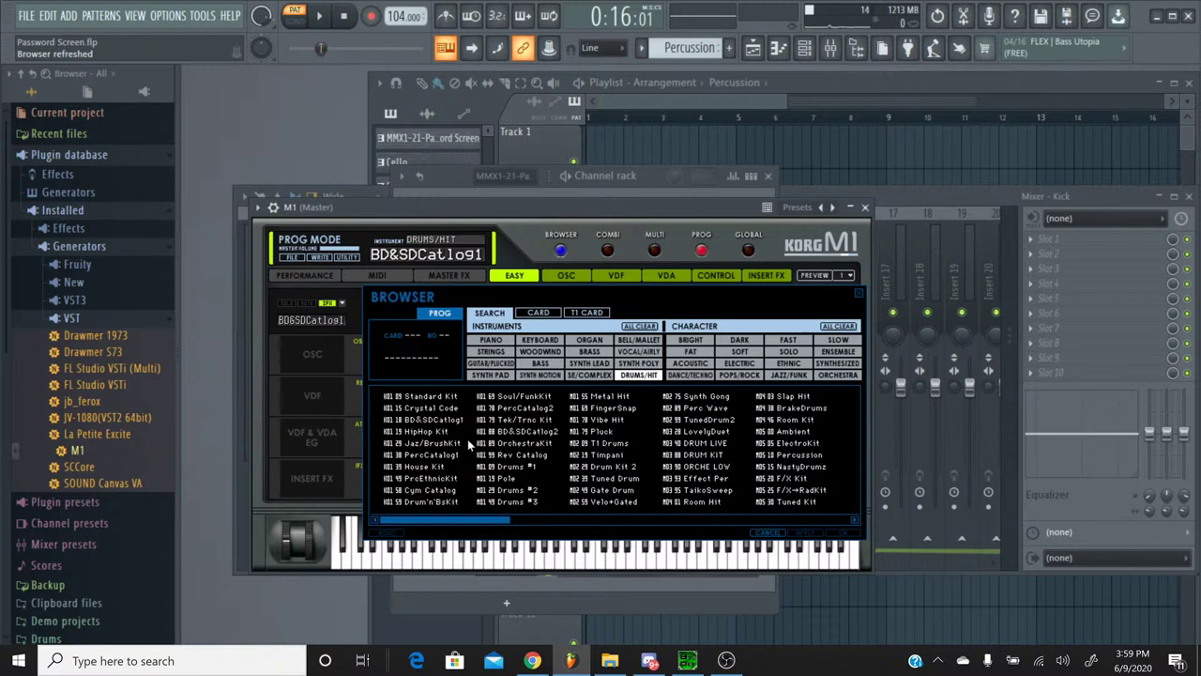
double_click(432, 423)
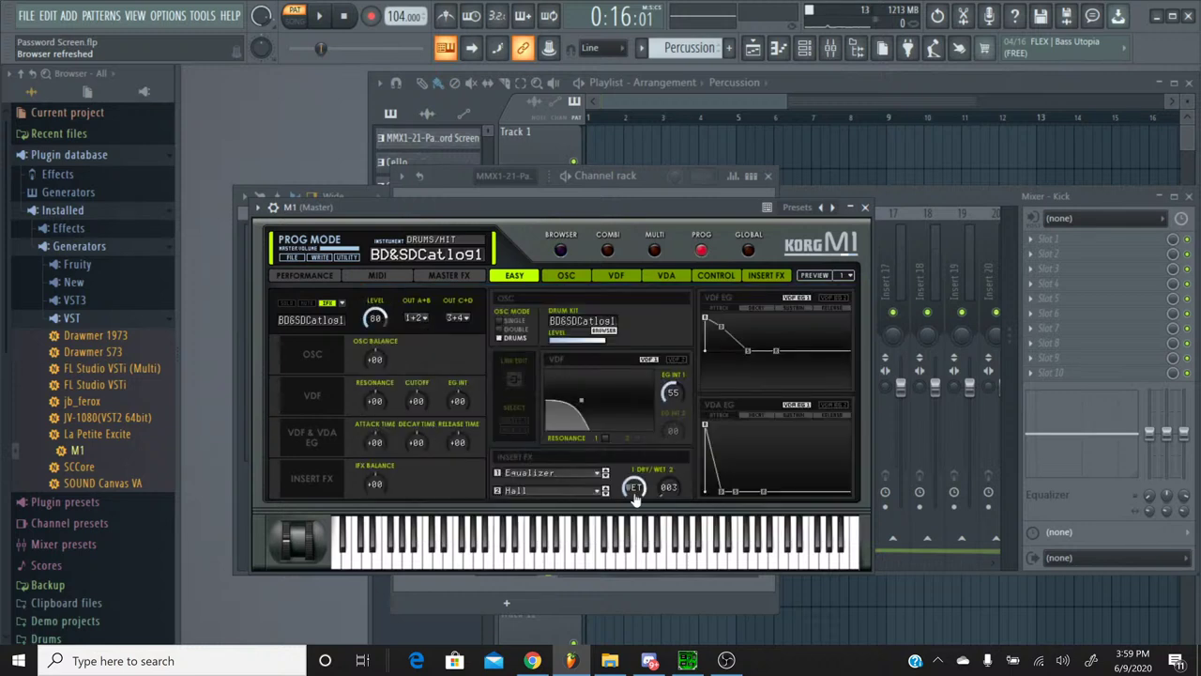
click(571, 492)
click(563, 110)
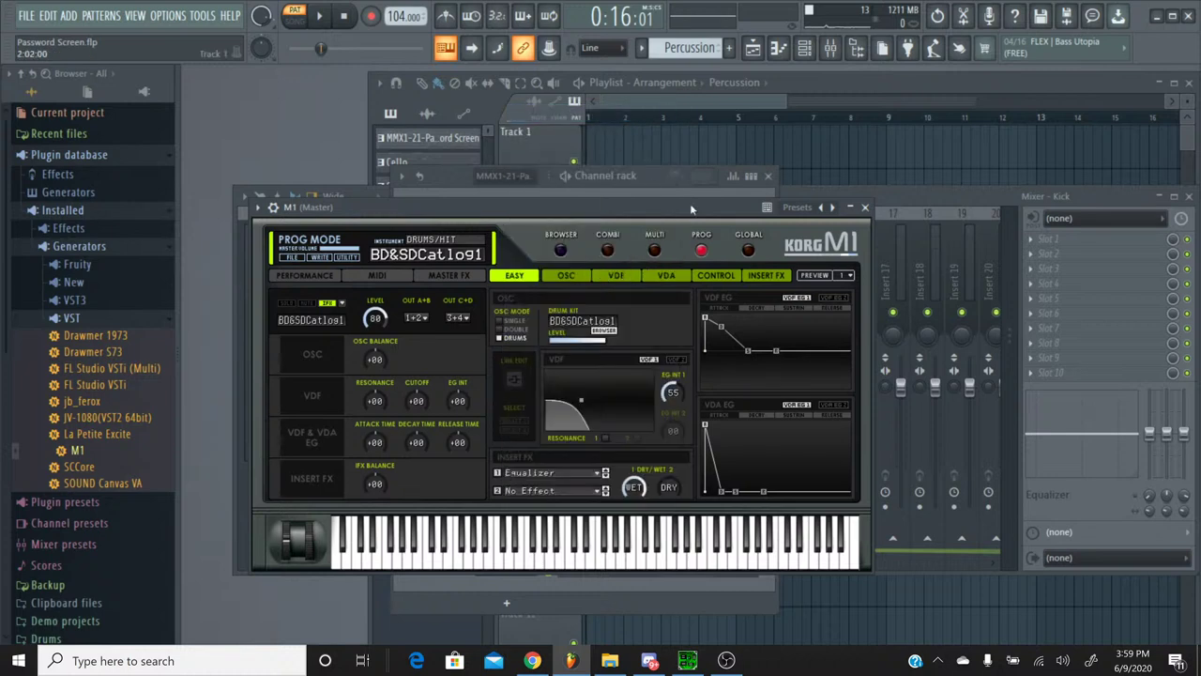
click(864, 207)
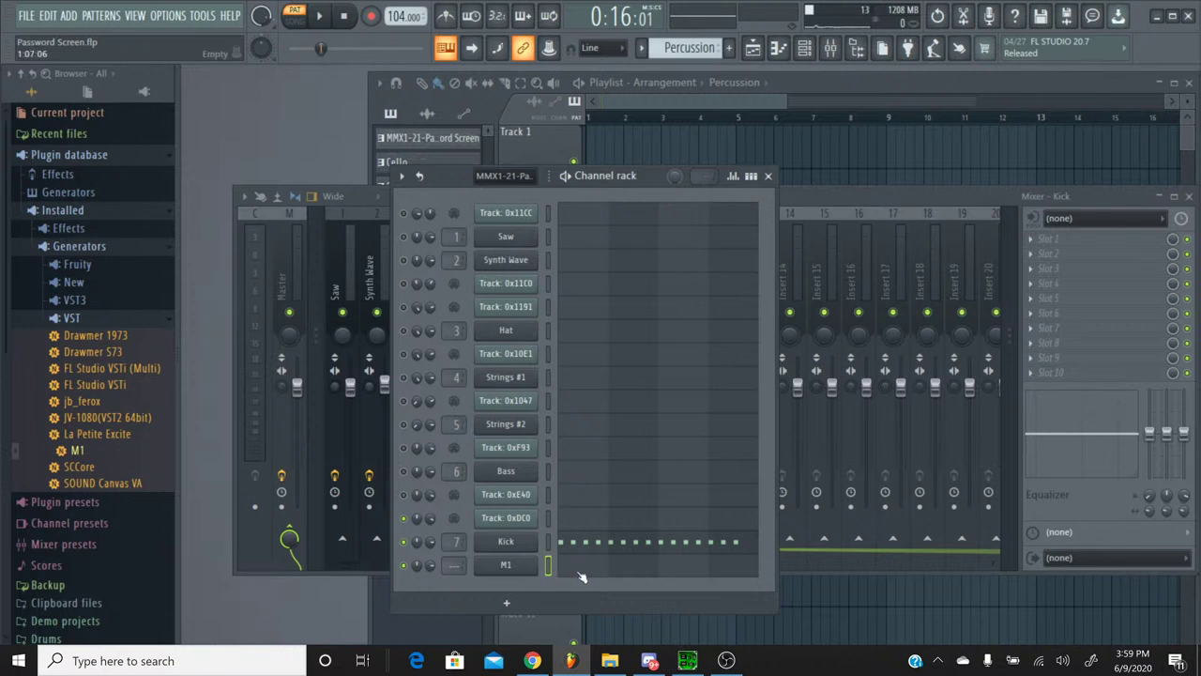
Step: Rename the new M1 channel as Snare
right_click(521, 567)
click(622, 453)
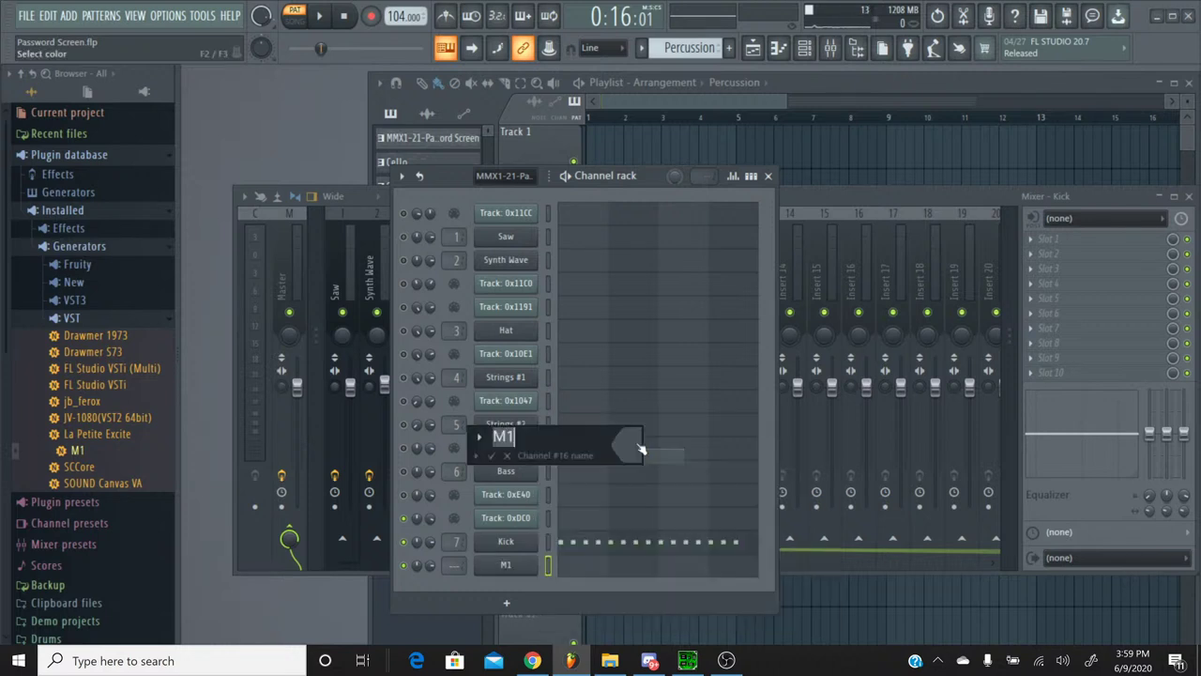
text(Snare)
key(Return)
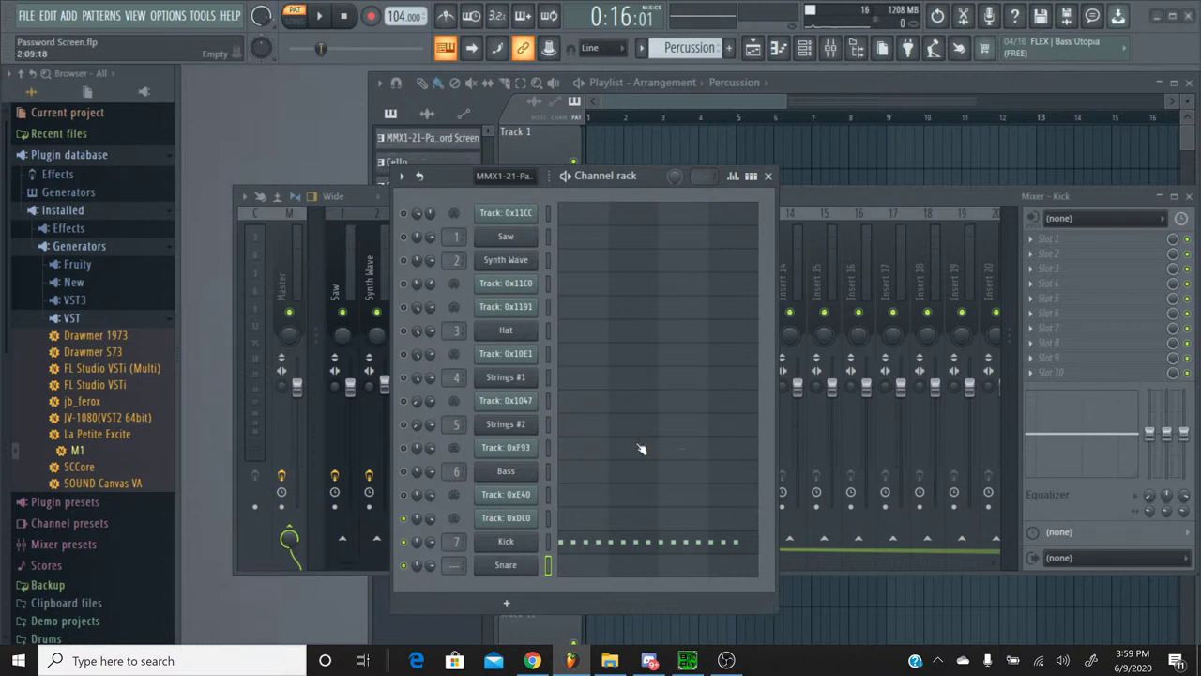
Step: Paste the copied percussion notes into the Snare channel's piano roll and deselect them
click(575, 575)
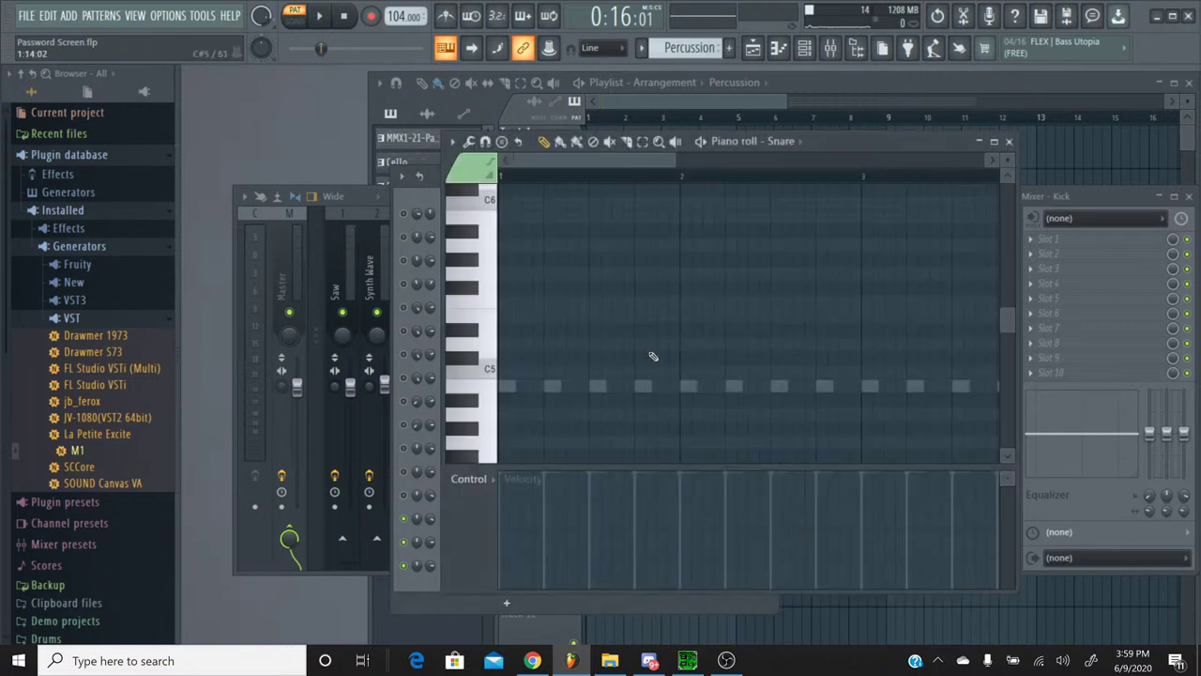
key(ctrl+v)
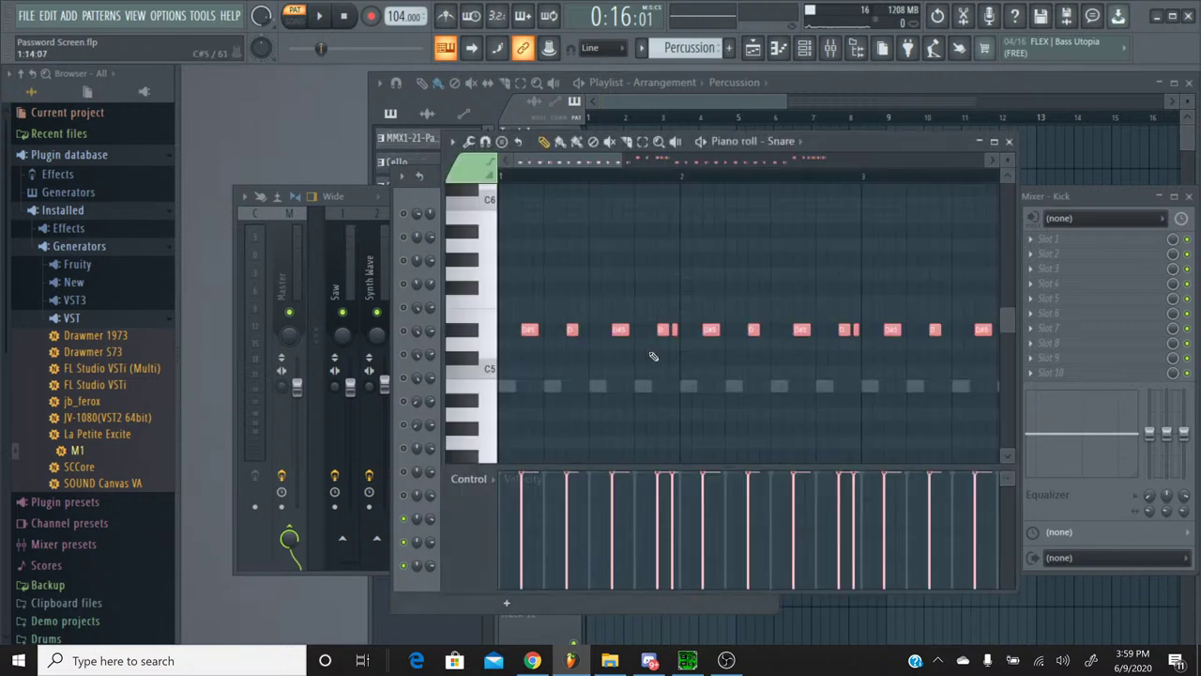
click(558, 351)
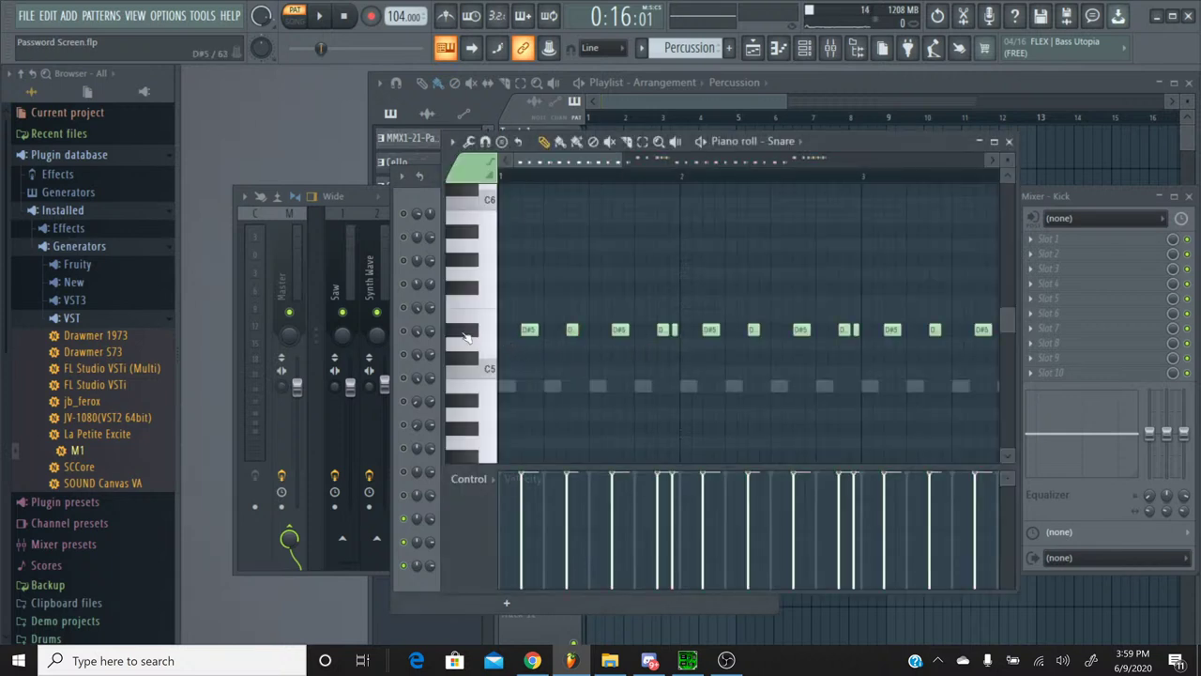
Step: Play the Percussion pattern from the start and audition higher keys of the Snare channel for a fitting drum sound
click(319, 16)
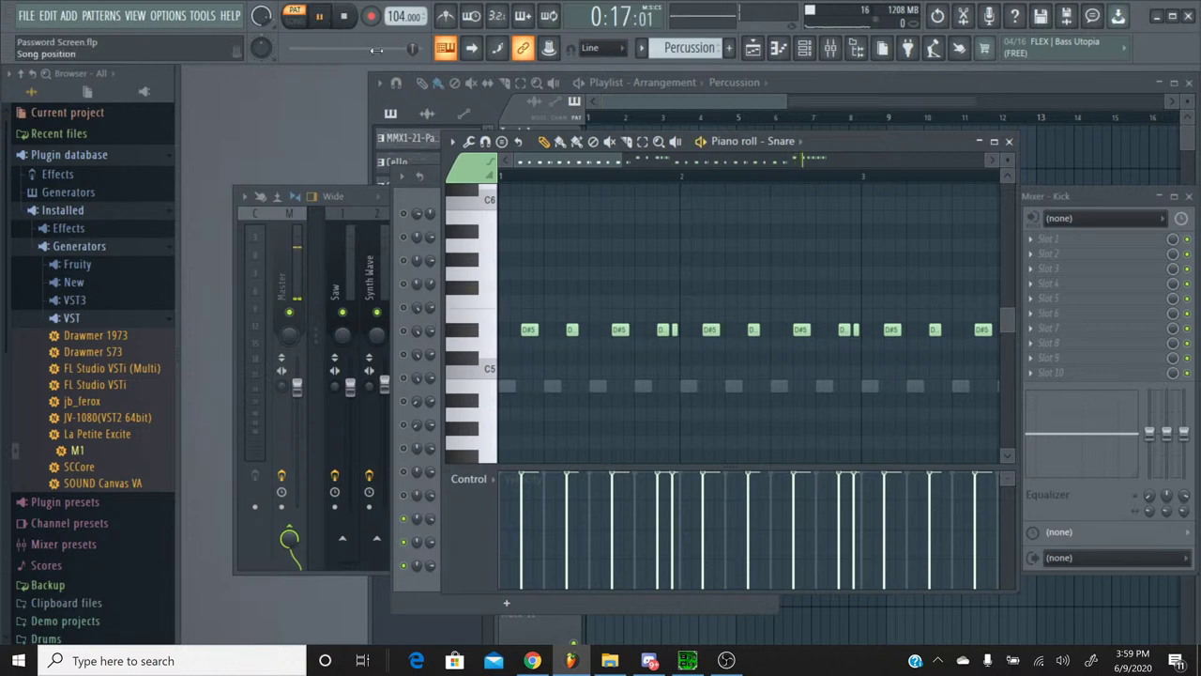
click(292, 51)
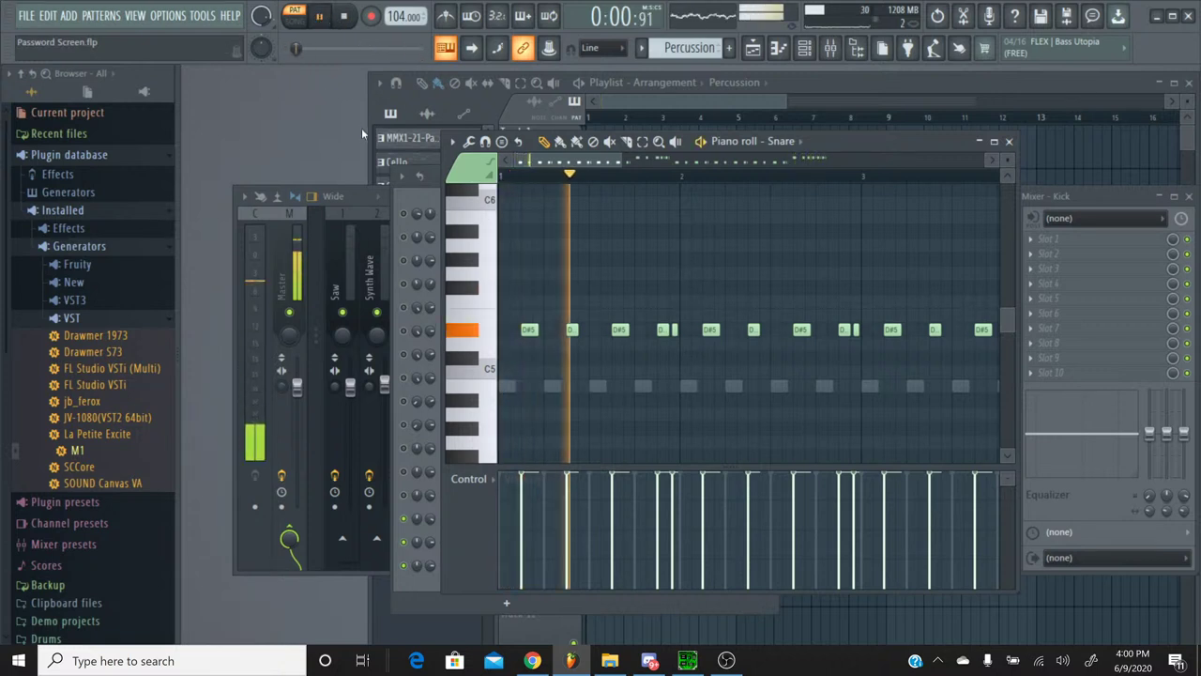
key(space)
scroll(470, 282, up, 3)
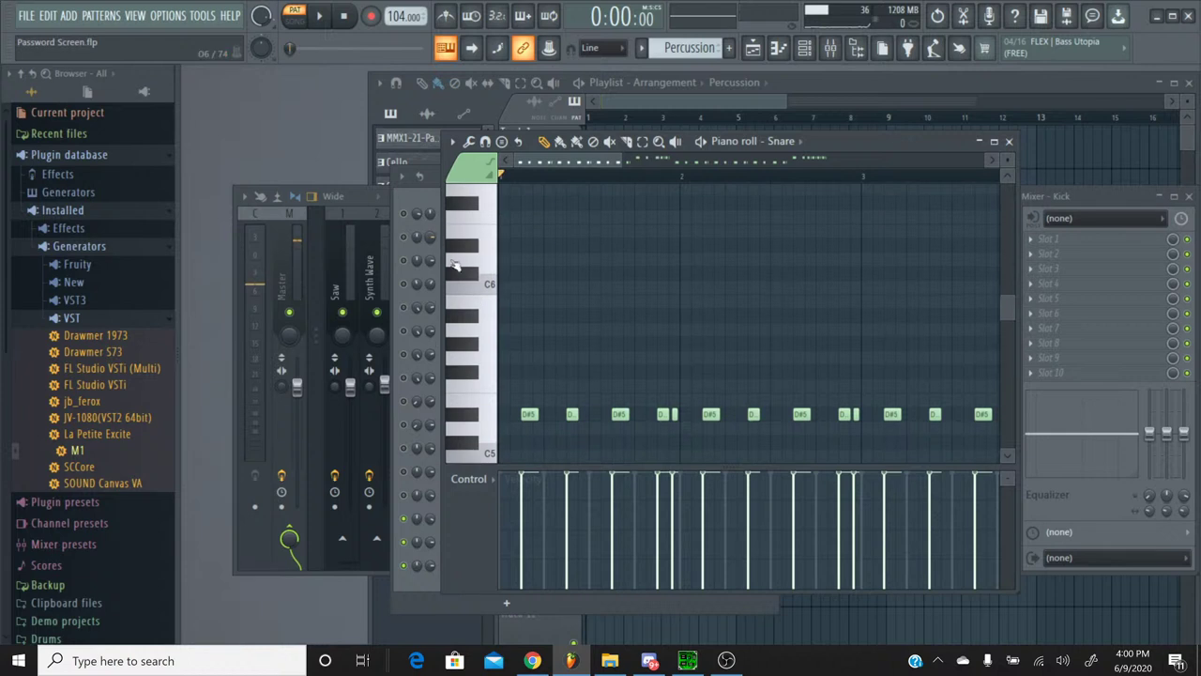
drag(469, 303, 466, 319)
Step: Transpose all the Snare notes up seven semitones, moving the D#5 notes to A#5
key(ctrl+a)
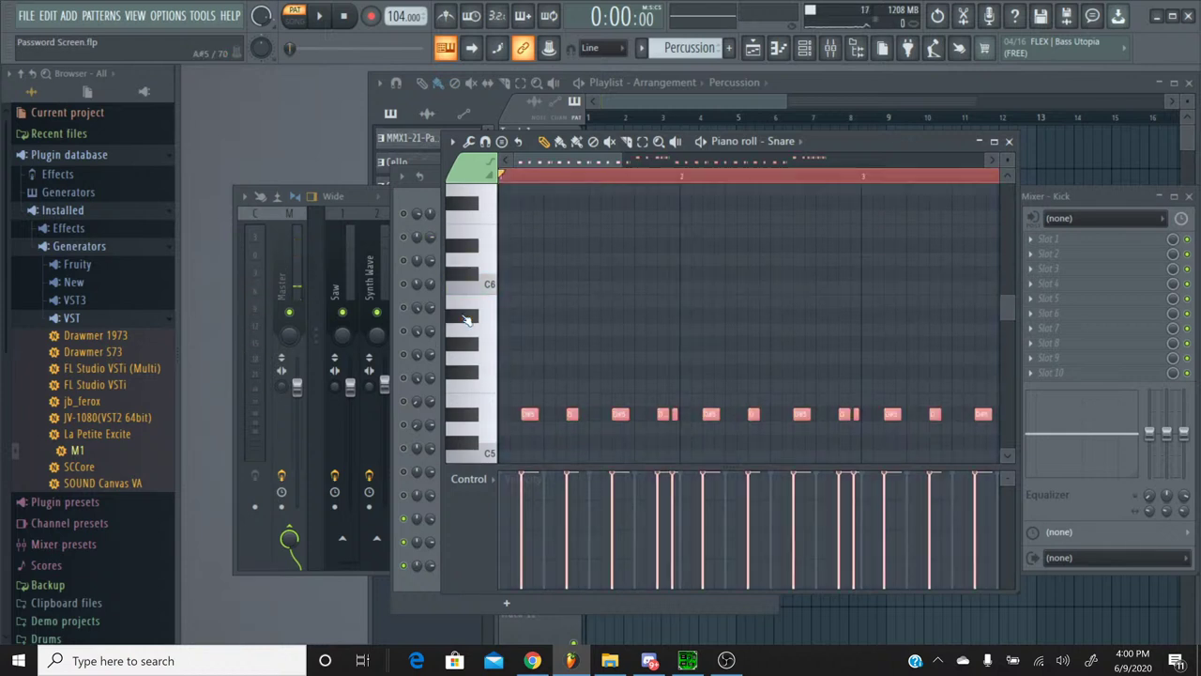
key(Up)
key(Up)
key(Up)
key(Up)
key(Up)
key(Up)
key(Up)
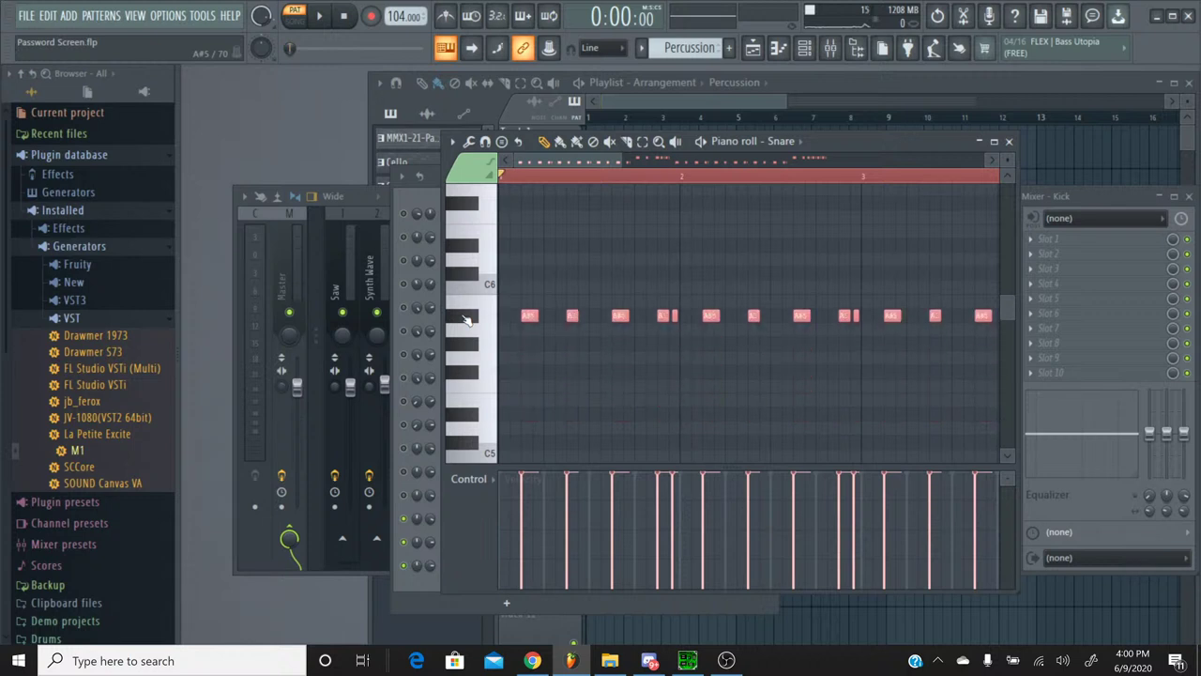
Step: Lower the C6 notes in bar 4 of the Snare part two semitones to A#5
drag(566, 161, 644, 157)
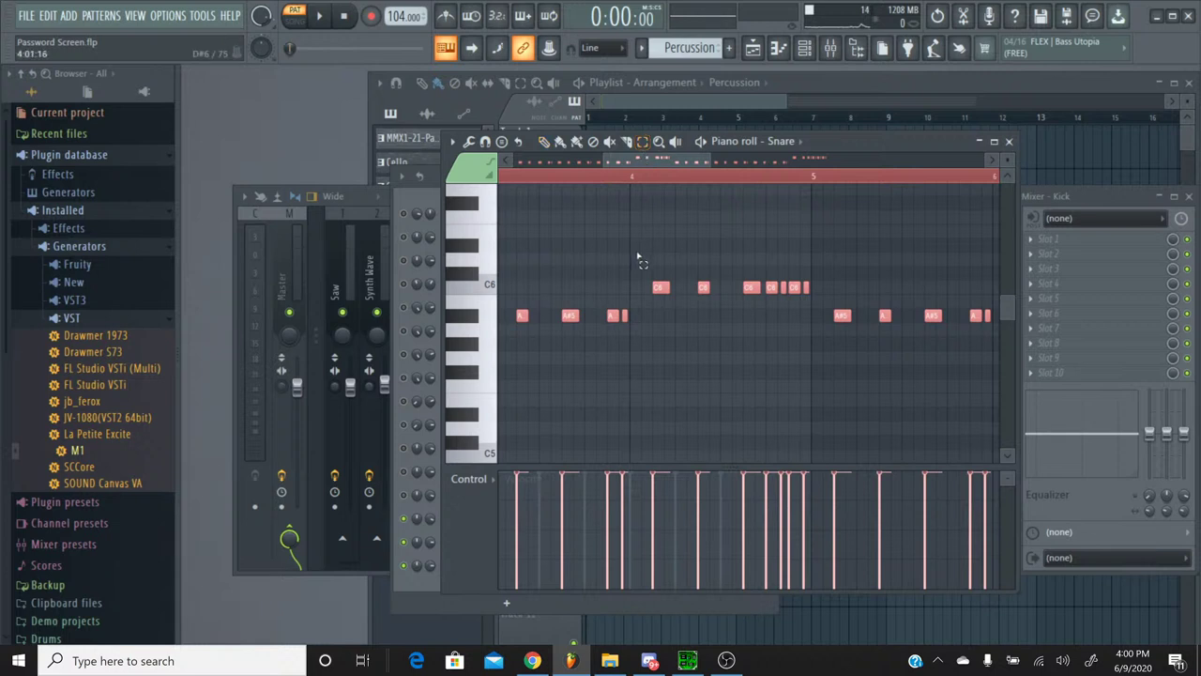
drag(636, 253, 832, 305)
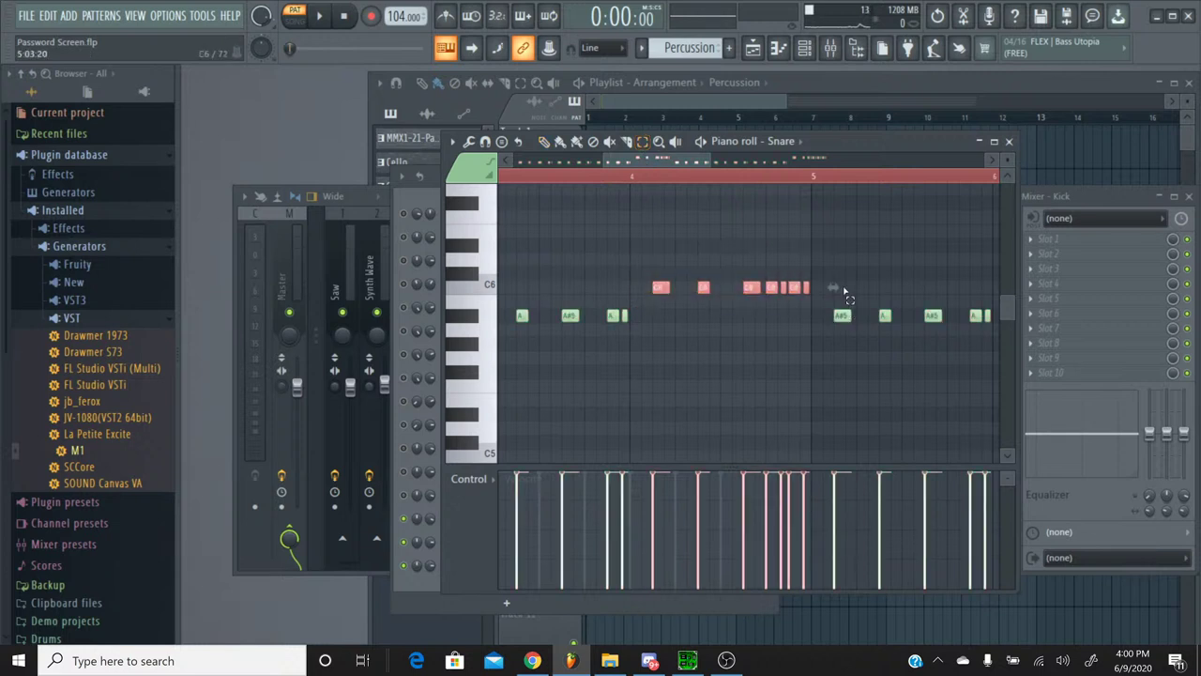
key(Down)
key(Down)
Step: Lower the C6 notes in bar 8 to A#5 and check the preceding bars of the Snare part
drag(667, 160, 793, 160)
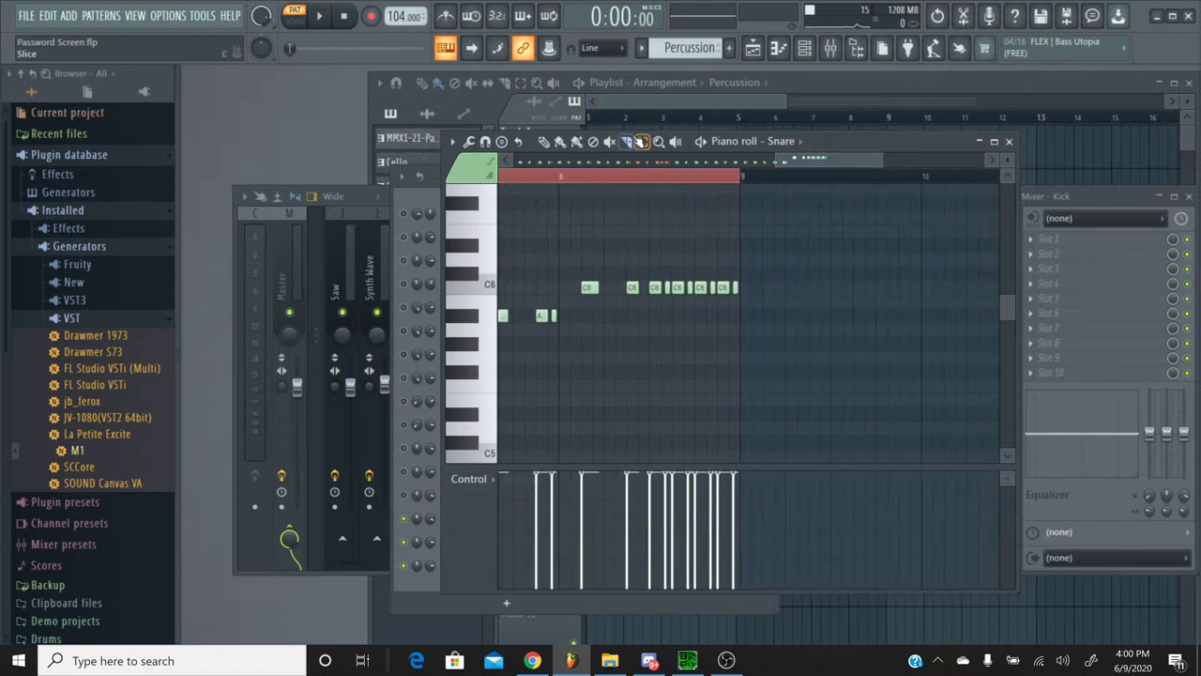
drag(748, 300, 561, 256)
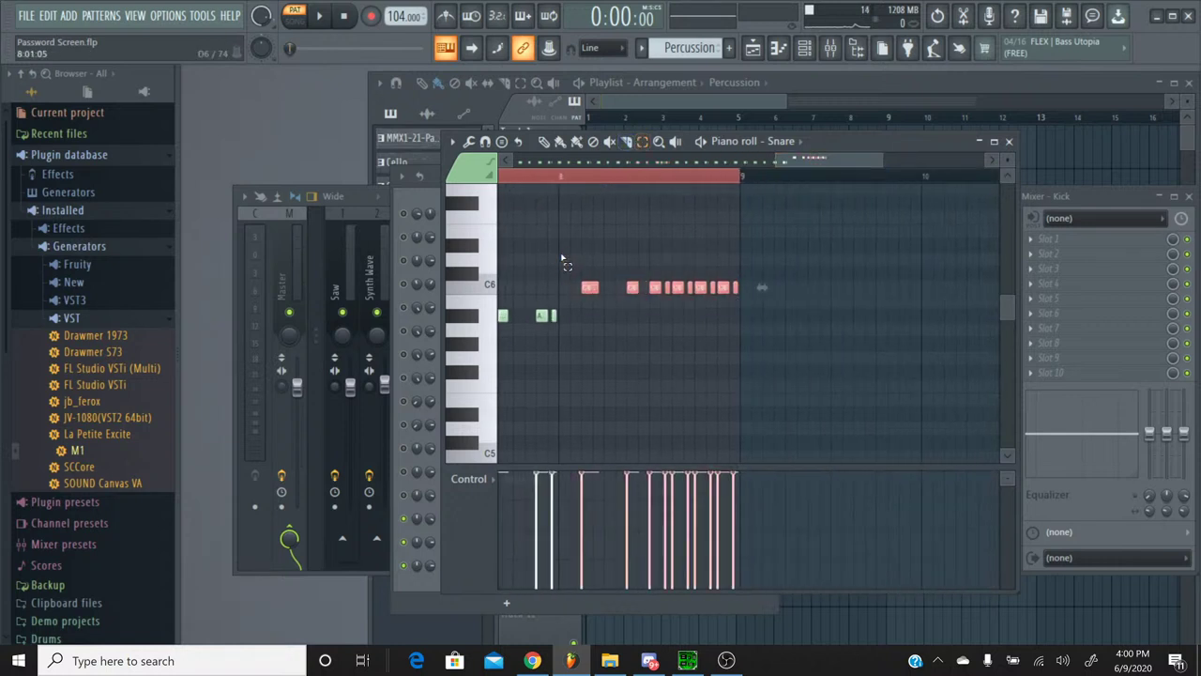
key(Down)
key(Down)
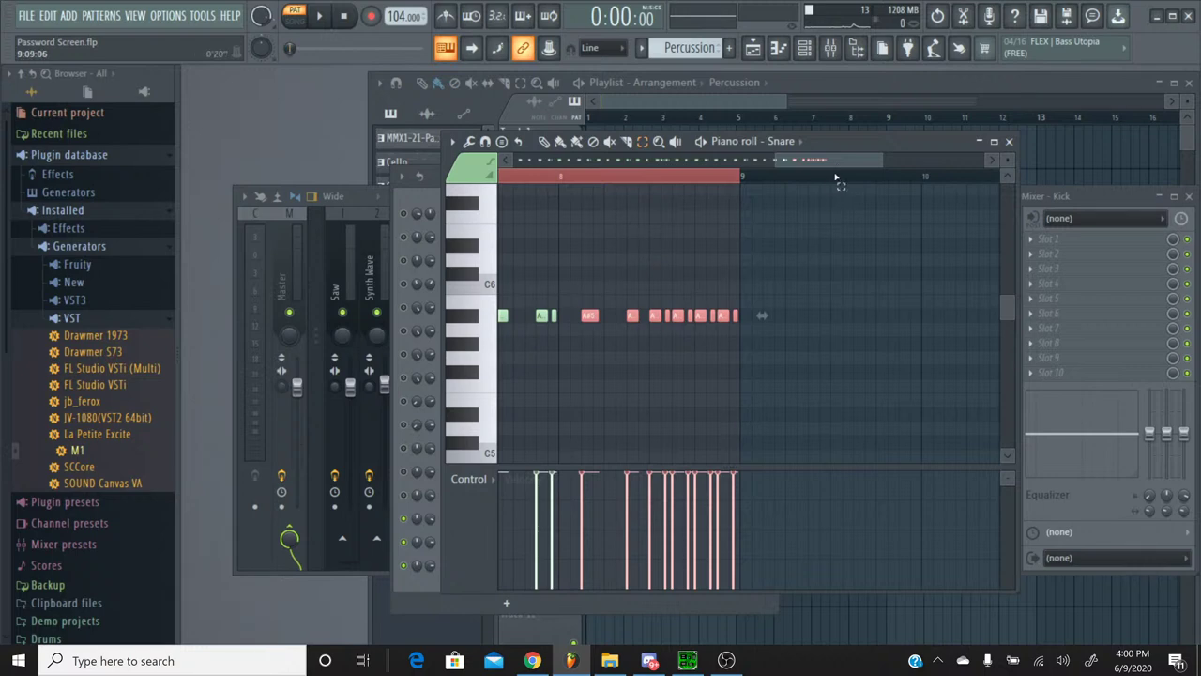
scroll(835, 179, left, 5)
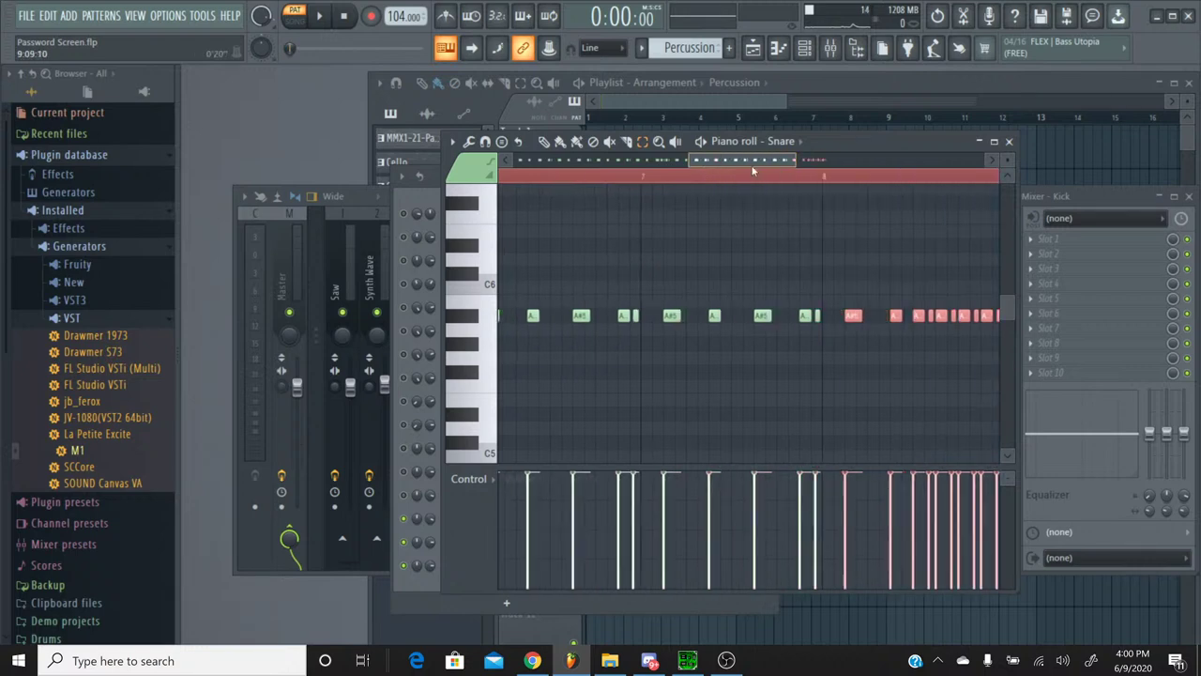
Step: Switch back to the MMX1-21-Password Screen pattern and open the piano roll of Track: 0xDC0
click(1010, 141)
click(642, 47)
click(650, 82)
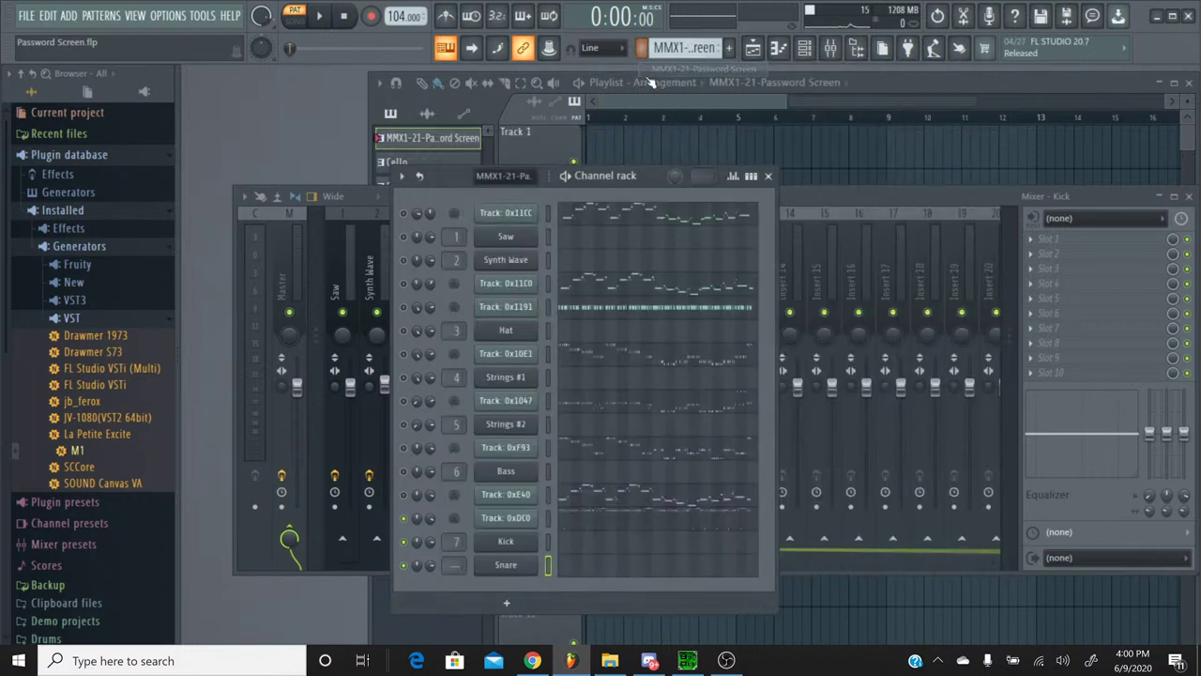
click(587, 528)
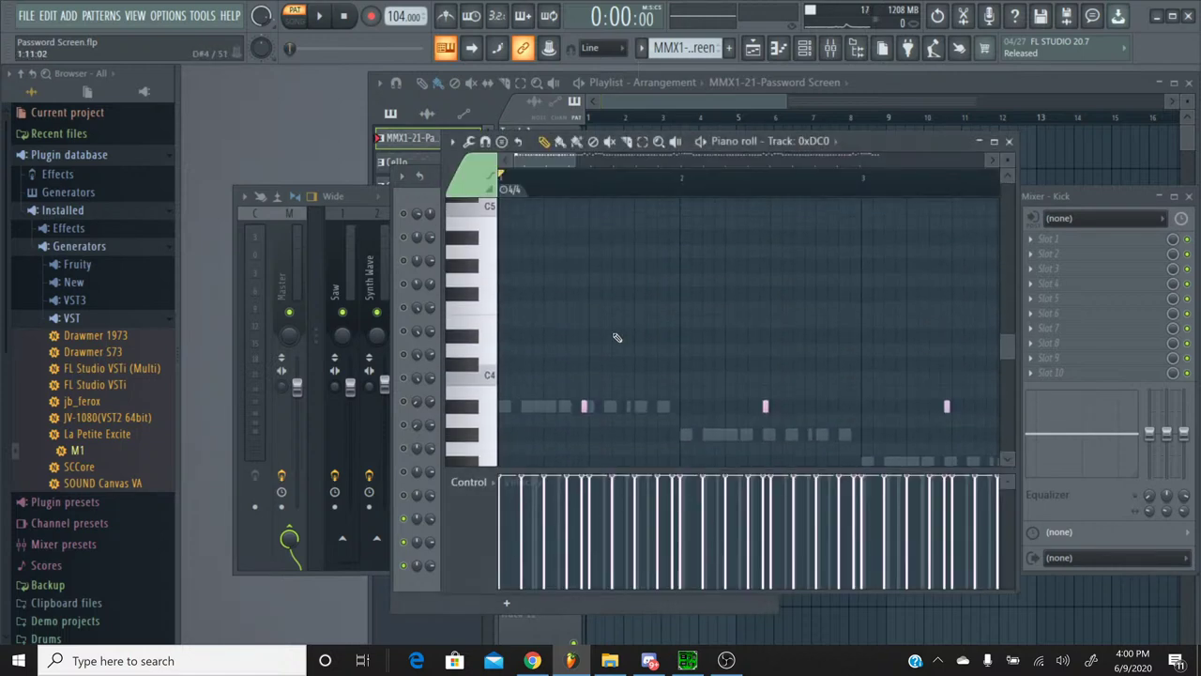
Step: Select every other D#5 note of Track: 0xDC0 from the start of bar 1 to the first half of bar 3
scroll(612, 336, down, 4)
scroll(616, 337, up, 3)
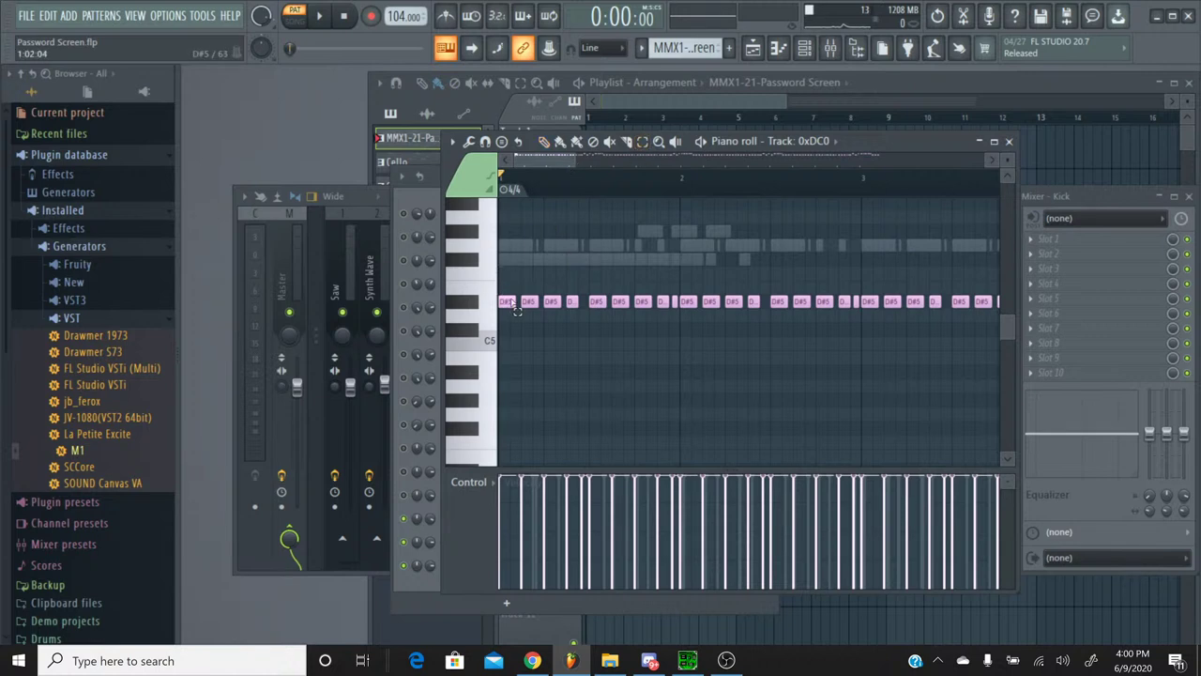
click(509, 303)
click(553, 303)
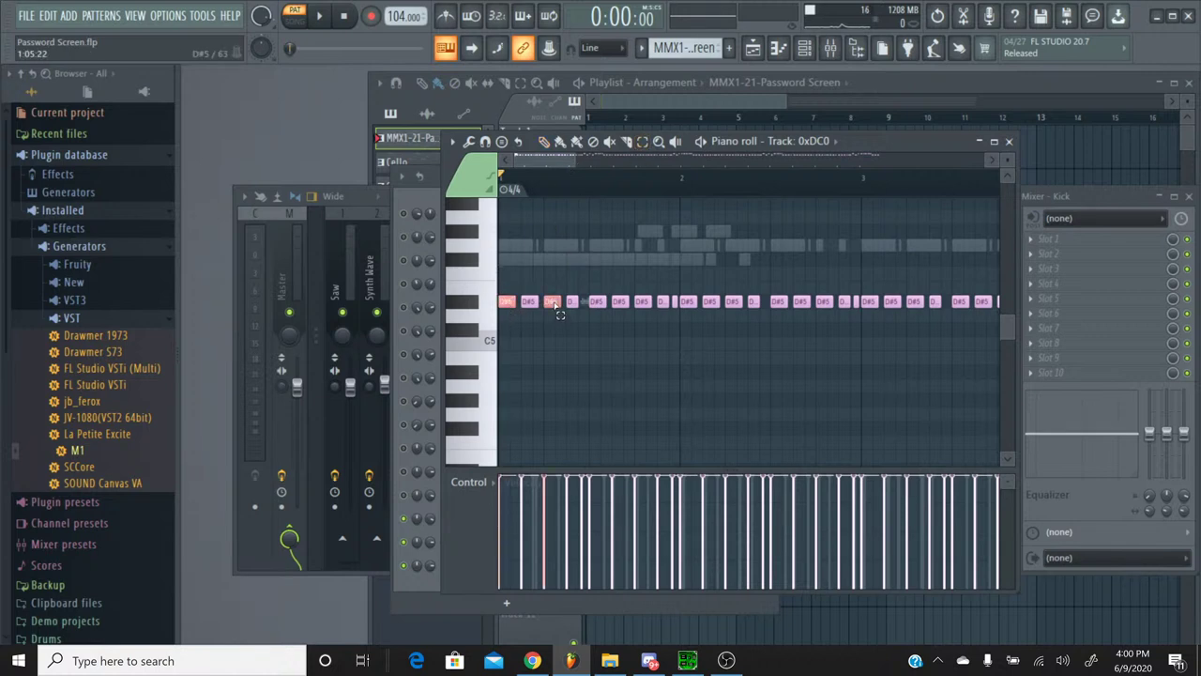
click(599, 303)
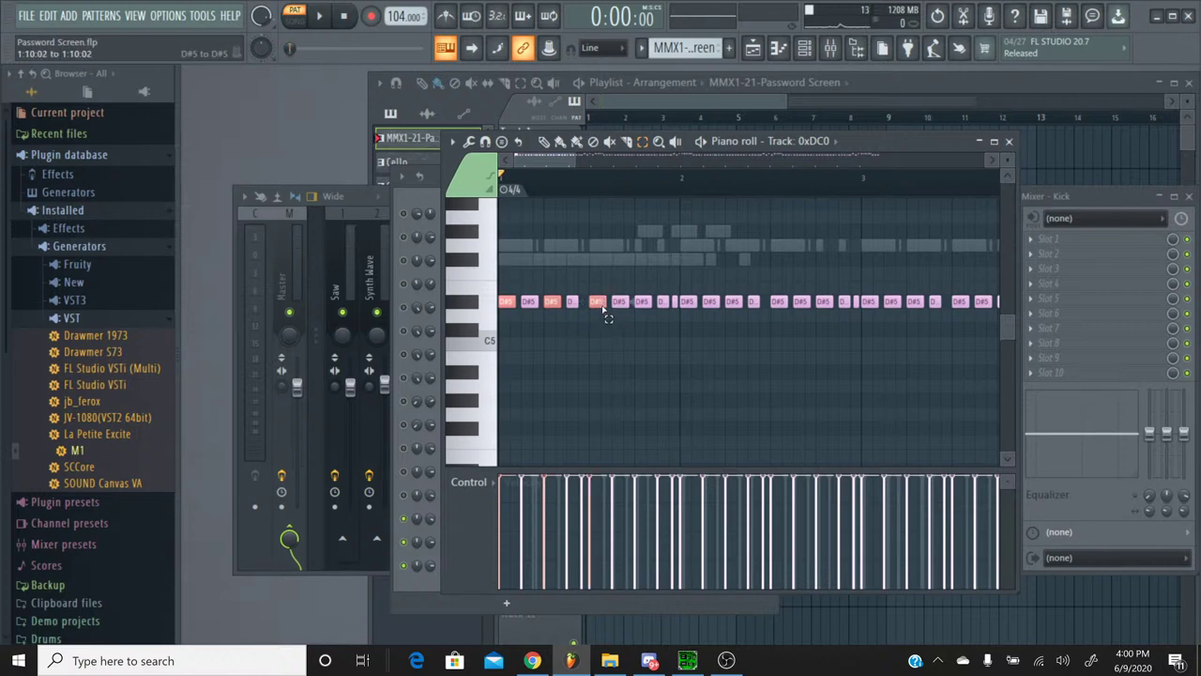
click(643, 303)
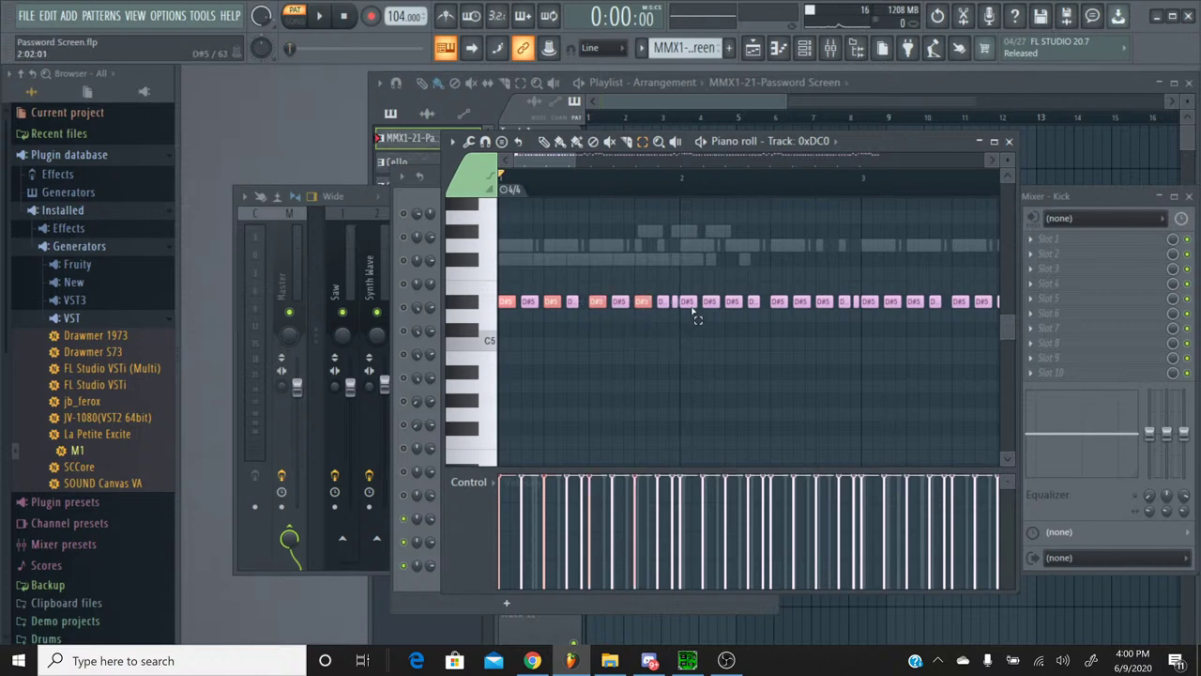
click(690, 304)
click(734, 304)
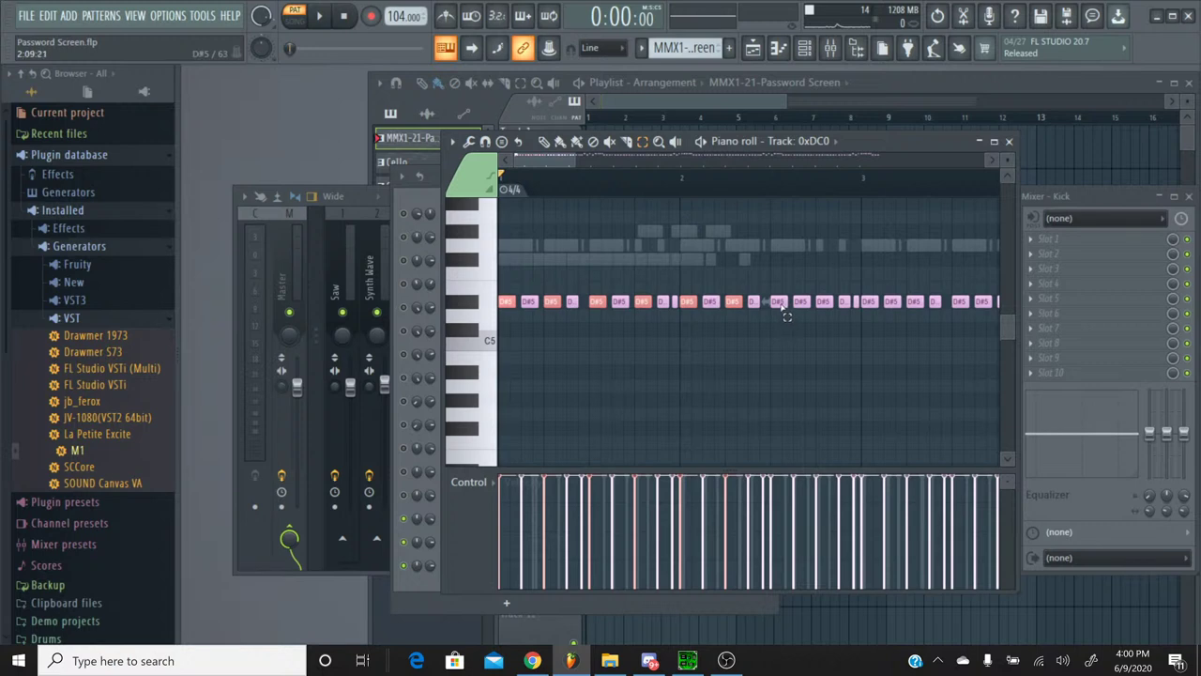
click(780, 303)
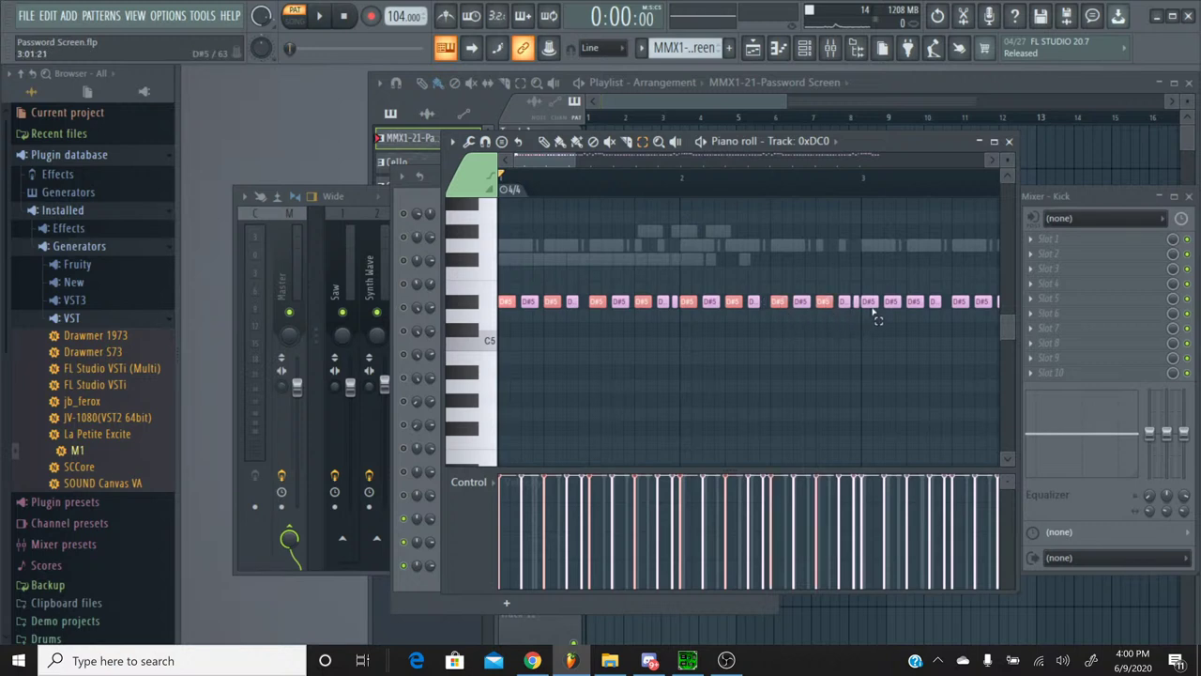
click(871, 304)
click(911, 305)
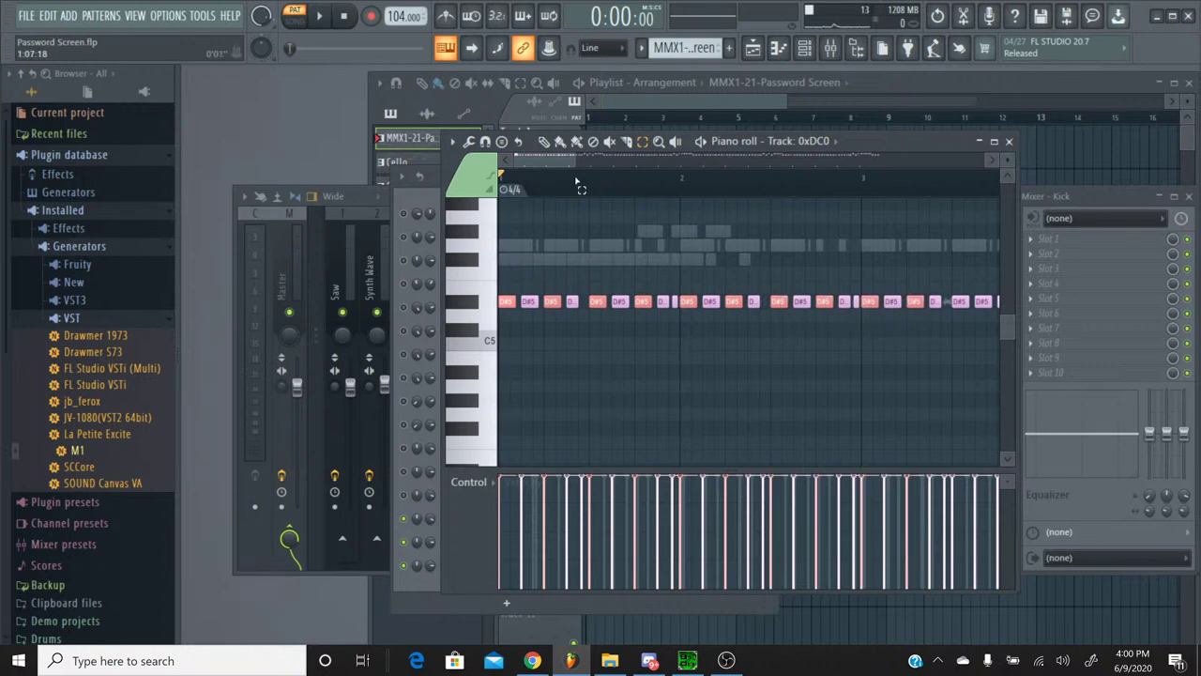
Step: Add the alternate D#5 notes in the second half of bar 3 and all D#5 notes in bar 4 to the selection
drag(564, 161, 605, 167)
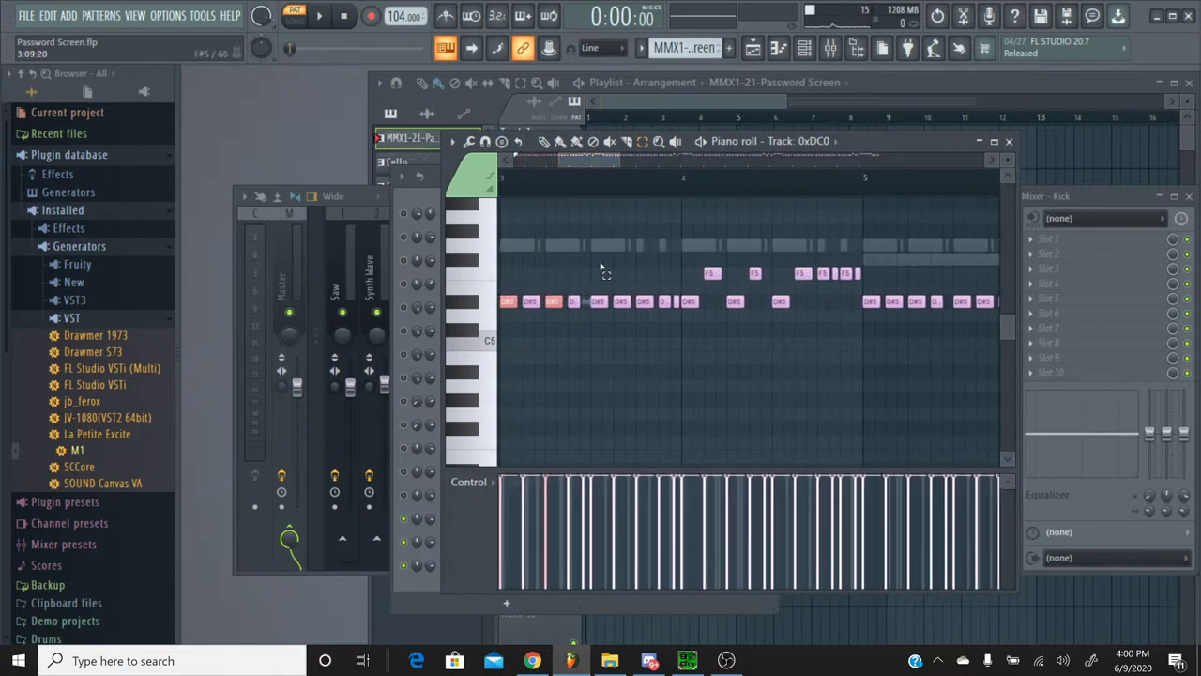
click(600, 303)
click(644, 302)
click(691, 302)
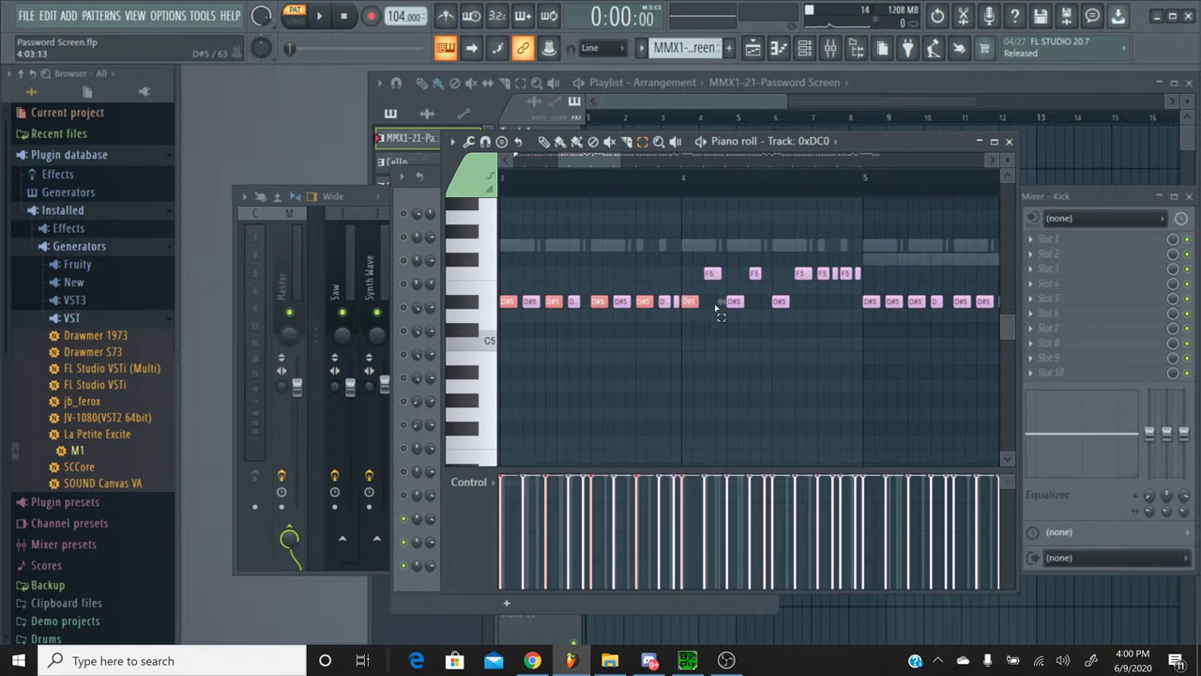
click(735, 302)
click(779, 302)
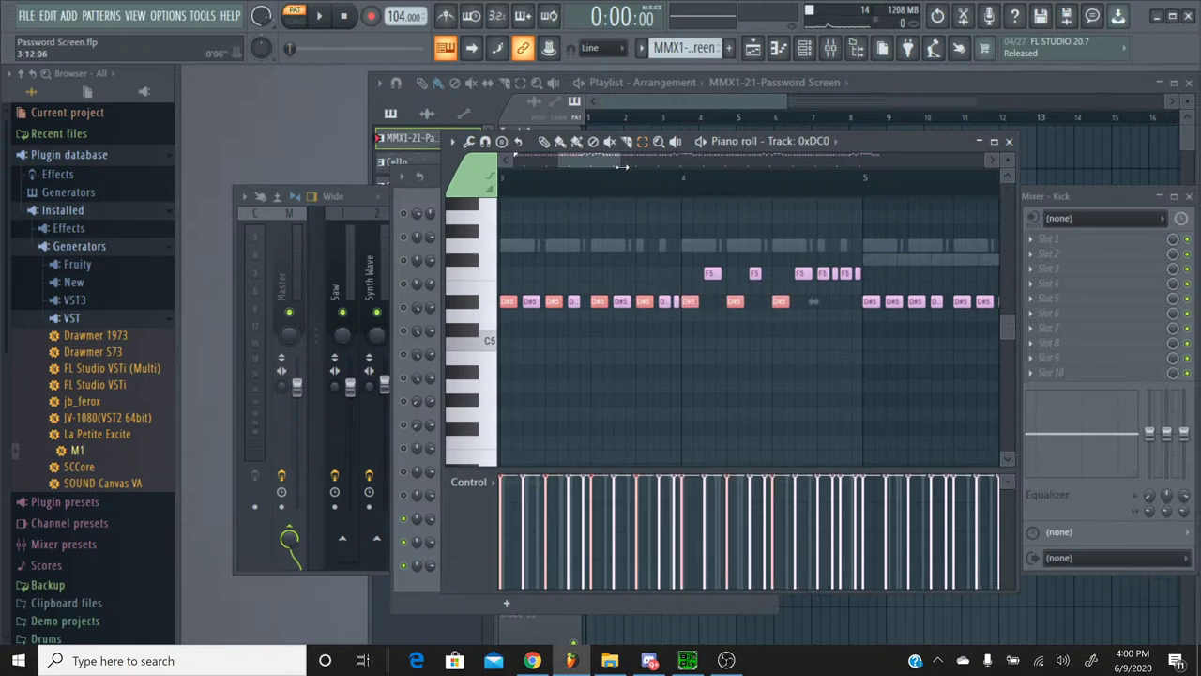
Step: Extend the selection with every other D#5 note in bar 5 and the first half of bar 6
scroll(622, 166, right, 4)
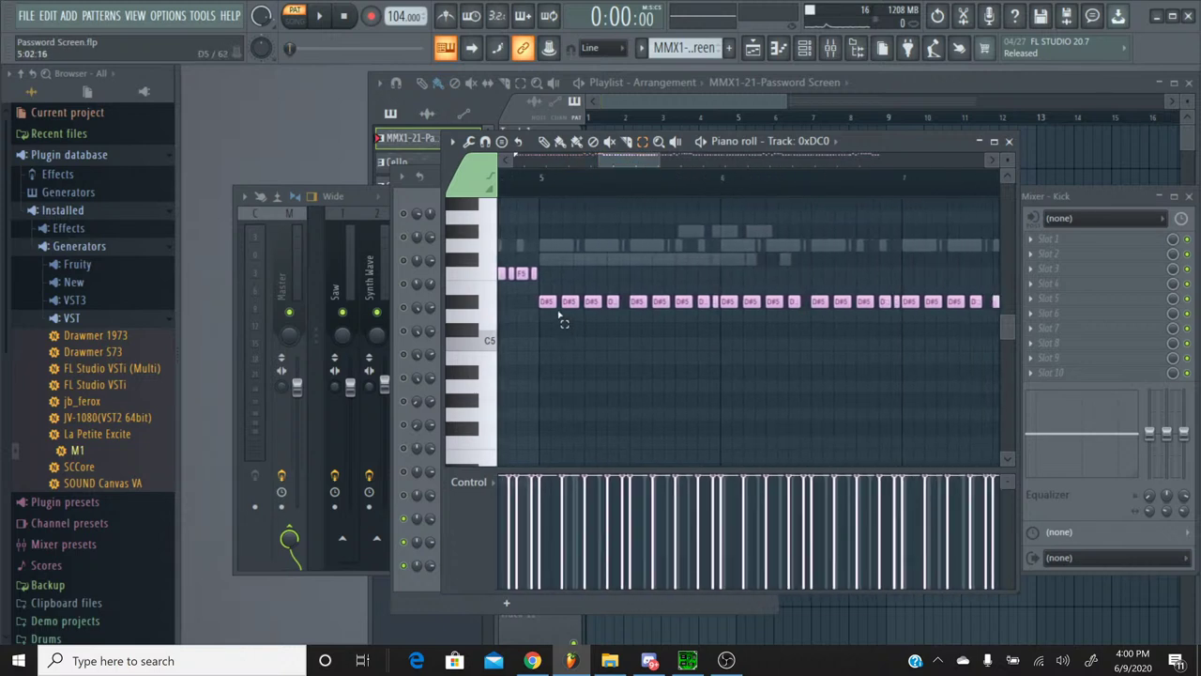
click(548, 302)
click(592, 302)
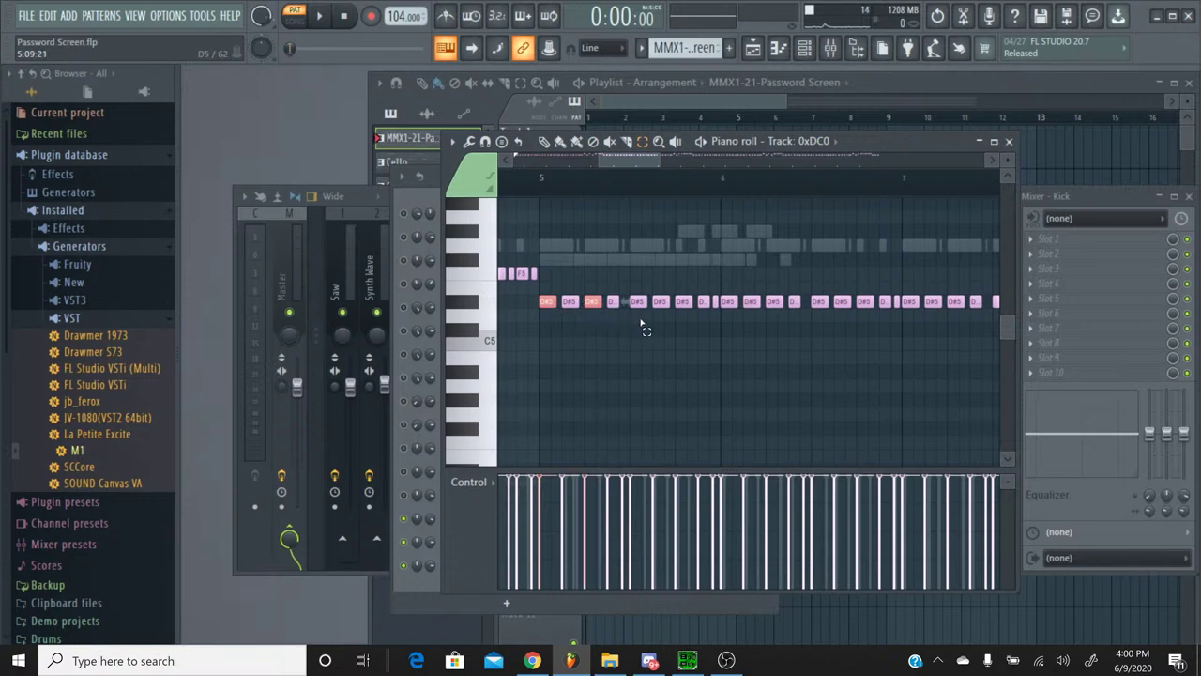
click(639, 303)
click(683, 302)
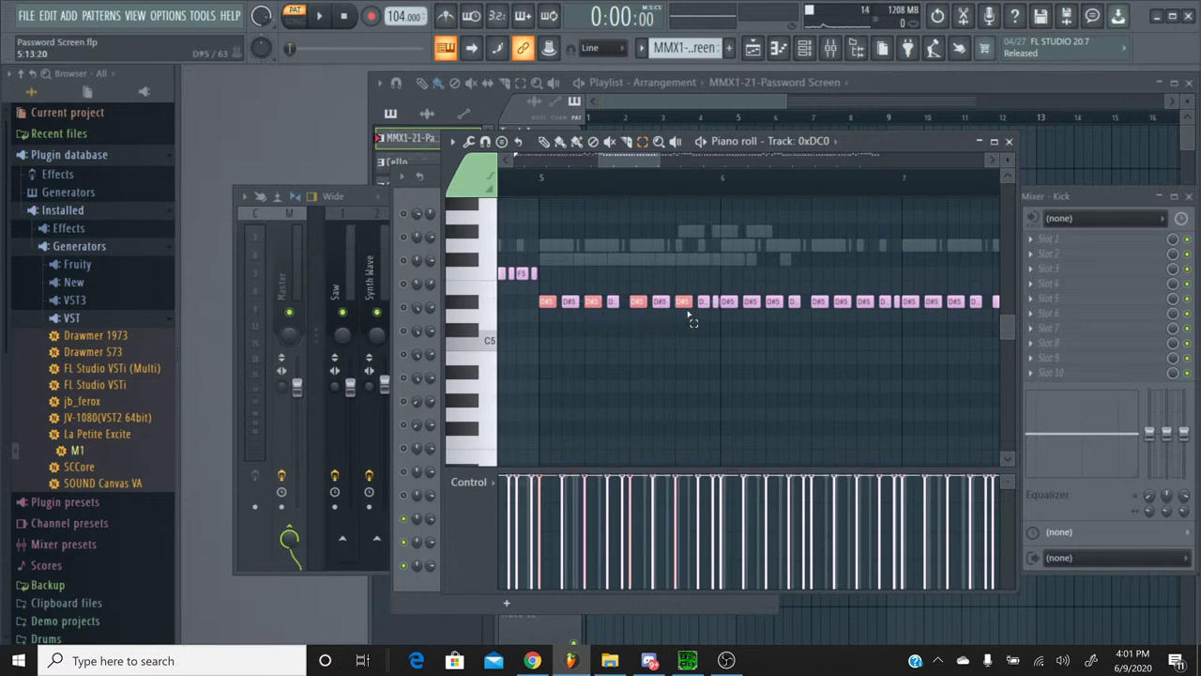
click(732, 303)
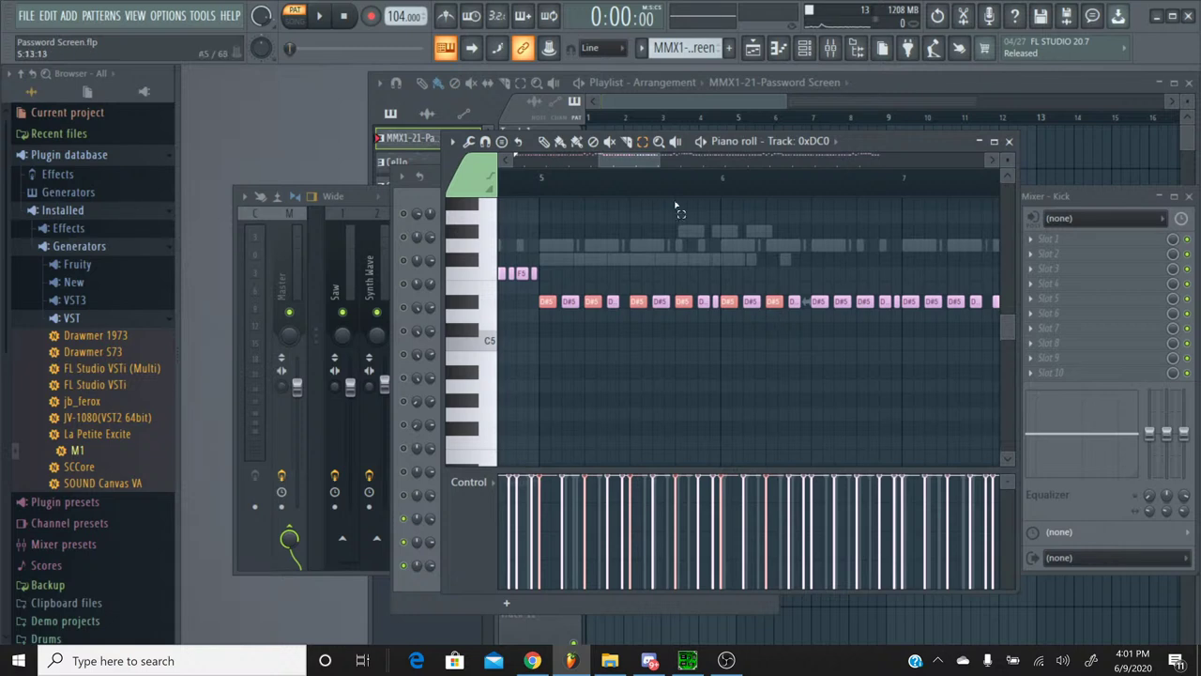
Step: Add the alternate D#5 notes from mid-bar 6 through bar 7 and the bar 8 D#5 notes, and copy the selection
drag(640, 164, 663, 172)
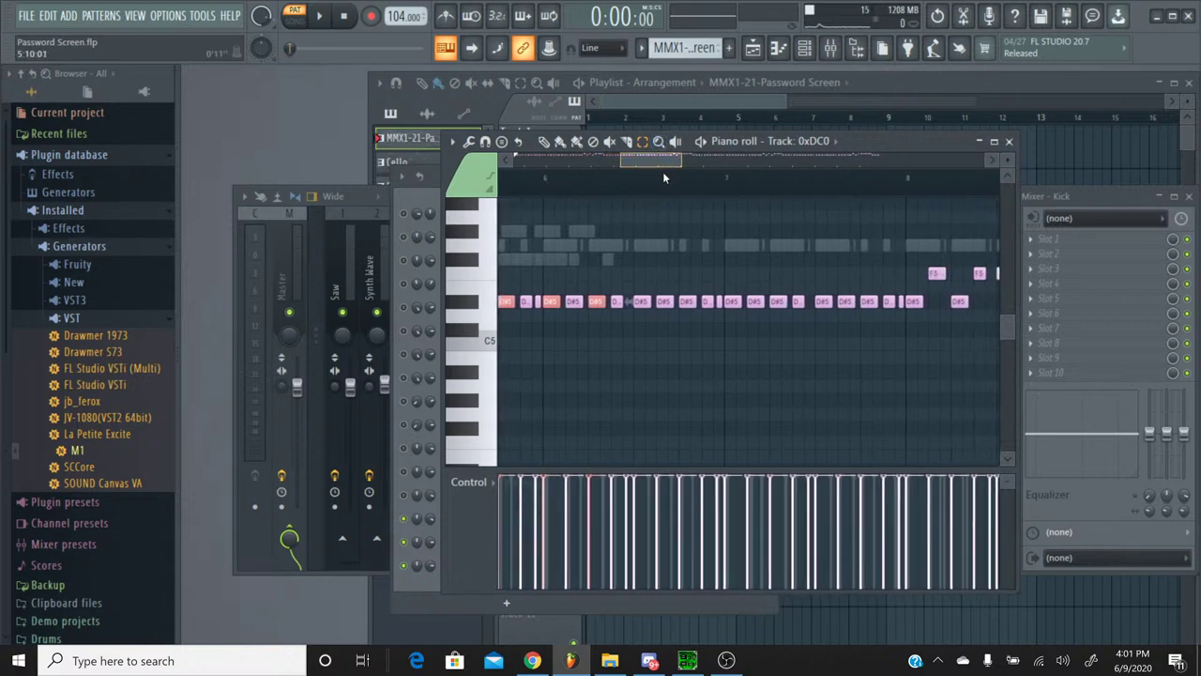
click(645, 306)
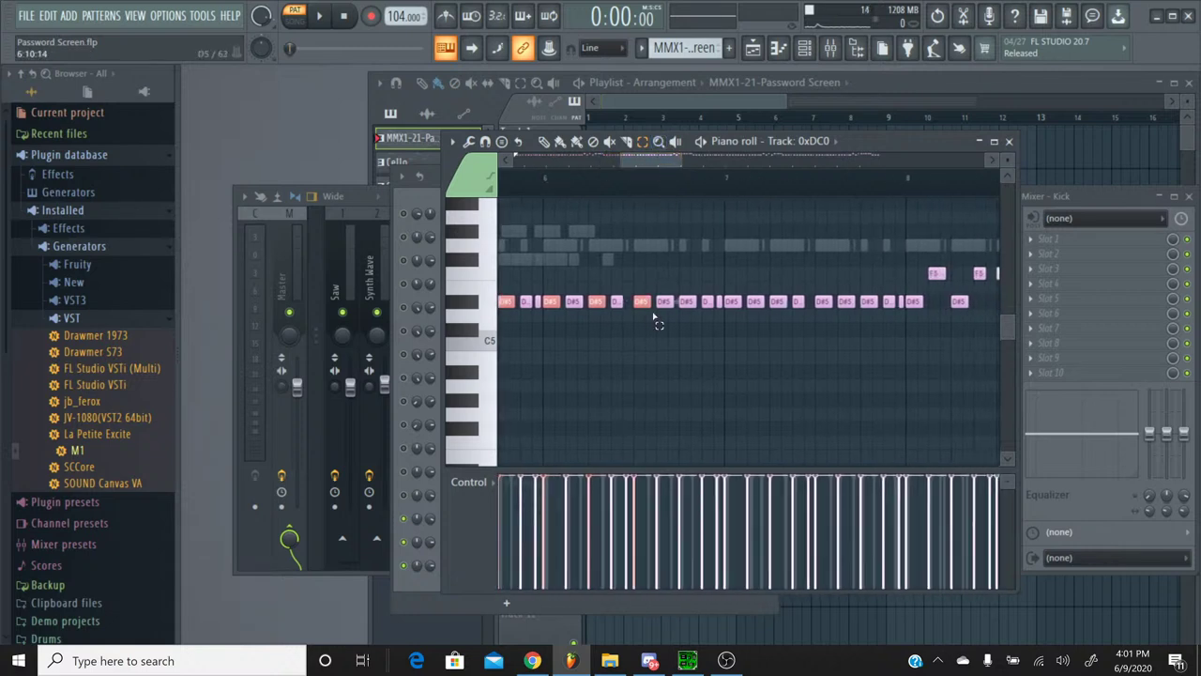
click(737, 307)
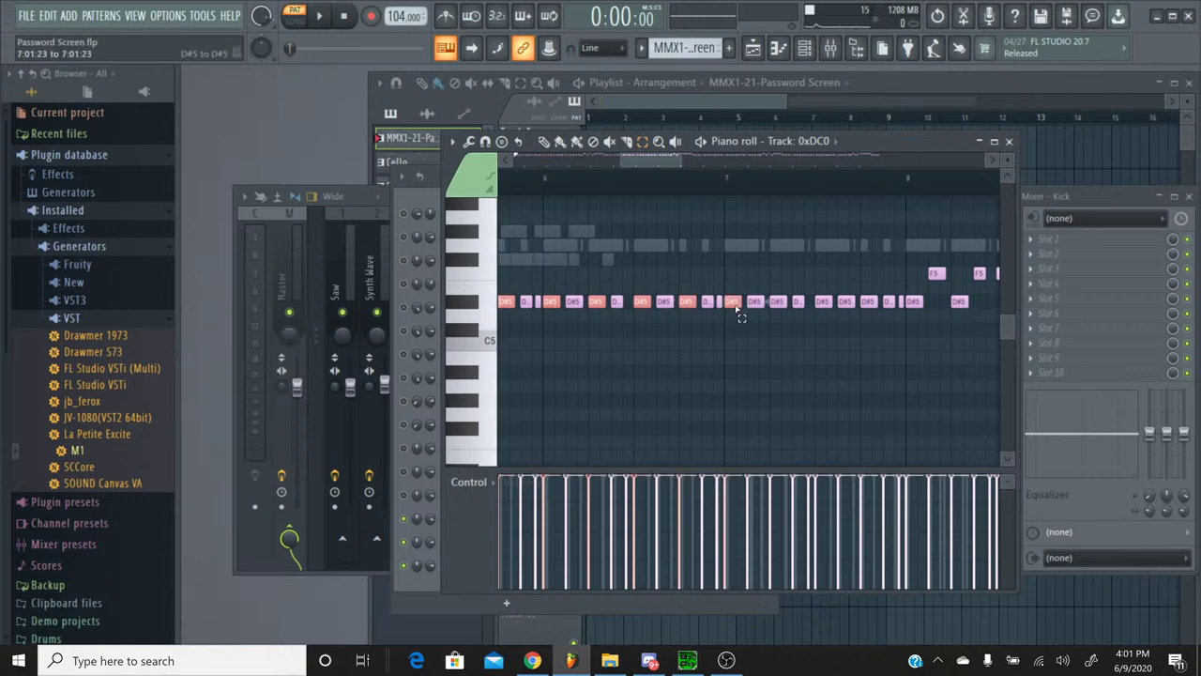
click(821, 306)
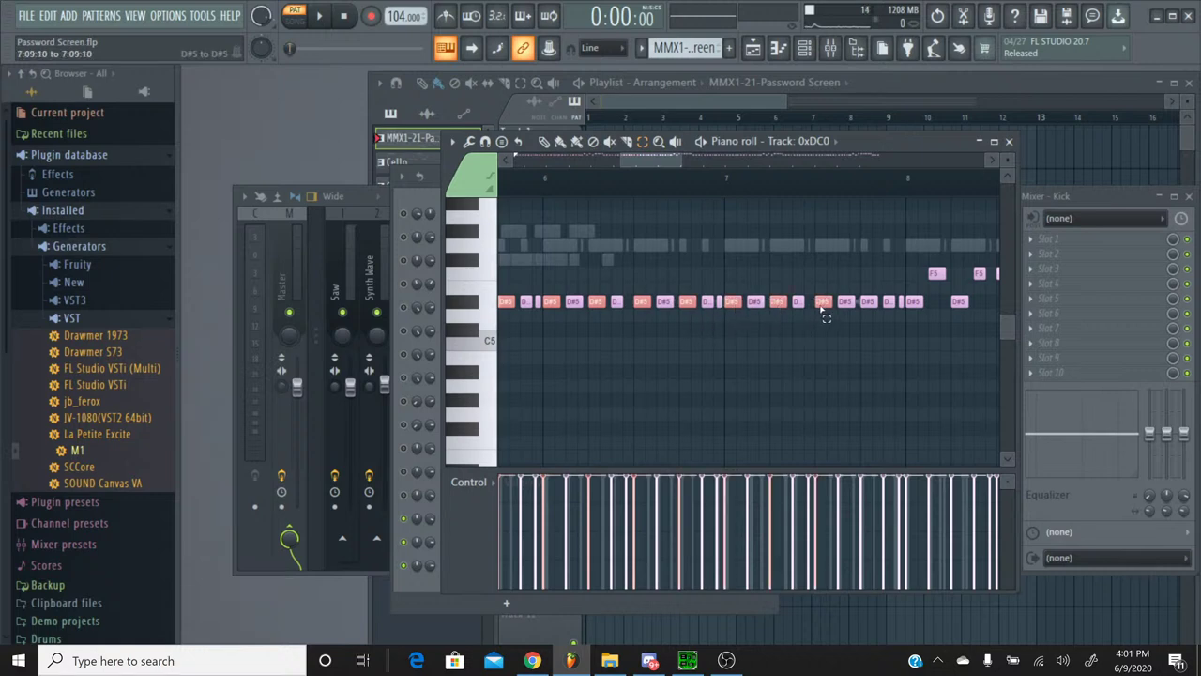
click(914, 309)
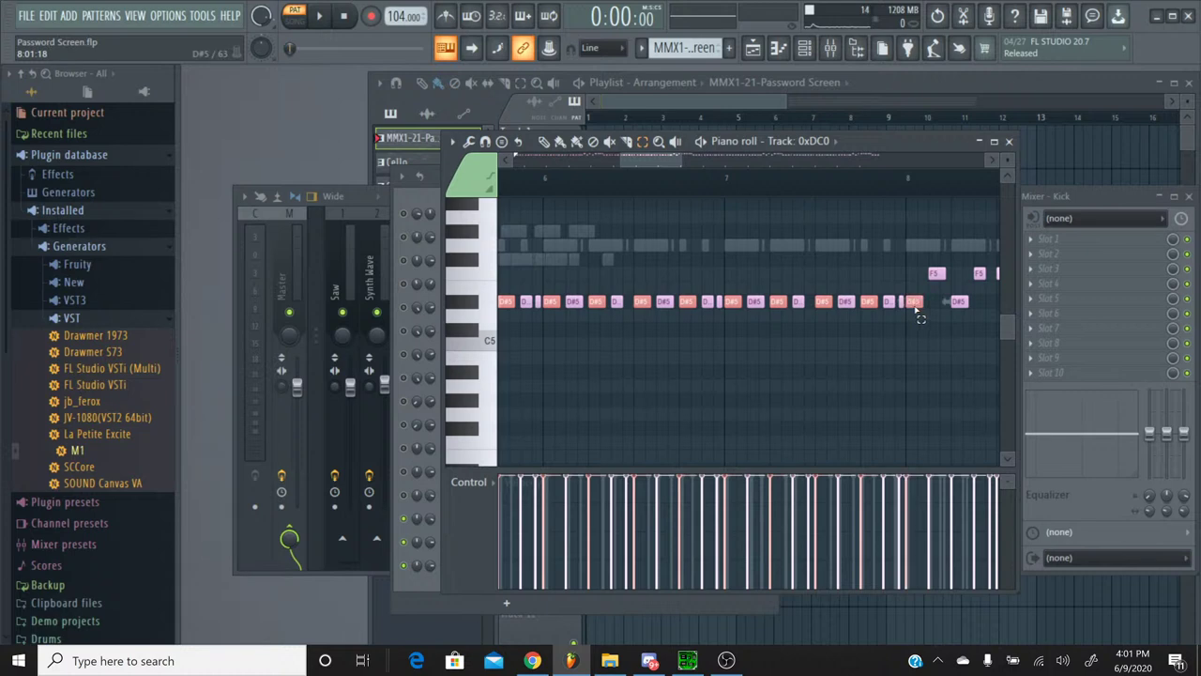
drag(667, 175, 499, 230)
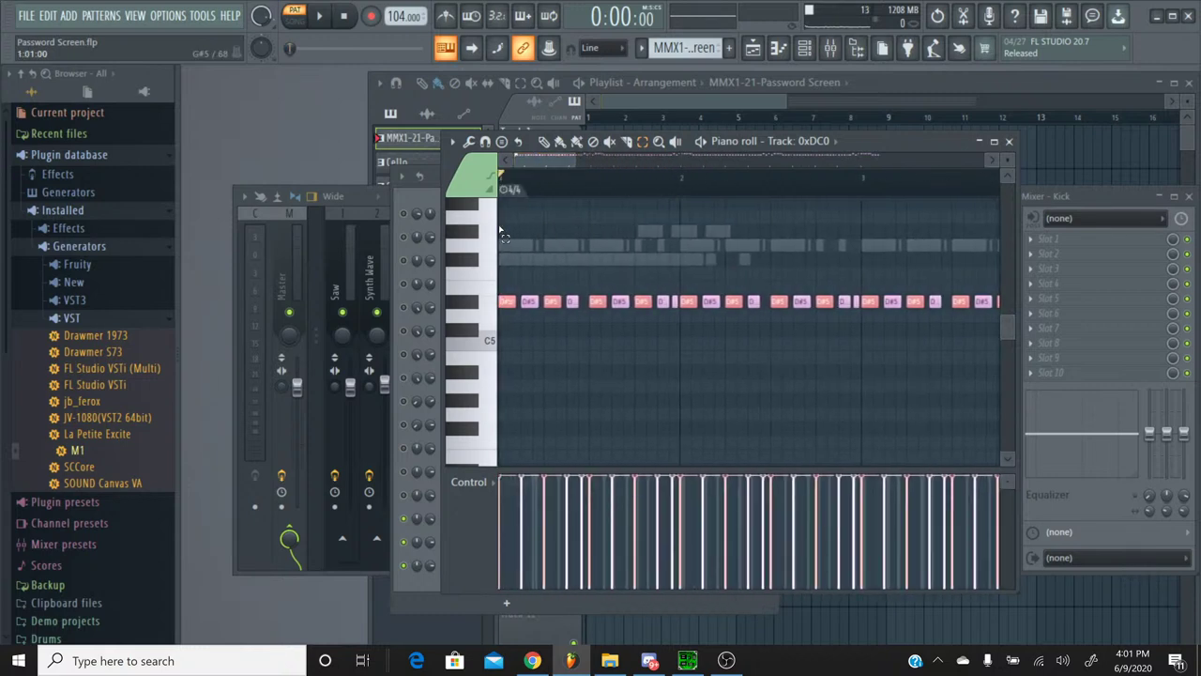
click(1009, 143)
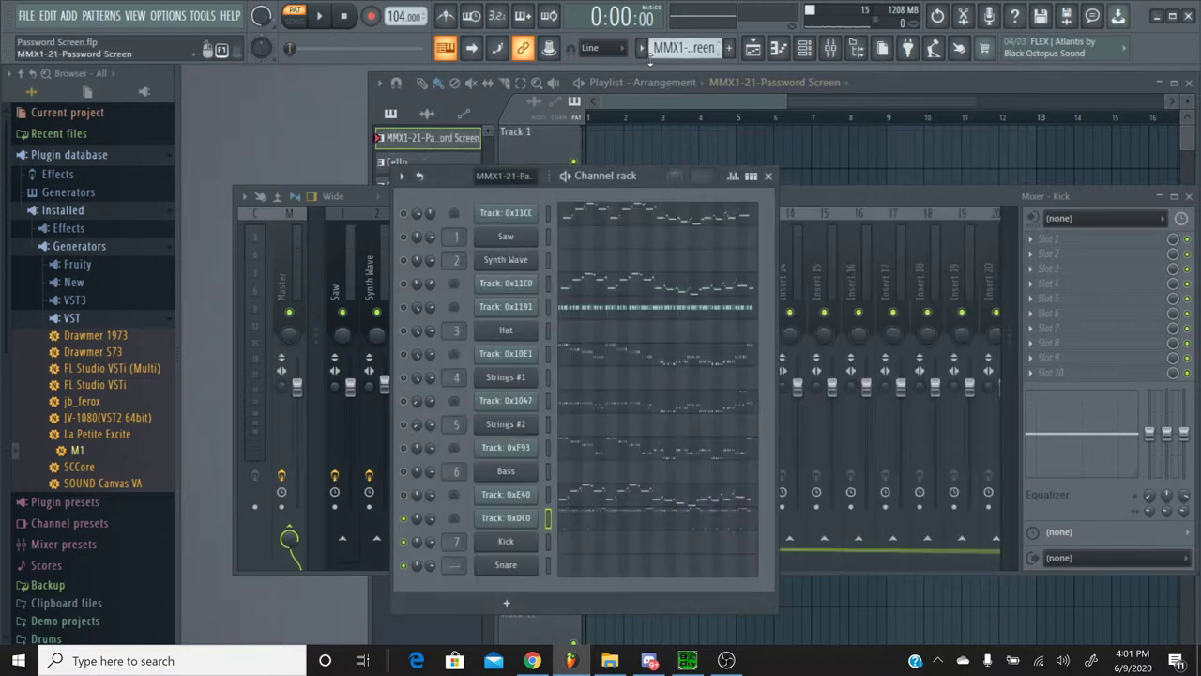
Step: Switch to the Percussion pattern and replace all the Kick notes with the copied D#5 notes
click(641, 48)
click(638, 143)
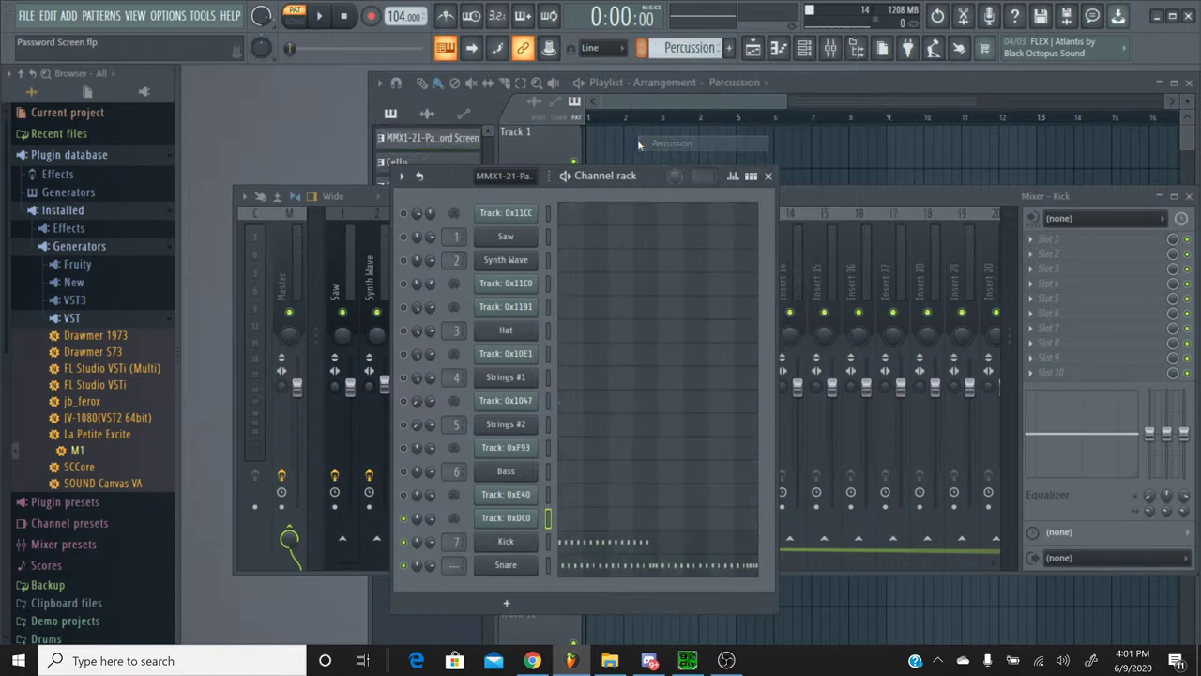
click(576, 548)
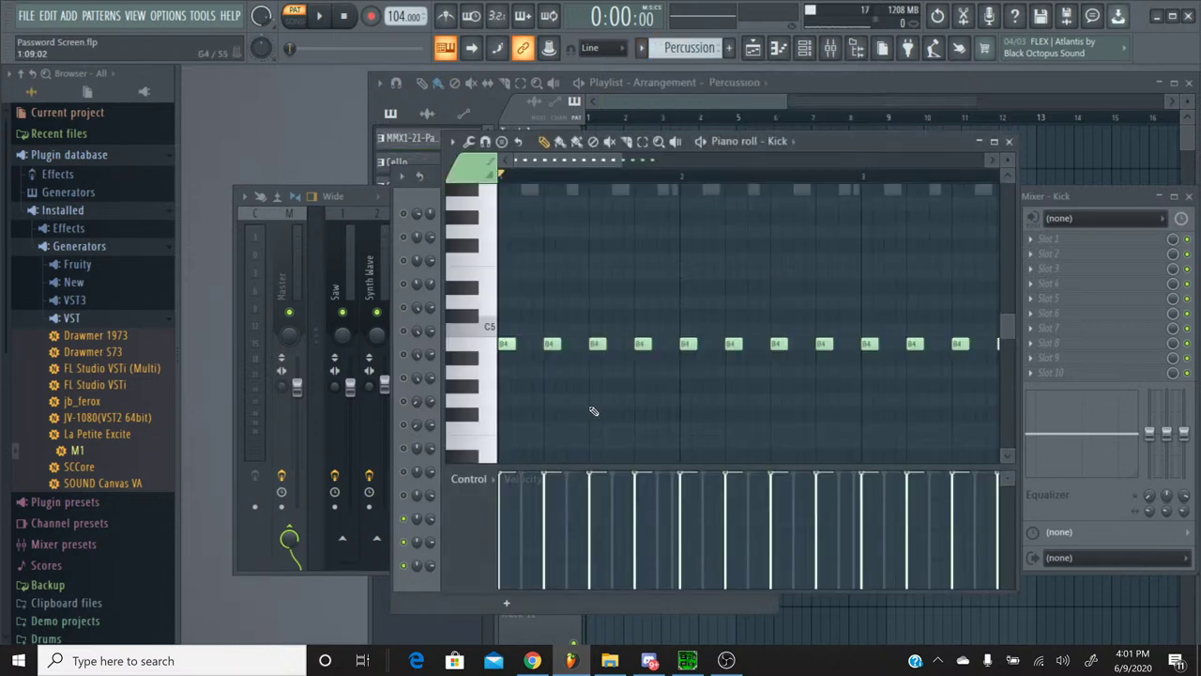
key(ctrl+a)
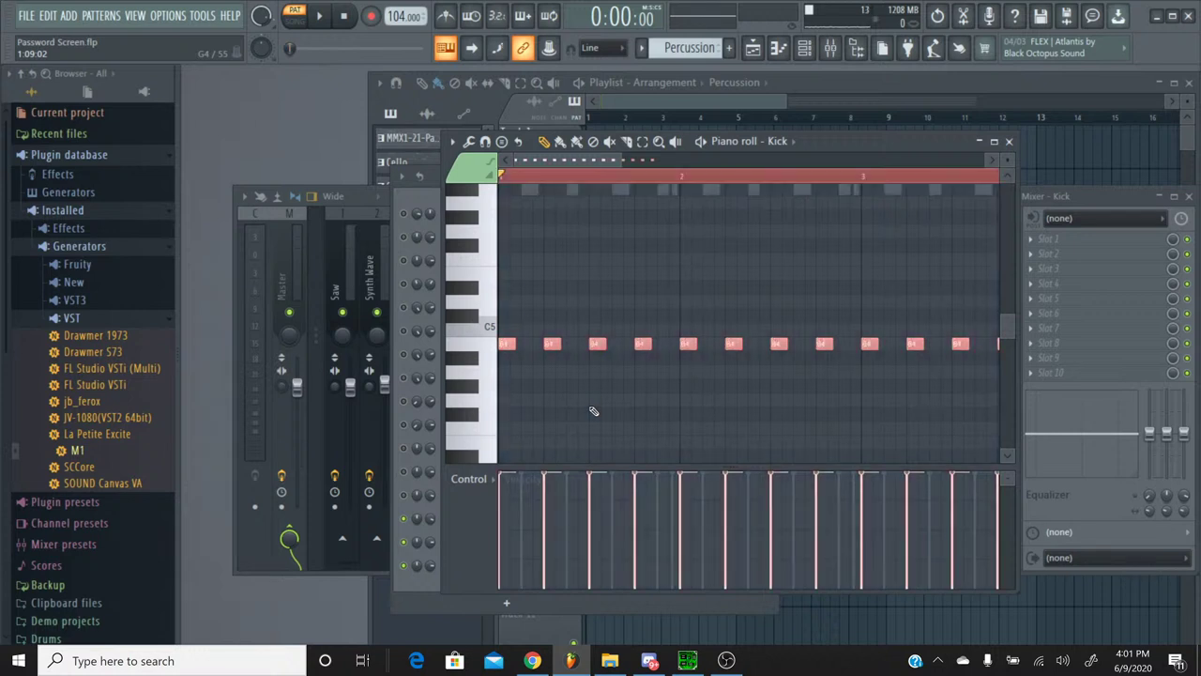
key(Delete)
key(ctrl+z)
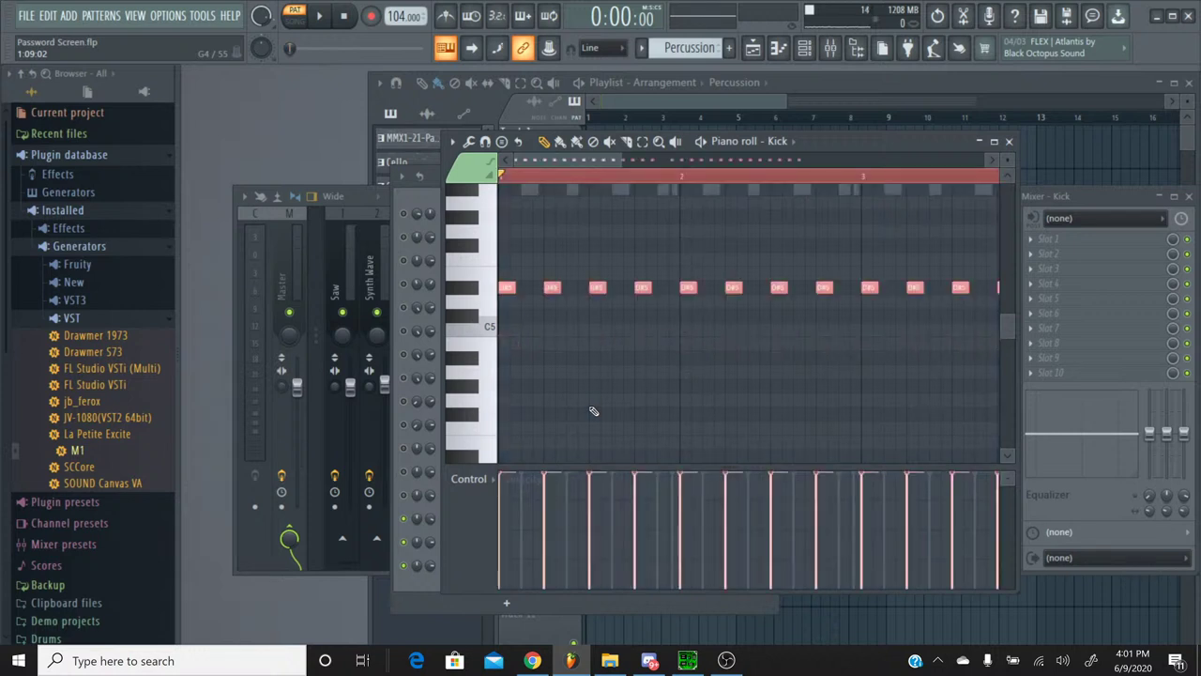
Step: Transpose the pasted Kick notes down four semitones from D#5 to B4 and close the piano roll
key(Down)
key(Down)
key(Down)
key(Down)
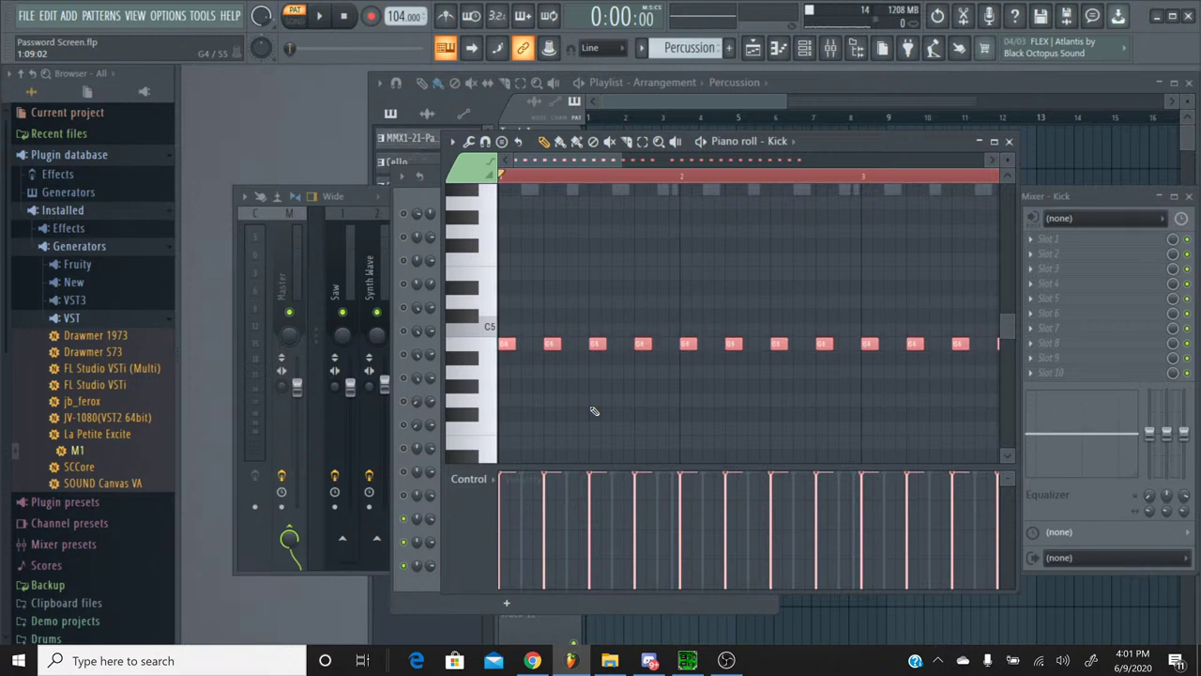
click(494, 349)
click(556, 208)
drag(564, 160, 498, 166)
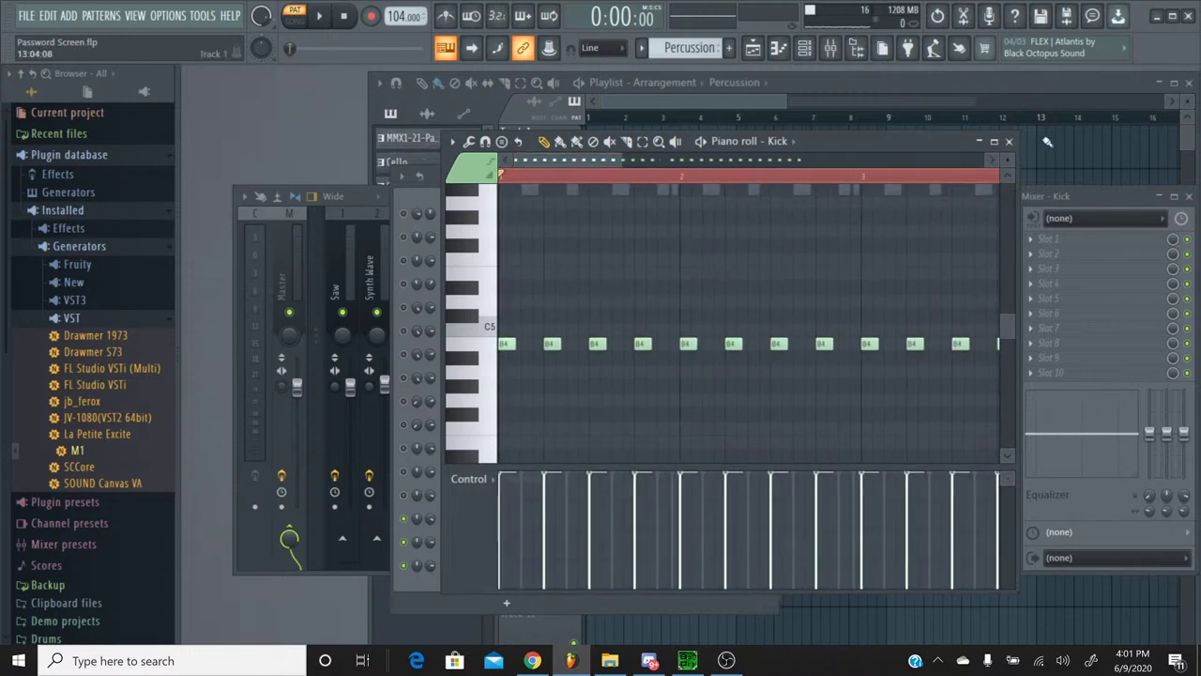
click(1009, 142)
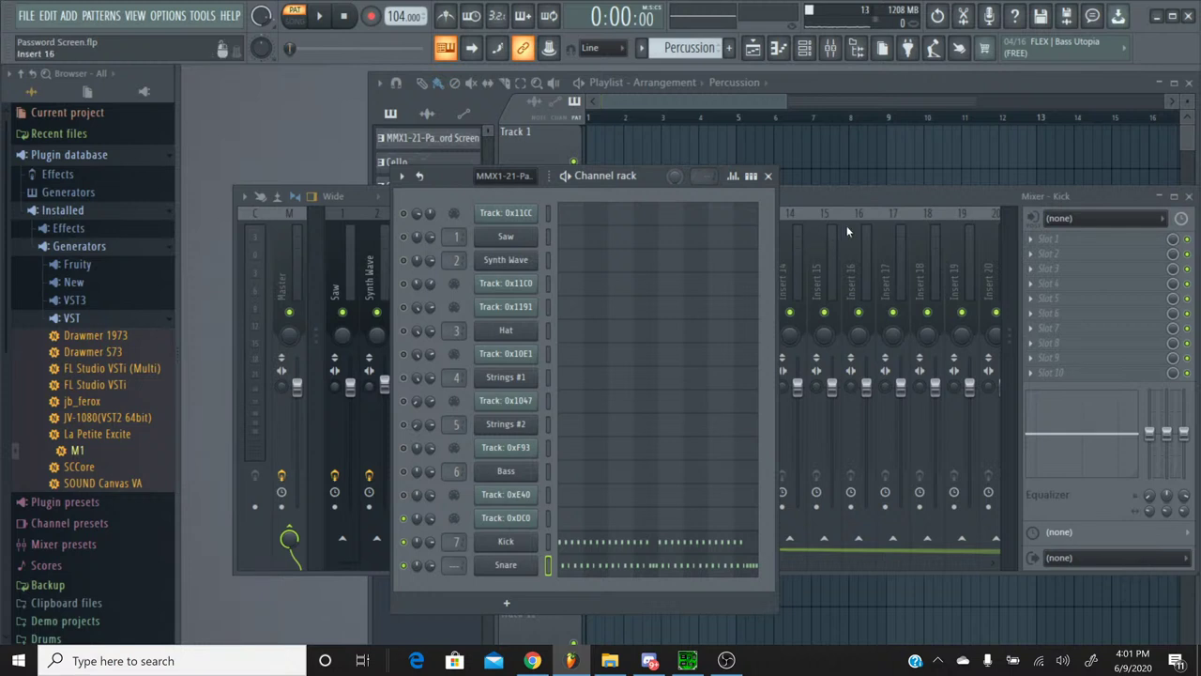
Step: Route the Snare channel to mixer track 8 and return to the channel rack
click(832, 201)
click(590, 230)
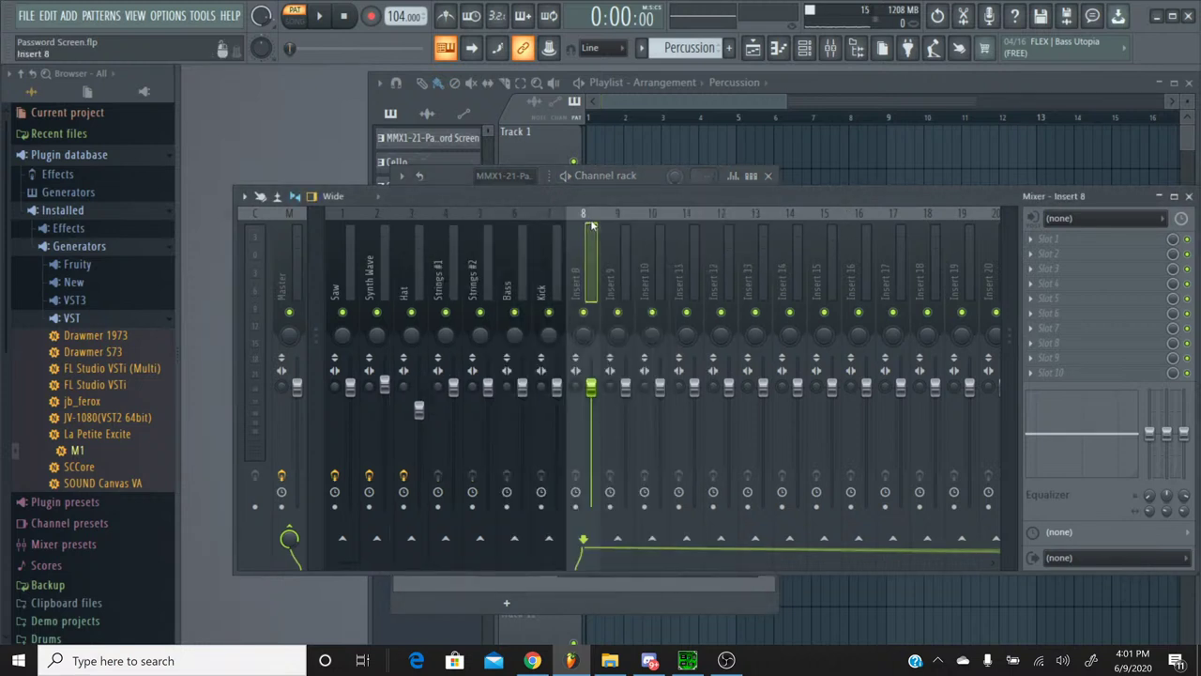
key(ctrl+l)
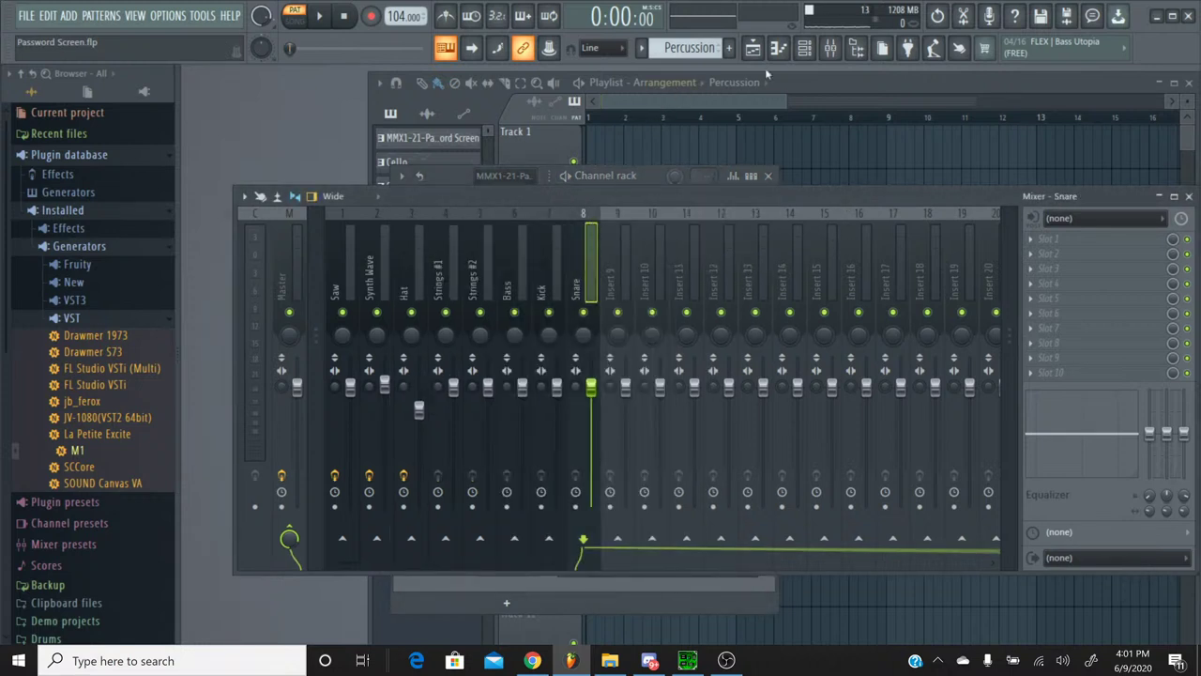
click(820, 53)
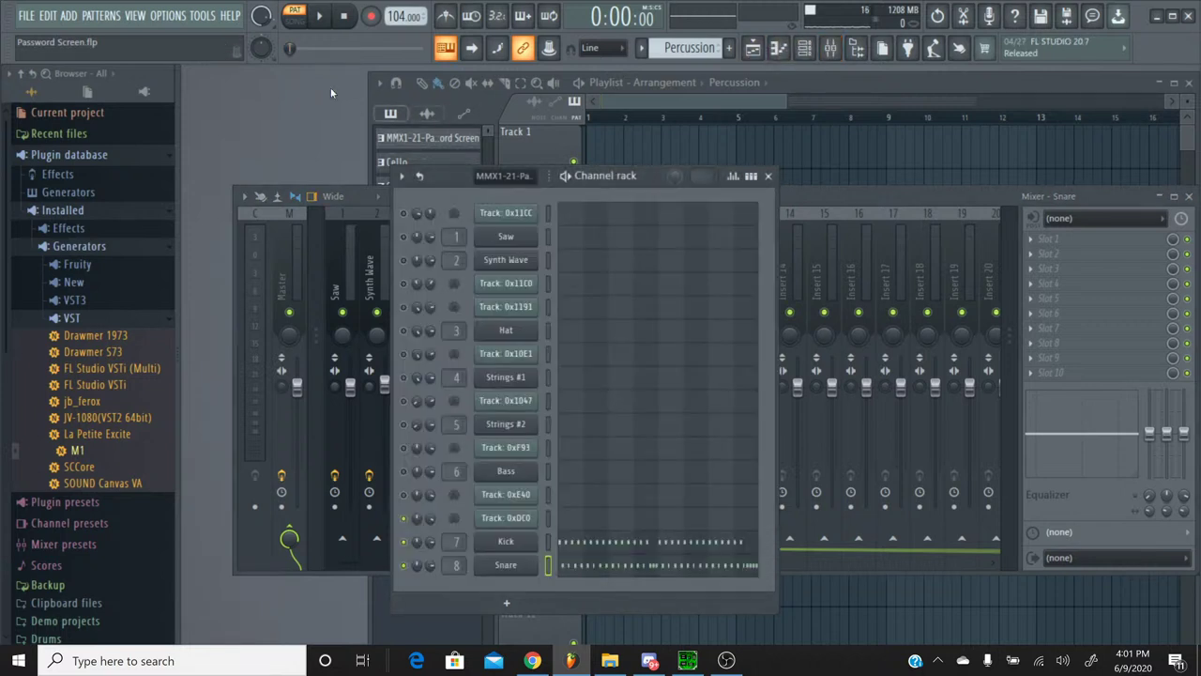
Step: Listen to the Percussion pattern, and switch to SPCTool to play 21 Password Screen.spc for comparison
click(320, 19)
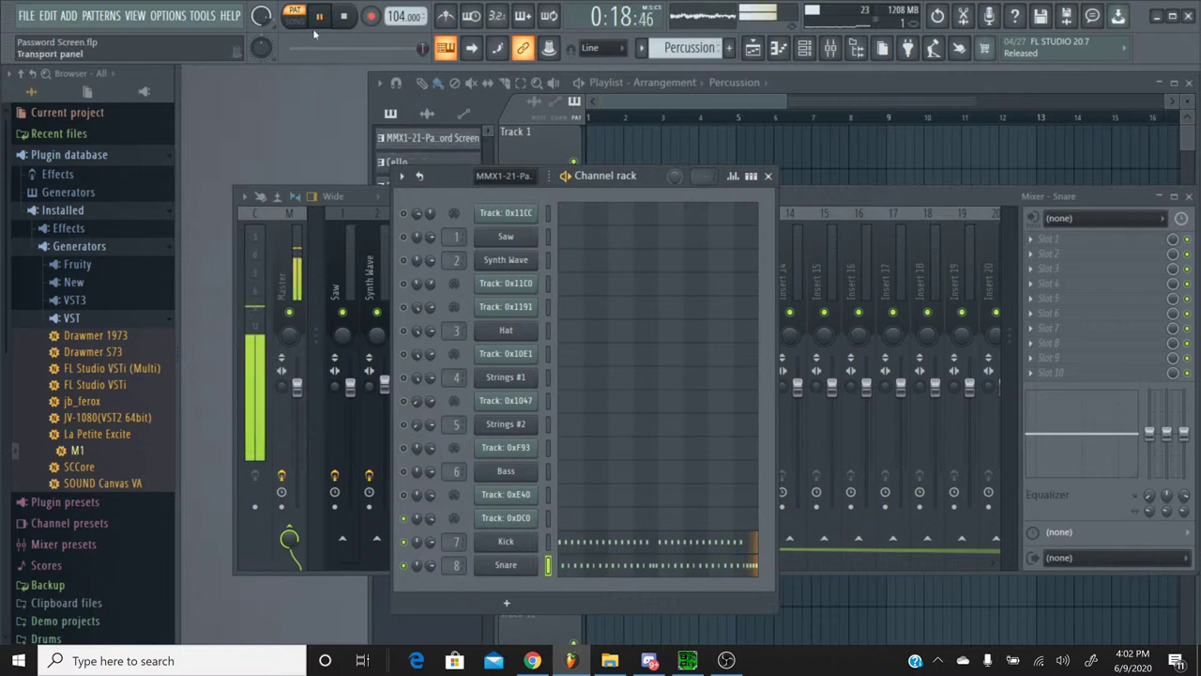
click(346, 18)
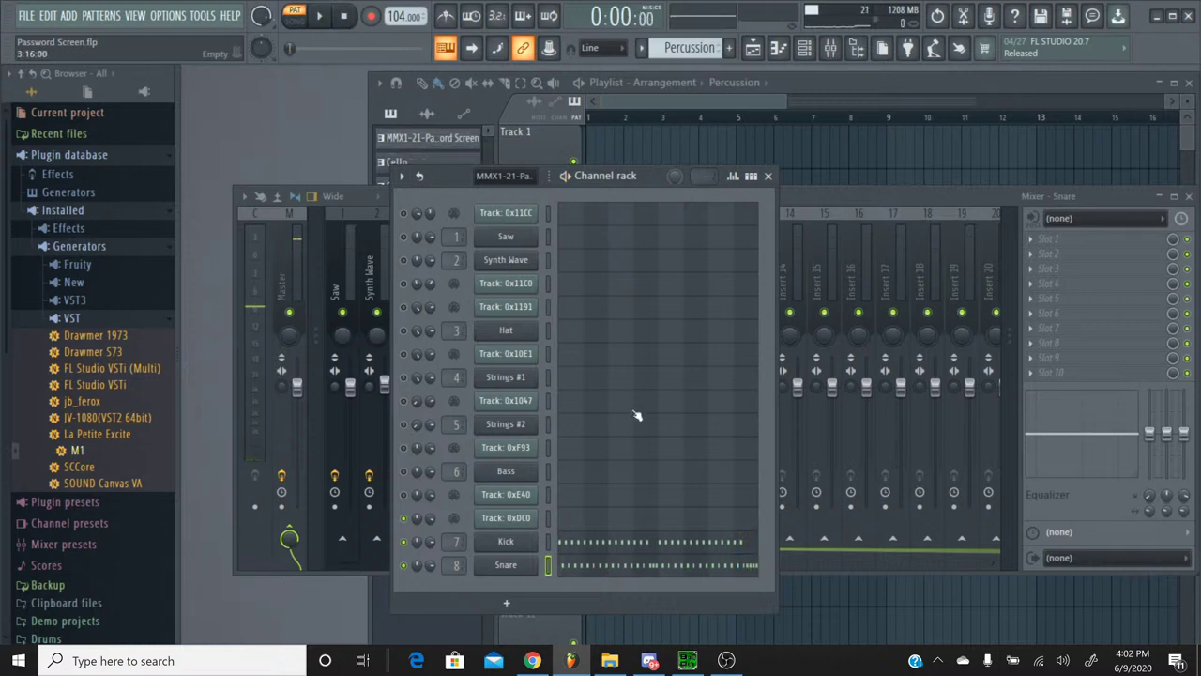
key(alt+Tab)
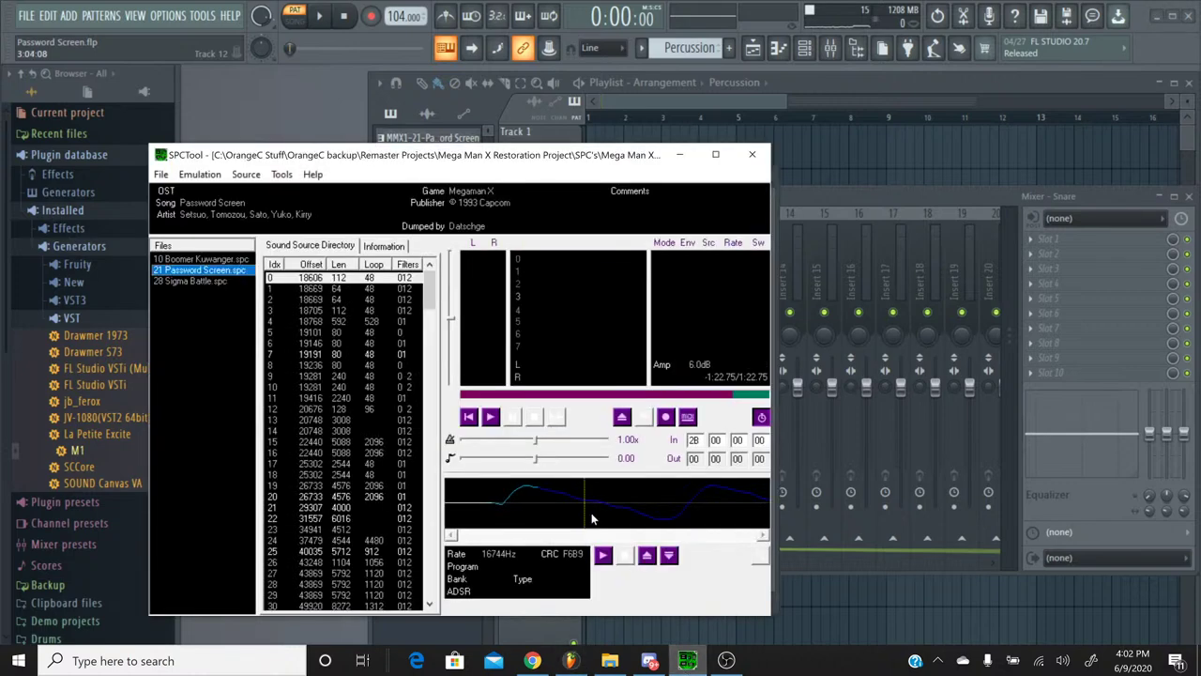
click(490, 416)
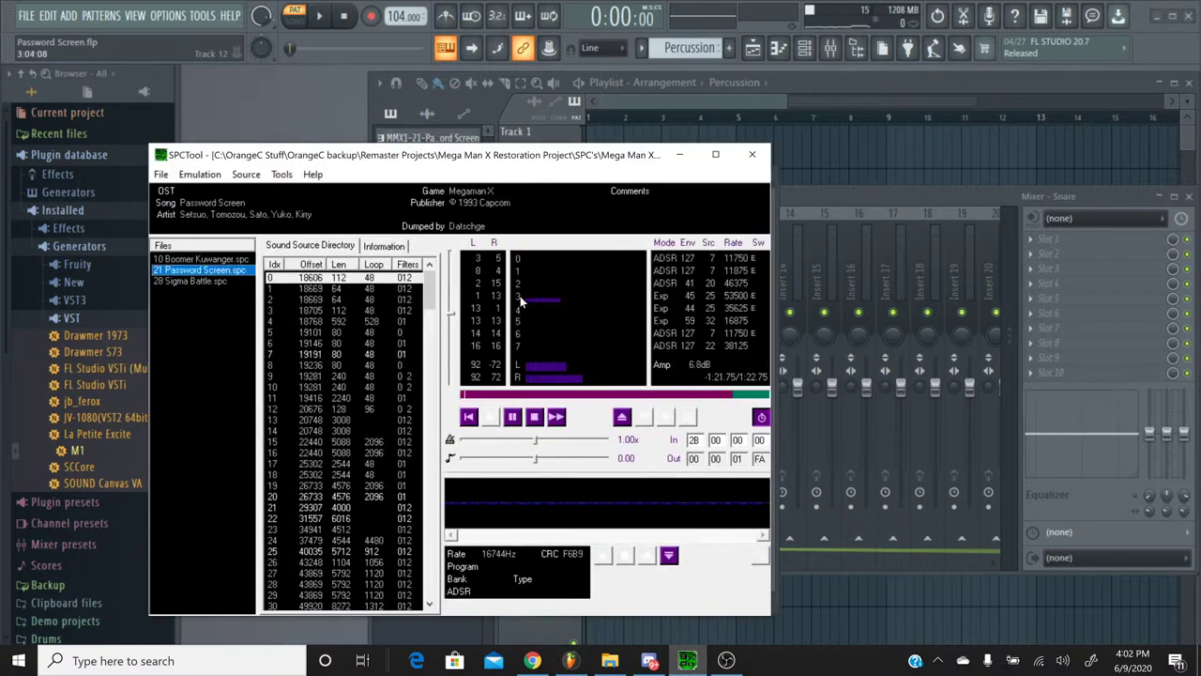
Step: Stop the SPC playback, switch to FL Studio's MMX1-21-Password Screen pattern and listen to its percussion
click(533, 417)
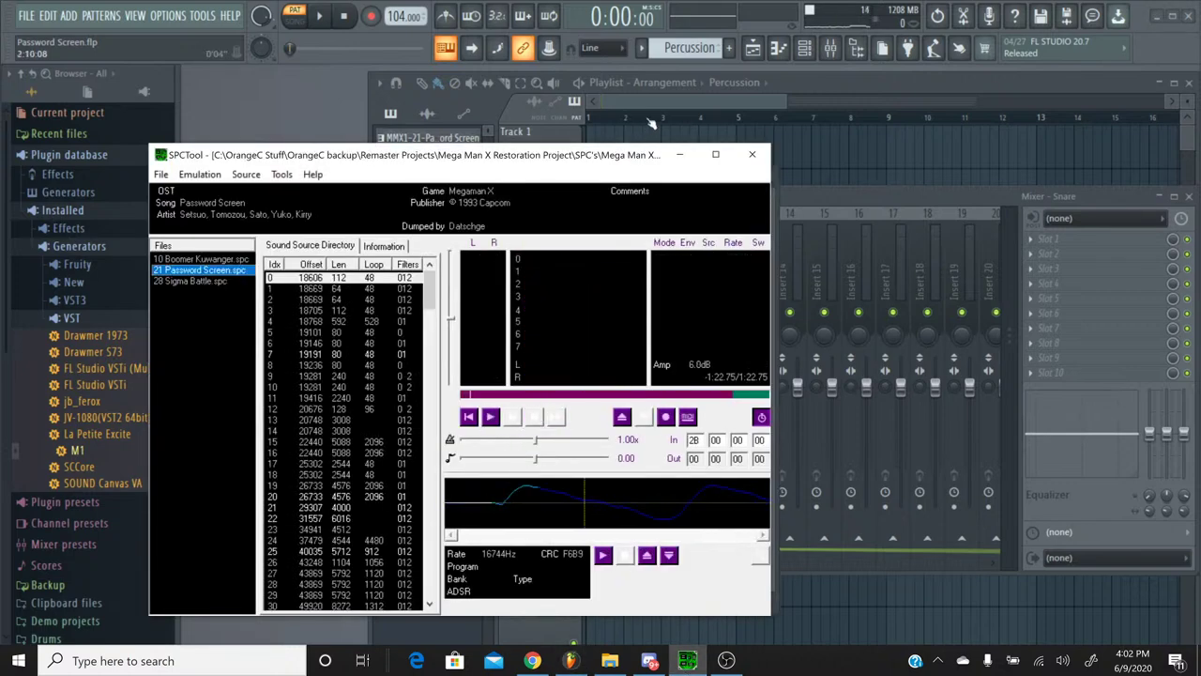
click(643, 50)
click(680, 66)
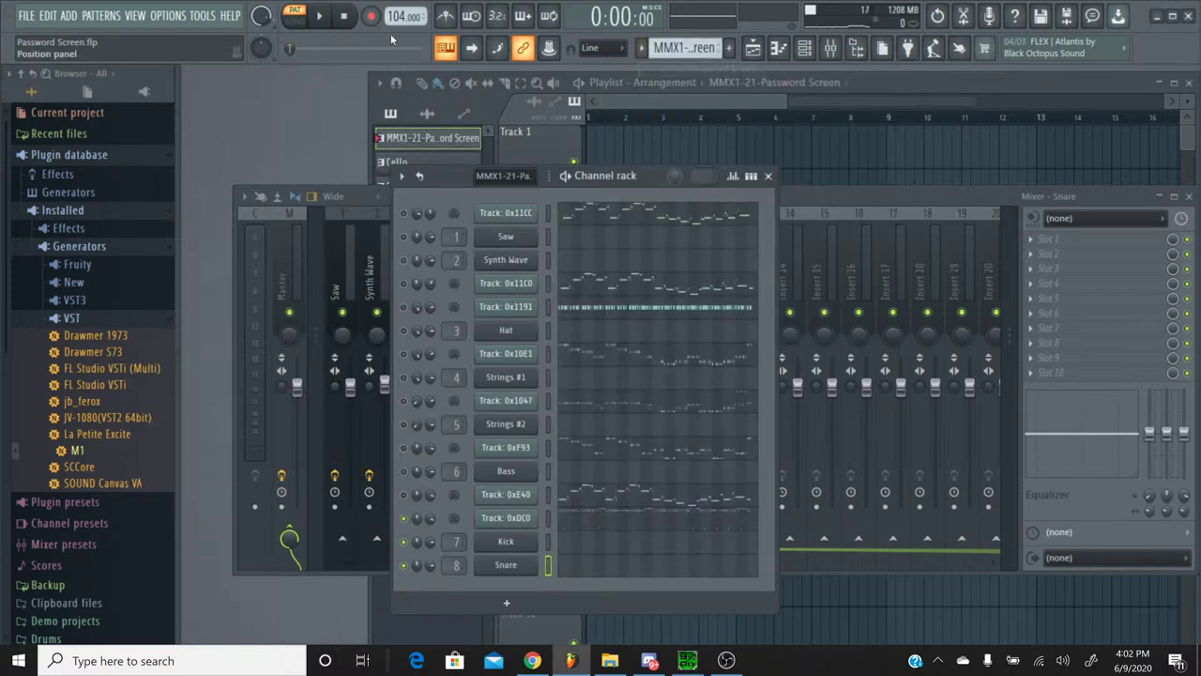
click(320, 16)
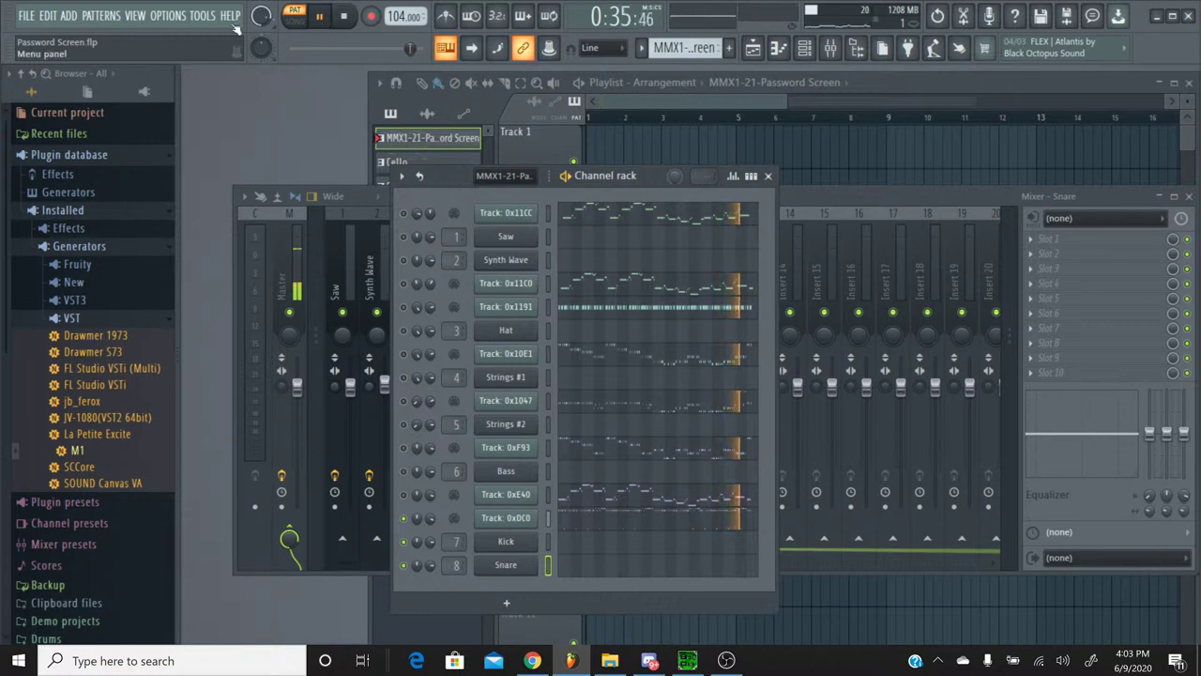
click(346, 18)
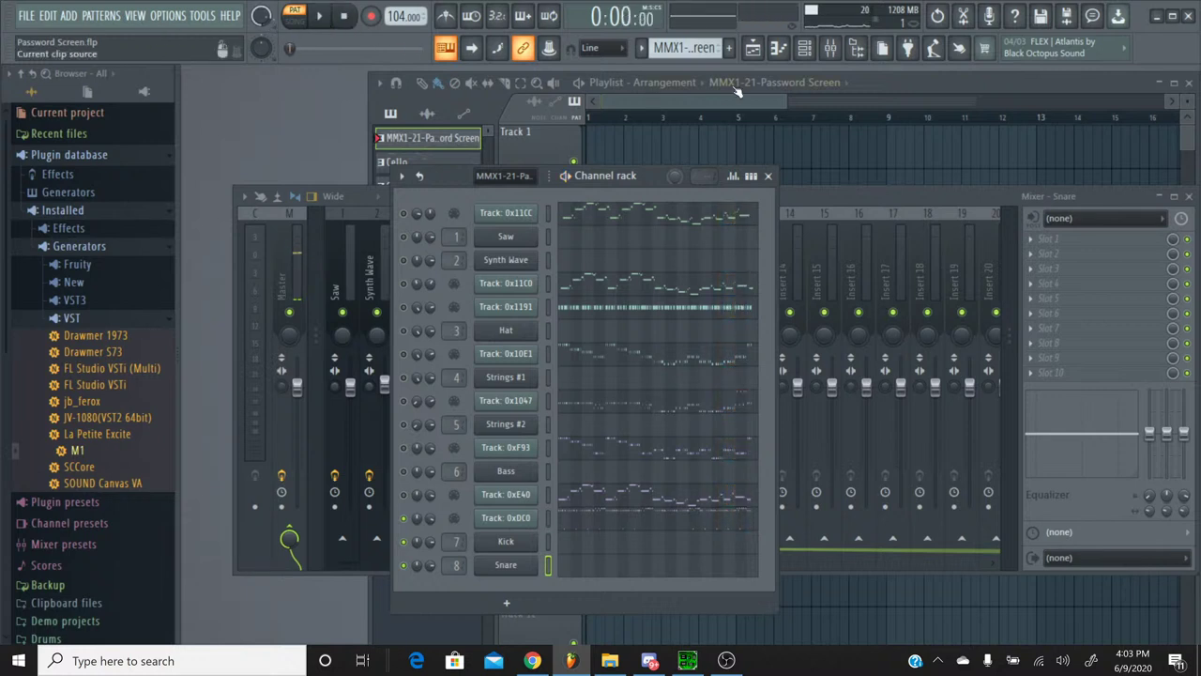
Step: Copy the A#3 tom notes from Track: 0xDC0's piano roll in the MMX1-21-Password Screen pattern
click(641, 48)
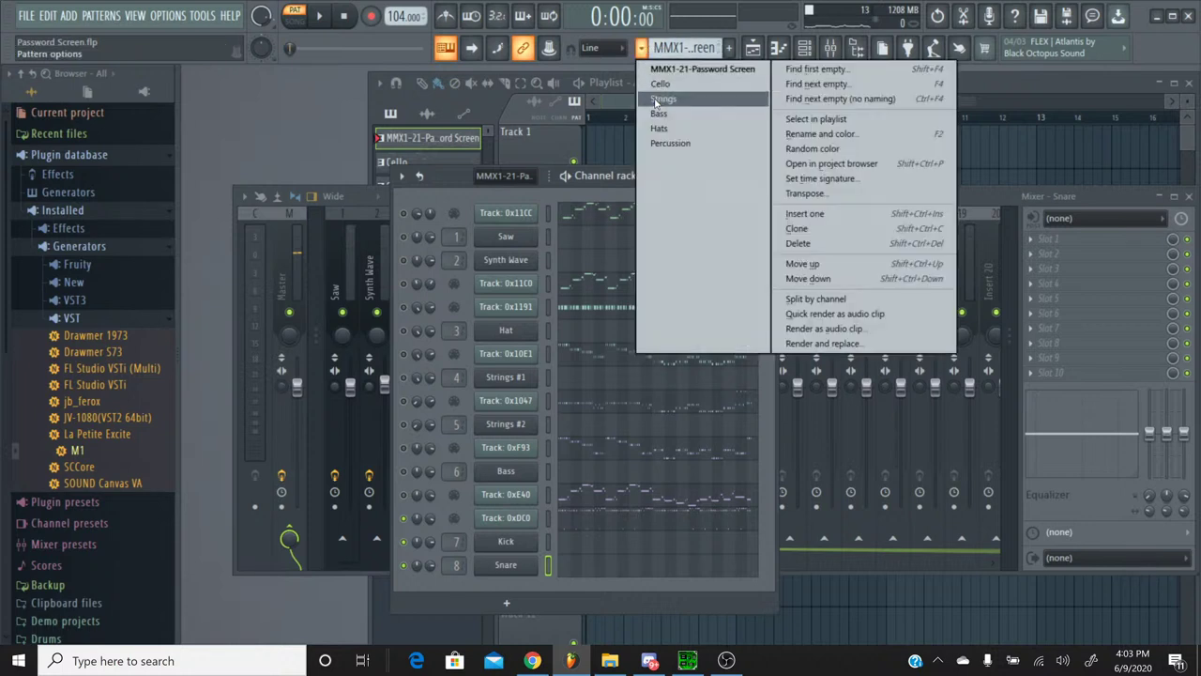
click(666, 144)
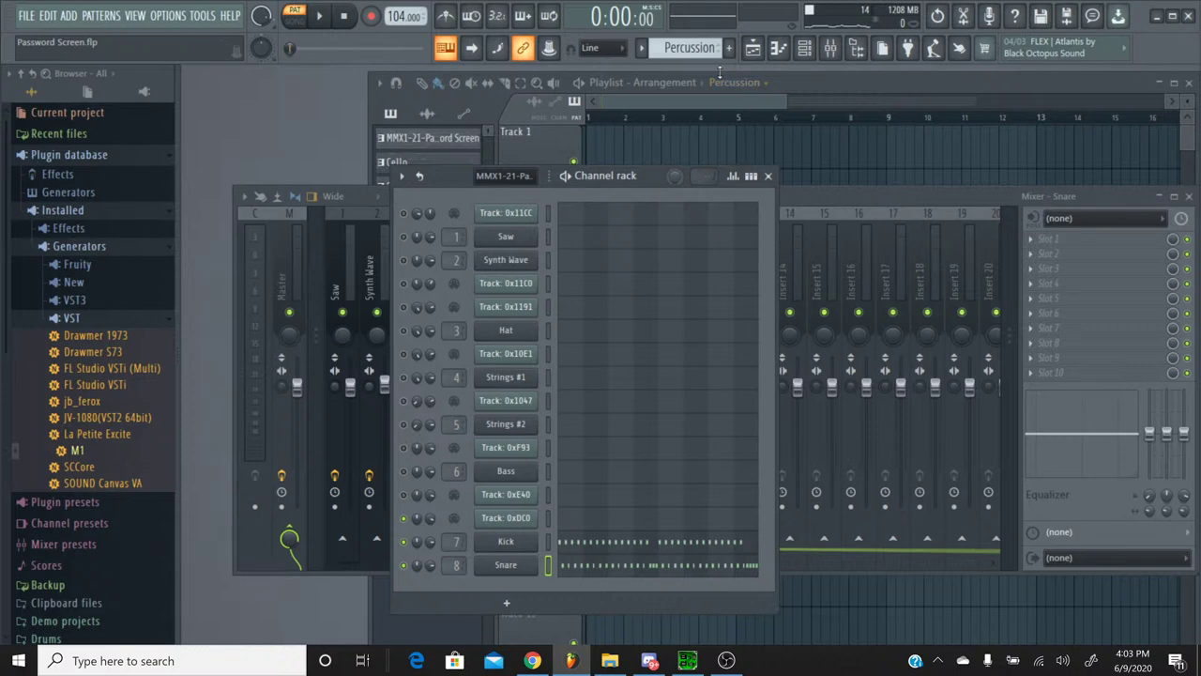
click(664, 51)
click(668, 84)
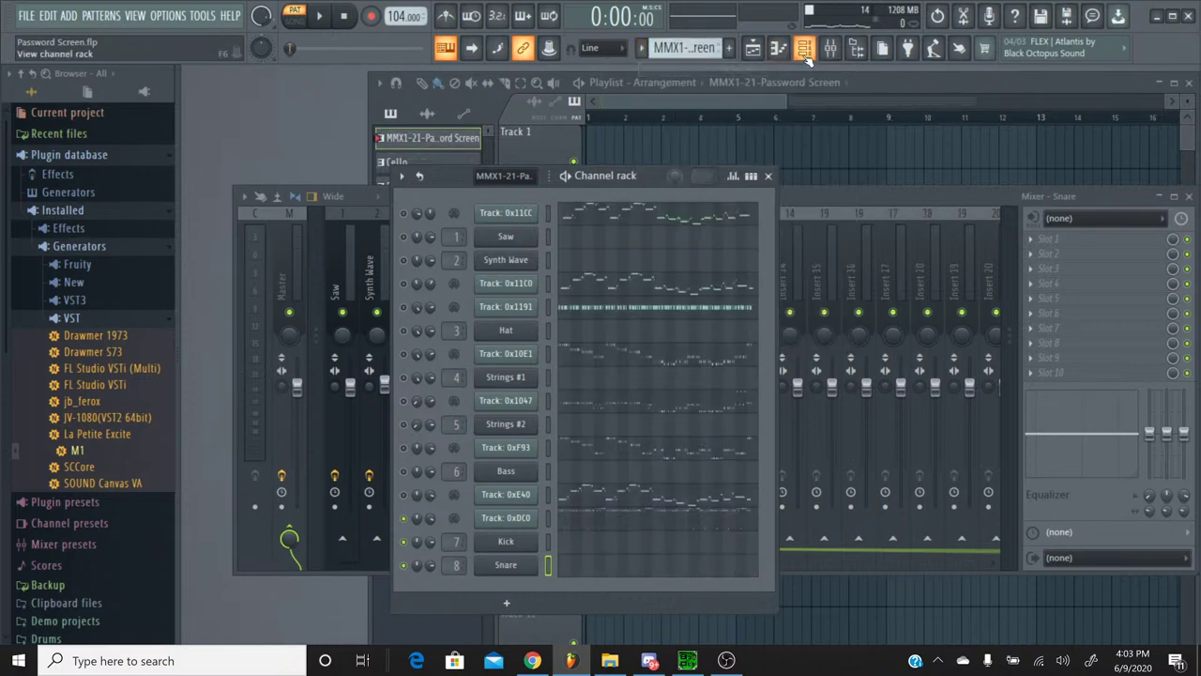
click(592, 523)
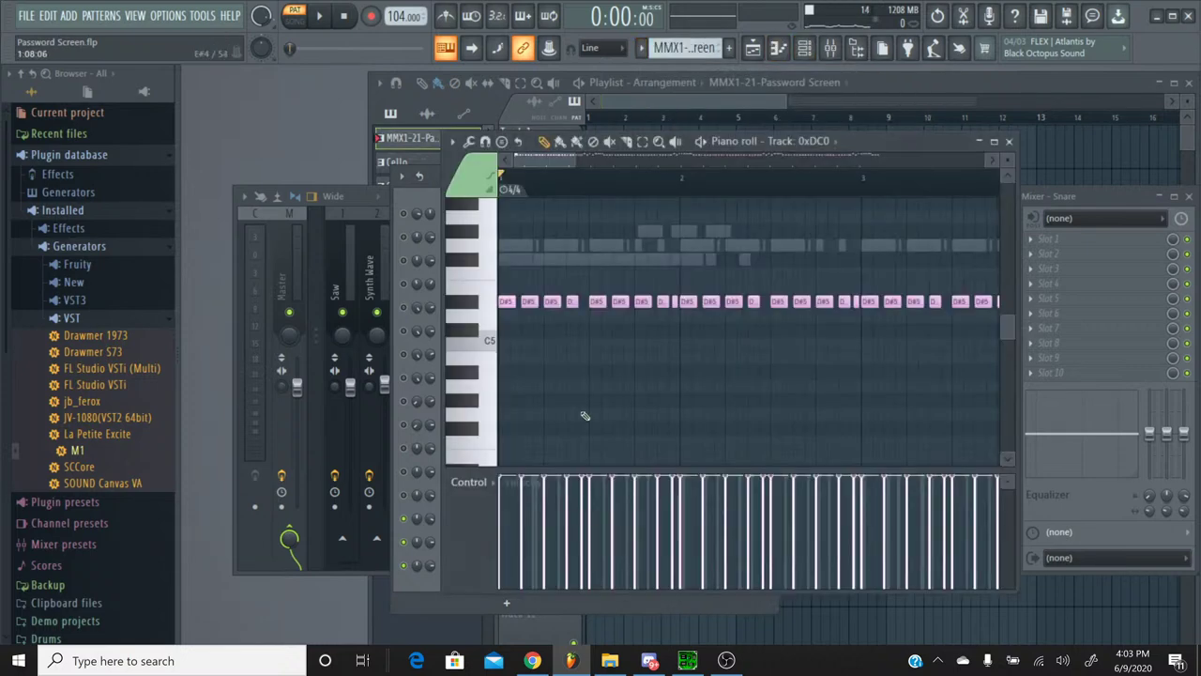
click(466, 421)
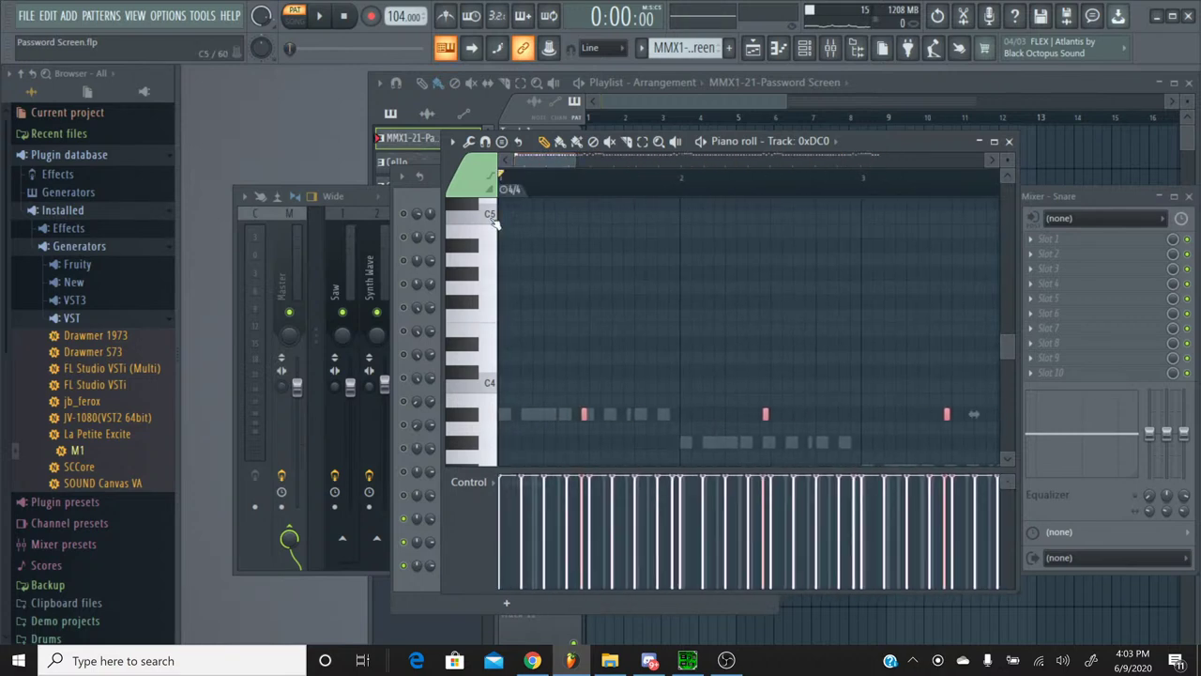
click(1009, 143)
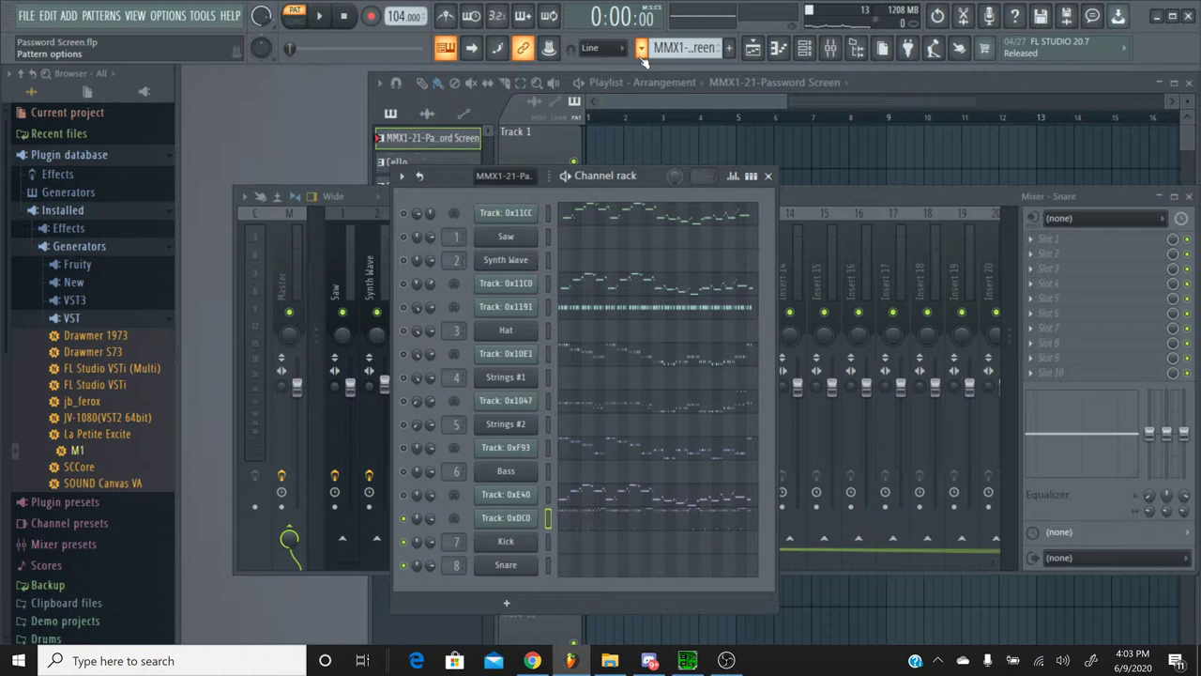
Step: Create a new pattern named Tom and add the Tom-03 sample from the Original Sources Drums folder as a channel
click(728, 48)
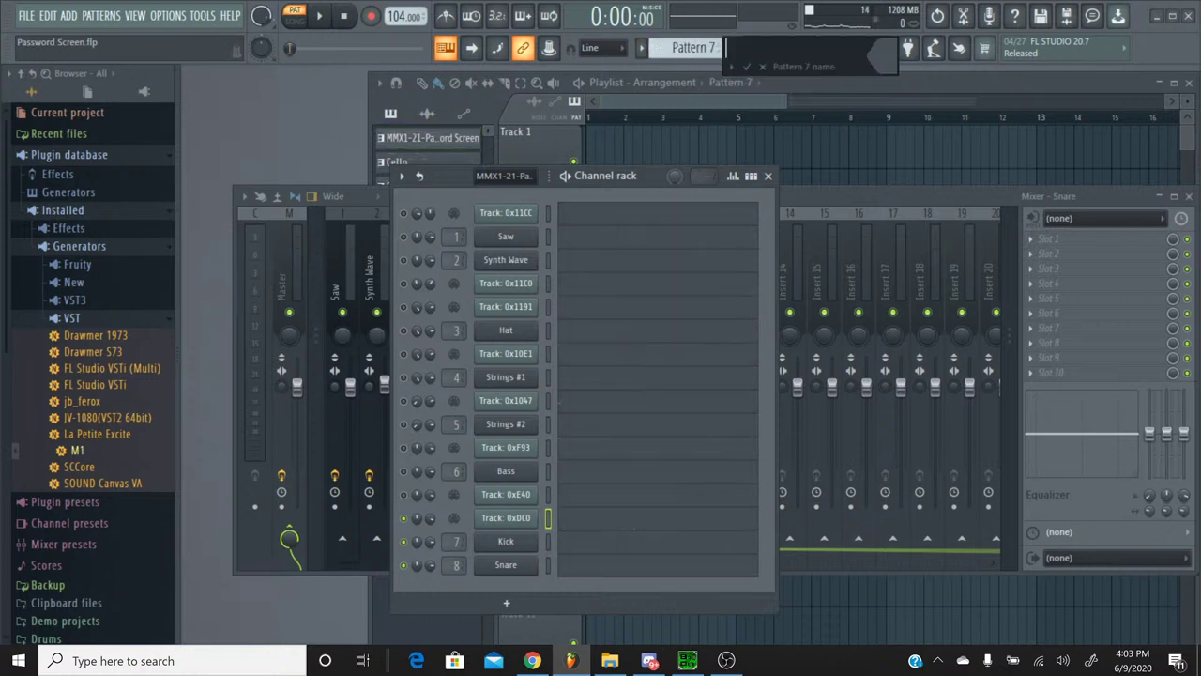
key(Return)
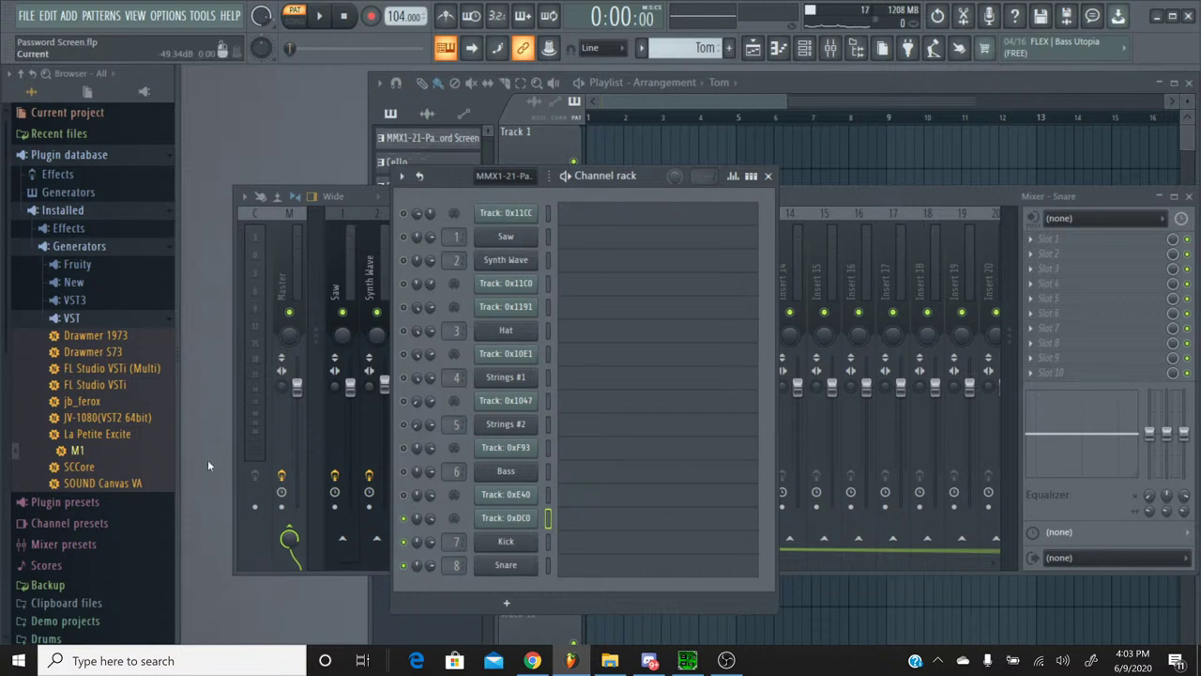
scroll(137, 528, down, 4)
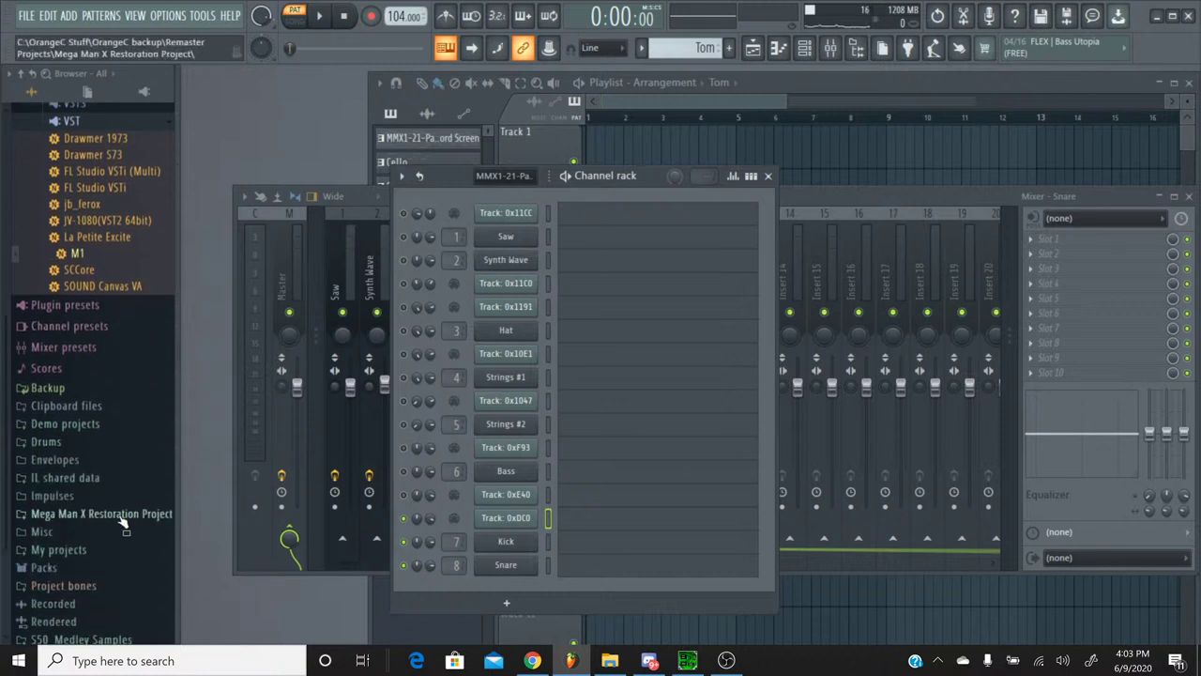
click(120, 516)
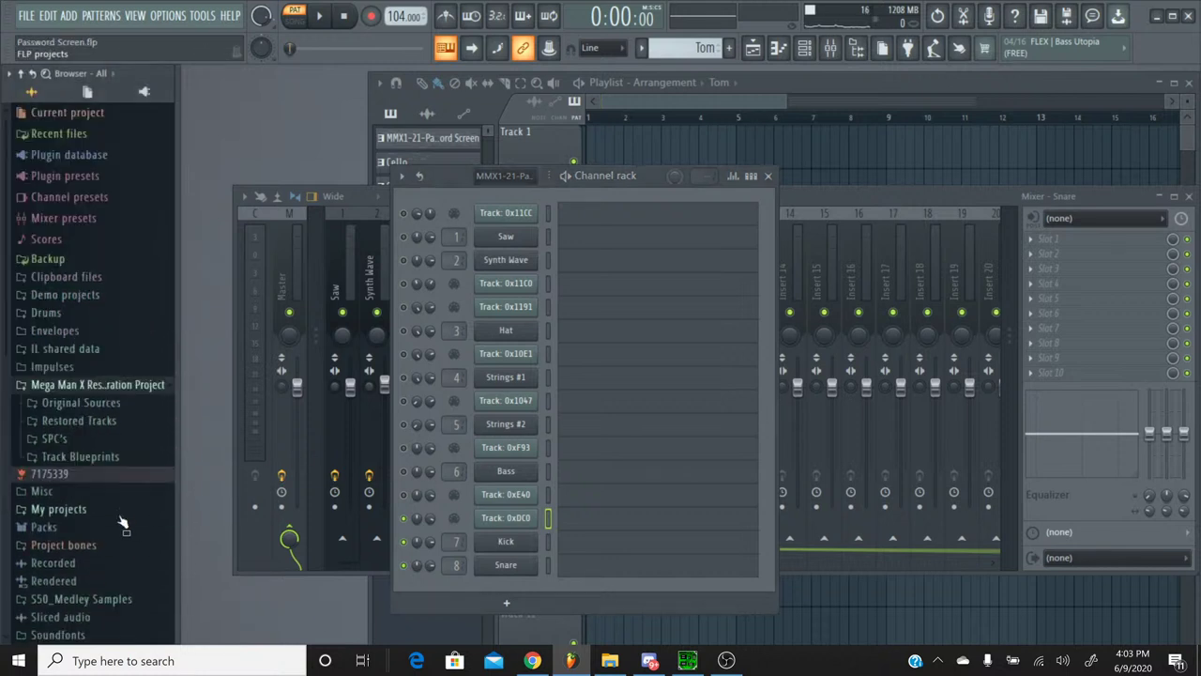
click(83, 406)
click(79, 422)
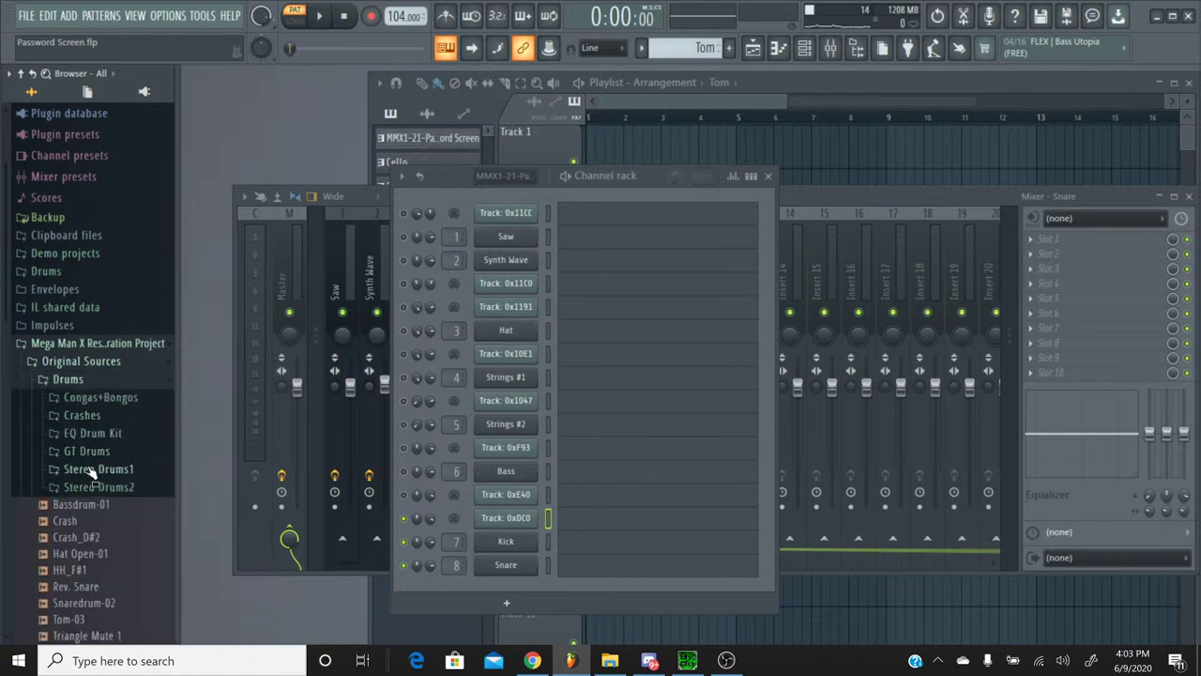
scroll(92, 477, down, 3)
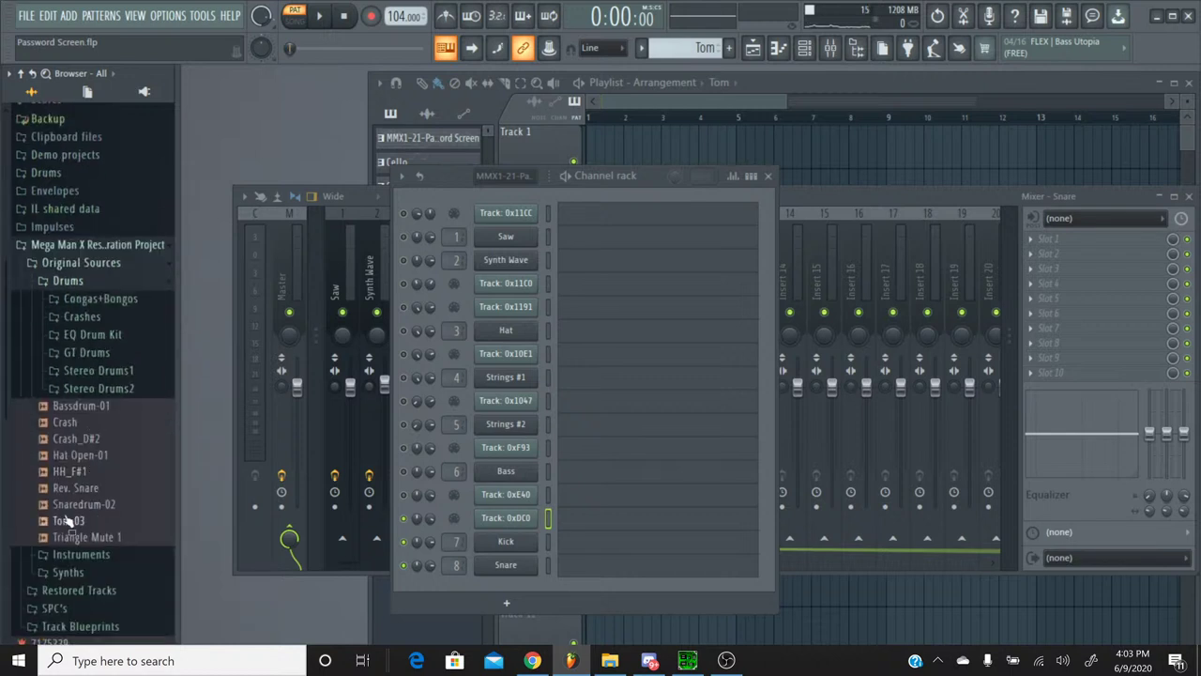
drag(67, 522, 526, 594)
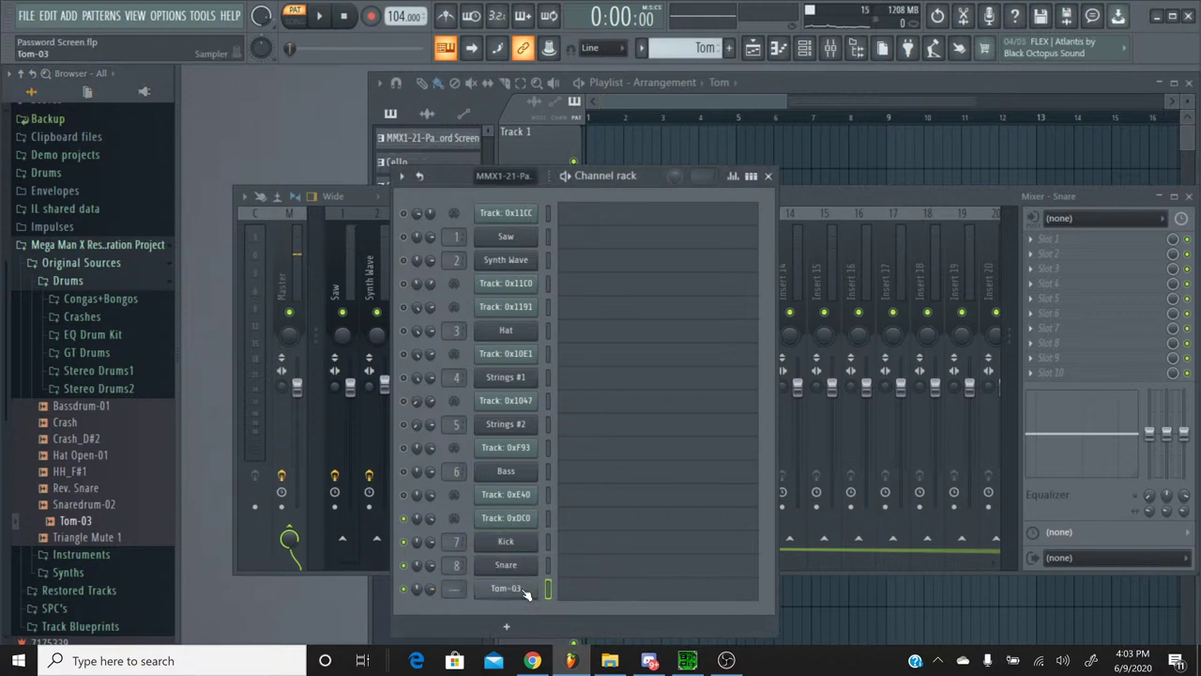
Step: Paste the copied A#3 notes into Tom-03's piano roll and play the Tom pattern
click(589, 598)
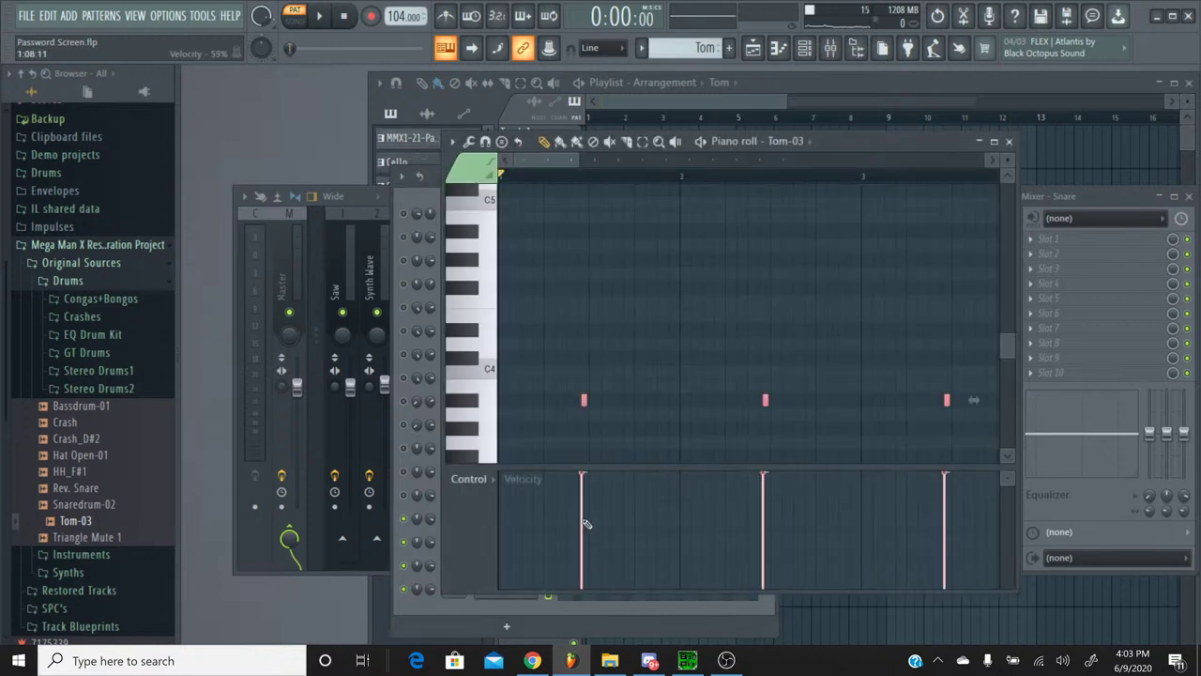
click(460, 404)
click(567, 178)
click(344, 23)
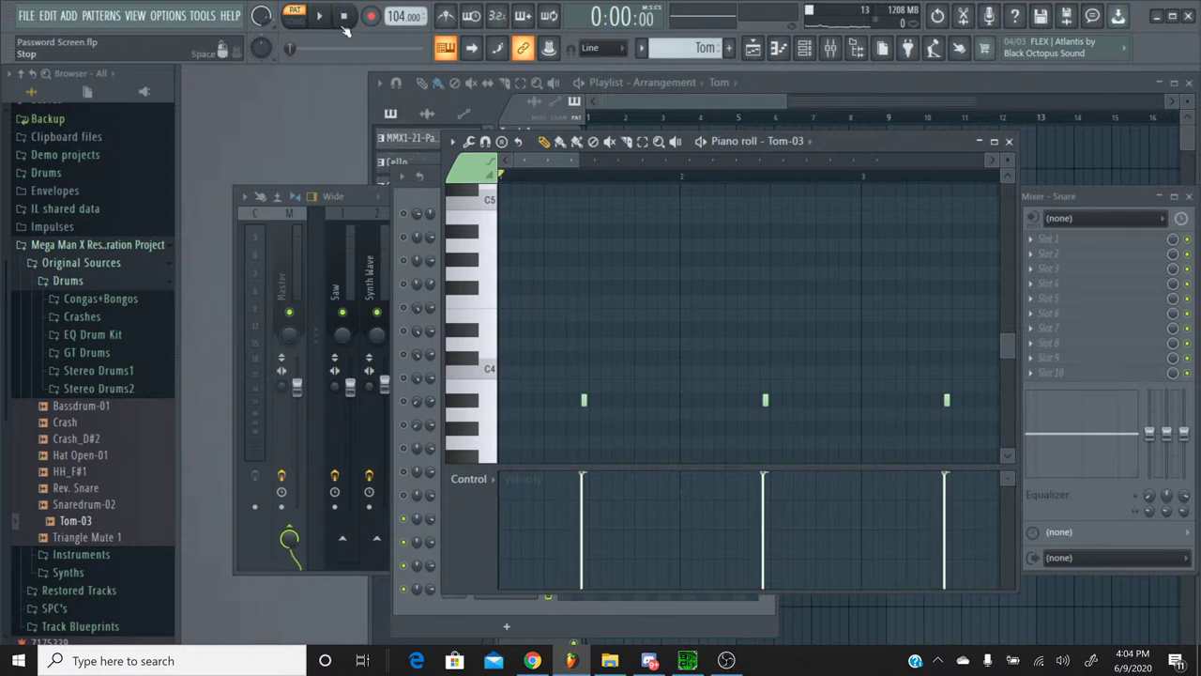
click(333, 20)
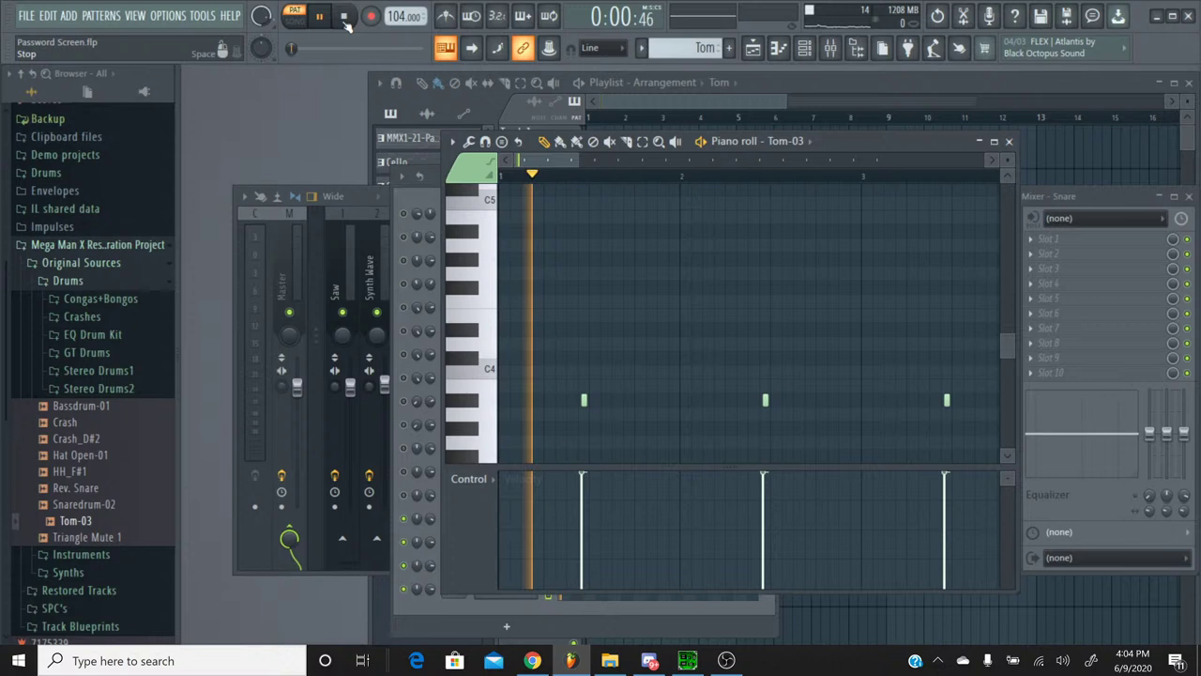
click(344, 21)
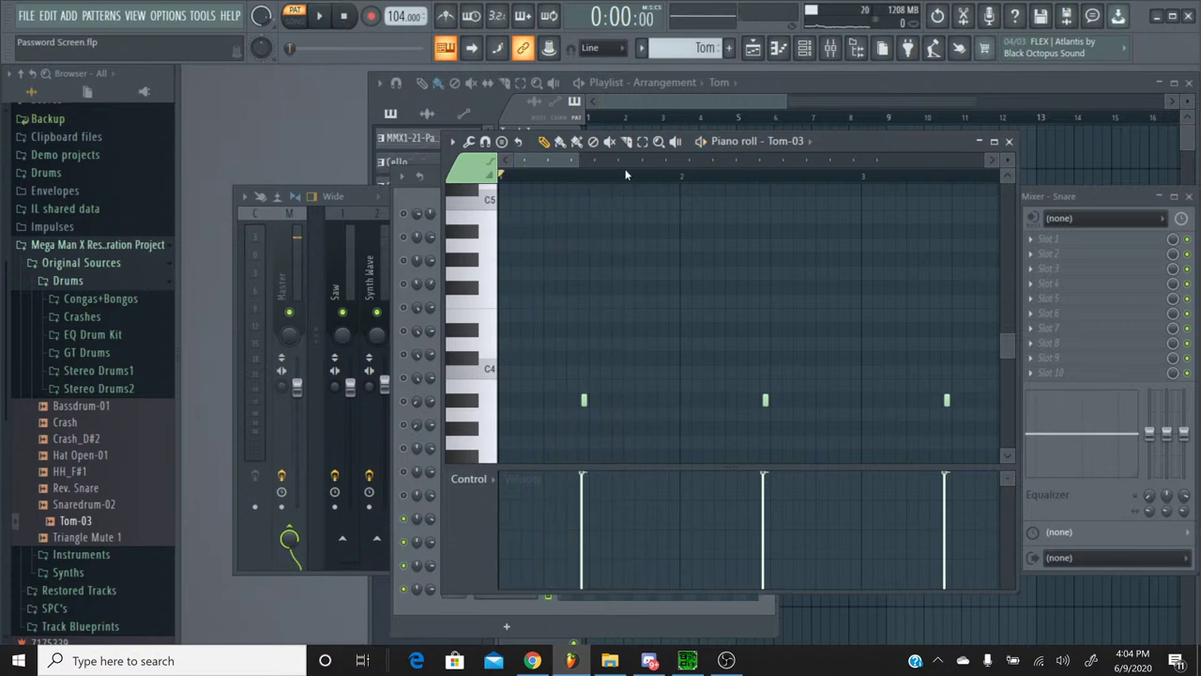
click(1009, 142)
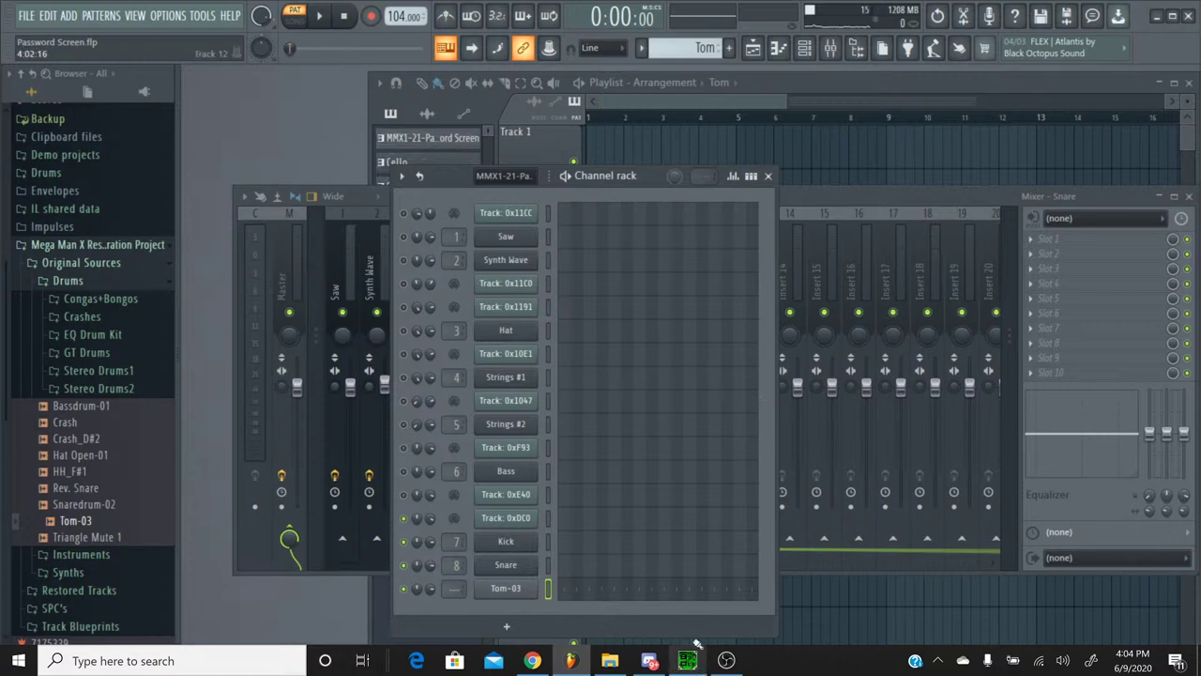
Step: Audition the A#3 key in Track: 0xDC0's piano roll against playback of the MMX1-21-Password Screen pattern
click(683, 48)
click(678, 69)
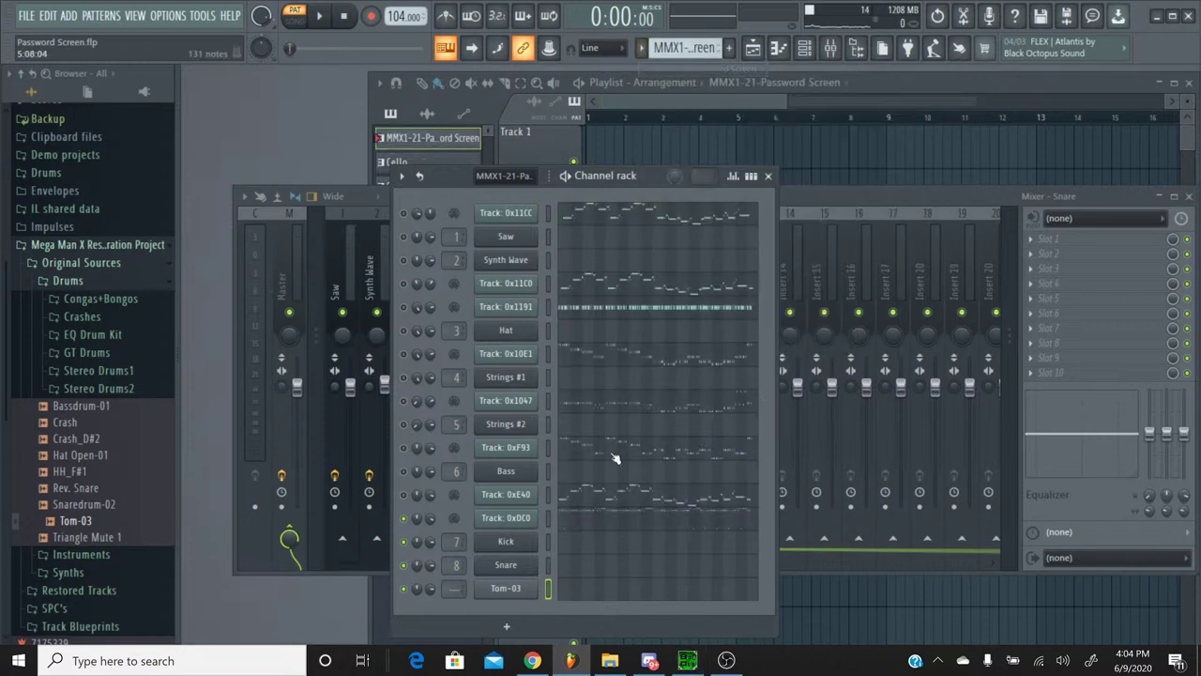
click(593, 529)
click(469, 375)
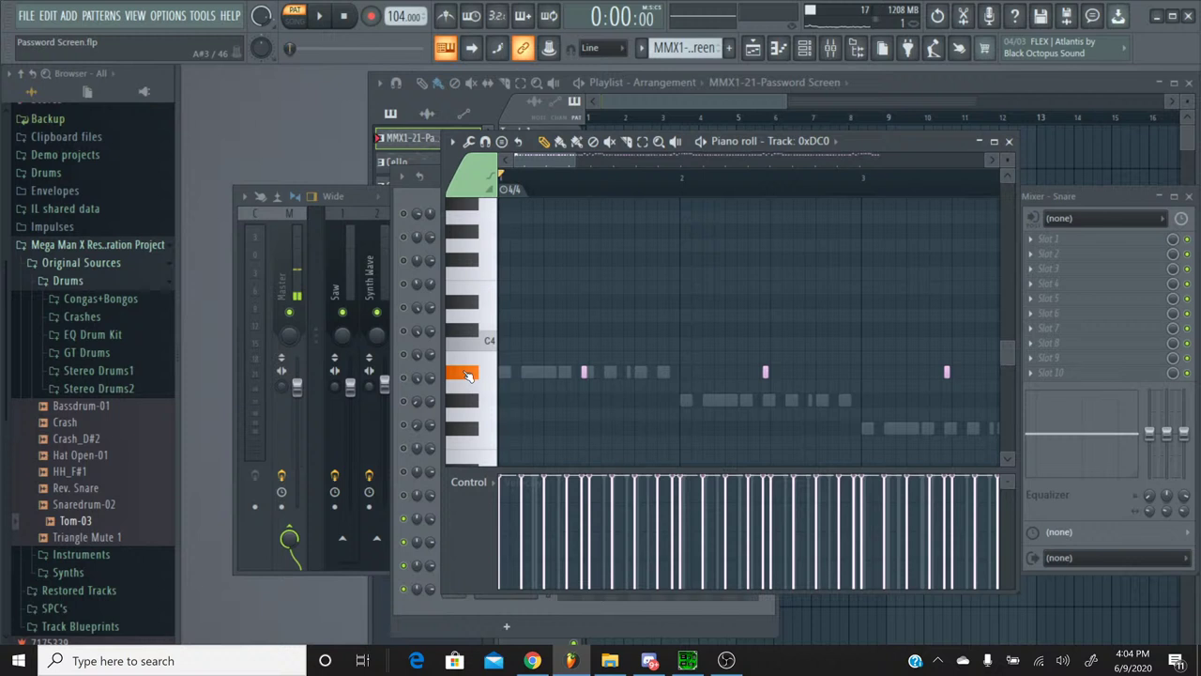
click(468, 374)
click(469, 375)
click(319, 16)
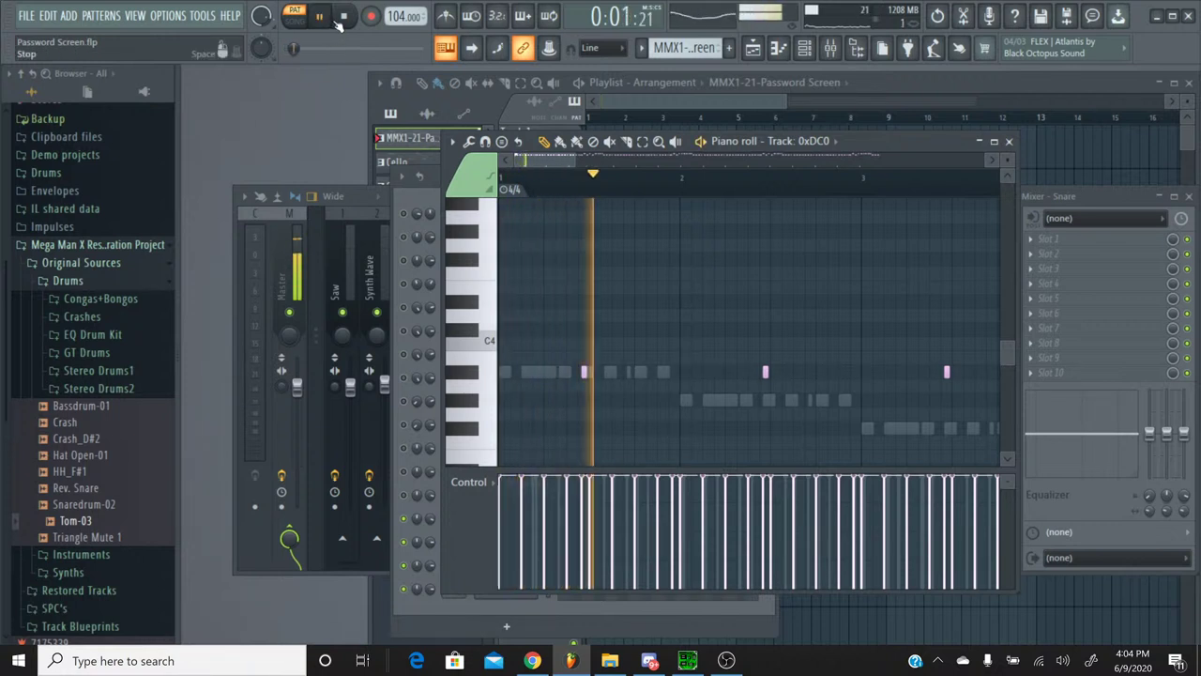
click(342, 18)
click(469, 374)
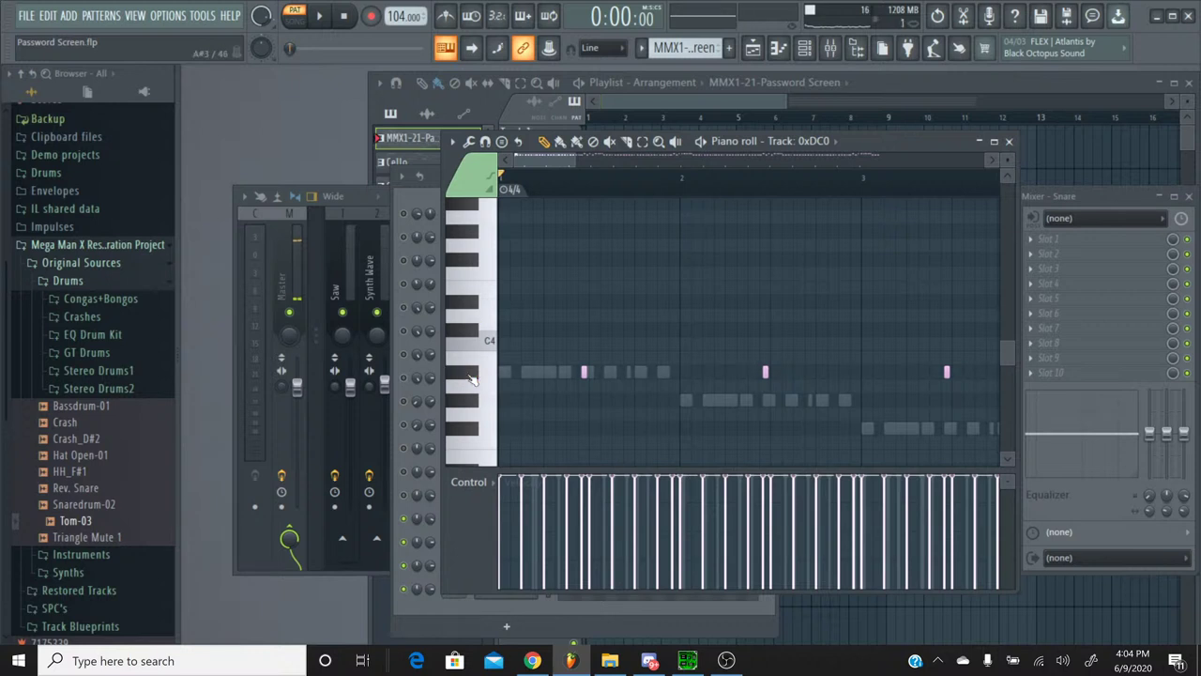
click(469, 374)
Step: Replay the pattern's first bar and sound keys around A#3 to compare the tom's pitch, closing the piano roll
scroll(495, 307, down, 3)
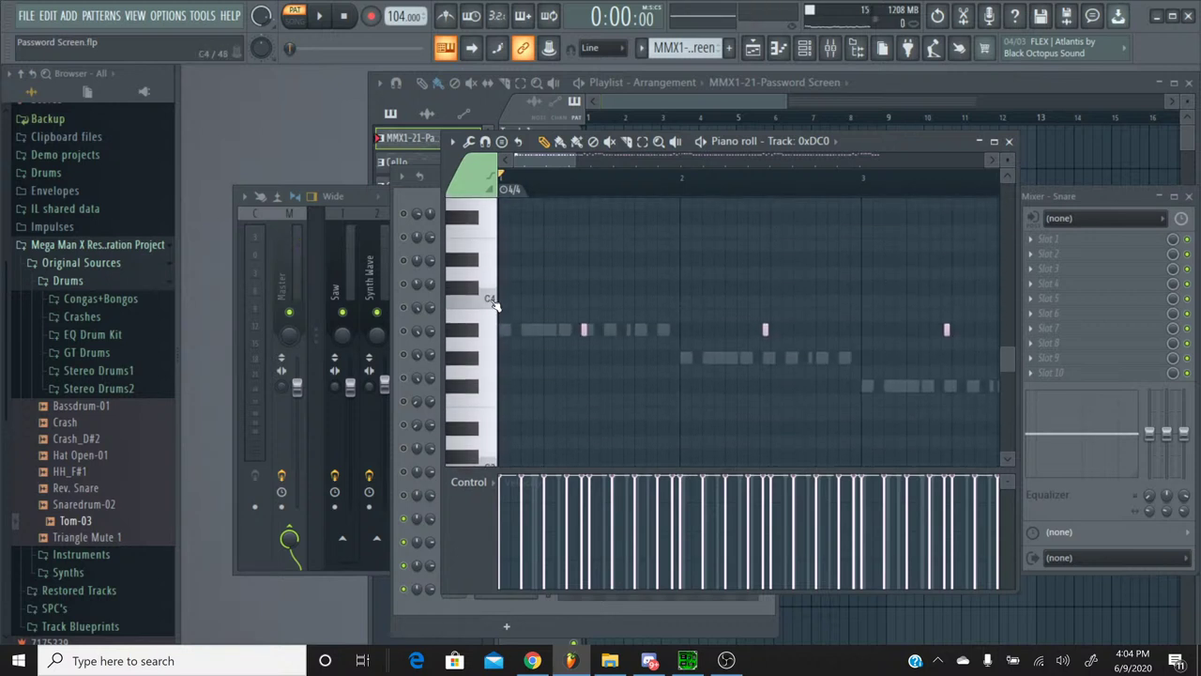
click(319, 16)
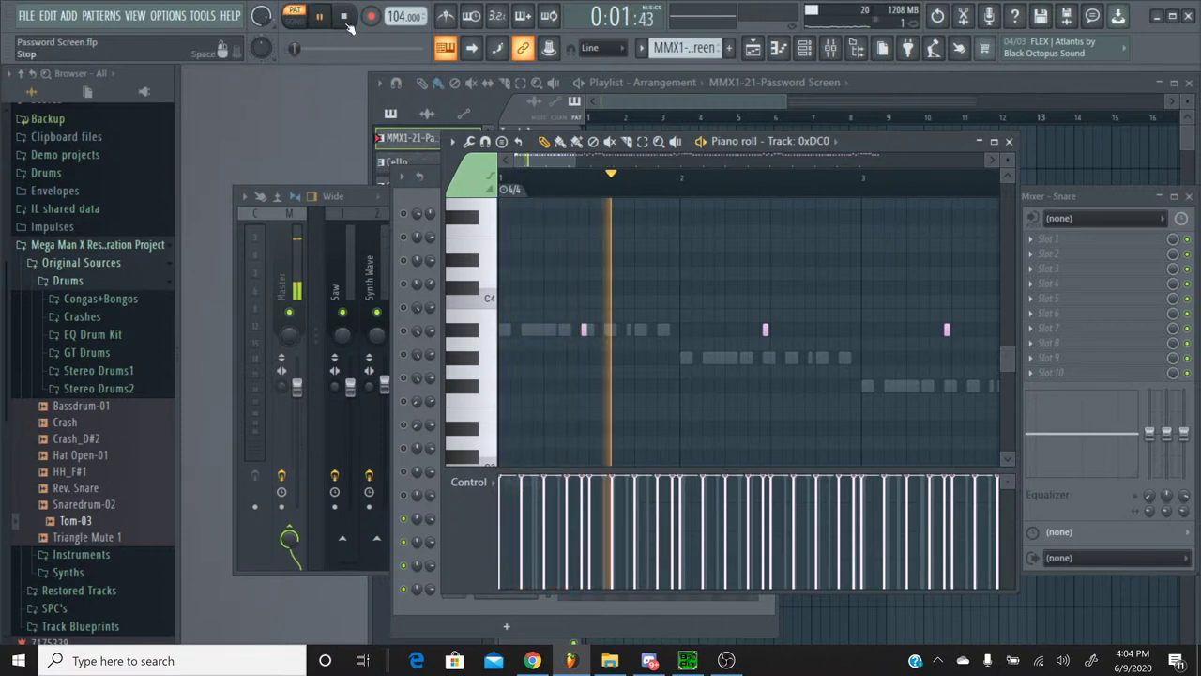
click(348, 28)
key(space)
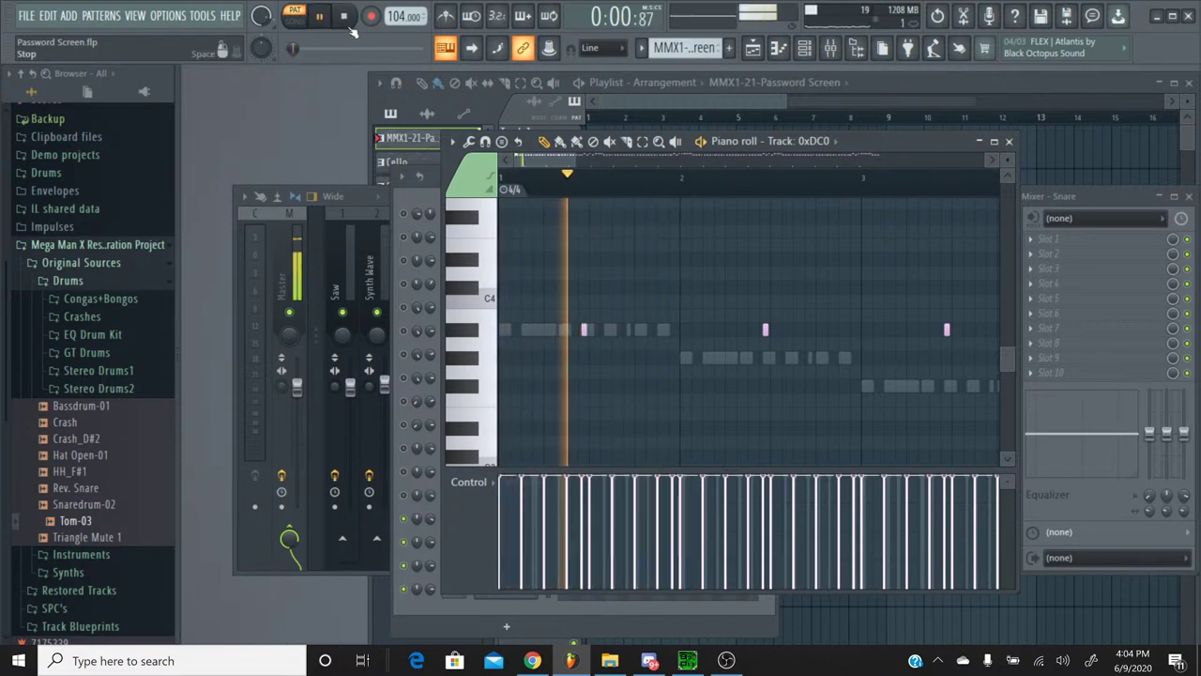
key(space)
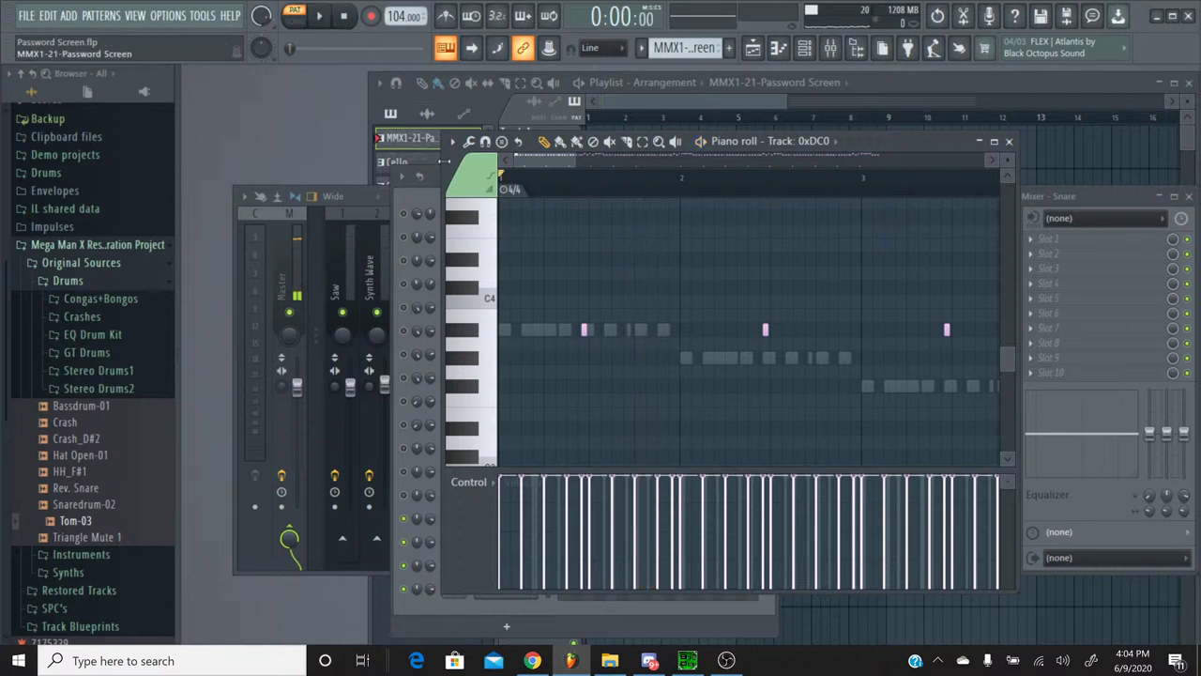
click(465, 333)
click(466, 336)
key(space)
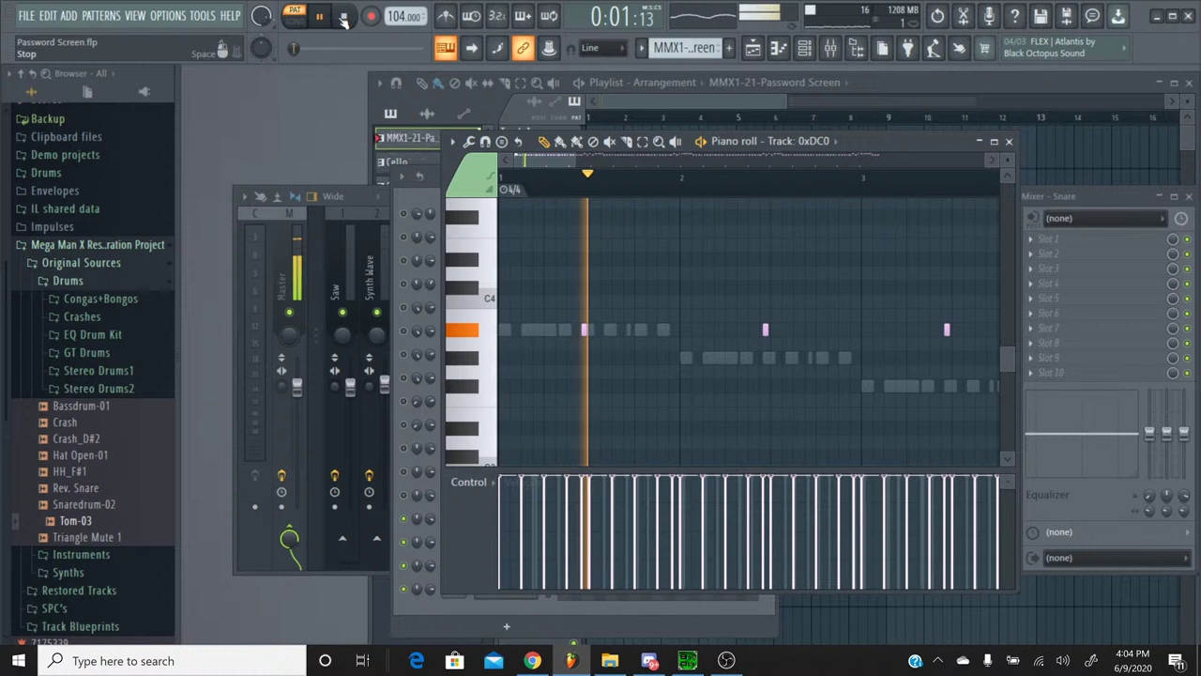
click(345, 18)
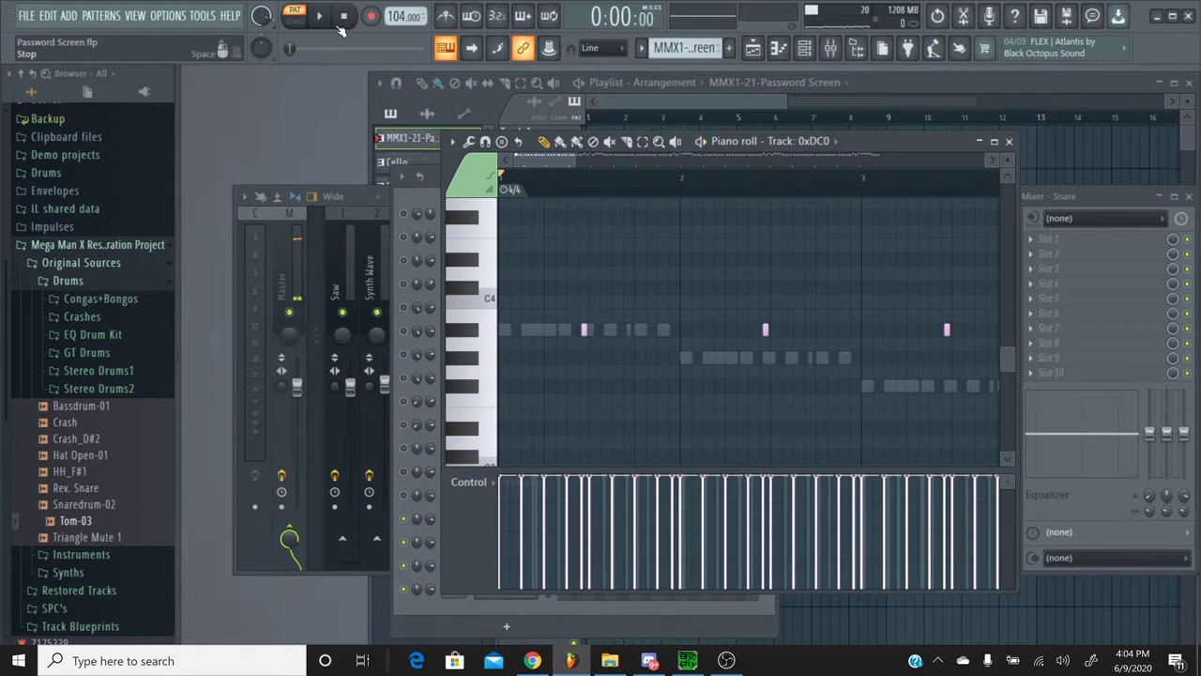
click(469, 346)
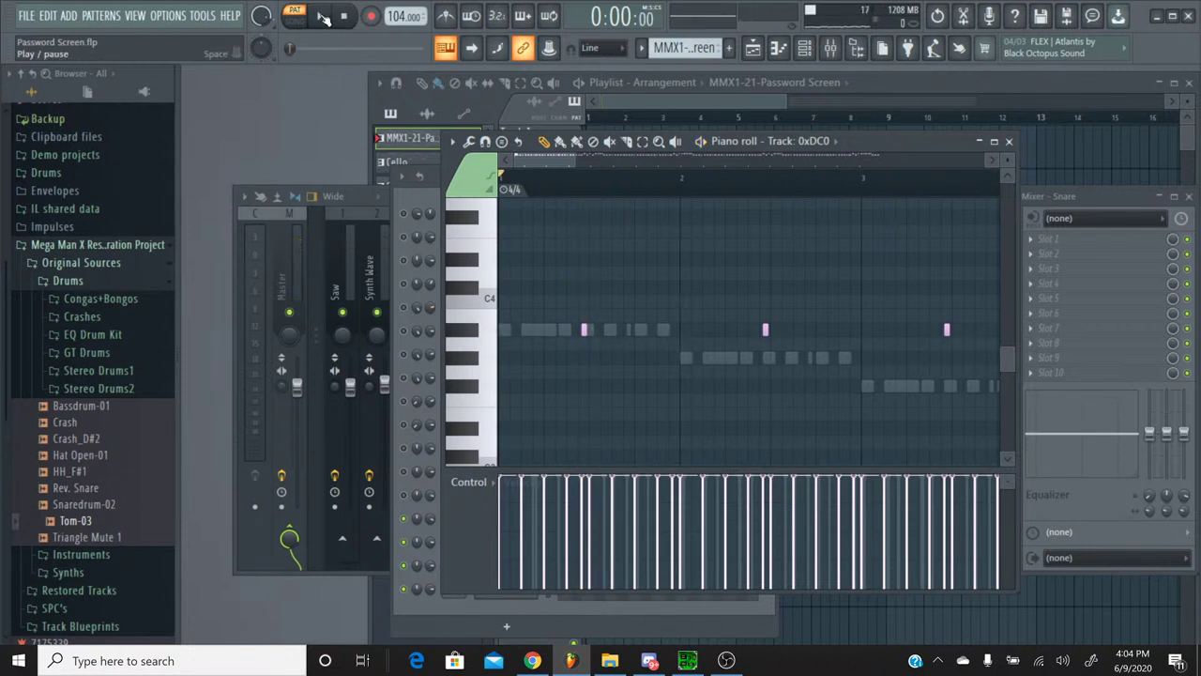
key(space)
click(1010, 142)
Step: Switch to the Tom pattern and sound the A#3 and D#4 keys in Tom-03's piano roll
click(649, 49)
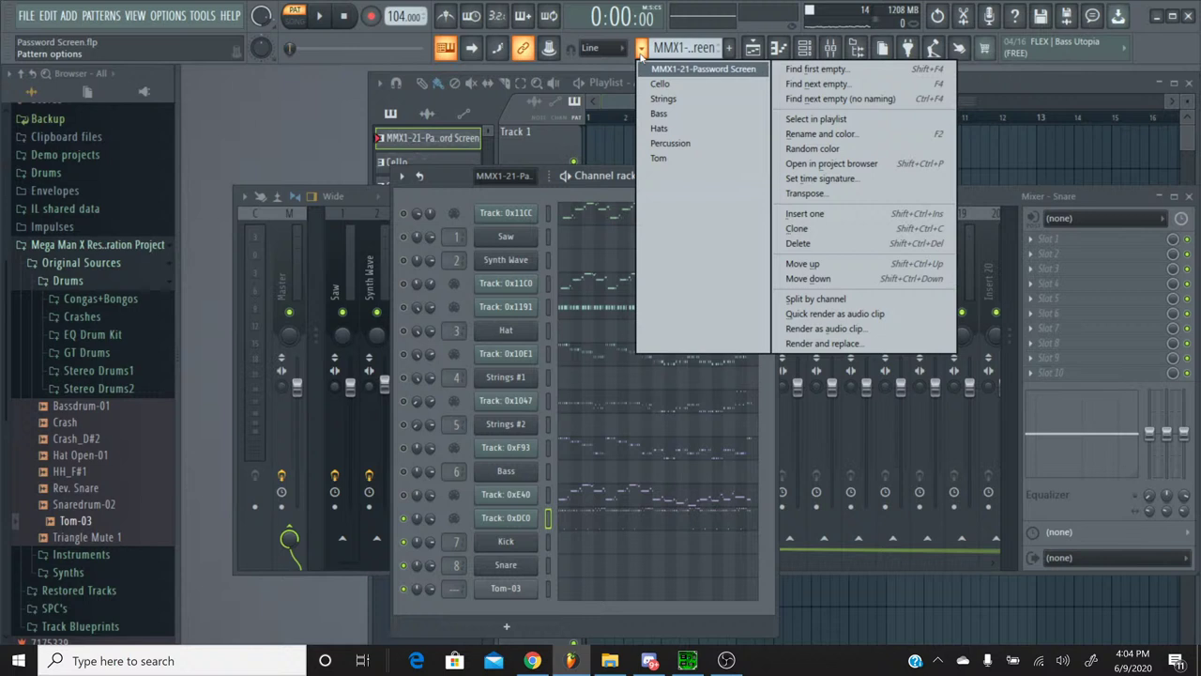
click(666, 161)
click(586, 589)
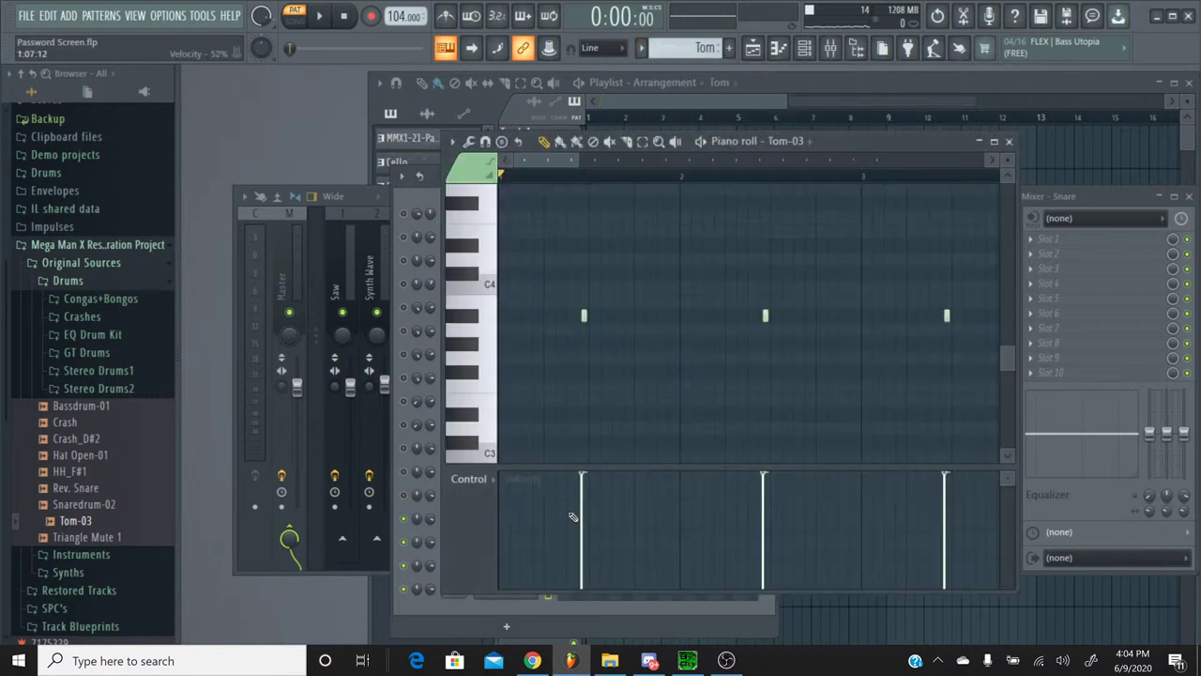
click(470, 321)
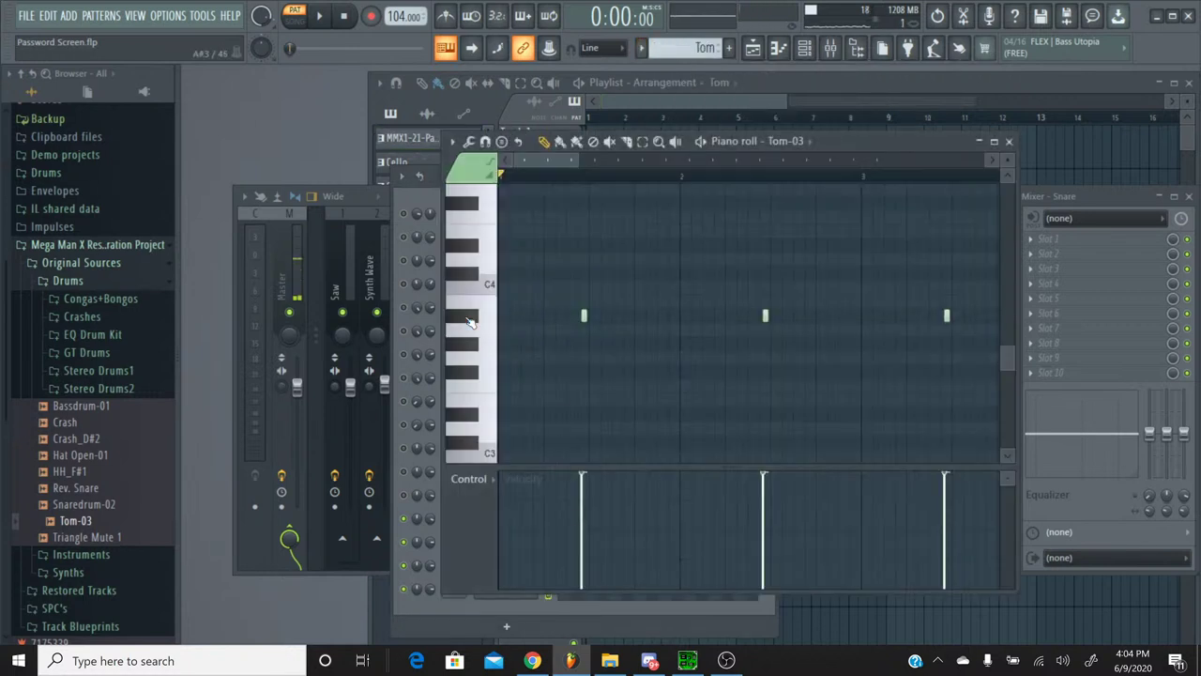
scroll(470, 321, up, 3)
click(470, 323)
click(472, 334)
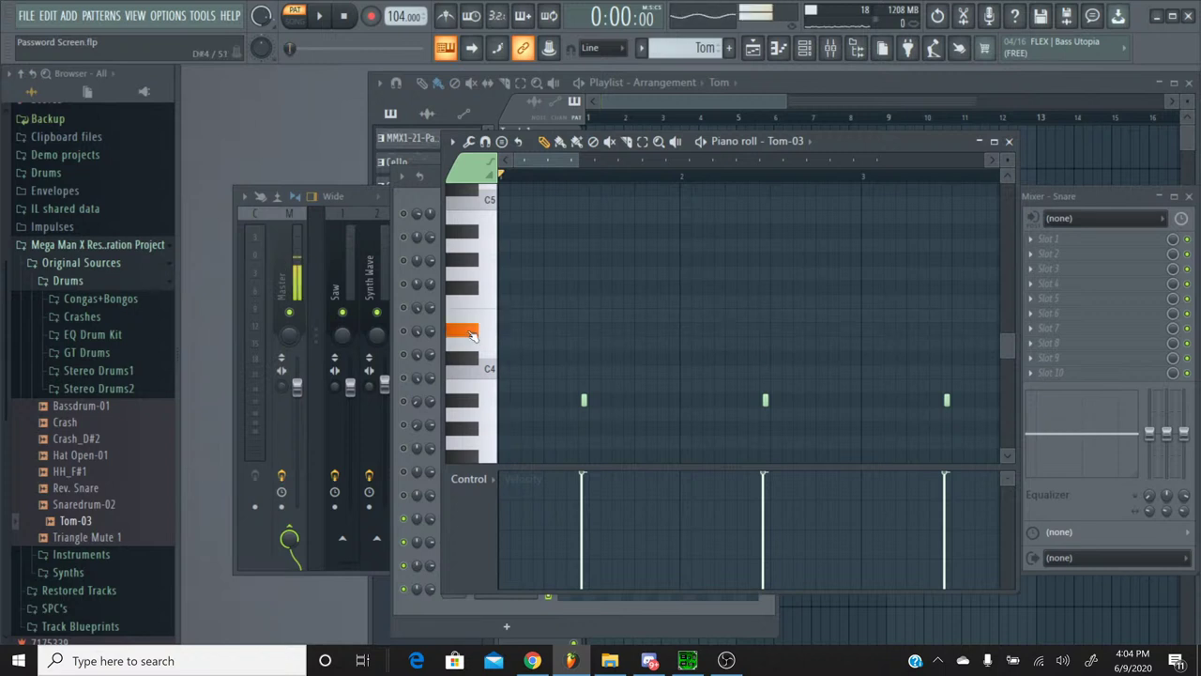
Step: Audition the keys from G4 down to D#4 in Tom-03's piano roll to compare their pitches
click(469, 277)
click(469, 277)
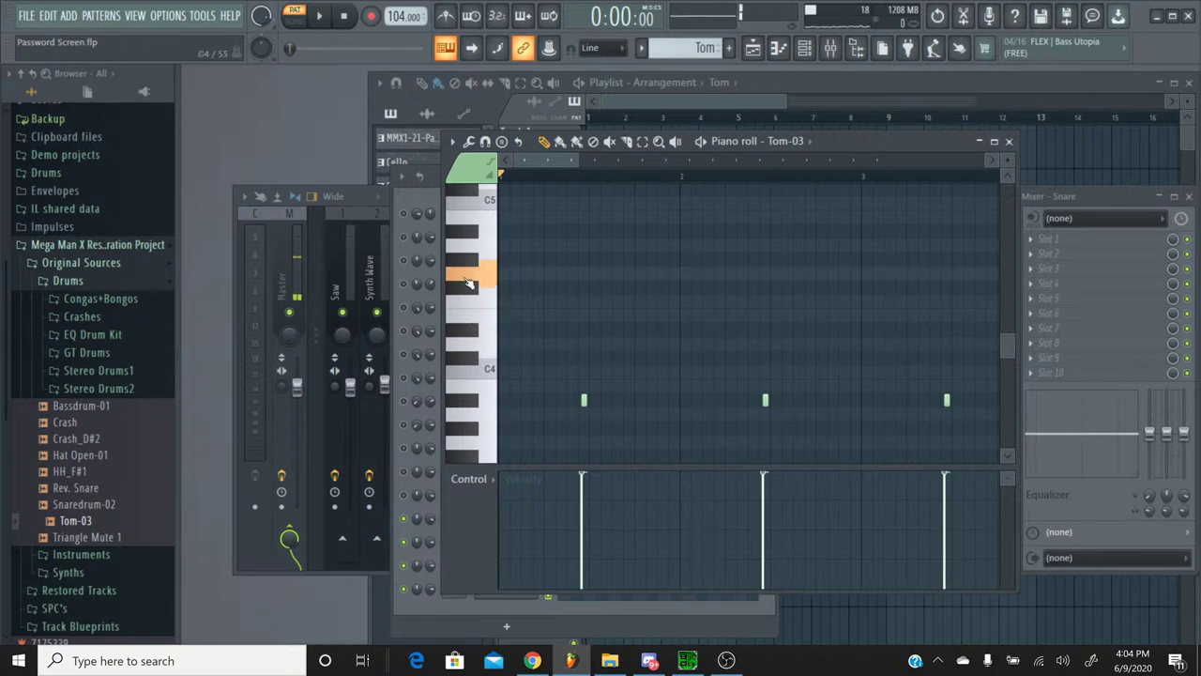
click(469, 288)
click(469, 321)
click(471, 321)
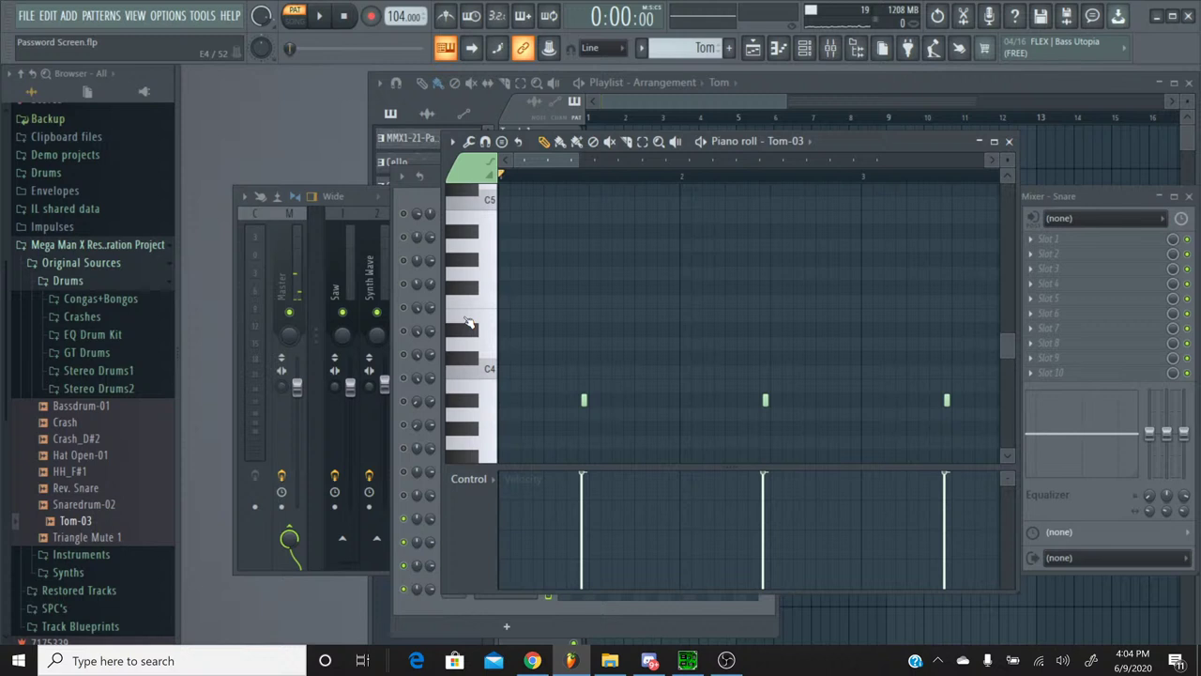
click(469, 309)
click(469, 330)
click(469, 330)
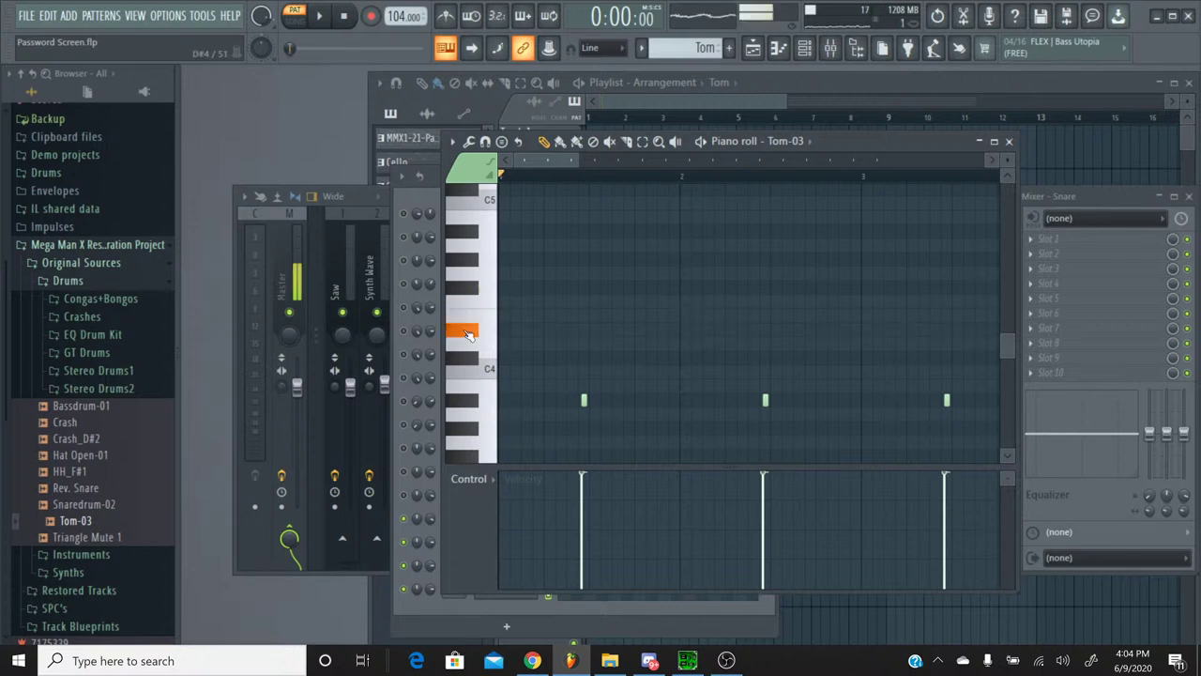
Step: Compare the A#3 key with the keys around D#4 to judge the tom's correct pitch
click(468, 387)
click(468, 400)
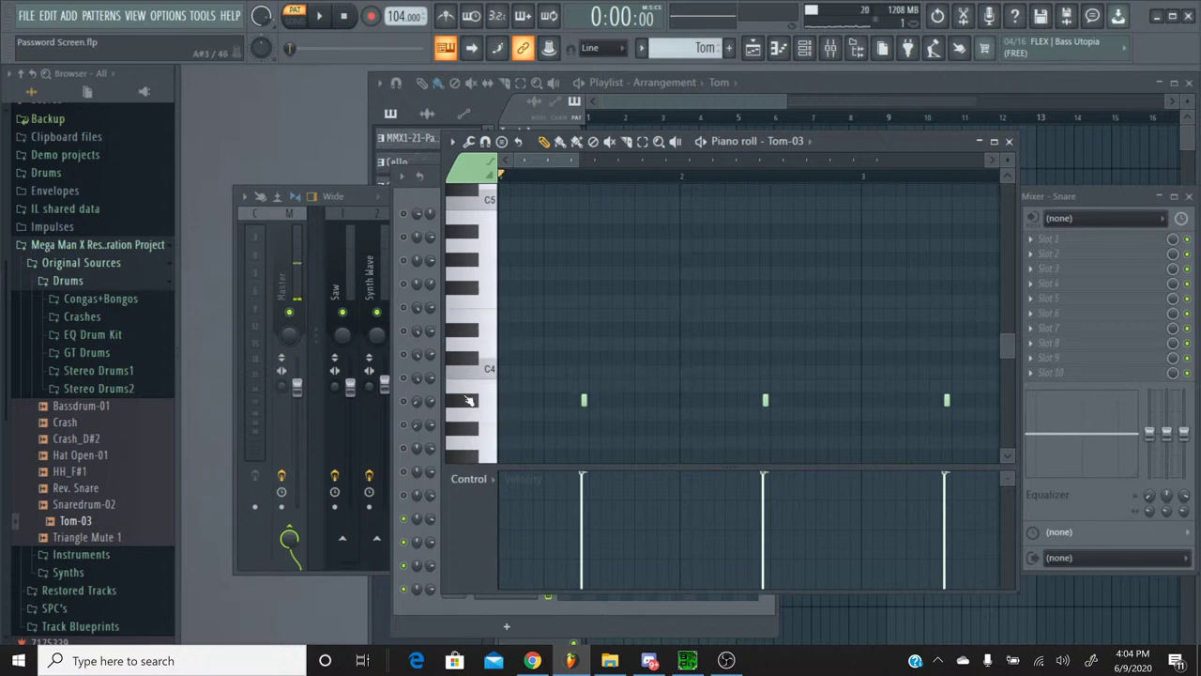
click(469, 400)
click(470, 330)
click(472, 319)
click(471, 335)
Step: Move all Tom-03 notes up to D#4, play the Tom pattern and close the piano roll
key(ctrl+a)
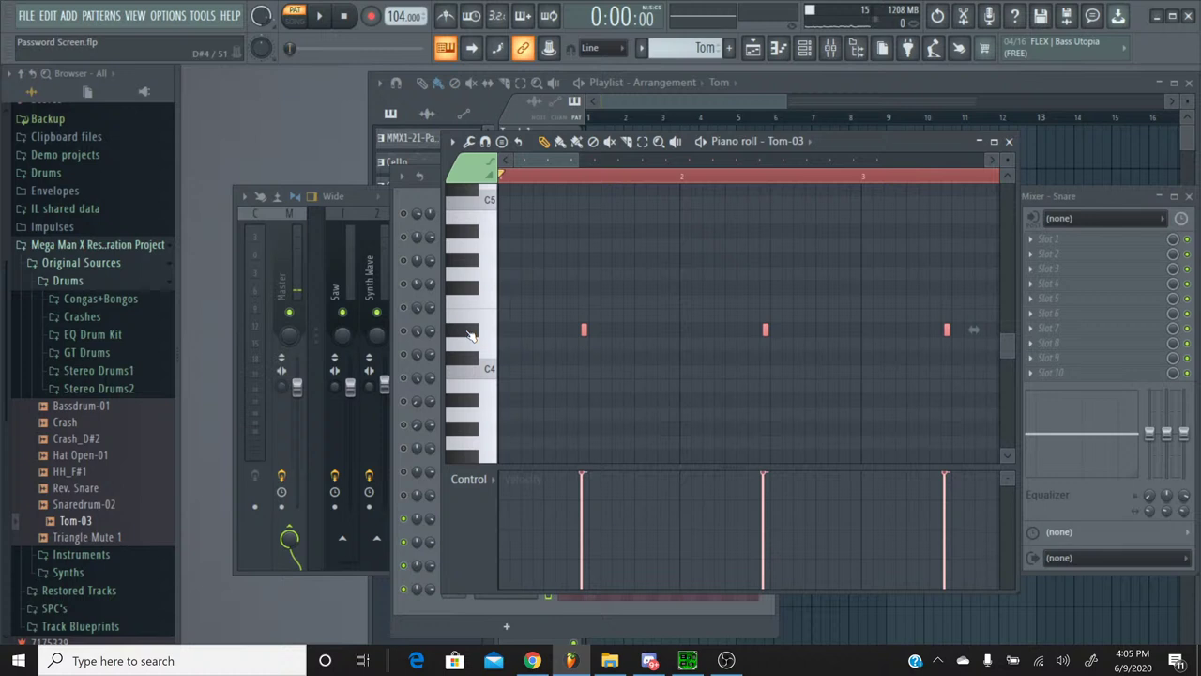
key(ctrl+d)
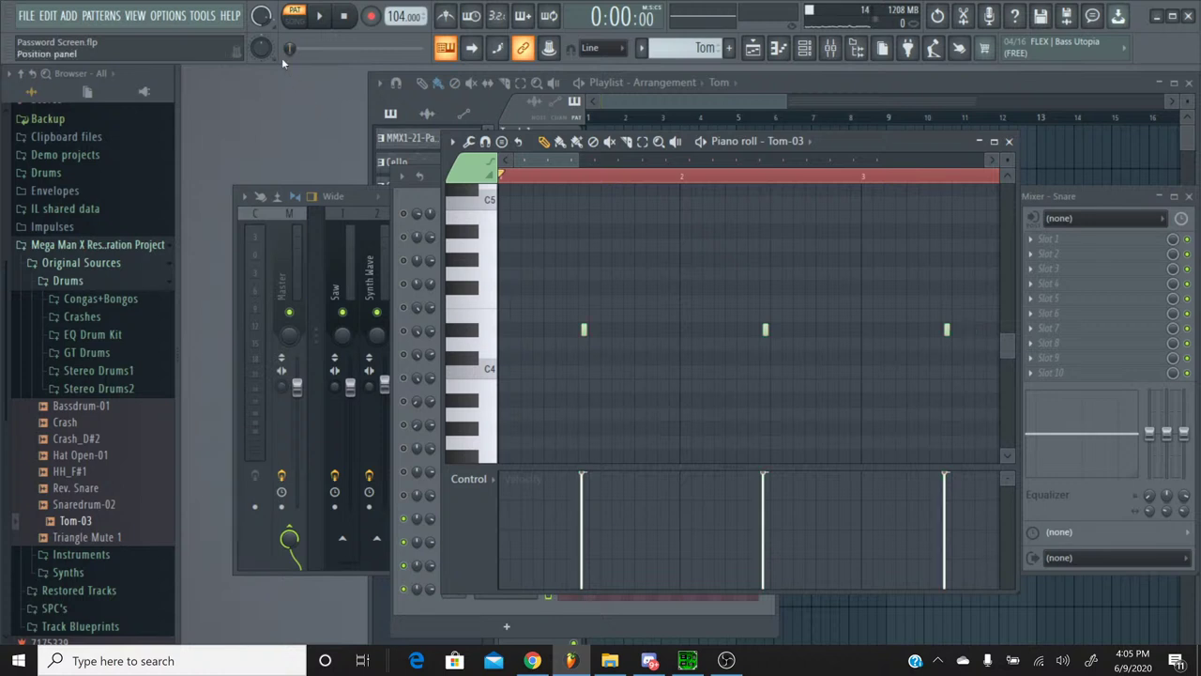
click(319, 16)
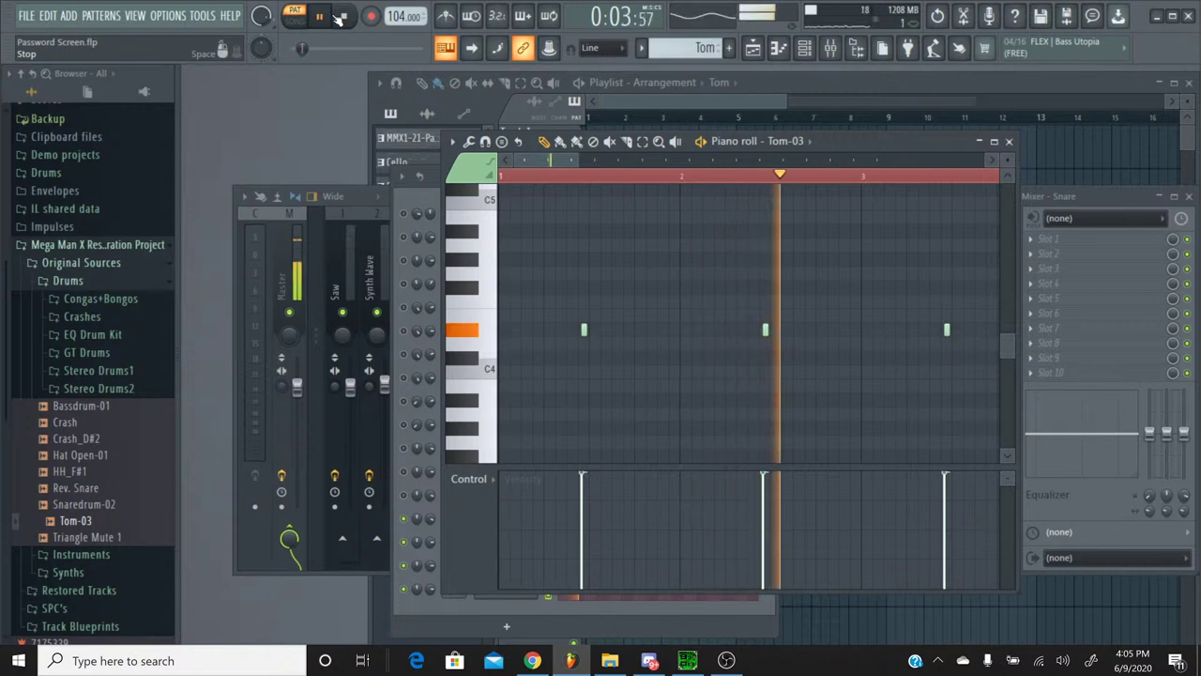
click(1009, 141)
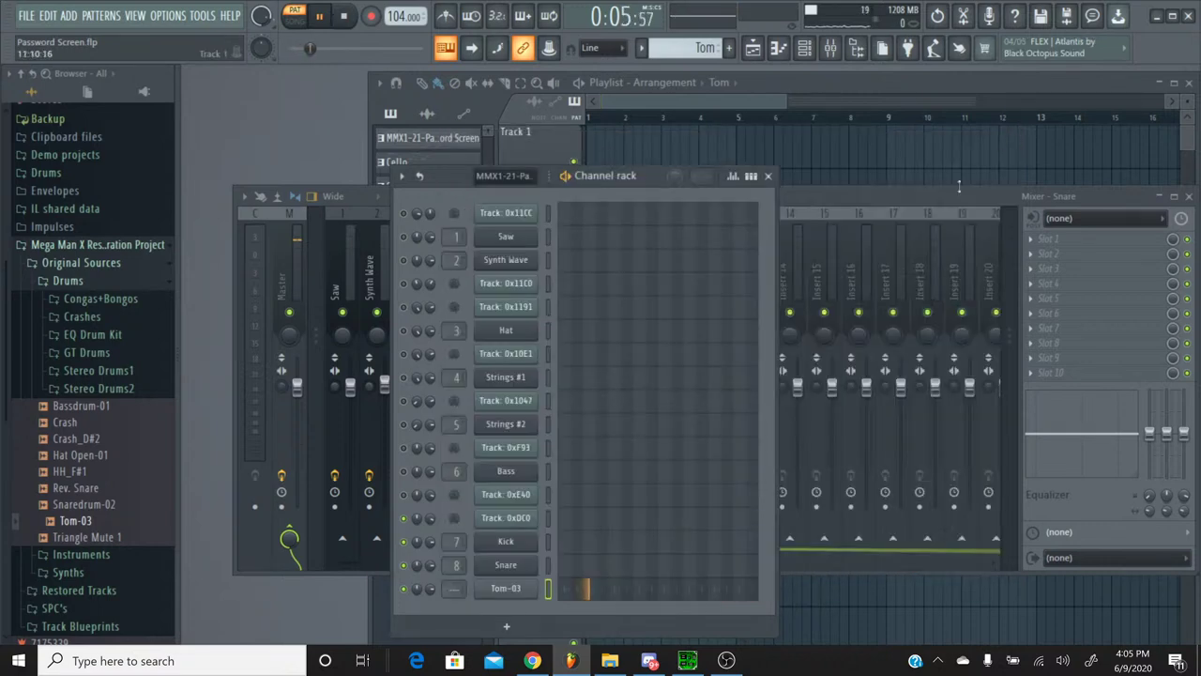
Step: Enable Tom-03's volume envelope with attack, hold and decay at minimum and sustain at maximum, and stop playback
click(505, 588)
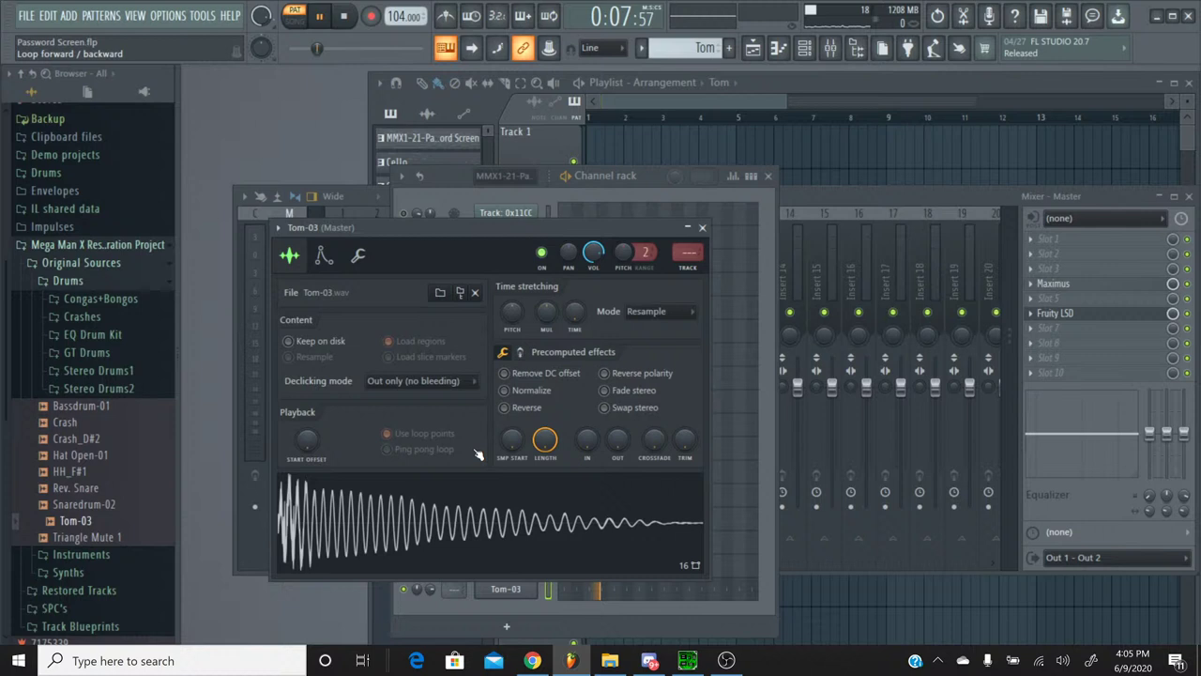
click(323, 256)
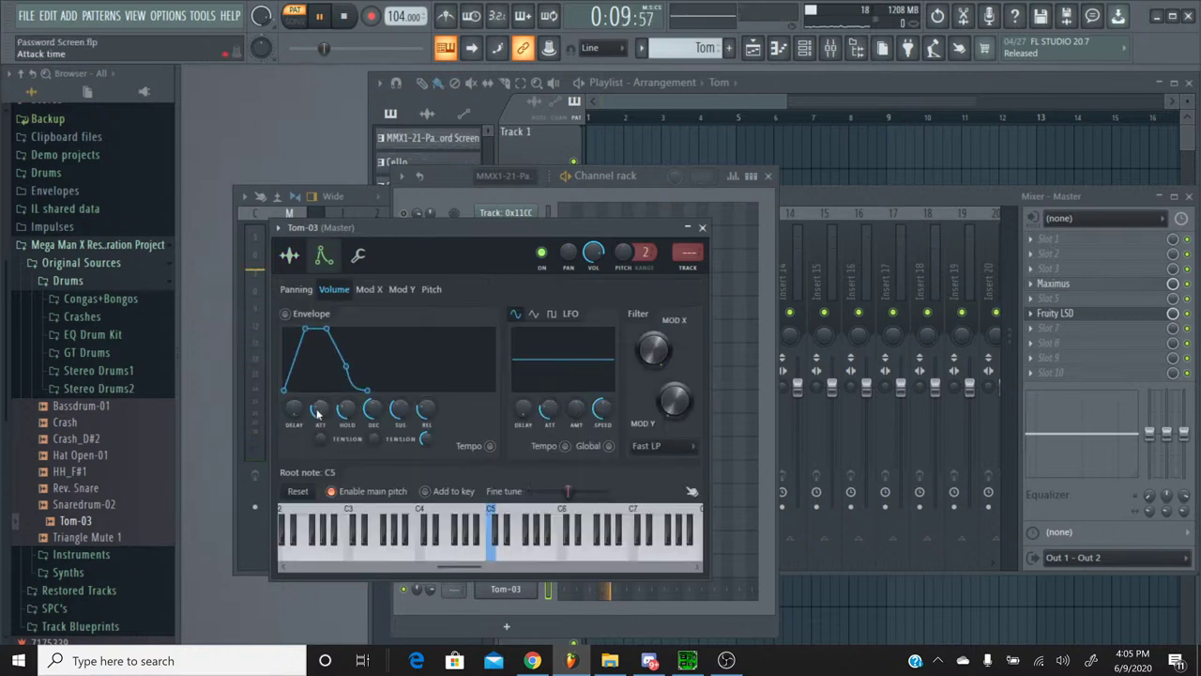
drag(317, 414, 318, 451)
drag(346, 413, 347, 451)
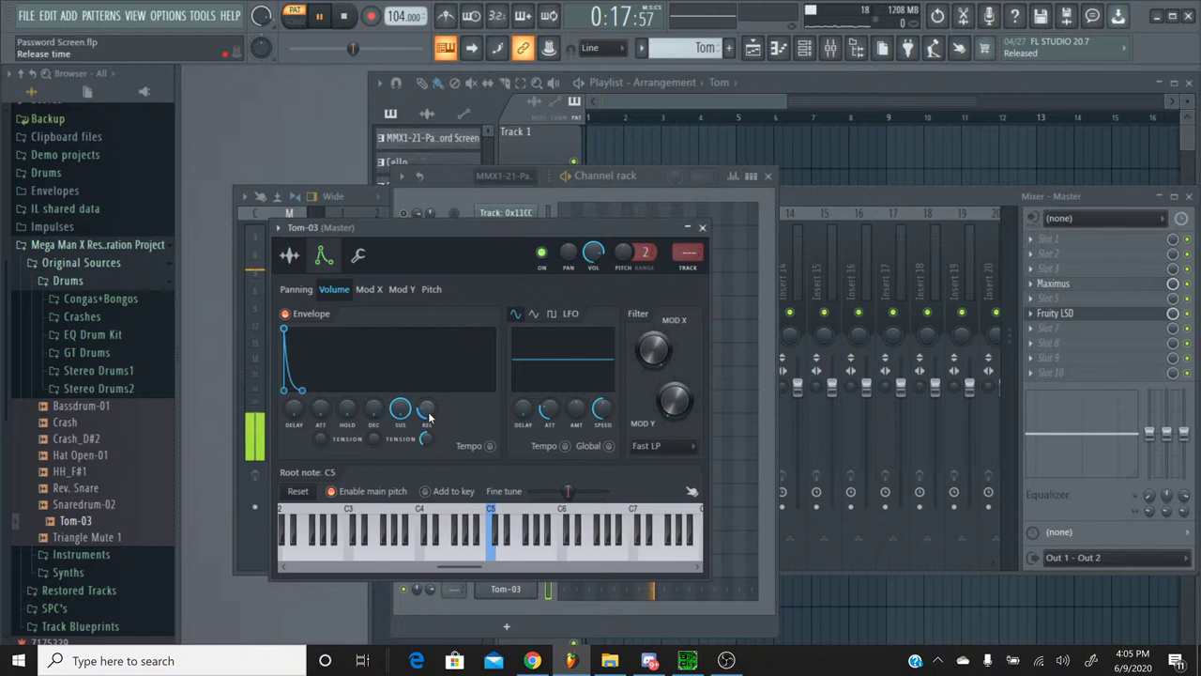
click(703, 228)
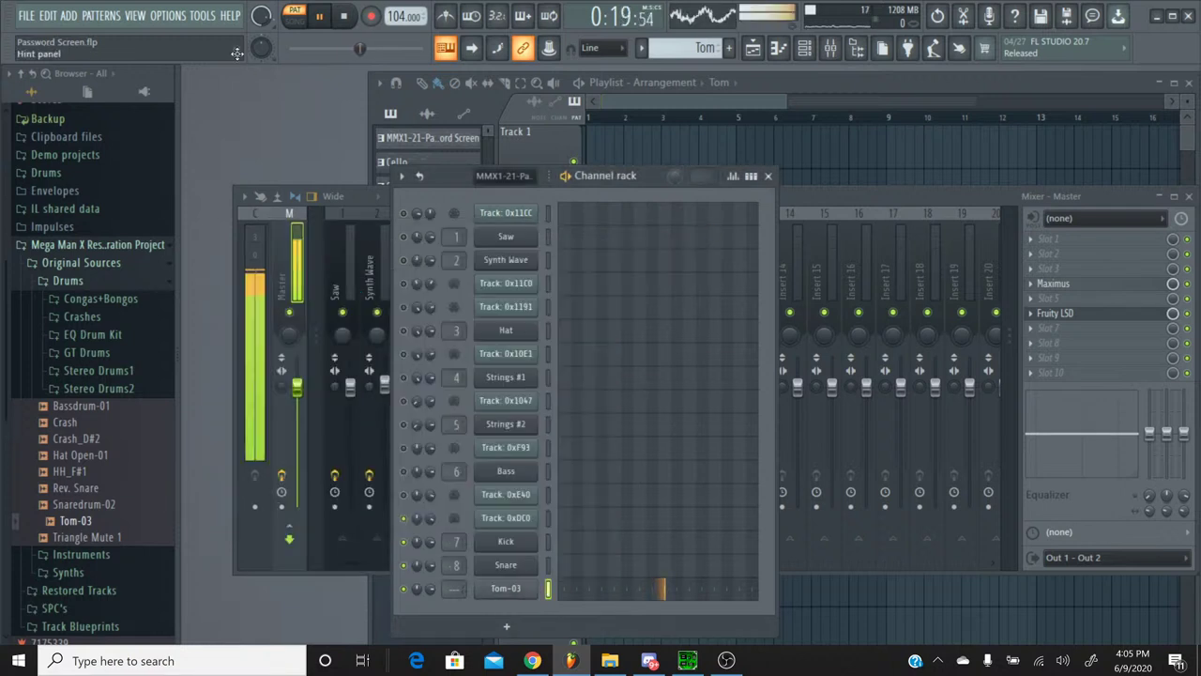
click(345, 17)
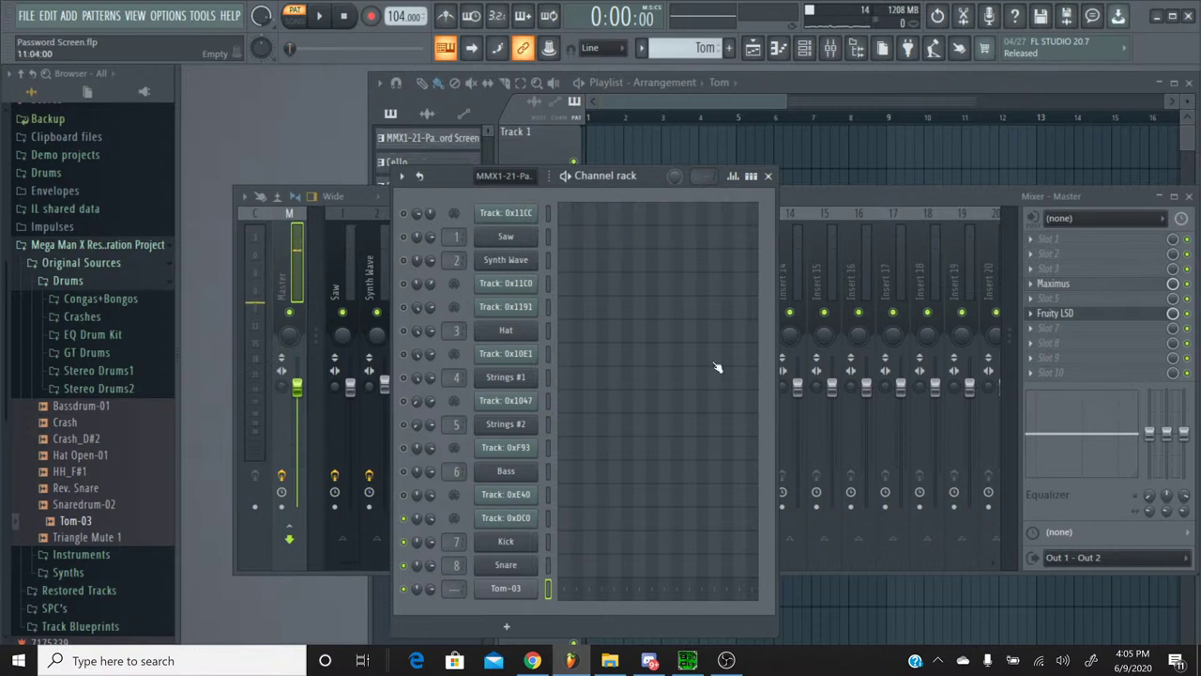
Step: Route the Tom-03 channel to mixer insert 9
click(821, 203)
click(613, 223)
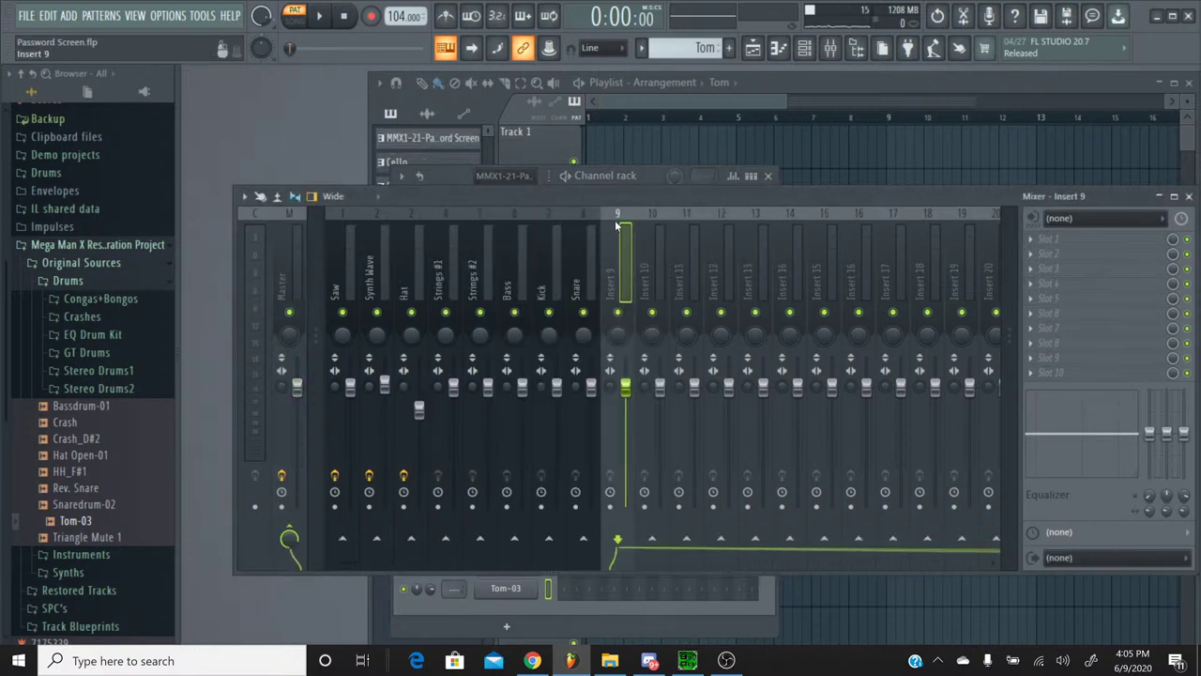
key(ctrl+l)
Step: Make Cello the current pattern and bring the playlist to the front in song mode
click(647, 49)
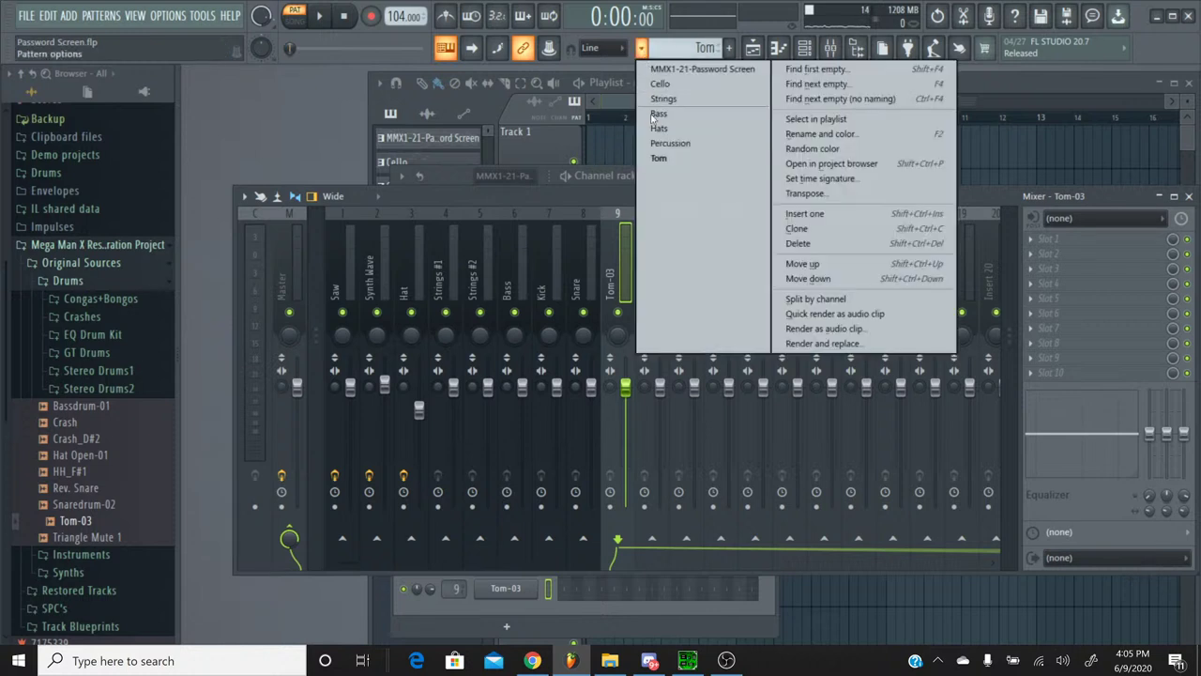
click(662, 143)
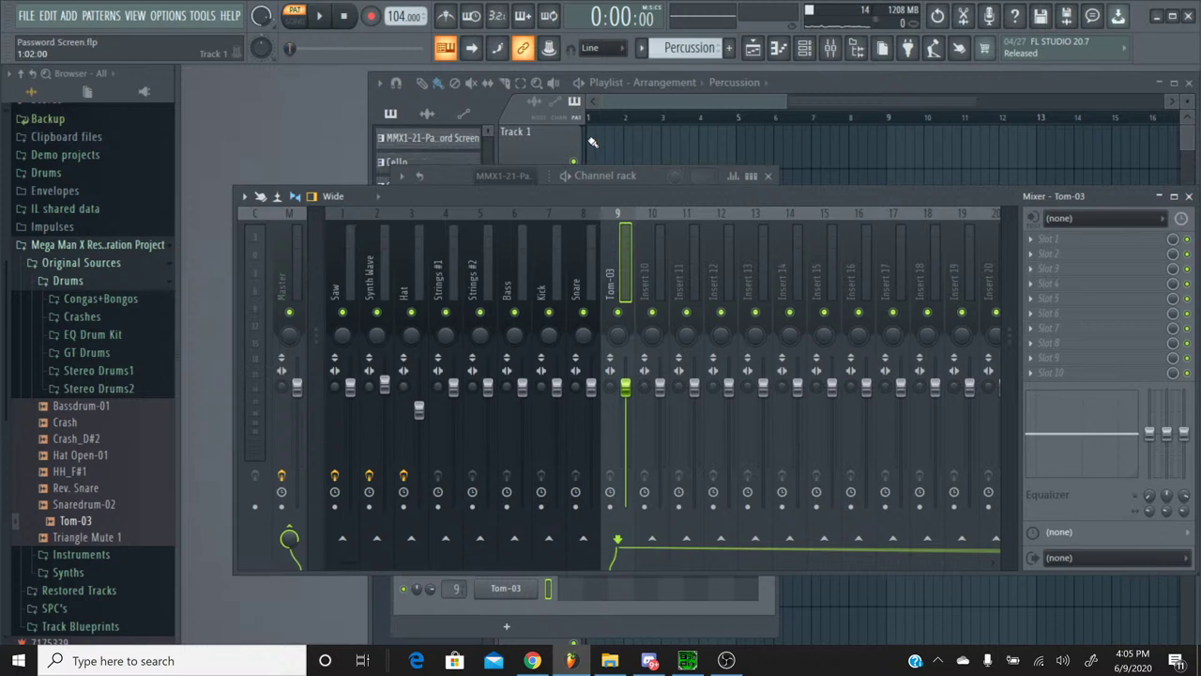
click(641, 49)
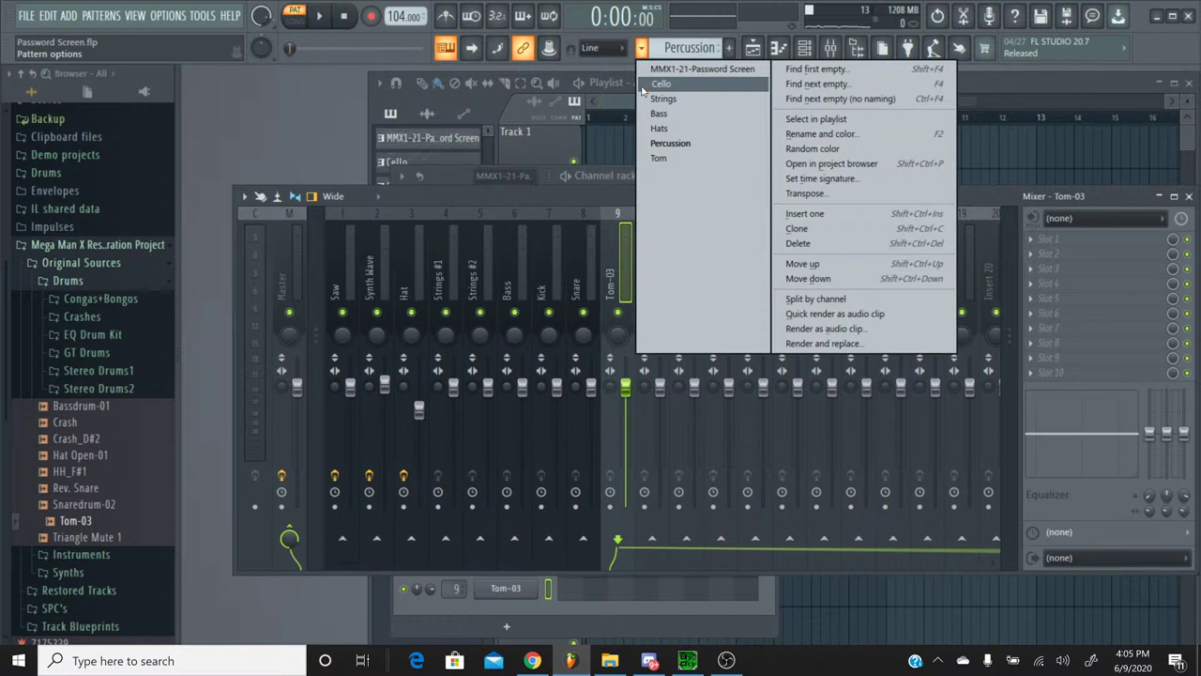
click(661, 83)
click(619, 143)
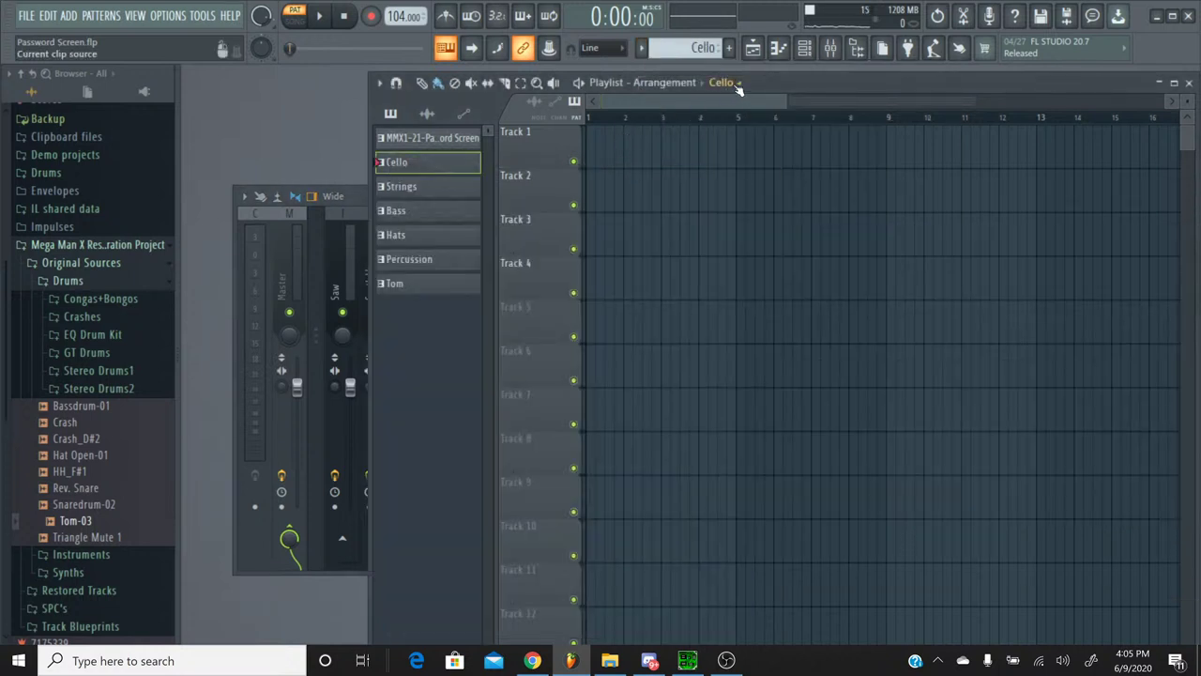
click(813, 54)
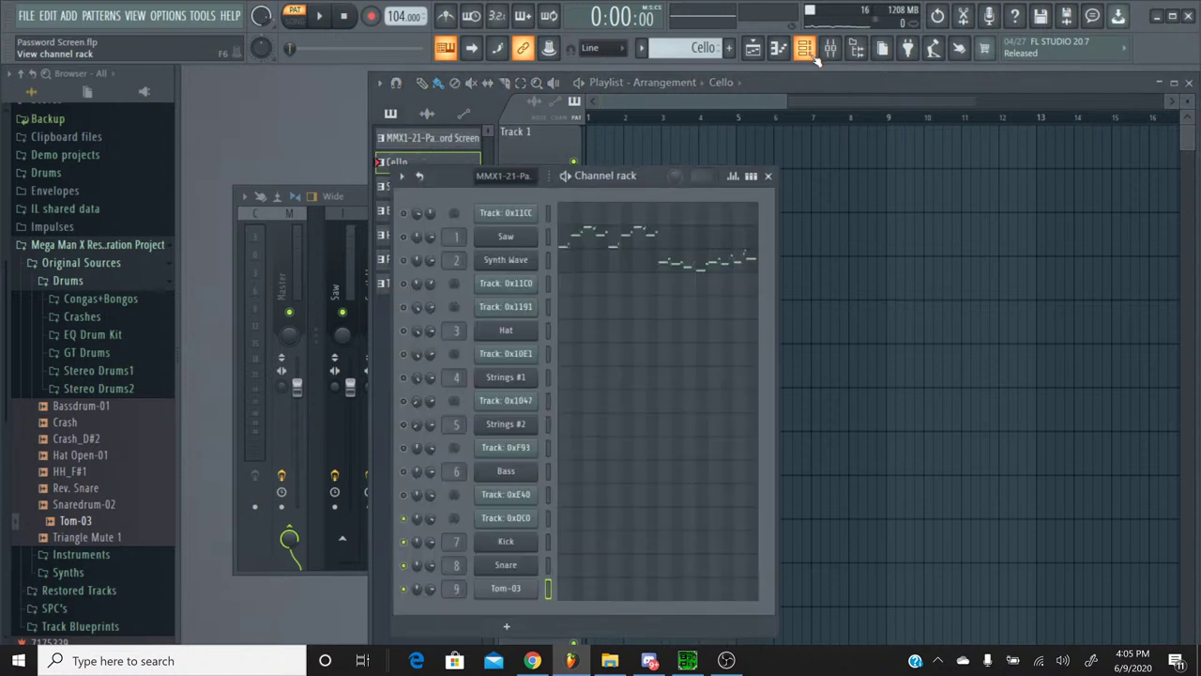
click(754, 122)
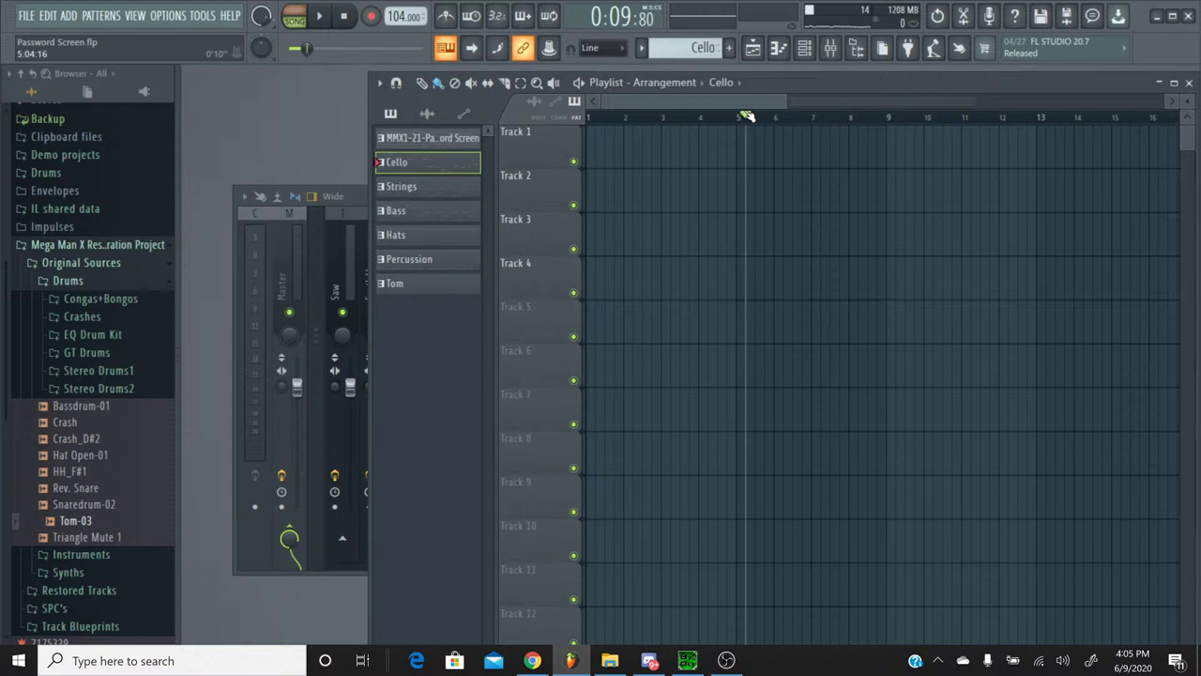
Step: Delete all the existing Cello, Strings, Bass and Hats clips from the playlist
drag(883, 102, 975, 89)
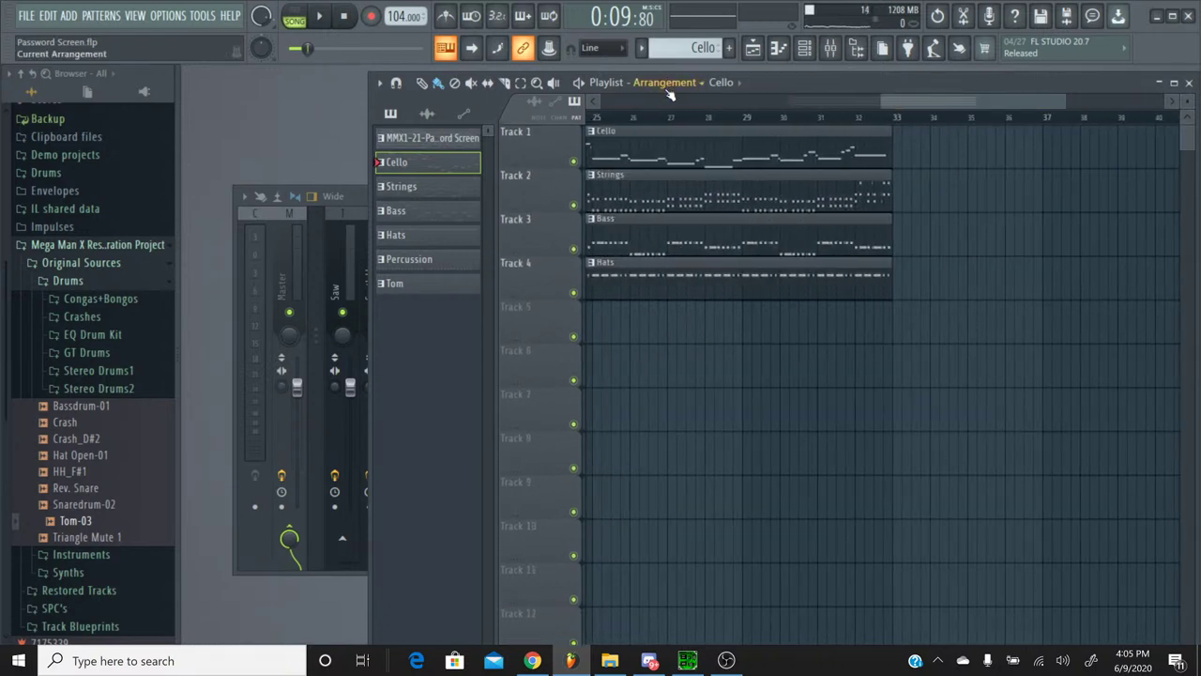
key(ctrl+a)
key(Delete)
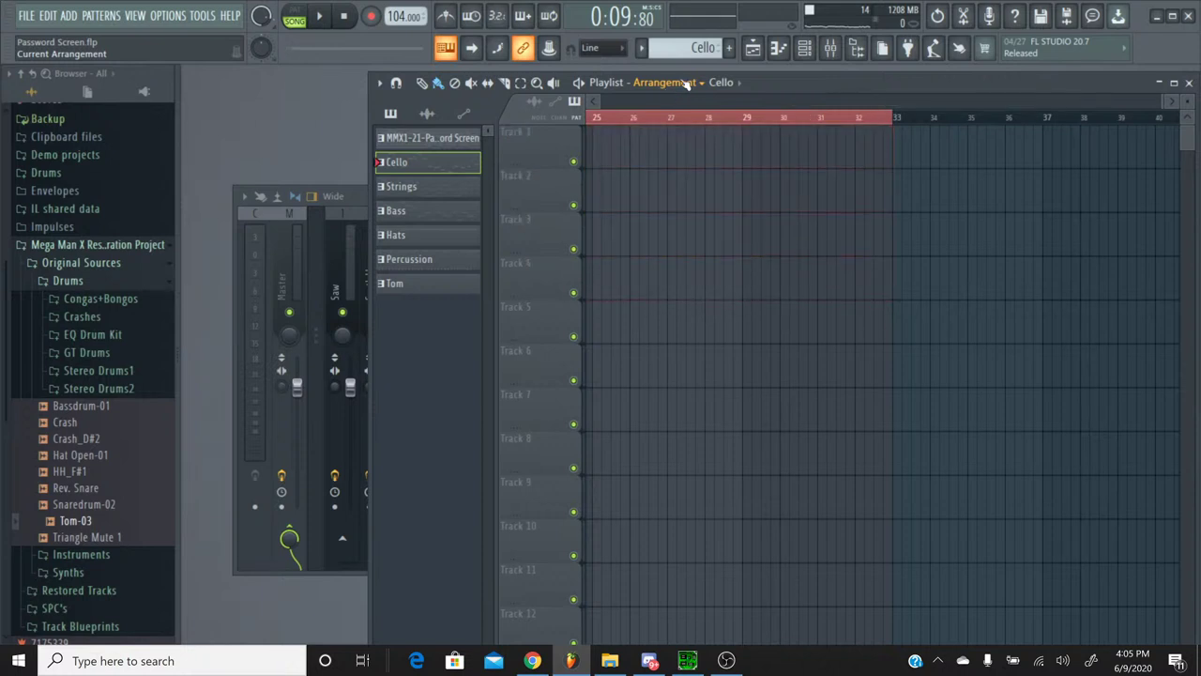
Step: Place the Cello pattern at bar 1 of Track 1 and briefly play the arrangement
drag(618, 117, 563, 103)
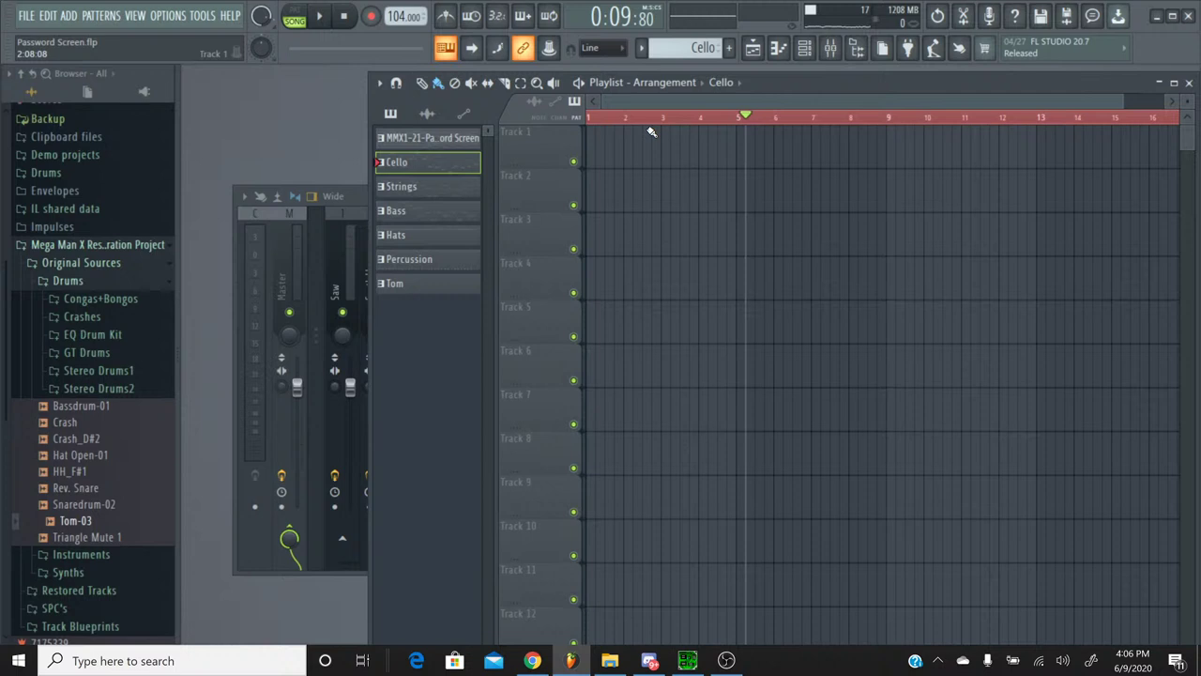
drag(748, 113, 402, 139)
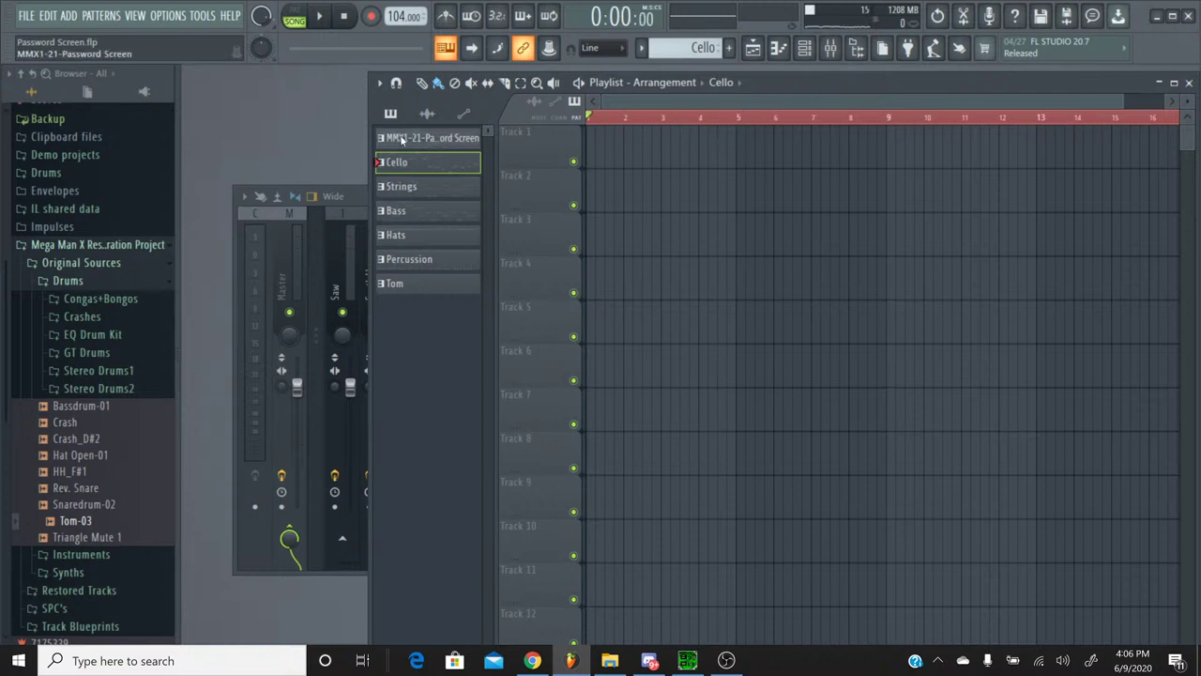
click(618, 141)
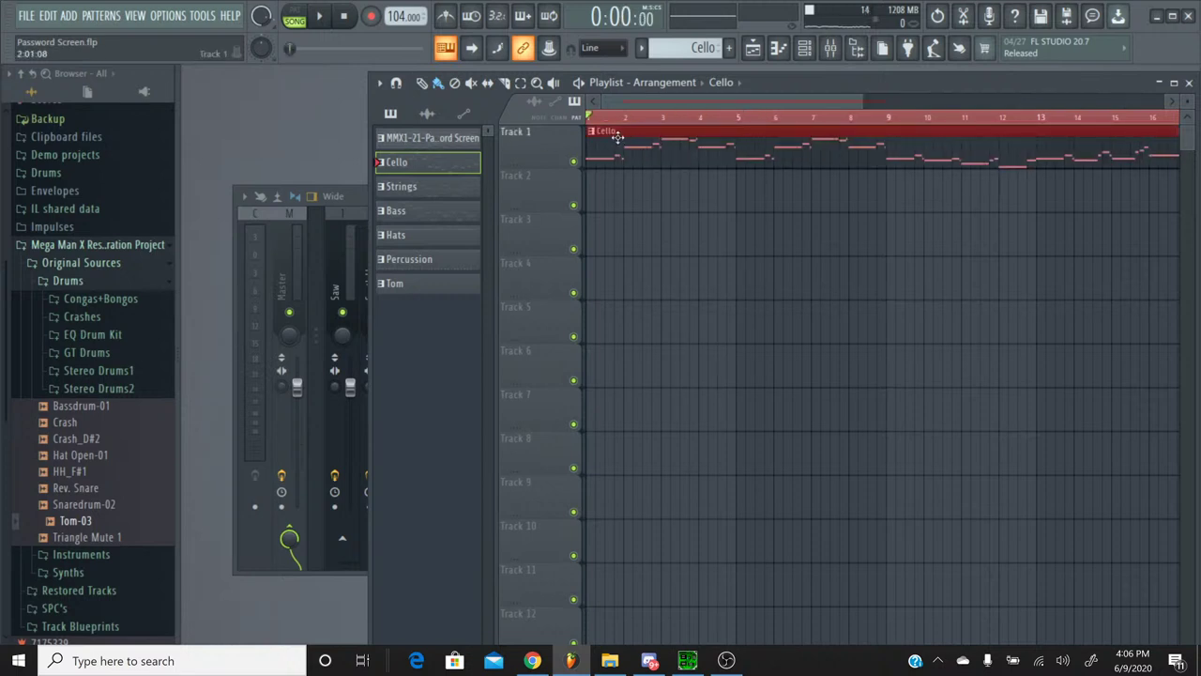
drag(643, 100, 521, 114)
click(319, 16)
click(346, 17)
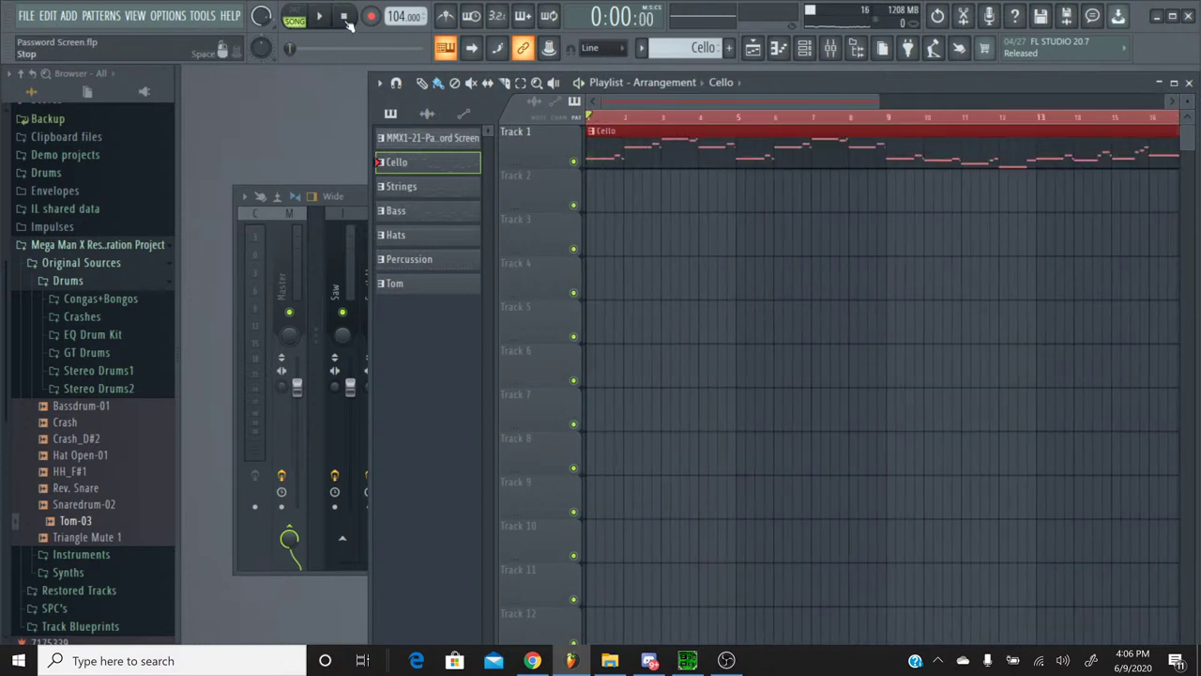
Step: Unmute all channels in the channel rack
click(830, 56)
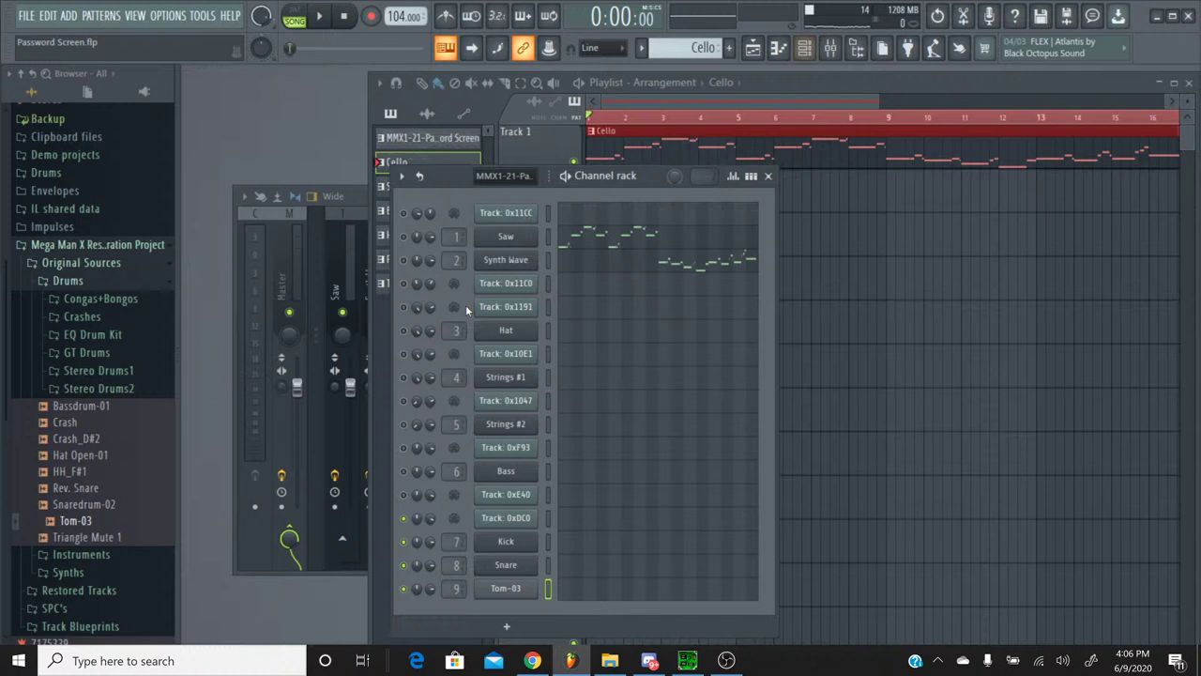
right_click(403, 240)
click(417, 247)
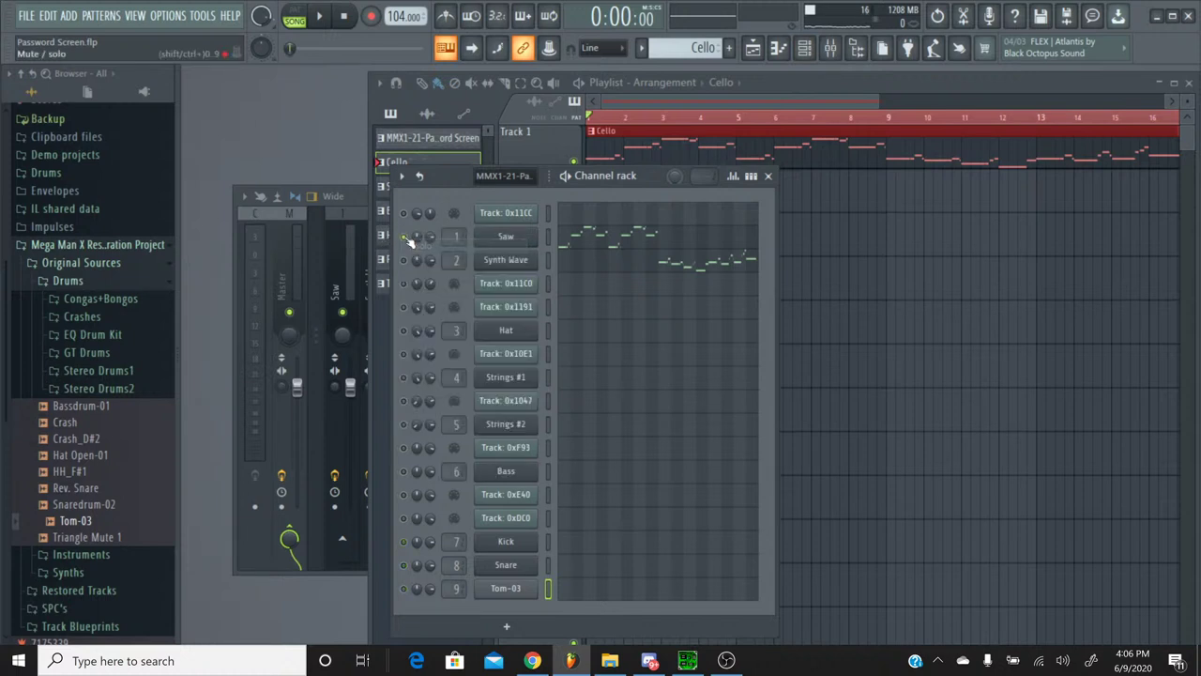
right_click(402, 240)
click(418, 247)
Step: Play the Cello clip in the playlist from the start, skip ahead to about bar 9 and stop playback
click(319, 16)
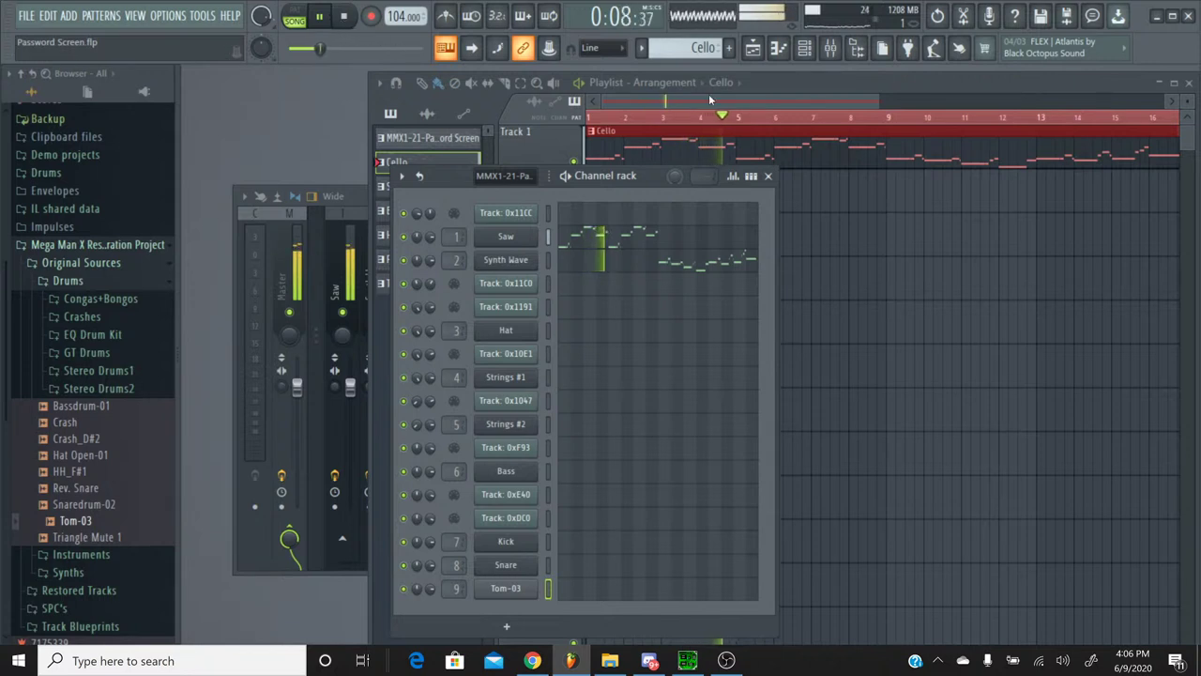
key(F6)
drag(755, 119, 893, 117)
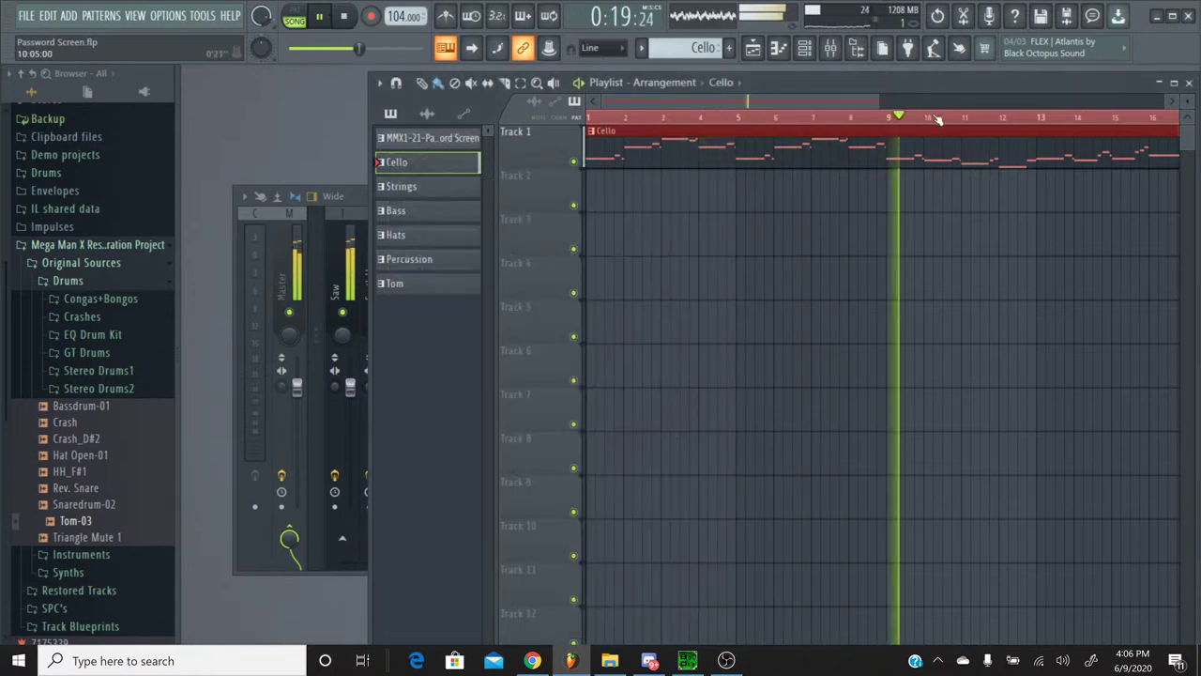
click(346, 19)
click(345, 19)
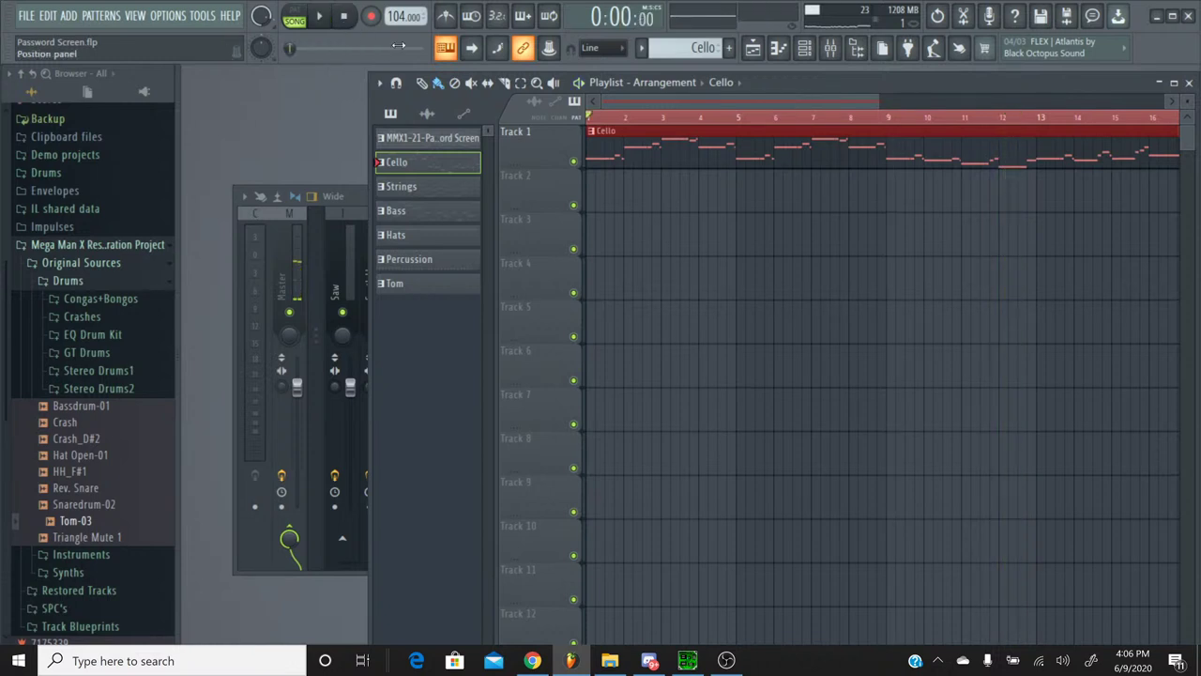
Step: Place the Strings pattern at bar 1 of Track 2 in the playlist
click(693, 55)
click(660, 100)
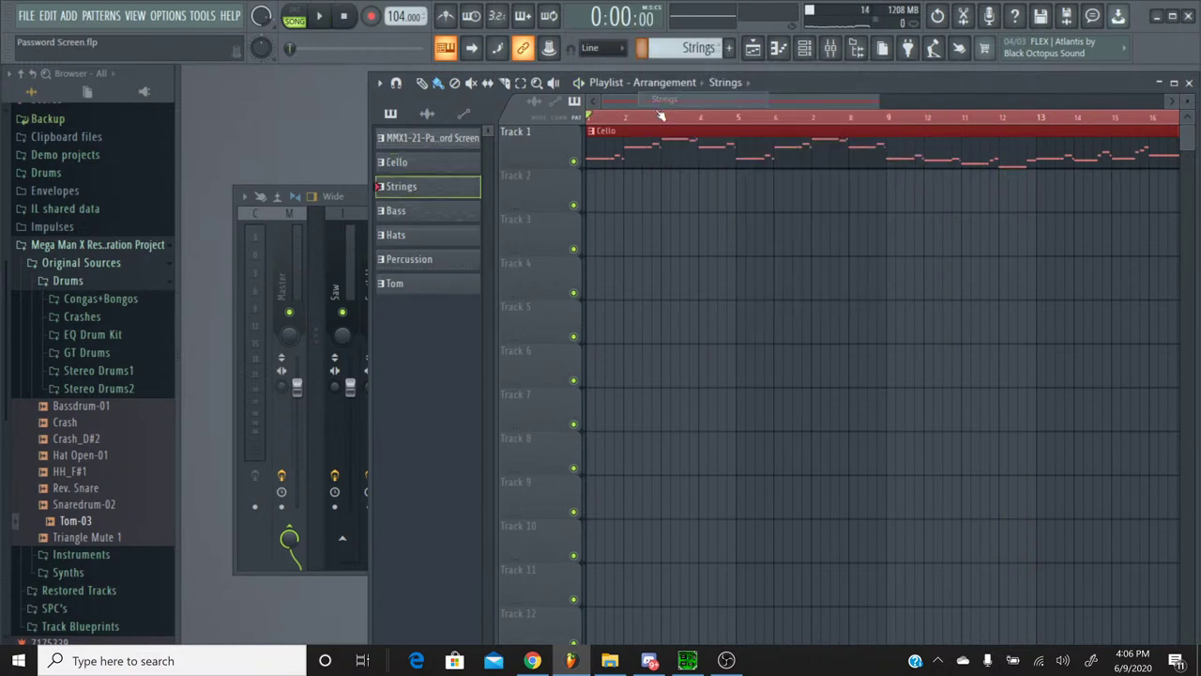
drag(660, 117, 603, 178)
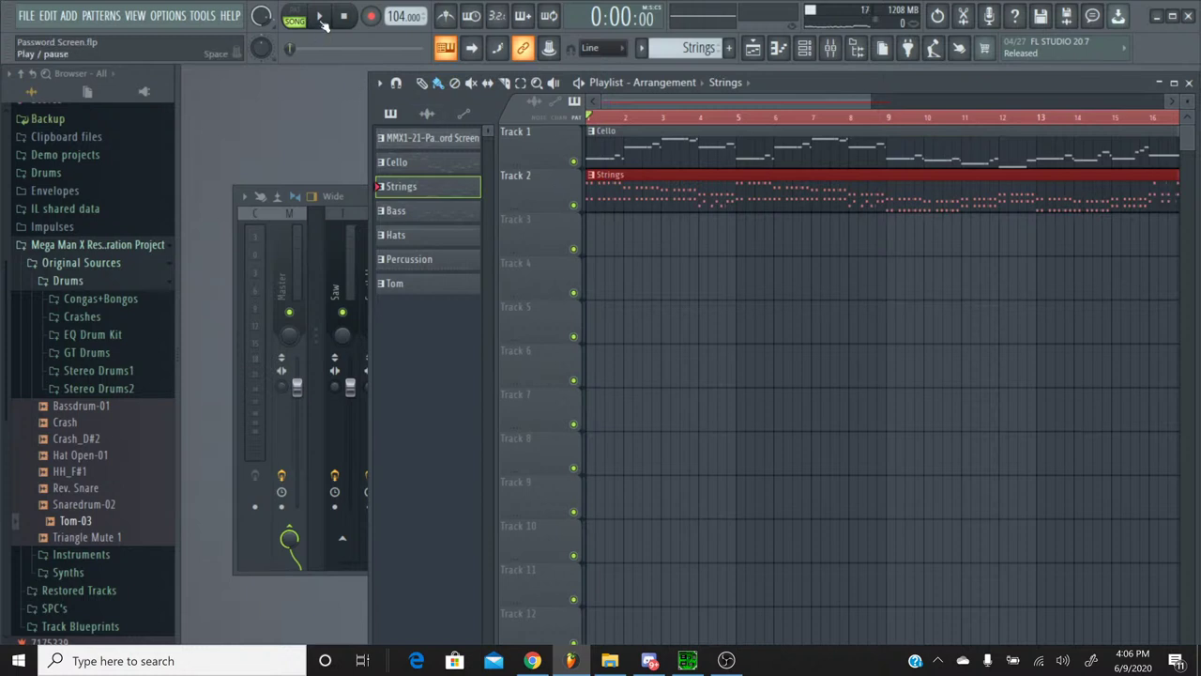
Step: While the arrangement plays, lower the Saw mixer track to about -7.7 dB, raise Strings #1 to about 1.4 dB, and stop playback
click(320, 18)
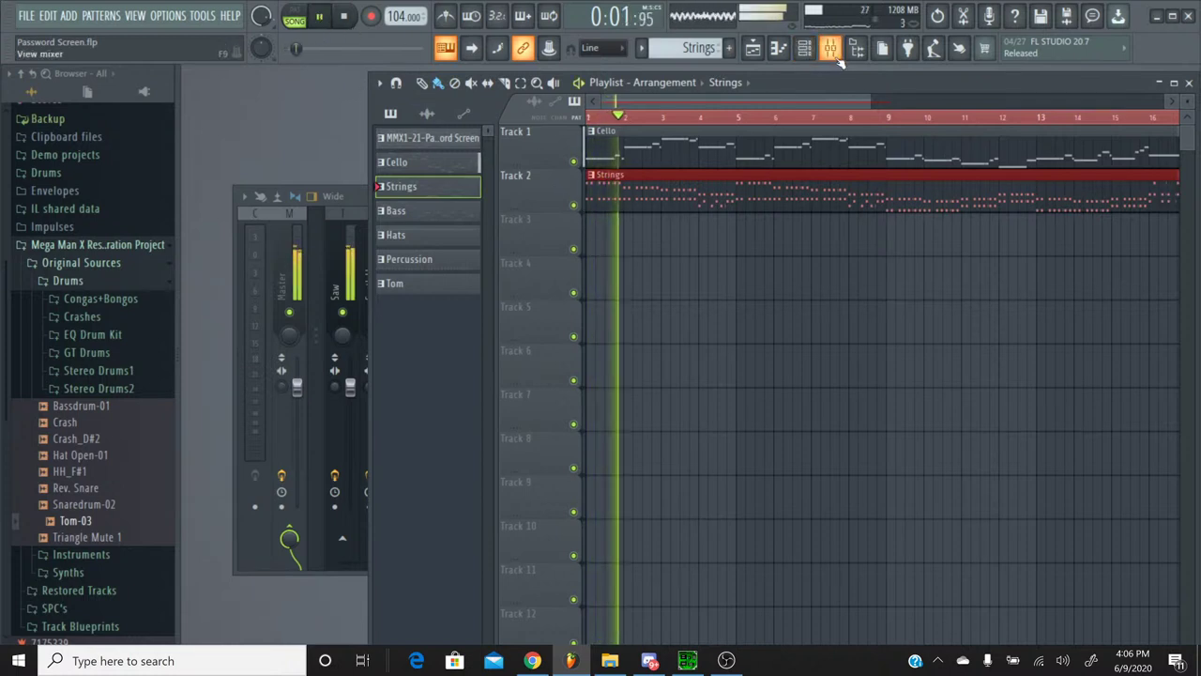
click(836, 56)
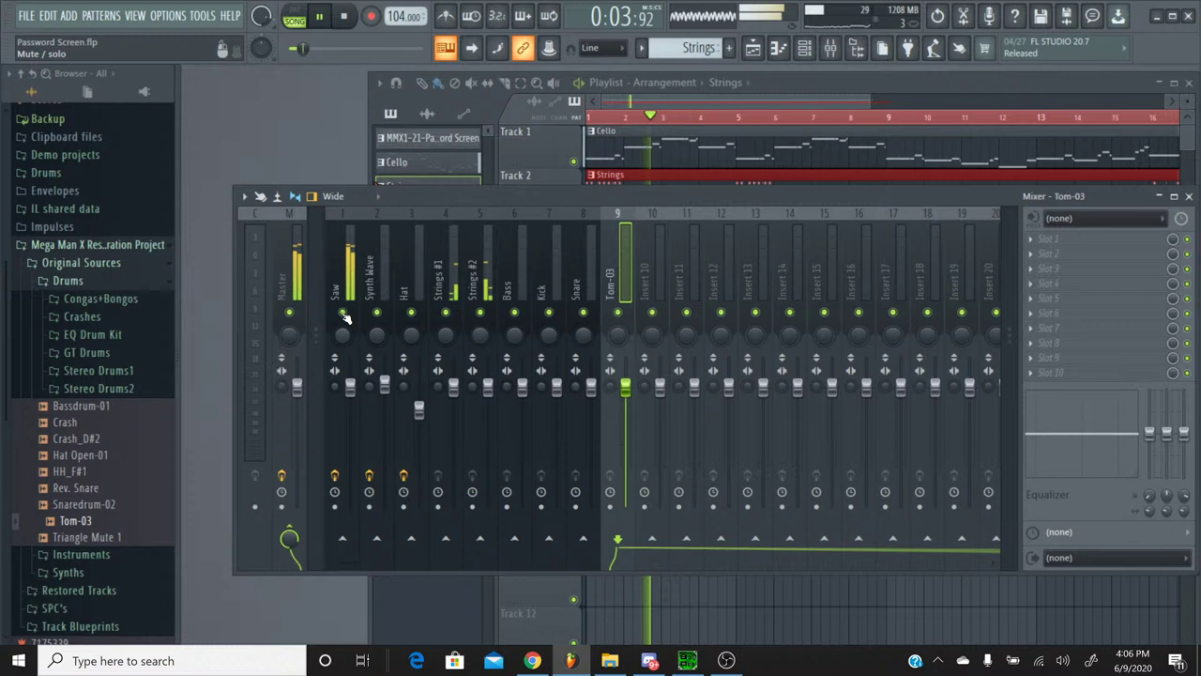
drag(349, 387, 349, 443)
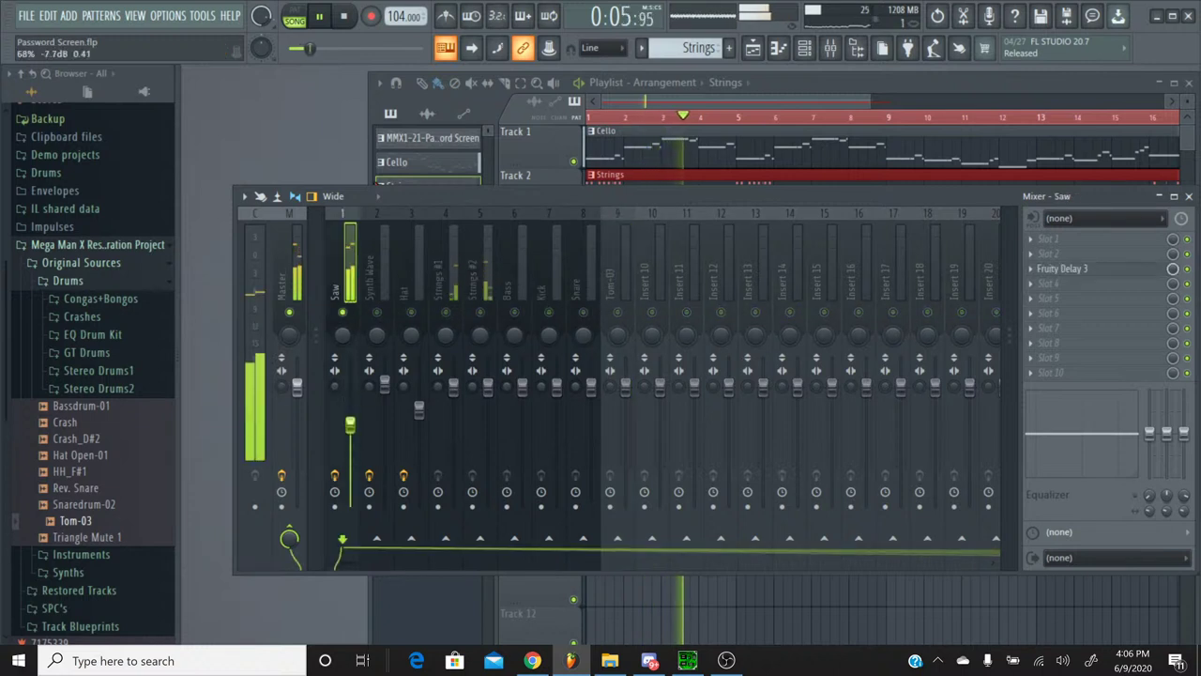
right_click(343, 311)
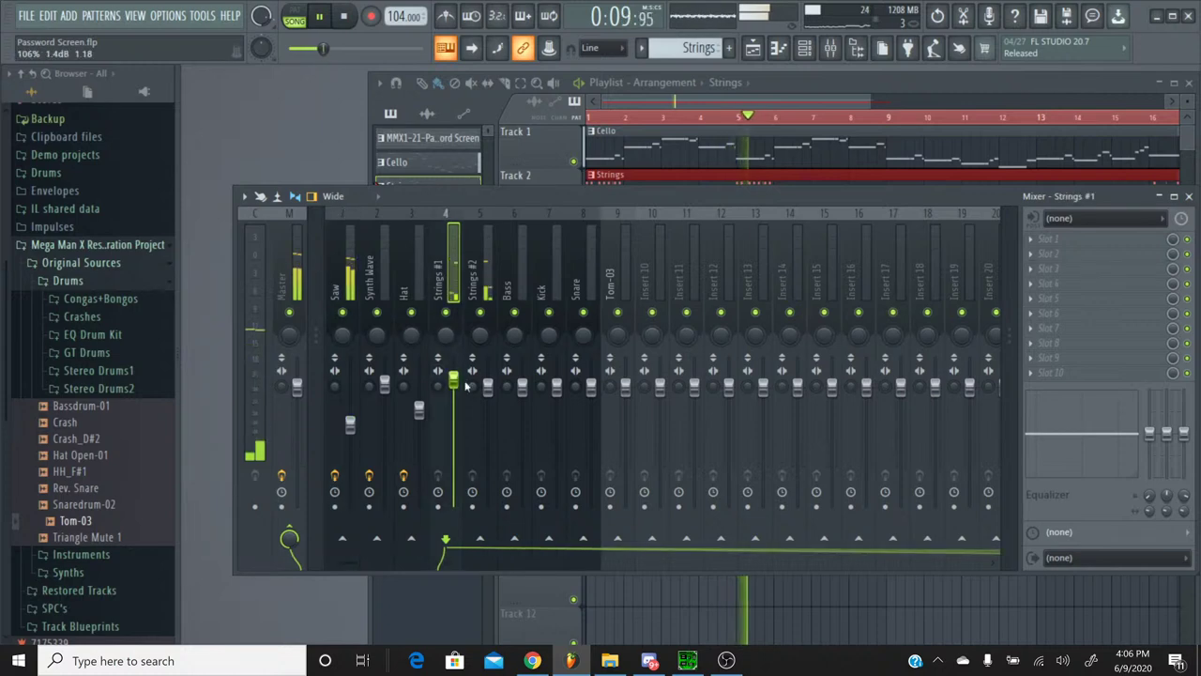
click(488, 383)
key(space)
click(662, 103)
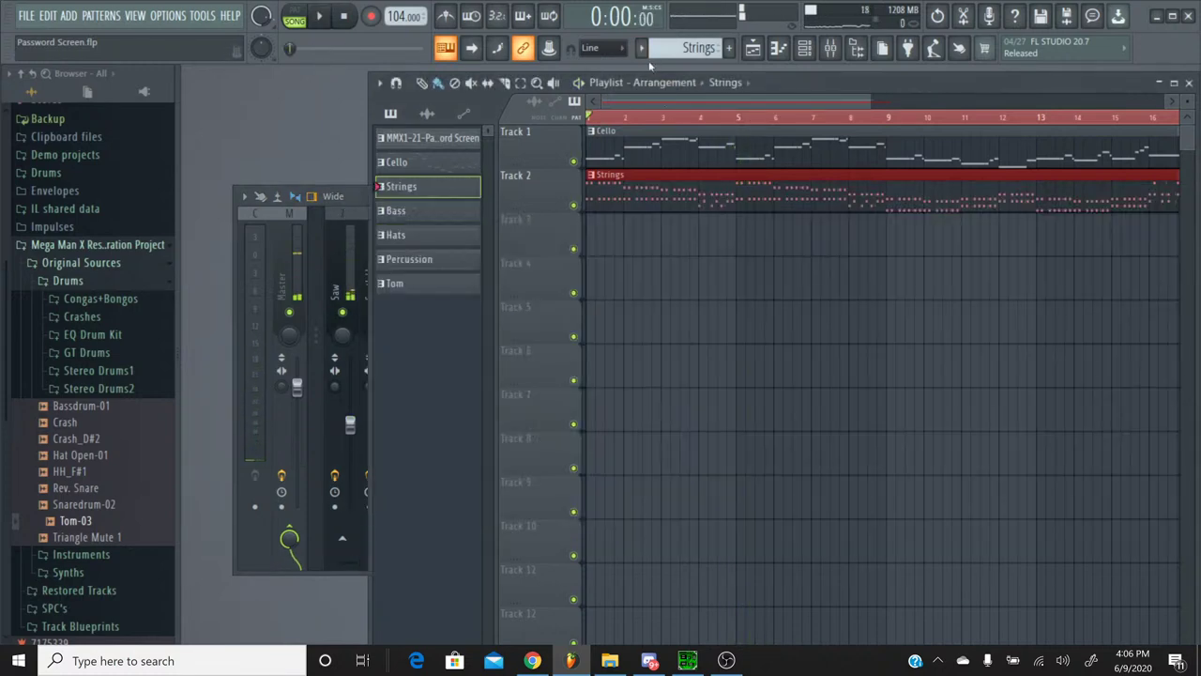
Step: Place the Bass pattern at bar 1 of Track 3 in the playlist
click(641, 47)
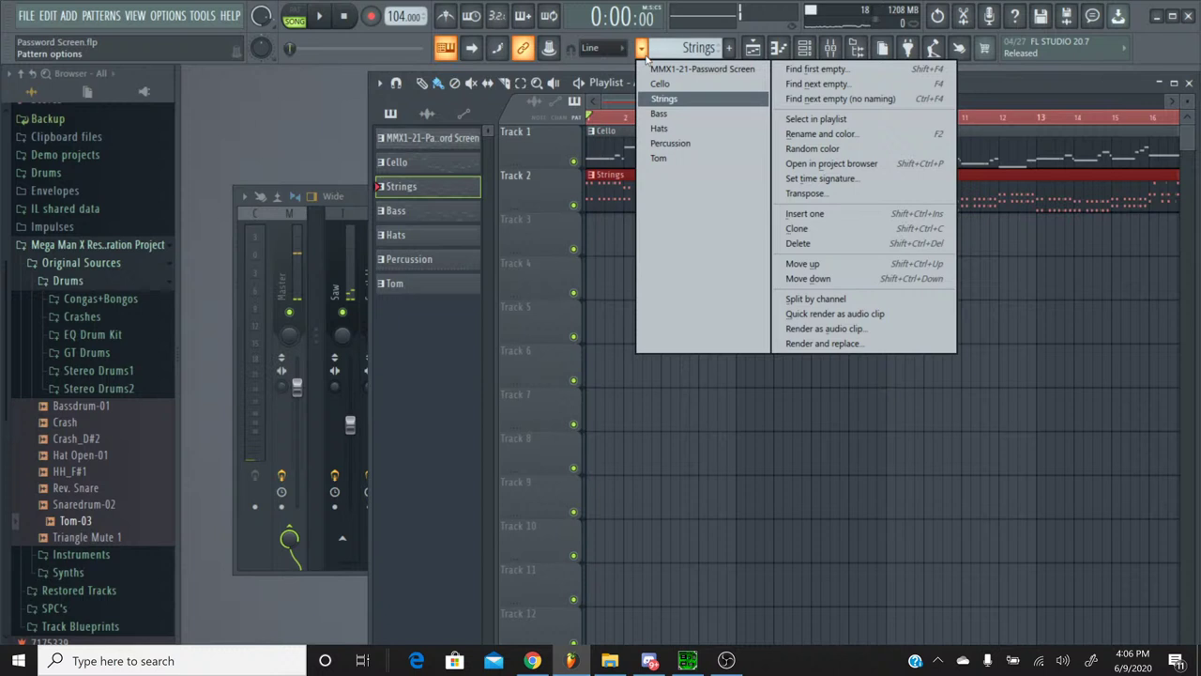
click(659, 115)
click(611, 236)
drag(618, 228, 579, 234)
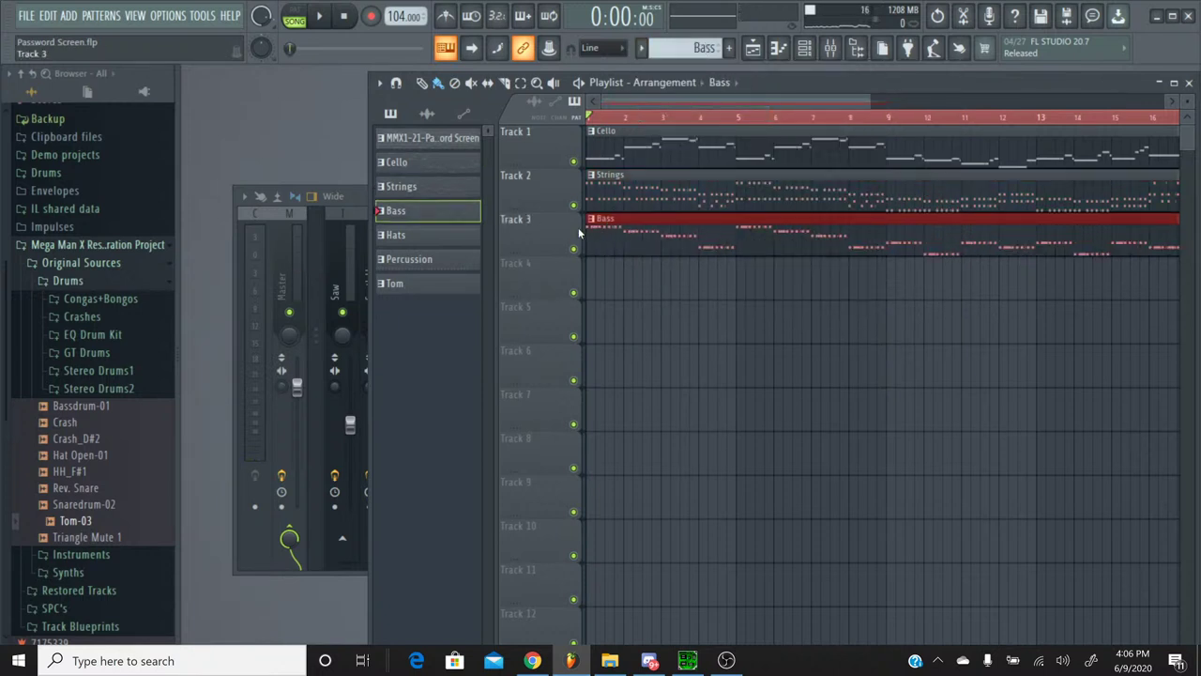
Step: Add the Hats pattern to Track 4 of the playlist, starting at bar 1
click(641, 48)
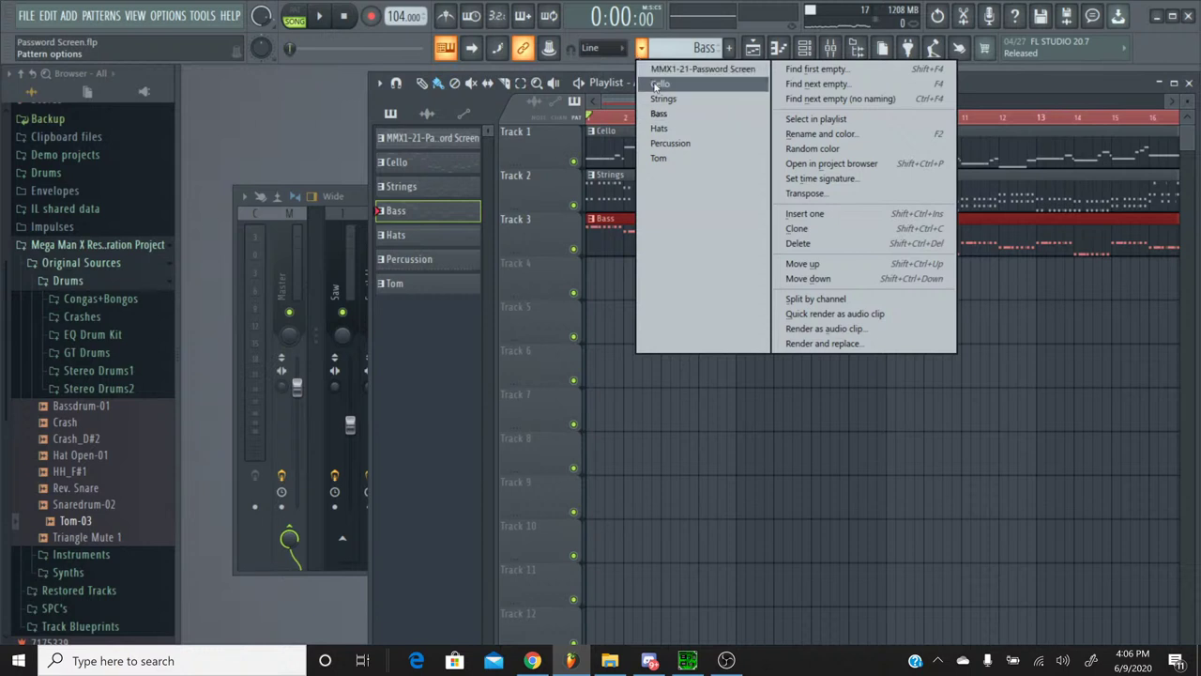
click(659, 128)
click(644, 267)
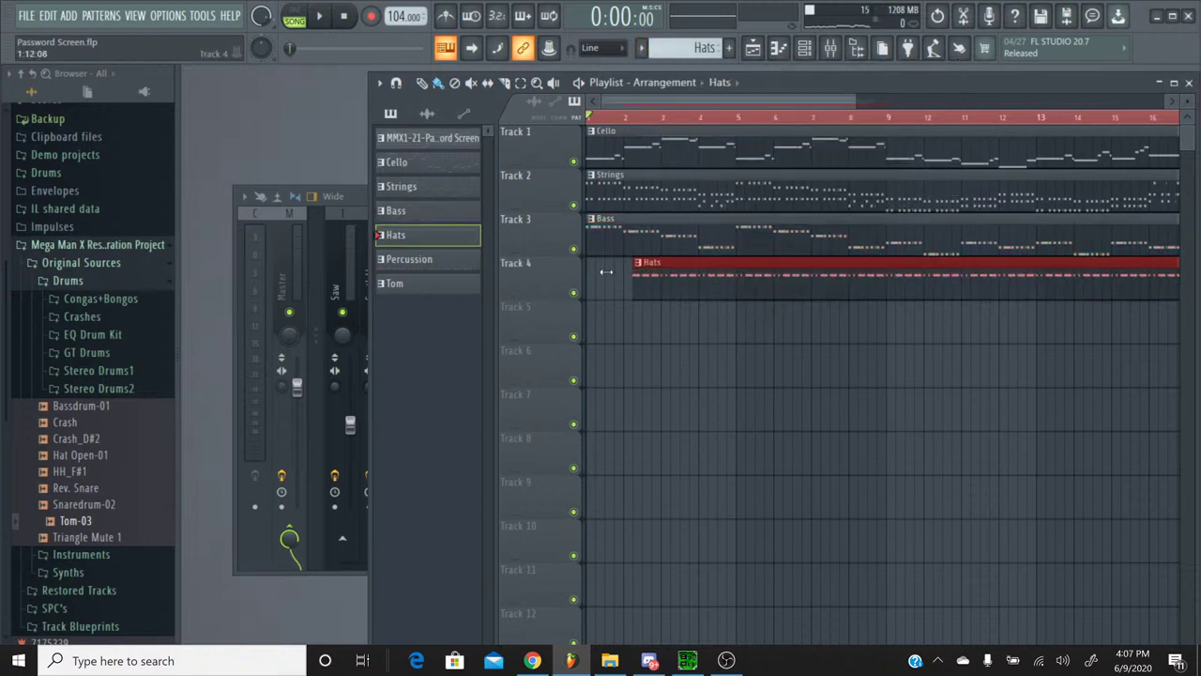
Step: Place the Percussion pattern twice on Track 5, starting at bar 1 and bar 9
click(641, 48)
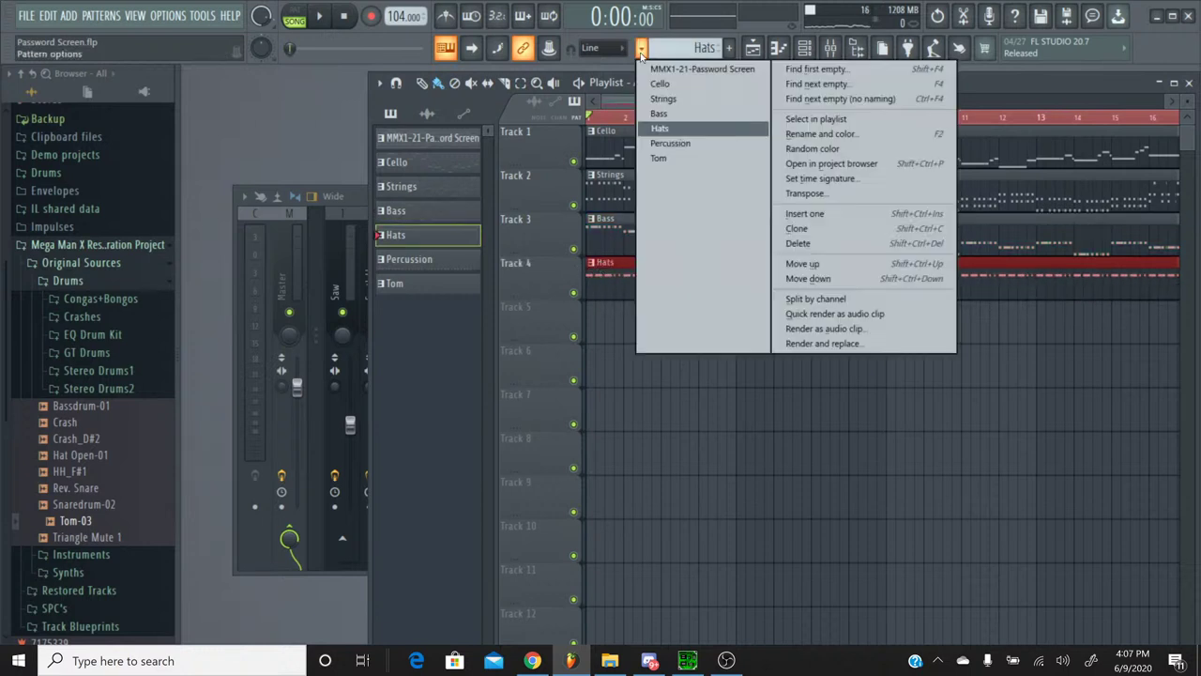
click(662, 143)
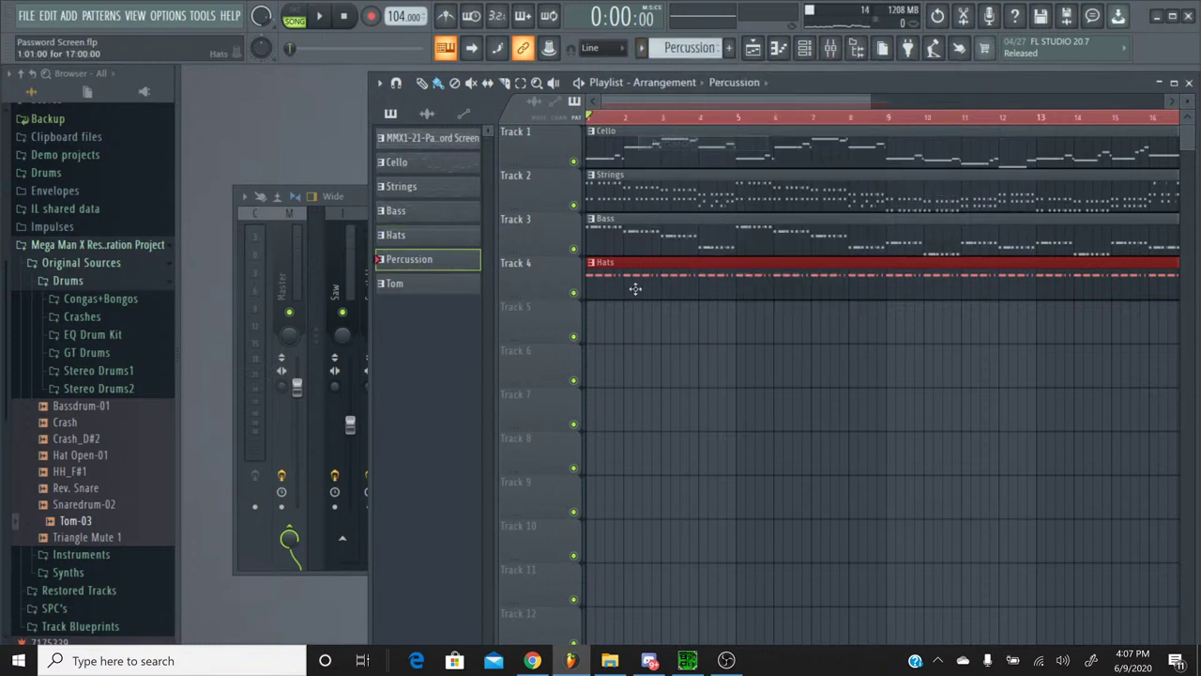
click(590, 324)
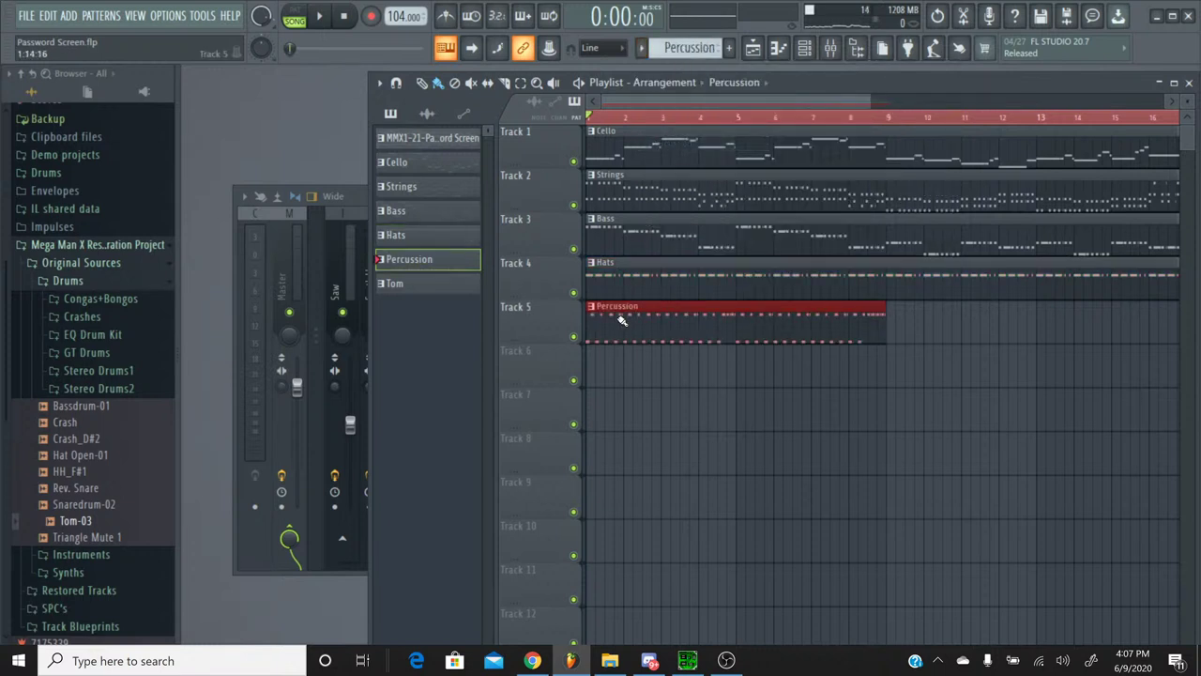
click(901, 322)
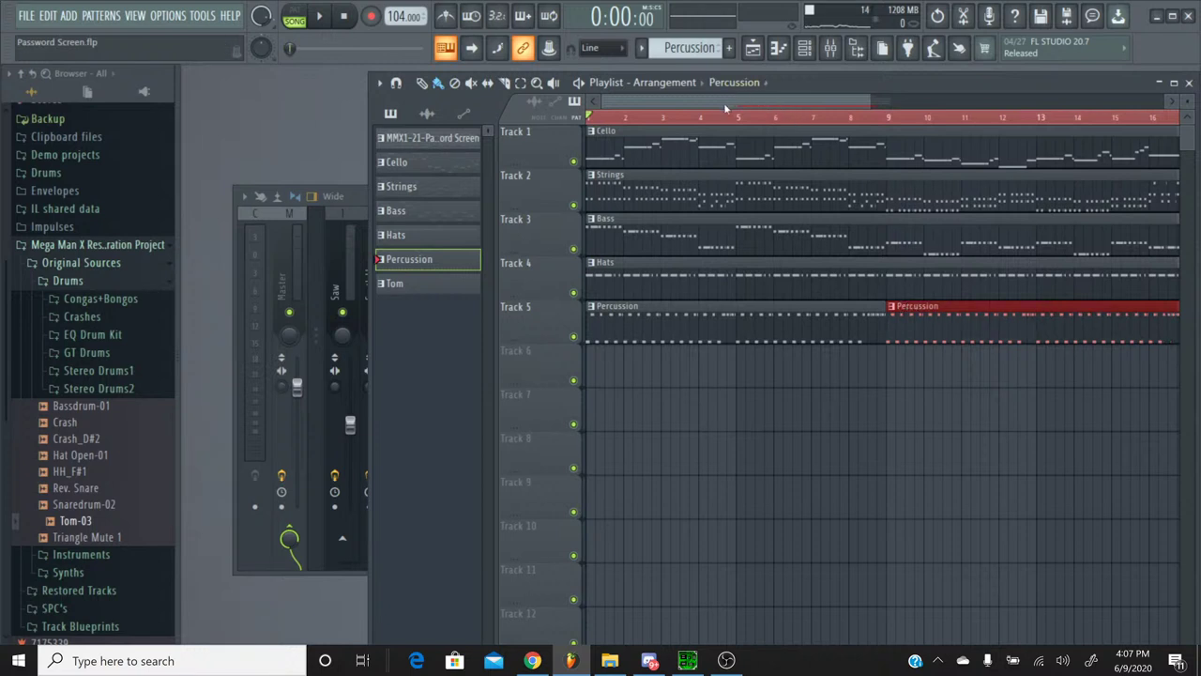
Step: Check where the playlist clips end, play the arrangement from the start and follow the playback past bar 13
drag(726, 109, 896, 116)
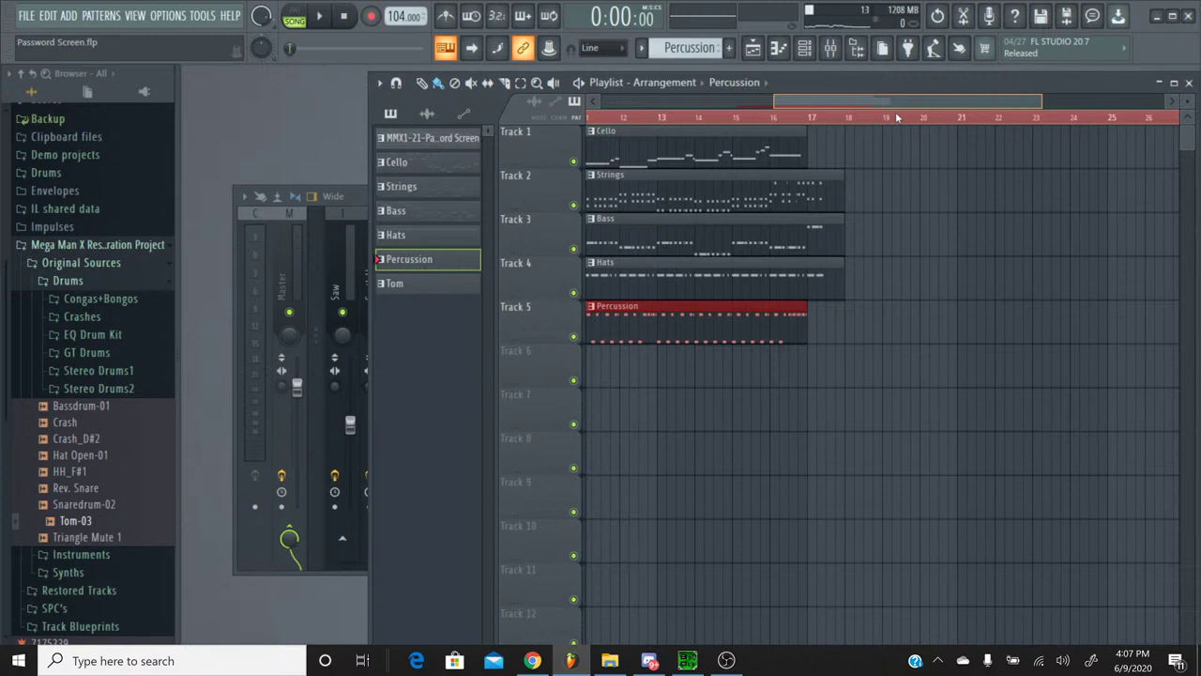
drag(897, 116, 706, 115)
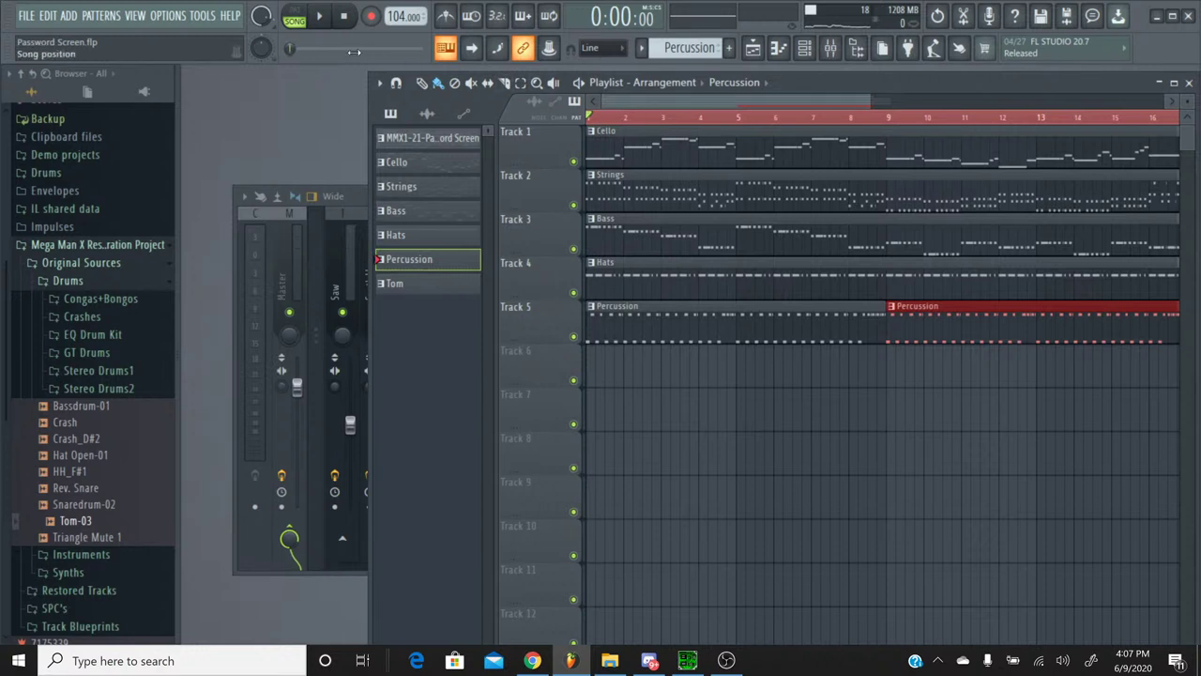
click(318, 18)
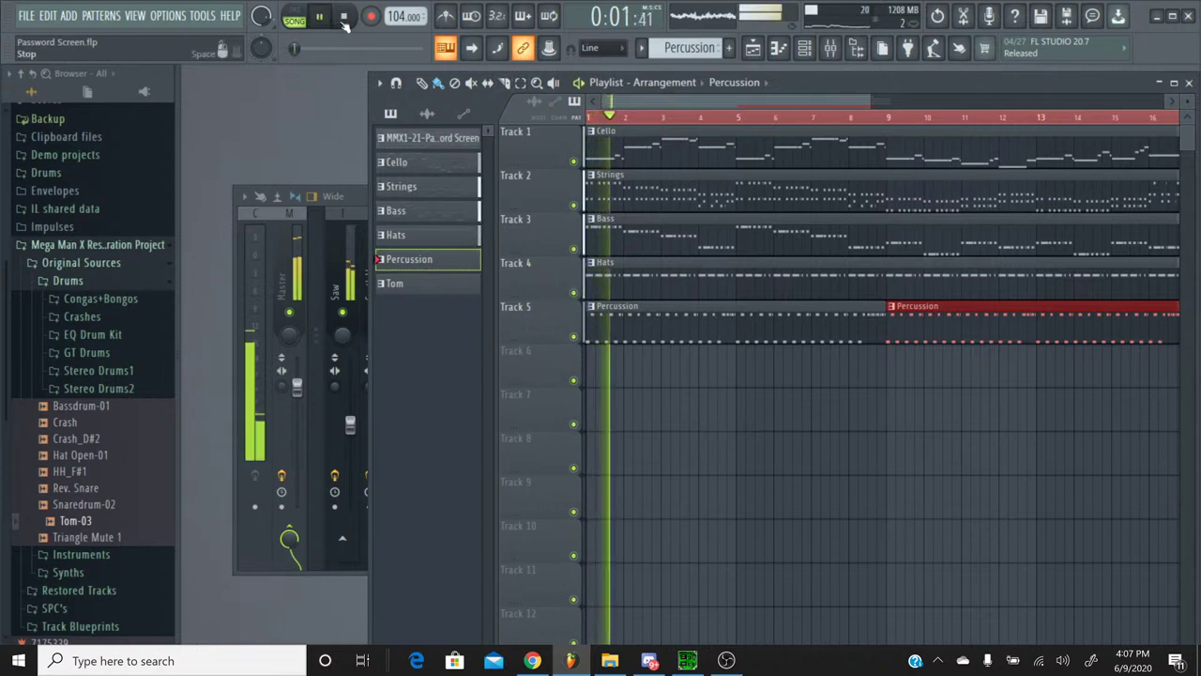
drag(718, 103, 660, 114)
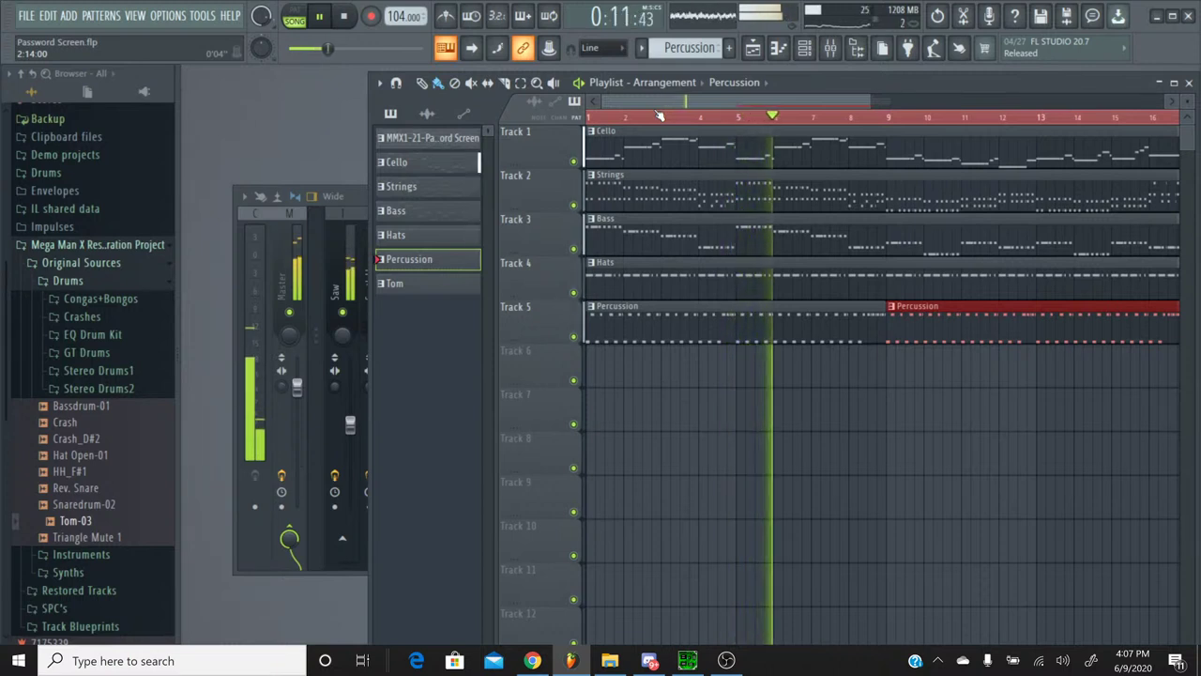
drag(666, 100, 731, 109)
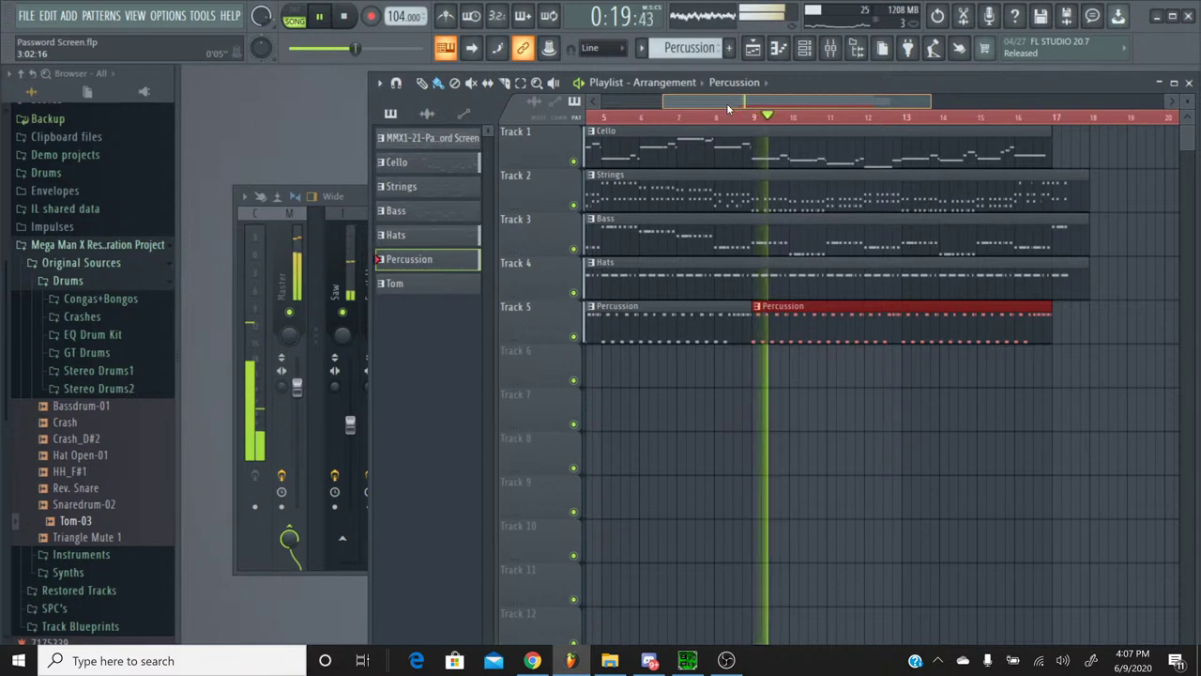
drag(728, 108, 737, 110)
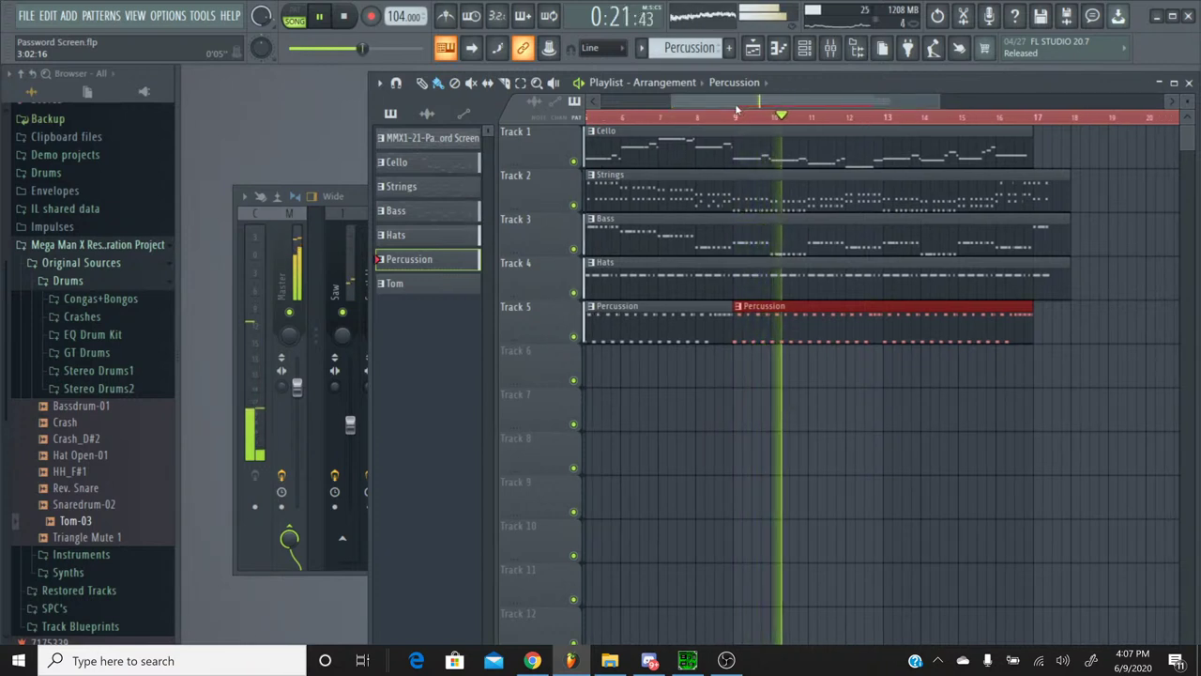
drag(744, 108, 785, 109)
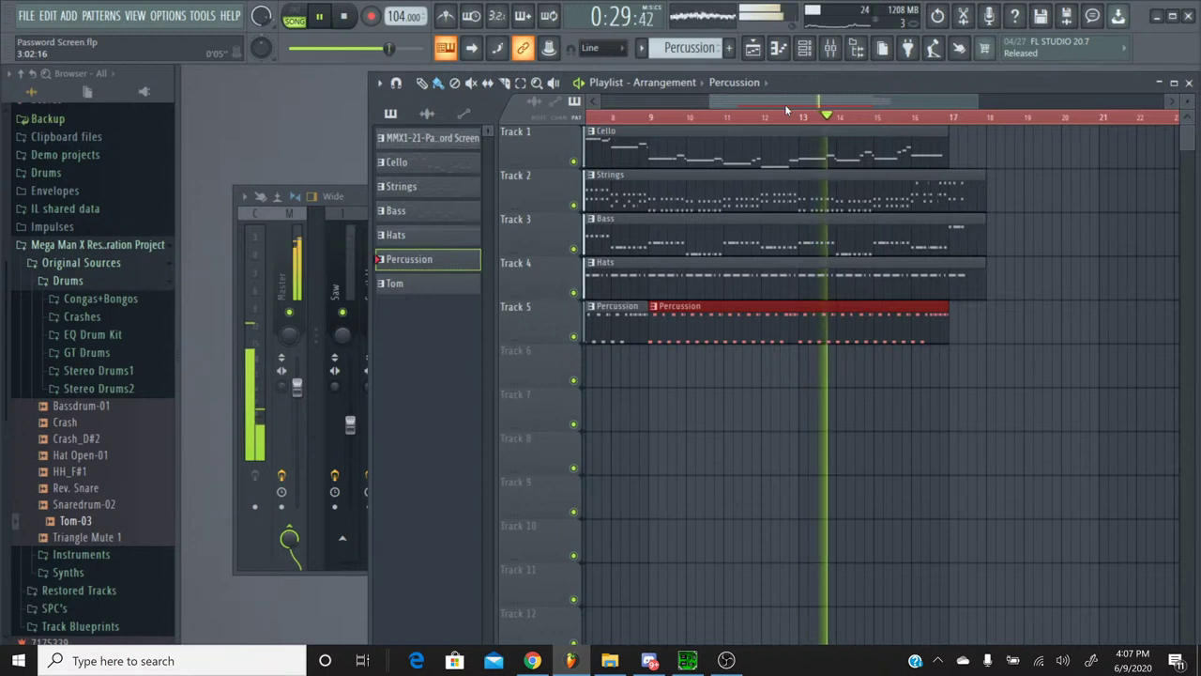
Step: Stop playback and trim the Hats, Strings and Bass clips in the playlist to end at bar 17
click(347, 18)
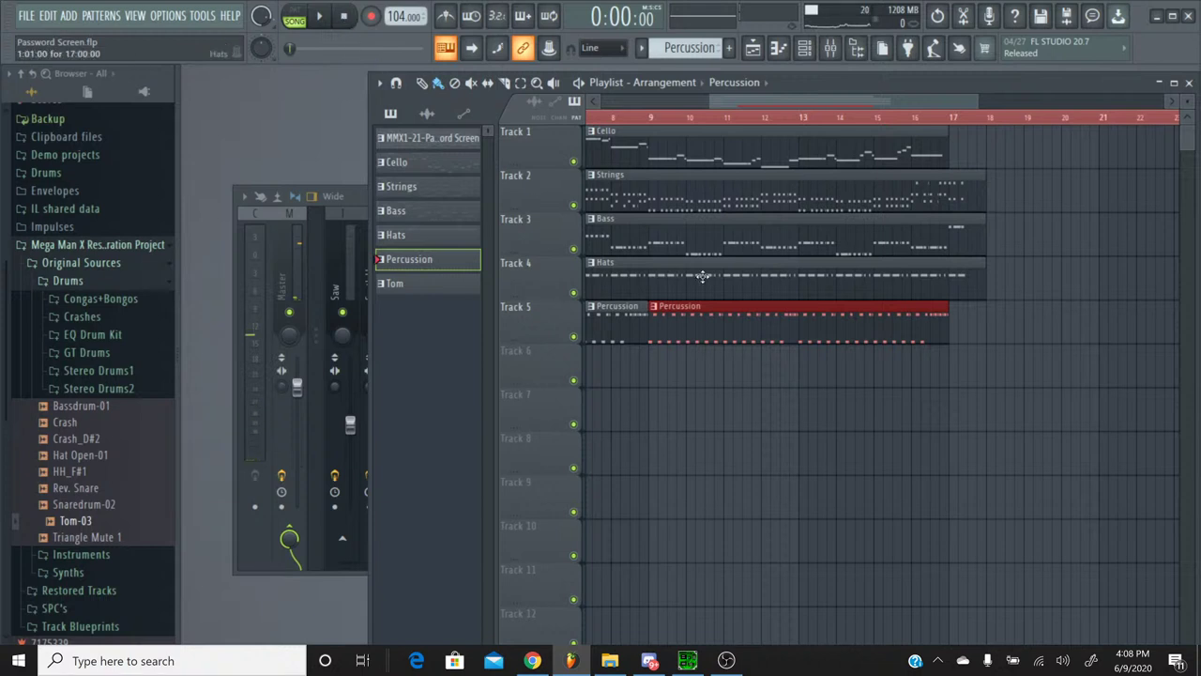
drag(986, 280, 973, 280)
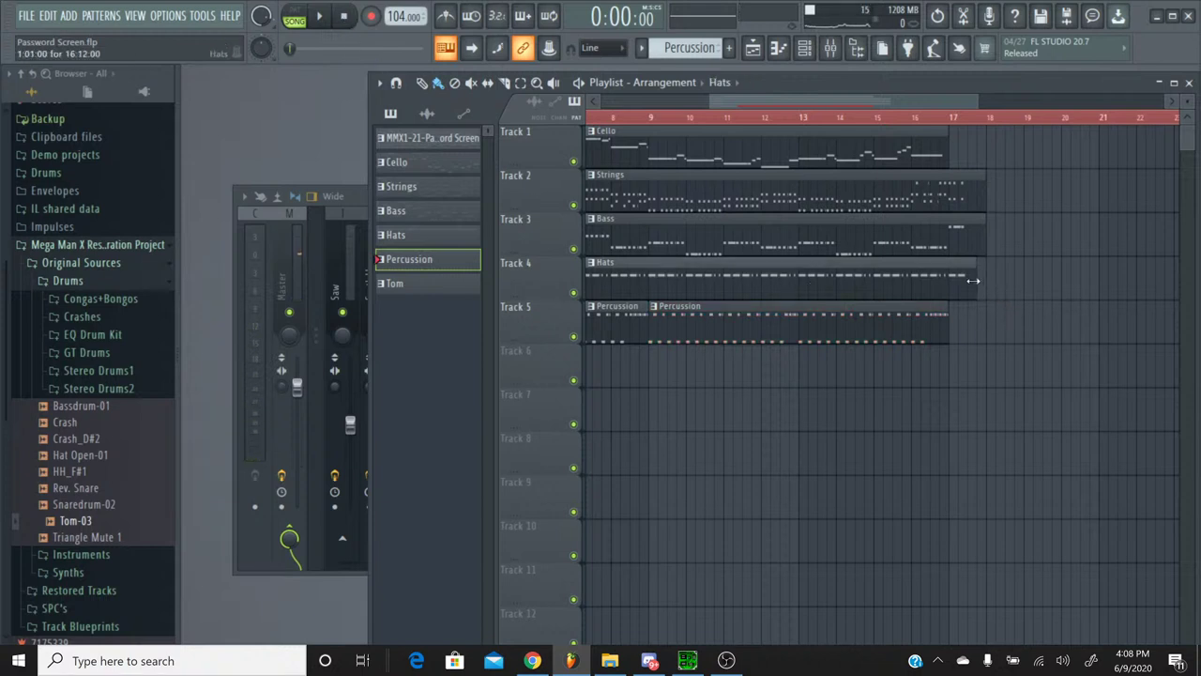
drag(985, 238, 959, 235)
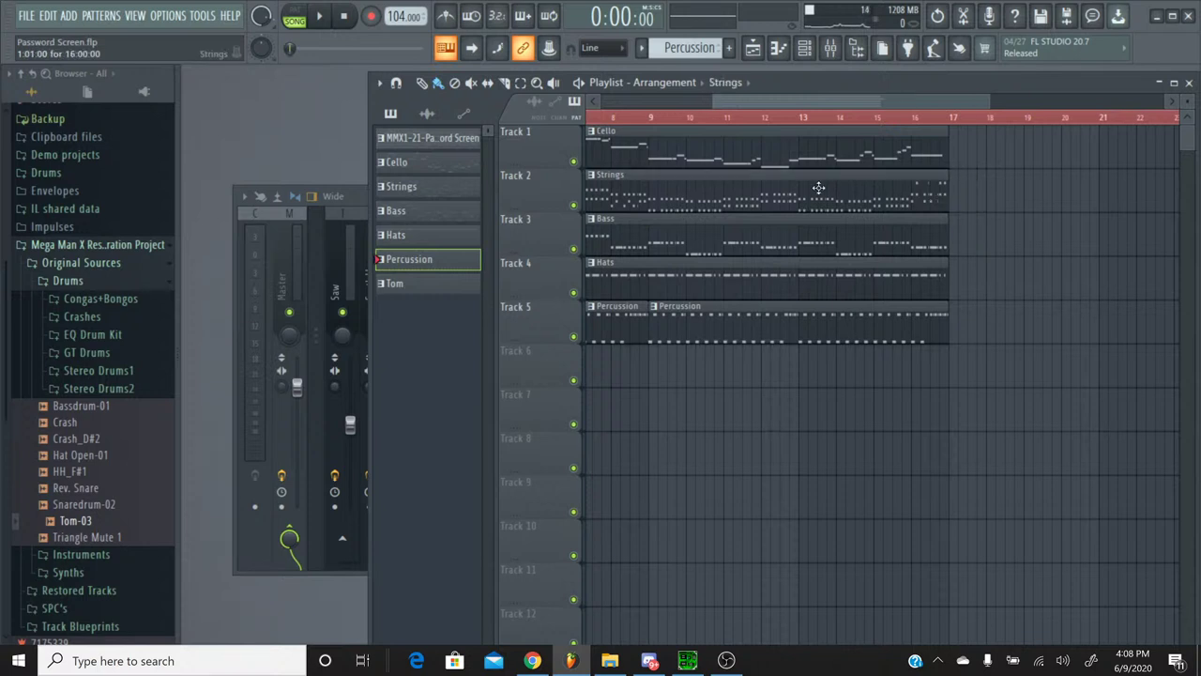
drag(796, 102, 643, 112)
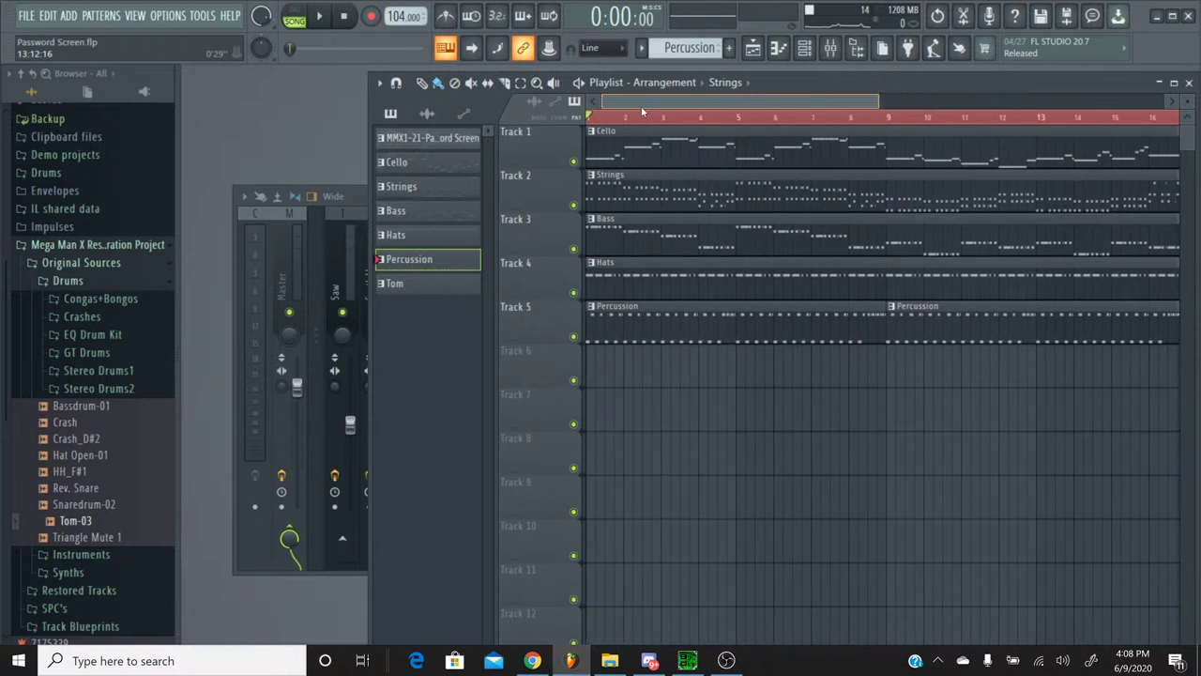
Step: Save the project, then check the YouTube livestream chat in Chrome and return to FL Studio's mixer
click(831, 49)
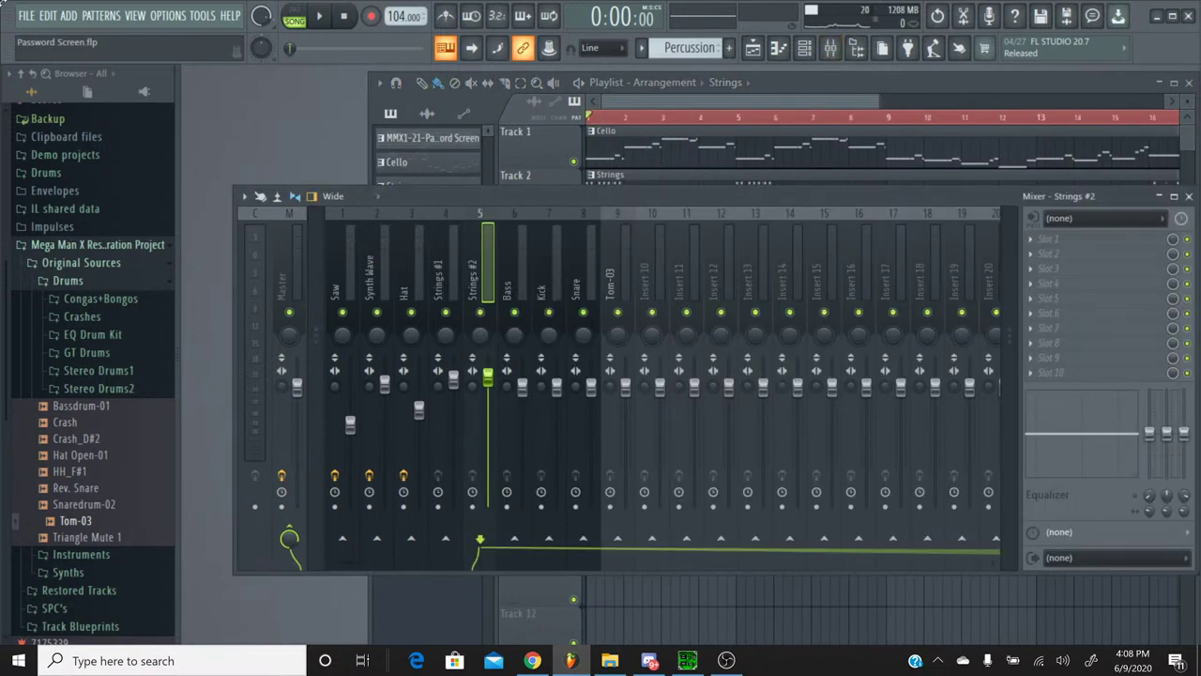
click(27, 15)
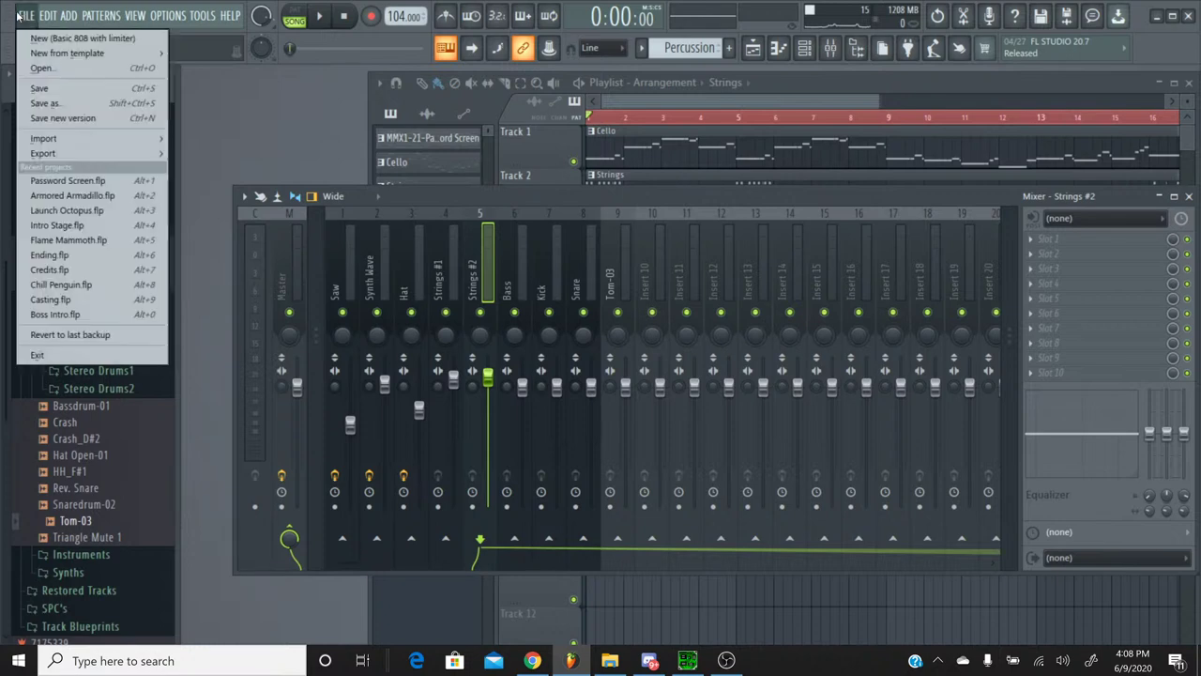
click(59, 90)
click(532, 661)
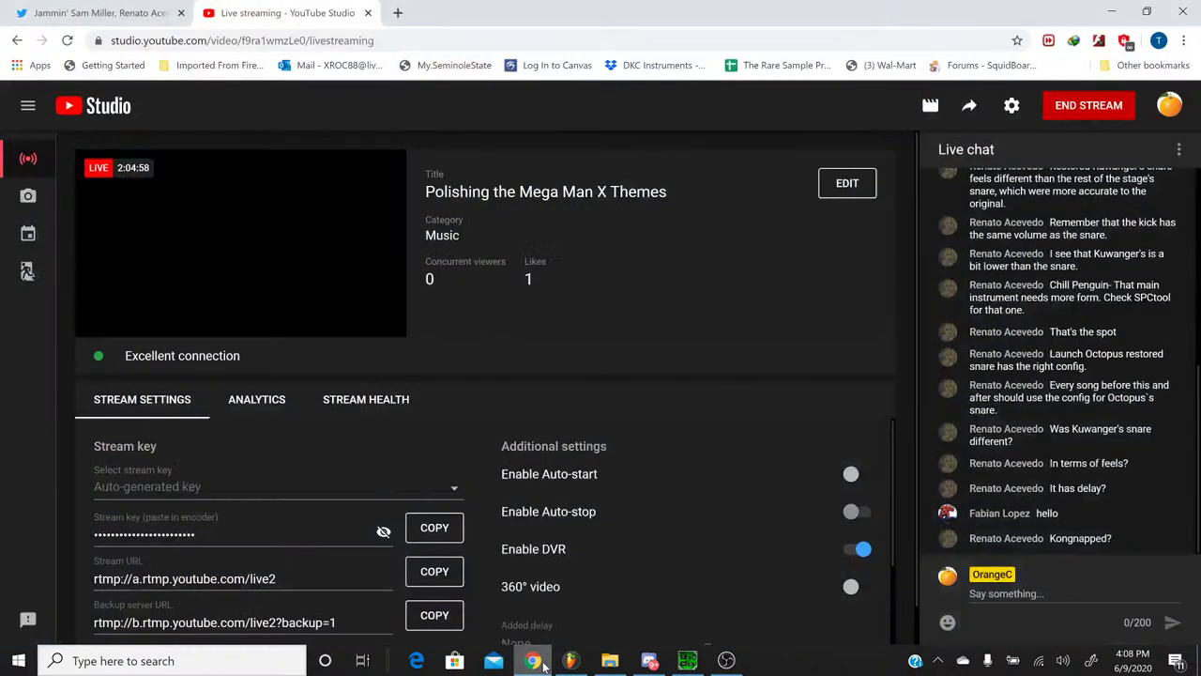
click(571, 660)
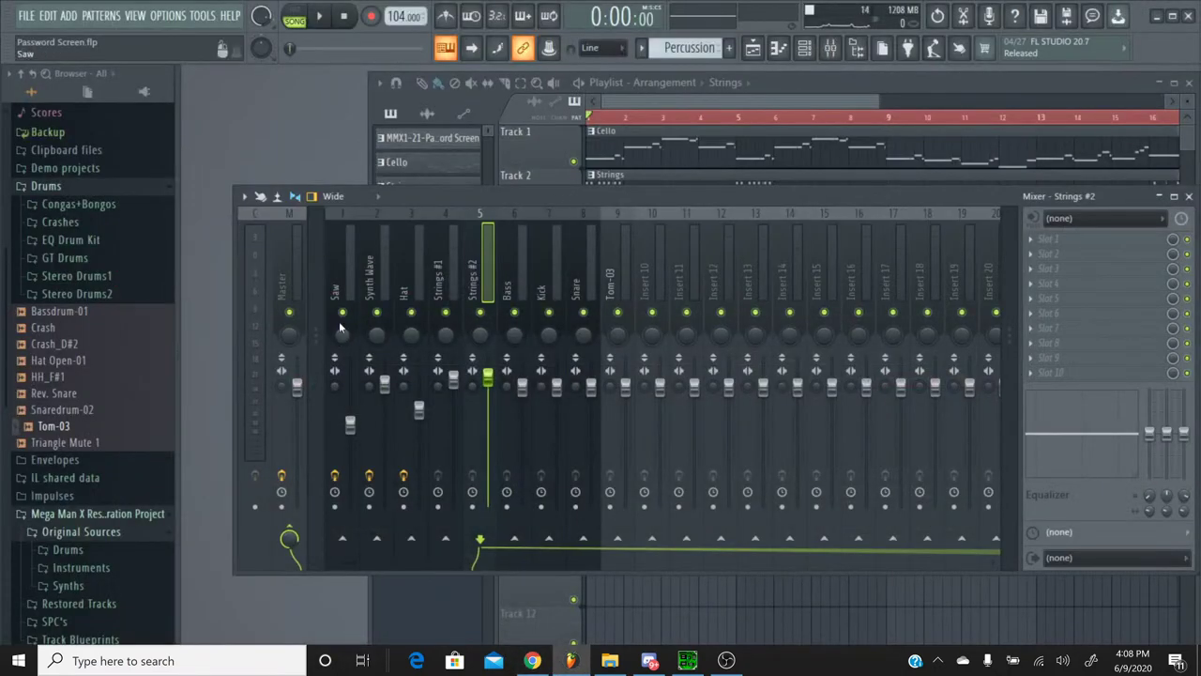
Step: Solo the Saw mixer track, play the song and lower the track's level to about -8.5 dB
right_click(344, 314)
click(320, 17)
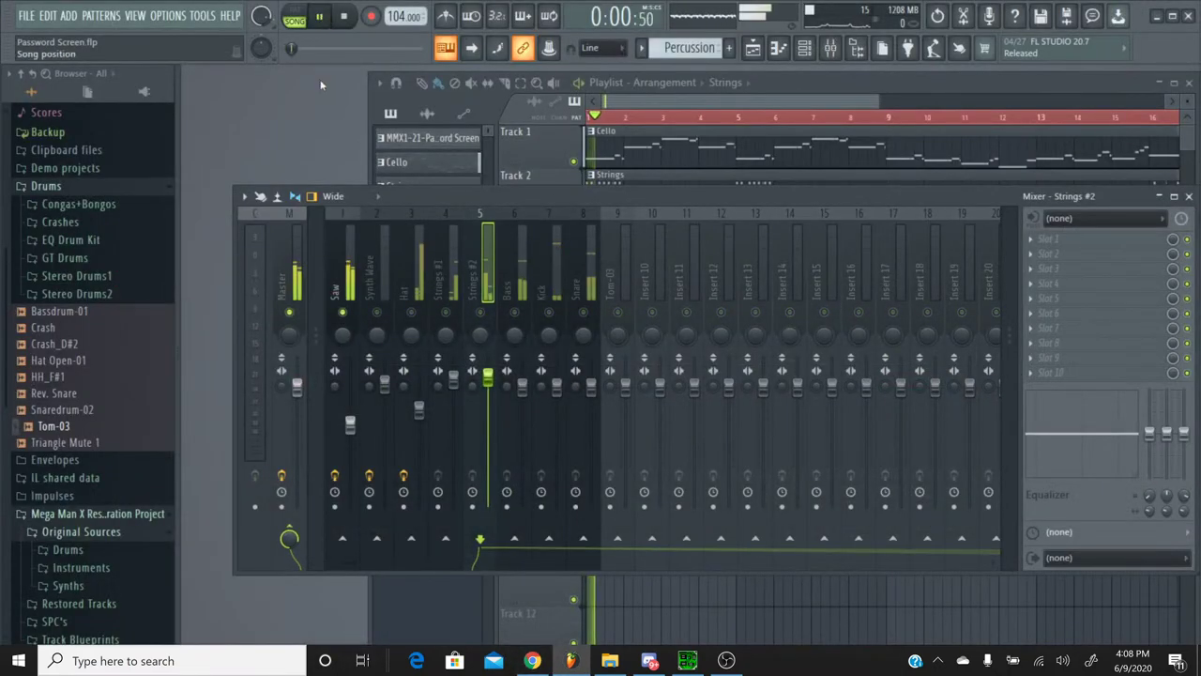
drag(349, 425, 350, 429)
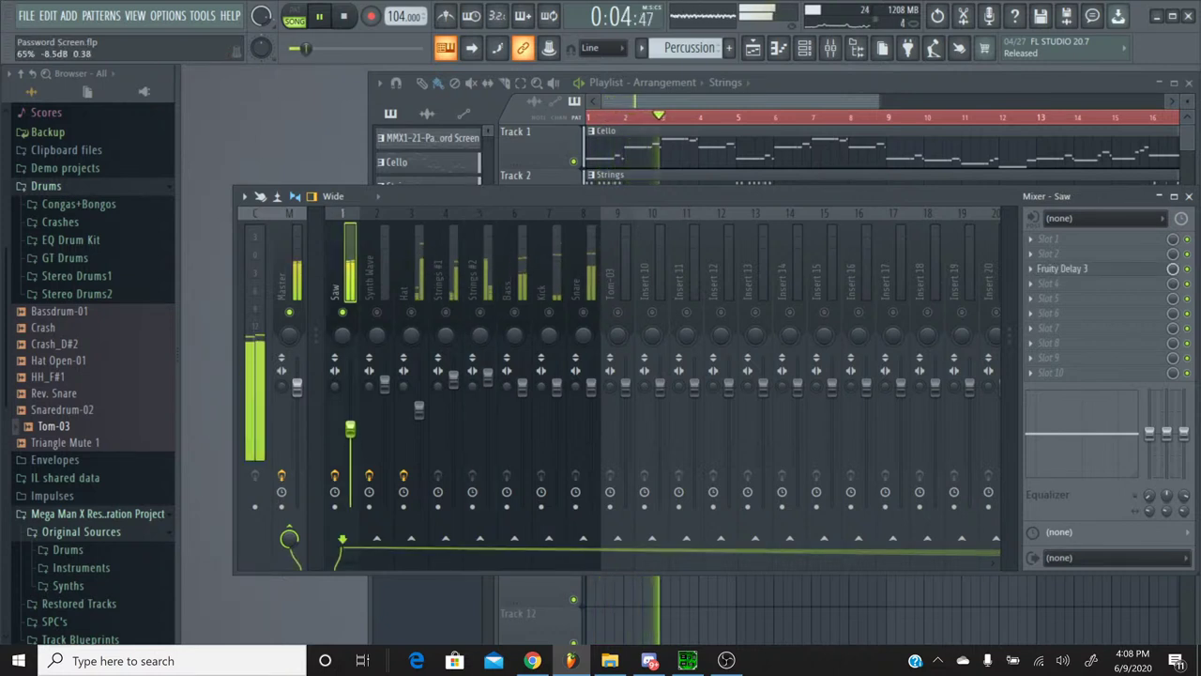
Step: Select the Cello pattern, check its instruments in the channel rack and solo the Synth Wave mixer track alongside Saw
click(804, 52)
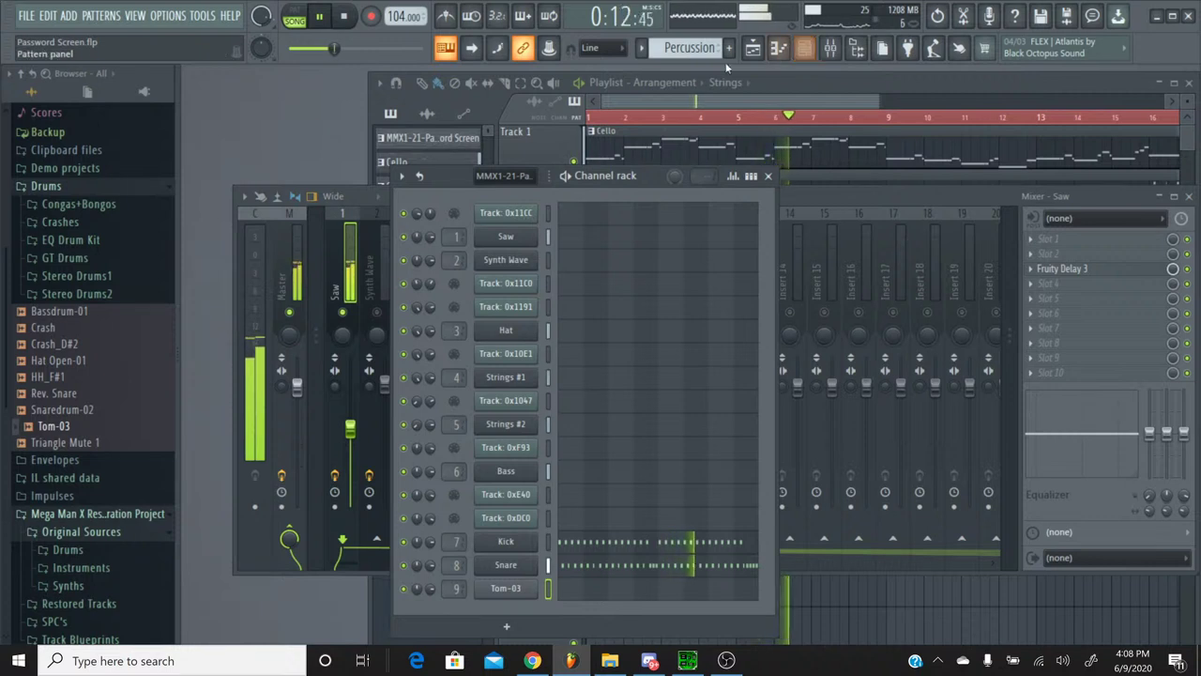
click(641, 48)
click(656, 86)
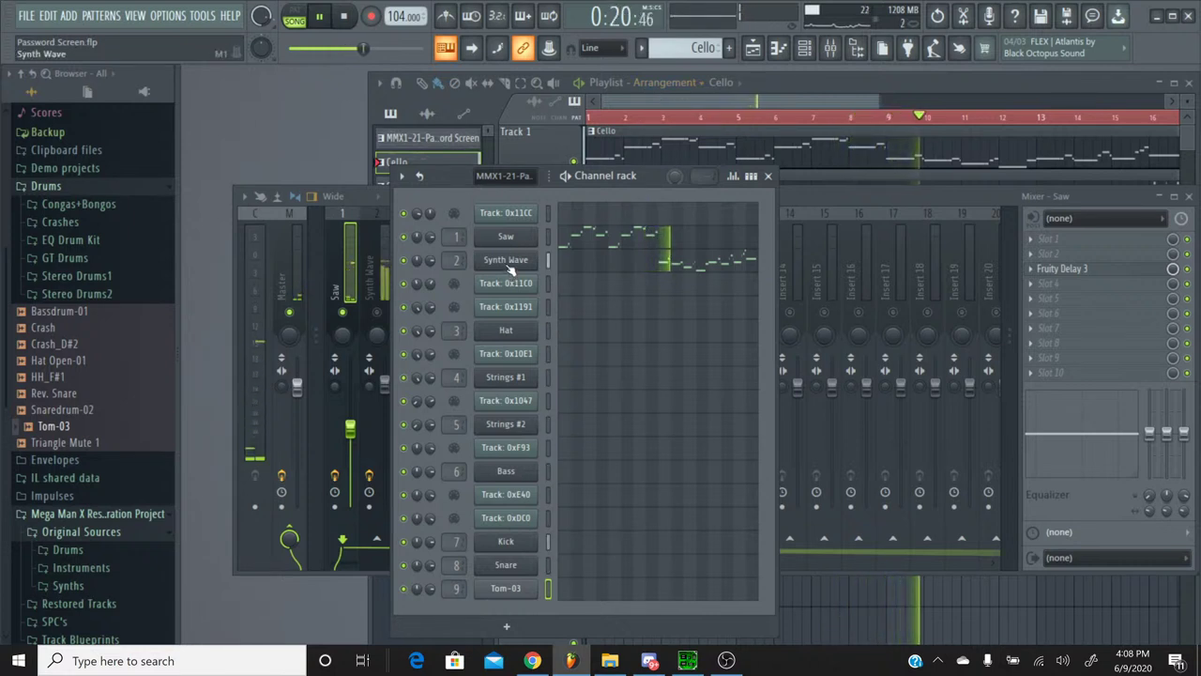
click(370, 319)
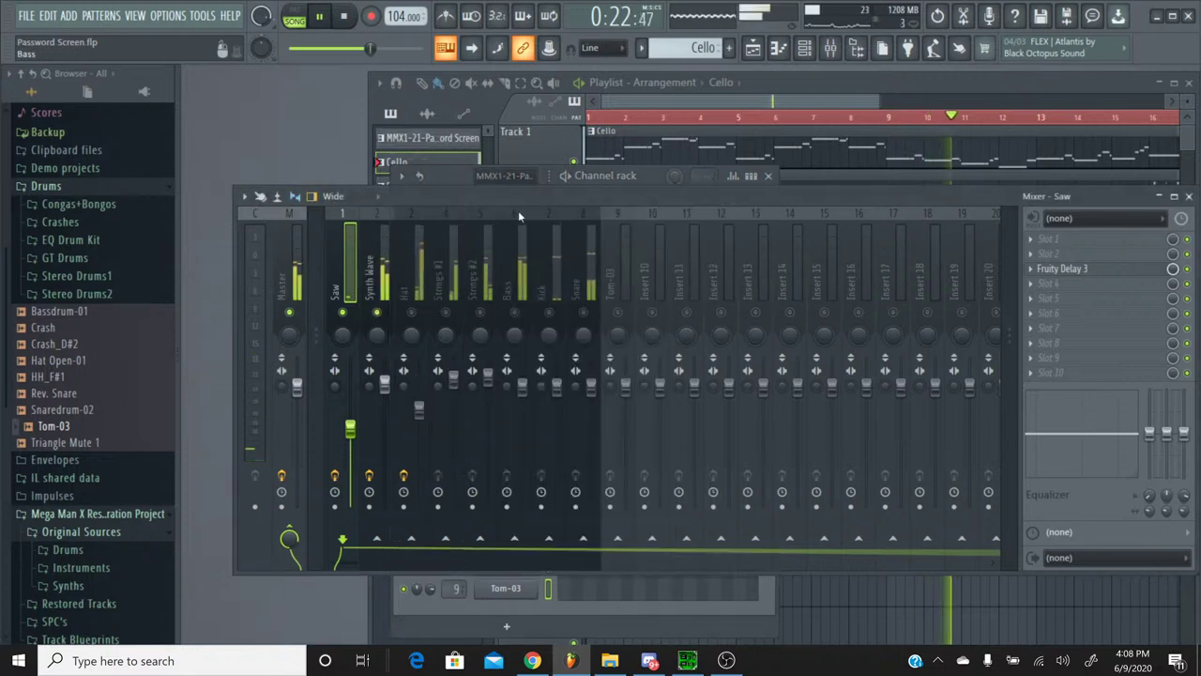
Step: Set the second insert effect of the Synth Wave channel's Korg M1 to Exciter and close the instrument
click(806, 47)
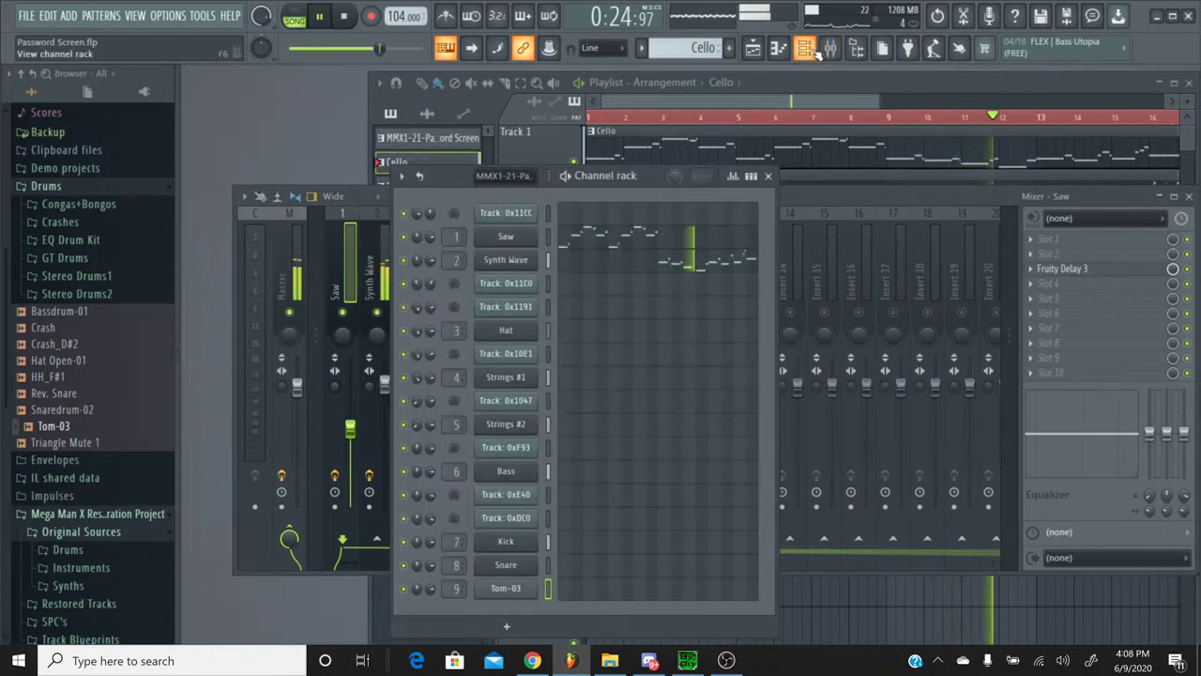
click(517, 249)
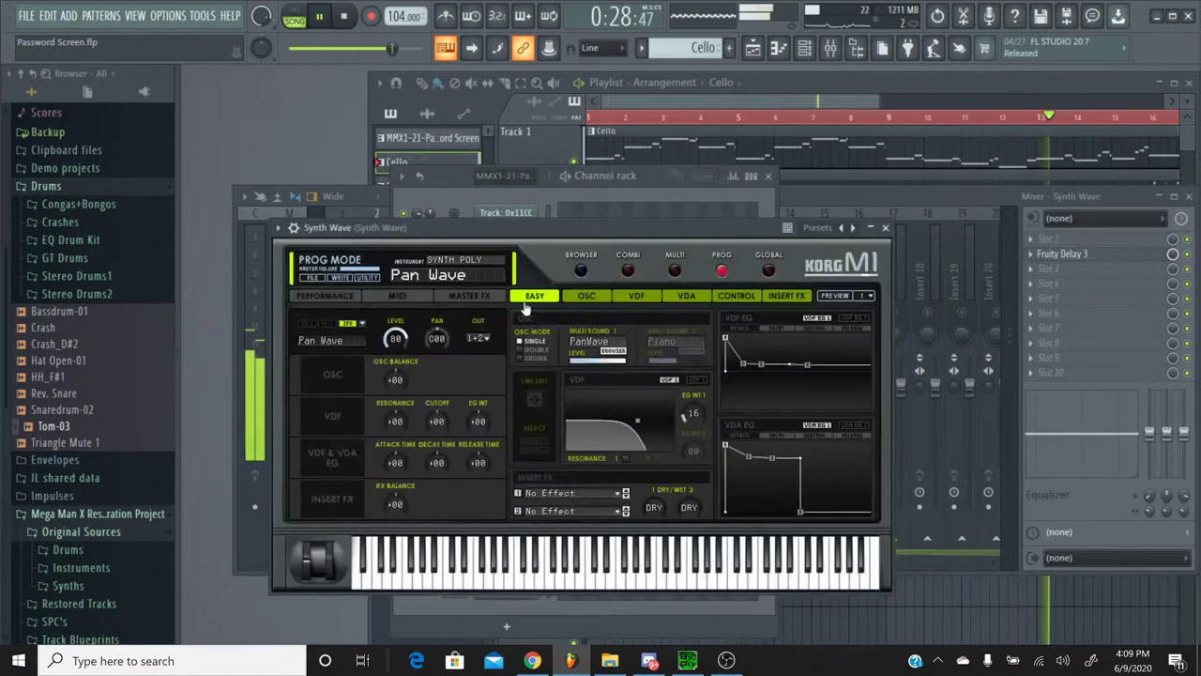
click(535, 494)
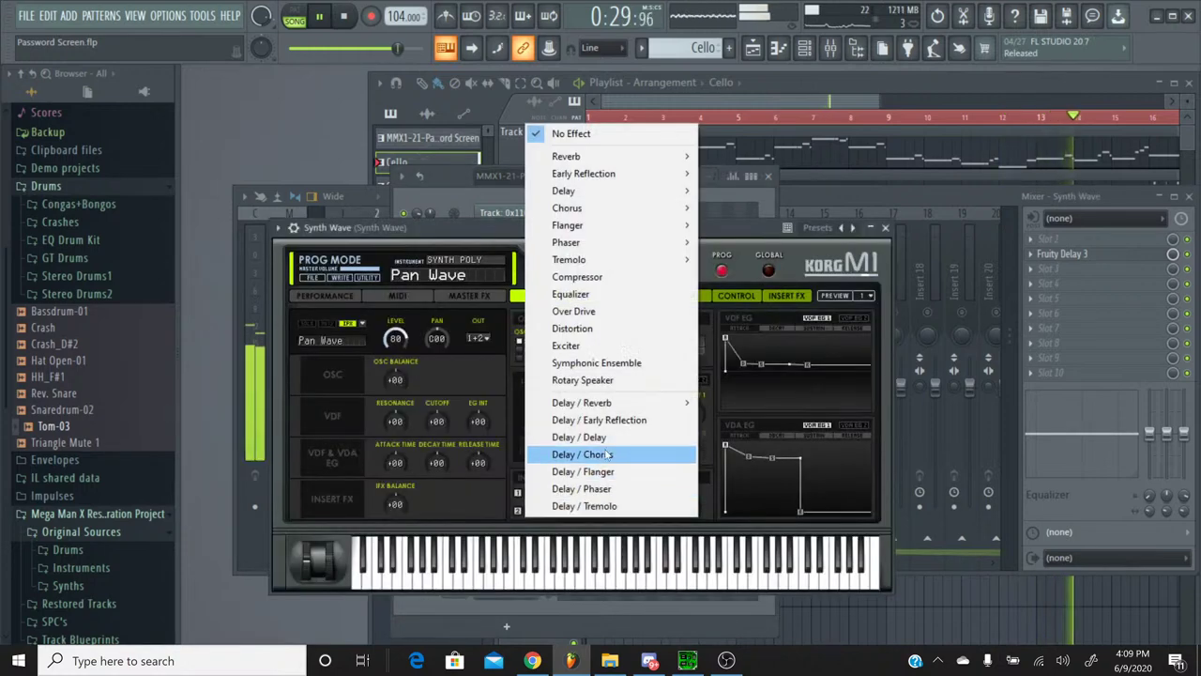
click(637, 347)
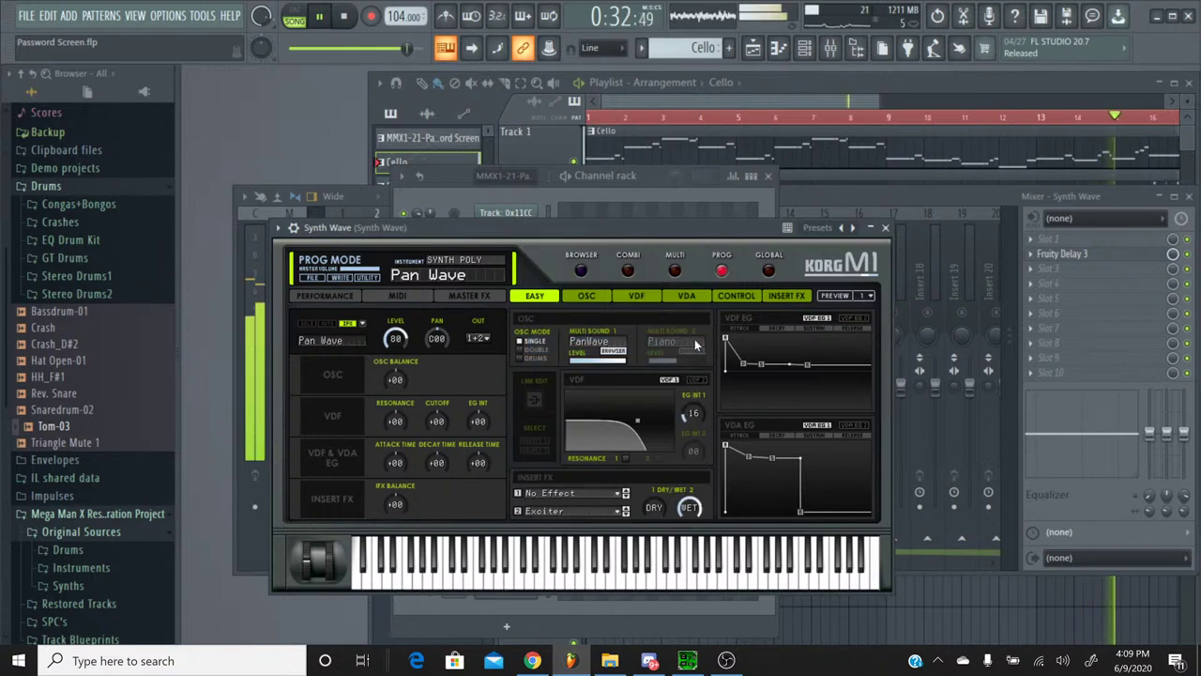
click(885, 227)
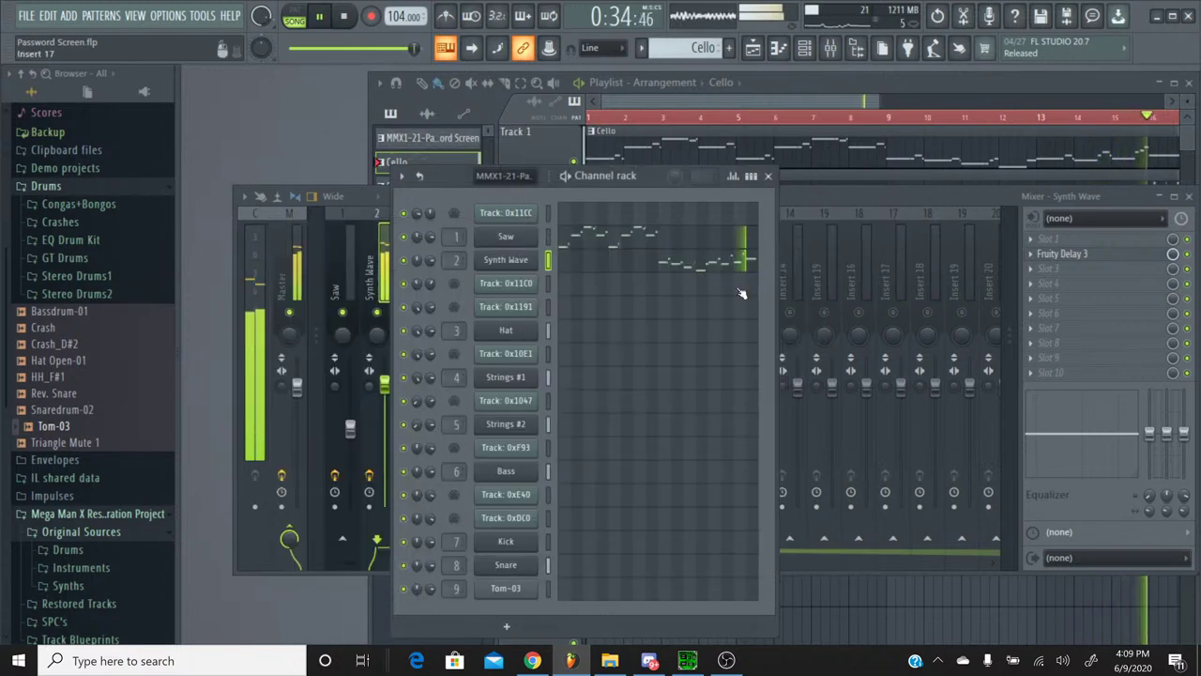
Step: Lower the Synth Wave mixer level and end the solo so all tracks are heard
click(384, 383)
drag(384, 385, 385, 406)
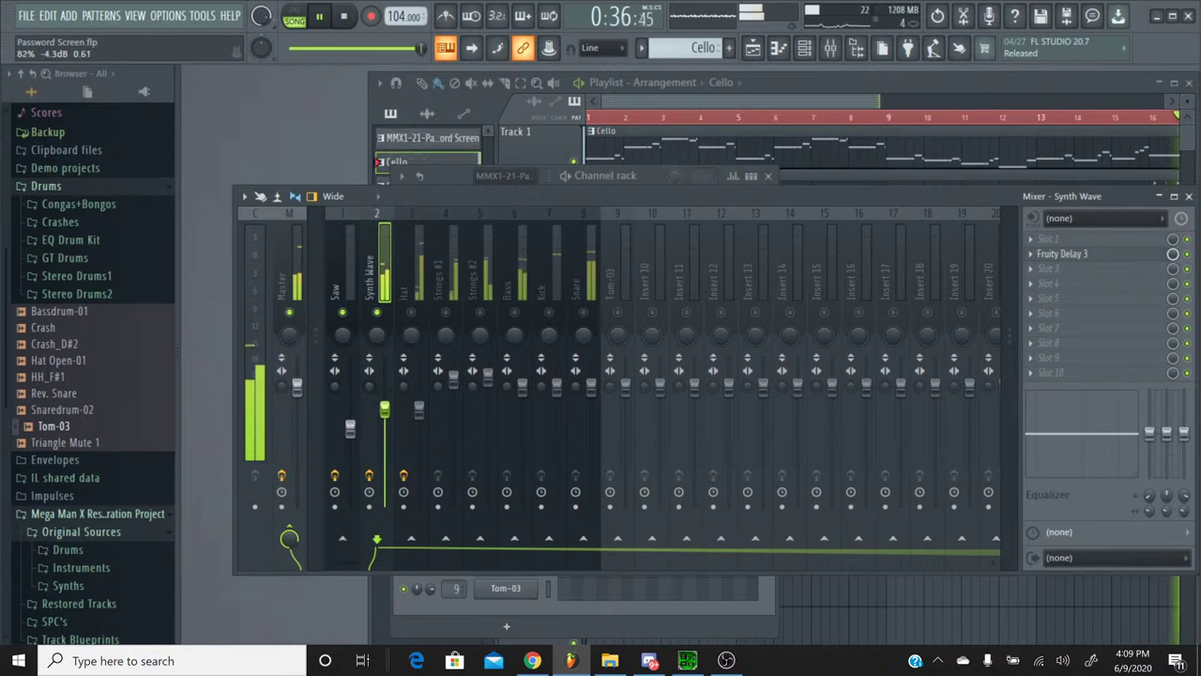
right_click(380, 321)
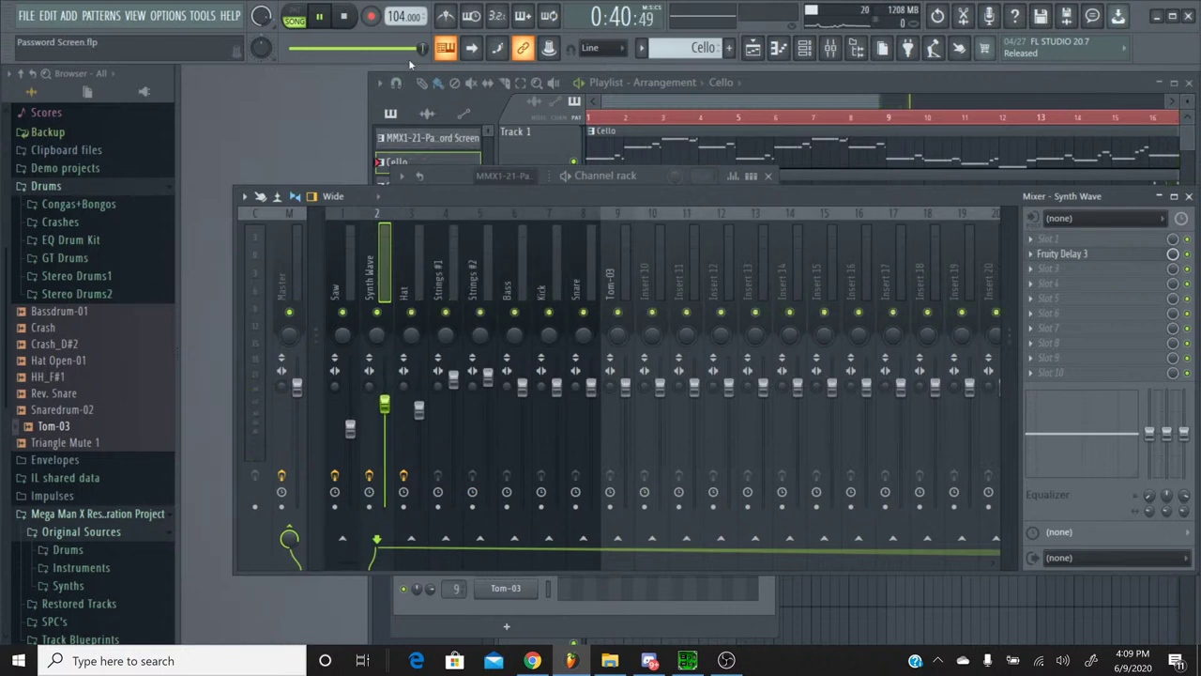
Step: Replay the song from the beginning and slightly raise the Saw and Synth Wave mixer levels
drag(347, 48, 292, 52)
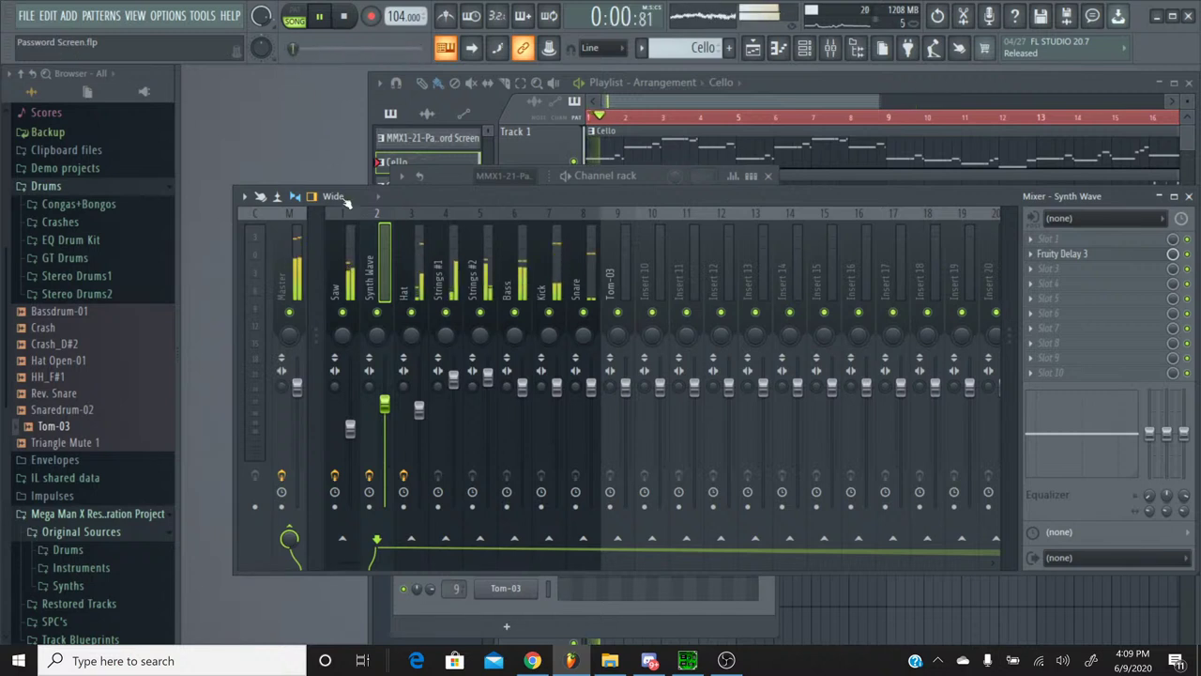
click(351, 426)
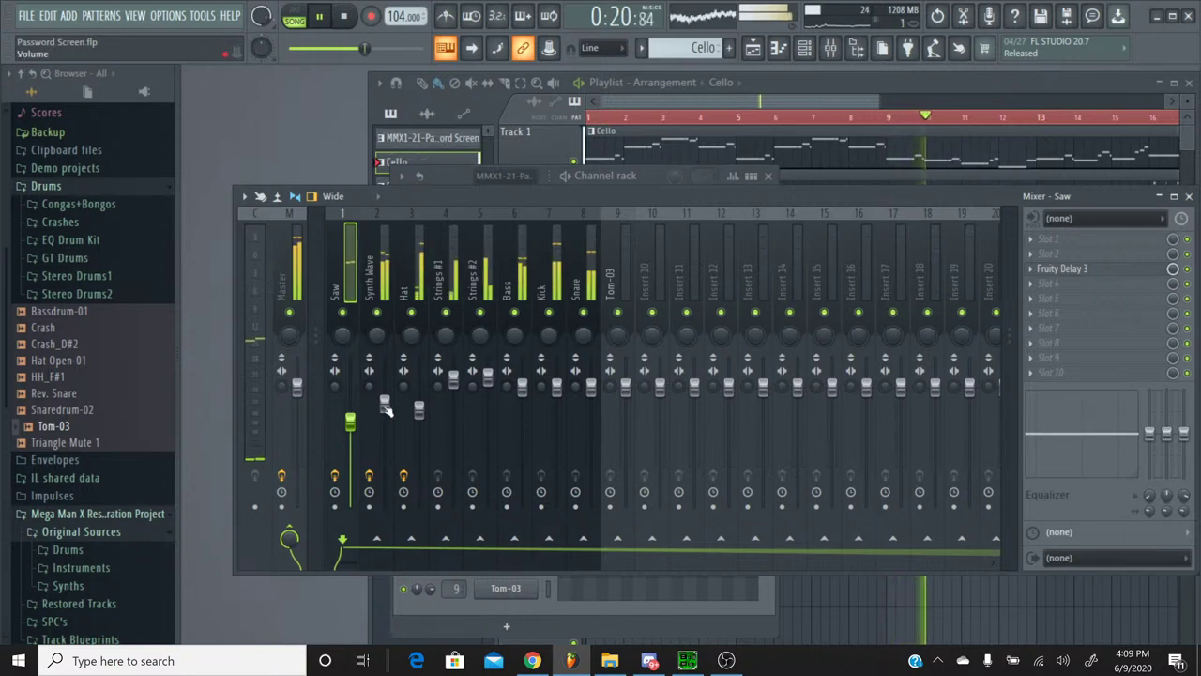
drag(386, 409, 386, 403)
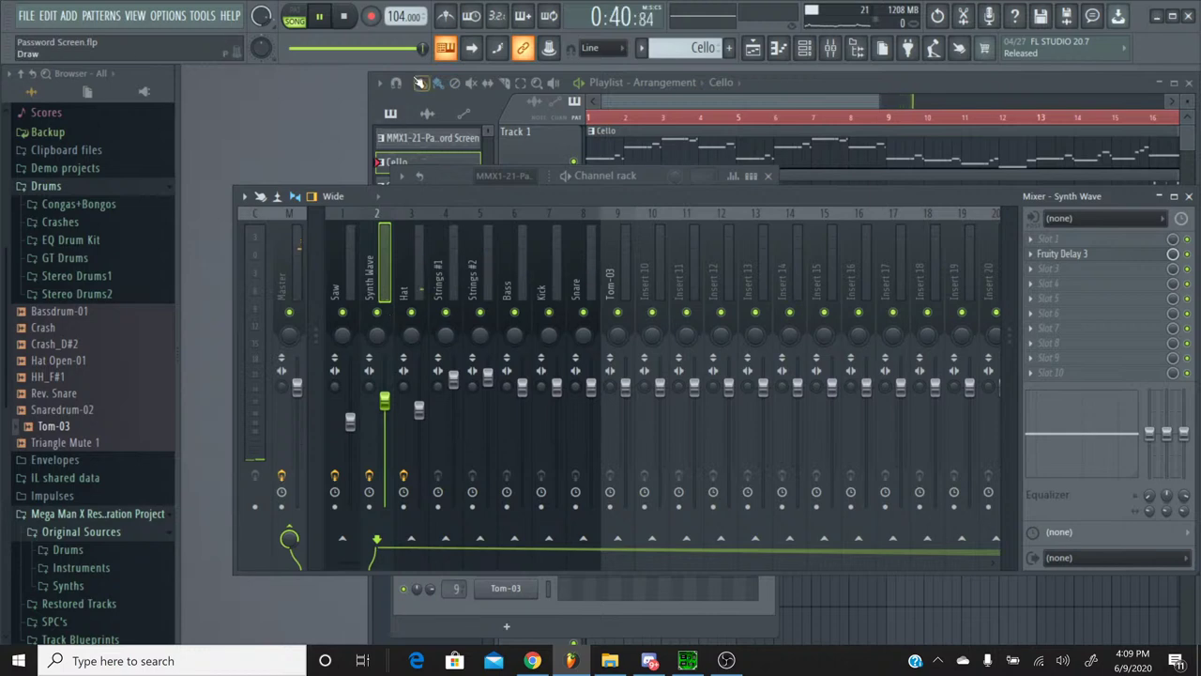
Step: Clear the playlist's time selection, play the arrangement from bar 1 and stop playback
click(710, 110)
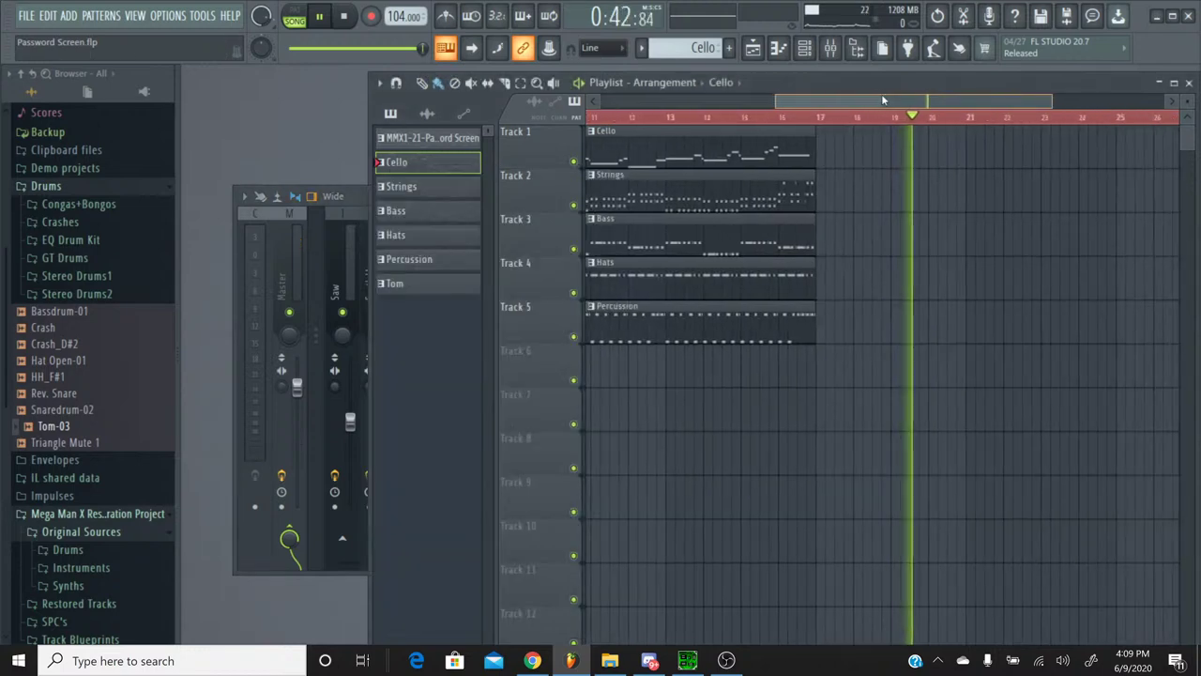
drag(784, 106, 463, 126)
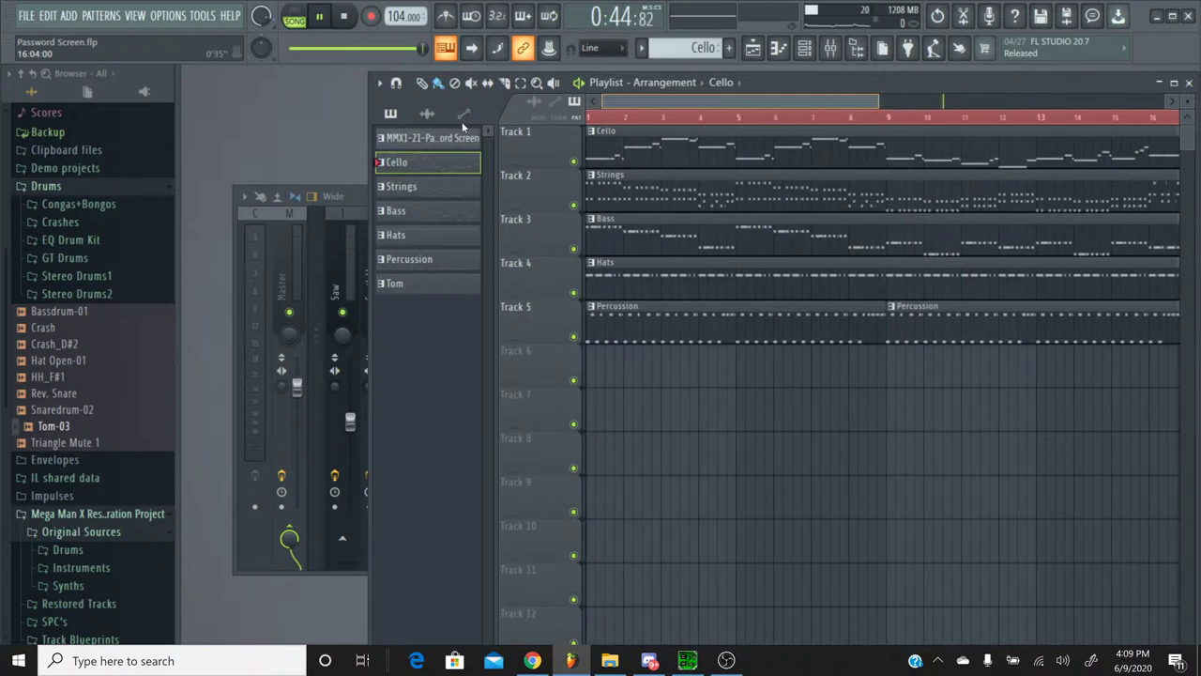
click(594, 119)
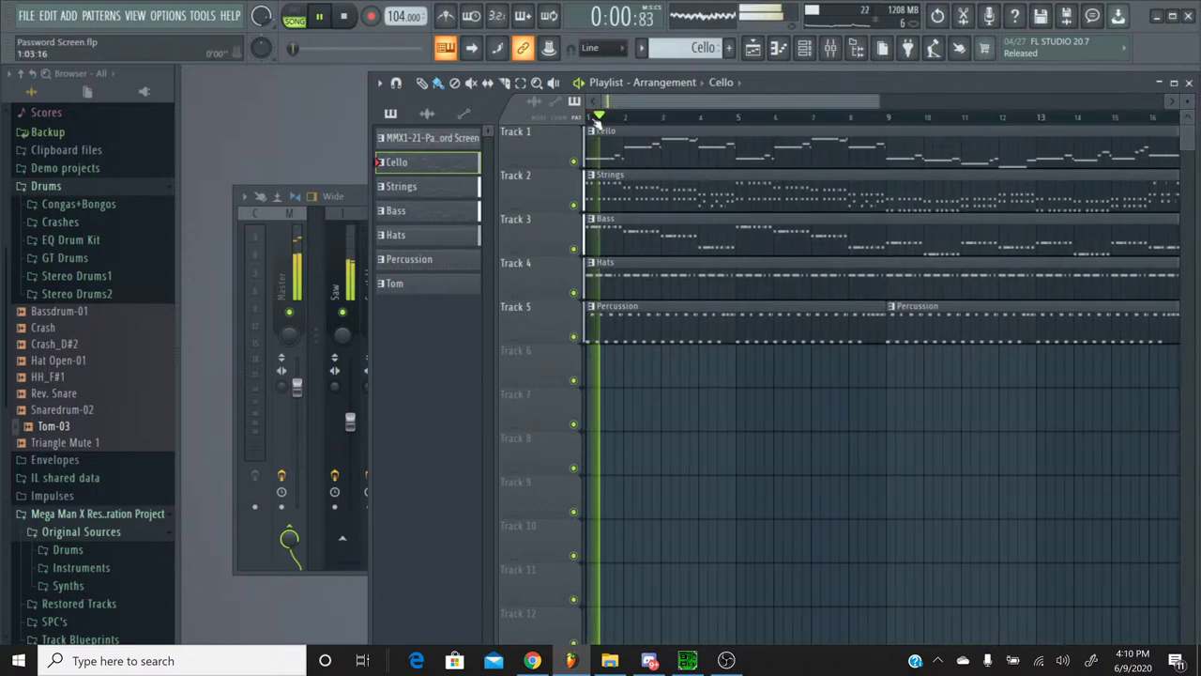
drag(637, 104, 849, 106)
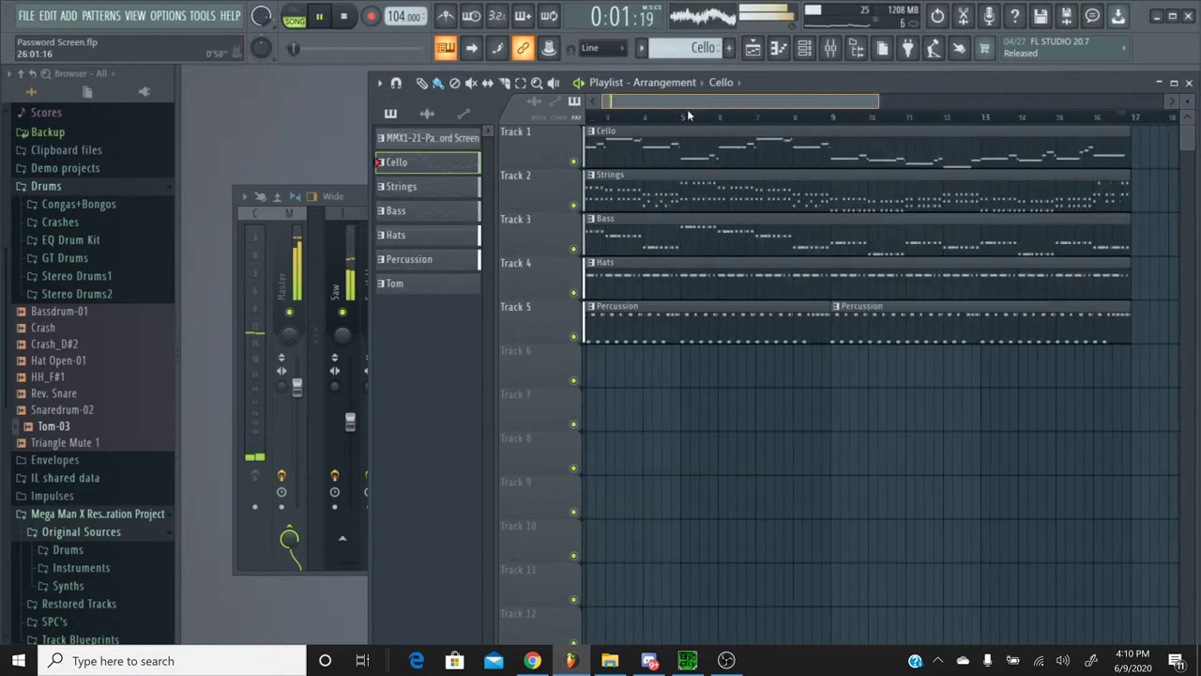
click(345, 17)
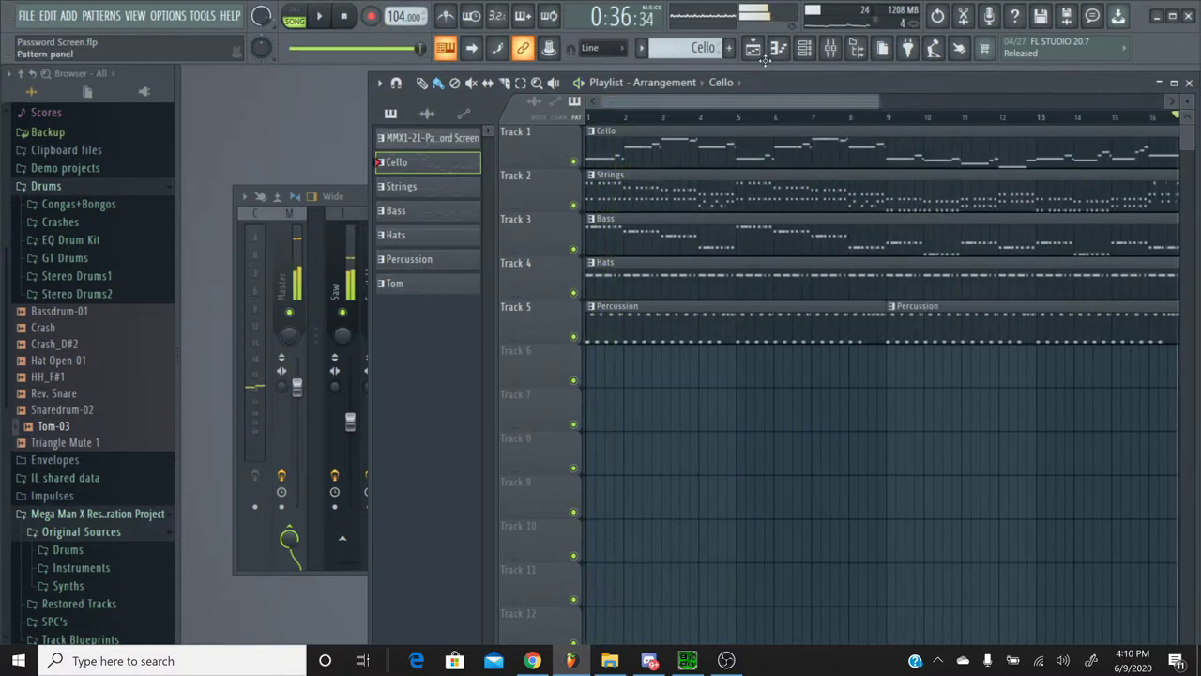
Step: Solo the Strings #1 and Strings #2 mixer tracks and start playback
click(822, 49)
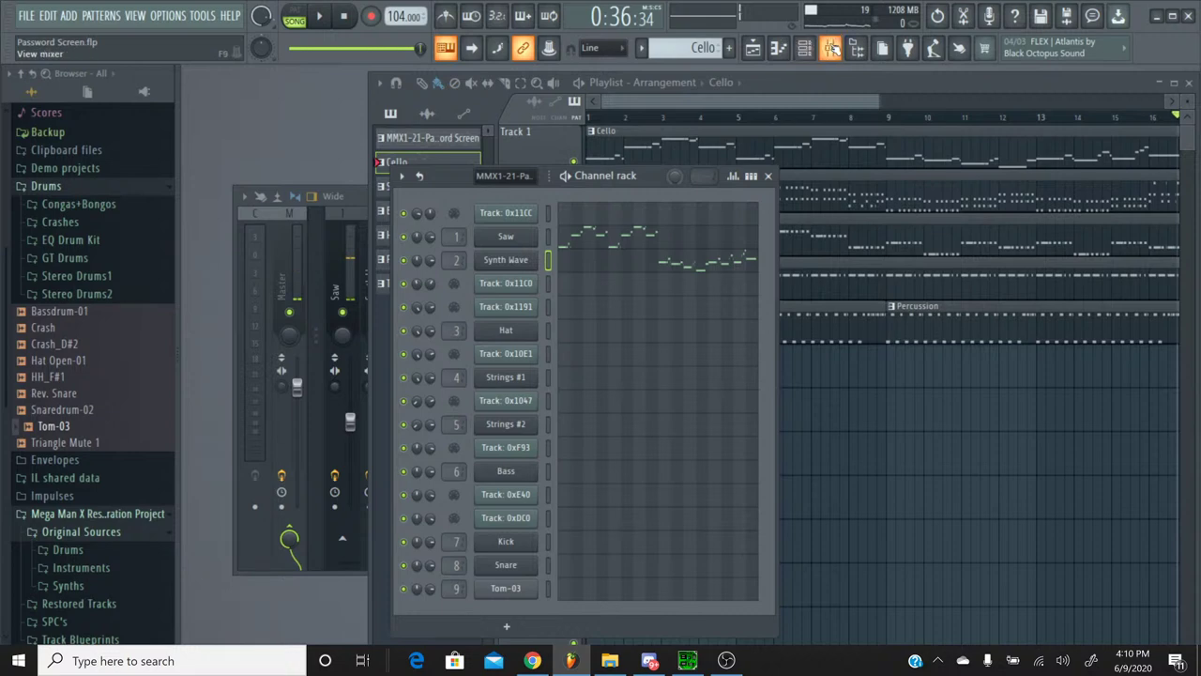
click(831, 49)
click(411, 235)
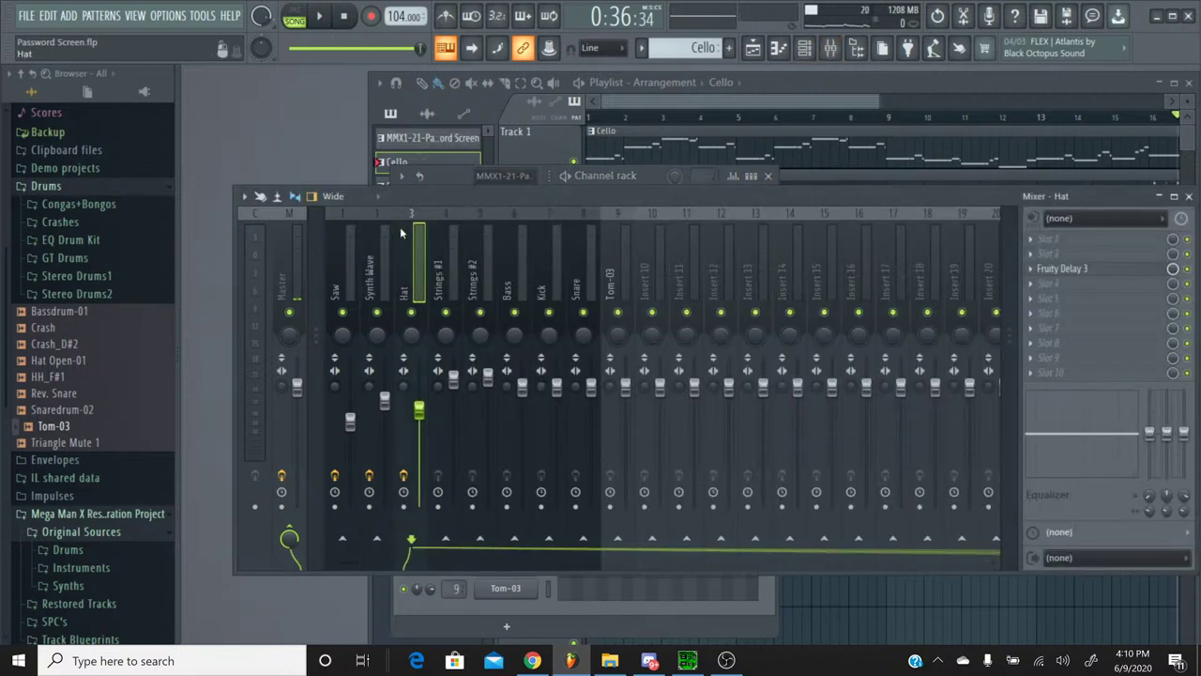
click(446, 235)
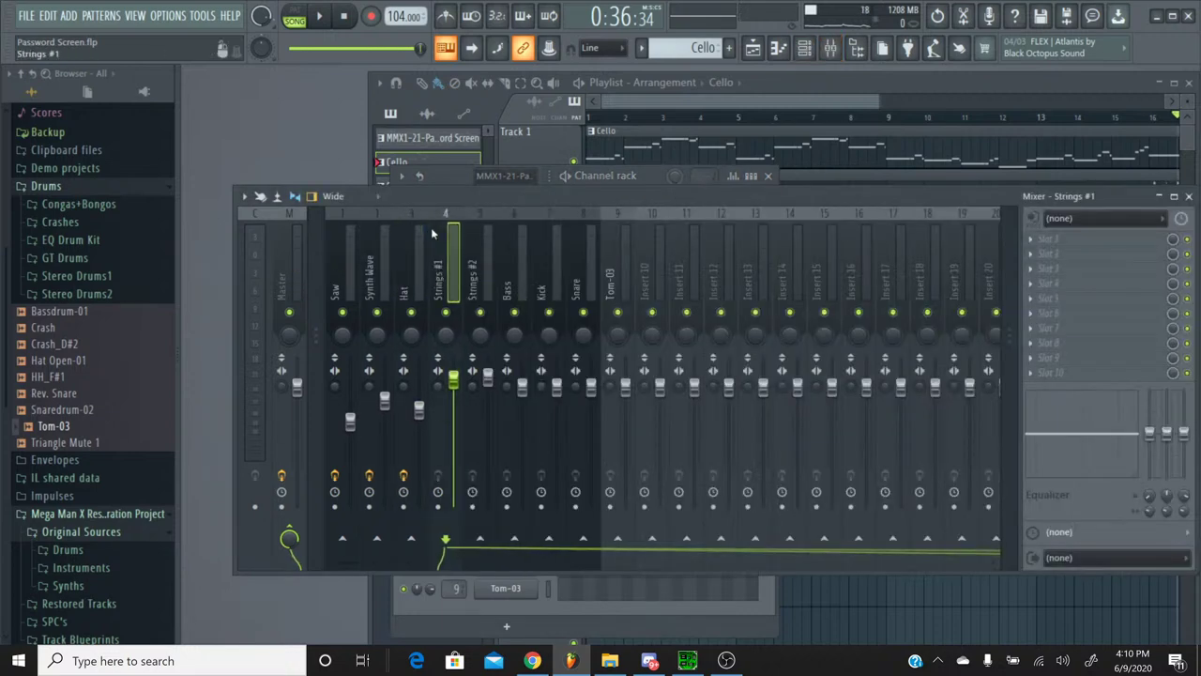
right_click(446, 311)
key(space)
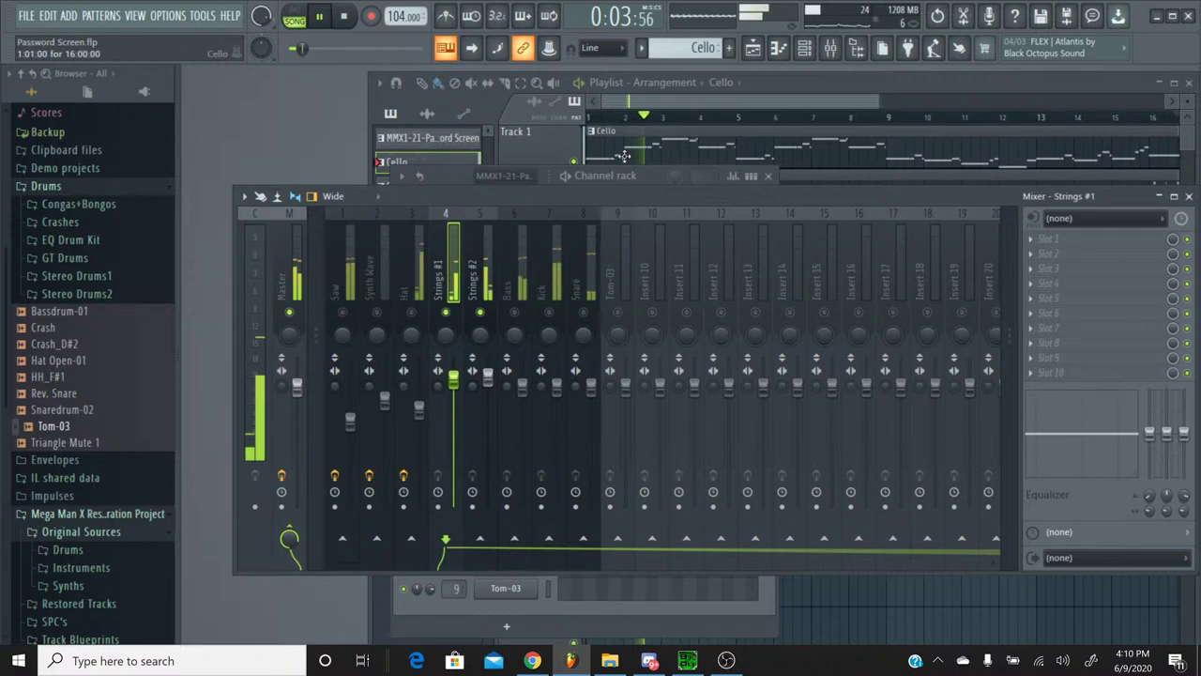
Step: Select the Strings pattern and open the Strings #1 channel's Korg M1 instrument
click(668, 49)
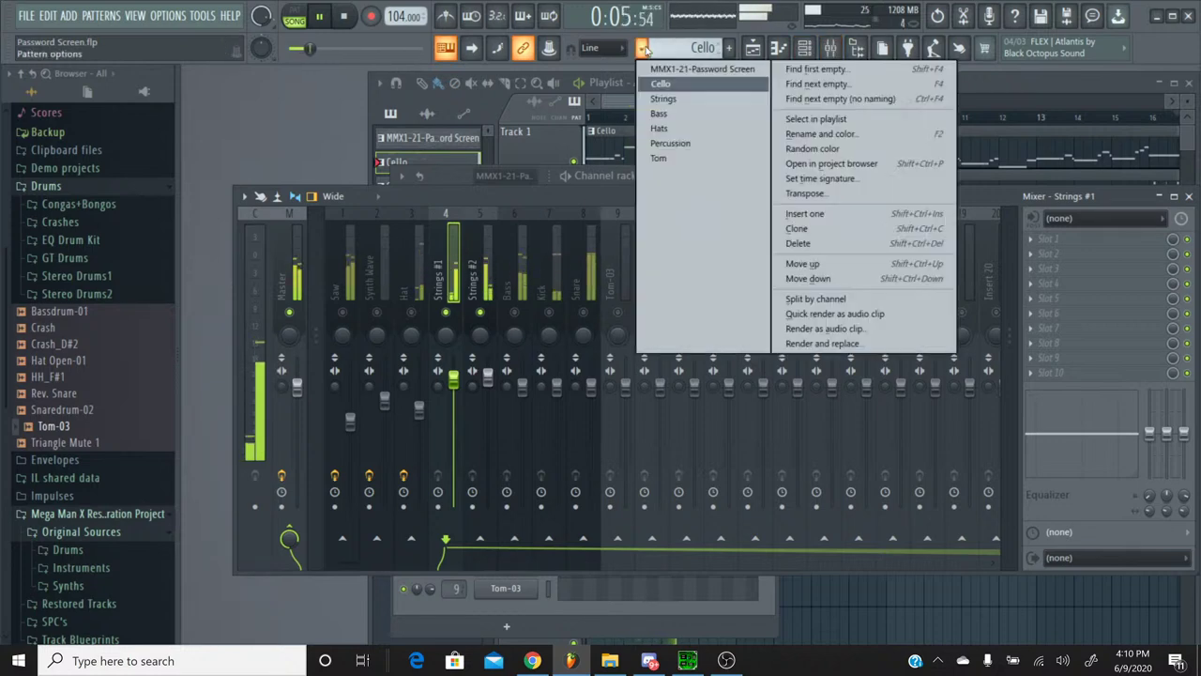
click(666, 96)
click(805, 49)
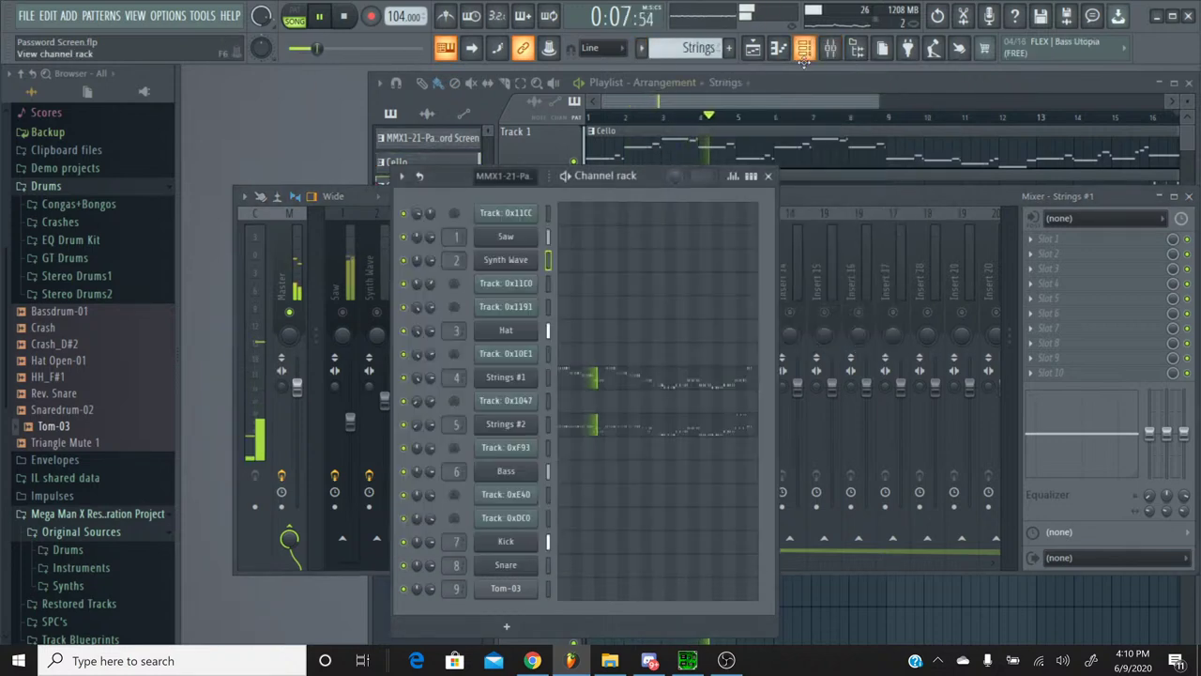
click(507, 380)
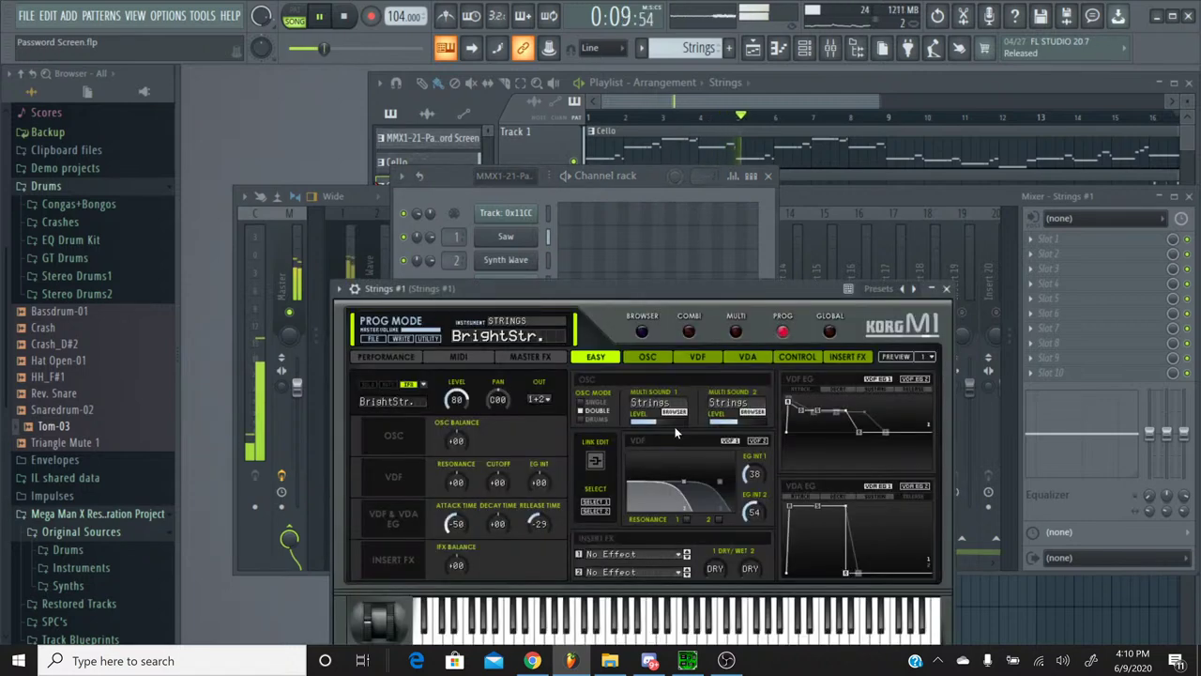
Step: Raise both oscillator levels in the Strings #1 Korg M1 patch, close the instrument and bring the mixer back with all tracks unsoloed
mouse_move(664, 426)
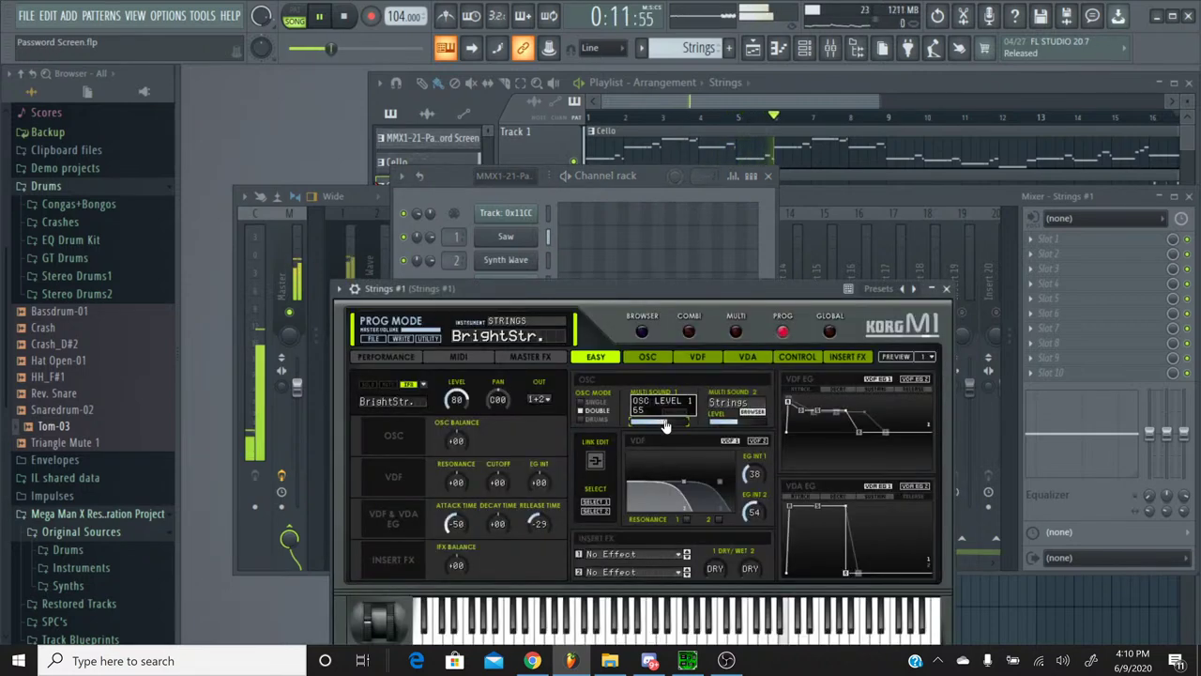
mouse_move(724, 428)
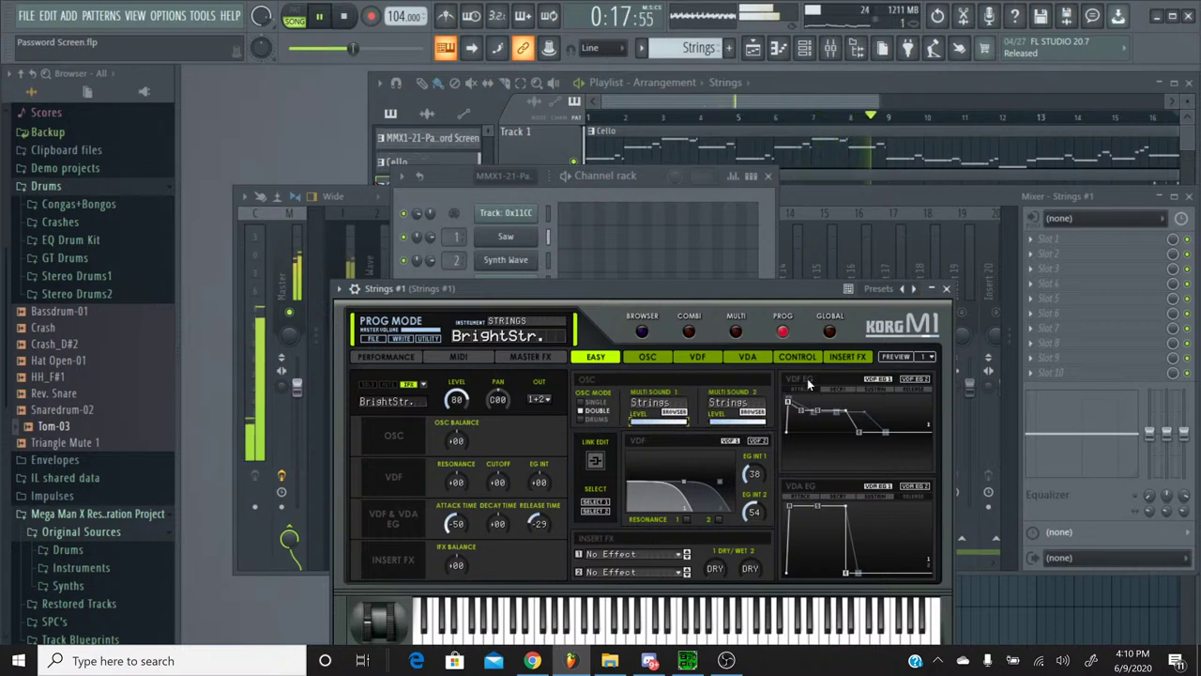
click(946, 288)
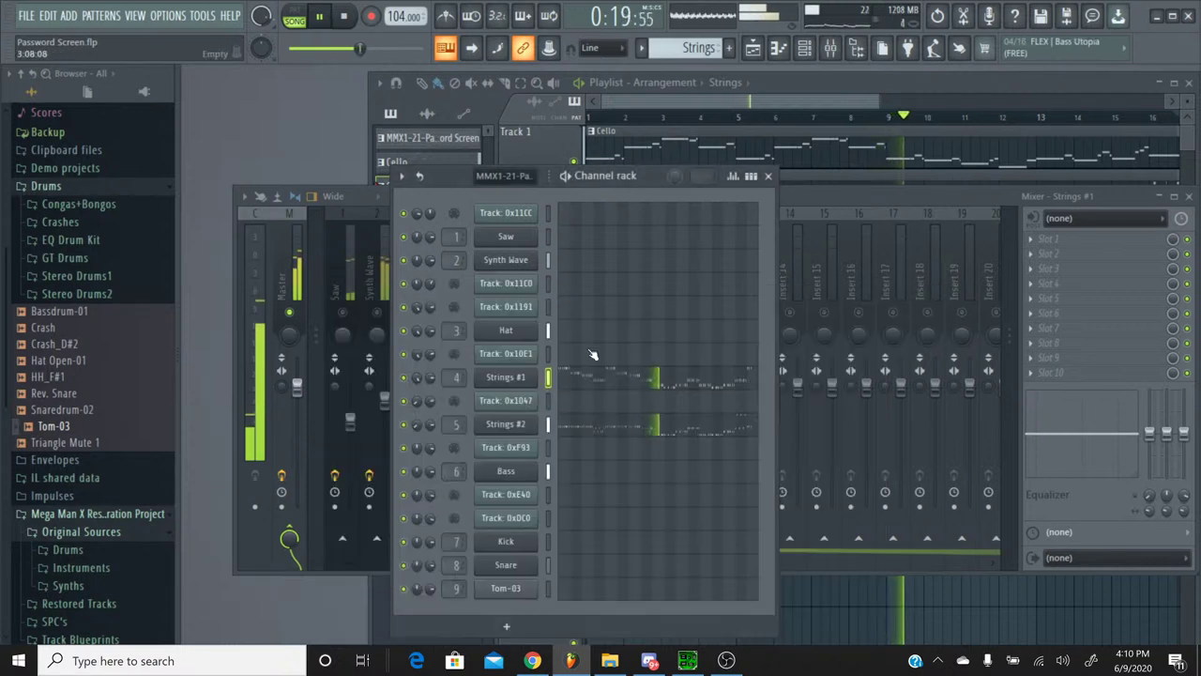
click(779, 216)
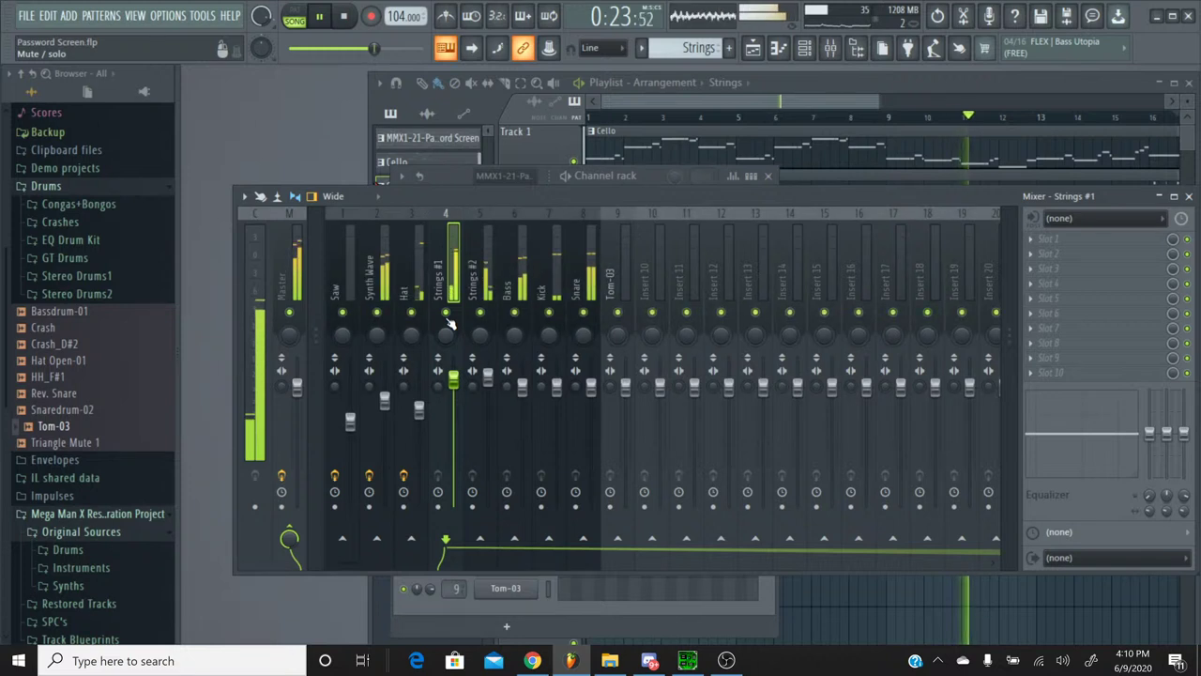
Step: Lower the Strings #2 fader to 1.1 dB and the Strings #1 fader to 0.8 dB, comparing the strings soloed and in the full mix
click(489, 385)
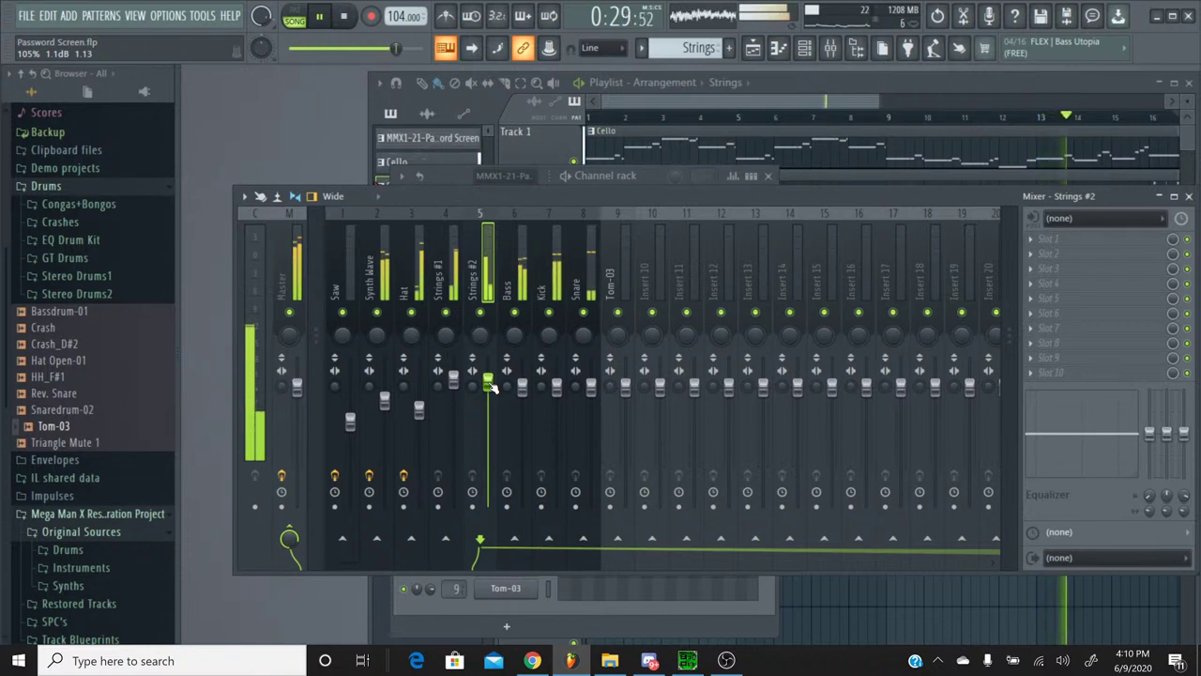
right_click(484, 319)
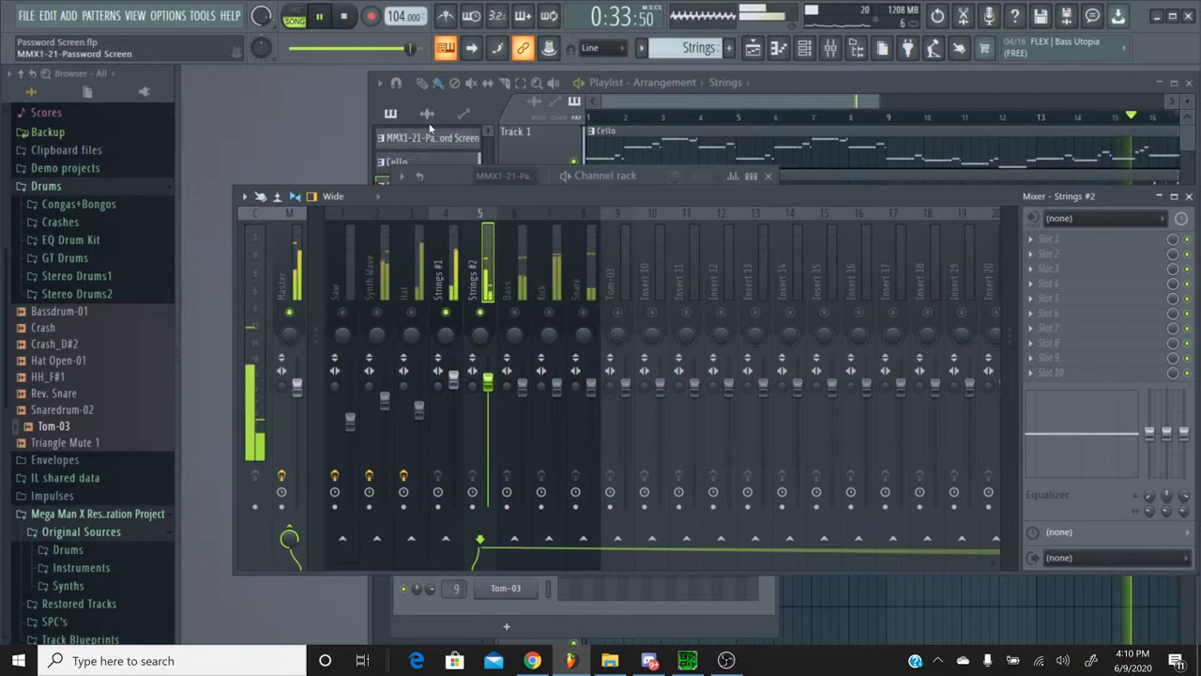
click(294, 50)
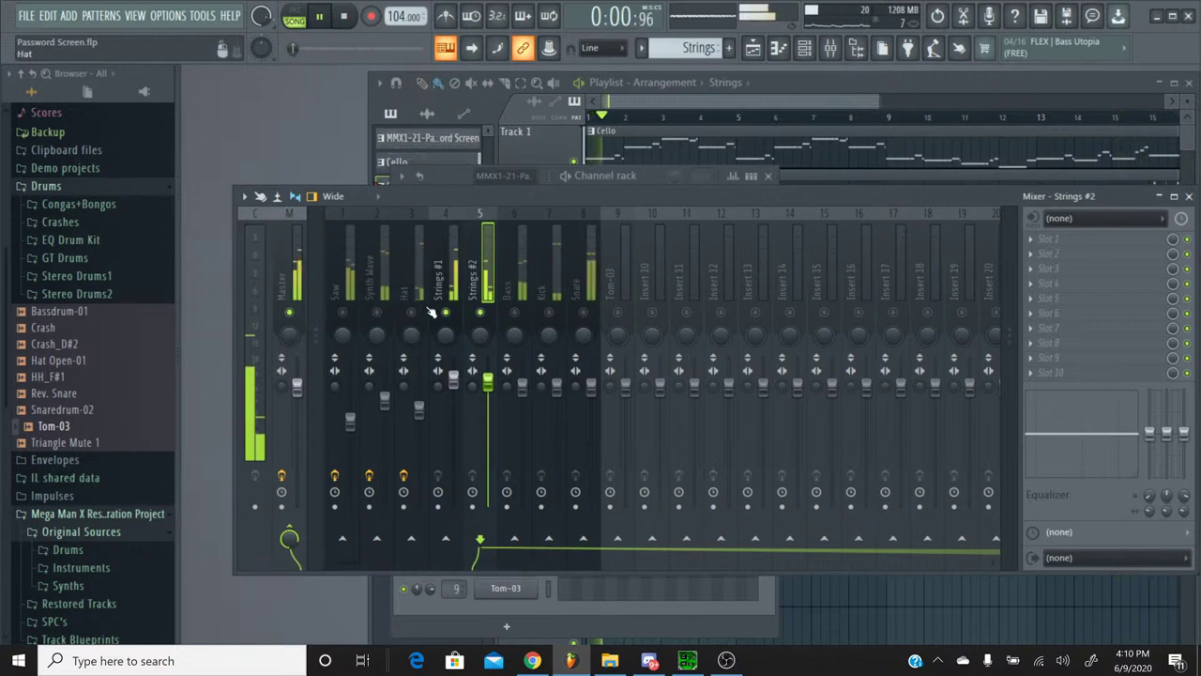
right_click(488, 323)
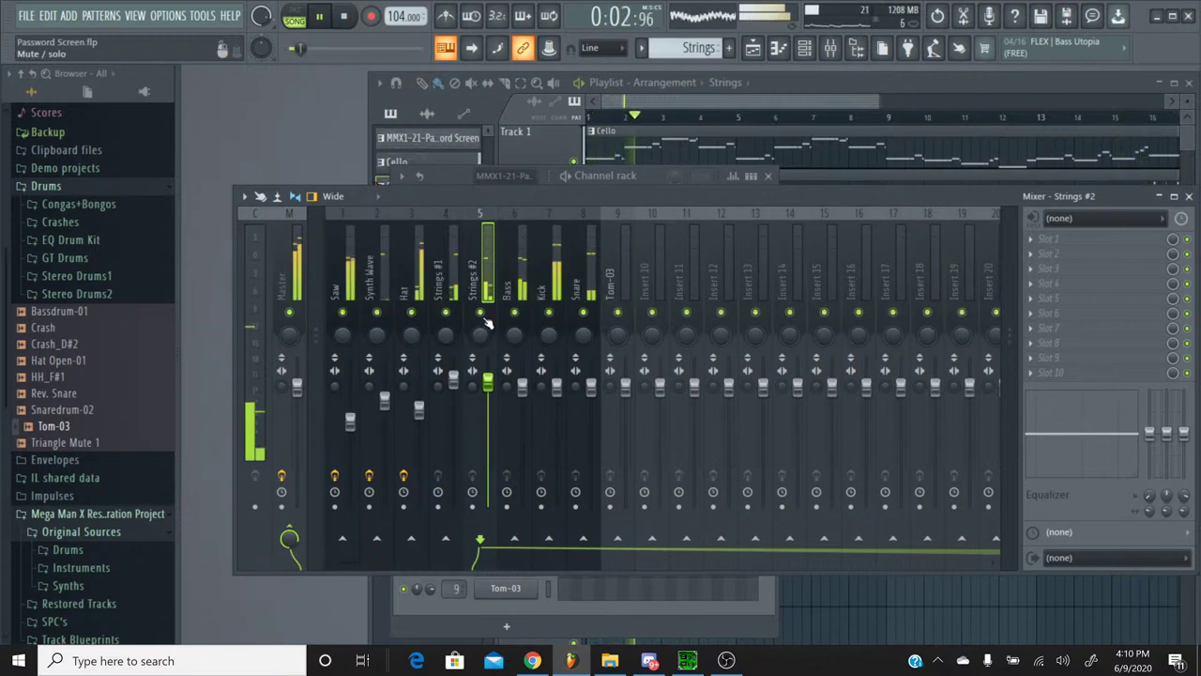
click(454, 380)
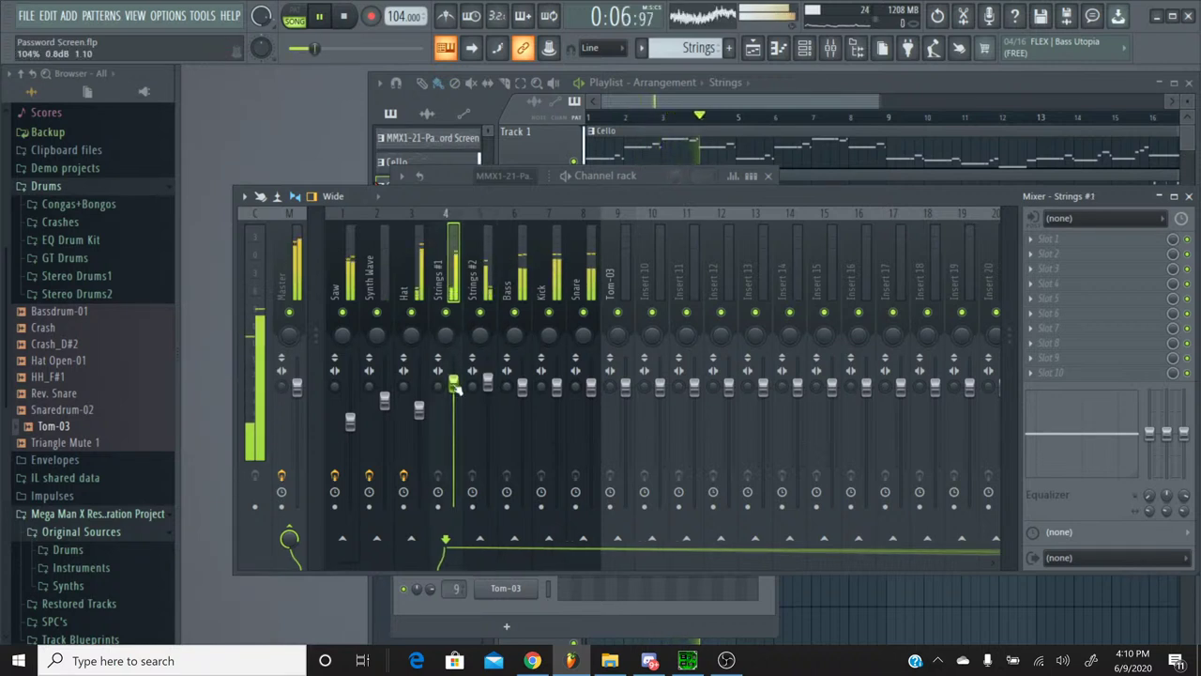
Step: Raise the Saw fader to -5.1 dB and the Hat fader to -2.4 dB, soloing the Hat track temporarily
click(350, 419)
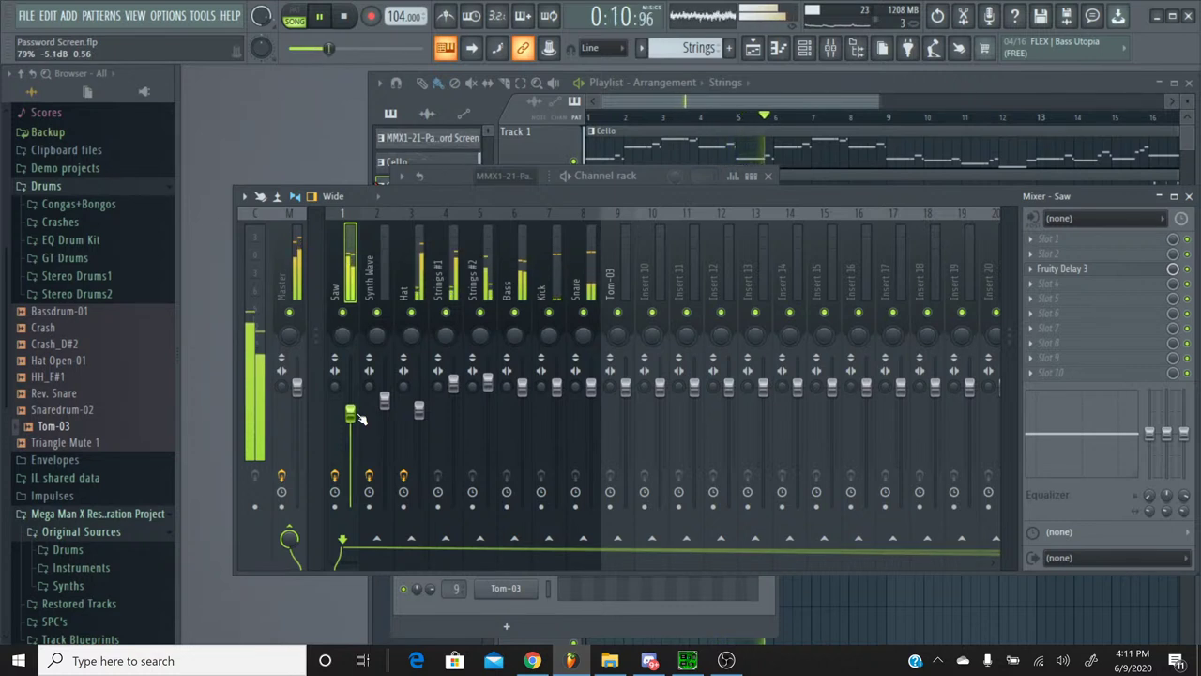
click(414, 324)
drag(419, 409, 419, 399)
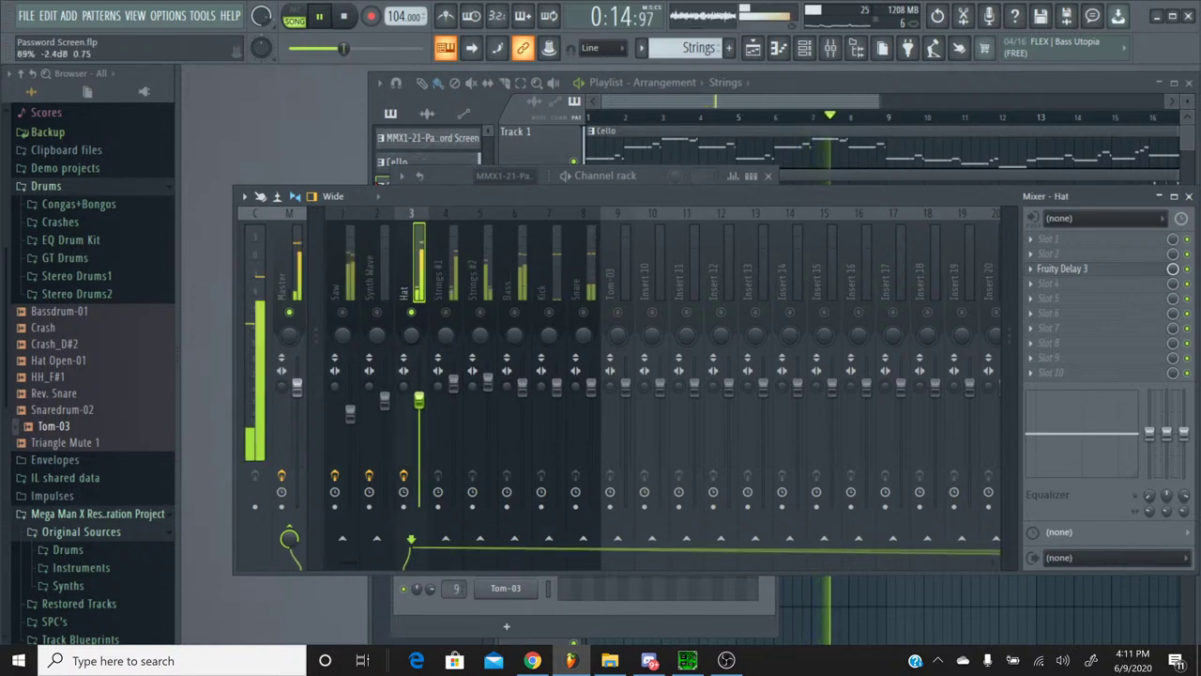
right_click(413, 314)
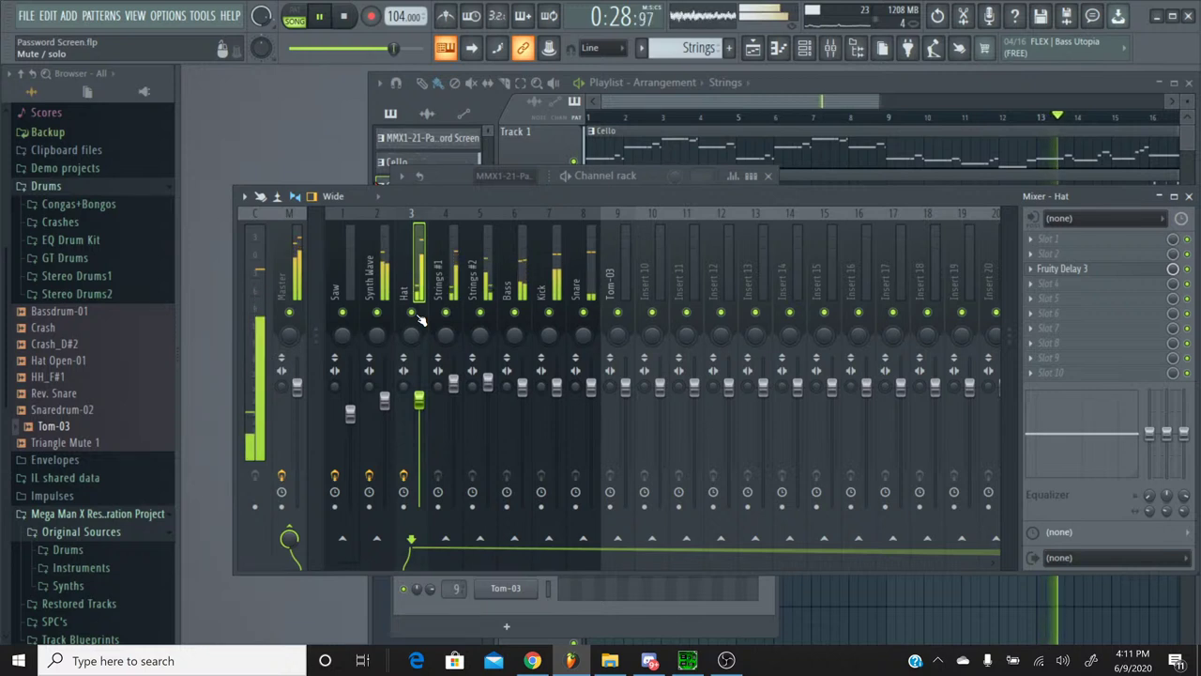
Step: Solo the Bass track, add Fruity Parametric EQ 2 in its slot 2 with a slight band 2 boost, and end the solo
right_click(514, 312)
click(524, 392)
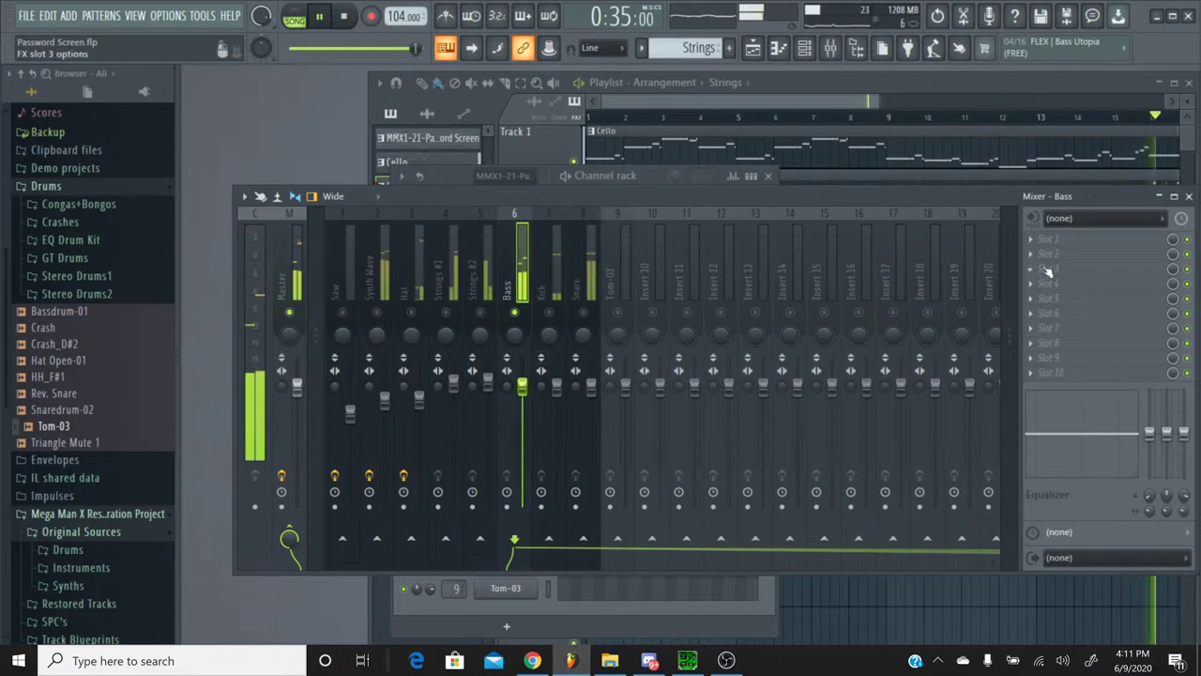
click(1078, 266)
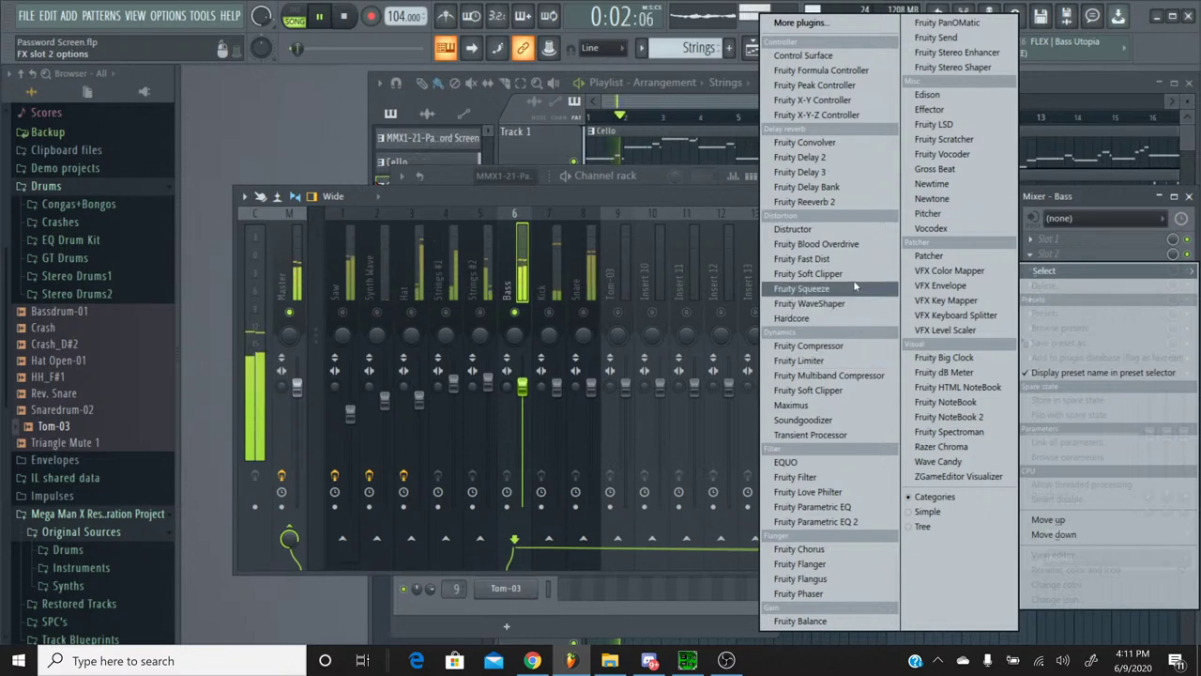
click(821, 521)
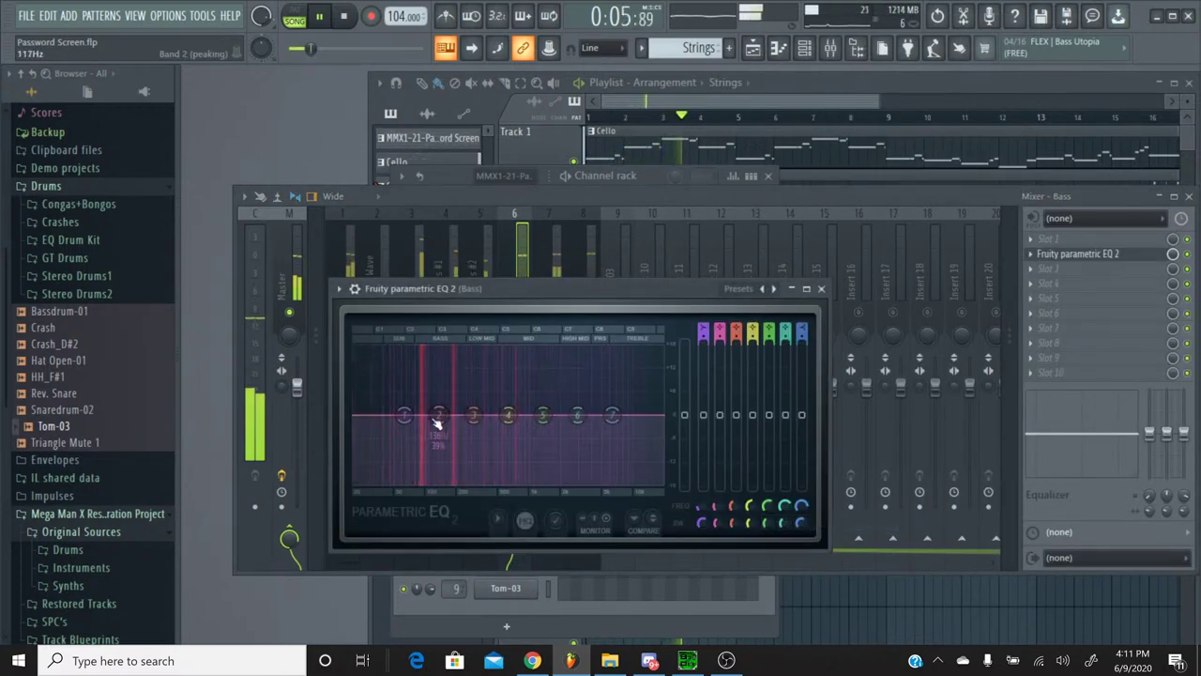
drag(438, 419, 437, 407)
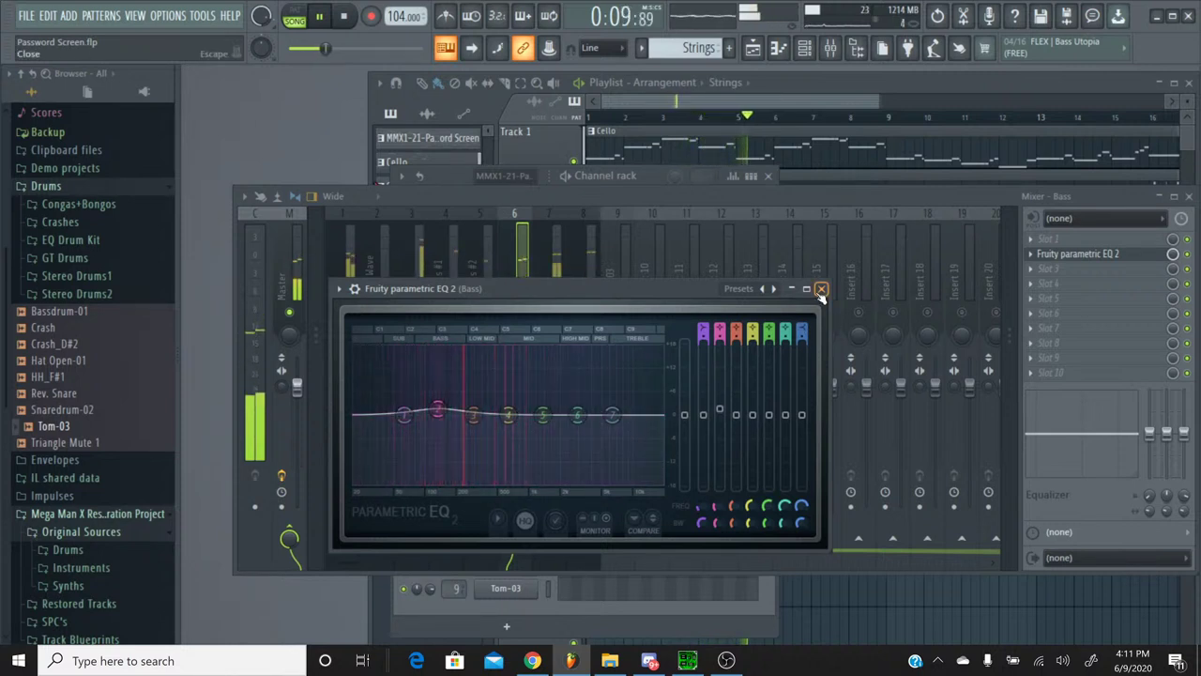
click(622, 328)
right_click(517, 313)
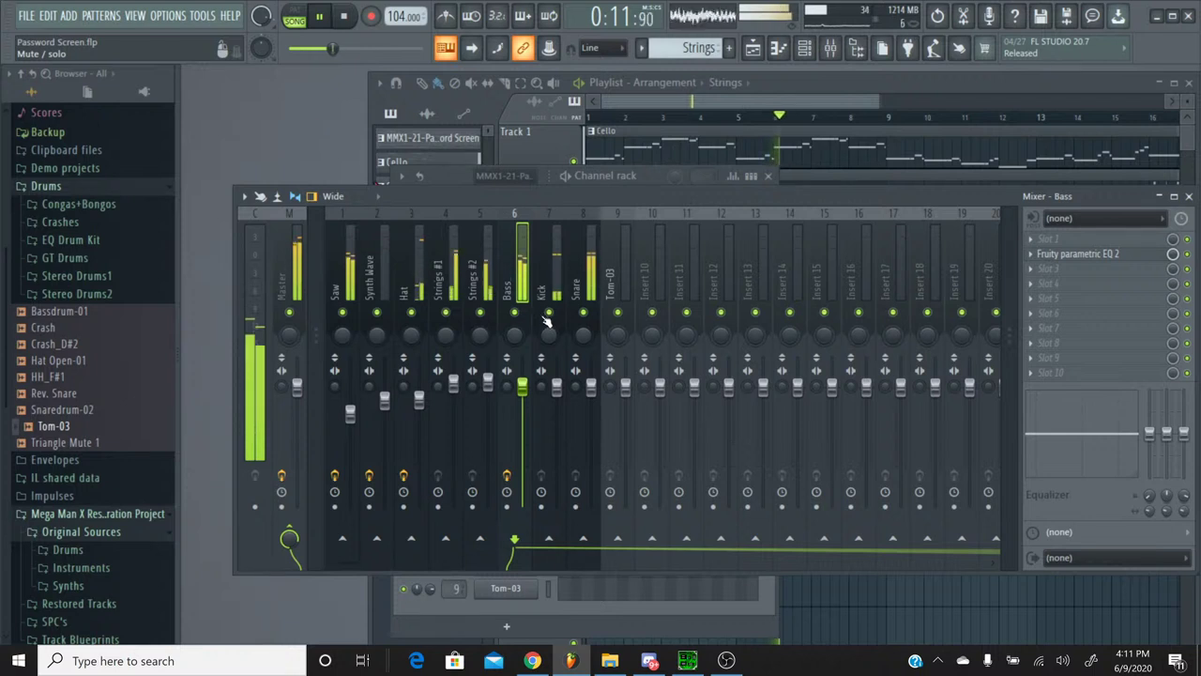
Step: Solo the Kick and Snare mixer tracks together and select the Snare track
right_click(548, 315)
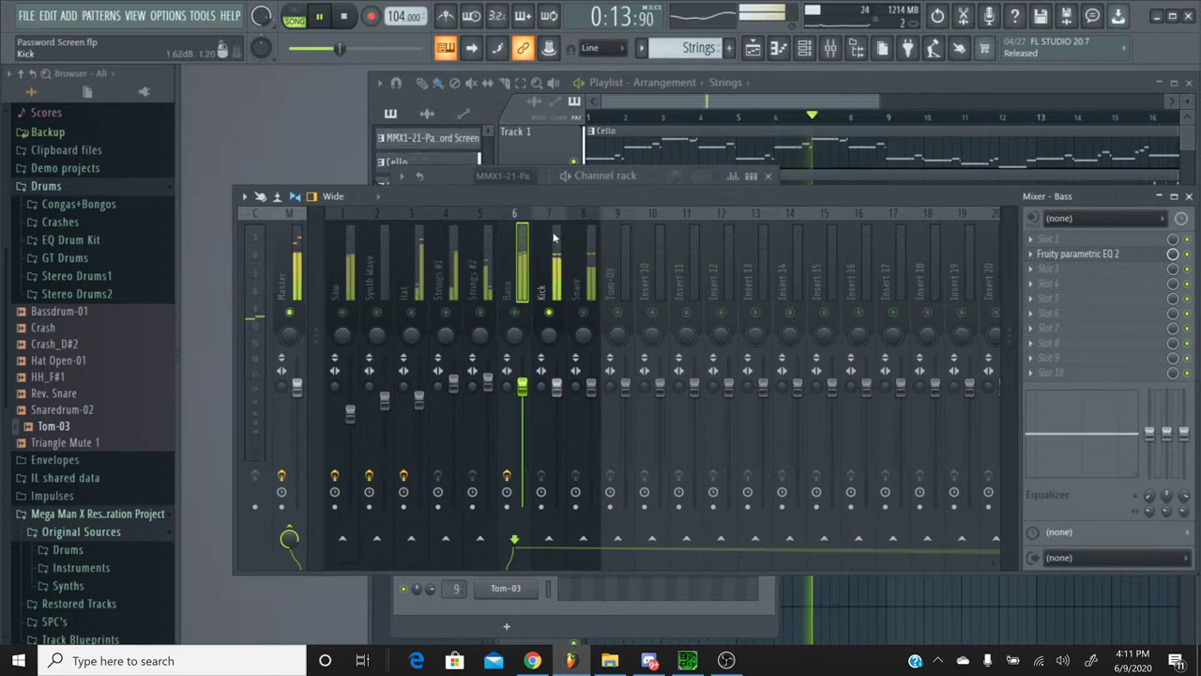
click(553, 241)
click(589, 242)
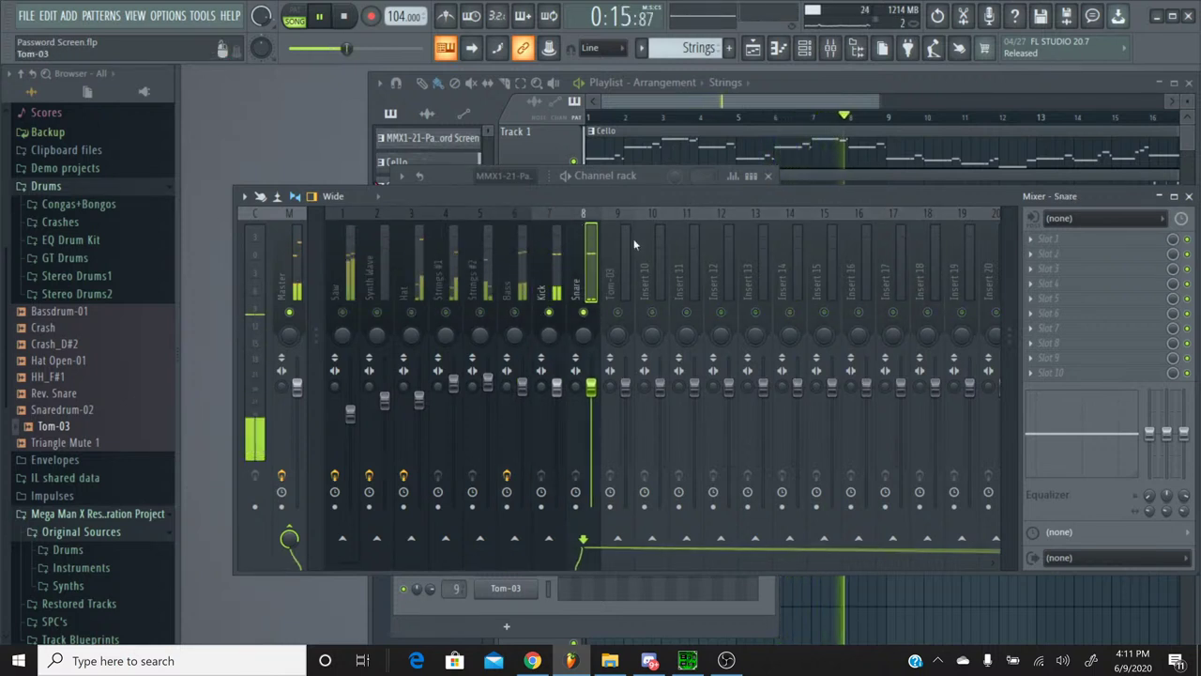
Step: Load the Saturation Knob plugin in effect slot 2 of the Snare track and set its saturation to 1.8
click(1061, 254)
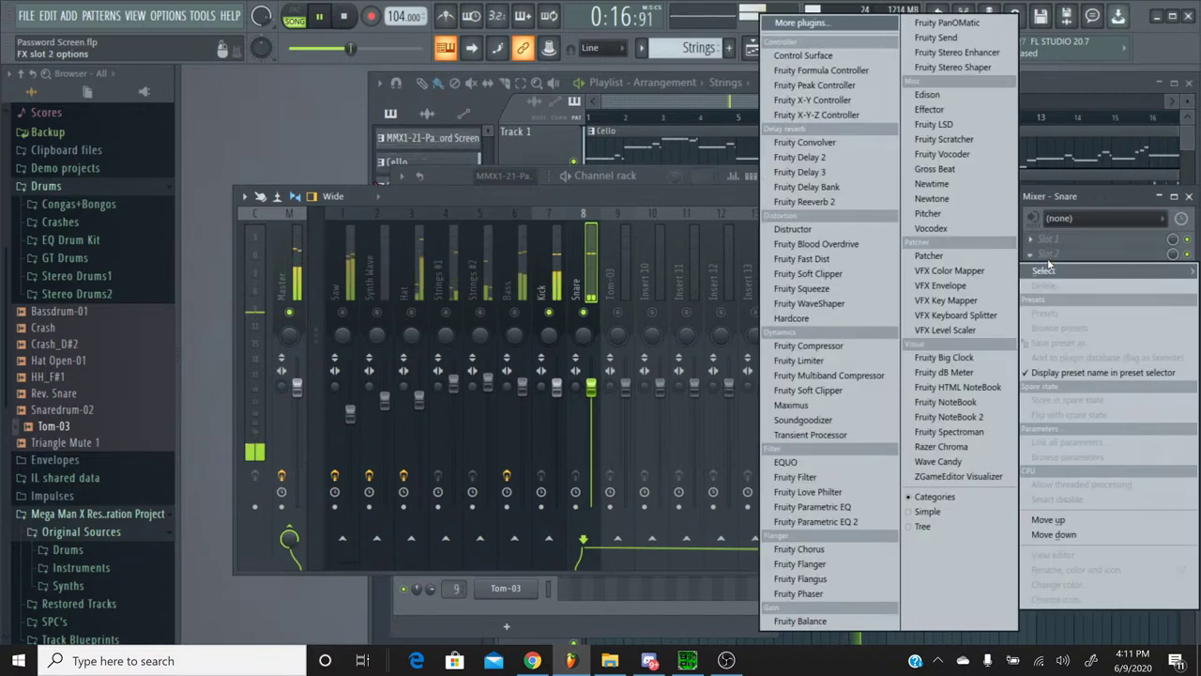
click(798, 23)
scroll(553, 376, down, 10)
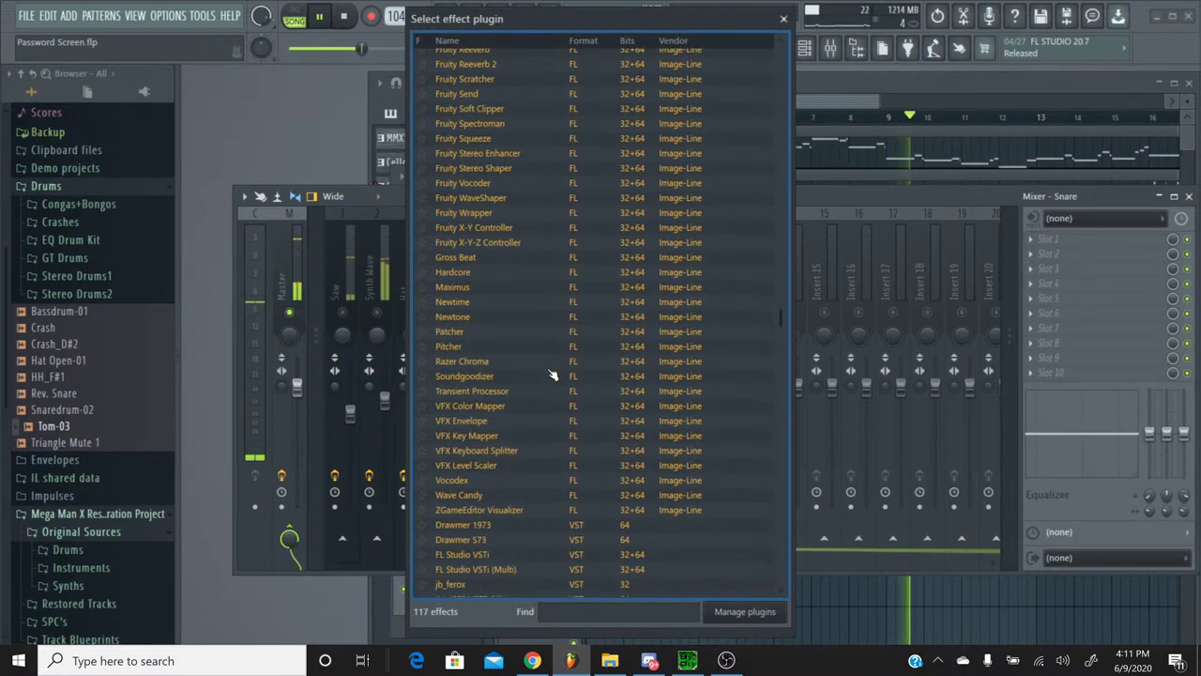
scroll(553, 375, down, 2)
scroll(485, 392, up, 5)
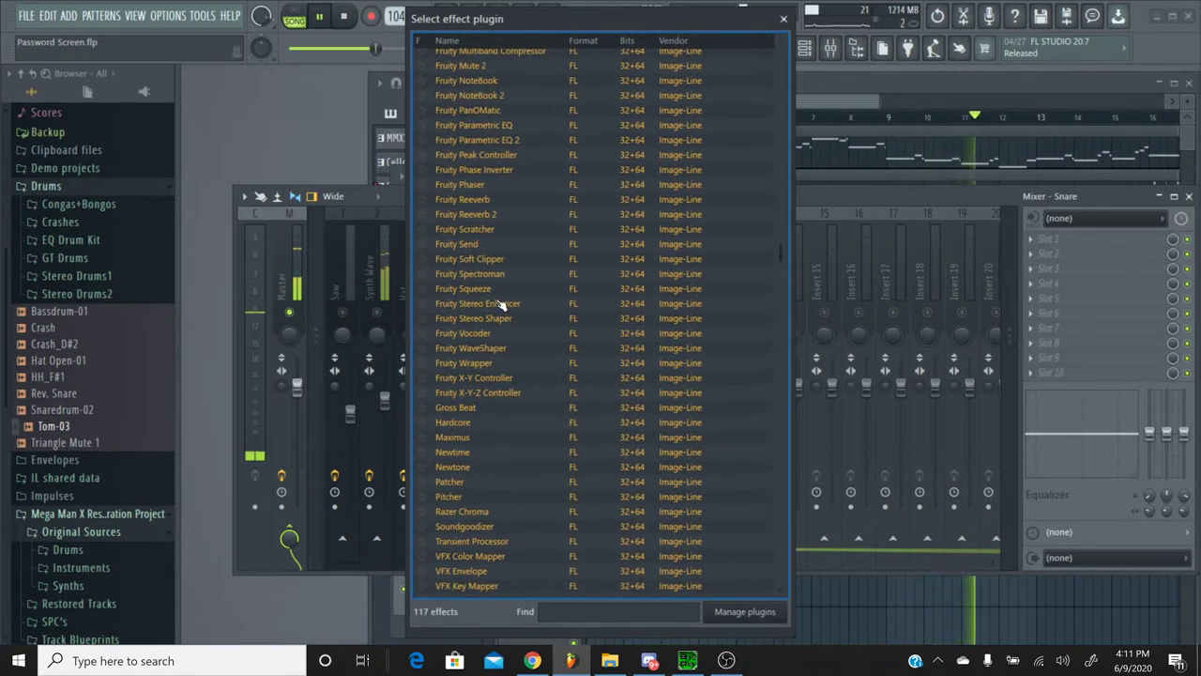
scroll(518, 237, down, 2)
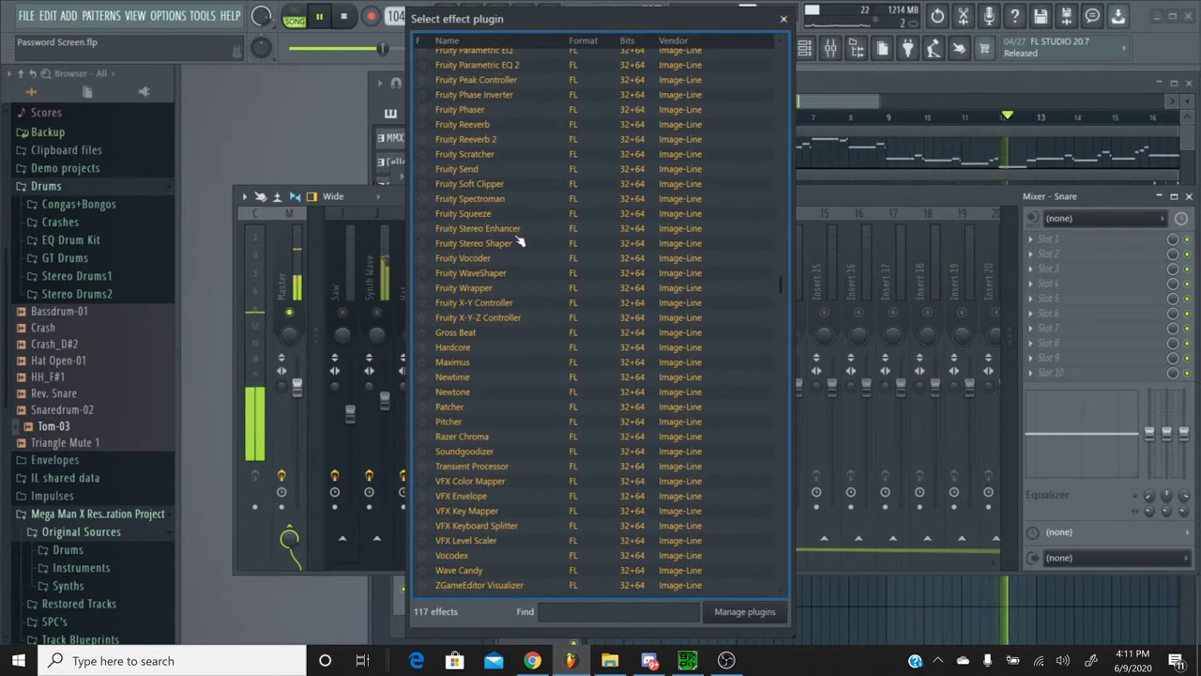
scroll(518, 242, down, 8)
scroll(517, 313, down, 5)
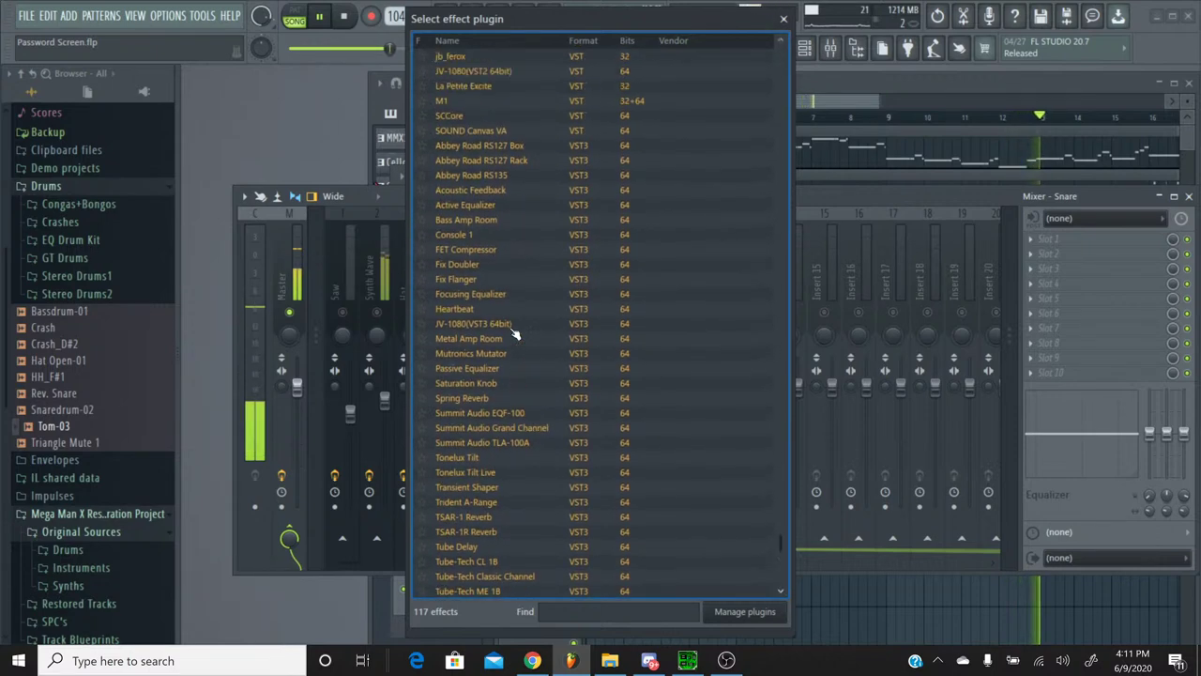
click(466, 396)
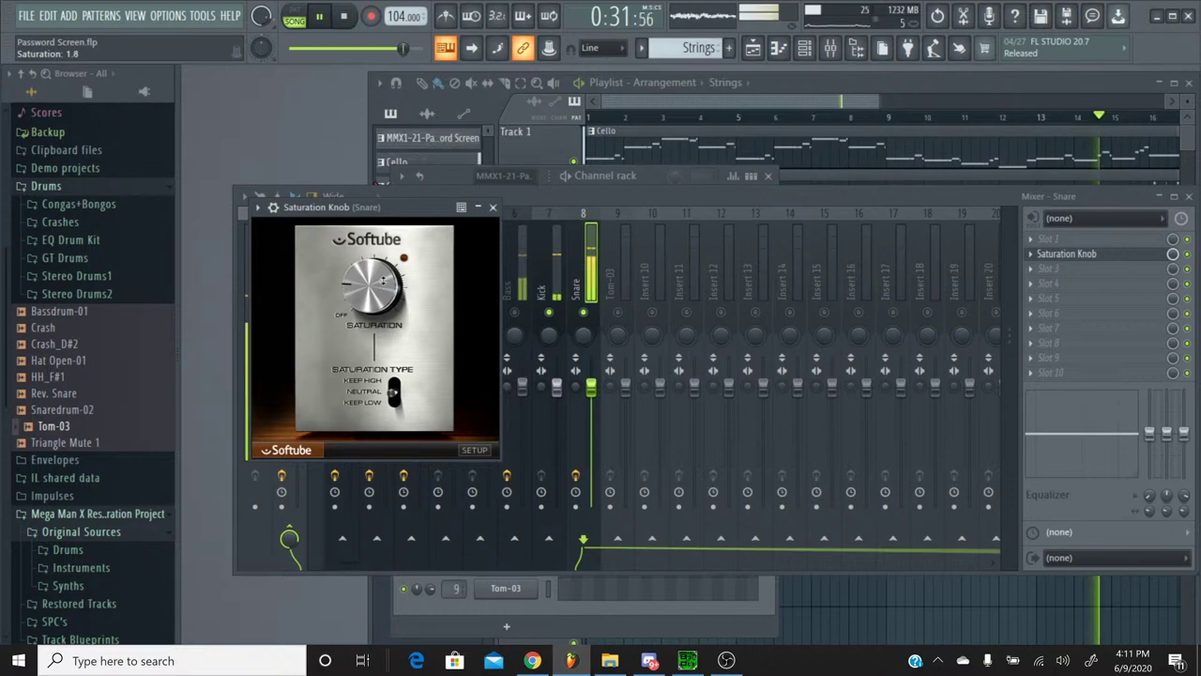
click(493, 208)
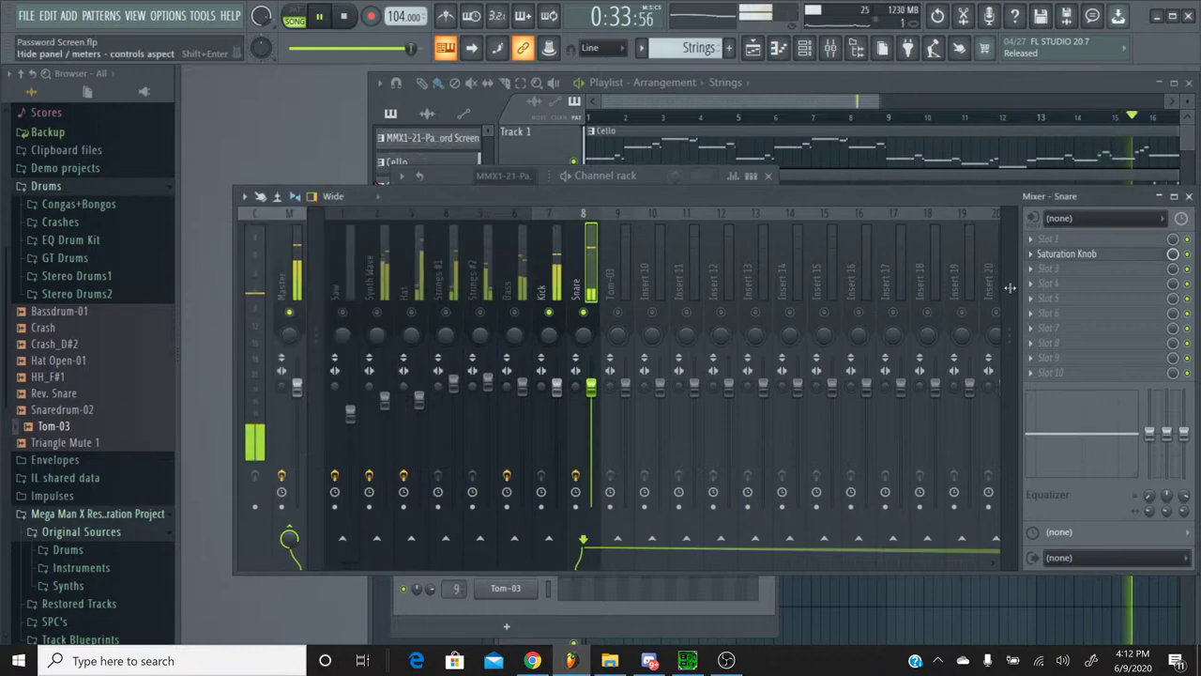
Step: Add Fruity Chorus with the Low Enhance preset in slot 4 of the Snare track and unsolo the drums
click(1050, 283)
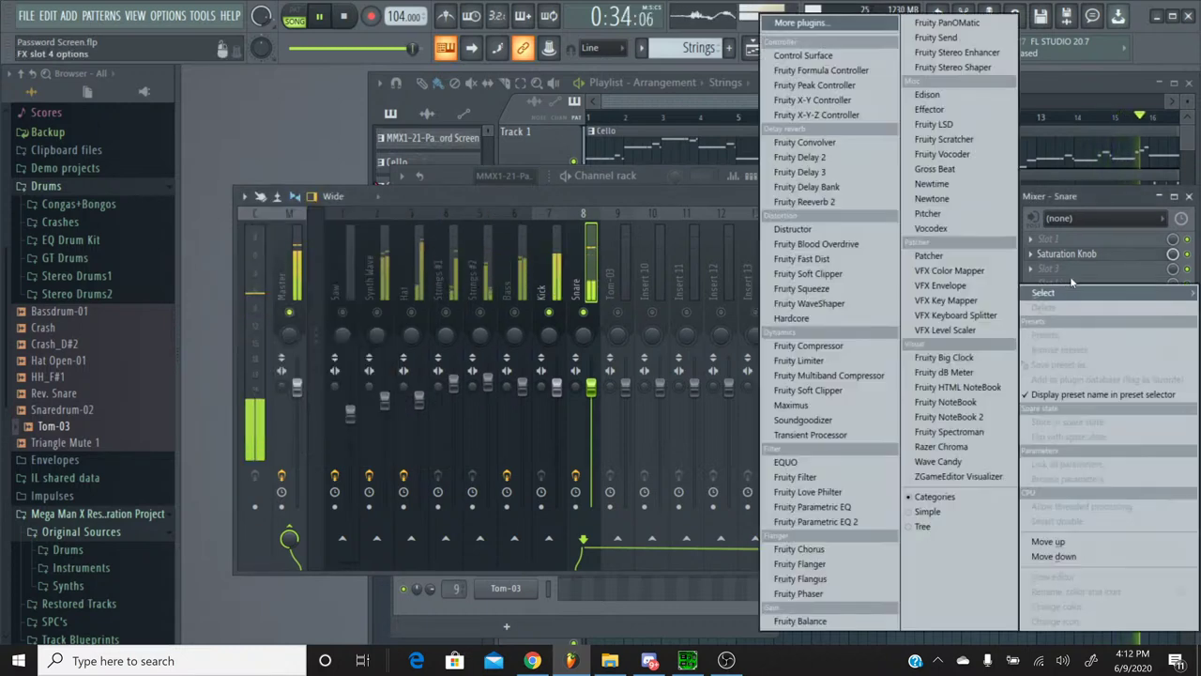
click(799, 549)
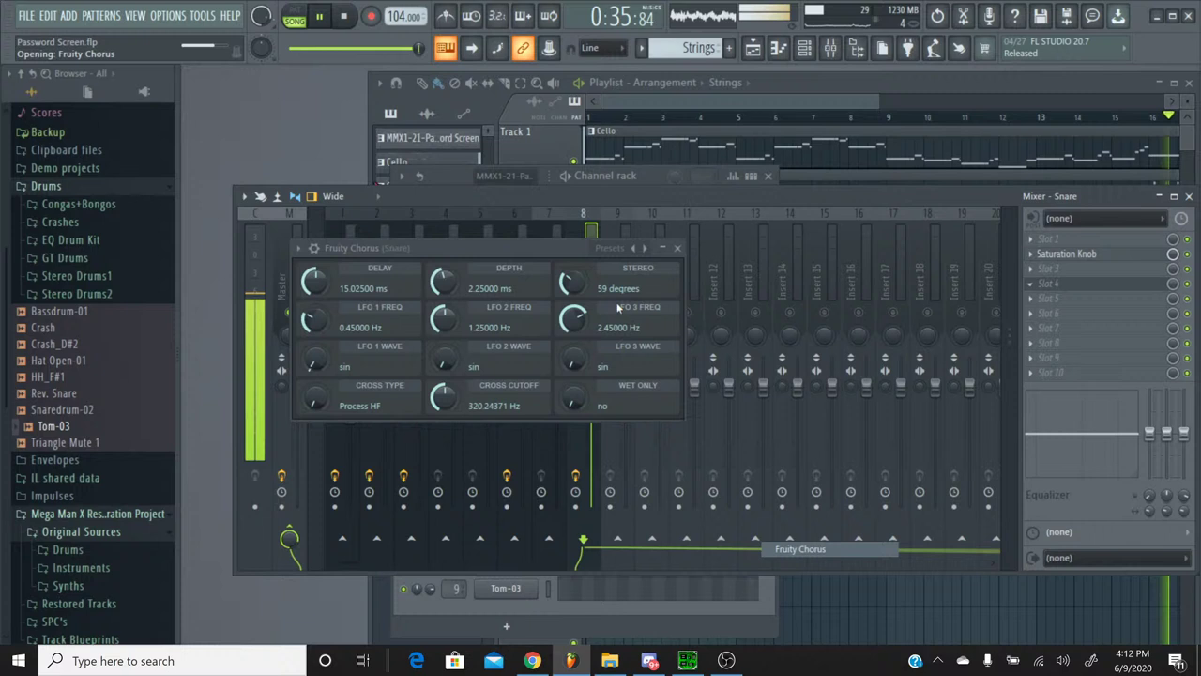
click(641, 250)
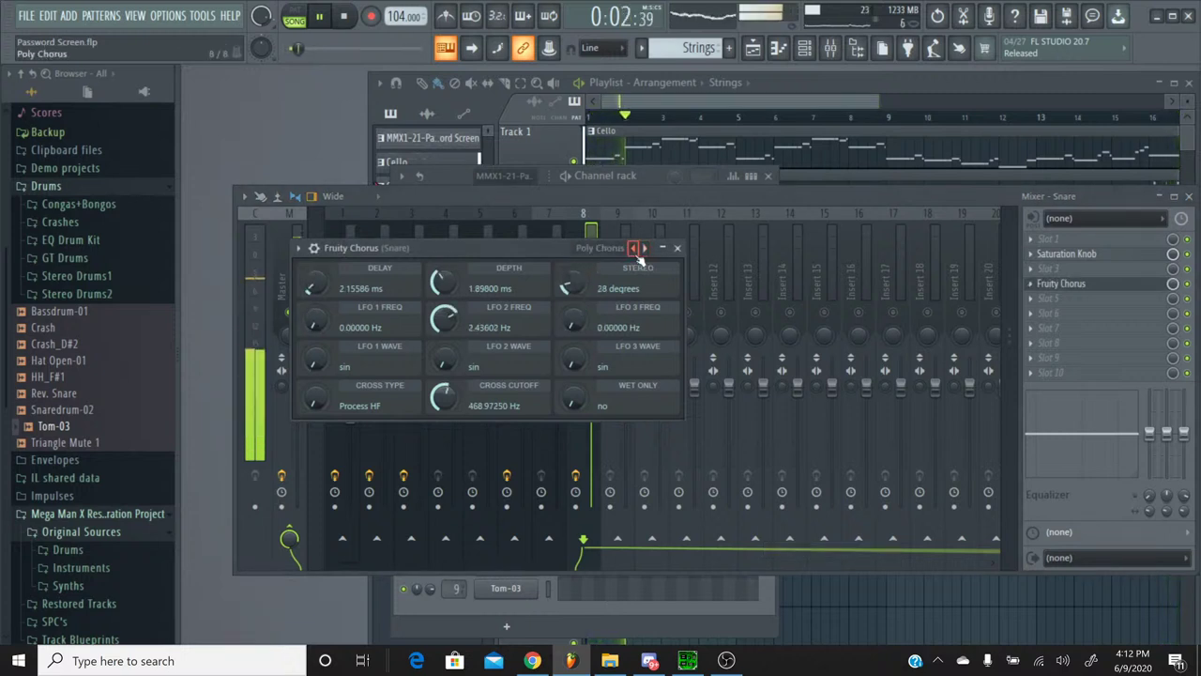
click(641, 249)
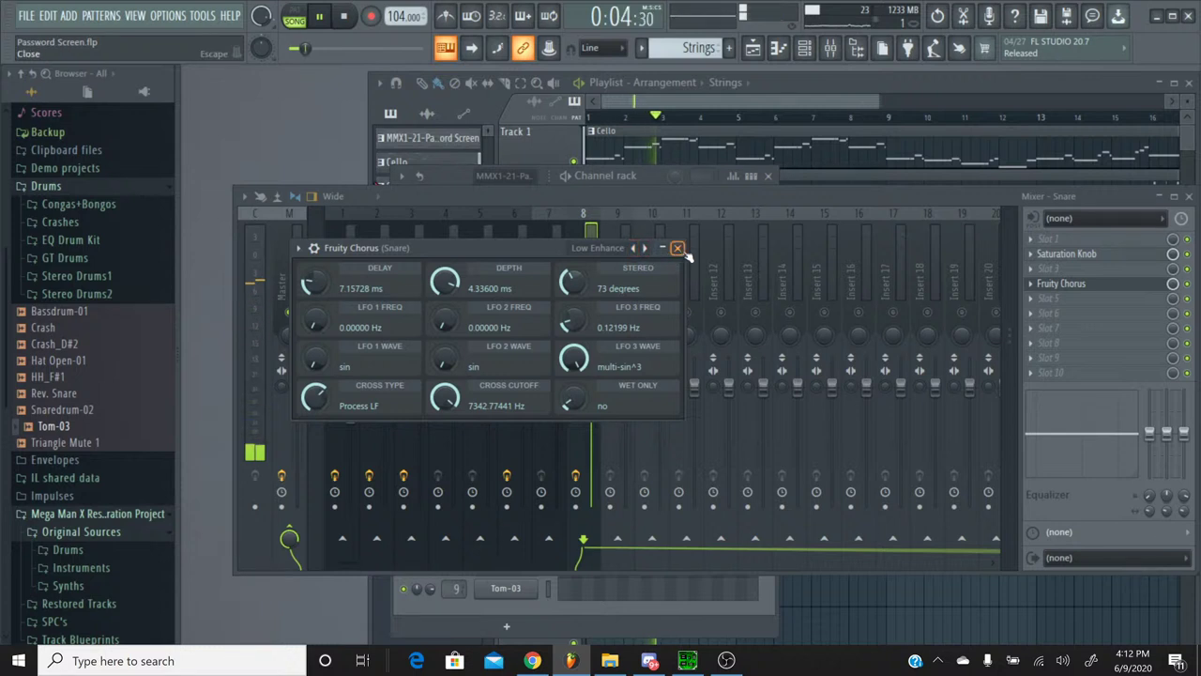
click(677, 247)
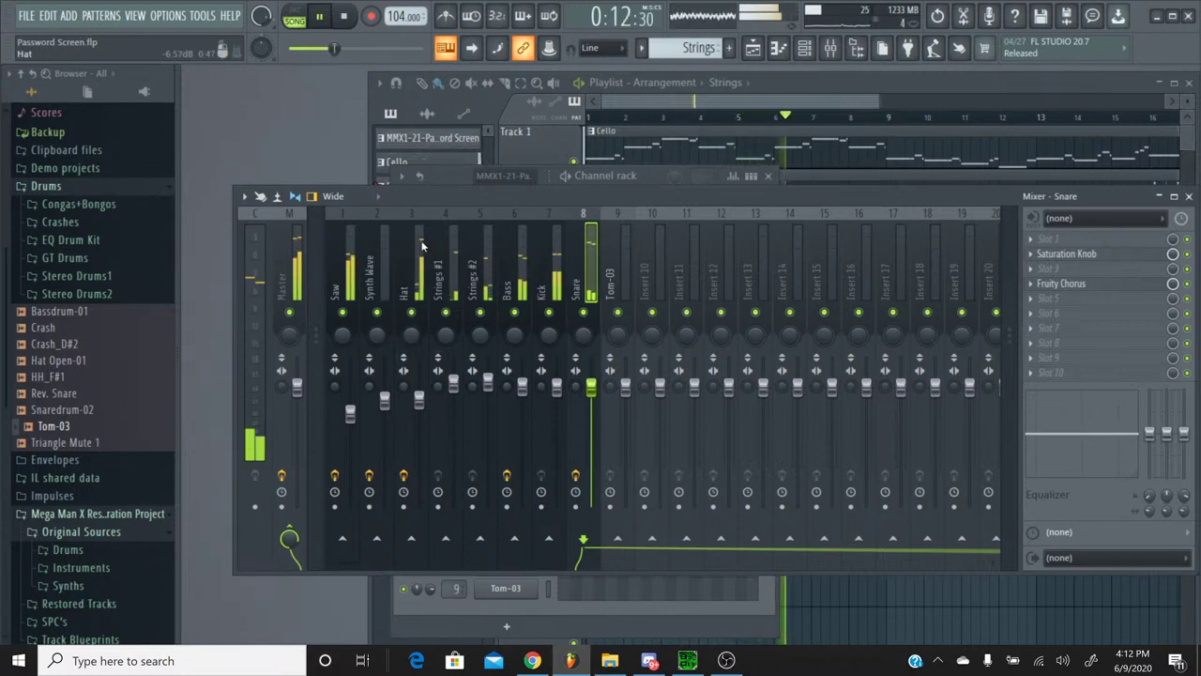
Step: Add Fruity Parametric EQ 2 in slot 4 of the Hat track and lower the band 7 high shelf slightly at about 4.1 kHz
click(414, 272)
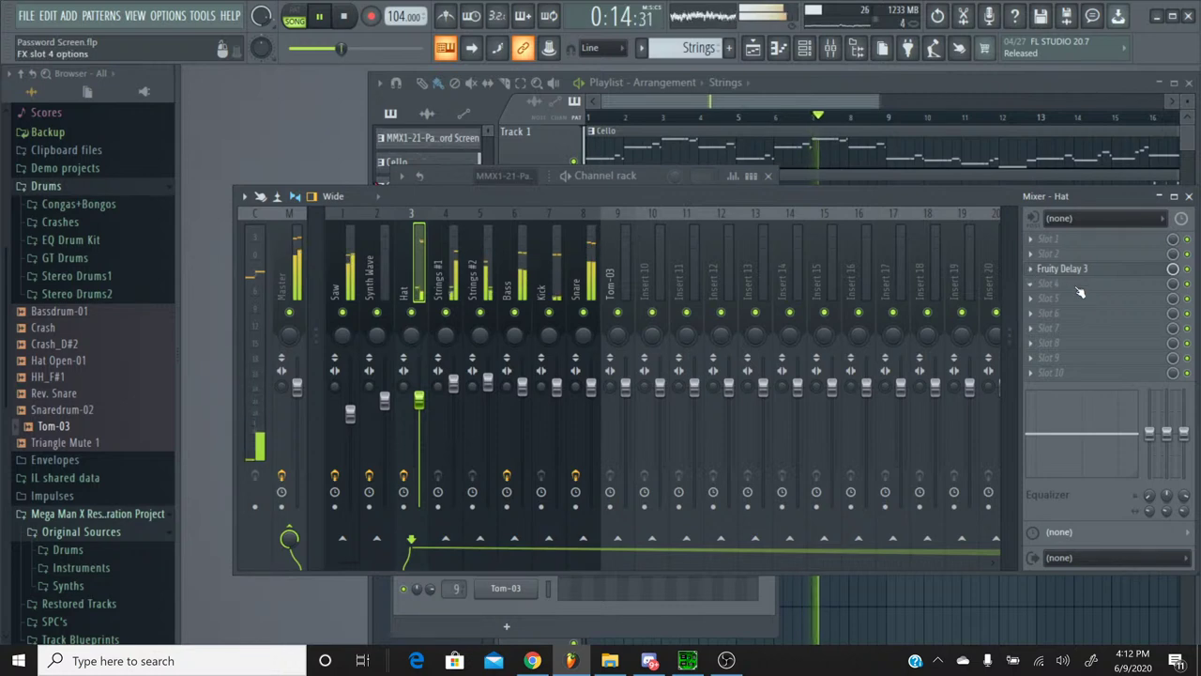
click(1043, 283)
click(834, 525)
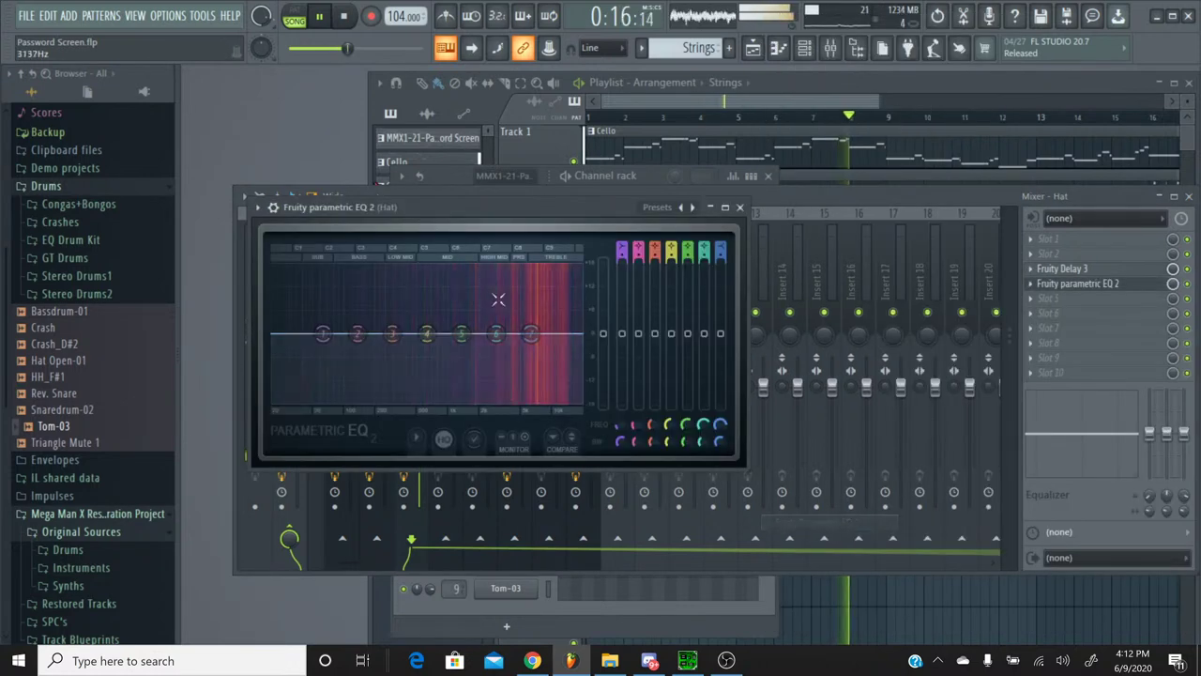
mouse_move(526, 336)
mouse_down()
mouse_move(509, 340)
mouse_move(515, 349)
mouse_up()
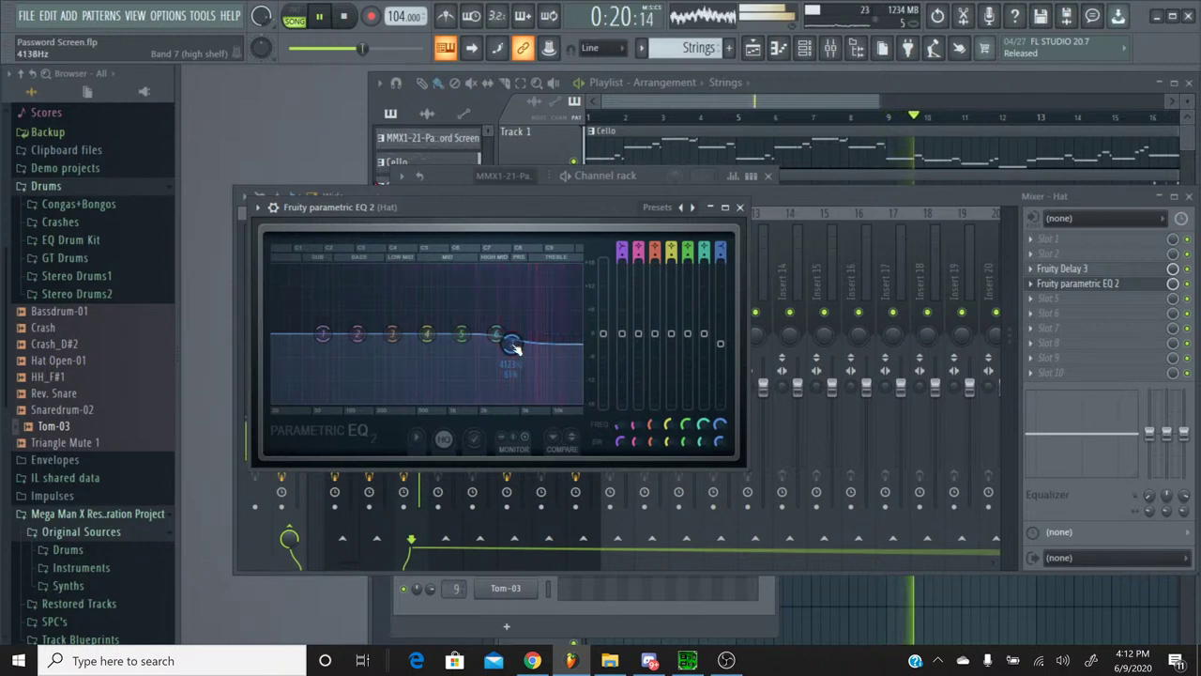
click(740, 207)
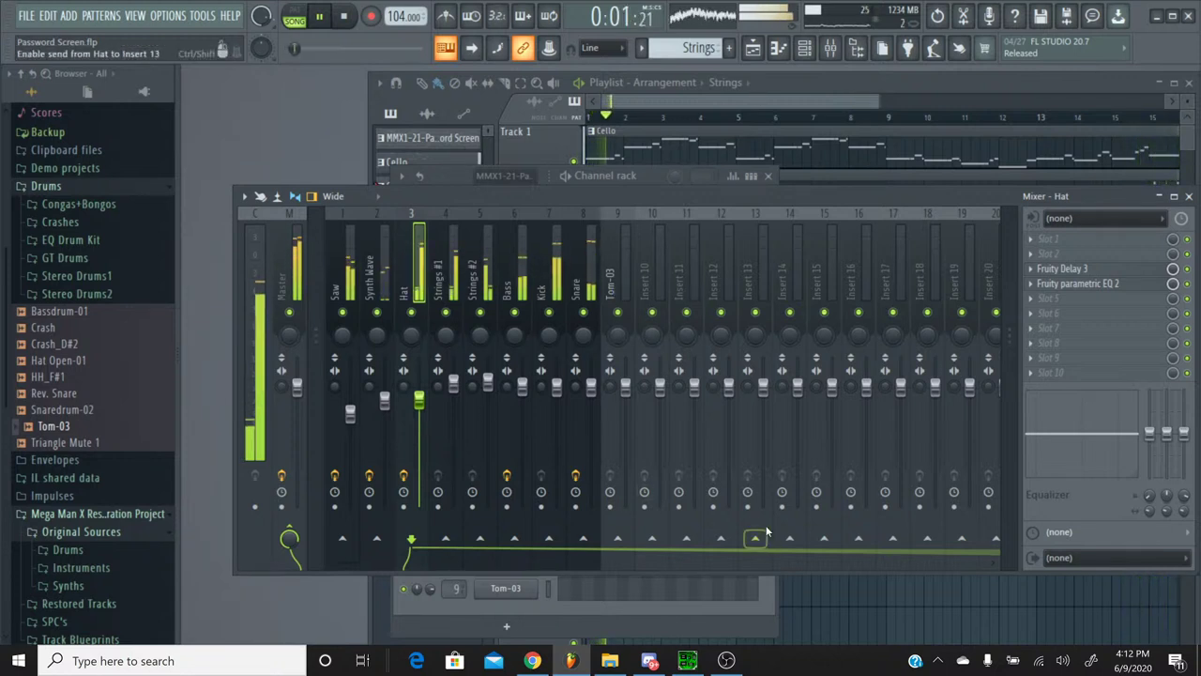
Step: Select the Saw mixer track, stop the song, and play the original Password Screen track in SPCTool for comparison
key(Left)
key(Left)
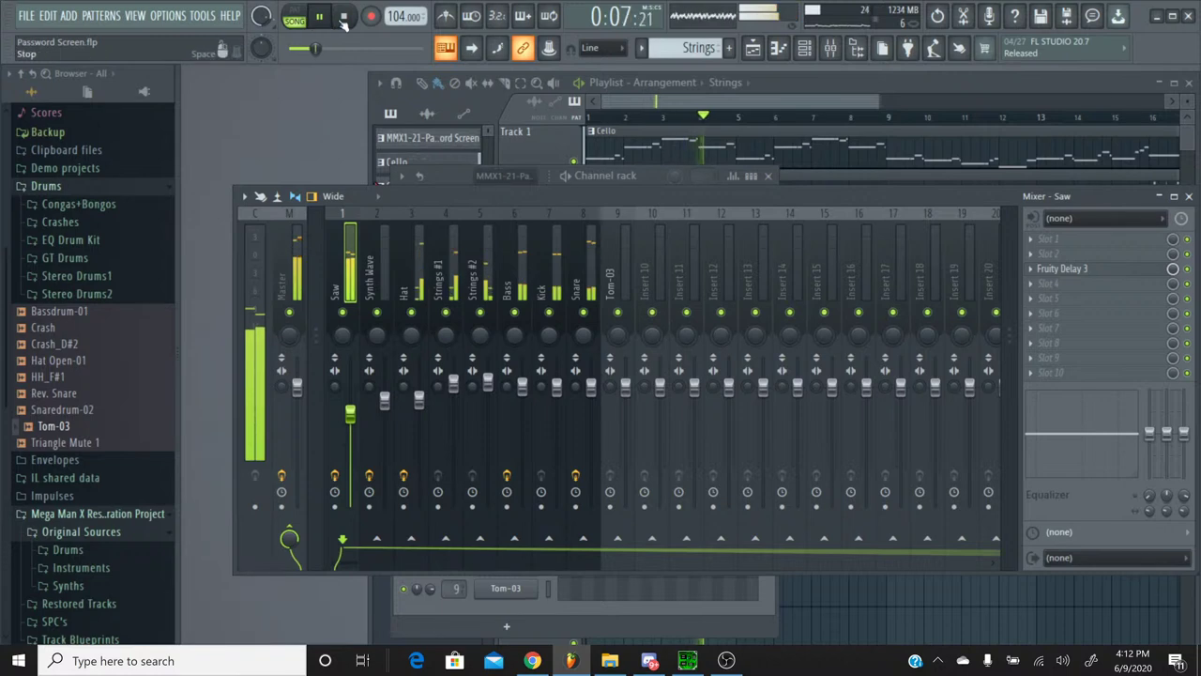
key(space)
click(693, 662)
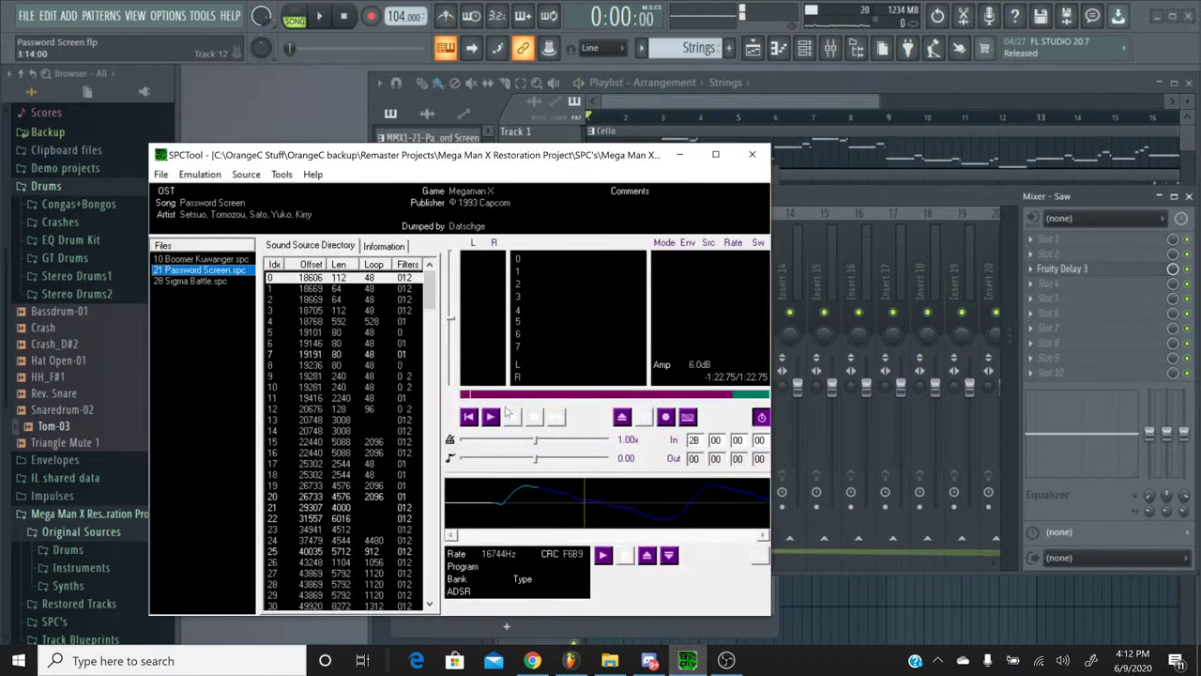
click(492, 418)
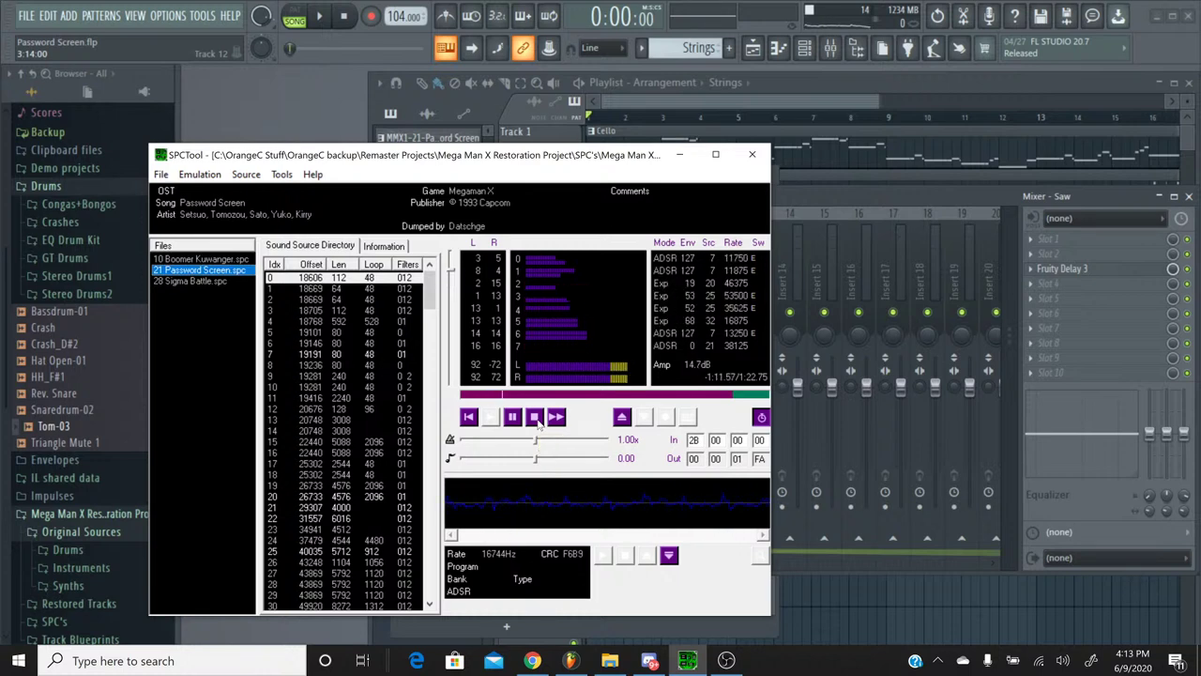
click(534, 417)
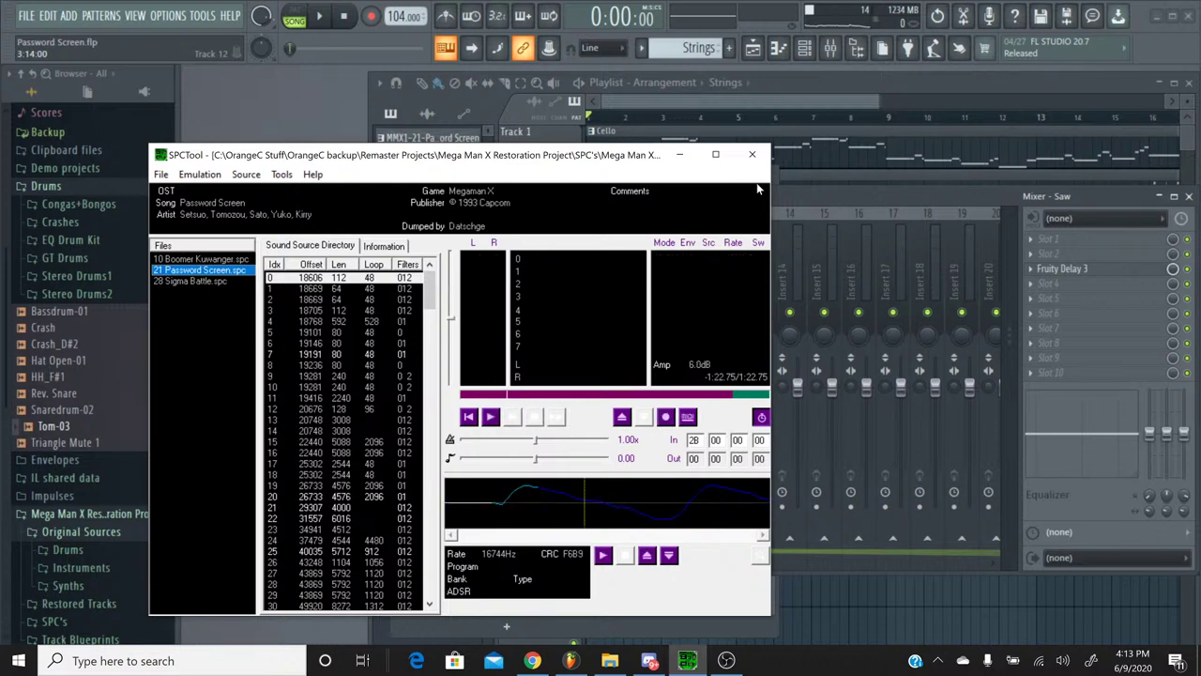
click(679, 155)
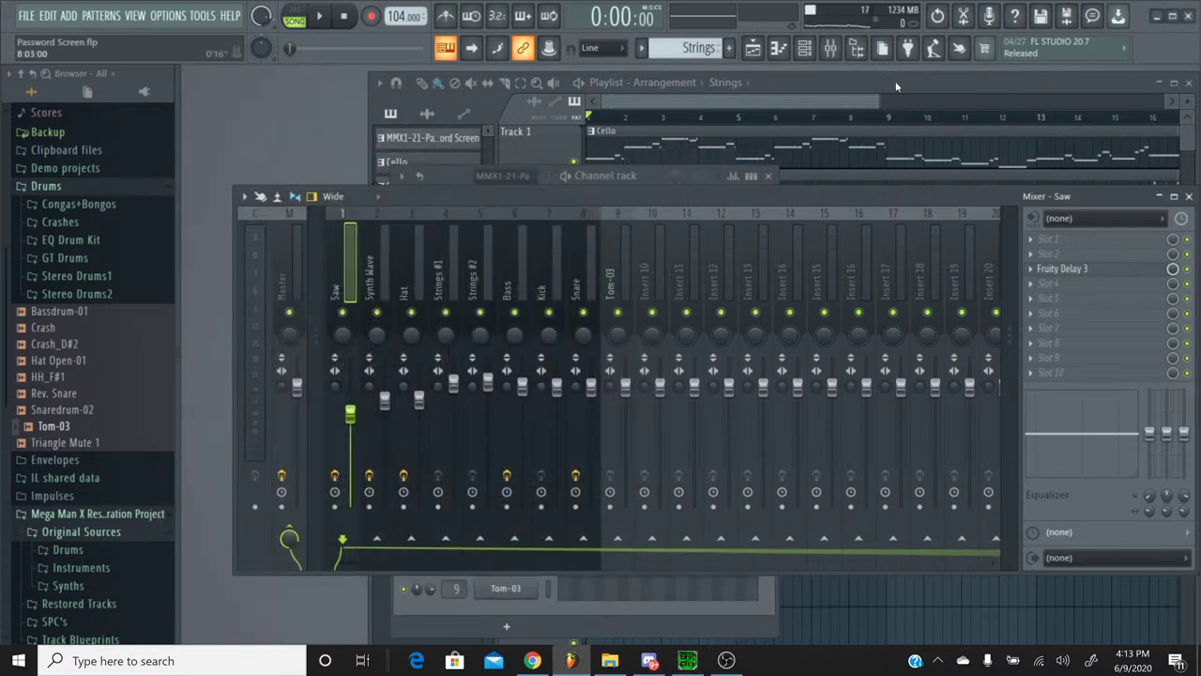
Step: Load Phaser 1 as the Saw channel's second insert effect and set its mod speed to about 1.71 Hz
click(831, 52)
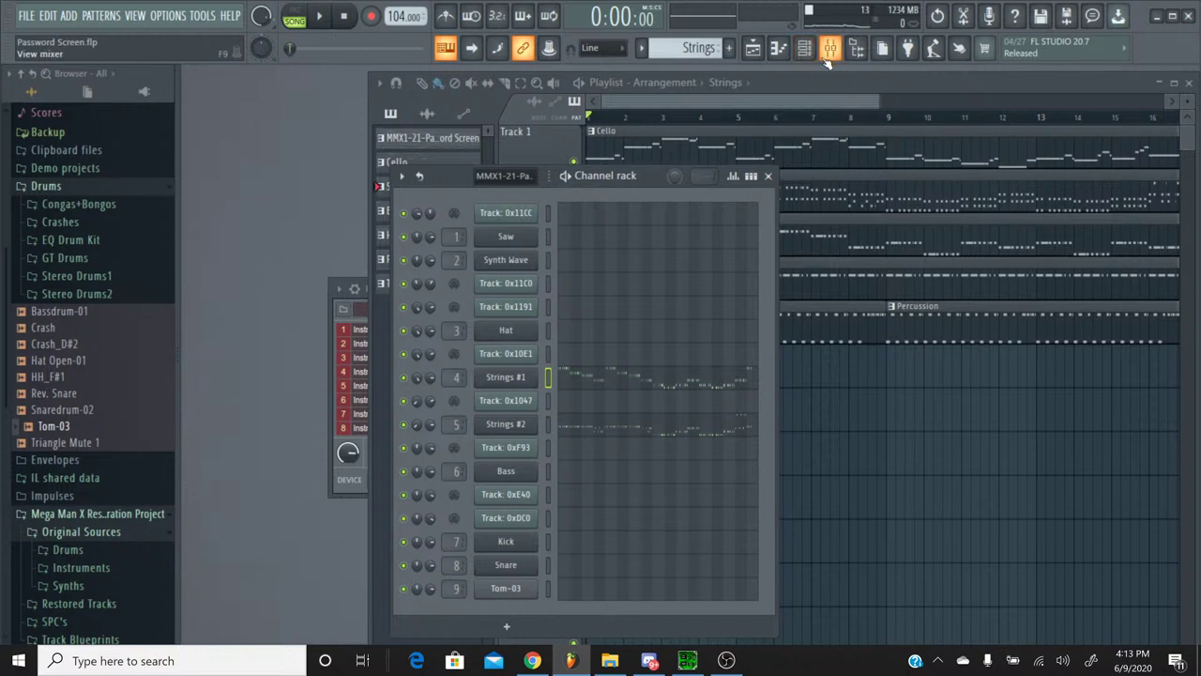
click(812, 53)
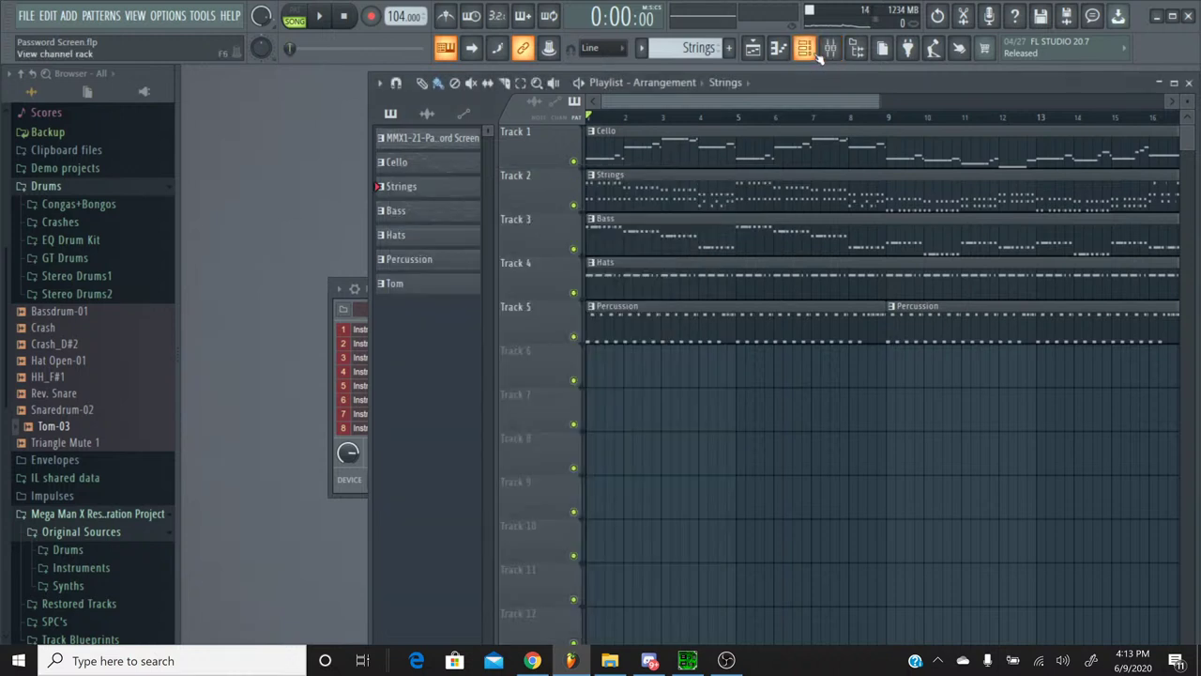
click(812, 52)
key(KP_Add)
click(494, 238)
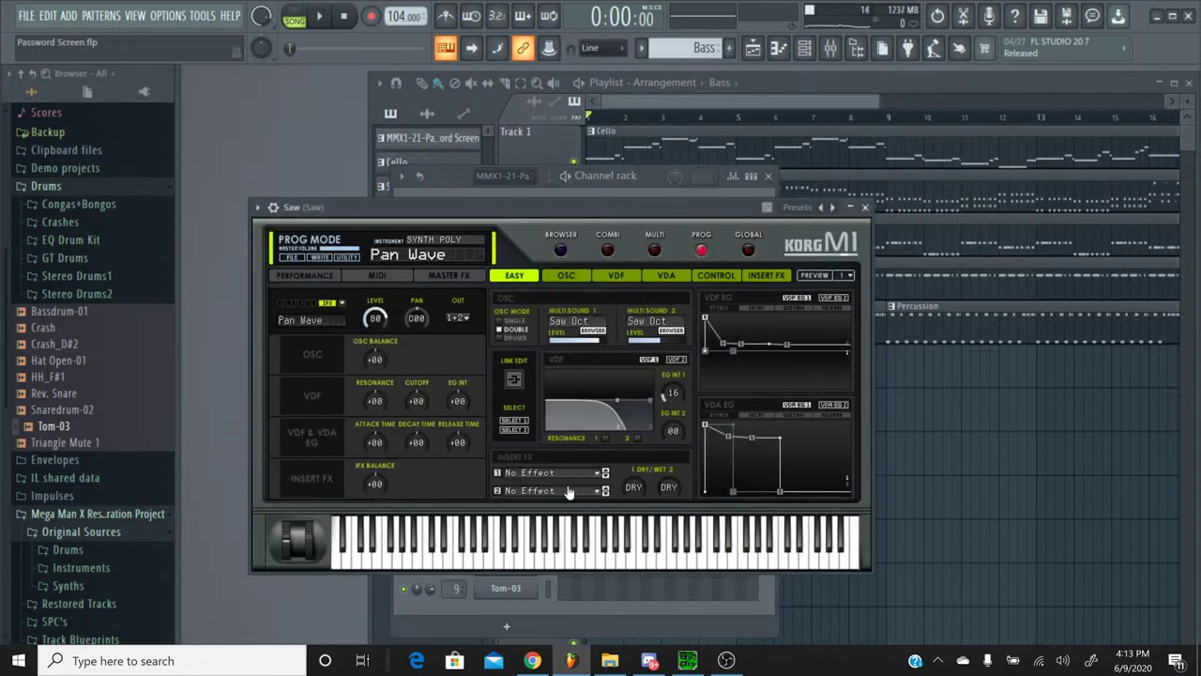
click(569, 491)
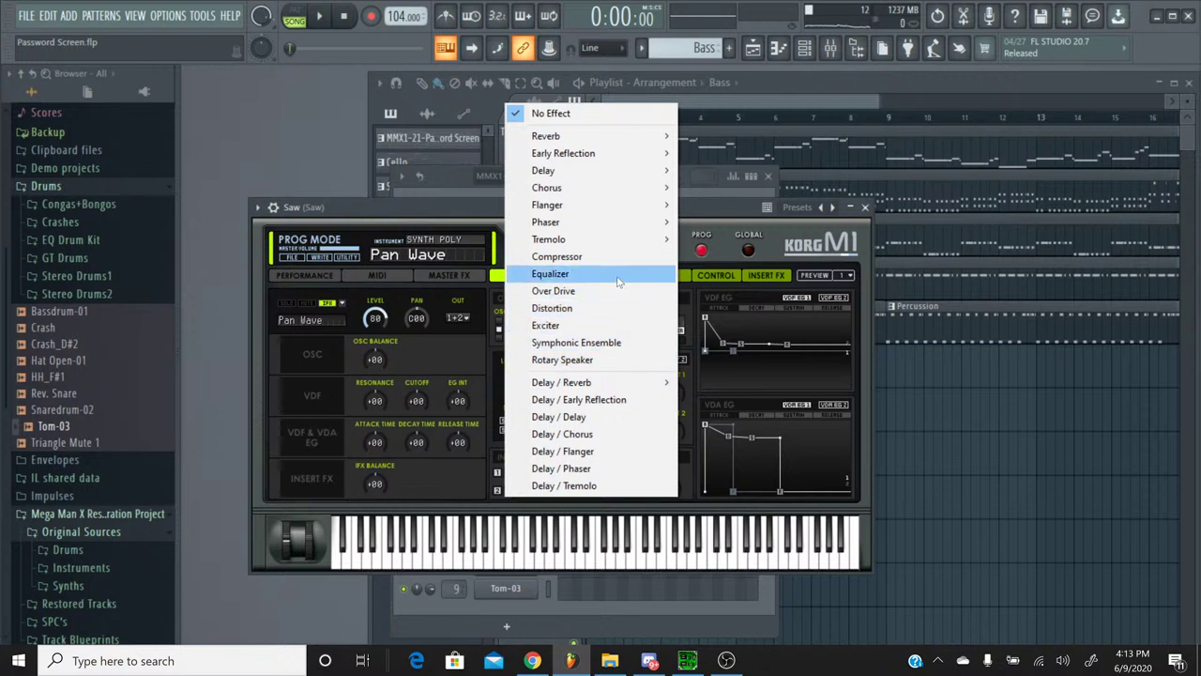
mouse_move(620, 221)
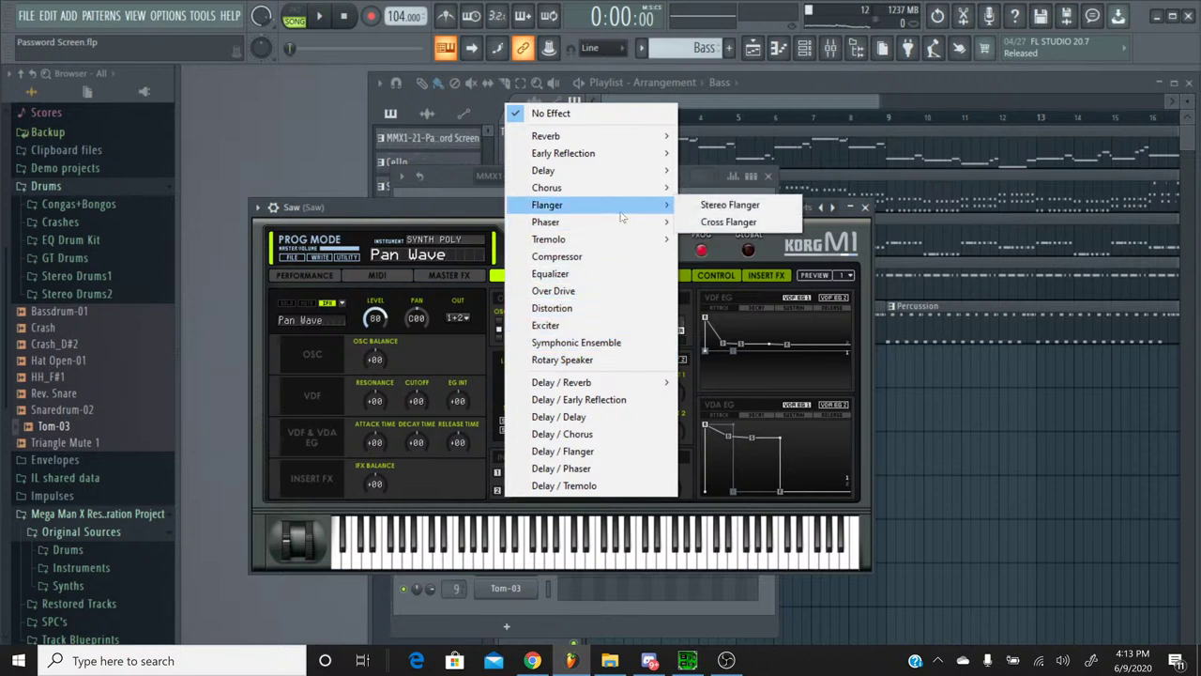
click(695, 224)
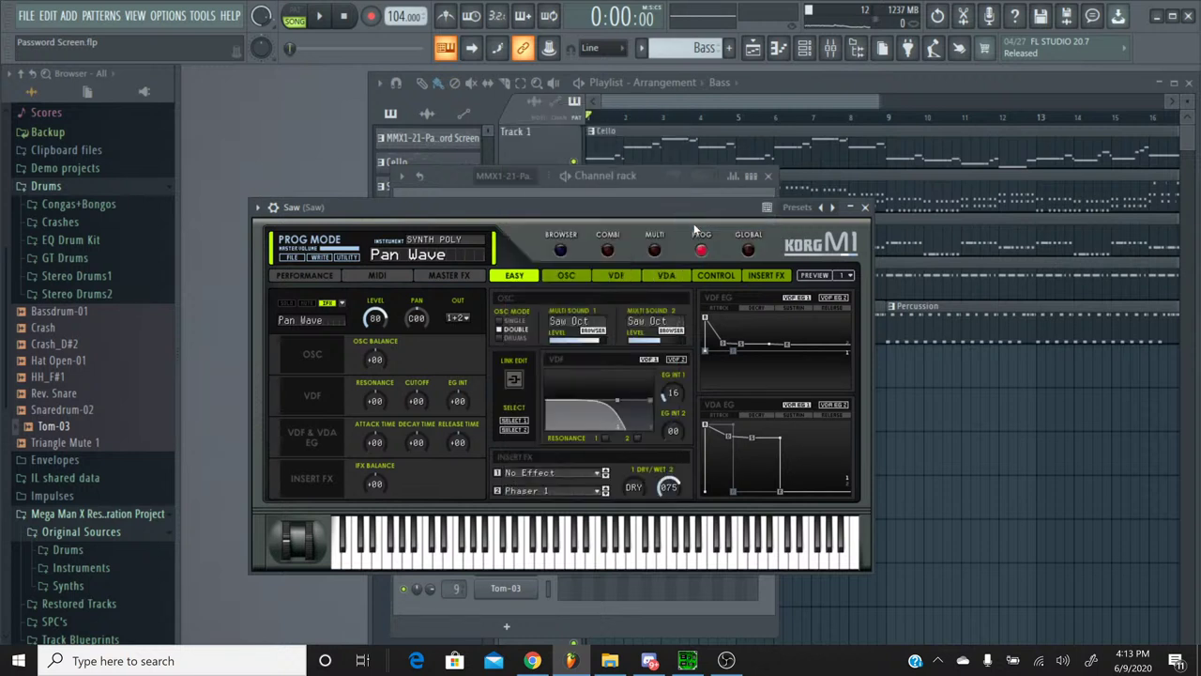
click(757, 277)
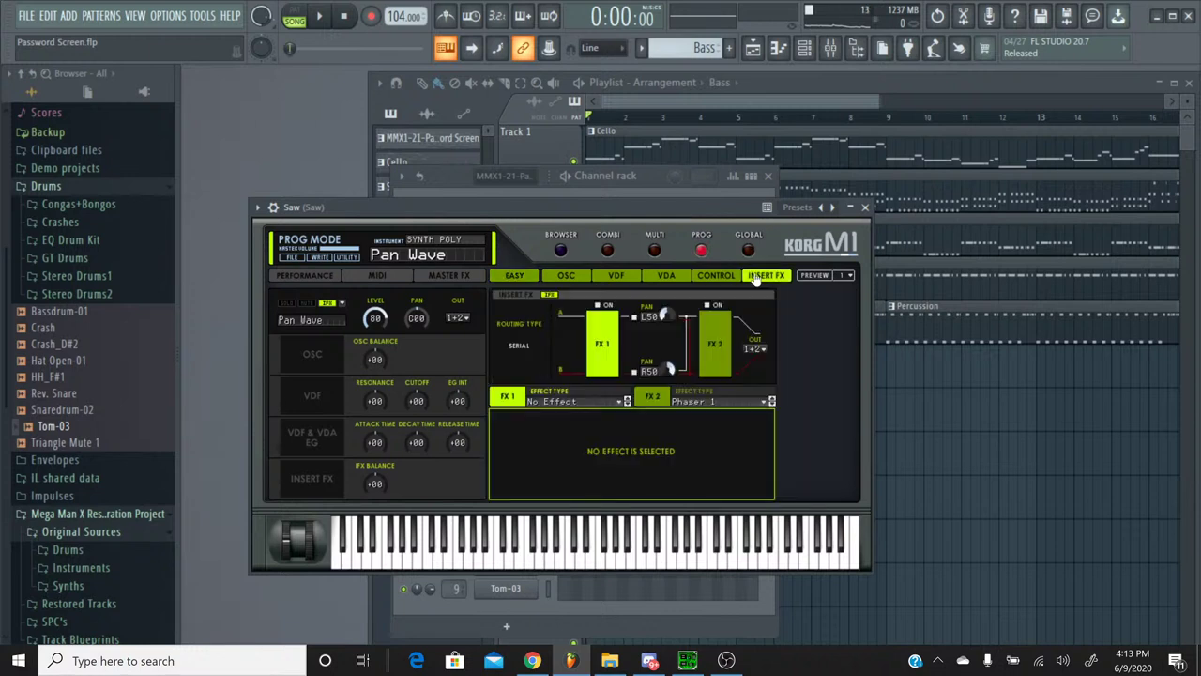
click(715, 363)
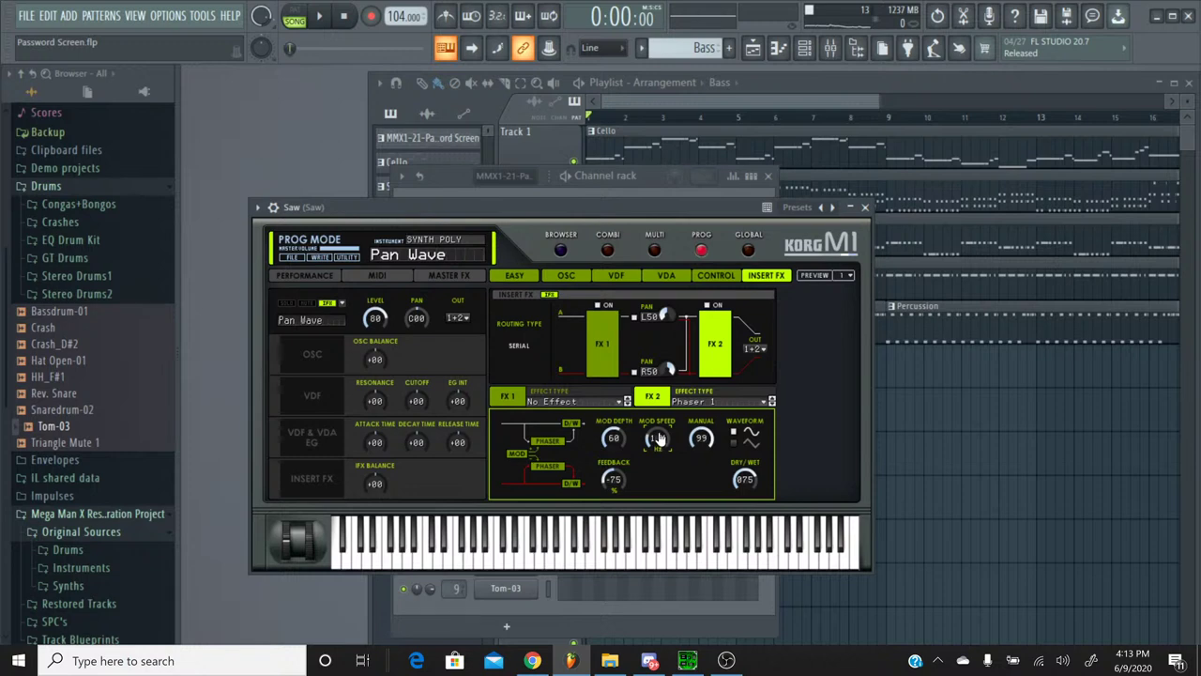
Step: Solo the Saw track in the mixer and start song playback
click(829, 48)
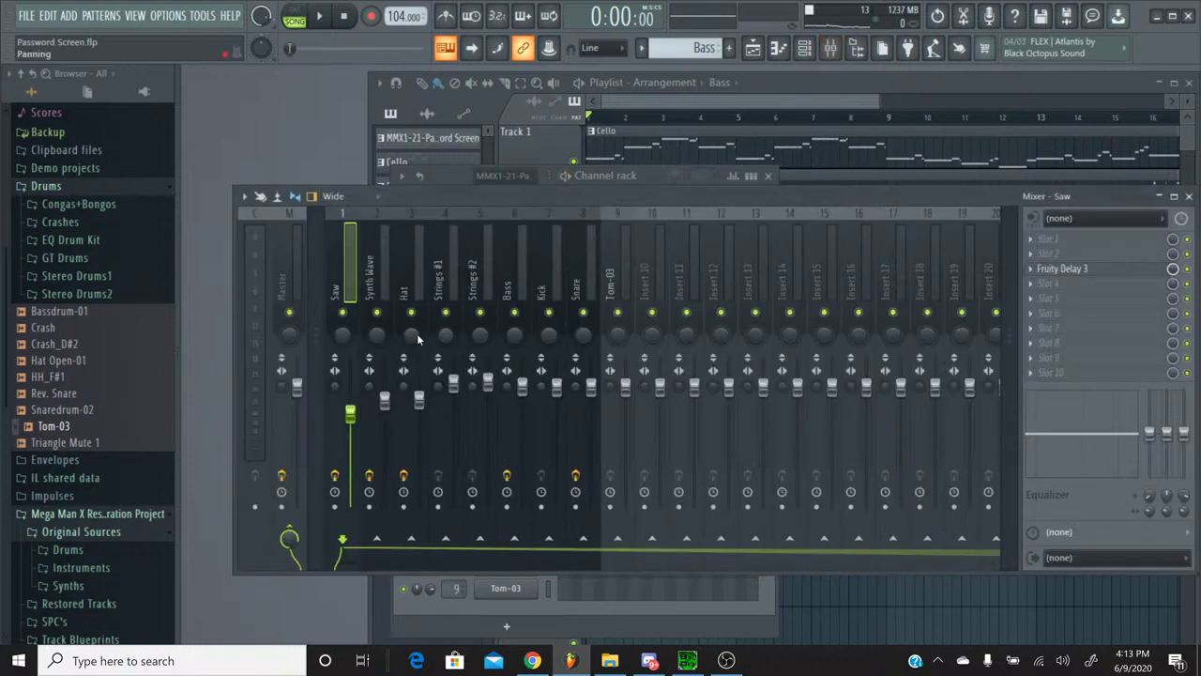
right_click(343, 312)
click(320, 18)
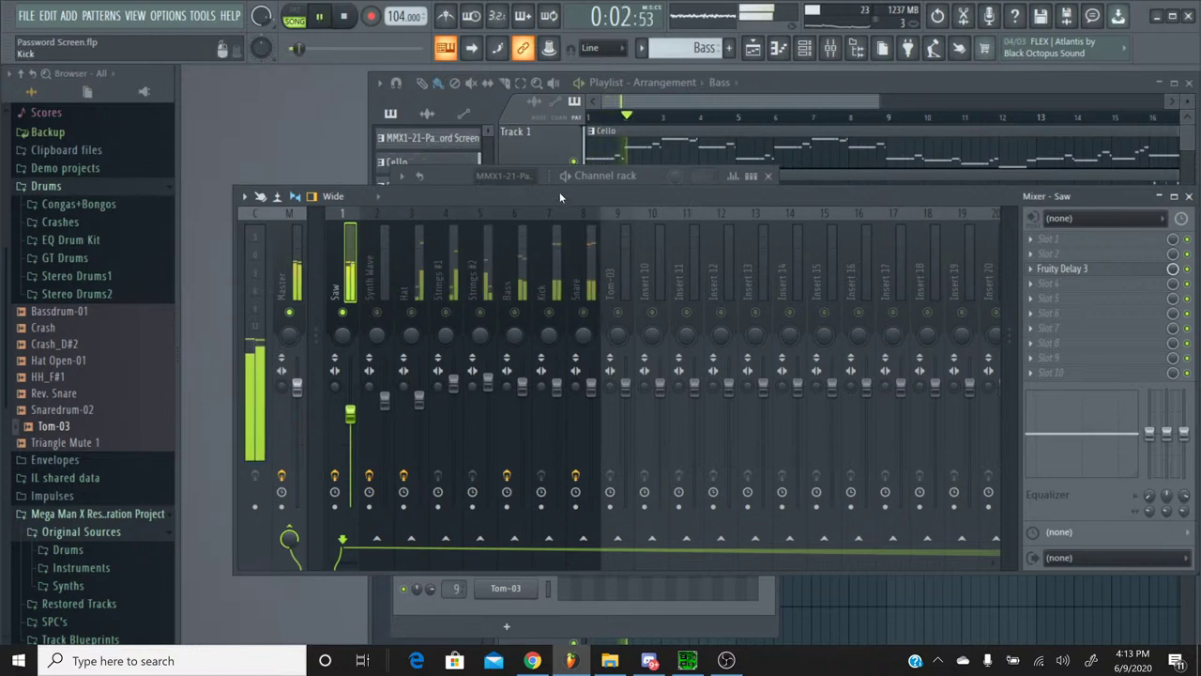
Step: Set the mod speed of the Saw channel's Phaser 1 to about 5.1 Hz while the song plays
click(457, 174)
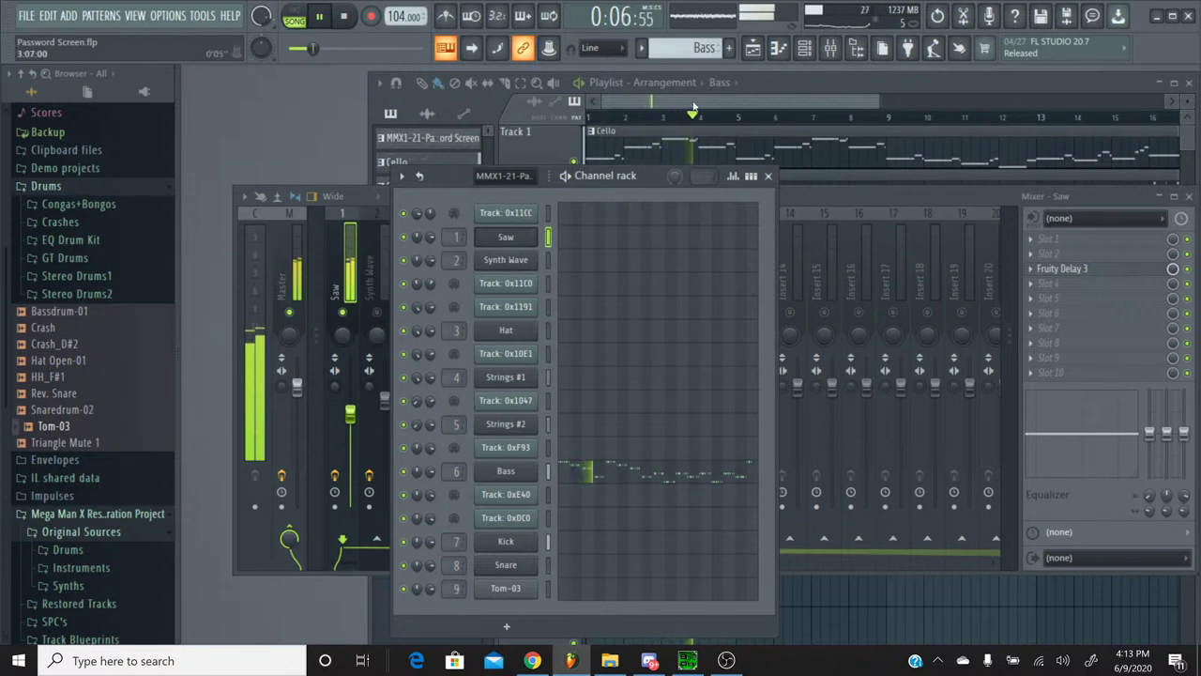
key(F6)
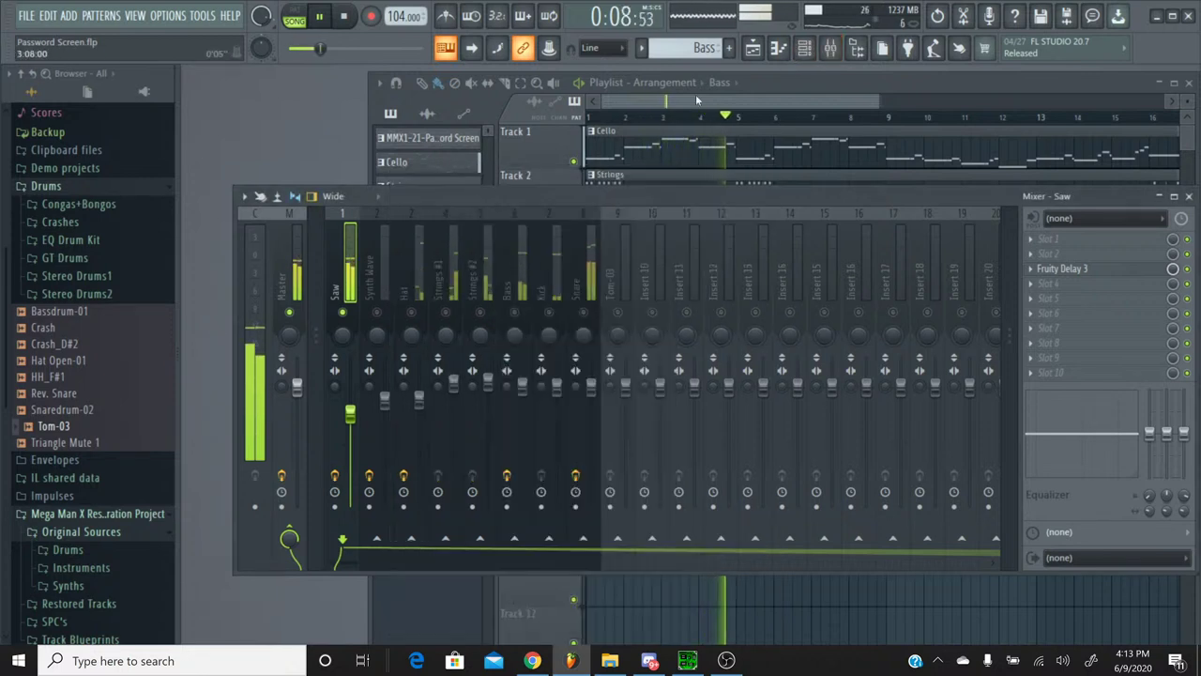
key(F6)
click(502, 239)
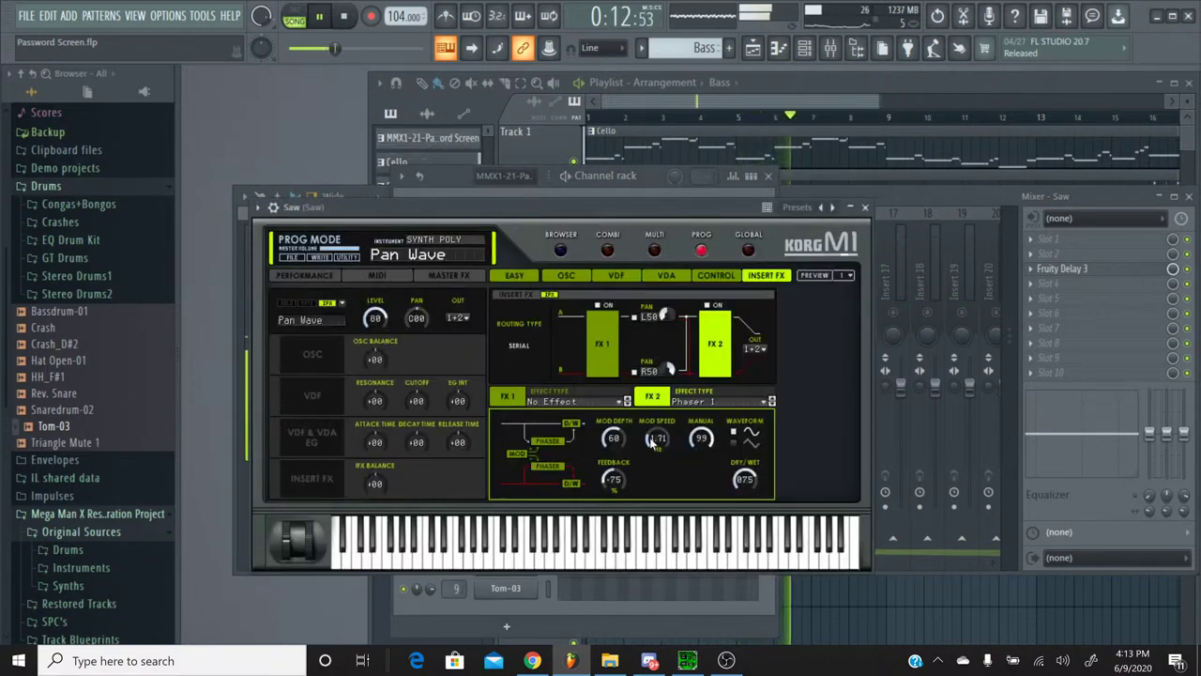
scroll(655, 441, up, 2)
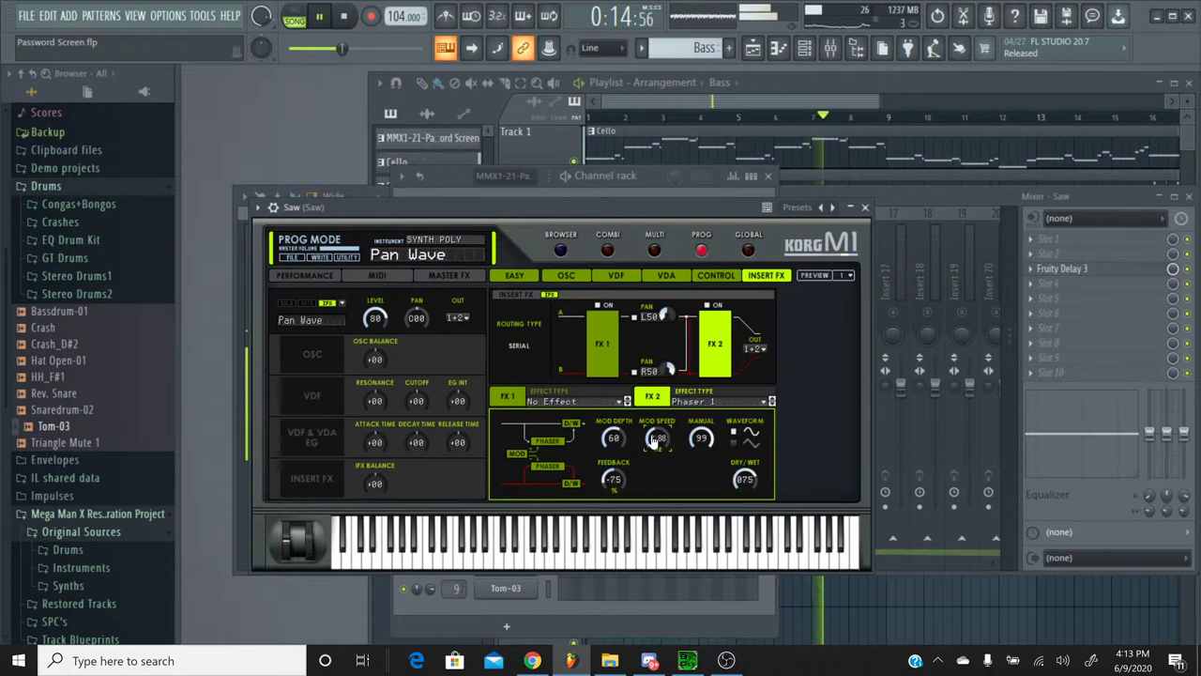
scroll(654, 441, down, 2)
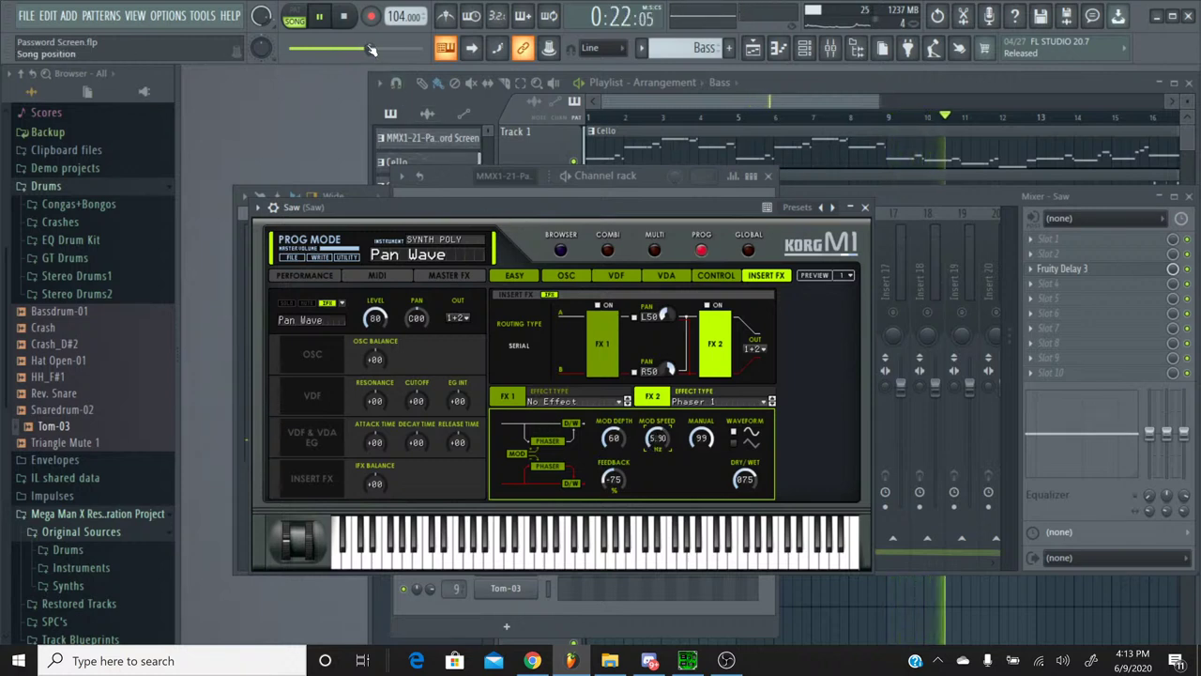
click(293, 50)
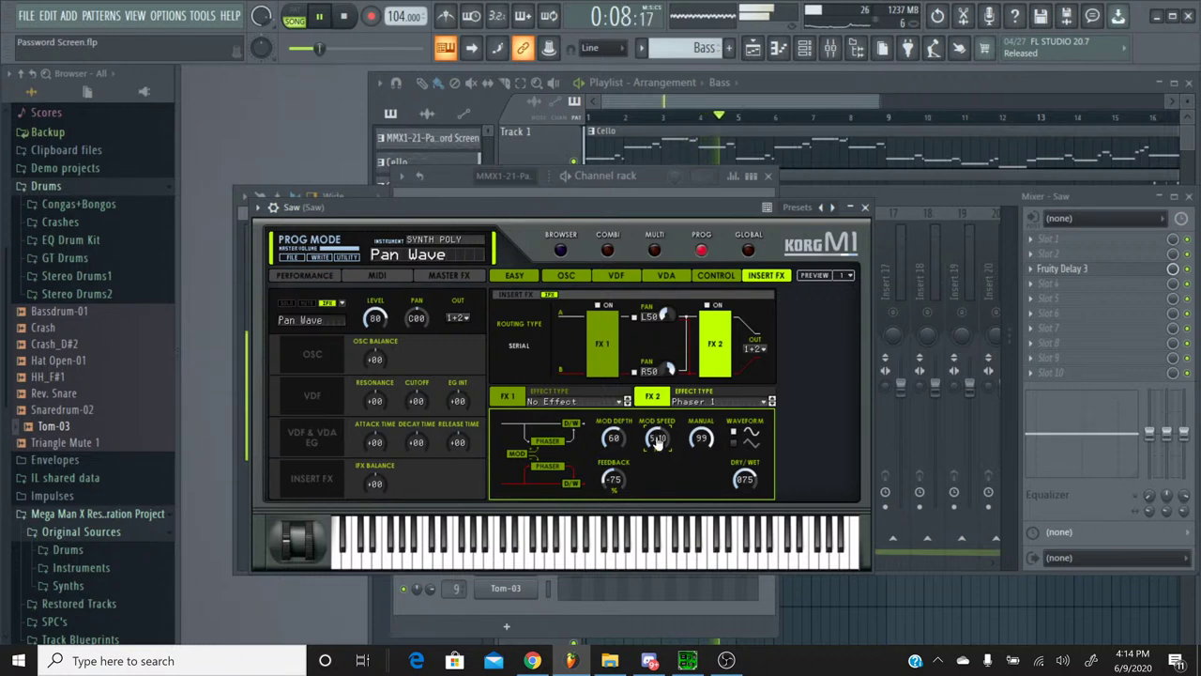
click(866, 207)
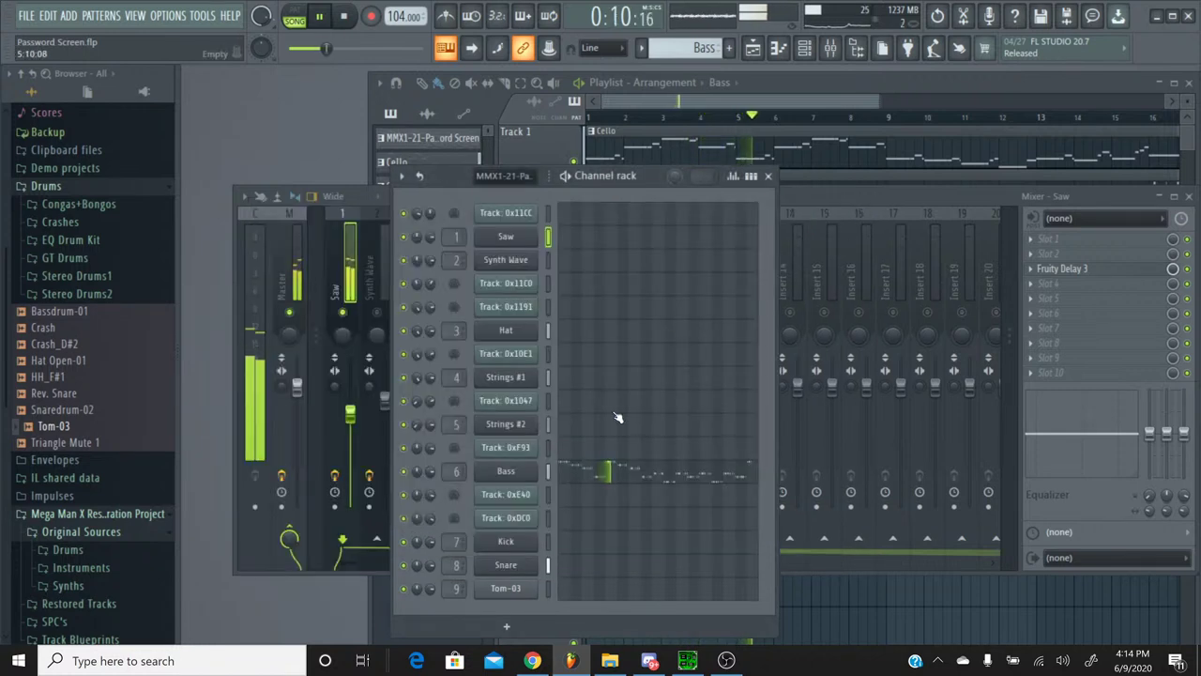
Step: Load Phaser 1 as the first insert effect of the Synth Wave channel
click(505, 260)
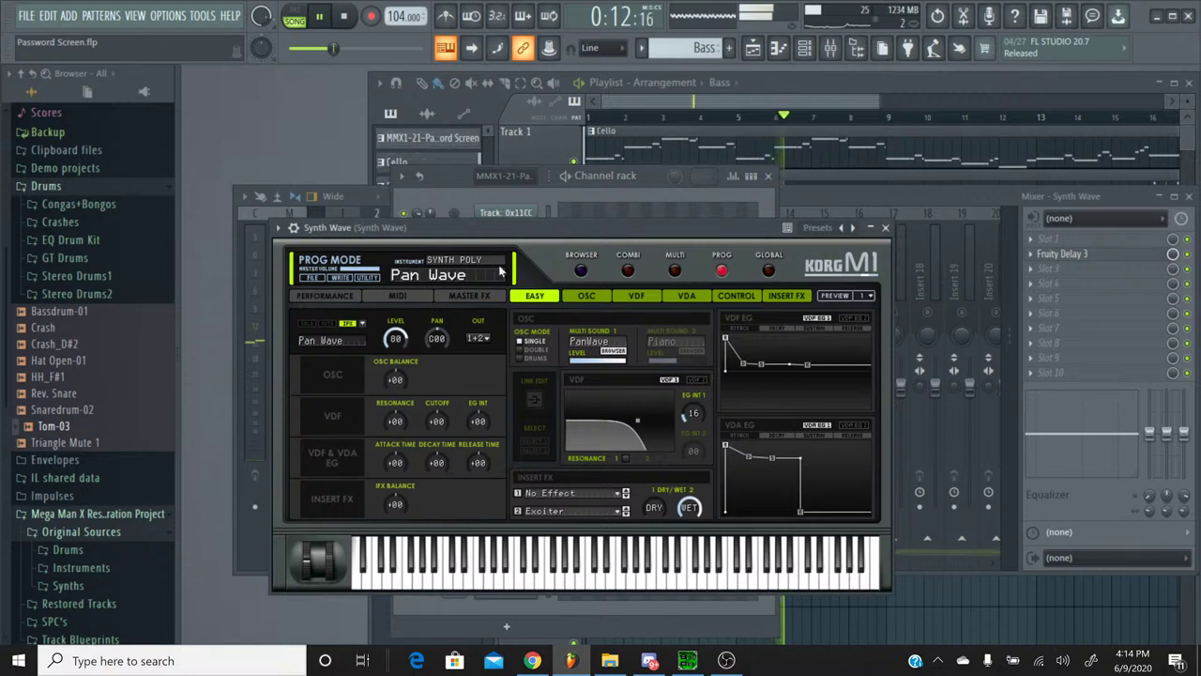
click(566, 502)
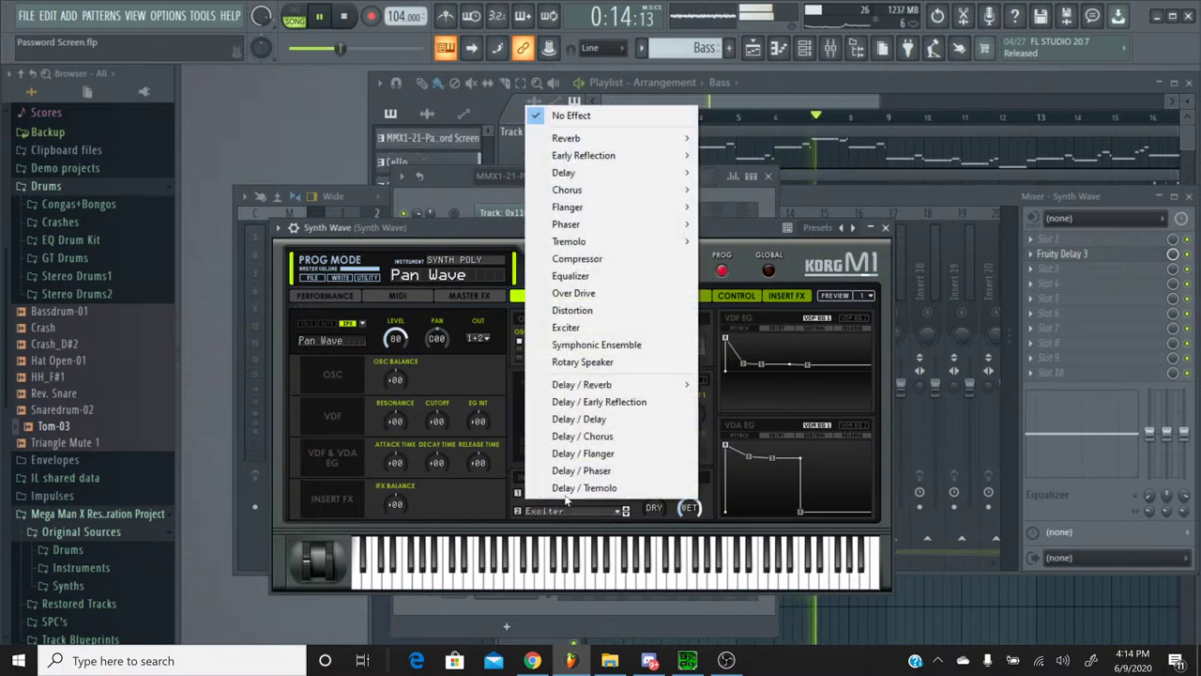
mouse_move(676, 207)
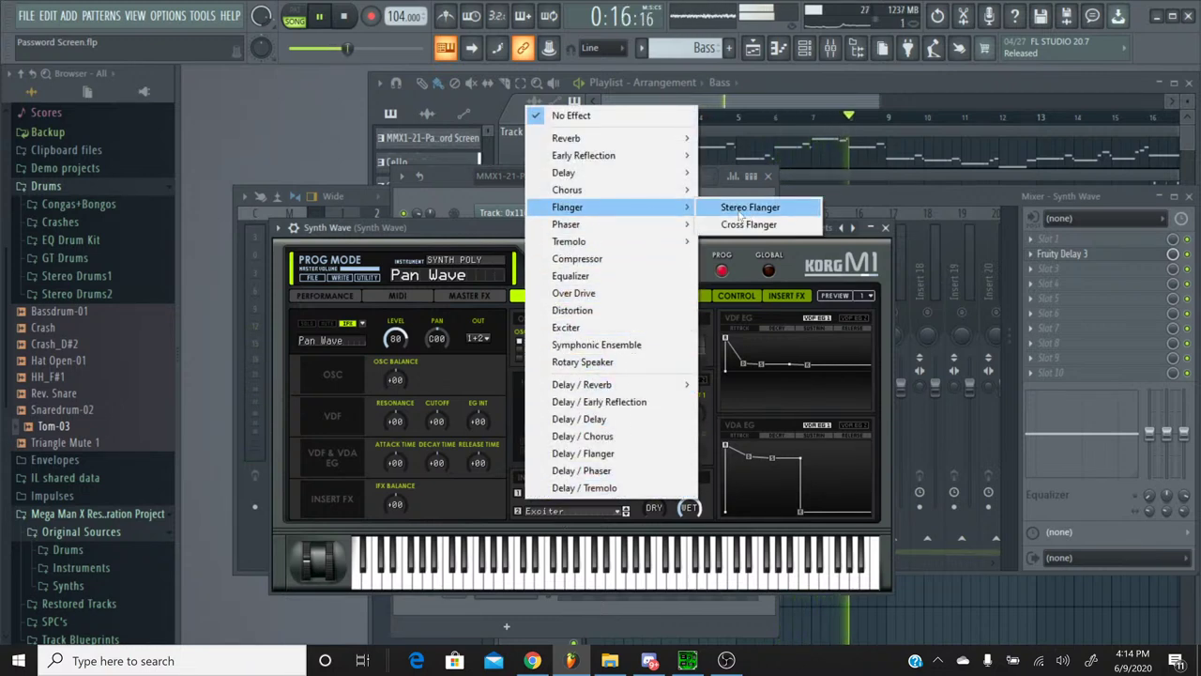
click(747, 225)
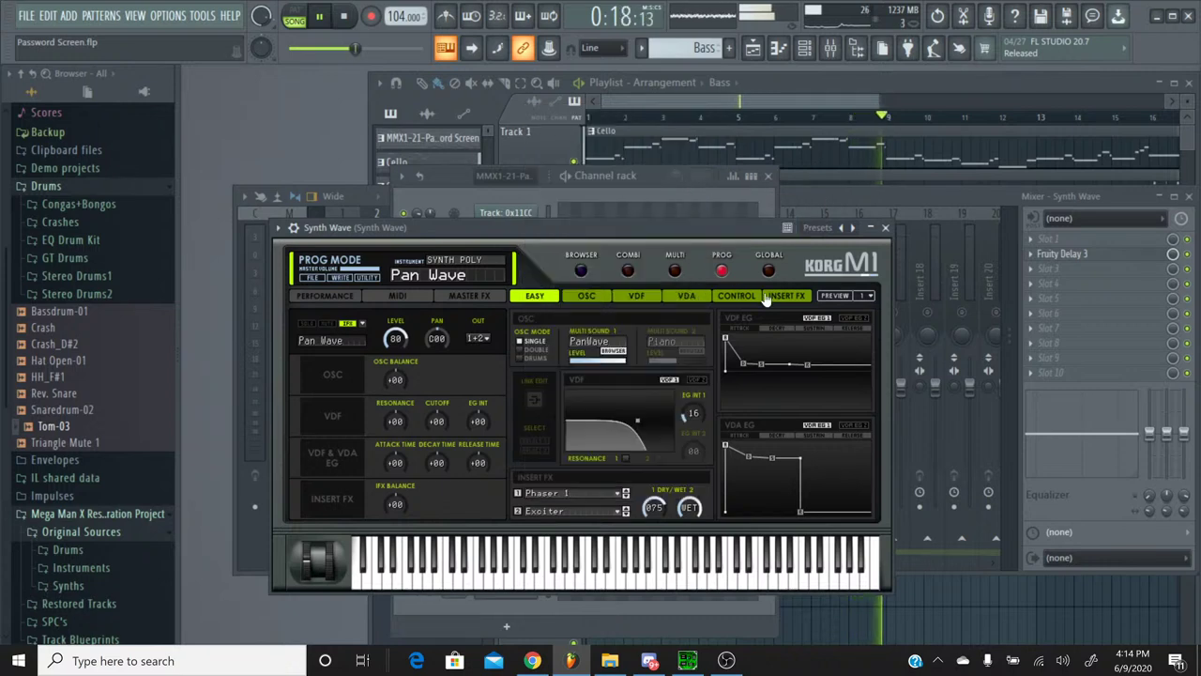
Step: Set the Synth Wave phaser's mod speed to 2.76 Hz and unmute the Synth Wave mixer track alongside Saw
click(766, 297)
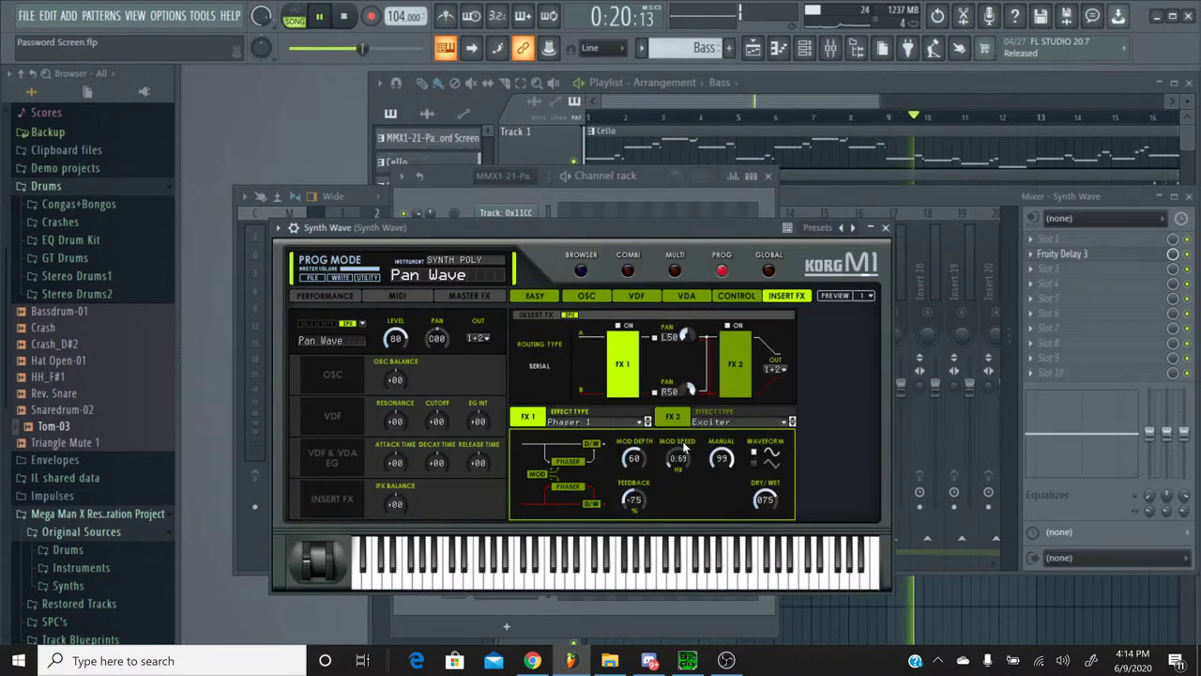
scroll(678, 465, up, 3)
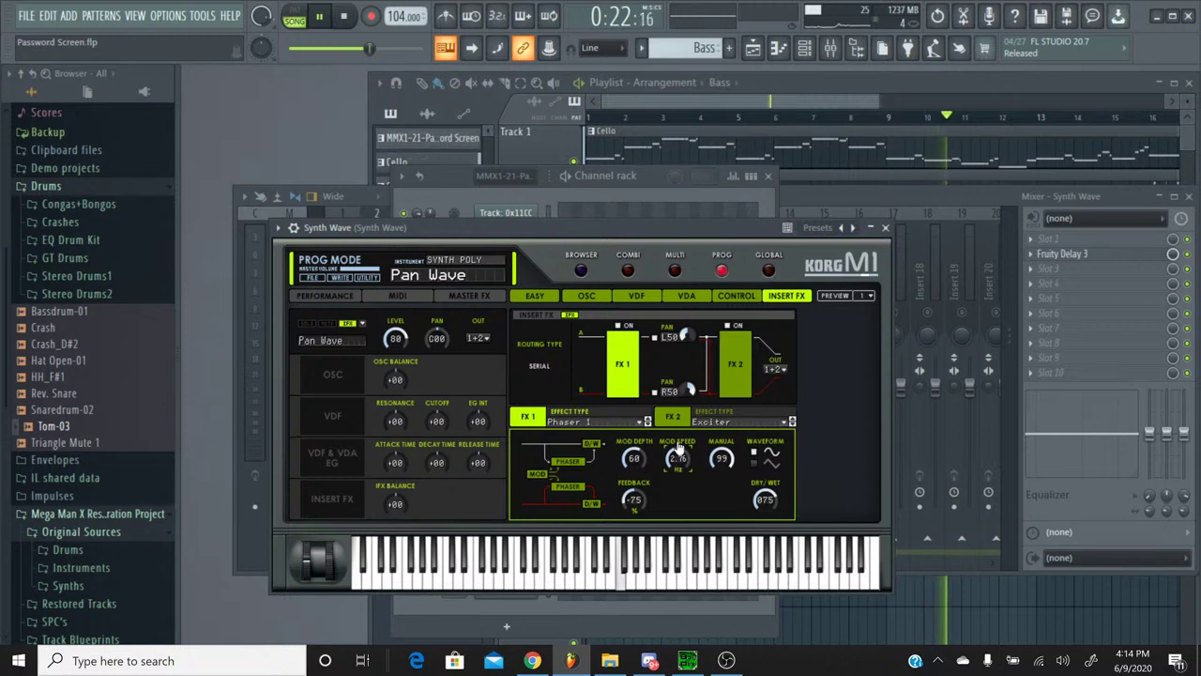
click(885, 228)
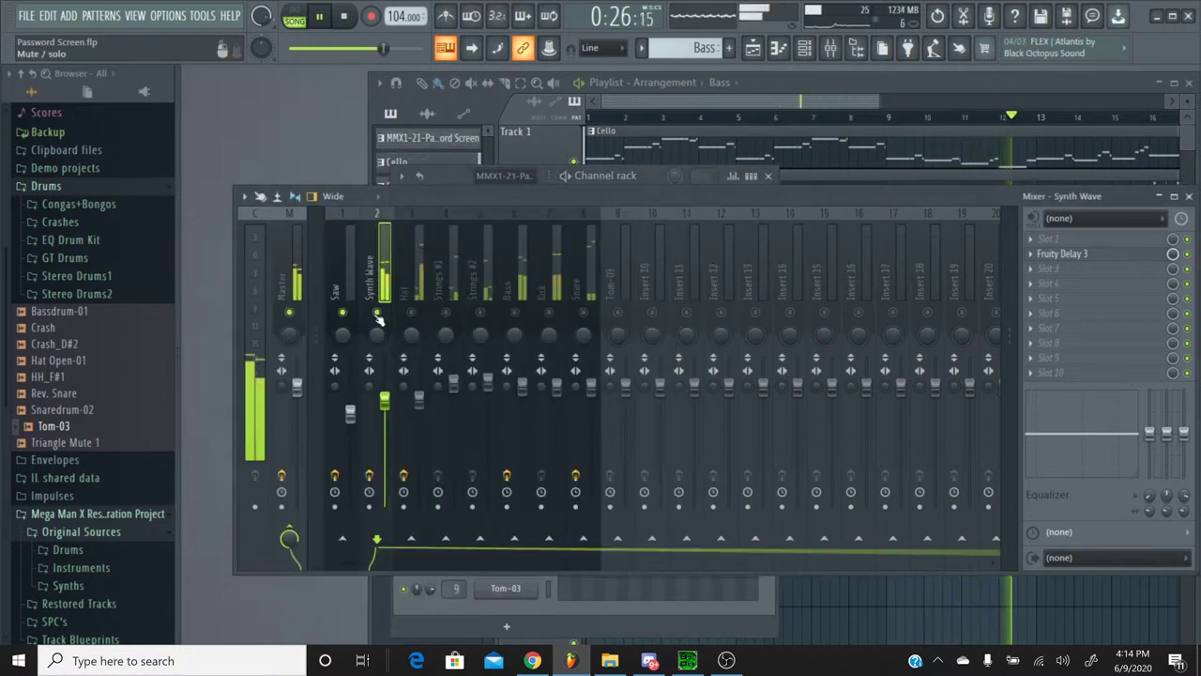
Step: Check the insert effects of the Bass channel's synth
click(817, 55)
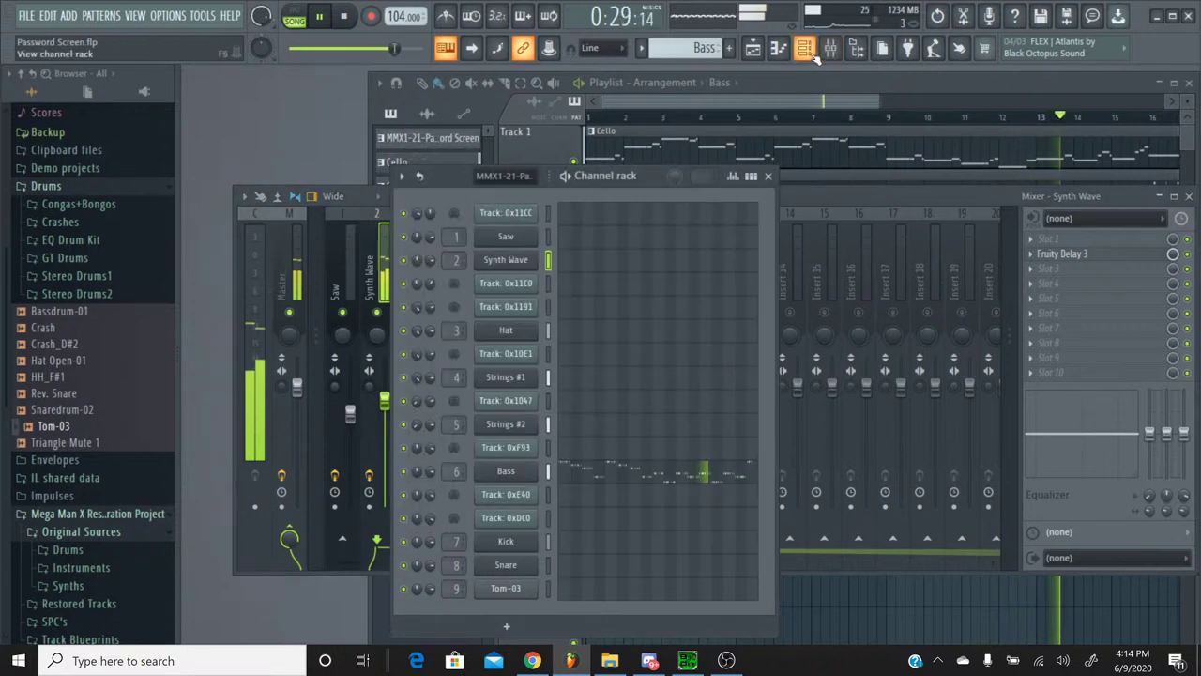
click(524, 471)
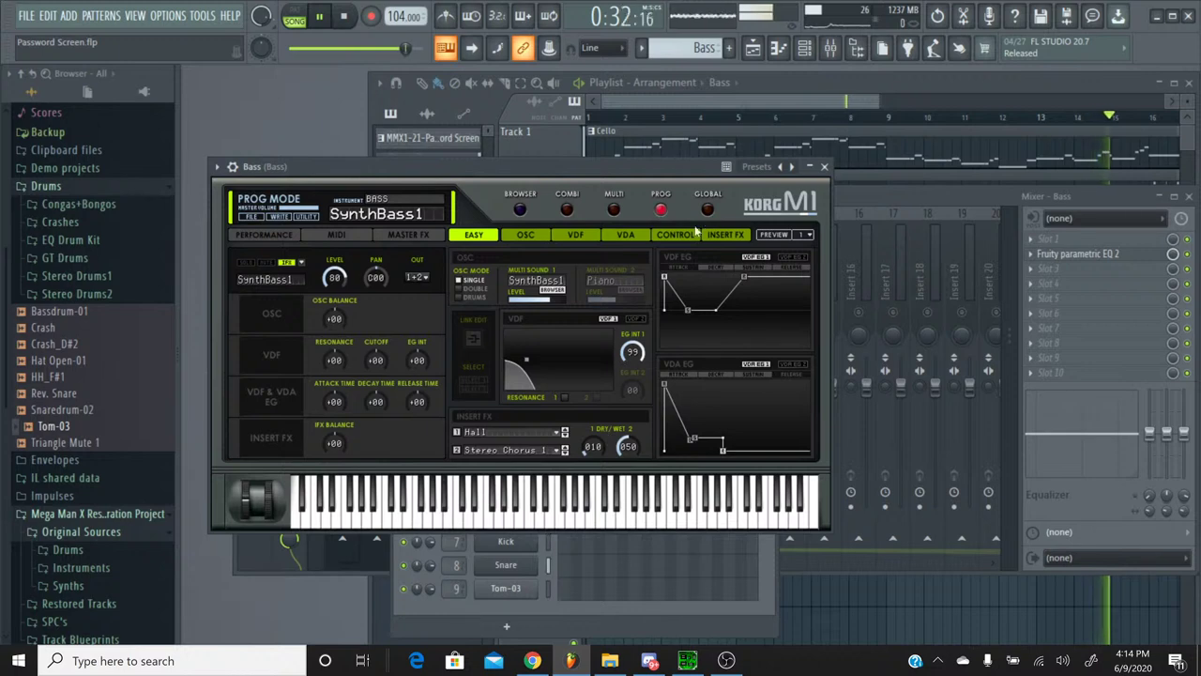
click(825, 168)
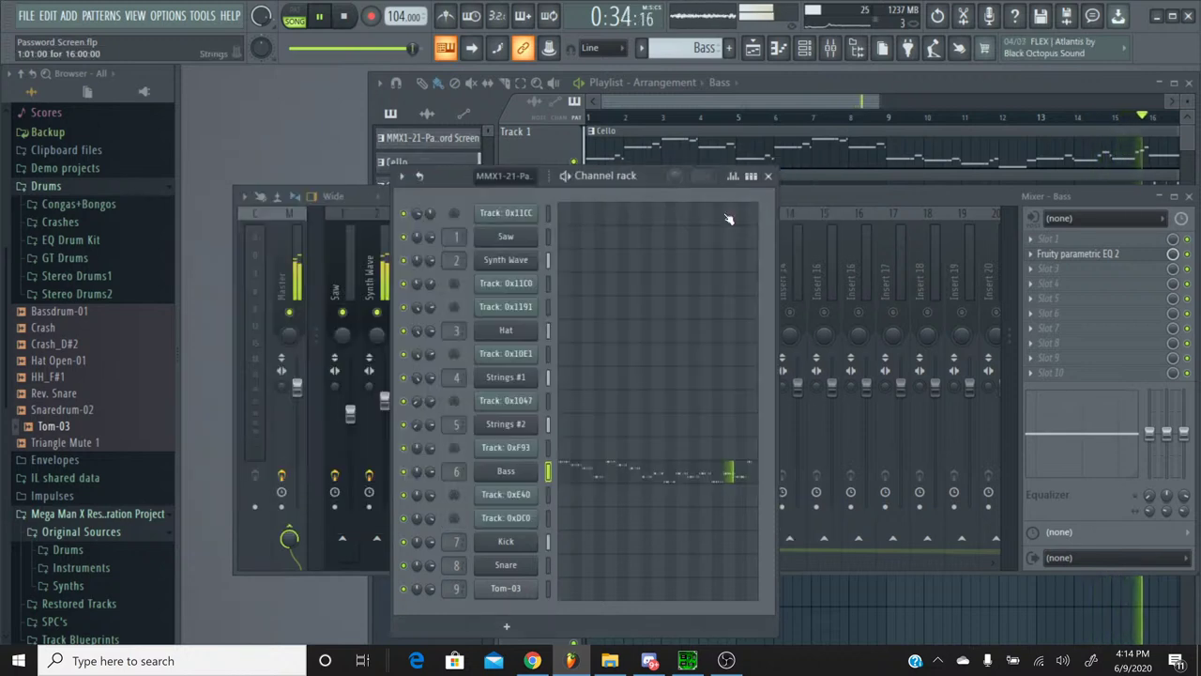
Step: Raise the Synth Wave phaser's mod speed to about 5.9 Hz and skip playback ahead to about 22 seconds
click(519, 266)
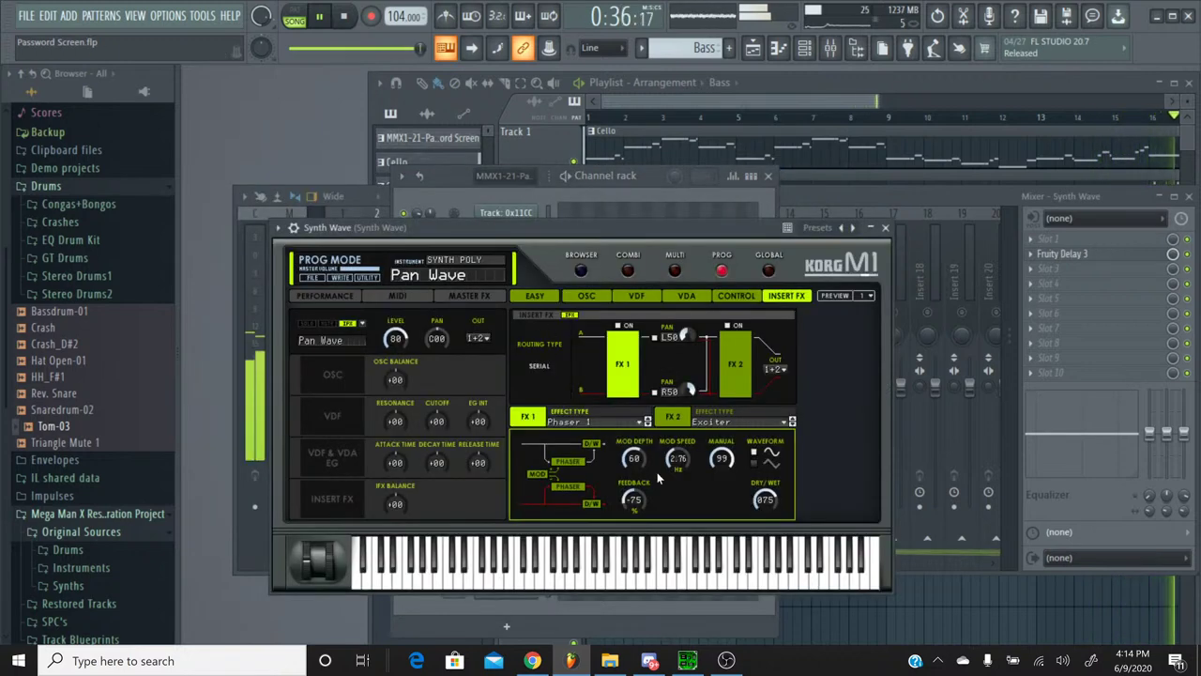
drag(668, 467, 669, 458)
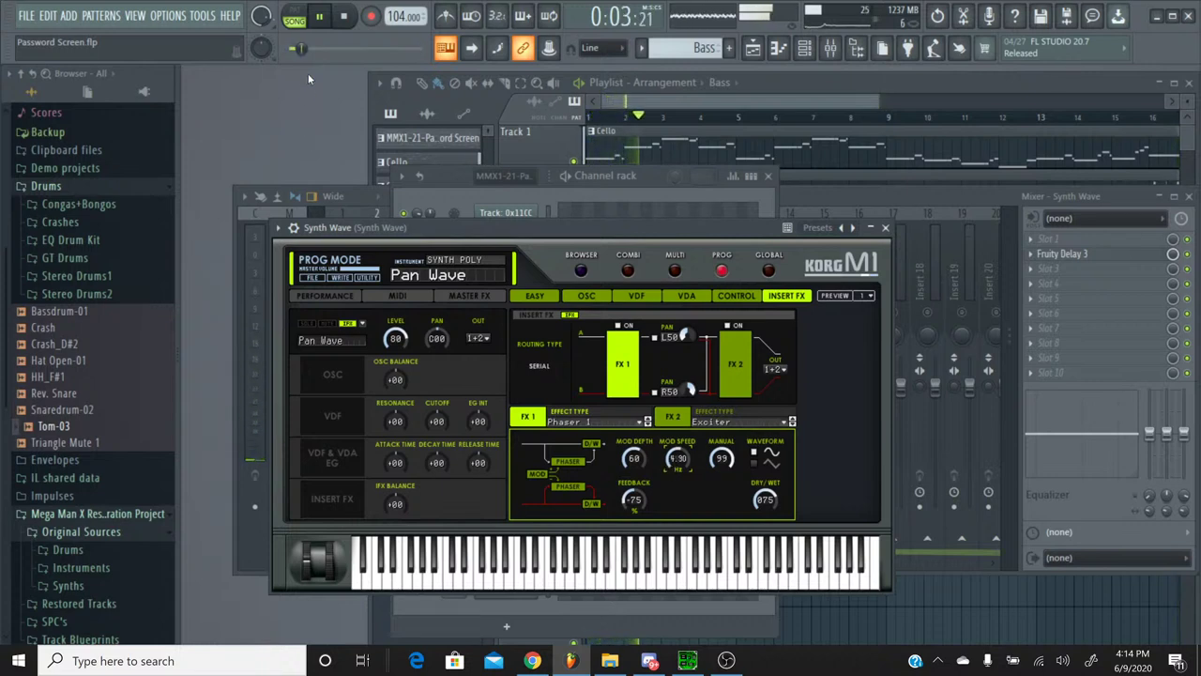
drag(301, 56, 371, 58)
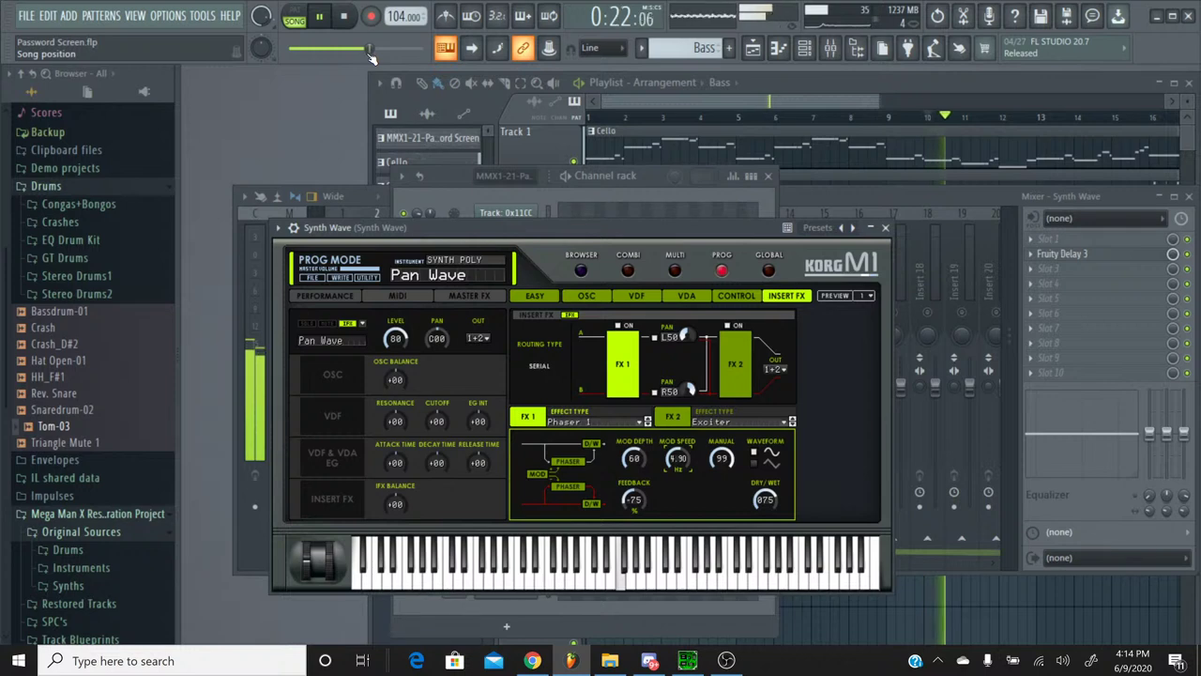
Step: Close the Synth Wave synth, then bring all mixer tracks back in and restart the song from the beginning
click(885, 229)
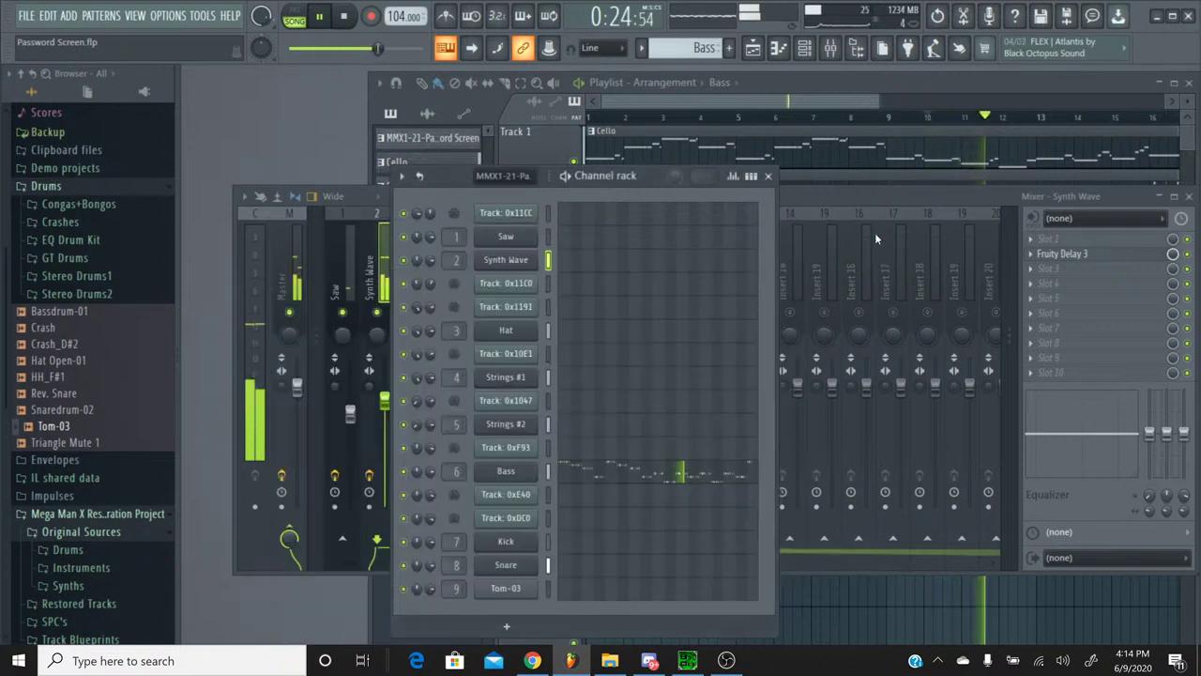
click(341, 324)
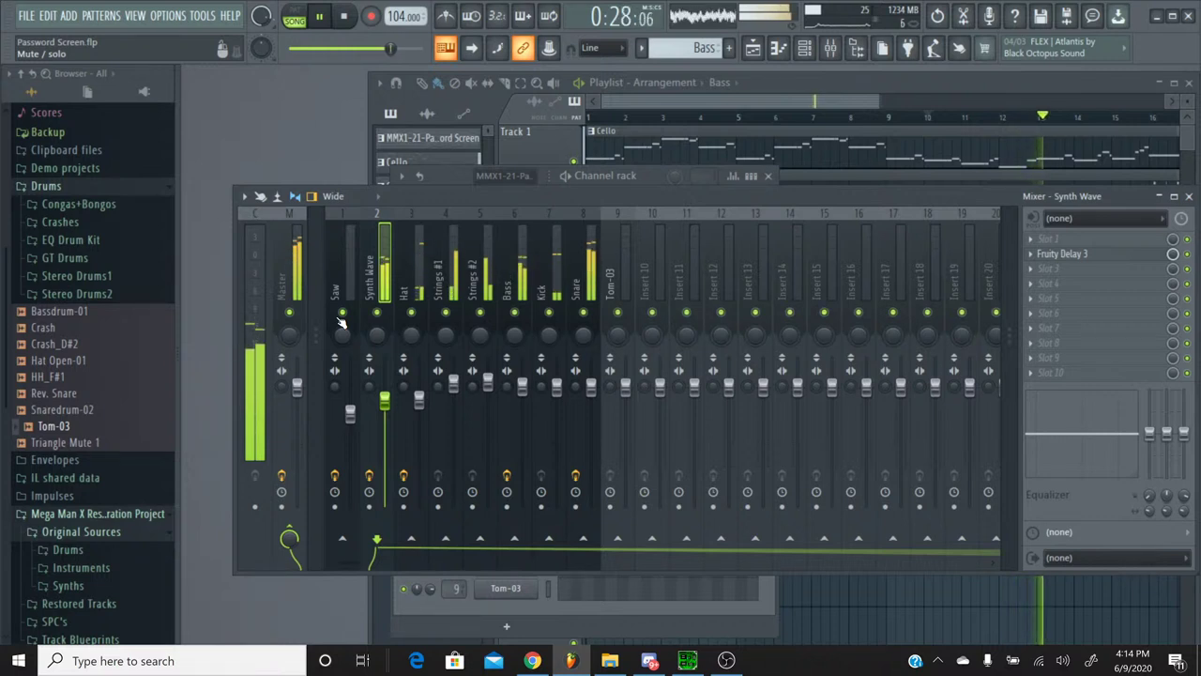
click(293, 50)
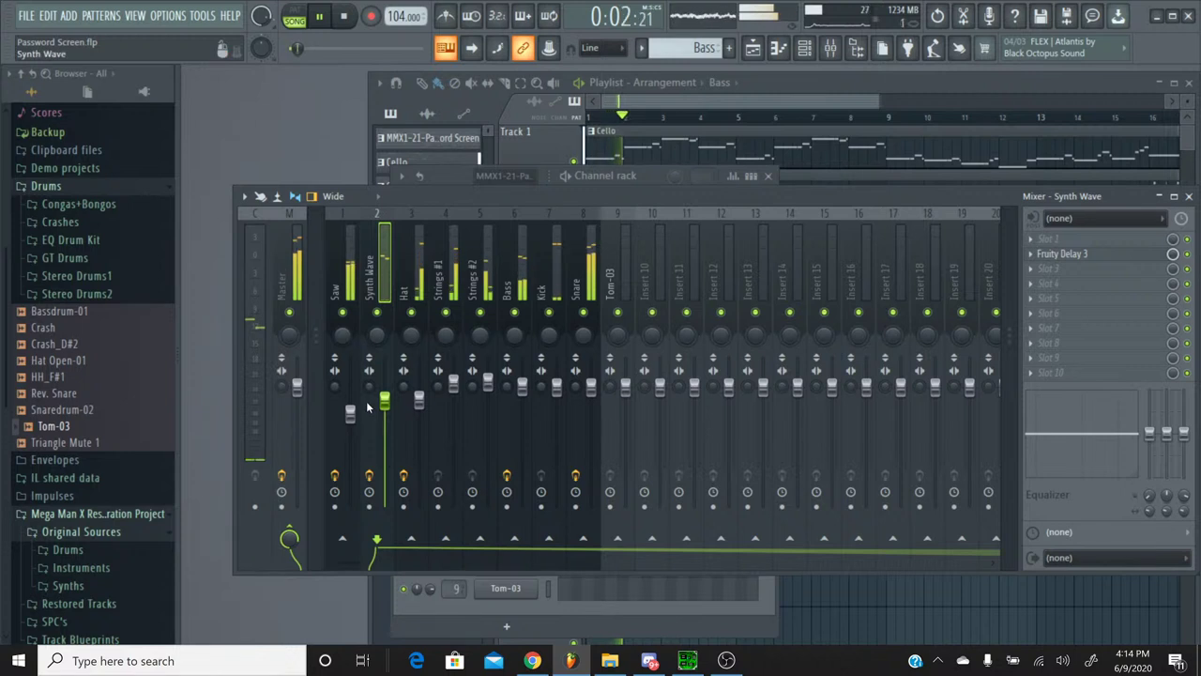
Step: Solo the Saw mixer track and try the Room reverb as its synth's first insert effect, replaying the song from the start
right_click(342, 316)
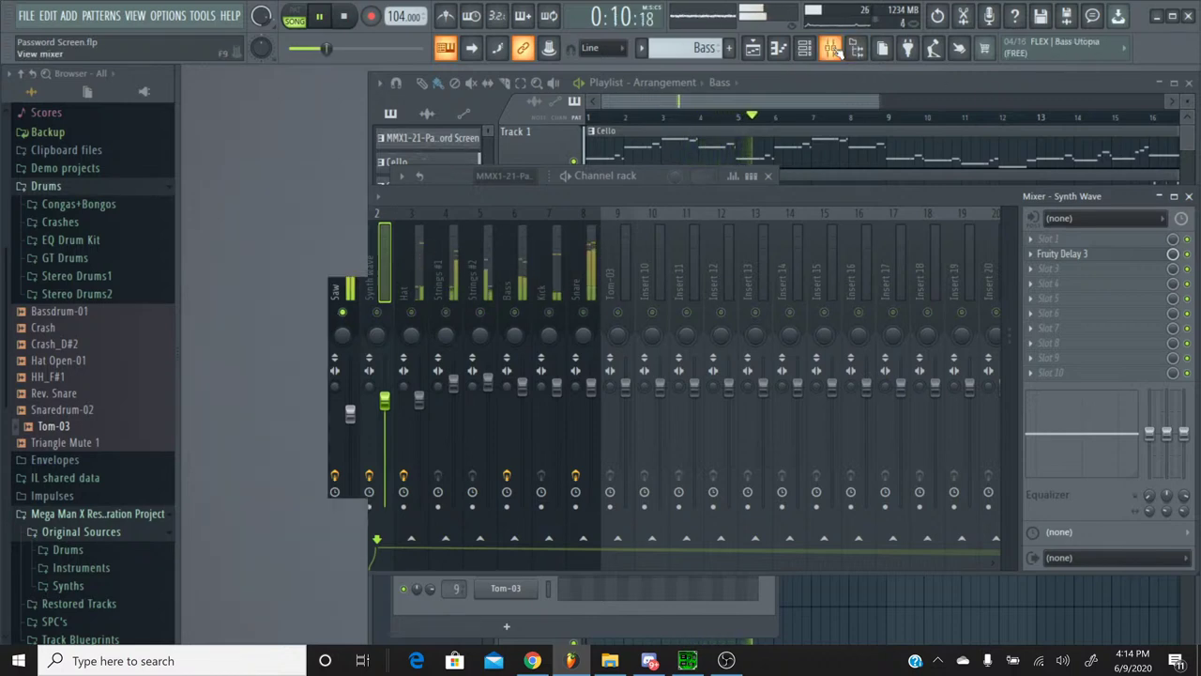
click(830, 48)
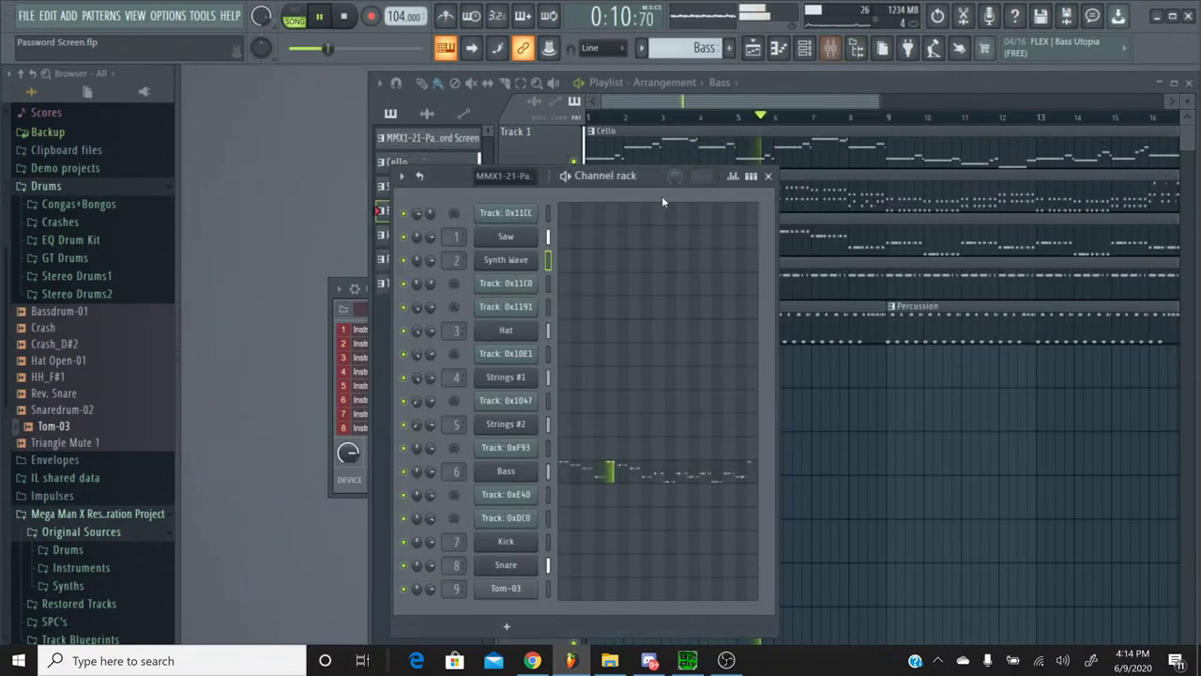
click(506, 235)
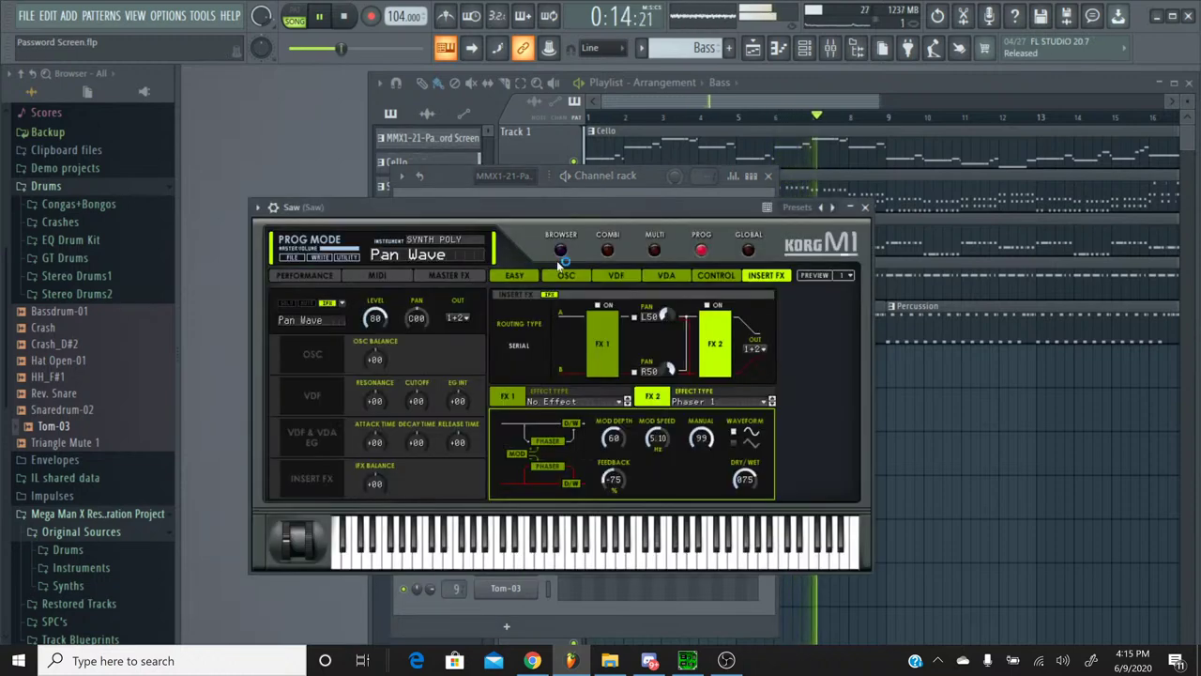
click(514, 275)
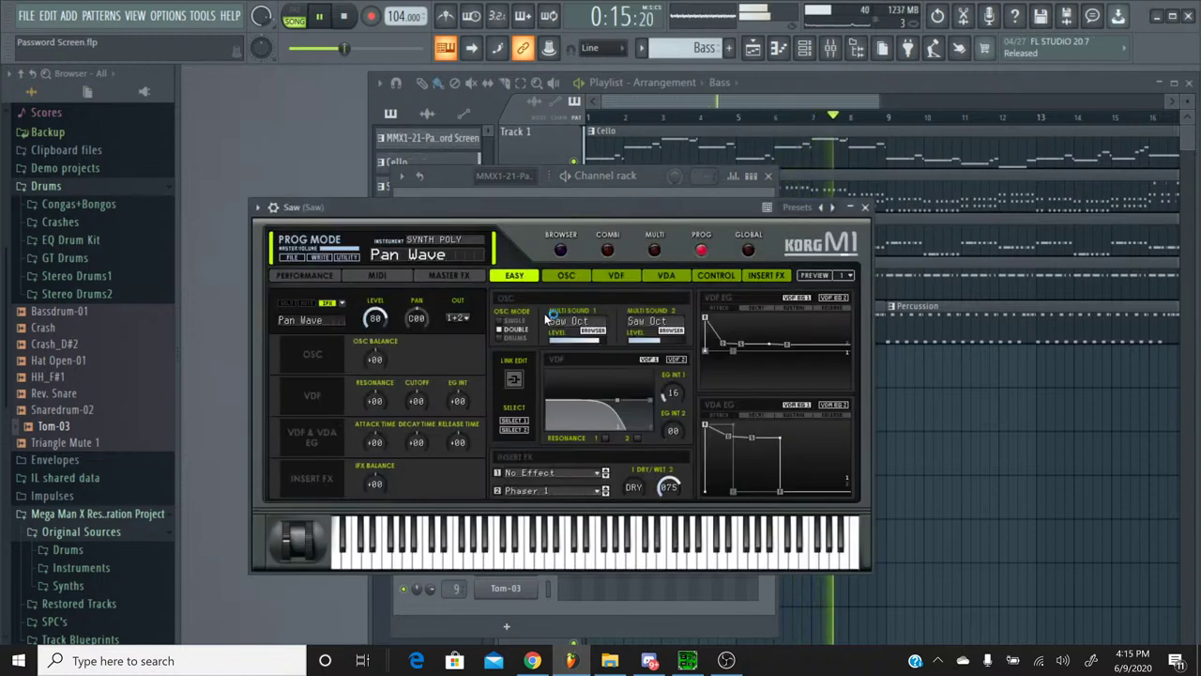
click(564, 472)
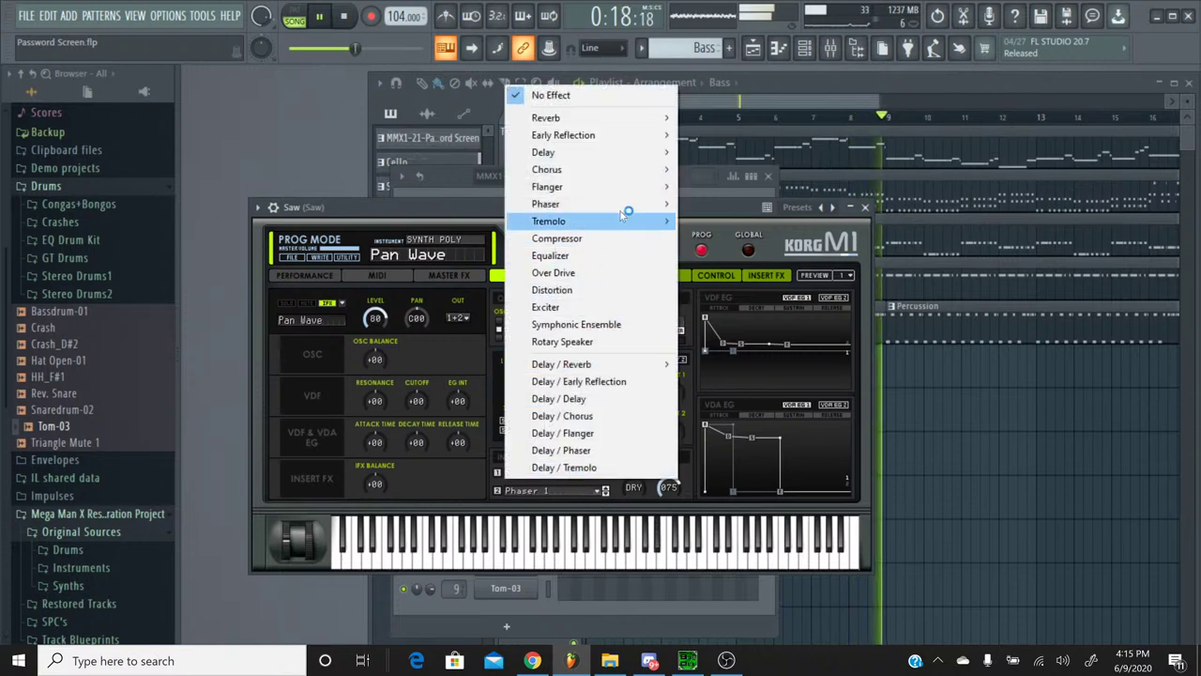
mouse_move(631, 119)
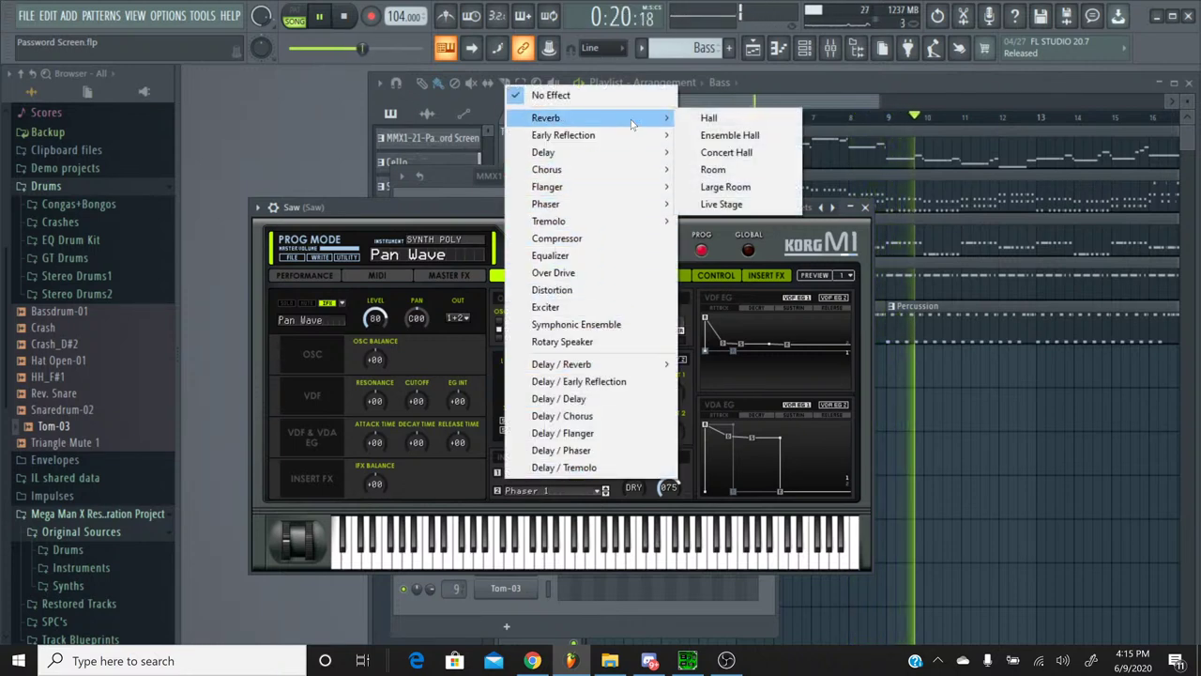
click(716, 171)
drag(314, 48, 275, 54)
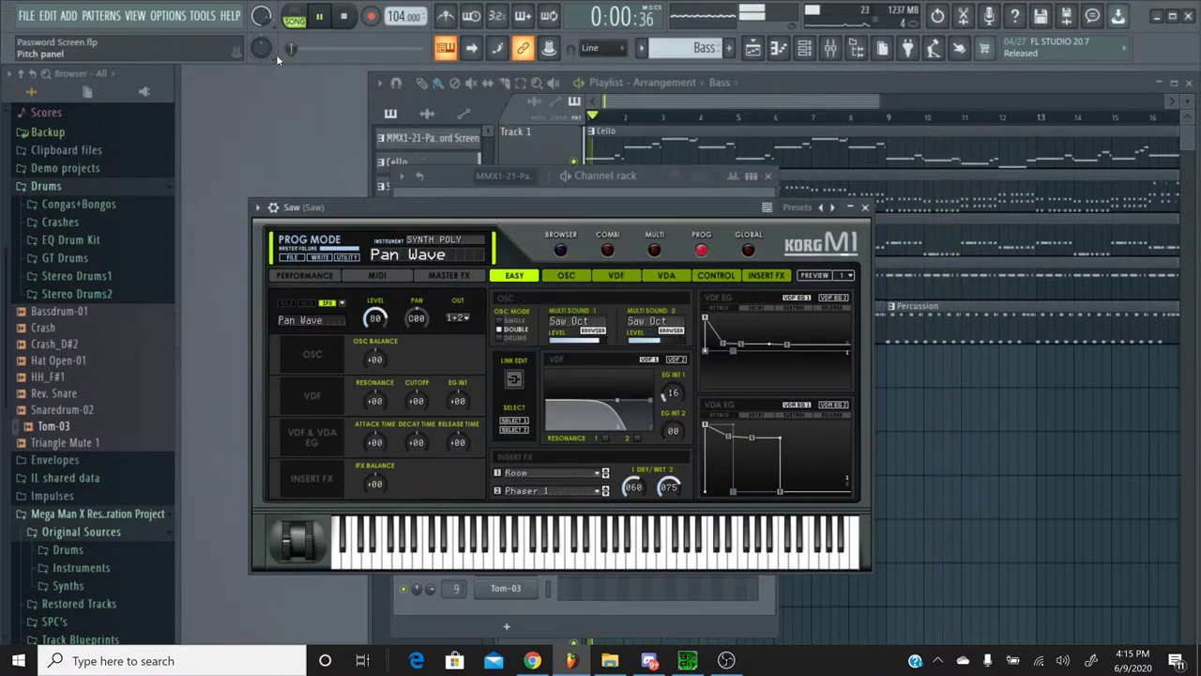
Step: Try the Hall reverb as the Saw synth's first insert effect, then reset that slot to No Effect and close the synth
click(563, 479)
mouse_move(619, 113)
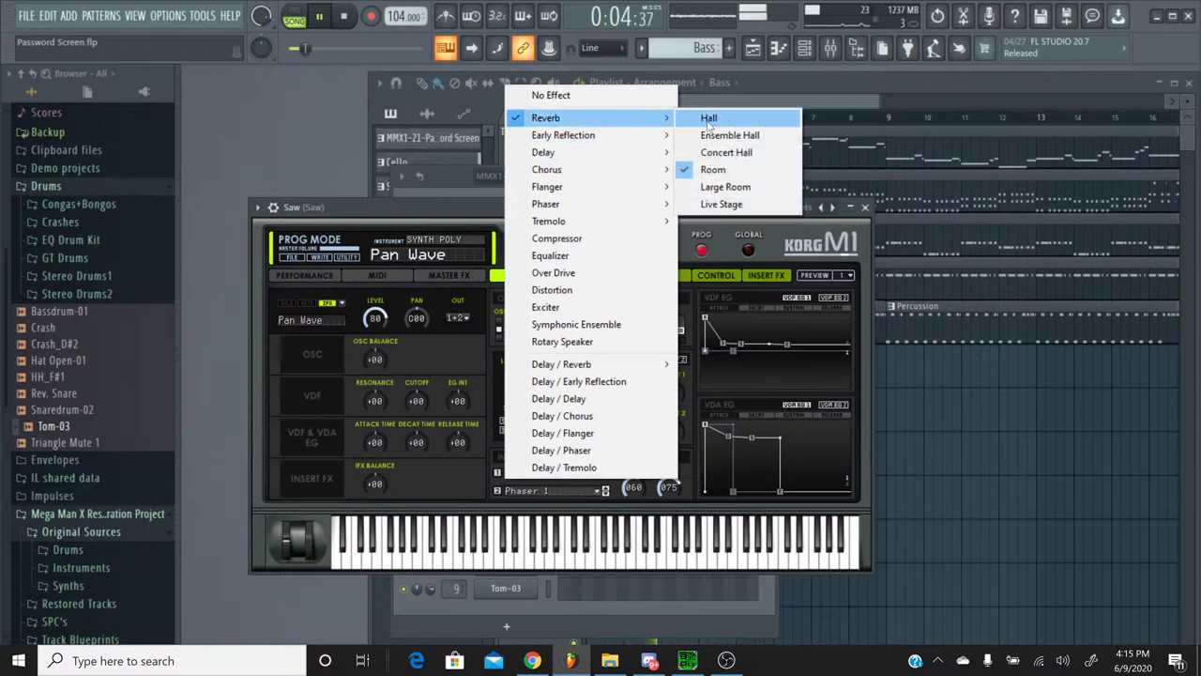
click(709, 120)
click(563, 480)
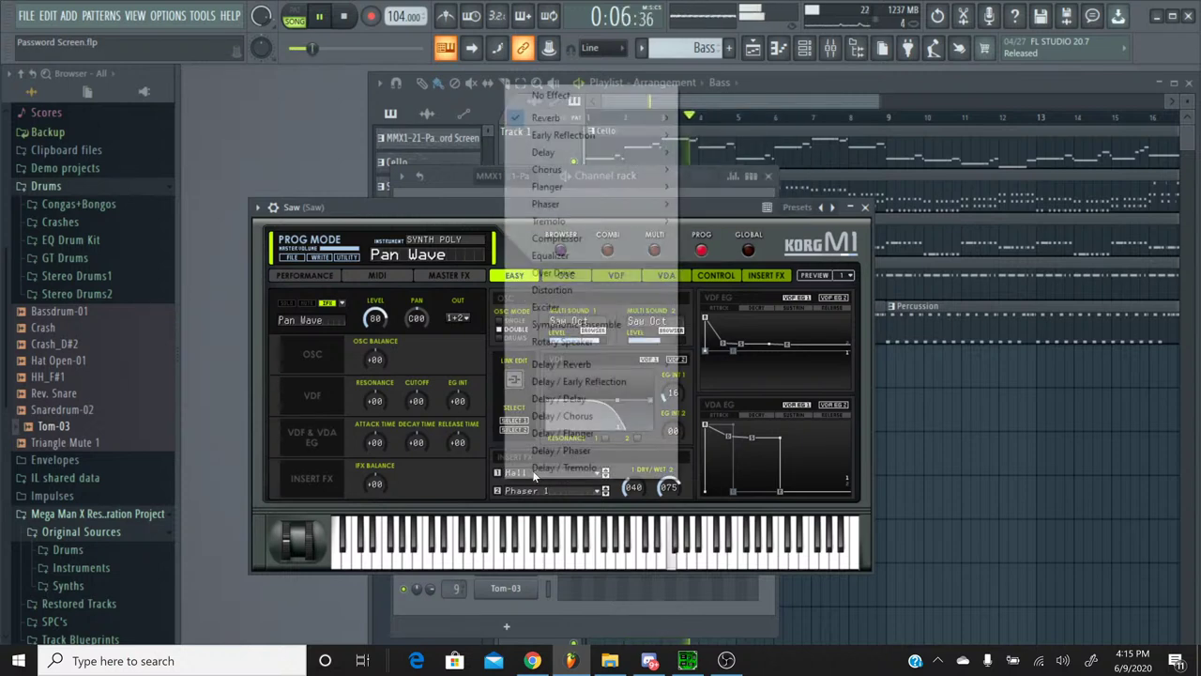
click(554, 94)
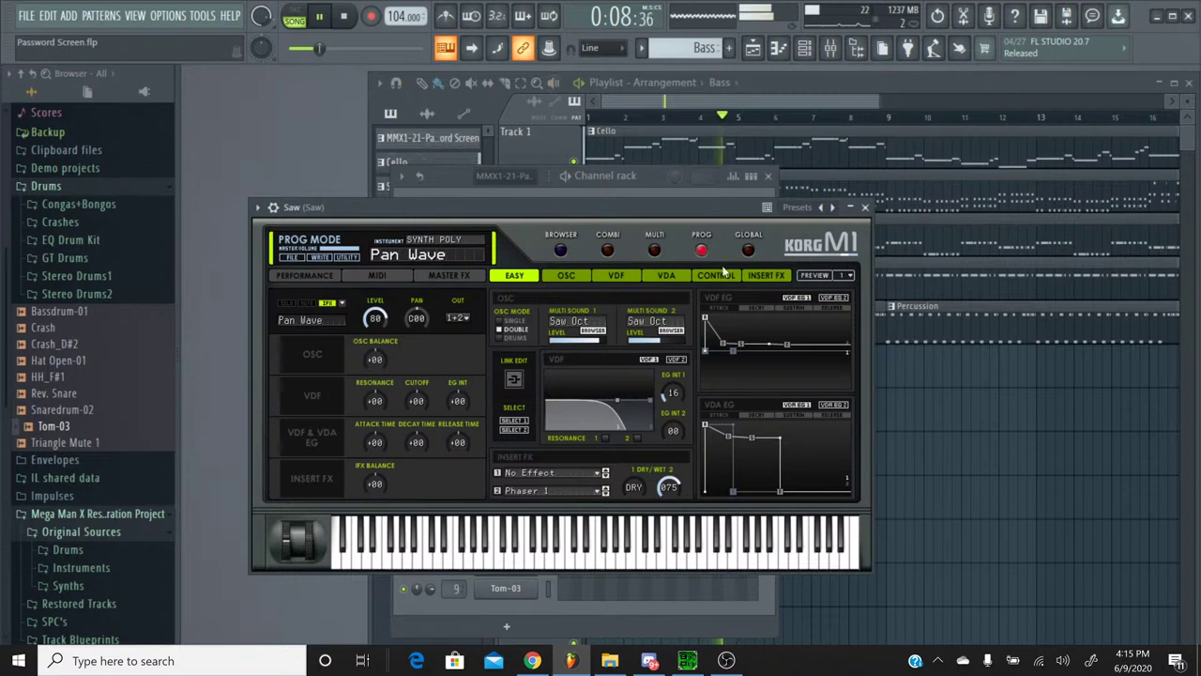
click(867, 207)
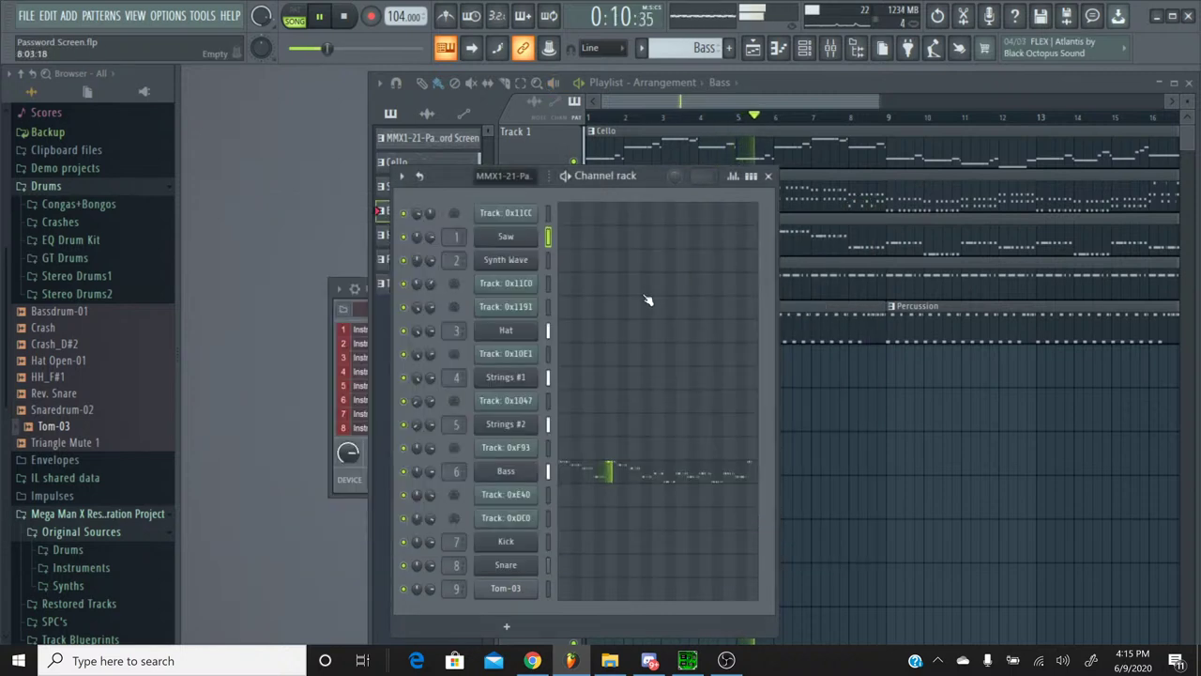
Step: Raise the Synth Wave mixer track's volume slightly and bring the Saw track's volume up to about 82%
click(830, 48)
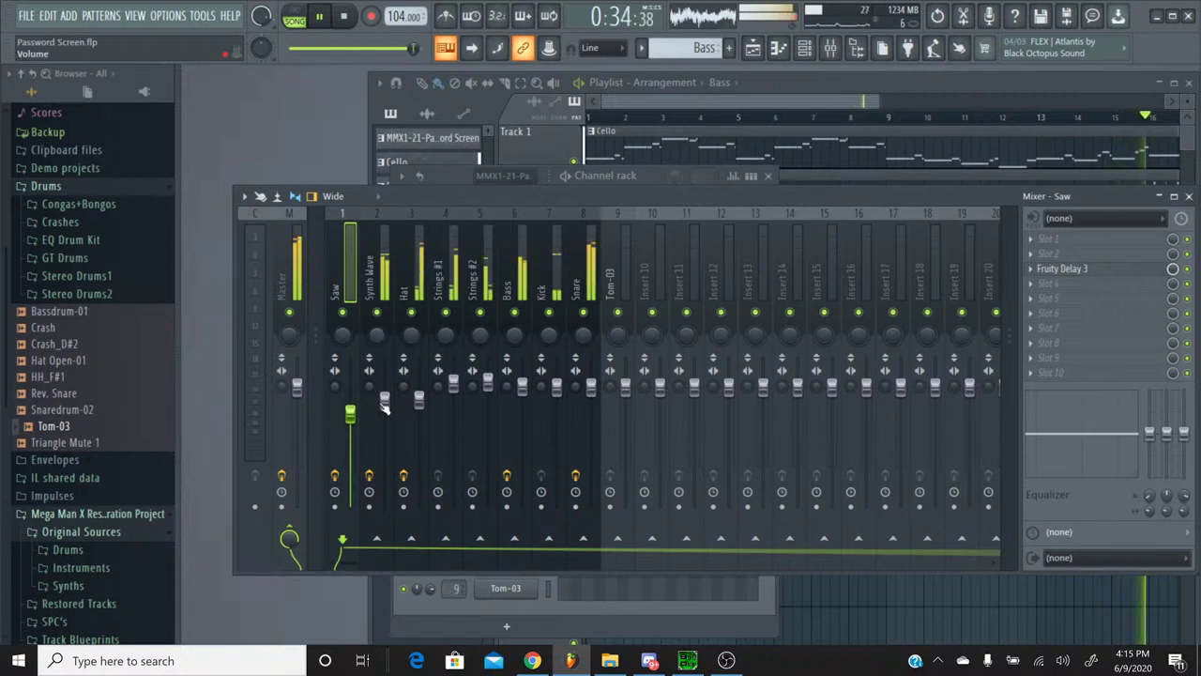
drag(384, 403, 384, 387)
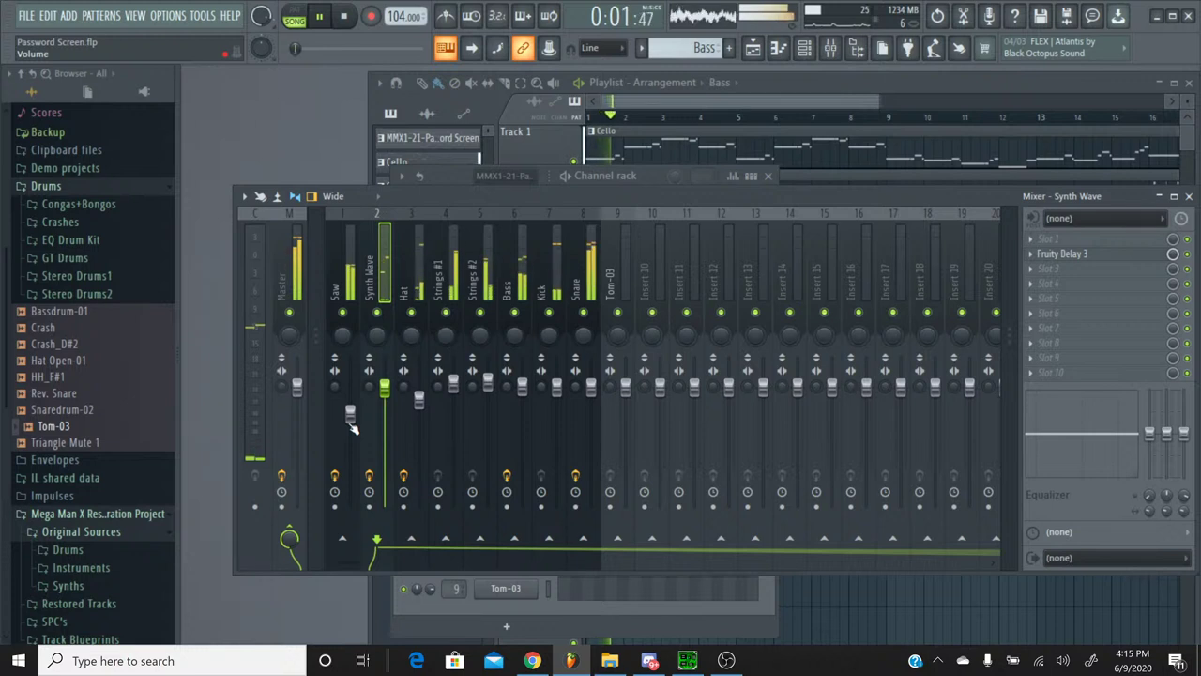
drag(351, 415, 351, 412)
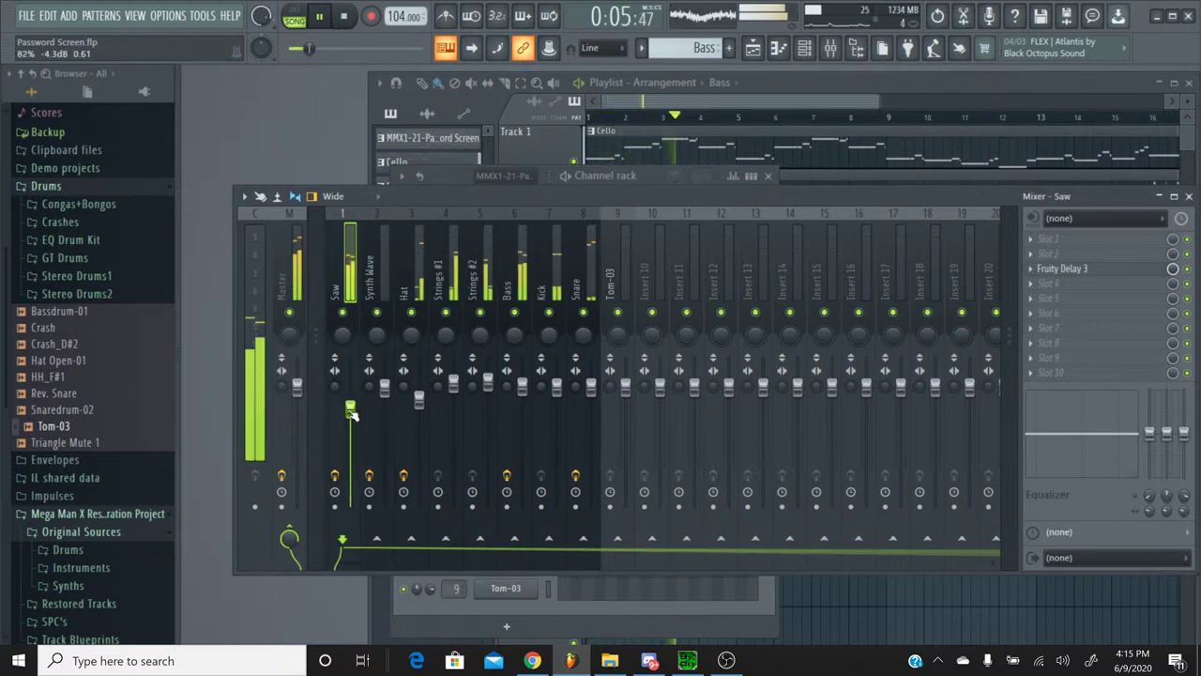
Step: Rename mixer insert 20 to "-Reverb" and insert 19 to "Drums"
right_click(1001, 214)
click(1008, 220)
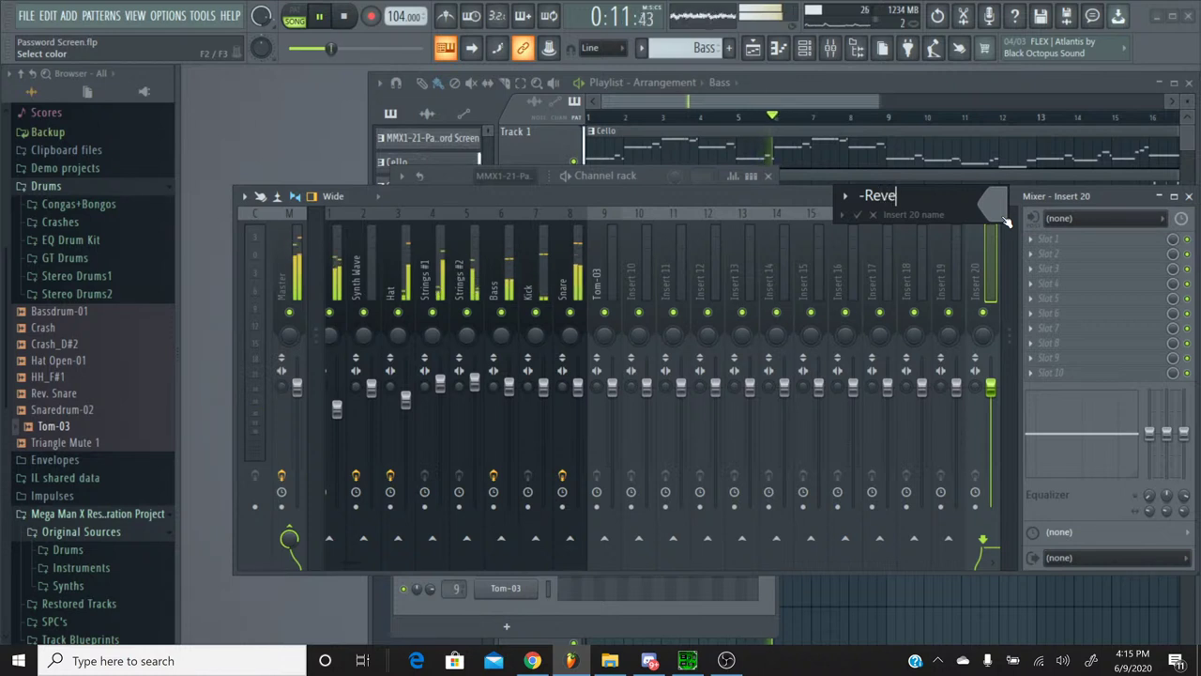
key(Return)
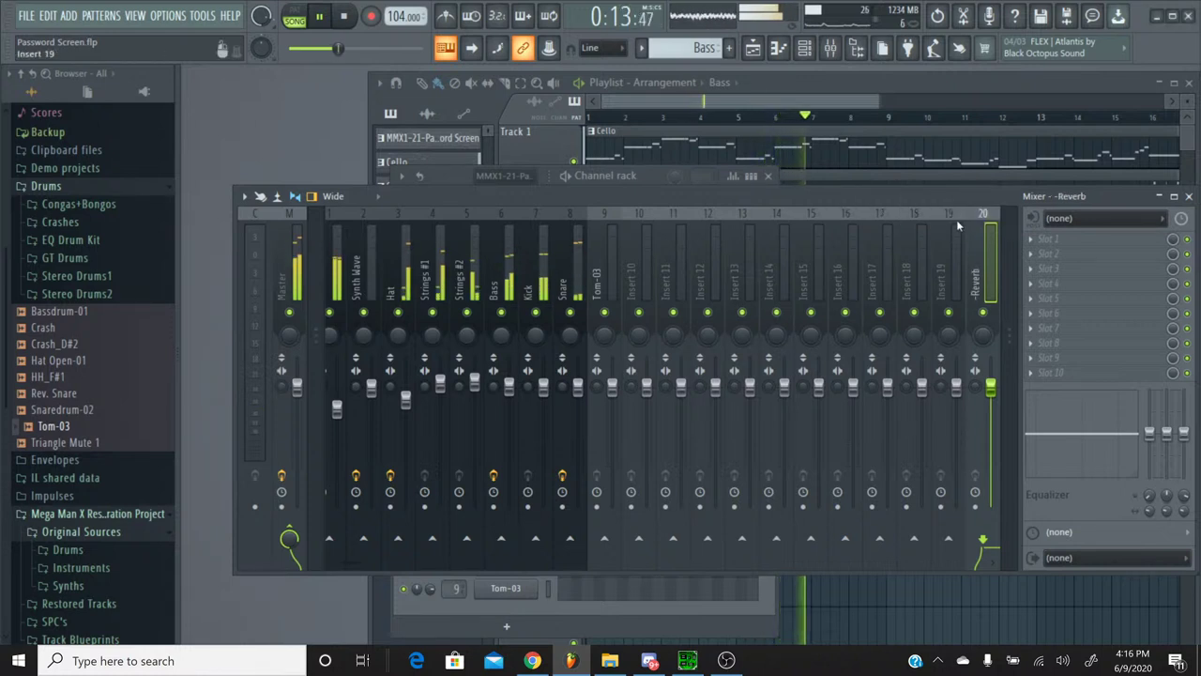
right_click(956, 224)
click(991, 222)
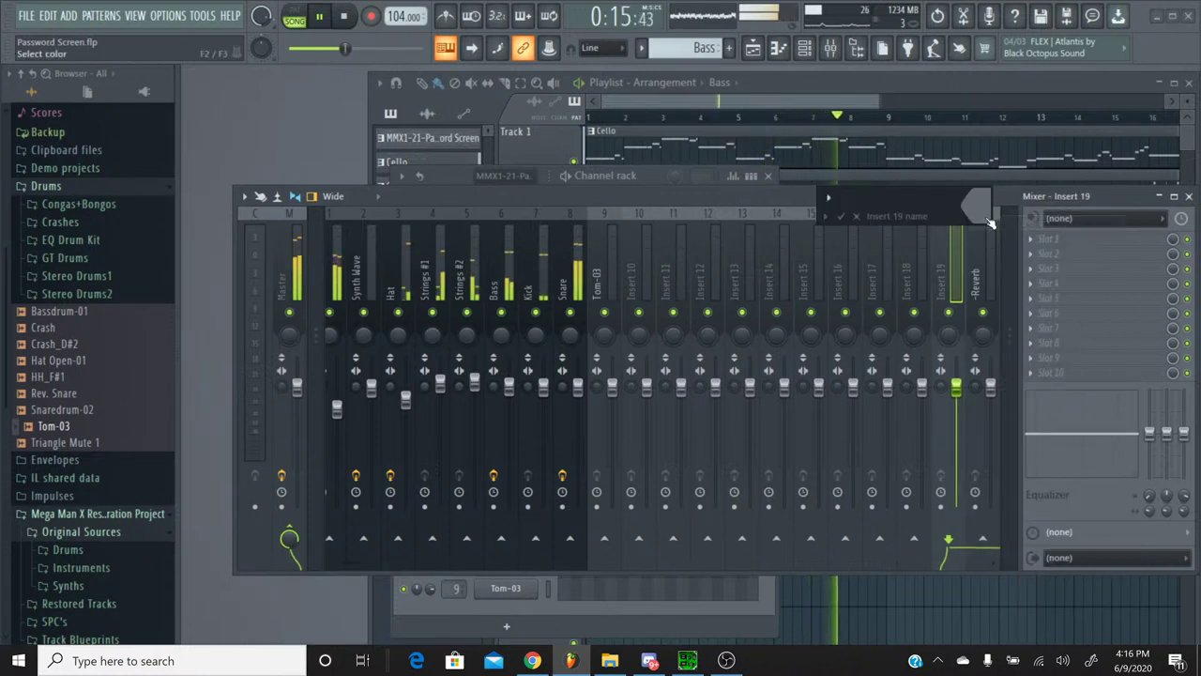
text(Drums)
key(Return)
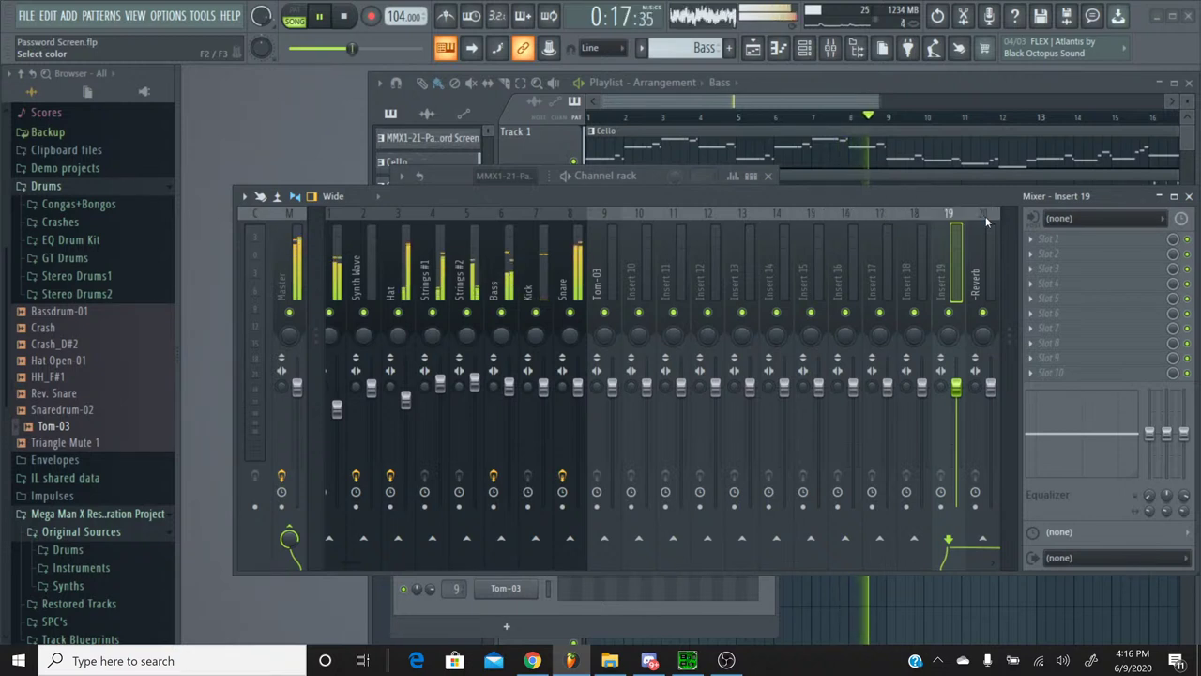
Step: Rename mixer insert 18 to "-Reverb" and insert 17 to "Rythm"
click(918, 225)
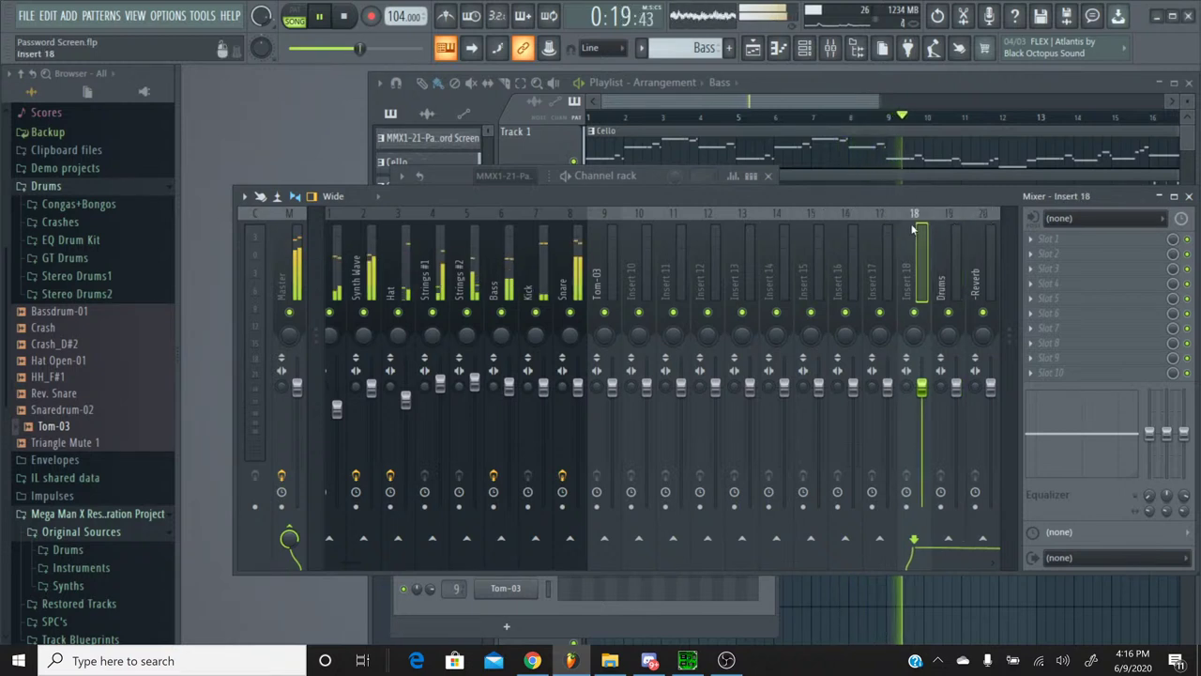
right_click(916, 222)
click(937, 222)
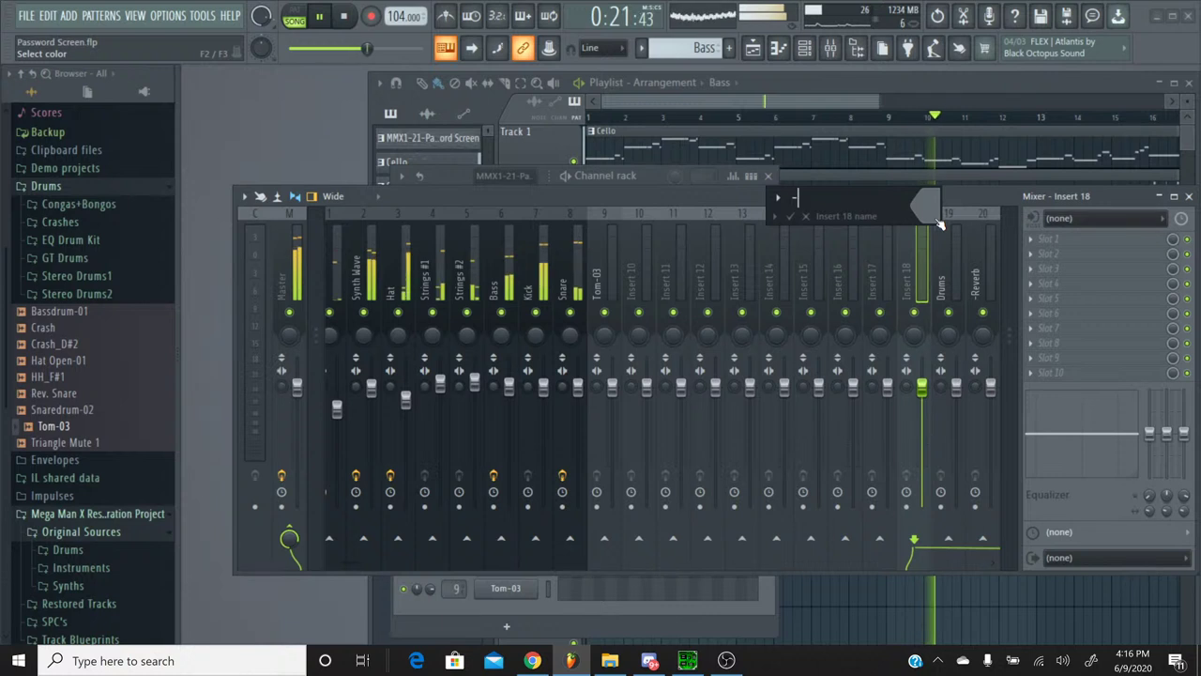
text(-Reverb)
key(Return)
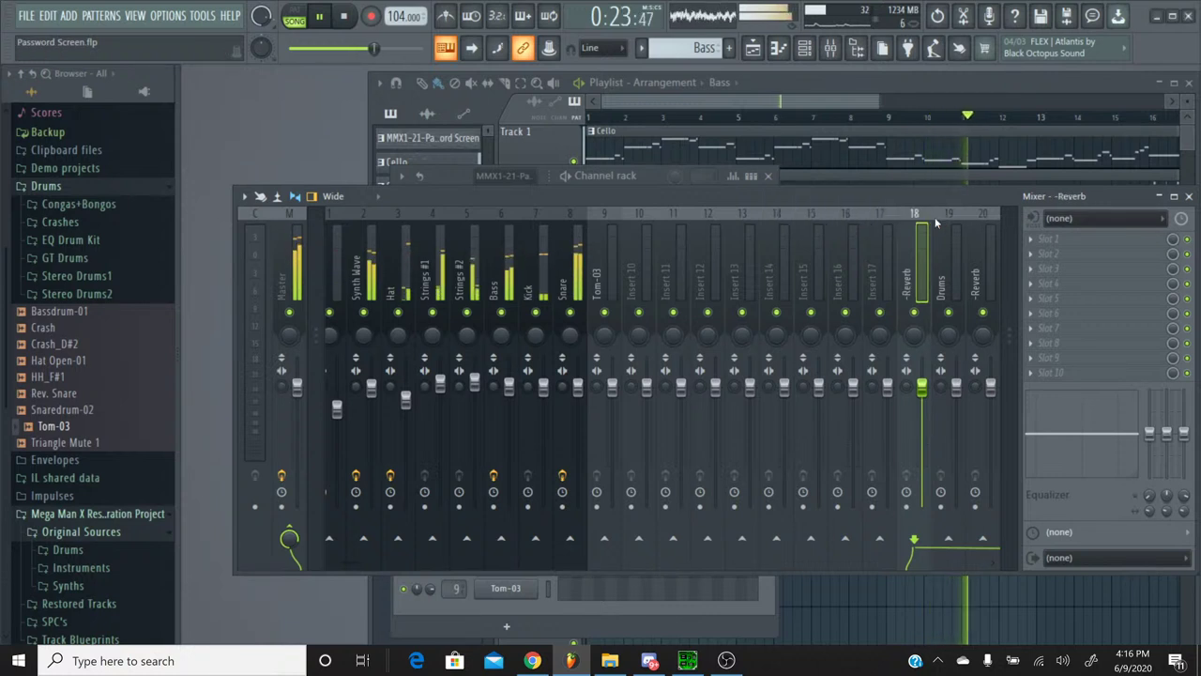
click(887, 227)
right_click(887, 228)
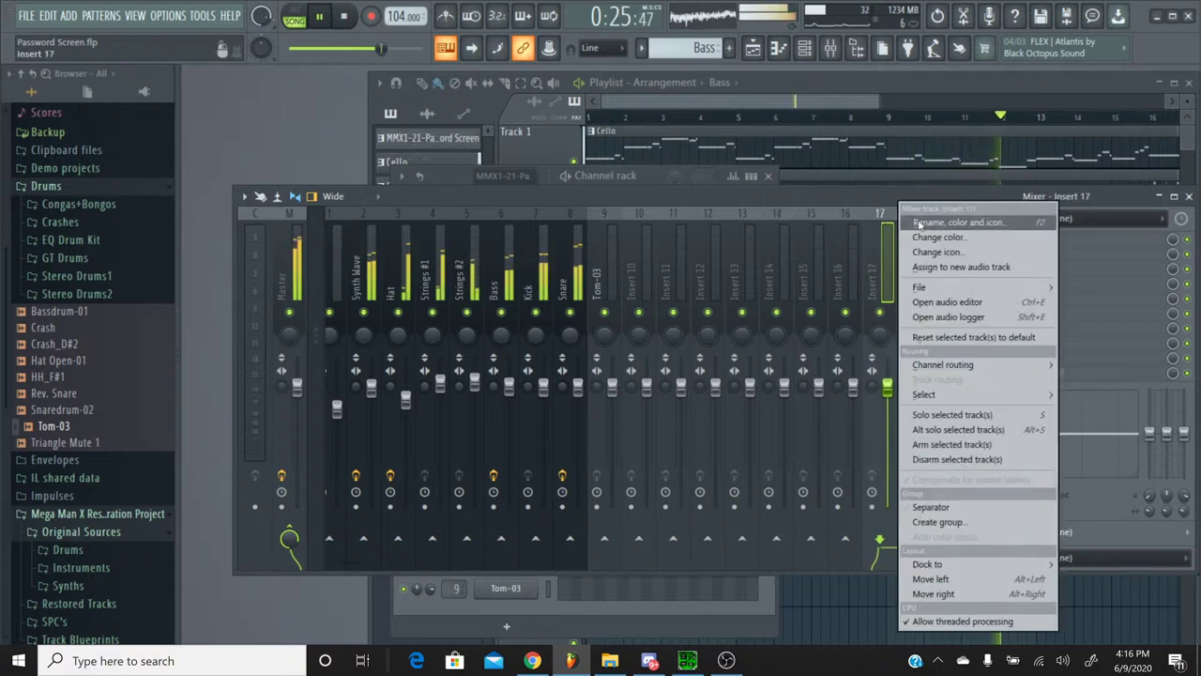
click(923, 224)
text(Rythm)
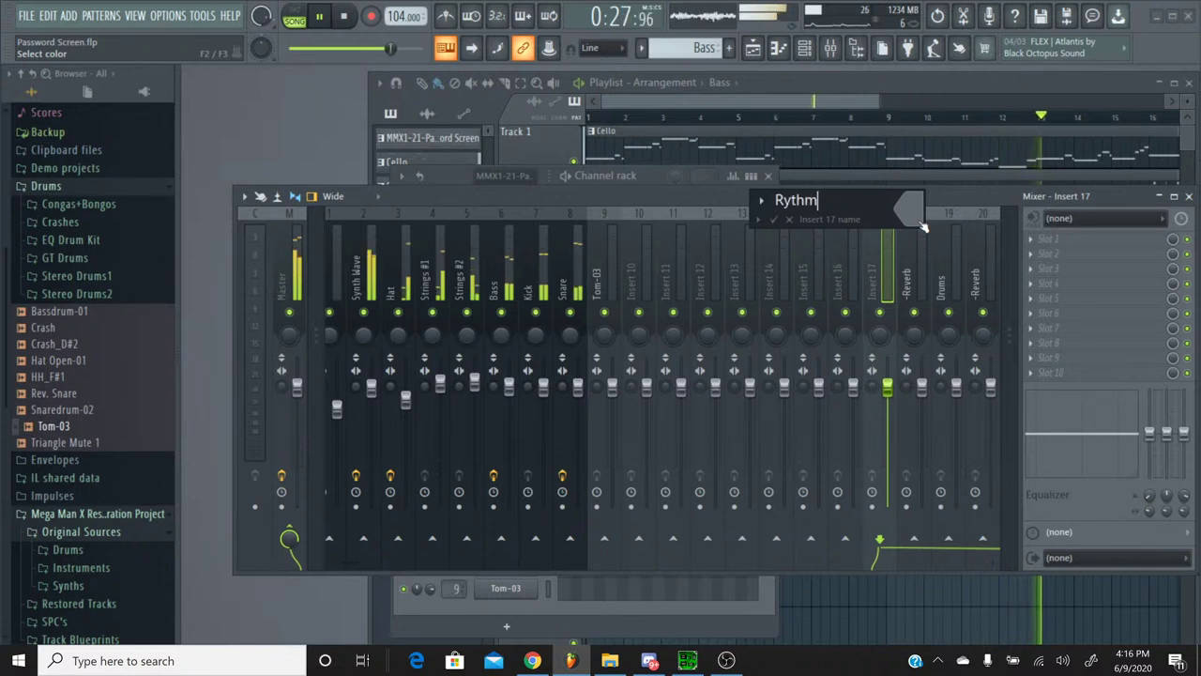
key(Return)
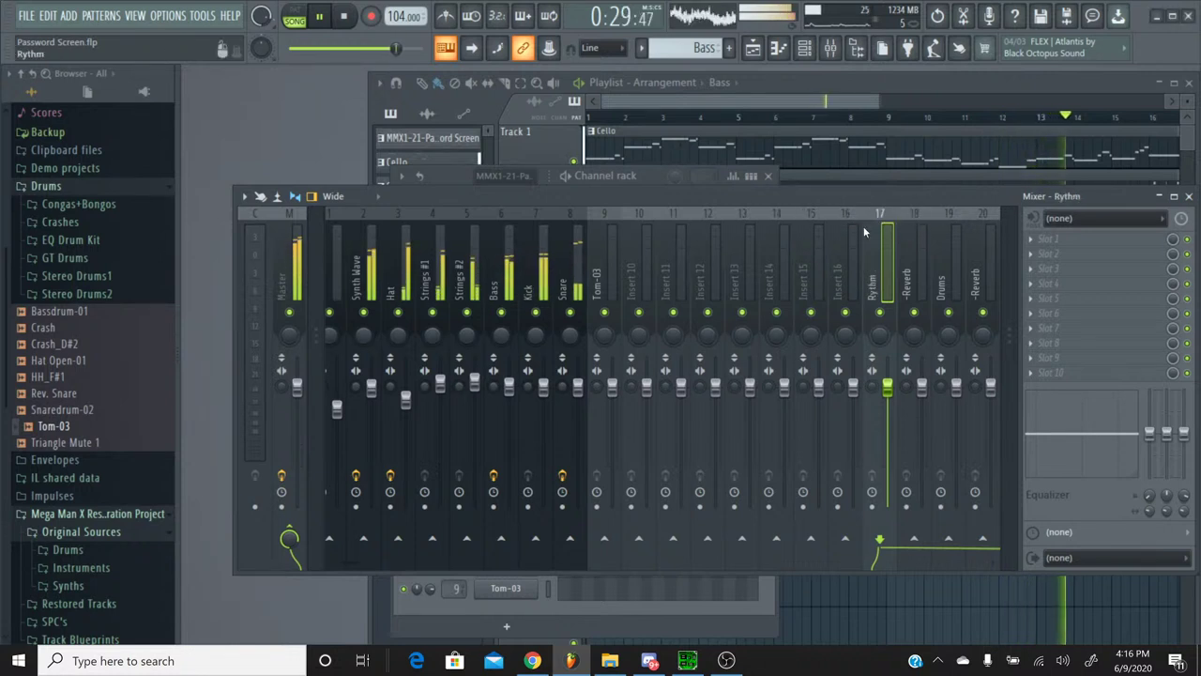
Step: Rename mixer insert 16 to "-Reverb" and insert 15 to "Lead"
right_click(887, 225)
right_click(852, 222)
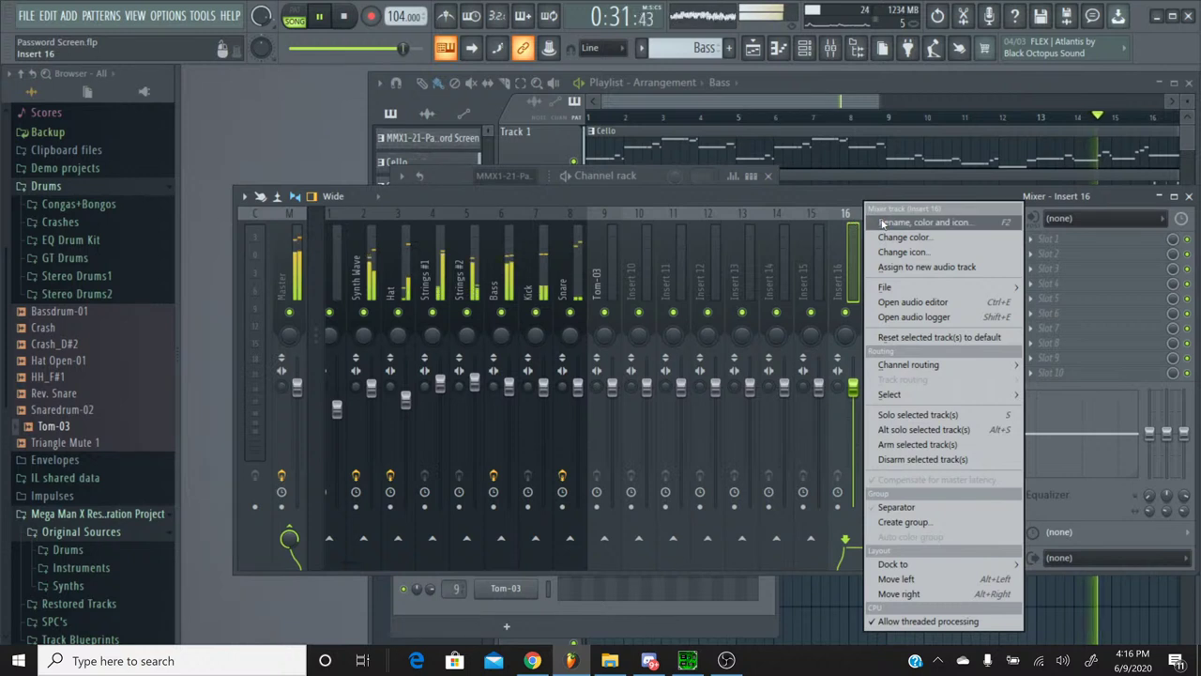
click(887, 223)
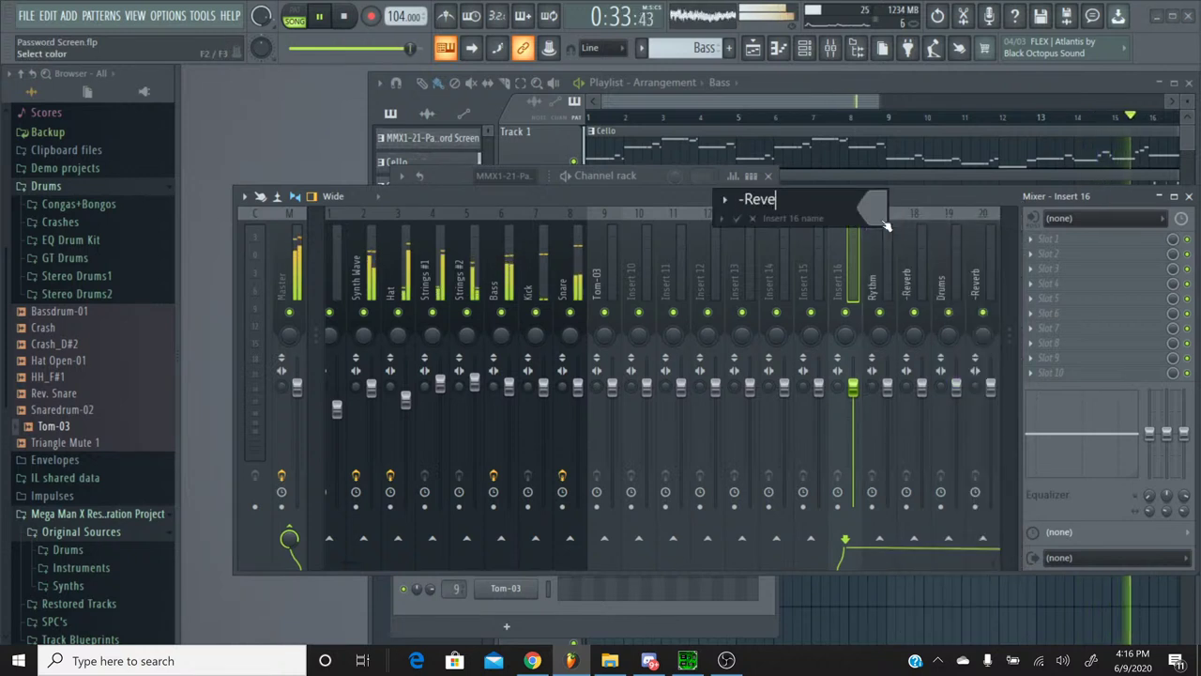
key(Return)
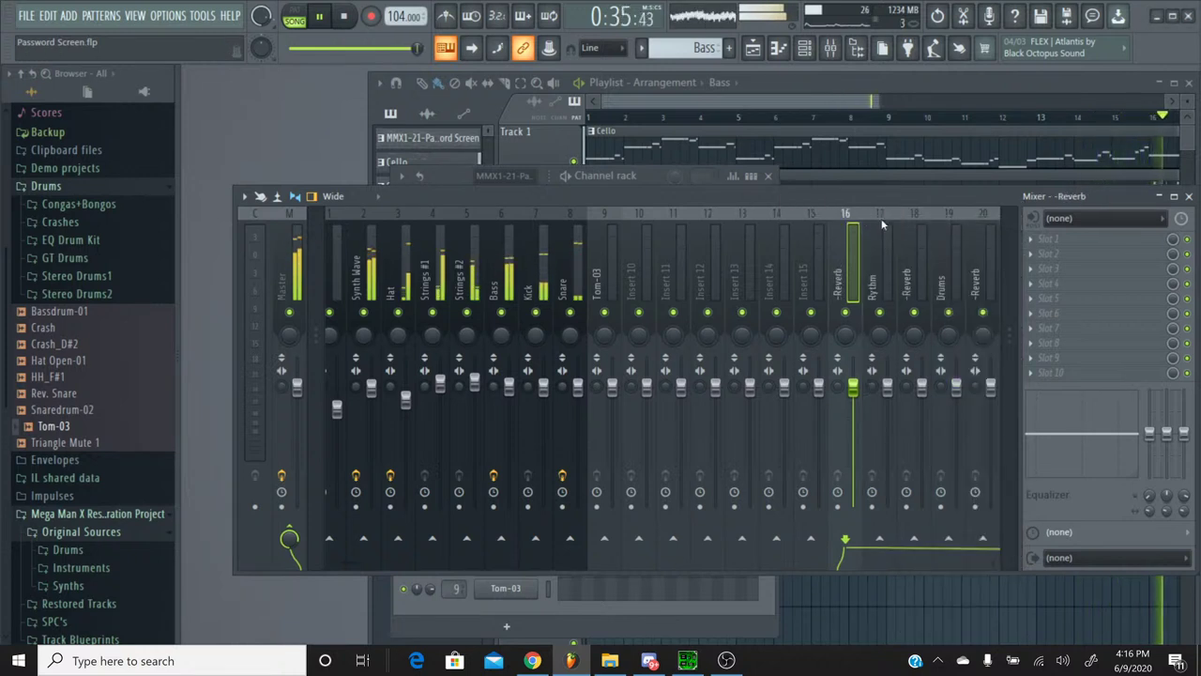
click(826, 223)
right_click(826, 222)
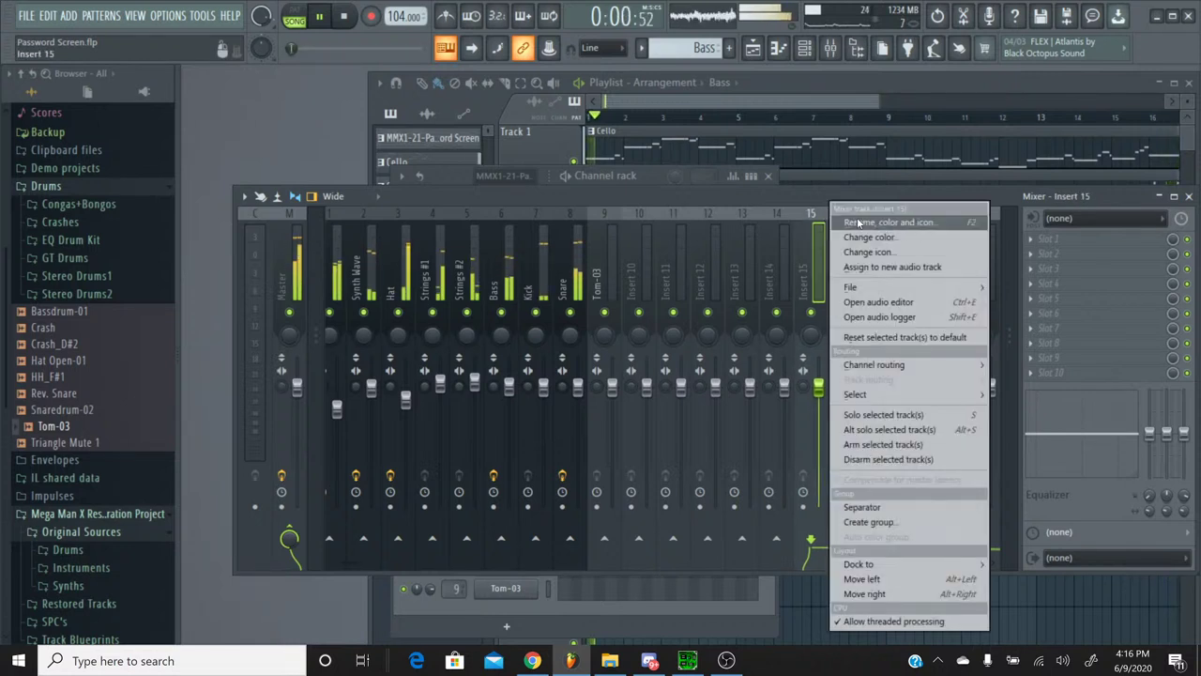
click(863, 223)
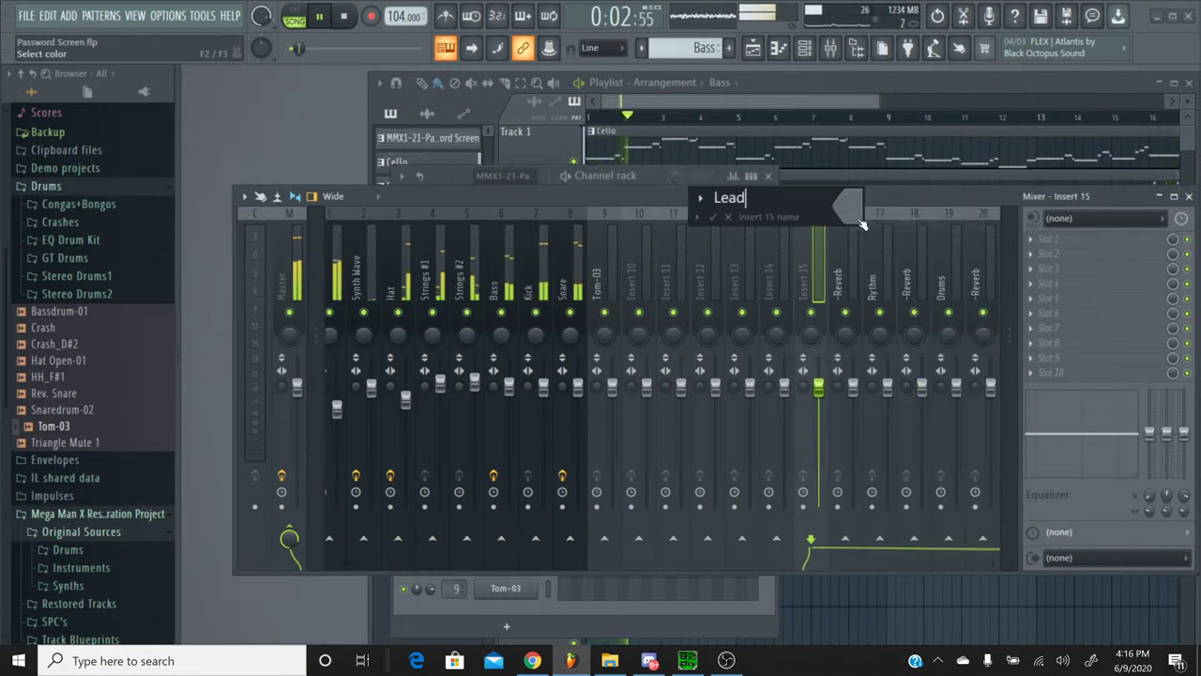
key(Return)
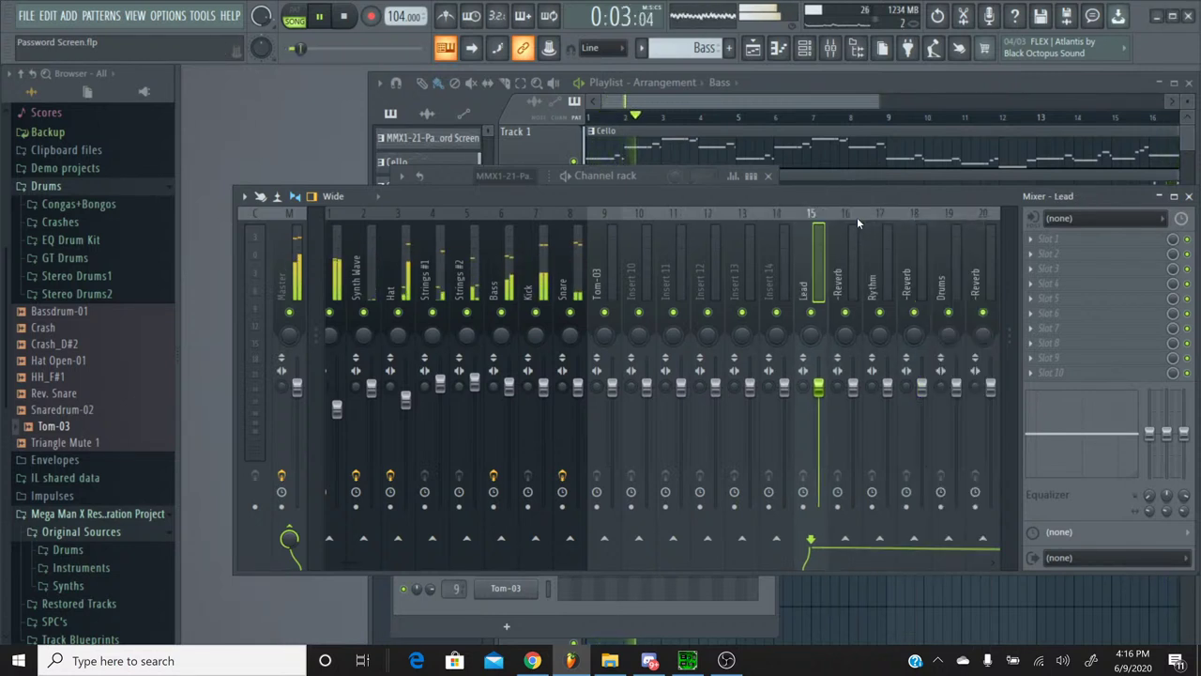
Step: Color the Drums mixer track and its -Reverb track, inserts 19 and 20, red
click(958, 221)
right_click(958, 221)
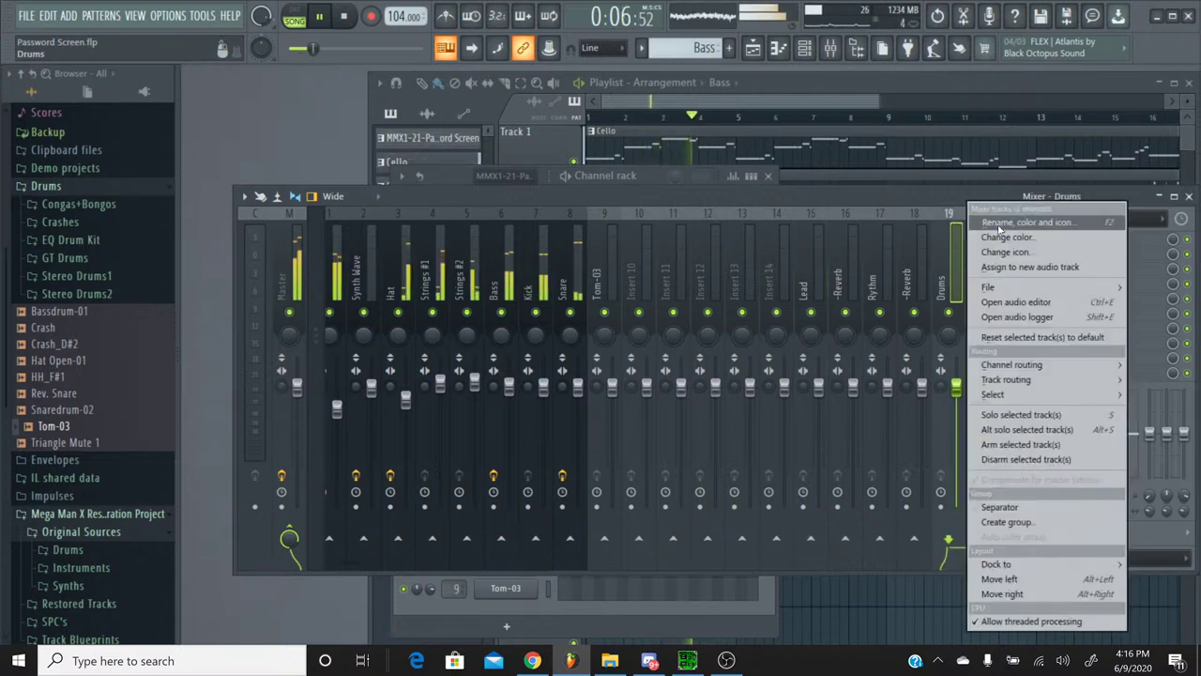
click(1005, 237)
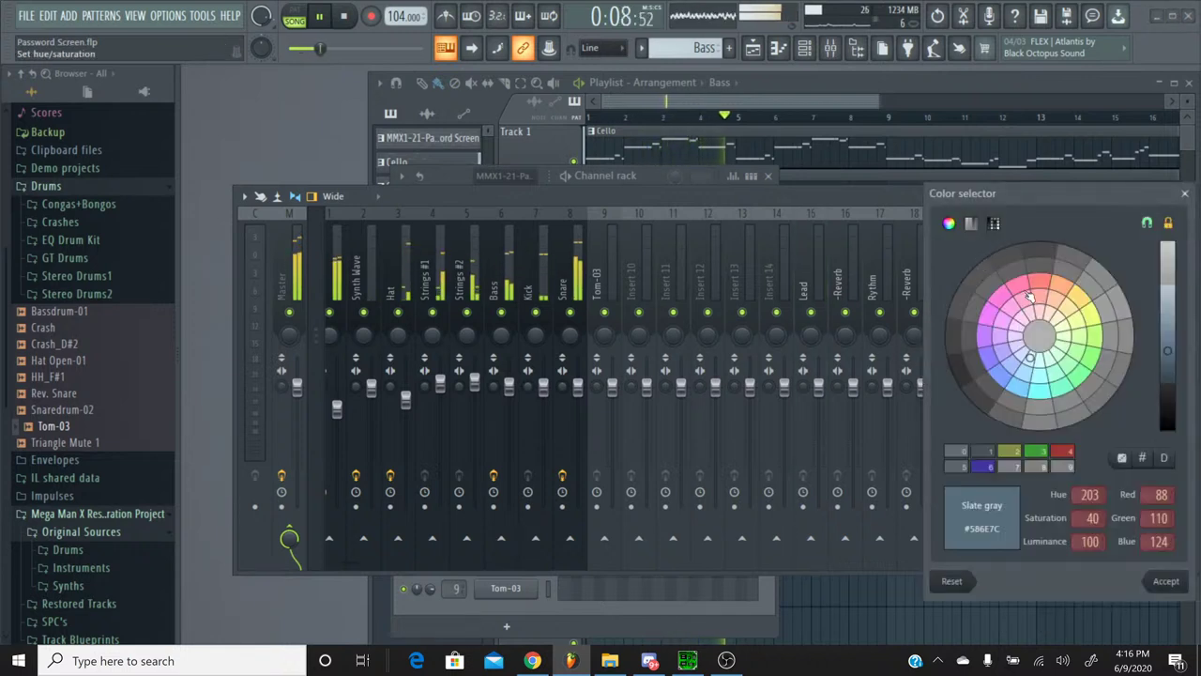
key(Return)
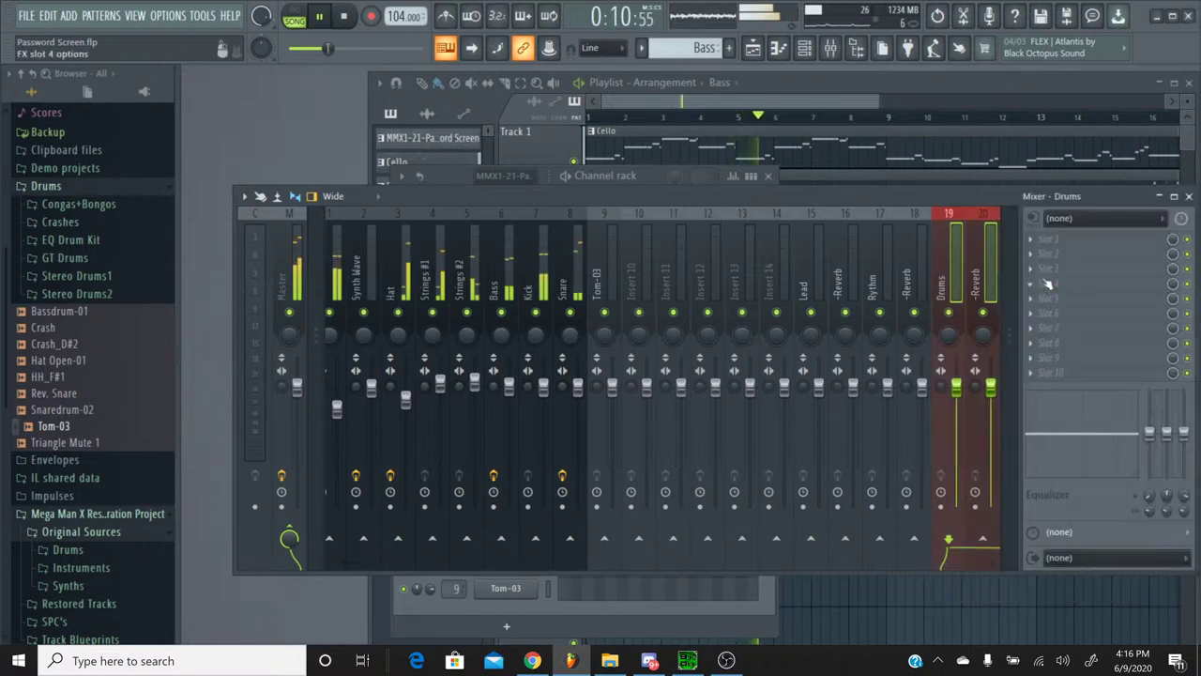
Step: Color the Rythm mixer track and its -Reverb track, inserts 17 and 18, green
click(920, 224)
ctrl+click(888, 214)
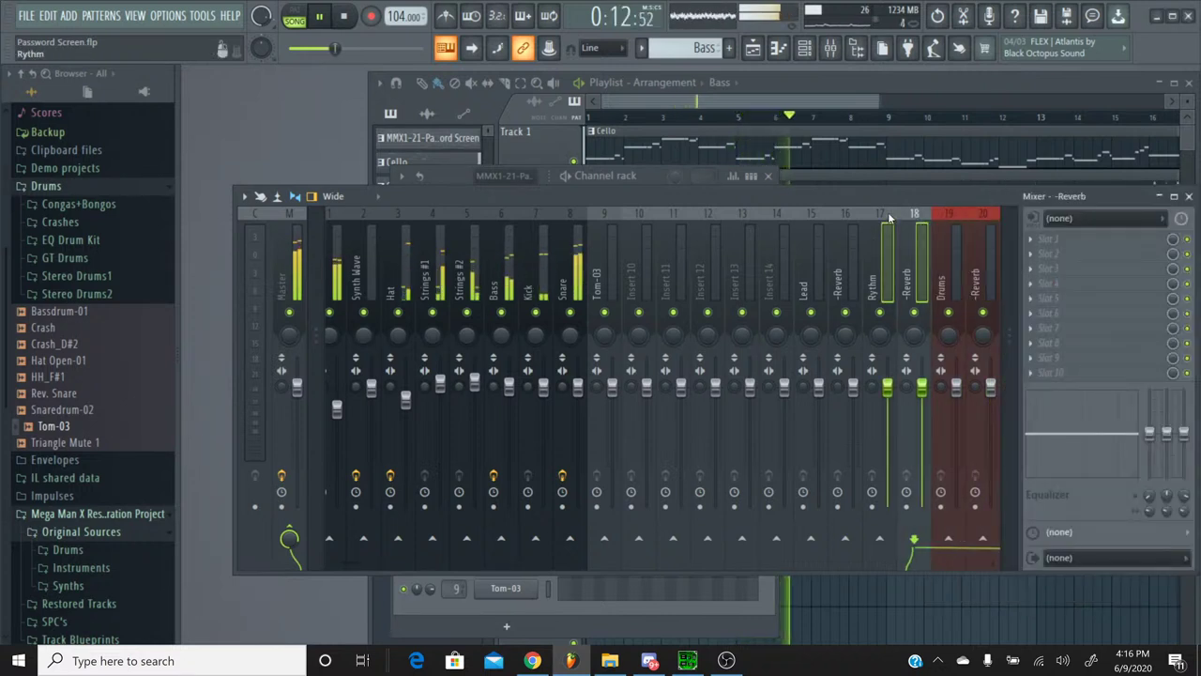
right_click(899, 206)
click(924, 237)
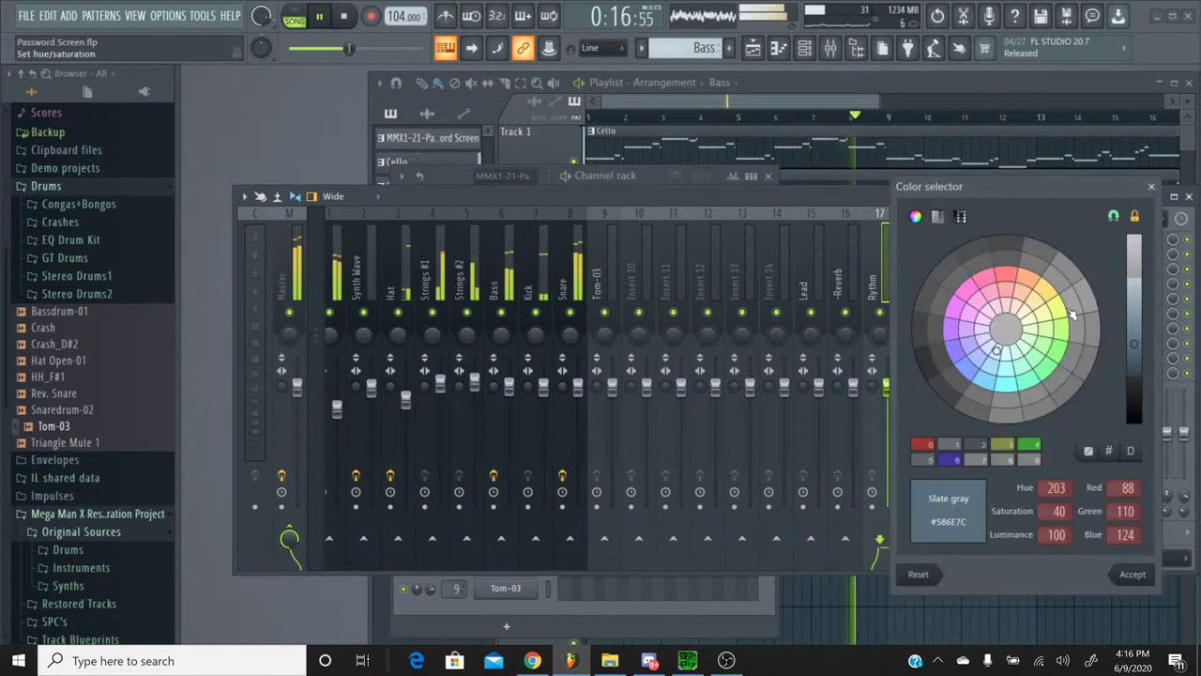
double_click(1063, 362)
Step: Color the Lead mixer track and its -Reverb track, inserts 15 and 16, yellow
click(845, 225)
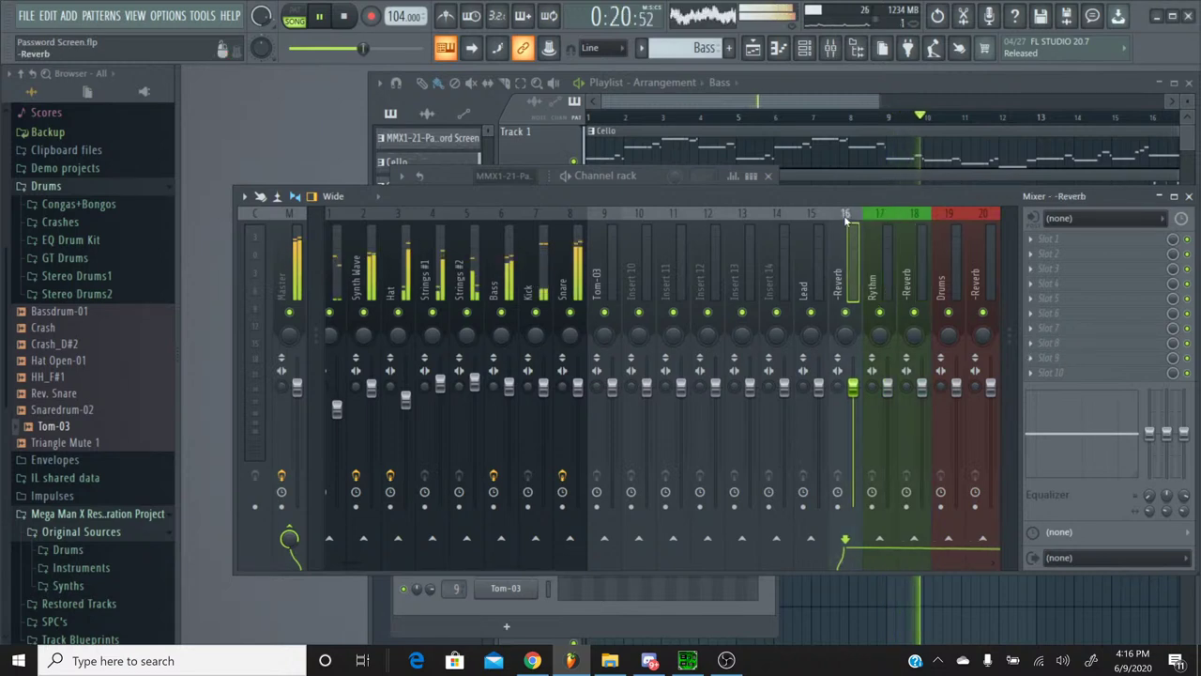
ctrl+click(826, 221)
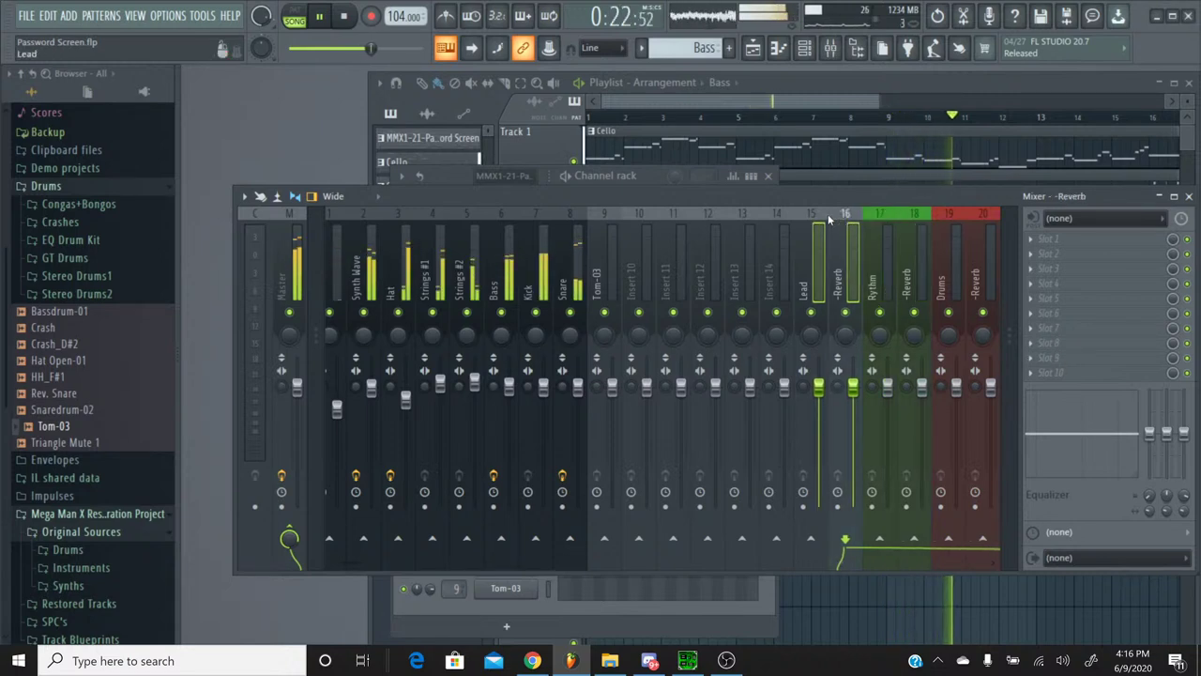
right_click(829, 218)
click(876, 235)
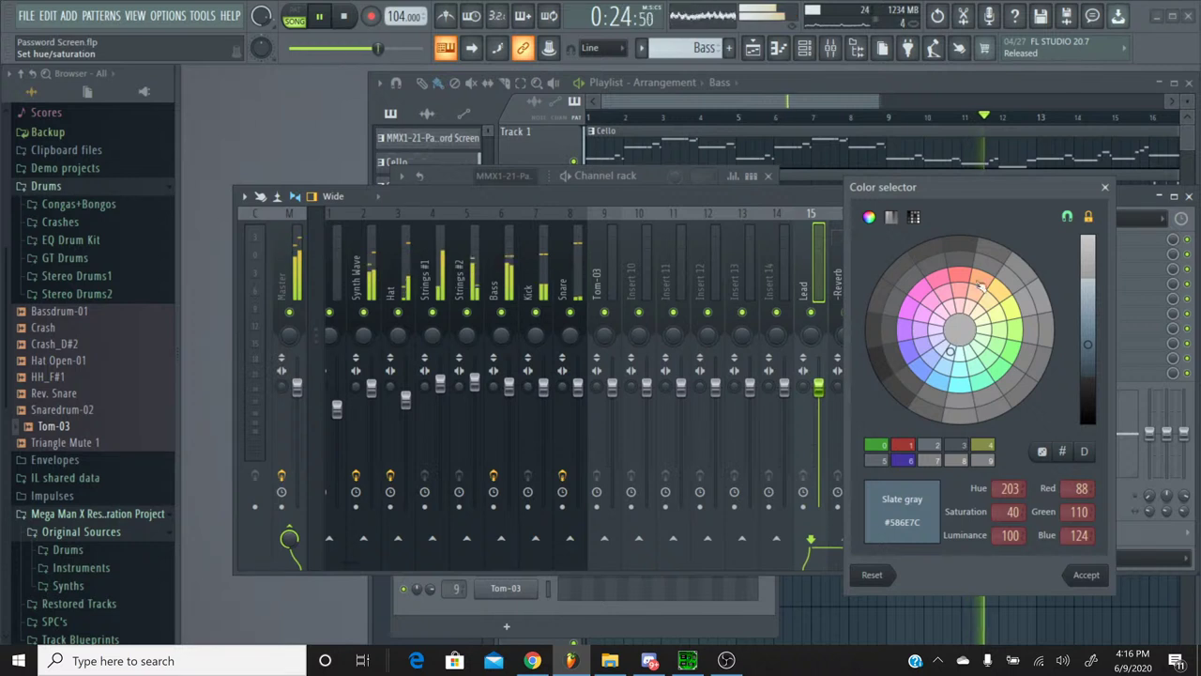
click(1019, 321)
click(1086, 575)
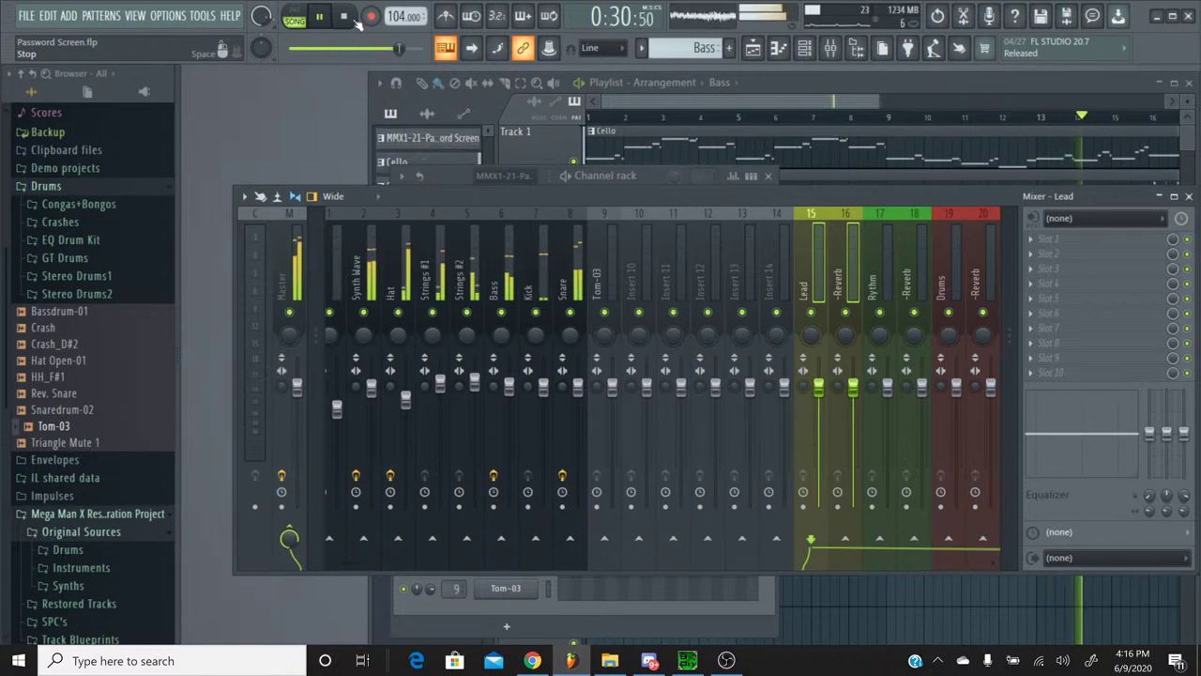
Step: Load TSAR-1R Reverb into slot 2 of insert 16, with reverb time about 0.70 s and reverb mix 19%
click(864, 214)
click(862, 218)
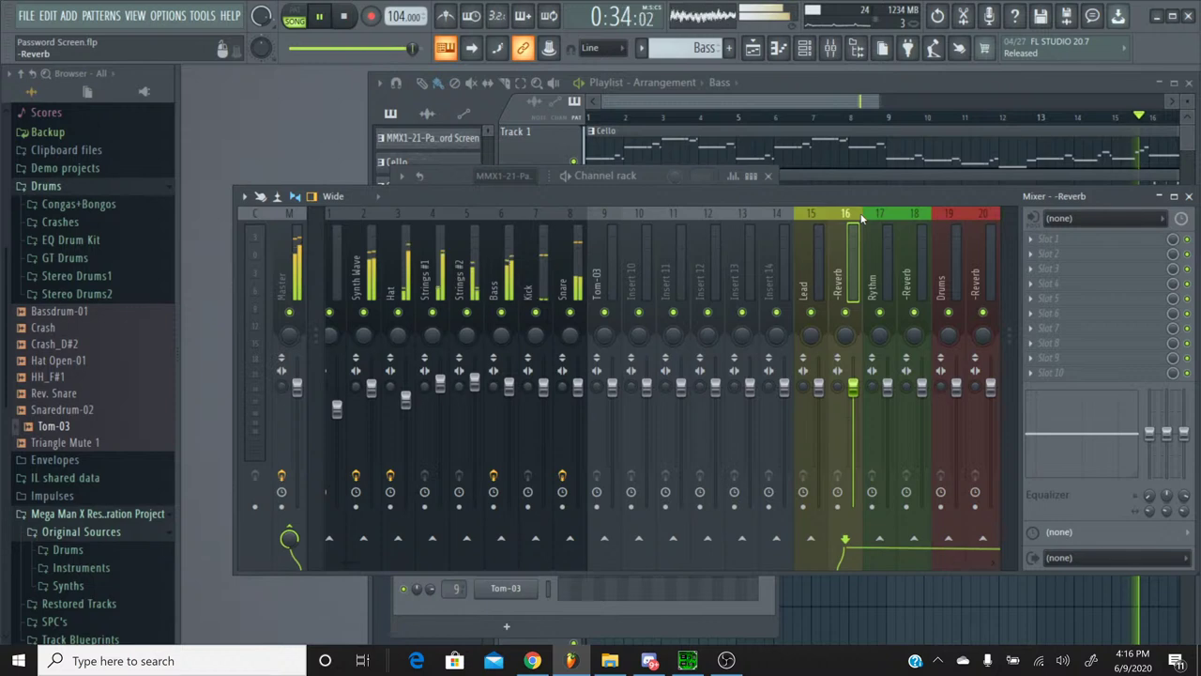
click(1040, 246)
click(816, 26)
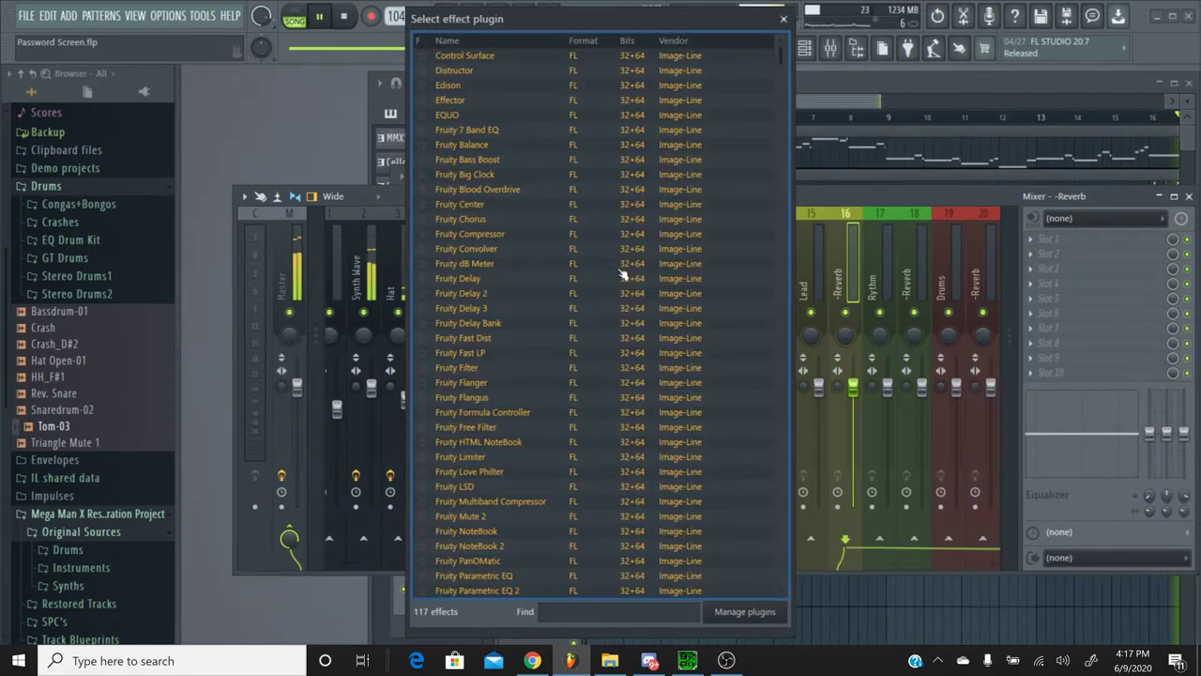
scroll(516, 364, down, 20)
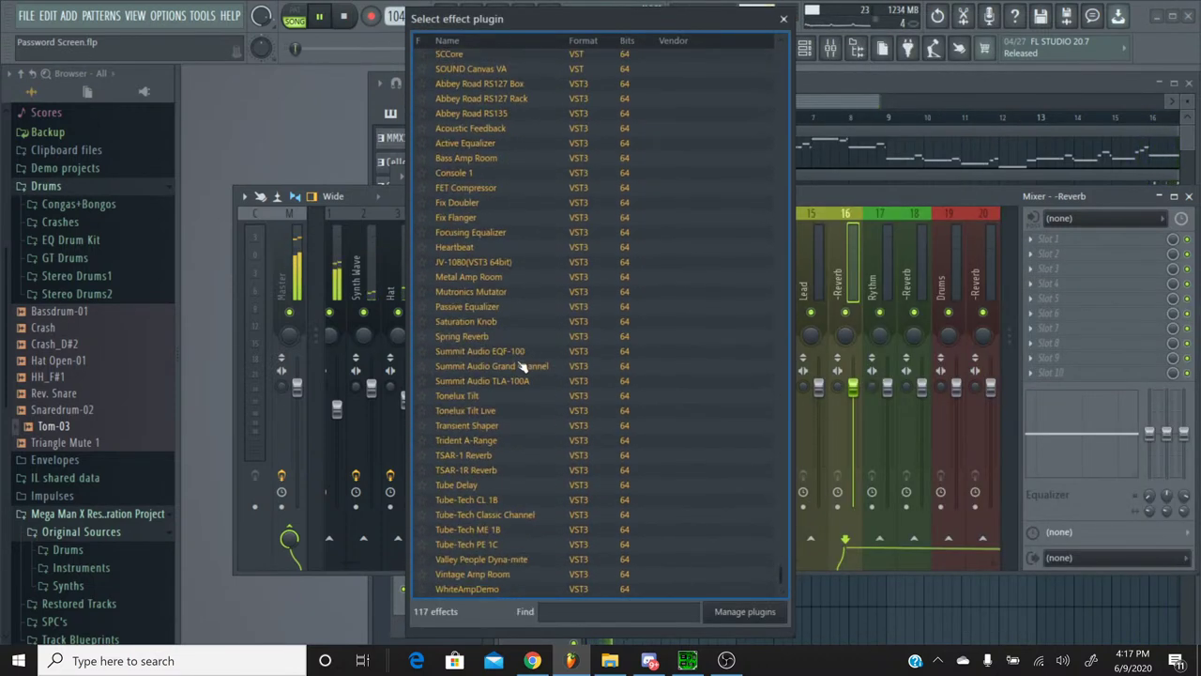
double_click(512, 471)
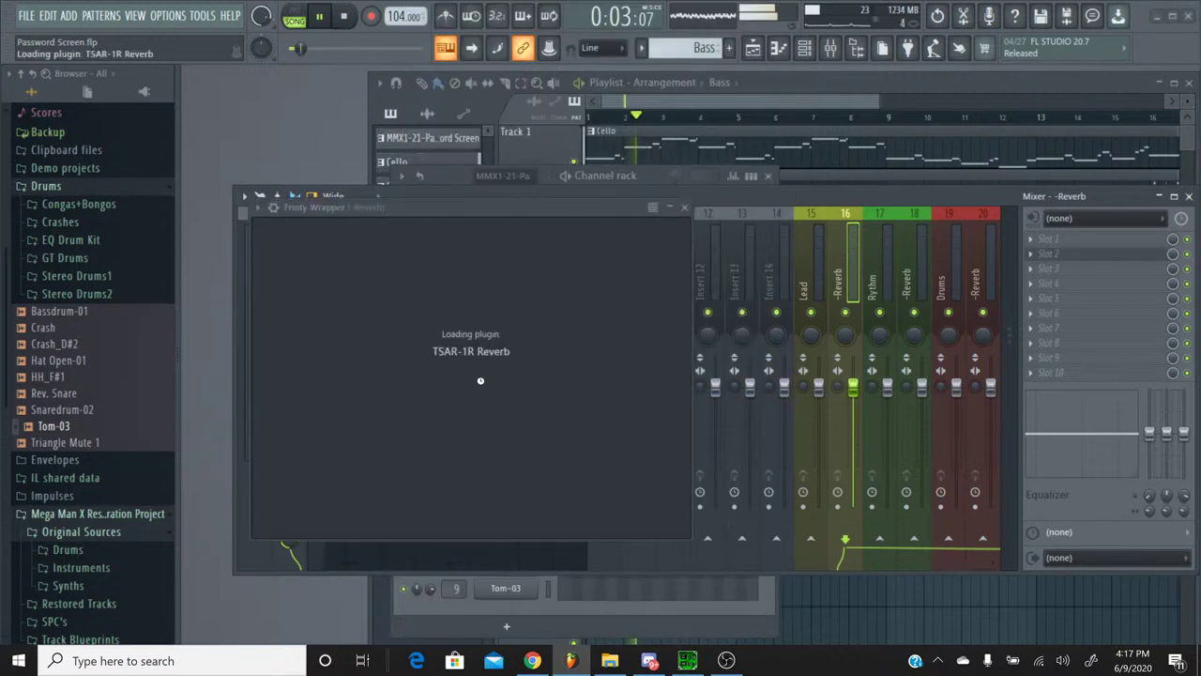
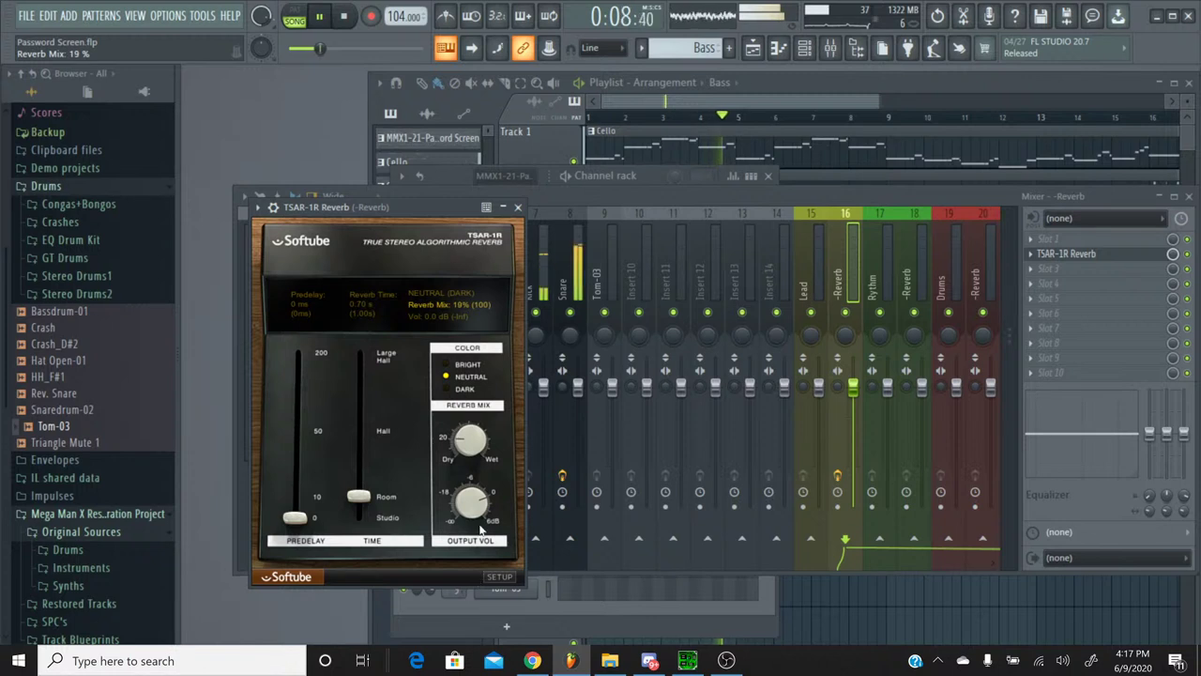
click(518, 207)
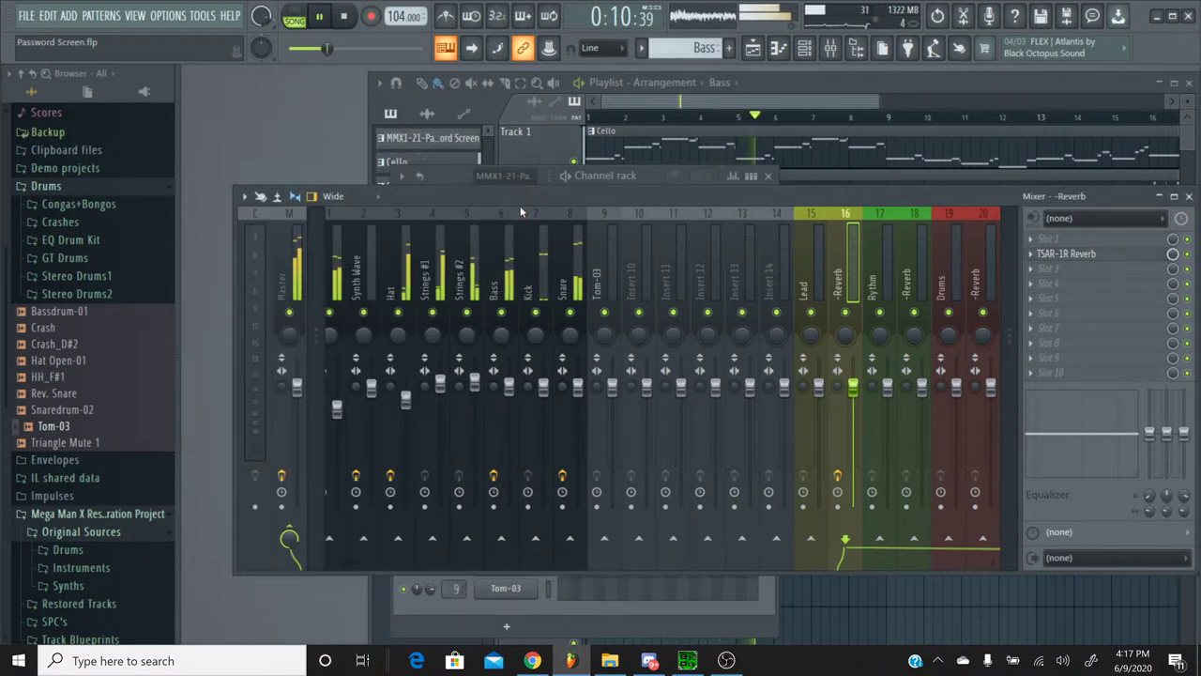
Step: Solo the Bass mixer track to check it, raise its volume slightly, and restore the full mix
right_click(503, 330)
click(526, 333)
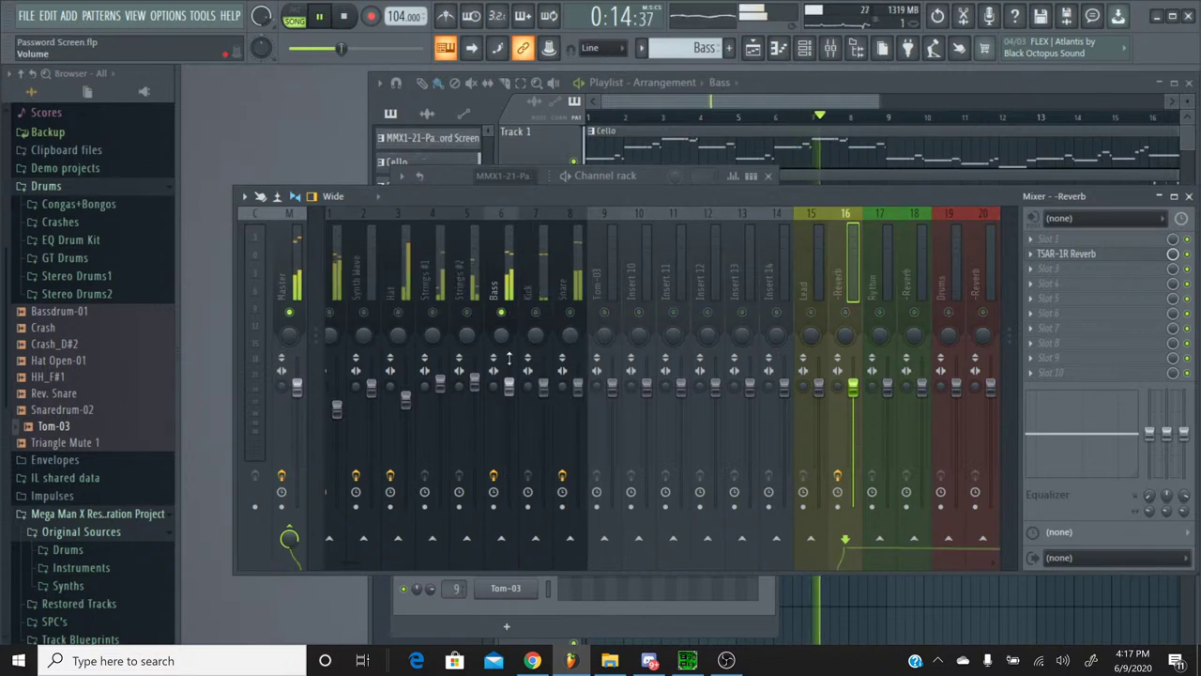
click(507, 357)
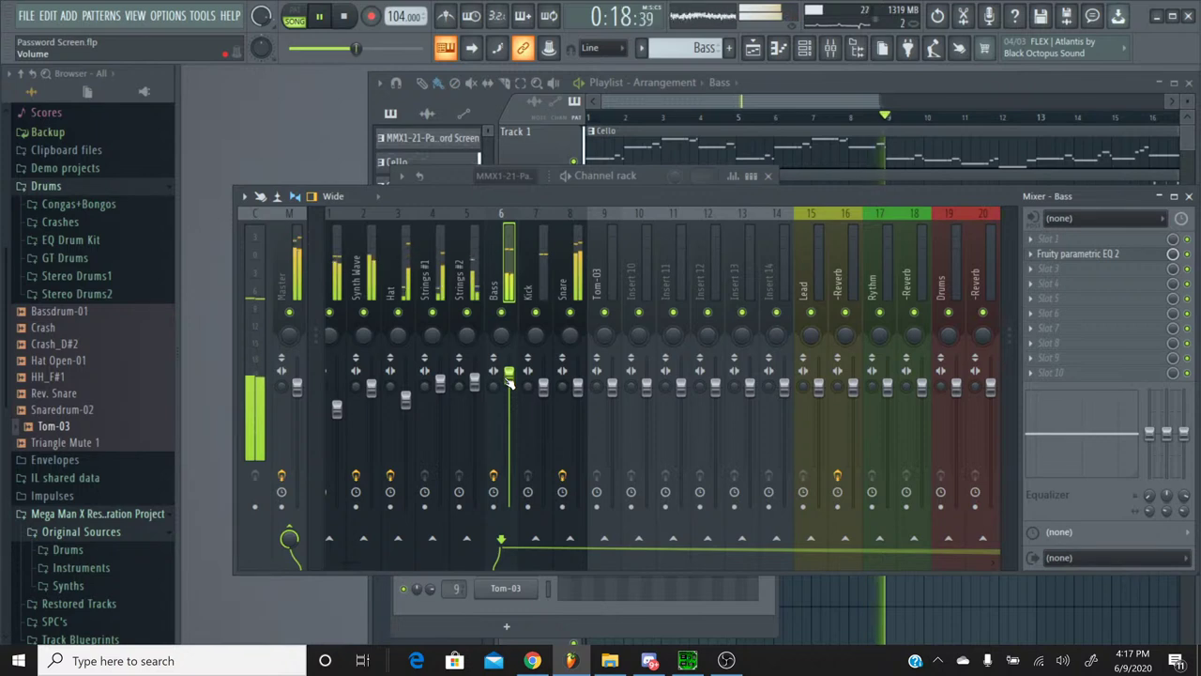
Step: Load TSAR-1R Reverb into slot 2 of insert 18, with reverb time about 0.71 s and reverb mix 19%
click(835, 240)
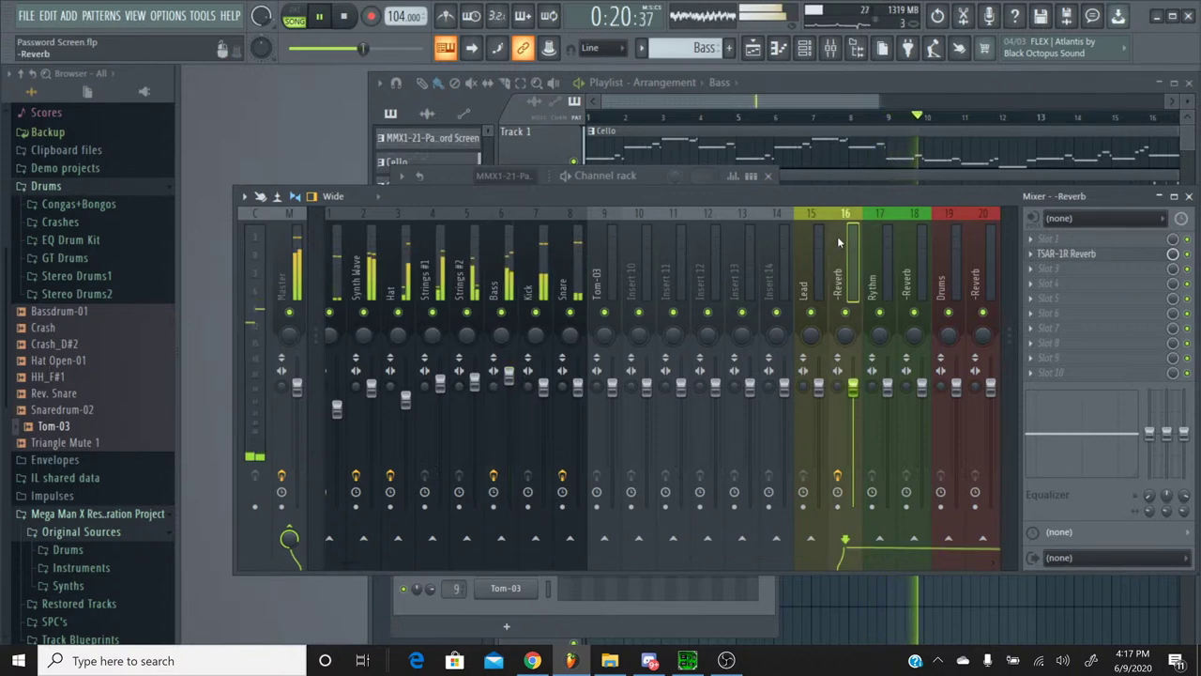
click(905, 225)
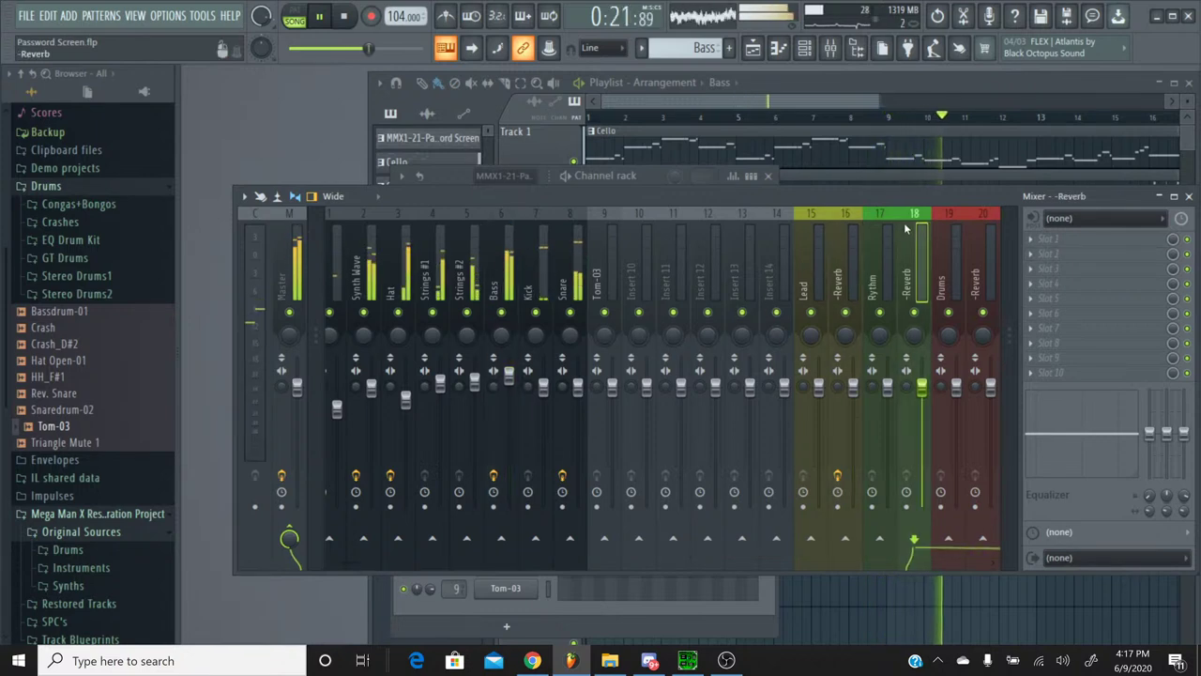
click(1029, 259)
click(812, 22)
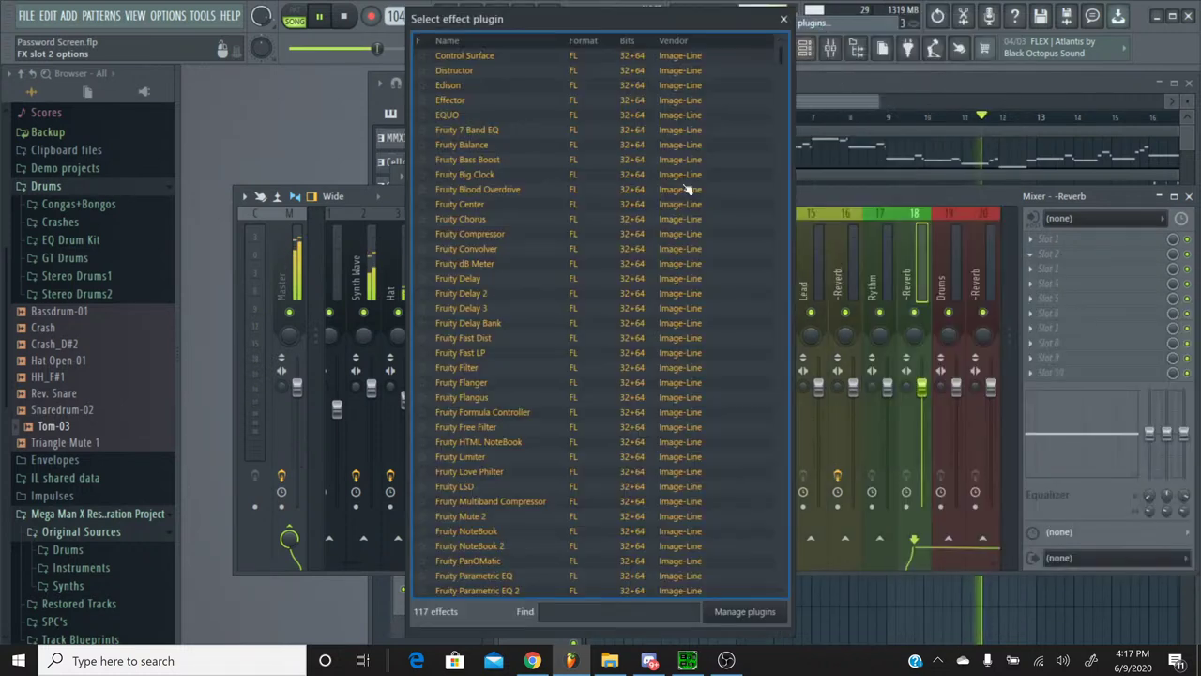
scroll(555, 317, down, 20)
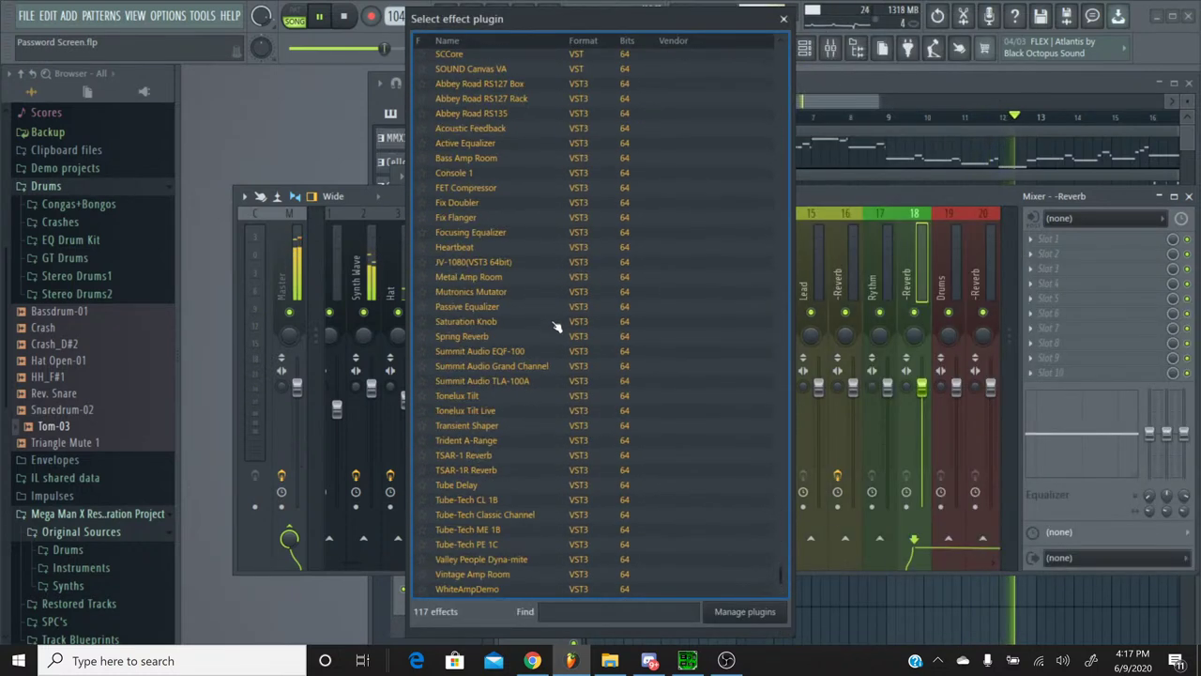
double_click(516, 470)
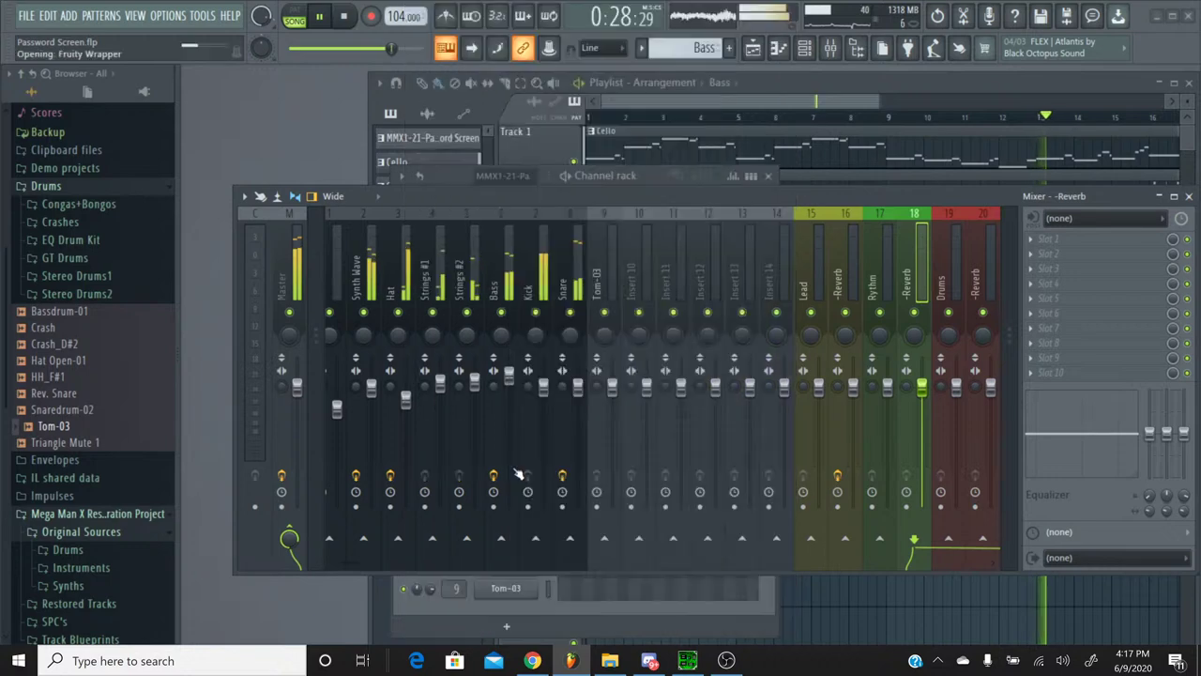
drag(441, 557, 441, 577)
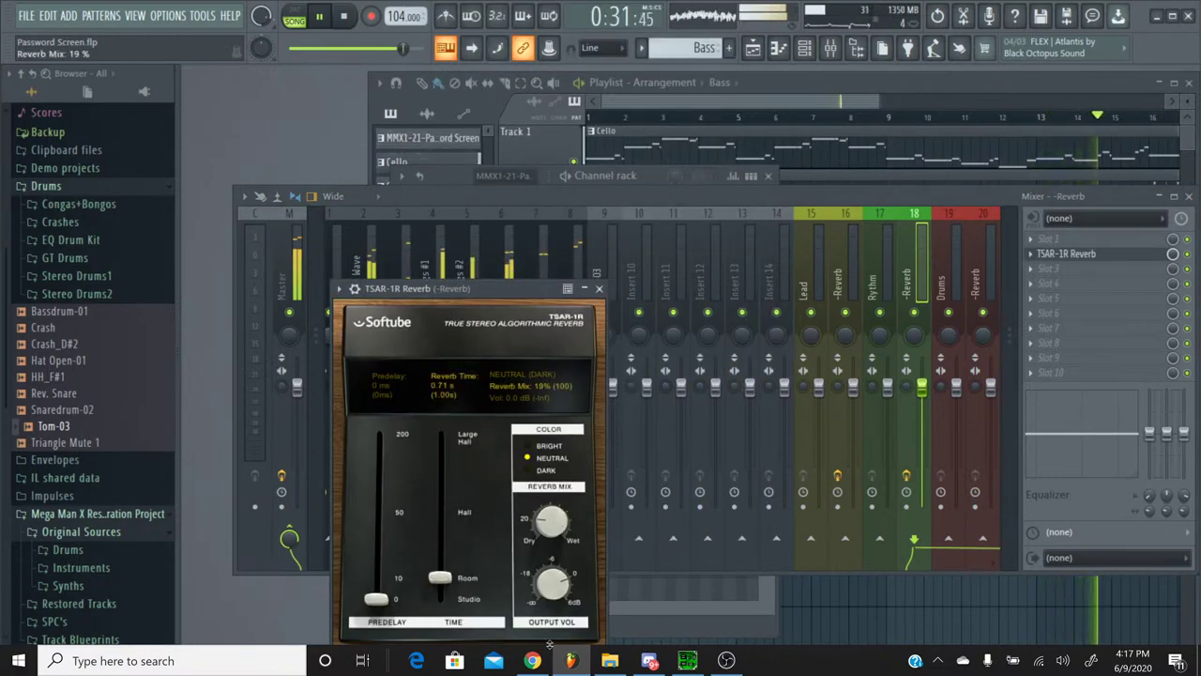
click(599, 289)
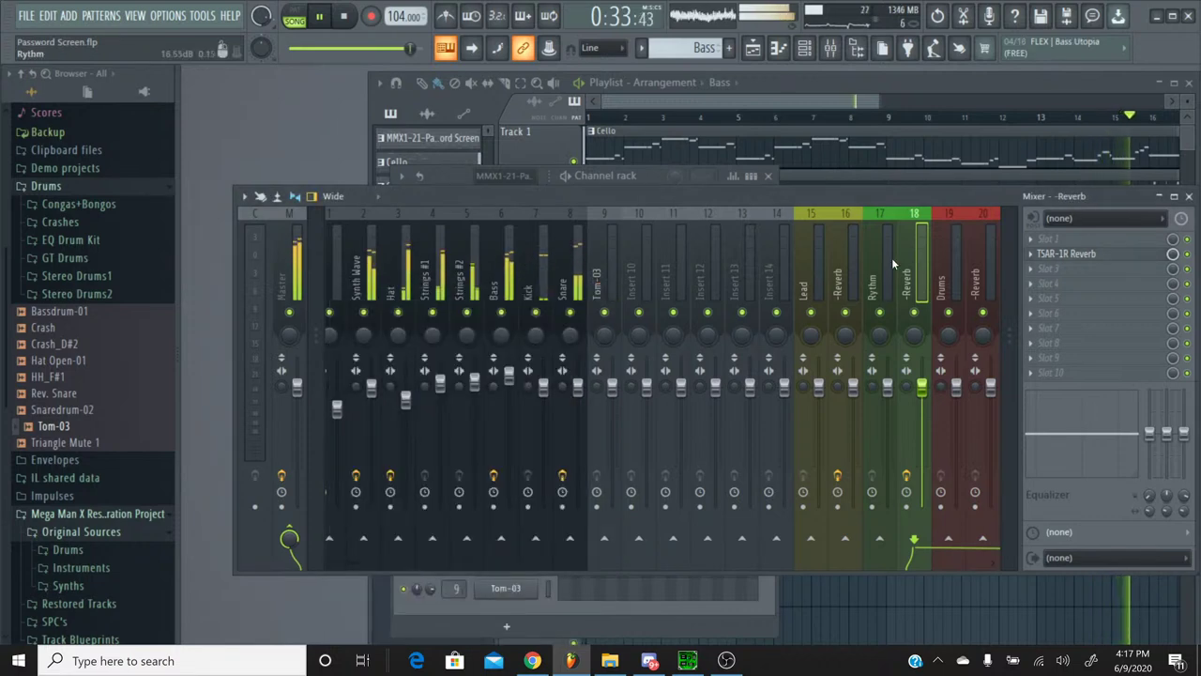
Step: Load TSAR-1R Reverb into slot 2 of insert 20, with reverb time about 0.71 s and reverb mix 40%
click(1049, 269)
click(799, 22)
scroll(542, 357, down, 15)
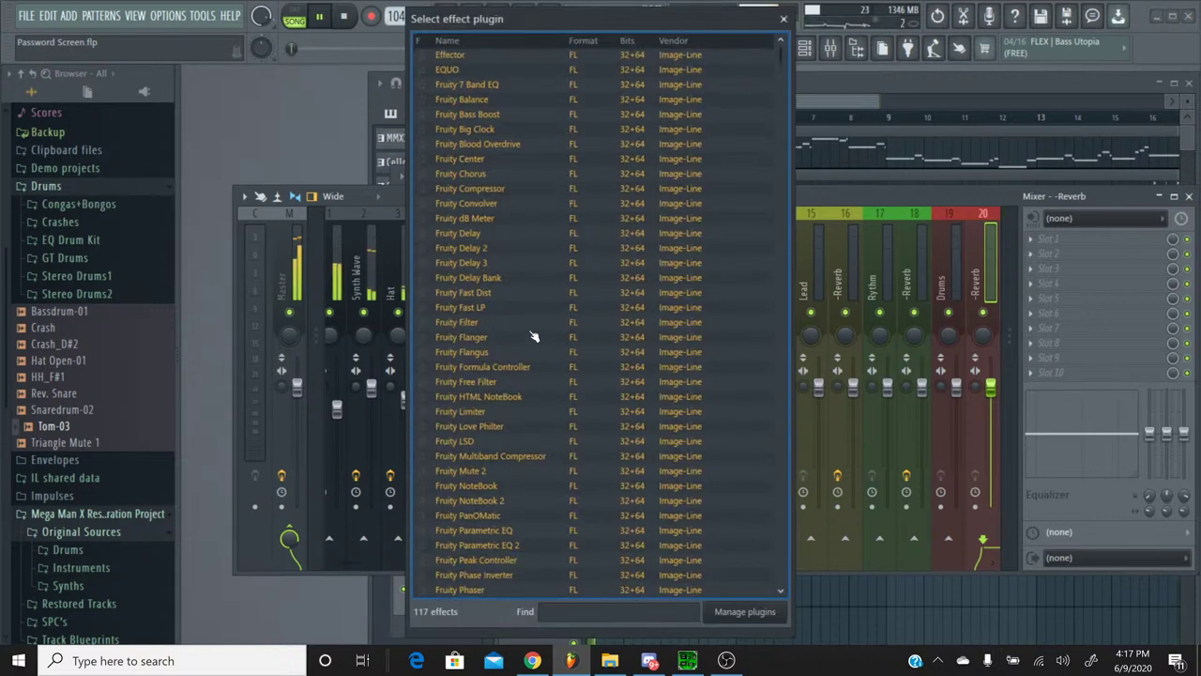
scroll(543, 356, down, 12)
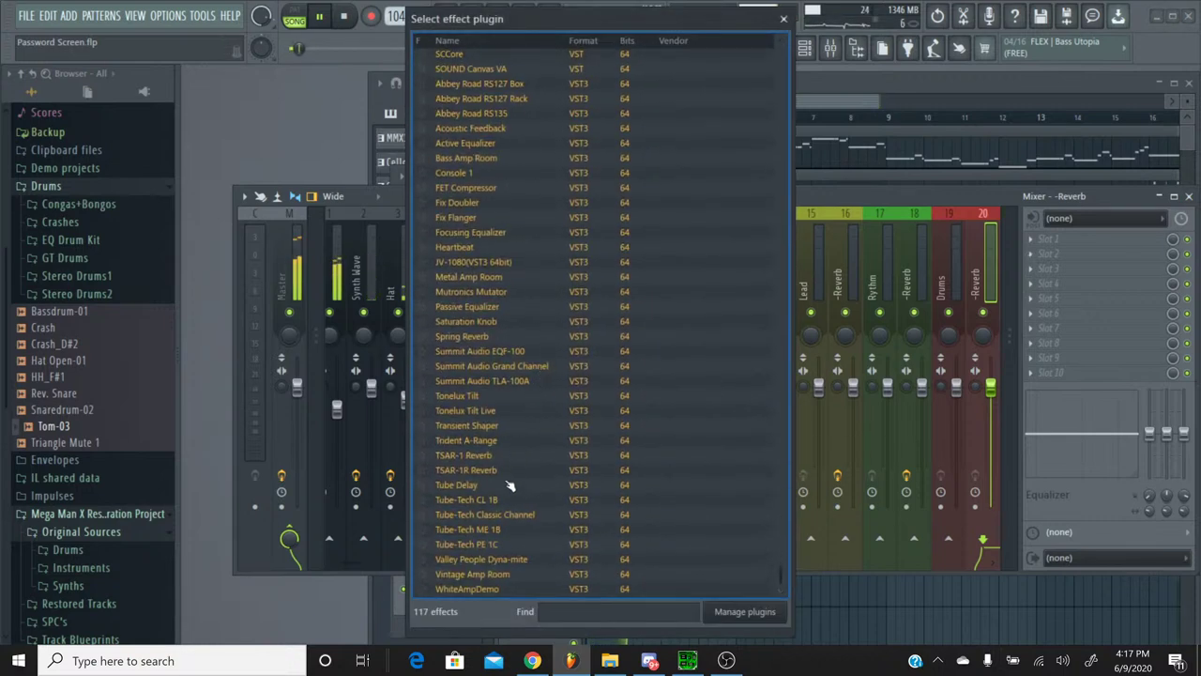
double_click(507, 471)
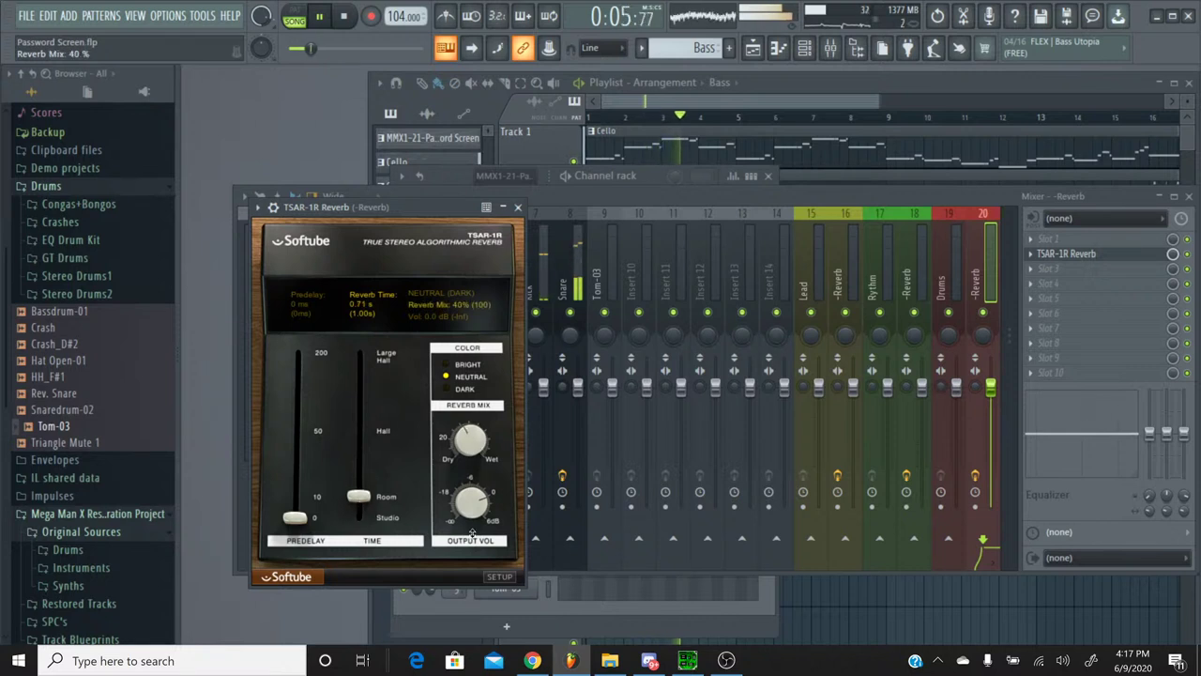
click(520, 206)
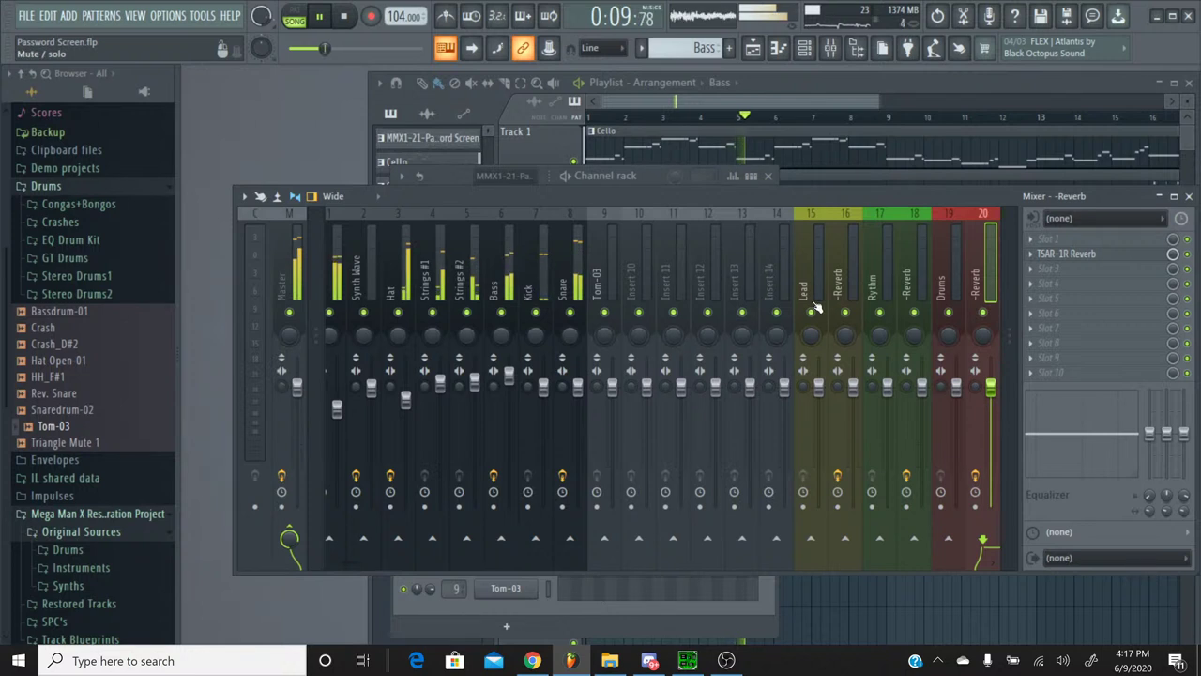
Step: Solo the Snare, Kick and Hat mixer tracks together to hear only the percussion
right_click(570, 312)
click(535, 313)
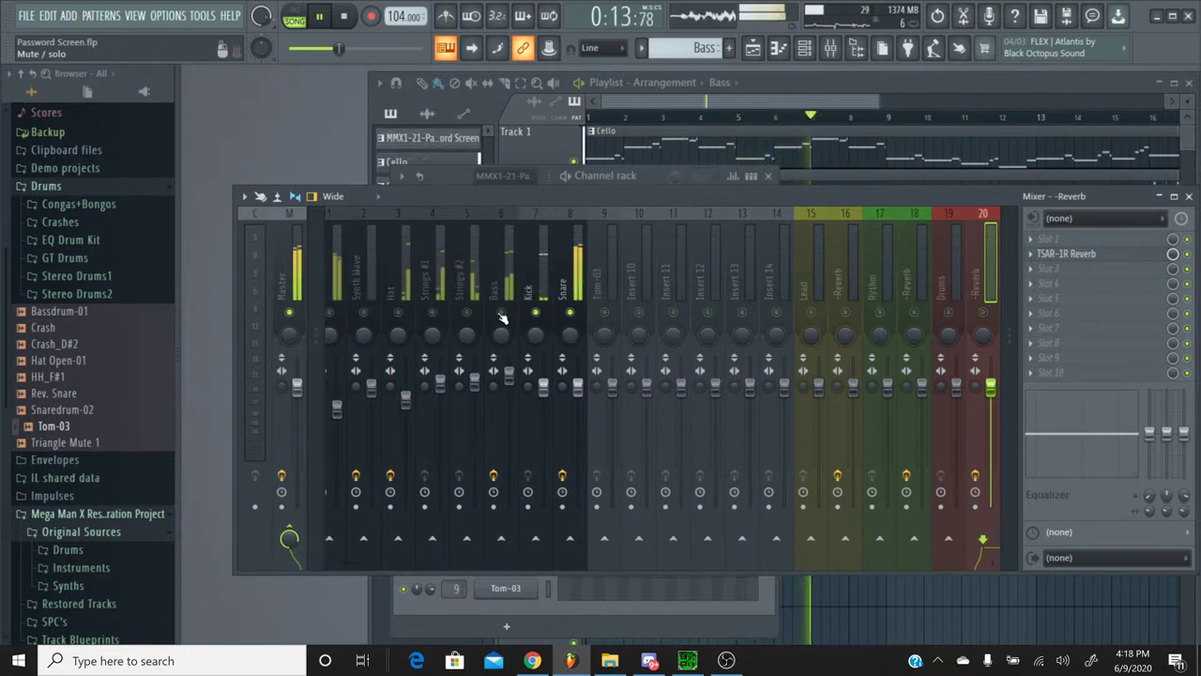
click(398, 313)
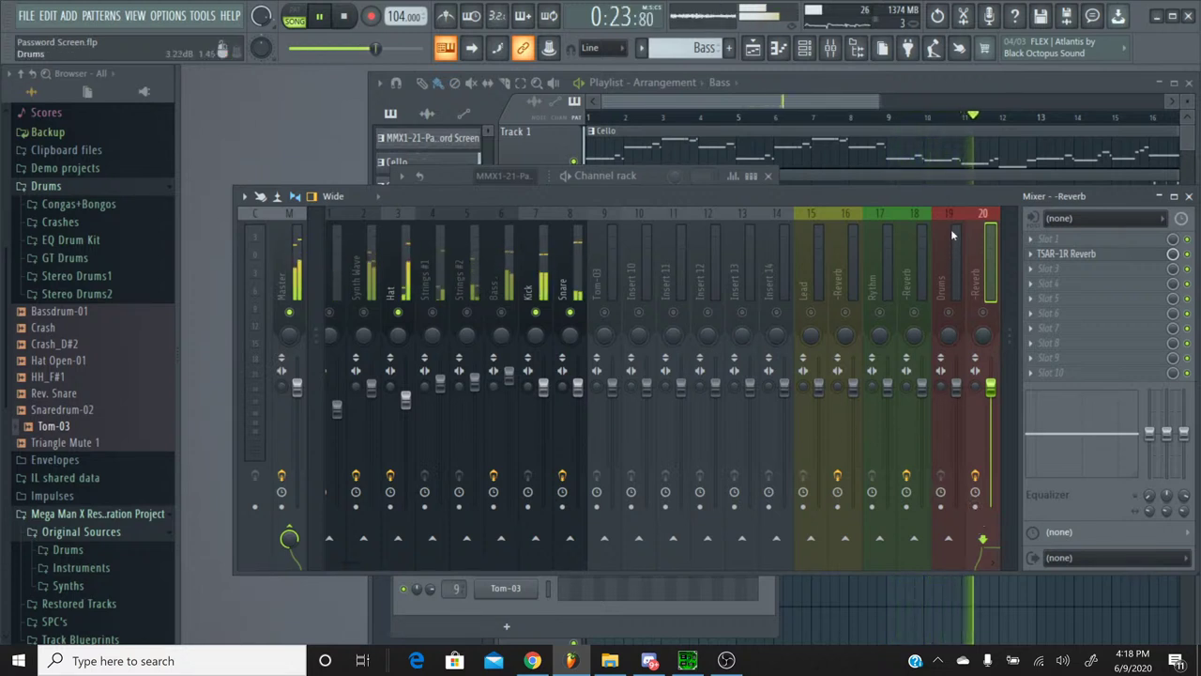
Step: Route the Snare, Kick and Hat mixer tracks only to the Drums bus on insert 19 and end the solo
click(950, 285)
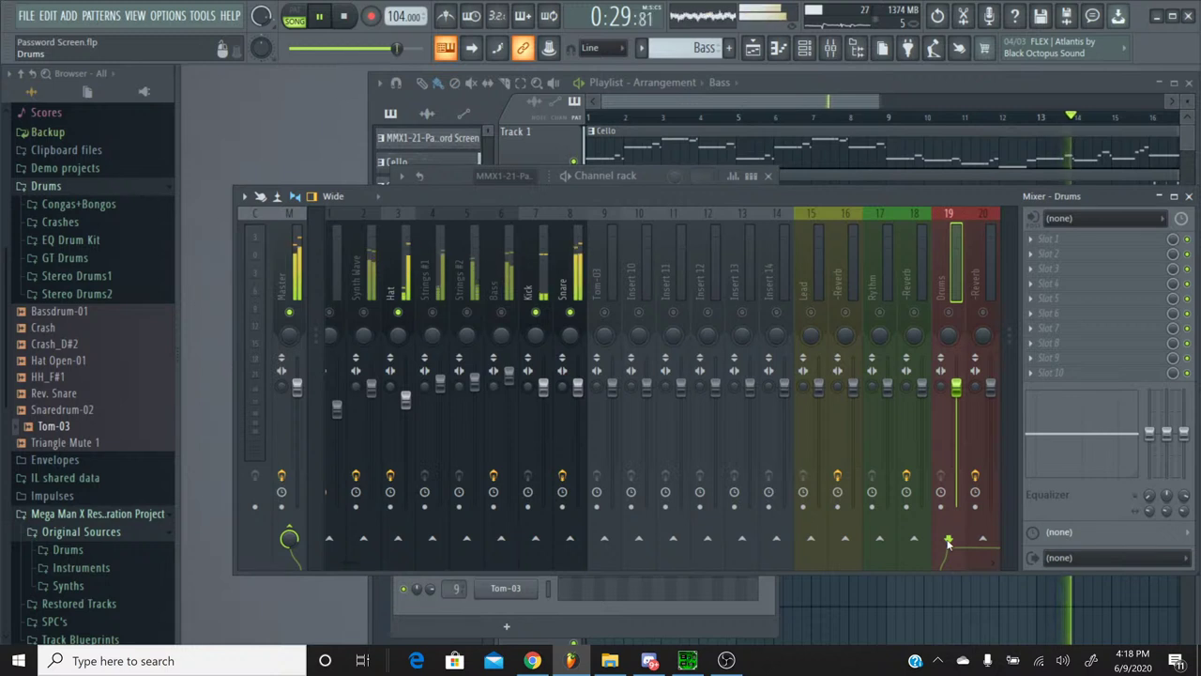
click(566, 222)
ctrl+click(539, 222)
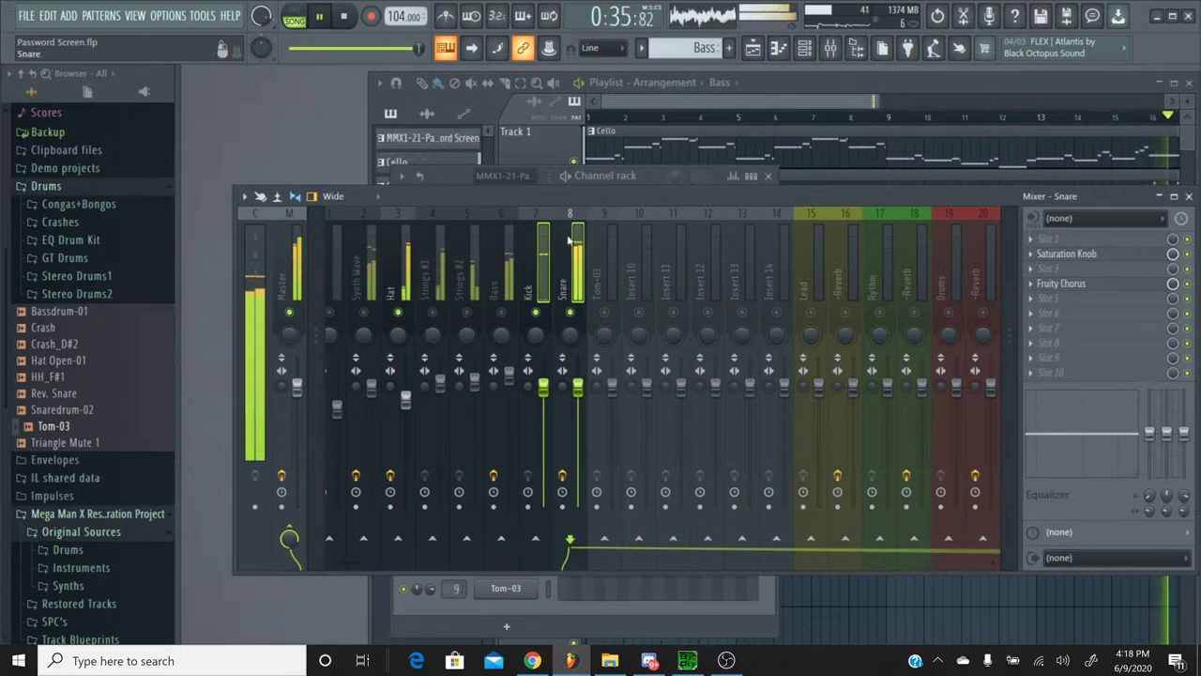
ctrl+click(406, 252)
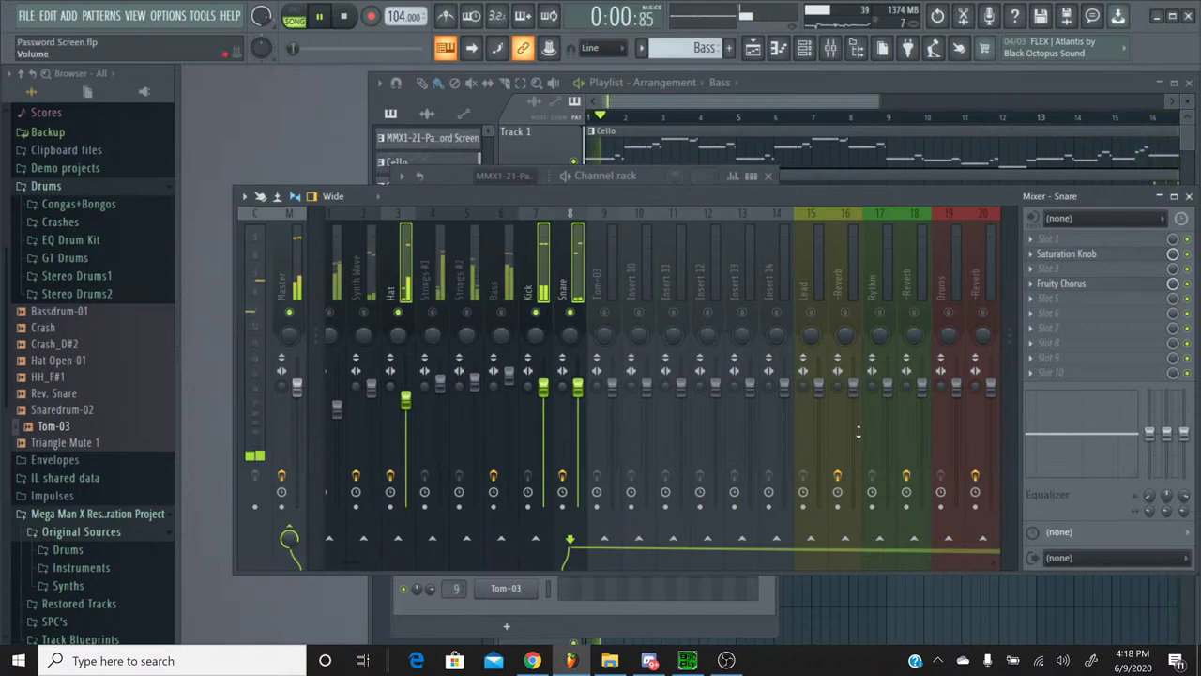
right_click(946, 545)
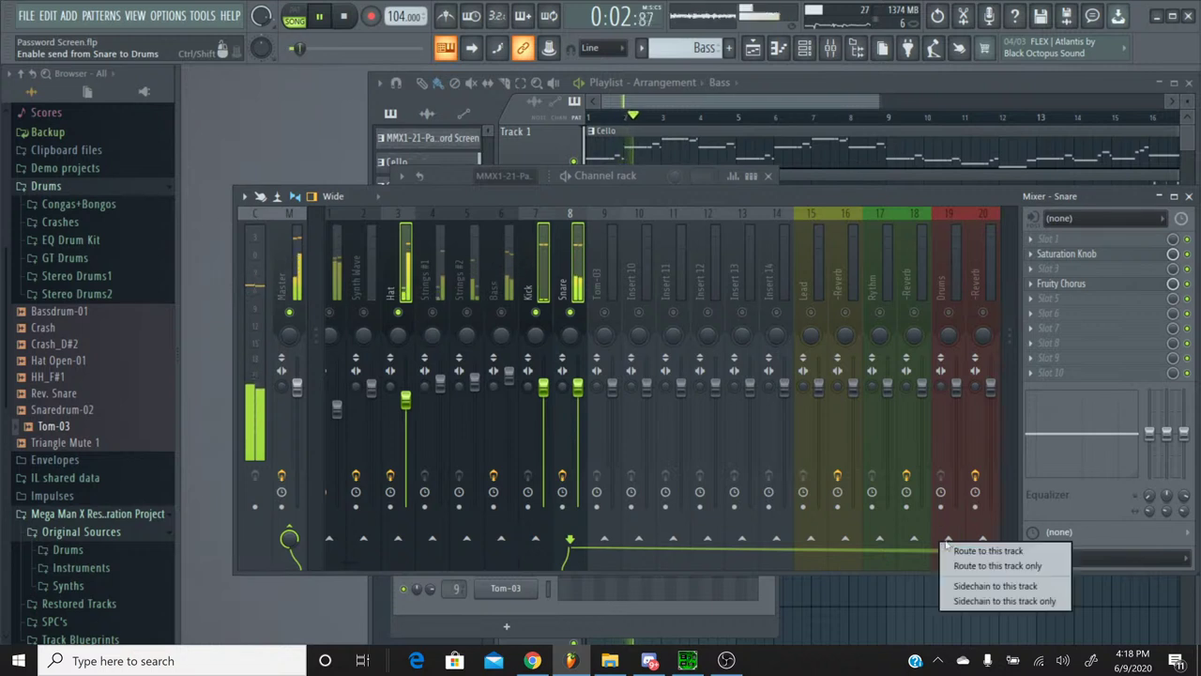
click(954, 544)
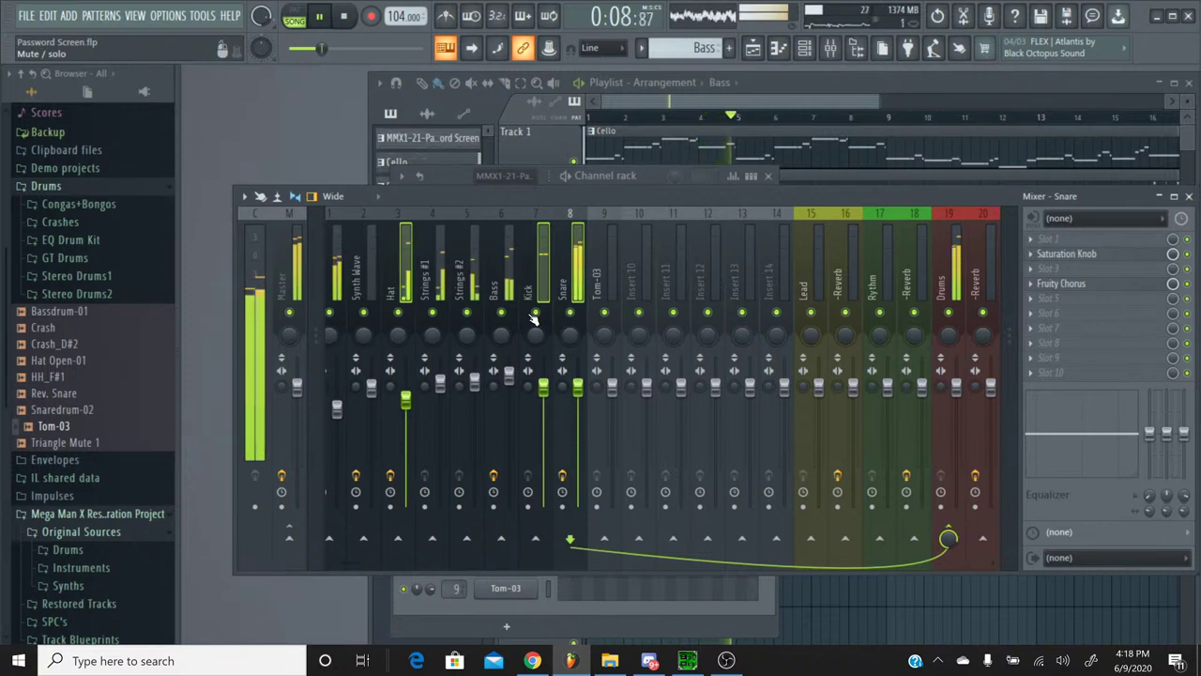
Step: Route the Drums bus only to its reverb track on insert 20
click(990, 218)
click(953, 233)
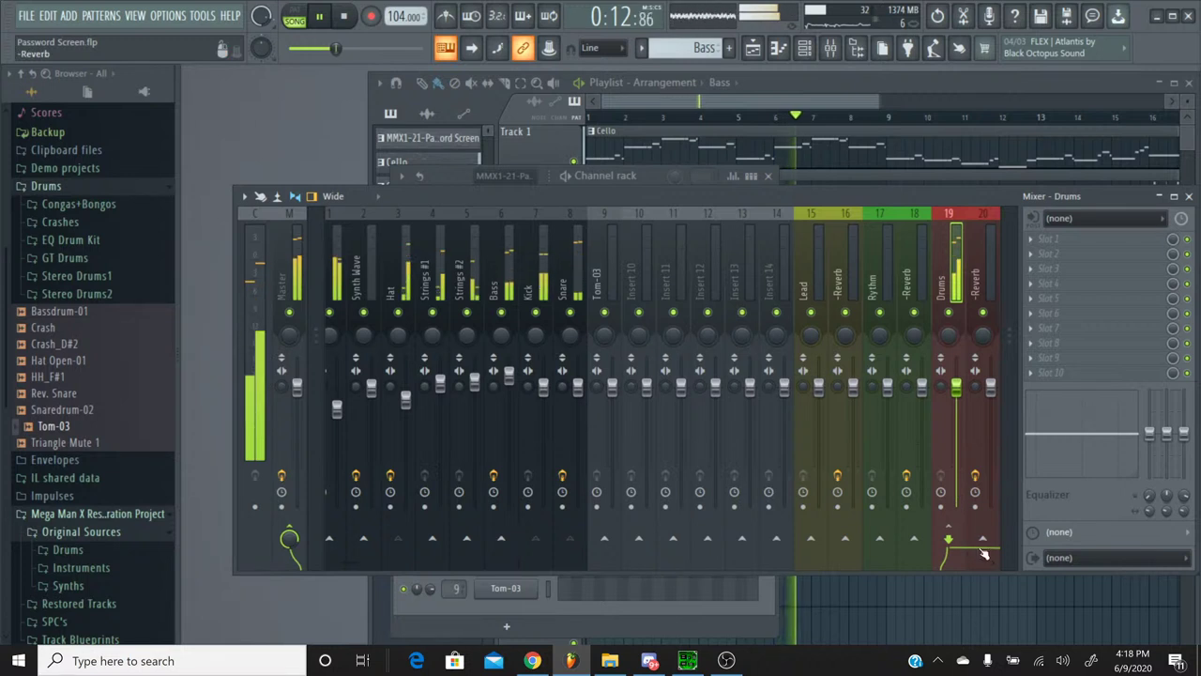
right_click(982, 541)
click(1003, 570)
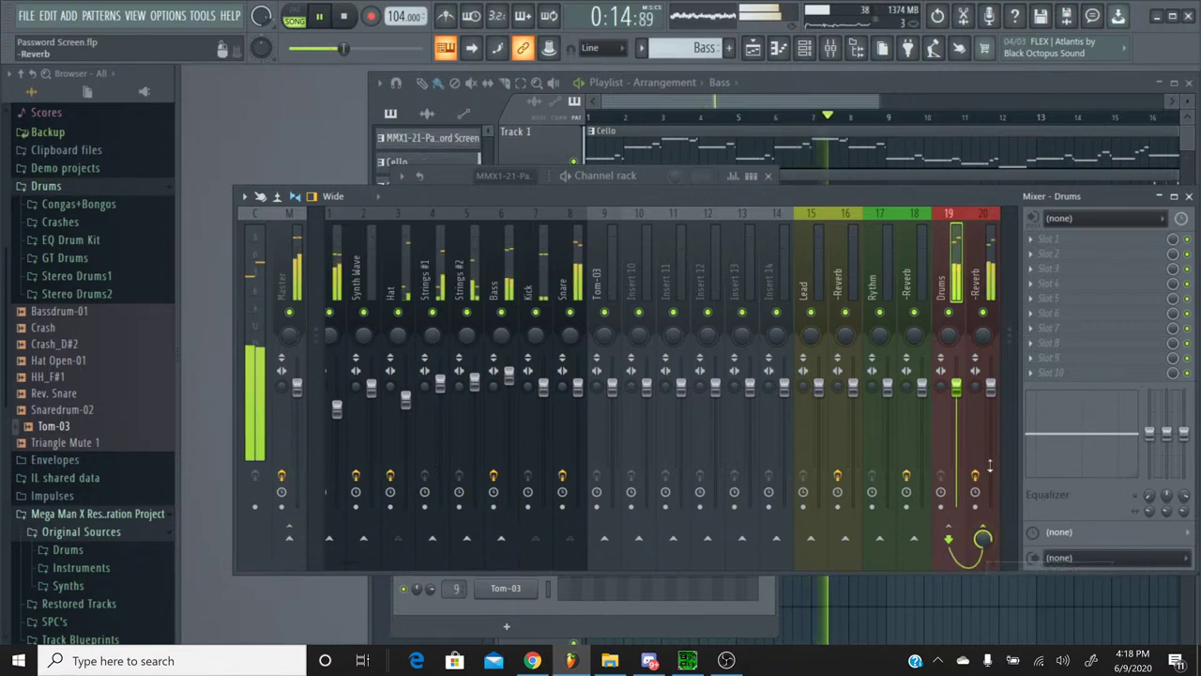
click(990, 224)
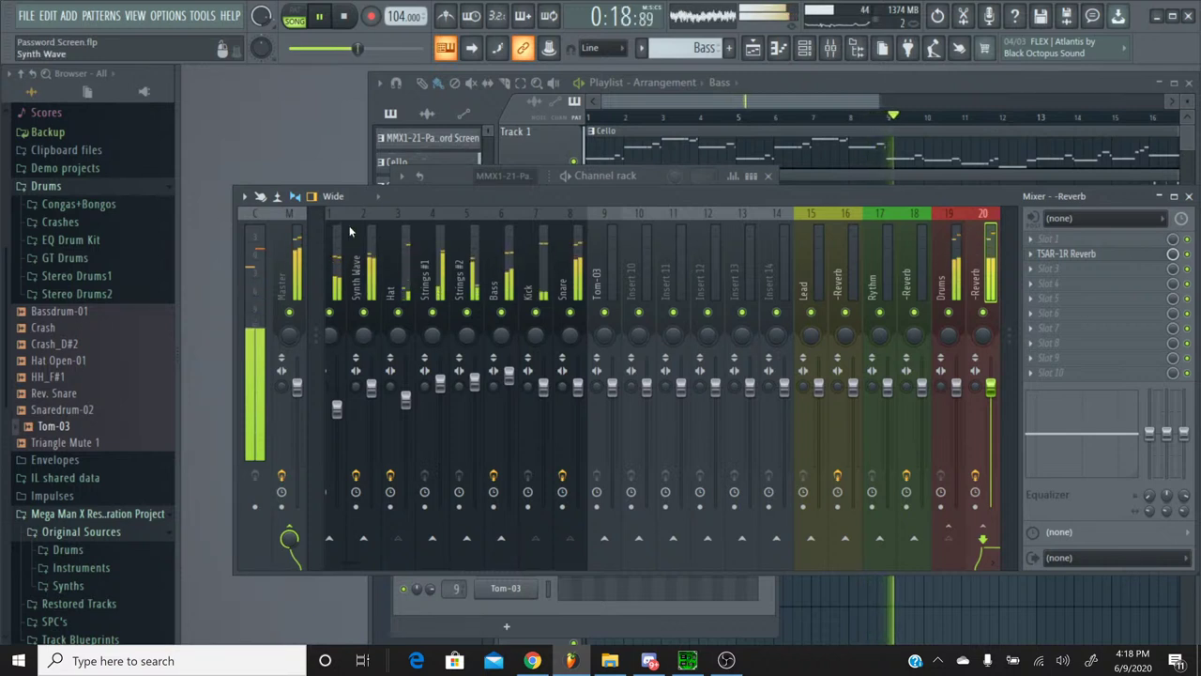
Step: Route the Strings #1 and Strings #2 mixer tracks together only to the Rythm bus on insert 17
drag(392, 206, 438, 209)
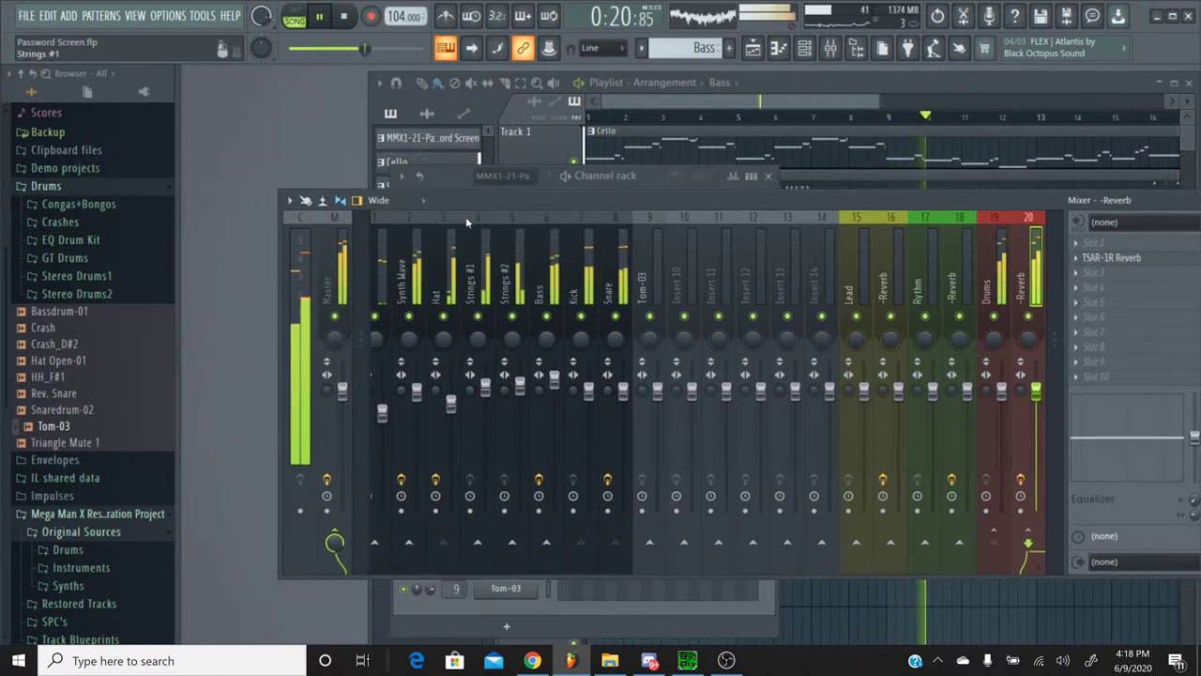
click(474, 219)
ctrl+click(511, 240)
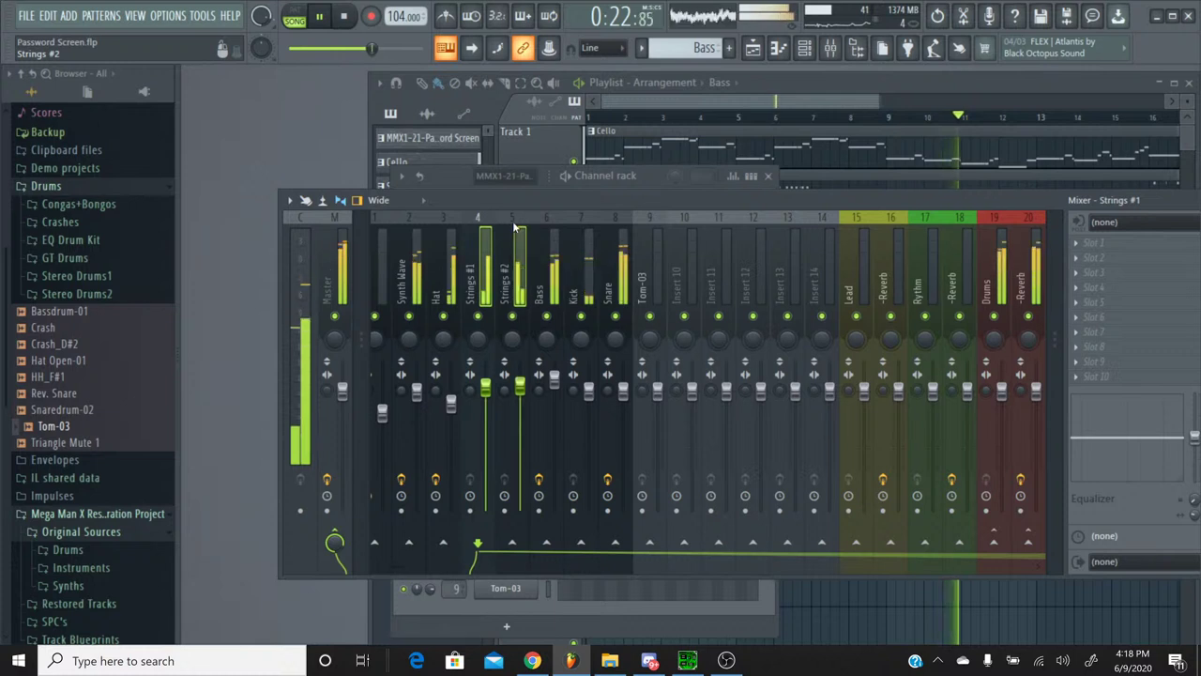
right_click(924, 545)
click(950, 567)
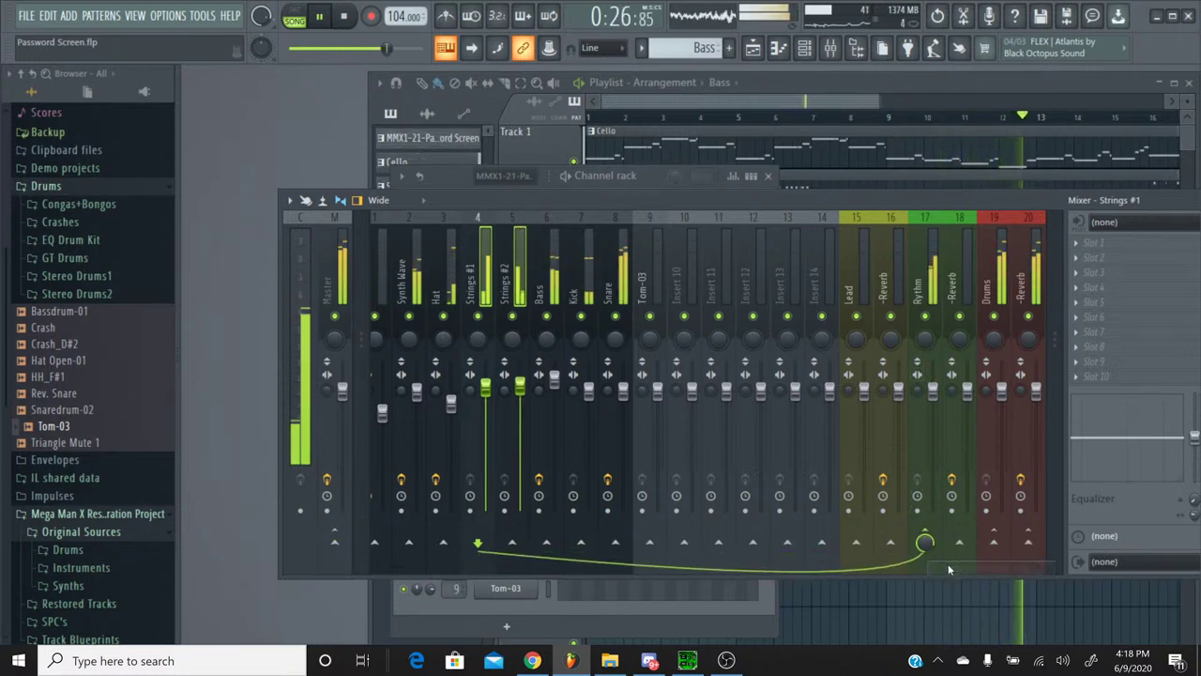
Step: Route the Rythm bus only to its reverb track on insert 18
click(941, 231)
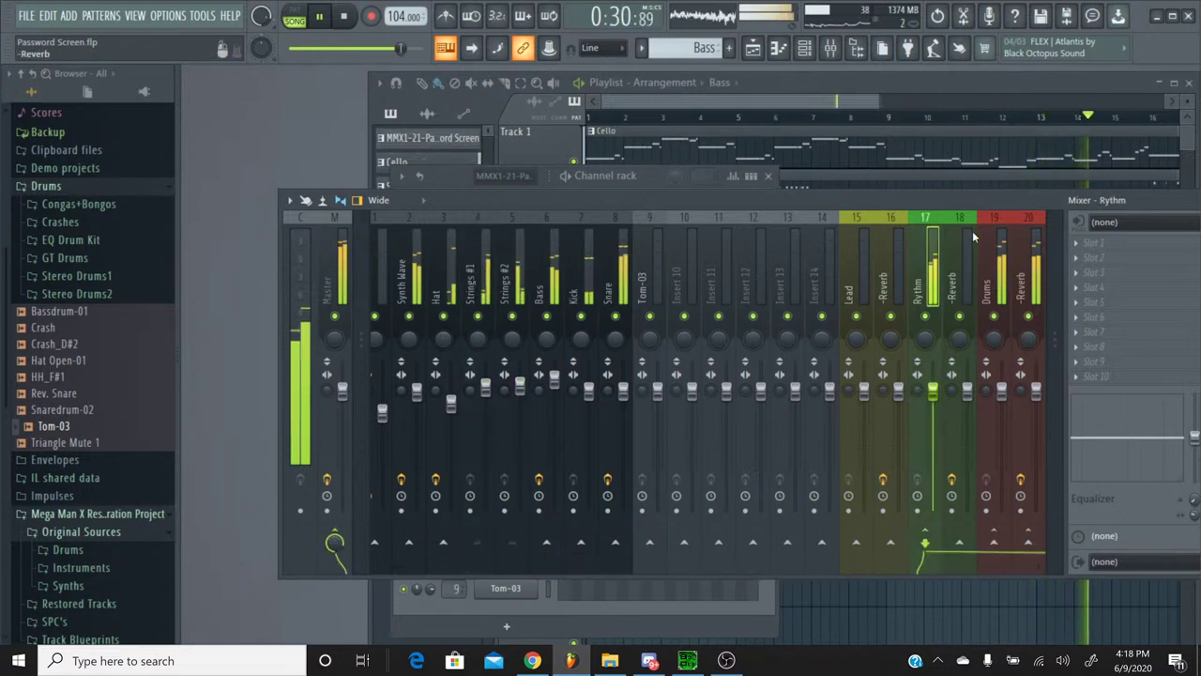
right_click(959, 557)
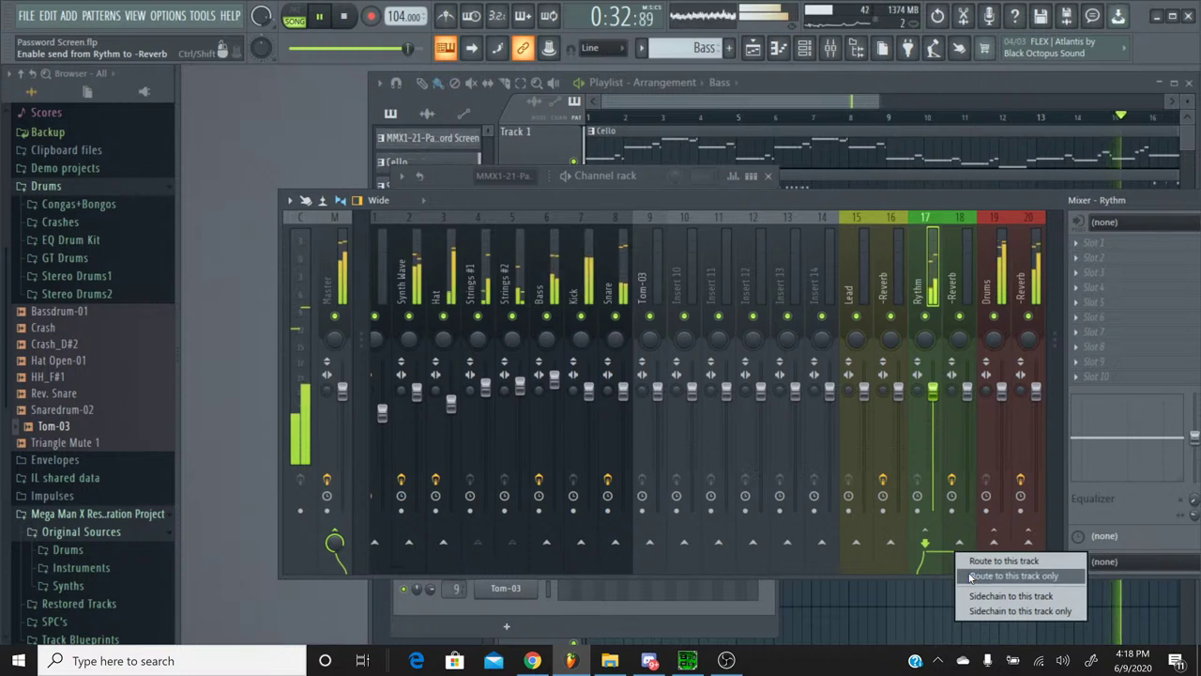
click(986, 574)
click(964, 225)
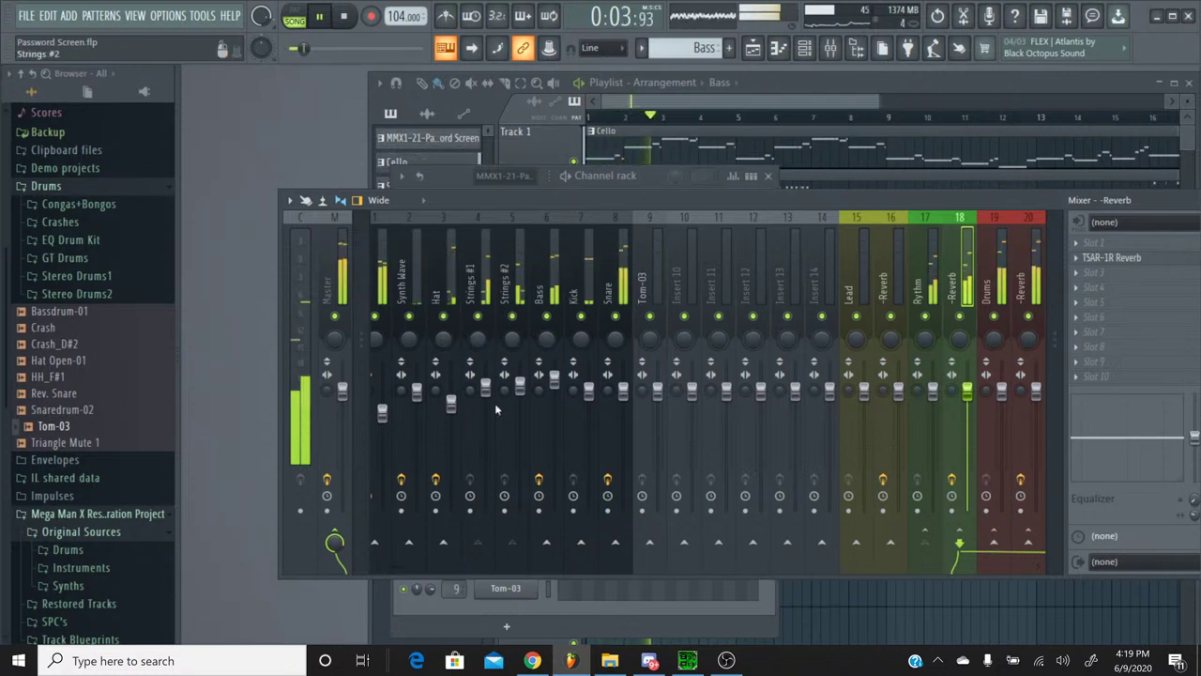
Step: Reset the volume faders of the Strings #1 and Strings #2 mixer tracks to their default level
click(486, 392)
click(521, 393)
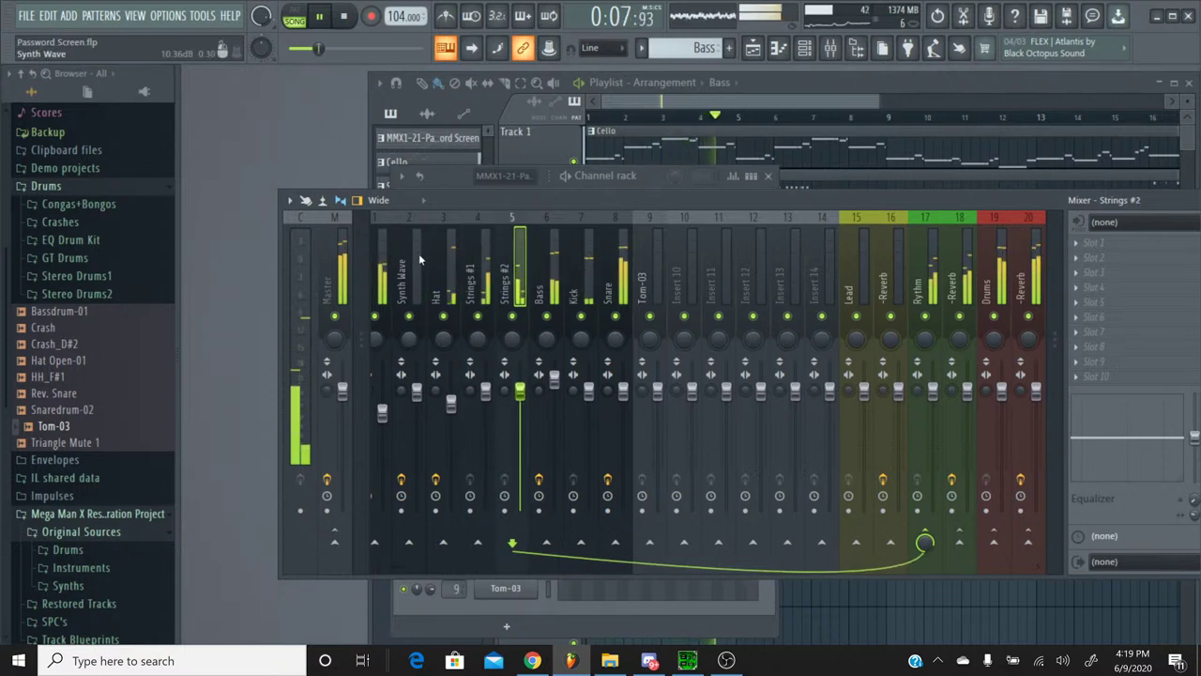
Step: Route the Saw mixer track only to the Lead bus on insert 15
click(384, 237)
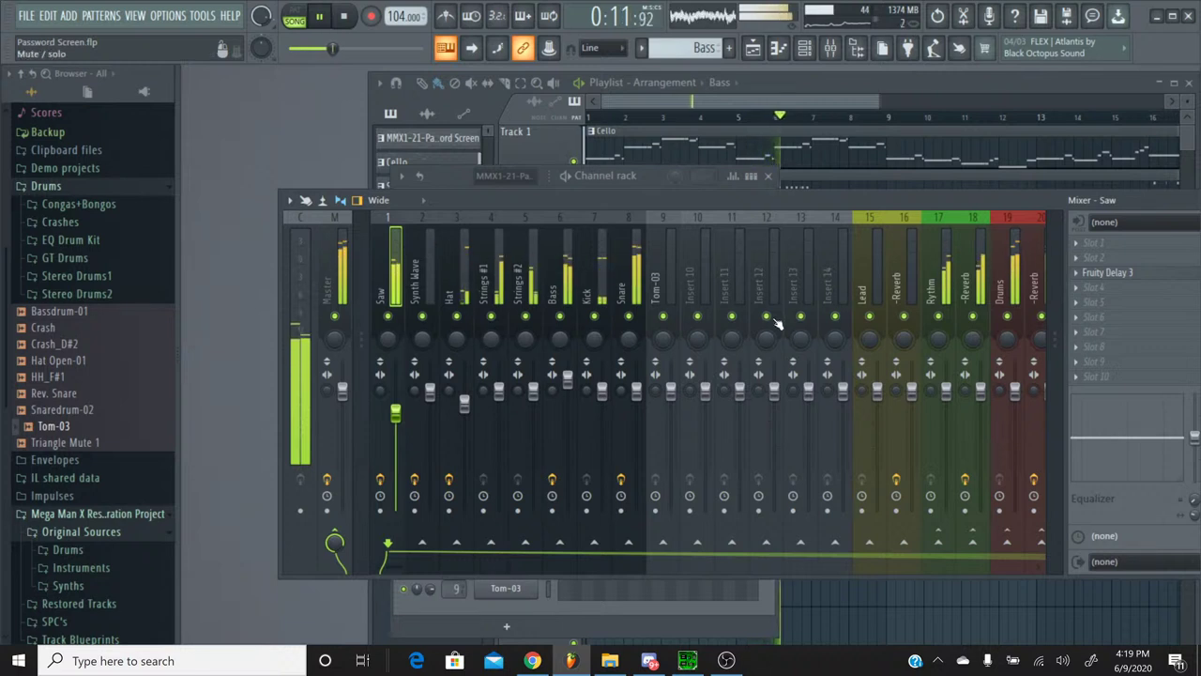
right_click(871, 544)
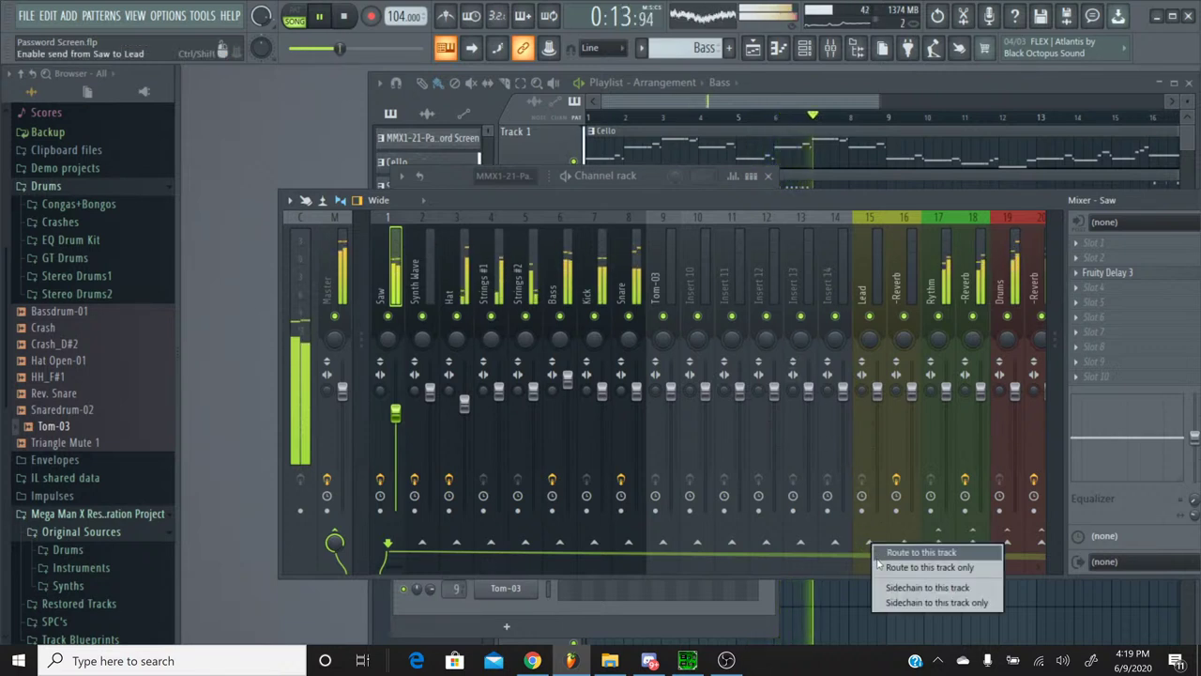
click(882, 553)
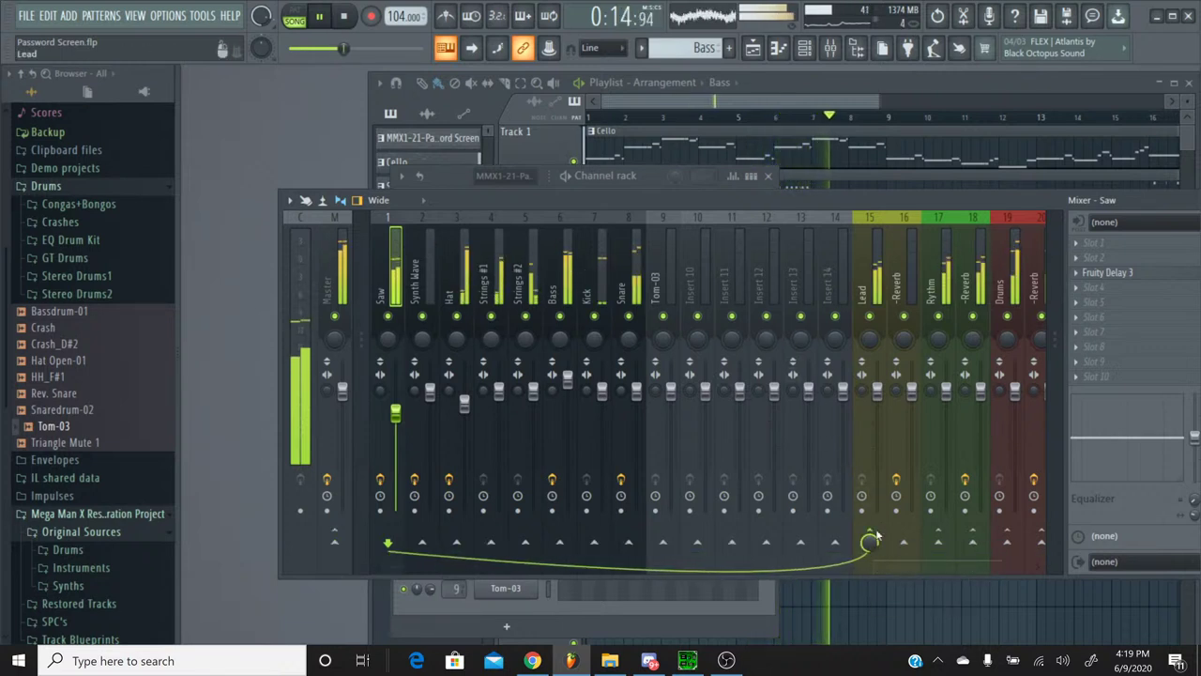
Step: Route the Lead bus only to its reverb track on insert 16
click(882, 234)
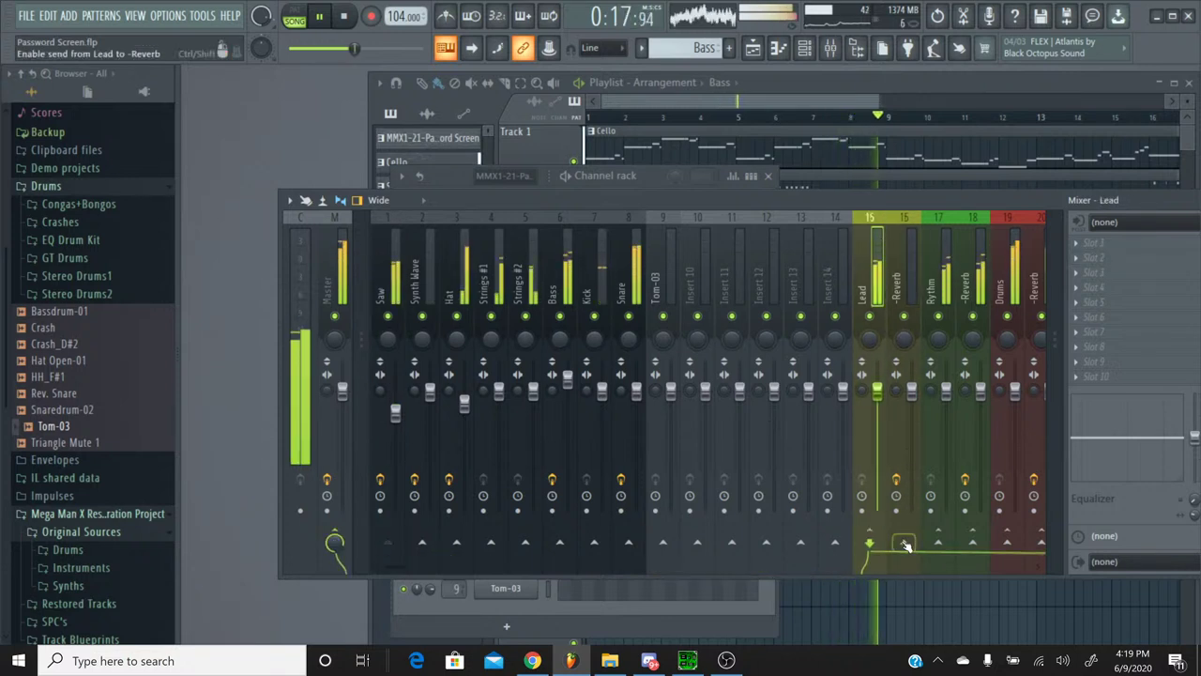
right_click(906, 546)
click(916, 570)
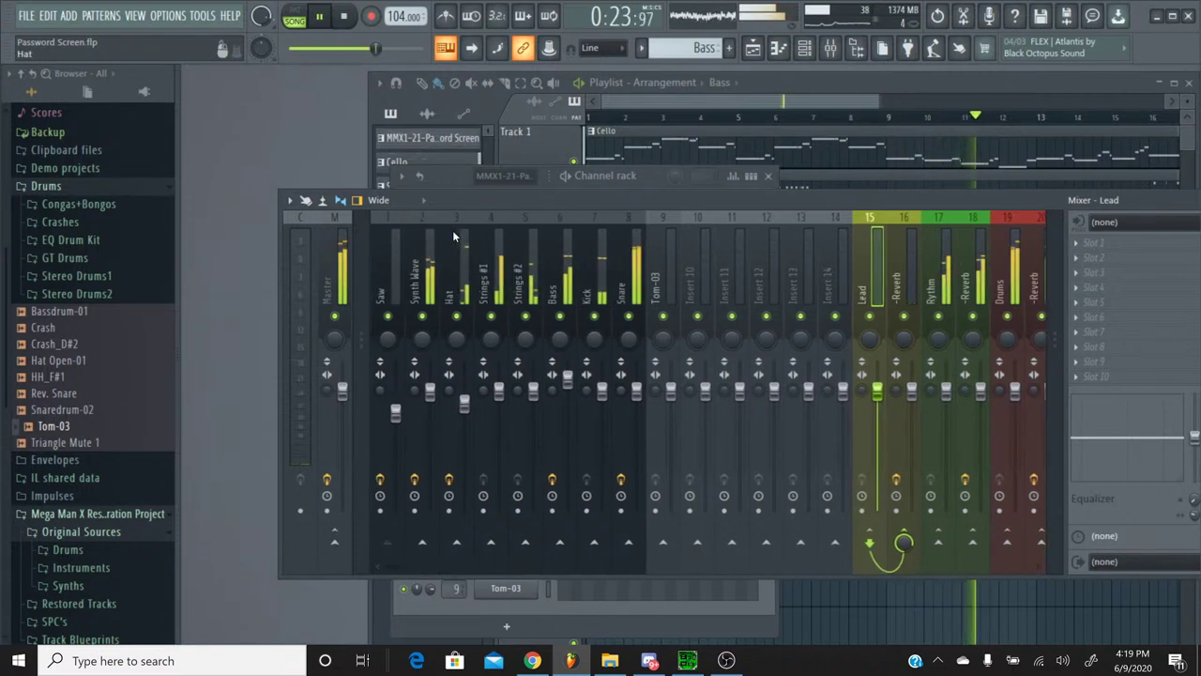
Step: Solo the Synth Wave mixer track briefly to hear it alone, and end the solo
right_click(425, 319)
click(426, 319)
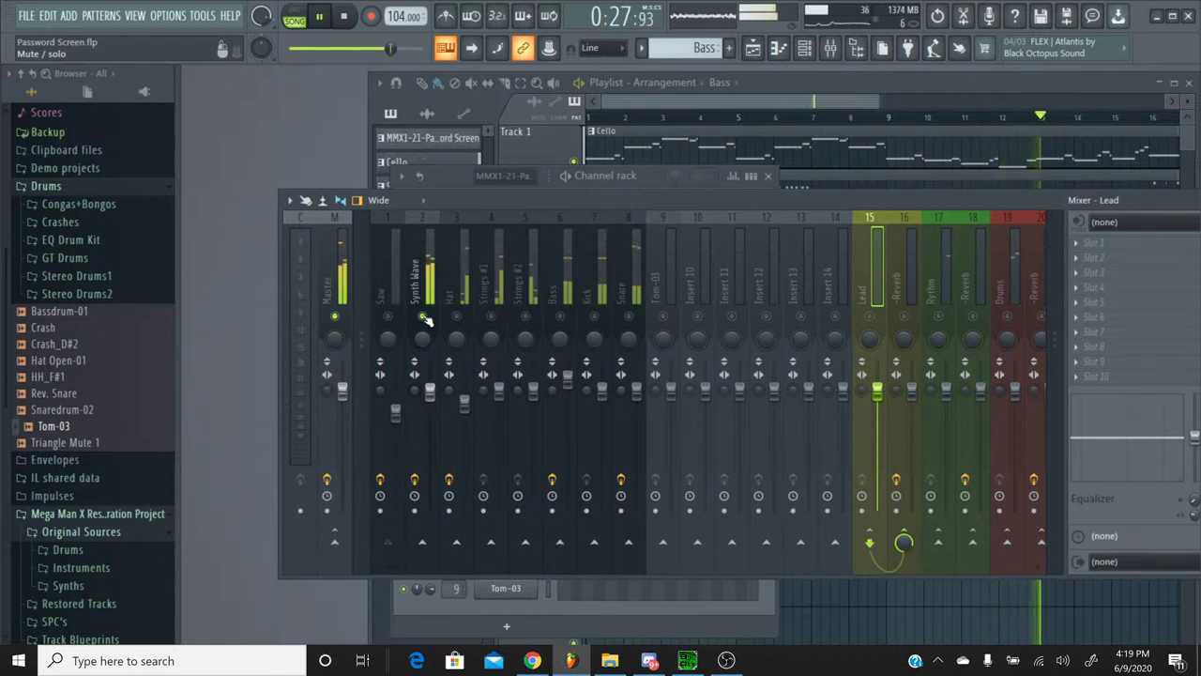
right_click(425, 319)
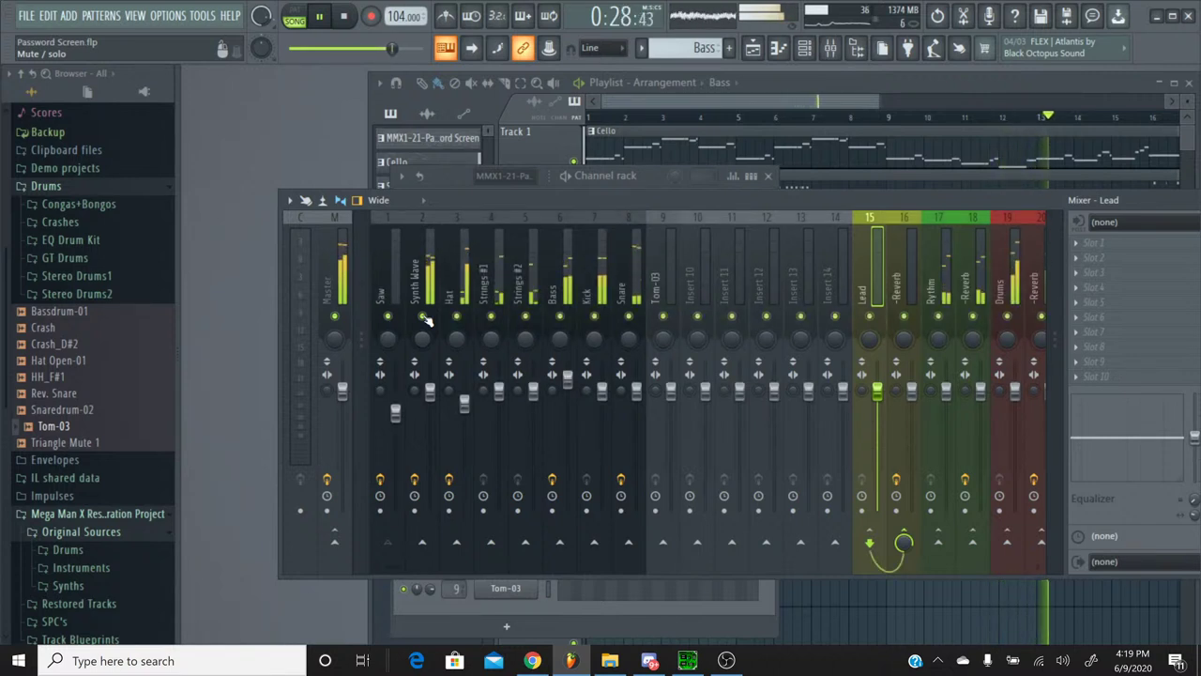
Step: Route the Synth Wave mixer track only to the Lead bus on insert 15
click(387, 247)
click(427, 249)
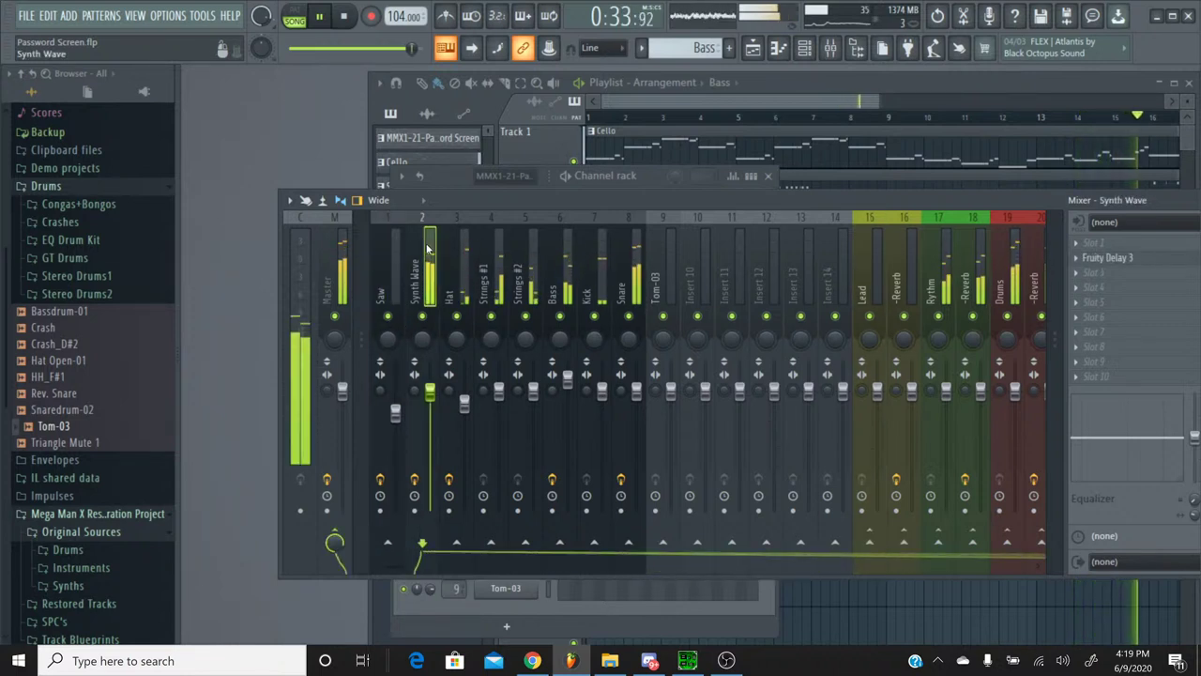
right_click(868, 543)
click(911, 566)
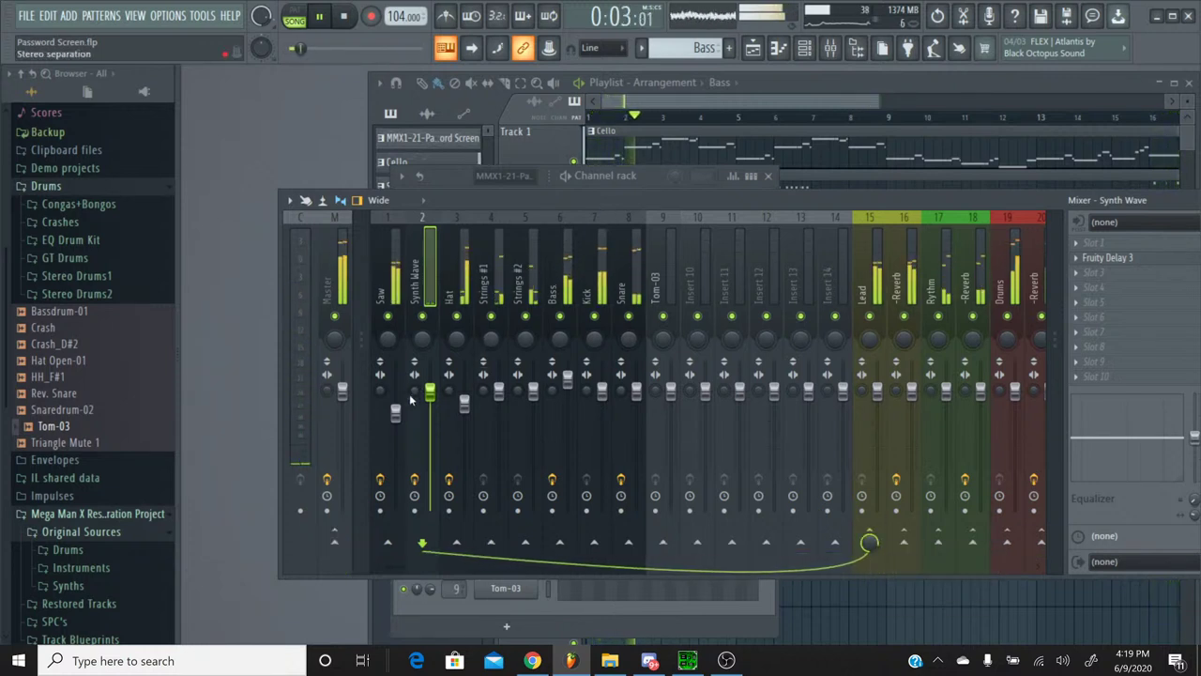
Step: Lower the volumes of the Saw and Synth Wave mixer tracks slightly while the song plays
drag(395, 421, 401, 419)
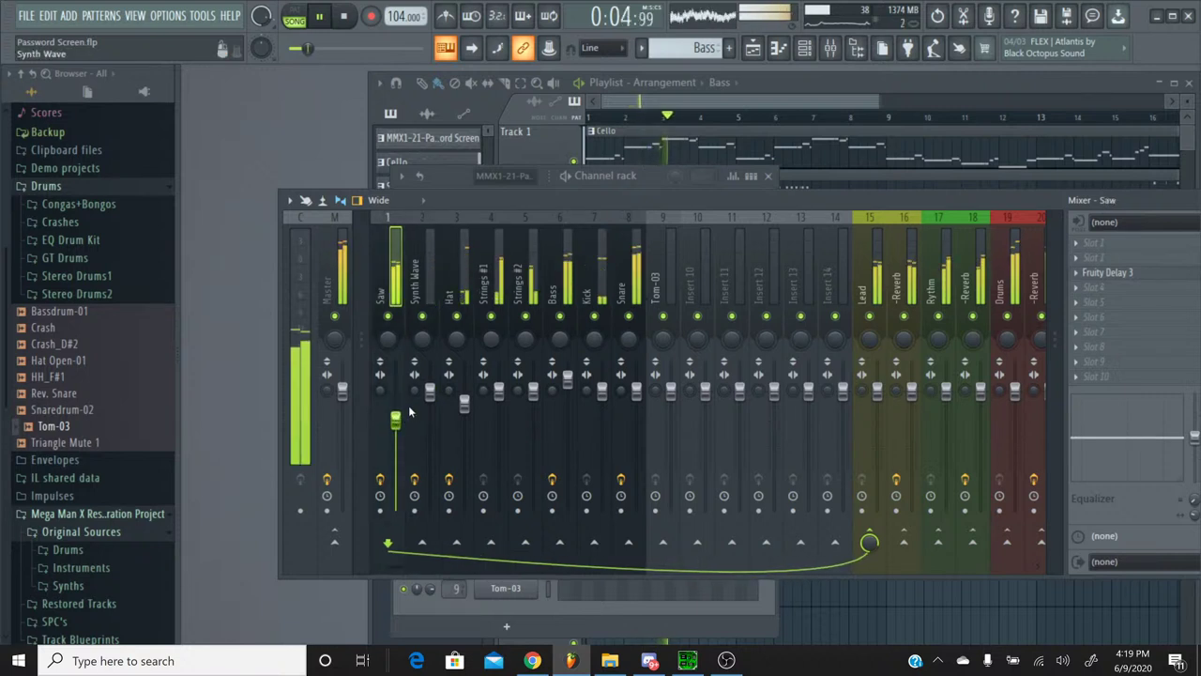
drag(313, 52, 354, 53)
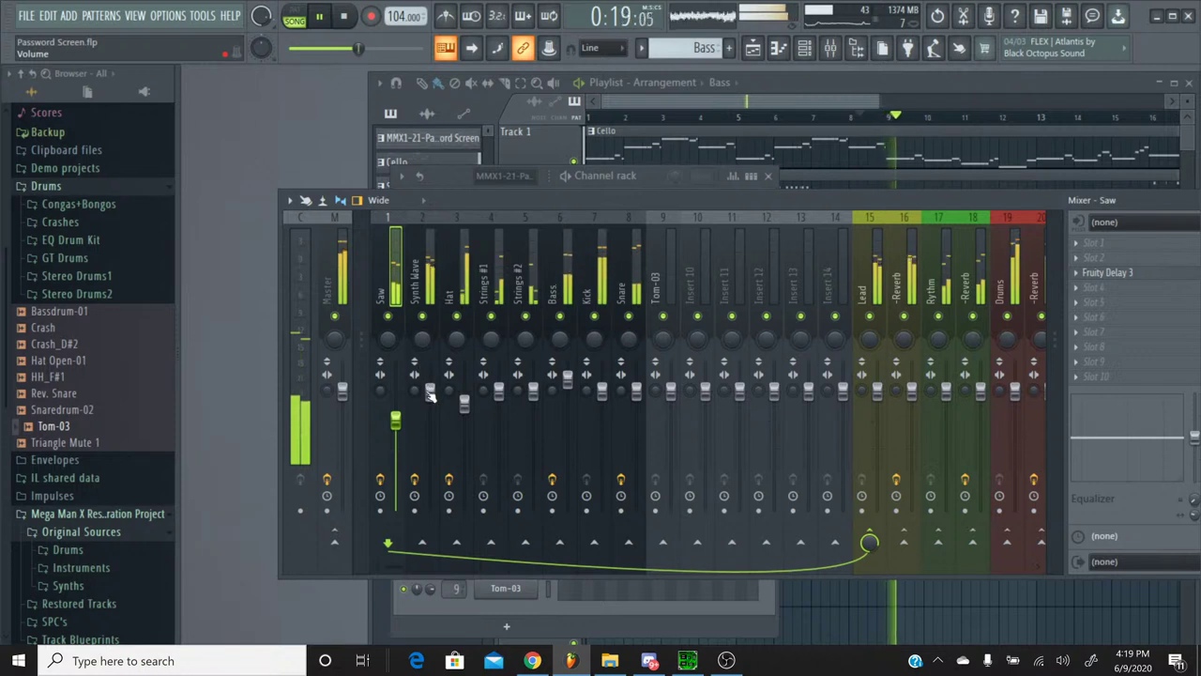
drag(428, 398, 431, 405)
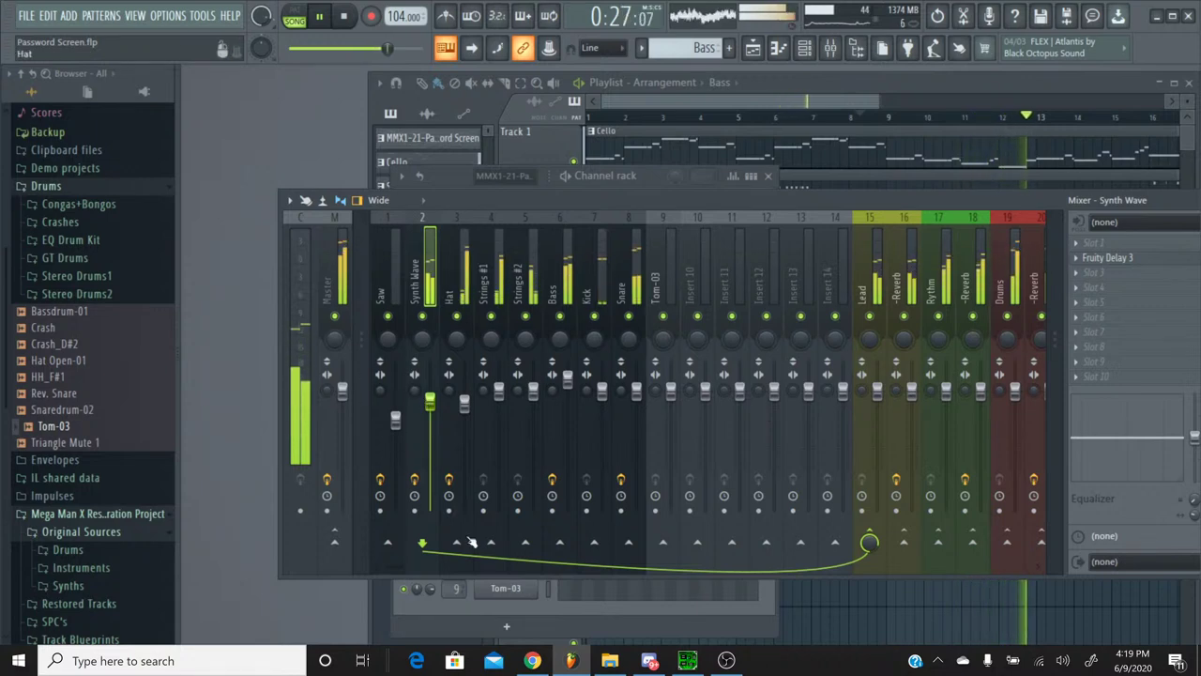
Step: Switch to YouTube Studio in the browser to read the live chat, and return to FL Studio
click(551, 663)
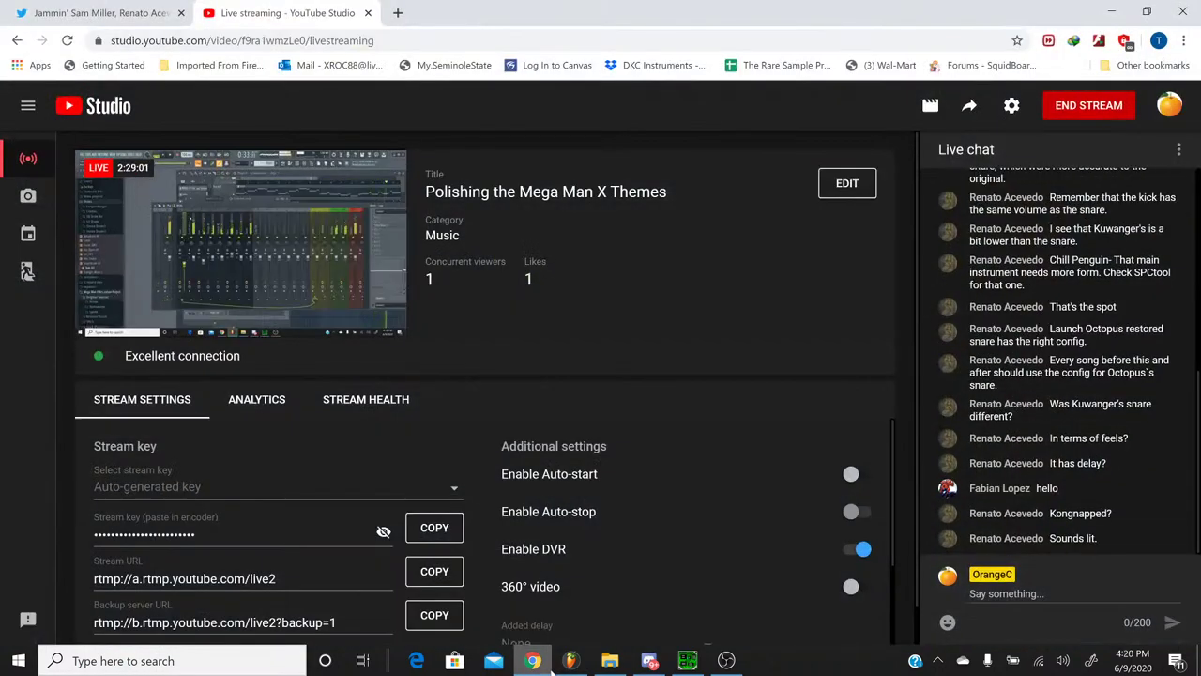
click(570, 661)
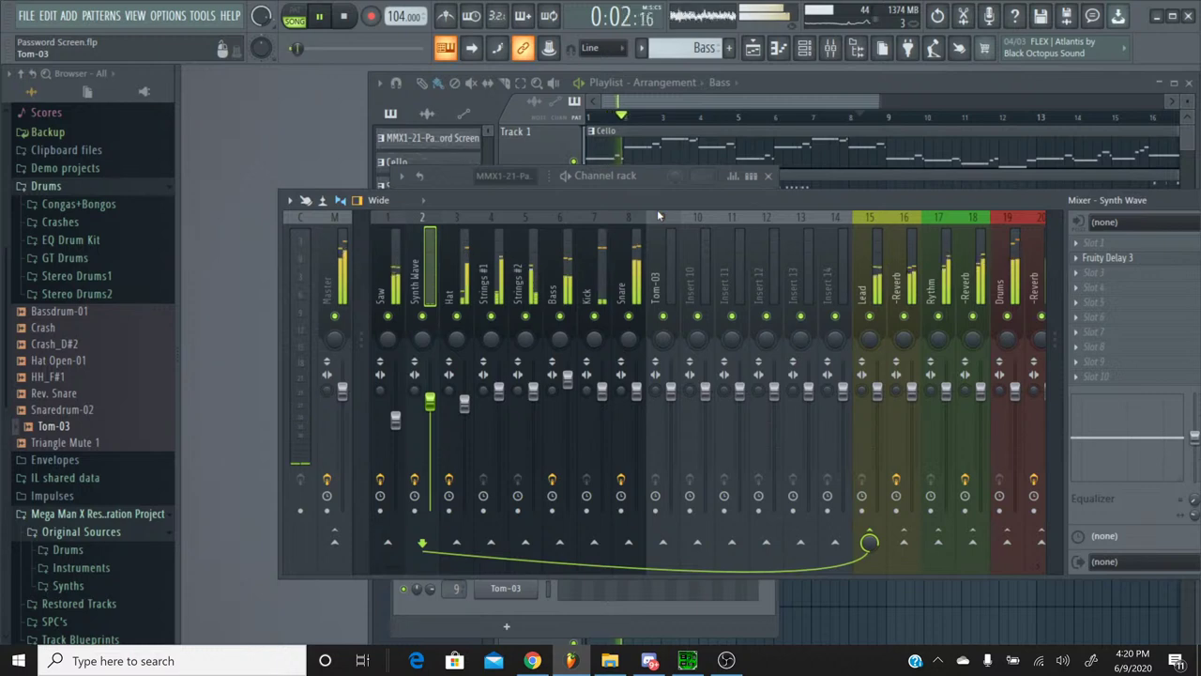
Step: Duplicate all playlist clips so the copies start at bar 17, and move playback to about bar 16
click(675, 102)
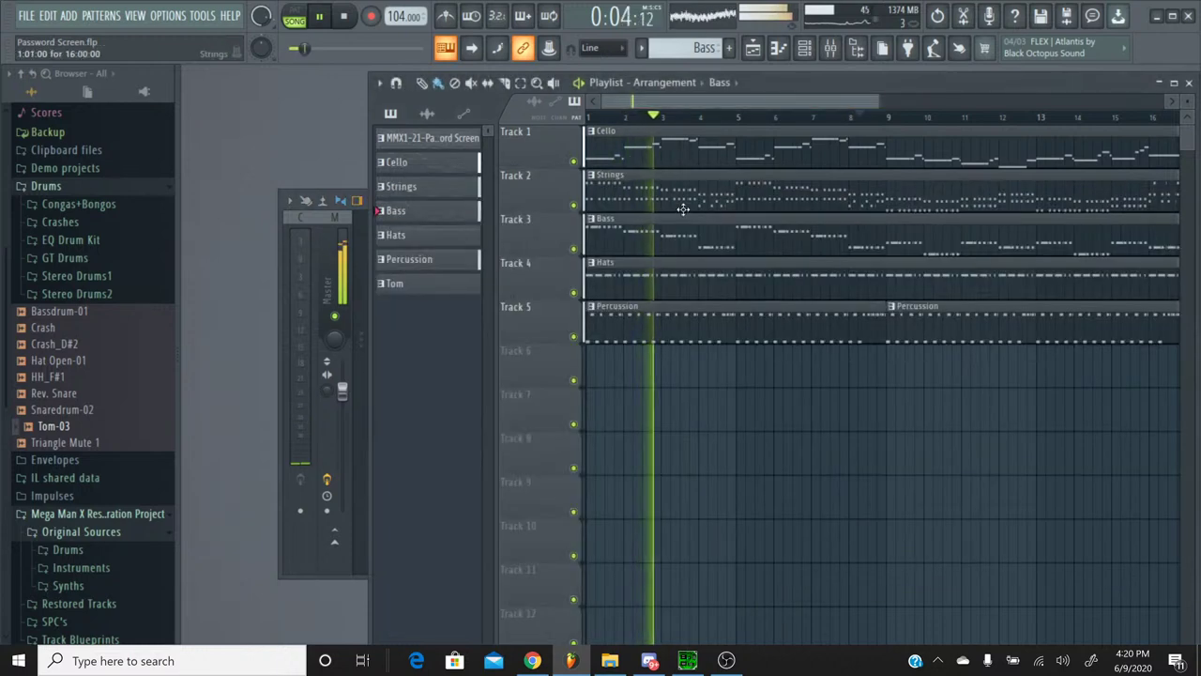
key(ctrl+a)
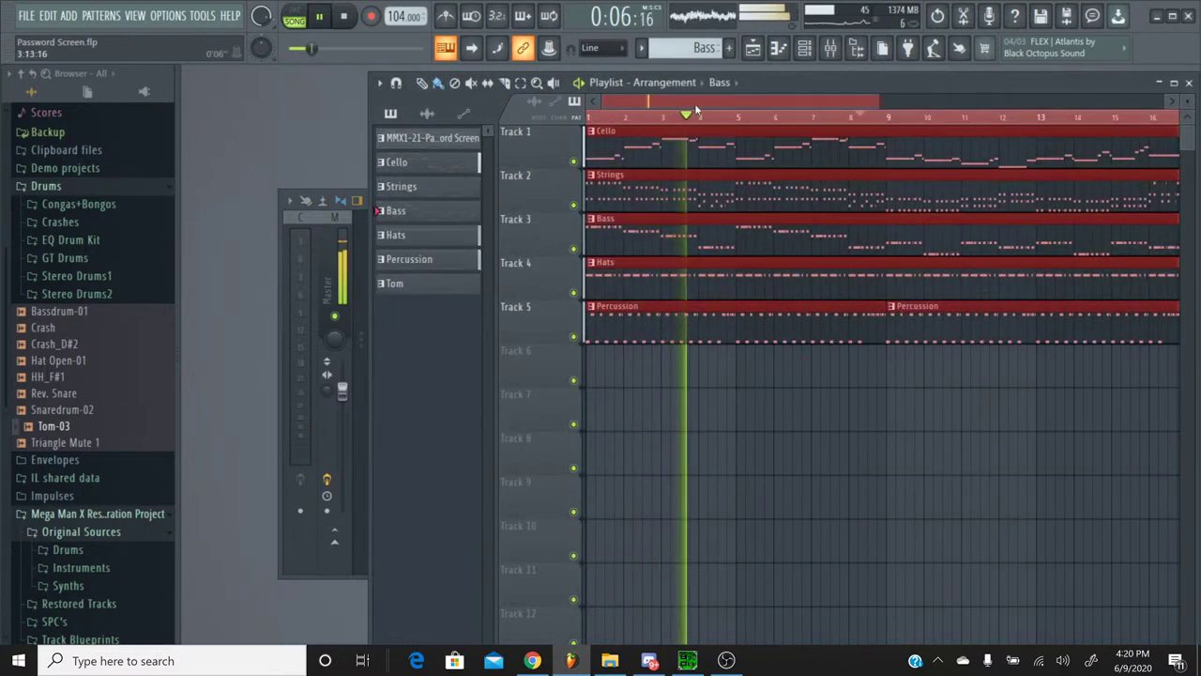
drag(695, 103, 1073, 113)
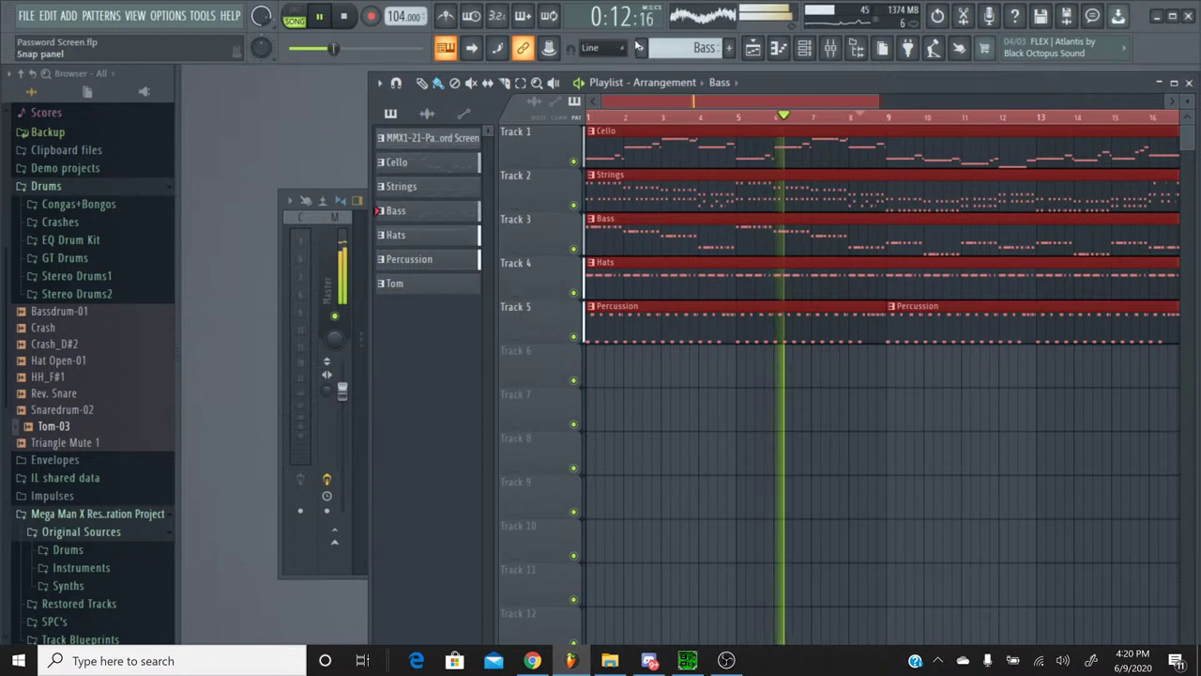
drag(772, 106, 747, 126)
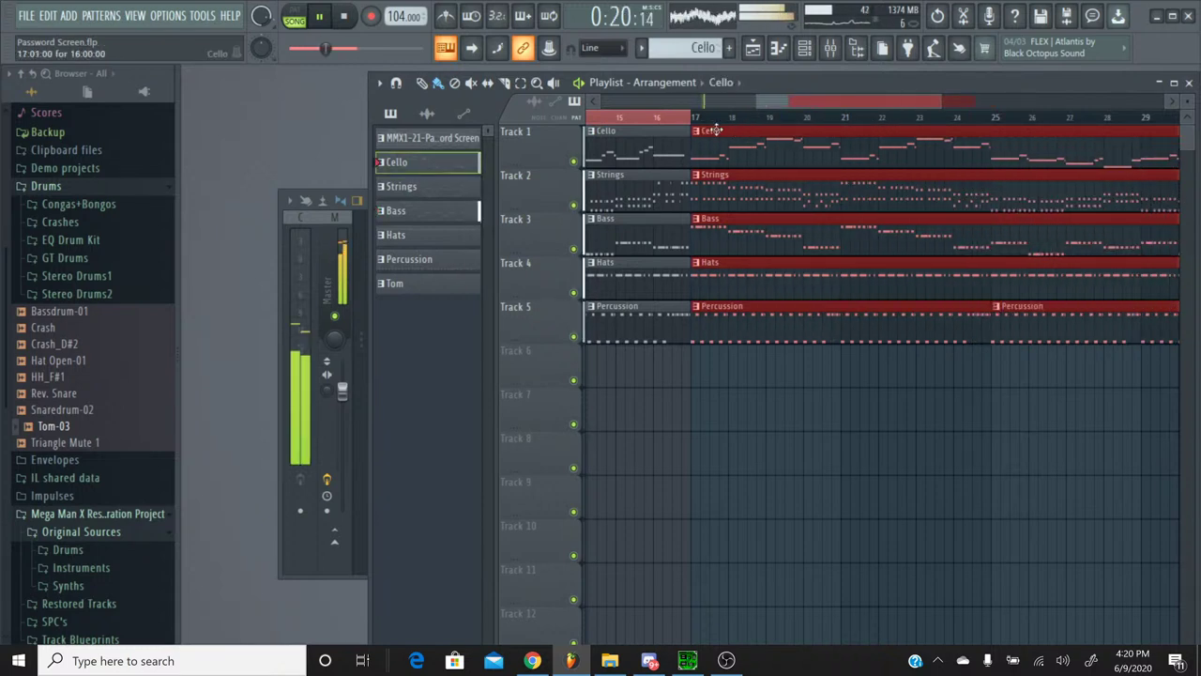
click(657, 116)
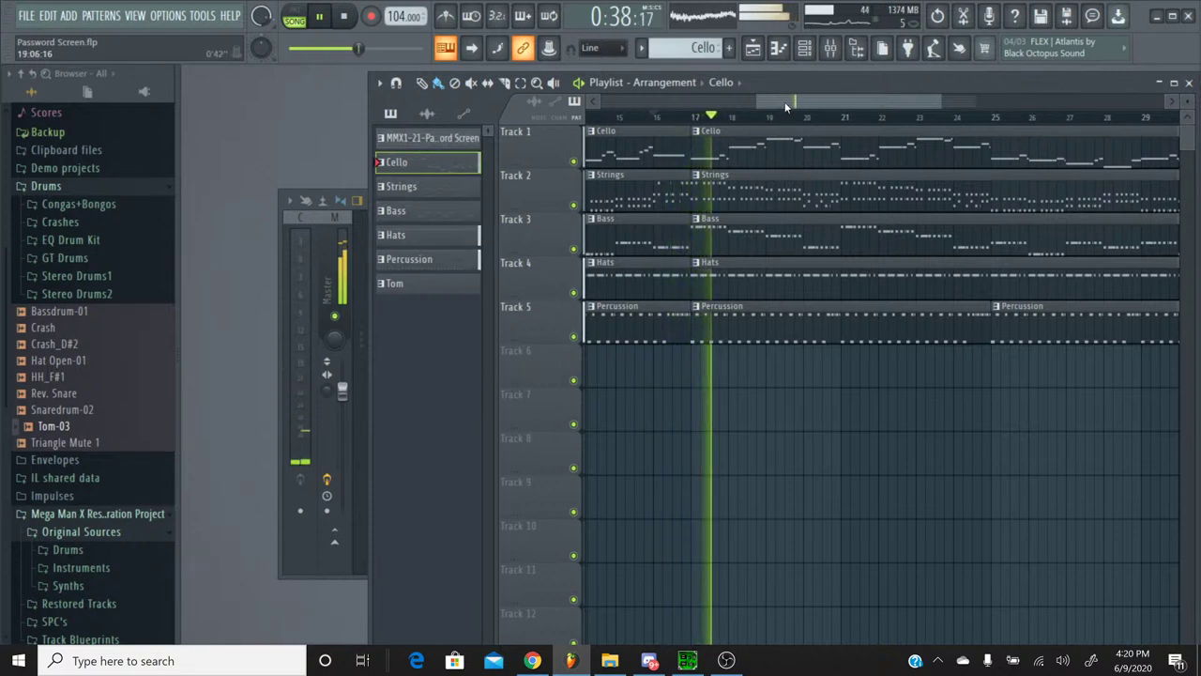
Step: Select the Cello, Strings, Bass, Hats and first Percussion clips at bar 17 and copy them to bar 33
mouse_move(785, 102)
mouse_down()
mouse_move(810, 102)
mouse_move(800, 108)
mouse_up()
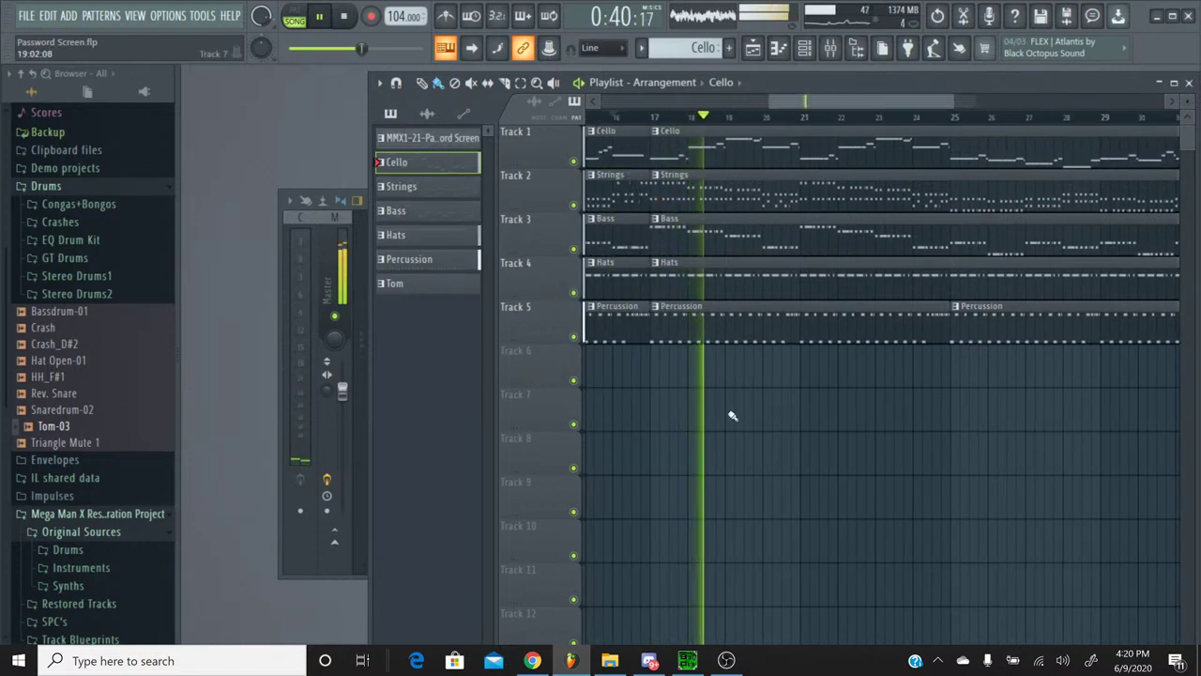
drag(732, 416, 738, 132)
drag(806, 111, 885, 106)
drag(994, 133, 763, 130)
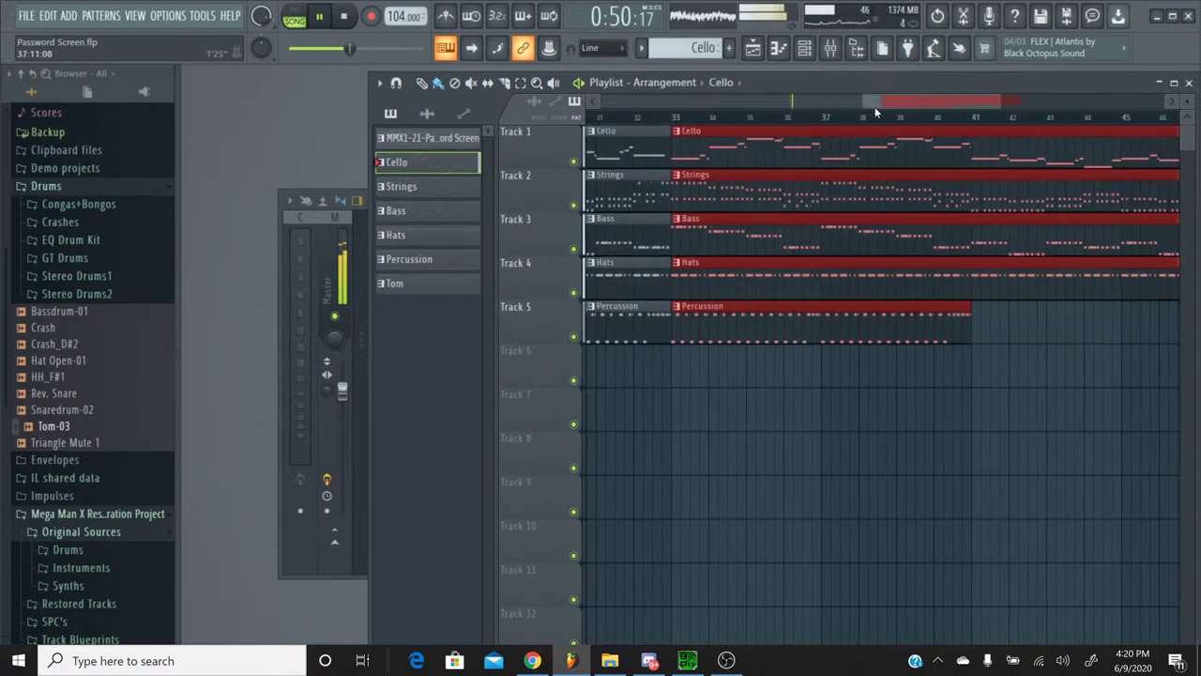
drag(876, 103, 908, 113)
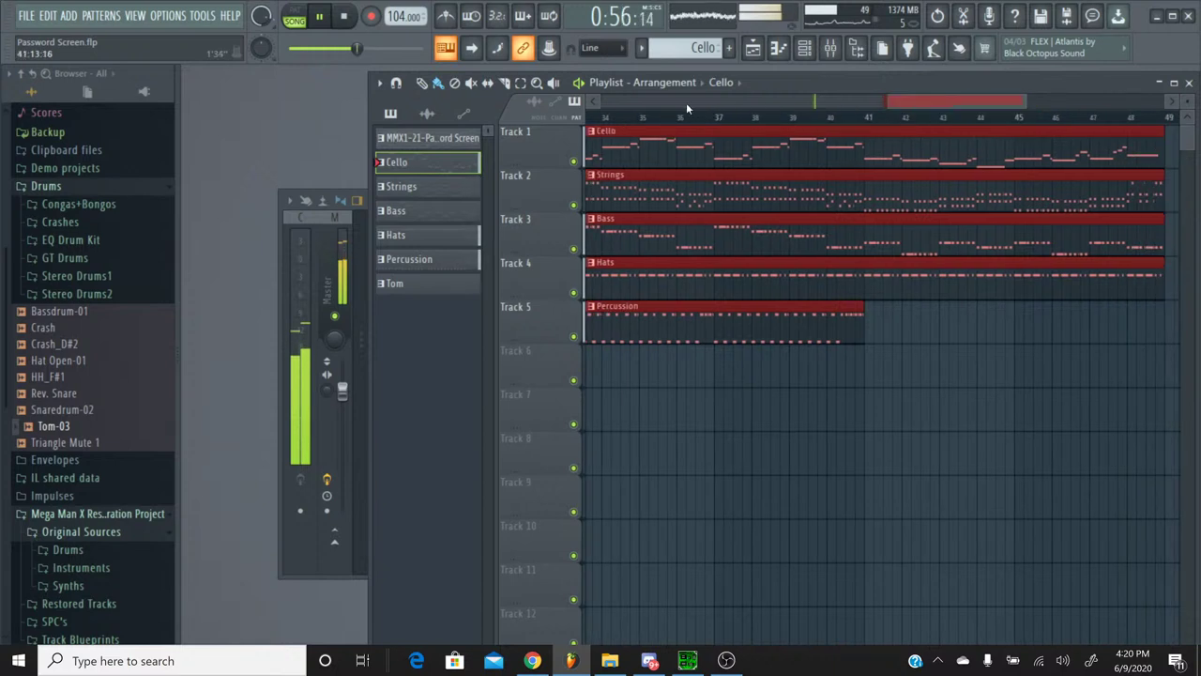
Step: Place another Percussion pattern clip on Track 5 starting at bar 41
click(641, 48)
click(695, 146)
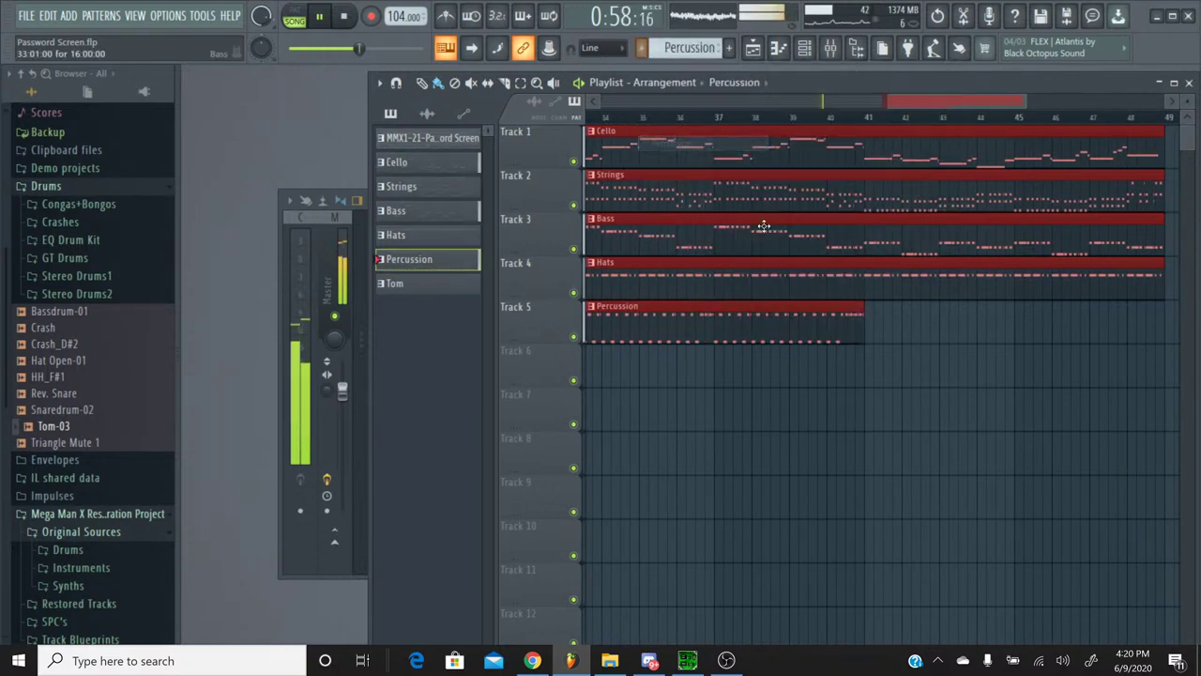
click(908, 312)
drag(909, 313, 888, 313)
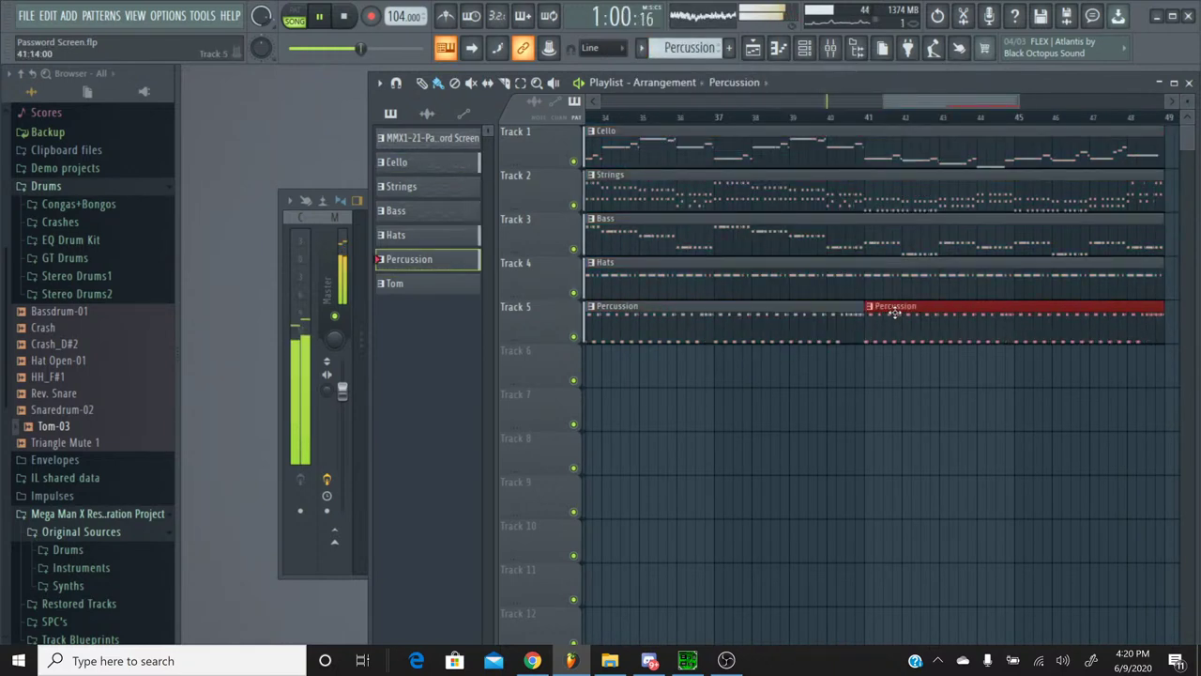
drag(900, 105, 934, 123)
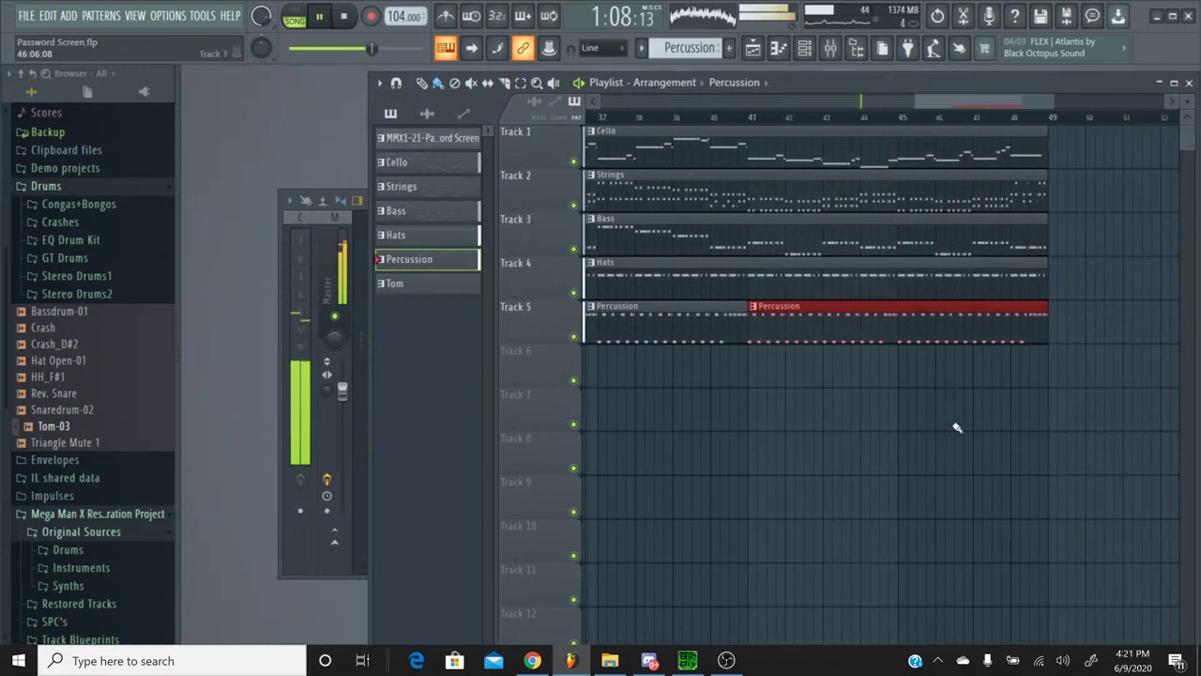
Step: Shorten the final Cello, Strings, Bass, Hats and second Percussion clips together so they end just past the start of bar 41, and stop playback
drag(957, 423, 929, 122)
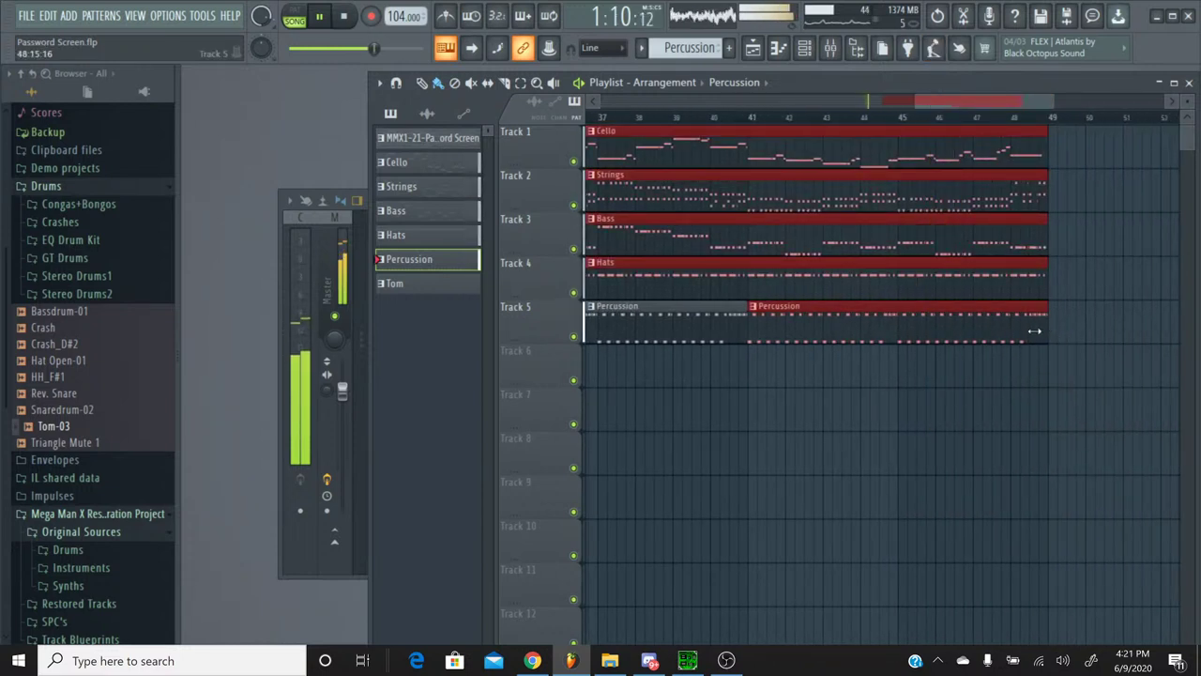
drag(1047, 331, 775, 328)
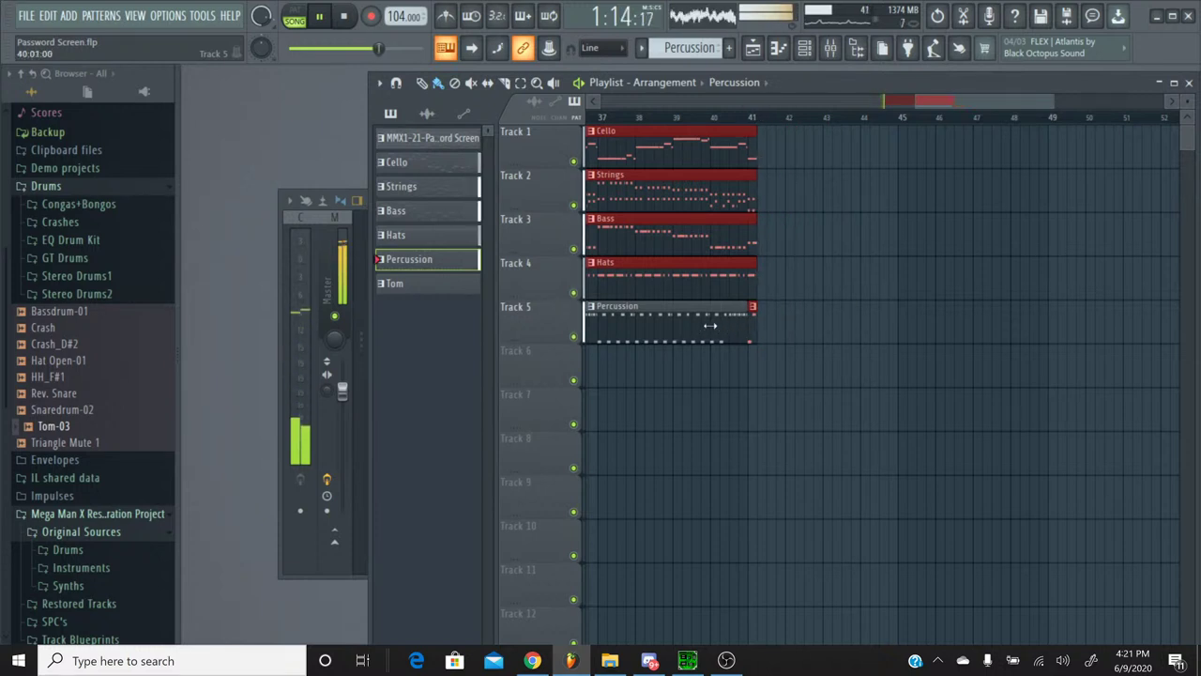
drag(947, 101, 927, 110)
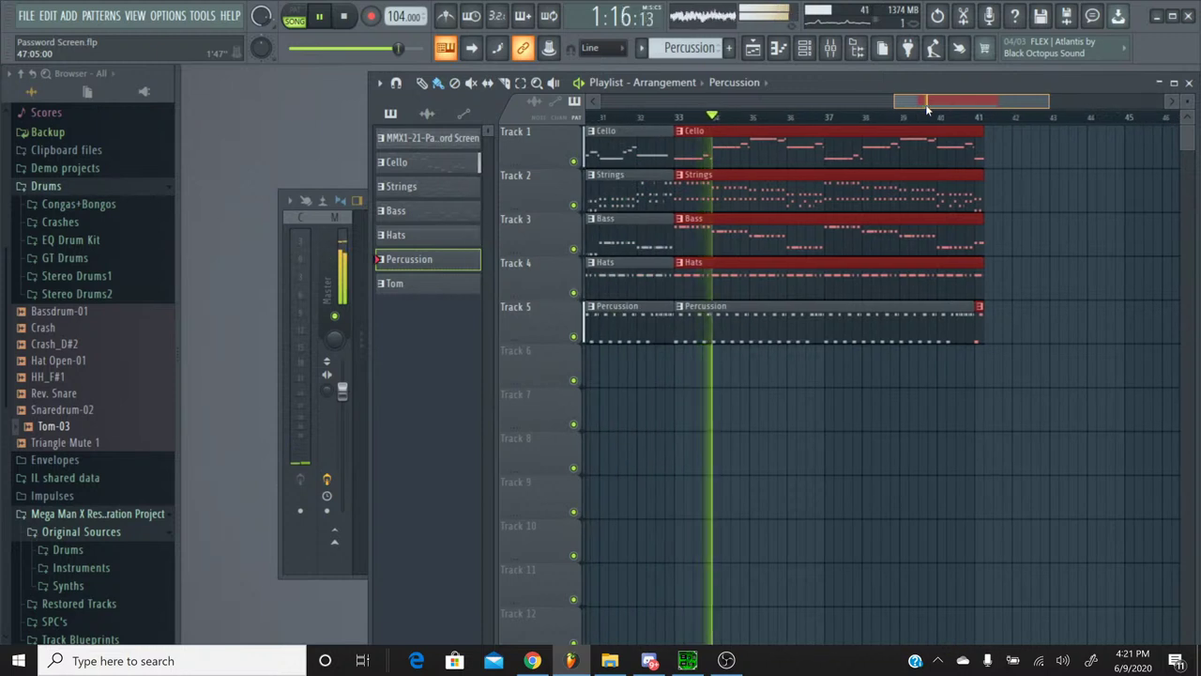
click(357, 22)
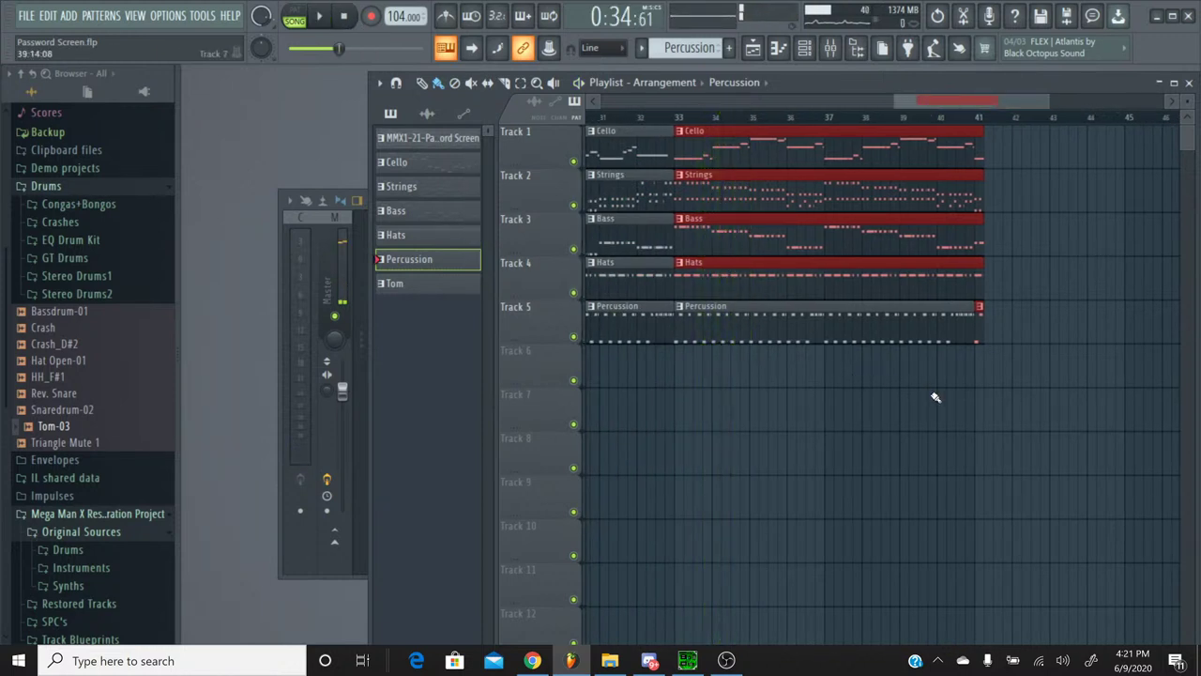
Step: Select the time range from bar 33 to the end of the clips and create a Master volume automation clip over it
click(763, 394)
drag(764, 119, 984, 125)
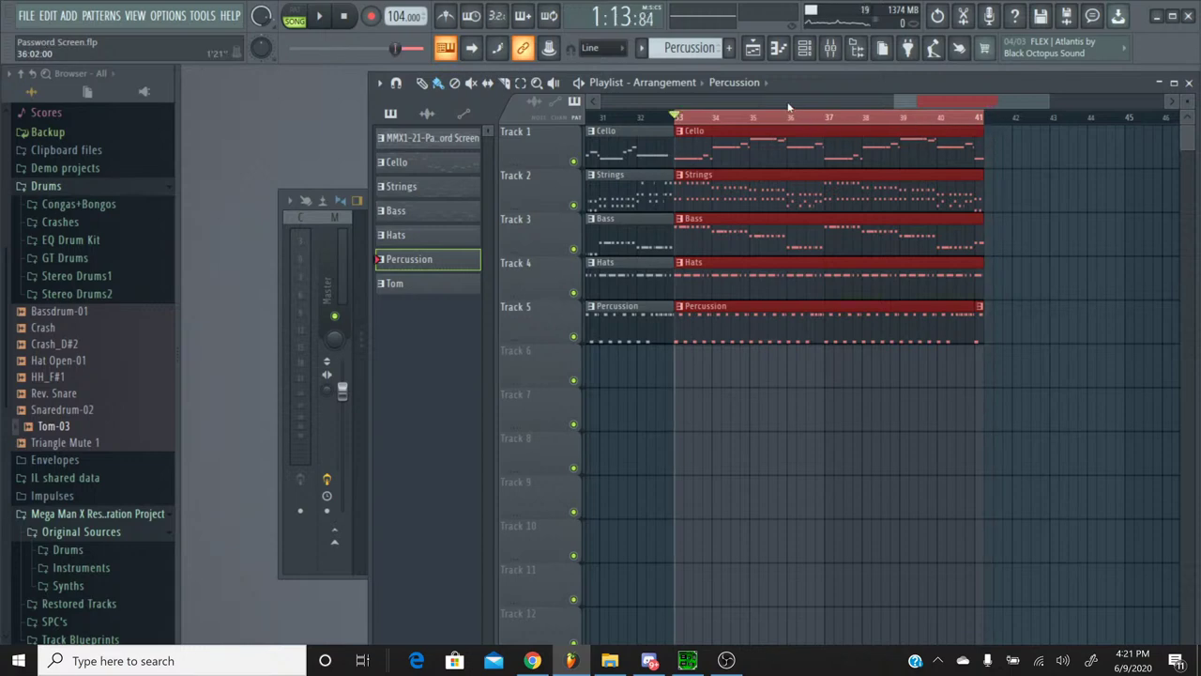
click(831, 48)
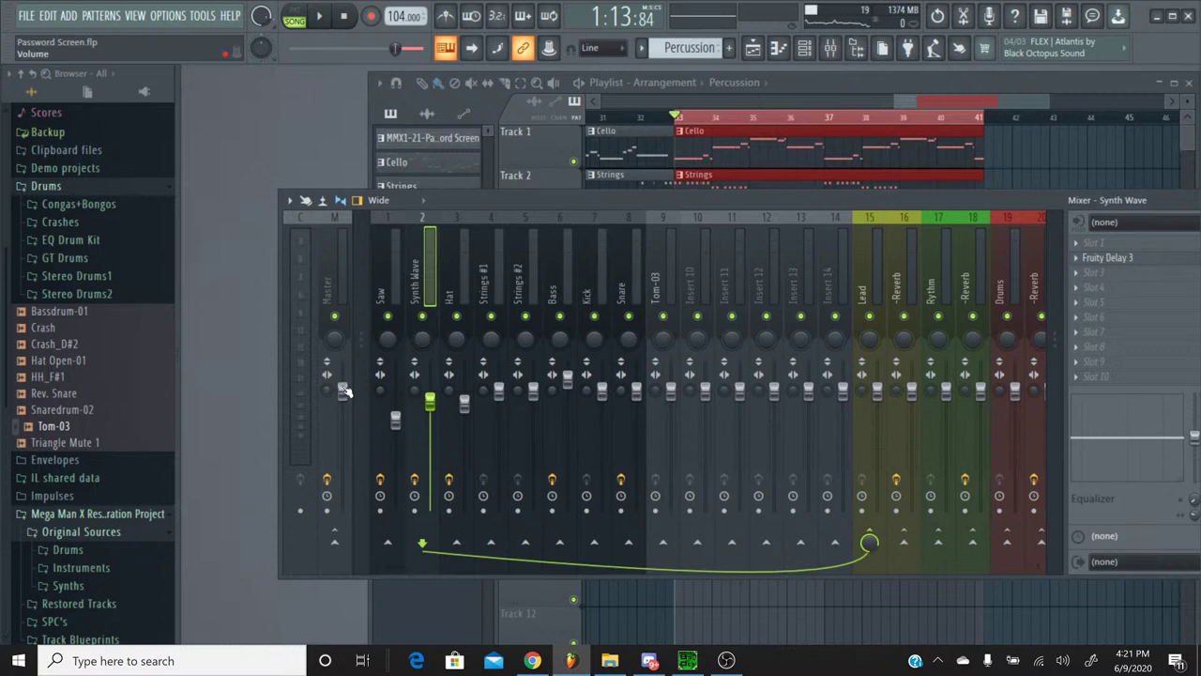
click(343, 218)
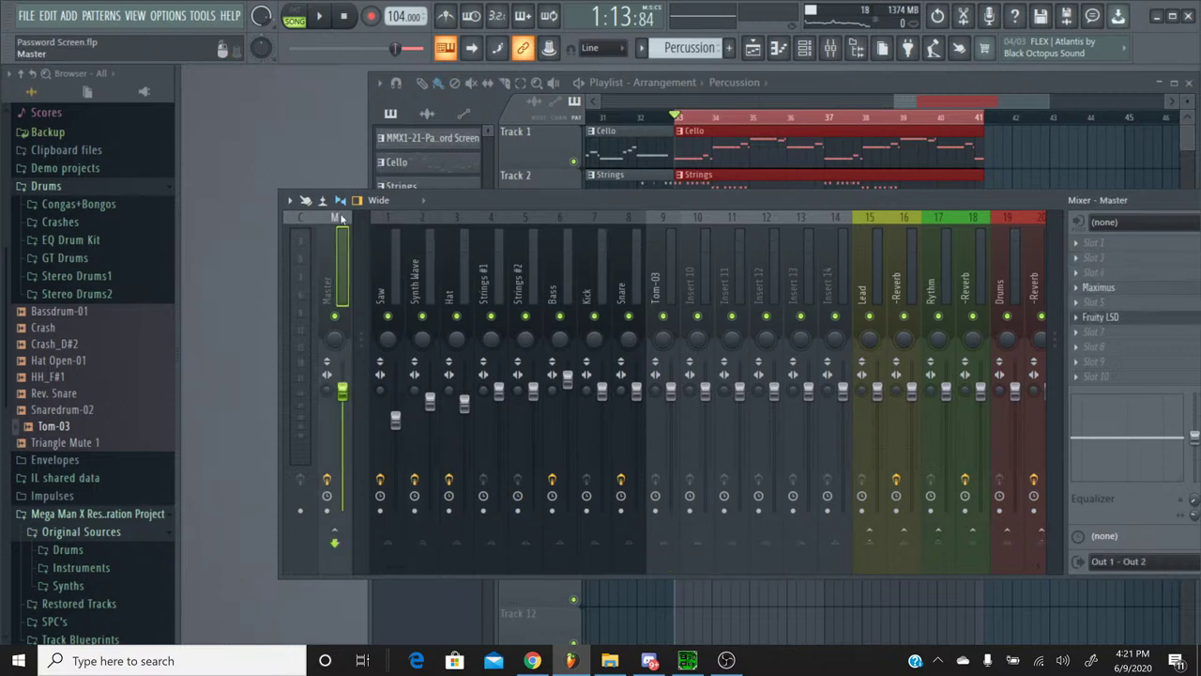
right_click(343, 392)
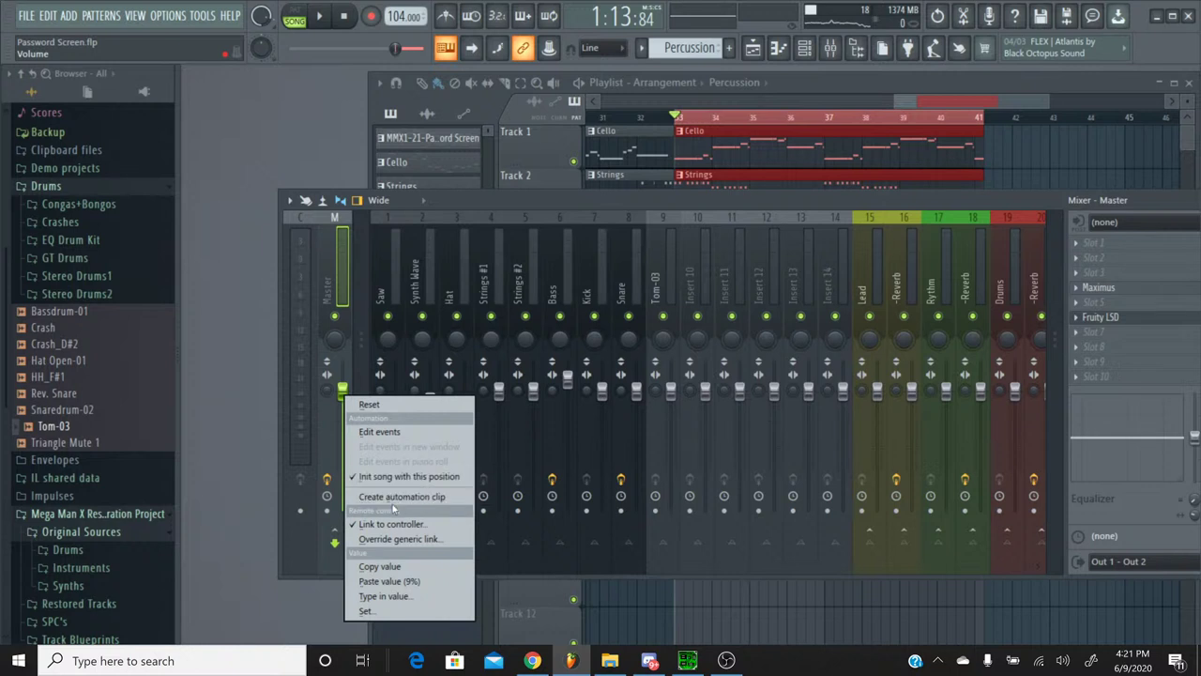
click(401, 497)
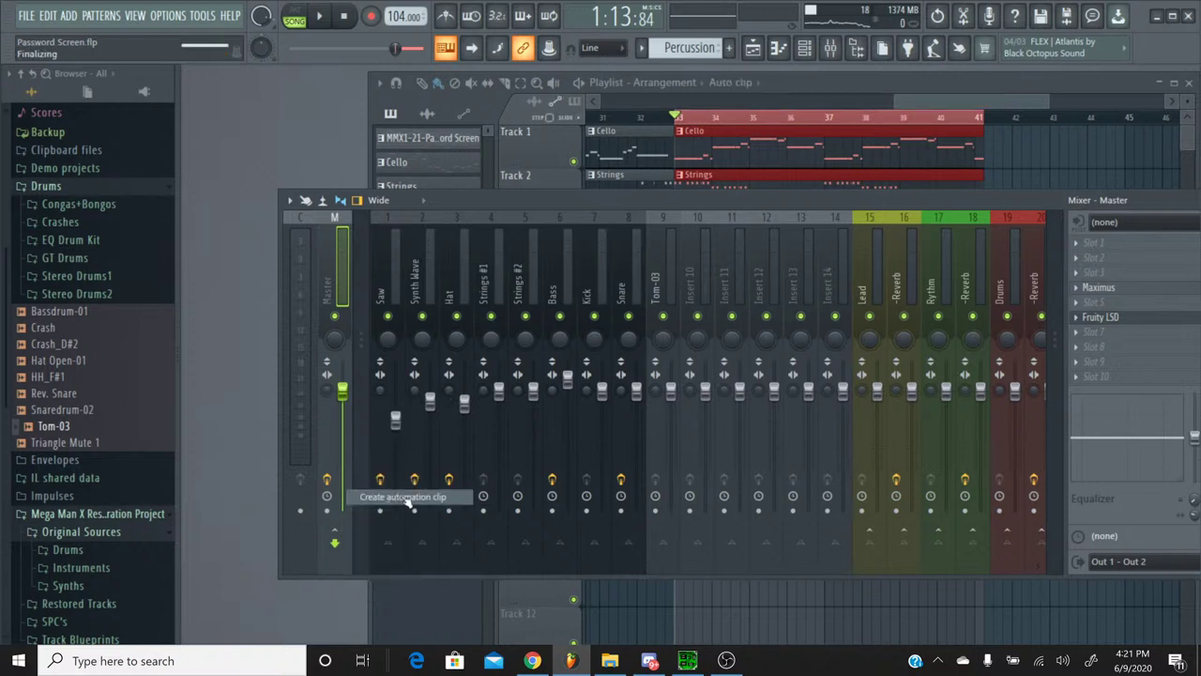
click(915, 104)
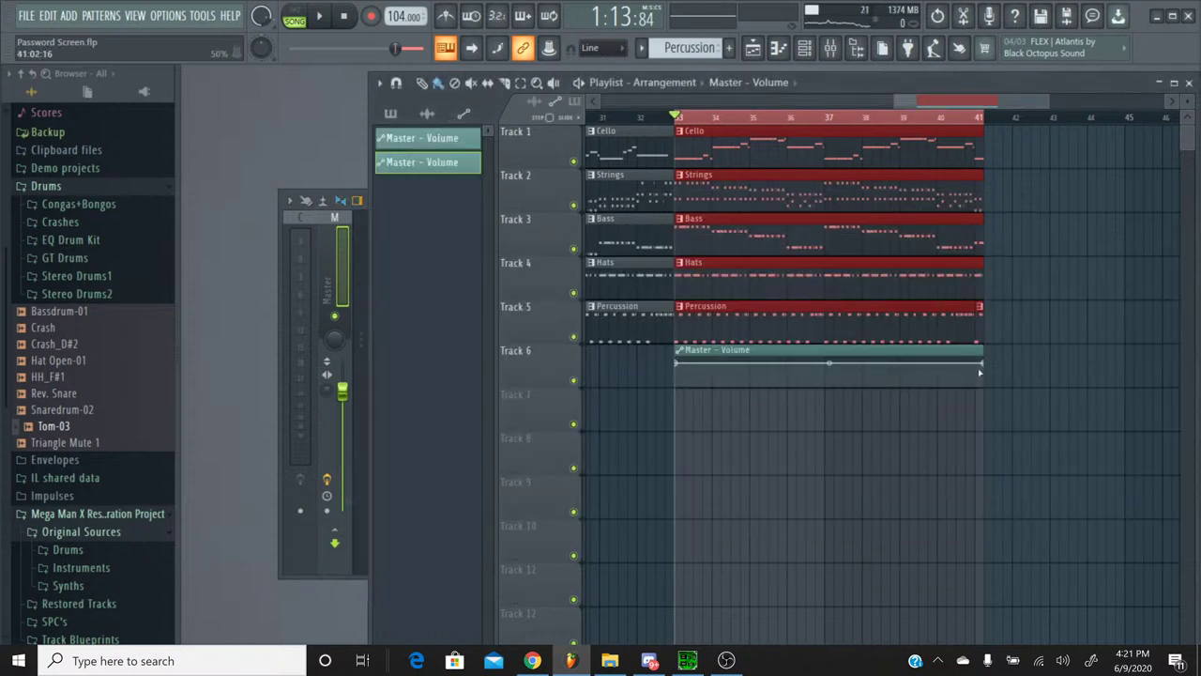
Step: Lower the end point of the Master volume automation to 0% and play back the fade-out from about bar 32
drag(985, 367, 986, 398)
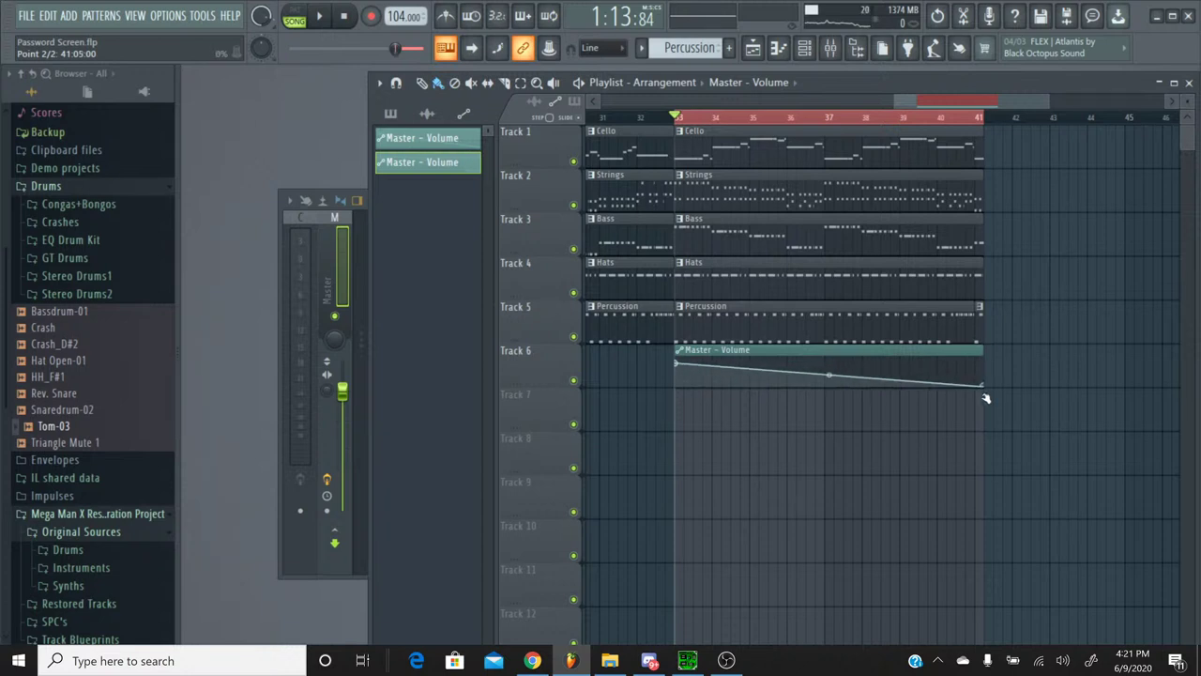
click(645, 122)
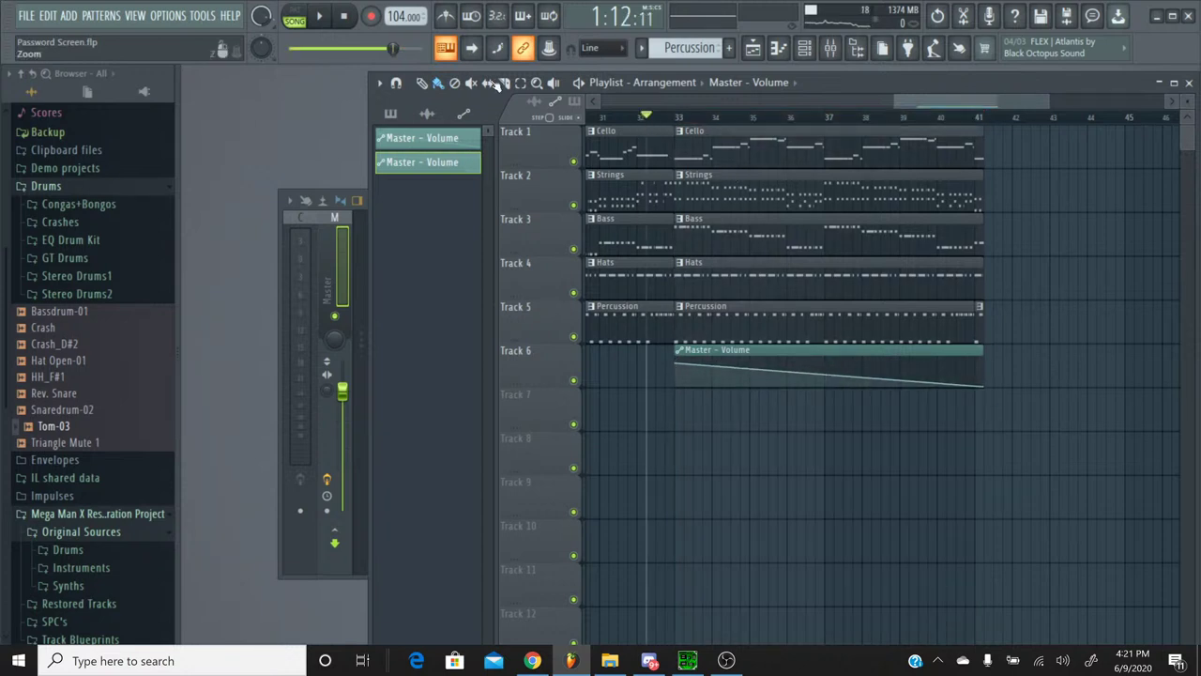
click(319, 17)
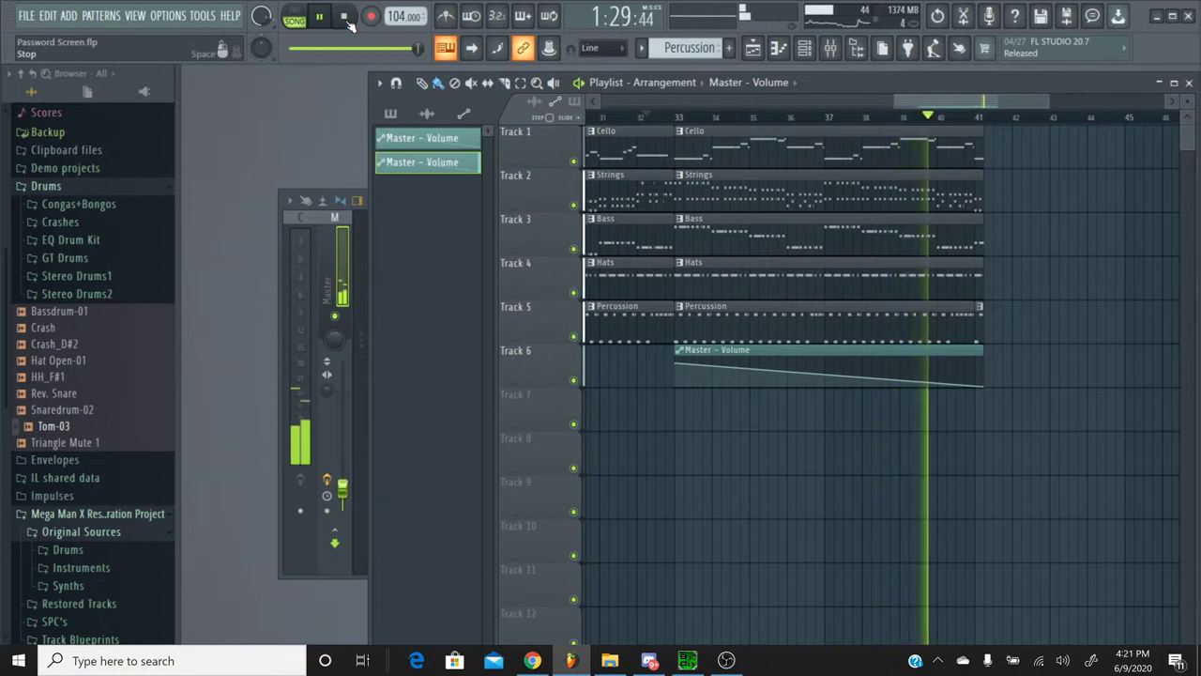
click(346, 18)
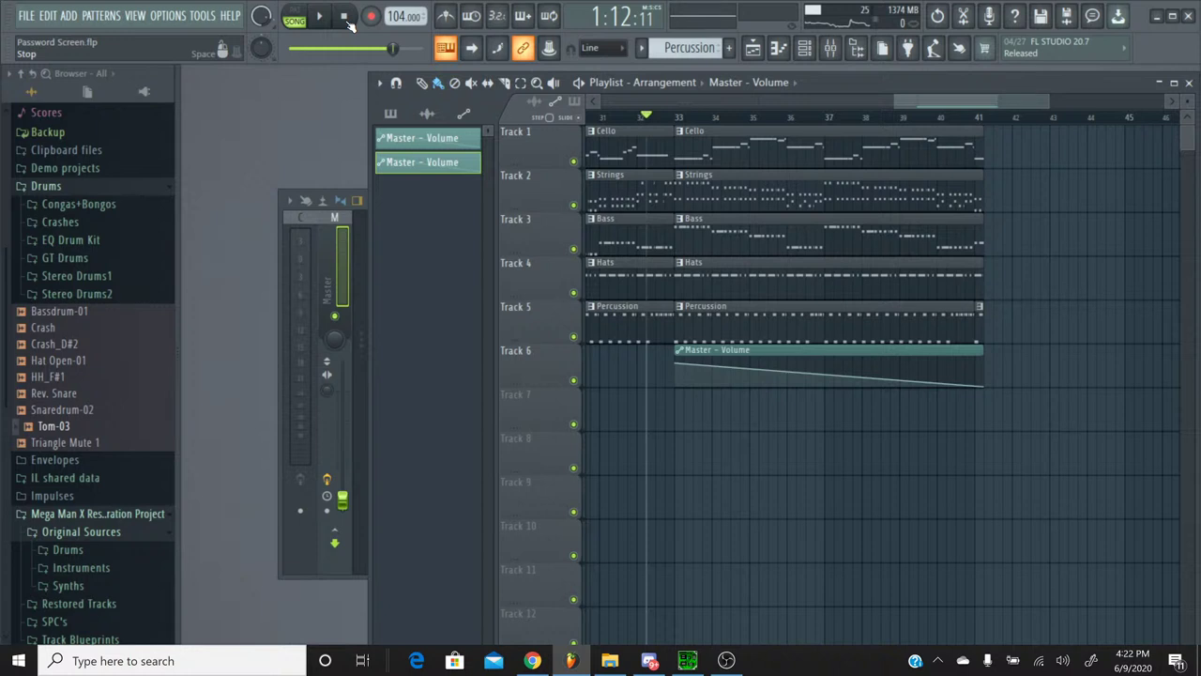
Step: Export the full song as an MP3 file named Password Screen.mp3 in the X1 folder, replacing the existing file, and start rendering
click(27, 16)
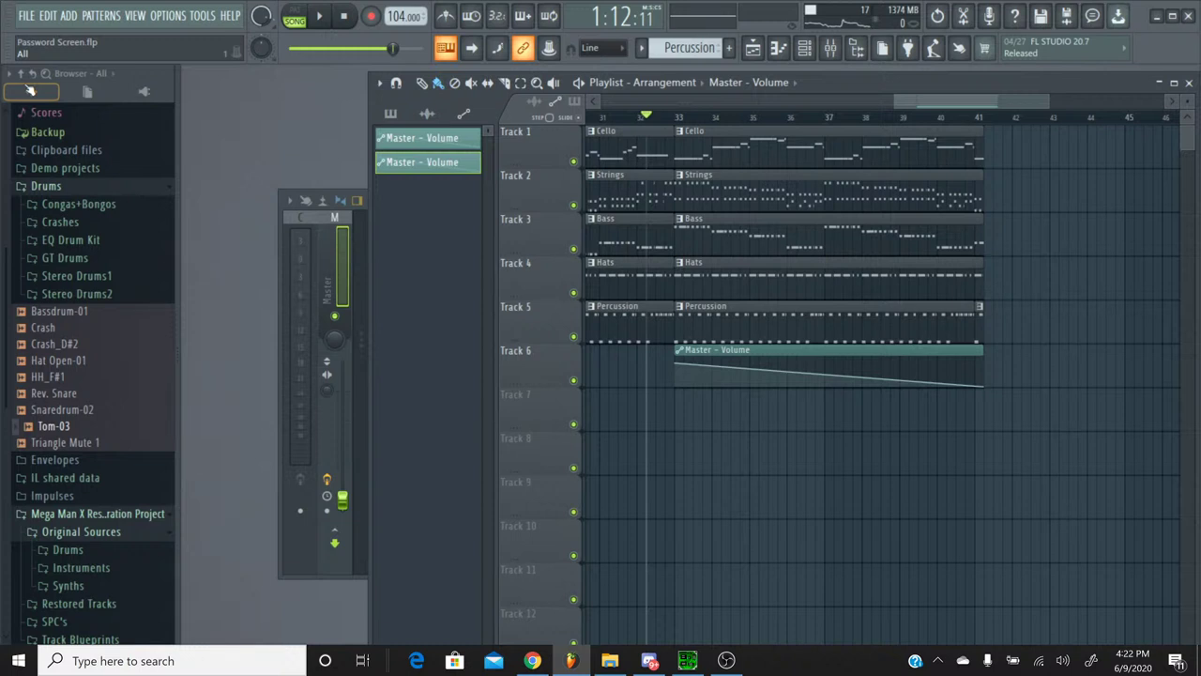
click(26, 16)
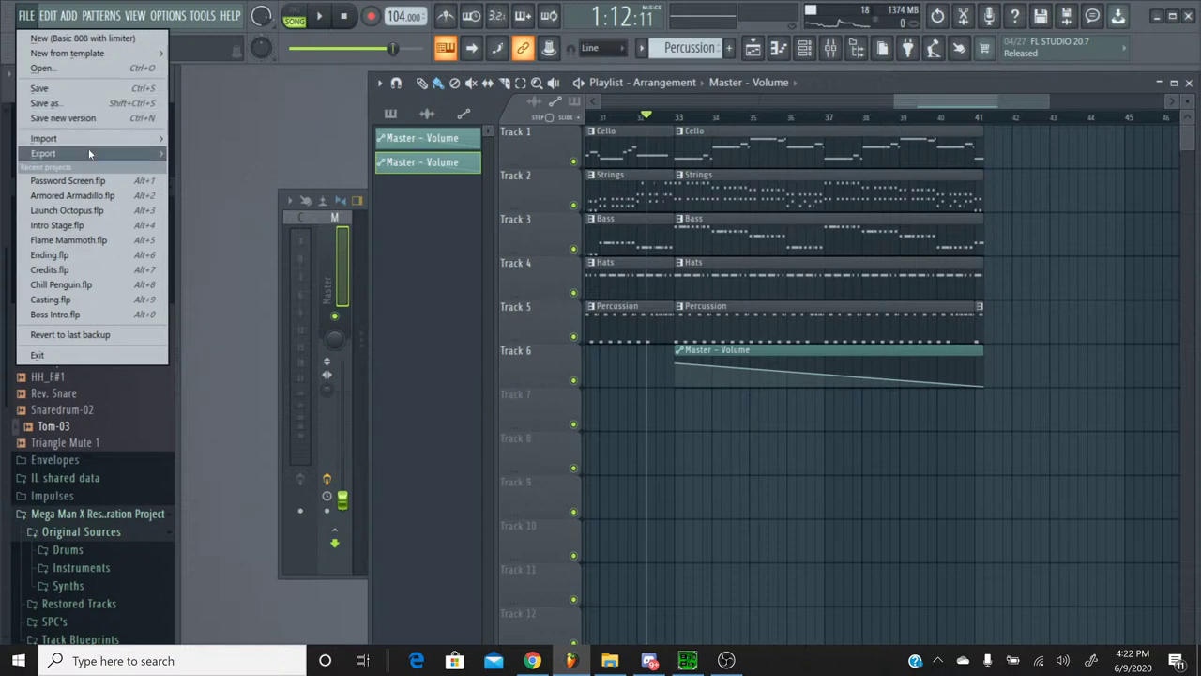
mouse_move(90, 153)
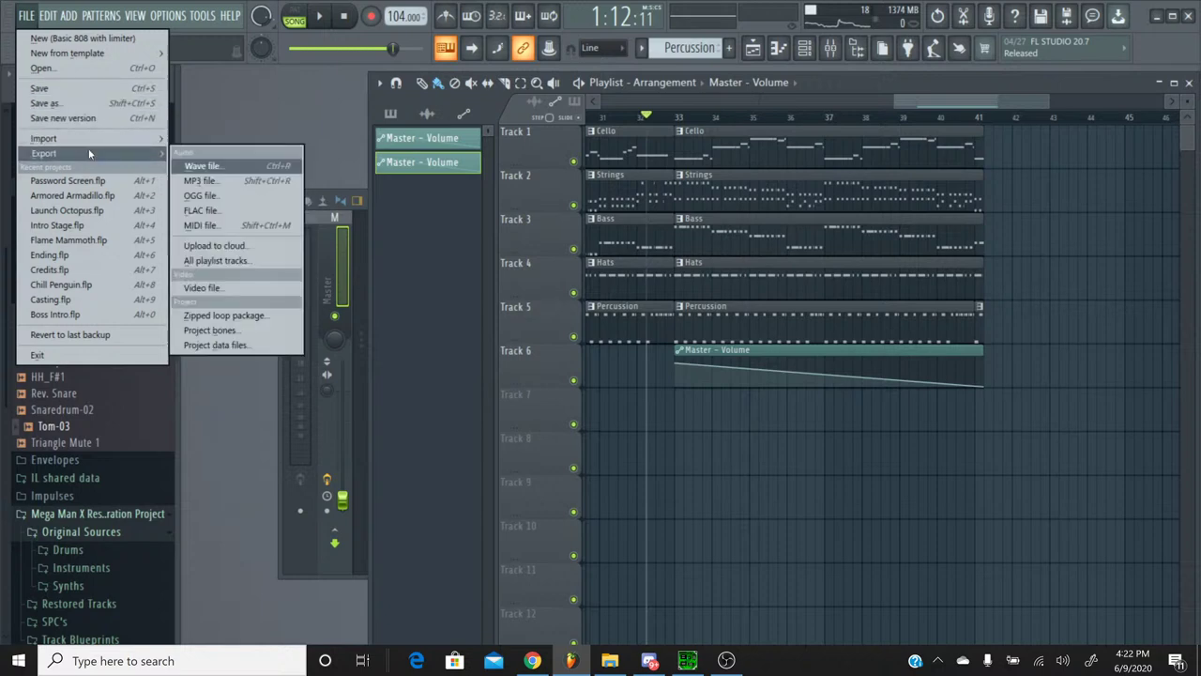
click(219, 182)
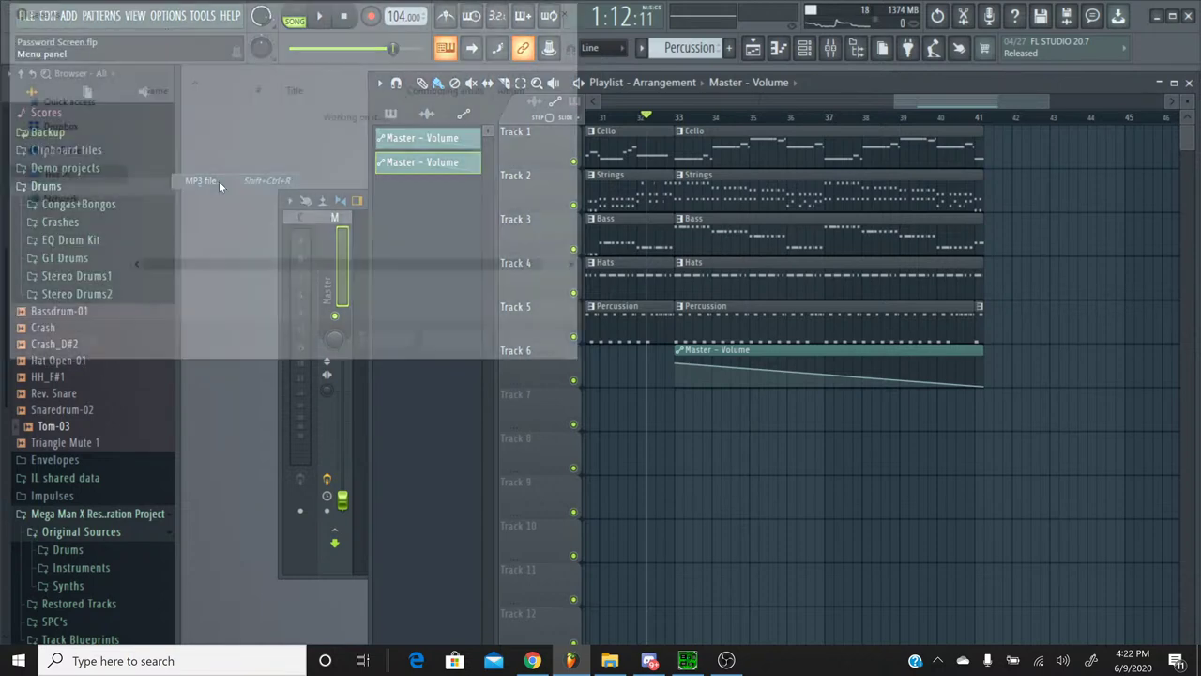
click(460, 349)
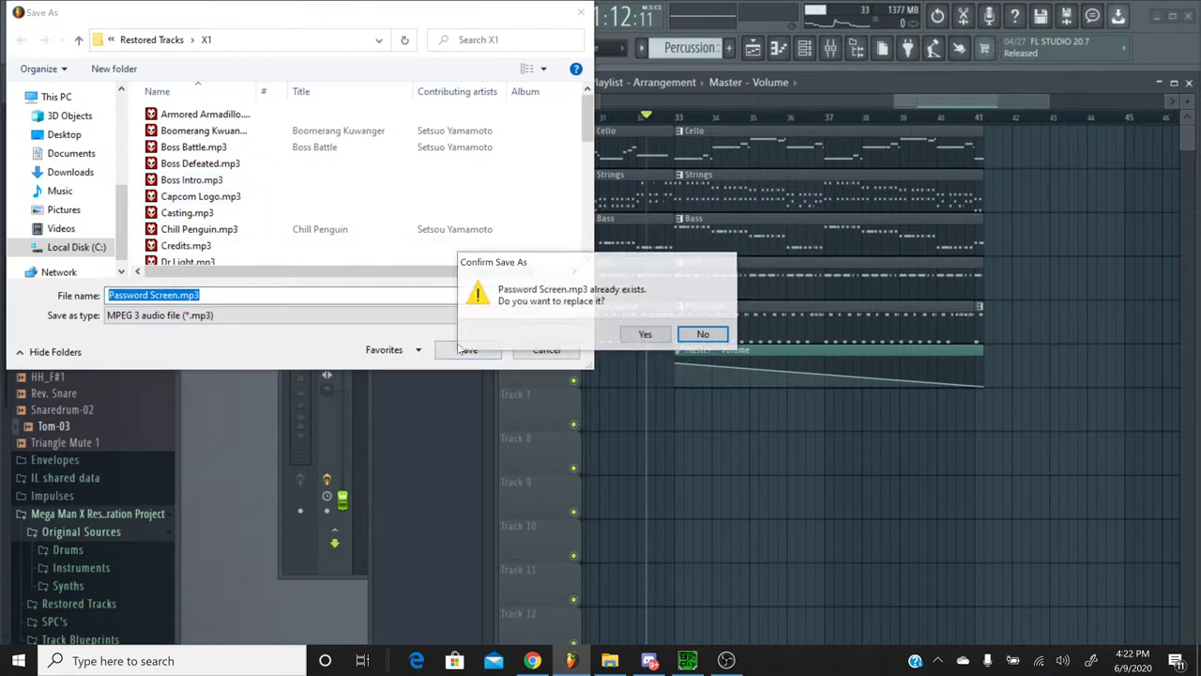
click(648, 334)
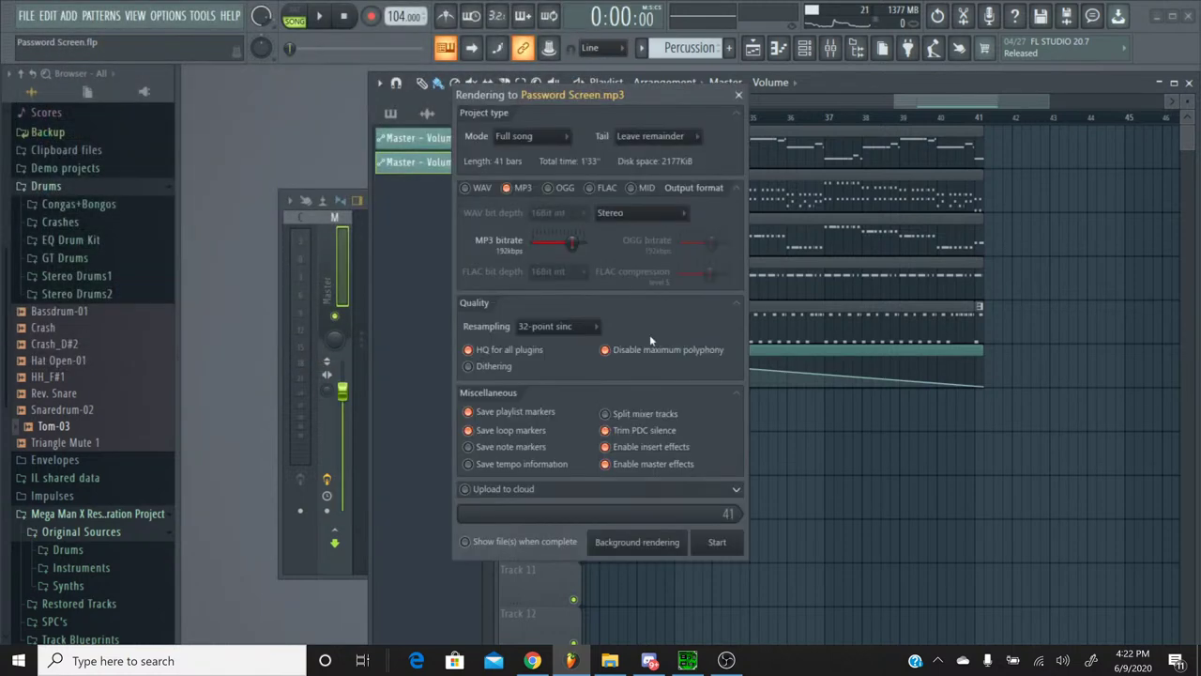
click(719, 544)
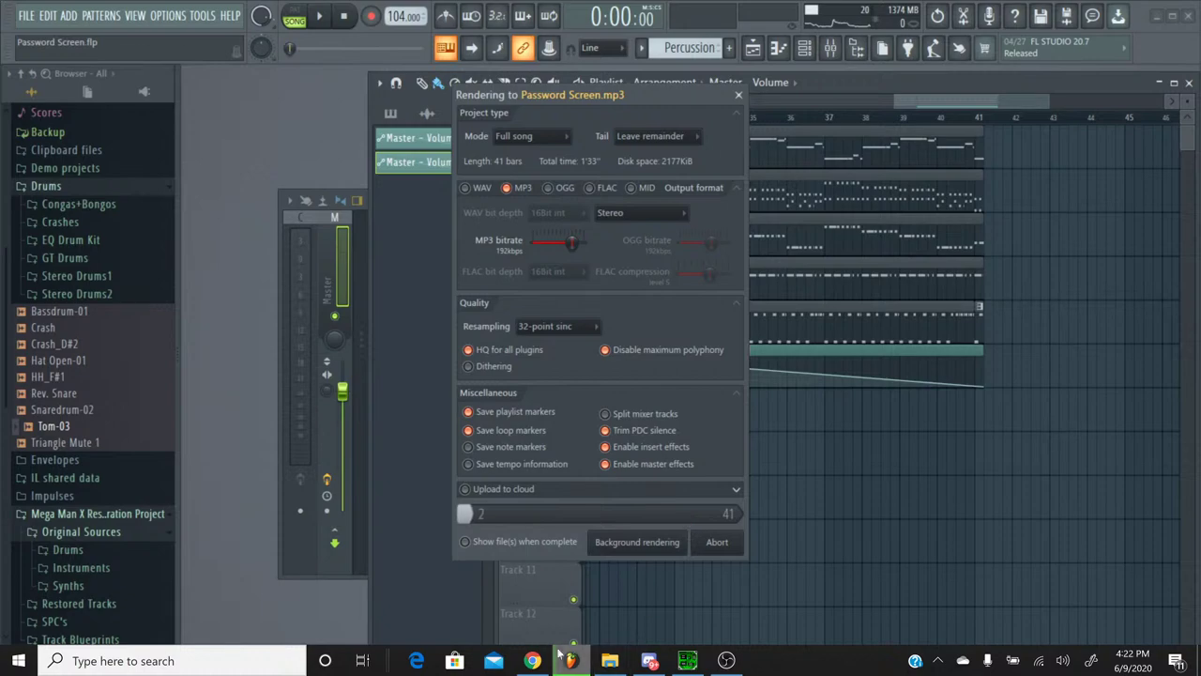
Step: Check the live chat in YouTube Studio and the stream status in OBS, and return to FL Studio
click(532, 661)
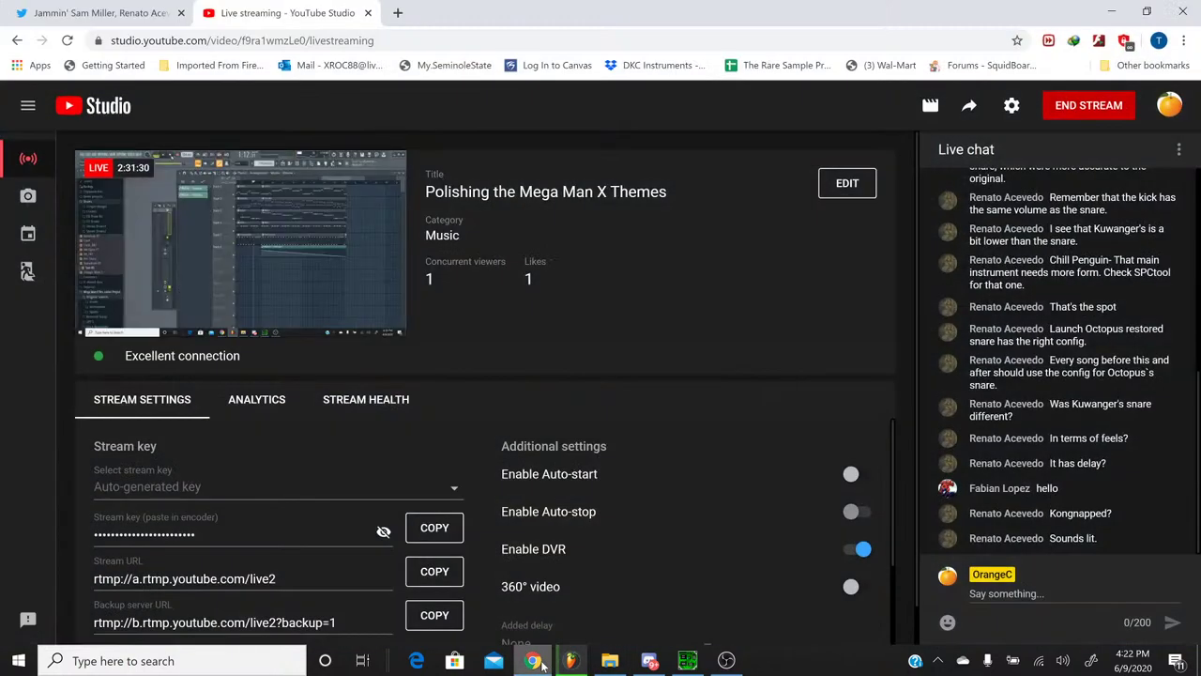
click(532, 661)
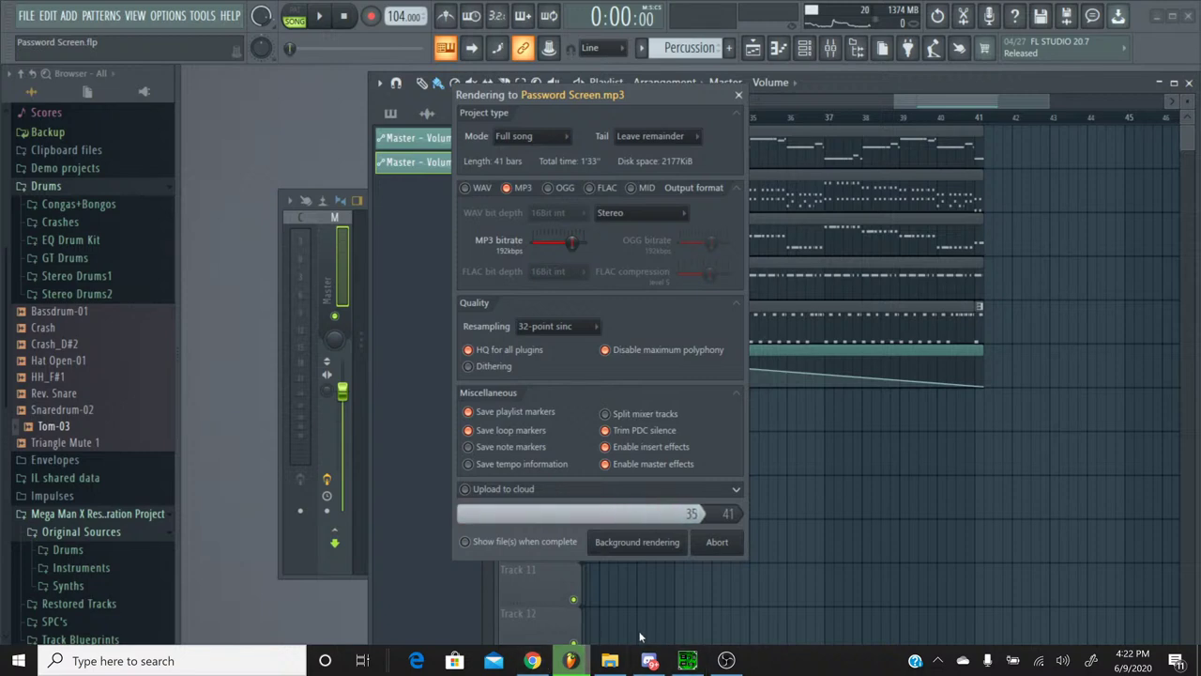
click(726, 660)
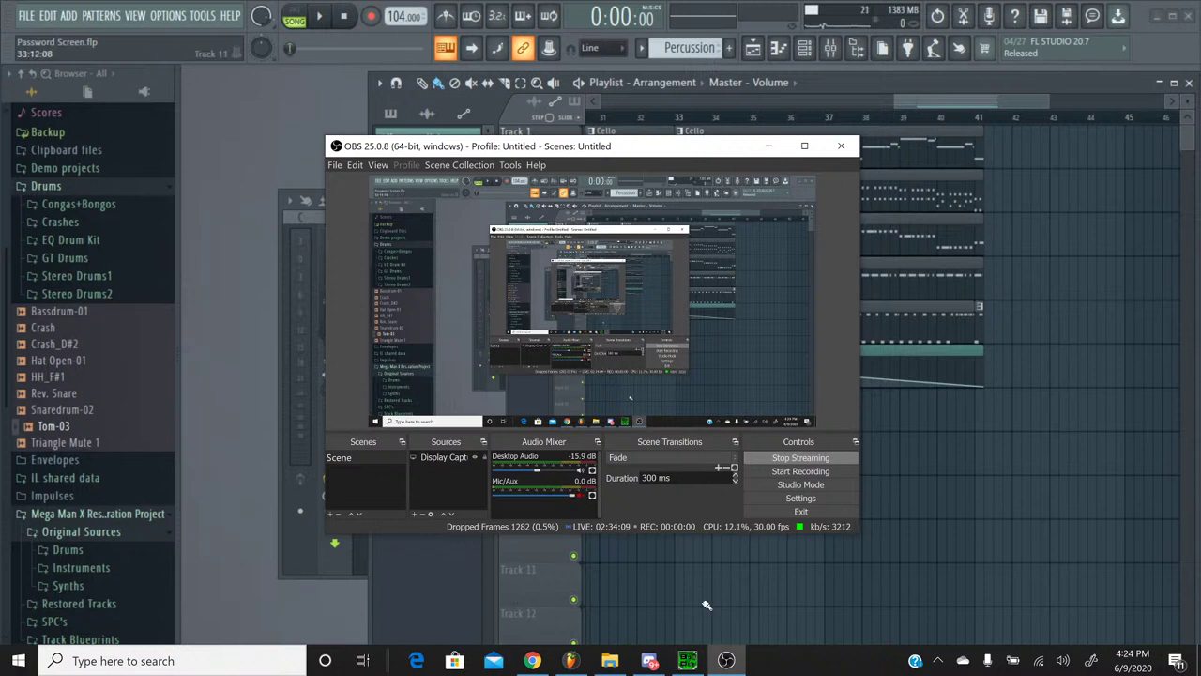
click(726, 659)
click(533, 660)
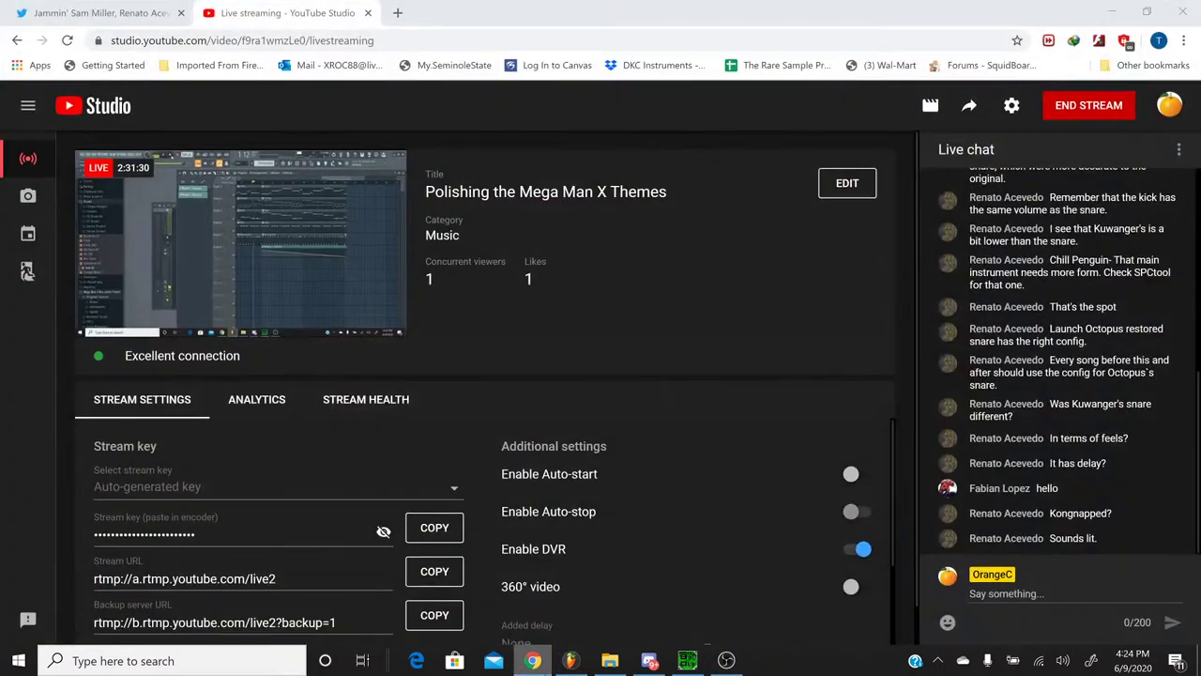
click(571, 660)
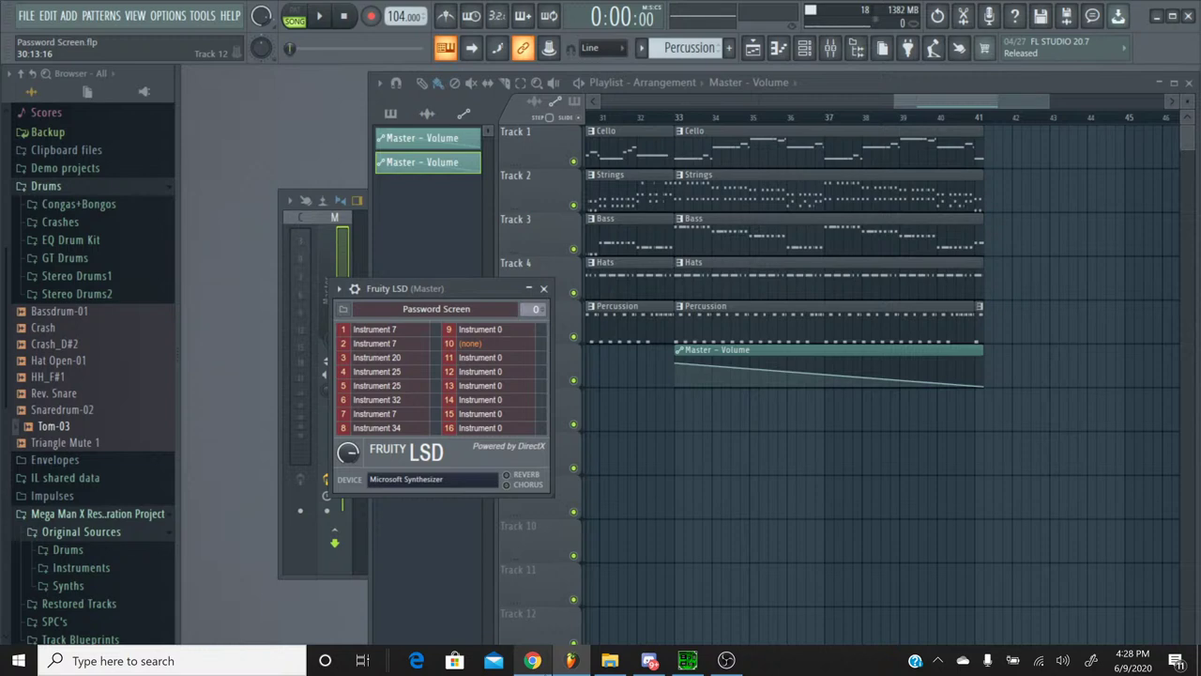
click(17, 17)
click(727, 659)
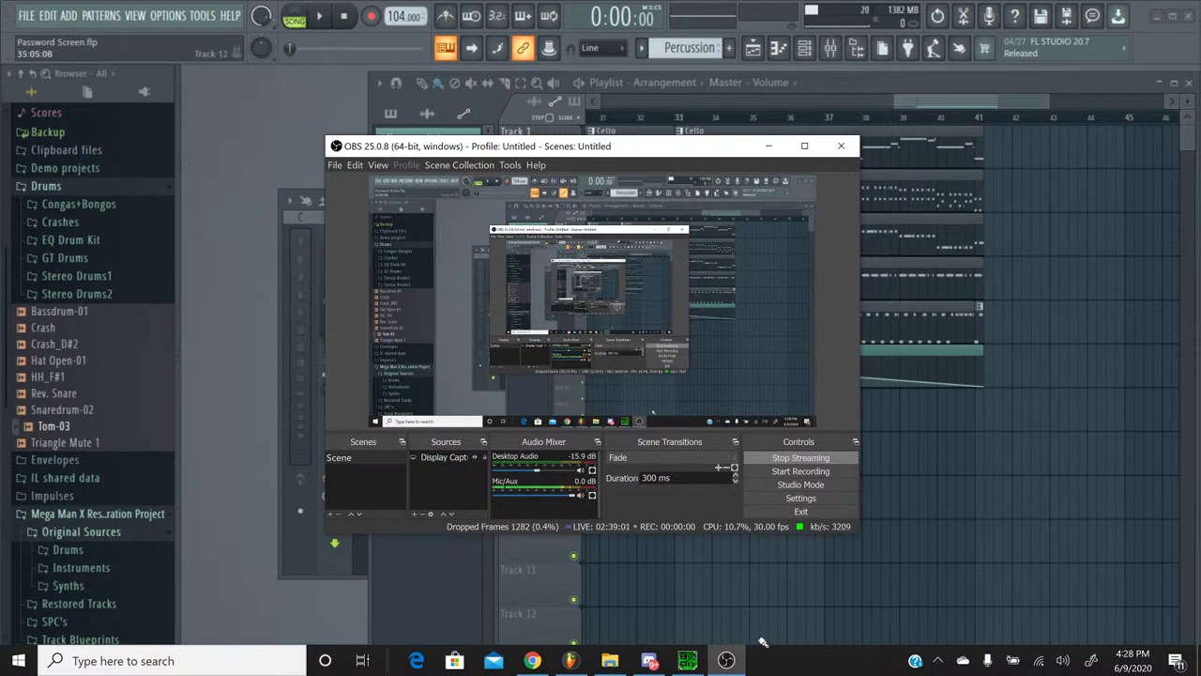
click(726, 660)
Step: Export the full song as a FLAC file named Password Screen.flac and start rendering
click(26, 17)
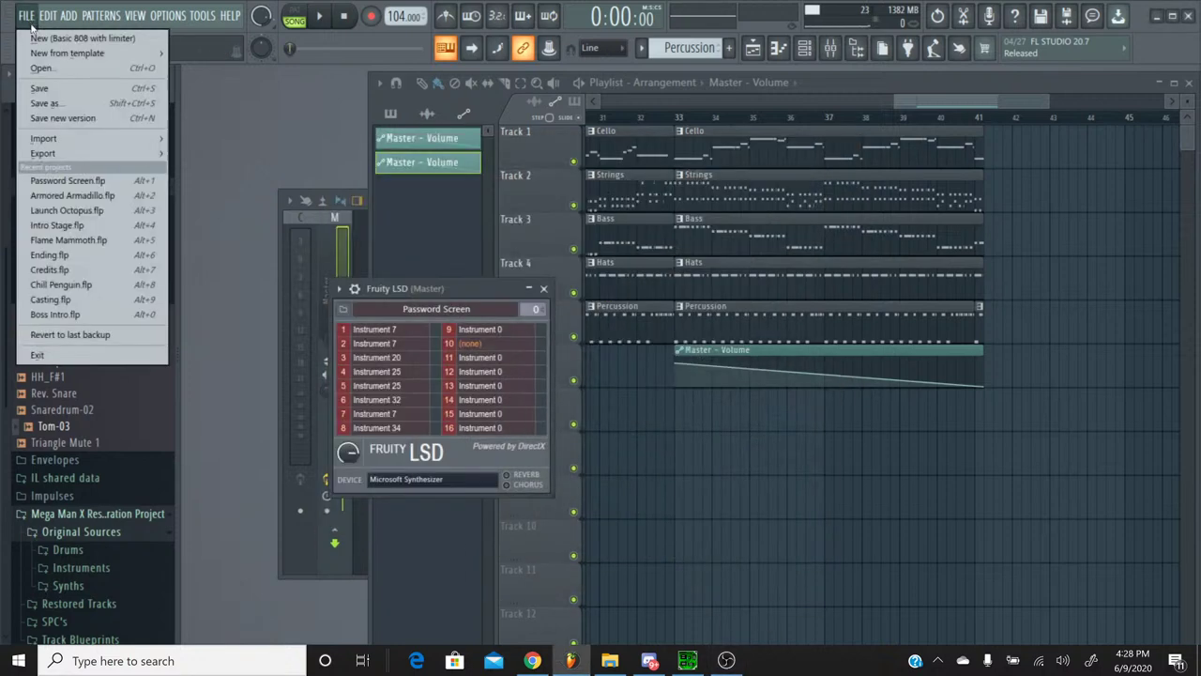
mouse_move(57, 153)
click(227, 210)
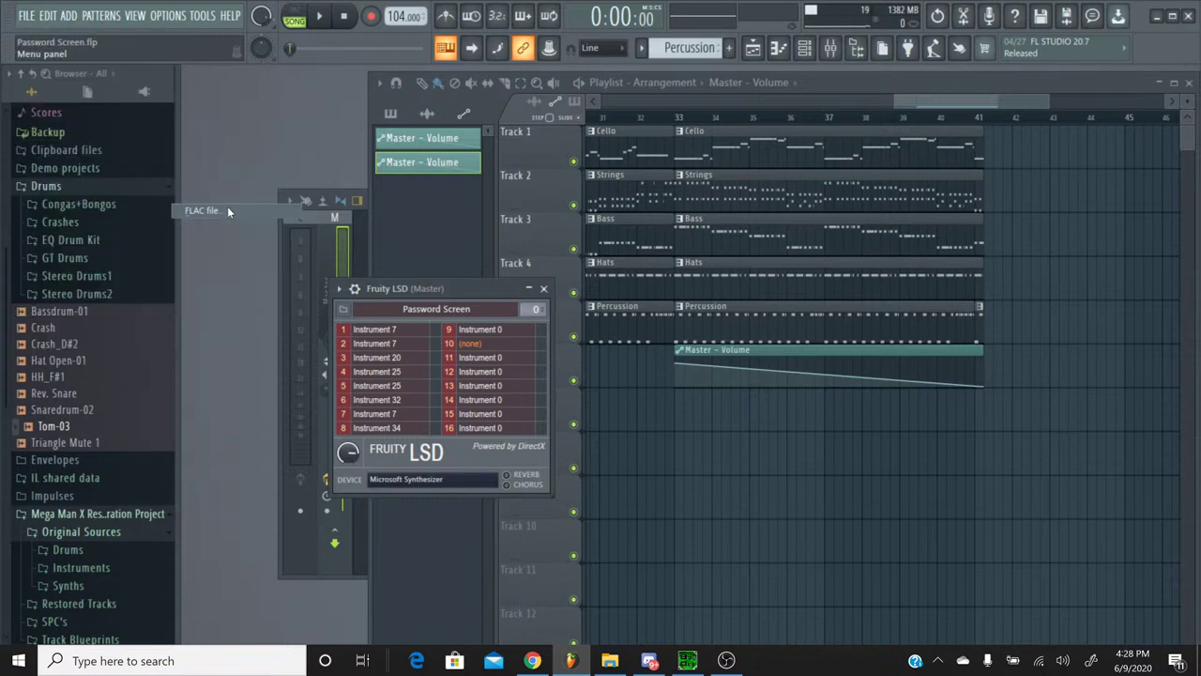
click(475, 350)
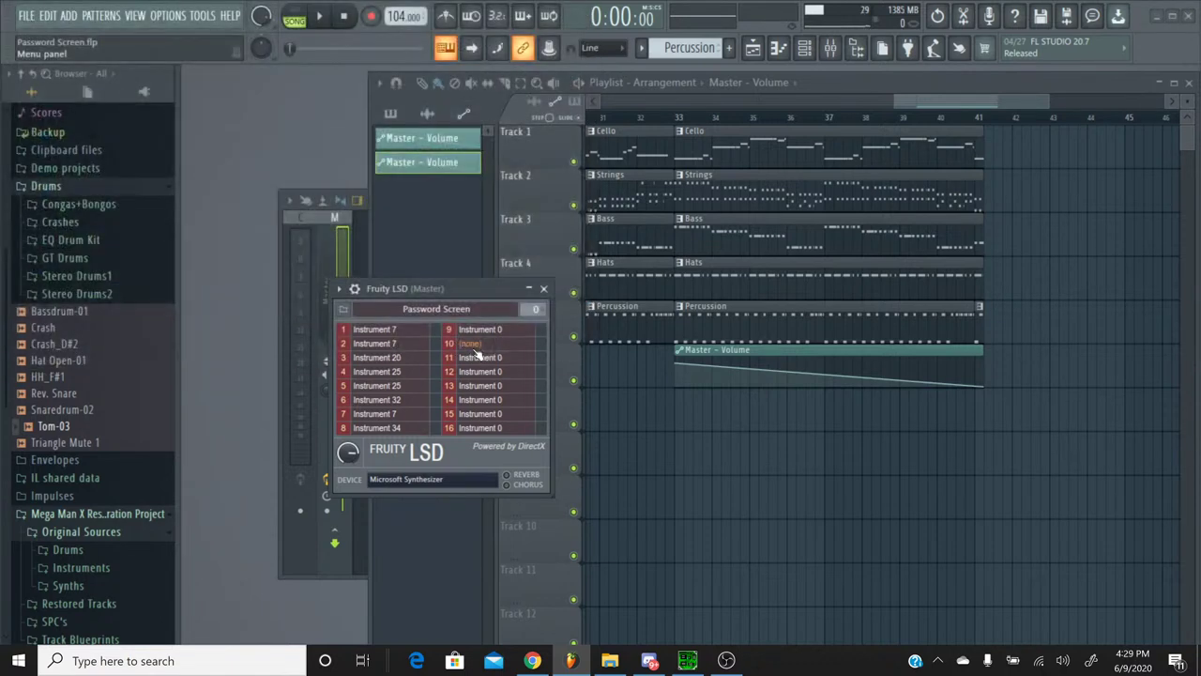
click(716, 542)
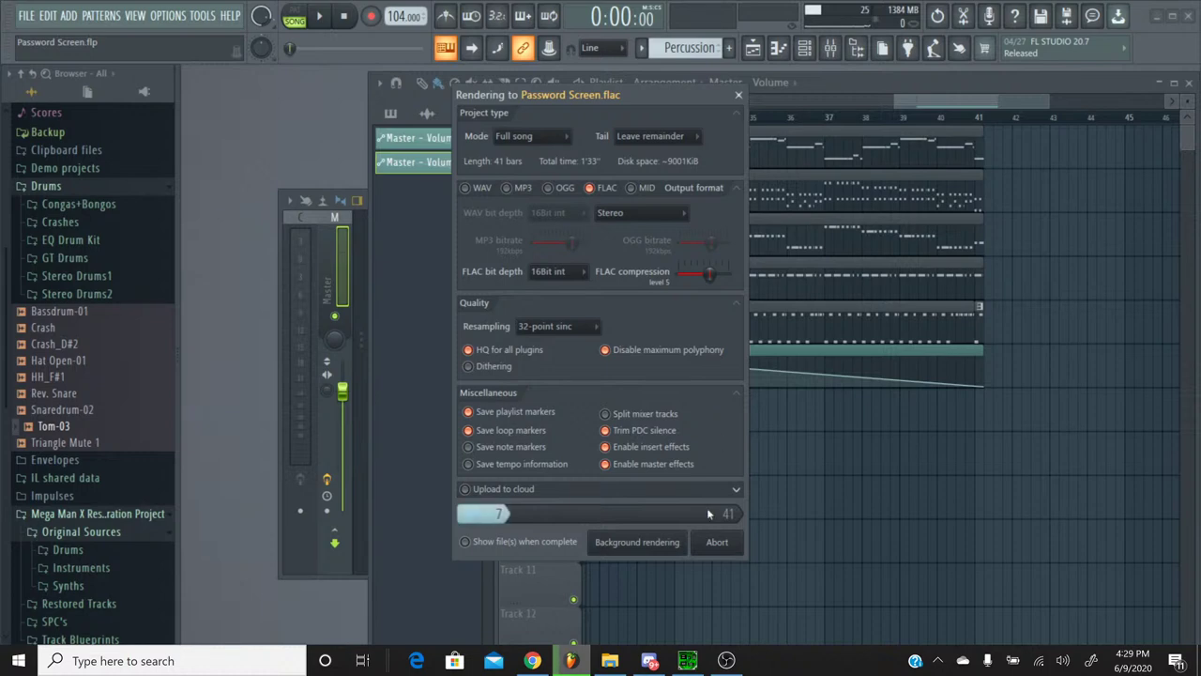
Step: Switch to YouTube Studio to check the live chat, return to FL Studio and briefly play the song from its start
click(532, 660)
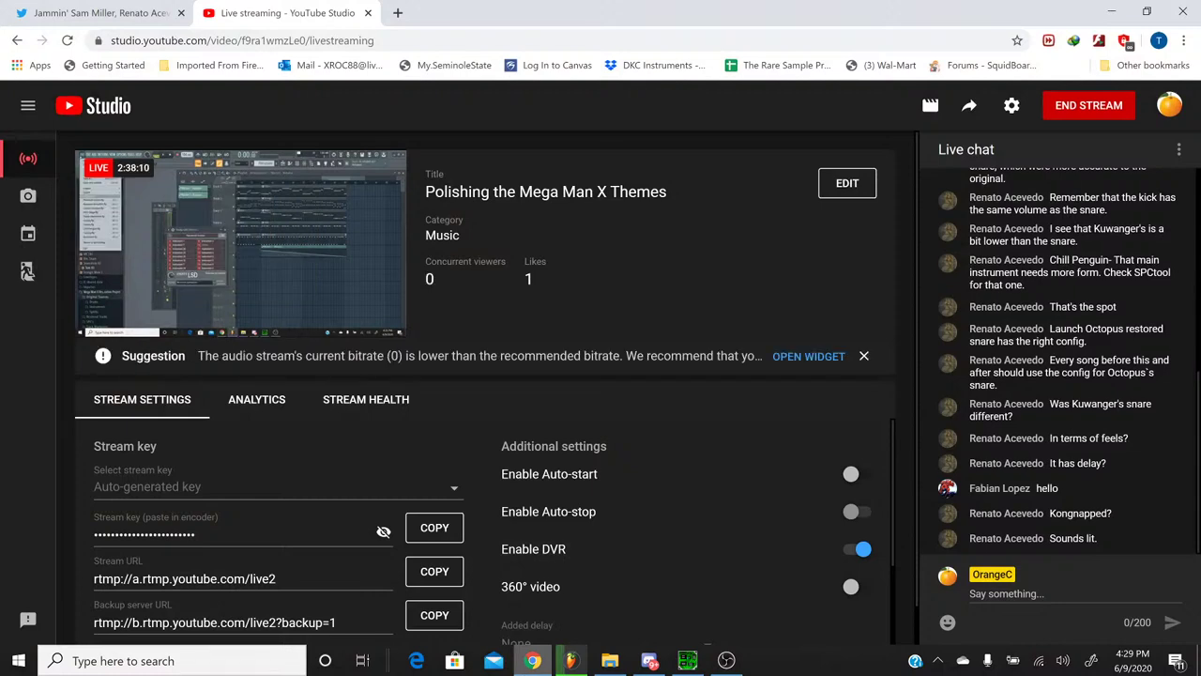
click(533, 660)
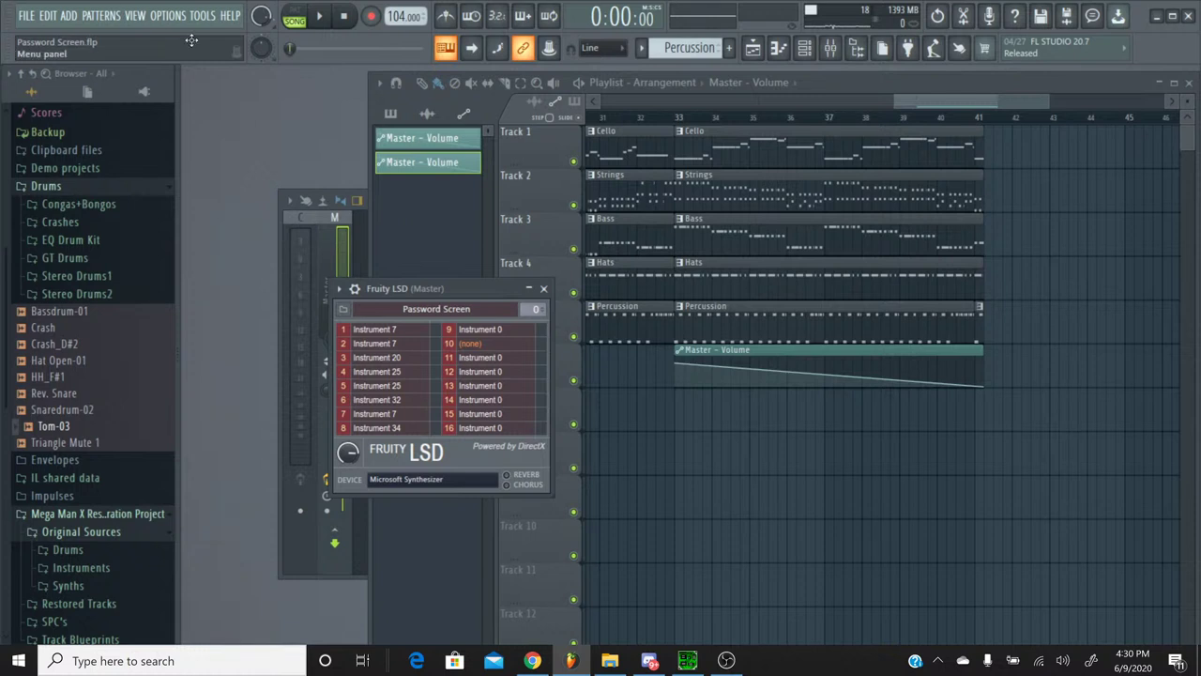
click(320, 17)
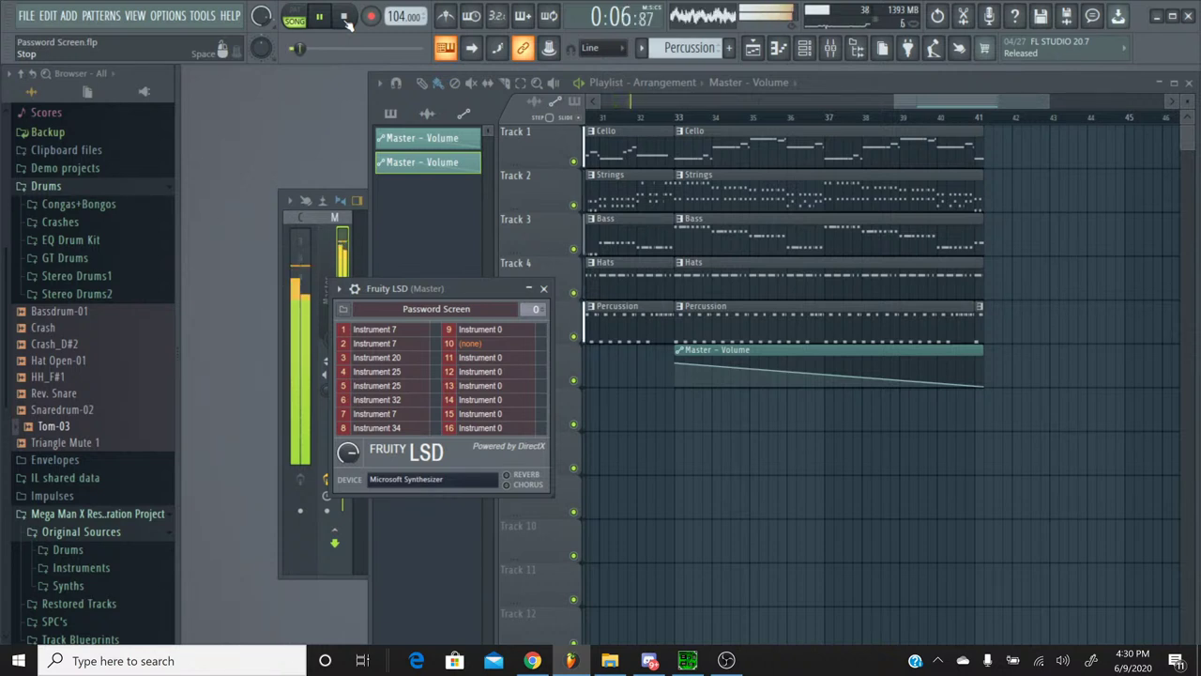
click(346, 18)
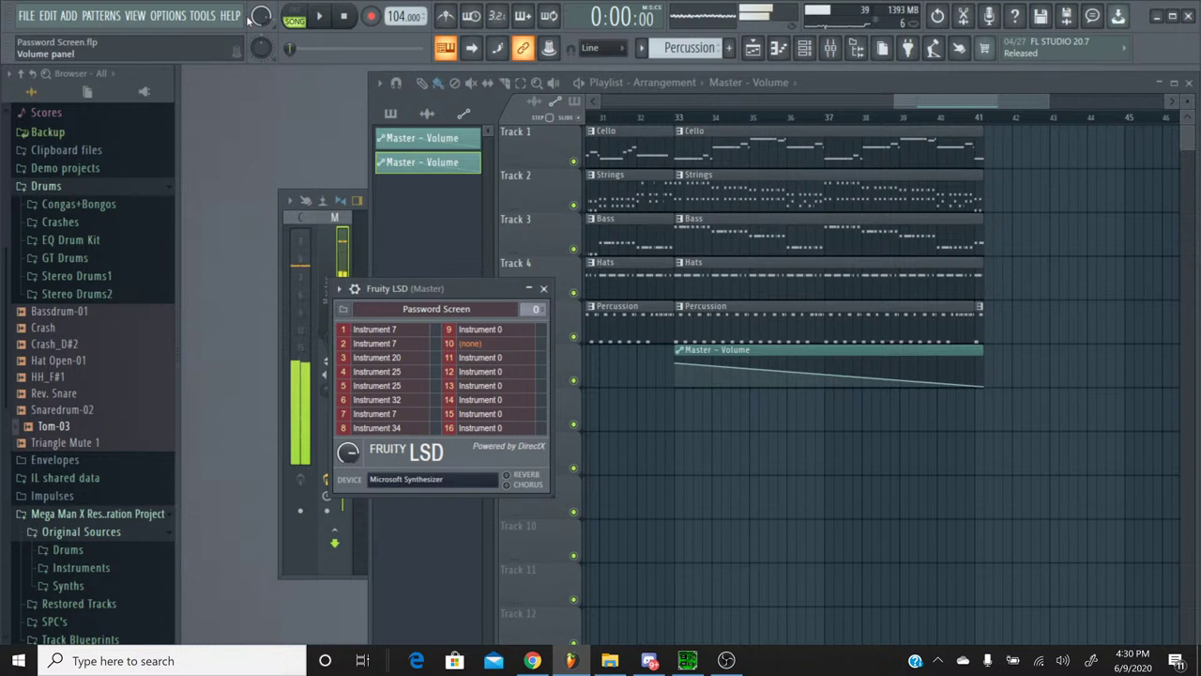
Step: Save the Password Screen project and open the Sigma Battle 1 project from the X1 folder of Restored Tracks
click(27, 16)
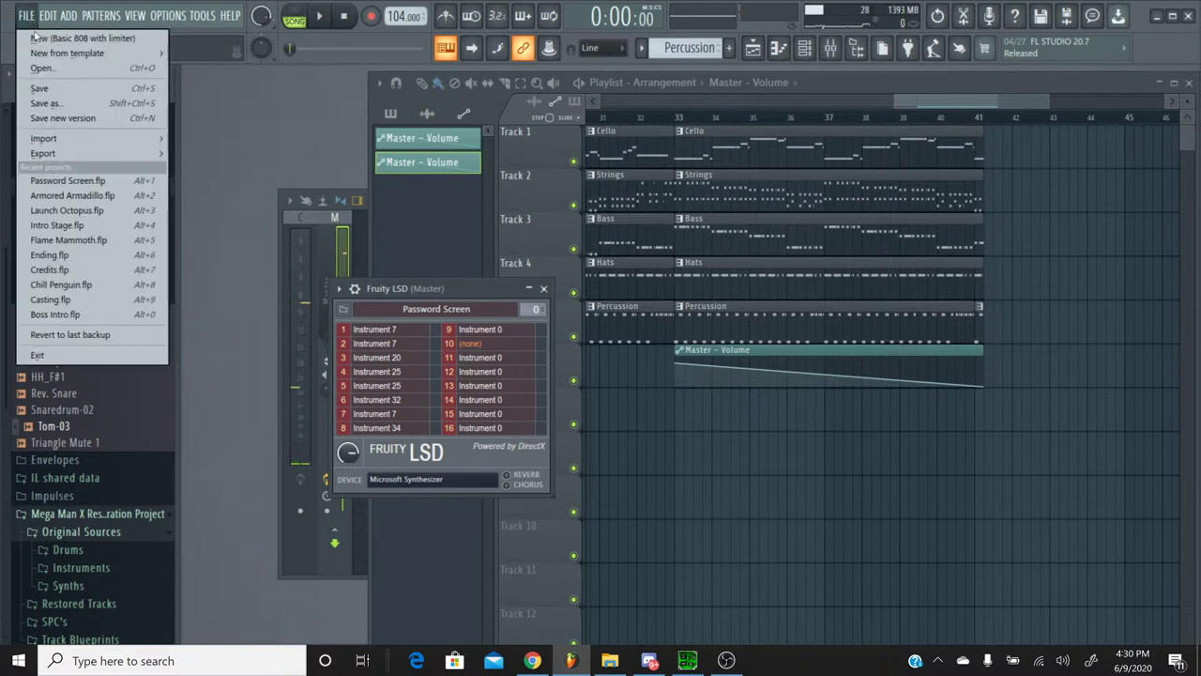
click(38, 81)
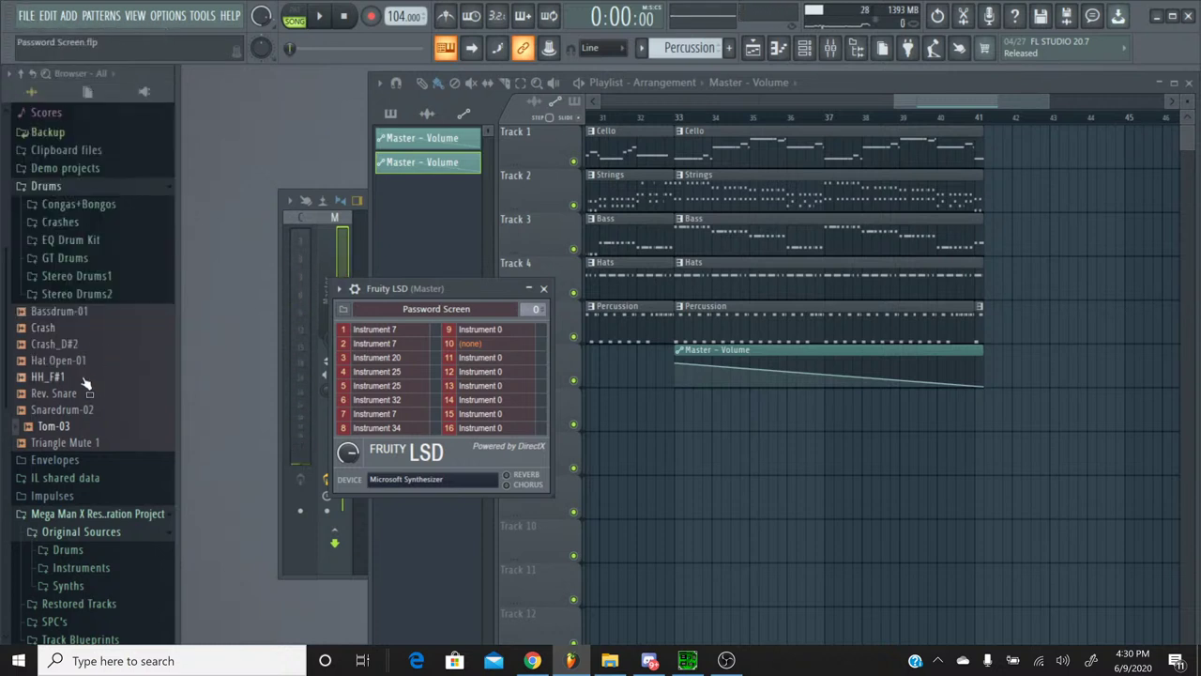
scroll(114, 357, up, 3)
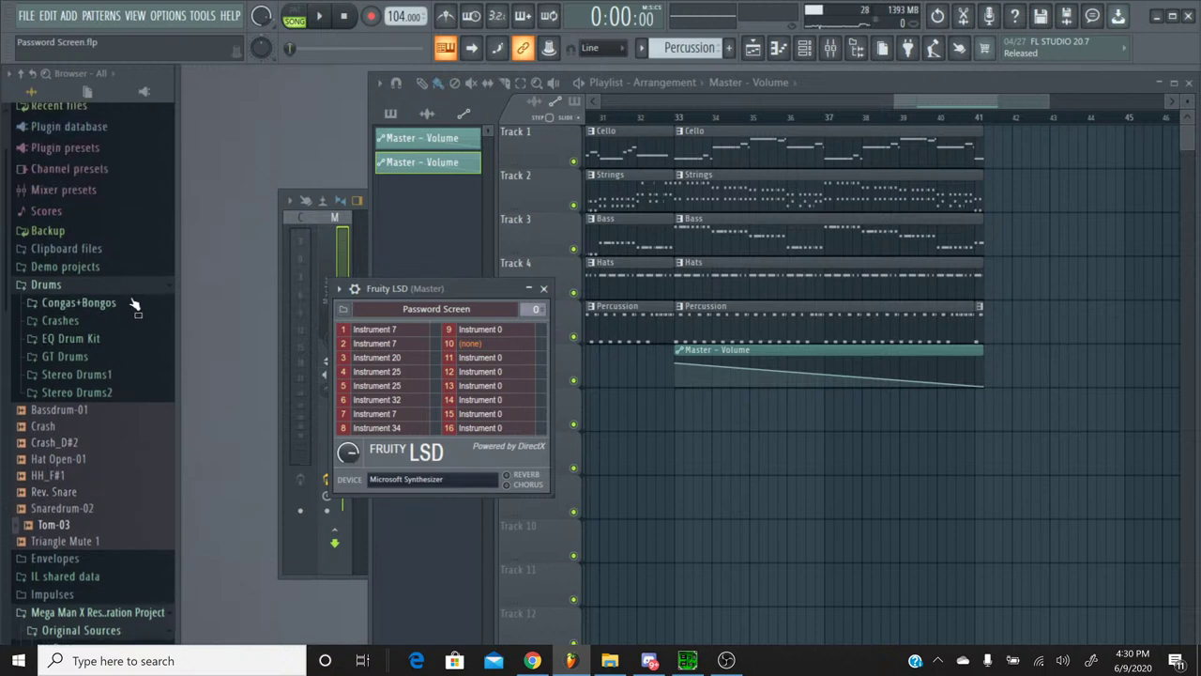
scroll(127, 302, down, 8)
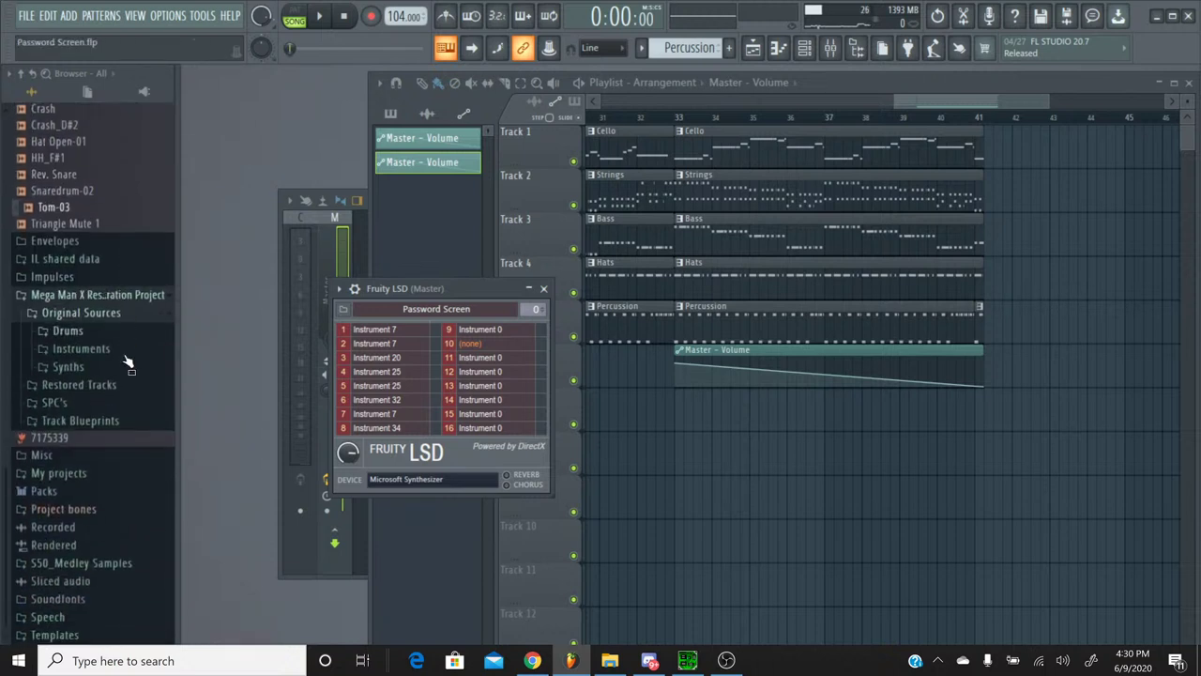
click(103, 382)
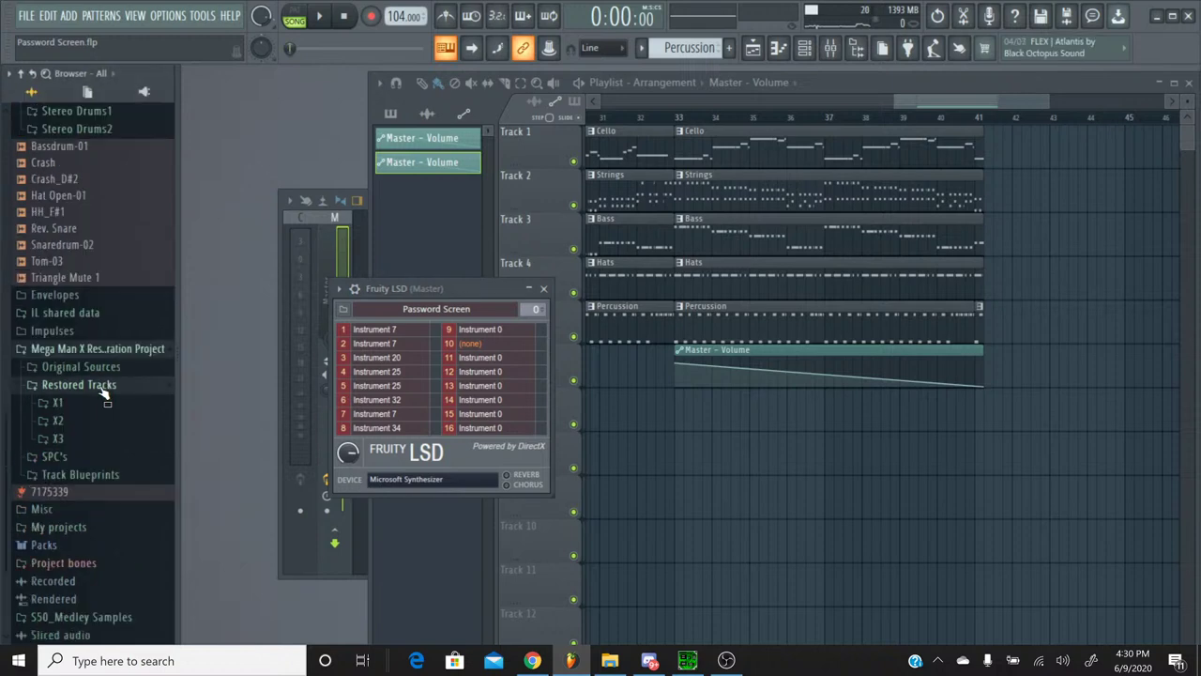
click(65, 398)
scroll(116, 373, down, 15)
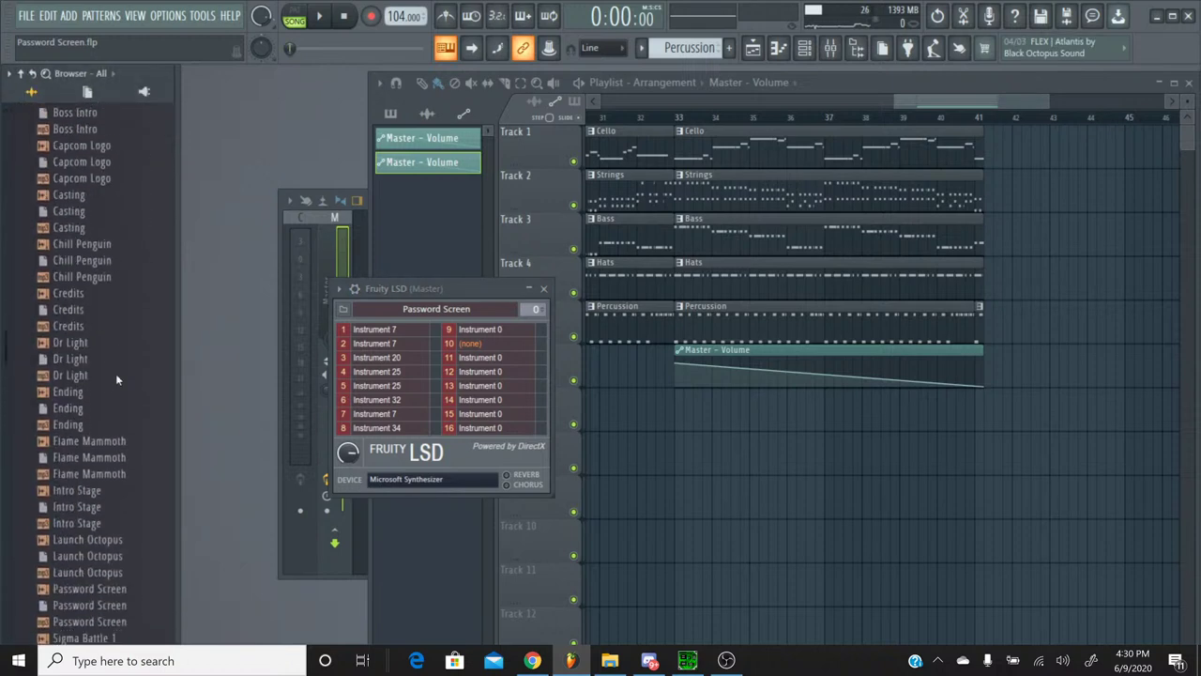
drag(116, 373, 117, 405)
scroll(117, 406, up, 6)
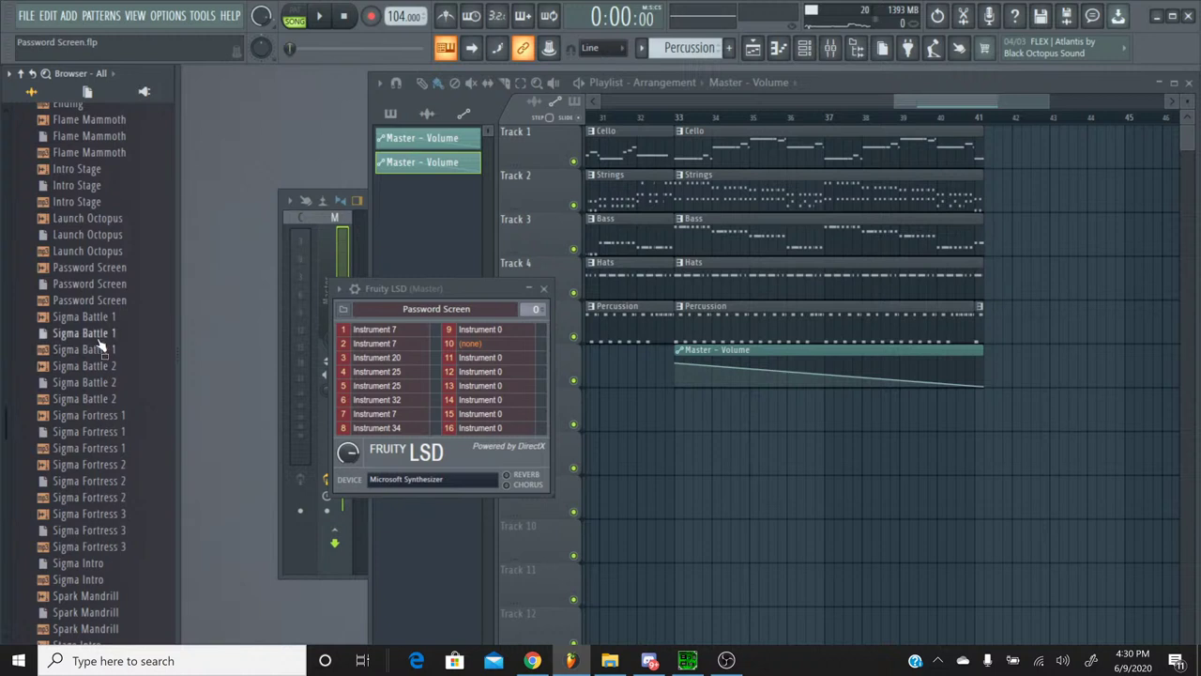
right_click(94, 334)
click(132, 336)
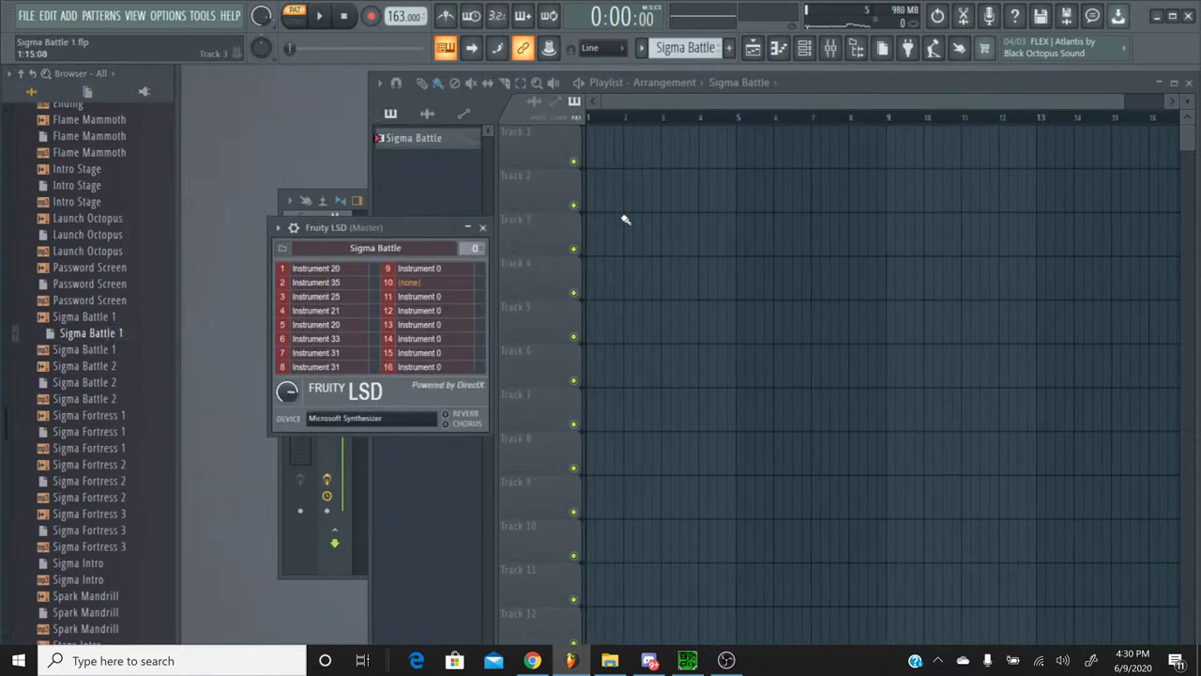
Step: Show the channel rack and the mixer, and briefly play the Sigma Battle pattern
click(804, 53)
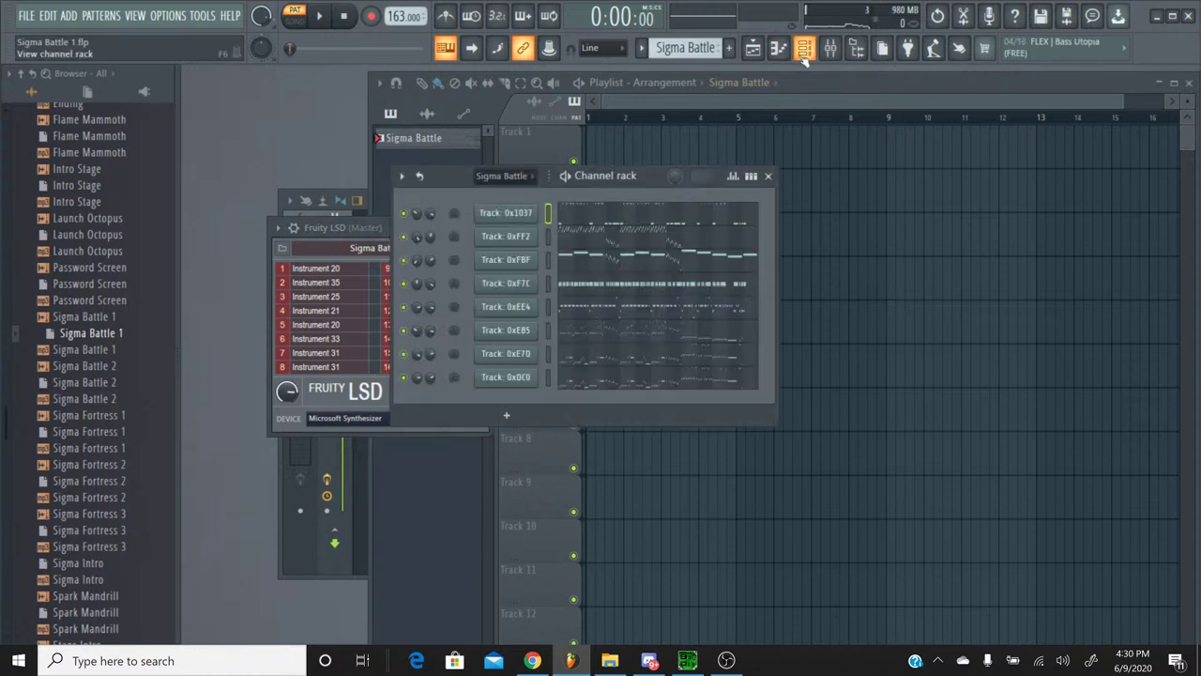
click(838, 58)
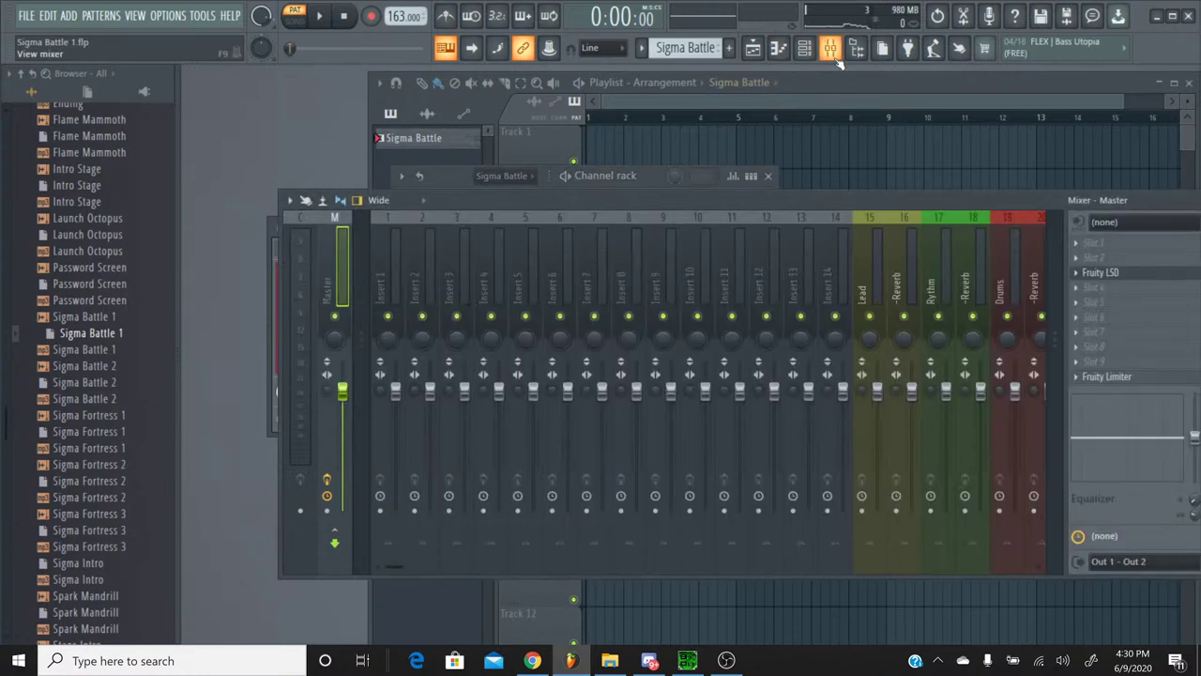
click(319, 16)
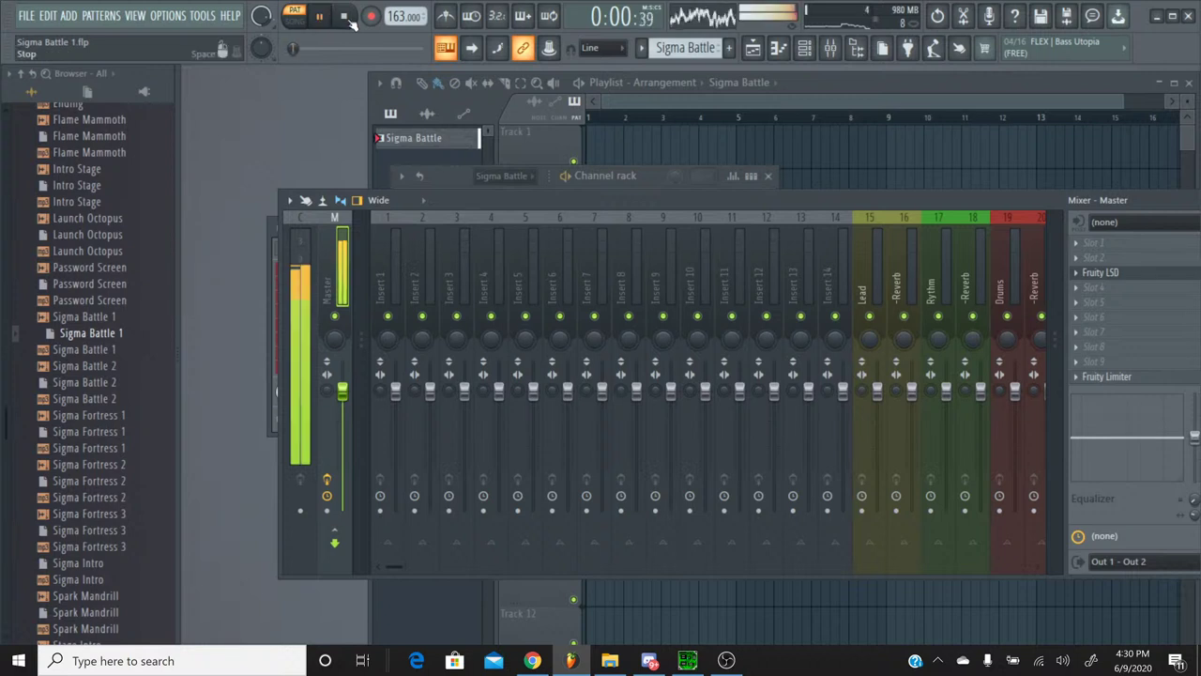
click(346, 16)
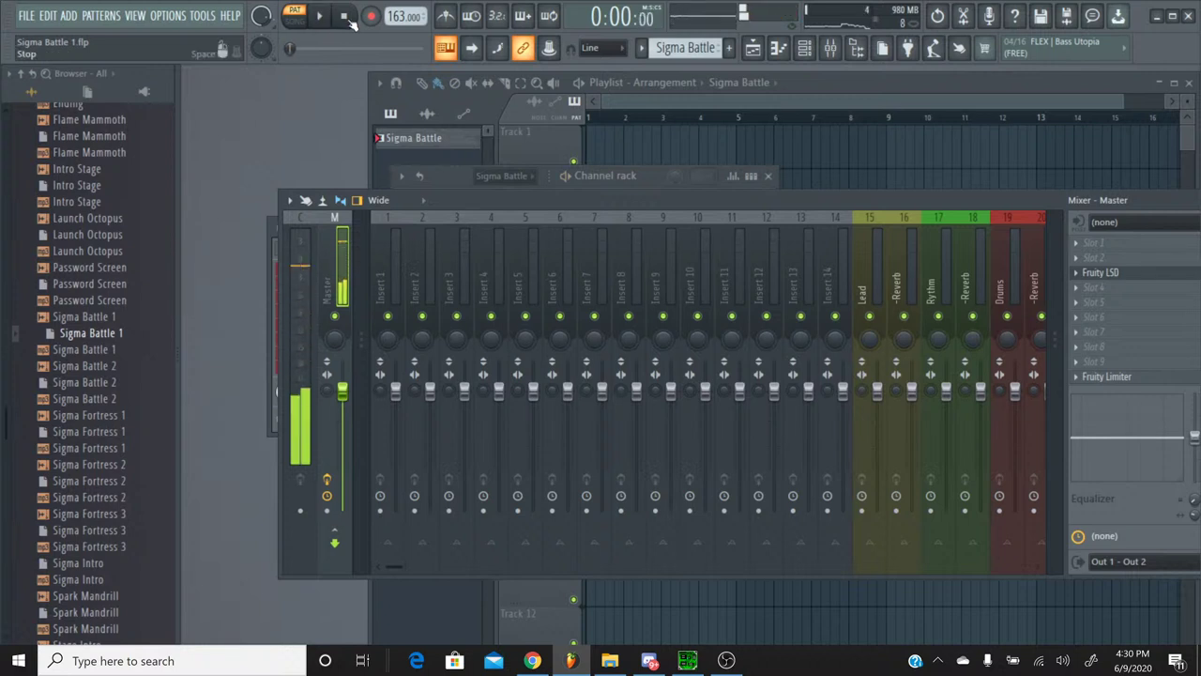
Step: Solo the Track: 0x1037 channel in the channel rack
click(804, 52)
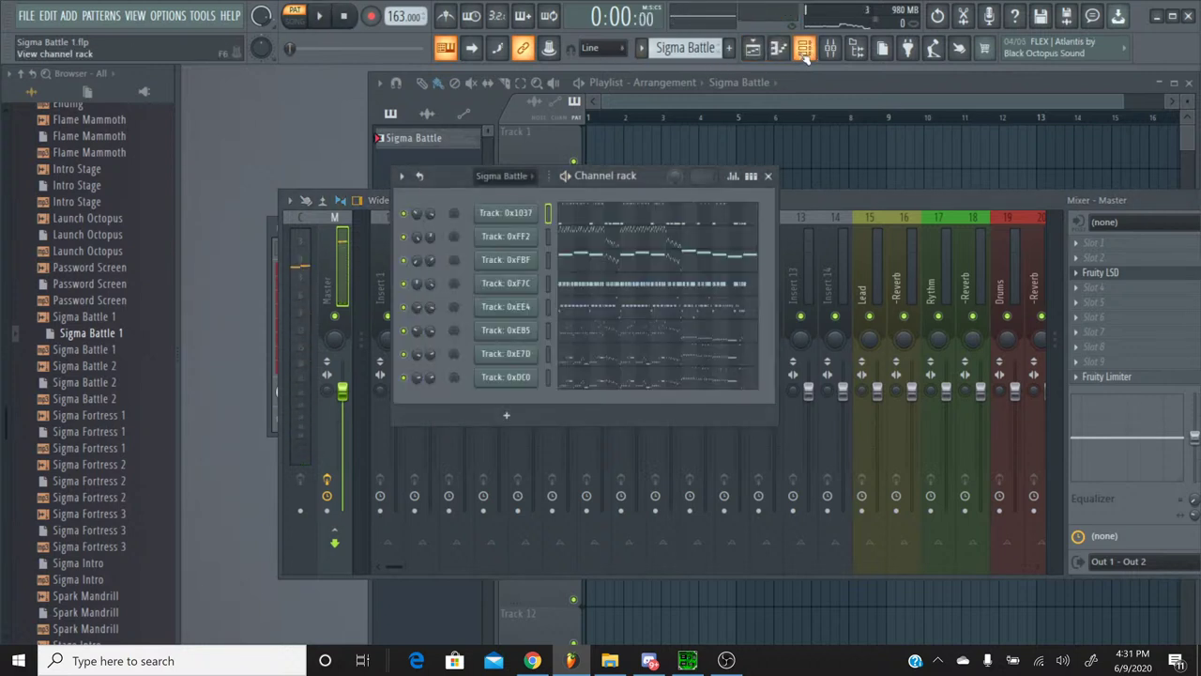
right_click(406, 216)
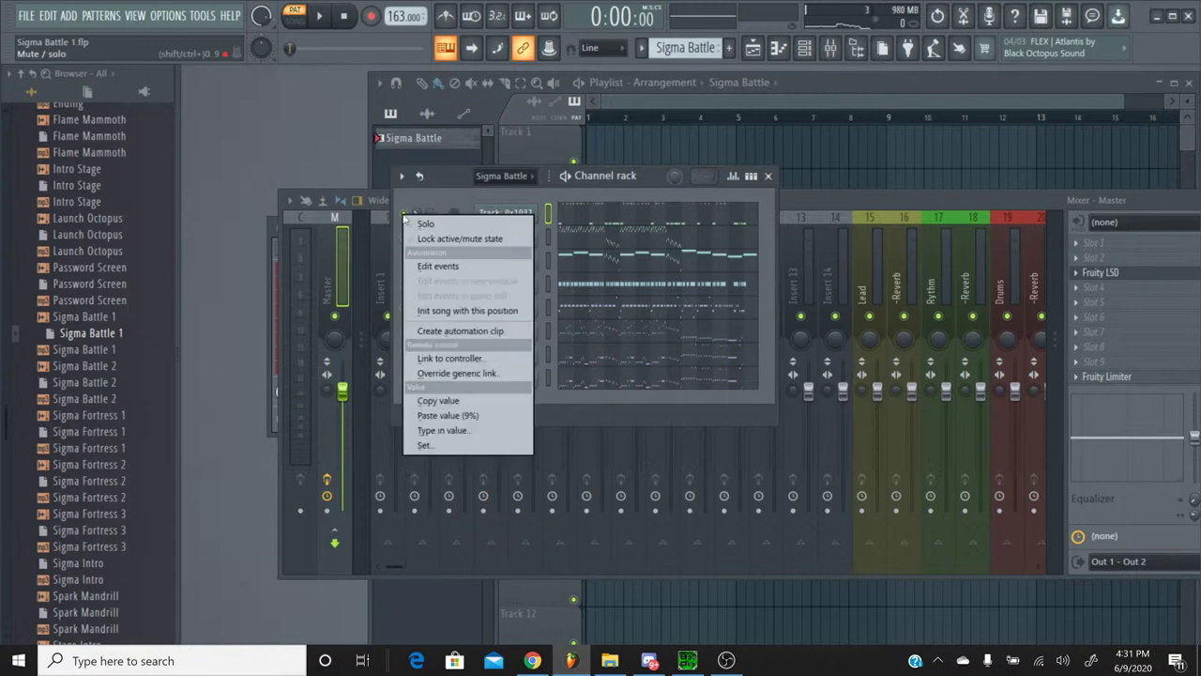
click(412, 222)
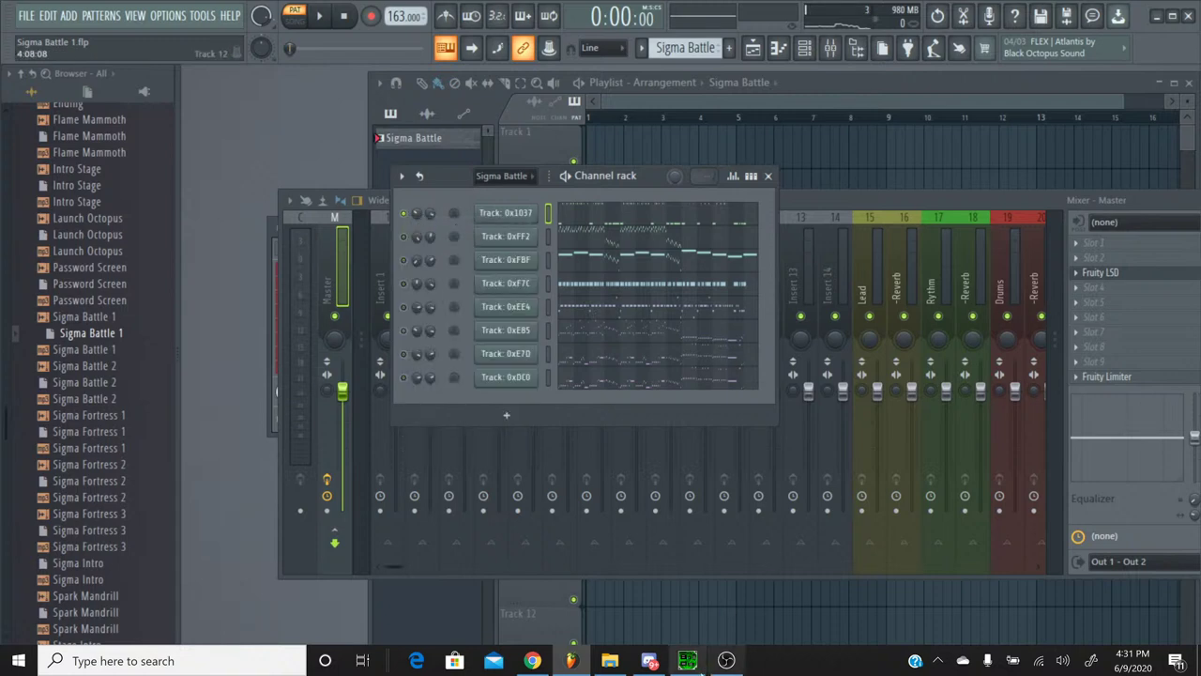
Step: Switch to SPCTool, load 28 Sigma Battle.spc, listen to the original track, and minimize the player
click(687, 660)
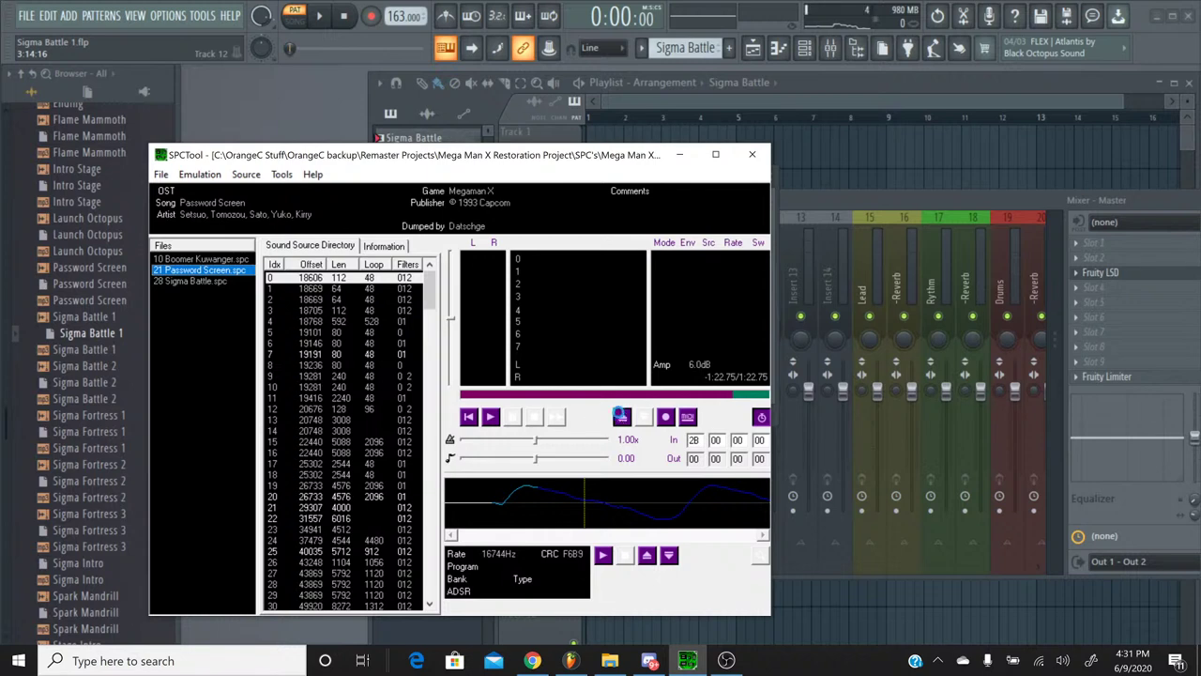
click(621, 415)
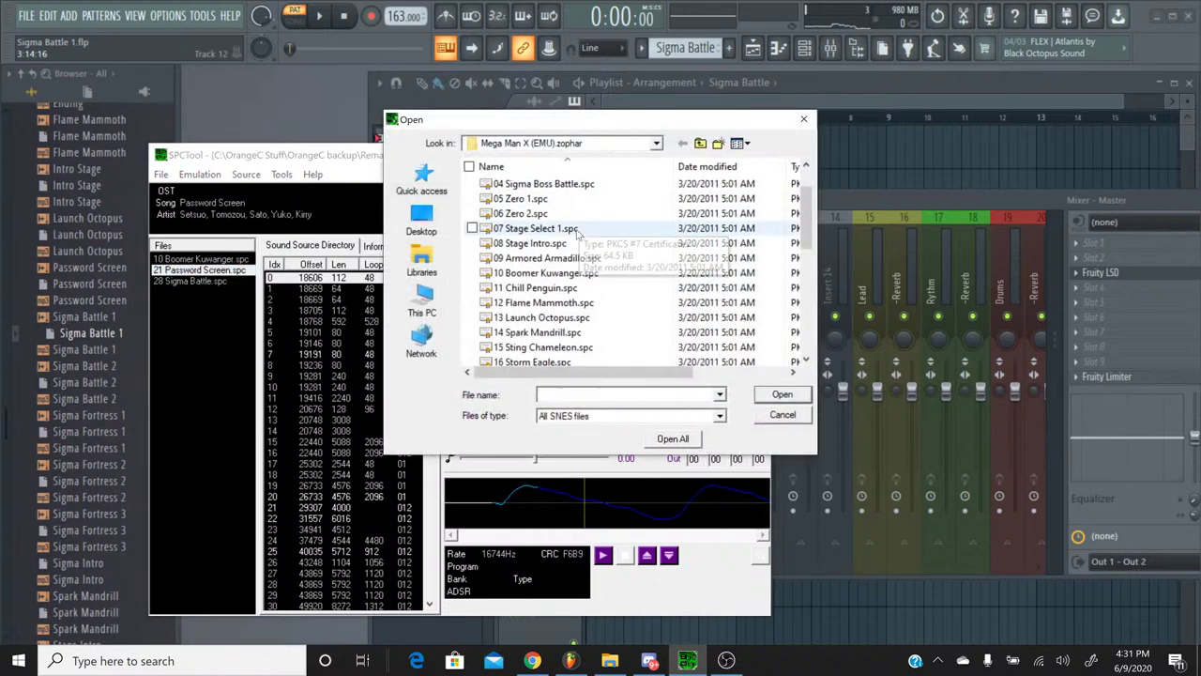
scroll(577, 228, down, 6)
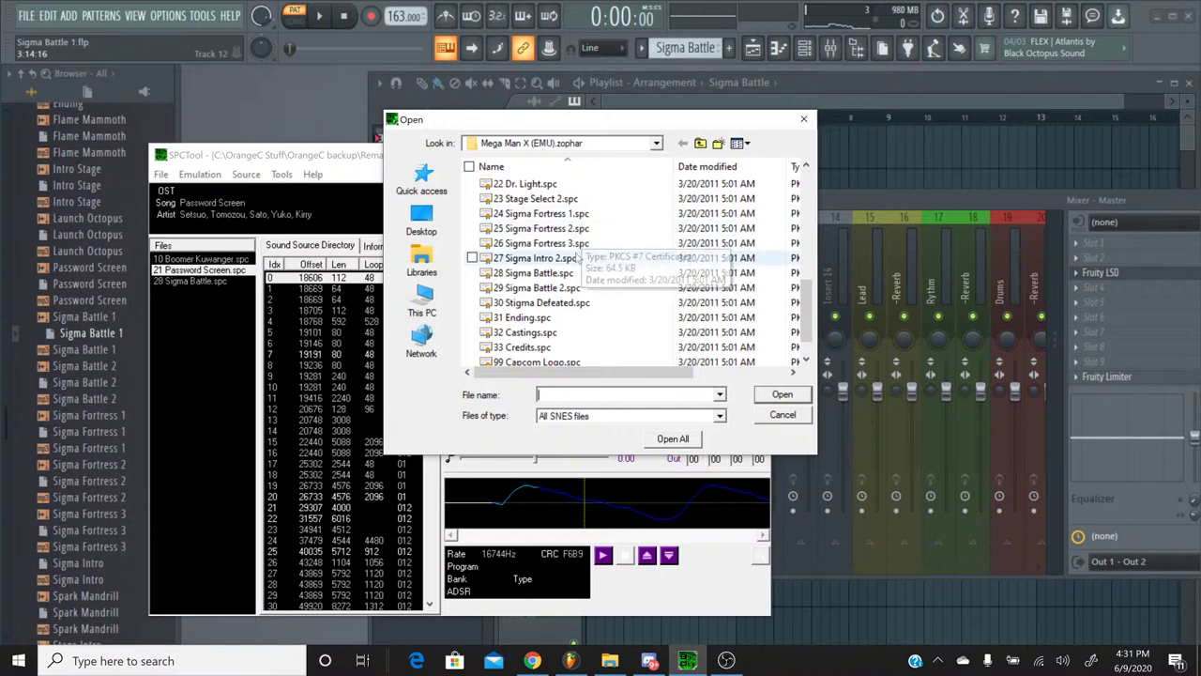
double_click(563, 273)
click(491, 417)
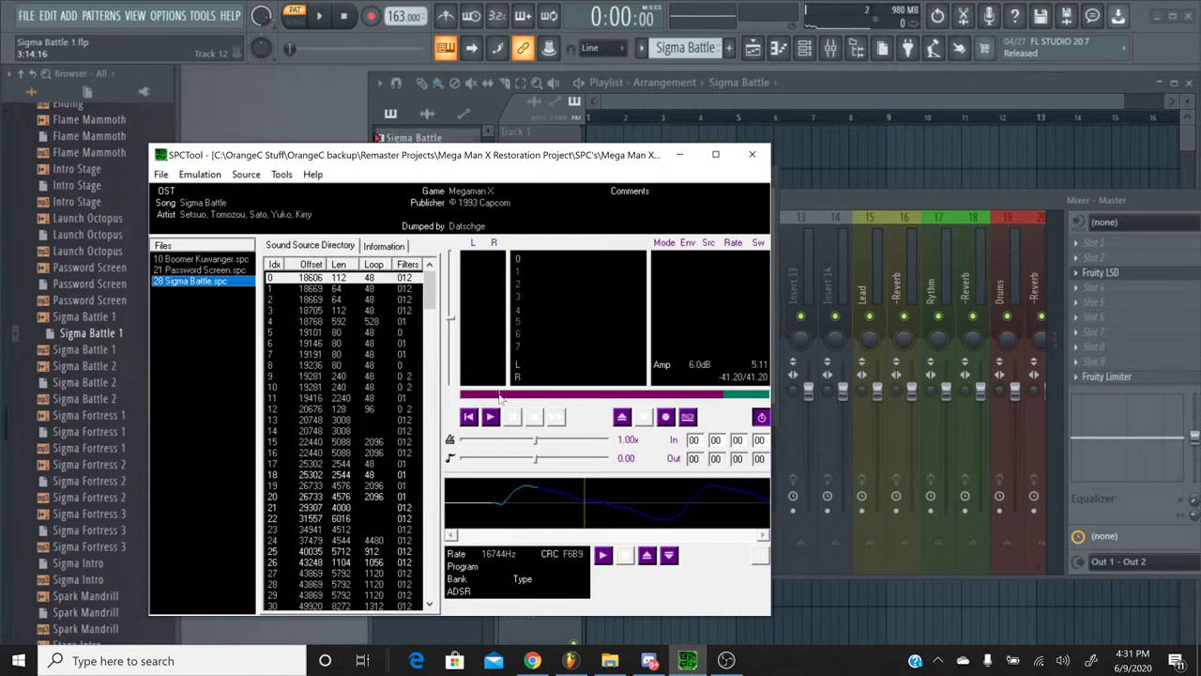
click(492, 416)
click(533, 416)
click(680, 155)
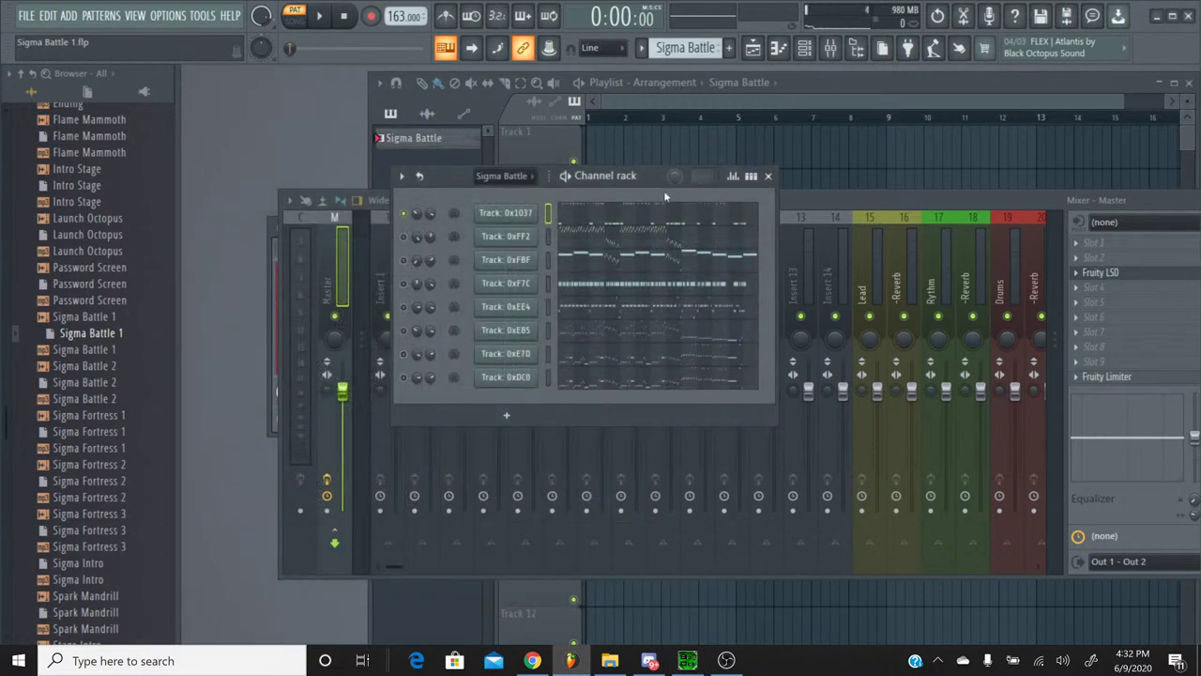
Step: Examine the notes of the Sigma Battle channels in the piano roll, from Track: 0xE7D up to Track: 0x1037, and close it
click(625, 353)
scroll(666, 335, up, 3)
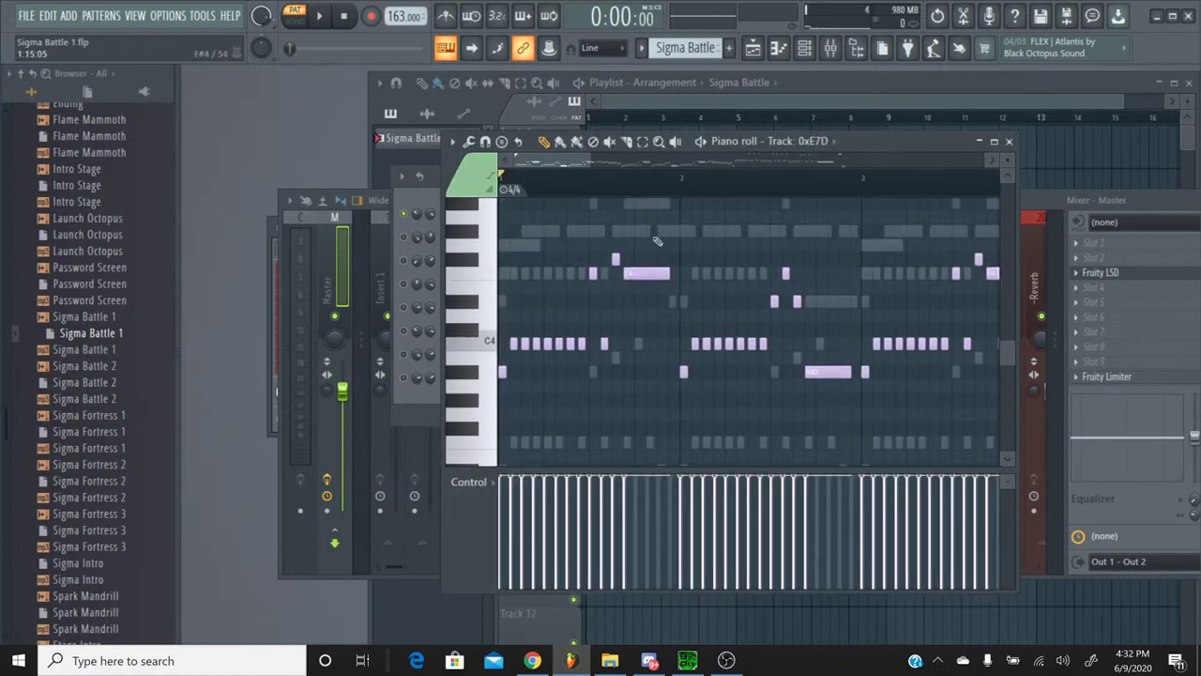
drag(845, 148, 1022, 131)
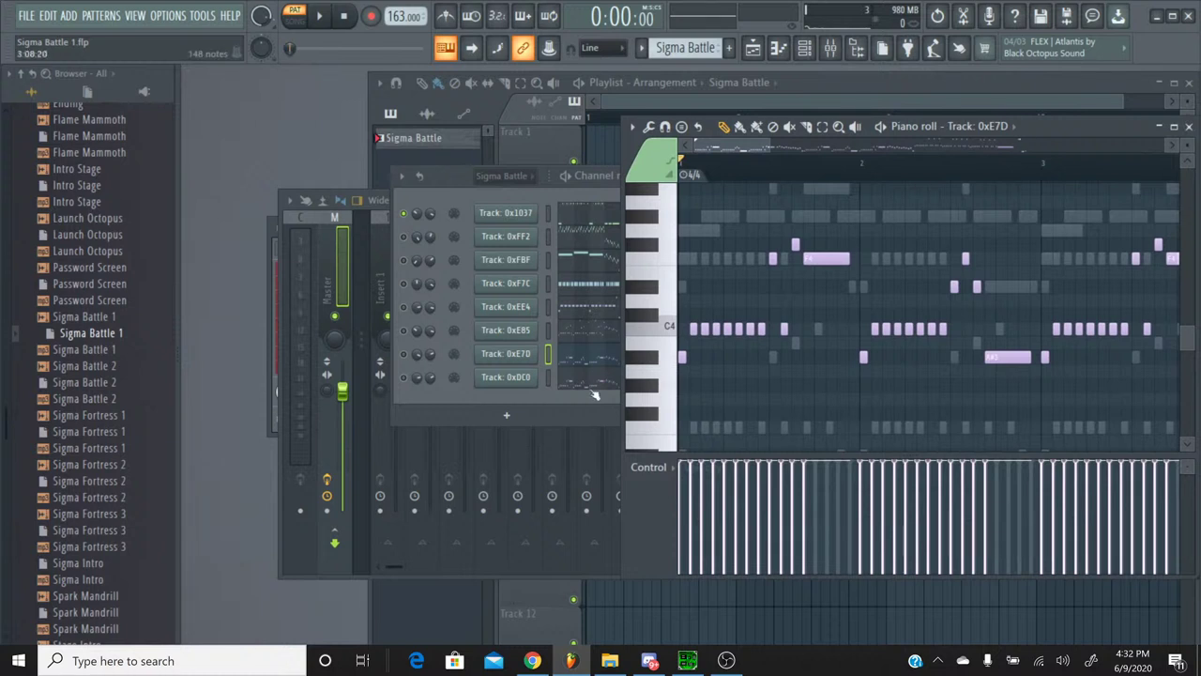
click(595, 334)
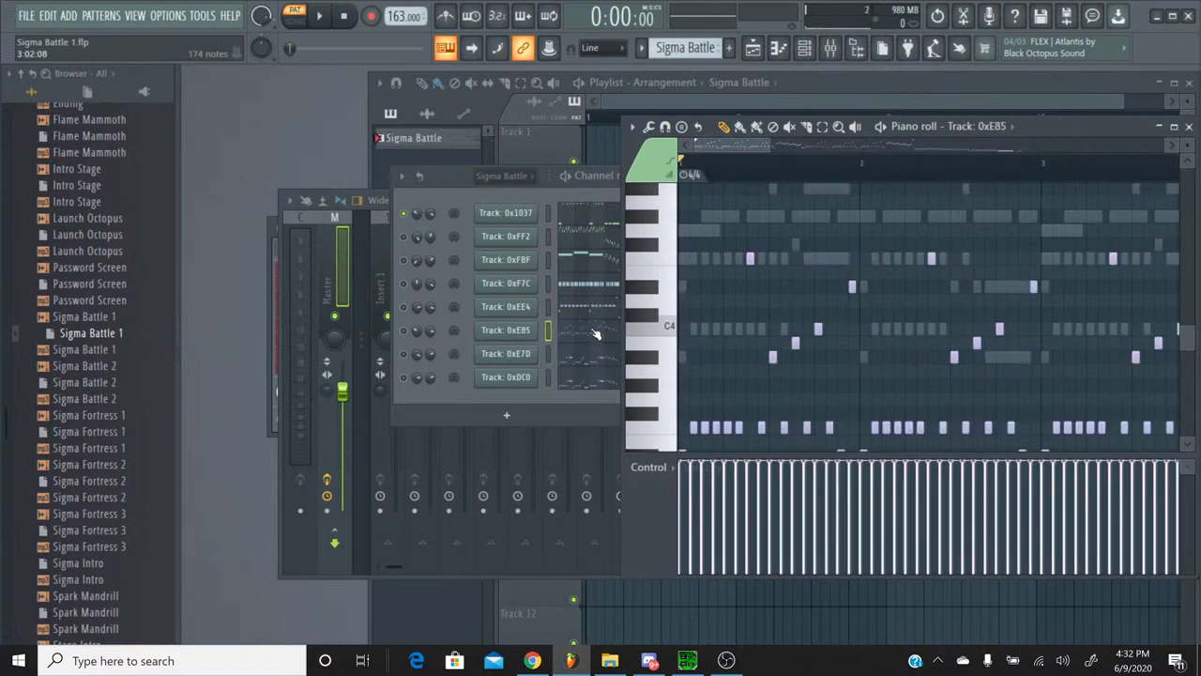
click(597, 316)
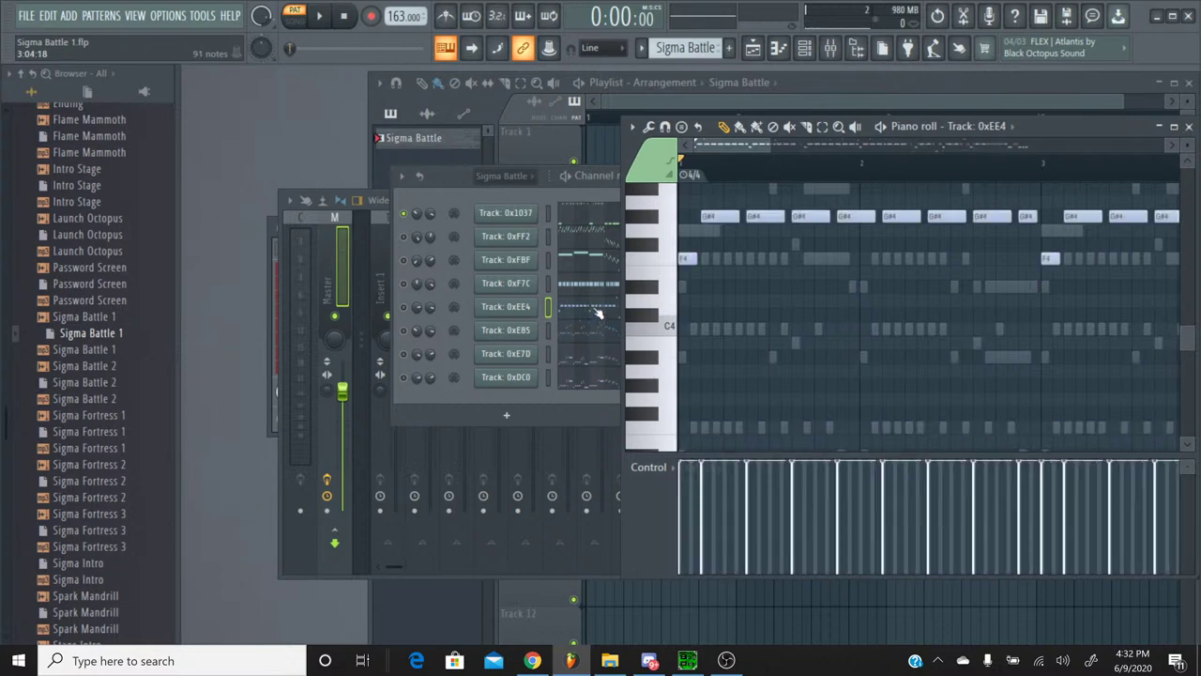
click(599, 292)
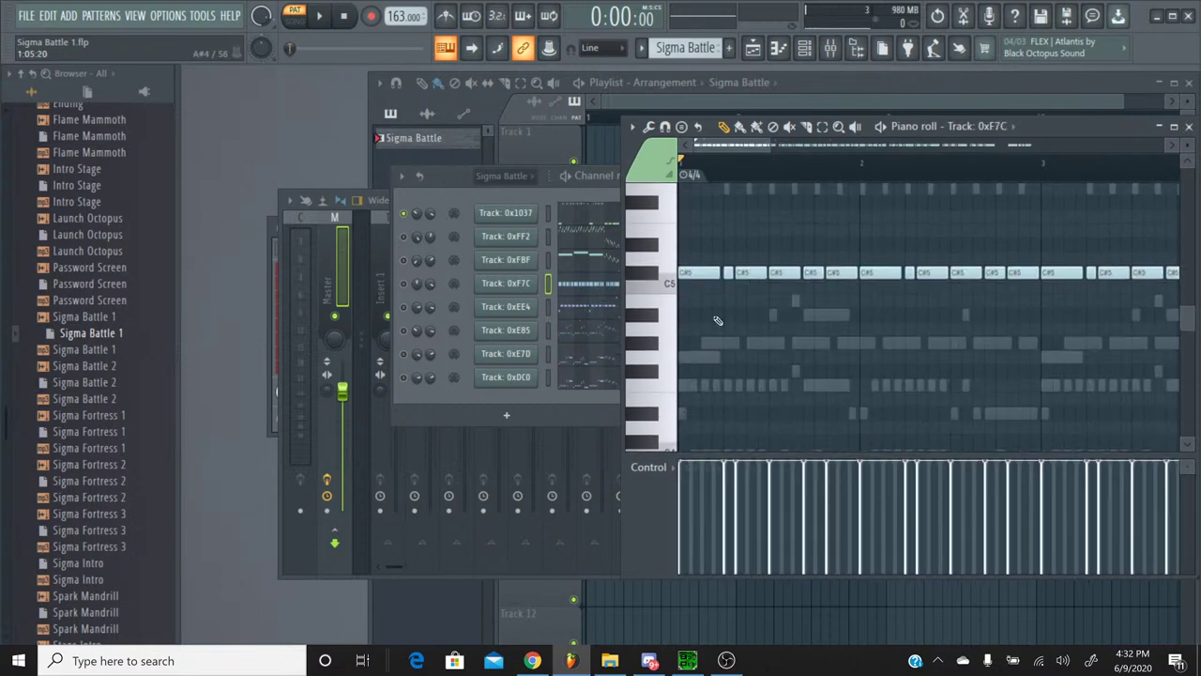
click(591, 268)
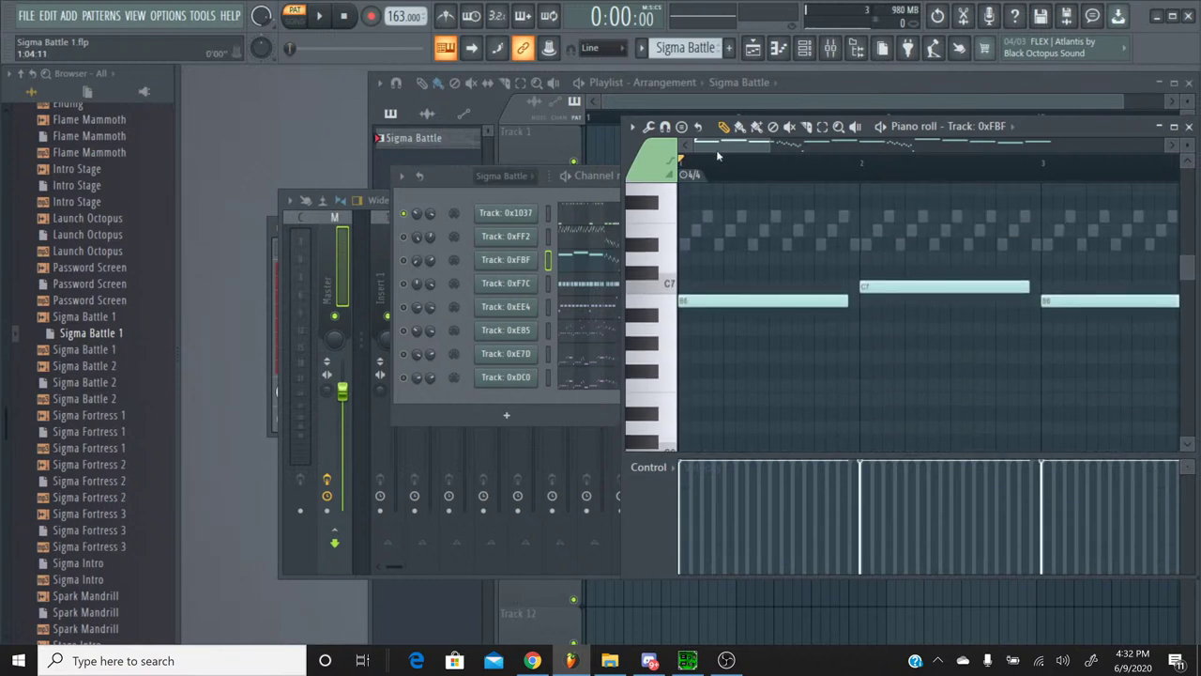
click(823, 146)
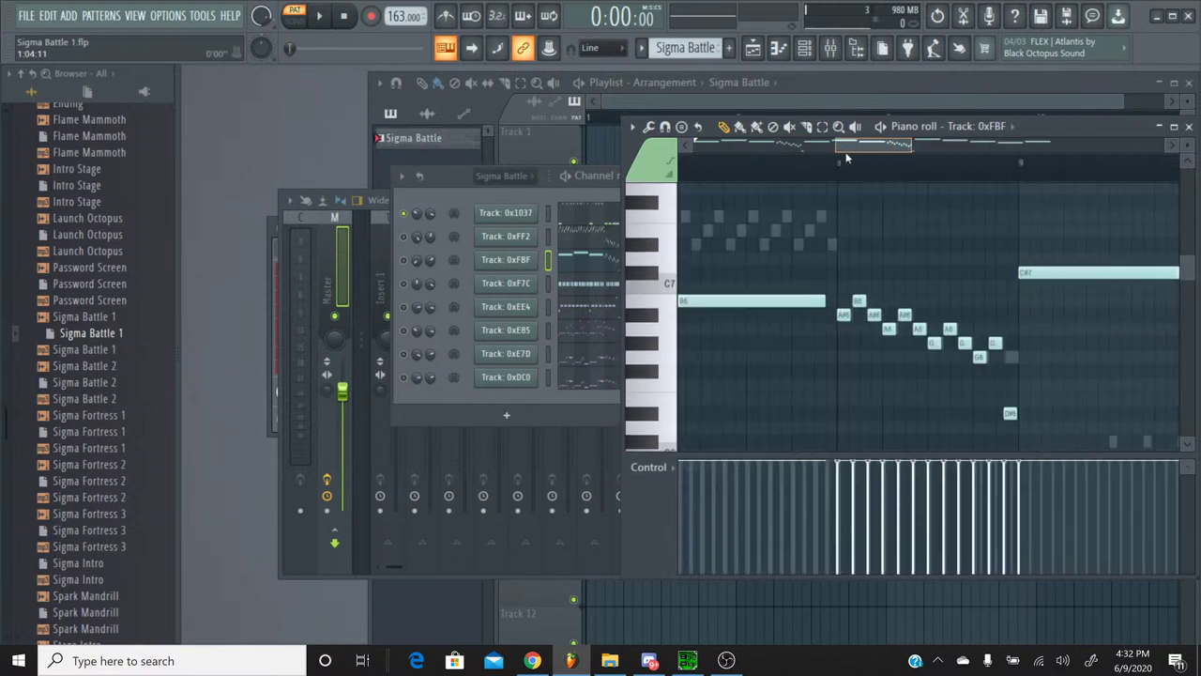
click(605, 252)
click(584, 221)
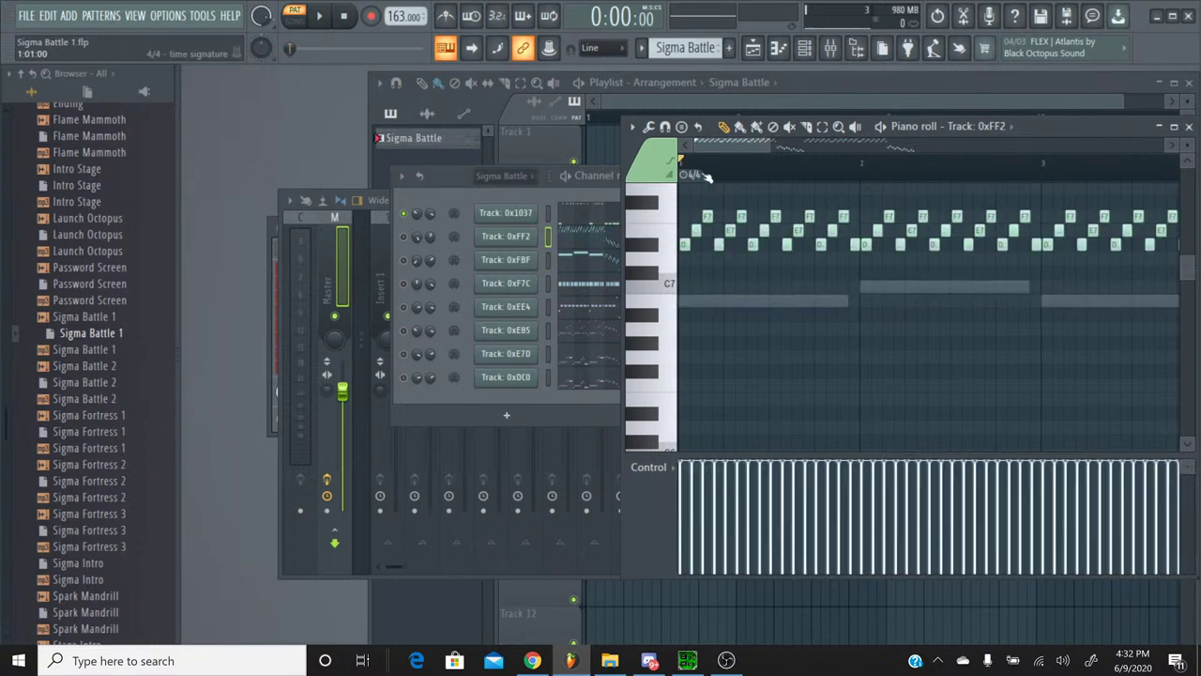
click(583, 216)
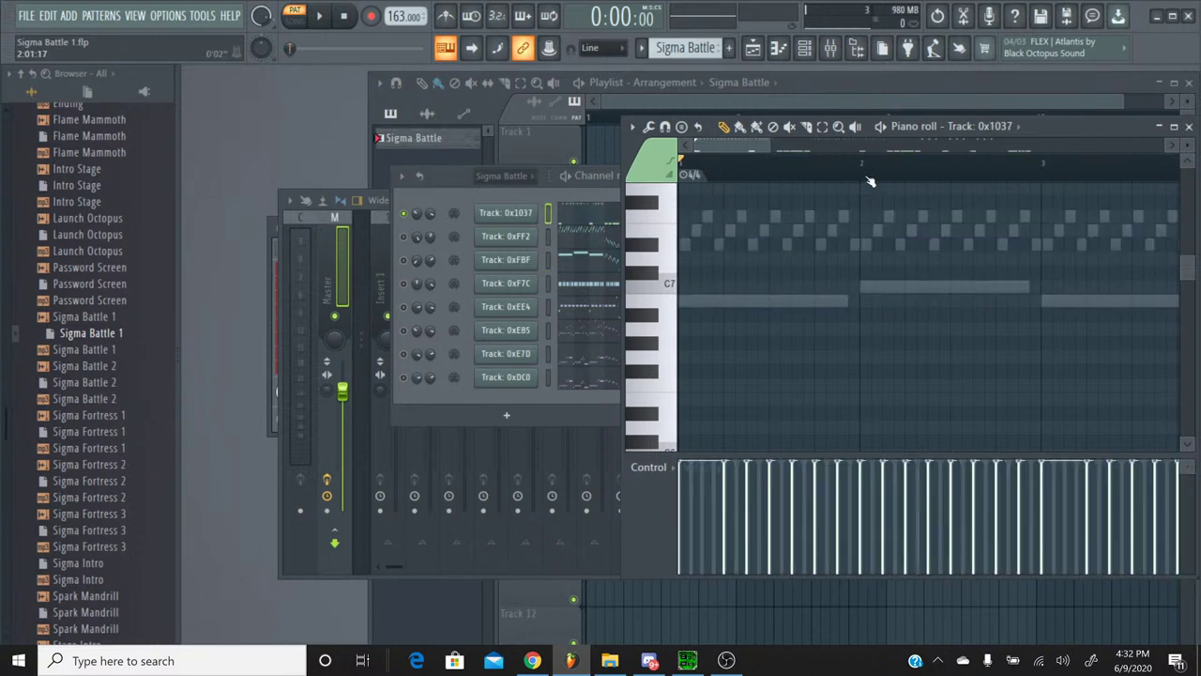
drag(1102, 125, 841, 131)
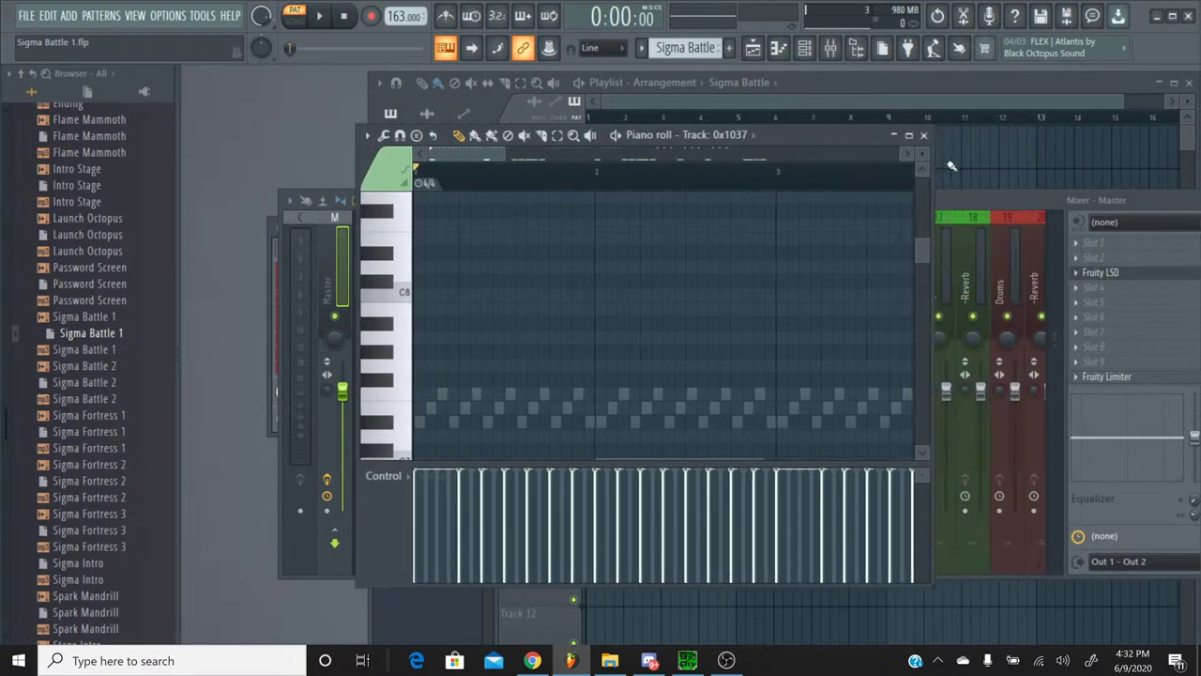
click(926, 137)
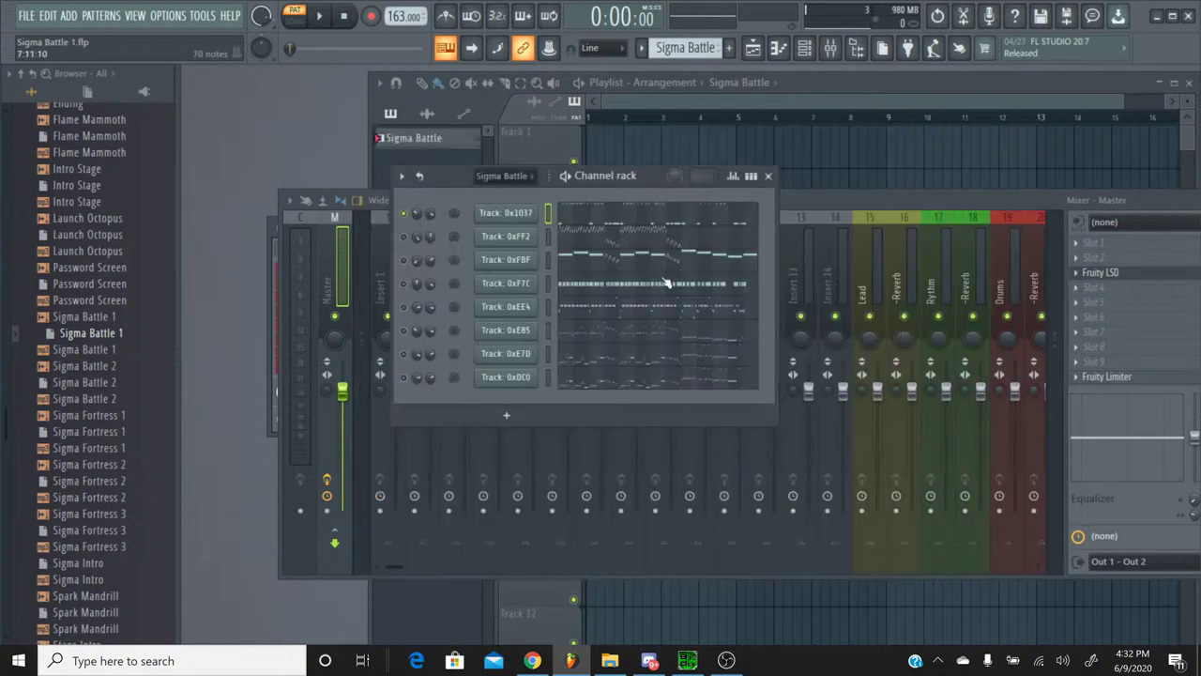
Step: Check the live chat in YouTube Studio and return to FL Studio
click(532, 661)
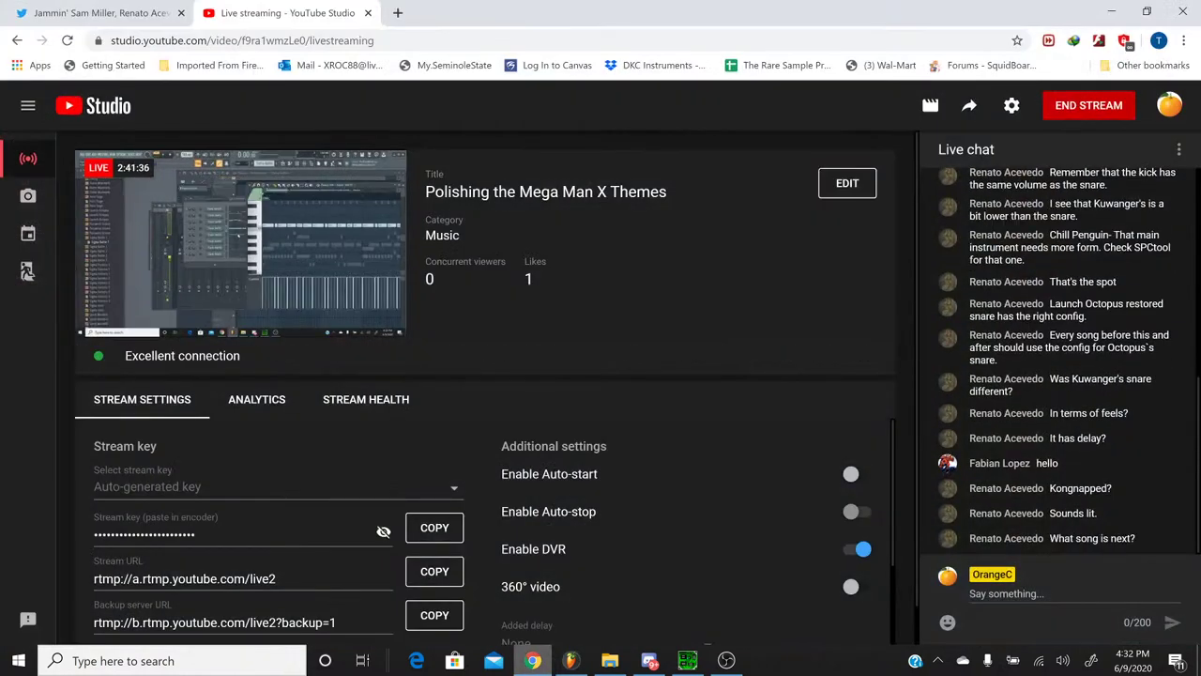
key(alt+Tab)
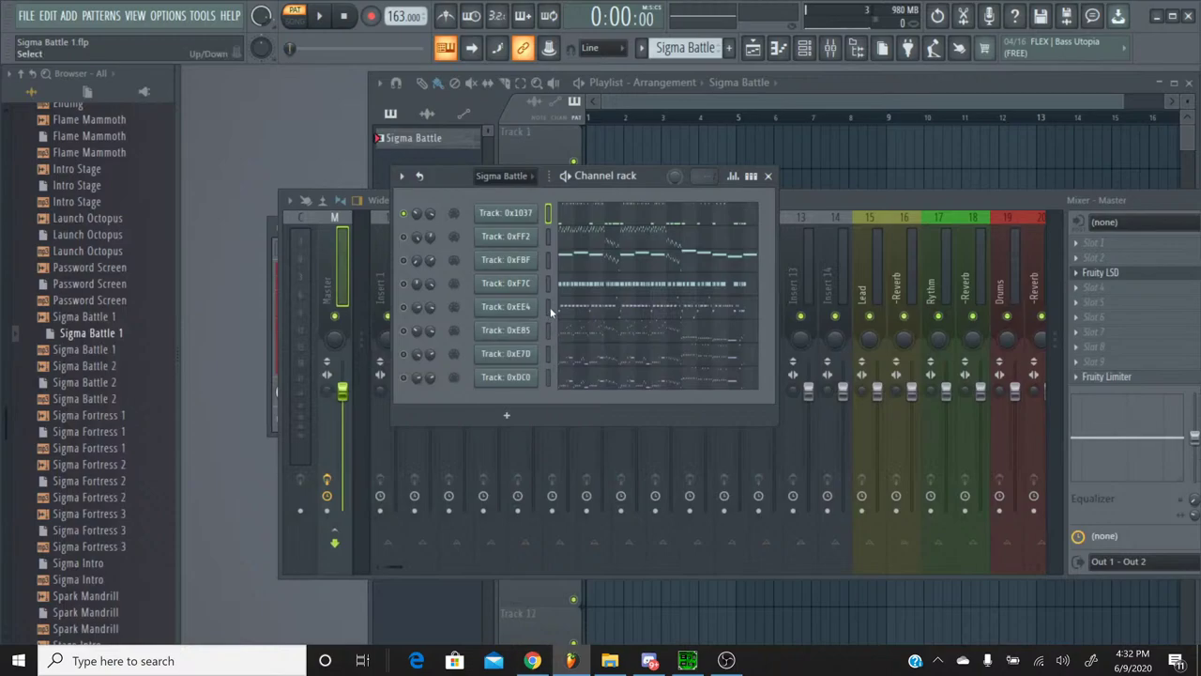
click(534, 661)
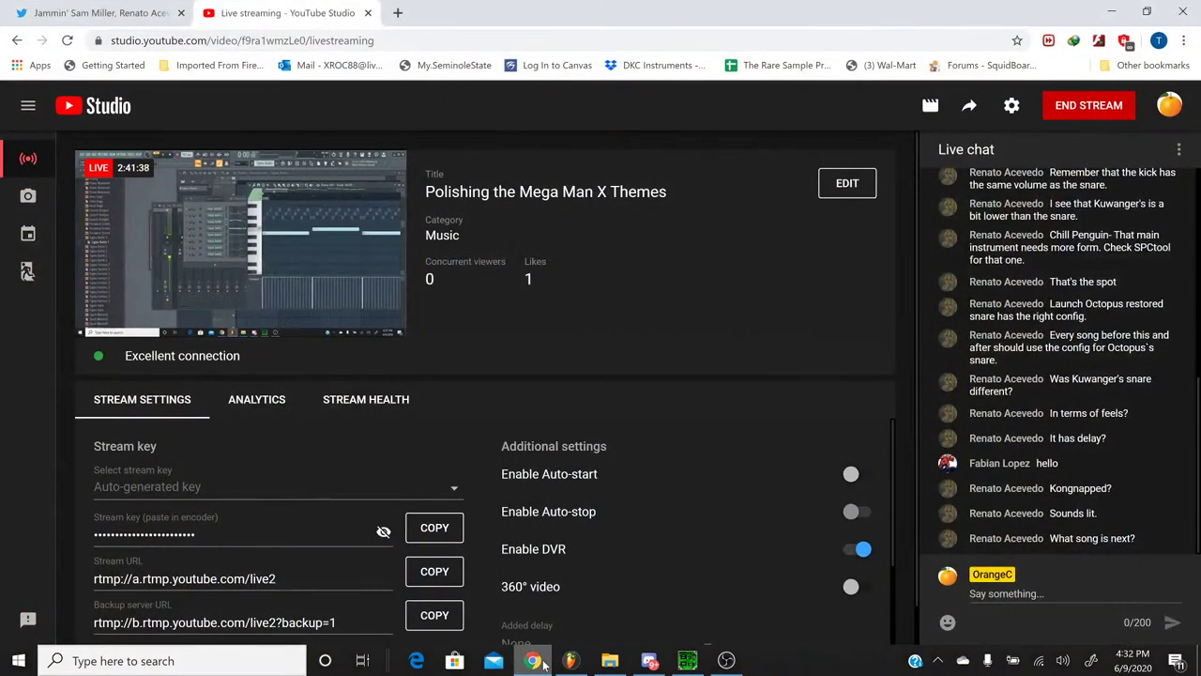
click(542, 662)
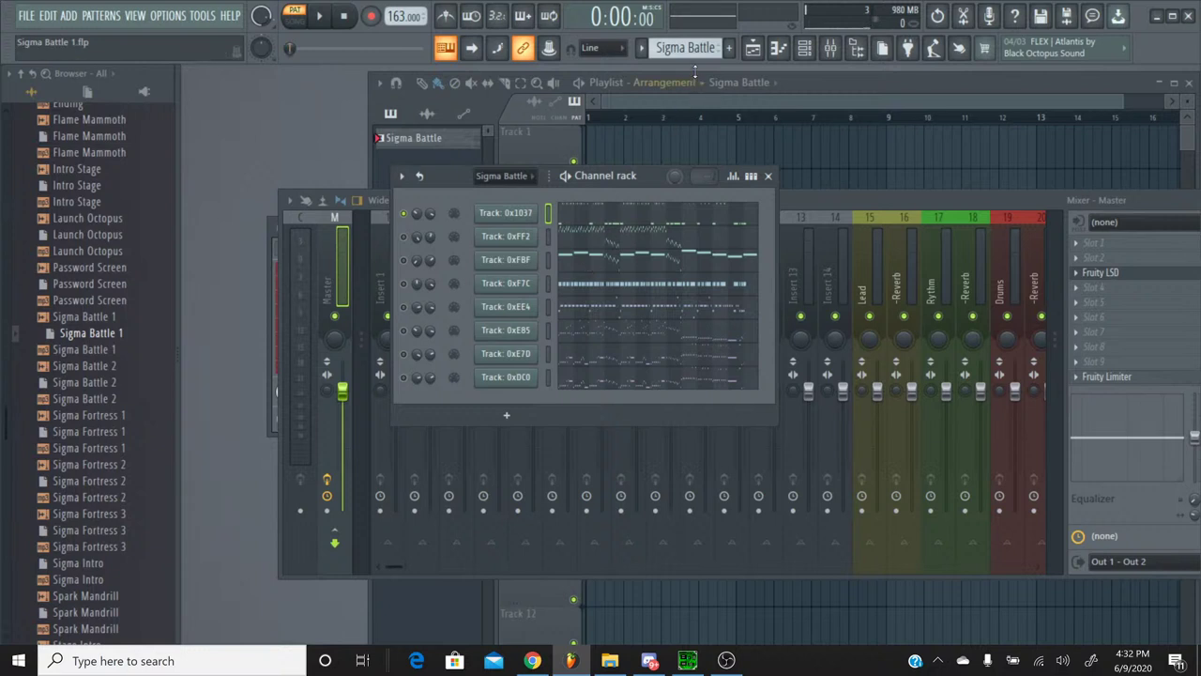
Step: Create a new empty pattern and name it Guitars
click(729, 48)
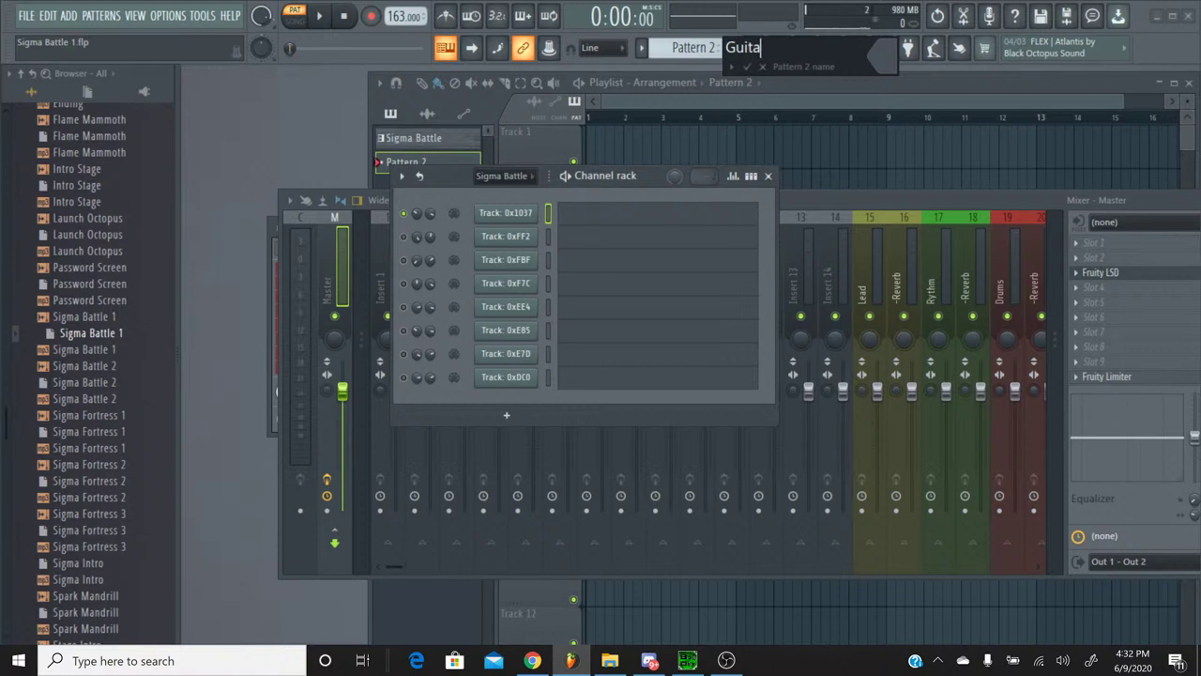
text(Guitars)
key(Return)
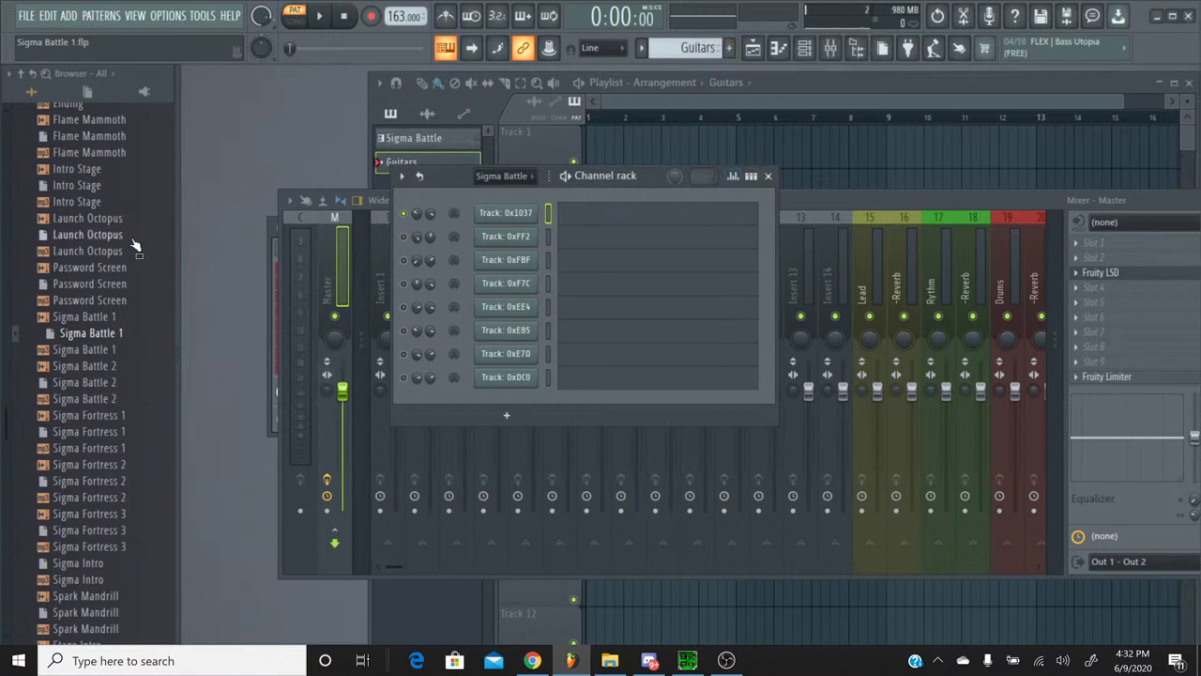
Step: Find S50_RG LeadB_5 in the S50_Rock Lead1 Samples of Original Sources and add it as a channel between Track: 0xE7D and Track: 0xDC0
scroll(136, 246, up, 10)
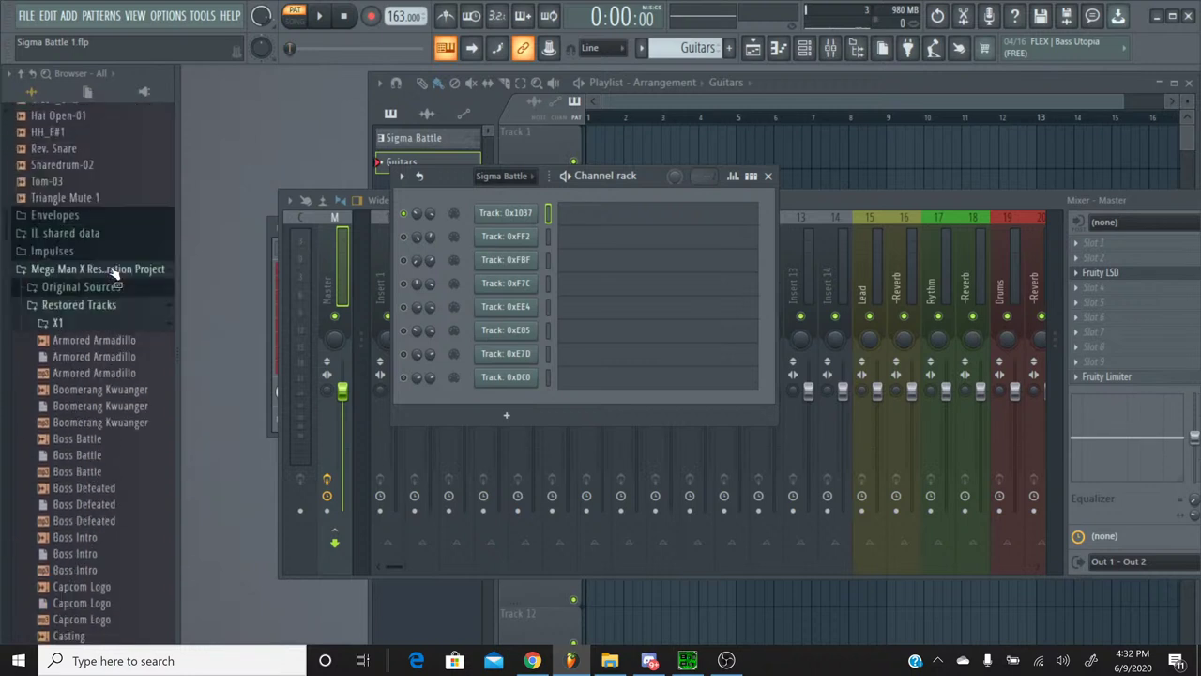
scroll(112, 272, up, 1)
click(94, 319)
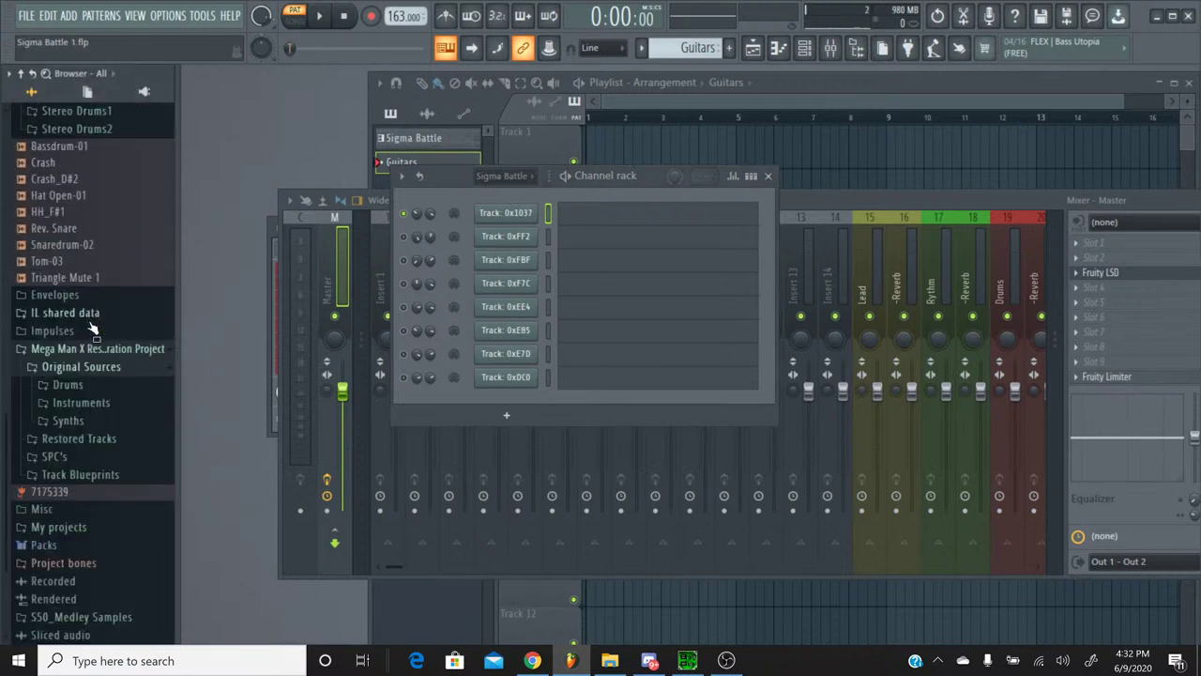
click(93, 406)
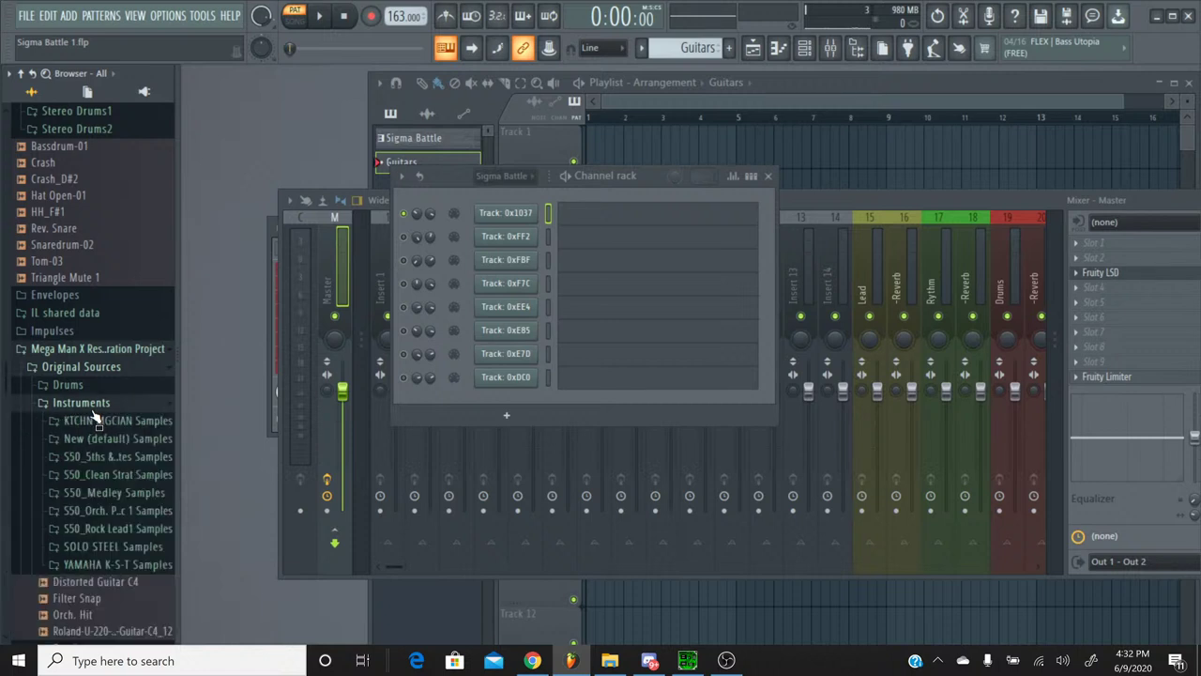
click(147, 529)
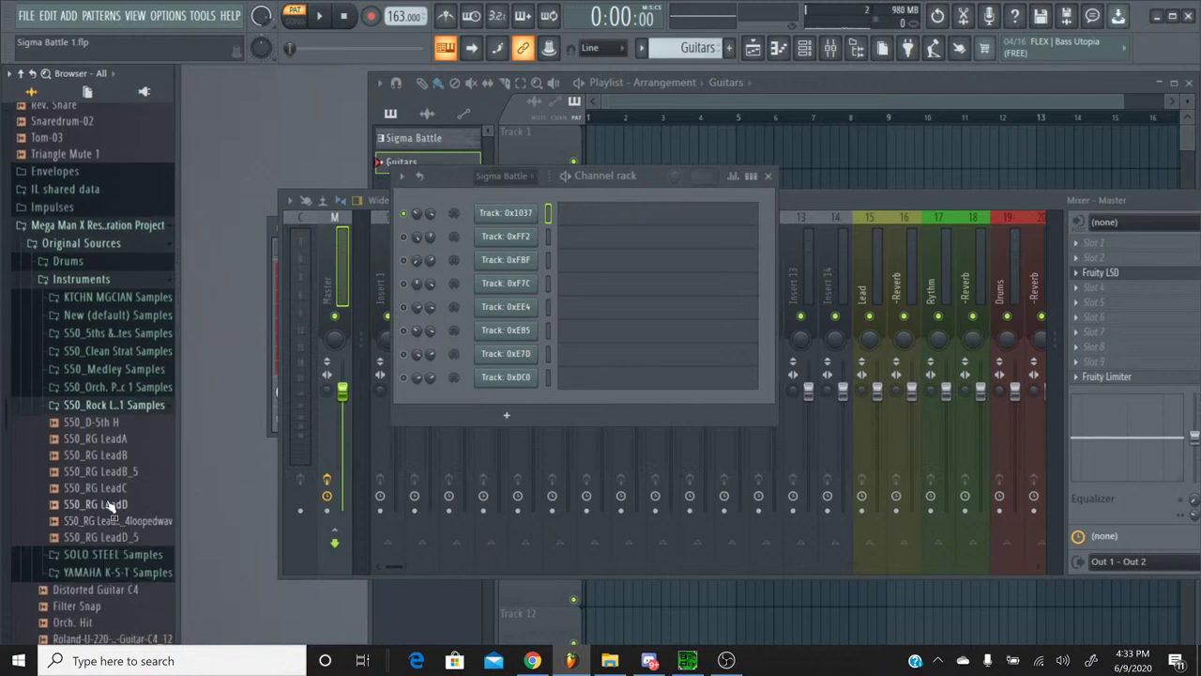
drag(108, 471, 511, 376)
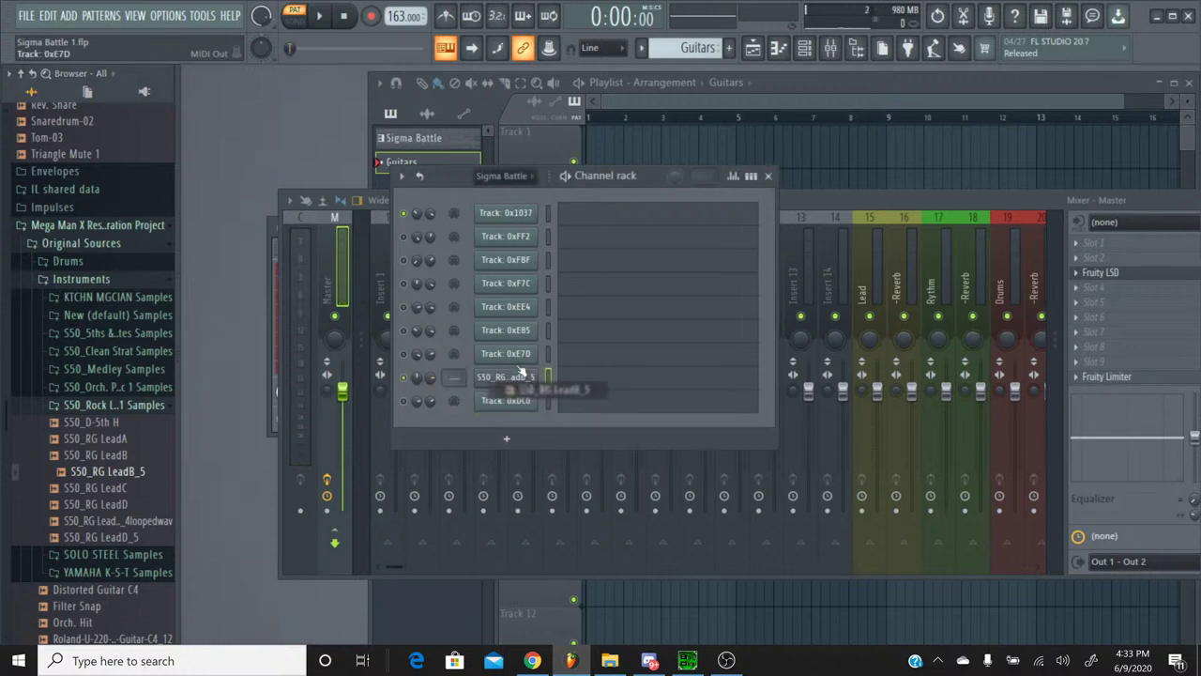
Step: Switch to the Sigma Battle pattern, listen to Track: 0xE7D from different playback positions, and stop playback
click(641, 47)
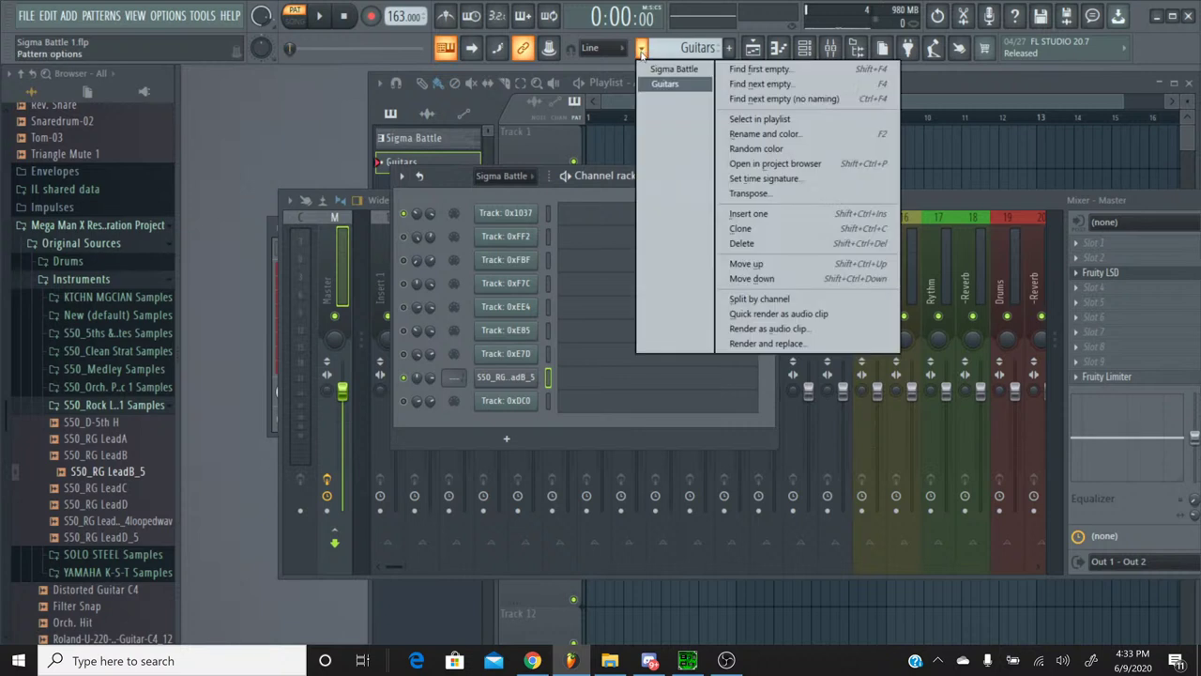
click(646, 69)
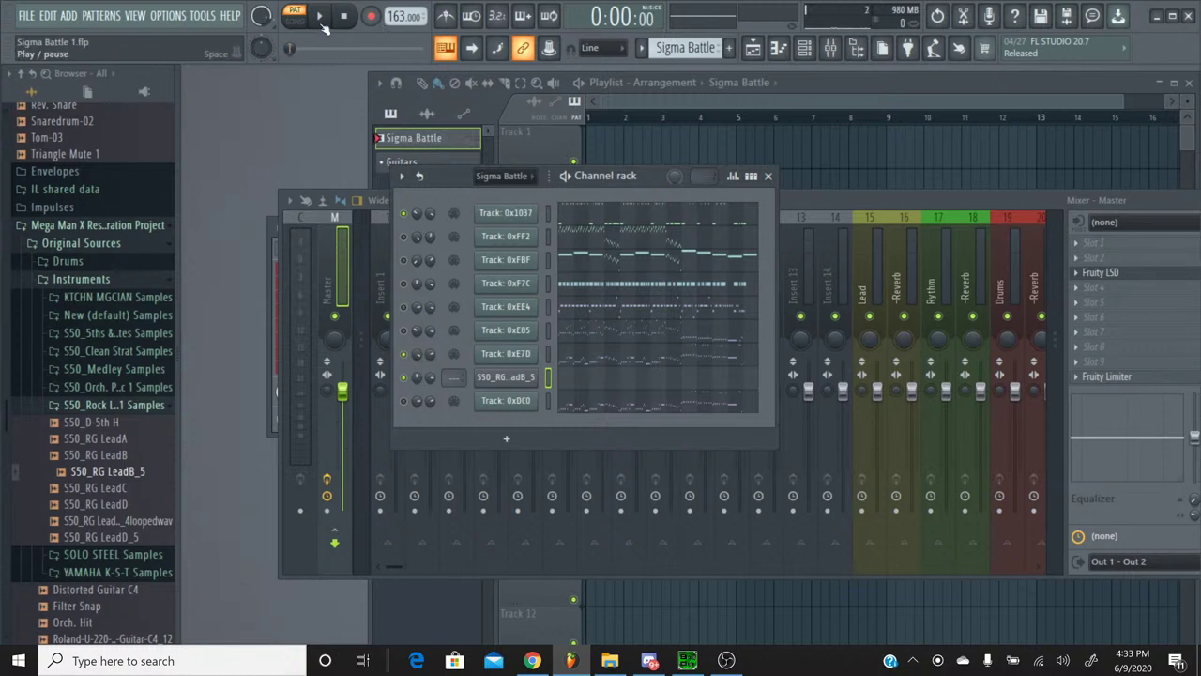
click(320, 16)
drag(291, 49, 355, 52)
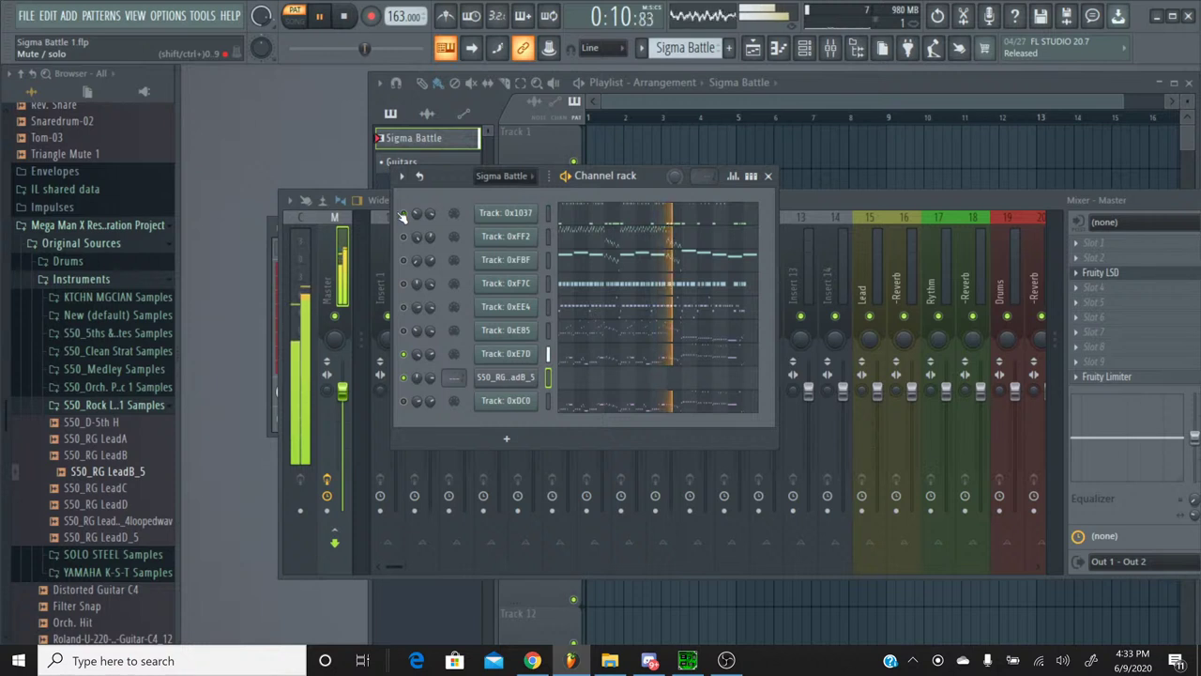
click(390, 50)
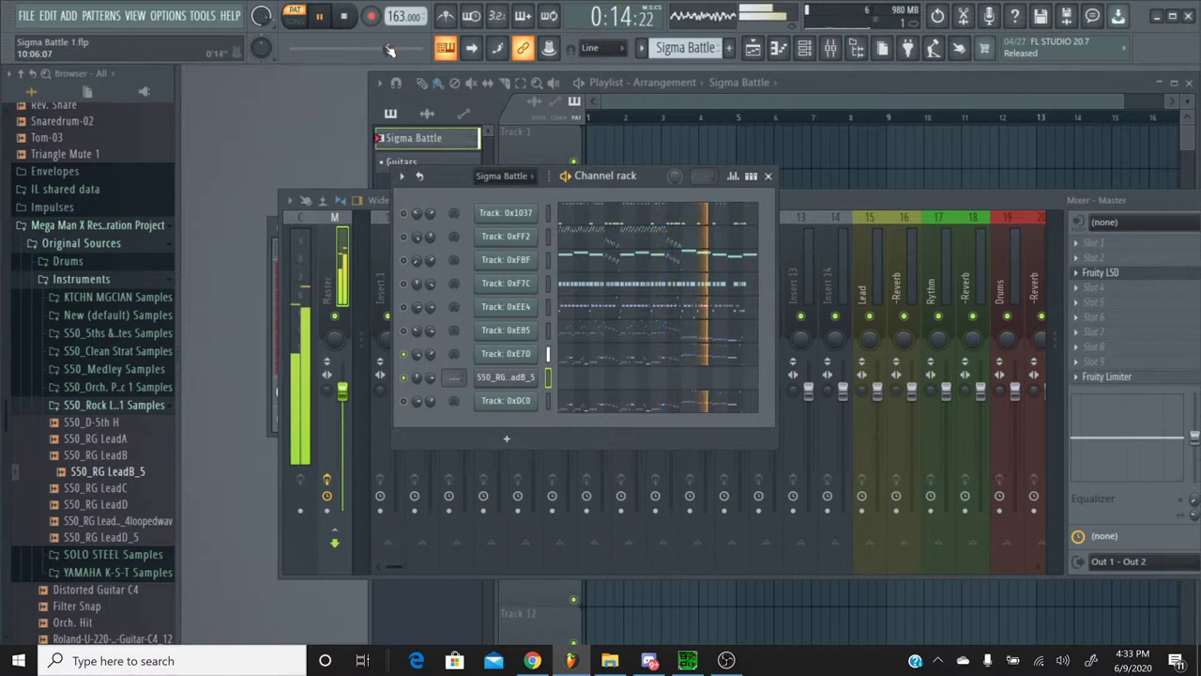
key(space)
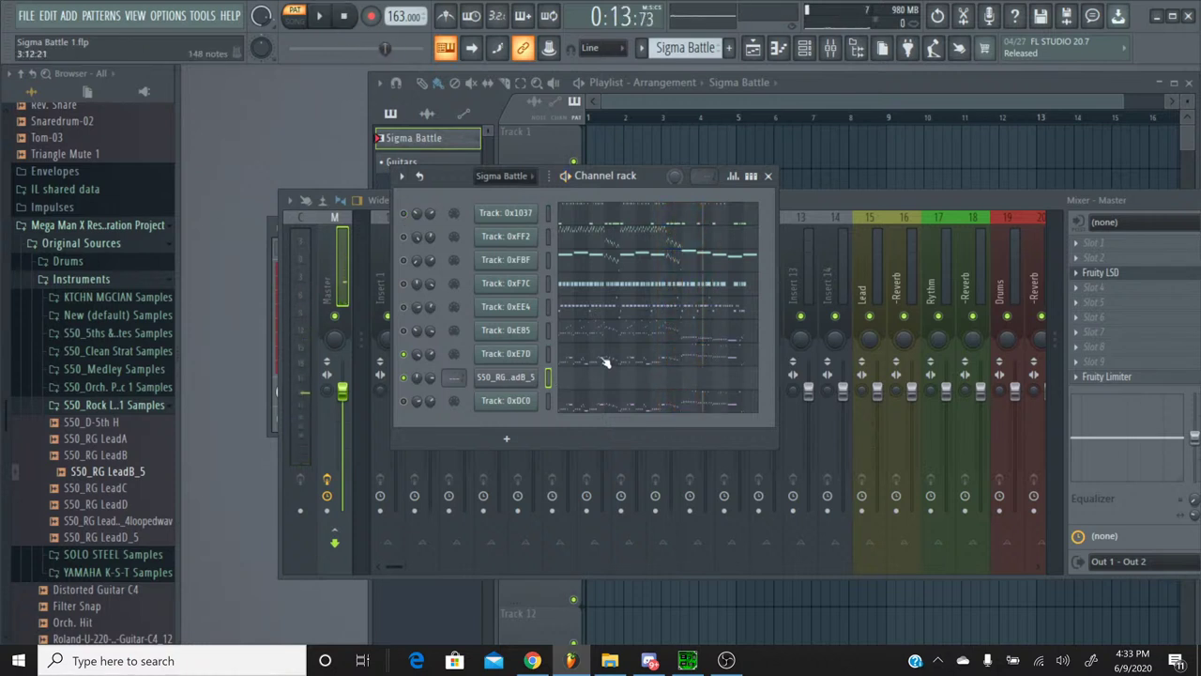
Step: Audition the A#3 key of Track: 0xE7D in the piano roll and copy all of the channel's notes
click(605, 363)
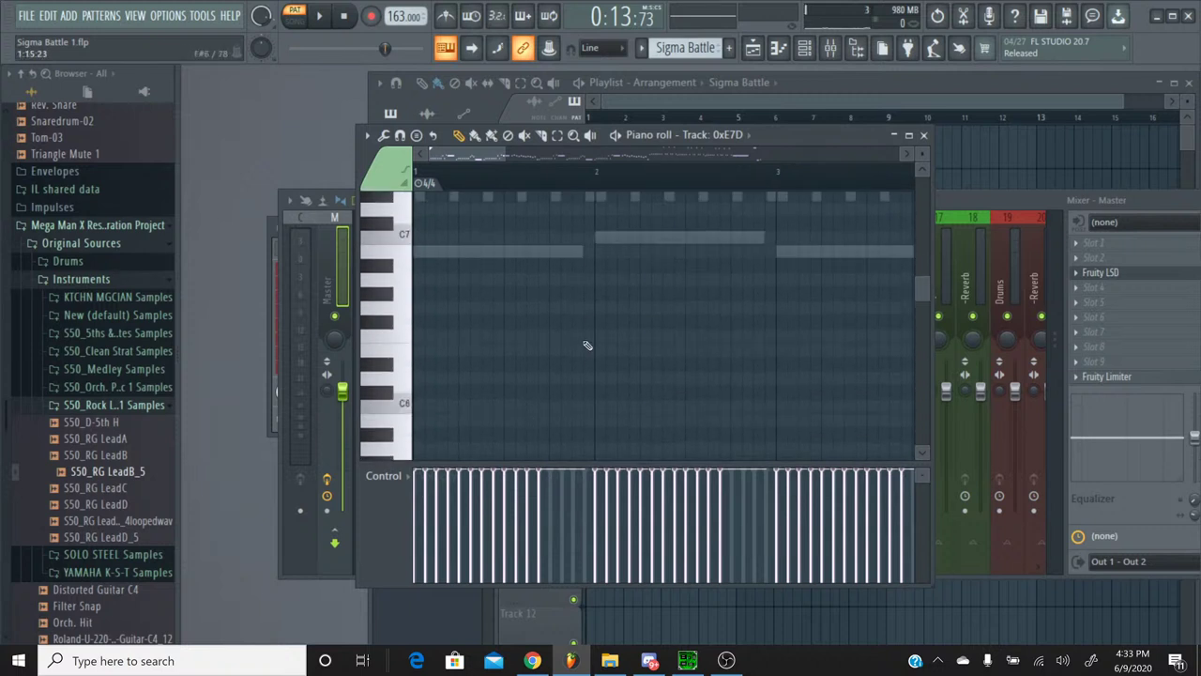
scroll(586, 345, down, 8)
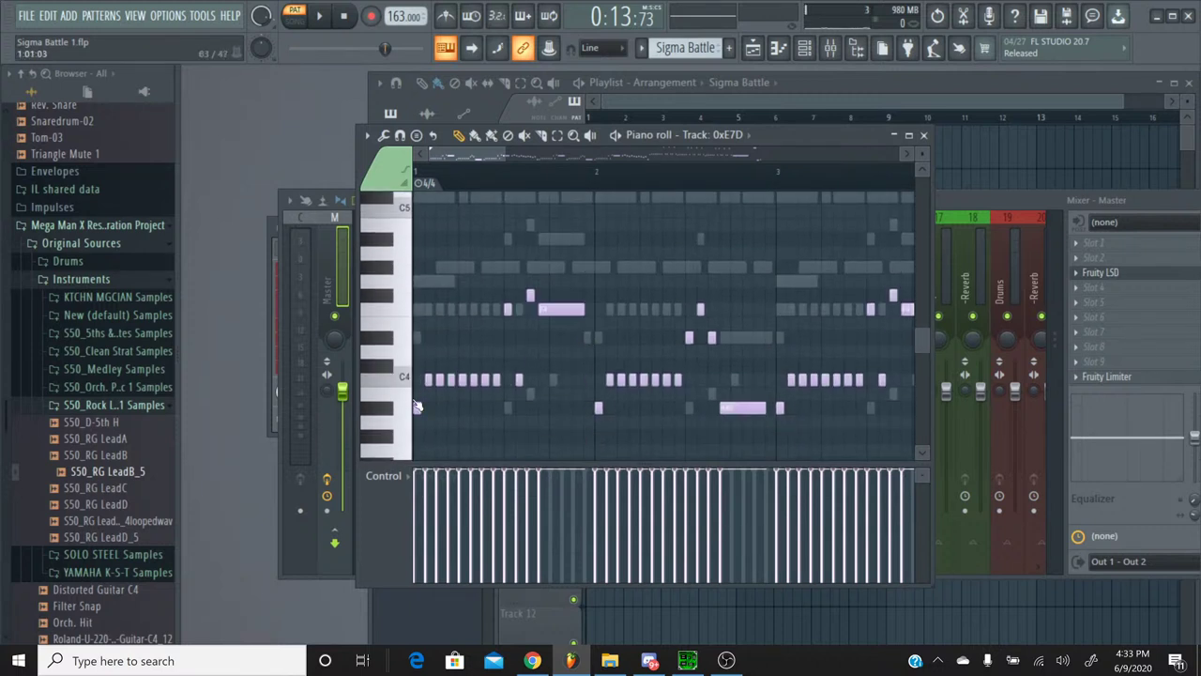
click(372, 419)
click(372, 416)
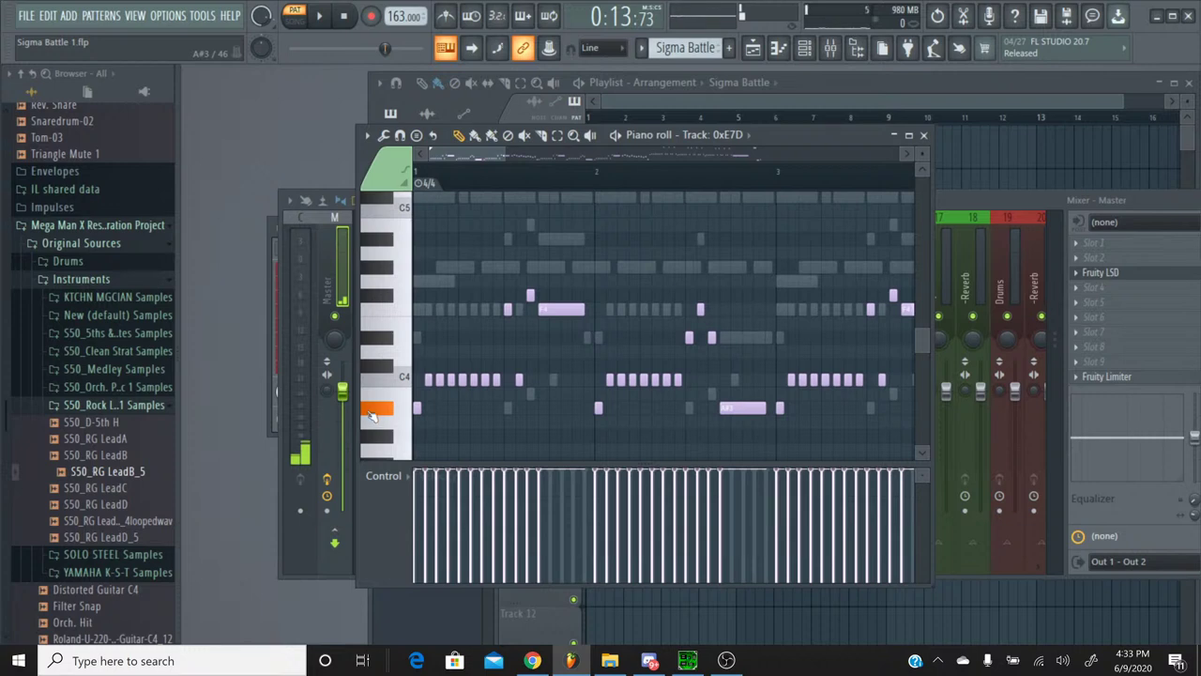
key(ctrl+a)
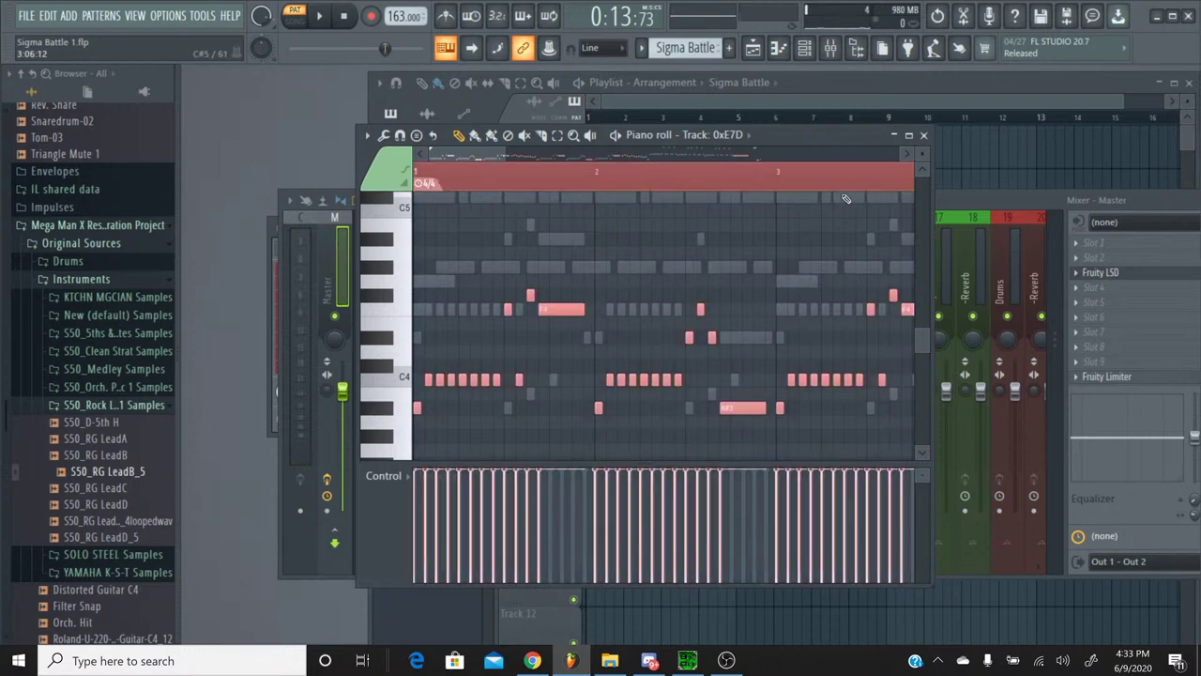
click(925, 137)
Step: Switch to the Guitars pattern and rename the S50_RG LeadB_5 channel as Guitar #1
click(642, 48)
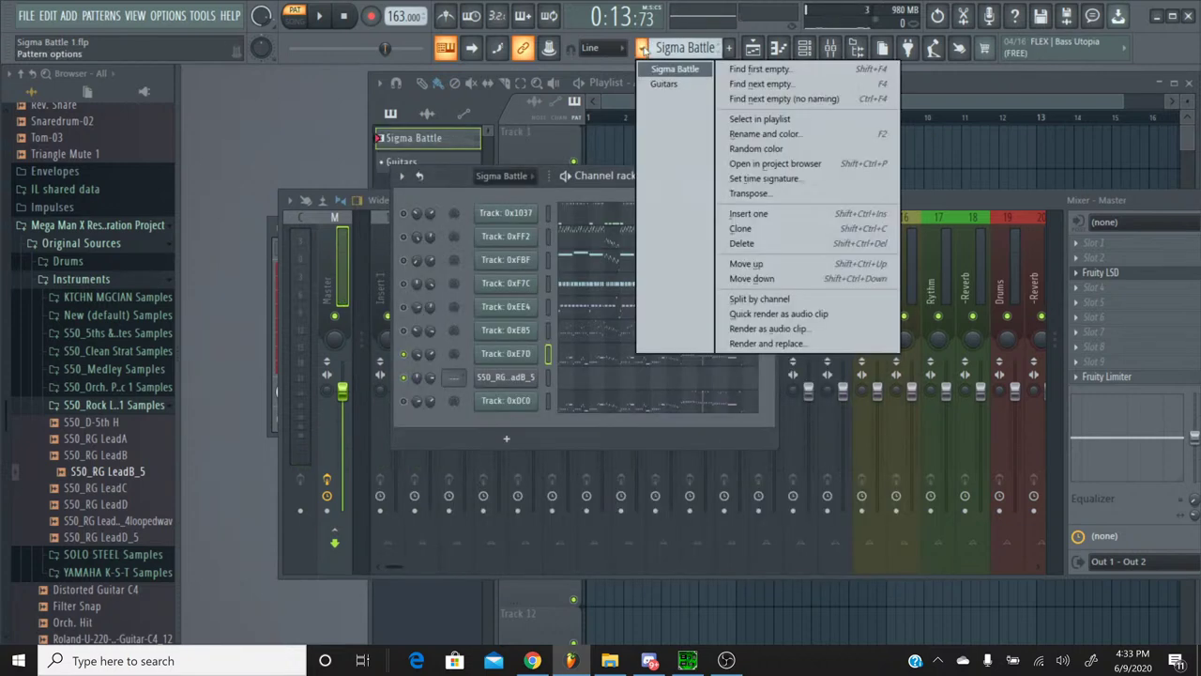
click(664, 84)
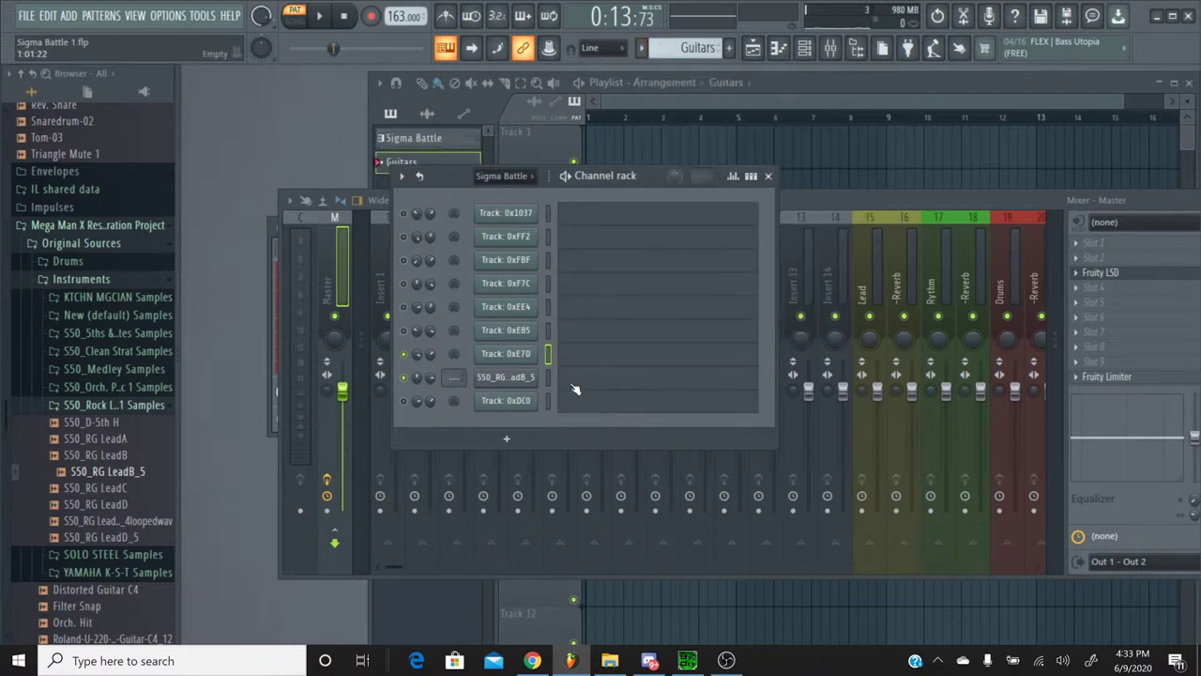
right_click(531, 376)
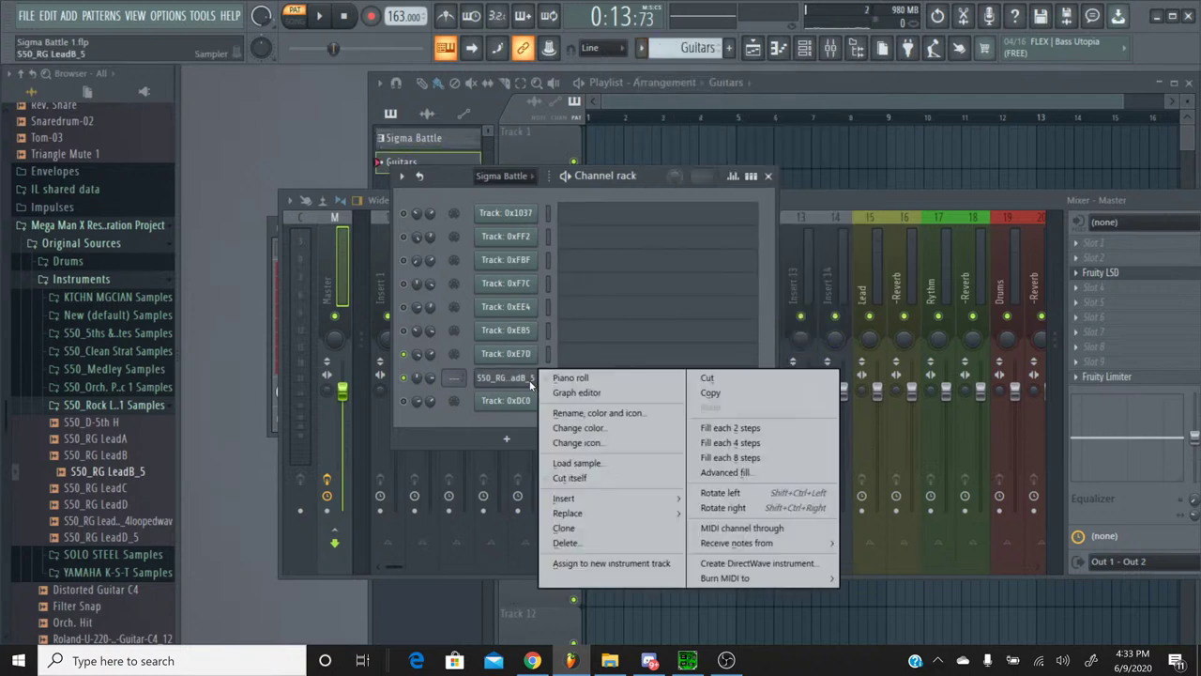
click(584, 414)
text(Guita)
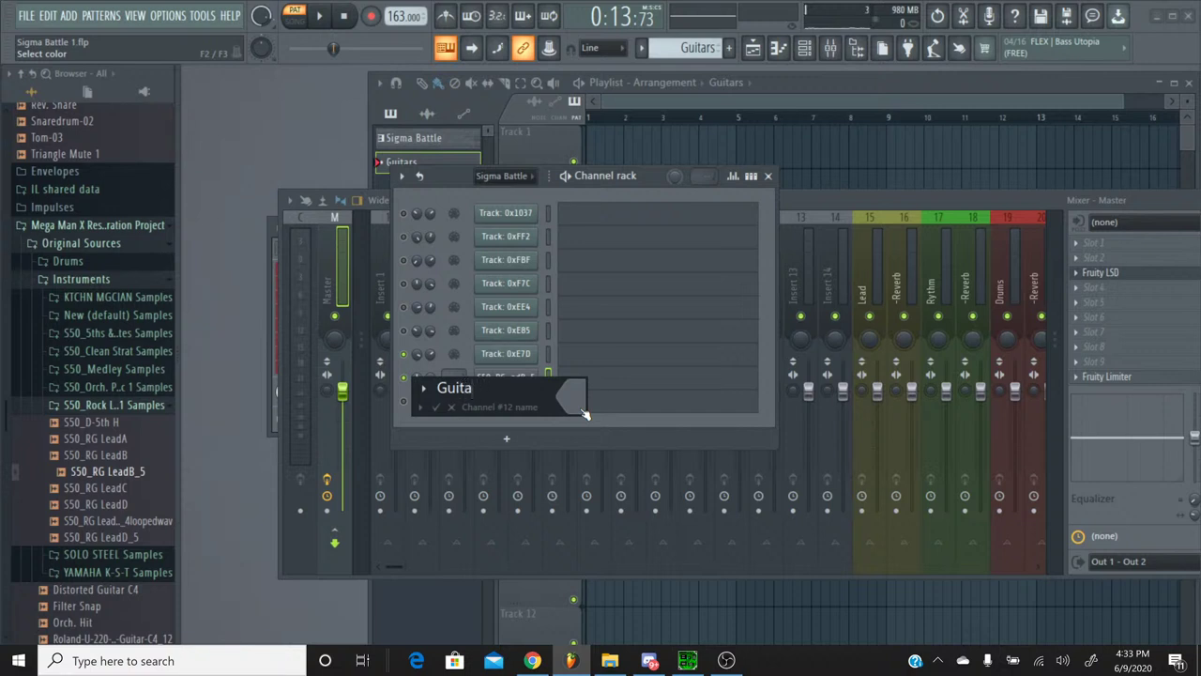
text(r #1)
key(Return)
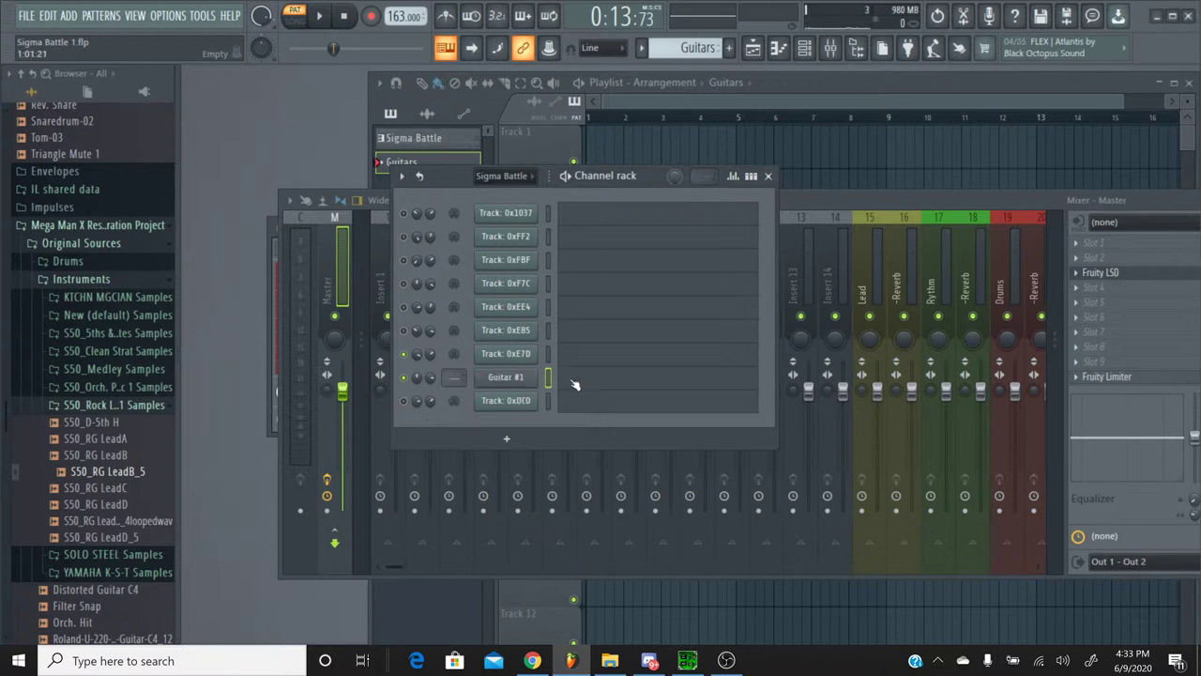
Step: Paste the copied notes into the Guitar #1 channel and transpose all of them up one octave
click(573, 381)
key(ctrl+d)
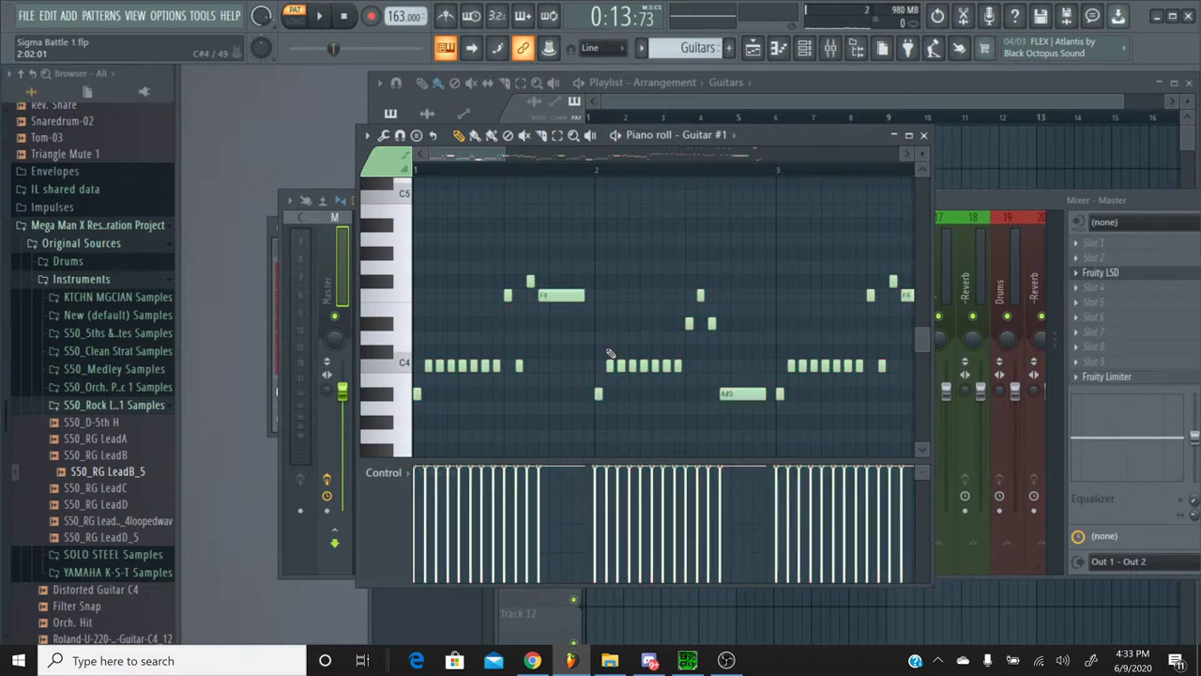
click(417, 393)
key(ctrl+a)
key(shift+Up)
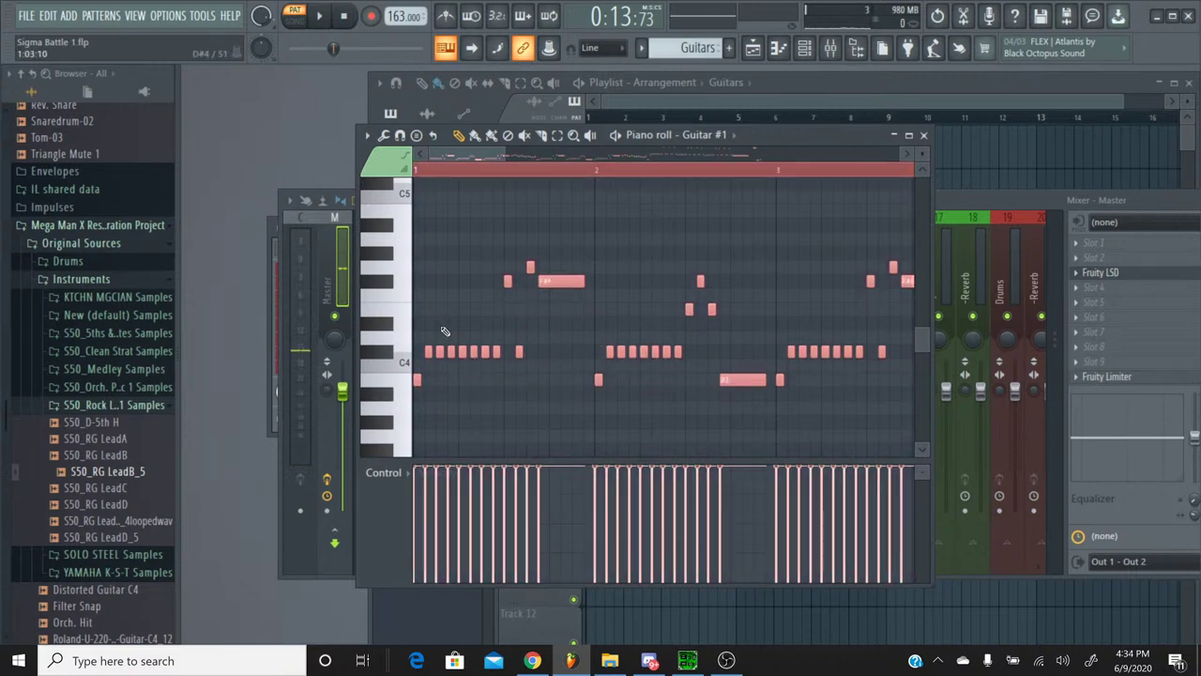
key(ctrl+Up)
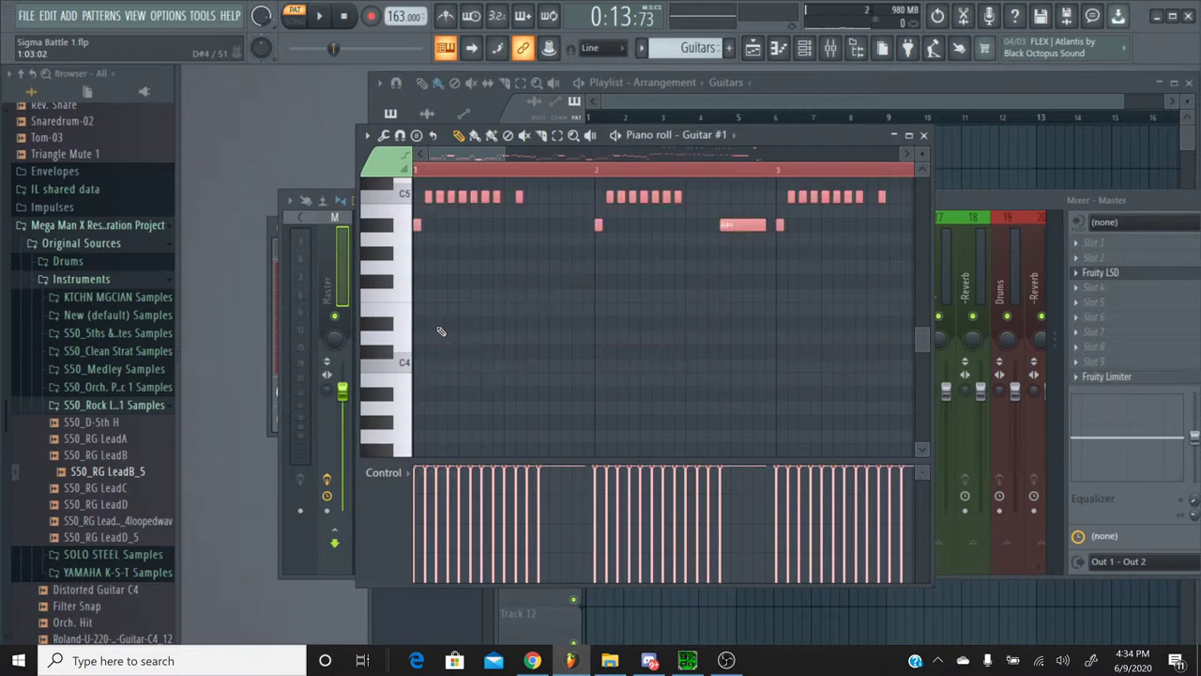
scroll(441, 331, up, 3)
Step: Audition the Guitar #1 sample on the piano roll keys from A#4 to C5 and close the piano roll
click(387, 322)
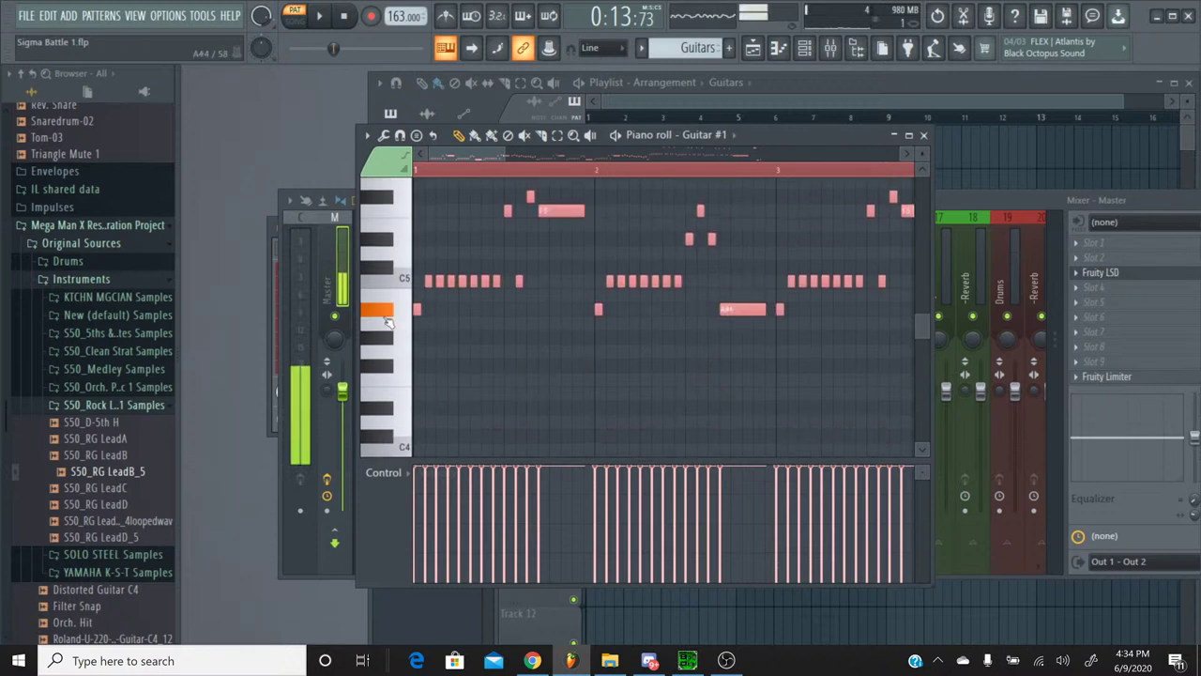
click(386, 298)
click(387, 278)
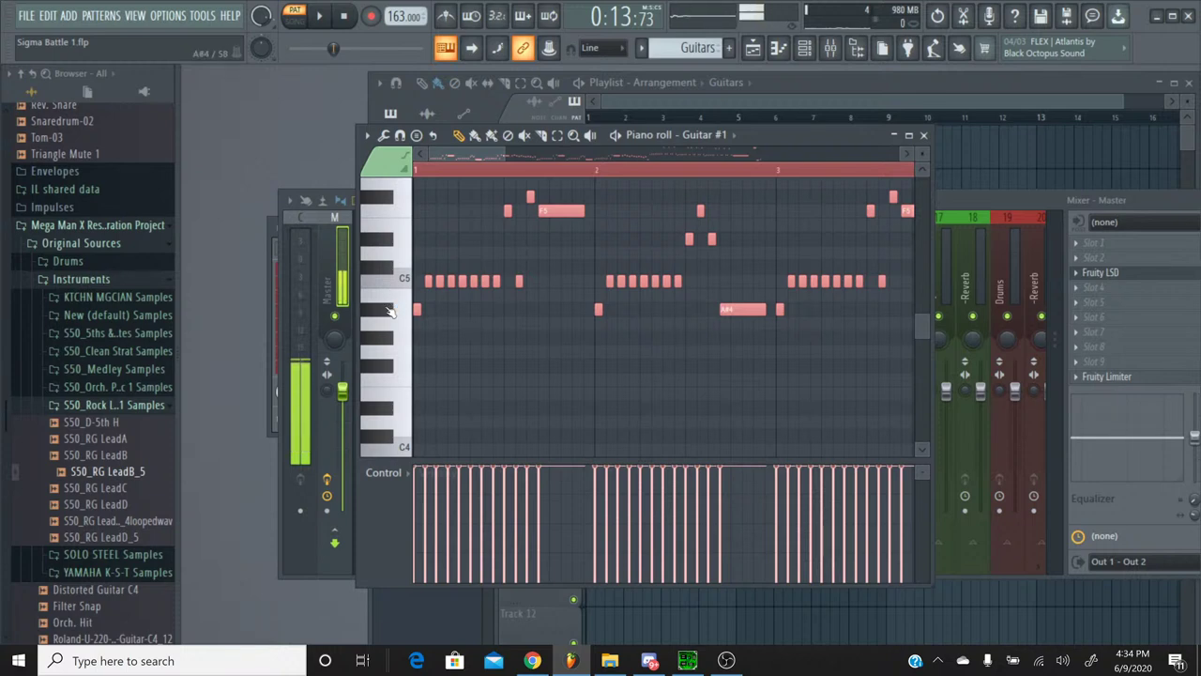
click(390, 311)
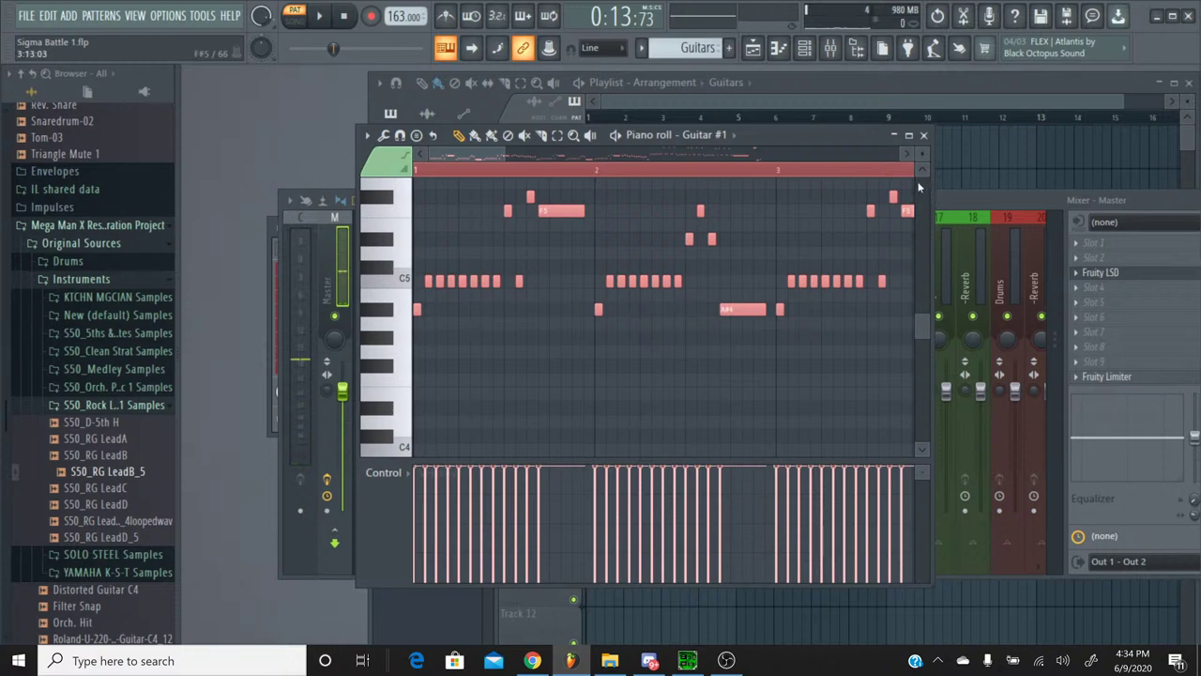
click(925, 135)
Step: Enable the volume envelope of Guitar #1 with minimal attack, hold and decay and full sustain
click(500, 377)
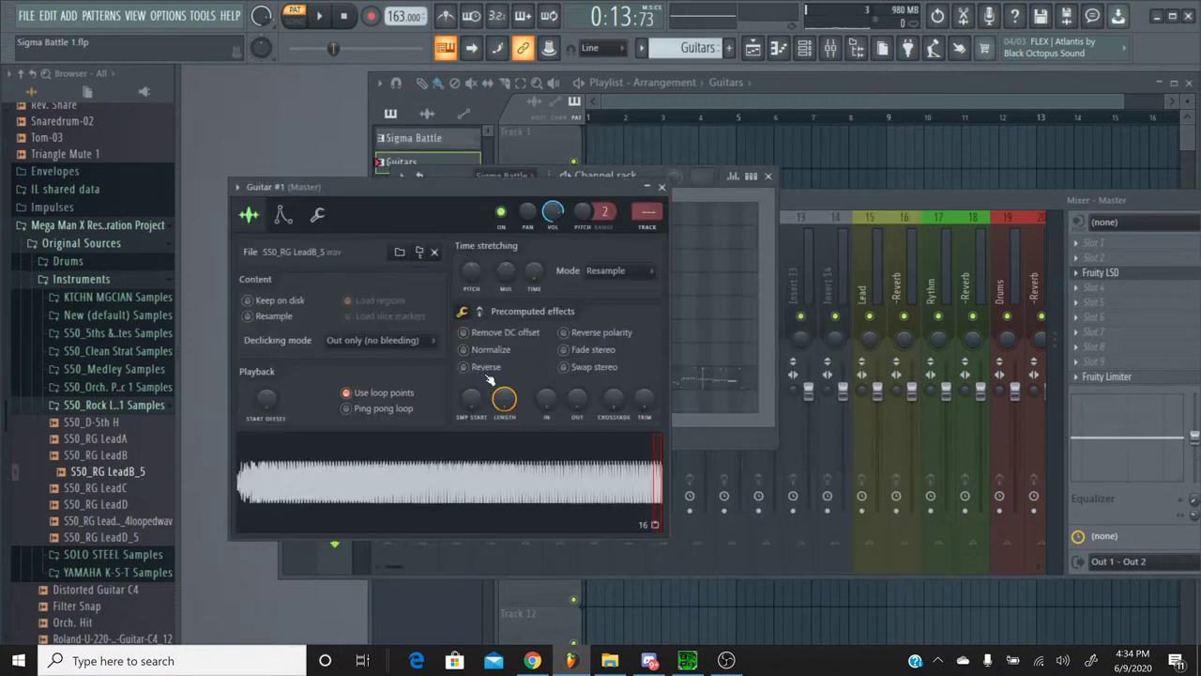
click(284, 214)
drag(279, 368, 332, 394)
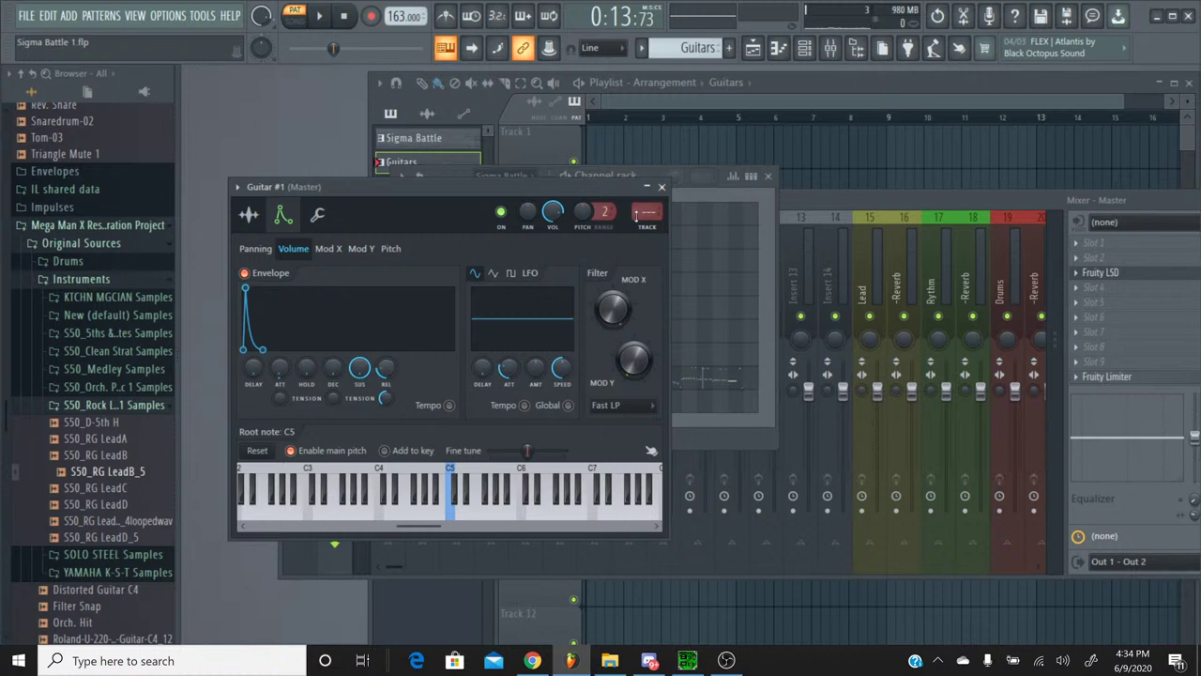
click(662, 188)
Step: Audition the A#4 key of Guitar #1 repeatedly in the piano roll to judge the enveloped sound, and close it
click(636, 364)
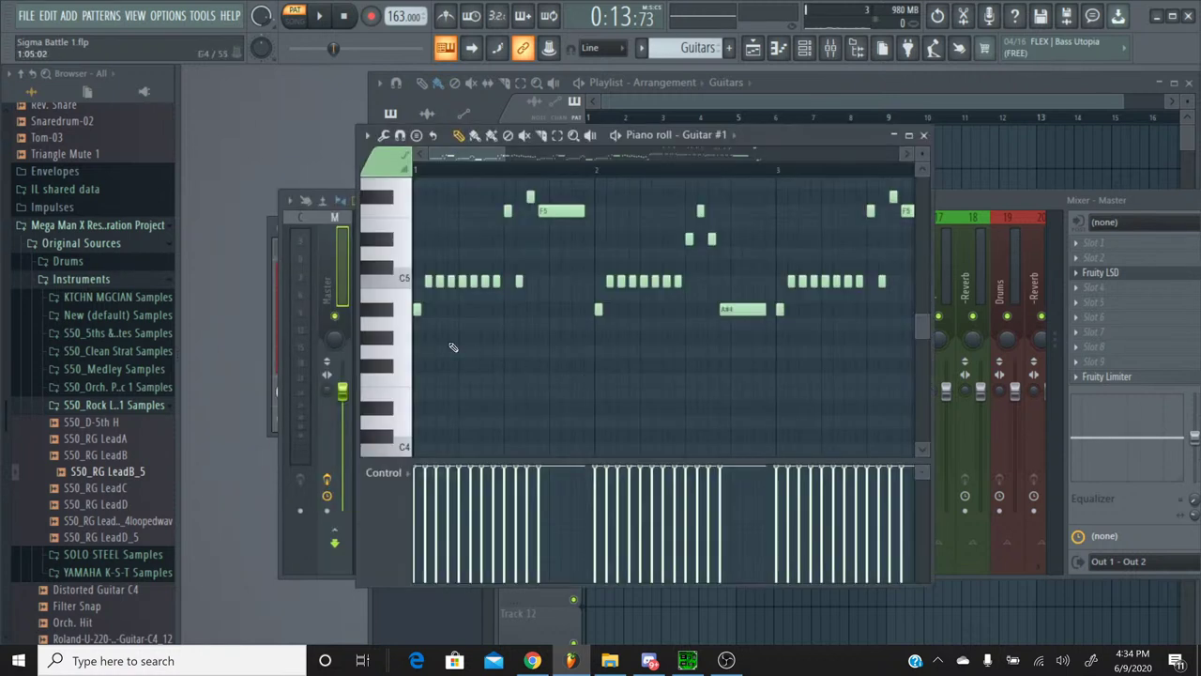
click(382, 314)
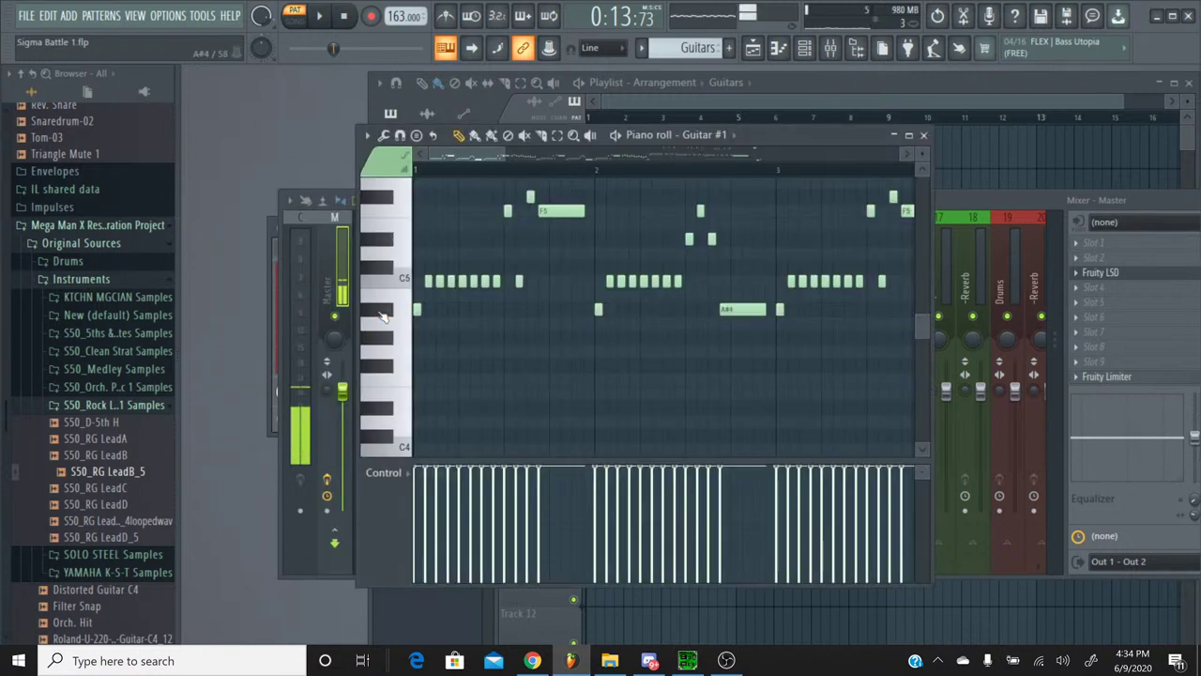
click(382, 313)
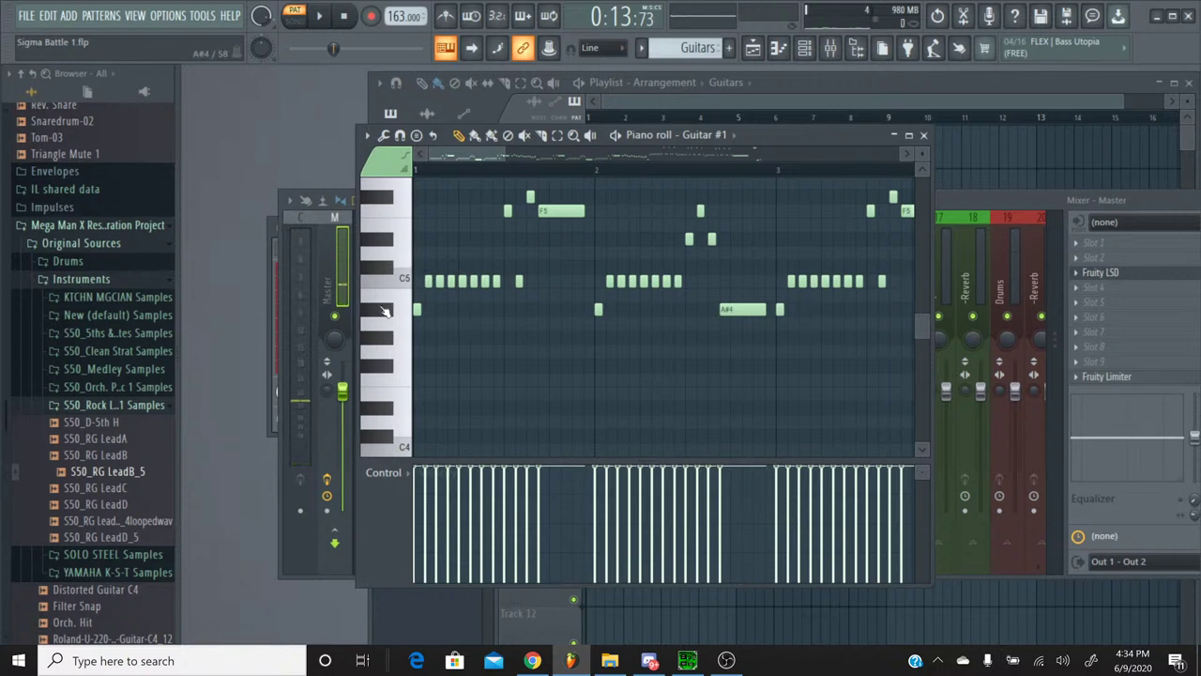
click(385, 311)
click(385, 312)
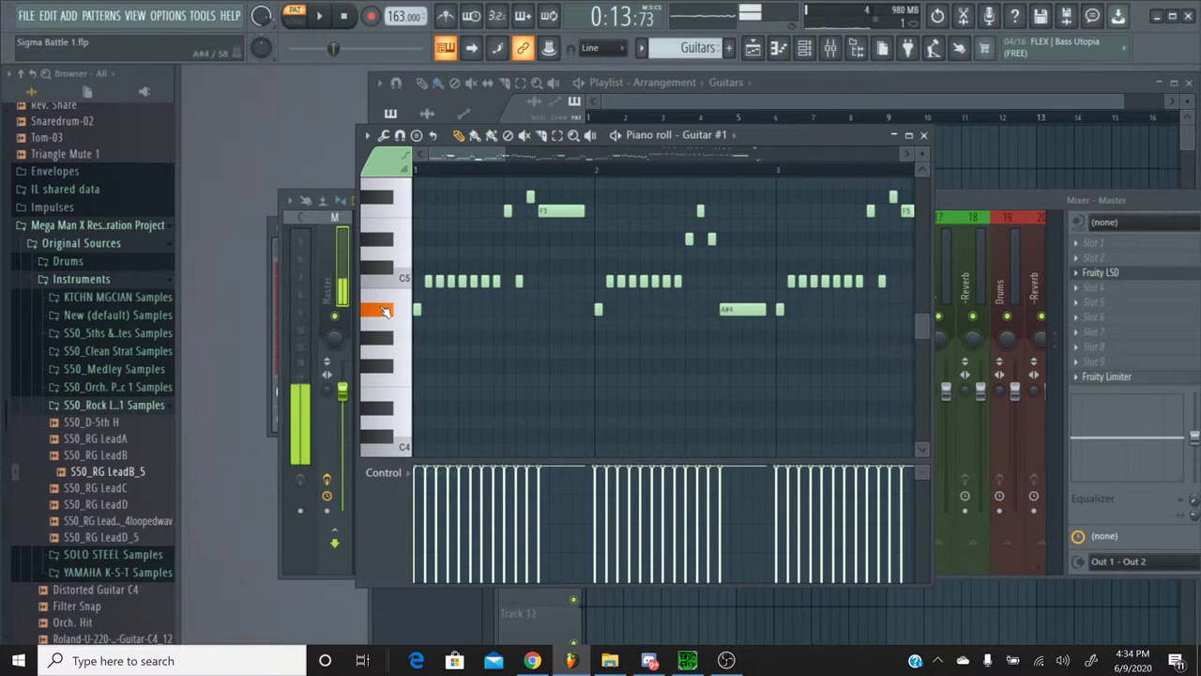
click(924, 134)
Step: Audition the A#3 key of Track: 0xE7D from the Sigma Battle pattern for comparison, and return to the Guitars pattern
click(648, 48)
click(662, 78)
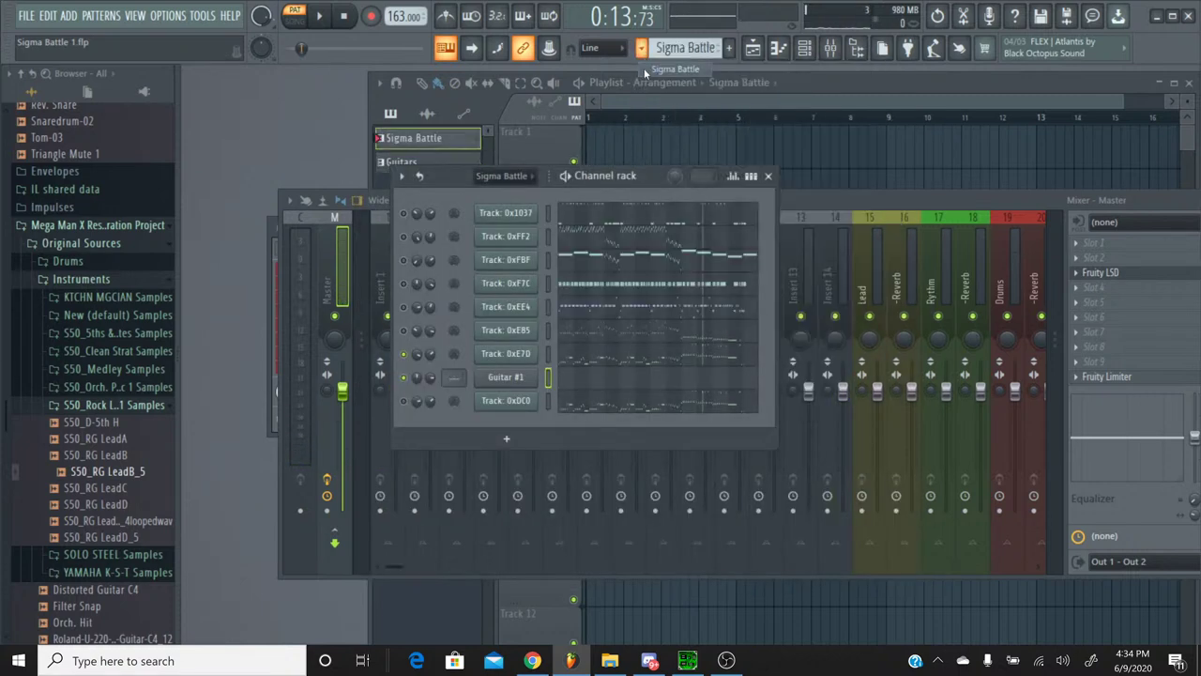
click(580, 352)
scroll(544, 338, down, 4)
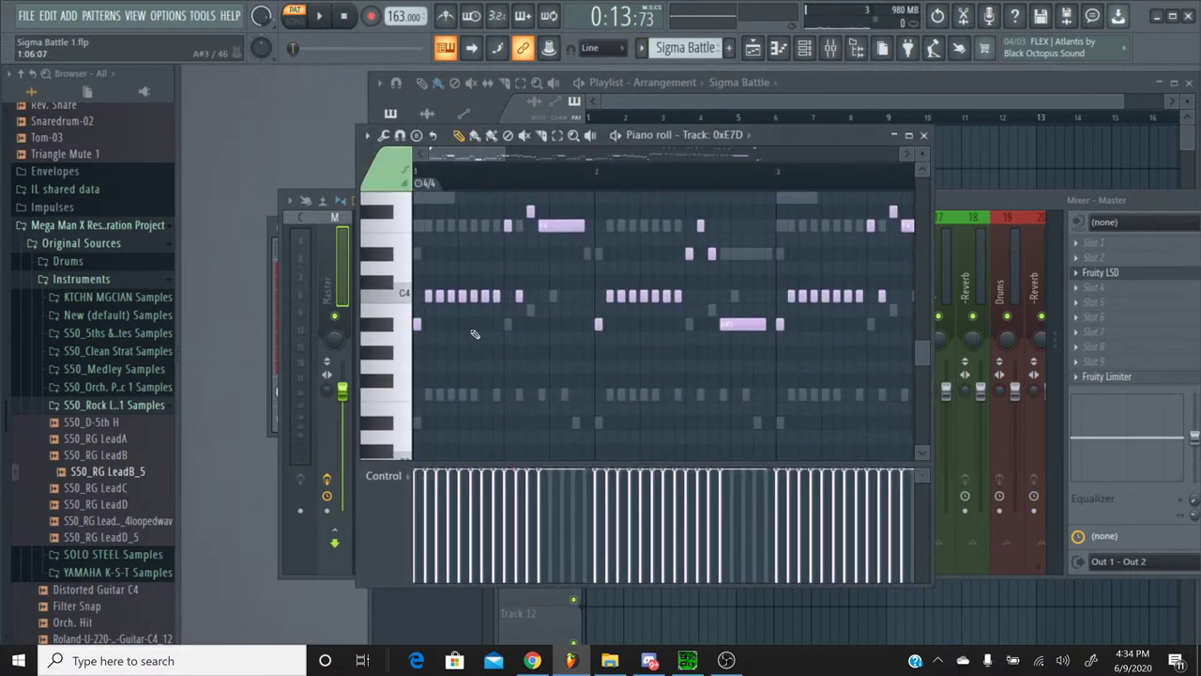
click(385, 324)
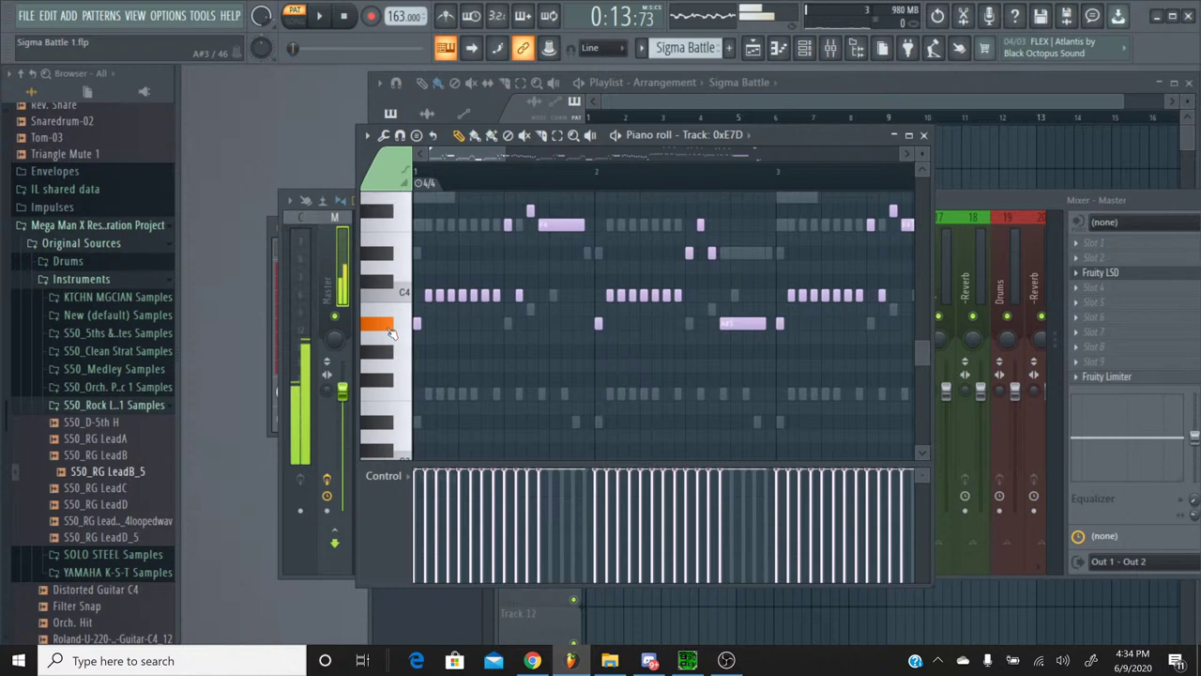
click(925, 136)
click(644, 48)
click(666, 84)
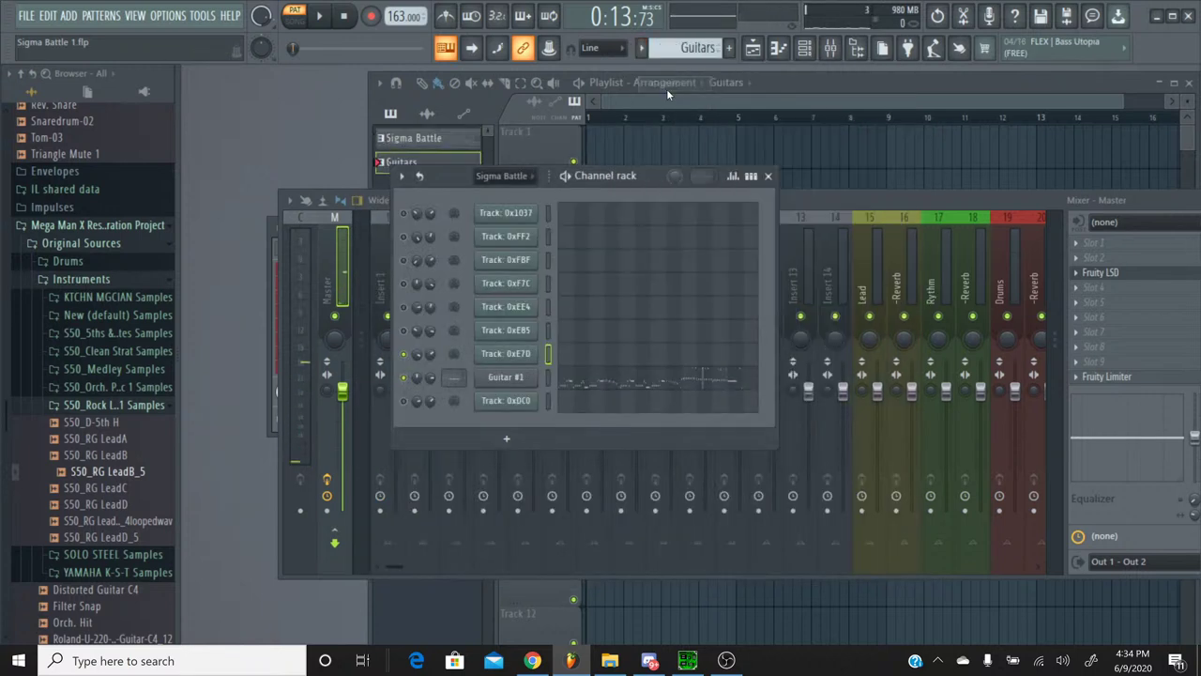
Step: Route the Guitar #1 channel to mixer insert 1 and bring the channel rack back into view
click(809, 194)
click(415, 225)
click(393, 220)
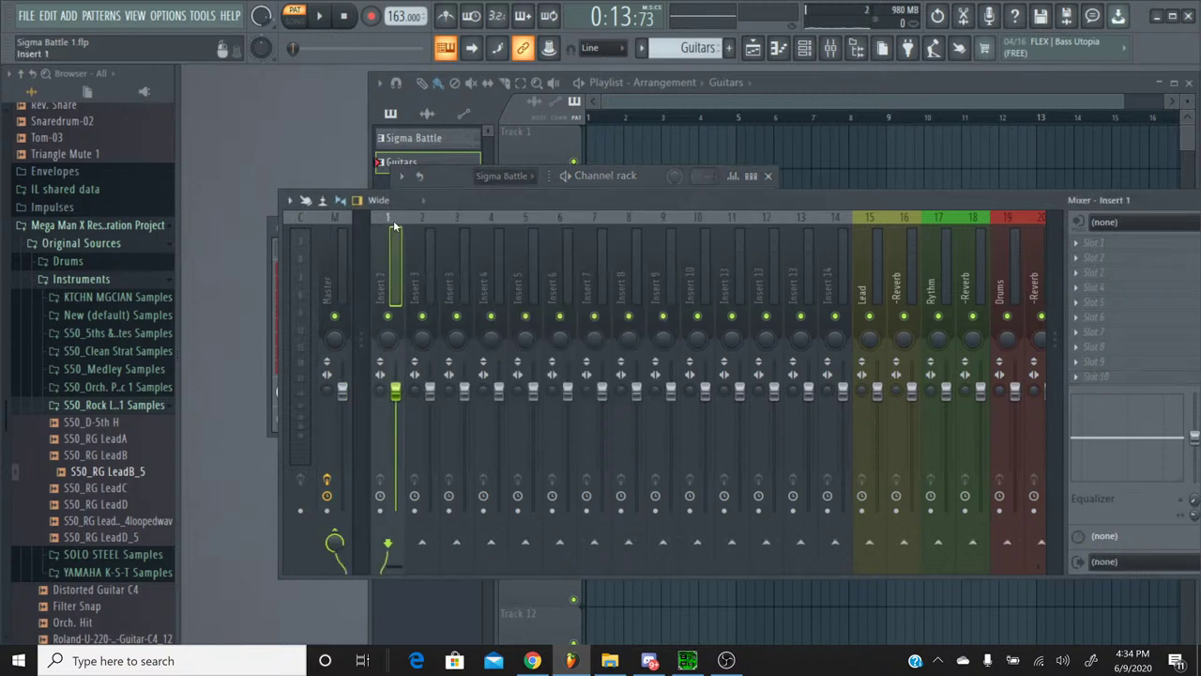
click(830, 50)
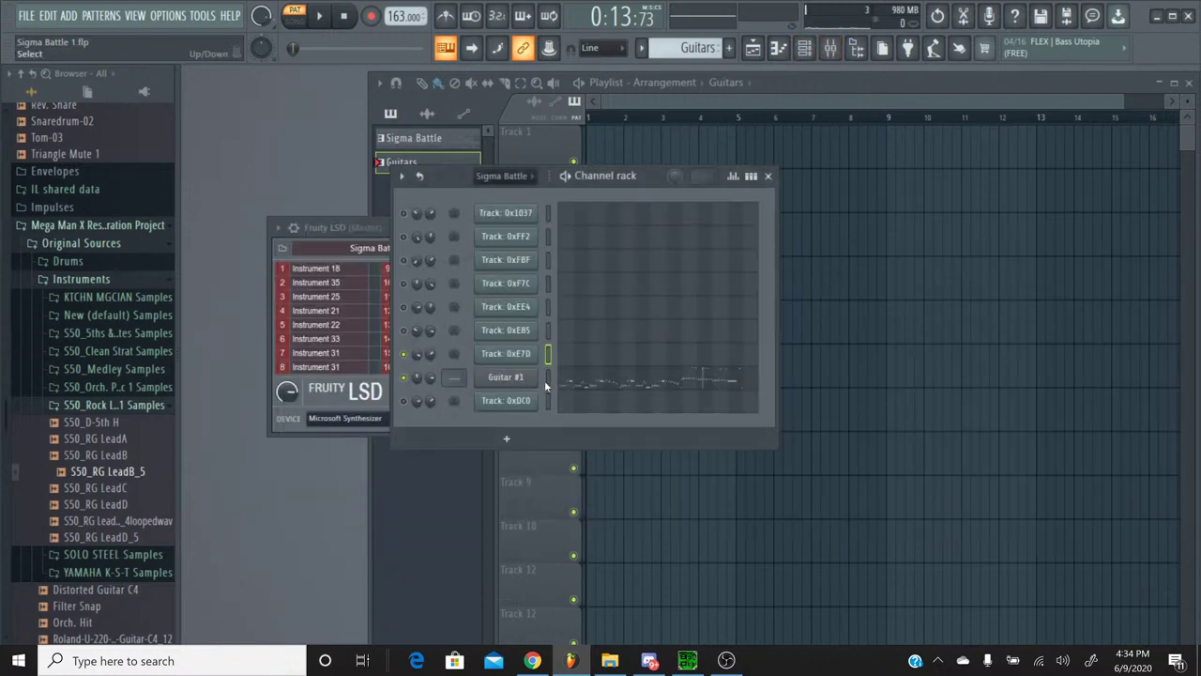
click(548, 381)
click(830, 48)
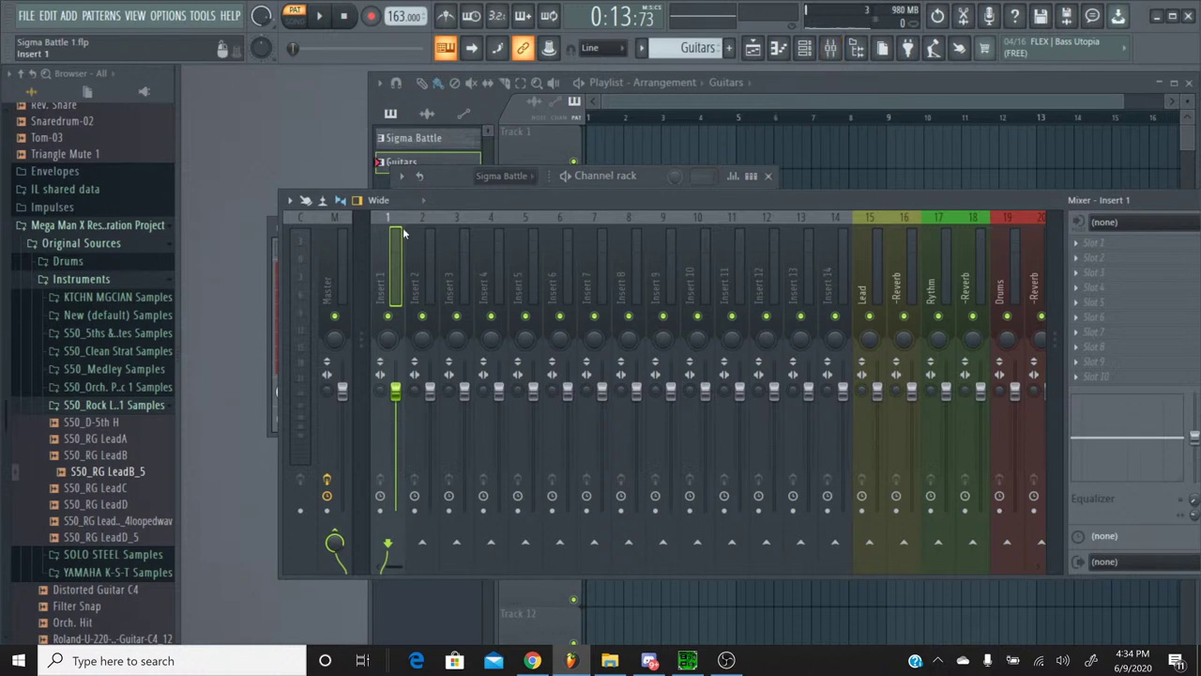
key(ctrl+l)
click(812, 53)
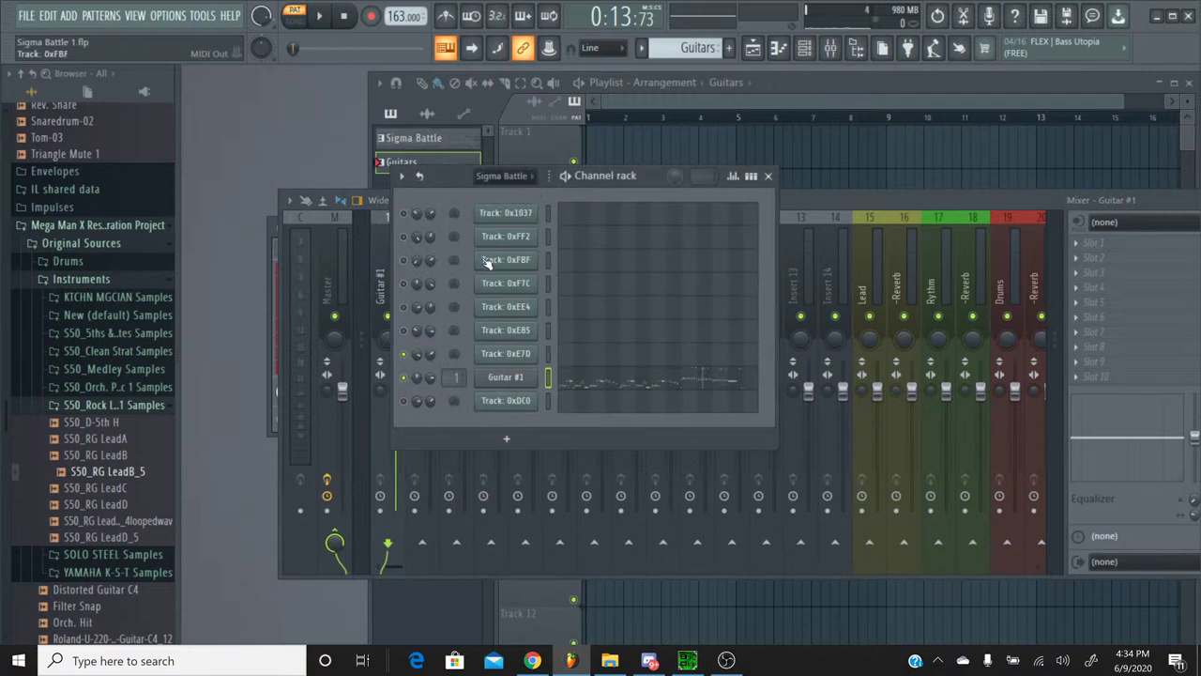
Step: Play the Guitars pattern to hear the newly routed Guitar #1, and stop playback
click(642, 49)
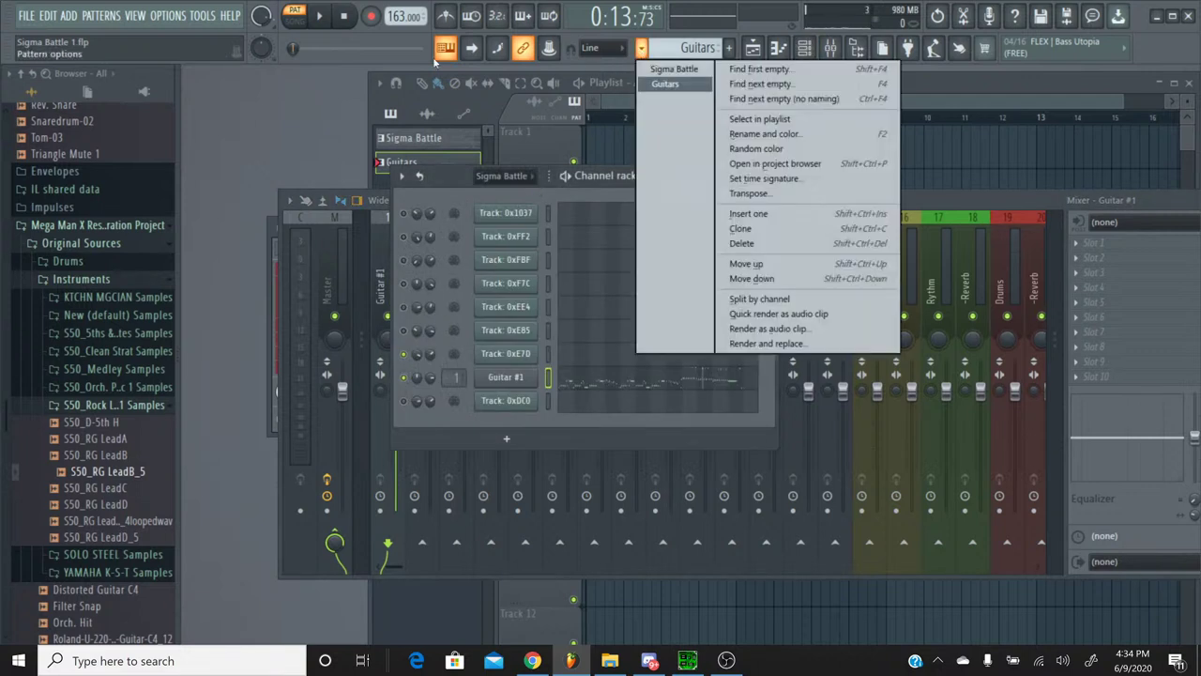
click(320, 18)
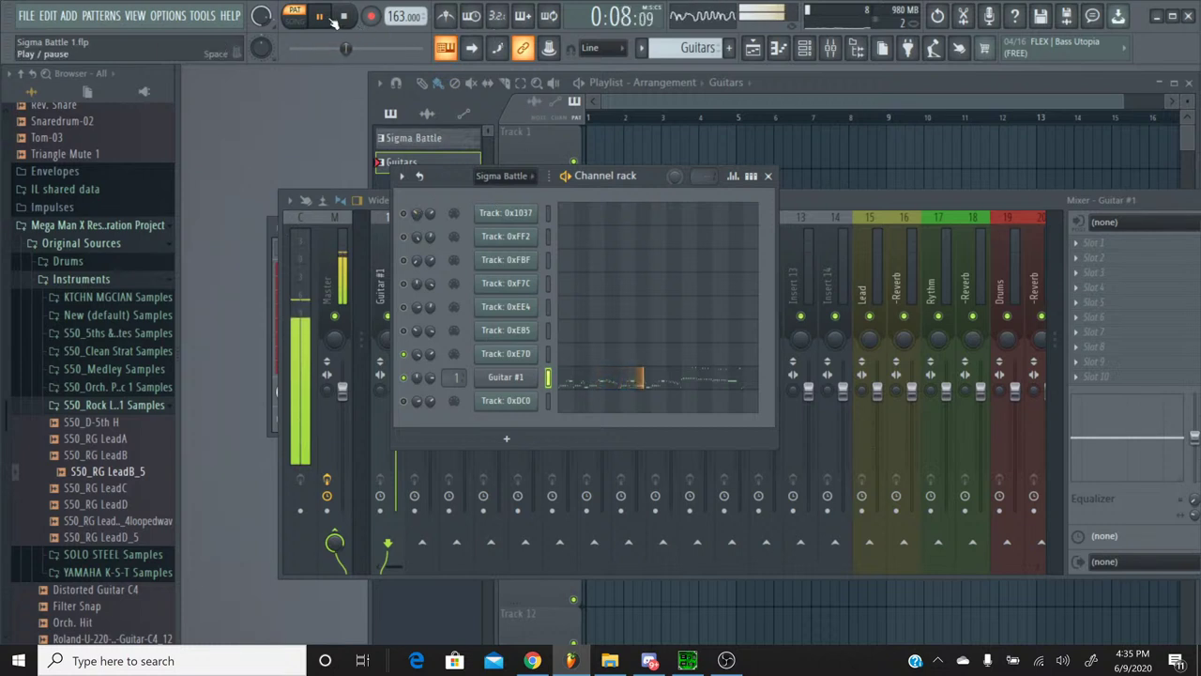
click(344, 18)
Step: Copy the channel panning value of Track: 0xE7D in the Sigma Battle pattern and paste it onto Guitar #1's panning
click(666, 48)
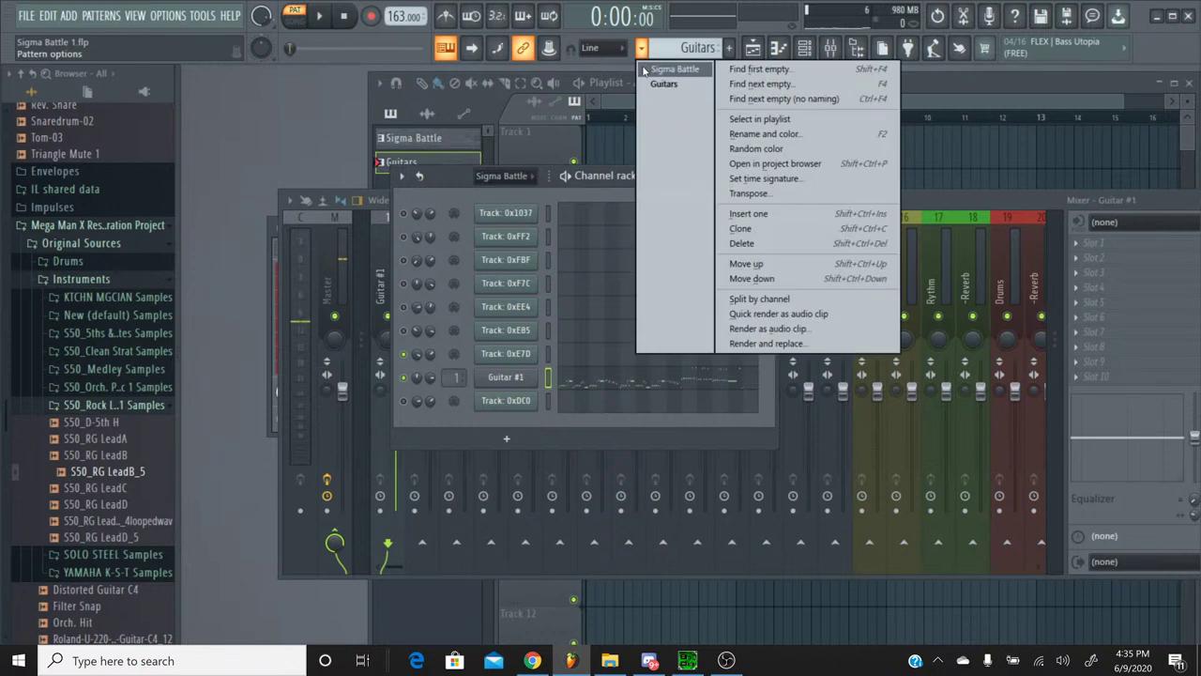
click(668, 74)
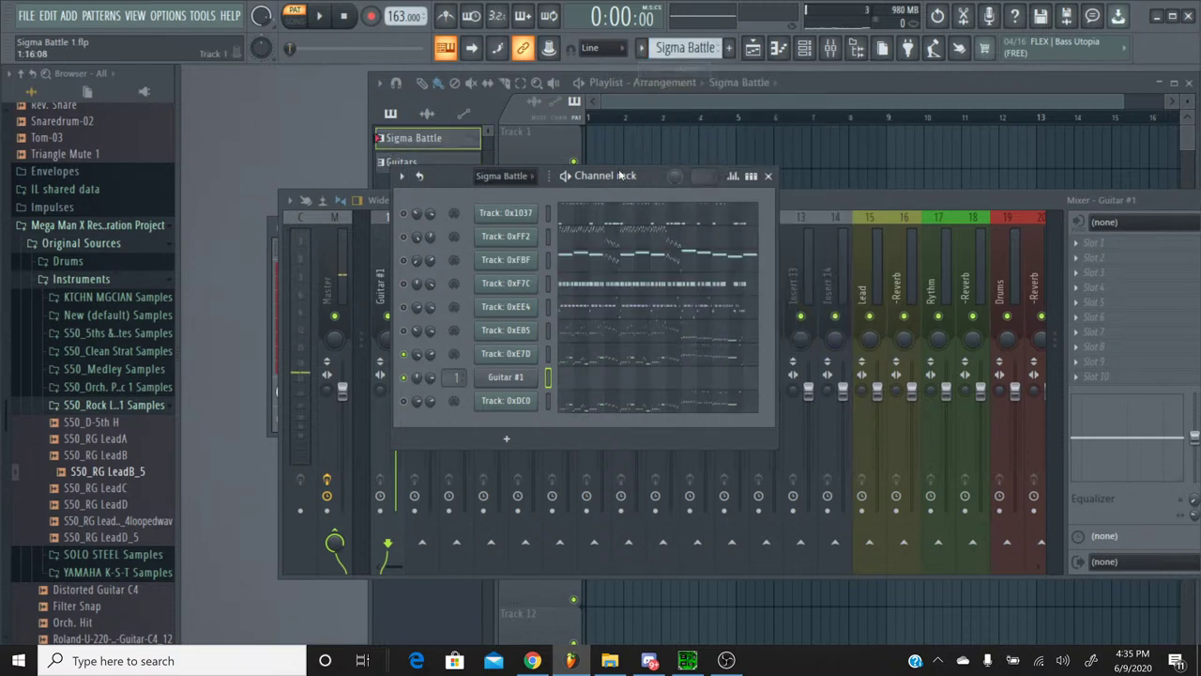
right_click(416, 363)
click(447, 529)
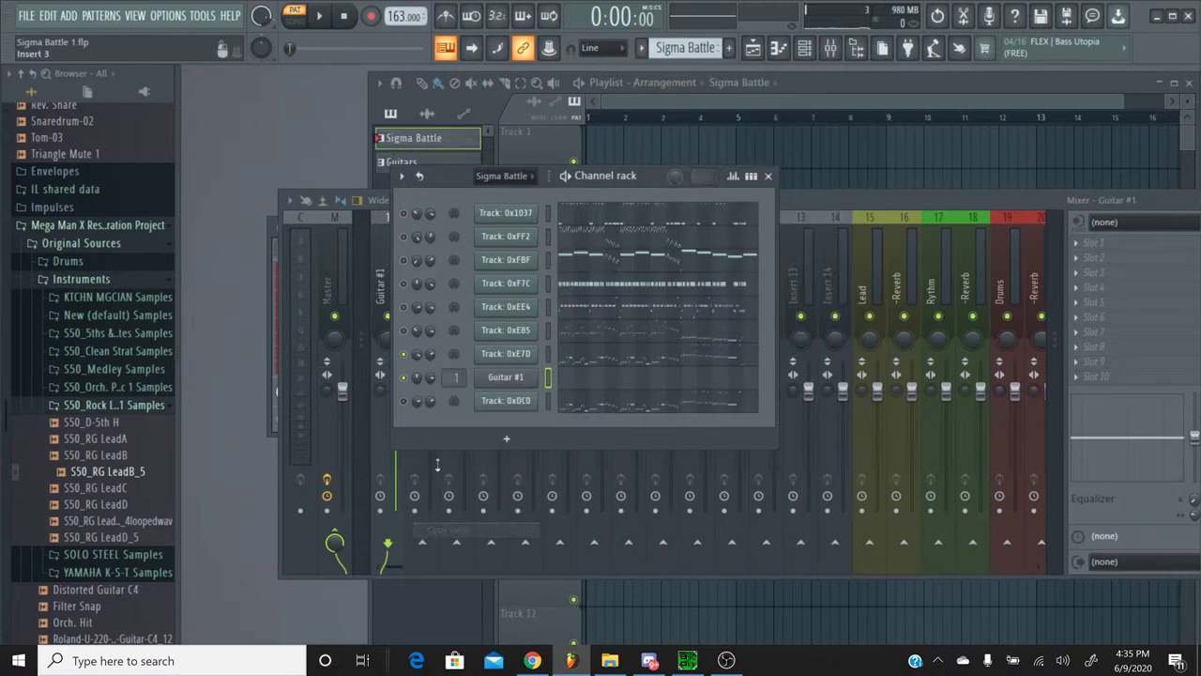
right_click(420, 378)
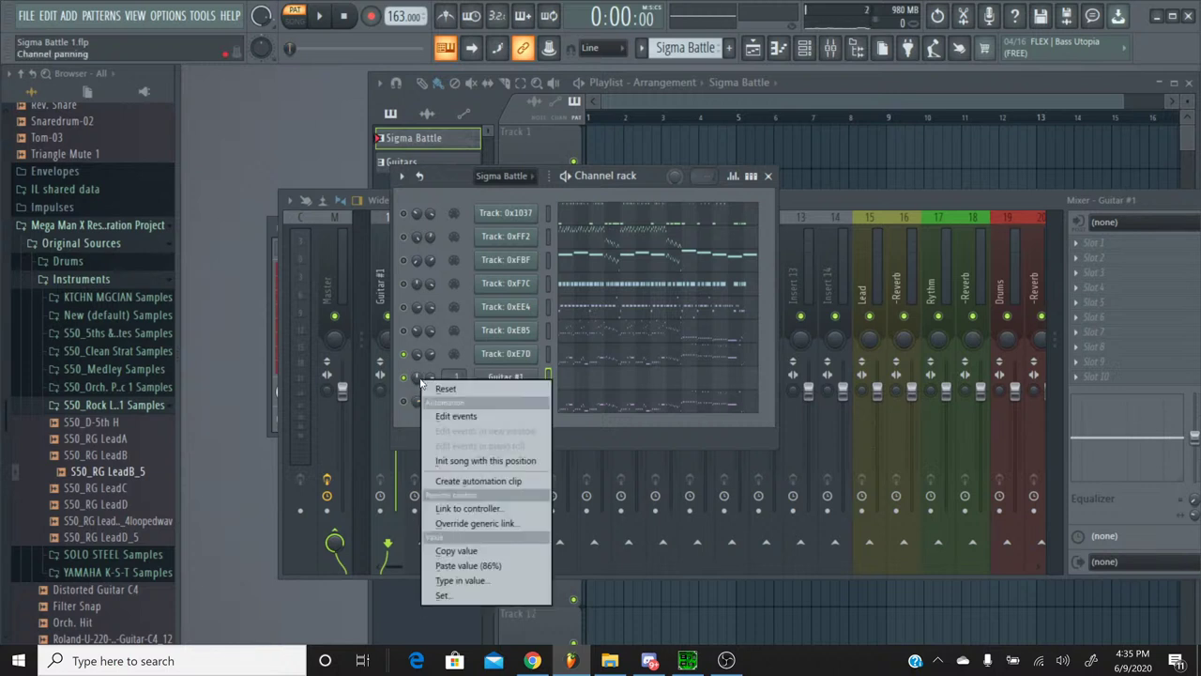
click(478, 582)
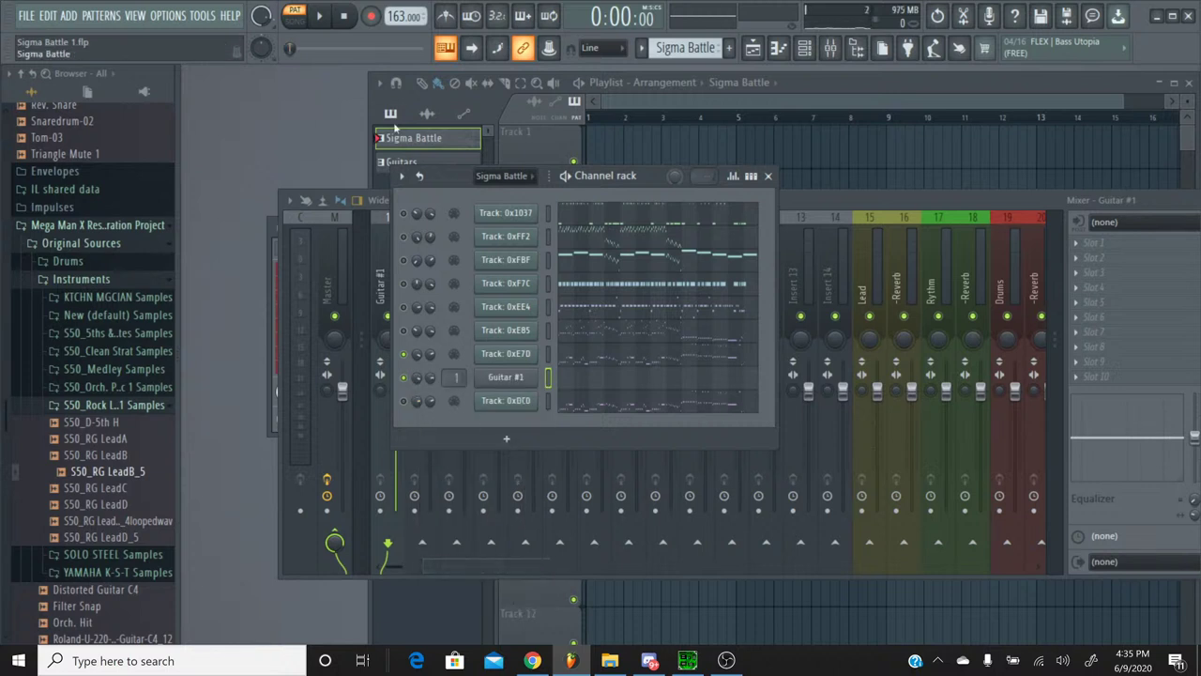
key(Escape)
Step: Switch back to the Guitars pattern and play it to check Guitar #1's panning
click(643, 49)
click(668, 86)
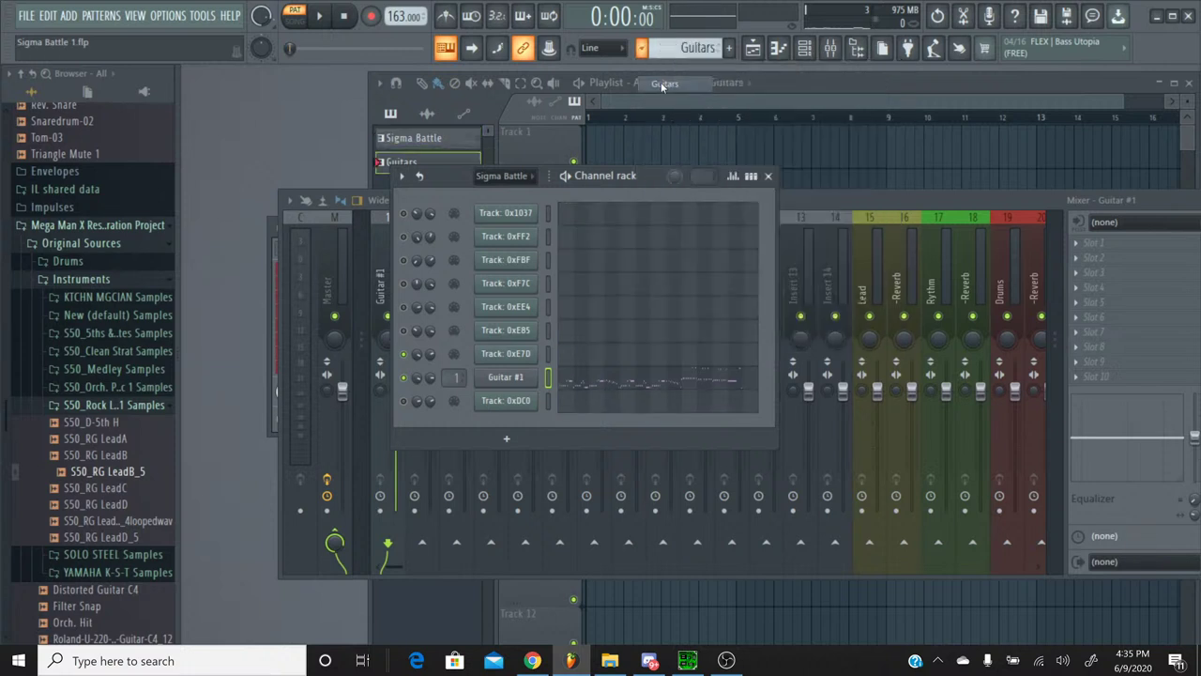
click(320, 19)
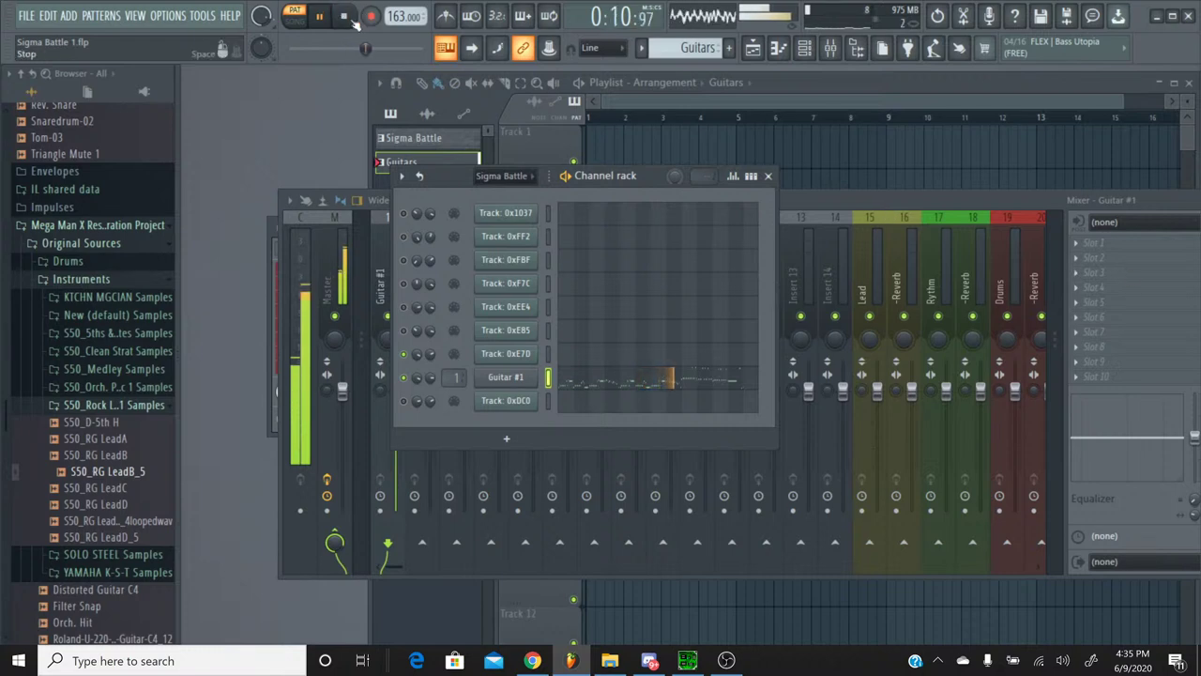
key(space)
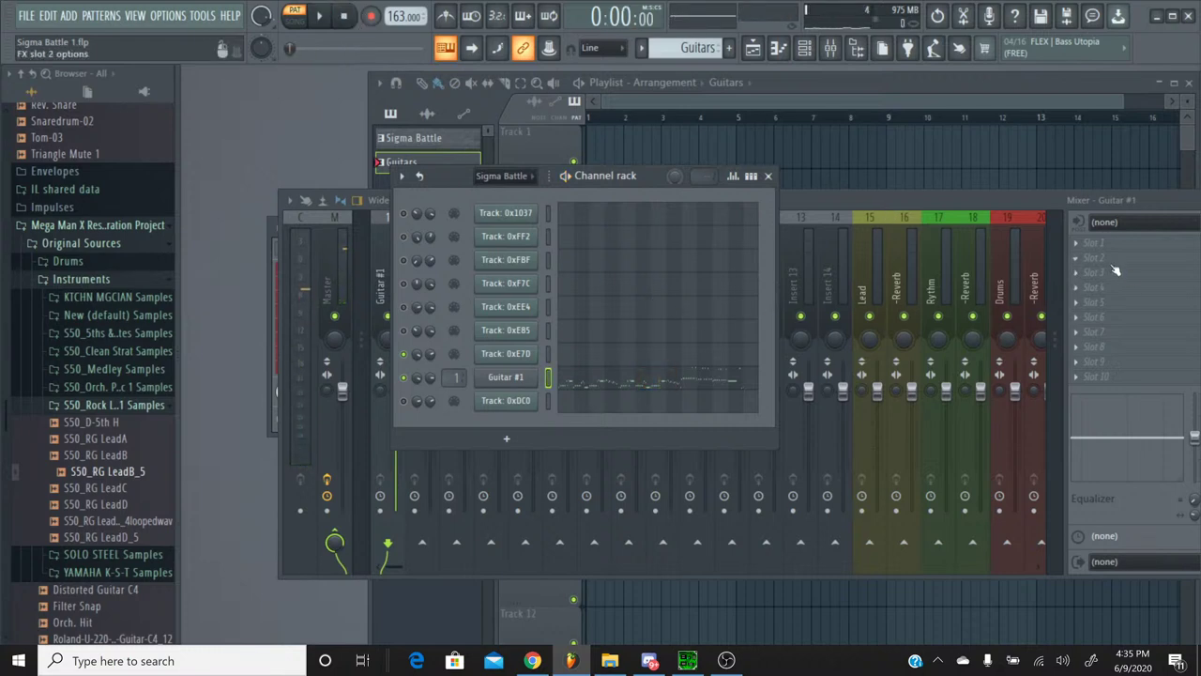
Step: Load Fruity Chorus into effect slot 2 of the Guitar #1 mixer track
click(1112, 266)
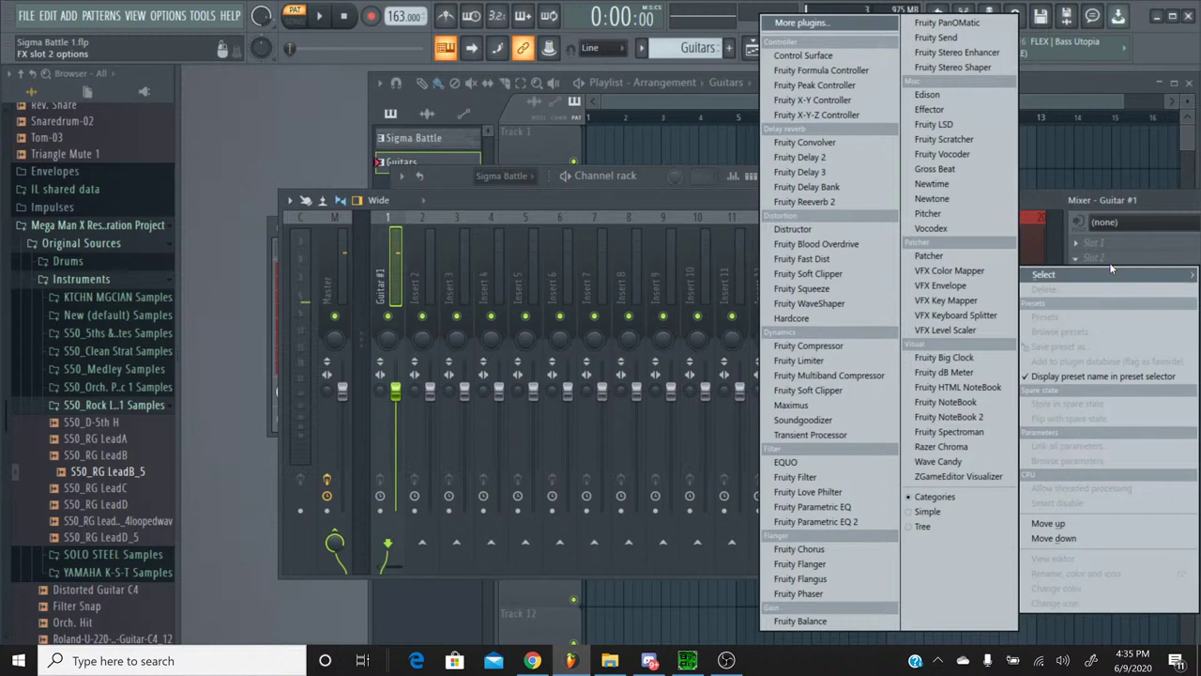
click(850, 552)
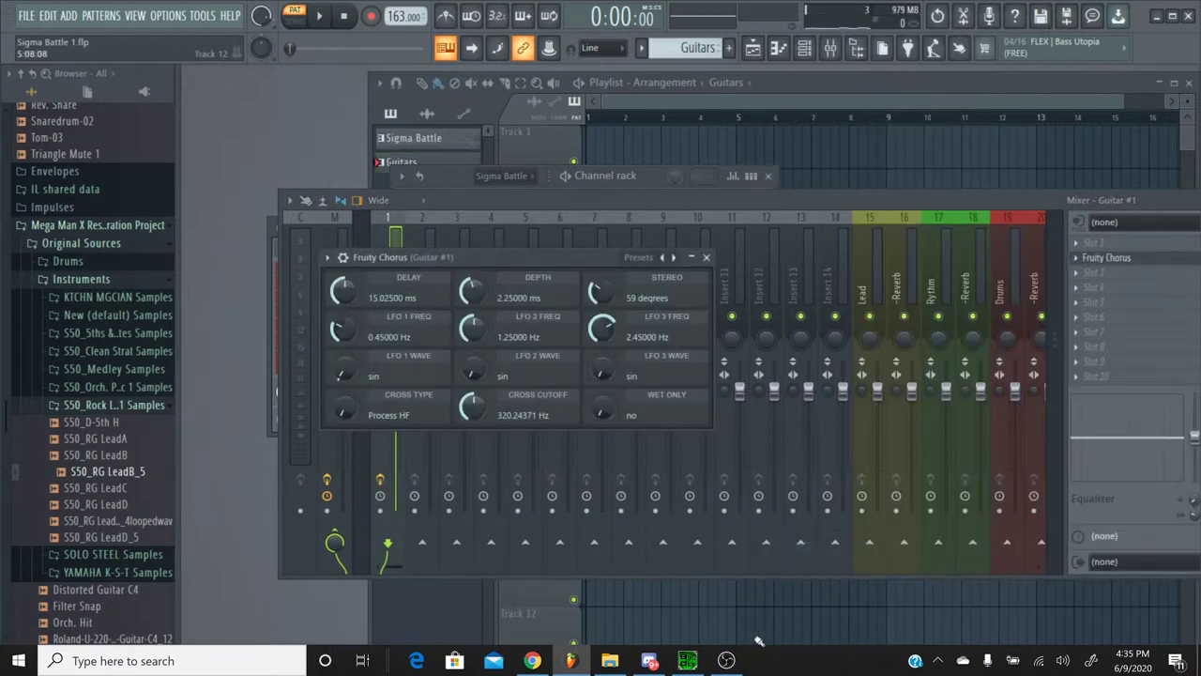
Step: Switch to SPCTool, play 28 Sigma Battle.spc as a reference, stop it, and return to FL Studio's mixer
click(687, 659)
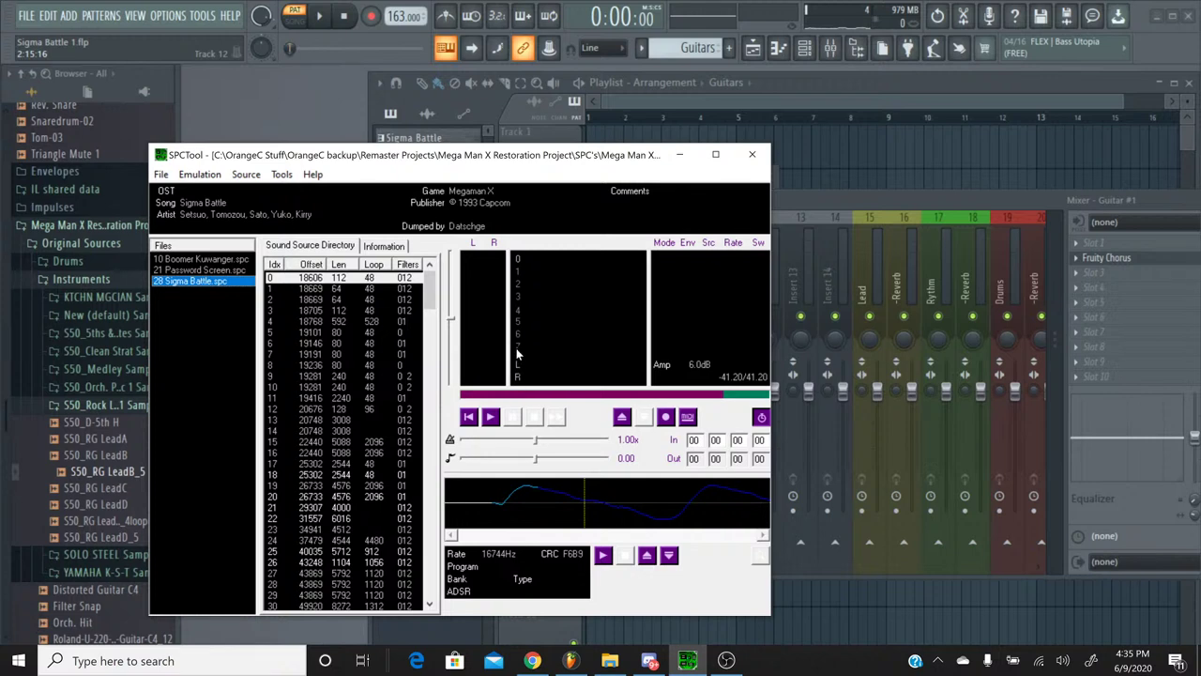
click(488, 419)
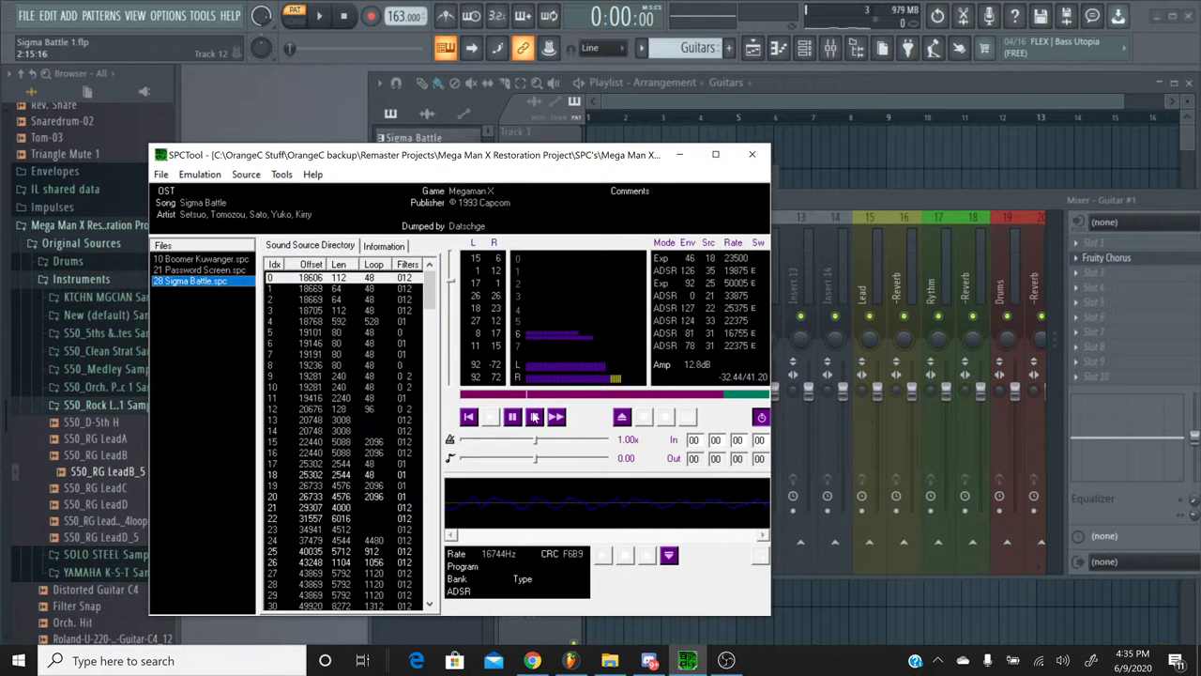
click(534, 416)
click(817, 210)
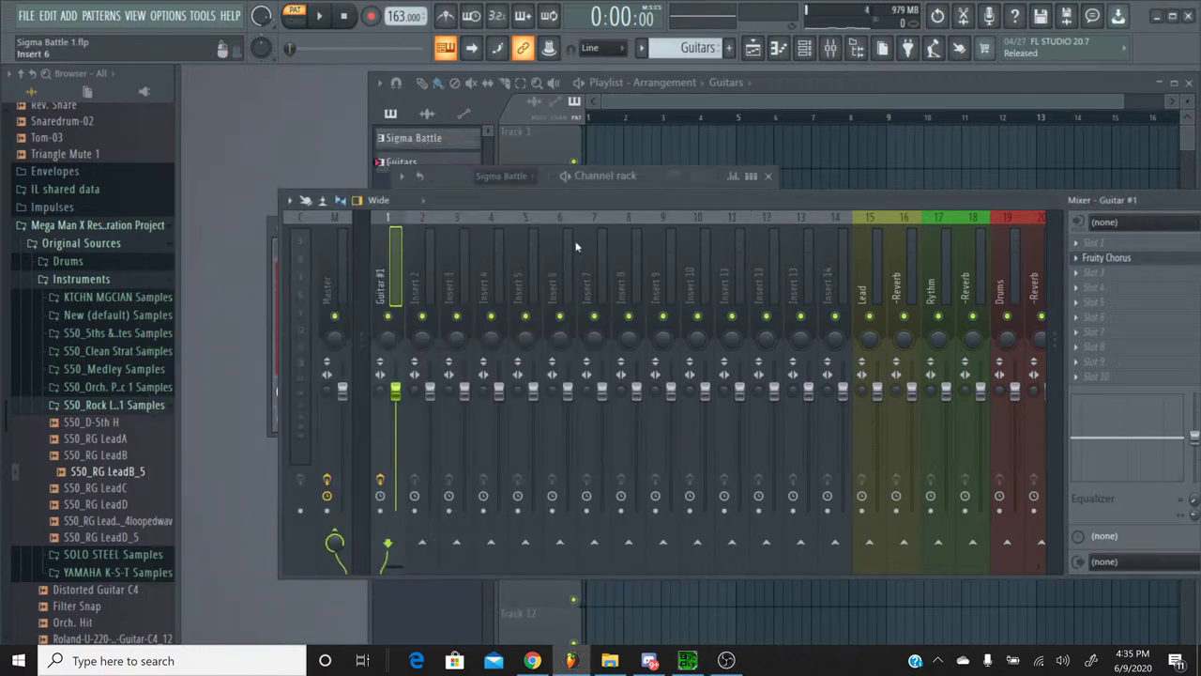
Step: Open the Guitar #1 channel settings and show its pitch envelope and LFO
click(806, 49)
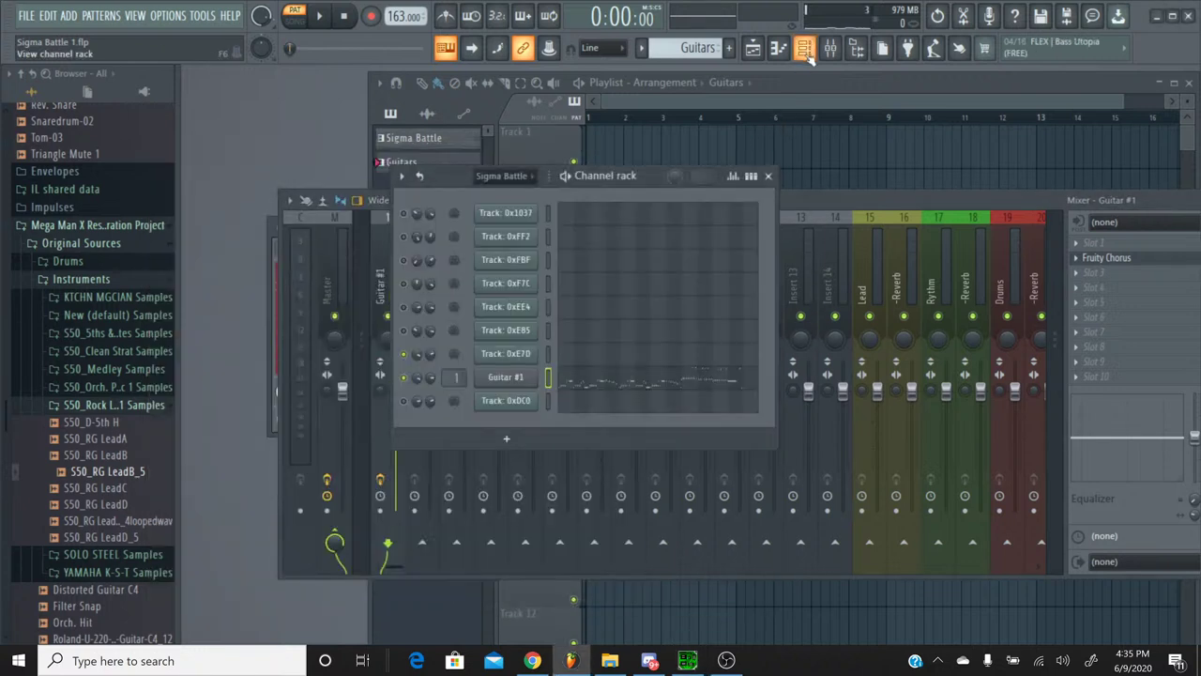
click(507, 435)
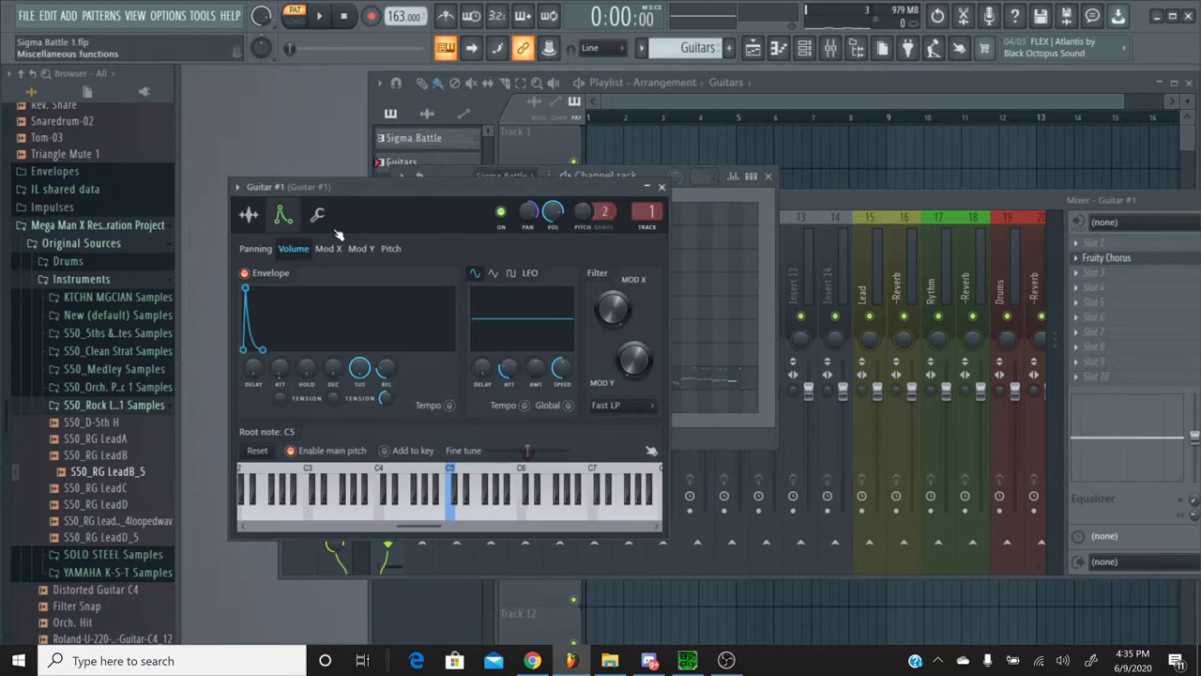
click(391, 249)
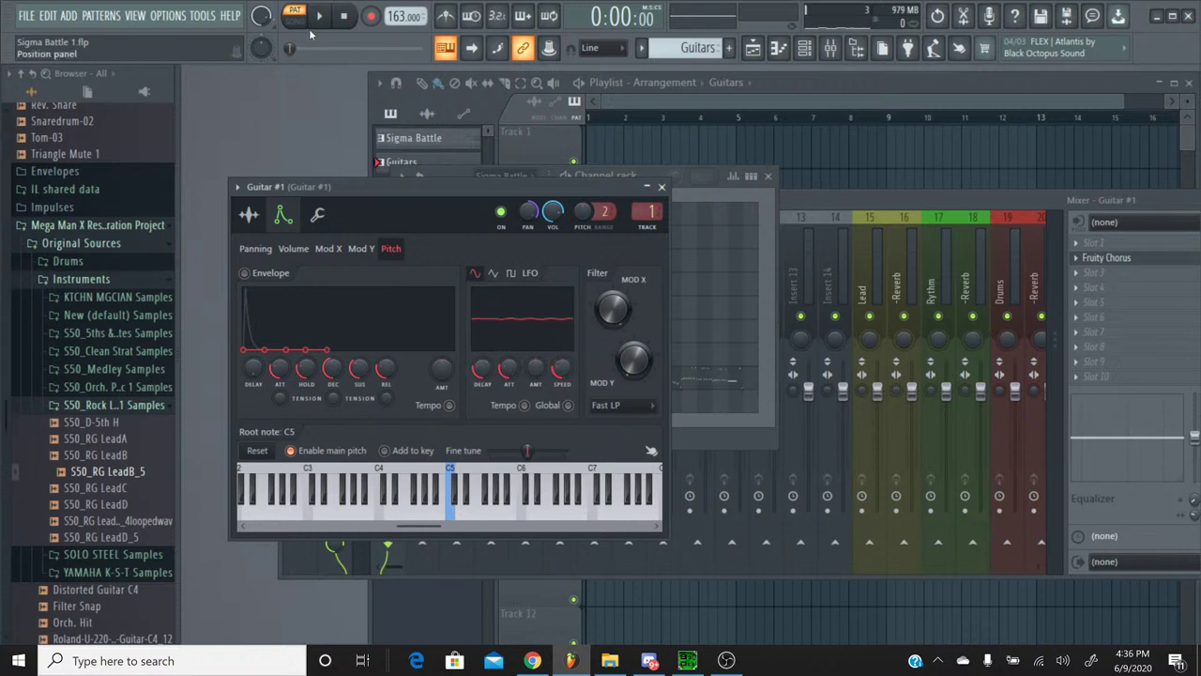
Step: Audition Guitar #1's Fruity Chorus presets from 50 Detune through Poly Chorus while the Guitars pattern plays, ending on Poly Chorus
click(319, 16)
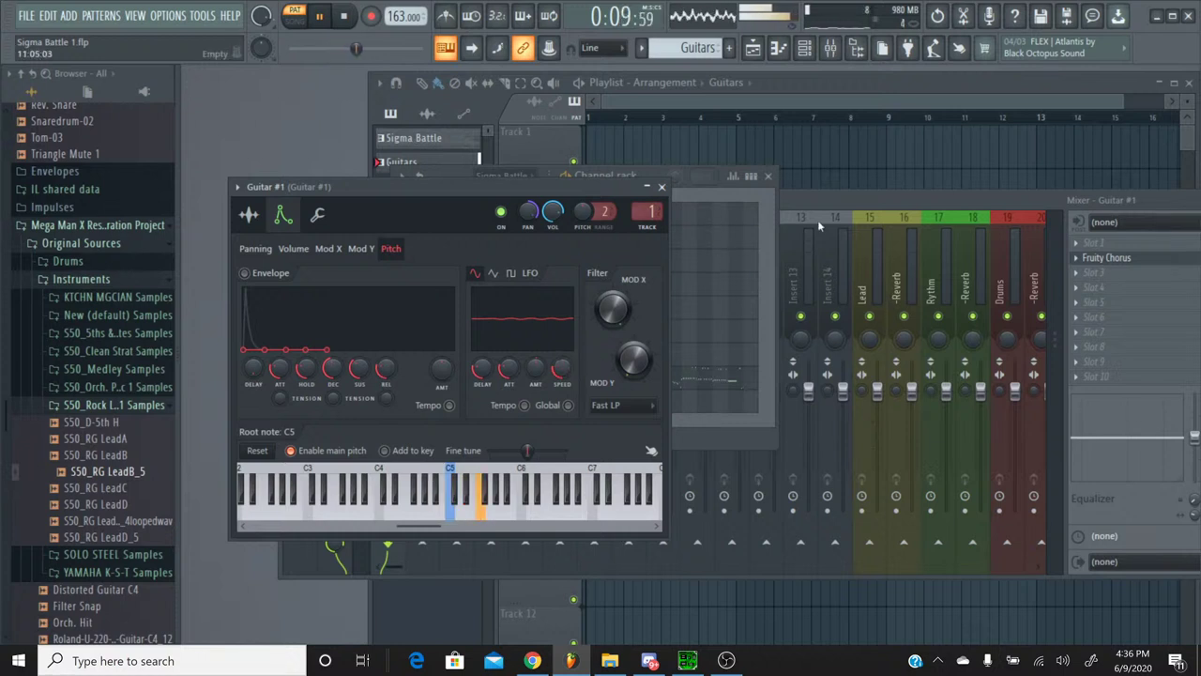
click(1154, 263)
click(1156, 264)
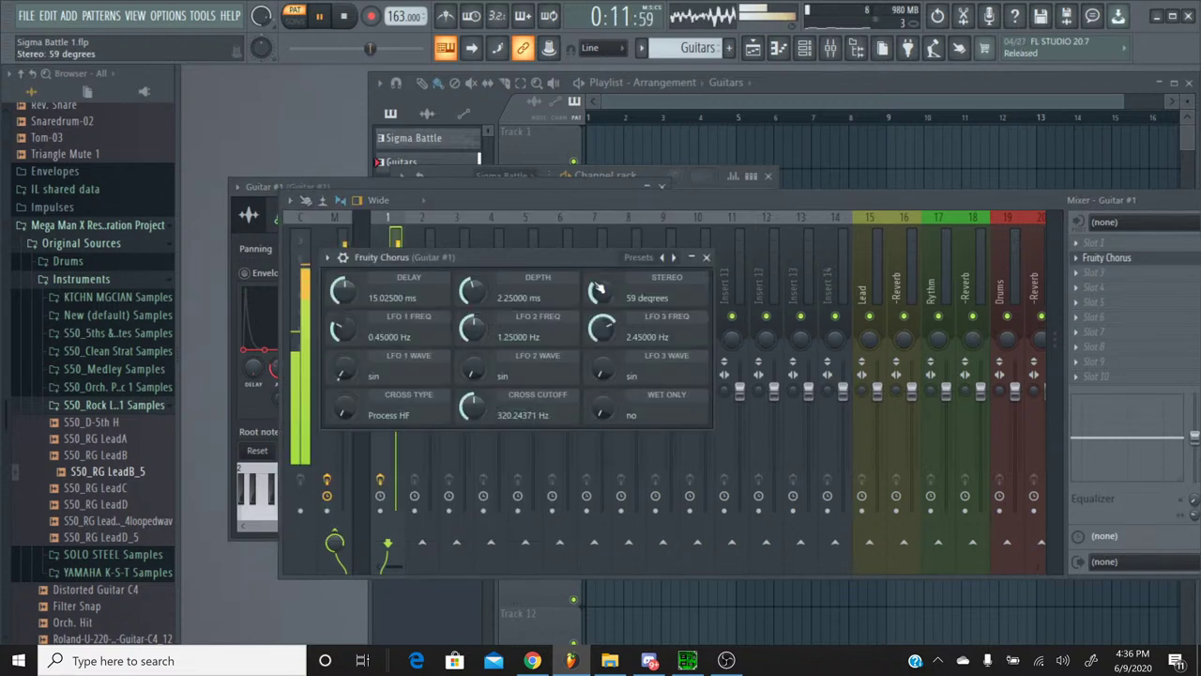
click(674, 259)
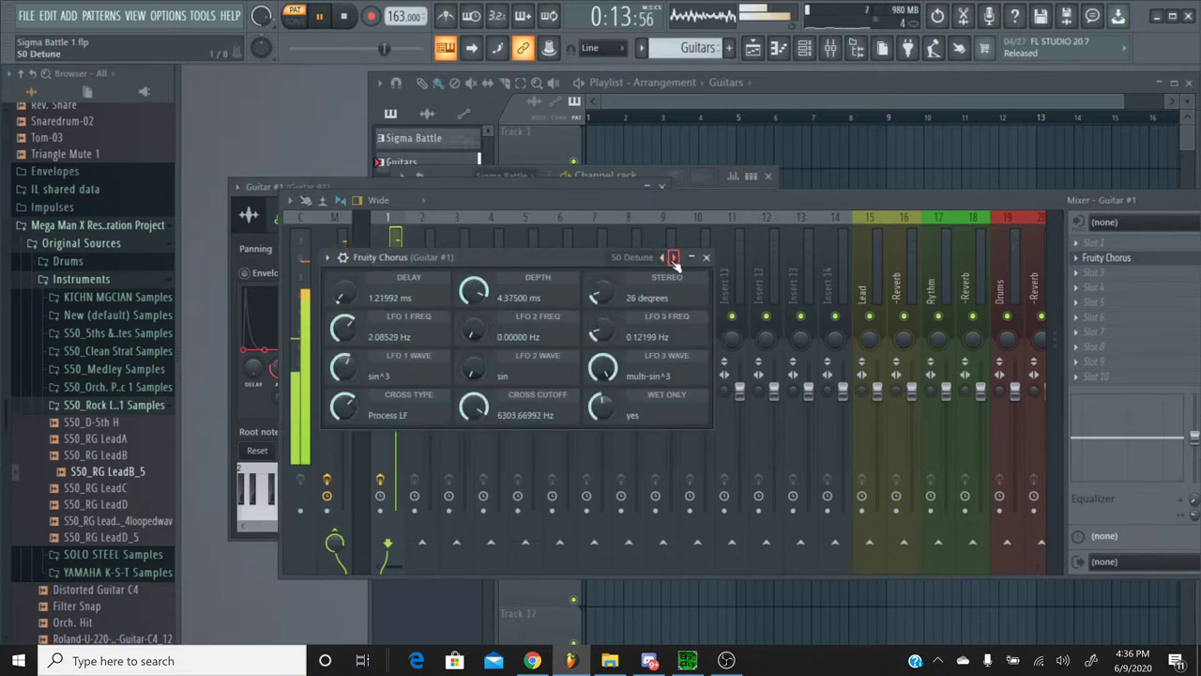
click(674, 258)
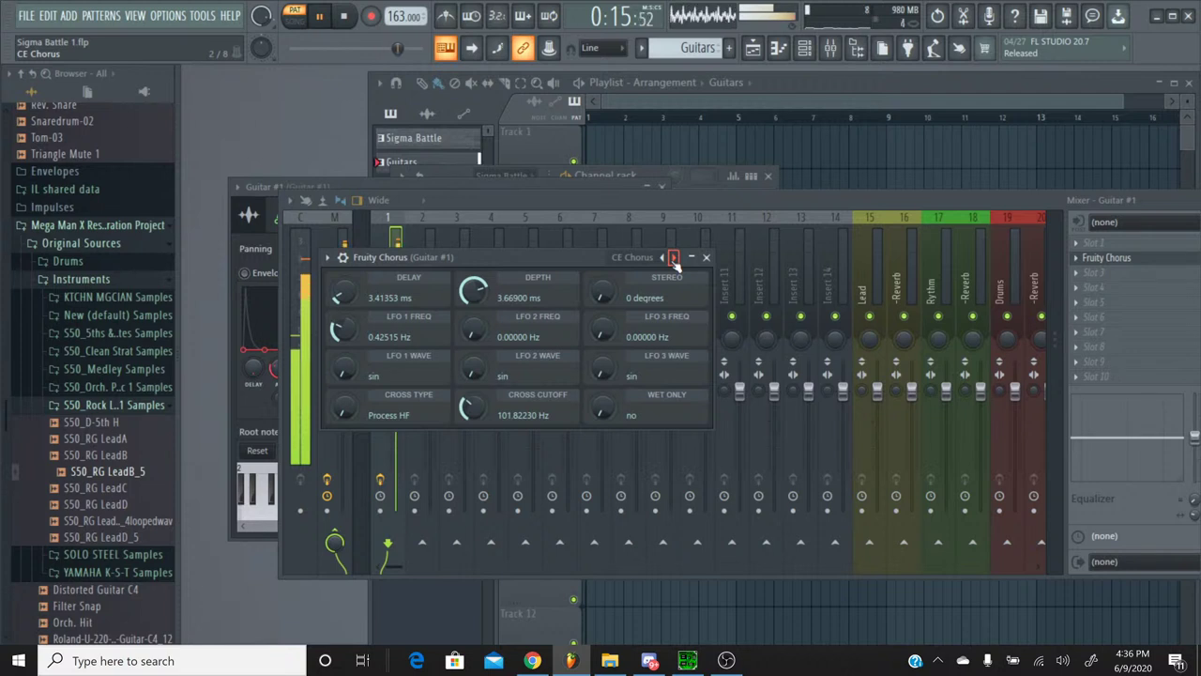
click(674, 258)
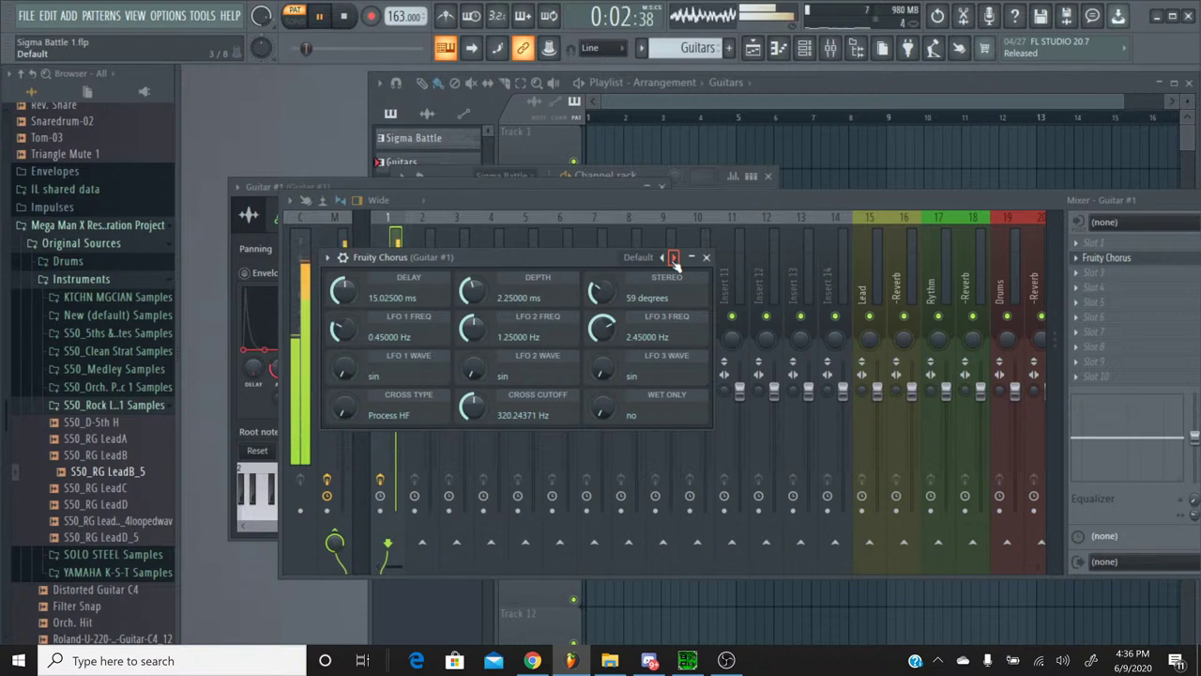
click(674, 258)
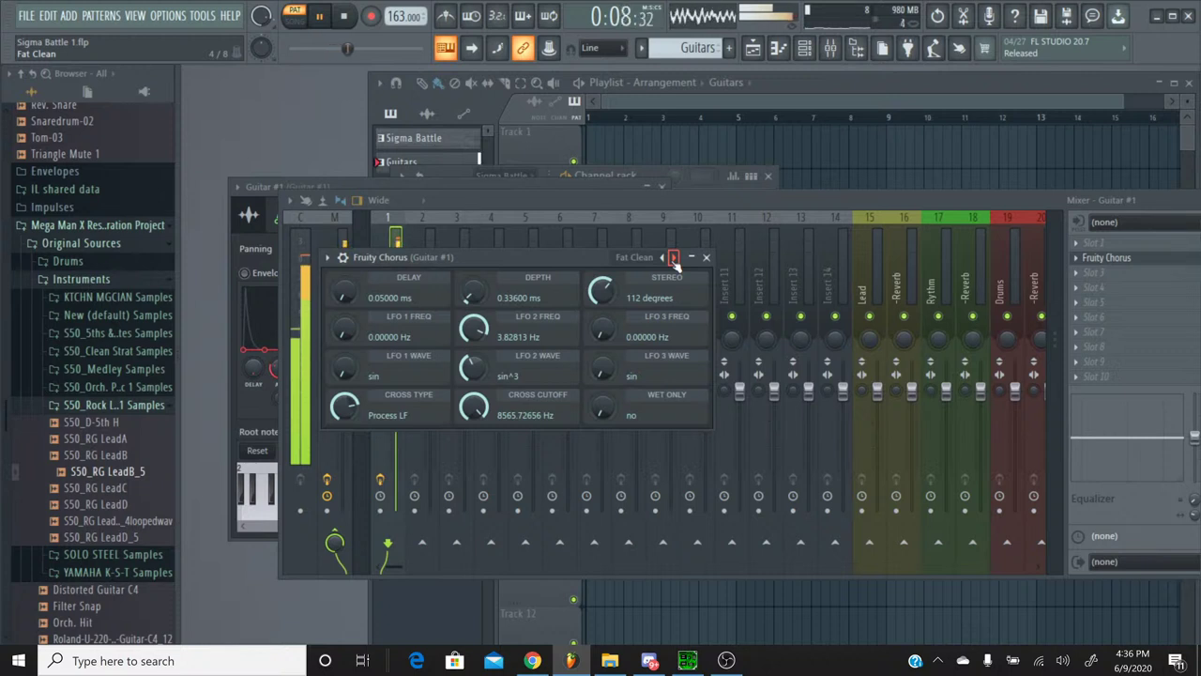
click(674, 258)
click(674, 258)
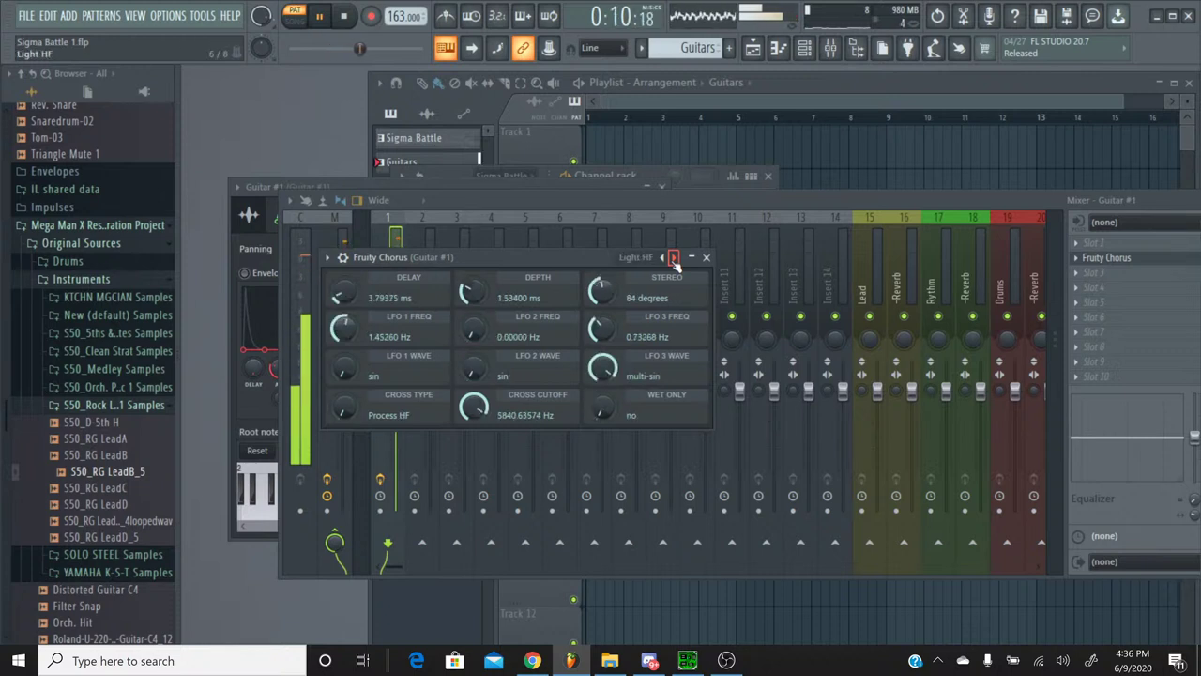
click(674, 258)
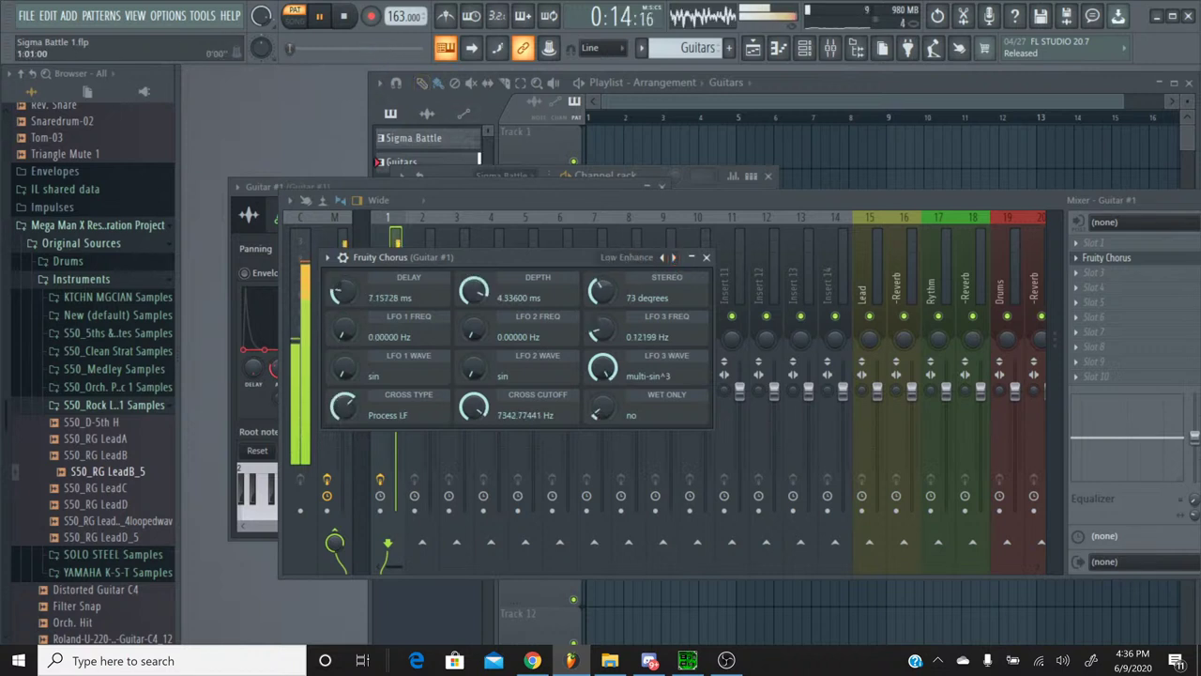
click(674, 257)
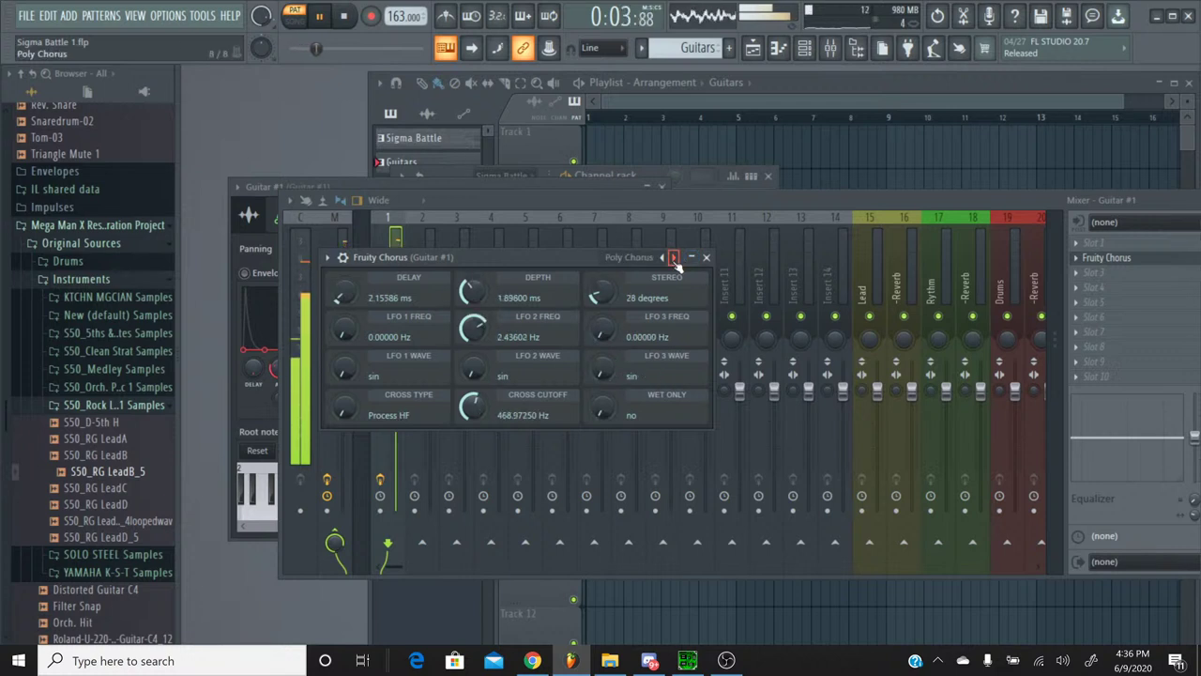
Step: Audition Guitar #1's remaining Fruity Chorus presets, settle on Default, close the effect window, and stop playback
click(674, 258)
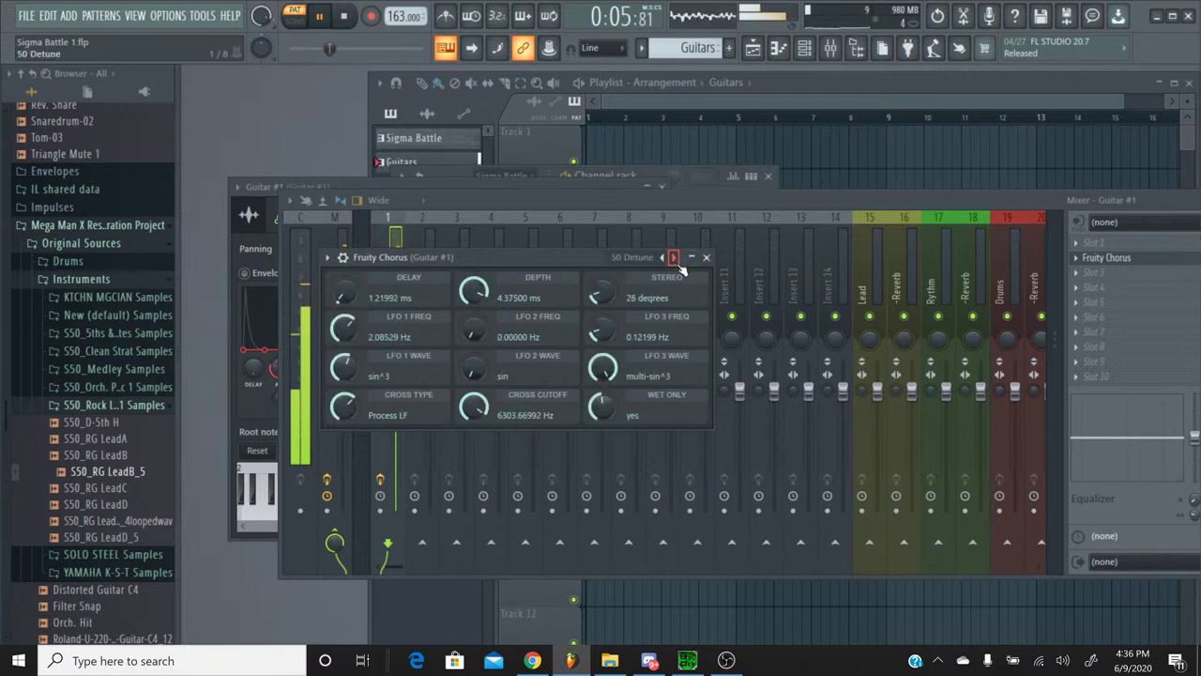
click(674, 258)
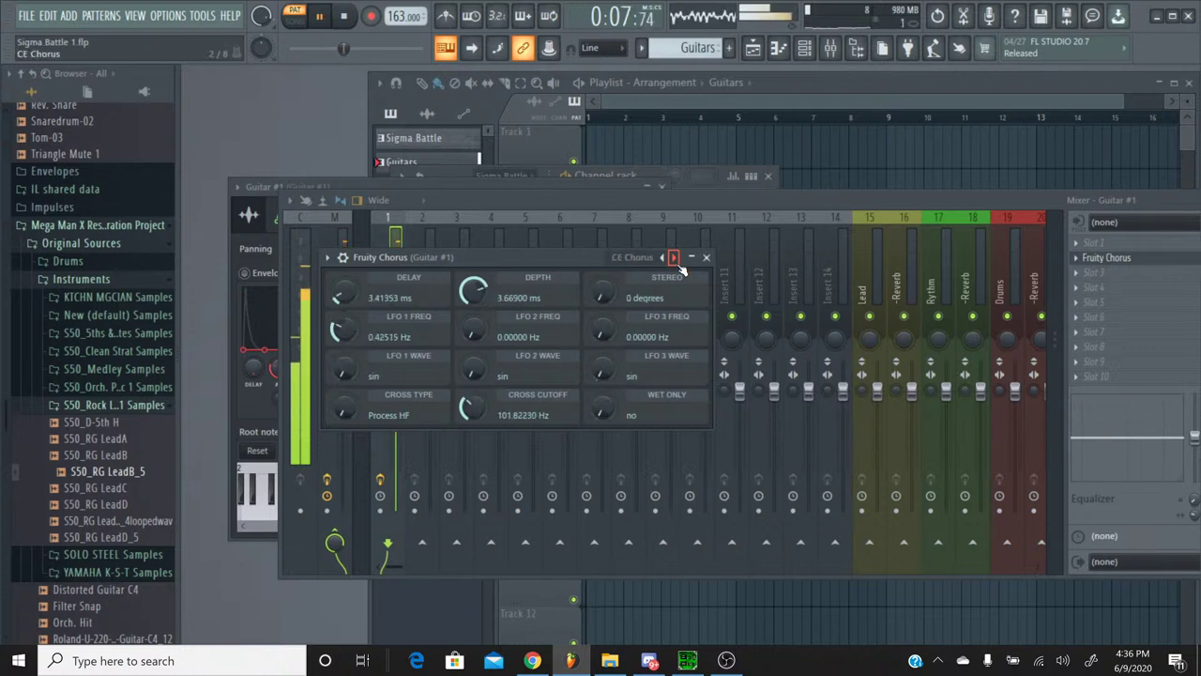
click(674, 257)
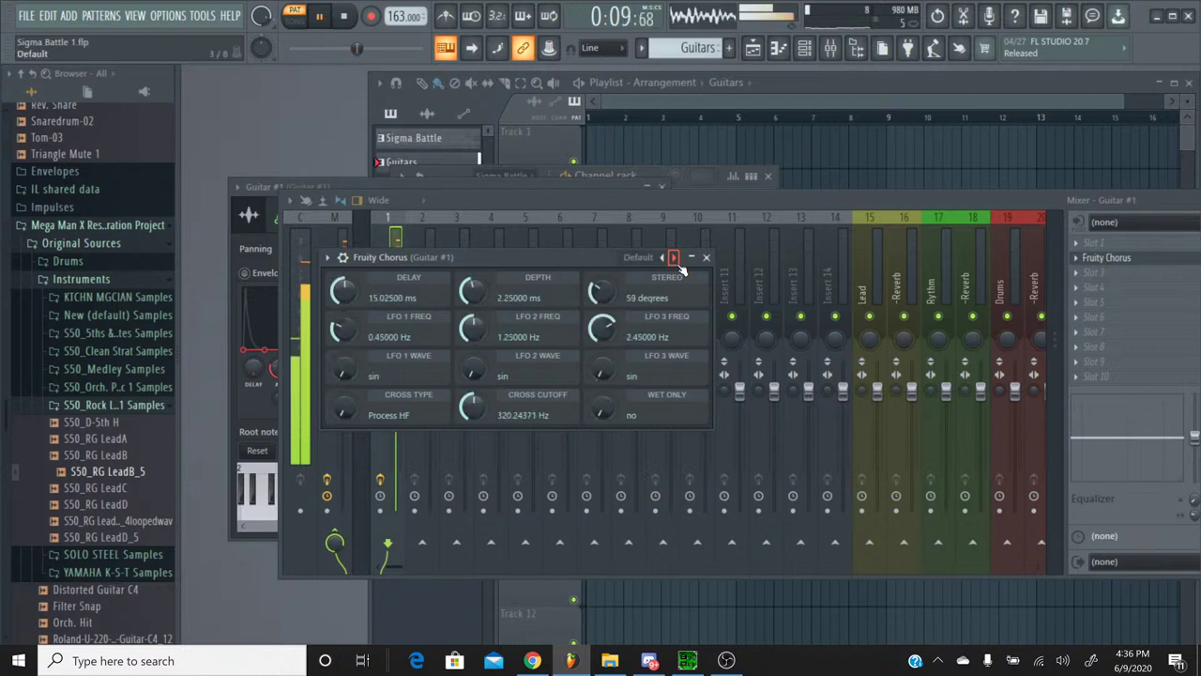
click(708, 258)
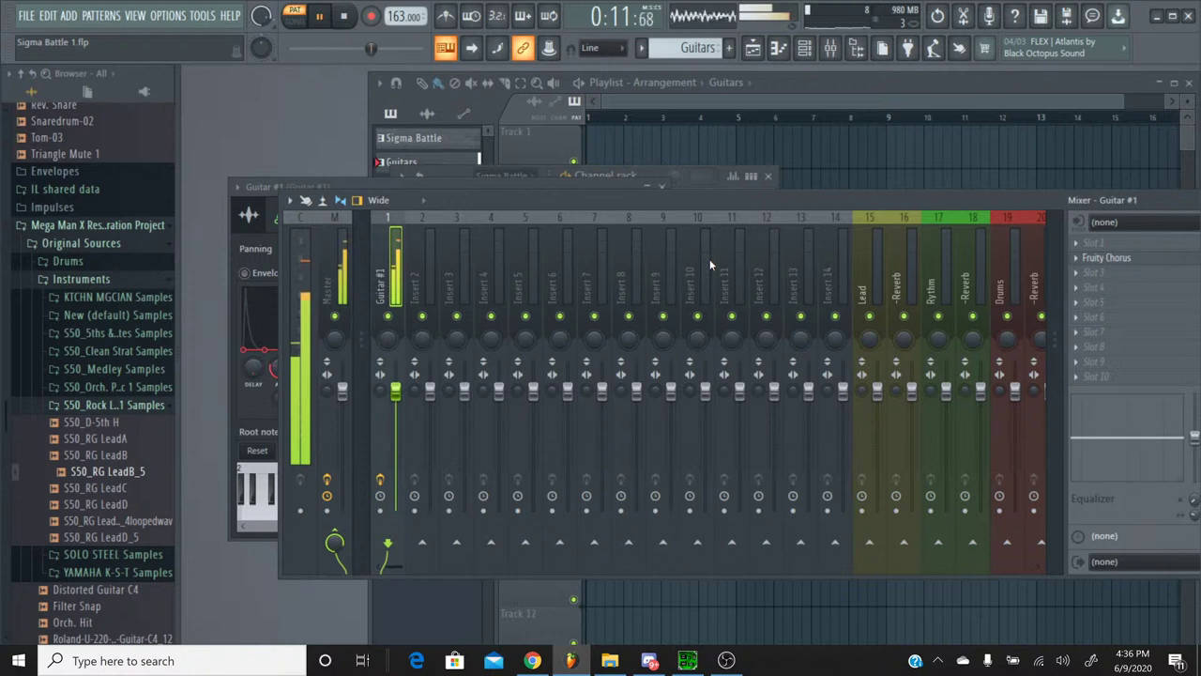
click(347, 18)
Step: Switch to SPCTool, play 28 Sigma Battle.spc for comparison, stop it, and return to FL Studio
click(688, 660)
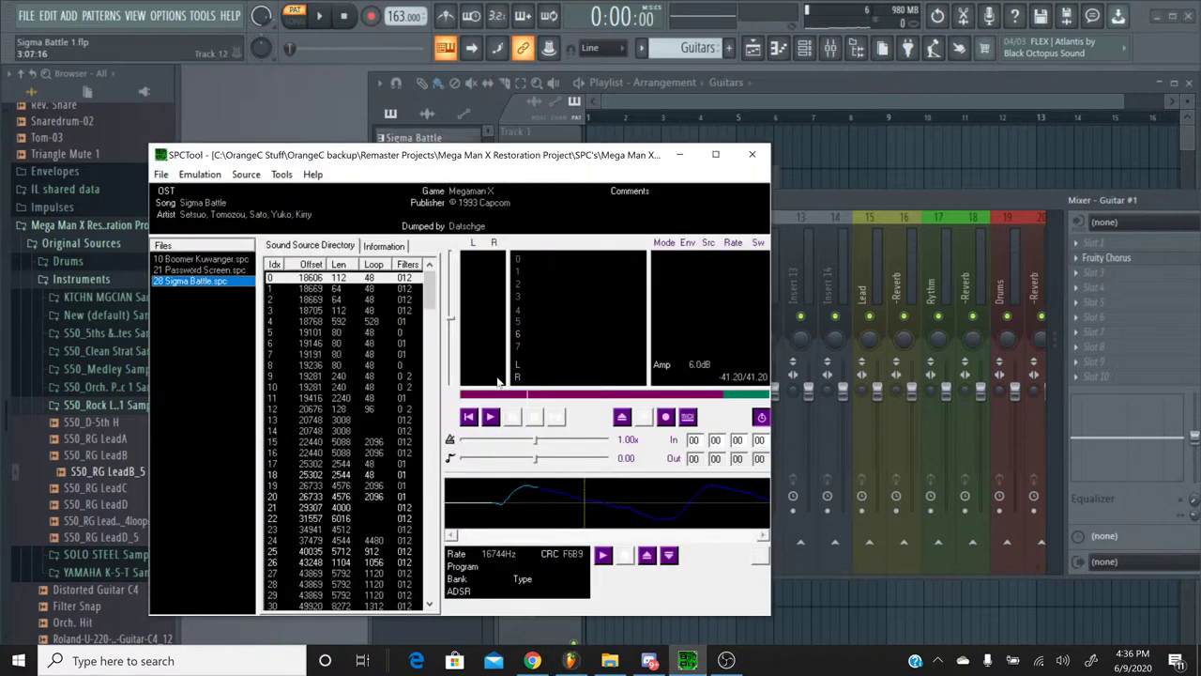
click(492, 422)
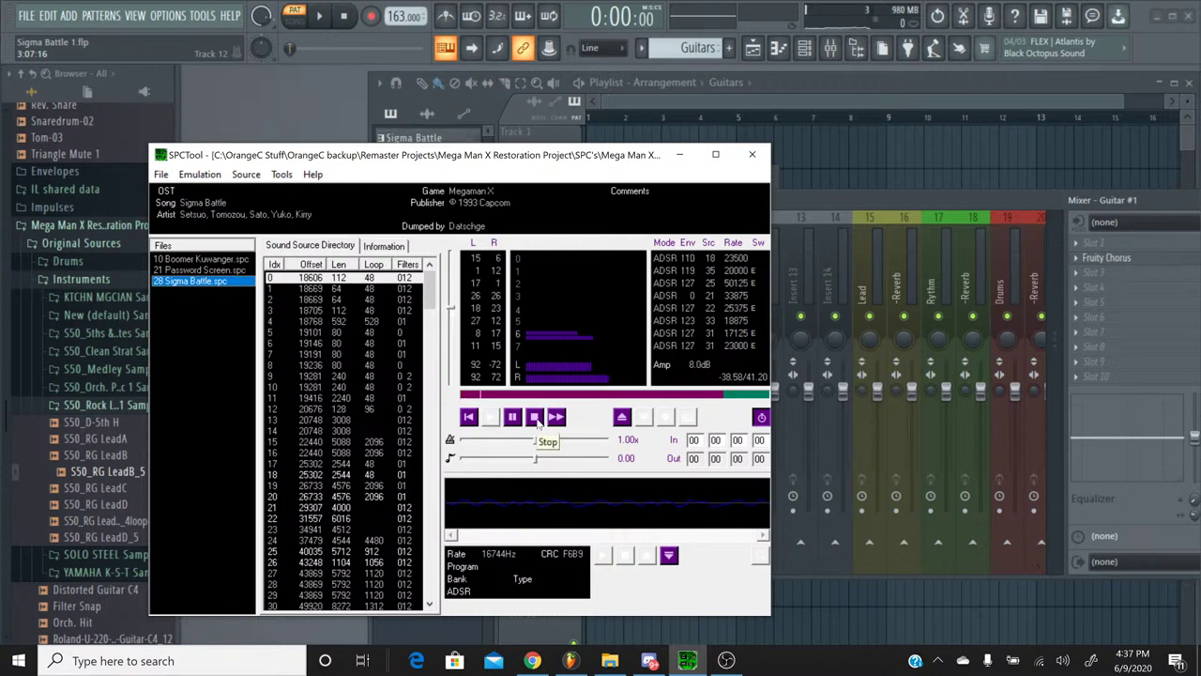
click(535, 419)
click(679, 155)
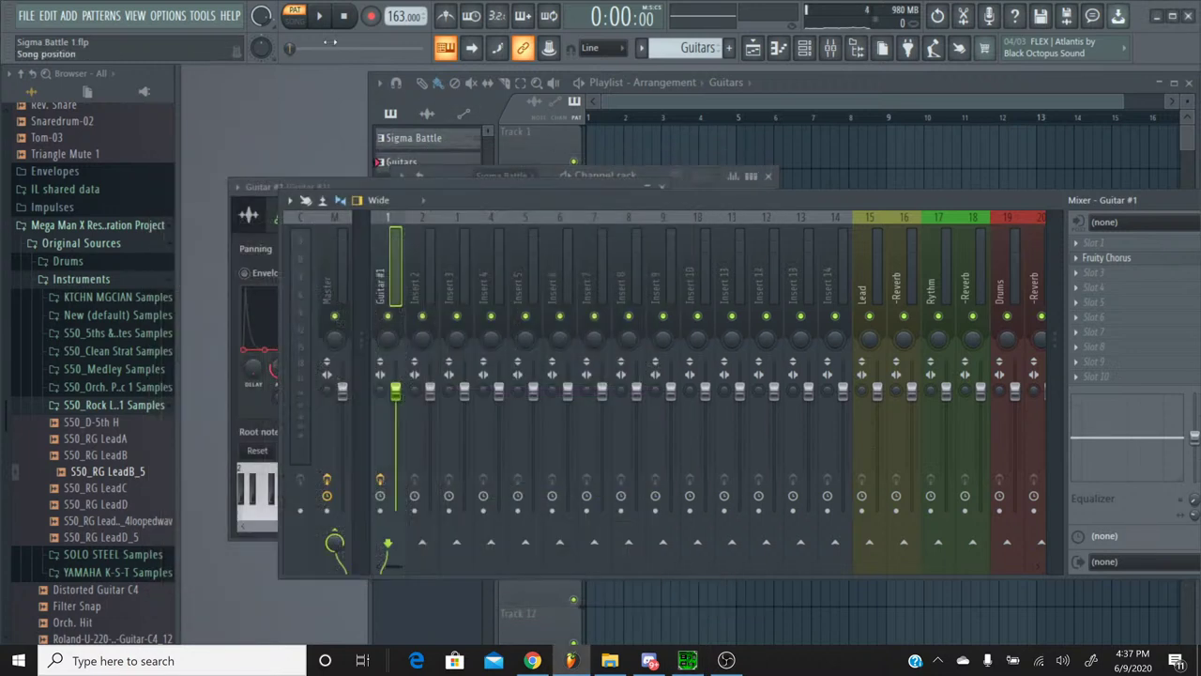
Step: Play the Guitars pattern, close the mixer and the Guitar #1 channel settings, and stop playback
key(space)
drag(1121, 201, 1004, 211)
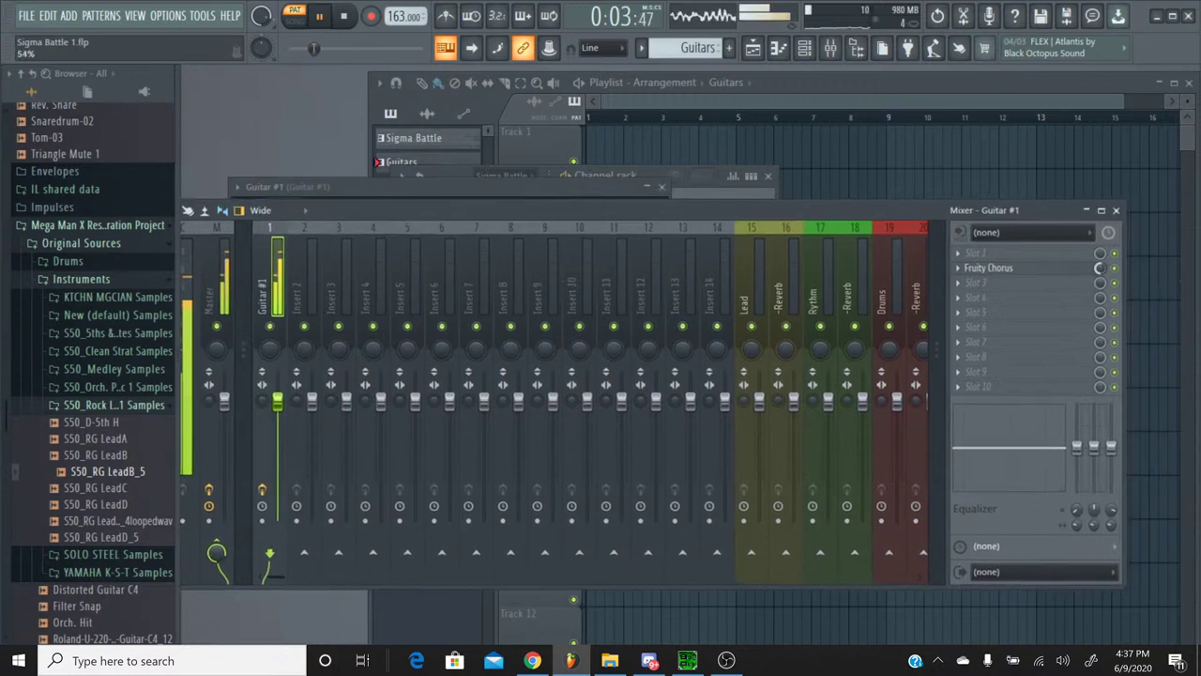
click(1116, 210)
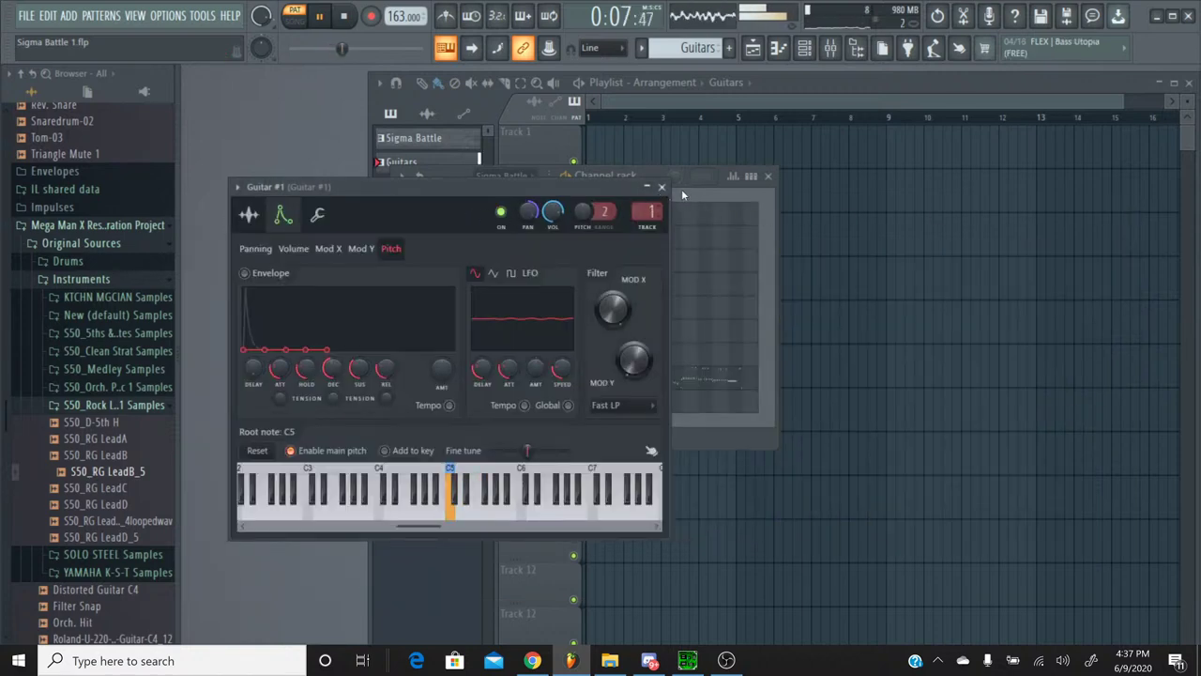
click(662, 187)
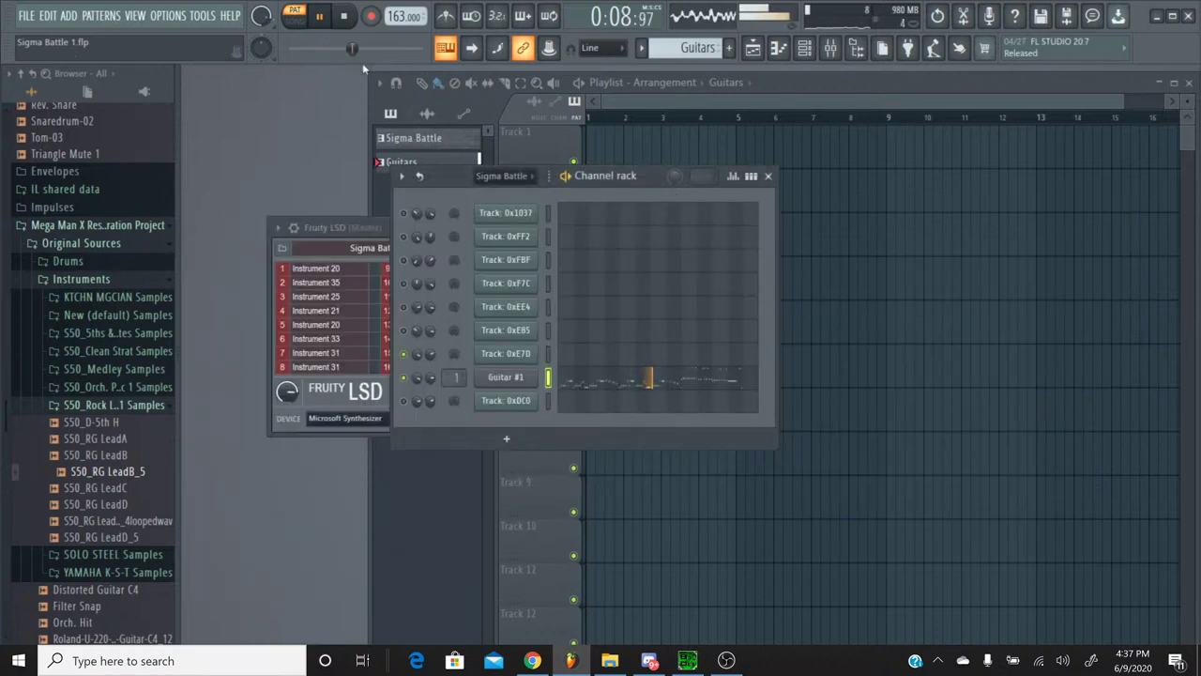
click(346, 15)
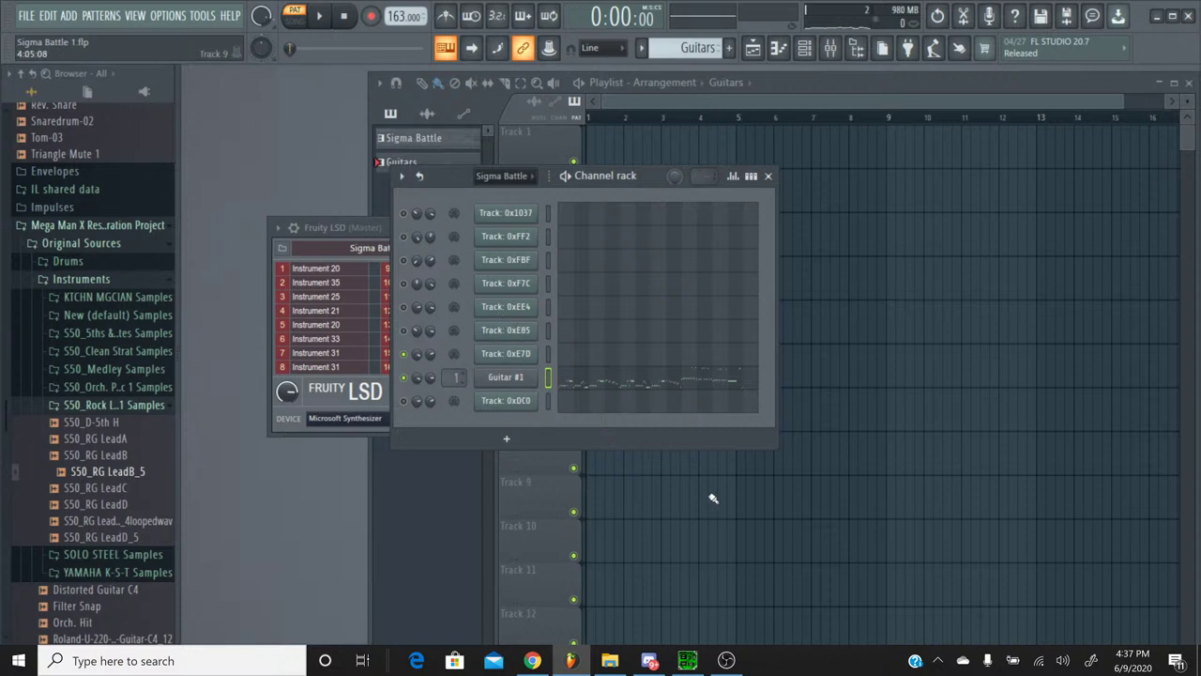
Step: Replay 28 Sigma Battle.spc in SPCTool to check the guitar's stereo placement, stop it, and return to FL Studio
click(697, 648)
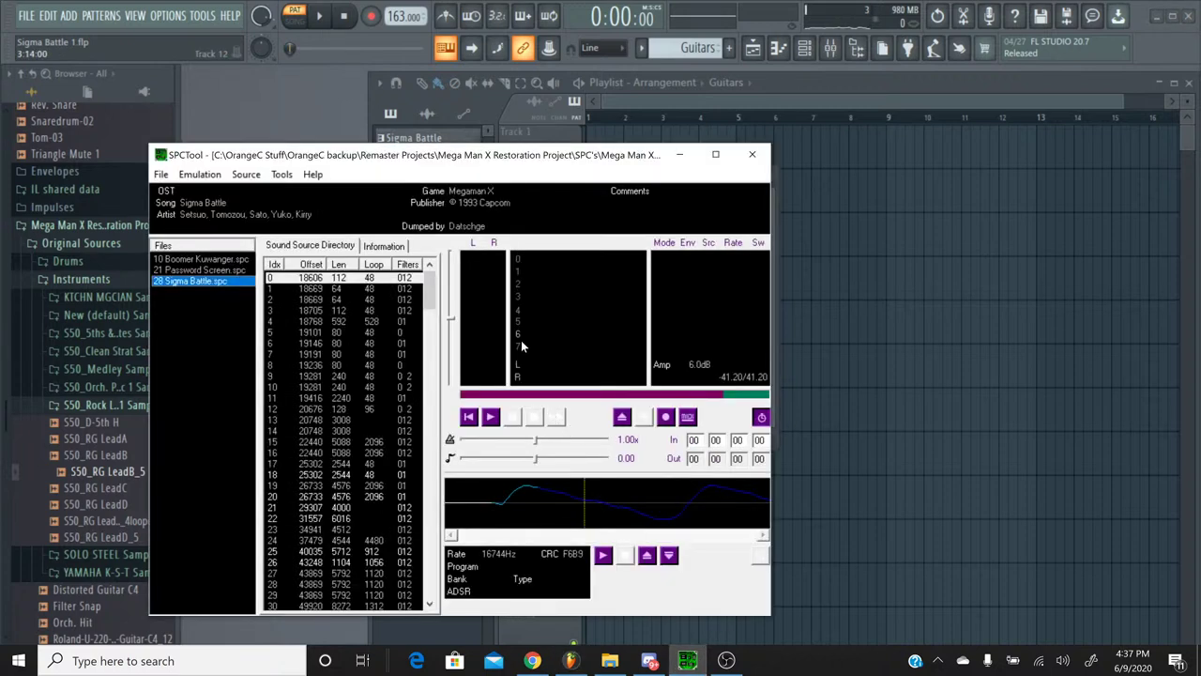
click(491, 416)
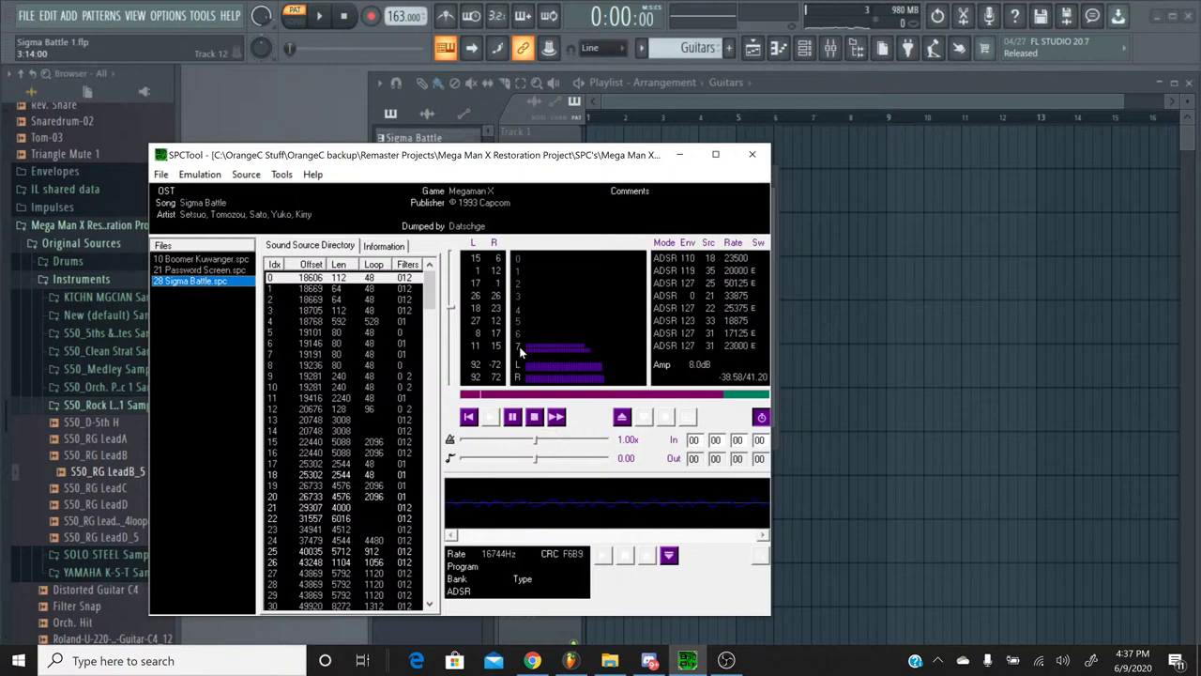
click(537, 422)
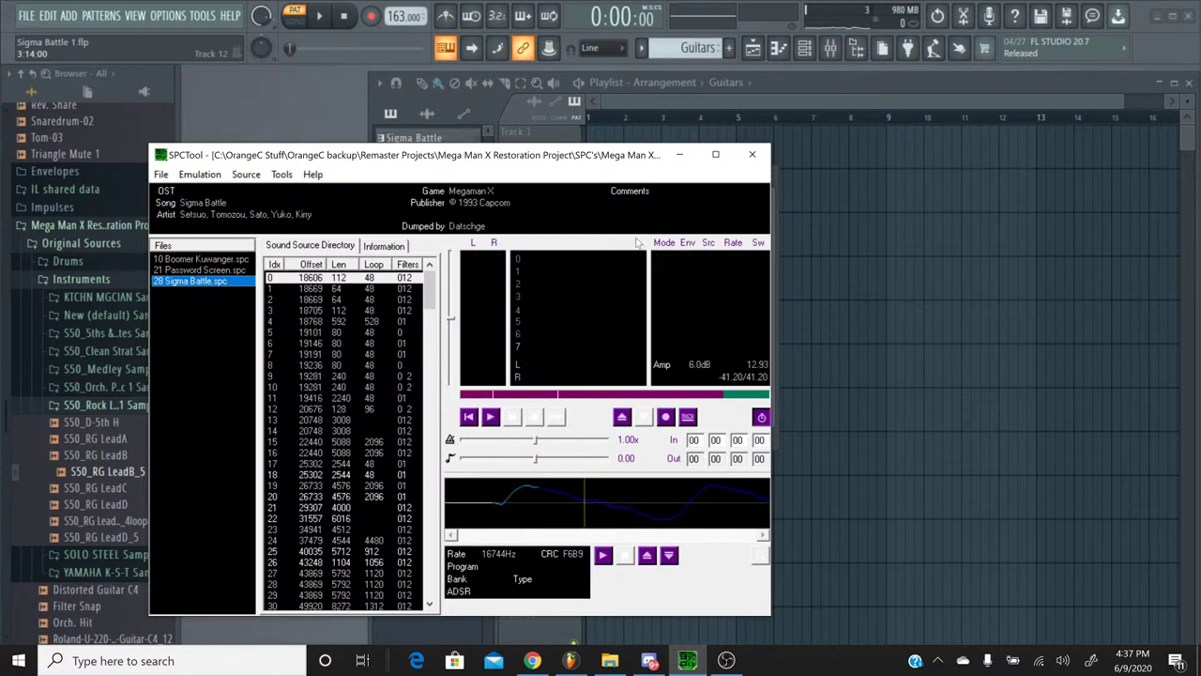
click(679, 154)
Step: Briefly view the Sigma Battle pattern, return to the Guitars pattern, and reset Guitar #1's channel panning
click(642, 47)
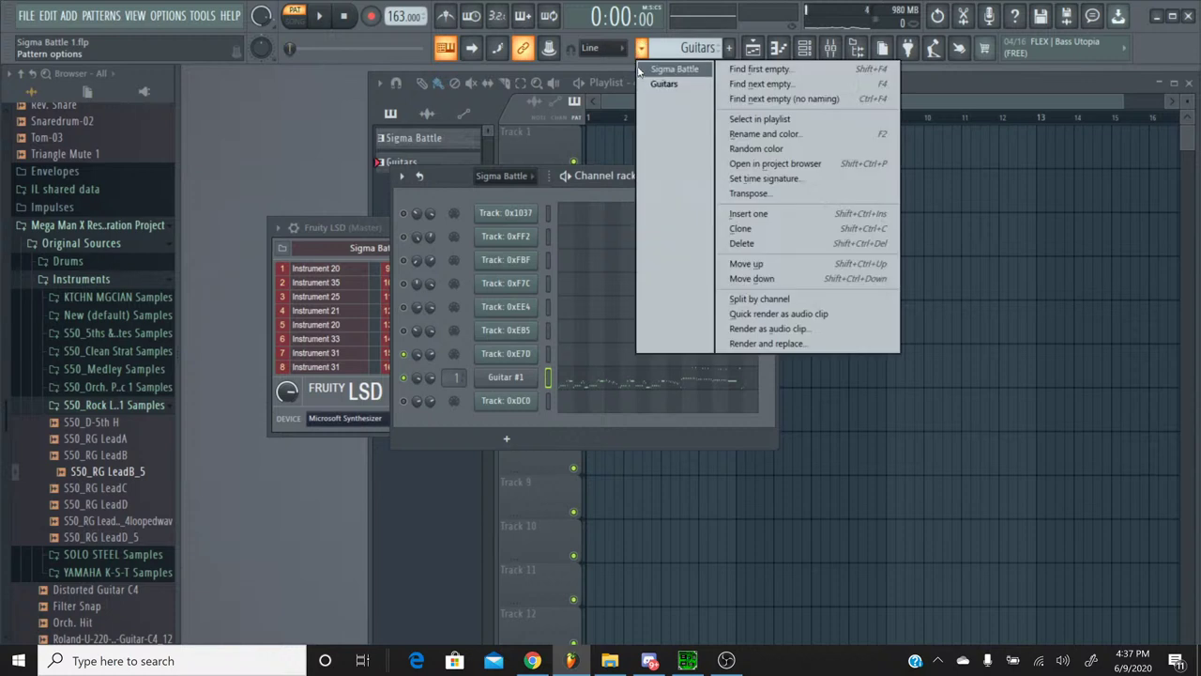
click(638, 67)
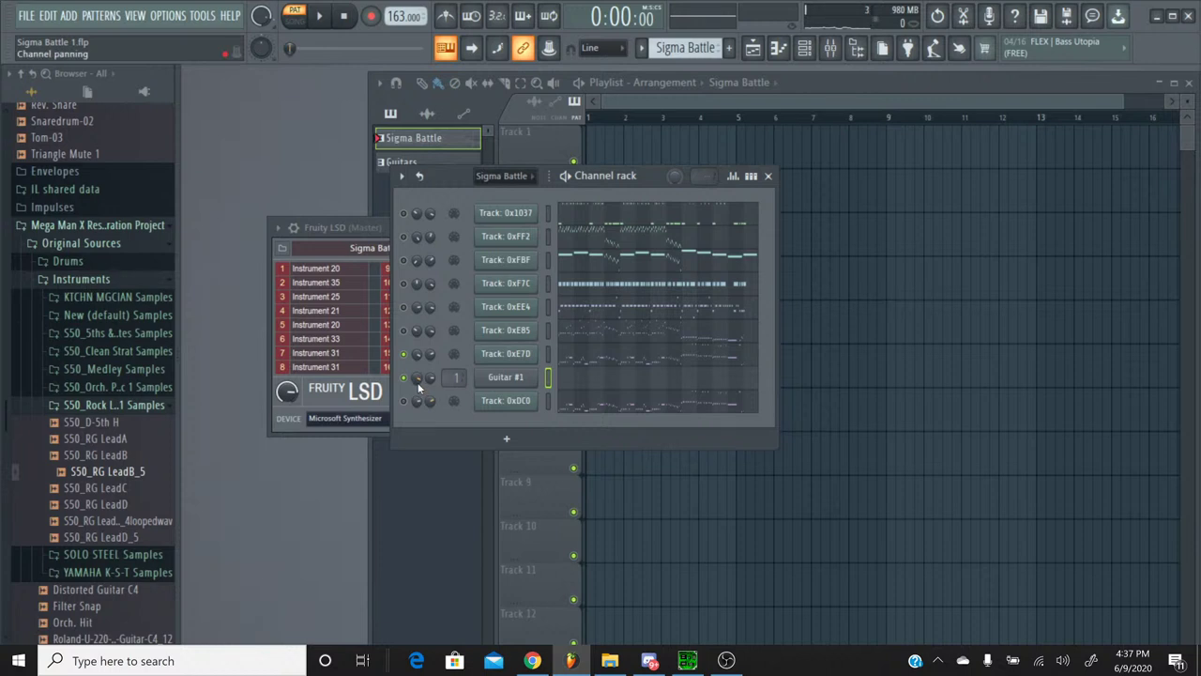
click(640, 48)
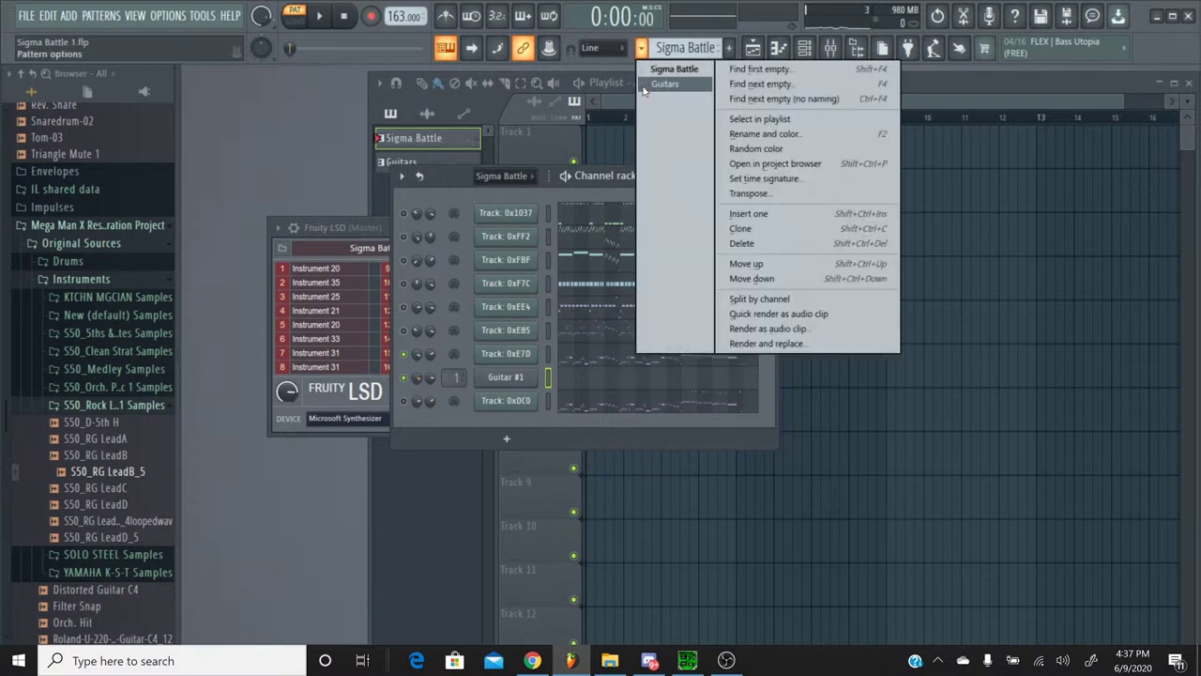
click(644, 86)
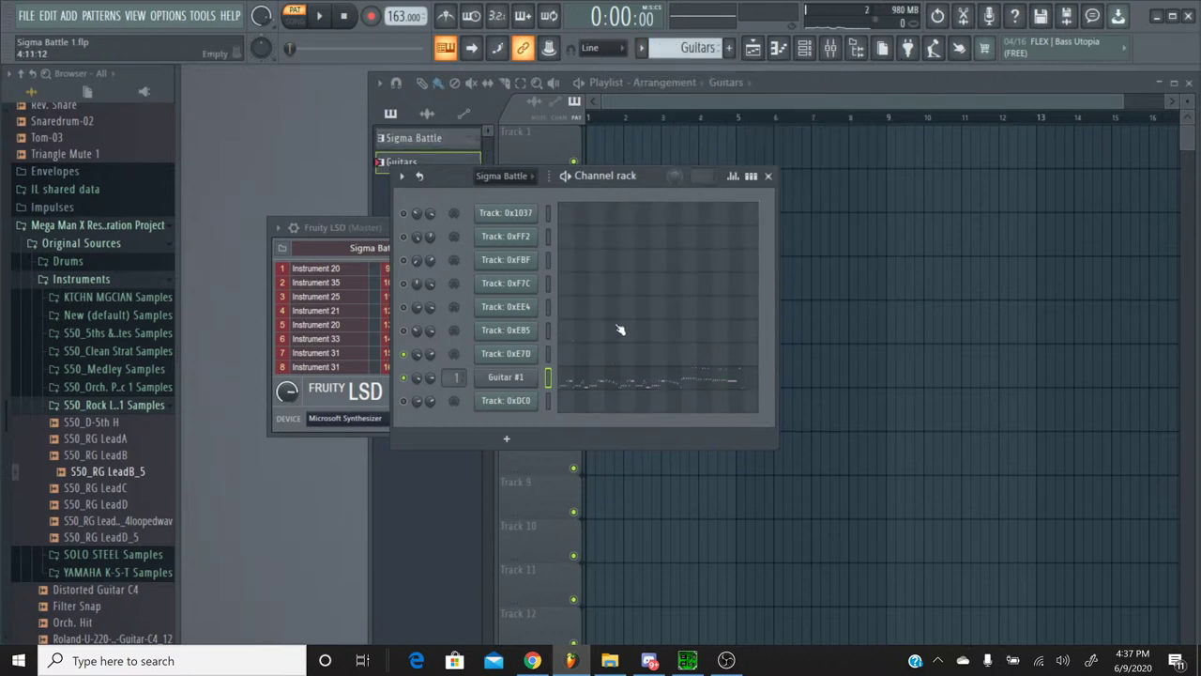
right_click(422, 379)
click(435, 390)
Step: Switch to the Sigma Battle pattern, examine the channel panning events of Track: 0xE7D, and close the event editor
click(641, 48)
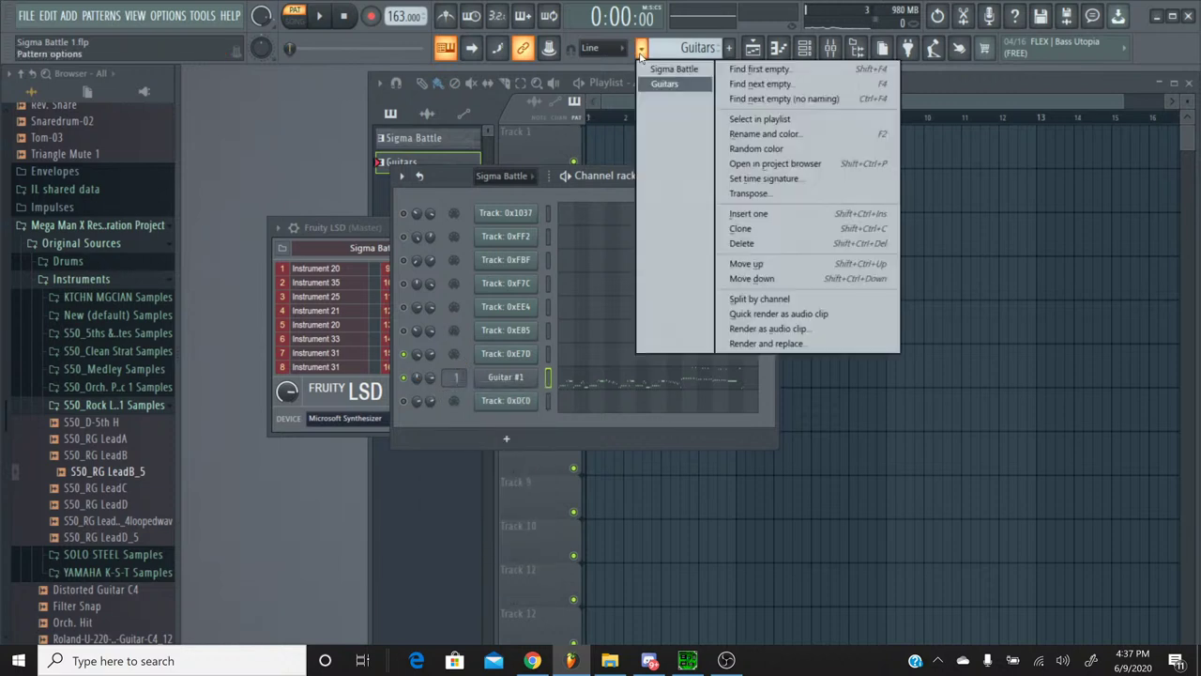
click(644, 68)
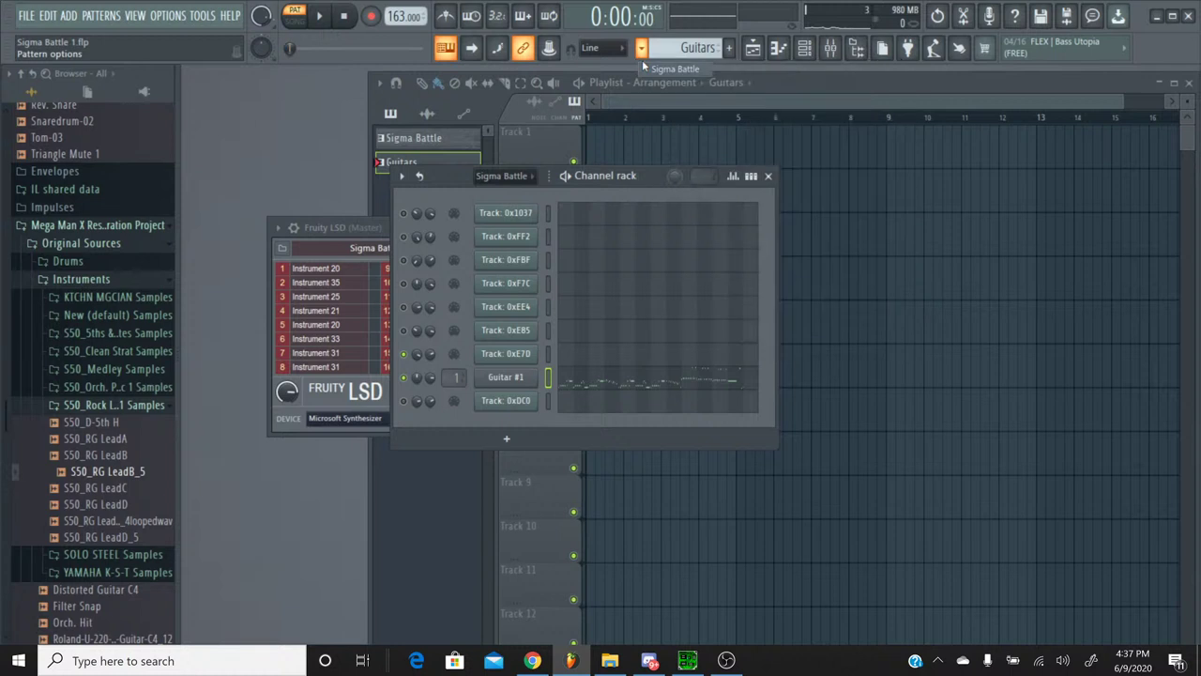
right_click(420, 352)
click(441, 388)
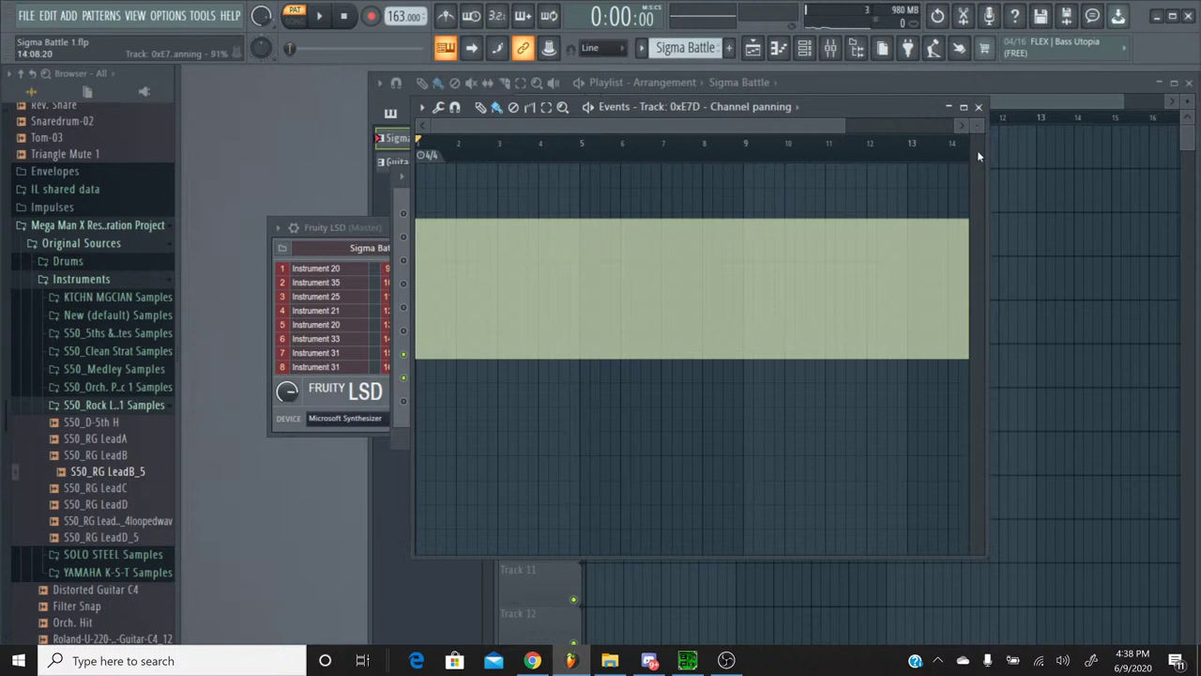
click(978, 106)
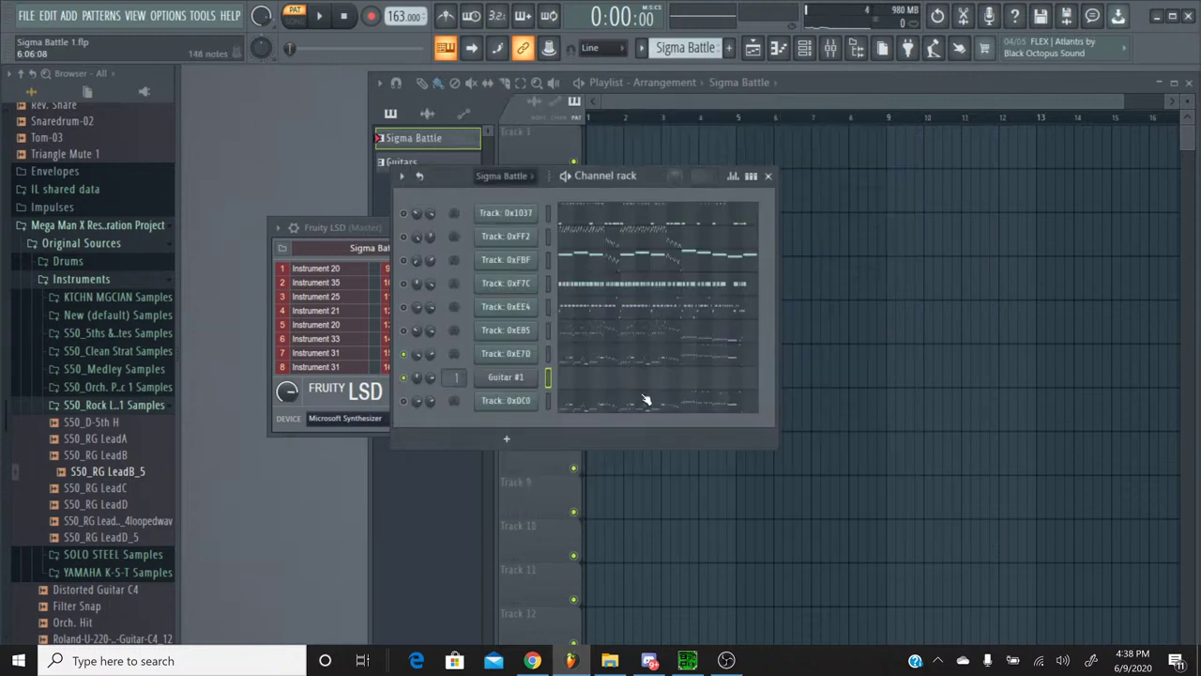
Step: Examine the notes of Track: 0xE7D in the piano roll, switch back to the Guitars pattern, and close the piano roll
click(610, 355)
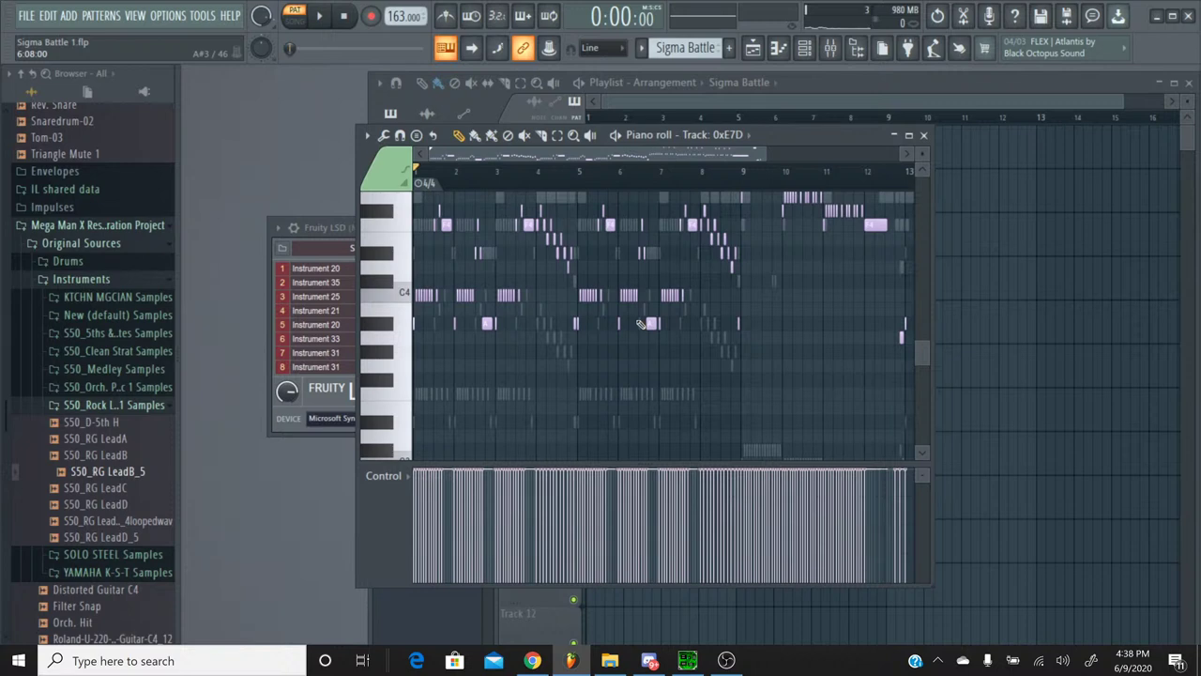
click(644, 48)
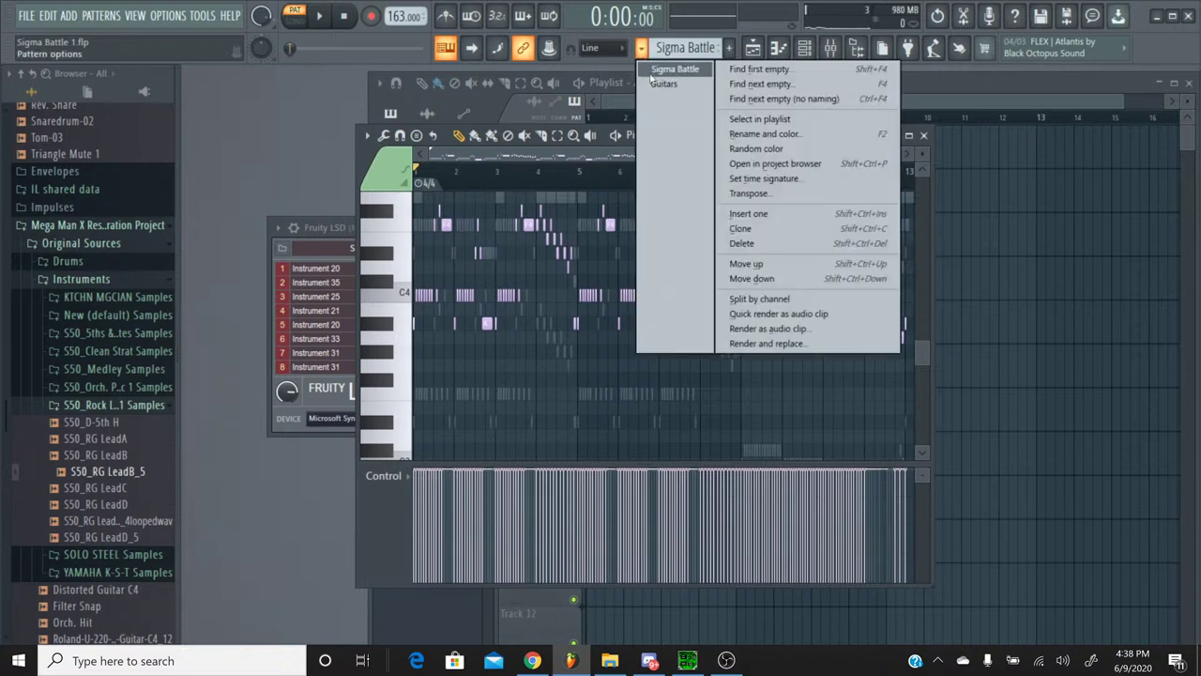
click(668, 84)
click(924, 135)
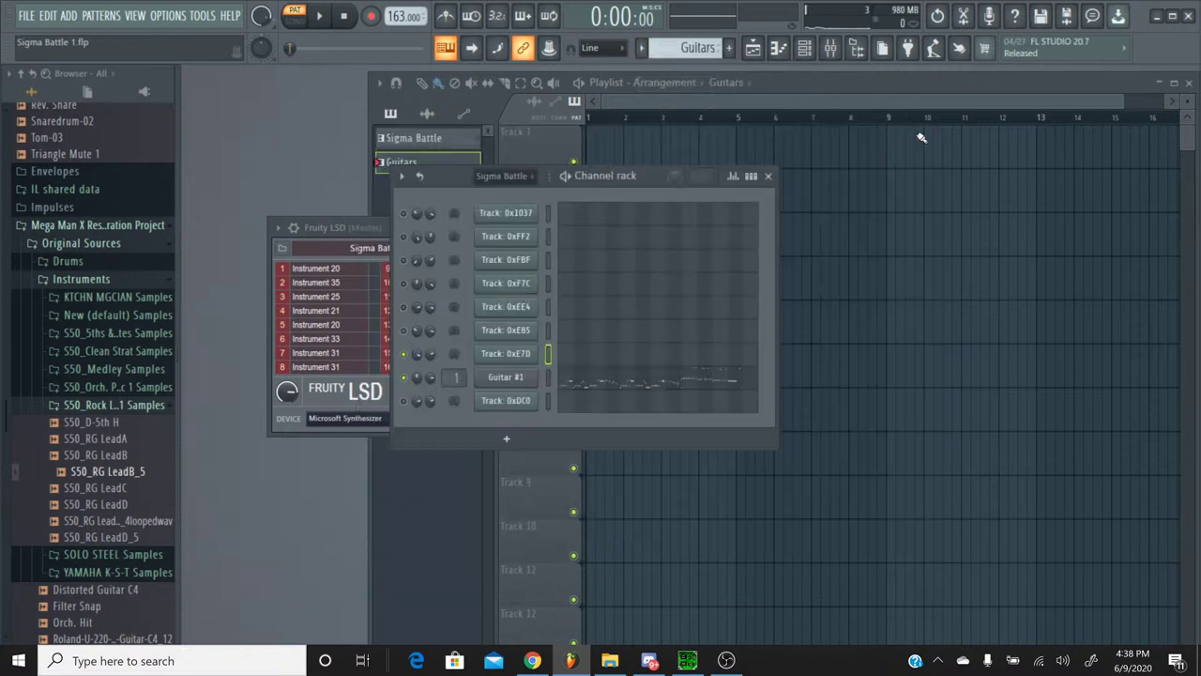
Step: Select all Guitar #1 notes in the piano roll and draw their note pan at about 70% right
click(589, 382)
scroll(590, 368, up, 6)
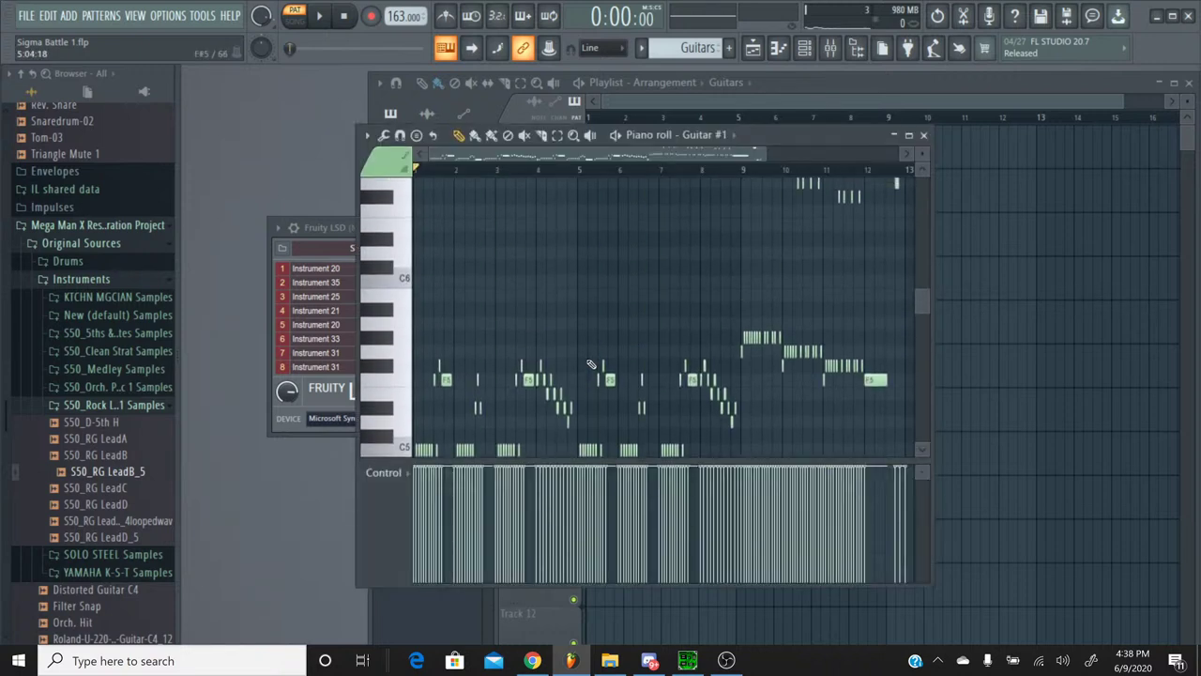
key(ctrl+a)
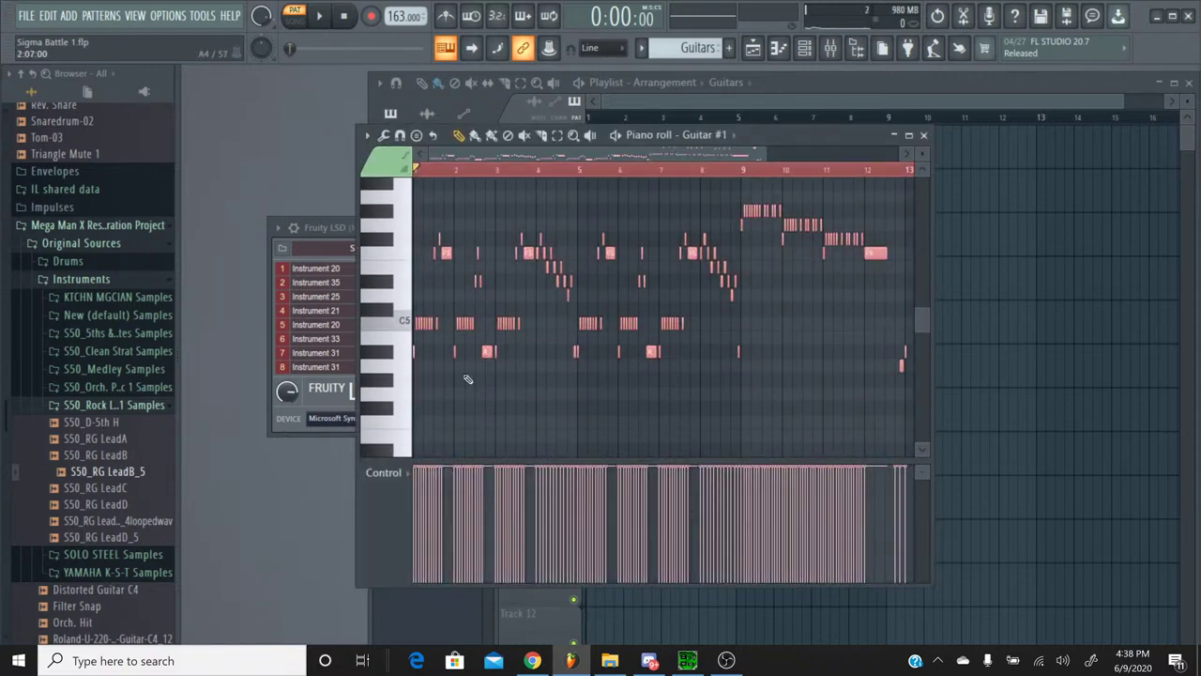
click(384, 473)
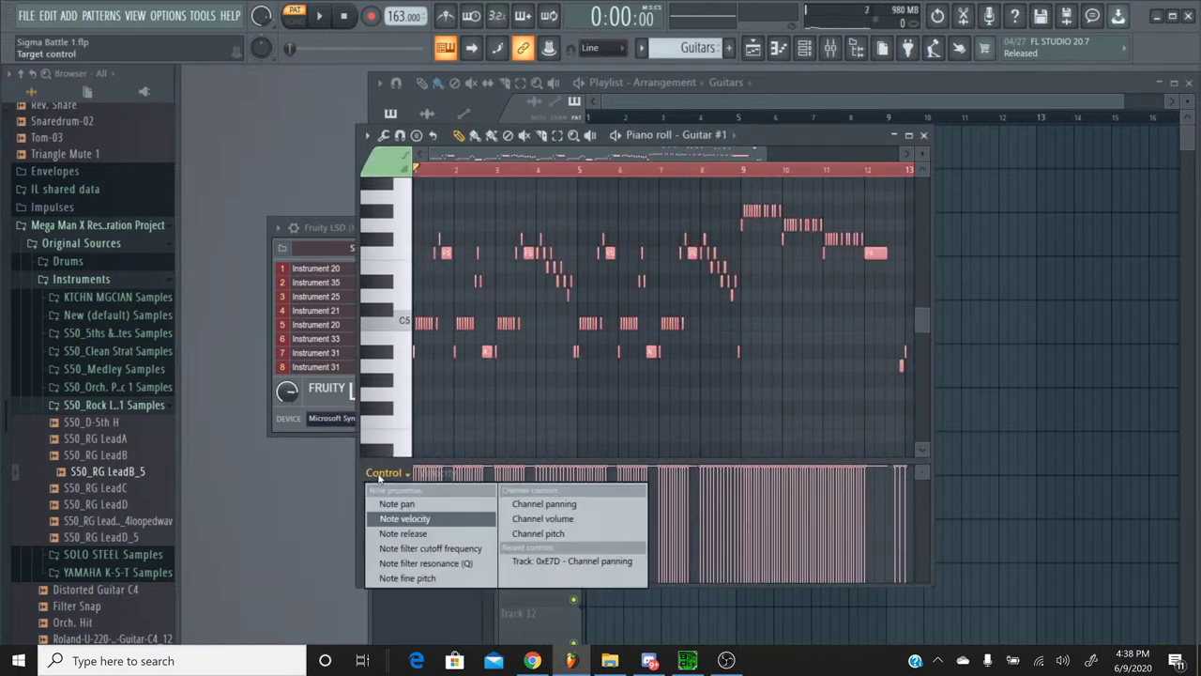
click(454, 501)
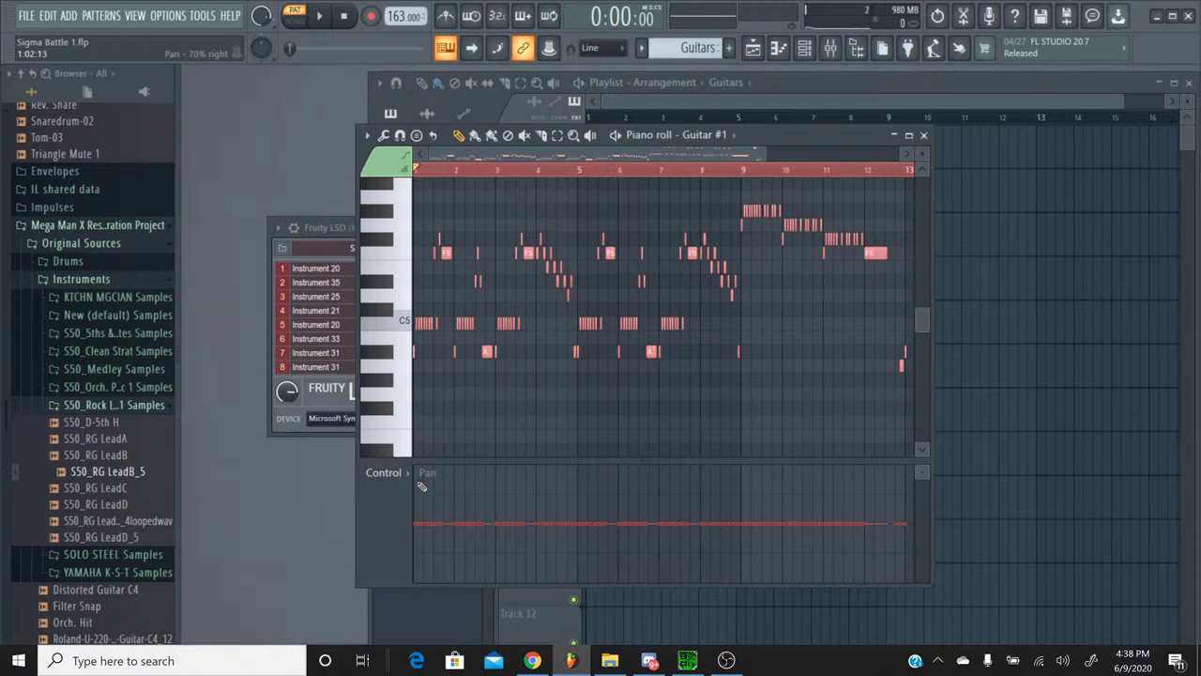
mouse_move(422, 485)
mouse_down()
mouse_move(446, 486)
mouse_move(406, 483)
mouse_move(901, 488)
mouse_move(795, 486)
mouse_up()
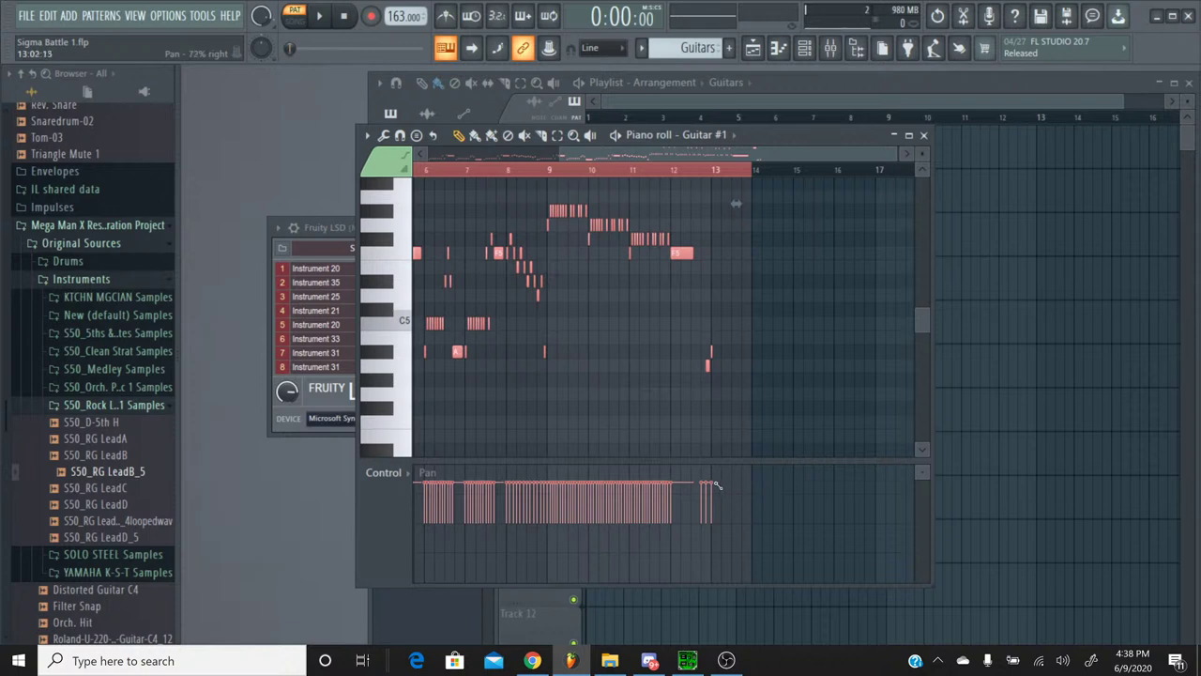
drag(715, 484, 593, 484)
drag(497, 486, 379, 485)
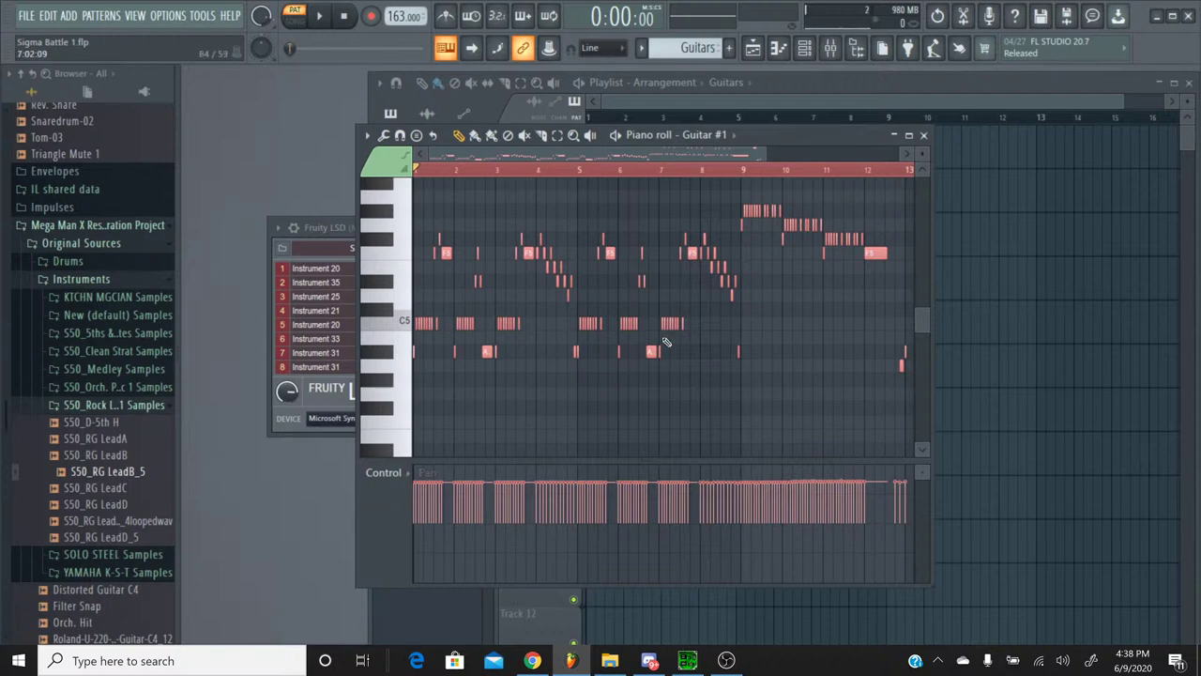
Step: Even out Guitar #1's note pan around bars 9 to 12, play the Guitars pattern, and close the piano roll
scroll(659, 171, up, 5)
drag(659, 172, 706, 169)
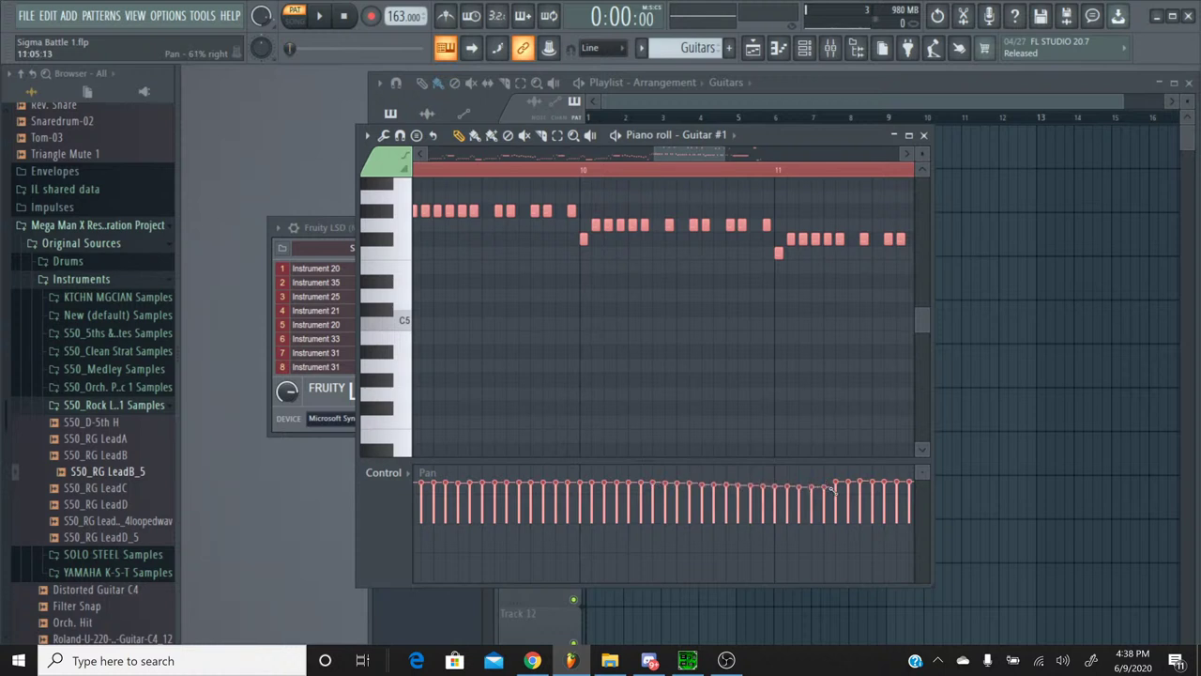
drag(911, 486, 922, 482)
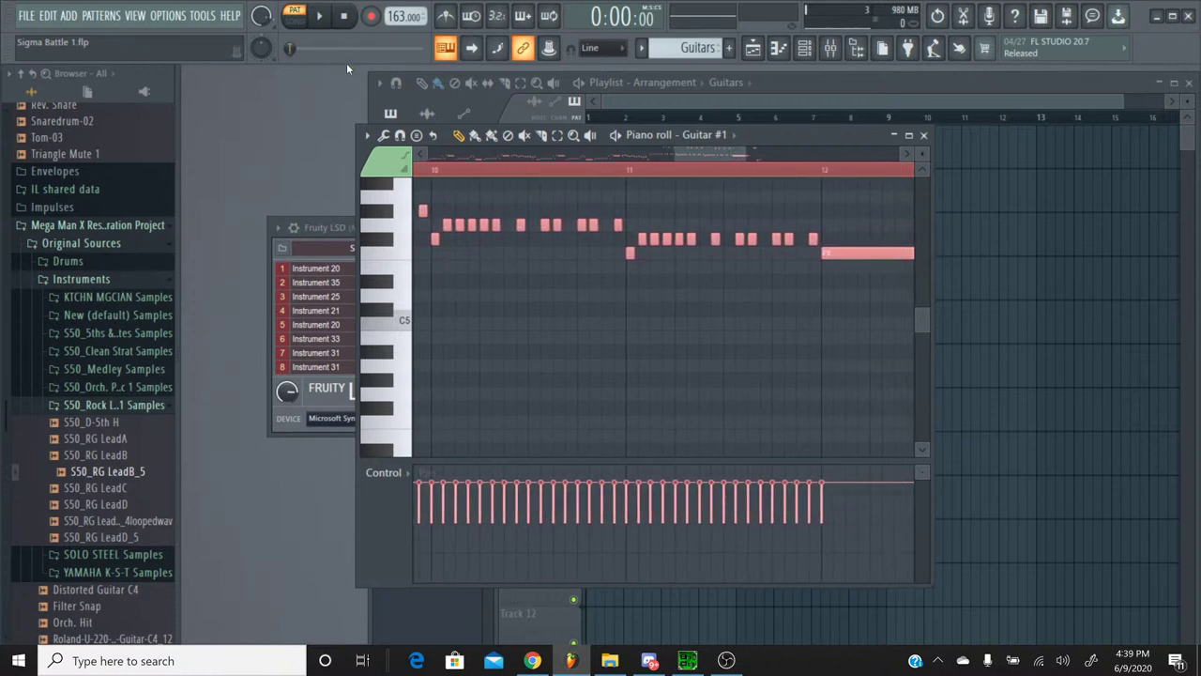
key(space)
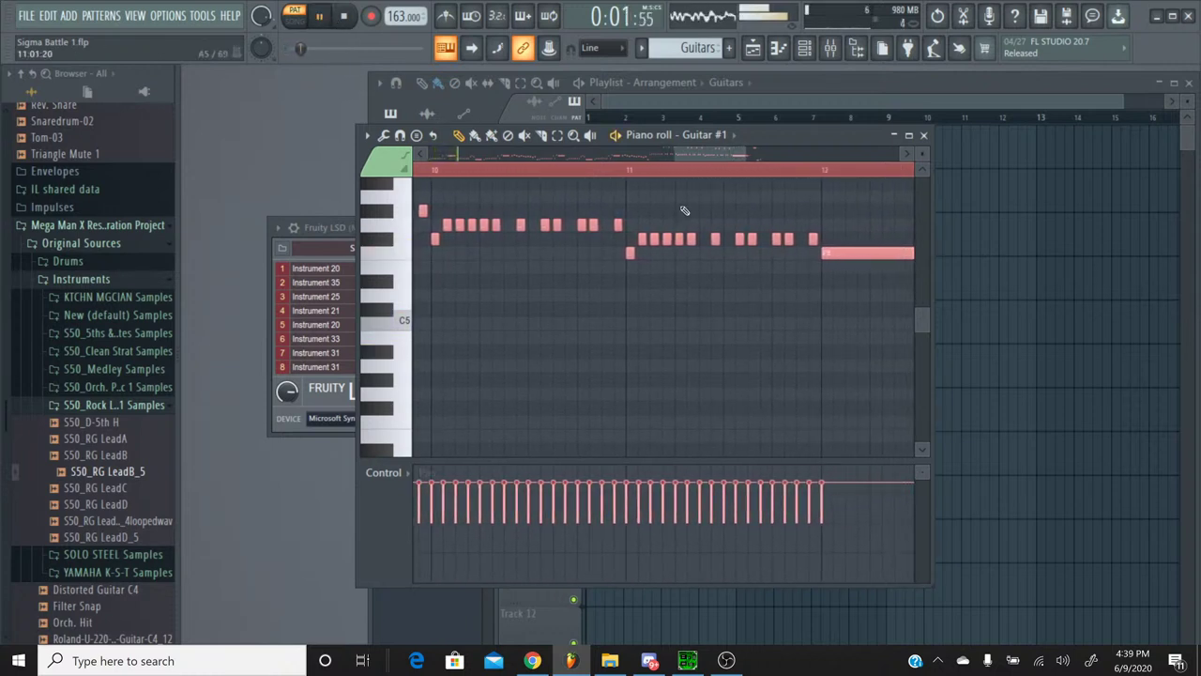
click(923, 135)
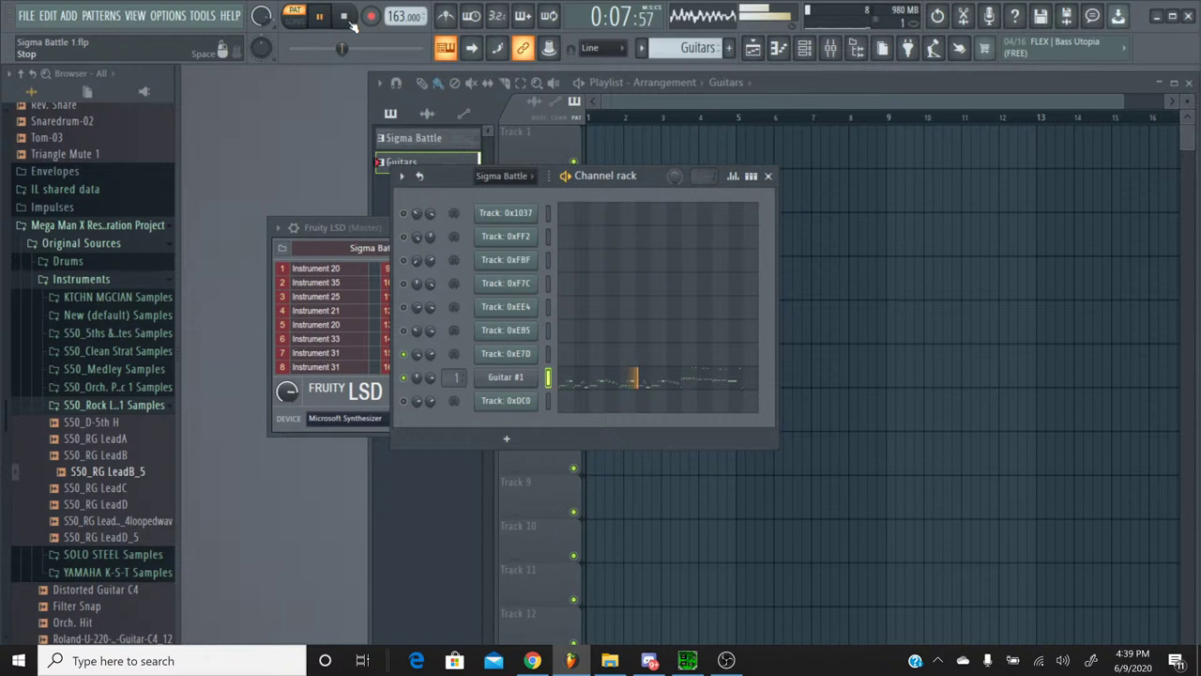
Step: Stop playback, switch to the Sigma Battle pattern, select all notes of Track: 0xDC0 in the piano roll, and close it
click(347, 17)
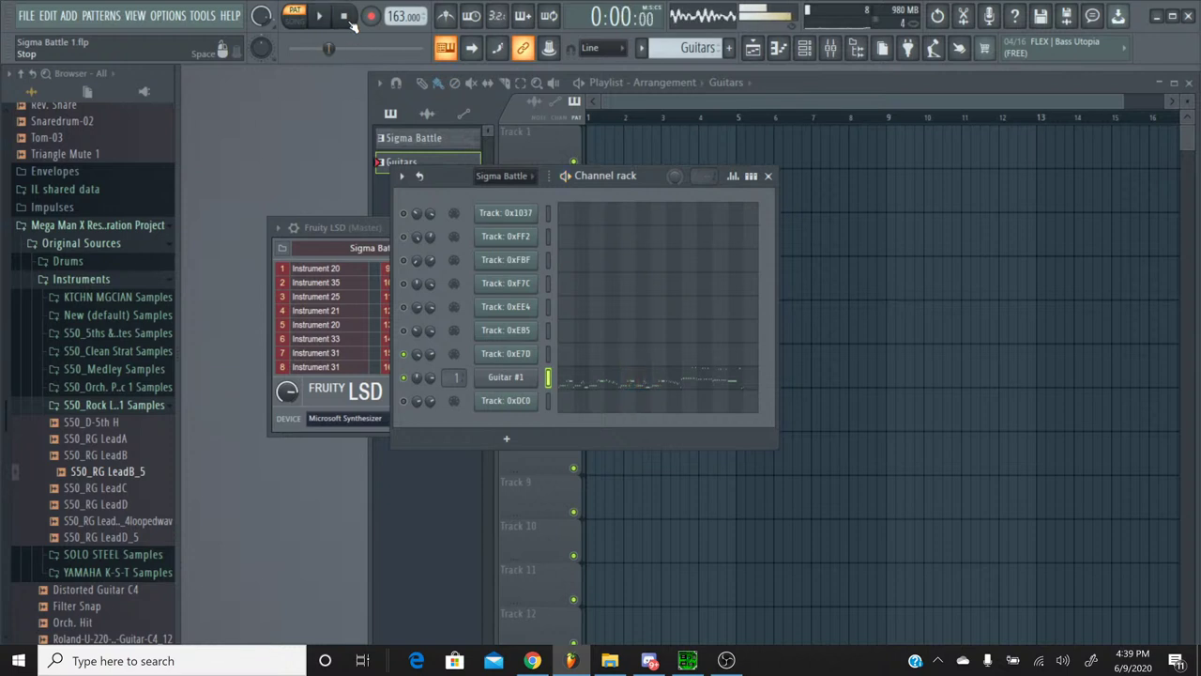
click(641, 48)
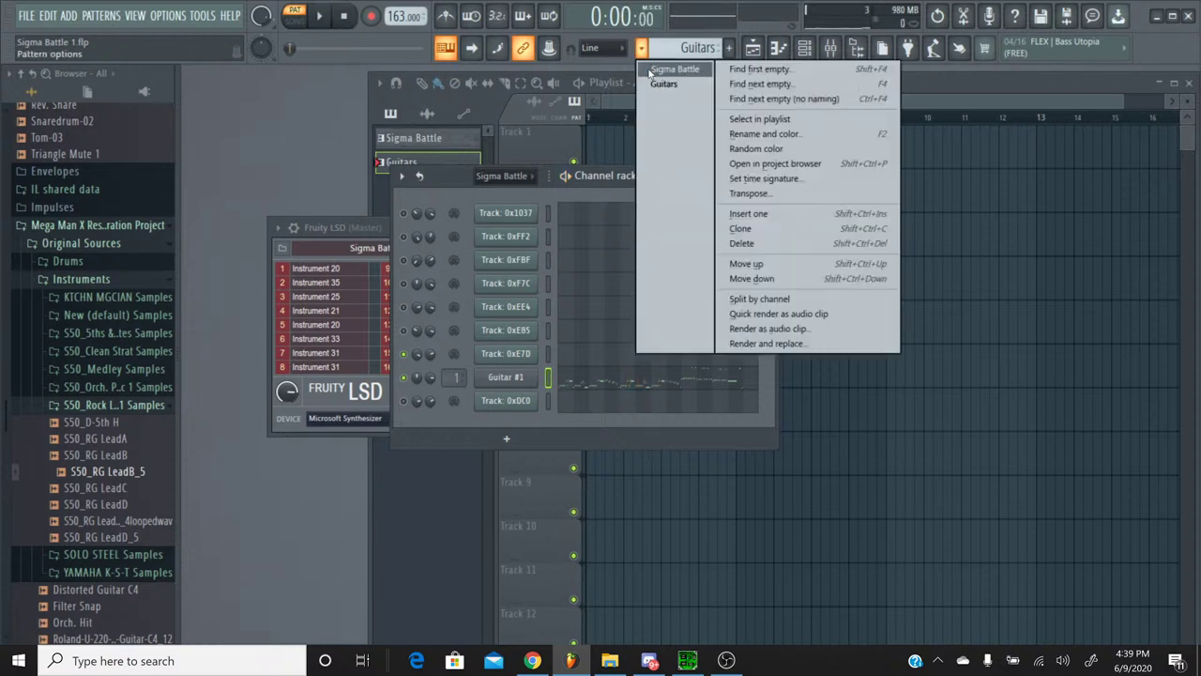
click(657, 70)
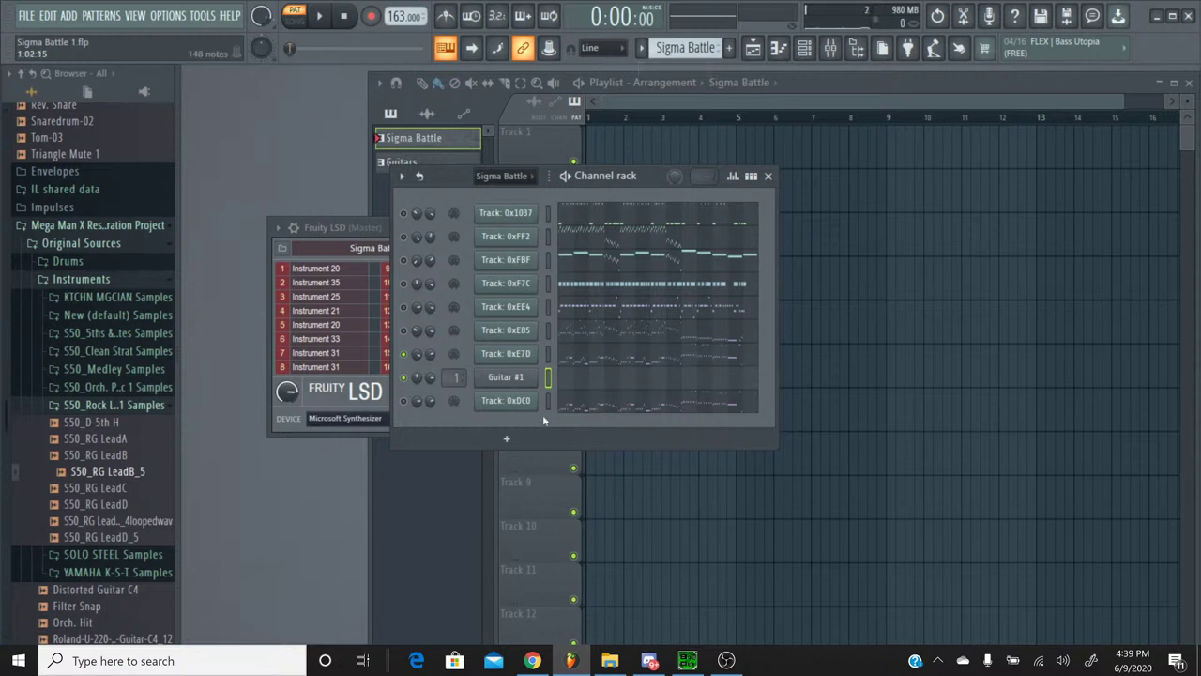
click(580, 410)
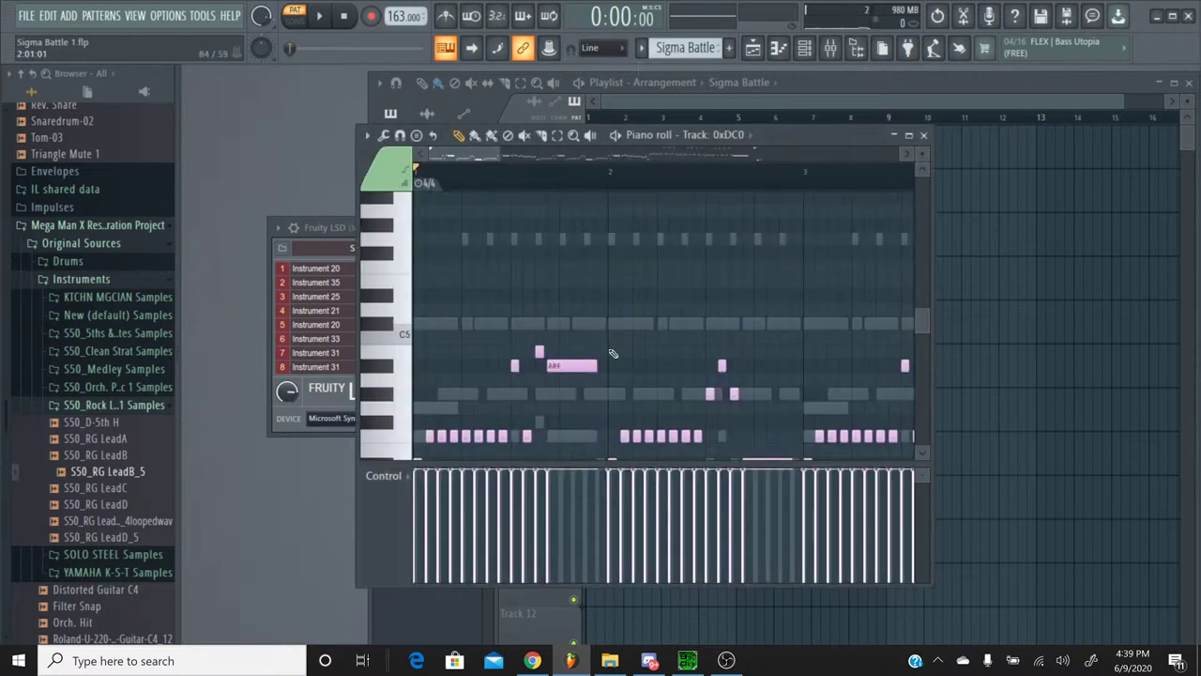
key(ctrl+a)
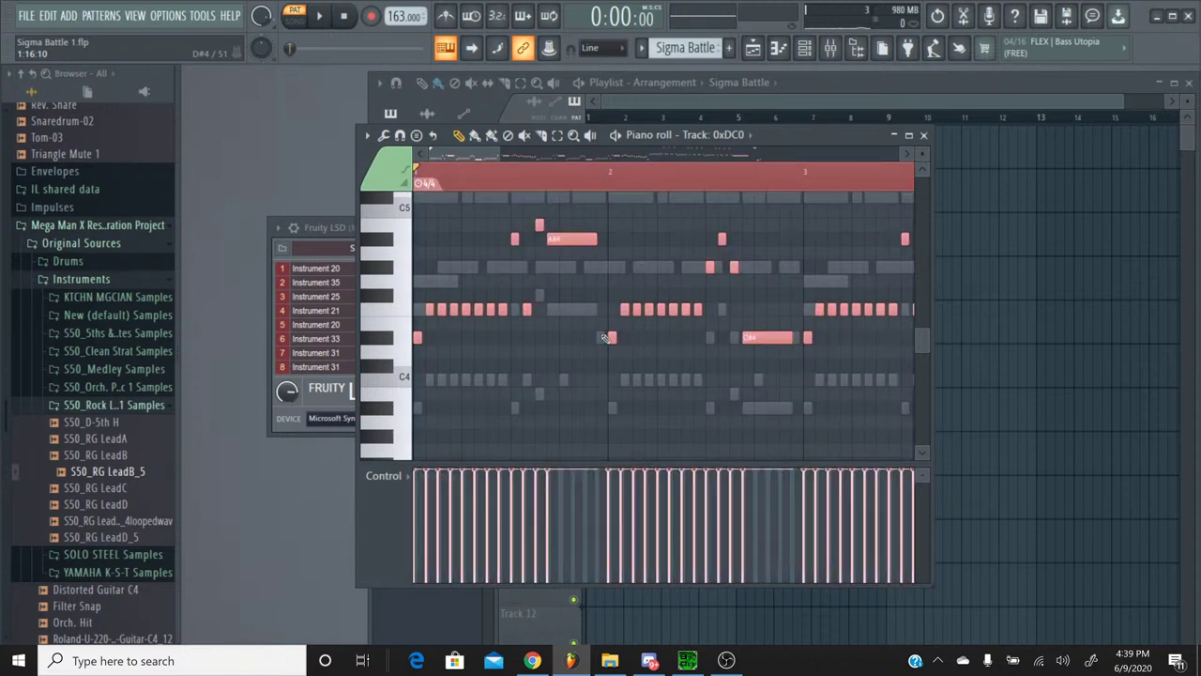
click(931, 134)
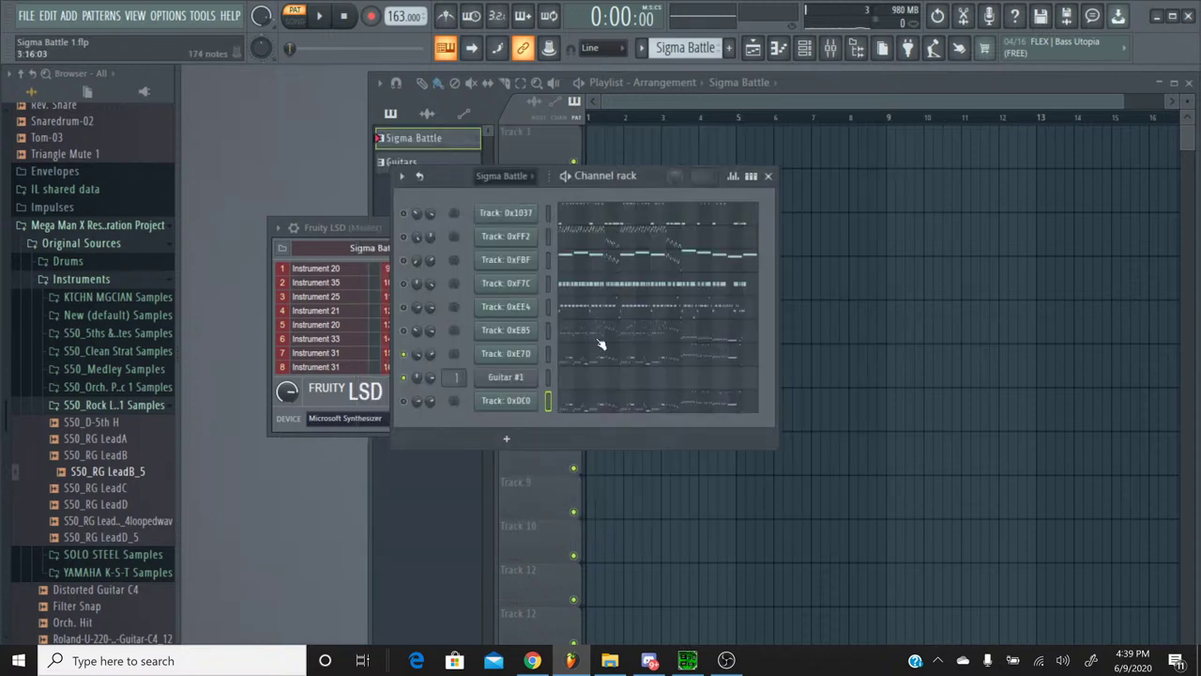
Step: Play the Sigma Battle pattern to listen to Track: 0xDC0, and stop playback
click(641, 47)
click(656, 73)
click(320, 16)
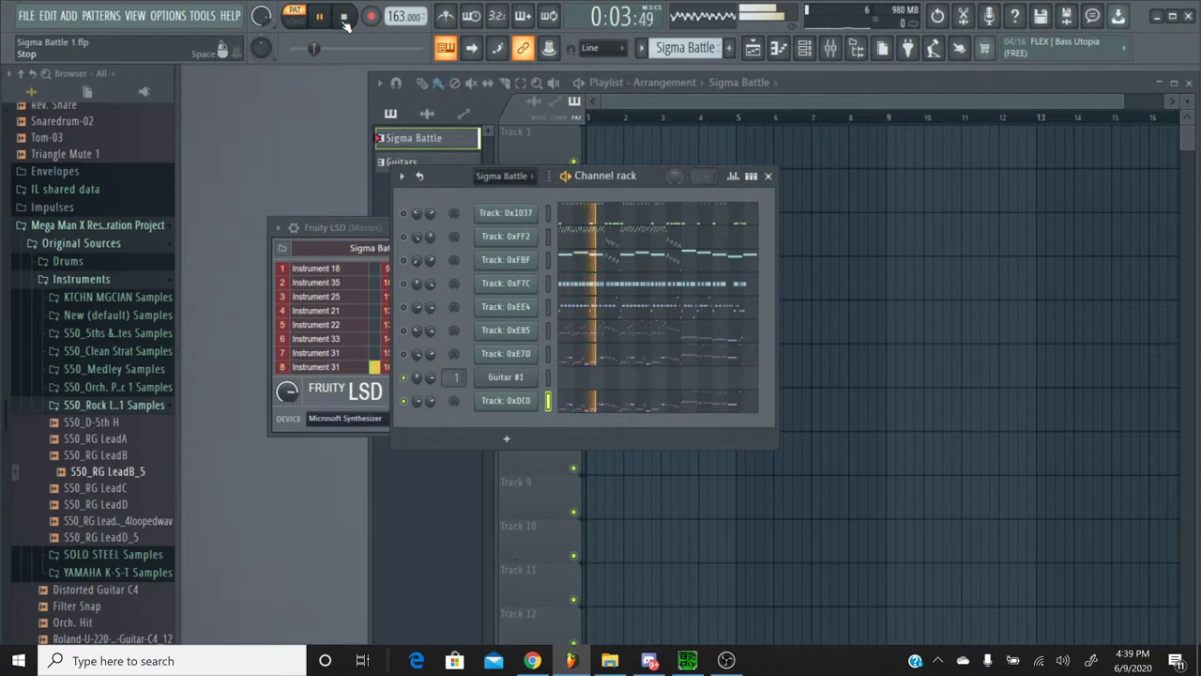
click(343, 17)
Step: Switch to SPCTool, play 28 Sigma Battle.spc as a reference, stop it, and return to FL Studio
click(687, 660)
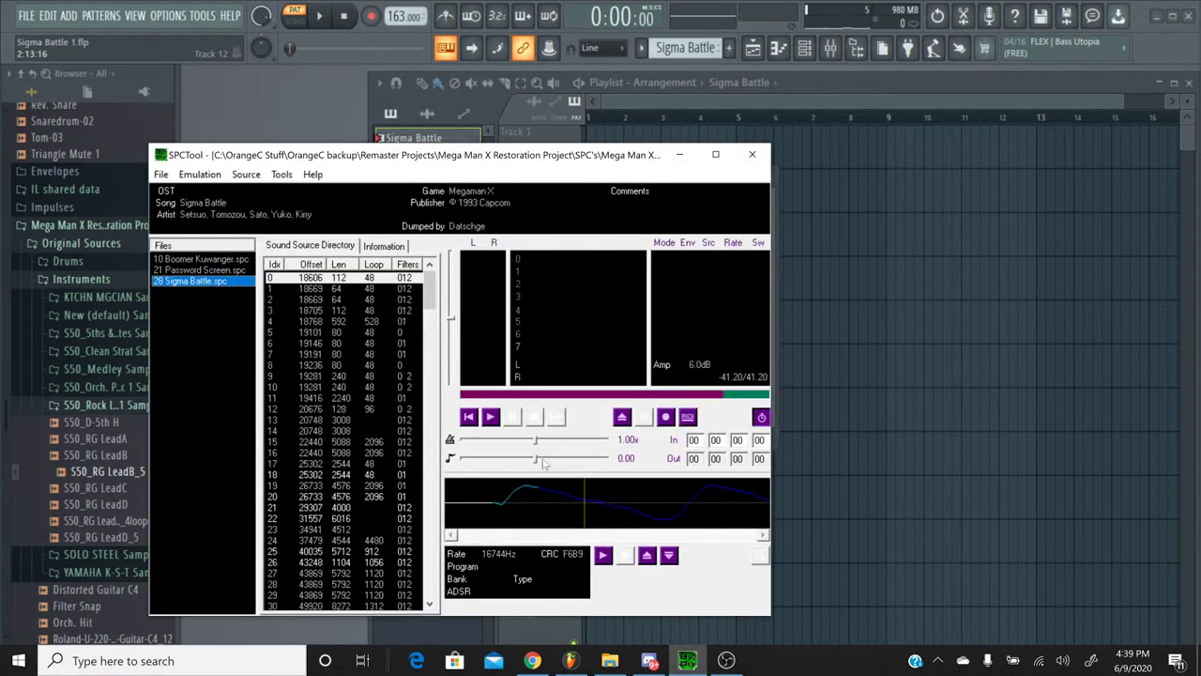
click(488, 417)
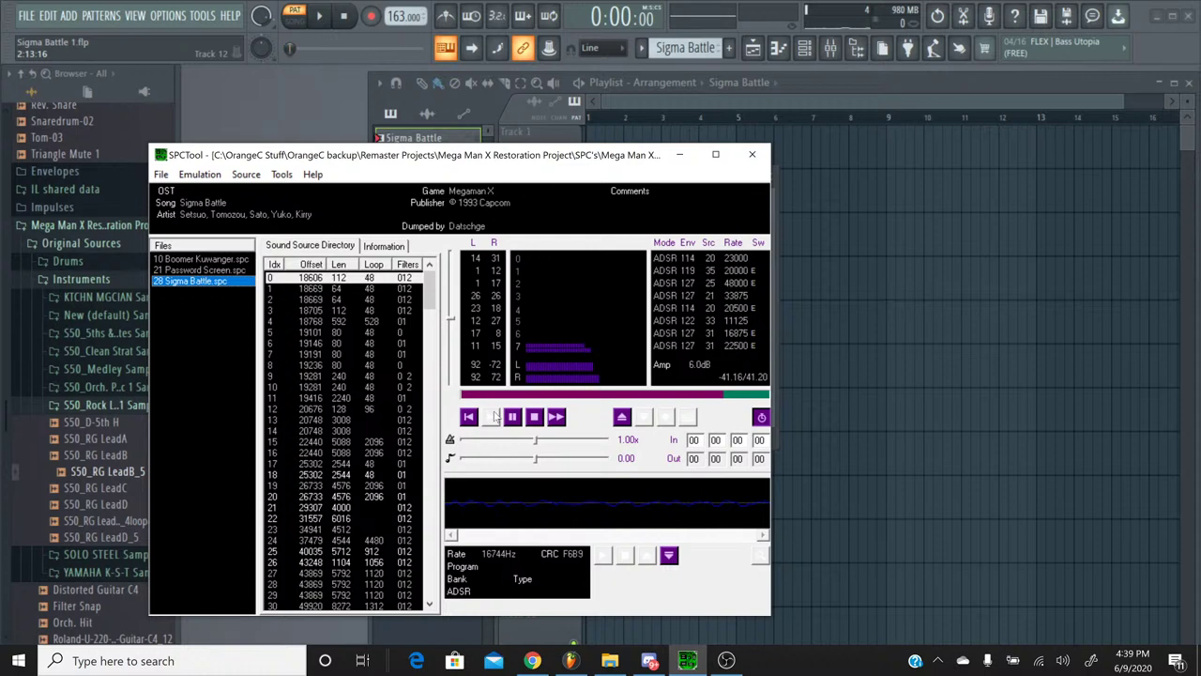
click(542, 419)
click(680, 155)
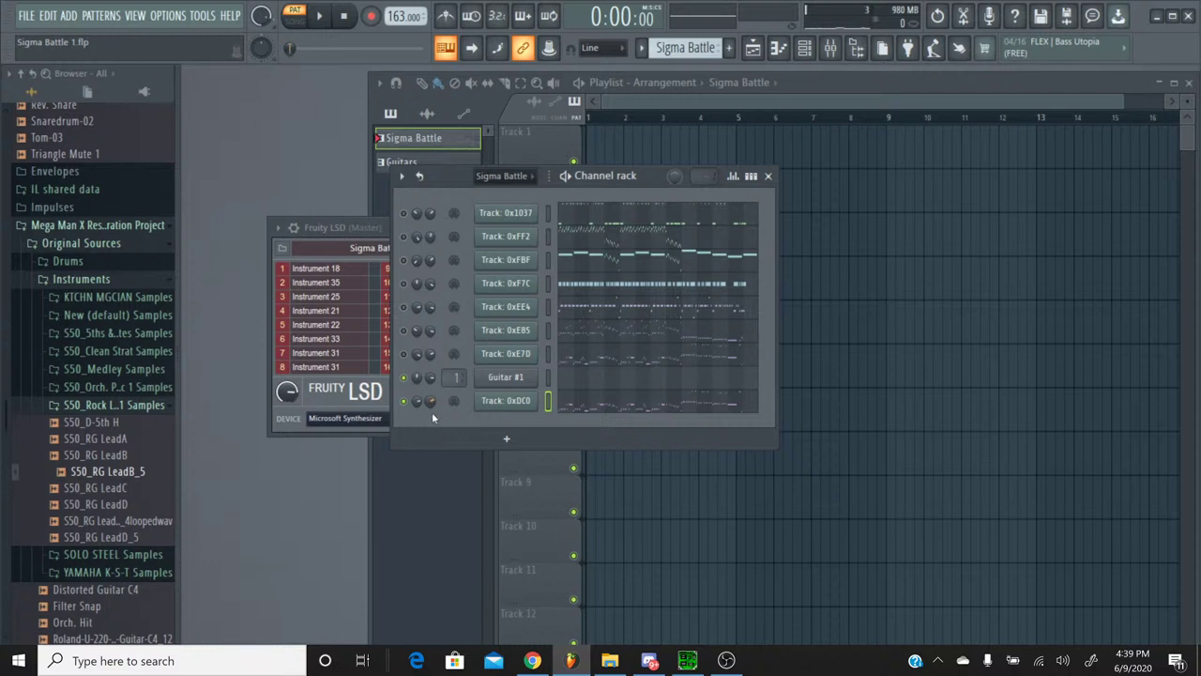
Step: Examine the channel panning events of Track: 0xDC0 and close the event editor
right_click(421, 406)
click(464, 441)
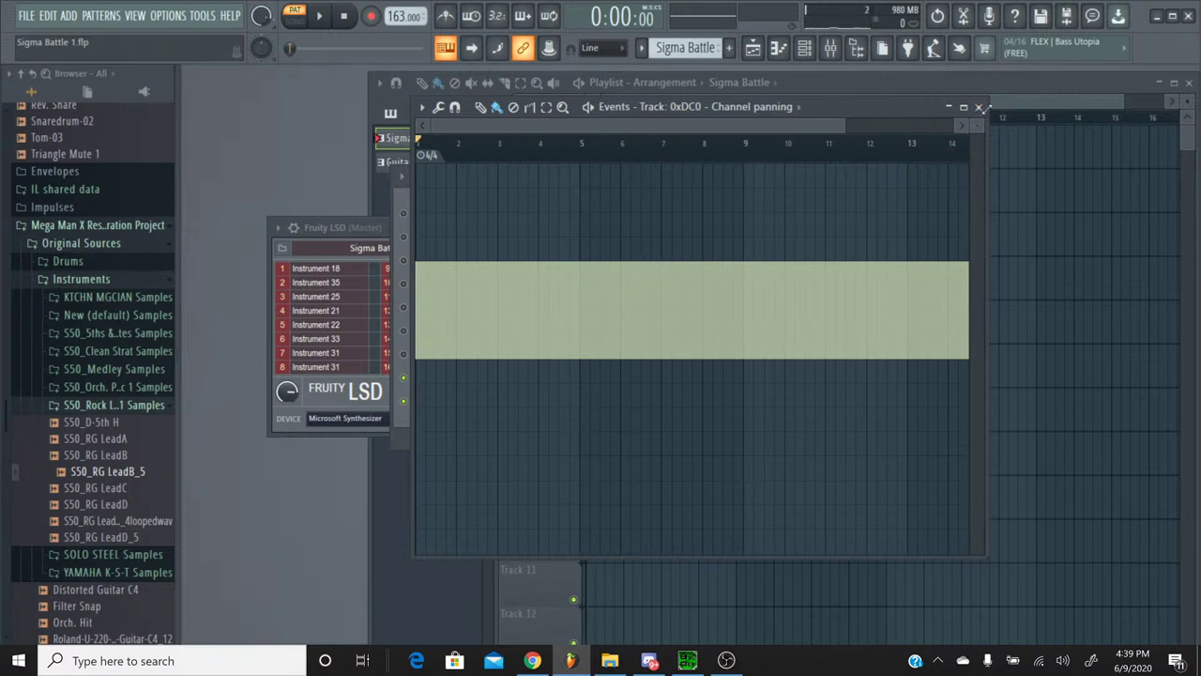
click(978, 106)
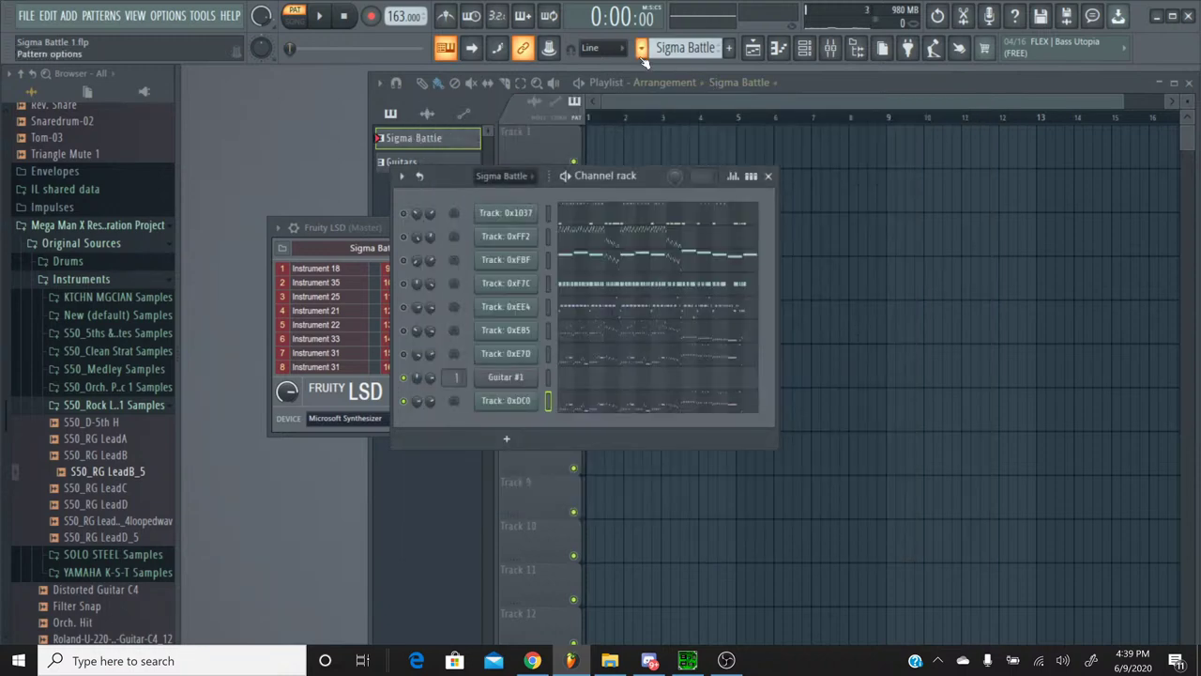
Step: Copy all notes of Track: 0xDC0 from the Sigma Battle pattern and paste them into Guitar #1 in the Guitars pattern
click(592, 402)
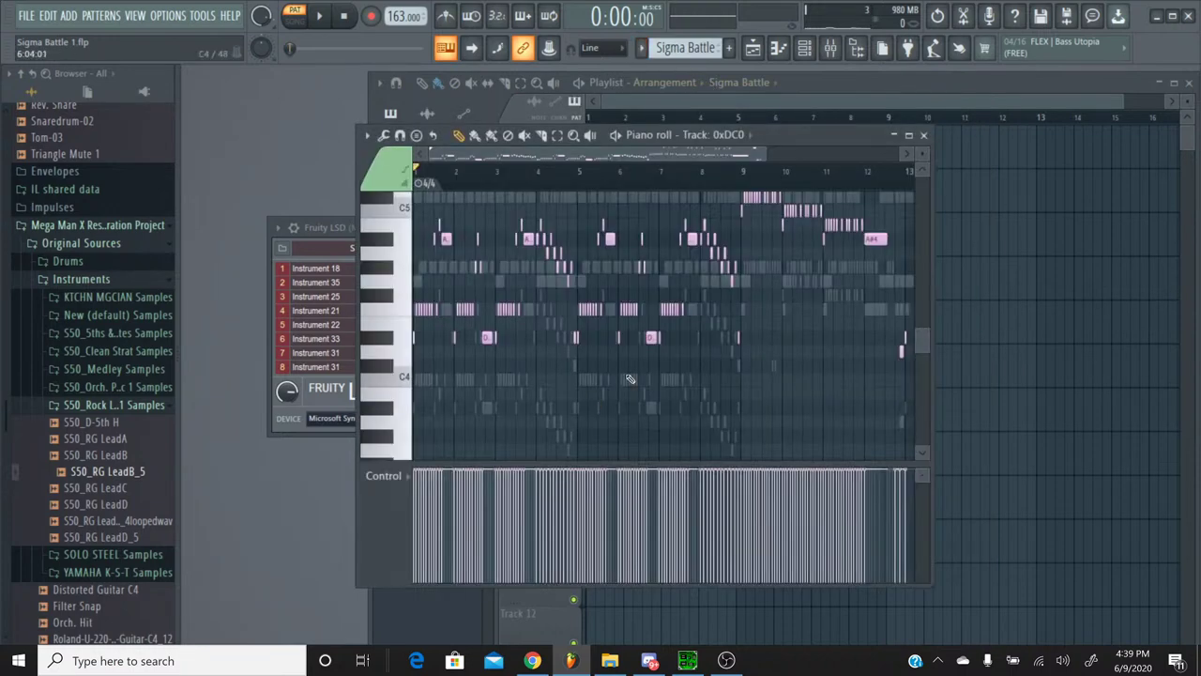
key(ctrl+a)
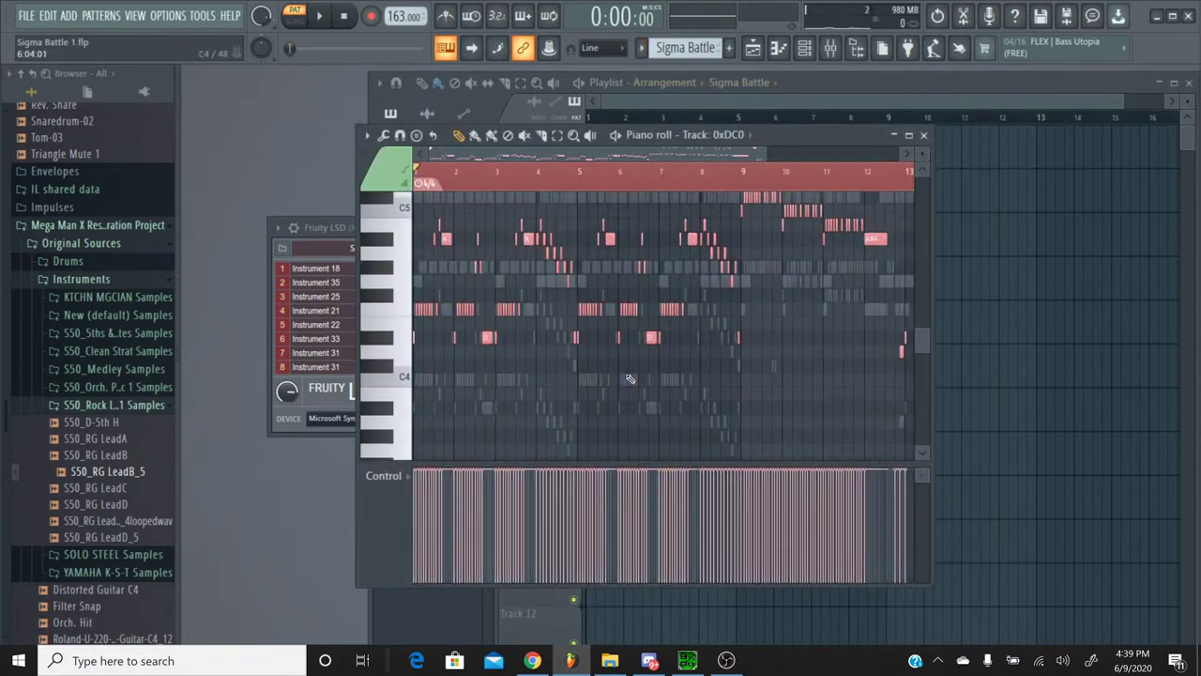
click(924, 134)
click(642, 53)
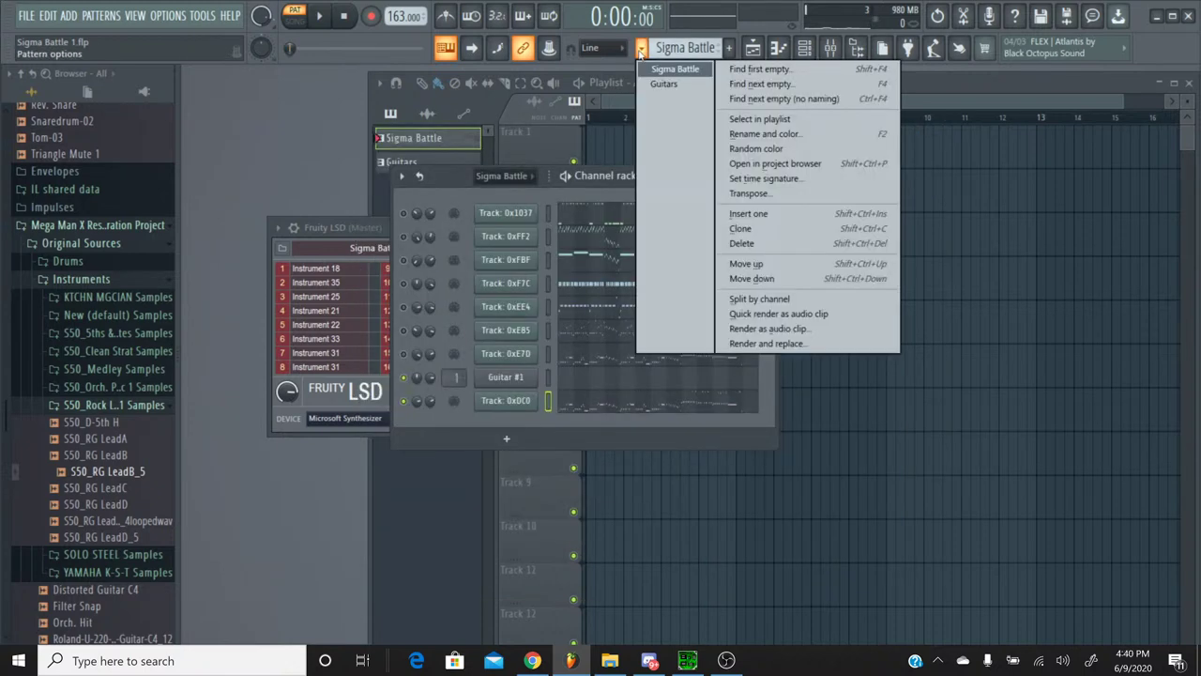
click(668, 84)
click(585, 380)
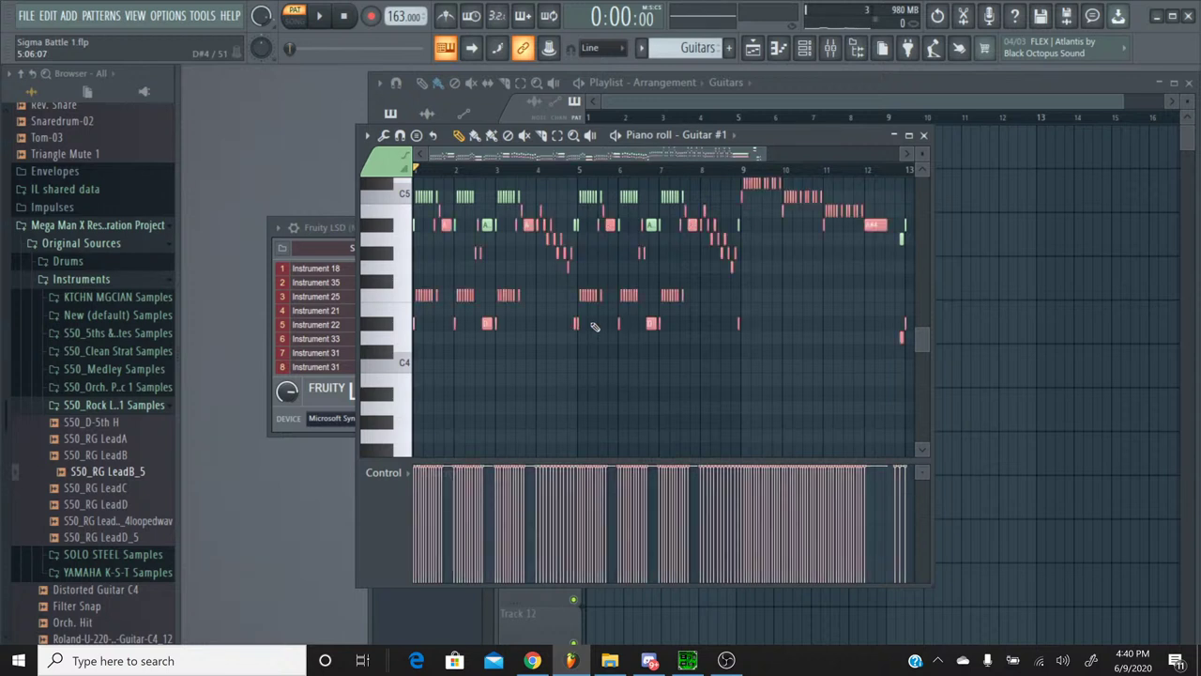
Step: Transpose the selected, newly pasted Guitar #1 notes up one octave
key(Delete)
key(ctrl+z)
scroll(595, 327, up, 5)
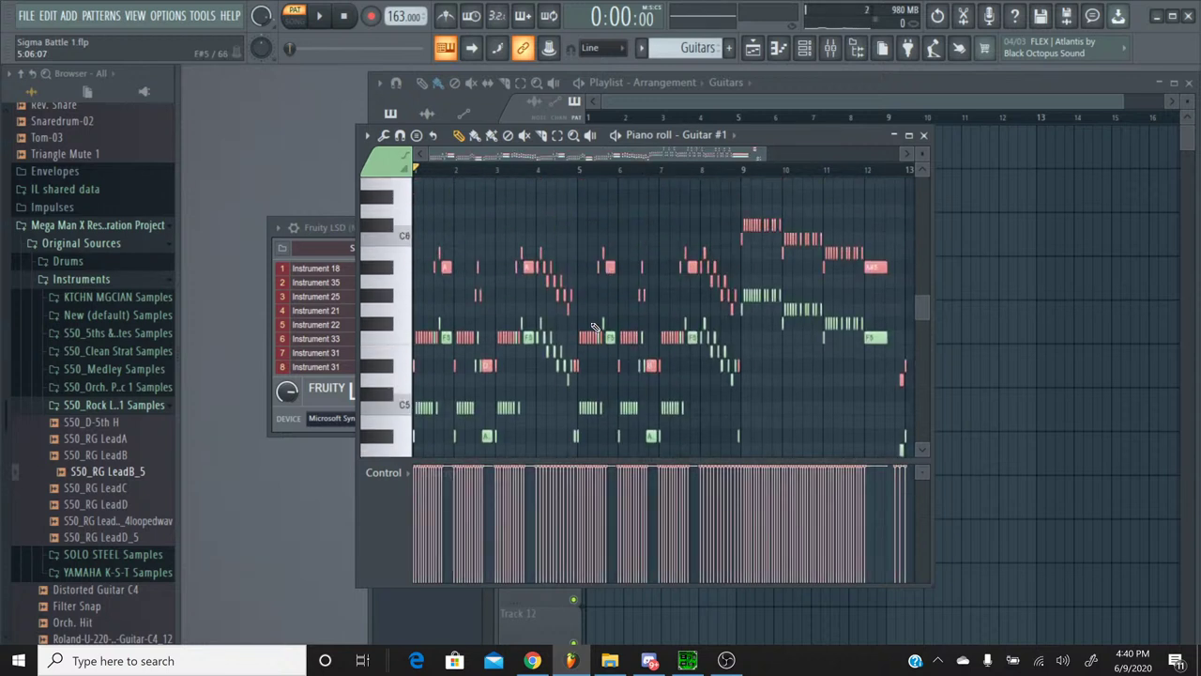
scroll(566, 169, up, 5)
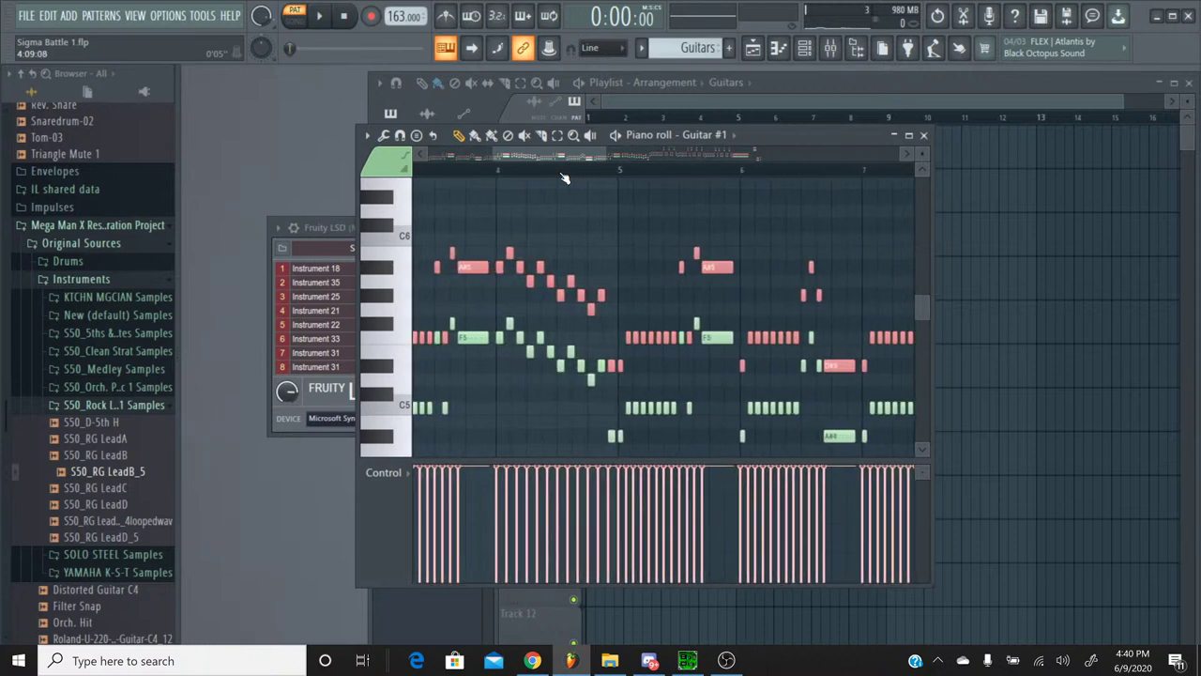
Step: Audition the D#5 key at the start of the Guitar #1 piano roll
drag(554, 158, 437, 157)
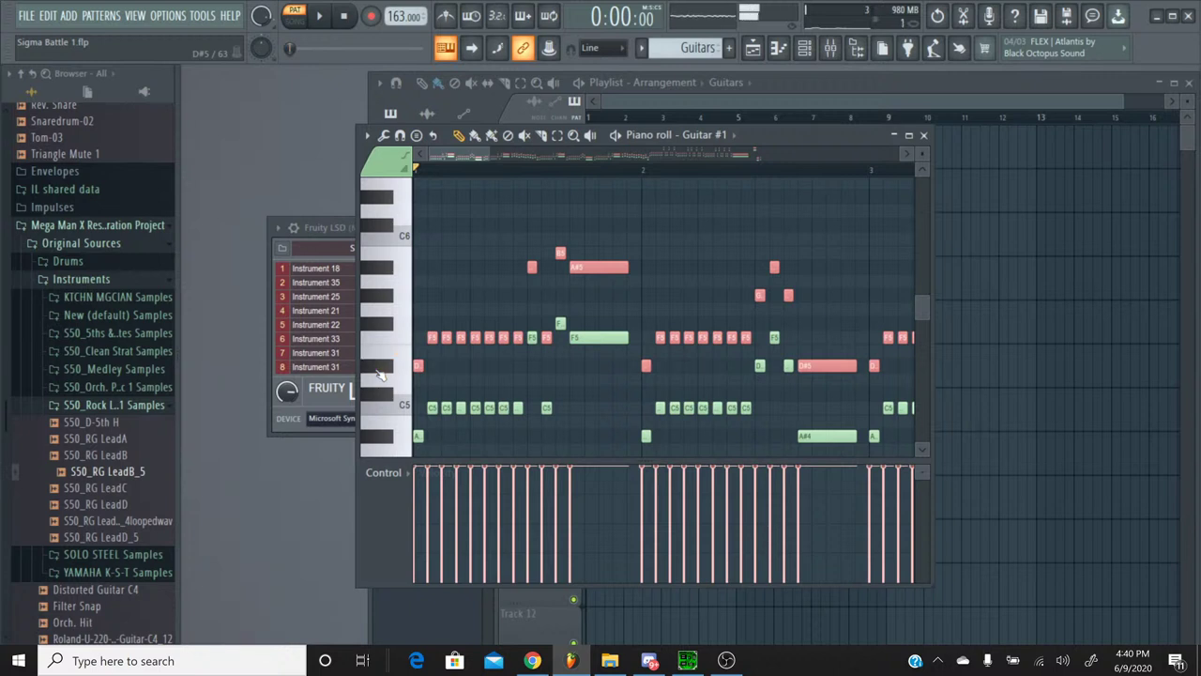
click(380, 368)
click(380, 353)
click(379, 368)
click(378, 368)
click(379, 369)
click(378, 368)
click(378, 368)
Step: Pan the selected notes of Guitar #1 to about 50% right across the pattern and save the project
click(399, 474)
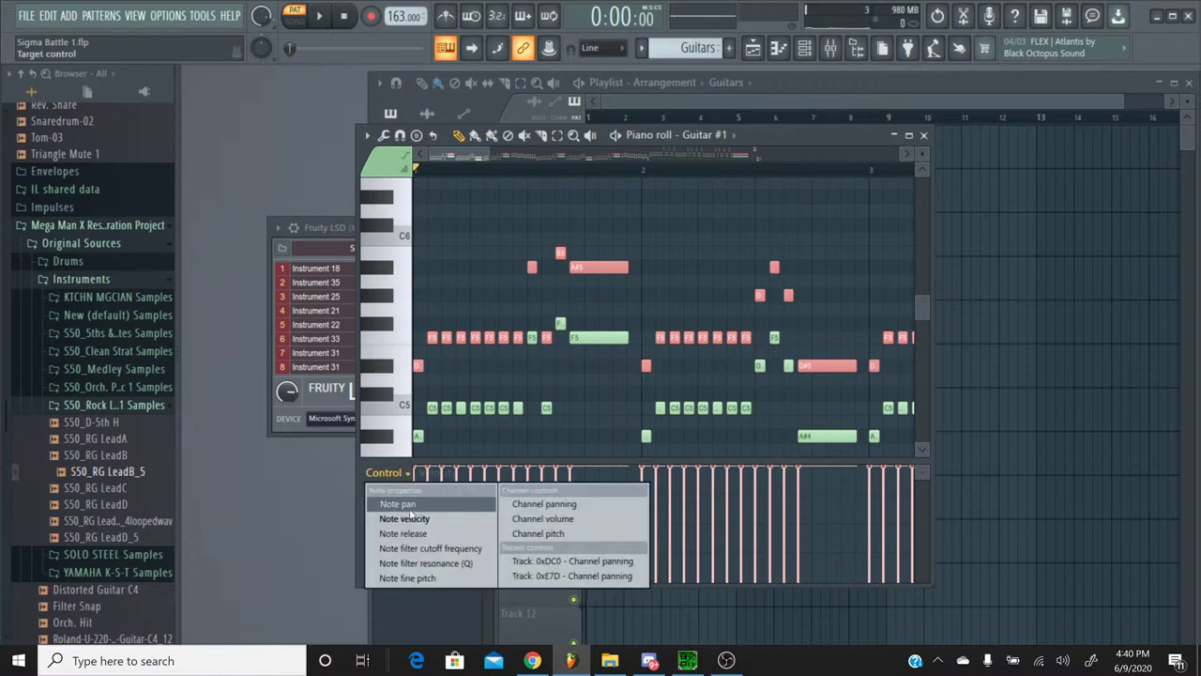
click(399, 501)
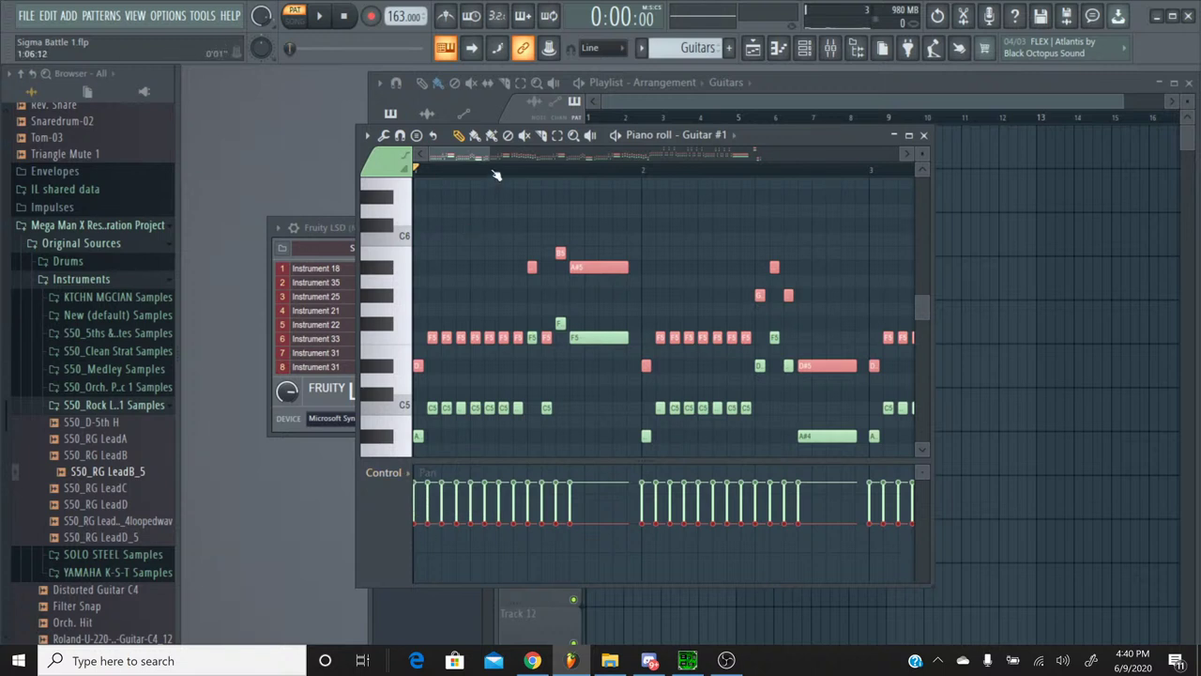
scroll(498, 176, down, 2)
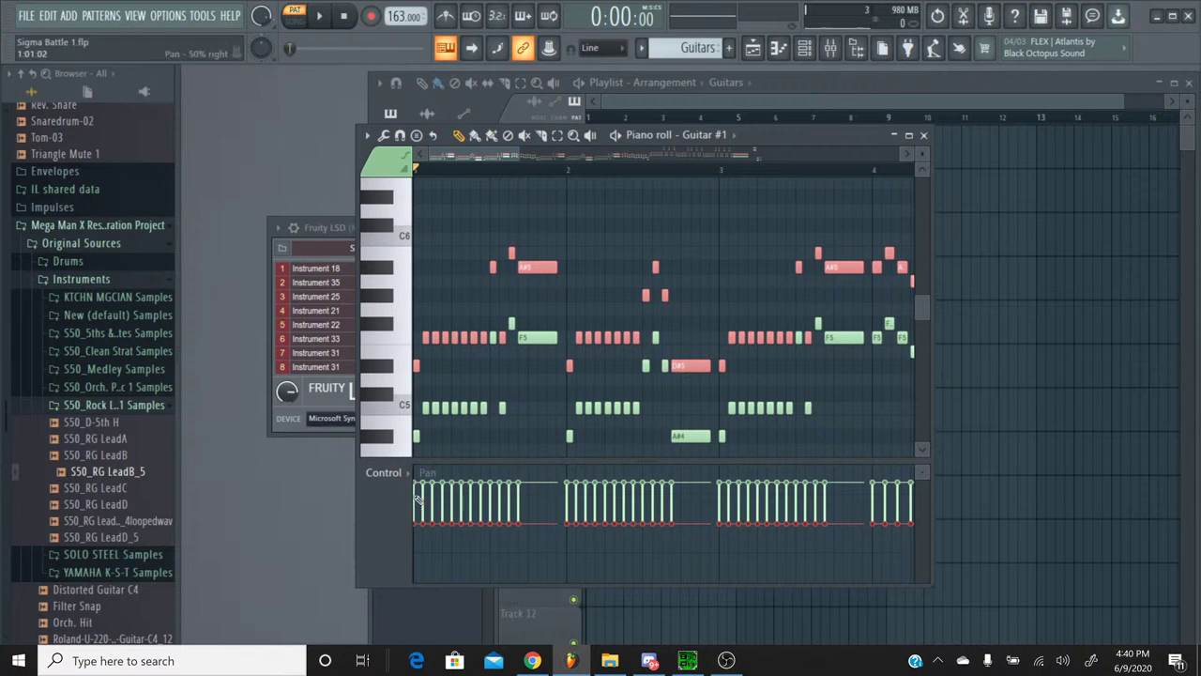
mouse_move(418, 498)
mouse_down()
mouse_move(475, 506)
mouse_move(412, 501)
mouse_move(812, 498)
mouse_up()
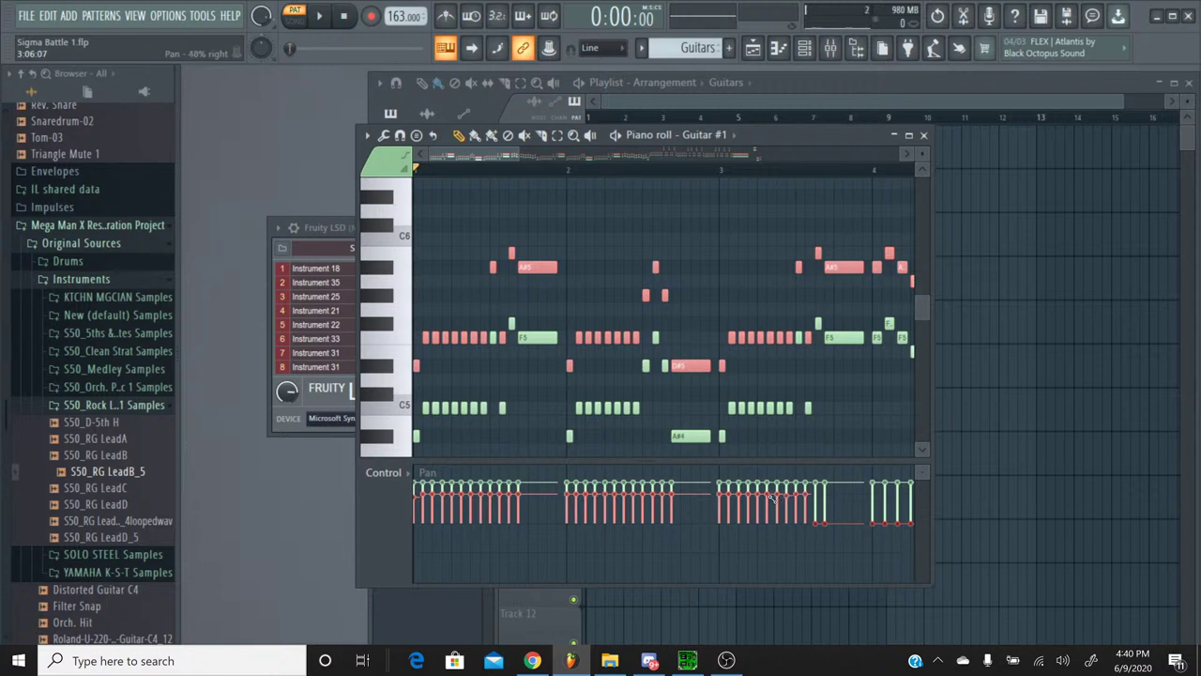
mouse_move(577, 498)
mouse_down()
mouse_move(401, 502)
mouse_move(552, 498)
mouse_up()
key(ctrl+s)
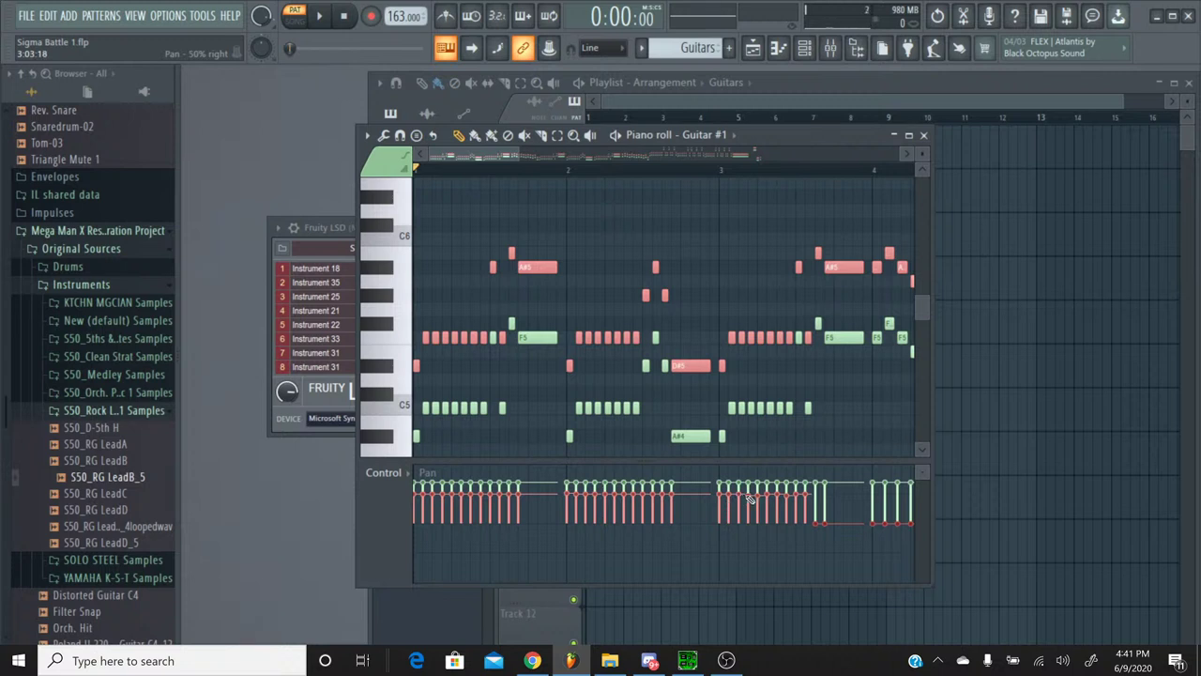
drag(801, 497, 928, 500)
drag(740, 158, 540, 177)
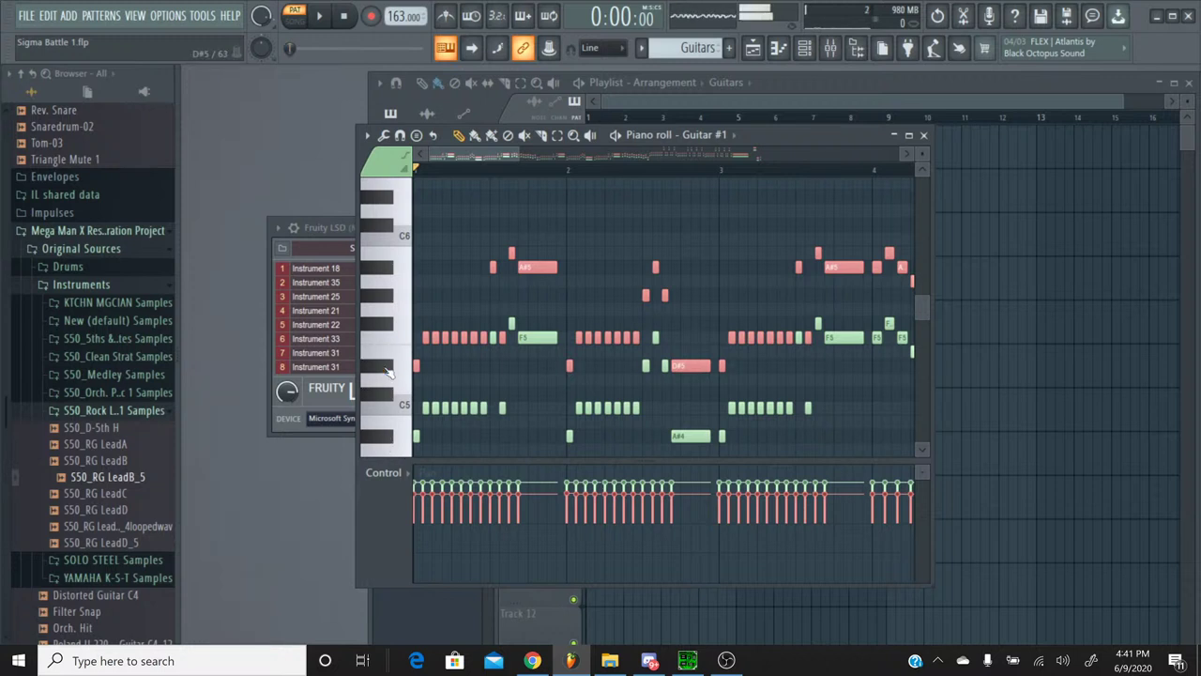
Step: Play the Guitars pattern, leave the piano roll and rename the Guitar #1 channel as Guitar
click(319, 16)
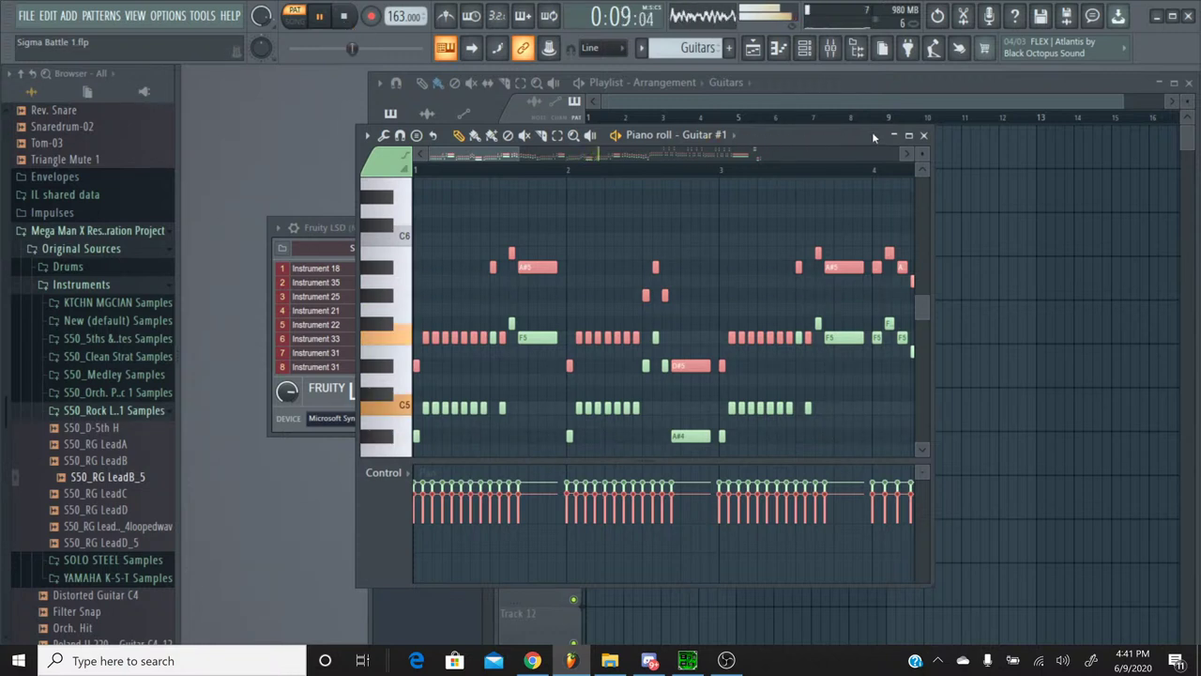
click(924, 134)
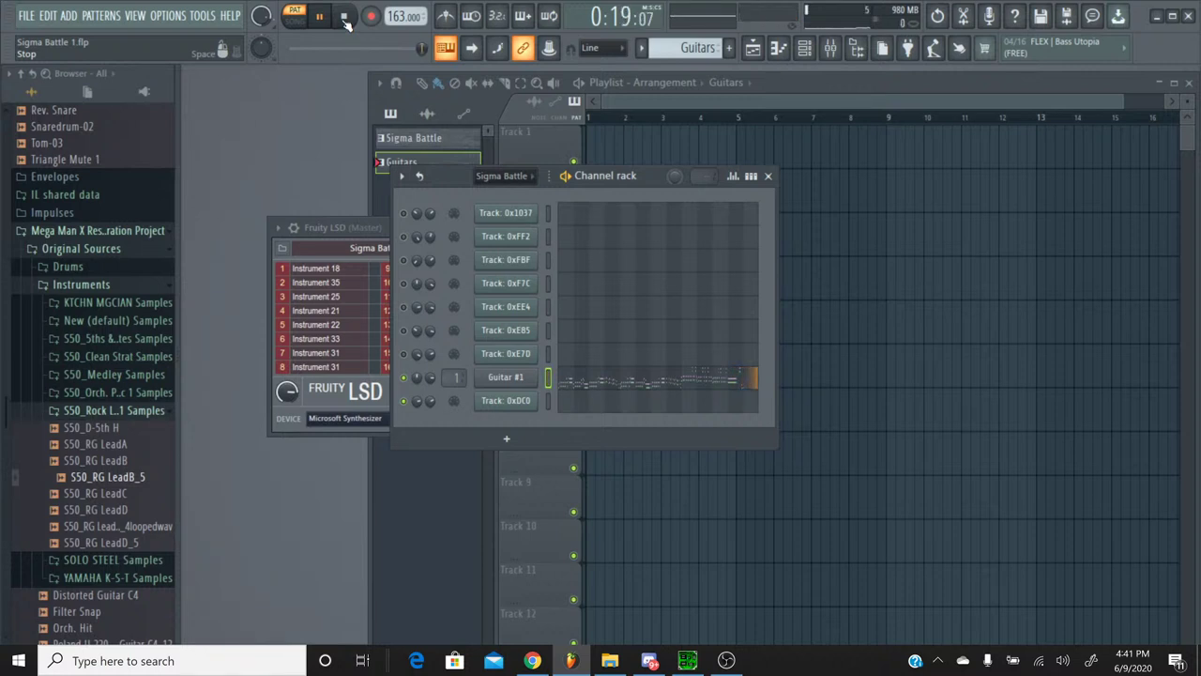
right_click(521, 377)
click(570, 413)
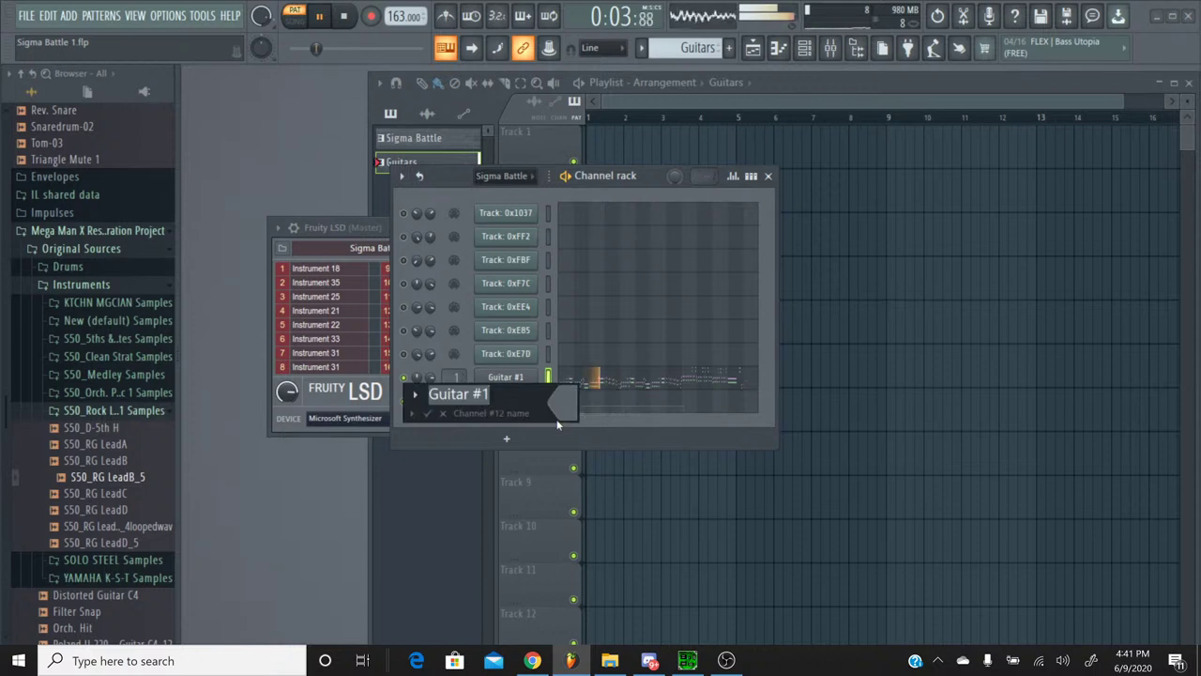
text(Guitr)
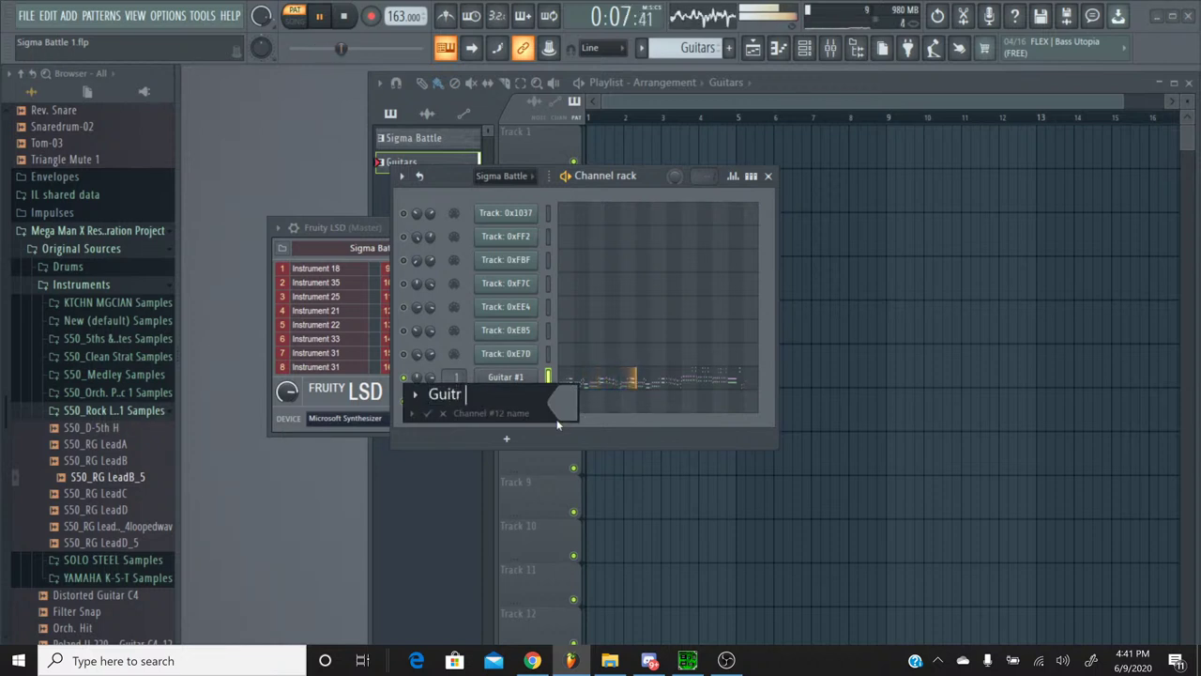
key(BackSpace)
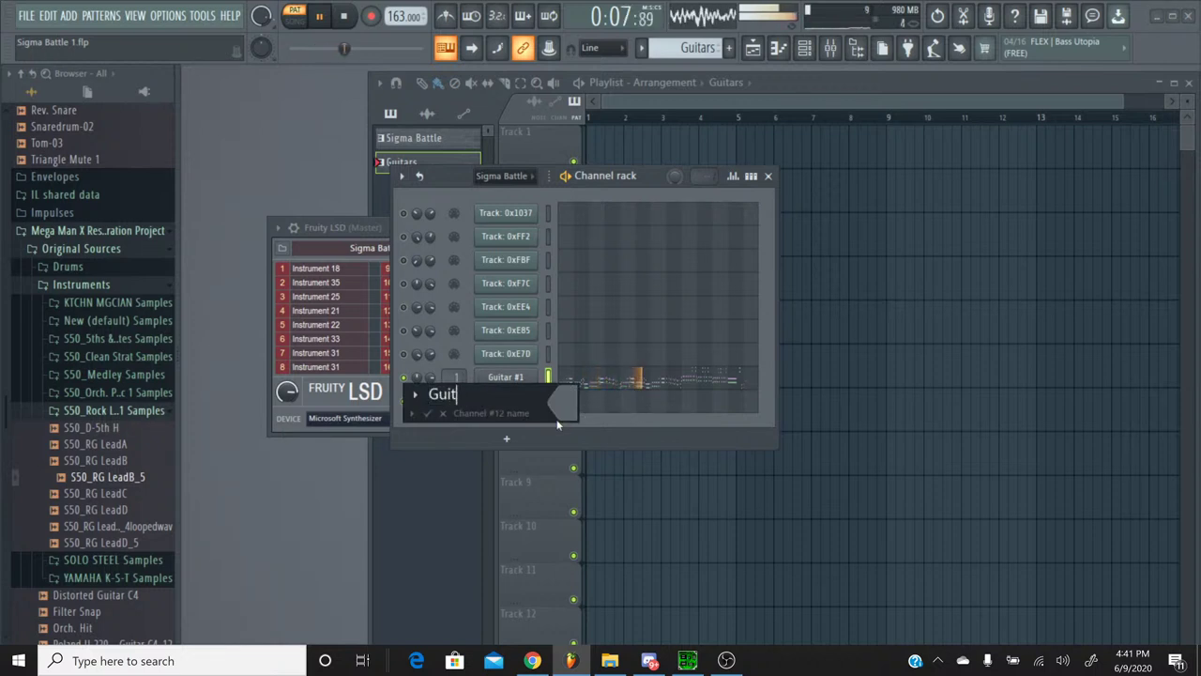
text(ar)
key(Return)
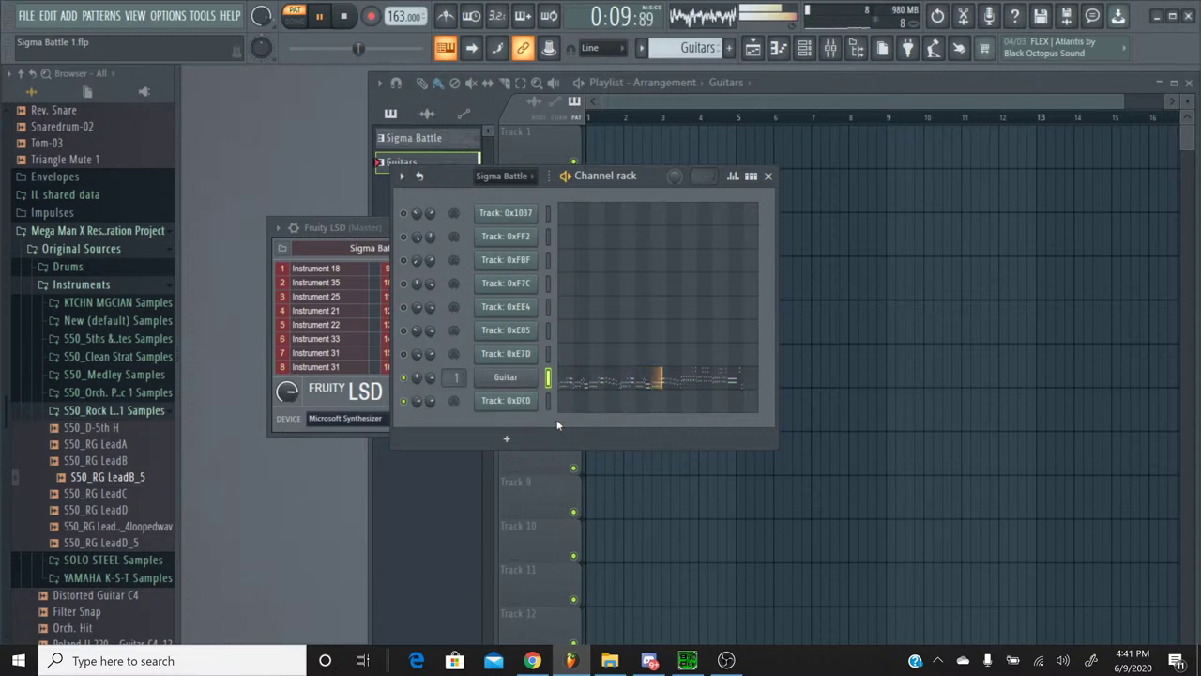
Step: Lower the Guitar #1 mixer track's volume to 81% (-4.4 dB) and rename the track as Guitar
click(831, 48)
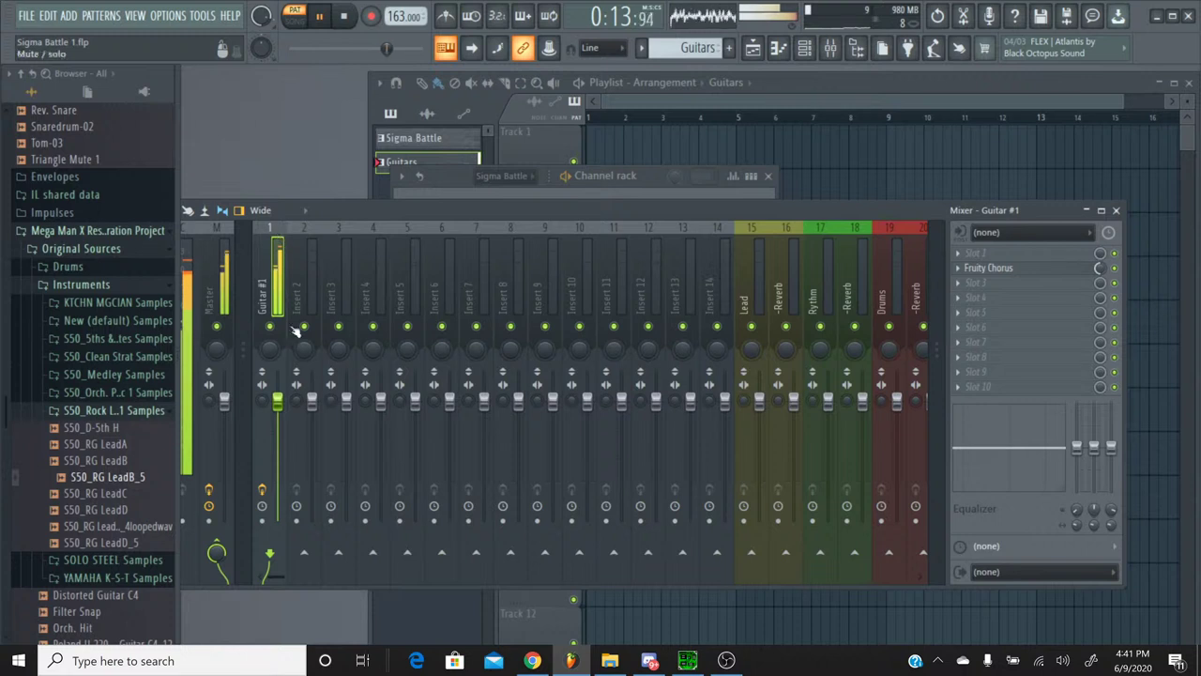
drag(278, 401, 278, 424)
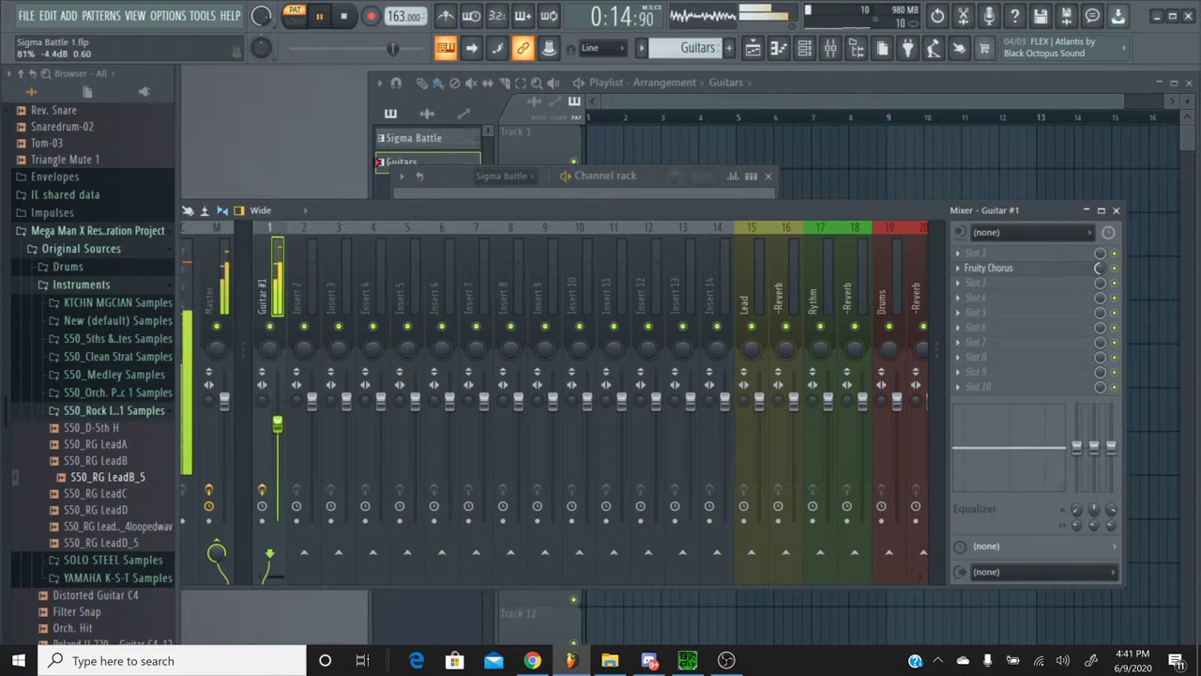
right_click(276, 232)
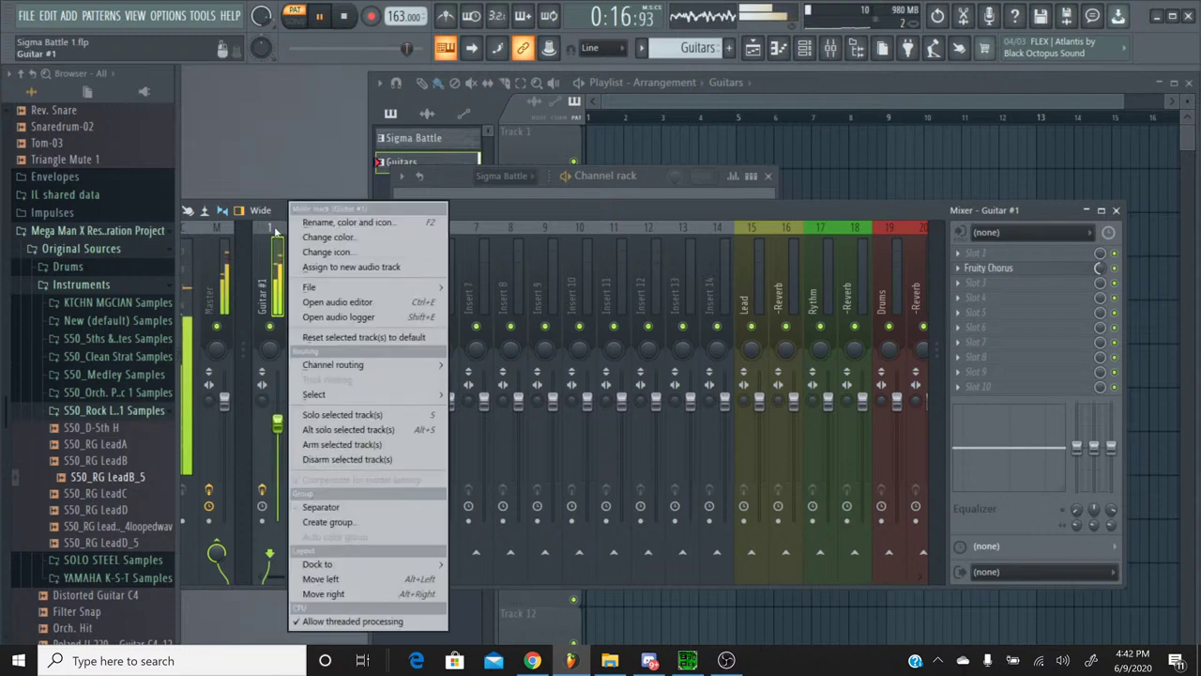
click(343, 222)
text(Guitar)
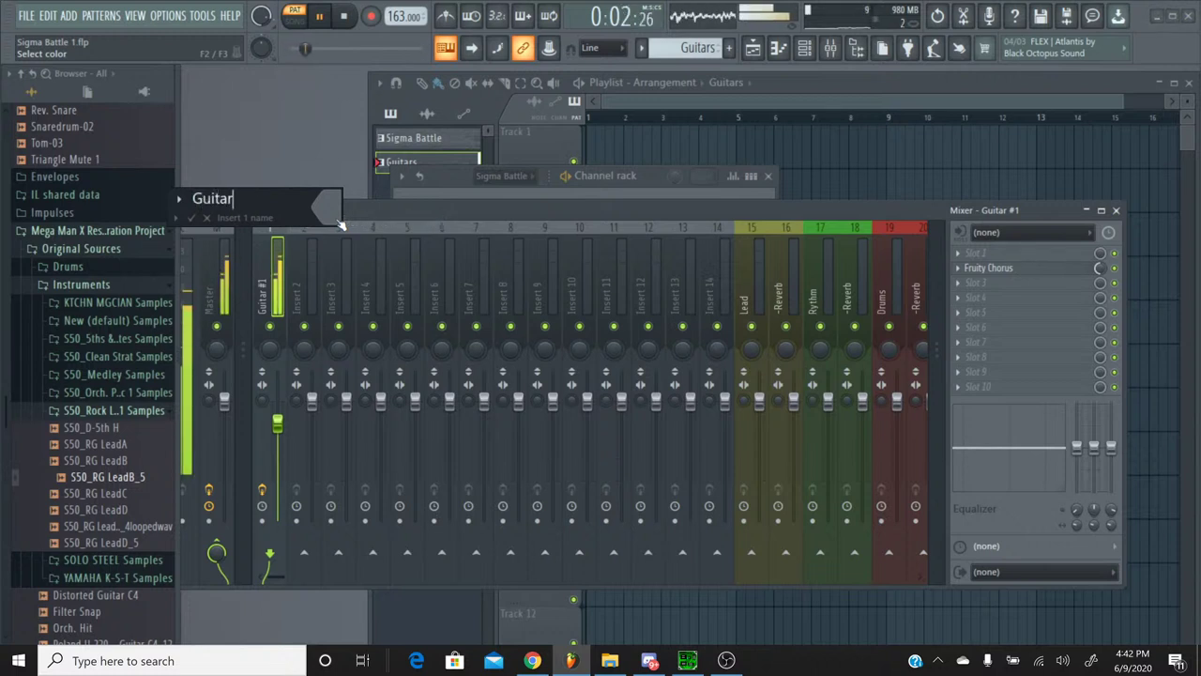
key(Return)
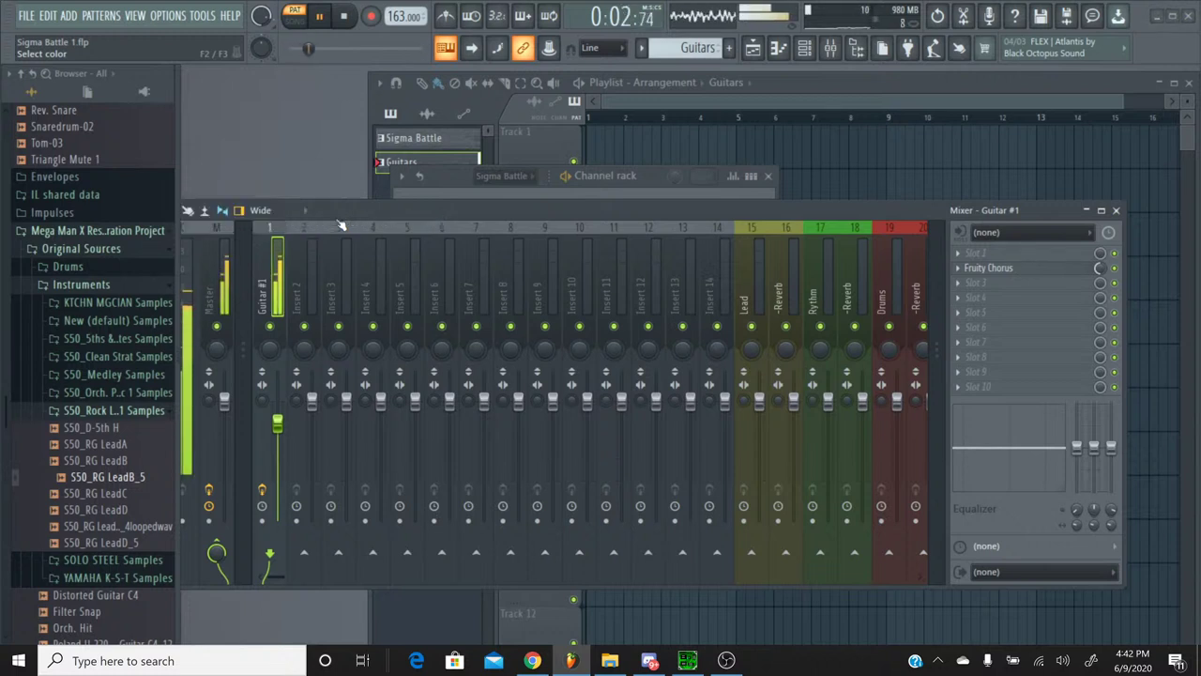
click(346, 18)
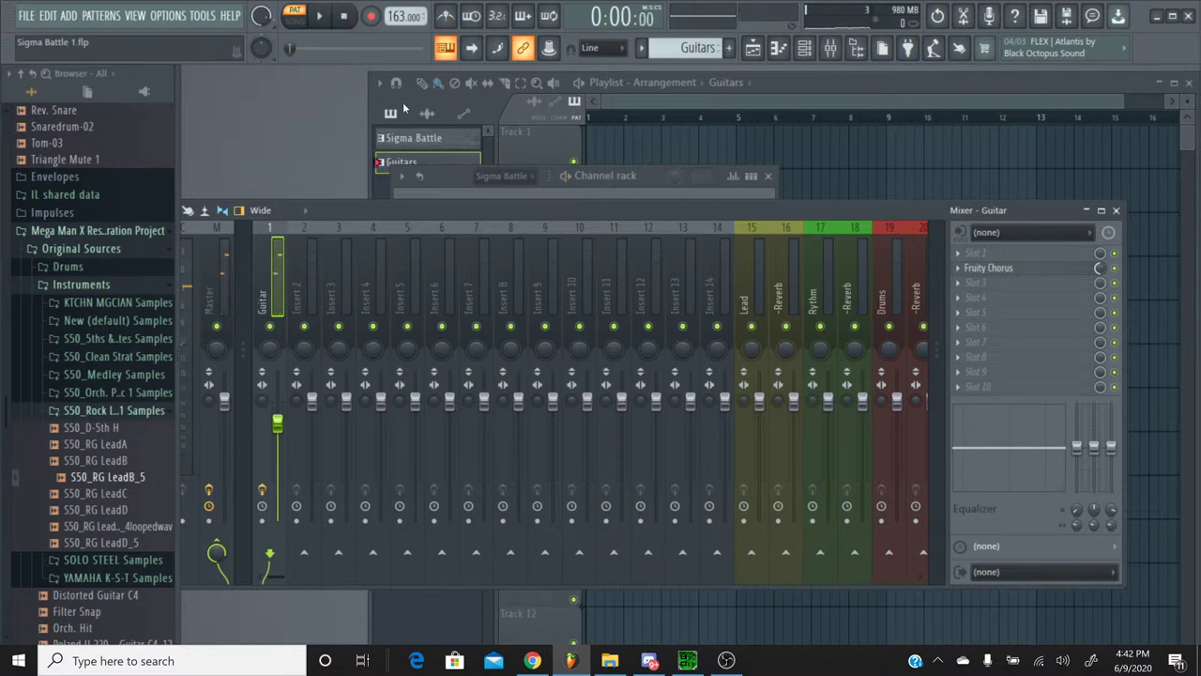
Step: Switch to YouTube Studio in Chrome to check the live chat and return to FL Studio
click(535, 664)
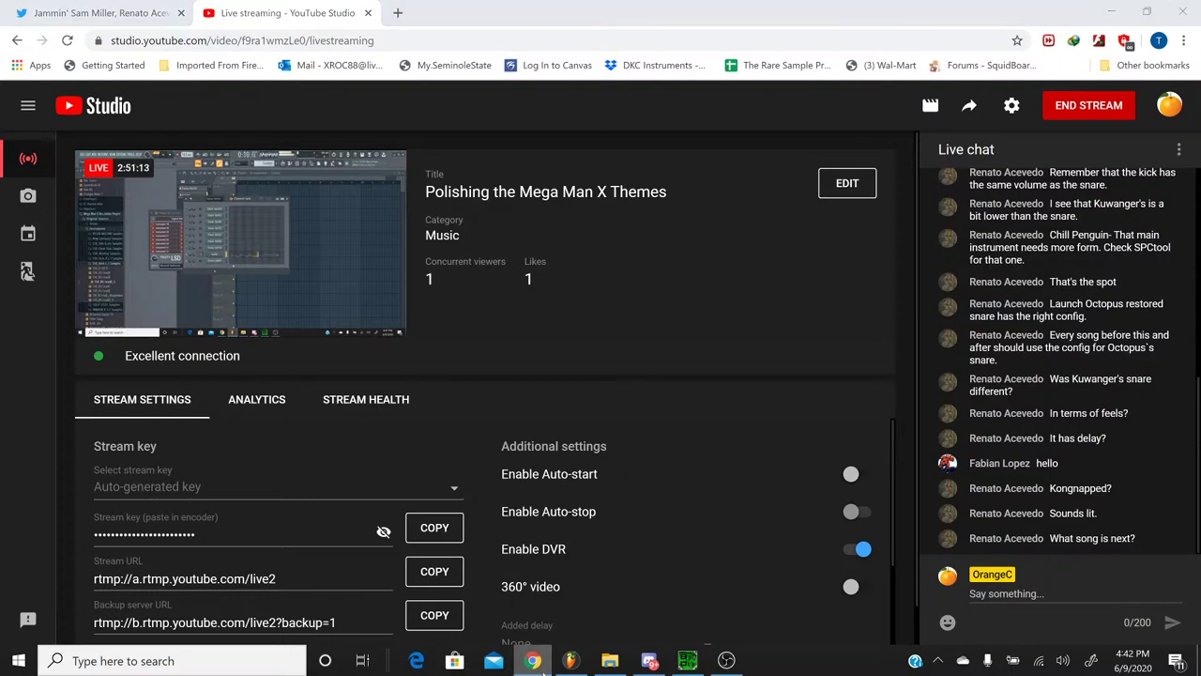
click(570, 661)
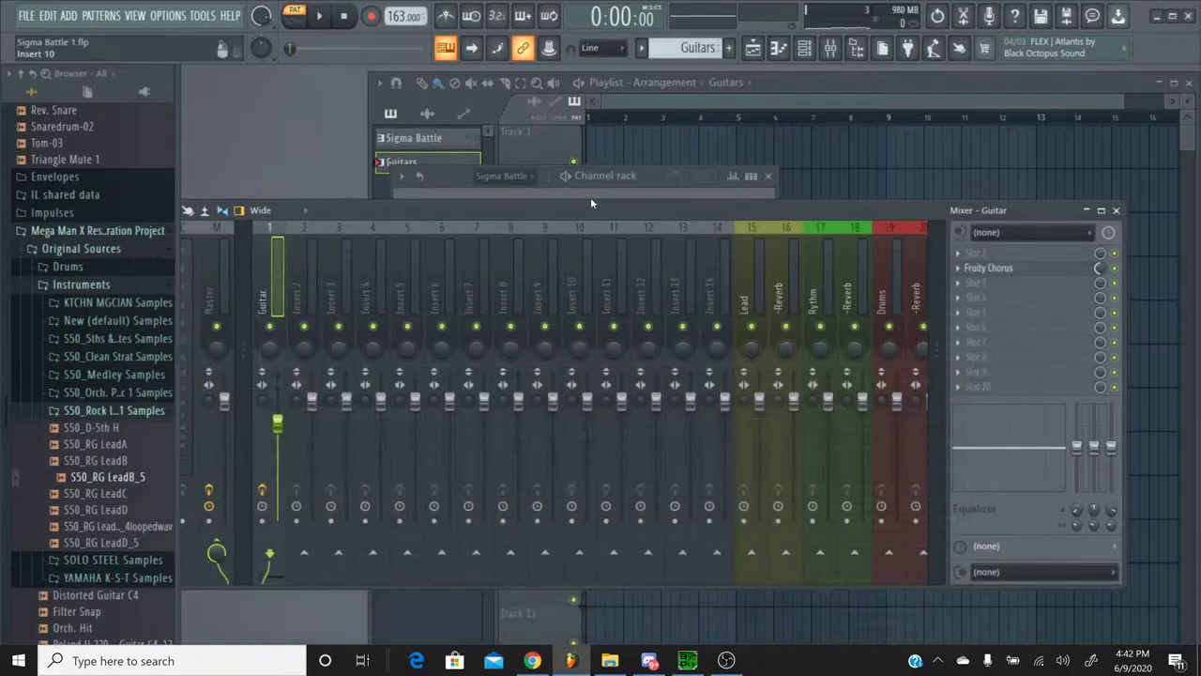
click(25, 16)
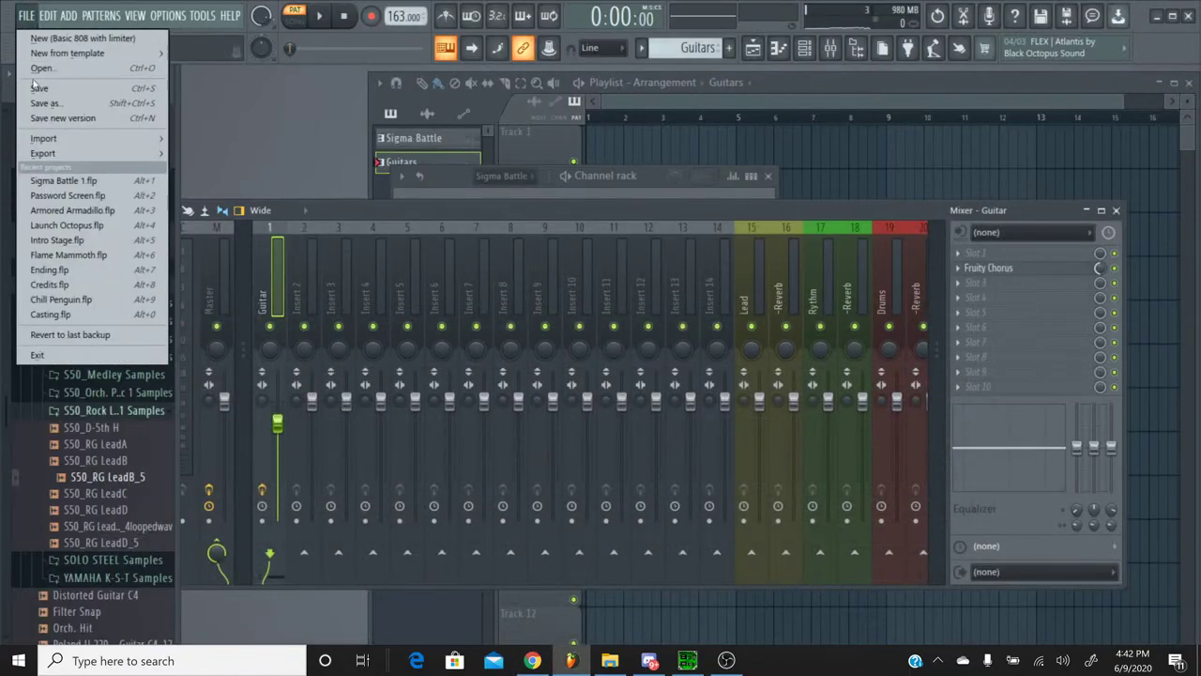
Step: Show the Sigma Battle pattern in the channel rack and briefly play it with only Track: 0x1037 unmuted
click(805, 48)
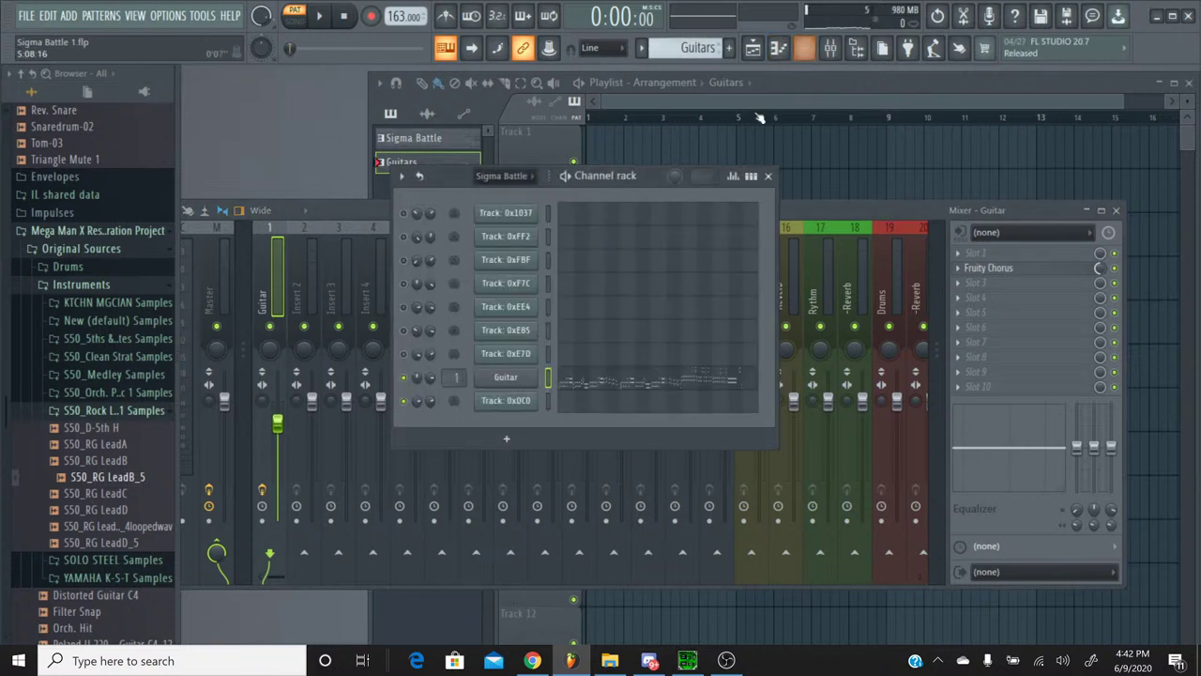
click(642, 48)
click(651, 69)
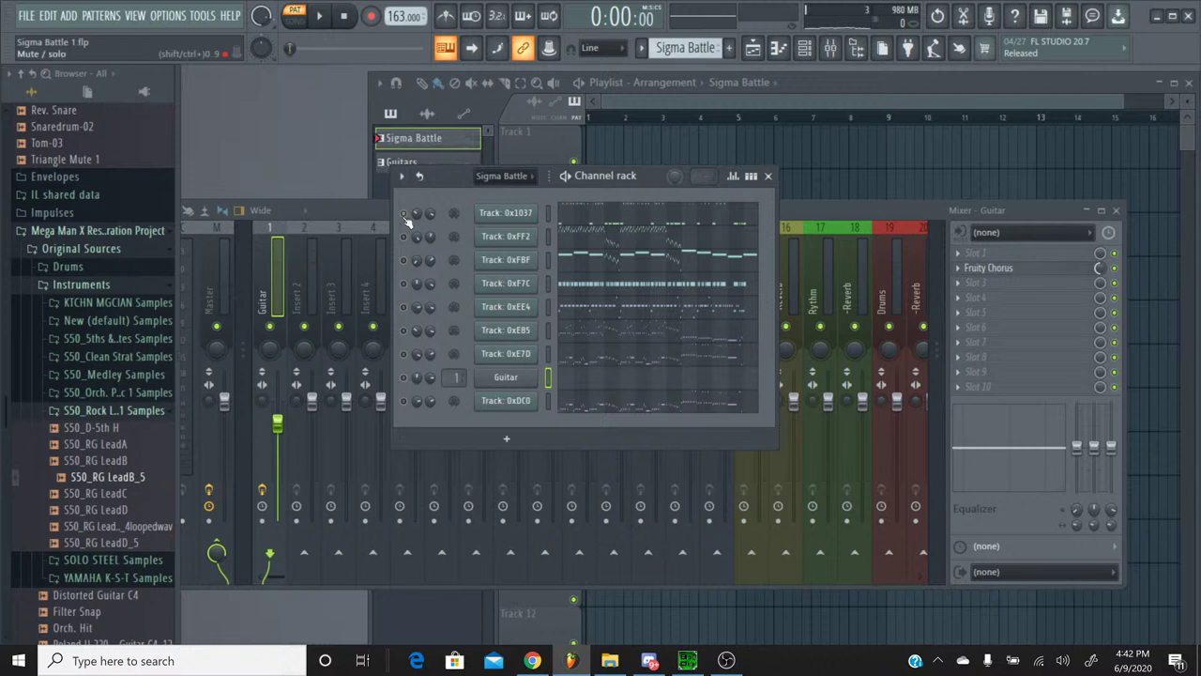
click(319, 16)
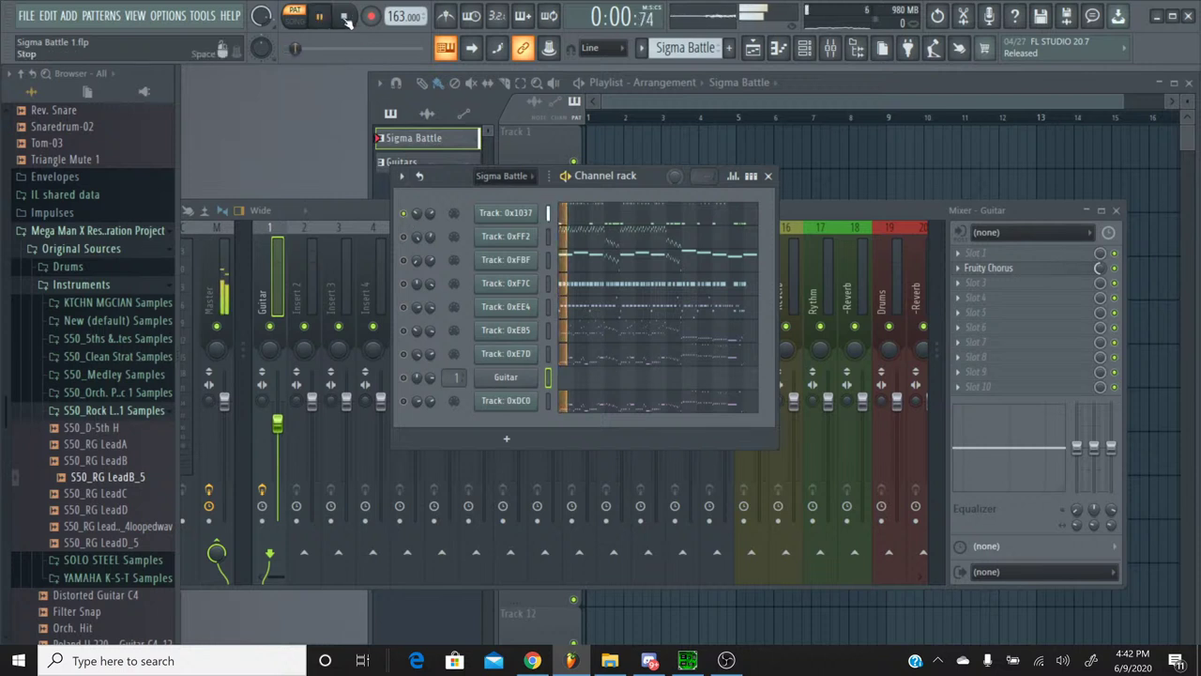
click(346, 20)
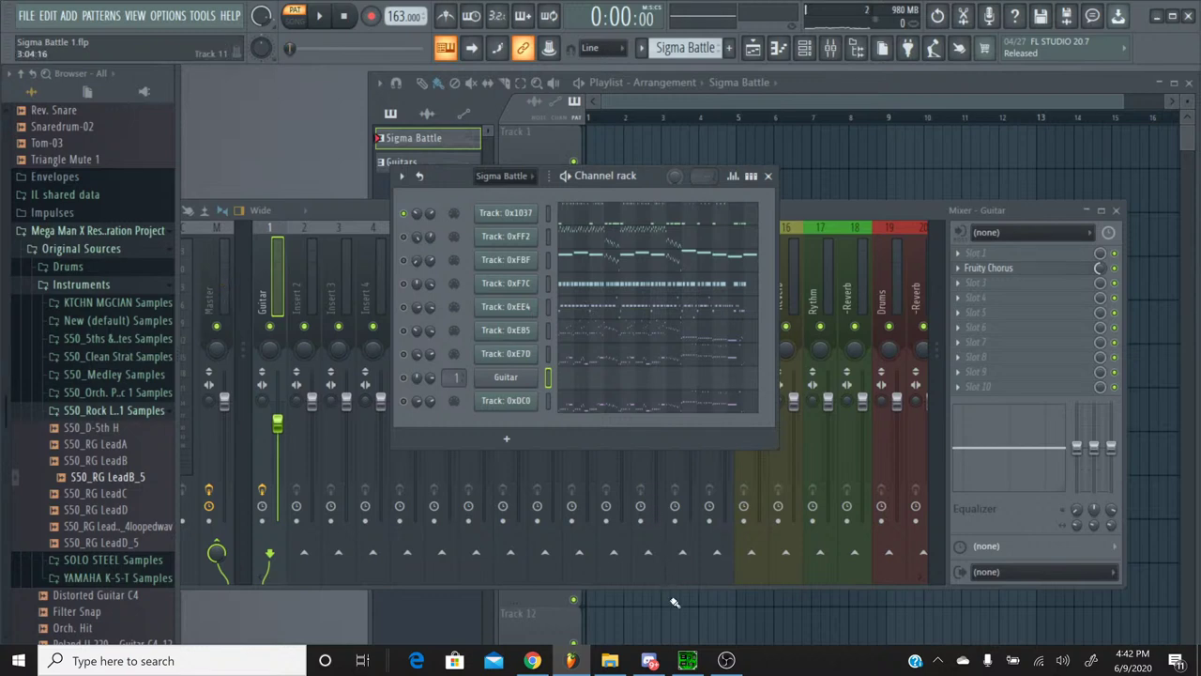
Step: Switch to SPCTool, listen to part of 28 Sigma Battle.spc as a reference, and return to FL Studio
click(688, 660)
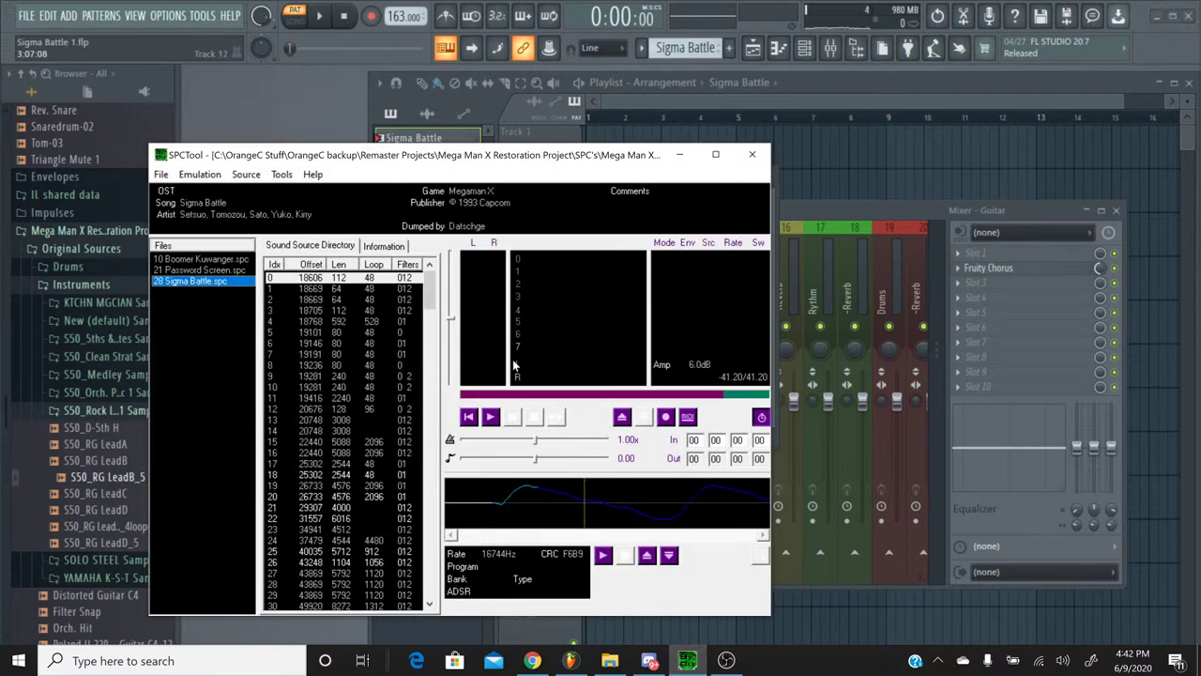
click(492, 419)
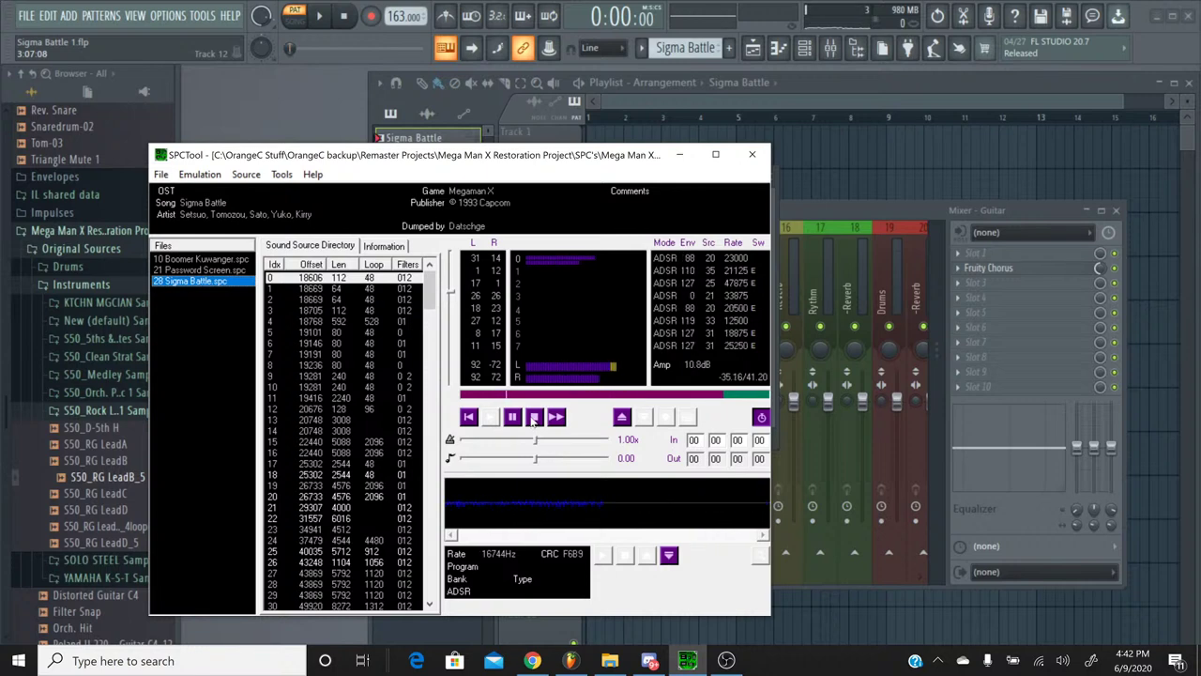
click(534, 418)
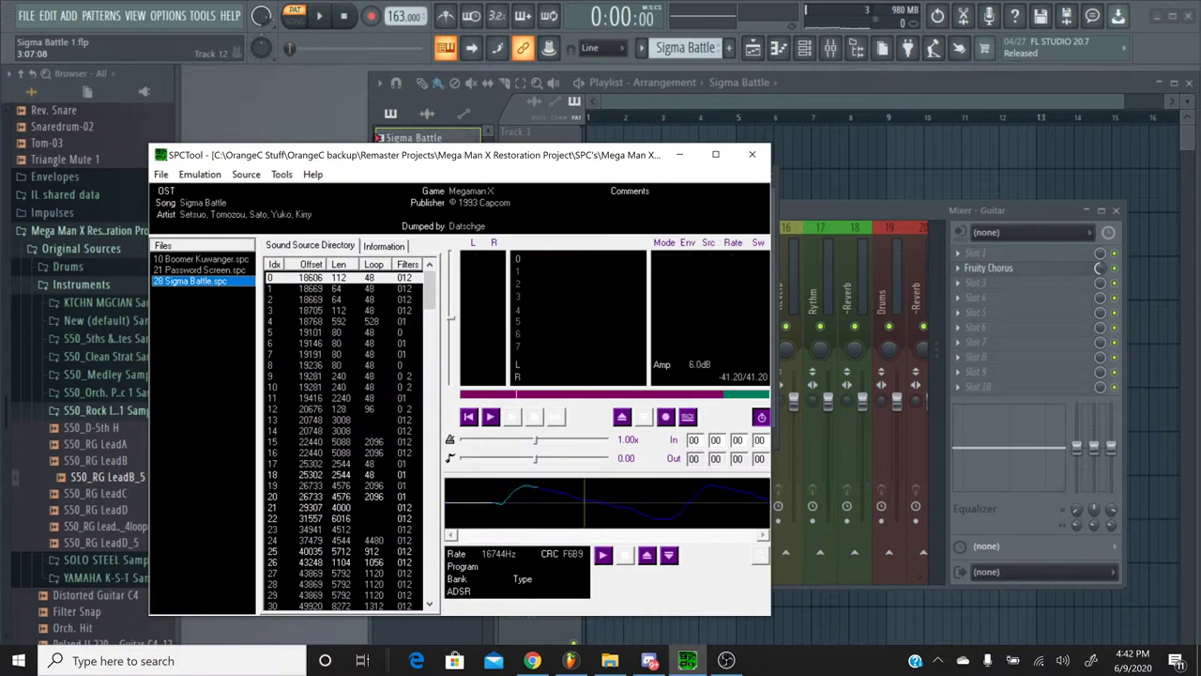
click(688, 661)
Step: Open the piano roll of Track: 0x1037, select all its G5 notes and close the piano roll
click(470, 197)
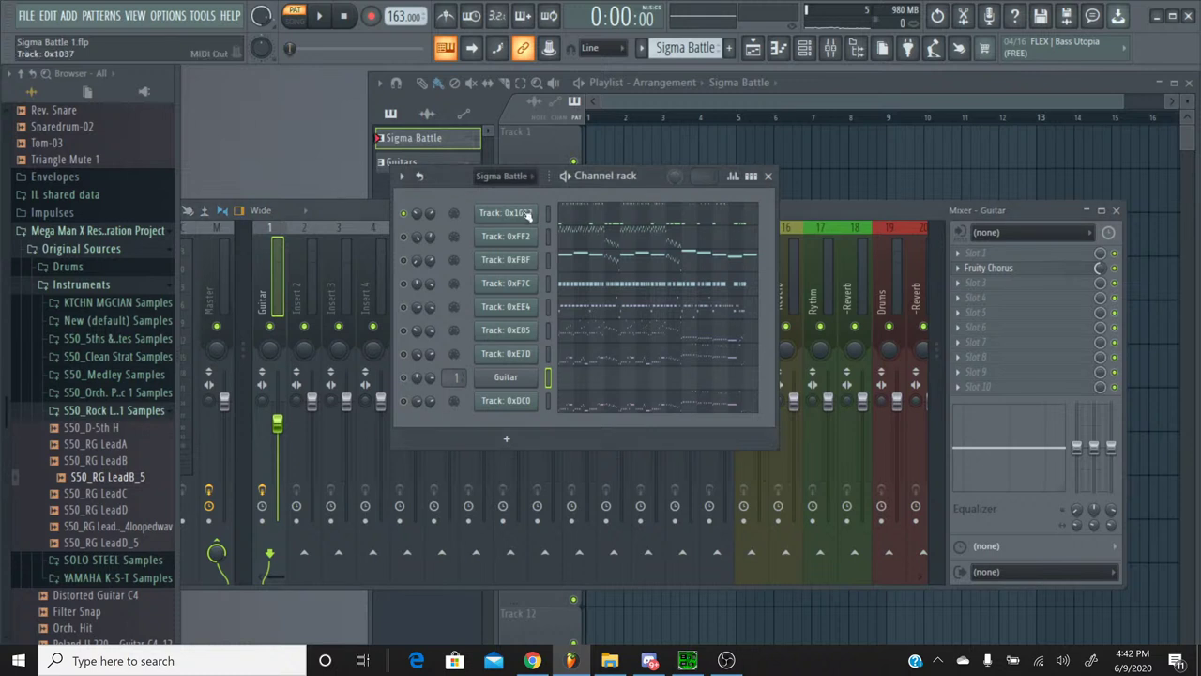
click(589, 223)
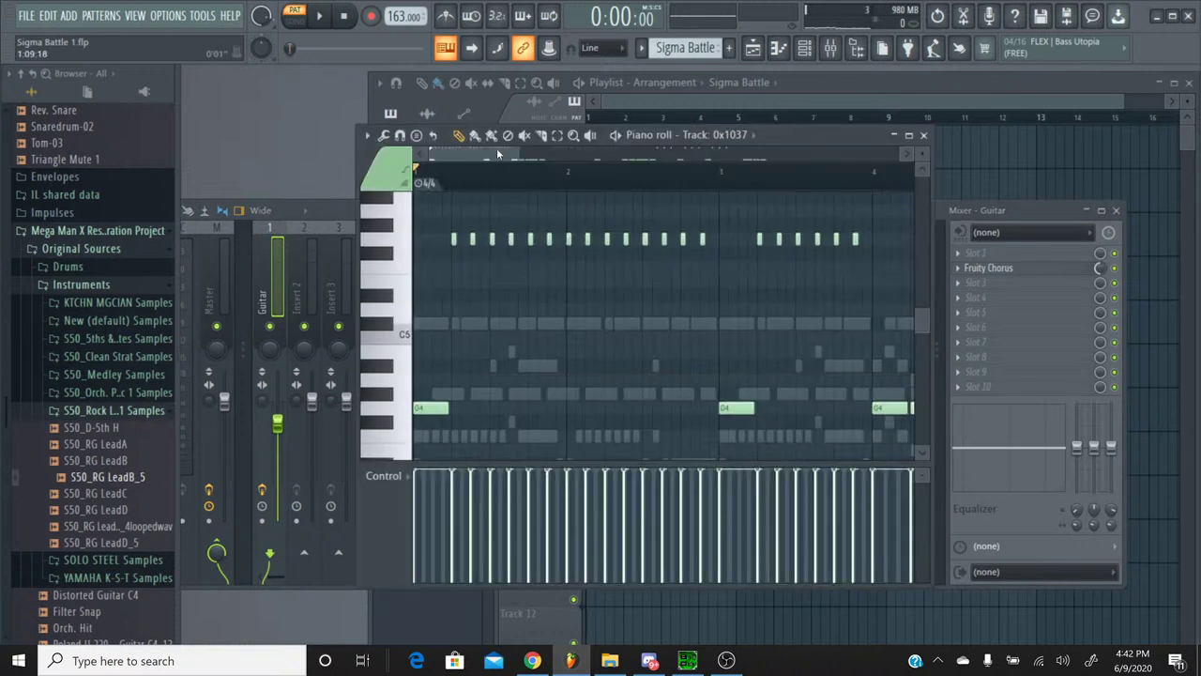
drag(496, 150, 488, 192)
click(373, 242)
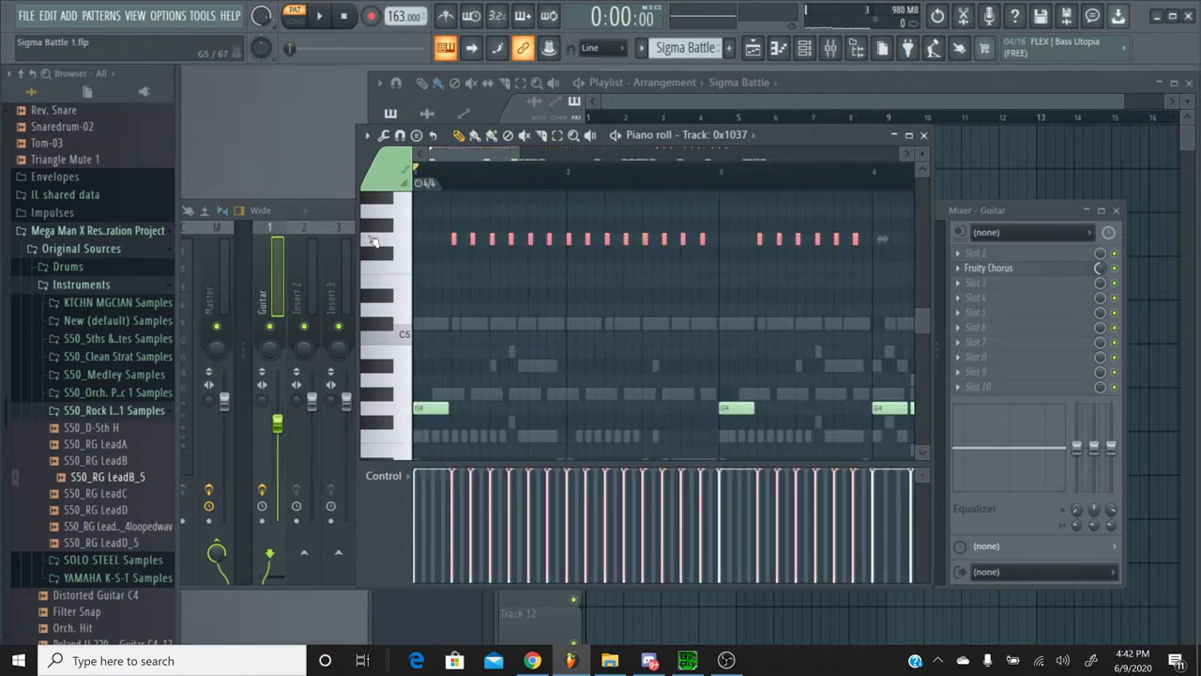
click(923, 134)
Step: Create a new pattern named Cymbals
click(686, 47)
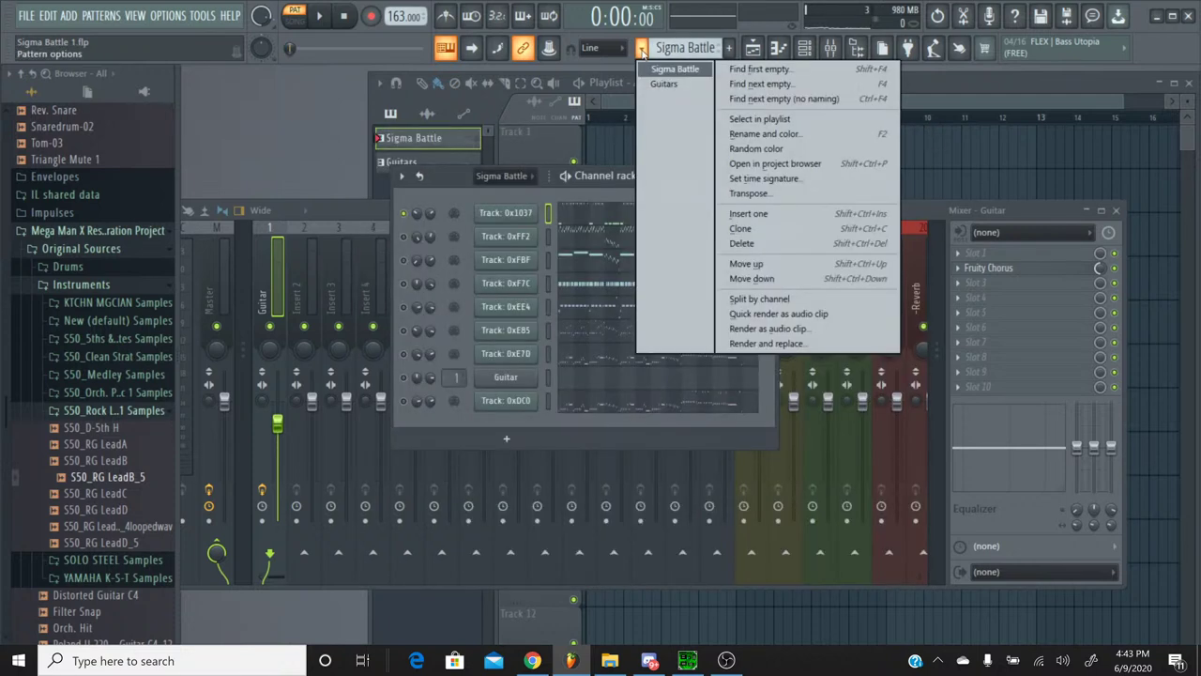
click(685, 47)
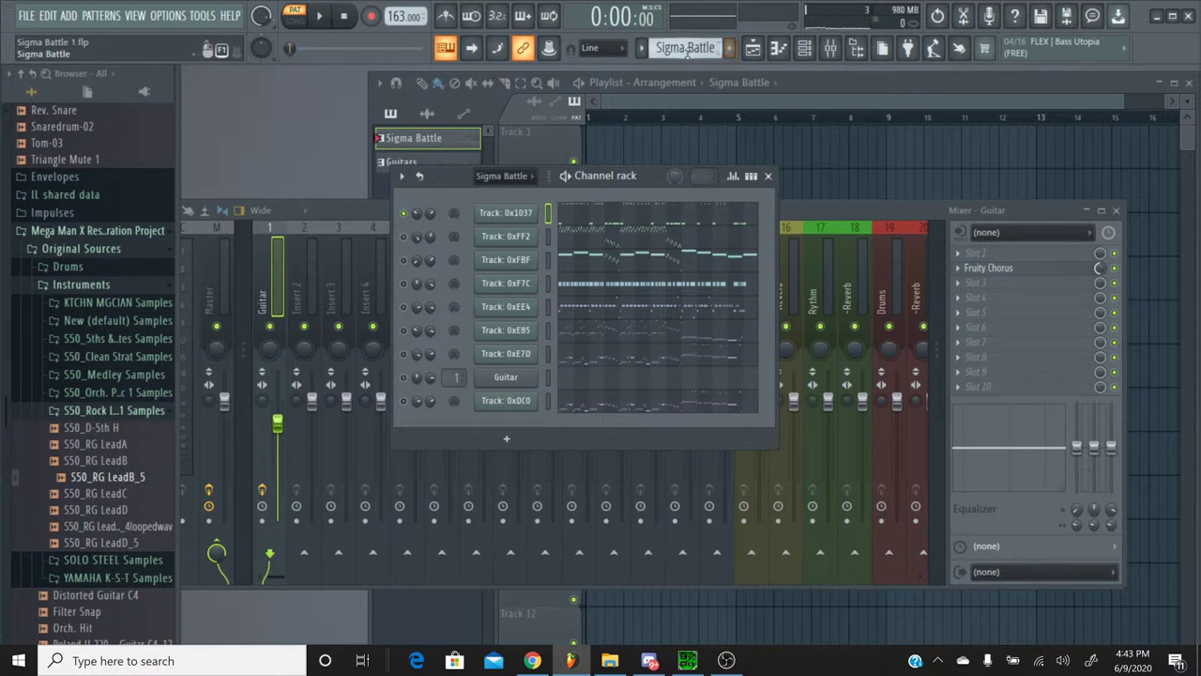
click(686, 47)
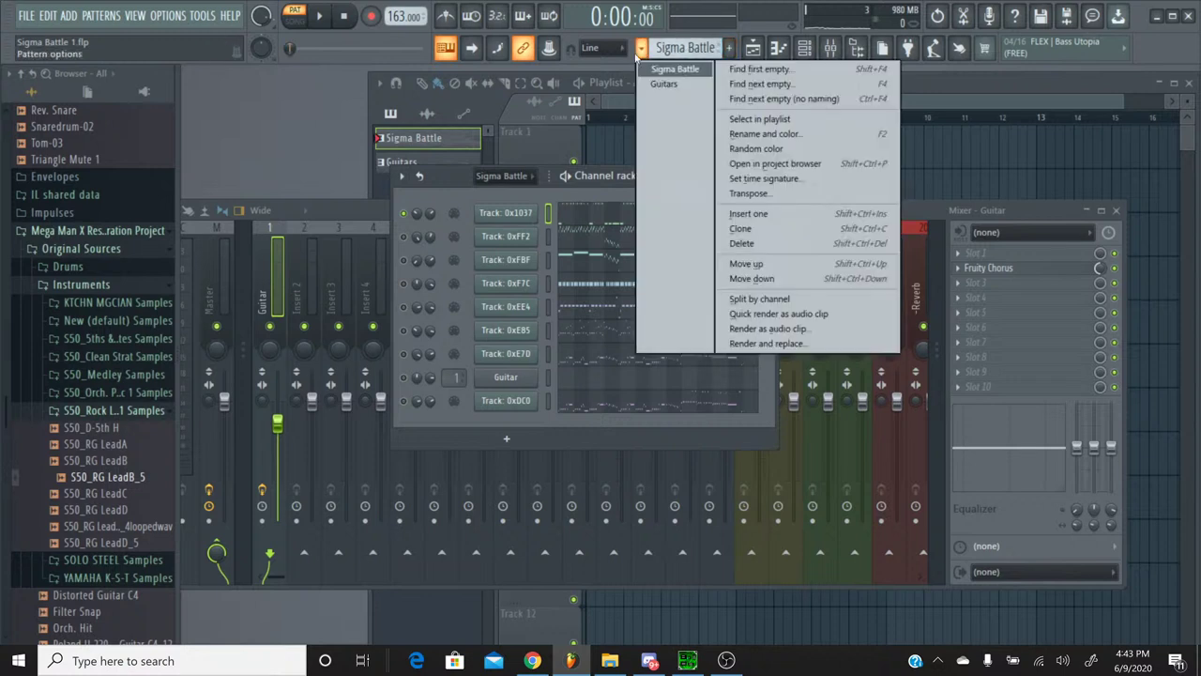
click(685, 47)
click(731, 50)
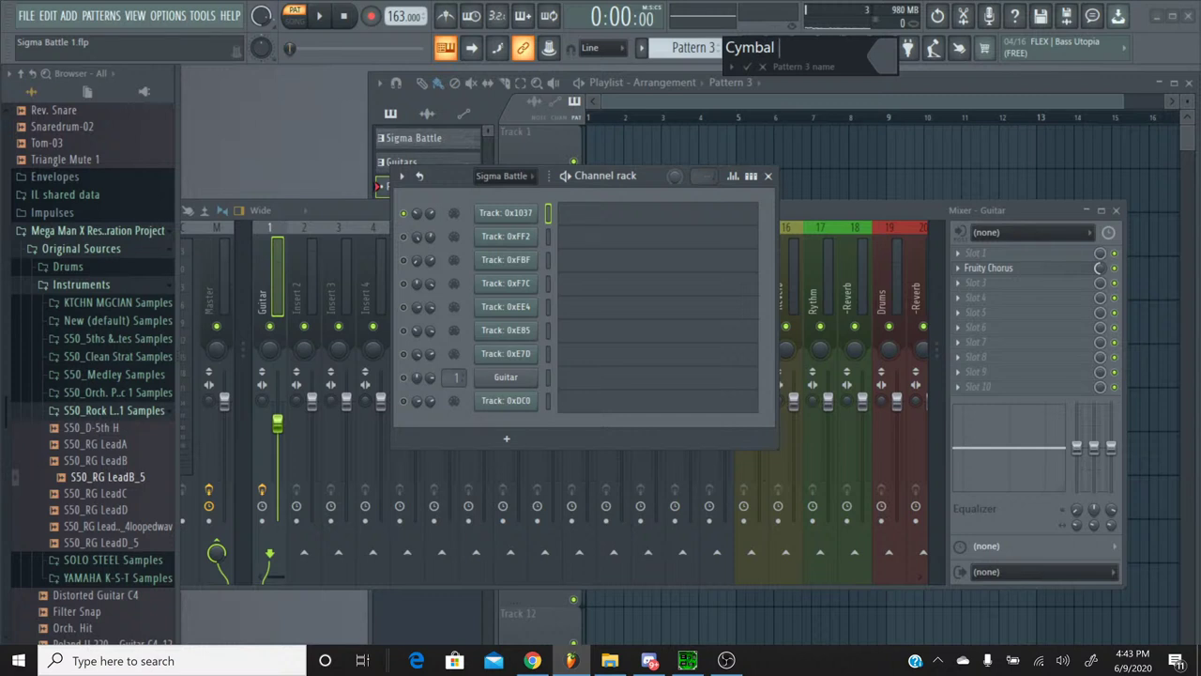
key(Return)
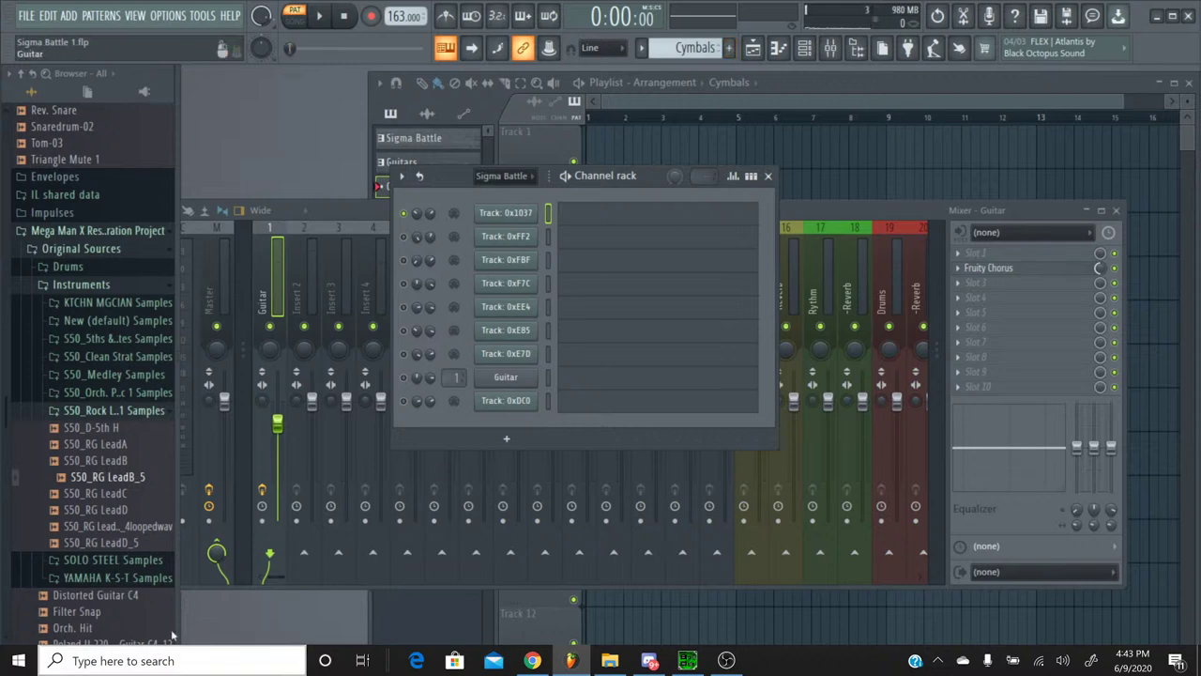
Step: Collapse the S50_Rock Lead1 sample folder and look through the generator categories of the plugin database
scroll(167, 477, down, 4)
scroll(160, 474, down, 4)
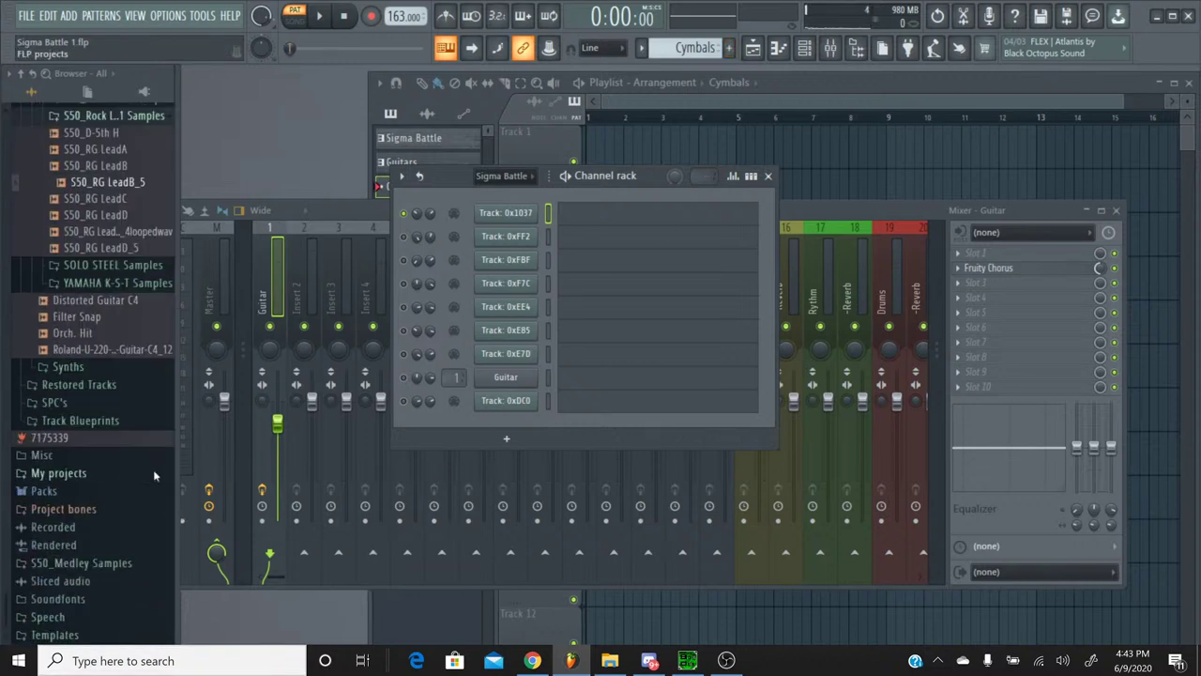
scroll(141, 459, up, 8)
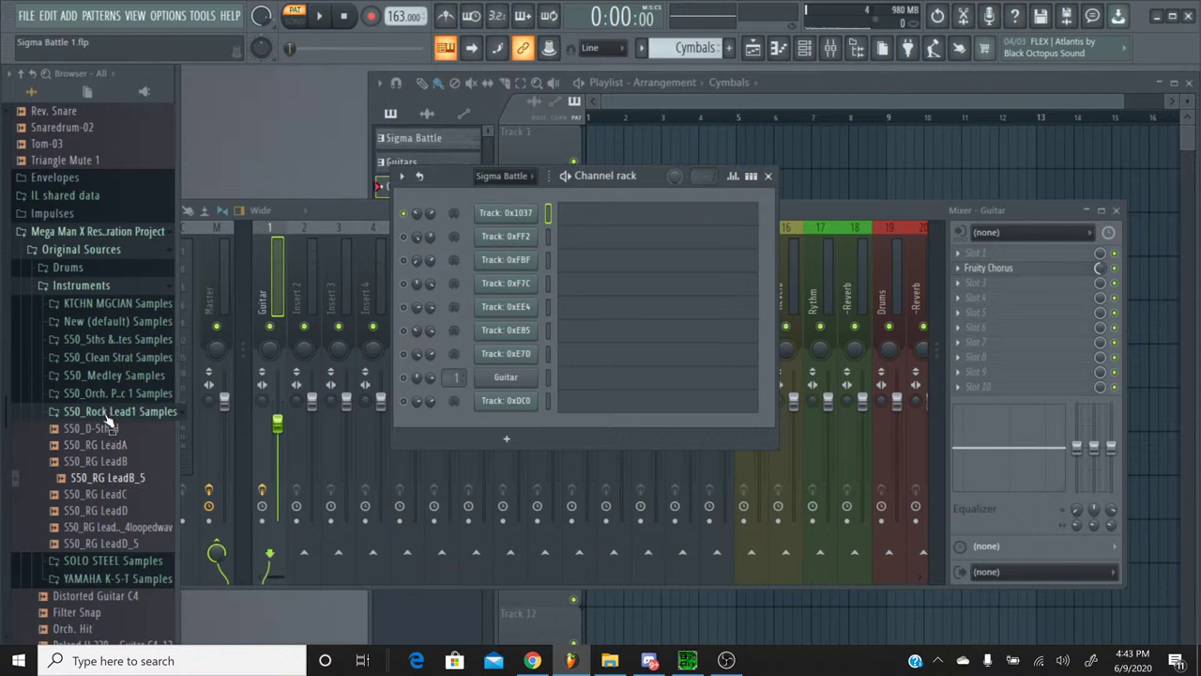
click(109, 413)
scroll(109, 337, up, 6)
scroll(111, 337, up, 4)
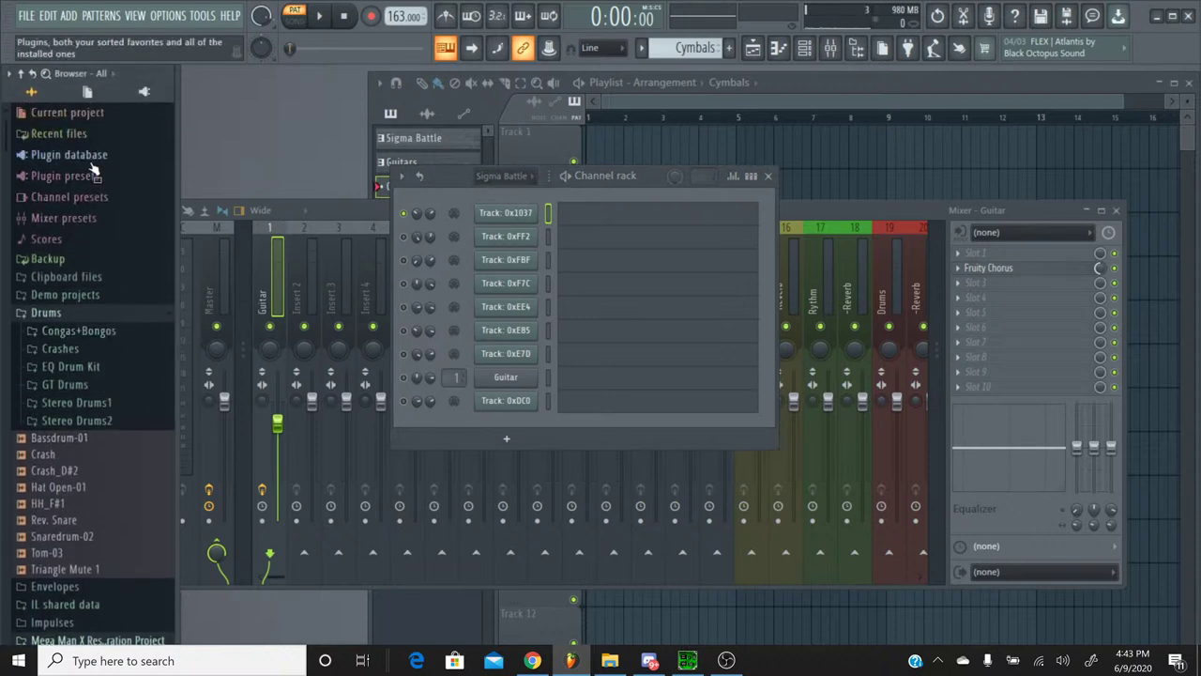
click(86, 156)
click(80, 212)
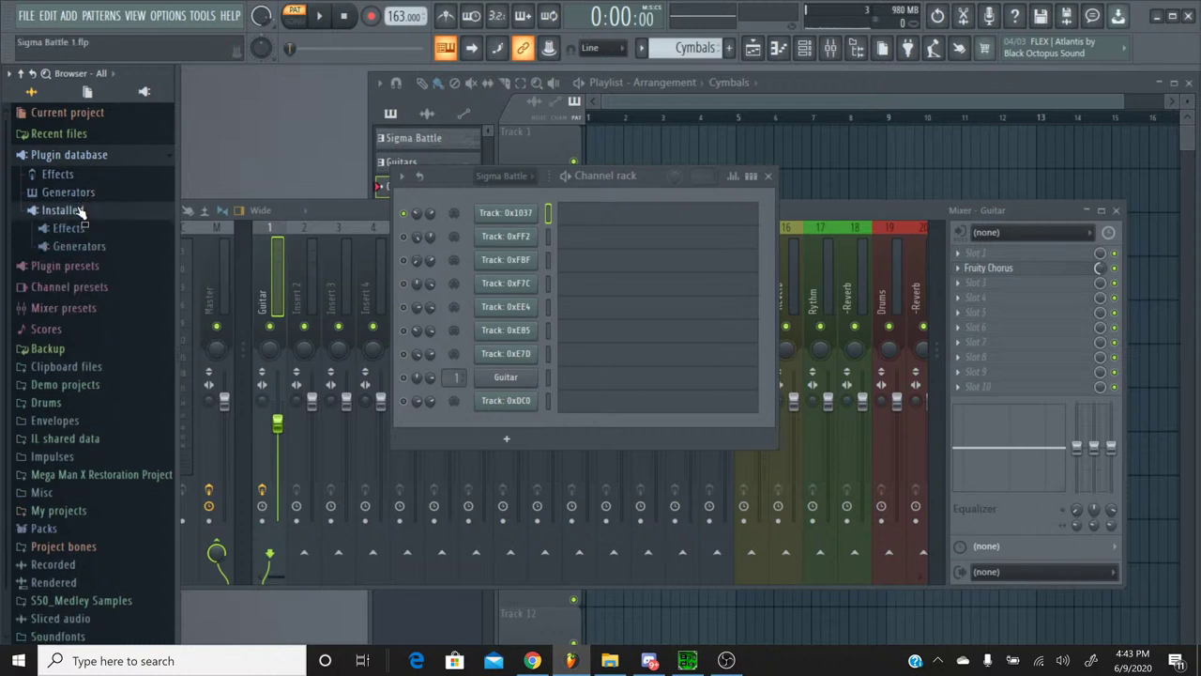
click(80, 212)
click(82, 194)
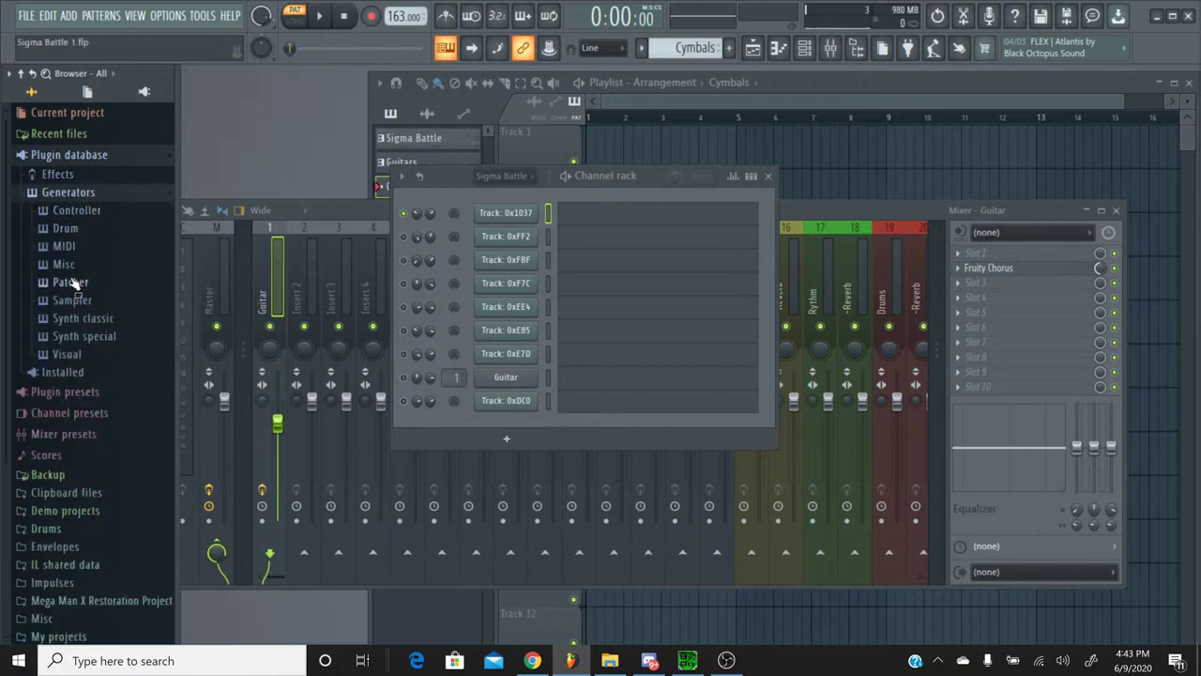
click(75, 193)
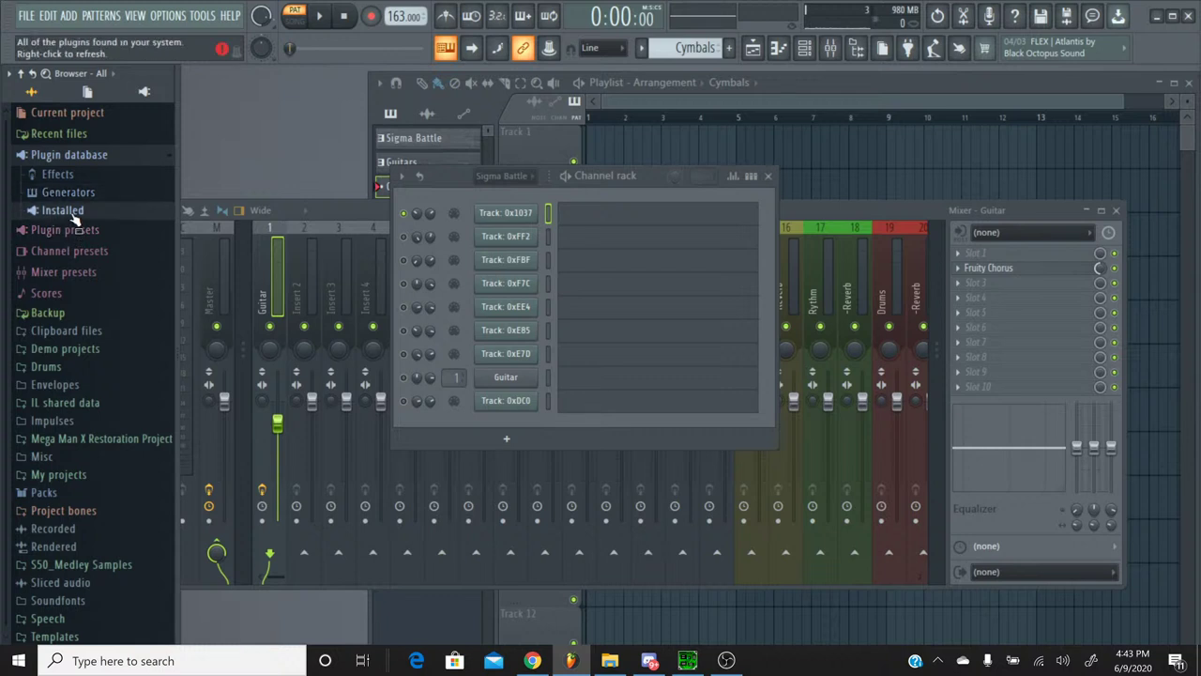
Step: Add the M1 synth from the installed VST generators to the channel rack, directly below Track: 0x1037
click(75, 212)
click(77, 246)
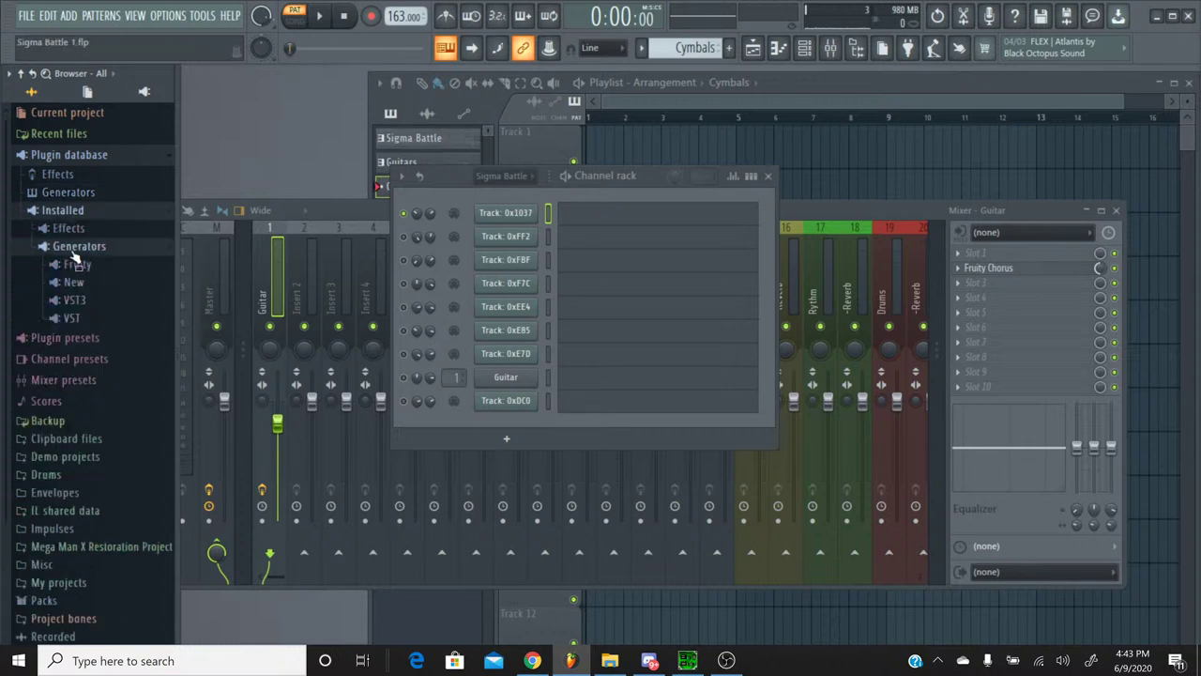
click(73, 319)
click(75, 451)
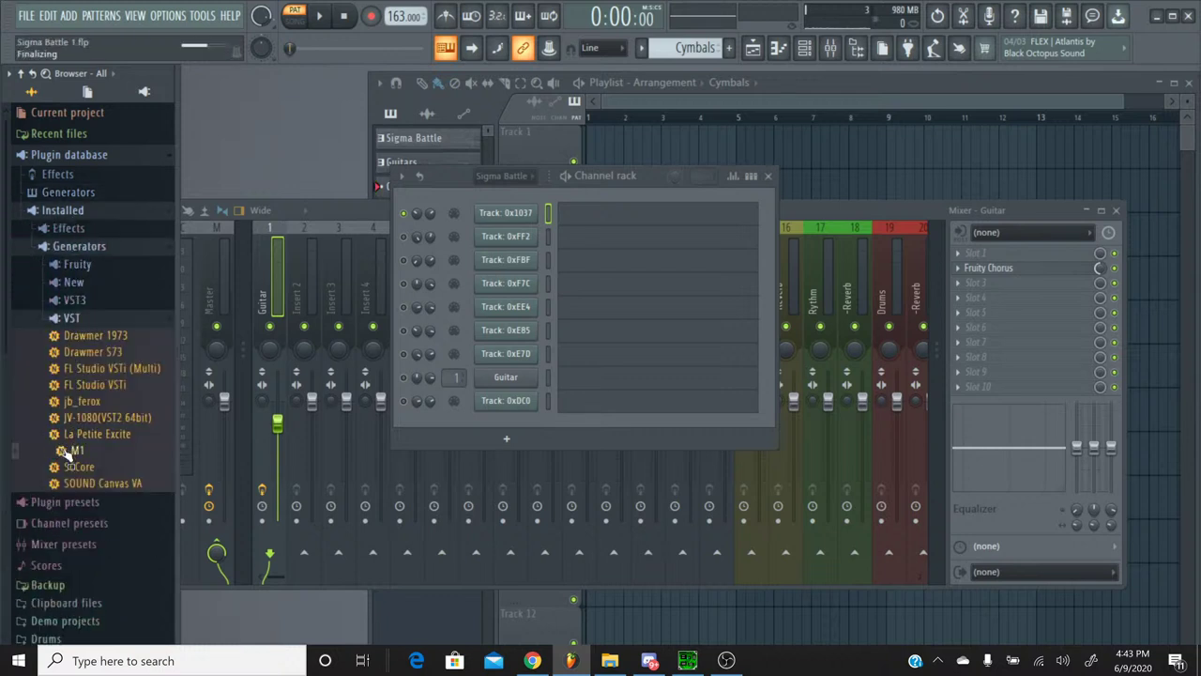
drag(73, 451, 512, 235)
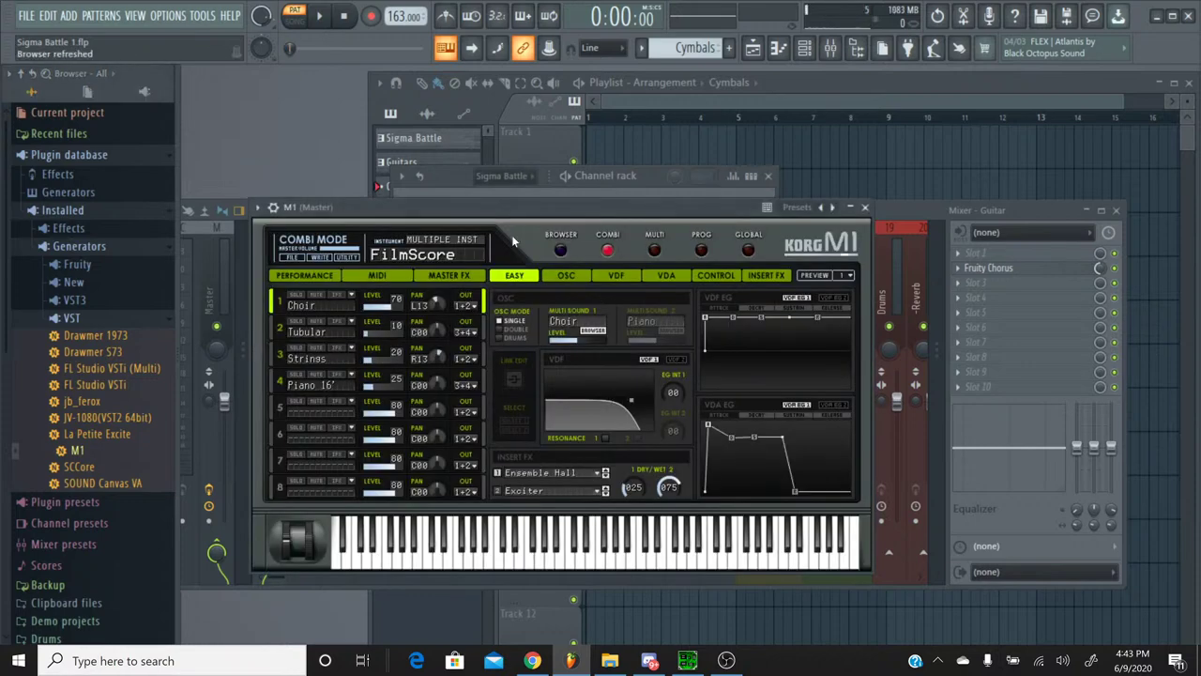
Step: Switch M1 to program mode, load Cym Catalog from the Drums/Hit programs, choose No Effect as insert effect and close the plugin
click(701, 251)
click(555, 251)
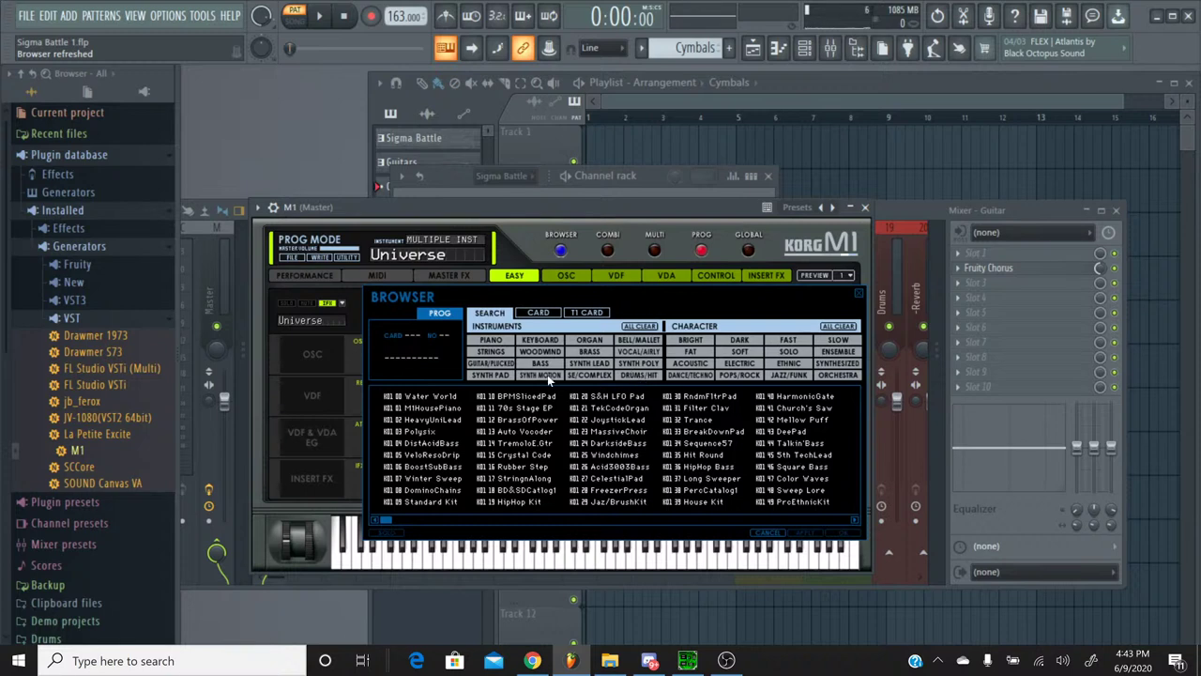
click(648, 375)
double_click(448, 500)
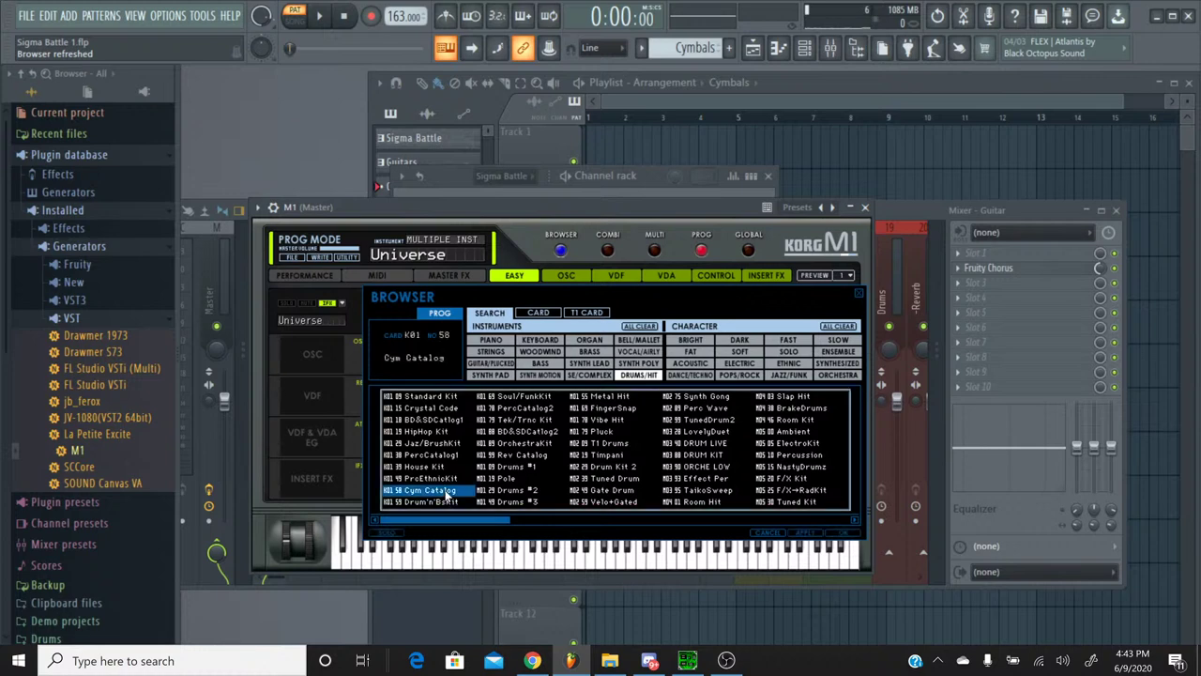
click(519, 498)
click(535, 112)
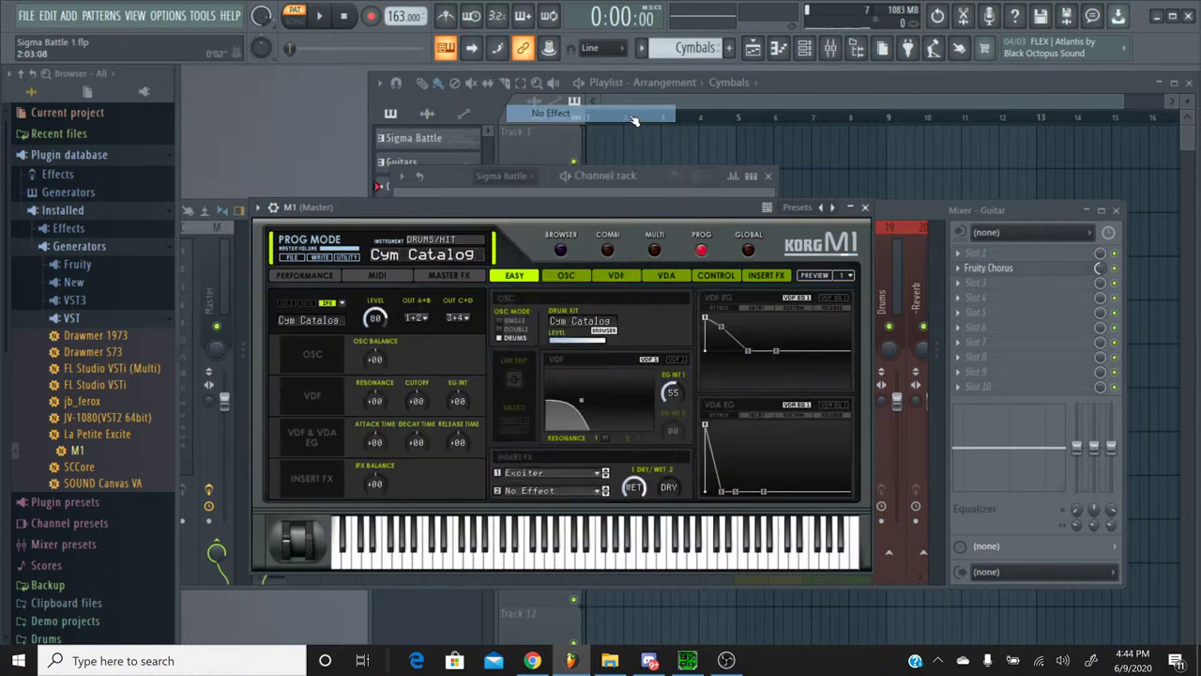
click(866, 208)
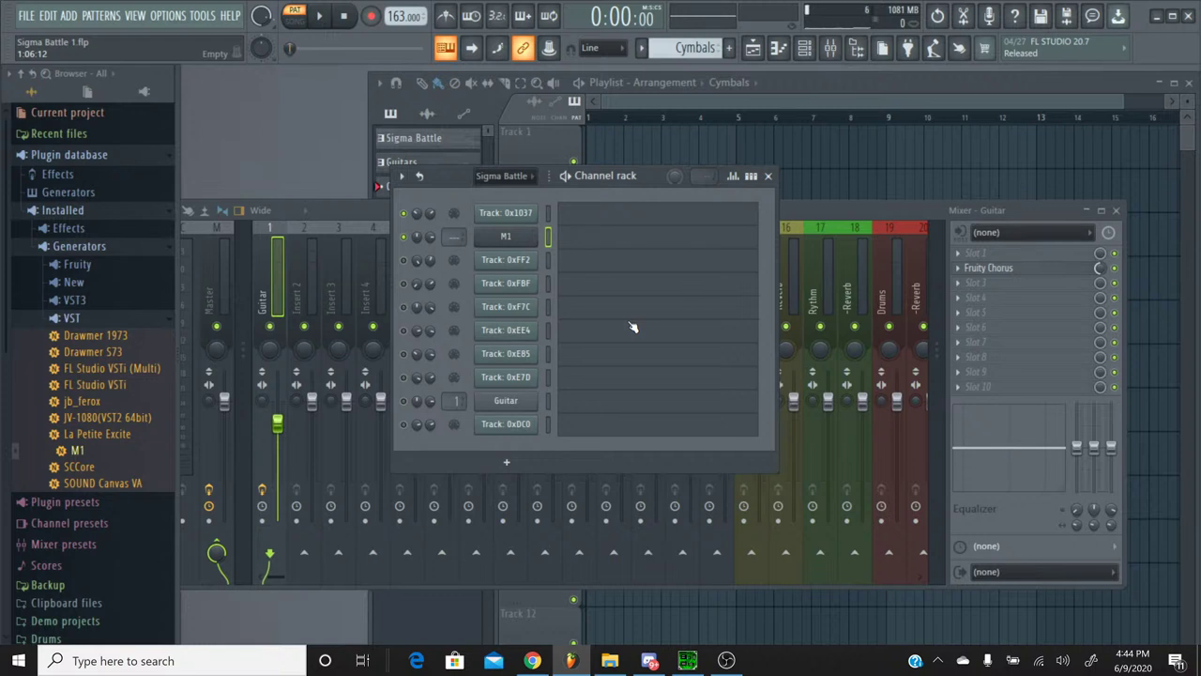
Step: Rename the M1 channel to Hat
right_click(495, 241)
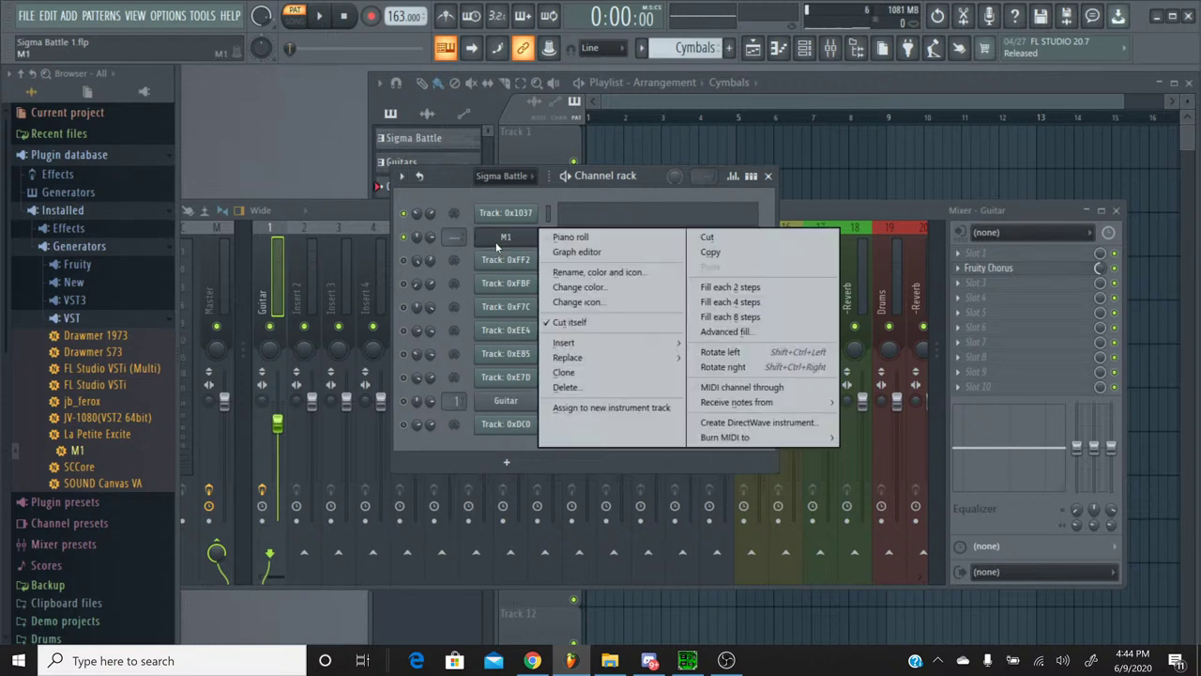
click(558, 273)
text(Hat)
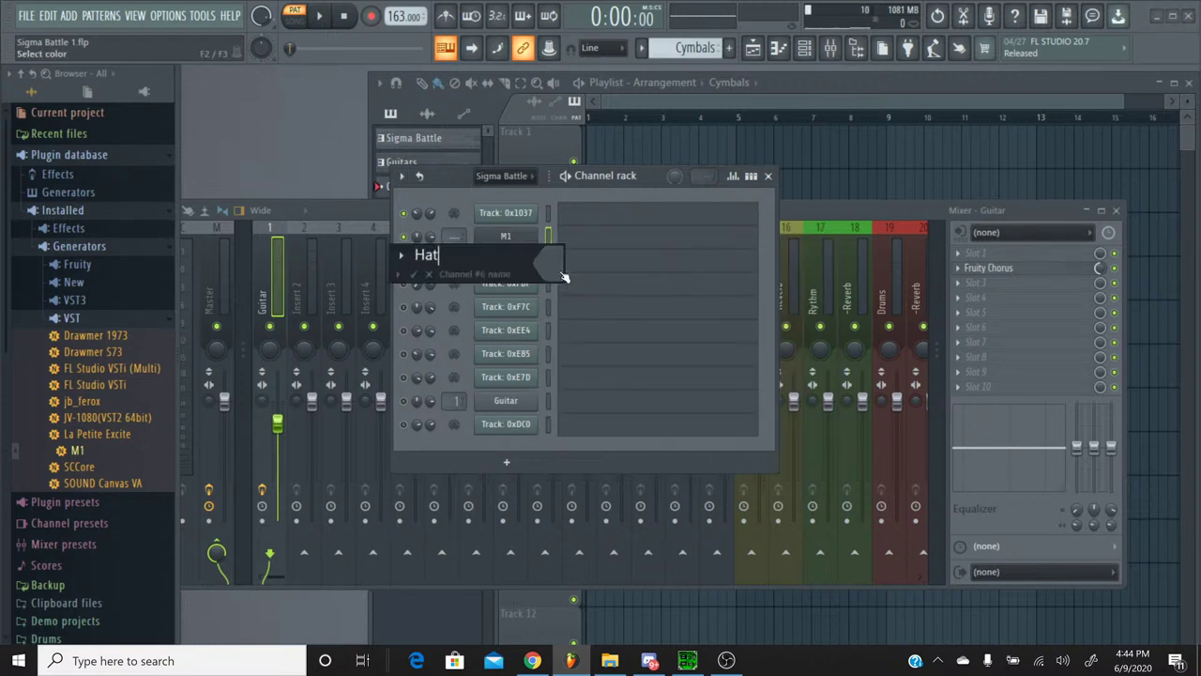
key(Return)
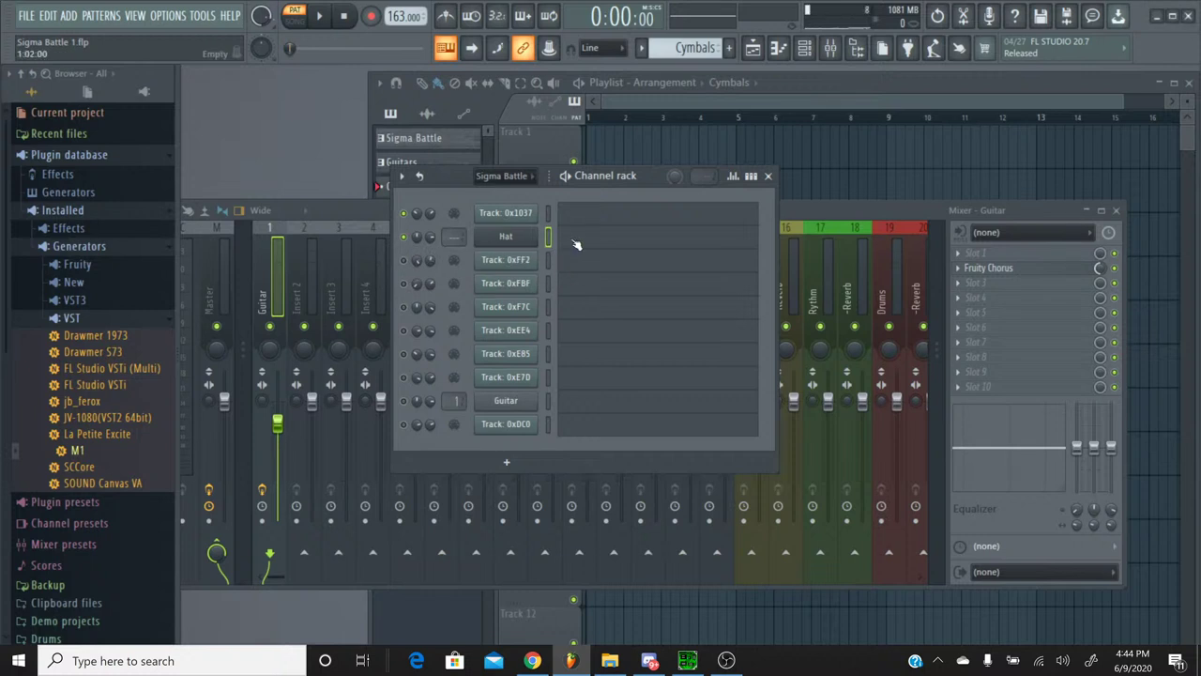
Step: Paste the copied G5 notes into the Hat channel's piano roll and deselect them
click(576, 244)
key(ctrl+v)
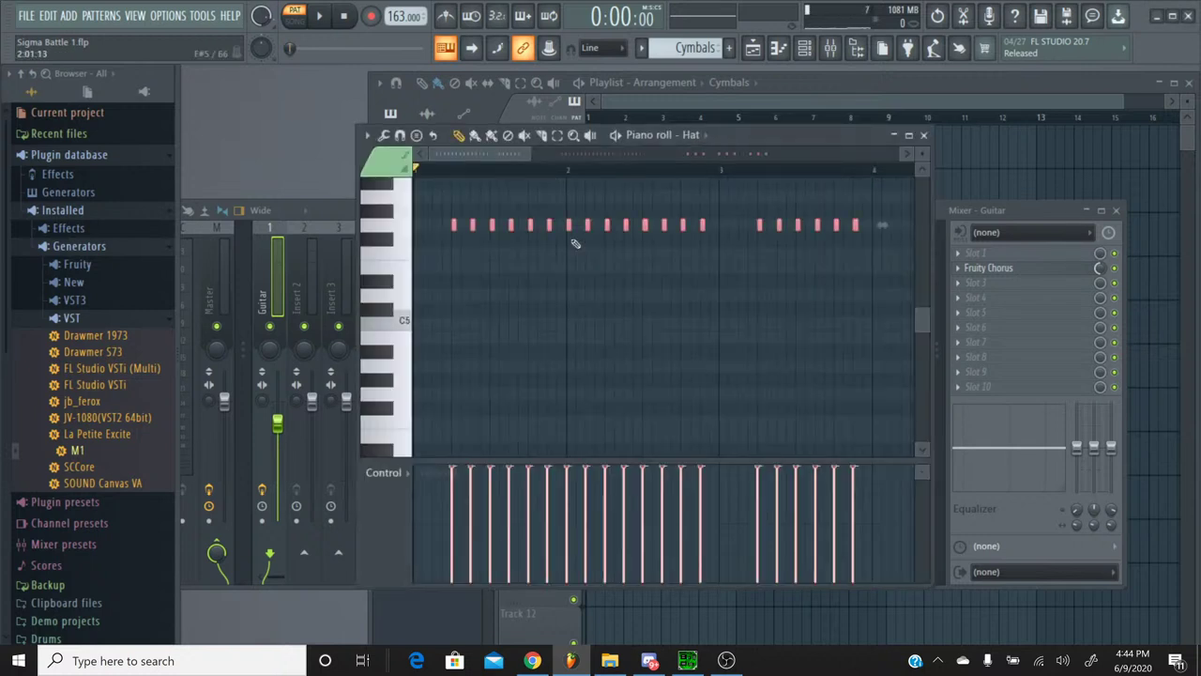
key(ctrl+d)
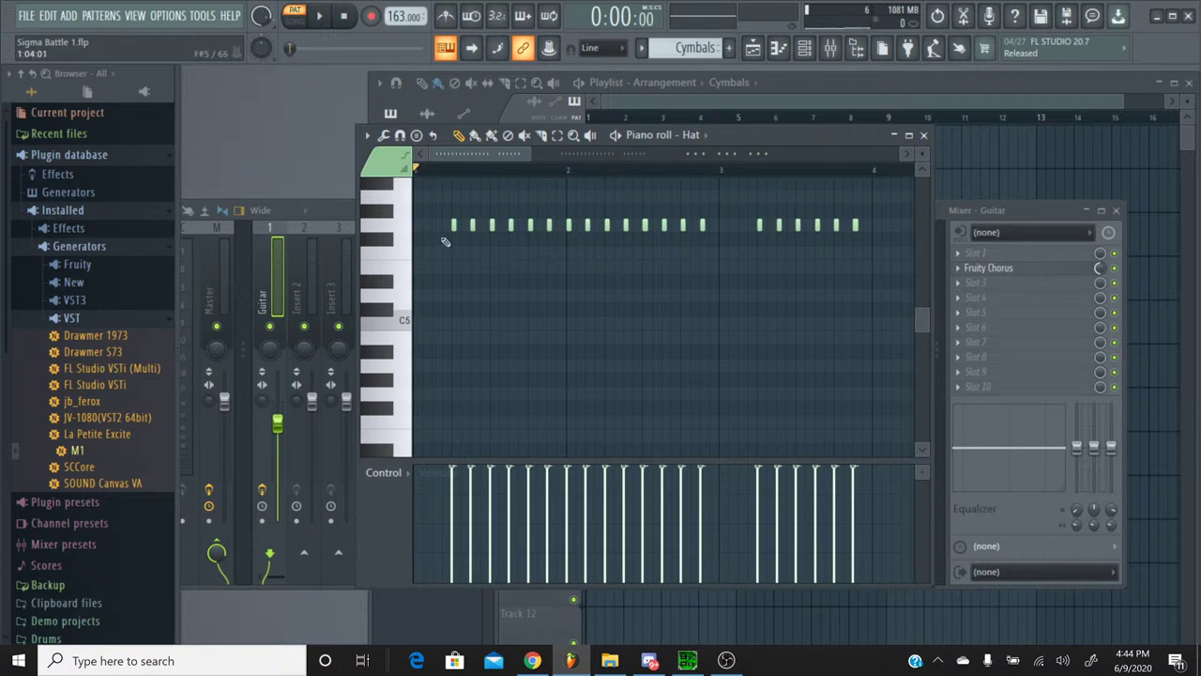
Step: Audition the Cym Catalog sounds on the piano roll keys from G5 down to A#4
click(387, 226)
click(387, 226)
click(387, 240)
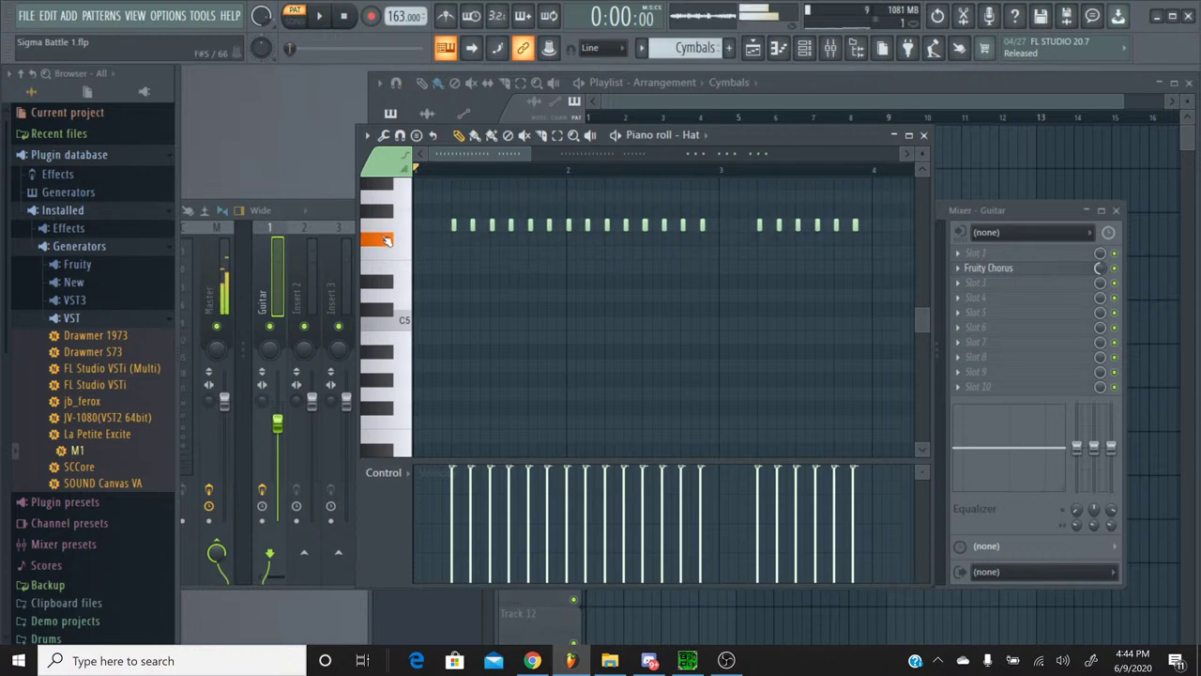
click(384, 270)
click(385, 255)
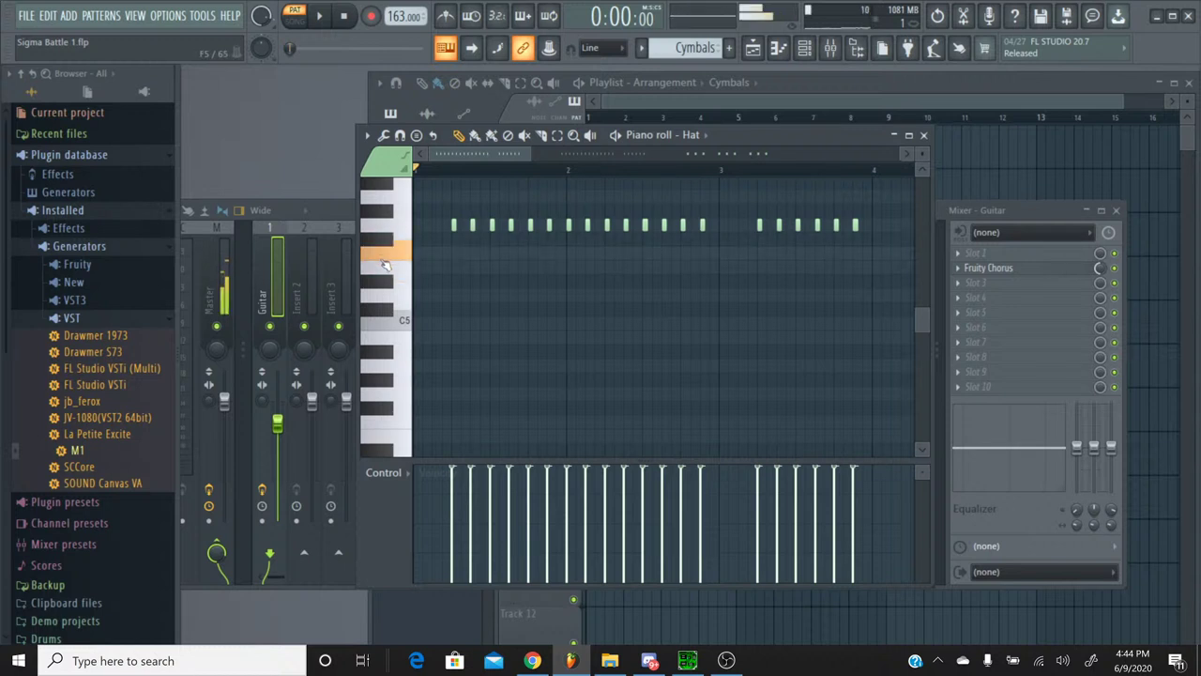
click(385, 270)
click(384, 280)
click(384, 270)
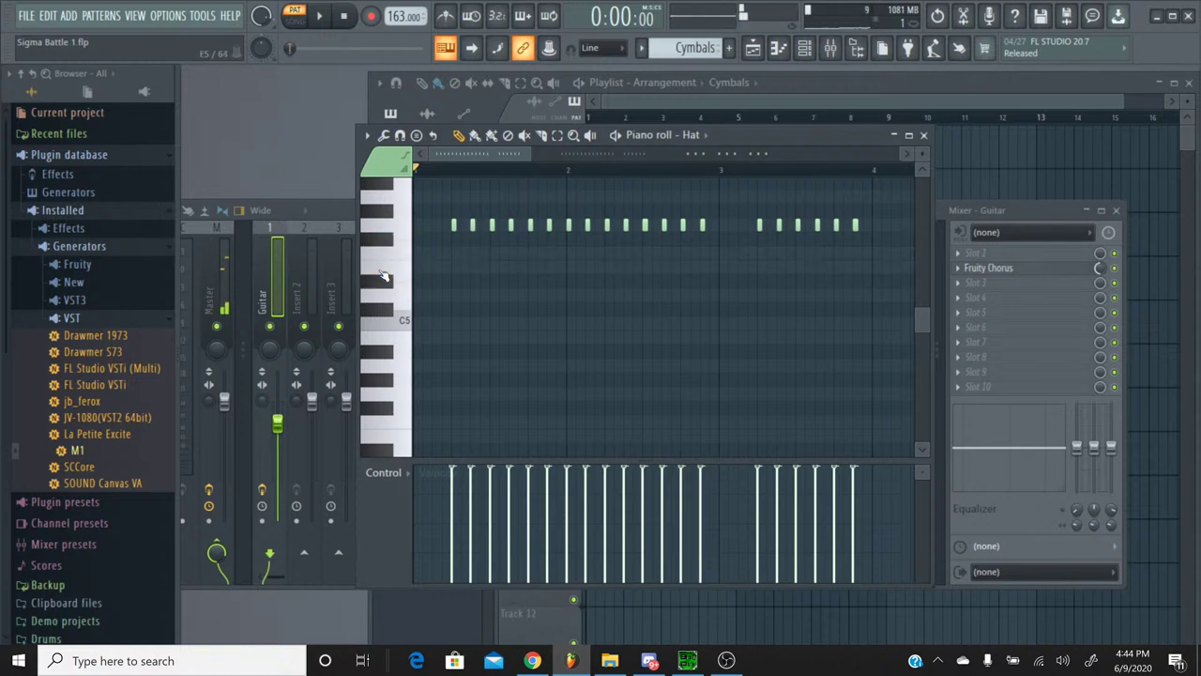
click(383, 272)
click(383, 272)
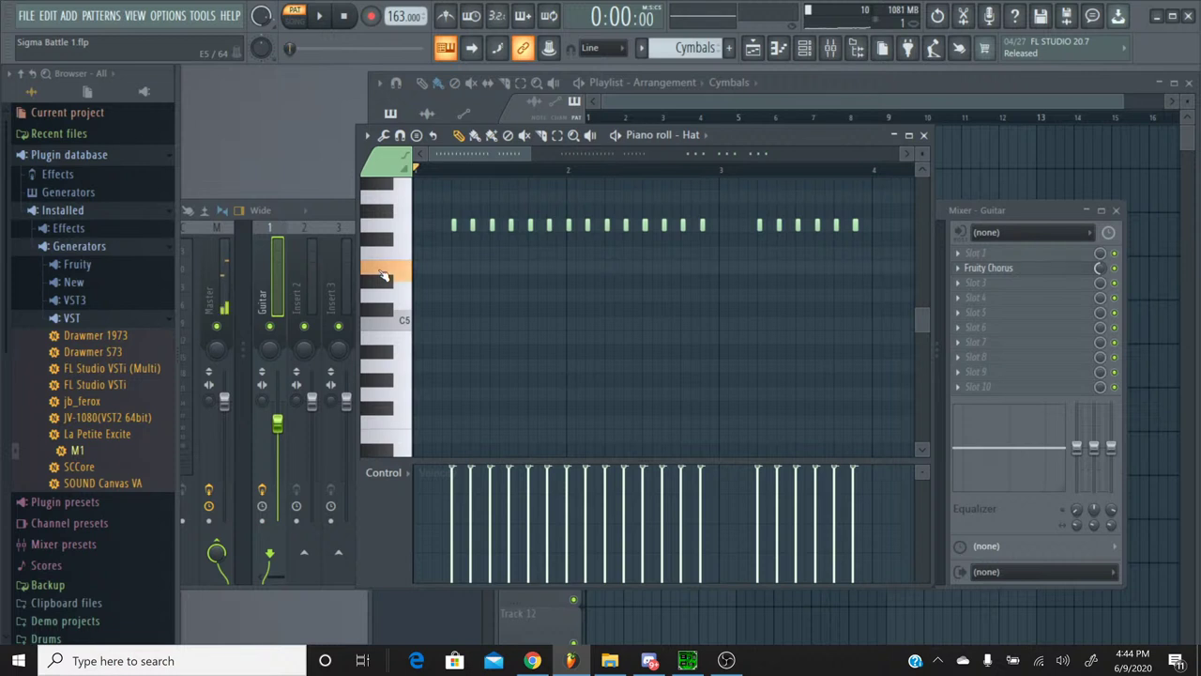
click(382, 287)
click(381, 314)
click(379, 352)
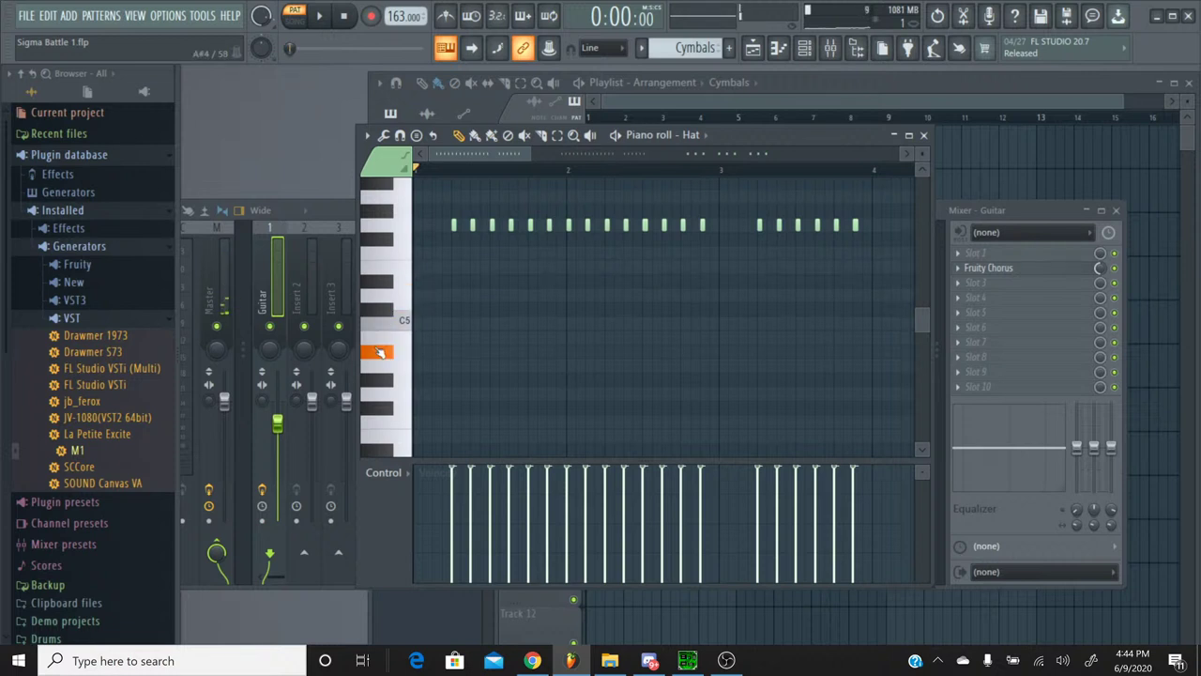
click(379, 349)
Step: Select all Hat notes and transpose them down five semitones to D5
key(ctrl+a)
key(shift+Down)
key(shift+Down)
key(shift+Down)
key(shift+Down)
key(shift+Down)
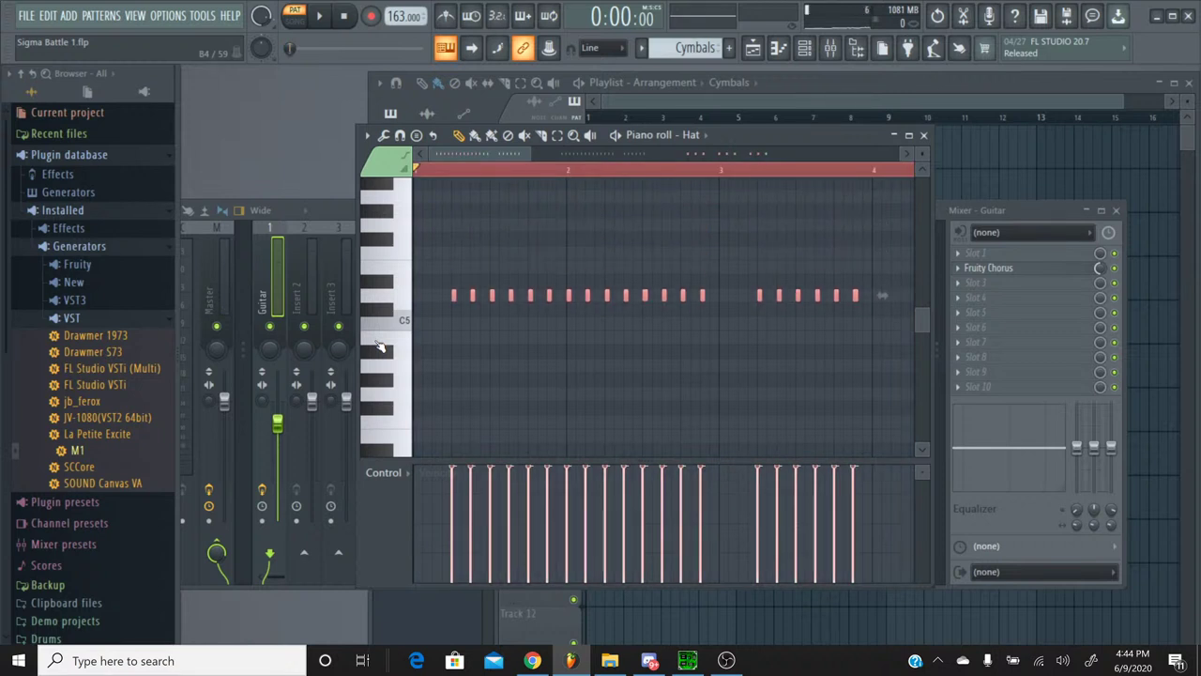
Step: Audition the lower cymbal sounds on the piano roll keys from B4 down to B3
click(379, 346)
click(383, 359)
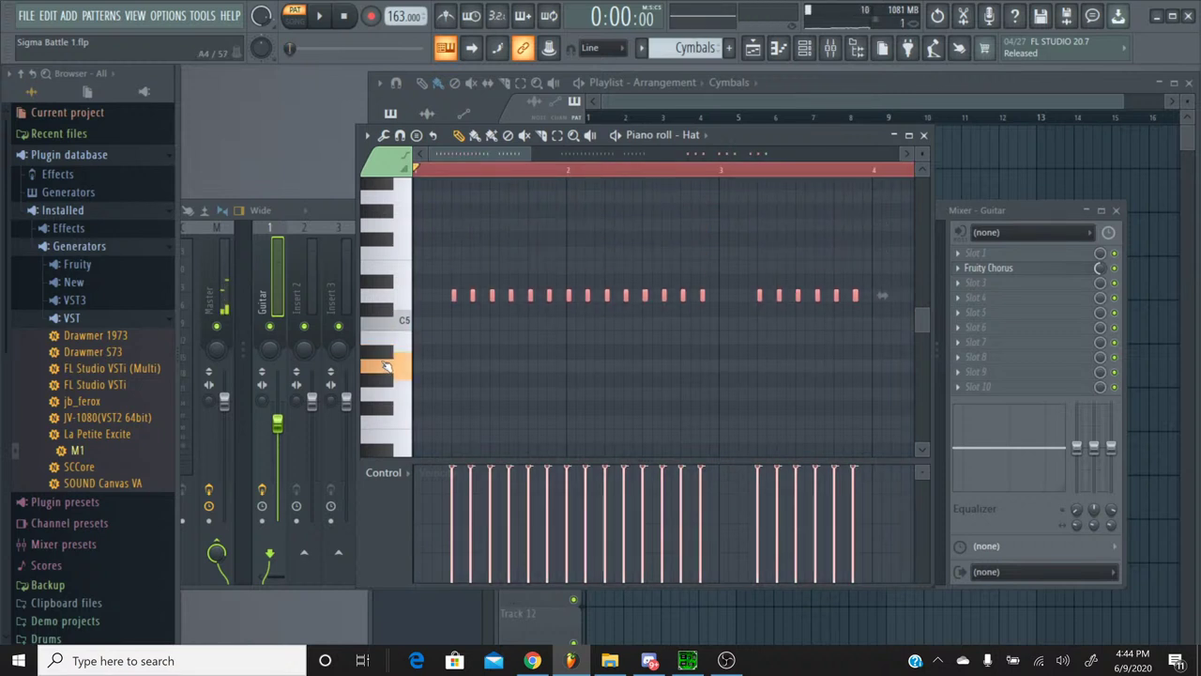
click(380, 378)
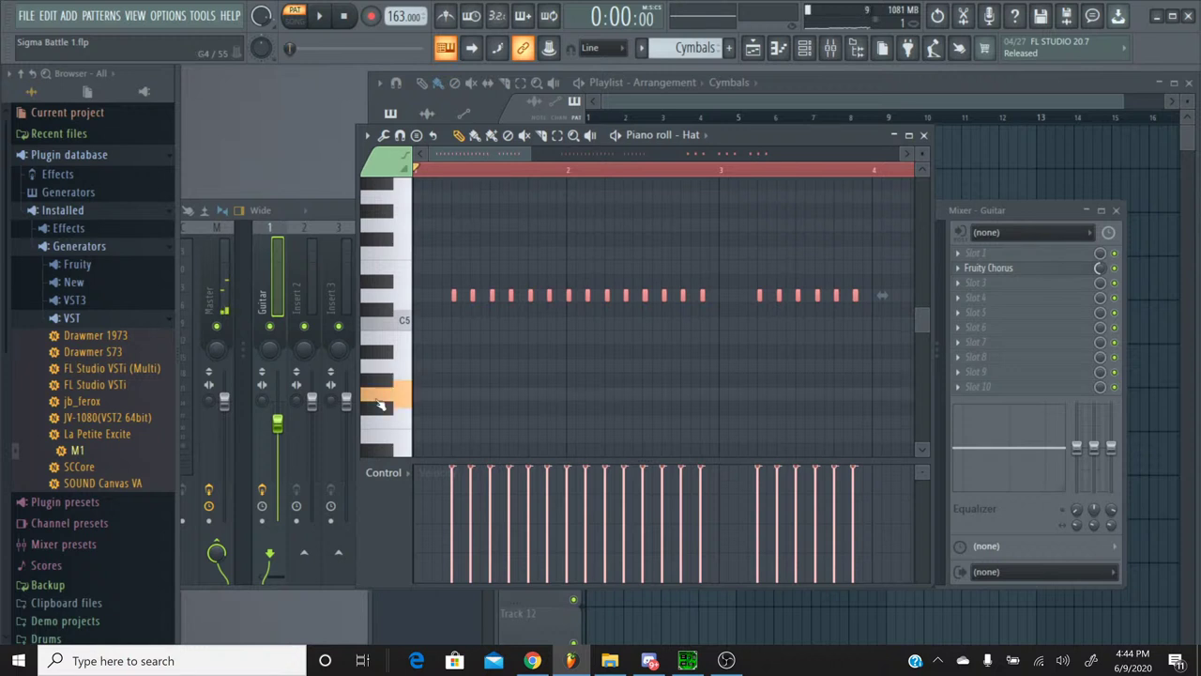
click(379, 411)
click(377, 440)
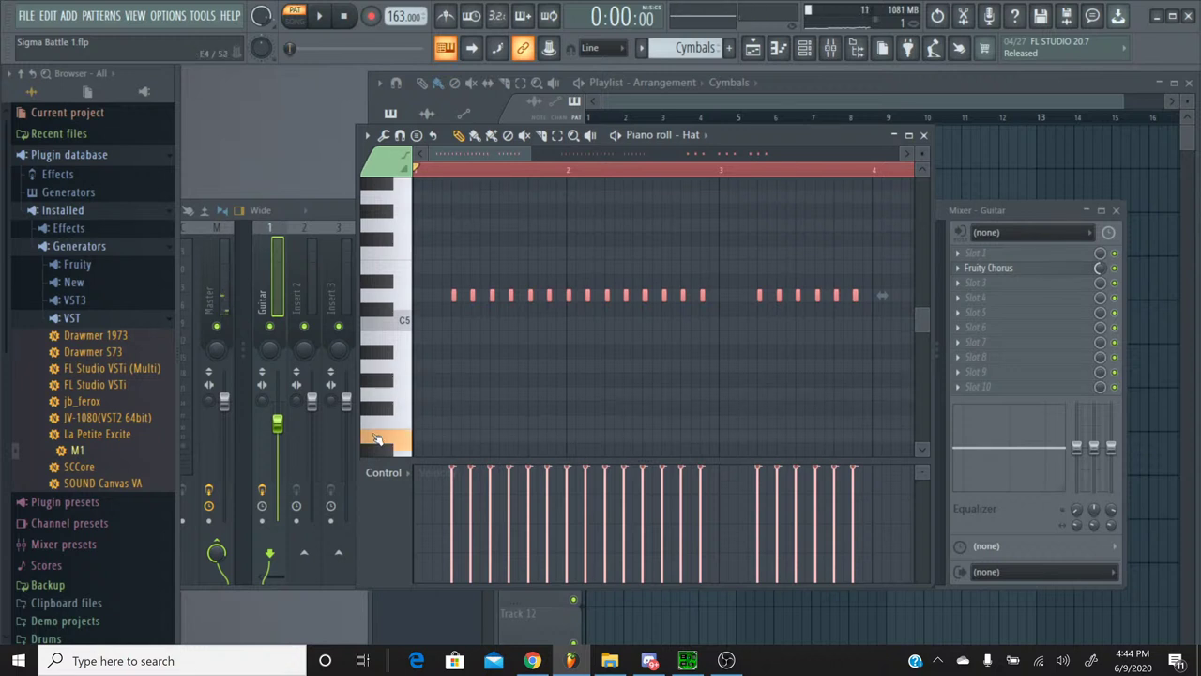
click(376, 424)
scroll(376, 429, down, 2)
click(376, 429)
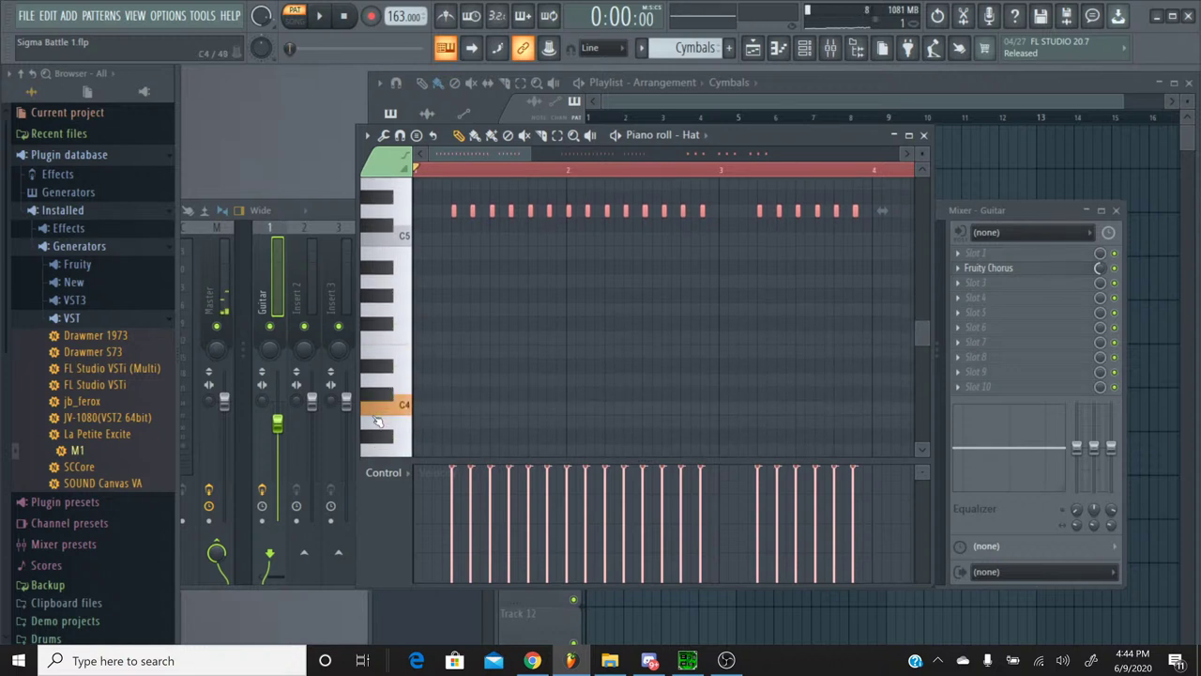
click(376, 434)
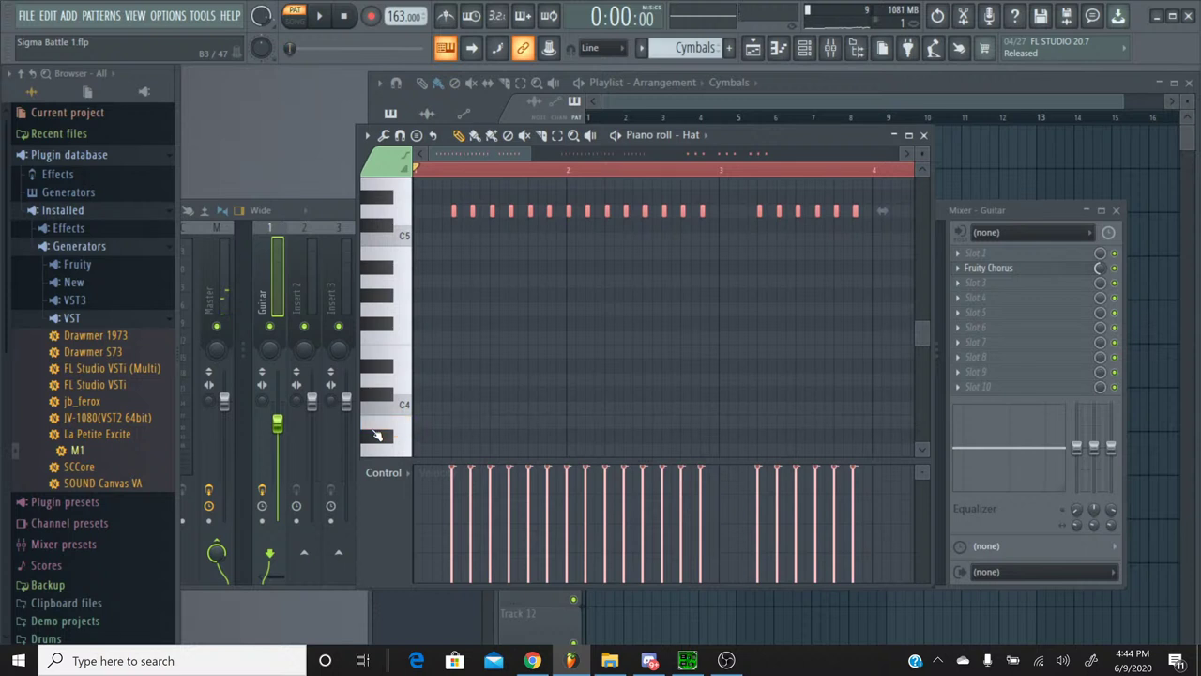
Step: Transpose the selected Hat notes down 15 semitones to B3
key(Down)
key(Down)
key(Down)
key(Down)
key(Down)
key(Down)
key(Down)
key(Down)
key(Down)
key(Down)
key(Down)
key(Down)
key(Down)
key(Down)
key(Down)
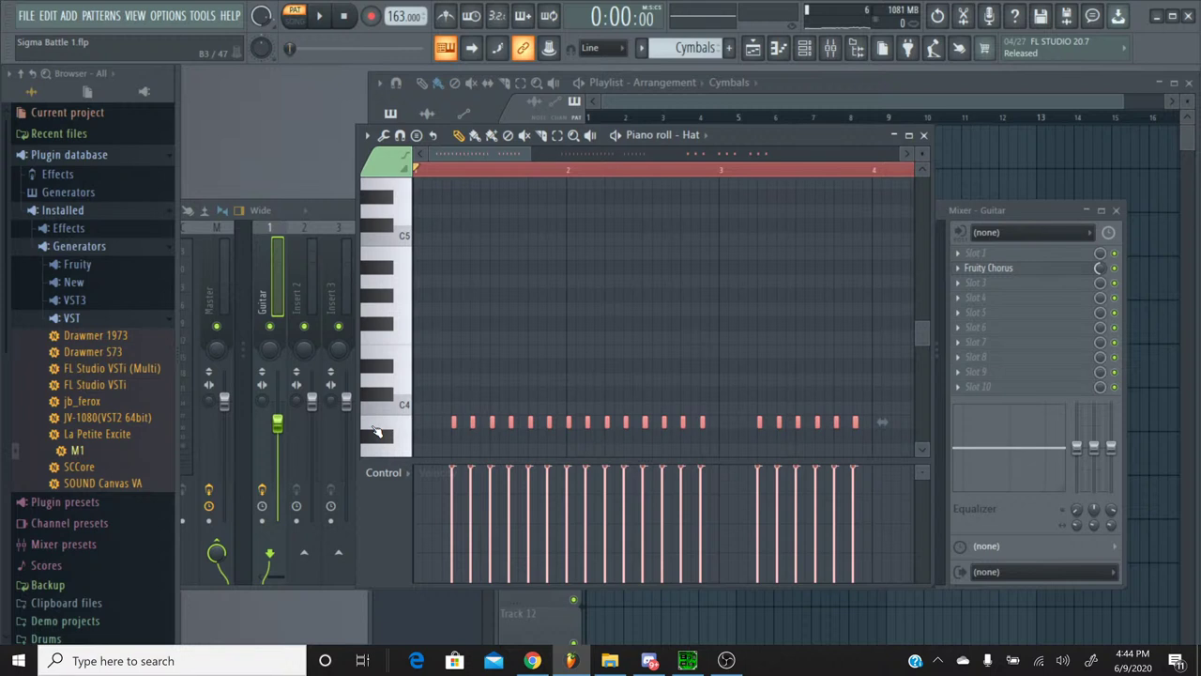
Step: Play the Cymbals pattern and adjust the VDA EG envelope of the Hat channel's M1 sound
click(319, 16)
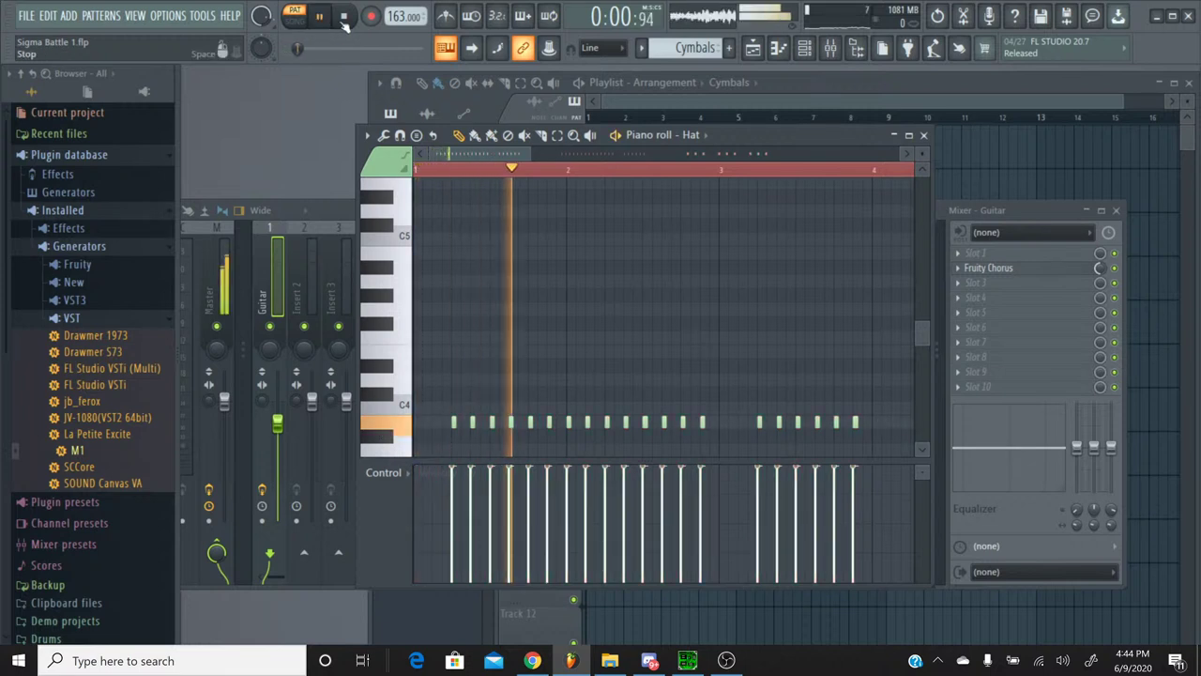
key(F7)
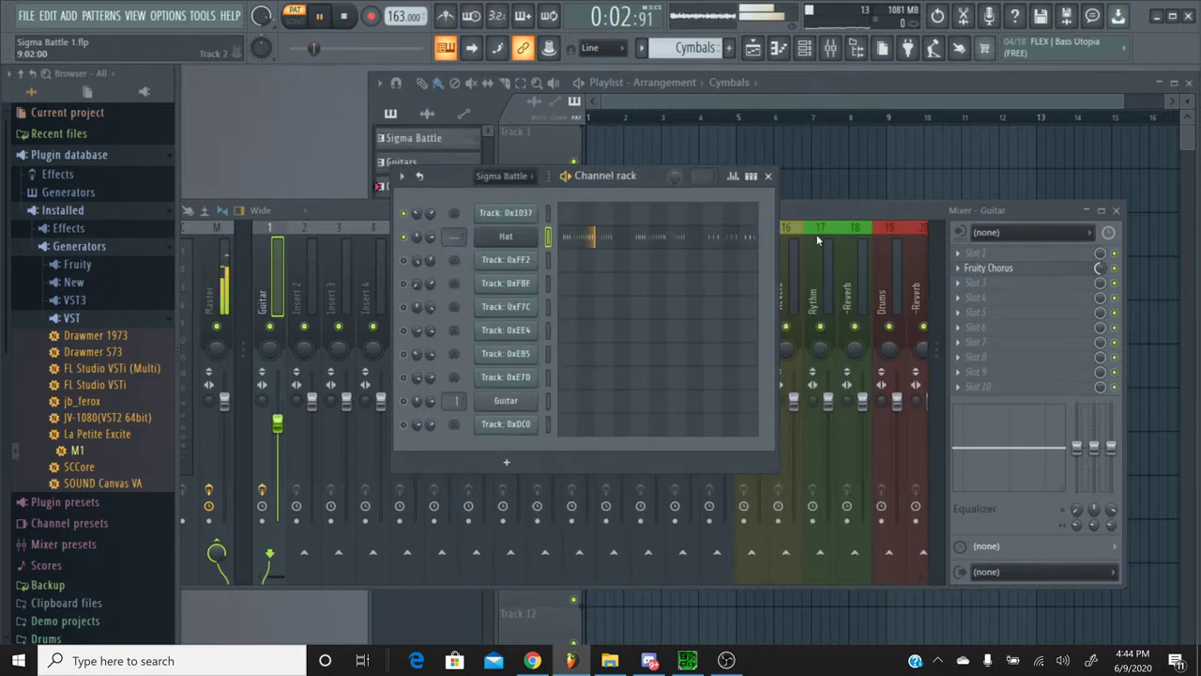
click(506, 236)
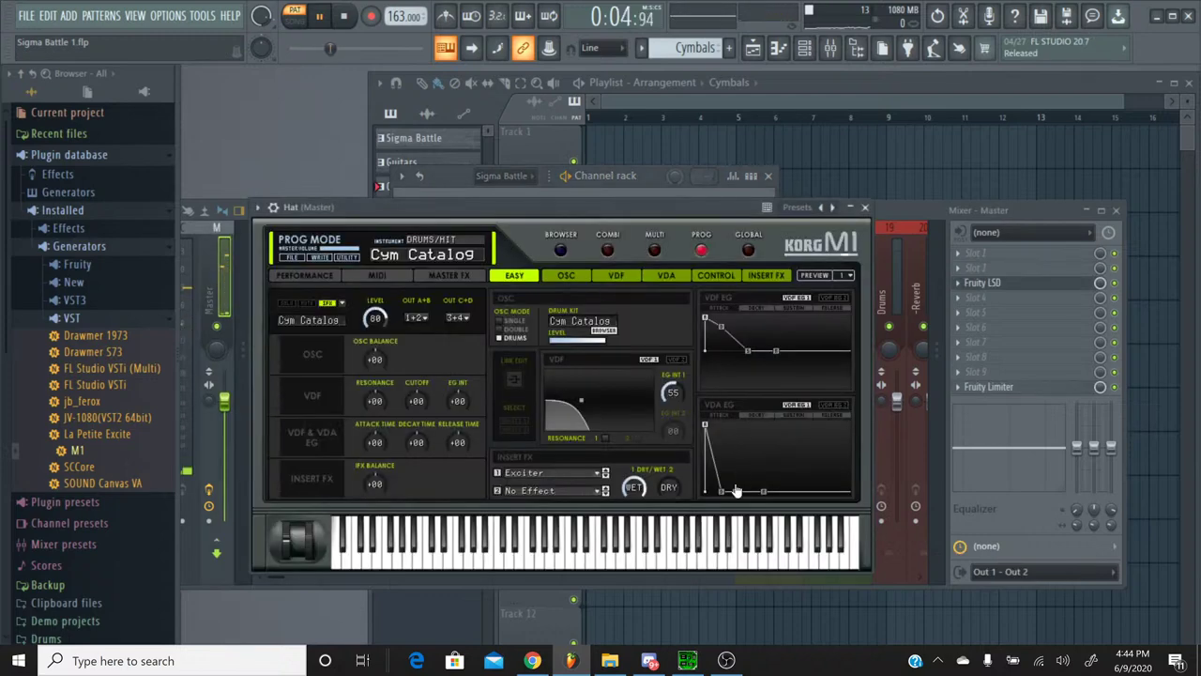
drag(737, 491, 713, 499)
click(666, 188)
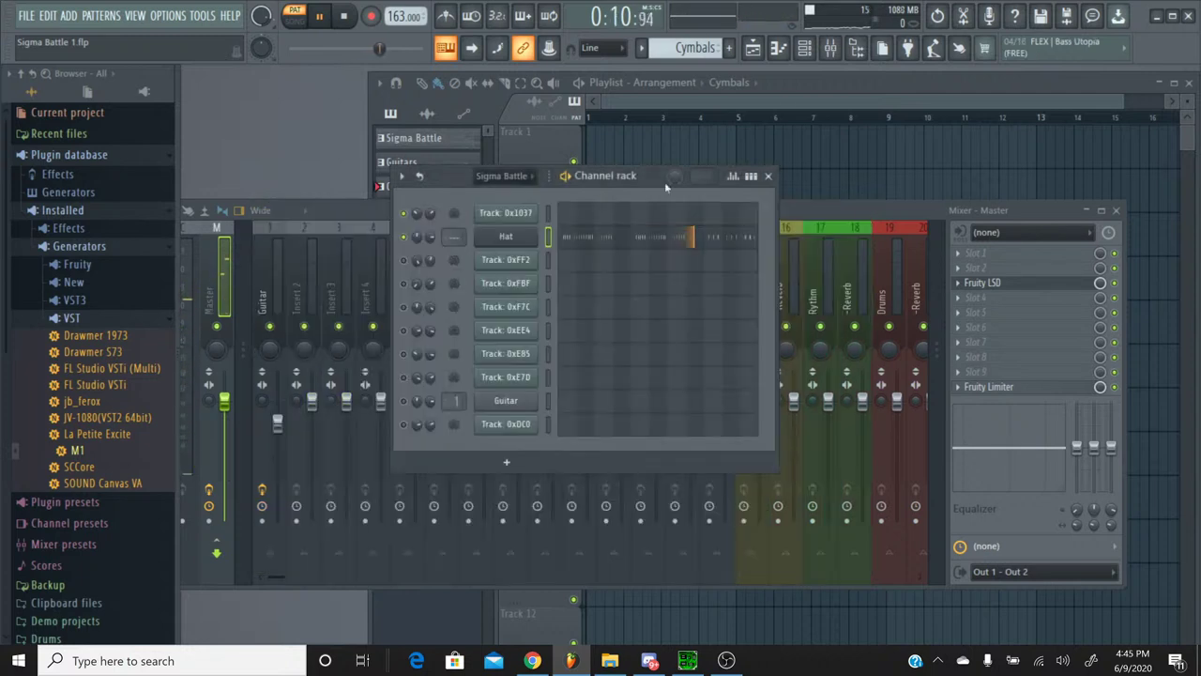
click(343, 16)
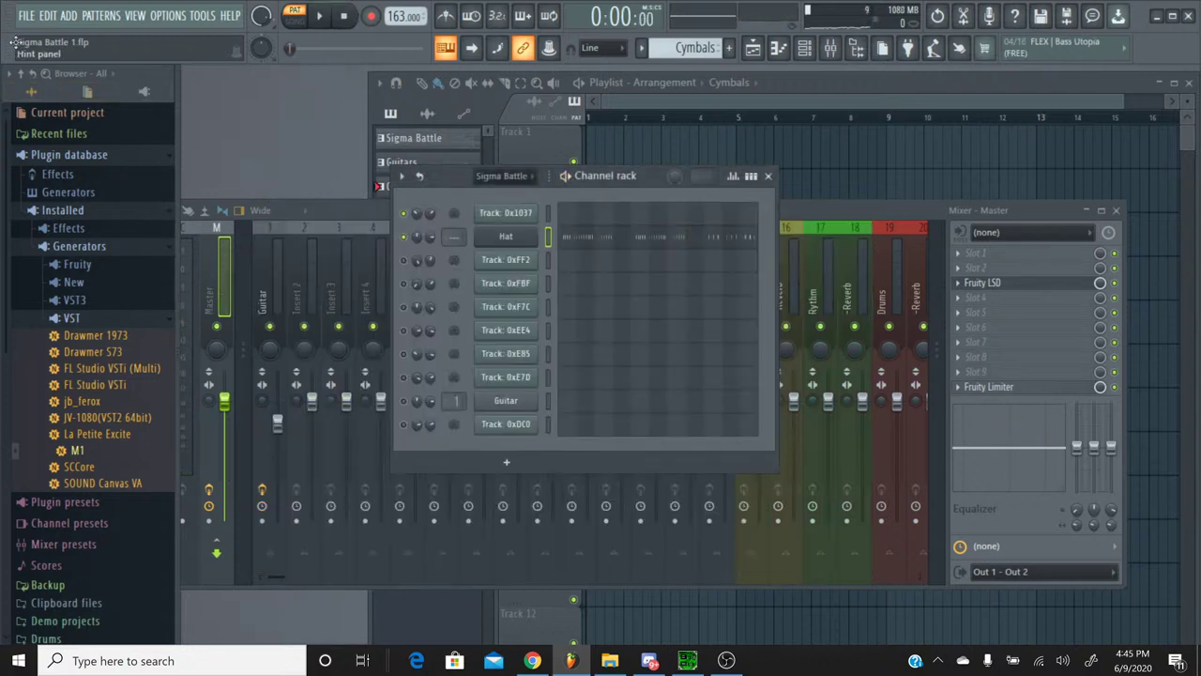
Step: Switch to YouTube Studio in Chrome to check the live chat, and return to FL Studio
click(27, 15)
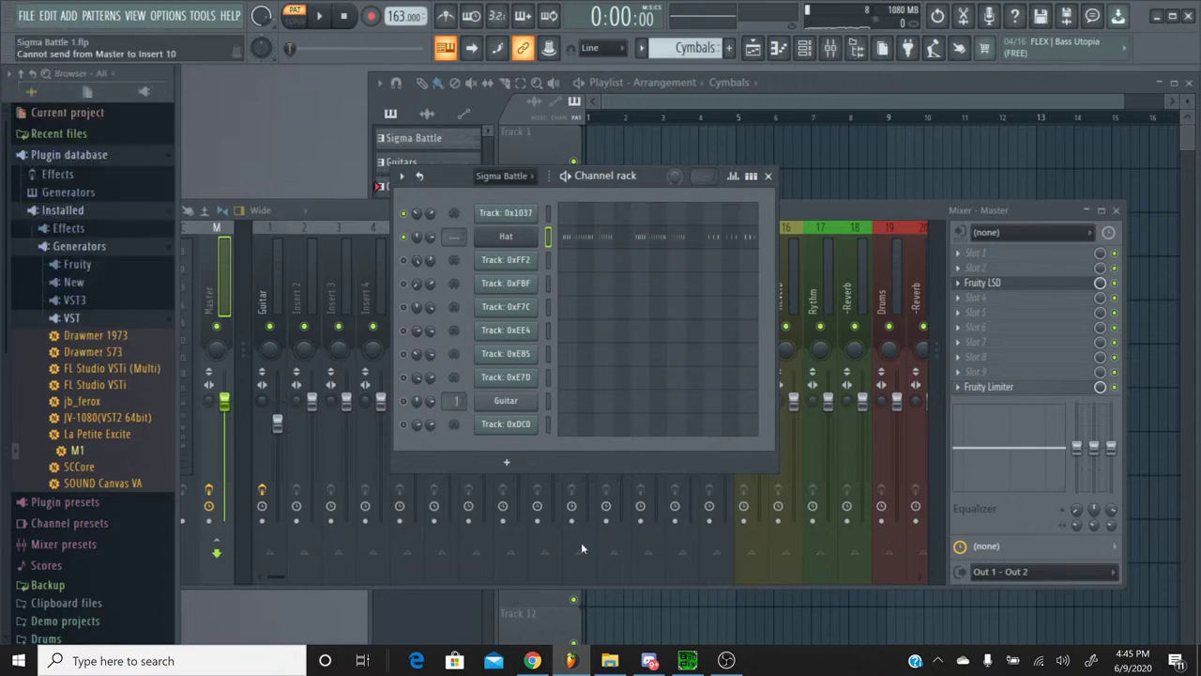
click(534, 661)
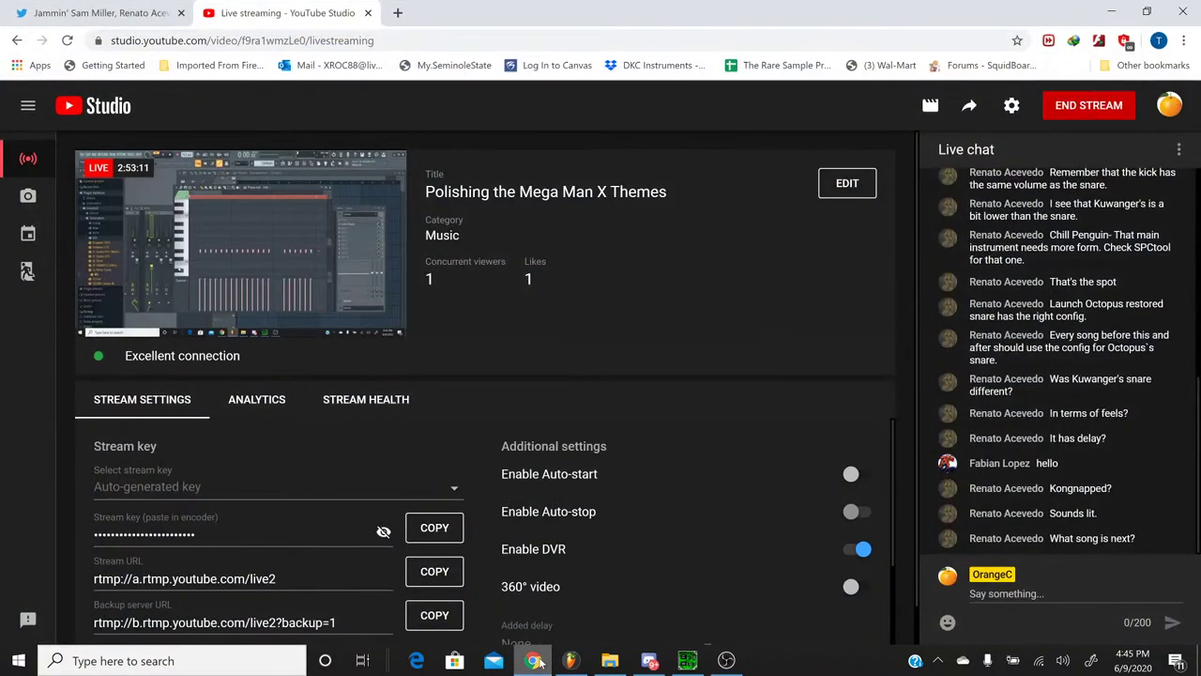
click(537, 662)
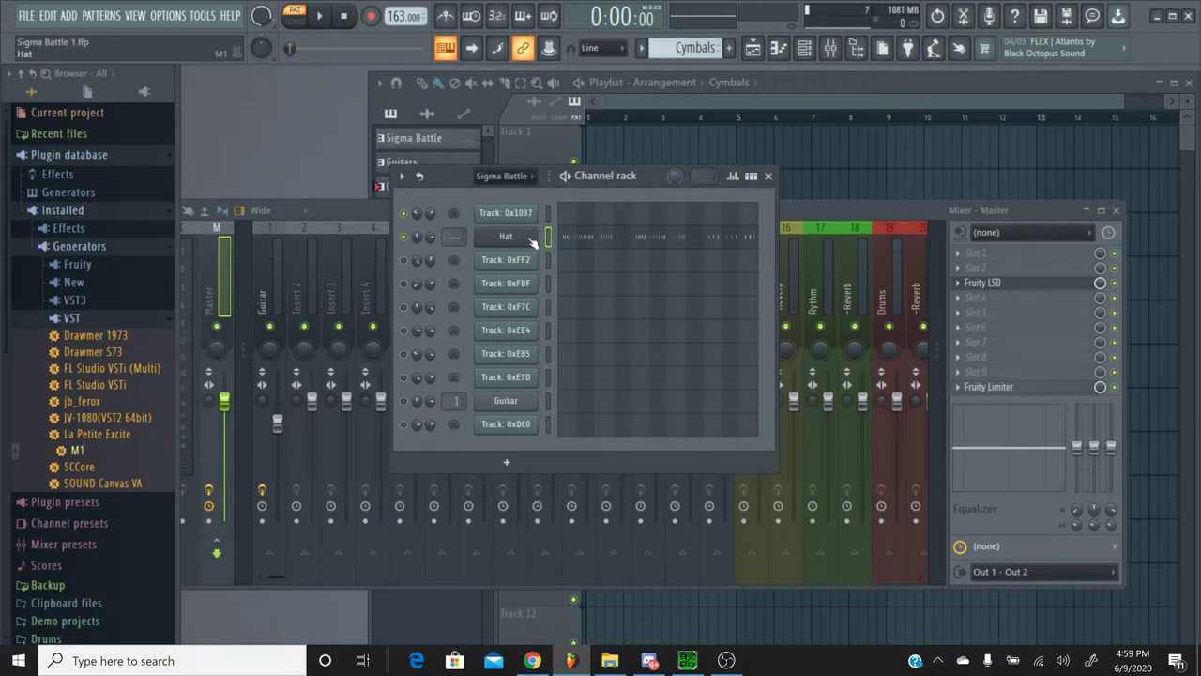
Step: Route the Hat channel to mixer track 2 and check the live stream page in Chrome
click(305, 230)
key(ctrl+l)
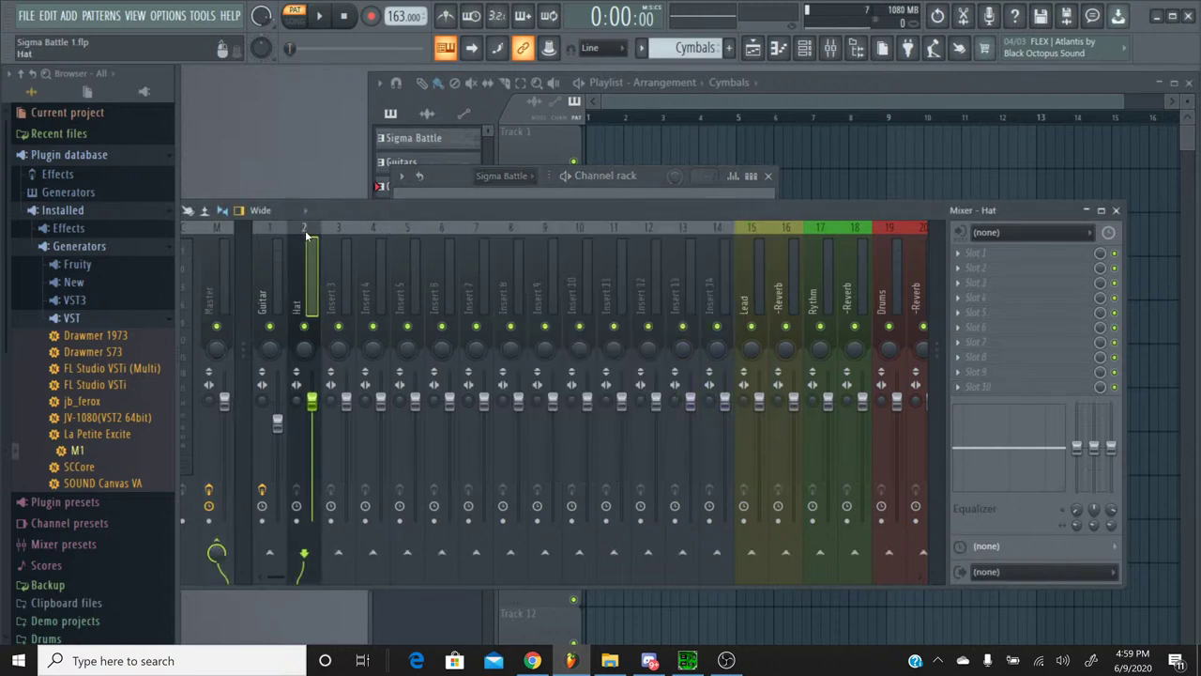
click(532, 661)
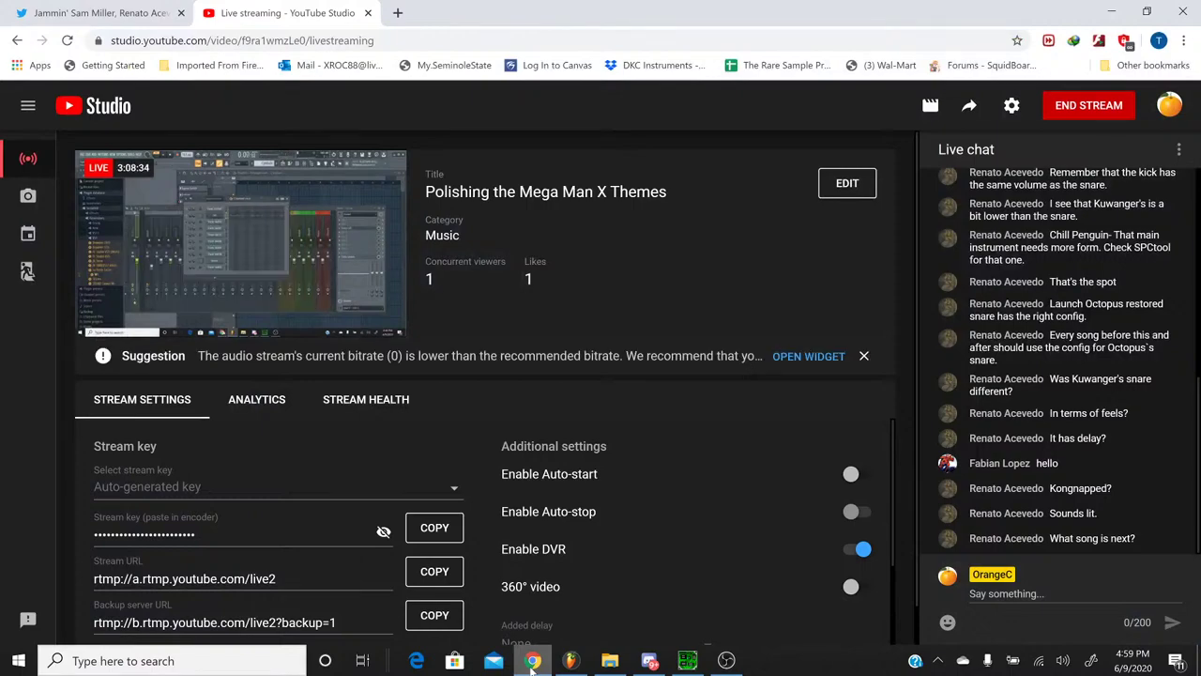
click(532, 661)
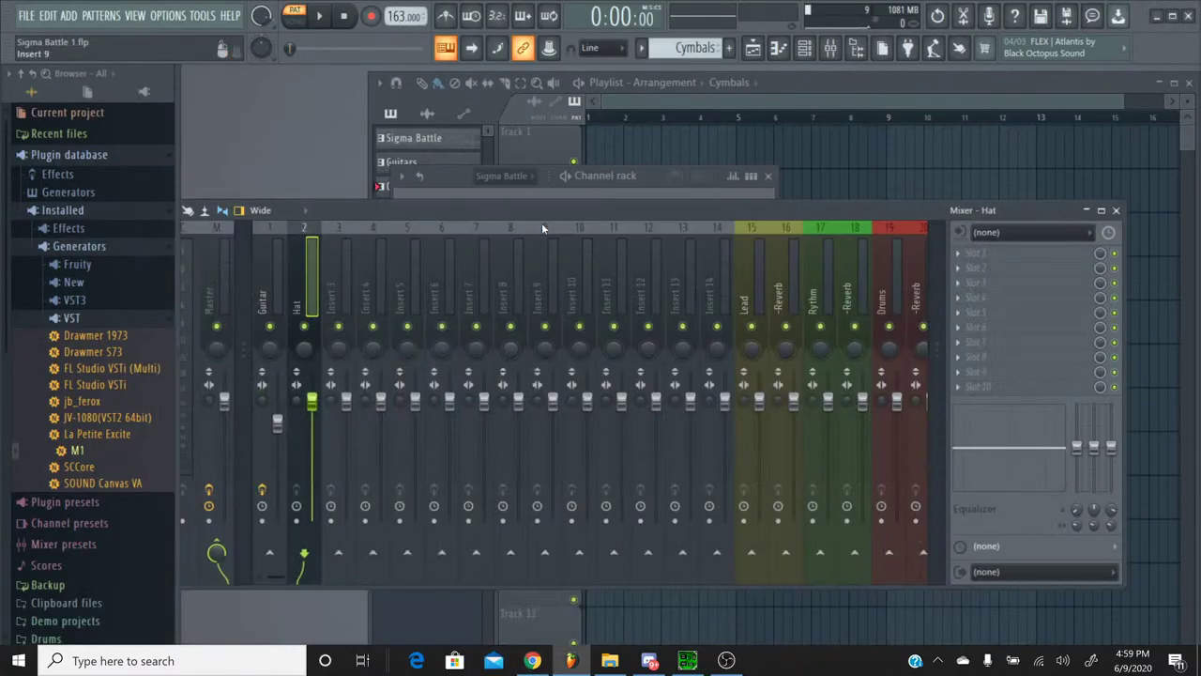
Step: Copy the channel panning value of Track: 0x1037 for use on the Hat channel
click(805, 50)
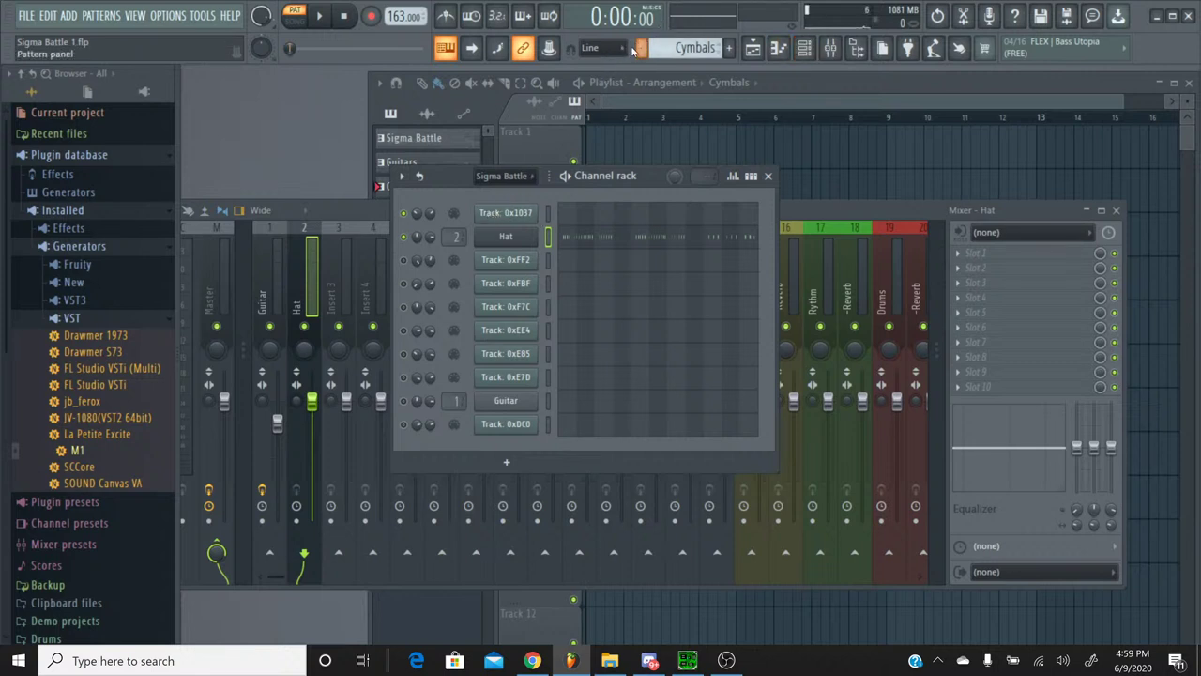
right_click(423, 213)
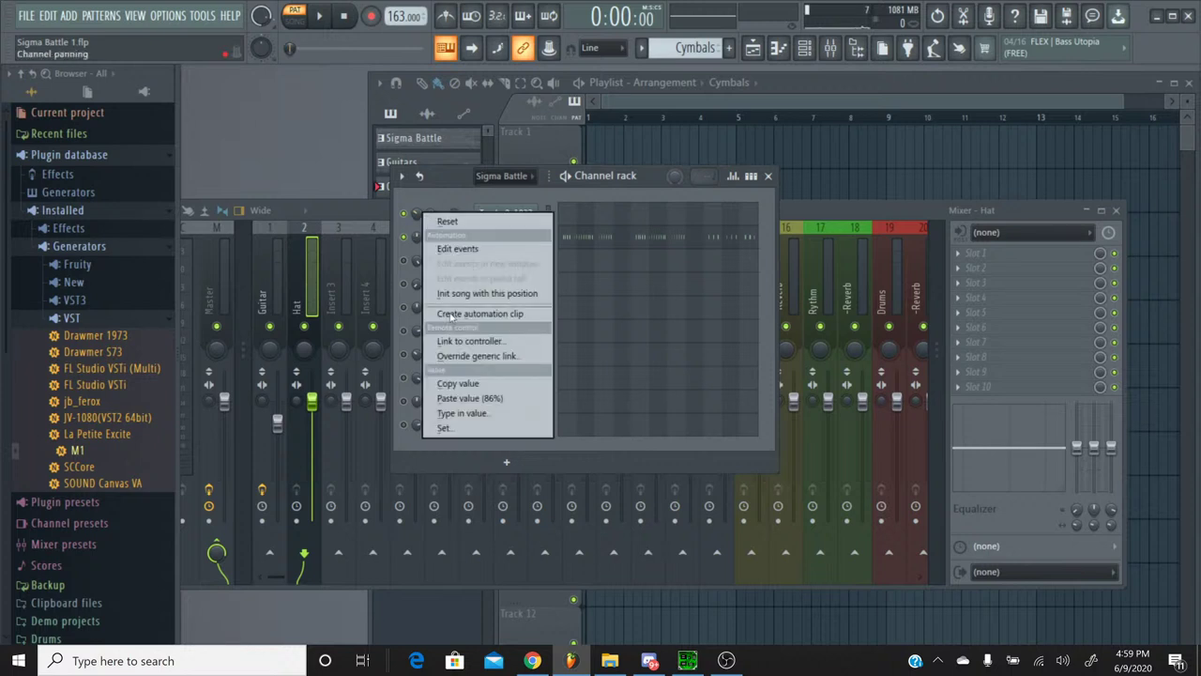
click(443, 388)
right_click(421, 239)
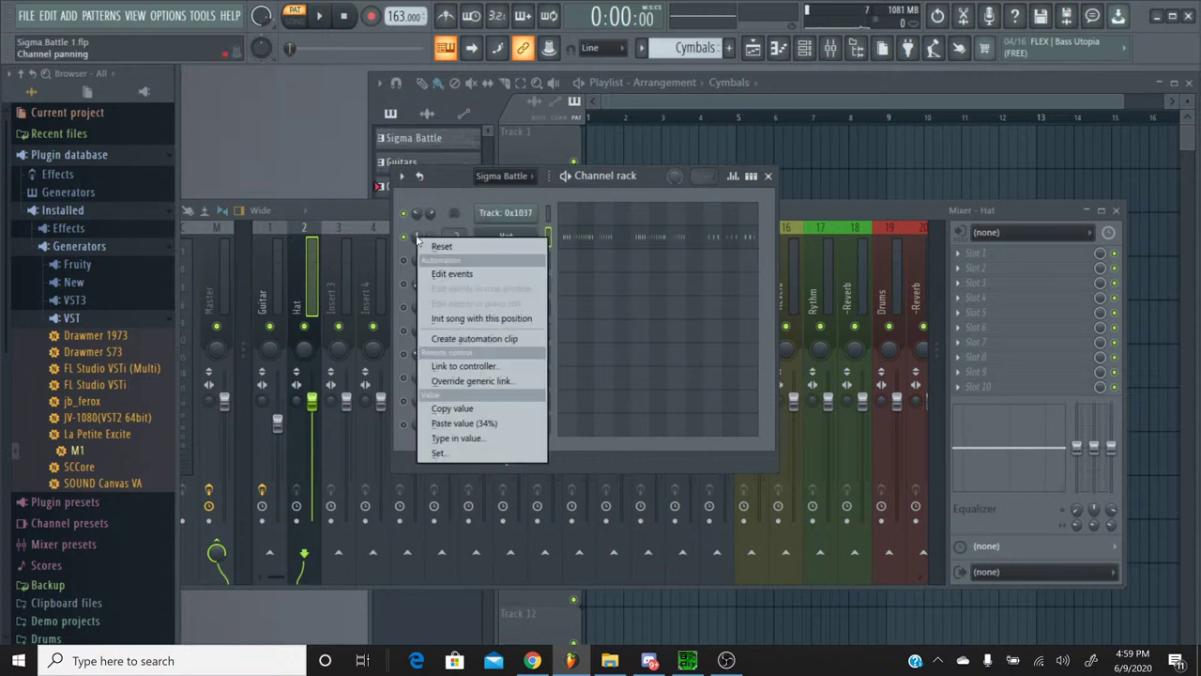
click(460, 497)
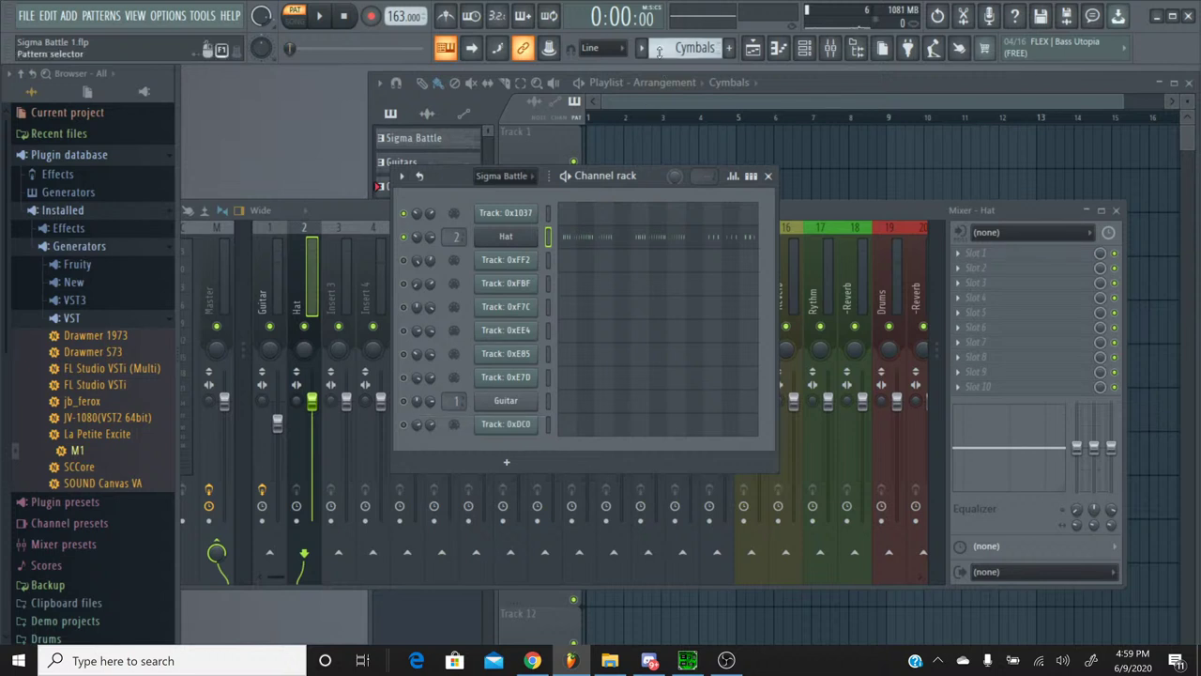
Step: Switch to the Sigma Battle pattern and examine the channel panning events of Track: 0x1037
click(690, 48)
click(668, 67)
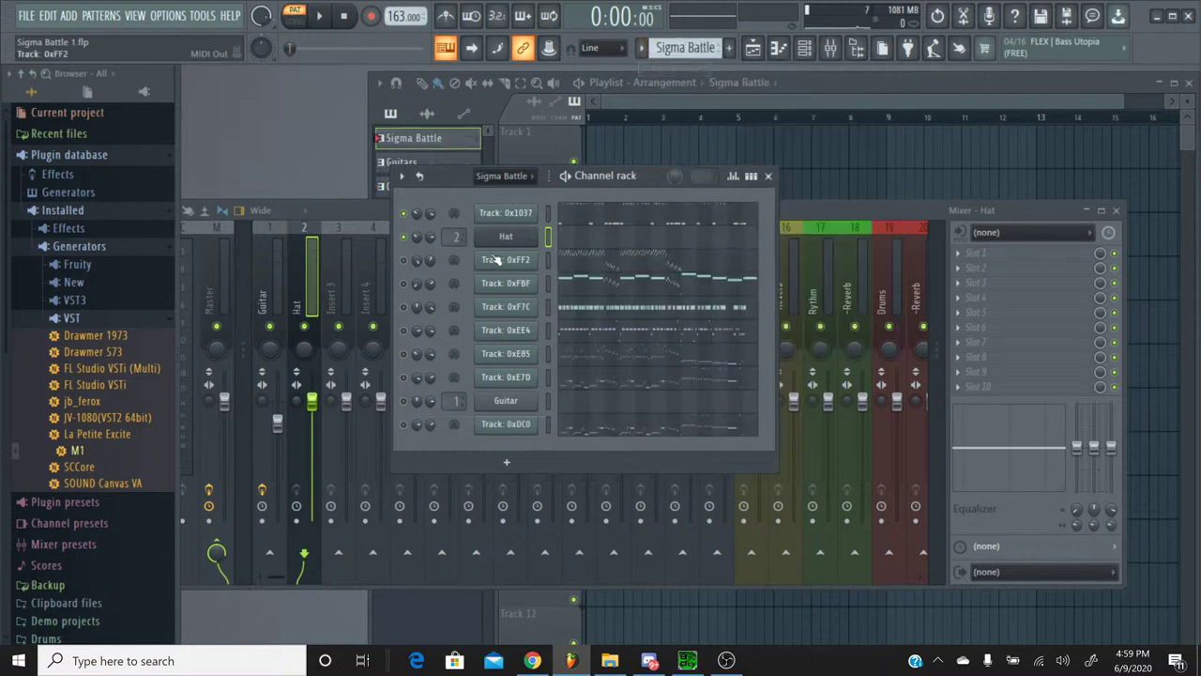
right_click(415, 217)
click(442, 257)
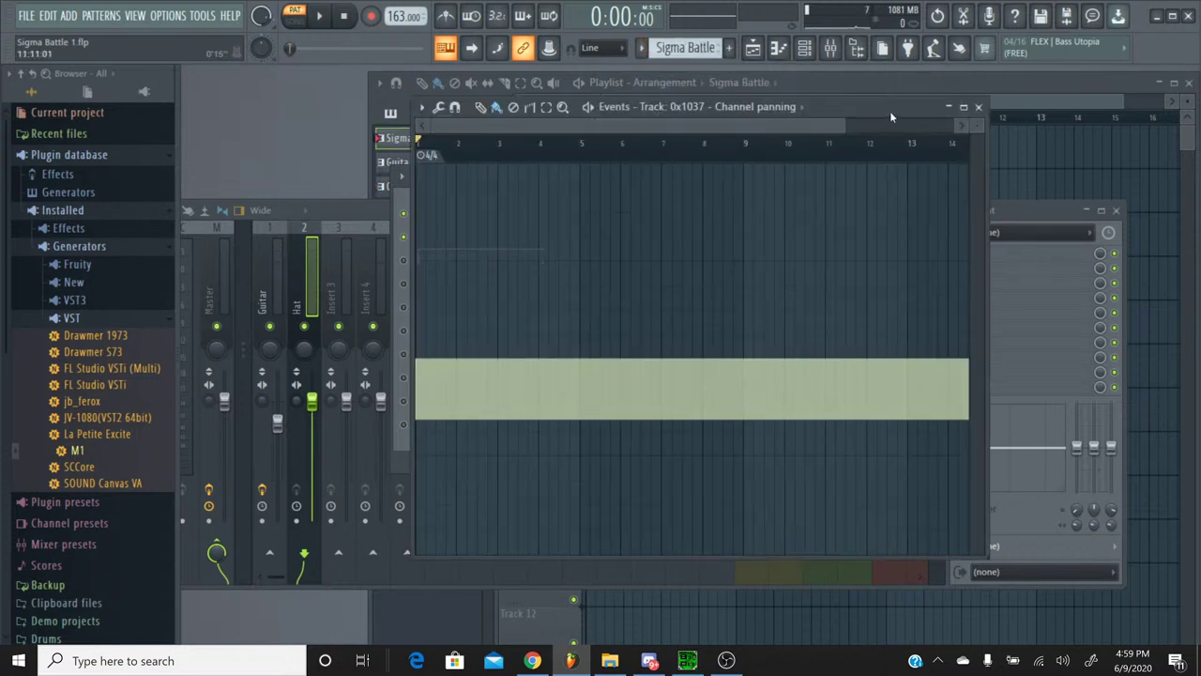
click(978, 106)
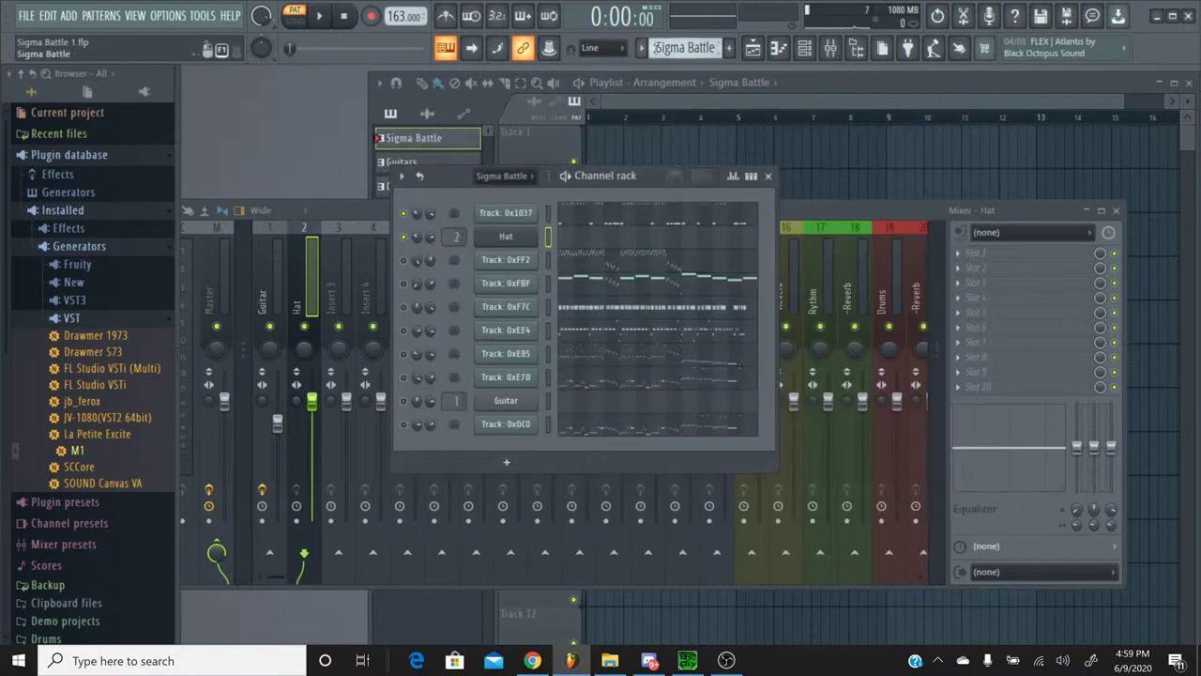
Step: Examine the notes of Track: 0x1037 in the piano roll, audition G4 and play the Sigma Battle pattern
click(605, 218)
scroll(600, 233, down, 3)
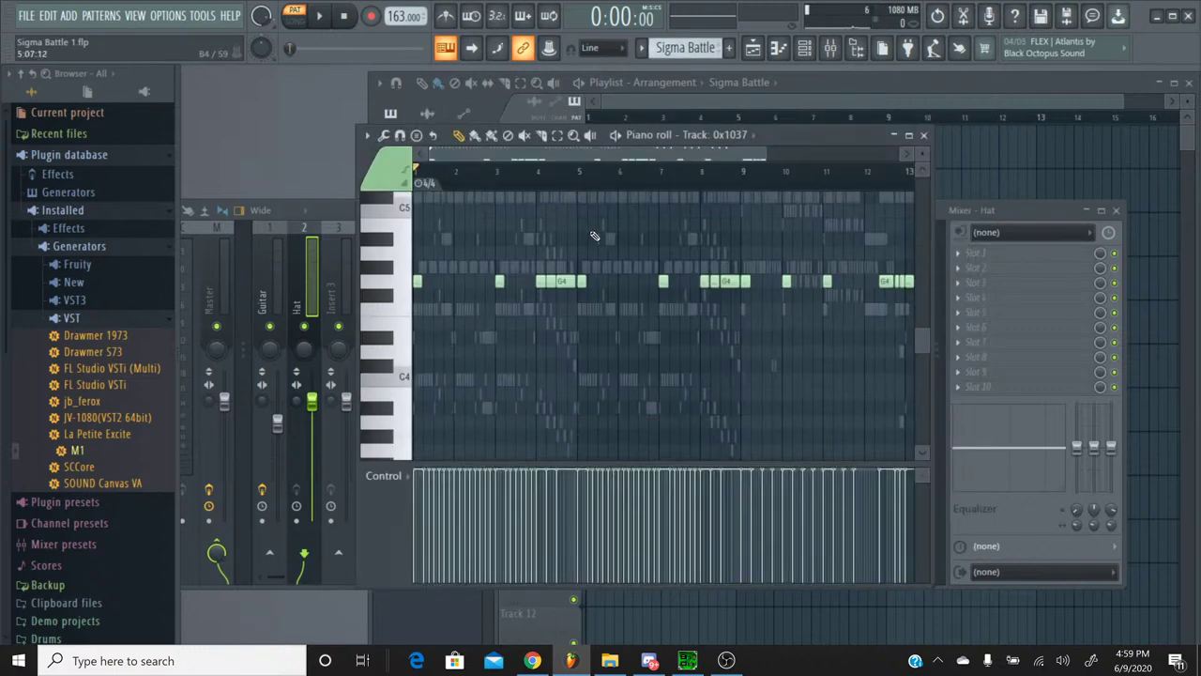
scroll(601, 235, up, 5)
scroll(507, 300, down, 1)
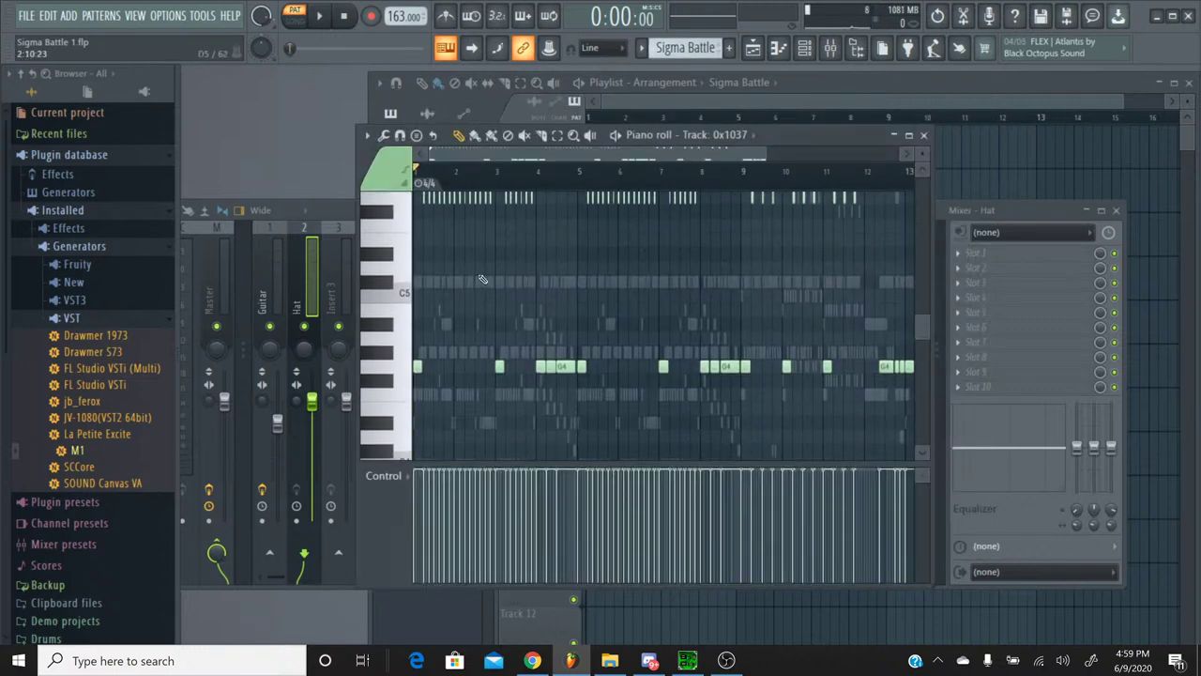
click(403, 366)
key(space)
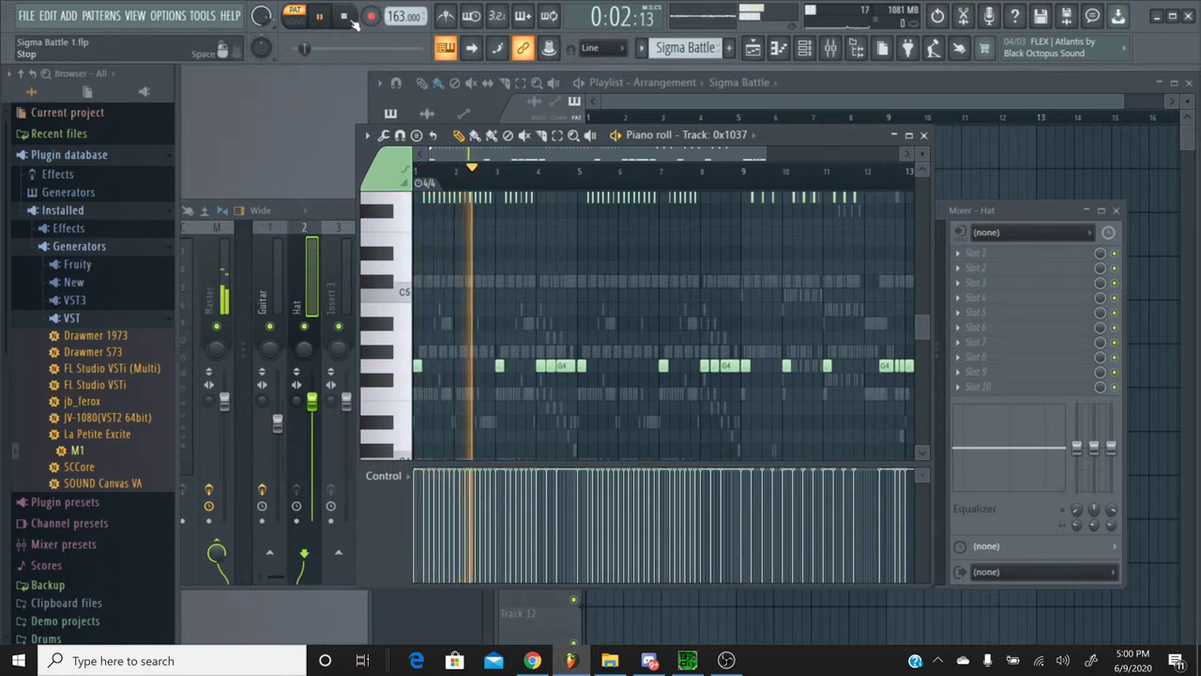
Step: Select and copy all G4 notes of Track: 0x1037, and switch back to the Cymbals pattern
click(377, 361)
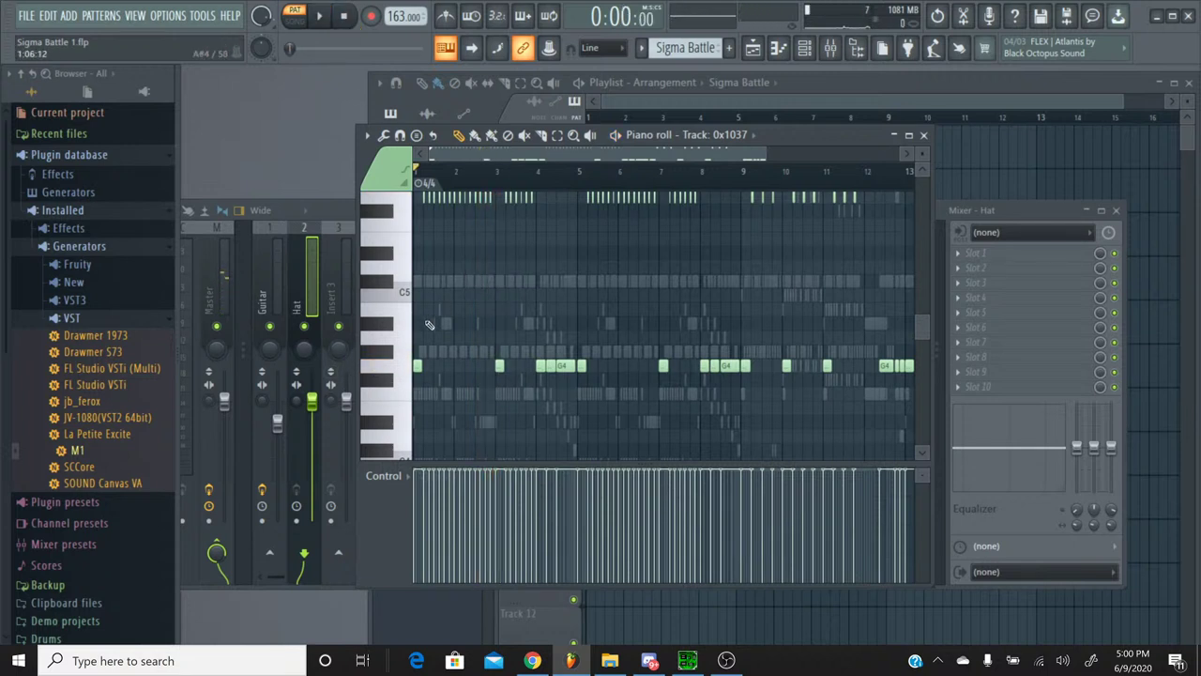
double_click(388, 367)
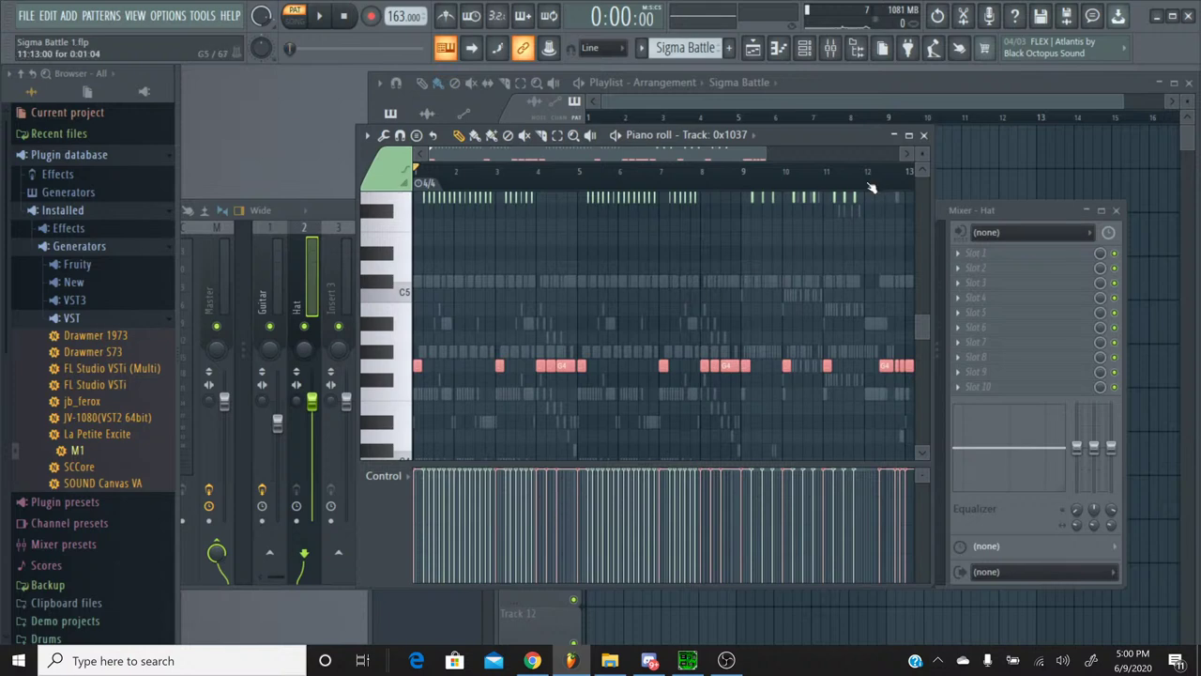
click(923, 134)
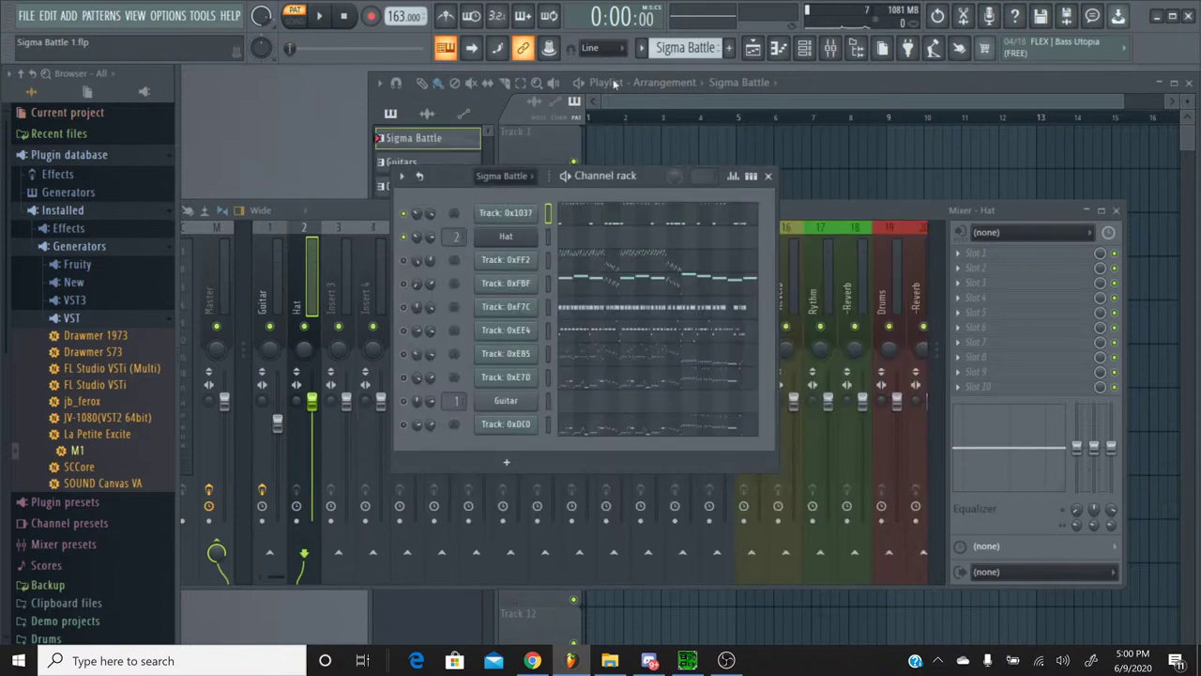
click(651, 49)
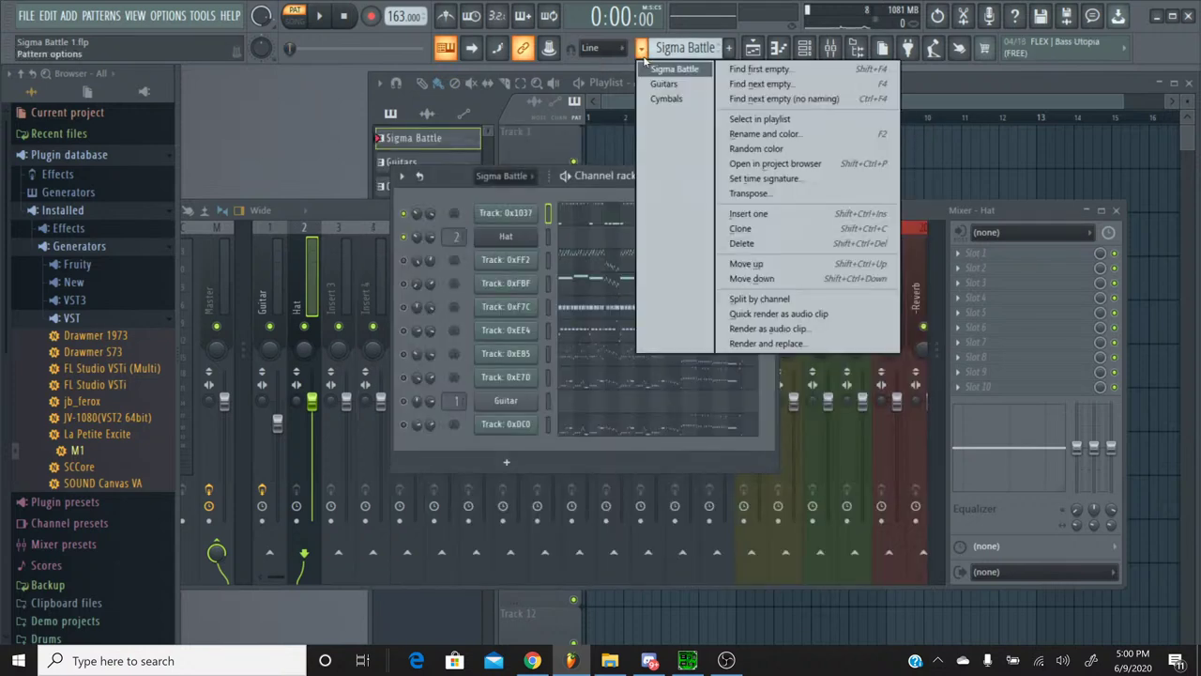
click(667, 100)
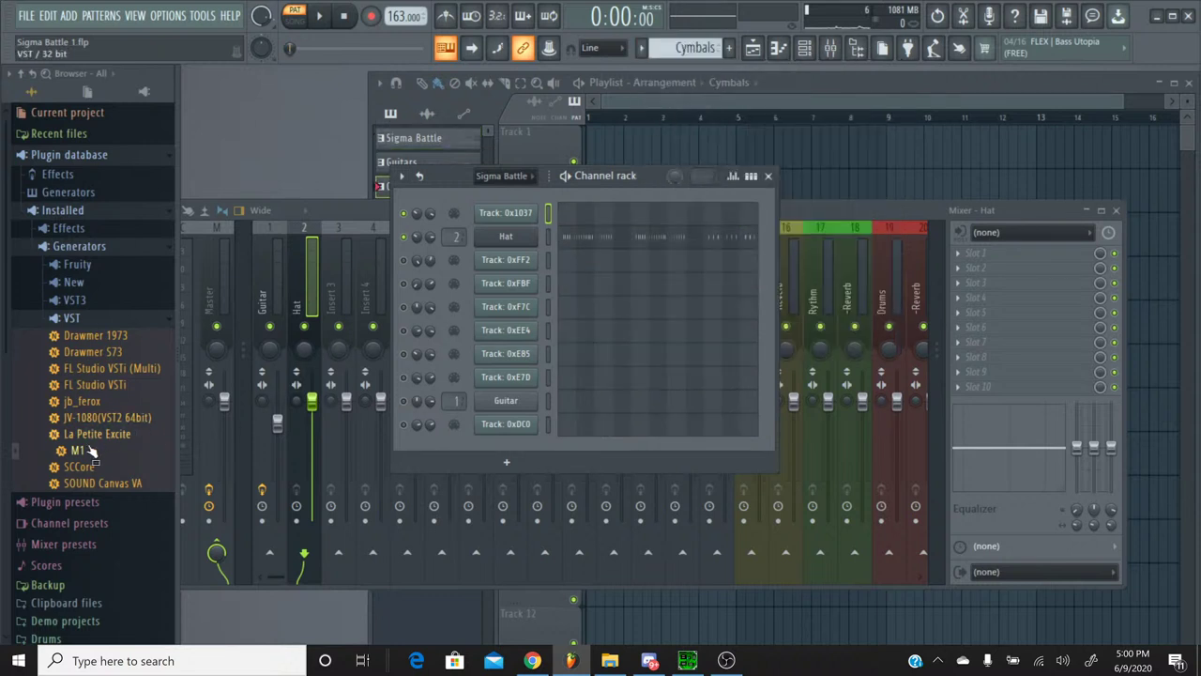
Step: Add another M1 channel below Hat and choose the Cym Catalog program from the Drums/Hit category in Prog mode
drag(77, 450, 517, 250)
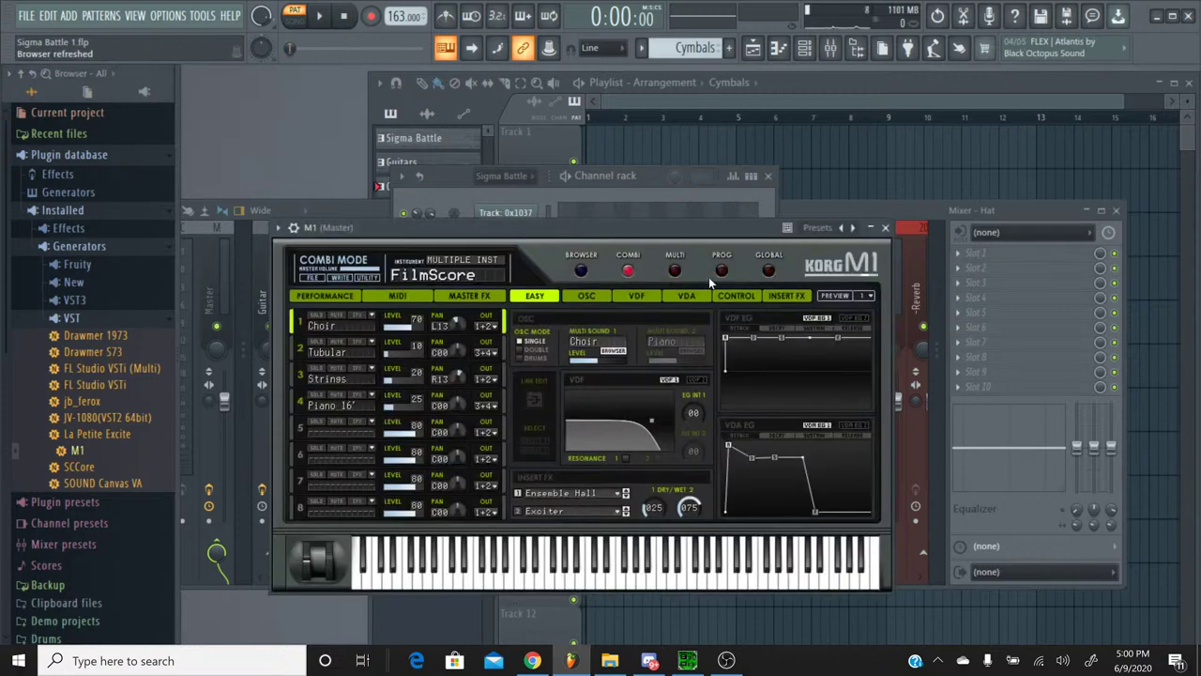
click(720, 274)
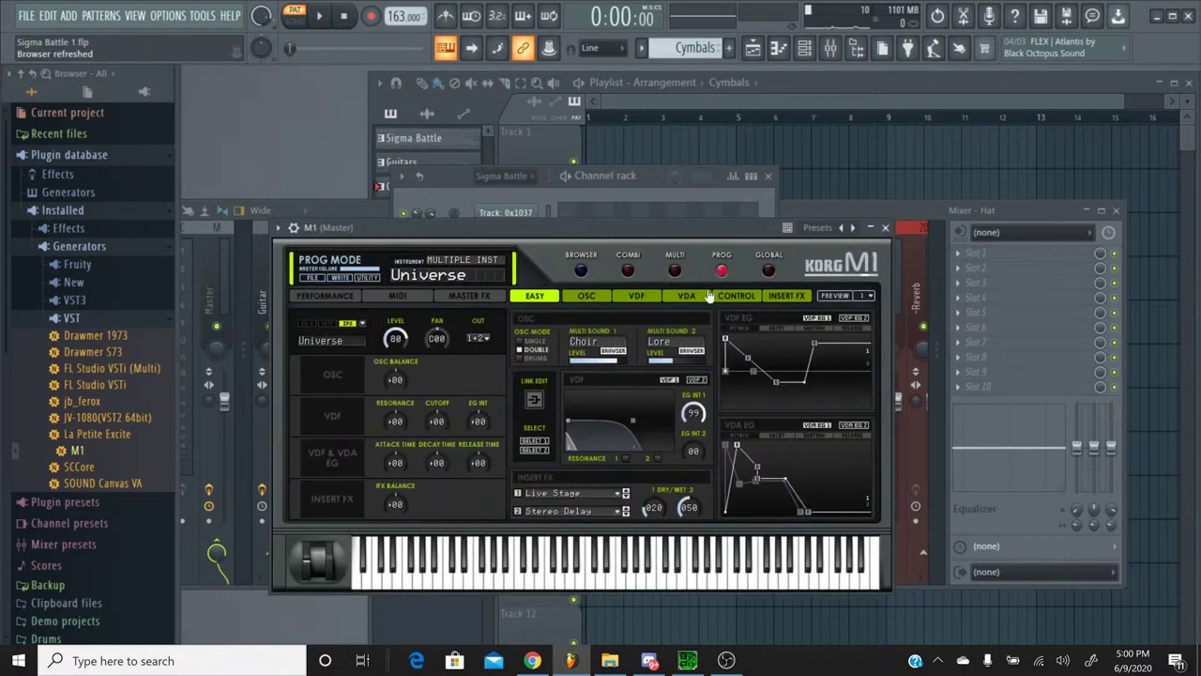
click(581, 271)
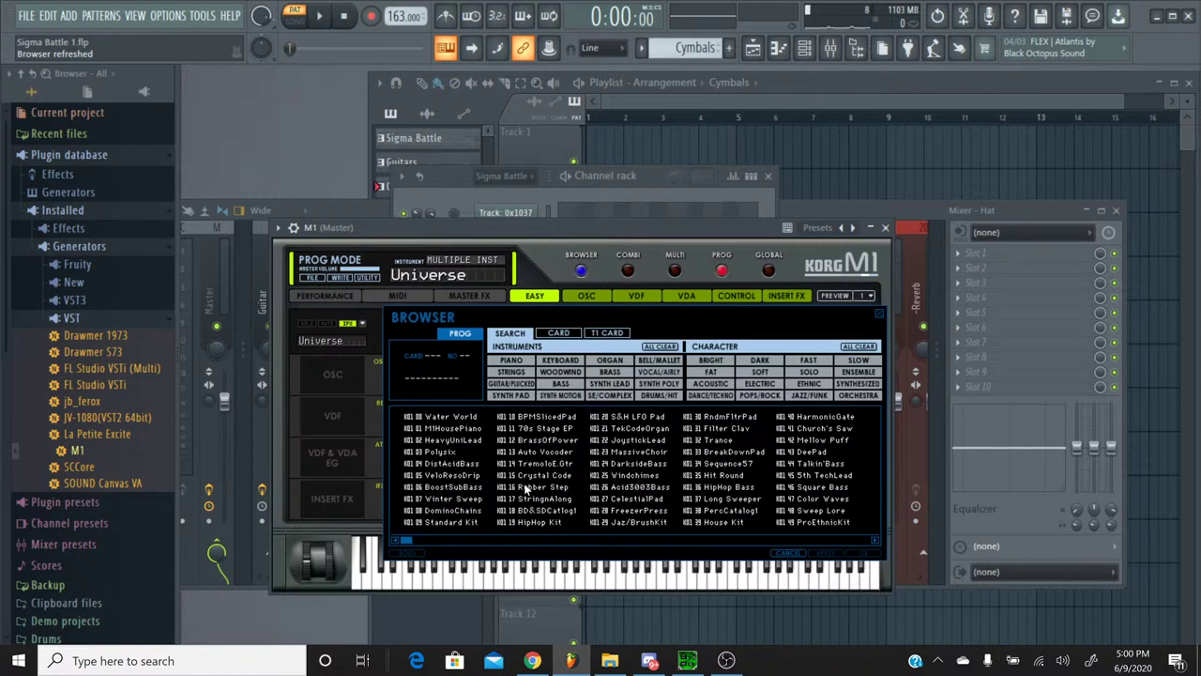
click(641, 398)
click(464, 512)
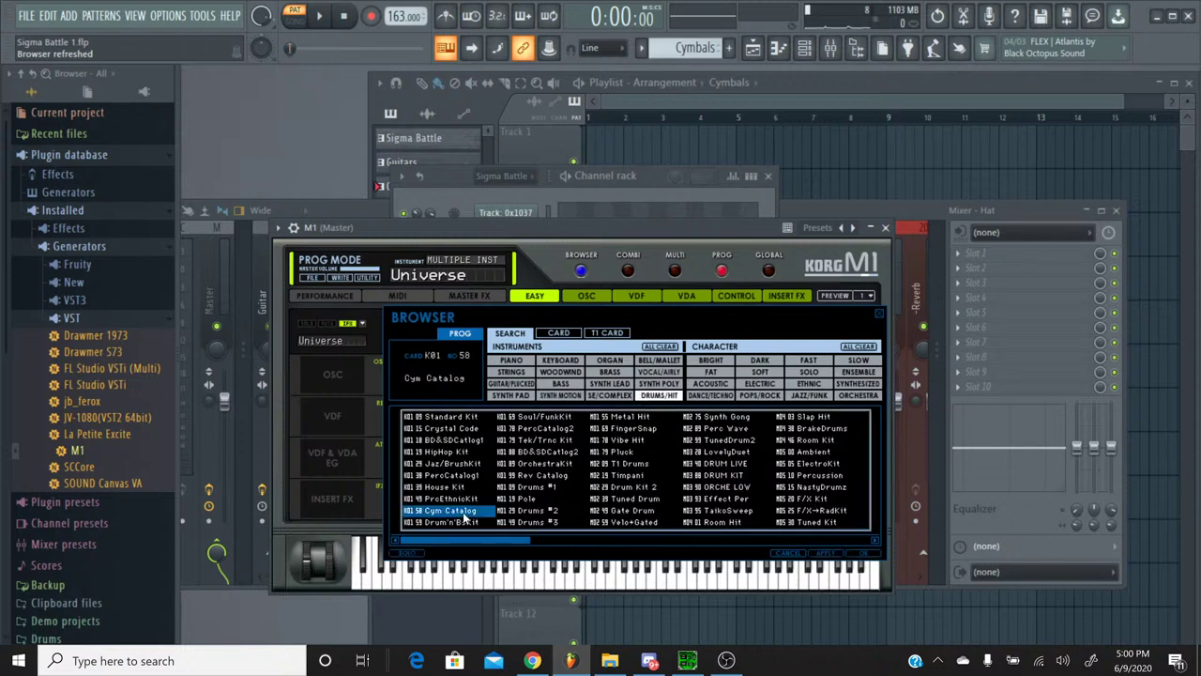
Step: Set the second insert effect of the new M1's Cym Catalog sound to No Effect and close the plugin
click(569, 518)
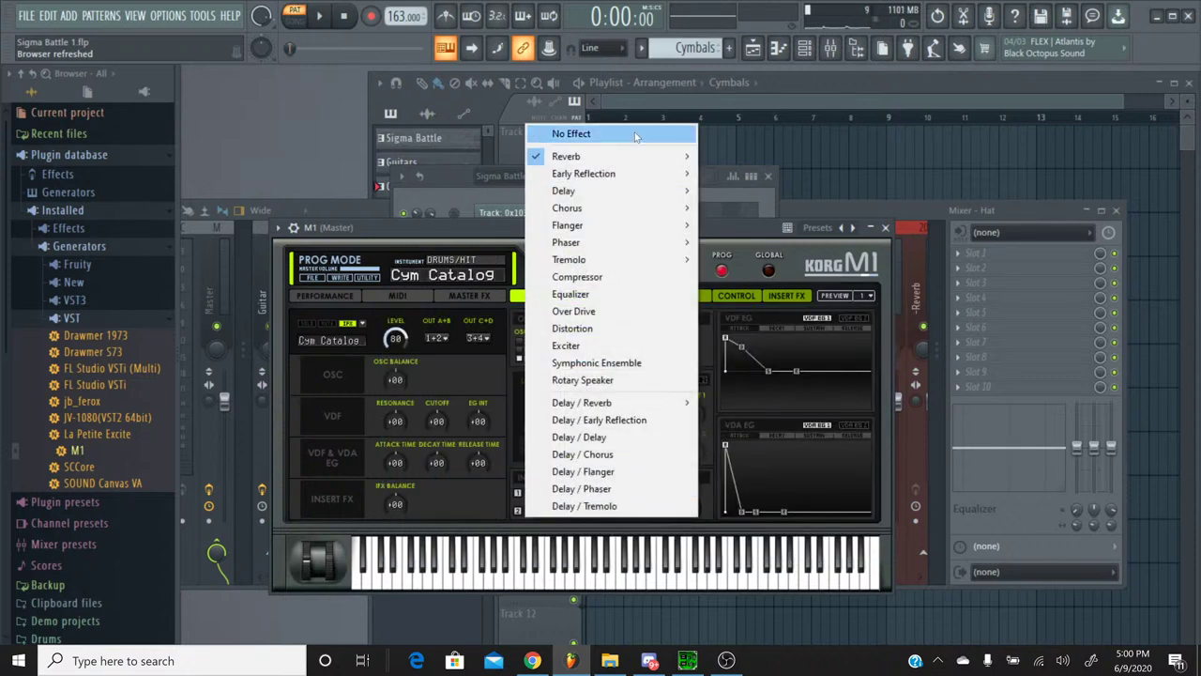
click(635, 136)
click(885, 227)
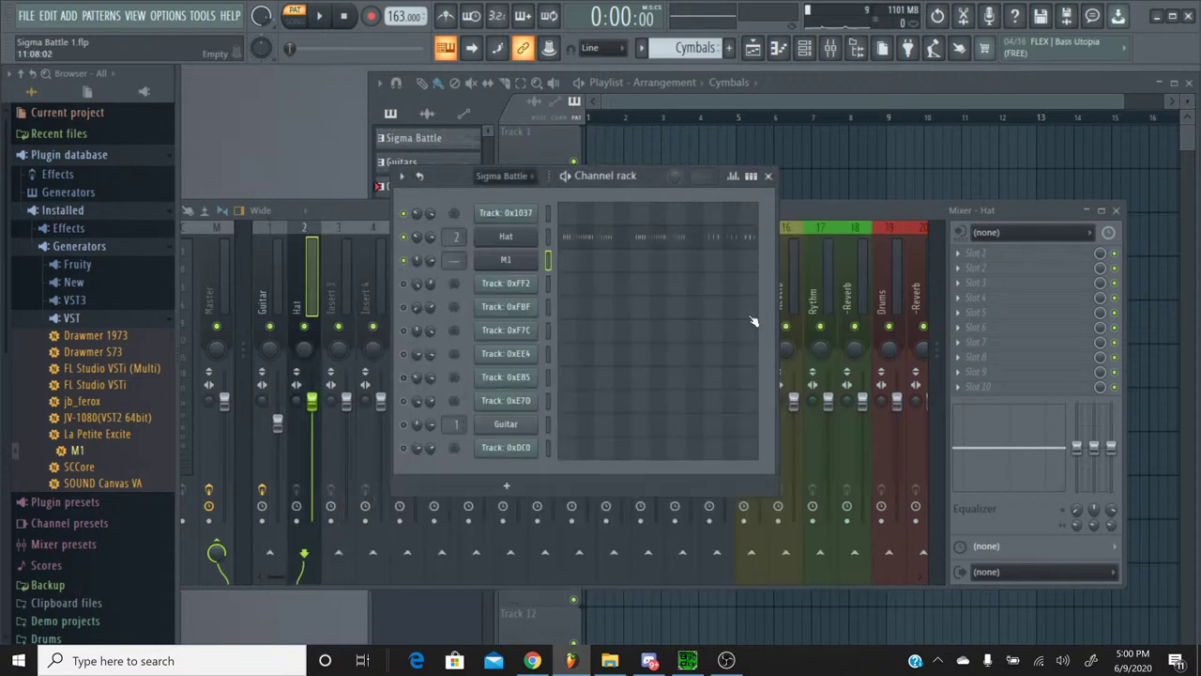
Step: Paste the copied G4 notes into the new M1 channel's piano roll and clear the selection
click(588, 269)
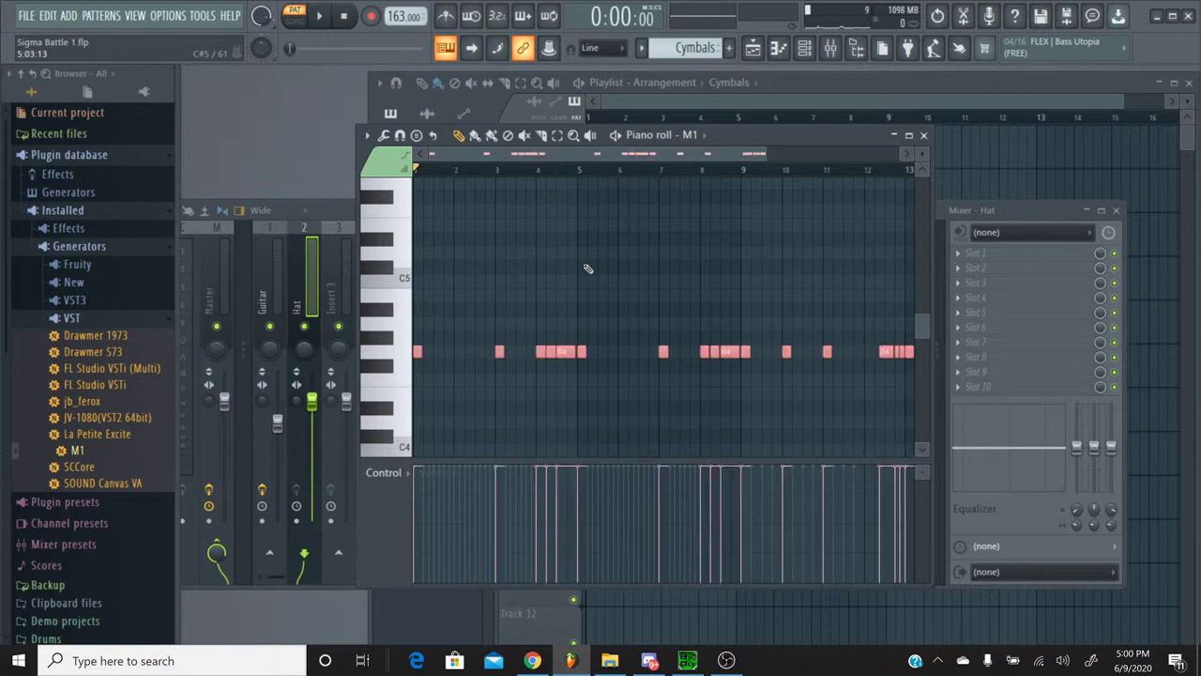
key(ctrl+d)
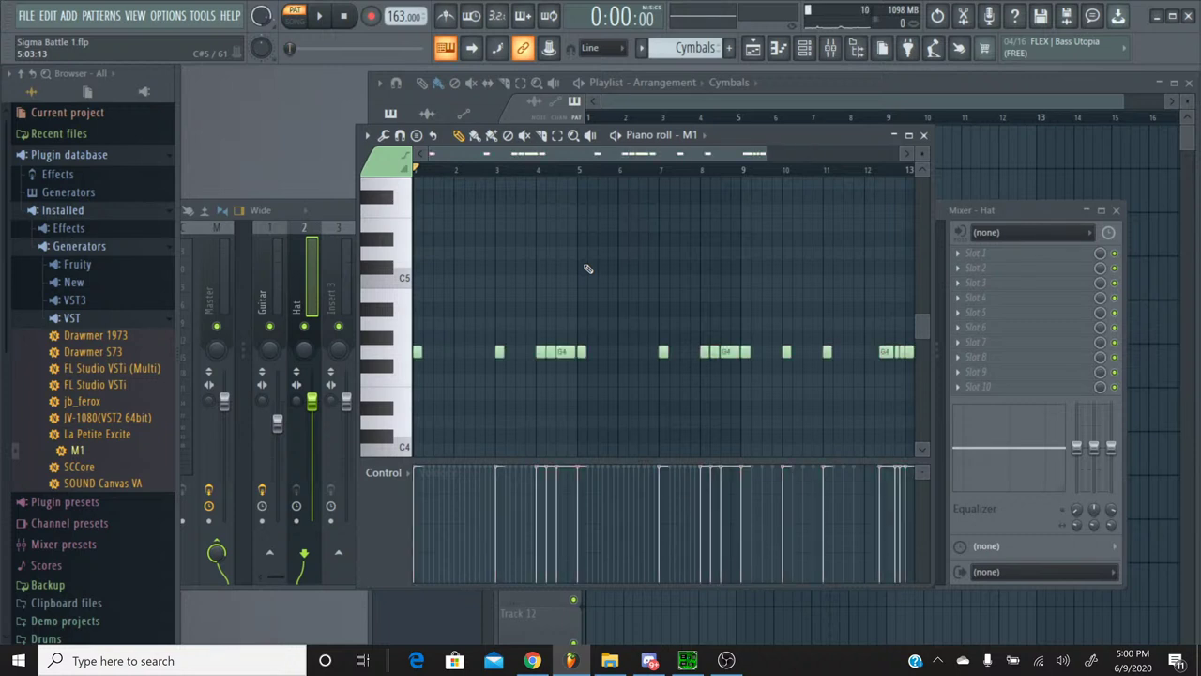
Step: Audition higher cymbal sounds in the new M1's piano roll and transpose all its G4 notes up to G#6
click(376, 300)
scroll(385, 281, up, 3)
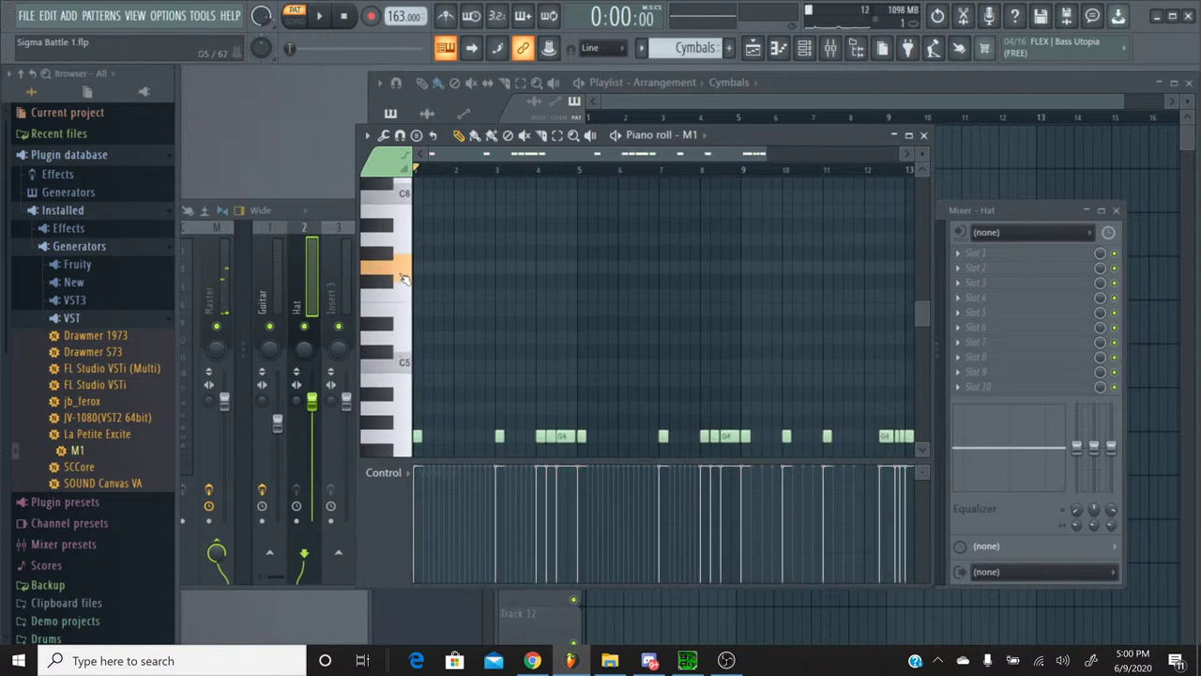
scroll(394, 254, up, 3)
drag(394, 253, 391, 221)
scroll(391, 221, up, 2)
click(391, 219)
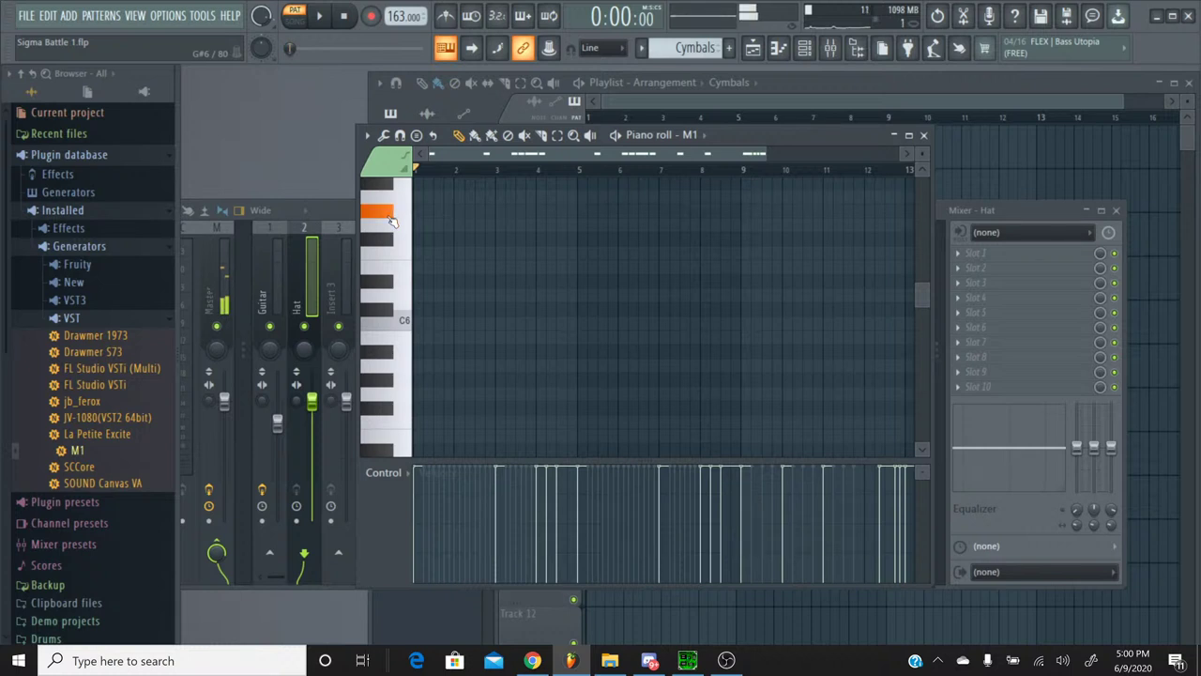
key(ctrl+a)
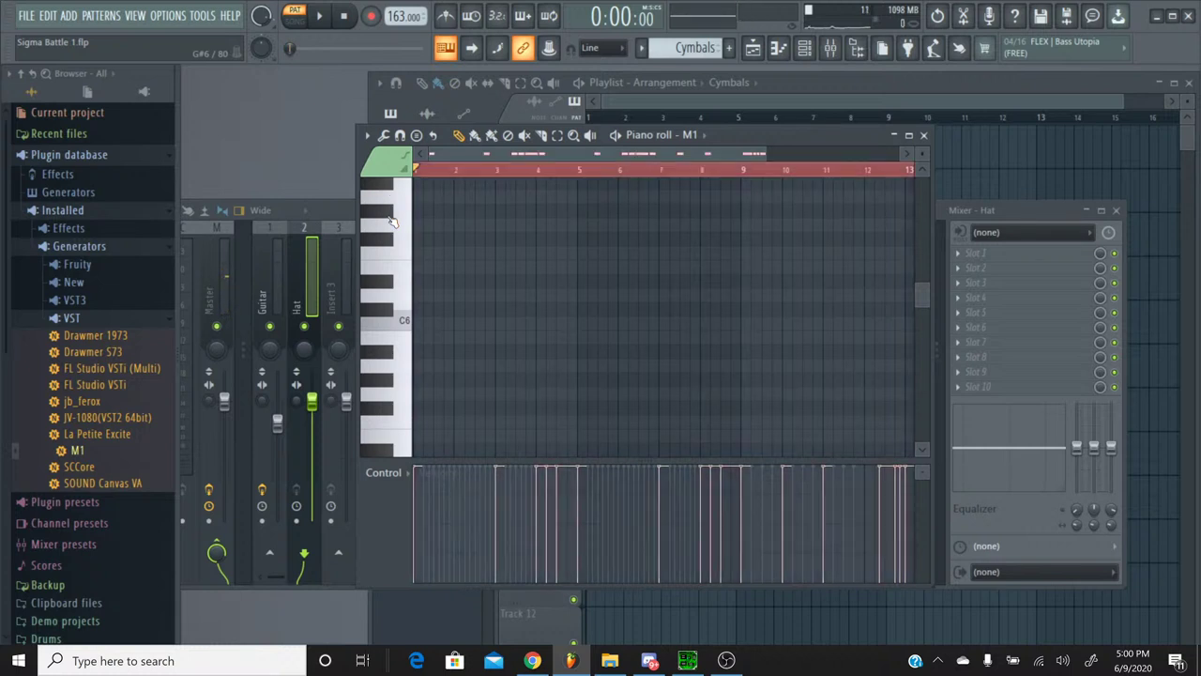
key(Up)
key(Up)
key(Up)
key(Up)
key(Up)
key(Up)
key(Up)
key(Up)
key(Up)
key(Up)
key(Up)
key(Up)
key(Up)
key(Up)
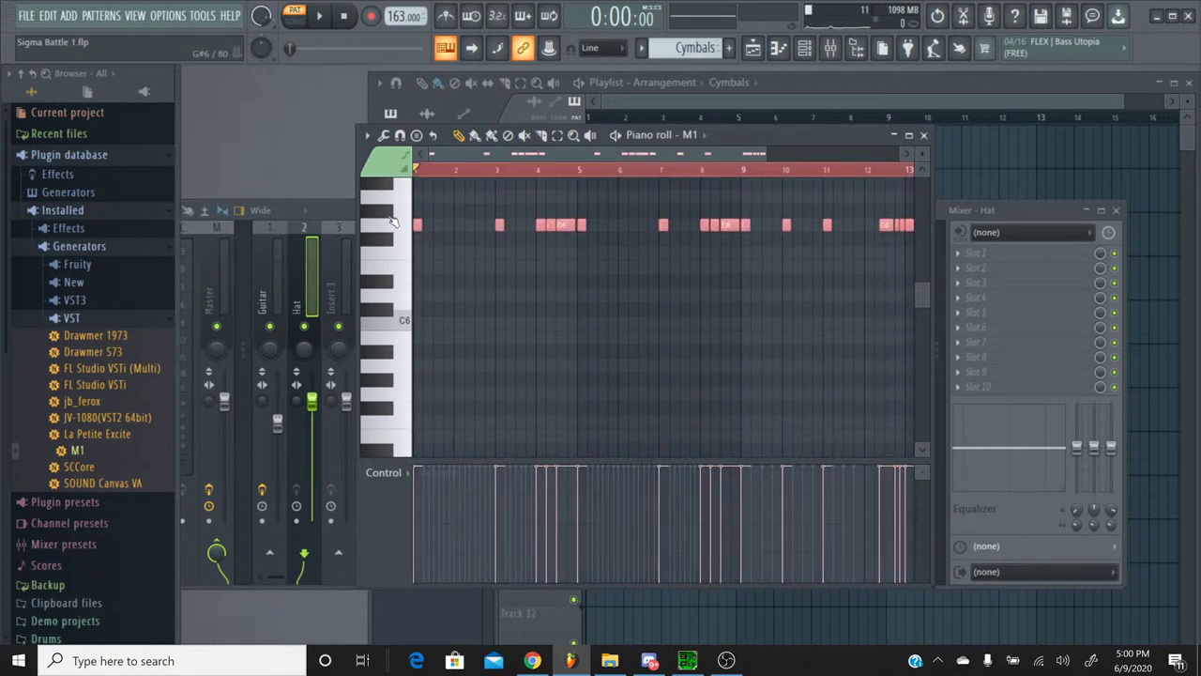
key(Up)
key(ctrl+d)
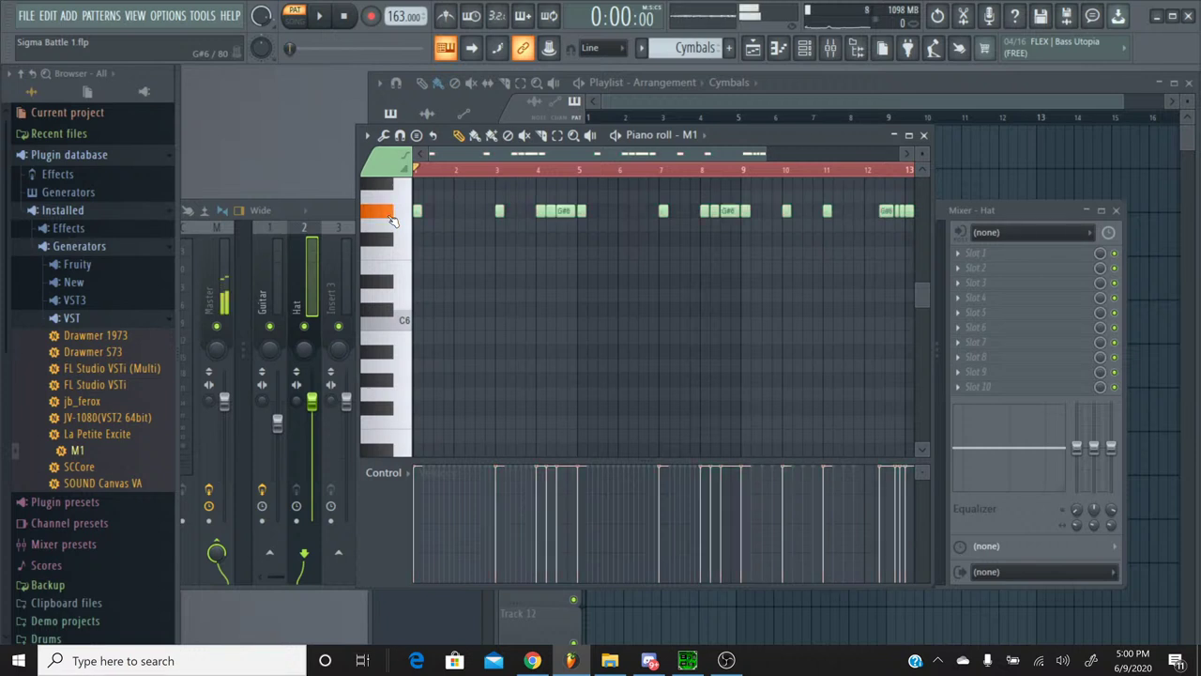
Step: Play the Cymbals pattern and review the new M1's Cym Catalog settings
click(322, 18)
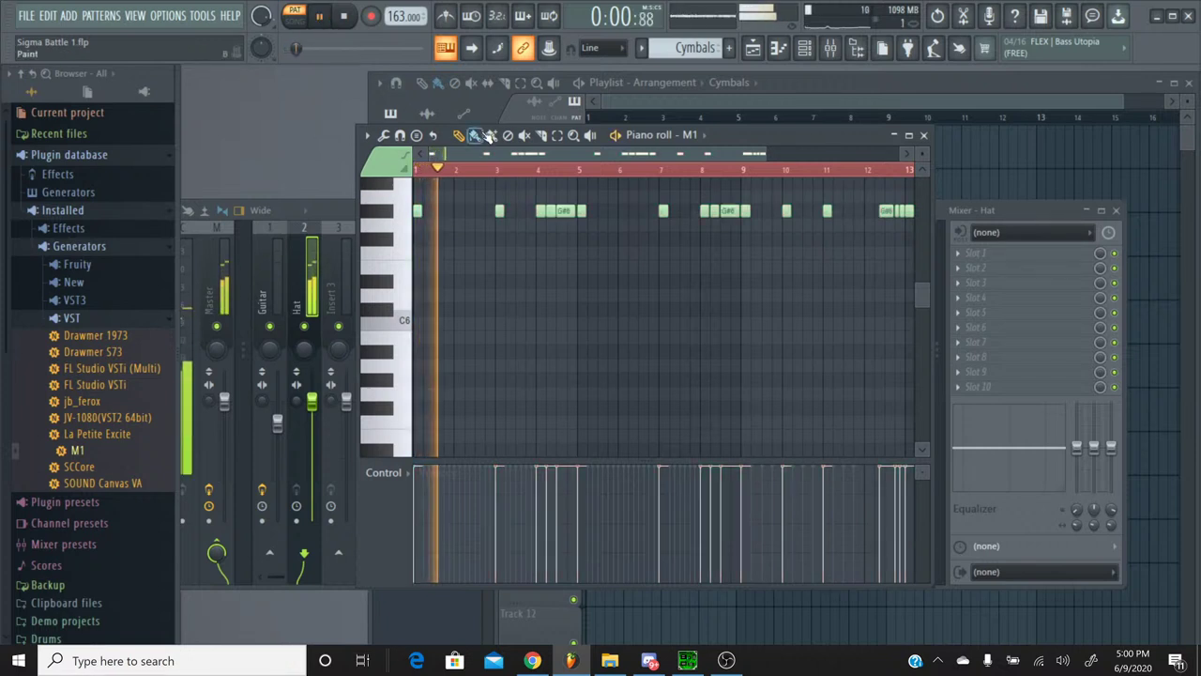
click(924, 135)
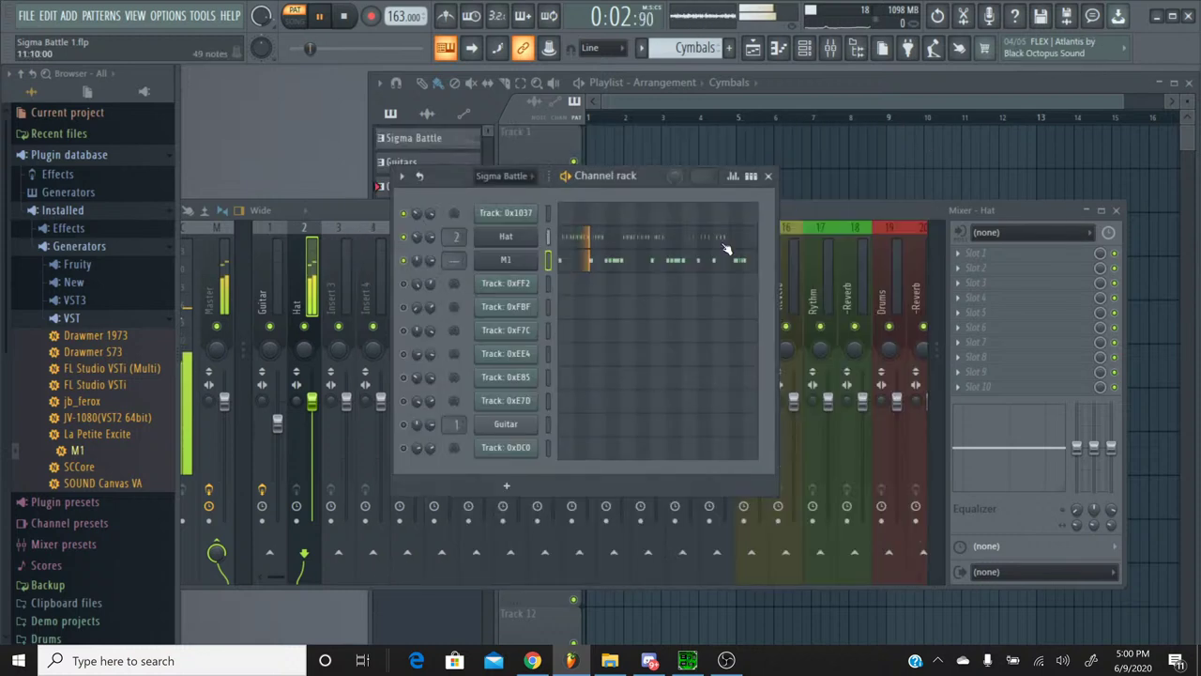
click(505, 259)
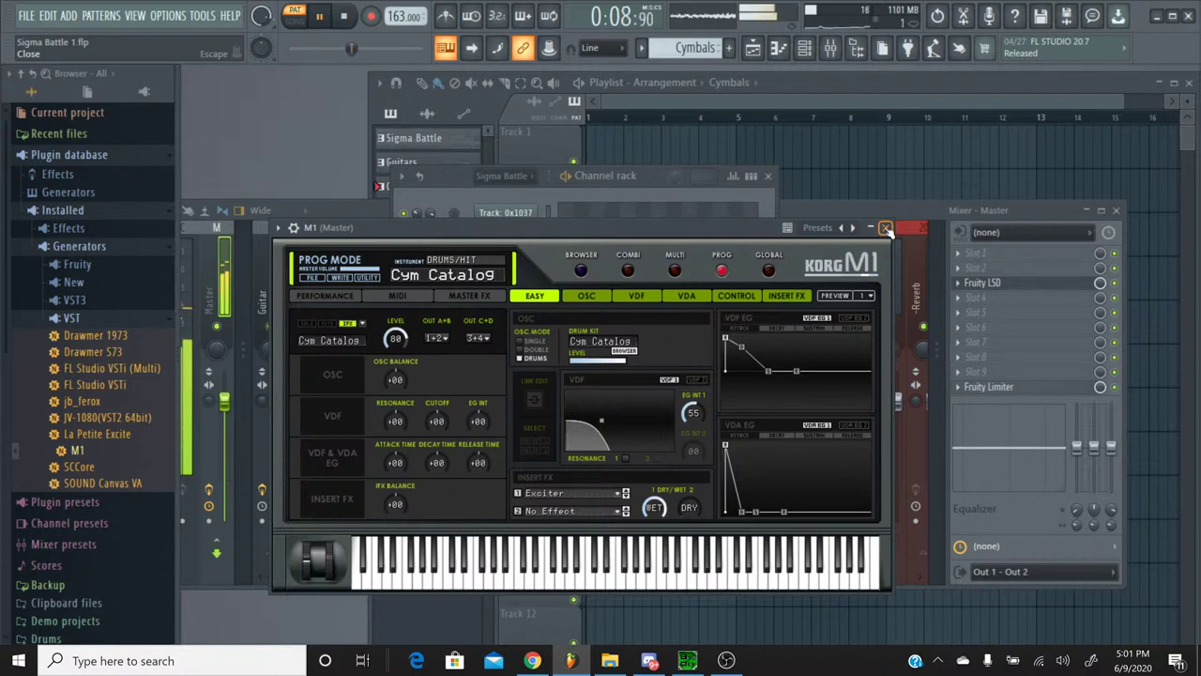
click(887, 230)
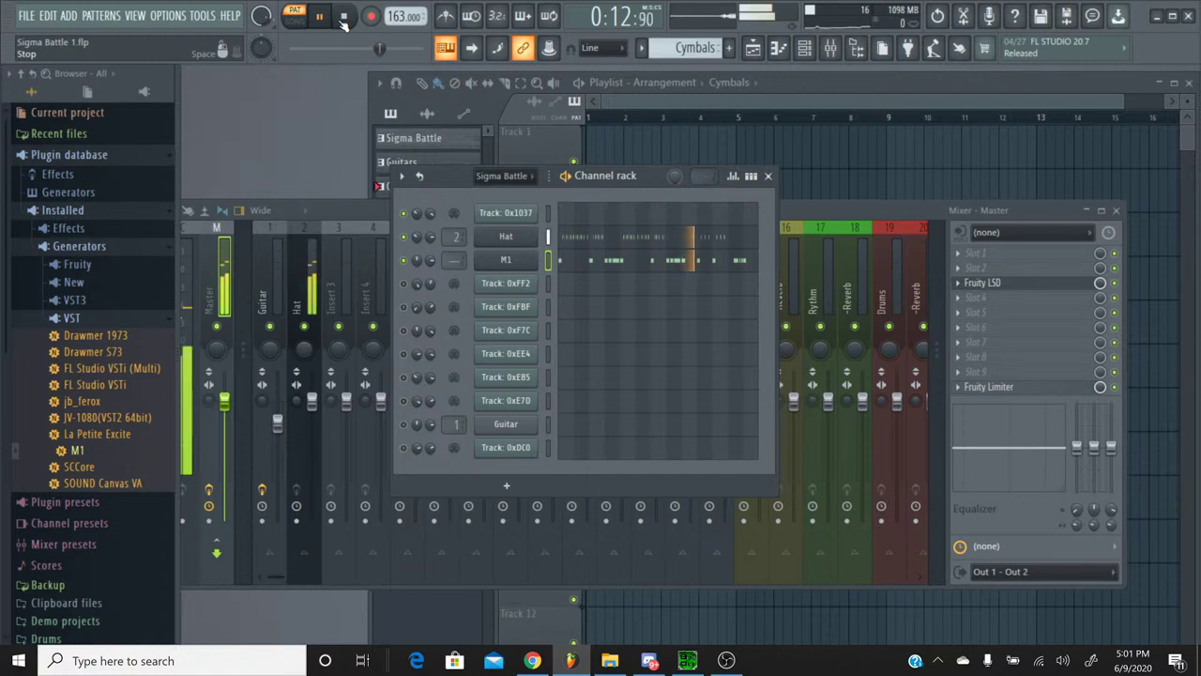
Step: Rename the new M1 channel as Crash and route it to mixer insert 3
right_click(506, 259)
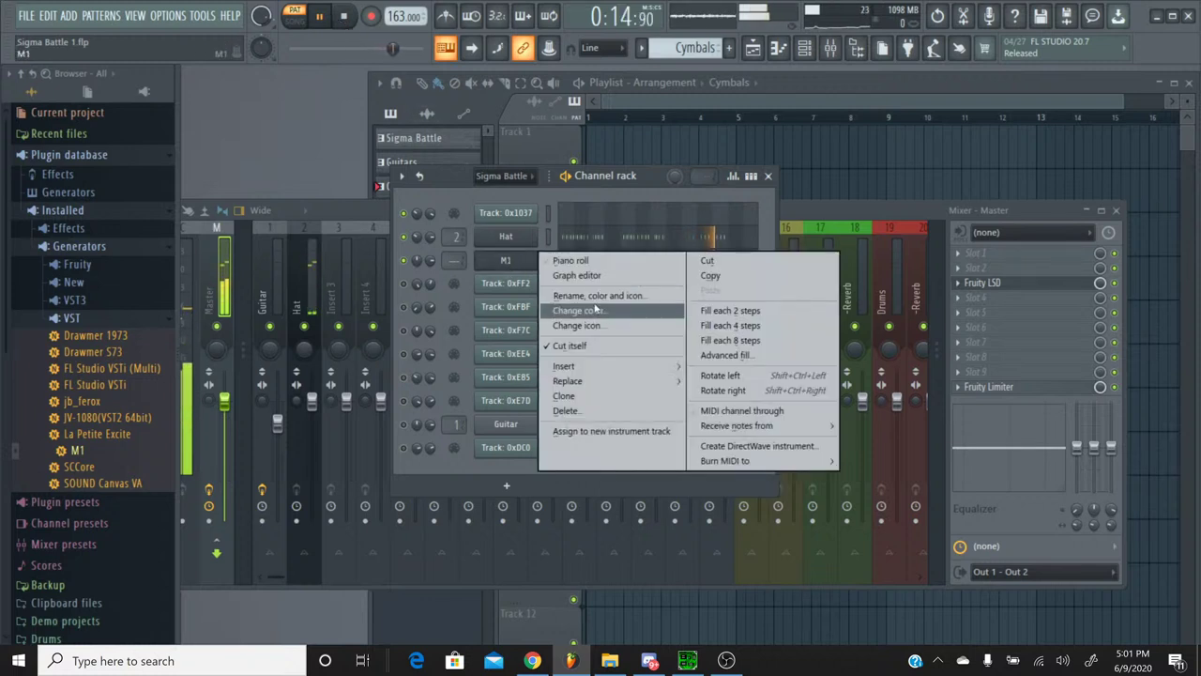
click(605, 296)
text(Crash)
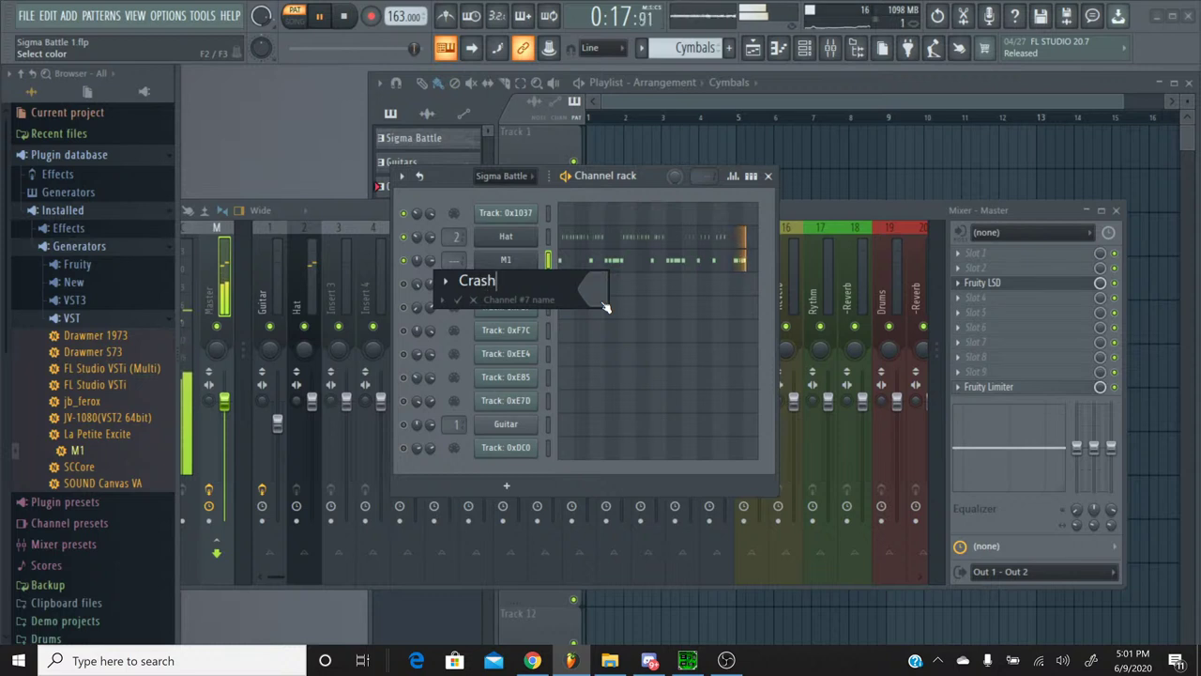
key(Return)
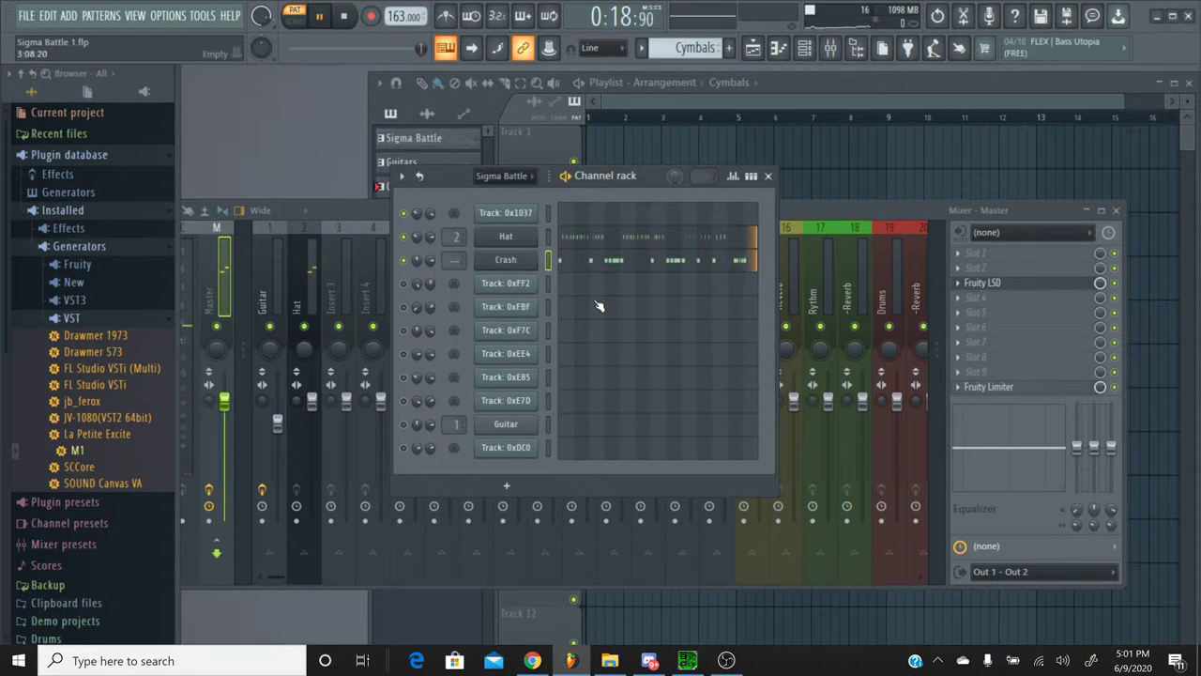
click(333, 235)
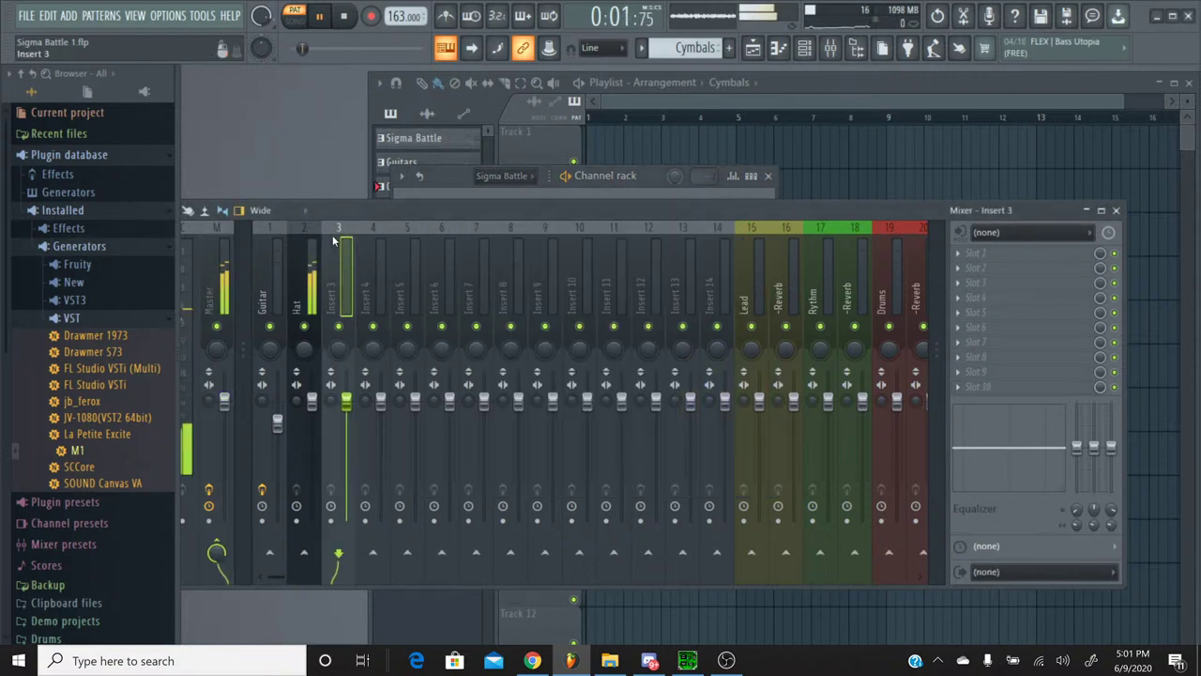
key(ctrl+l)
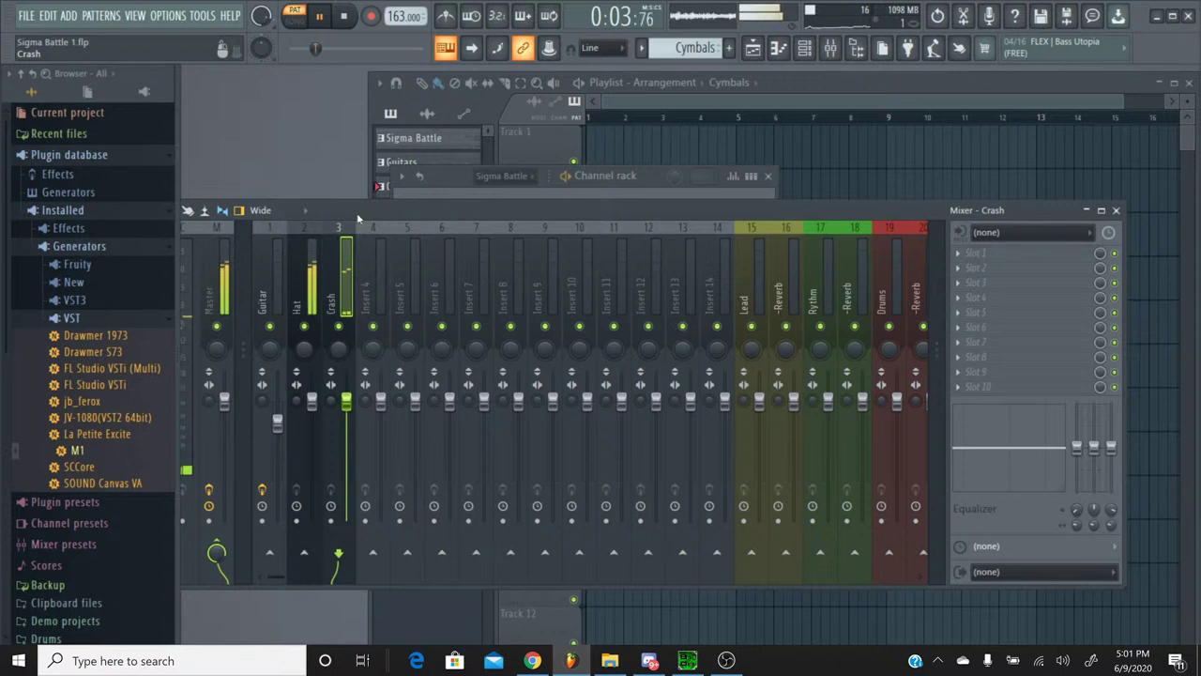
Step: Stop playback and save the project
click(346, 26)
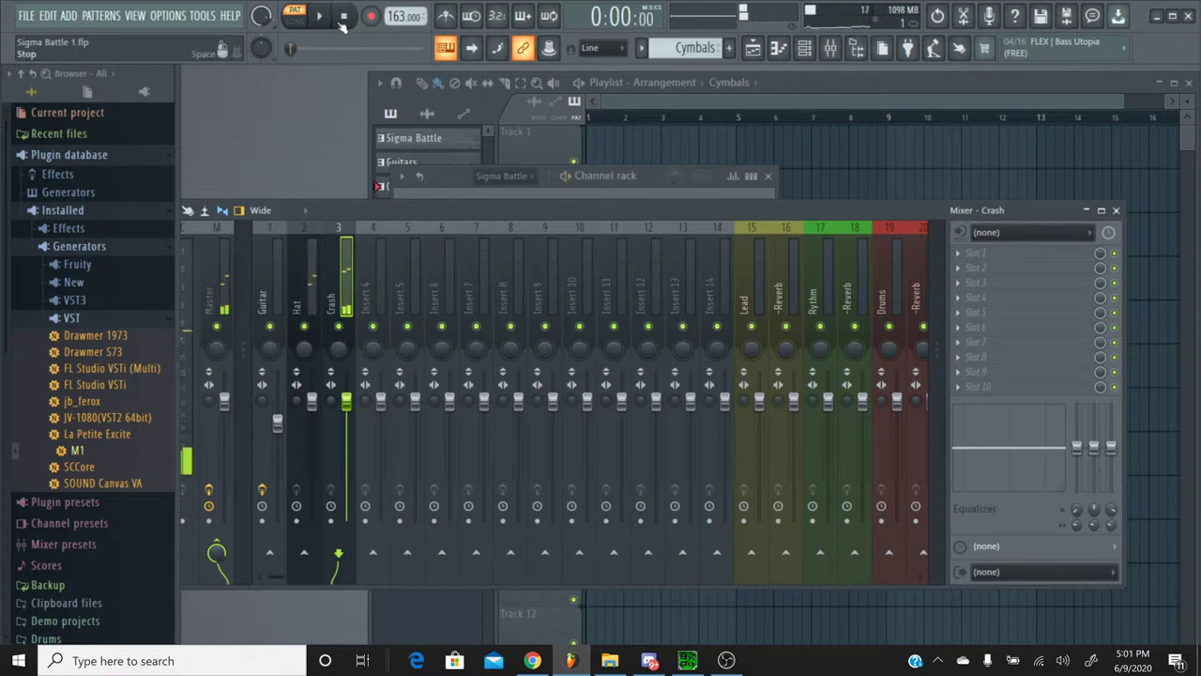
click(25, 16)
click(40, 88)
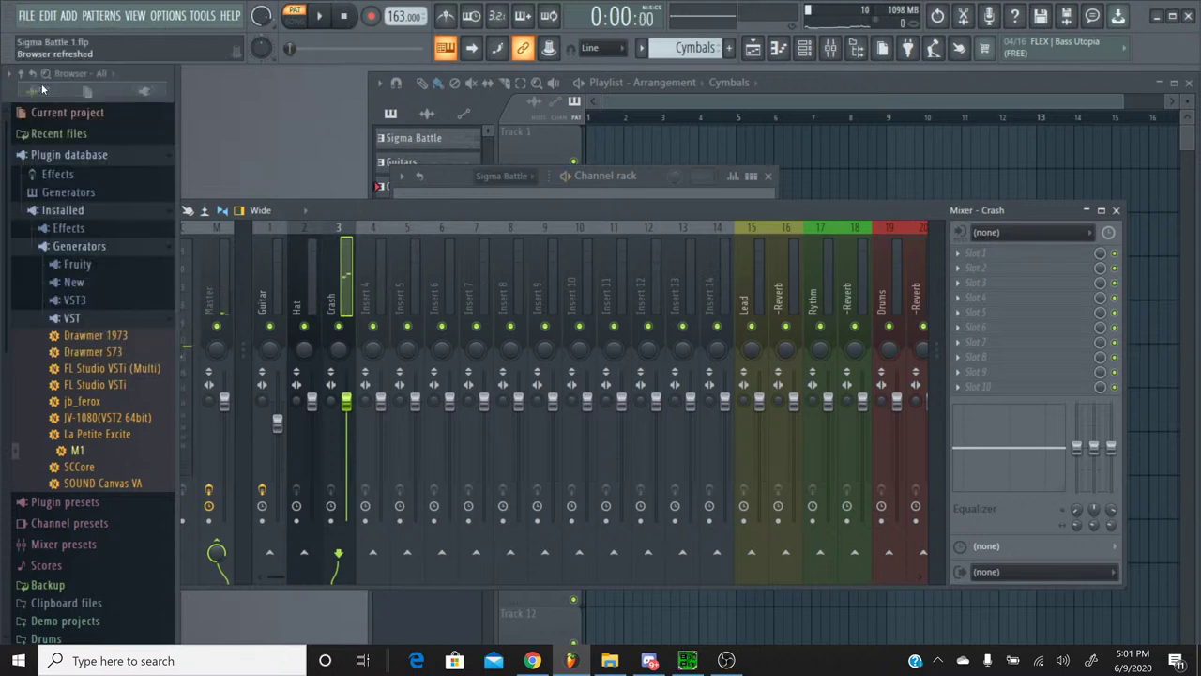
Step: Check the live chat in YouTube Studio in Chrome and return to FL Studio
click(531, 660)
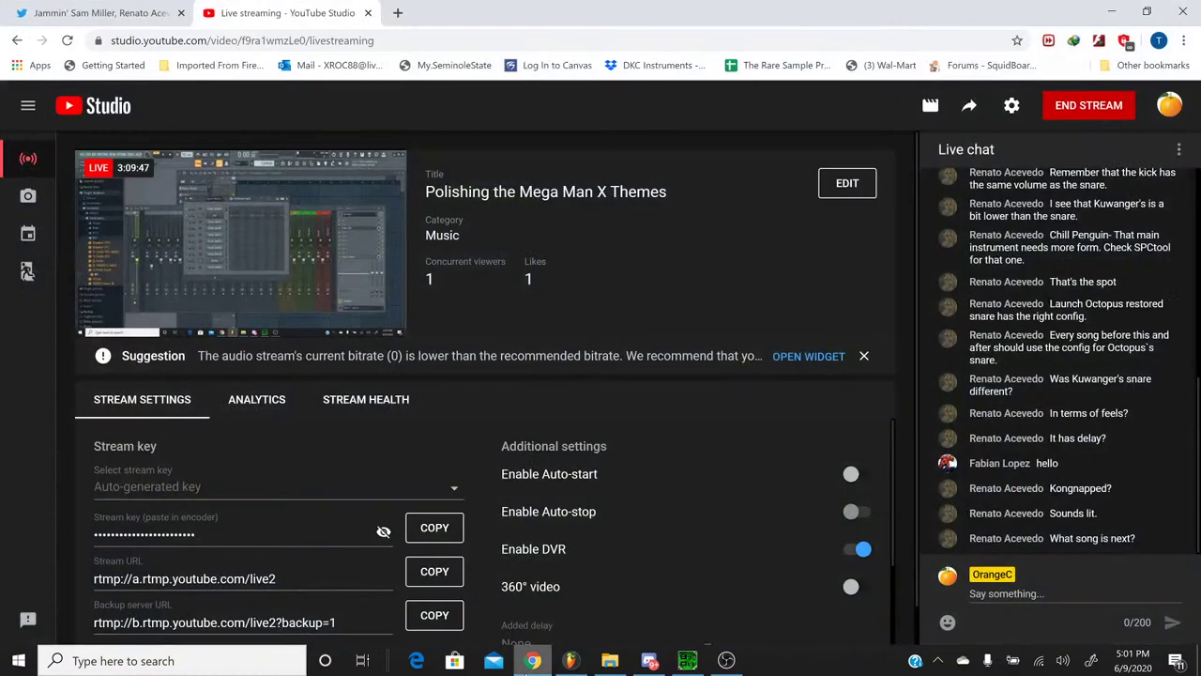
click(531, 660)
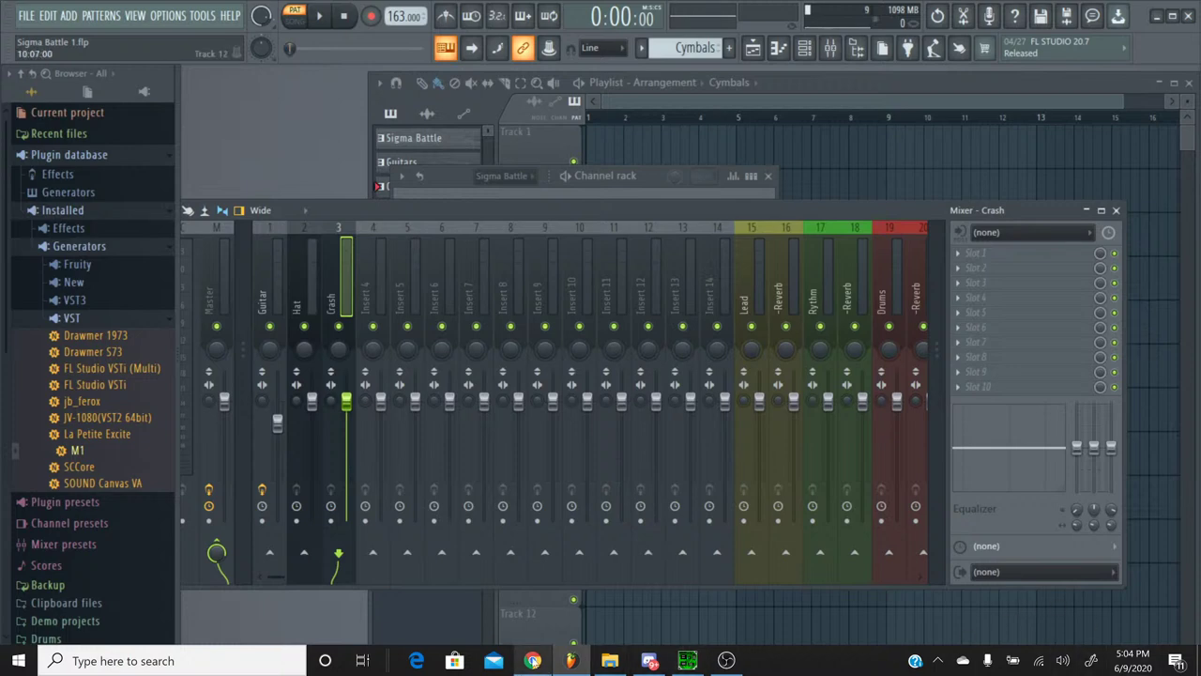
click(531, 661)
click(570, 661)
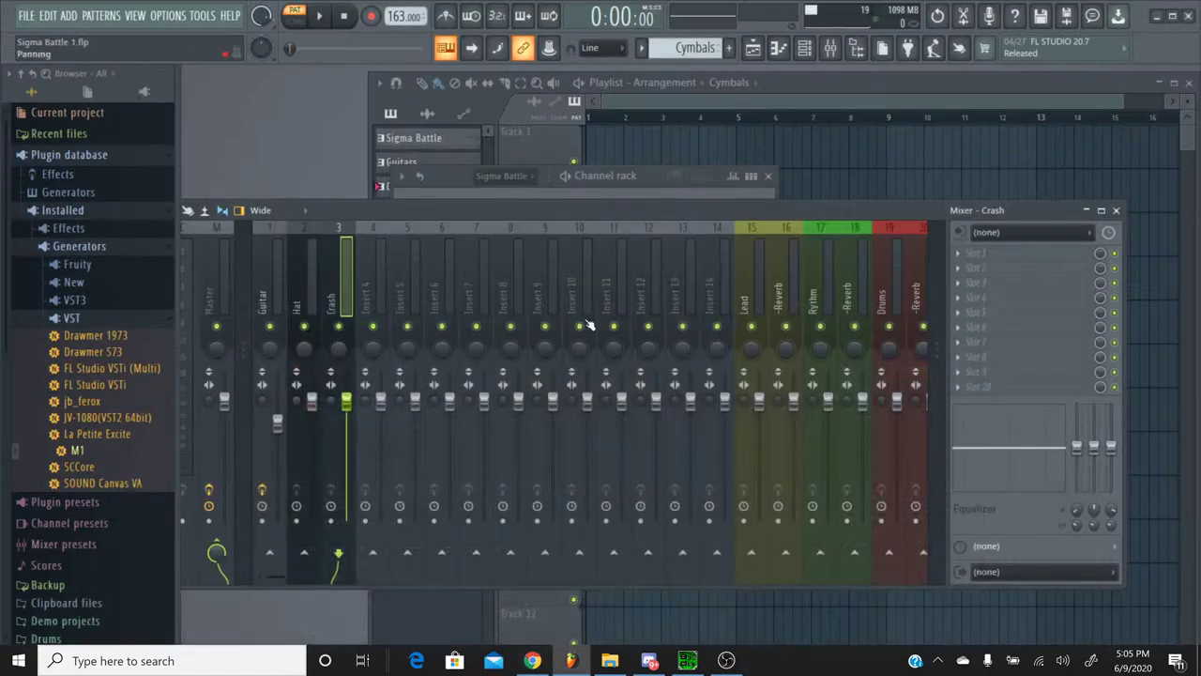
Step: Lower the Crash and Hat mixer volumes while the Cymbals pattern plays, and stop playback
click(451, 188)
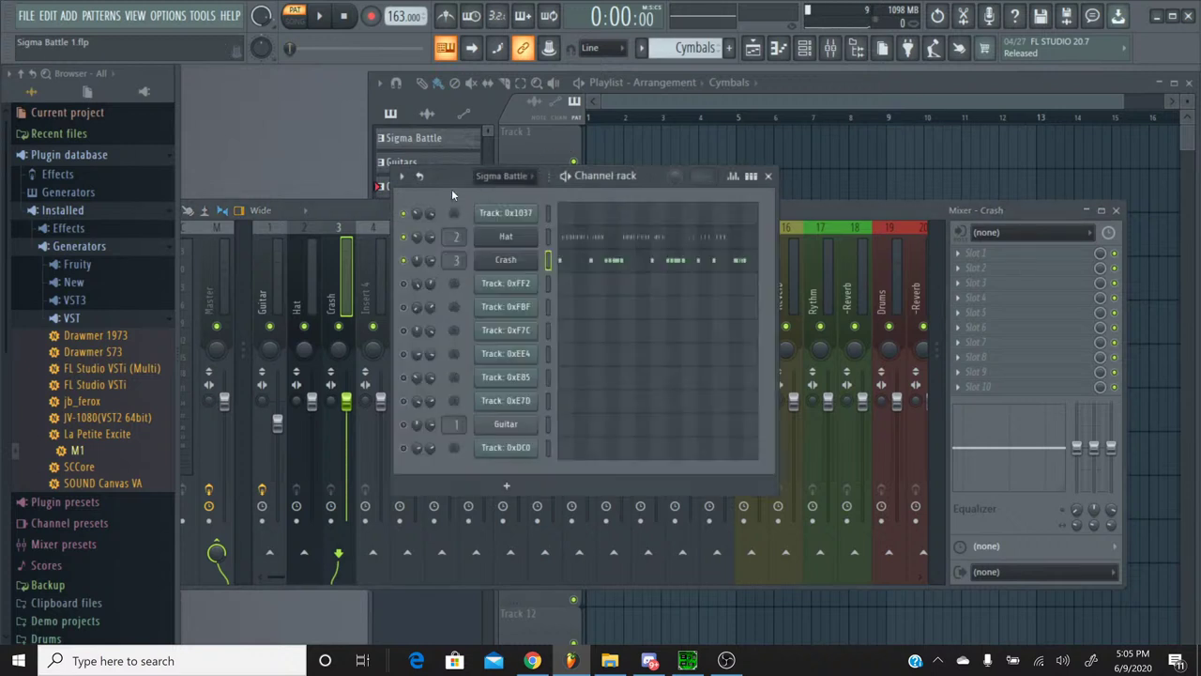
key(space)
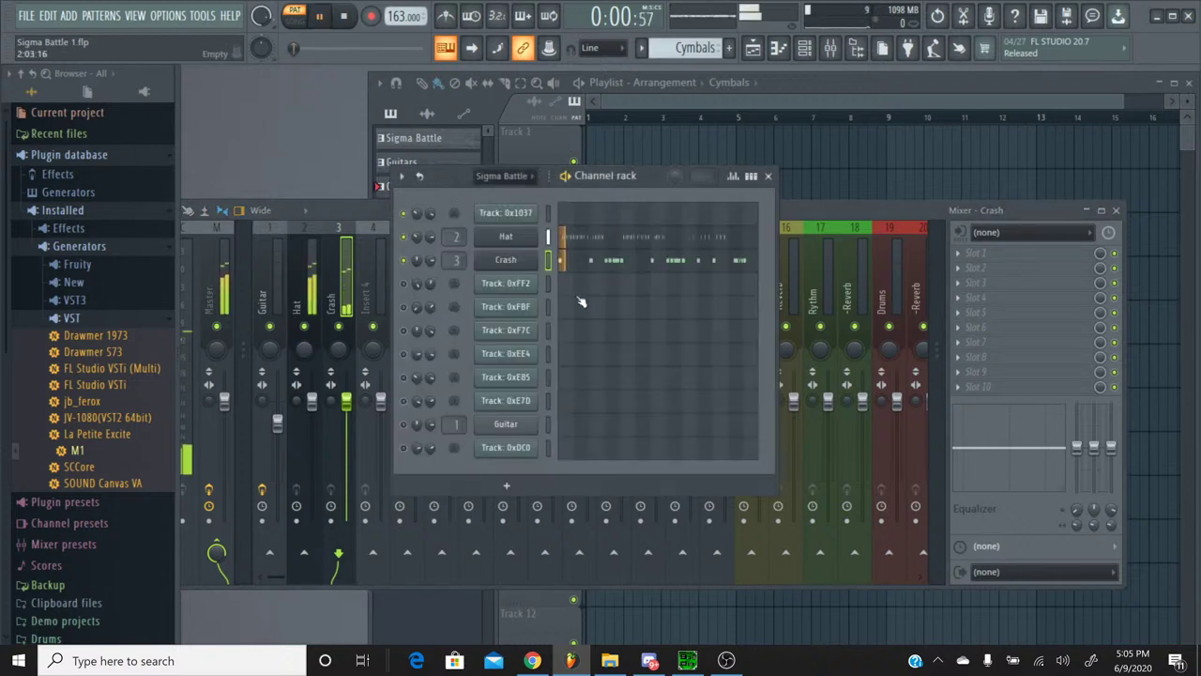
drag(346, 402, 346, 436)
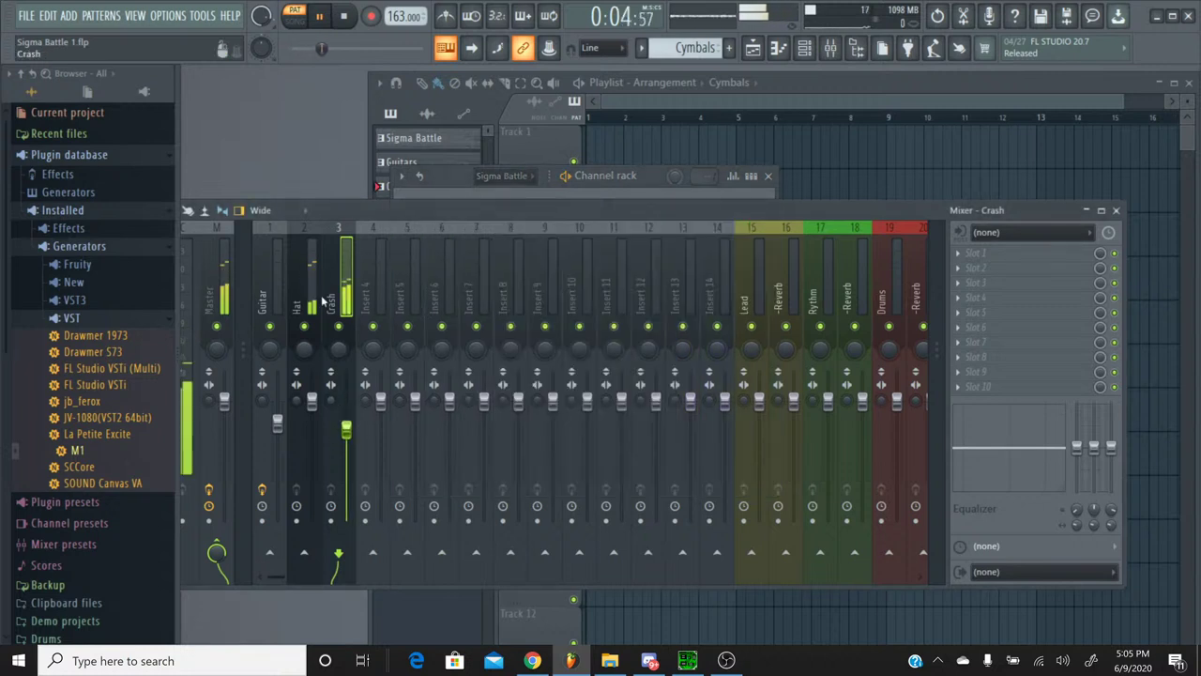
drag(311, 401, 311, 436)
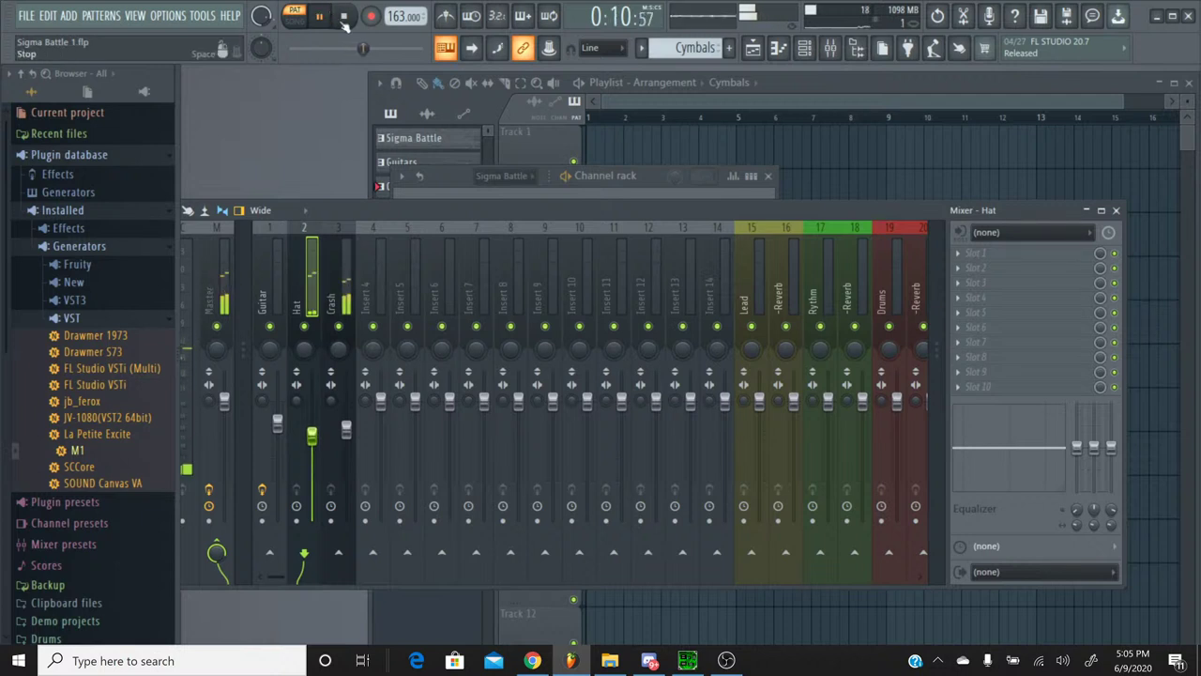
key(space)
key(F6)
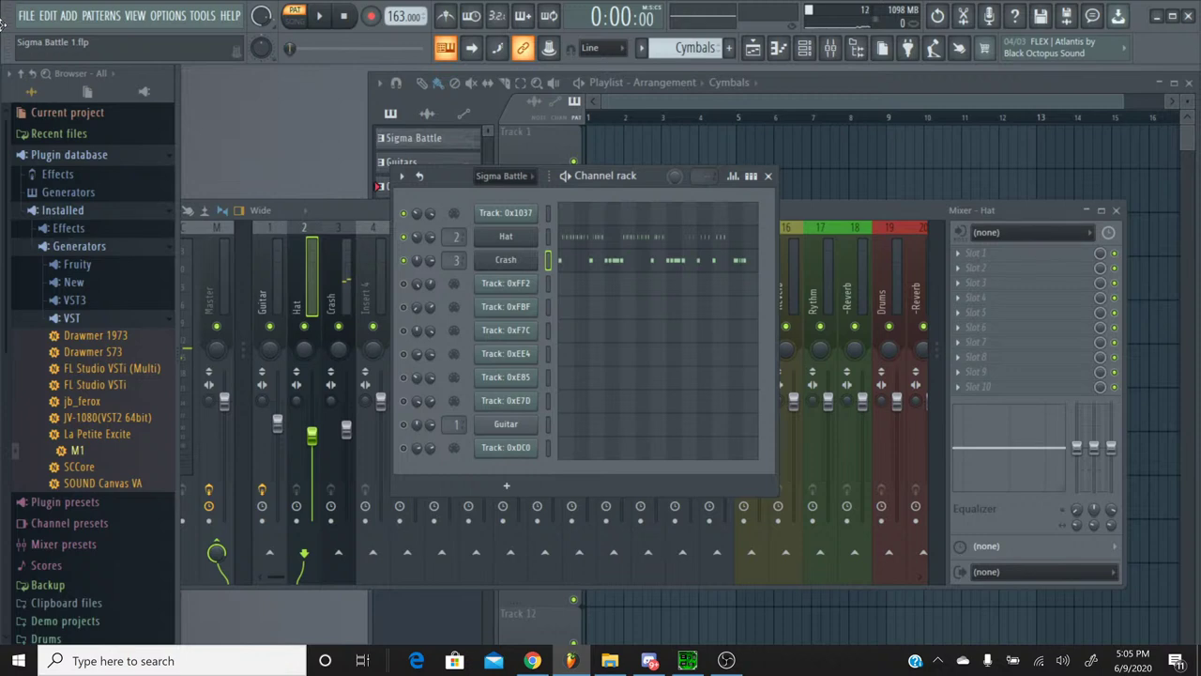
Step: Save the project and switch to the Sigma Battle pattern
click(19, 17)
click(39, 89)
click(643, 48)
click(653, 69)
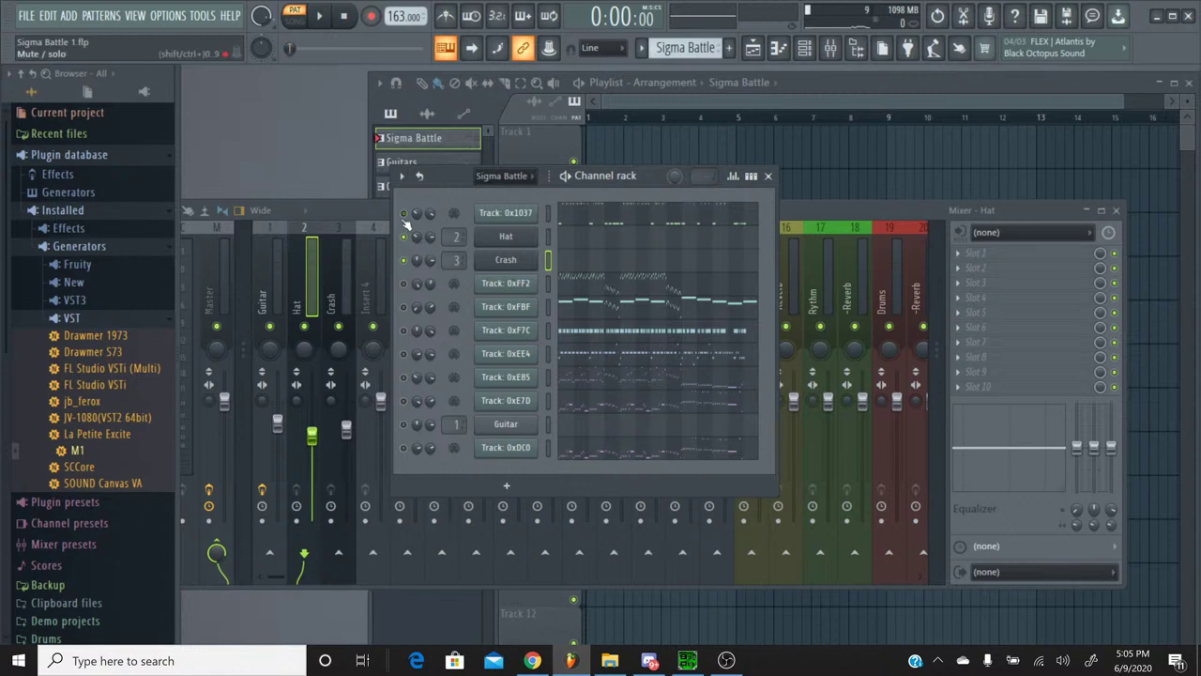
Step: Copy the panning value of Track: 0x1037 and paste it onto the Crash channel's panning
right_click(418, 215)
click(458, 387)
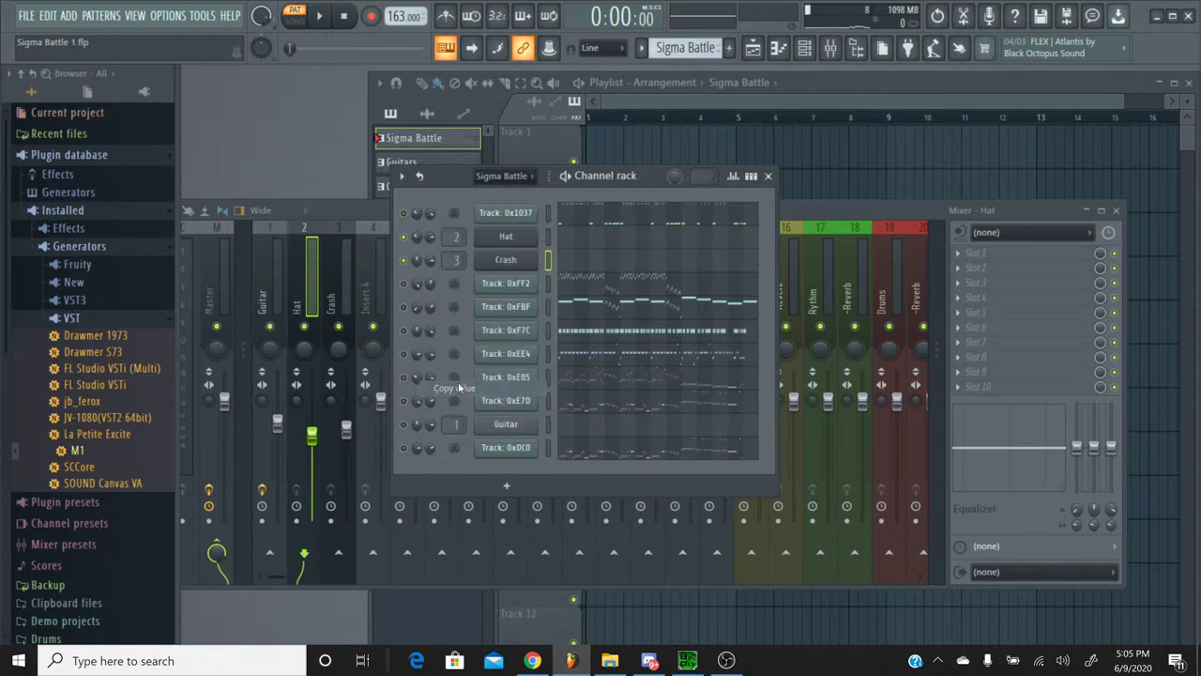
right_click(418, 261)
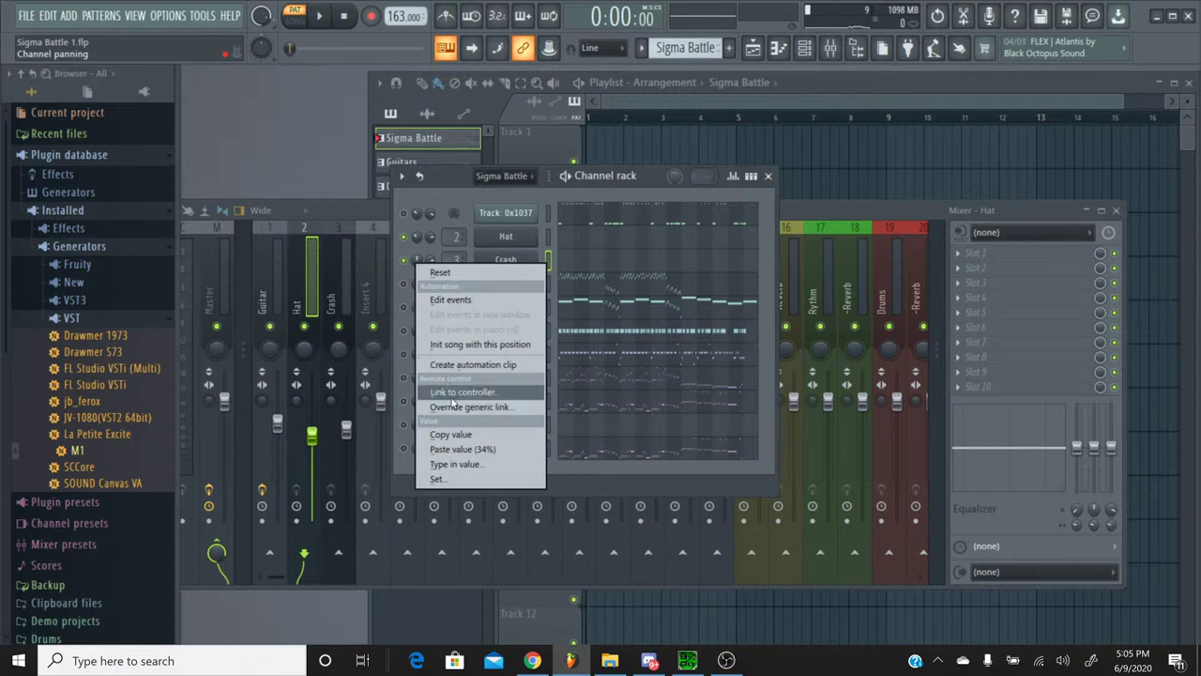
click(458, 448)
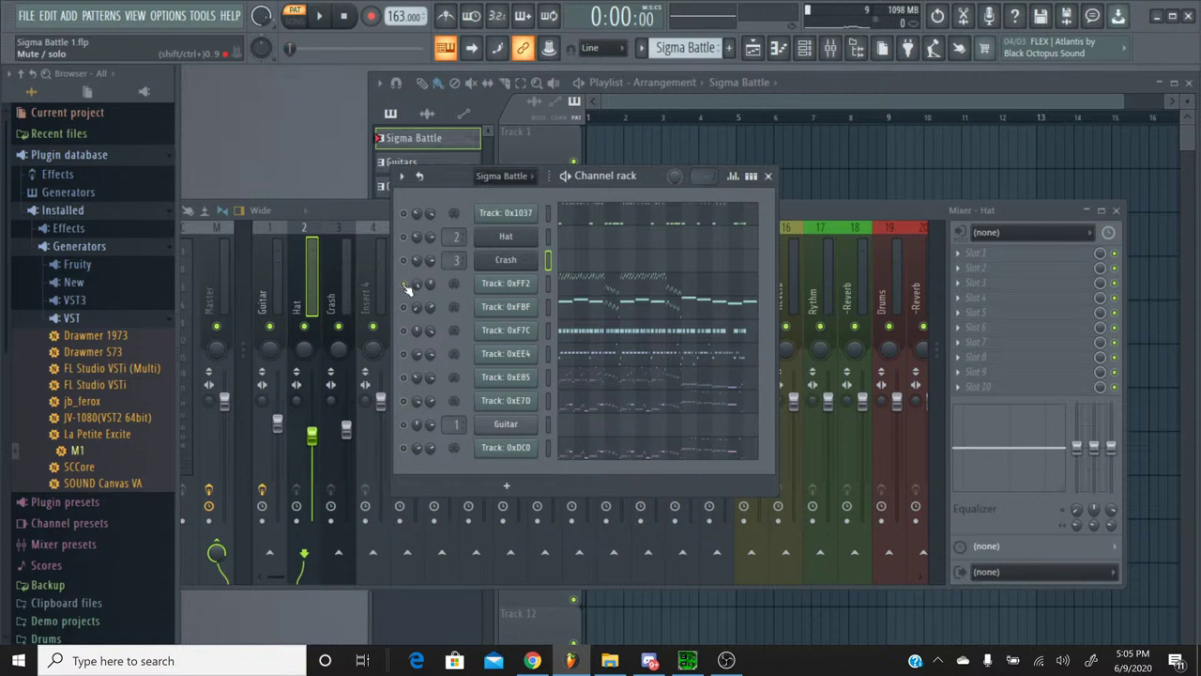
Step: Leave only the Track: 0xFF2 channel unmuted and listen to it in the Sigma Battle pattern
click(404, 284)
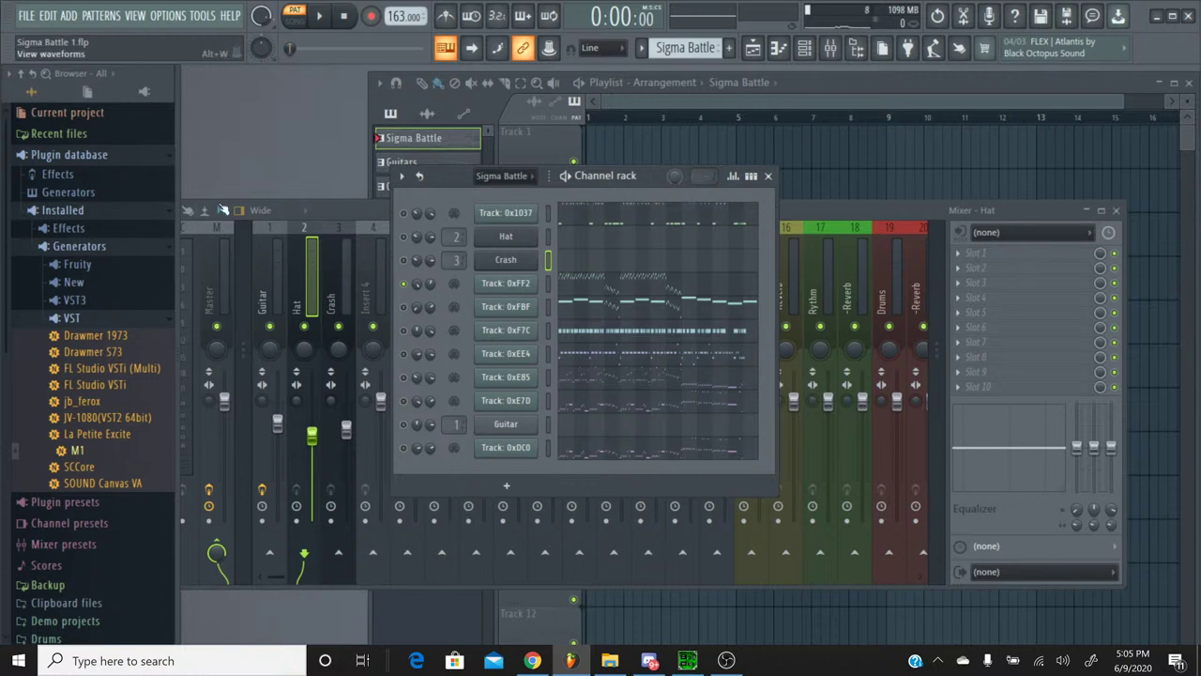
click(318, 18)
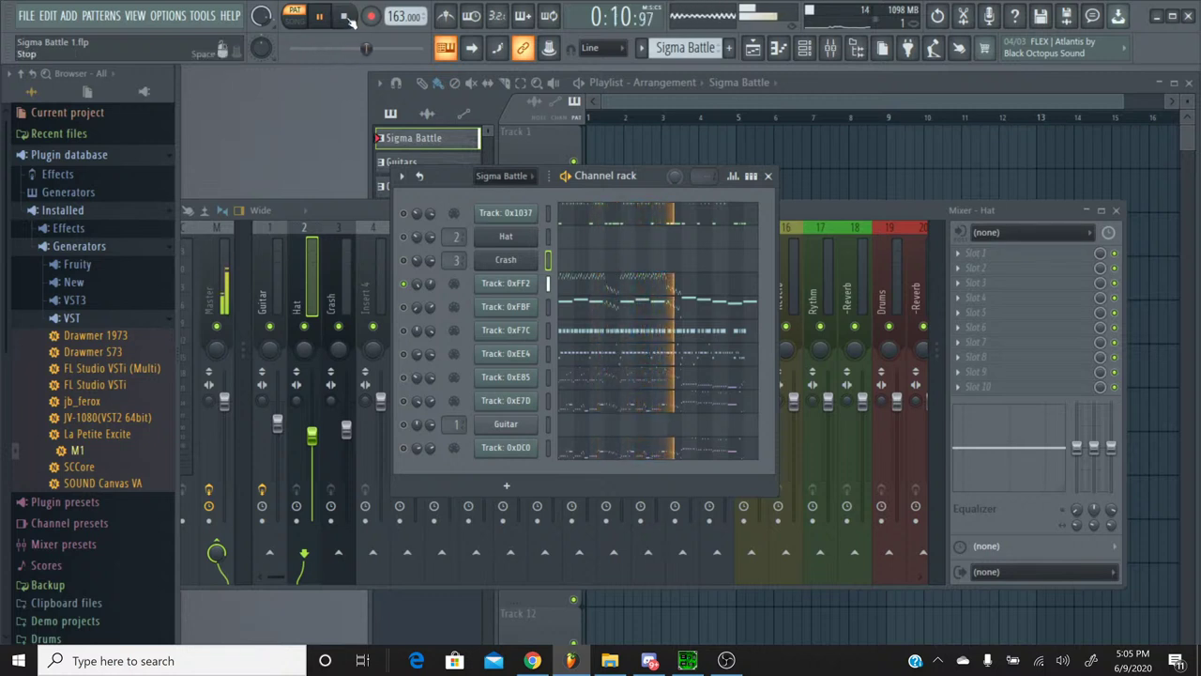
click(347, 19)
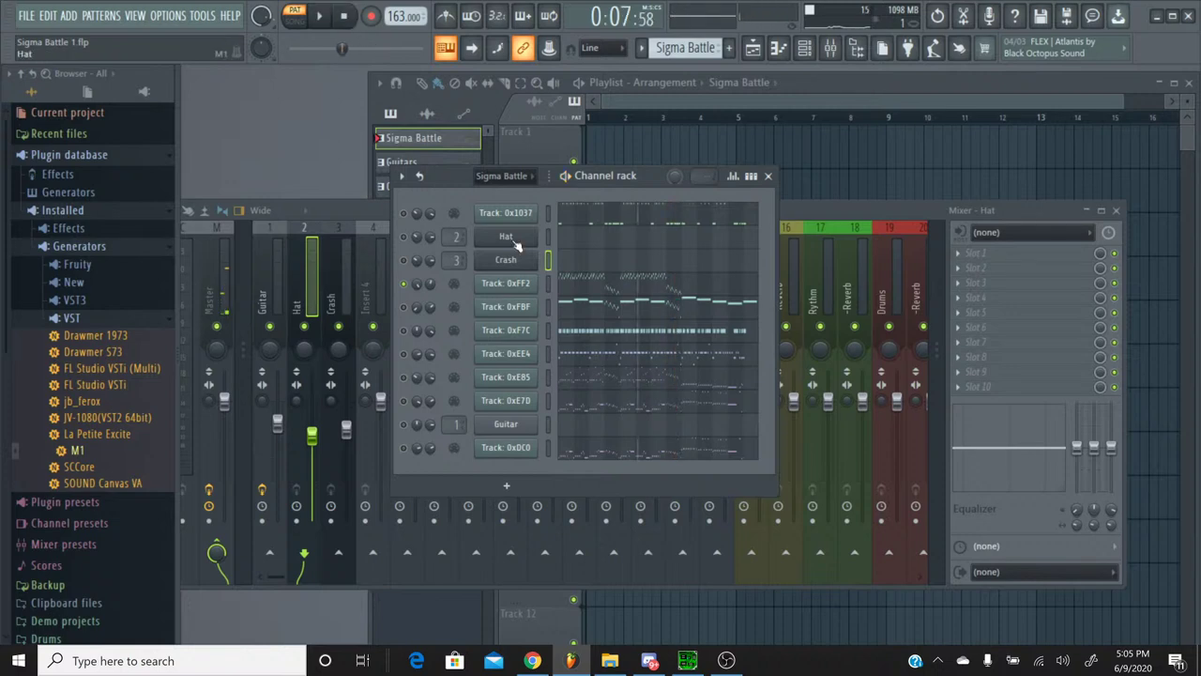
Step: Select all notes in Track: 0xFF2's piano roll and close the piano roll
click(598, 287)
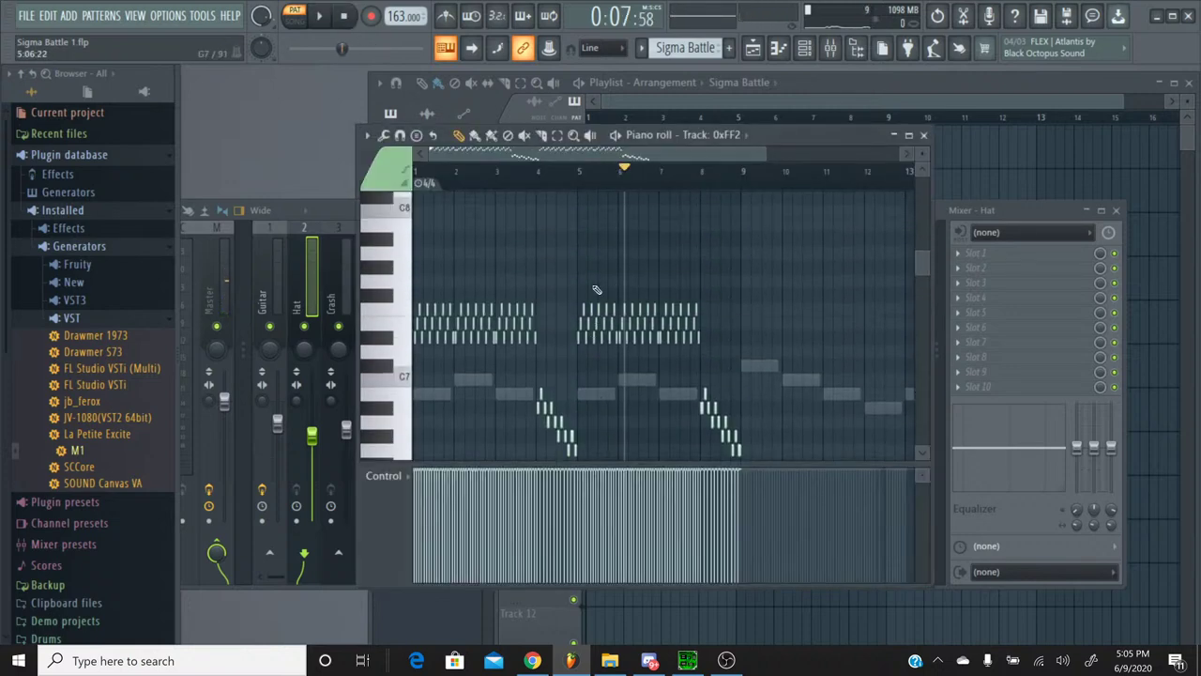
key(ctrl+a)
click(925, 136)
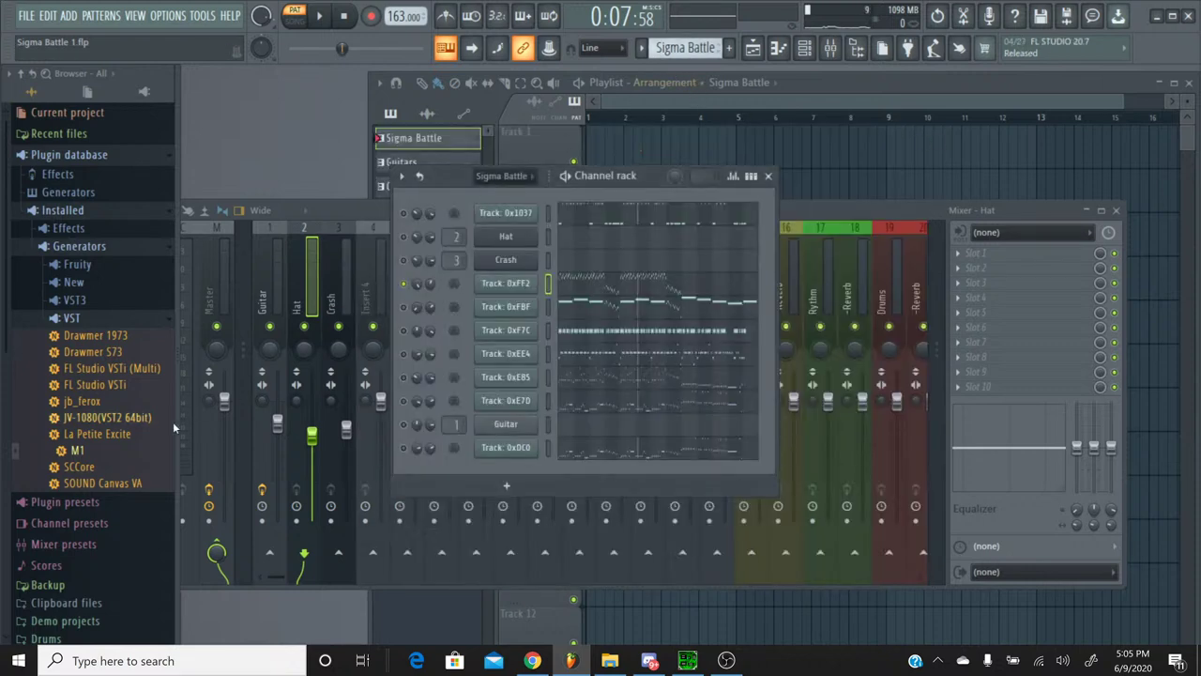
Step: Add another M1 instrument channel below Track: 0xFF2
drag(64, 467, 511, 300)
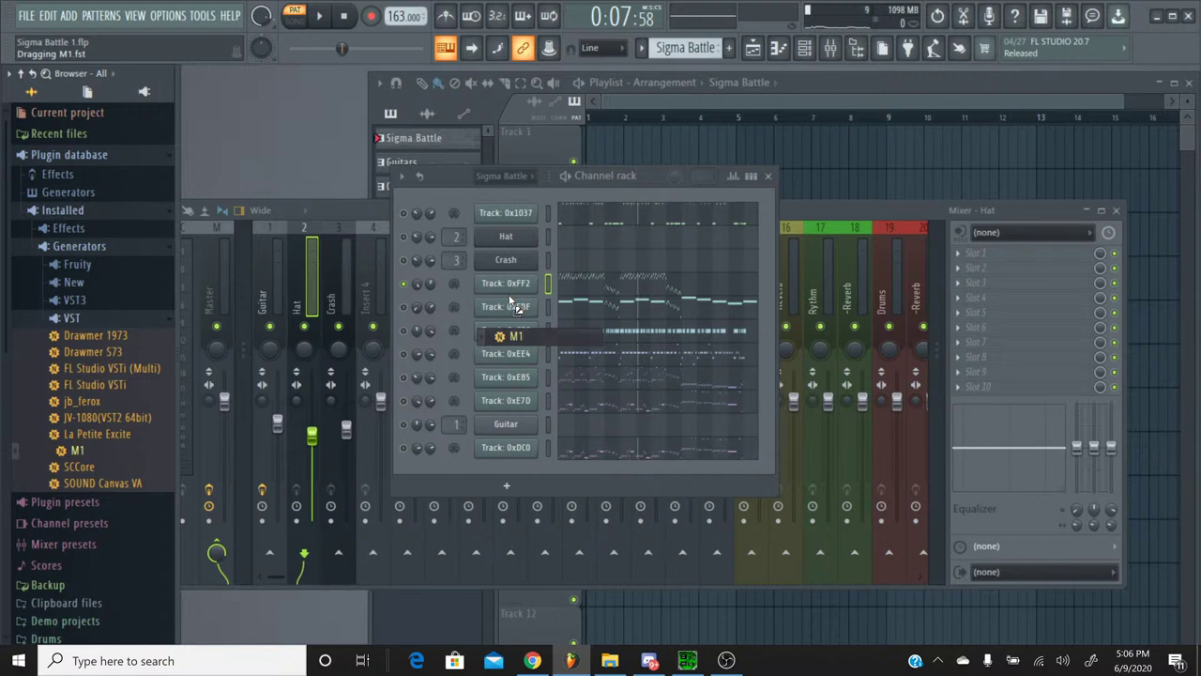
drag(509, 297, 511, 298)
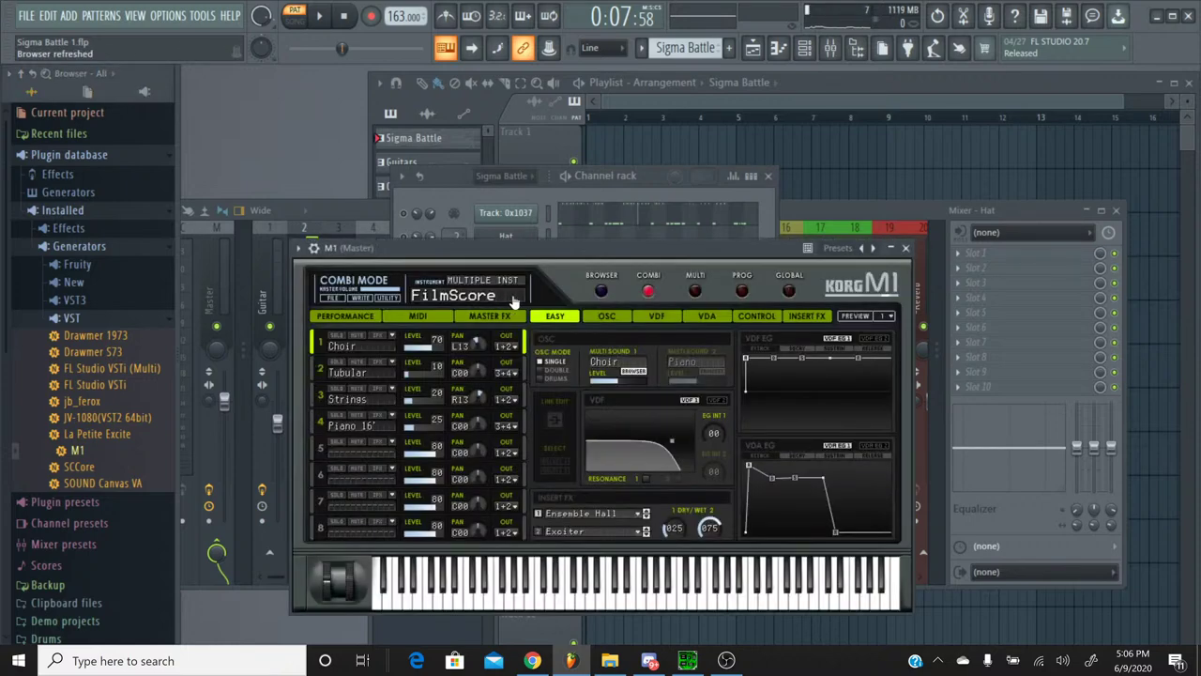
Step: Close the M1 instrument window and add a new pattern named Rythm
click(906, 248)
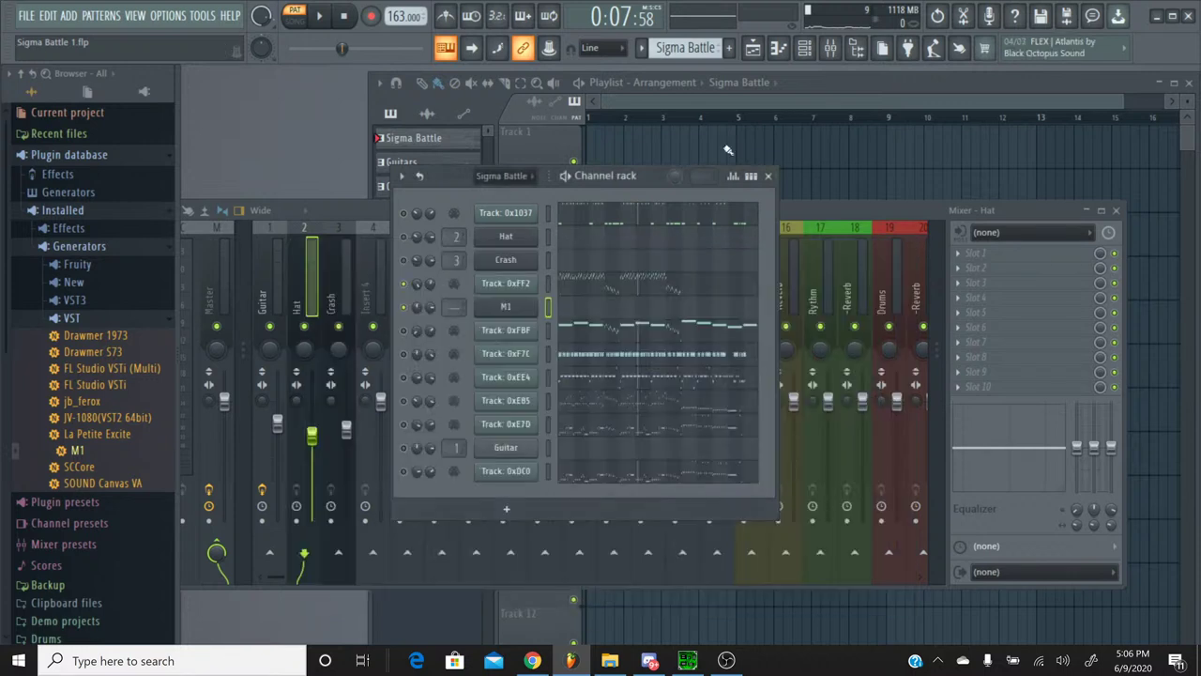
click(642, 49)
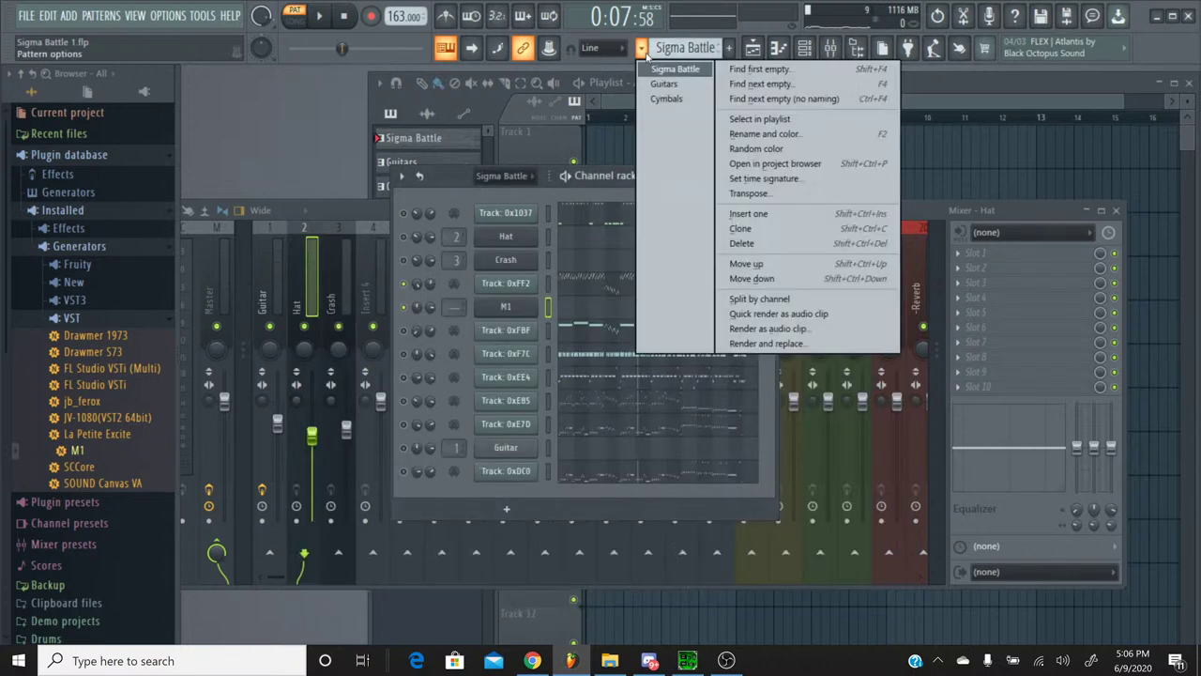
click(646, 54)
click(729, 48)
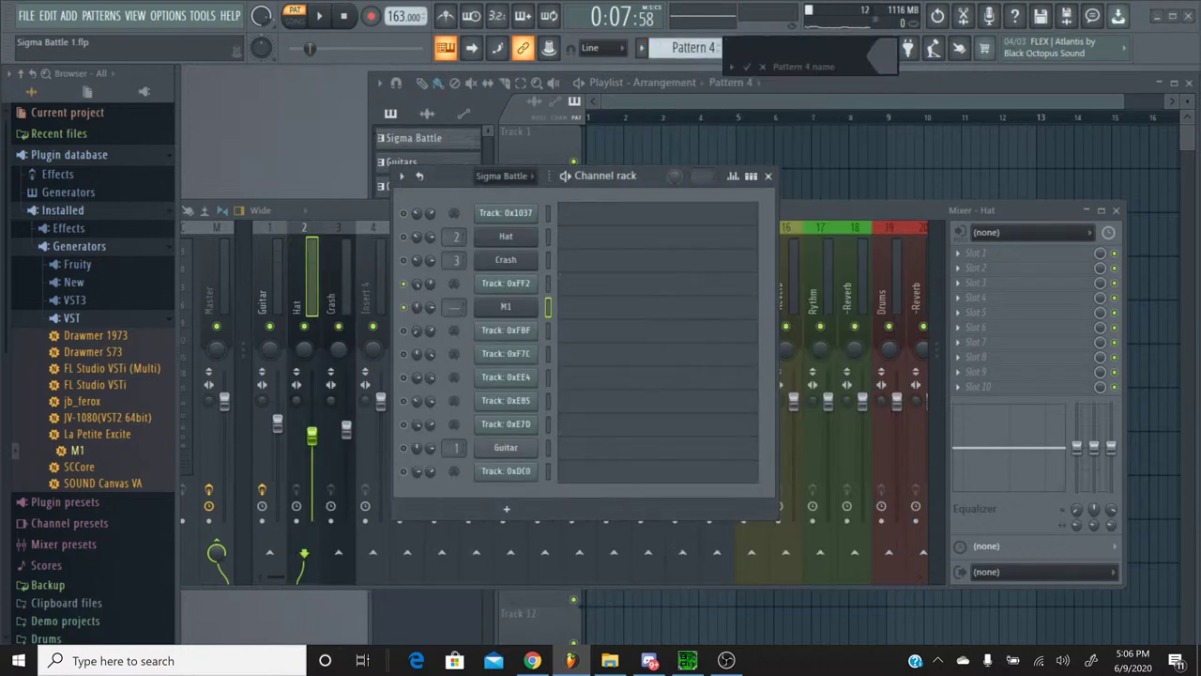
text(Rythm)
key(Return)
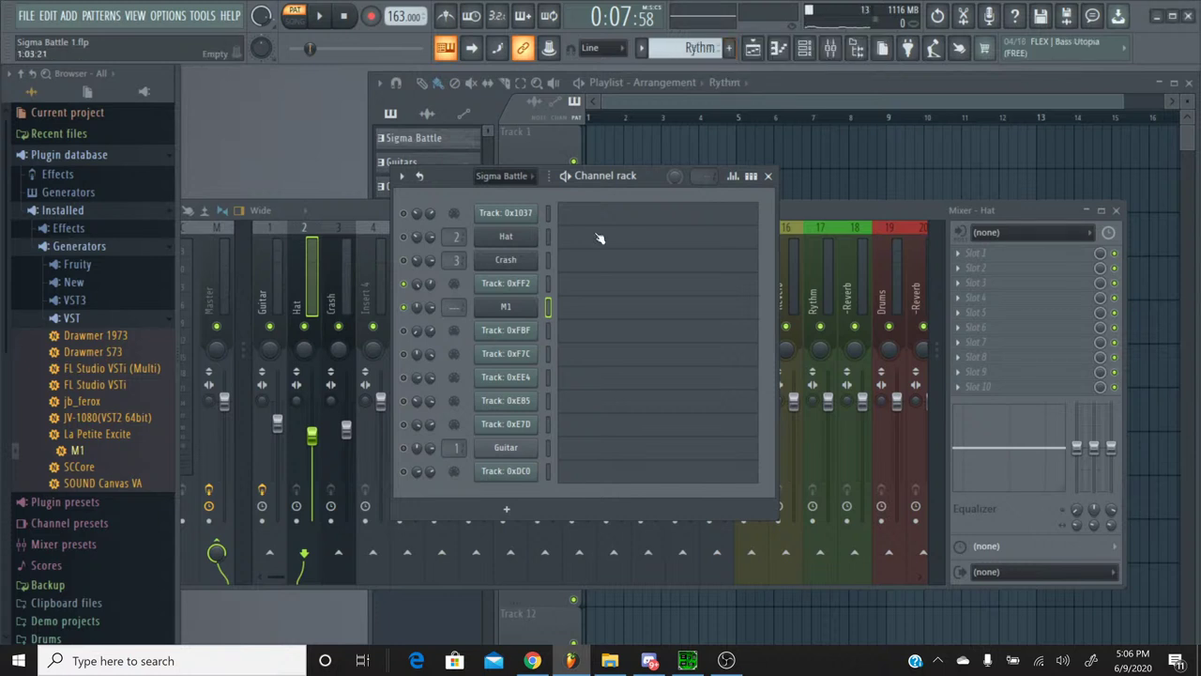
Step: Rename the M1 channel below Track: 0xFF2 as Bells
right_click(506, 307)
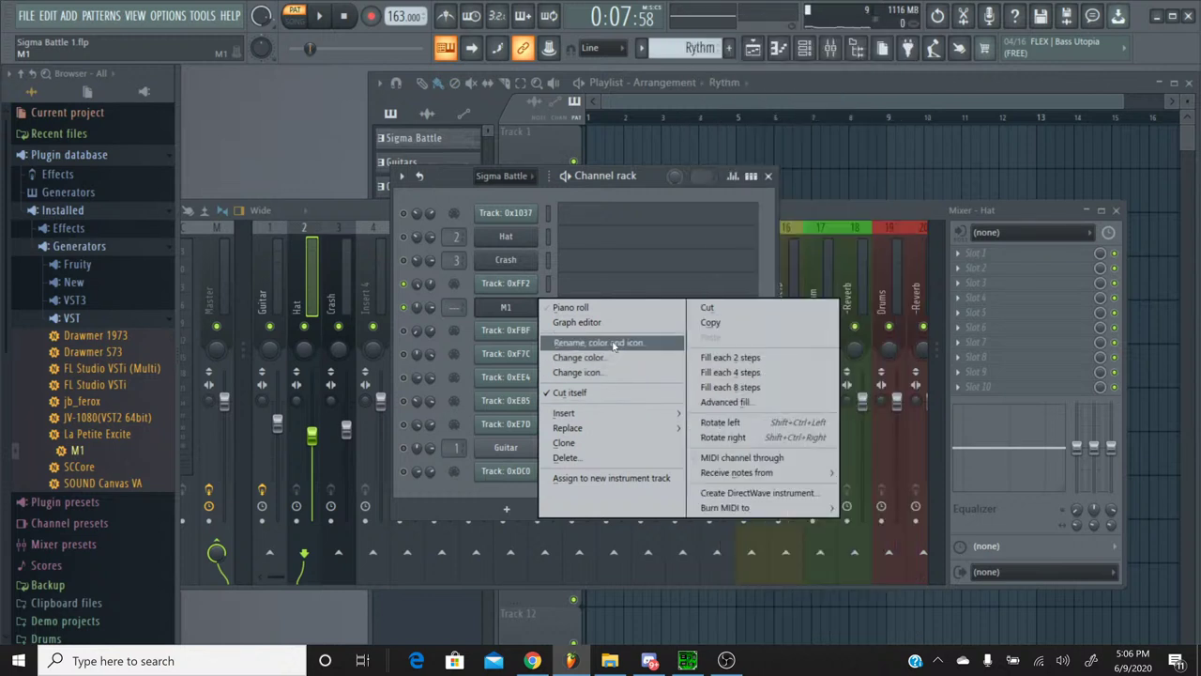
click(605, 342)
text(Bells)
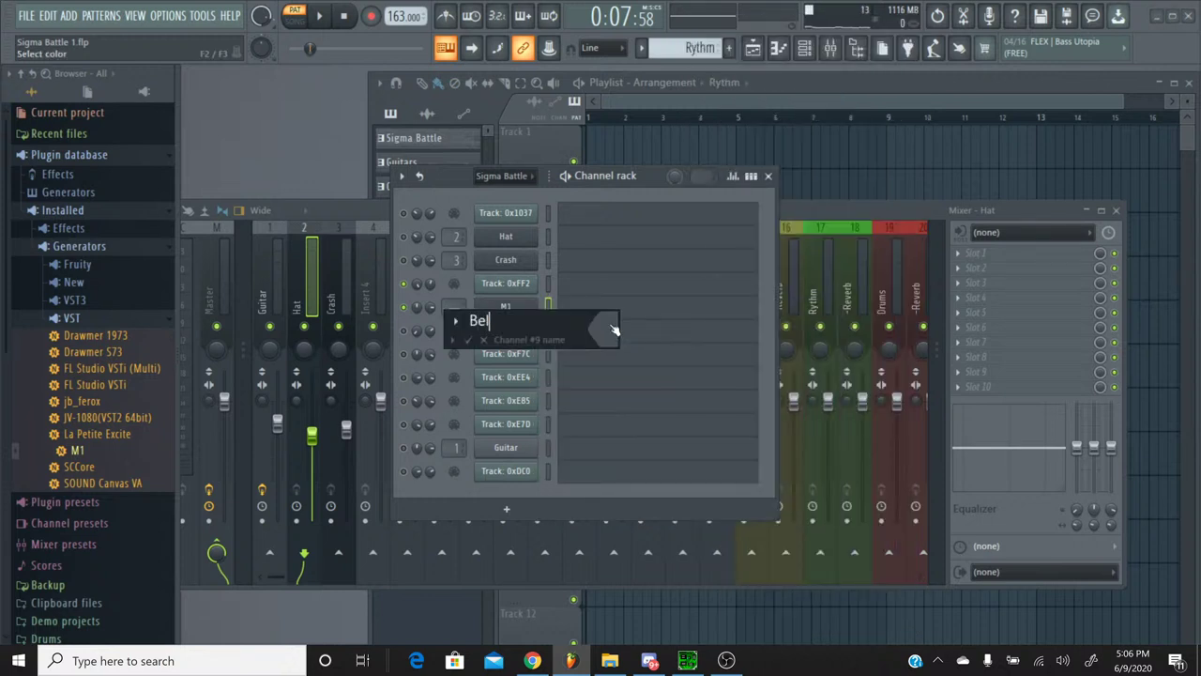
key(Return)
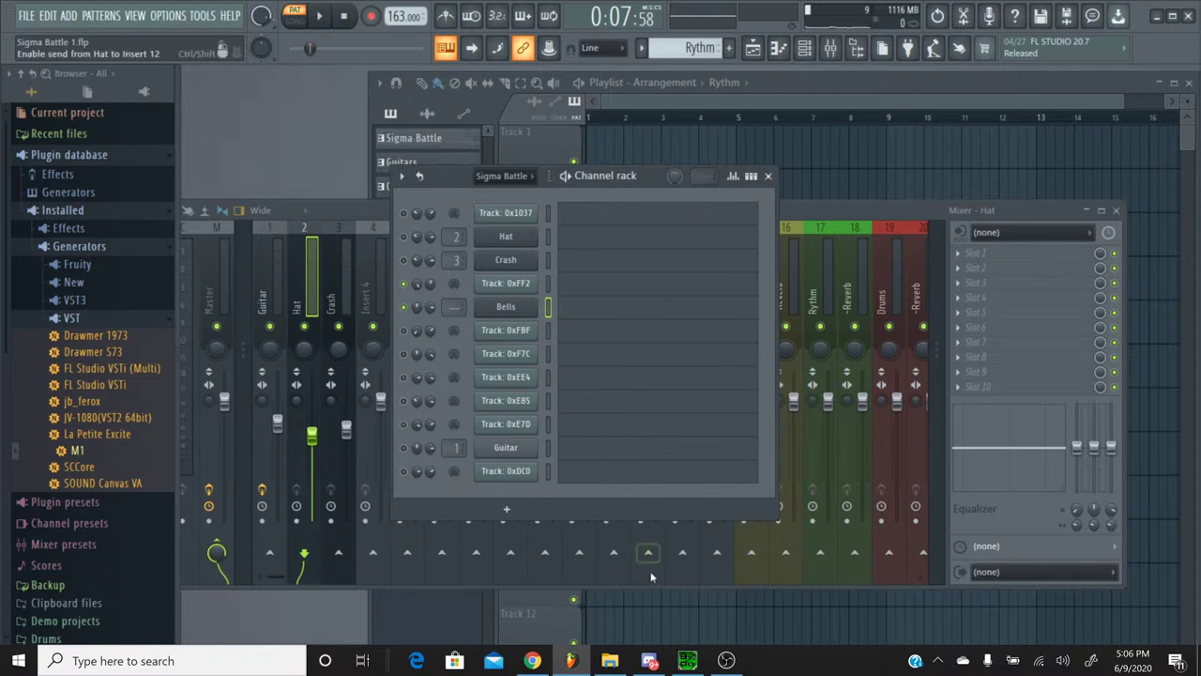
click(657, 664)
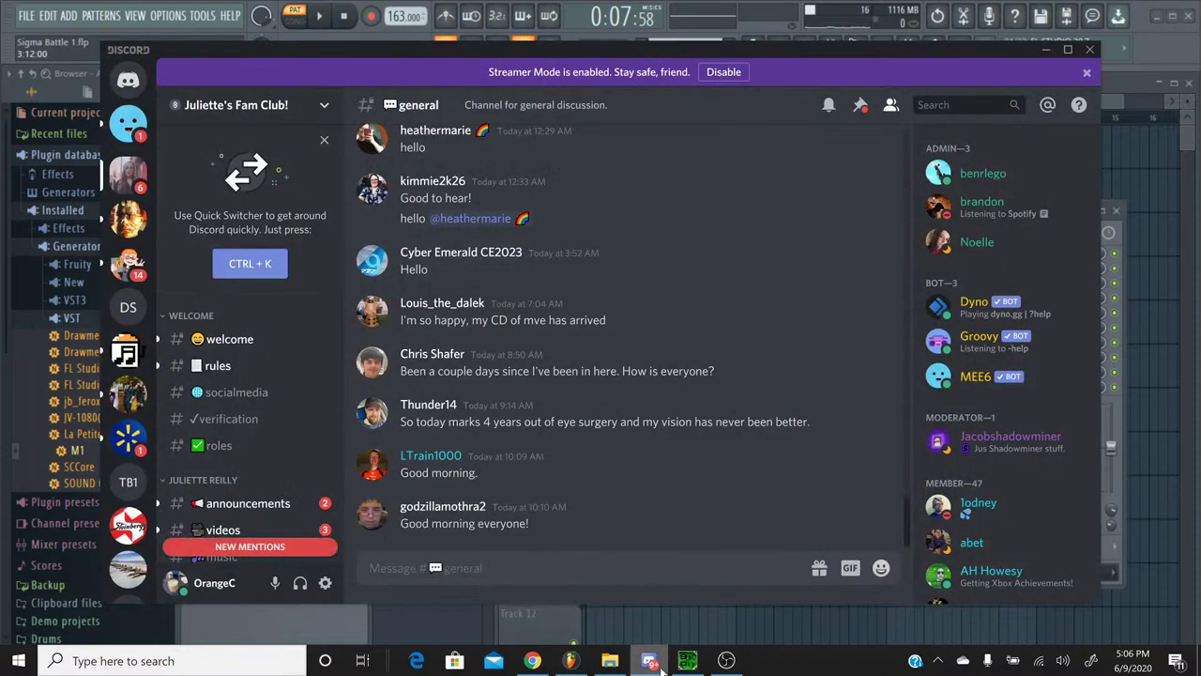
click(657, 664)
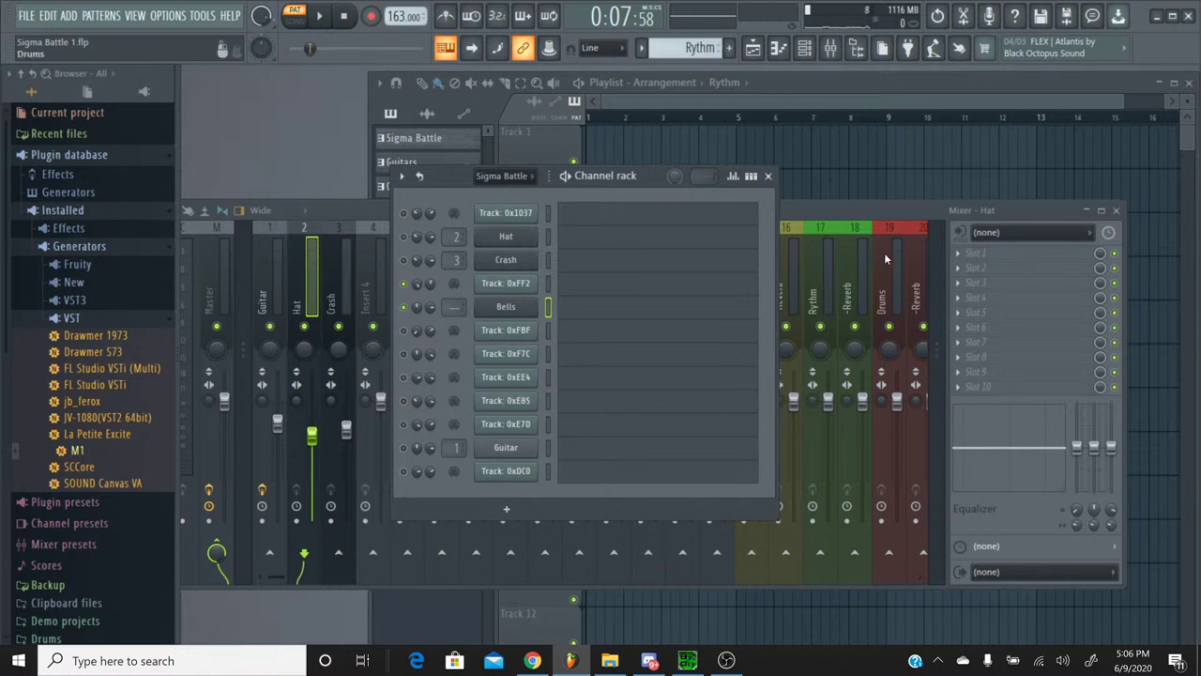
Step: Route the Bells channel to mixer insert 4 and bring the channel rack back to the front
click(849, 212)
click(378, 227)
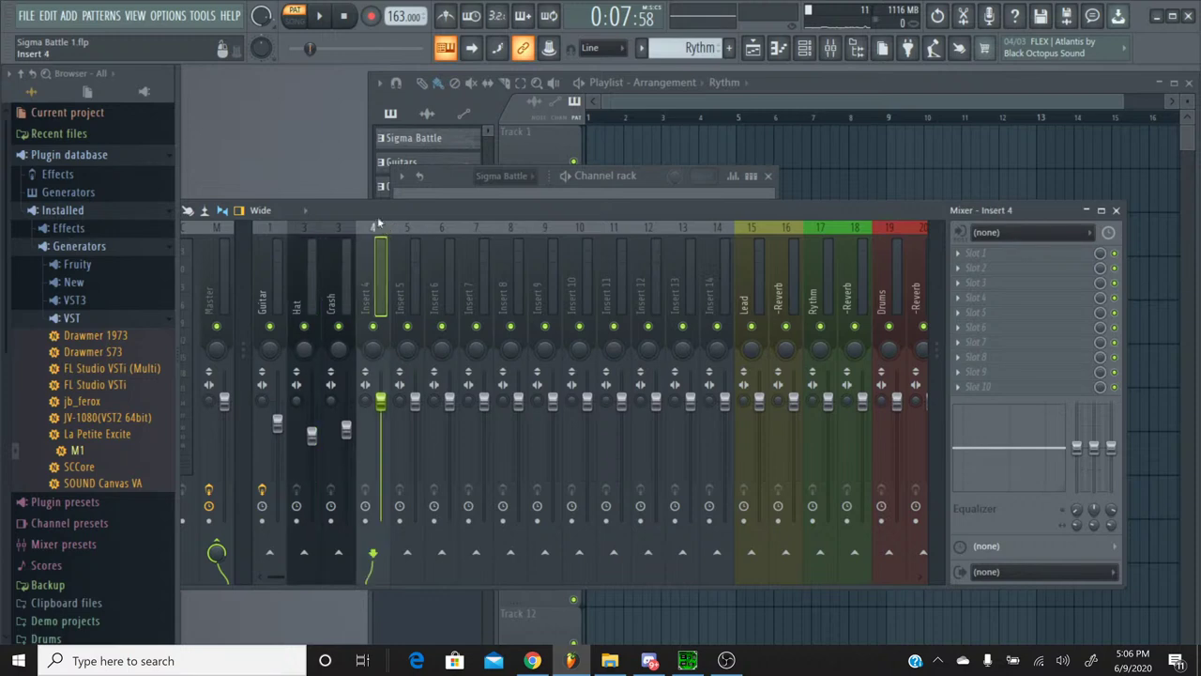
key(ctrl+l)
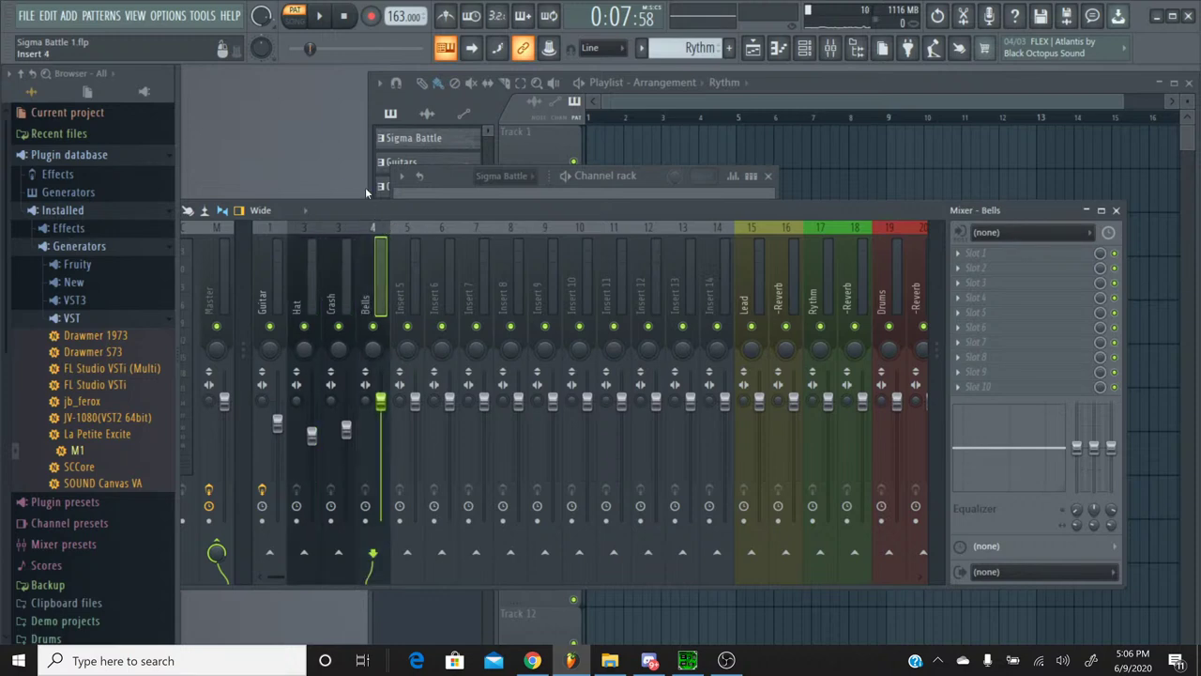
click(443, 189)
Step: Put the Bells M1 in program mode and load the Vibes program from the Bell/Mallet category of its browser
click(508, 308)
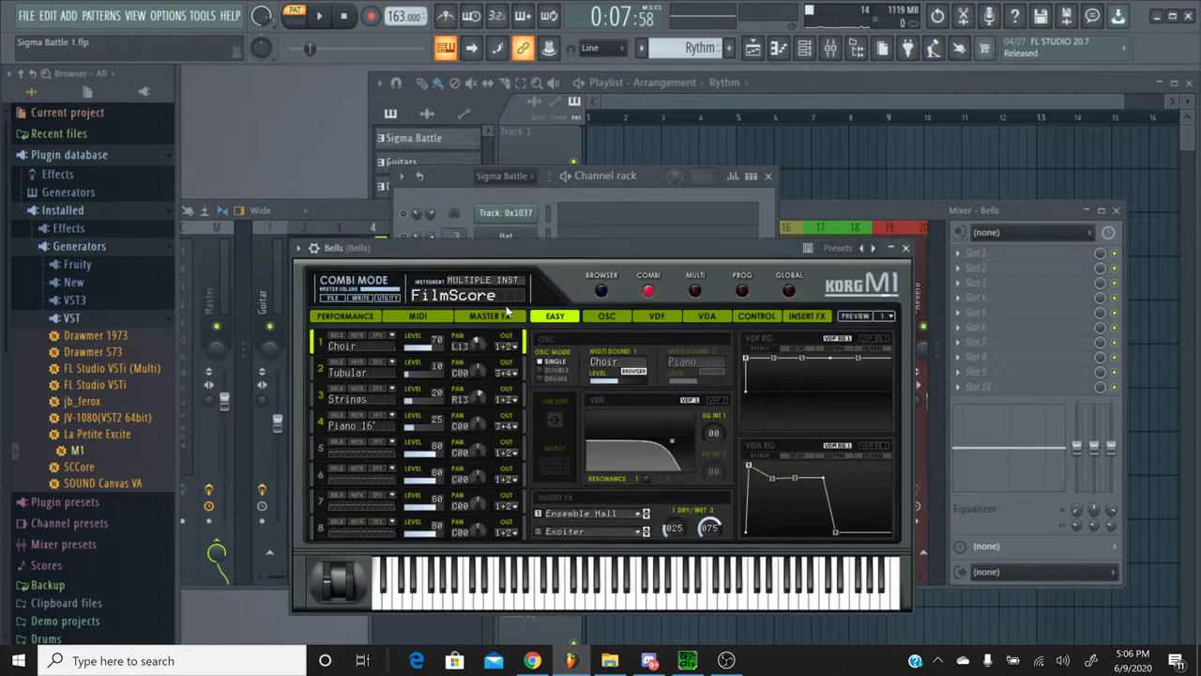
click(741, 292)
click(601, 292)
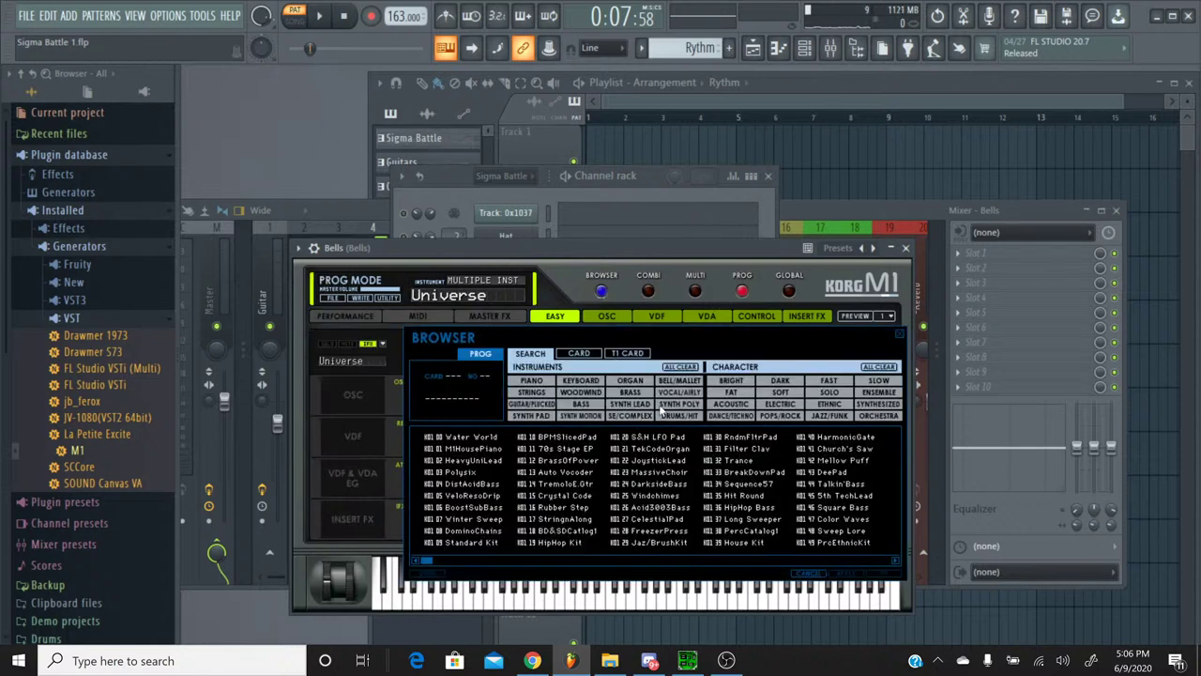
click(629, 394)
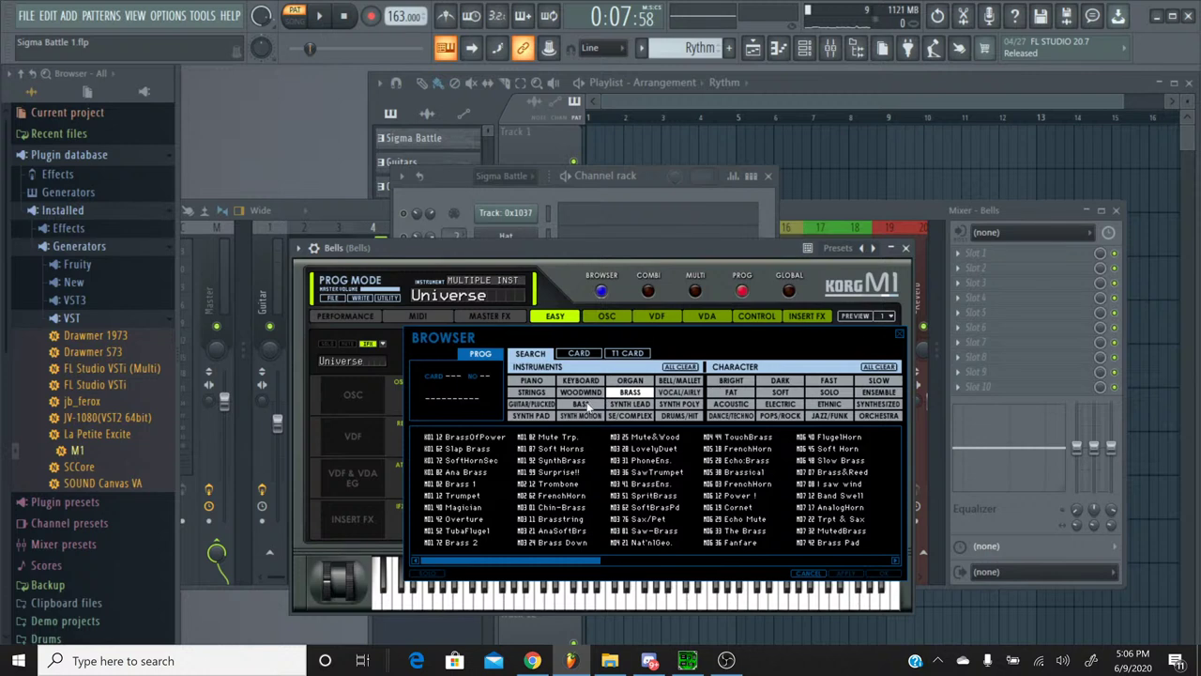
click(586, 405)
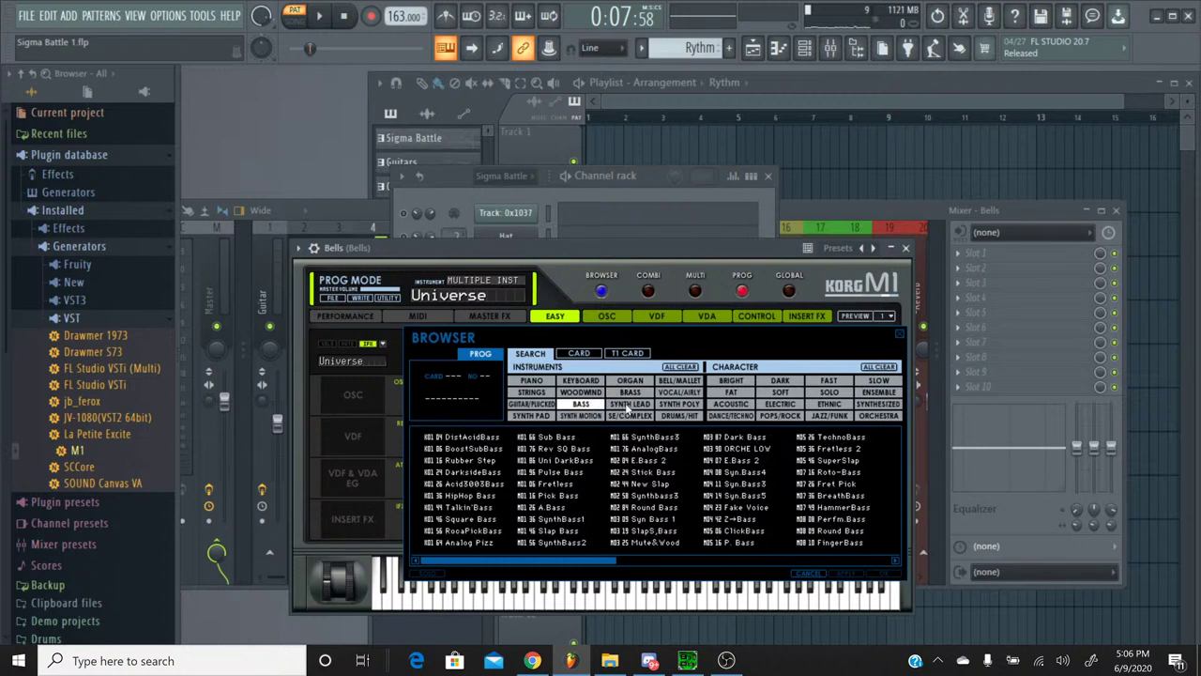
click(678, 381)
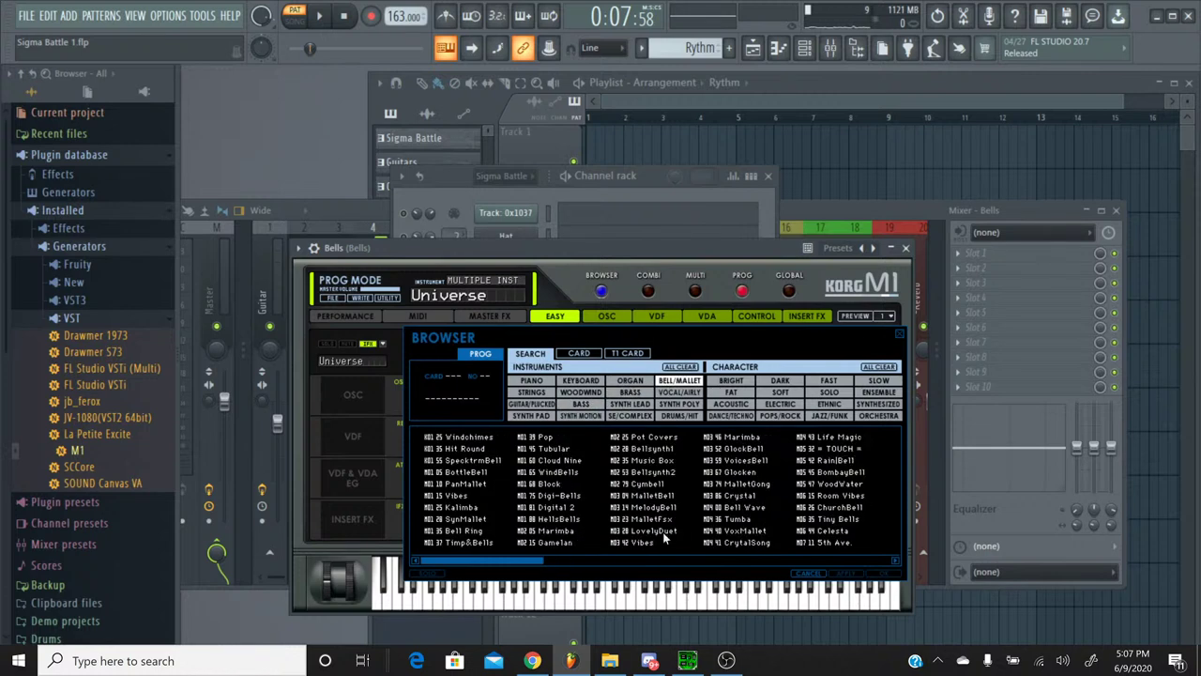
double_click(635, 543)
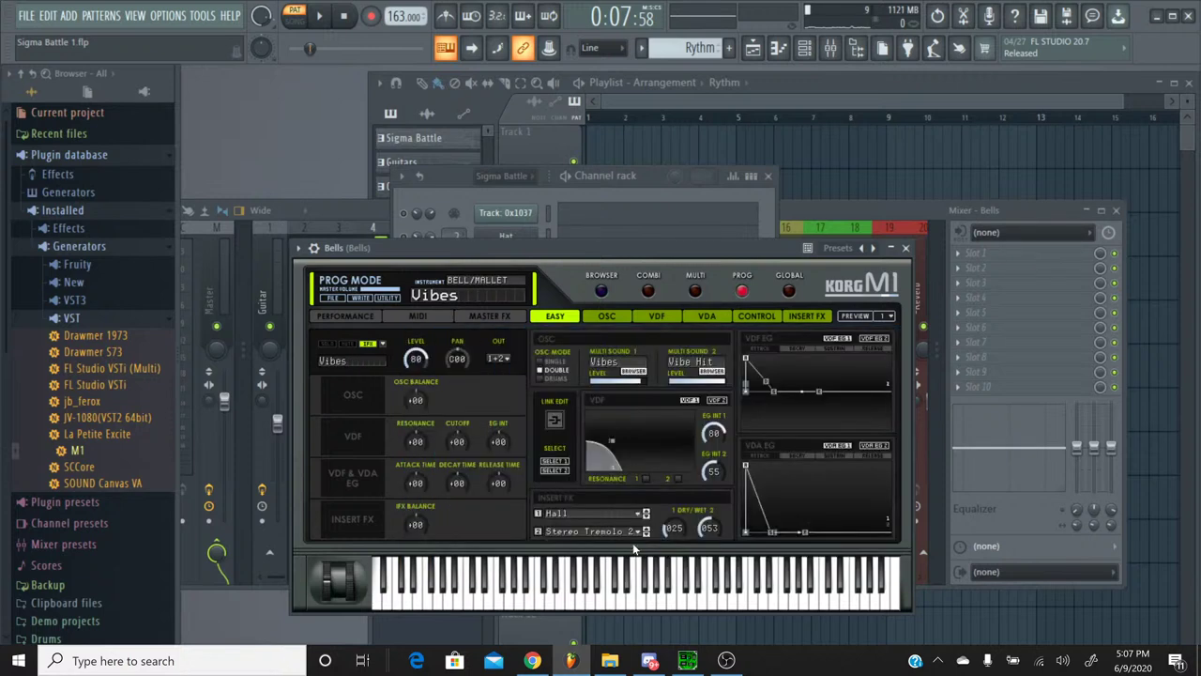
Step: Set the Vibes program's first insert effect to No Effect, audition a note and close the instrument window
click(590, 516)
click(614, 137)
click(626, 577)
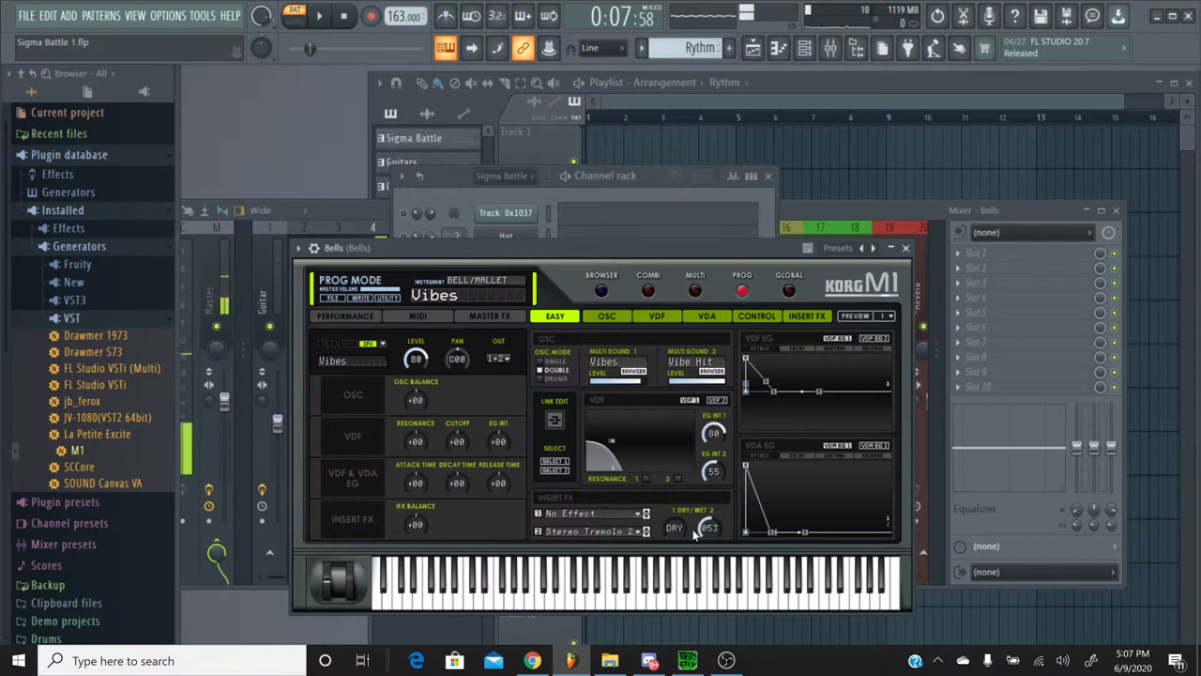
click(906, 248)
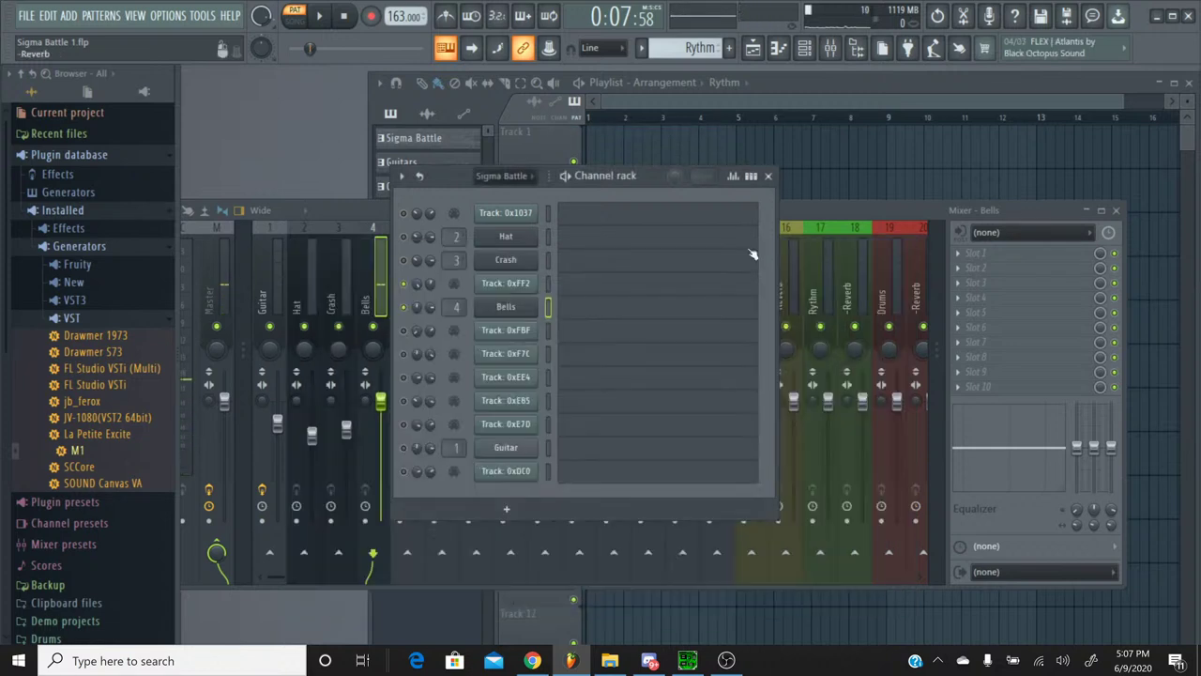
Step: Paste the Track: 0xFF2 notes into the Bells piano roll, play them from the start and close the piano roll
click(591, 315)
click(592, 310)
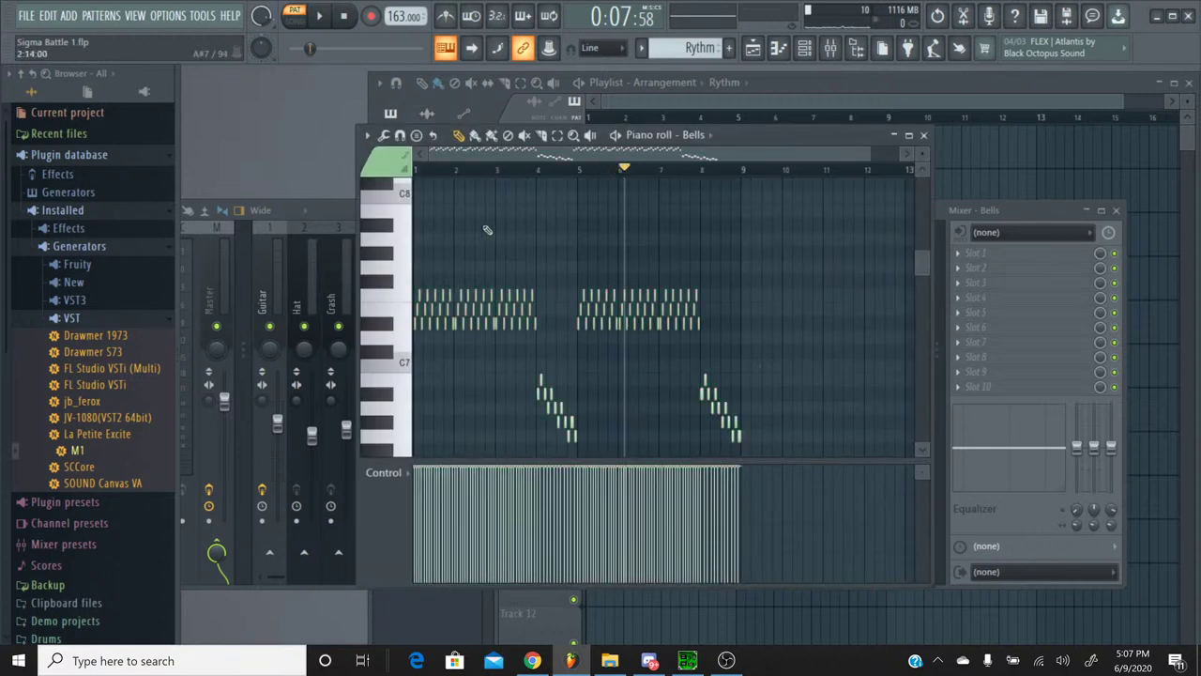
drag(625, 169, 319, 178)
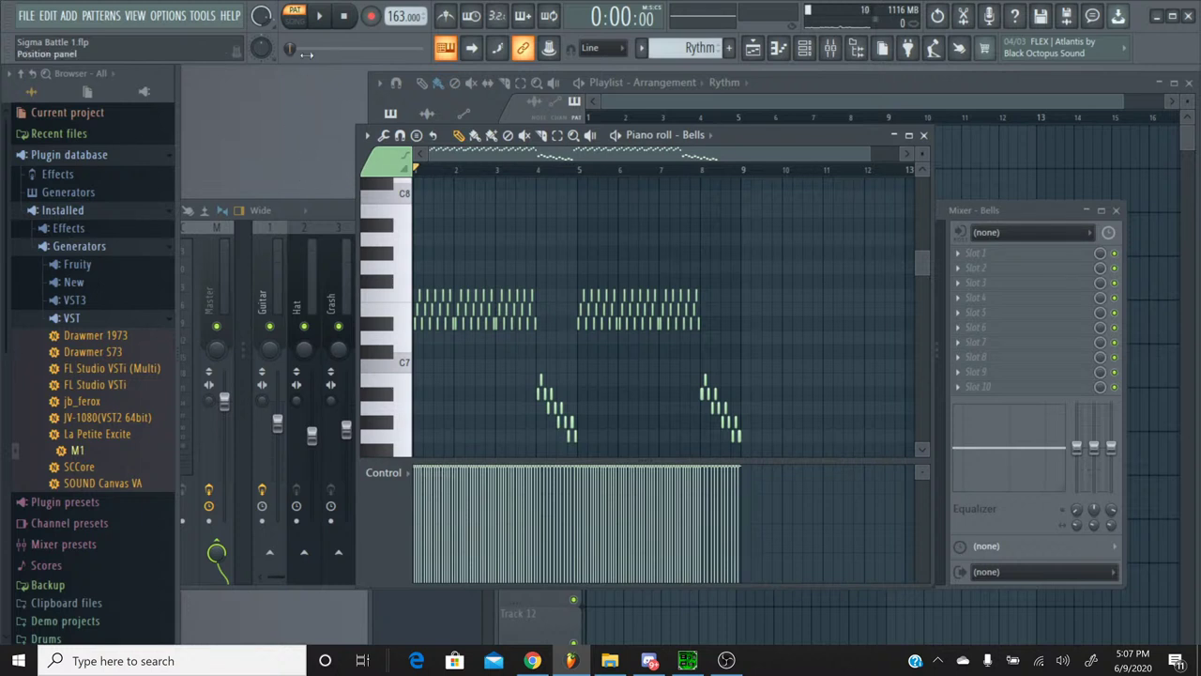
key(space)
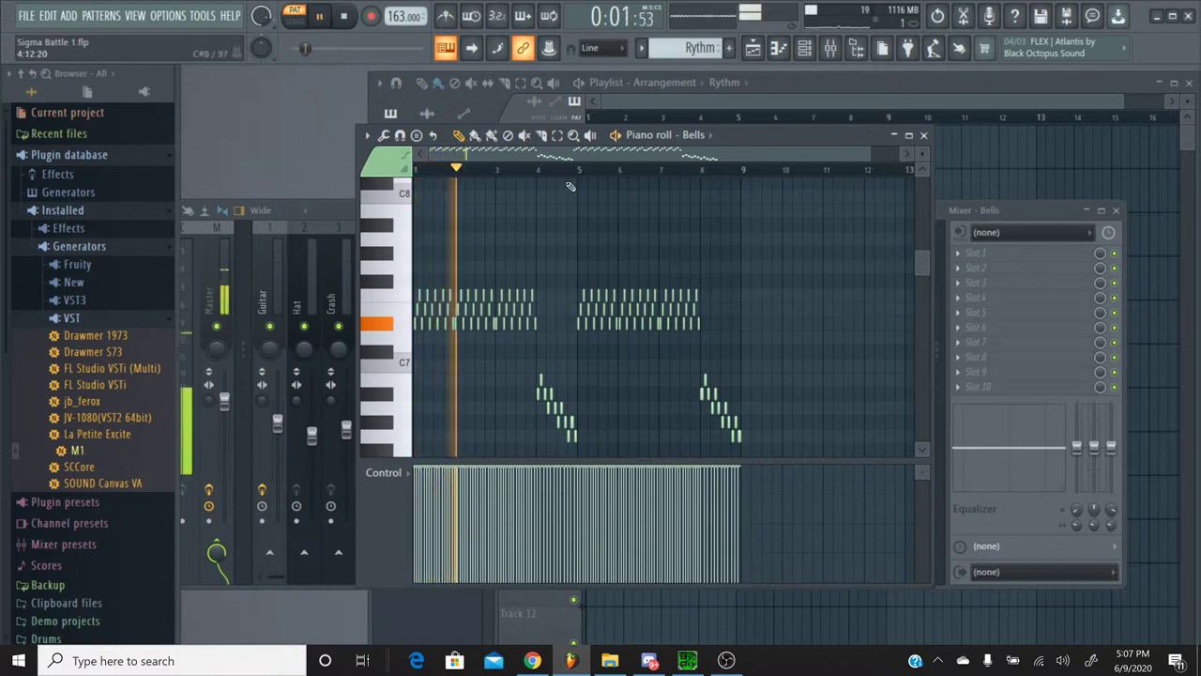
click(923, 134)
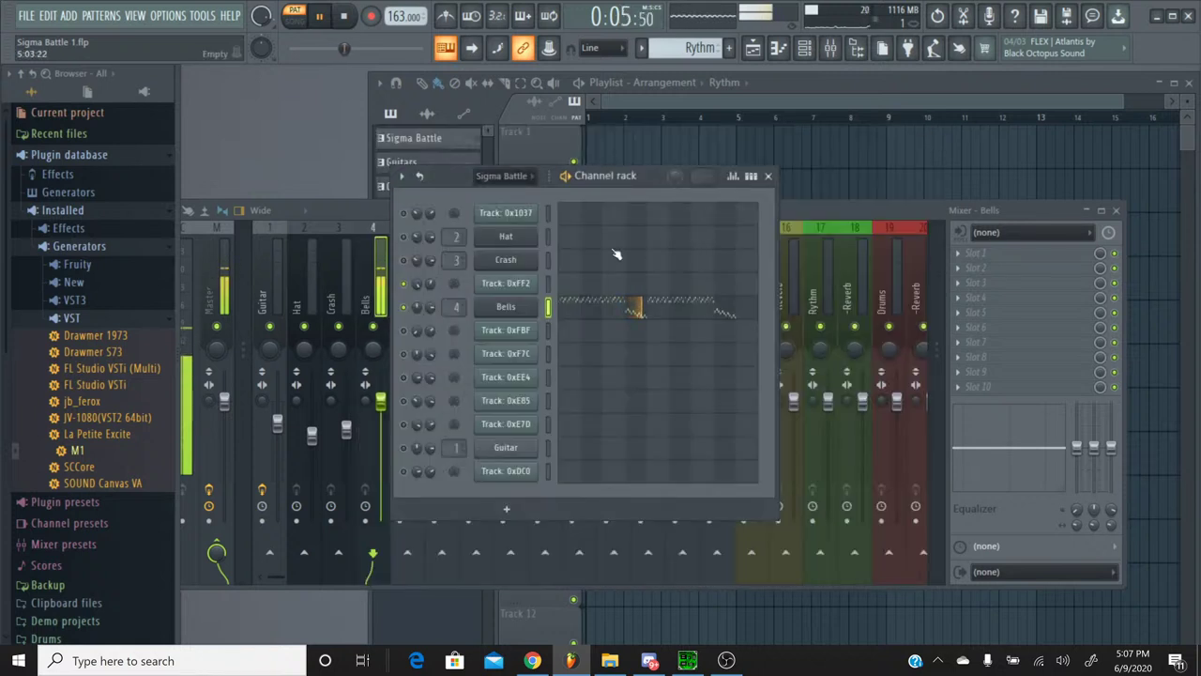
Step: Copy the panning value of Track: 0xFF2 and paste it onto the Bells channel's panning
right_click(417, 283)
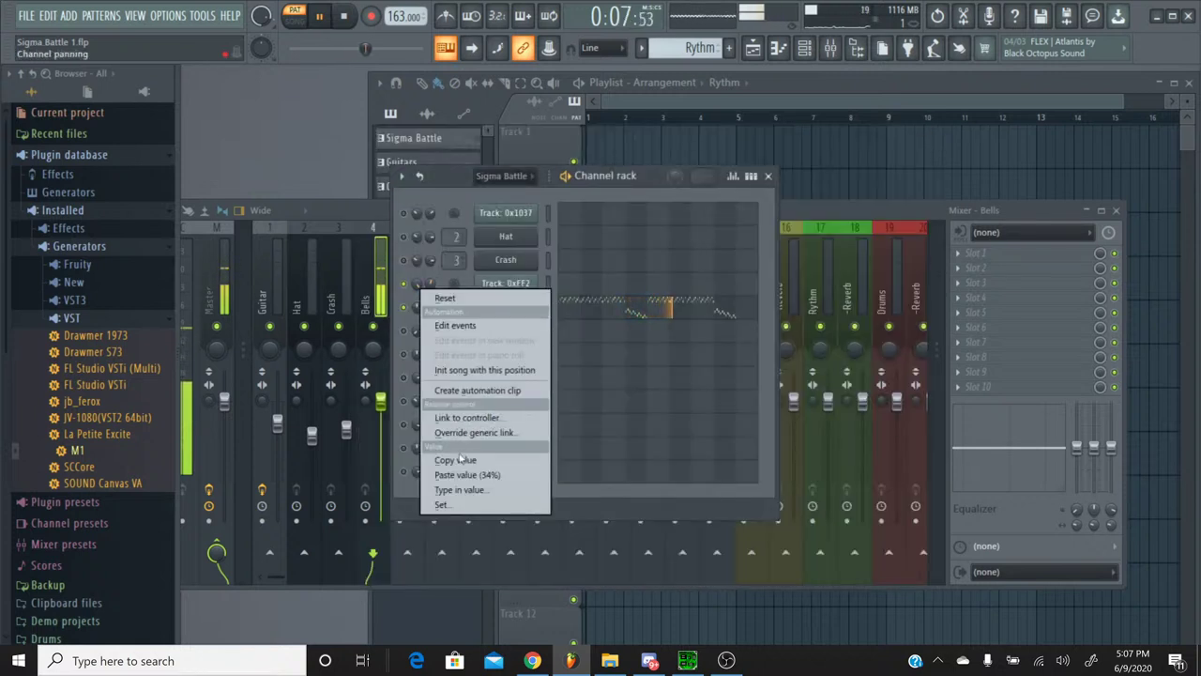
click(455, 460)
right_click(418, 307)
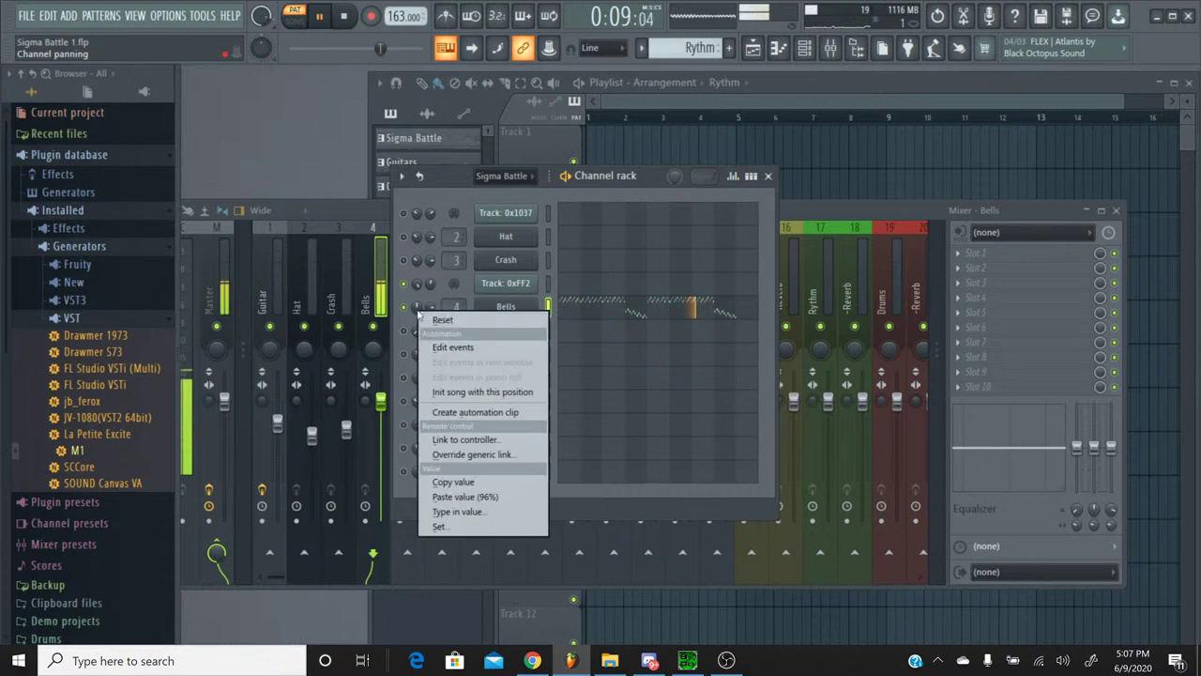
click(465, 496)
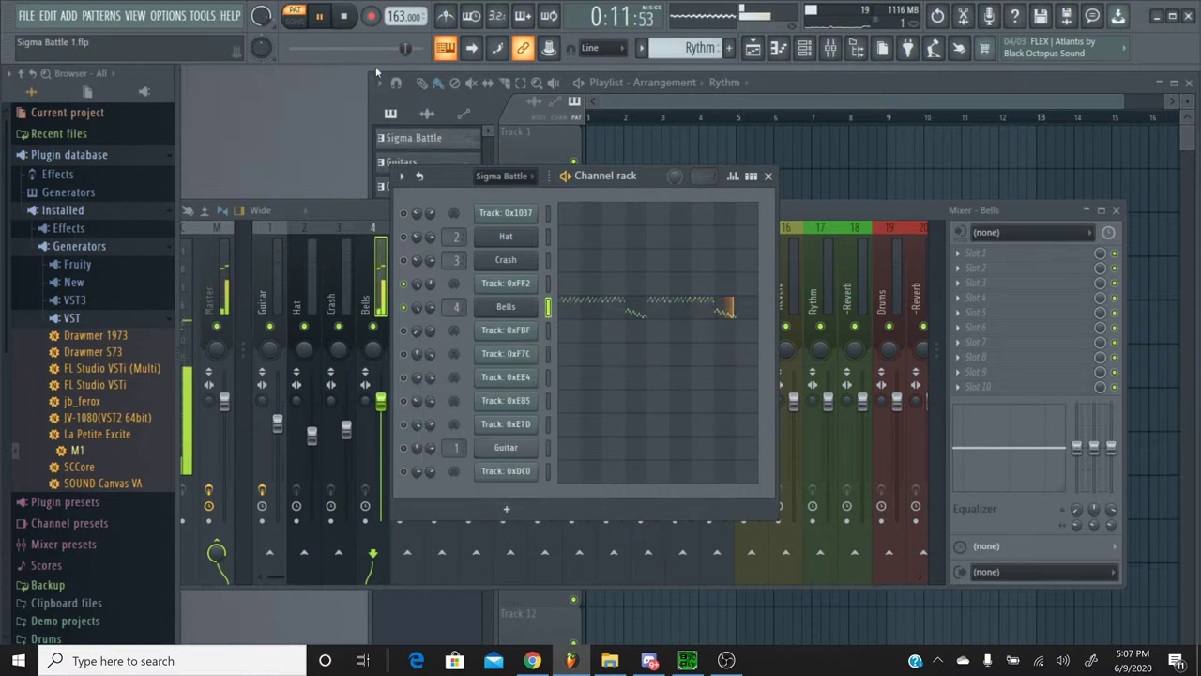
Step: Stop playback and return to the Sigma Battle pattern with only Track: 0xFBF unmuted
key(space)
click(690, 48)
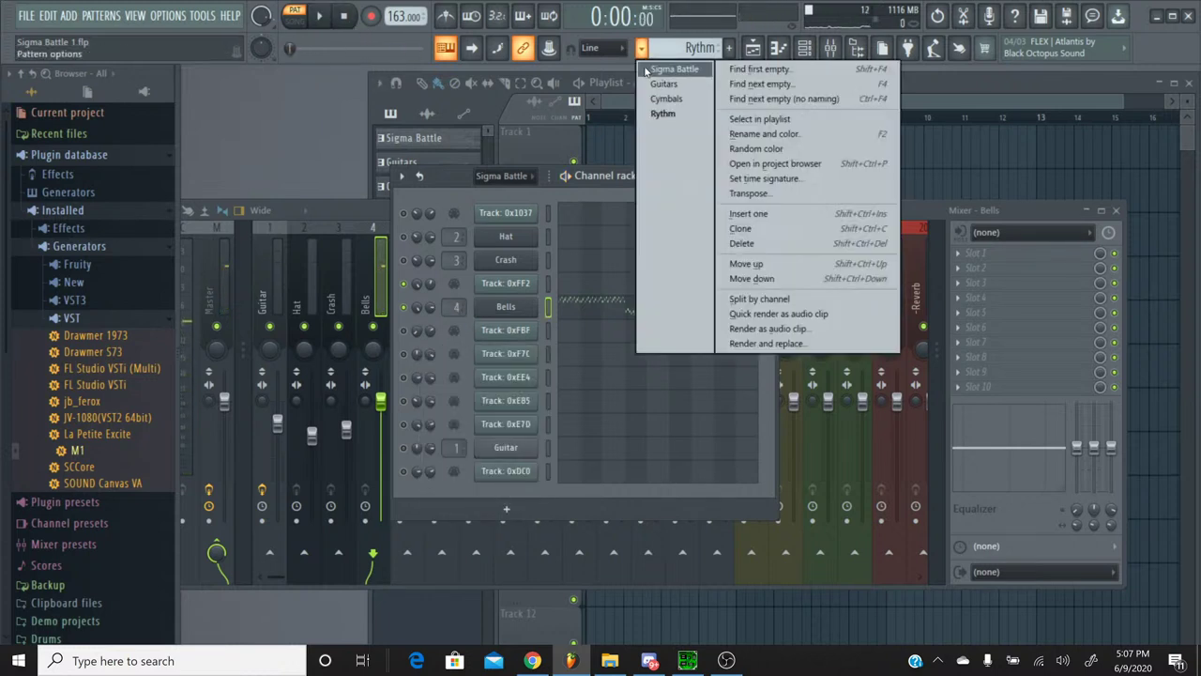
click(676, 79)
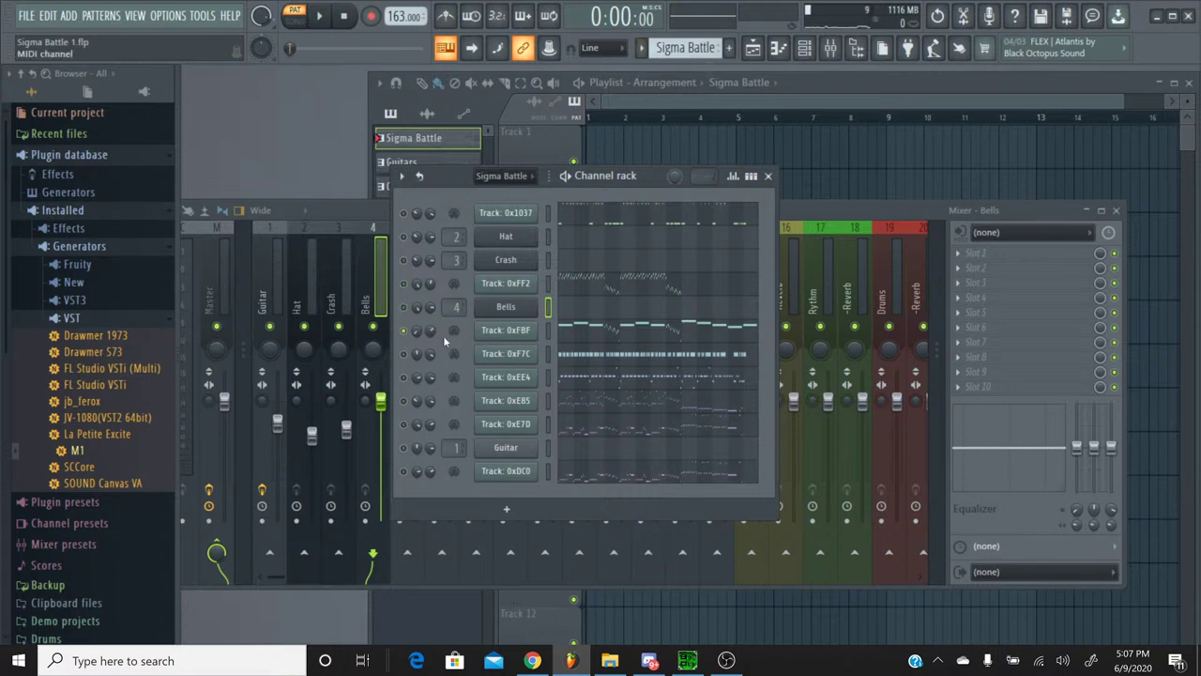
Step: Select all notes in Track: 0xFBF's piano roll and close the piano roll
click(589, 339)
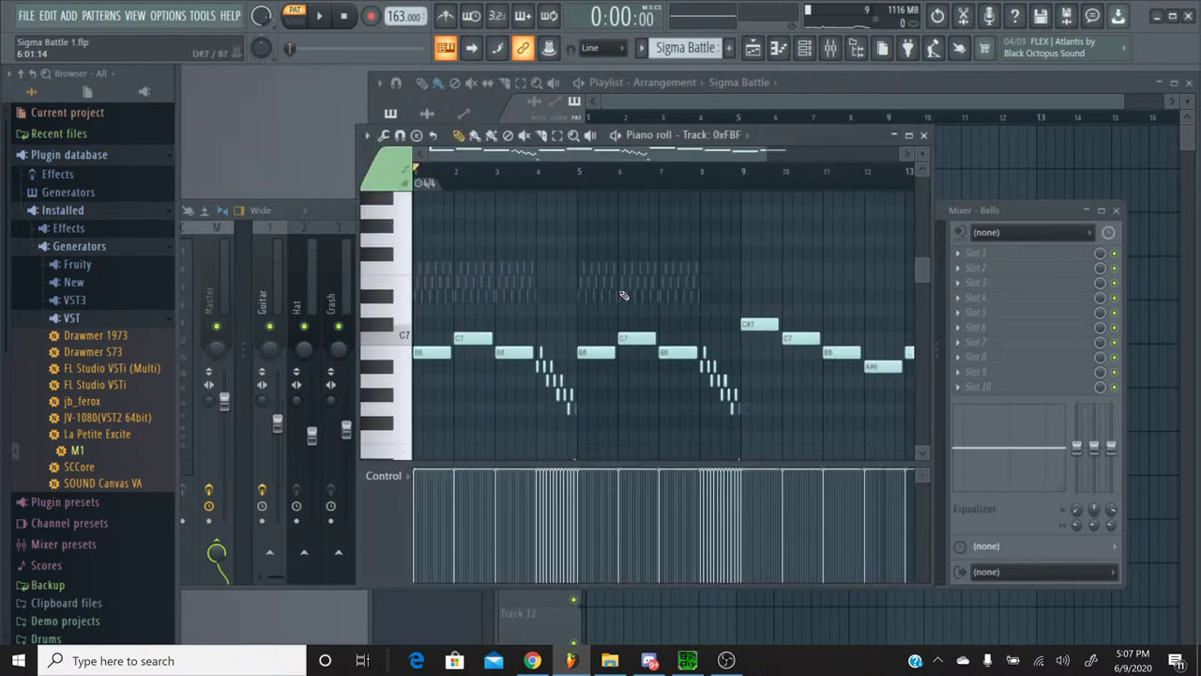
key(ctrl+a)
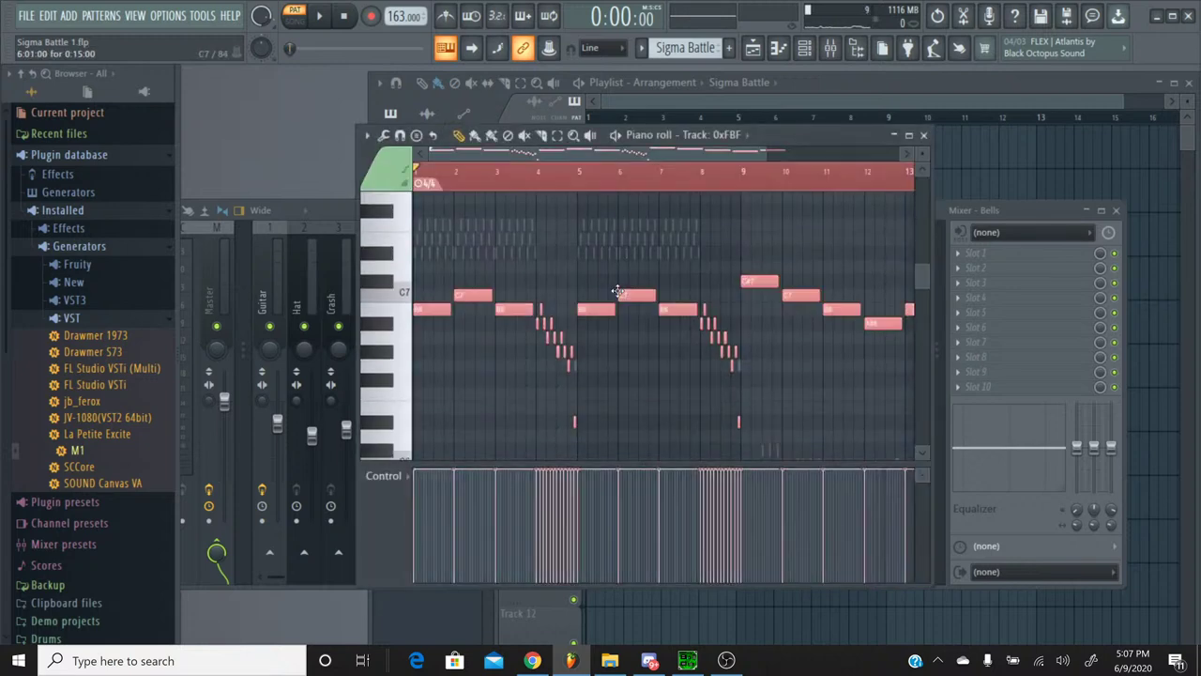
click(924, 136)
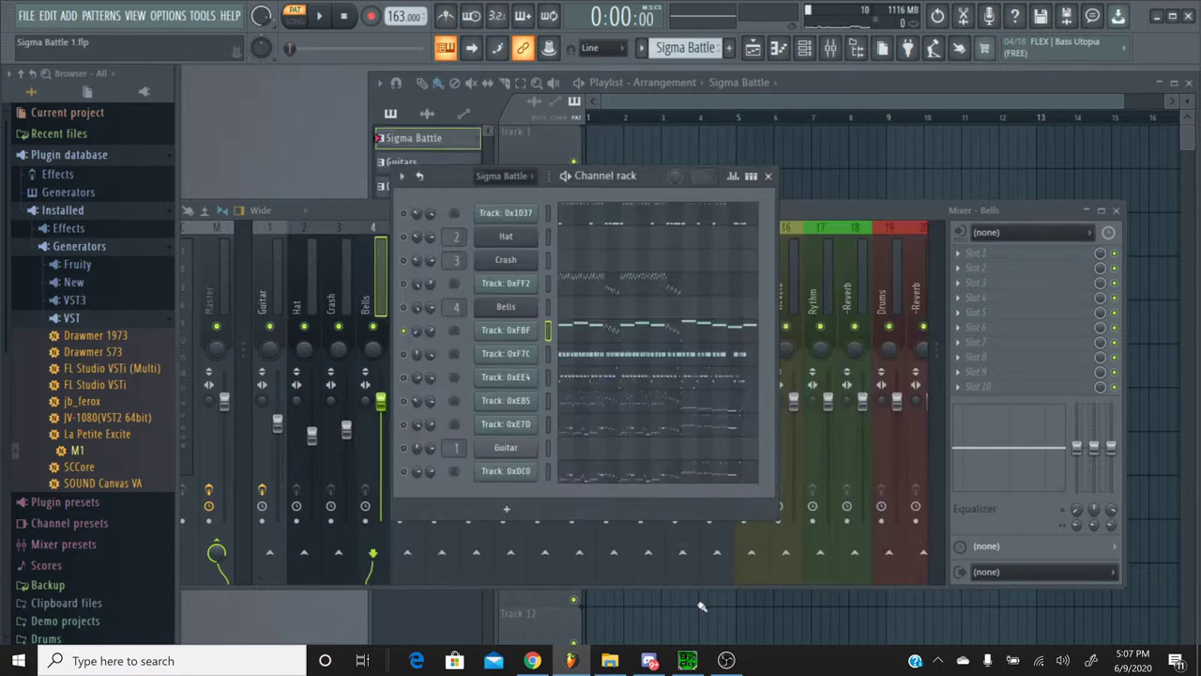
Step: Switch to SPCTool, listen to the original Sigma Battle.spc, stop it and minimize the player
click(688, 661)
click(490, 416)
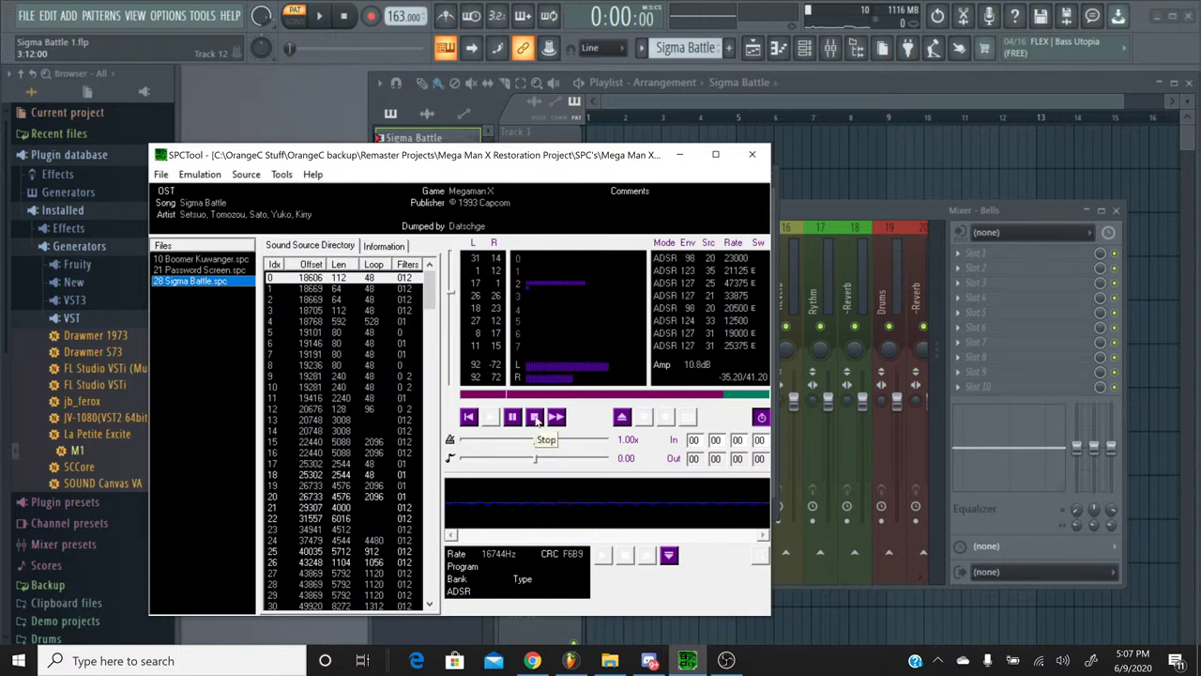
click(534, 418)
click(676, 157)
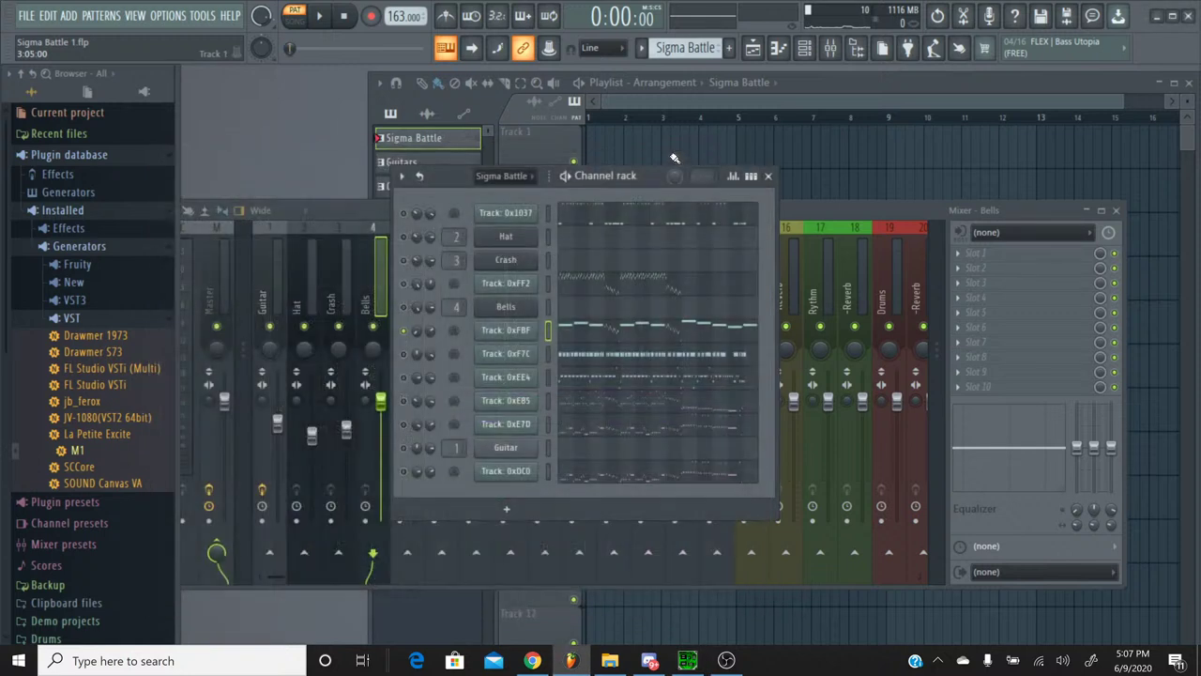
Step: Reopen Track: 0xFBF's piano roll, select all of its notes once more and close it
click(582, 331)
key(ctrl+a)
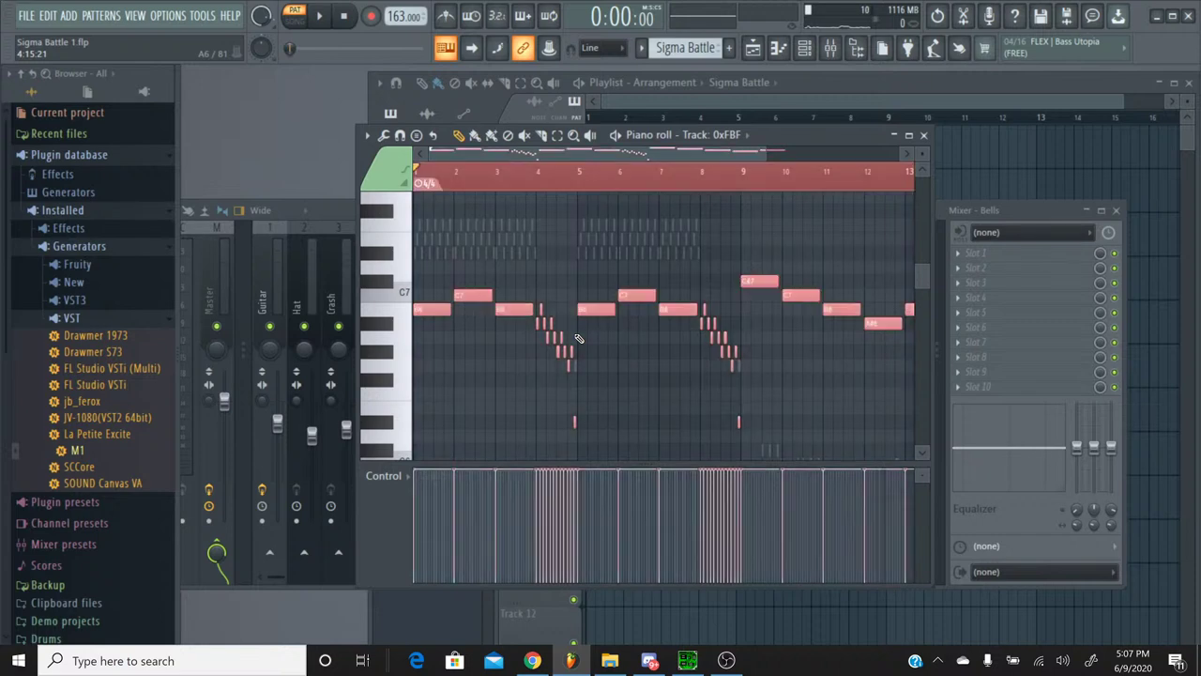
click(925, 137)
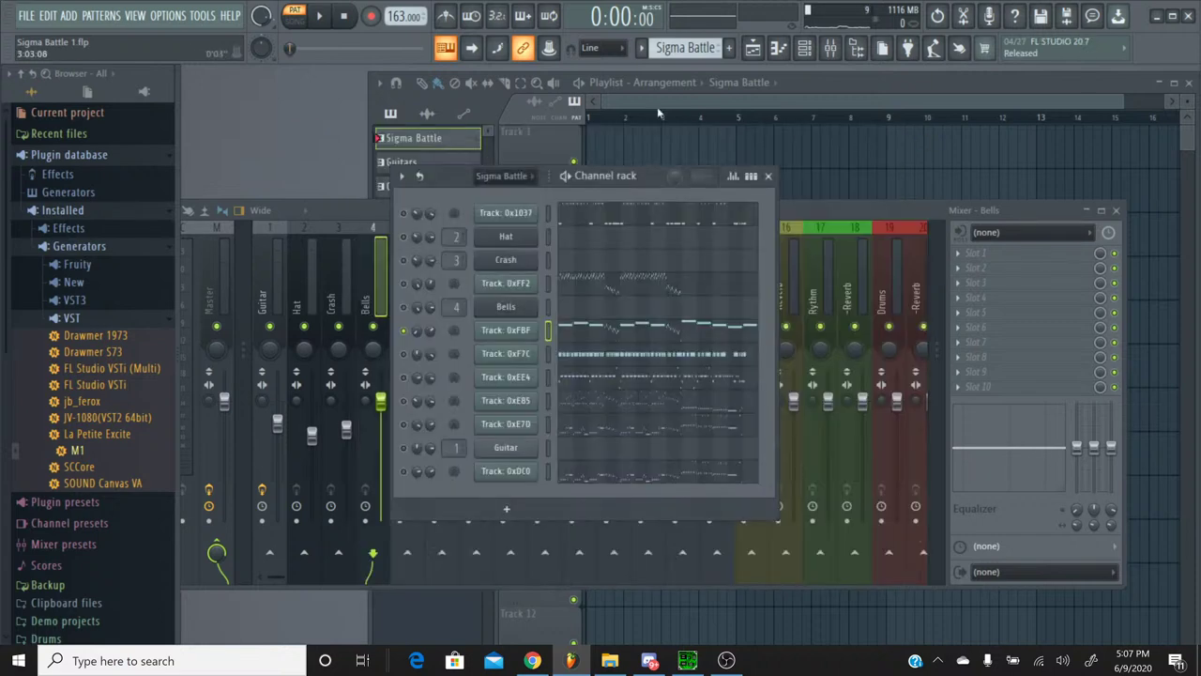
Step: In the Rythm pattern, add an M1 channel below Track: 0xFBF and load the BrightStr. program from the Strings category
click(641, 49)
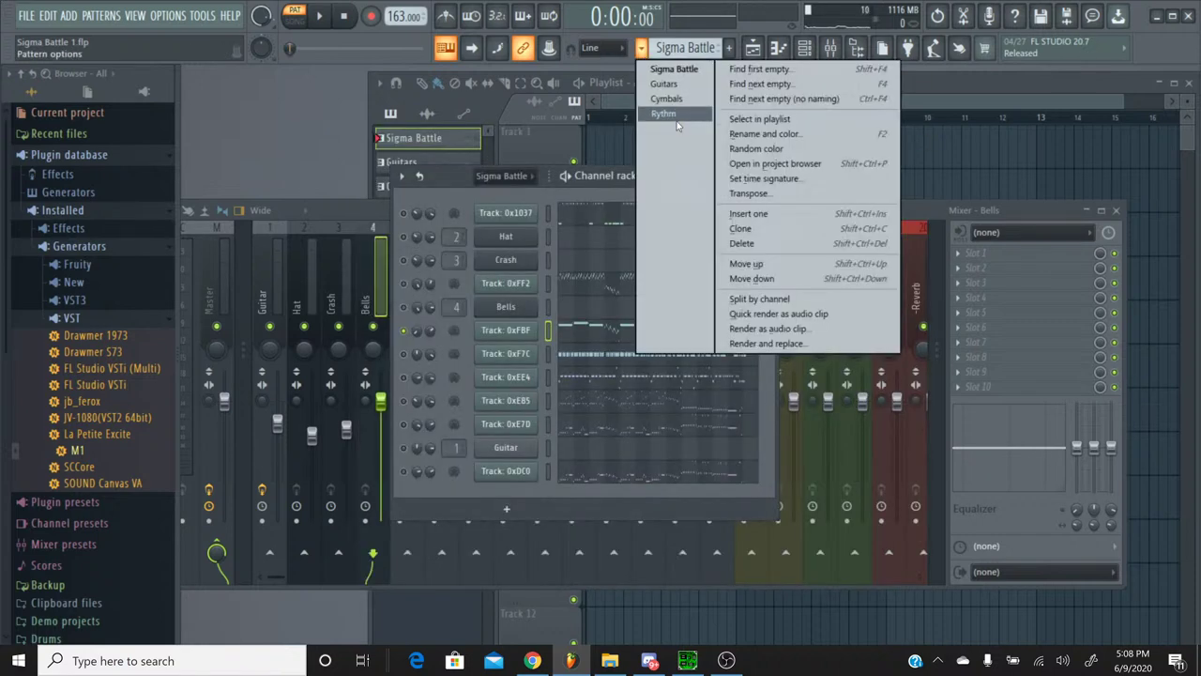
click(676, 118)
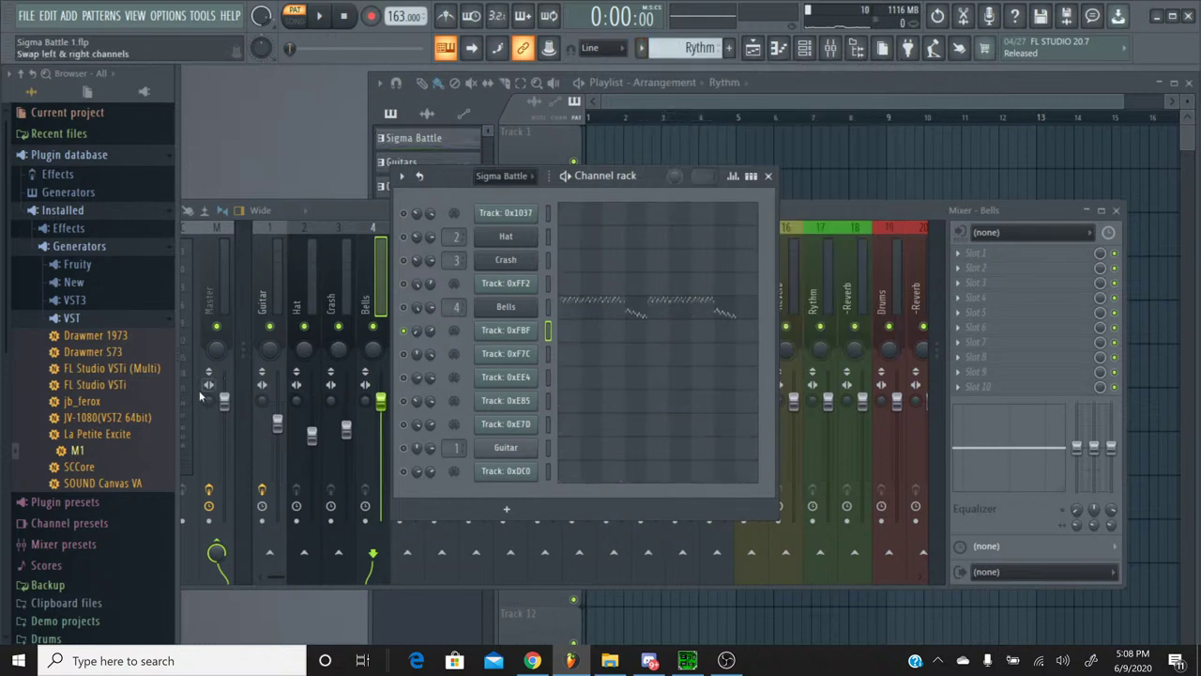
drag(67, 457, 515, 346)
click(761, 312)
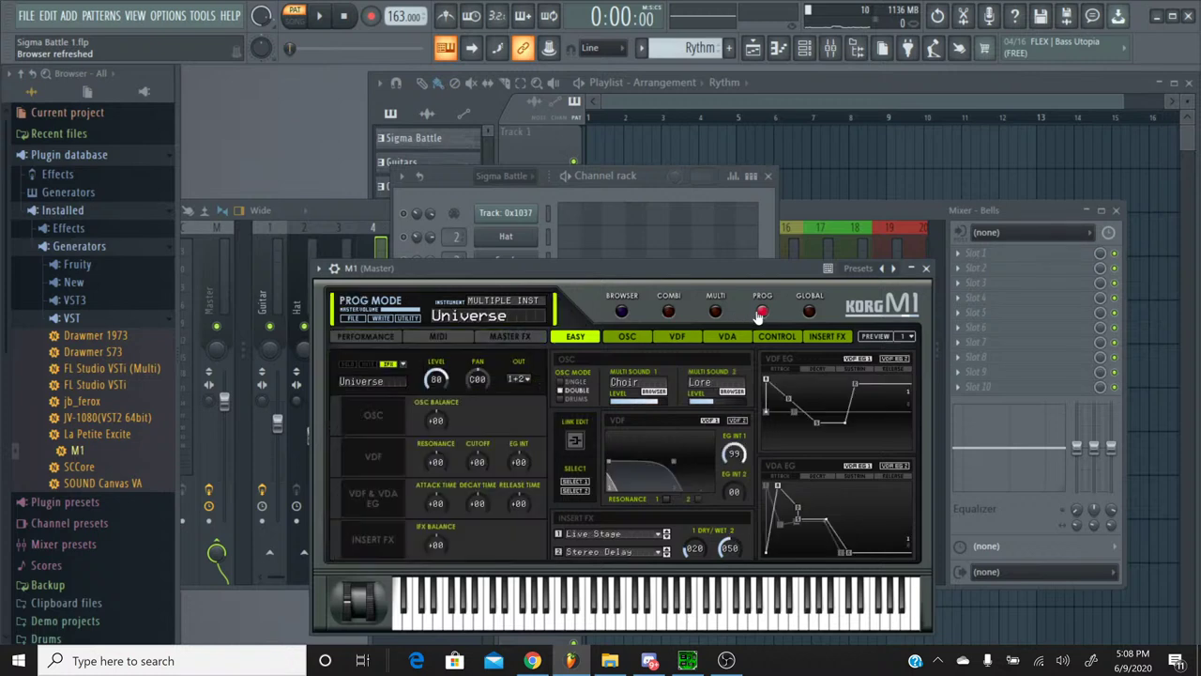
click(621, 311)
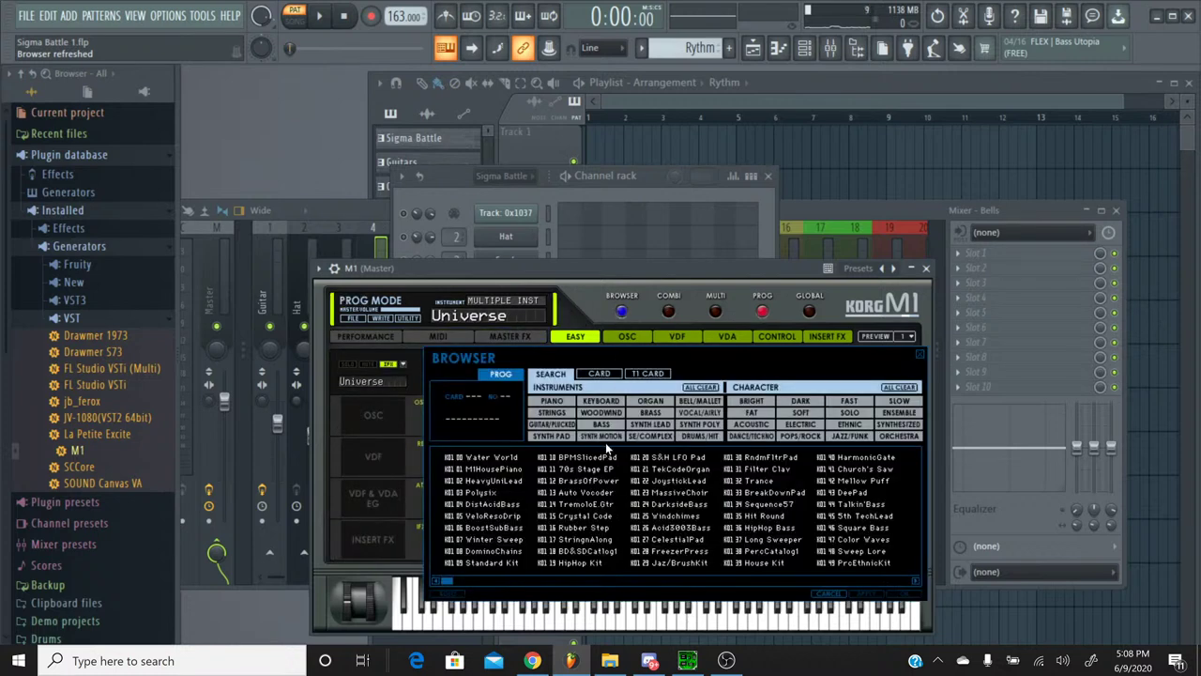
click(552, 413)
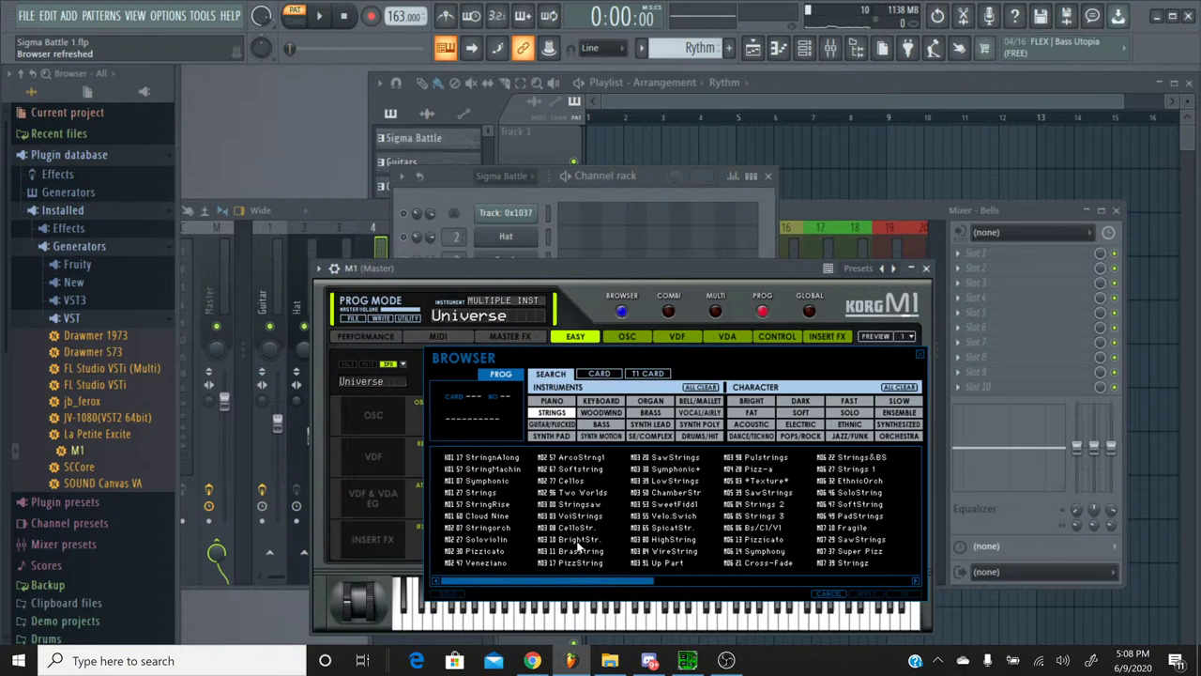
double_click(576, 540)
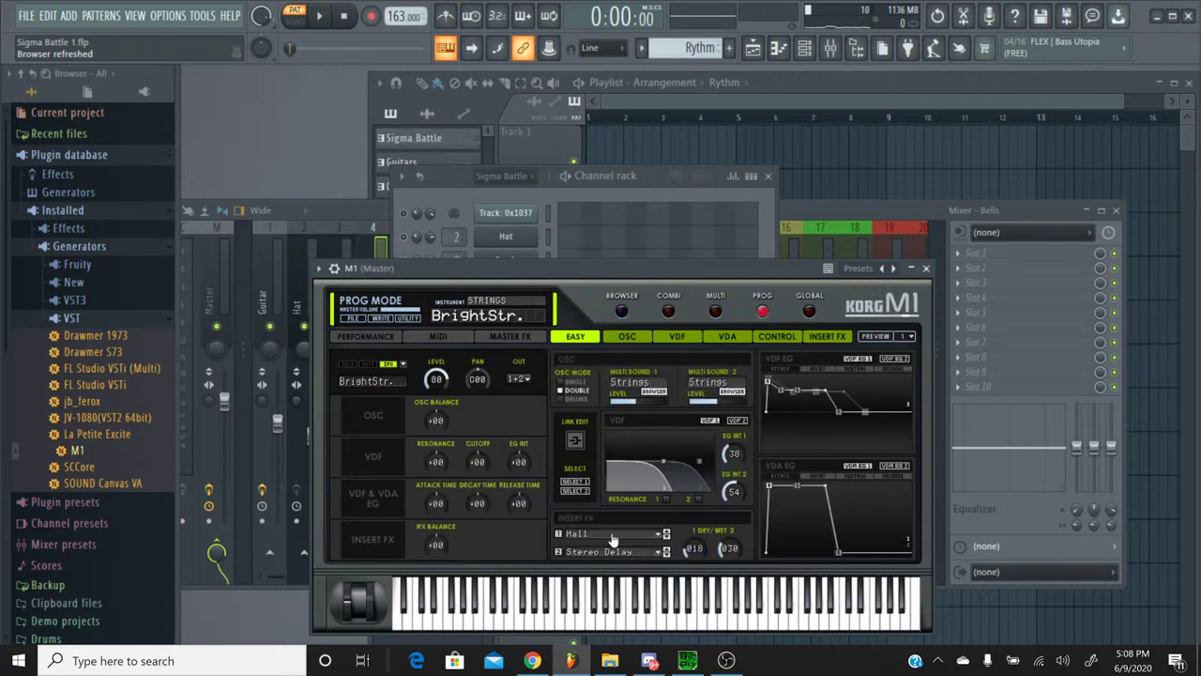
Step: Set both insert effects of the M1 BrightStr. program to No Effect
click(612, 539)
click(634, 156)
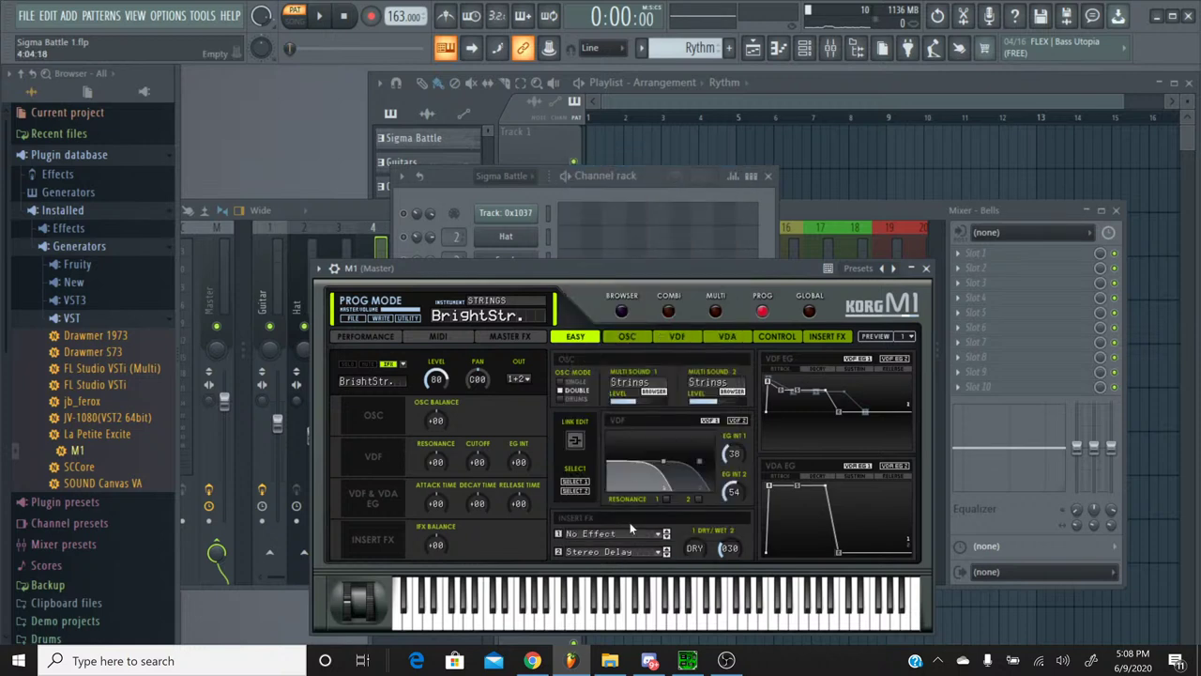
click(631, 552)
click(634, 174)
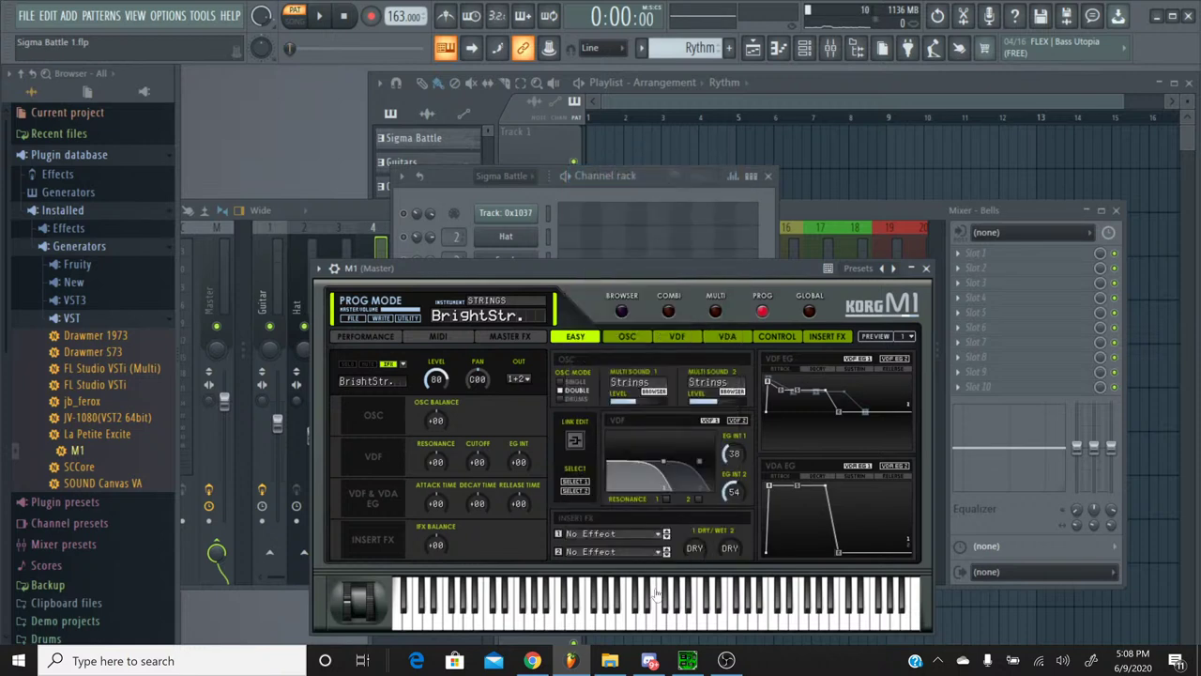
Step: Shorten the VDA EG release time of BrightStr. to 02, audition several notes and close the M1 window
click(733, 605)
click(764, 605)
mouse_move(840, 554)
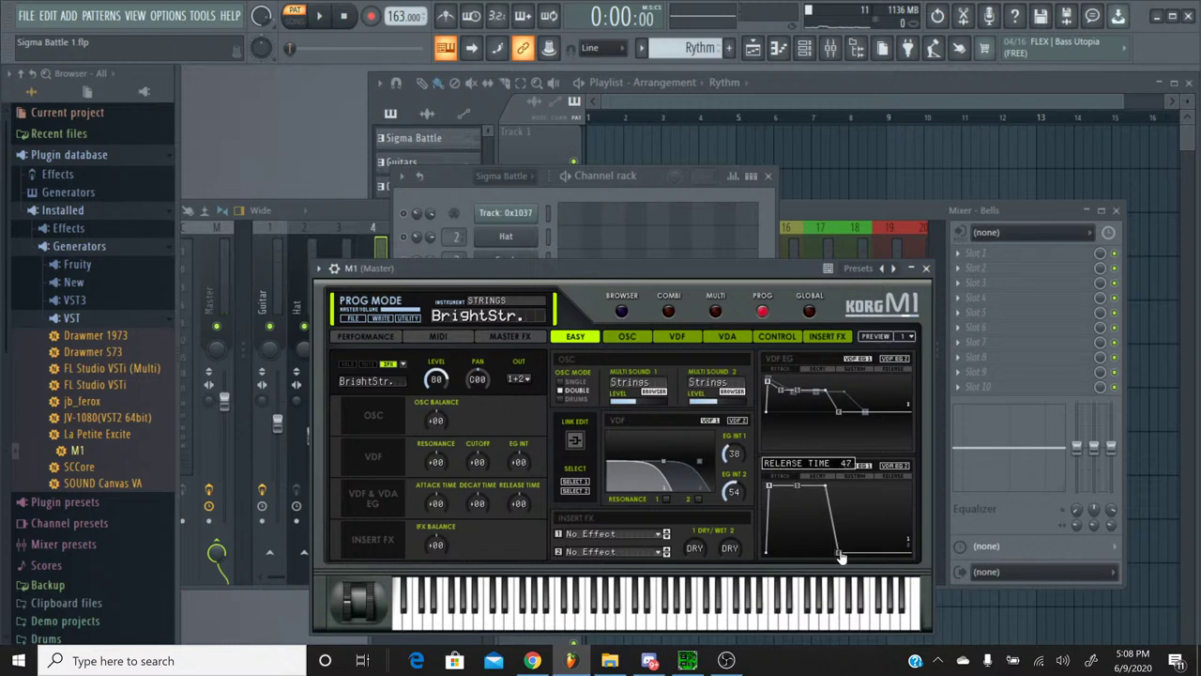
drag(842, 558, 825, 554)
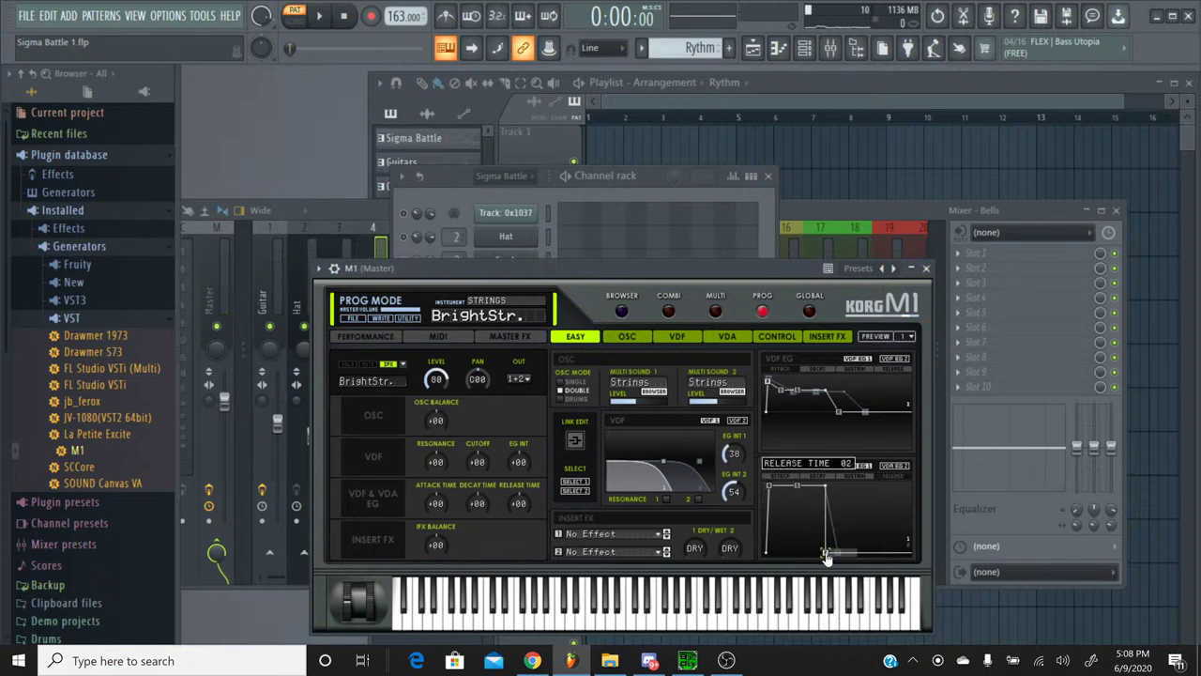
click(677, 638)
click(732, 624)
click(754, 623)
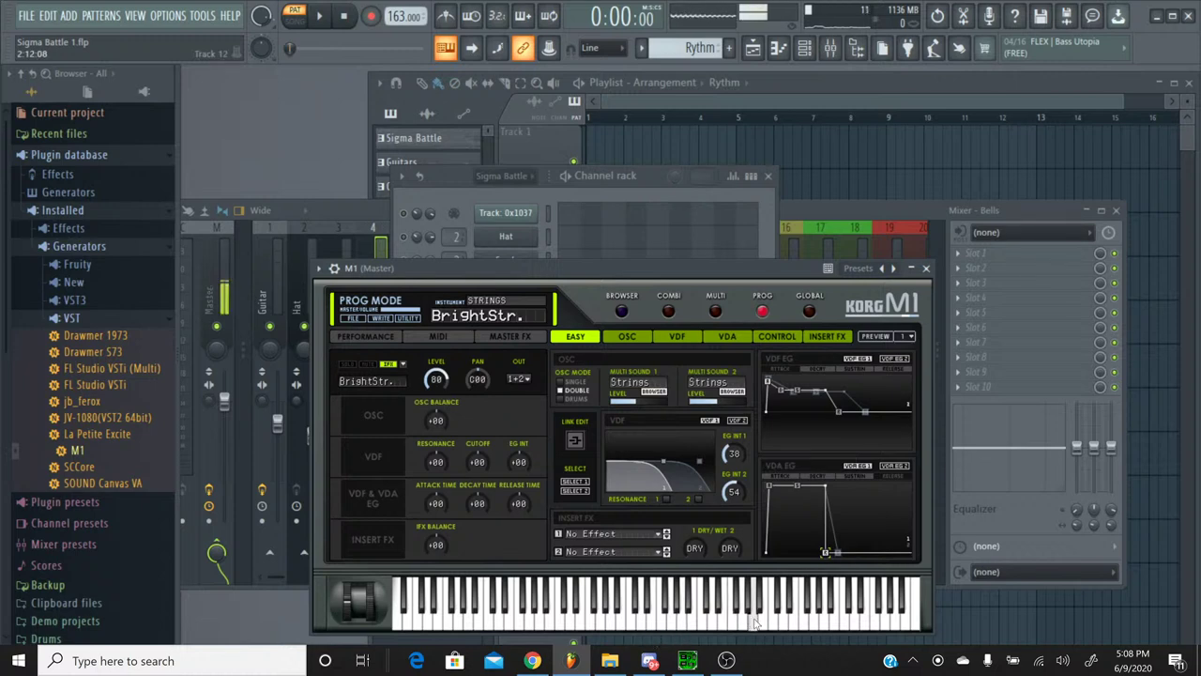
click(772, 621)
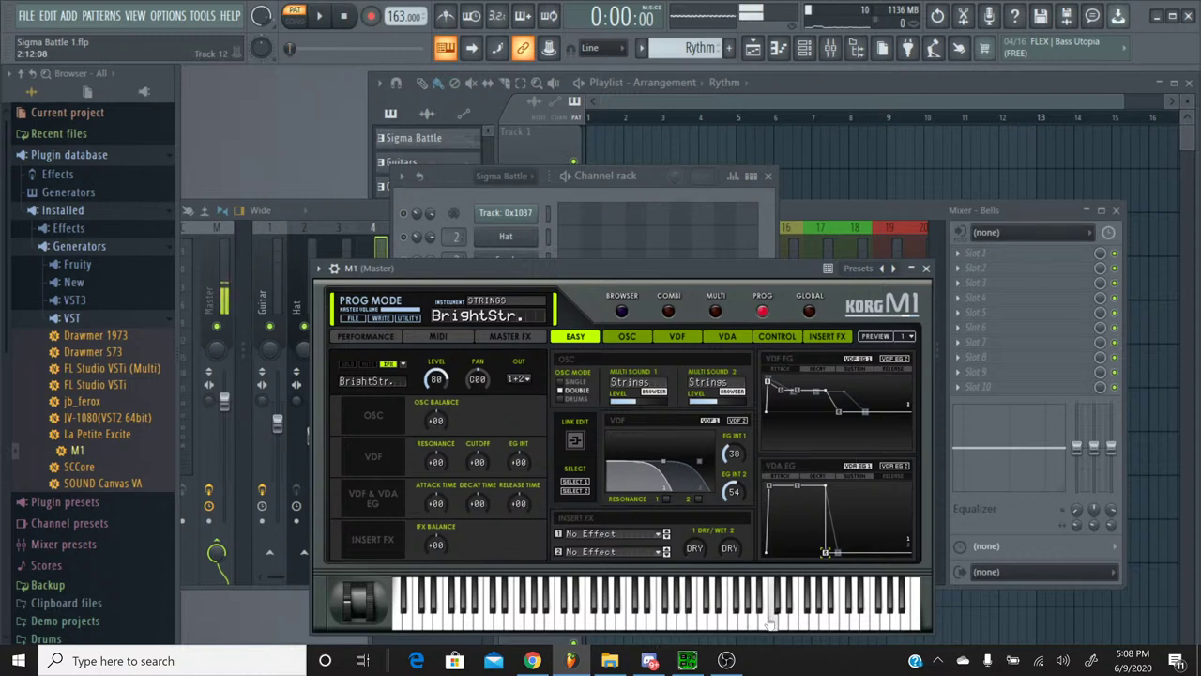
click(926, 268)
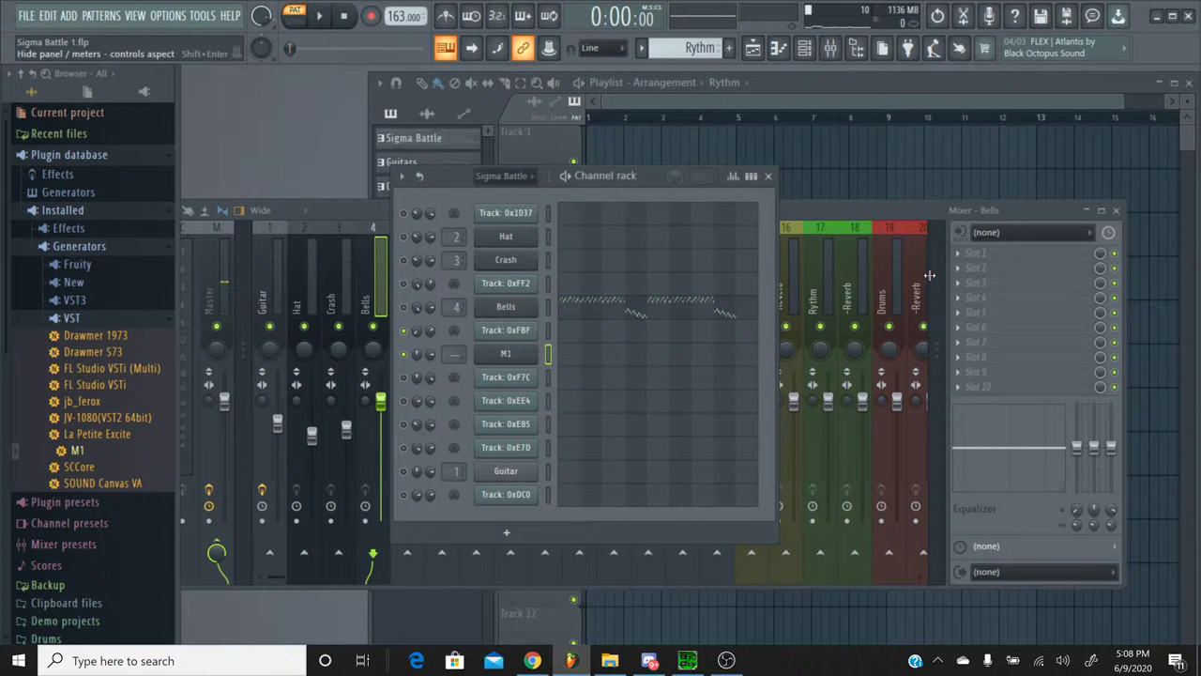
Step: Rename the new M1 channel as Strings and link it to mixer track 5
right_click(523, 361)
click(568, 390)
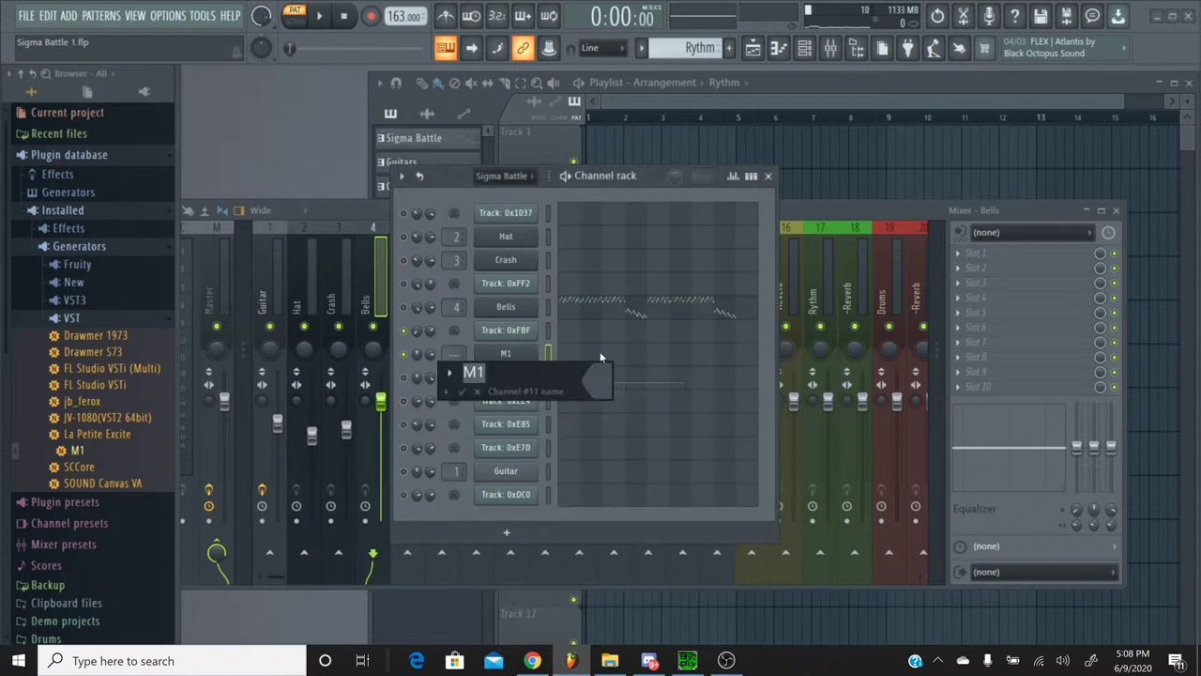
text(Strings)
key(Return)
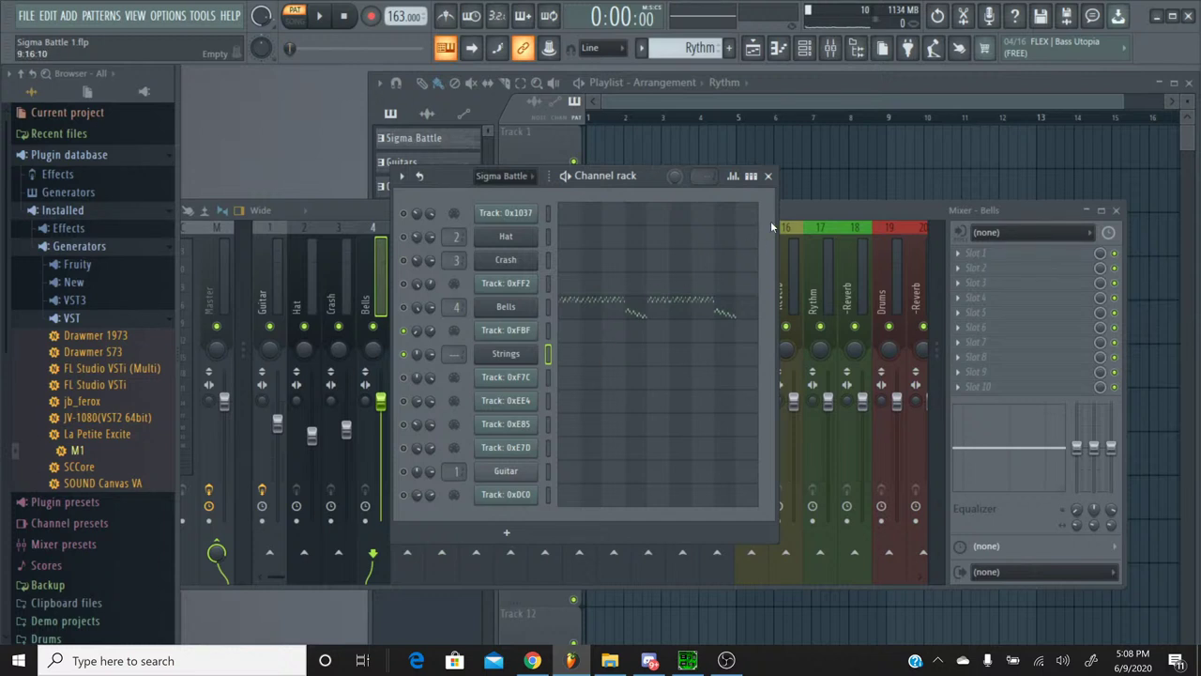
click(802, 210)
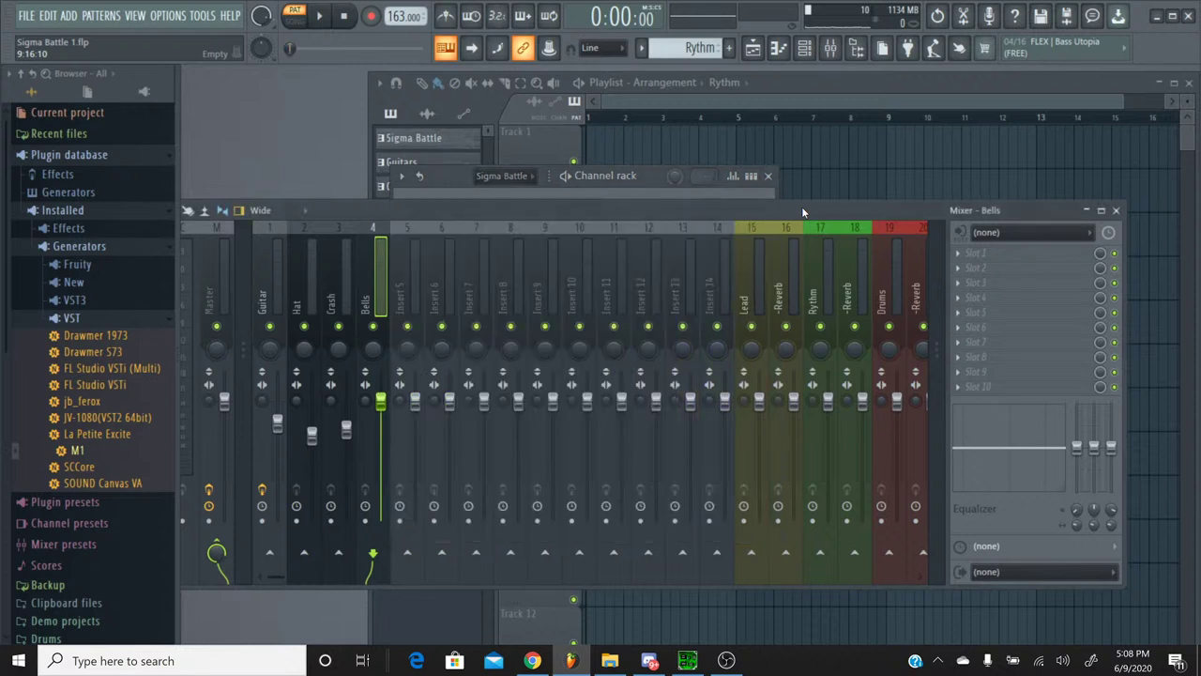
click(412, 231)
key(ctrl+l)
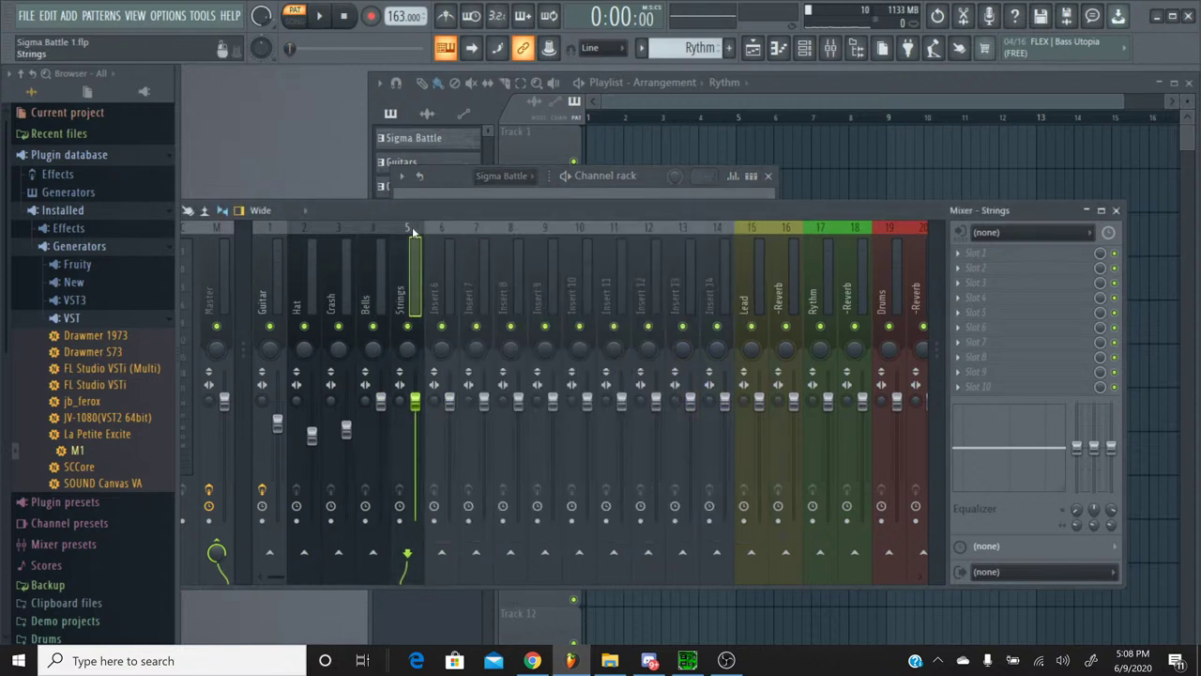
Step: Paste the copied Track: 0xFBF notes into the Strings piano roll, deselect them and audition B6
click(444, 183)
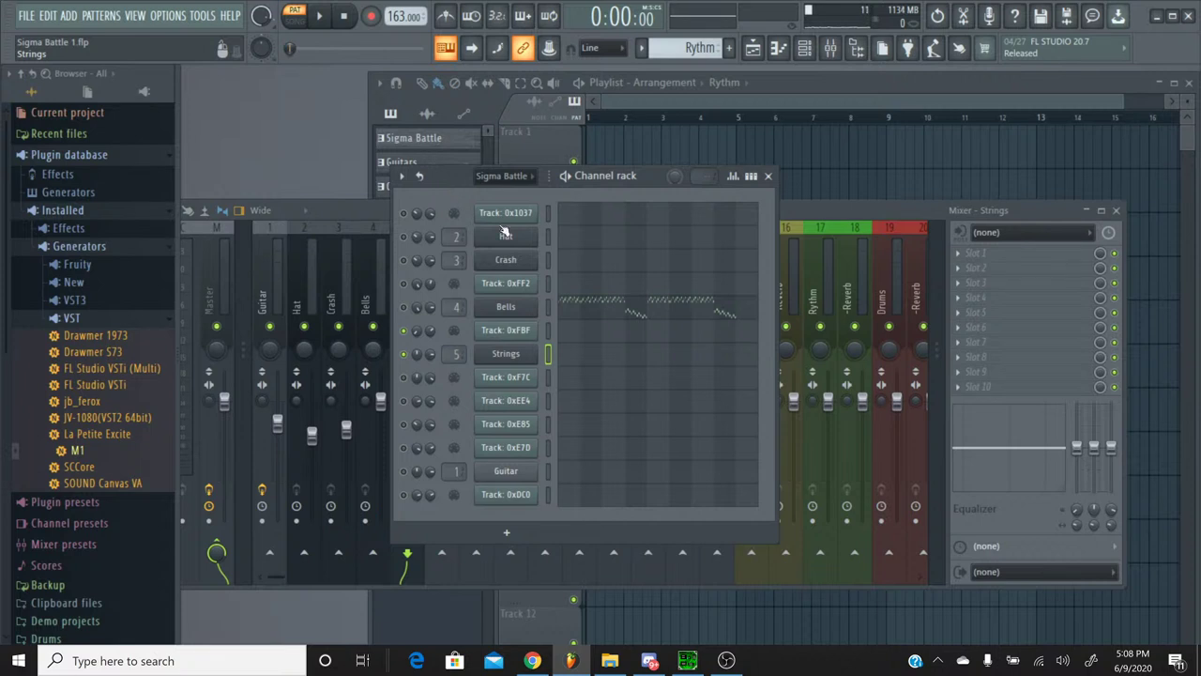
click(576, 362)
key(ctrl+v)
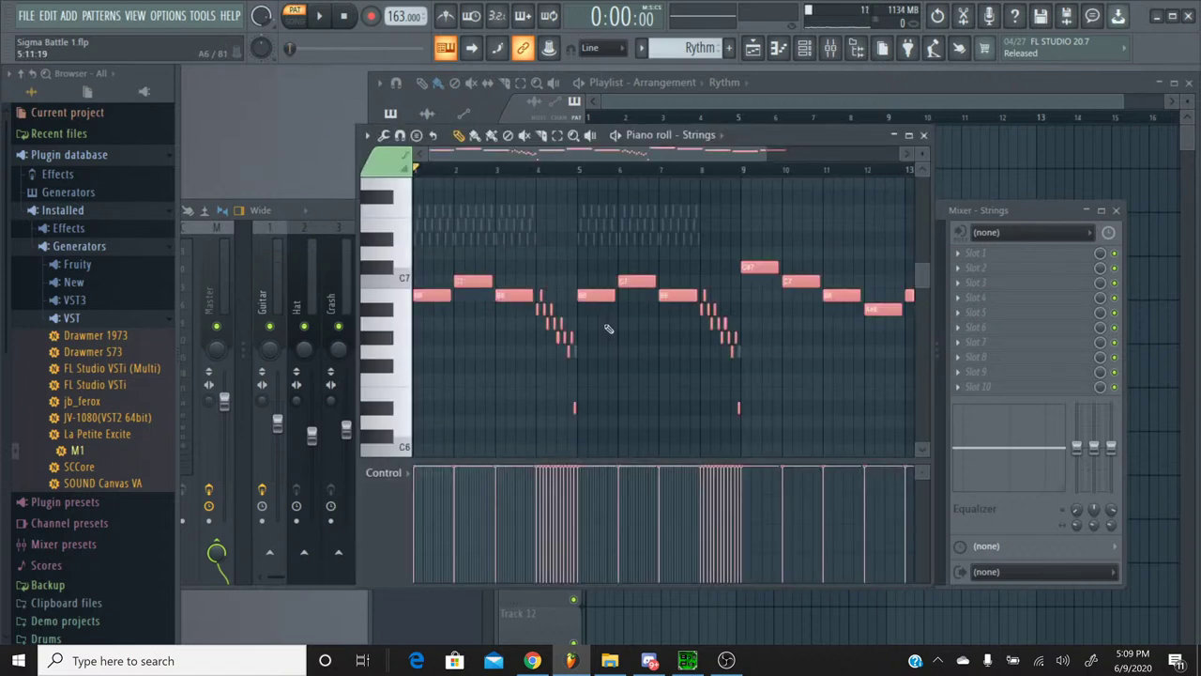
click(608, 329)
click(384, 298)
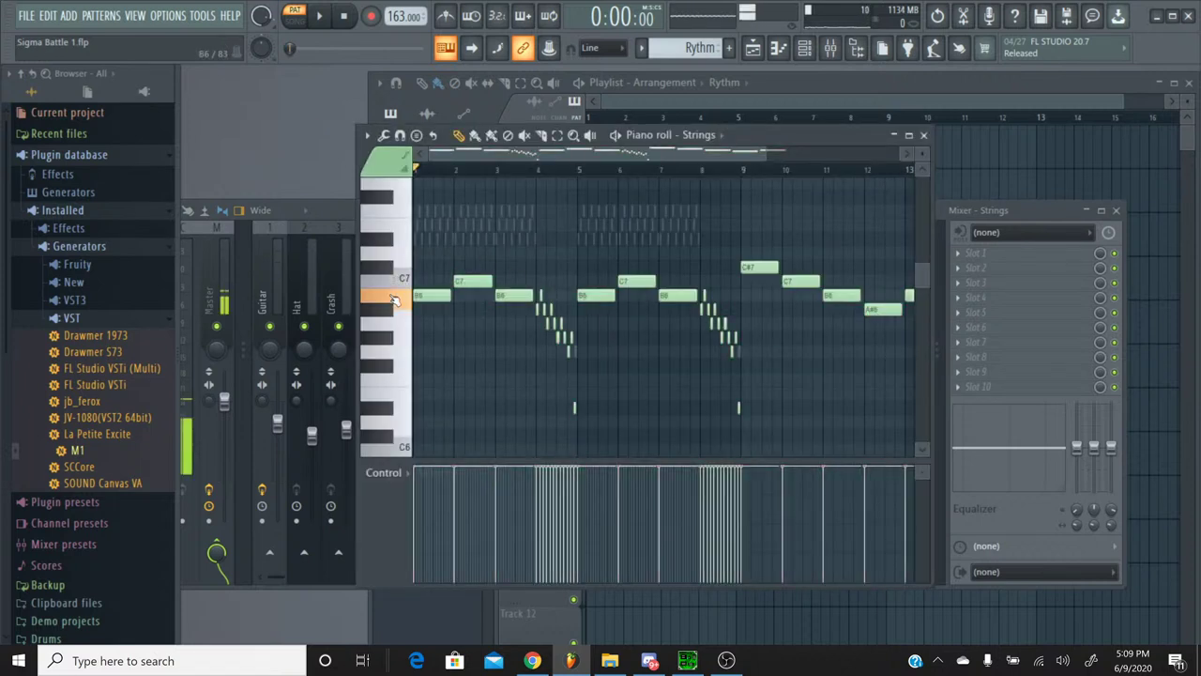
Step: Play the Rythm pattern while checking the YouTube Studio live chat in Chrome, stop playback and close the piano roll
click(321, 17)
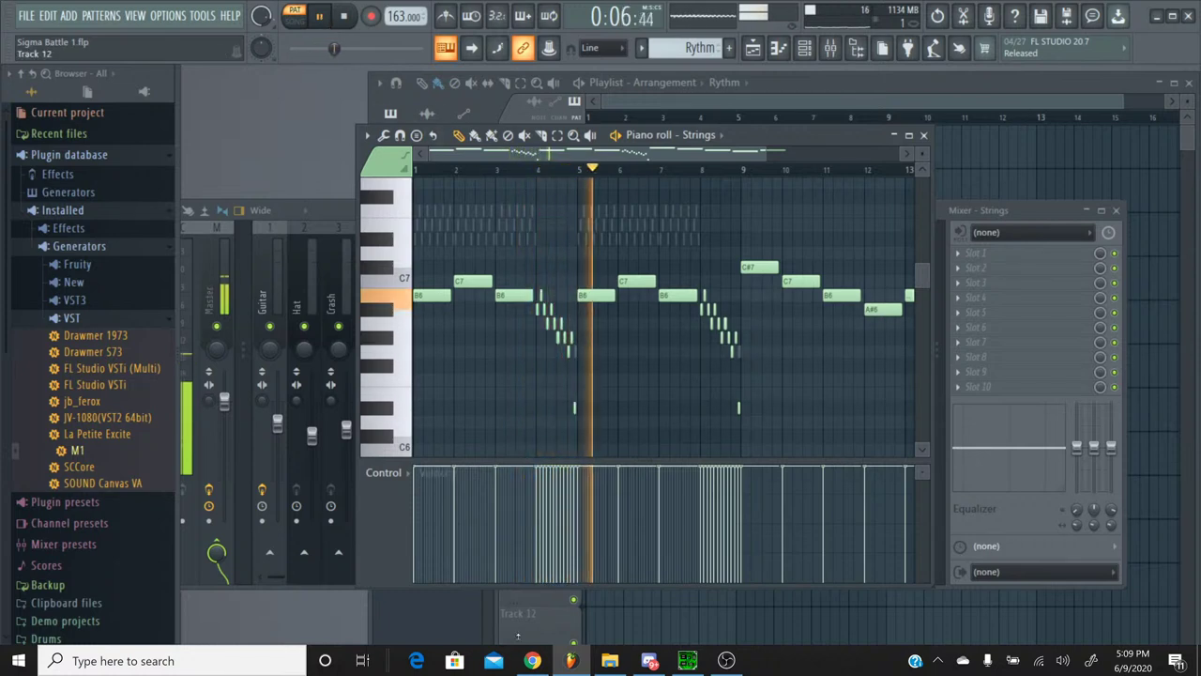
click(545, 663)
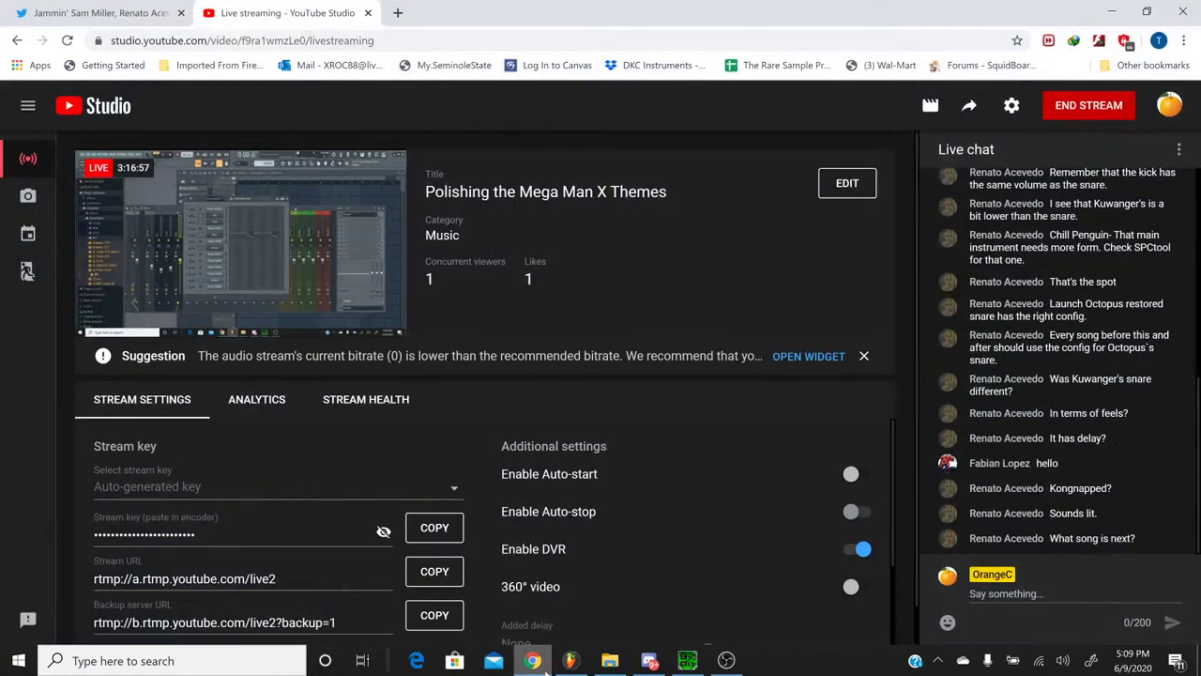
click(546, 665)
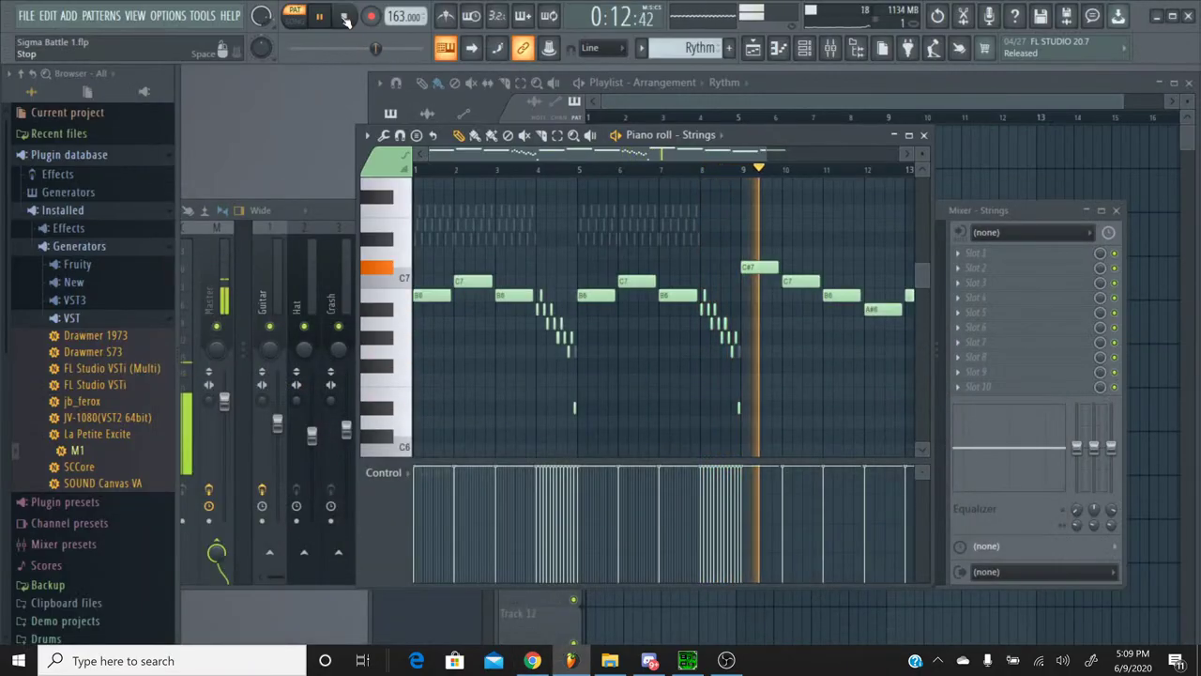
click(344, 17)
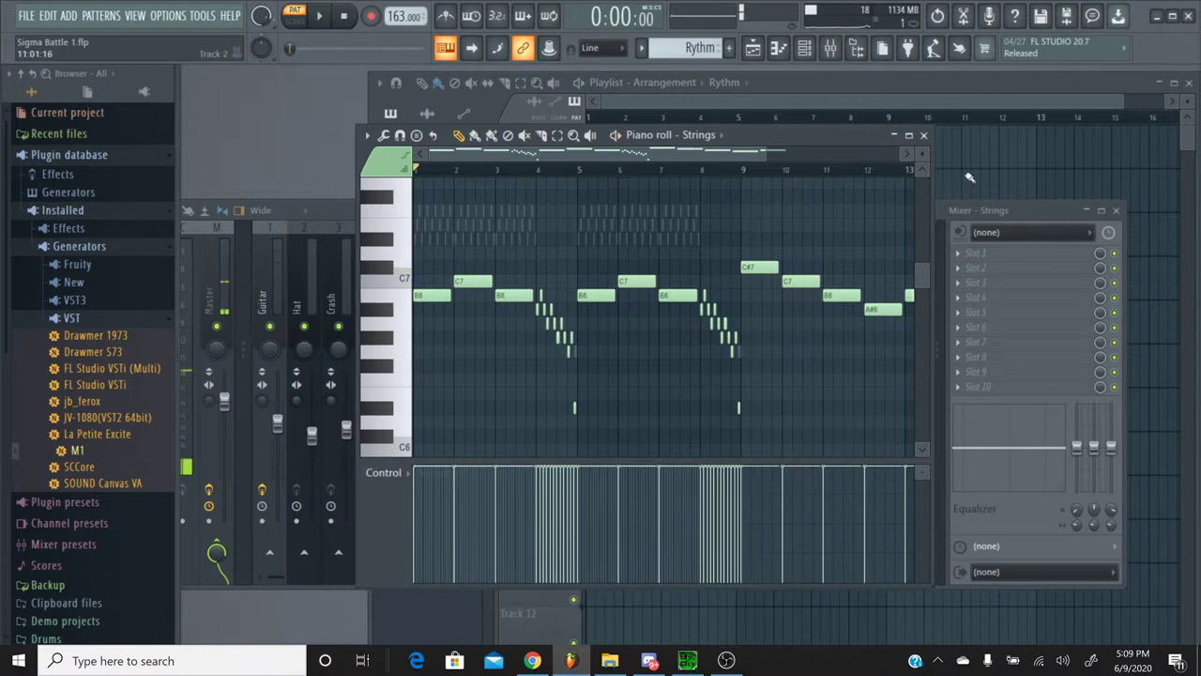
click(924, 135)
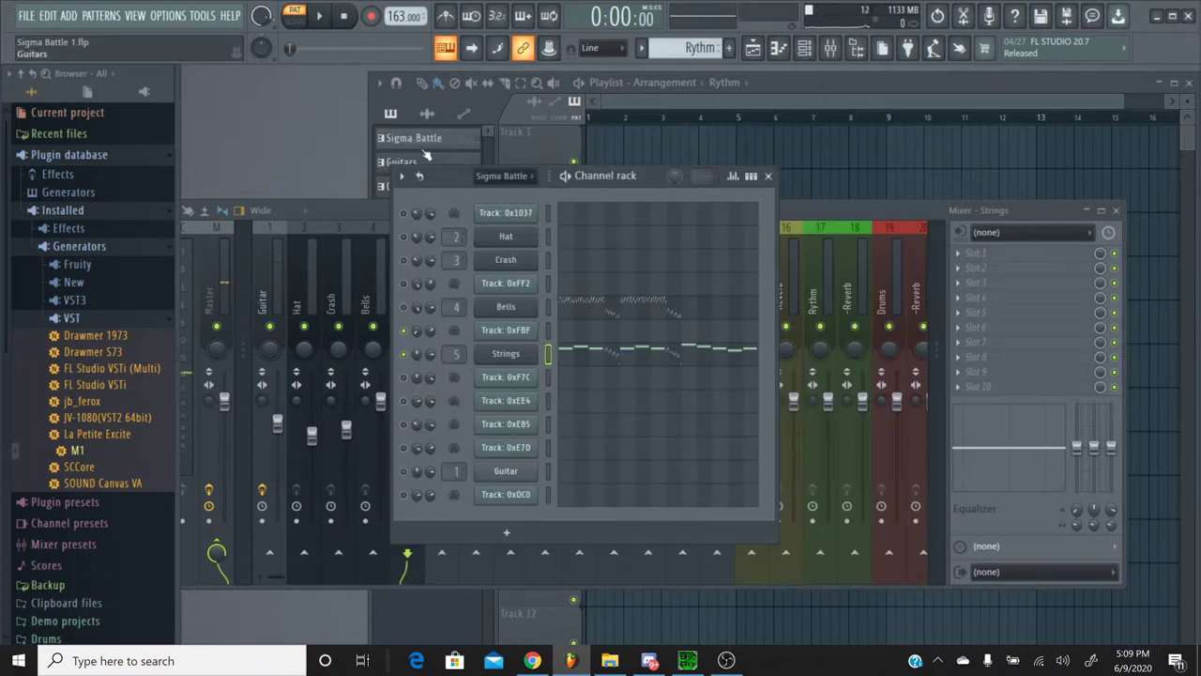
Step: Return to the Sigma Battle pattern with only Track: 0xF7C unmuted and briefly play it back
click(643, 51)
click(646, 69)
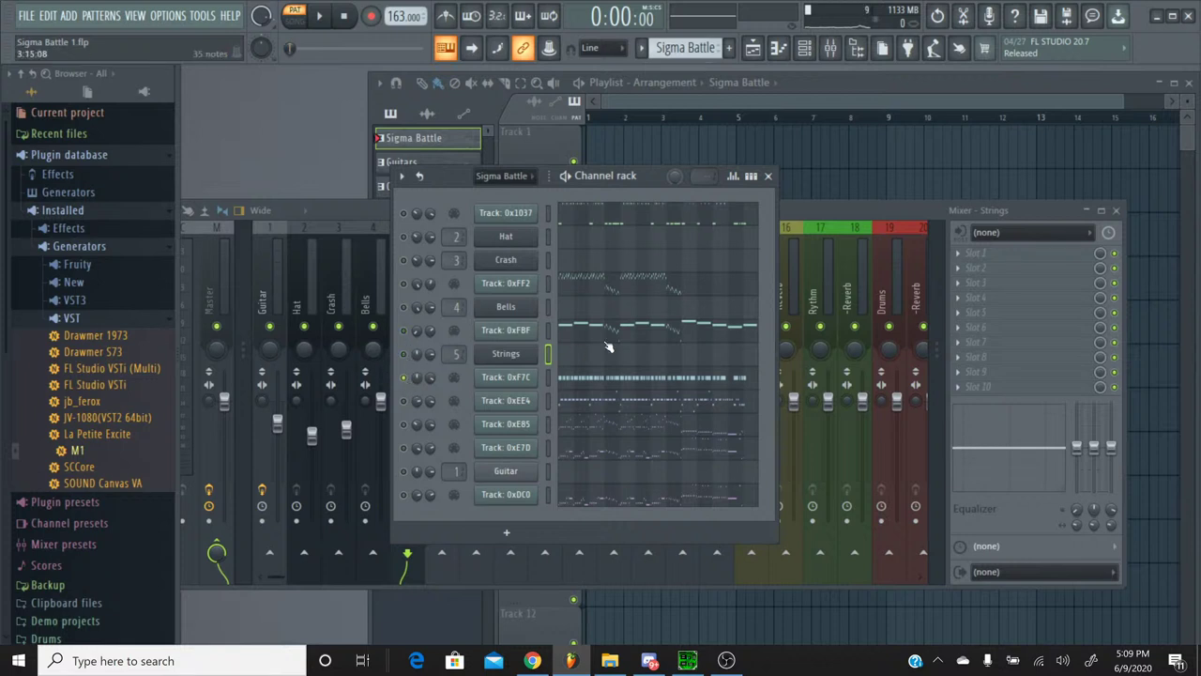
click(327, 18)
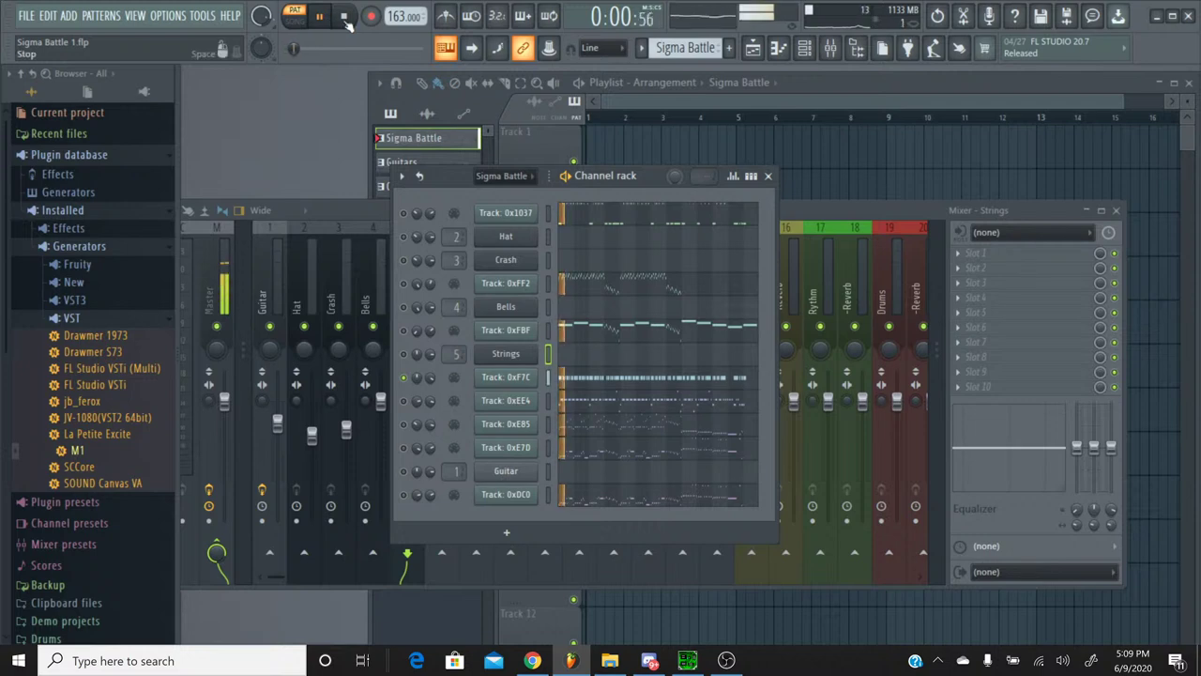
click(345, 18)
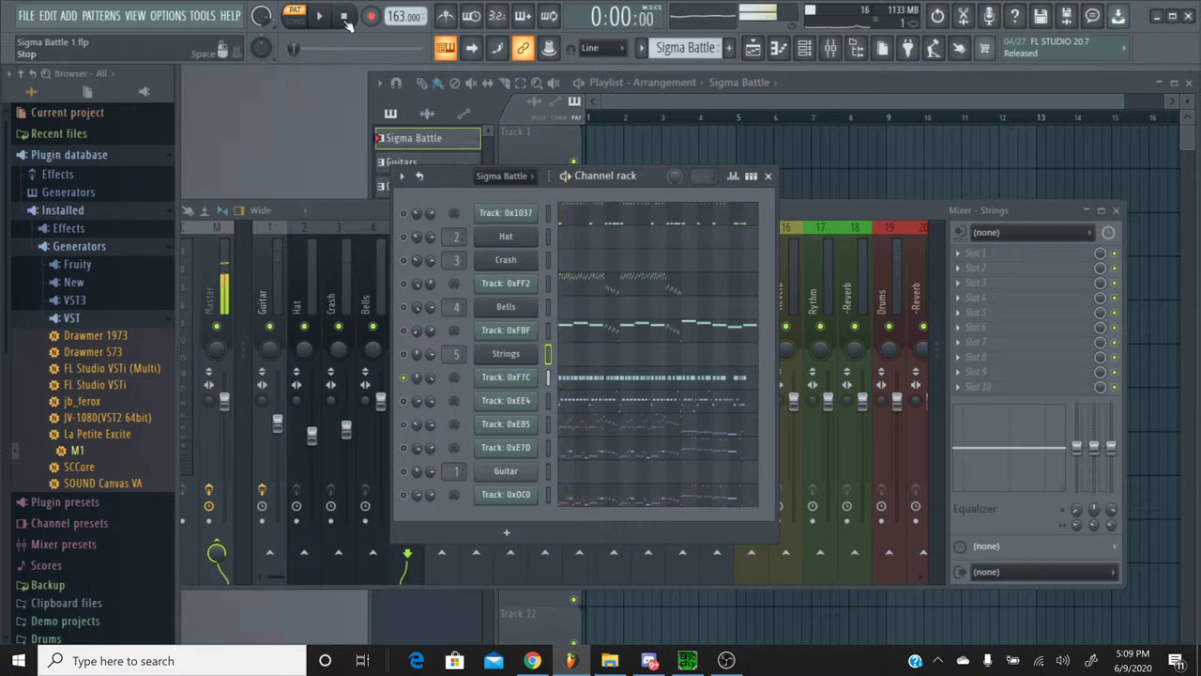
Step: Select all notes in Track: 0xF7C's piano roll and close the piano roll
click(601, 380)
scroll(554, 322, down, 5)
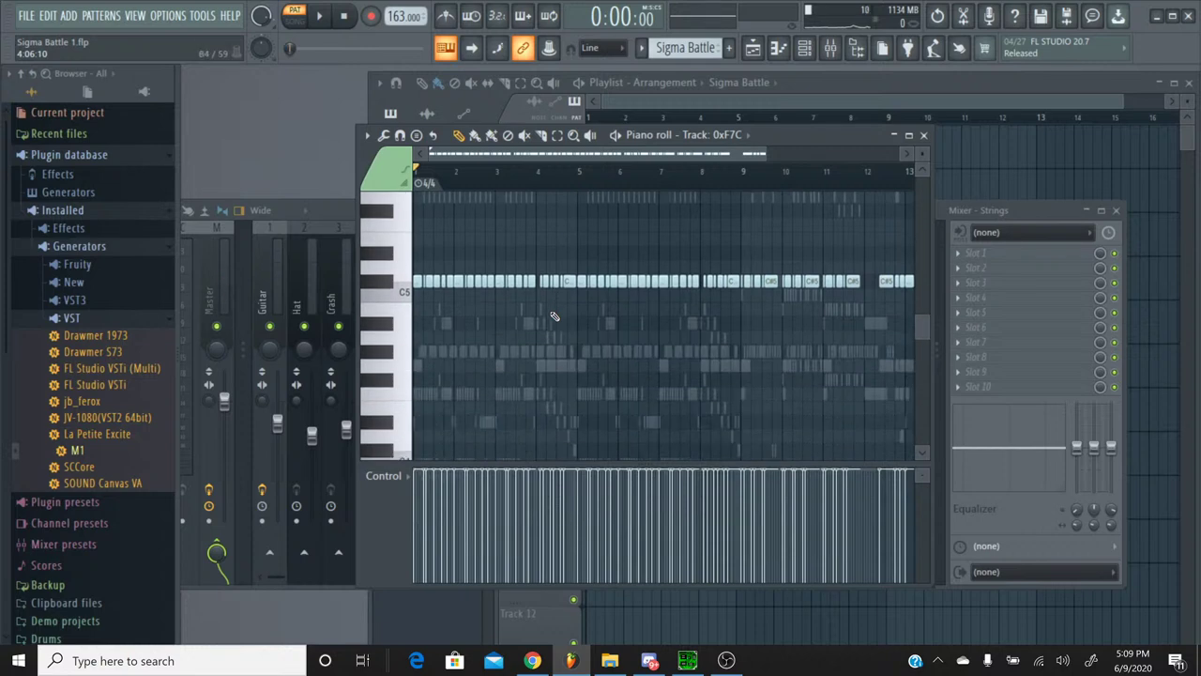
key(ctrl+a)
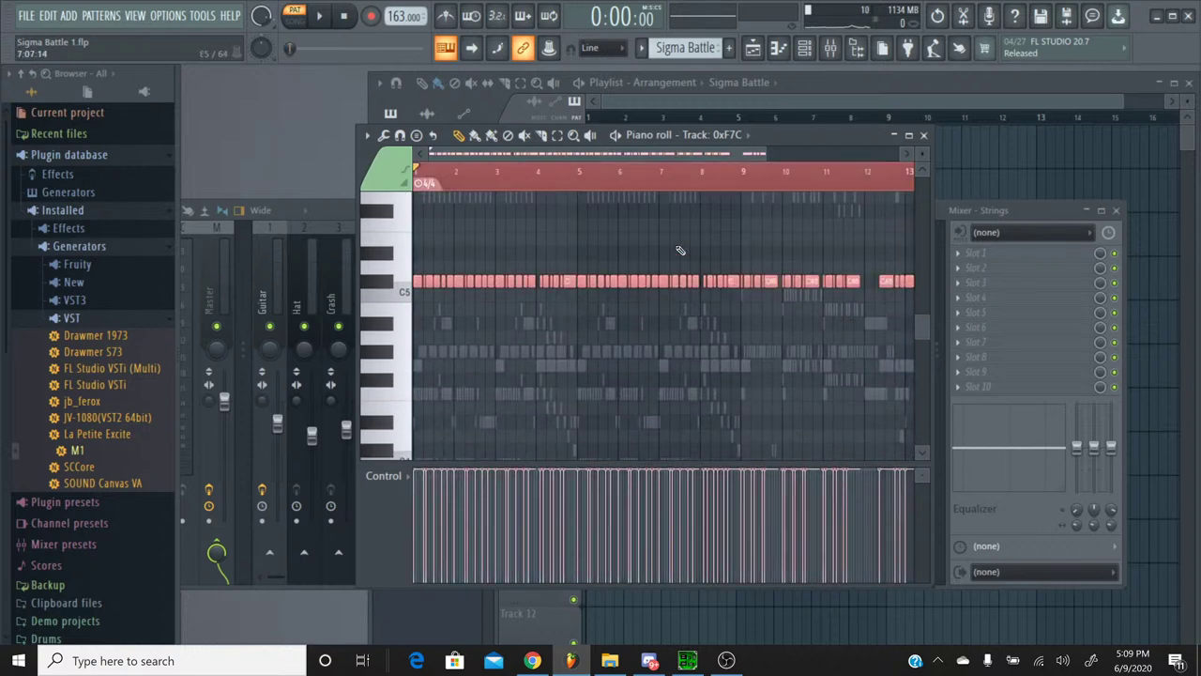
click(924, 135)
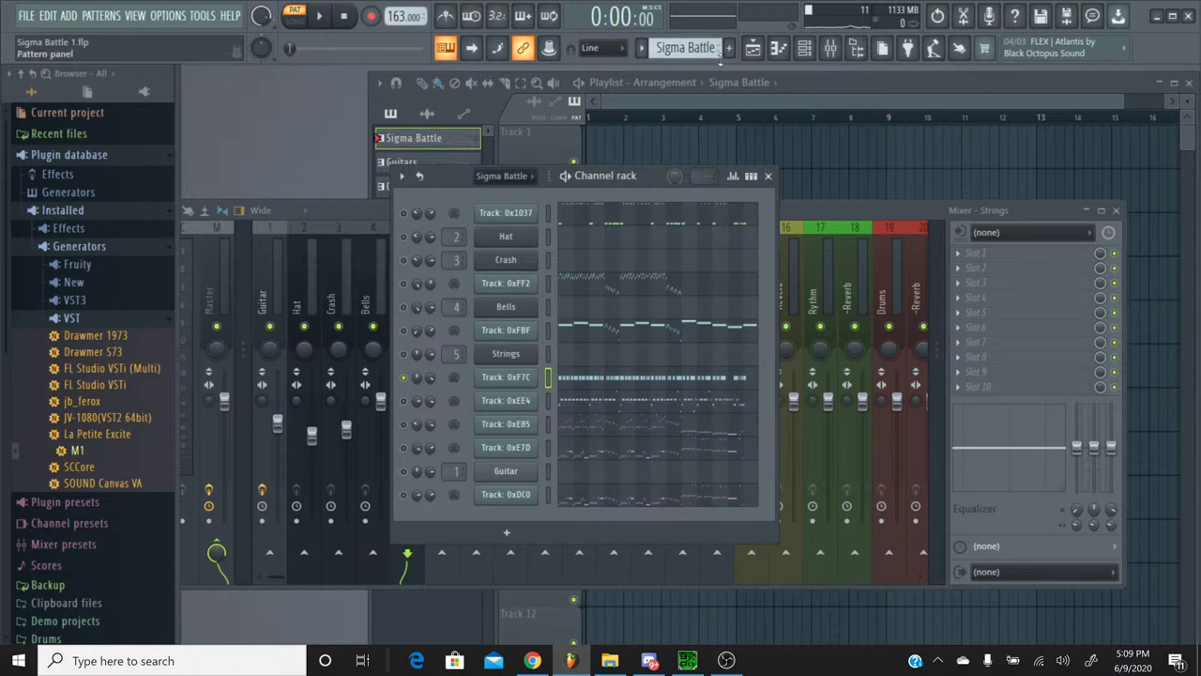
Step: Create a new pattern named Percussion
click(641, 50)
click(641, 49)
click(729, 48)
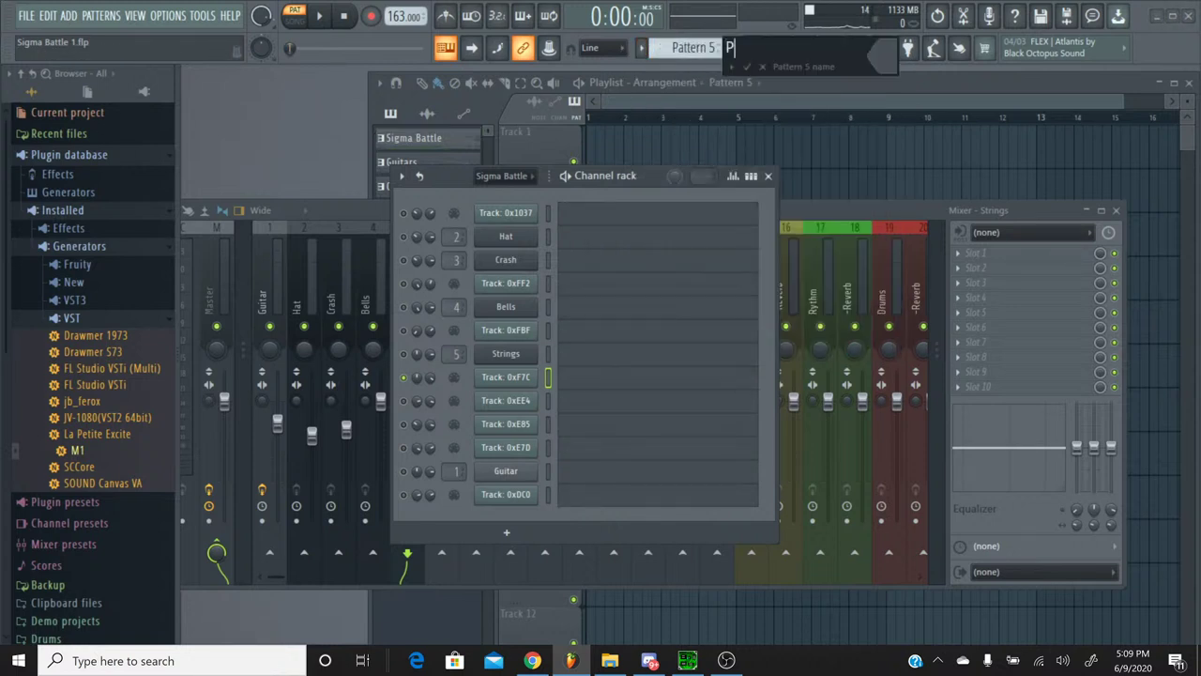
text(Percussion)
key(Return)
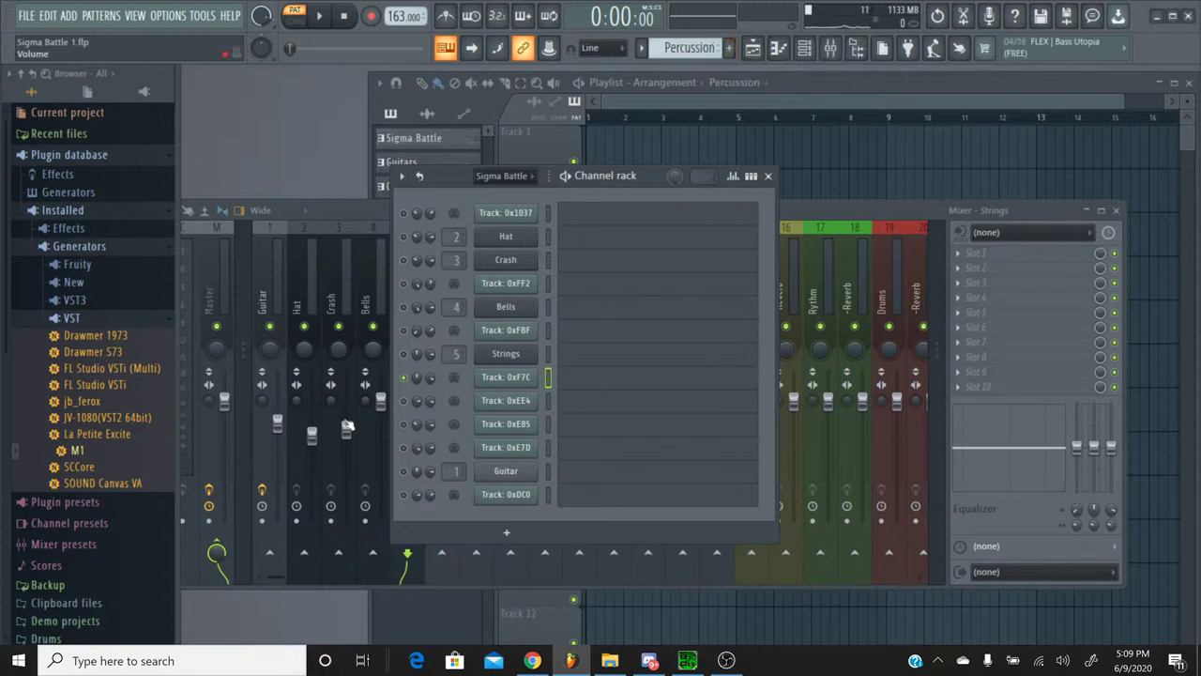
Step: Add an M1 channel below Track: 0xF7C and load the BD&SDCatlog1 program from the Drums/Hit category
drag(77, 453, 507, 402)
click(782, 332)
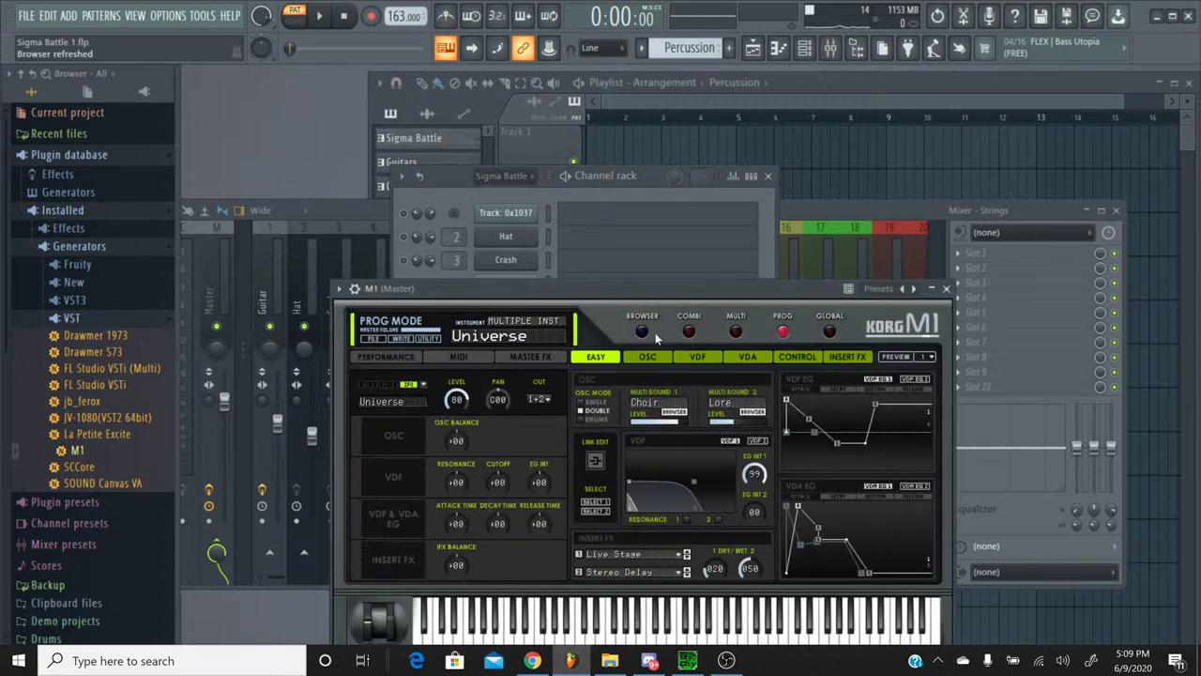
click(642, 332)
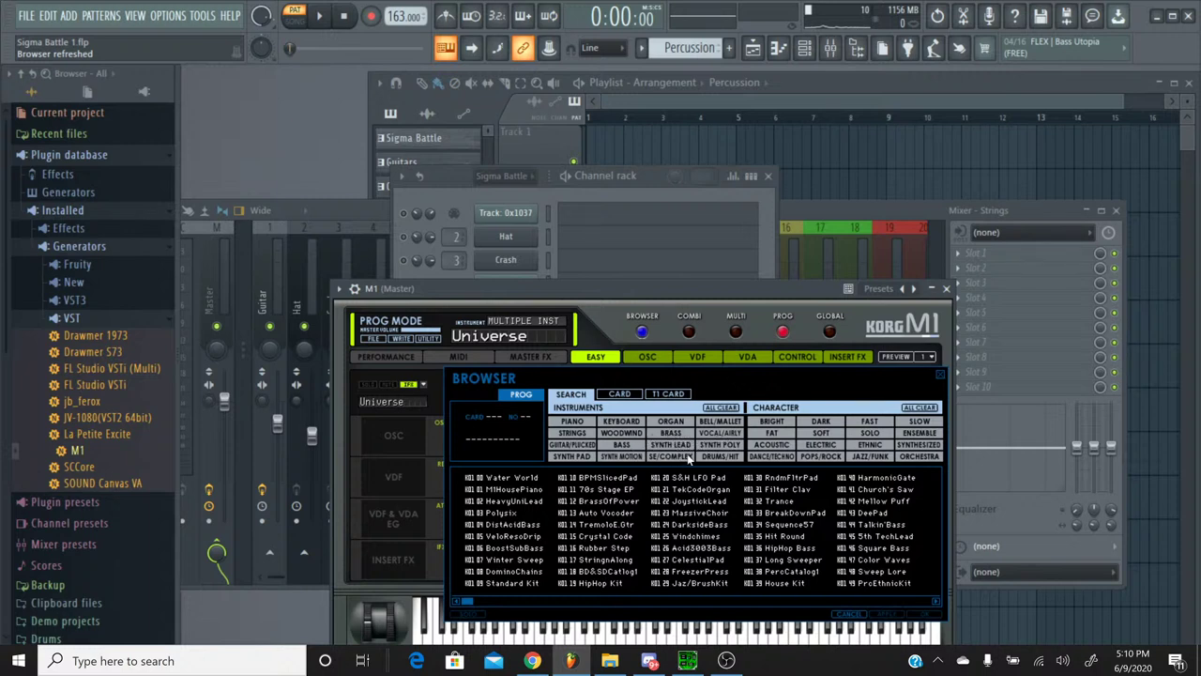
click(715, 457)
double_click(515, 502)
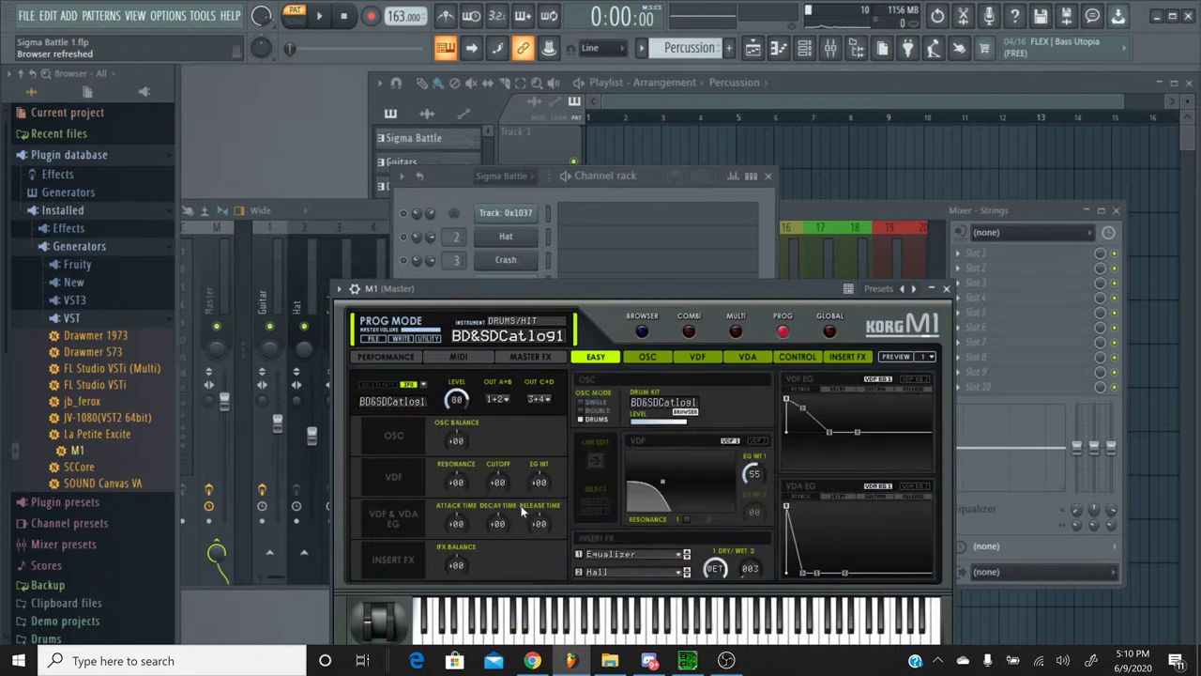
Step: Set M1's second insert effect to No Effect and close the plugin
click(607, 574)
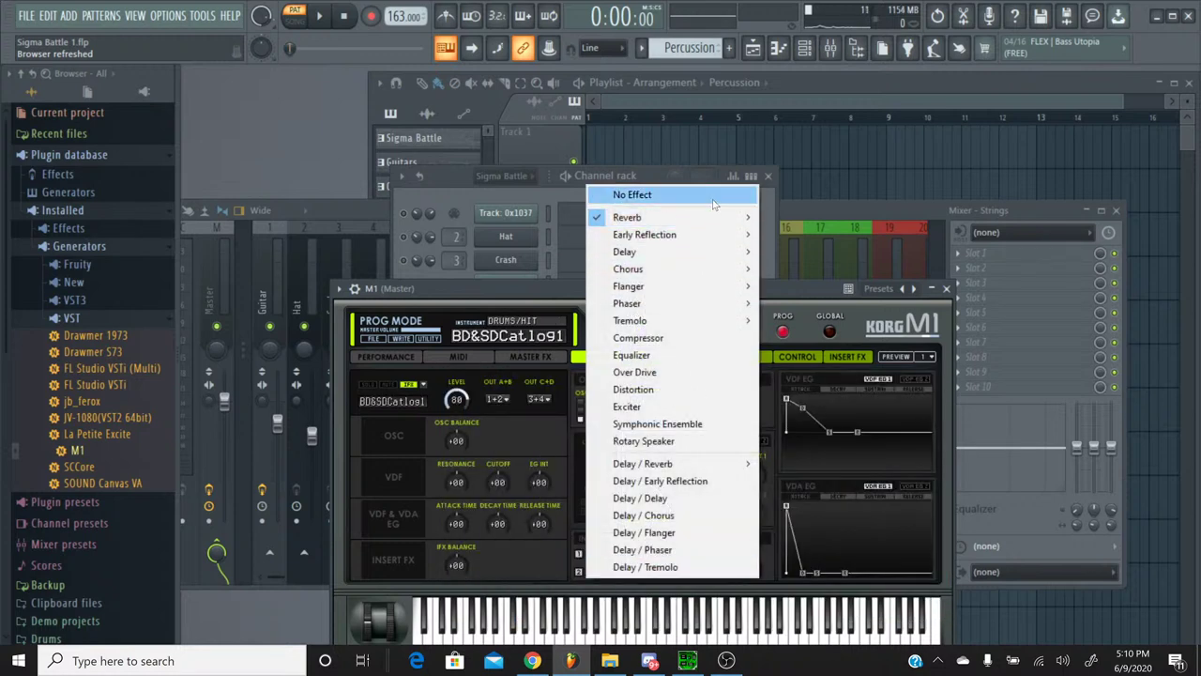
click(627, 194)
click(947, 289)
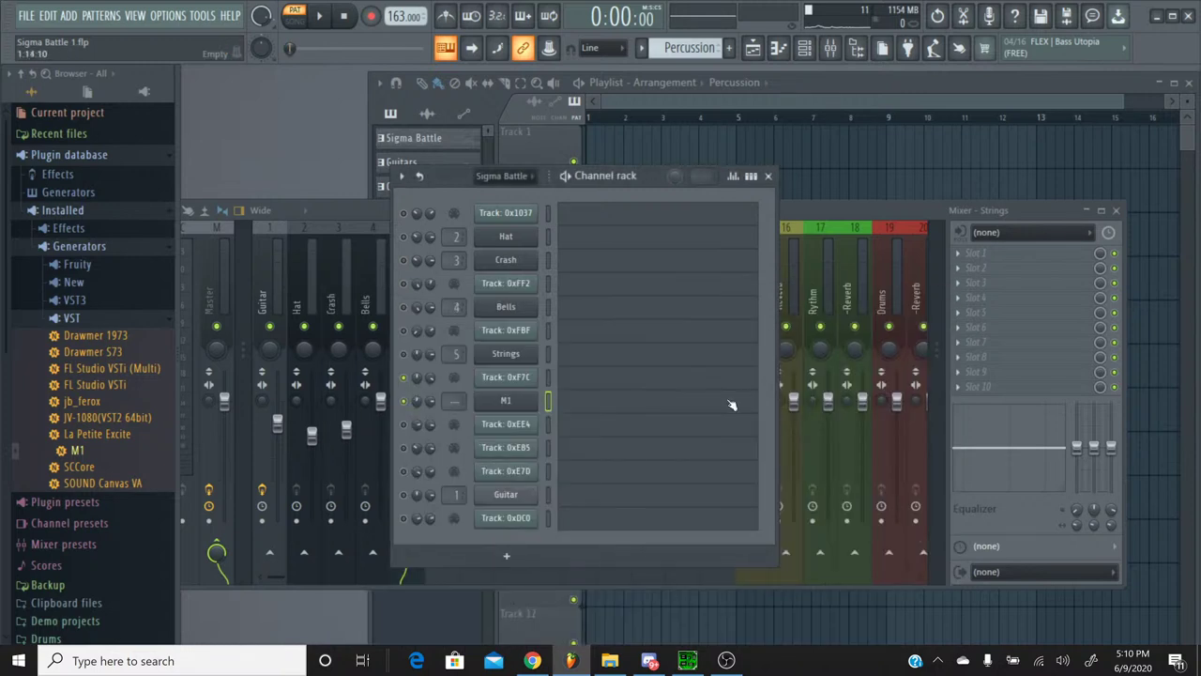
Step: Rename the new M1 channel as Kick
right_click(523, 405)
click(576, 434)
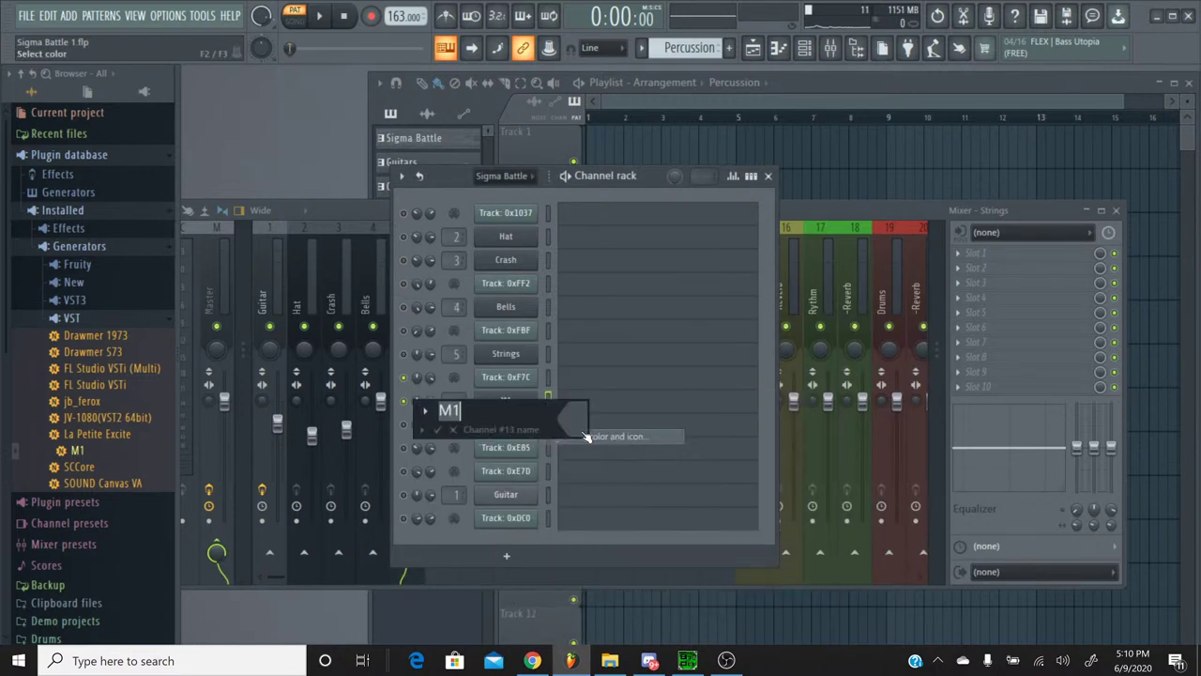
text(Kick)
key(Return)
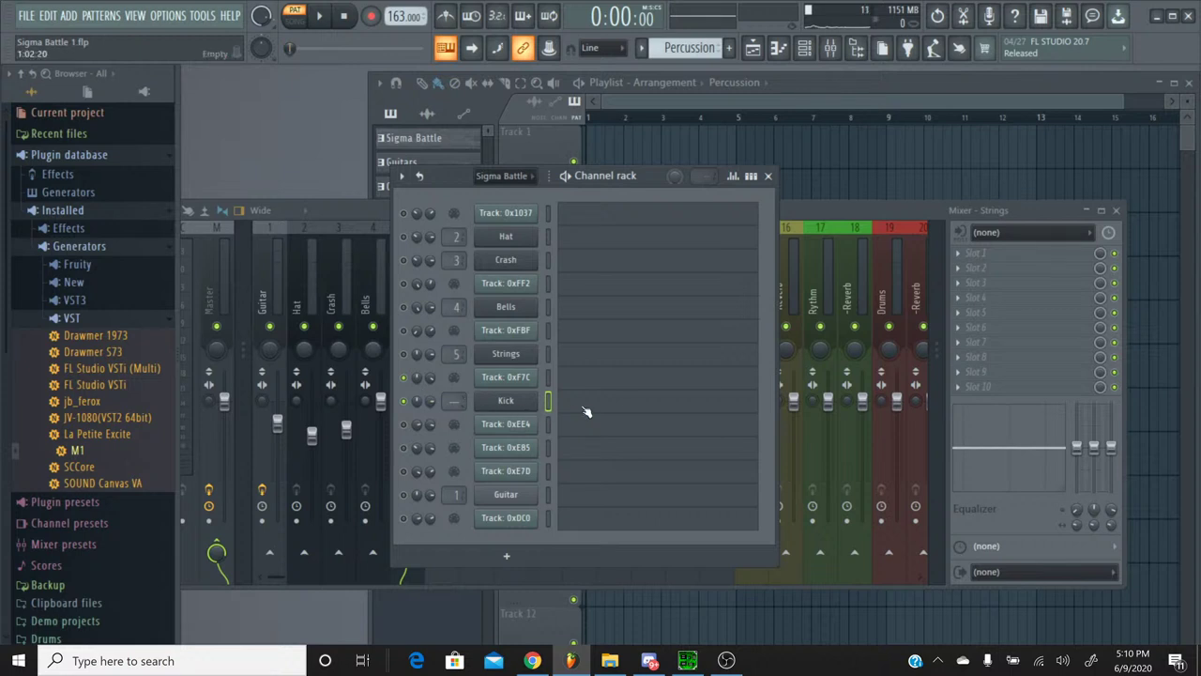
Step: Paste the Track: 0xF7C notes into Kick's piano roll, audition nearby keys and move all the notes down two semitones to B4
click(585, 410)
click(448, 343)
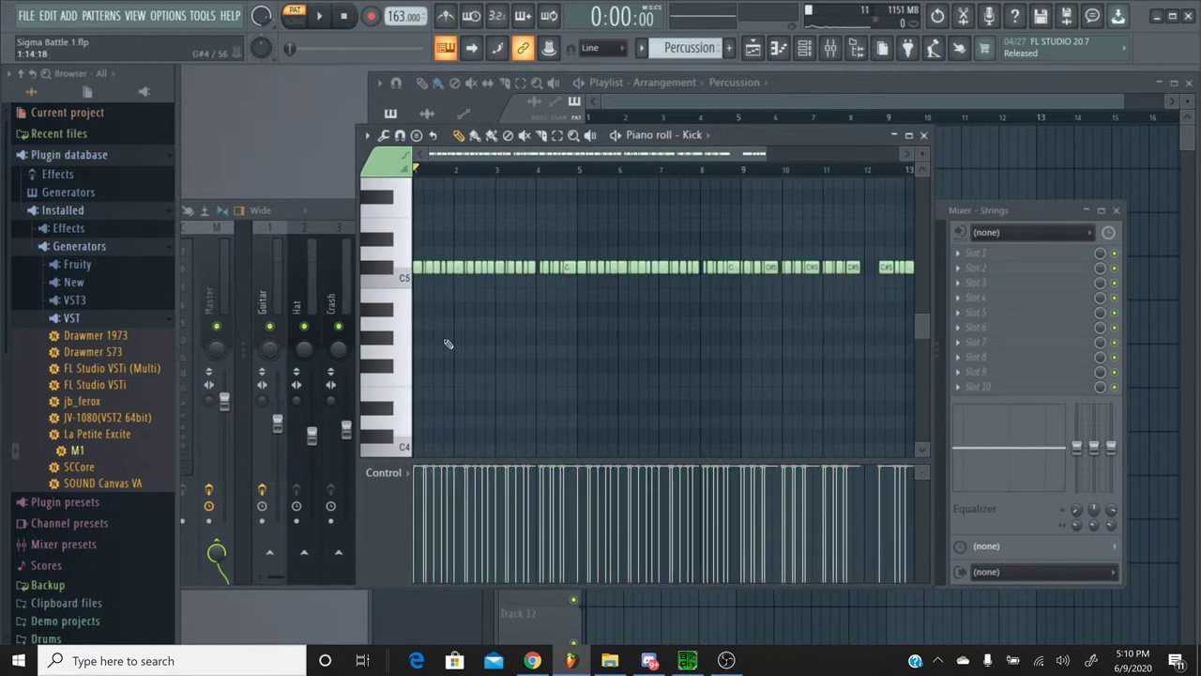
click(389, 299)
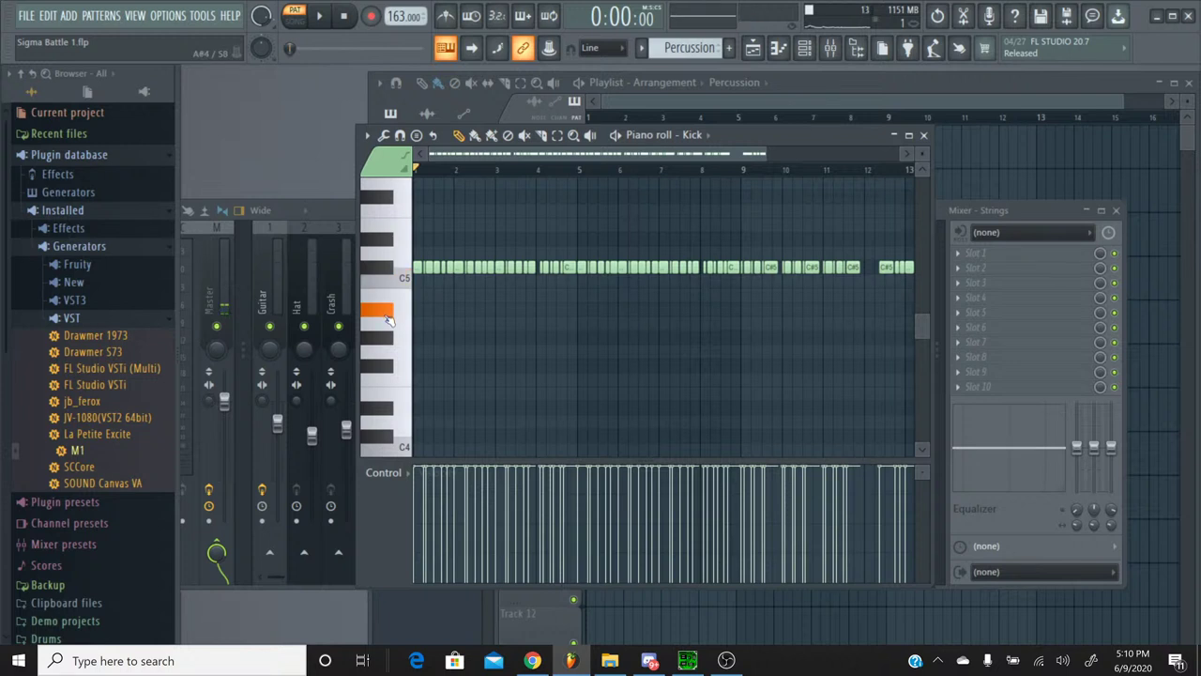
click(390, 299)
click(392, 300)
key(ctrl+a)
key(Down)
key(Down)
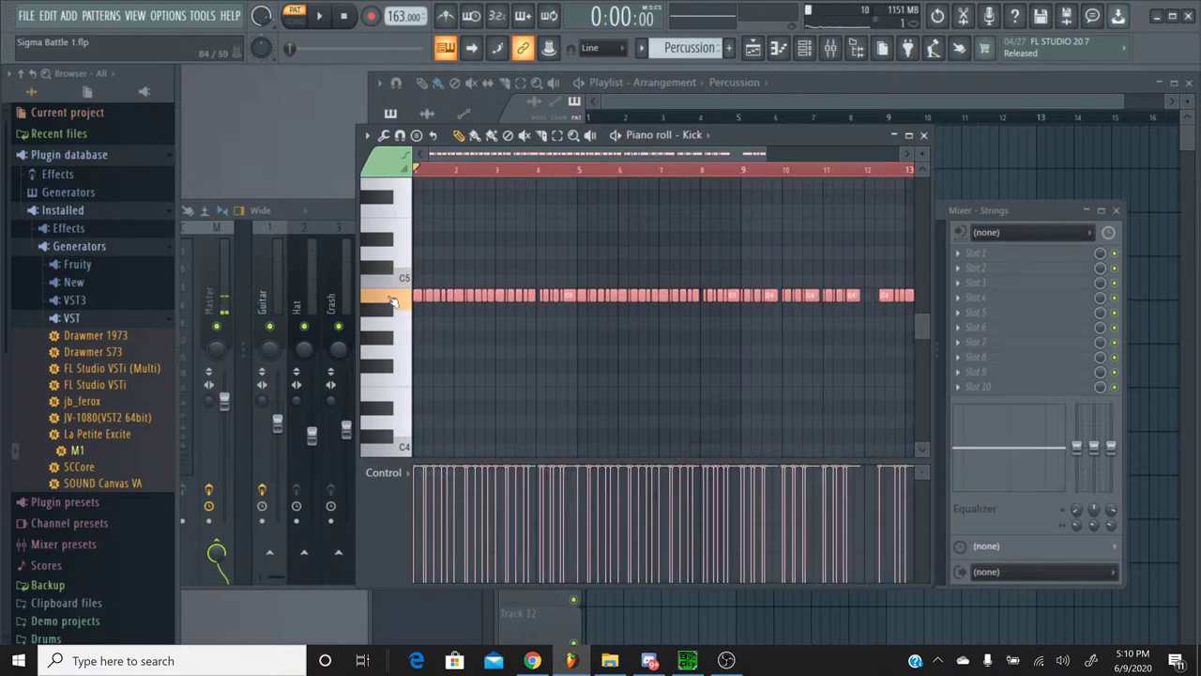
Step: Play the Percussion pattern while routing the Kick channel to mixer track 6 named Kick, and stop playback
click(317, 18)
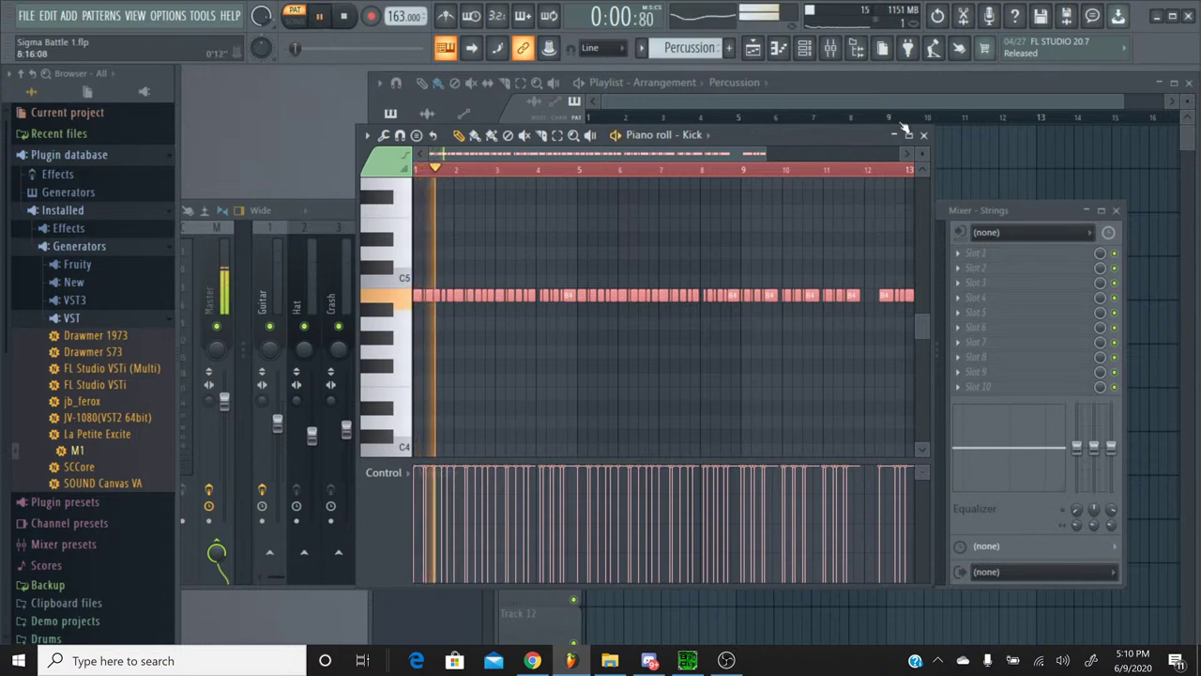
click(924, 134)
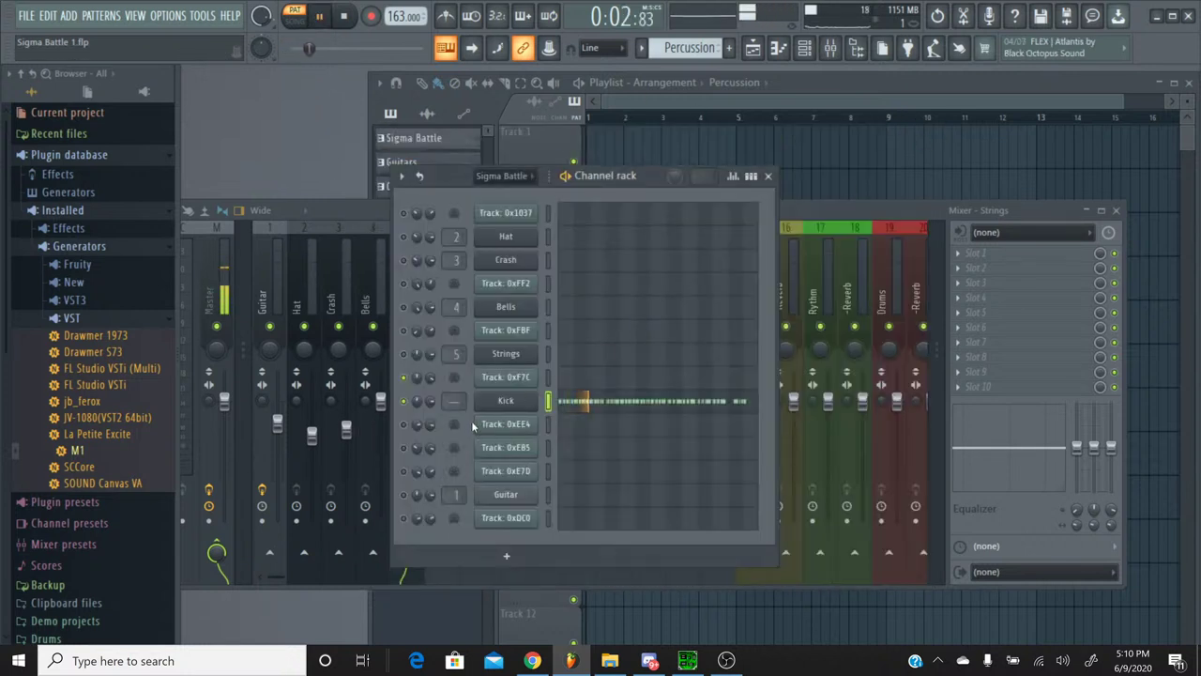
click(790, 221)
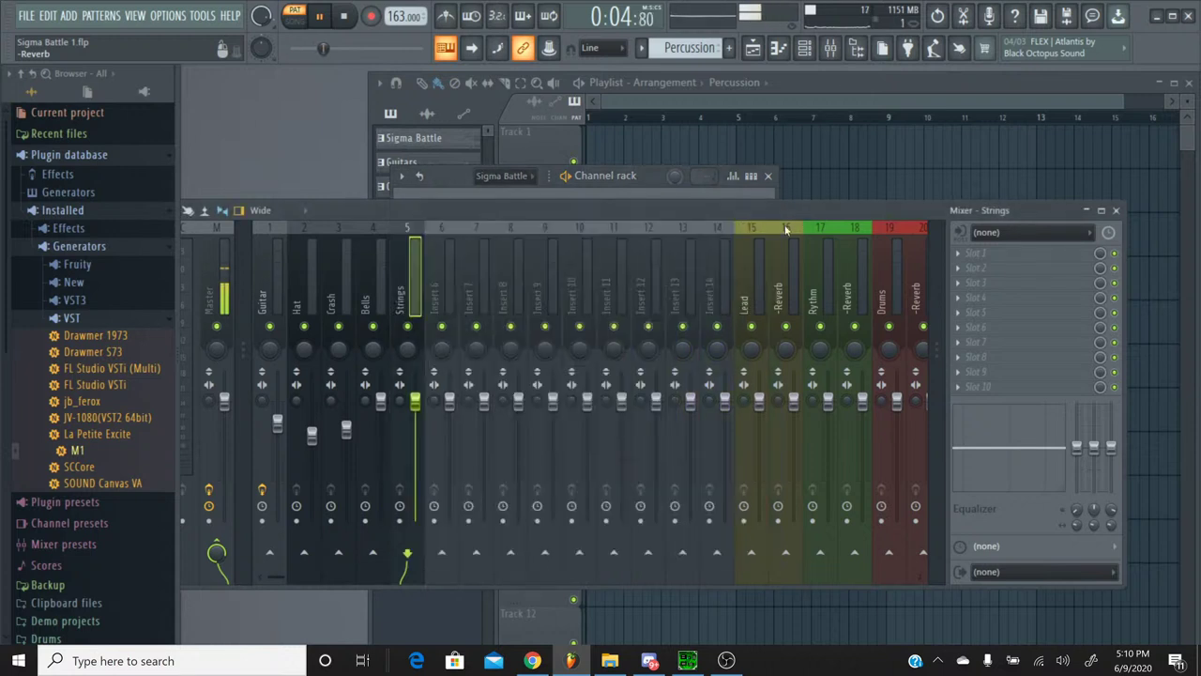
click(451, 242)
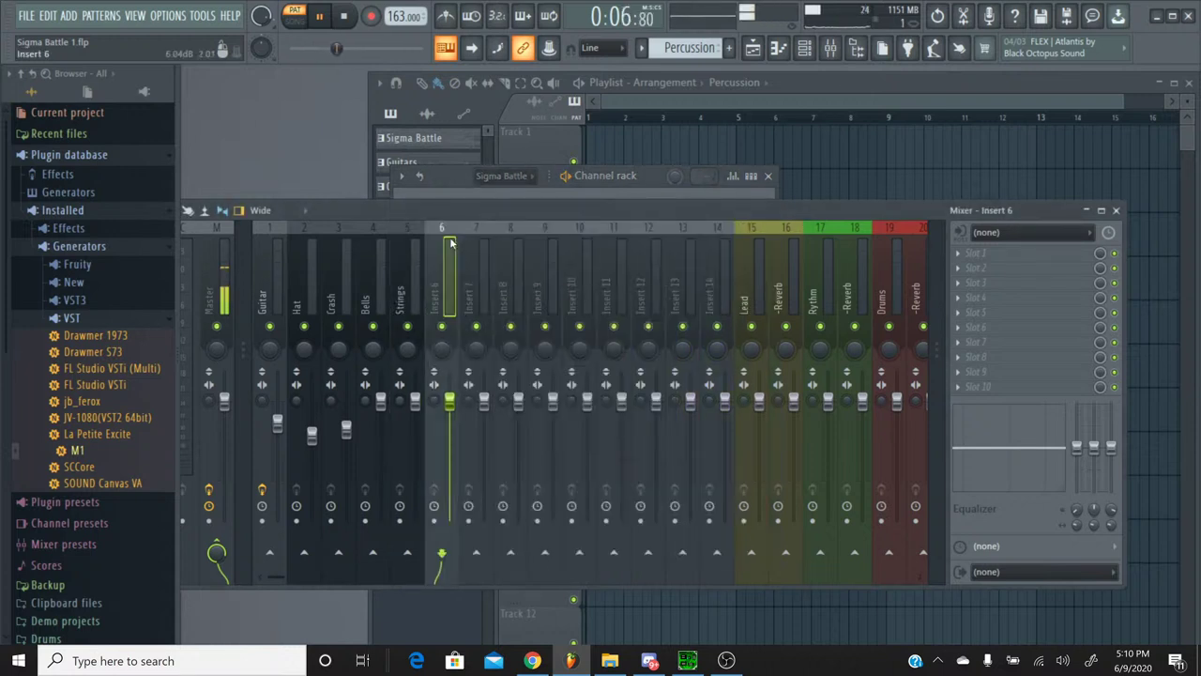
click(437, 184)
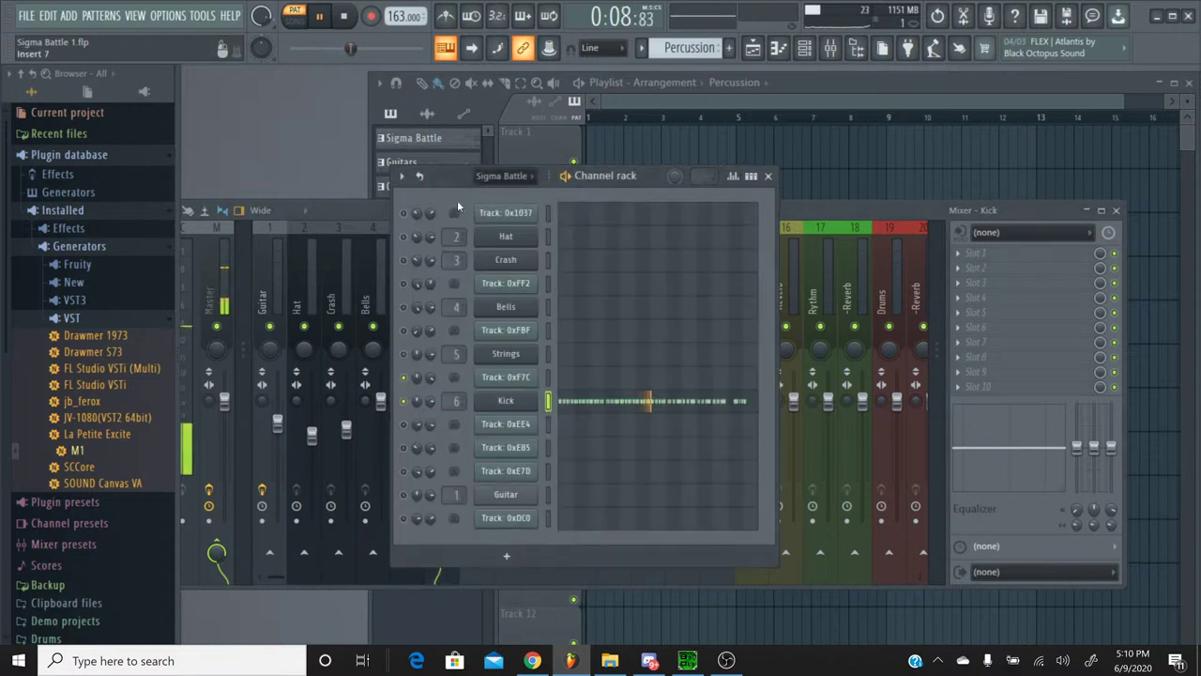
click(347, 17)
Step: Return to the Sigma Battle pattern with only Track: 0xEE4 unmuted and play the original 28 Sigma Battle.spc in SPCTool as reference
click(641, 47)
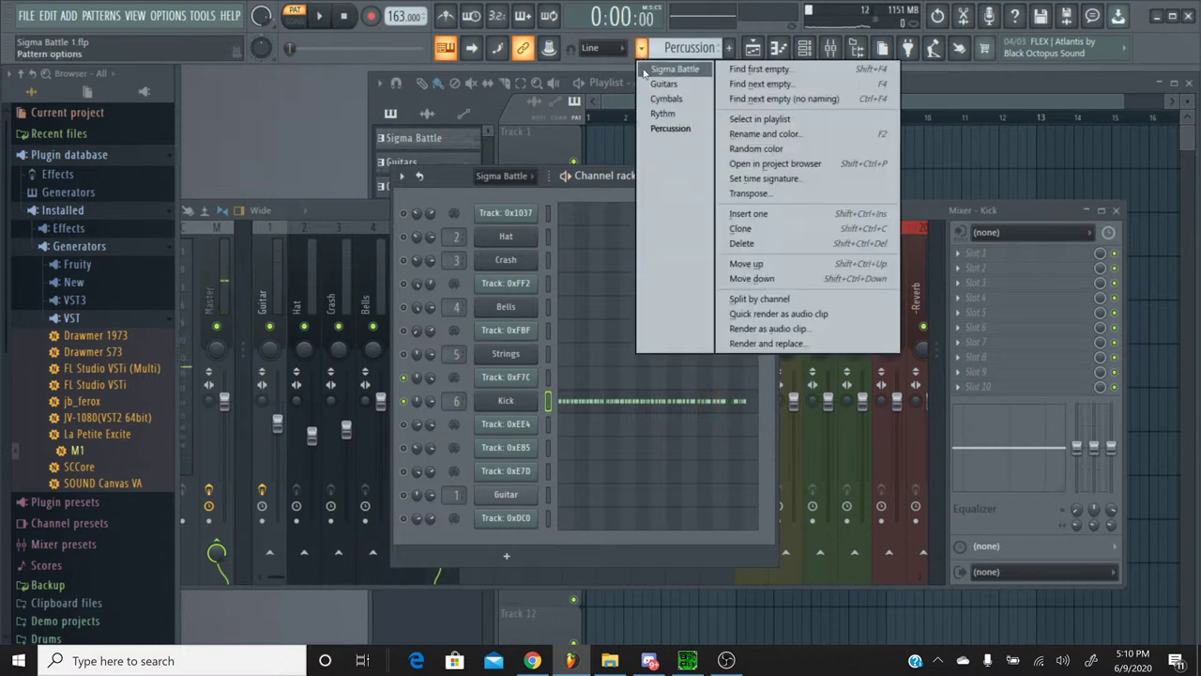
click(674, 70)
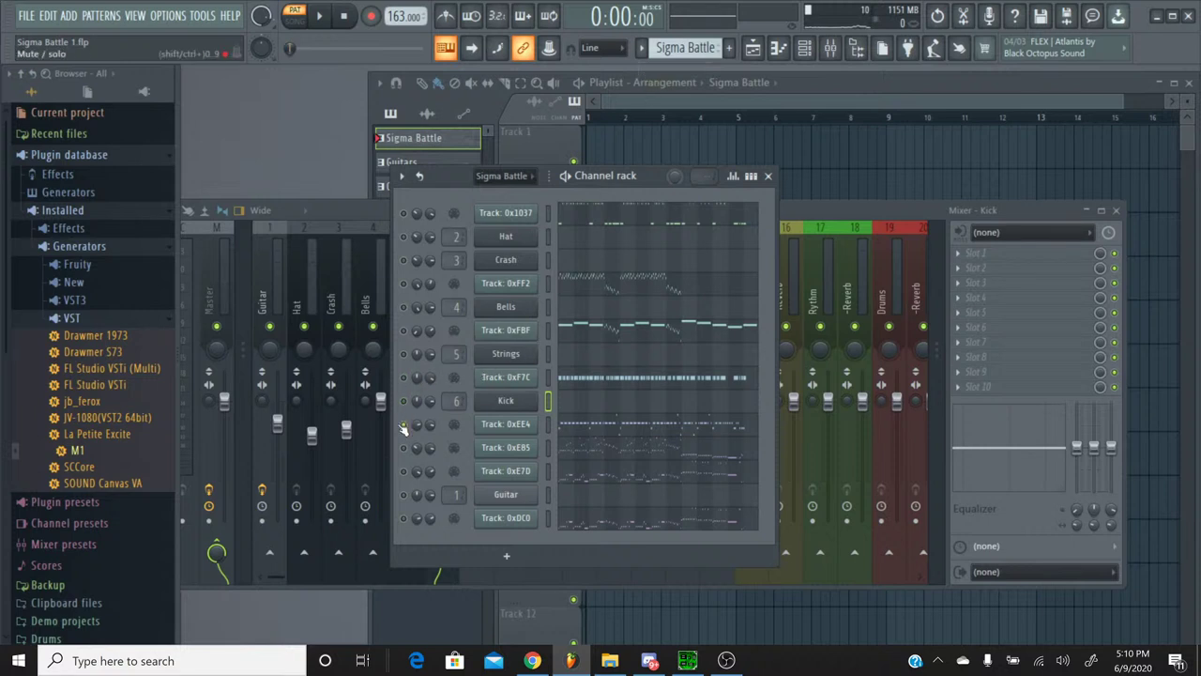
click(687, 661)
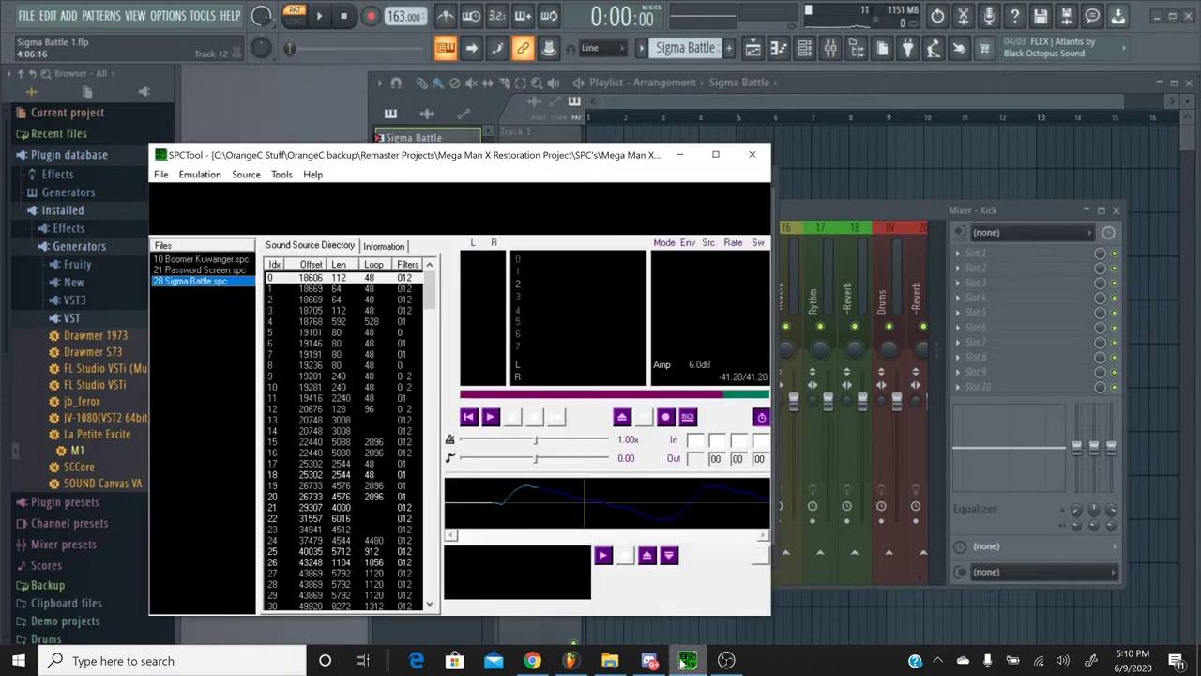
click(491, 419)
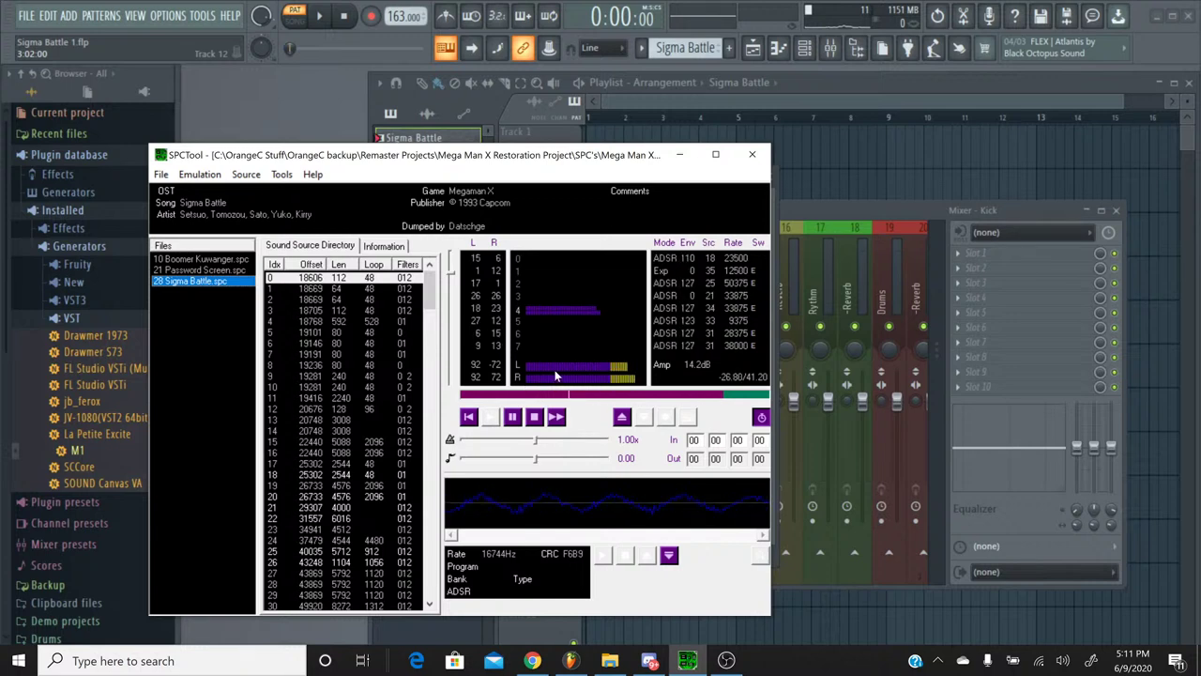
click(534, 417)
click(682, 155)
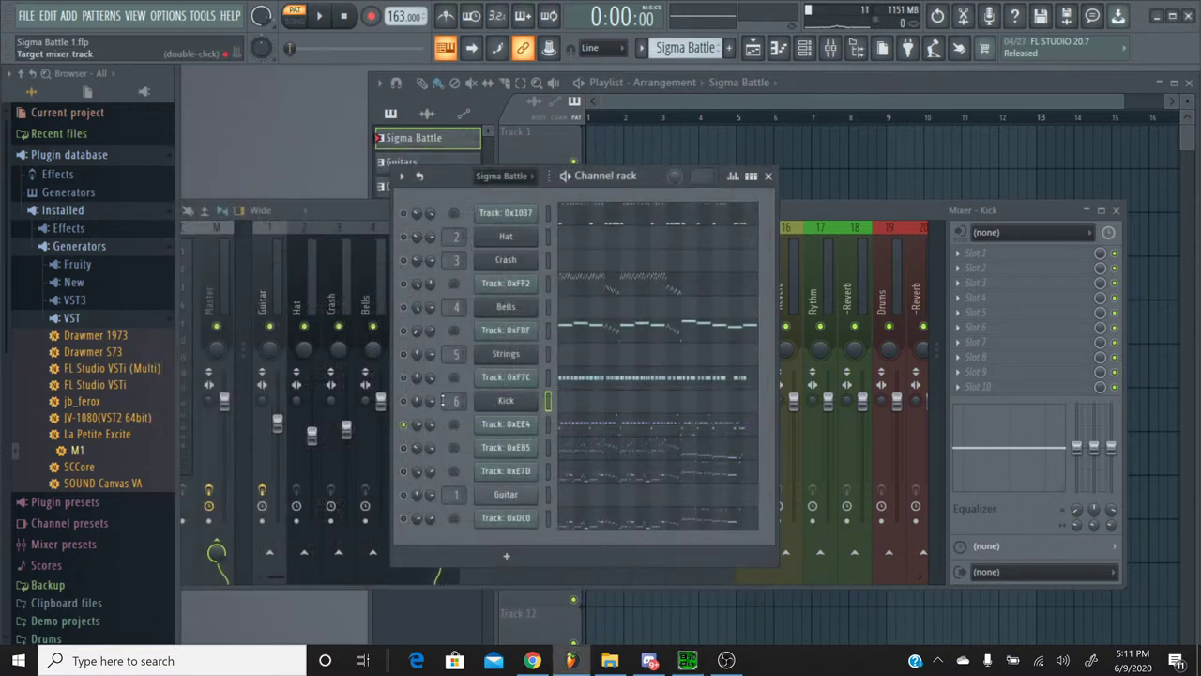
Step: Open Track: 0xEE4's piano roll and play it from the beginning, bar 8 and bar 9 to examine its drum hits
click(604, 429)
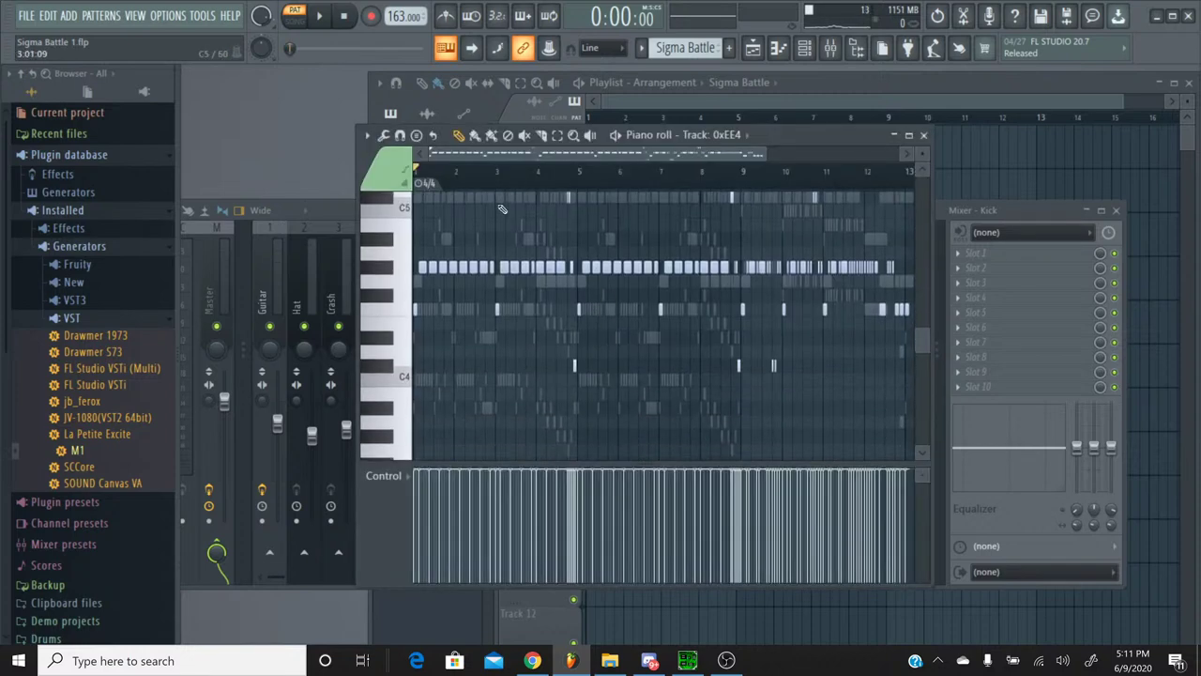
scroll(436, 169, up, 4)
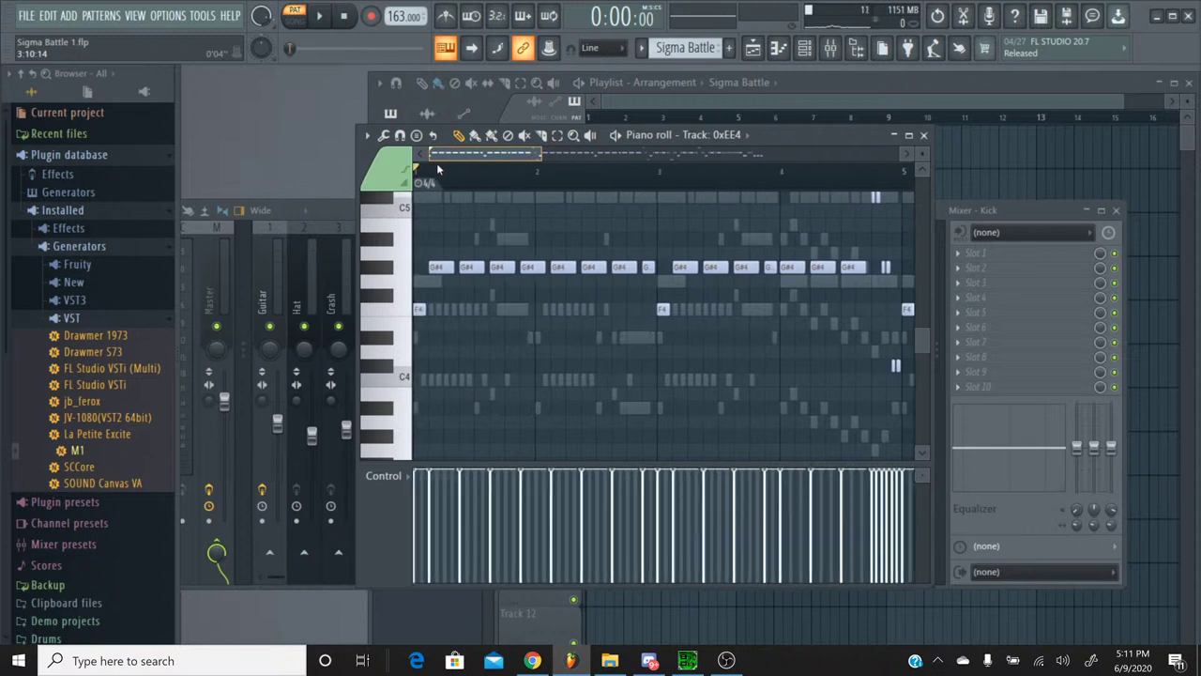
click(324, 21)
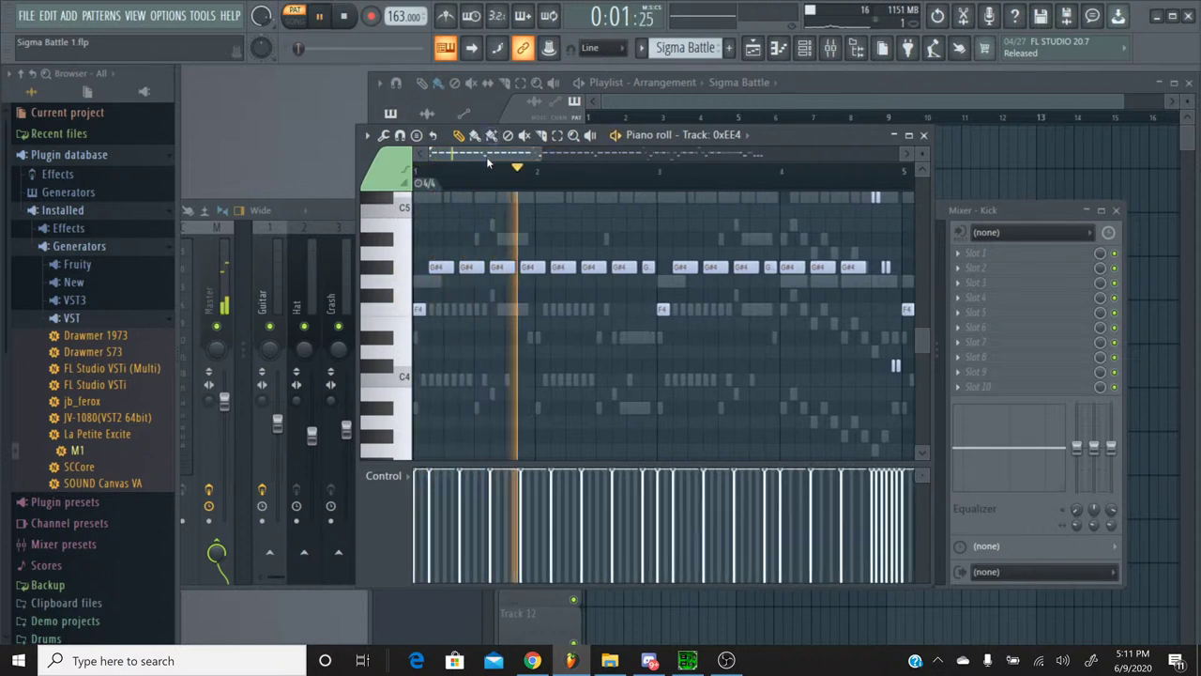
drag(495, 162, 649, 156)
click(615, 177)
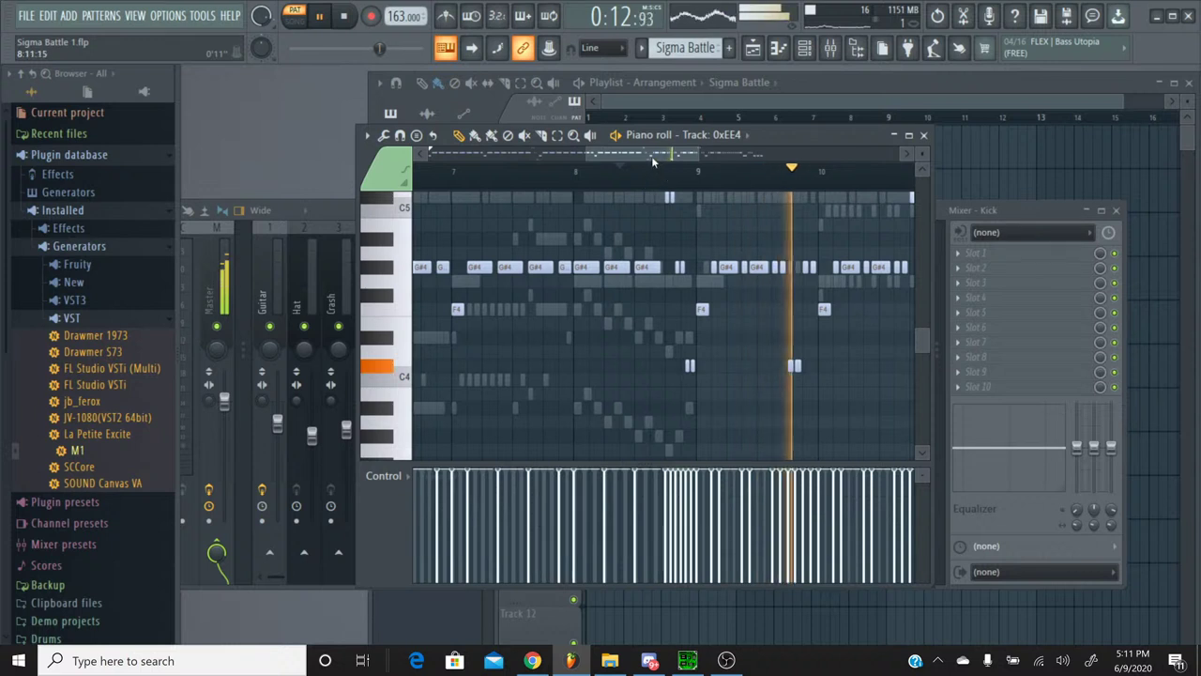
drag(651, 156, 680, 161)
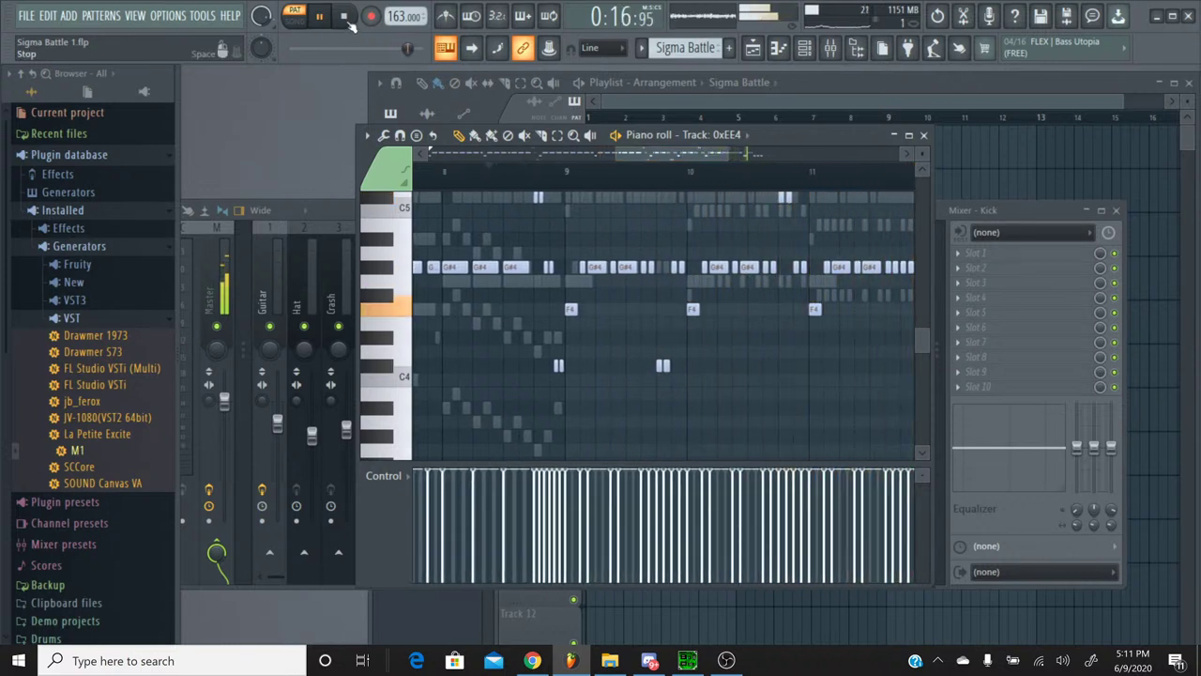
click(577, 171)
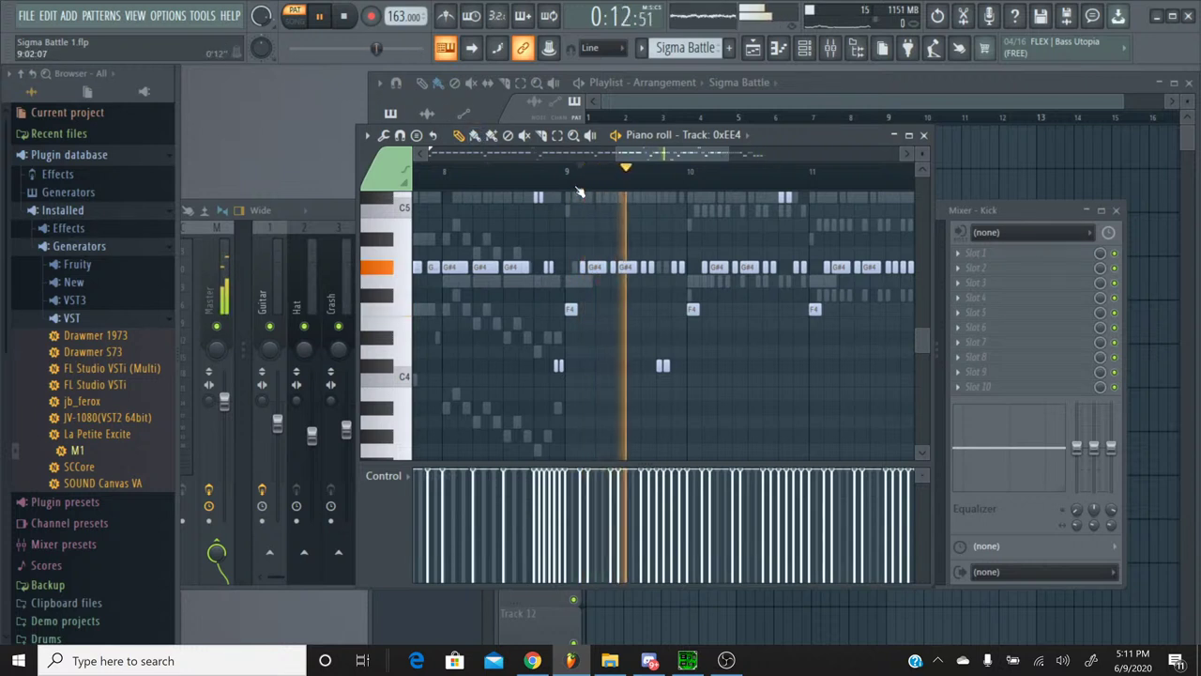
key(space)
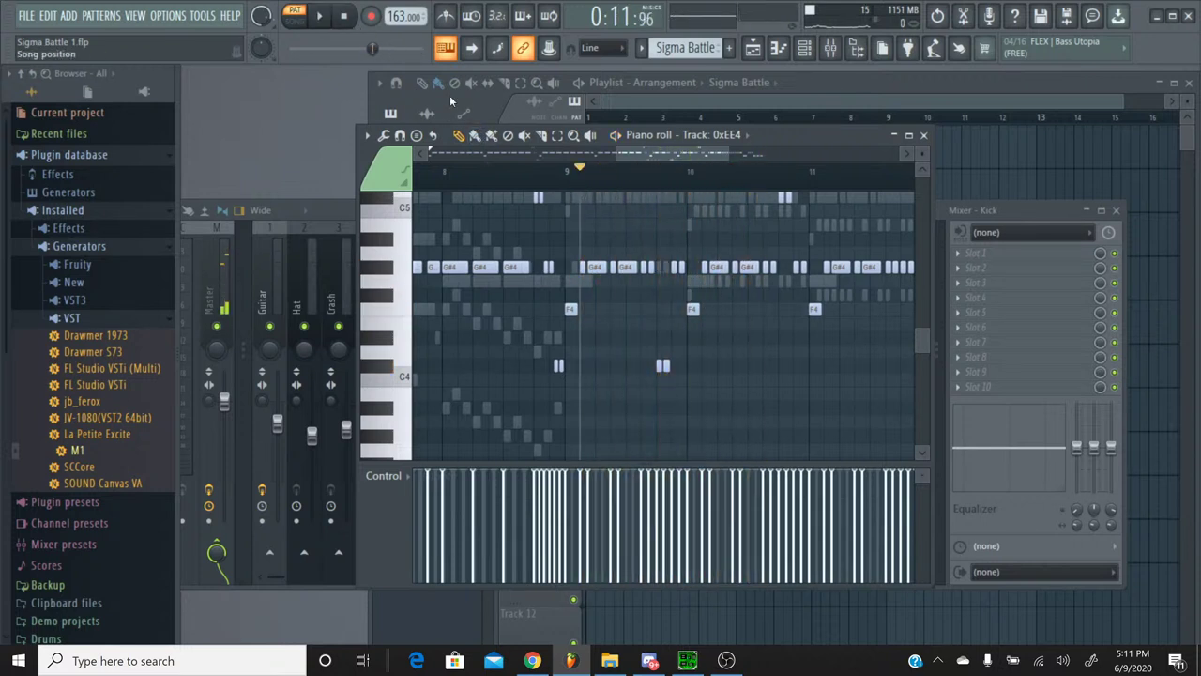
Step: Audition a key near Track: 0xEE4's G#4 notes and briefly play the track from the middle of bar 3
click(383, 277)
drag(668, 157, 524, 188)
click(475, 171)
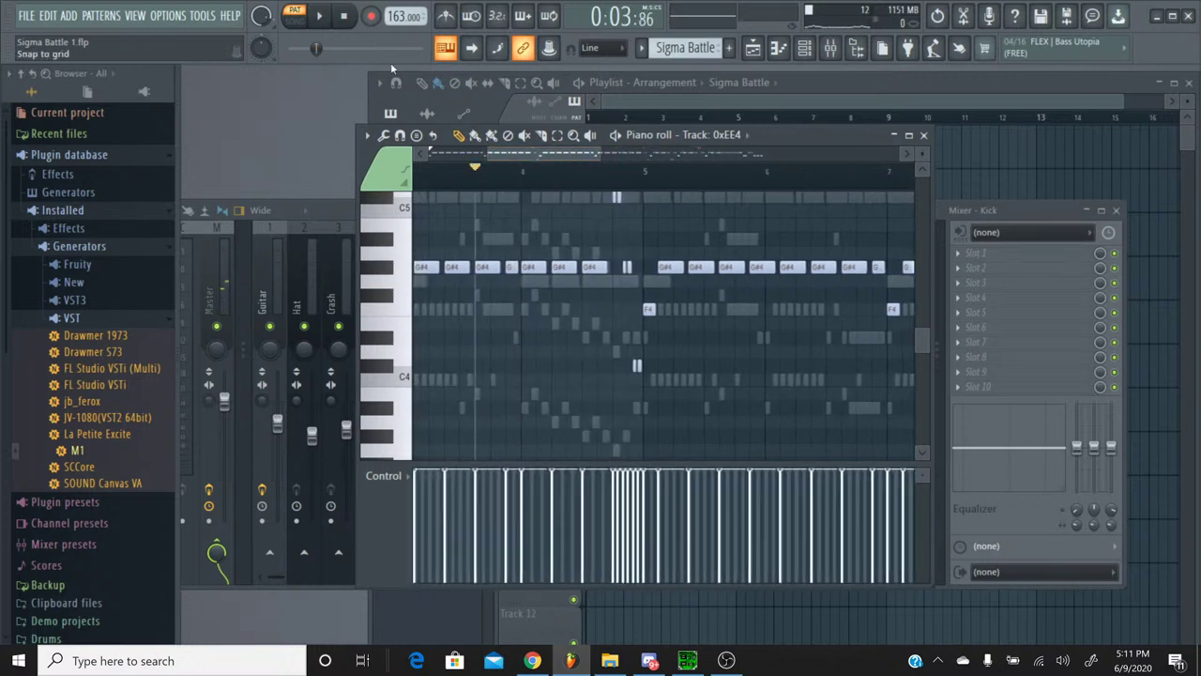
click(317, 16)
key(space)
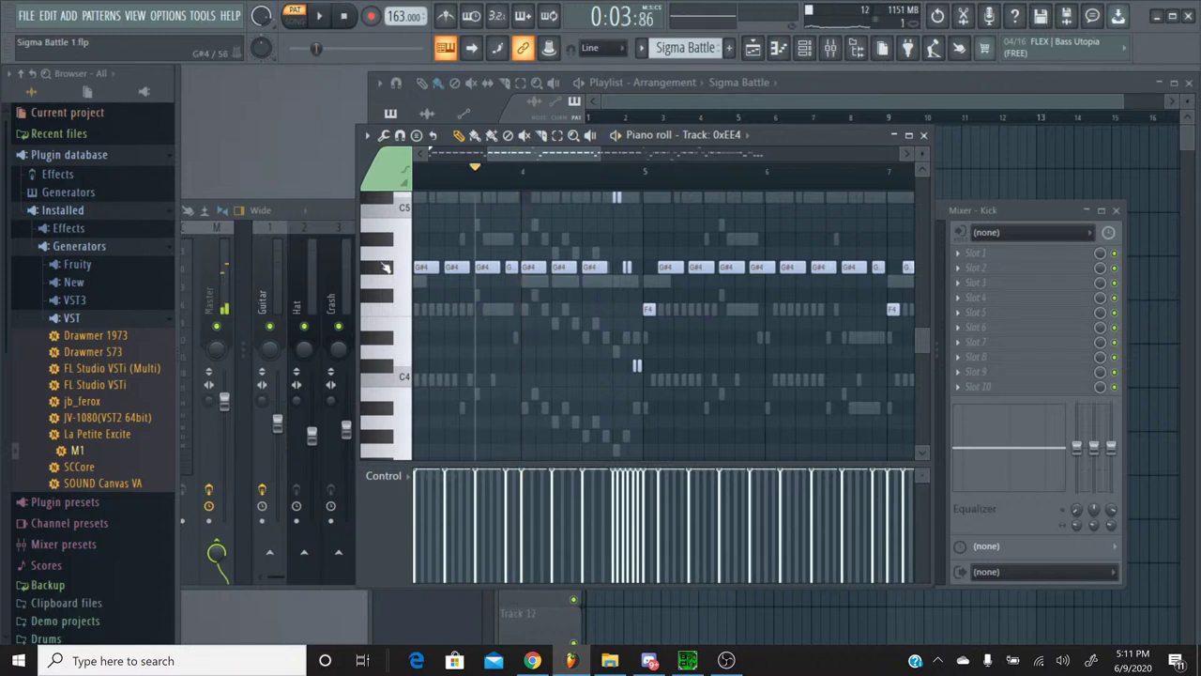
Step: Briefly play Track: 0xEE4 from early in bar 9 and audition its G#4 key for comparison
drag(513, 166, 657, 165)
click(569, 171)
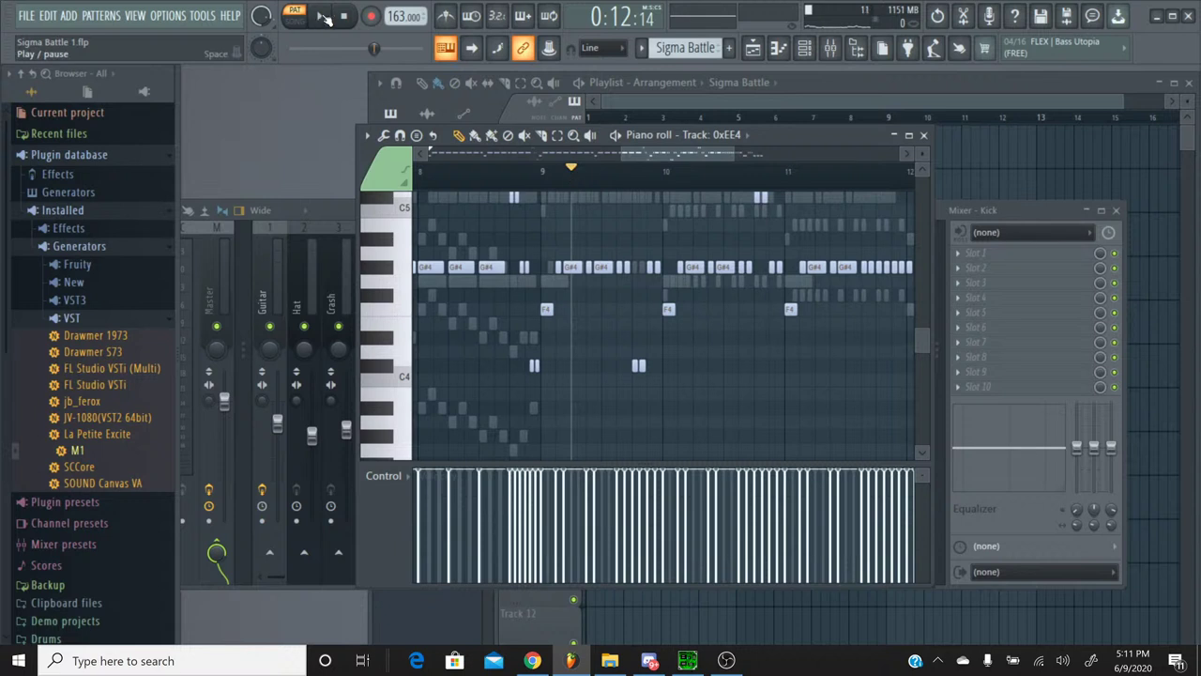
click(321, 17)
key(space)
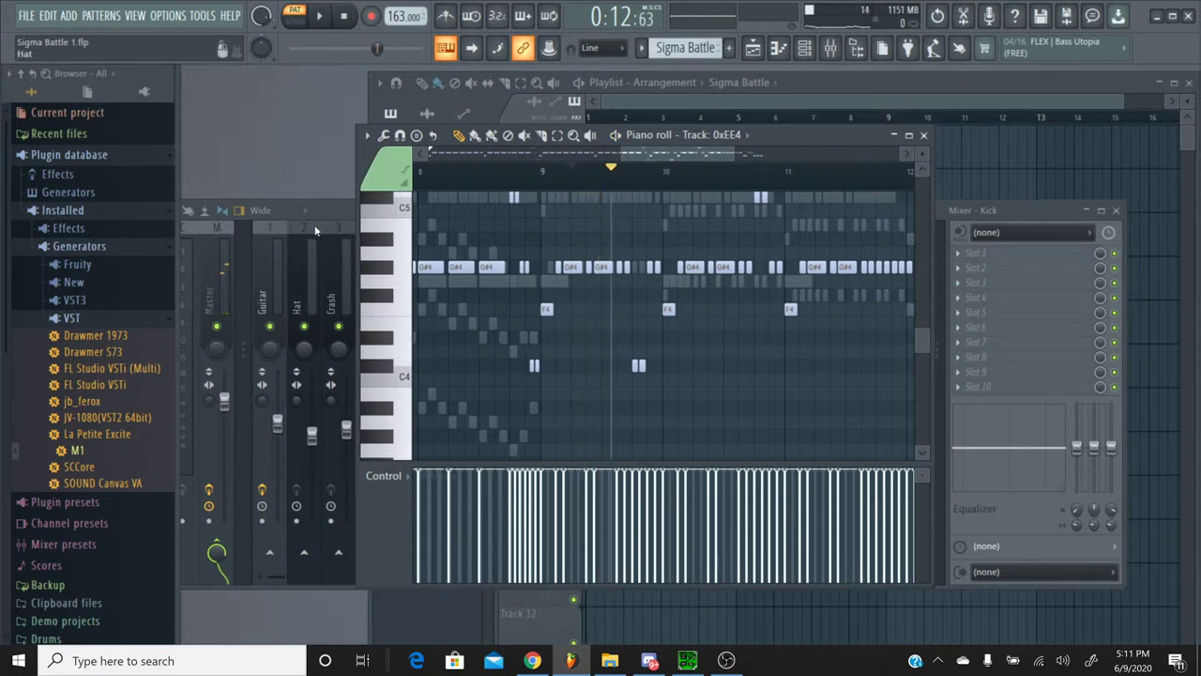
click(383, 268)
click(383, 268)
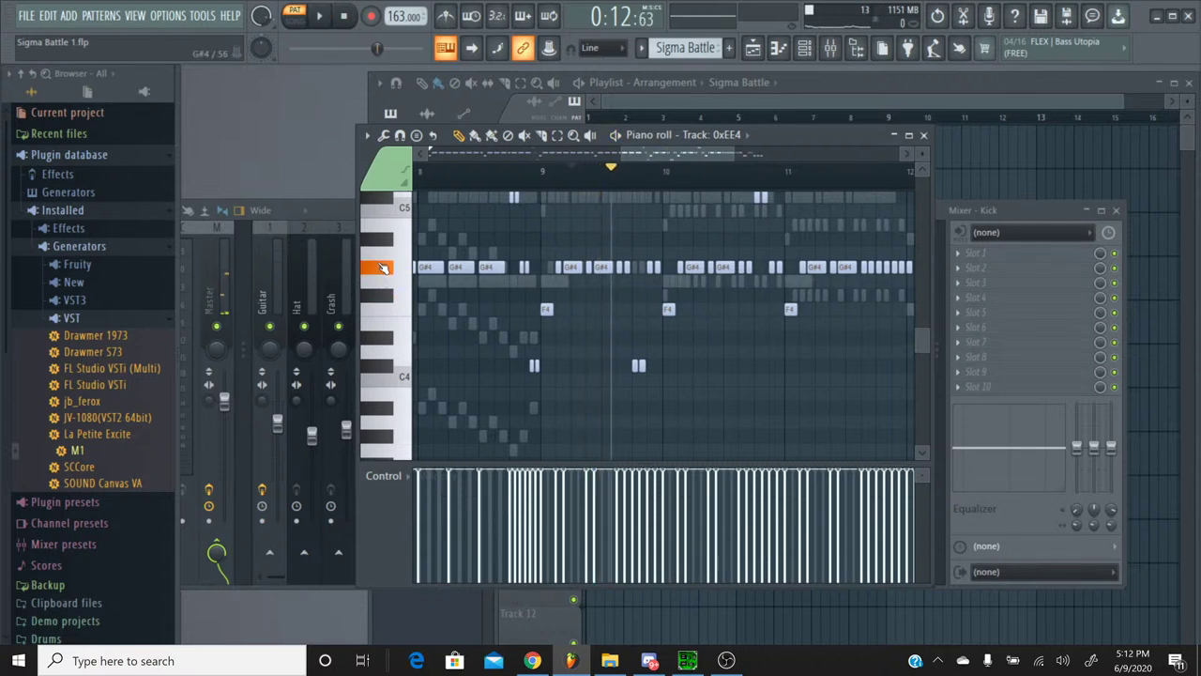
Step: Play Track: 0xEE4 from the middle of bar 9, and again from the beginning of bar 9, to hear its drum hits
click(330, 23)
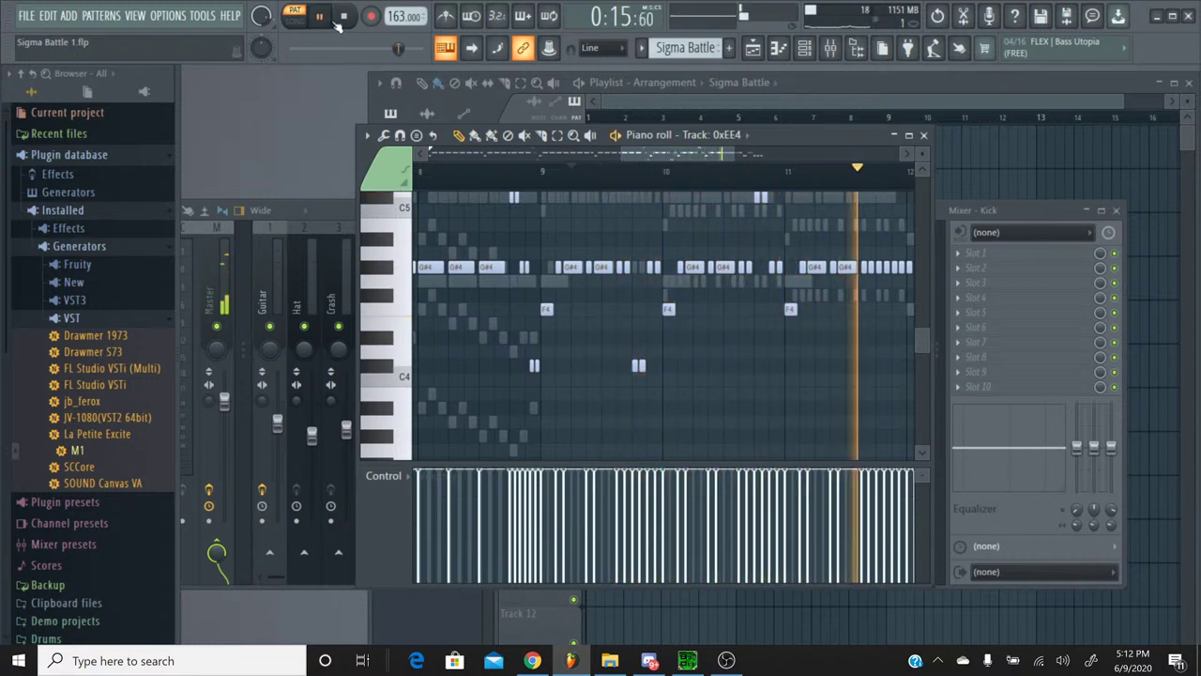
click(340, 24)
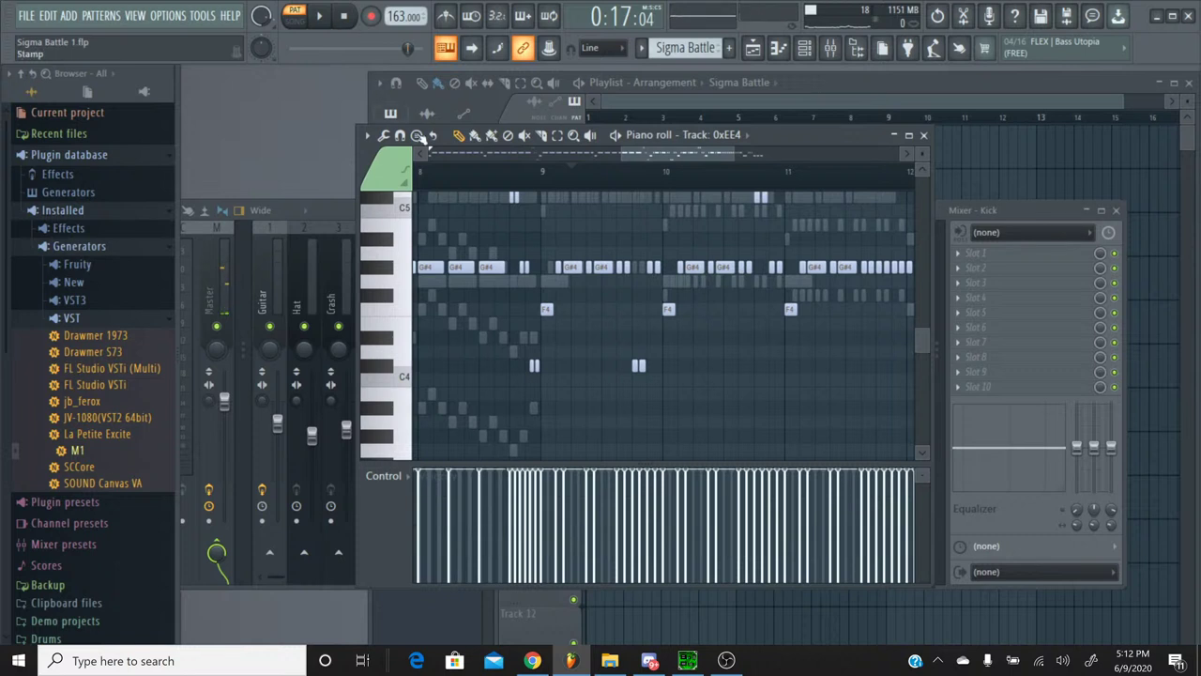
click(541, 169)
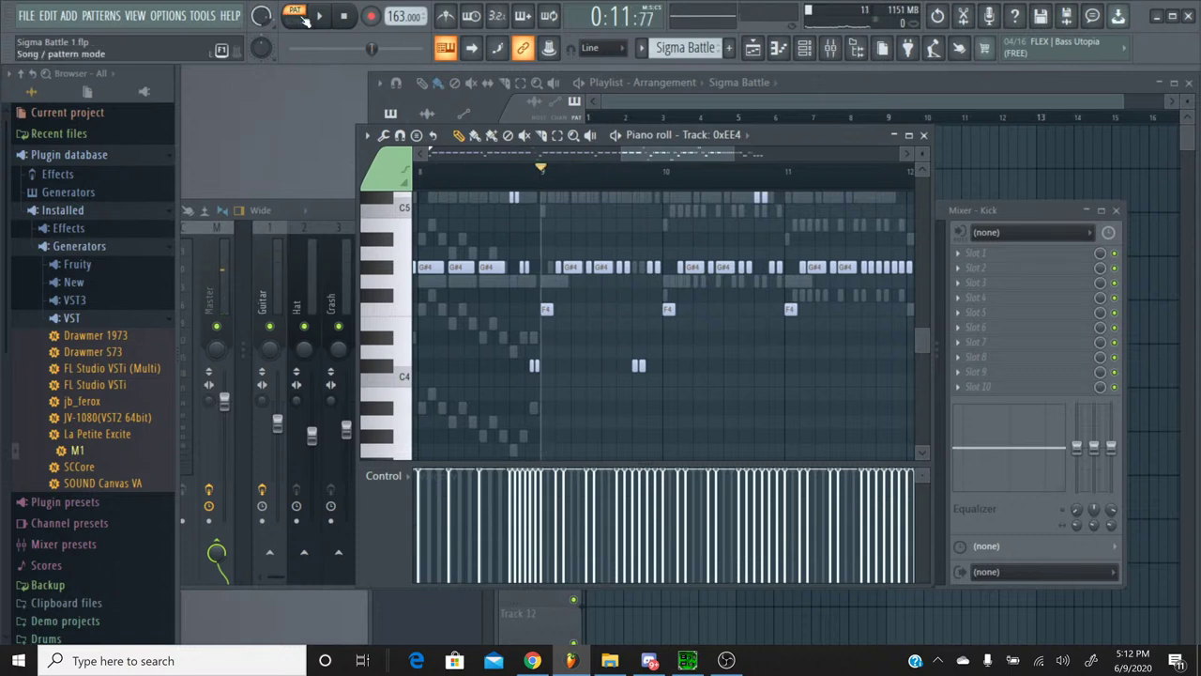
click(319, 16)
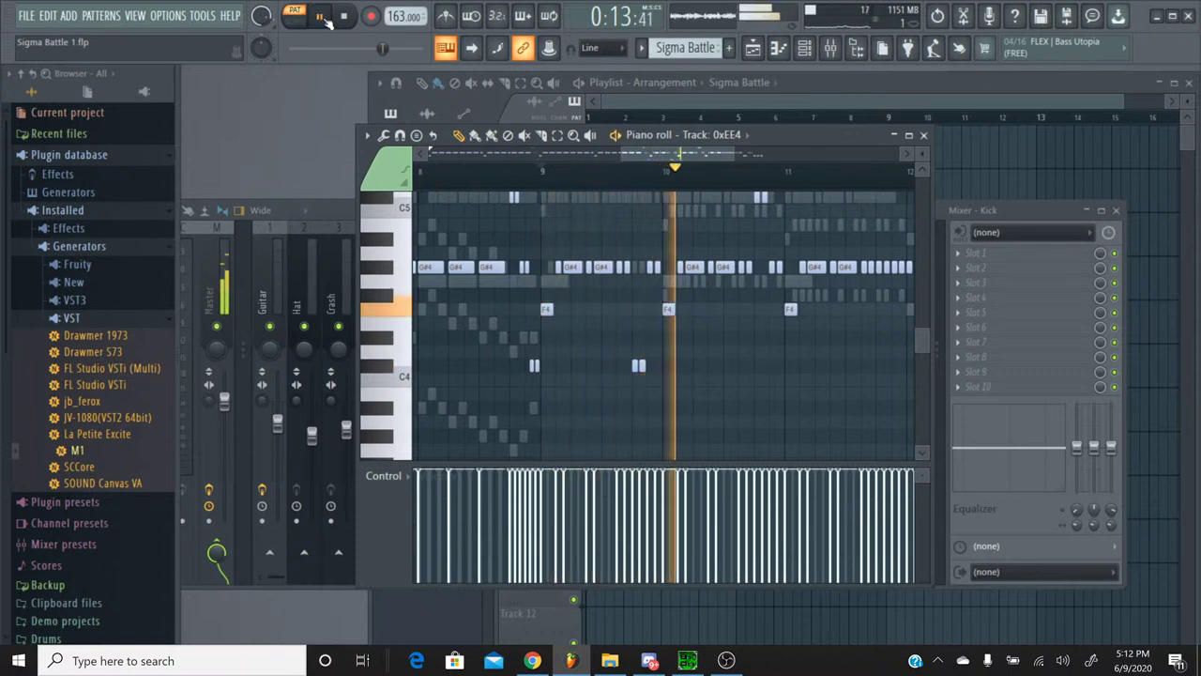
click(344, 16)
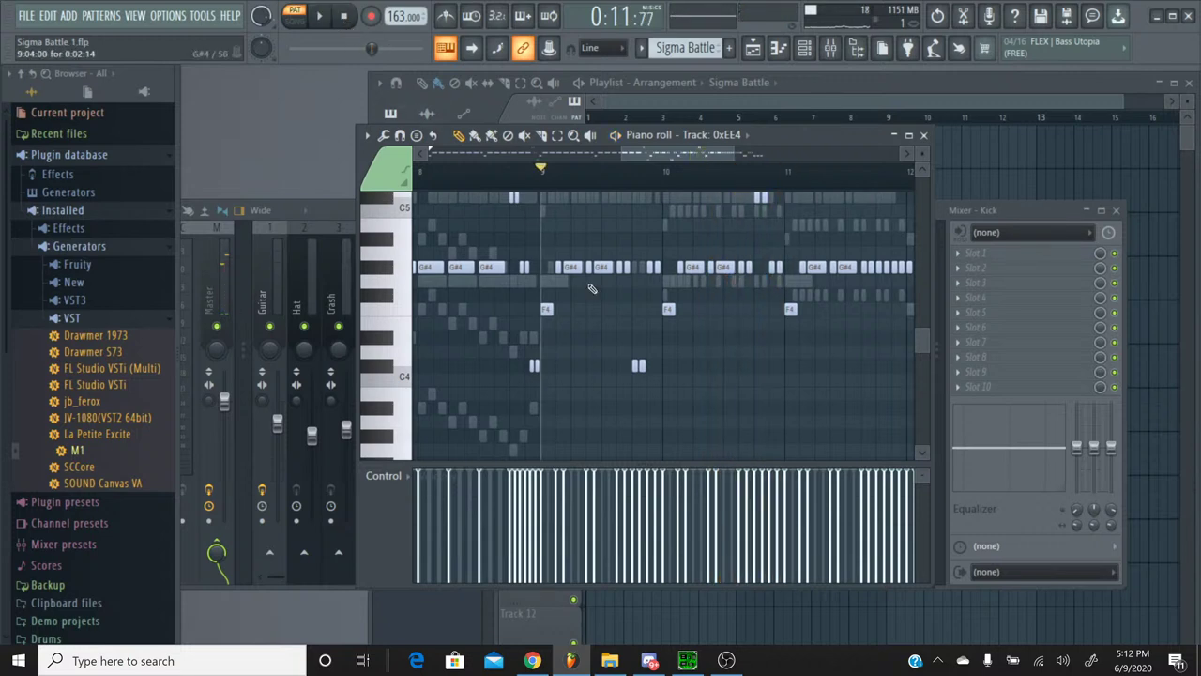
Step: Select the short C#5, G#4 and C#4 fill notes at the end of bar 4 in Track: 0xEE4
drag(669, 165, 549, 158)
scroll(463, 255, up, 3)
scroll(605, 241, down, 3)
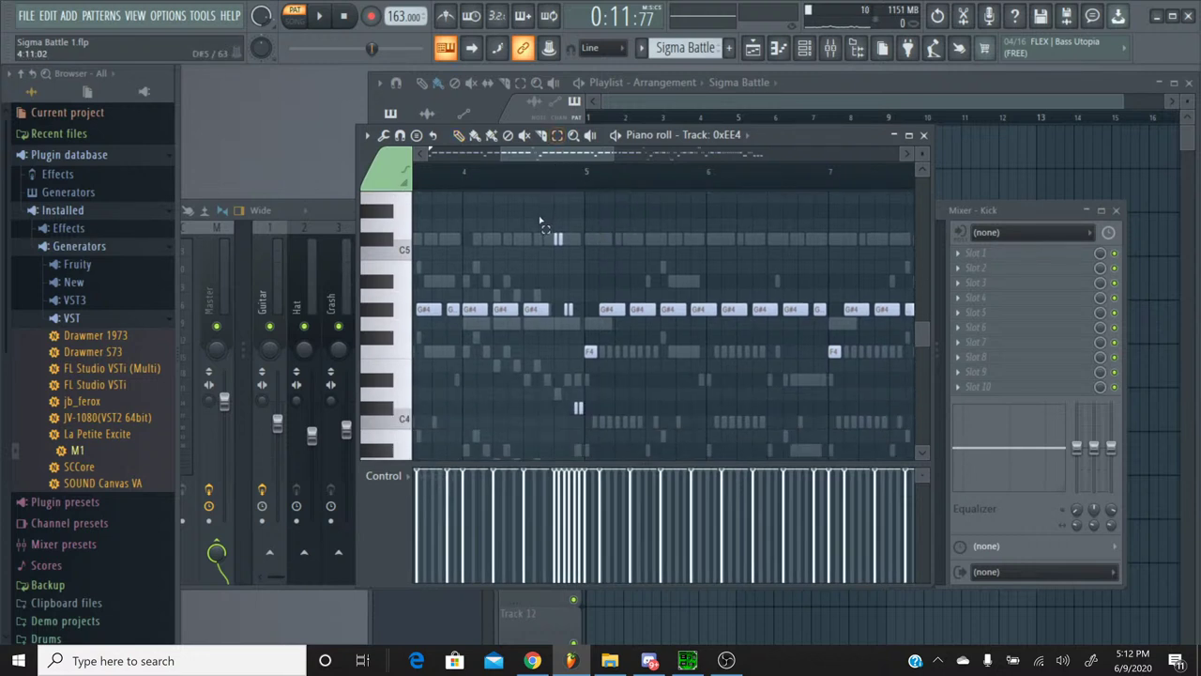
drag(541, 205, 578, 340)
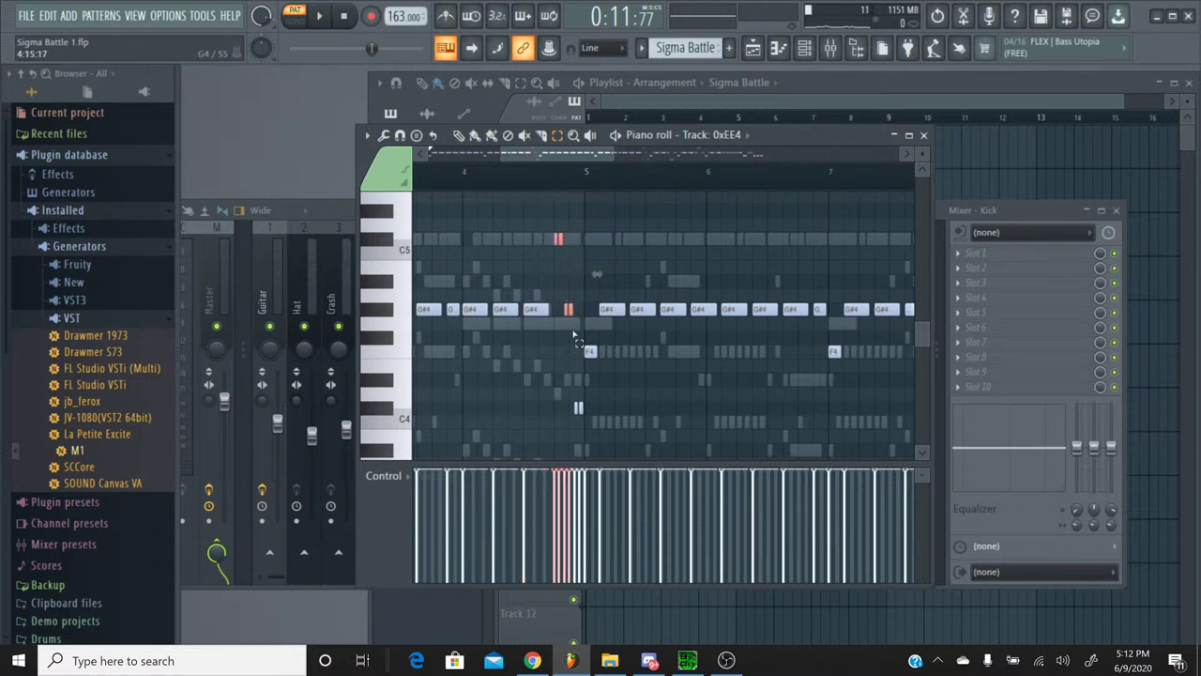
drag(593, 413, 593, 413)
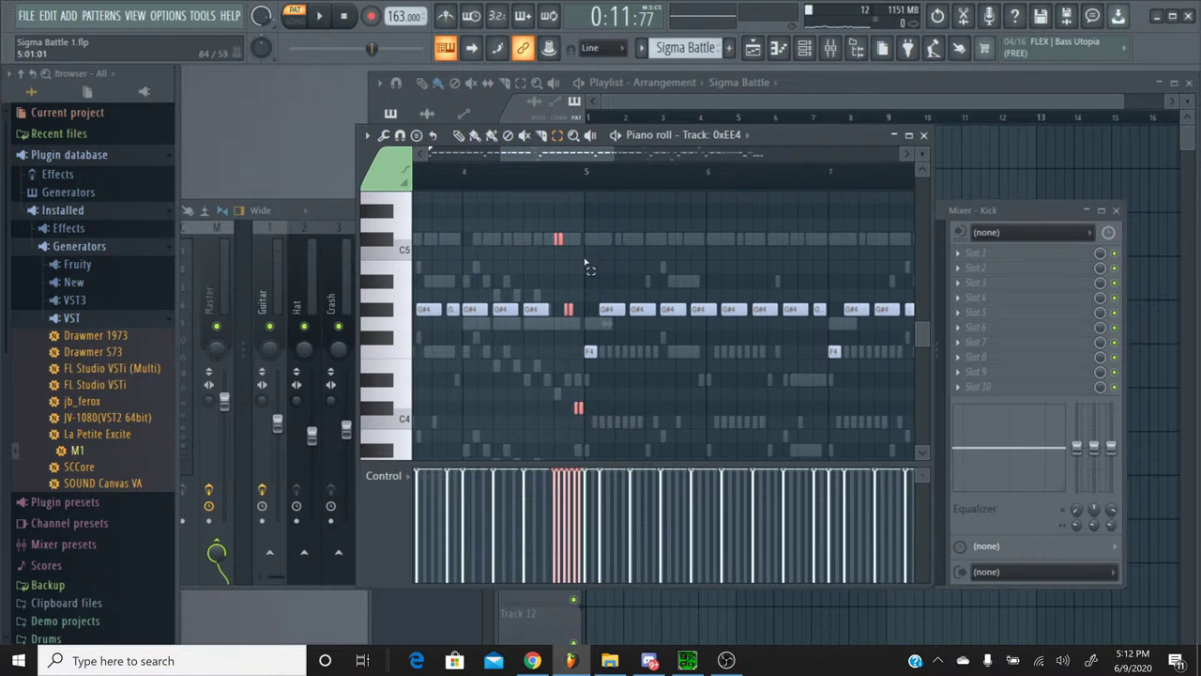
Step: Select the matching C#5, G#4 and C#4 fill notes at the end of bar 8 and inspect the hits in bar 9
mouse_move(601, 153)
mouse_down()
mouse_move(471, 159)
mouse_move(662, 160)
mouse_up()
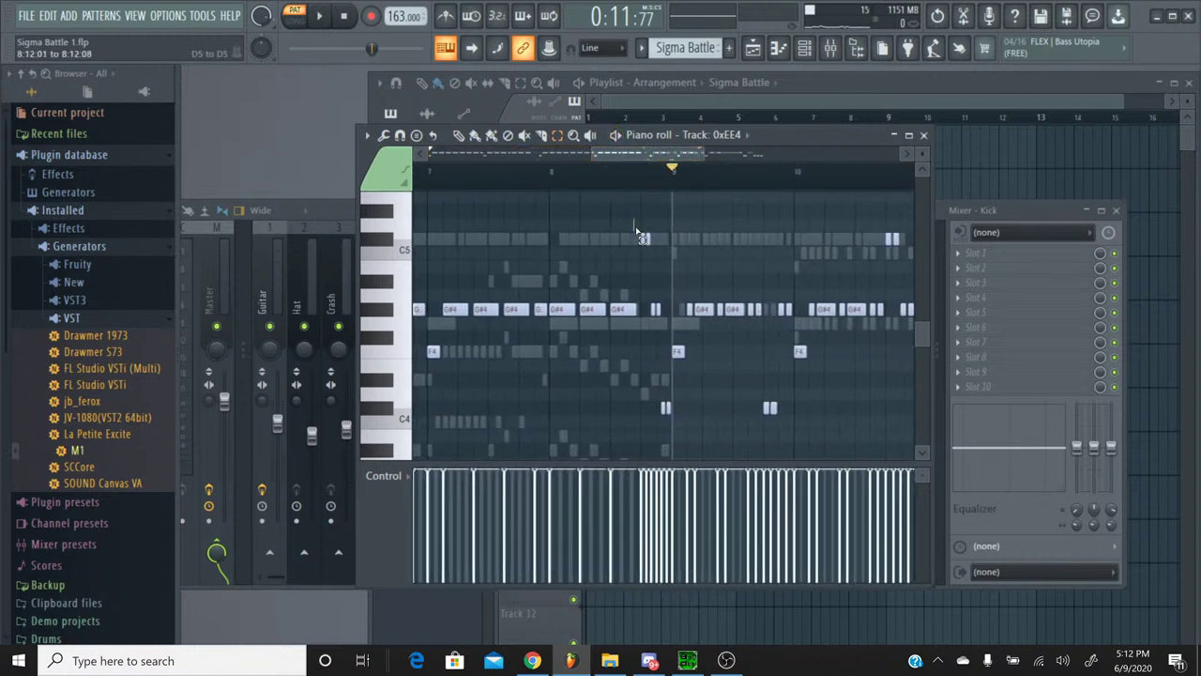
drag(636, 229, 663, 265)
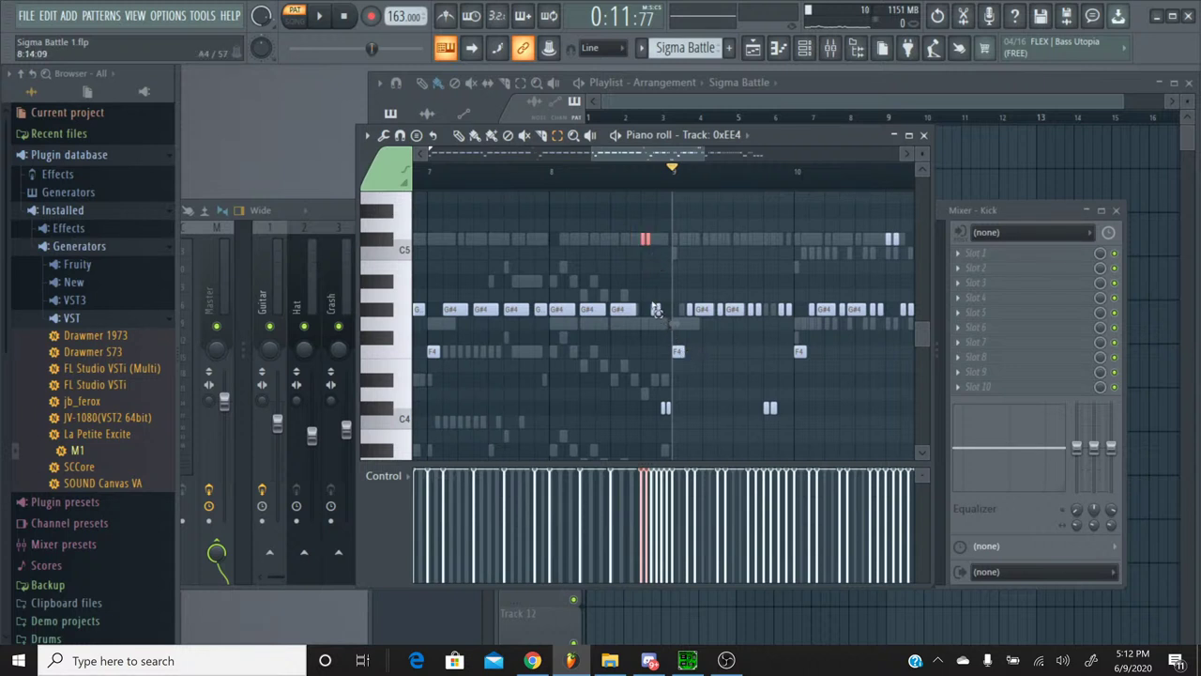
drag(657, 311, 672, 332)
drag(667, 389, 668, 439)
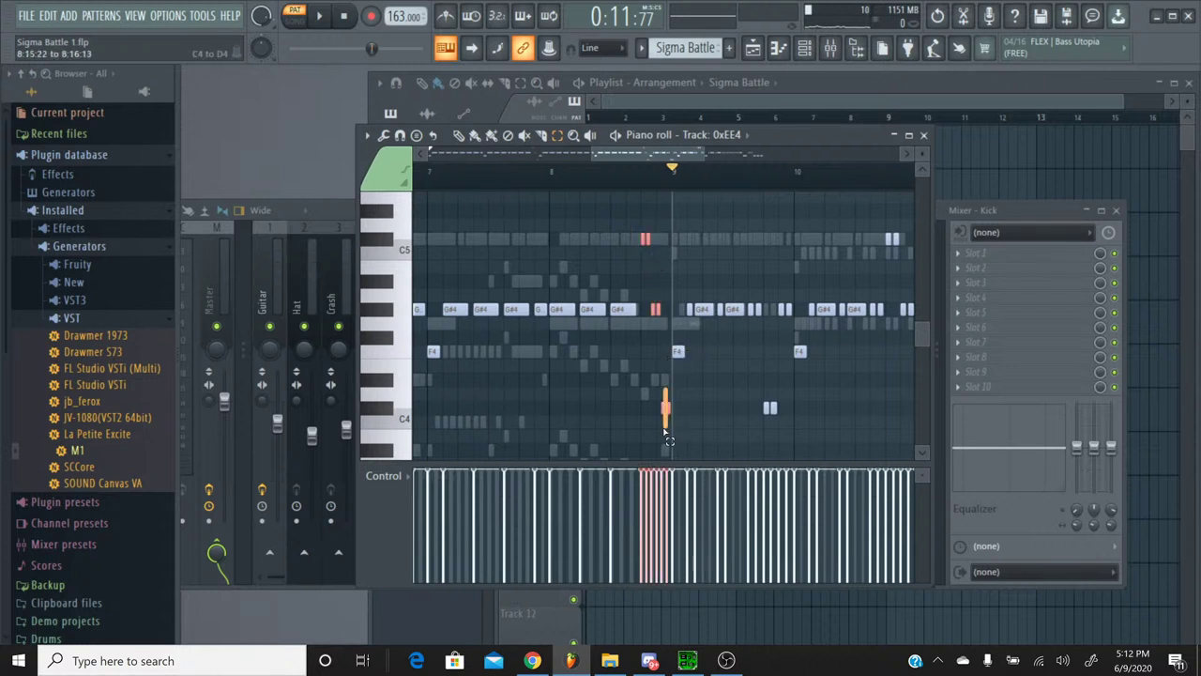
drag(672, 161, 701, 155)
drag(655, 289, 660, 310)
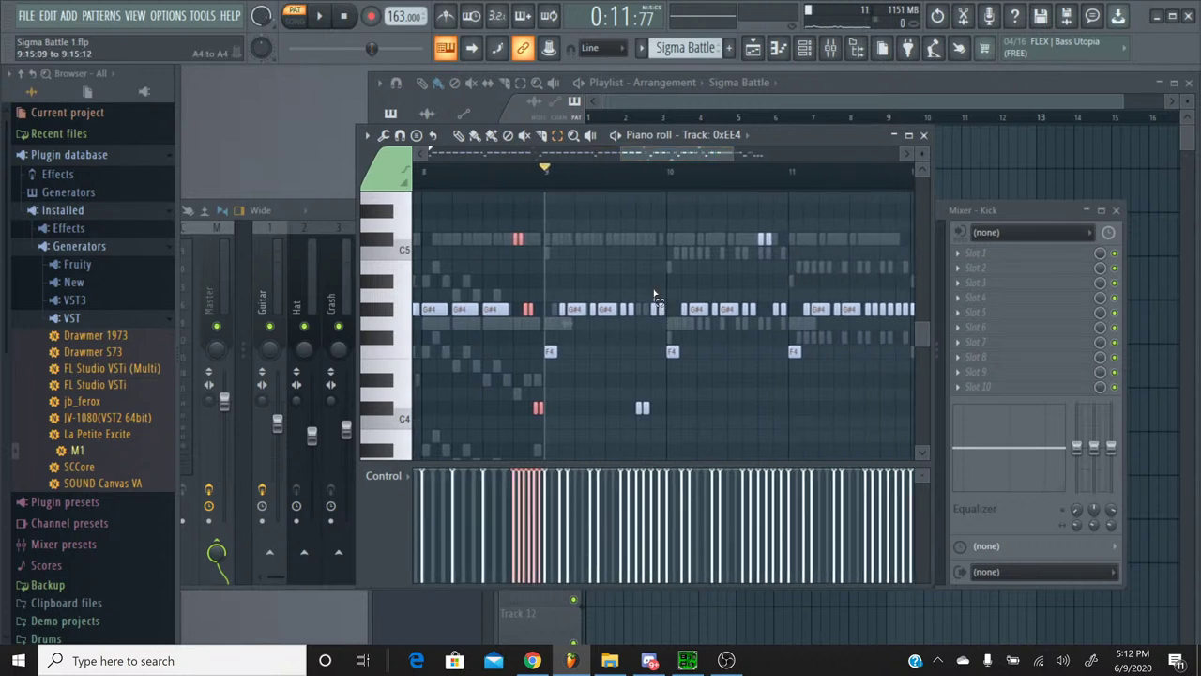
Step: Replay Track: 0xEE4 repeatedly from the middle of bar 9 to listen to its paired C#4 hits
key(space)
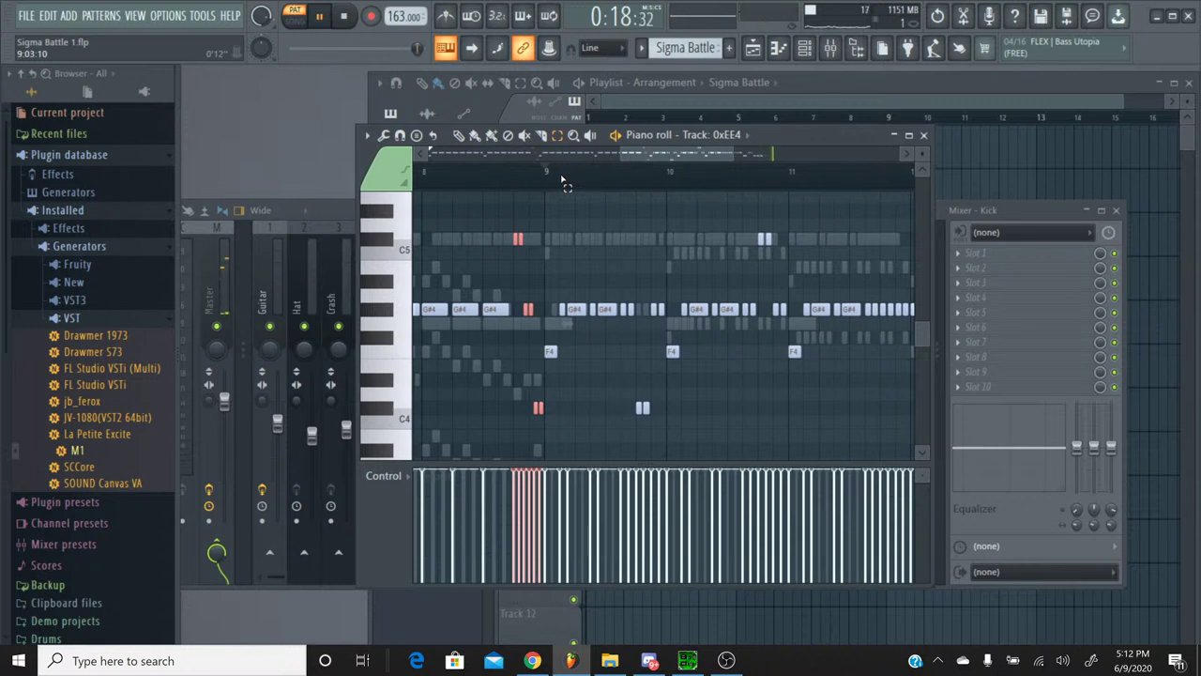
click(600, 172)
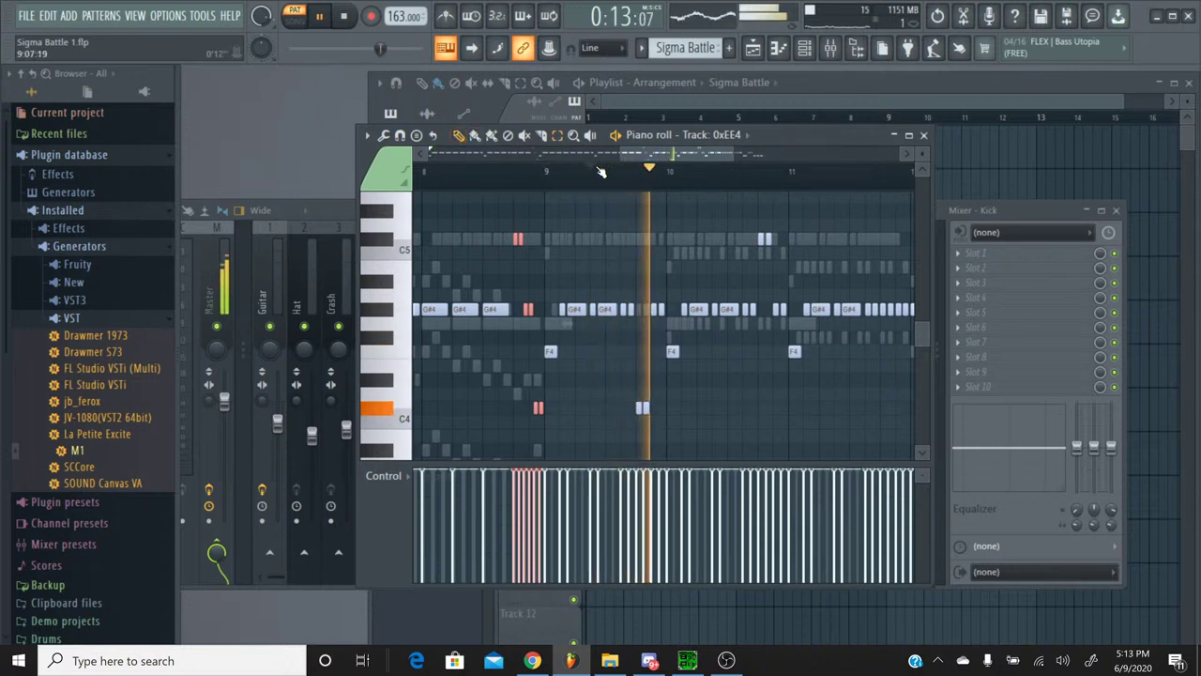
click(601, 172)
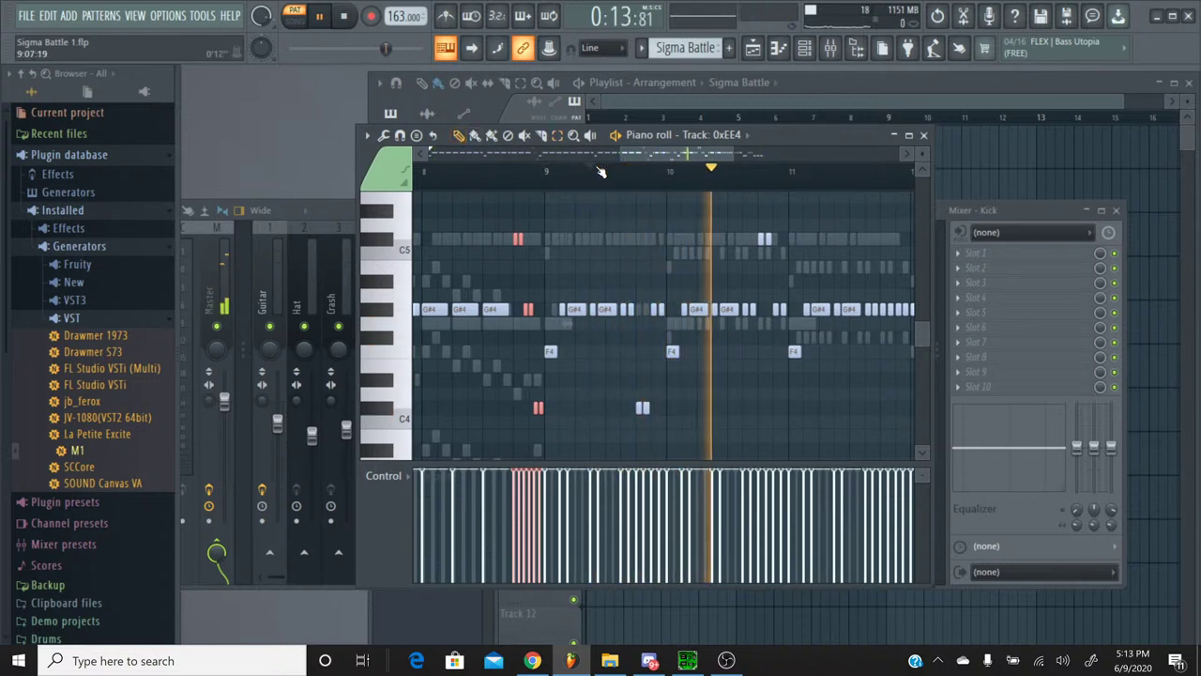
click(600, 172)
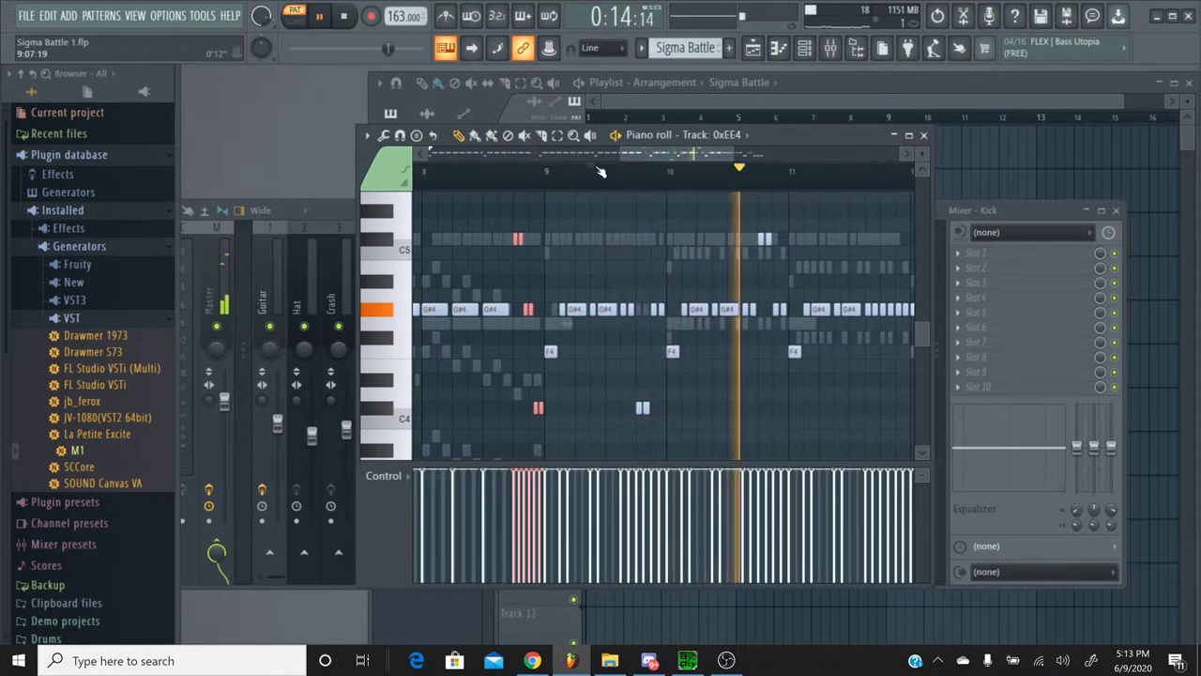
scroll(601, 172, up, 2)
scroll(601, 172, up, 1)
click(601, 172)
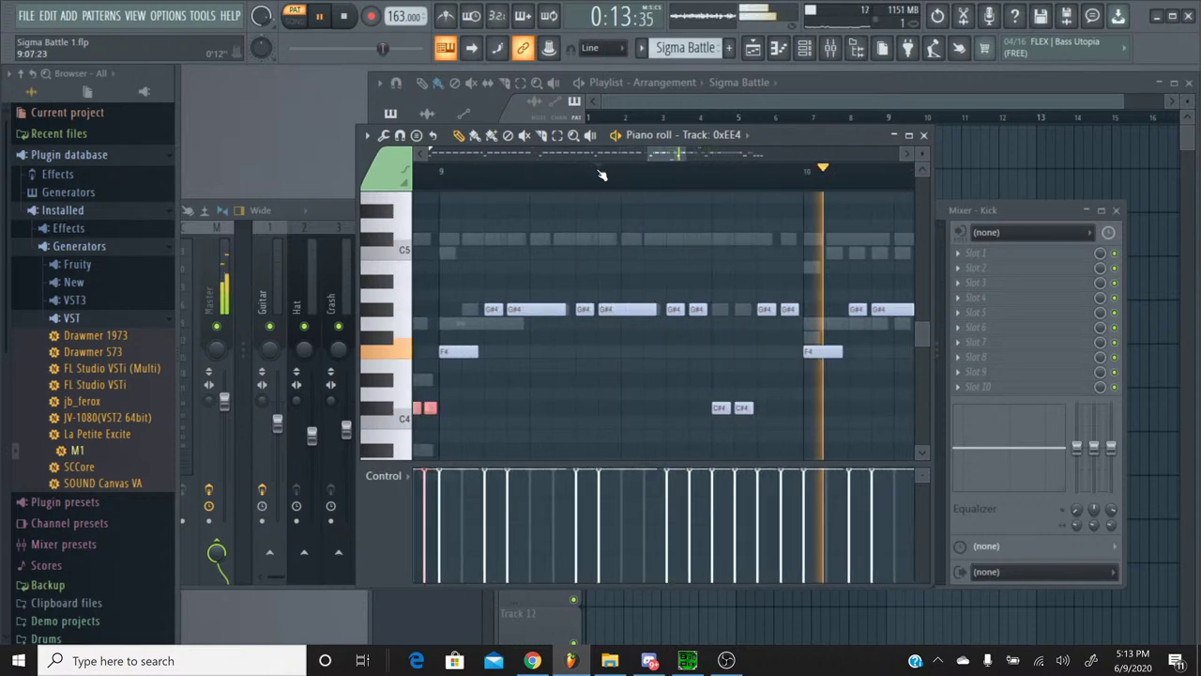
click(601, 172)
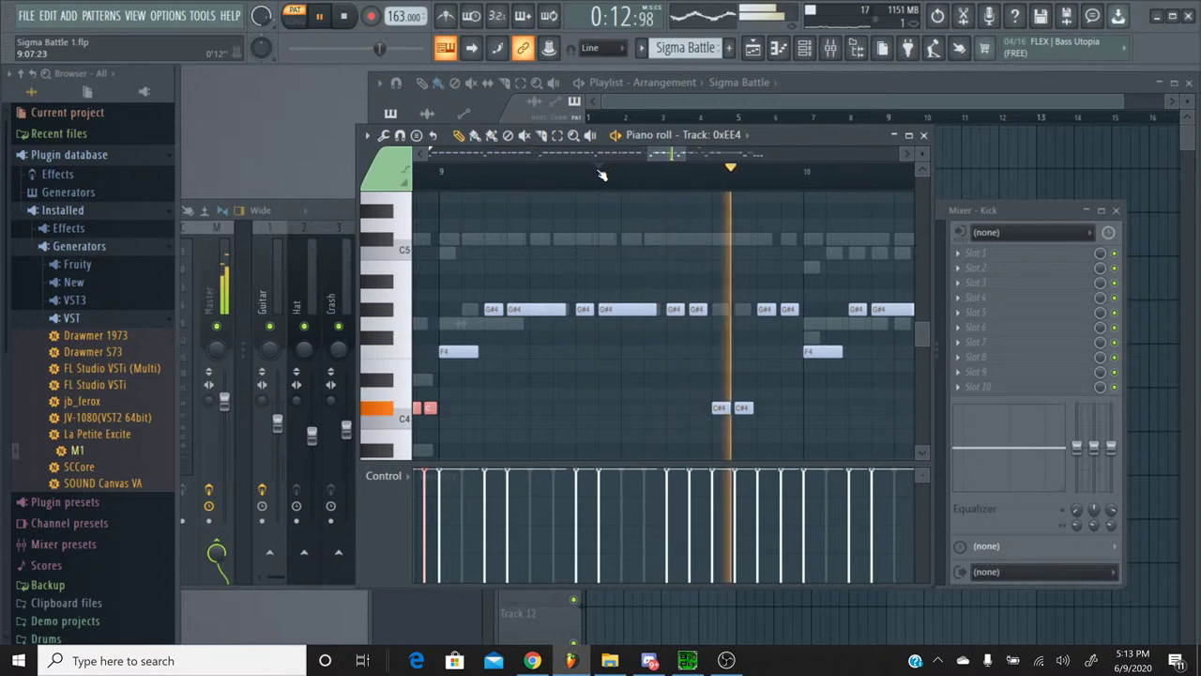
Step: Replay Track: 0xEE4 repeatedly from the middle of bar 10 to listen to its paired C#5 hits, and stop playback
scroll(601, 172, down, 2)
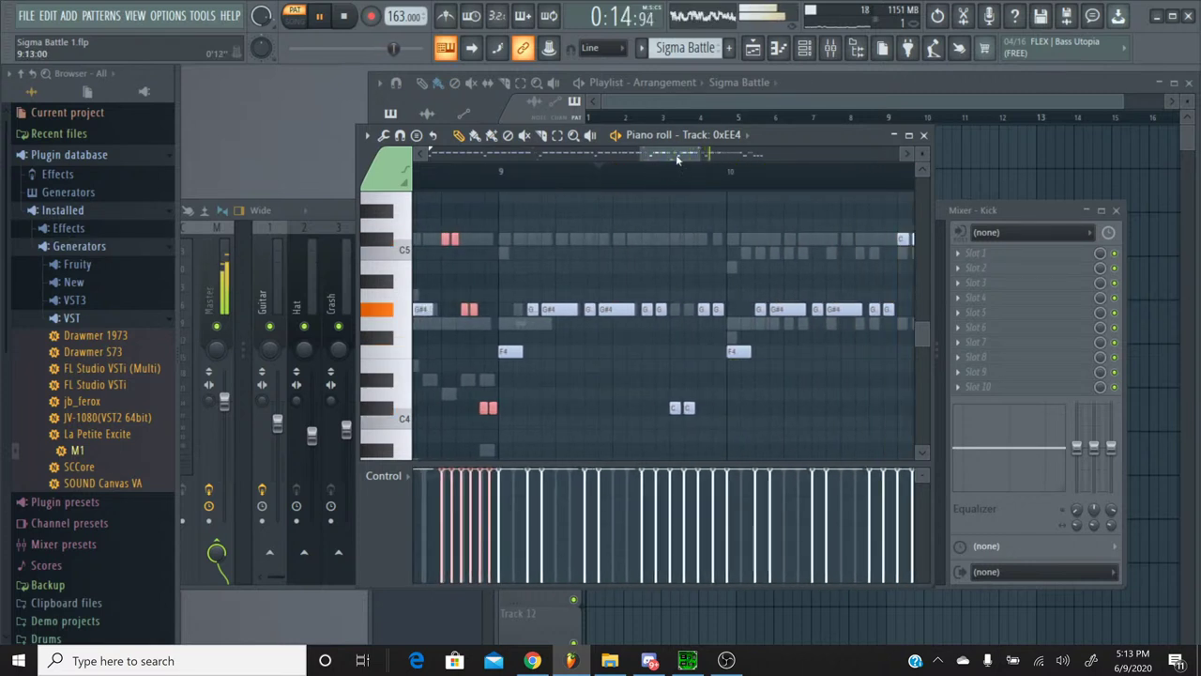
scroll(695, 156, up, 1)
drag(696, 158, 710, 158)
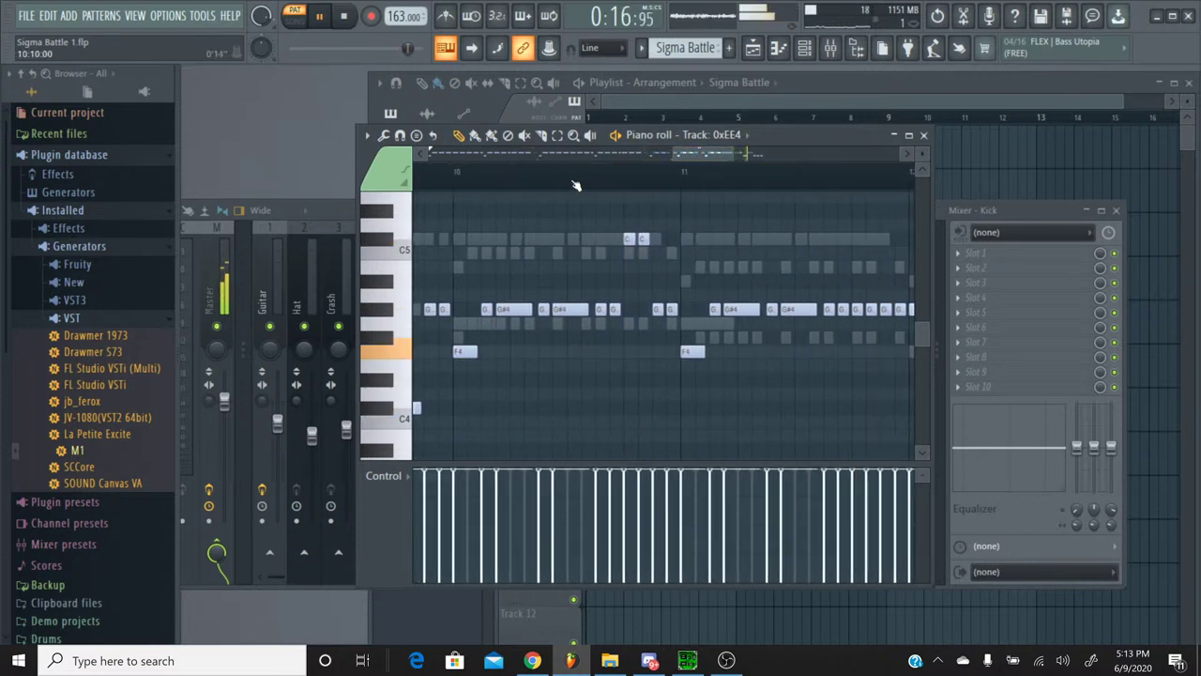
click(576, 181)
click(575, 181)
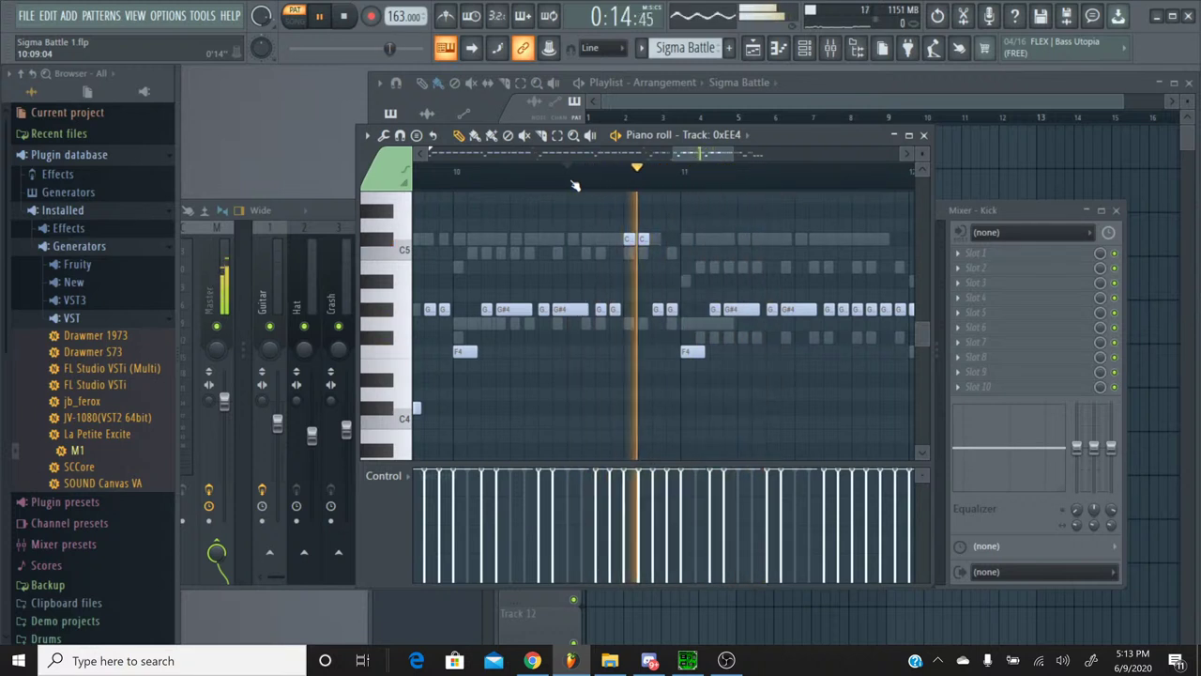
click(572, 183)
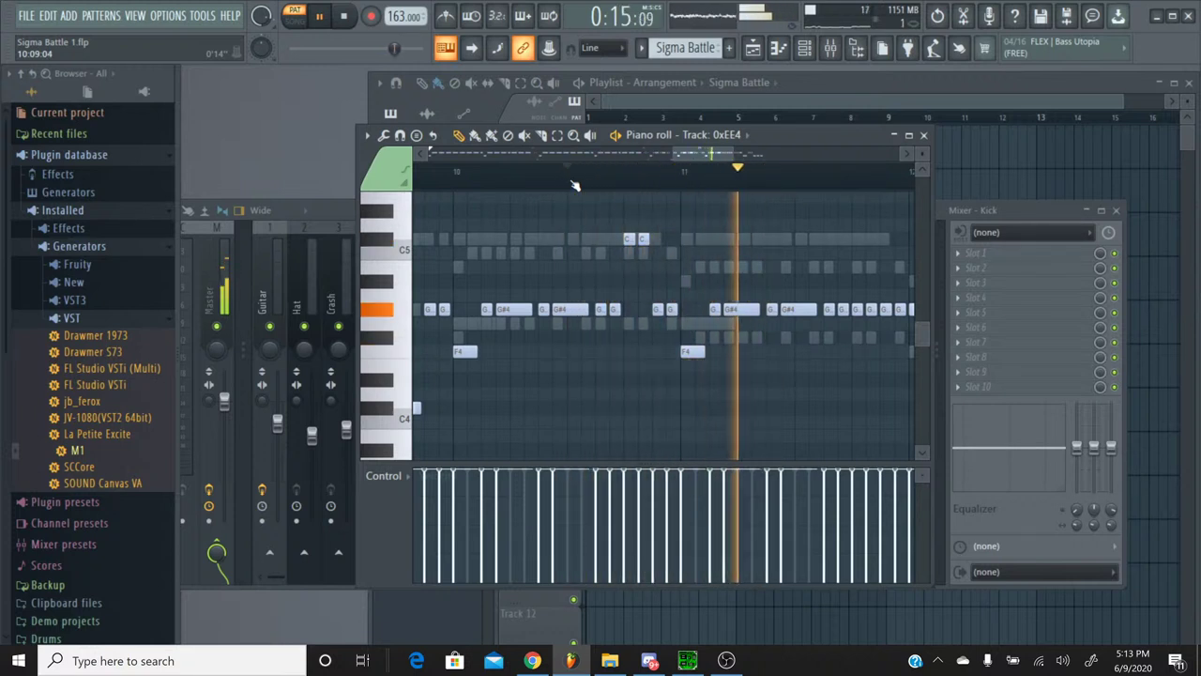
click(570, 182)
click(346, 17)
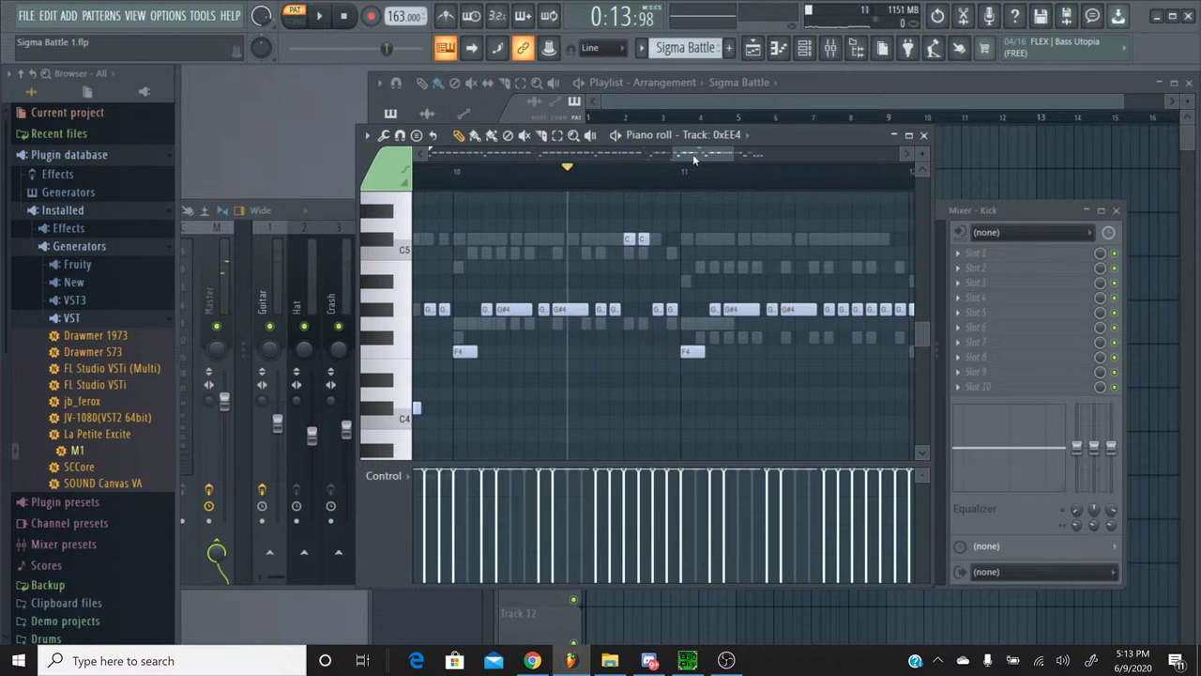
Step: Compare the hits after the middle of bar 10 through short playbacks, auditioning the A4 key between them
key(space)
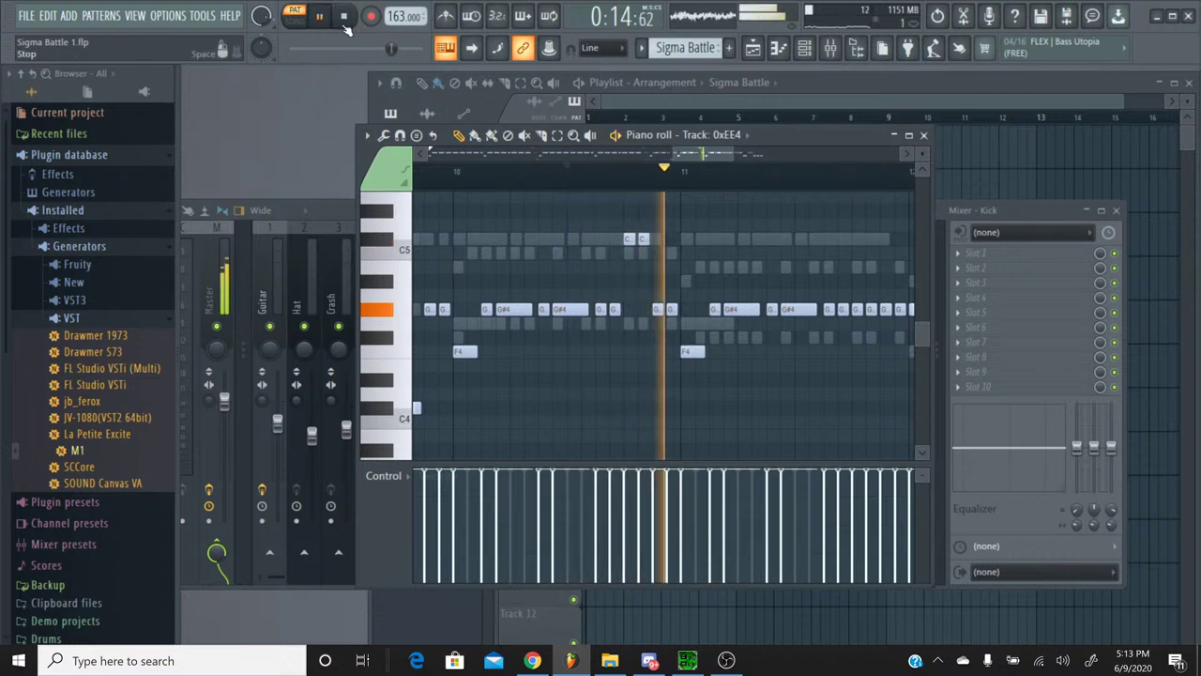
click(346, 27)
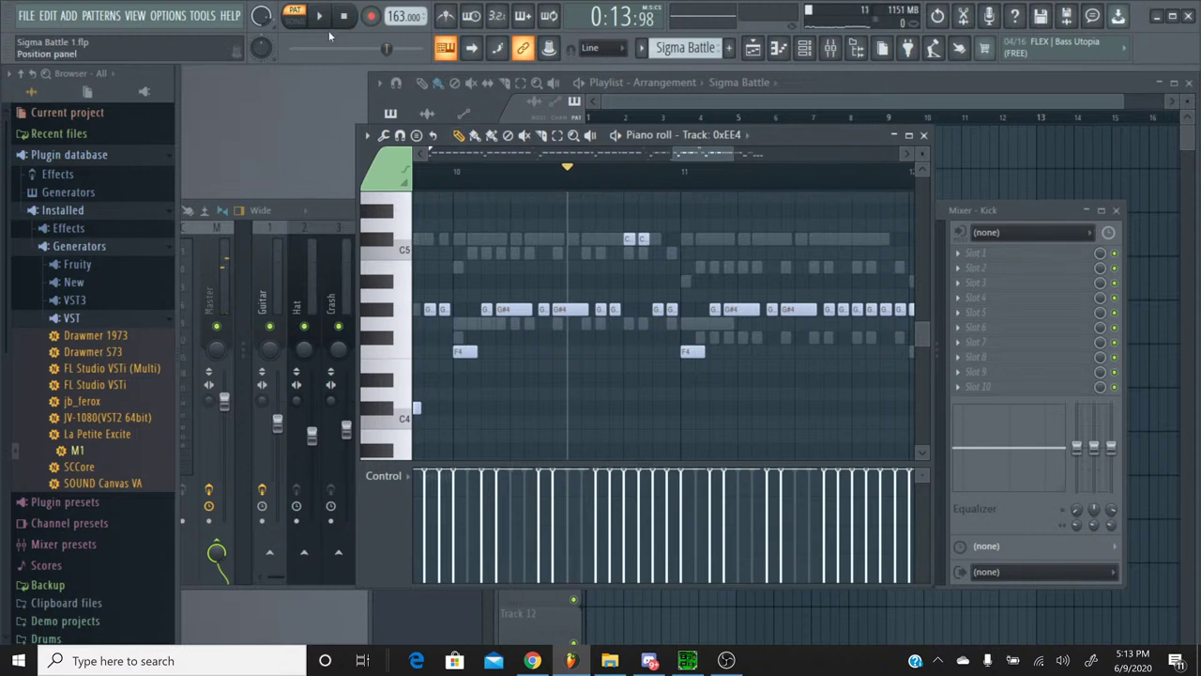
click(319, 16)
click(345, 20)
click(407, 283)
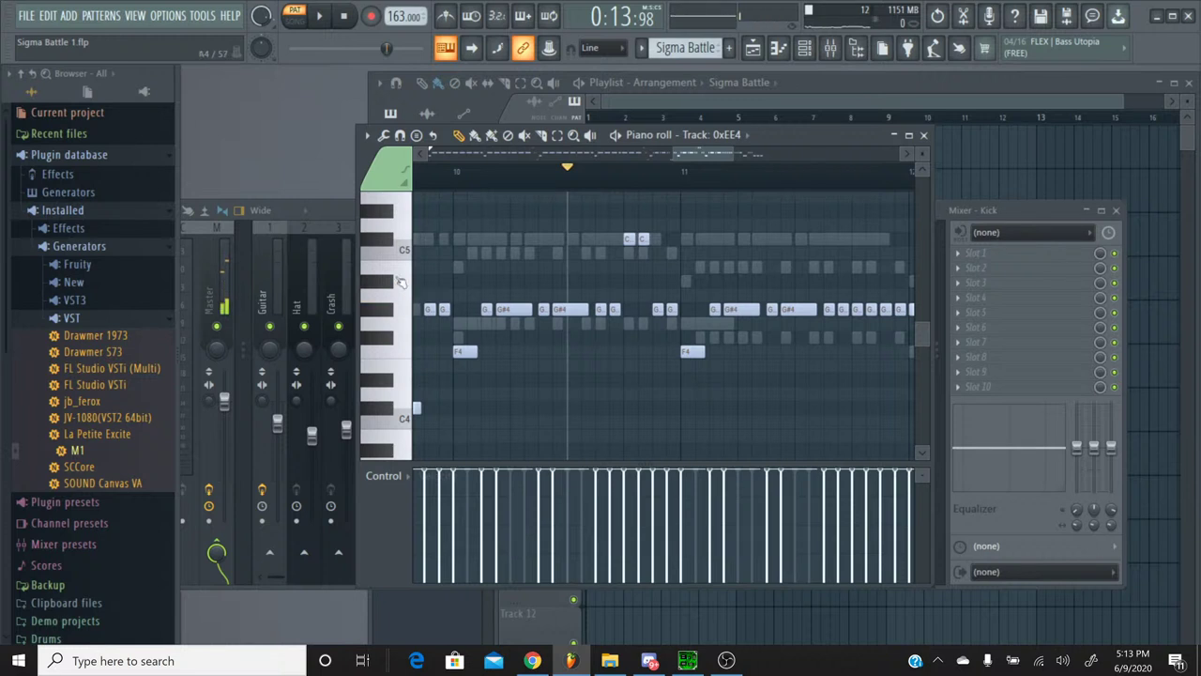
key(space)
click(344, 20)
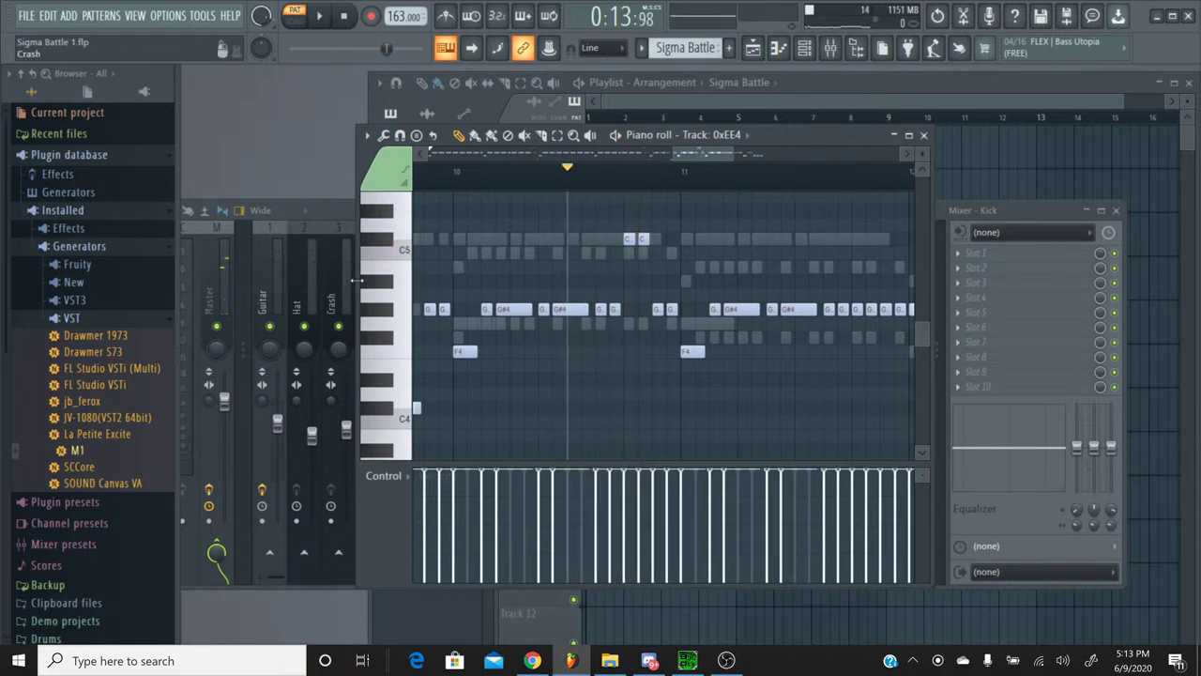
key(space)
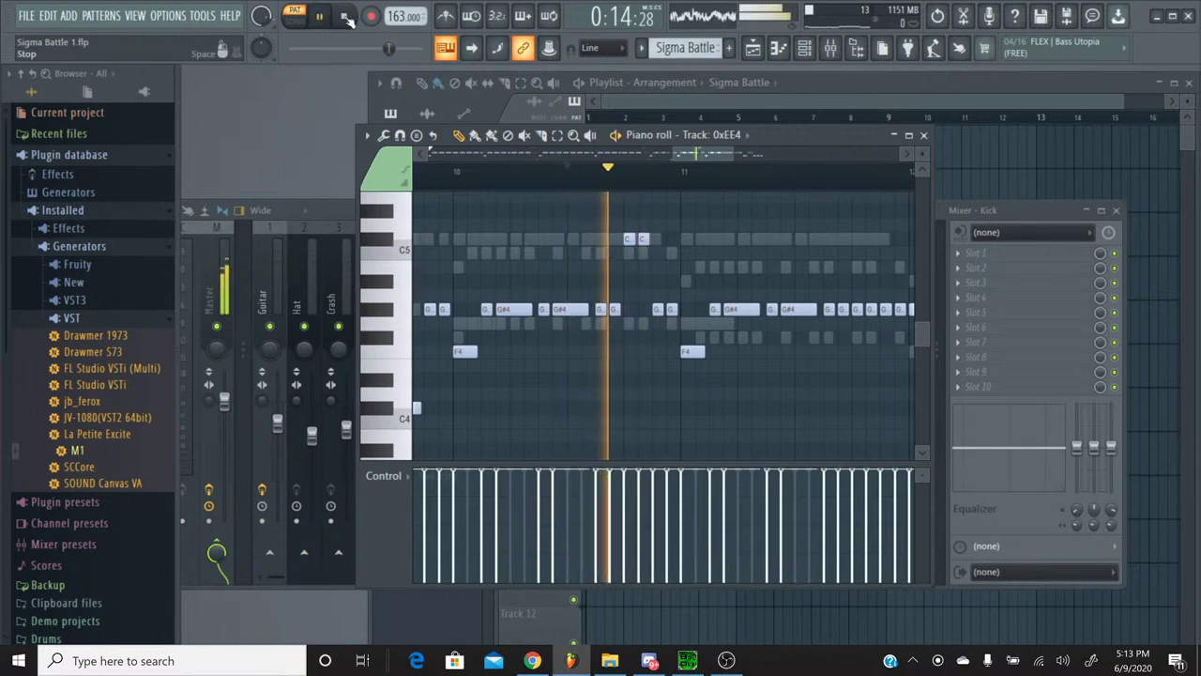
click(347, 20)
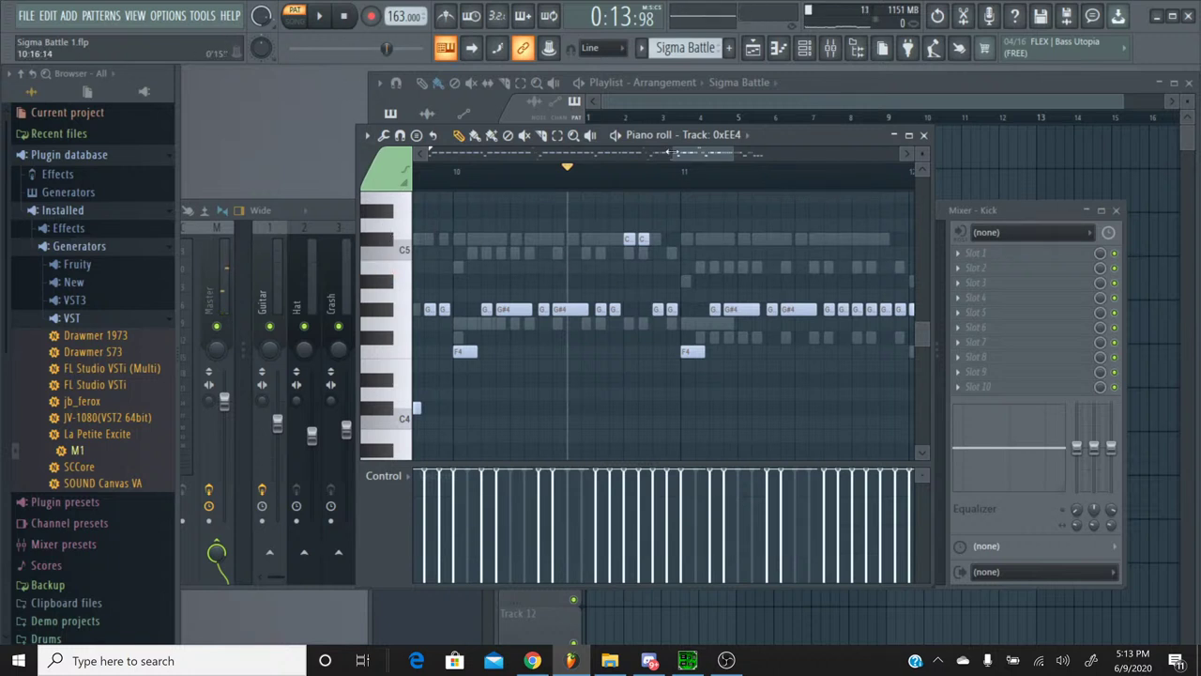
Step: Play Track: 0xEE4 from early in bar 9 and make a time selection starting at bar 10's C#5 hits
drag(670, 153, 644, 166)
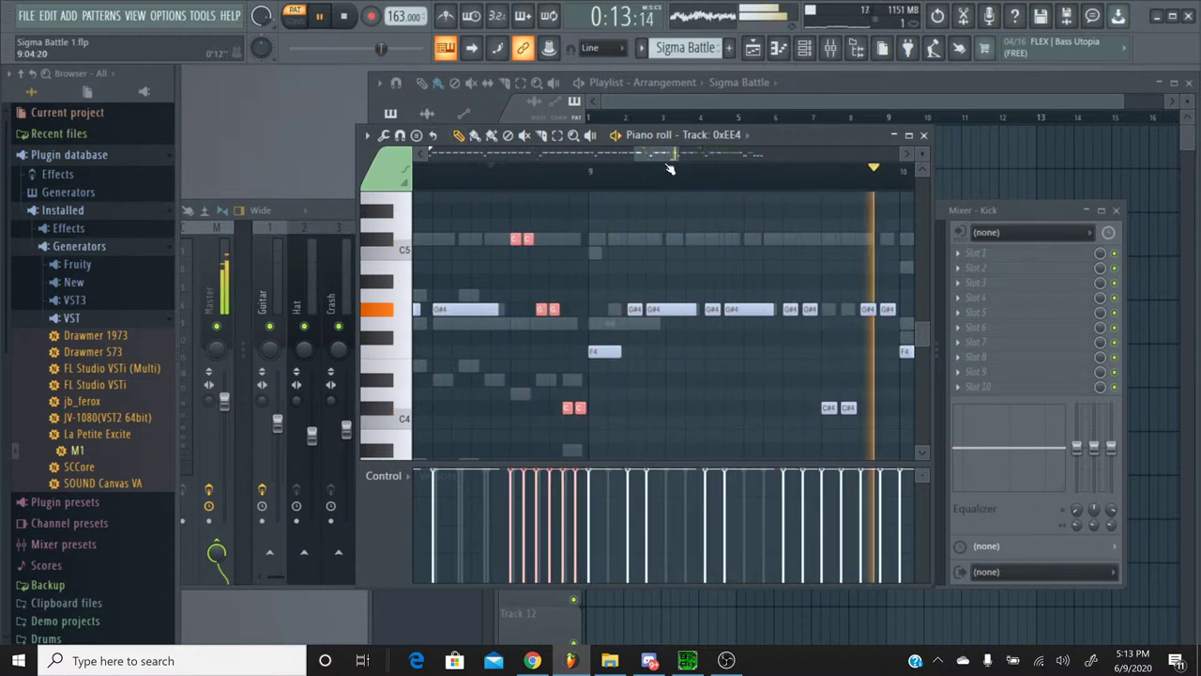
drag(669, 169, 713, 169)
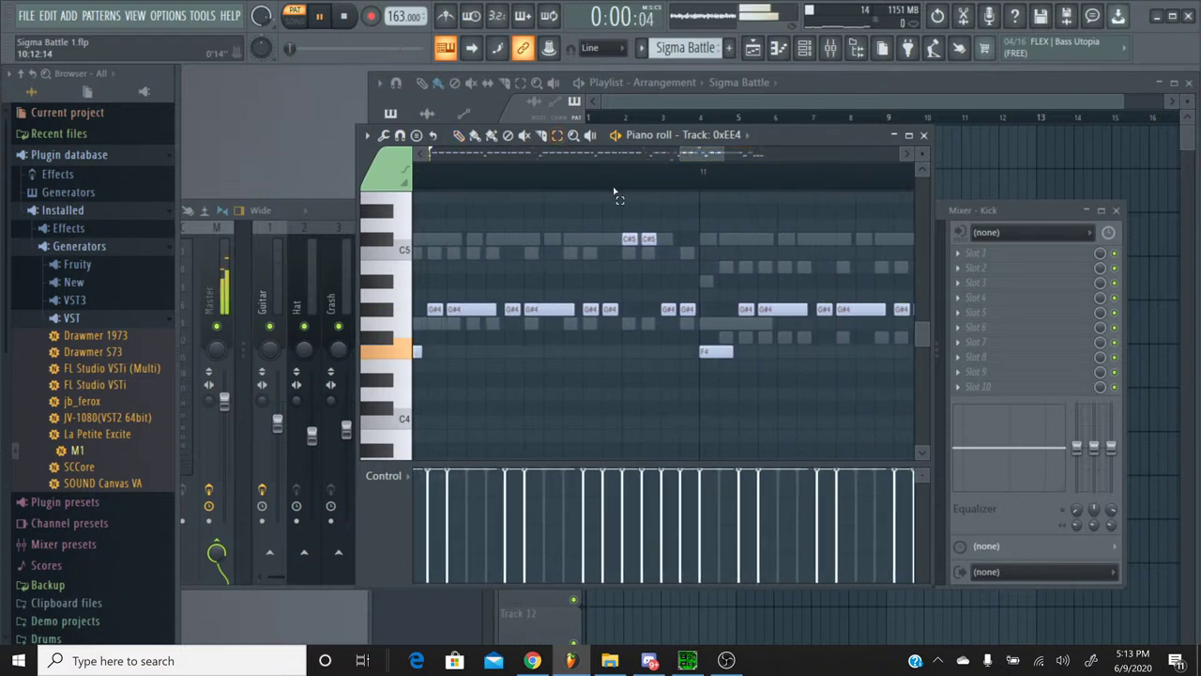
drag(622, 174, 646, 161)
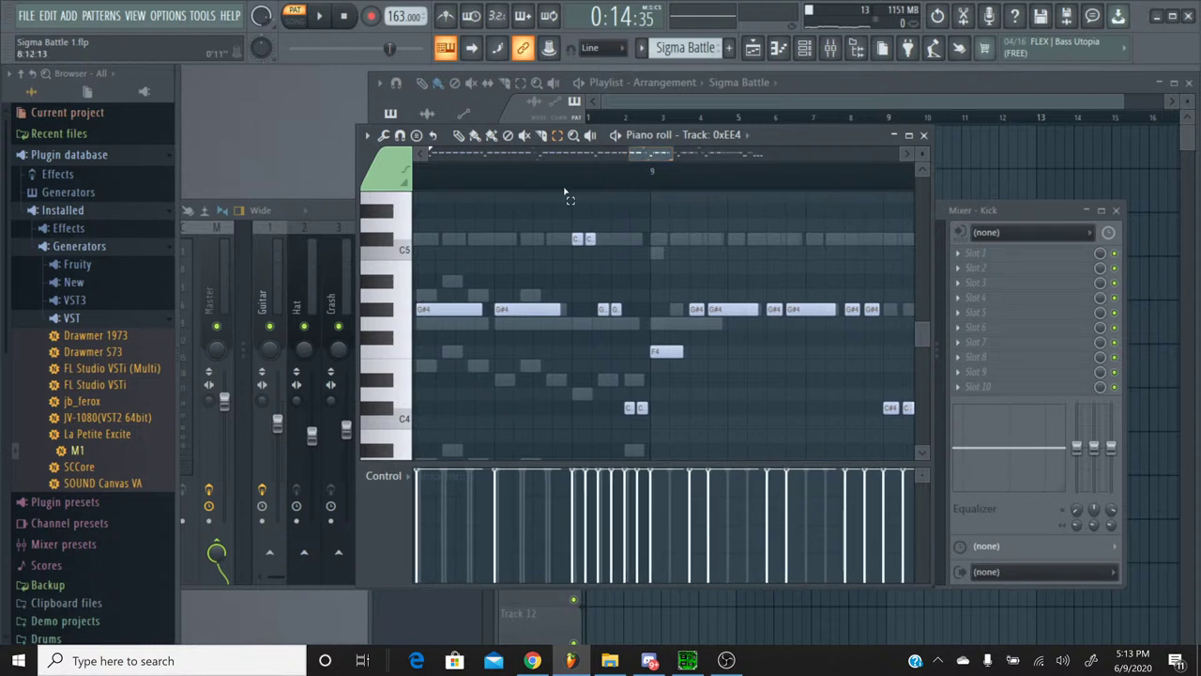
Step: Select the C#5 and G#4 fill notes at the end of bar 8 and the paired C#4 notes late in bar 9
drag(565, 218, 619, 360)
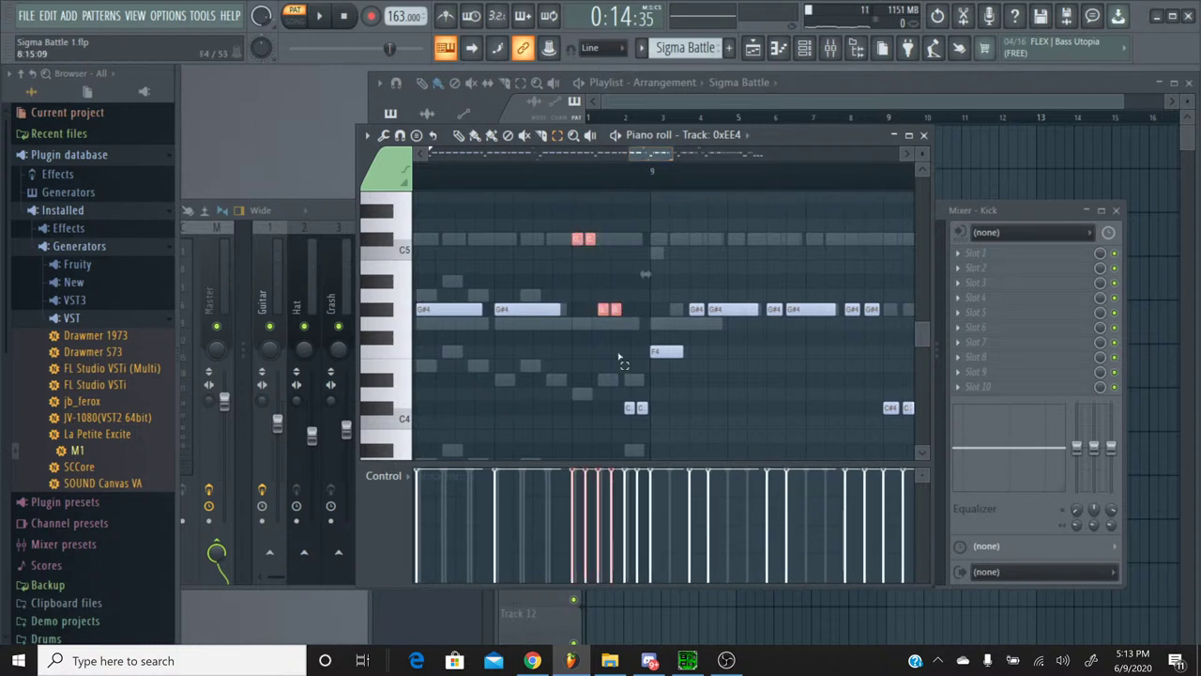
drag(650, 159, 678, 164)
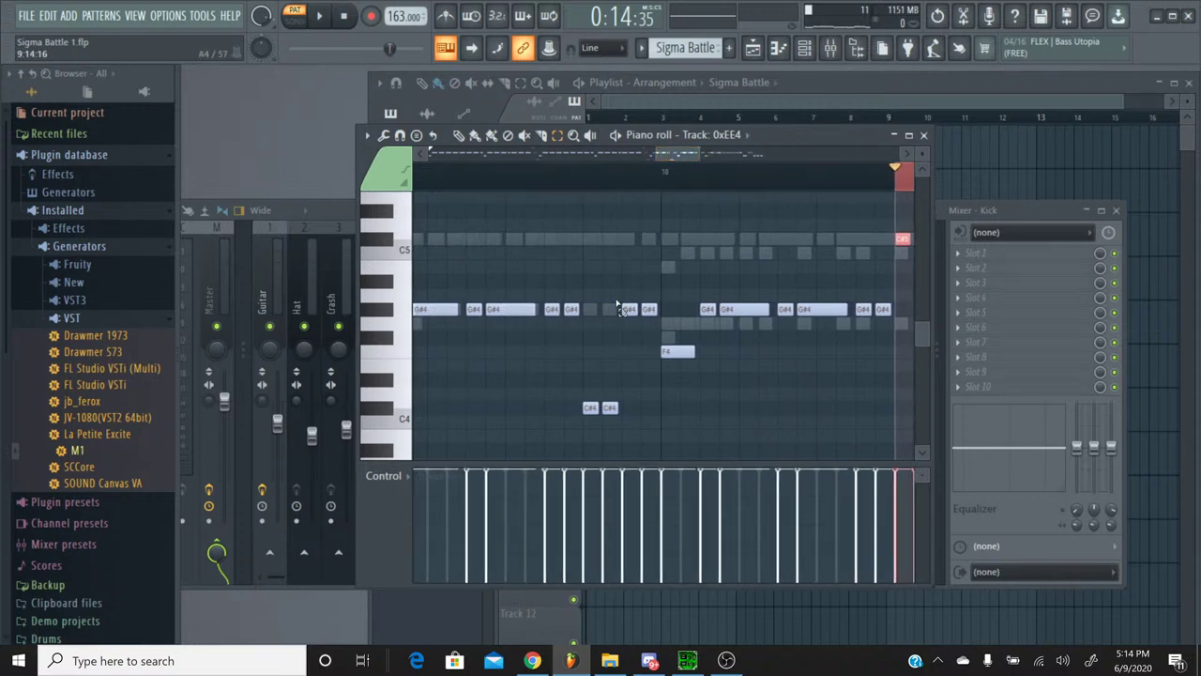
drag(584, 360, 623, 434)
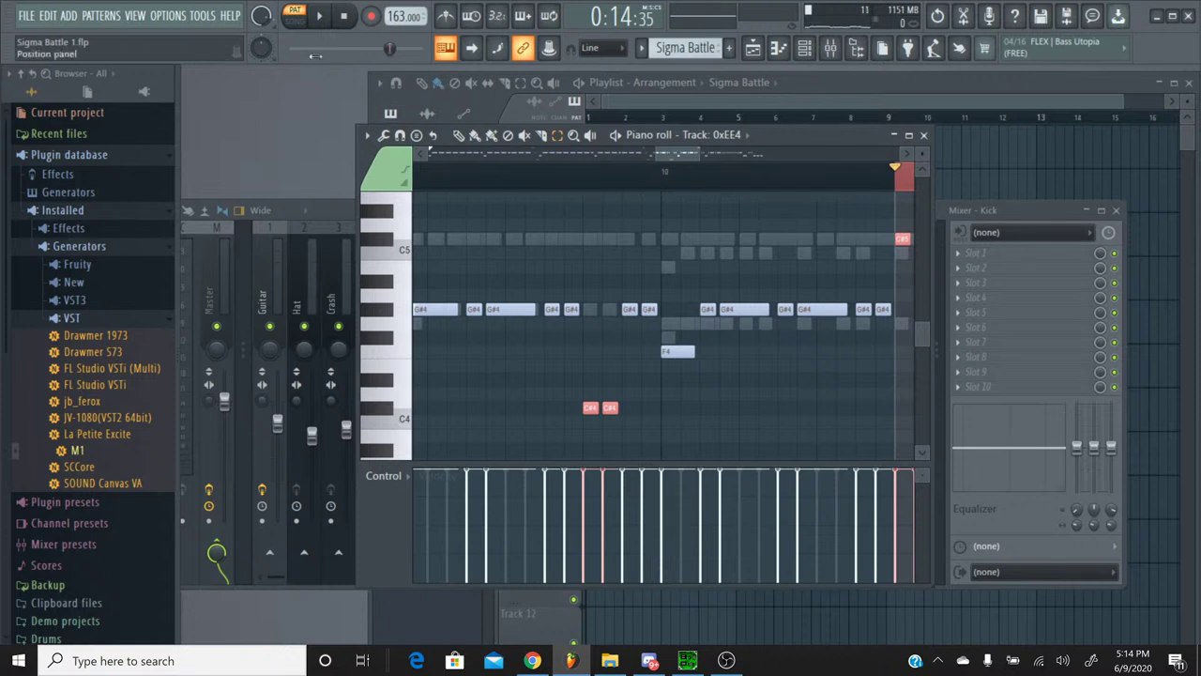
Step: Play Track: 0xEE4 from the middle of bar 9 to hear its paired C#4 hits, and stop playback
key(space)
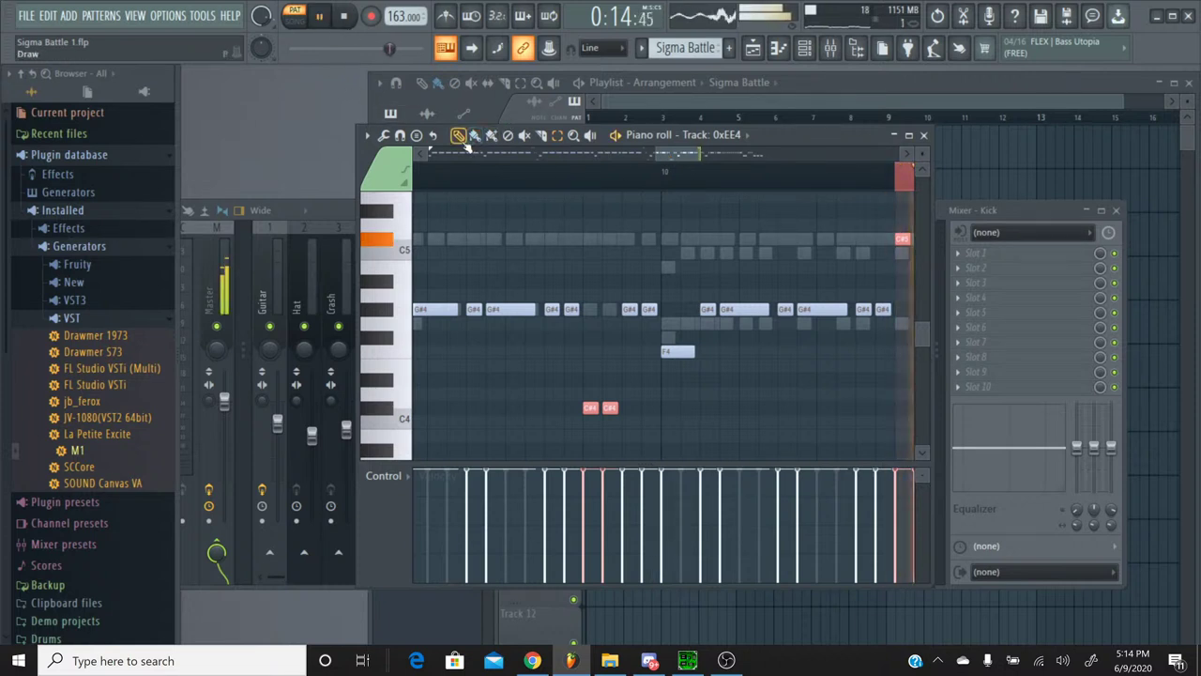
click(517, 178)
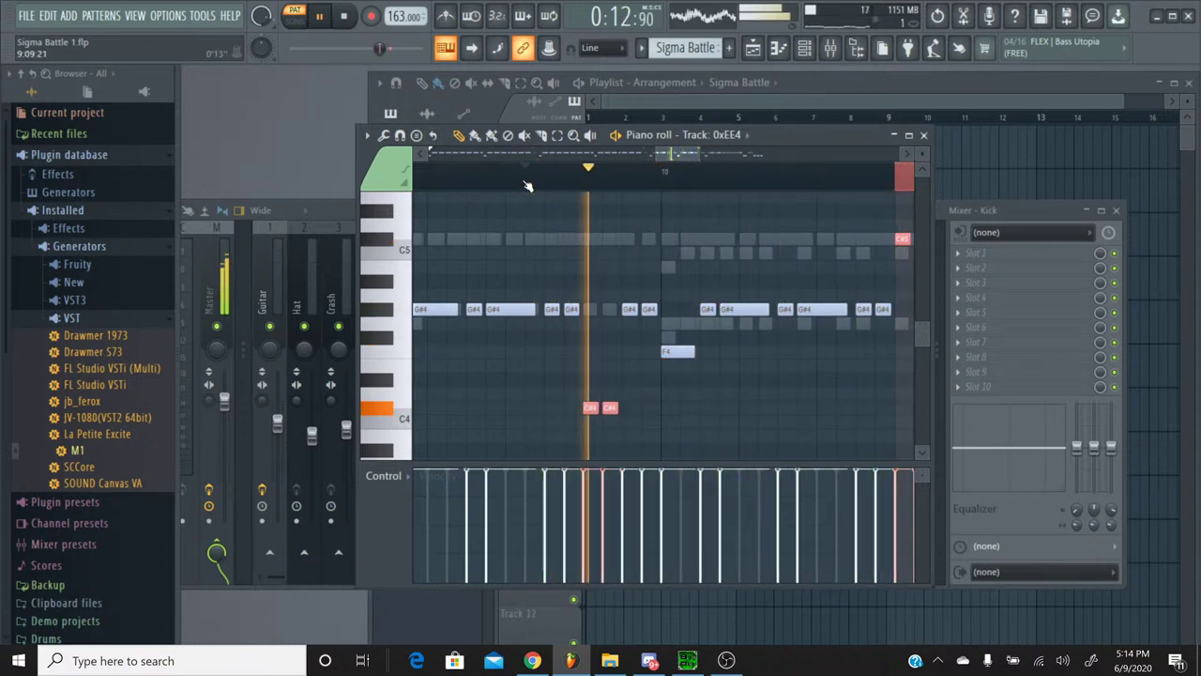
key(space)
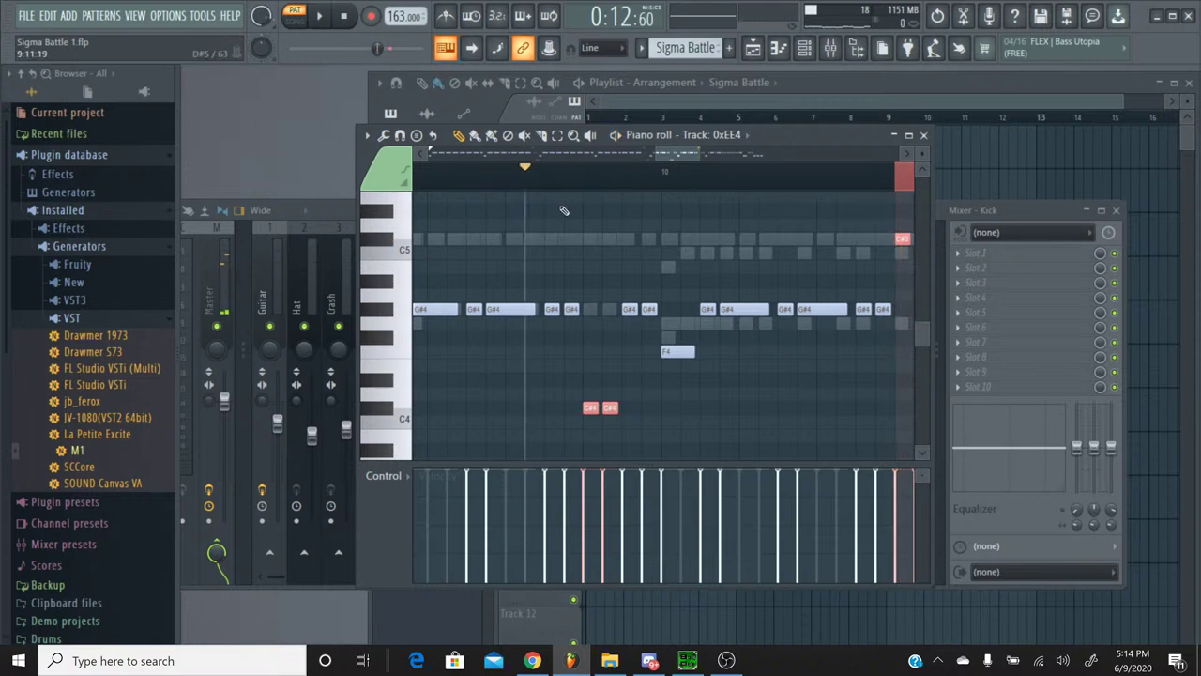
Step: Go to the paired C#5 hits late in bar 10 and clear their note selection
drag(674, 156, 704, 156)
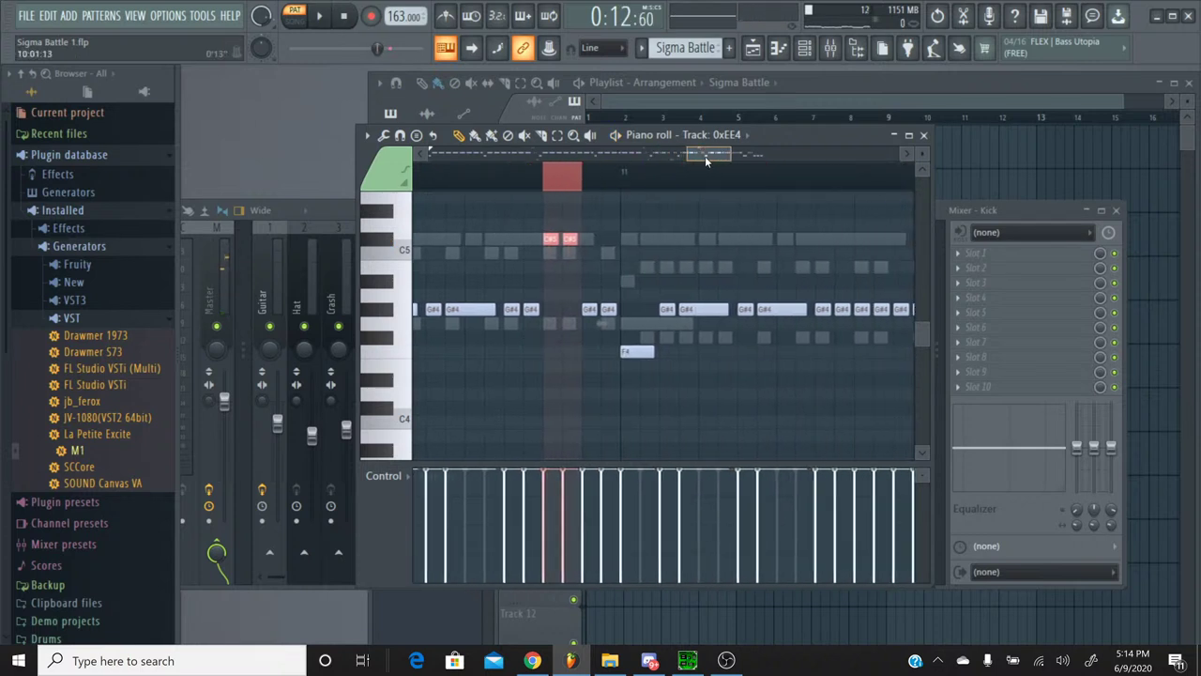
click(530, 212)
right_click(550, 212)
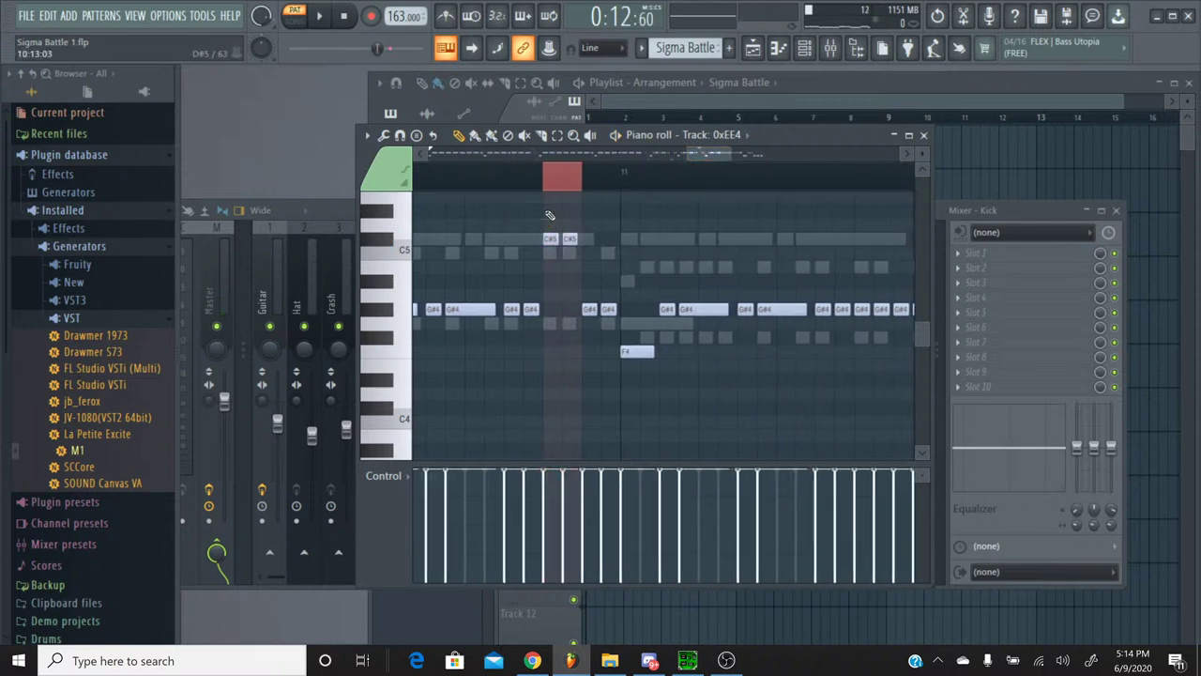
Step: Select the C#5, G#4 and C#4 fill notes ending bar 4, and select the matching fill notes ending bar 8
drag(694, 160, 603, 318)
drag(588, 375, 624, 429)
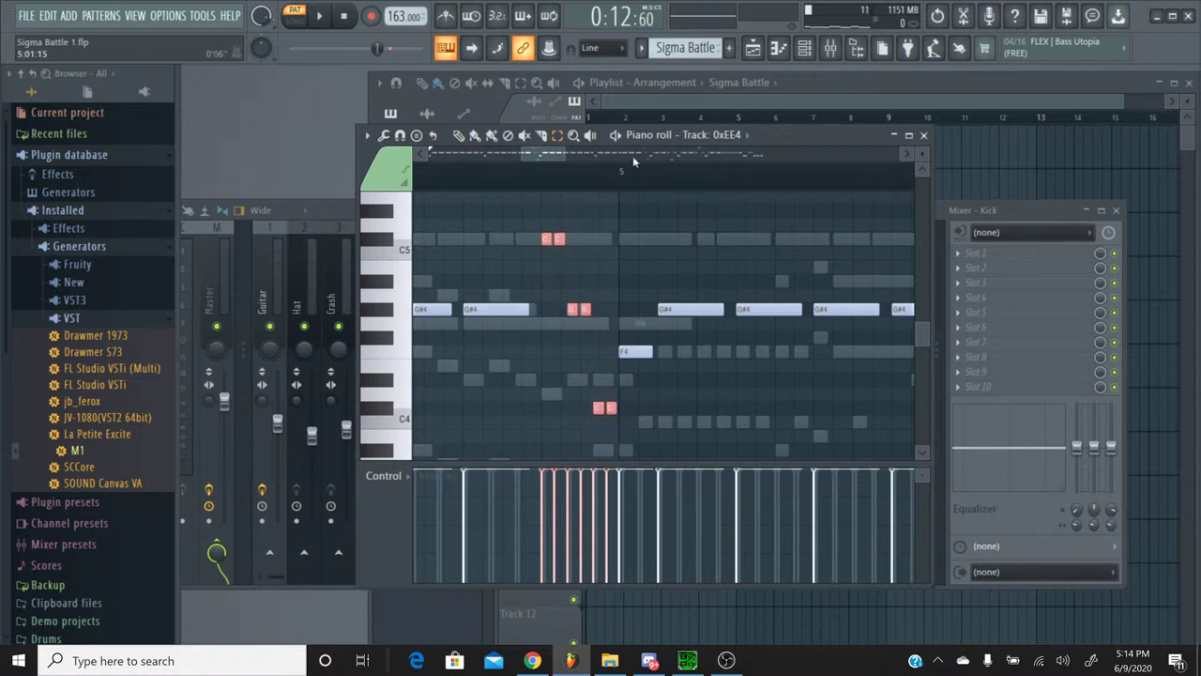
drag(568, 155, 670, 162)
drag(515, 204, 594, 346)
drag(515, 192, 556, 324)
drag(573, 390, 608, 427)
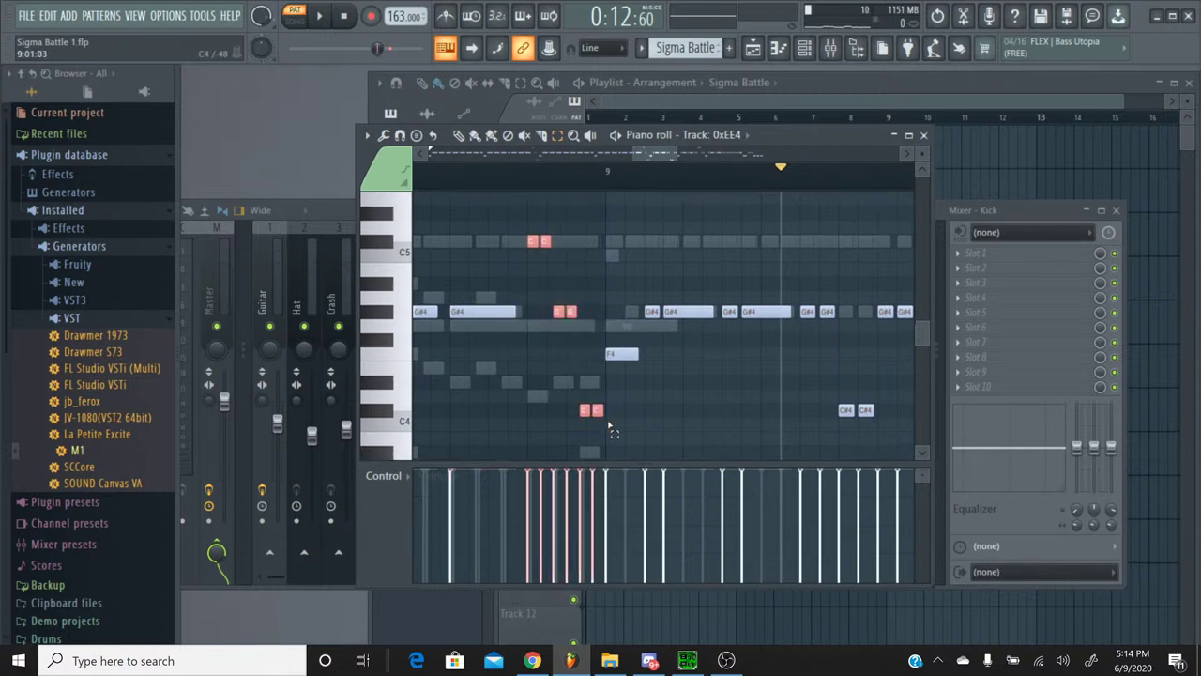
Step: Select the paired C#4 notes late in bar 9 and set the playback position near the middle of bar 10
drag(645, 153, 673, 153)
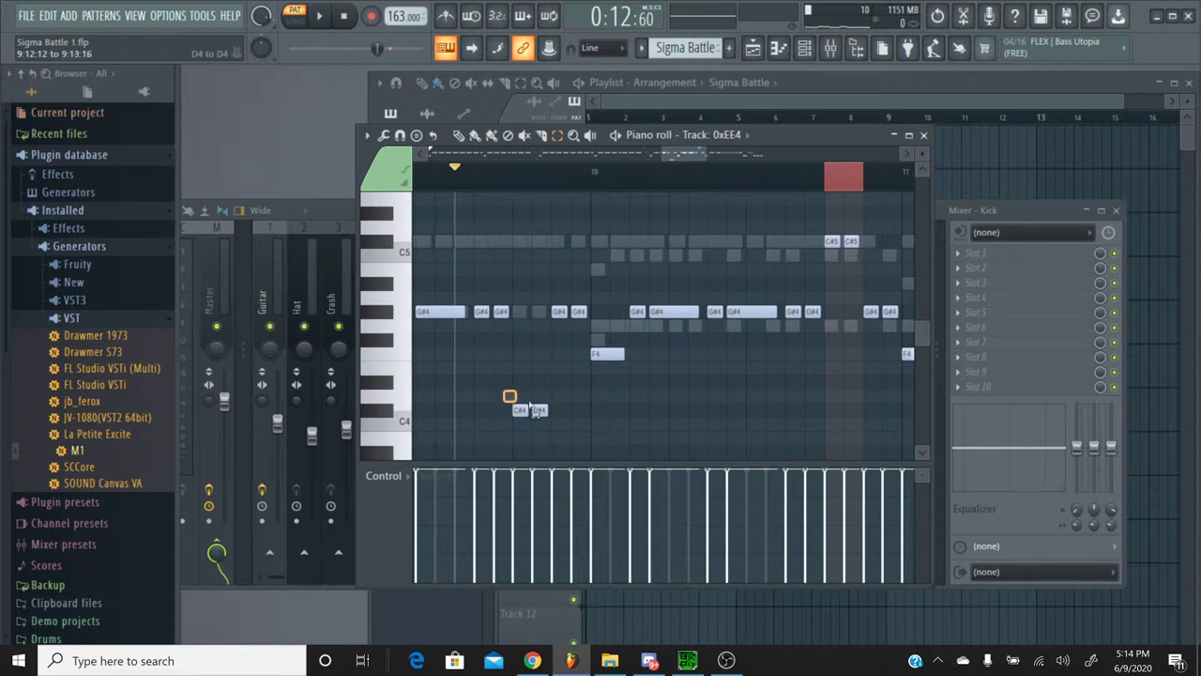
drag(530, 406, 563, 420)
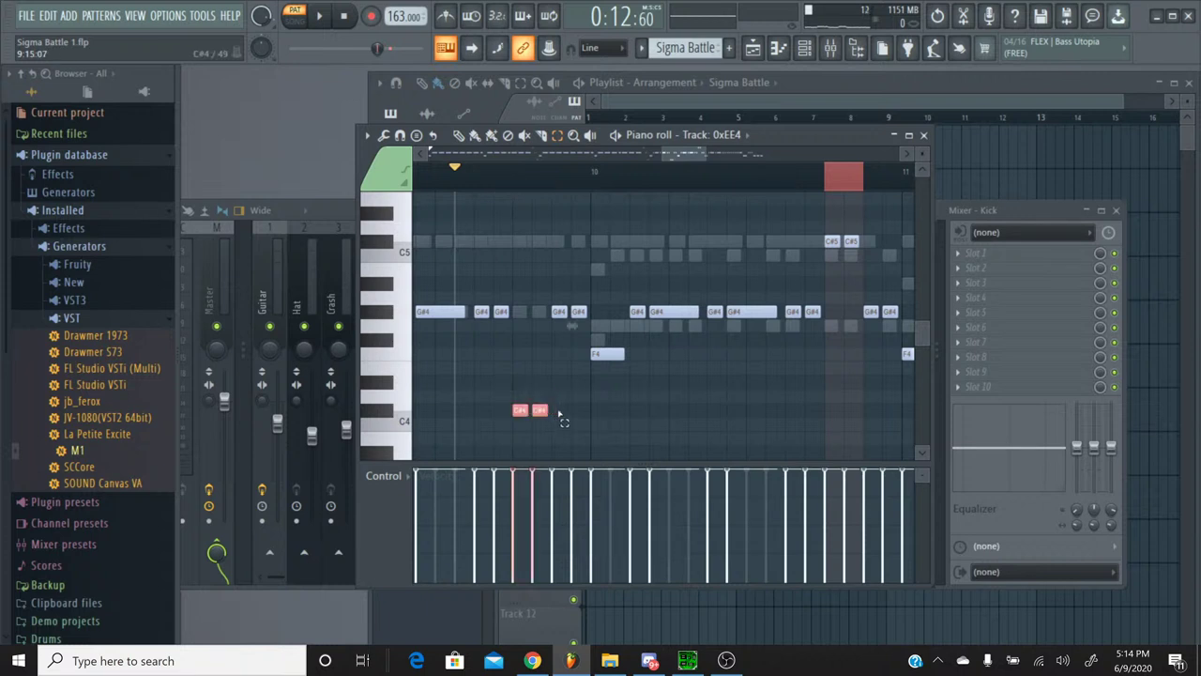
click(726, 171)
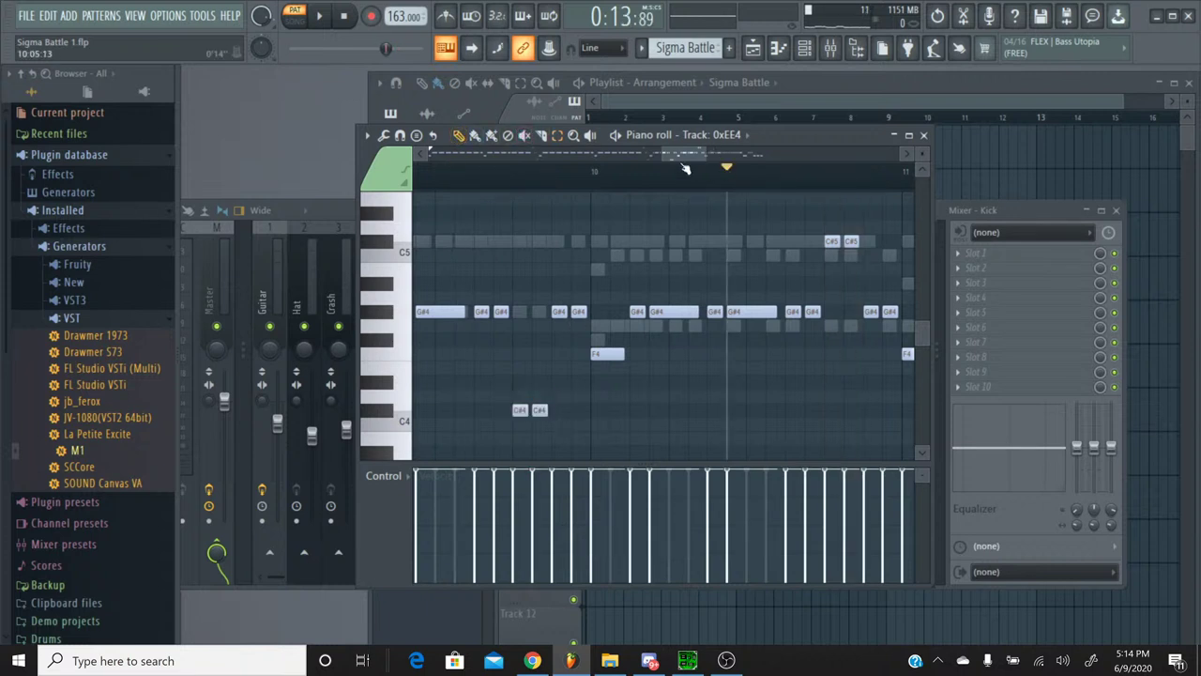
Step: Reselect the C#5, G#4 and C#4 fill at the end of bar 4 and the same fill at the end of bar 8
drag(685, 169, 546, 182)
drag(679, 212, 775, 328)
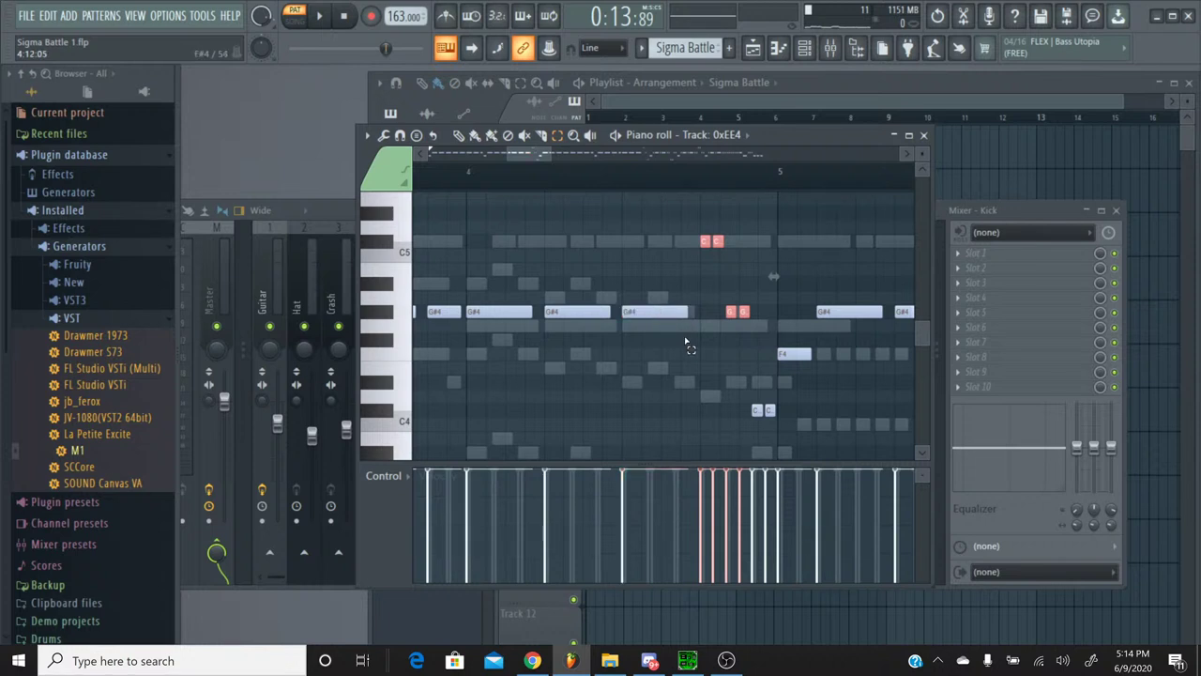
drag(779, 437, 779, 437)
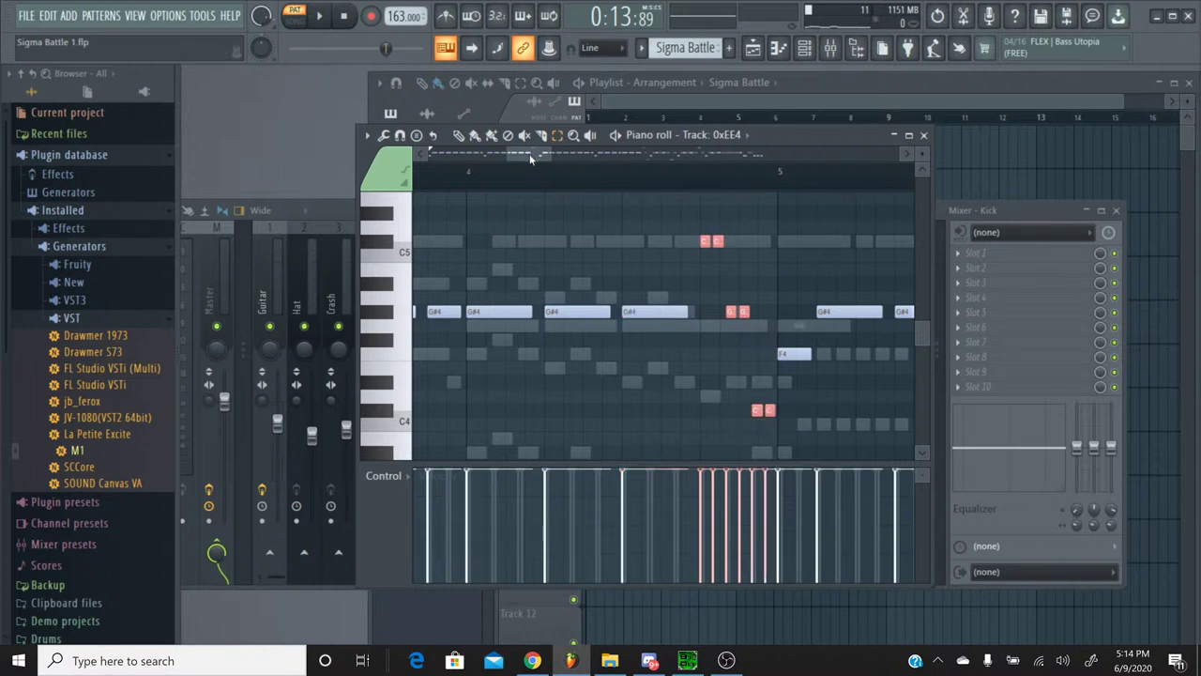
drag(530, 157, 660, 168)
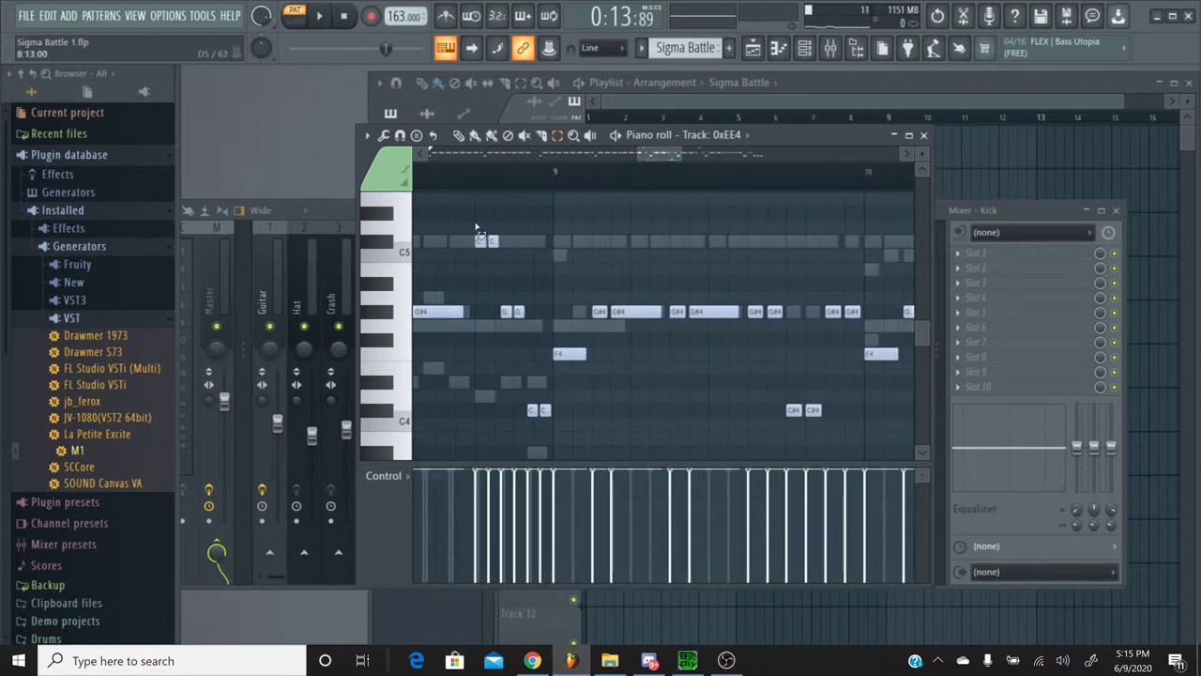
drag(476, 228, 537, 313)
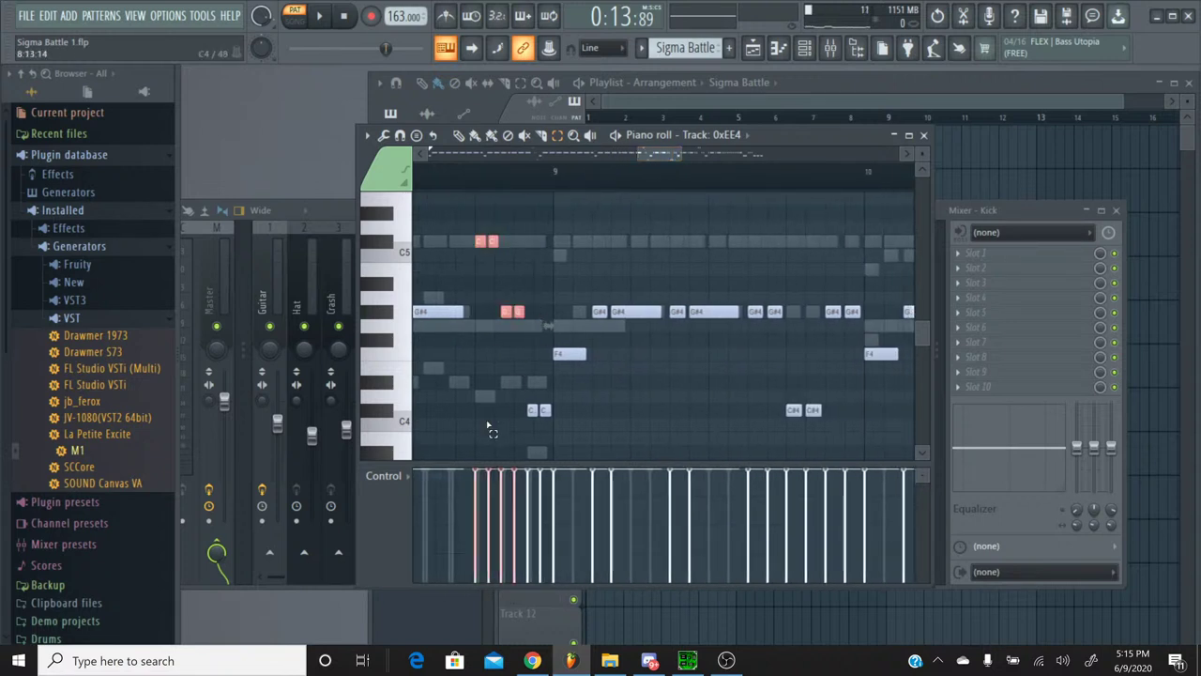
drag(488, 427, 595, 402)
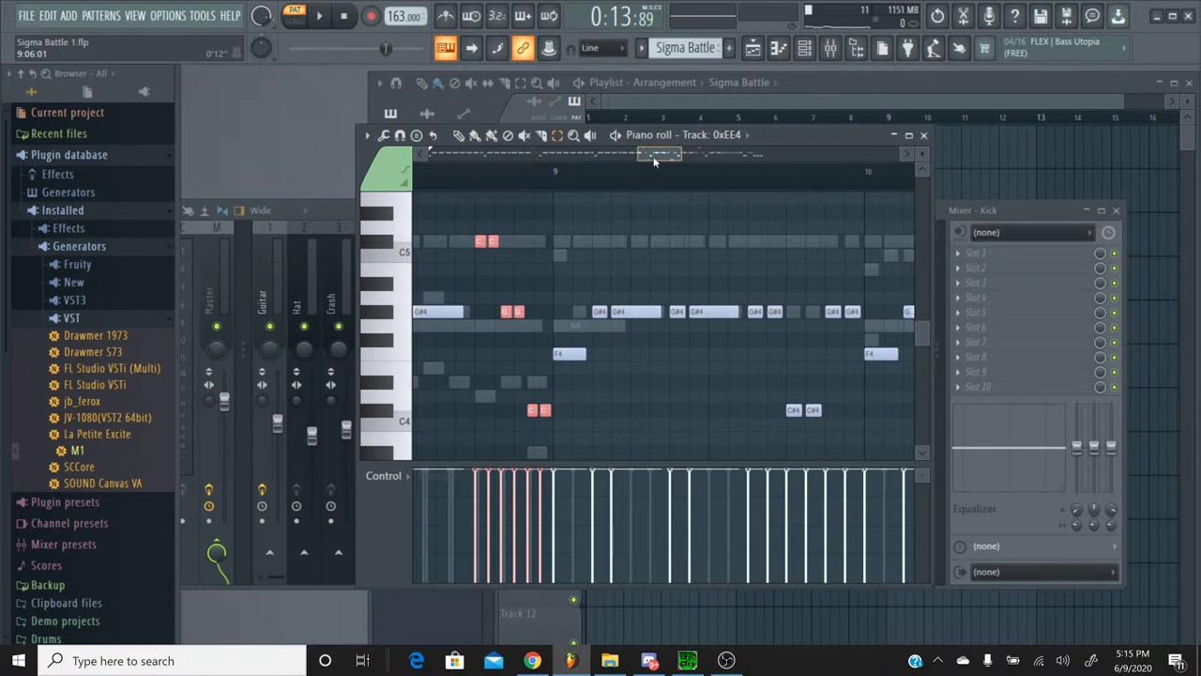
Step: Select the paired C#4 notes late in bar 9, play Track: 0xEE4 from the middle of that bar, and stop
drag(654, 161, 675, 160)
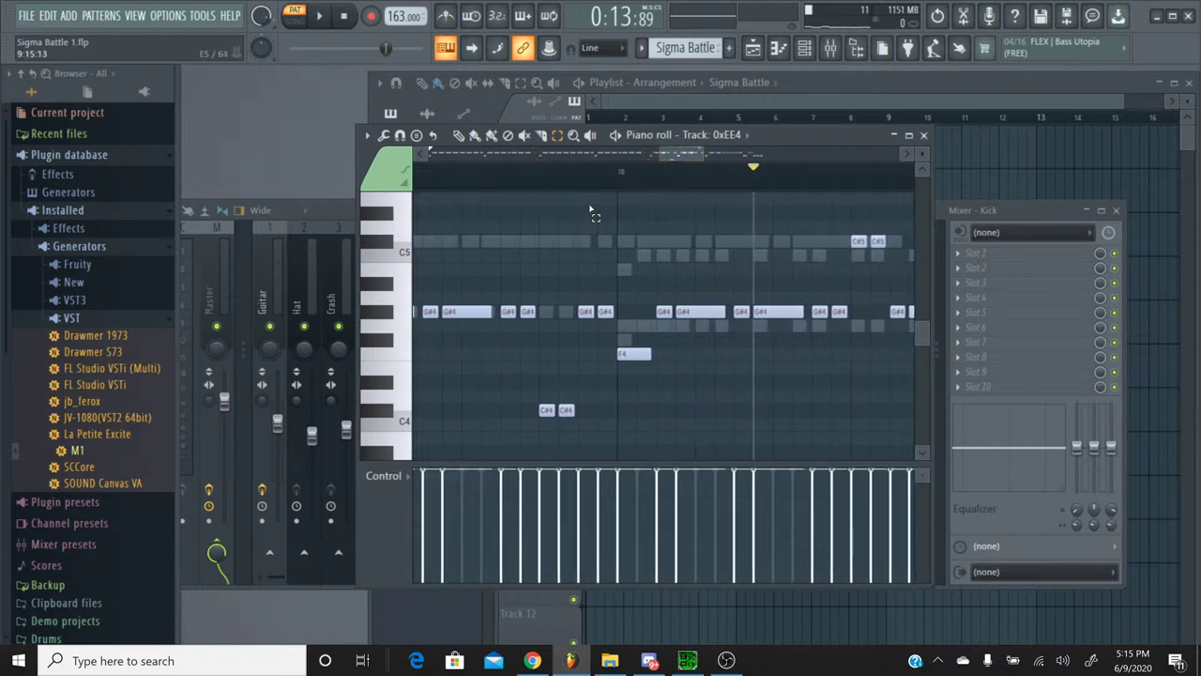
drag(557, 427, 582, 416)
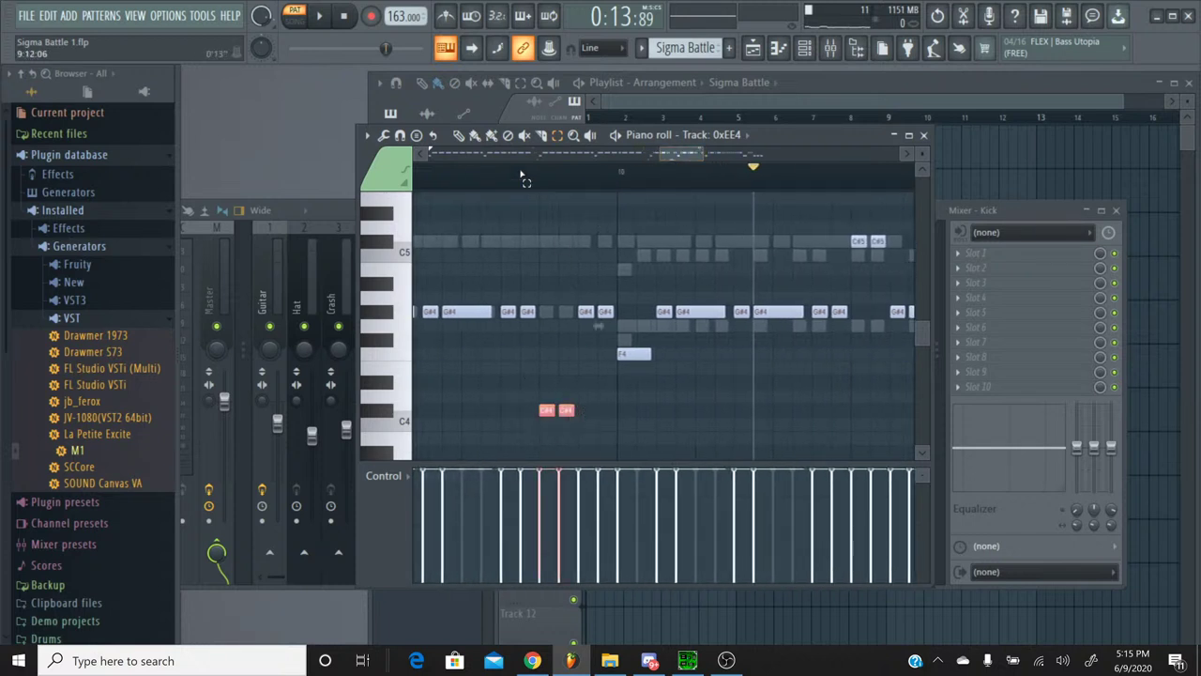
click(472, 174)
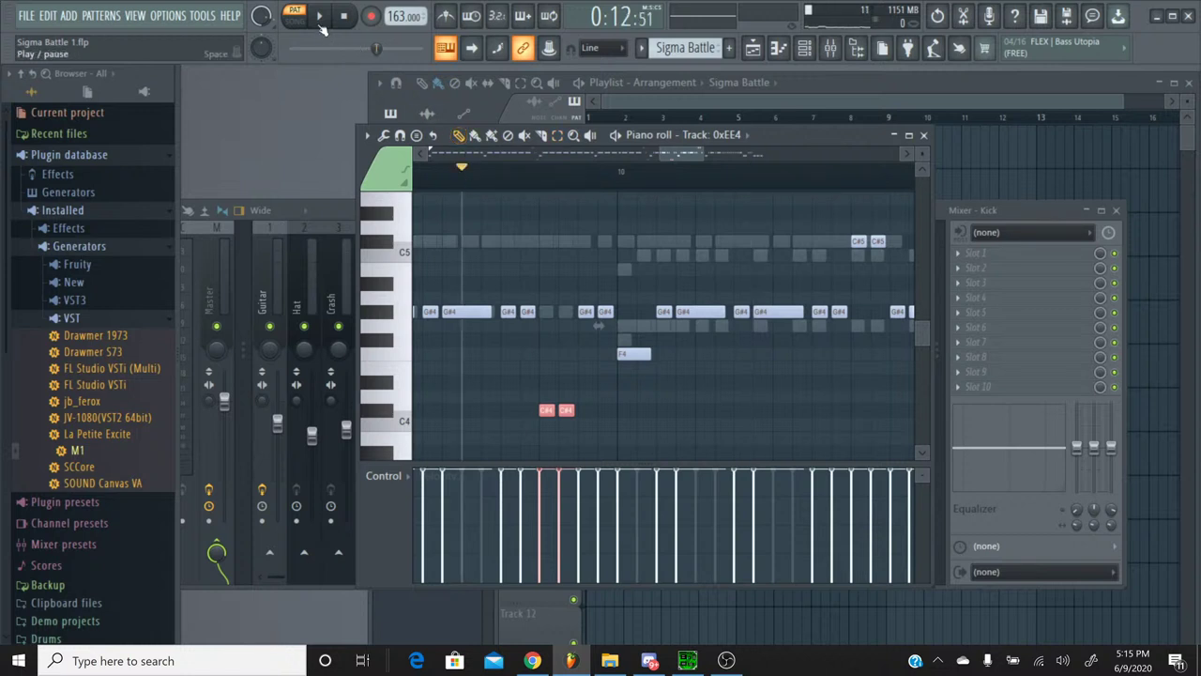
click(320, 23)
click(345, 18)
Step: Select the paired C#5 notes late in bar 10, play Track: 0xEE4 while viewing its notes up to bar 13, and stop
drag(674, 157, 705, 154)
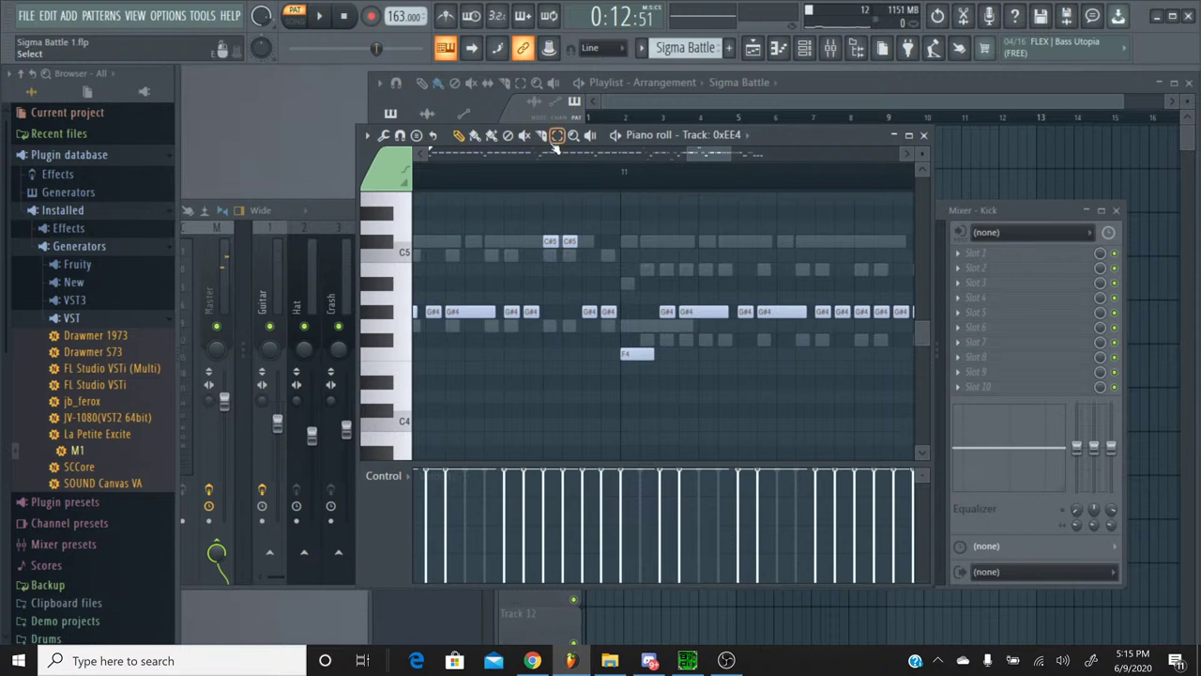
drag(546, 224, 623, 275)
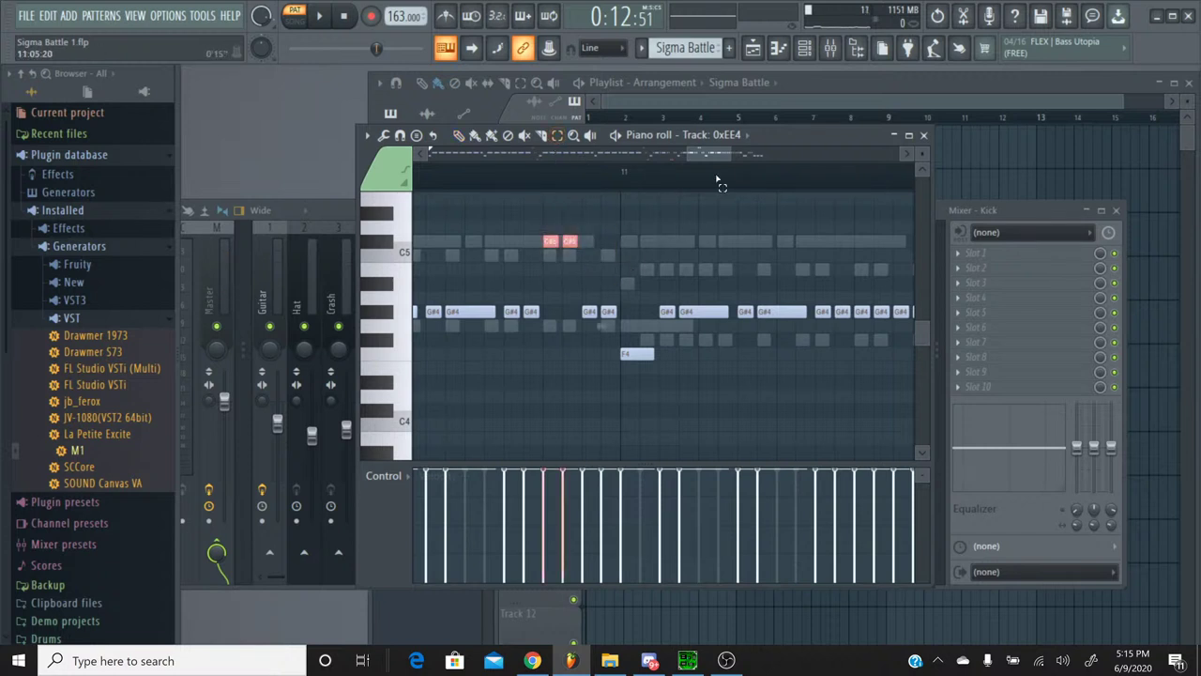
drag(719, 158, 757, 159)
click(324, 16)
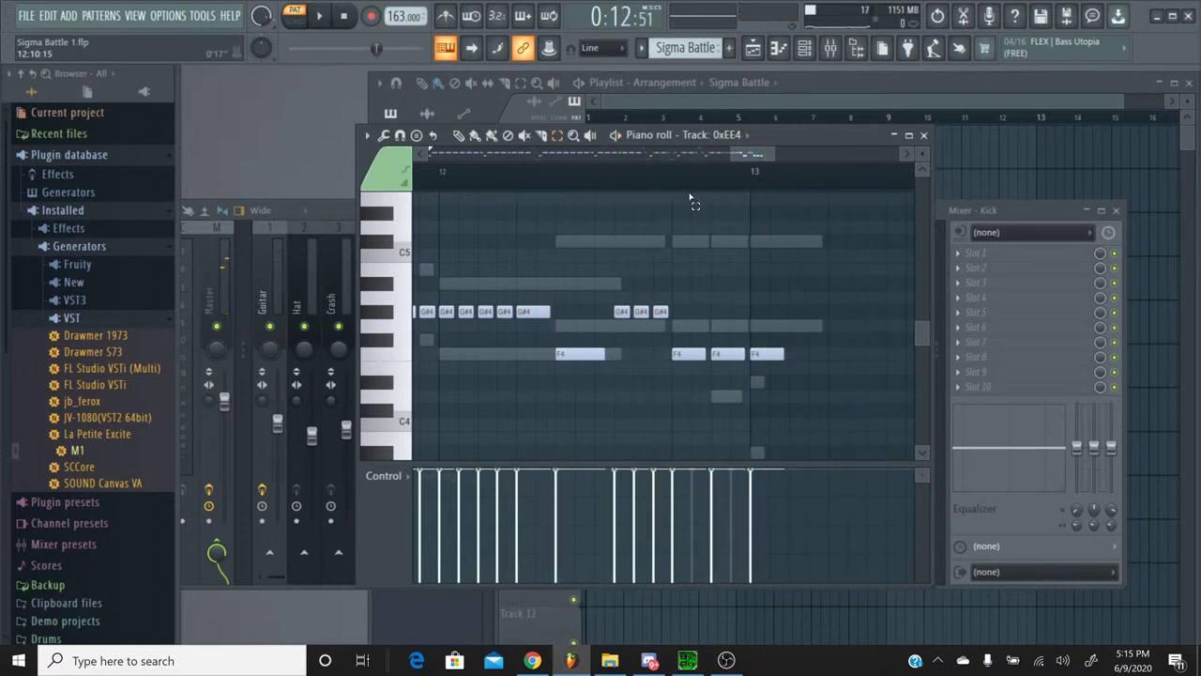
drag(770, 164, 721, 172)
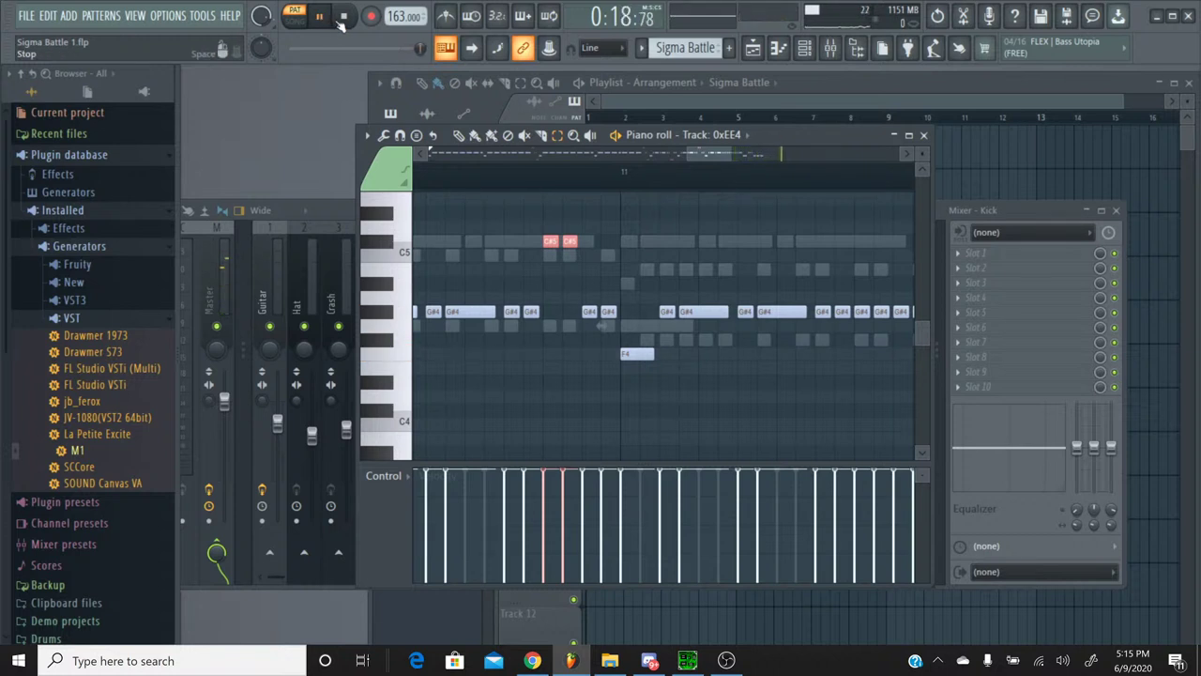
click(343, 25)
Step: Play Track: 0xEE4 from around the start of bar 11, replay it repeatedly from the middle of that bar, and stop playback
key(space)
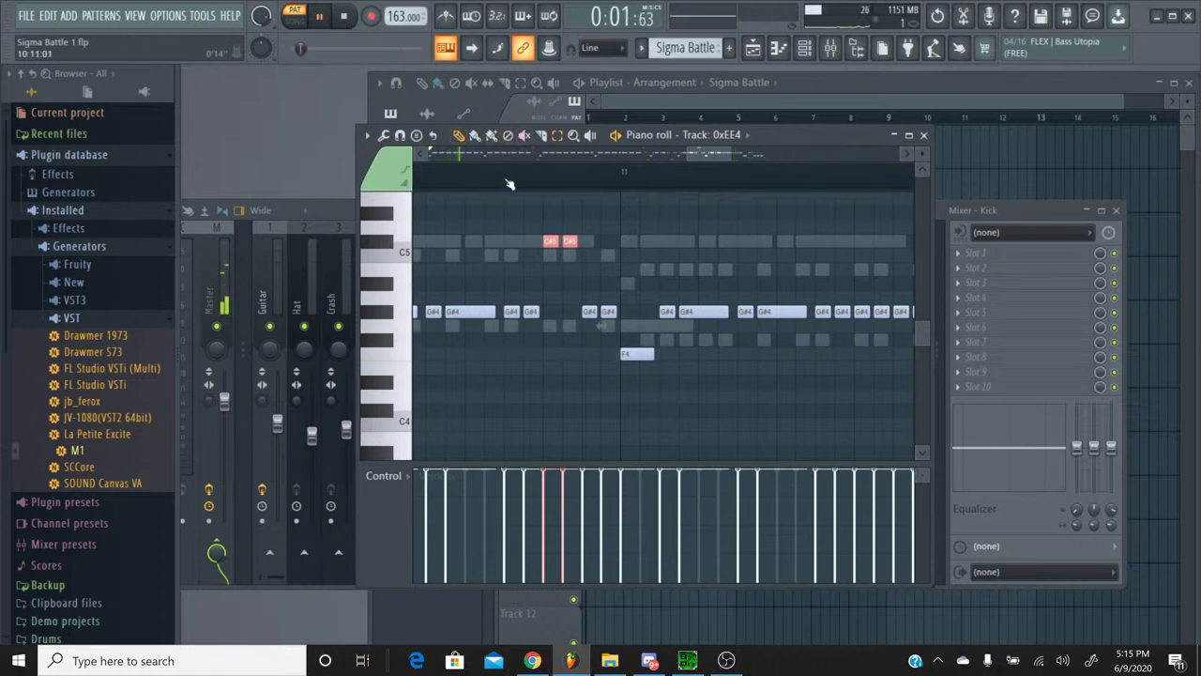
click(610, 173)
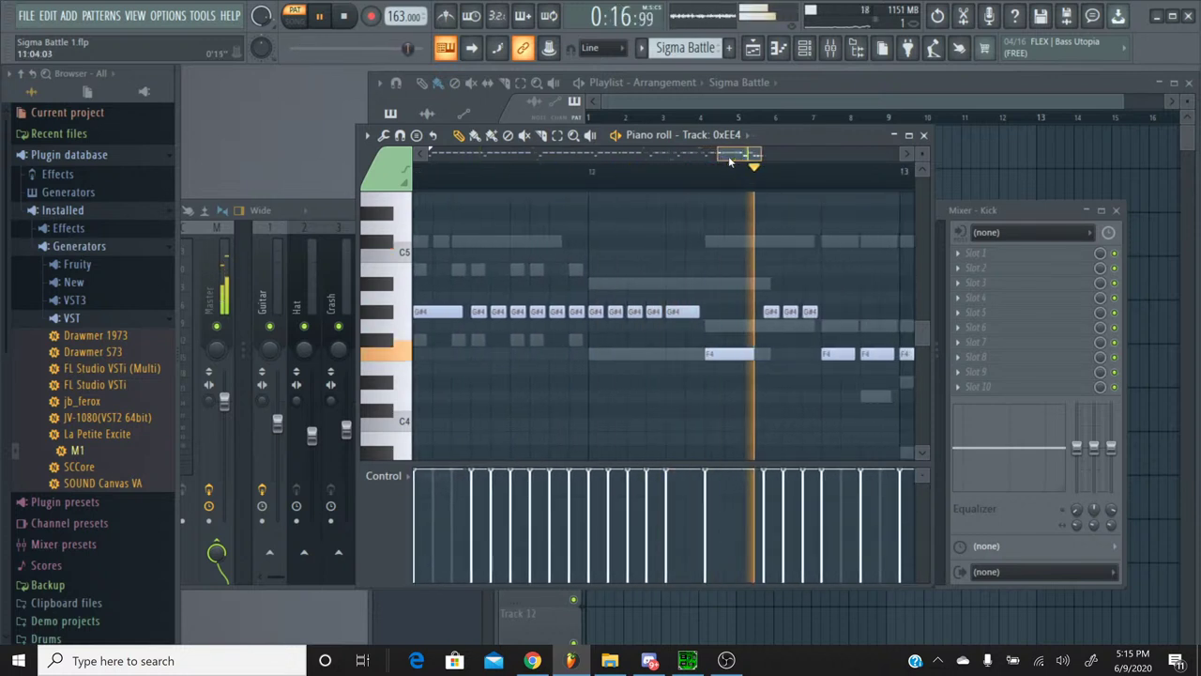
click(452, 179)
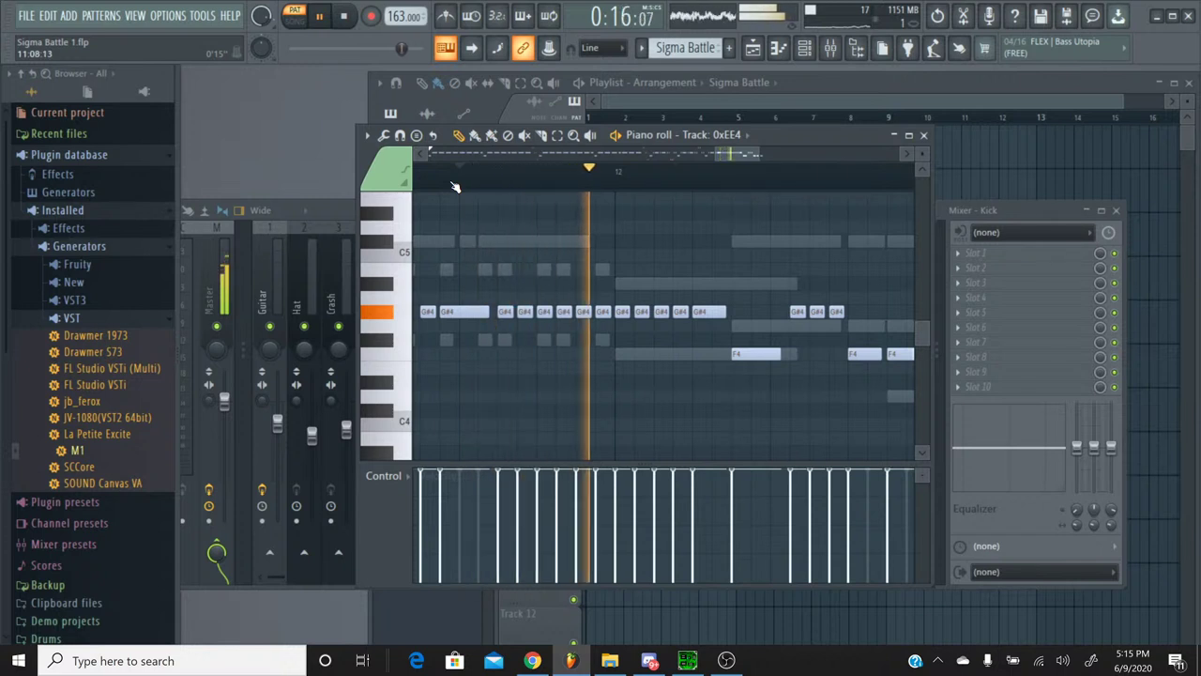
click(454, 184)
click(454, 184)
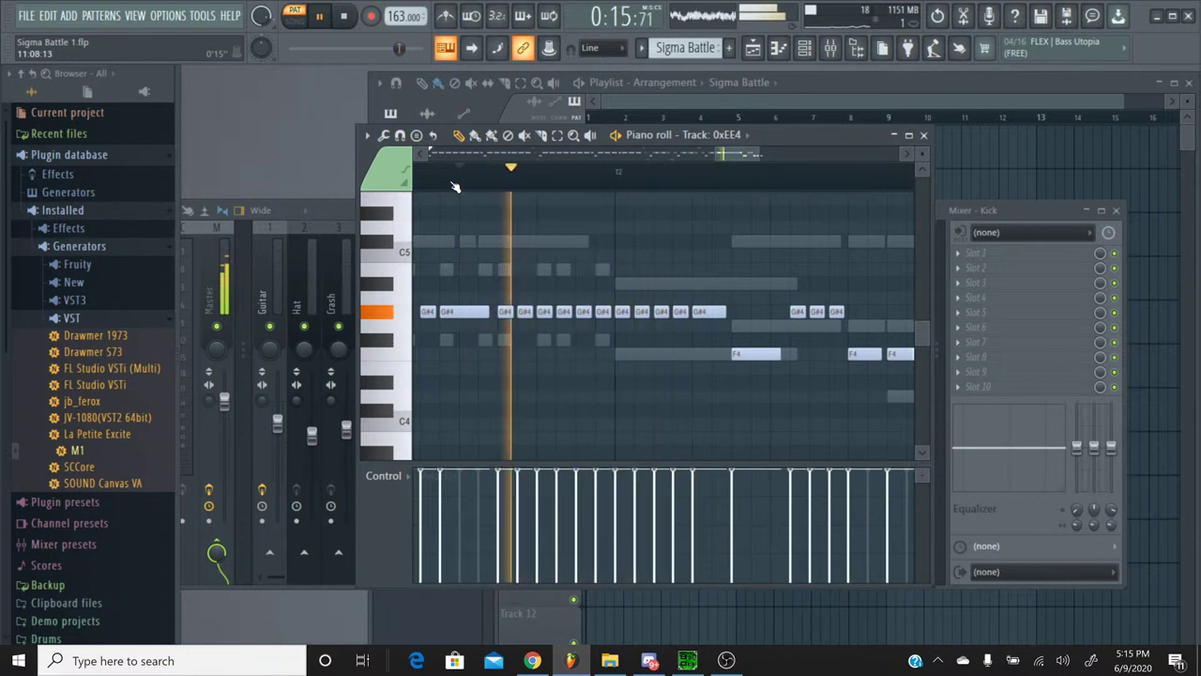
click(454, 184)
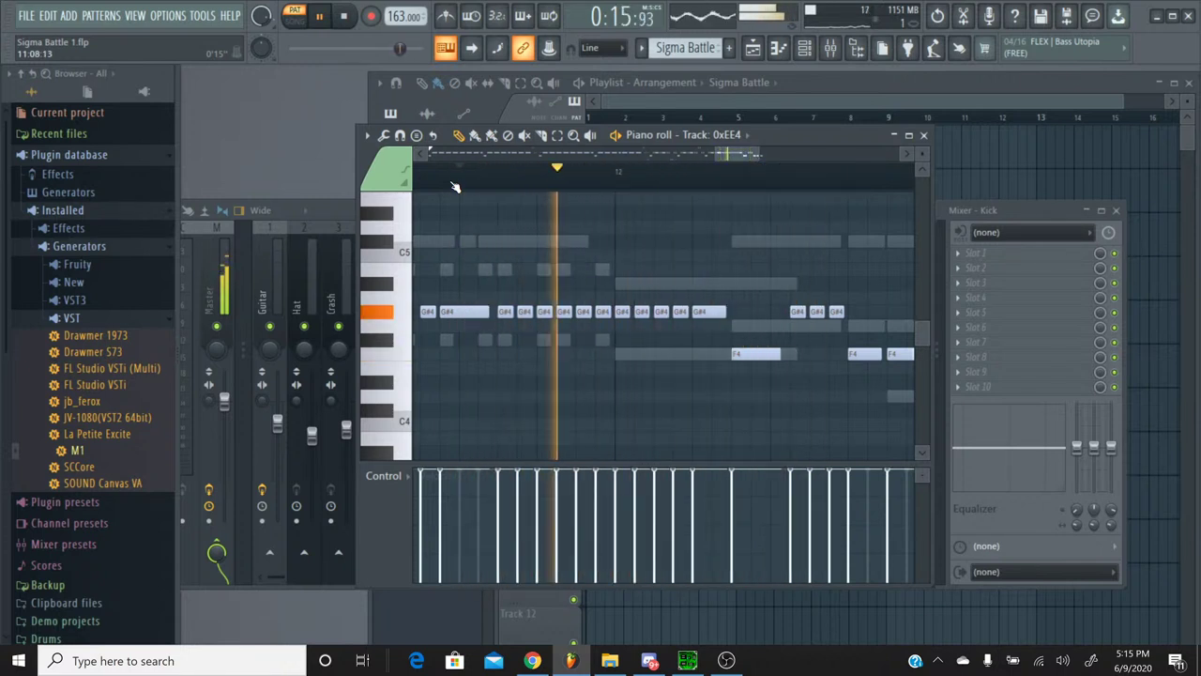
click(455, 184)
click(454, 184)
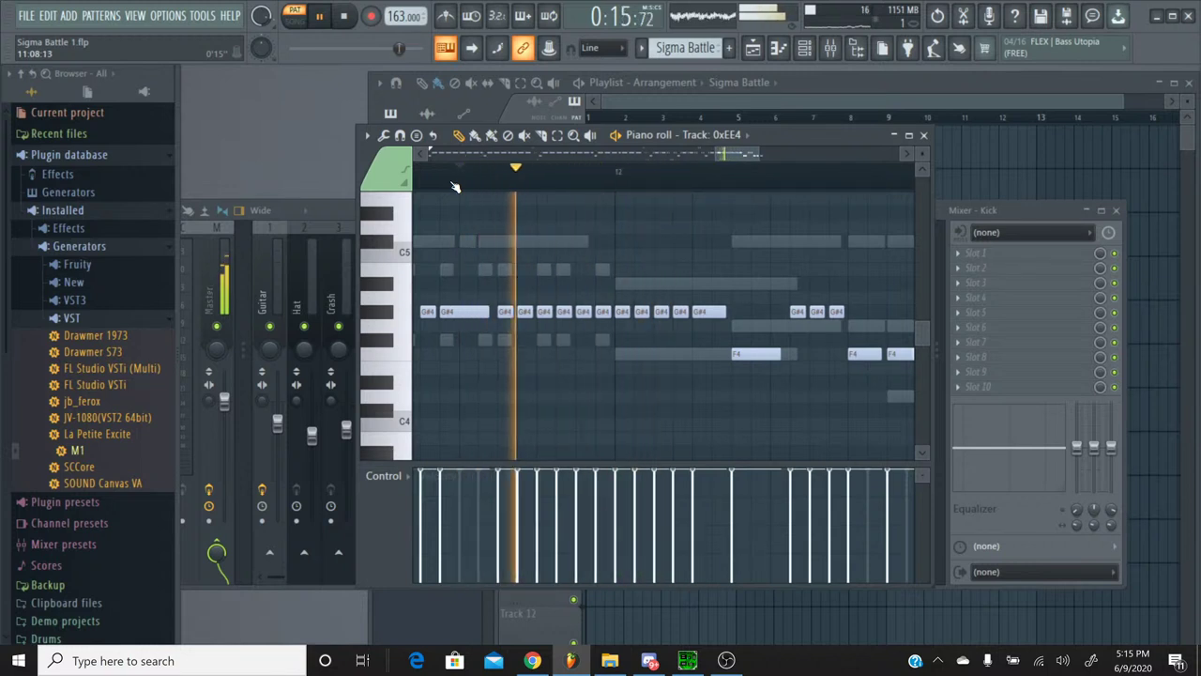
click(455, 184)
click(345, 21)
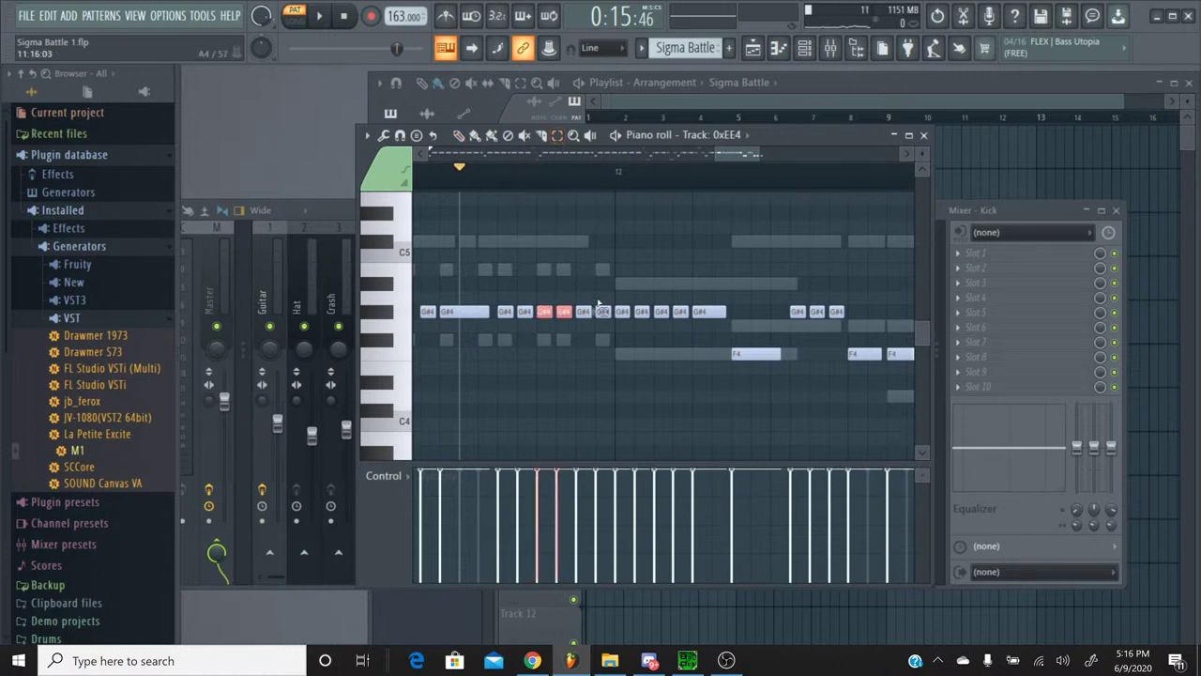
click(321, 19)
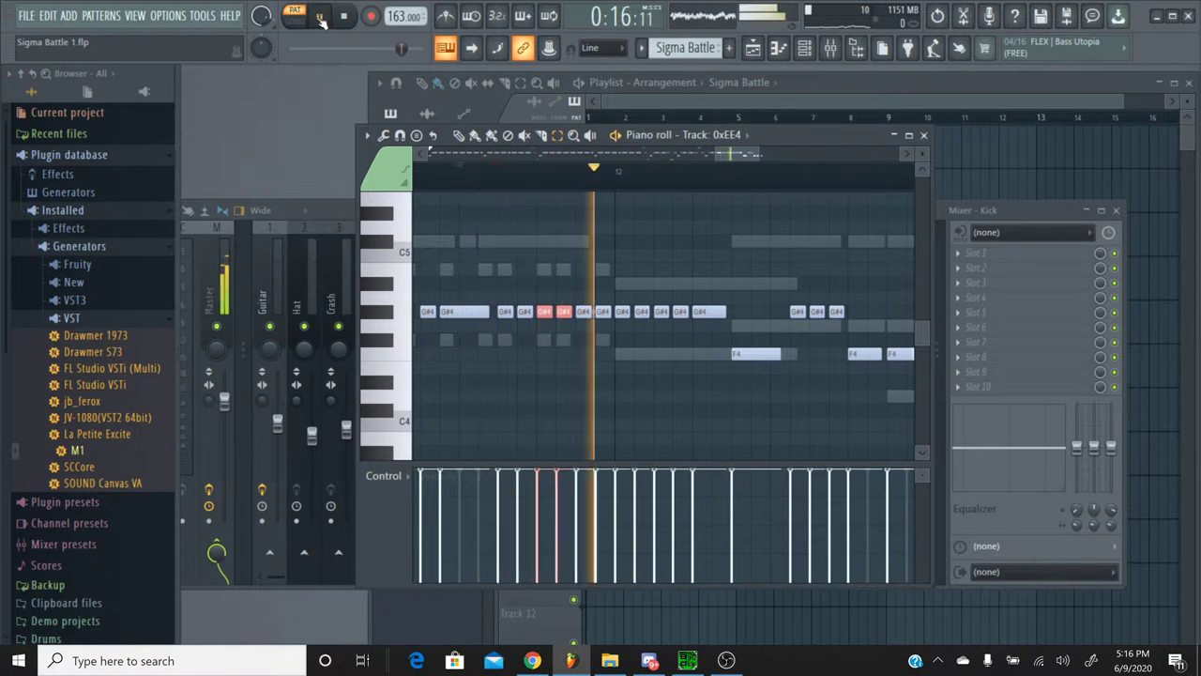
click(345, 19)
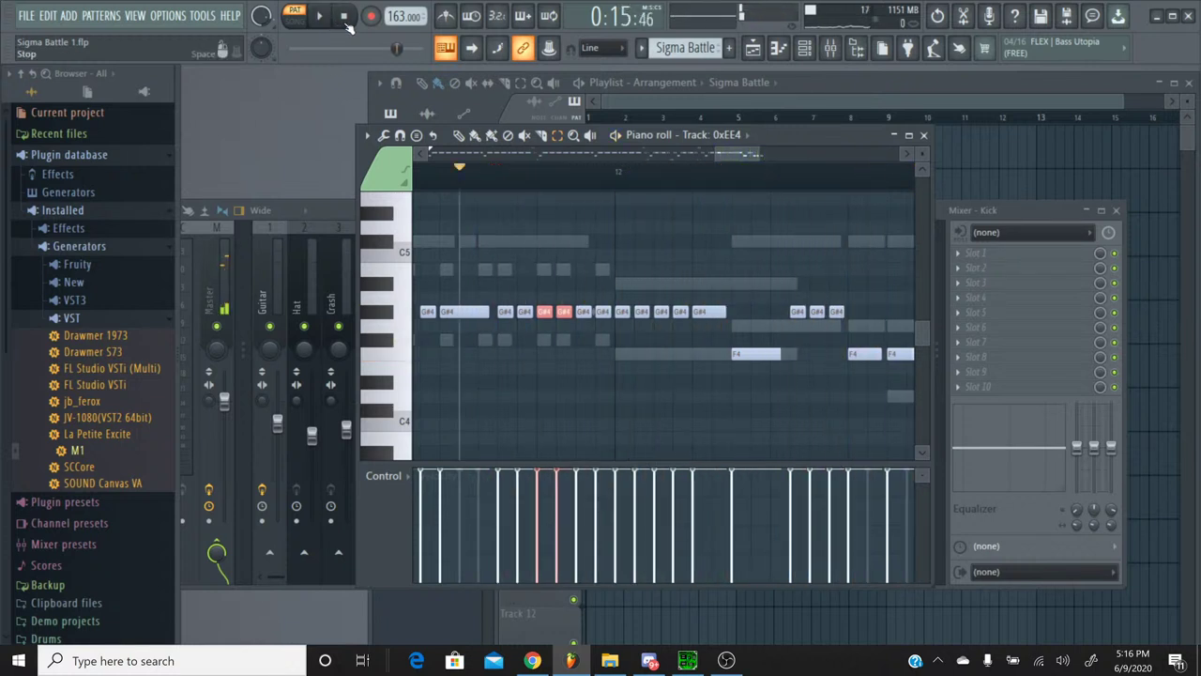
Step: Select the C#5, G#4 and C#4 fill notes ending bar 8 together with the paired C#4 notes late in bar 9
drag(739, 158, 663, 166)
drag(681, 404, 614, 427)
scroll(649, 242, left, 5)
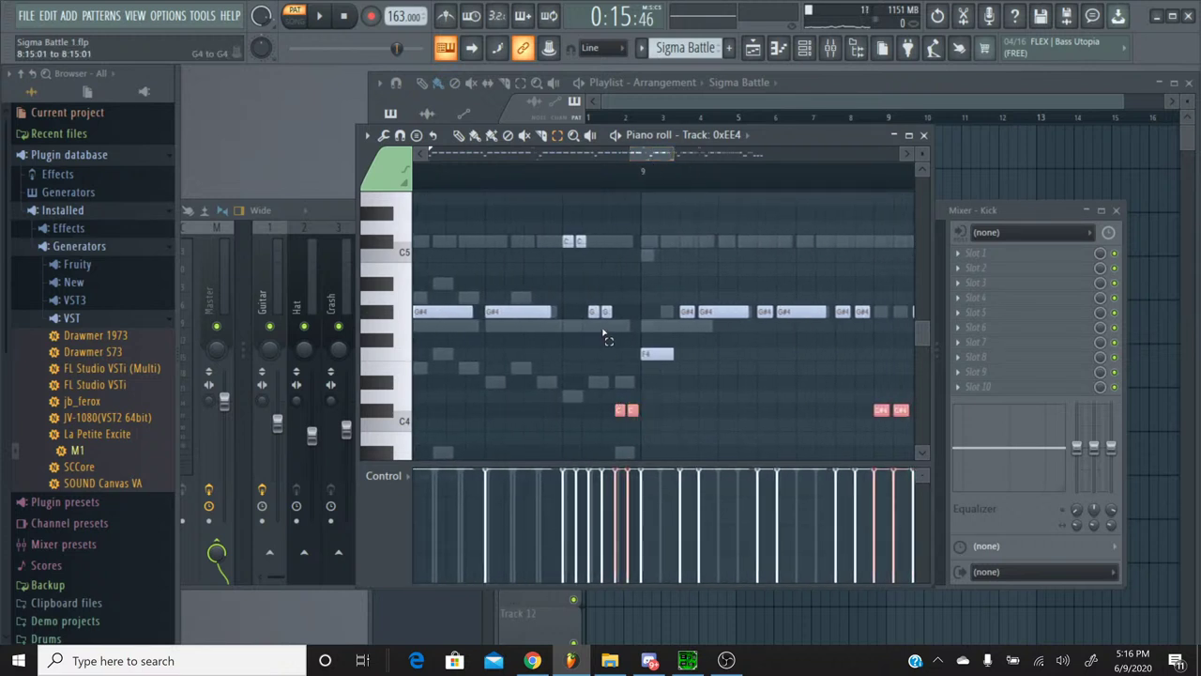
drag(593, 270, 565, 237)
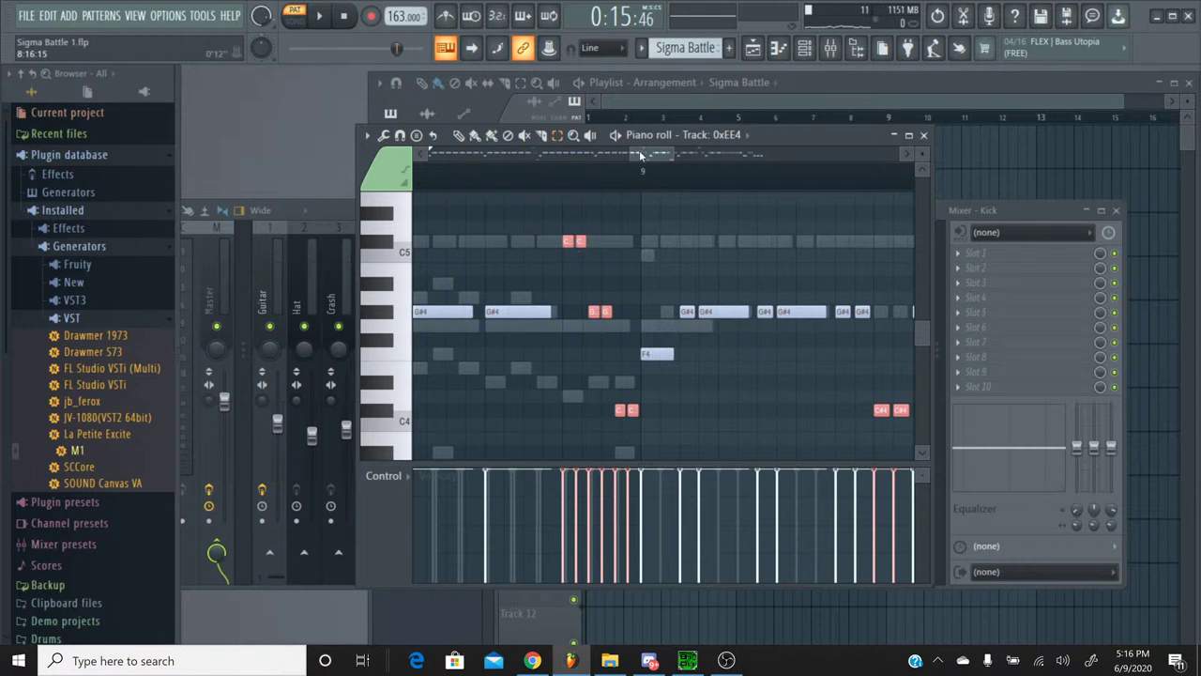
Step: Select the C#5, G#4 and C#4 fill notes ending bar 4 and set the playback position at the start of the fill
drag(640, 150, 521, 169)
drag(779, 448, 706, 387)
drag(723, 340, 662, 223)
mouse_move(544, 156)
mouse_down()
mouse_move(446, 163)
mouse_move(616, 163)
mouse_move(544, 170)
mouse_up()
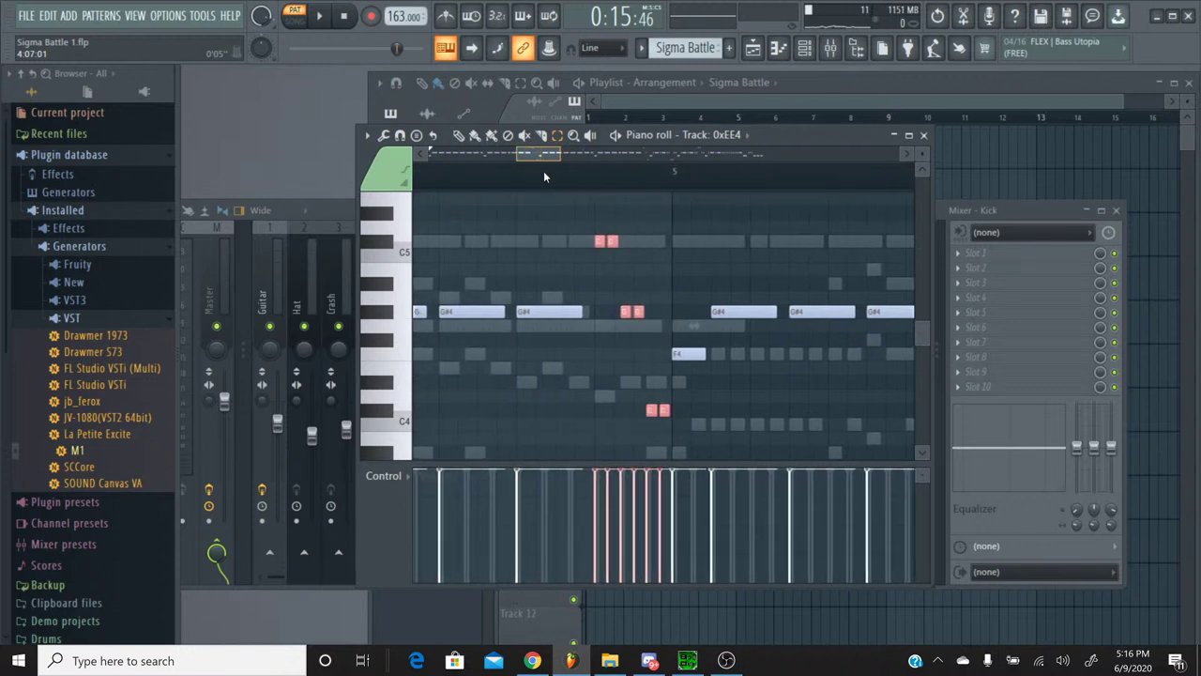
click(596, 182)
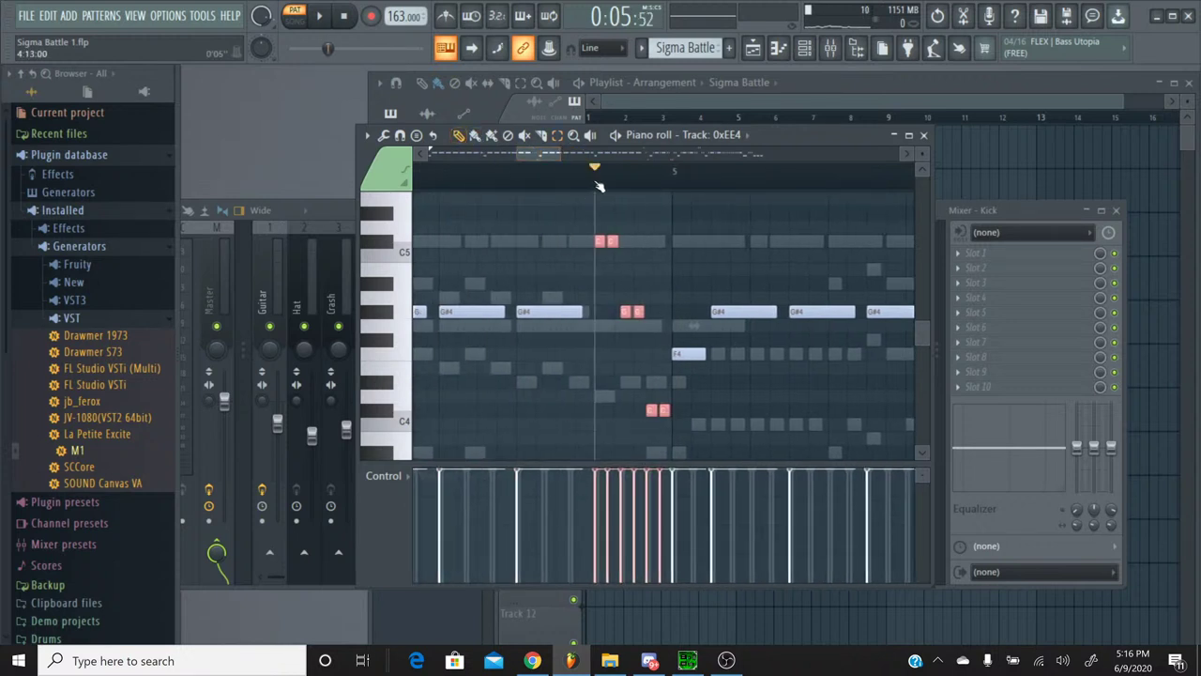
Step: Close the Track: 0xEE4 notes and switch to the Percussion pattern
click(924, 137)
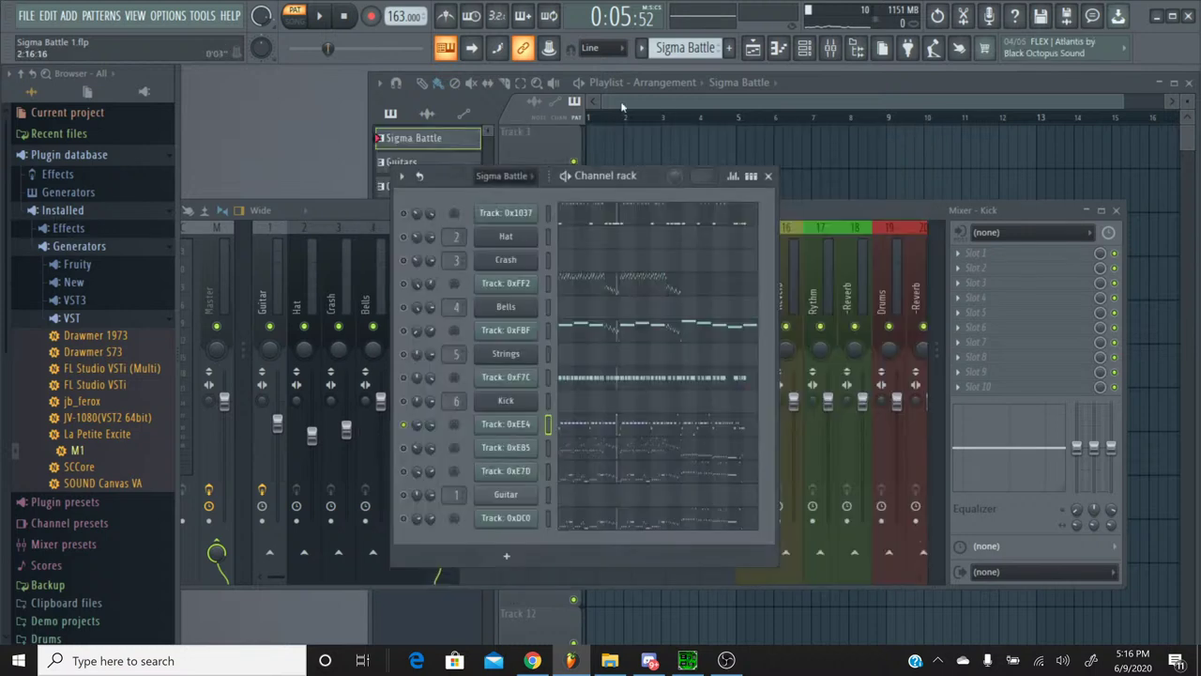
click(642, 49)
click(671, 112)
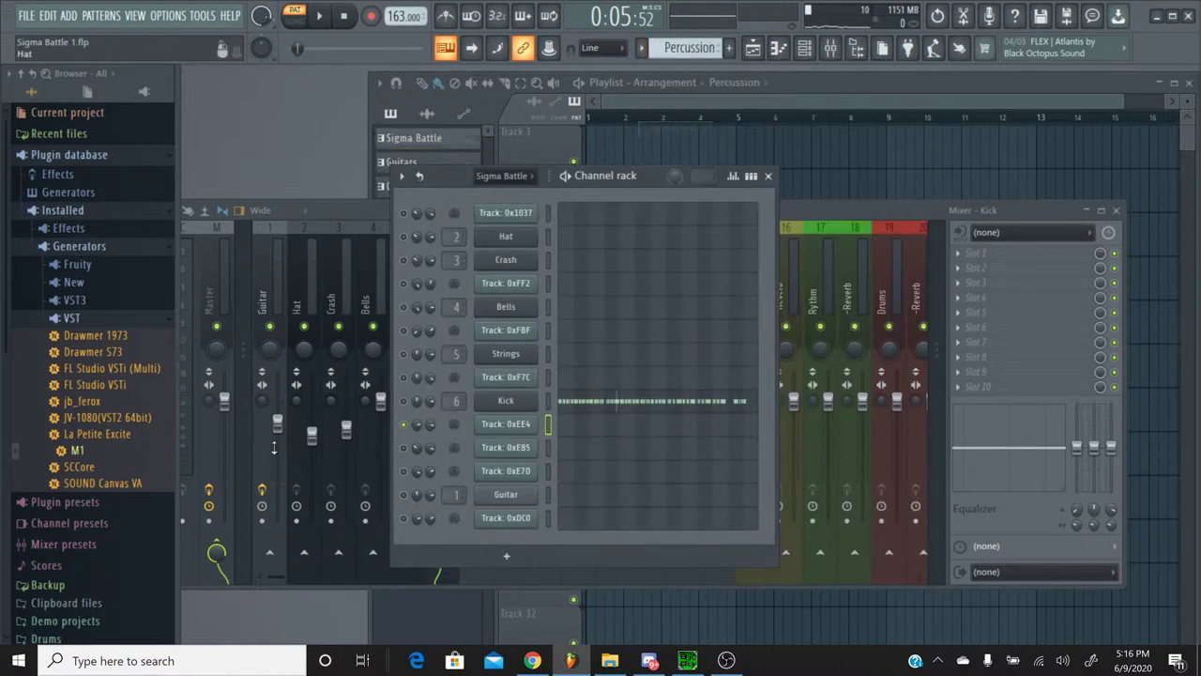
Step: From File Explorer, add Tom-03.wav from the restoration project's Original Sources Drums folder as a new channel below Track: 0xEE4
click(610, 661)
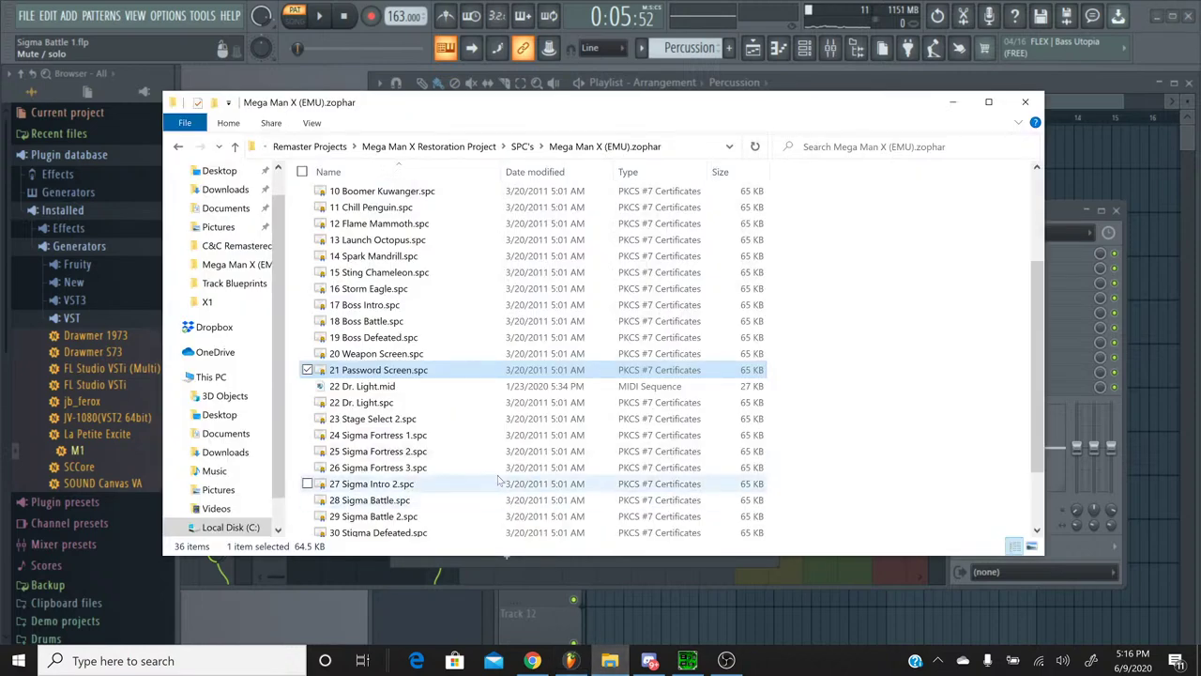
key(alt+Left)
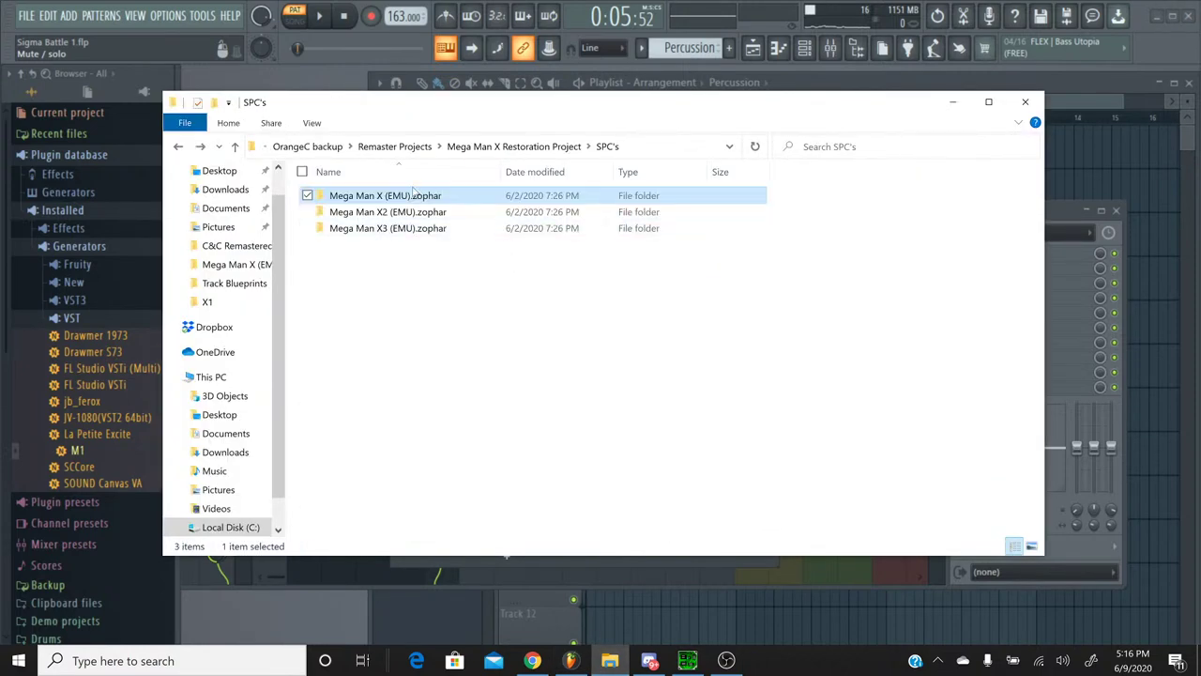
click(475, 147)
double_click(340, 195)
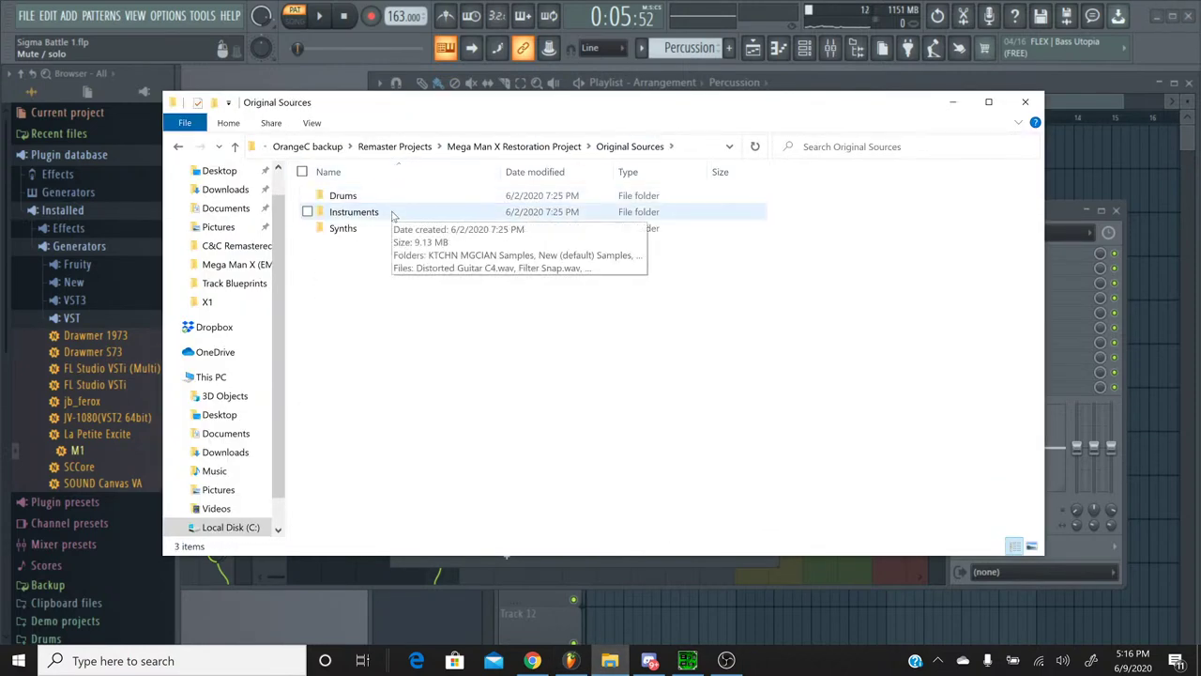
double_click(394, 215)
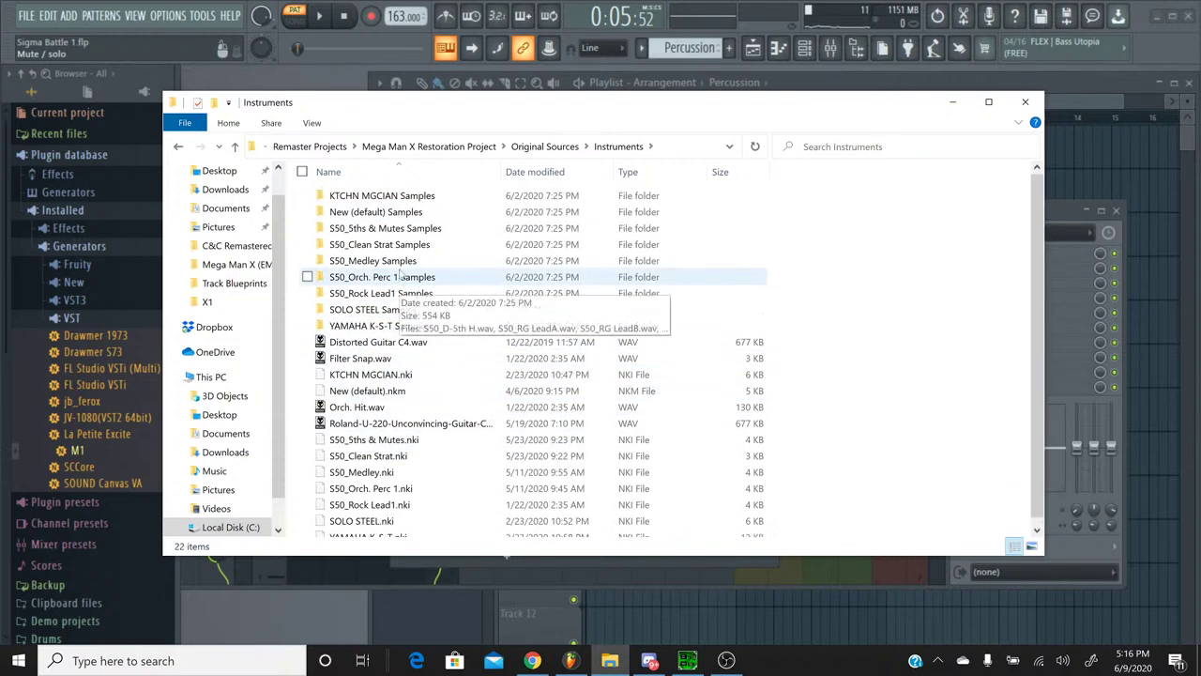
key(alt+Up)
double_click(399, 191)
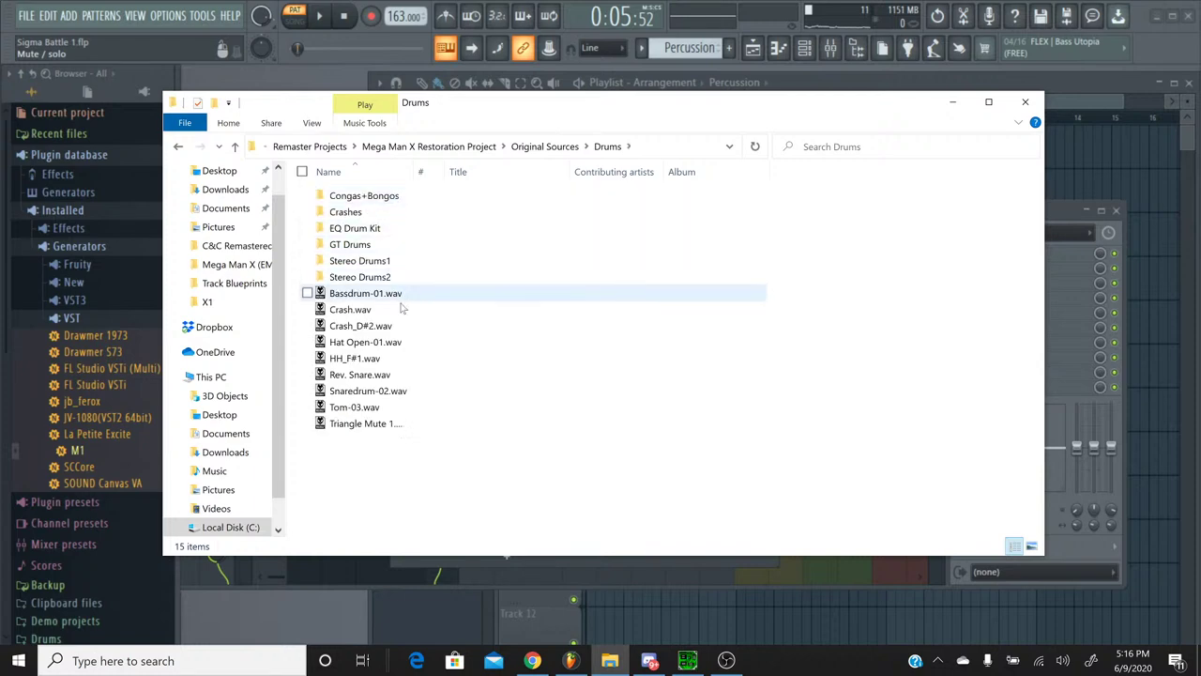
drag(361, 407, 504, 443)
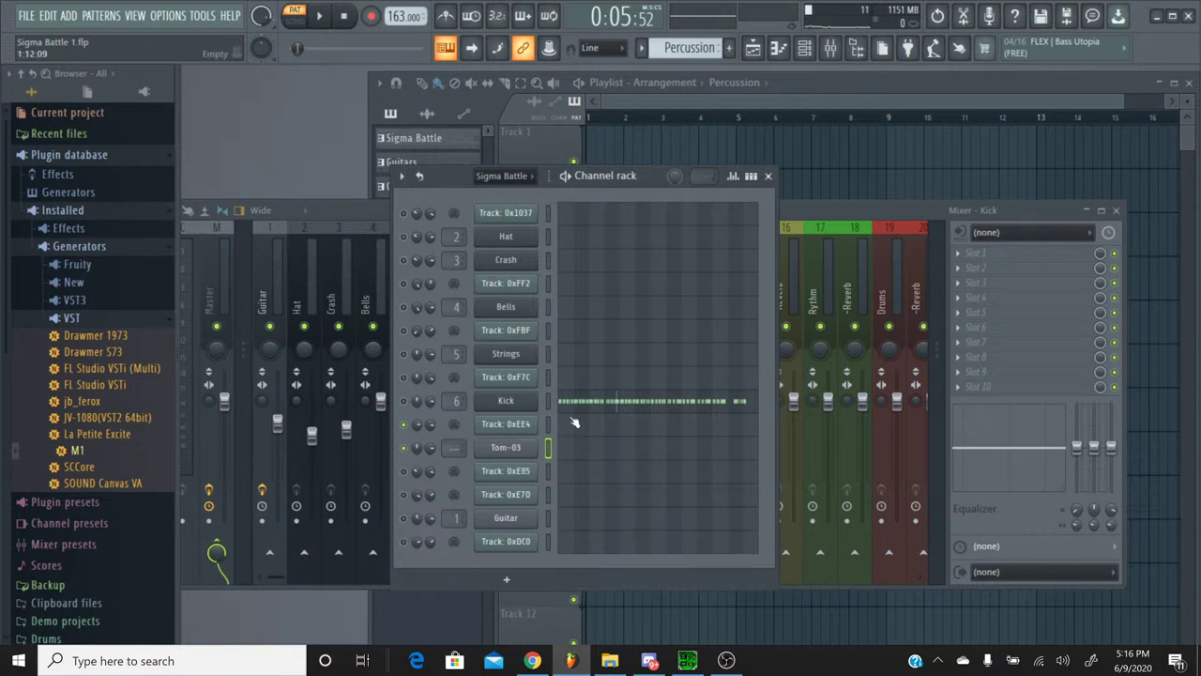
Step: Paste the copied fill notes into the Tom-03 channel from the fill ending bar 4, deselect them and play the pattern
click(577, 451)
drag(455, 155, 550, 167)
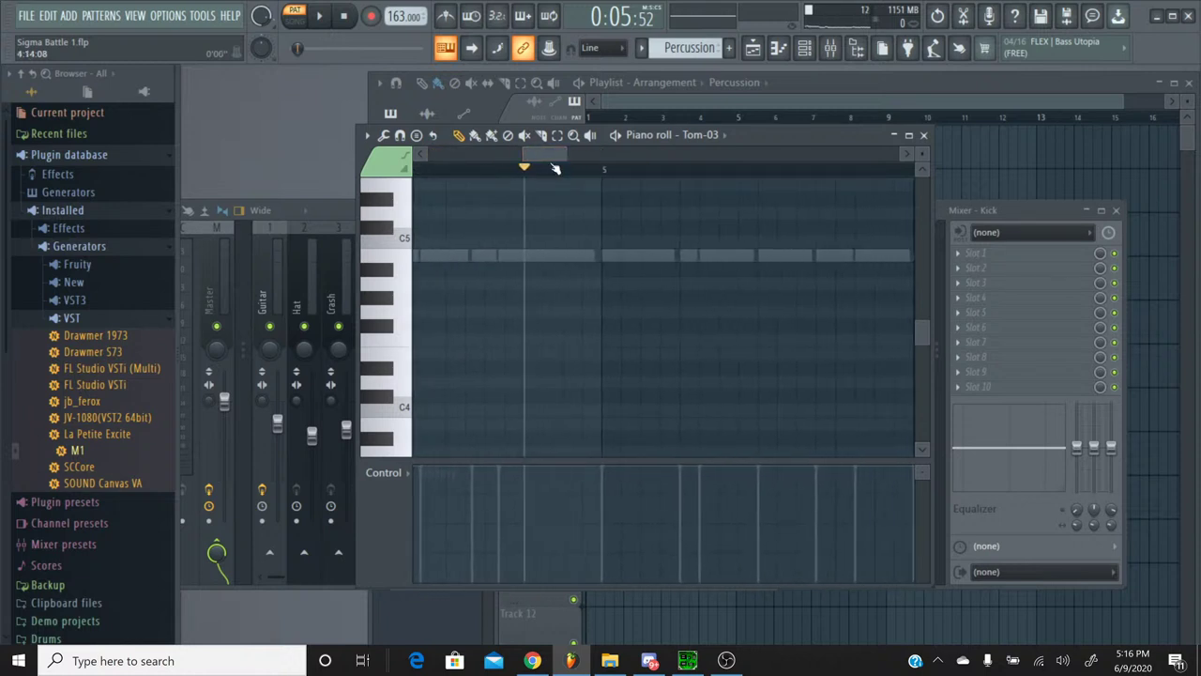
key(ctrl+v)
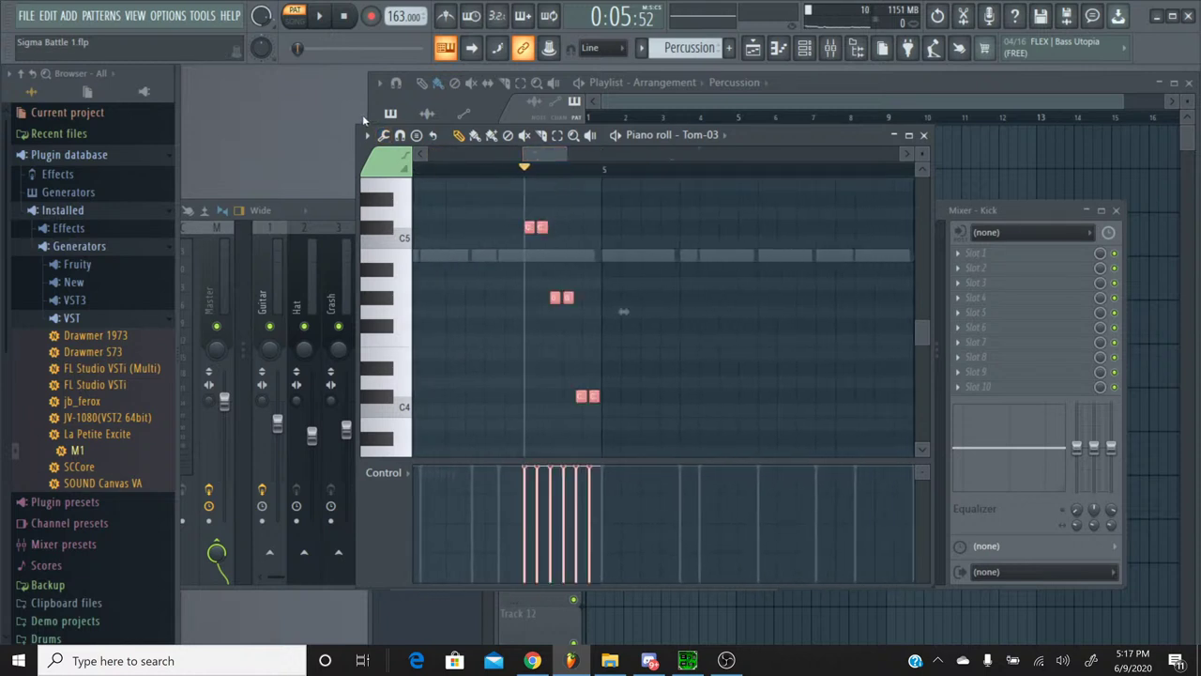
click(362, 115)
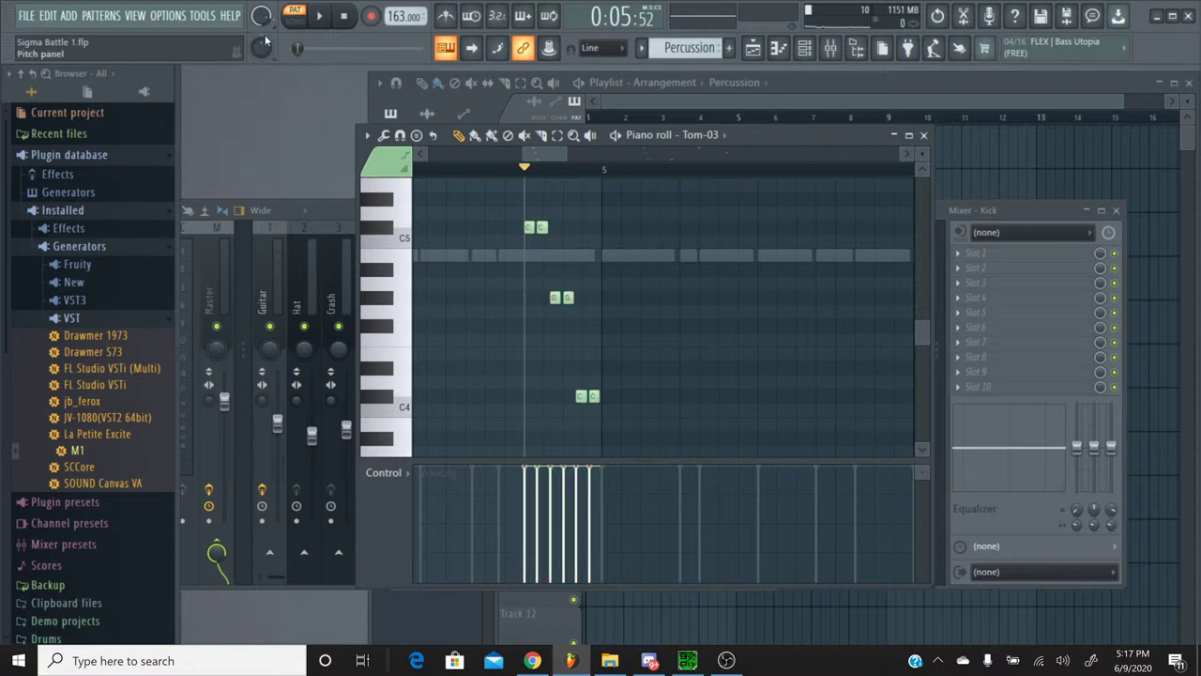
click(320, 16)
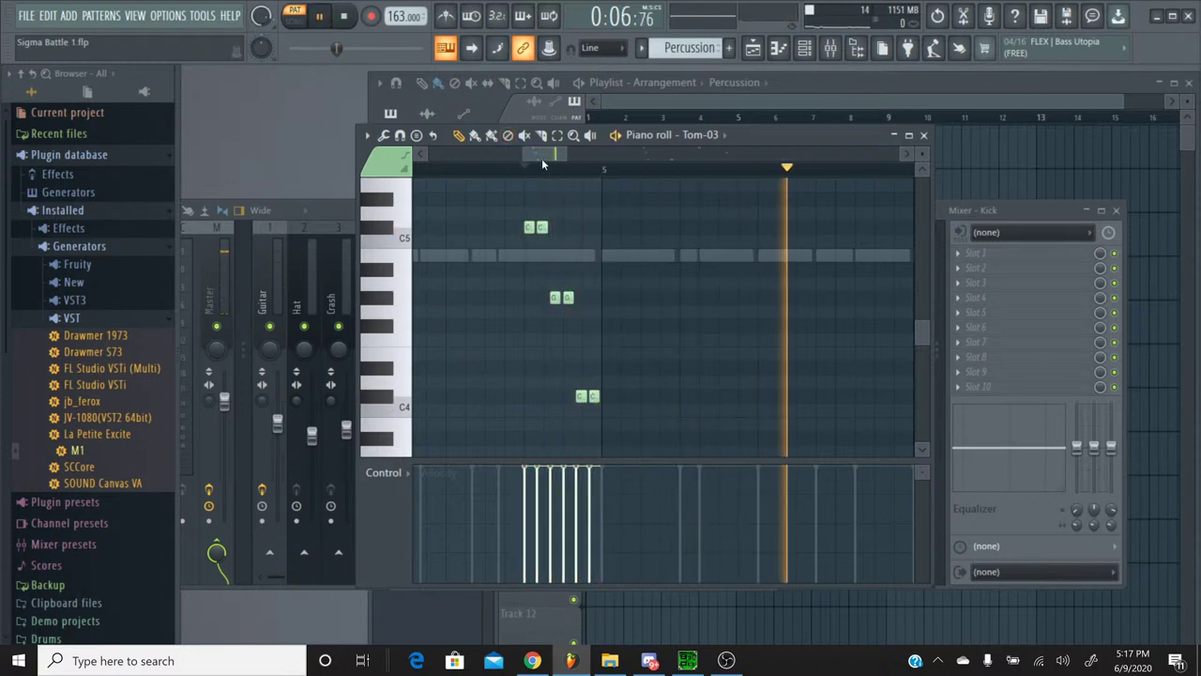
Step: Select all Tom-03 notes, raise them by one octave, and play the fills through to bar 11 before stopping
mouse_move(541, 158)
mouse_down()
mouse_move(604, 170)
mouse_move(671, 153)
mouse_move(795, 164)
mouse_move(539, 174)
mouse_up()
click(555, 171)
key(ctrl+a)
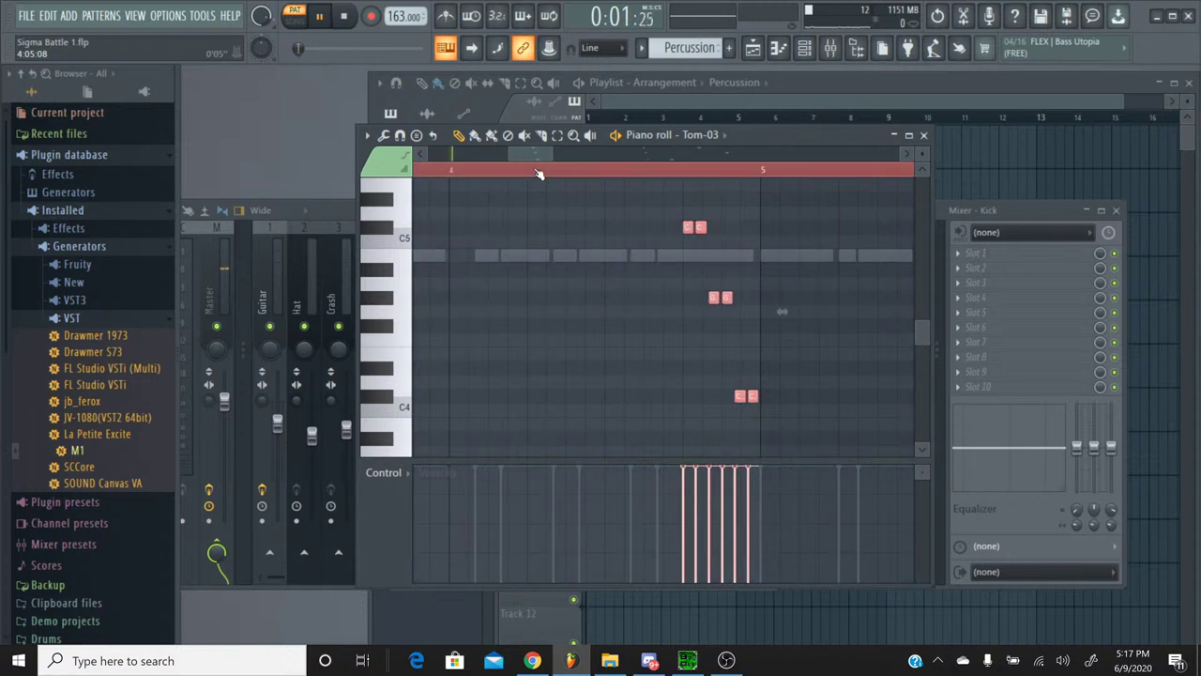
key(ctrl+Up)
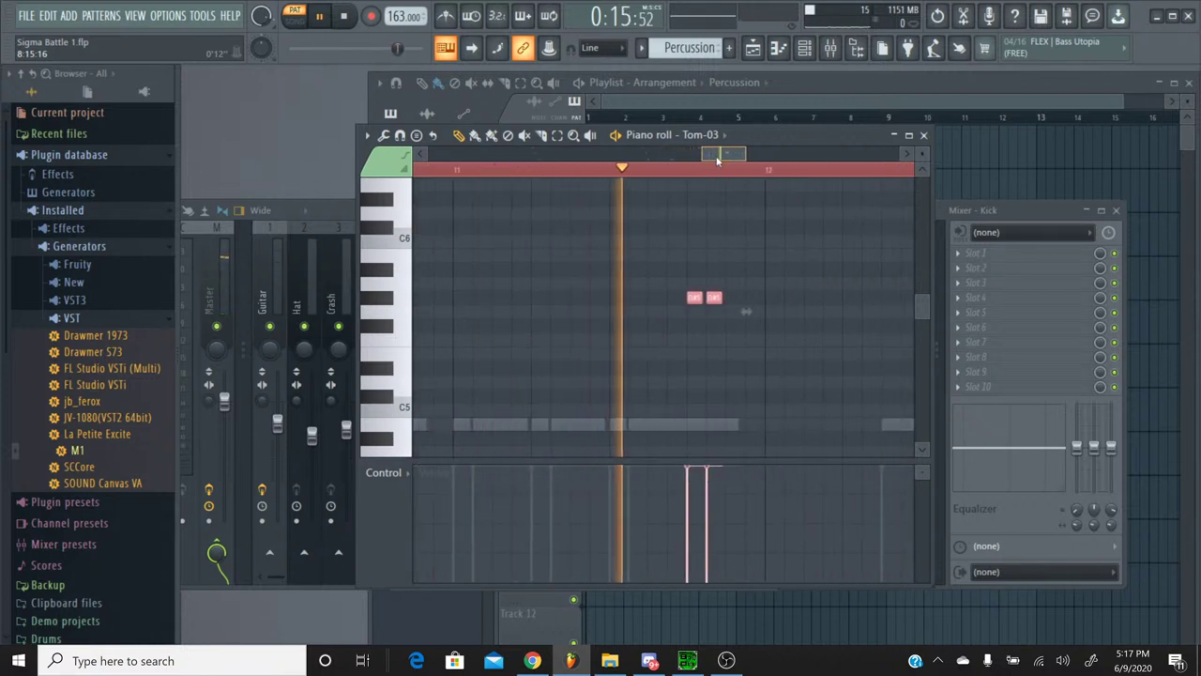
key(space)
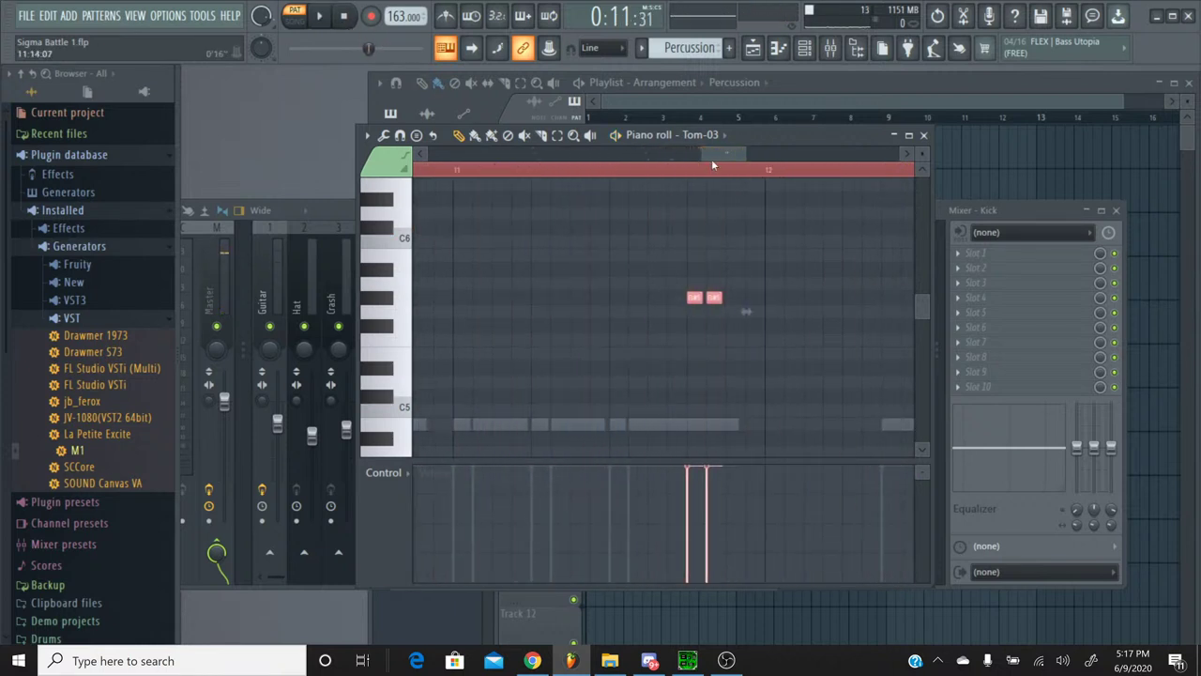
Step: Switch to the Sigma Battle pattern and open the Track: 0xEE4 notes at the fill ending bar 4
click(923, 134)
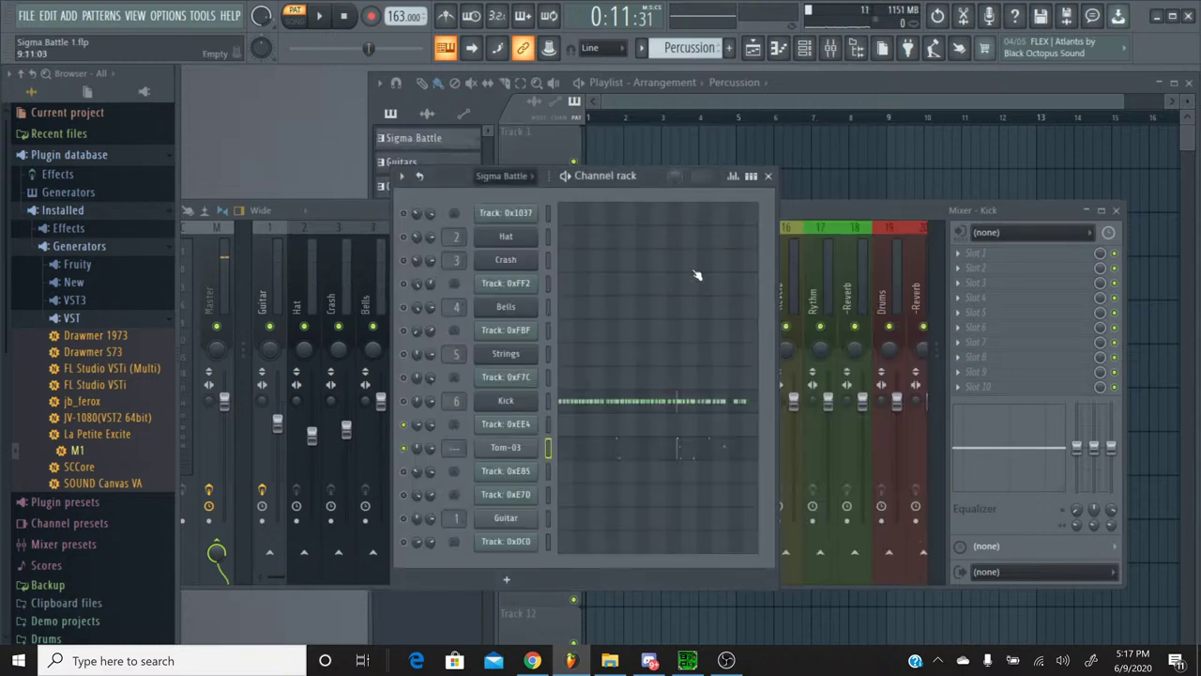
click(648, 48)
click(670, 69)
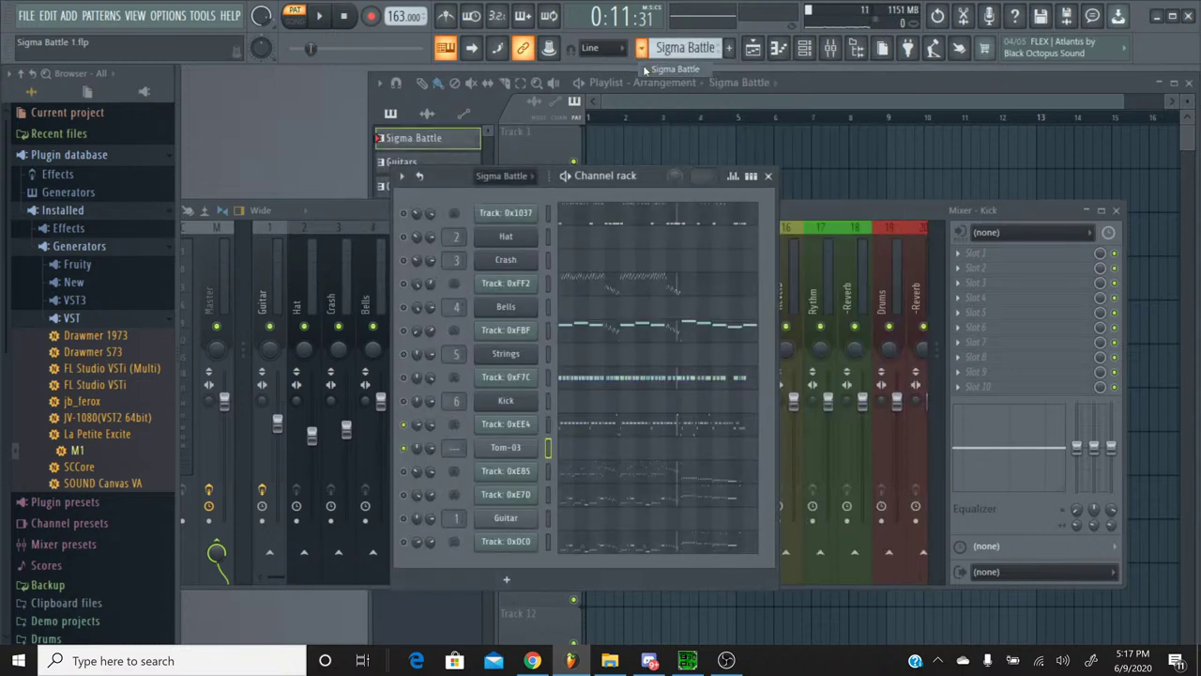
click(632, 424)
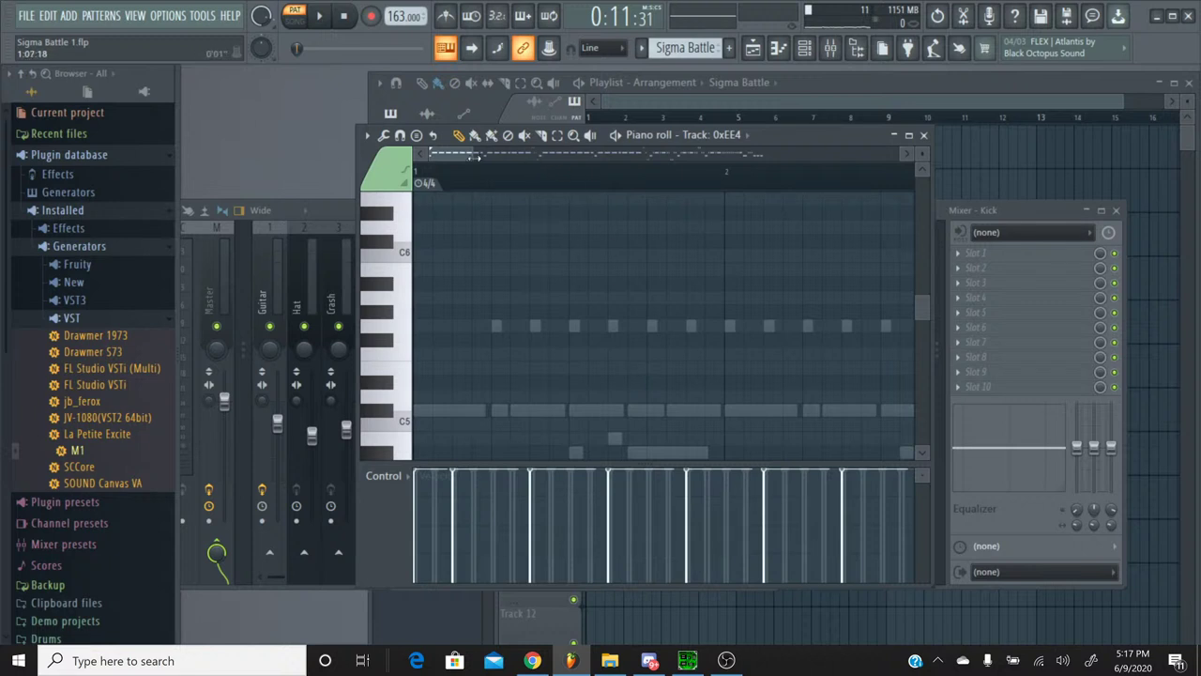
drag(475, 157, 538, 156)
scroll(579, 269, down, 5)
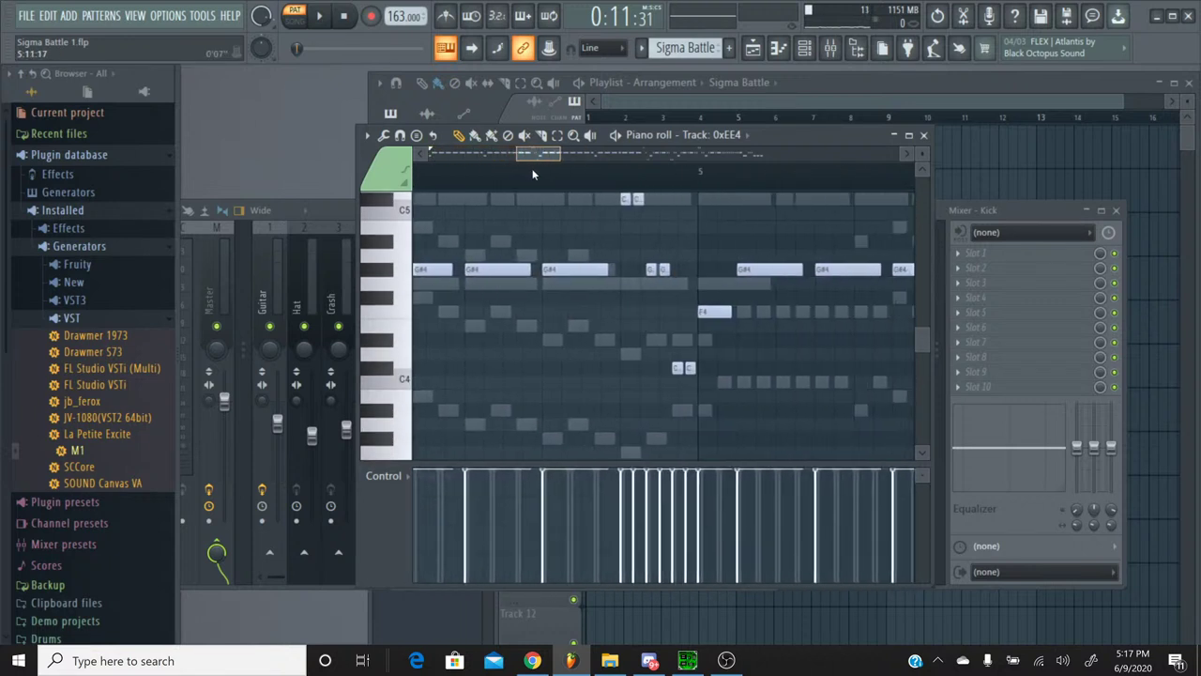
scroll(545, 237, up, 3)
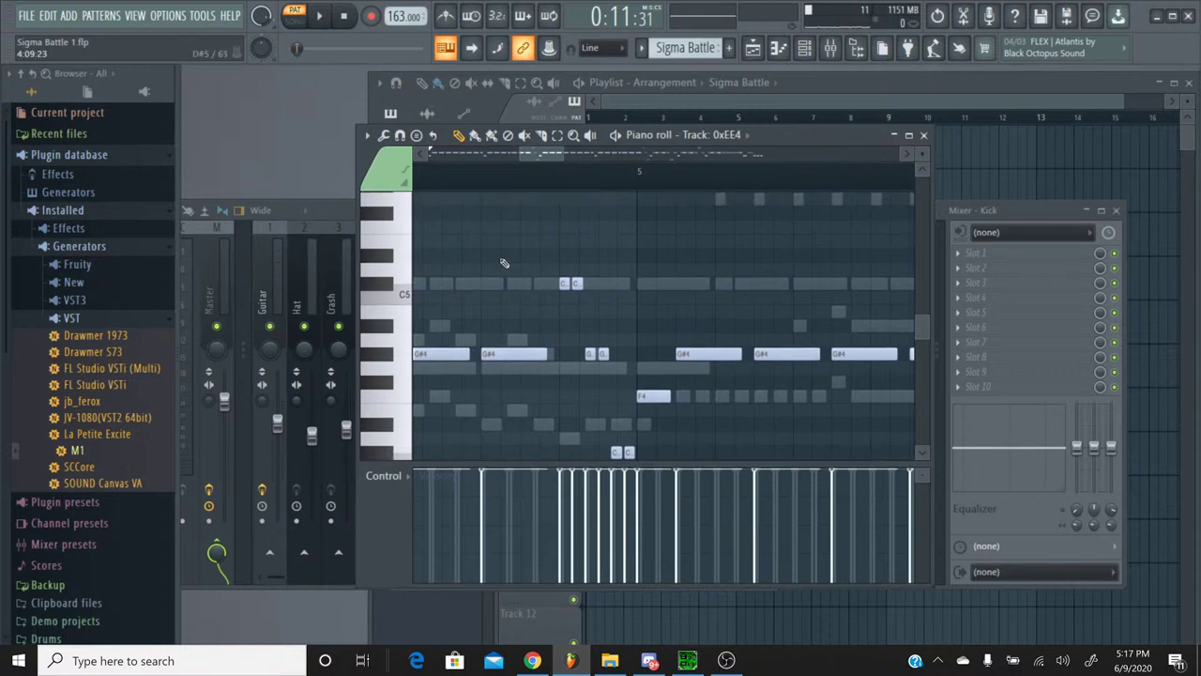
Step: Play the Track: 0xEE4 fill ending bar 4 and audition C#5 several times as the reference pitch
click(522, 184)
click(320, 16)
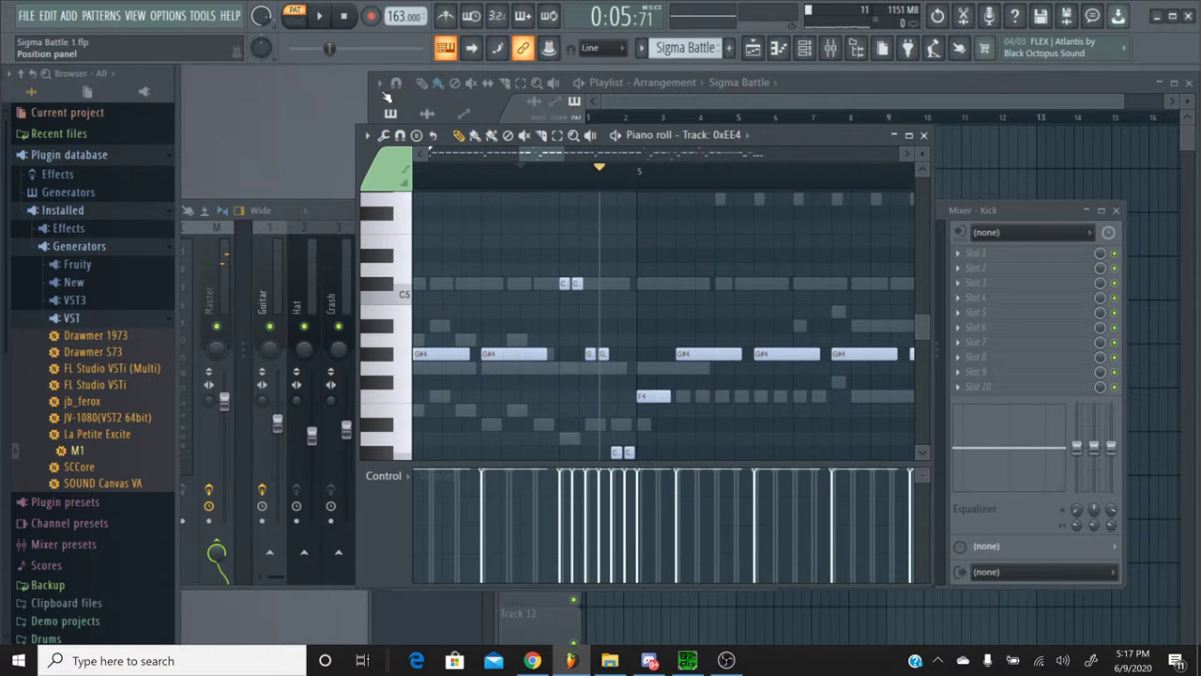
click(392, 288)
click(390, 288)
click(389, 287)
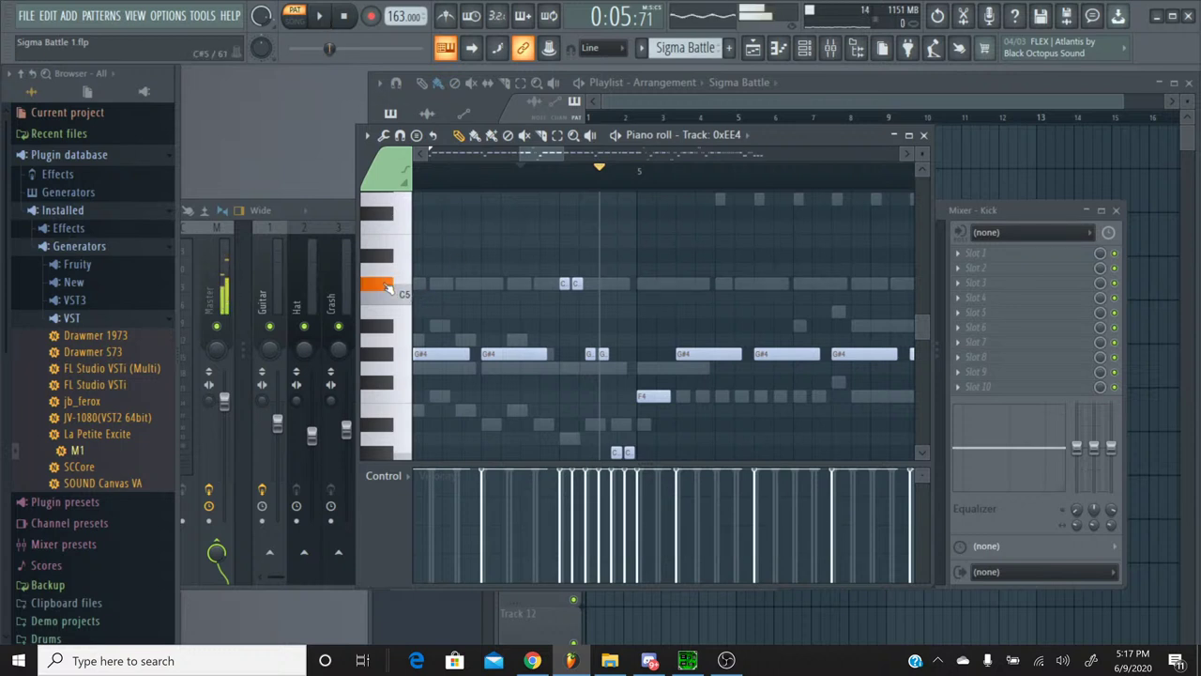
click(387, 287)
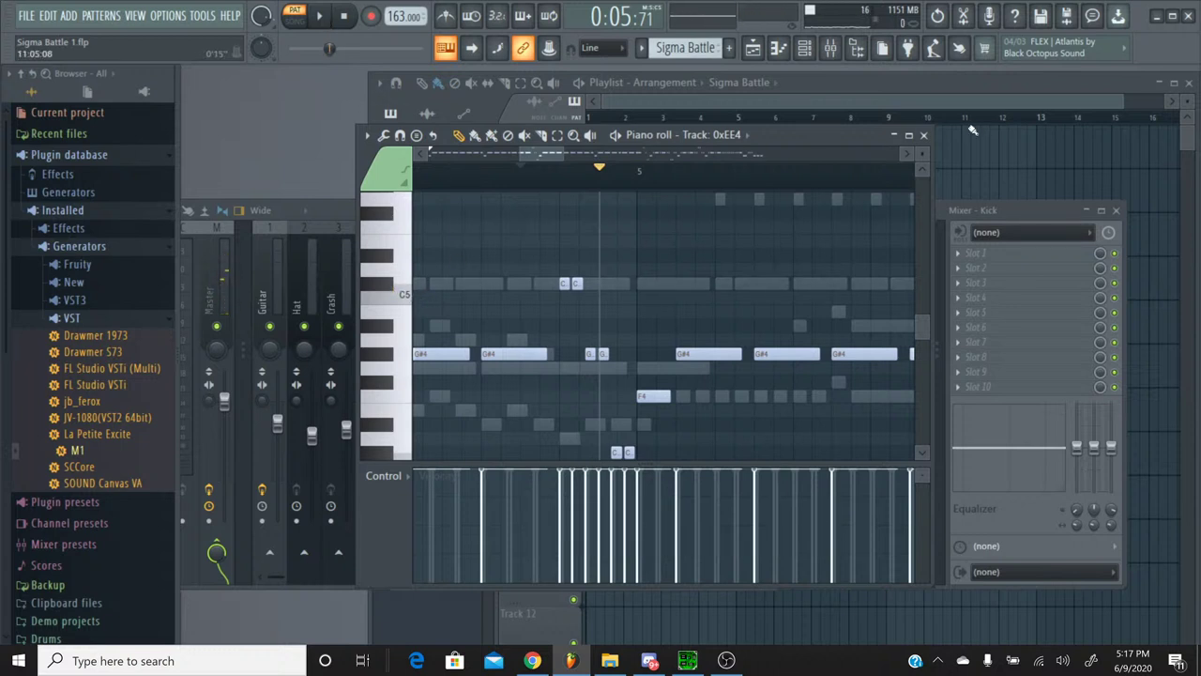
Step: Return to the Percussion pattern and open the Tom-03 notes at the fill ending bar 4
click(927, 135)
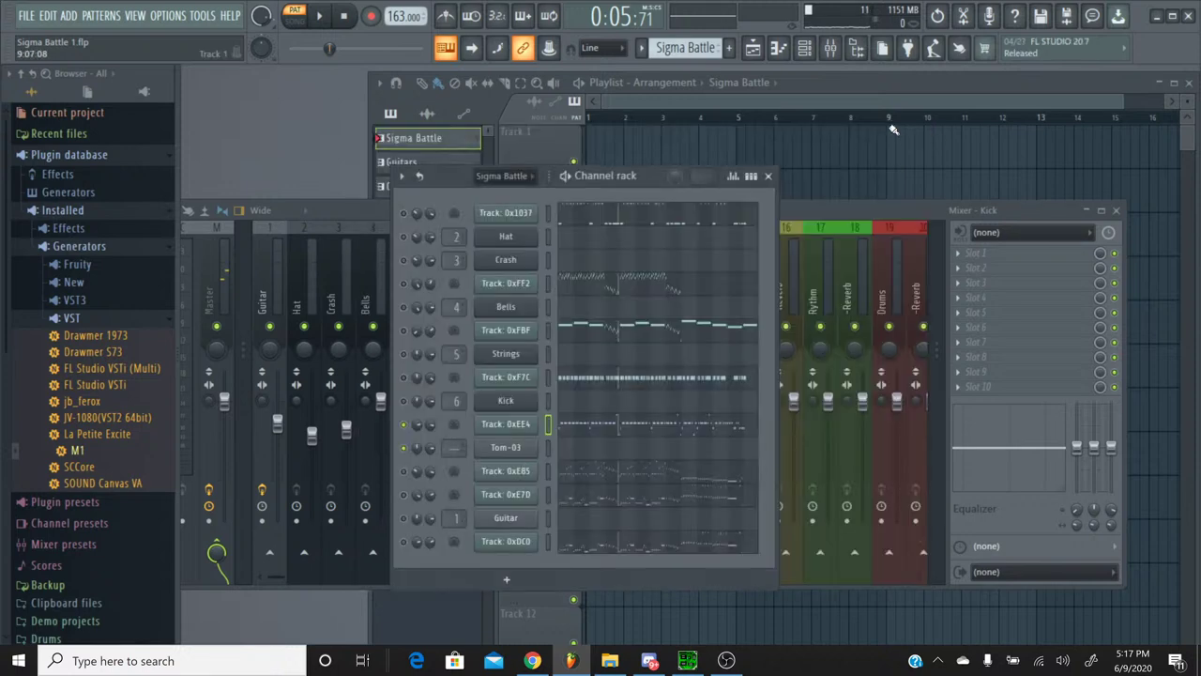
click(641, 48)
click(666, 130)
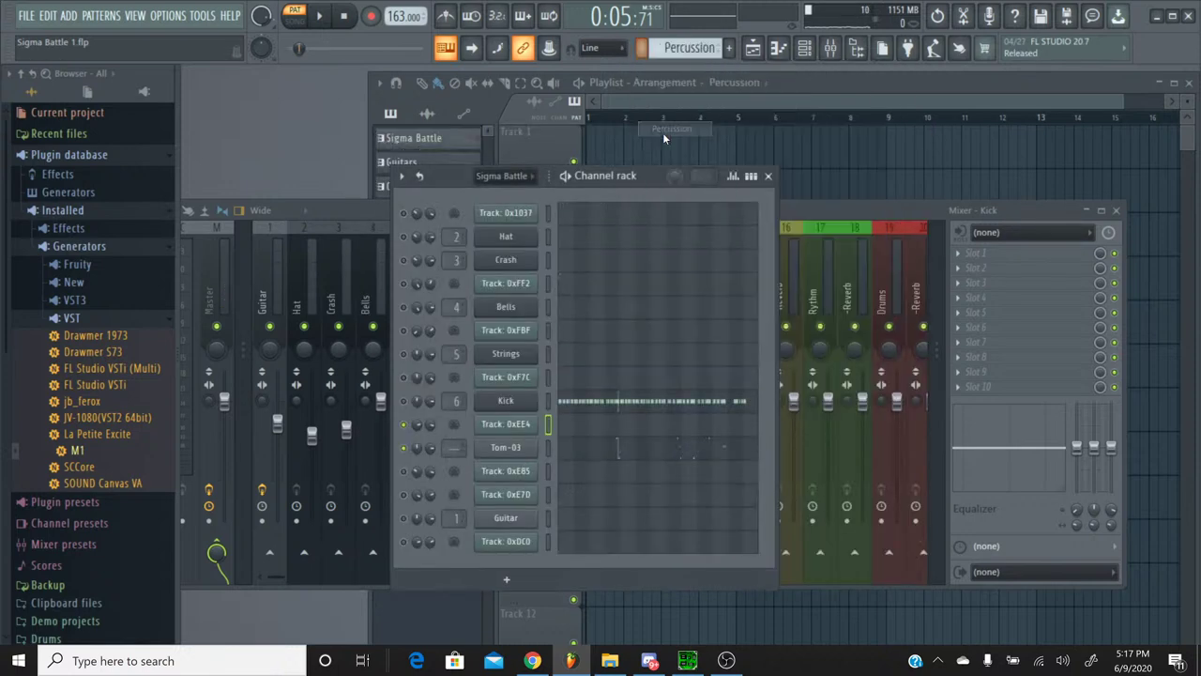
click(603, 443)
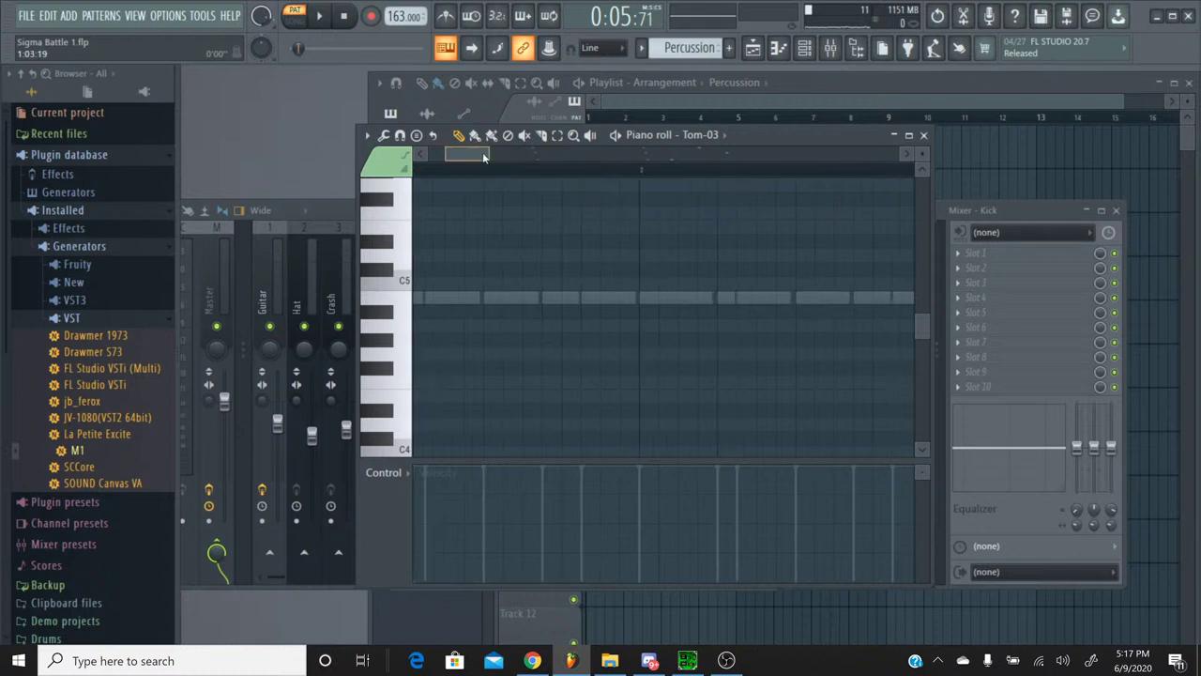
drag(483, 152, 558, 165)
scroll(493, 263, up, 3)
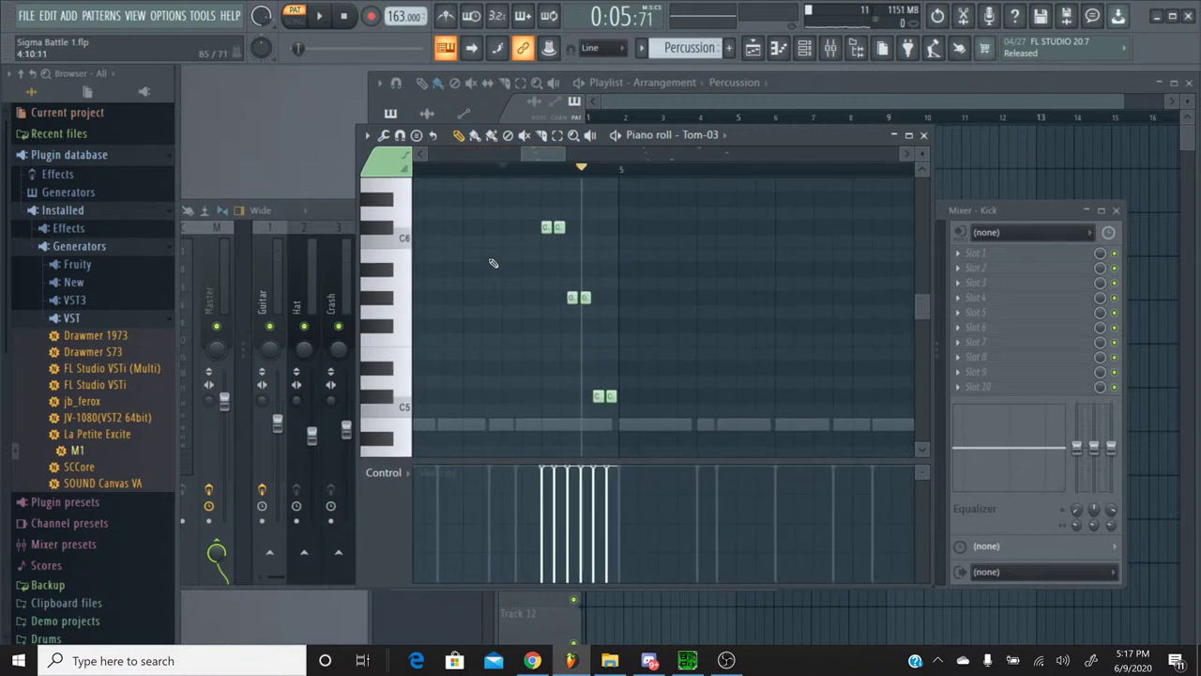
Step: Audition Tom-03 at C#6, then select all its notes and lower them by one octave
click(385, 228)
key(ctrl+a)
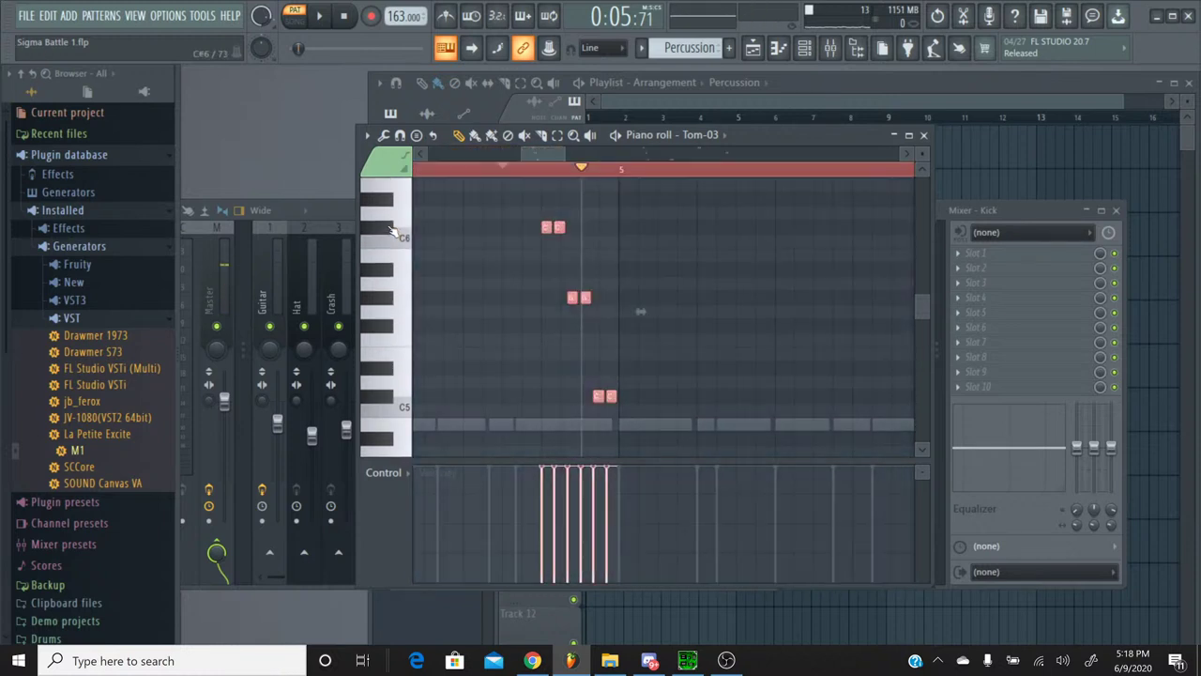
key(ctrl+Down)
scroll(488, 268, down, 3)
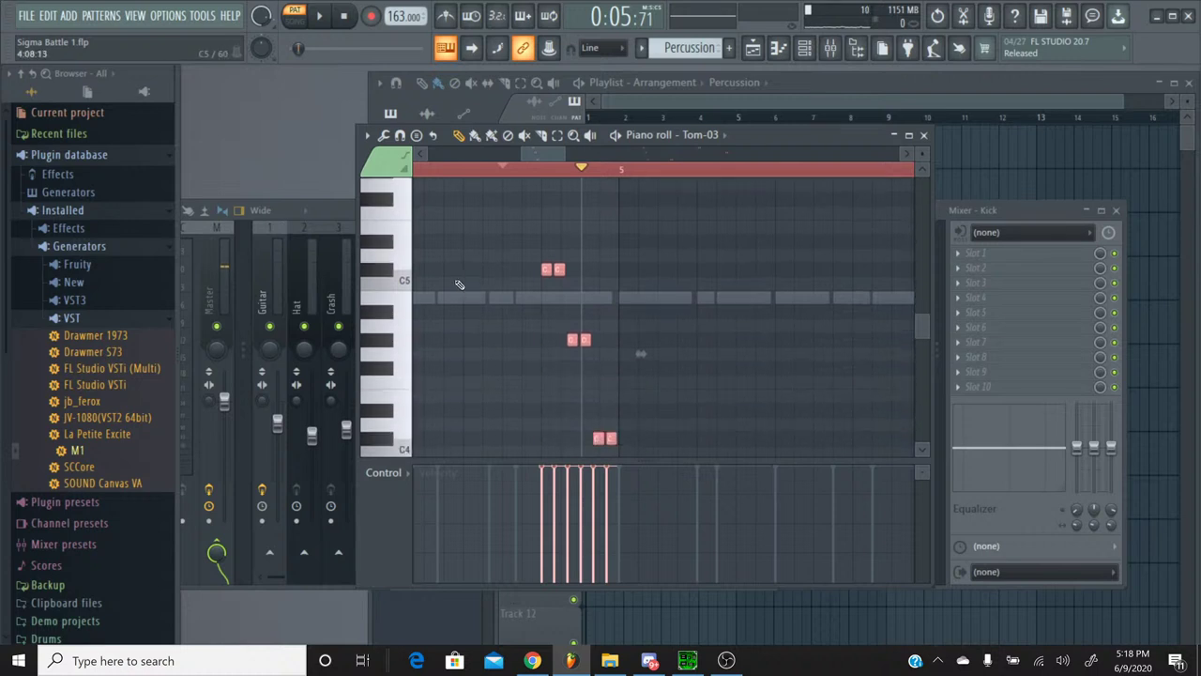
Step: Audition Tom-03 repeatedly at rising pitches from C#5 to around E5 to match the original fill's pitch
click(373, 273)
click(373, 274)
click(373, 273)
click(373, 273)
click(382, 258)
click(382, 246)
click(382, 245)
click(385, 234)
click(383, 222)
click(384, 221)
click(384, 221)
click(384, 221)
click(384, 222)
click(386, 235)
click(386, 235)
Step: Raise all Tom-03 notes by three semitones, play the Percussion pattern to check the fills, and stop playback
key(shift+Up)
key(shift+Up)
key(shift+Up)
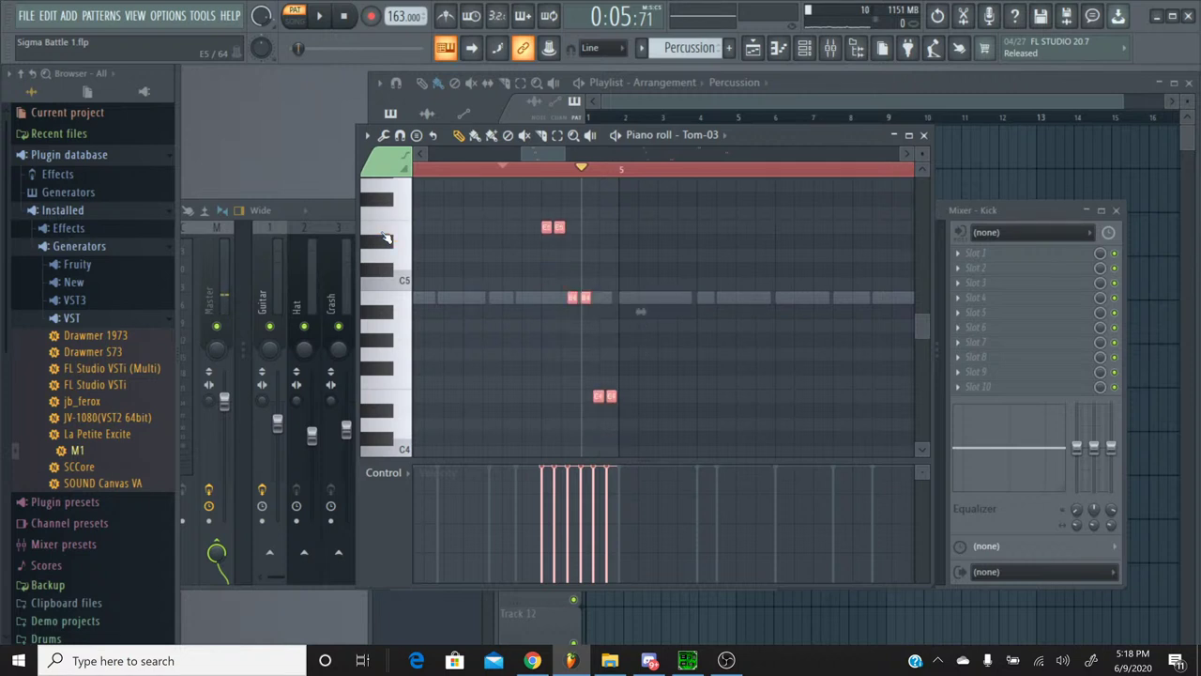
click(386, 236)
click(319, 18)
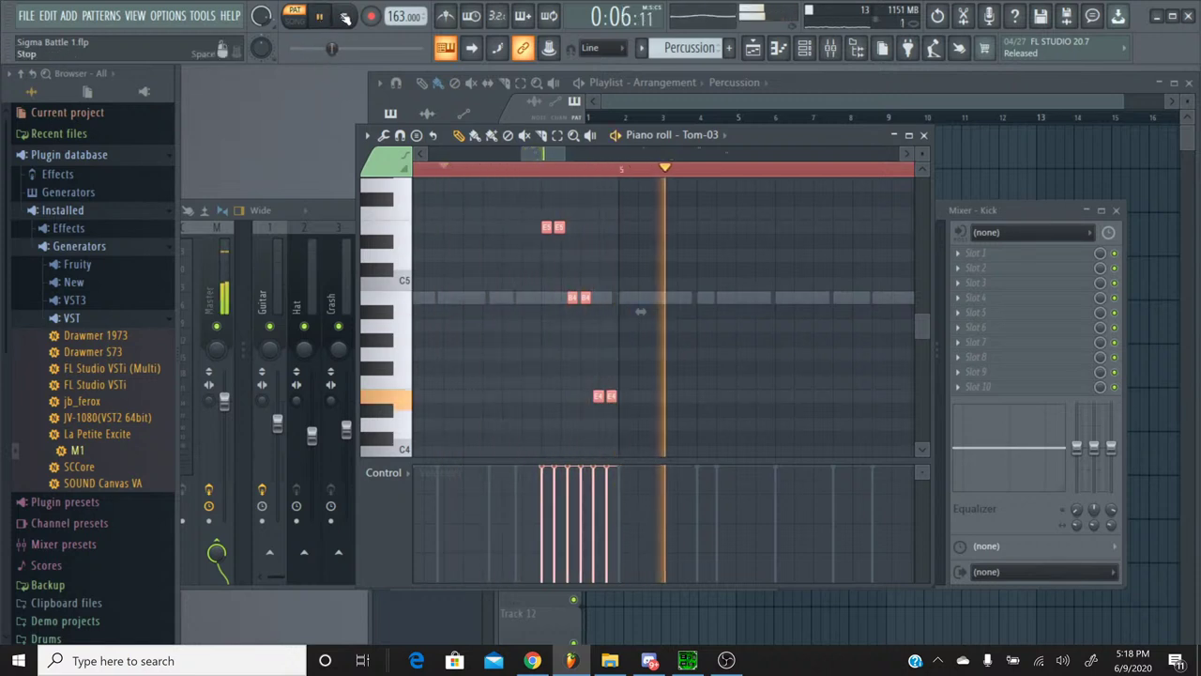
click(924, 135)
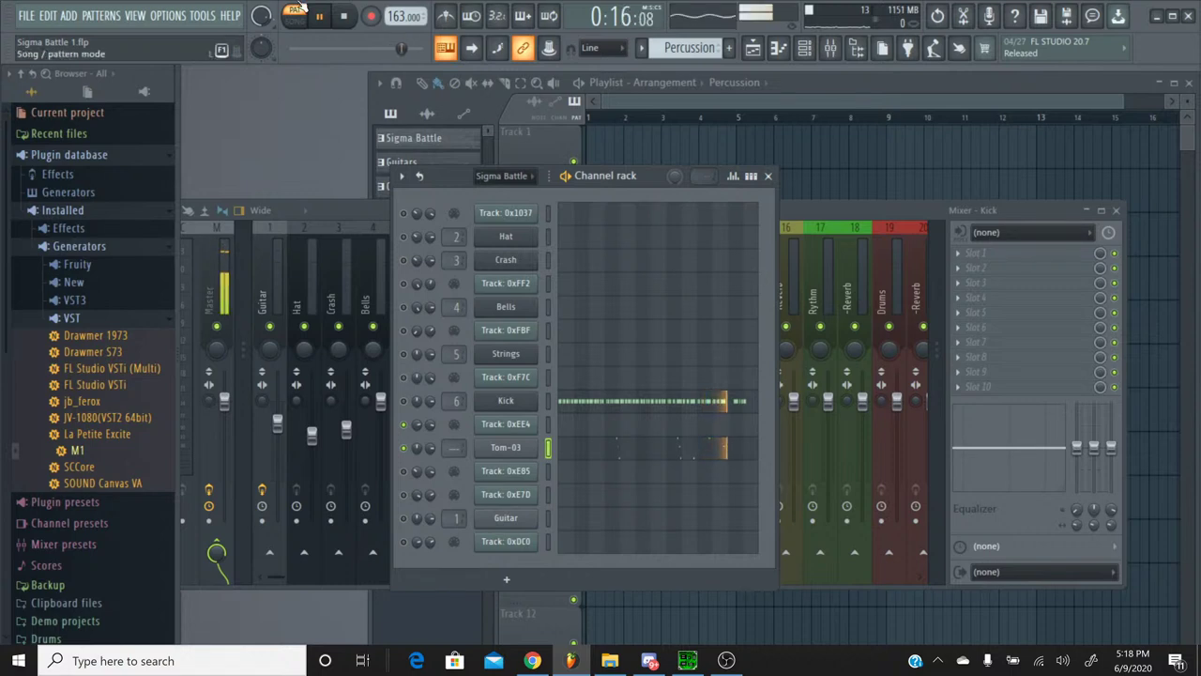
click(342, 19)
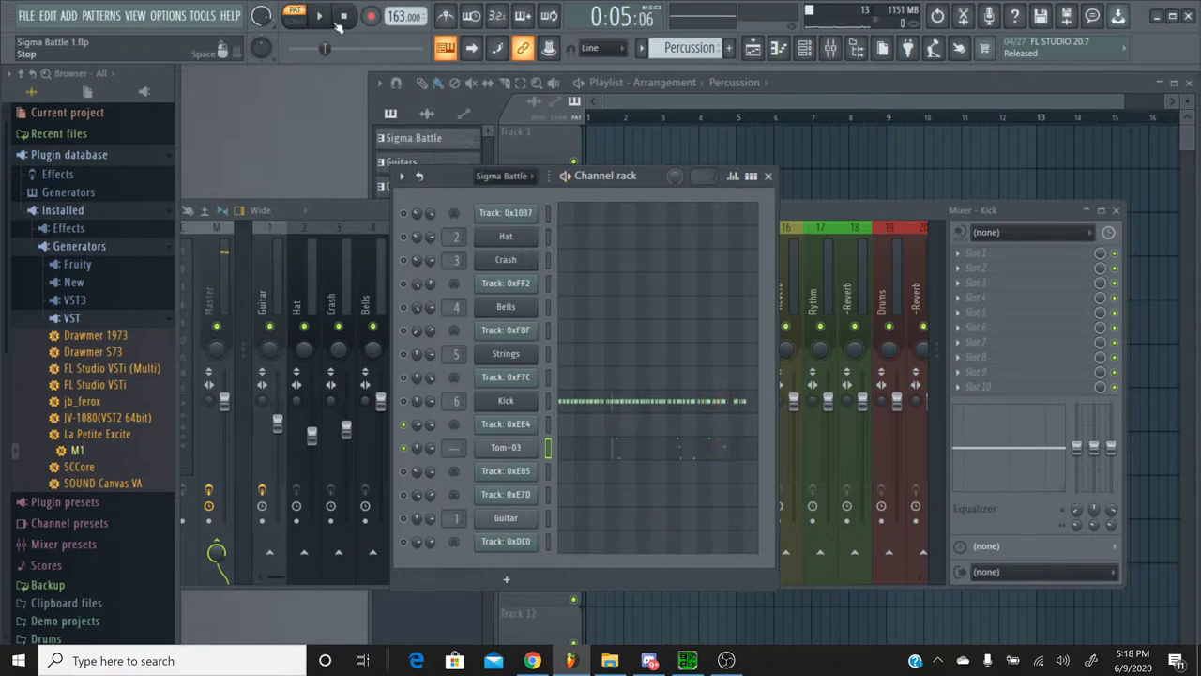
Step: Switch to the browser to check the stream's live chat, and return to FL Studio
click(531, 660)
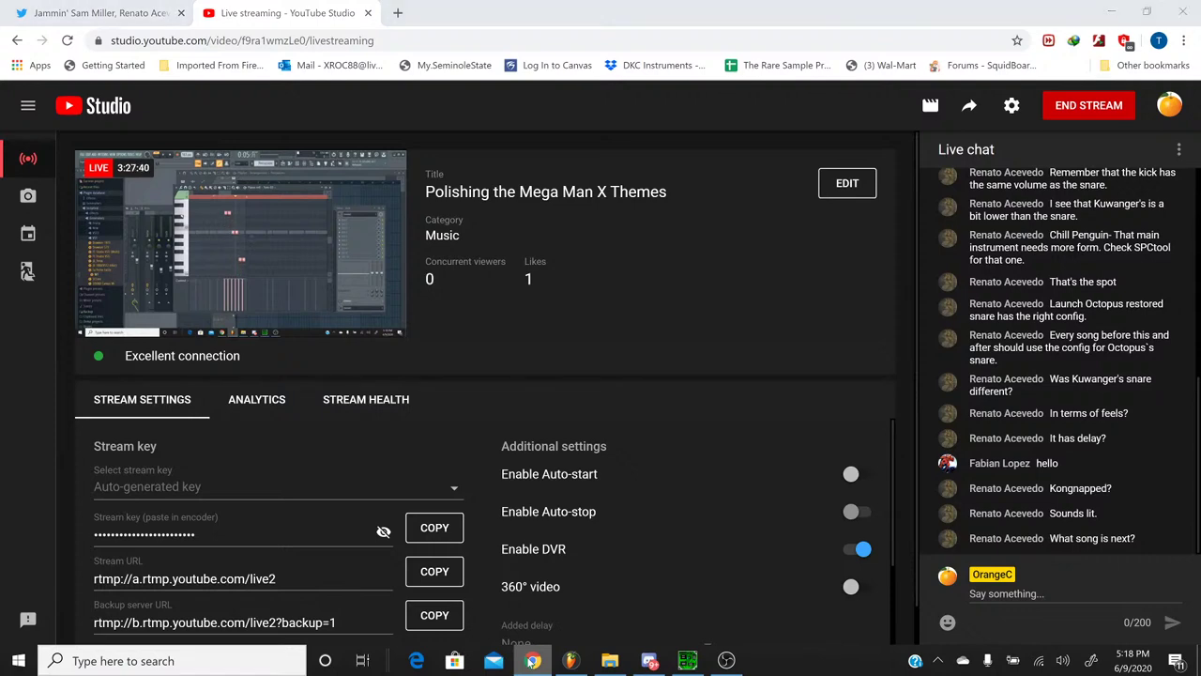
key(alt+Tab)
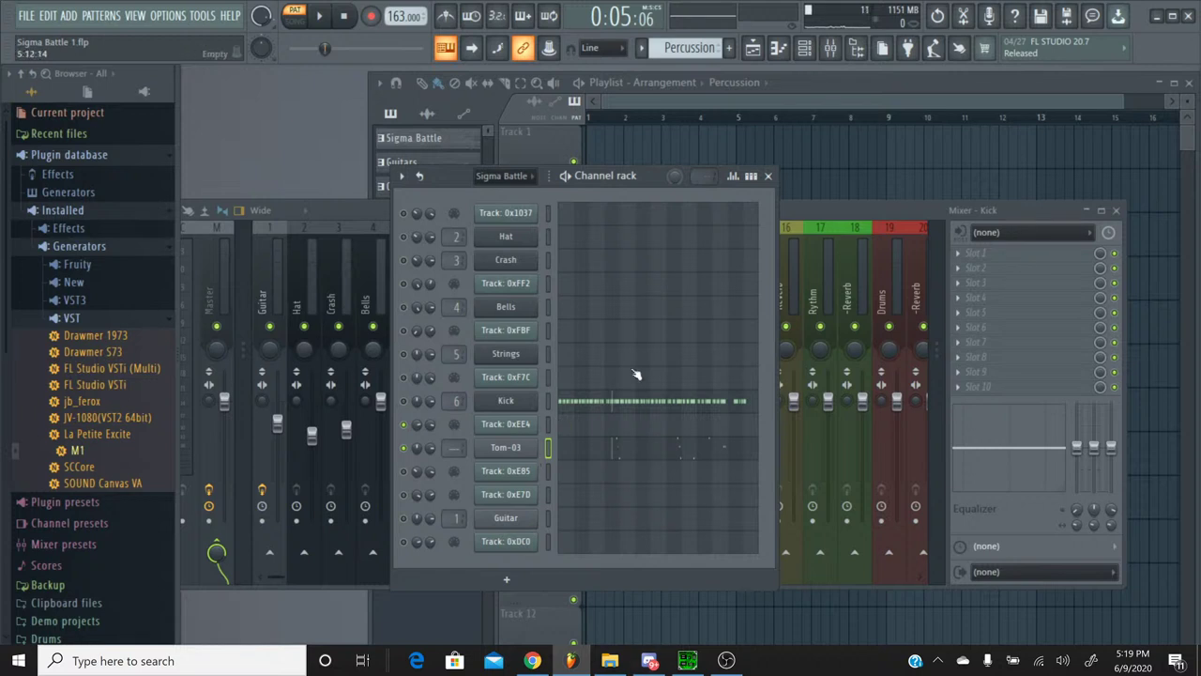
Step: Route the Tom-03 channel to mixer track 7, naming the mixer track after the channel
click(816, 216)
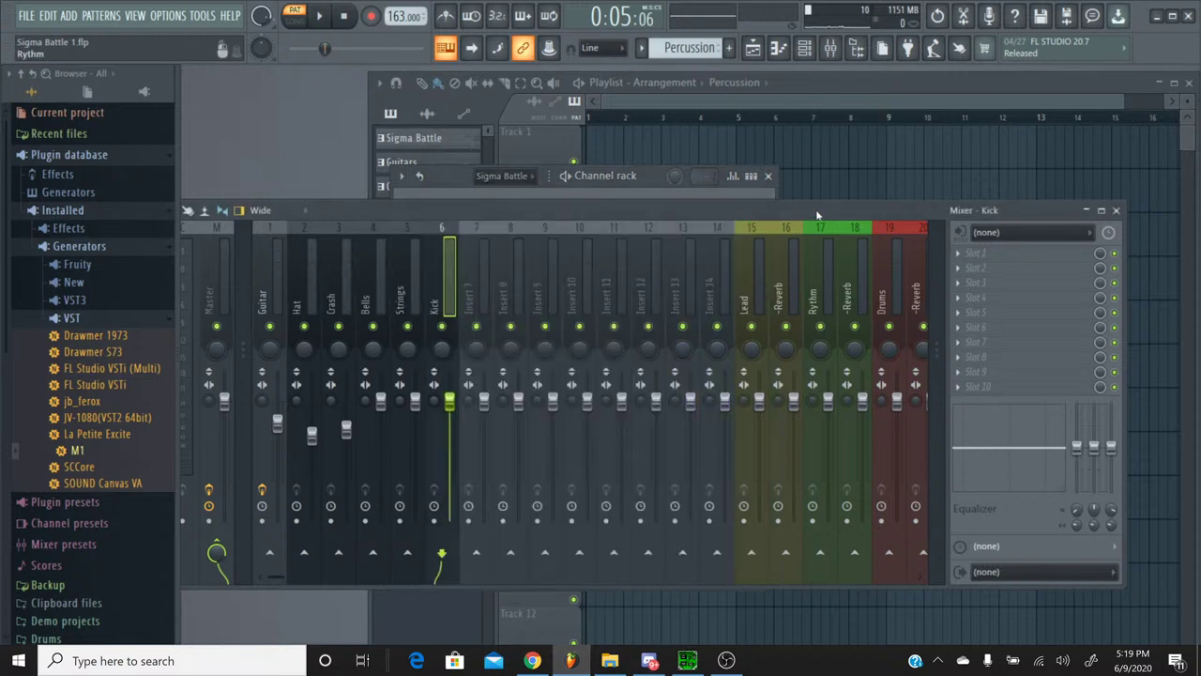
click(479, 235)
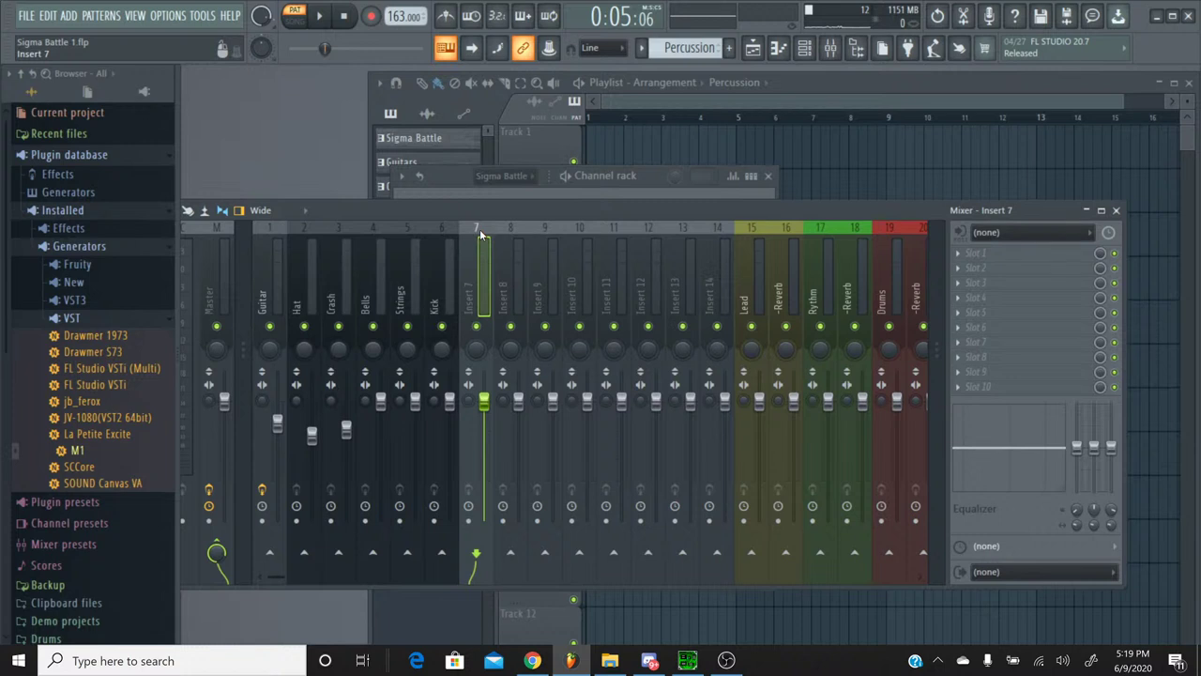
key(ctrl+l)
click(804, 49)
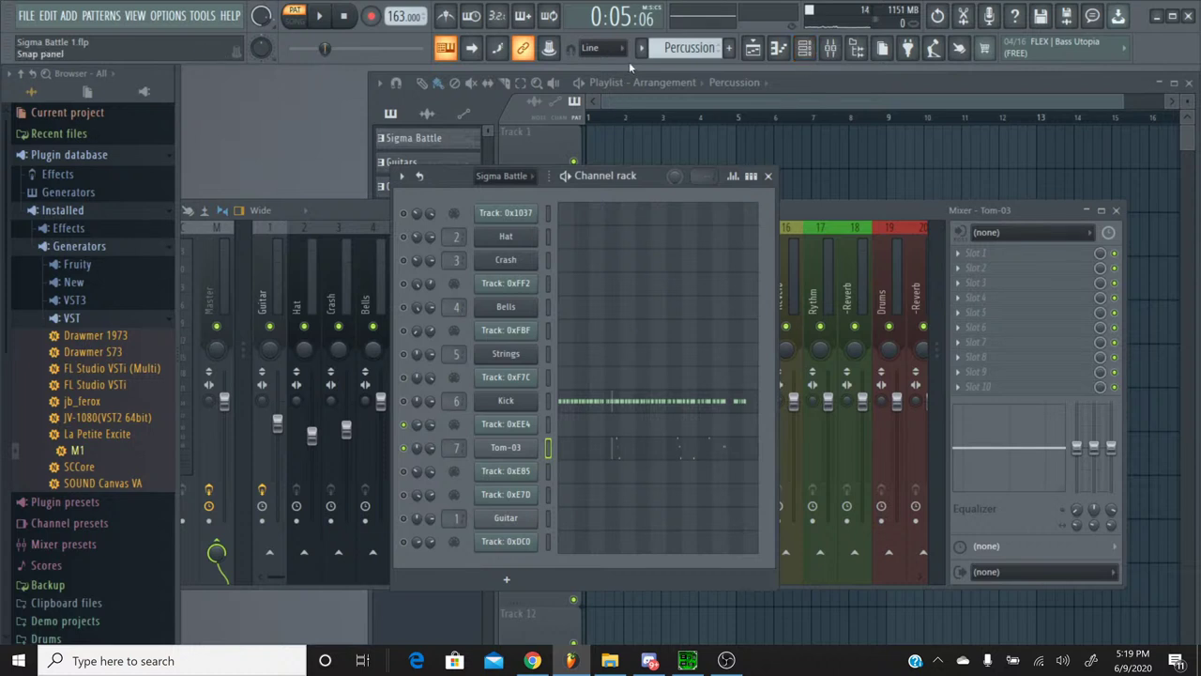
Step: Copy the panning value of Track: 0xEE4 and paste it onto the Tom-03 channel's panning
right_click(419, 424)
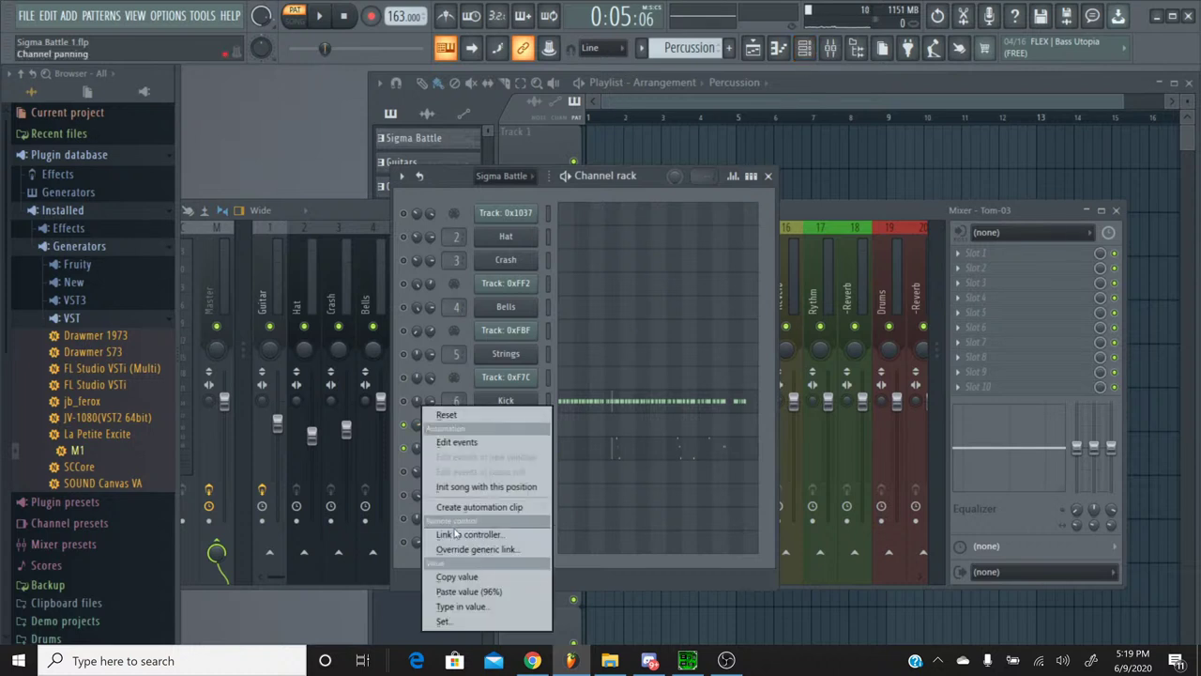
click(459, 577)
right_click(411, 451)
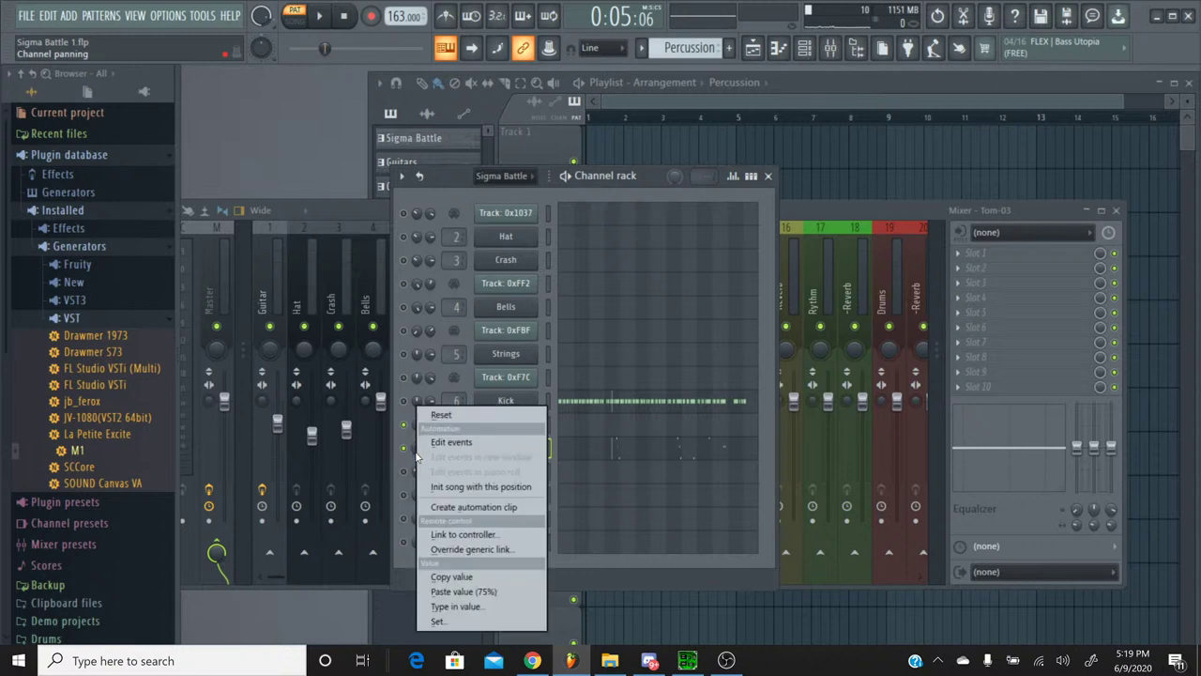
click(460, 591)
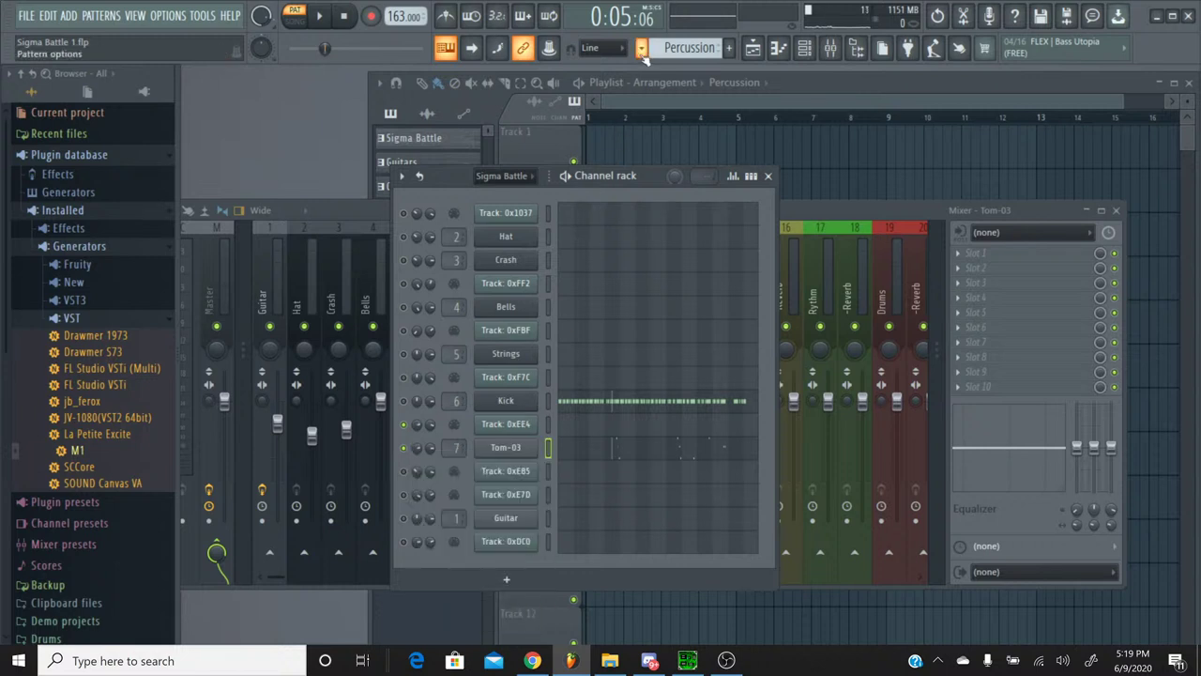
Step: Switch to the Sigma Battle pattern, open the notes of Track: 0xEE4, and play them from near the start of bar 1
click(642, 47)
click(646, 69)
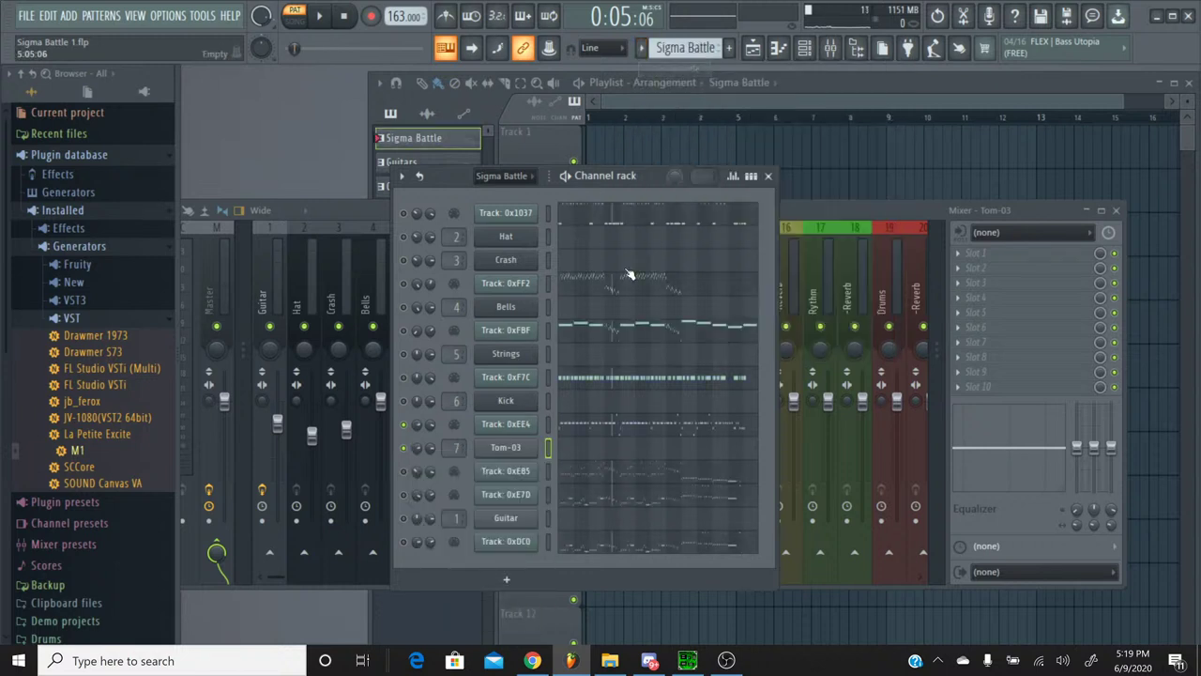
click(585, 423)
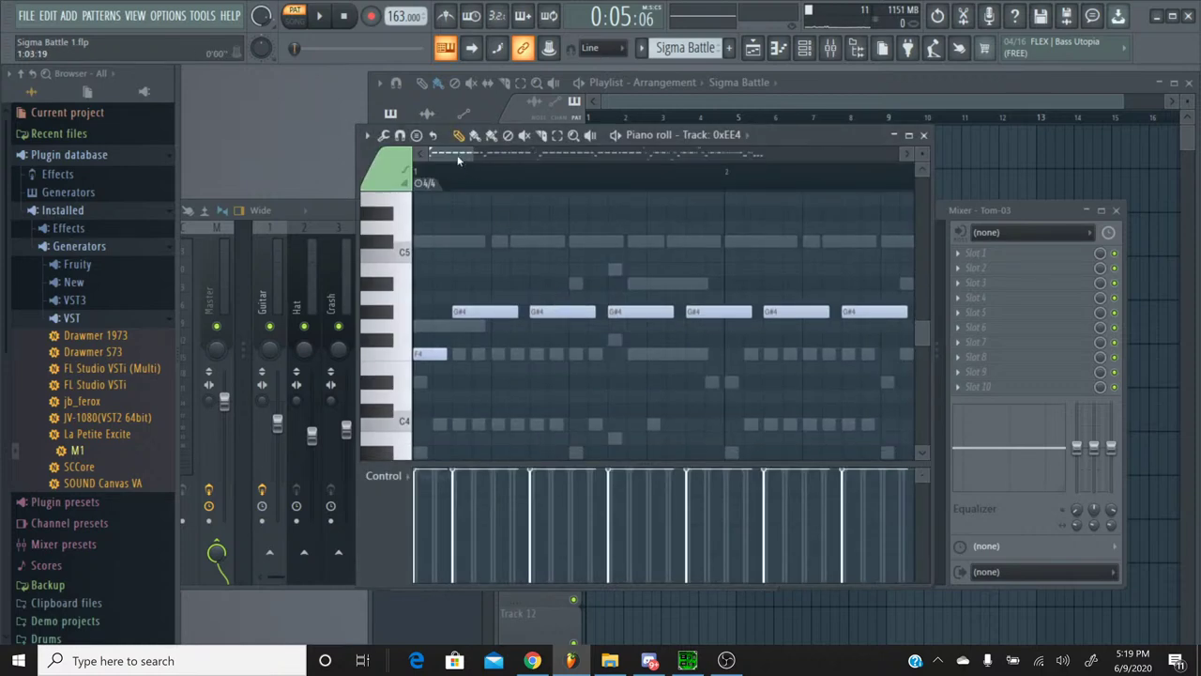
drag(458, 160, 405, 195)
click(322, 16)
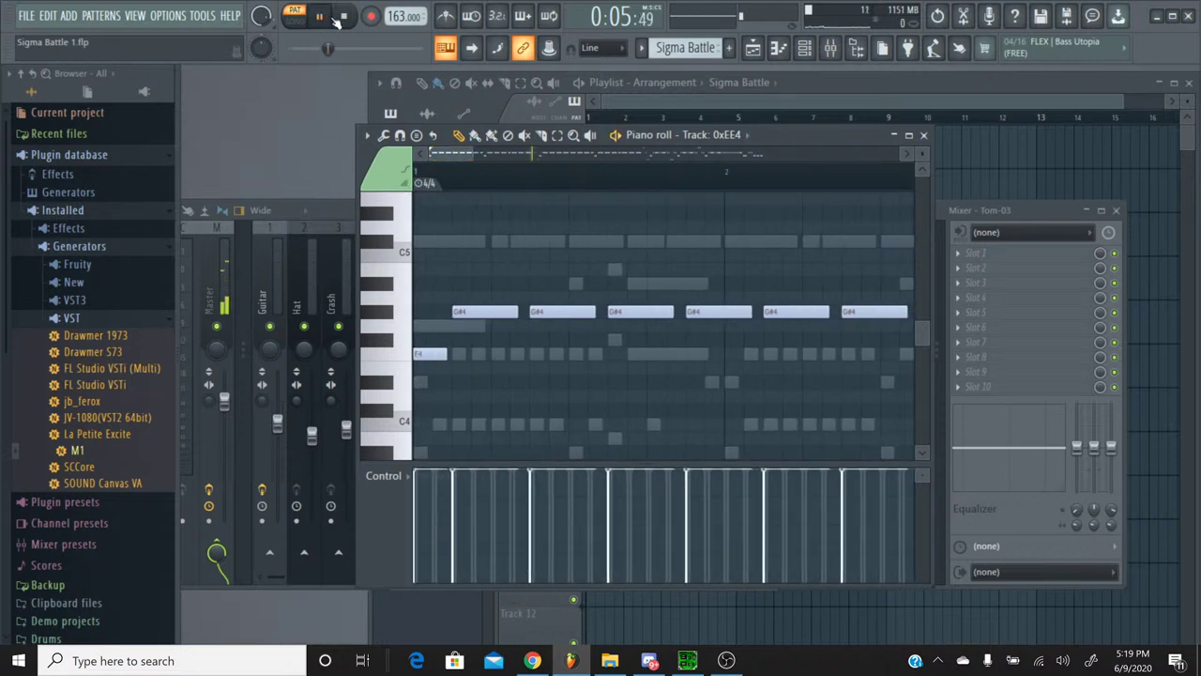
click(451, 179)
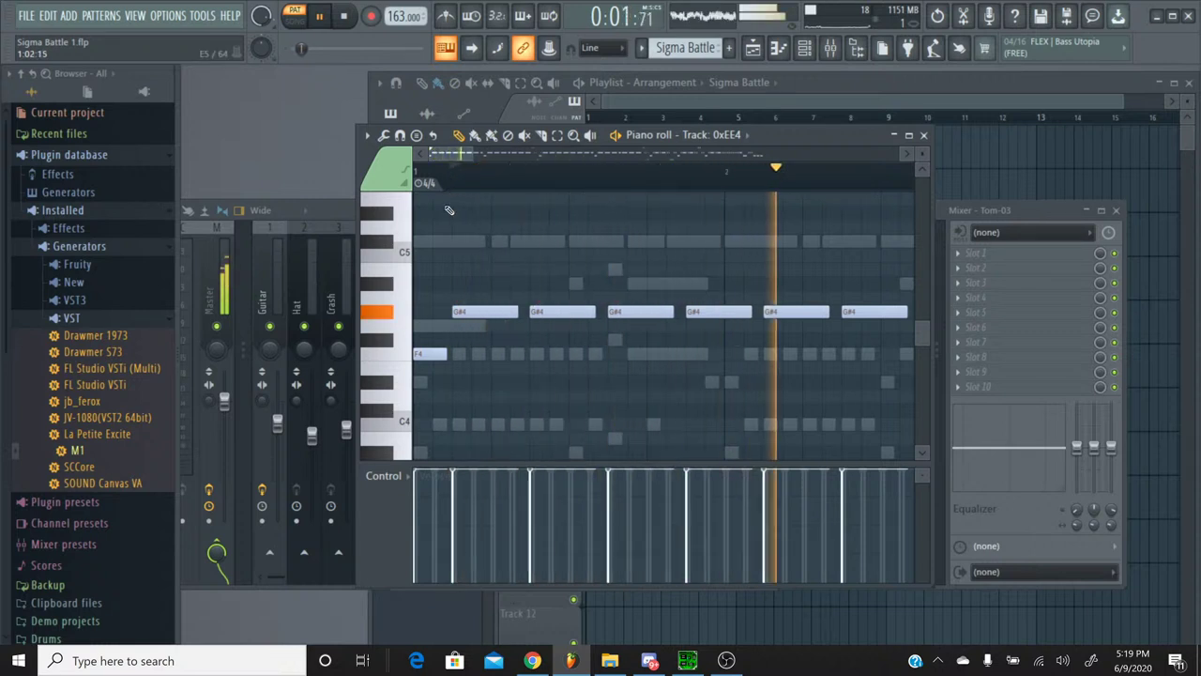
Step: Try selecting the G#4 notes of Track: 0xEE4 without the two short fill notes before bar 5, stop playback, and close the piano roll
key(ctrl+a)
drag(466, 155, 554, 156)
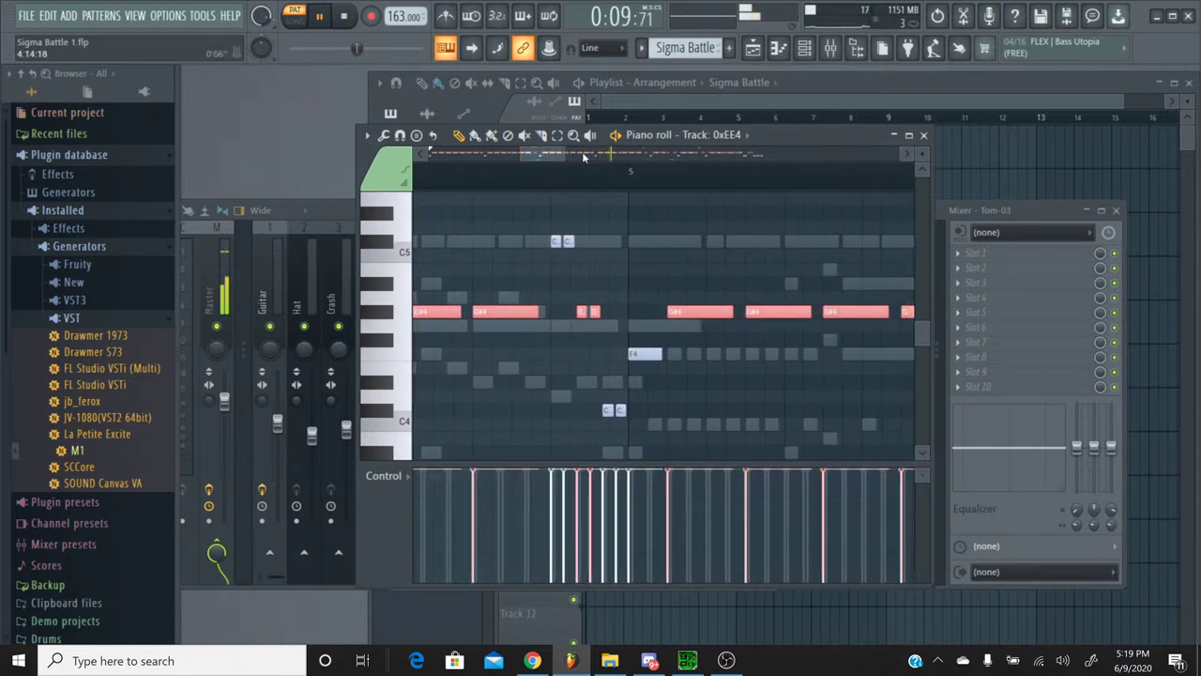
click(556, 136)
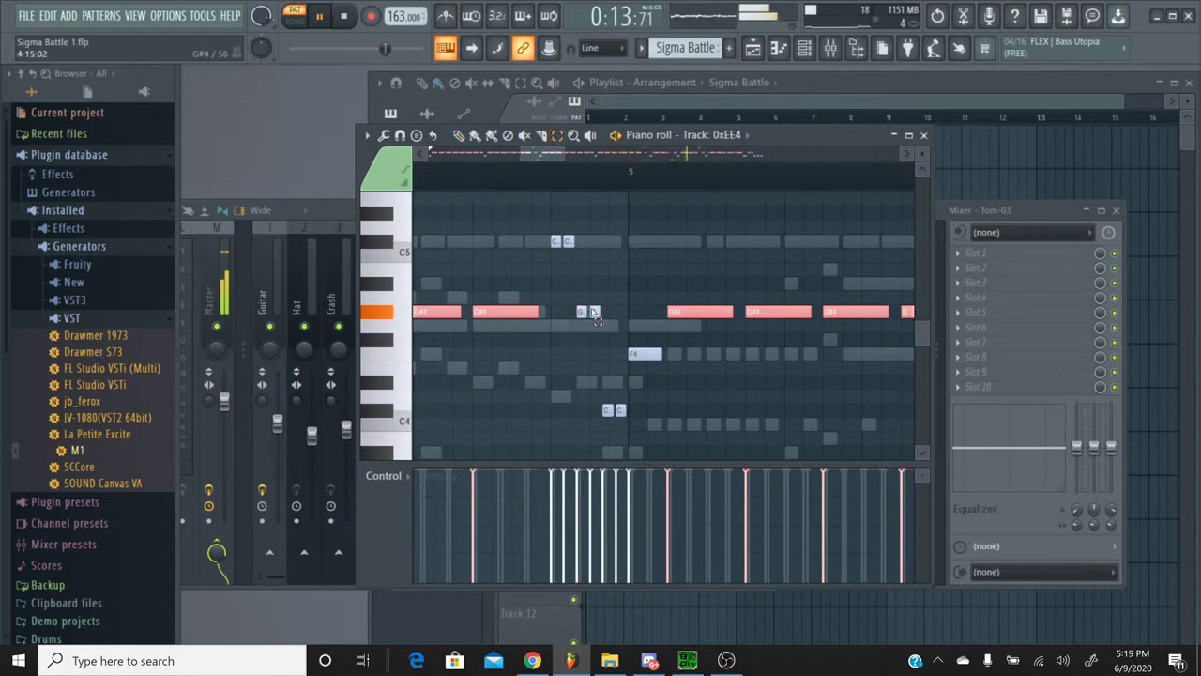
click(345, 17)
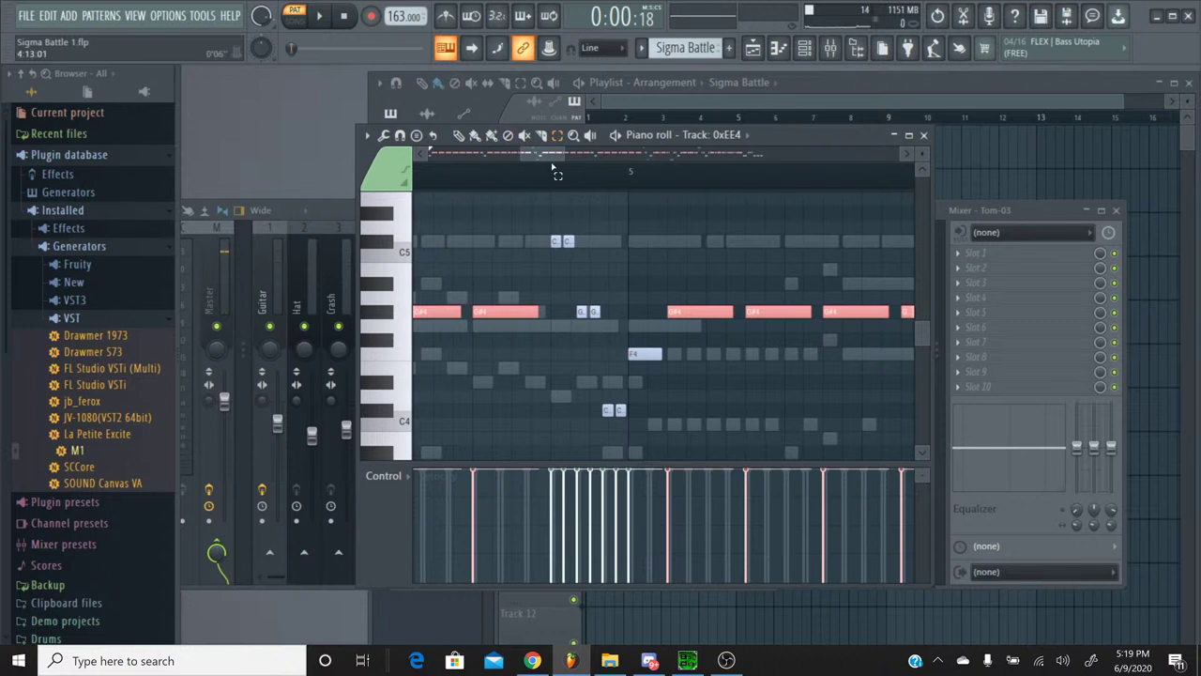
click(318, 19)
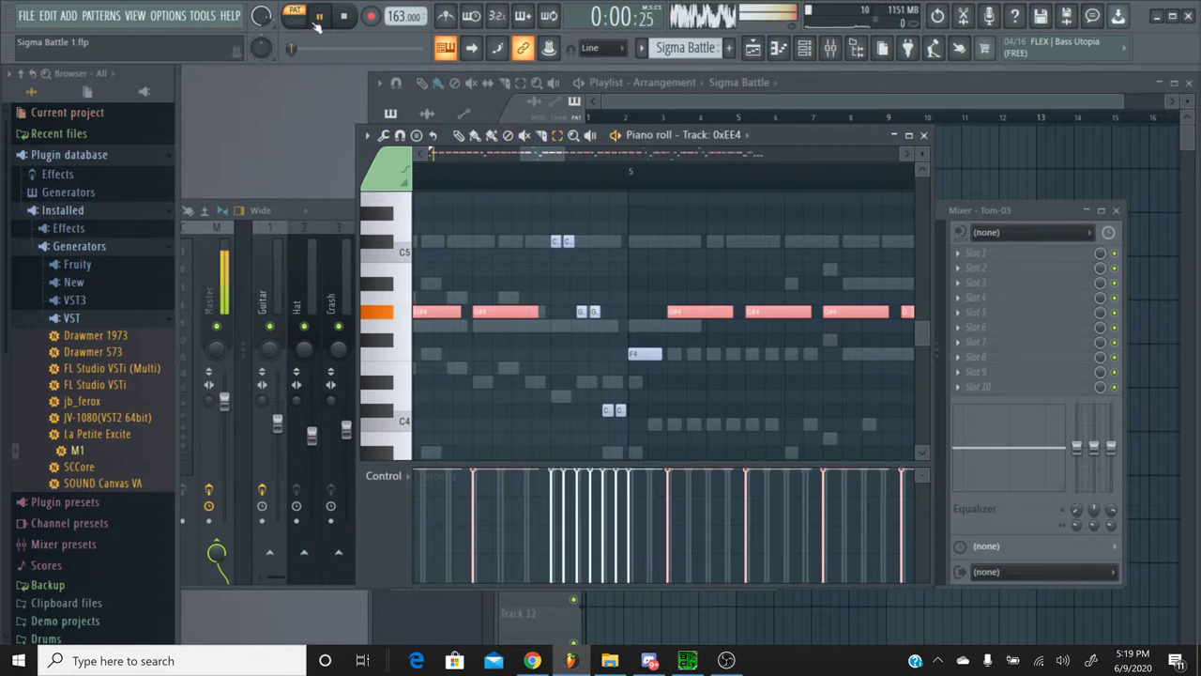
click(346, 17)
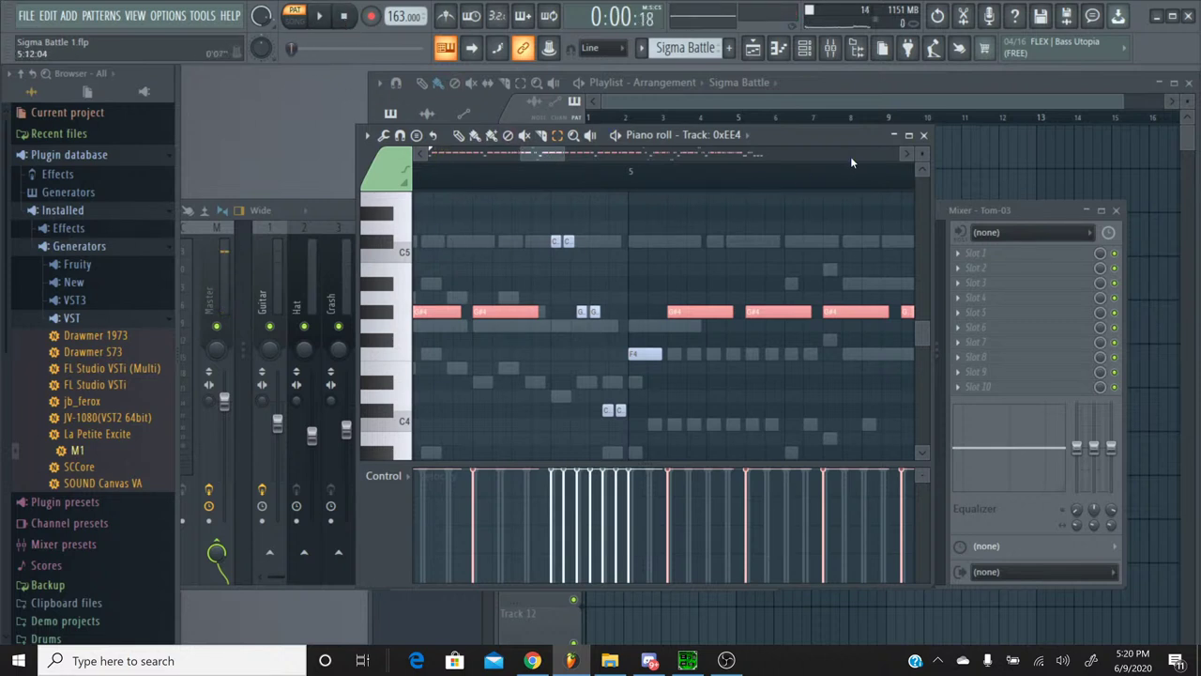
click(926, 135)
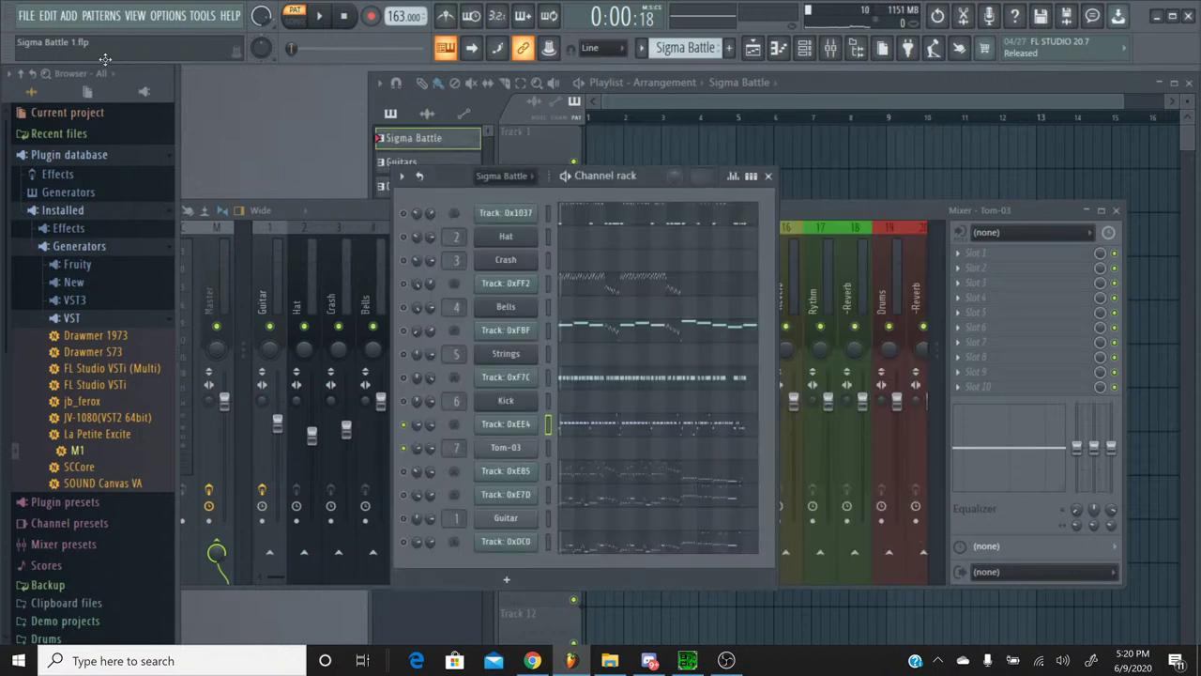
Step: Undo the last two piano roll note selections, and briefly play the Sigma Battle pattern to check it
click(45, 17)
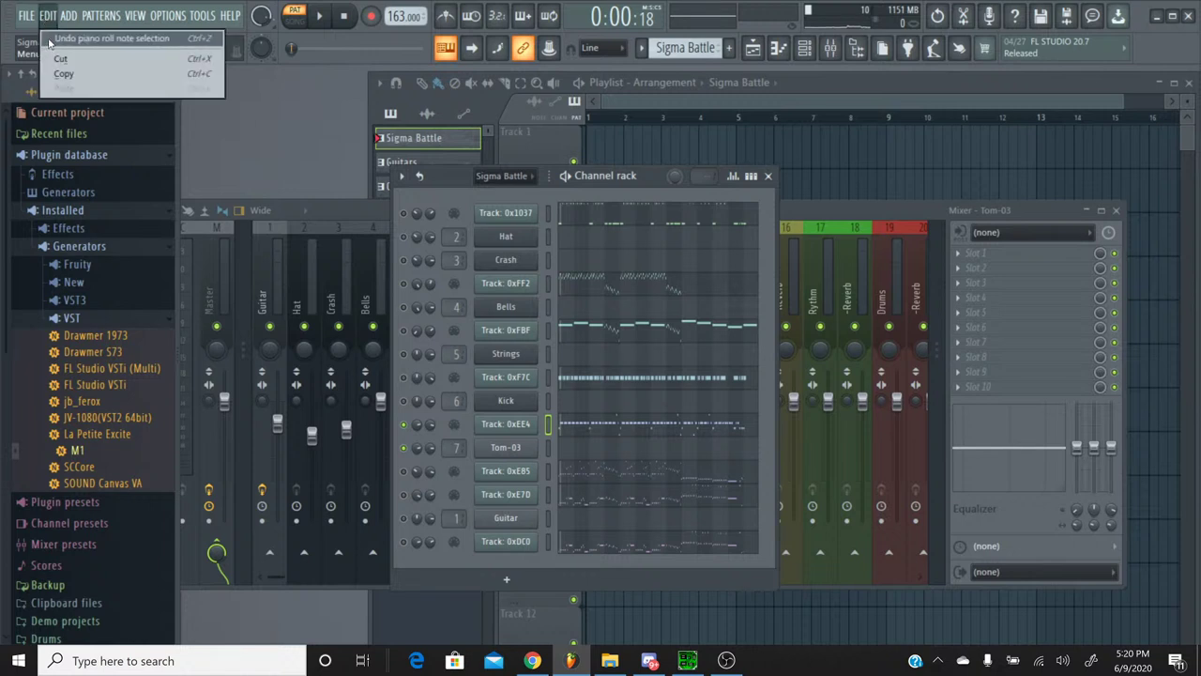
click(54, 40)
click(49, 16)
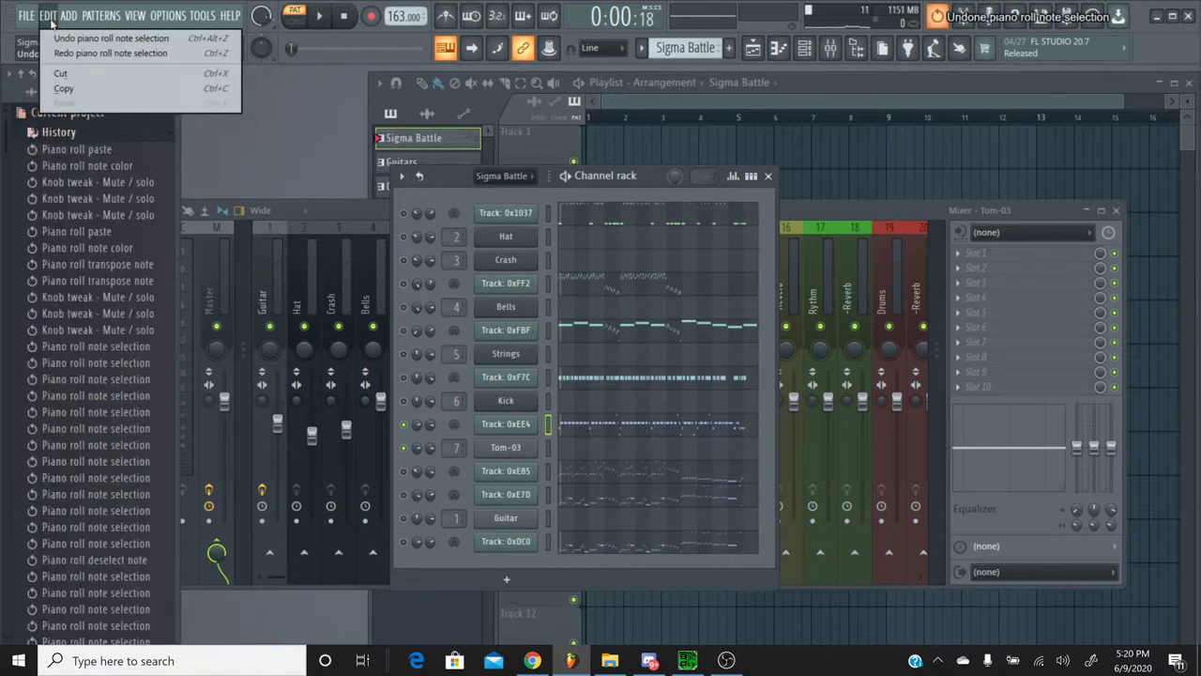
click(75, 39)
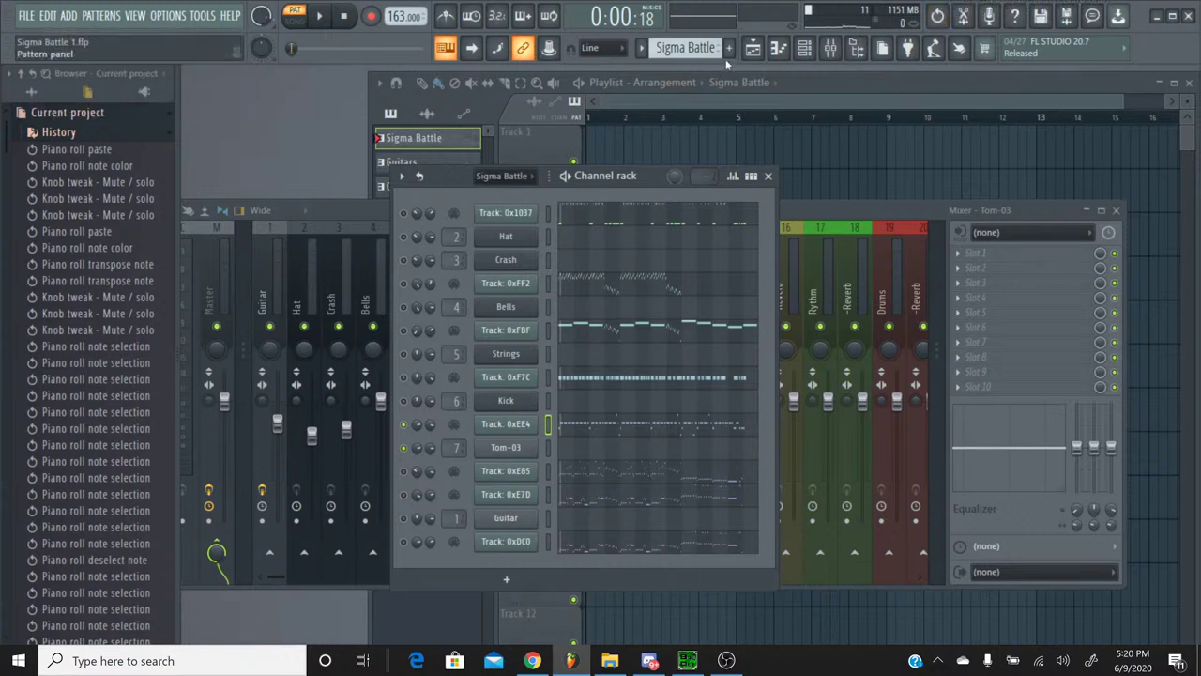
click(320, 17)
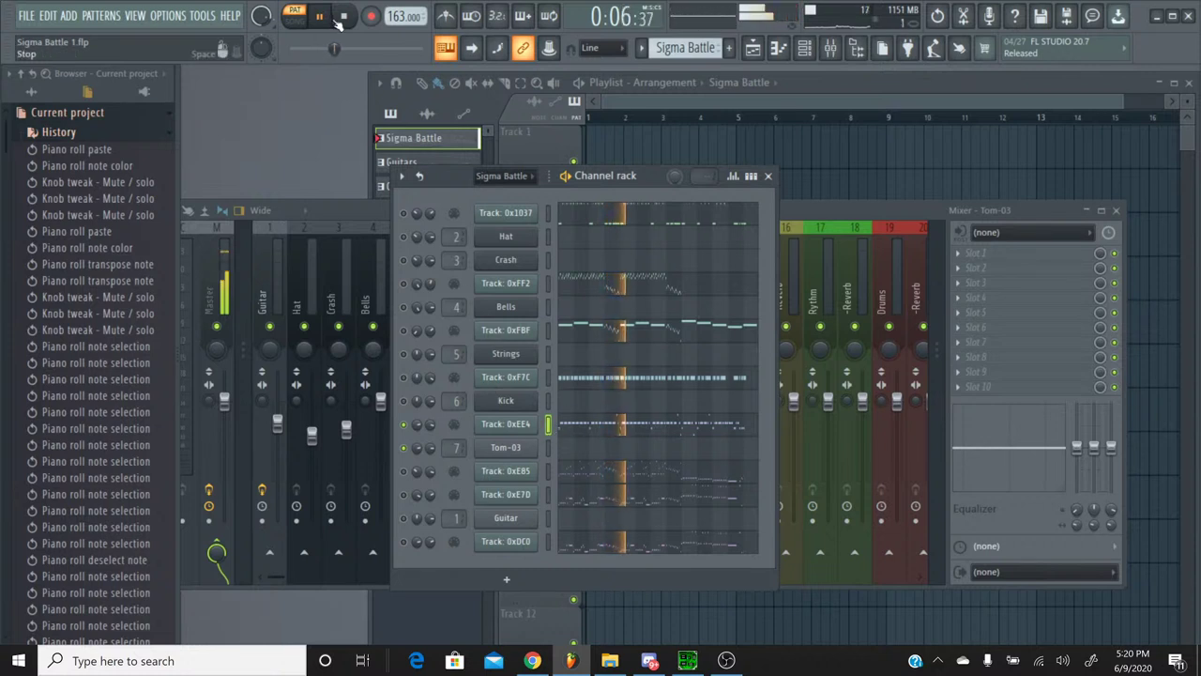
key(space)
Step: Select all G#4 notes of Track: 0xEE4, and remove the two short fill notes just before bar 5 from the selection
click(549, 431)
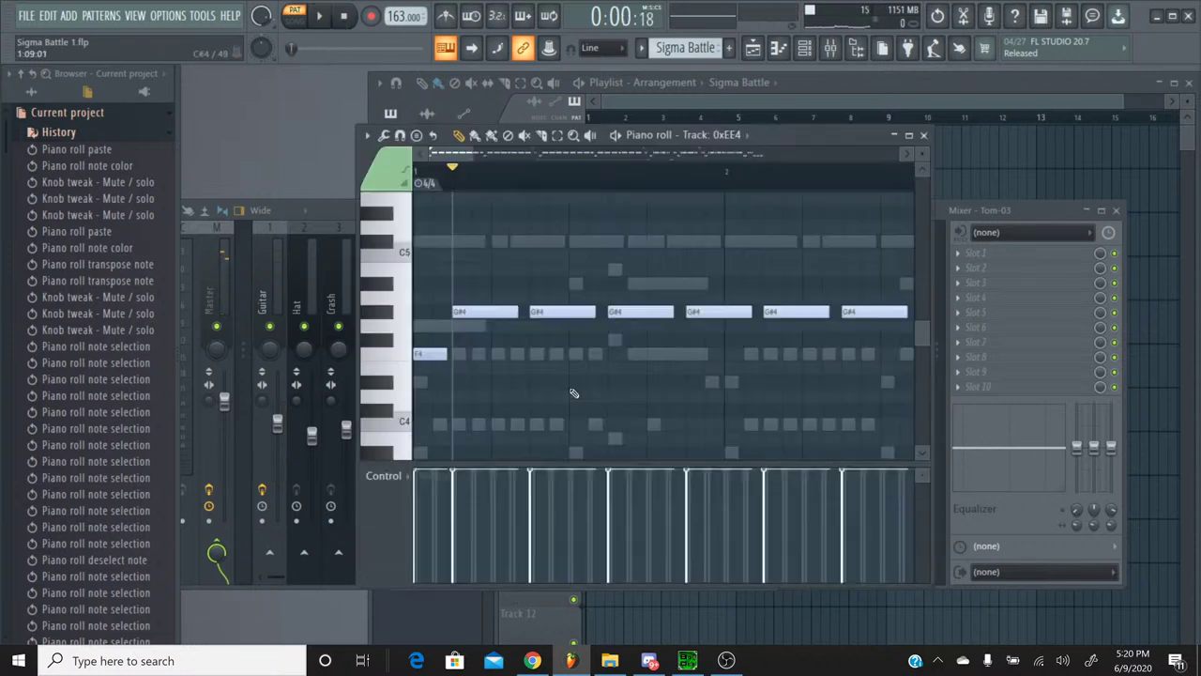
double_click(385, 319)
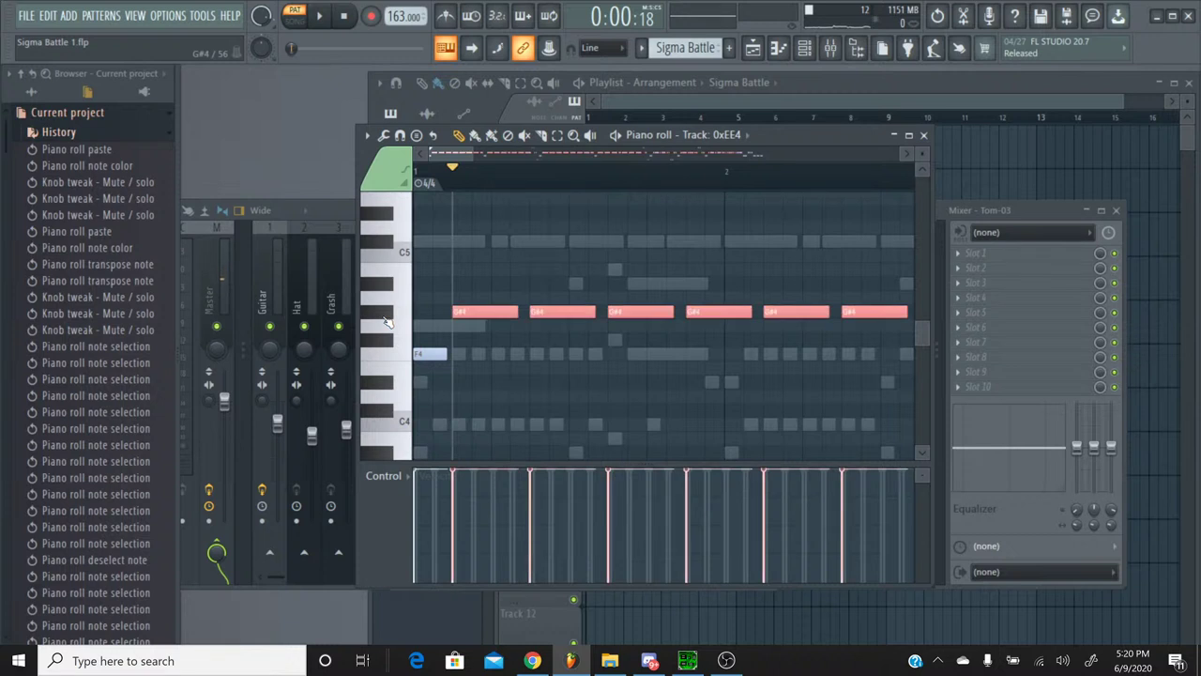
click(557, 135)
drag(450, 161, 550, 156)
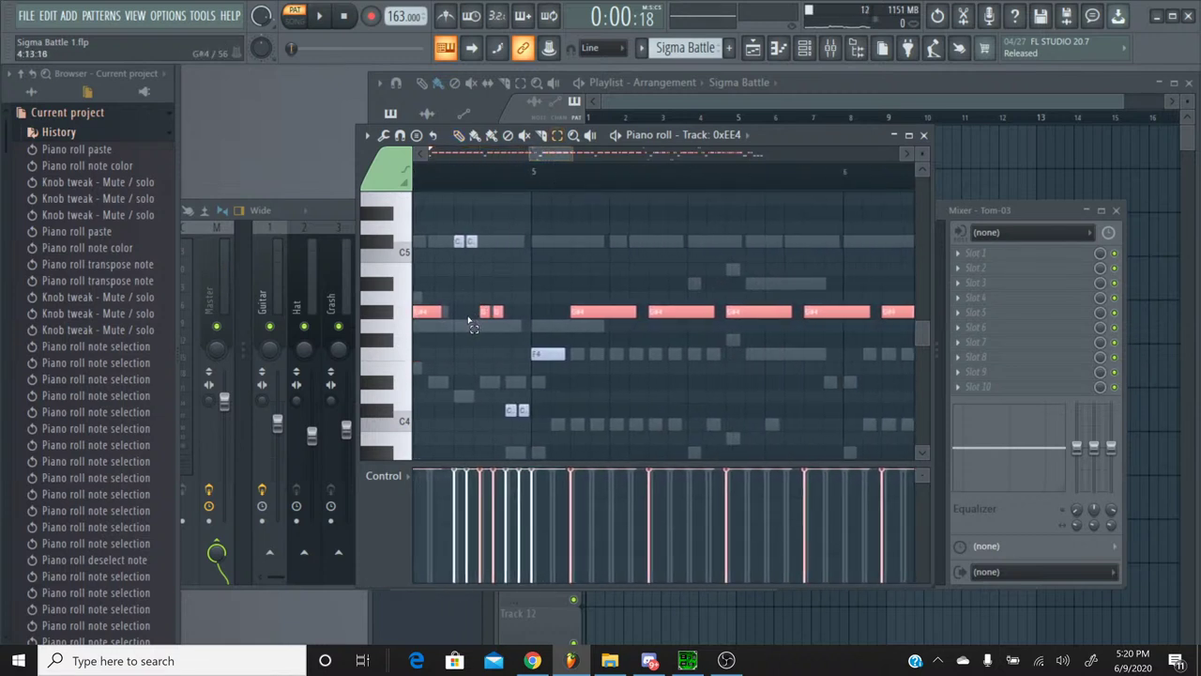
click(493, 320)
right_click(486, 318)
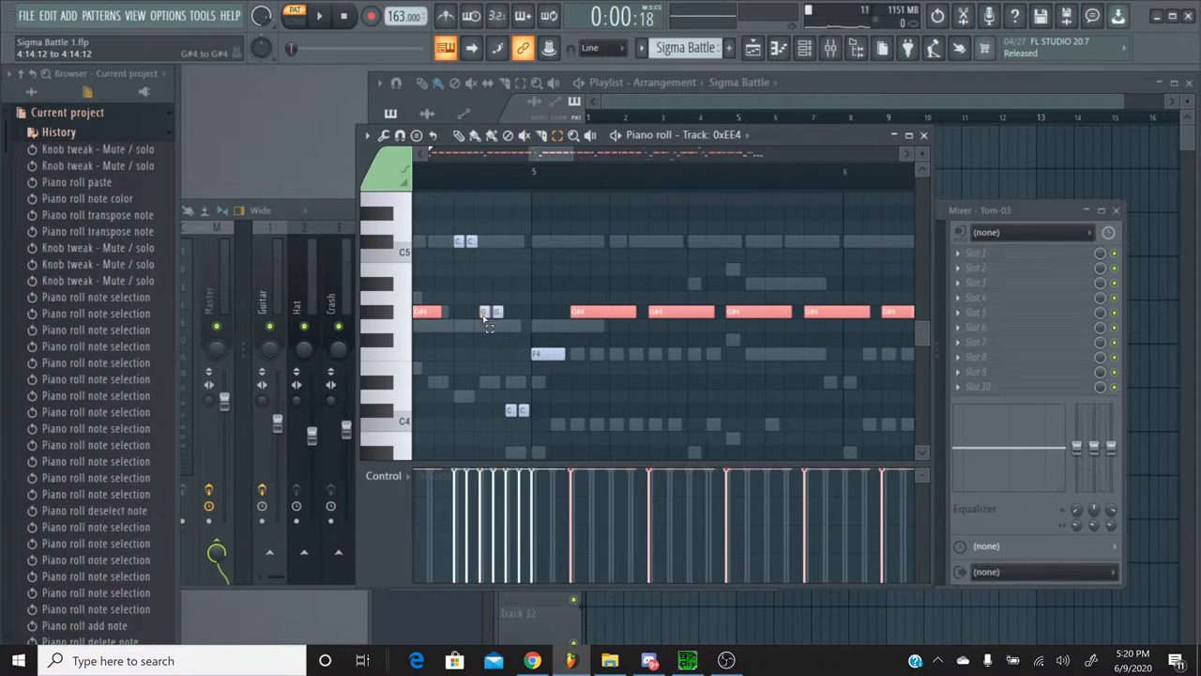
Step: Remove the two short G#4 fill notes just before bar 9 from the selection
drag(561, 155, 594, 153)
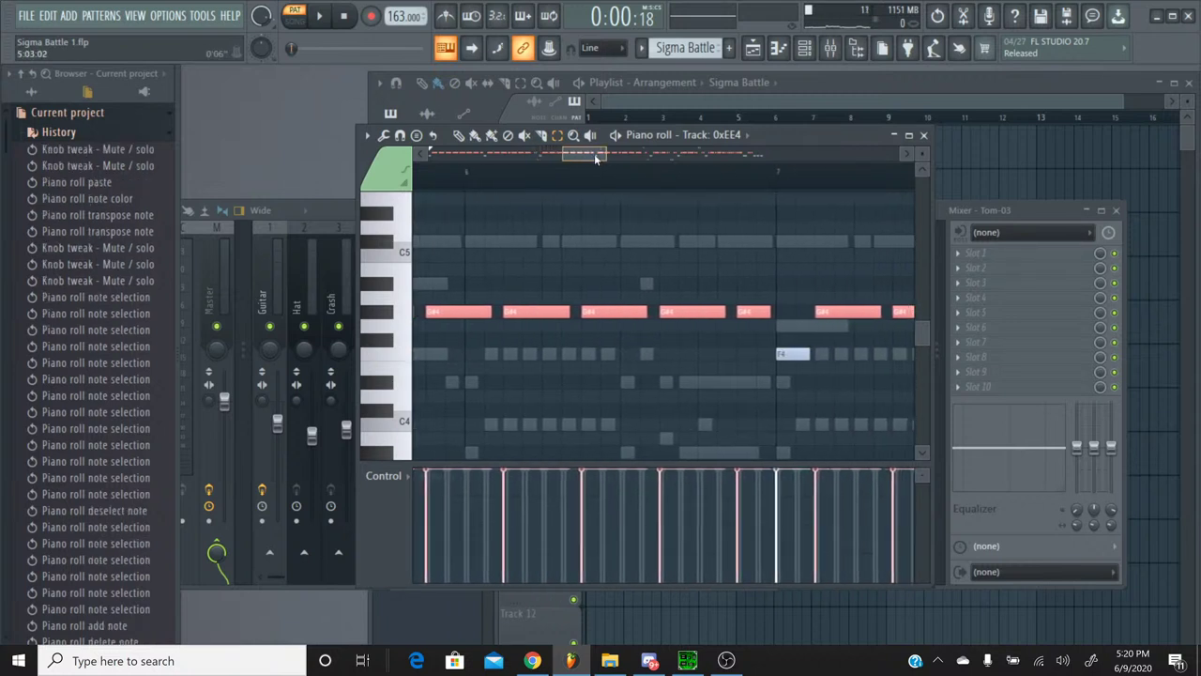
click(1061, 660)
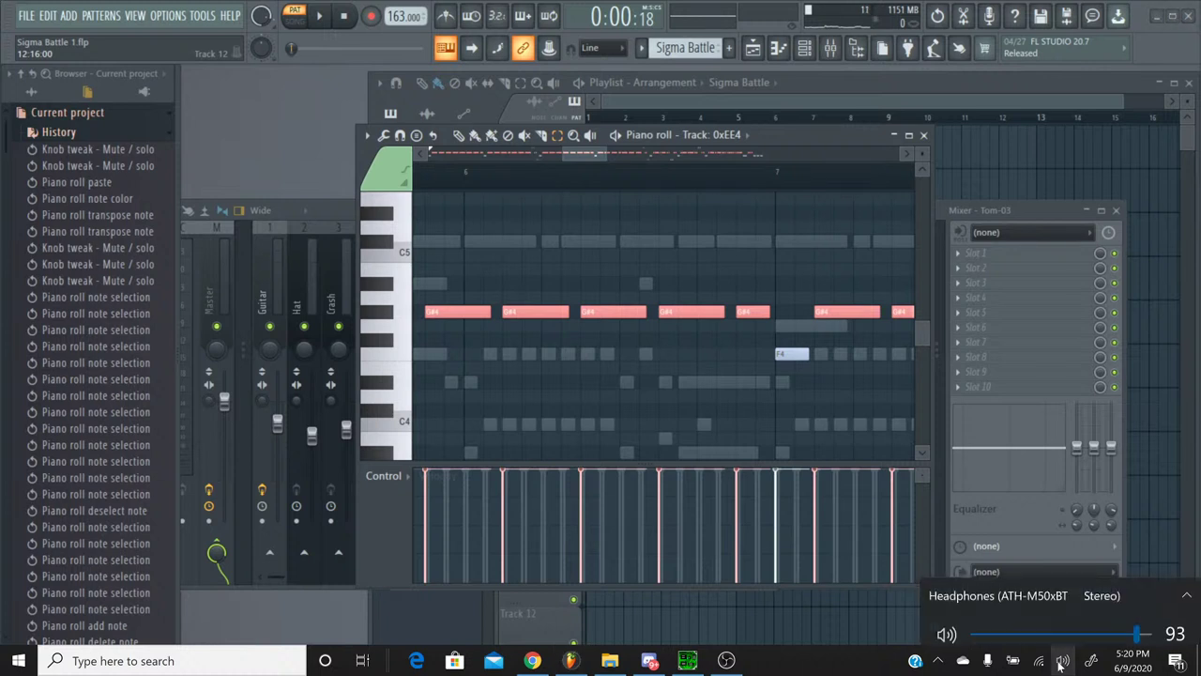
click(1056, 658)
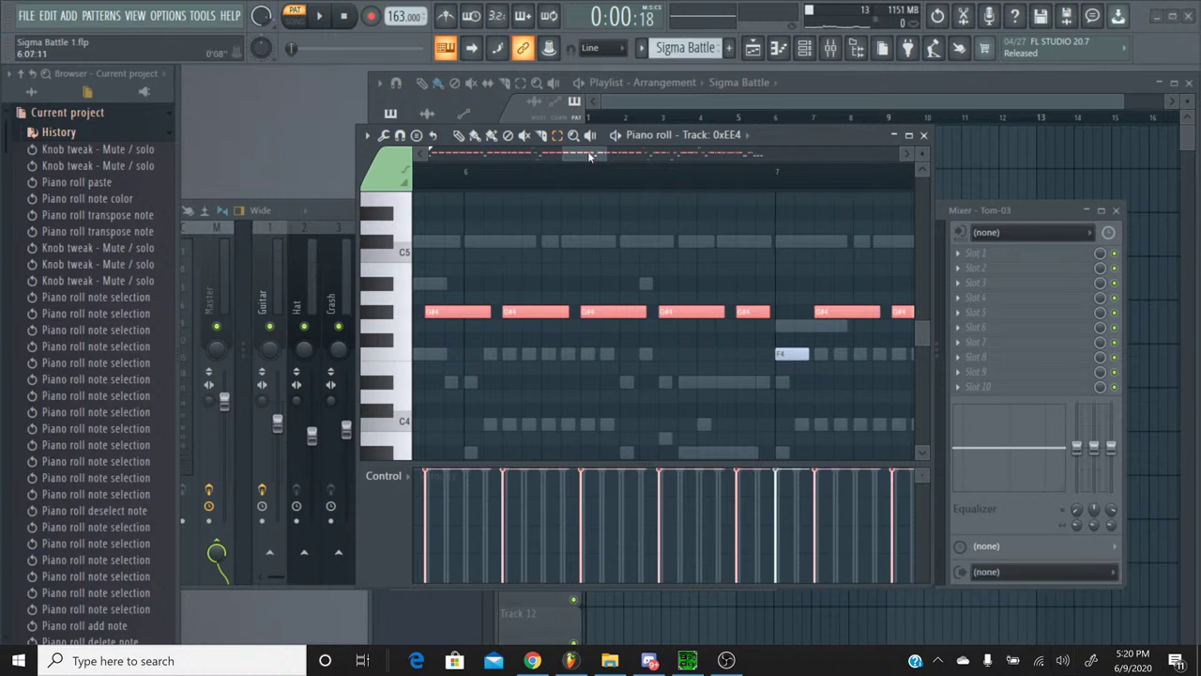
drag(590, 157, 659, 171)
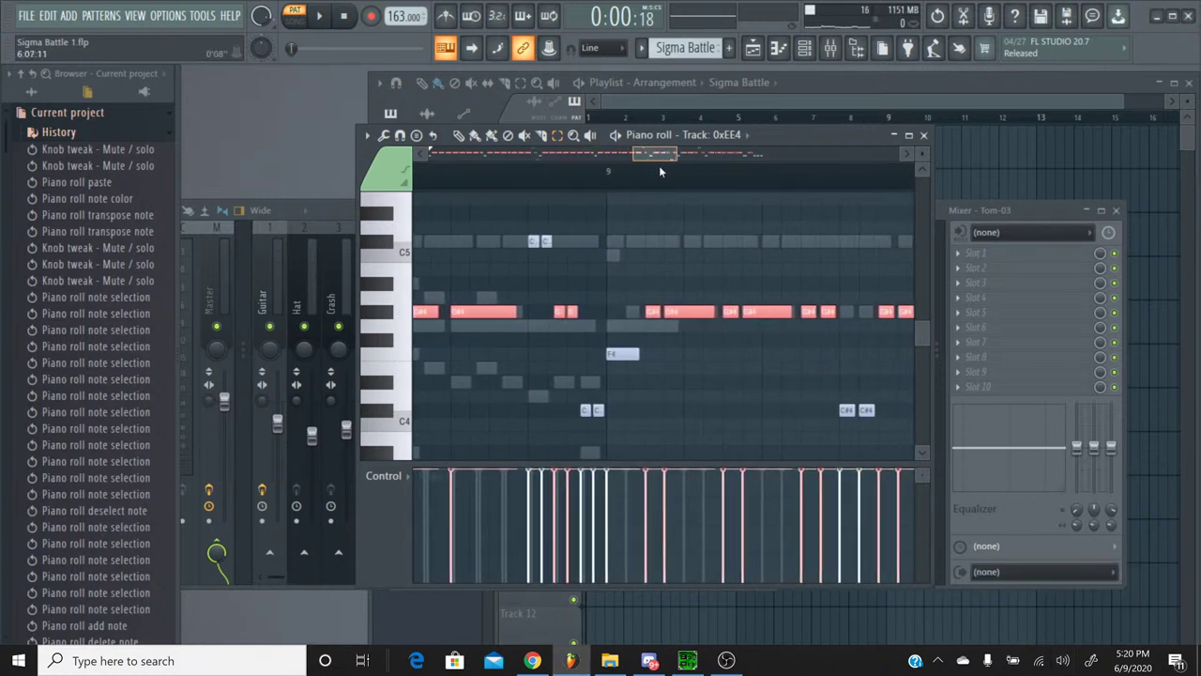
click(563, 314)
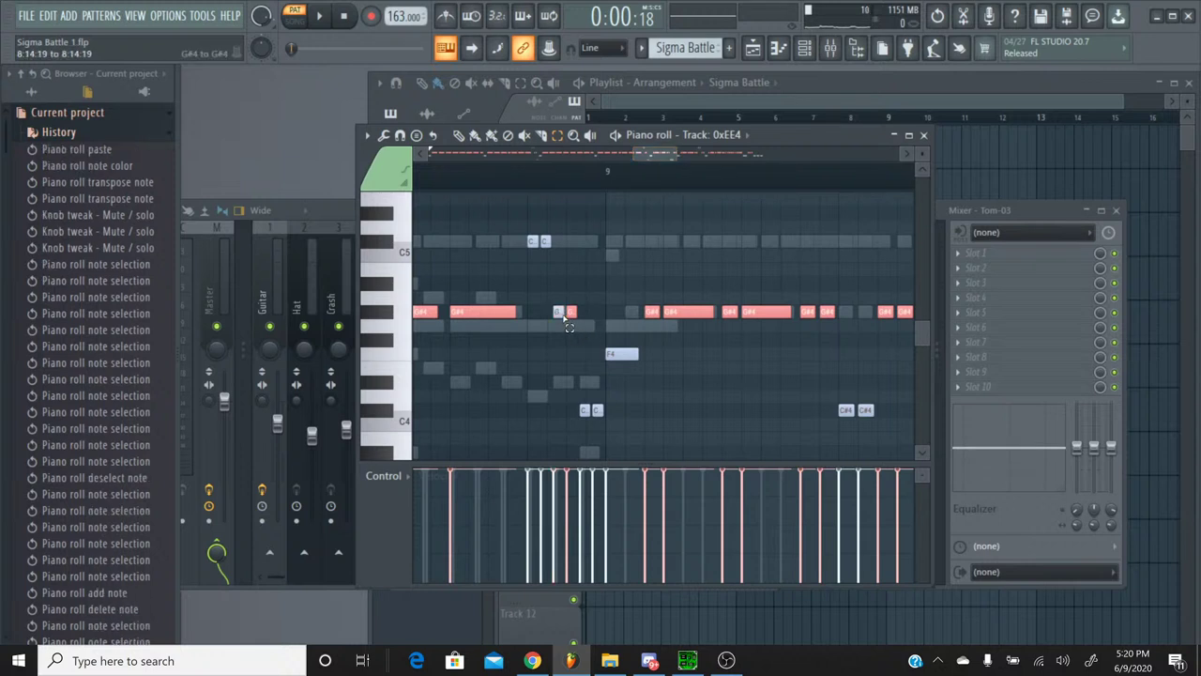
click(571, 314)
Step: Remove the two adjacent short G#4 fill notes late in bar 11 from the selection
drag(647, 157, 727, 155)
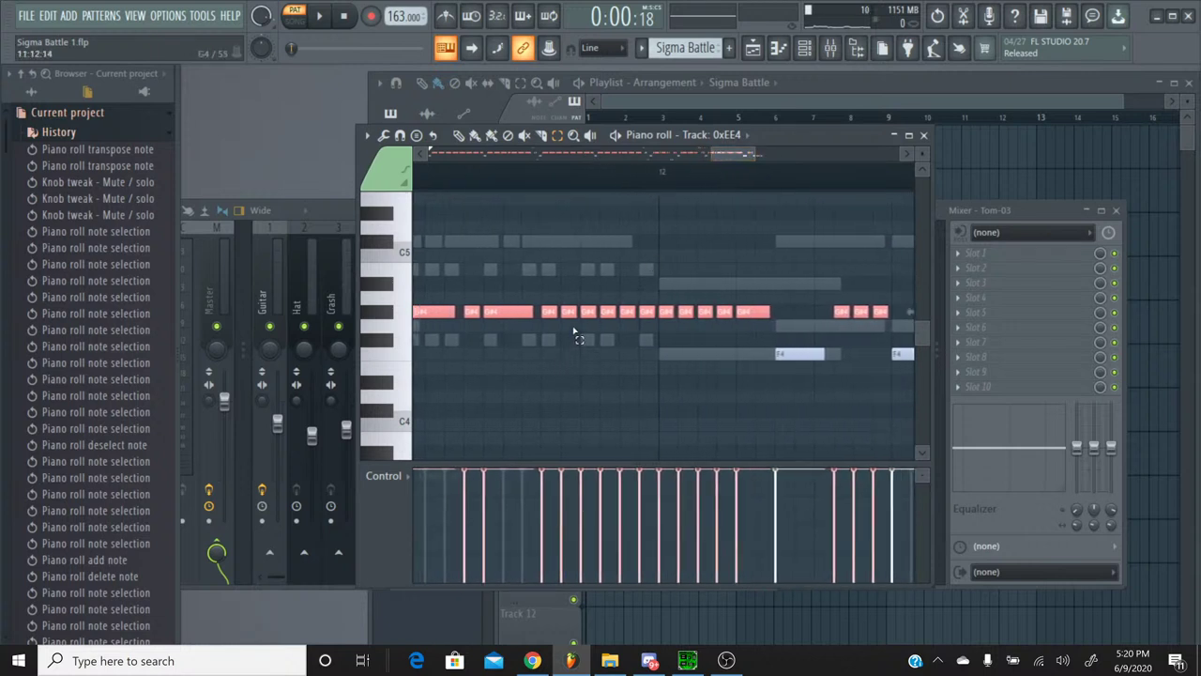
click(601, 328)
drag(611, 318, 591, 316)
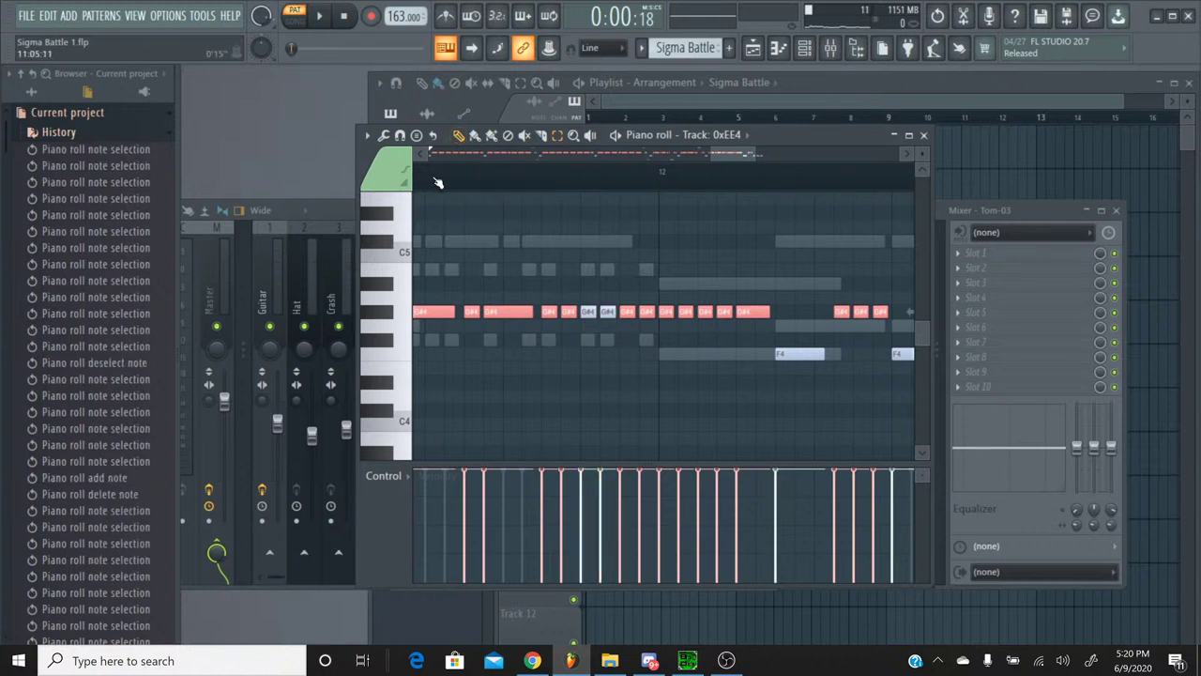
Step: Play Track: 0xEE4 repeatedly from within bar 11 to check which G#4 notes belong to the fill
click(437, 182)
click(321, 16)
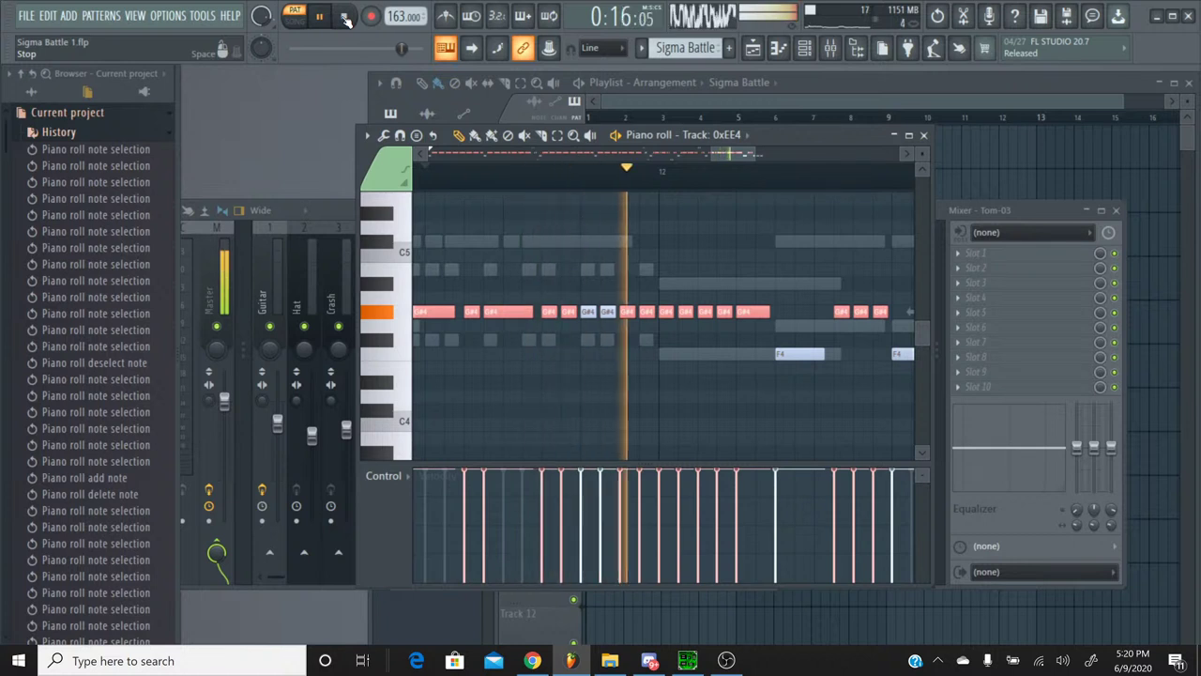
key(space)
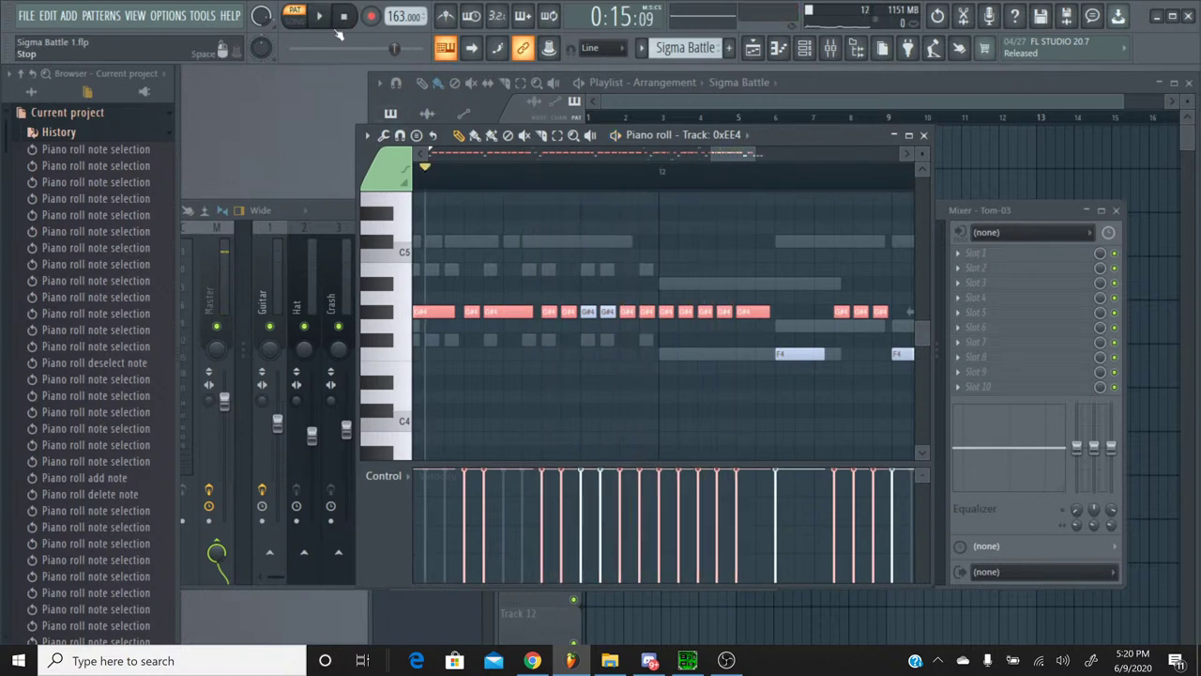
key(space)
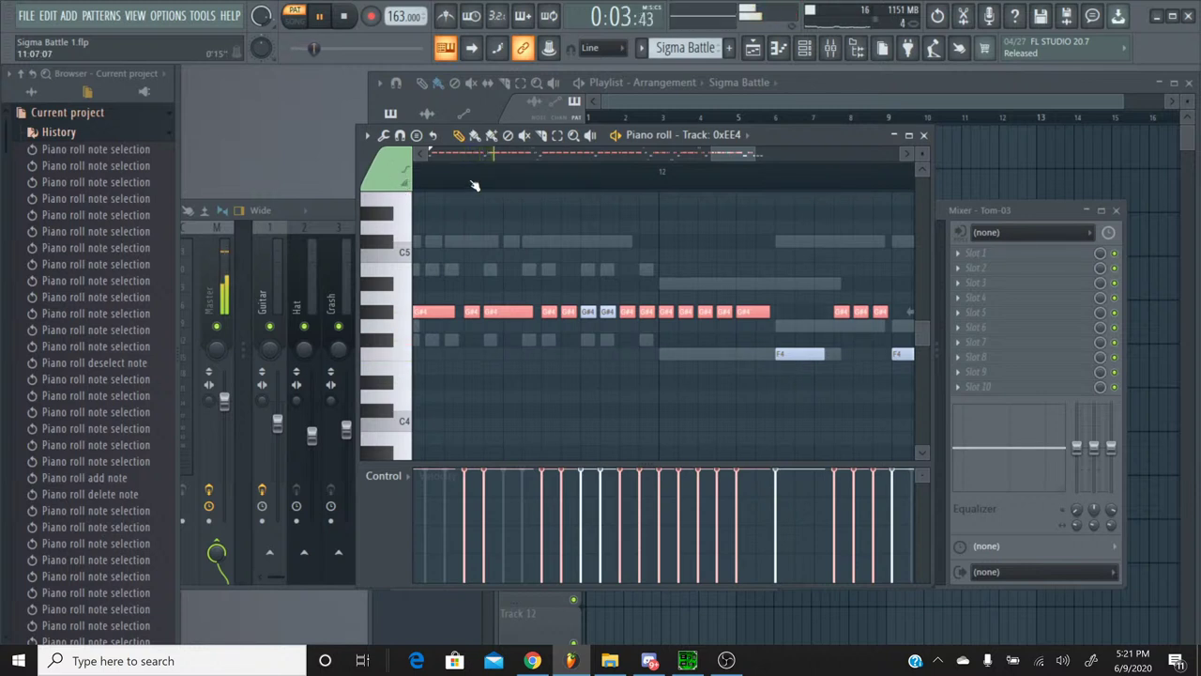
key(space)
key(space)
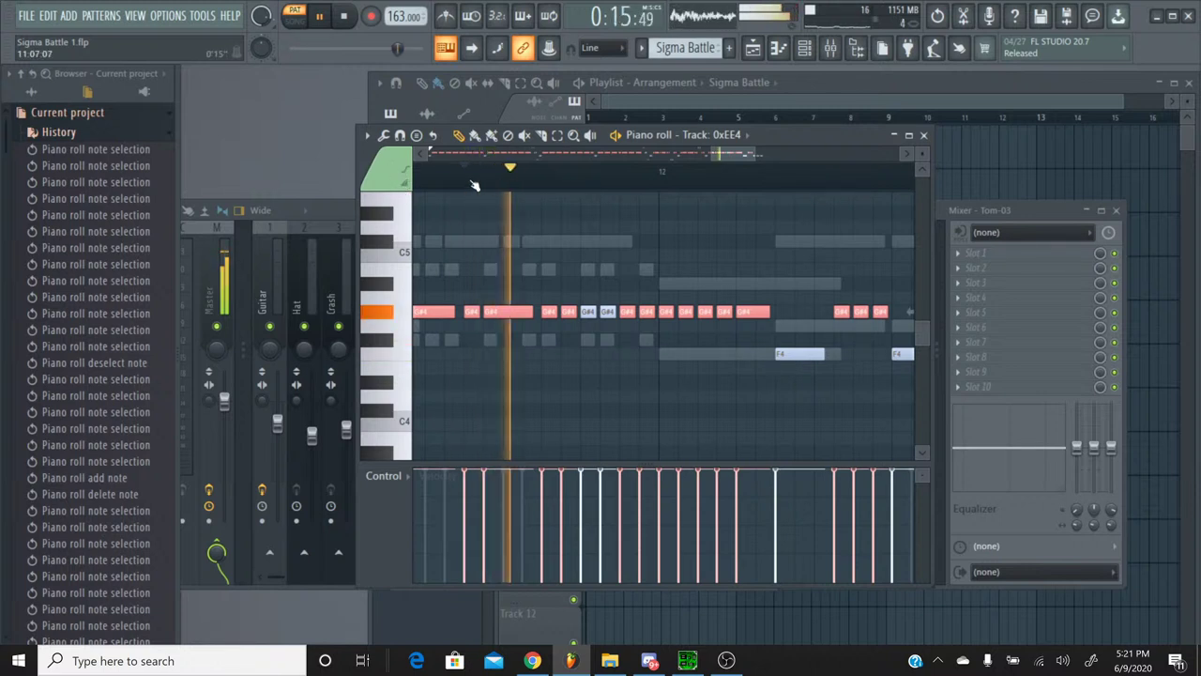
Step: Leave the piano roll of Track: 0xEE4 and switch to the Percussion pattern
click(345, 17)
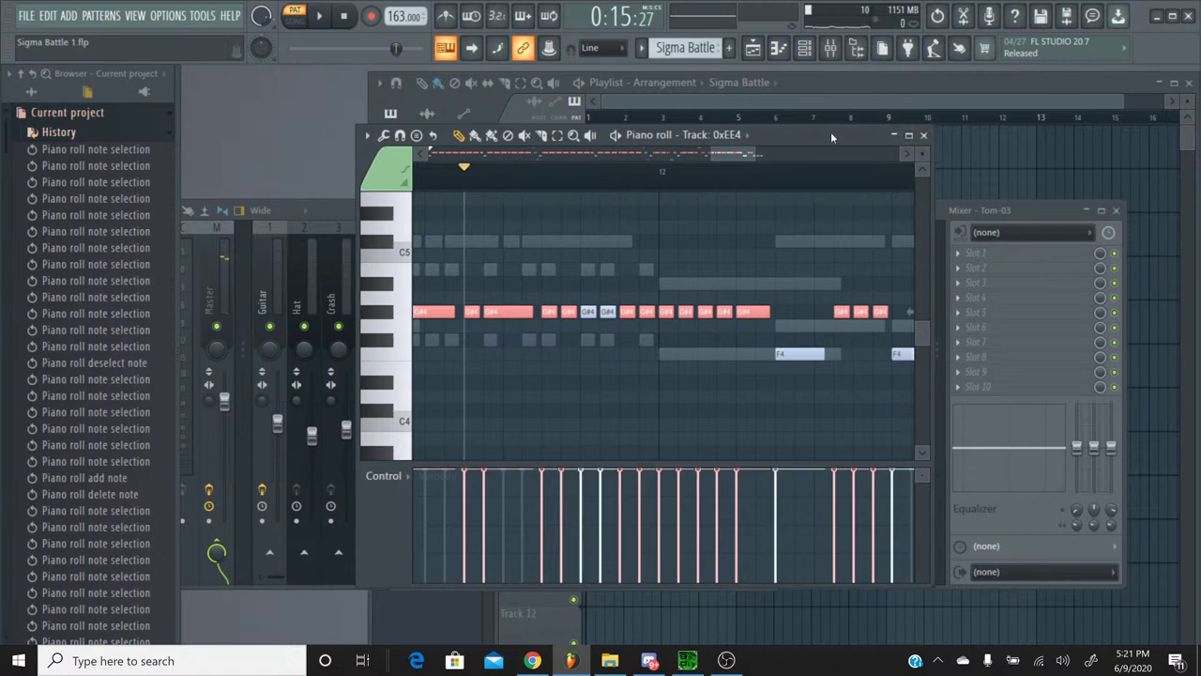
click(924, 135)
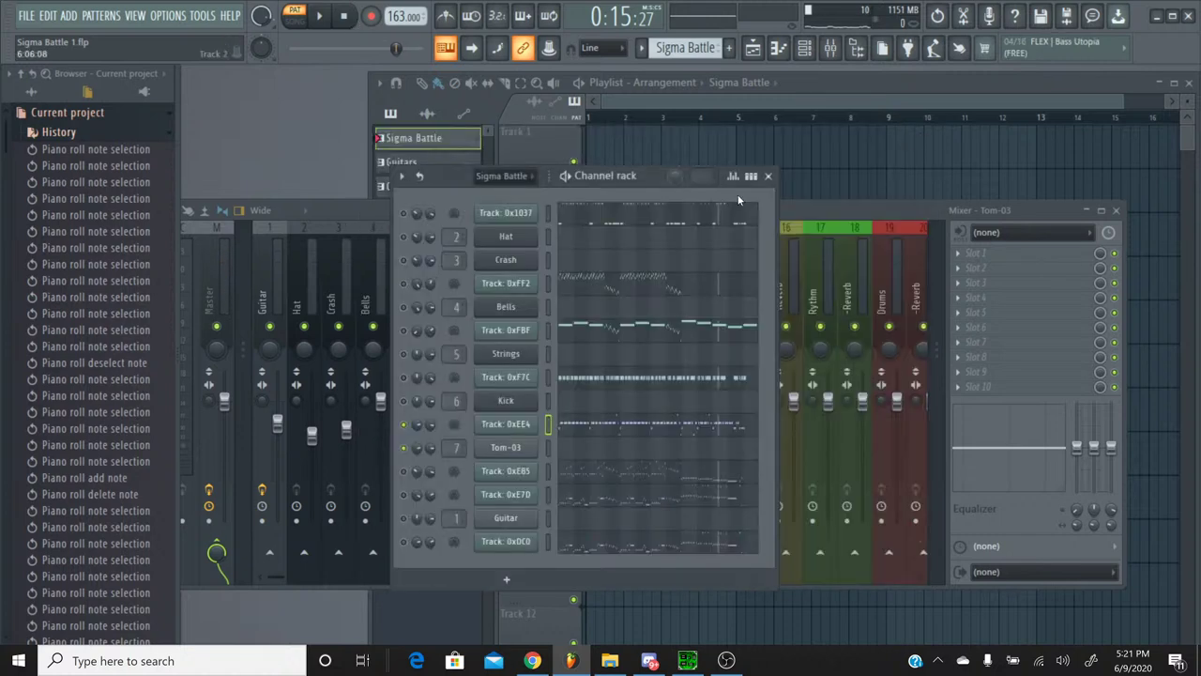
click(643, 49)
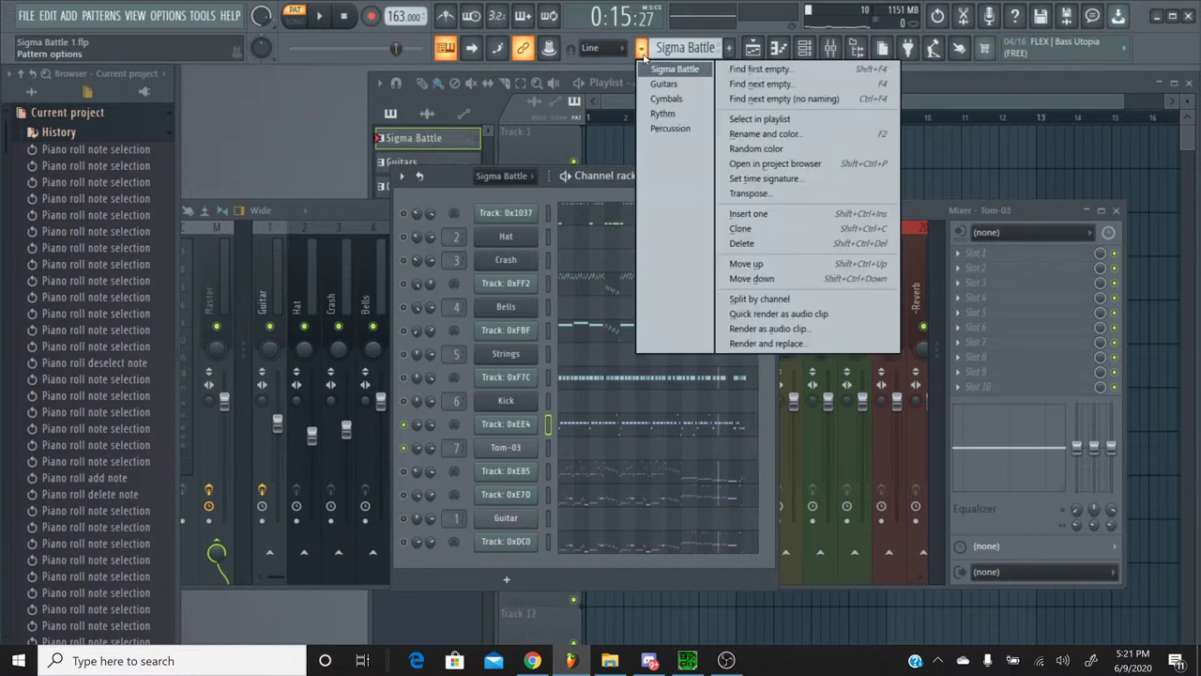
click(648, 127)
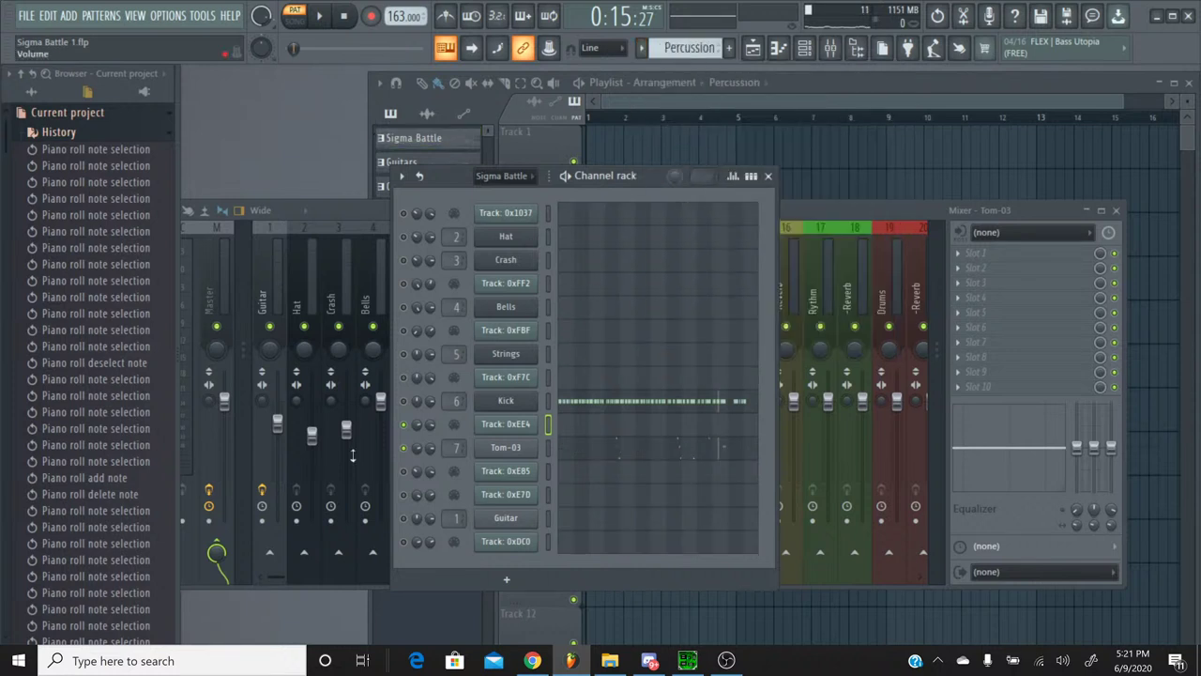
Step: Find the M1 synth among the installed VST generators and add it as a new channel below Tom-03
click(69, 133)
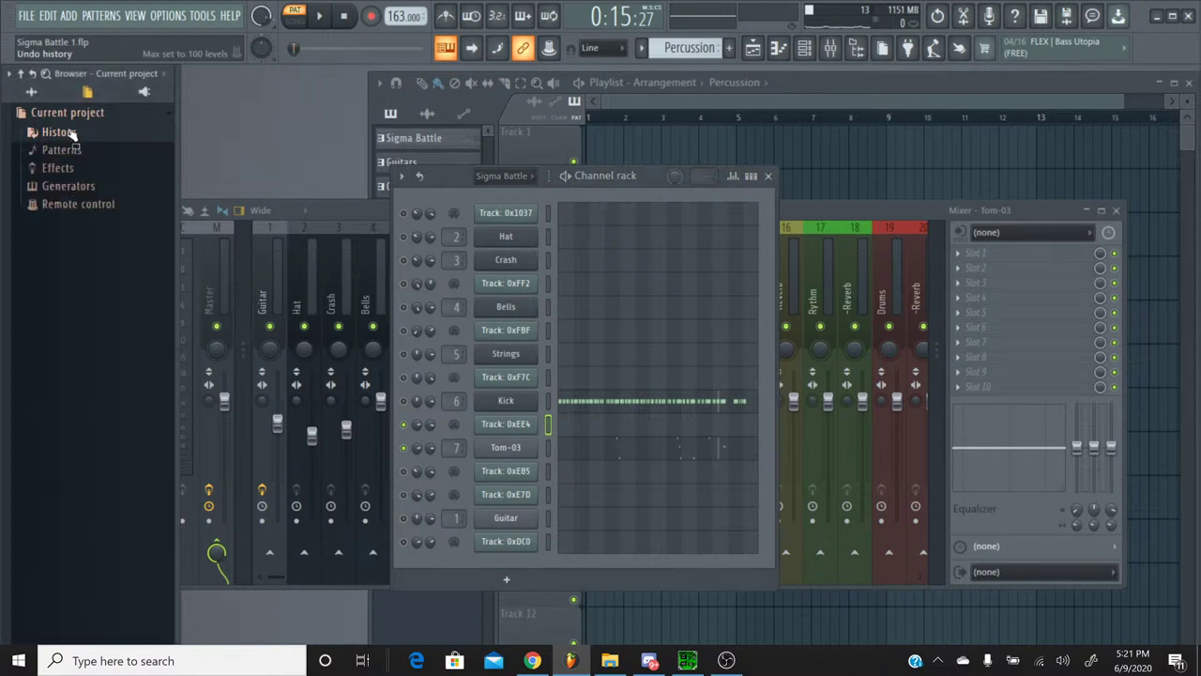
click(67, 116)
click(68, 116)
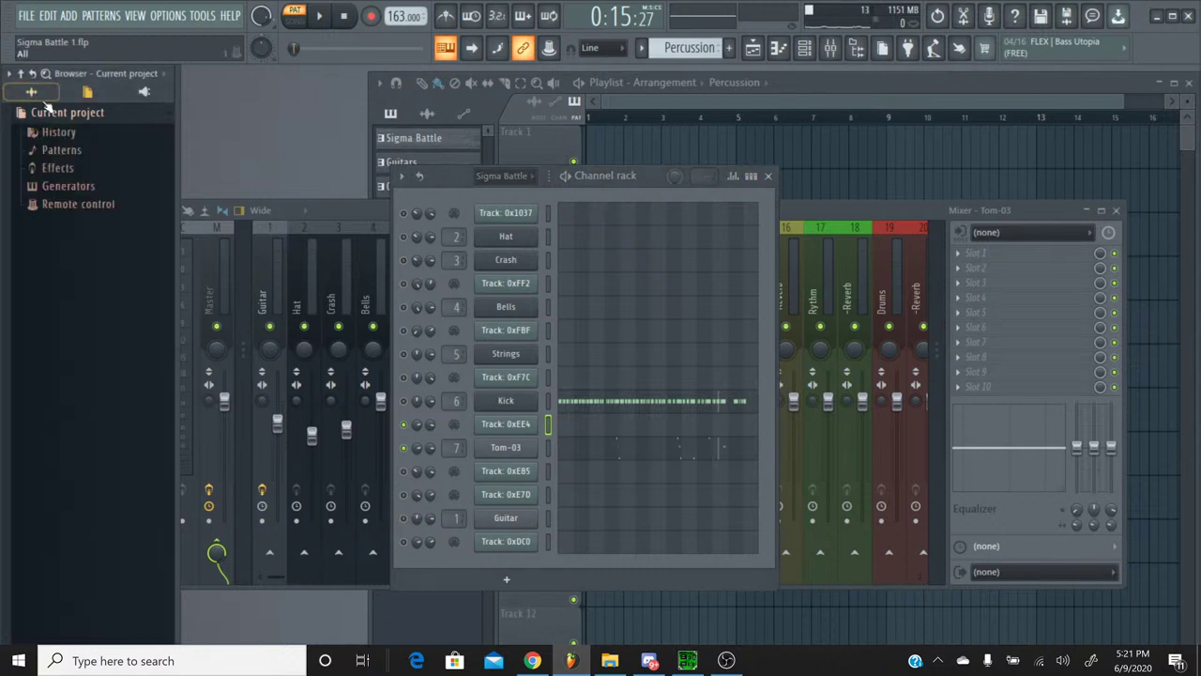
click(34, 94)
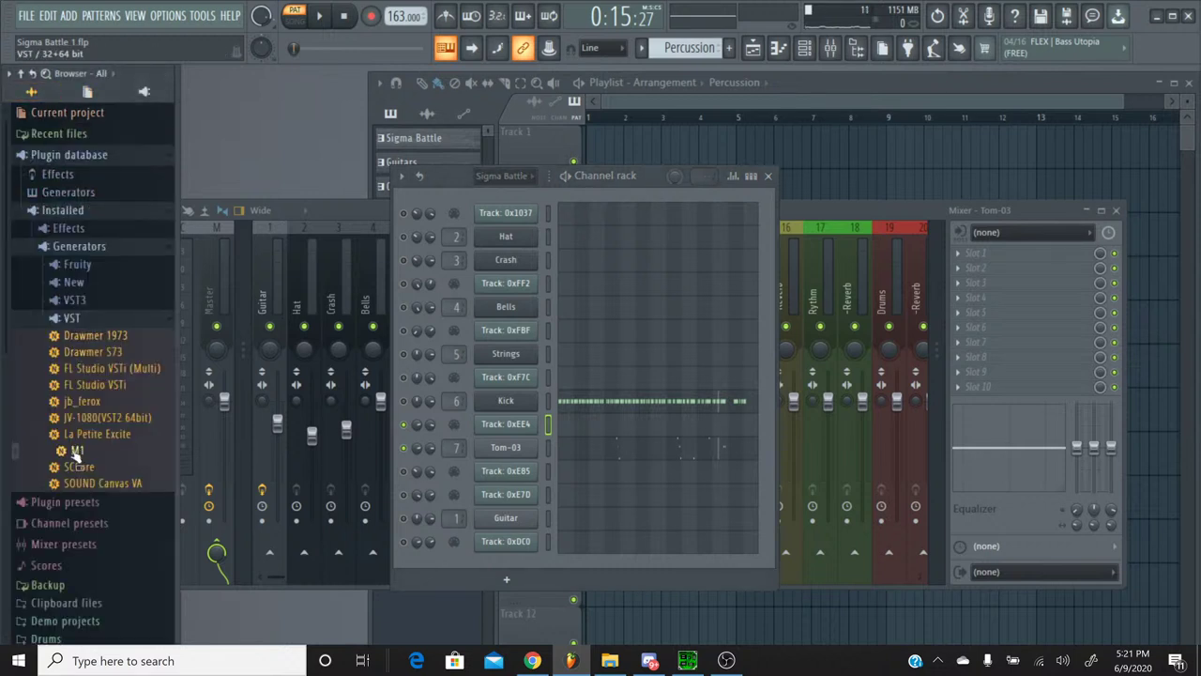
drag(75, 453, 511, 461)
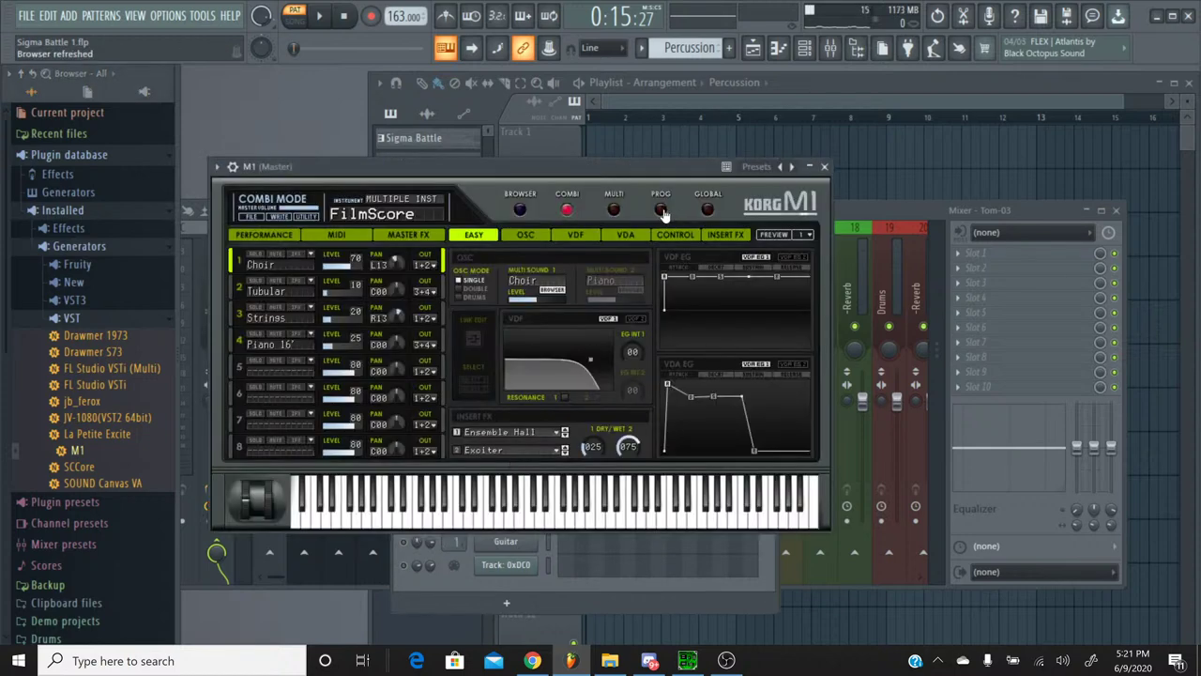
Step: Load the BD&SDCatlog1 drum program in the M1 and set its second insert effect to No Effect
click(662, 210)
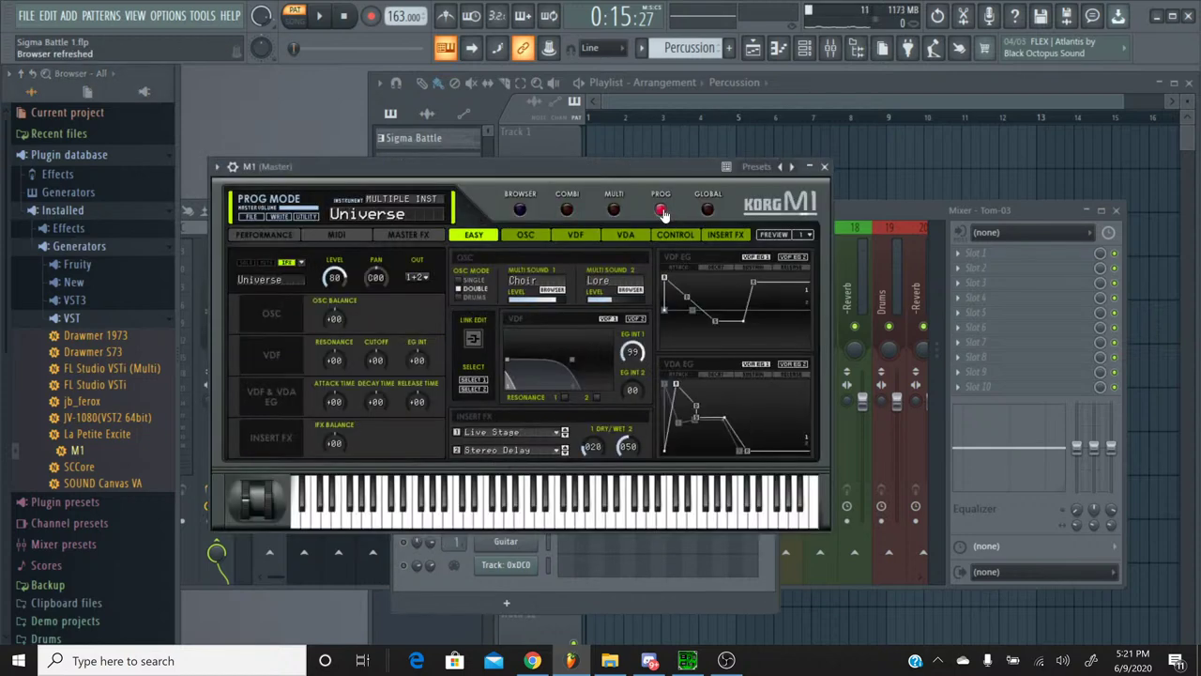
click(519, 209)
click(597, 335)
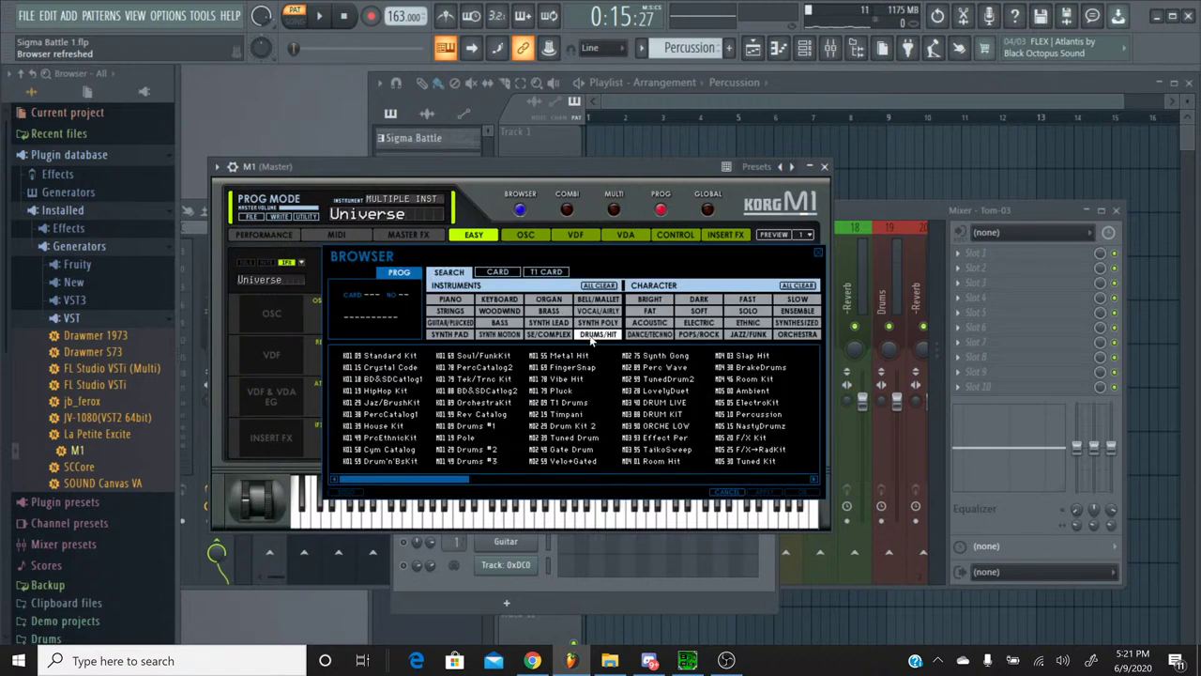
double_click(400, 379)
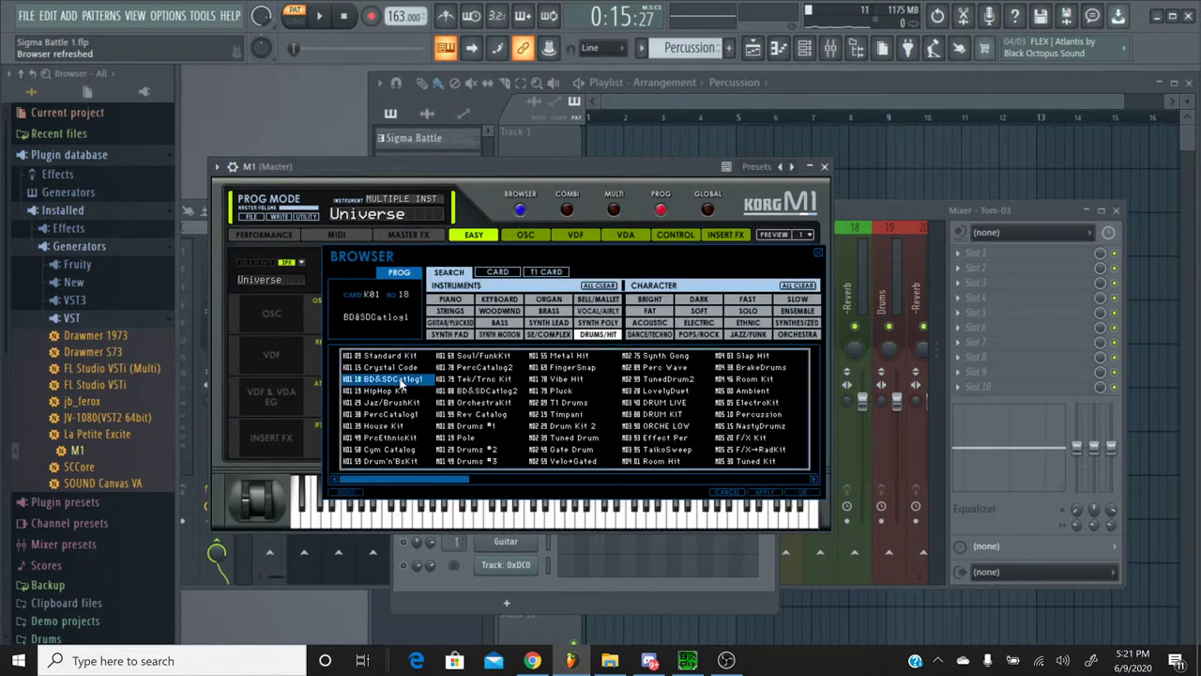
click(507, 450)
click(564, 77)
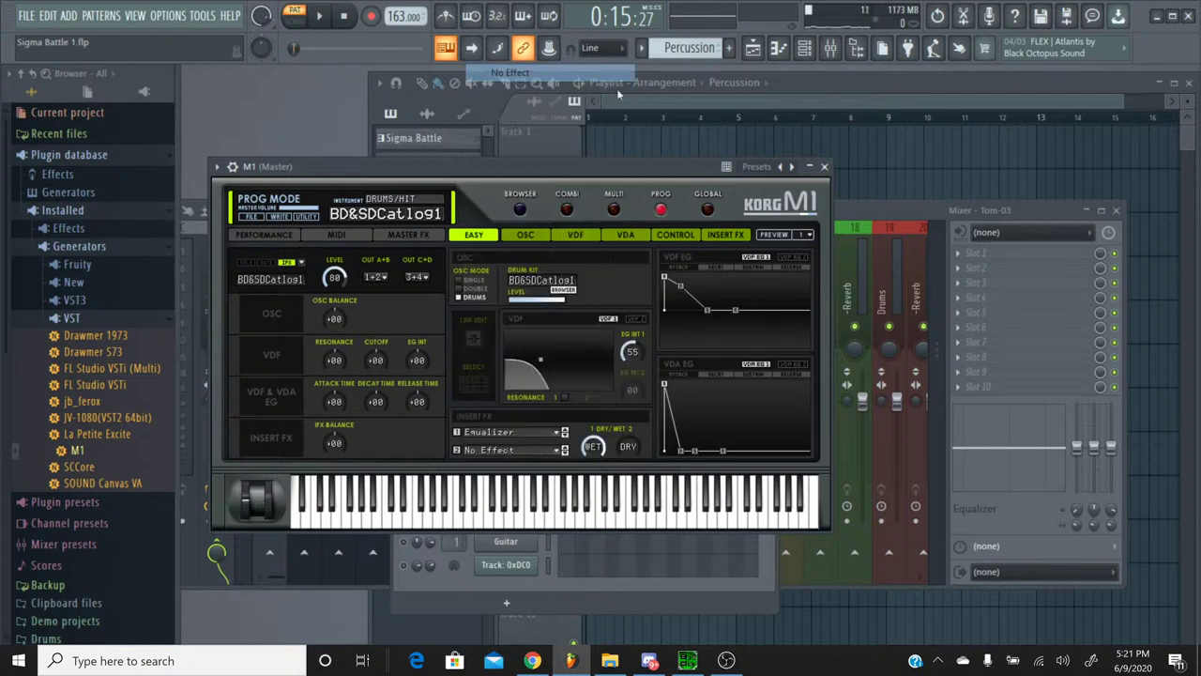
click(824, 166)
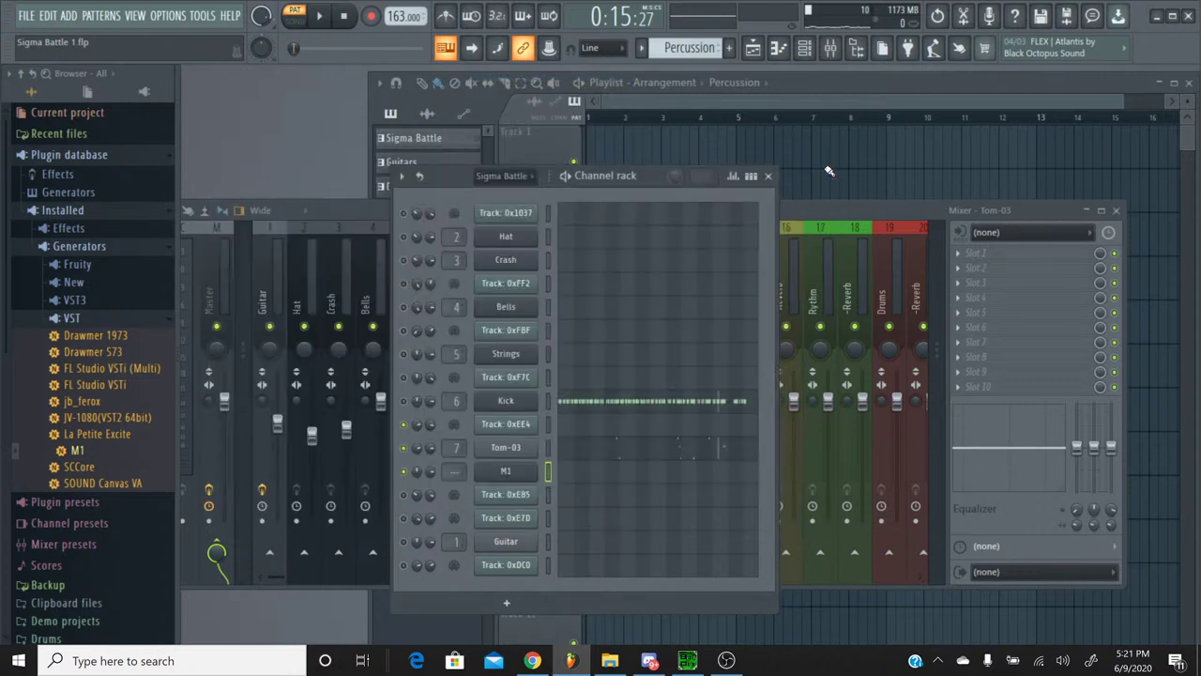
Step: Paste the G#4 hits from Track: 0xEE4 into the M1 channel's piano roll and select all of them
click(580, 477)
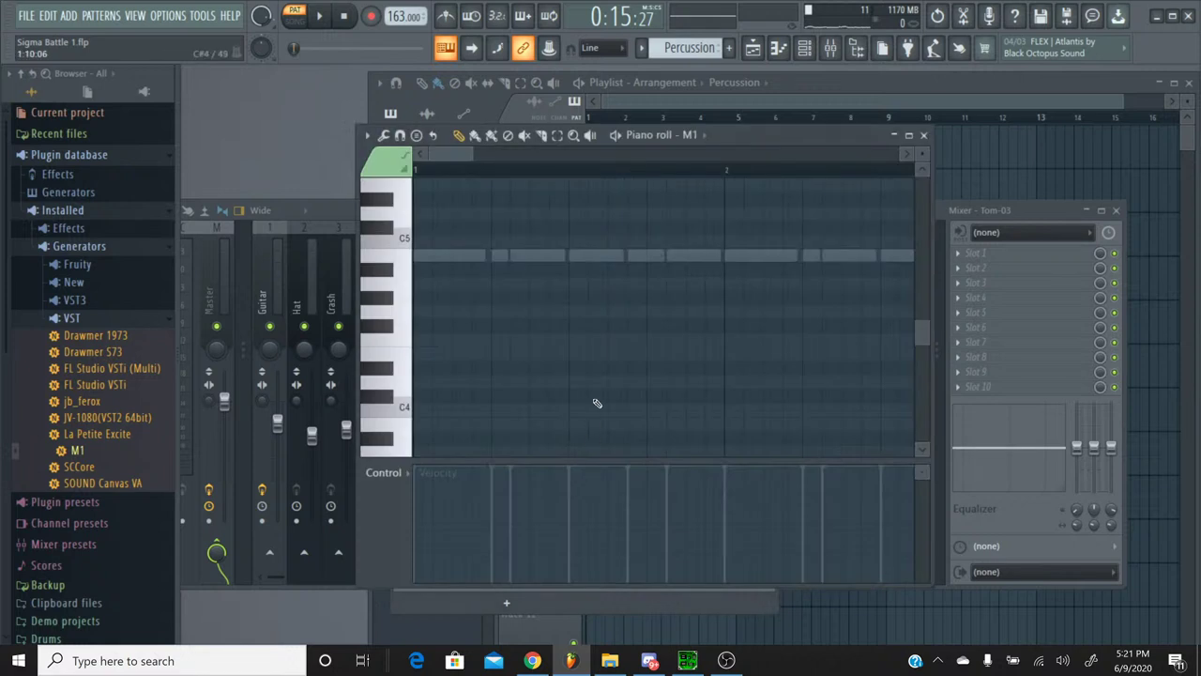
click(479, 311)
key(ctrl+a)
Step: Audition the drum kit's sounds around A#5 and transpose all selected G#4 hits up to A#5
scroll(401, 298, up, 3)
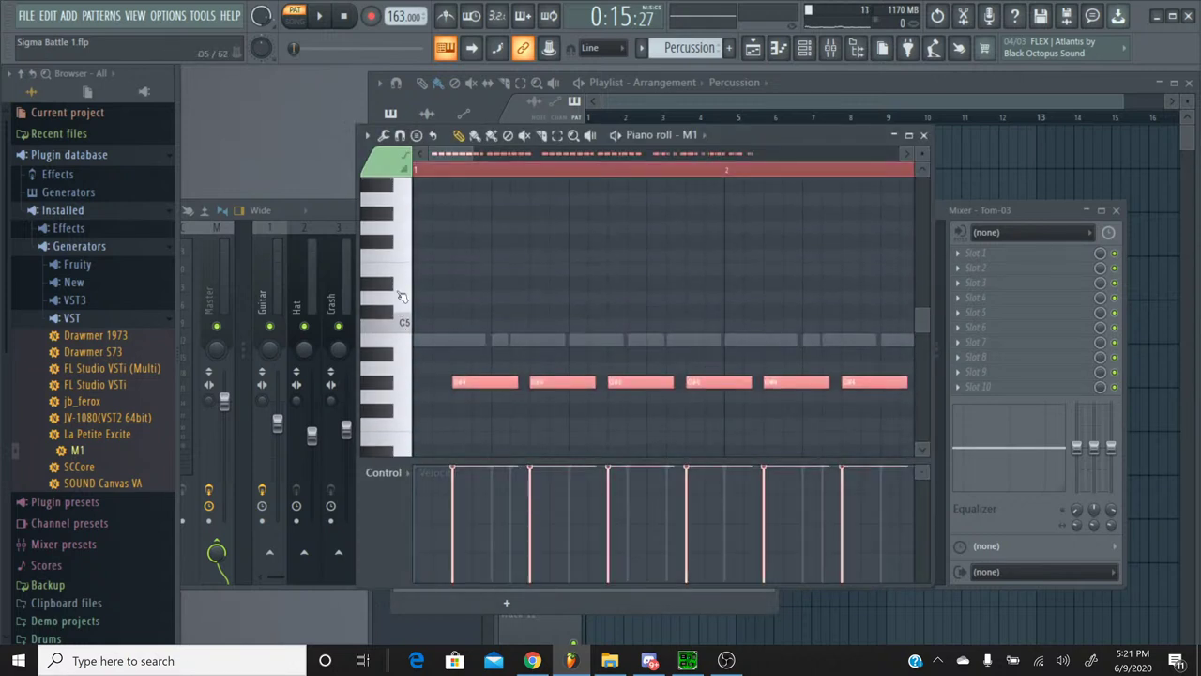
click(396, 233)
click(395, 203)
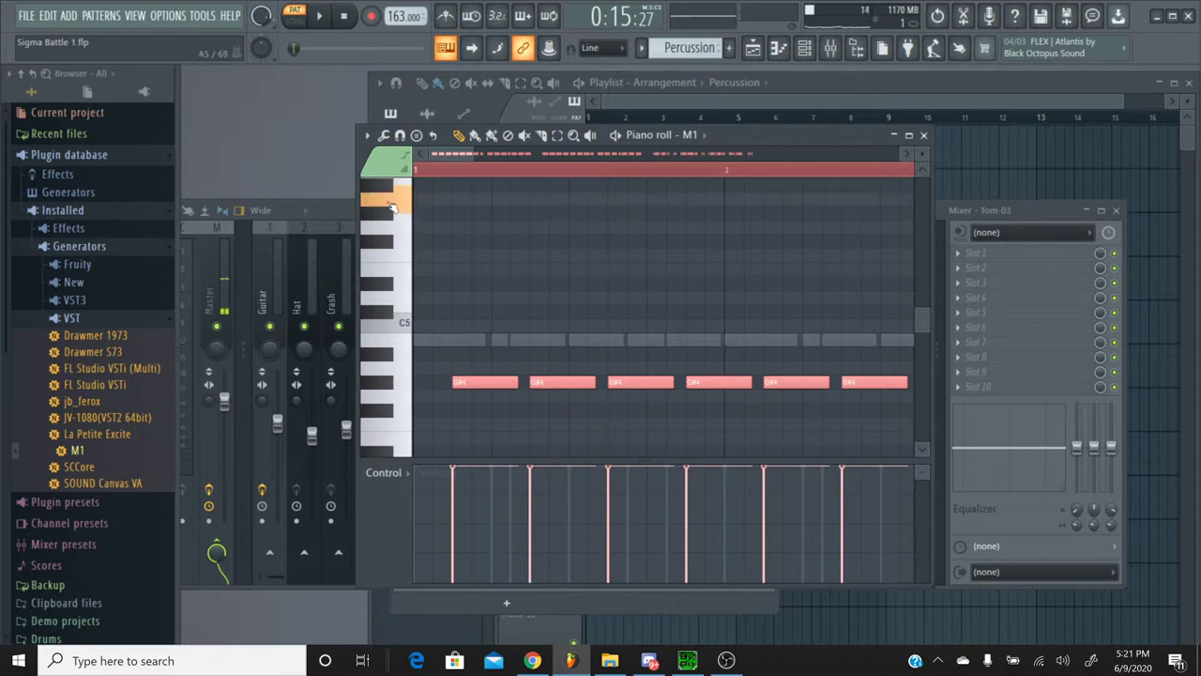
scroll(394, 207, up, 2)
click(388, 231)
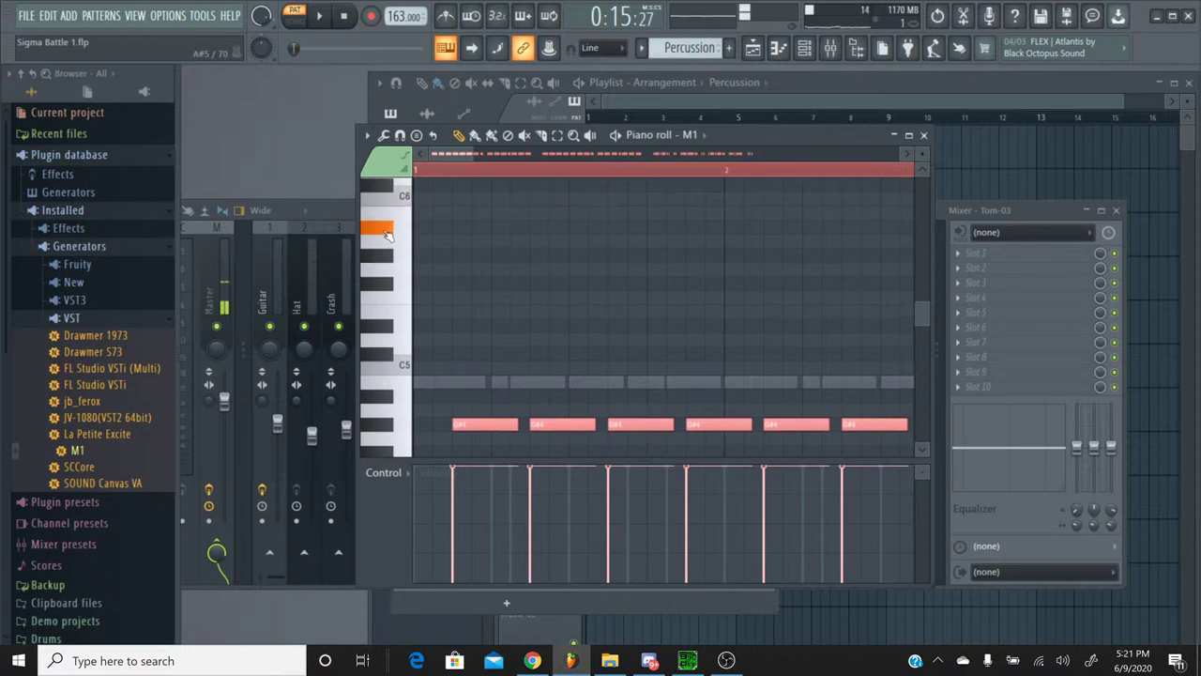
click(388, 231)
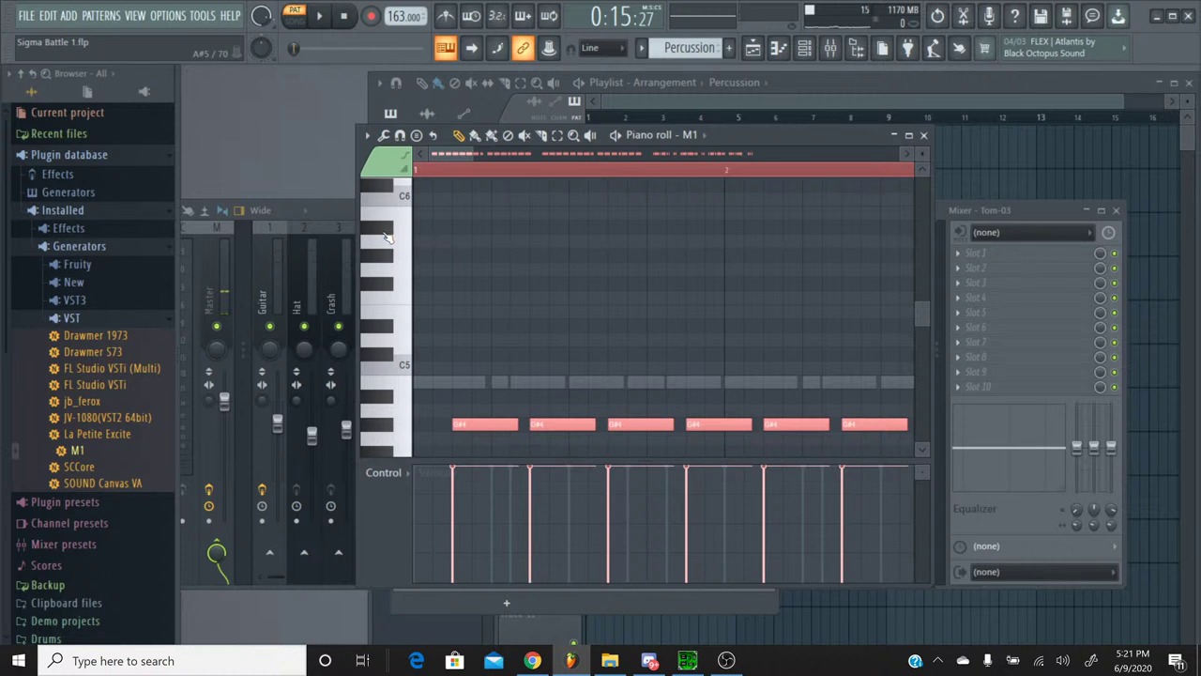
key(shift+Up)
key(shift+Up)
key(shift+Up)
key(shift+Up)
key(shift+Up)
key(shift+Up)
key(shift+Up)
key(shift+Up)
key(shift+Up)
key(shift+Up)
key(shift+Up)
key(shift+Up)
key(shift+Up)
key(shift+Up)
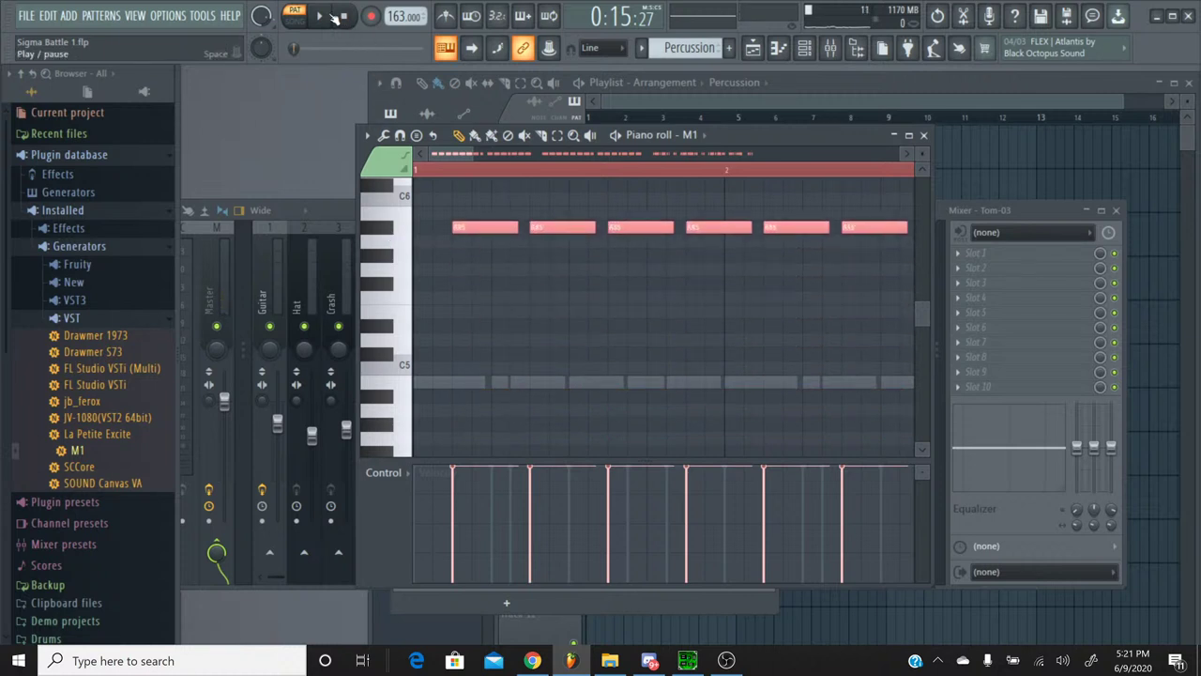
Step: Play the Percussion pattern from the start and check the M1 hits against the other drums around bar 8
key(space)
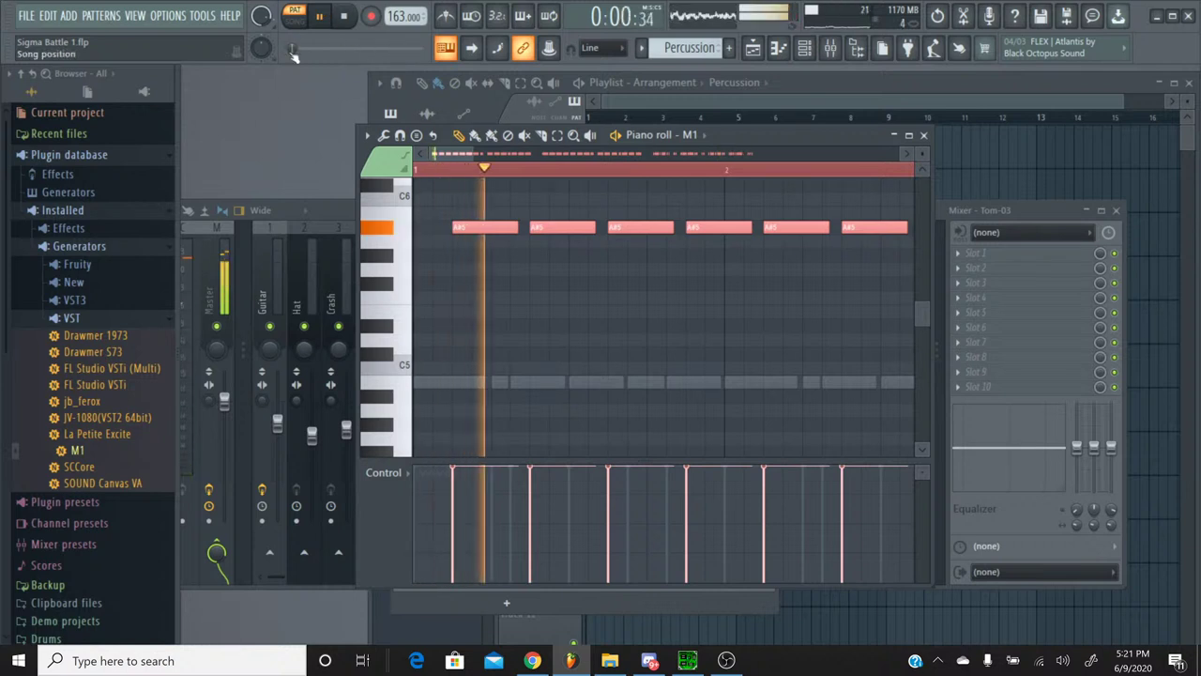
drag(483, 157, 640, 158)
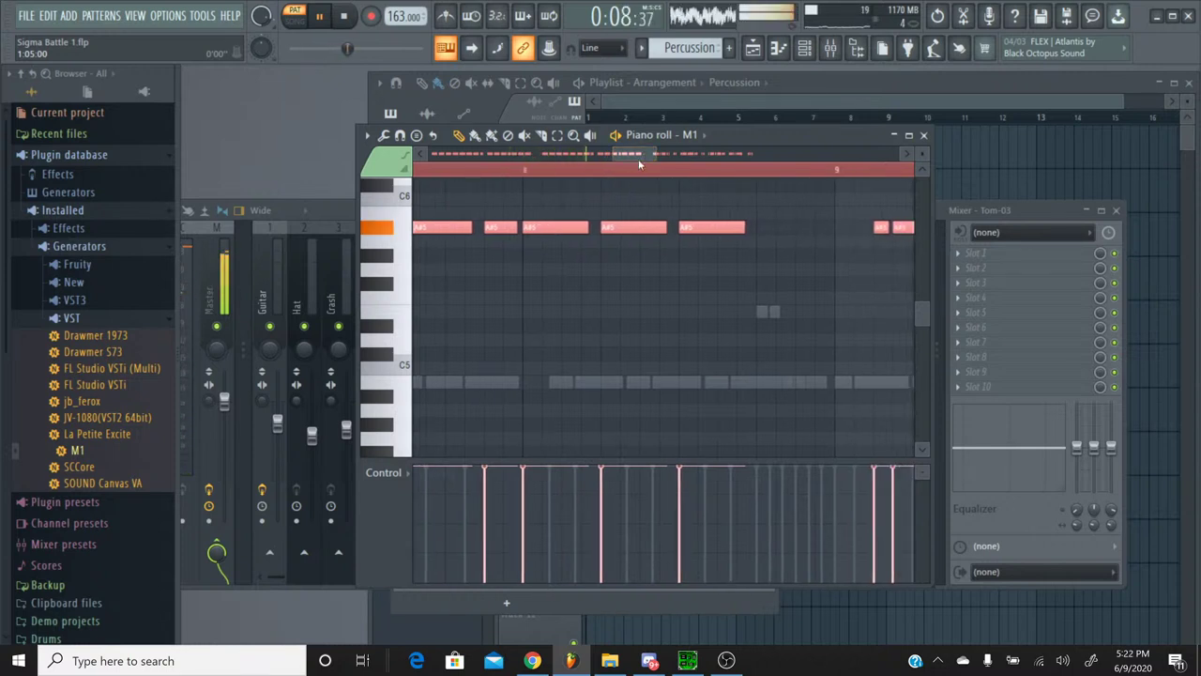
scroll(641, 169, down, 4)
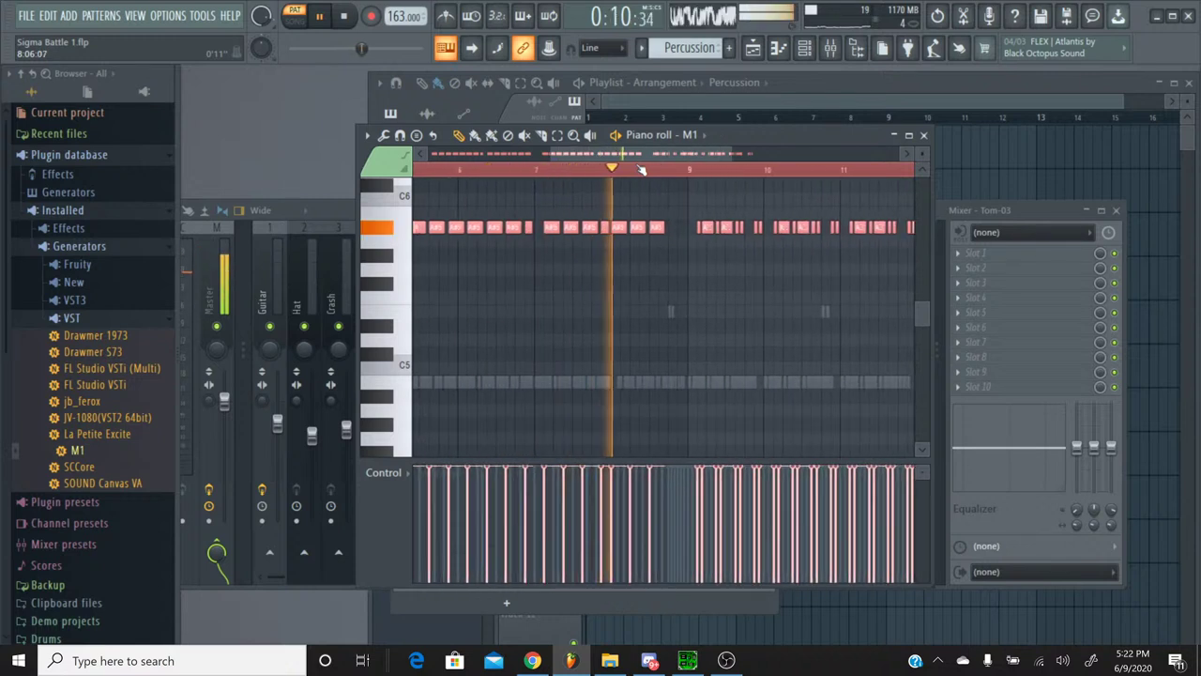
Step: Review the M1 notes around bars 8 to 12, stop playback and close the M1 piano roll
drag(657, 156, 670, 161)
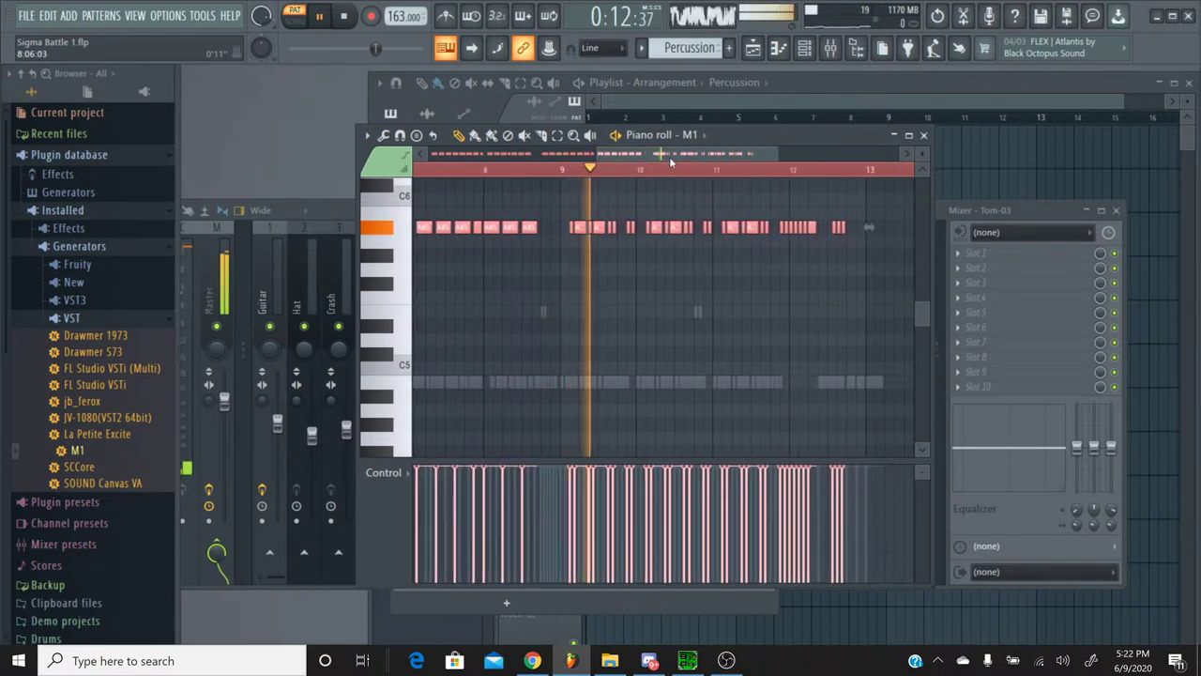
click(356, 24)
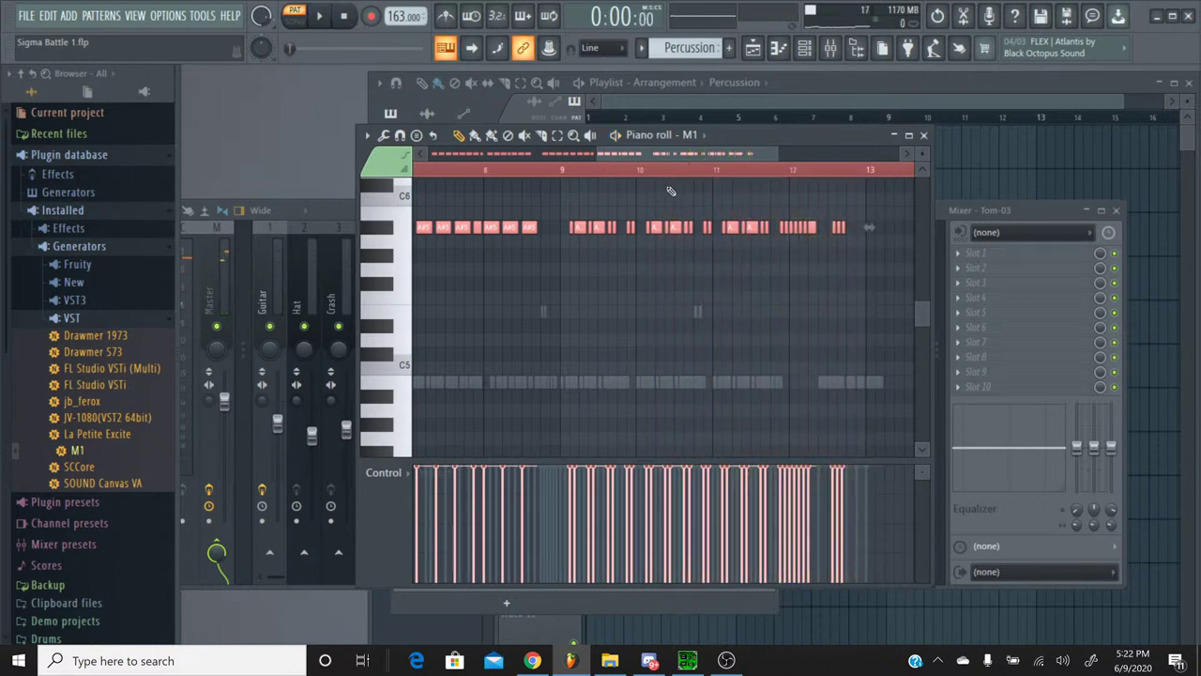
scroll(680, 178, up, 4)
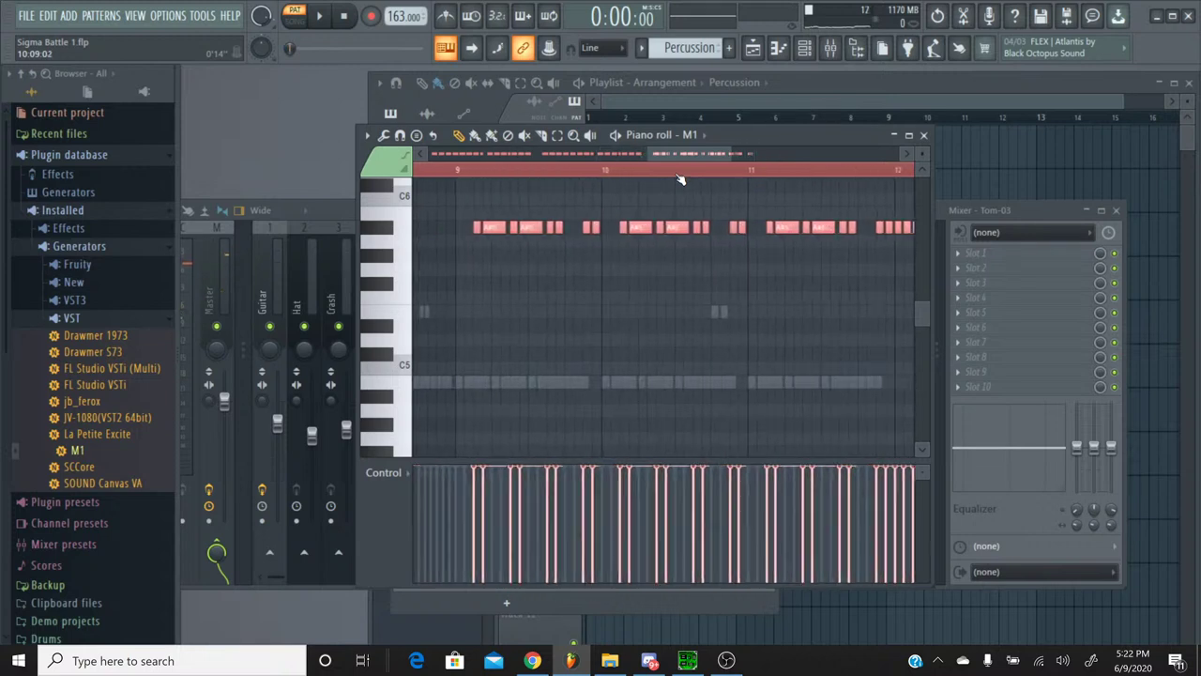
click(923, 136)
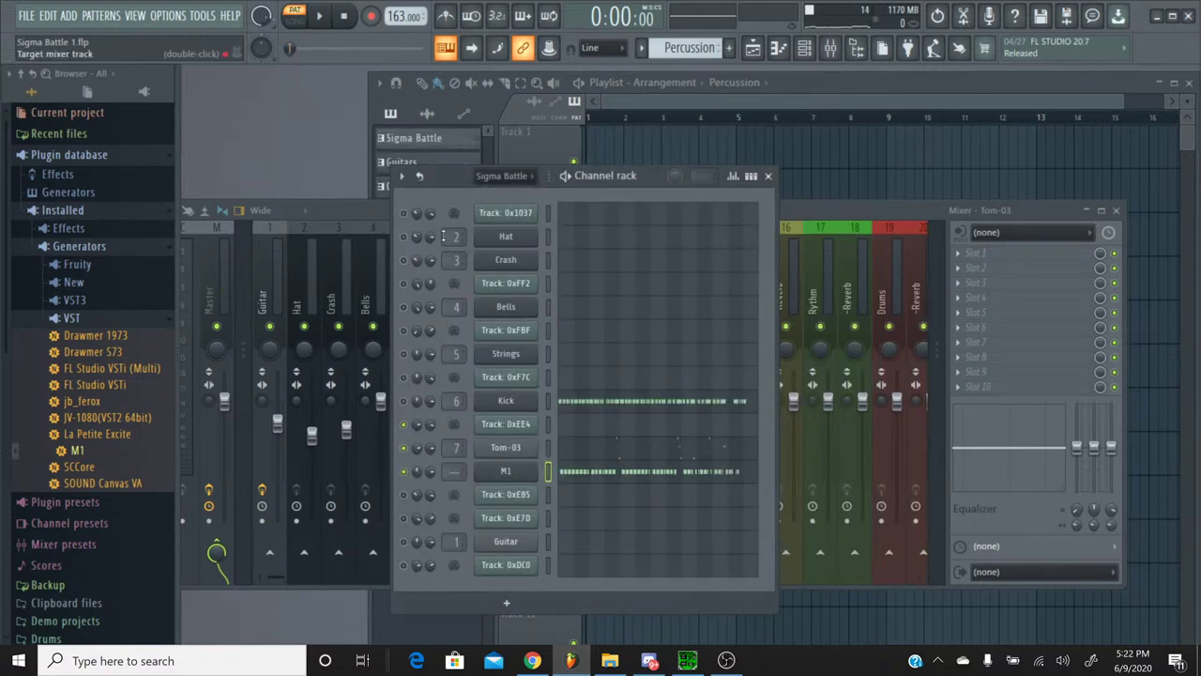
Step: Rename the M1 channel in the channel rack as Snare
click(366, 215)
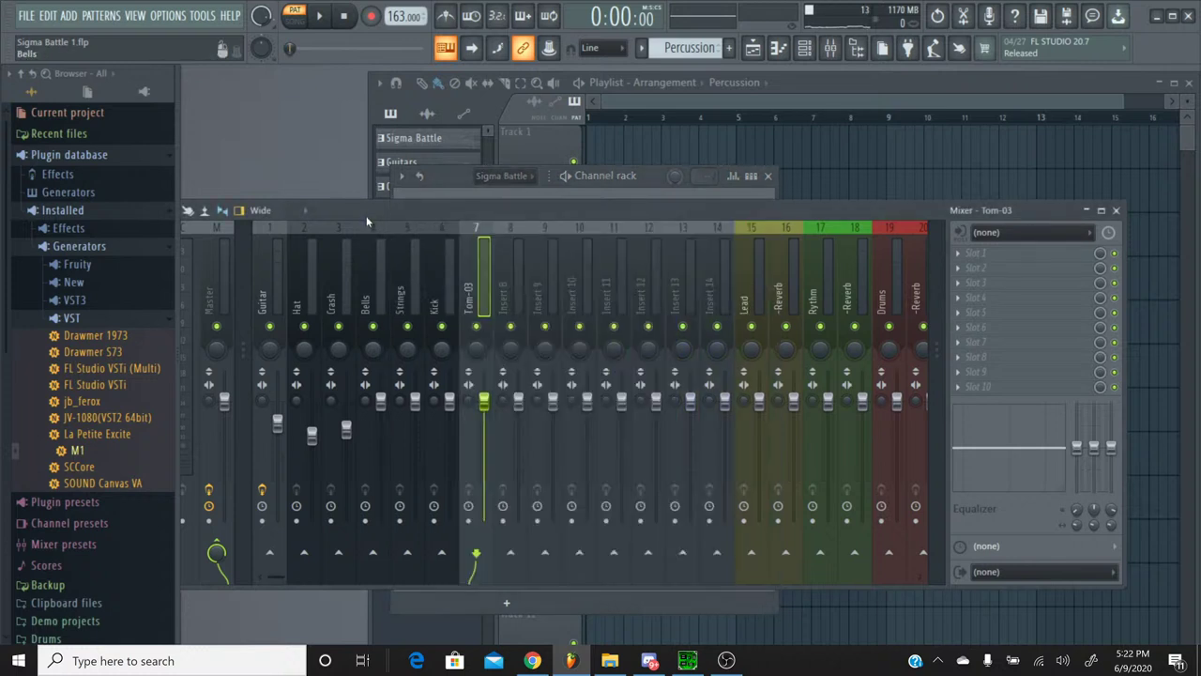
click(813, 54)
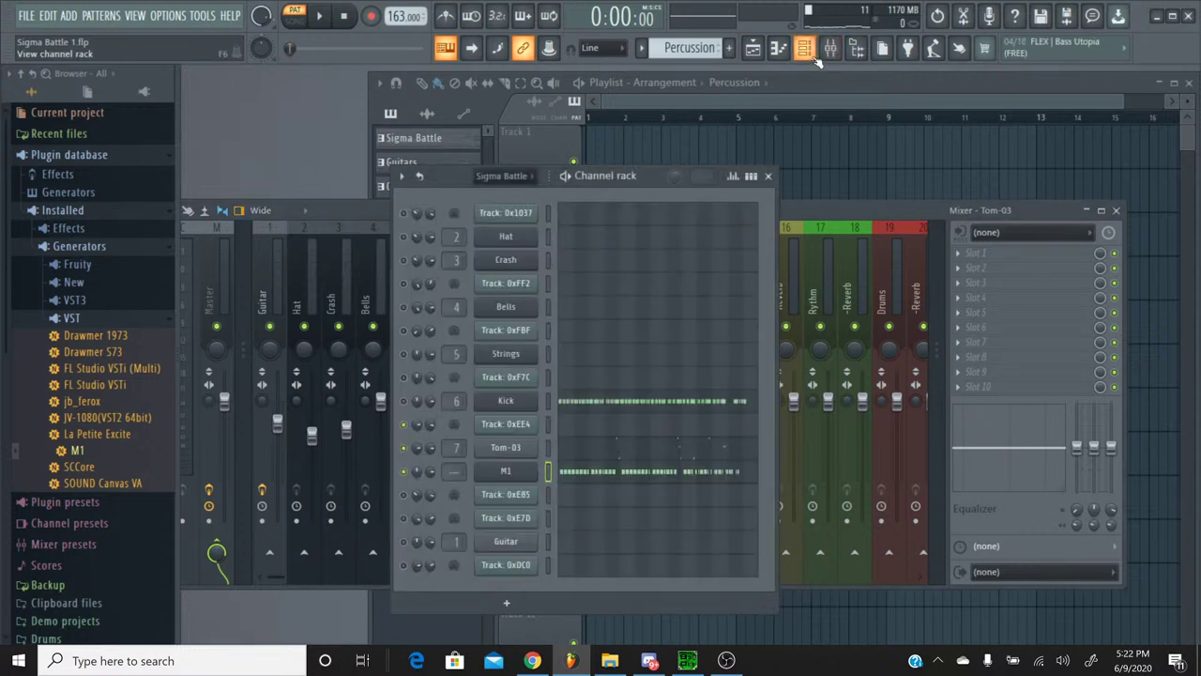
right_click(519, 471)
click(596, 450)
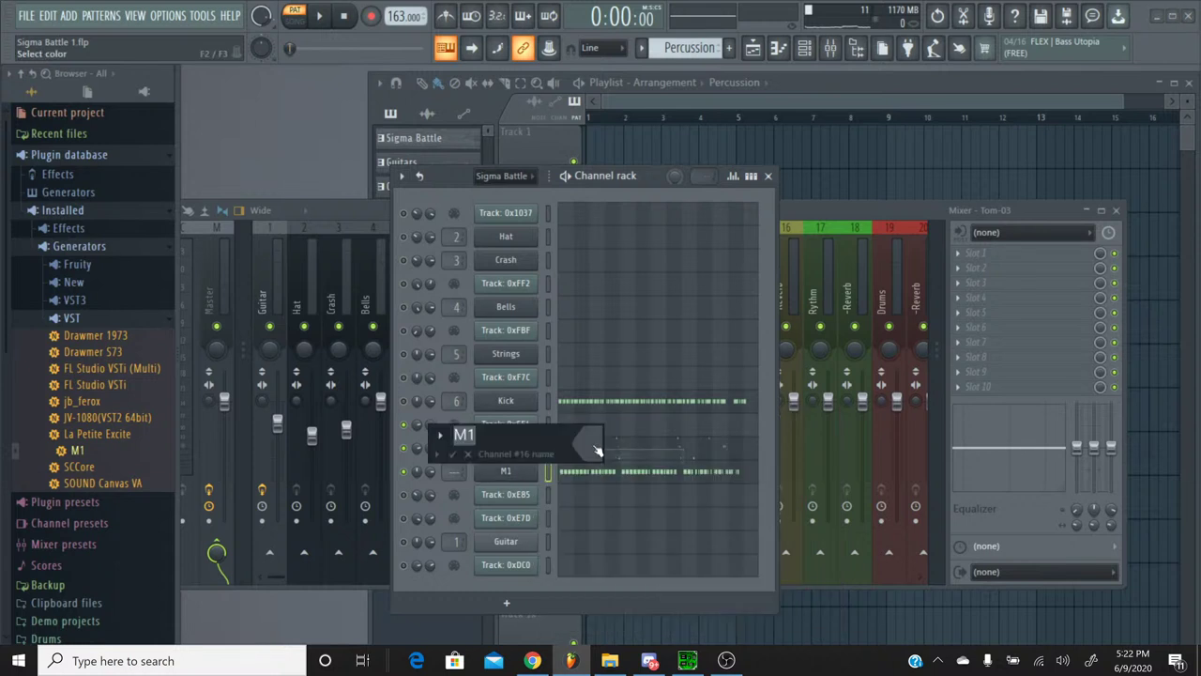
text(Snare)
key(Return)
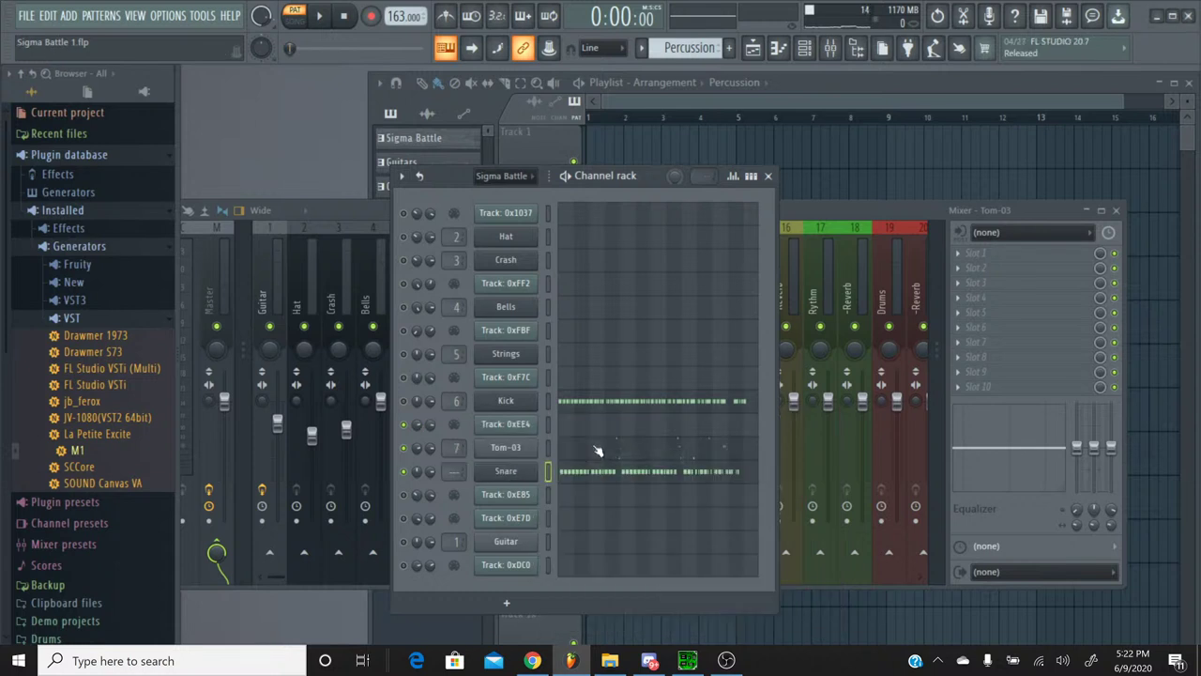
Step: Link the Snare channel to the empty mixer track 8
click(809, 228)
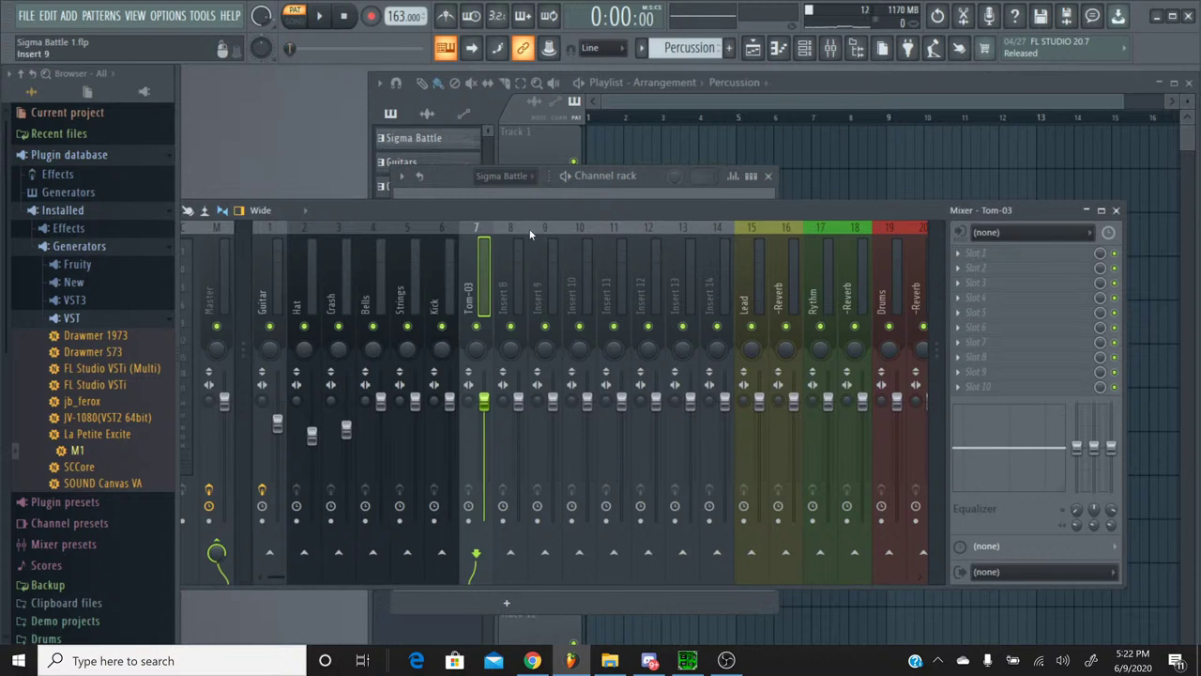
click(530, 234)
click(523, 233)
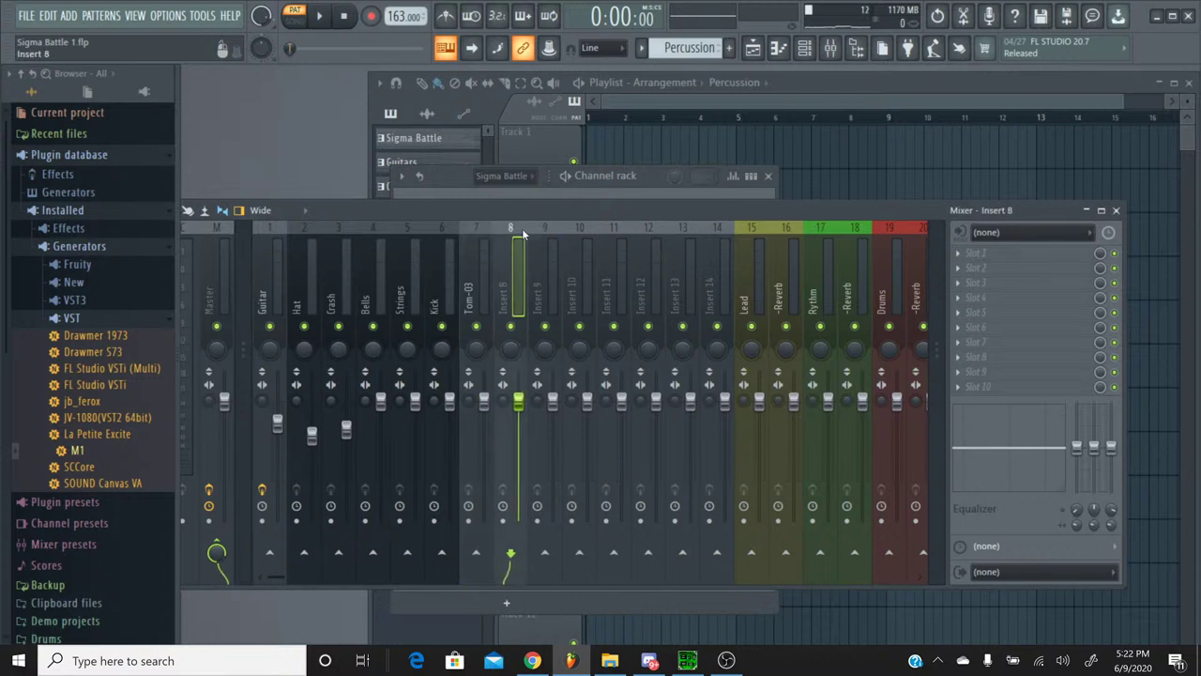
key(ctrl+l)
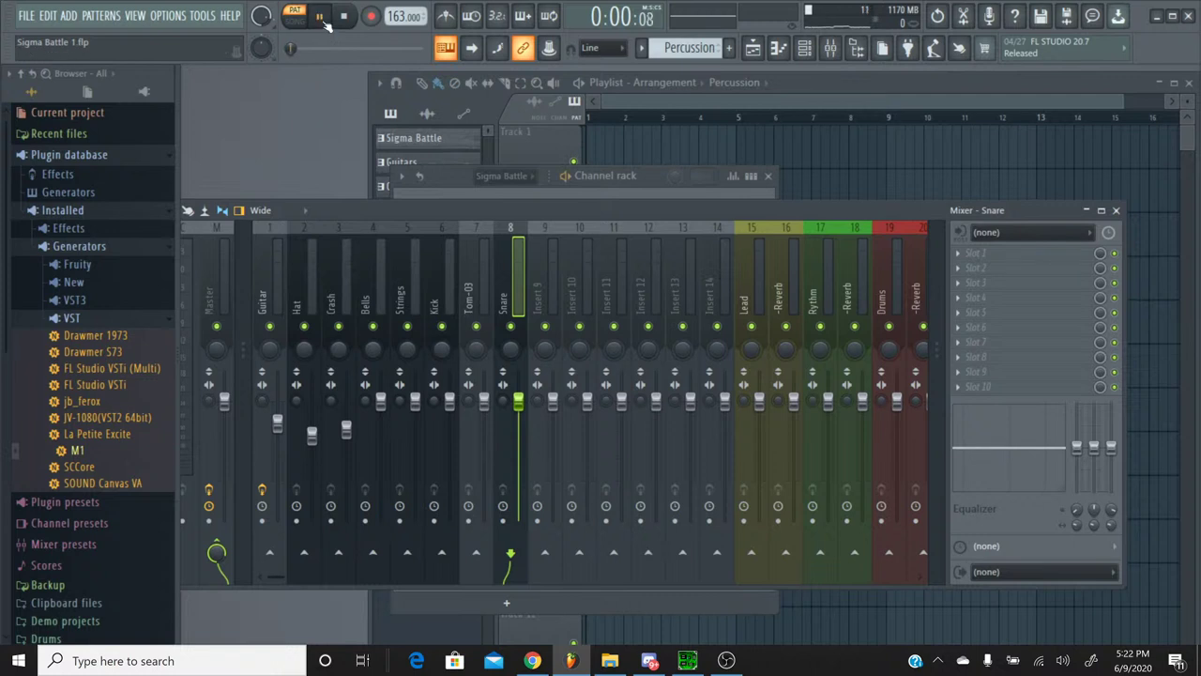
Step: Lower the Snare mixer track's volume while the Percussion pattern plays, and stop playback
key(space)
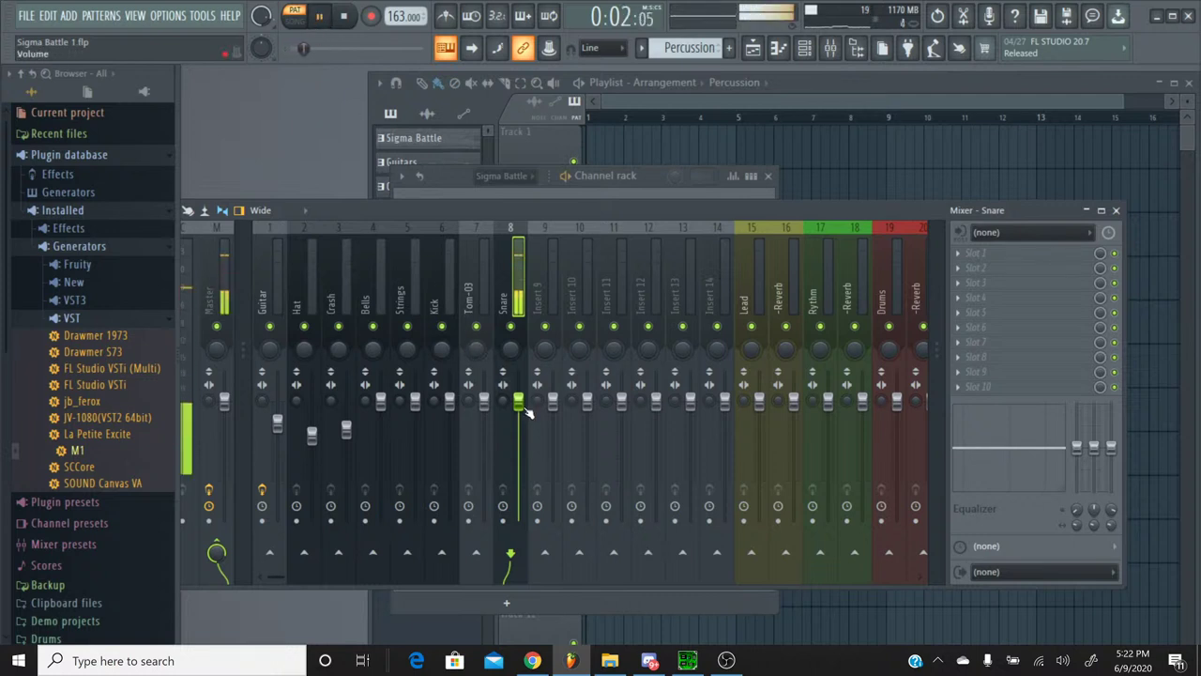
drag(525, 404, 518, 448)
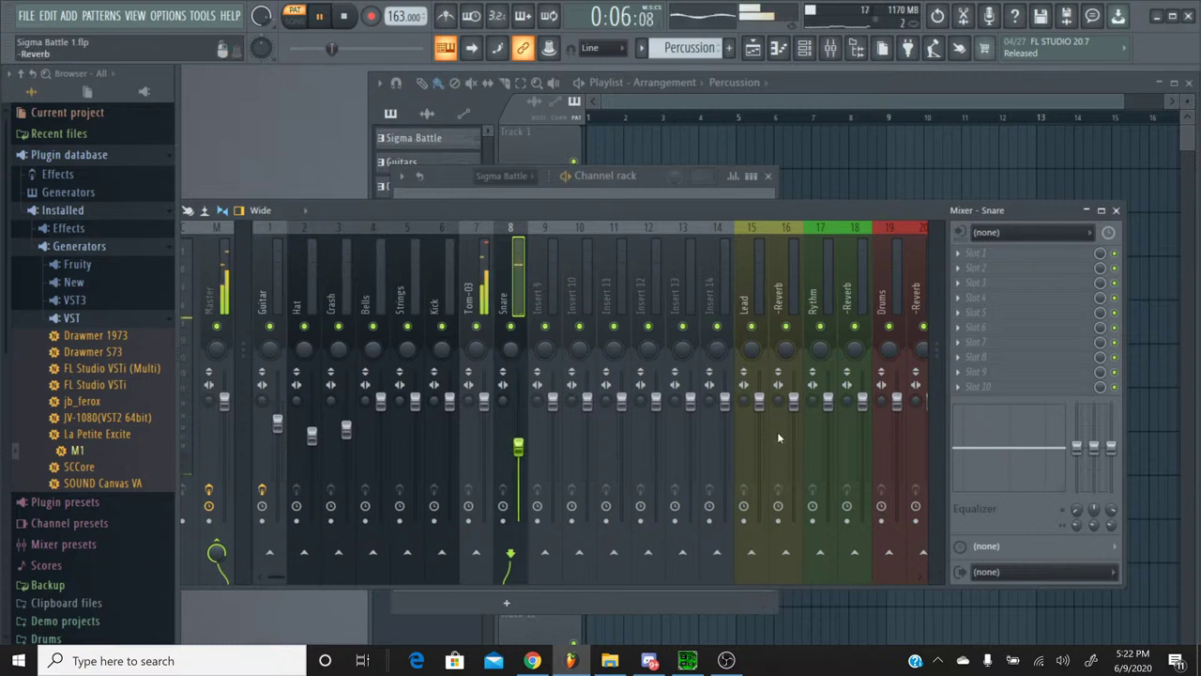
click(348, 19)
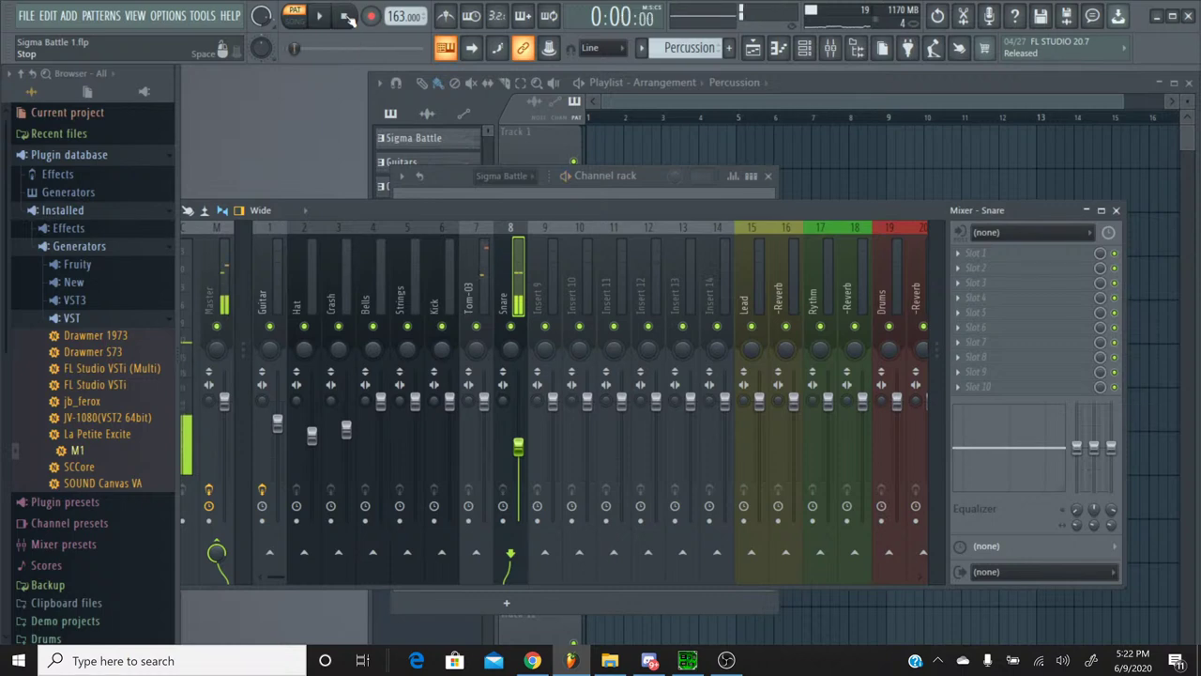
Step: Check the live stream chat in Chrome and return to FL Studio
click(533, 661)
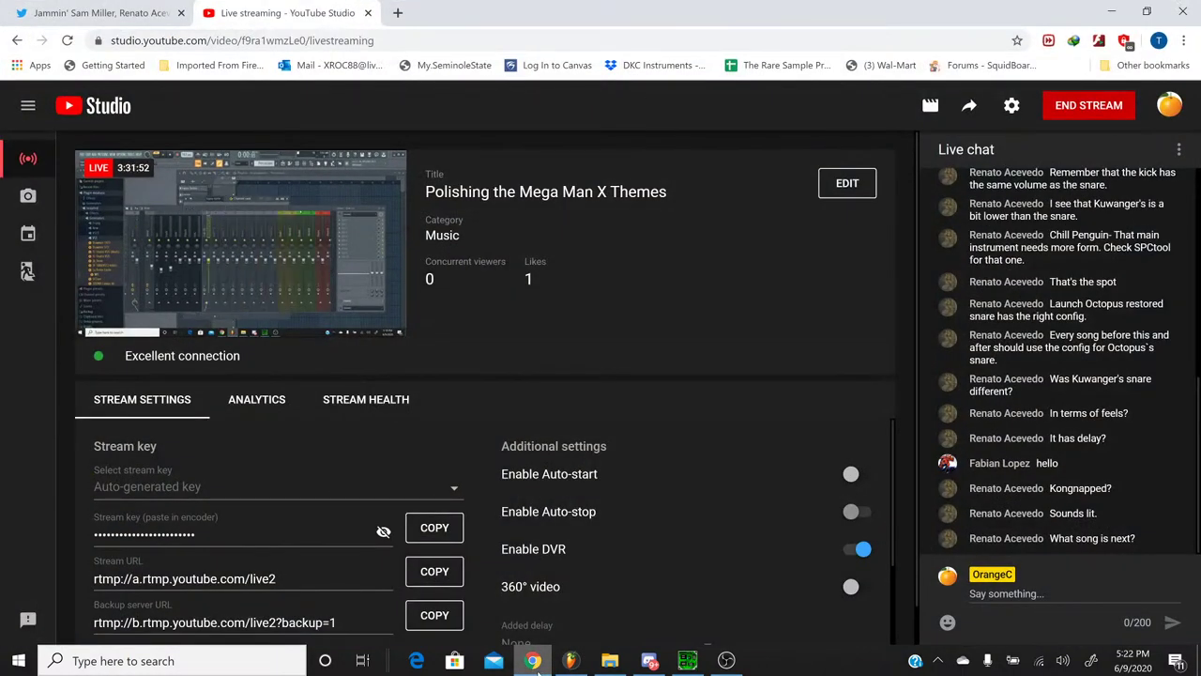
click(534, 660)
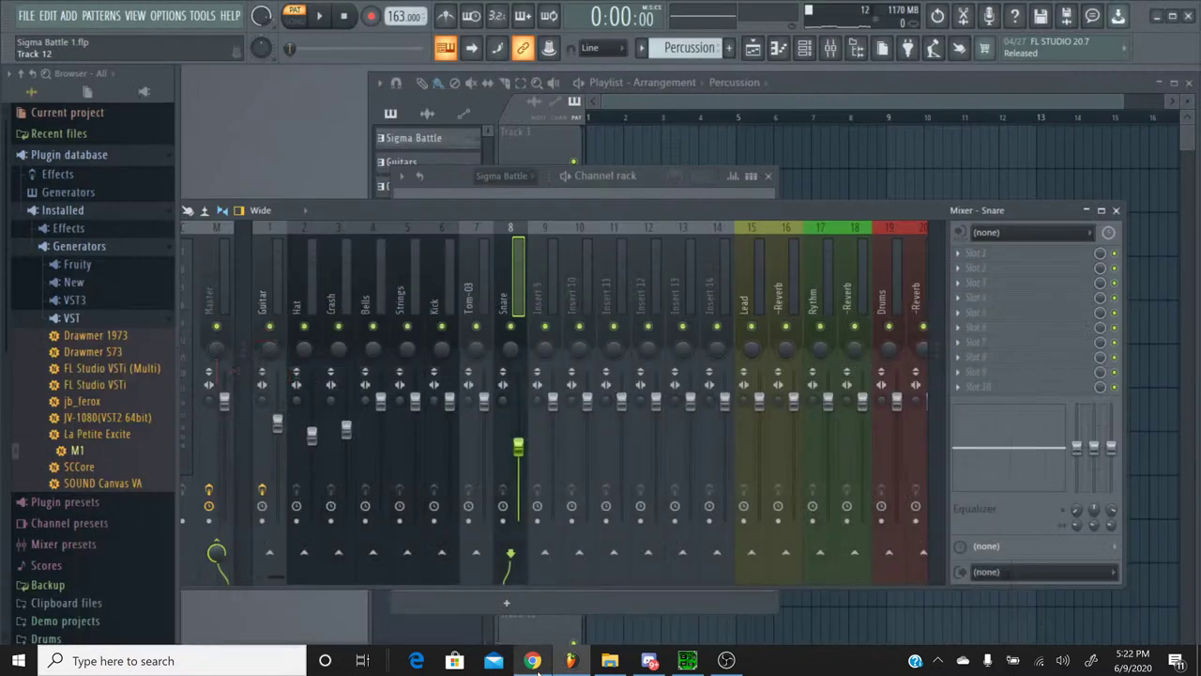
Step: Open the Snare channel's piano roll and listen to the pattern from just before bar 10
click(810, 56)
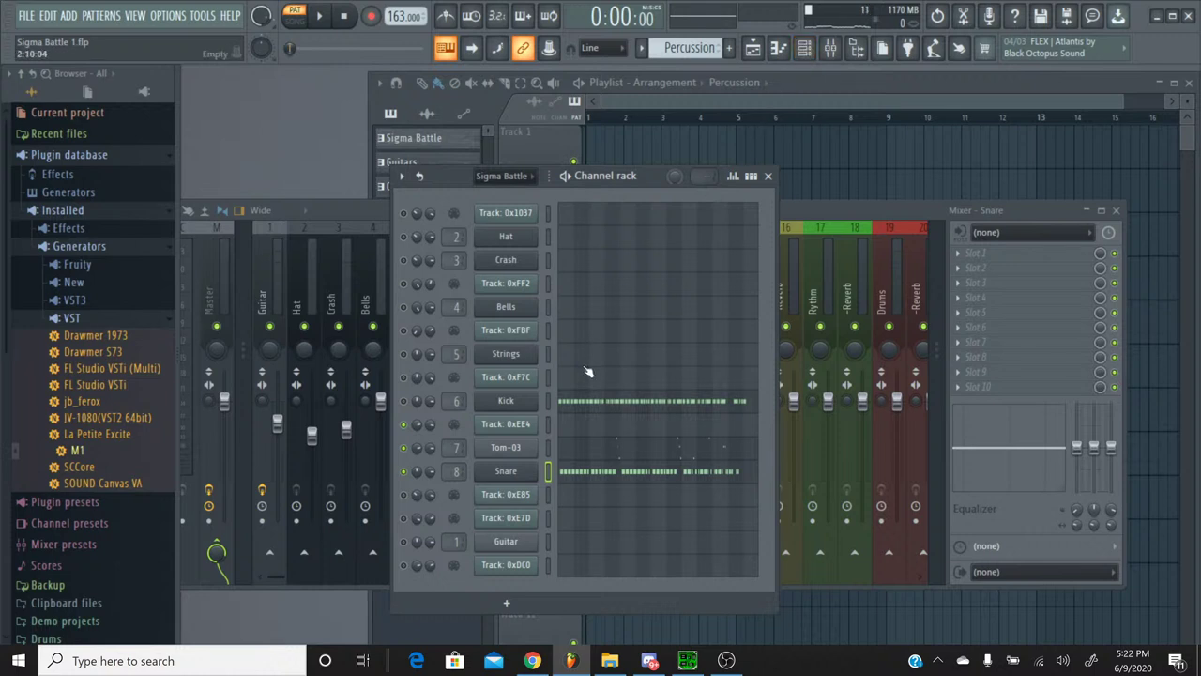
click(570, 469)
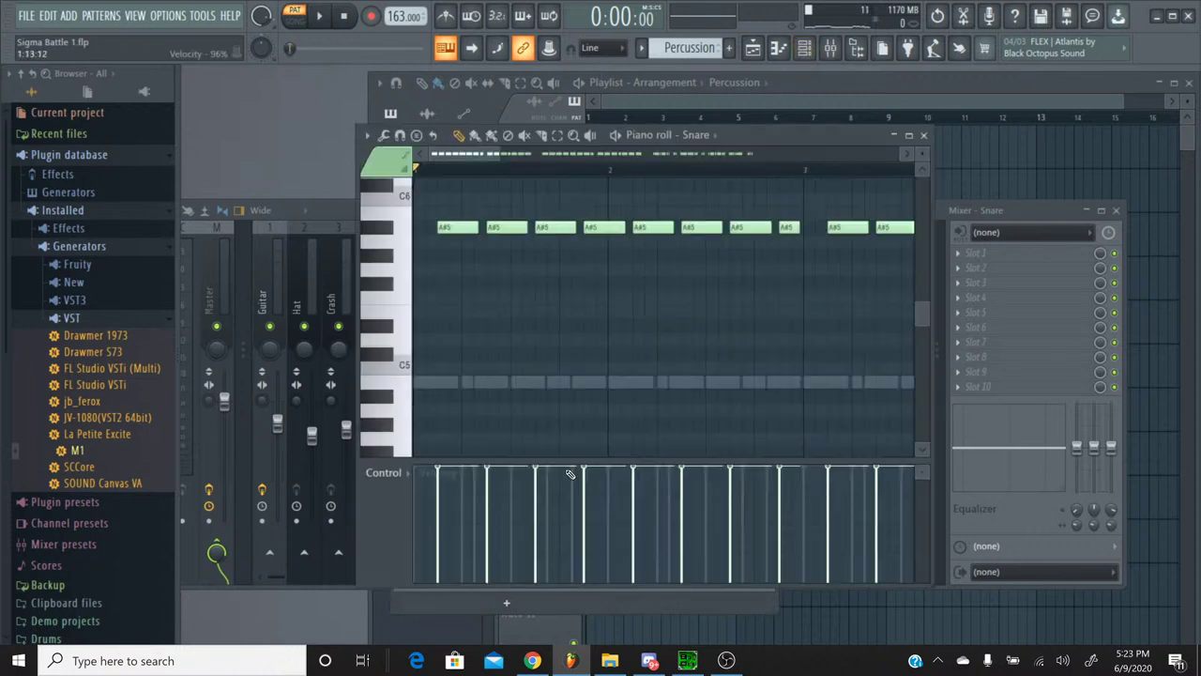
drag(457, 158, 699, 159)
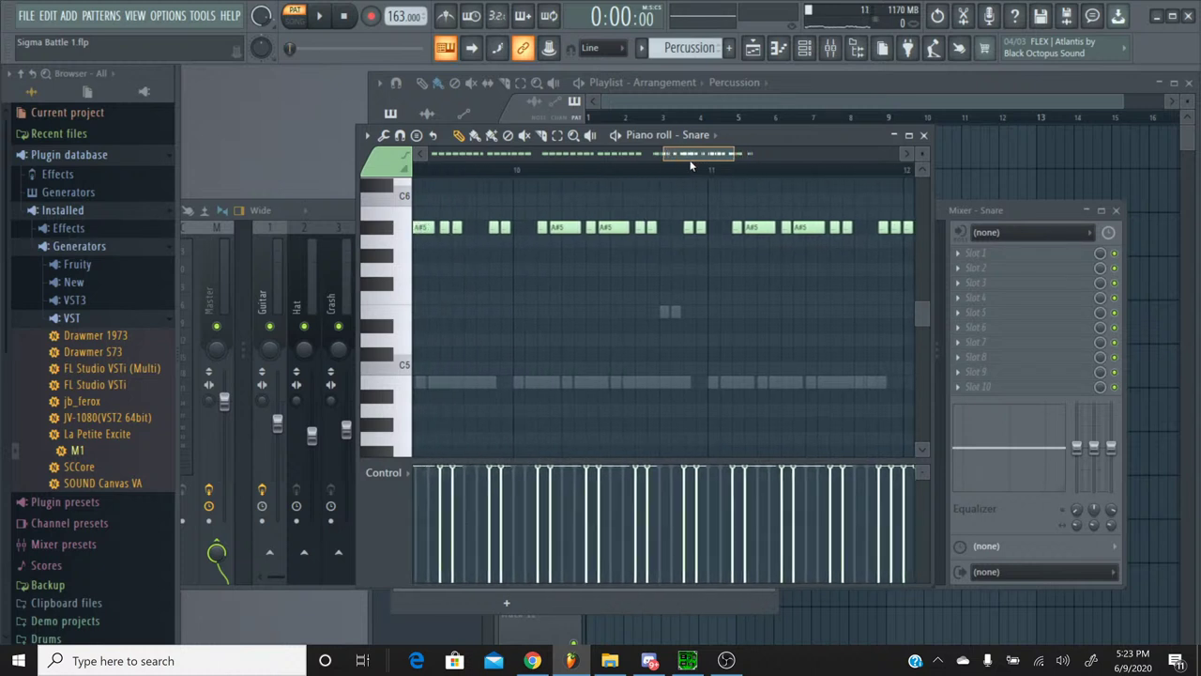
click(454, 170)
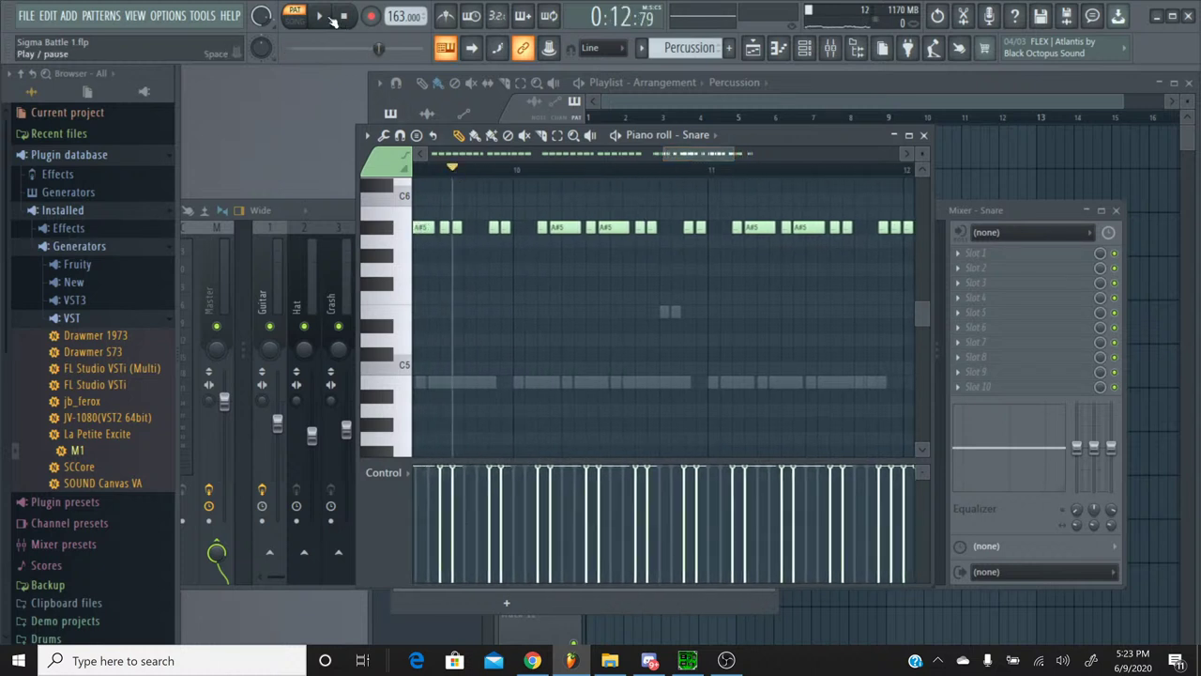
click(319, 16)
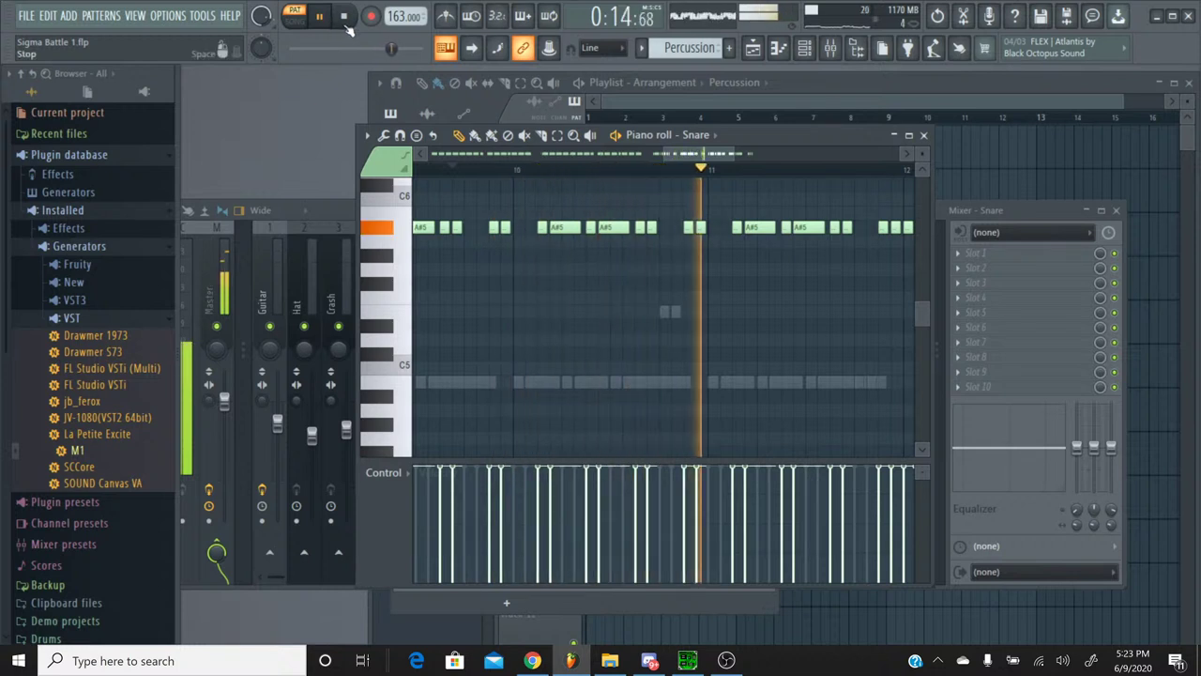
mouse_move(697, 155)
mouse_down()
mouse_move(728, 154)
mouse_move(705, 155)
mouse_up()
drag(428, 47, 401, 47)
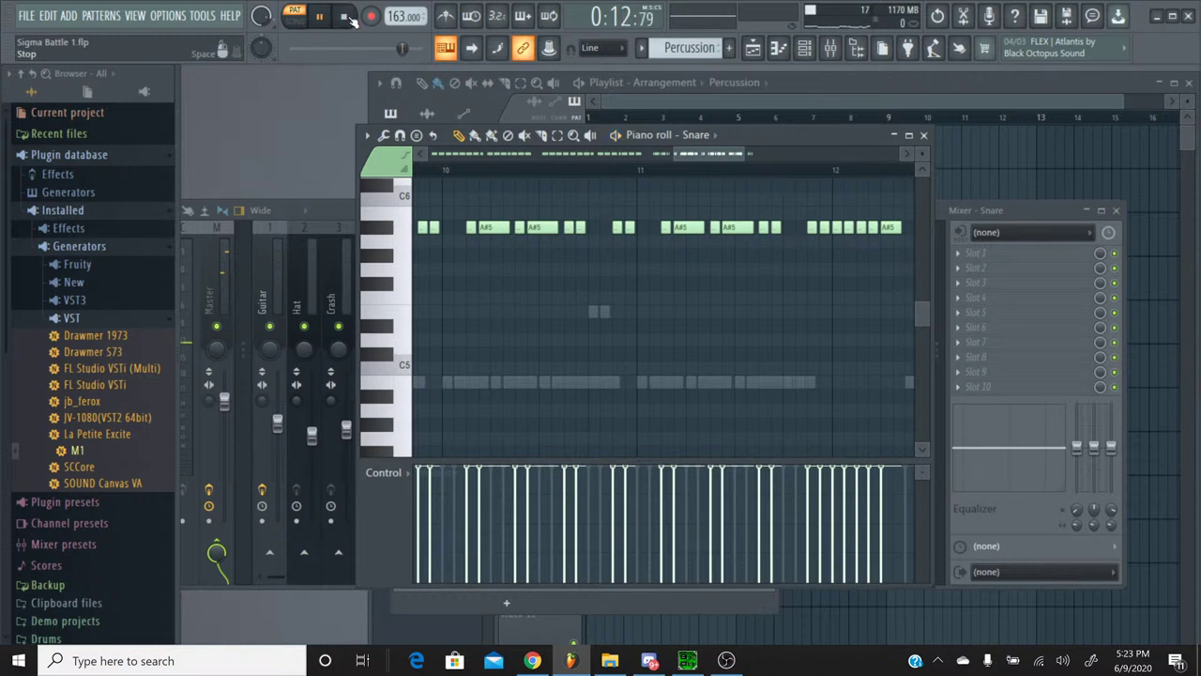
Step: Play the Percussion pattern from just before bar 9 to check the snare rhythm
drag(692, 160, 698, 158)
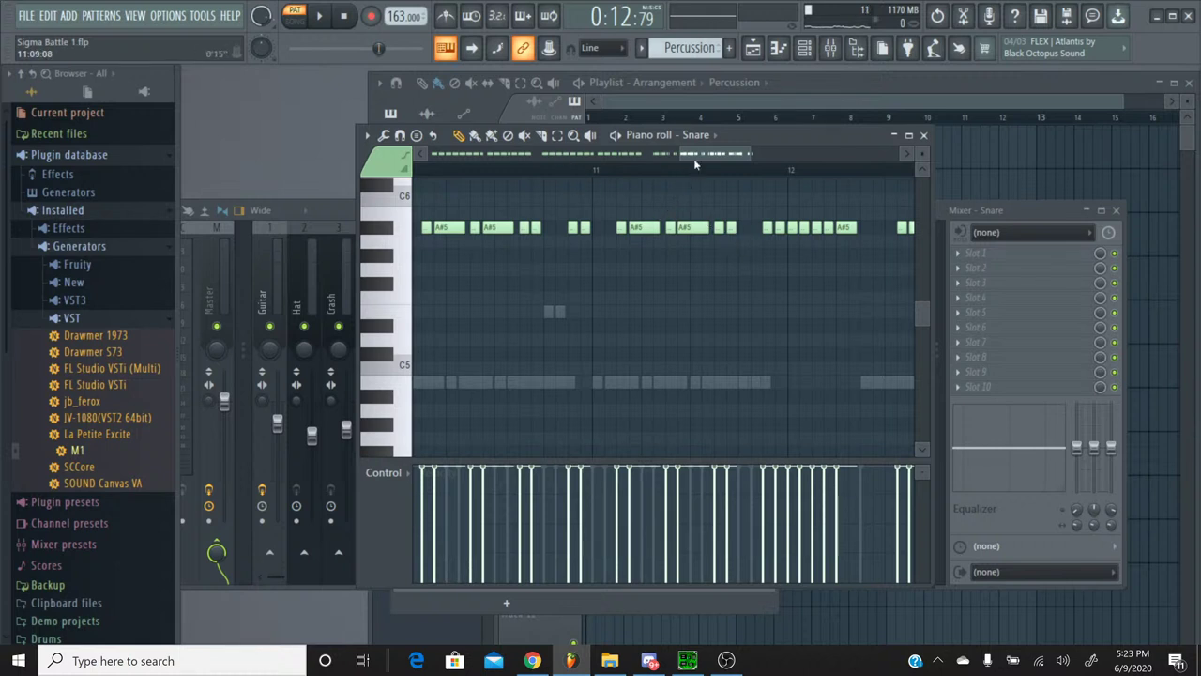
drag(699, 155, 652, 160)
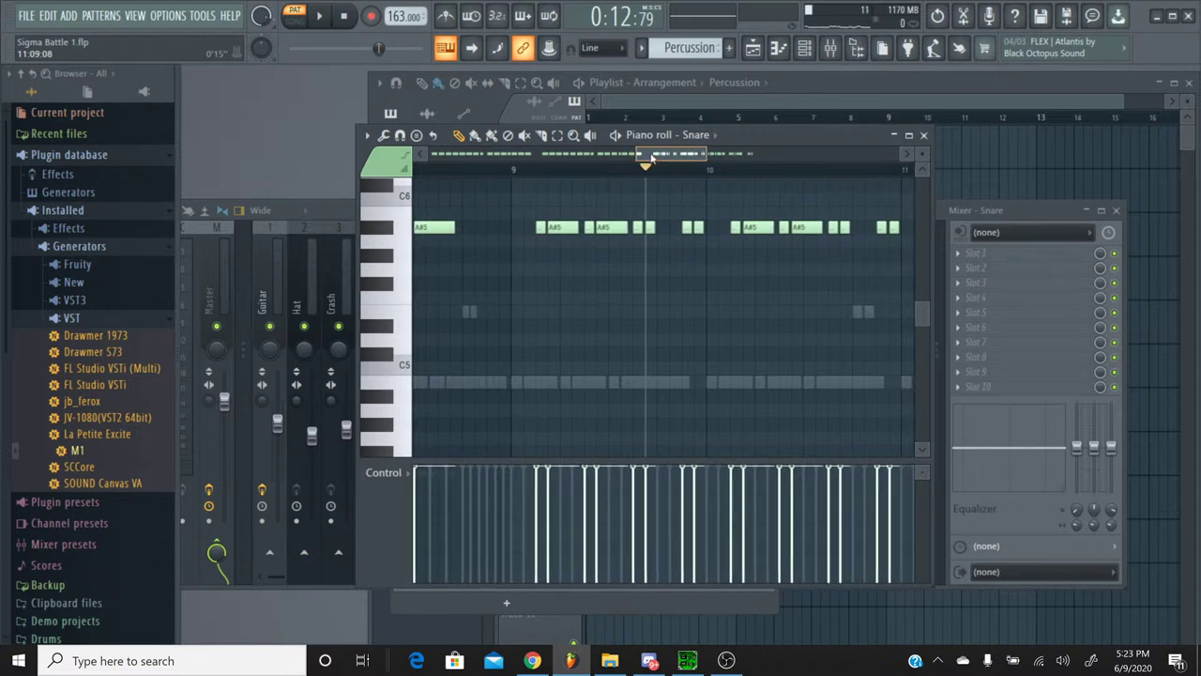
click(439, 170)
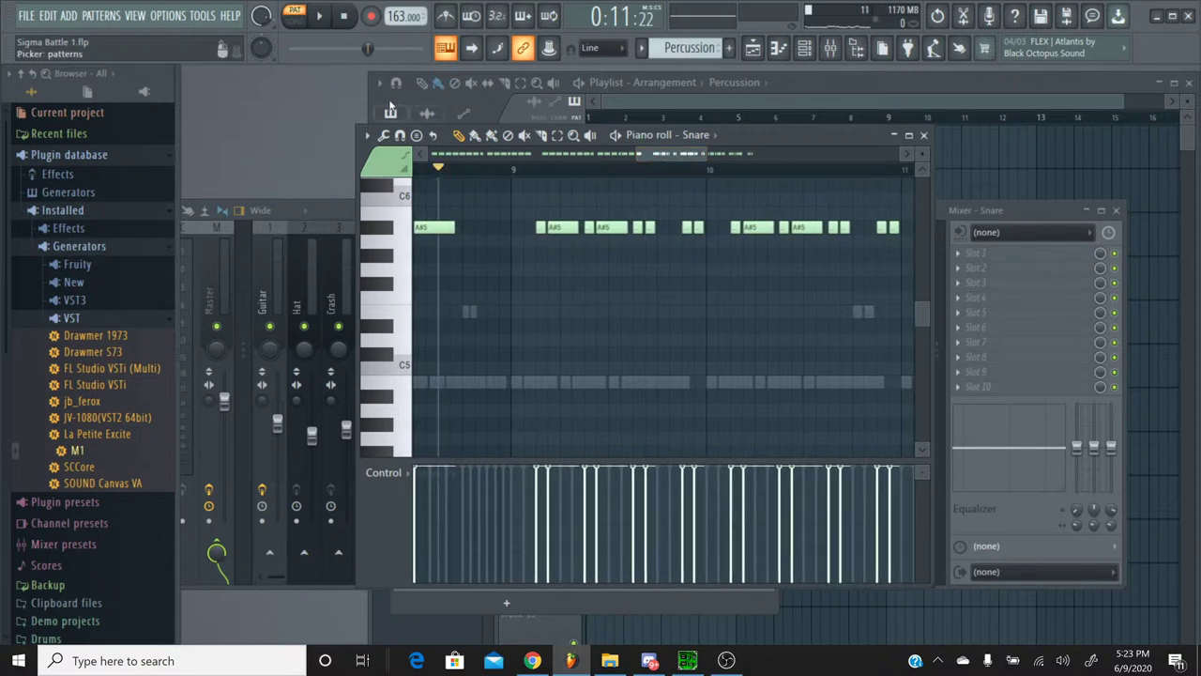
click(319, 16)
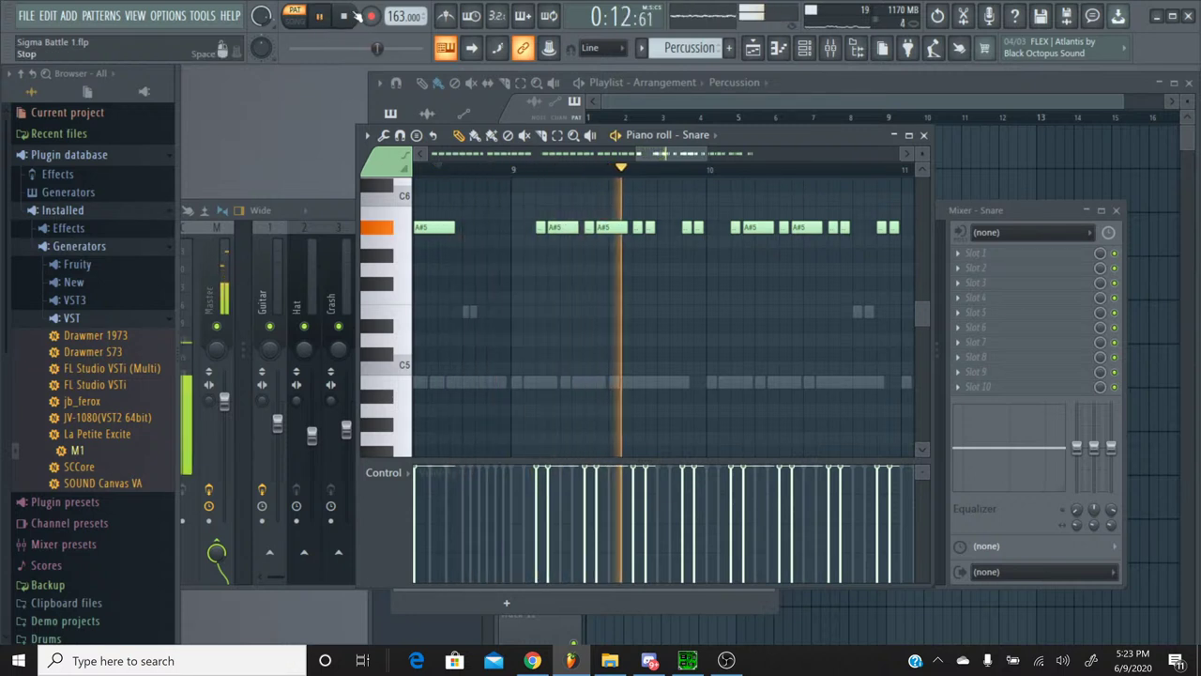
click(345, 16)
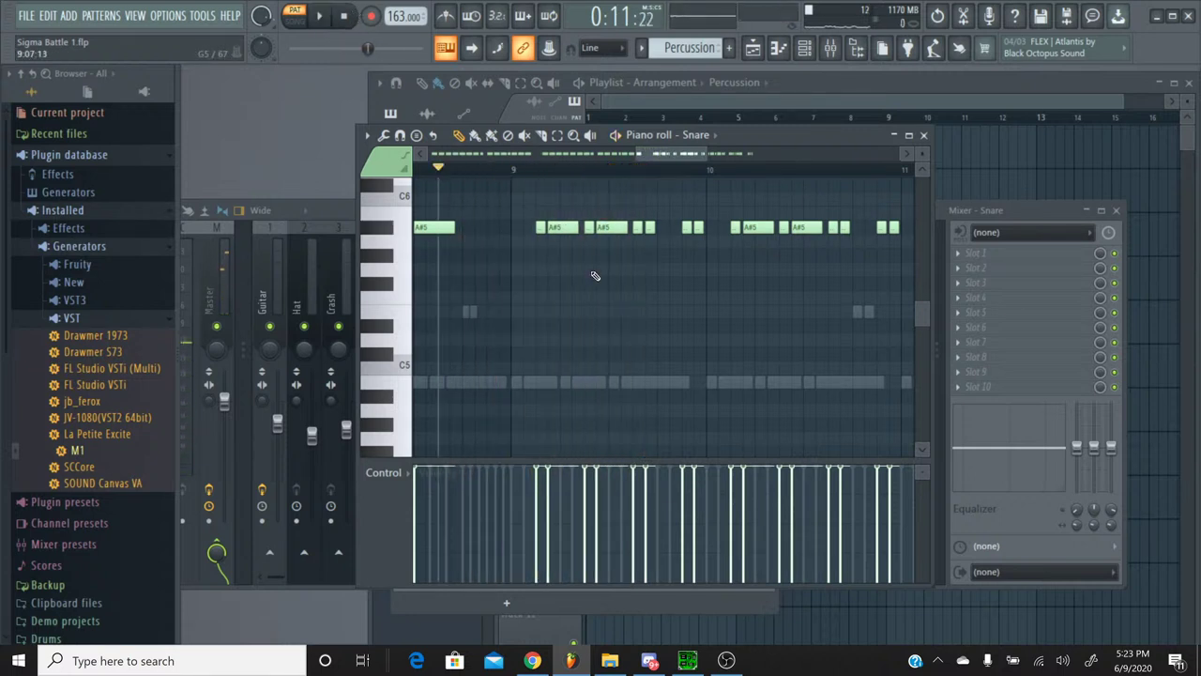
Step: Delete the second A#5 note of each of the four snare pairs in bar 9
right_click(561, 230)
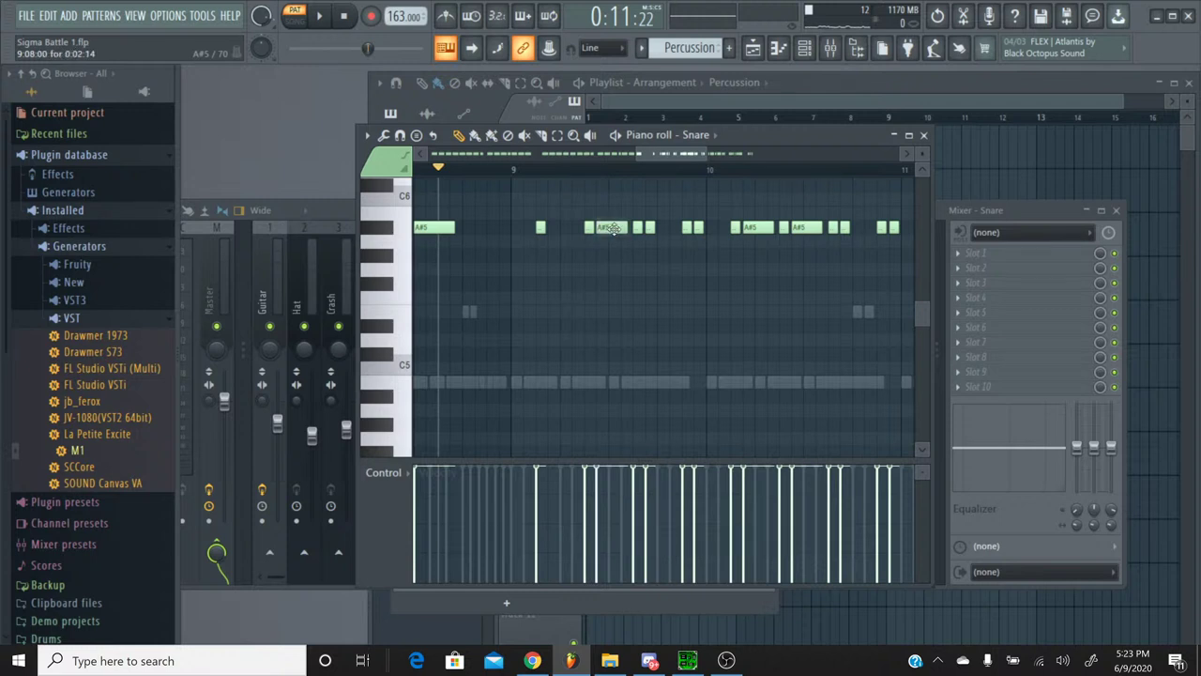
right_click(612, 229)
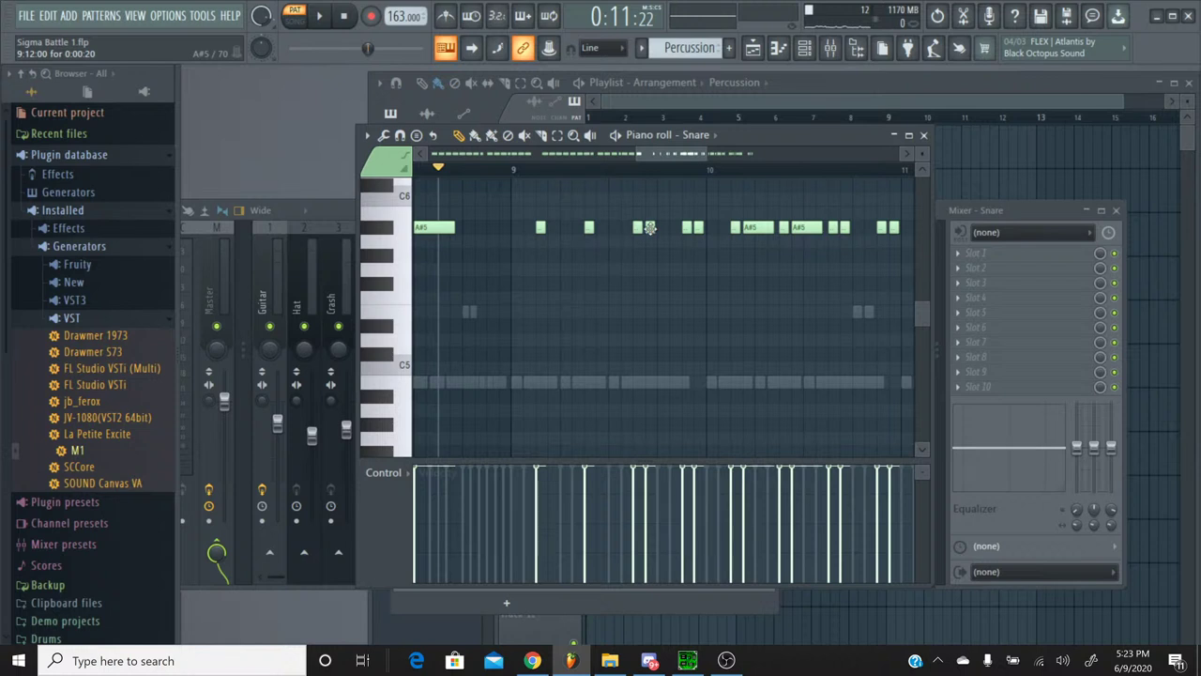
right_click(650, 229)
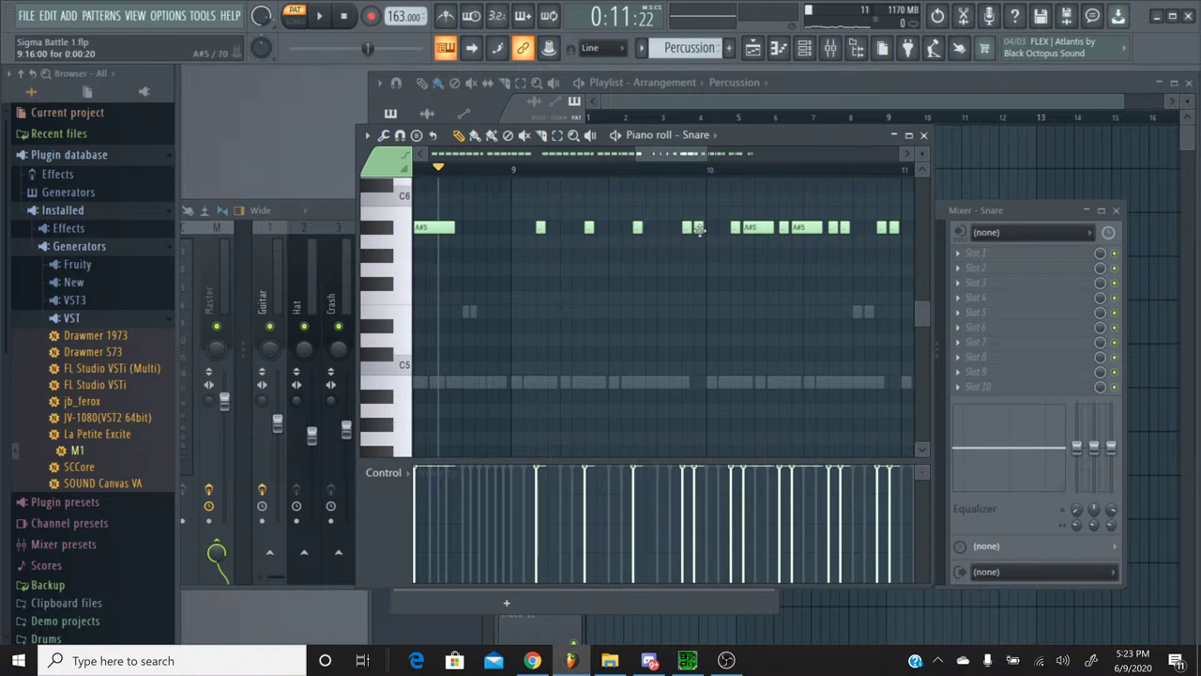
right_click(699, 229)
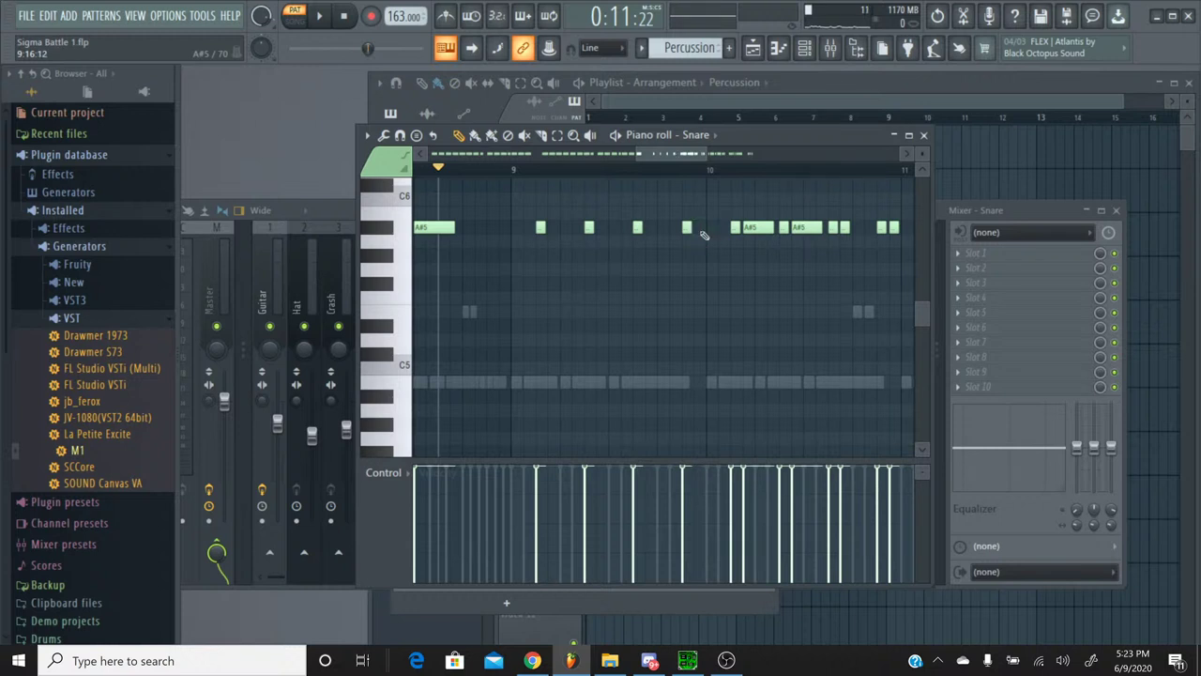
Step: Delete the second A#5 note of each of the four snare pairs in bar 10
scroll(659, 155, down, 3)
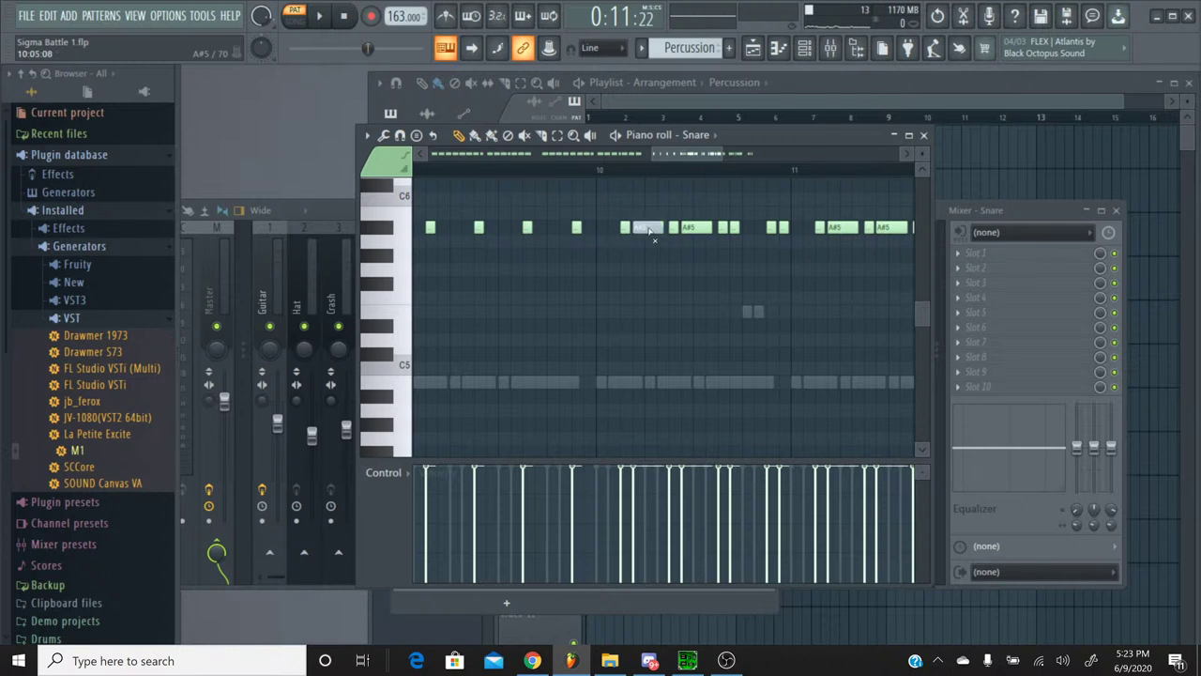
right_click(650, 231)
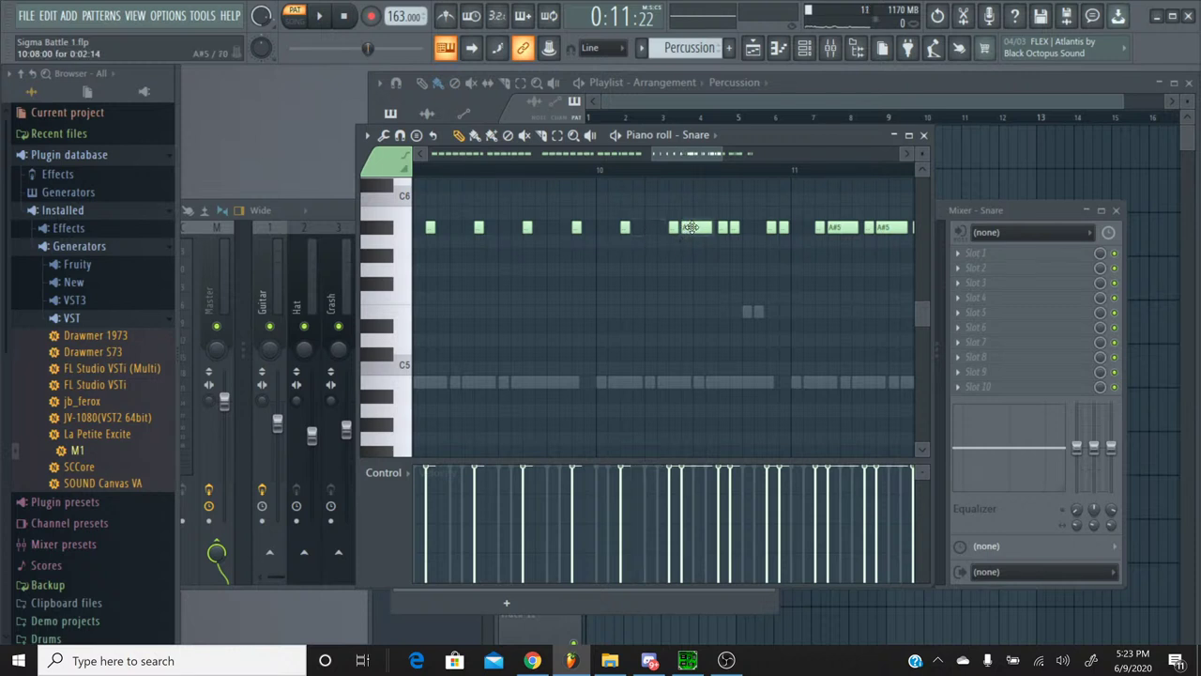
right_click(693, 228)
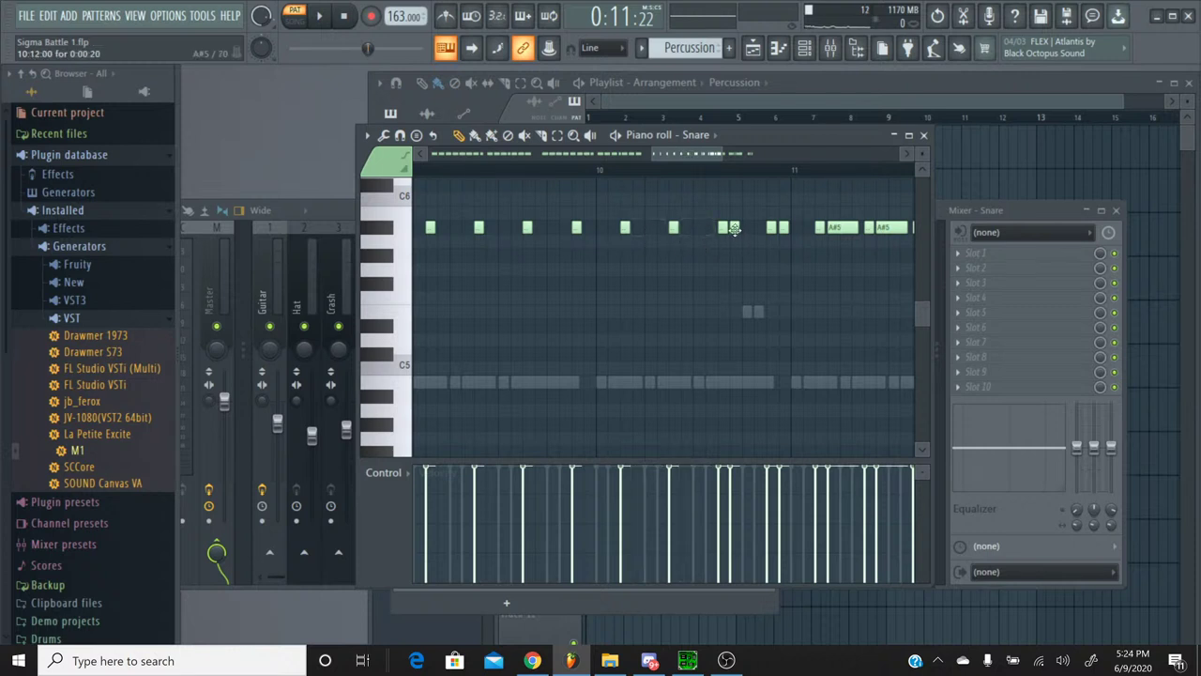
right_click(735, 229)
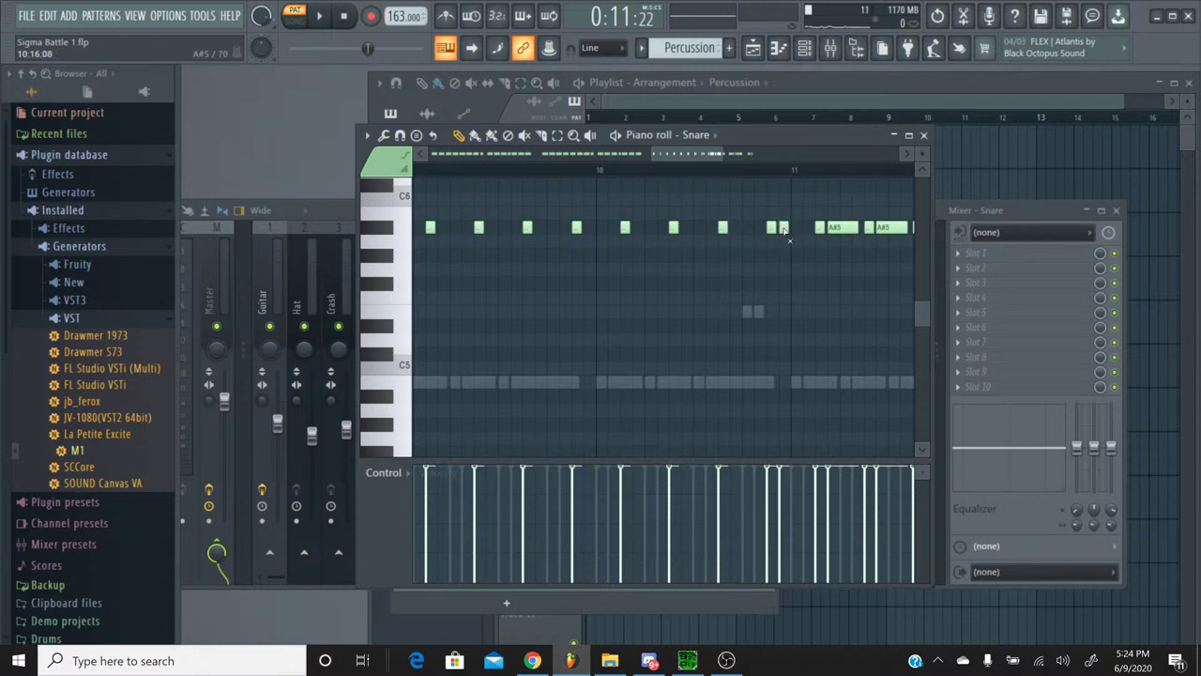
right_click(784, 229)
Step: Delete the second A#5 note of each of the three snare pairs in bar 11
scroll(693, 164, right, 2)
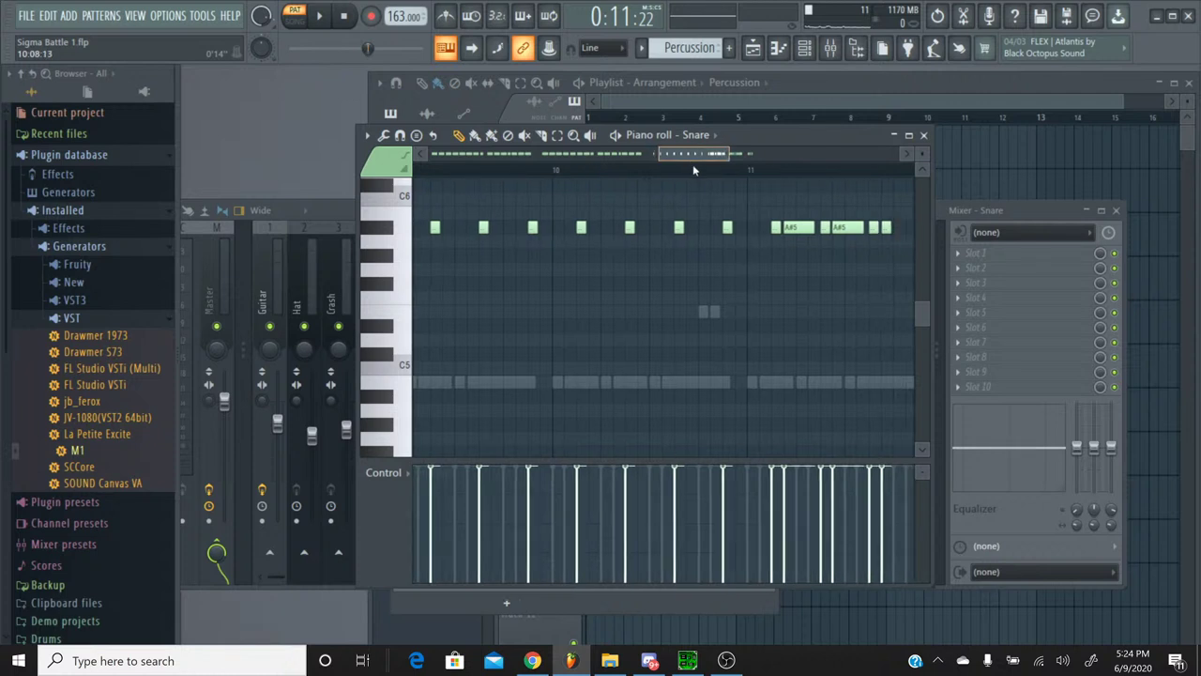
drag(693, 164, 716, 168)
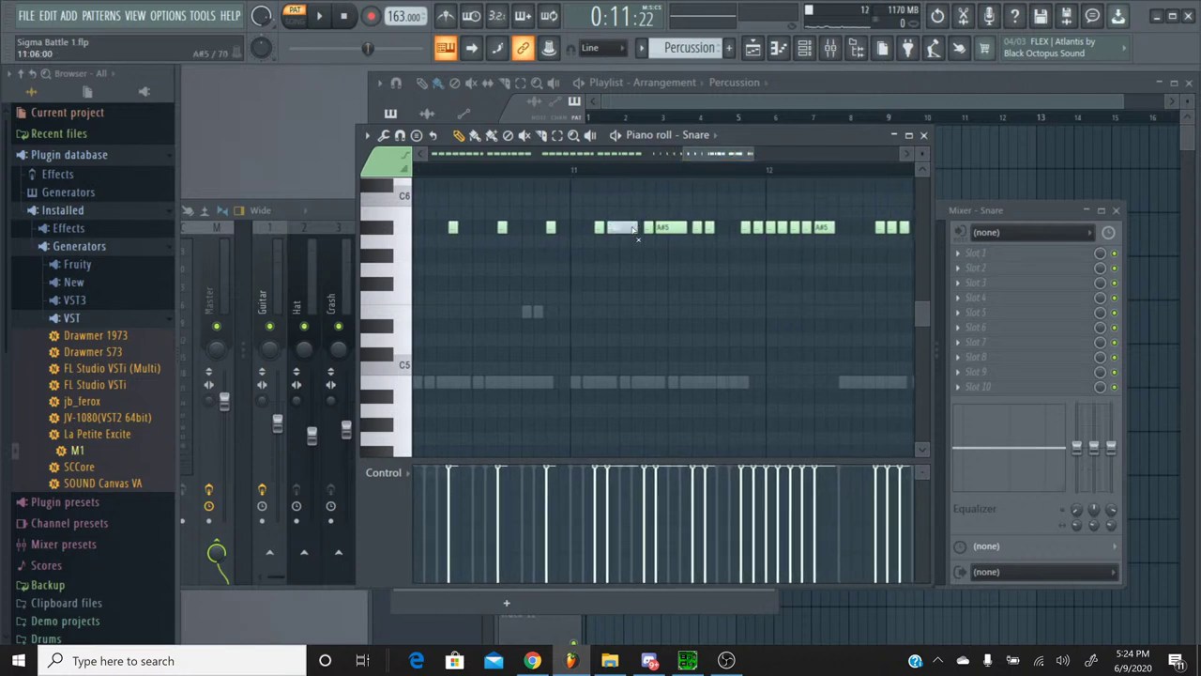
right_click(634, 230)
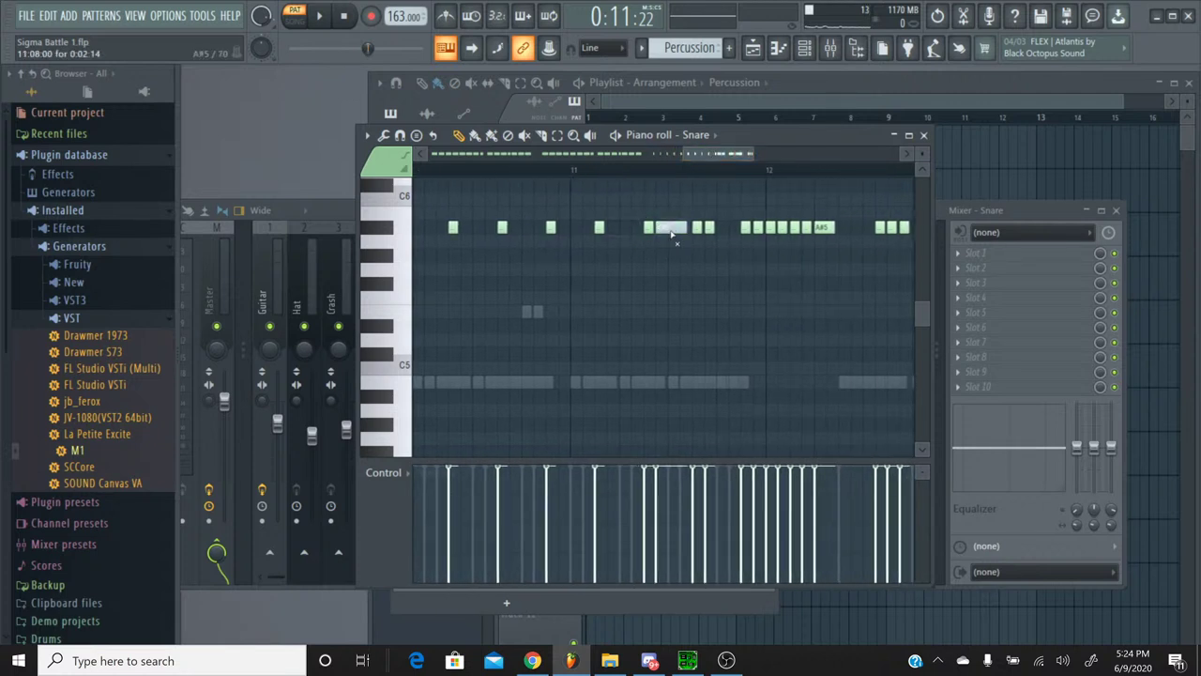
right_click(672, 230)
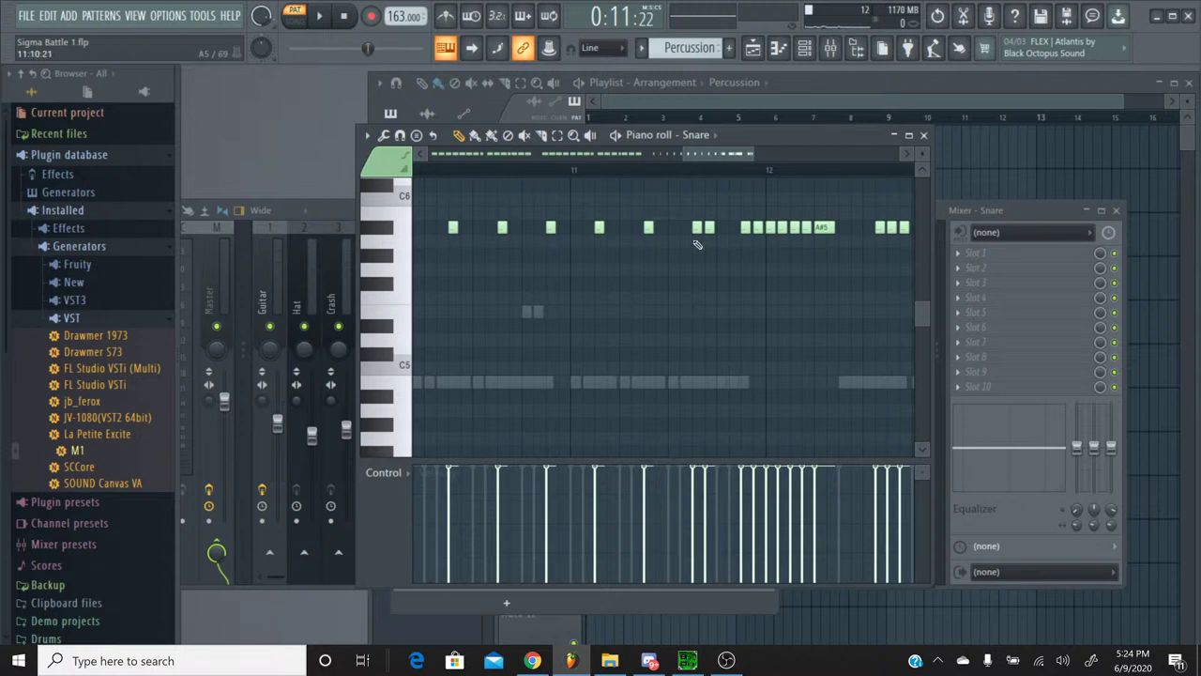
right_click(709, 228)
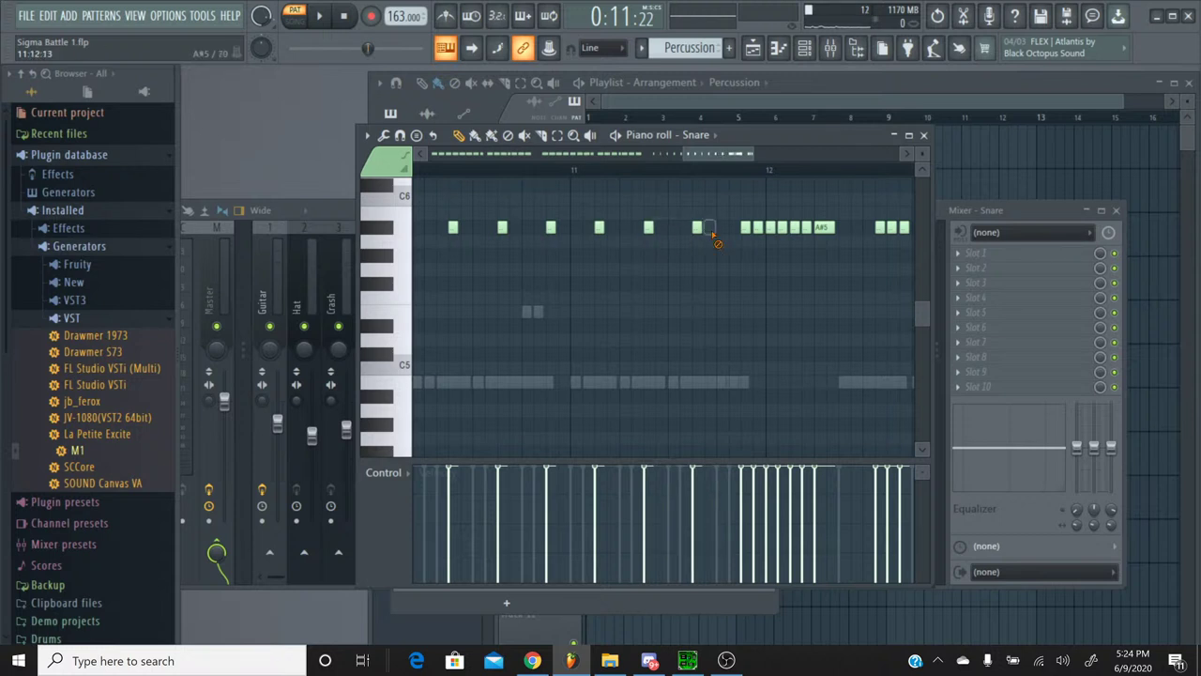
Step: Close the piano roll and load Fruity Delay 3 into effect slot 2 of the Snare mixer track
drag(724, 154, 676, 158)
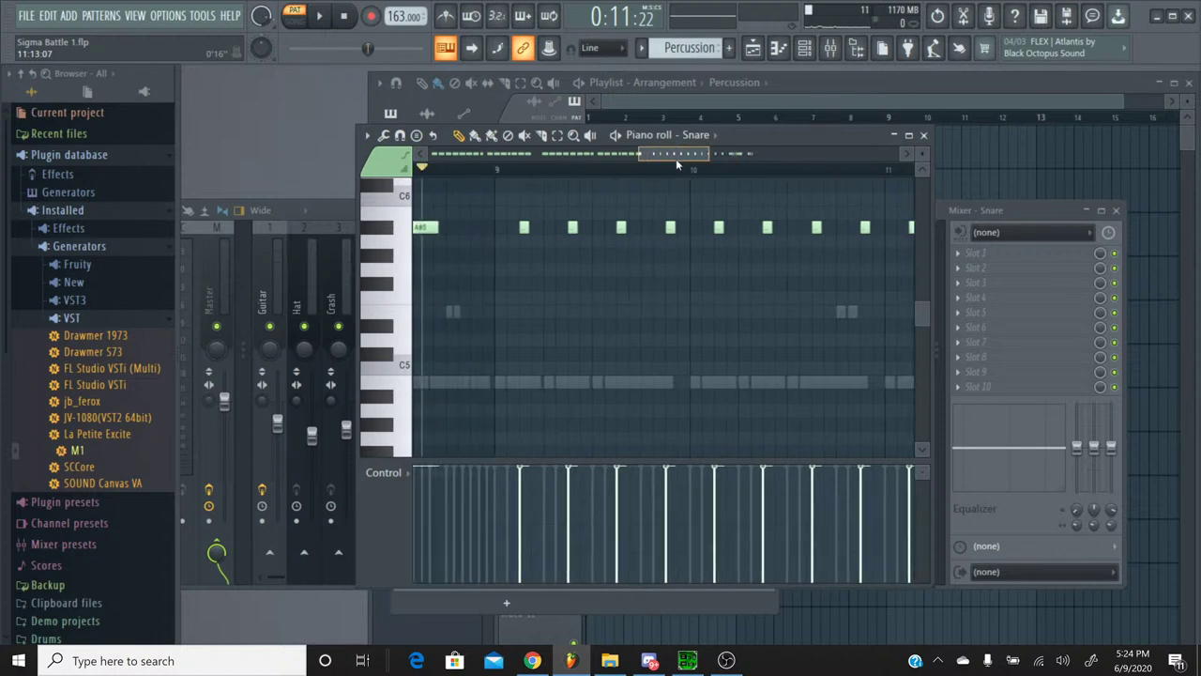
click(925, 137)
click(822, 212)
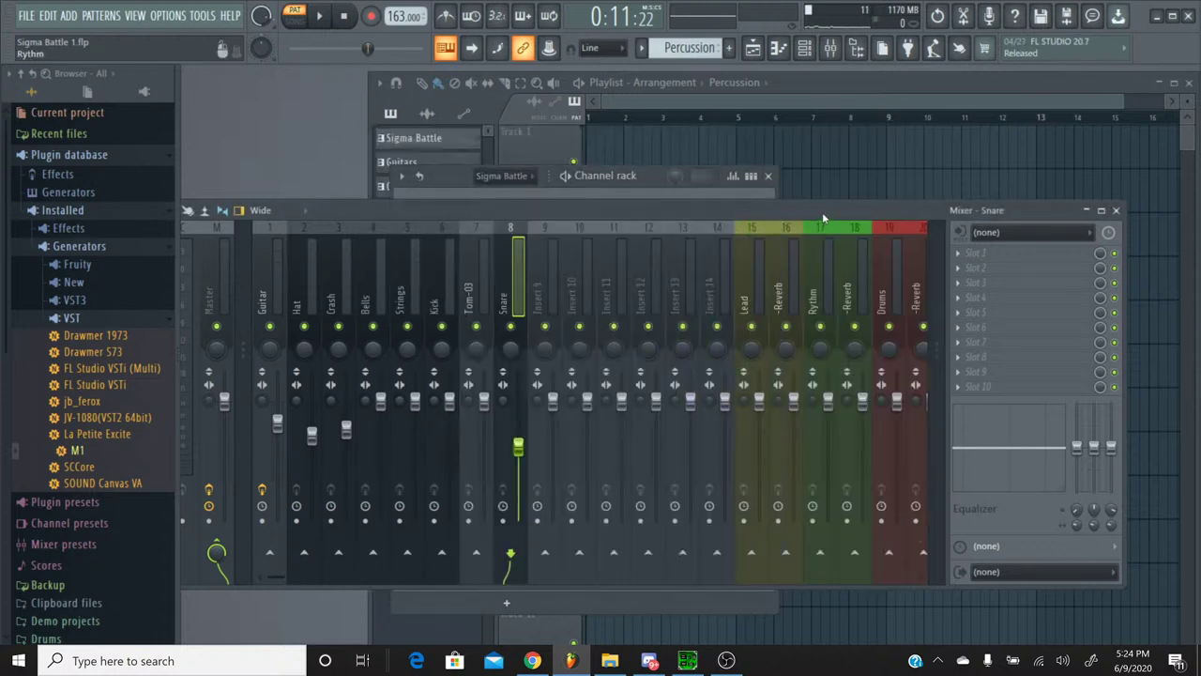
click(976, 269)
mouse_move(979, 284)
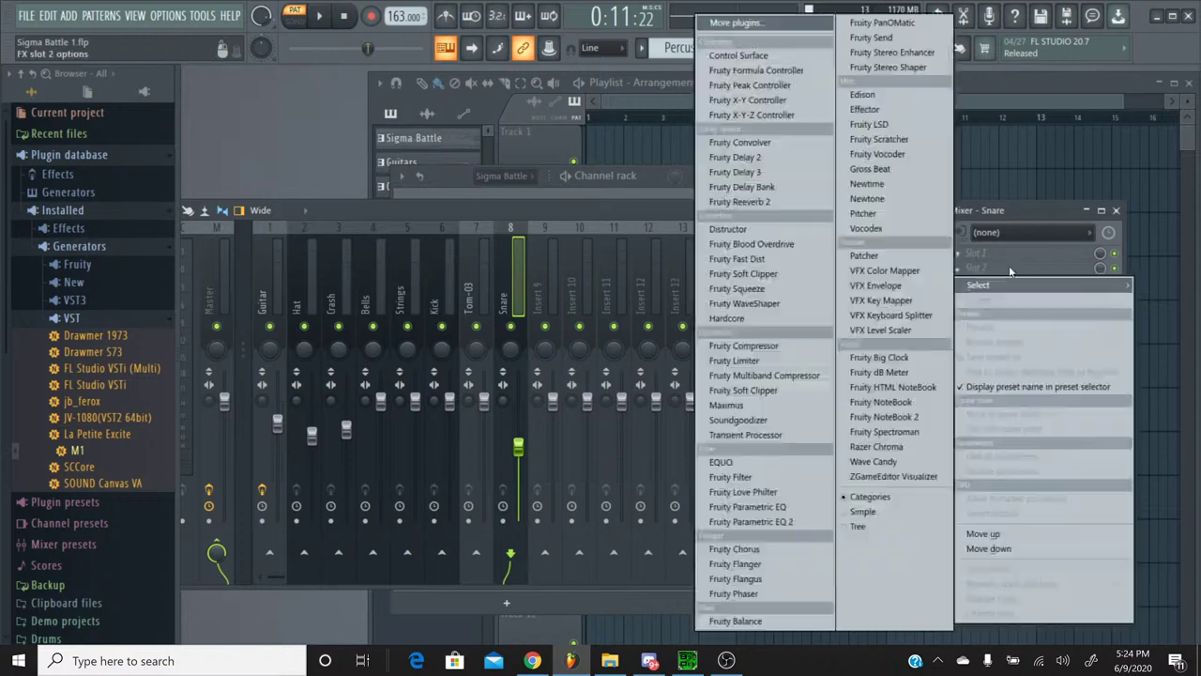
click(758, 173)
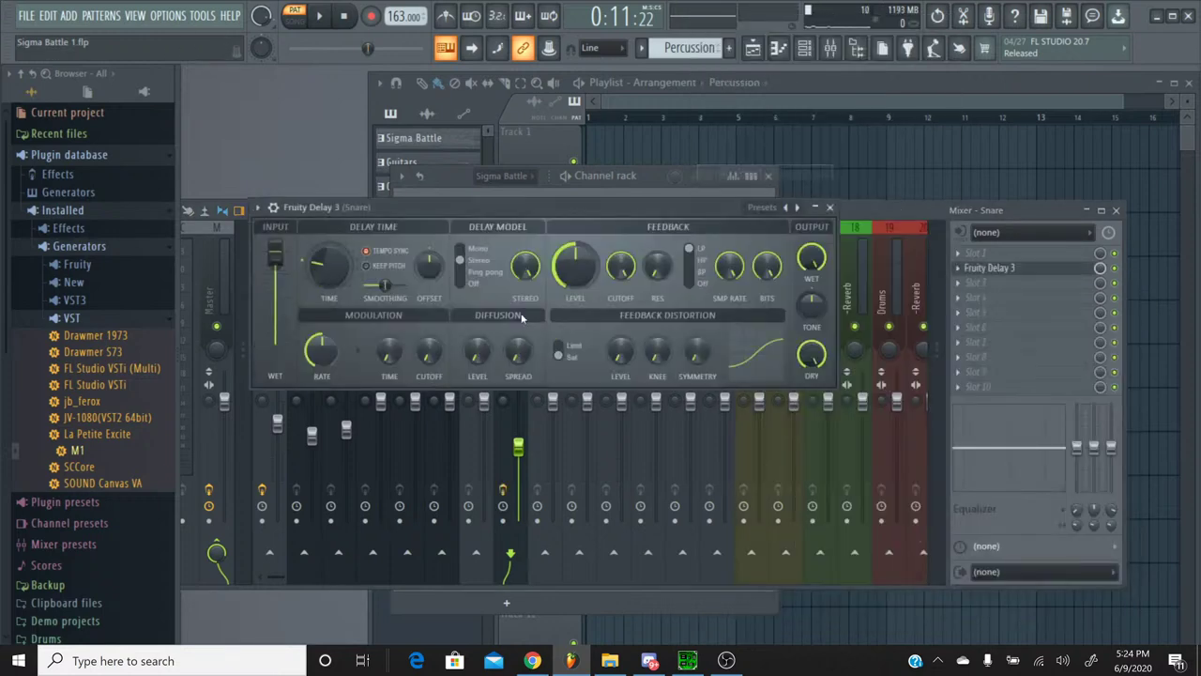
Step: Set Fruity Delay 3 to a shorter delay time, more diffusion with 46% spread, and a 26.6% feedback level
drag(329, 266, 328, 288)
drag(476, 352, 517, 327)
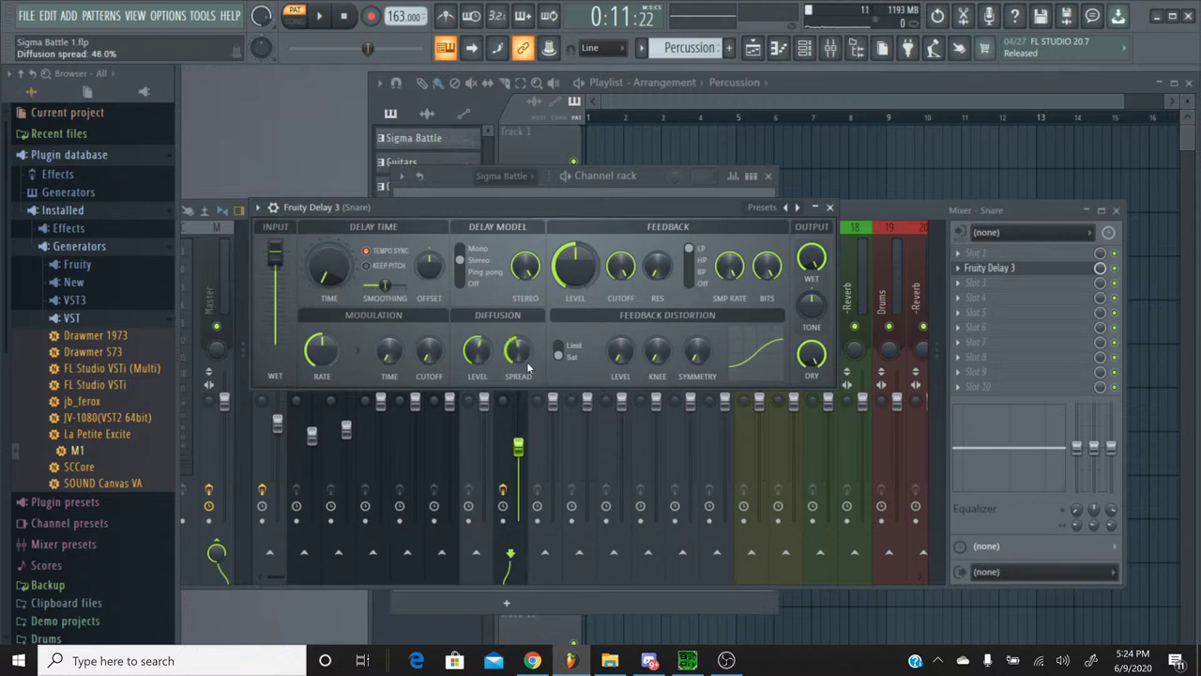
drag(581, 266, 581, 266)
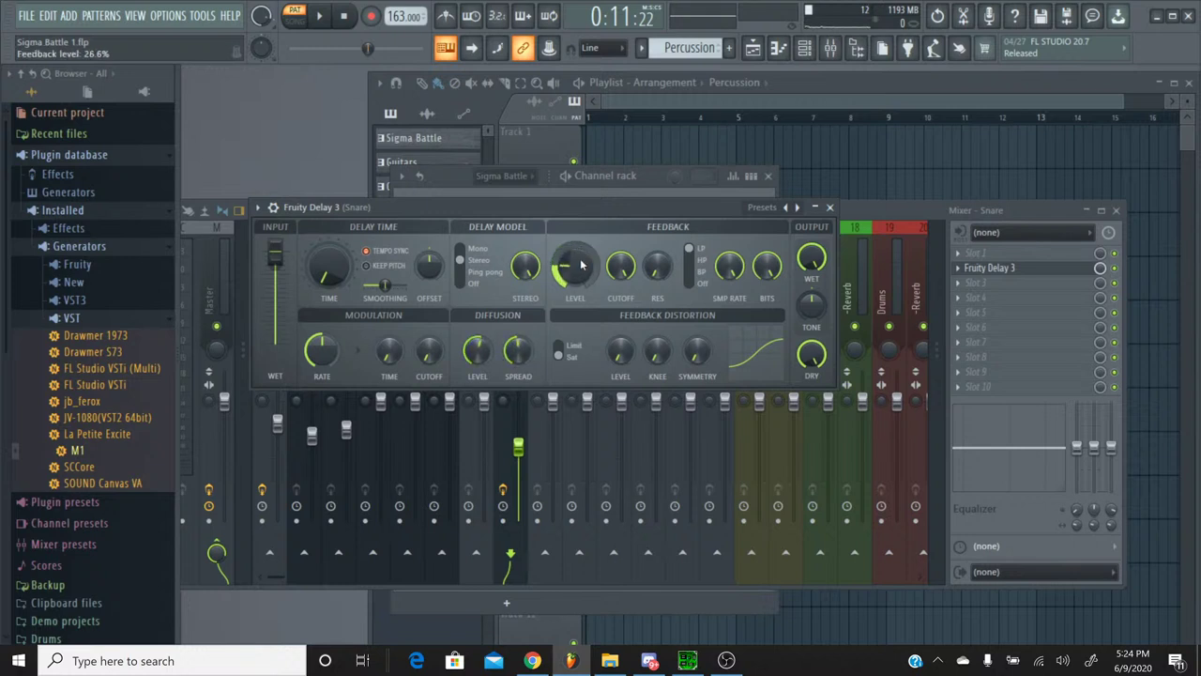
Step: Edit the events of the delay's Time control so the value is about 4% from bar 9 and 0% just before it
right_click(336, 271)
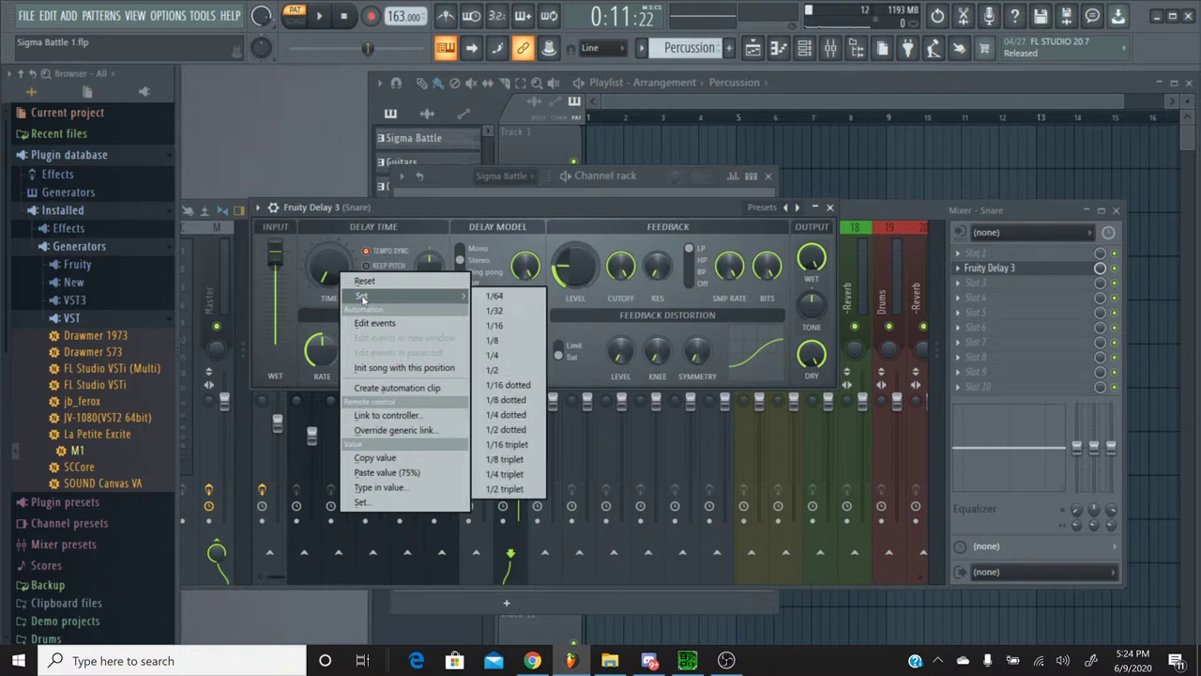
click(375, 323)
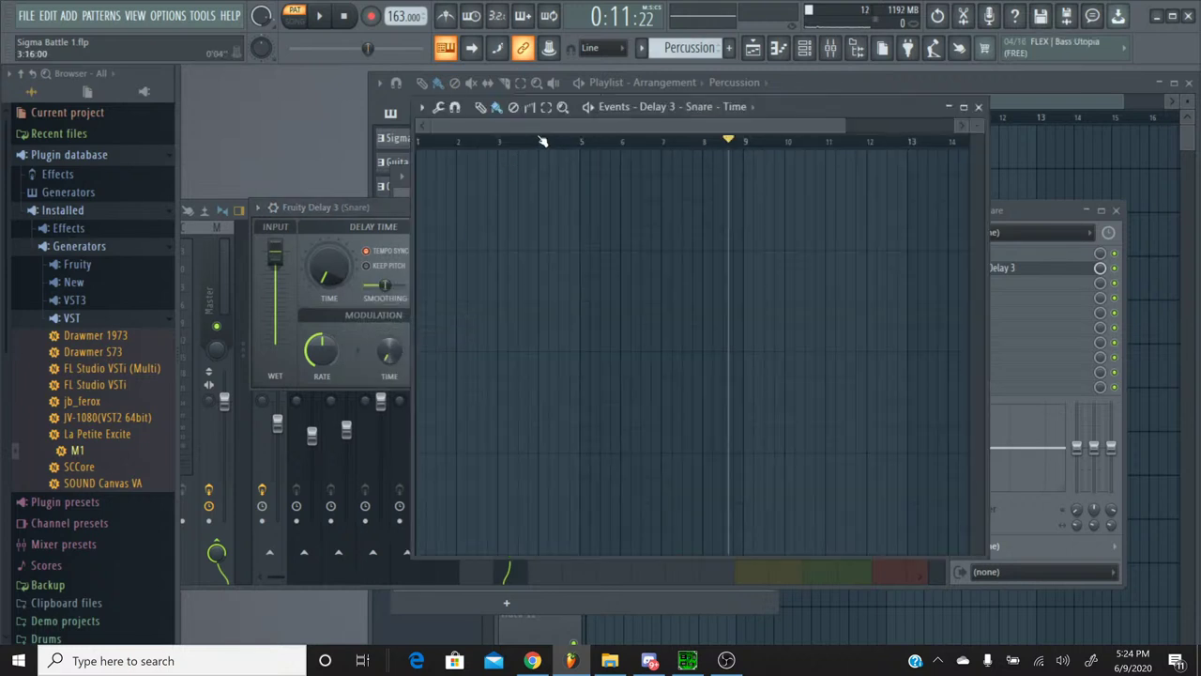
scroll(747, 148, up, 3)
scroll(741, 145, up, 4)
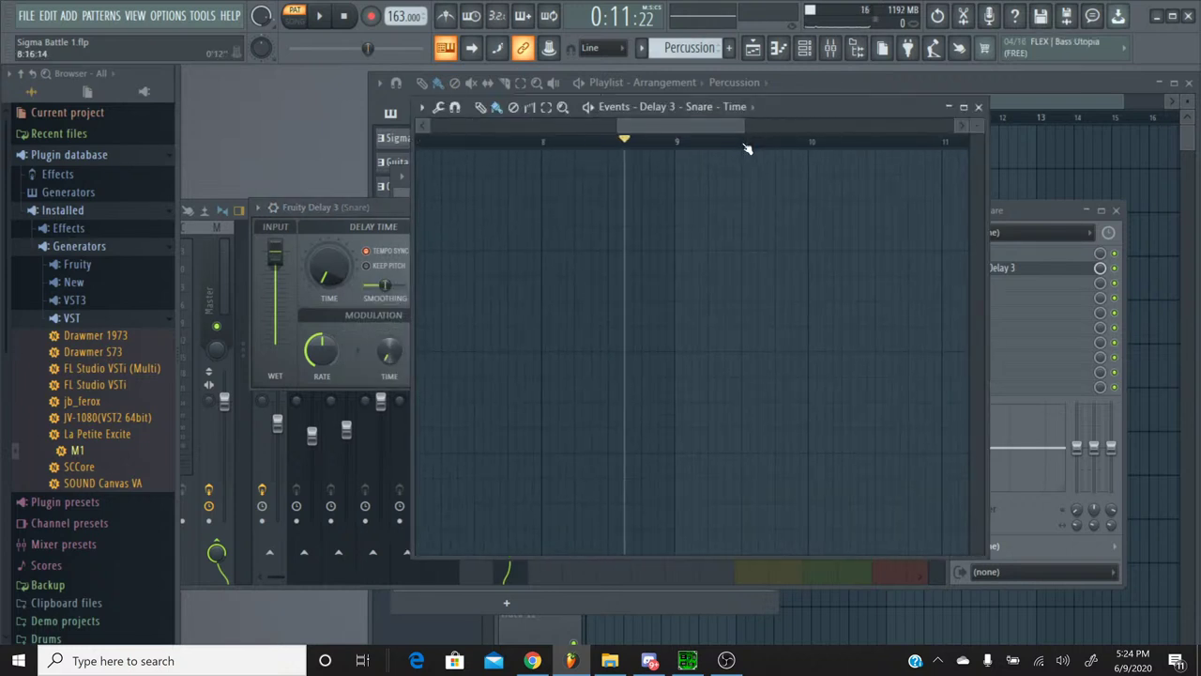
drag(705, 126, 711, 129)
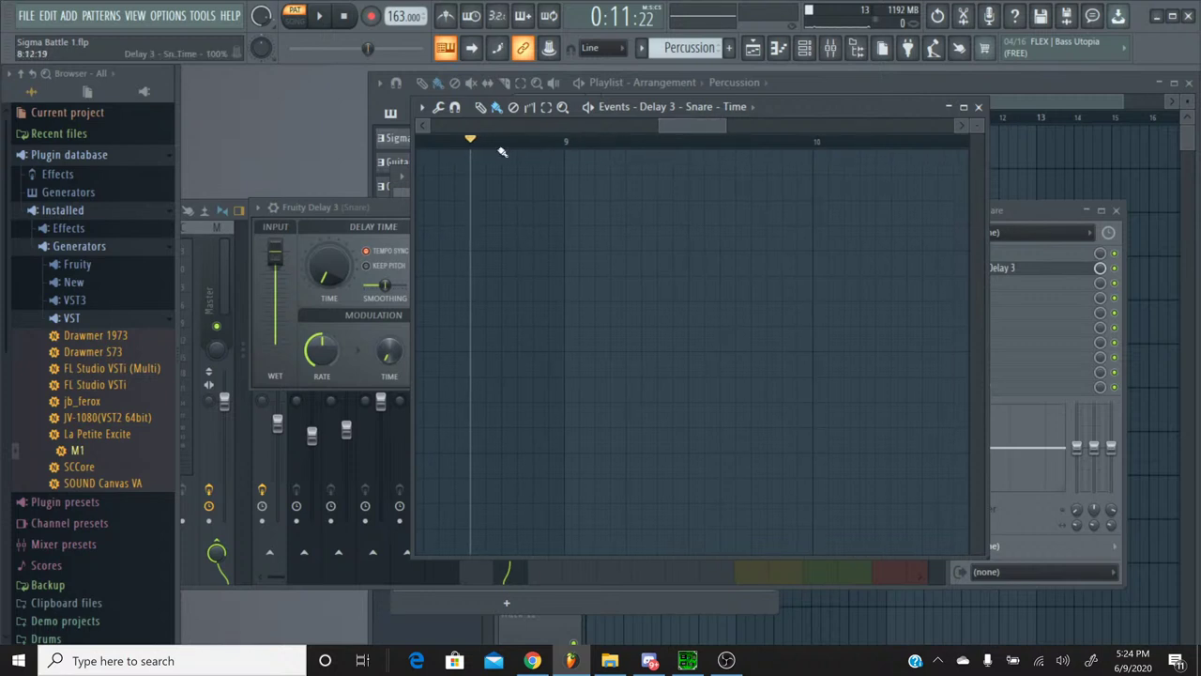
click(323, 18)
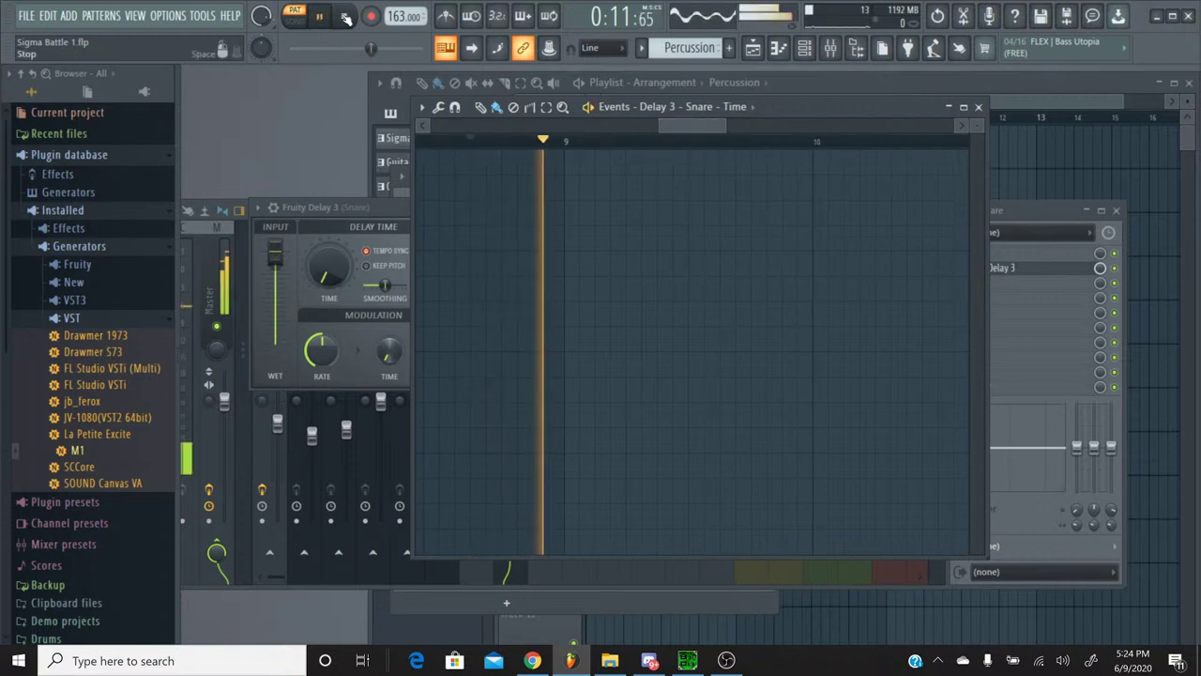
click(346, 18)
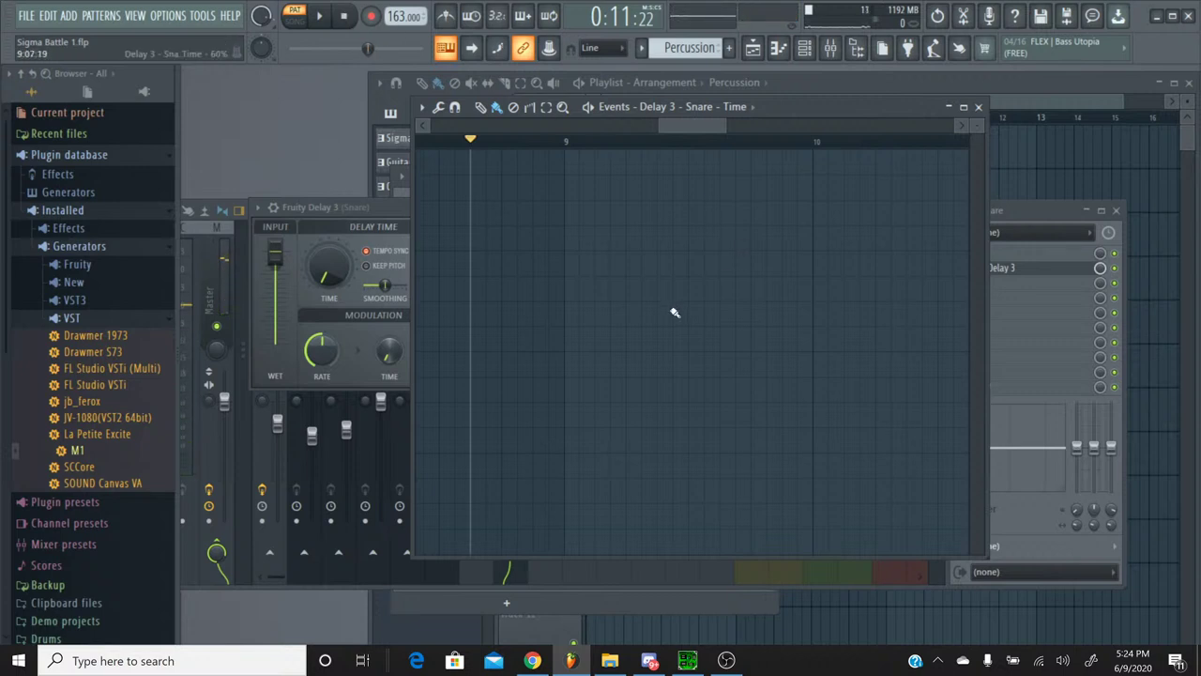
click(567, 542)
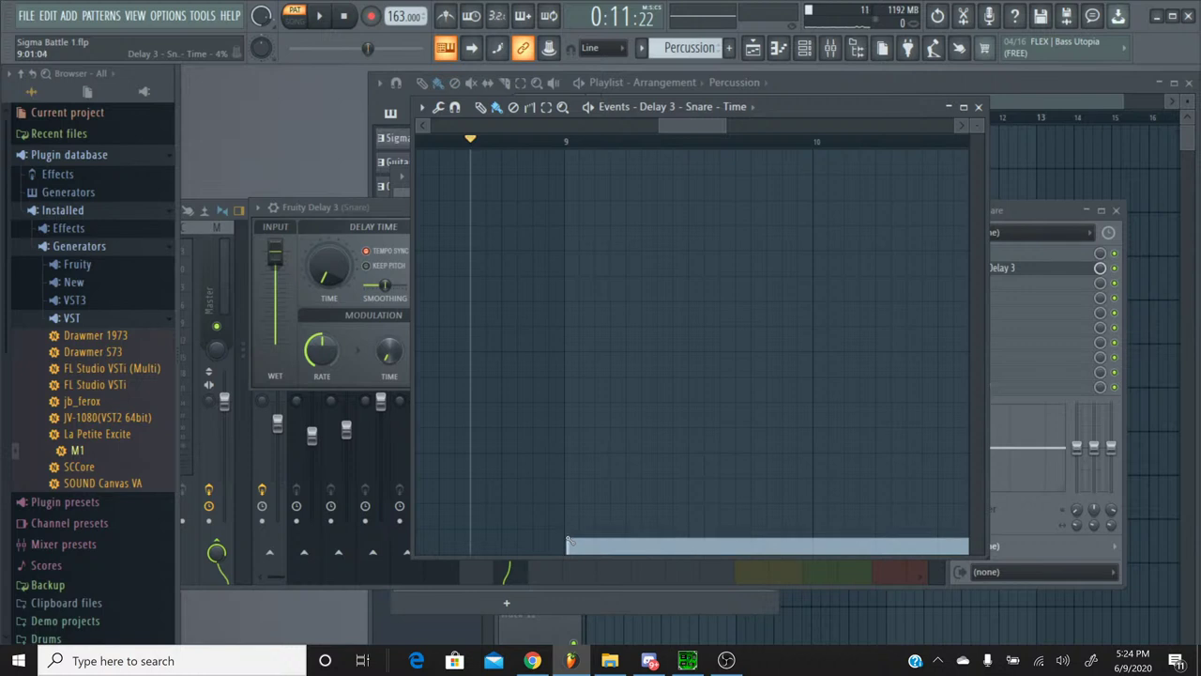
mouse_move(567, 542)
mouse_down()
mouse_move(569, 554)
mouse_move(559, 540)
mouse_move(586, 541)
mouse_move(586, 563)
mouse_move(592, 544)
mouse_move(552, 555)
mouse_move(568, 557)
mouse_move(563, 497)
mouse_move(561, 557)
mouse_up()
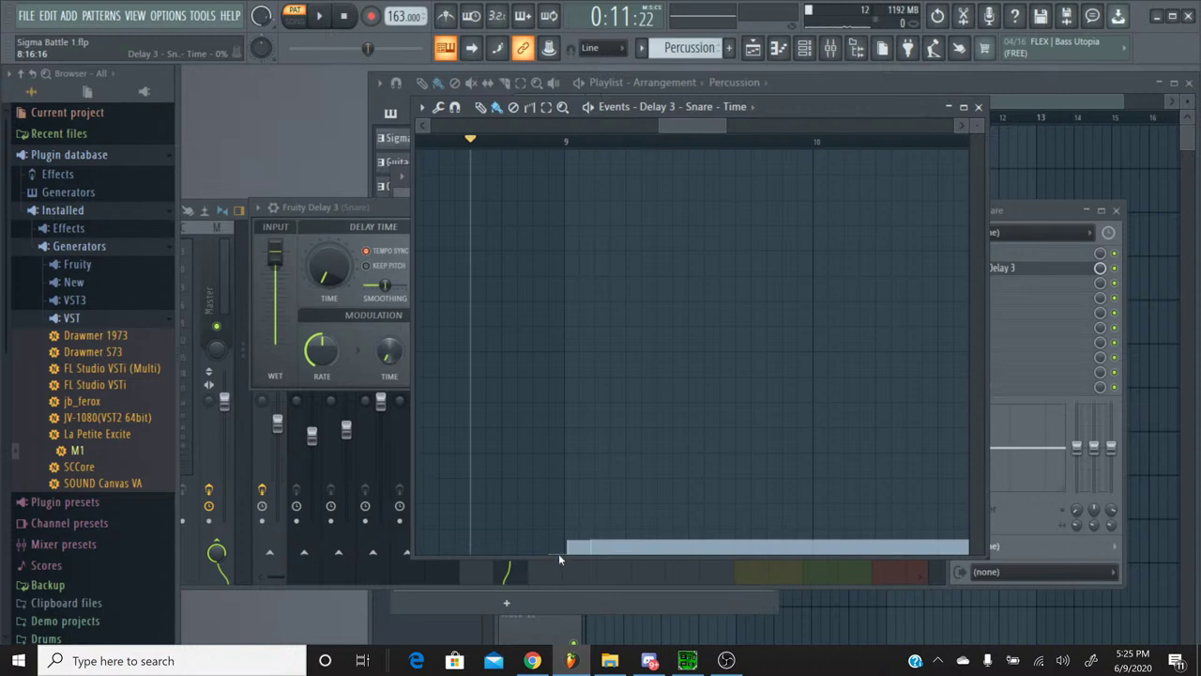
Step: Play the Percussion pattern to check the delay automation, move the playhead to before bar 12, and save the project
click(319, 16)
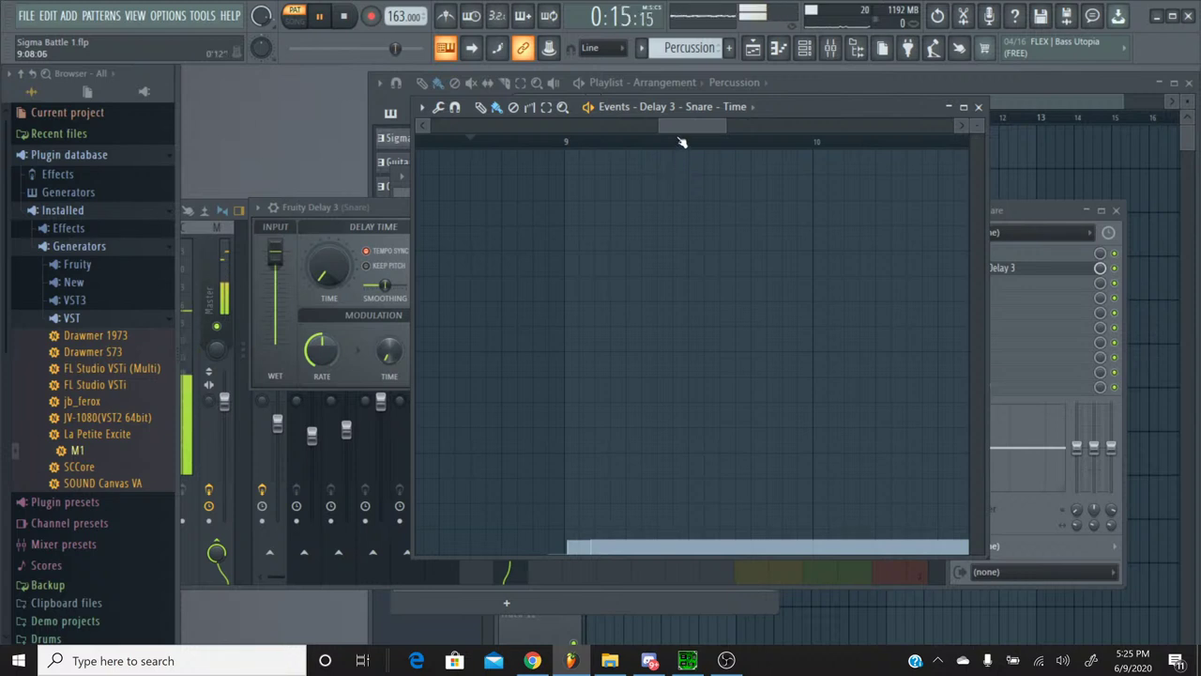
drag(678, 126, 764, 153)
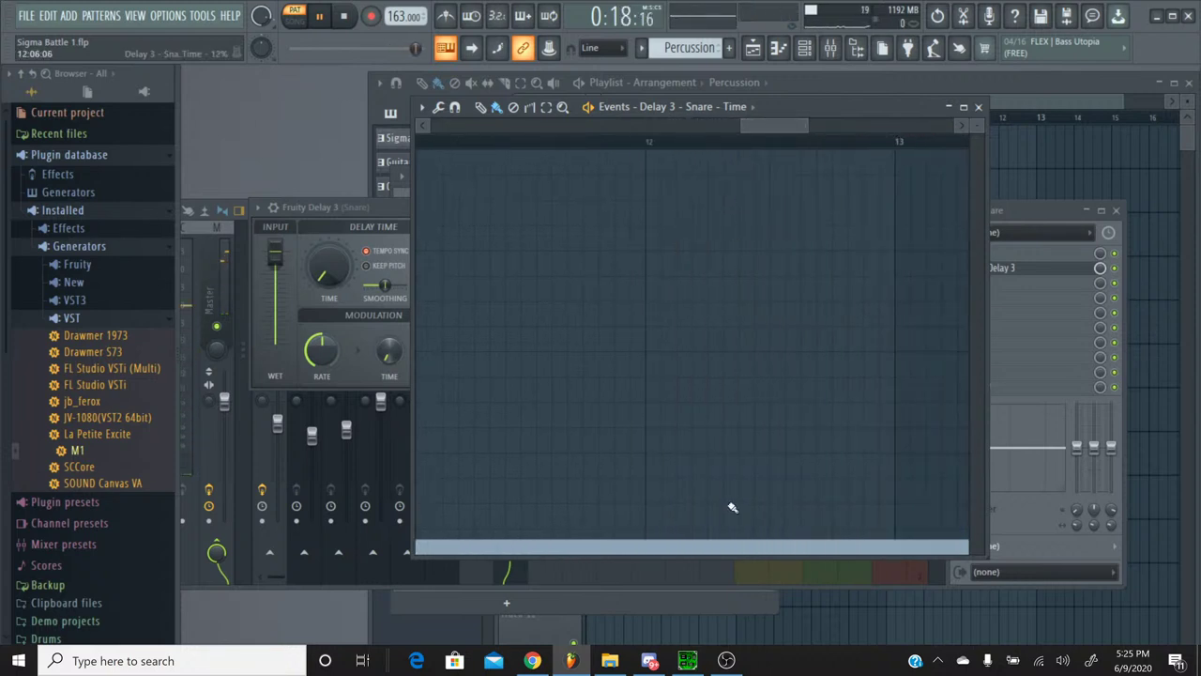
click(555, 139)
click(347, 17)
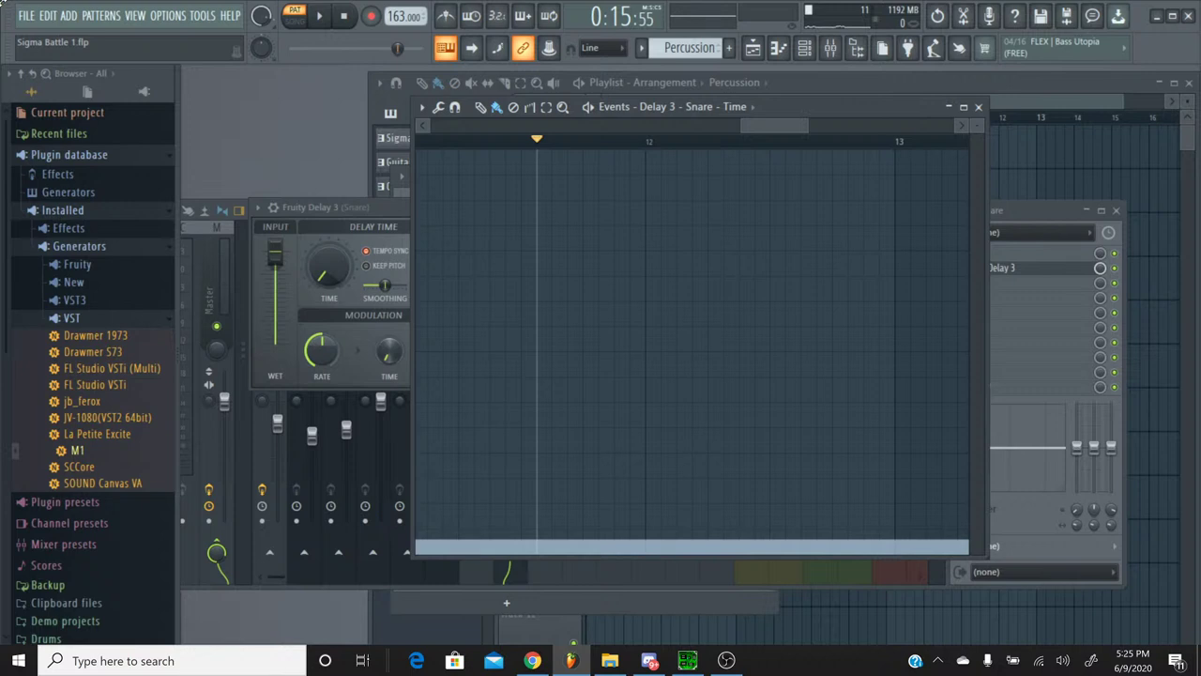
key(ctrl+s)
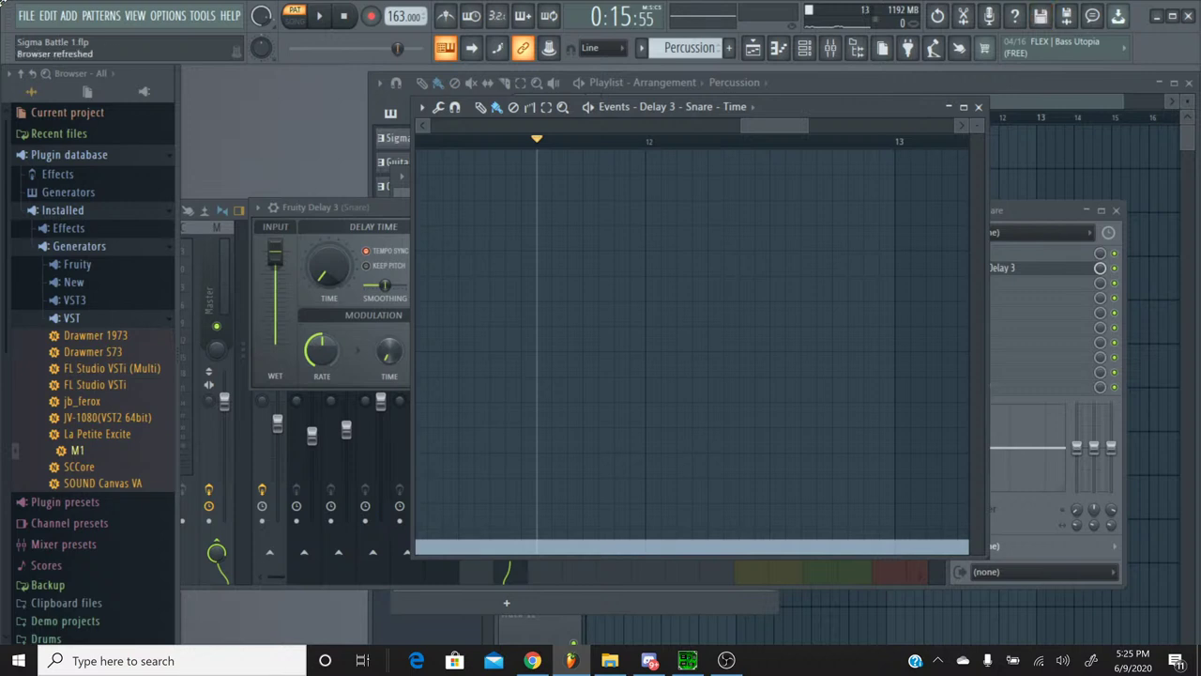
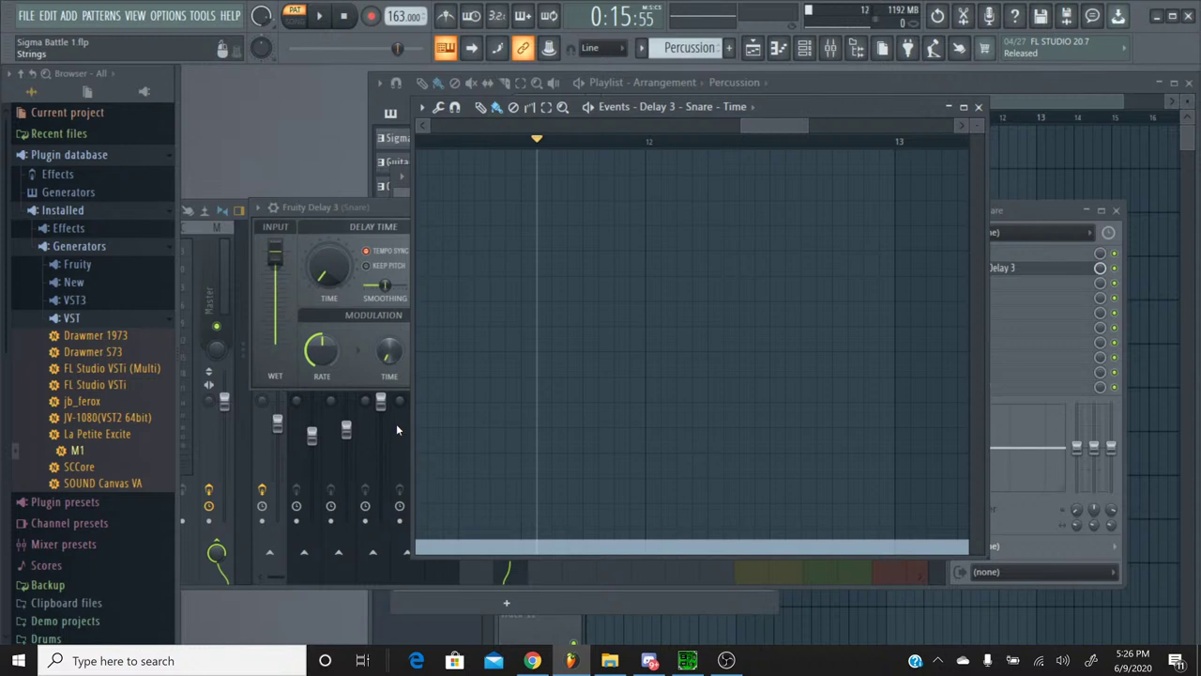
Step: Play from before bar 12 and drop the delay Time events to 0% from bar 12 onward
click(324, 18)
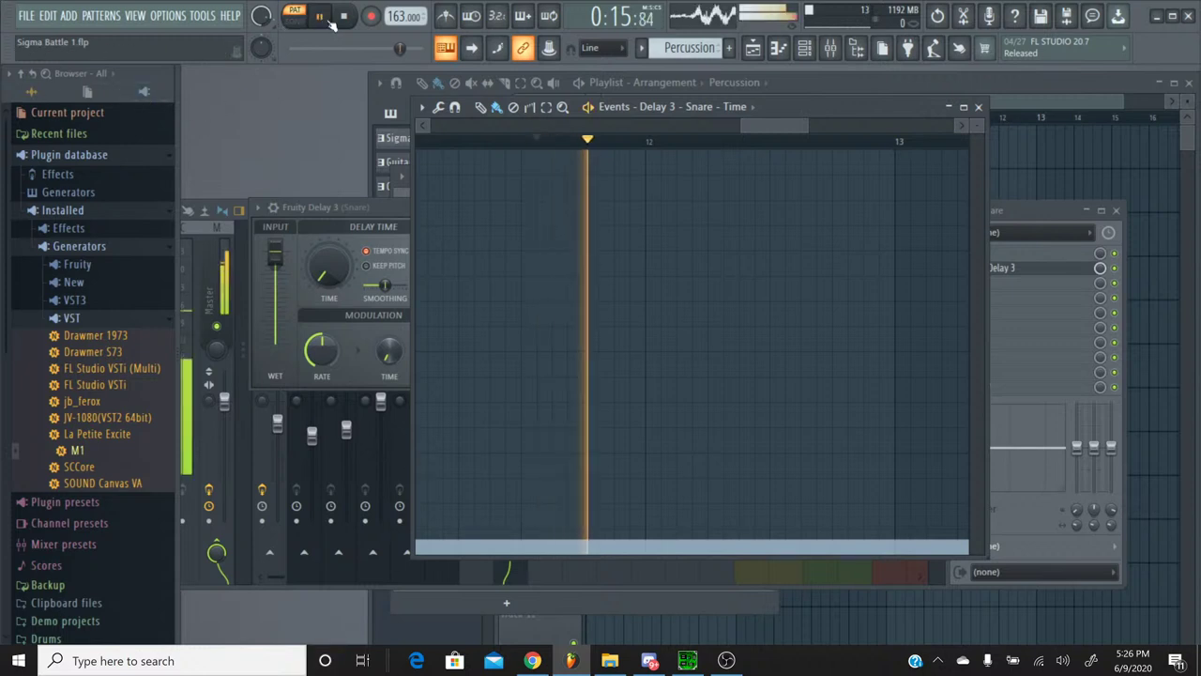
click(647, 555)
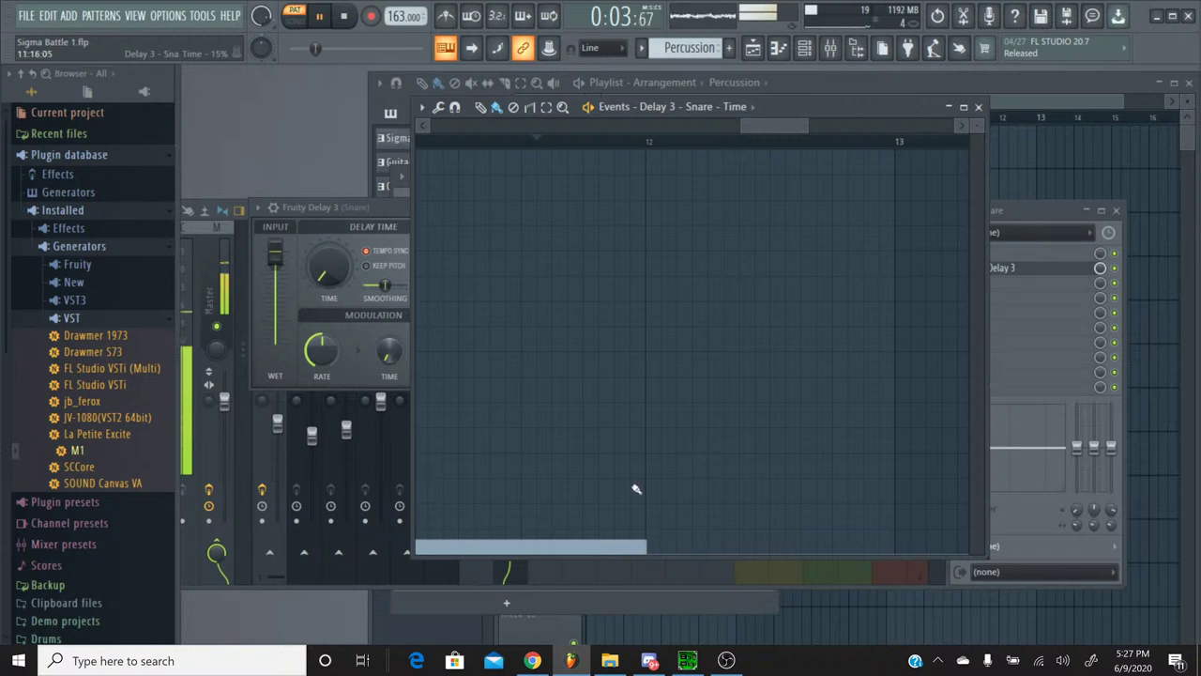
click(648, 555)
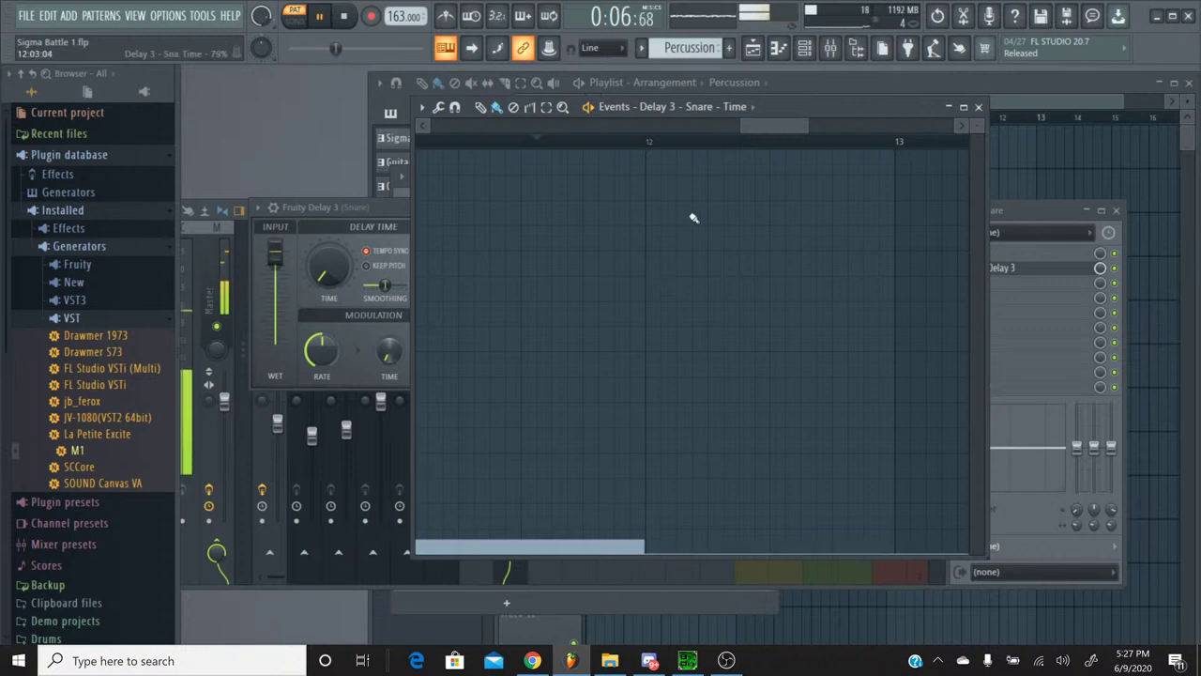
Step: Turn on Keep Pitch in Fruity Delay 3 and listen to the pattern from just before bars 9 and 11
drag(757, 125, 679, 150)
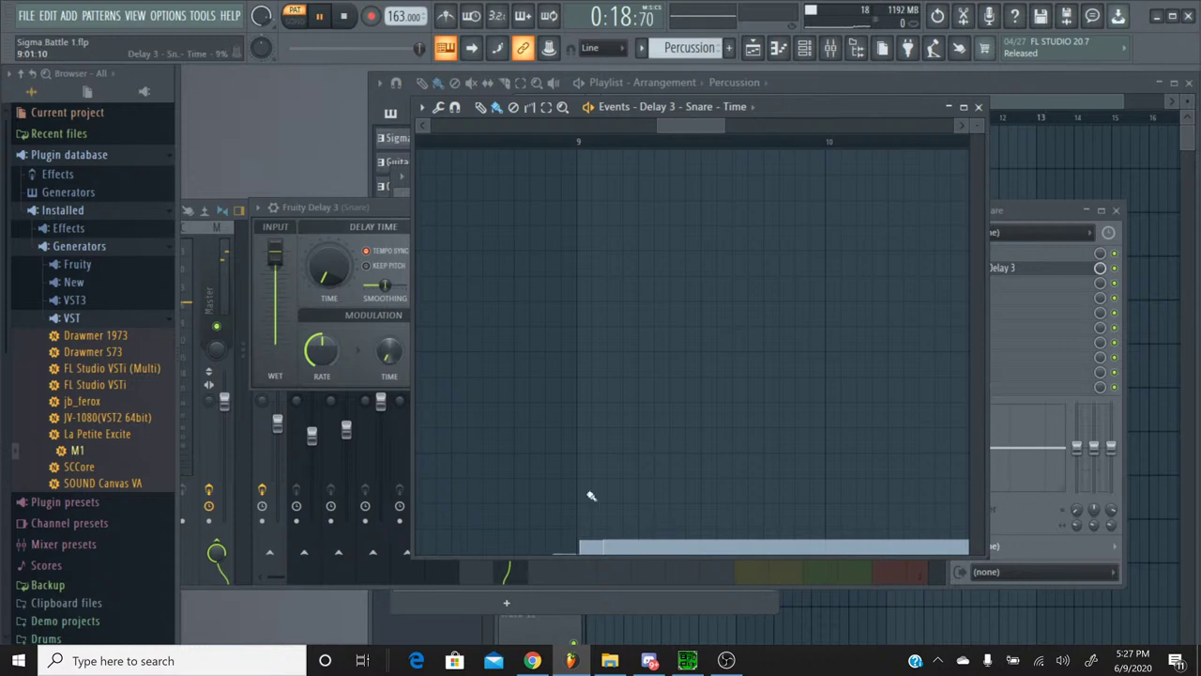
click(382, 269)
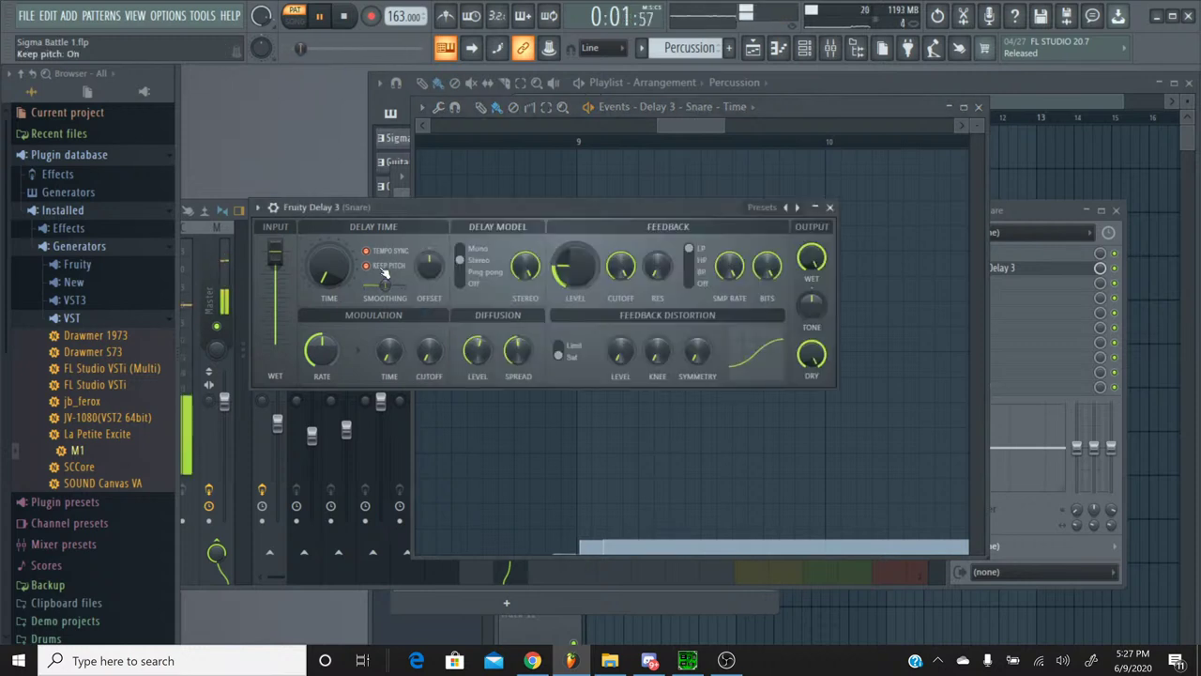
click(571, 142)
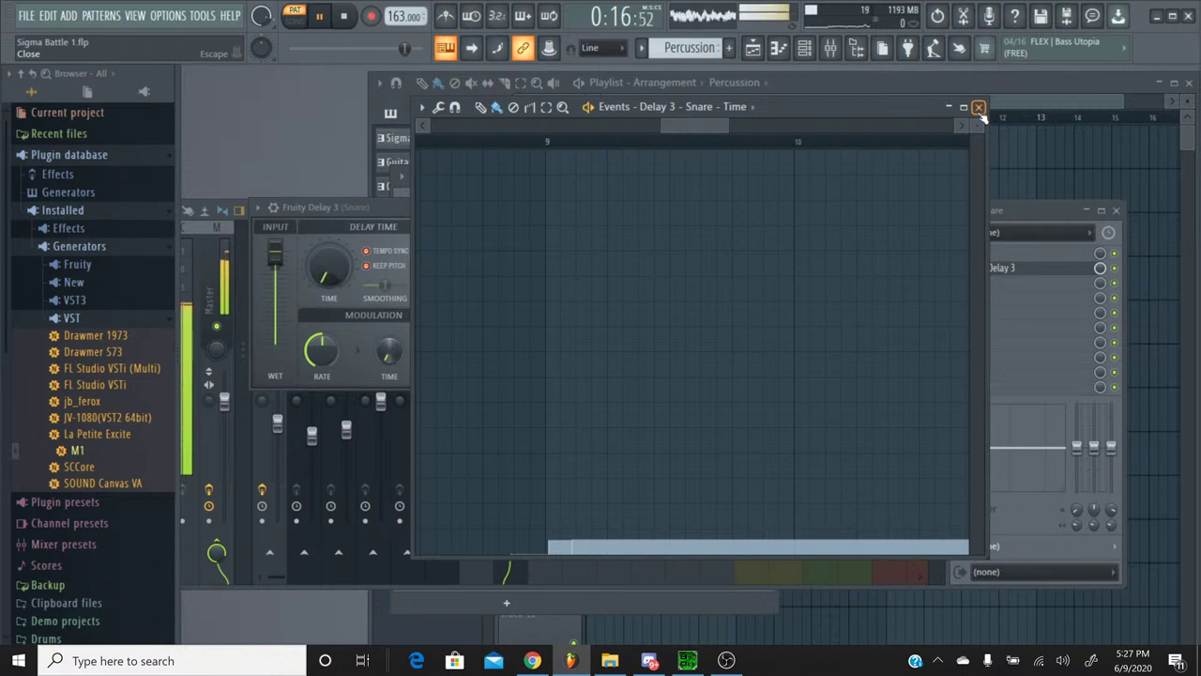
drag(711, 127, 764, 142)
click(598, 144)
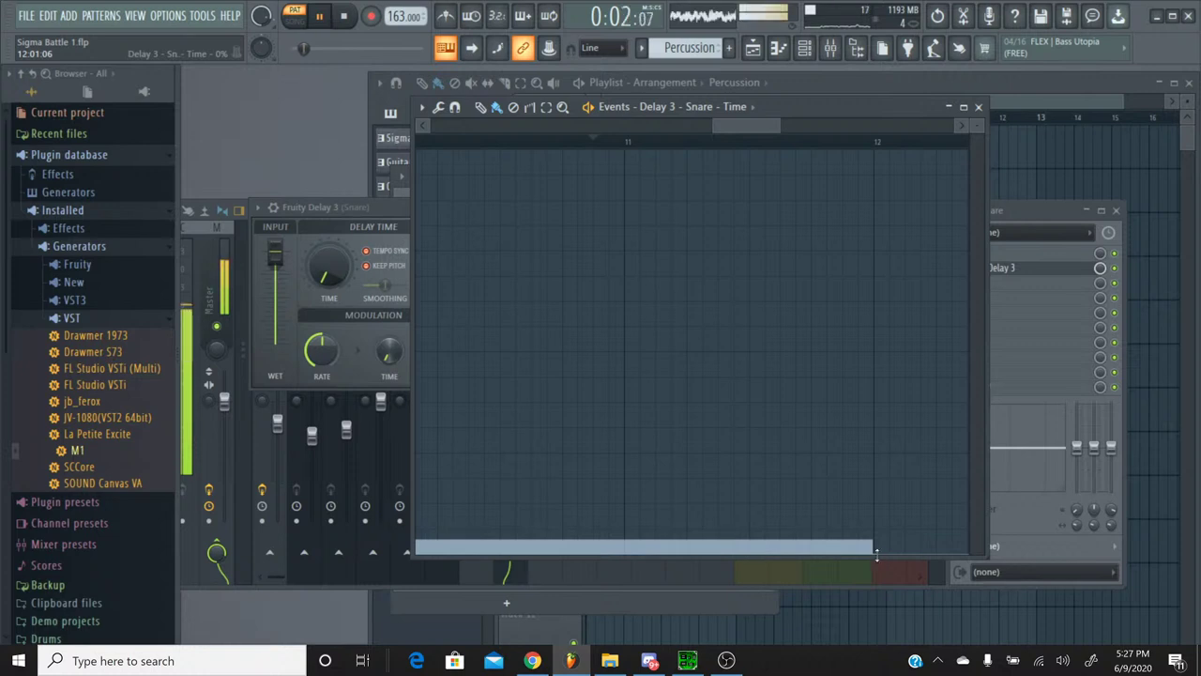
Step: Close the delay's Time events and try a higher and then a lower Feedback Level in Fruity Delay 3 during playback
click(978, 106)
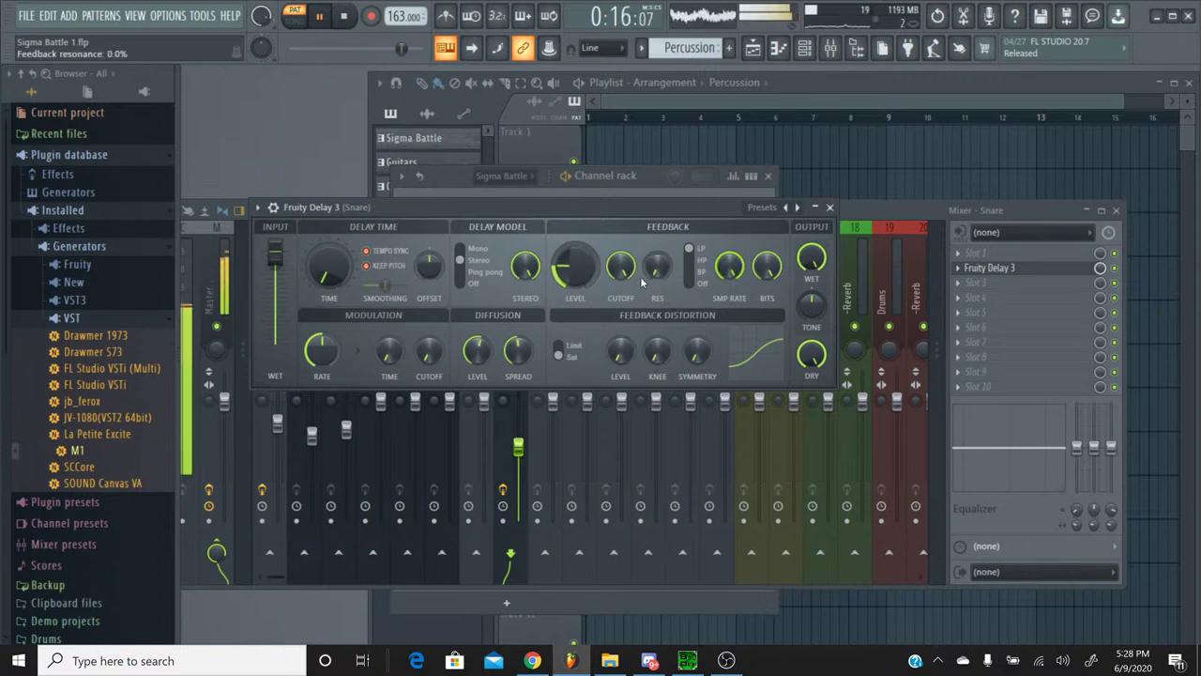
drag(574, 268, 576, 275)
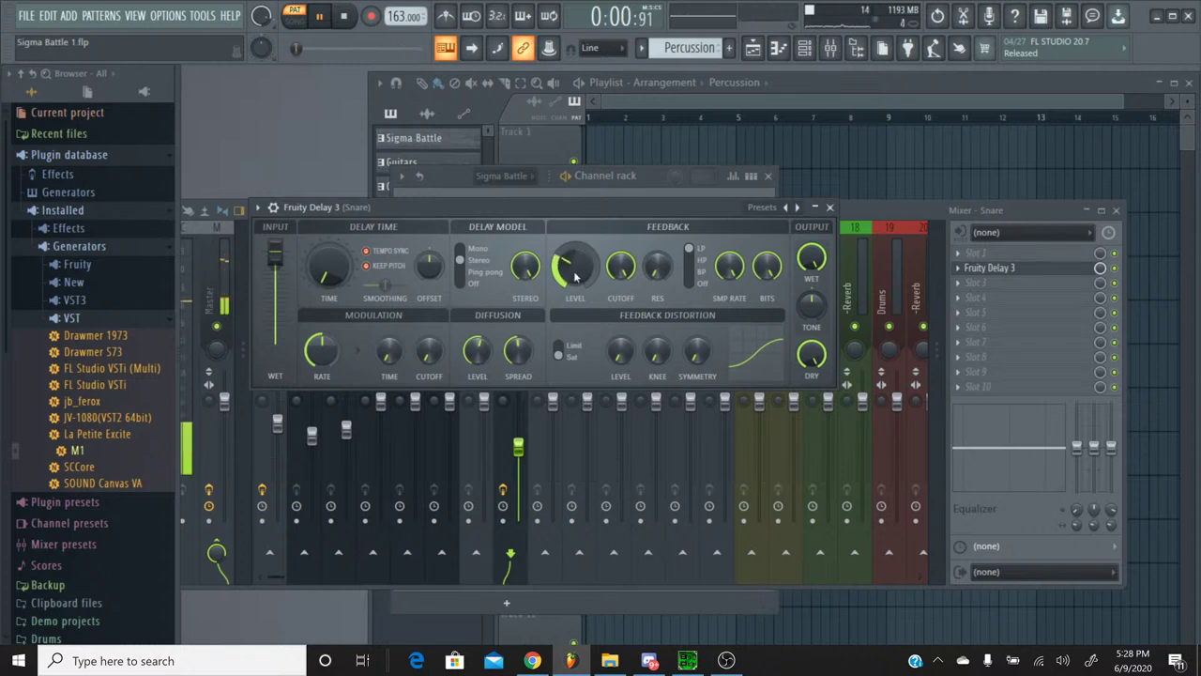
drag(576, 275, 577, 293)
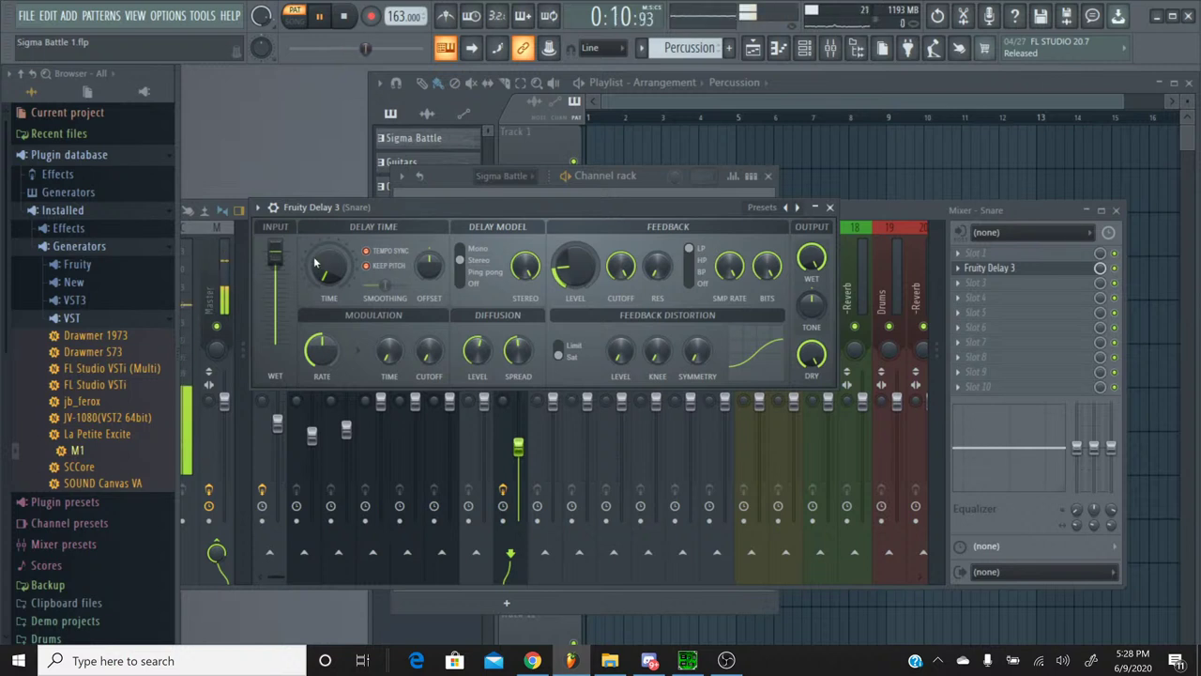
click(830, 208)
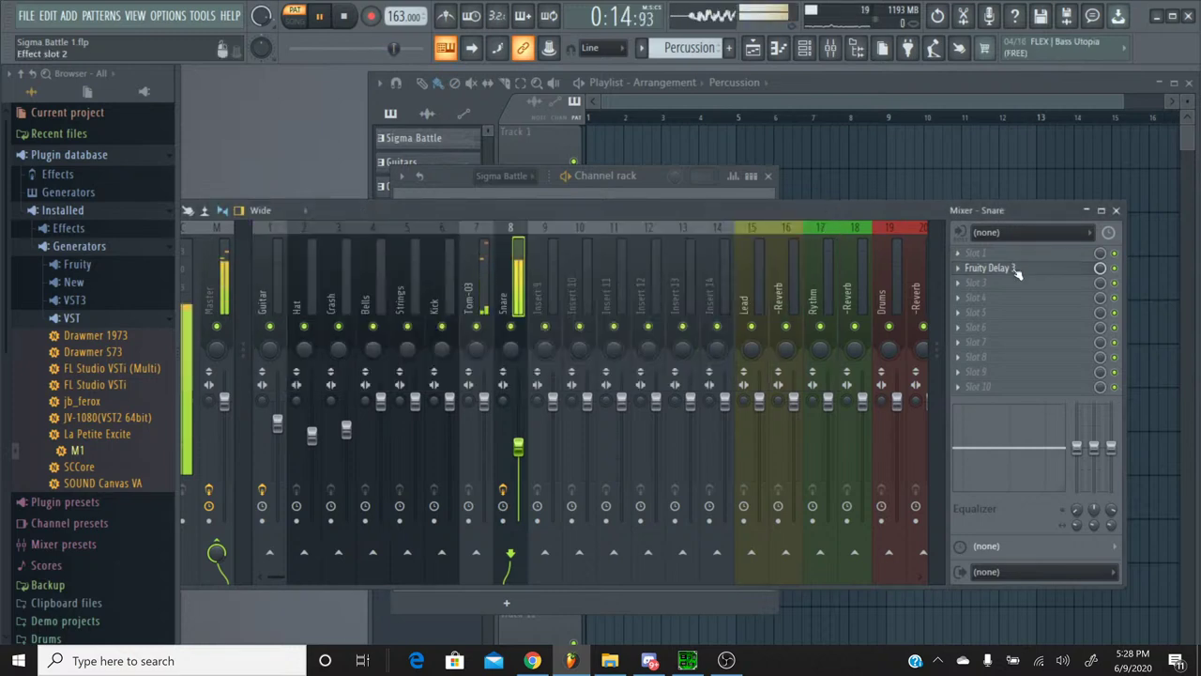
click(1016, 269)
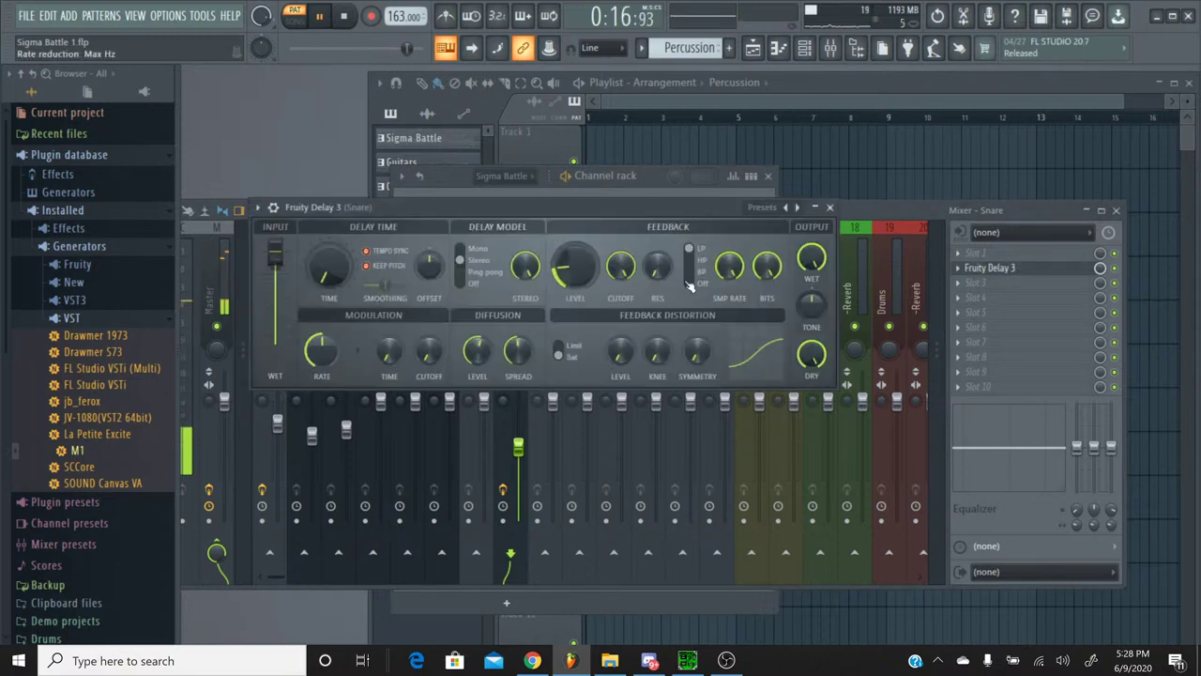
Step: Try a preset delay Time of 4:0 in Fruity Delay 3, then bring the Time back down to 0:1
right_click(327, 269)
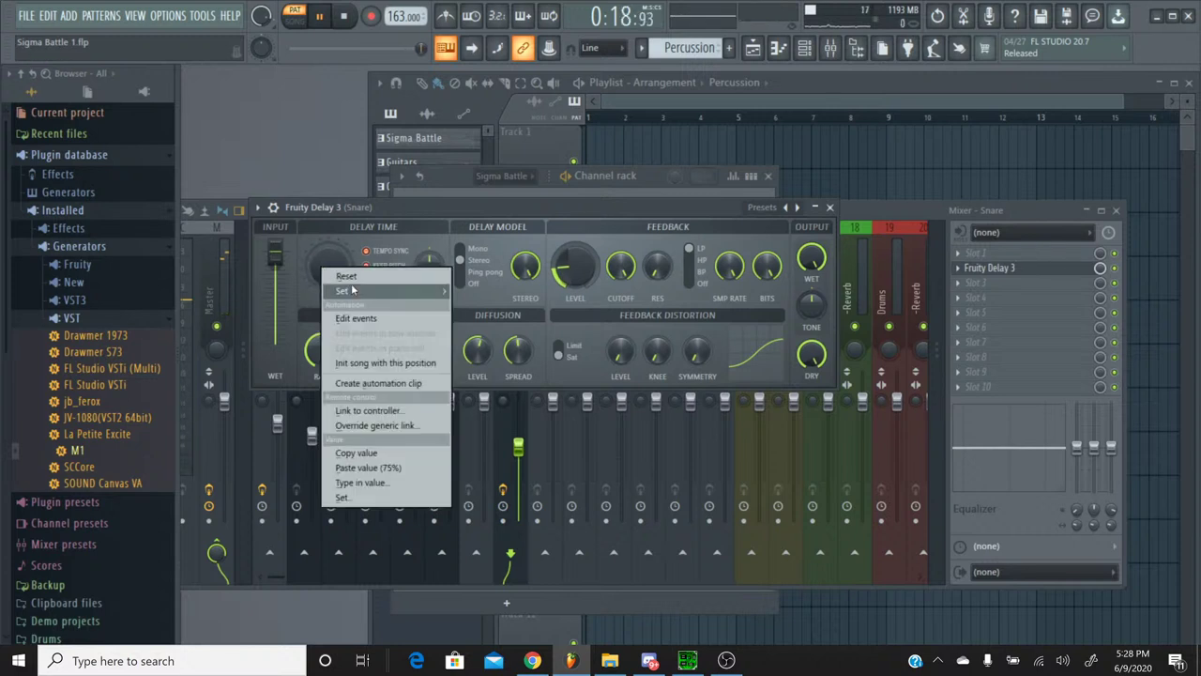
mouse_move(352, 290)
click(488, 451)
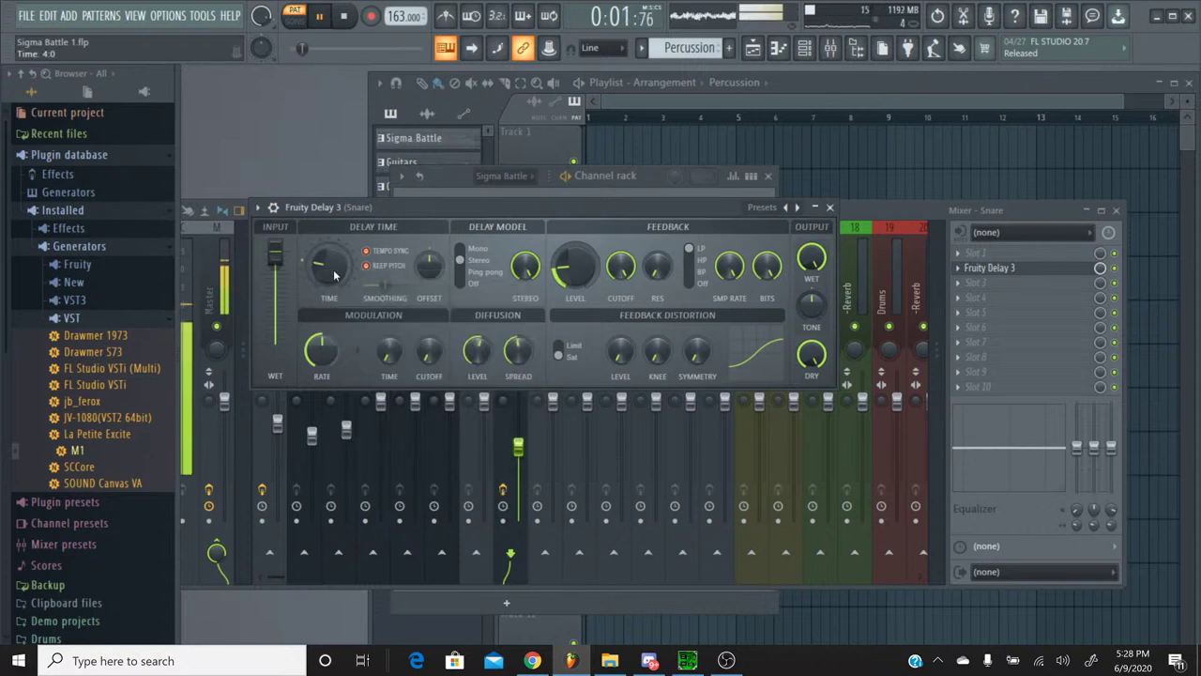
drag(328, 265, 328, 310)
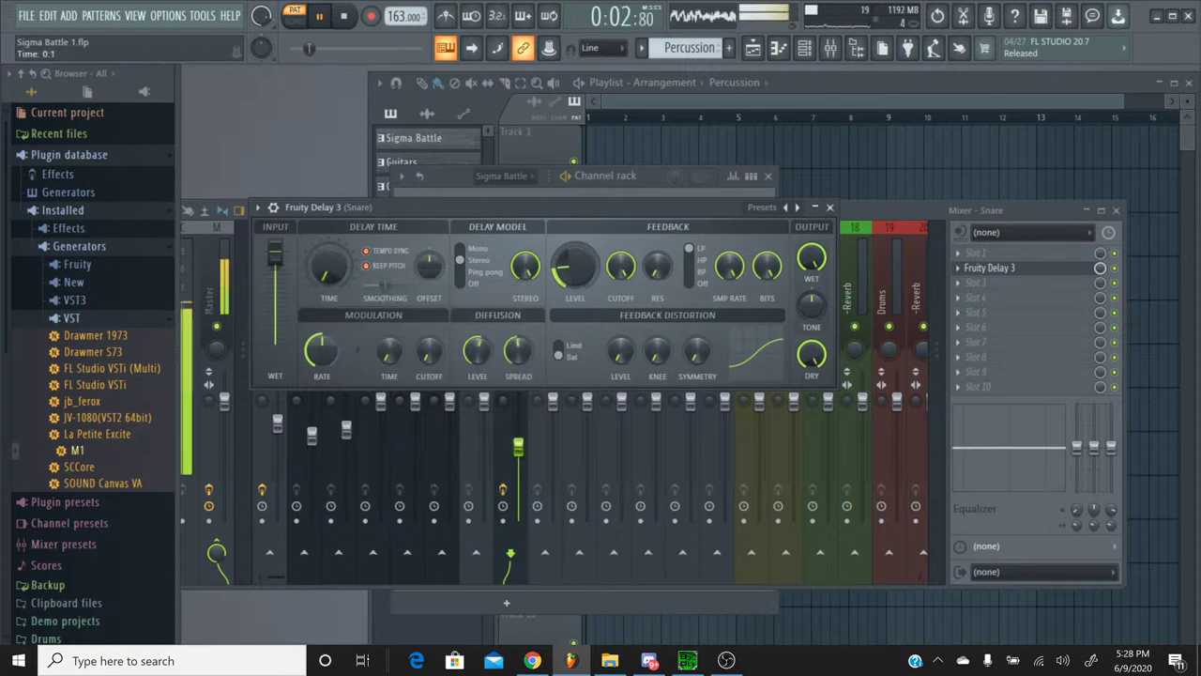
Step: Open the events of the delay's Time control and clear them across the whole Percussion pattern
right_click(326, 265)
click(372, 311)
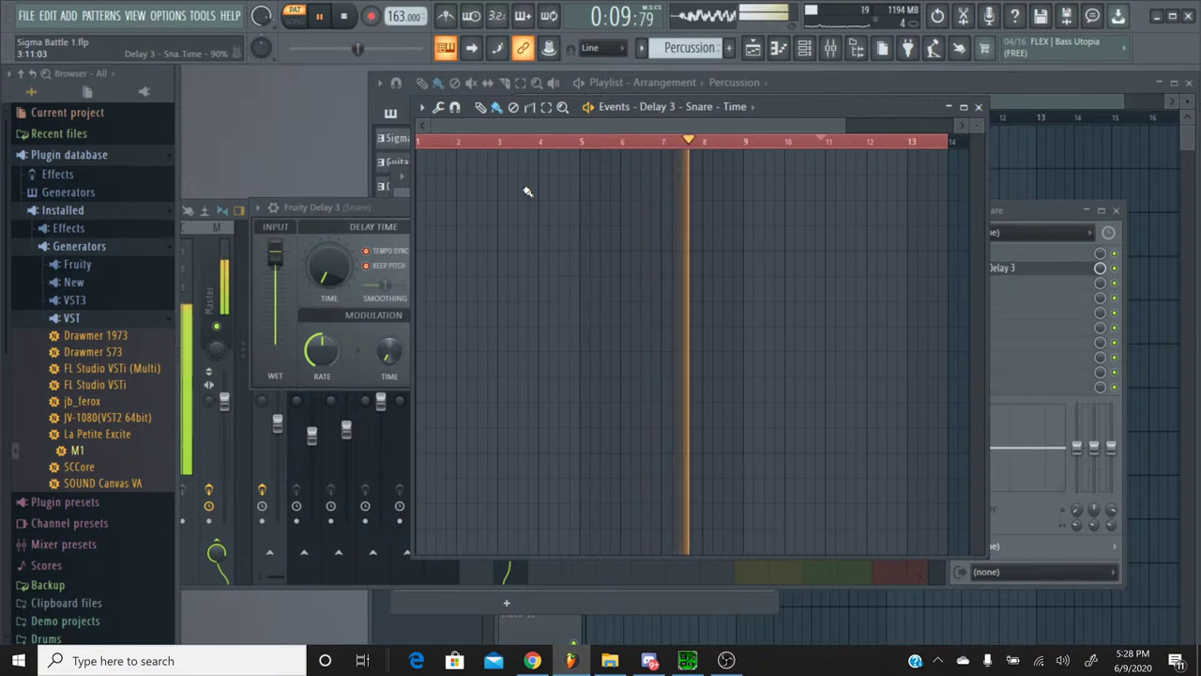
click(980, 107)
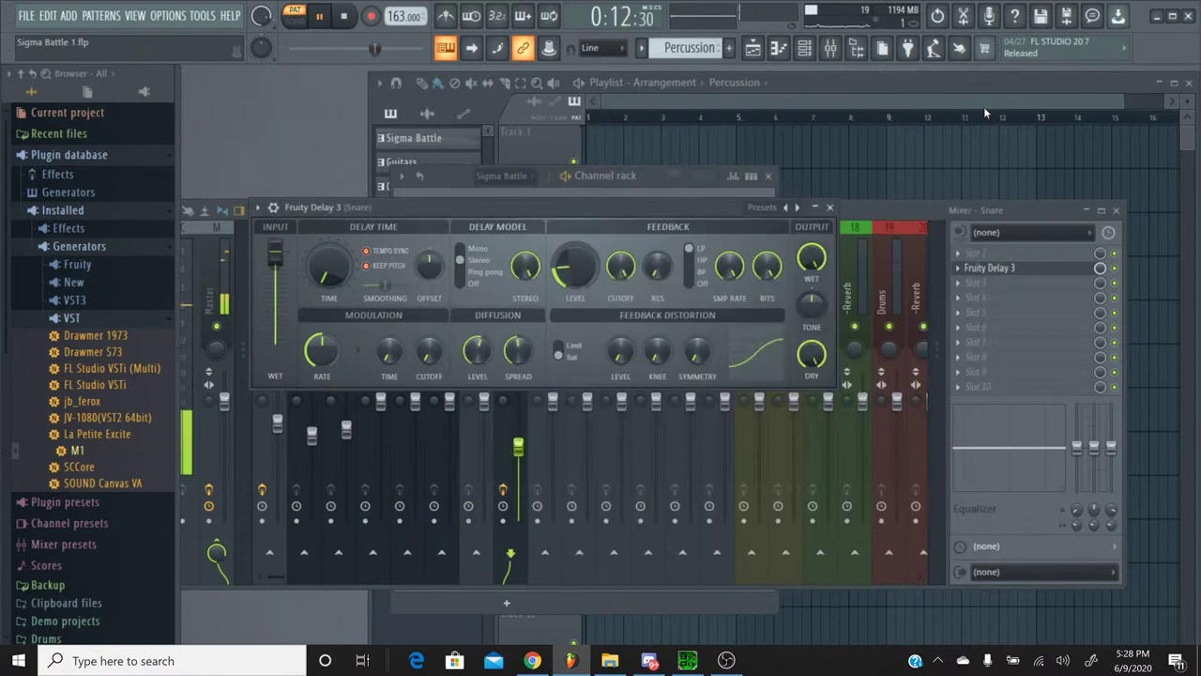
Step: Turn off Keep Pitch in Fruity Delay 3 and toggle its effect slot to compare the Snare with and without the delay
click(1116, 270)
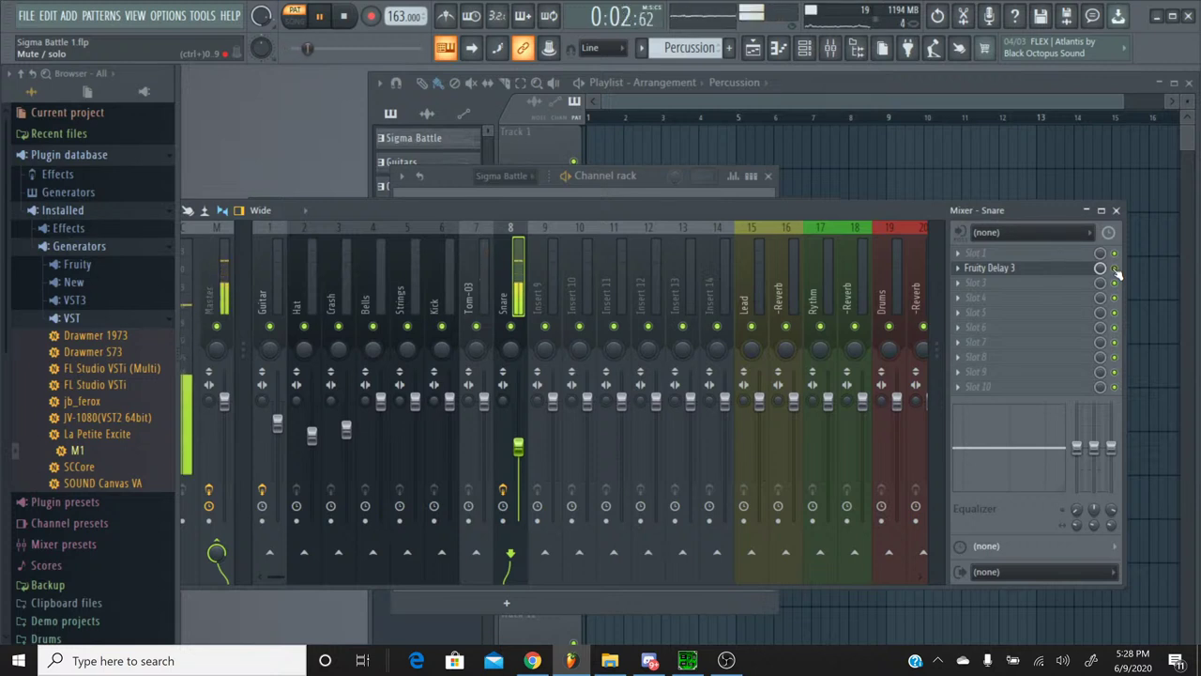
click(1071, 271)
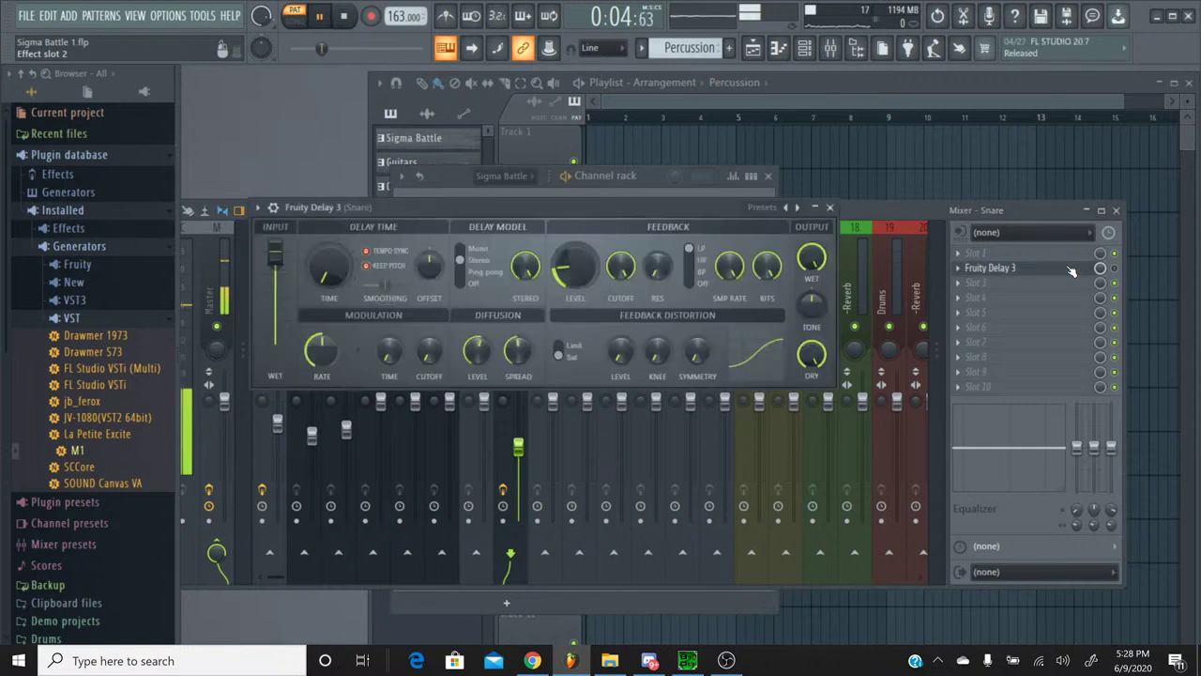
drag(396, 286, 383, 286)
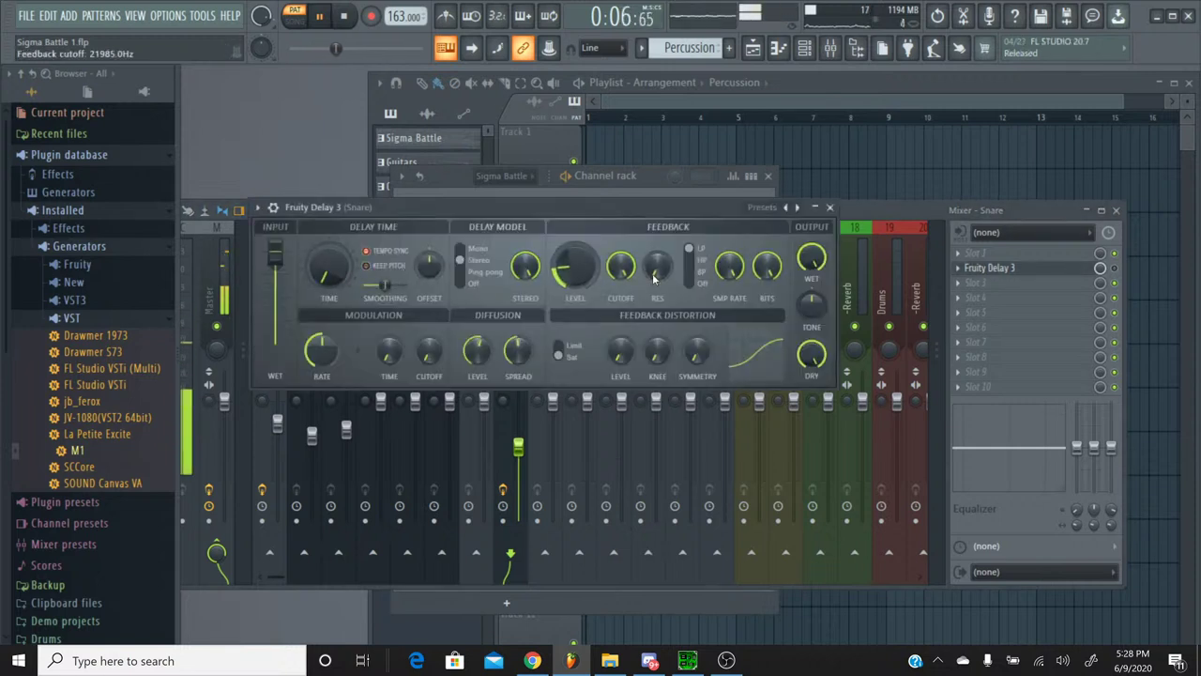
click(1115, 272)
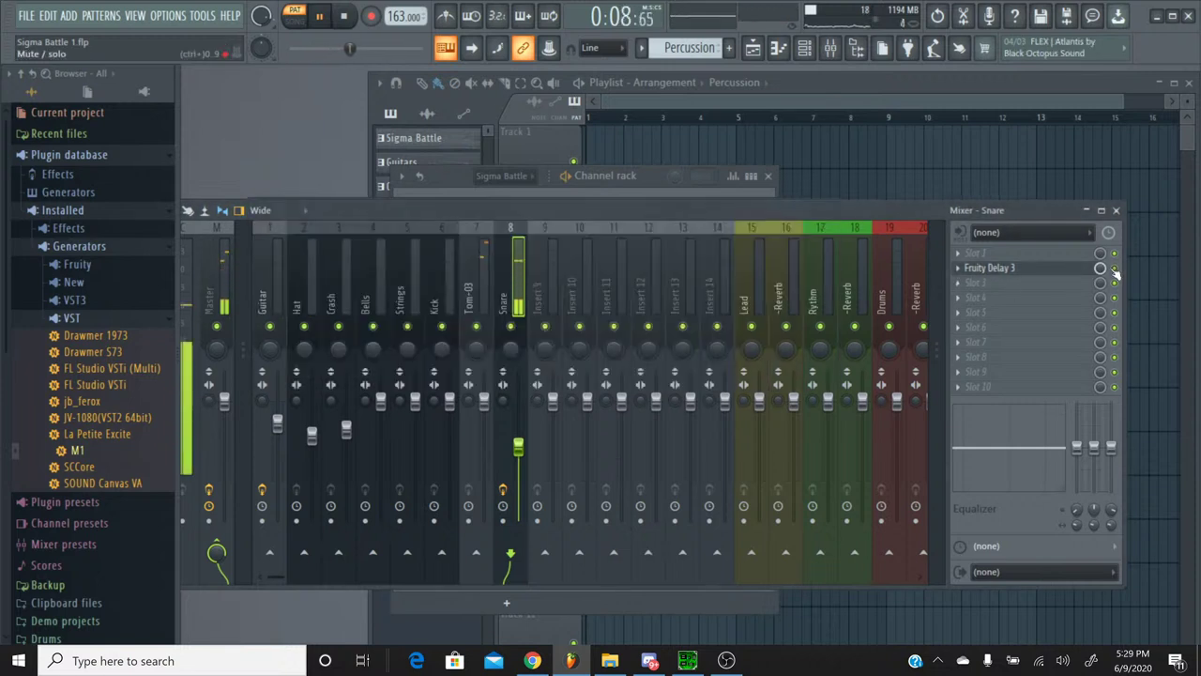
Step: Lower Fruity Delay 3's Diffusion Level and Spread to 0%, and toggle the effect slot to compare the sound
click(1061, 272)
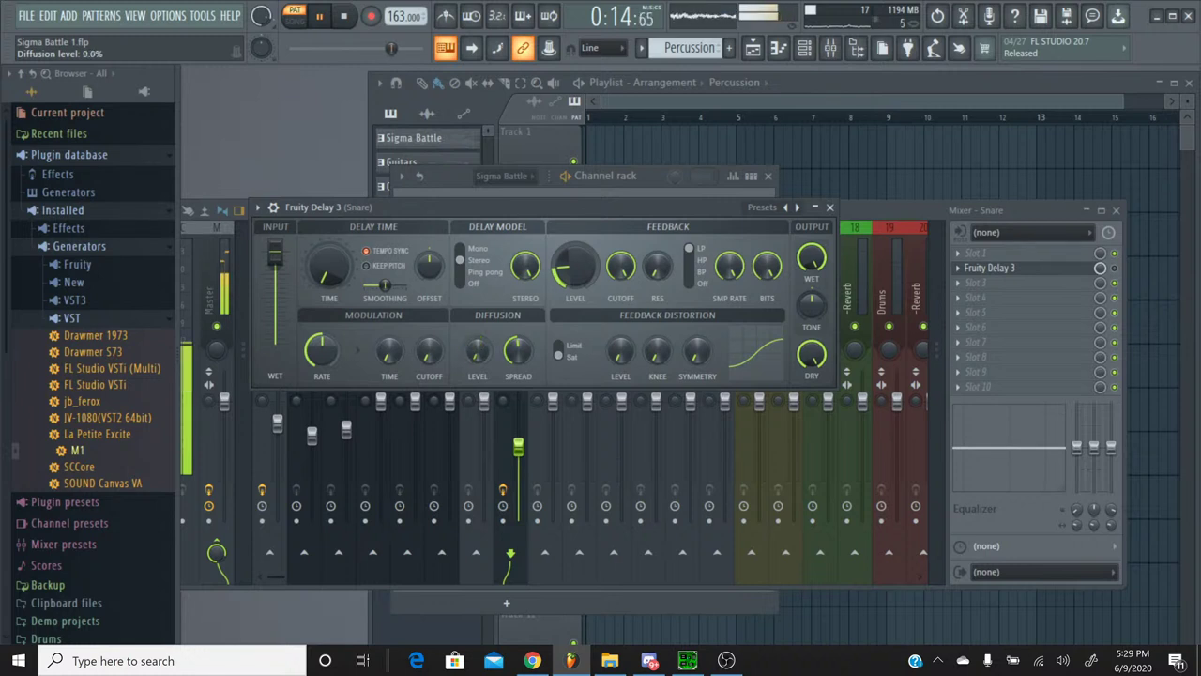
drag(518, 351, 518, 368)
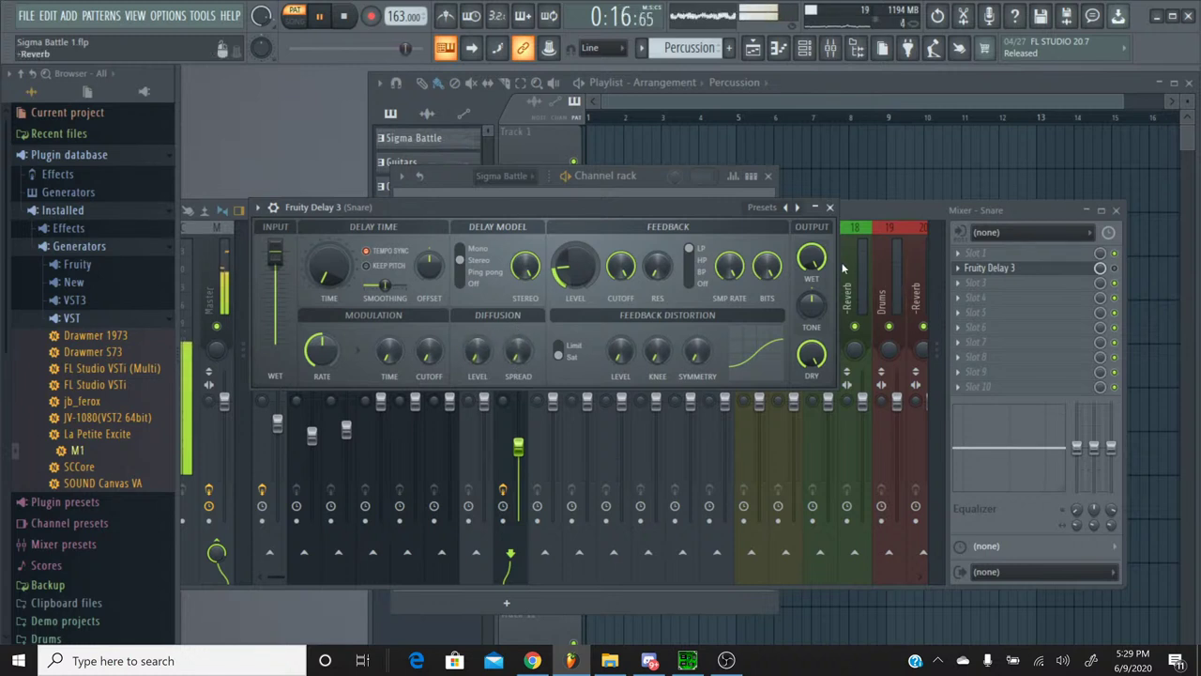
click(1122, 270)
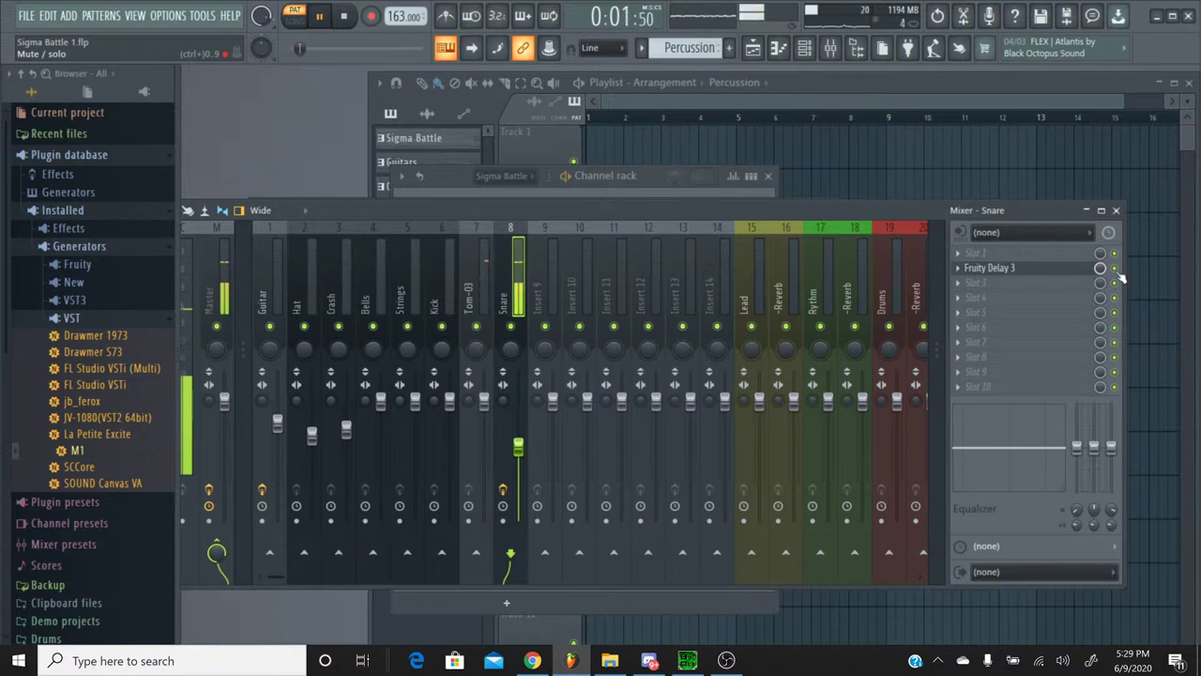
Step: Try Keep Pitch and the Mono delay model in Fruity Delay 3, then return to Stereo with Keep Pitch off
click(1058, 271)
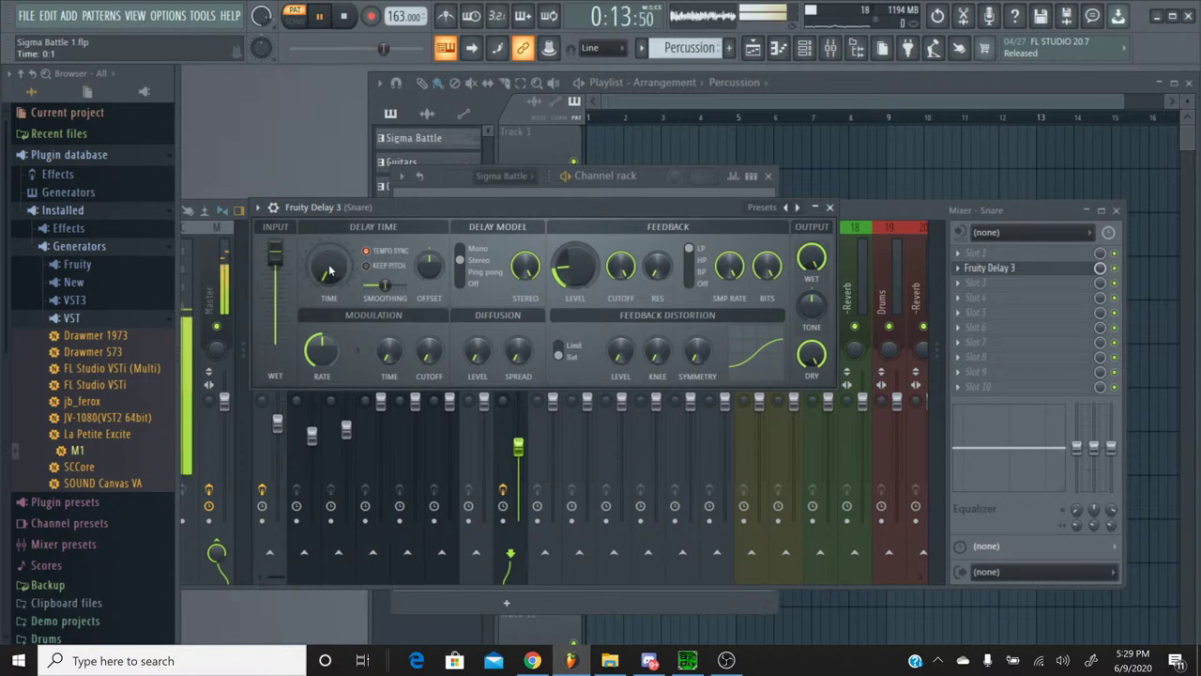
click(388, 267)
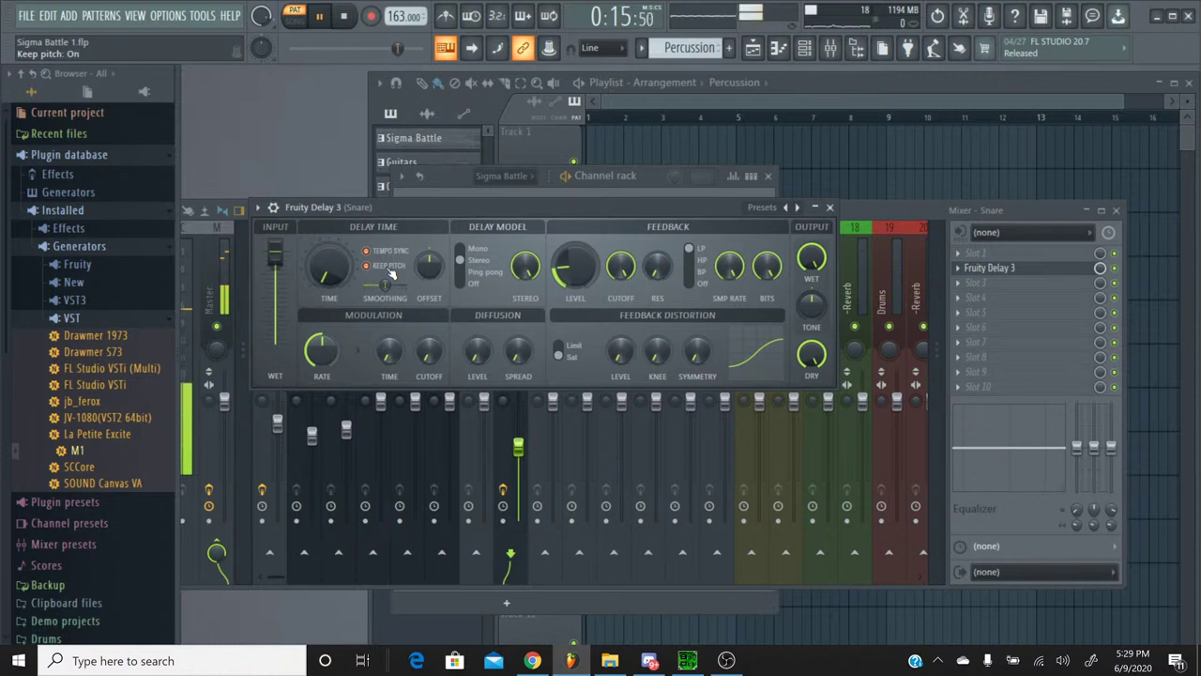
click(490, 251)
click(482, 268)
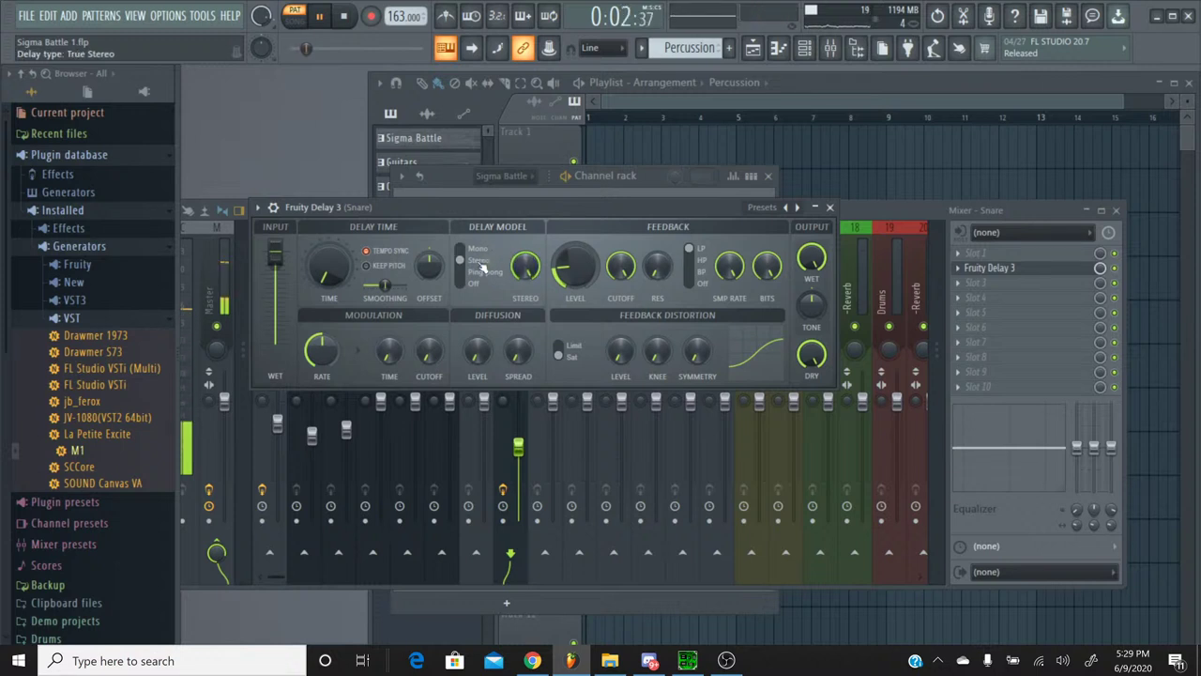
Step: Set the delay's Feedback Level to about 62% and lower its output Wet to 0%
drag(575, 268, 575, 309)
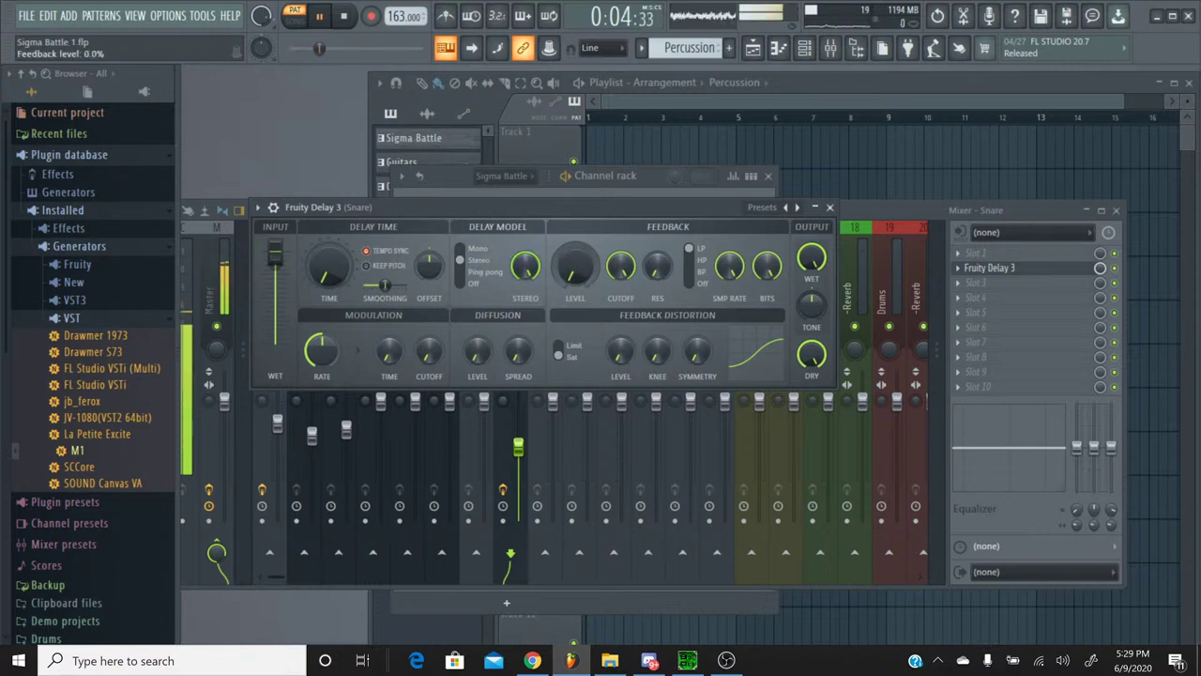
drag(576, 267, 575, 225)
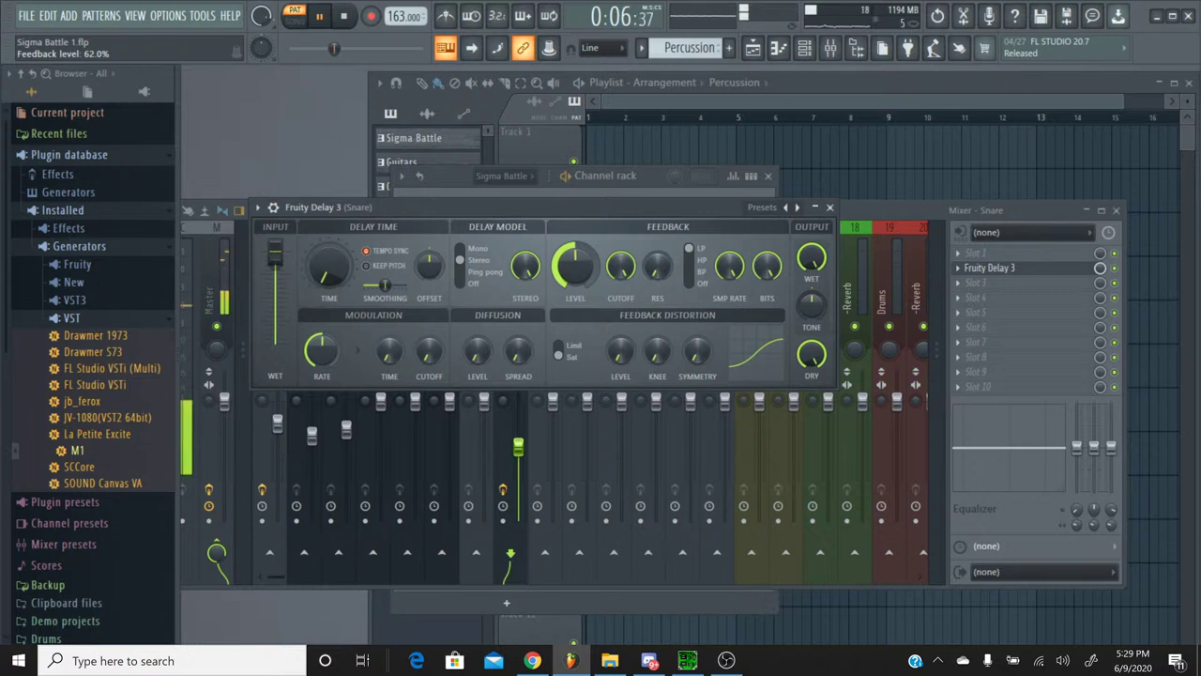
mouse_move(812, 258)
mouse_down()
mouse_move(812, 286)
mouse_move(815, 262)
mouse_up()
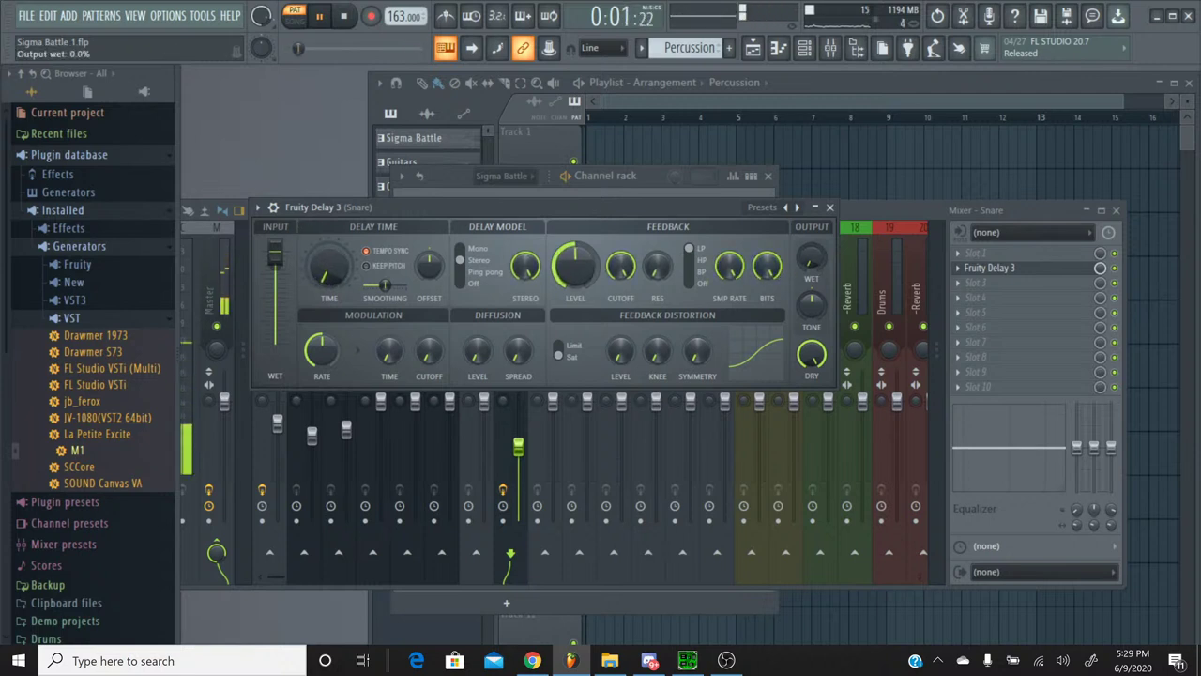
drag(811, 259, 811, 236)
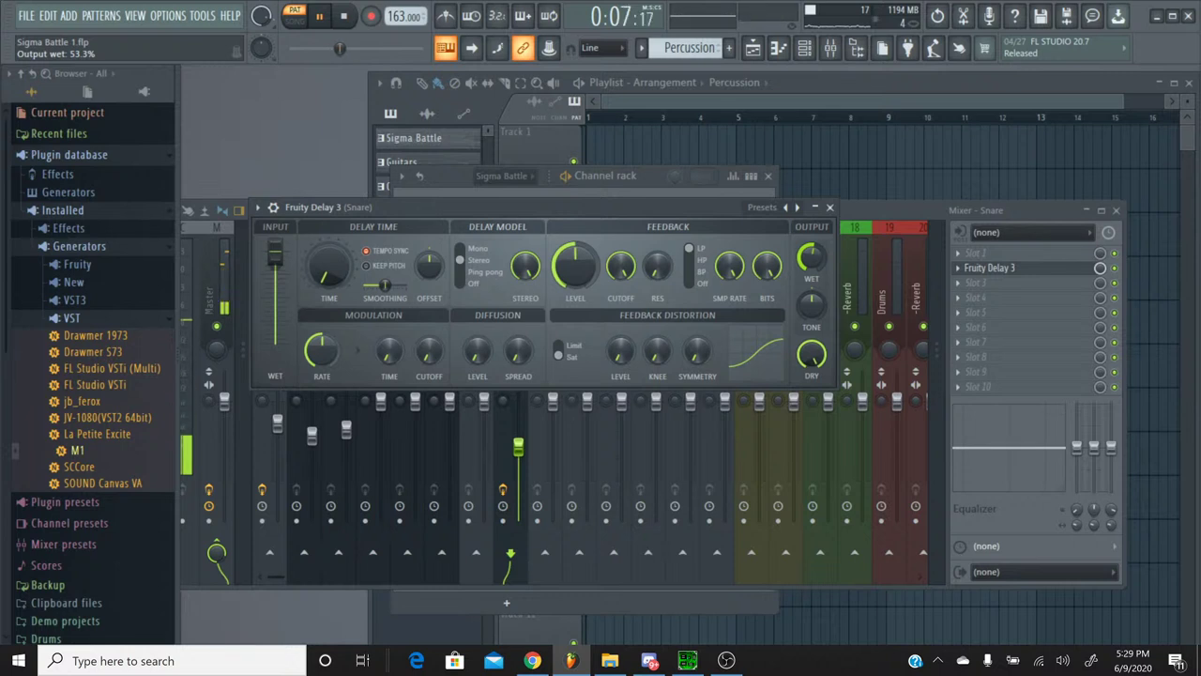
drag(812, 255, 811, 301)
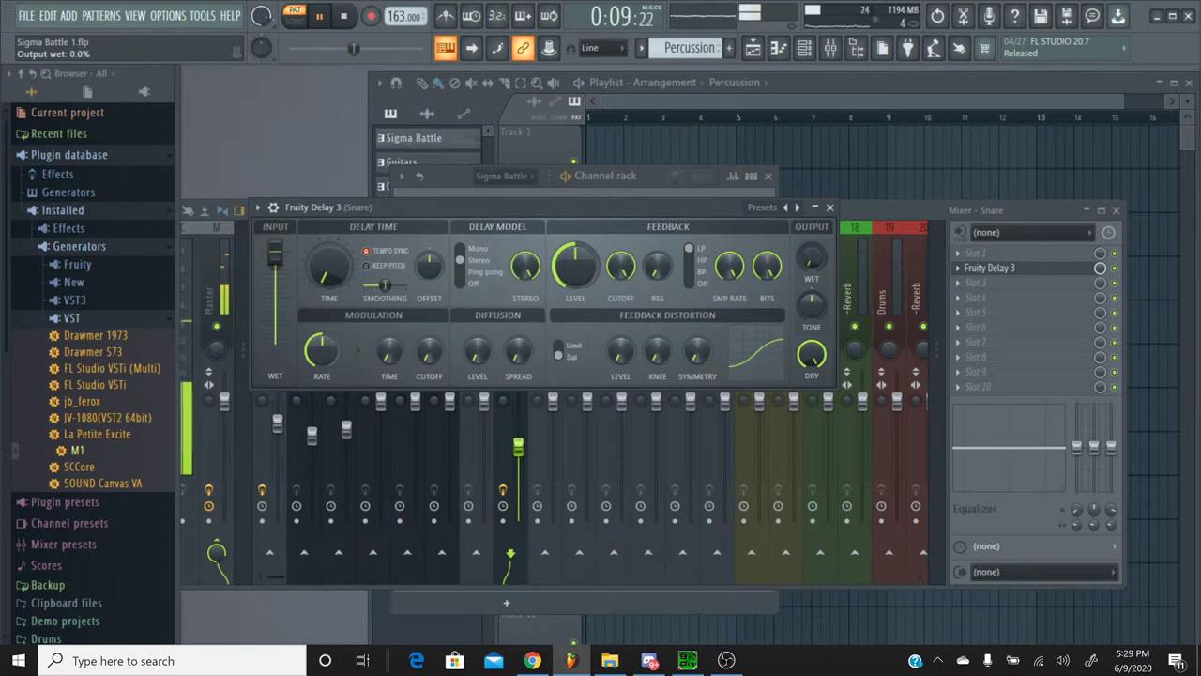
Step: Edit the events of the delay's output Wet control so the value is about 25% from bar 9 onward
right_click(813, 259)
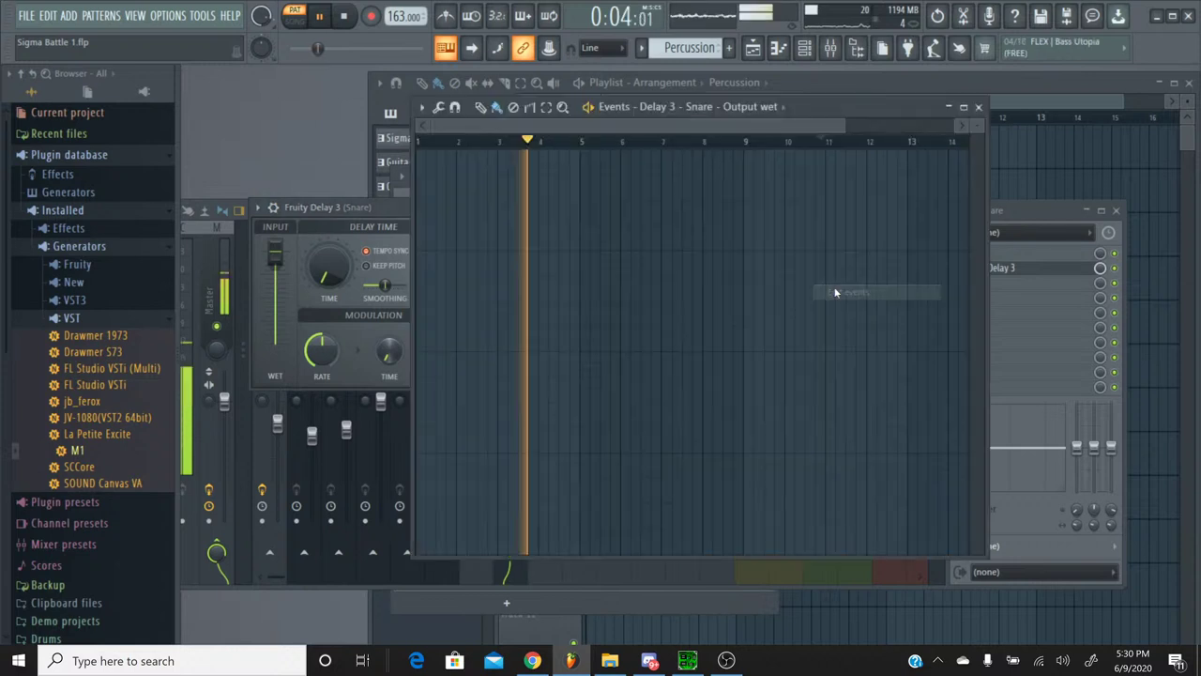
click(842, 291)
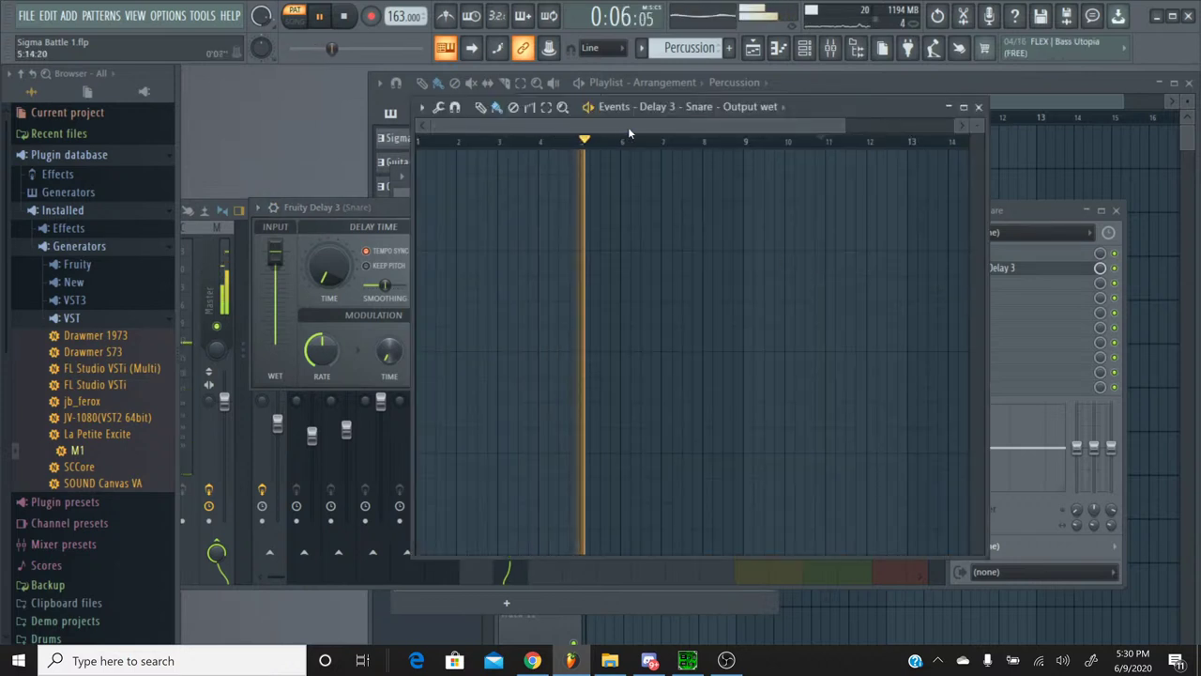
click(748, 532)
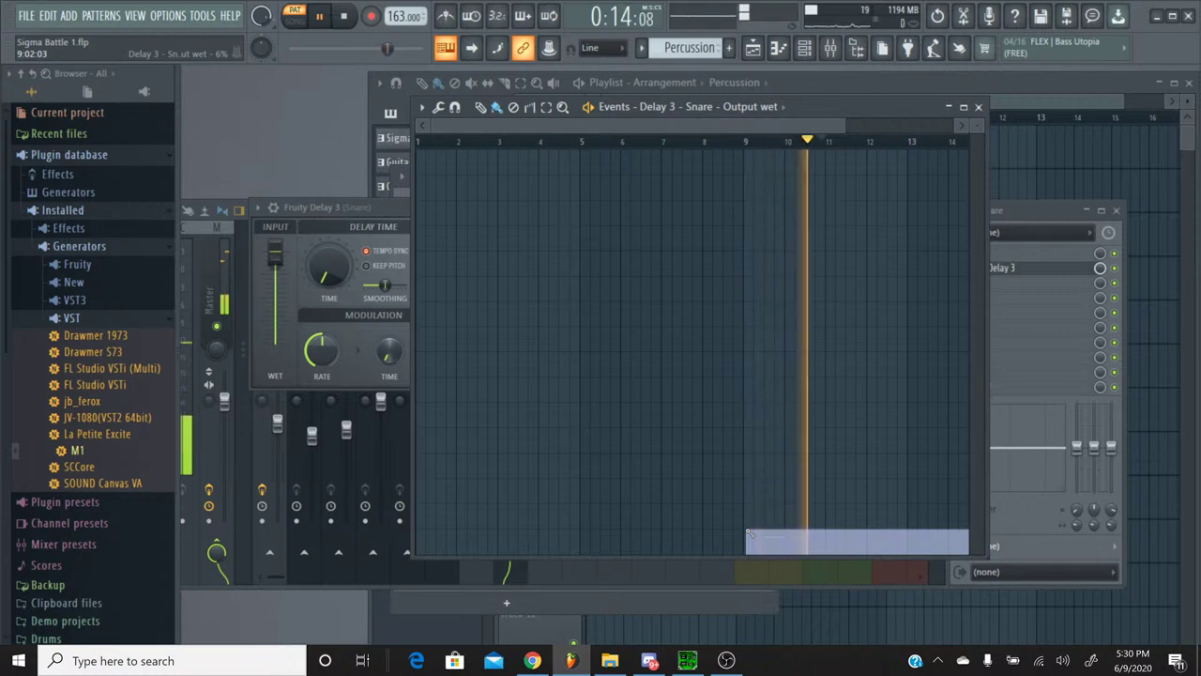
drag(748, 532, 747, 451)
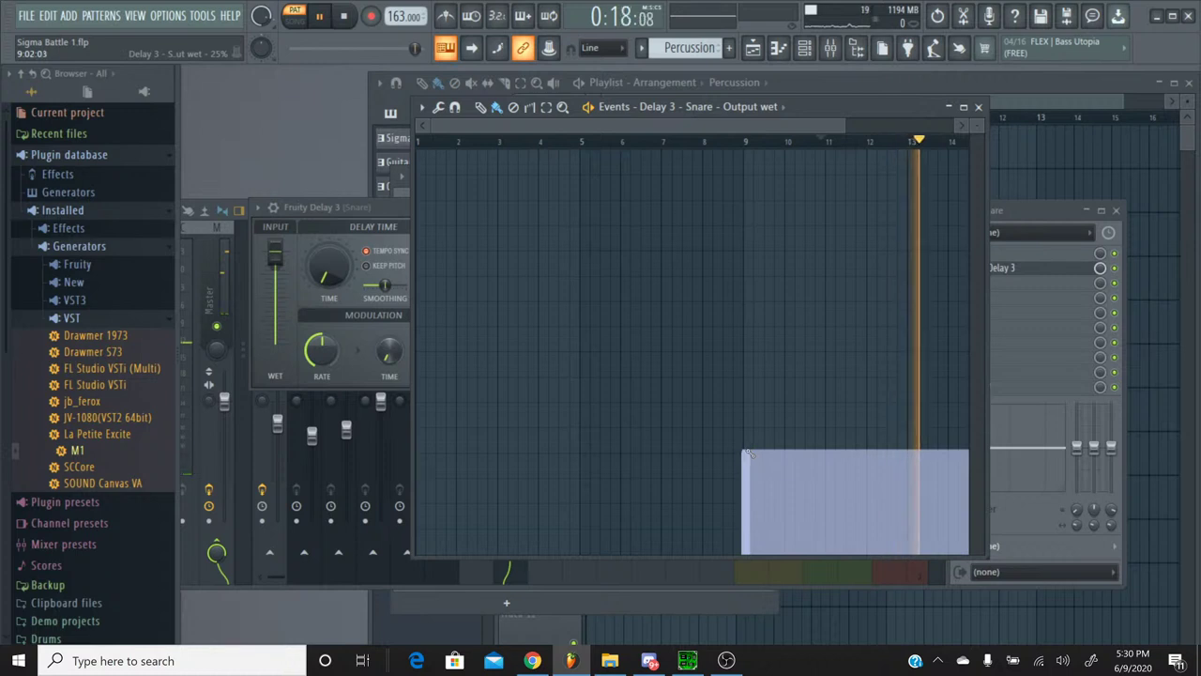
Step: Play from before bar 8, adjust the Wet events to about 24%, and drop them to 0% just before bar 9
click(704, 141)
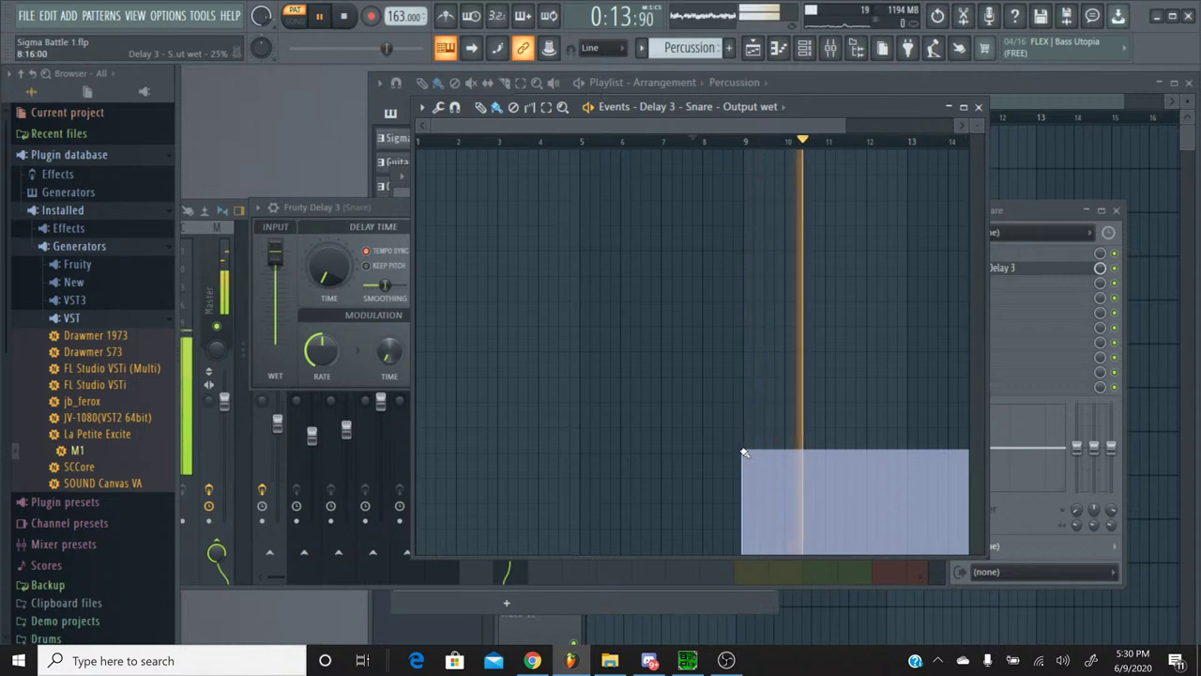
mouse_move(745, 454)
mouse_down()
mouse_move(756, 457)
mouse_move(744, 456)
mouse_up()
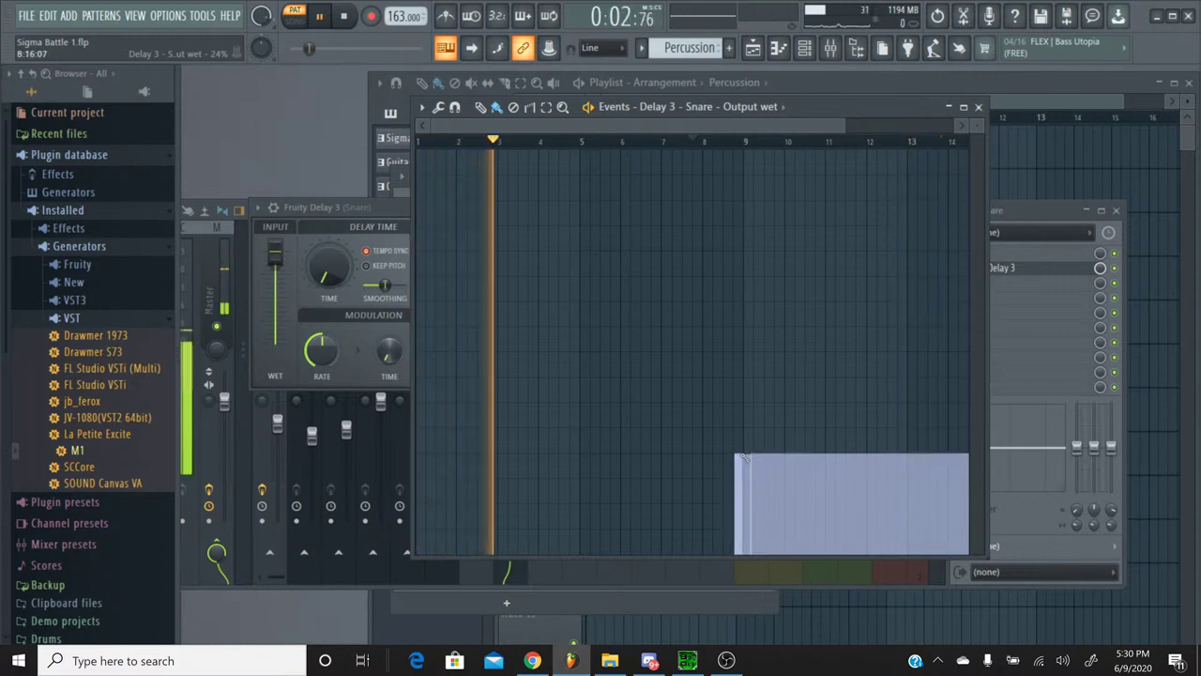
click(738, 555)
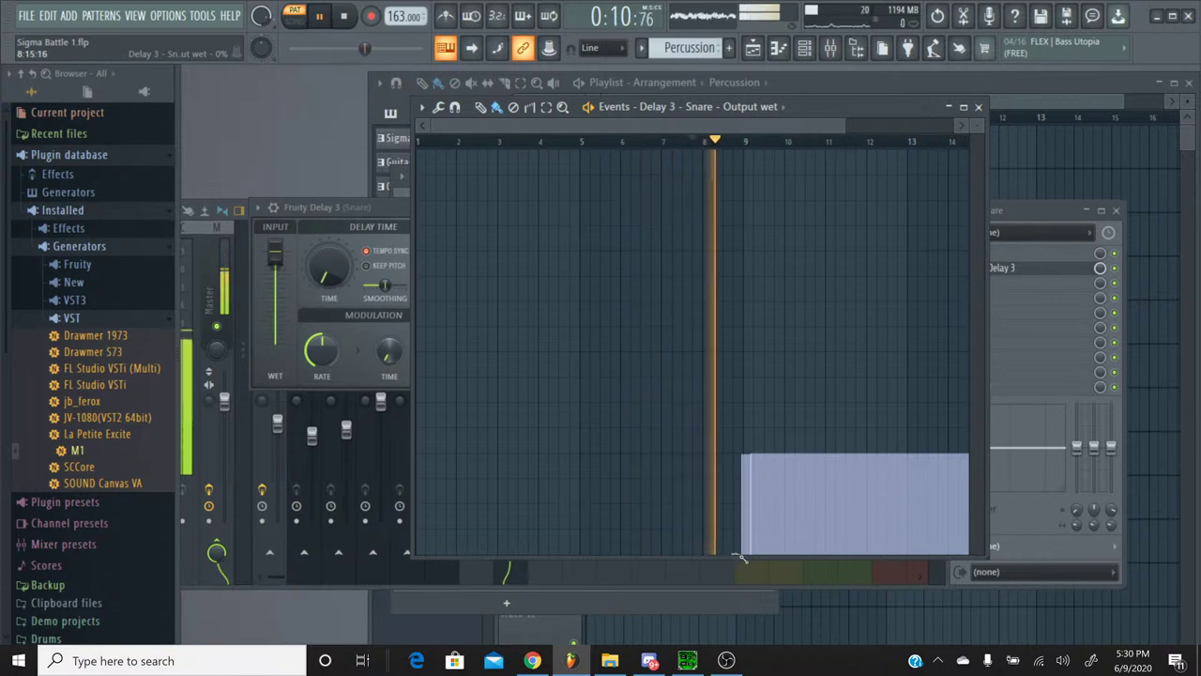
click(745, 557)
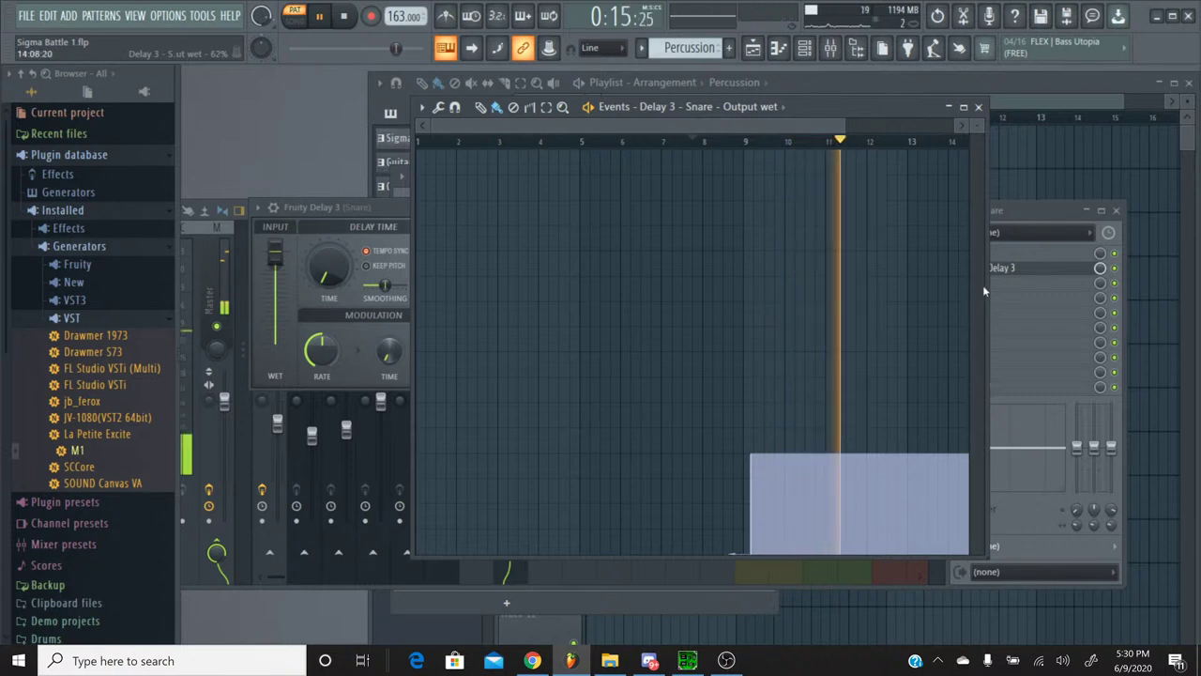
click(980, 106)
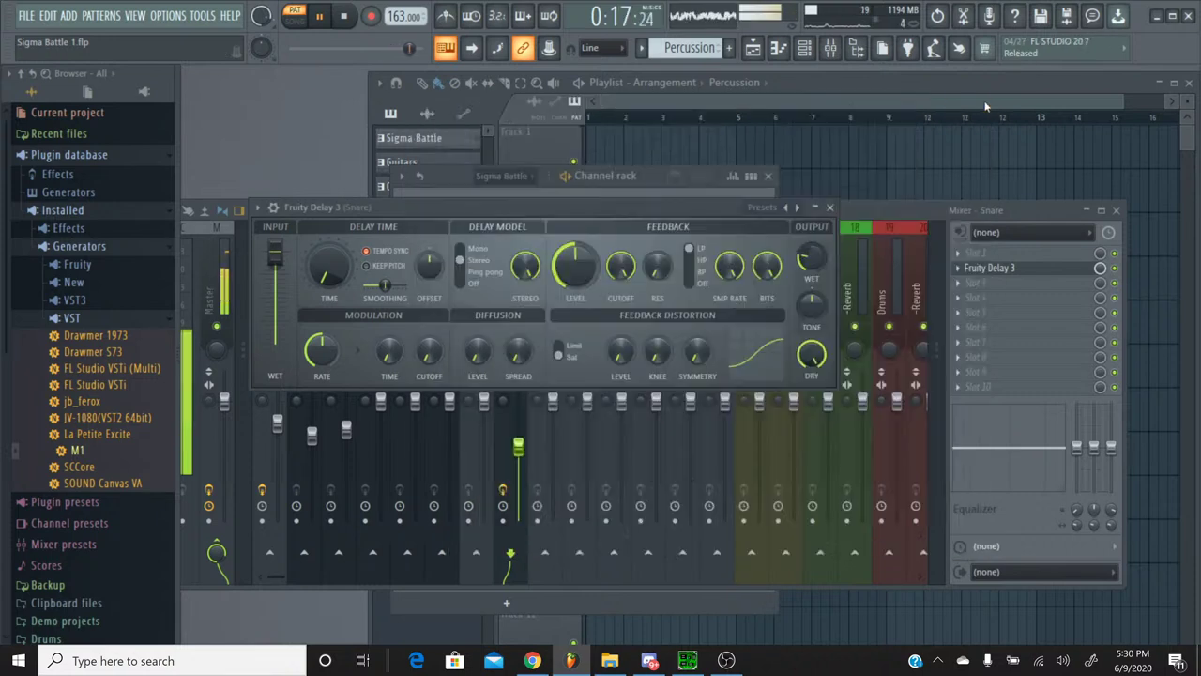
Step: Edit the events of the delay's Time control to about 3% from bar 9 and 0% from bar 12 onward, playing the result
right_click(325, 271)
click(349, 316)
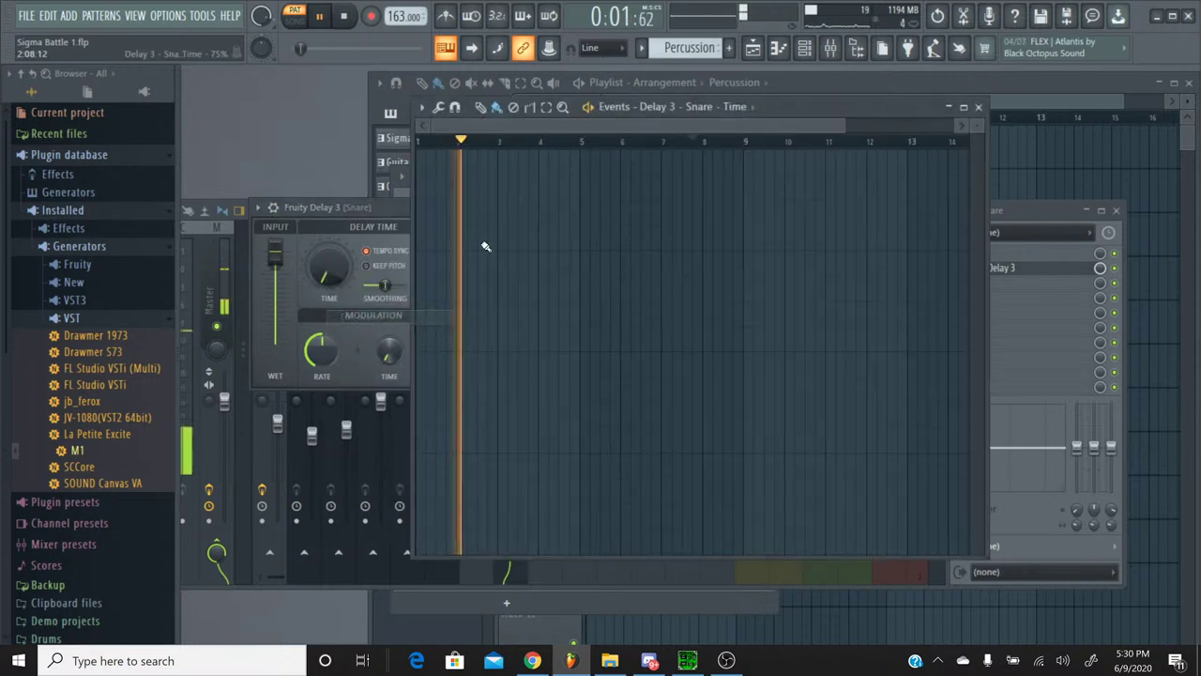
drag(590, 122, 618, 122)
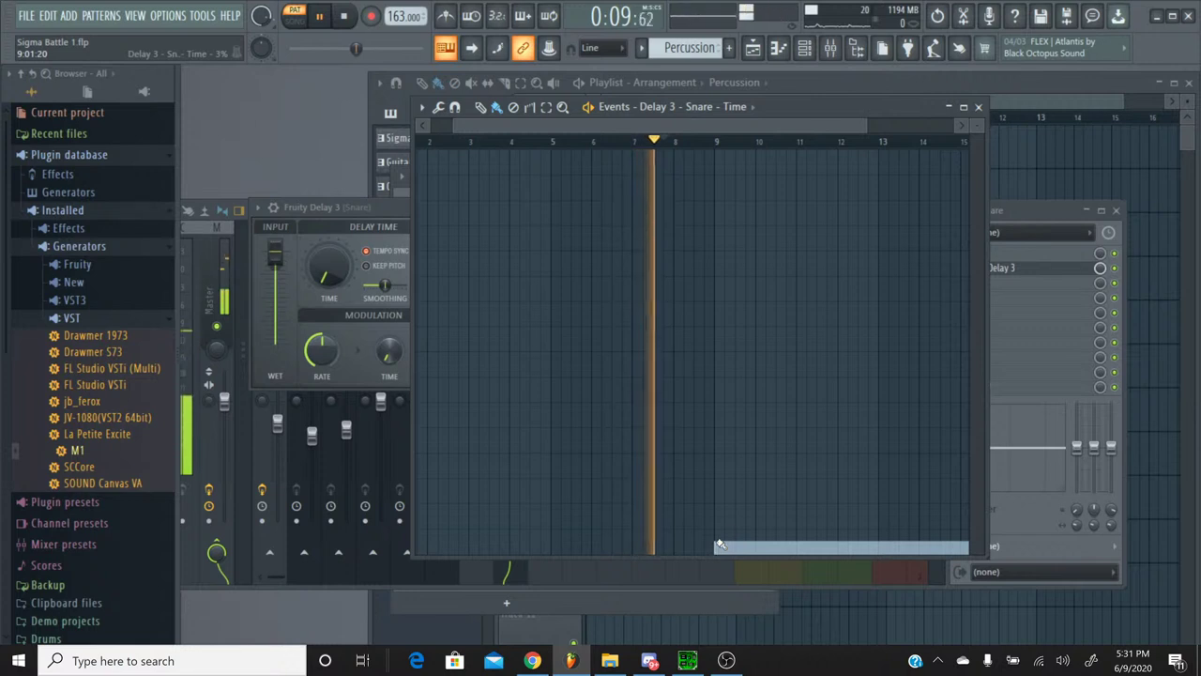
drag(710, 123, 832, 137)
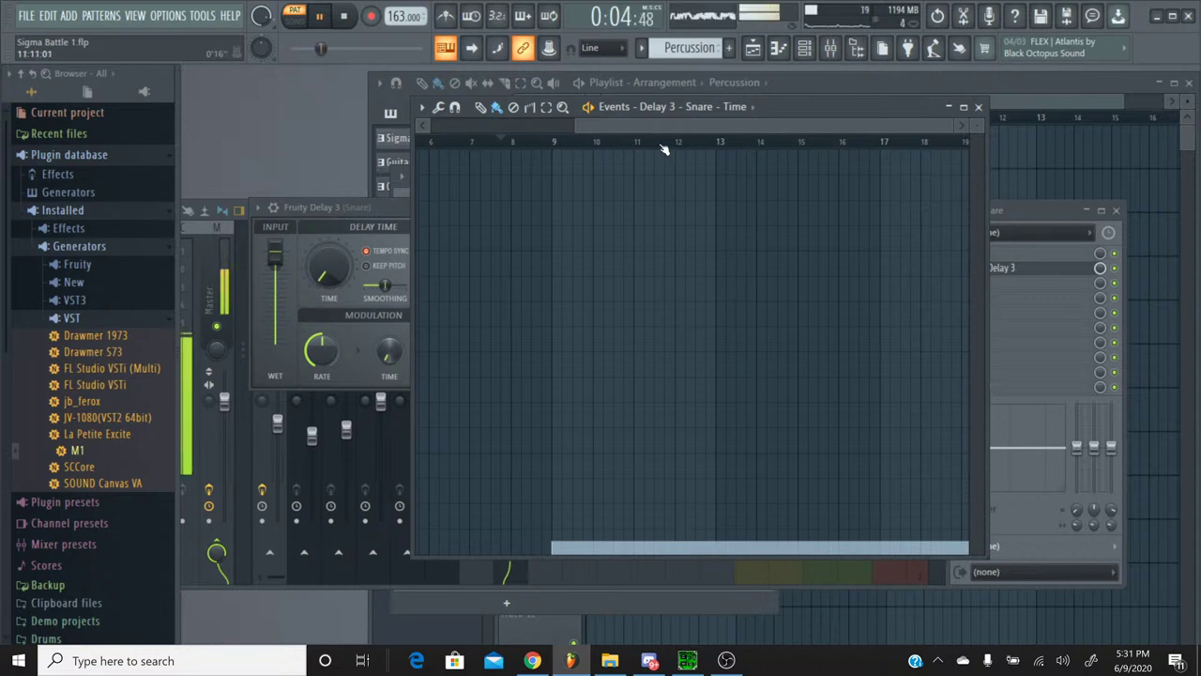
click(661, 144)
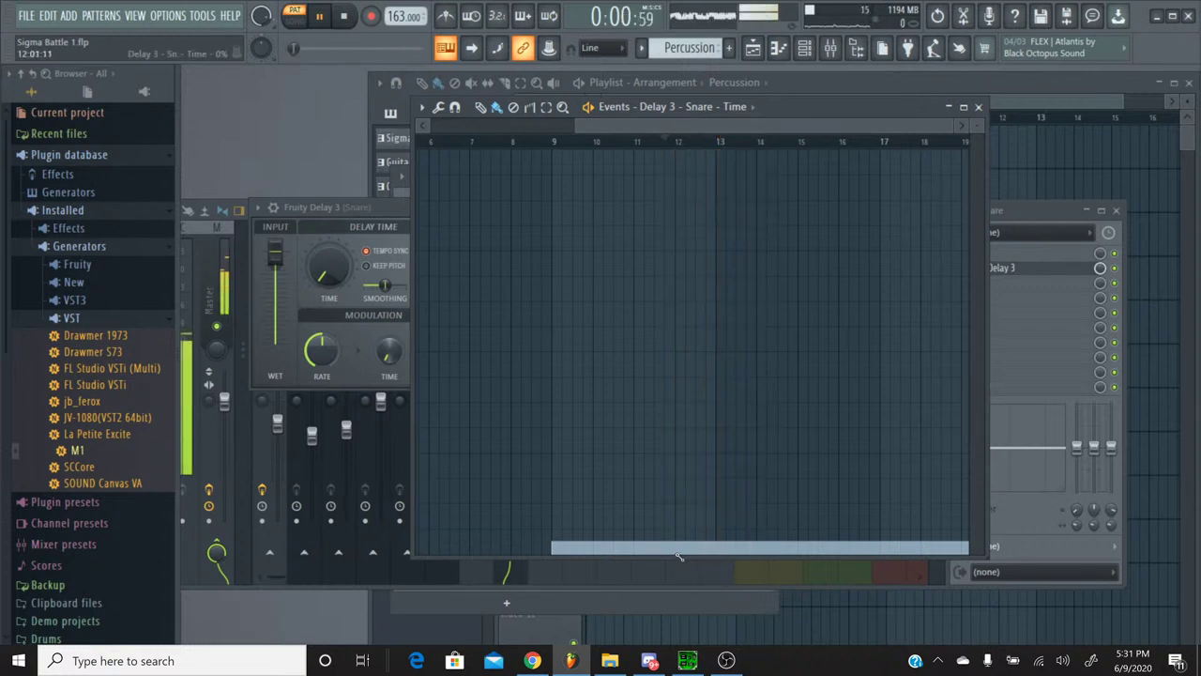
drag(679, 556, 678, 557)
click(524, 141)
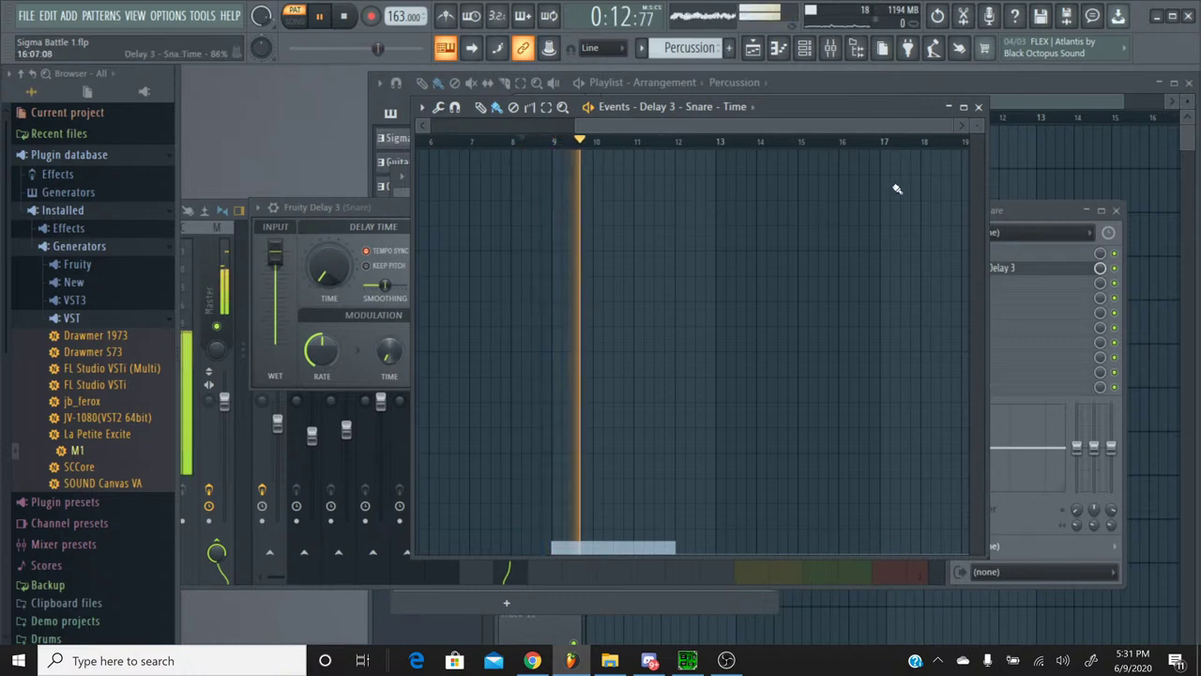
click(978, 107)
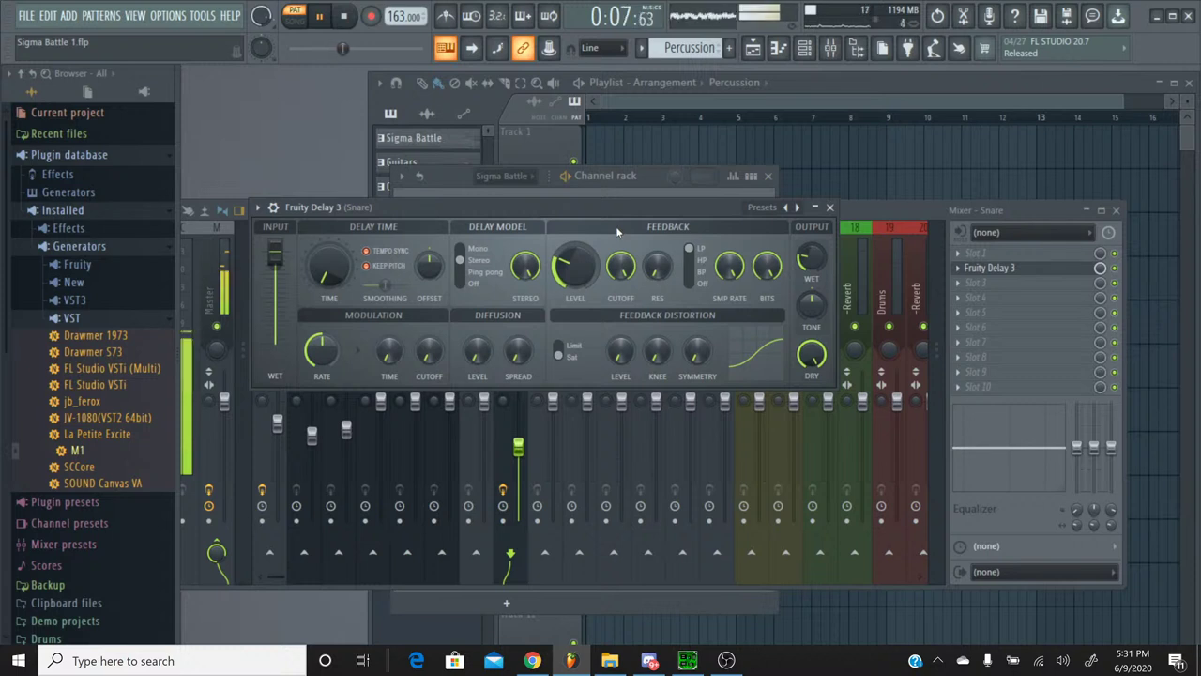
Step: Reset the delay's output Wet, check its events, and turn the control down to its minimum
right_click(810, 255)
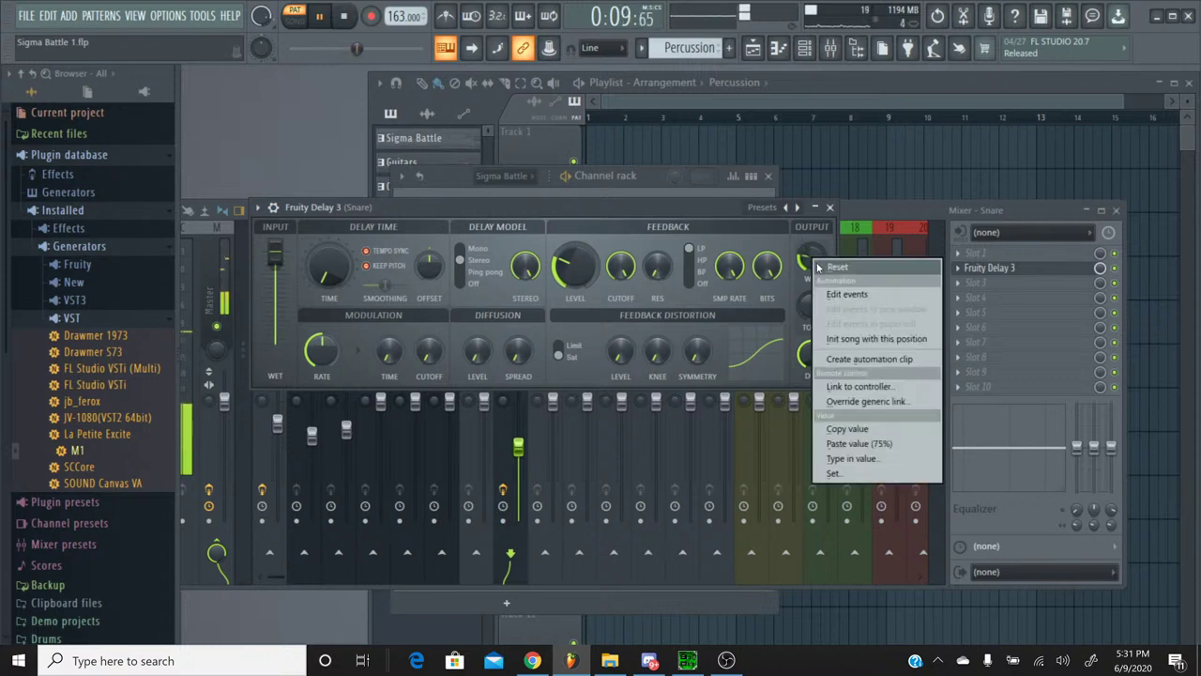
click(821, 268)
right_click(813, 262)
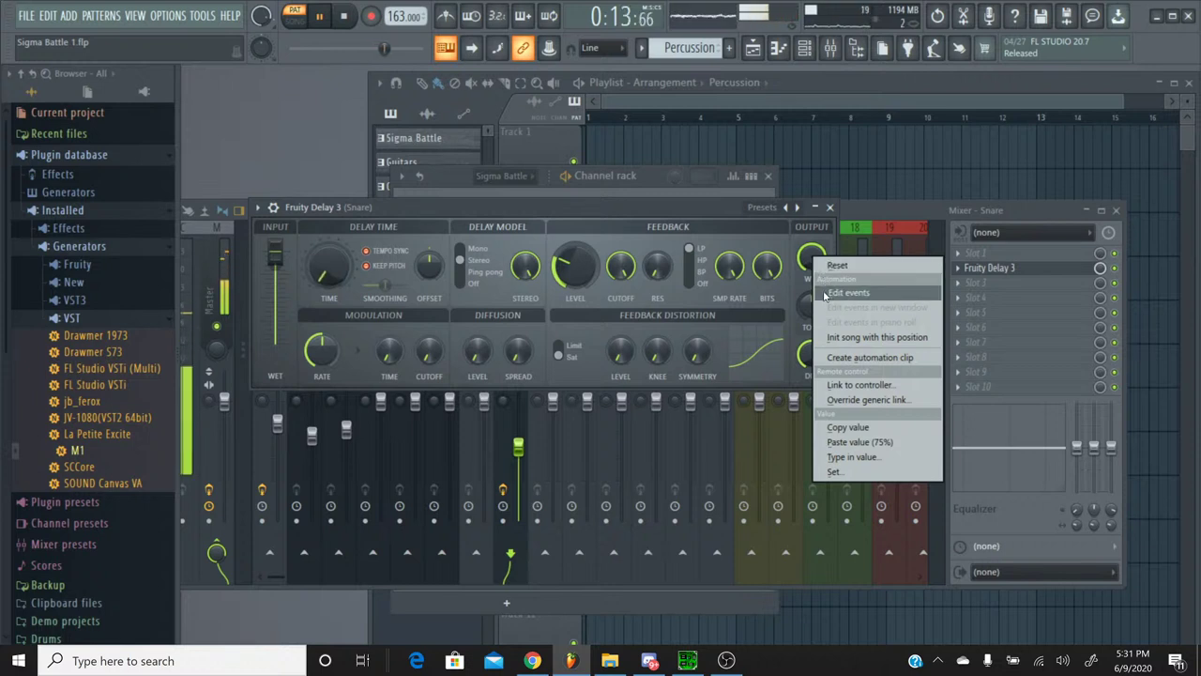
click(824, 292)
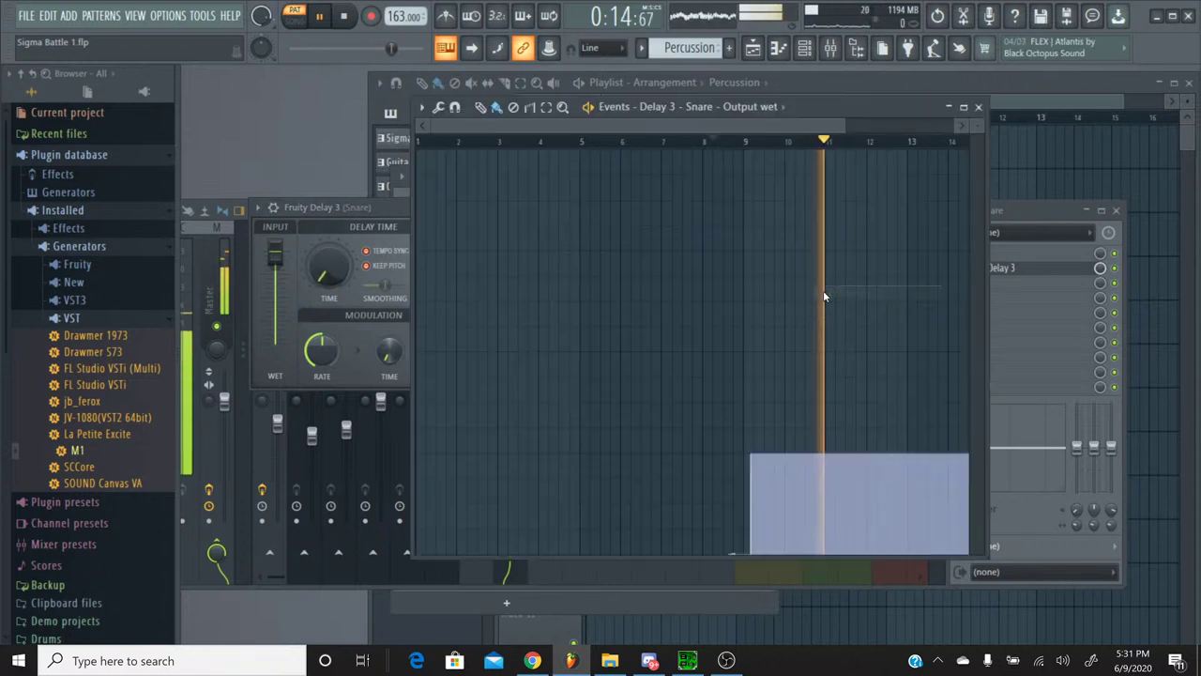
click(978, 108)
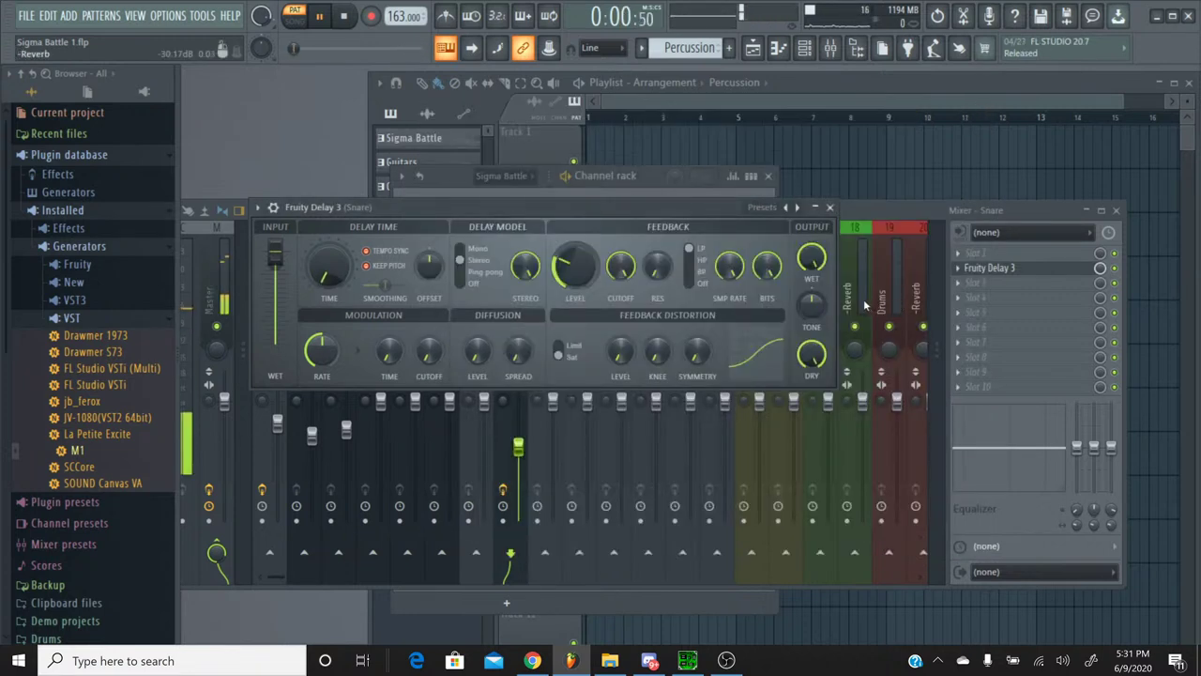
right_click(806, 266)
click(808, 264)
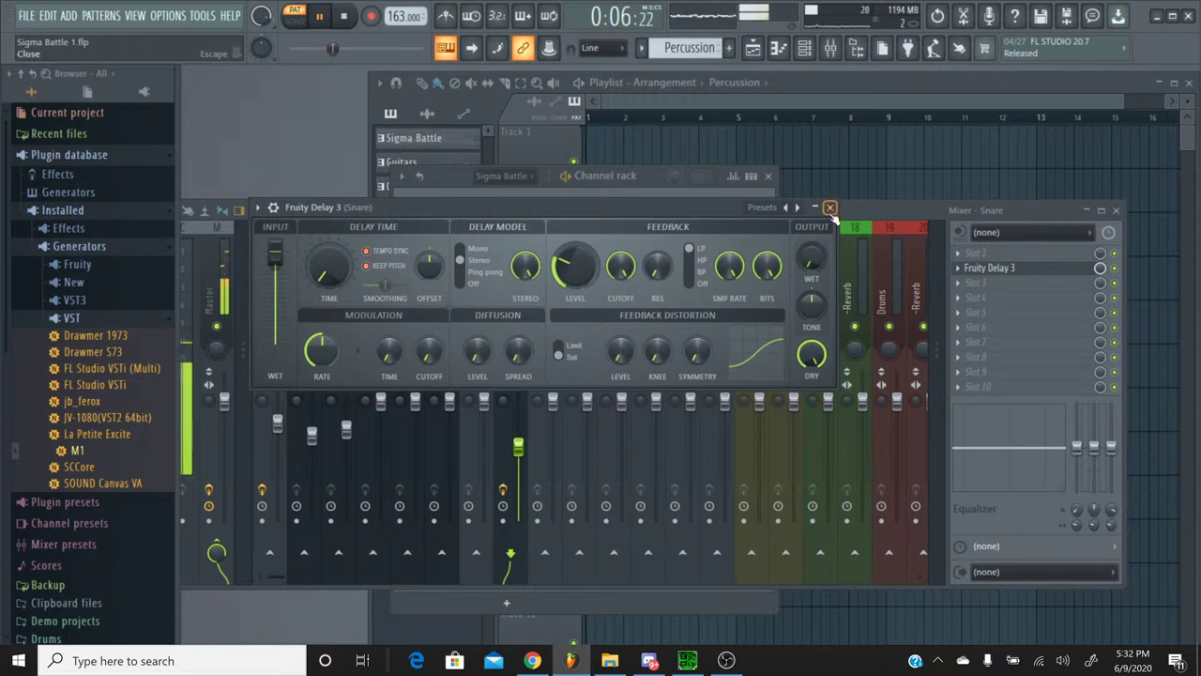
Step: Edit the output Wet events so the level drops to 0% from bar 12 onward, and play from before bar 9
right_click(810, 269)
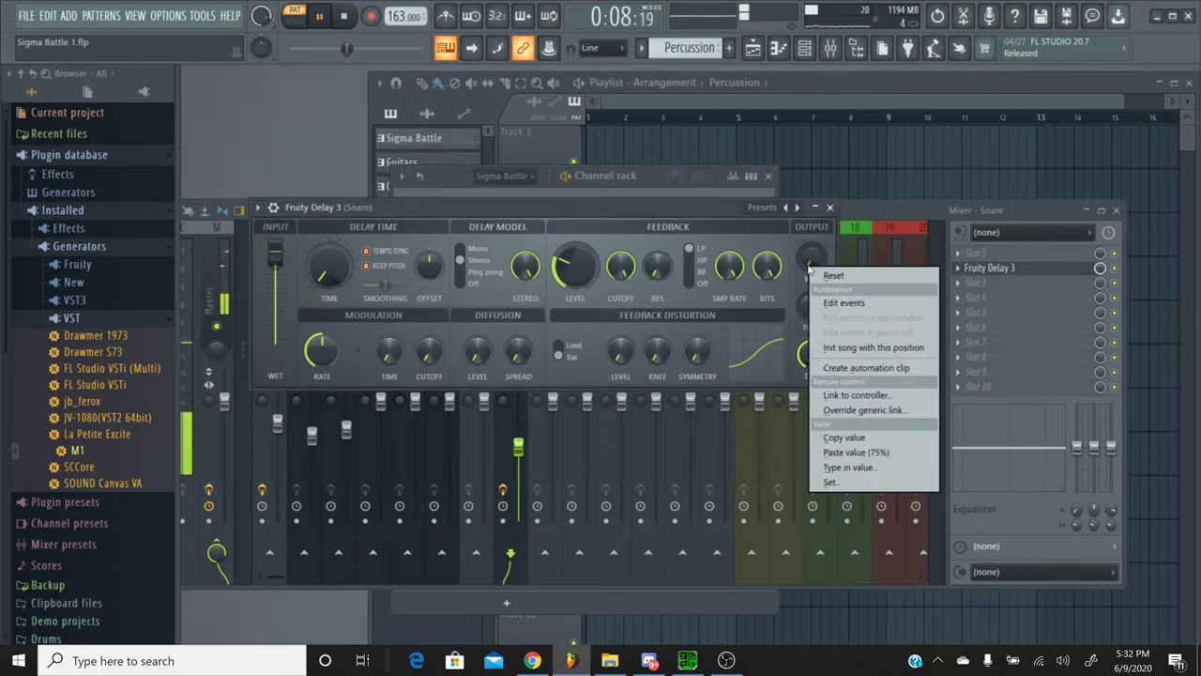
click(840, 298)
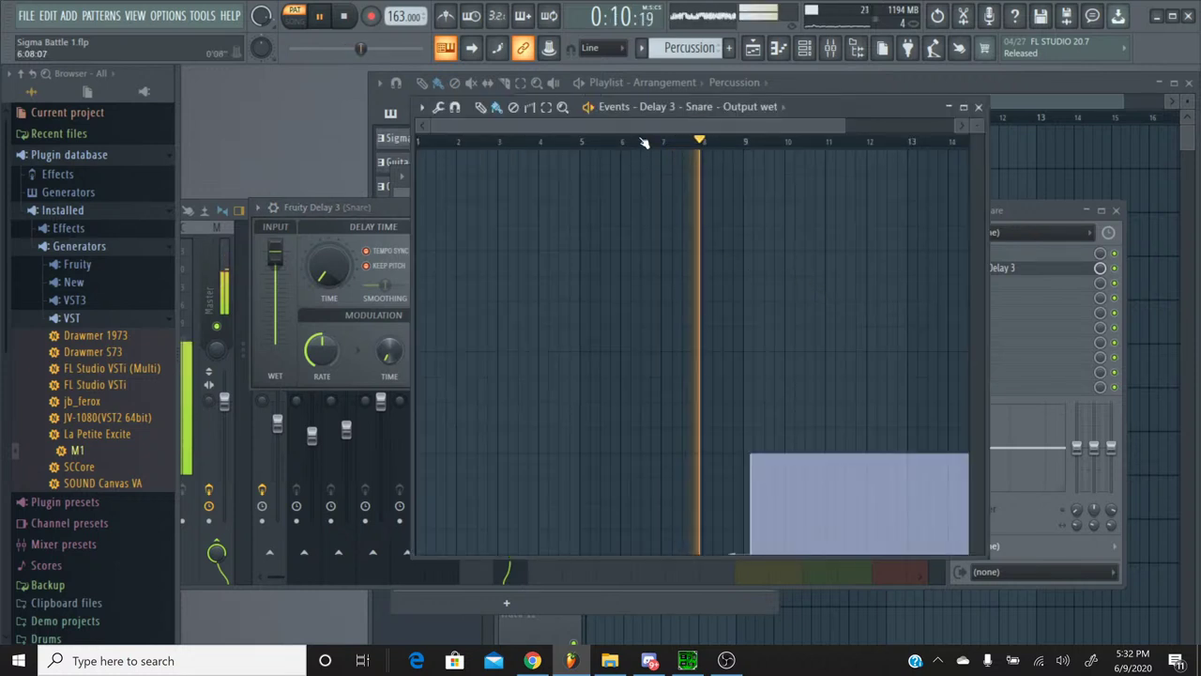
drag(648, 126, 822, 127)
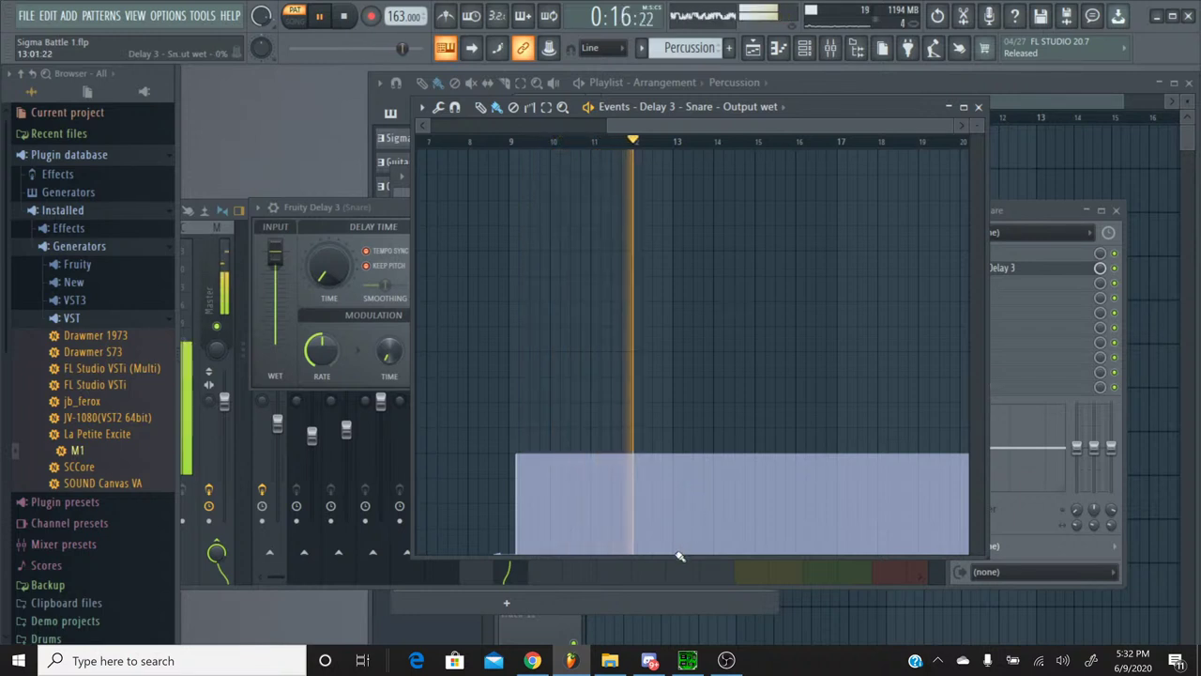
click(634, 556)
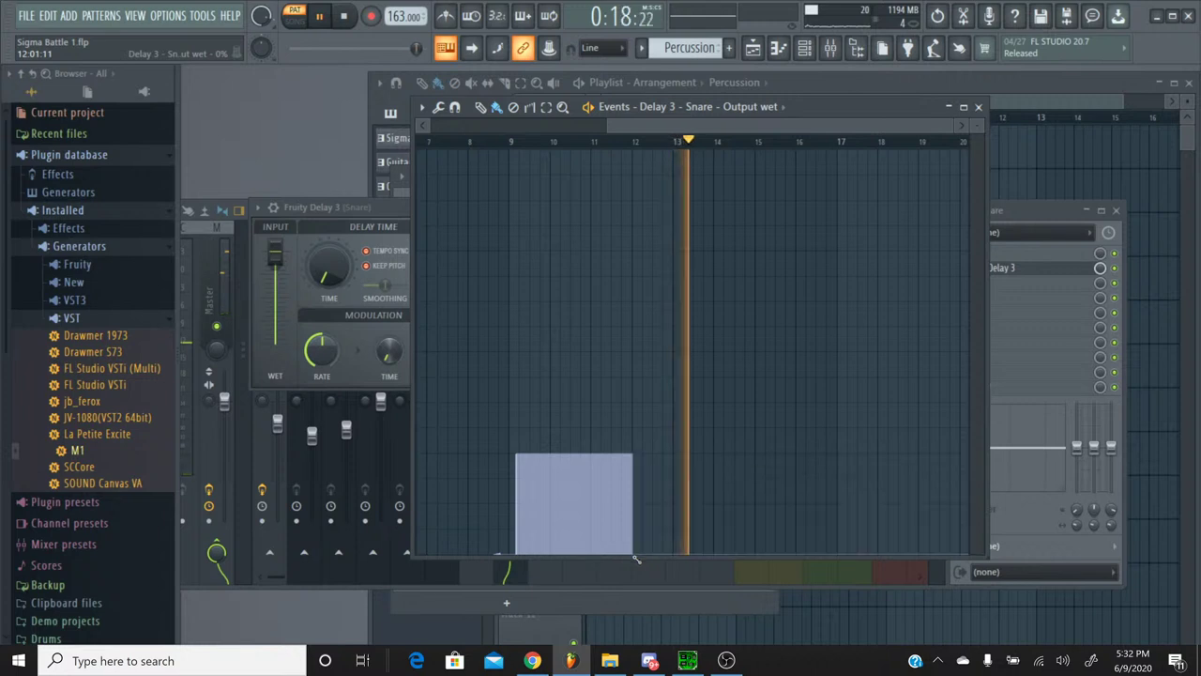
click(490, 143)
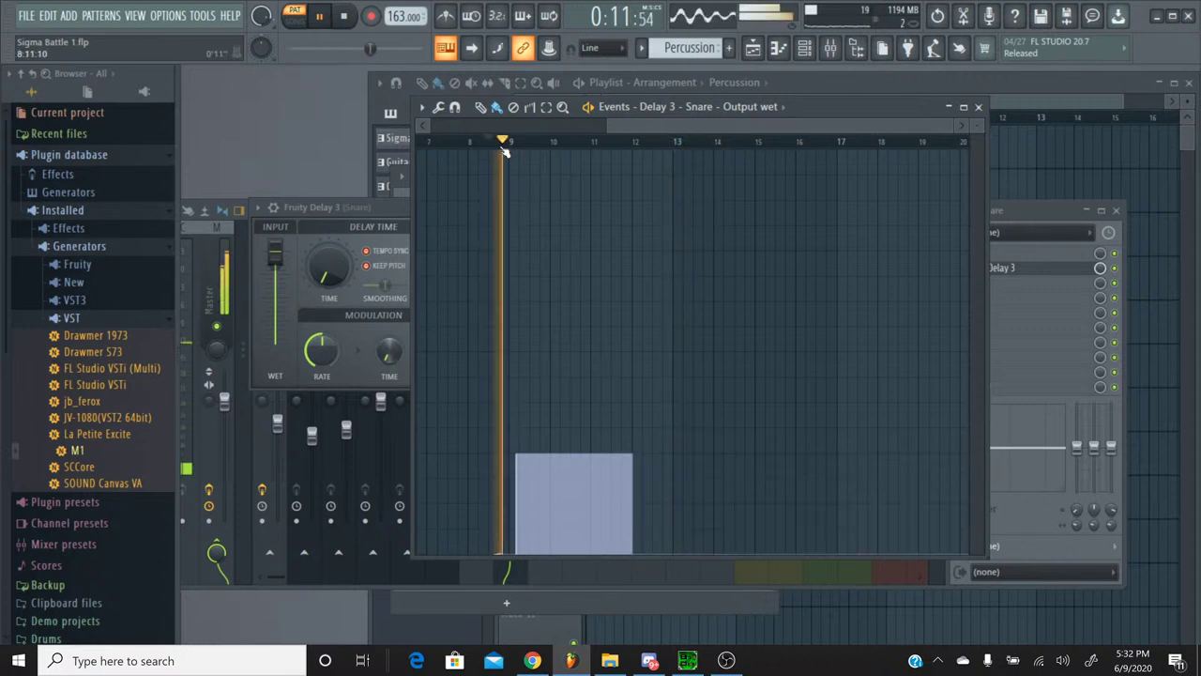
click(978, 106)
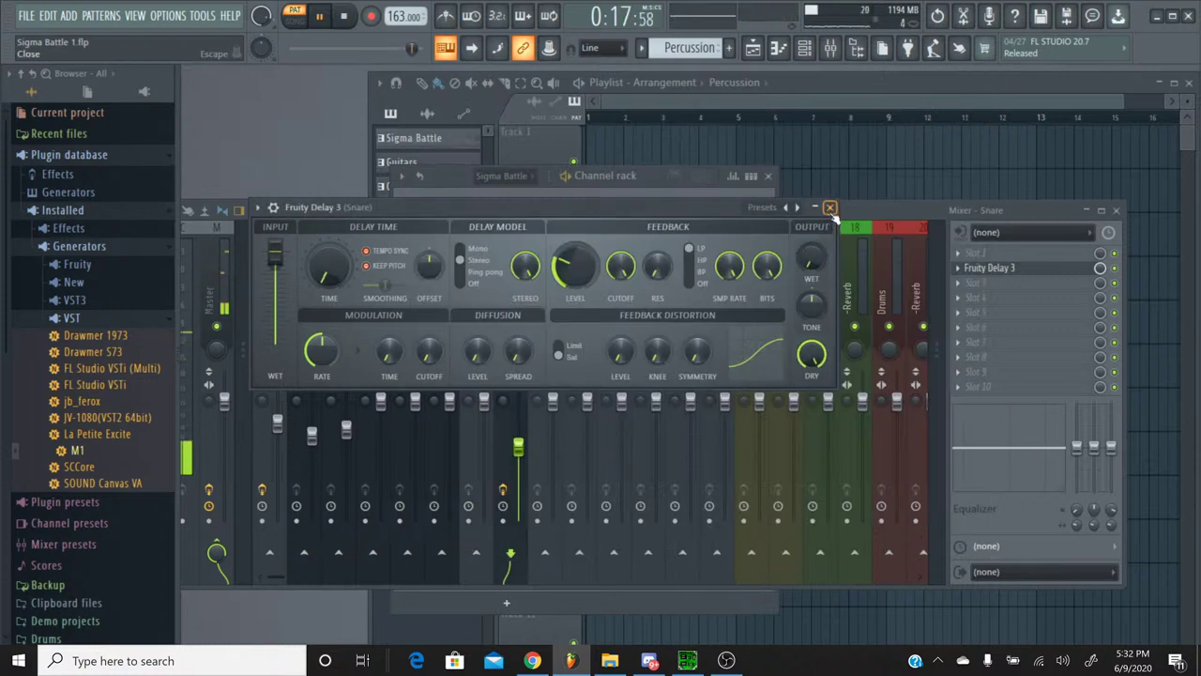
Step: Close the delay, stop playback, and check the live chat of the YouTube Studio stream in Chrome
click(830, 208)
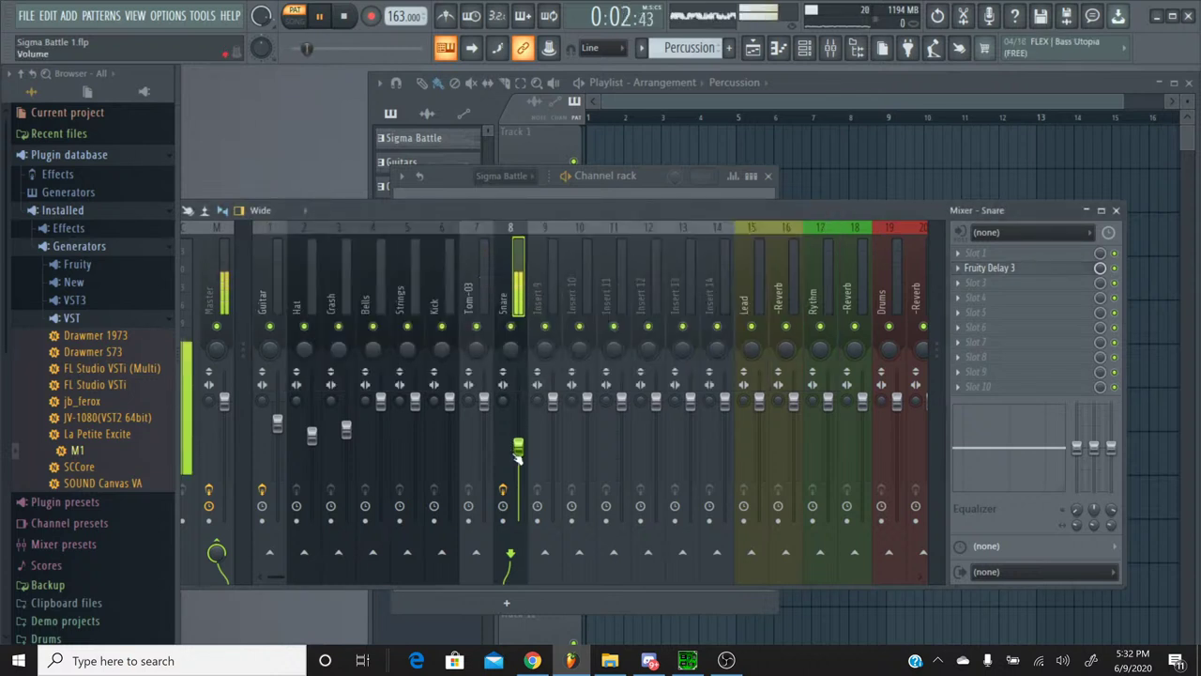
click(345, 17)
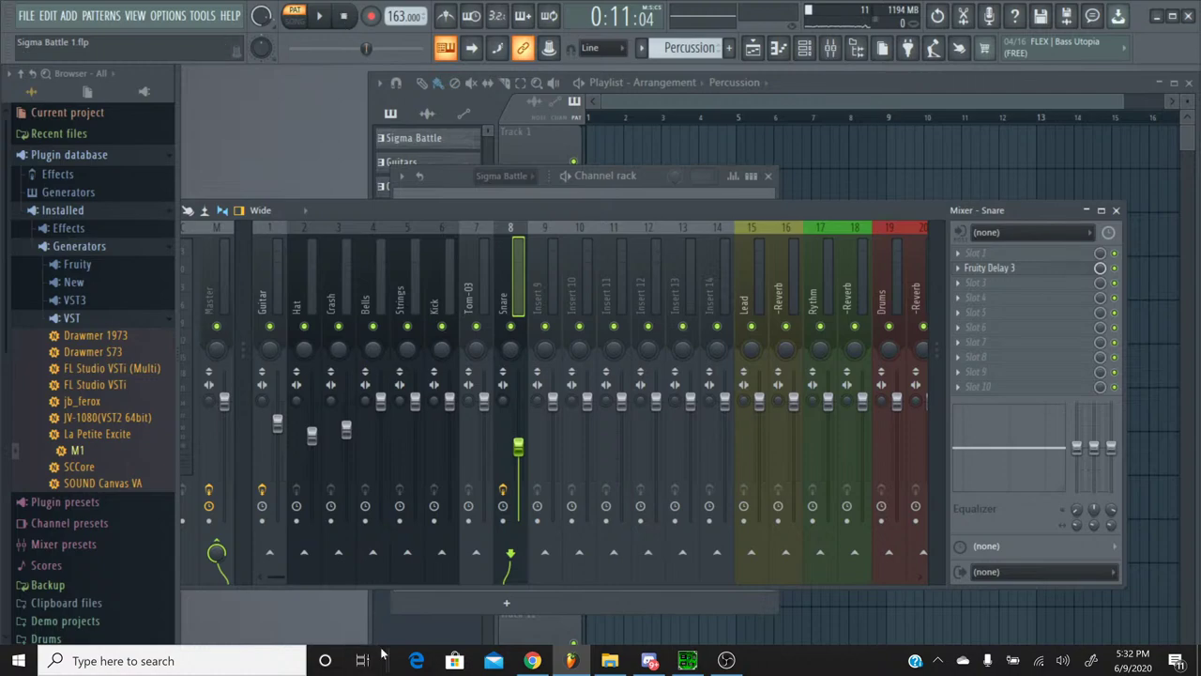
click(519, 663)
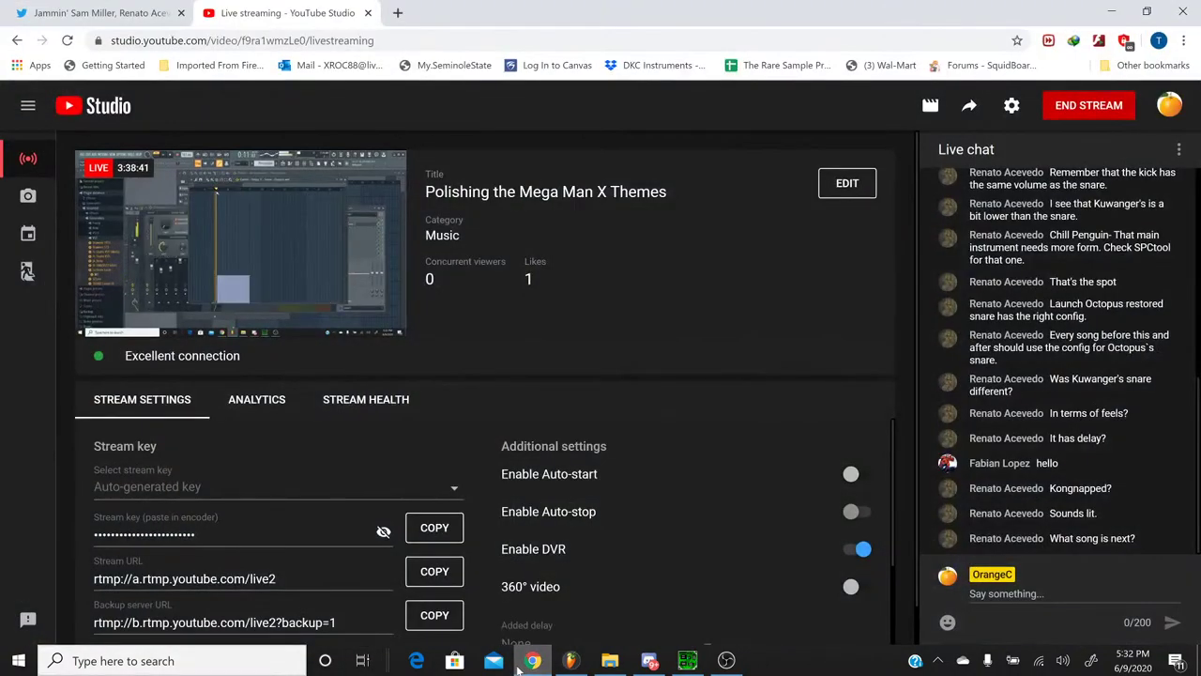
click(519, 664)
click(531, 661)
Step: Switch back to FL Studio and raise the Snare mixer track's volume to about 66%
click(520, 663)
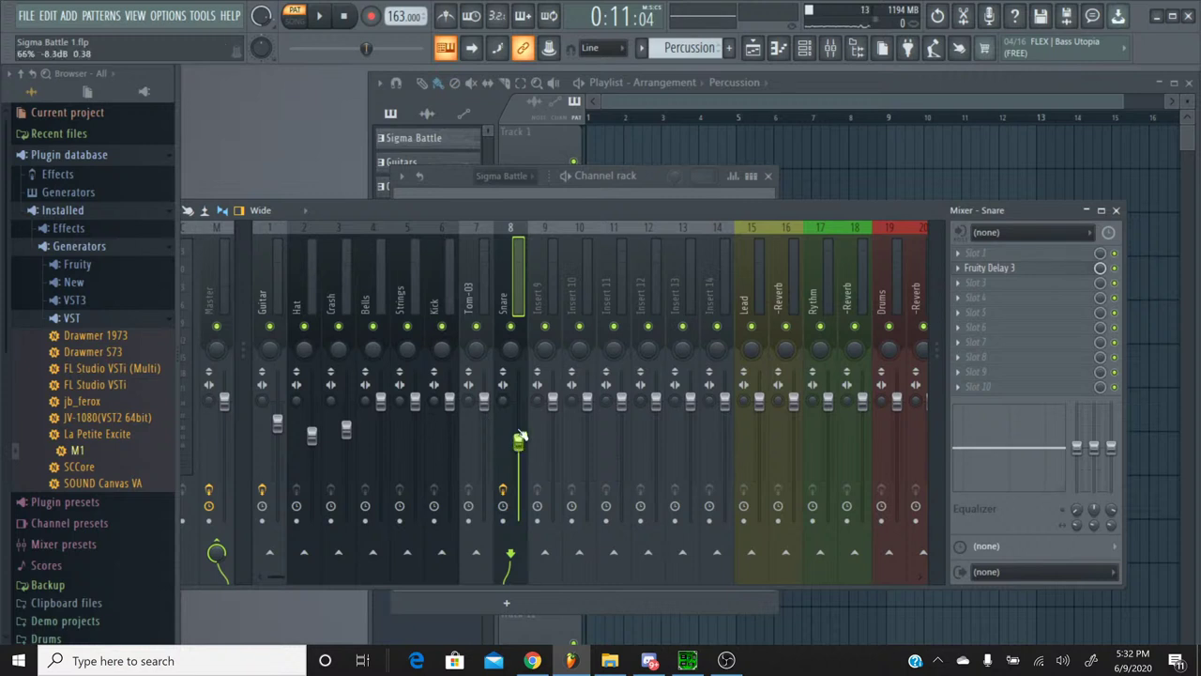
click(26, 16)
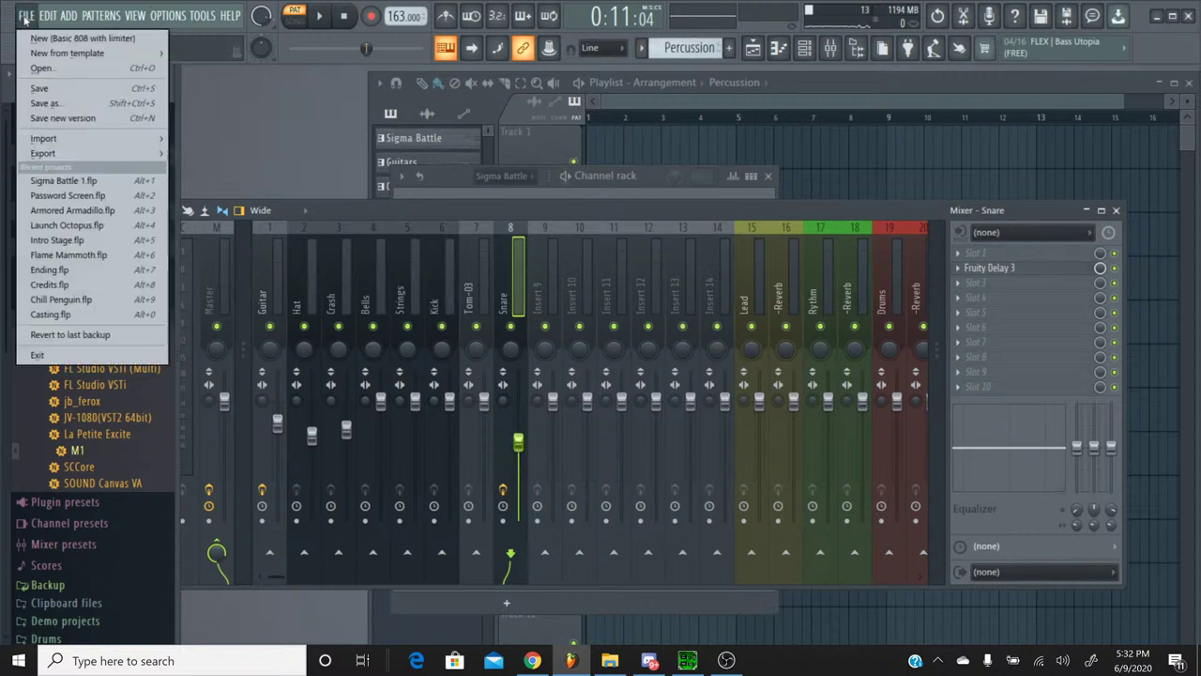
key(Escape)
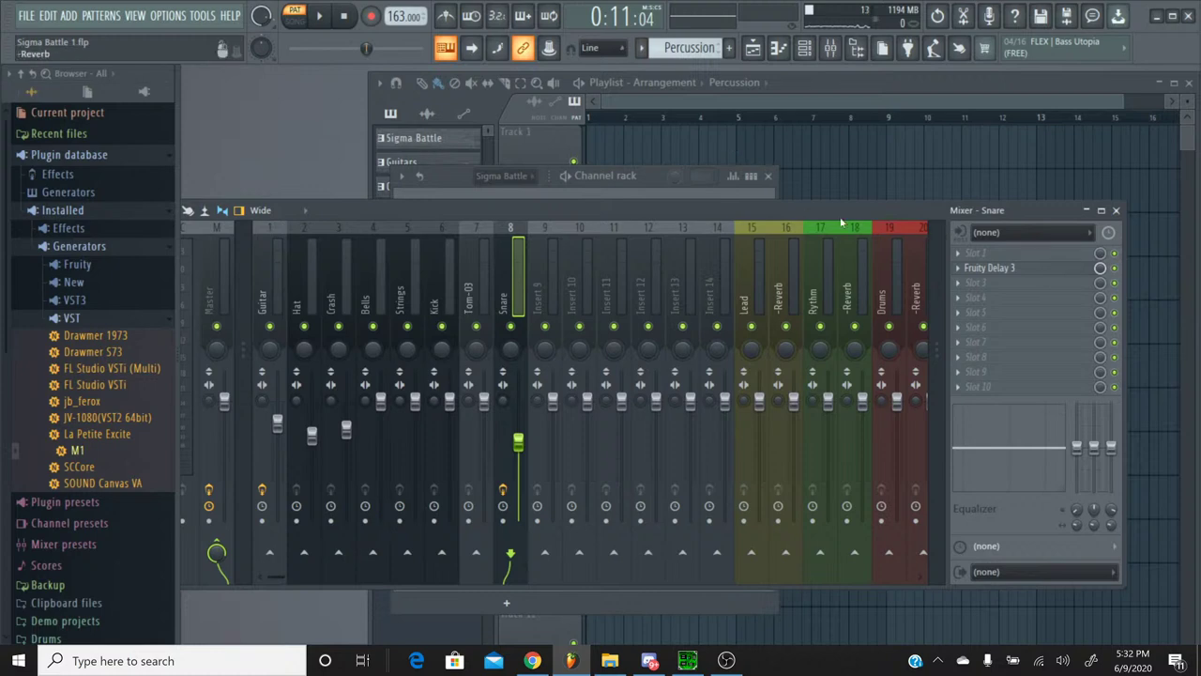
Step: Load Fruity Chorus into the Snare track's fourth effect slot and step through its presets around Low Enhance
mouse_move(800, 216)
mouse_down()
mouse_move(747, 226)
mouse_move(789, 226)
mouse_up()
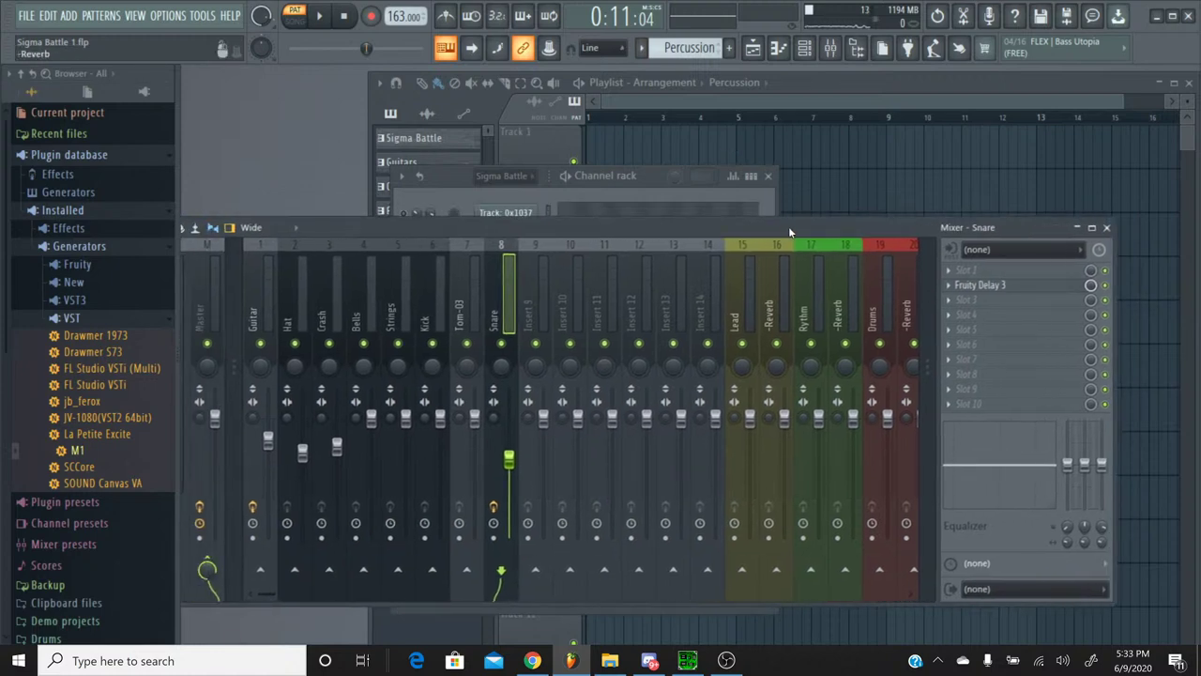
click(953, 319)
click(741, 549)
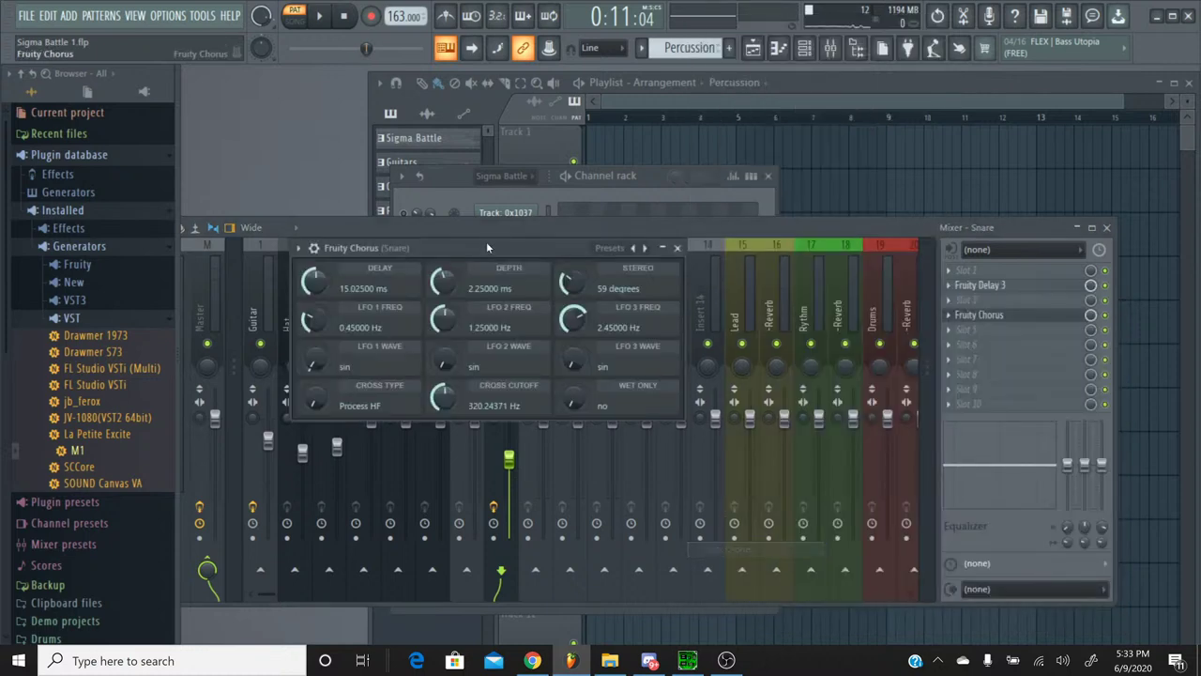
click(633, 249)
click(633, 249)
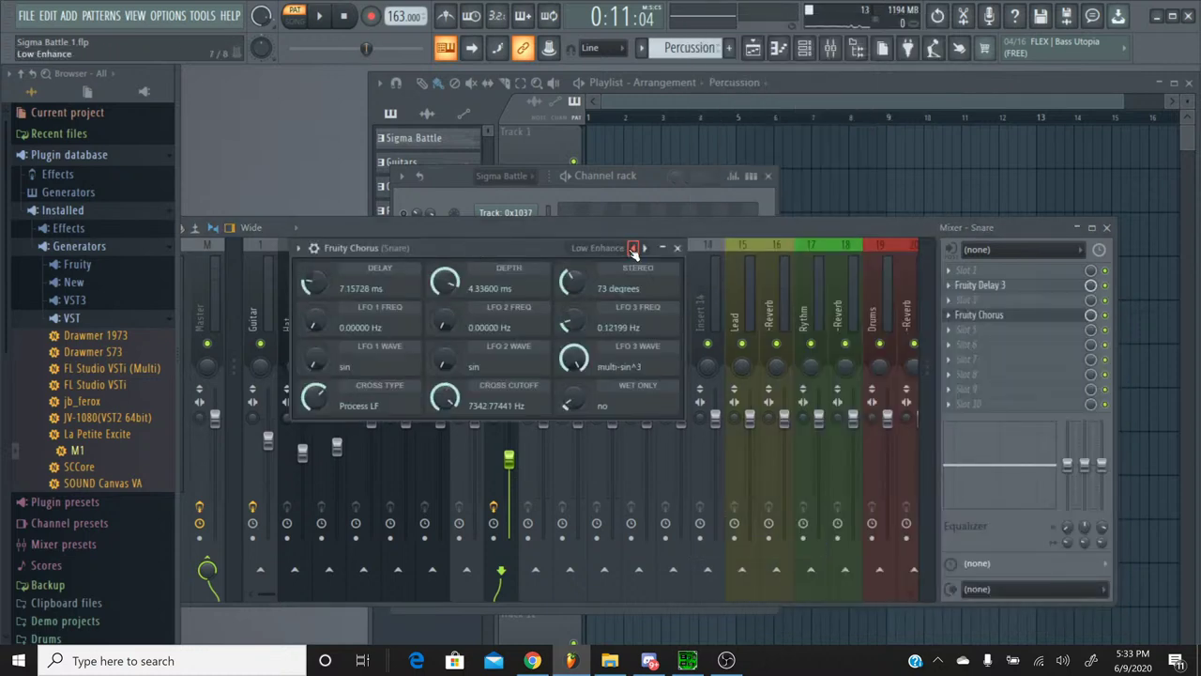
click(633, 249)
click(643, 248)
click(678, 249)
Step: Load the Saturation Knob VST3 effect into the Snare track's fifth effect slot
click(983, 326)
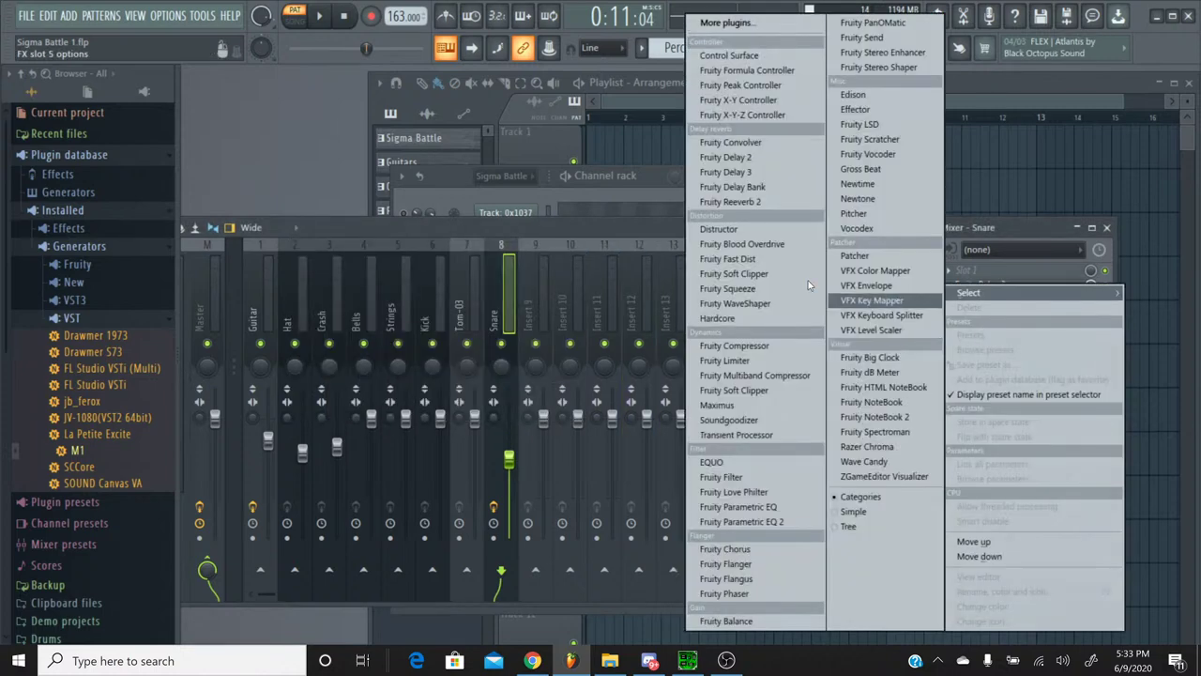
click(736, 23)
scroll(545, 404, down, 10)
scroll(546, 404, down, 10)
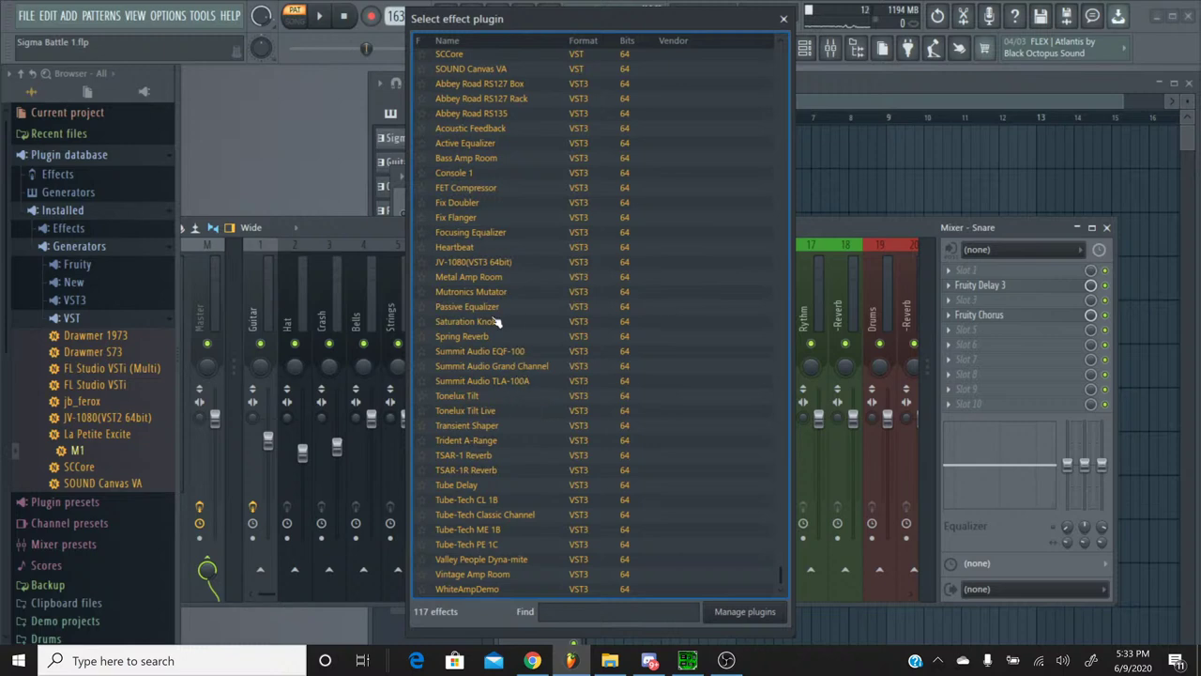
double_click(498, 322)
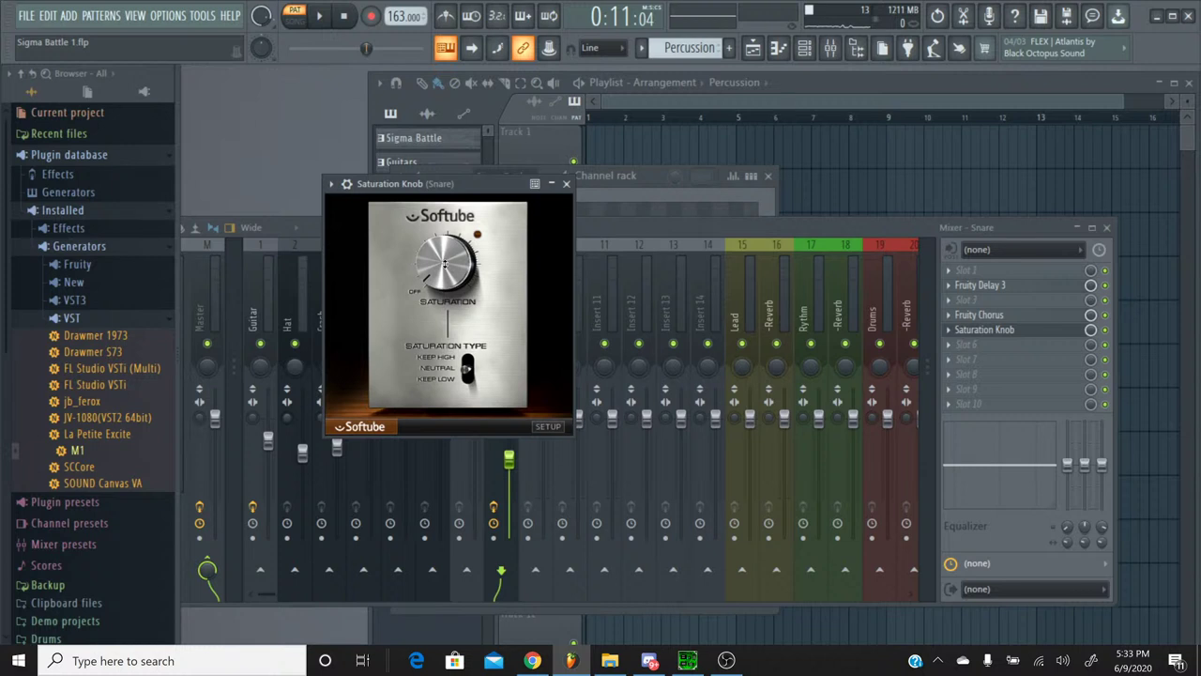
Step: Play the Percussion pattern to hear the Snare track with Fruity Chorus and Saturation Knob loaded
click(320, 17)
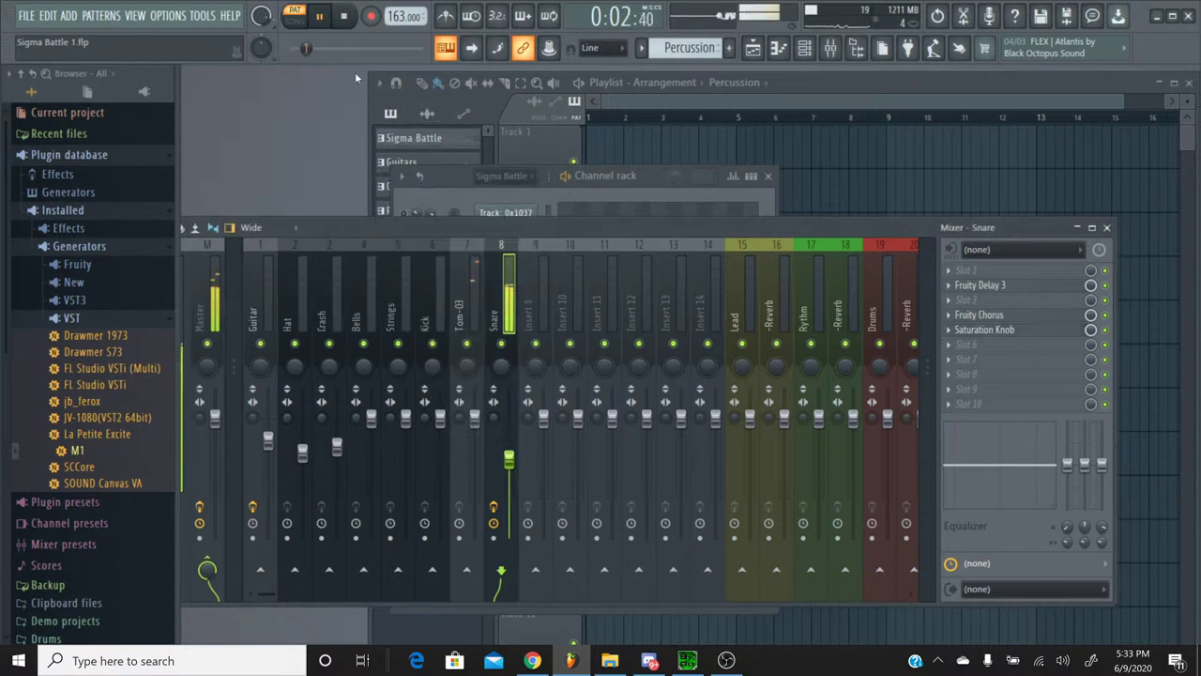
click(329, 17)
click(320, 17)
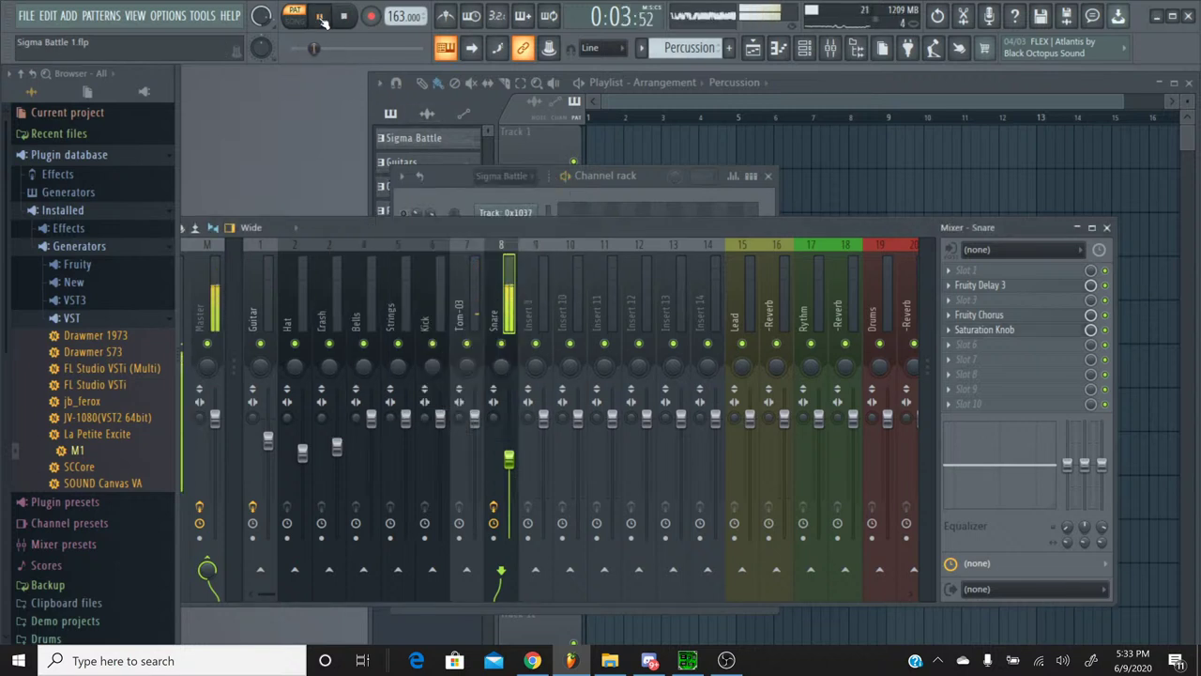
Step: Reopen Fruity Delay 3, examine its output Wet events during playback, and move the song position to just before bar 8
click(1032, 287)
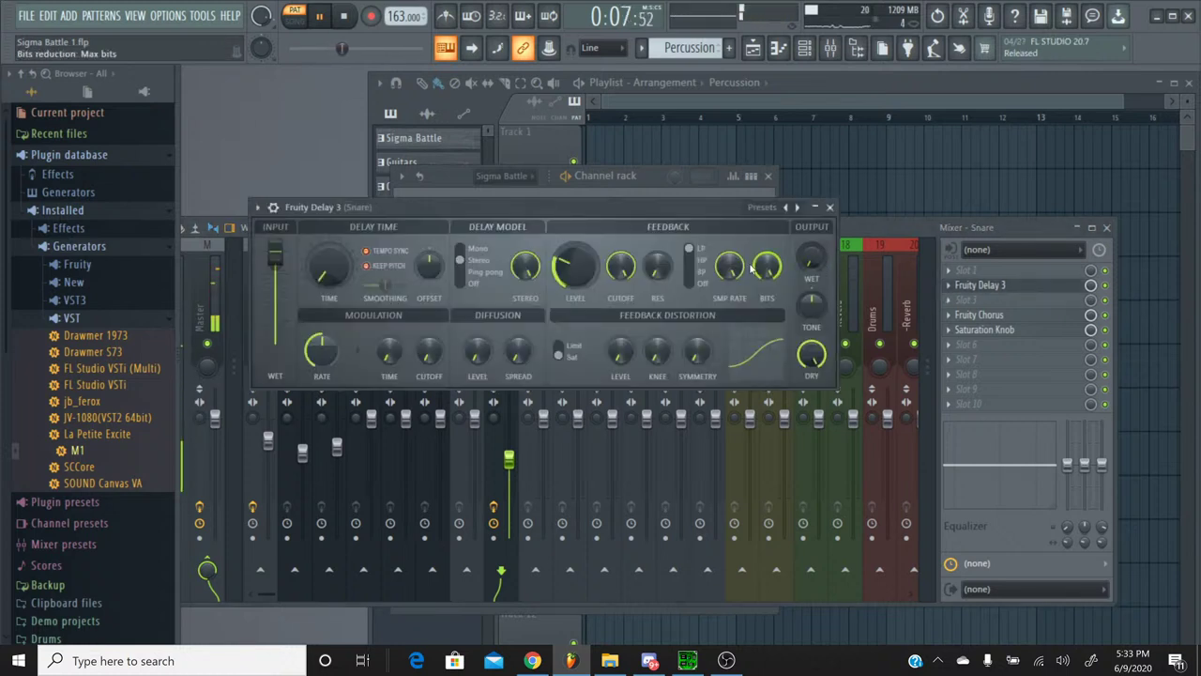
right_click(809, 264)
click(830, 297)
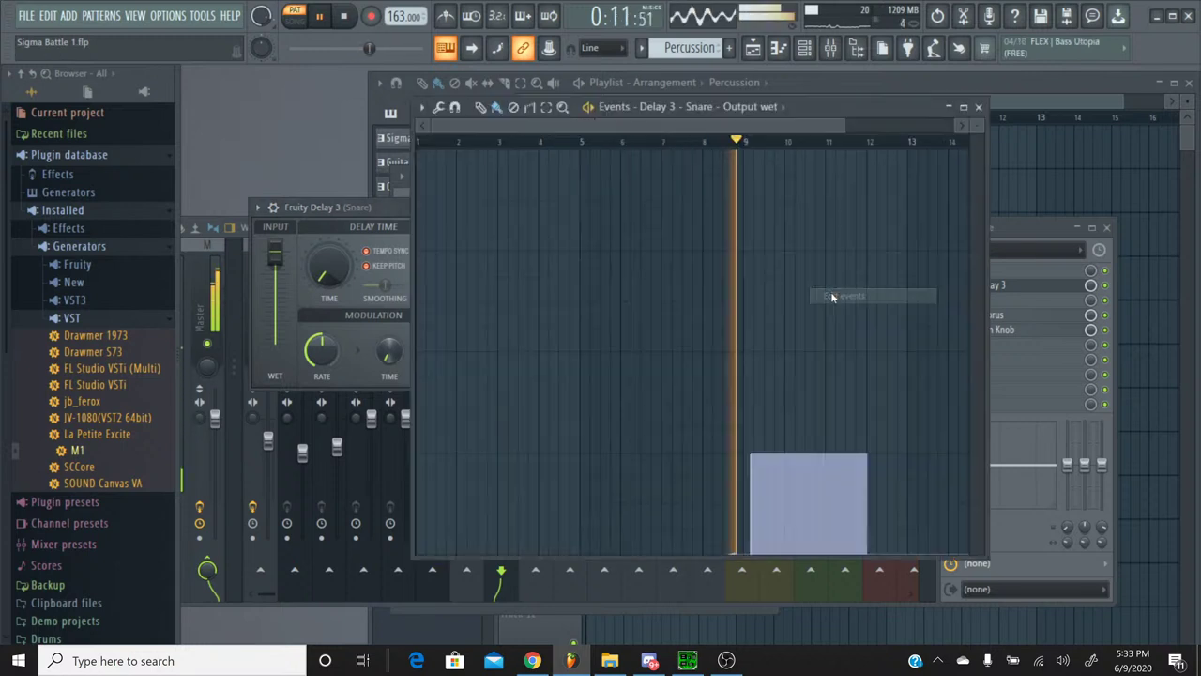
click(978, 107)
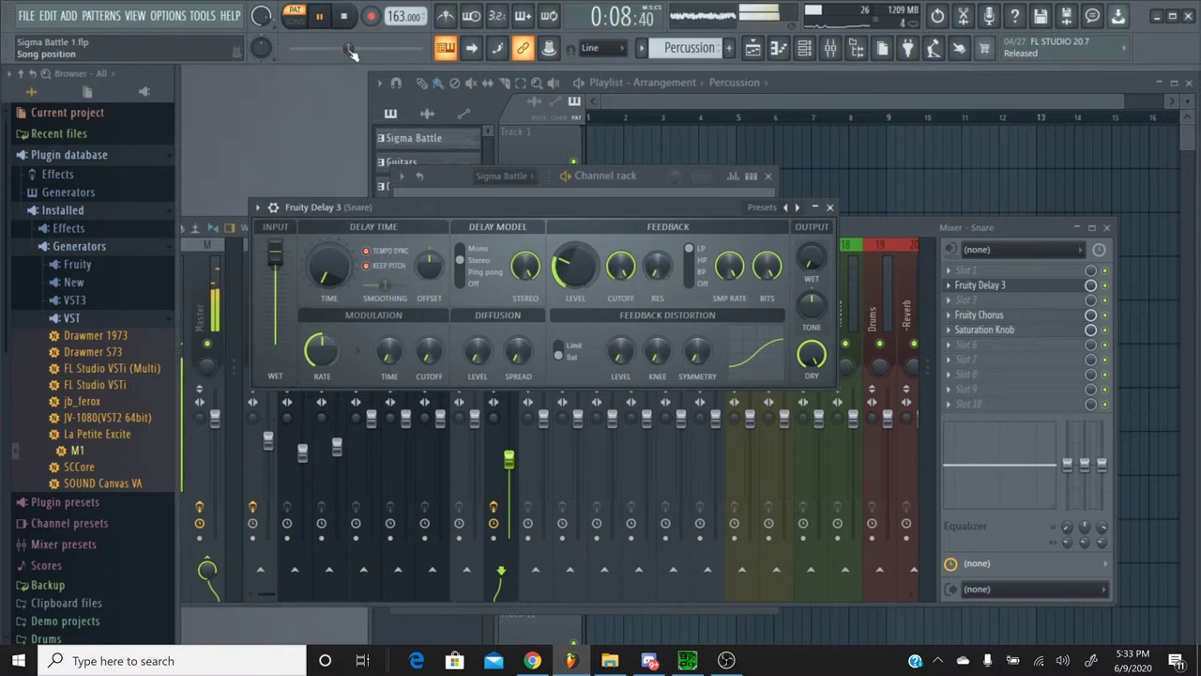
drag(343, 49, 365, 54)
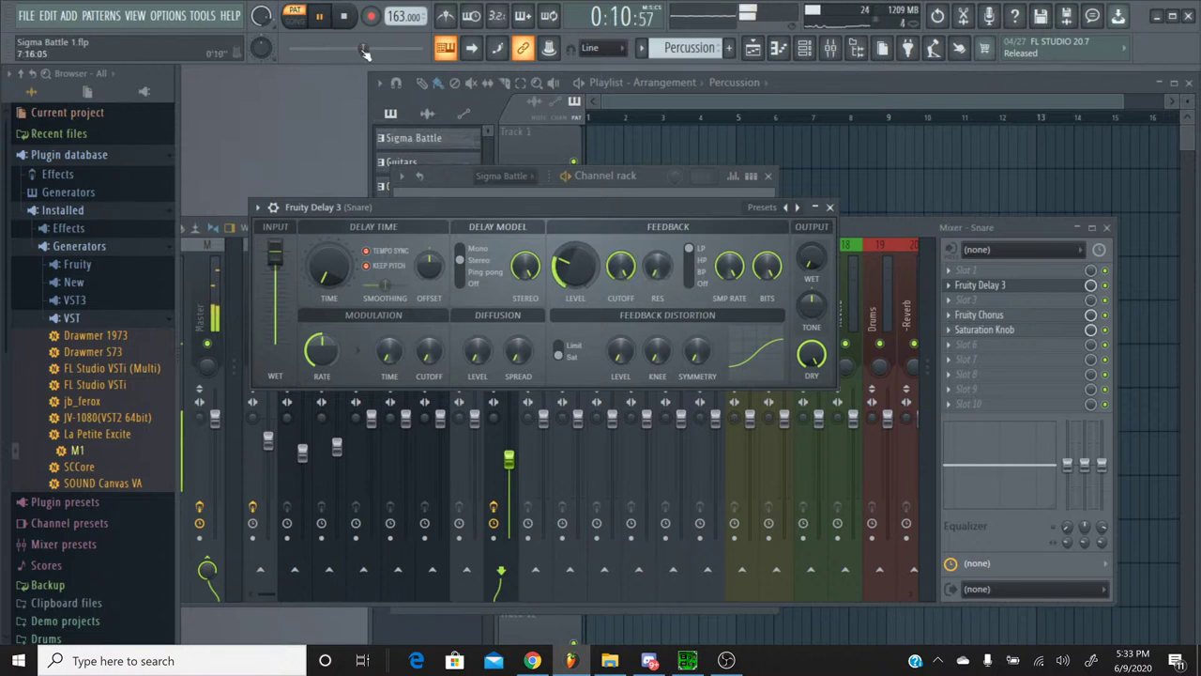
Step: Close Fruity Delay 3 and stop the Percussion pattern's playback
click(830, 206)
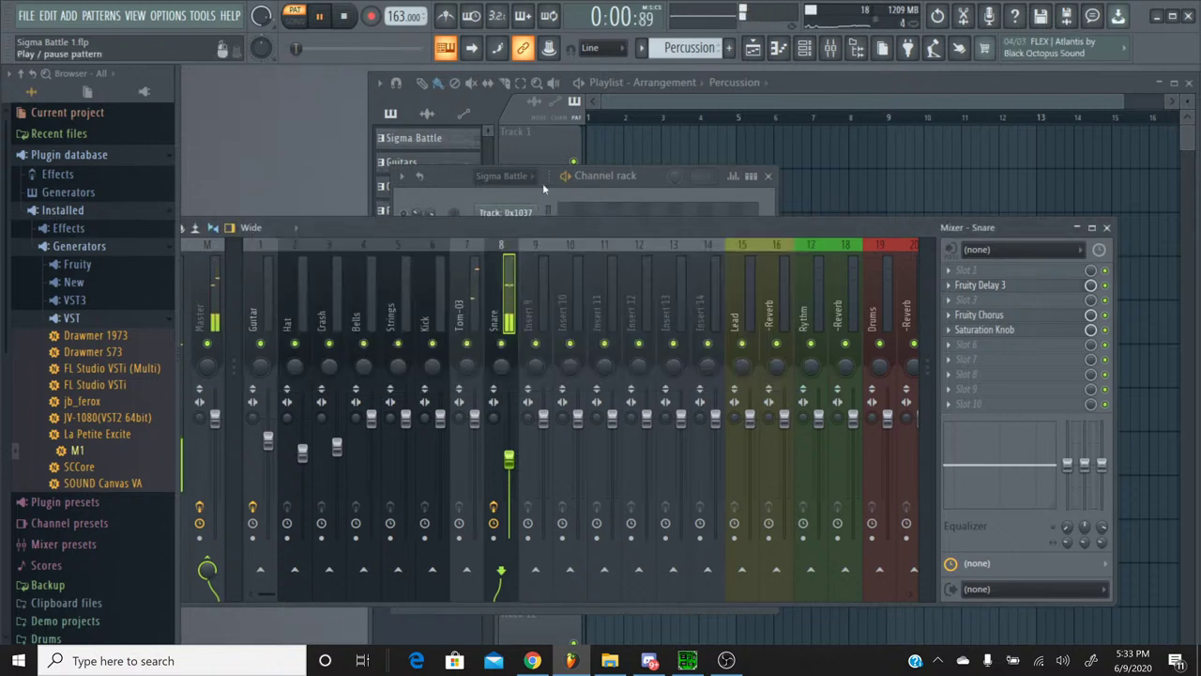
key(space)
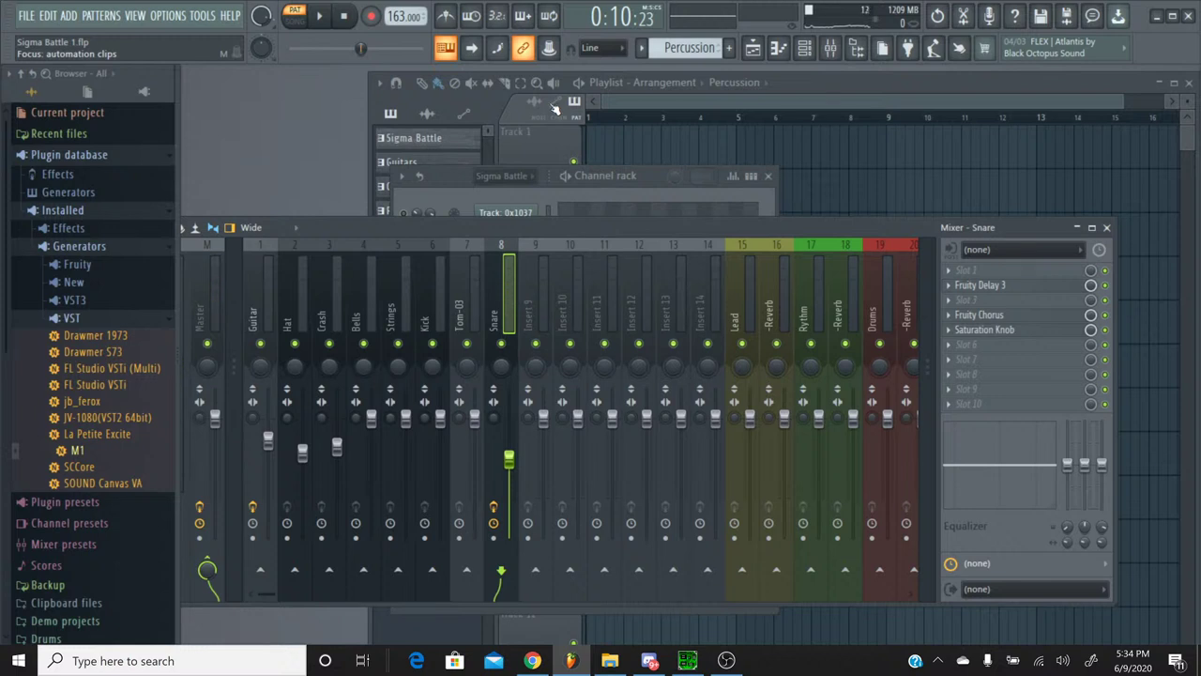
click(30, 19)
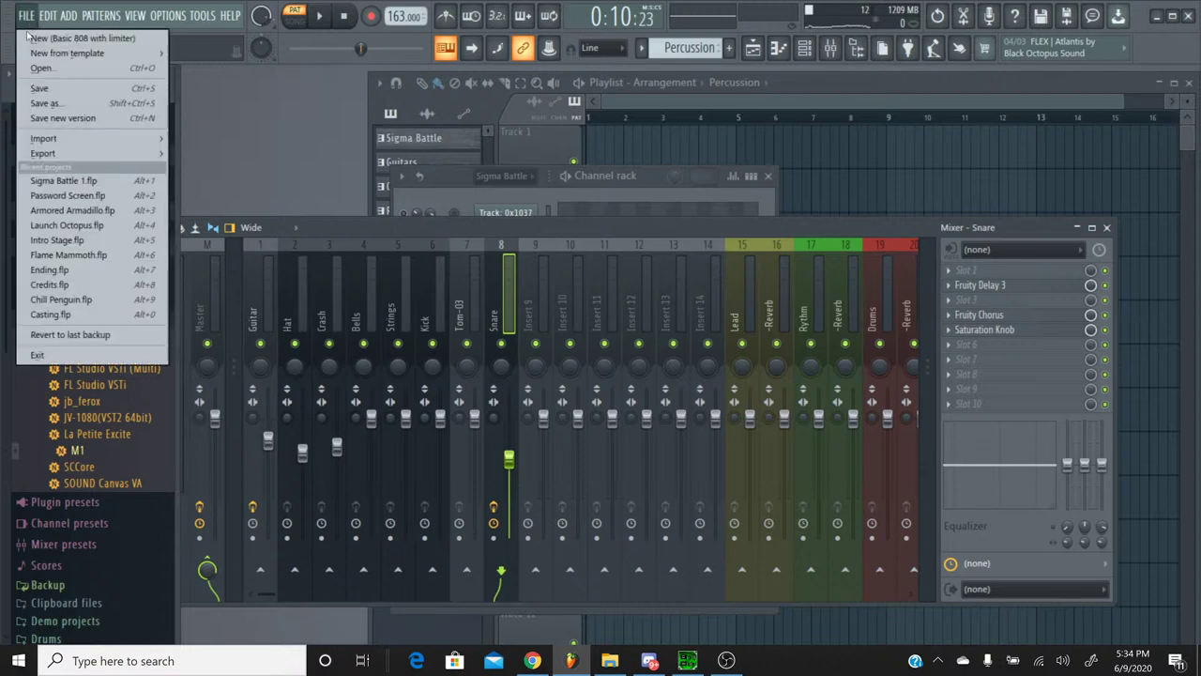
Step: In the Sigma Battle pattern, copy the panning value of channel Track: 0xEE4 and paste it onto the Snare channel's panning
click(642, 51)
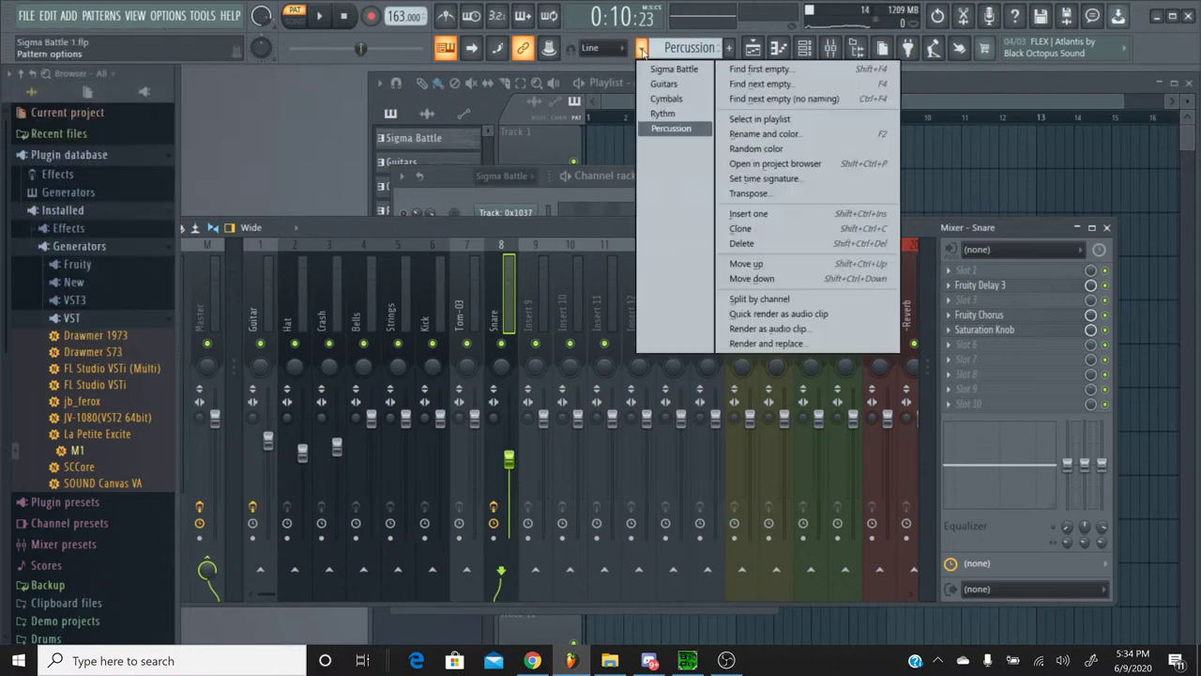
click(648, 68)
click(464, 195)
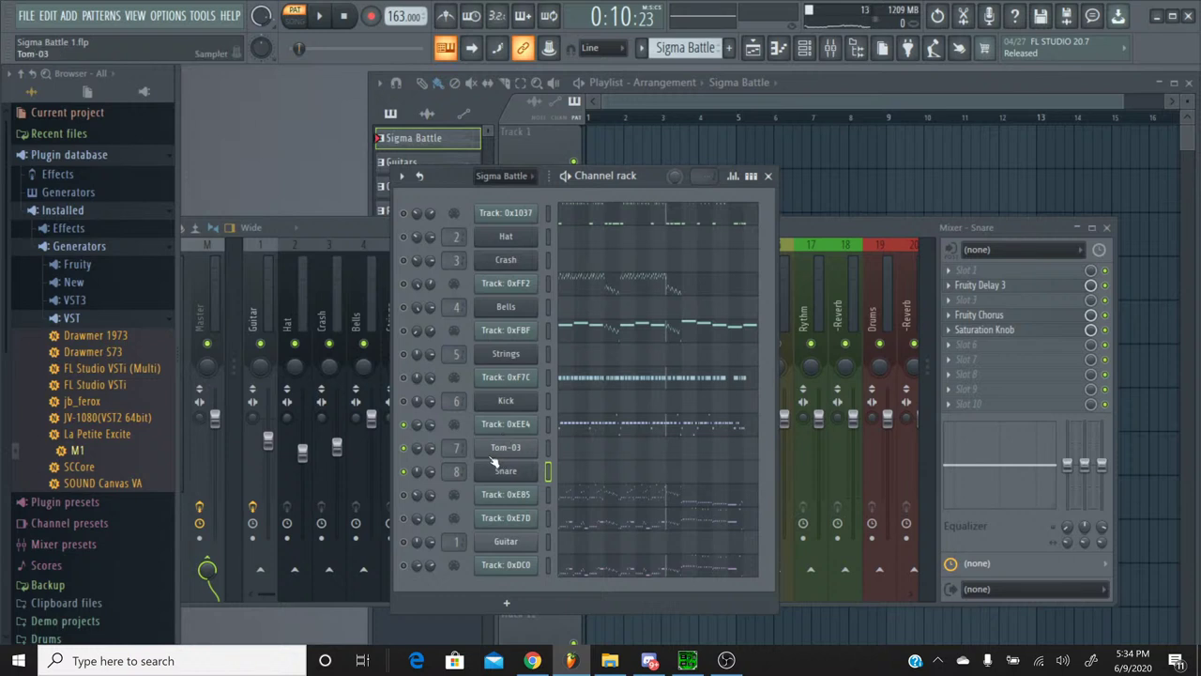
right_click(418, 427)
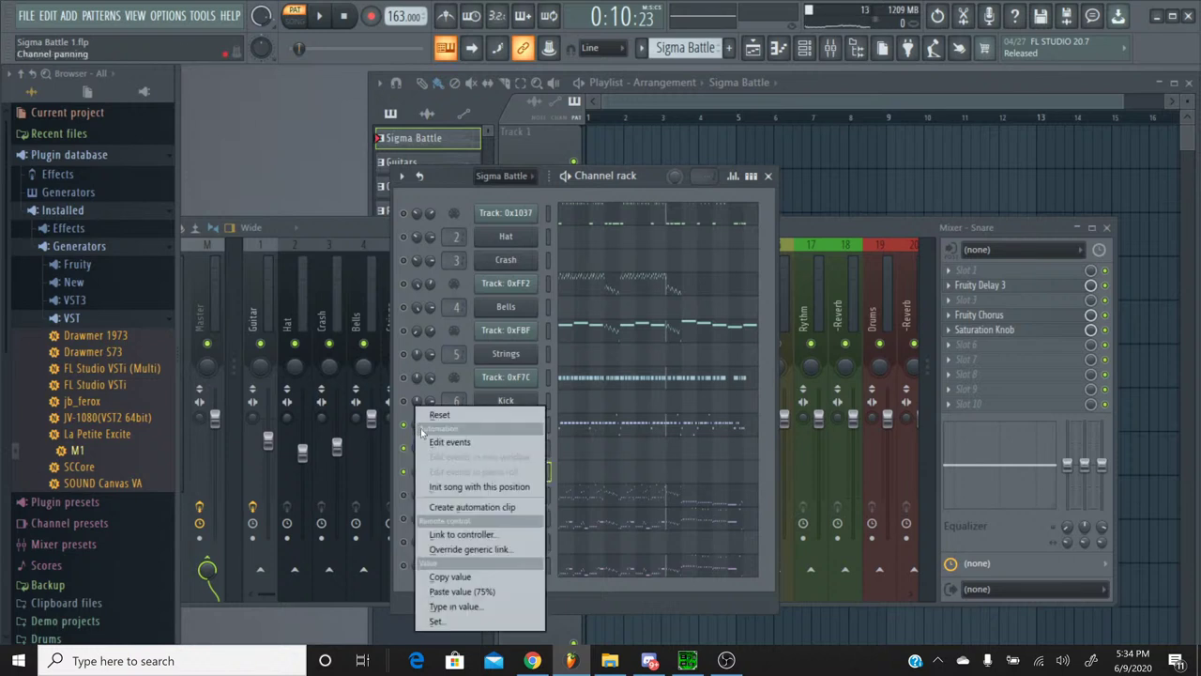
click(452, 577)
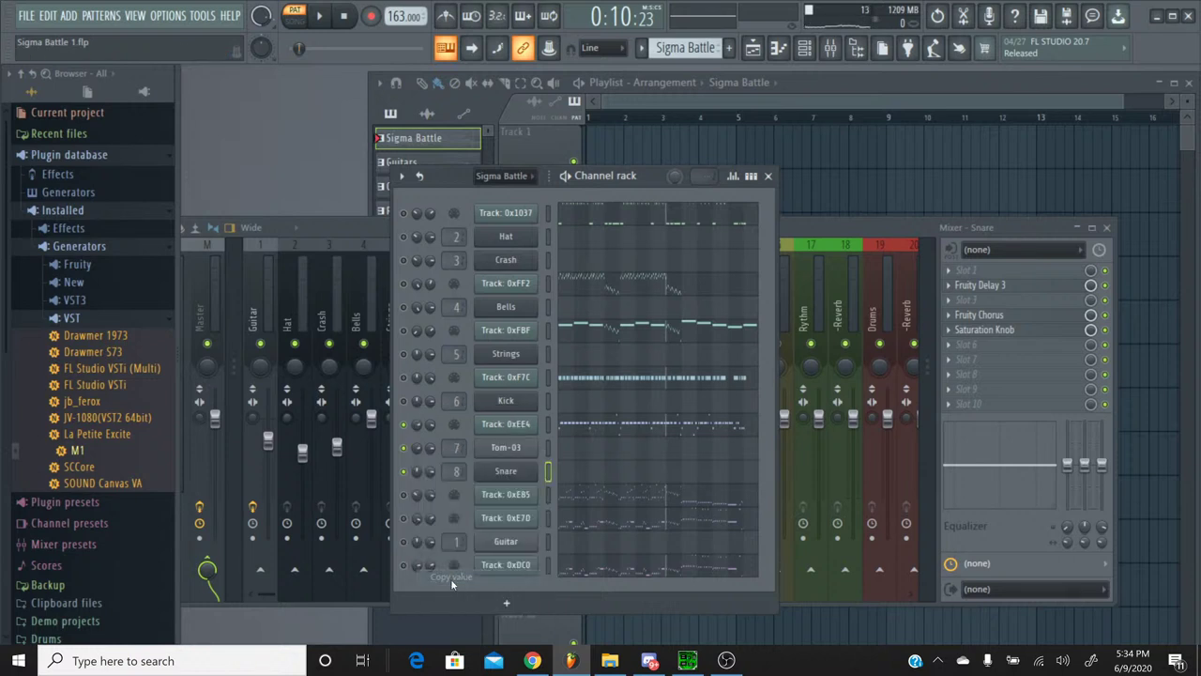
right_click(417, 472)
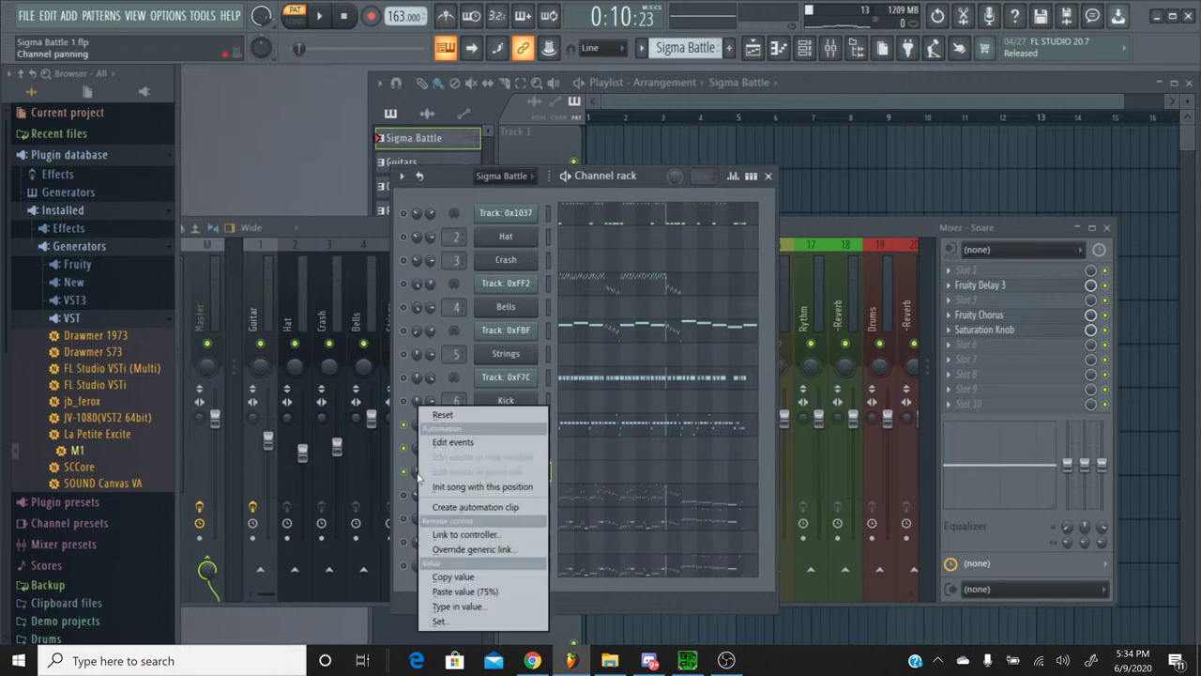
click(458, 592)
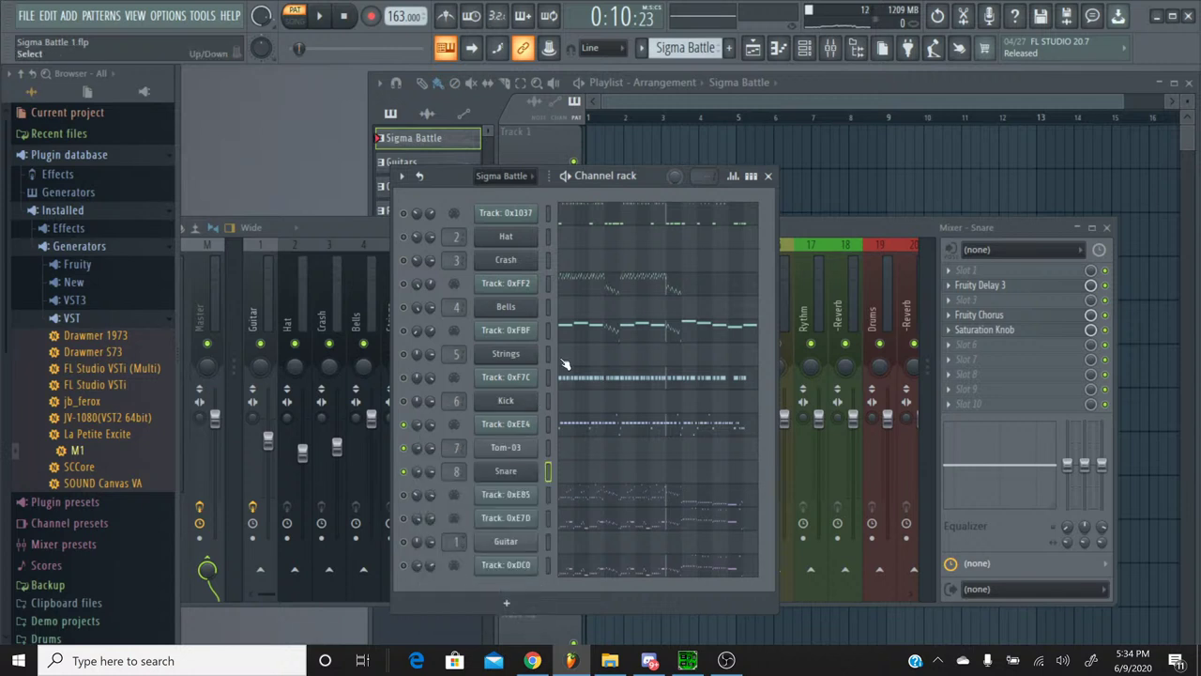
Step: Switch to the Percussion pattern and play it twice from just before bar 8 to hear the Snare's pasted panning
click(642, 47)
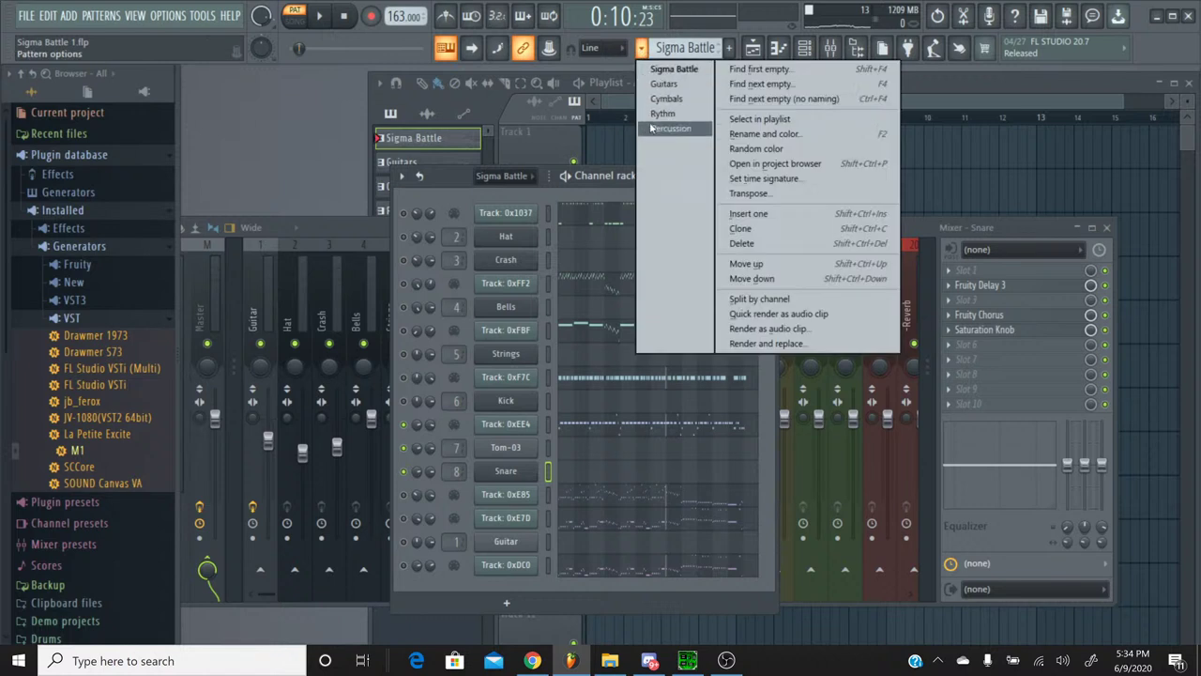
click(657, 128)
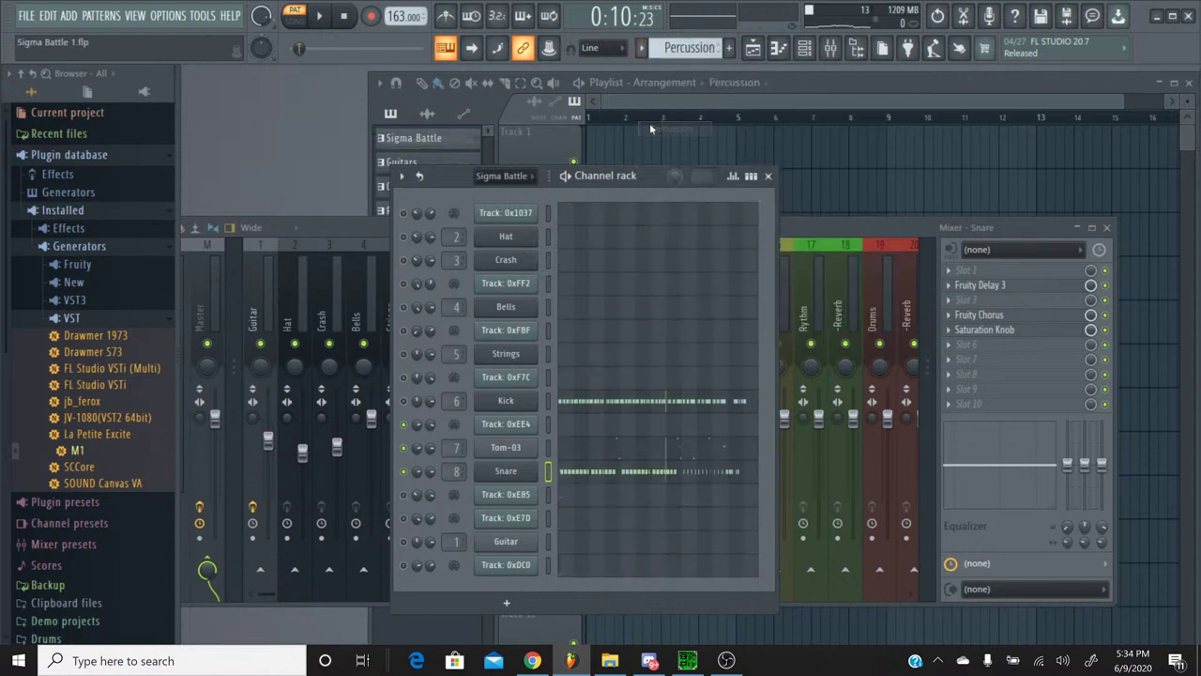
click(322, 17)
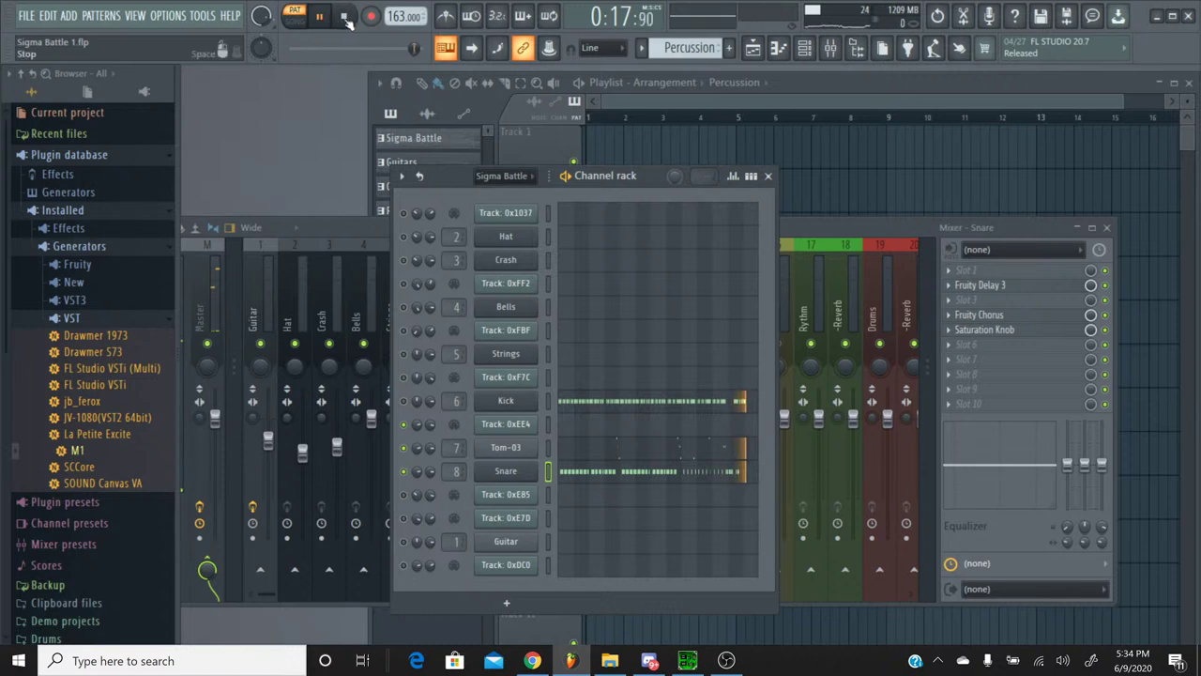
click(344, 16)
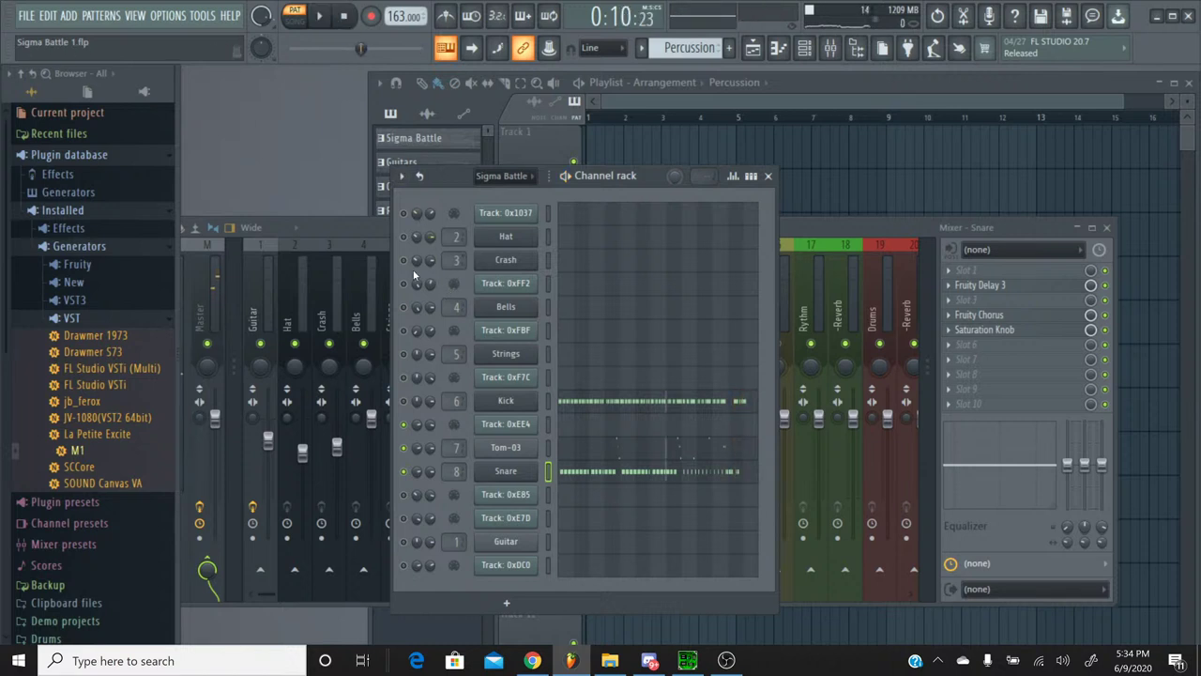
click(319, 16)
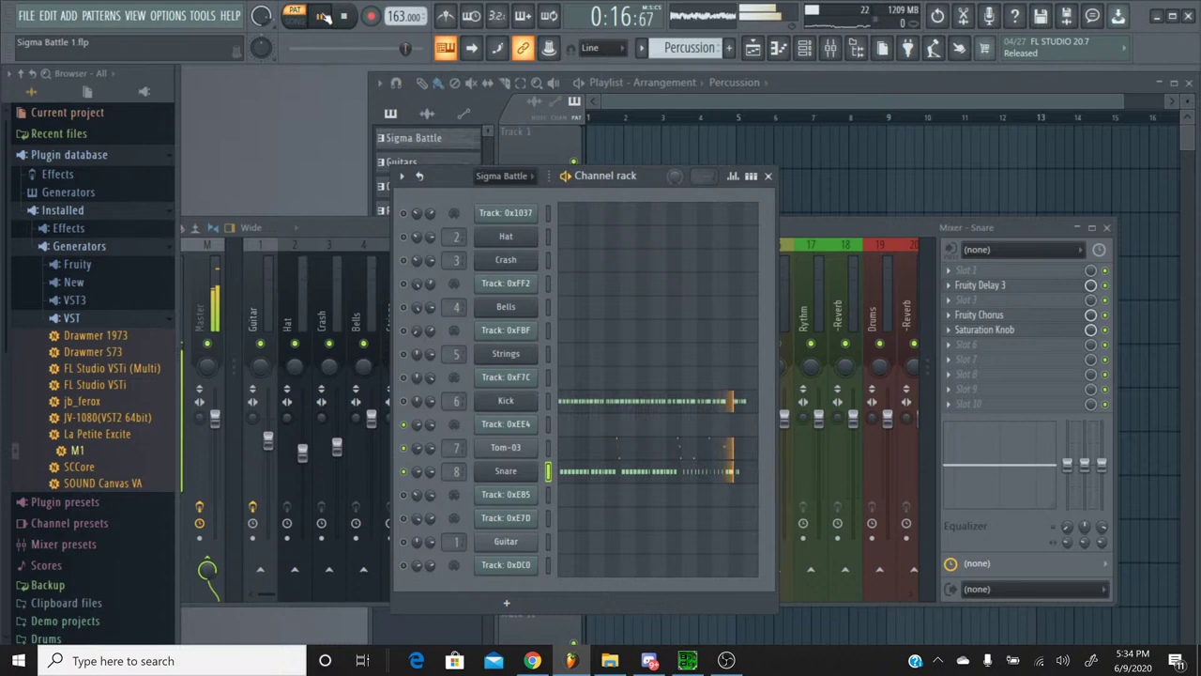
click(349, 26)
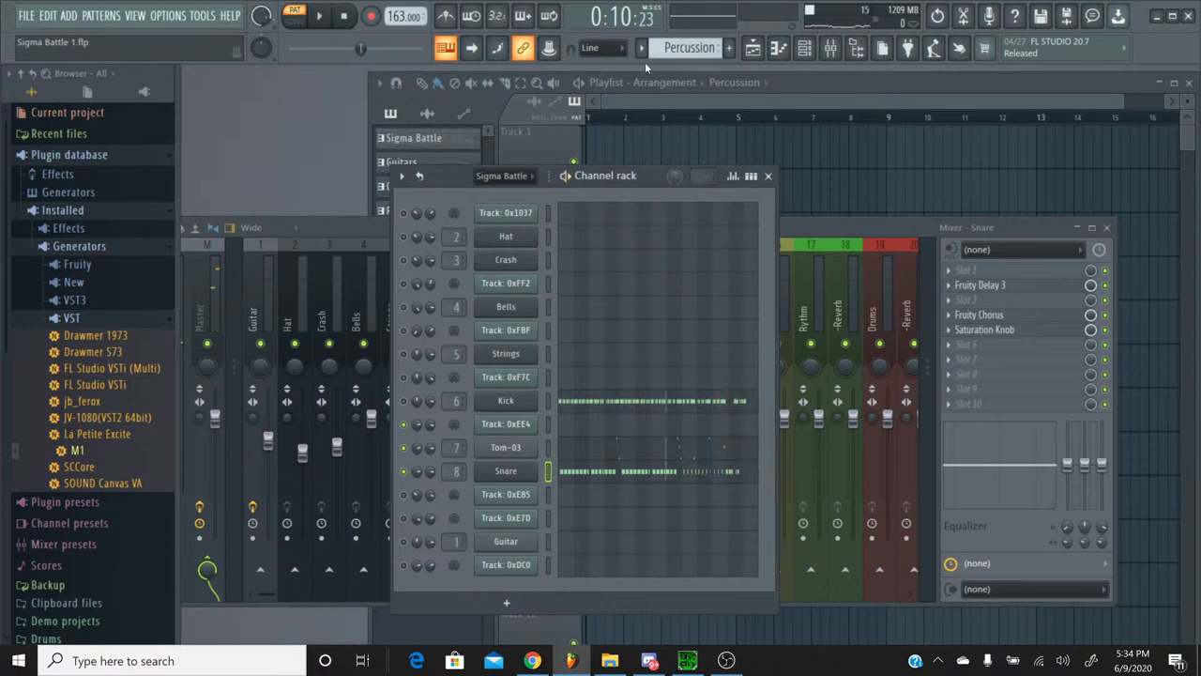
Step: Play the start of the Sigma Battle pattern in Track: 0xEE4's piano roll and copy all of its F4 notes
click(642, 48)
click(648, 69)
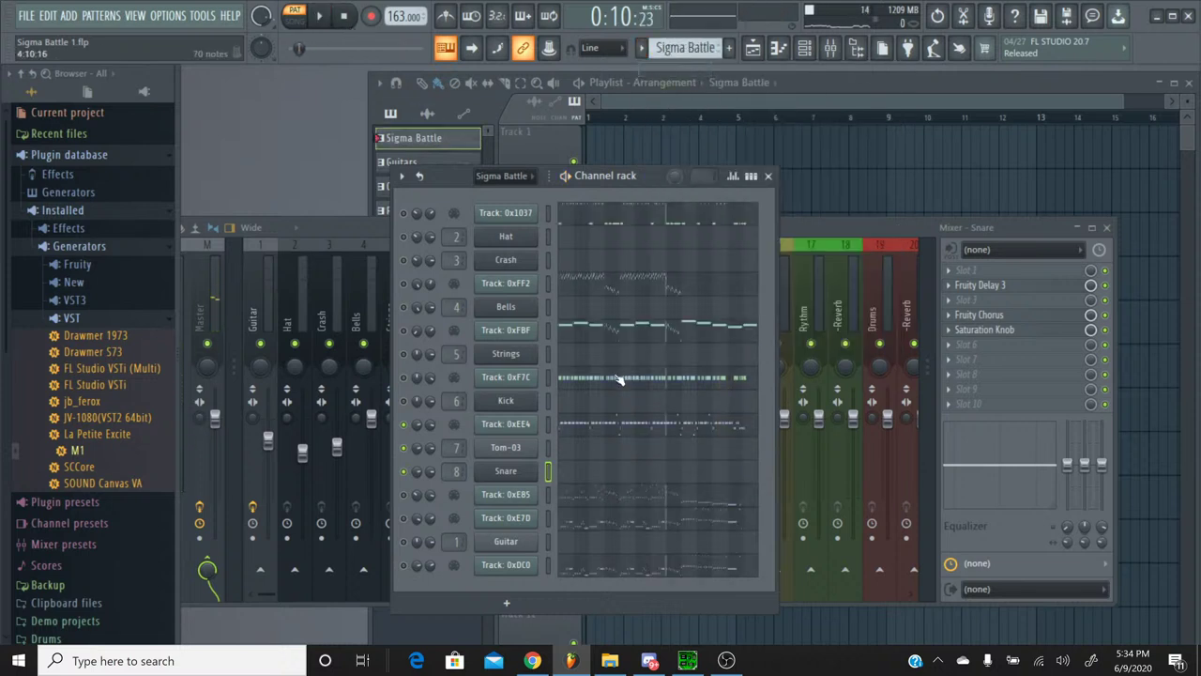
click(594, 427)
scroll(493, 173, up, 5)
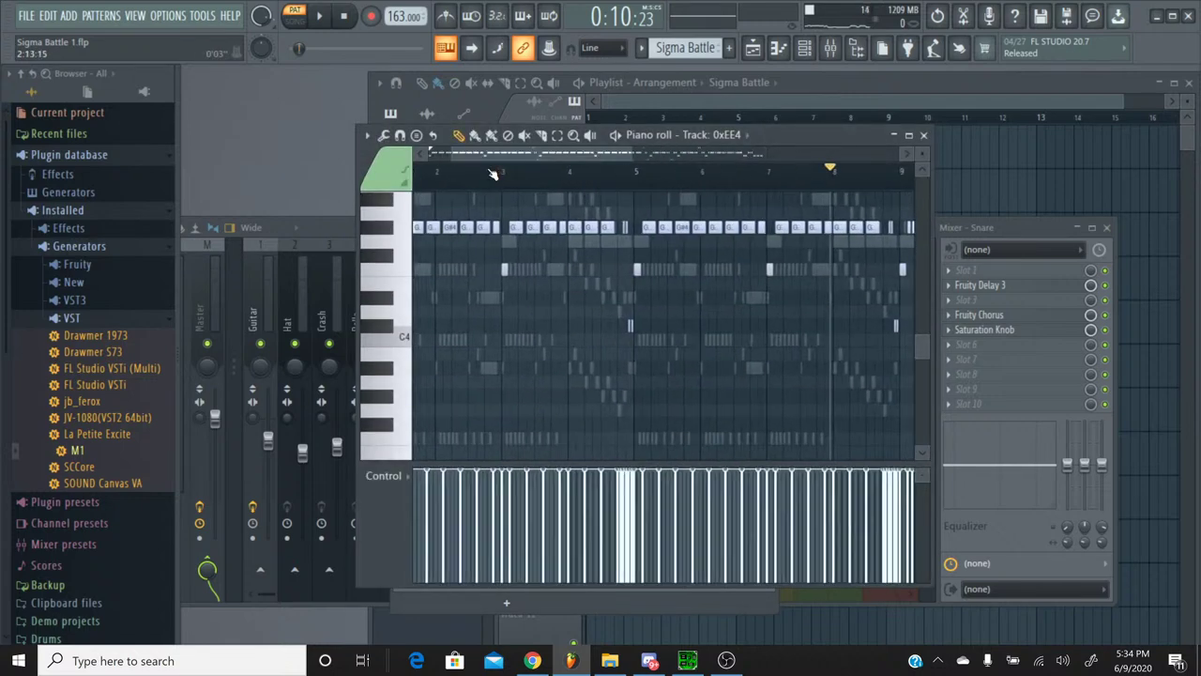
drag(485, 158, 372, 208)
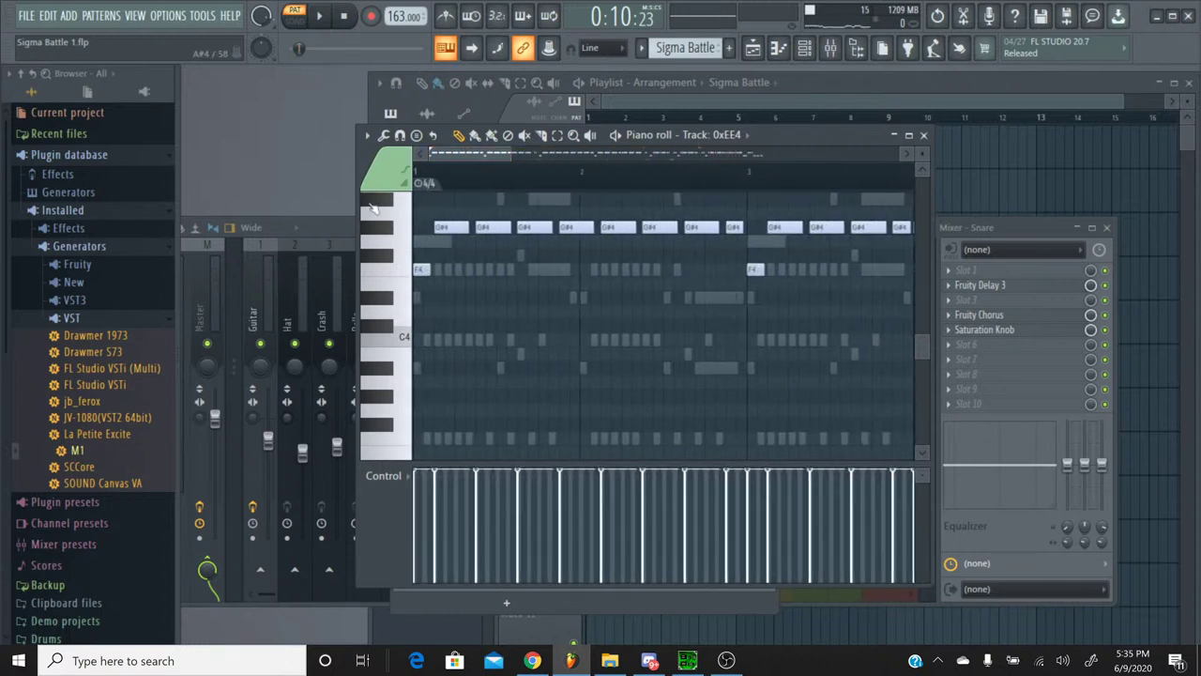
mouse_move(298, 48)
mouse_down()
mouse_move(368, 52)
mouse_move(290, 50)
mouse_up()
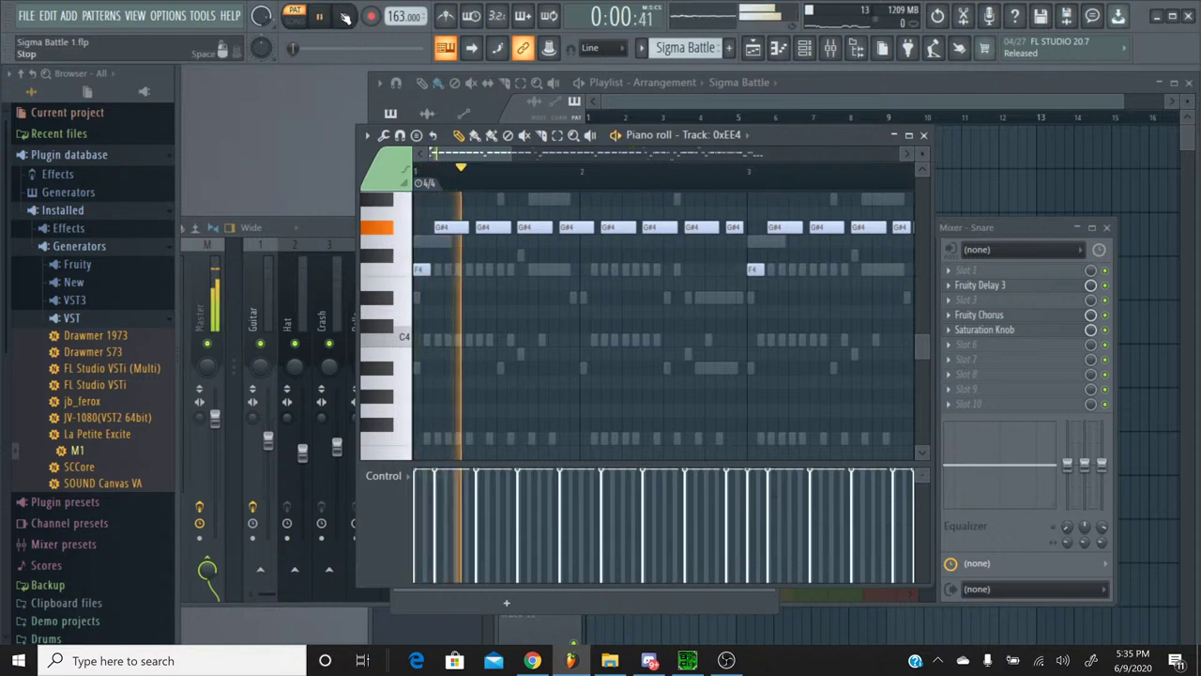
click(397, 271)
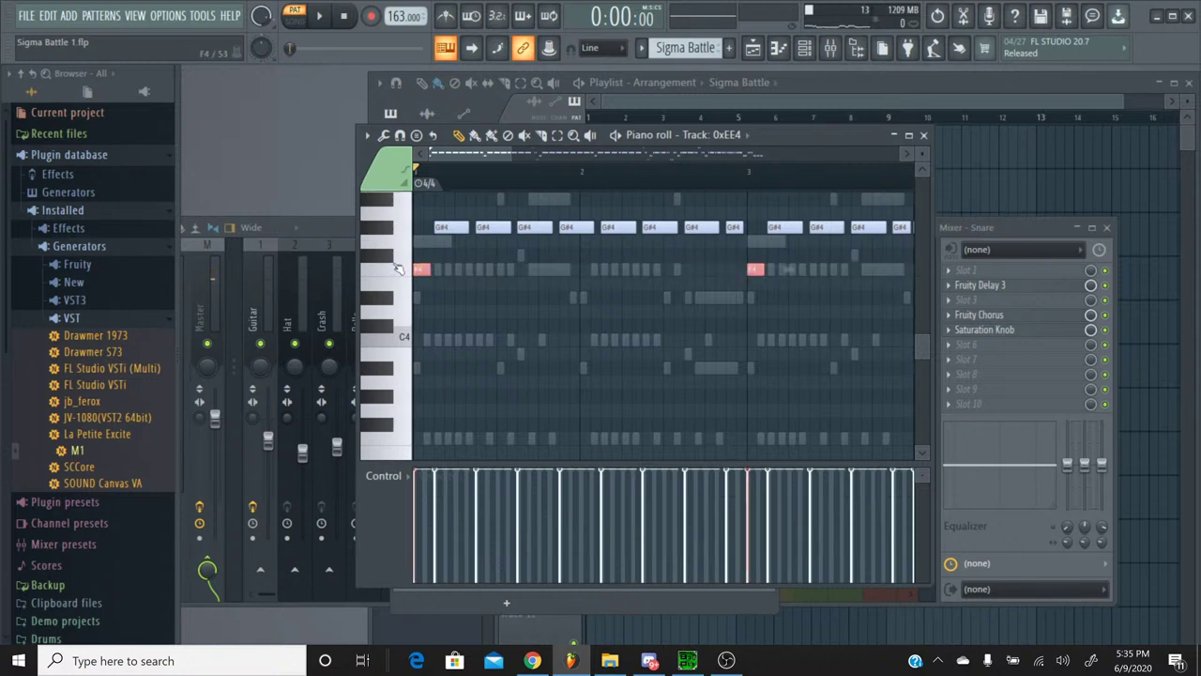
click(924, 136)
click(640, 48)
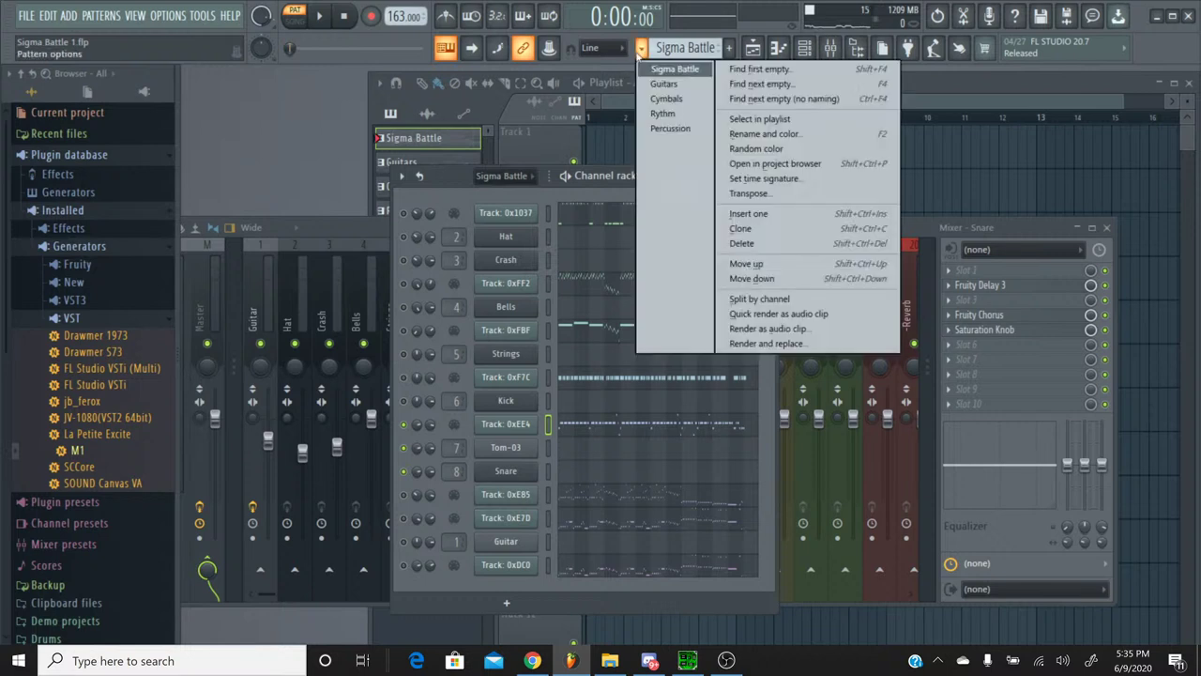
click(645, 102)
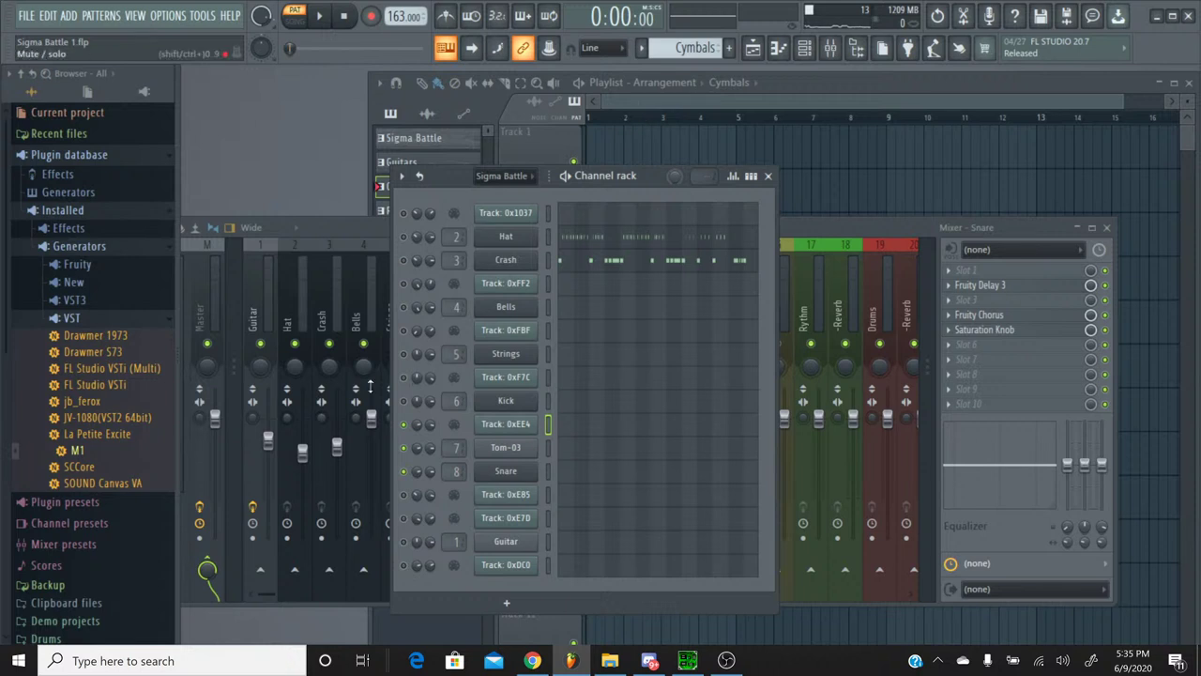
mouse_move(77, 450)
mouse_down()
mouse_move(286, 514)
mouse_move(518, 448)
mouse_move(183, 502)
mouse_move(71, 488)
mouse_move(70, 460)
mouse_up()
Step: Select the Percussion pattern and add an M1 instrument channel directly below Snare in the channel rack
click(642, 48)
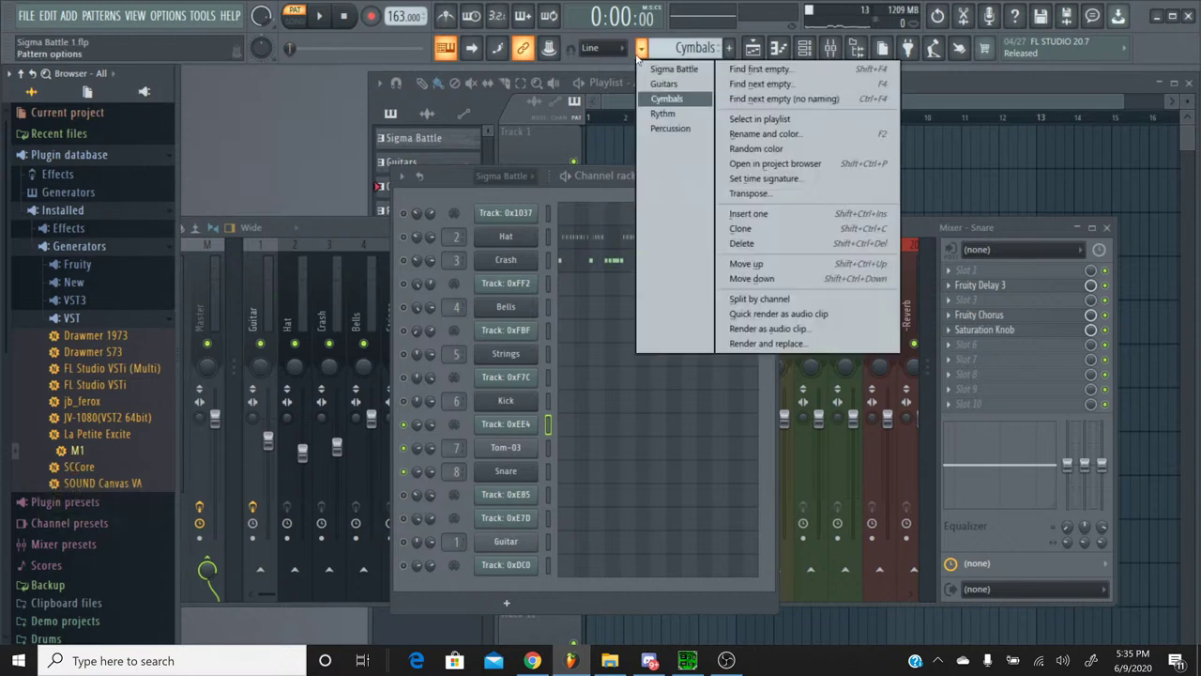
click(671, 127)
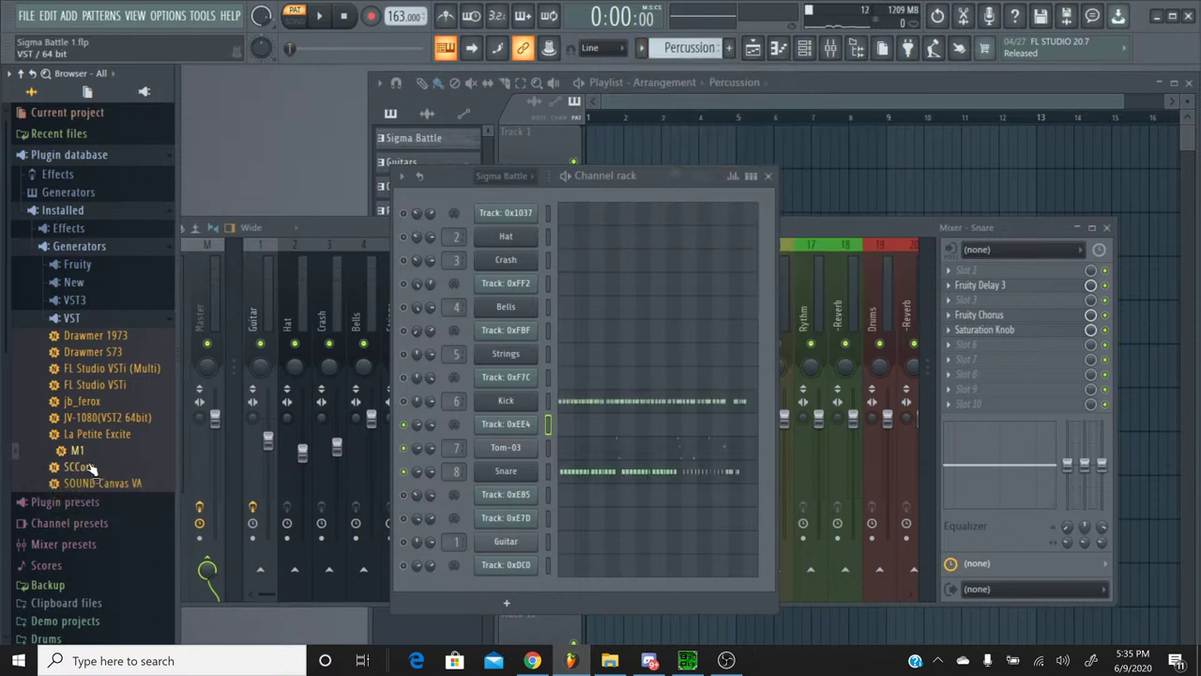
drag(77, 454, 519, 492)
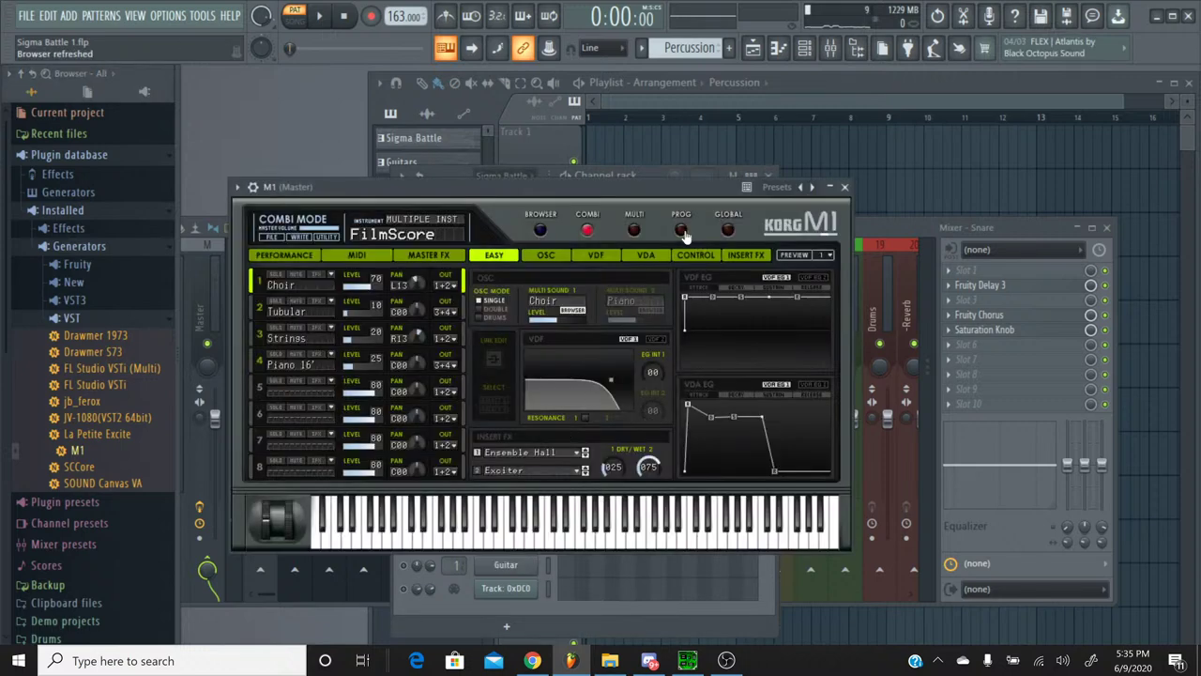
Step: Load M1's Cym Catalog program from the Drums/Hit category, set its reverb insert effect to No Effect, and close the instrument
click(682, 231)
click(542, 230)
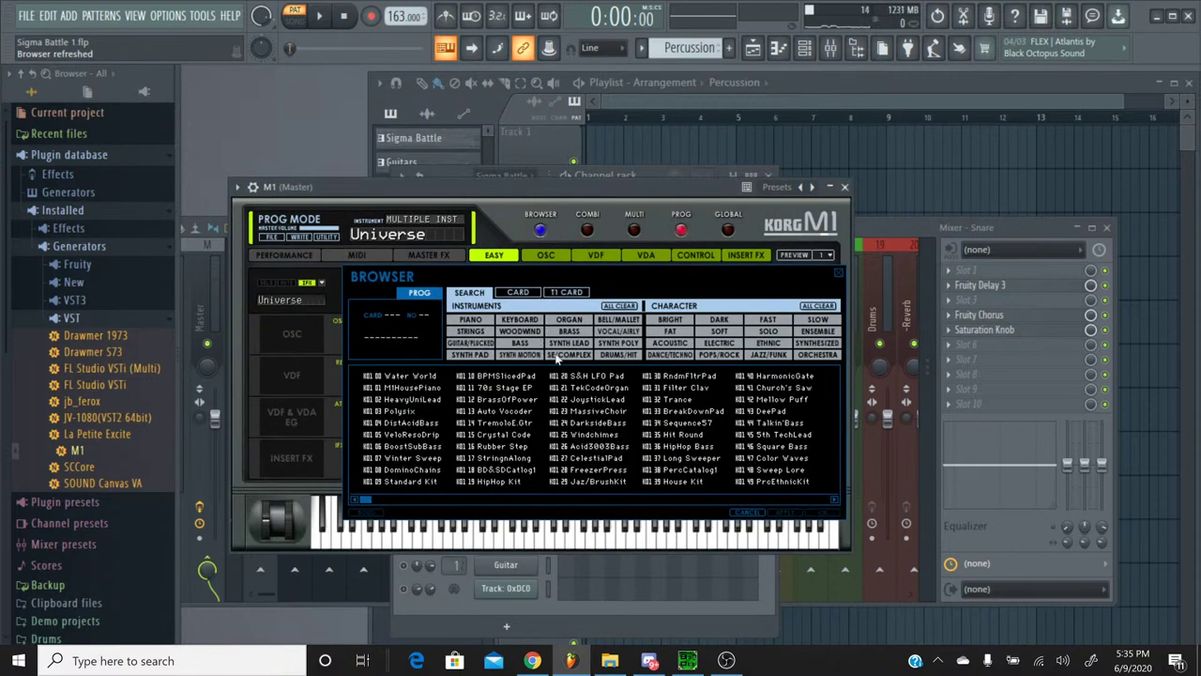
click(619, 355)
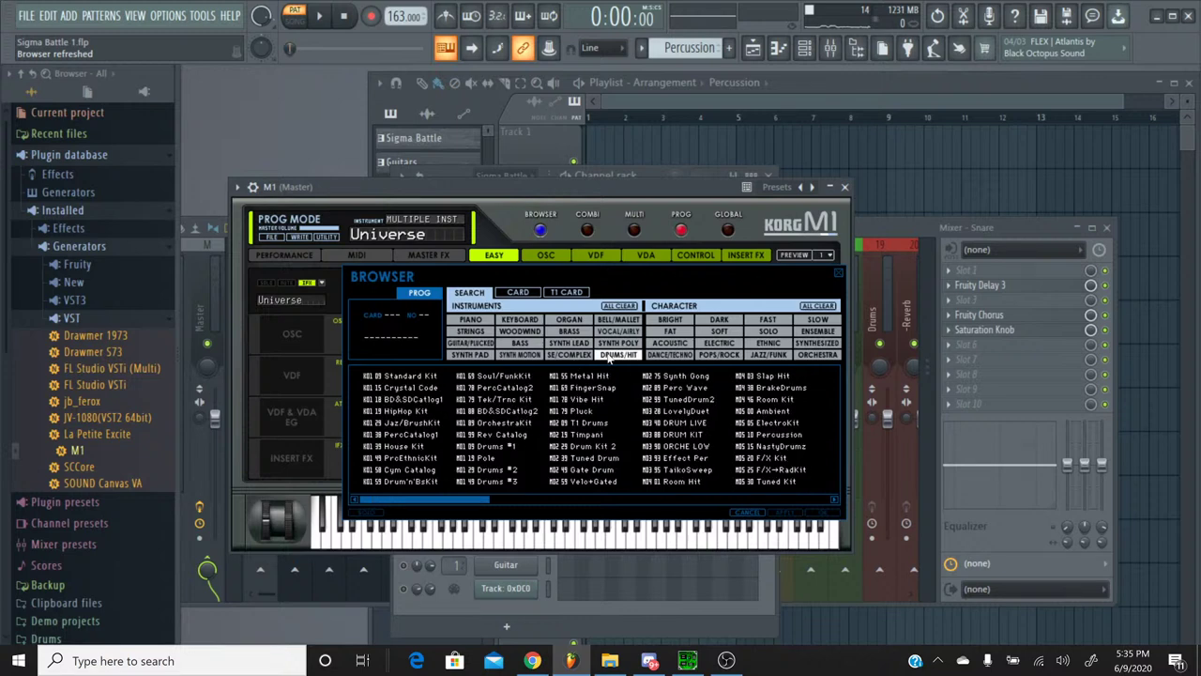
double_click(421, 470)
click(481, 474)
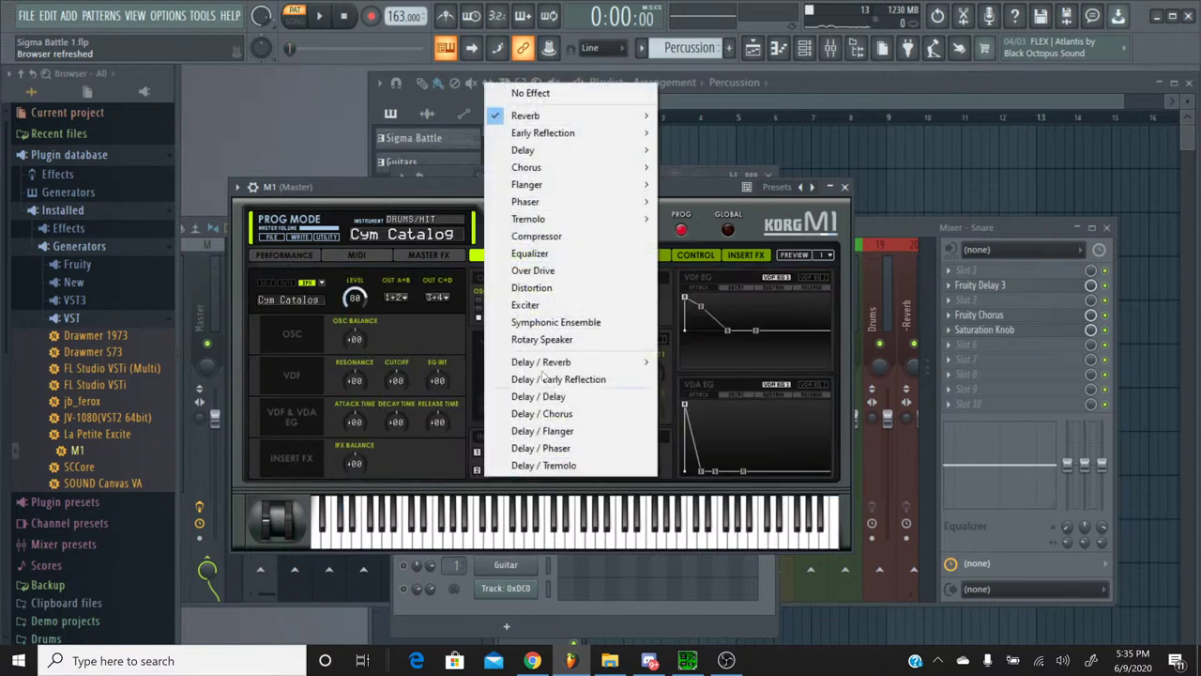
click(531, 93)
click(845, 187)
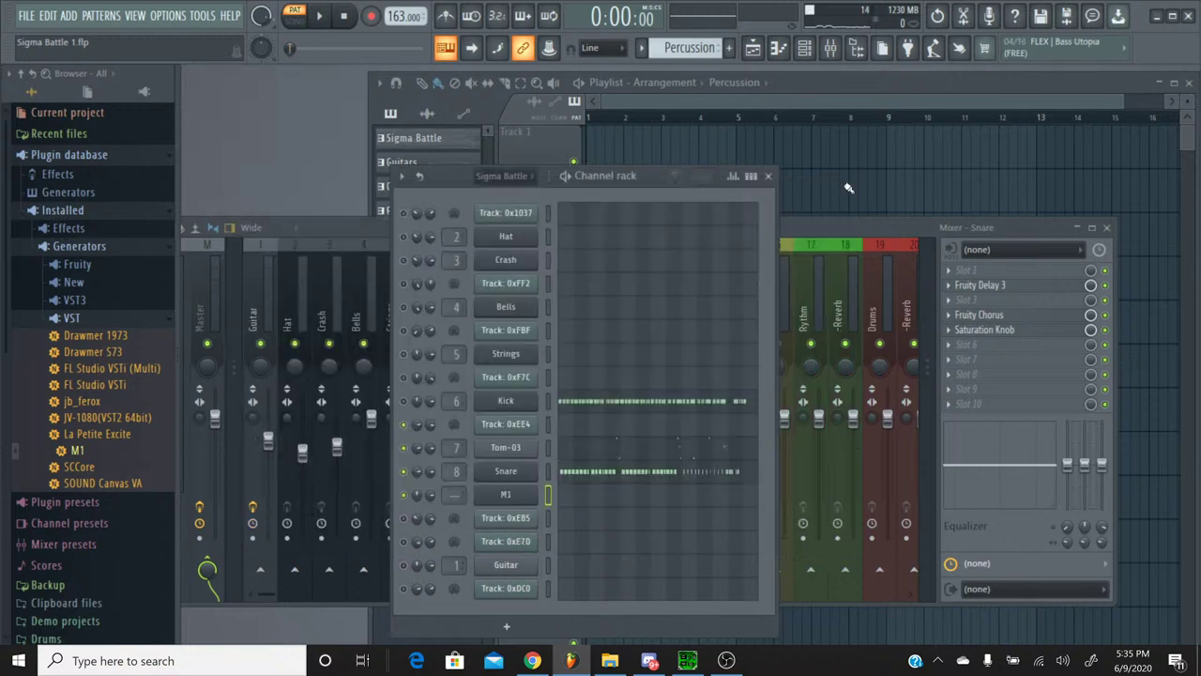
Step: Rename the new M1 channel to Crash#2
right_click(489, 495)
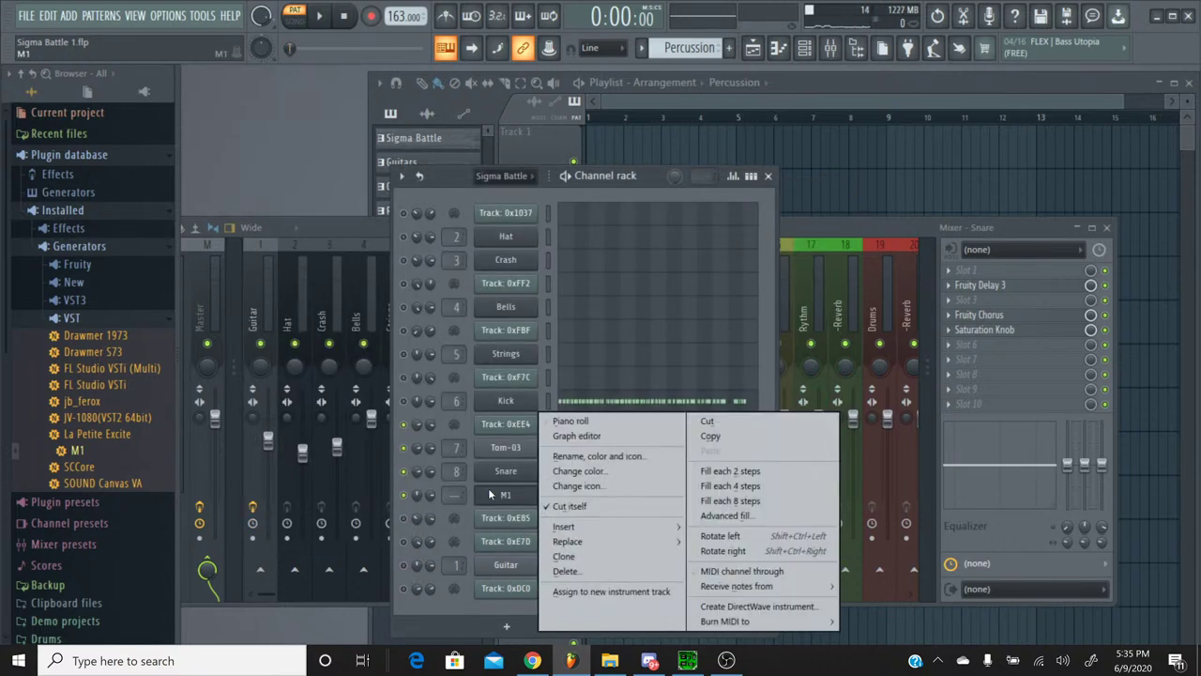
click(563, 456)
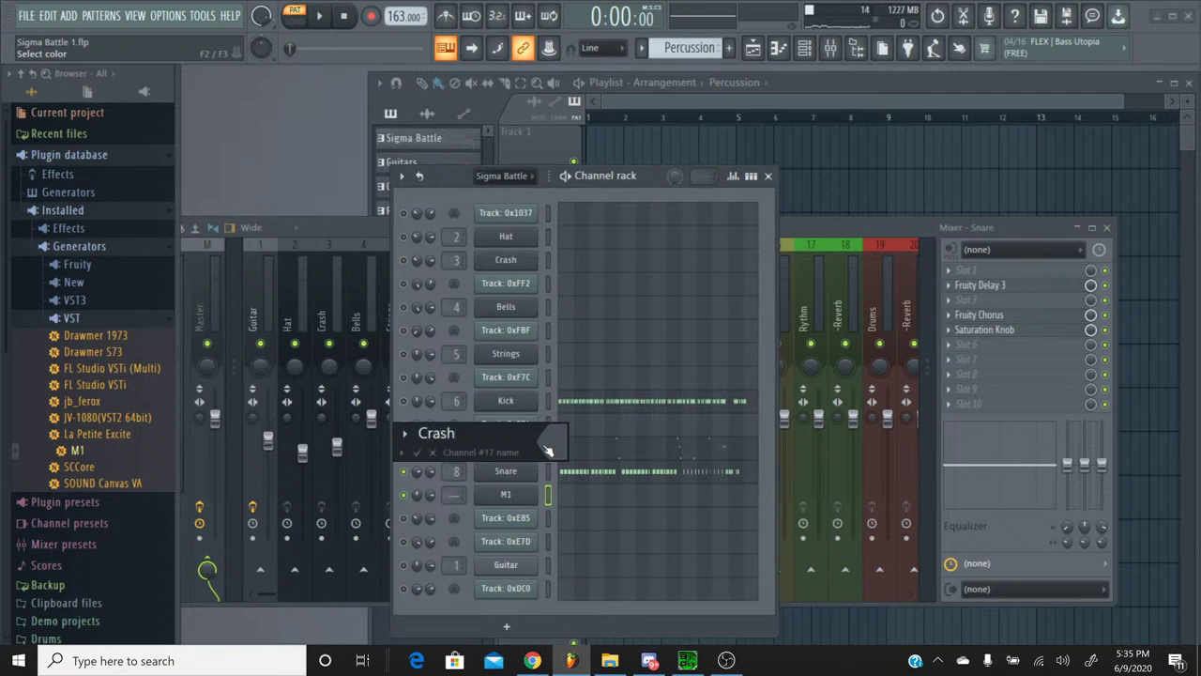
text(Crash#2)
key(Return)
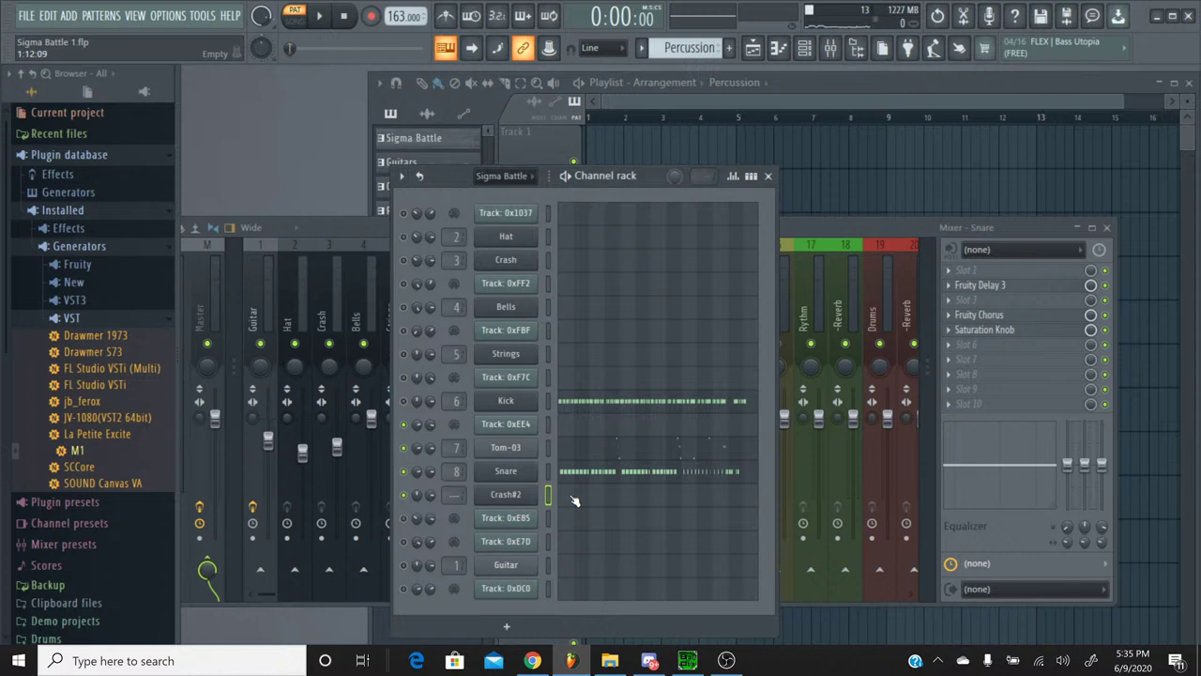
Step: Paste the copied F4 notes into Crash#2's piano roll, select them all and audition the higher keys up to G#6
click(574, 500)
click(561, 407)
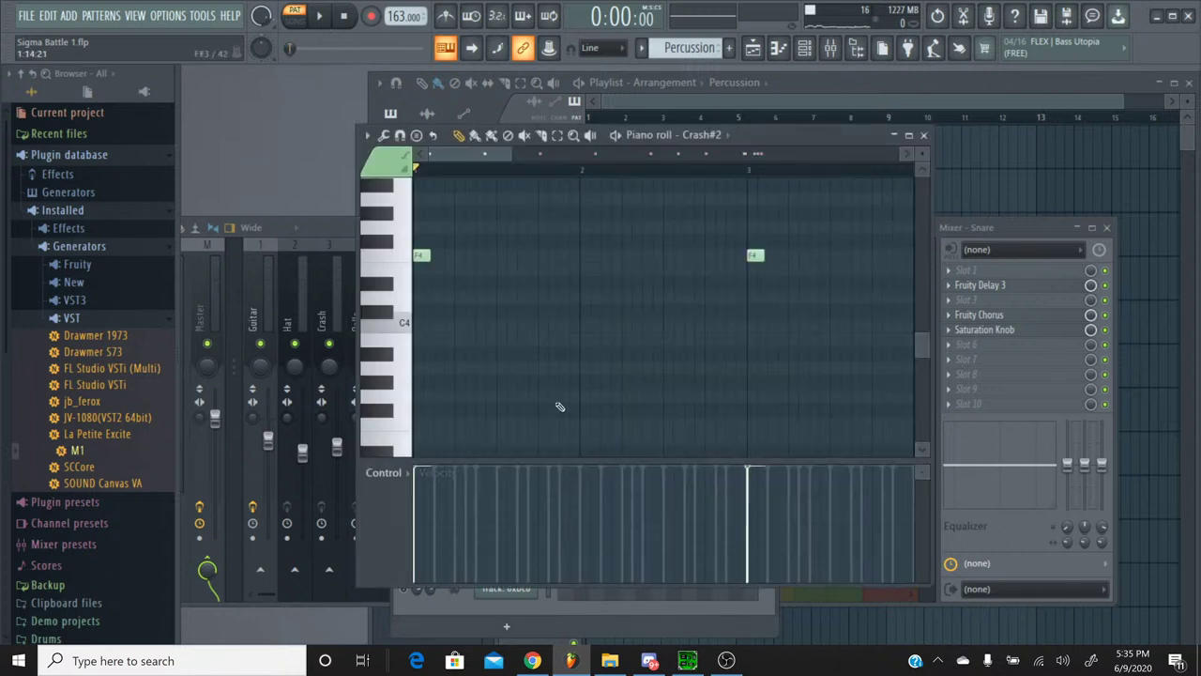
scroll(394, 277, up, 5)
key(ctrl+a)
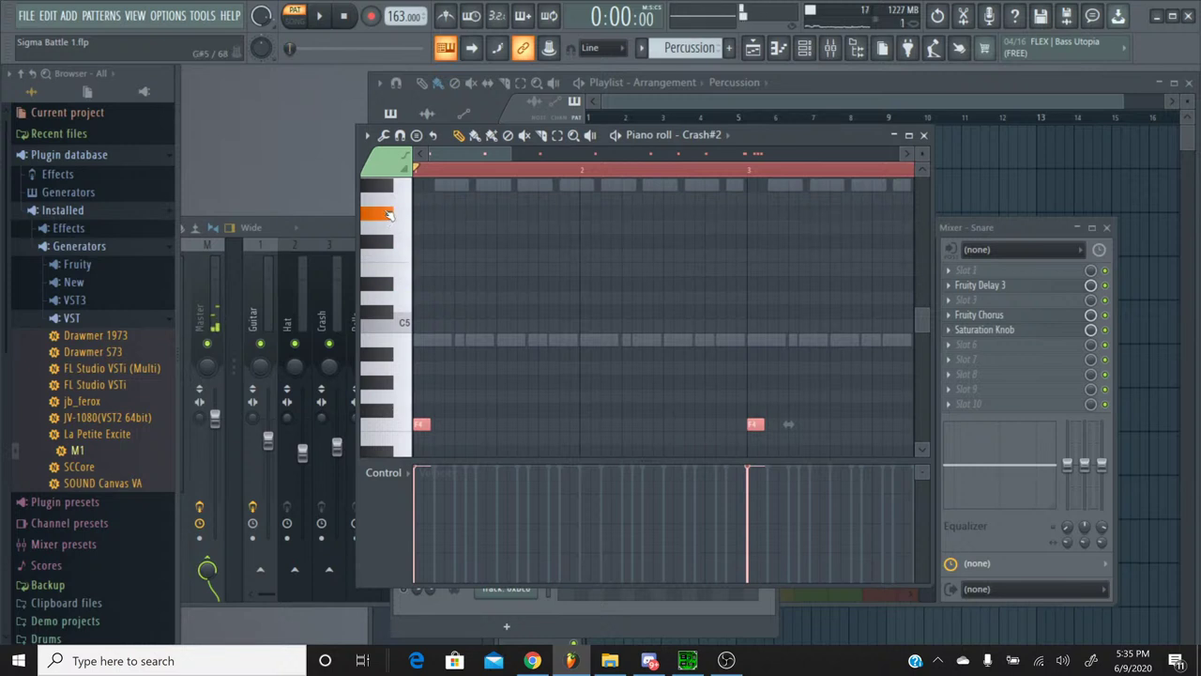
scroll(389, 215, up, 1)
scroll(388, 215, up, 3)
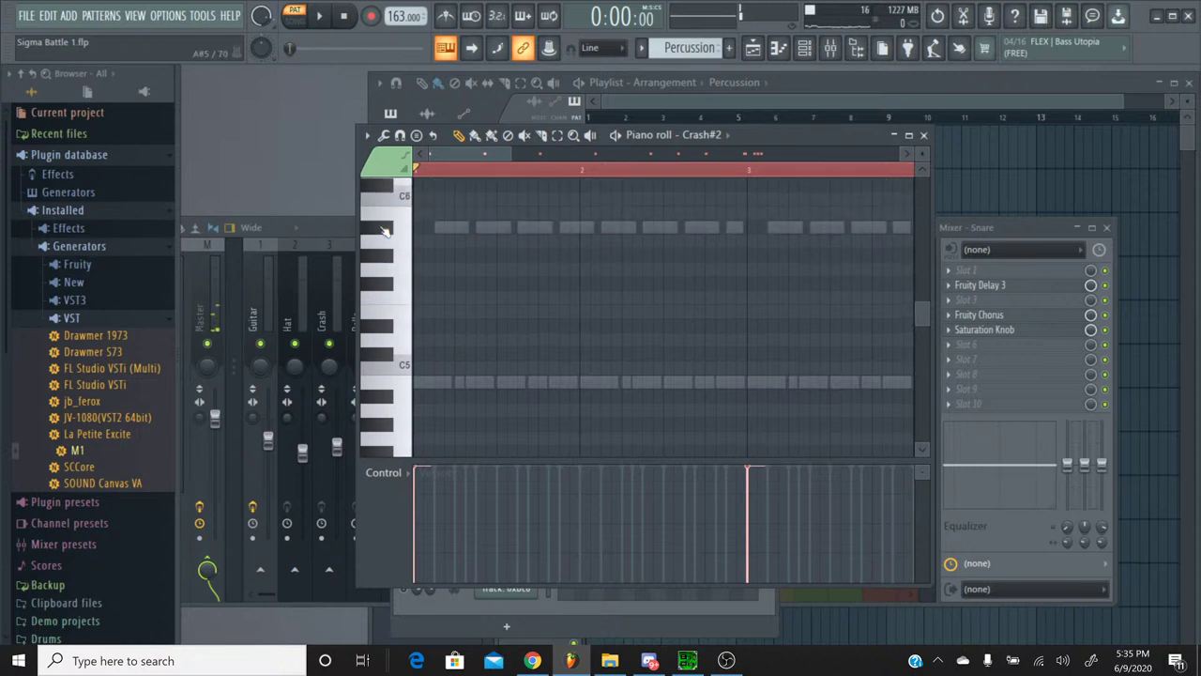
click(383, 218)
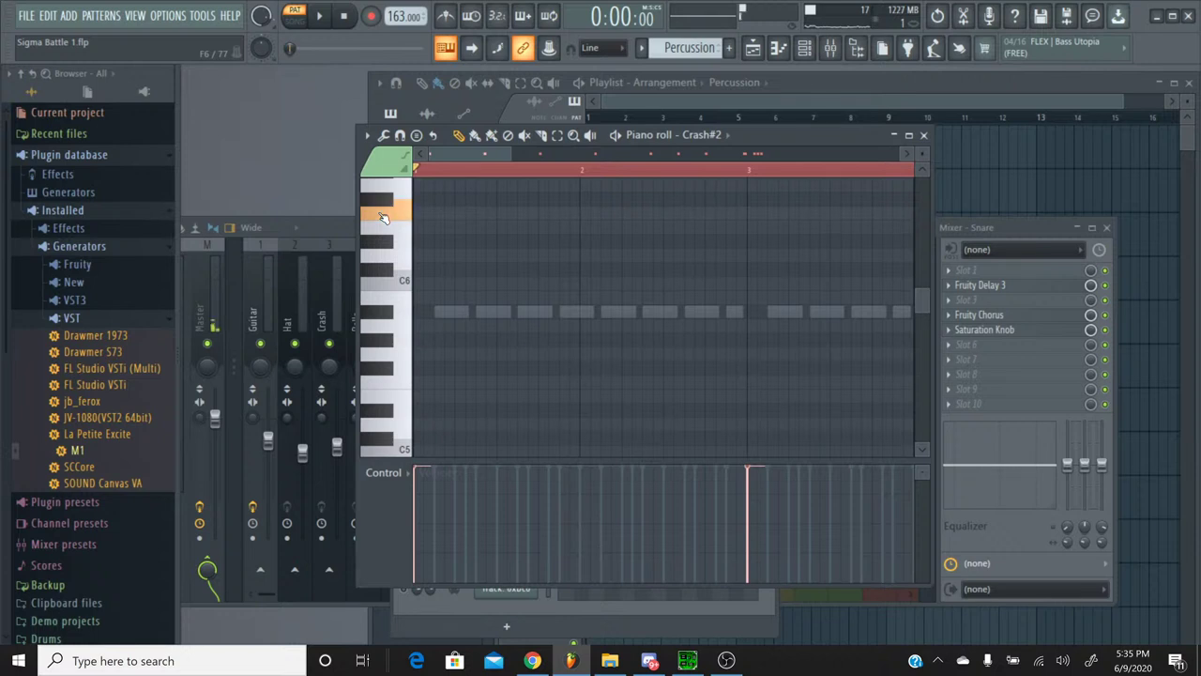
scroll(385, 220, up, 1)
click(385, 221)
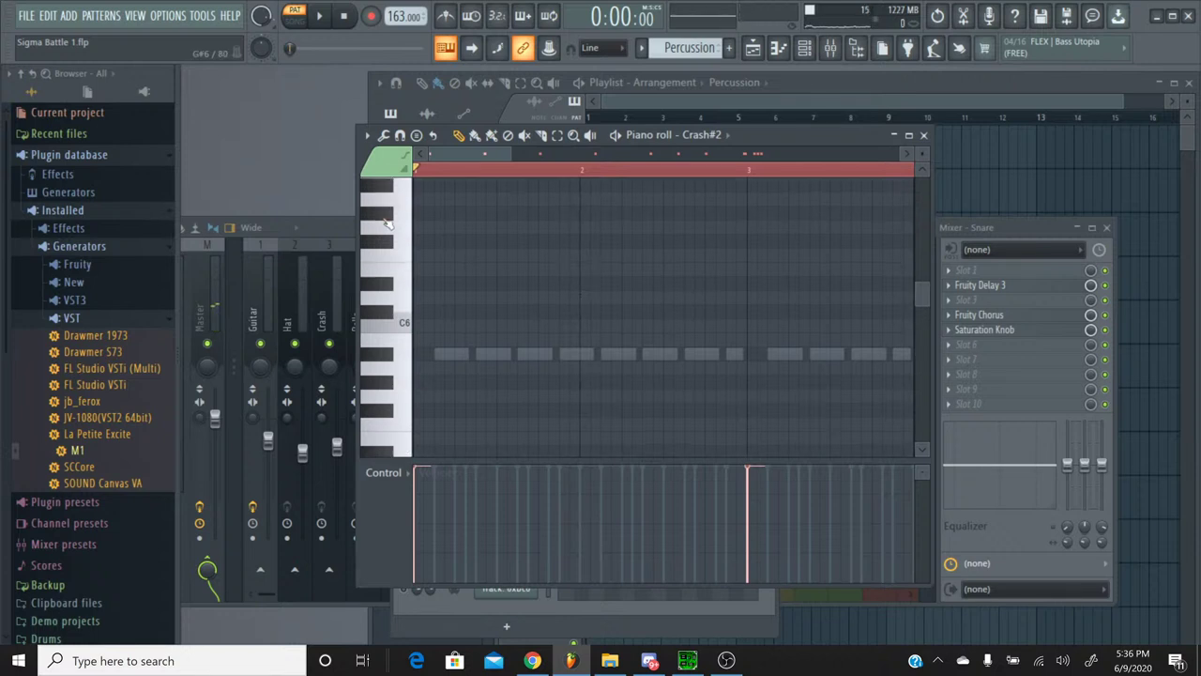
Step: Transpose all of Crash#2's notes to G#6, play them back briefly and close the piano roll
key(ctrl+v)
key(ctrl+Up)
key(shift+Up)
key(shift+Up)
key(shift+Up)
click(385, 214)
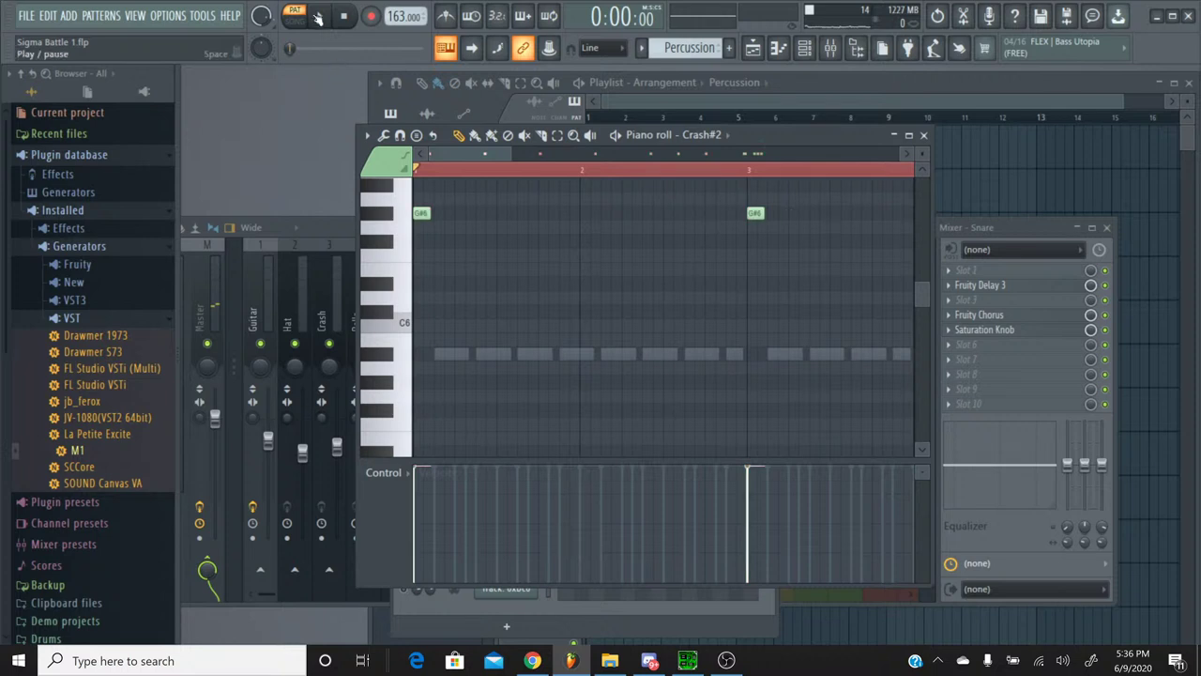
click(319, 16)
click(345, 17)
click(924, 134)
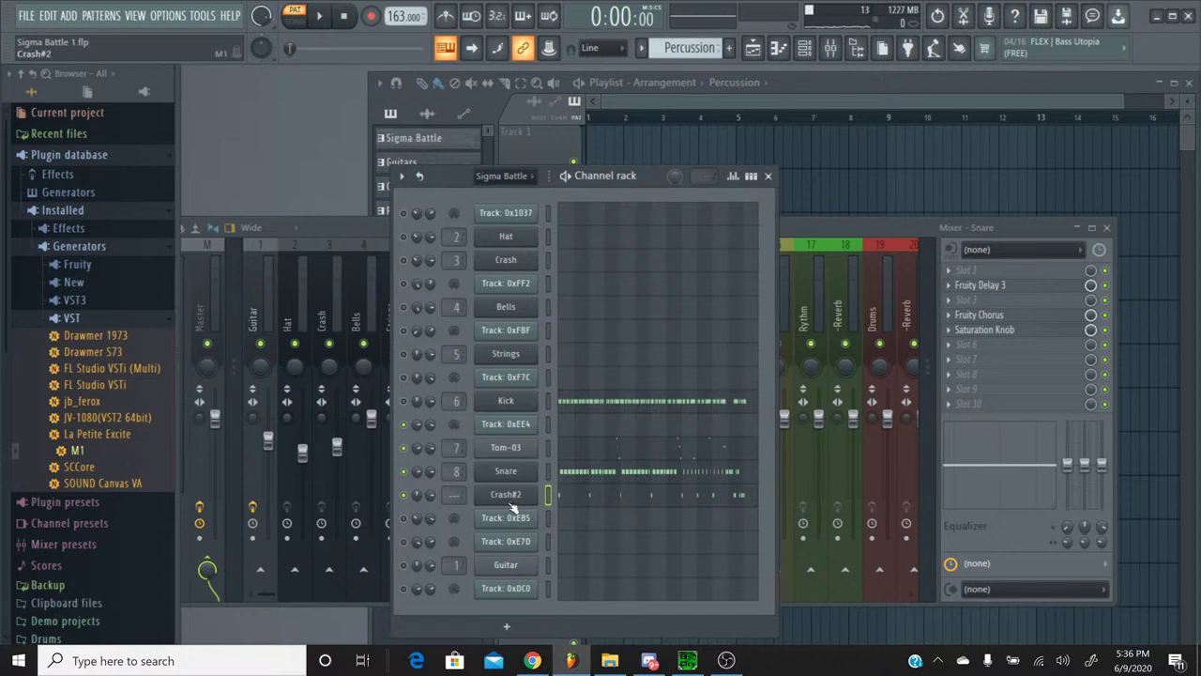
Step: Route the Crash#2 channel to mixer insert 9
click(844, 223)
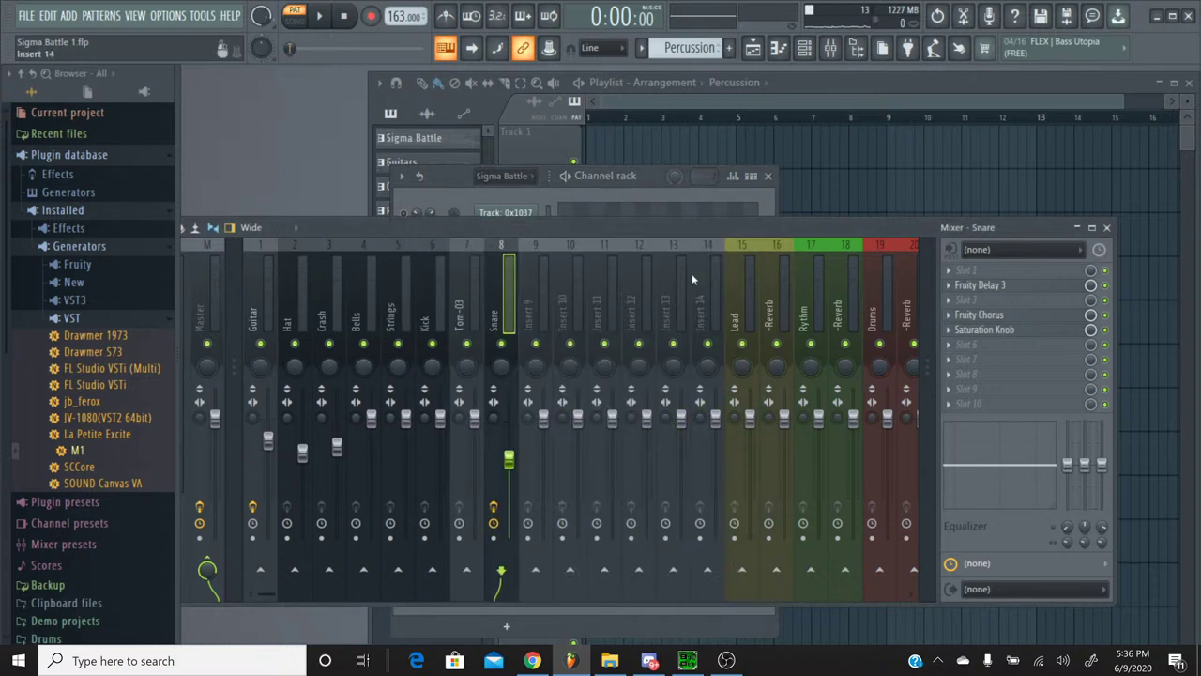
click(542, 260)
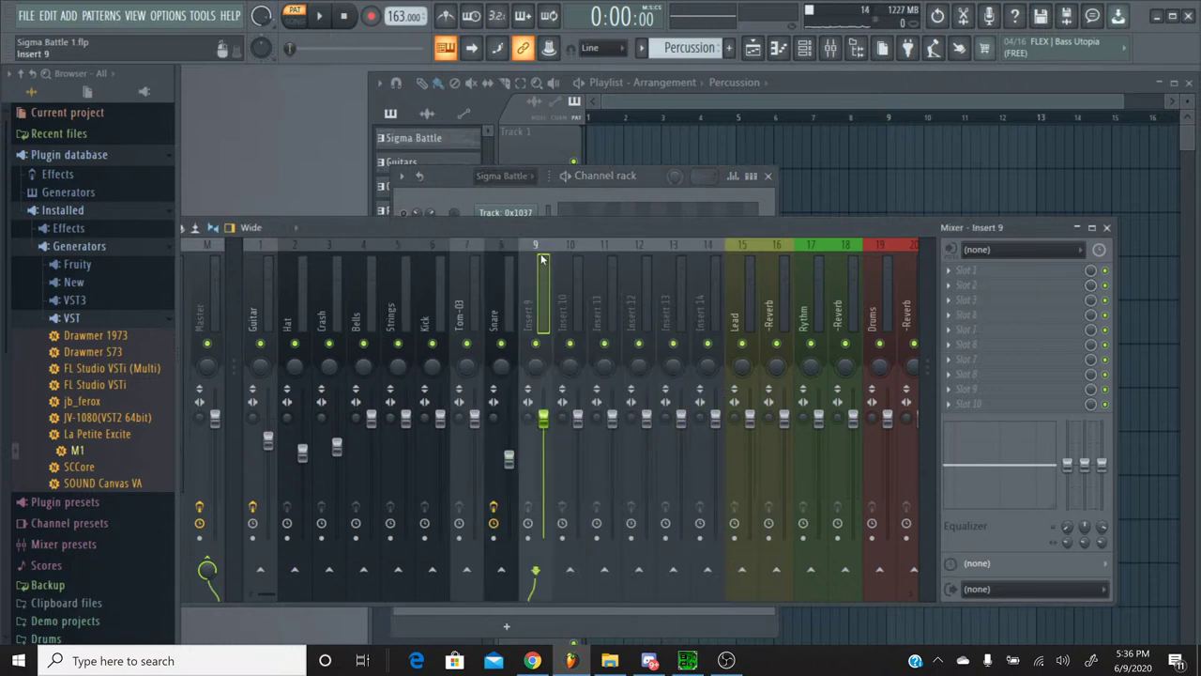
key(ctrl+l)
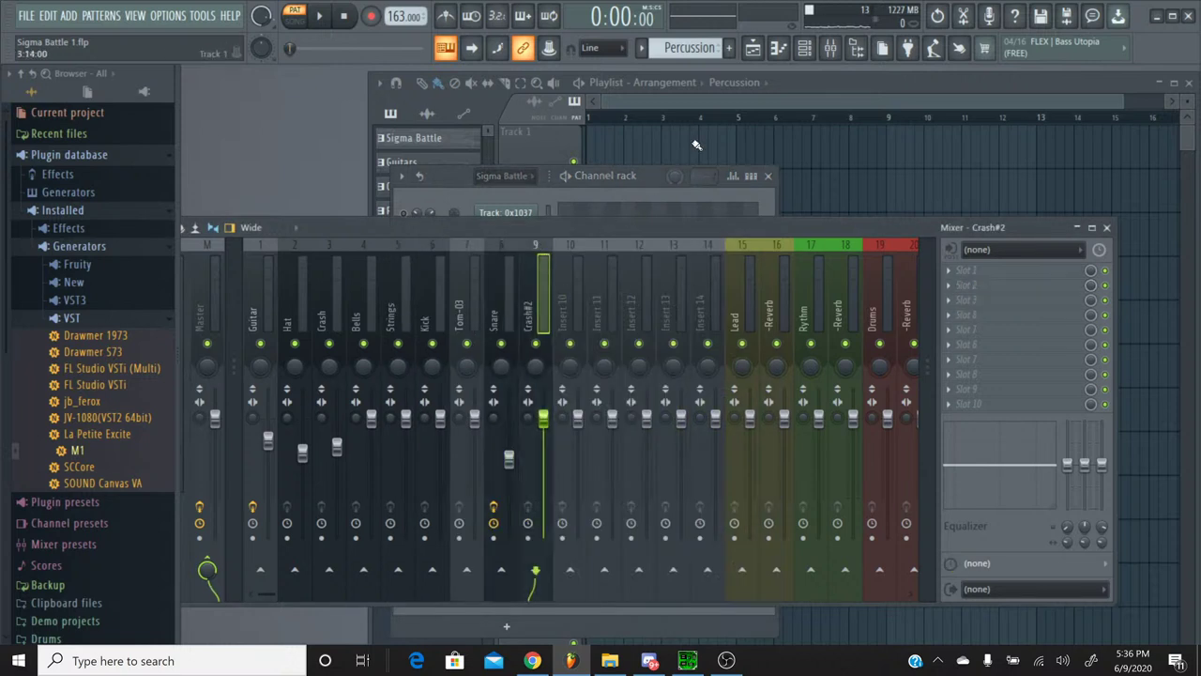
click(741, 183)
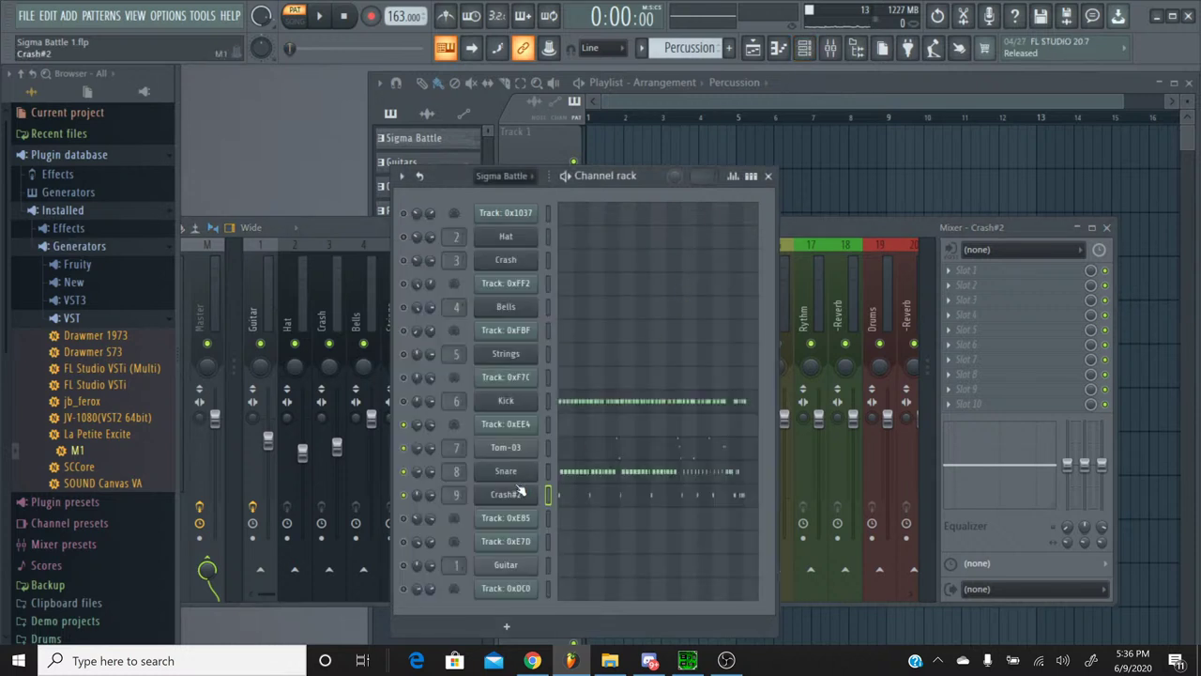
Step: Copy the panning value of Track: 0xEE4 and paste it onto Crash#2's panning
right_click(421, 429)
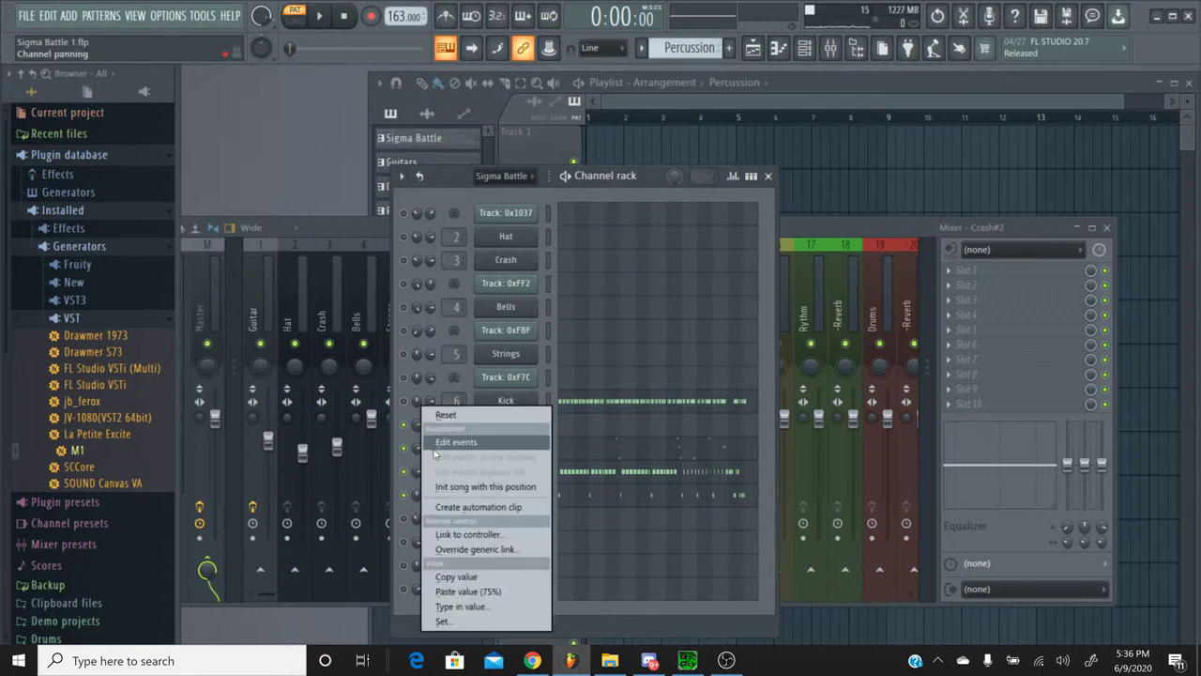
click(460, 578)
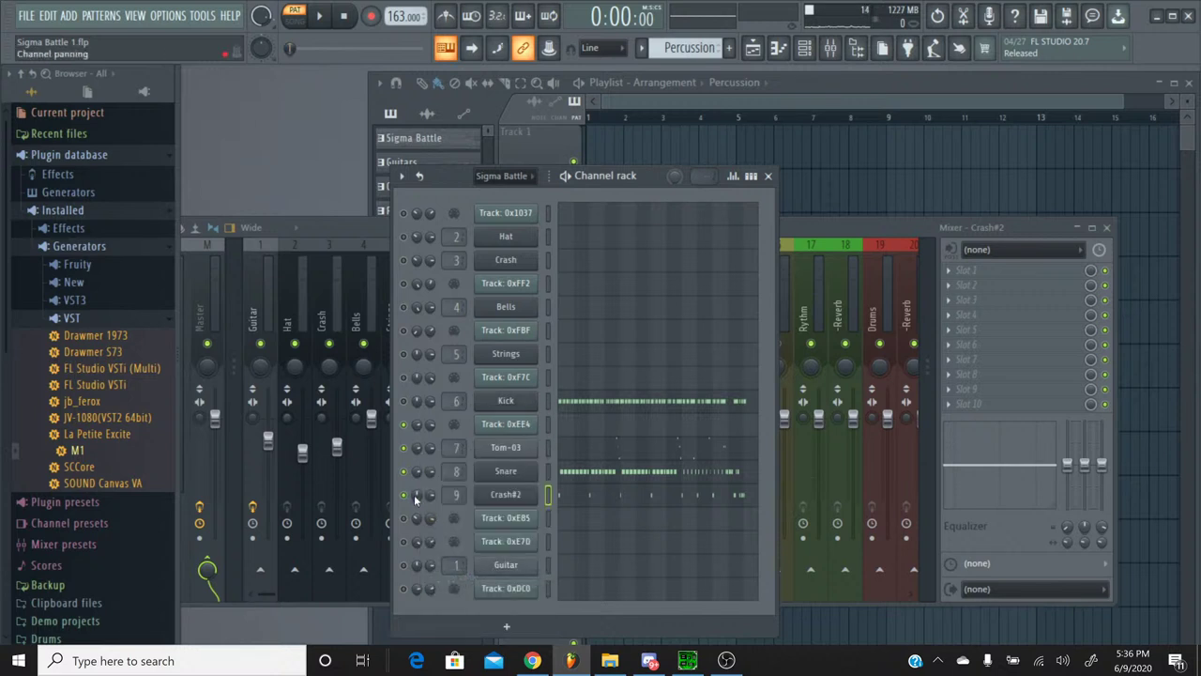
right_click(416, 497)
click(466, 591)
Step: Play the Percussion pattern, skipping ahead to a later section, and close the channel rack
key(space)
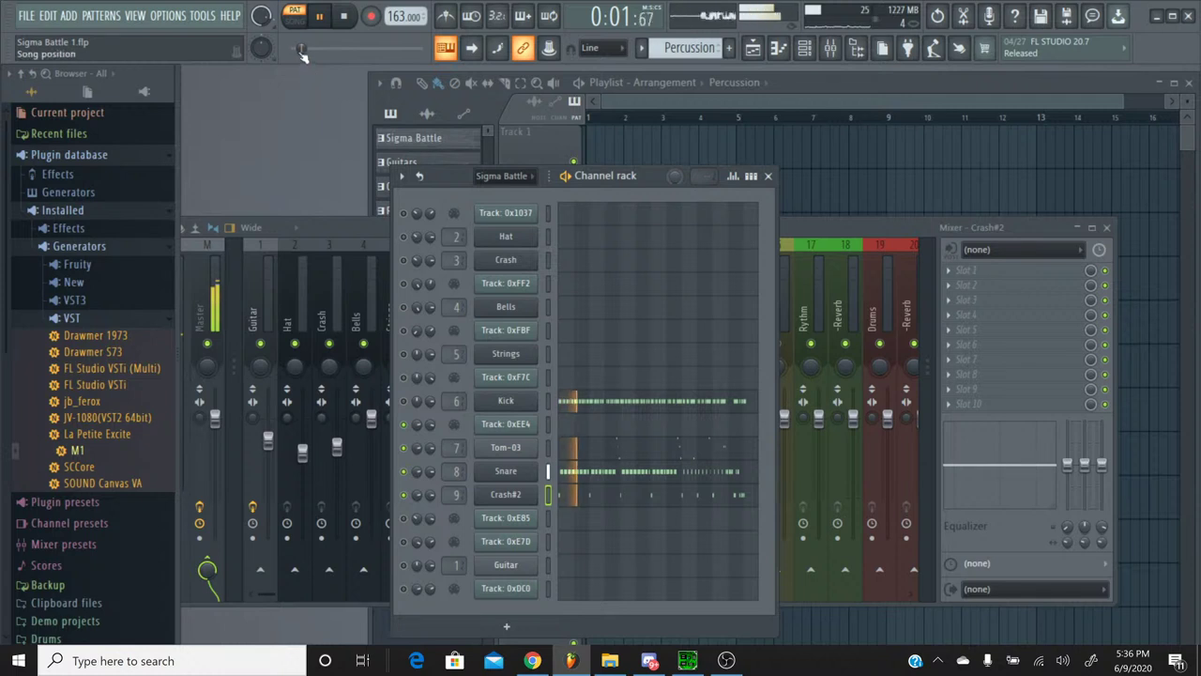
drag(298, 48, 363, 53)
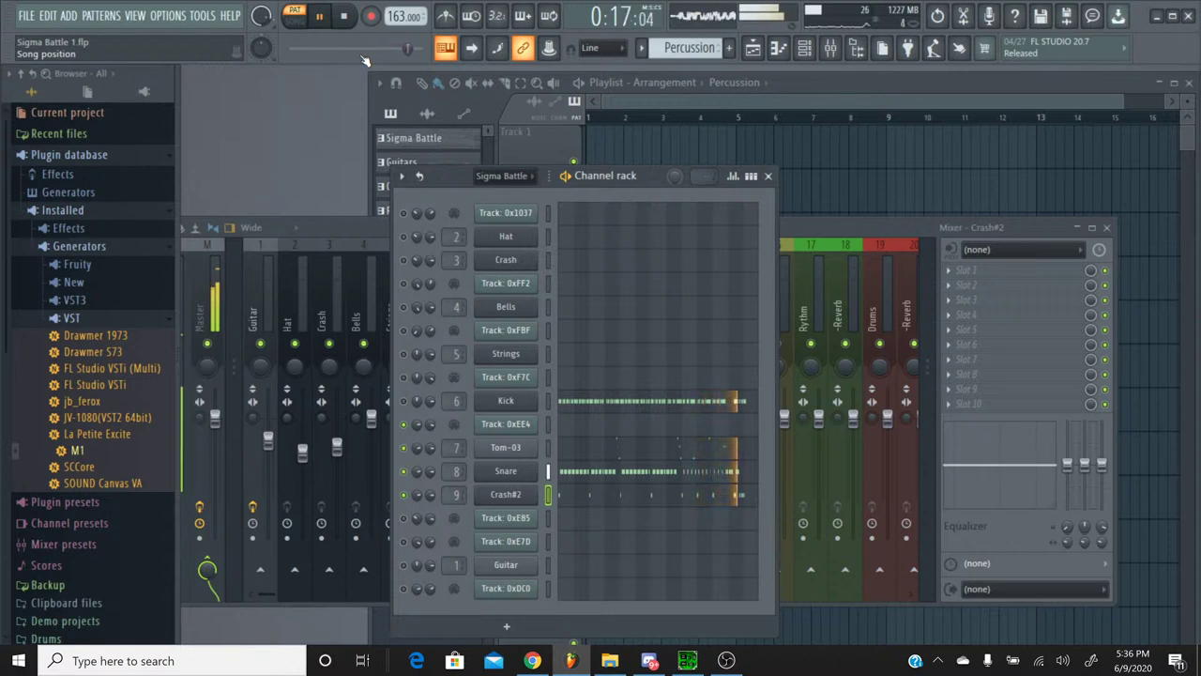
click(346, 19)
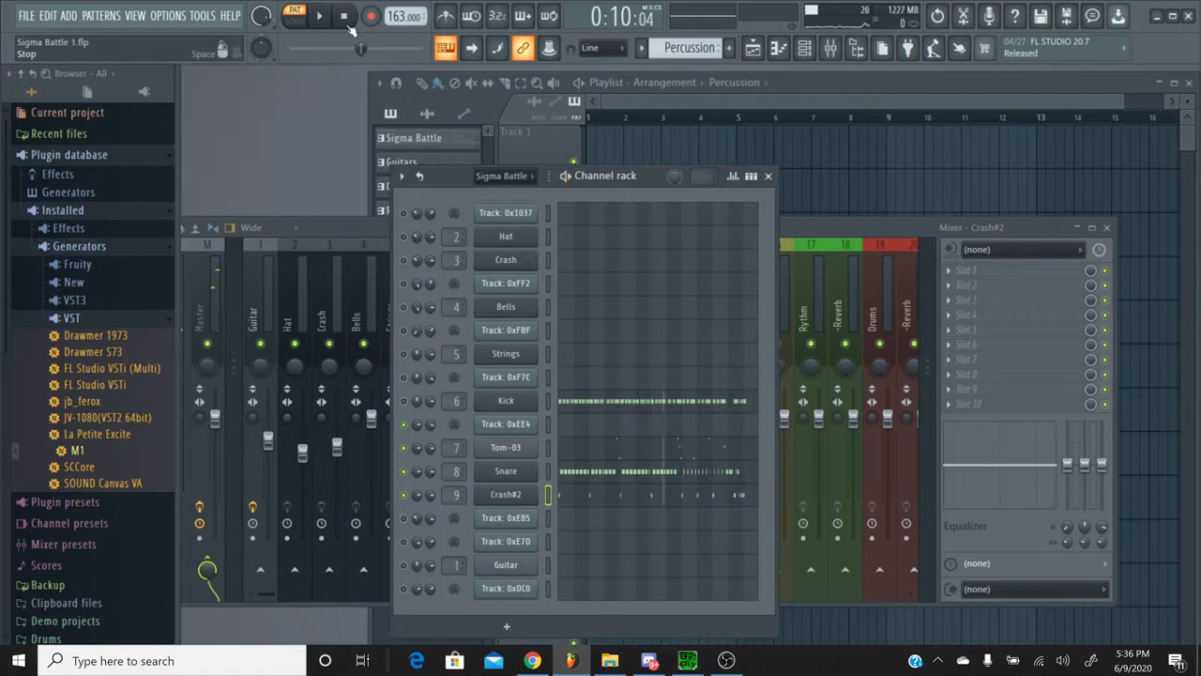
click(769, 176)
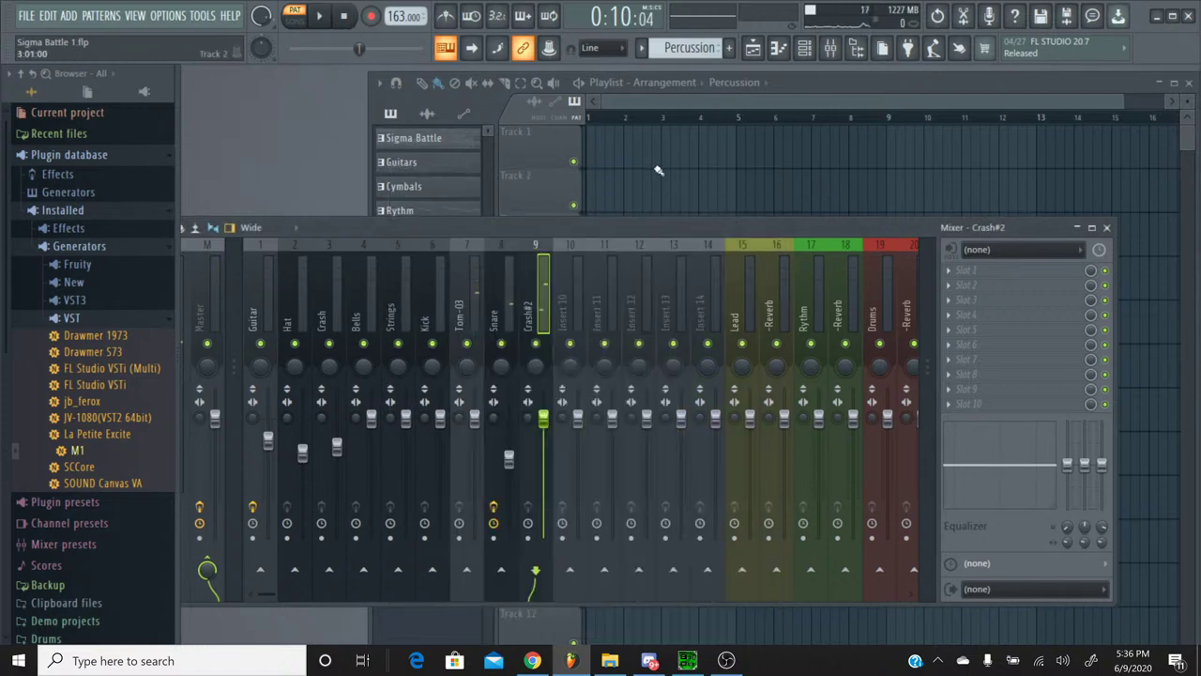
Step: Switch to the Sigma Battle pattern, solo Track: 0xEB5 in the channel rack and play the pattern
click(646, 48)
click(642, 73)
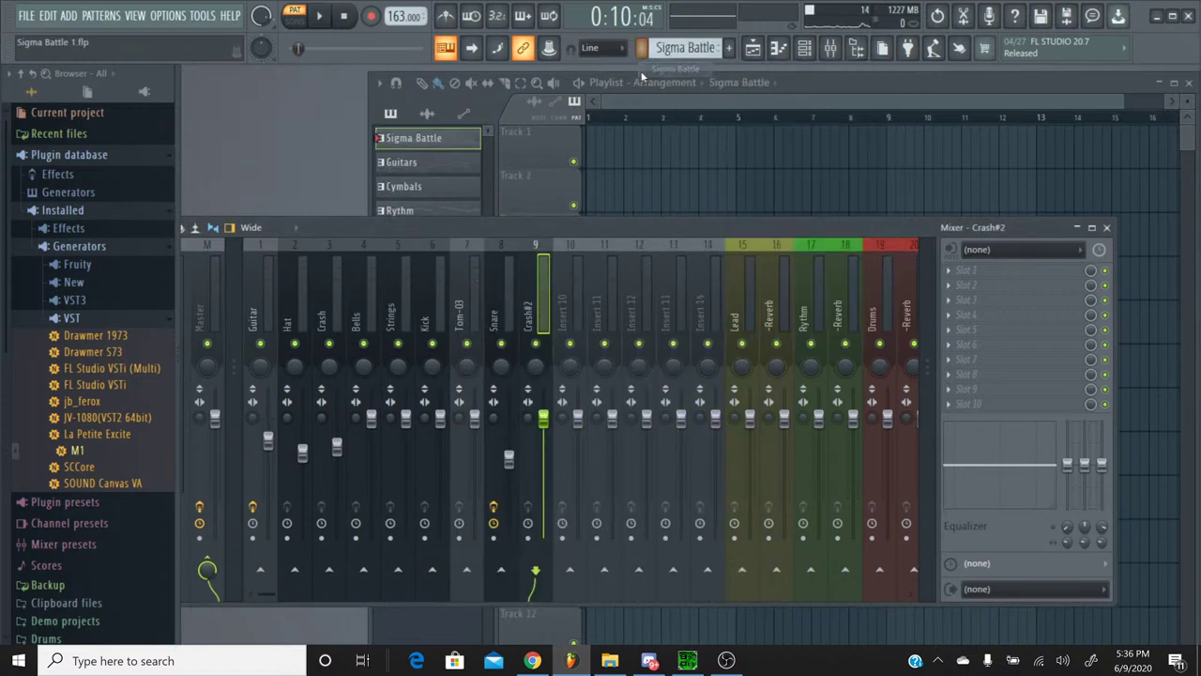
click(806, 50)
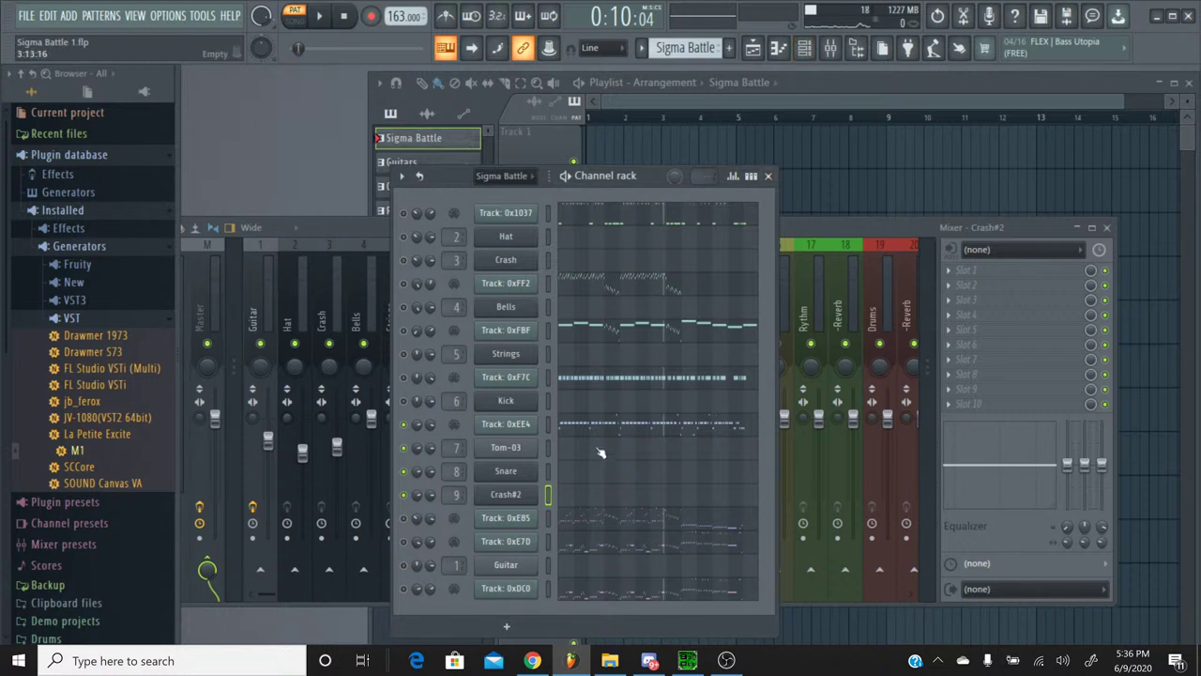
right_click(403, 519)
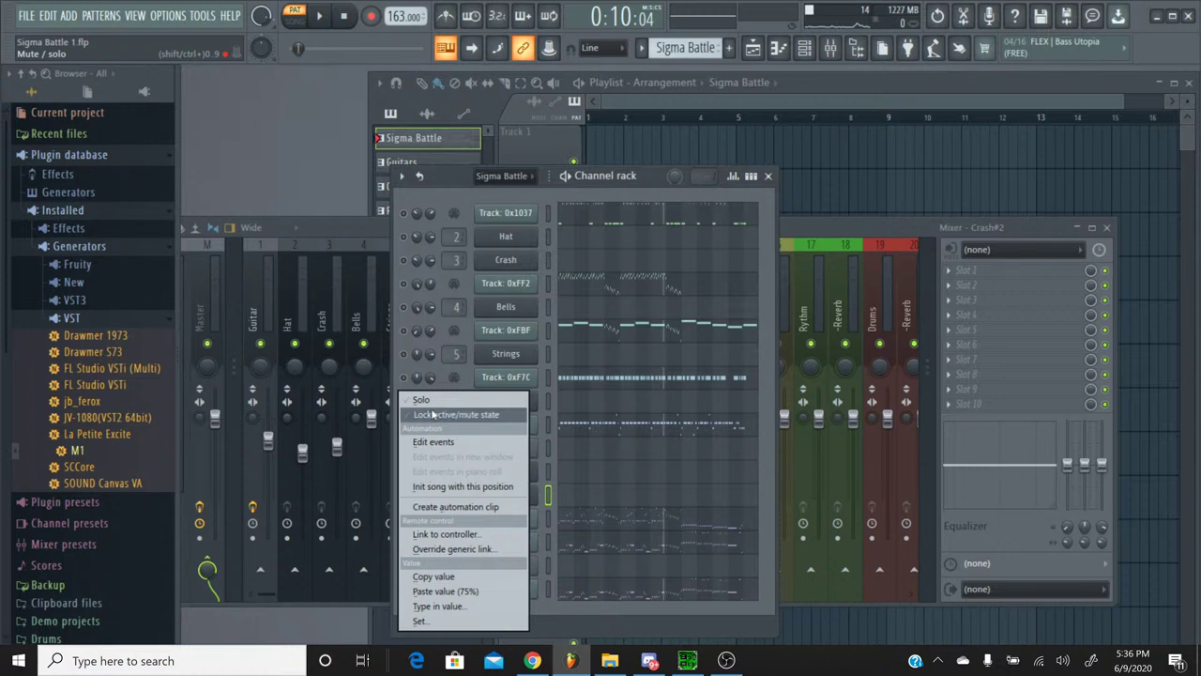
click(427, 401)
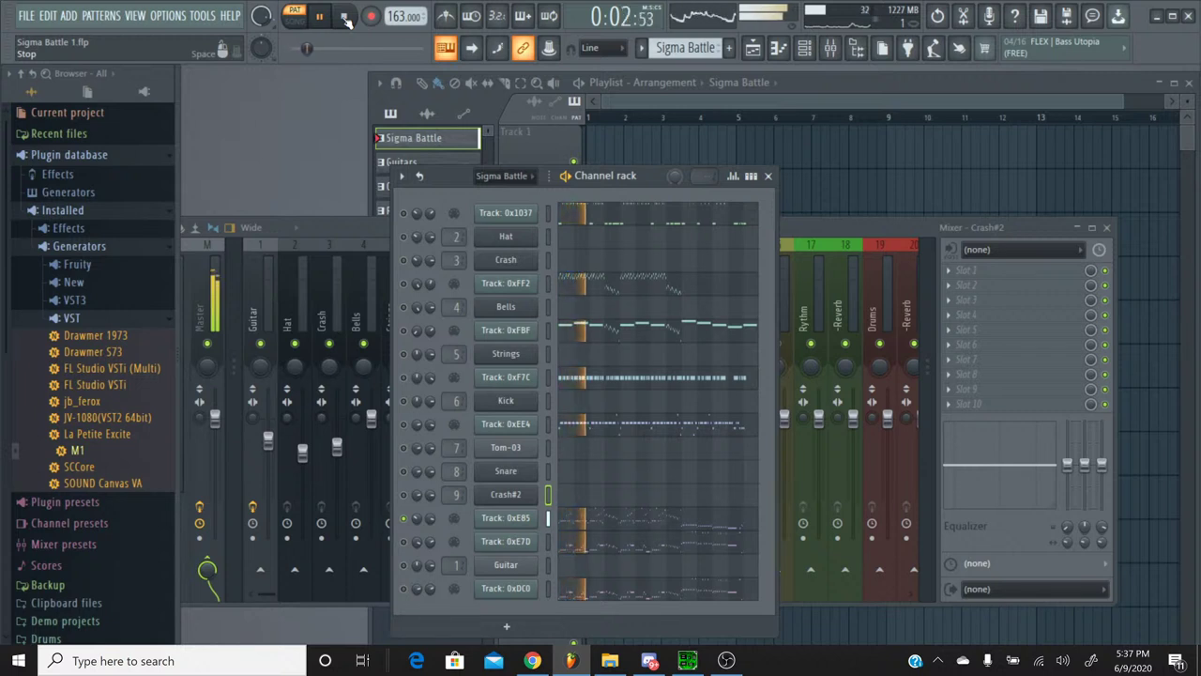
click(405, 541)
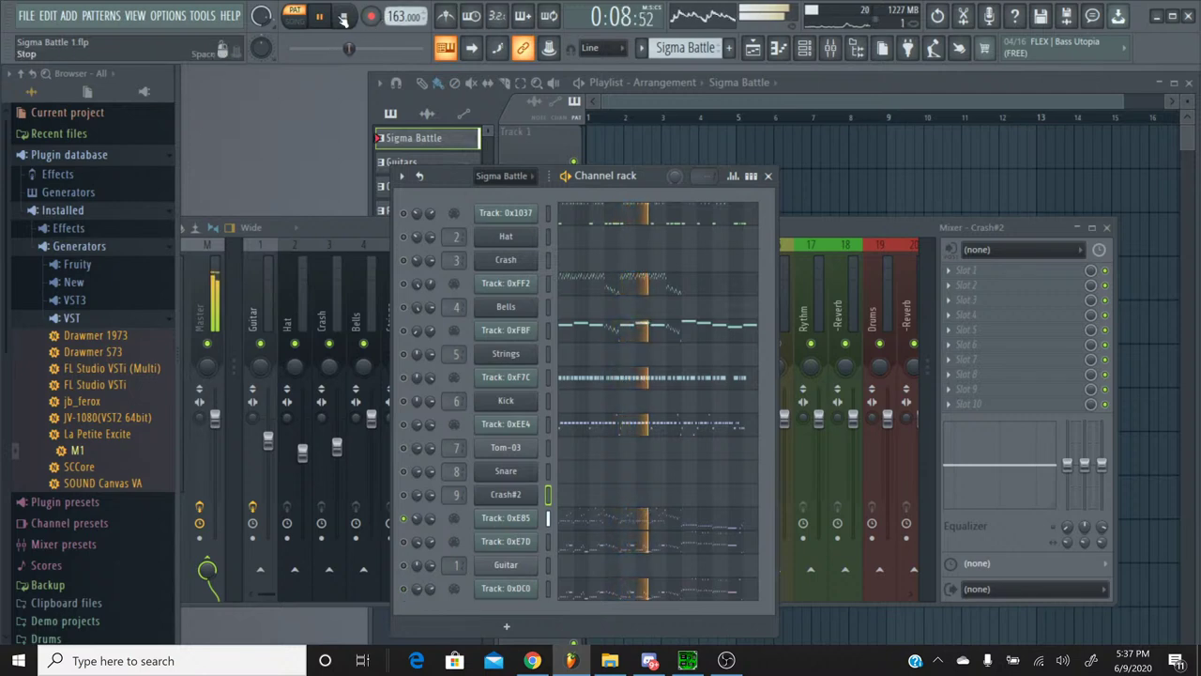
click(344, 19)
Step: Switch to SPCTool, play a few seconds of Sigma Battle.spc for reference and minimize it
click(688, 661)
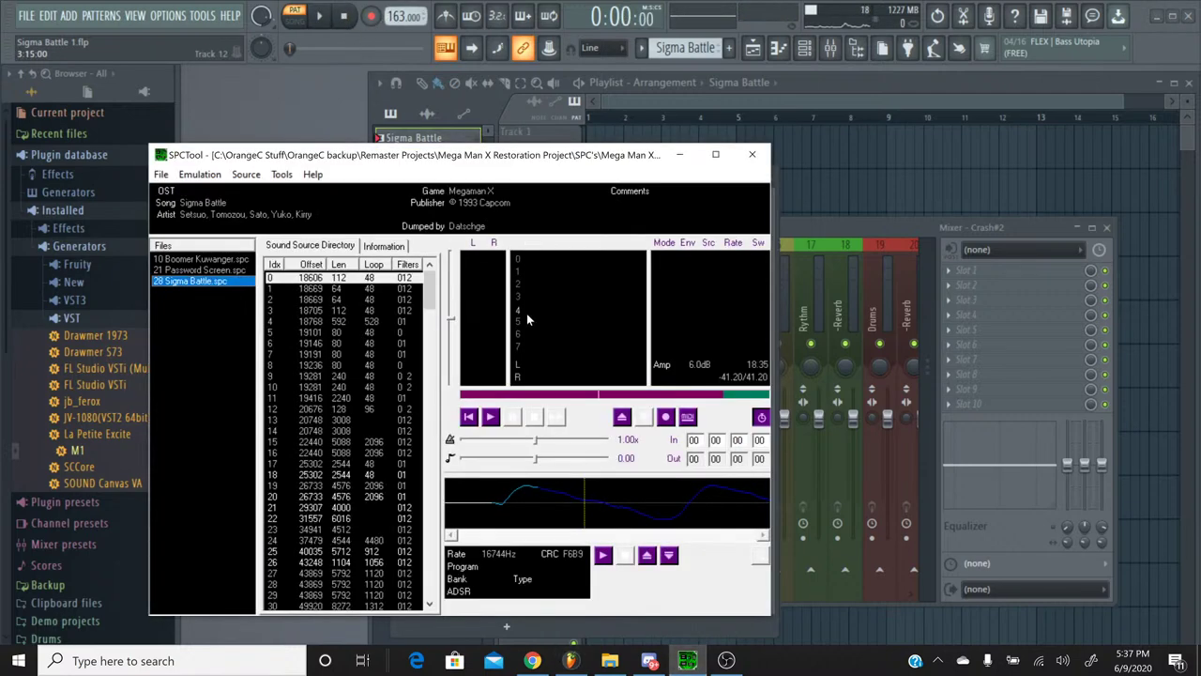
click(490, 417)
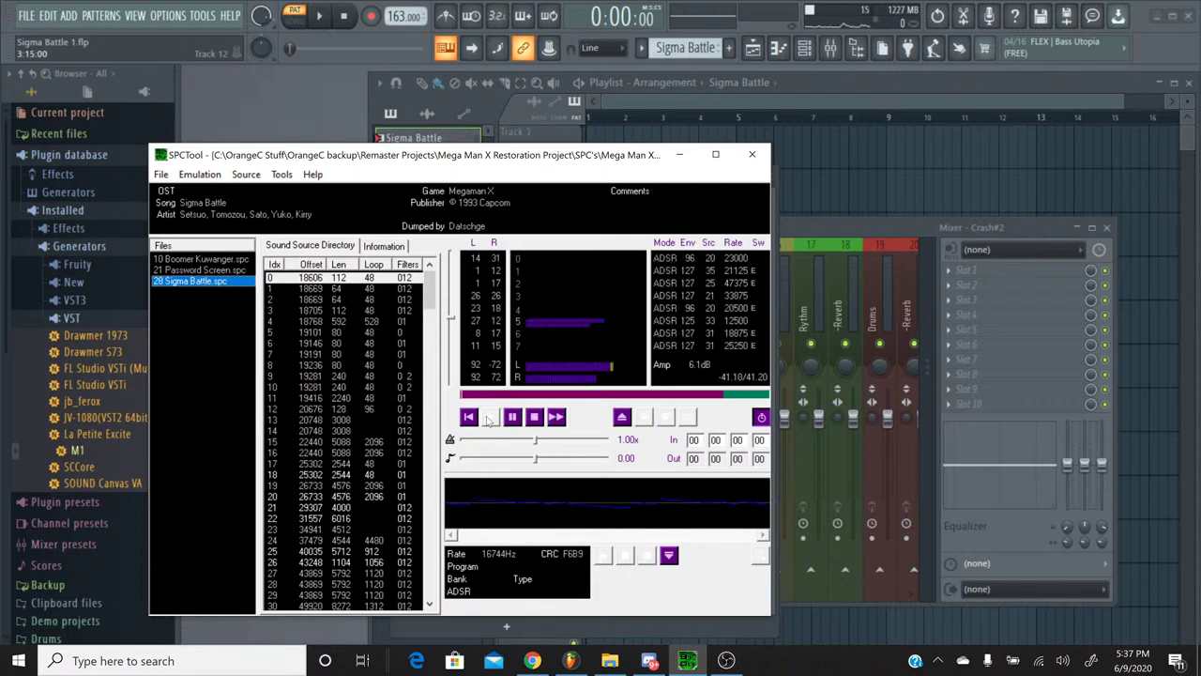
click(537, 417)
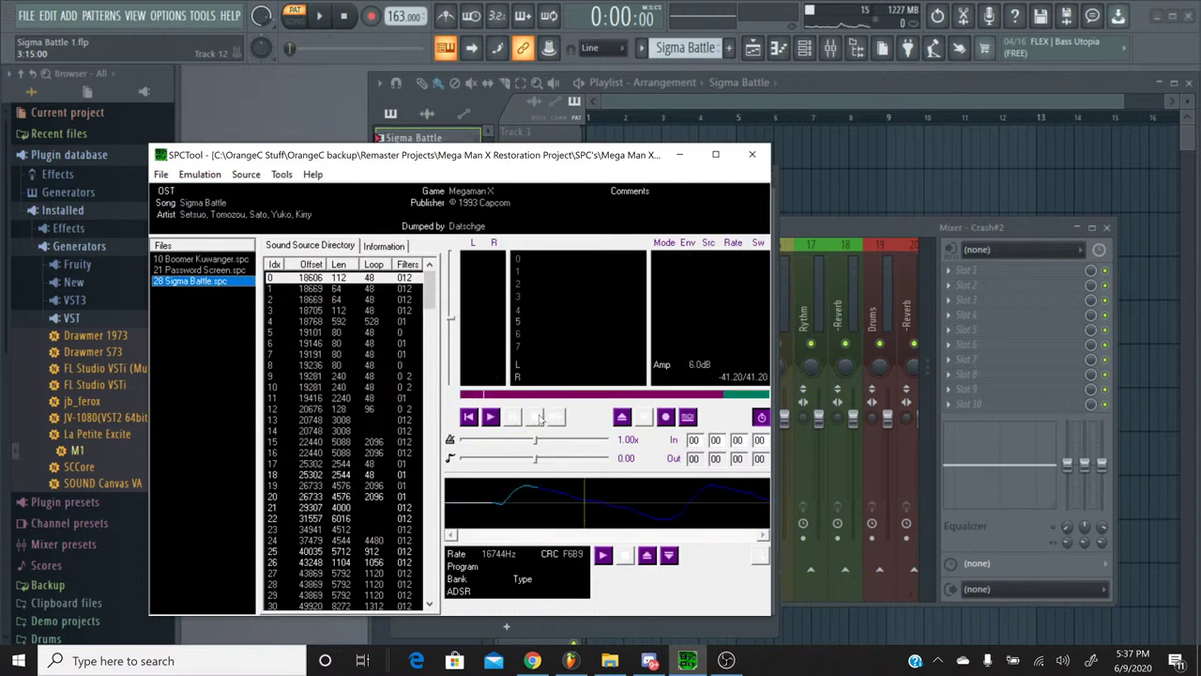
click(681, 154)
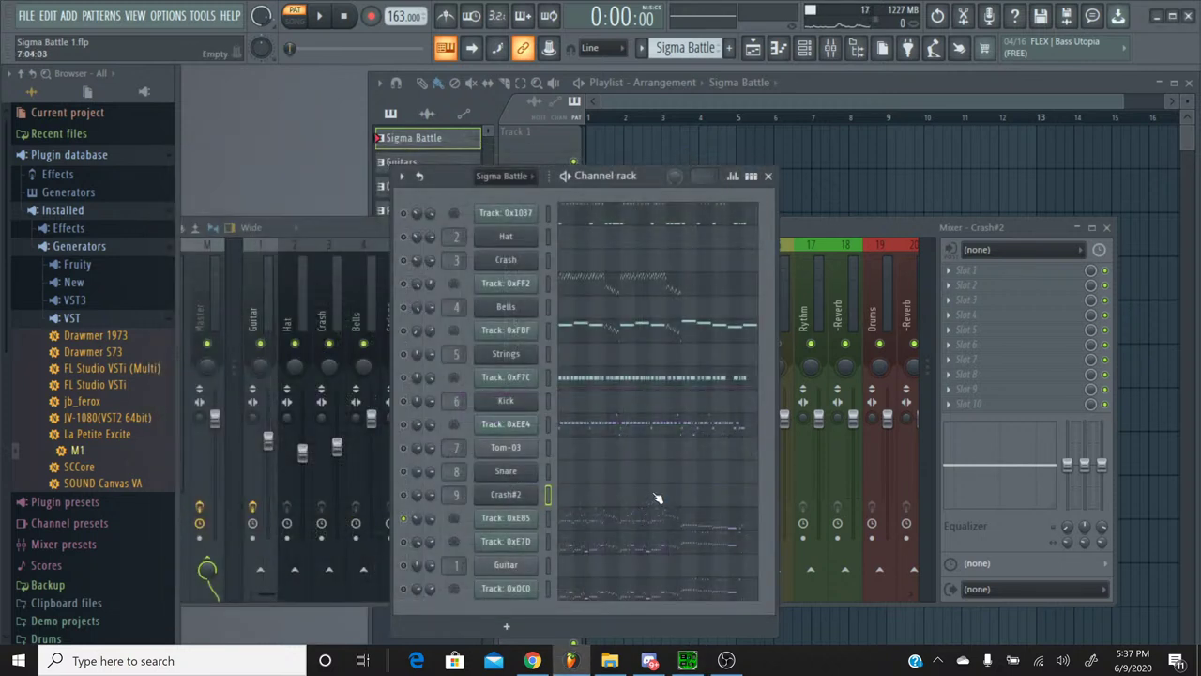
Step: Select all of the notes in Track: 0xEB5's piano roll and close it
click(593, 528)
scroll(585, 339, down, 5)
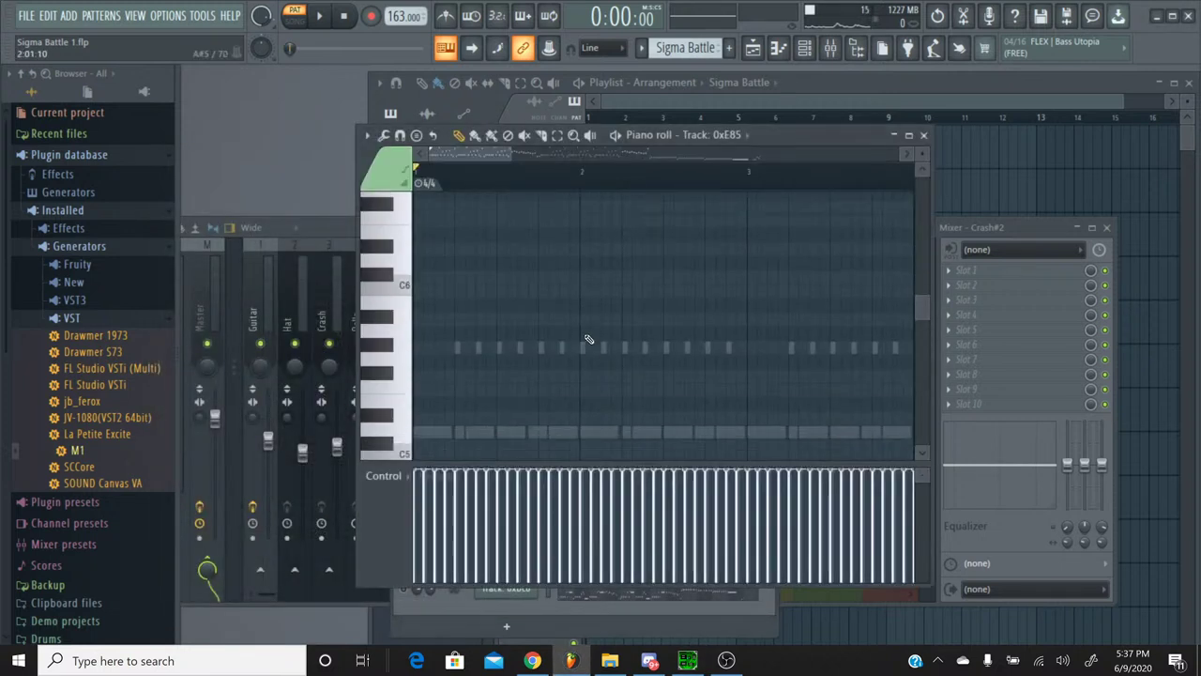
scroll(582, 340, down, 8)
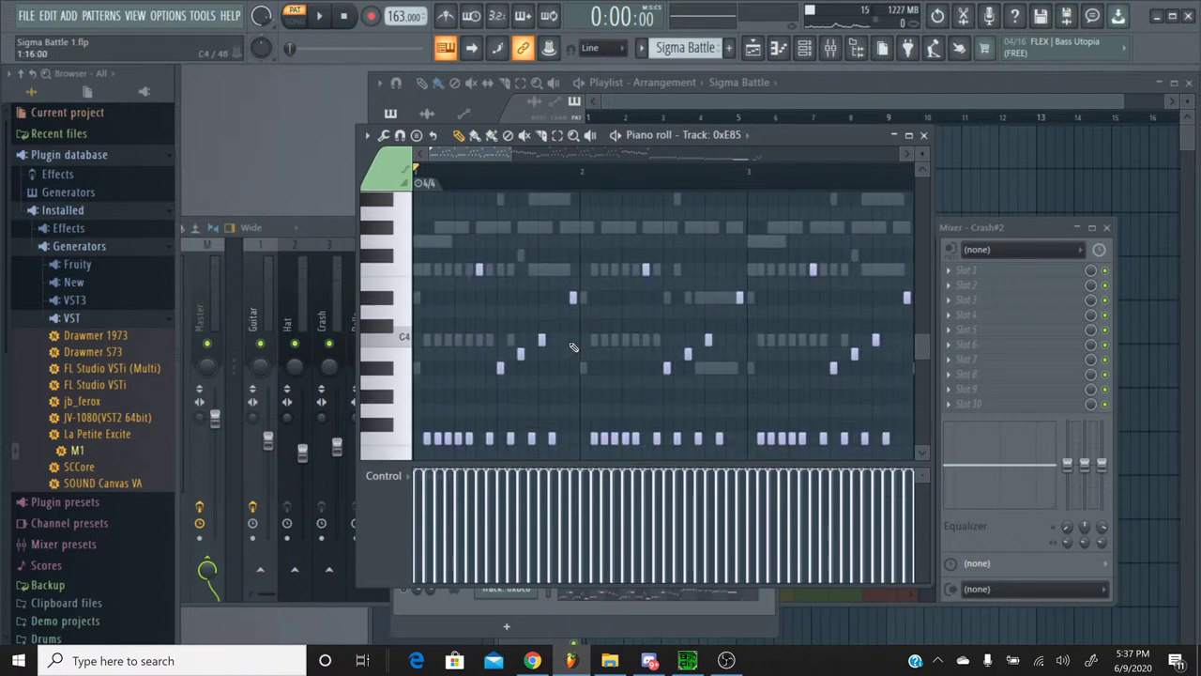
key(ctrl+a)
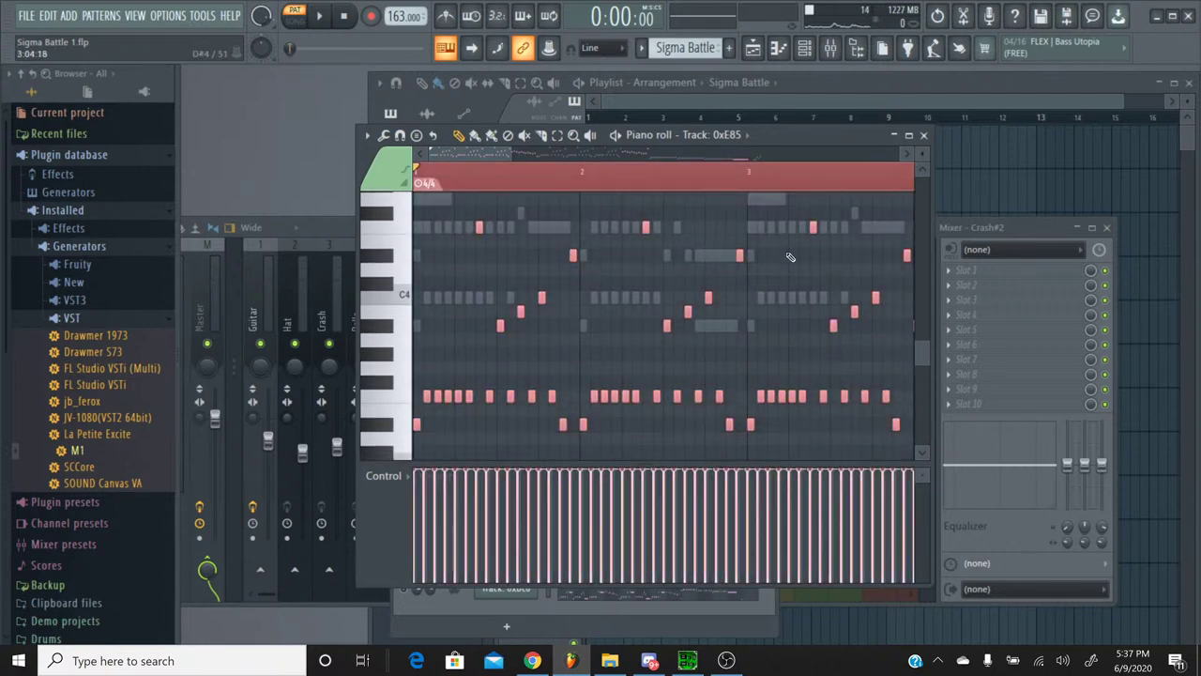
click(924, 136)
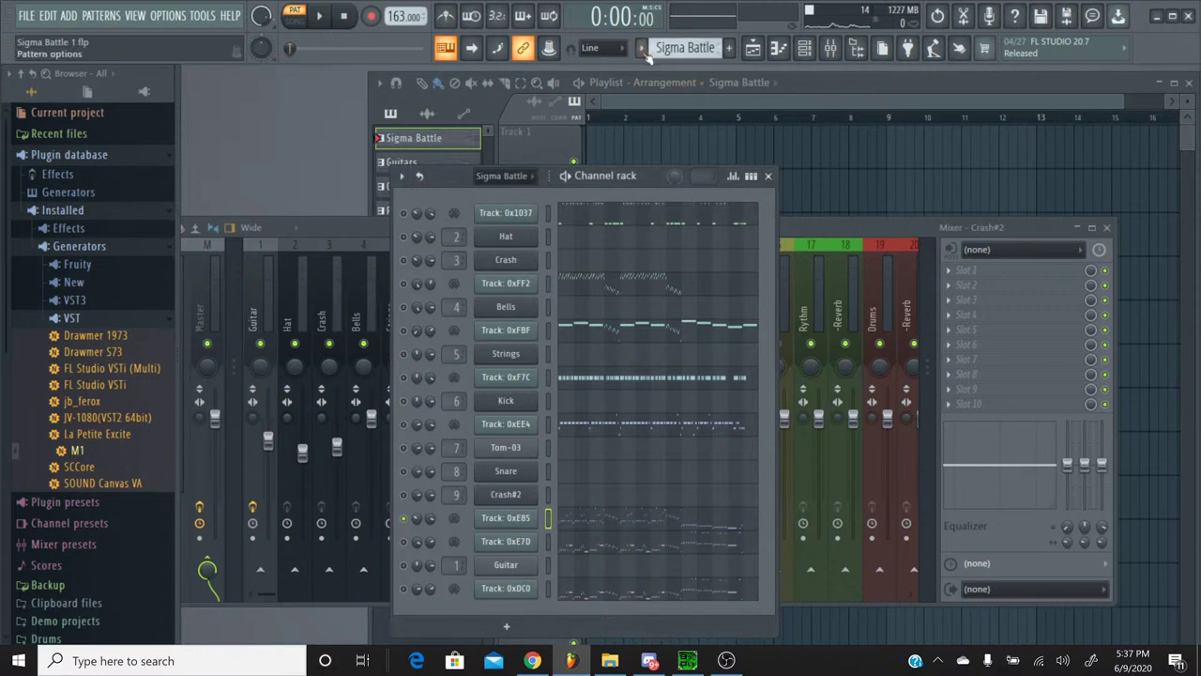
Step: Create a new pattern named Bass
click(642, 48)
click(769, 72)
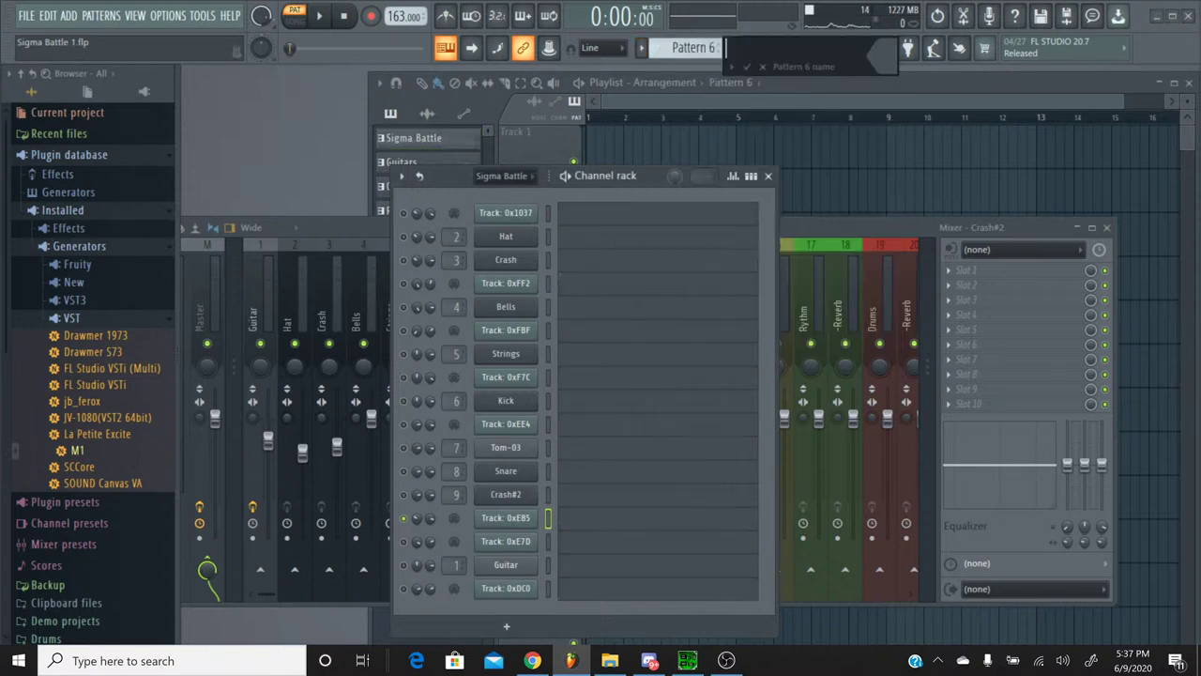
text(Bass)
key(Return)
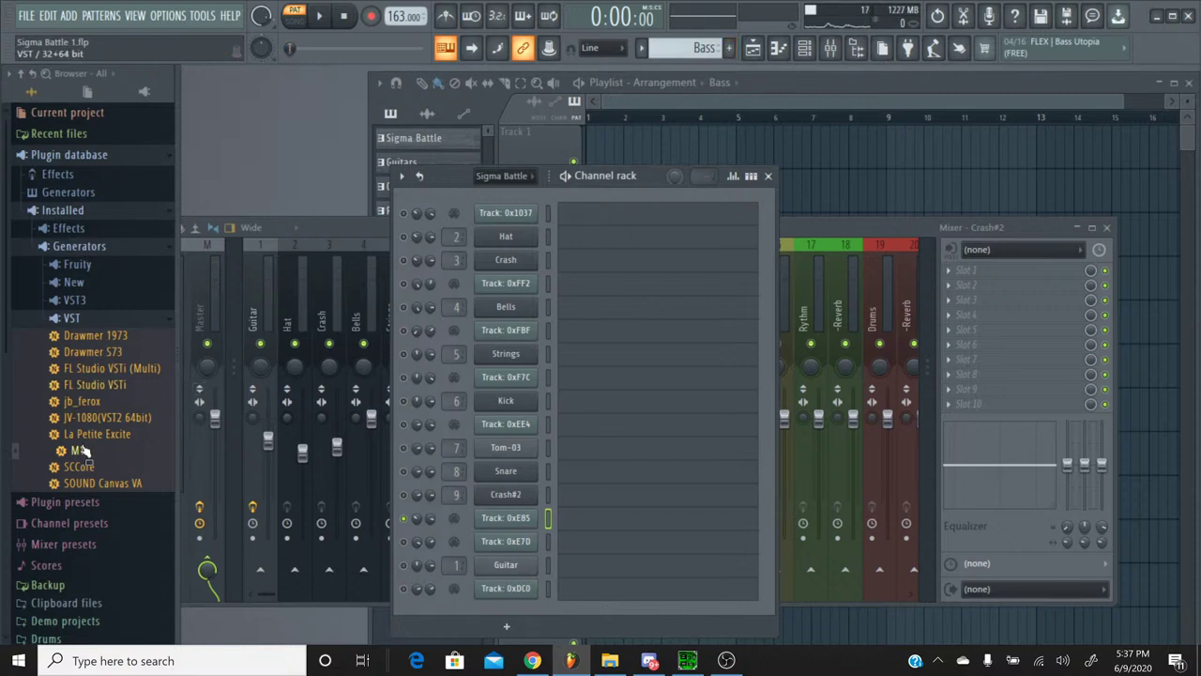
Step: Add an M1 channel below Track: 0xEB5, load the bass program SynthBass1 in PROG mode and close the plugin
drag(77, 451, 511, 549)
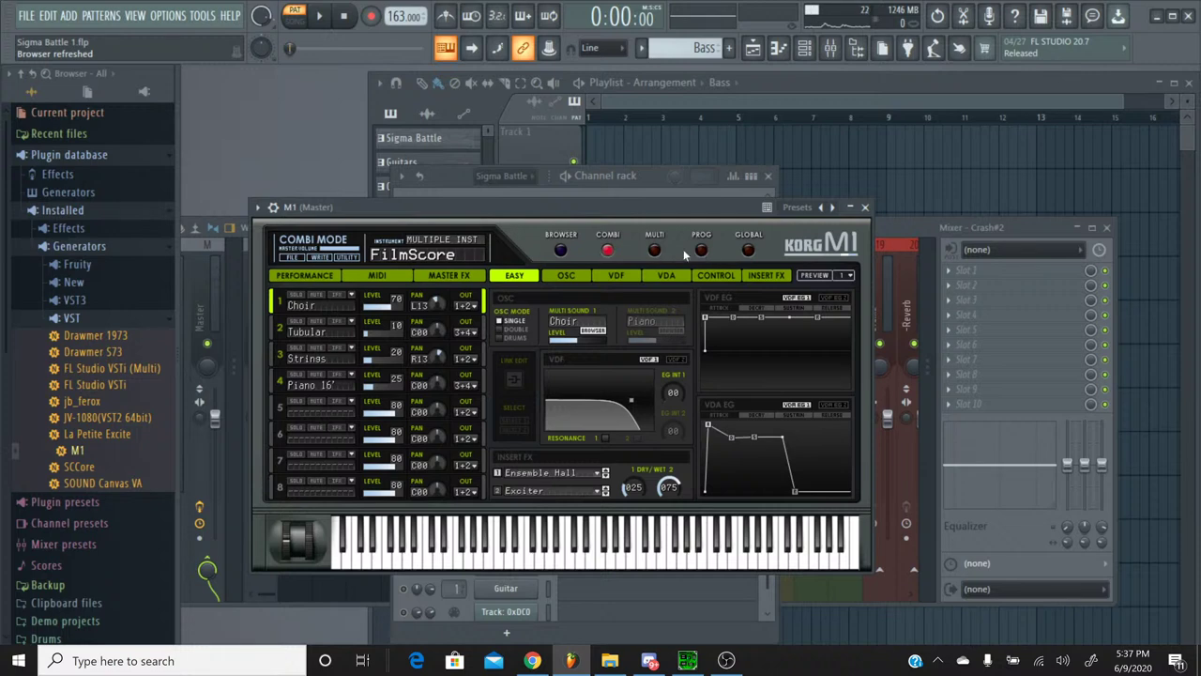
click(701, 251)
click(561, 250)
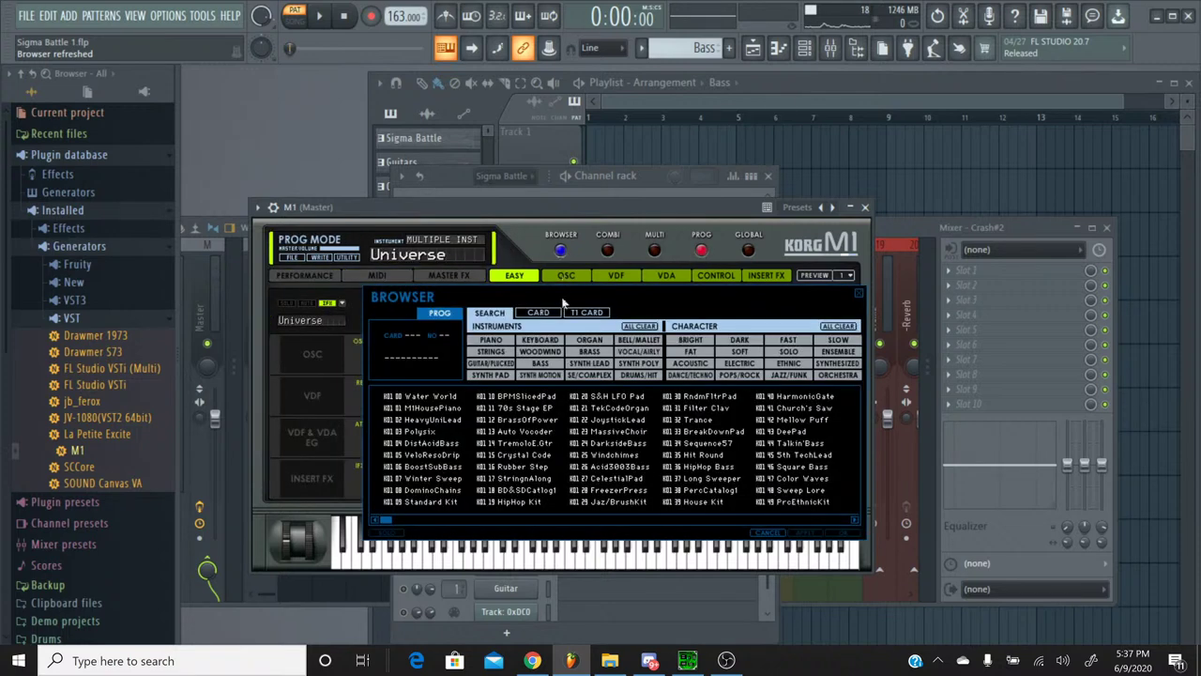
click(540, 364)
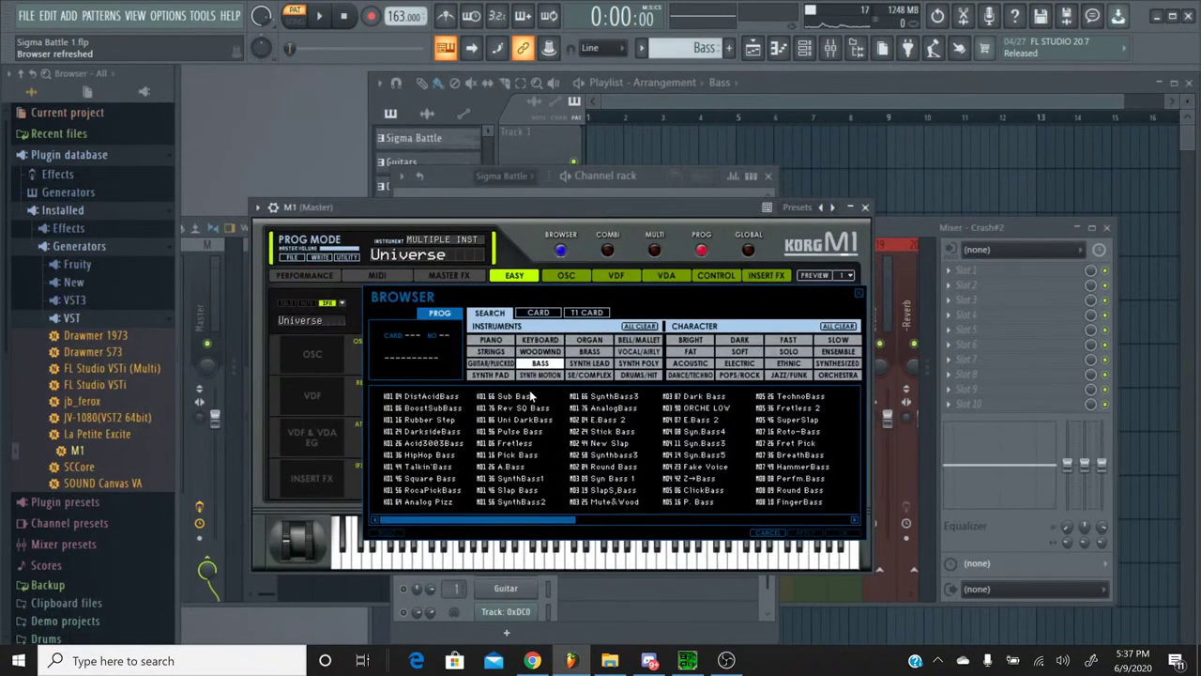
click(519, 480)
double_click(519, 480)
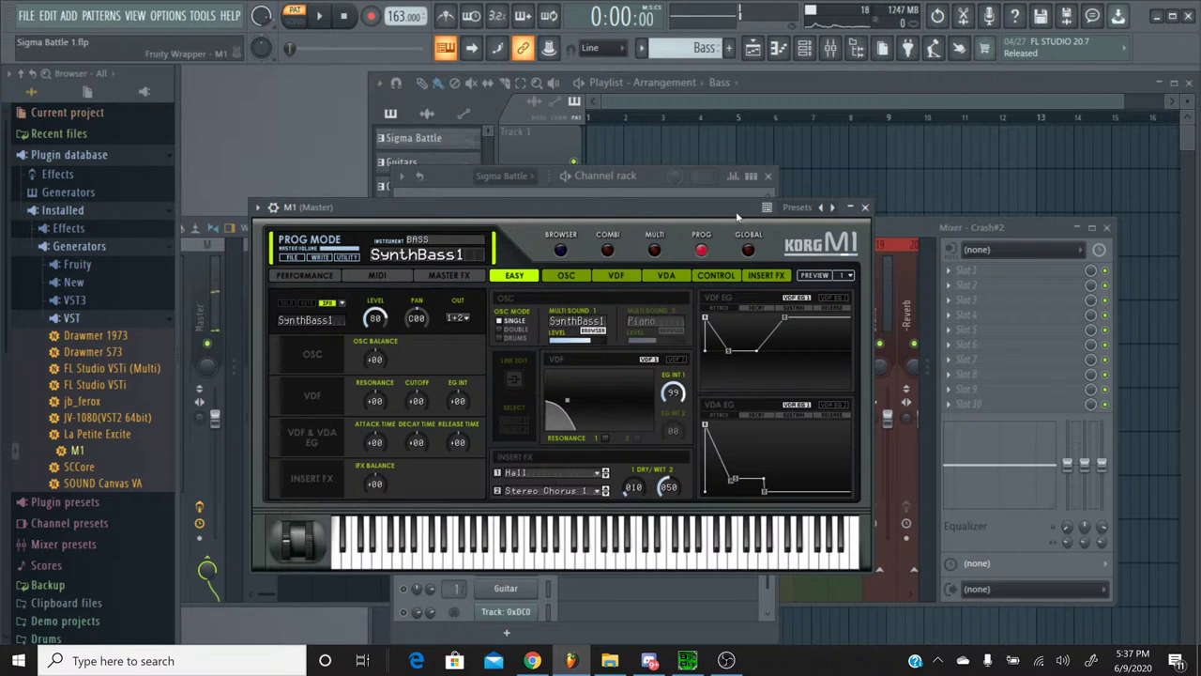
click(865, 207)
Step: Paste the copied notes into the M1's piano roll, transpose them up an octave and start playback
click(595, 544)
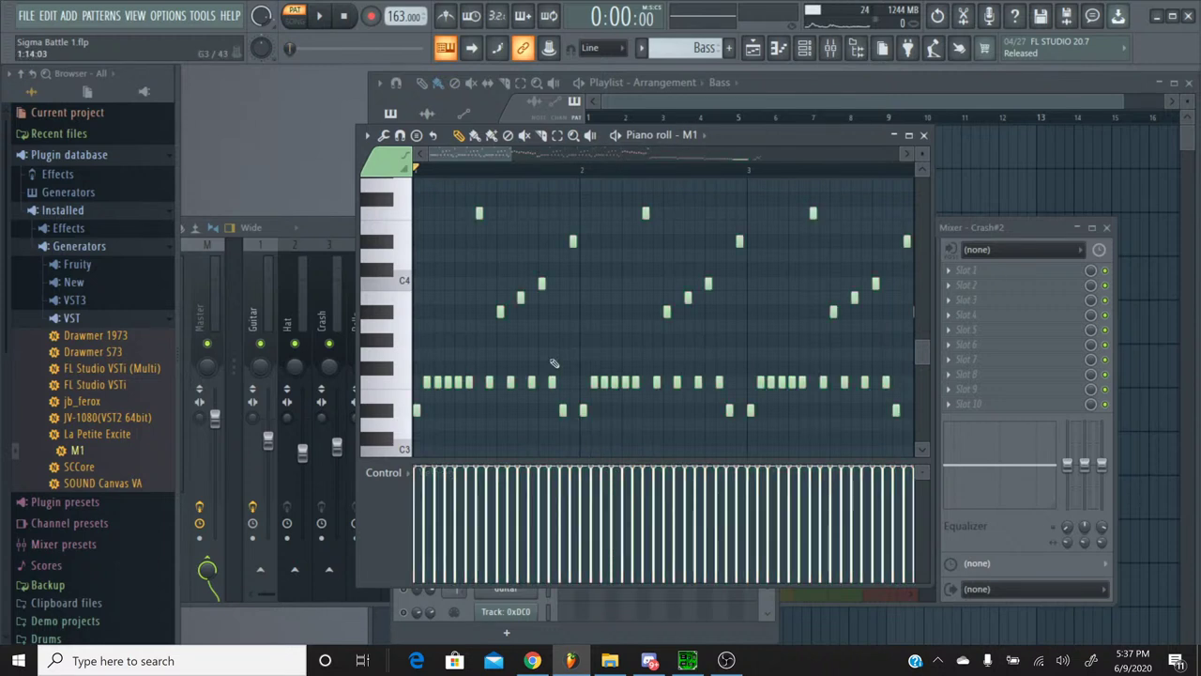
key(ctrl+Up)
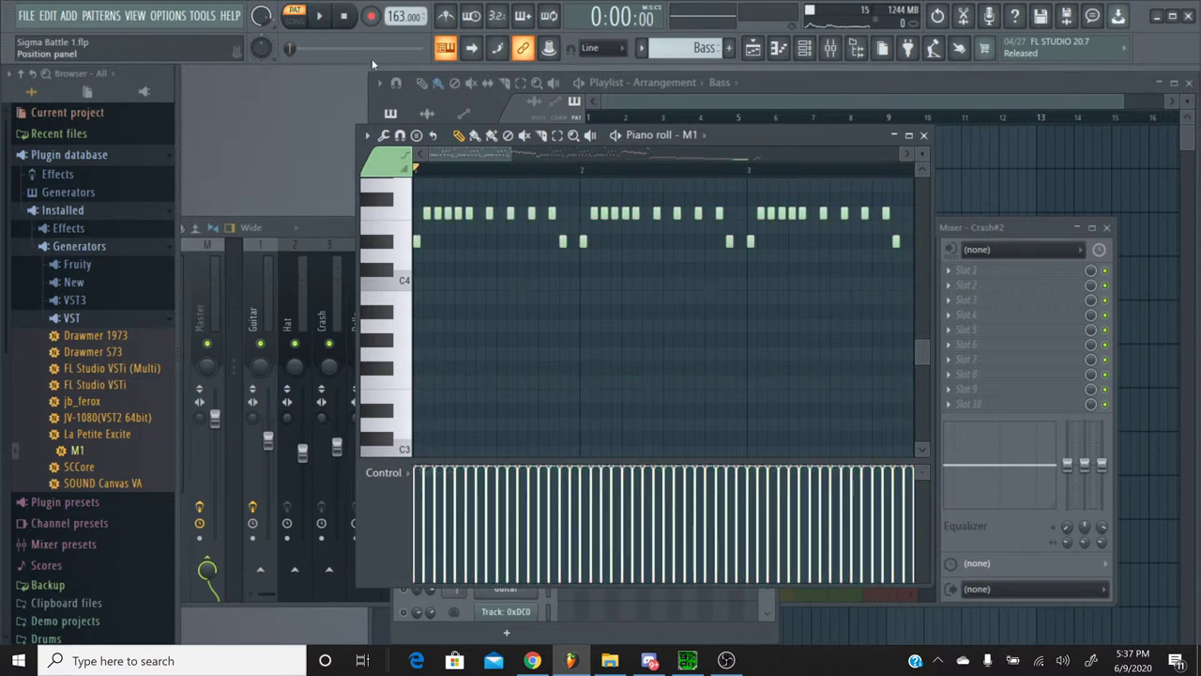
click(320, 16)
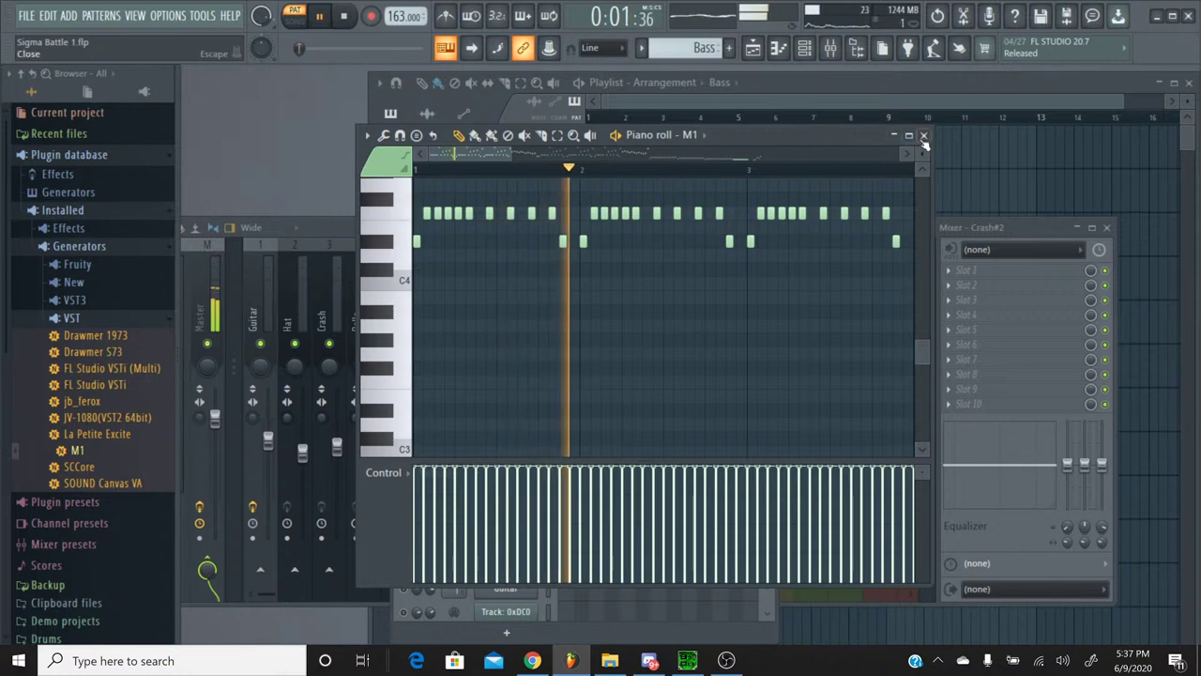
key(F7)
Step: Try the M1's insert effect 2 set to No Effect, then reload SynthBass1 to restore its original effects
click(507, 542)
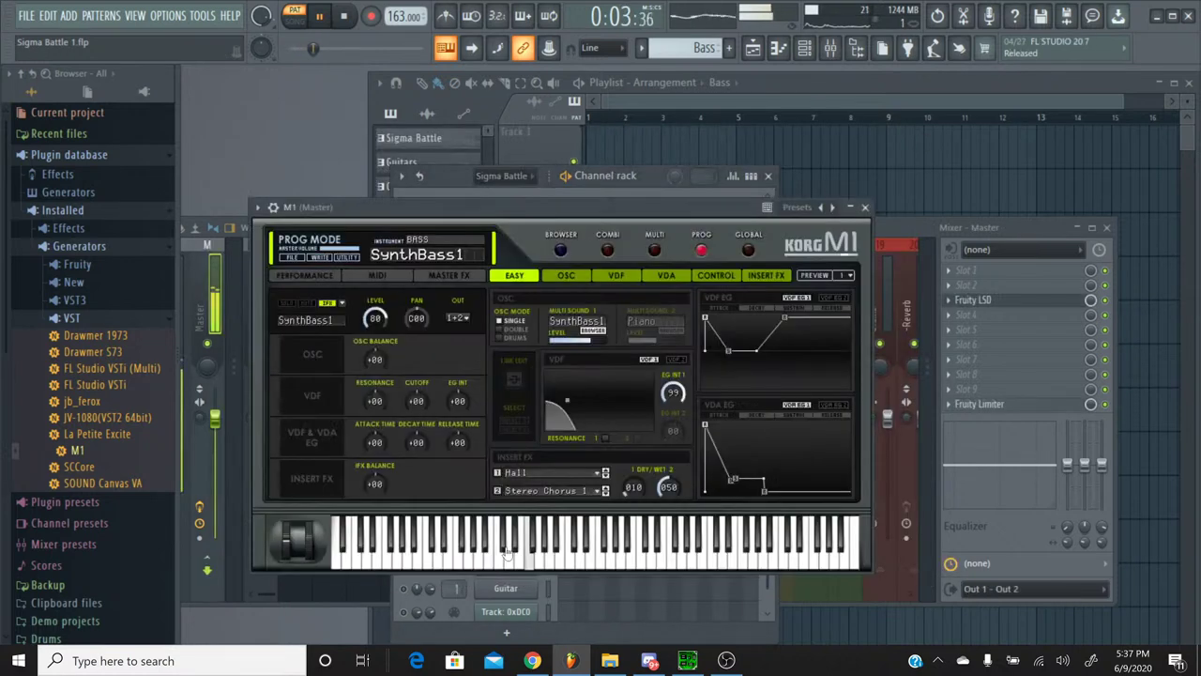
click(562, 490)
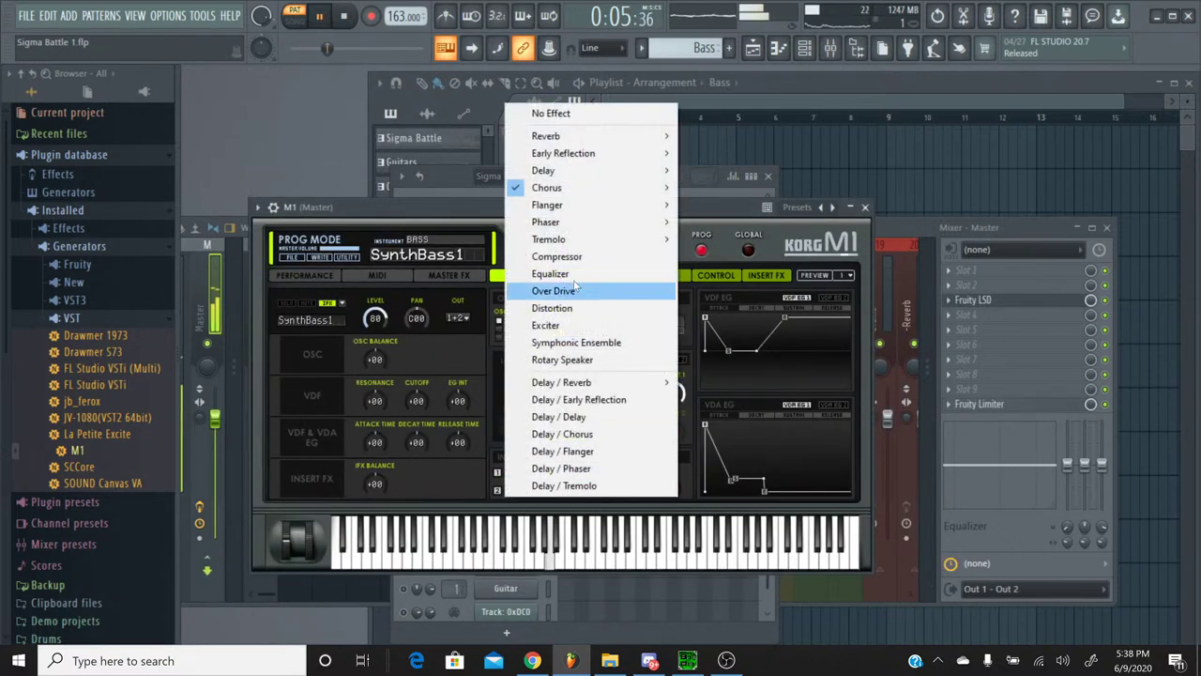
click(563, 115)
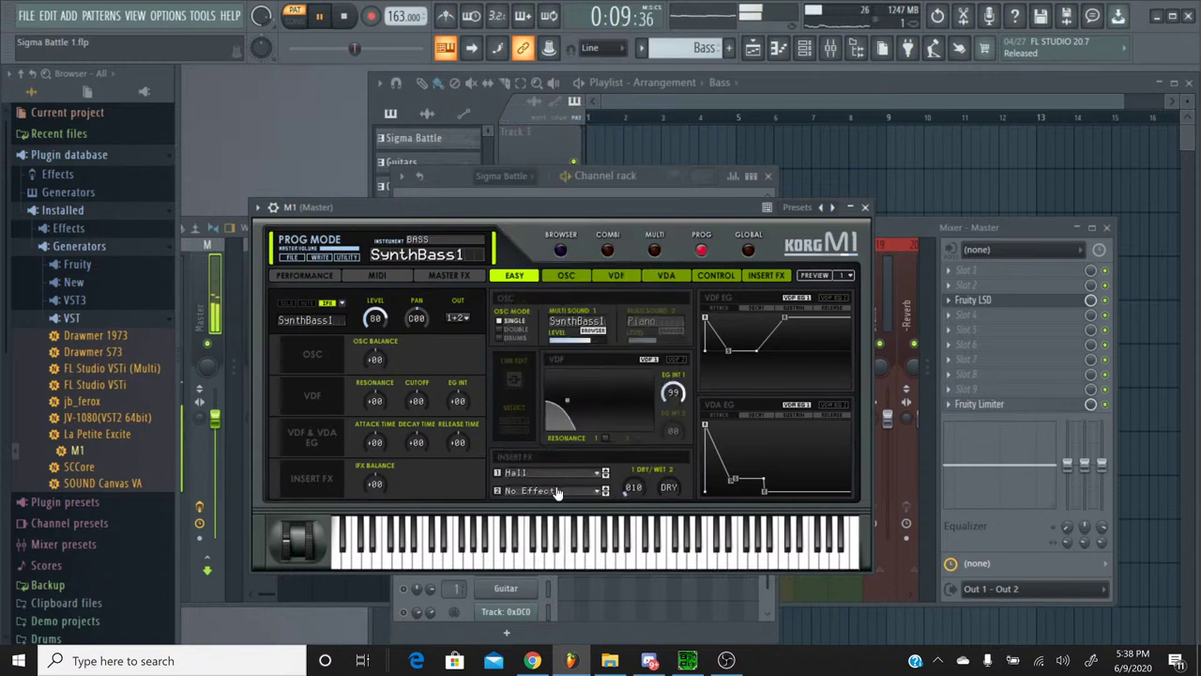
click(559, 252)
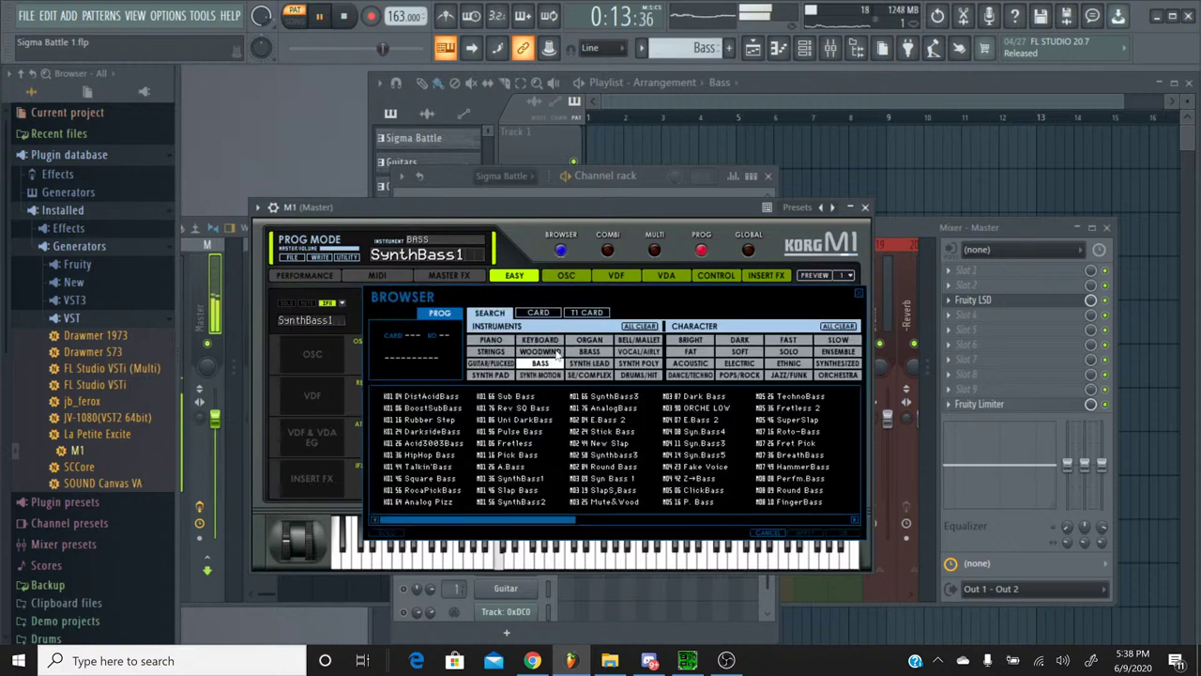
double_click(517, 479)
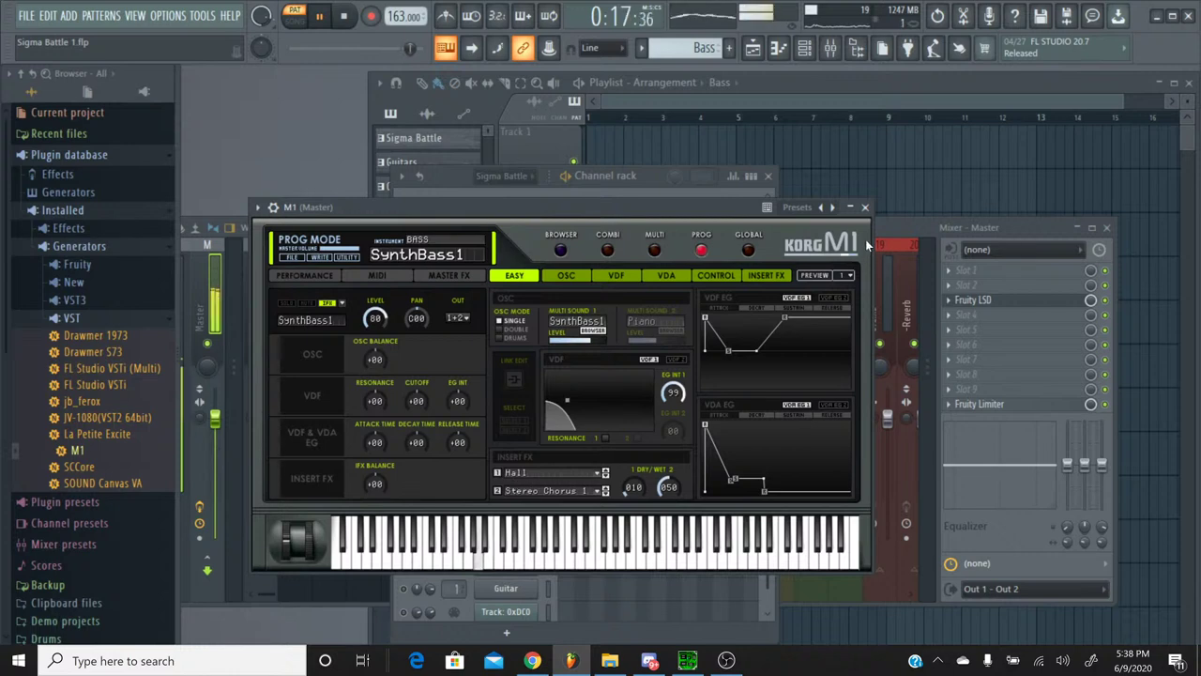
click(865, 207)
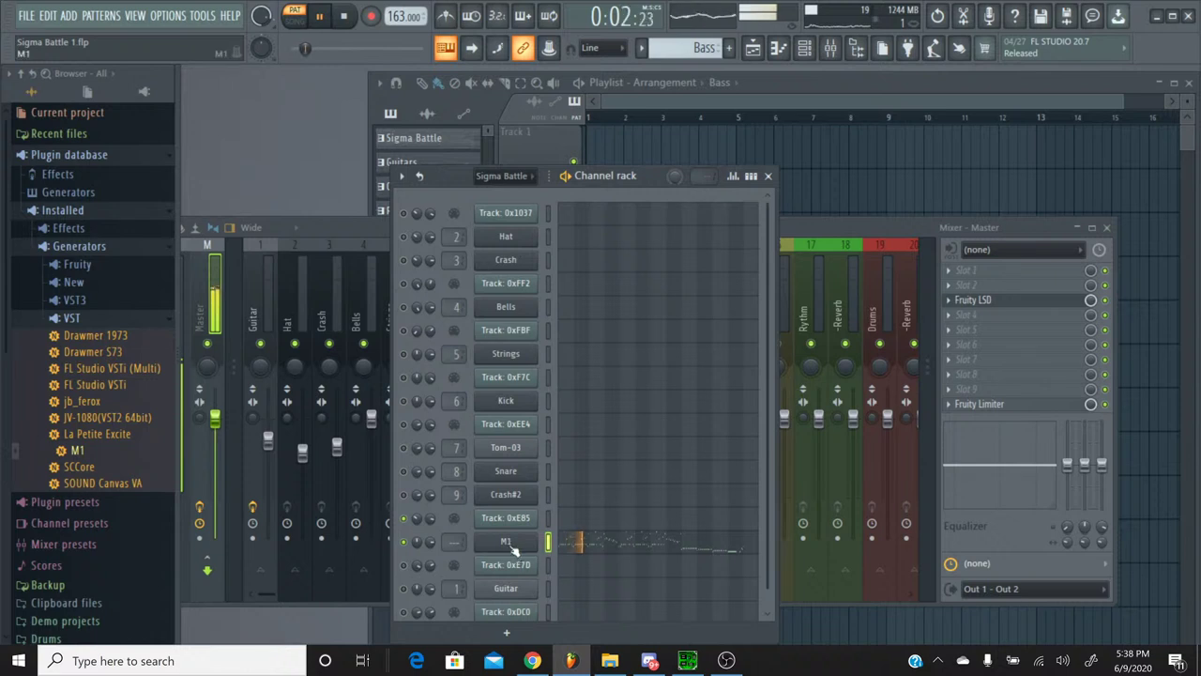
Step: Rename the M1 channel as Bass and link it to mixer track 10
right_click(550, 542)
click(564, 456)
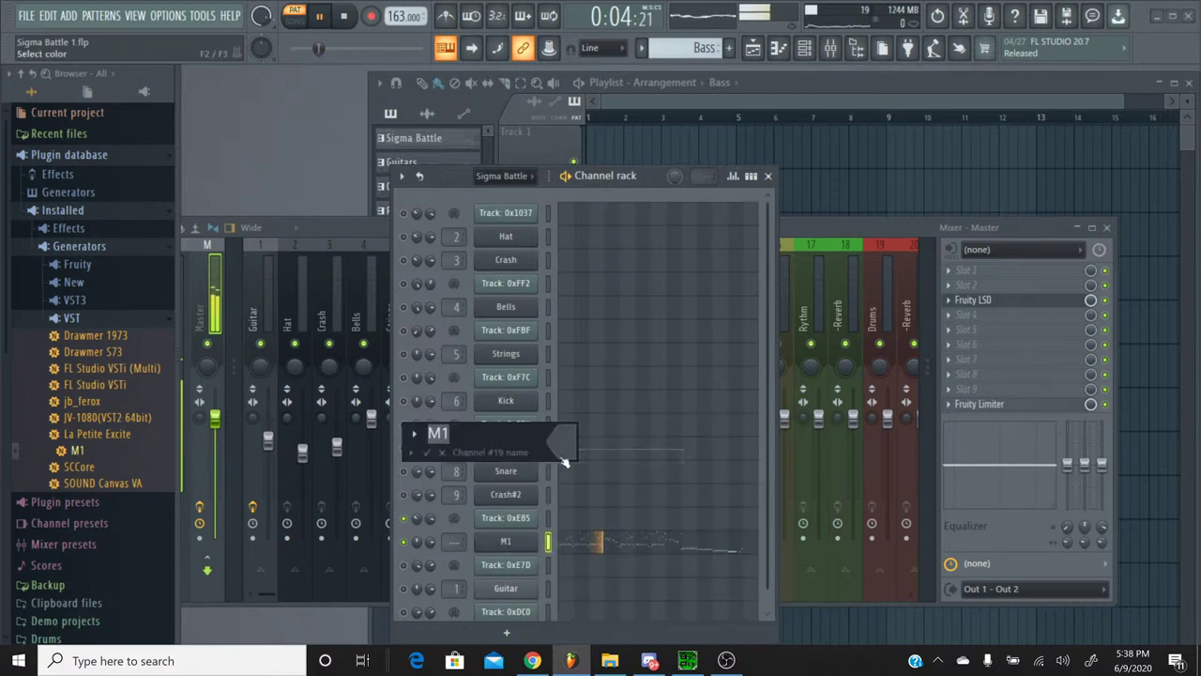
text(Bass)
key(Return)
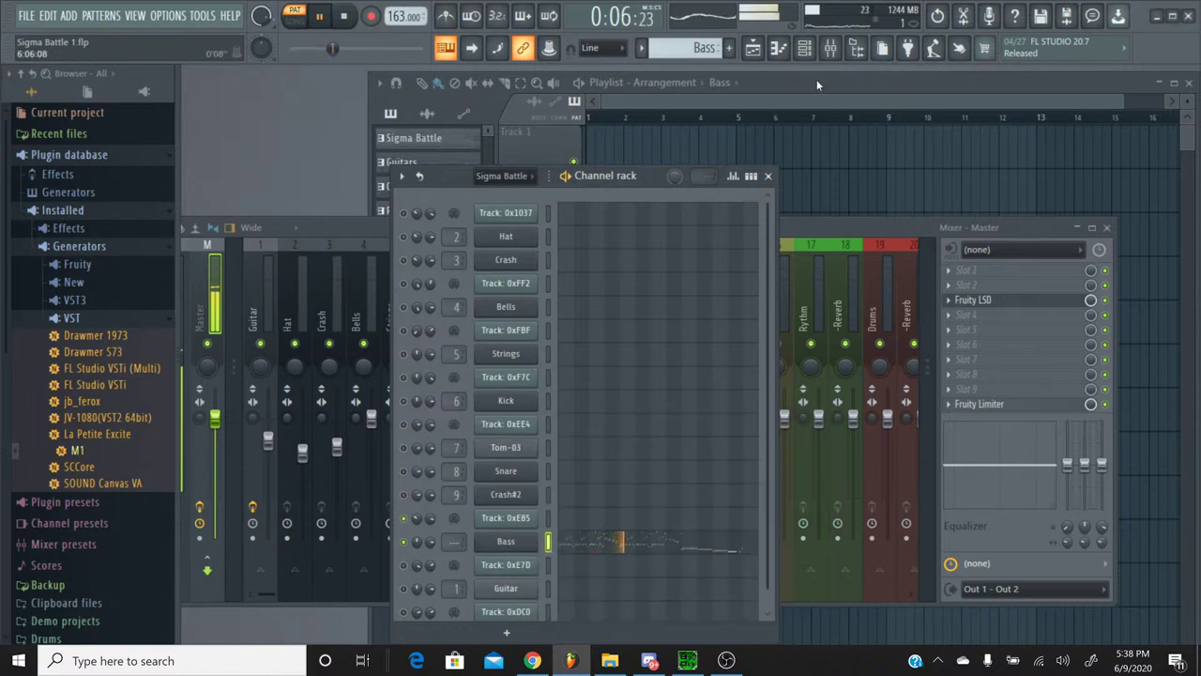
click(830, 48)
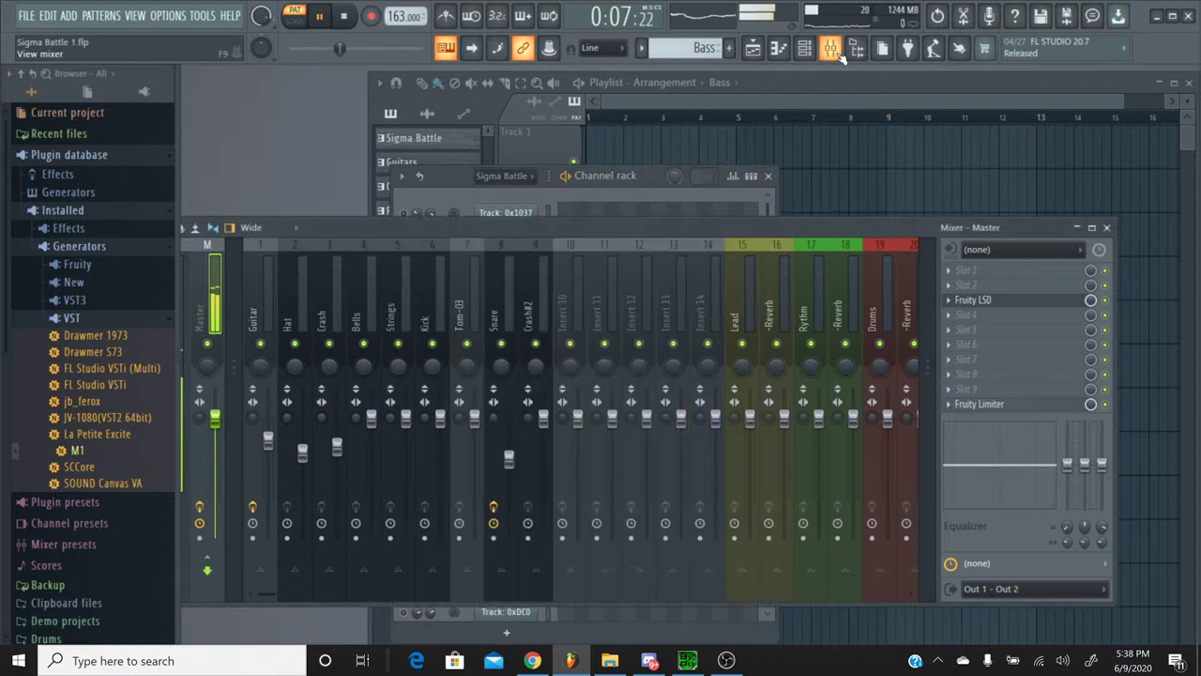
click(567, 251)
key(ctrl+l)
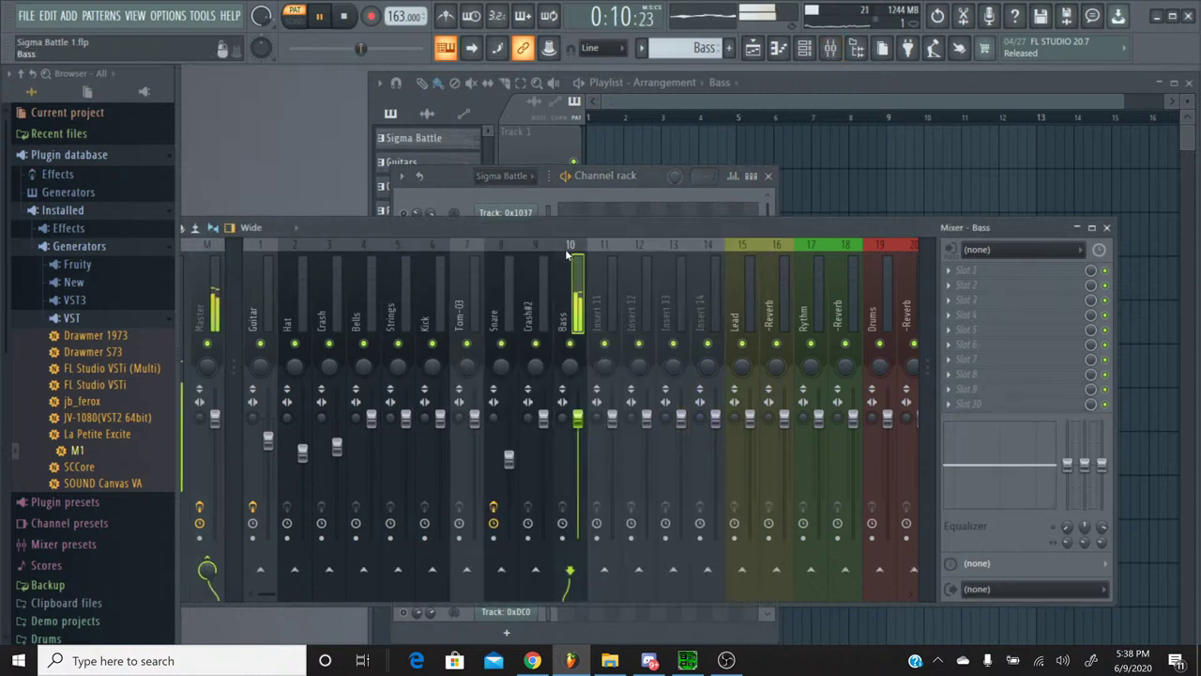
Step: Load Fruity parametric EQ 2 in slot 4 of the Bass mixer track, boost band 2 about 2.1 dB at 132 Hz and stop playback
click(967, 314)
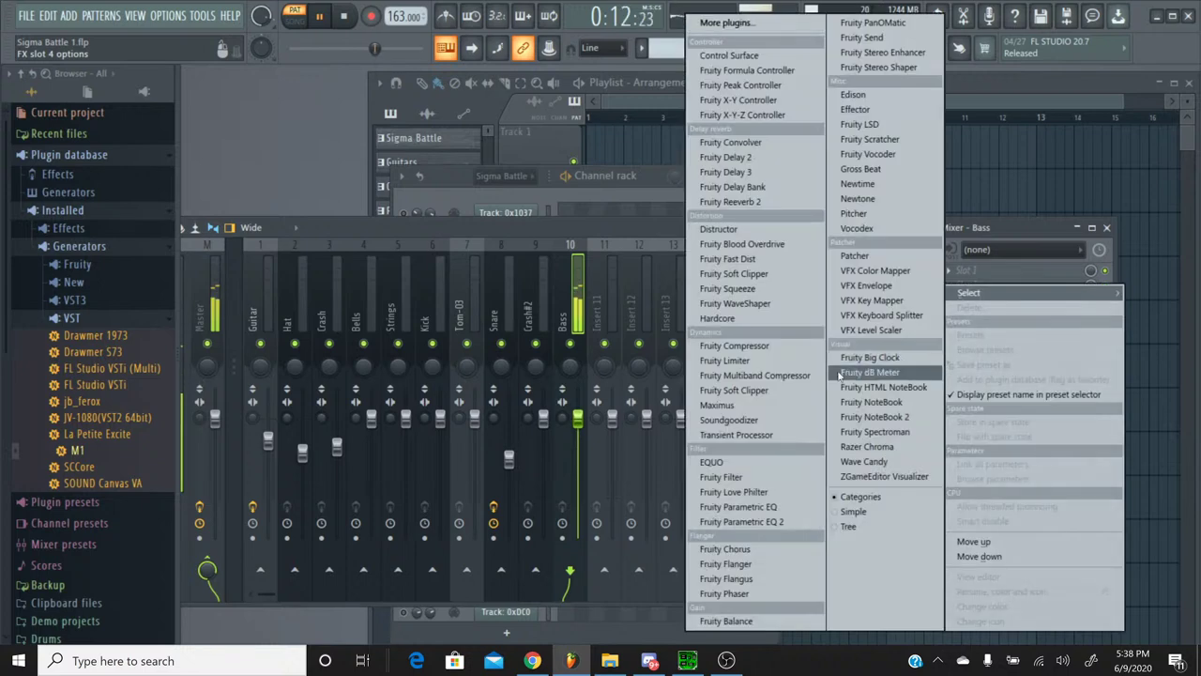
click(887, 371)
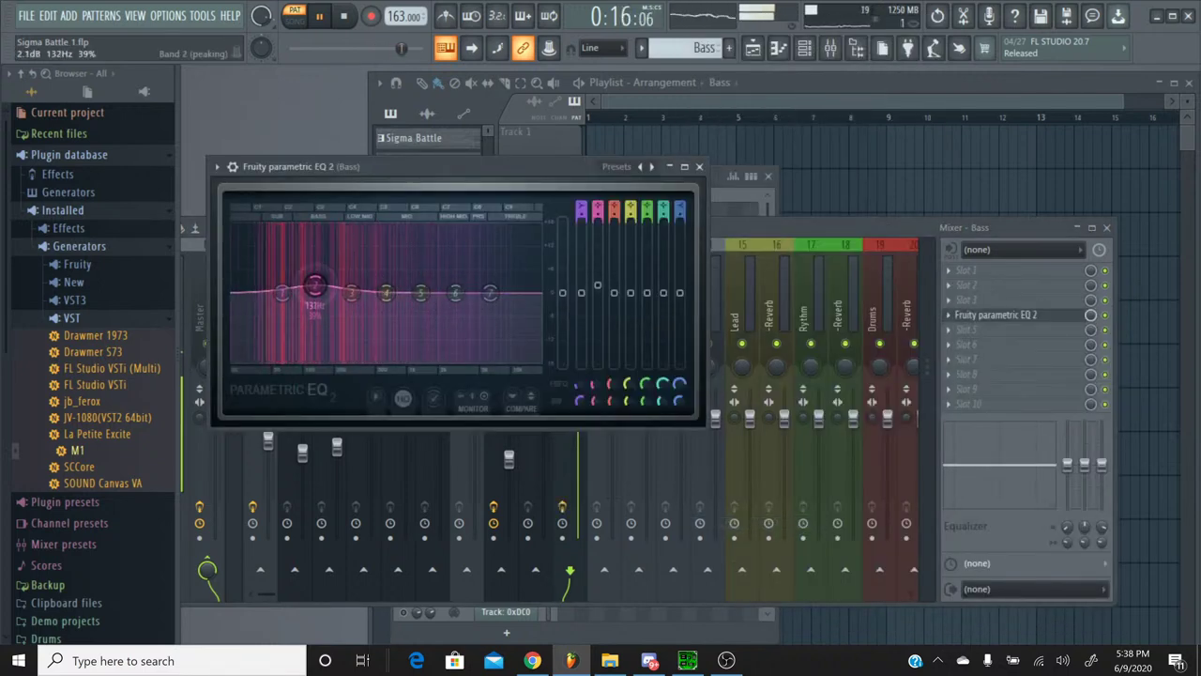
click(699, 166)
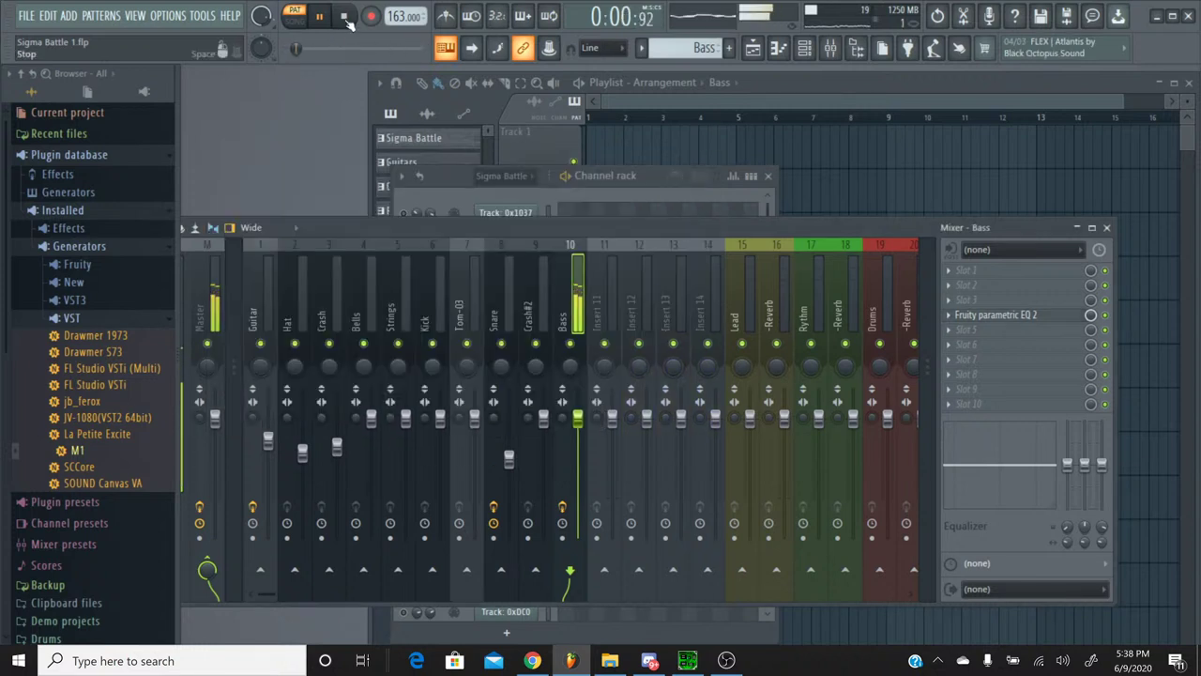
click(346, 17)
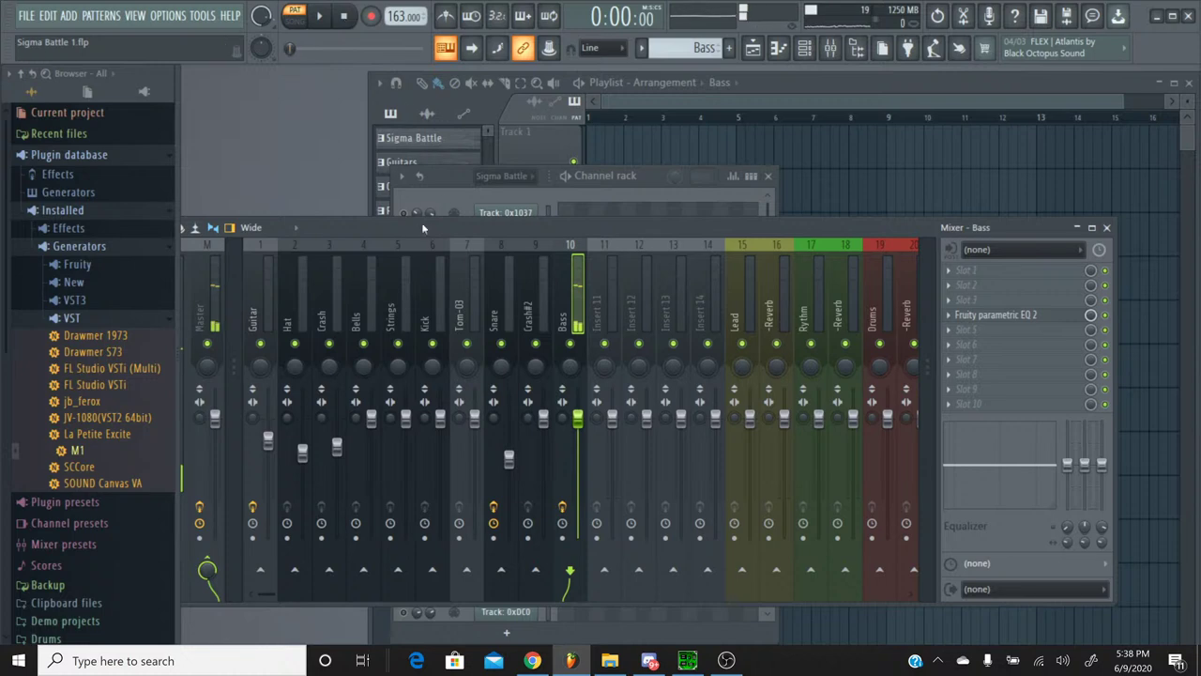
Step: Bring up the channel rack, check the live chat in YouTube Studio and return to FL Studio
click(445, 184)
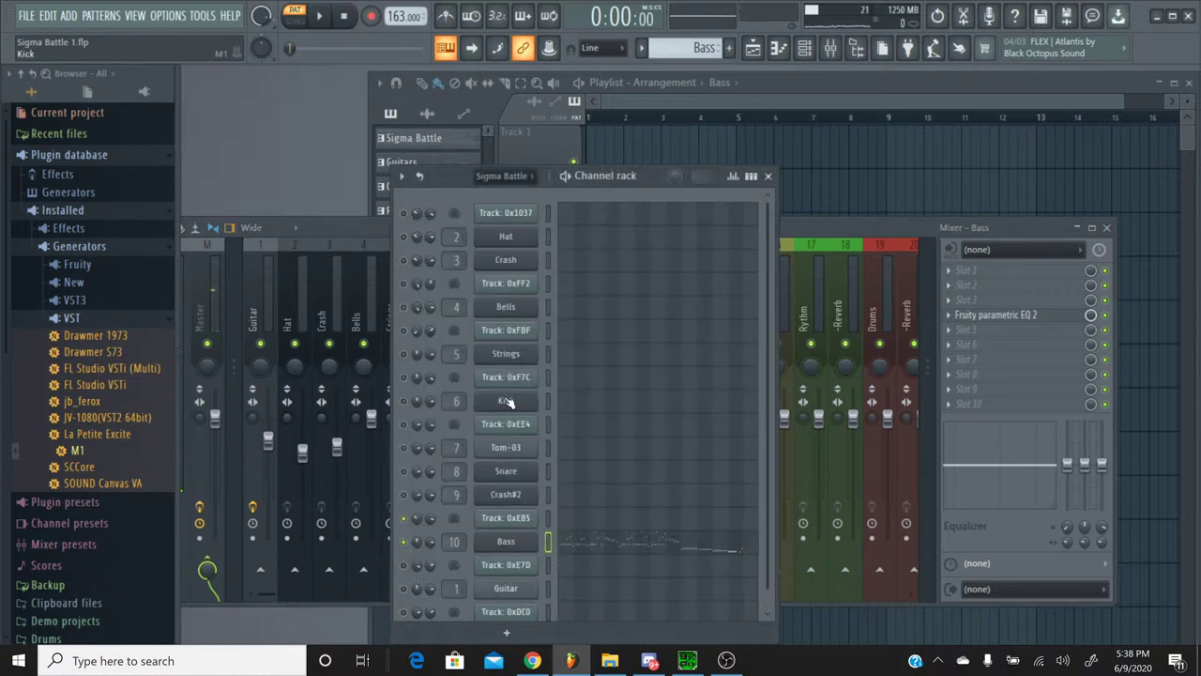
click(532, 661)
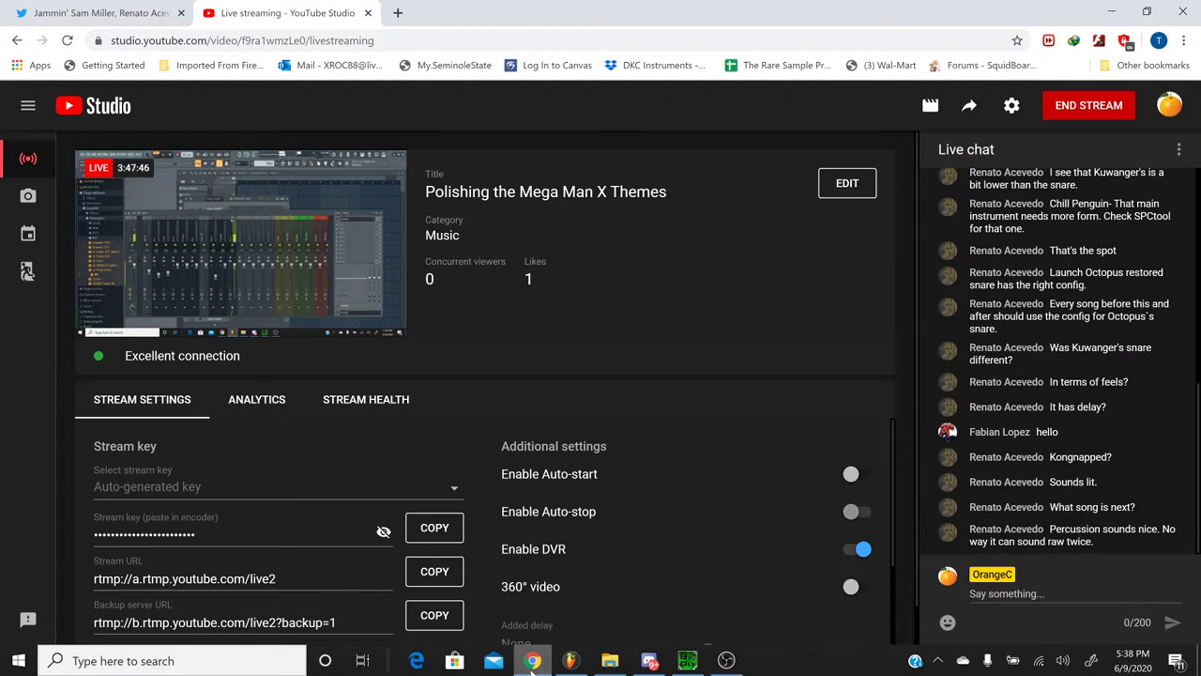
click(571, 661)
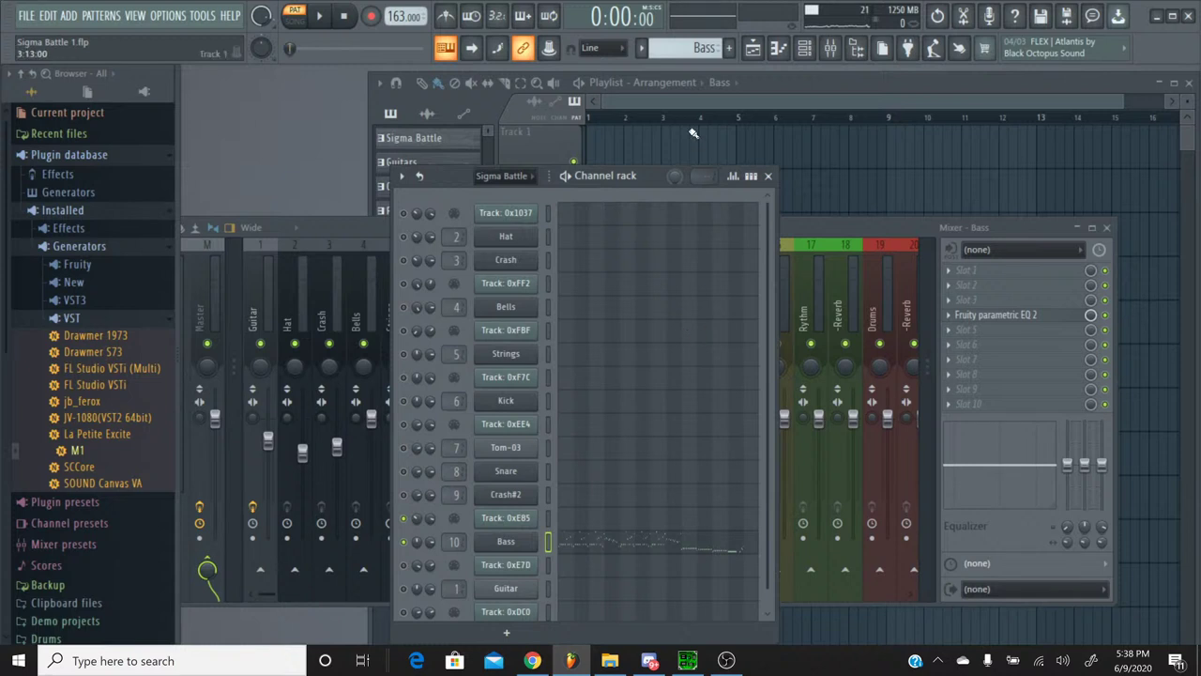
Step: In the Sigma Battle pattern, copy Track: 0xEB5's panning value to the Bass channel and switch back to the Bass pattern
click(642, 48)
click(716, 65)
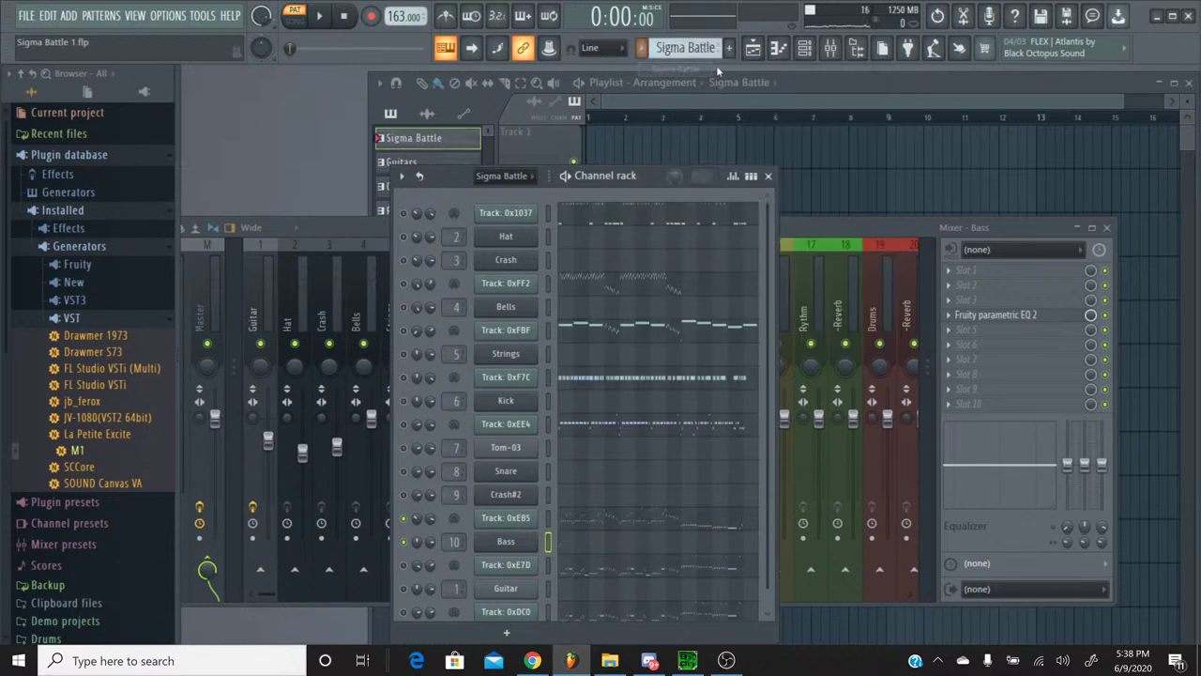
click(804, 52)
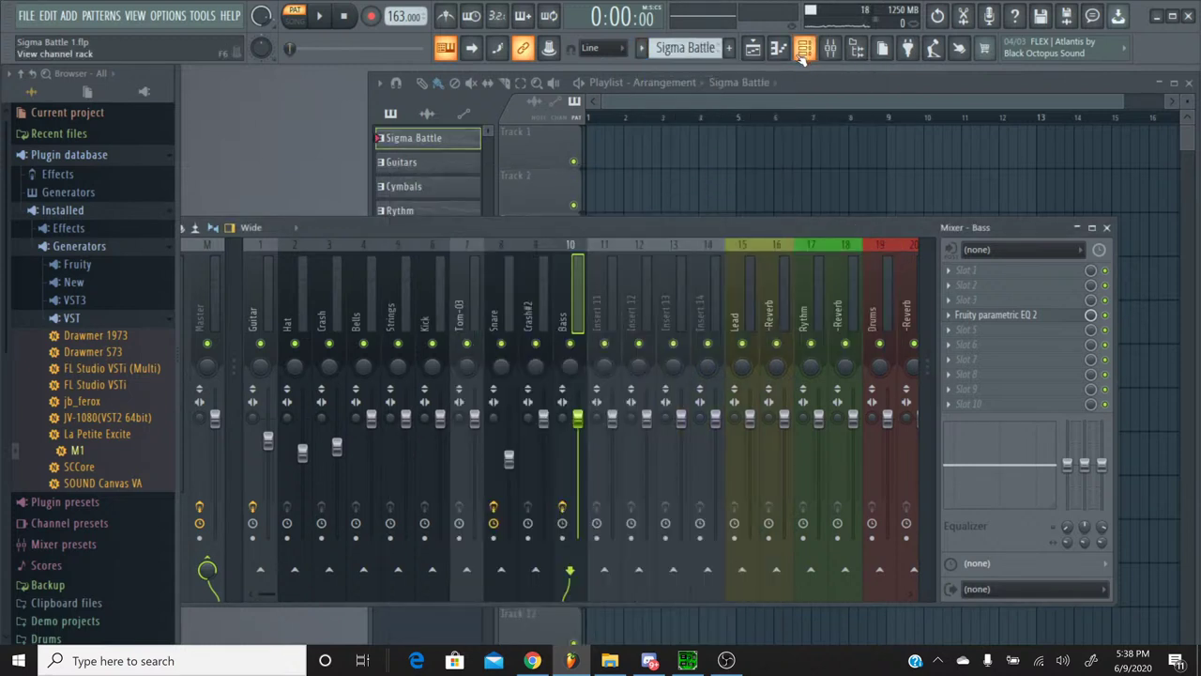
click(805, 52)
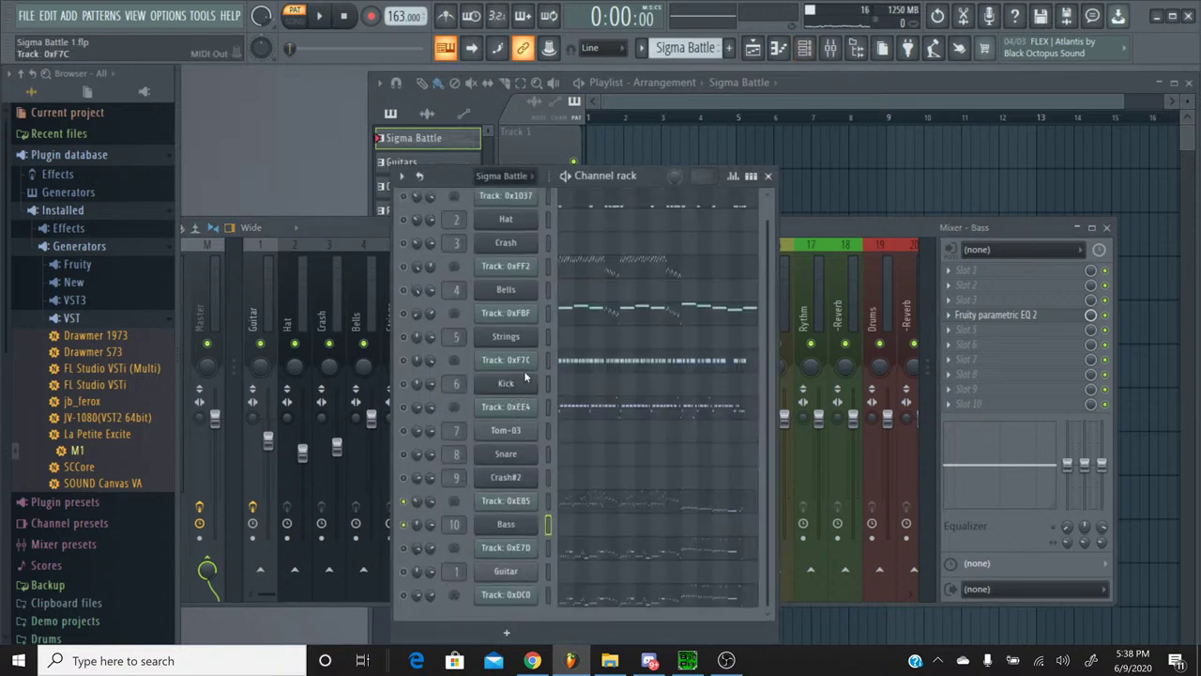
right_click(413, 502)
click(453, 576)
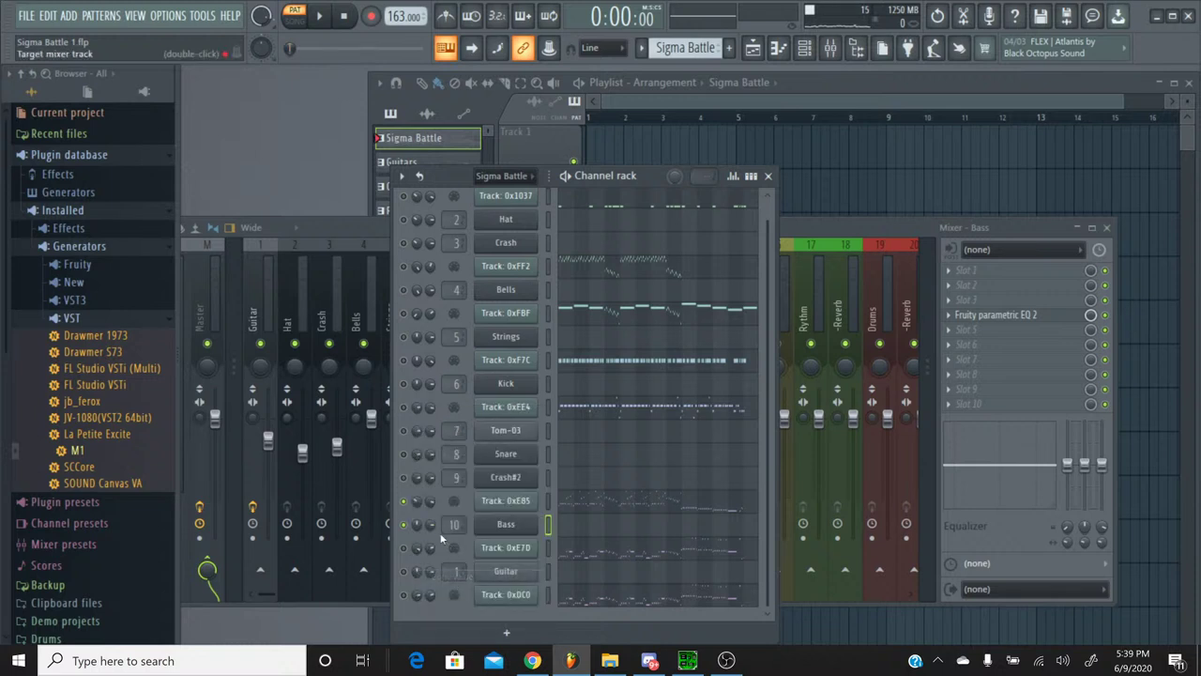
right_click(418, 526)
click(464, 591)
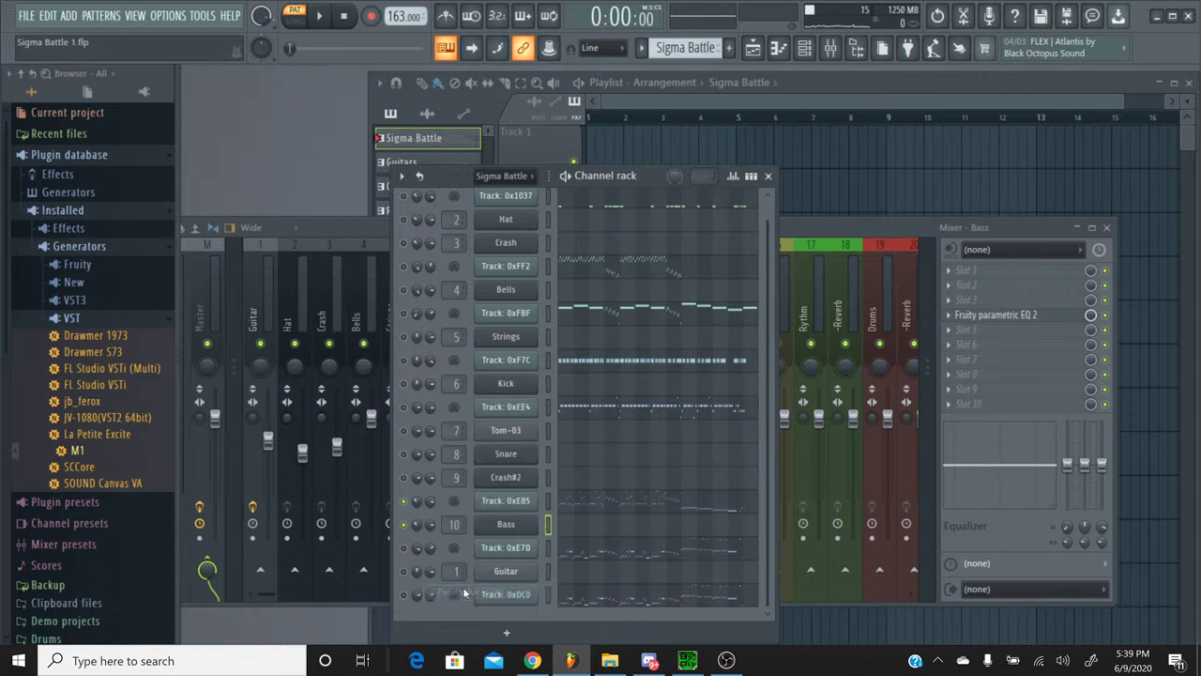
click(651, 54)
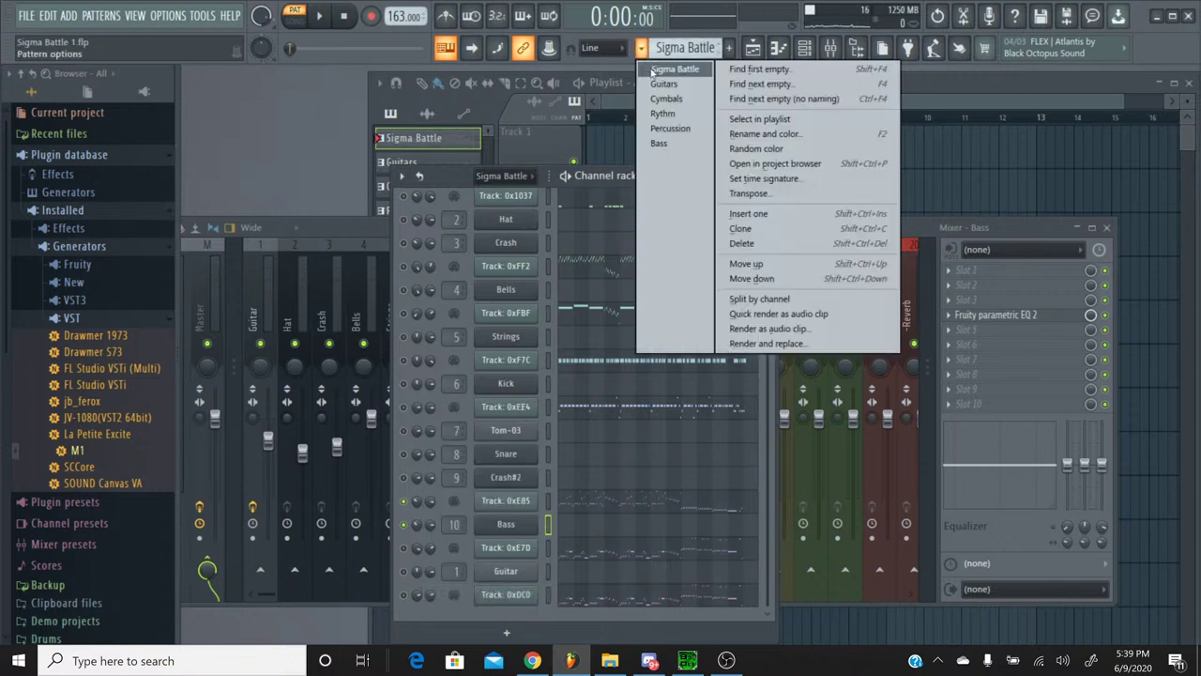
click(676, 146)
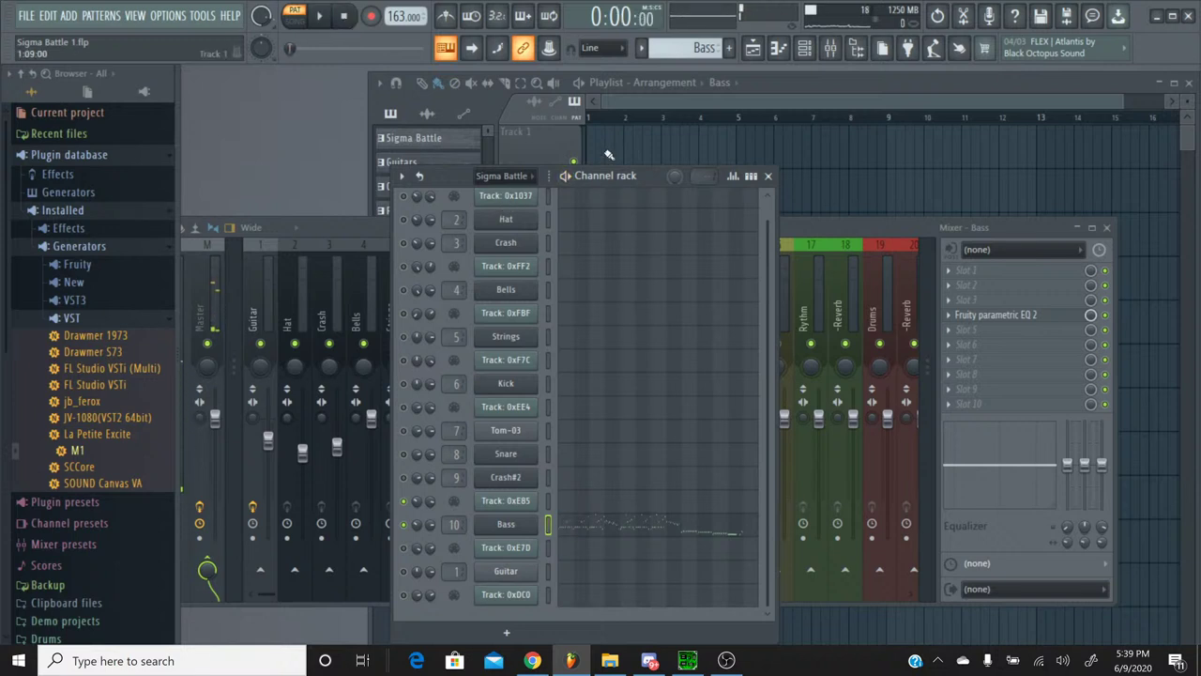
Step: Bring up the playlist and place the Guitars pattern on Track 1, starting at bar 1
click(689, 107)
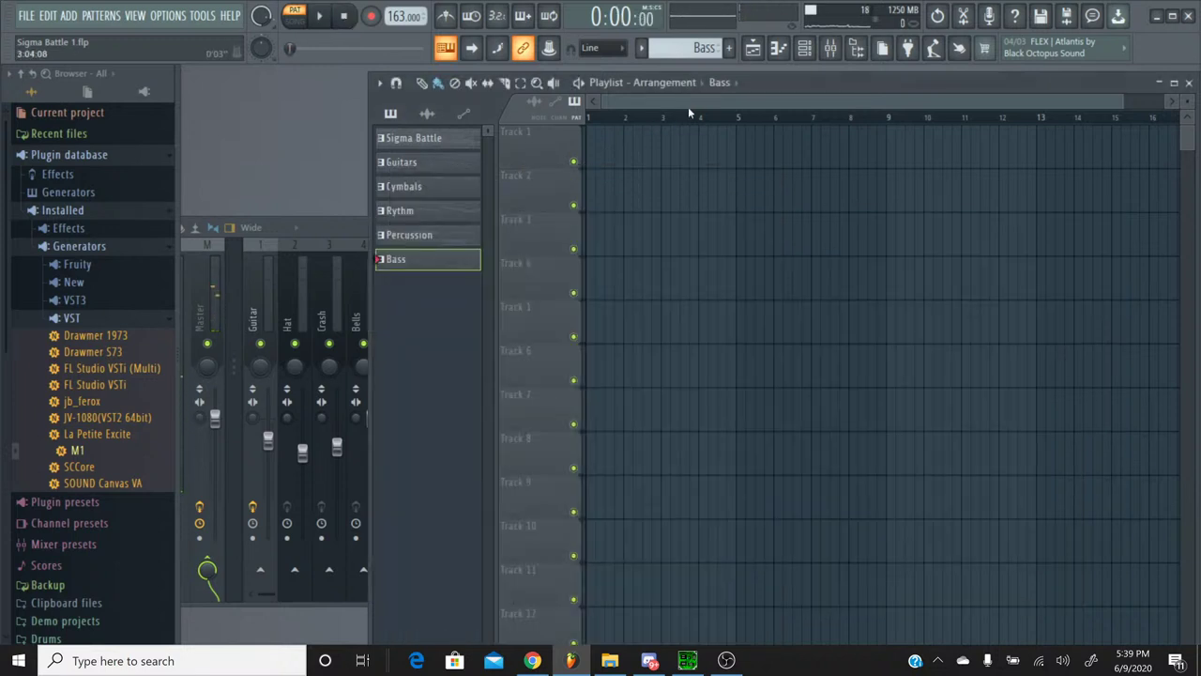
click(636, 49)
click(649, 68)
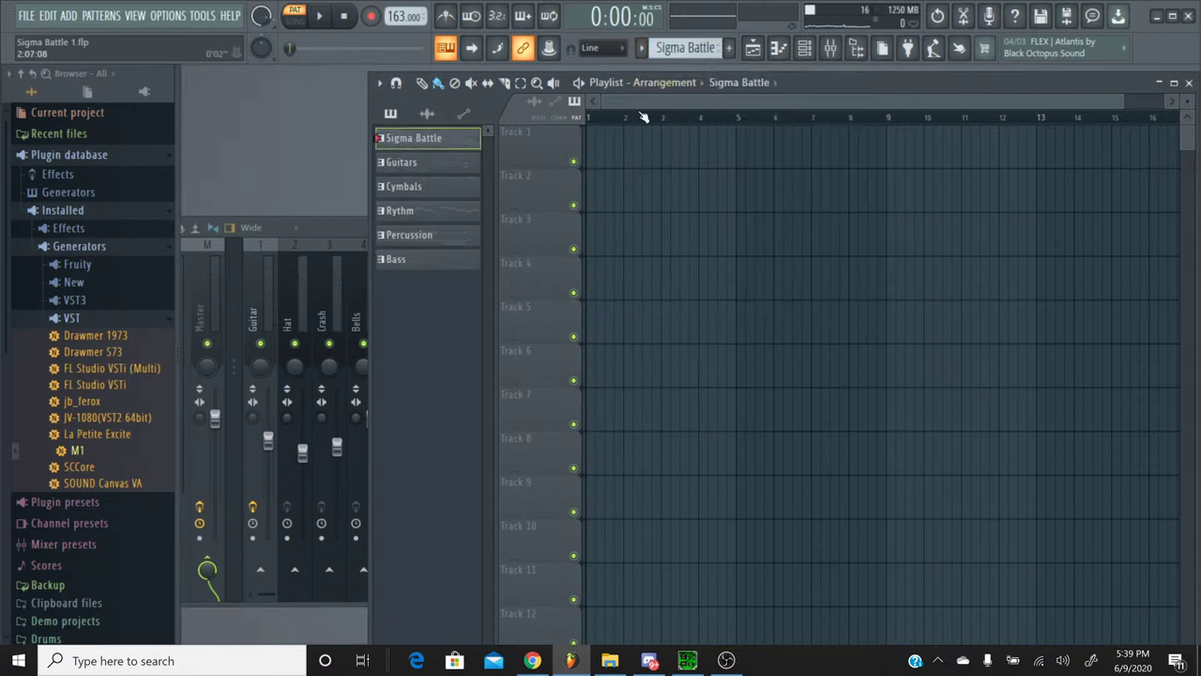
click(641, 48)
click(654, 86)
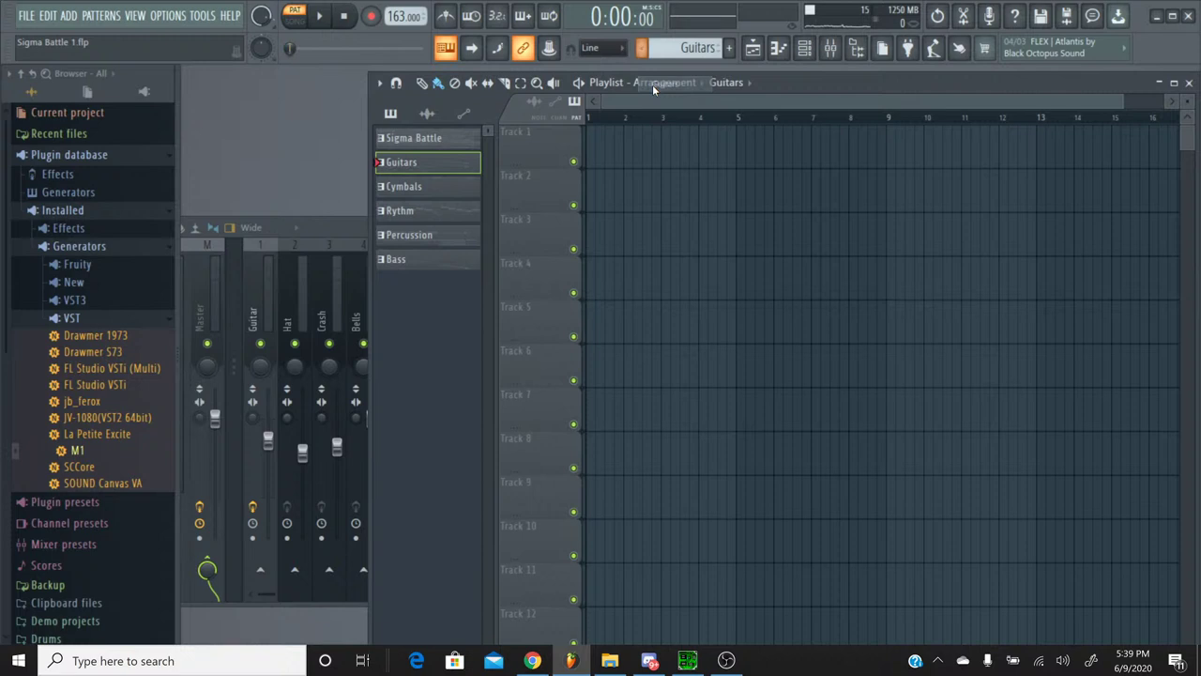
click(602, 150)
drag(603, 151, 593, 150)
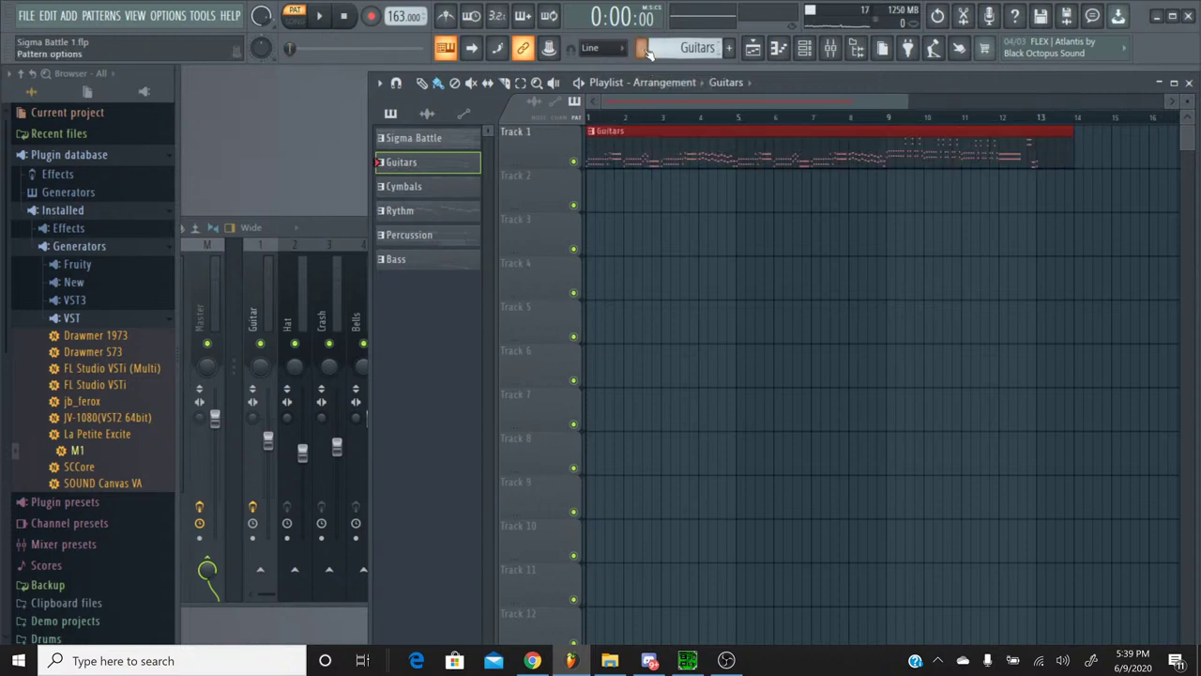
Step: Place the Rythm pattern on Track 2 of the playlist and move it to start at bar 1
click(641, 49)
click(654, 100)
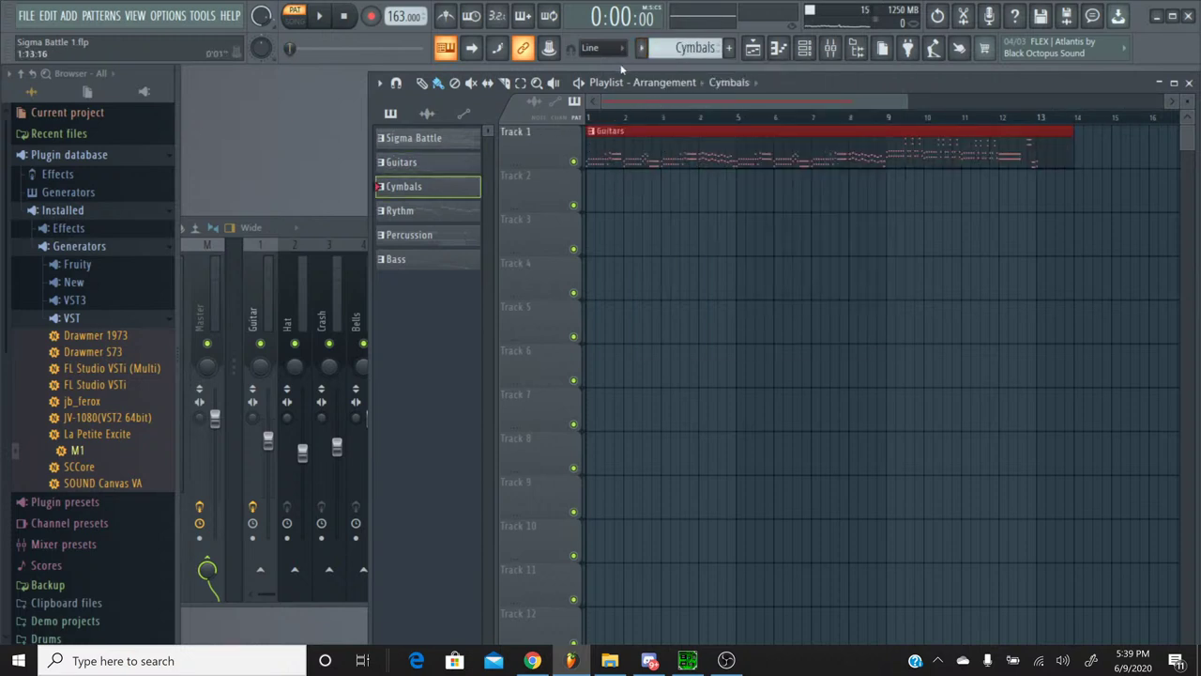
click(641, 49)
click(654, 112)
click(627, 193)
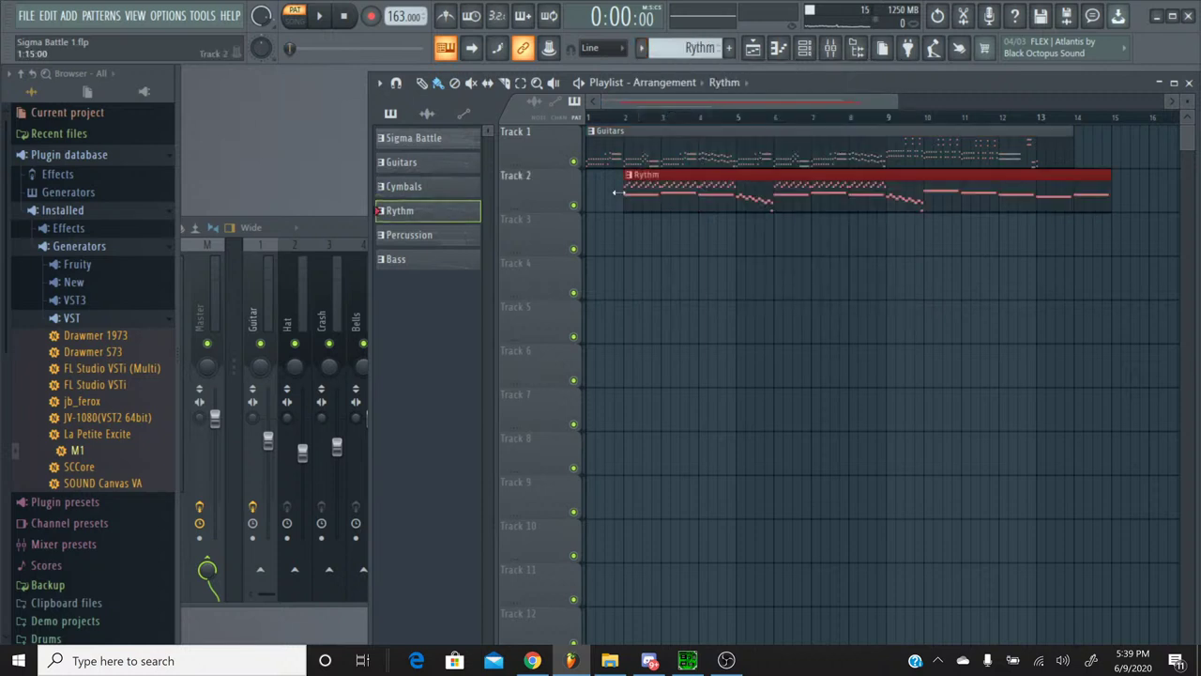
drag(644, 178, 606, 178)
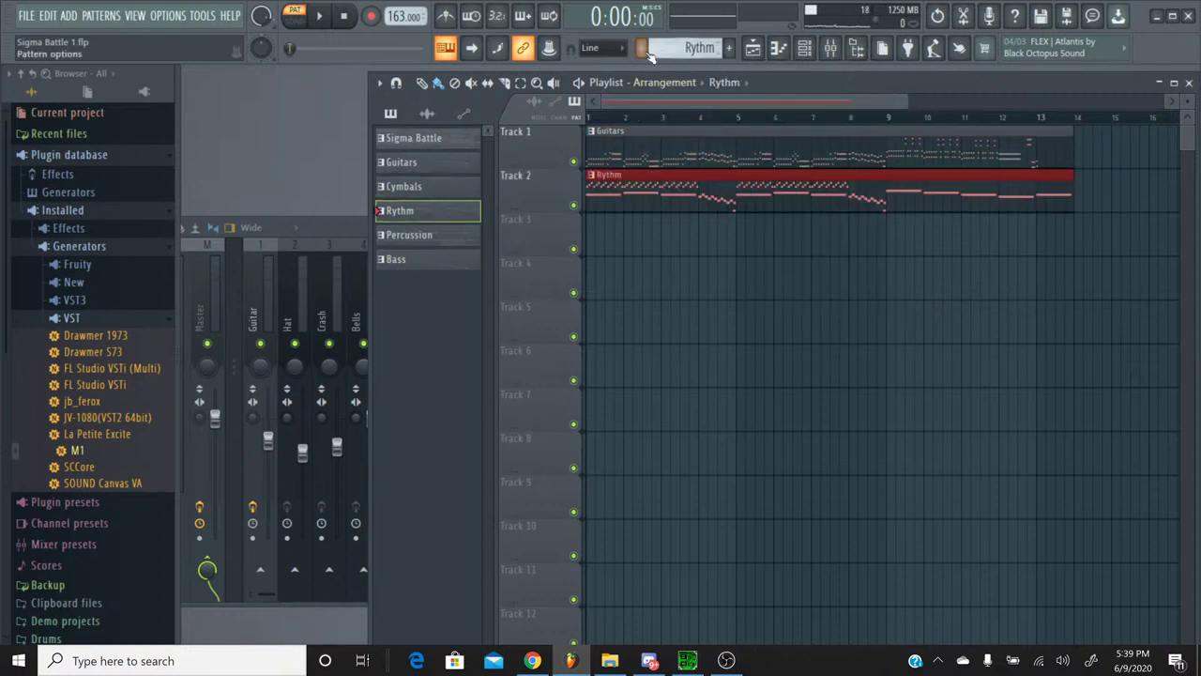
Step: Place the Cymbals pattern on Track 3 and align its start with bar 1
click(641, 49)
click(662, 99)
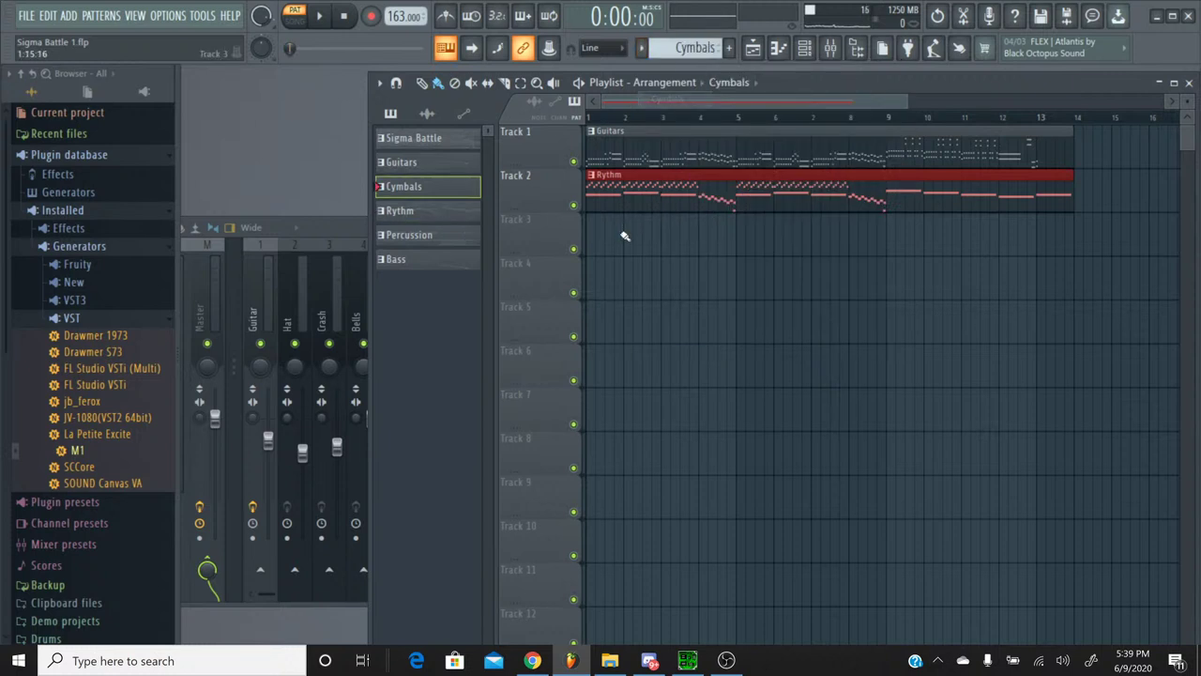
click(635, 221)
drag(714, 223, 626, 223)
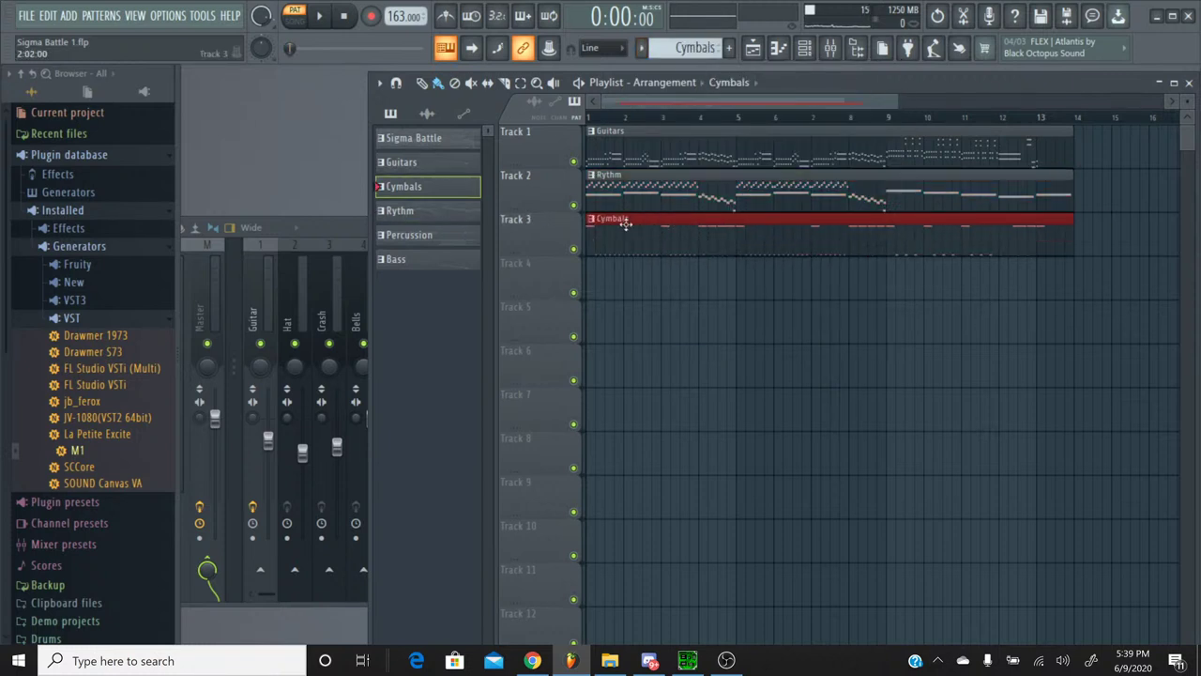
Step: Place the Percussion pattern on Track 4 and align its start with bar 1
click(641, 49)
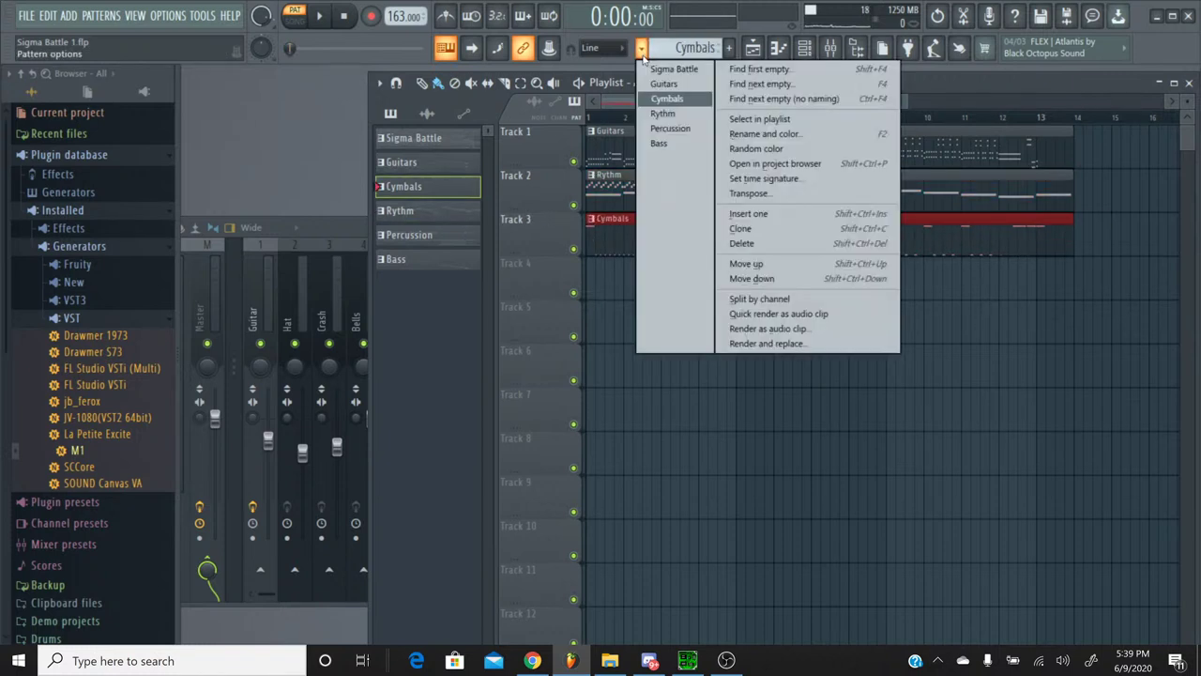
click(664, 129)
click(639, 265)
drag(639, 266, 621, 265)
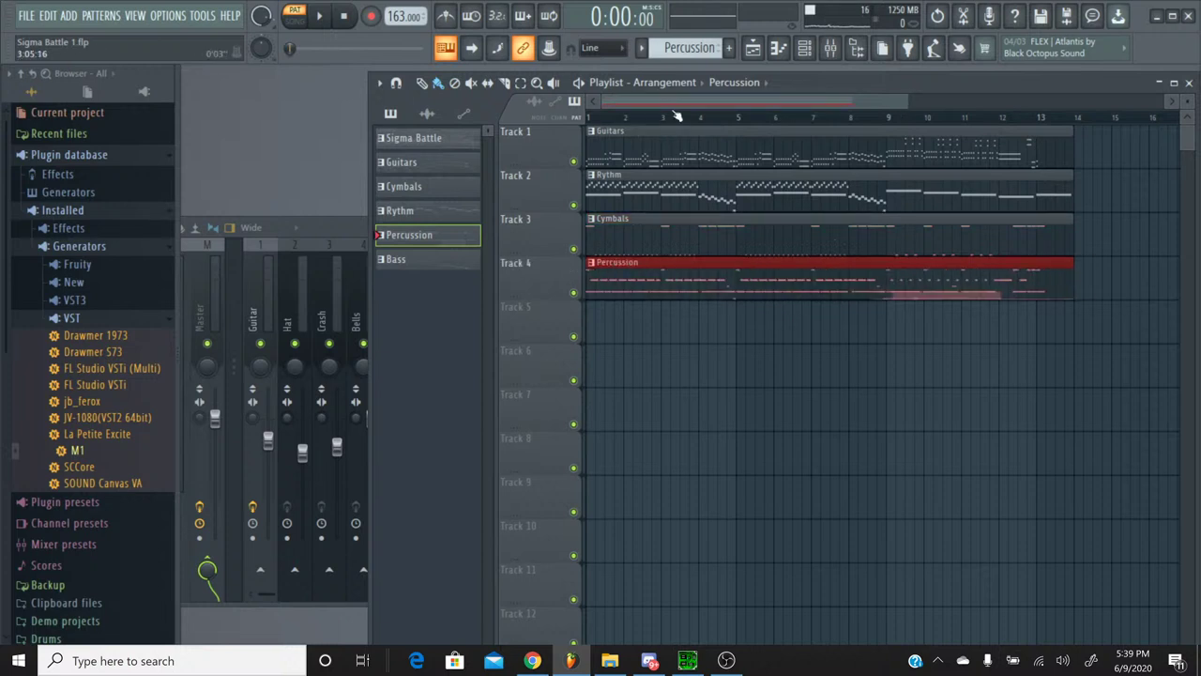
Step: Place the Bass pattern on Track 5 and align its start with bar 1
click(641, 49)
click(663, 143)
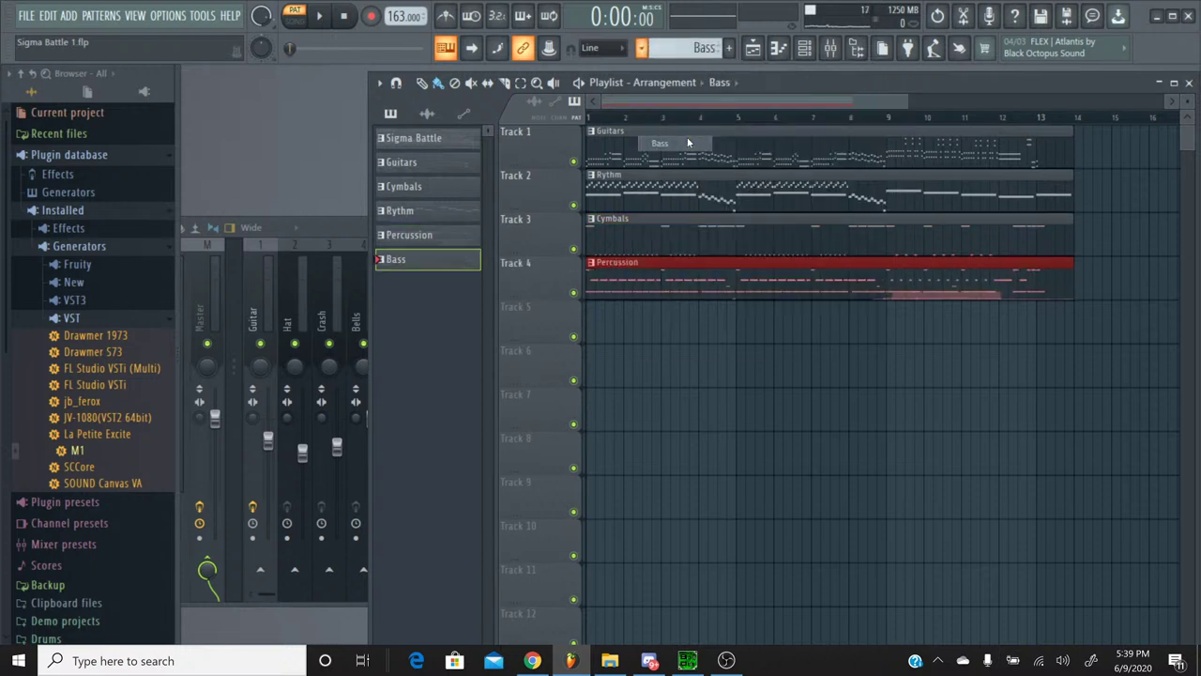
click(612, 309)
drag(613, 310, 595, 310)
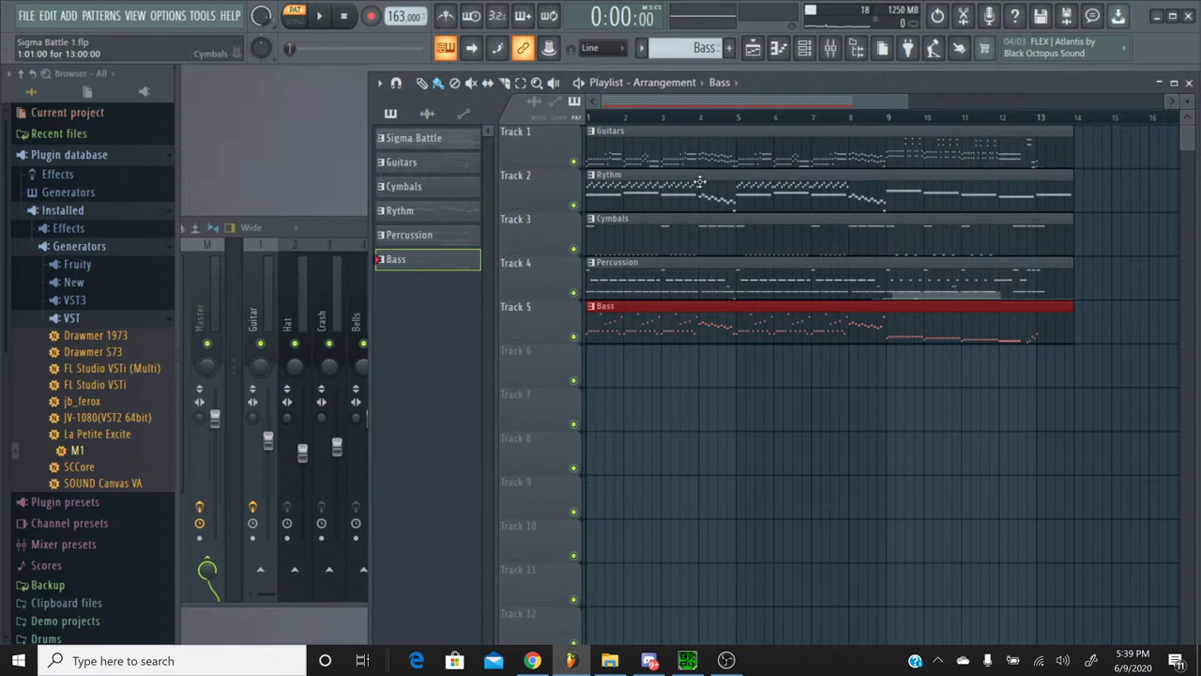
Step: Unmute all channels in the channel rack, ending the solo on the bass channels, and hide the rack
click(804, 48)
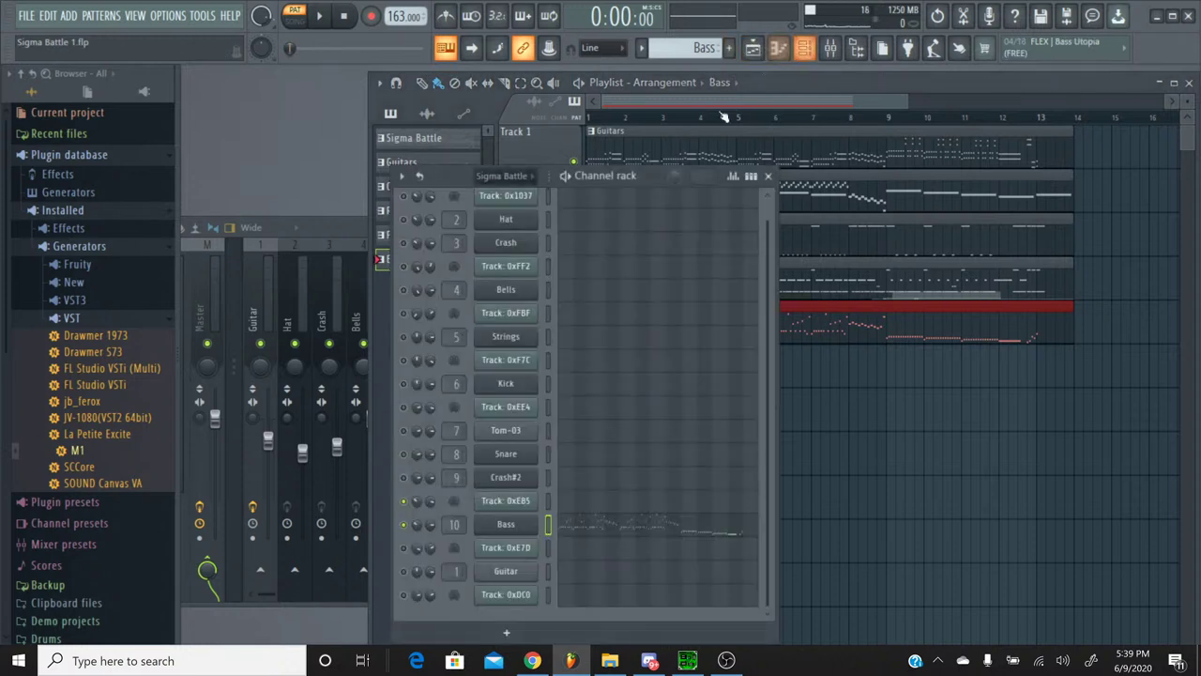
right_click(403, 338)
click(403, 338)
right_click(402, 338)
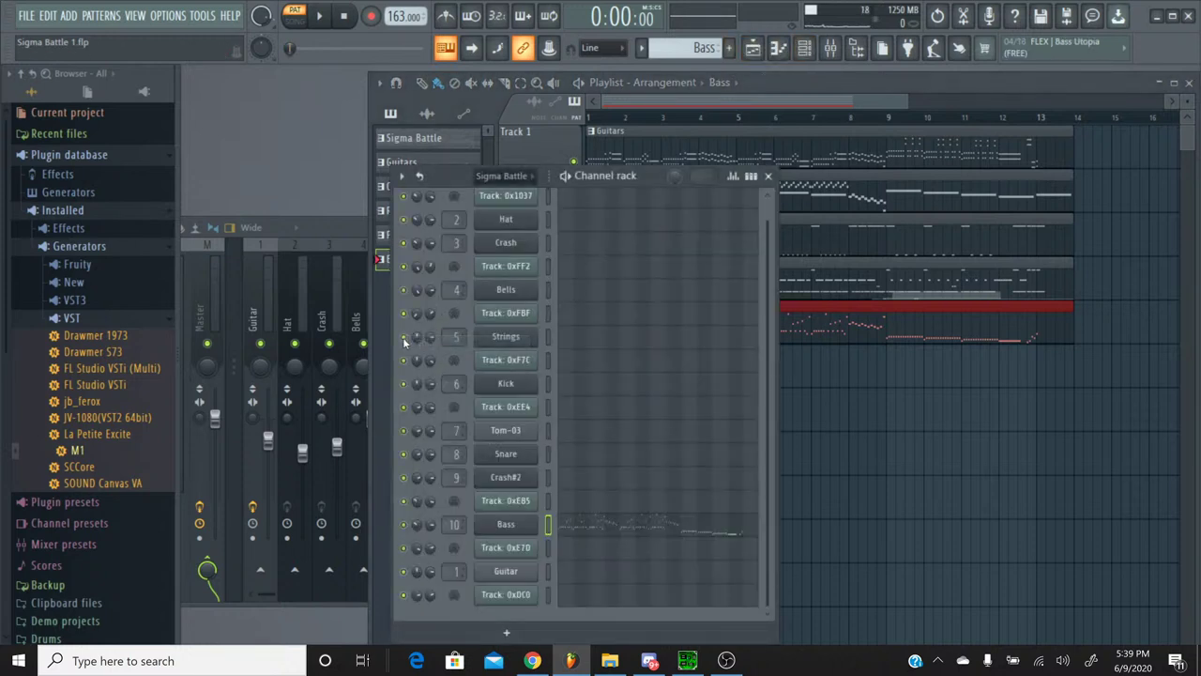
click(805, 48)
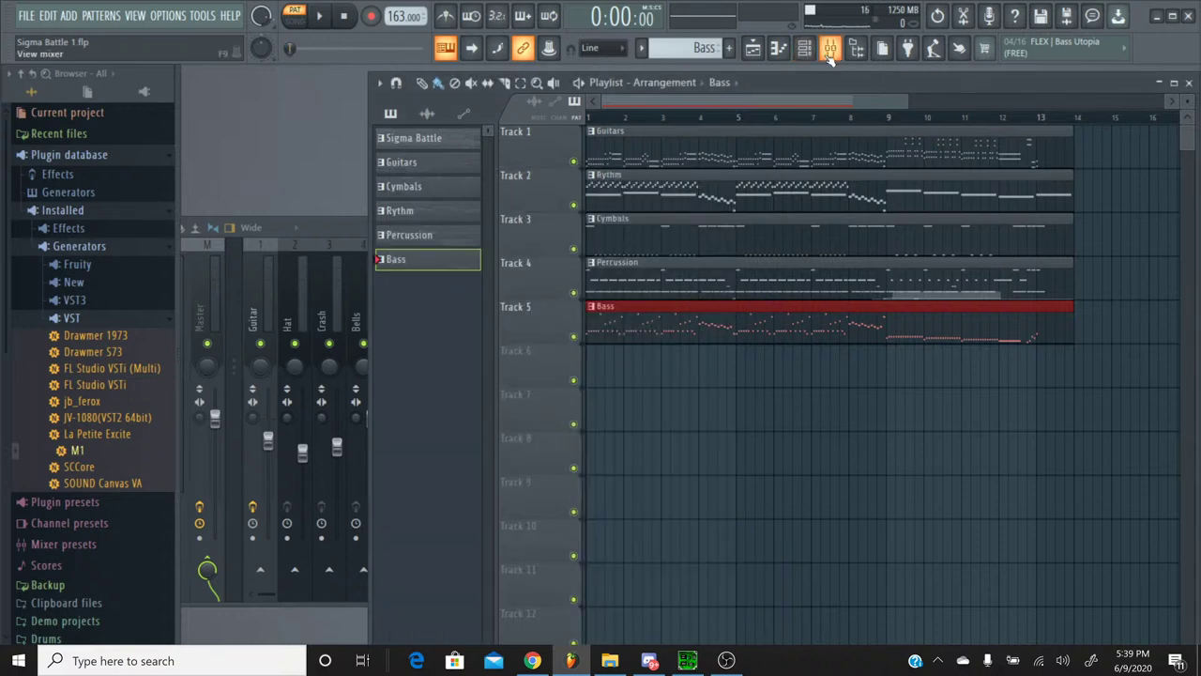
Step: Switch playback to song mode, play the arrangement through with the playlist, channel rack and mixer in view, and stop it
click(831, 48)
click(319, 16)
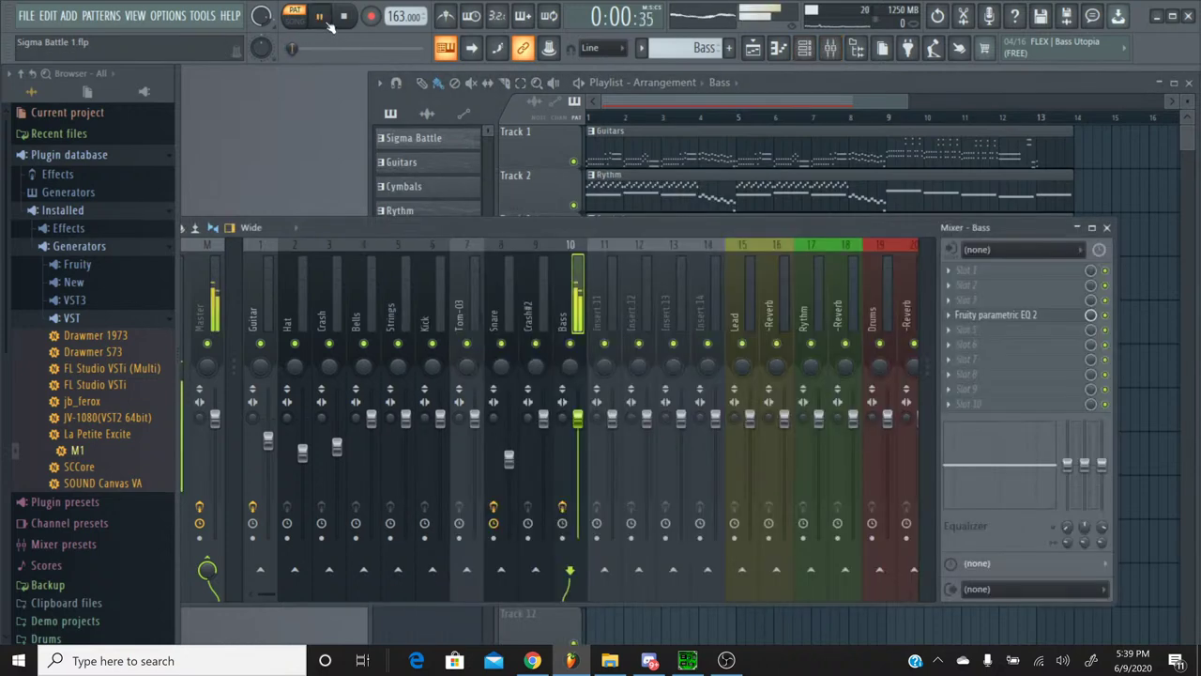
click(345, 16)
click(294, 16)
click(319, 16)
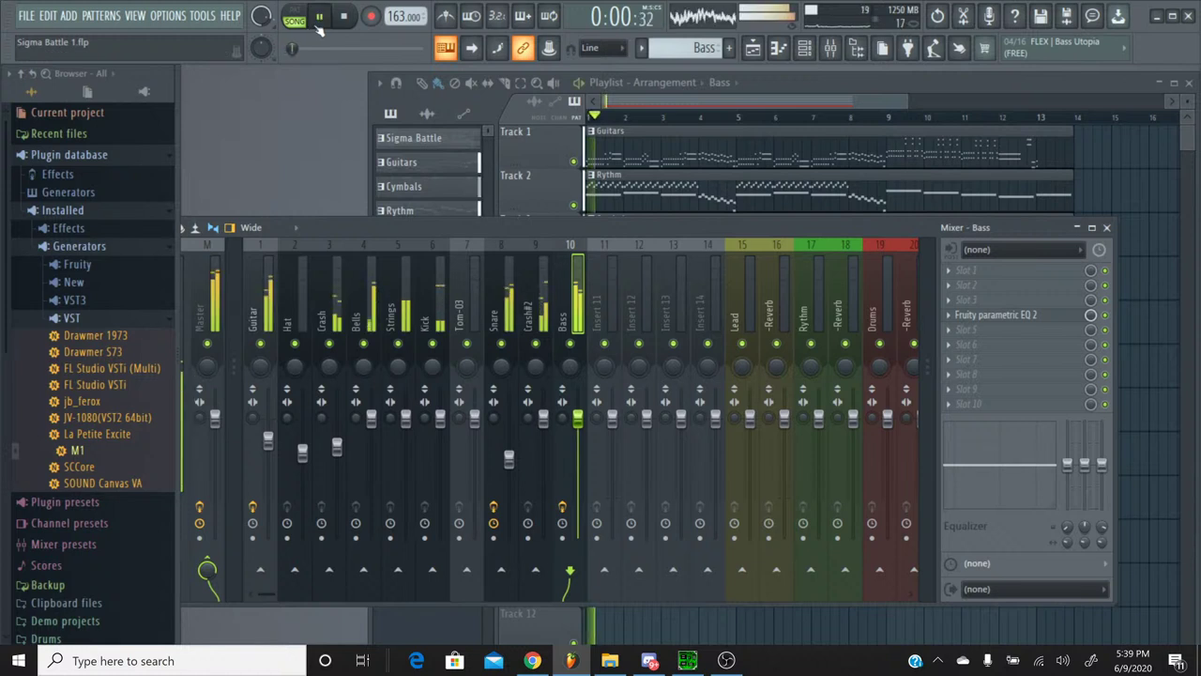
click(725, 95)
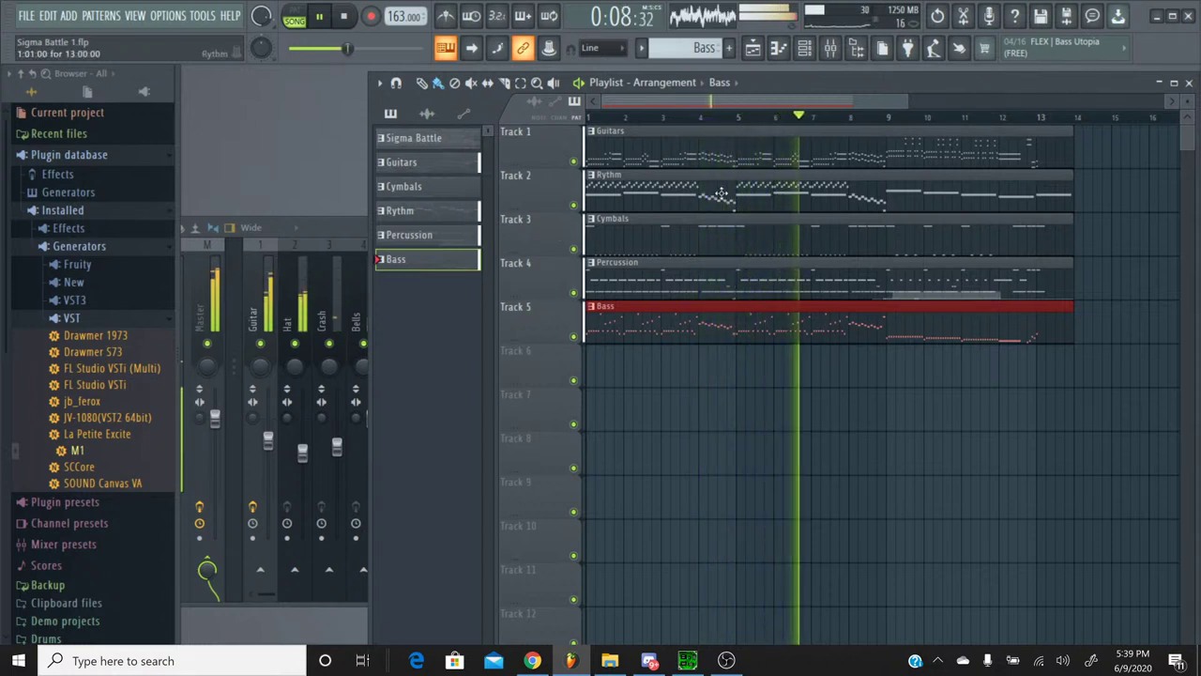
click(804, 48)
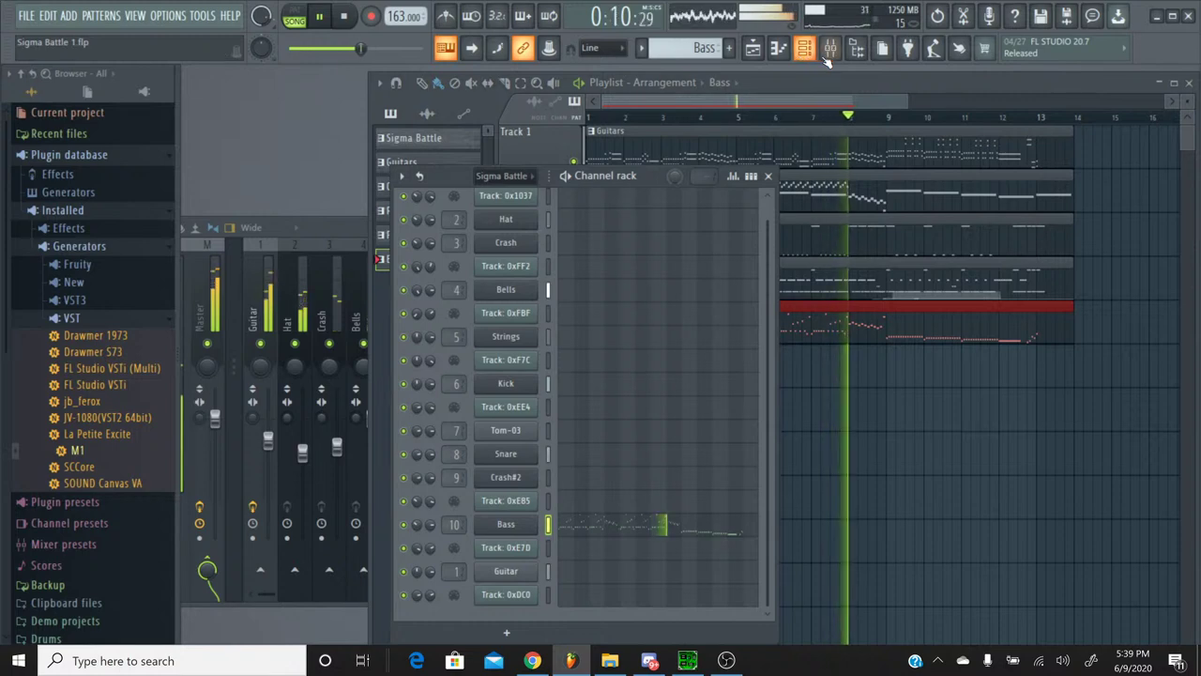
click(831, 48)
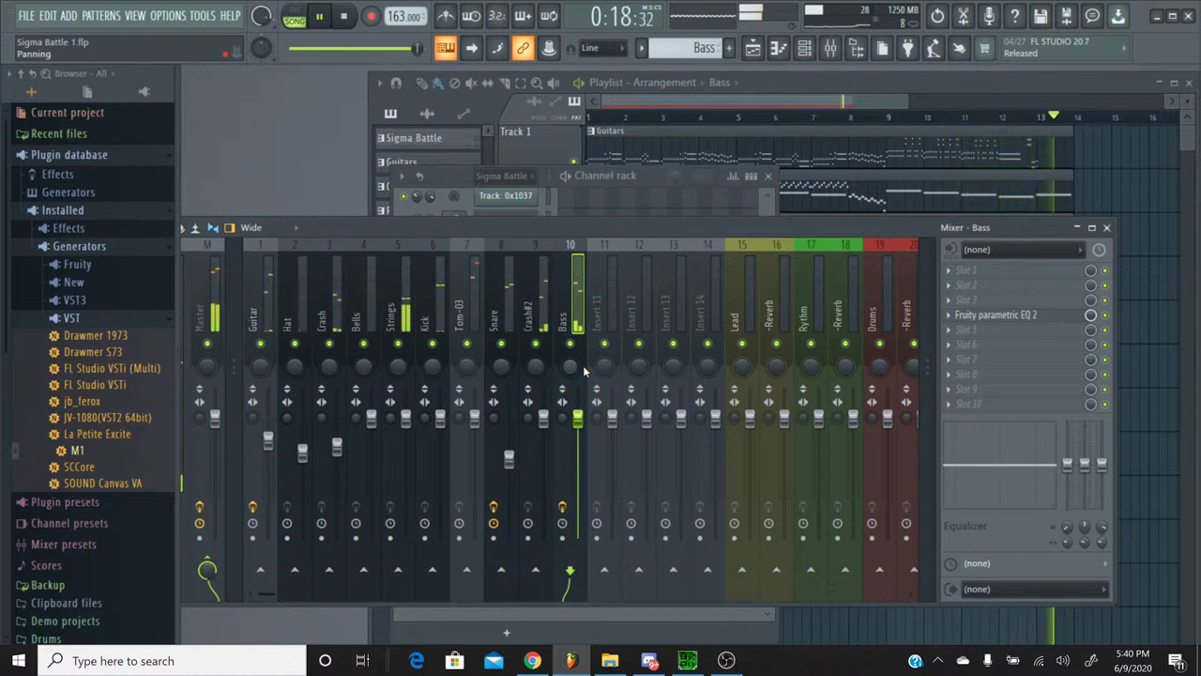
click(358, 16)
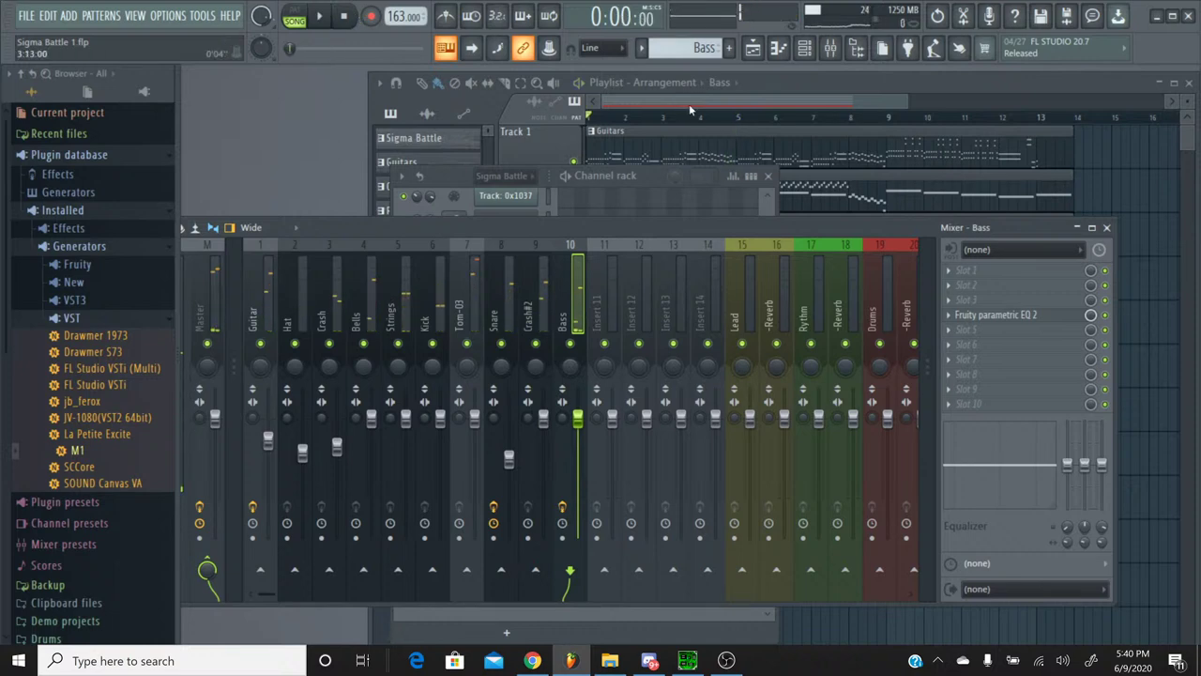
Step: Select all five playlist clips and trim their ends together to bar 13
drag(689, 103, 849, 111)
scroll(815, 120, up, 4)
drag(819, 427, 782, 94)
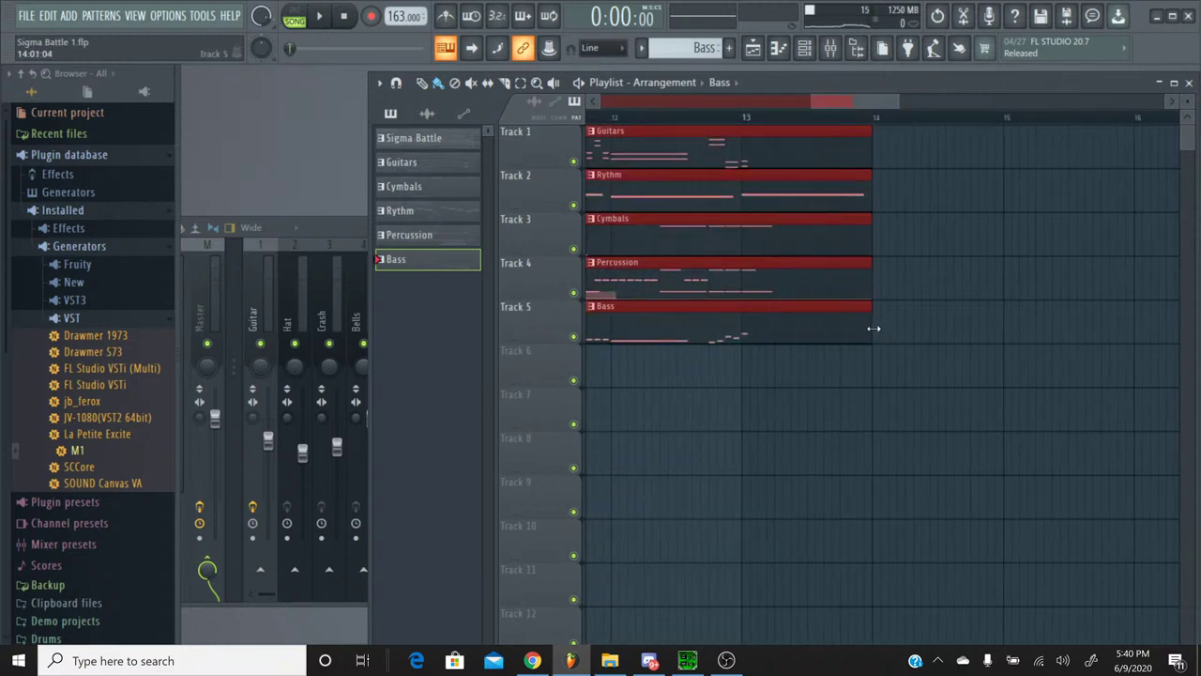
drag(873, 329, 751, 329)
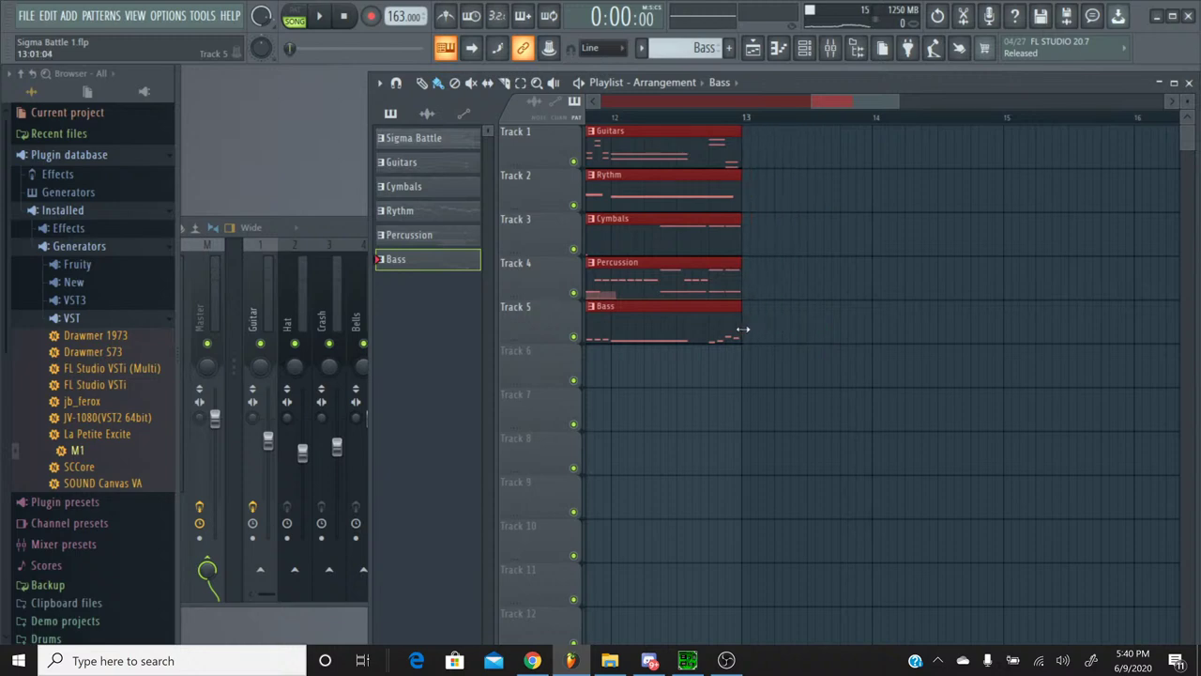
Step: Play the trimmed arrangement, check the live chat in YouTube Studio, return to FL Studio and stop playback
scroll(611, 129, down, 4)
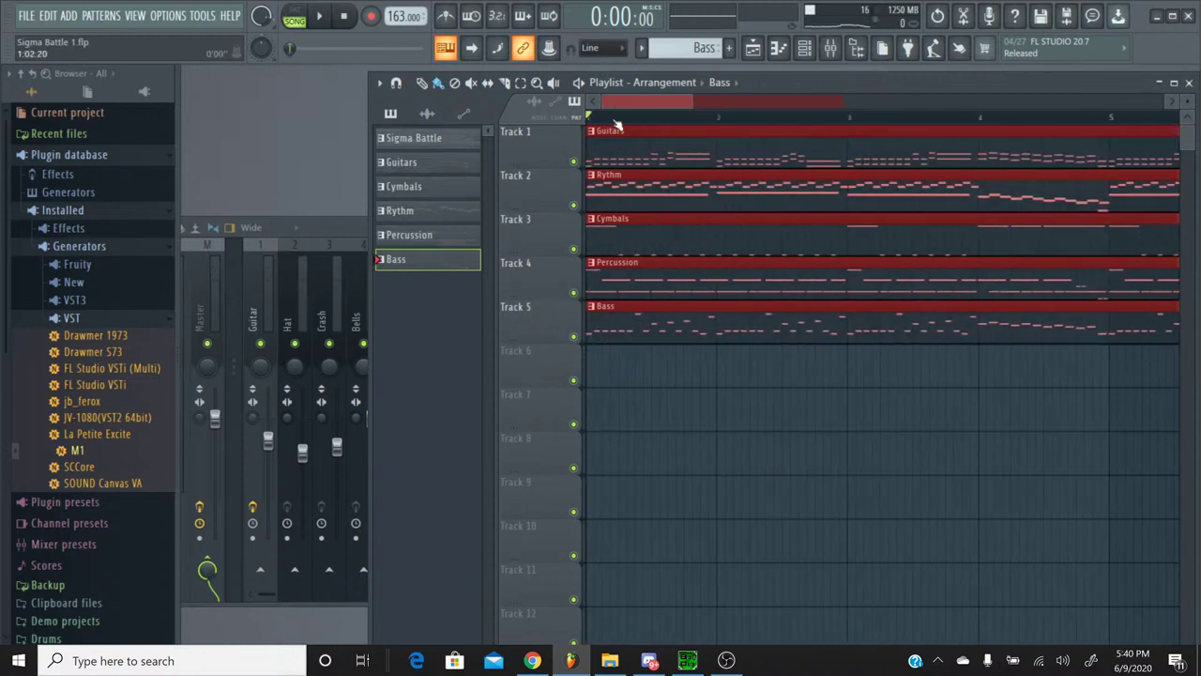
scroll(670, 124, down, 3)
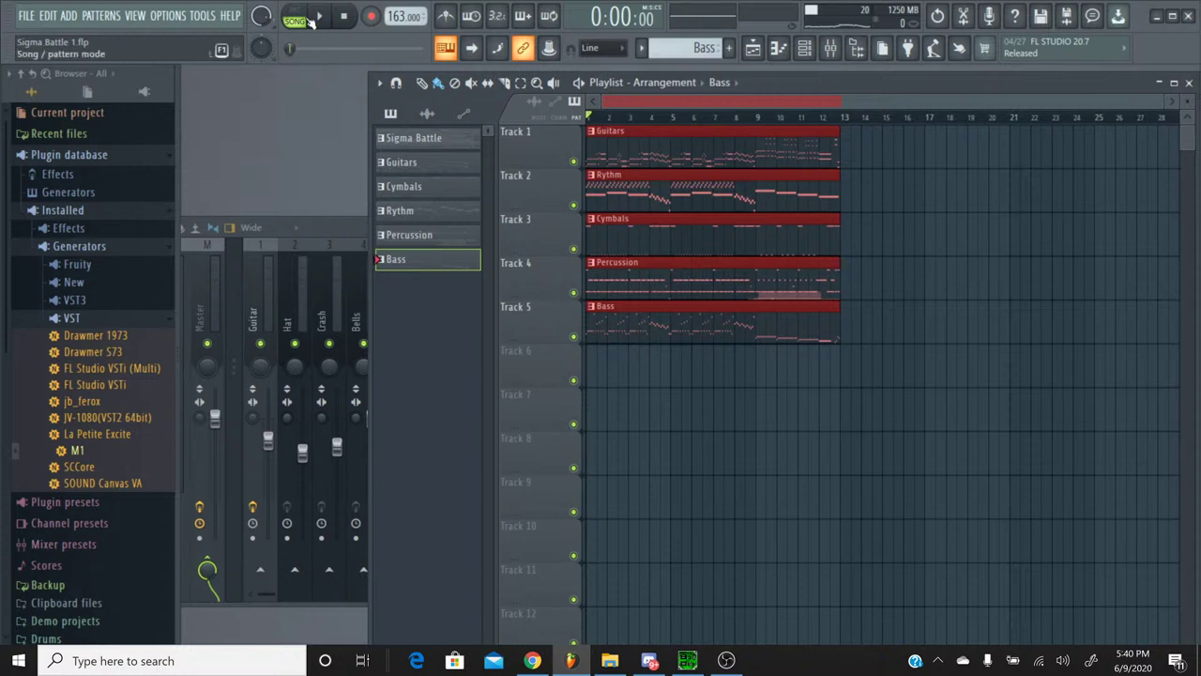
click(319, 17)
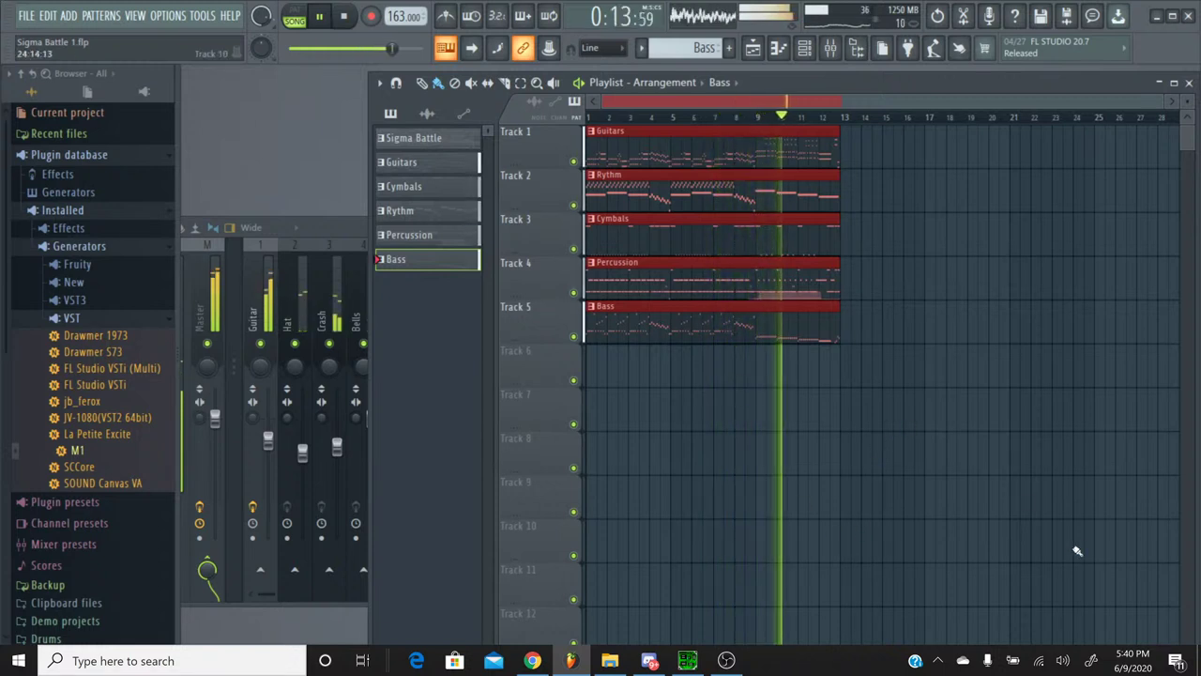
click(546, 662)
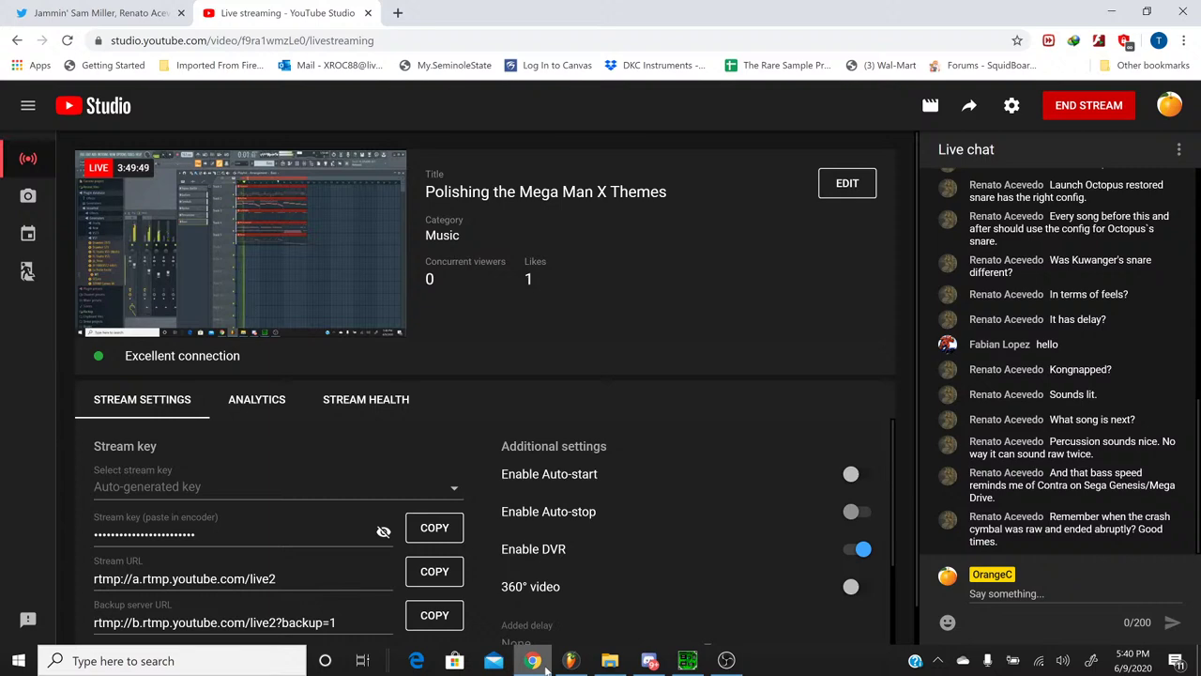
click(547, 663)
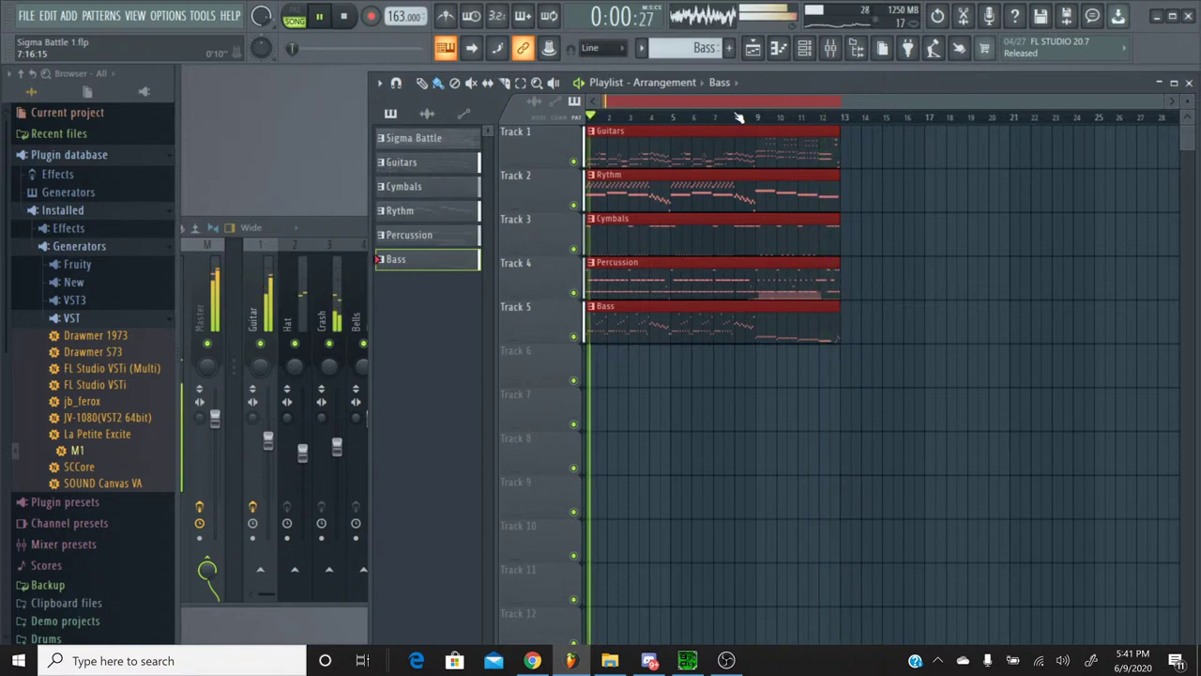
click(349, 18)
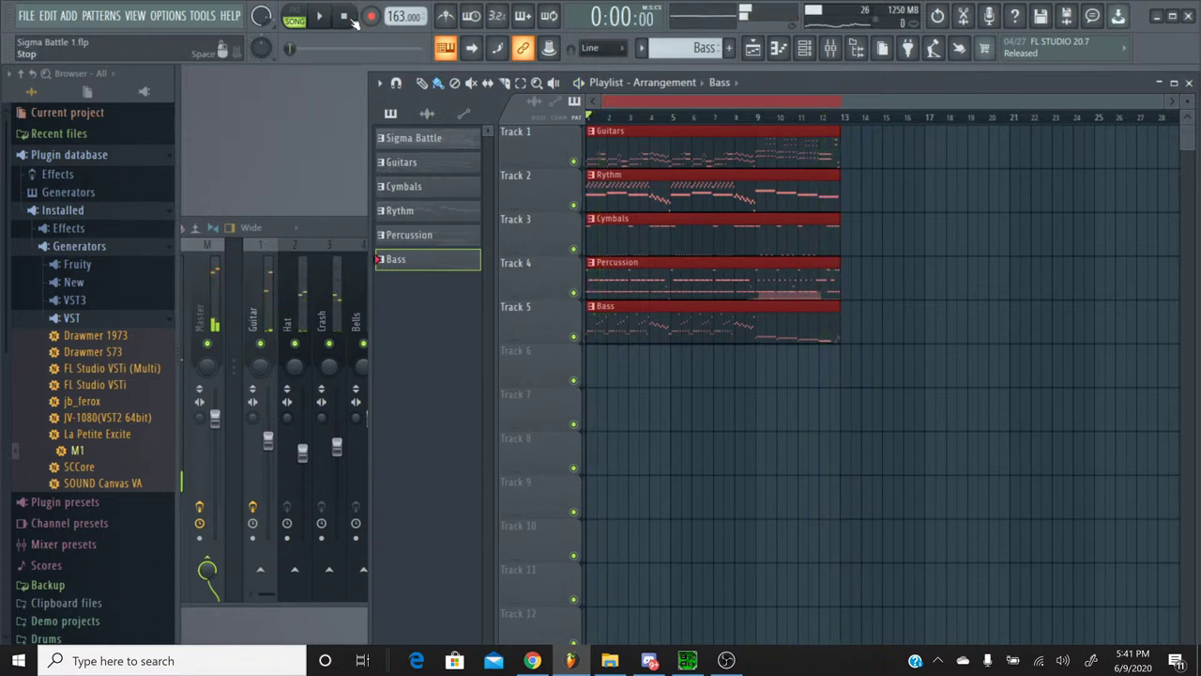
Step: Open the Guitar channel's piano roll in the Guitars pattern and examine its closing notes around bars 12 and 13
click(805, 49)
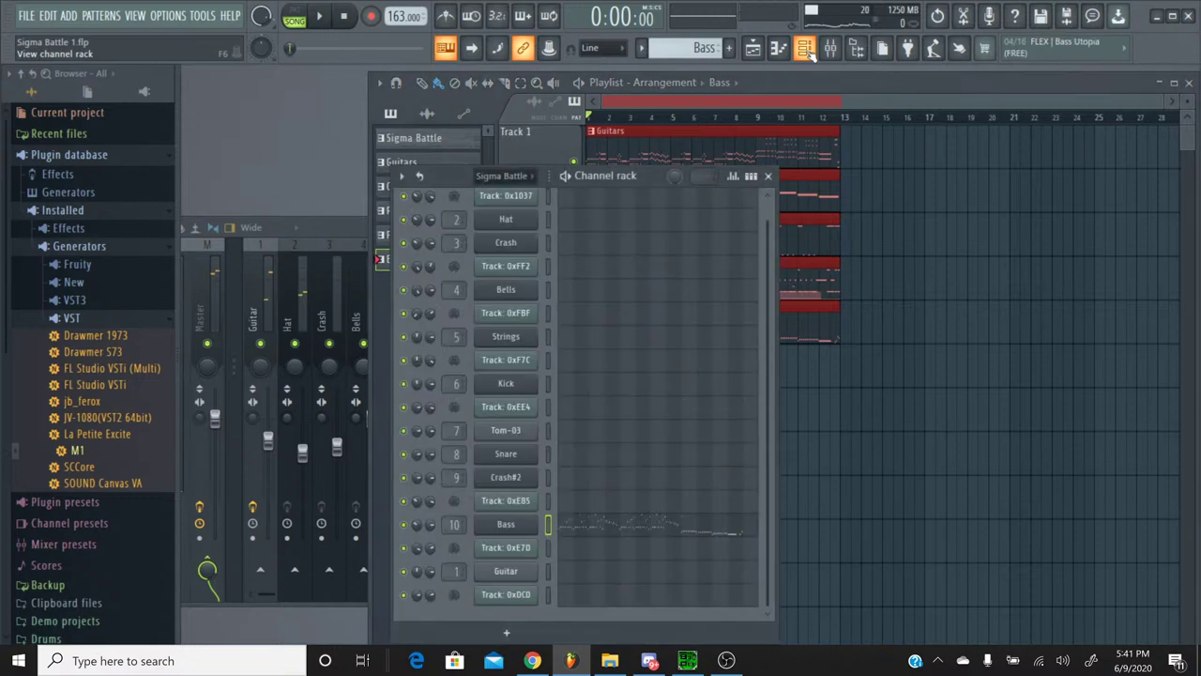
click(830, 50)
click(813, 52)
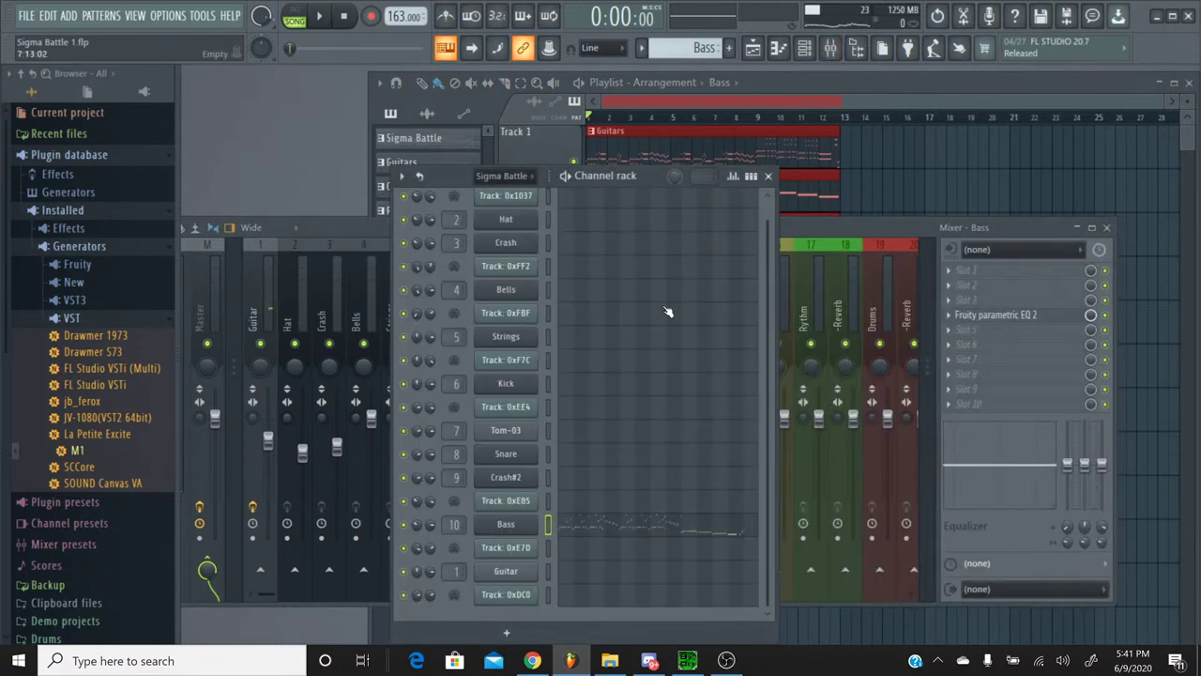
click(642, 52)
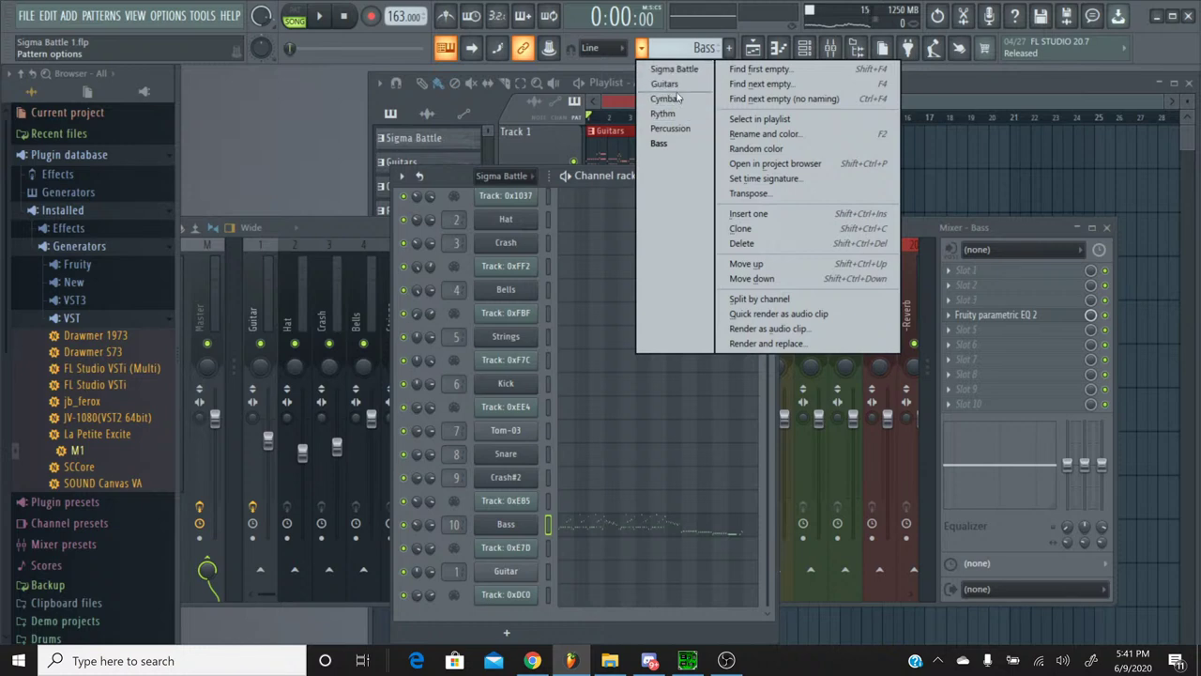
click(665, 83)
click(723, 573)
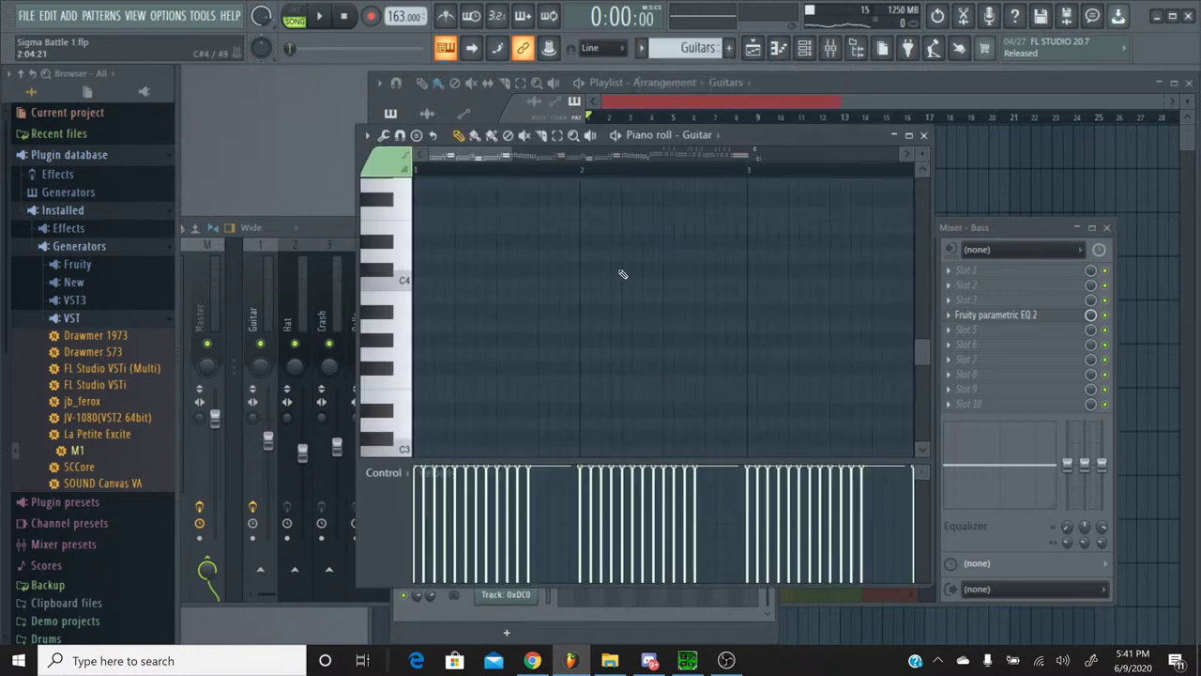
drag(507, 169, 793, 167)
scroll(748, 266, down, 3)
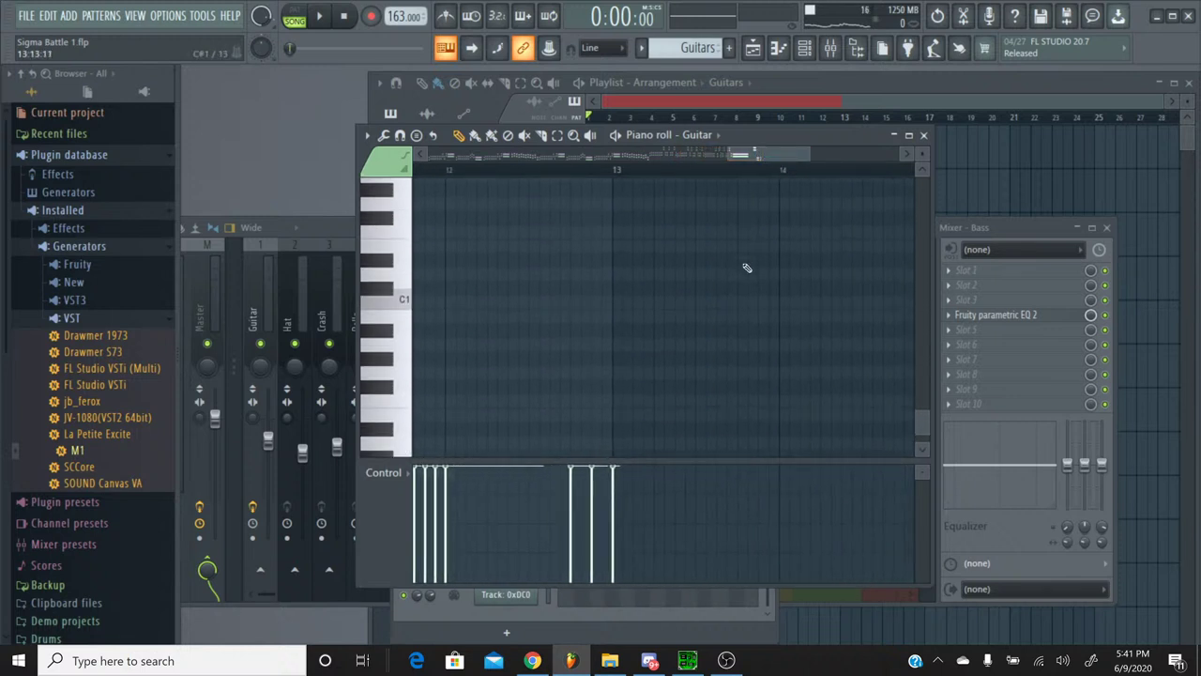
scroll(748, 268, up, 12)
scroll(748, 267, down, 2)
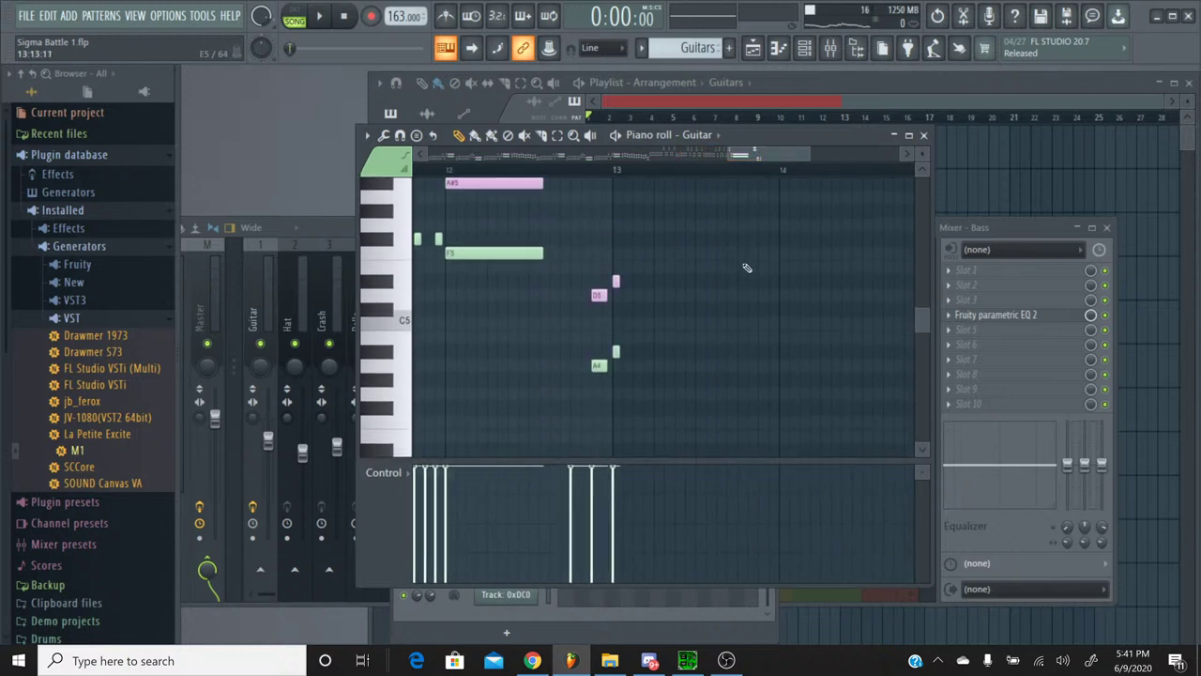
Step: Switch playback to pattern mode and play the Guitar part from within bar 12
click(515, 175)
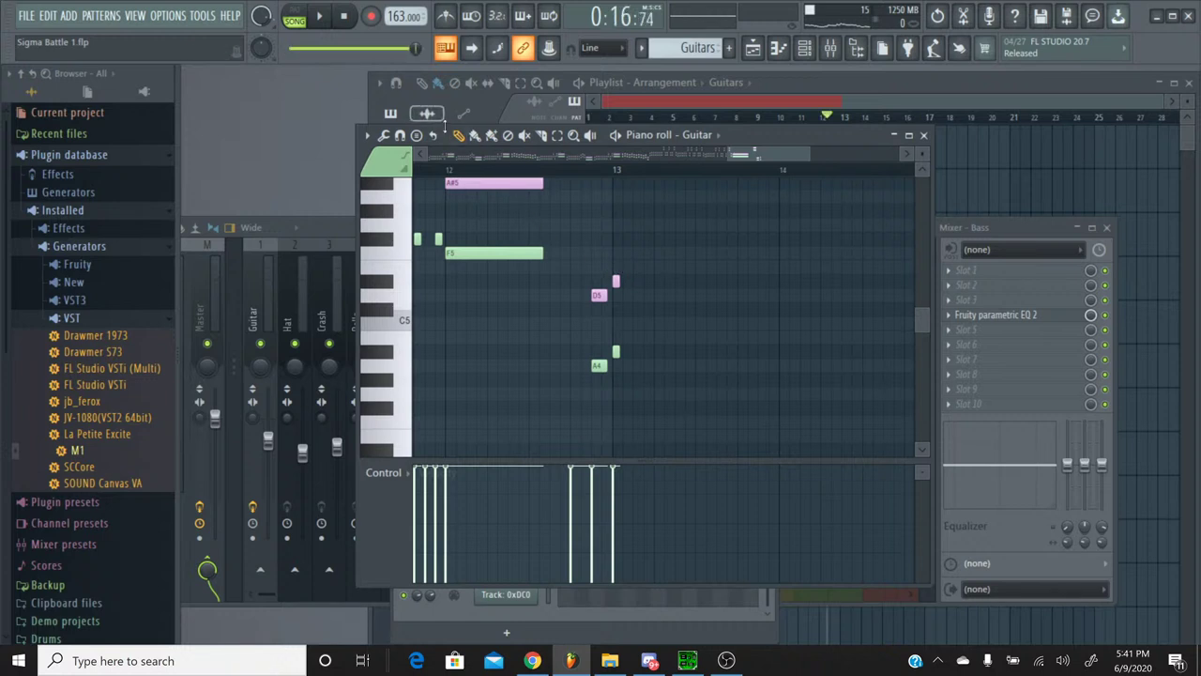
click(305, 21)
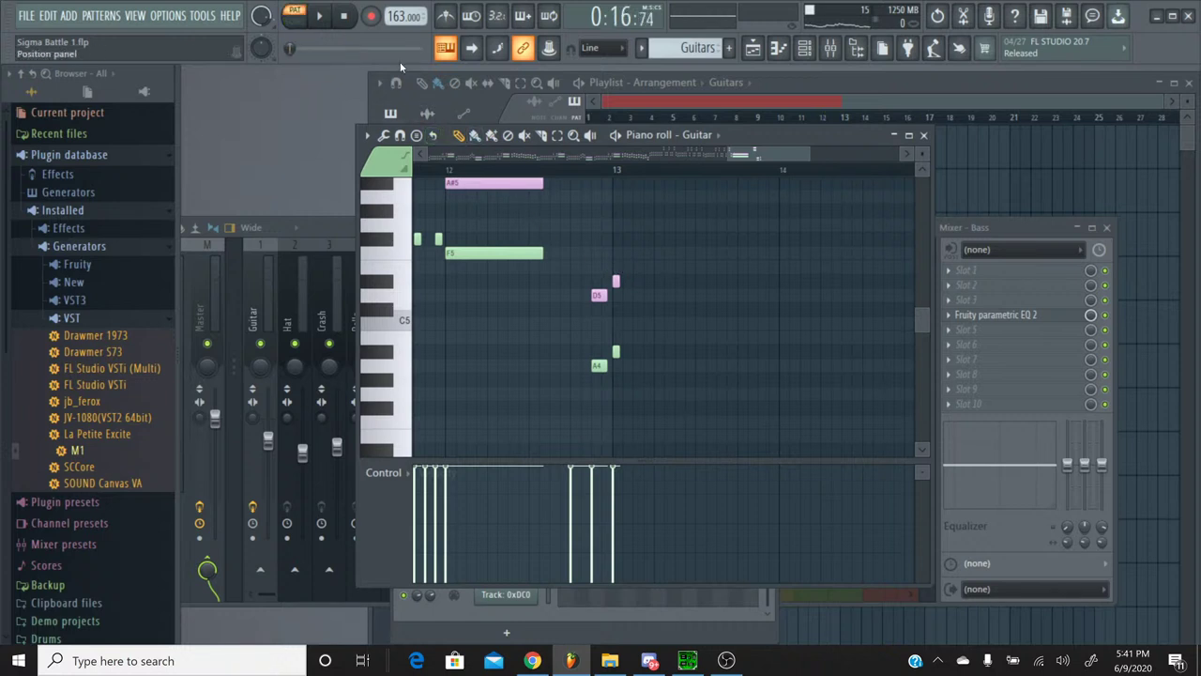
click(499, 167)
click(319, 16)
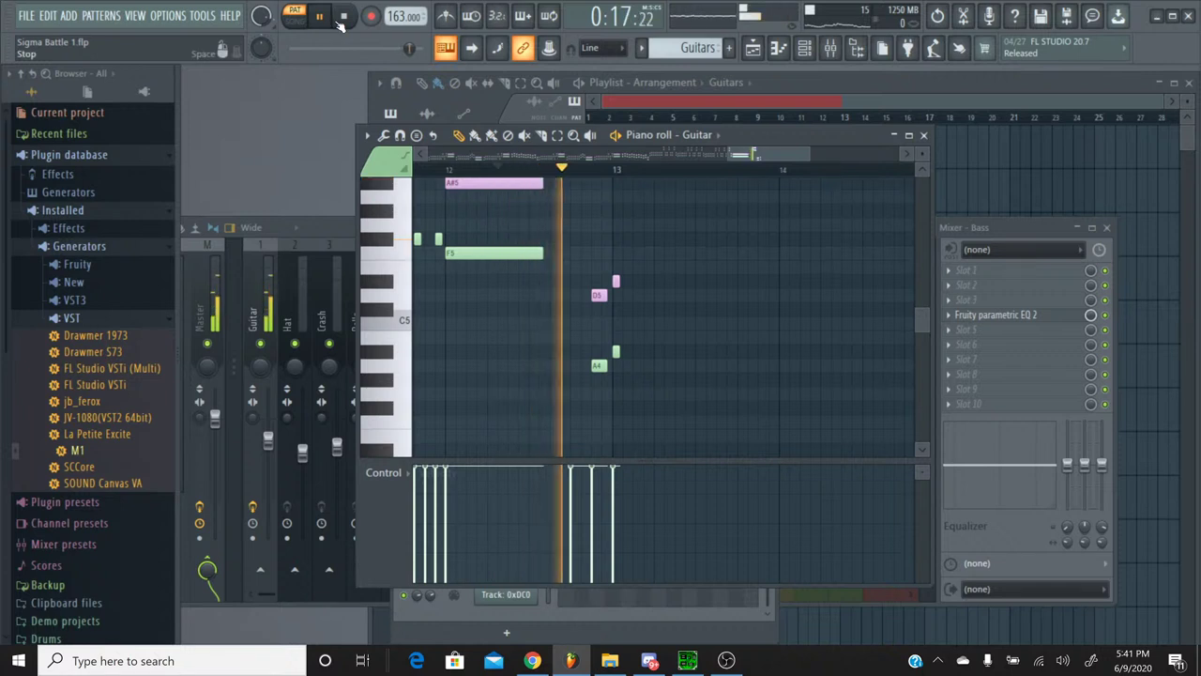
Step: Stop playback, try lengthening the closing D5 and A4 notes past bar 13, and delete the D#5 and A#4 notes at bar 13
click(343, 17)
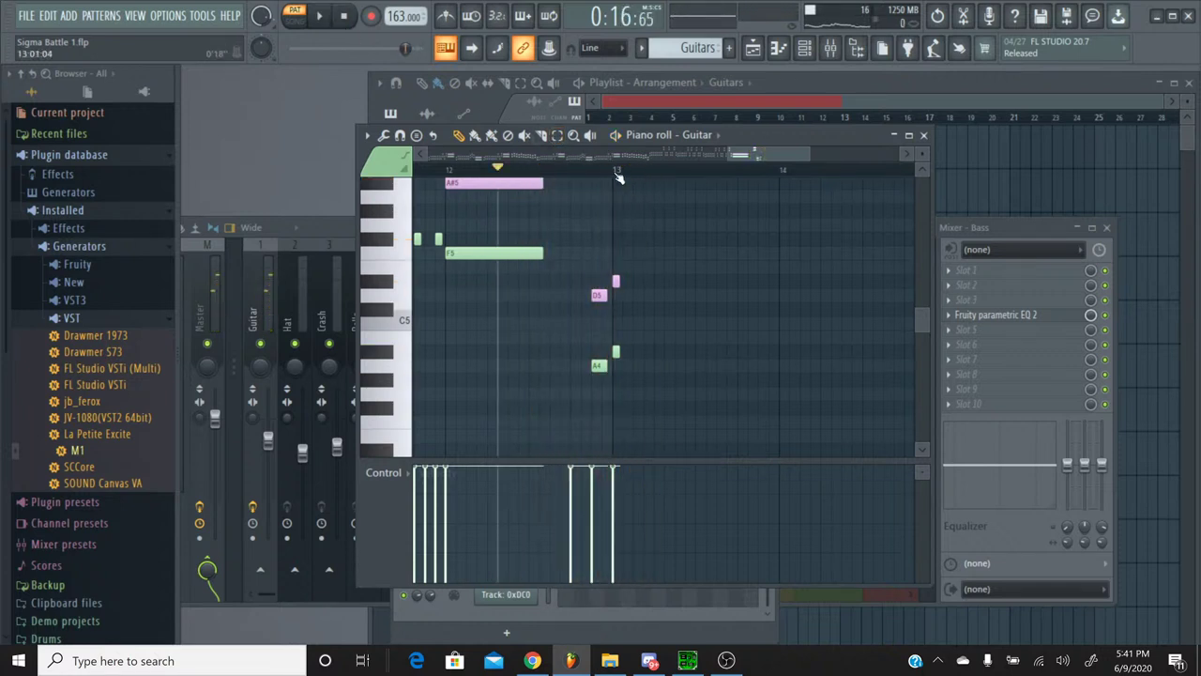
scroll(617, 176, up, 6)
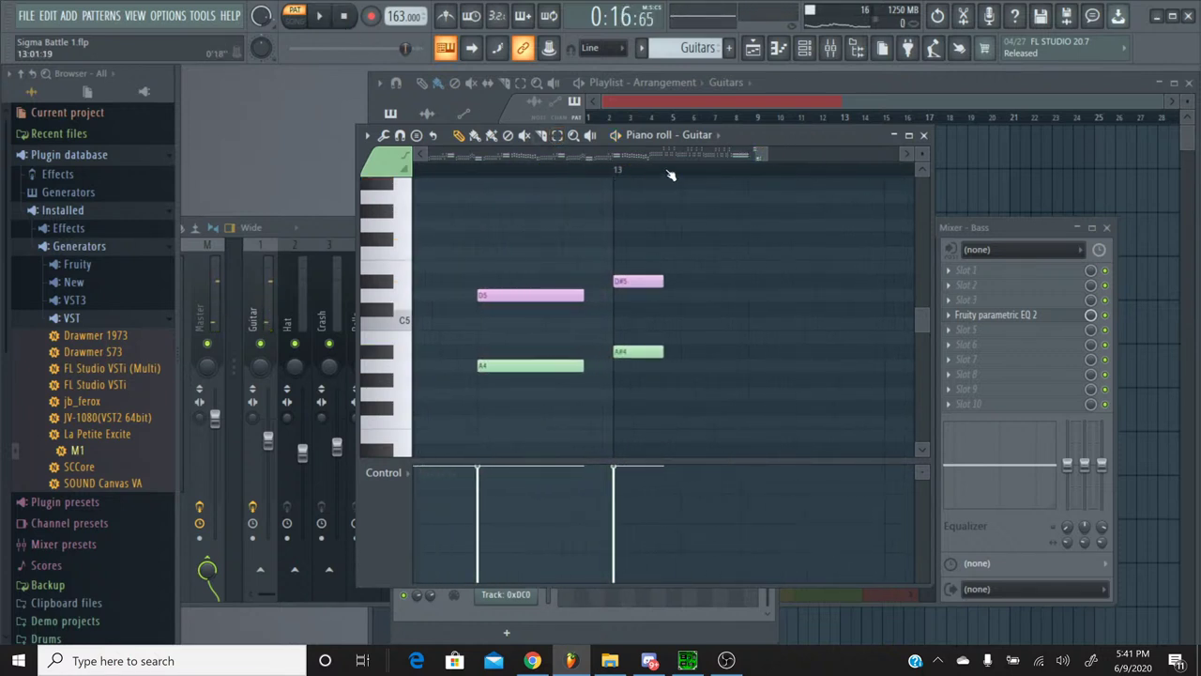
drag(763, 153, 758, 153)
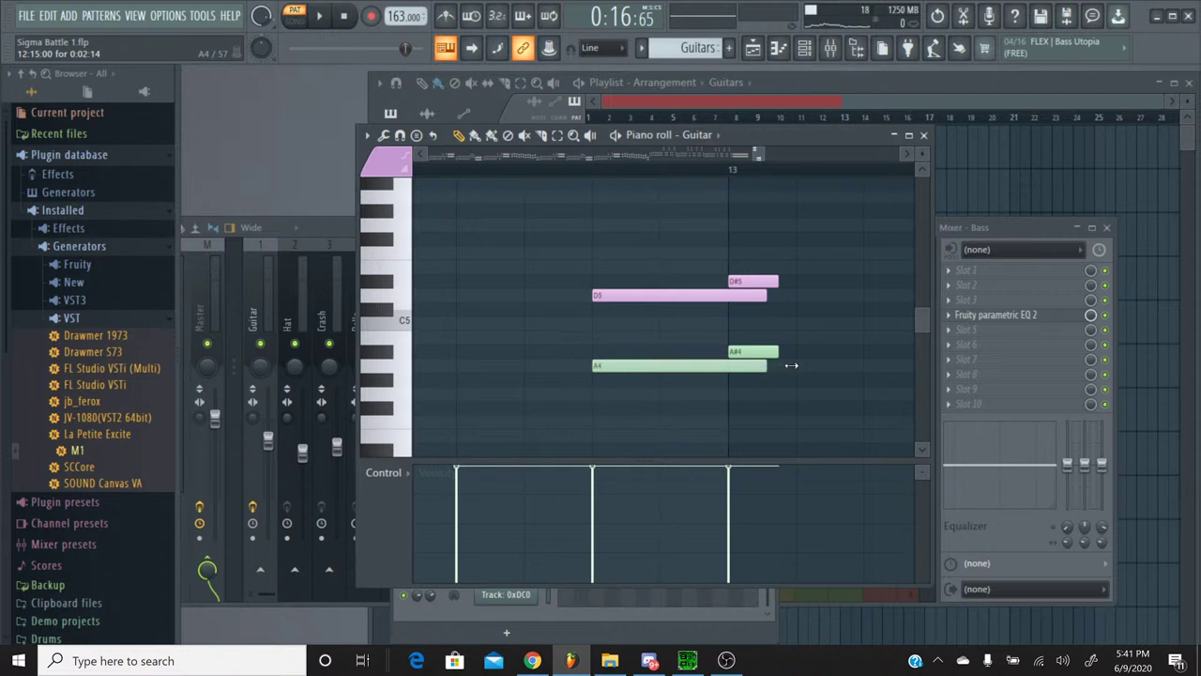
drag(792, 365, 808, 363)
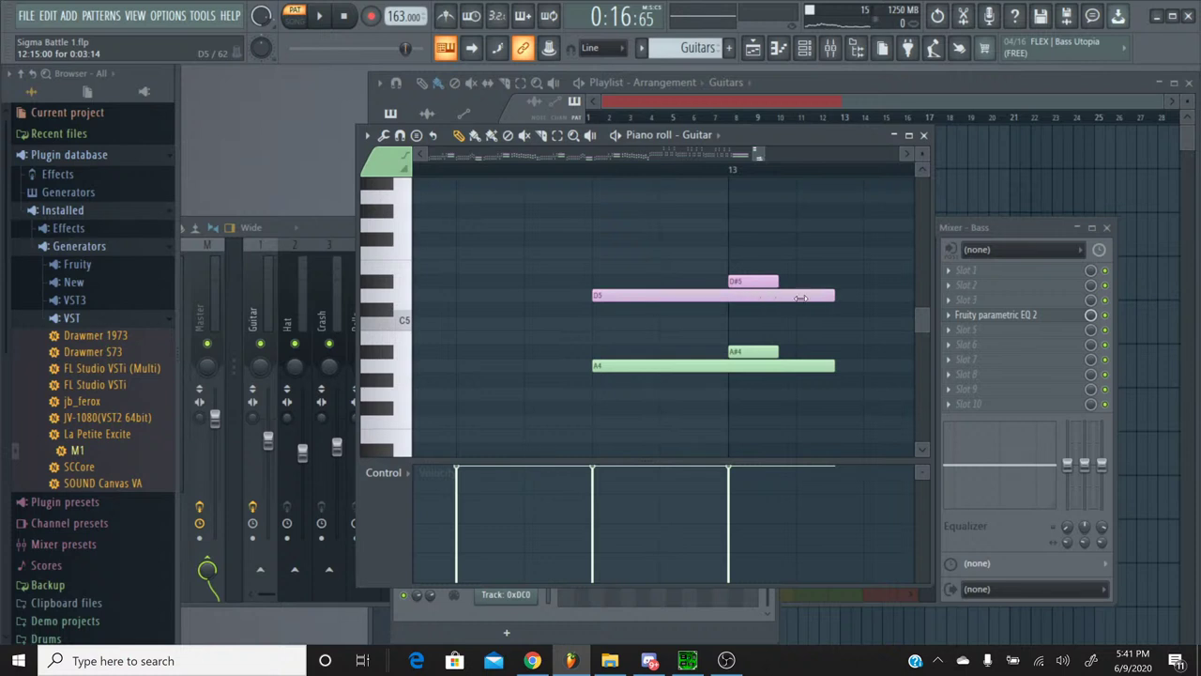
right_click(753, 354)
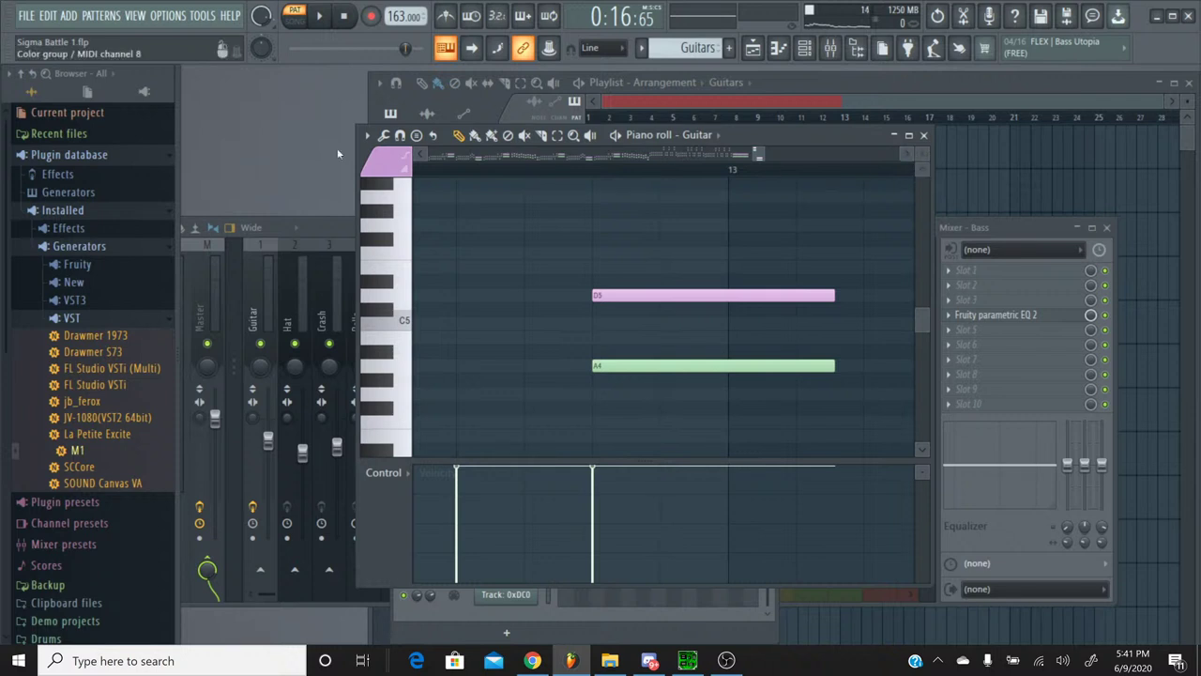
Step: Undo the deletion of the notes at bar 13 and the resizing of the closing D5 and A4 notes
click(47, 16)
click(103, 38)
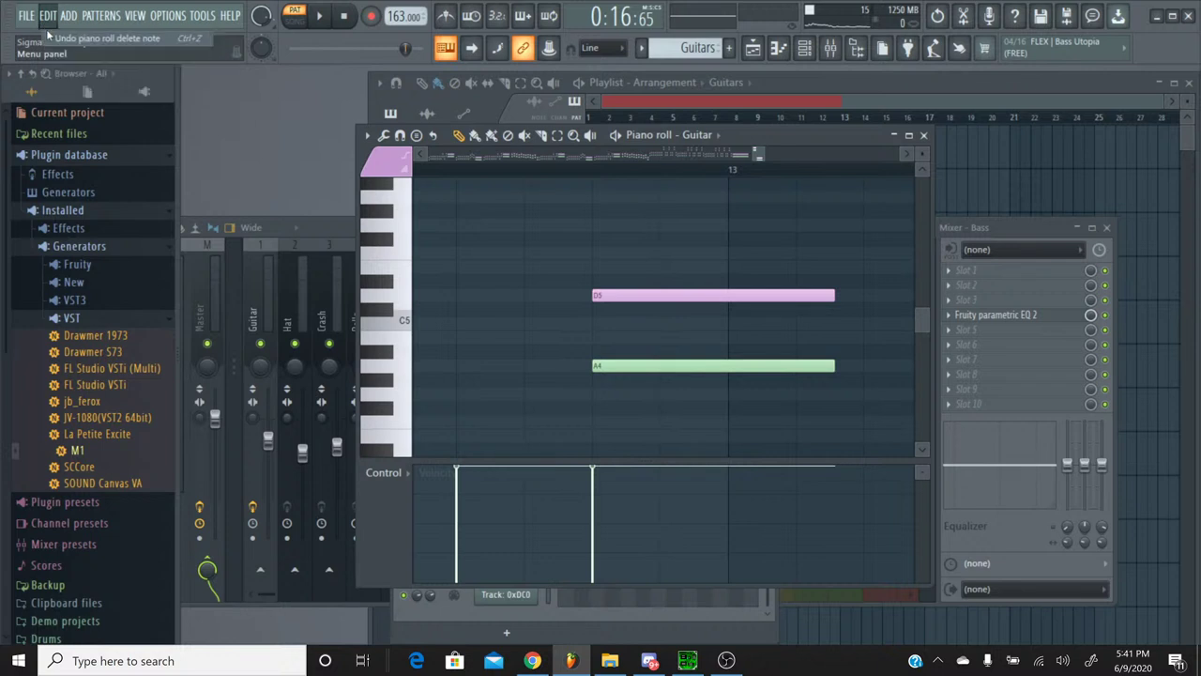
click(45, 16)
click(45, 38)
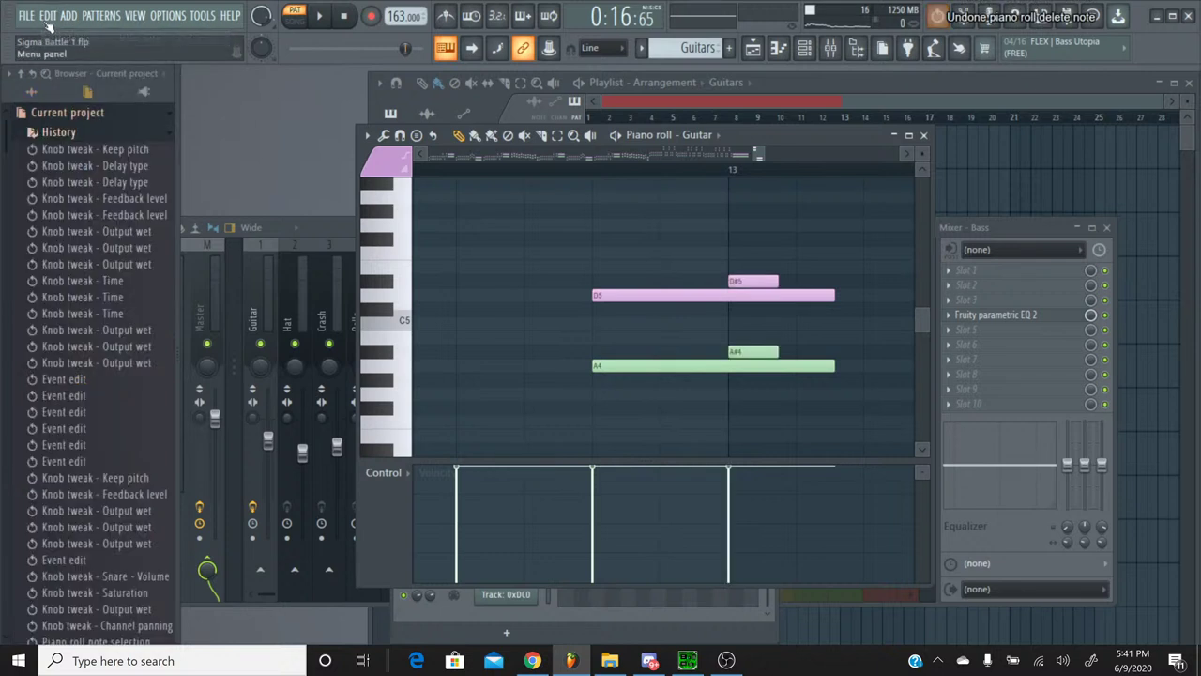
click(45, 16)
click(45, 37)
click(46, 16)
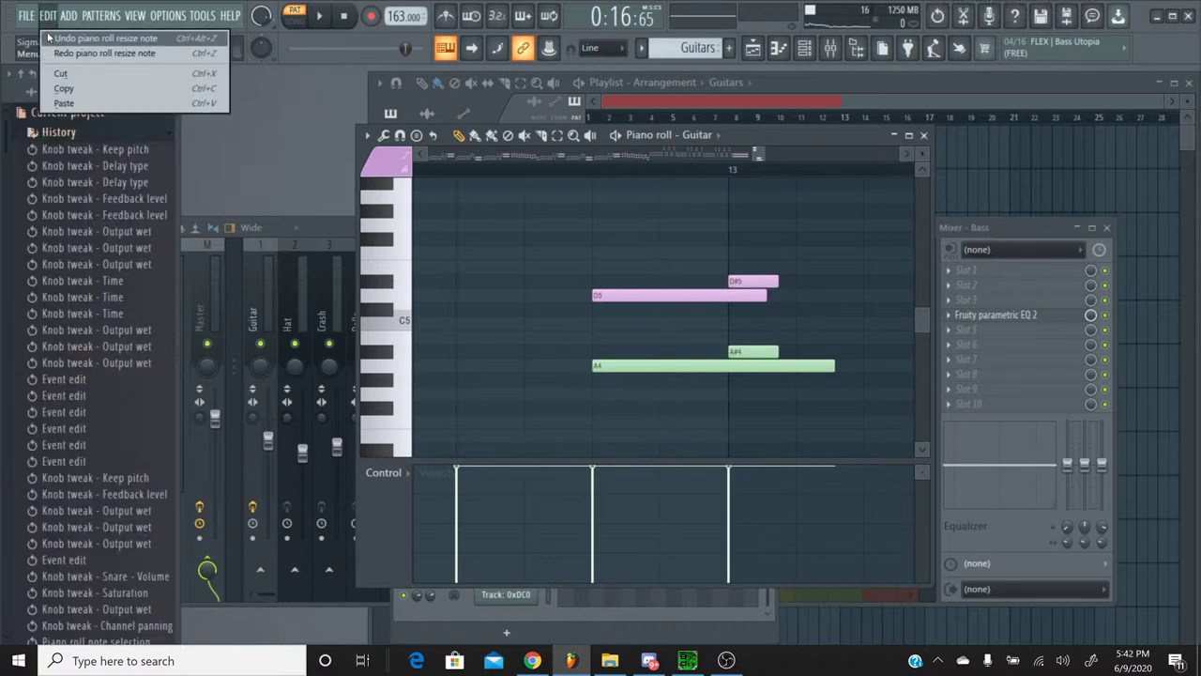
click(45, 38)
click(47, 16)
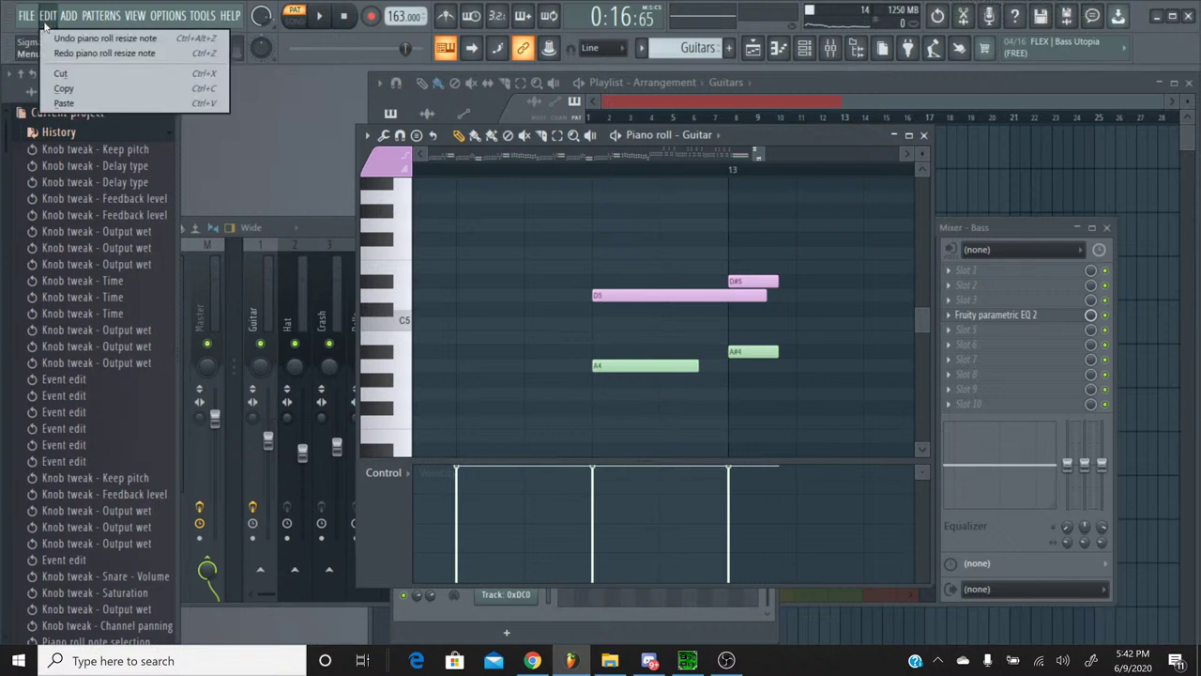
click(49, 37)
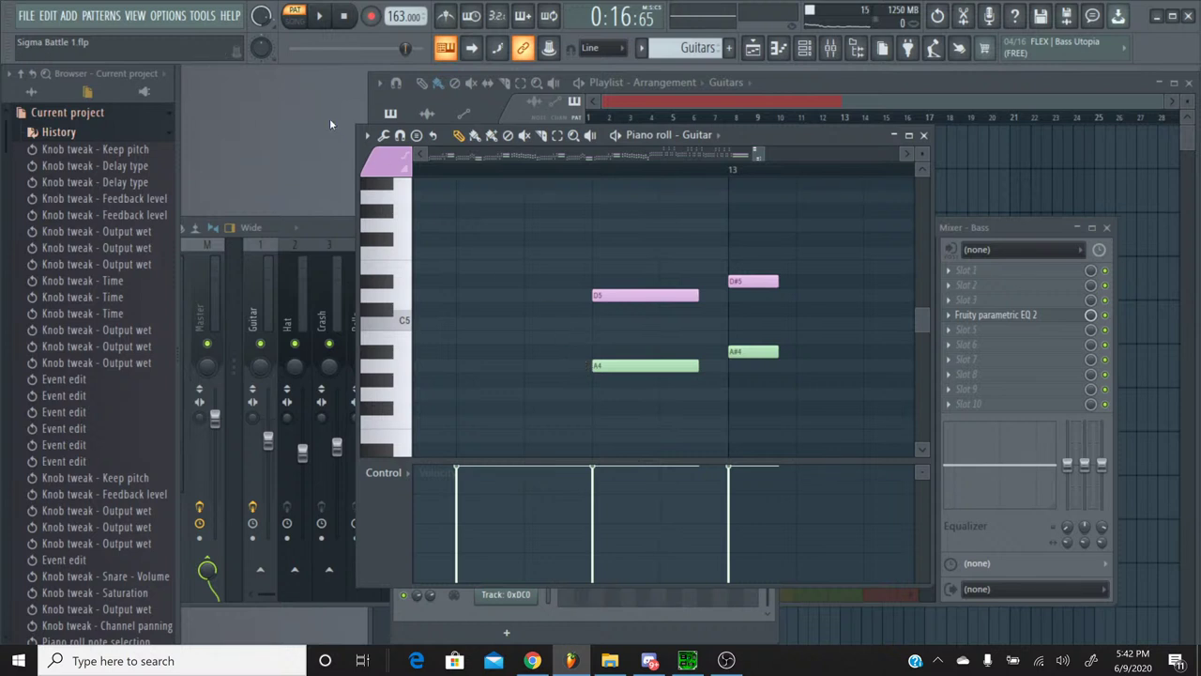
Step: Undo the last playlist clip resize and the clip deselection
click(47, 16)
click(49, 37)
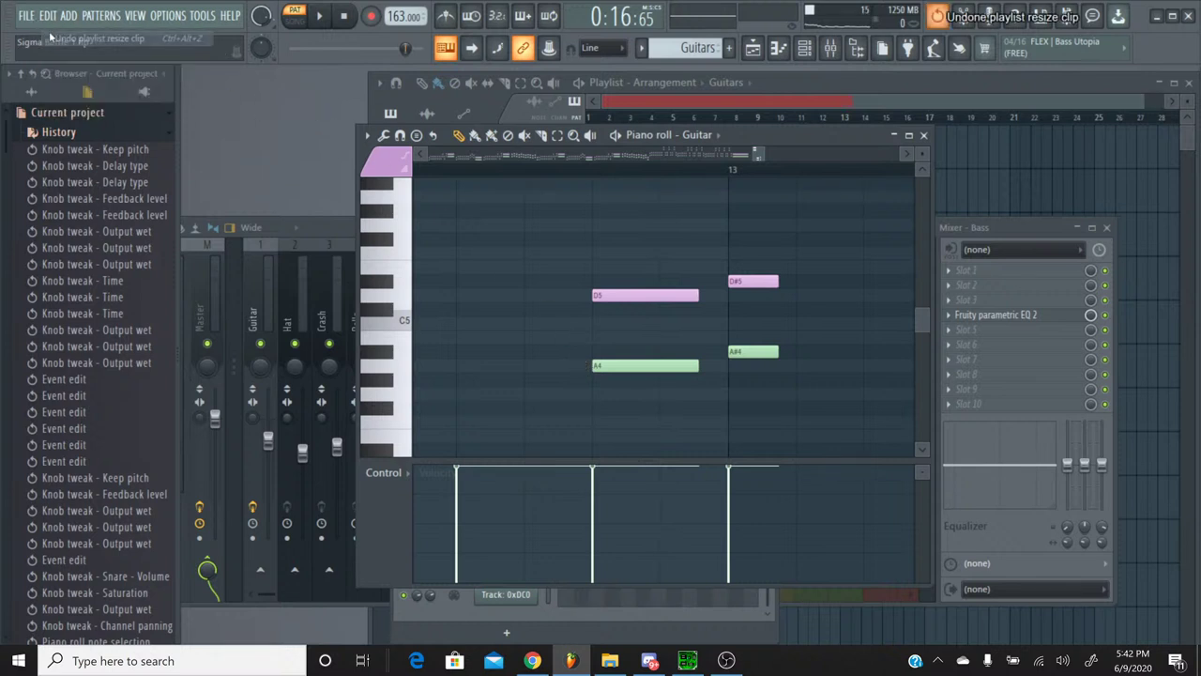
click(46, 17)
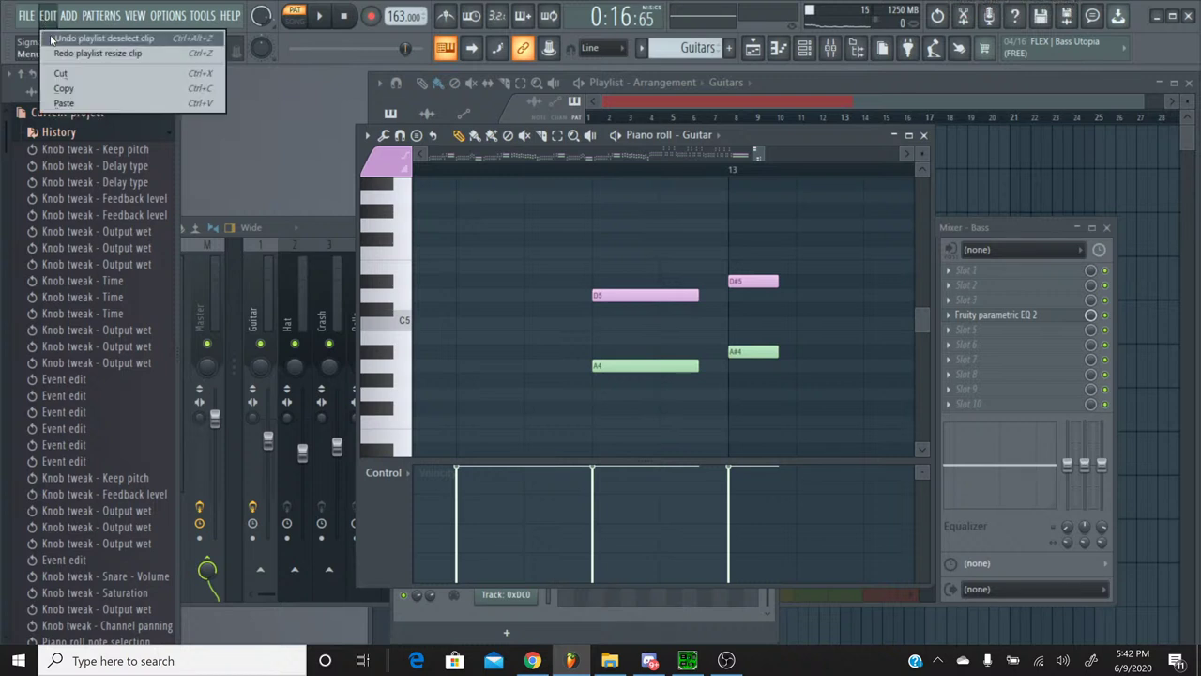
click(52, 39)
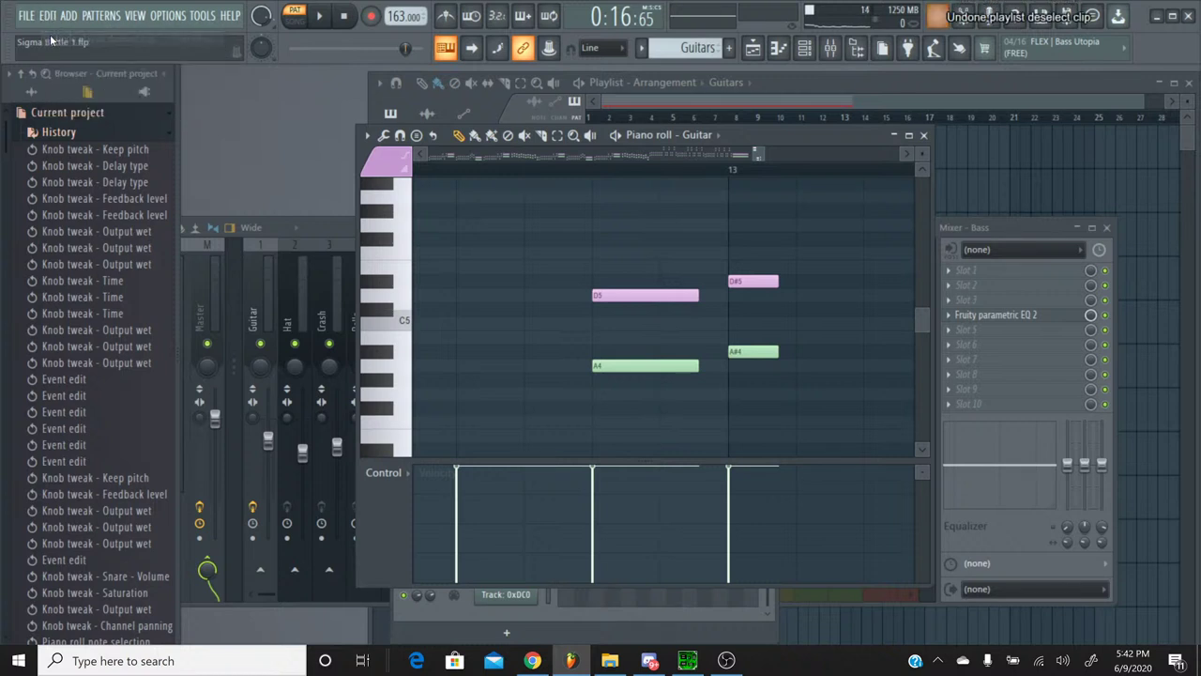
Step: Play the Guitar part's closing notes from 12:13:00, and again from 12:14:00
click(457, 167)
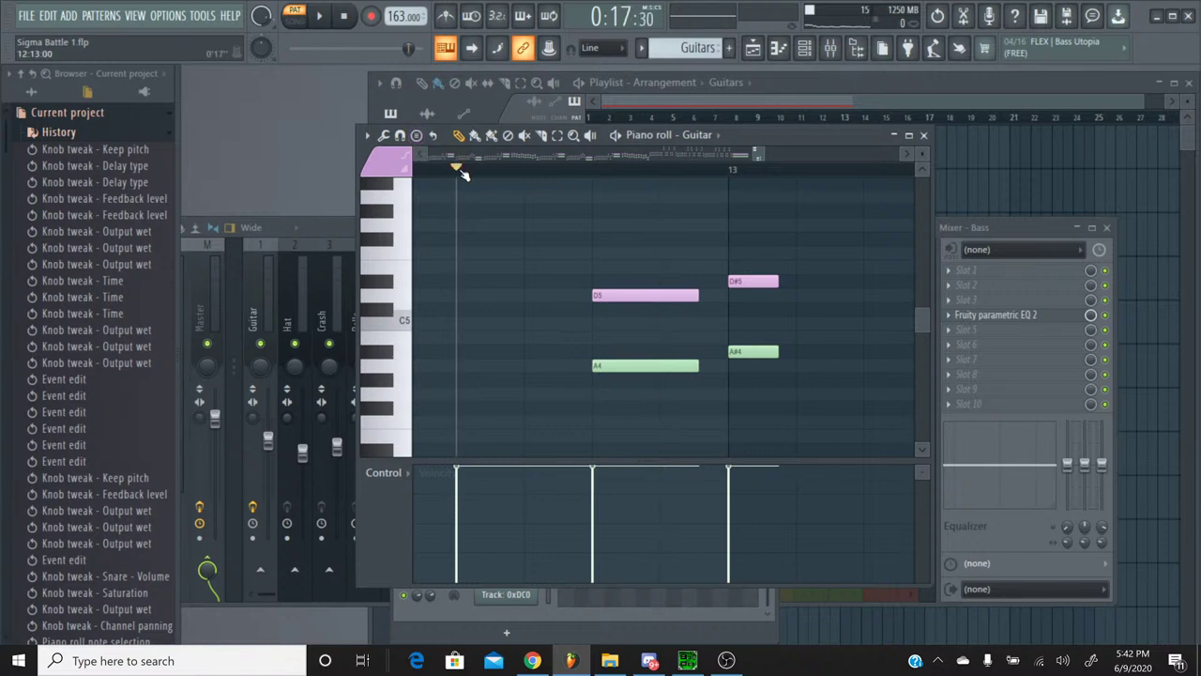
click(319, 15)
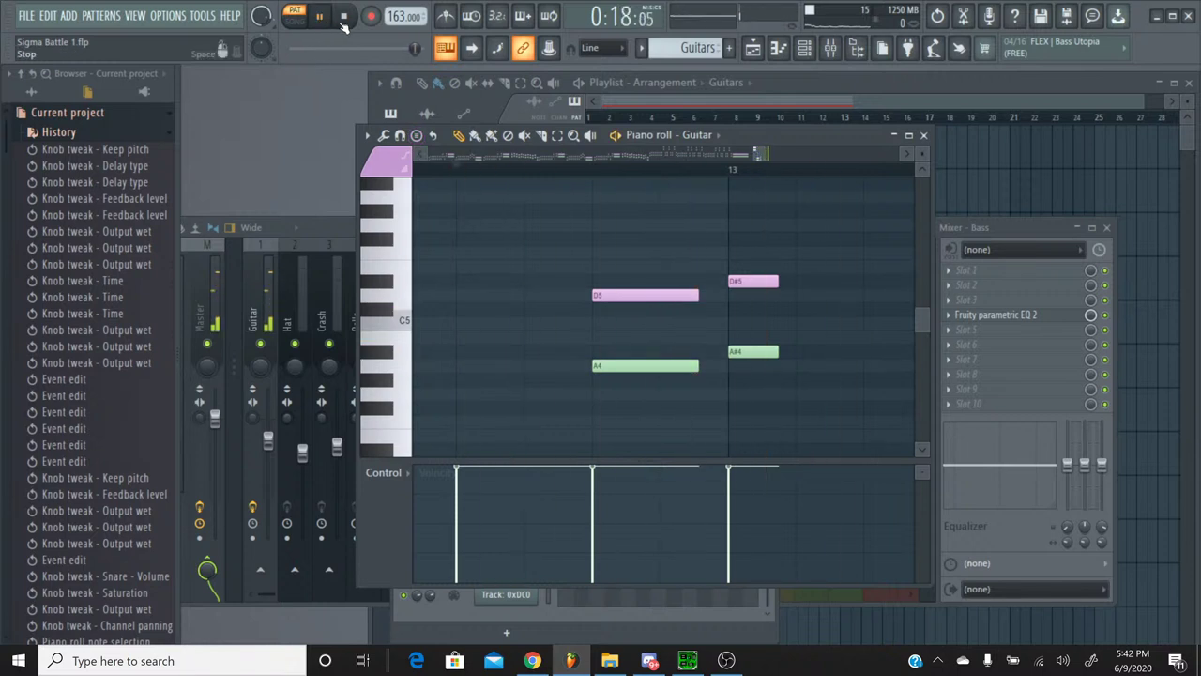
key(space)
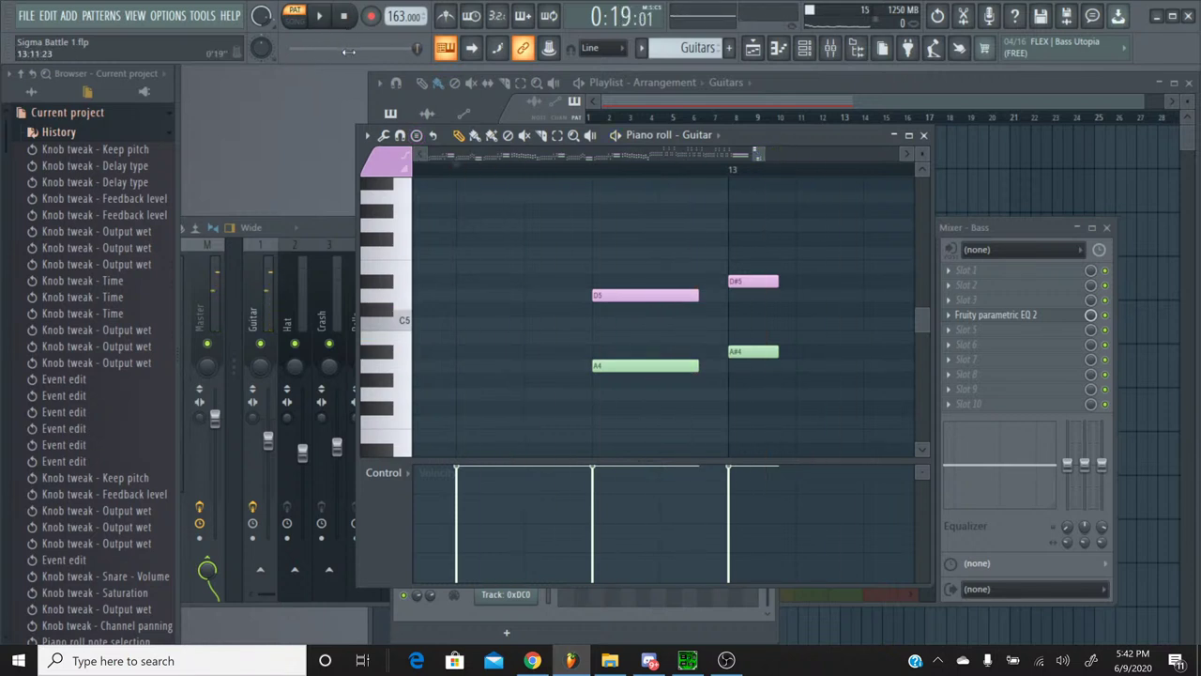
mouse_move(739, 168)
mouse_down()
mouse_move(446, 166)
mouse_move(479, 157)
mouse_up()
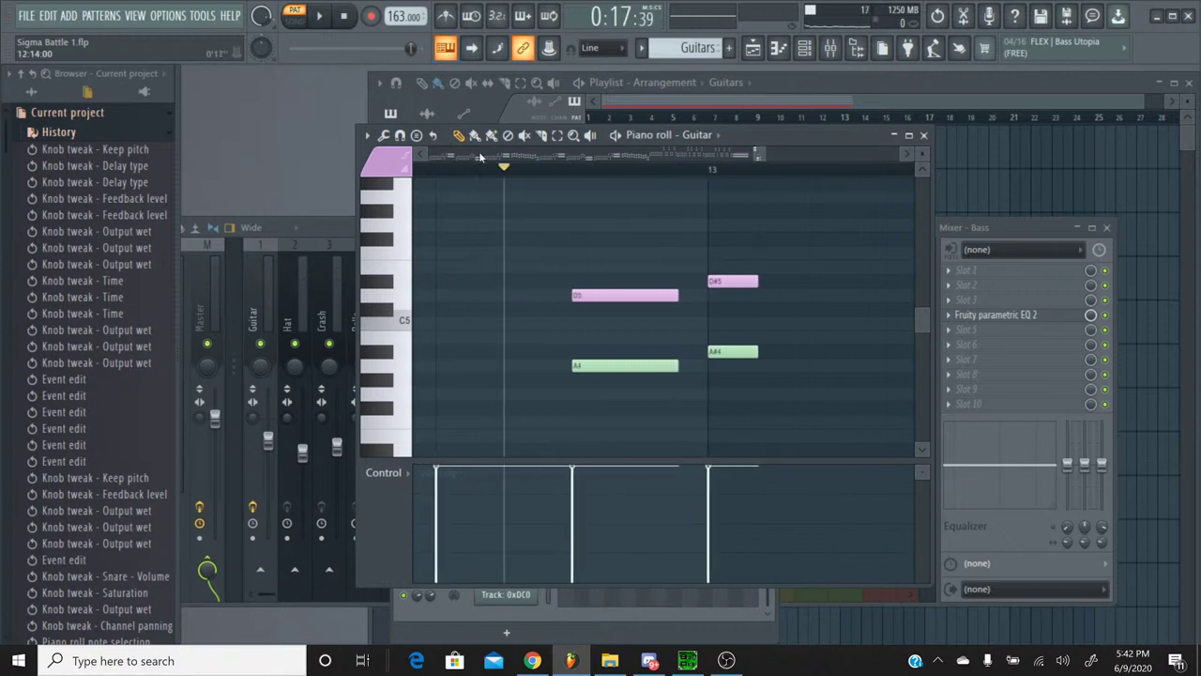
key(space)
click(342, 29)
Step: Compare the Guitar notes in bars 12 and 13, replay the closing notes, and stop playback
scroll(723, 287, down, 3)
ctrl+scroll(700, 184, down, 5)
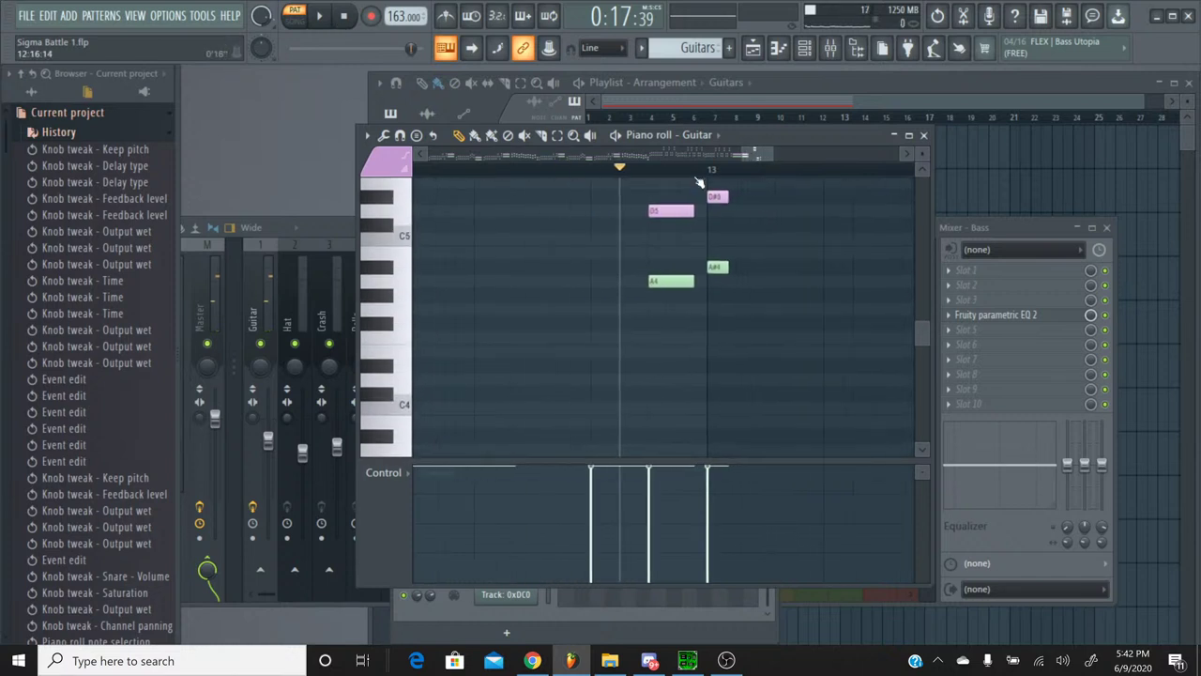
scroll(838, 336, up, 6)
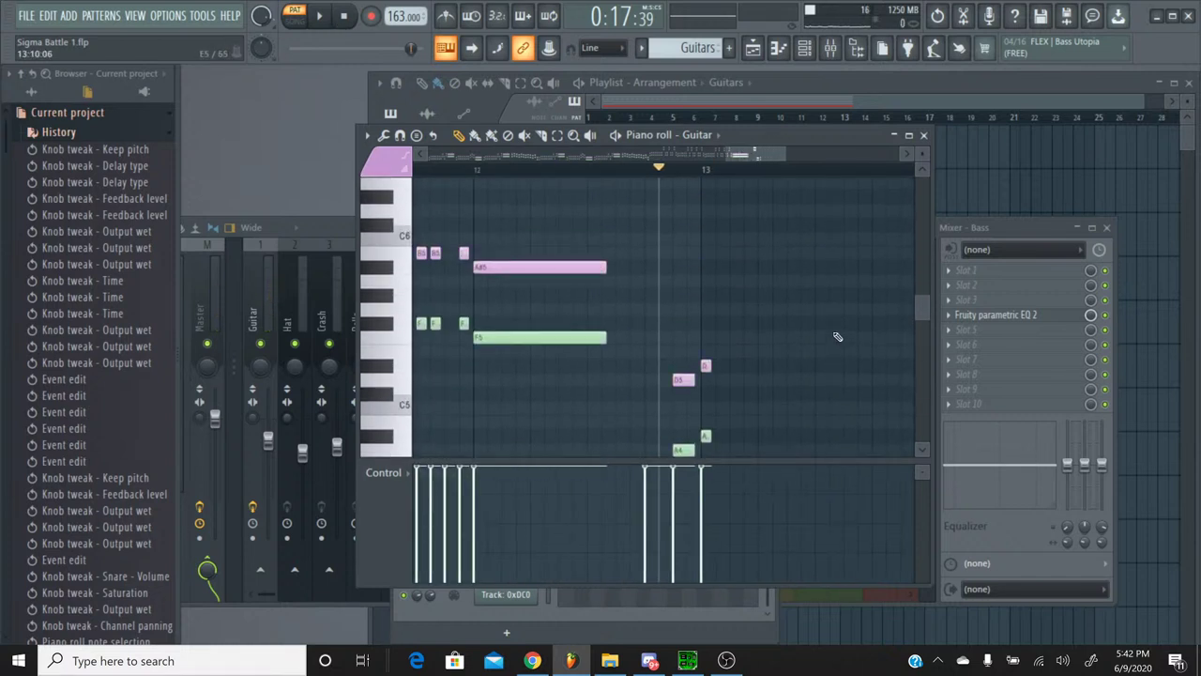
scroll(838, 336, down, 2)
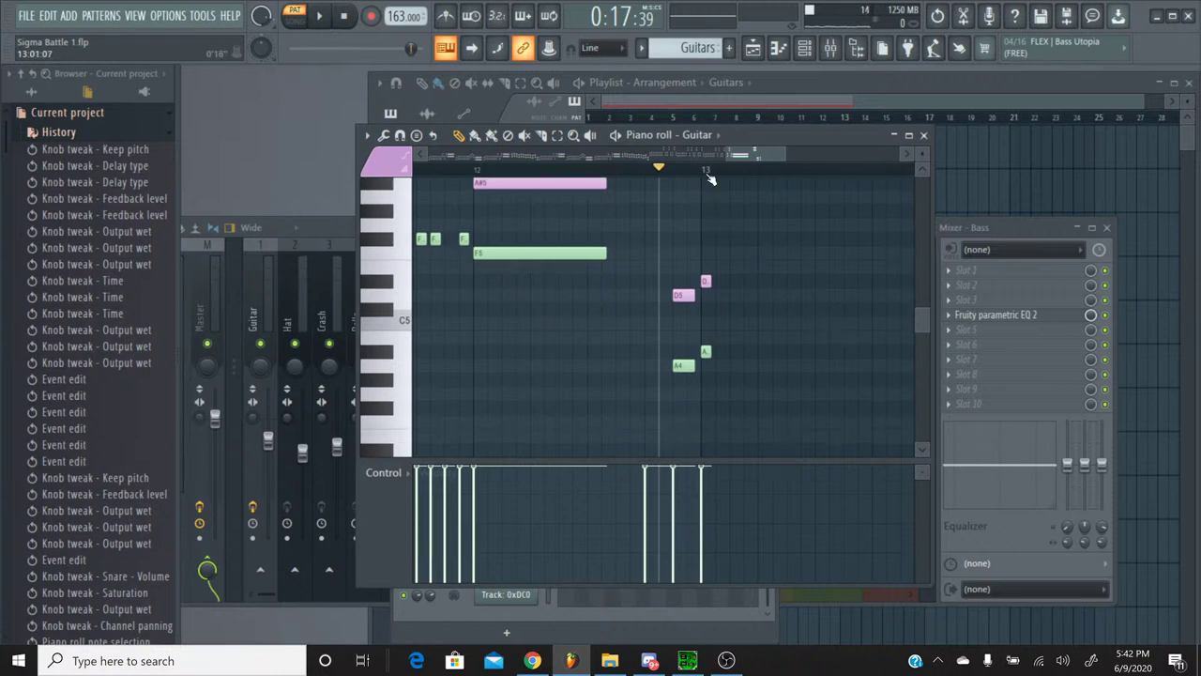
scroll(711, 178, up, 5)
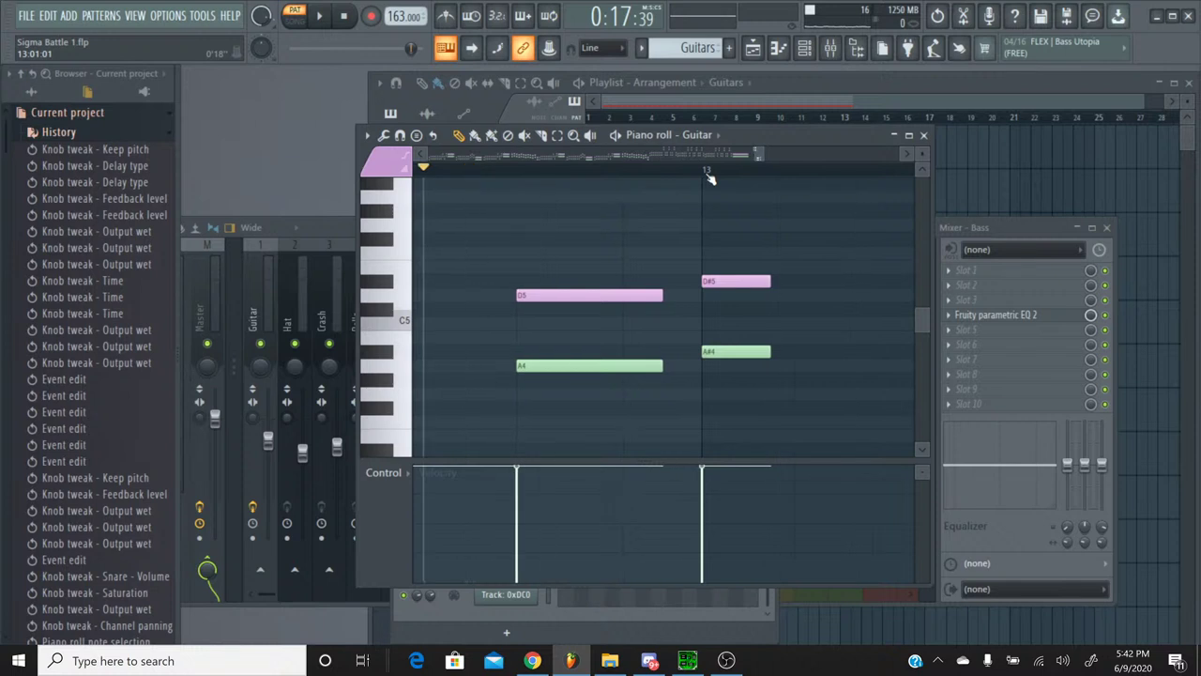
click(316, 21)
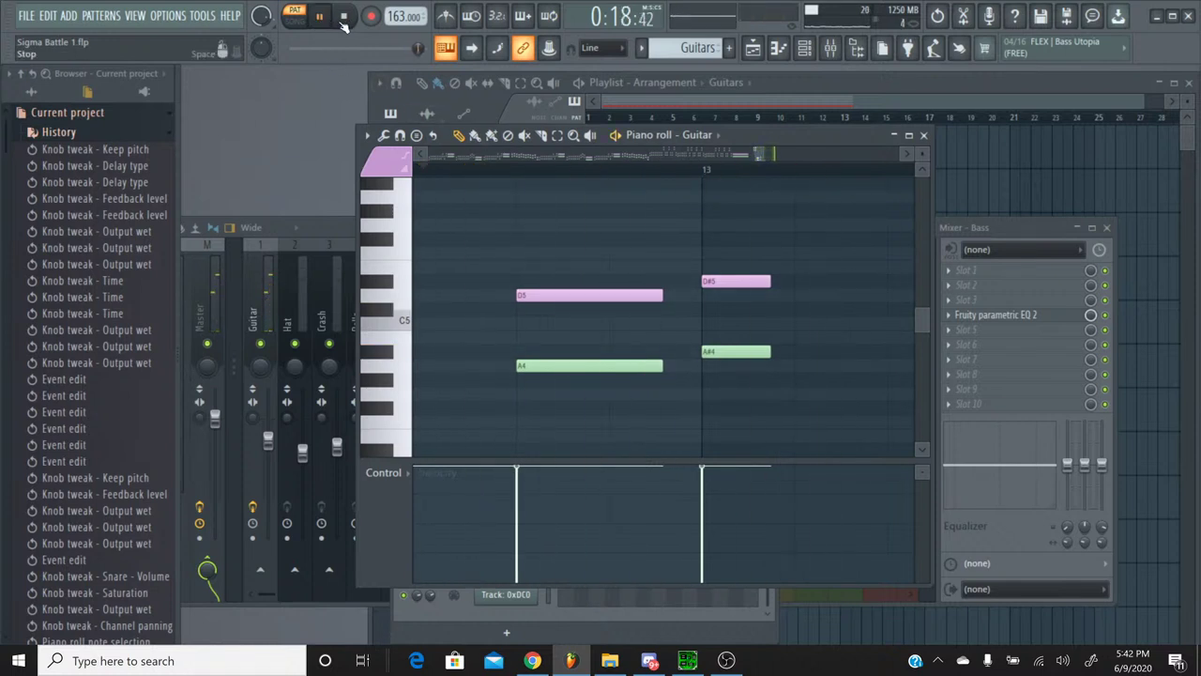
click(343, 19)
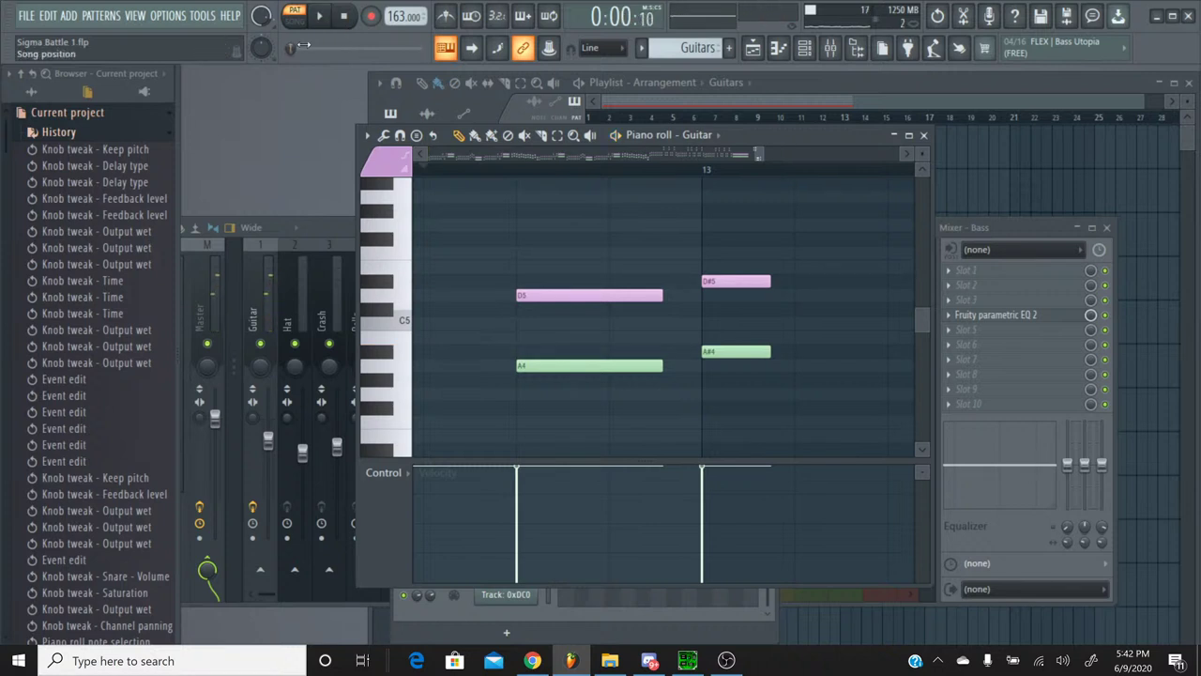
Step: Move the song position close to the end of the Guitars pattern and play from there
drag(300, 54, 408, 58)
key(space)
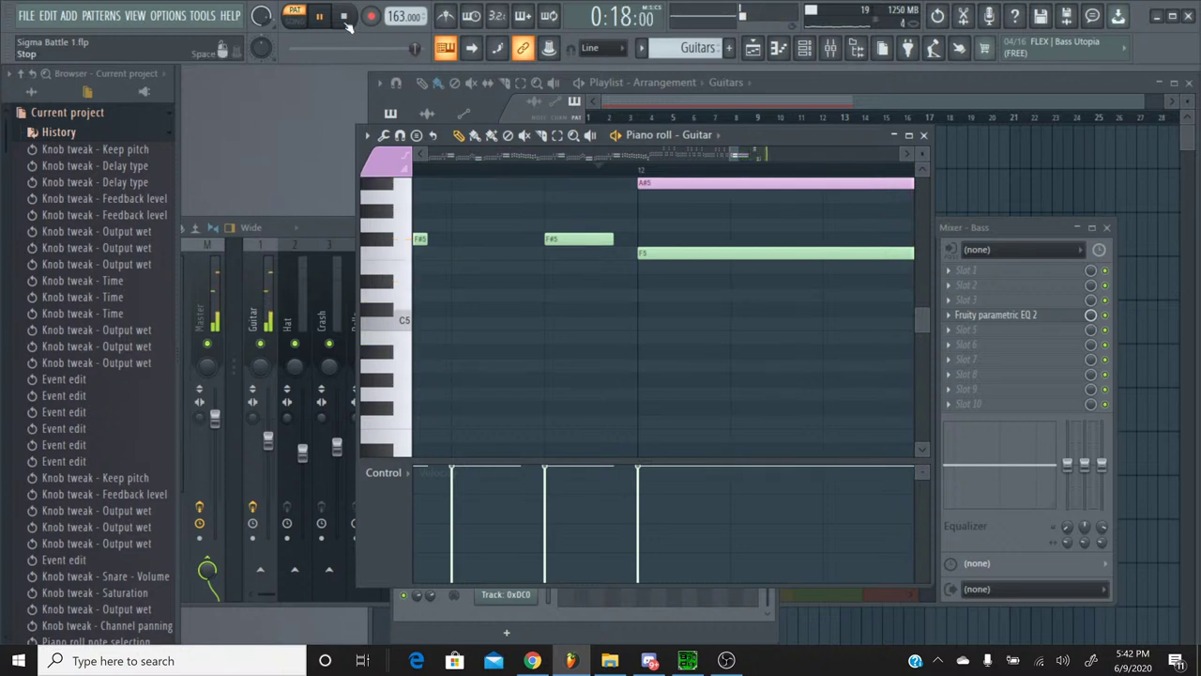
key(space)
Step: Play the Guitars pattern from the held A#5 and F5 notes in bar 12, listening through the loop back to its start
scroll(699, 121, up, 2)
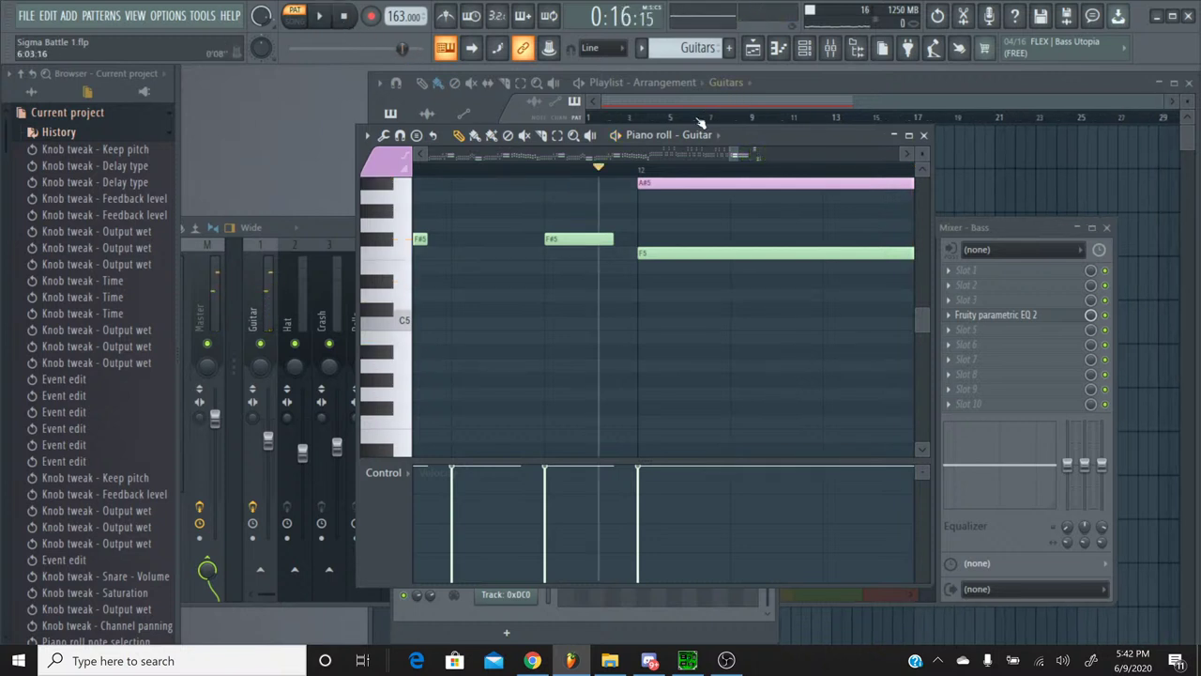
scroll(699, 171, down, 3)
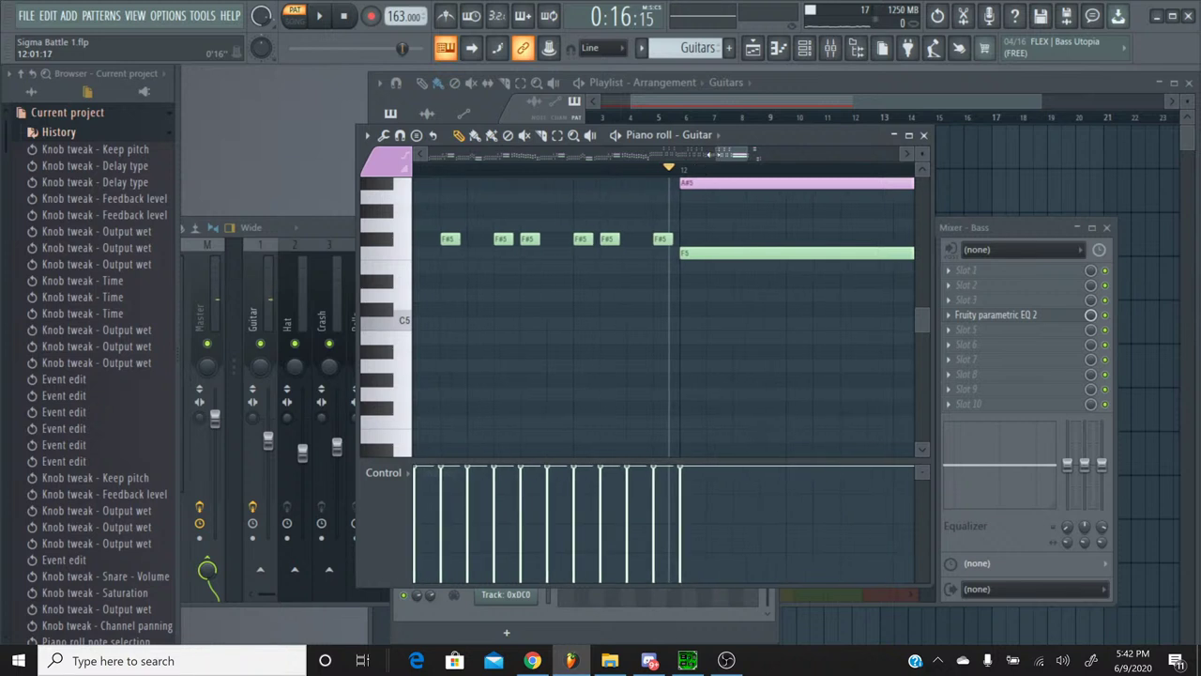
drag(730, 154, 755, 161)
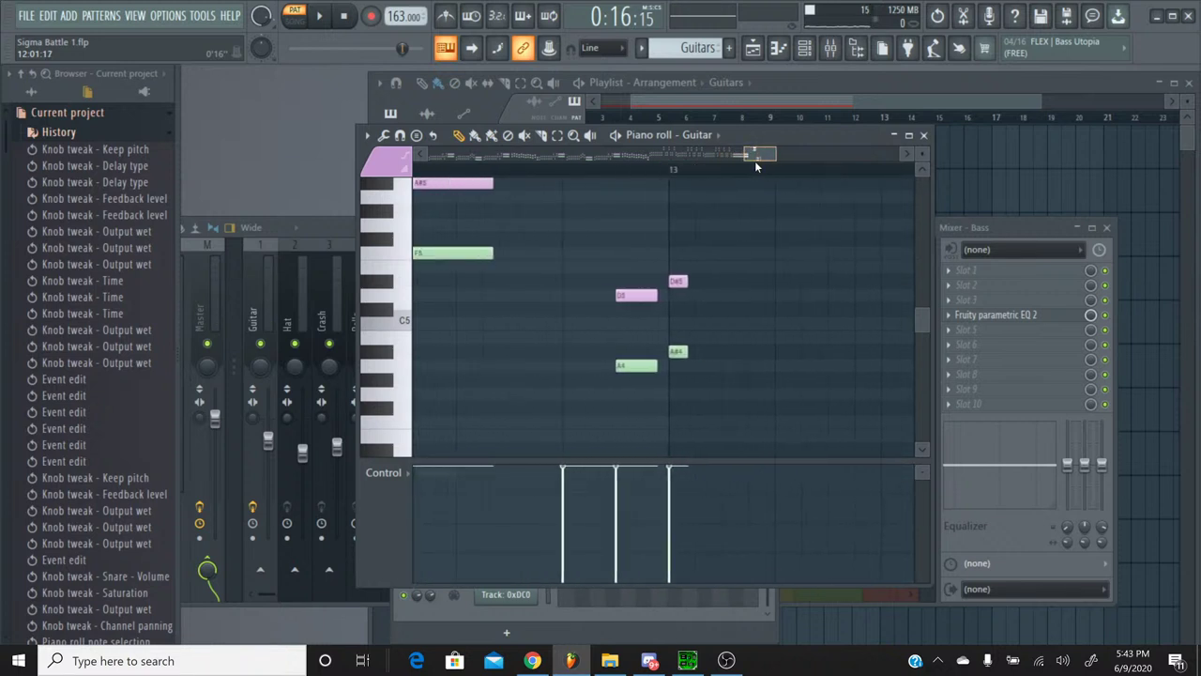
click(457, 169)
click(320, 16)
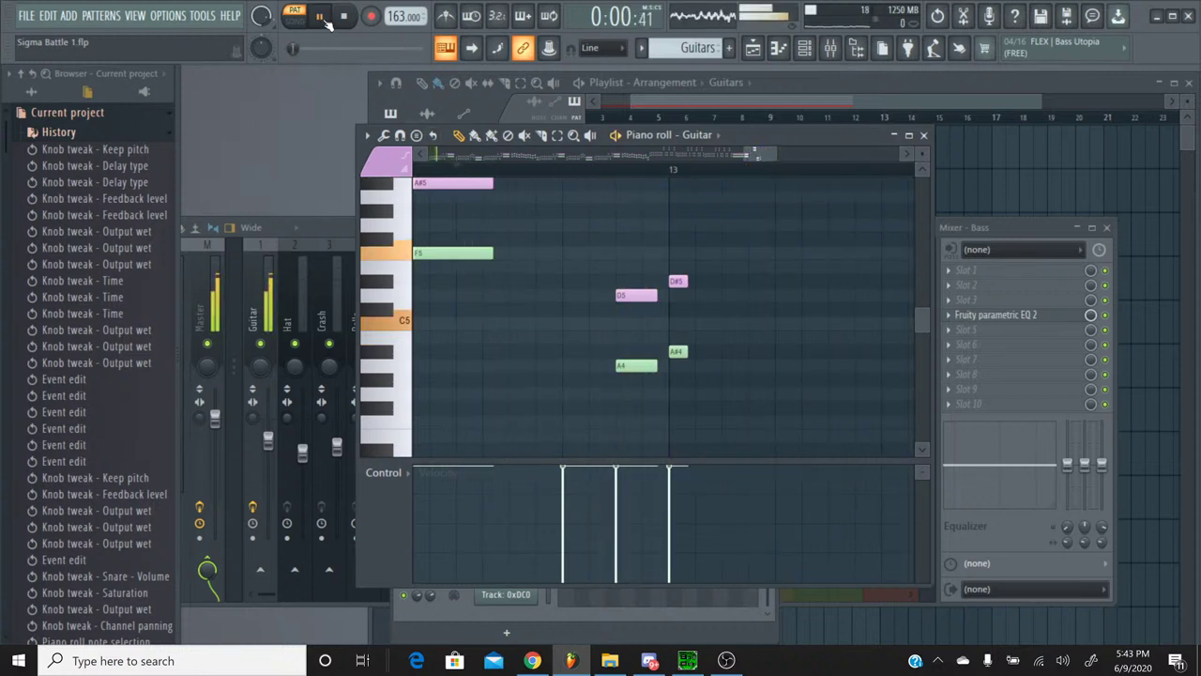
key(space)
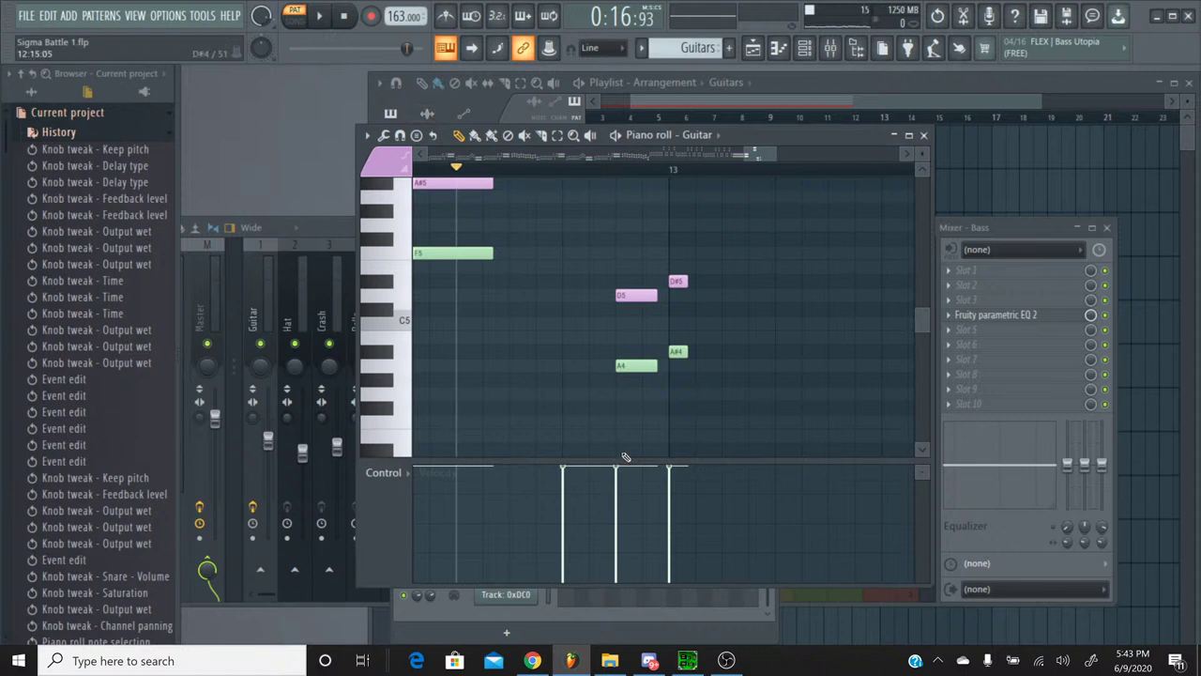
Step: Close the Guitar piano roll, switch to the Sigma Battle pattern, and examine Track: 0xE7D's original notes around bar 13
scroll(678, 351, down, 3)
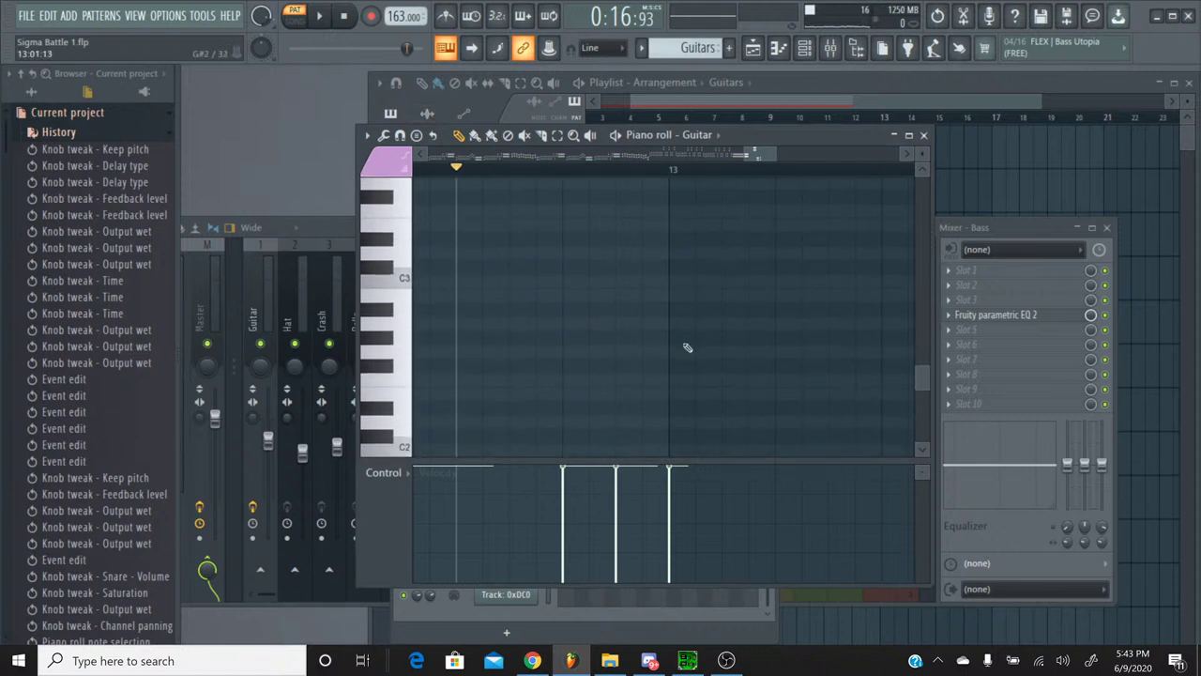
click(925, 136)
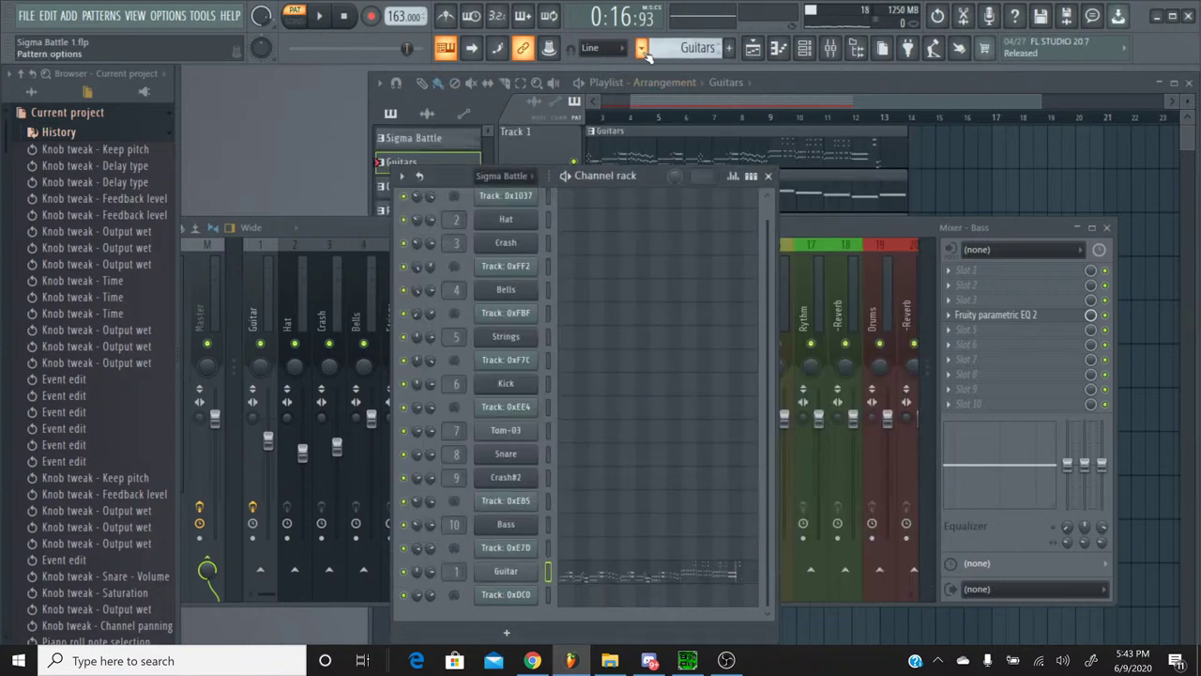
click(643, 49)
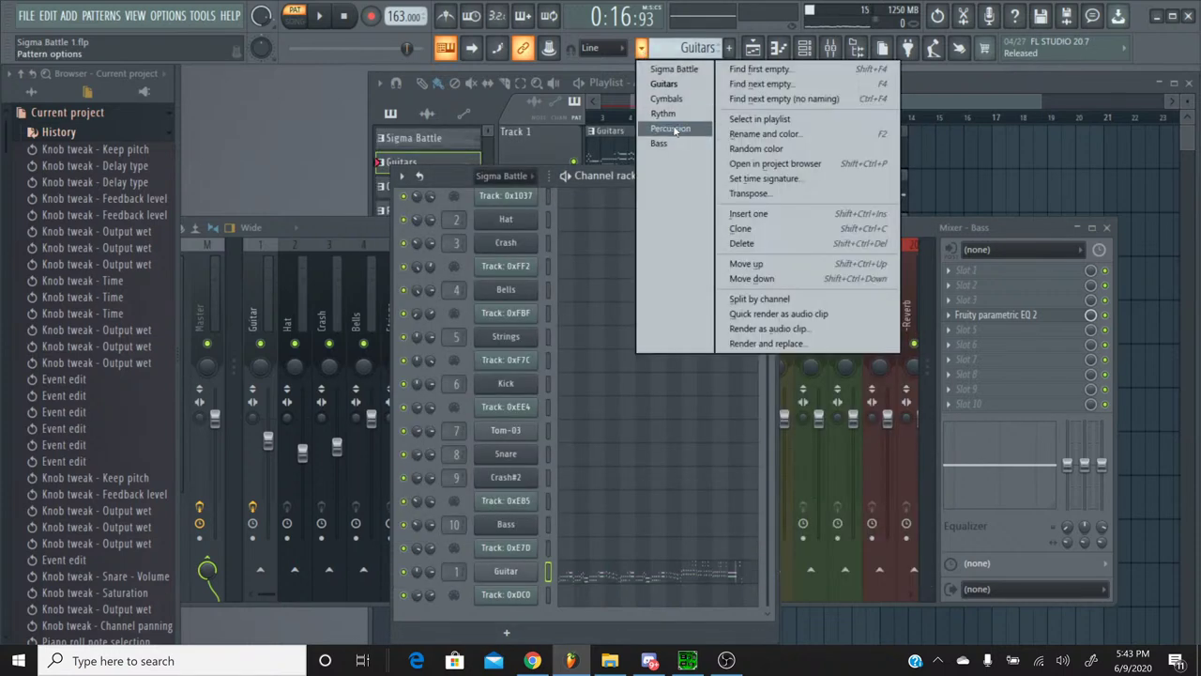
click(673, 69)
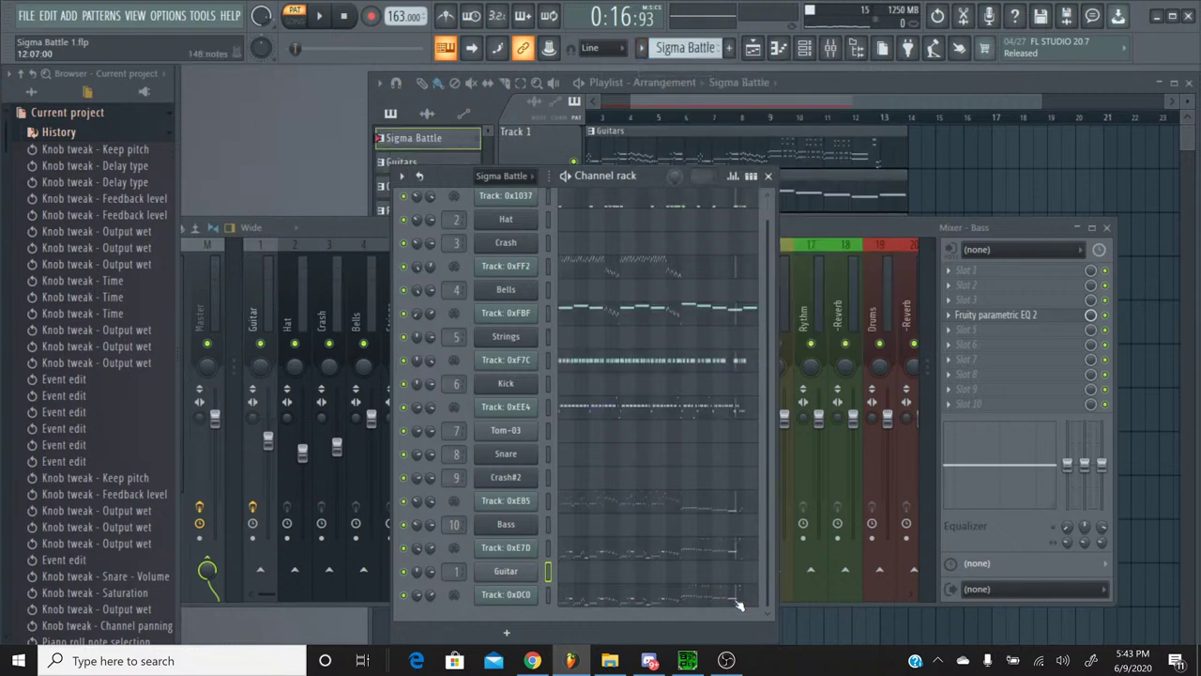
click(737, 554)
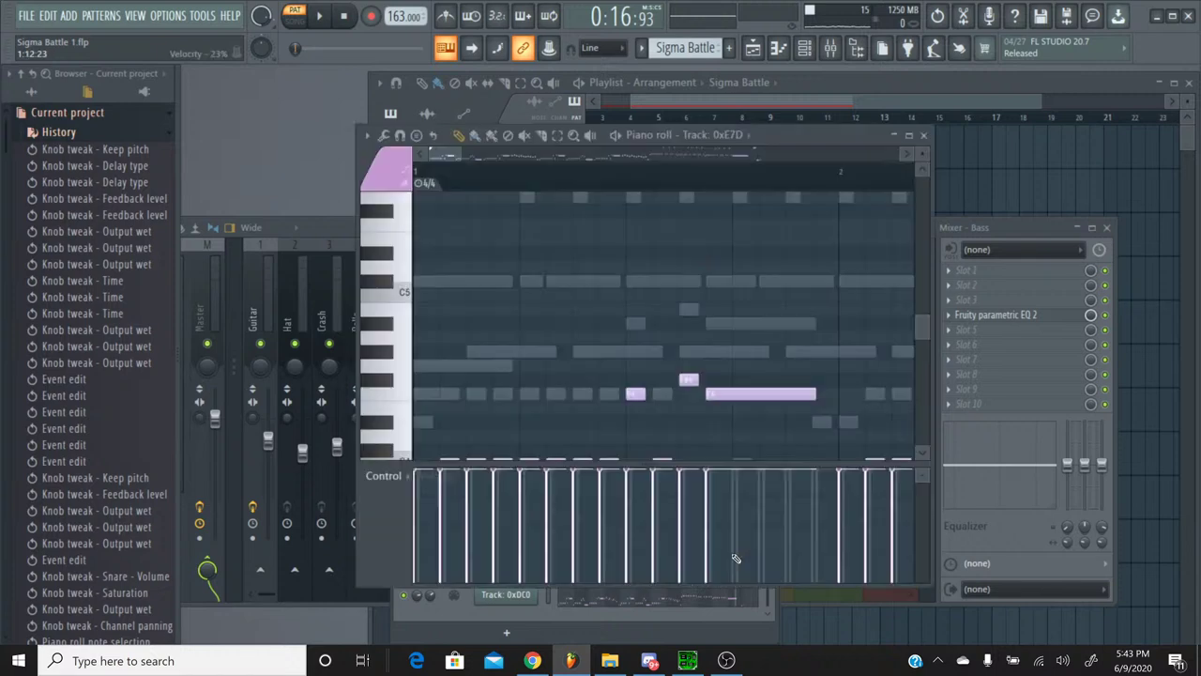
drag(446, 158, 751, 156)
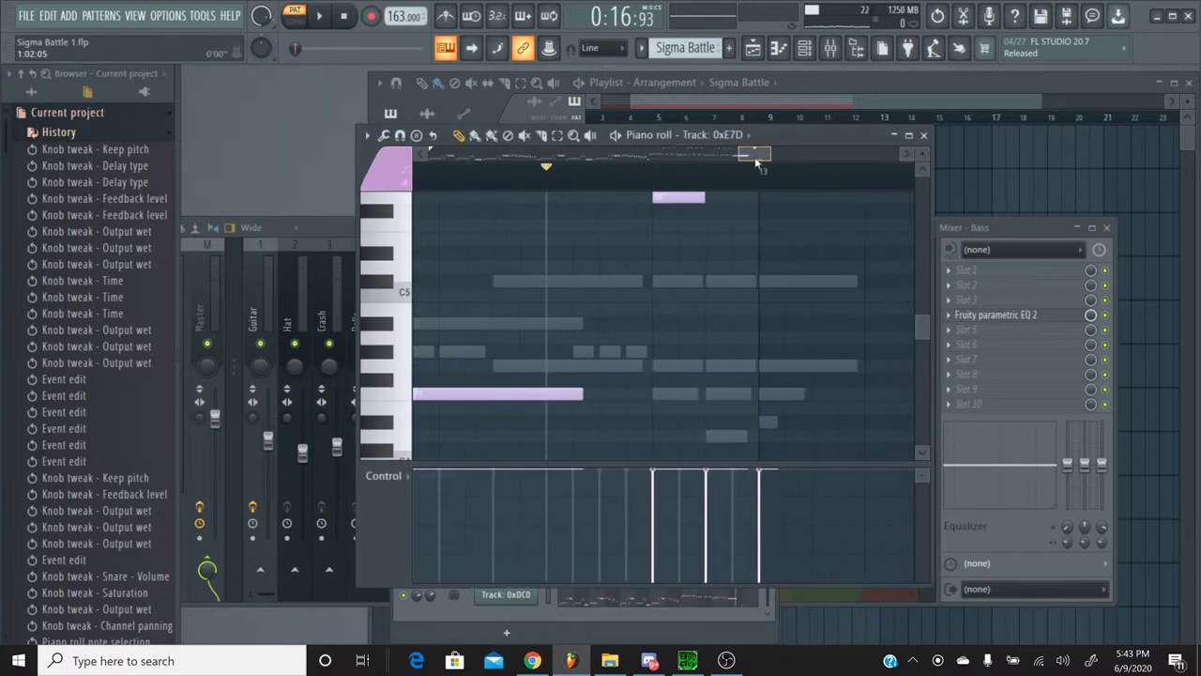
Step: Examine the lower notes of Track: 0xE7D around bar 13 and close its piano roll
scroll(759, 242, down, 3)
scroll(759, 245, down, 2)
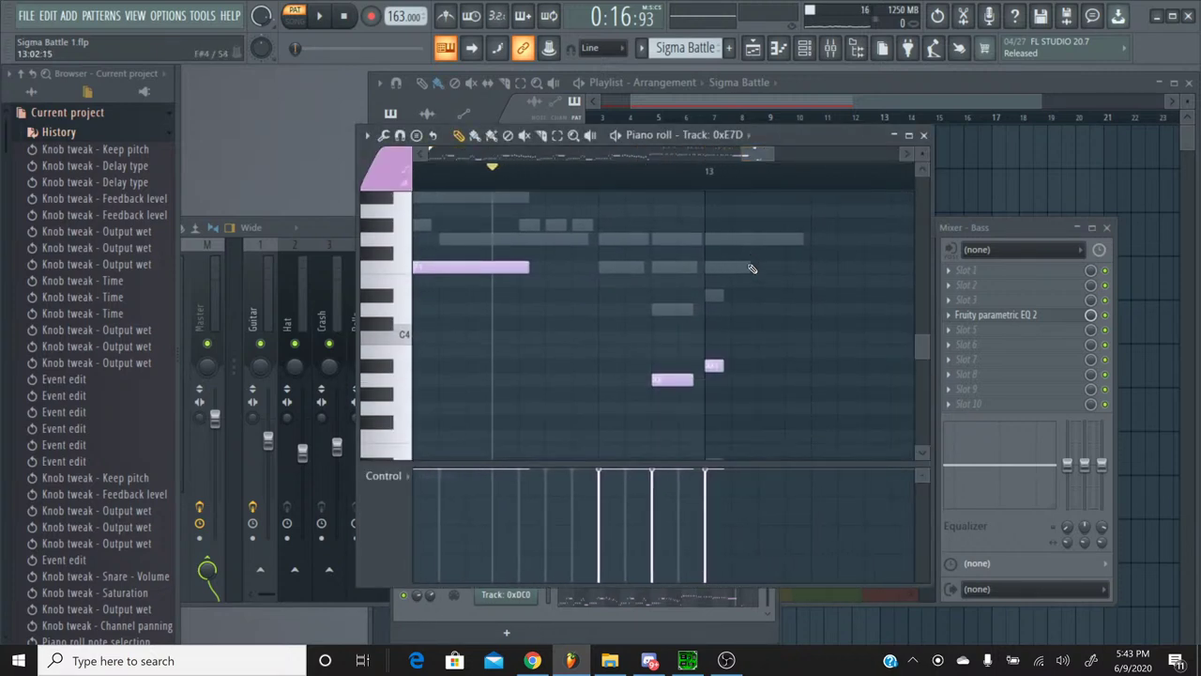
click(925, 136)
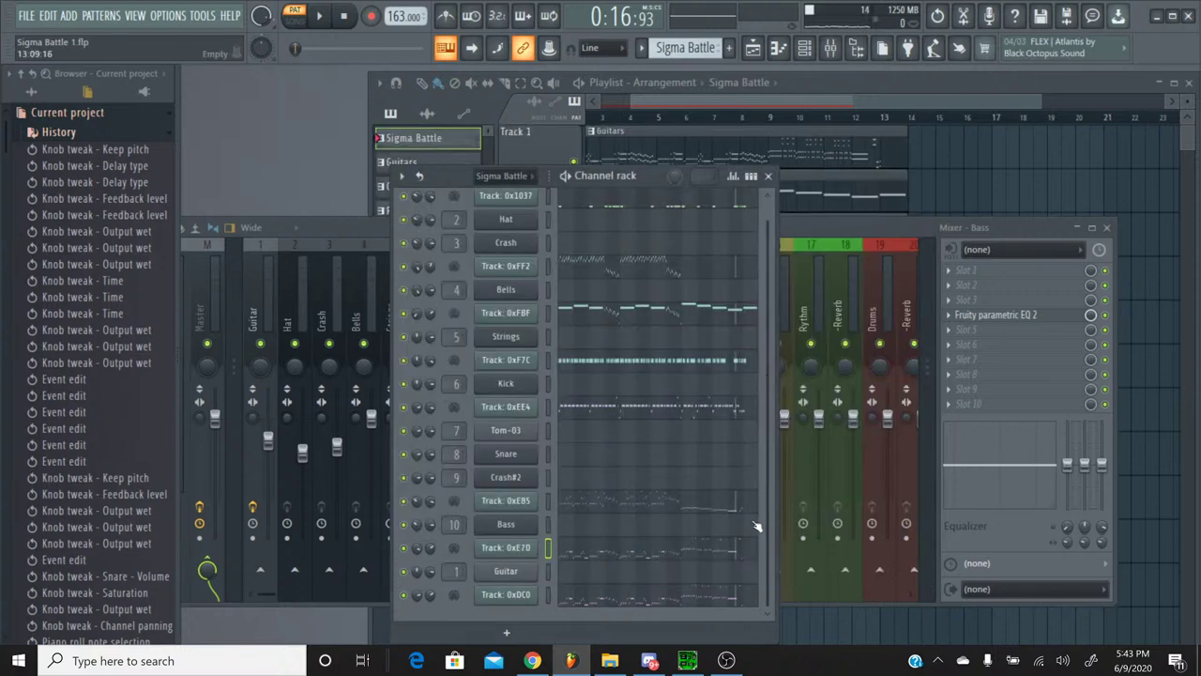
Step: Switch to SPCTool, listen to 28 Sigma Battle.spc as the reference, stop it, and return to FL Studio
click(687, 660)
click(492, 418)
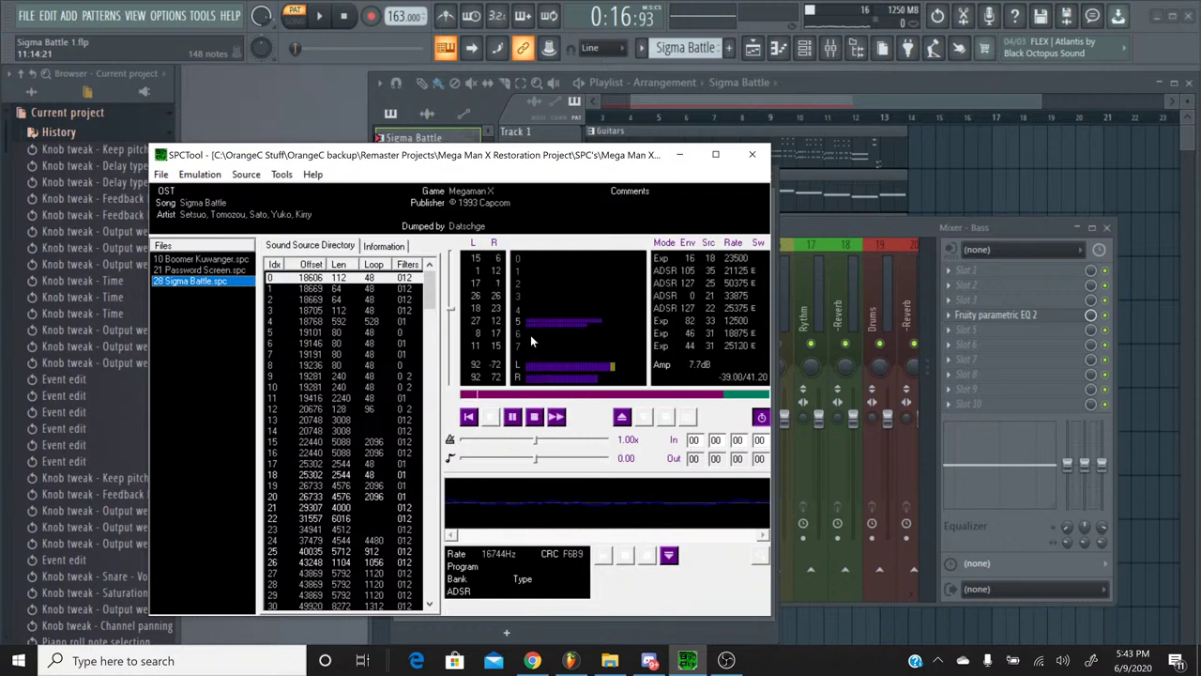
click(534, 417)
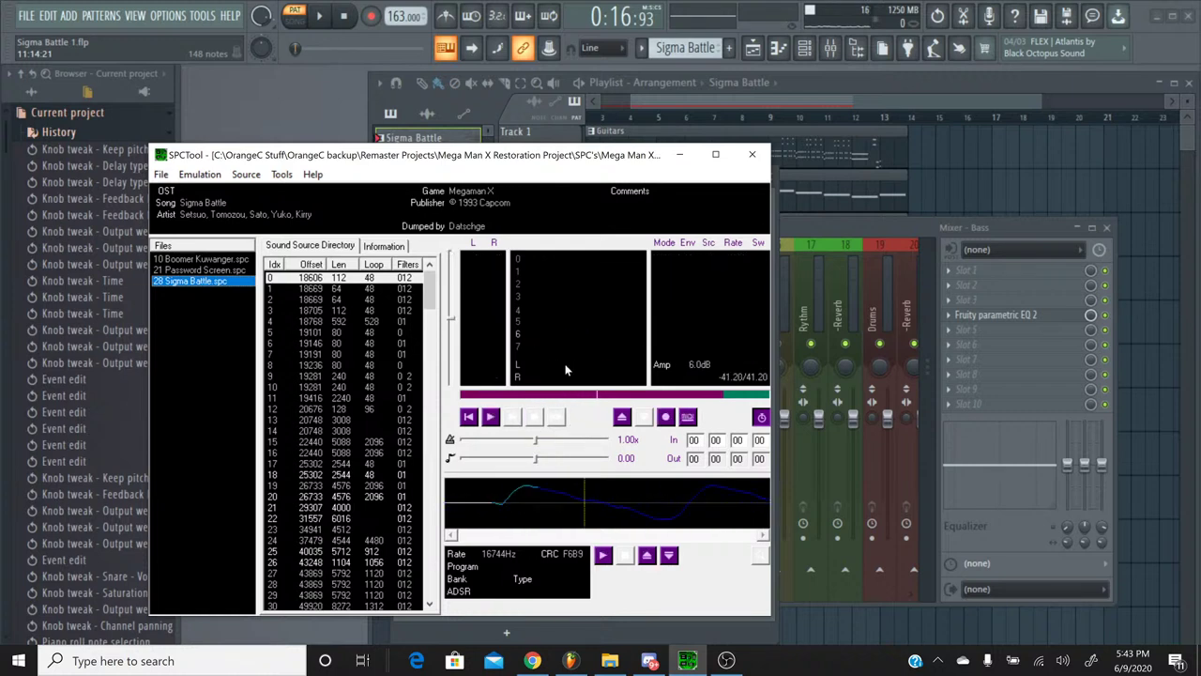
click(680, 154)
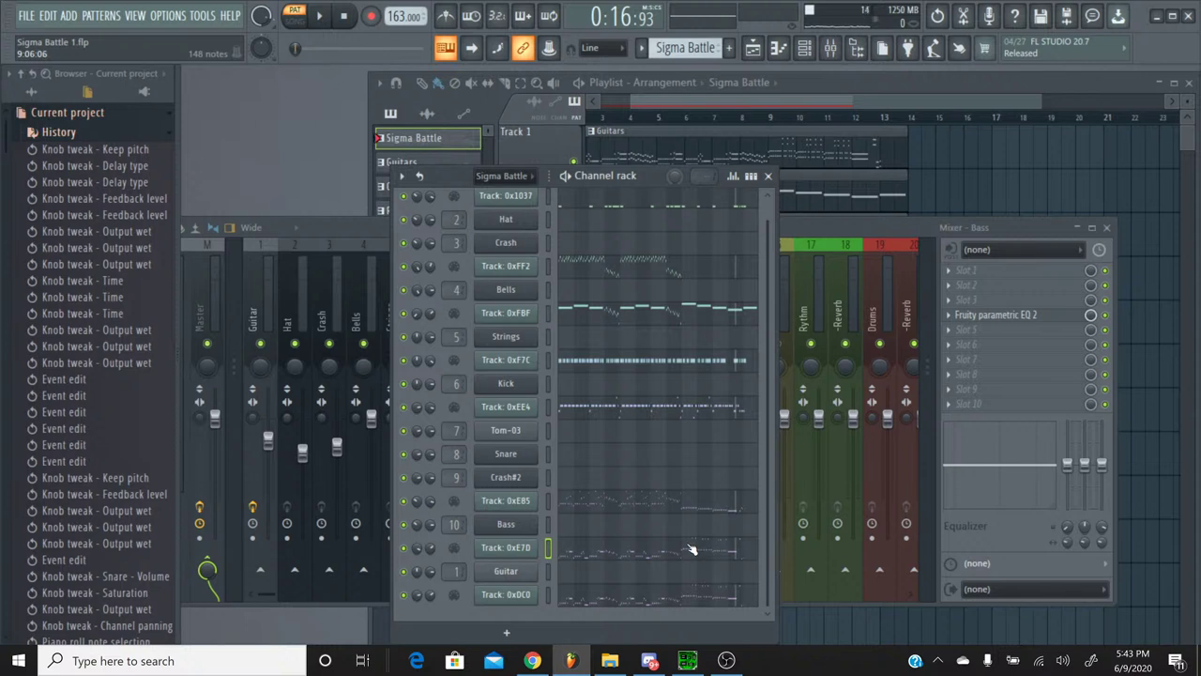
Step: Switch to the Guitars pattern and bring up the Guitar channel's closing notes around bar 13 in the piano roll
click(641, 48)
click(665, 85)
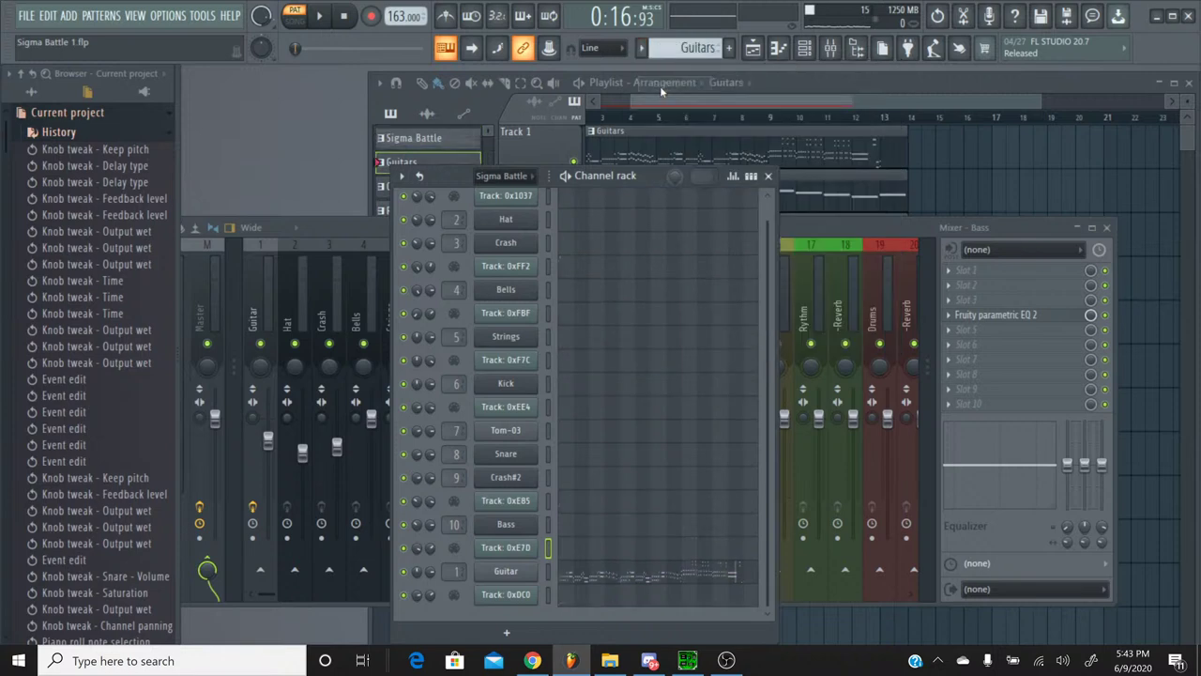
click(708, 587)
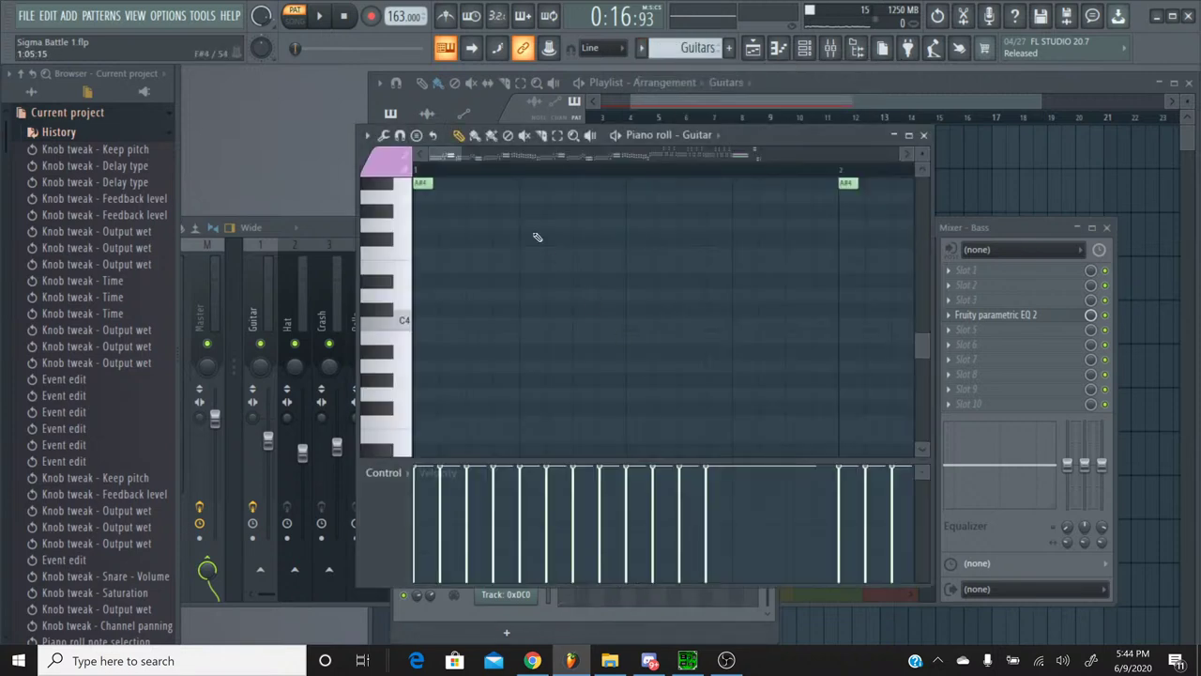
drag(445, 155, 757, 158)
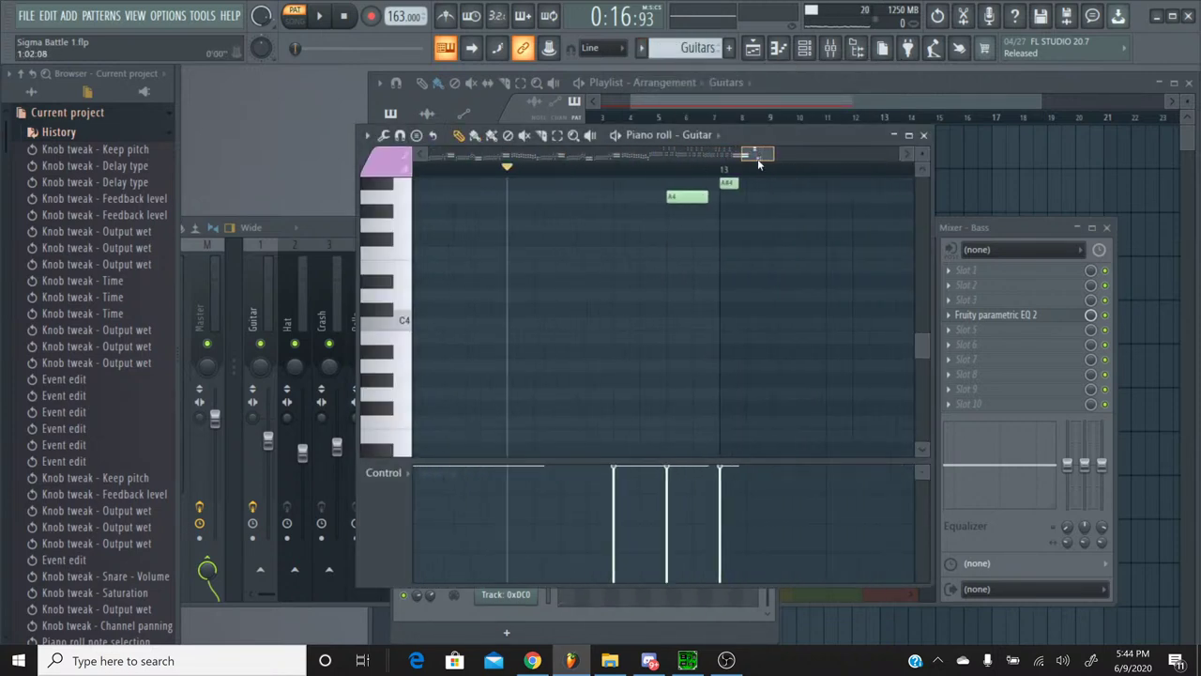
scroll(722, 267, up, 4)
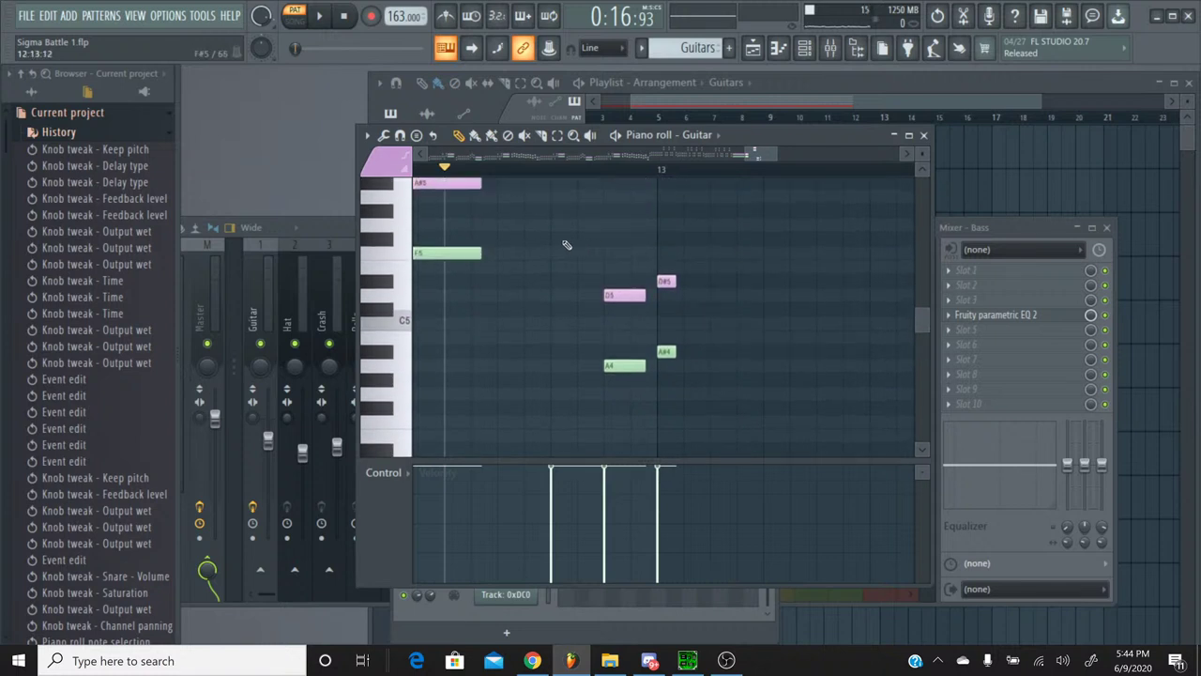
Step: Play the closing Guitar notes repeatedly, stop playback, and audition the D#5 and D5 keys
click(320, 16)
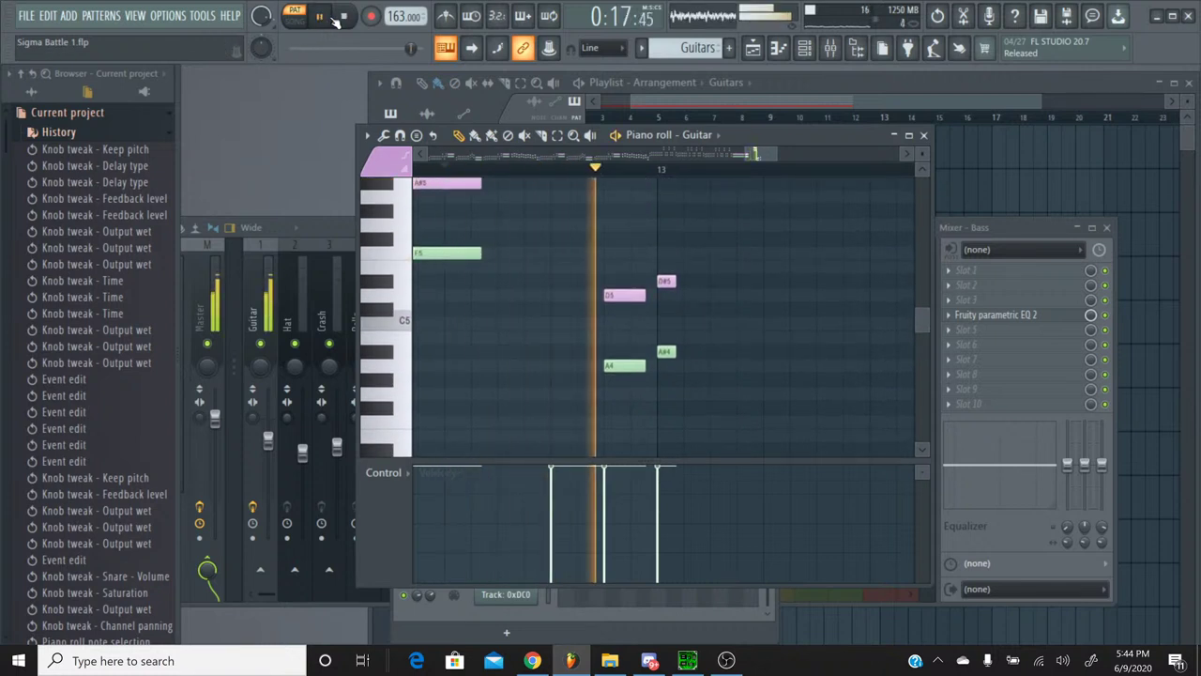
click(331, 17)
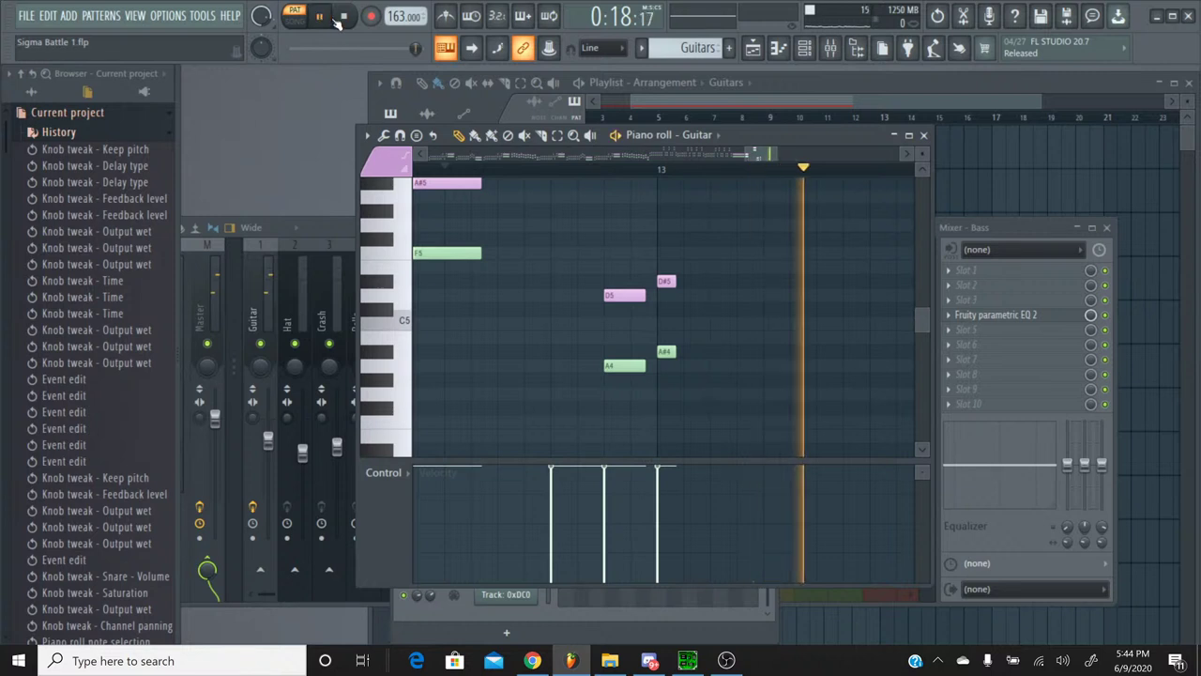
click(344, 18)
click(324, 18)
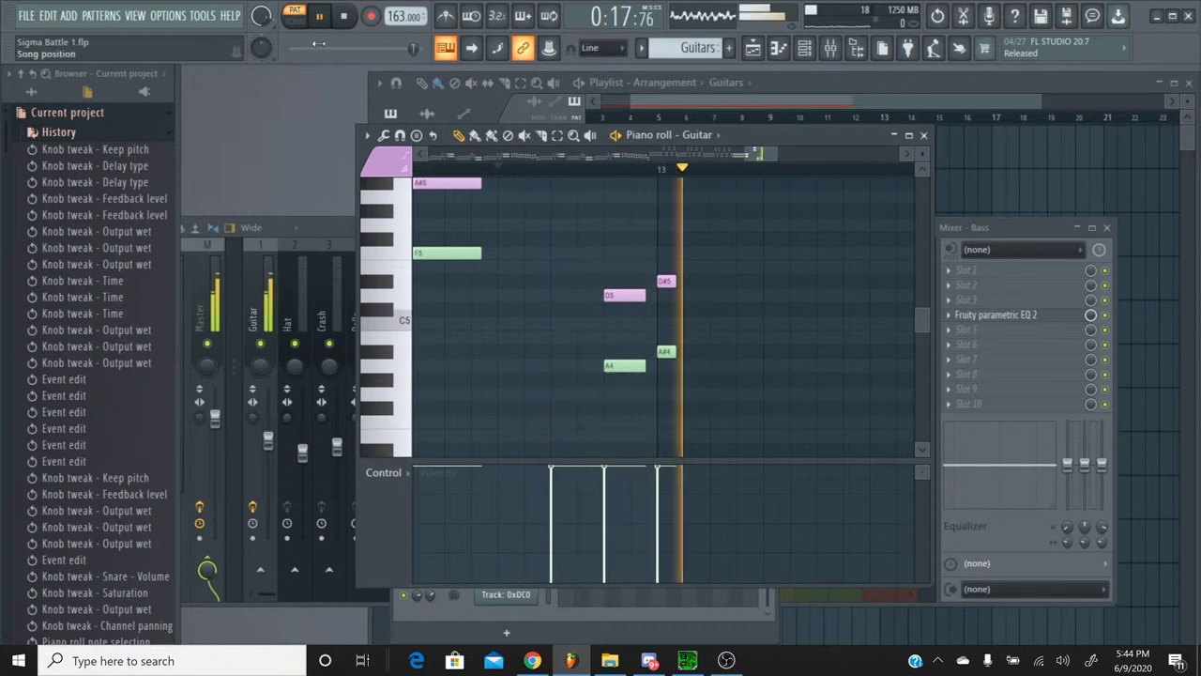
click(345, 17)
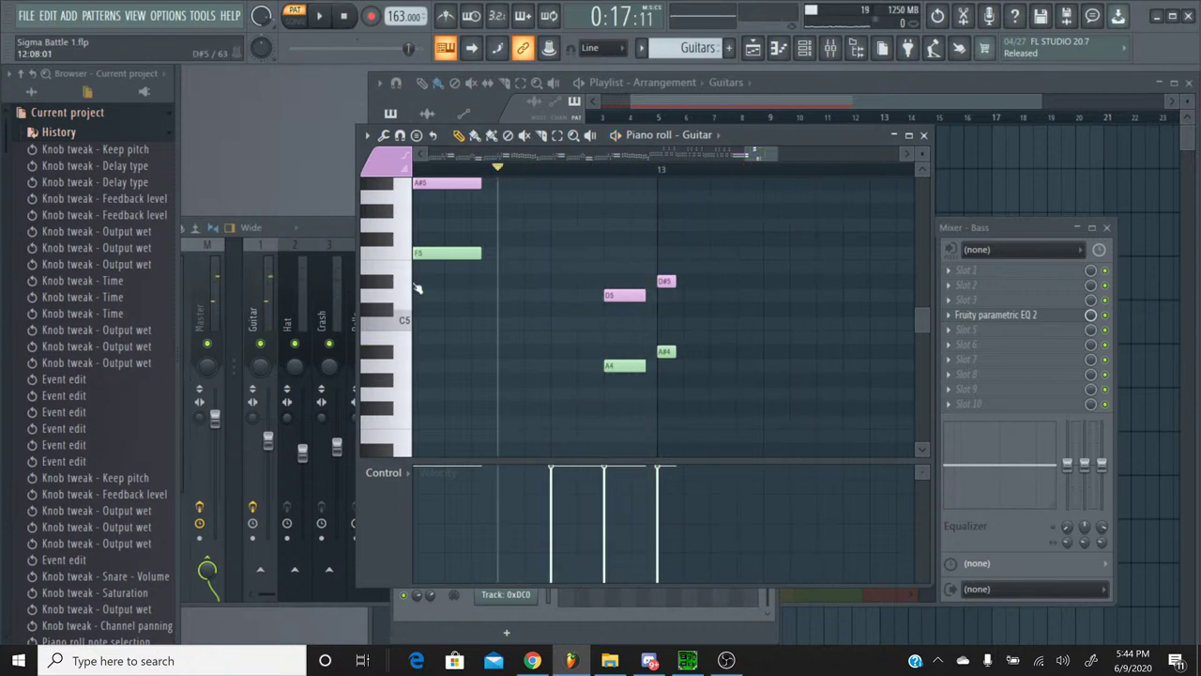
drag(381, 283, 385, 298)
Step: Replay Sigma Battle in SPCTool, seeking back to hear the passage again, and return to FL Studio
click(687, 660)
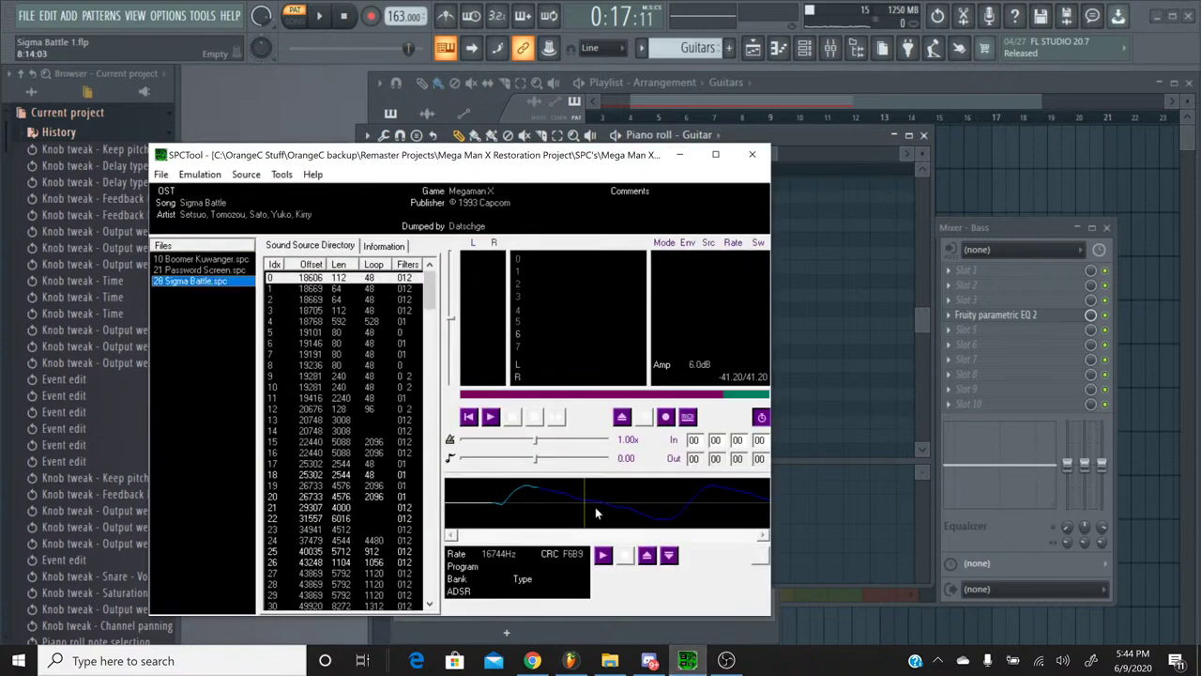
click(493, 417)
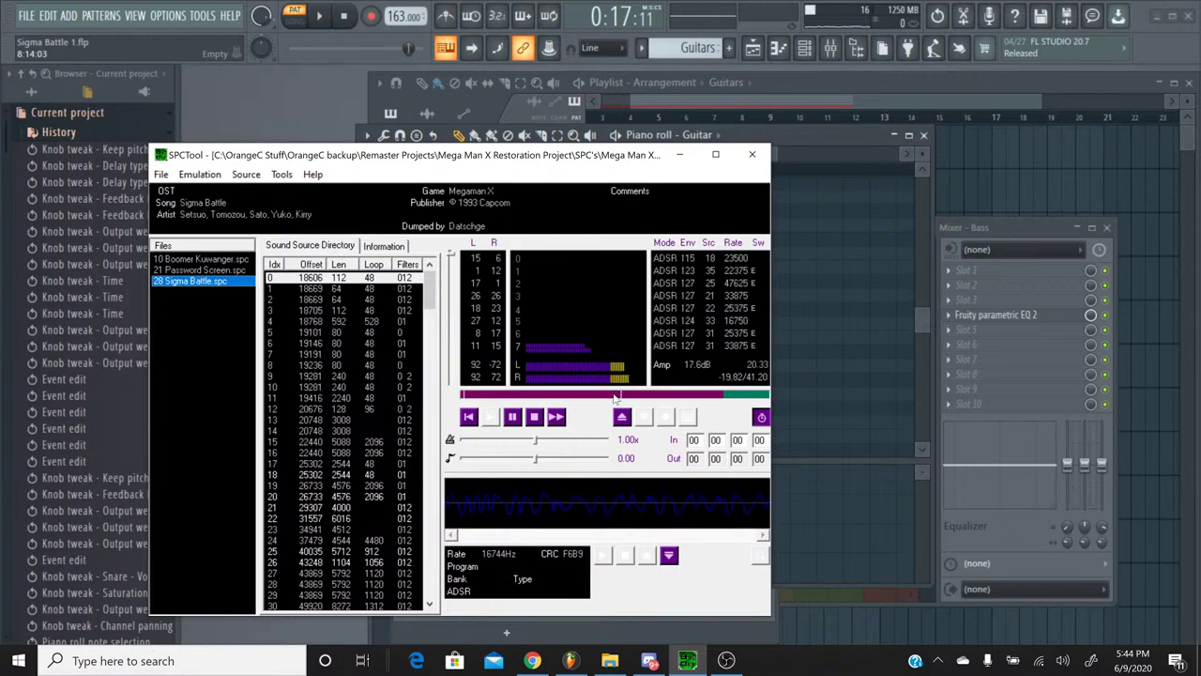
drag(598, 398, 566, 398)
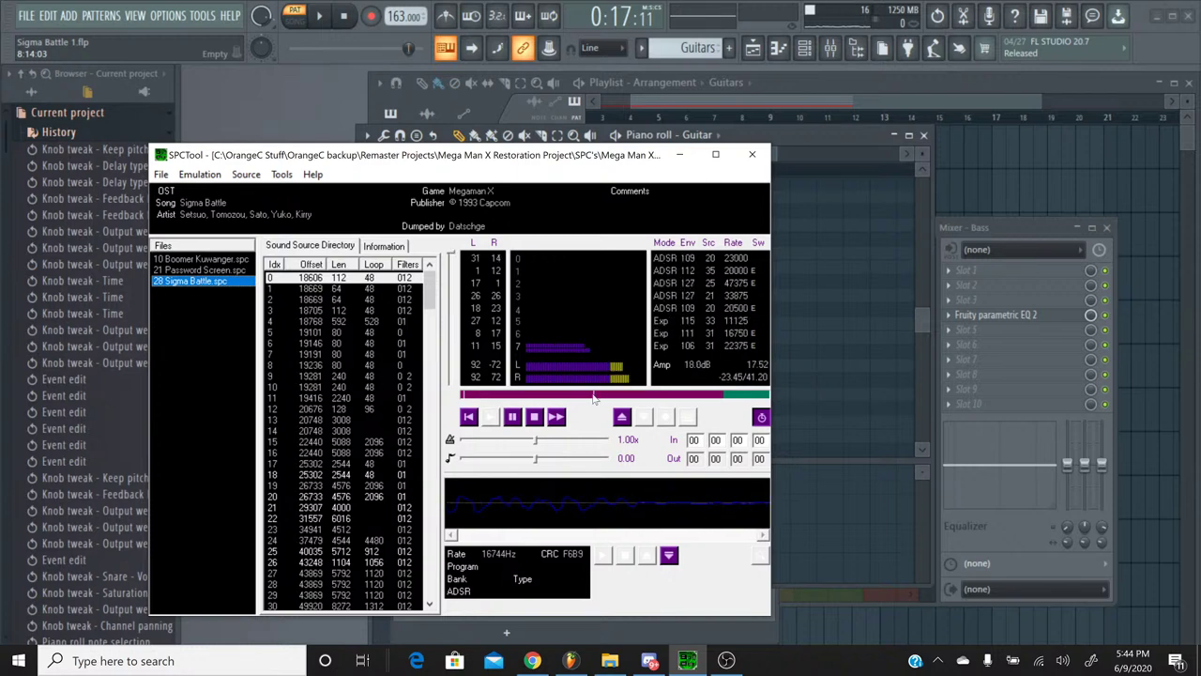
click(536, 423)
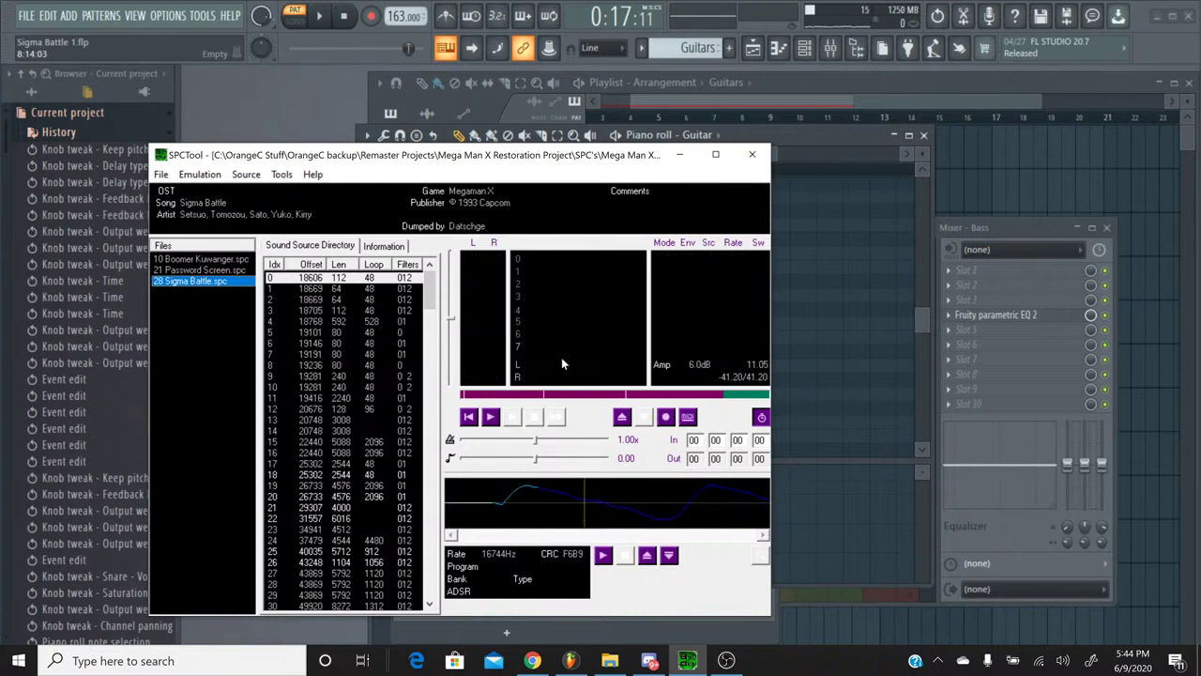
click(681, 156)
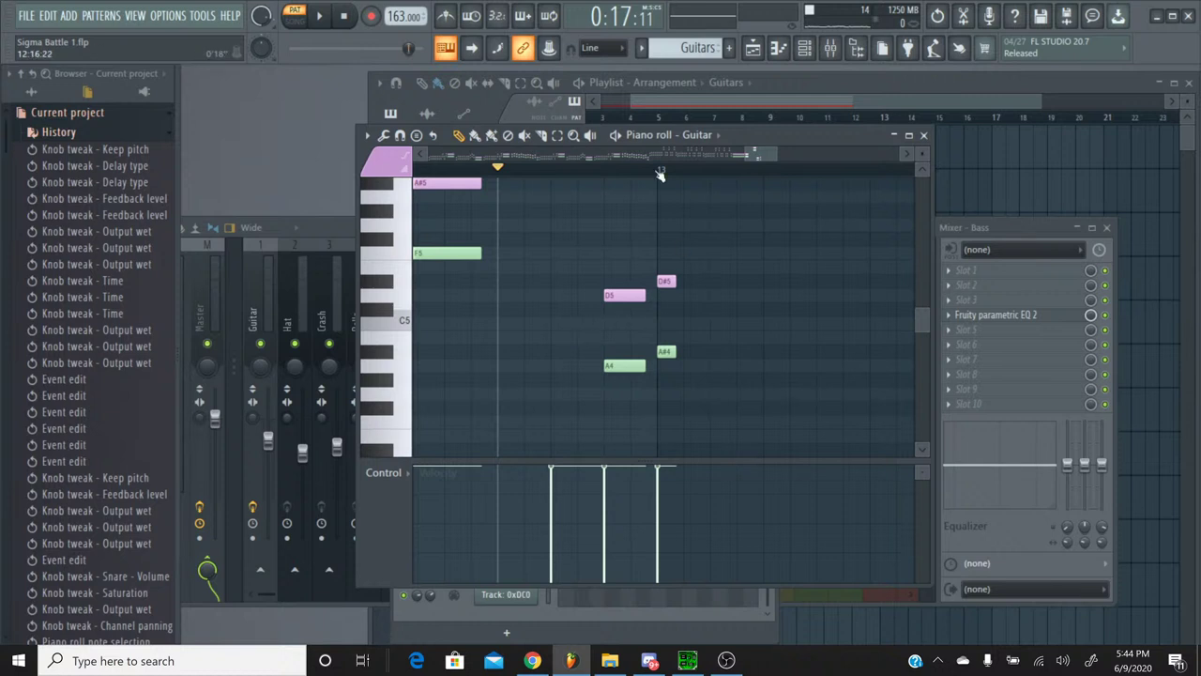
Step: View the Guitar notes at bar 13 up close and check the stream's live chat in YouTube Studio
scroll(662, 173, up, 4)
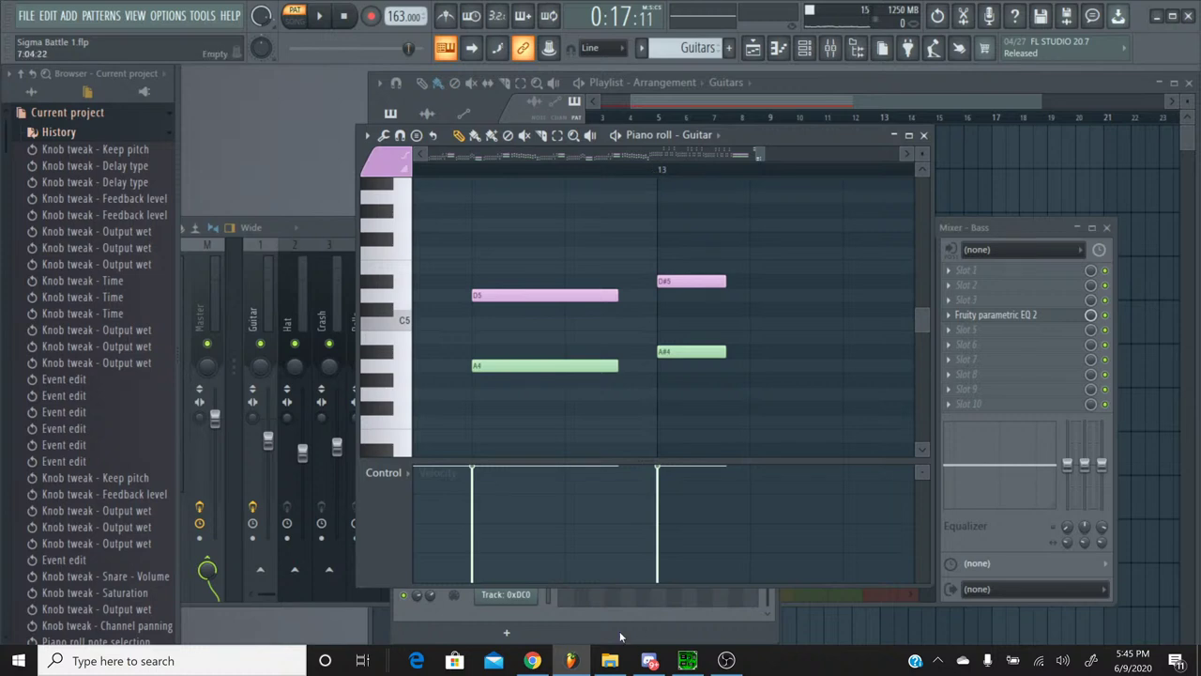
click(533, 663)
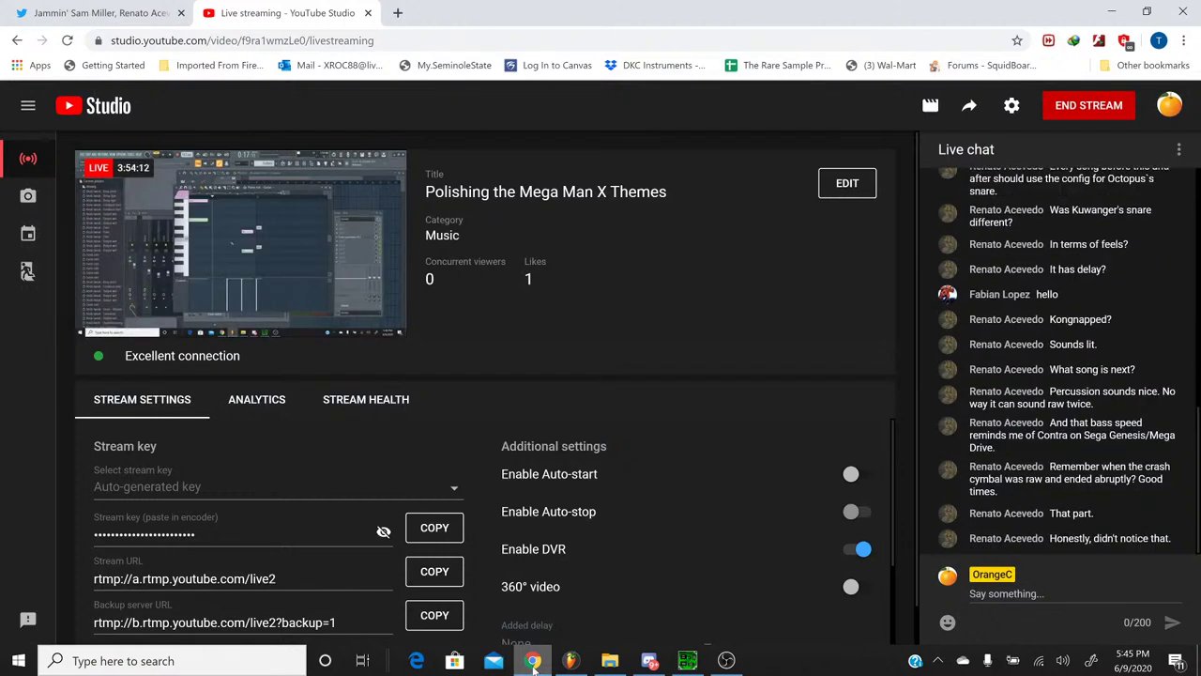
click(533, 663)
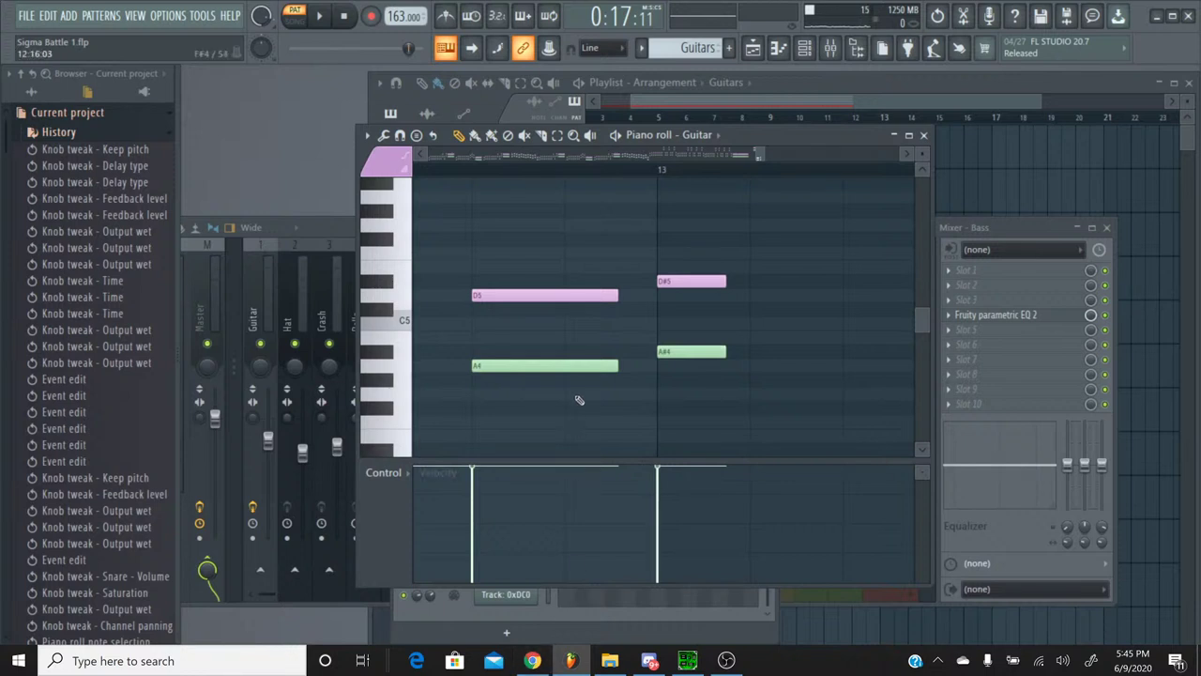
Step: Replay the Guitar ending briefly and compare it with the original Sigma Battle playback in SPCTool
click(319, 16)
click(344, 18)
click(688, 660)
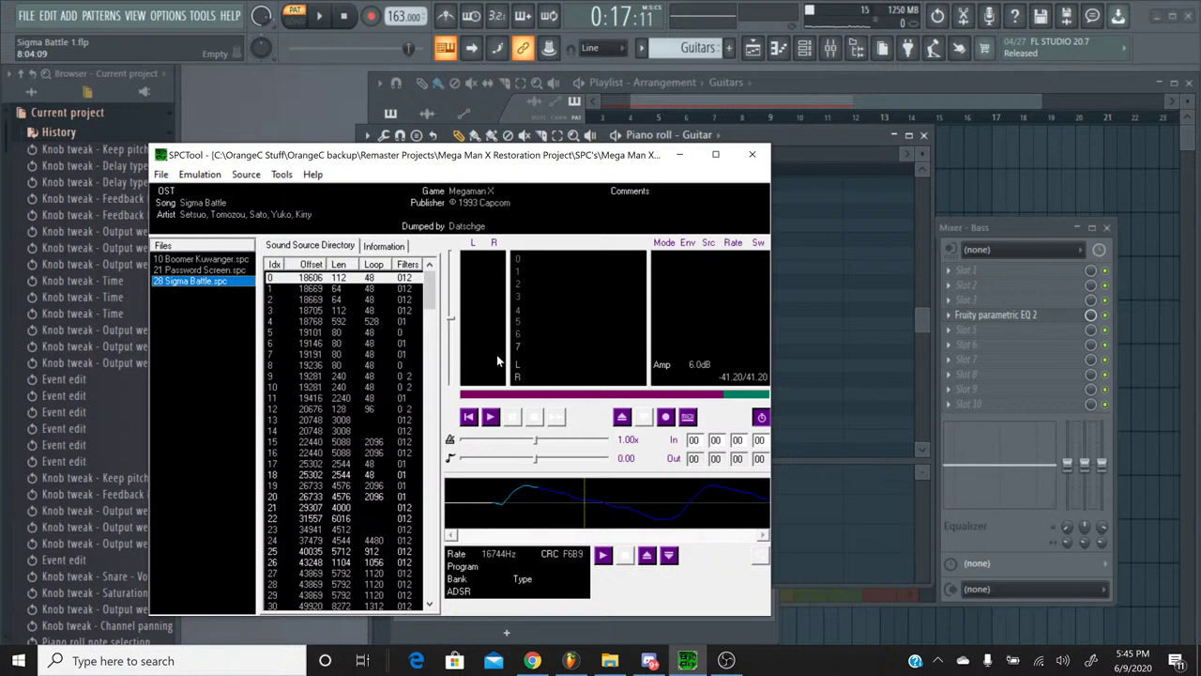
click(490, 416)
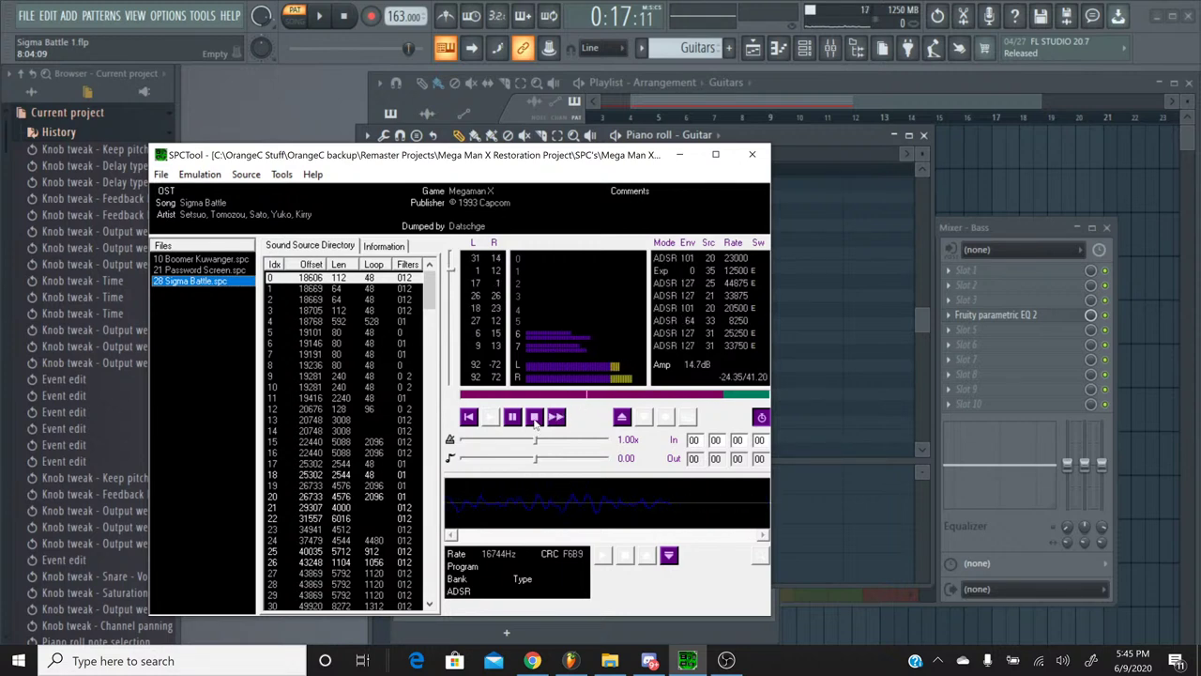
click(535, 423)
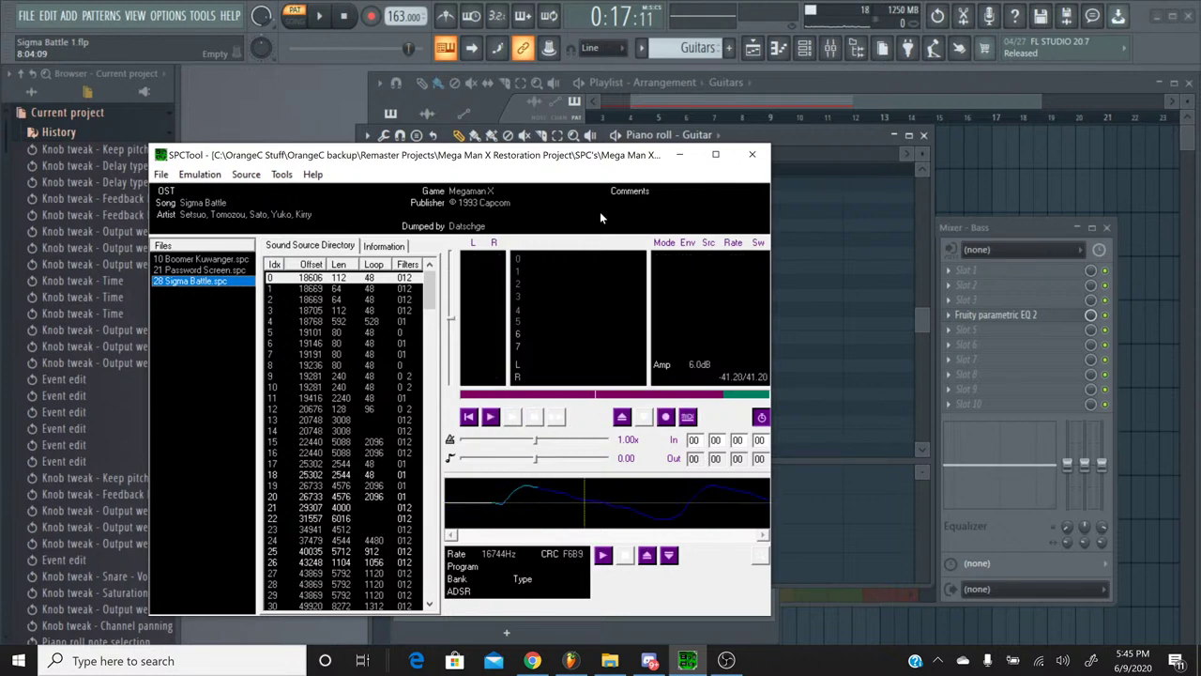
click(678, 156)
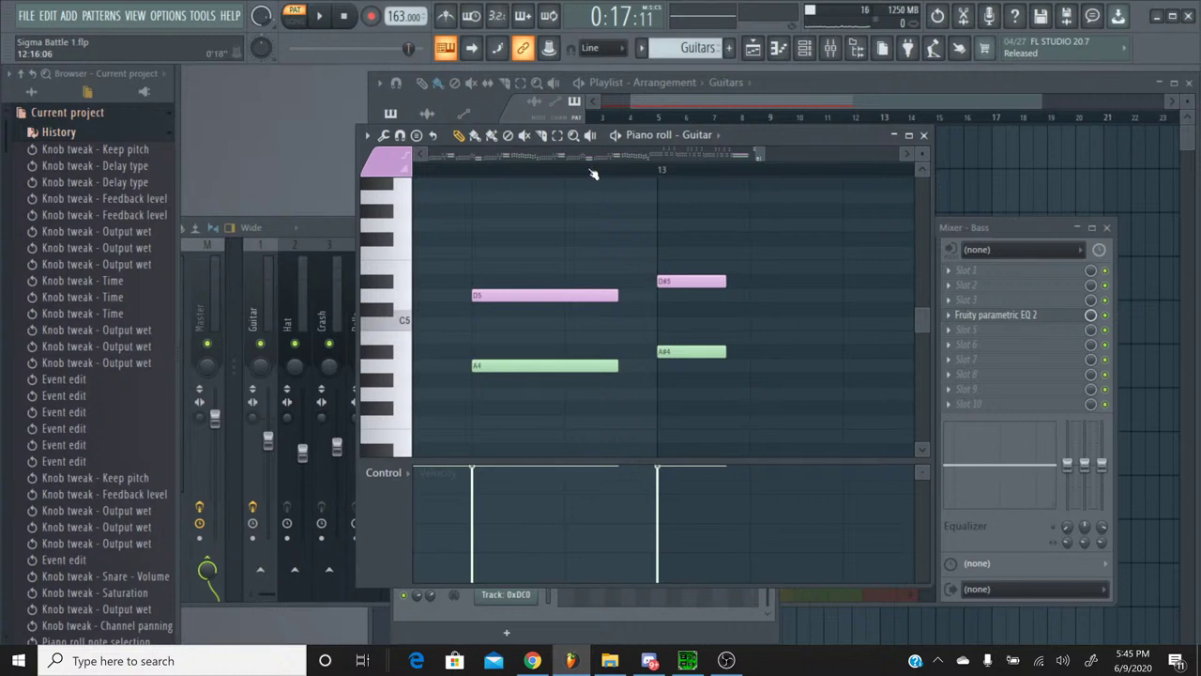
Step: Delete the closing D5, A4, D#5 and A#4 Guitar notes around the start of bar 13 and close the piano roll
scroll(592, 173, down, 3)
scroll(591, 178, down, 1)
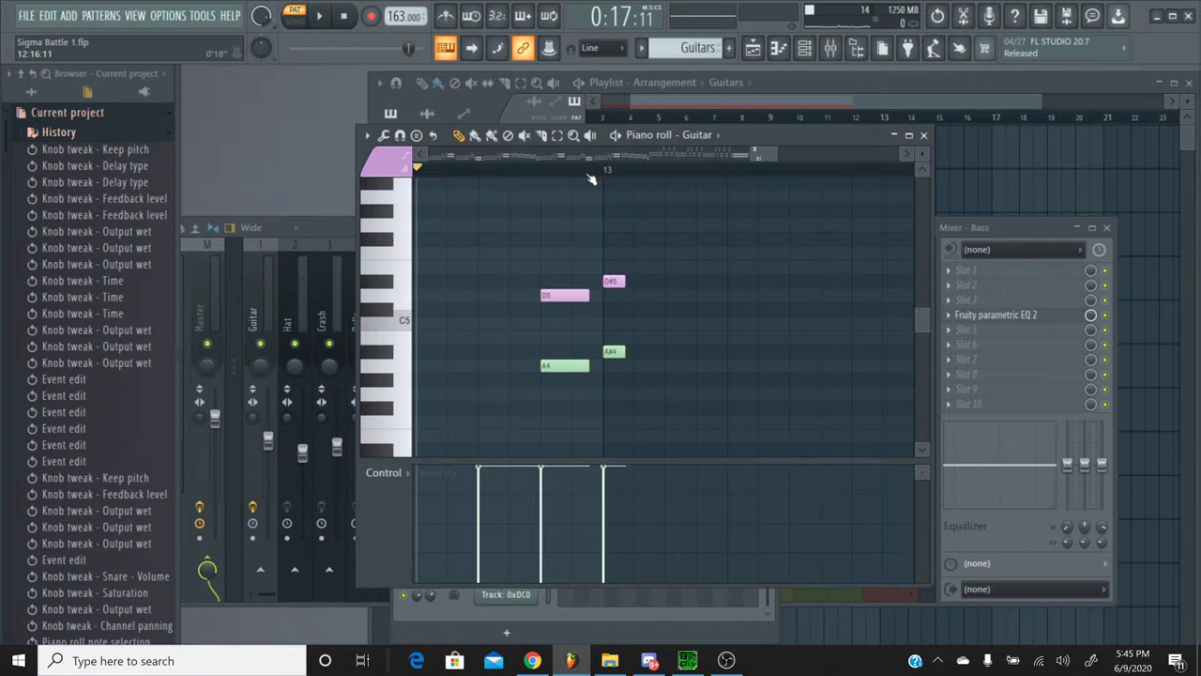
click(558, 135)
drag(631, 415, 543, 273)
scroll(760, 155, left, 3)
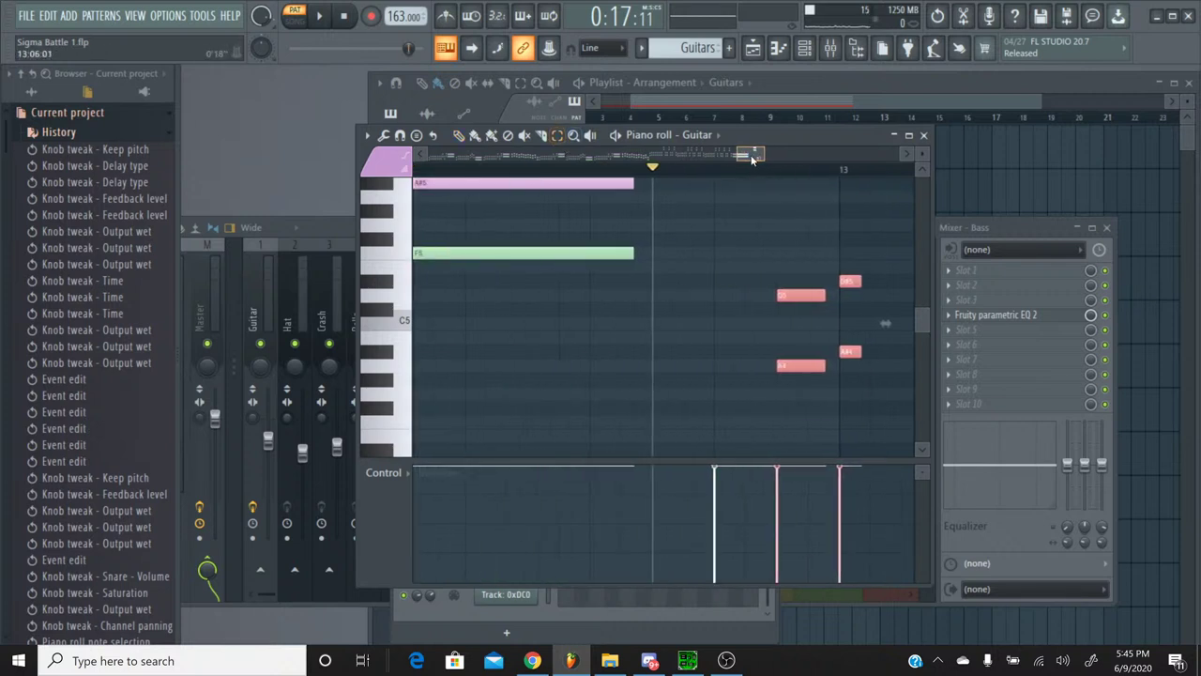
scroll(761, 155, right, 1)
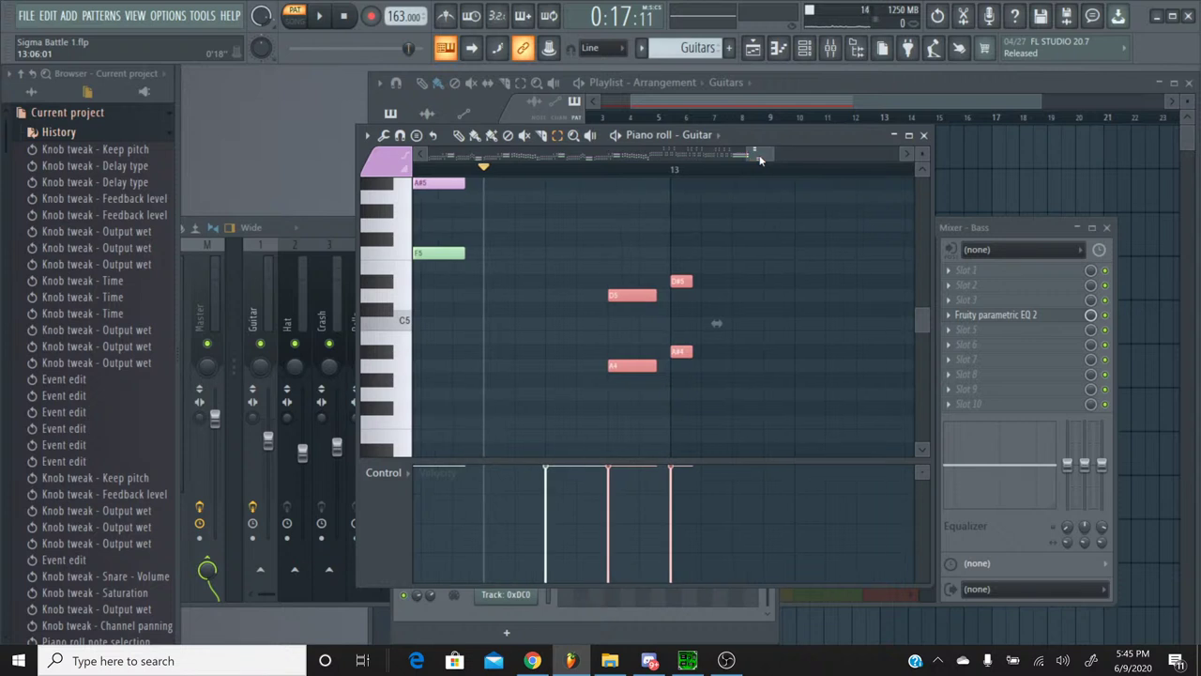
key(Delete)
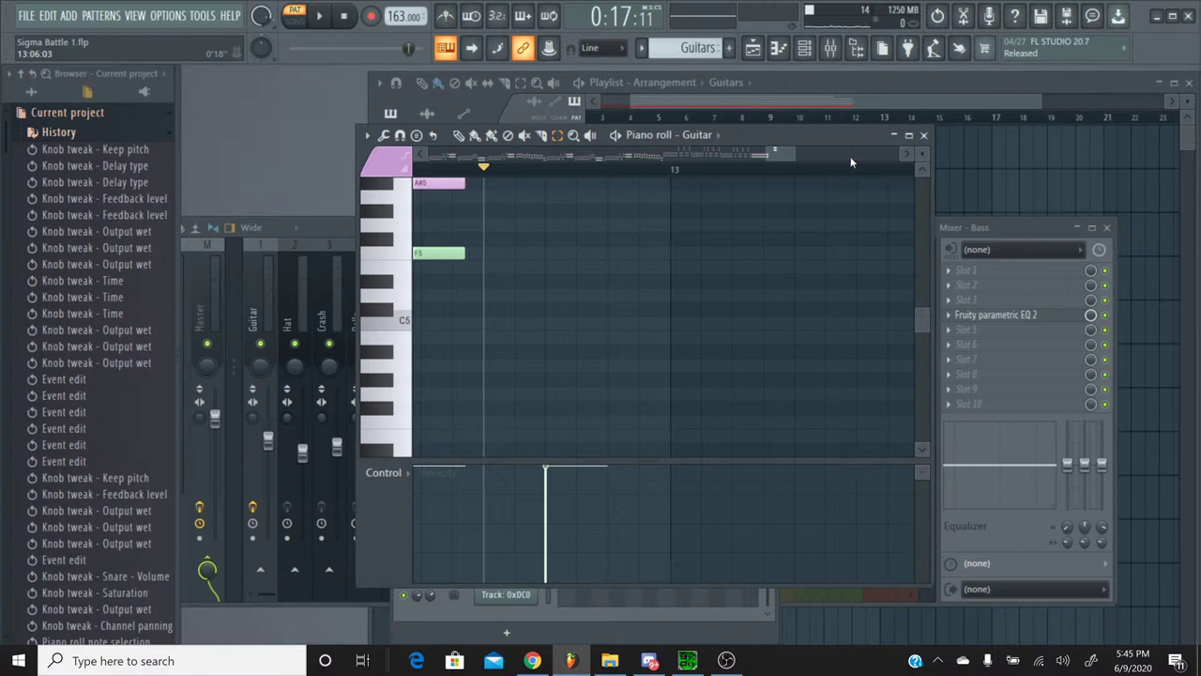
click(925, 137)
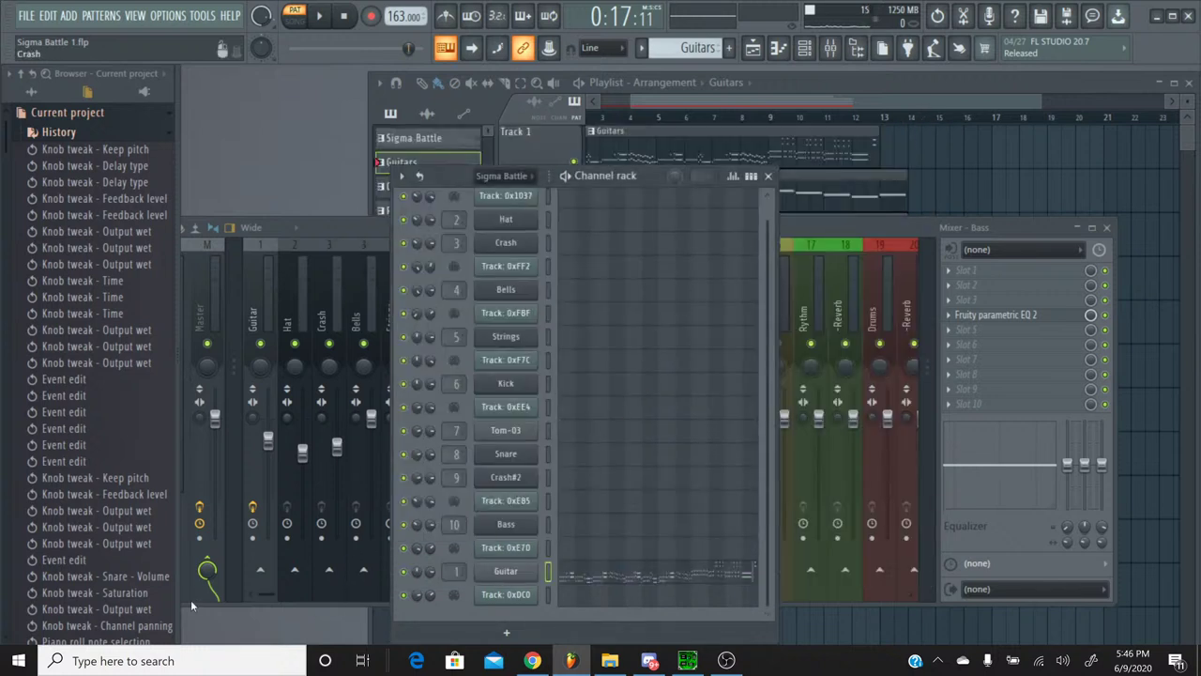
Step: Collapse the project history and open Original Sources > Instruments in the Mega Man X Restoration Project folder of the browser
scroll(113, 366, down, 15)
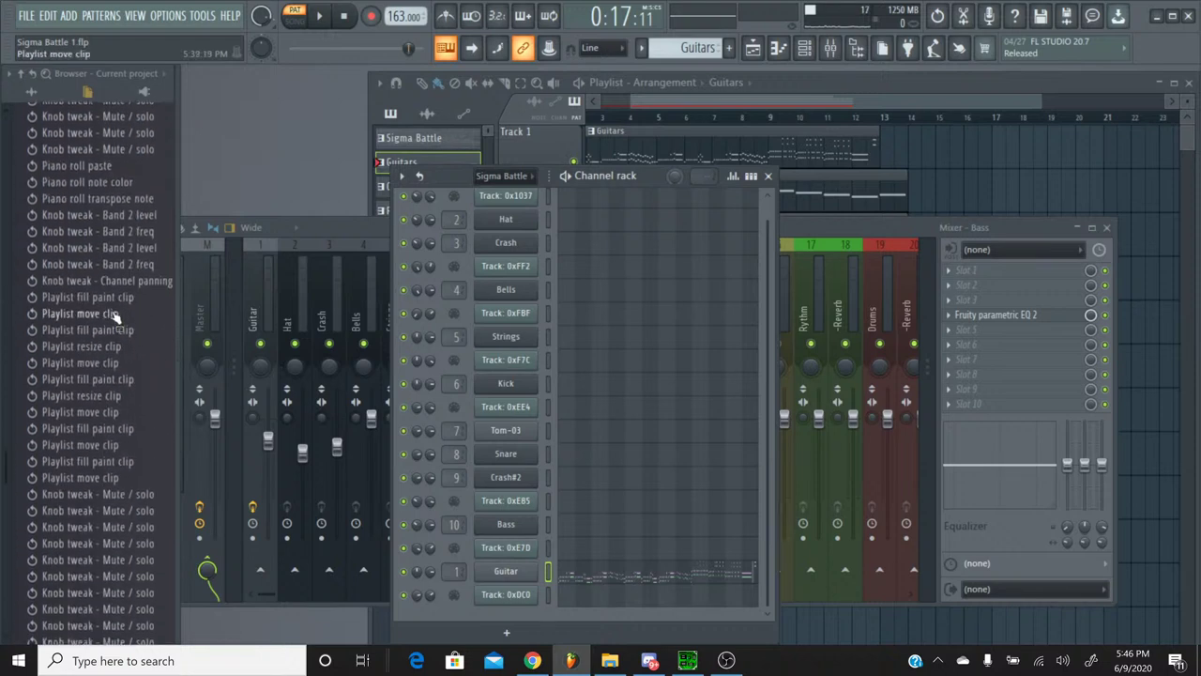
scroll(111, 322, up, 20)
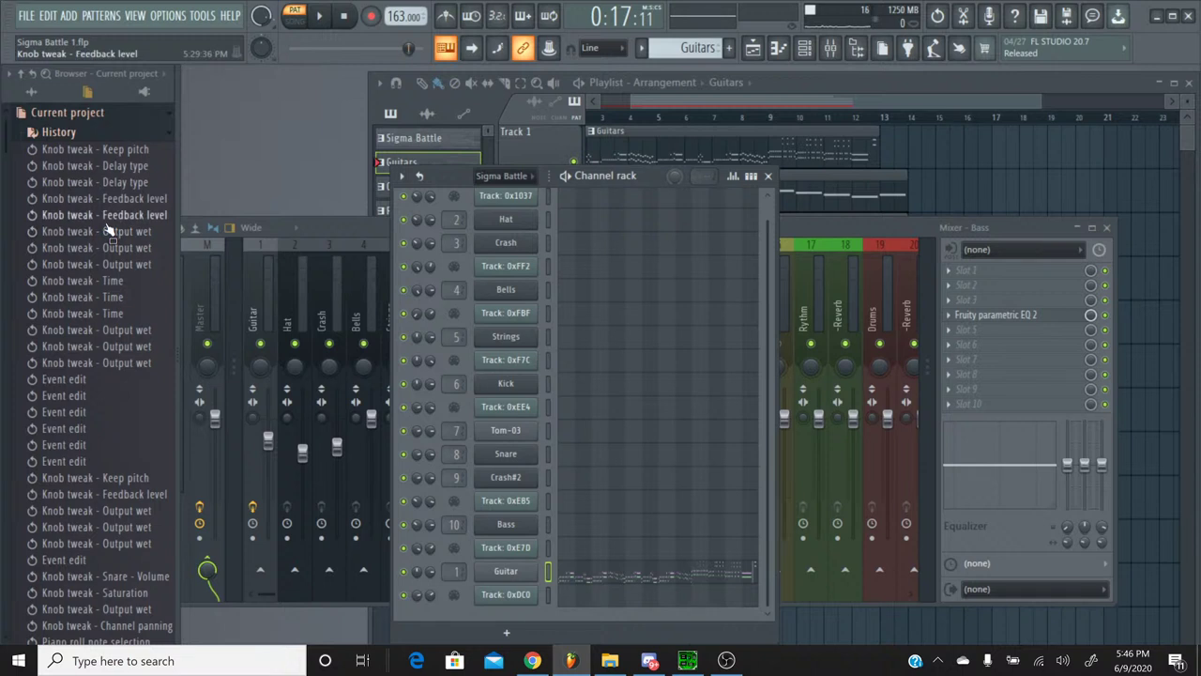
click(66, 137)
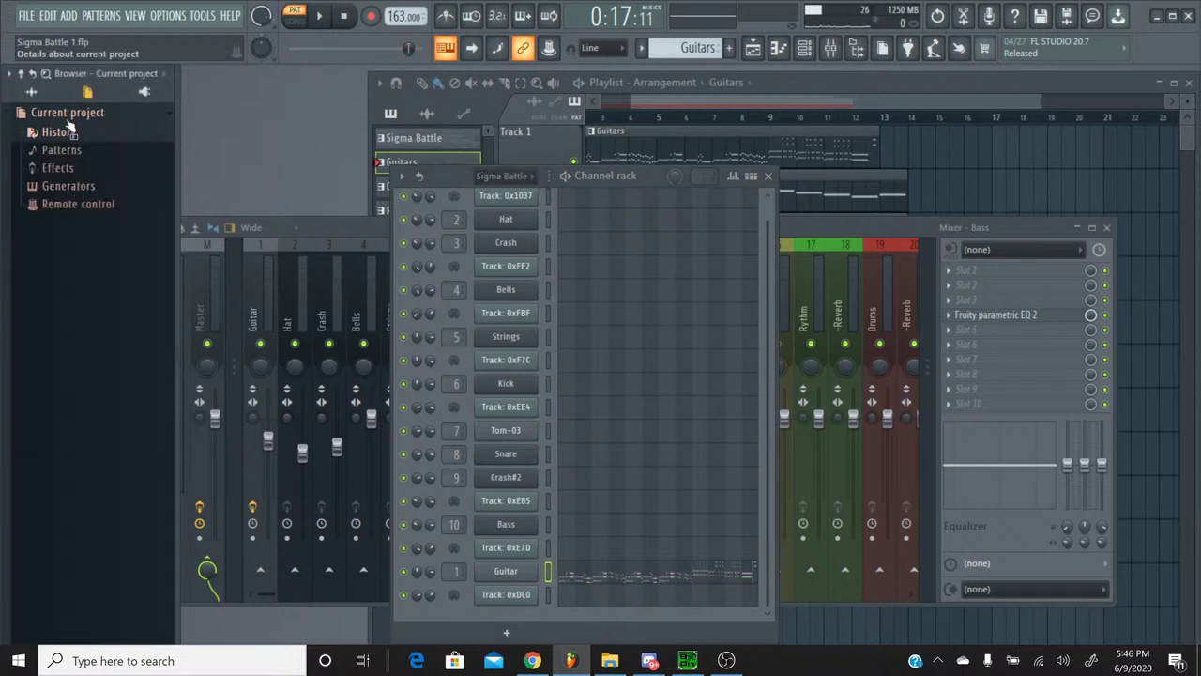
click(31, 91)
scroll(140, 412, down, 5)
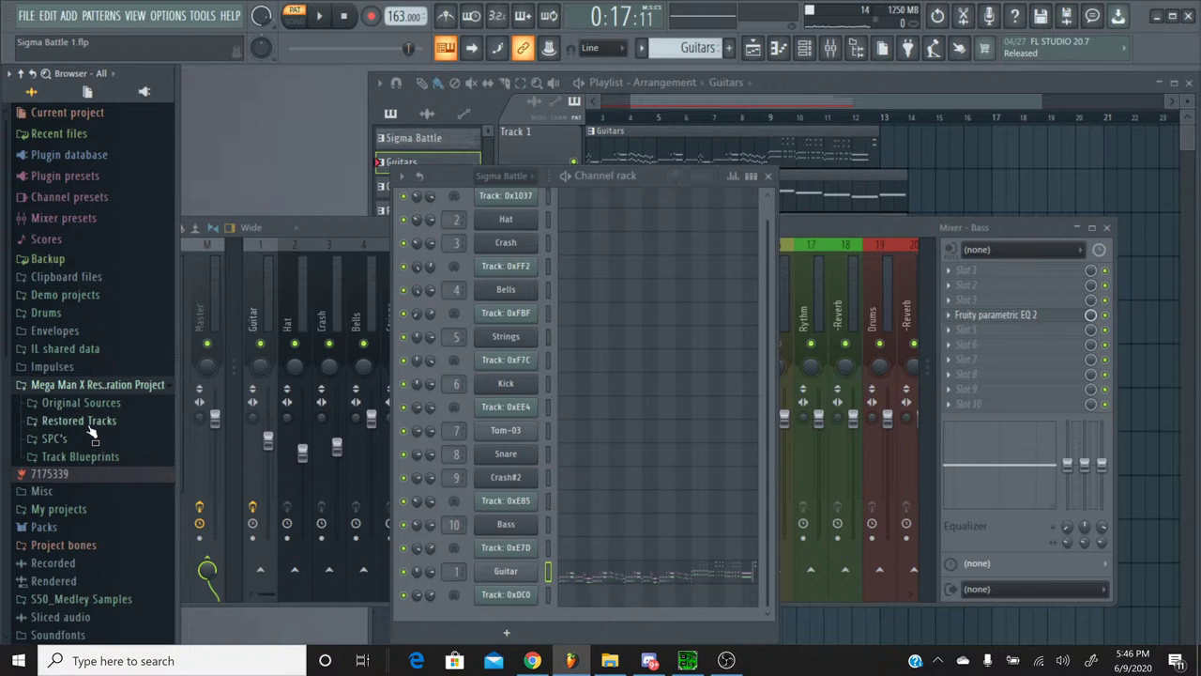
click(83, 402)
click(90, 437)
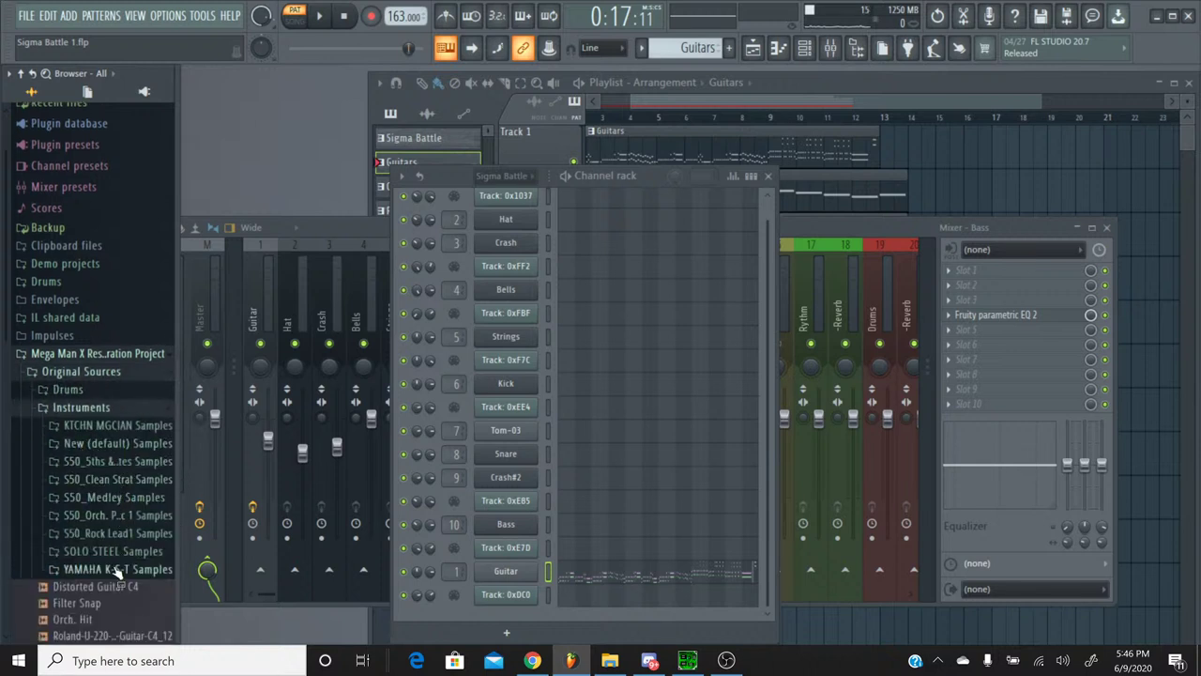
Step: Add the S50_RG LeadD_4loopedwav sample from the S50_Rock Lead1 Samples folder as a new channel below Guitar
click(120, 535)
scroll(120, 545, down, 2)
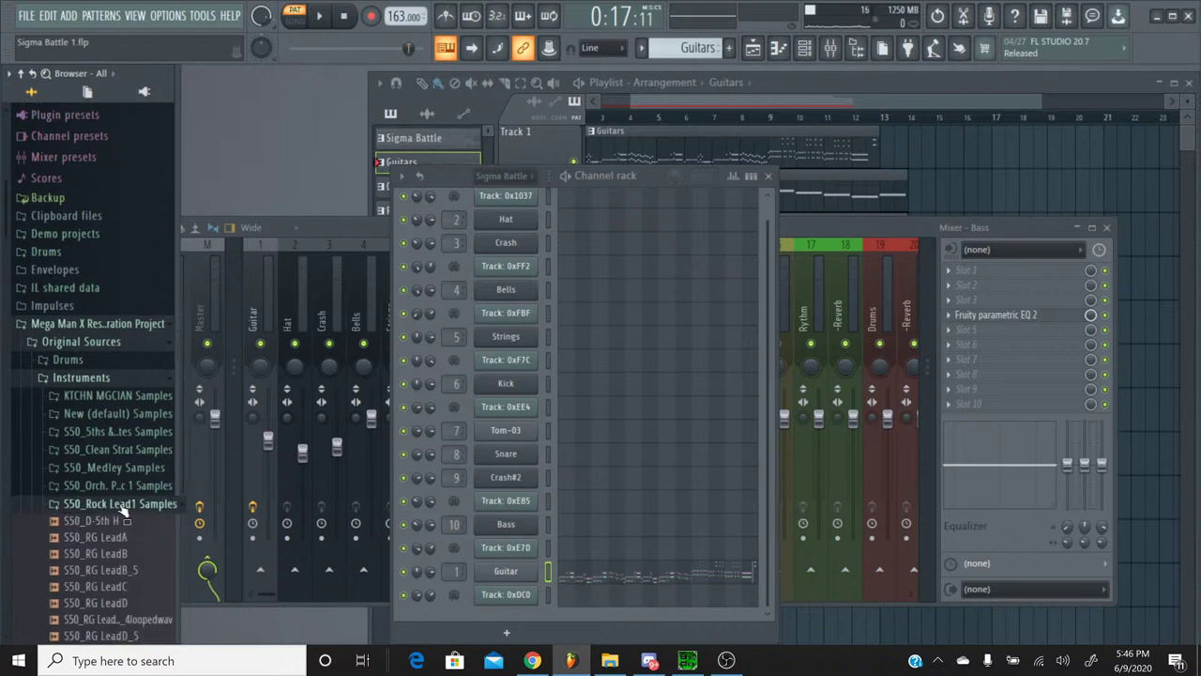
drag(120, 528, 523, 593)
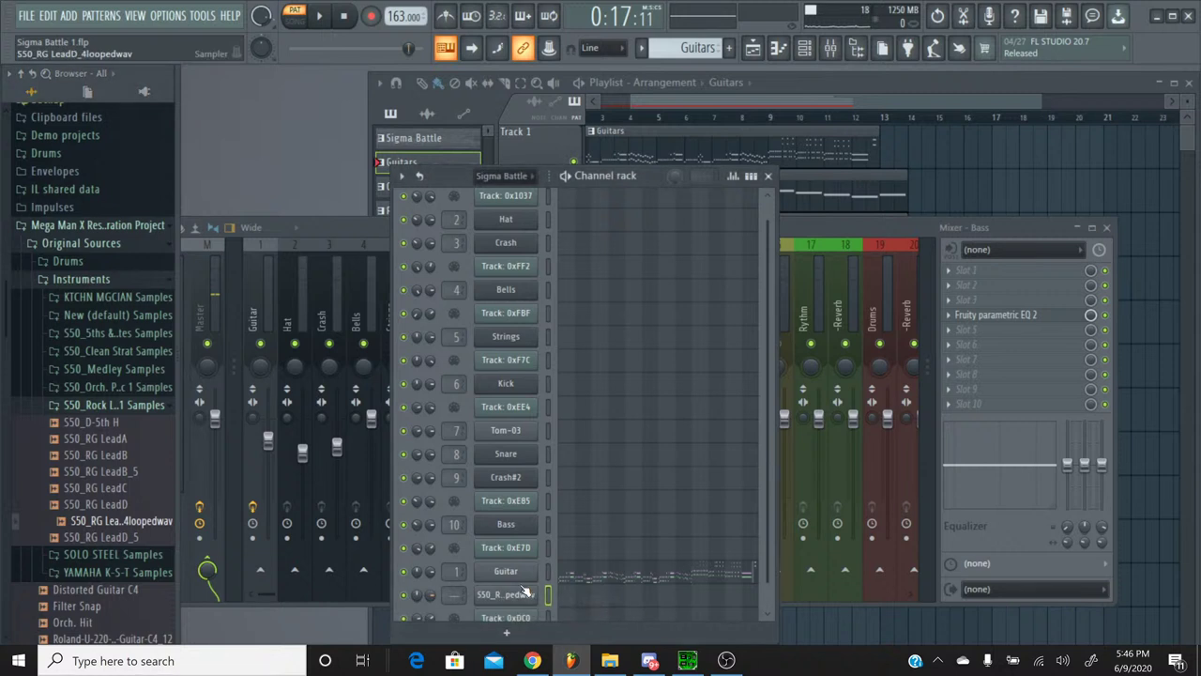
Step: Rename the new sample channel Guitar #2 and route it to mixer track 1
right_click(525, 595)
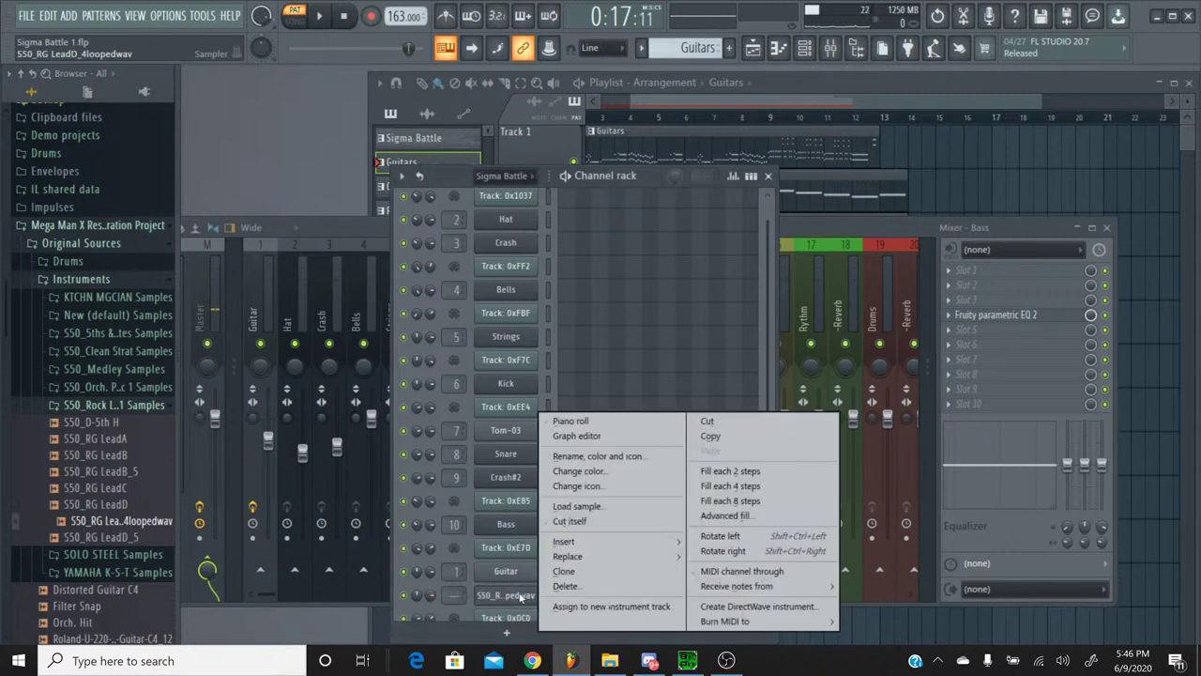
click(592, 460)
text(Guitar #2)
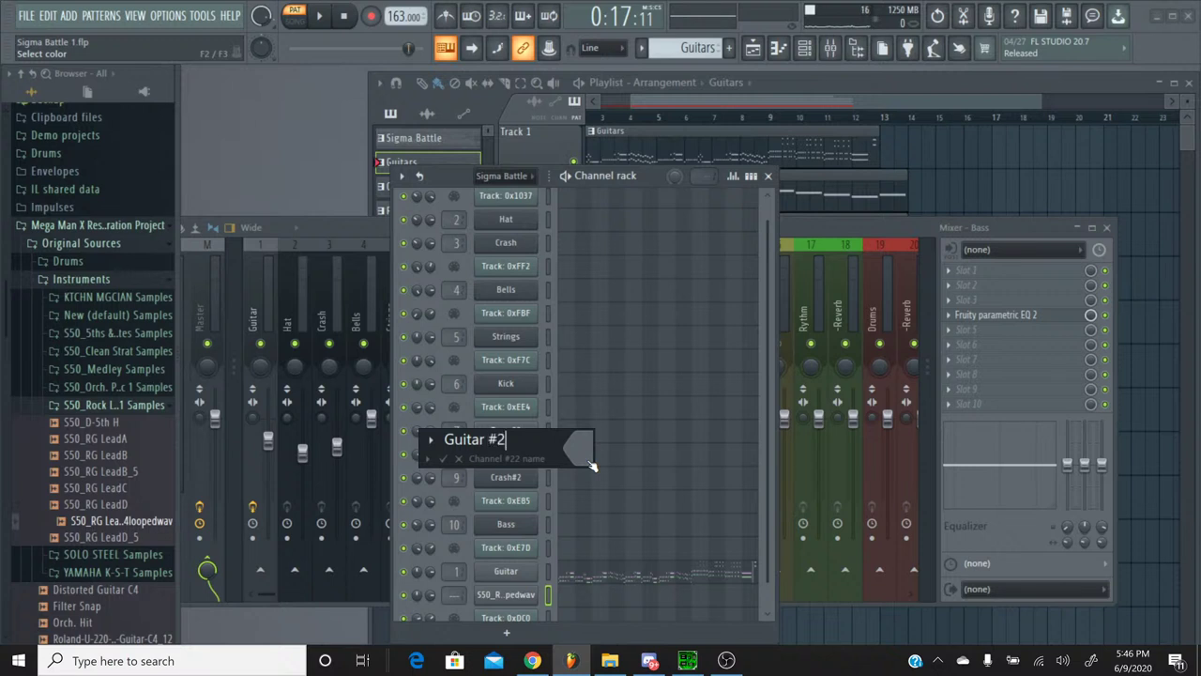
key(Return)
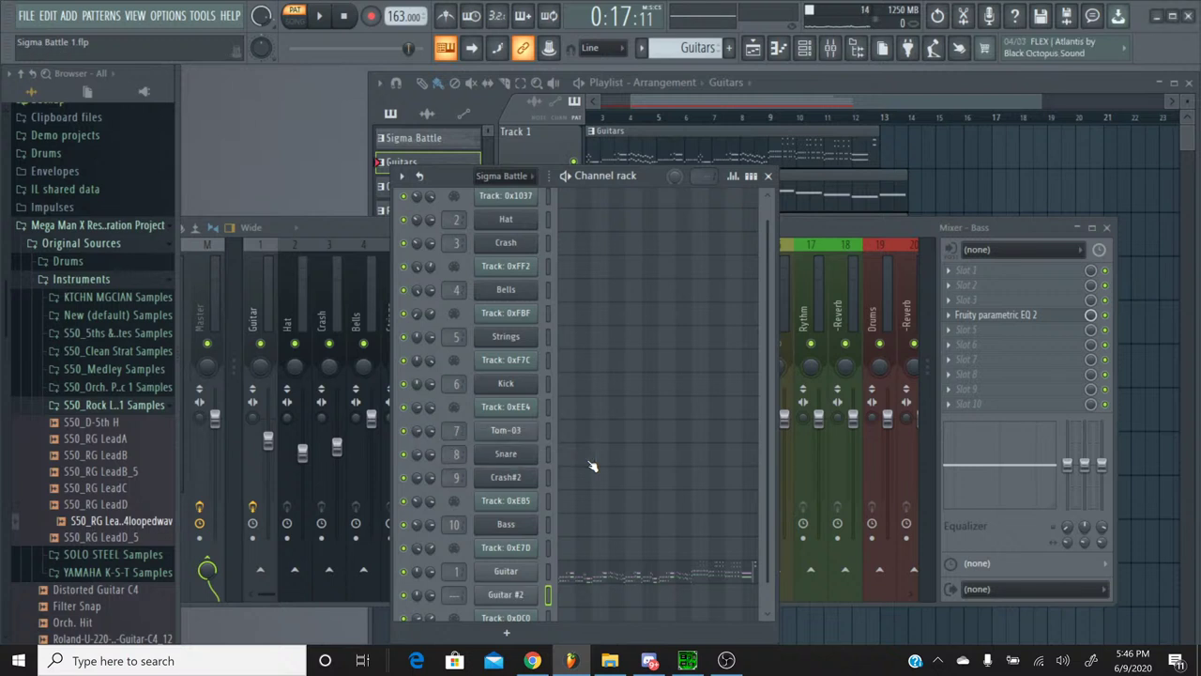
scroll(454, 594, up, 1)
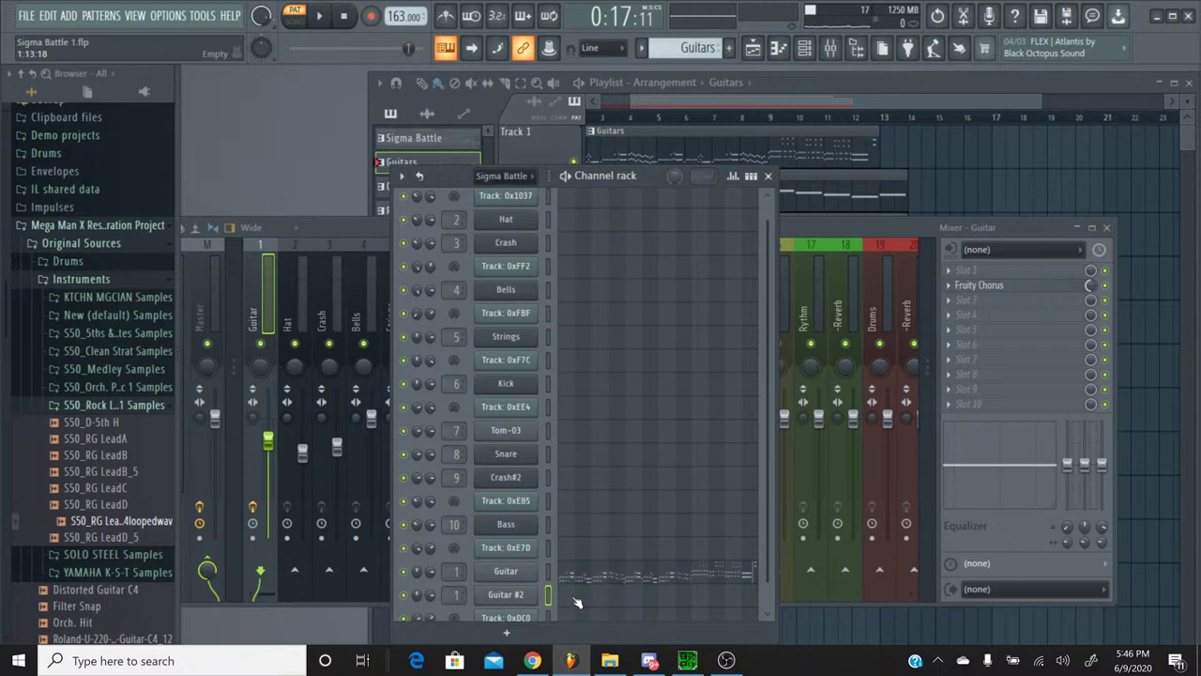
Step: Enable Guitar #2's volume envelope with attack, hold and decay at minimum and sustain at maximum, and close the channel settings
click(516, 596)
click(335, 263)
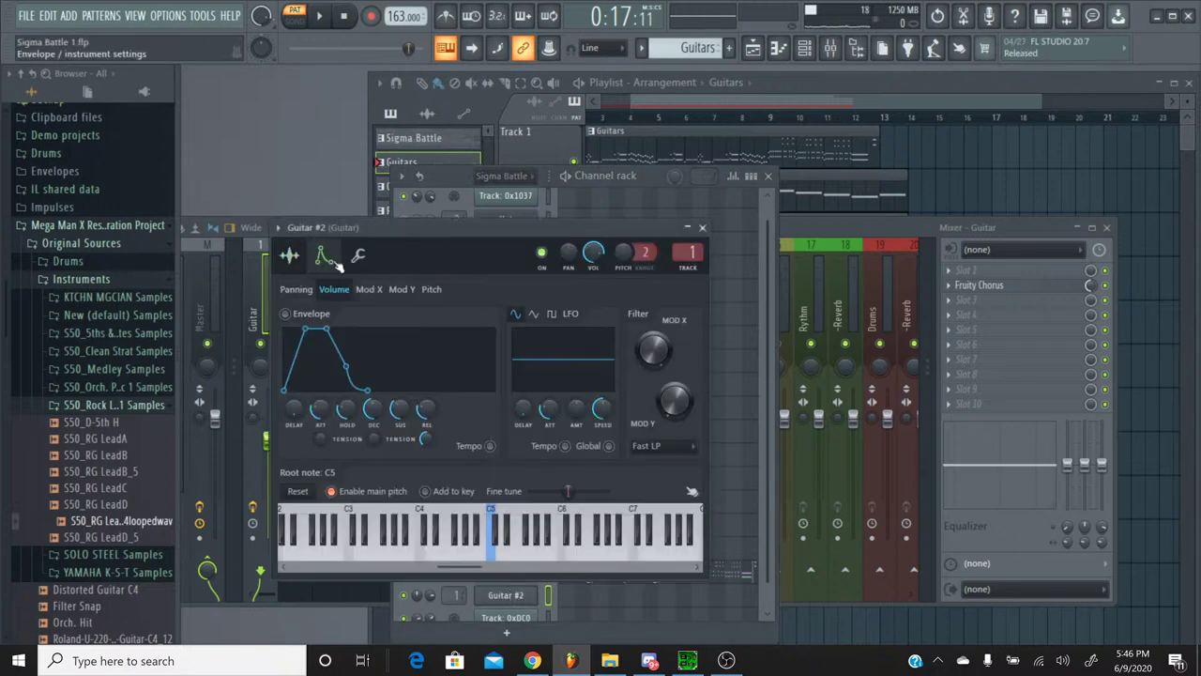
drag(329, 413, 320, 413)
drag(346, 408, 402, 421)
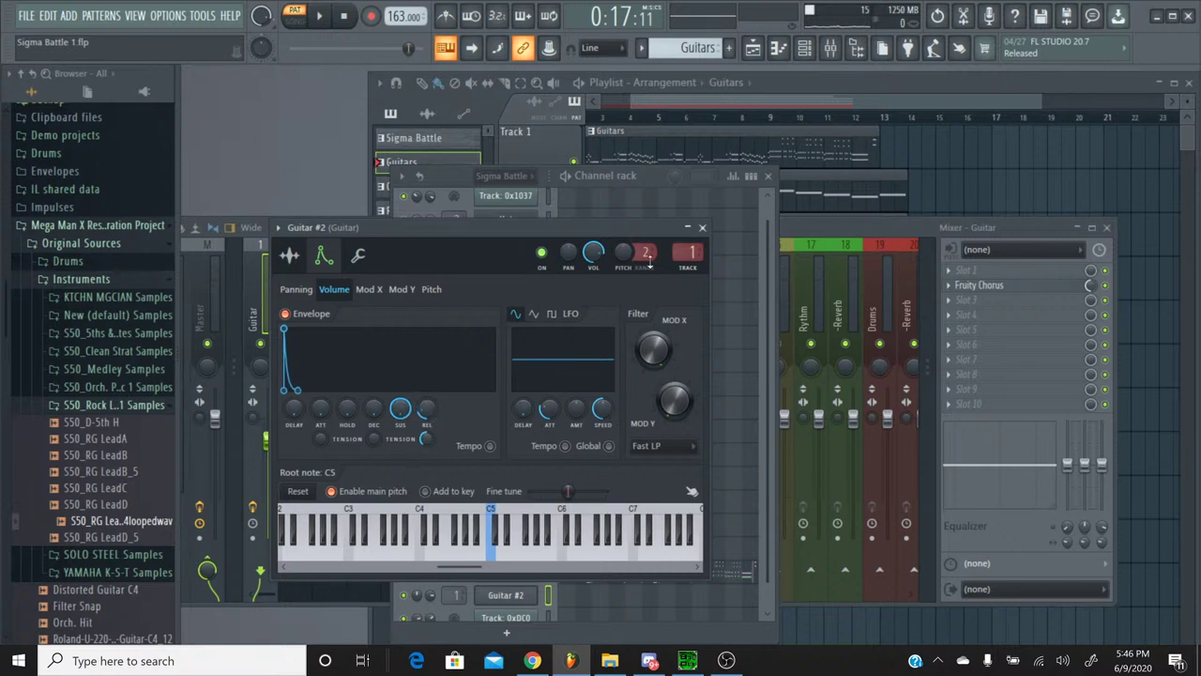
click(702, 227)
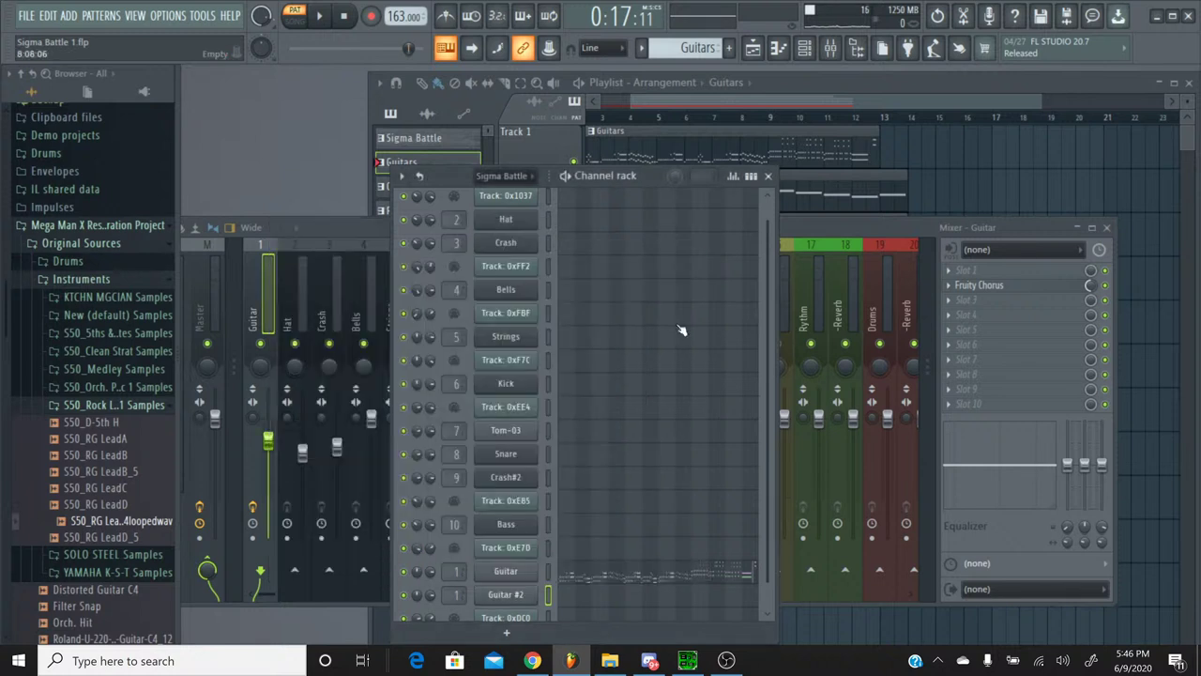
Step: Paste the closing D5, A4, D#5 and A#4 notes into Guitar #2 around bar 13, and audition D5 and A4
click(587, 606)
drag(443, 155, 781, 172)
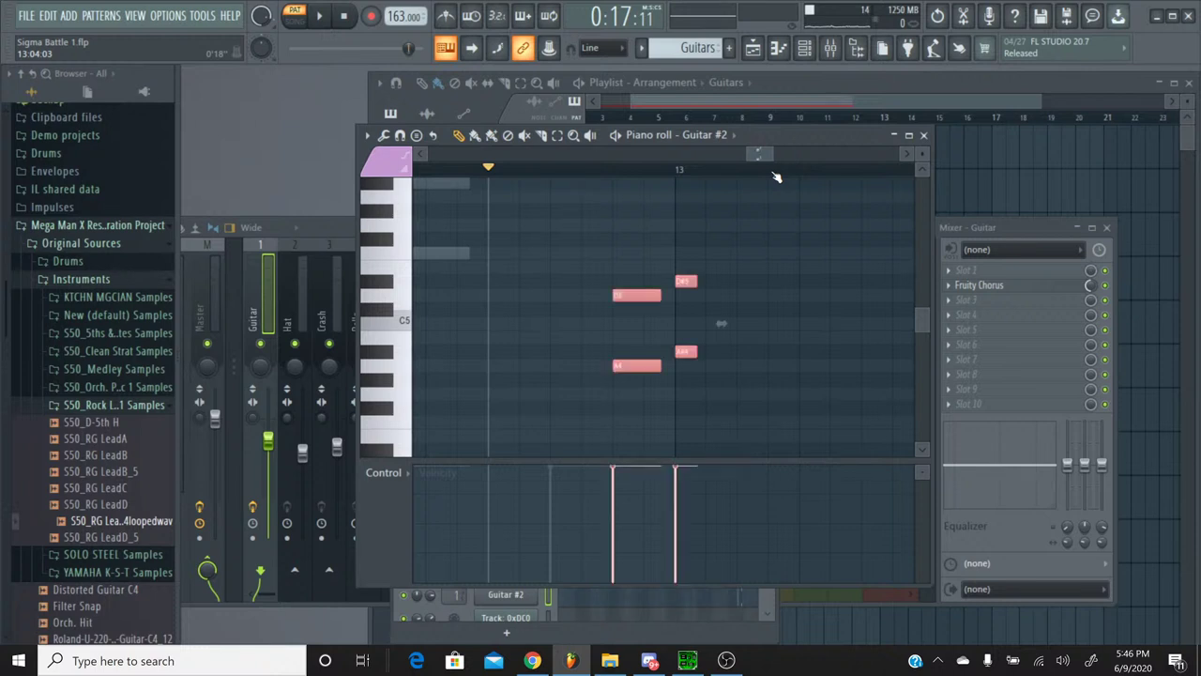
click(385, 299)
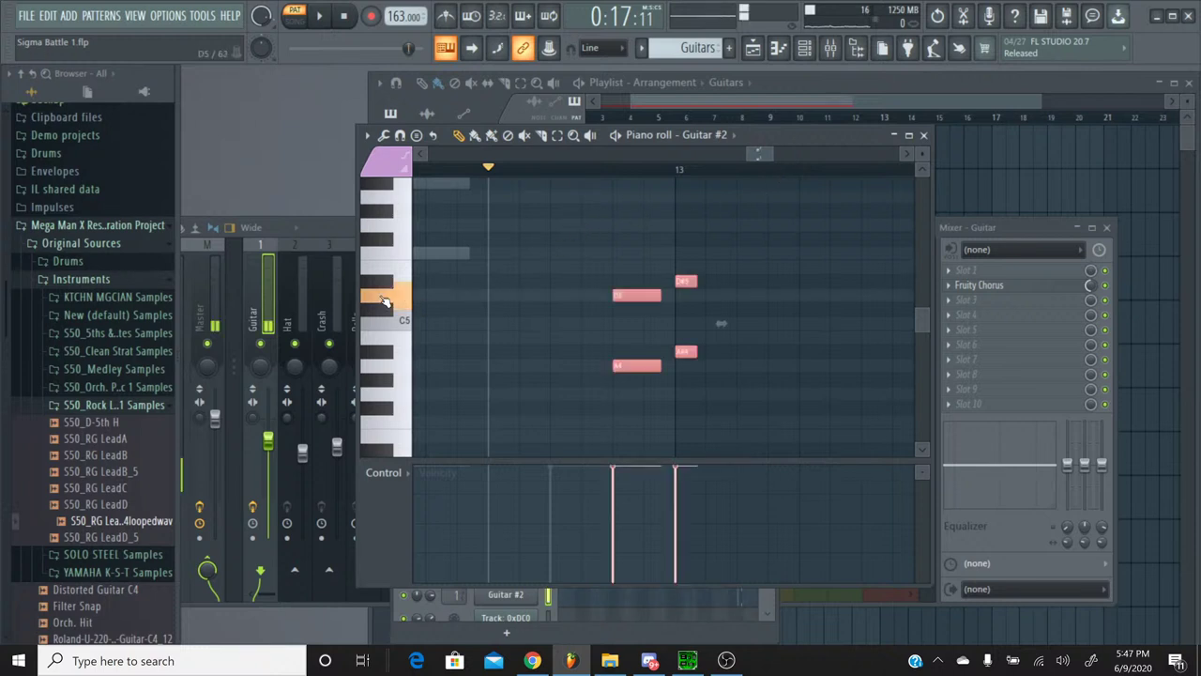
click(384, 300)
click(391, 366)
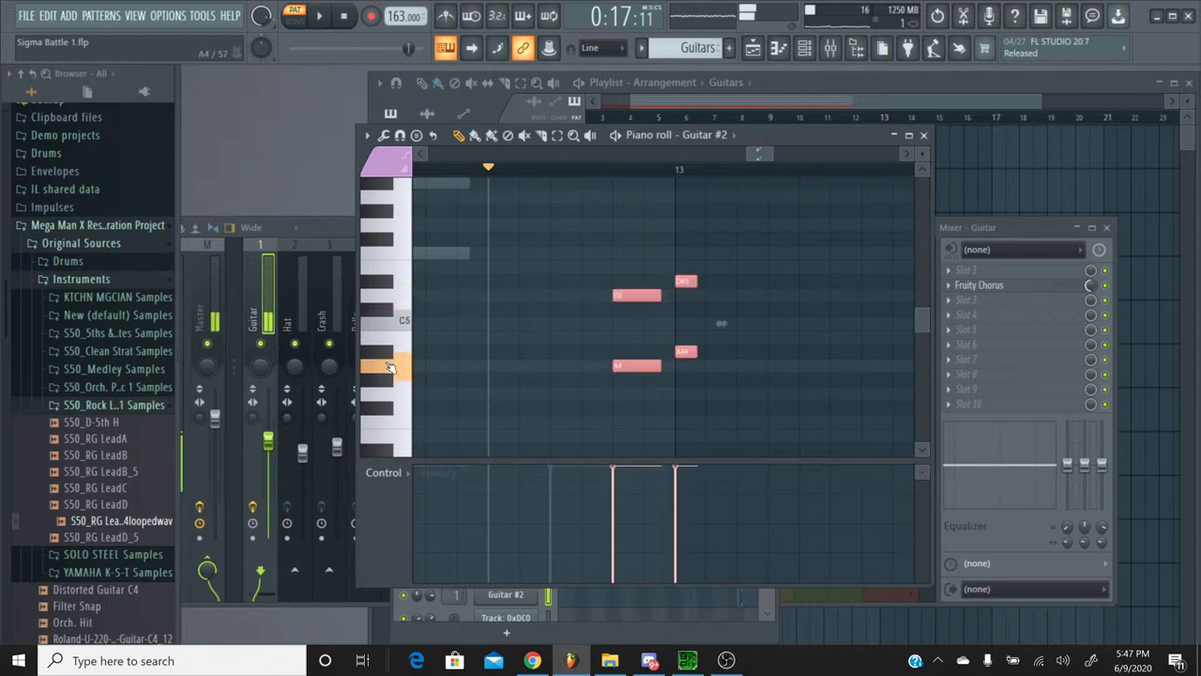
click(387, 300)
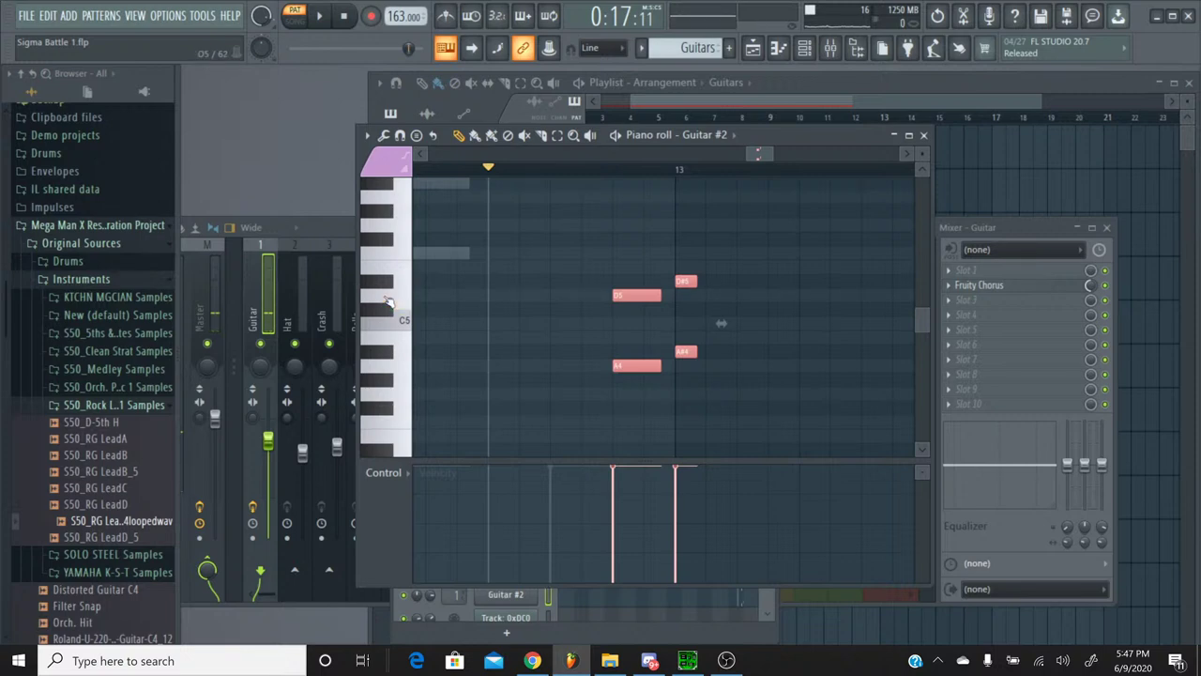
Step: Switch to SPCTool and play the original Sigma Battle twice for comparison, then minimize it
click(687, 659)
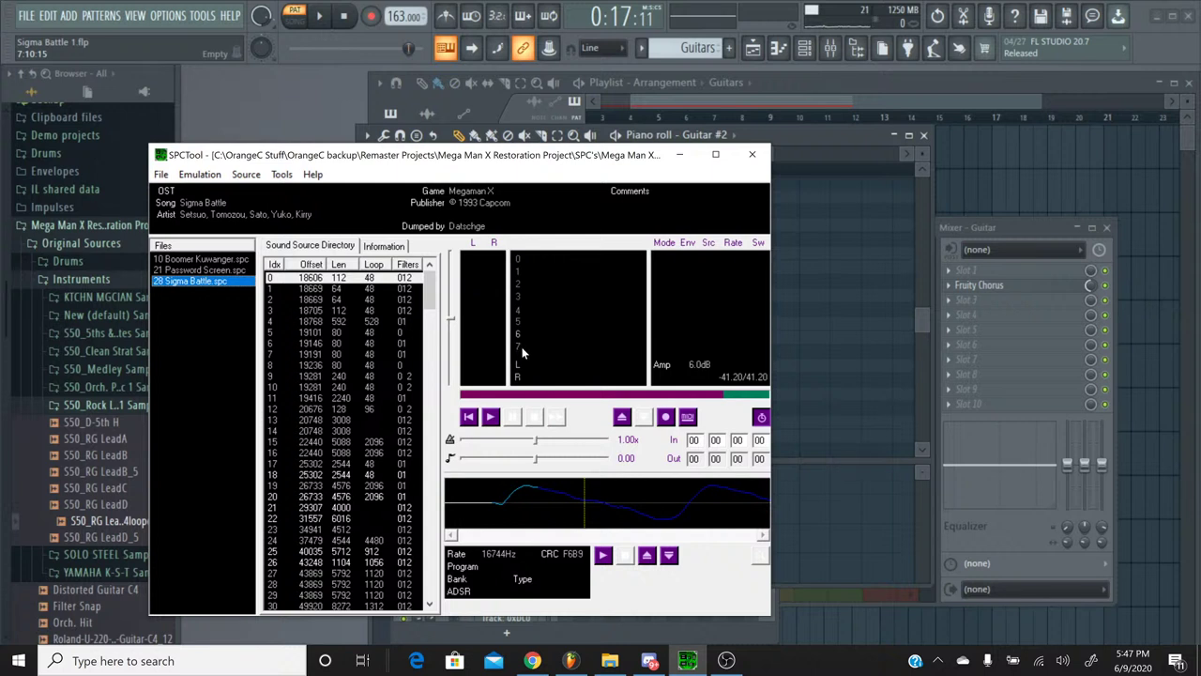
click(490, 419)
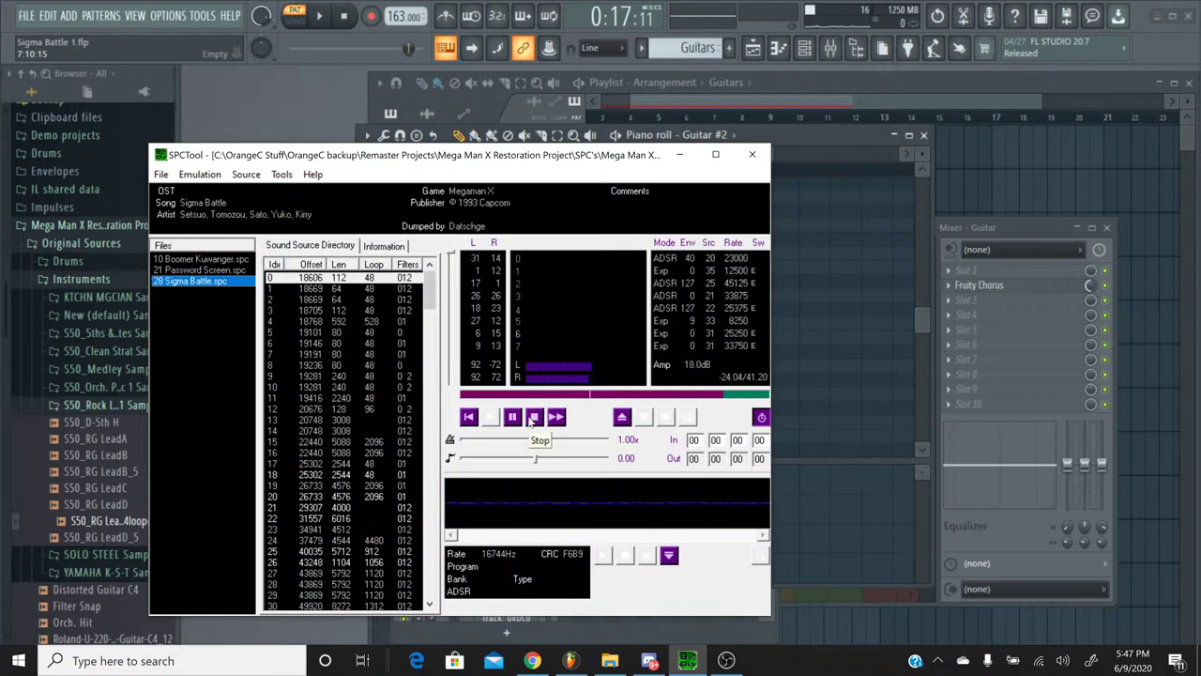
click(533, 418)
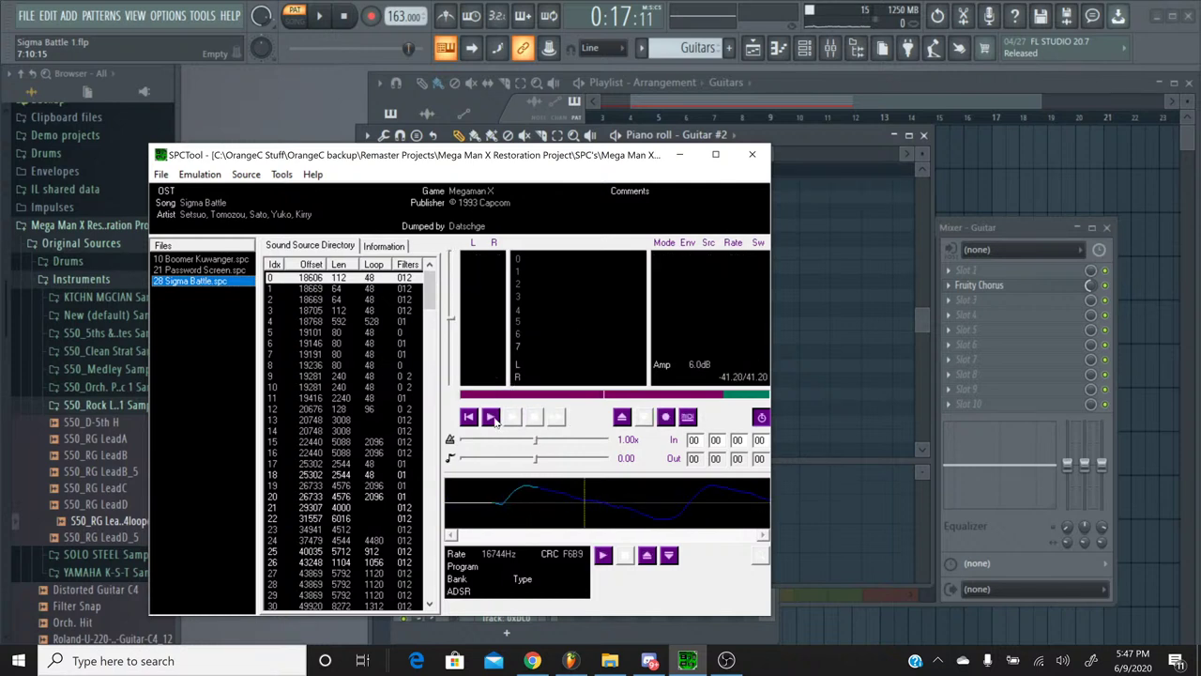
click(491, 418)
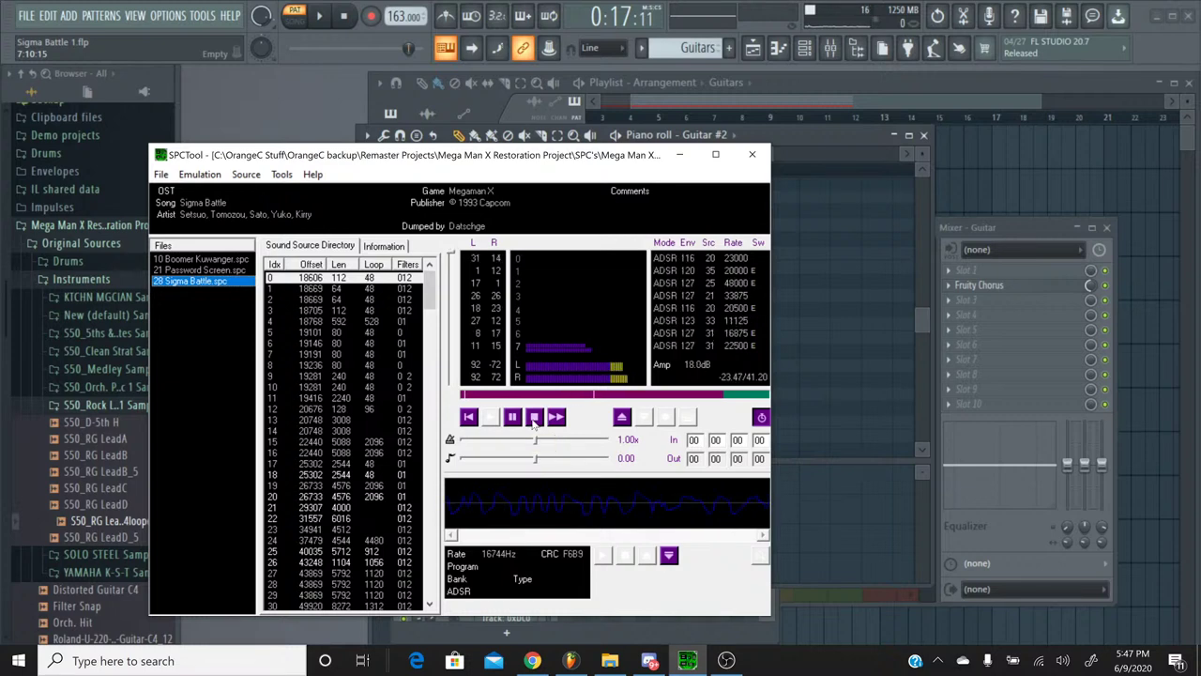
click(534, 418)
click(680, 154)
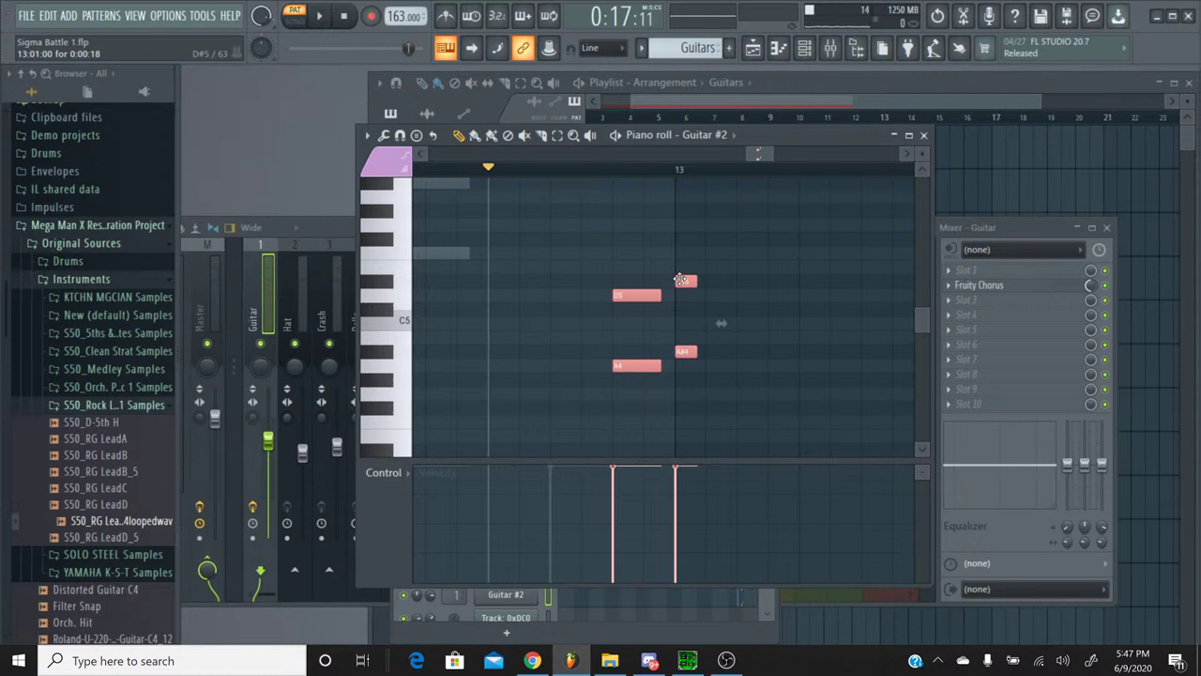
Step: Play the pattern's ending around bar 13 several times to listen to the closing Guitar #2 notes
click(320, 16)
click(346, 17)
click(924, 134)
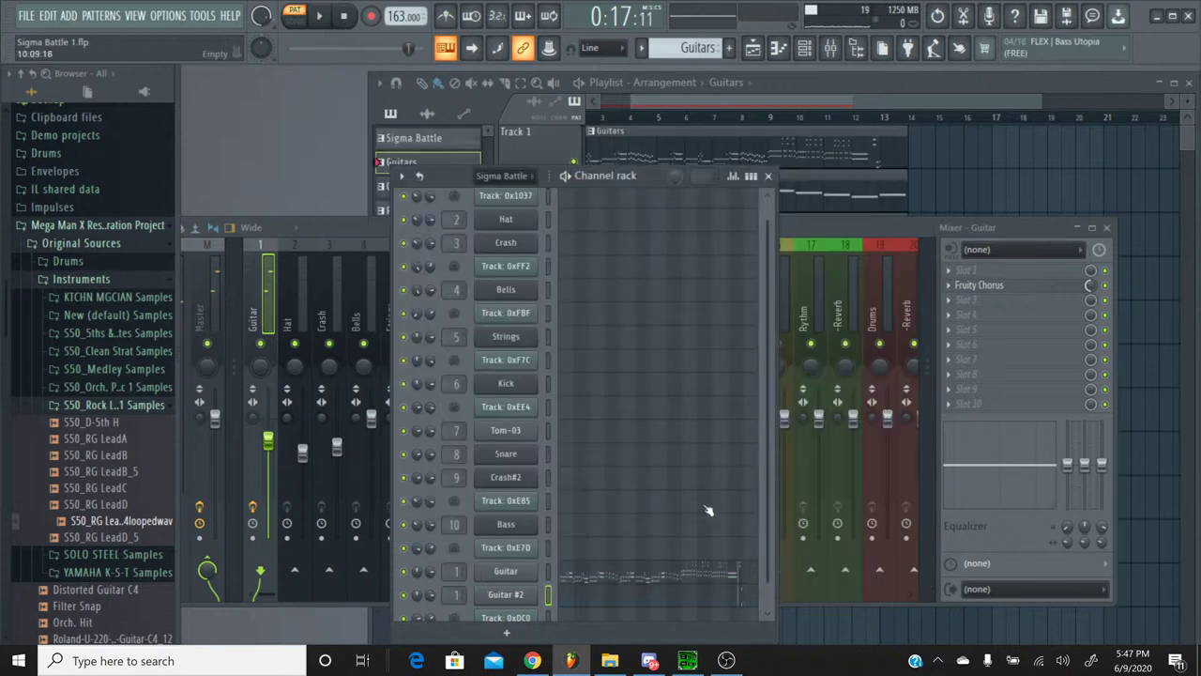
click(404, 571)
click(707, 601)
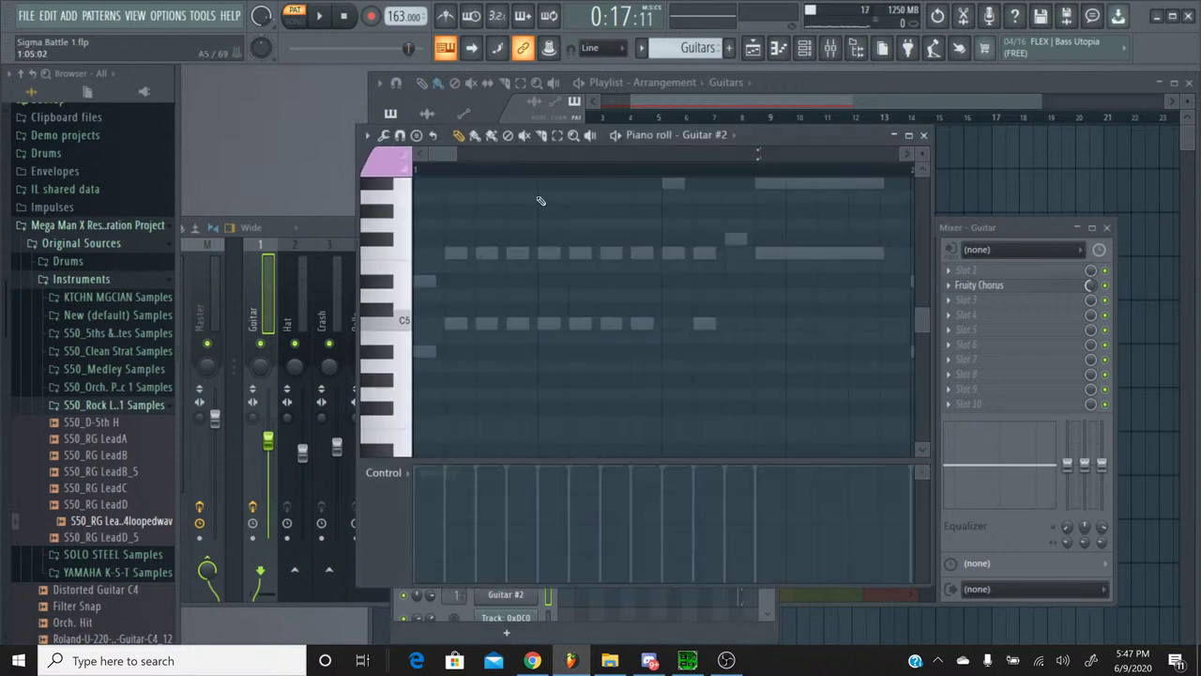
drag(446, 153, 760, 157)
click(319, 16)
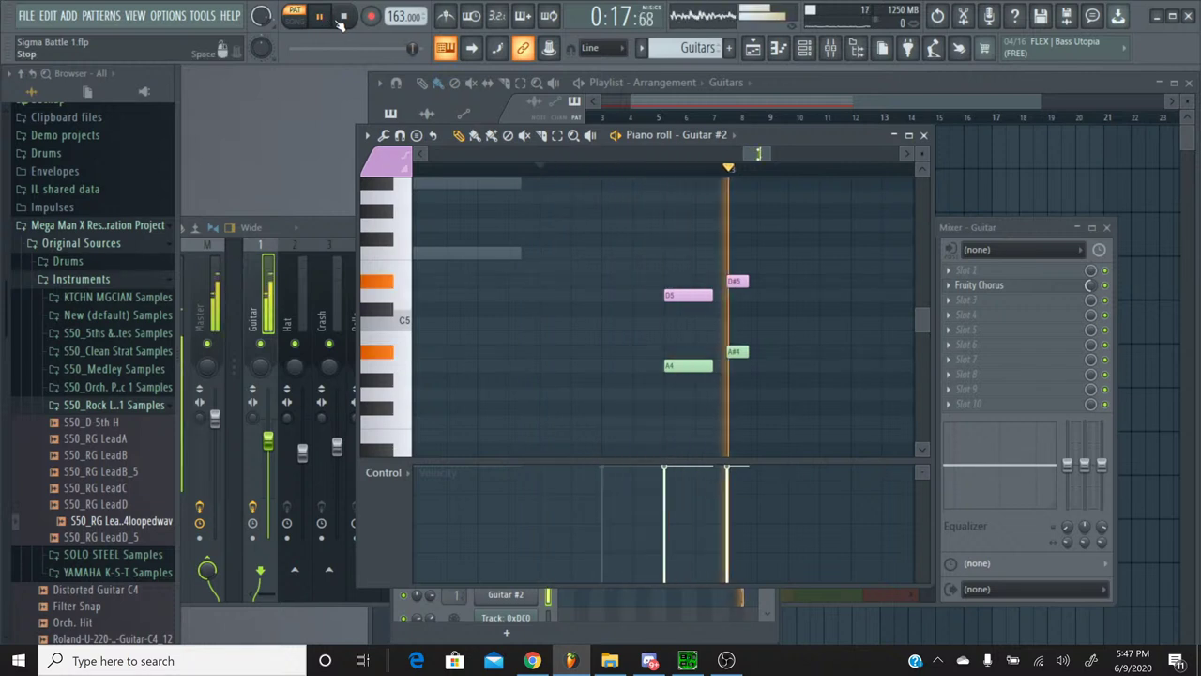
click(341, 19)
click(319, 16)
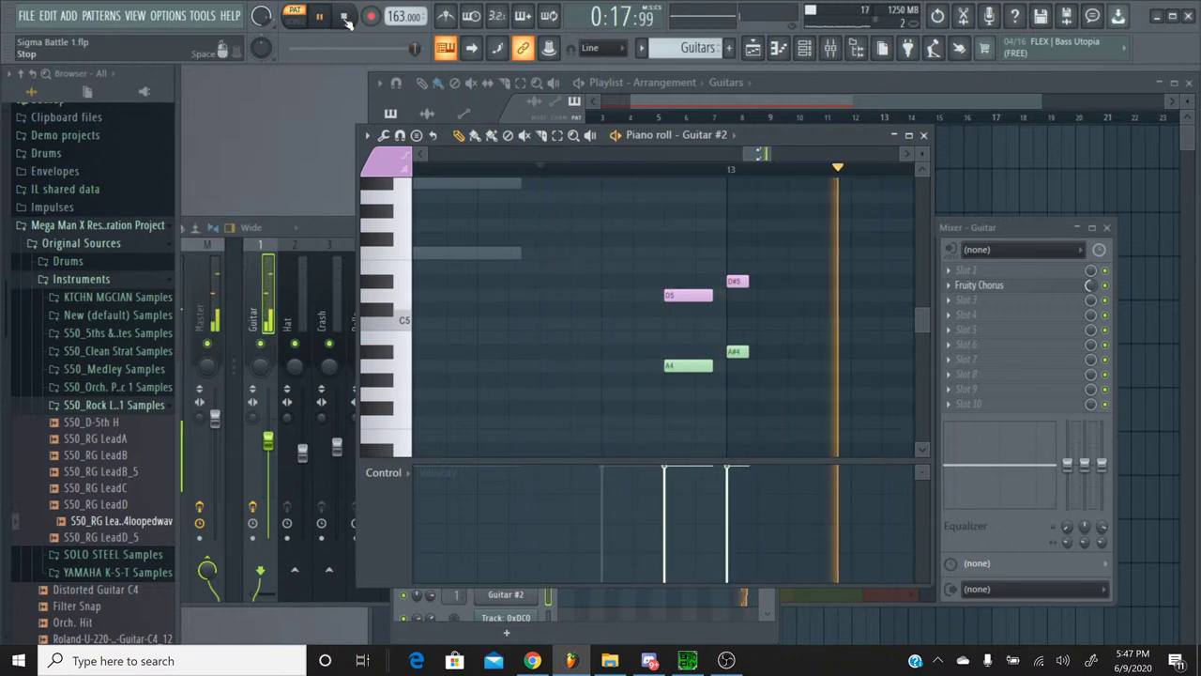
click(343, 17)
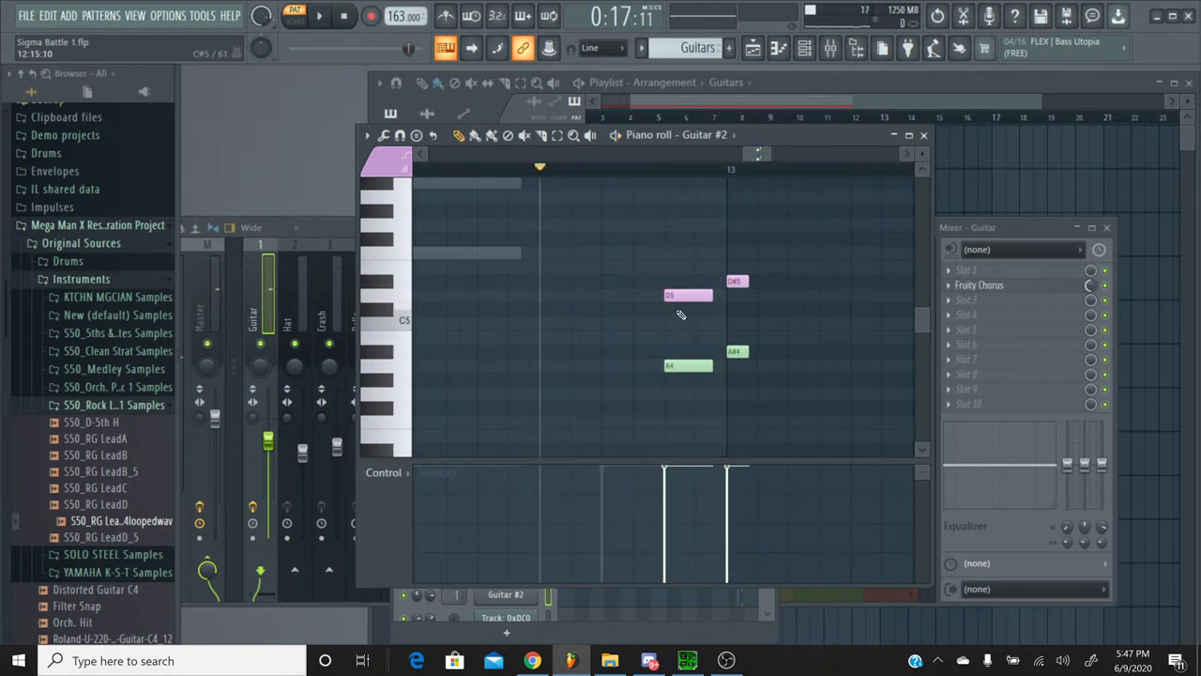
Step: Try the D#5 note at bar 13 of Guitar #2 at C#5 and move it back to D#5
key(ctrl+alt+z)
key(ctrl+alt+z)
key(ctrl+alt+z)
key(ctrl+alt+z)
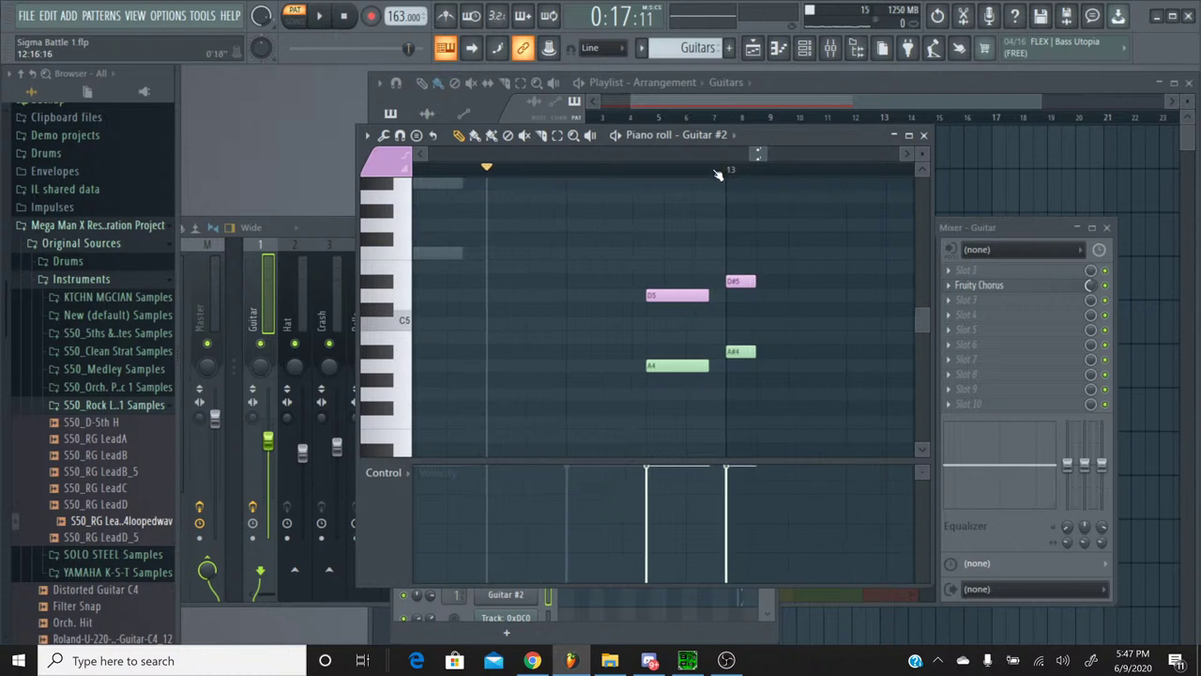
click(744, 281)
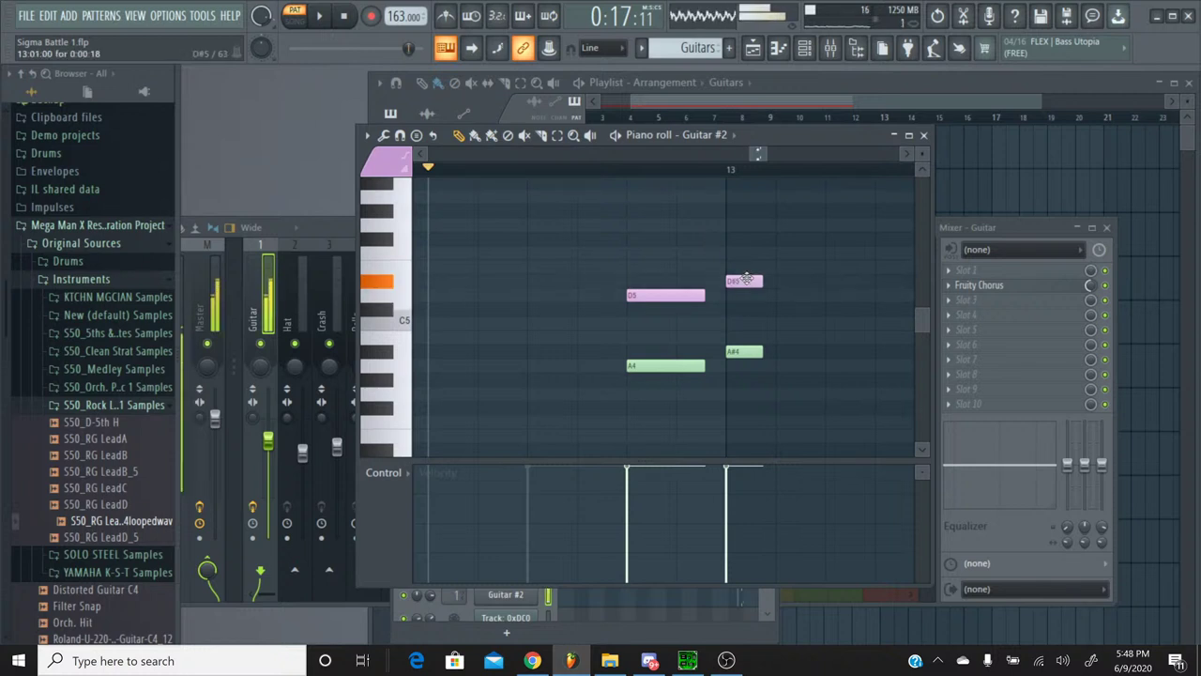
drag(746, 279, 729, 314)
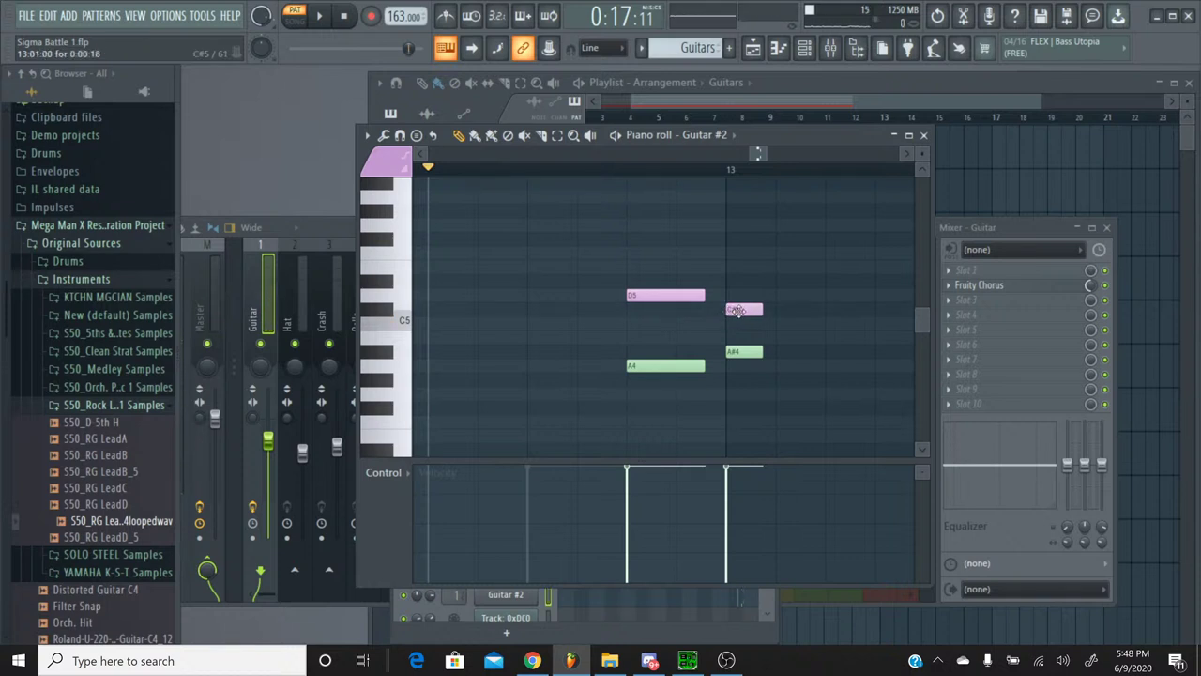
drag(738, 311, 741, 283)
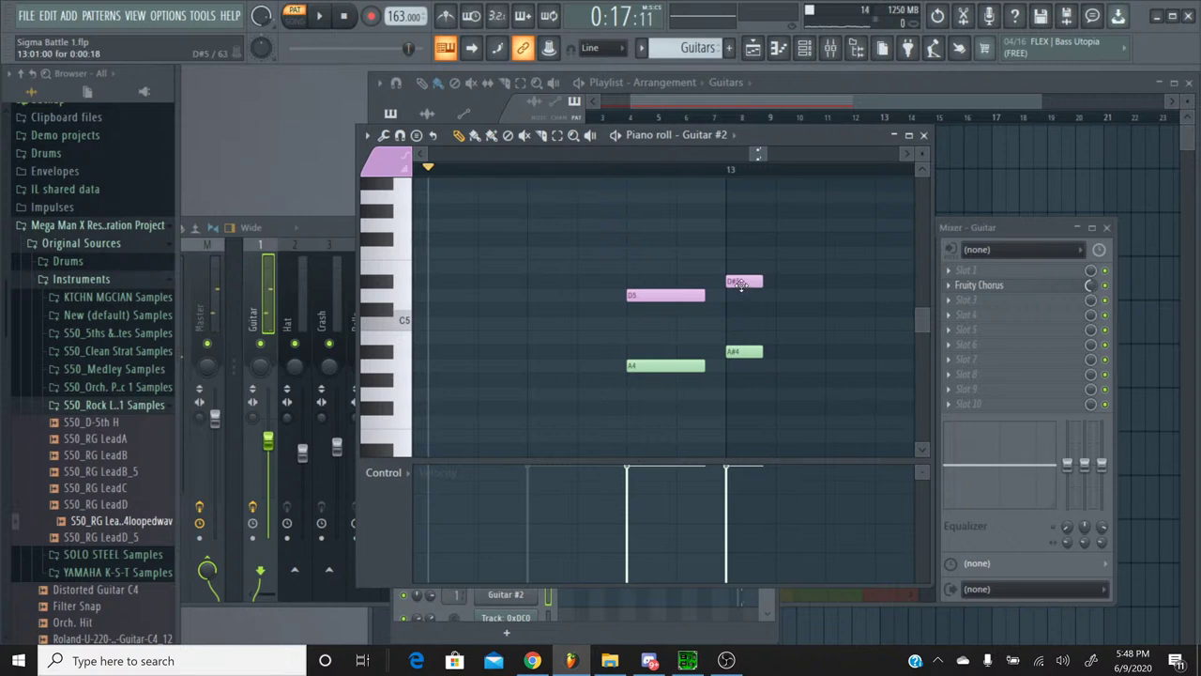
Step: Delete the D#5 and A#4 notes at bar 13 and lengthen the D5 and A4 notes to 0:02:14
drag(741, 283, 754, 366)
right_click(746, 352)
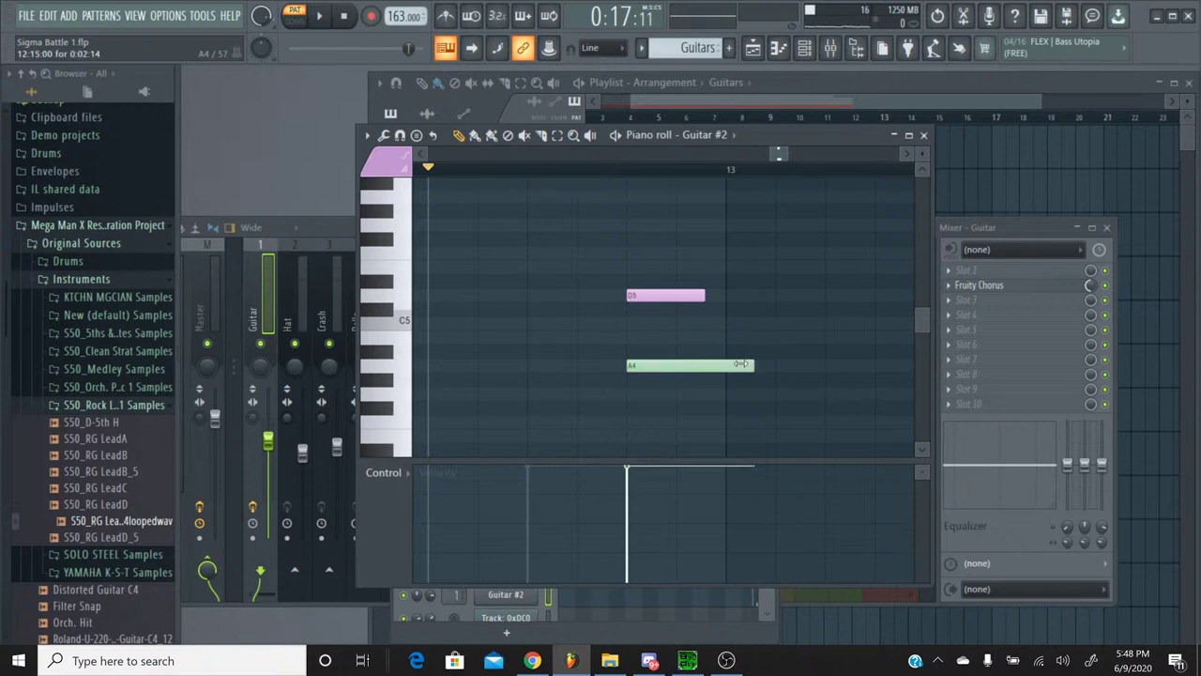
drag(706, 297, 754, 297)
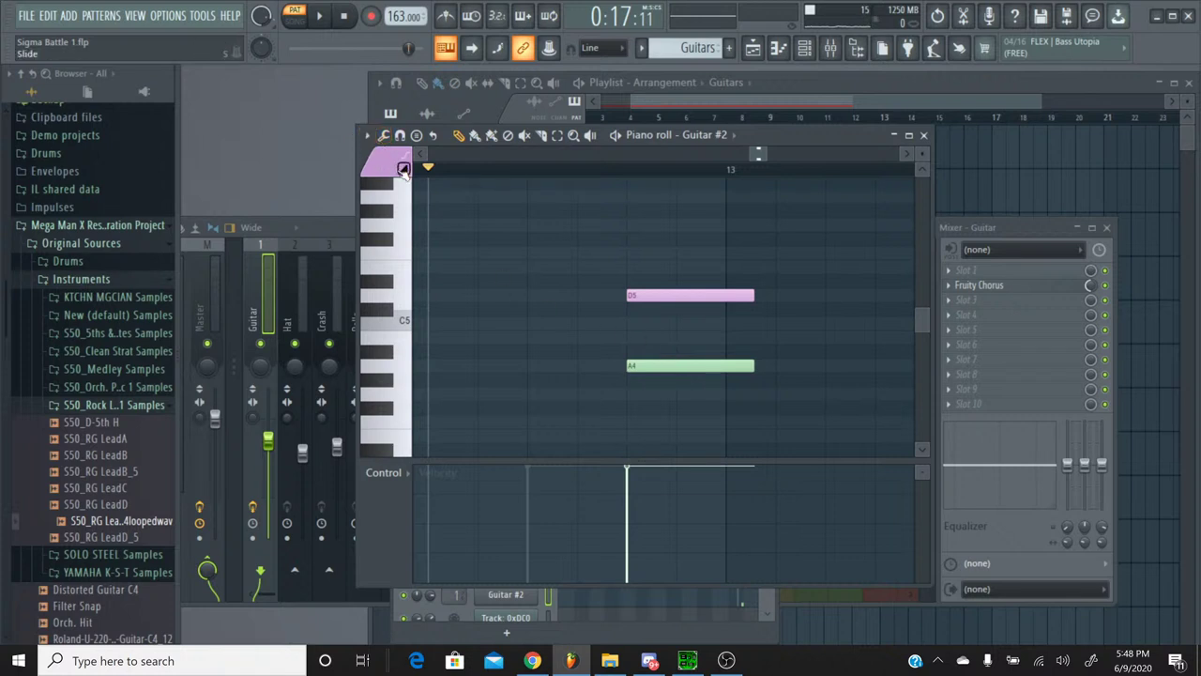
Step: Add slide notes C5 and G4 at 12:16:00, each 0:01:14 long and ending together with the D5 and A4 notes
key(ctrl+a)
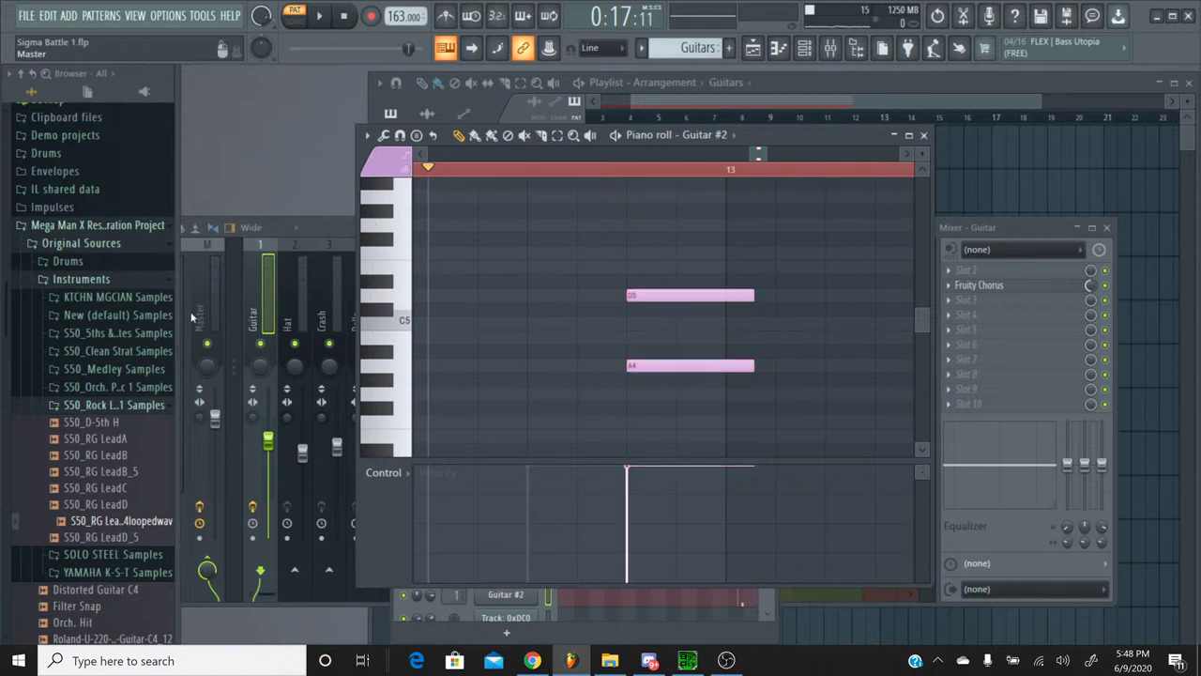
click(731, 327)
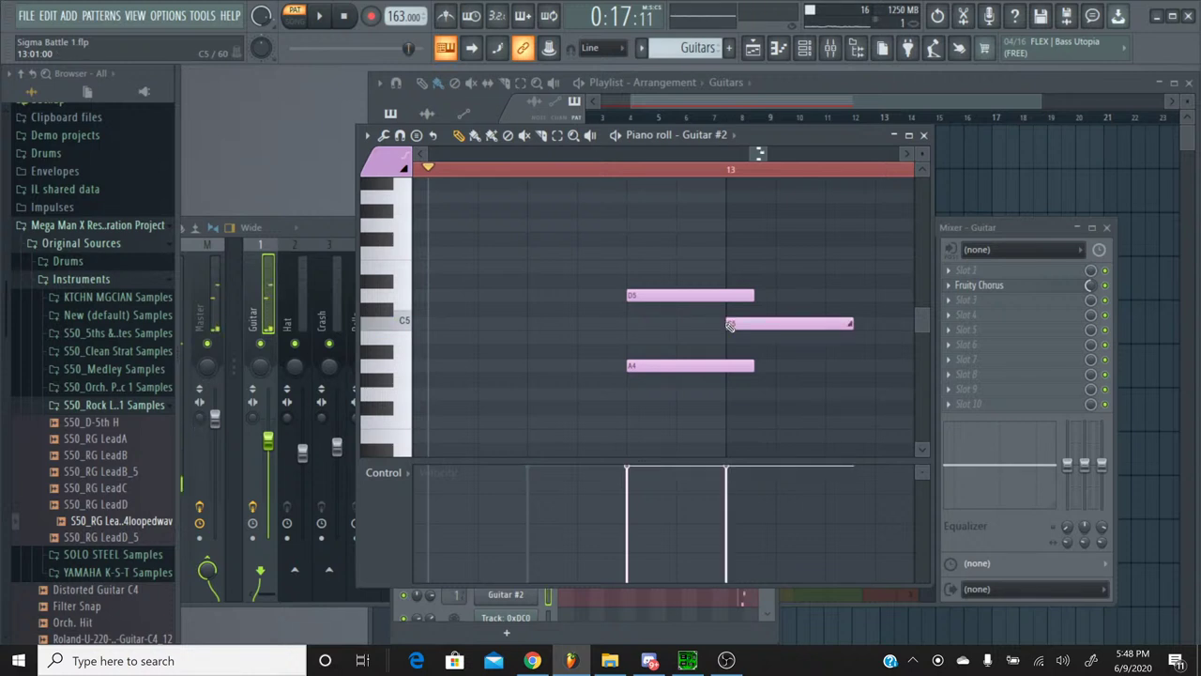
drag(854, 325, 743, 322)
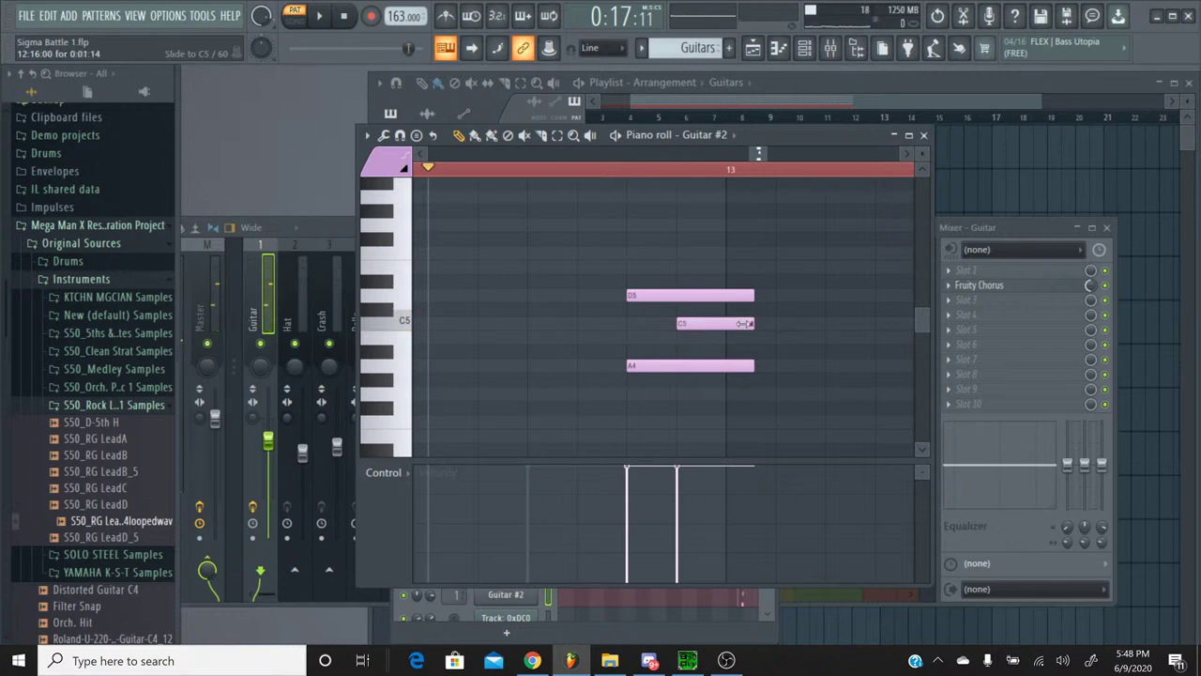
click(748, 398)
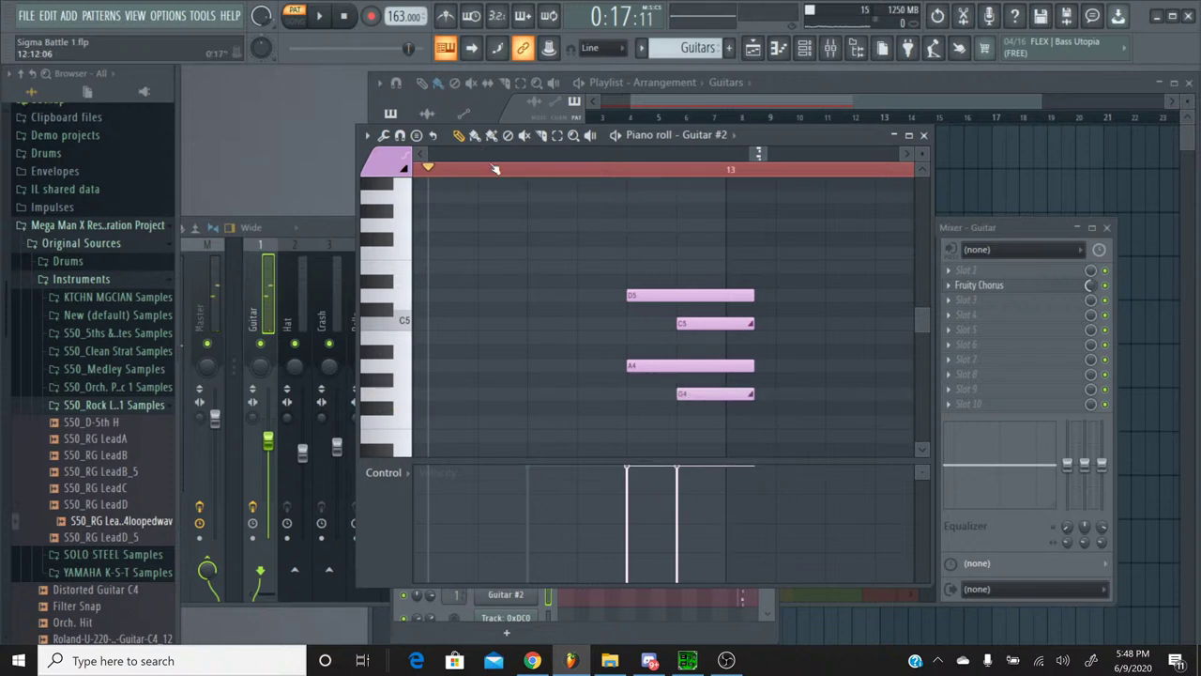
Step: Play the Guitar #2 ending from shortly before the D5 and A4 notes to check the slides
click(495, 169)
click(324, 18)
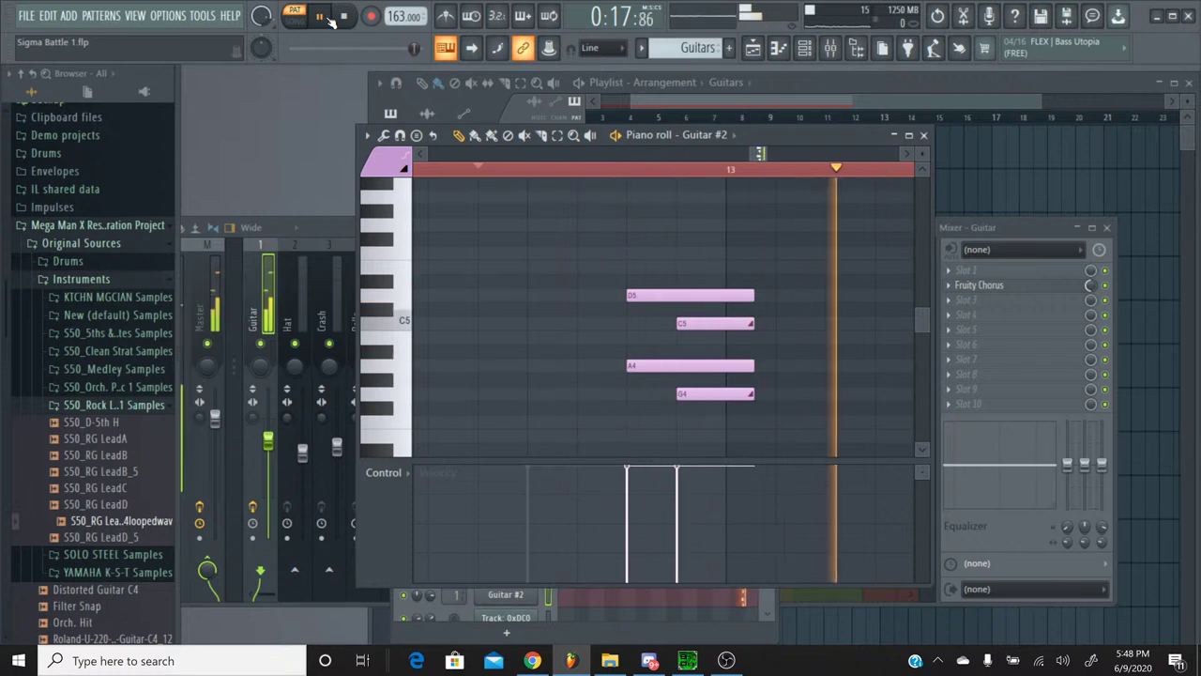
click(344, 18)
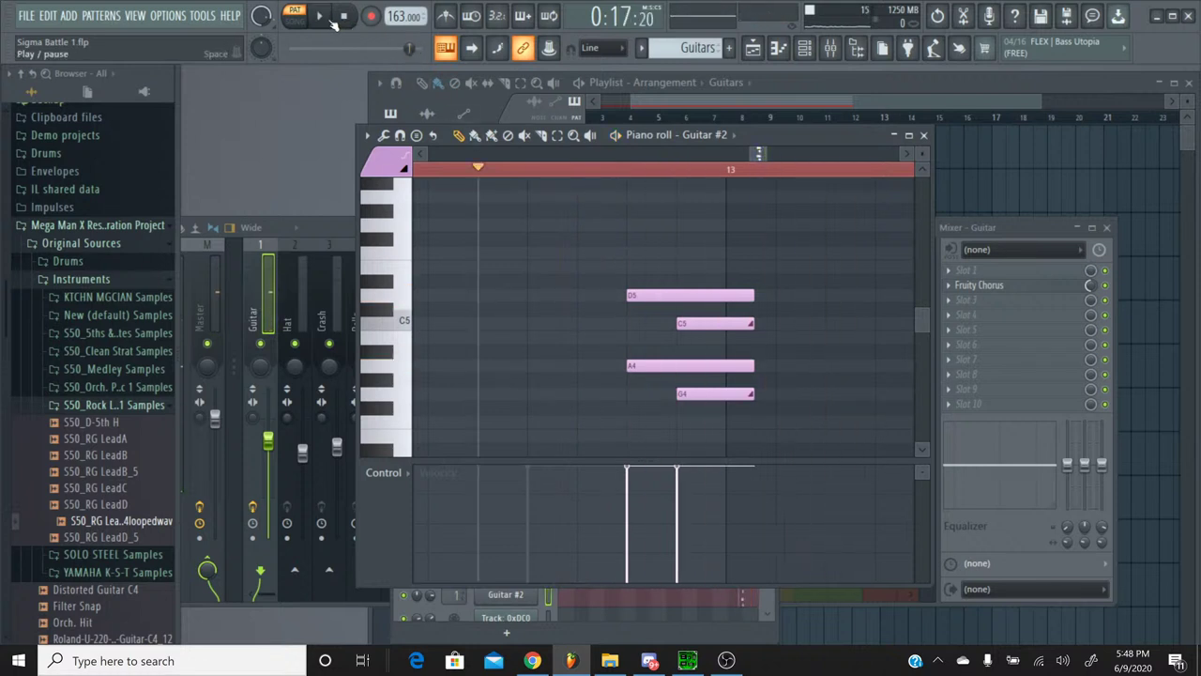
Step: Compare the Guitar #2 ending with the original Sigma Battle track by playing both, switching to SPCTool for the original and back
click(319, 16)
click(342, 19)
click(686, 658)
click(490, 417)
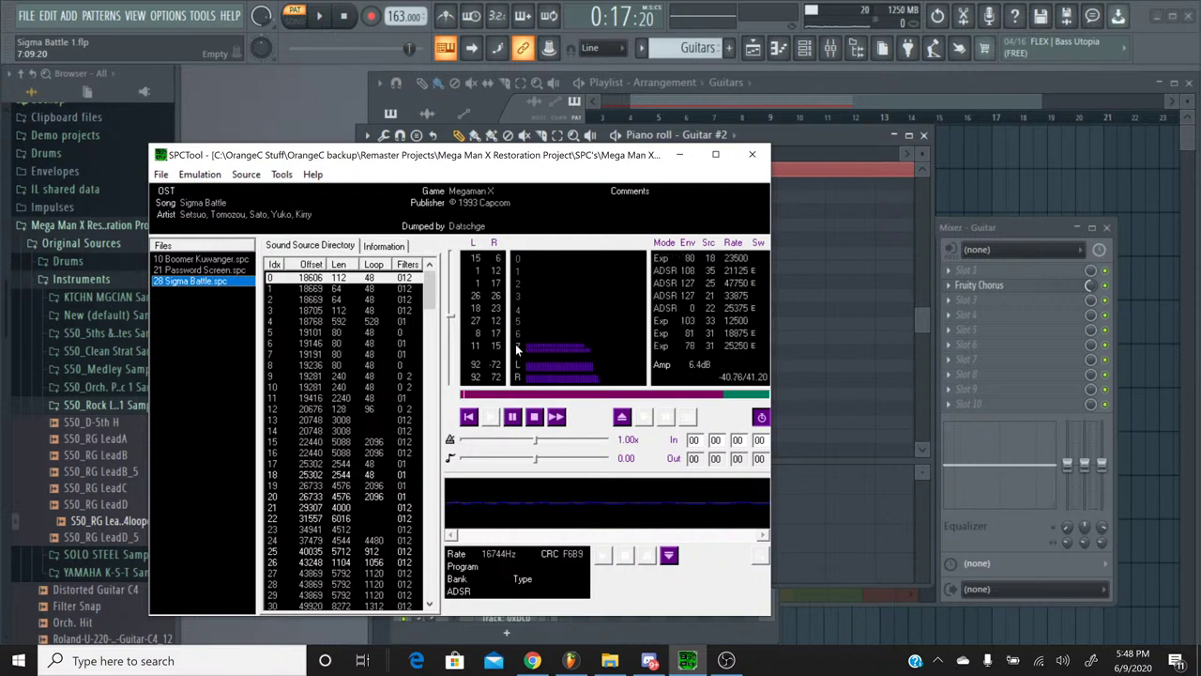
click(534, 418)
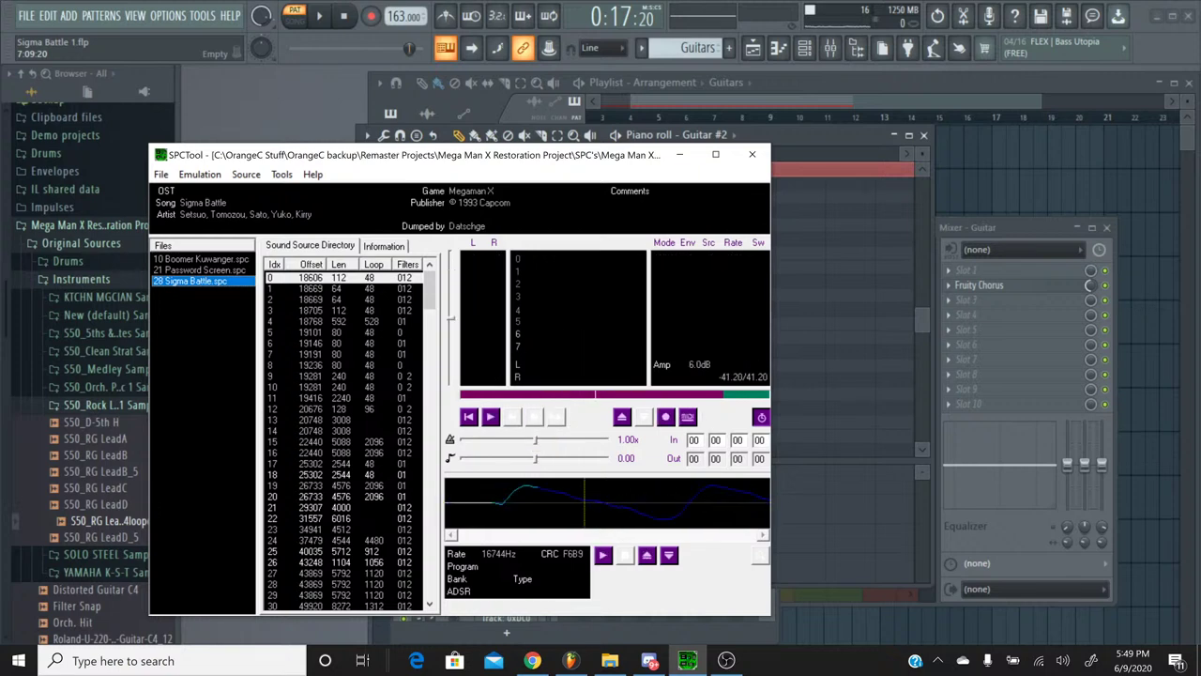
click(678, 156)
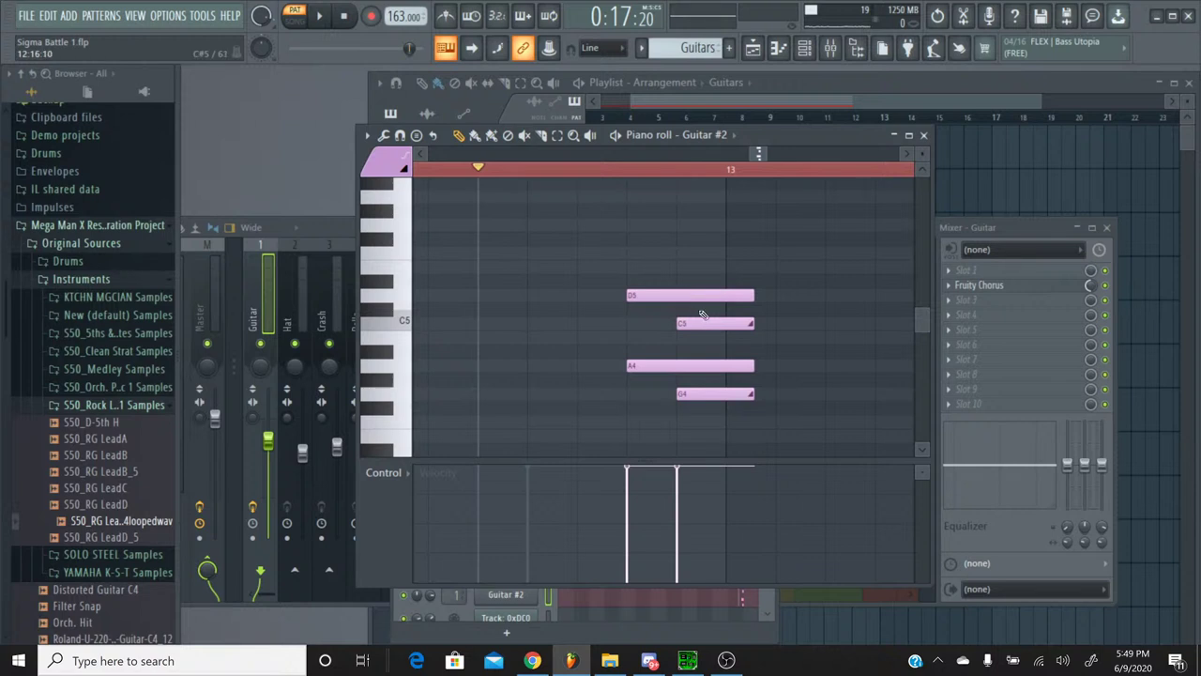
click(319, 16)
click(343, 16)
Step: Move the C5 and G4 slide notes to start at bar 13 and play the Guitar #2 ending to check them
drag(692, 325, 732, 324)
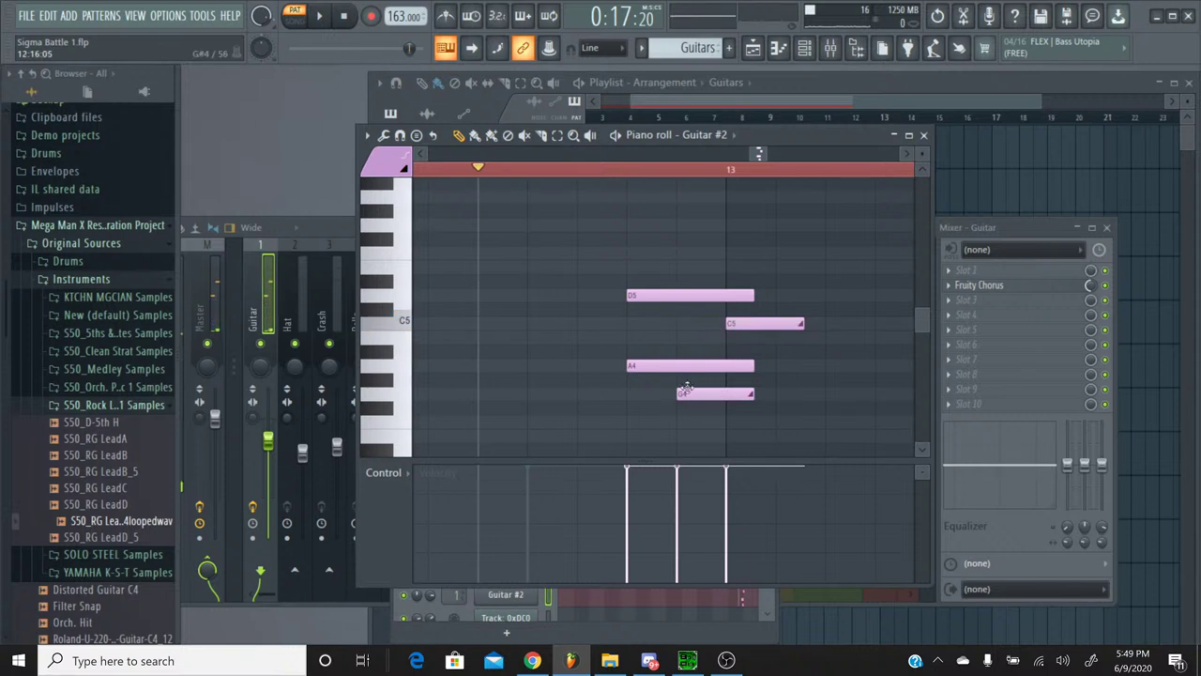
drag(683, 393, 734, 394)
click(319, 16)
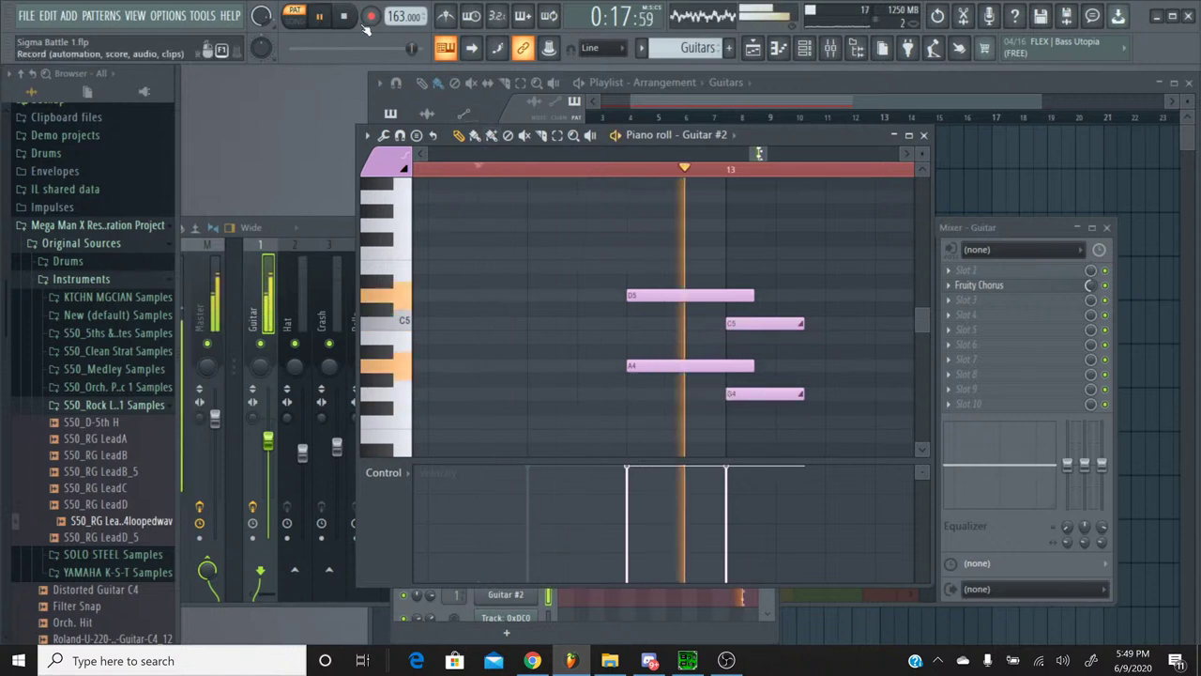
click(349, 18)
key(space)
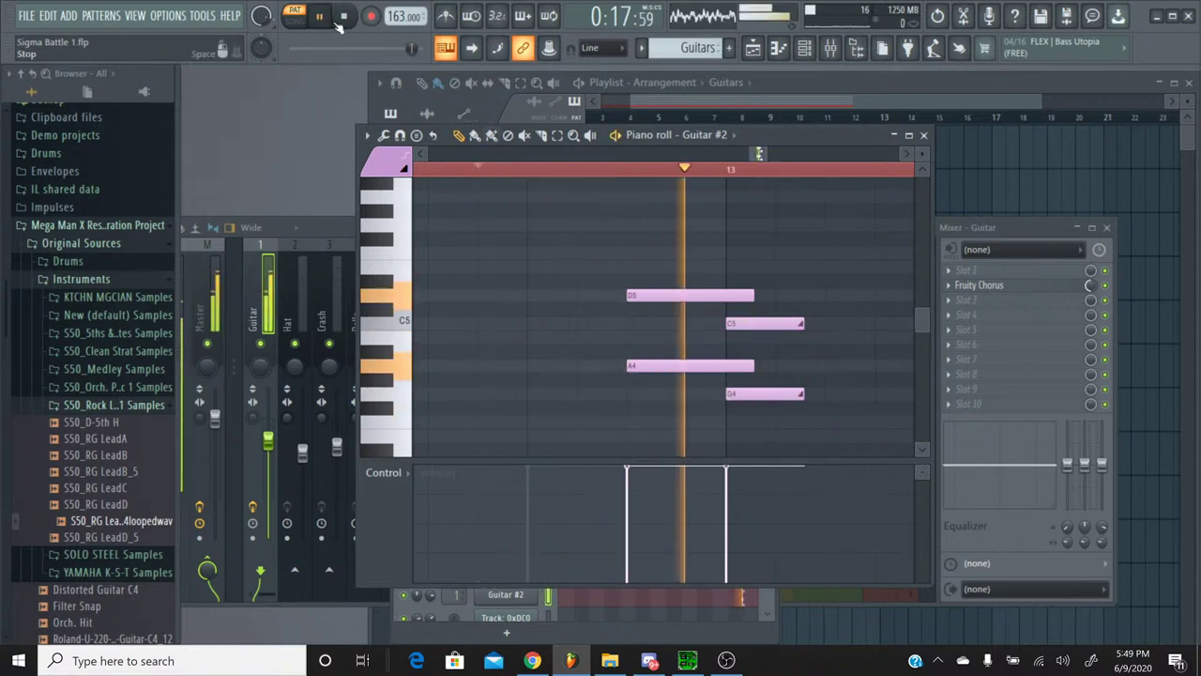
click(345, 22)
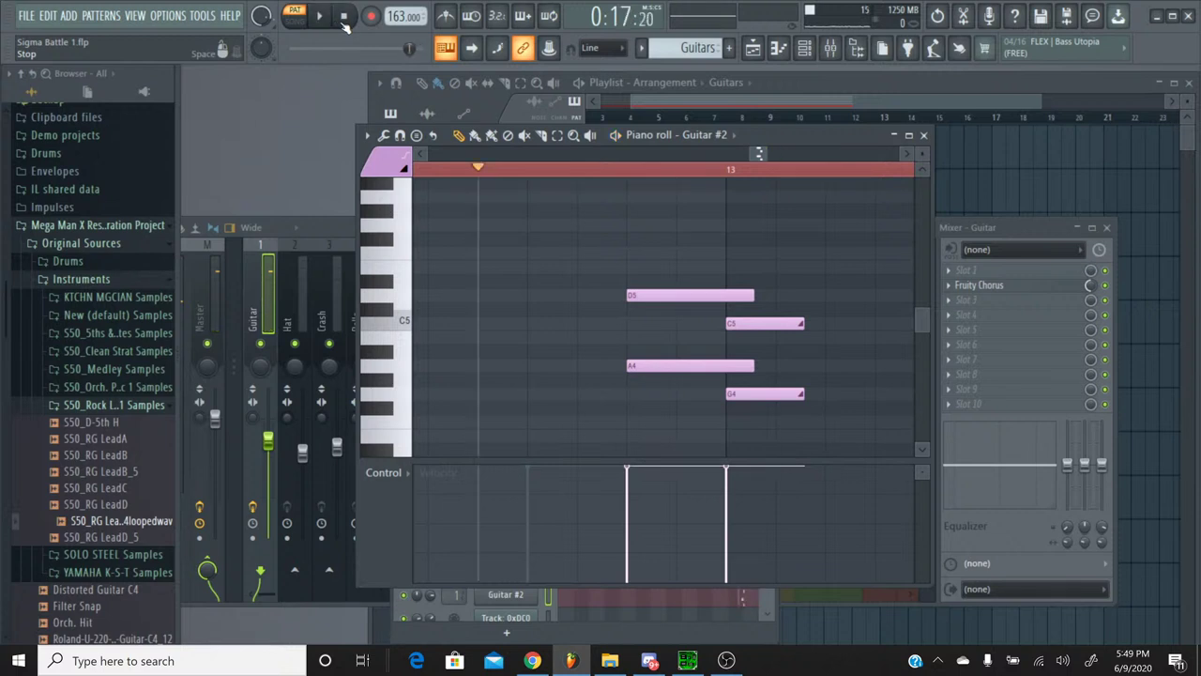
key(space)
key(space)
Step: Close the Guitar #2 piano roll and replay the ending from the channel rack
click(924, 136)
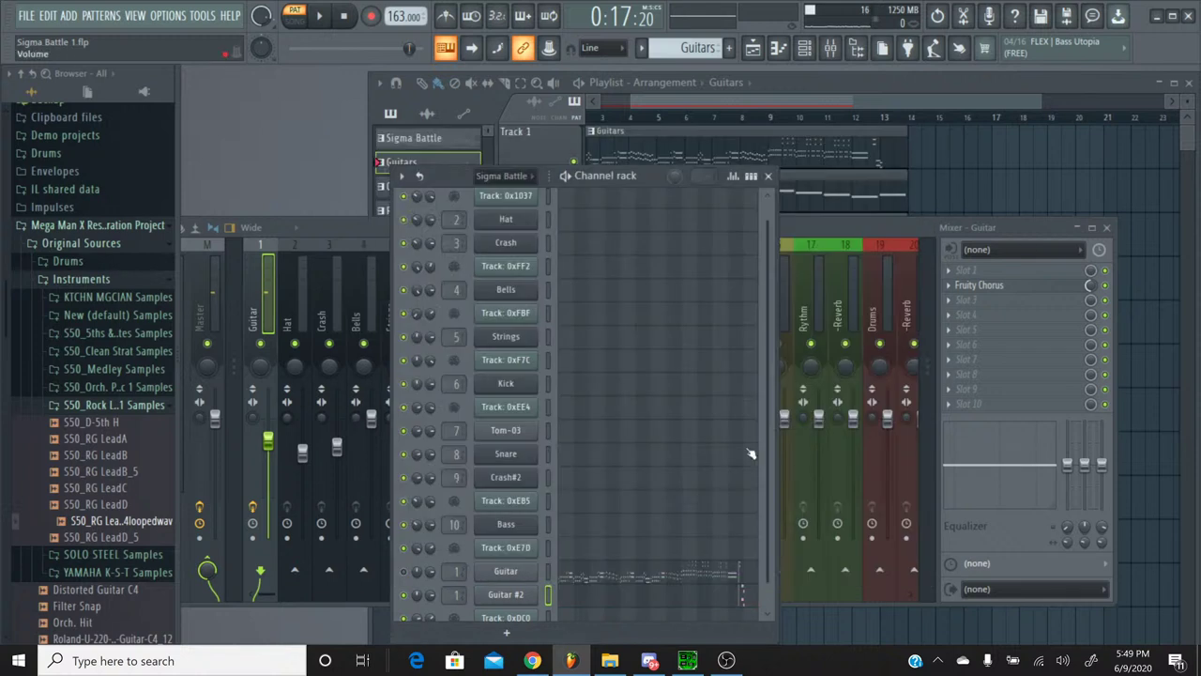
scroll(657, 525, down, 1)
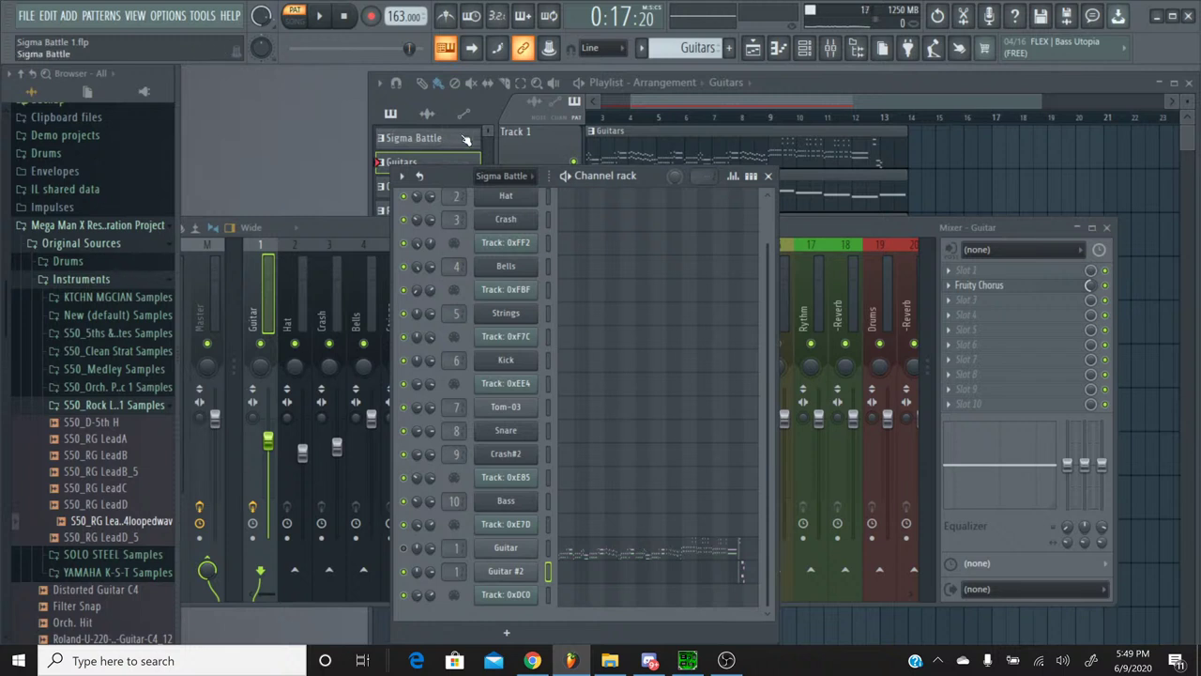
click(319, 16)
click(344, 18)
click(333, 23)
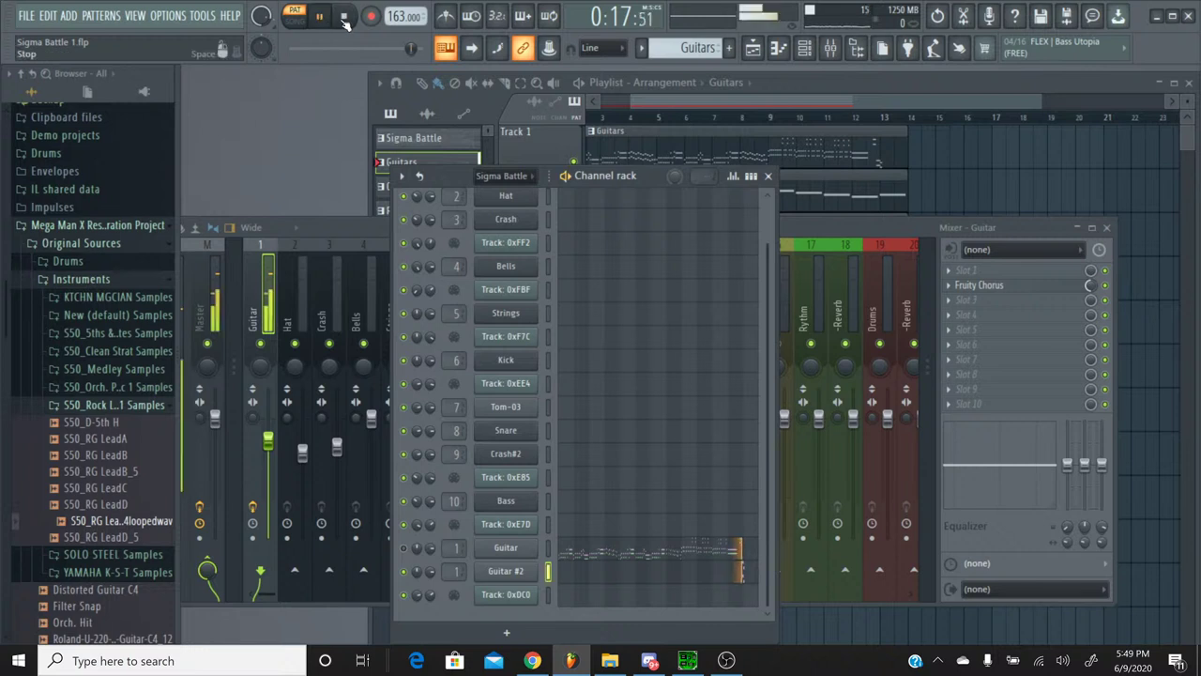
key(space)
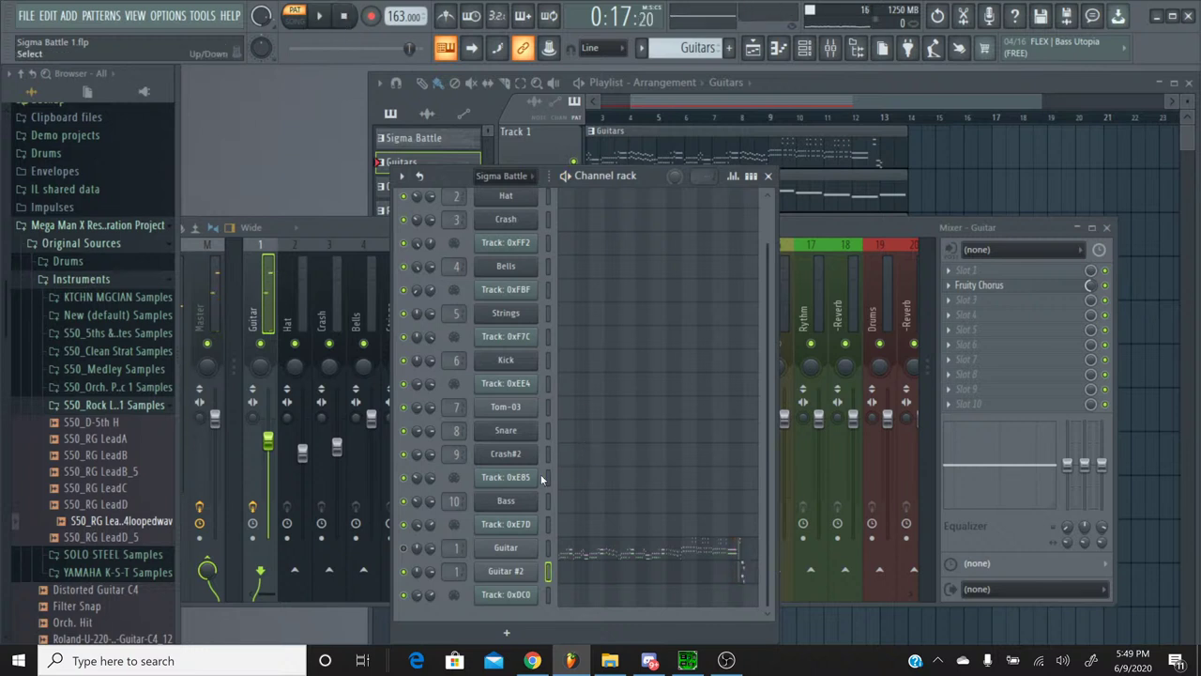
Step: Unmute the Guitar channel and play it together with Guitar #2 from an earlier song position through to the ending
click(319, 16)
drag(415, 51, 366, 52)
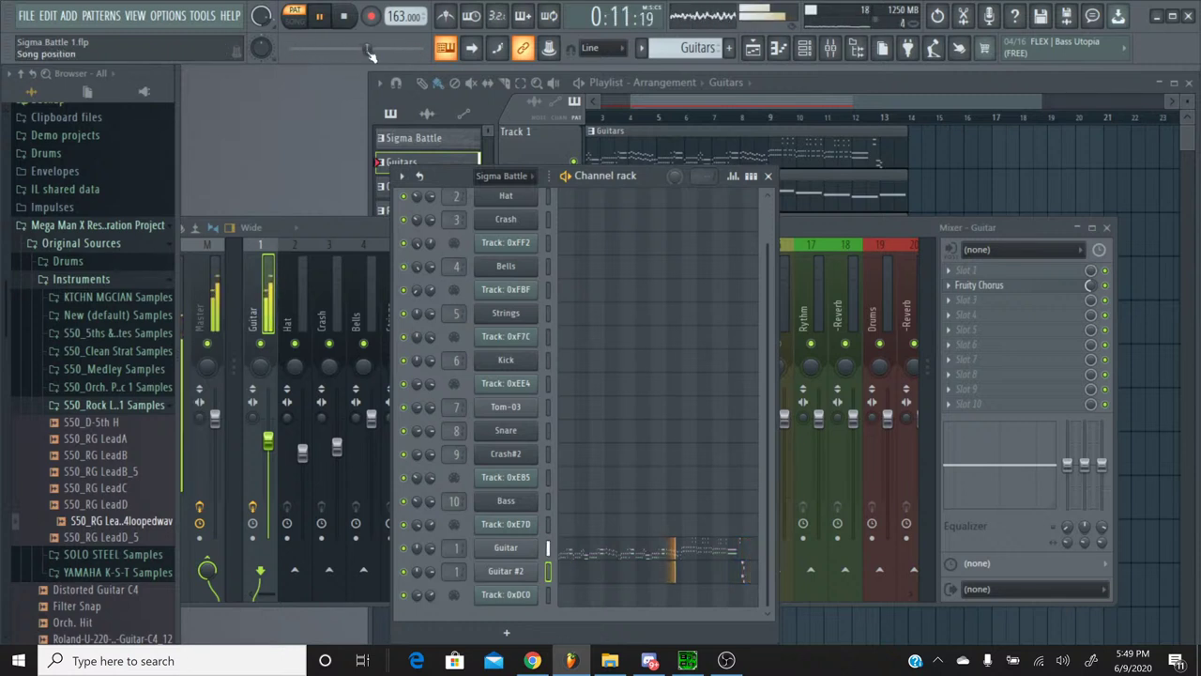
drag(369, 53, 392, 53)
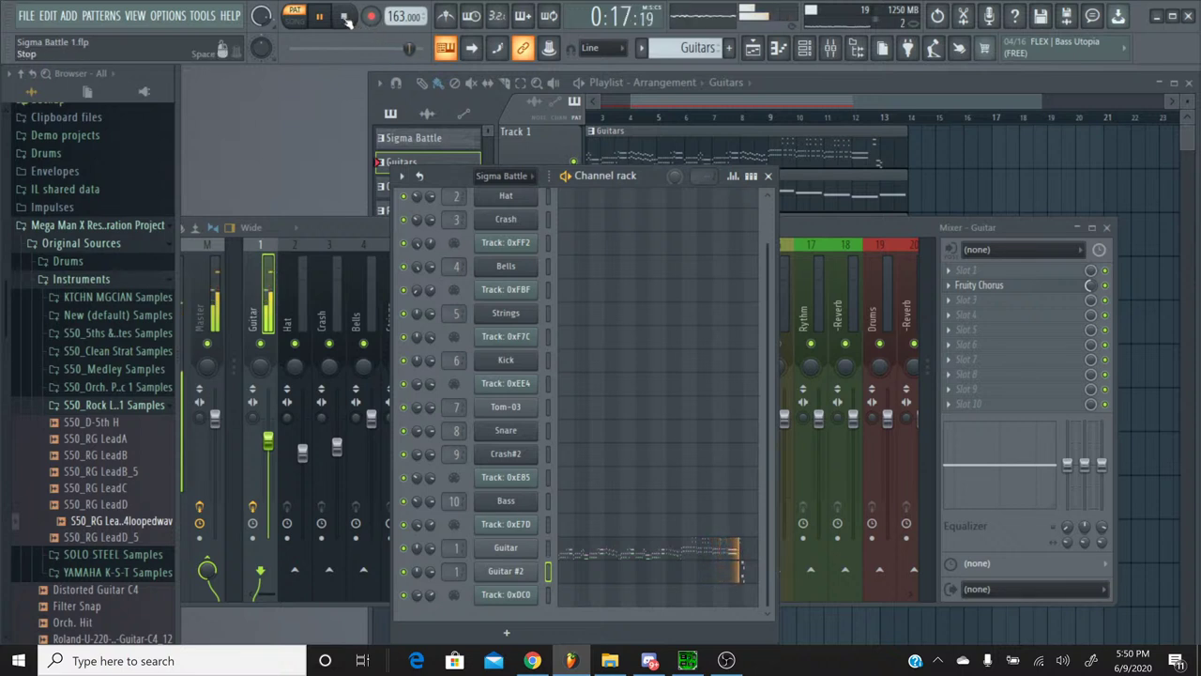
click(345, 18)
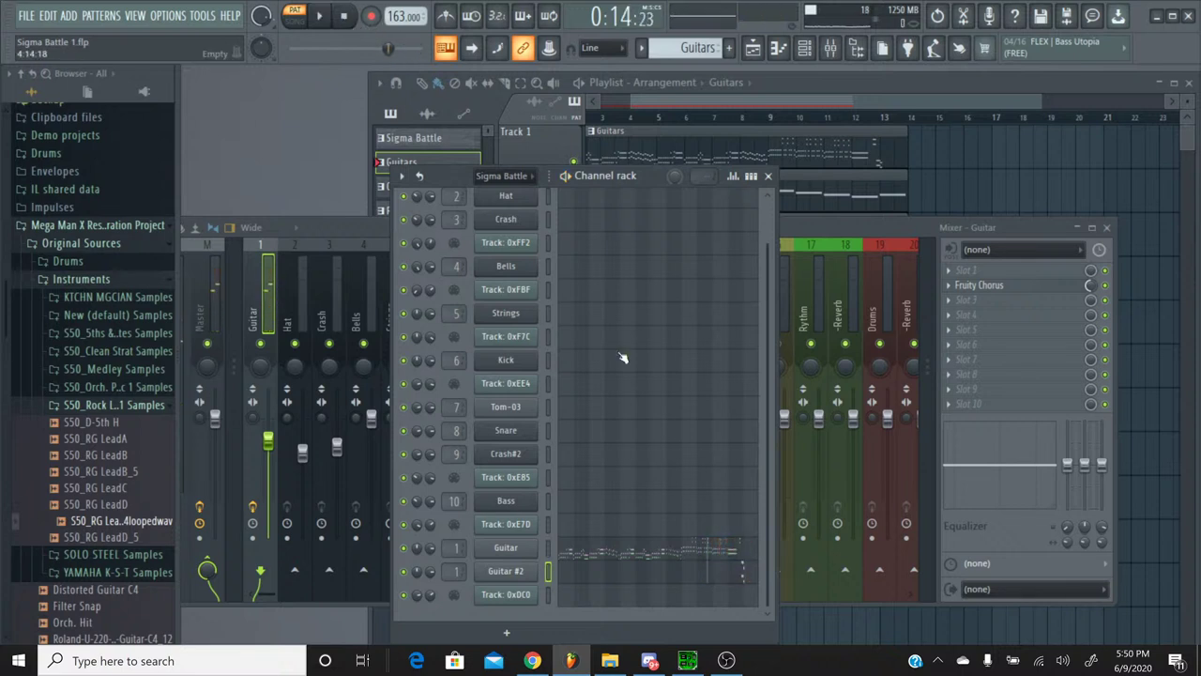
Step: Copy the C7 and G6 notes just before bar 13 in the Guitar channel, then close its piano roll
click(728, 548)
drag(452, 166, 770, 157)
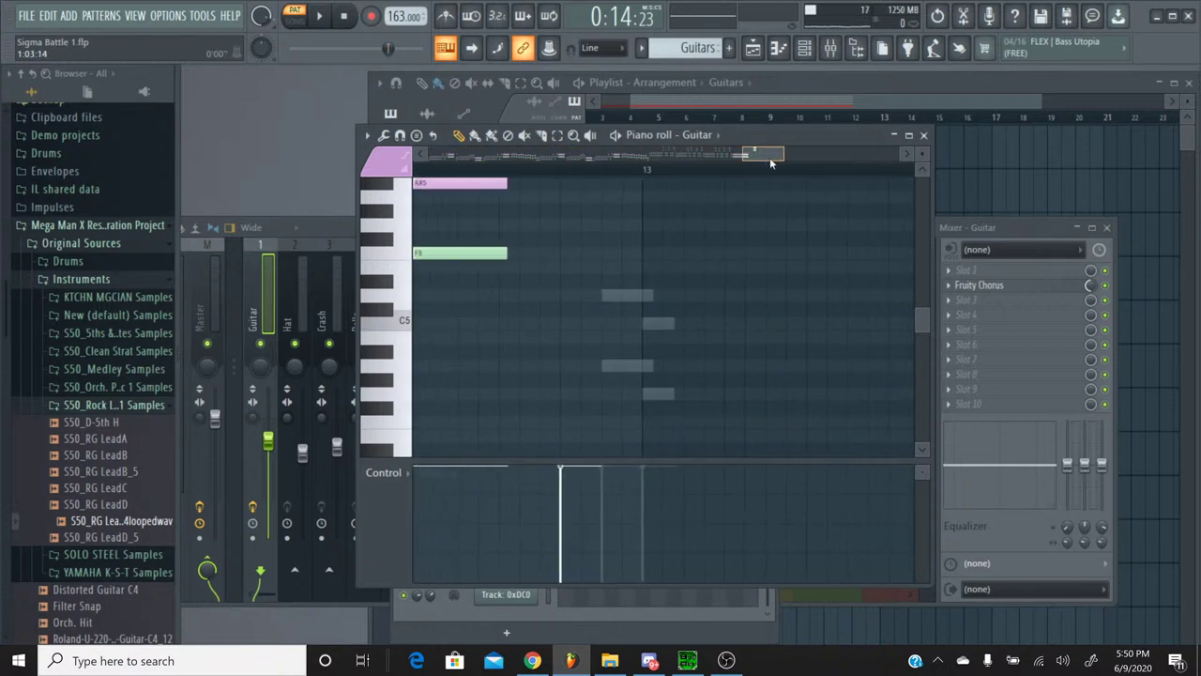
scroll(594, 241, up, 5)
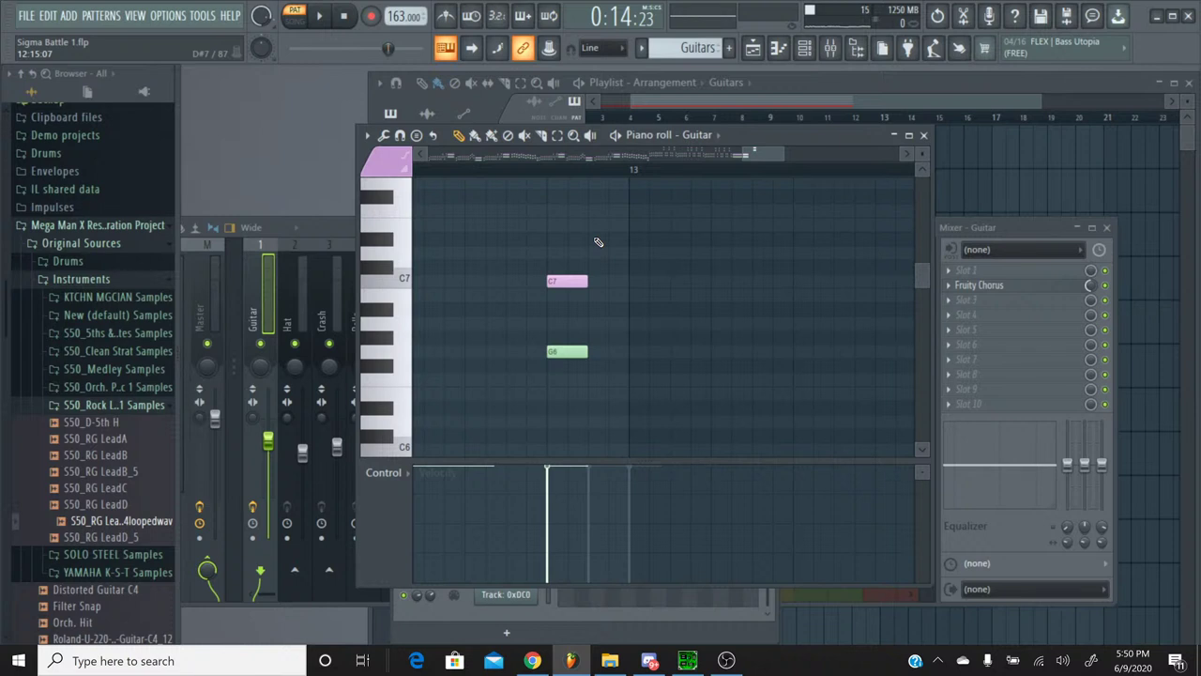
scroll(597, 242, down, 5)
scroll(597, 242, up, 5)
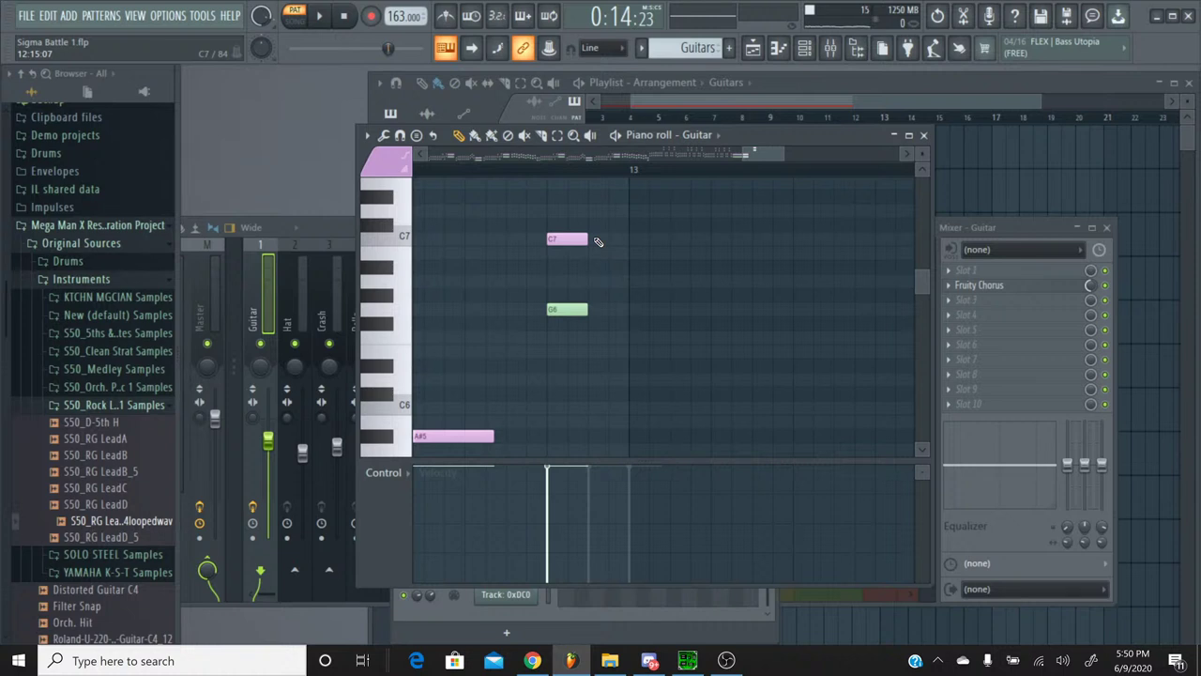
click(557, 134)
drag(525, 227, 646, 326)
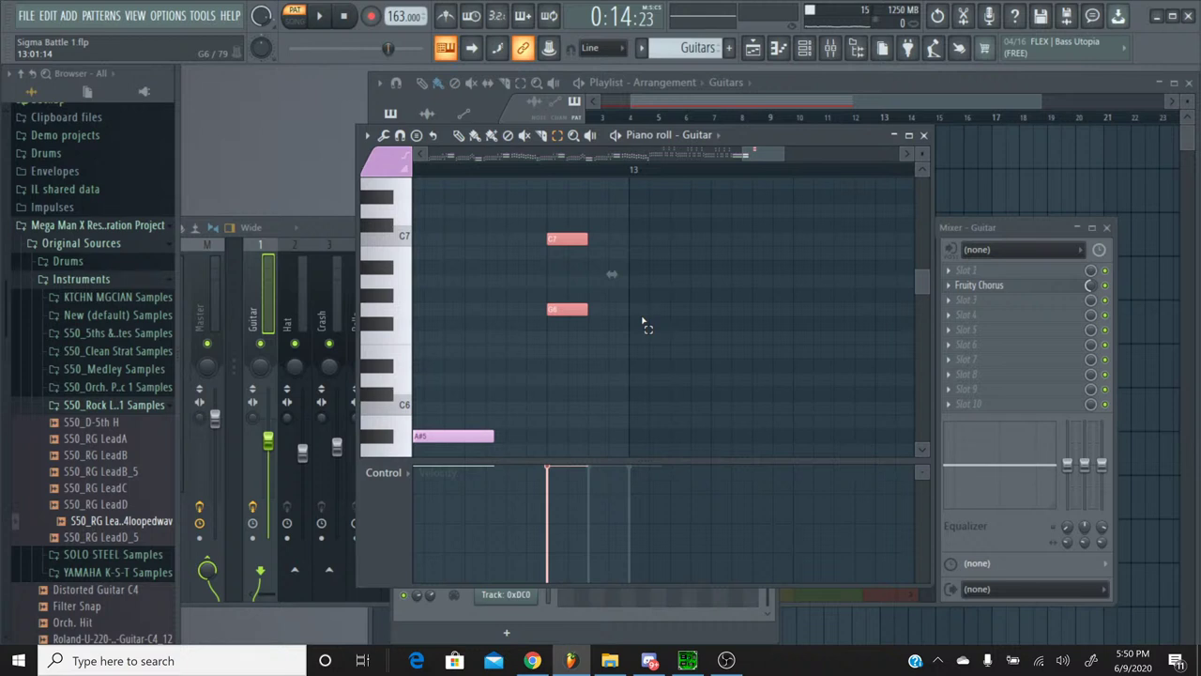
scroll(655, 313, down, 3)
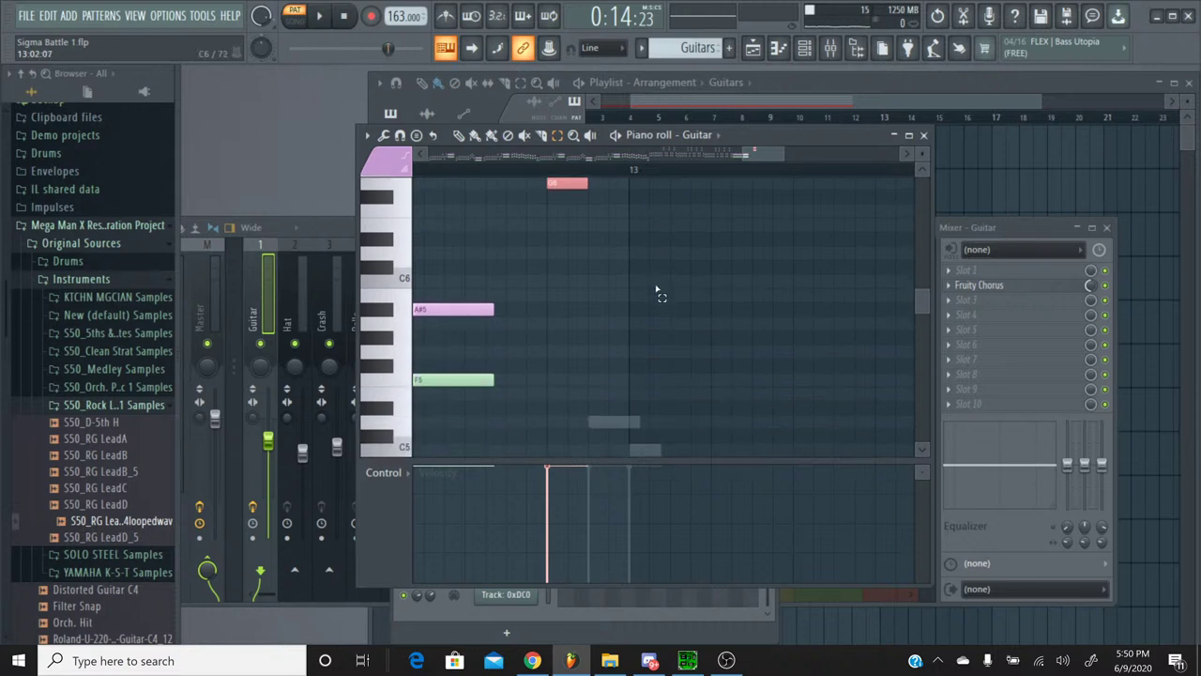
scroll(657, 294, up, 2)
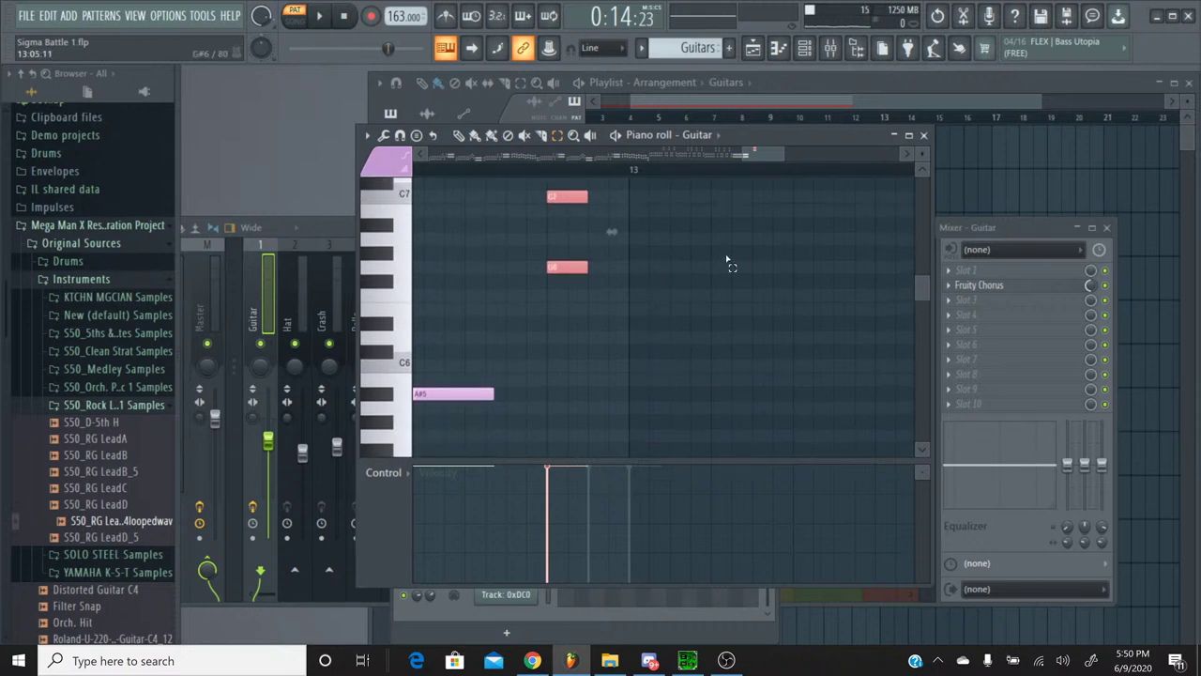
click(923, 136)
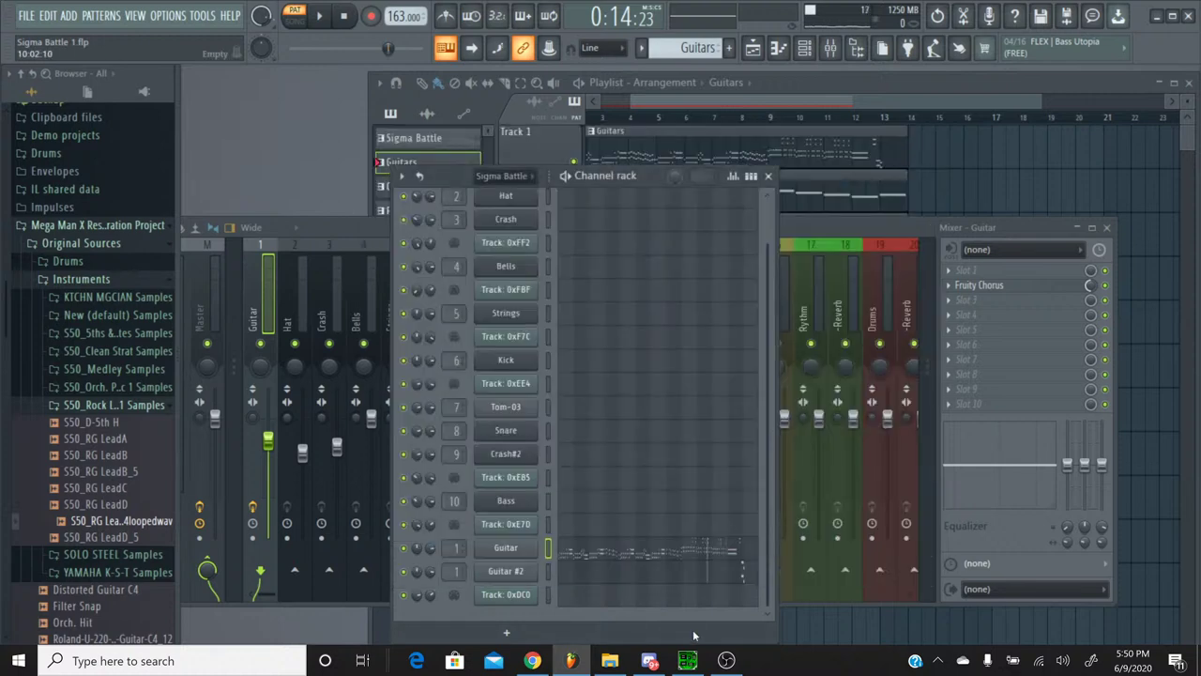
Step: Paste the C7 and G6 notes into Guitar #2 at the same position, directly before the D5 and A4 notes
click(746, 570)
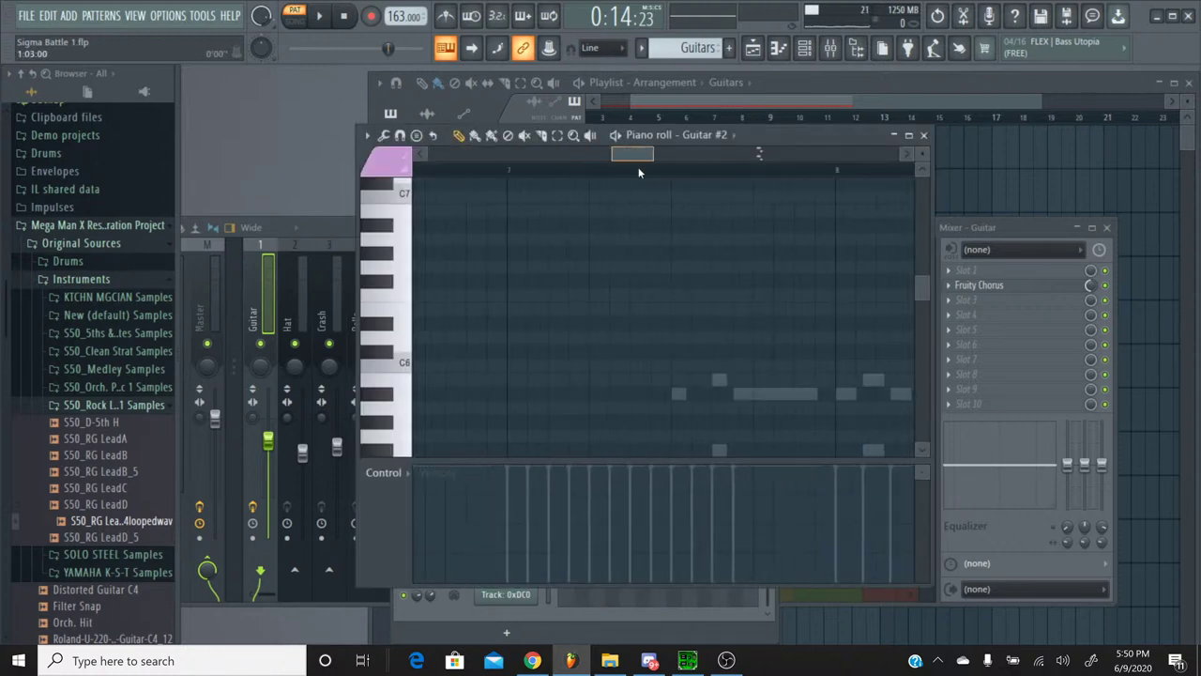
drag(638, 171, 766, 180)
scroll(751, 248, down, 5)
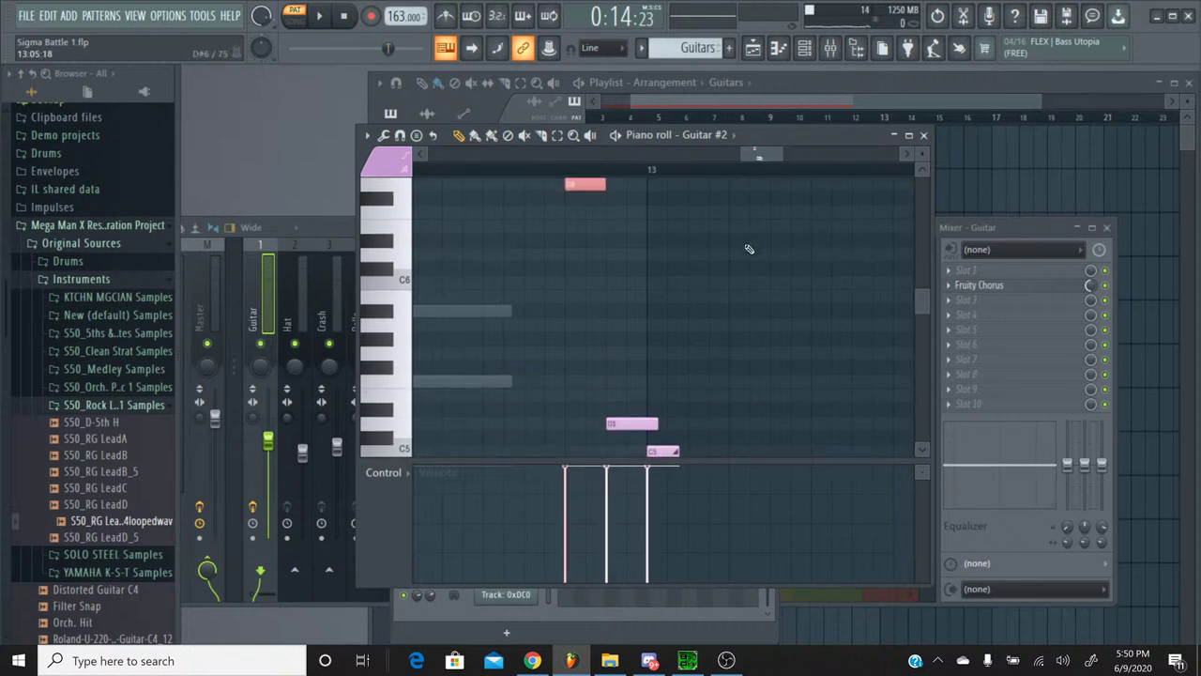
scroll(749, 248, down, 1)
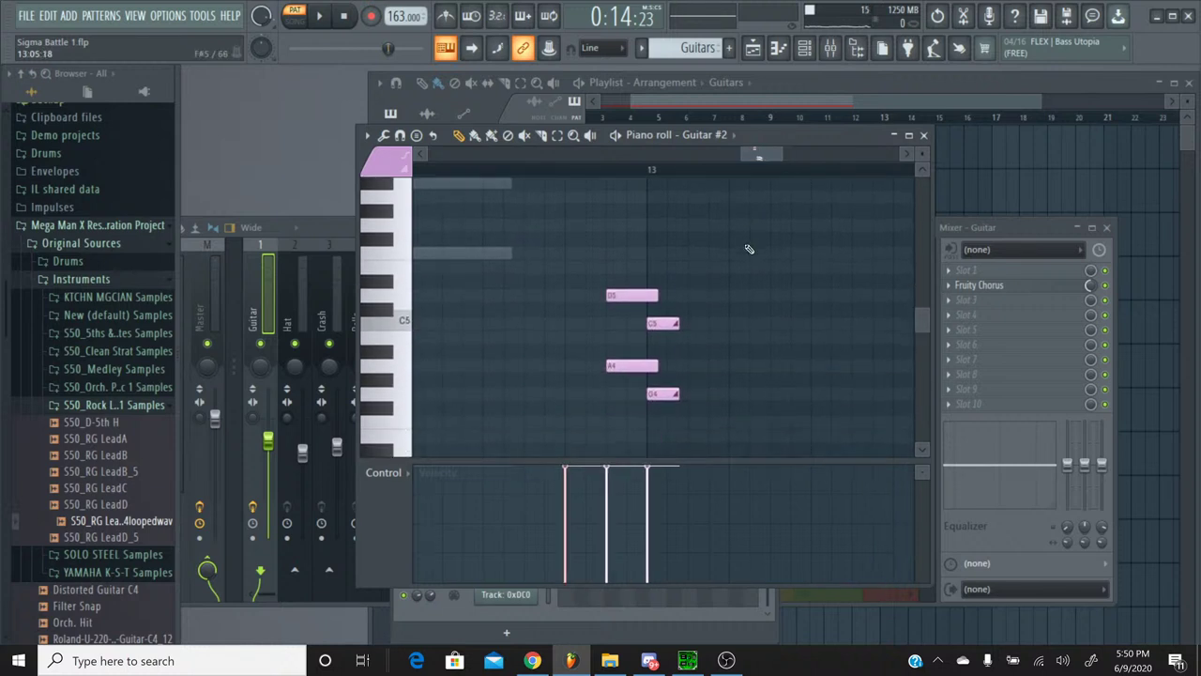
Step: Delete the C5 and G4 notes at bar 13 and the A4 note just before them
right_click(654, 323)
right_click(662, 394)
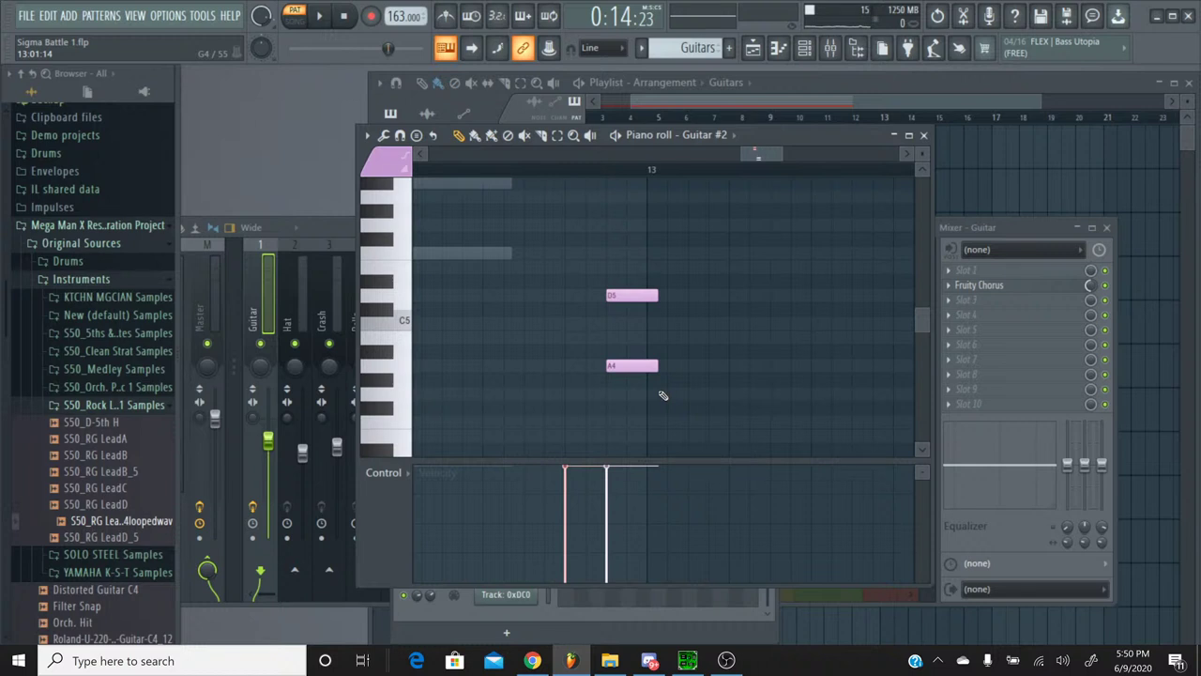
right_click(627, 365)
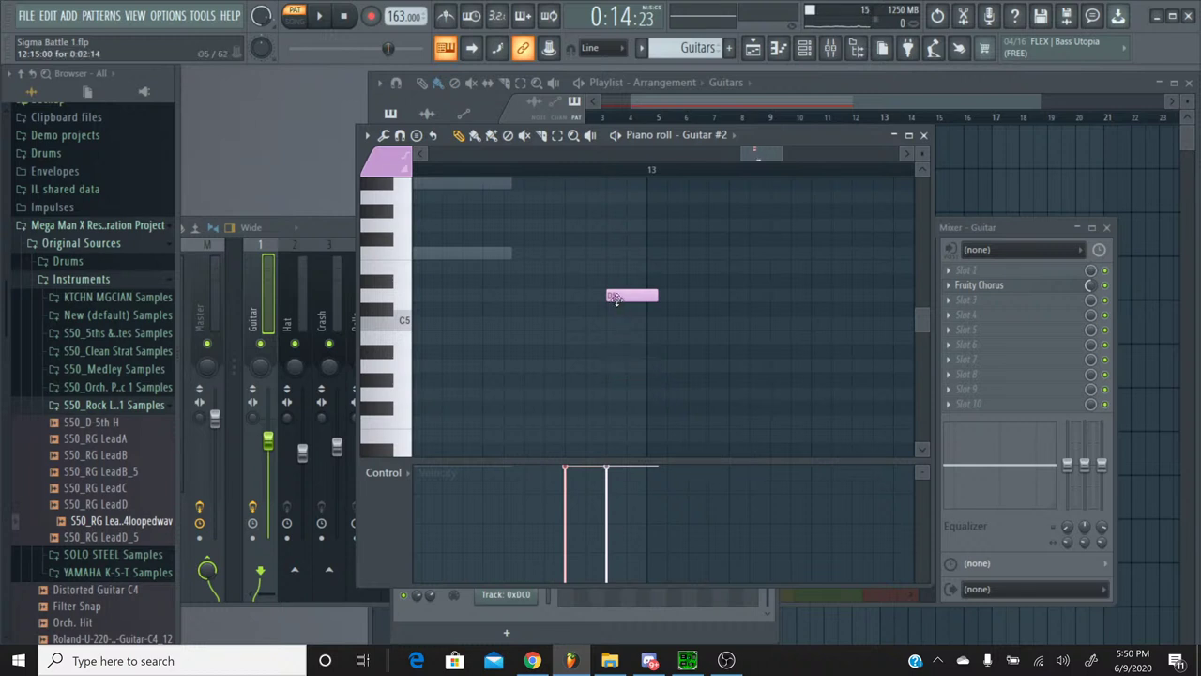
Step: Lengthen the high C7 and G6 notes so both end at the start of bar 13
scroll(615, 298, up, 4)
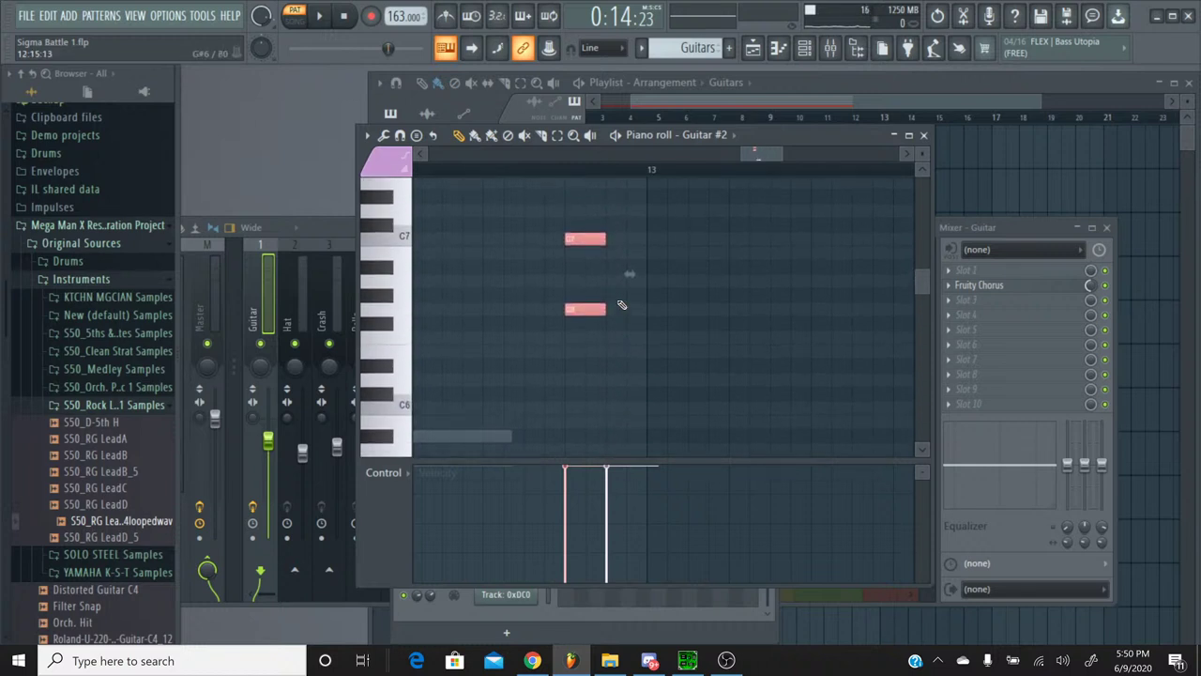
drag(606, 267, 646, 270)
scroll(644, 313, down, 2)
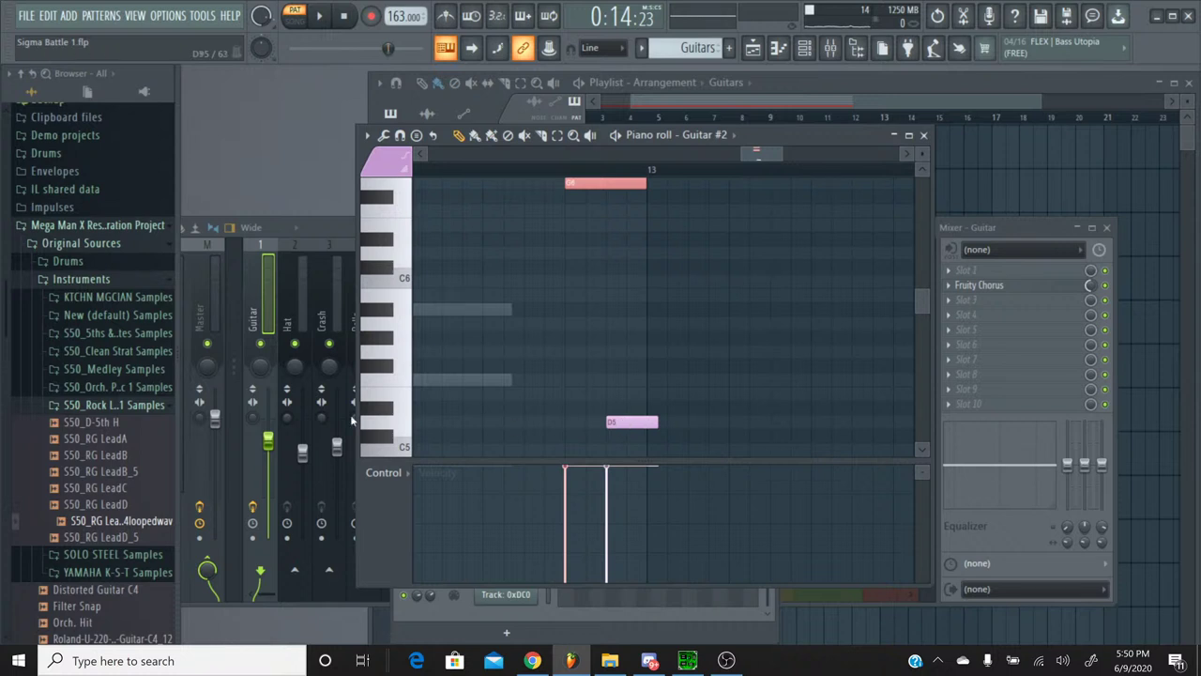
Step: Audition and delete the remaining D5 note at 12:15
click(625, 424)
scroll(525, 427, down, 1)
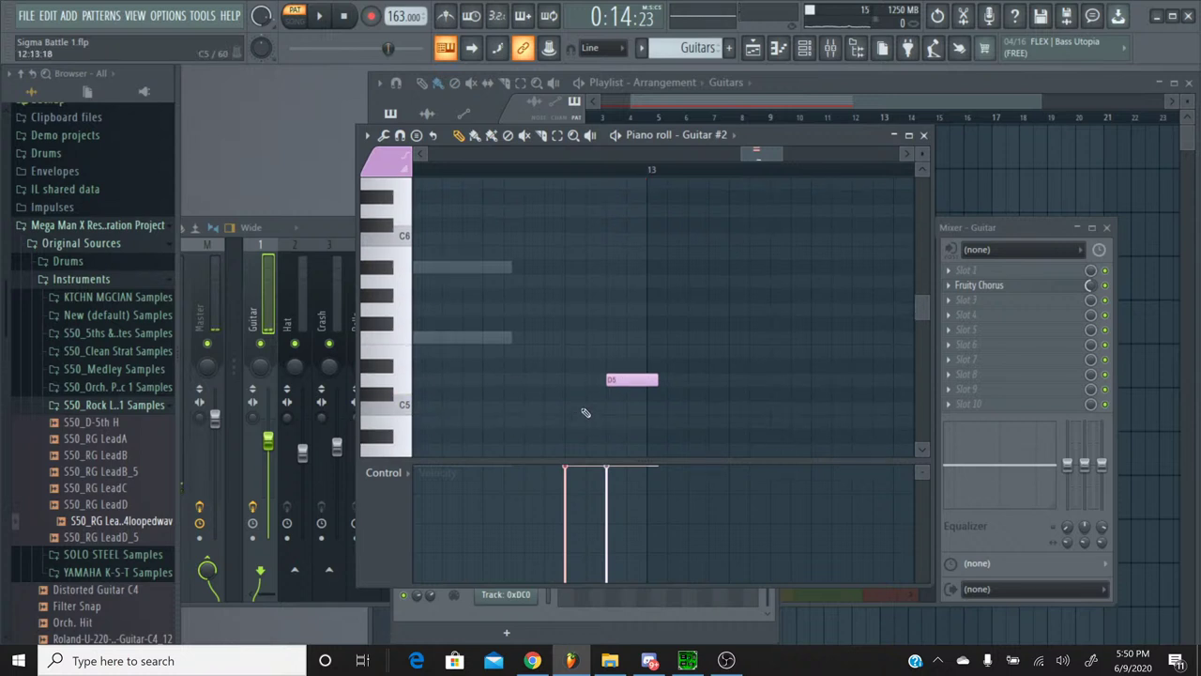
scroll(582, 424, up, 1)
scroll(619, 424, down, 1)
scroll(623, 427, up, 1)
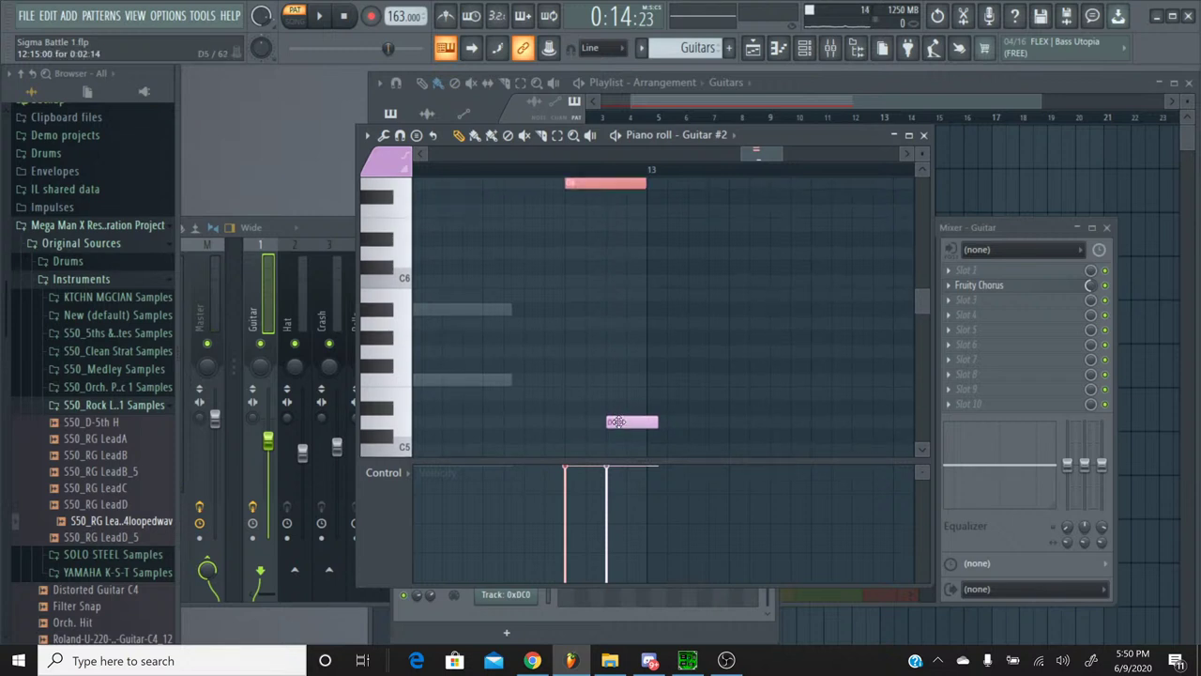
scroll(616, 421, up, 1)
scroll(622, 422, down, 1)
right_click(623, 423)
scroll(620, 394, up, 2)
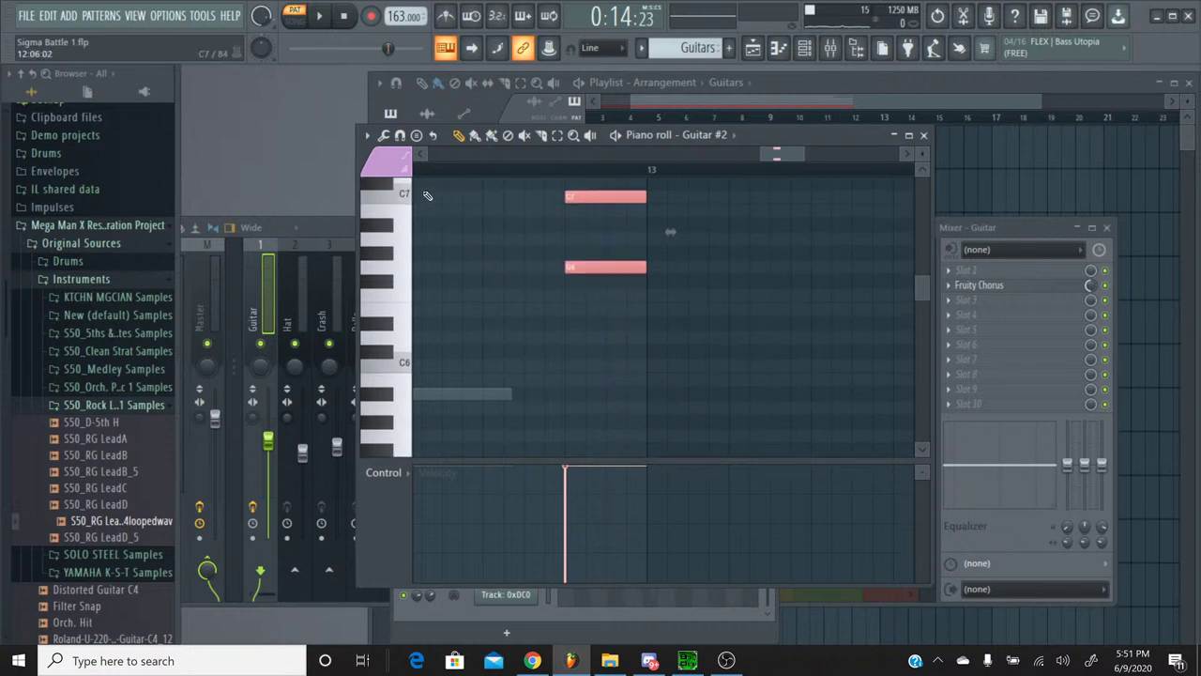
Step: Add F5 and A5 notes starting at 12:15, below the C7 and G6 pair
scroll(488, 234, down, 2)
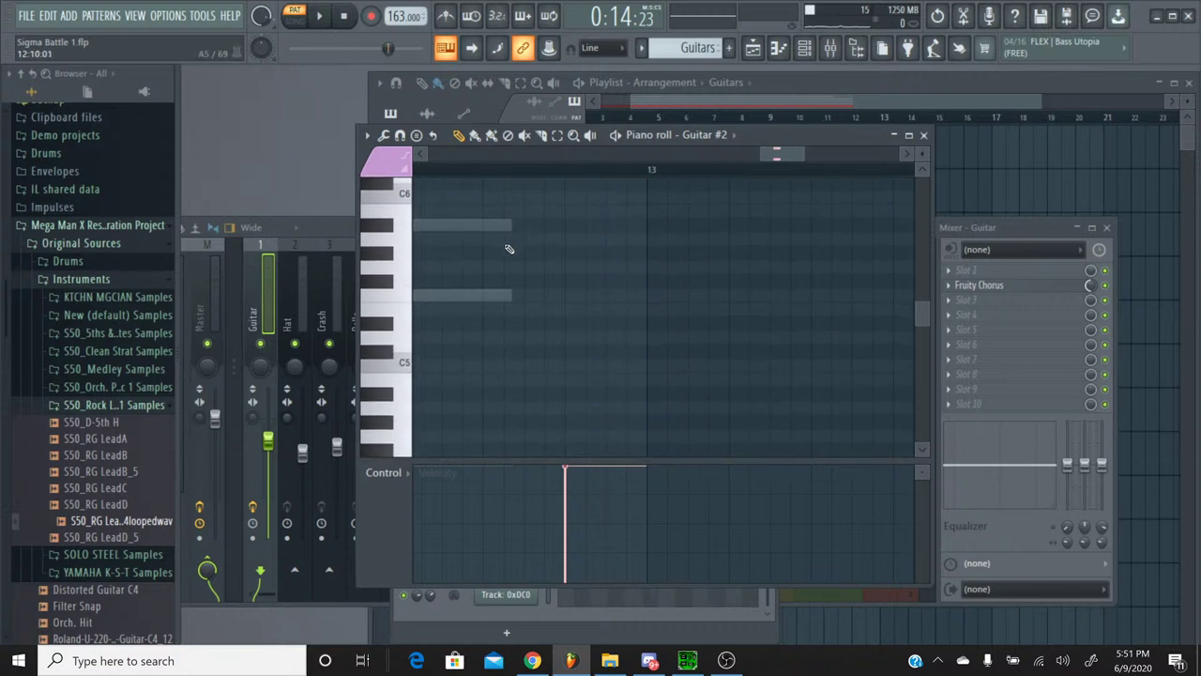
scroll(541, 269, up, 3)
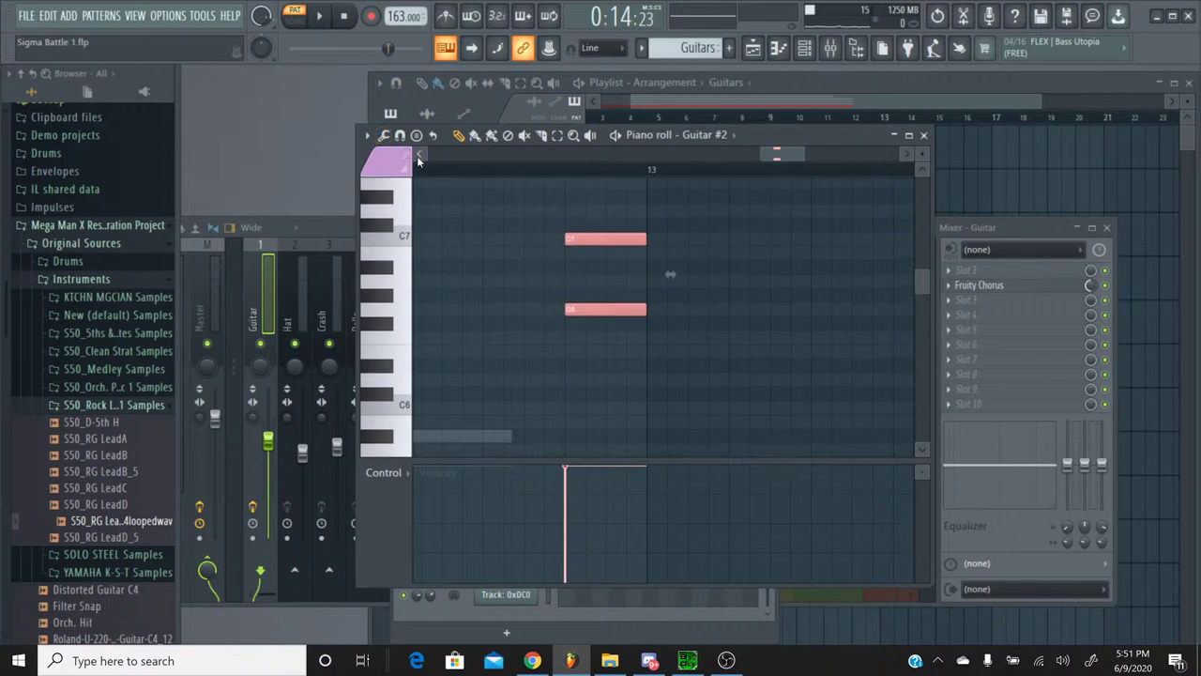
scroll(595, 322, down, 4)
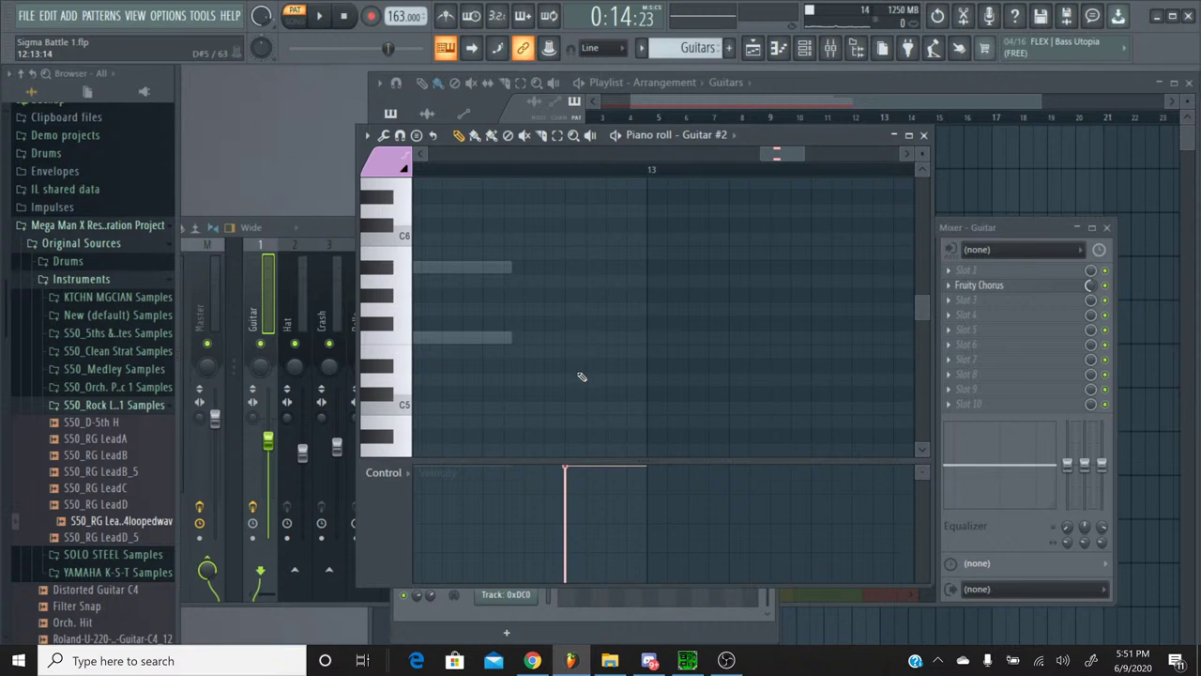
scroll(578, 368, up, 3)
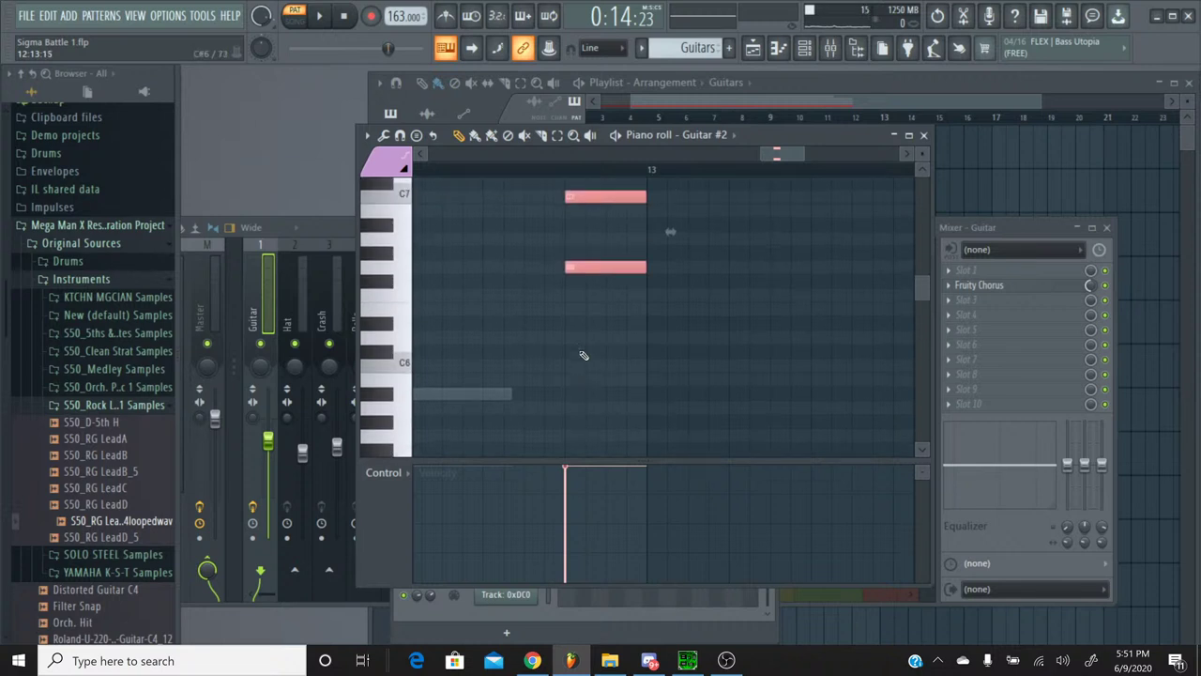
scroll(605, 310, down, 2)
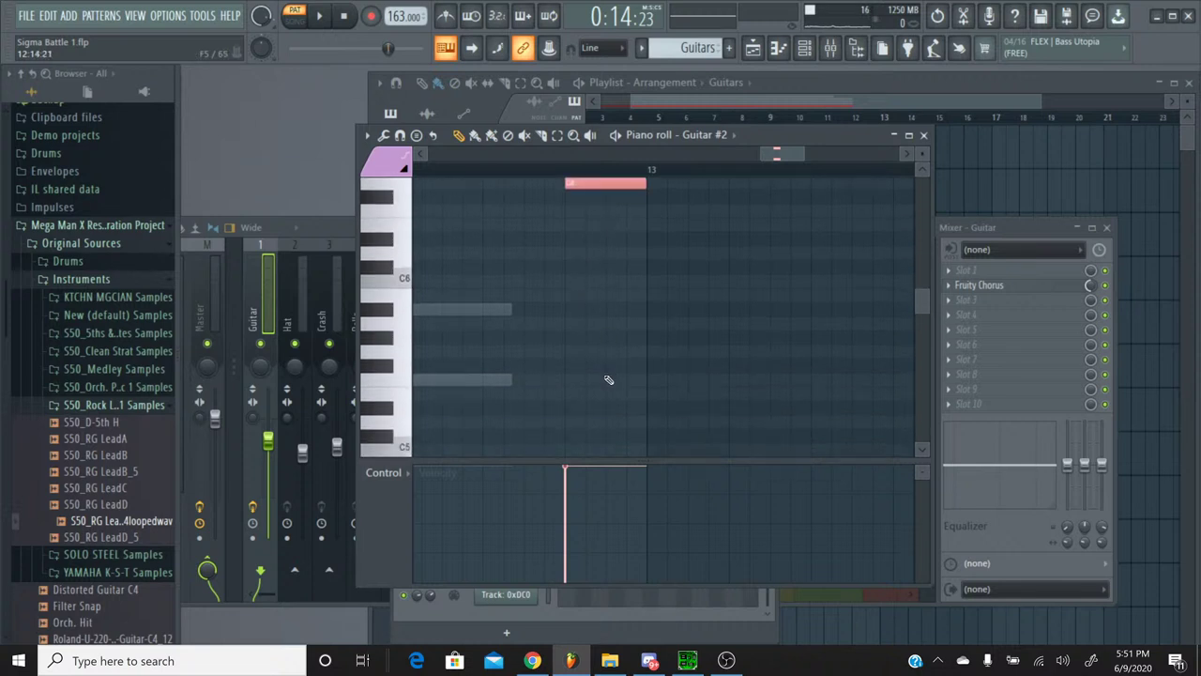
click(610, 383)
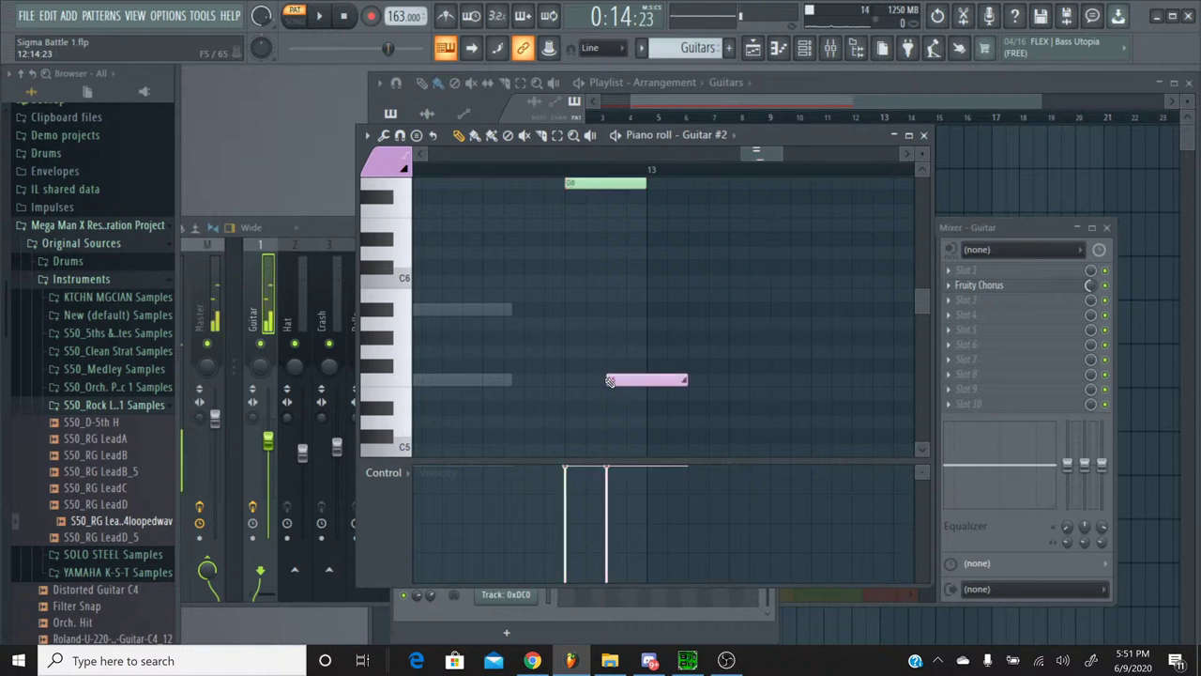
scroll(606, 311, up, 2)
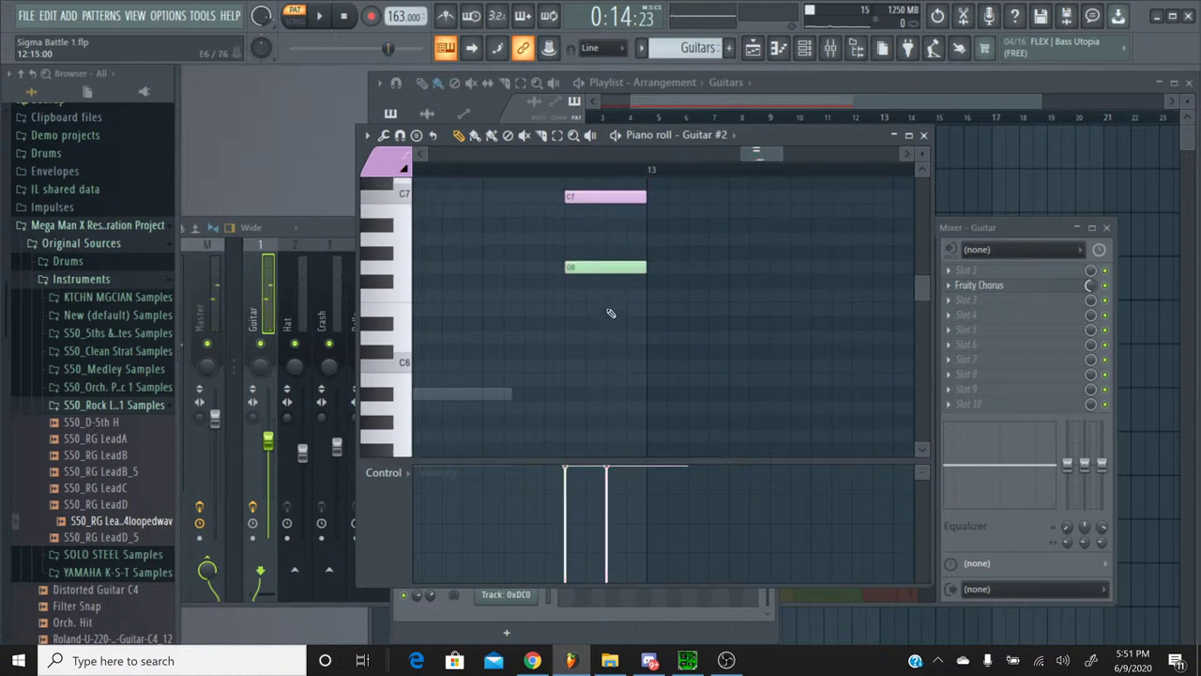
scroll(611, 313, down, 3)
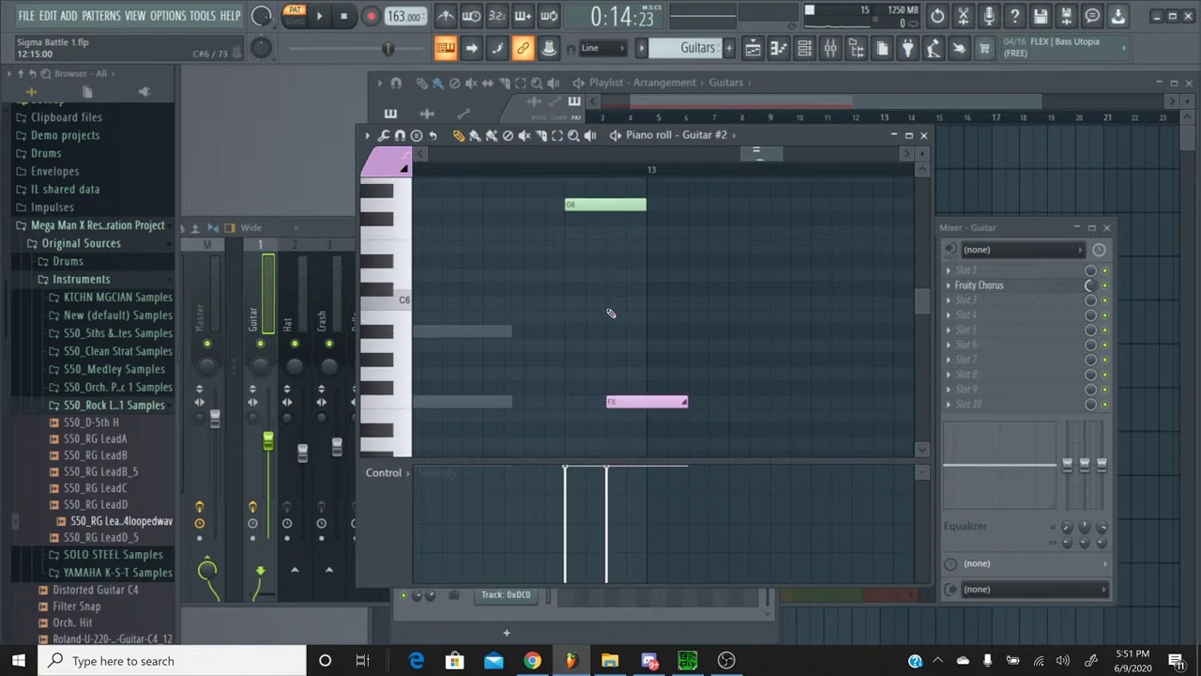
scroll(615, 331, up, 3)
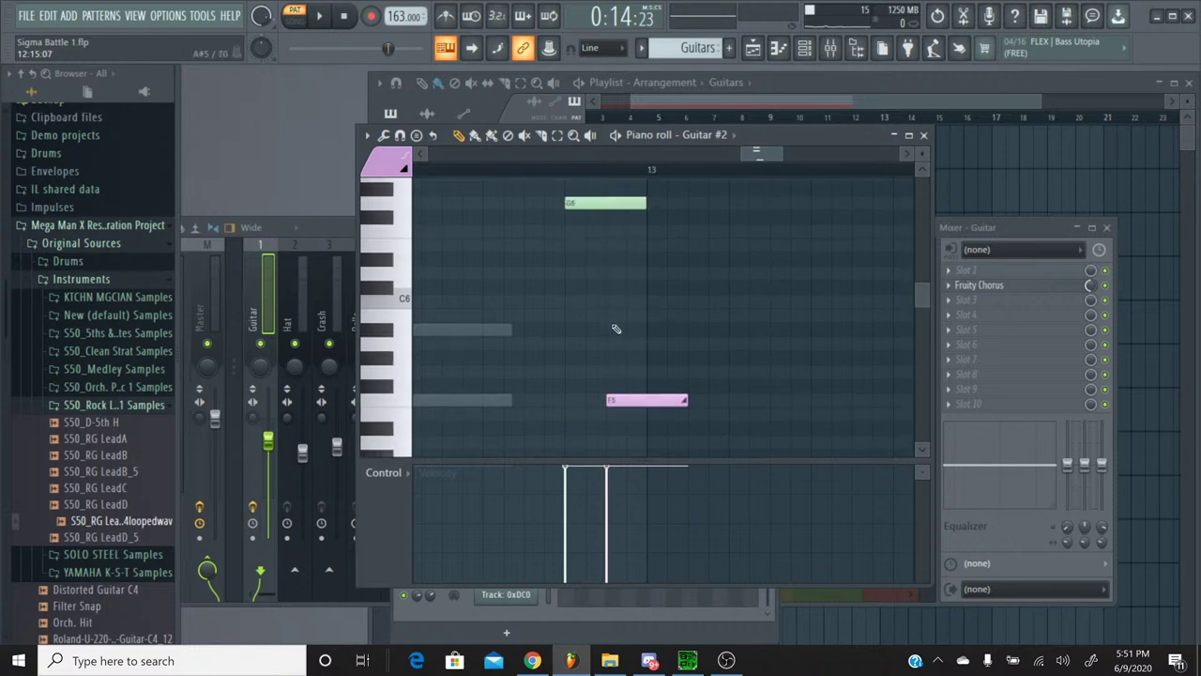
scroll(616, 328, down, 3)
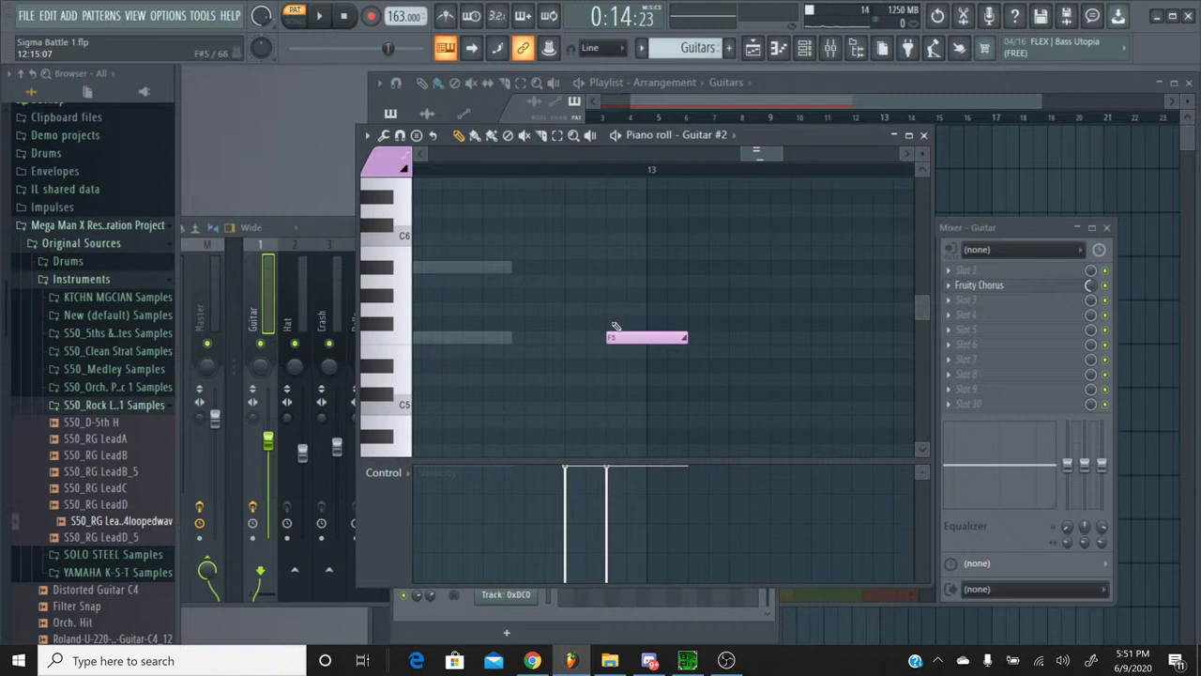
click(615, 282)
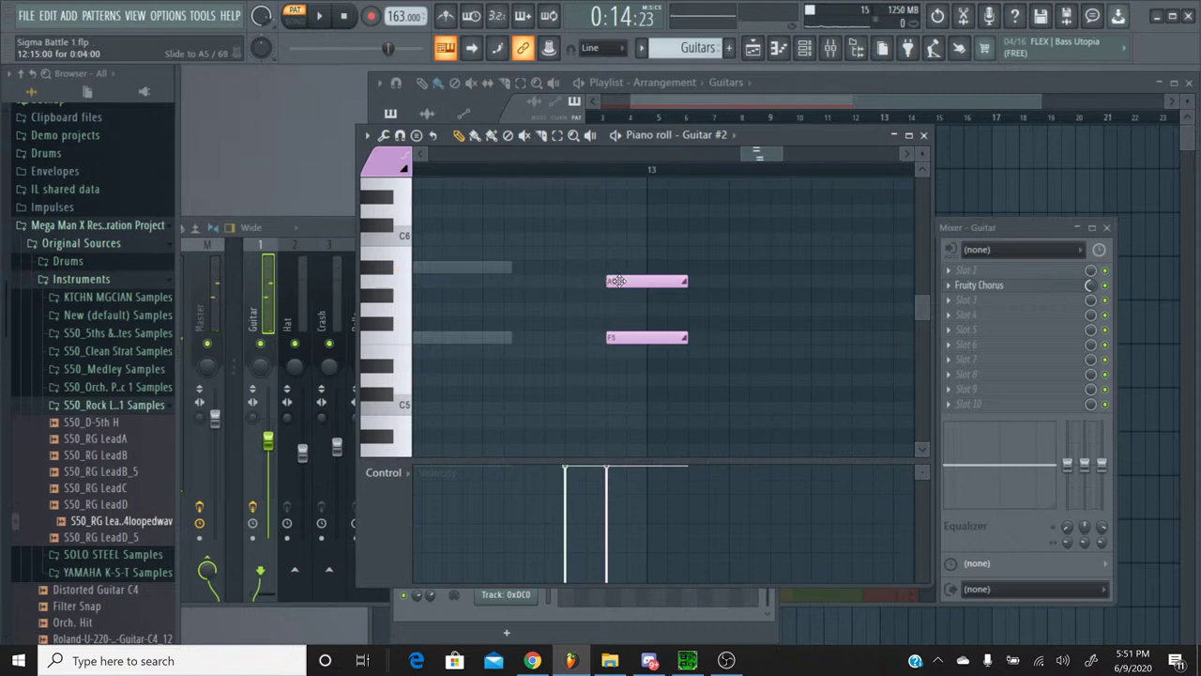
Step: Play back the Guitar #2 passage from 12:10 to check the chord pair leading into bar 13
scroll(623, 283, up, 3)
click(507, 168)
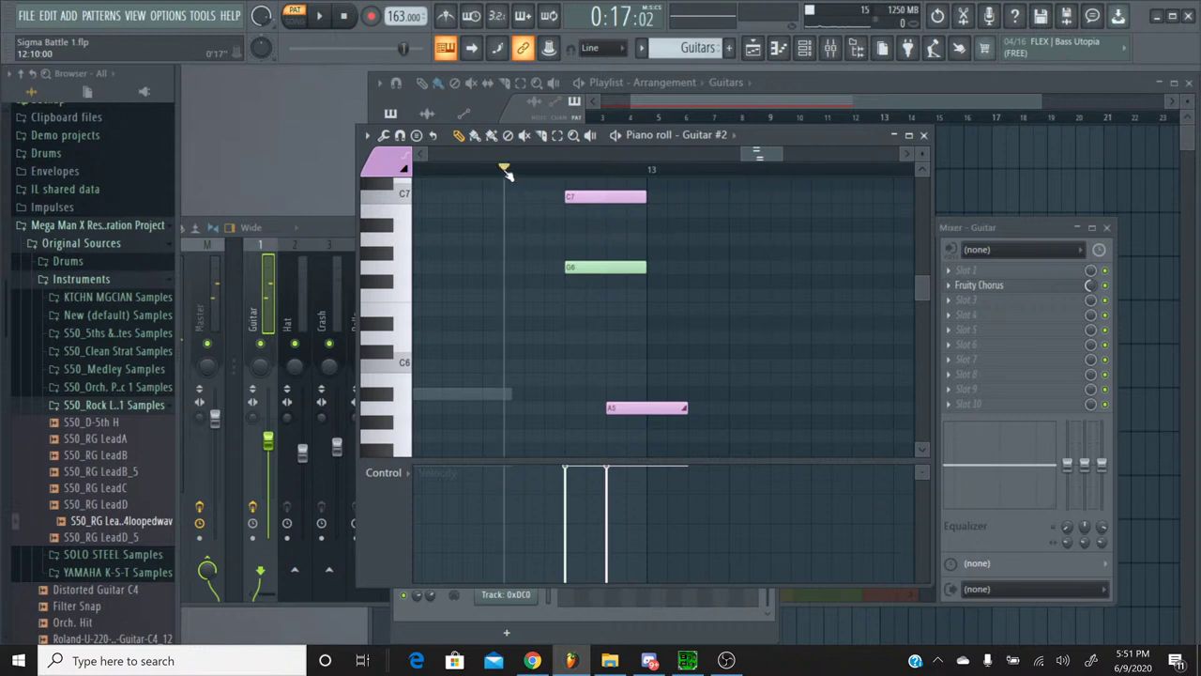
key(space)
click(343, 19)
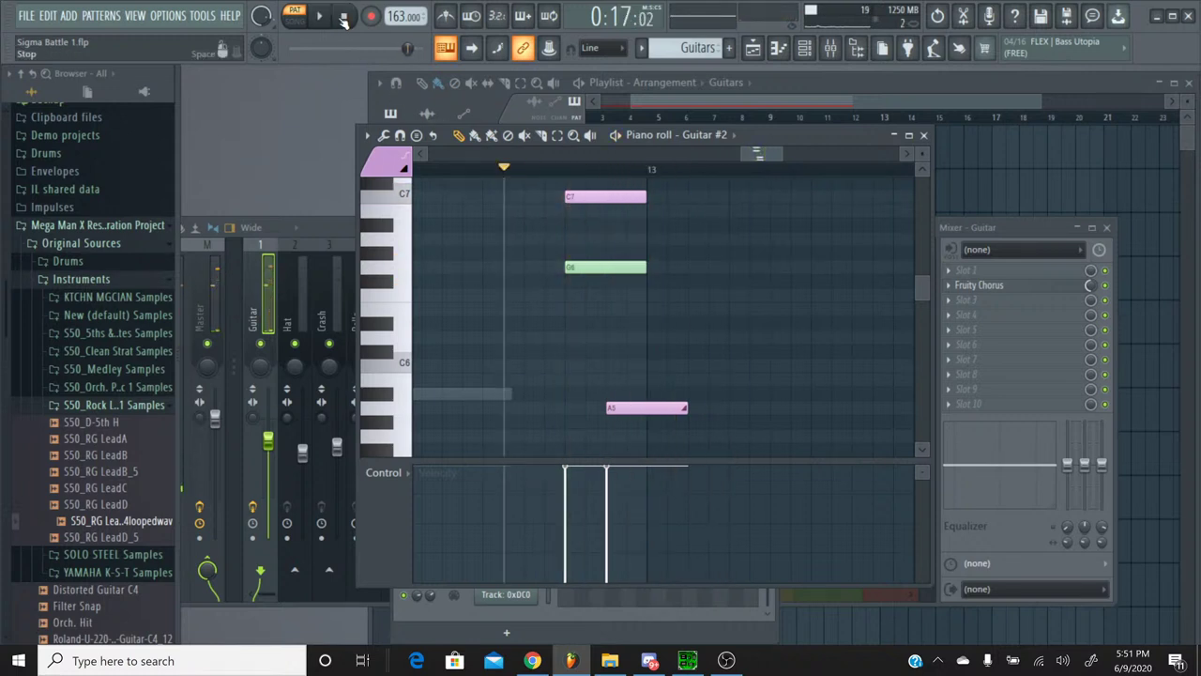
scroll(625, 314, down, 4)
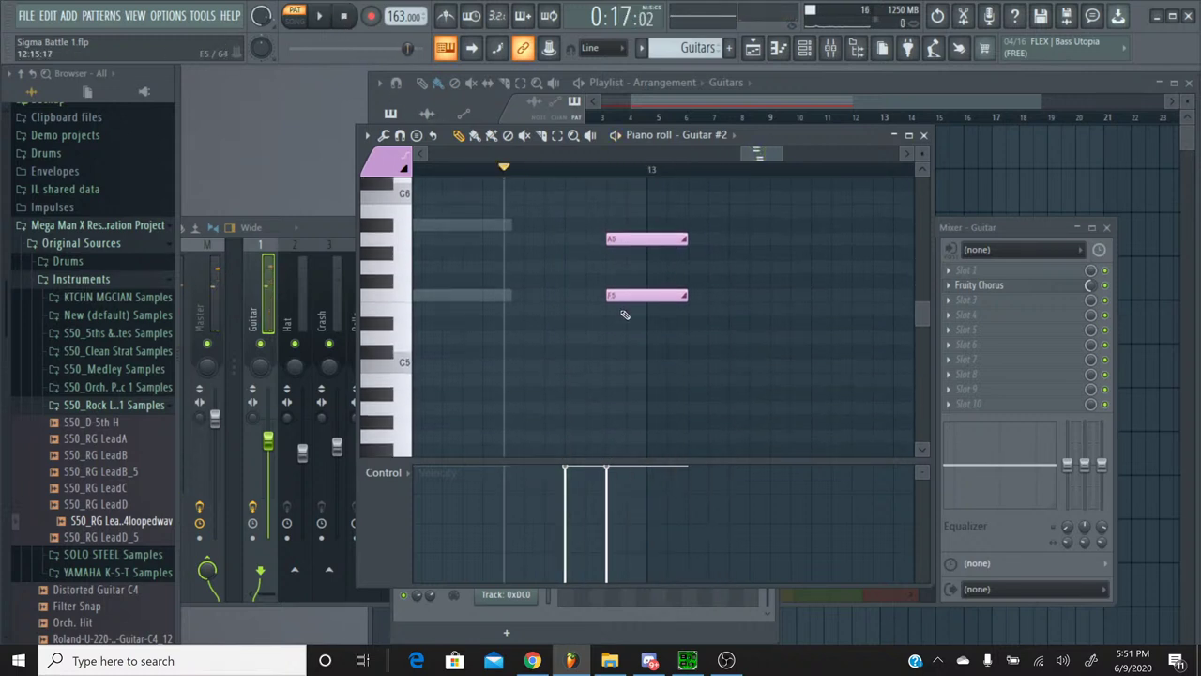
scroll(625, 314, up, 4)
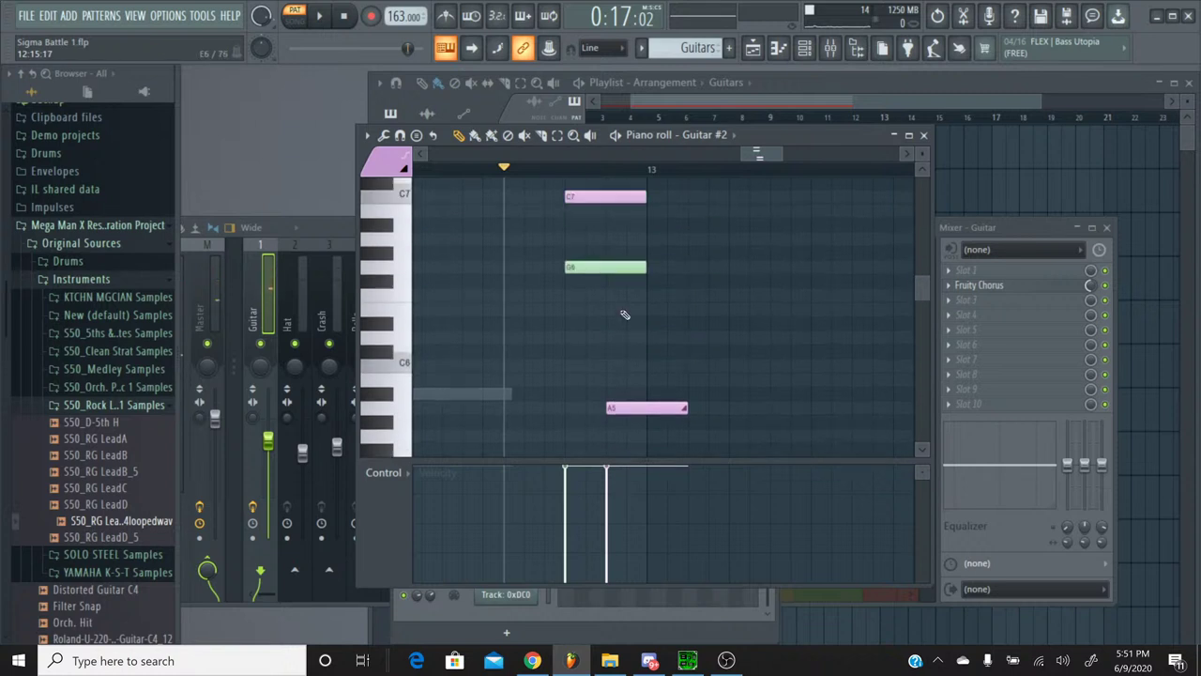
key(ctrl+a)
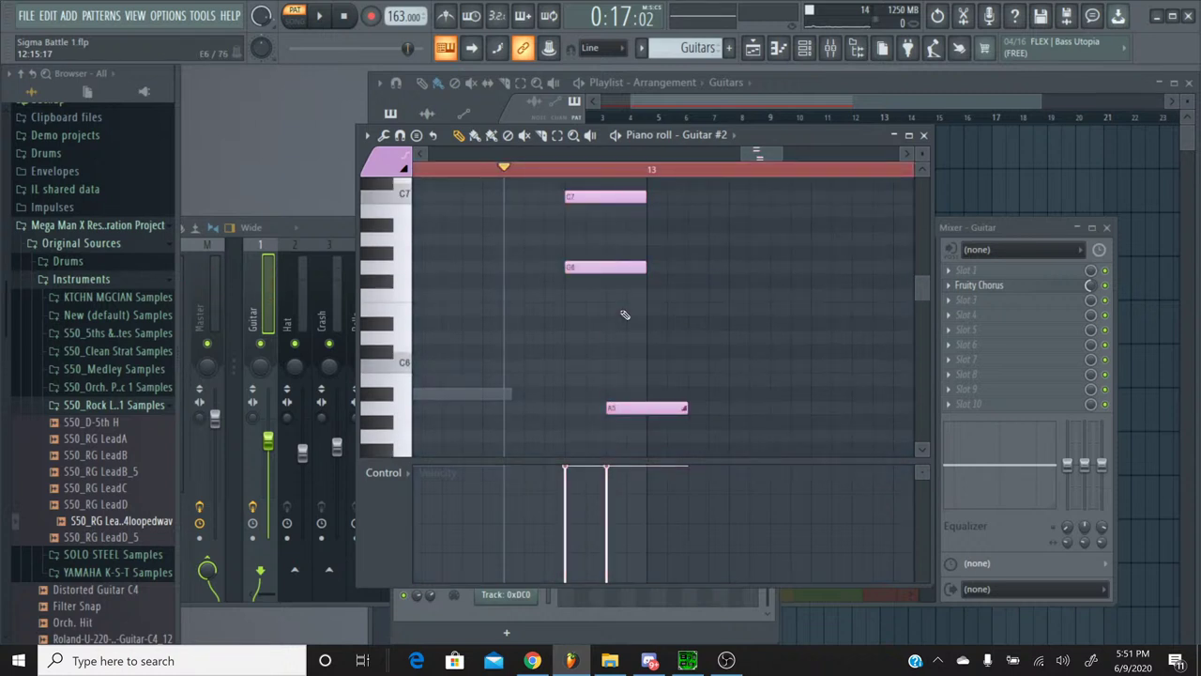
scroll(625, 315, down, 2)
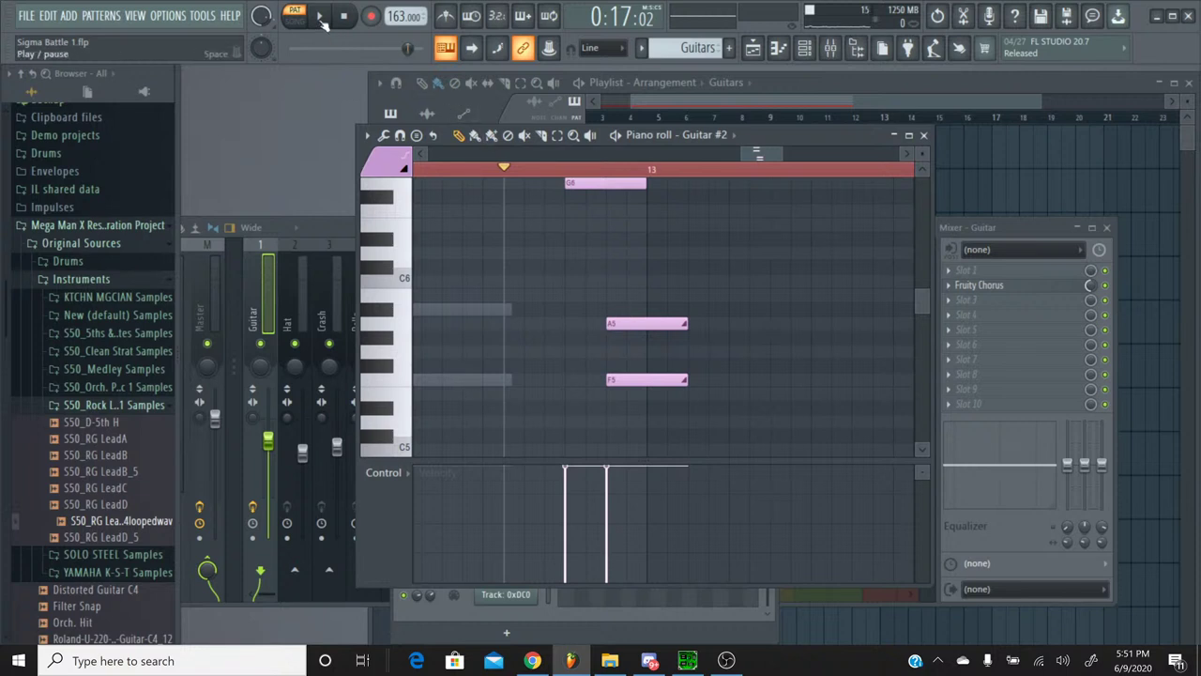
click(320, 20)
click(320, 20)
Step: Reopen the Guitar #2 piano roll and delete the A5 and F5 notes crossing into bar 13
click(923, 134)
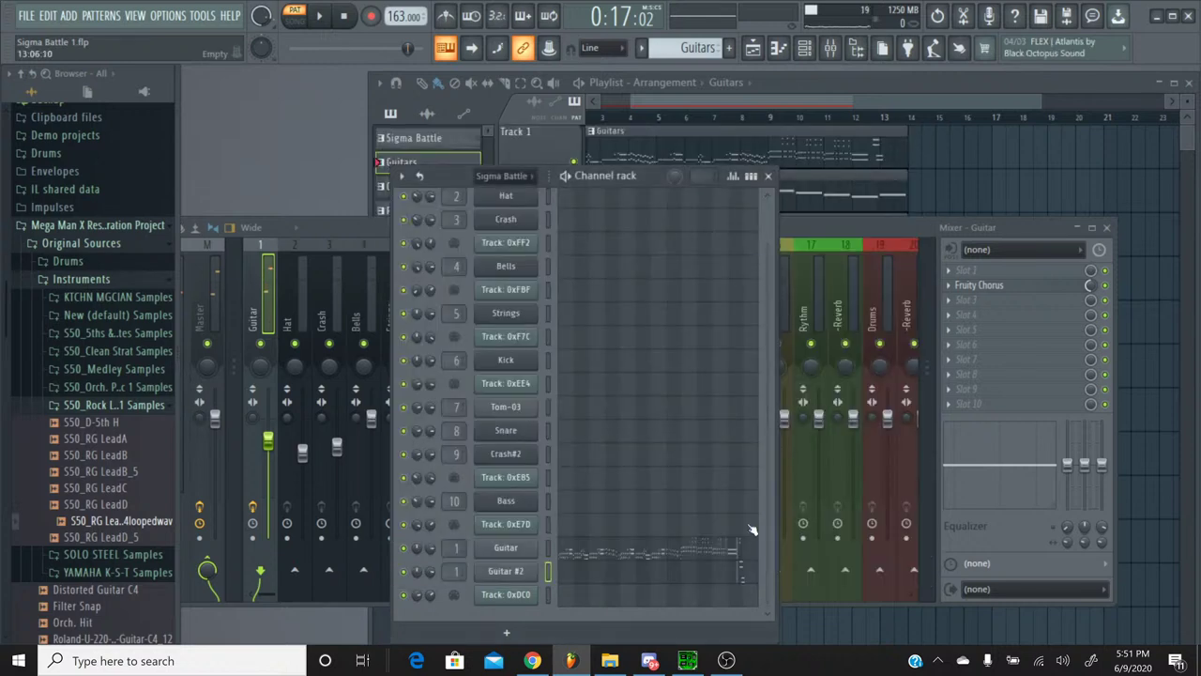
click(733, 574)
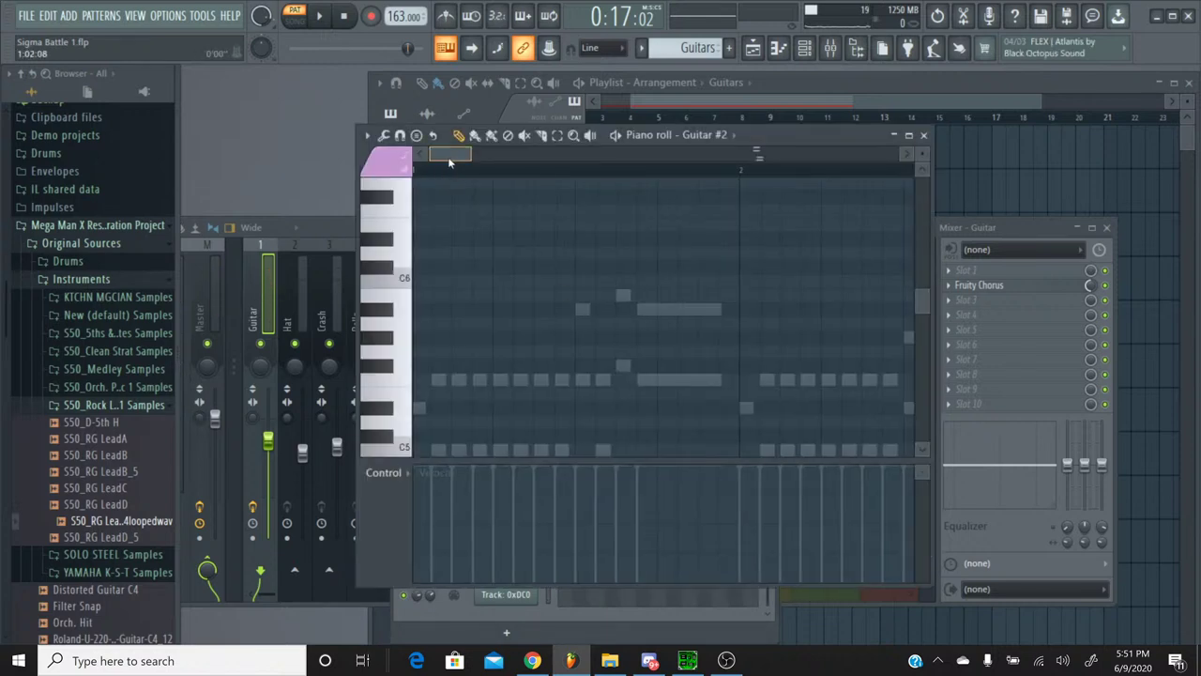
scroll(757, 167, up, 4)
scroll(751, 294, up, 3)
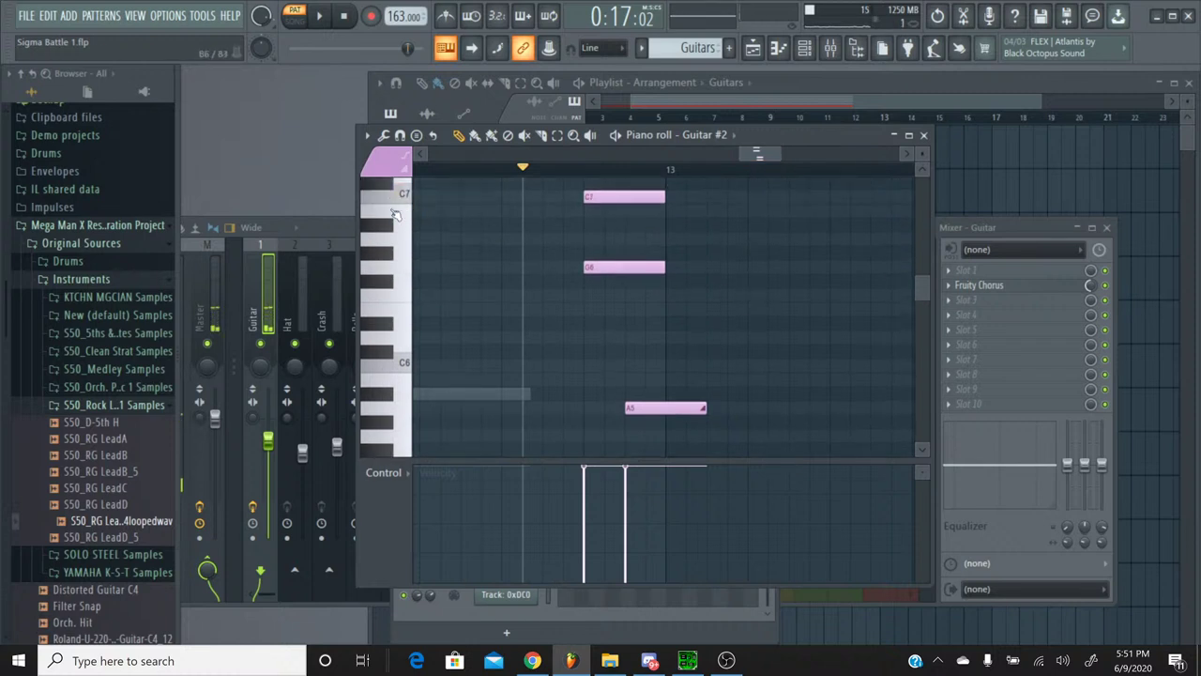
scroll(573, 276, up, 2)
scroll(573, 276, down, 2)
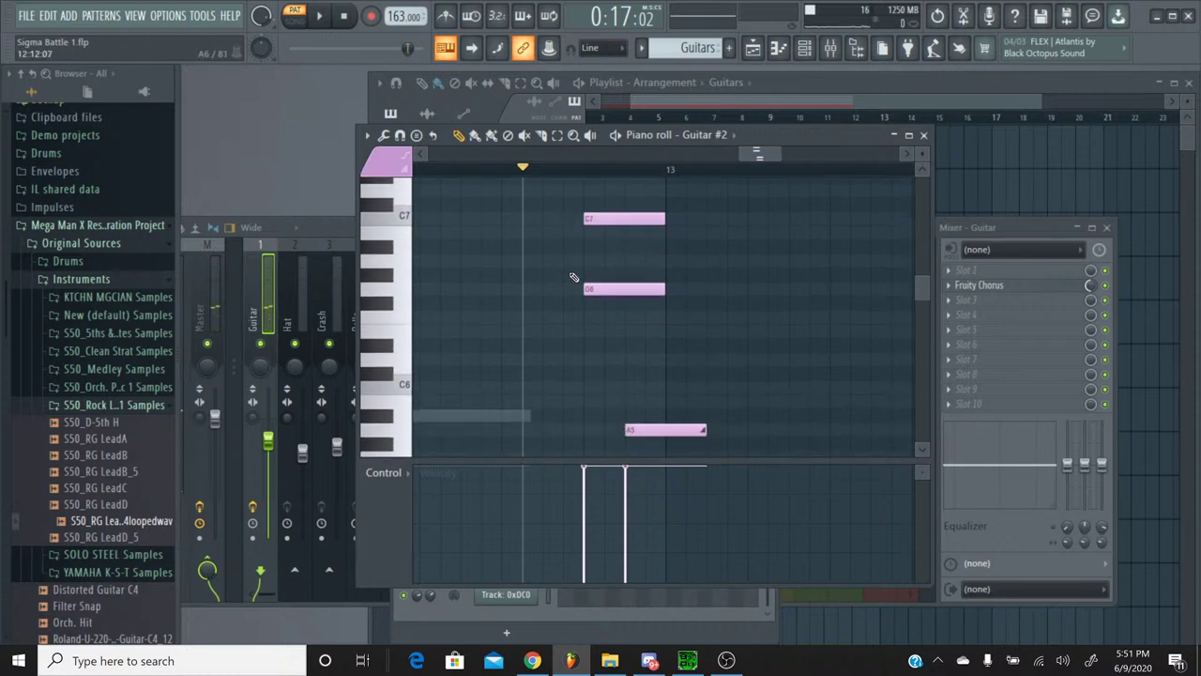
scroll(573, 276, down, 3)
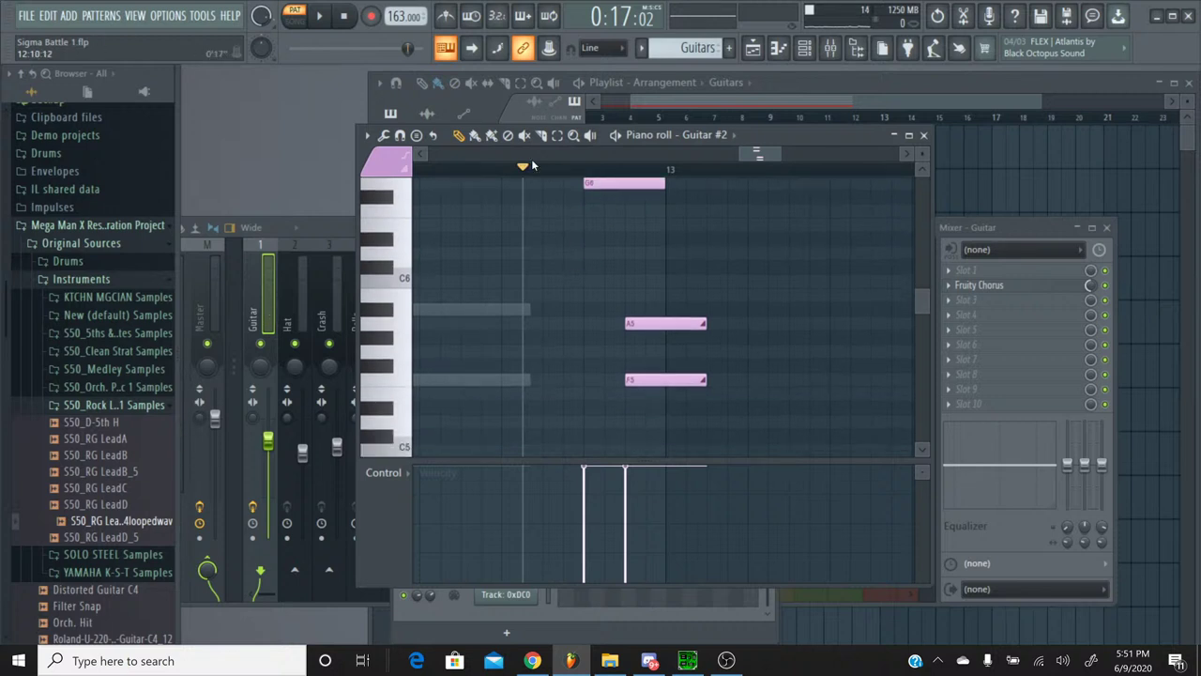
drag(625, 302, 758, 402)
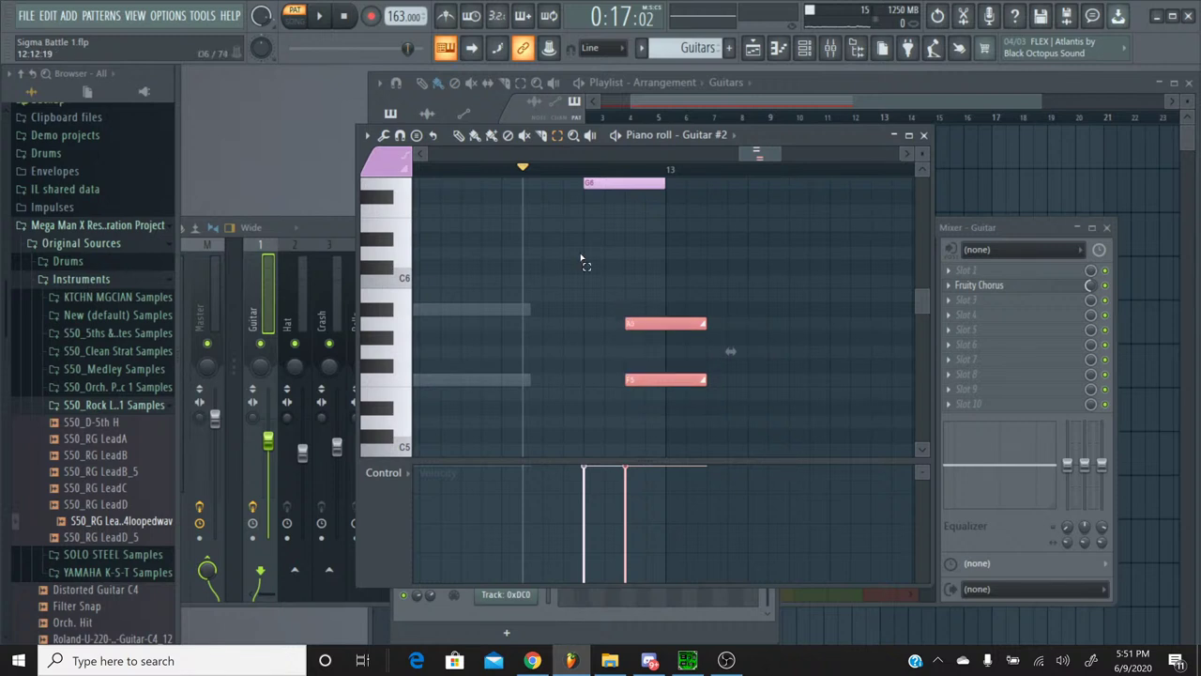
key(Delete)
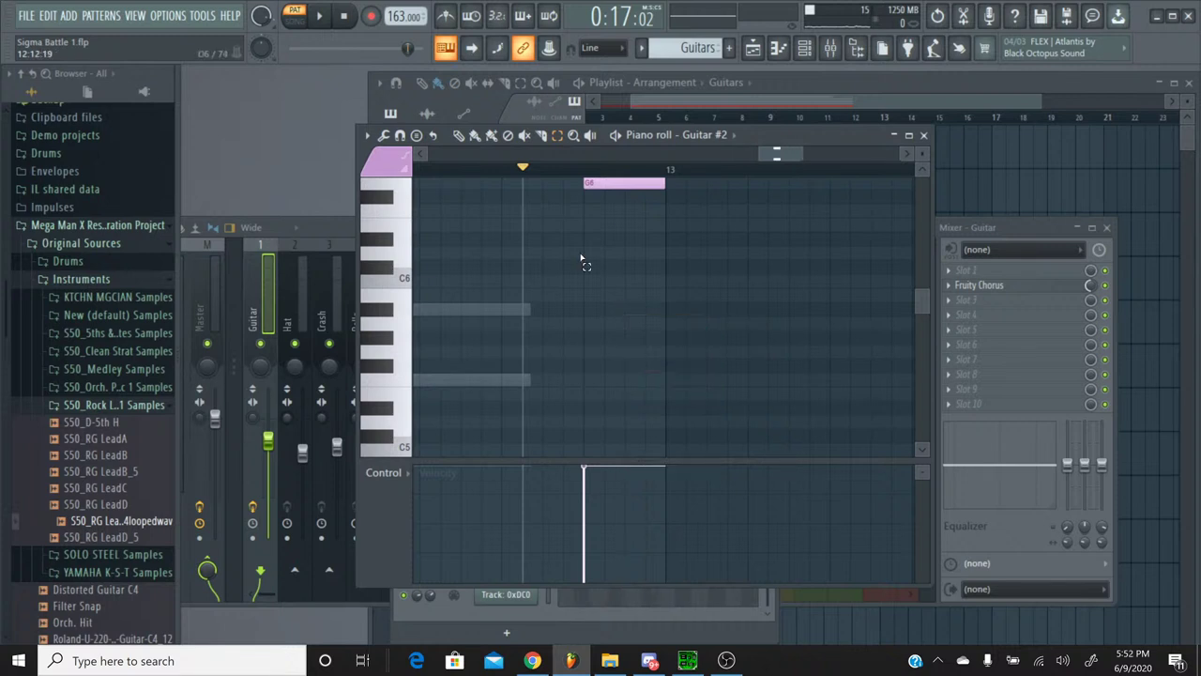
Step: Select the remaining C7 and G6 notes and transpose them down one octave
scroll(595, 262, up, 2)
key(ctrl+a)
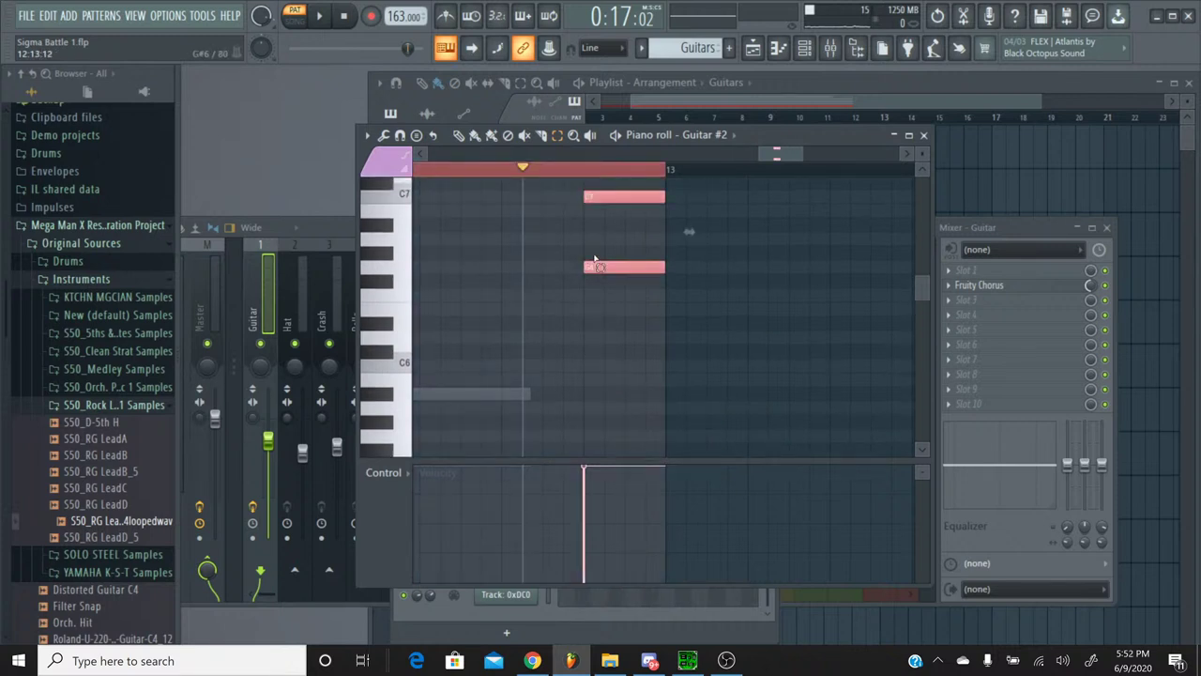
key(ctrl+Down)
scroll(456, 294, down, 2)
Step: Reselect the C6 and G5 notes, audition their pitches and transpose both down another octave to C5 and G4
click(400, 283)
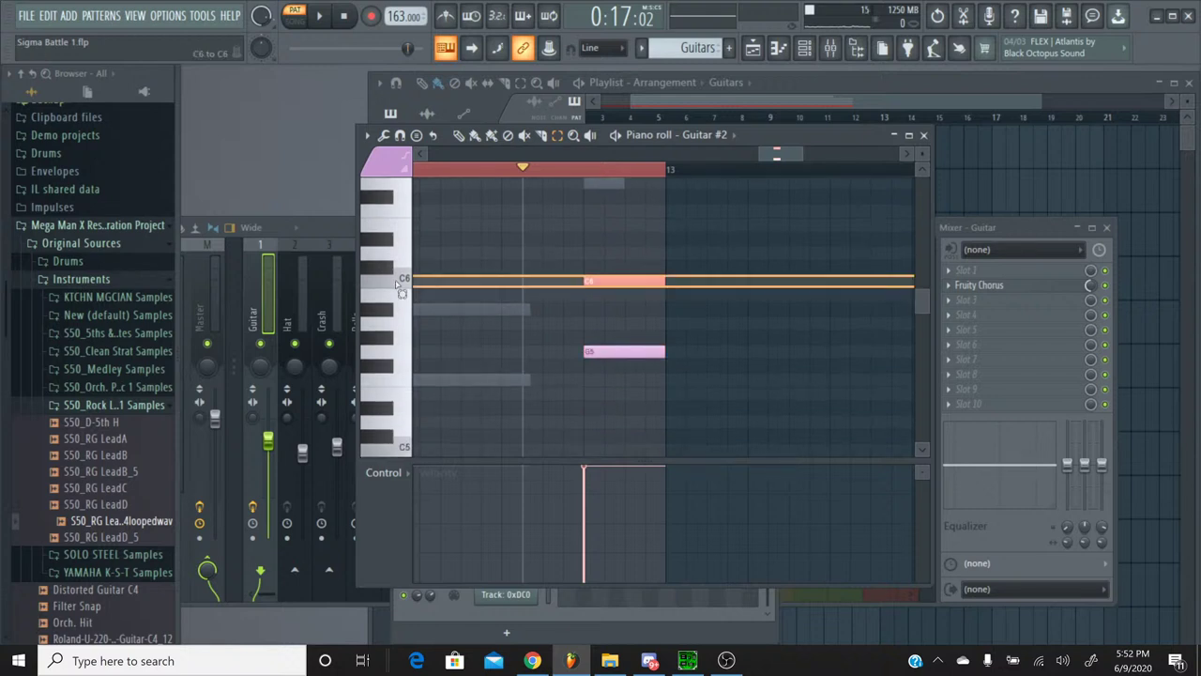
drag(771, 415, 522, 230)
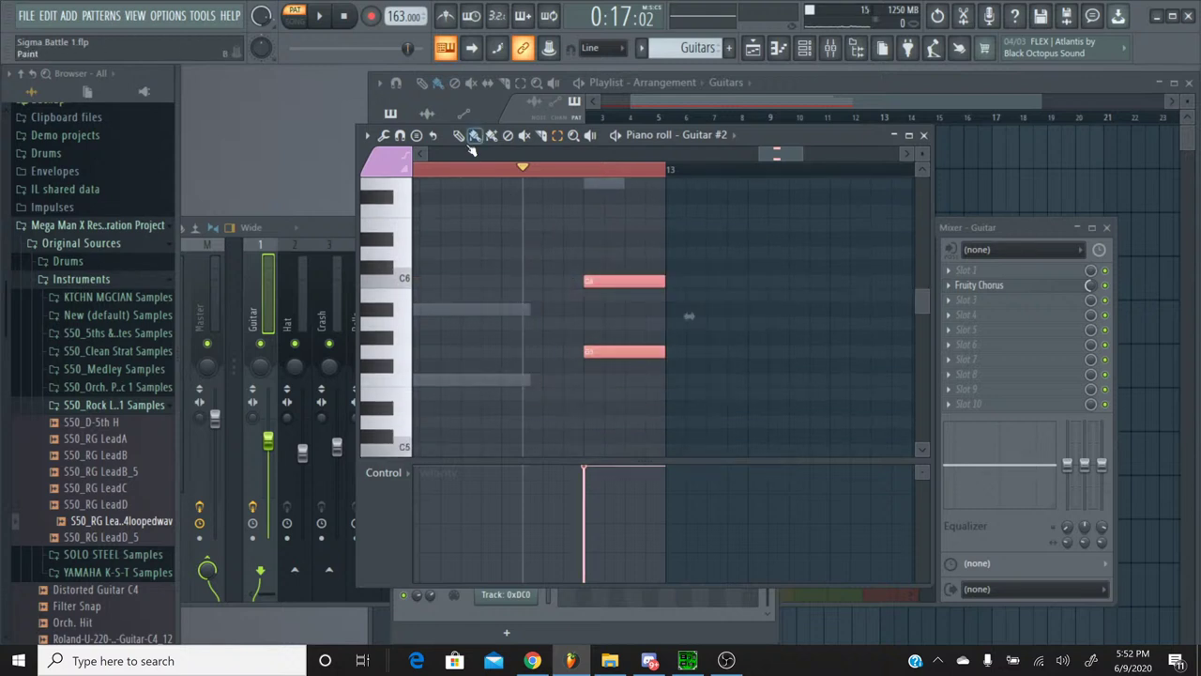
click(396, 282)
click(396, 350)
key(ctrl+Down)
scroll(394, 362, down, 2)
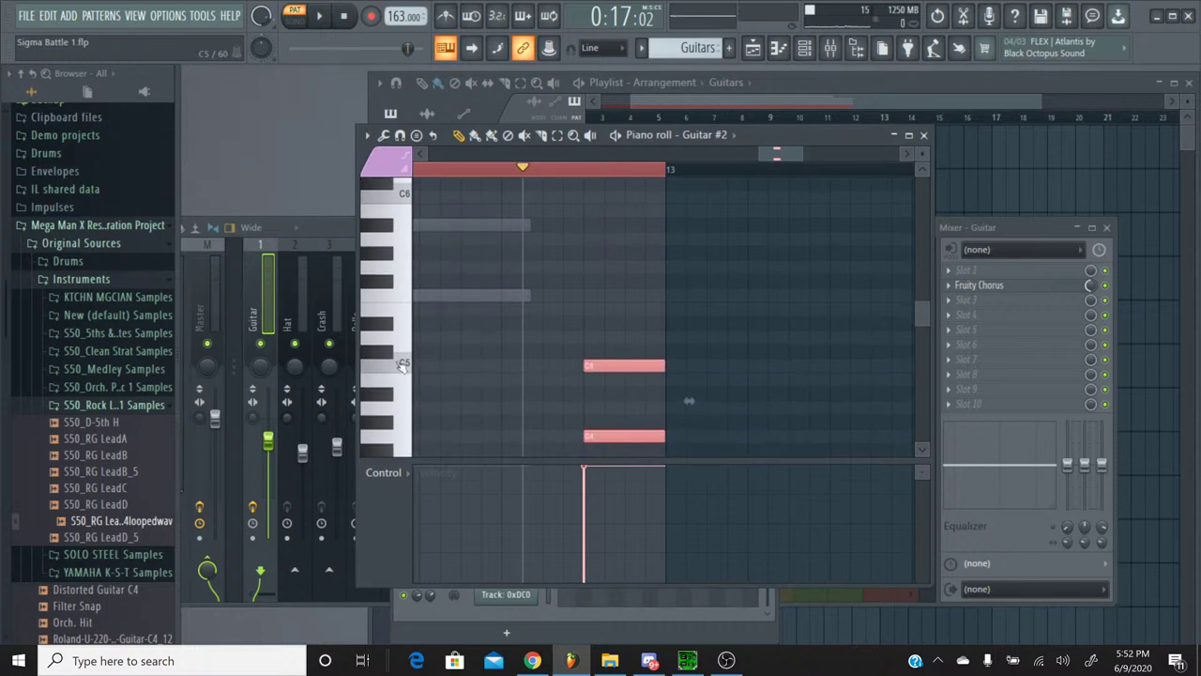
Step: Audition the C5 pitch and add D#4 and B3 notes at 12:15 in Guitar #2, extending across bar 13
click(401, 366)
scroll(401, 366, up, 2)
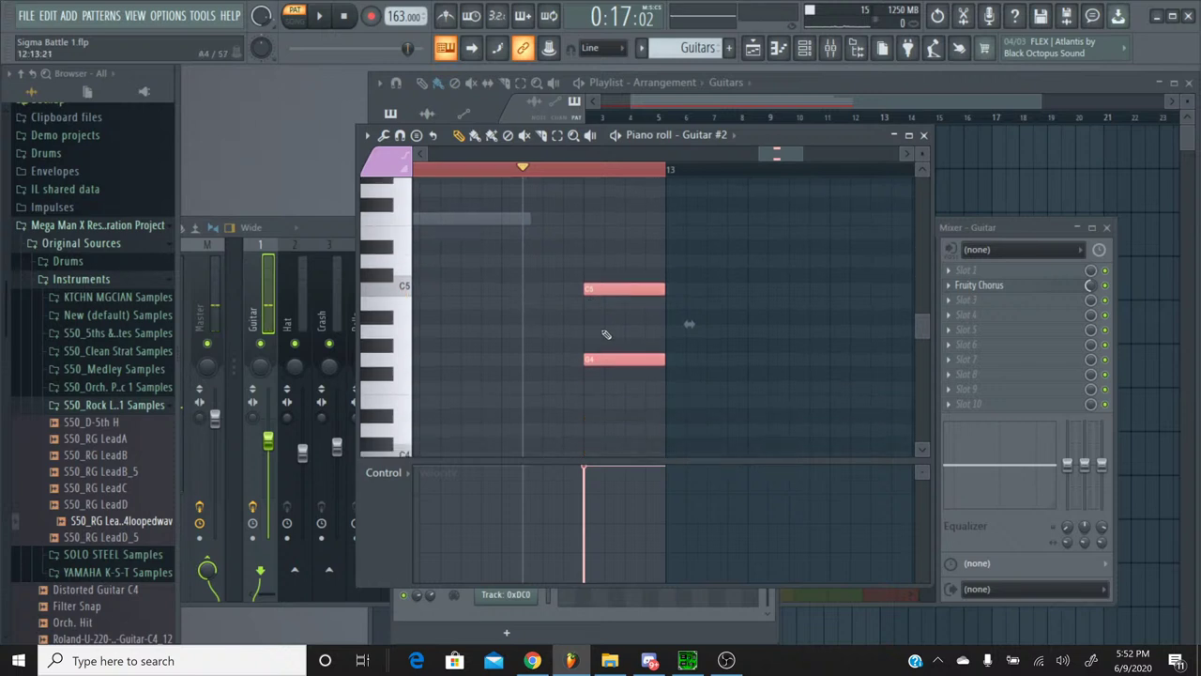
scroll(634, 325, down, 1)
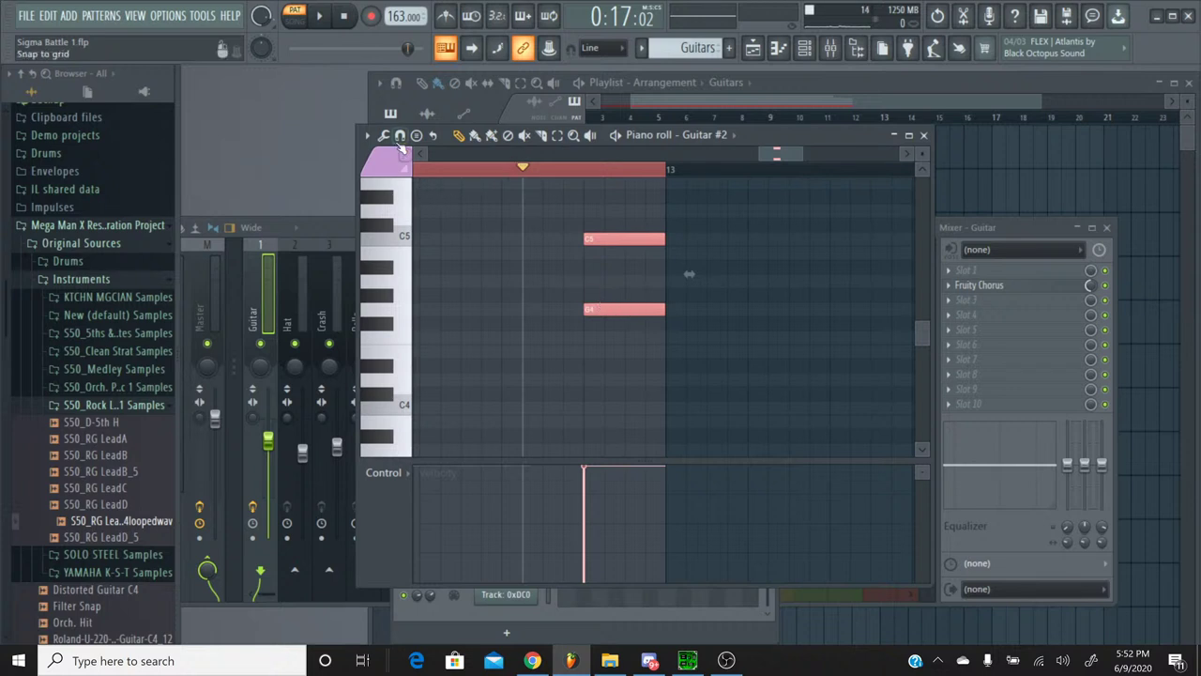
scroll(406, 175, up, 1)
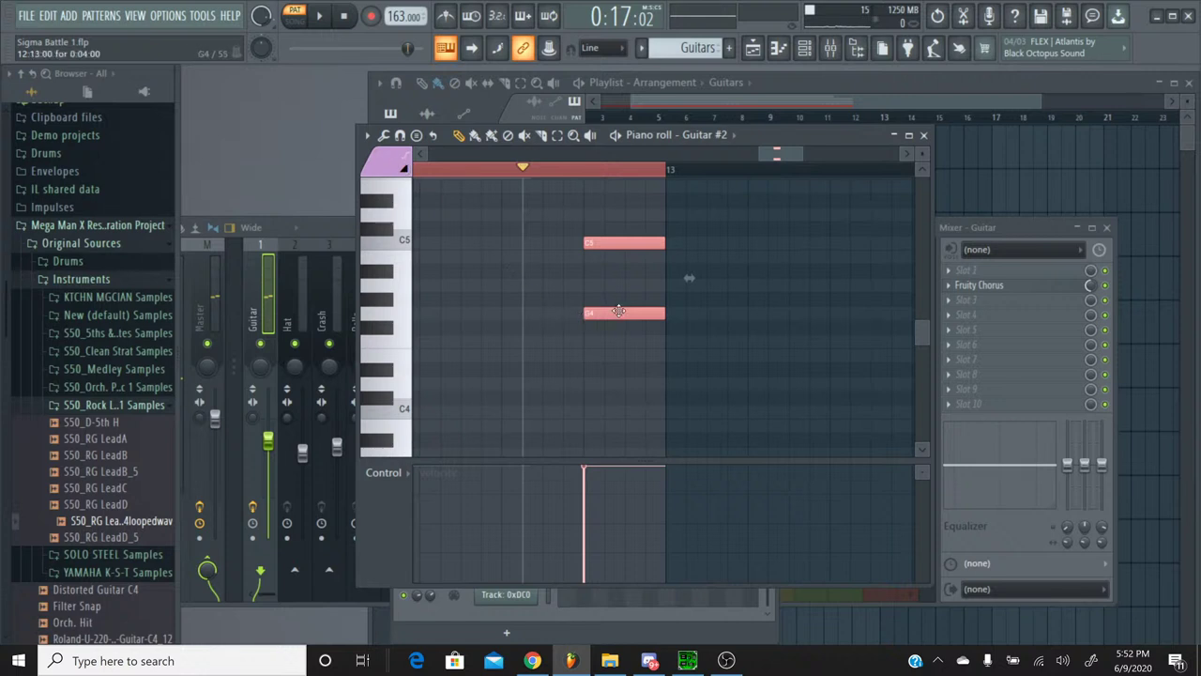
scroll(632, 301, down, 1)
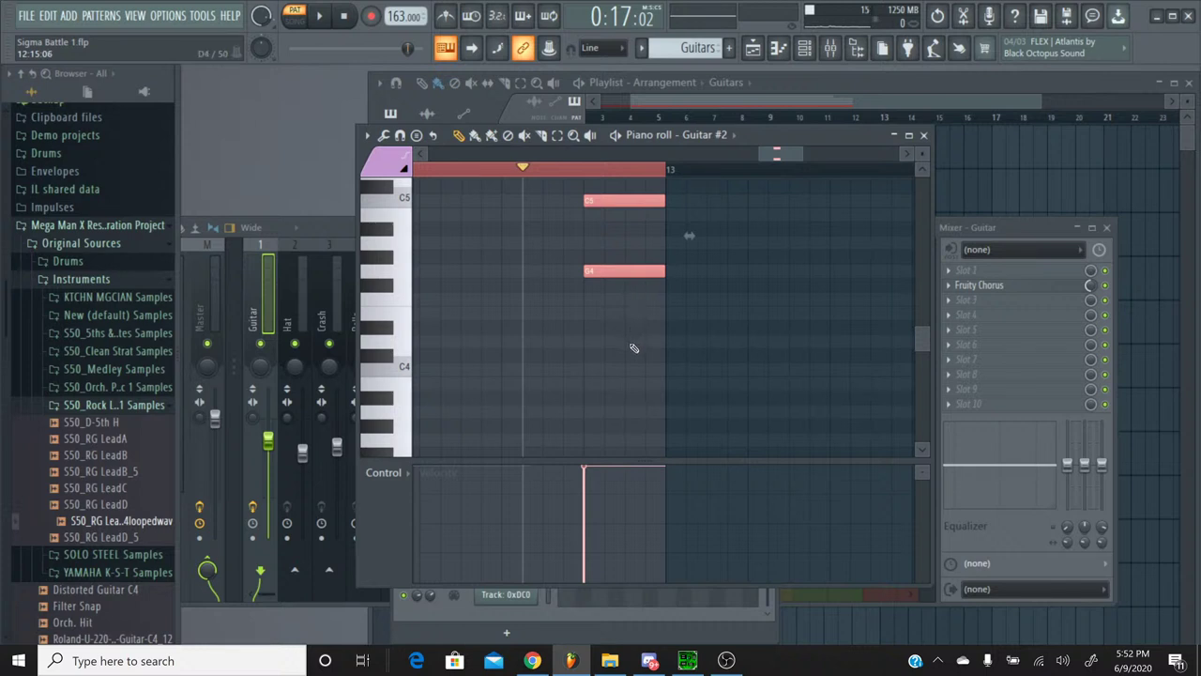
click(626, 328)
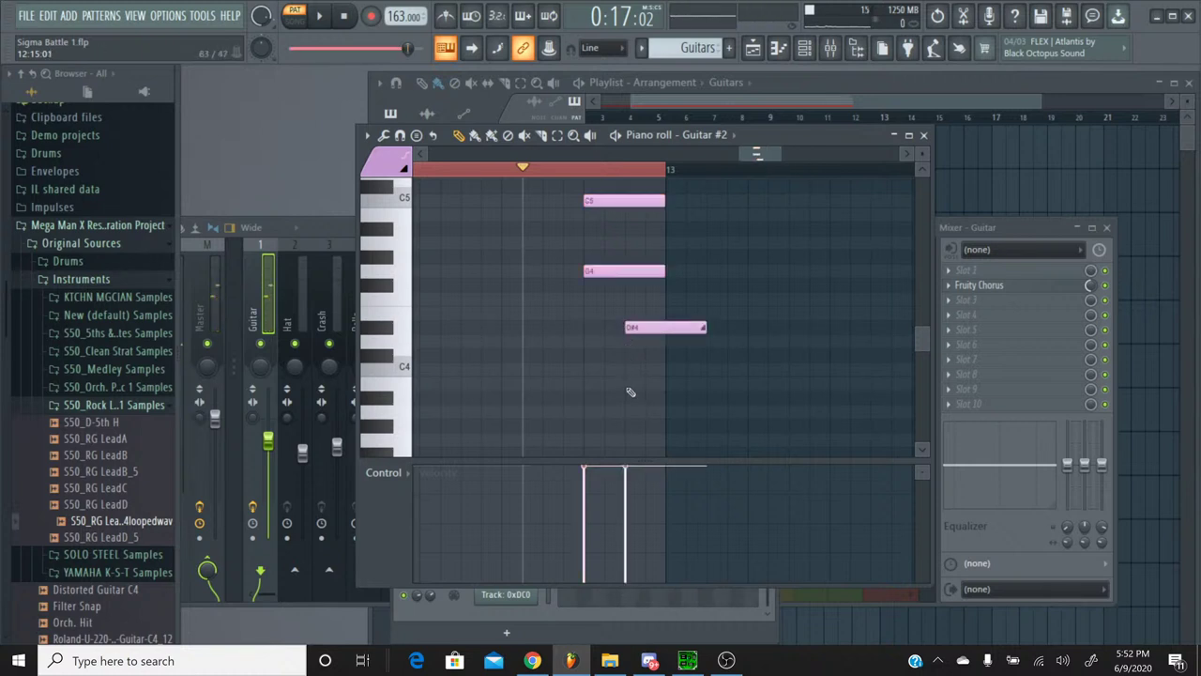
click(627, 383)
Step: Play back the Guitar #2 ending with the added lower notes twice to compare it with the preceding chord
click(321, 16)
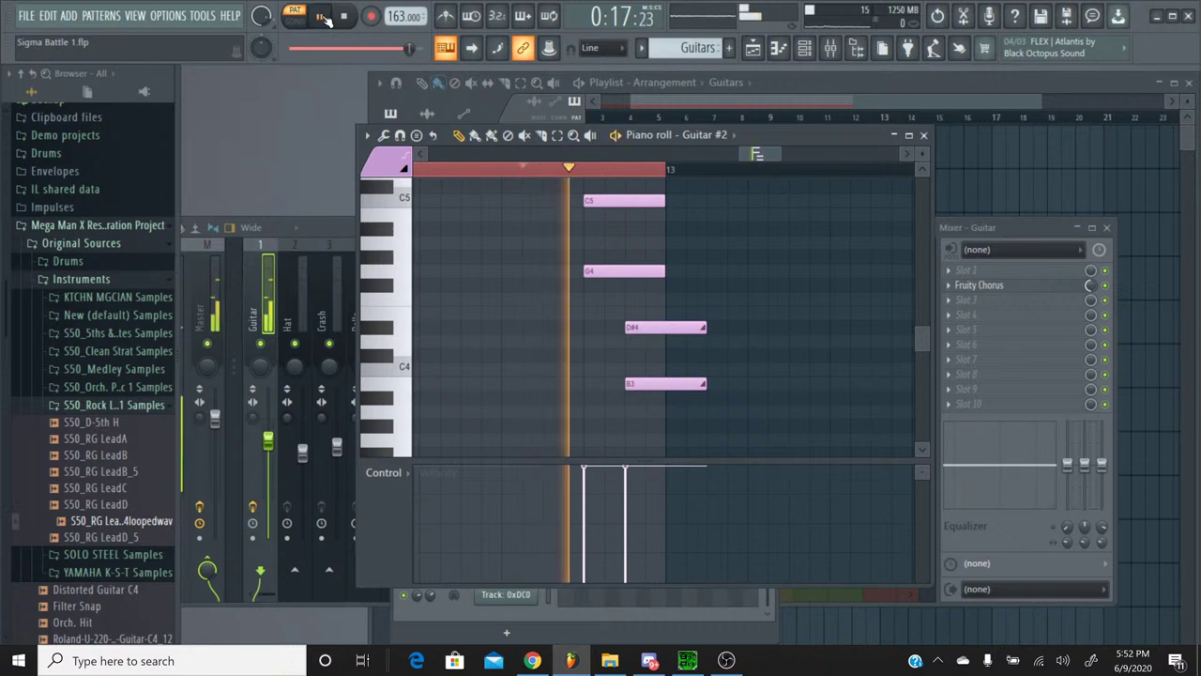
key(space)
scroll(657, 310, up, 1)
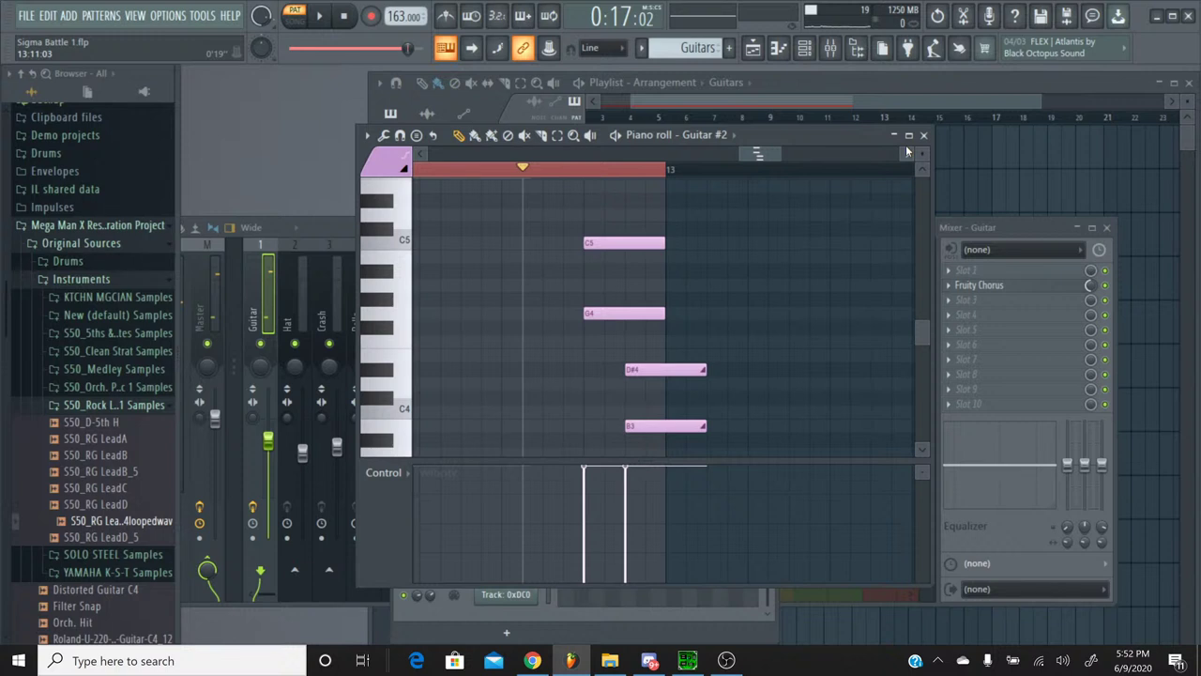
scroll(906, 150, up, 1)
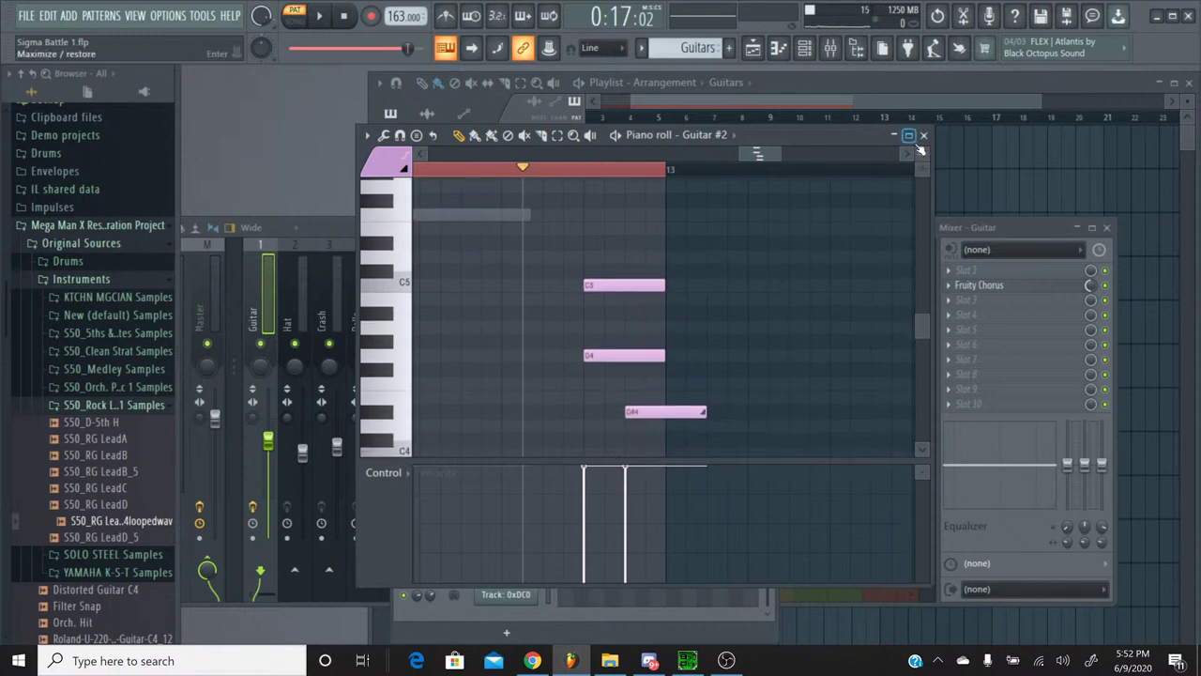
scroll(657, 244, up, 1)
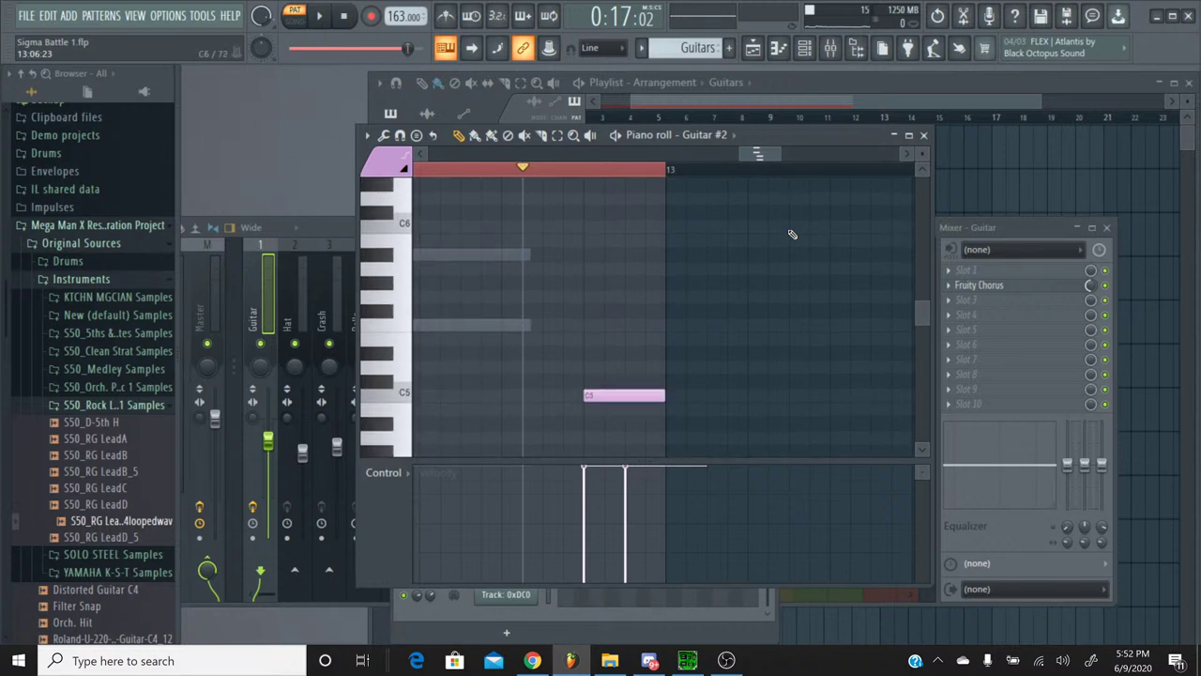
click(322, 18)
key(space)
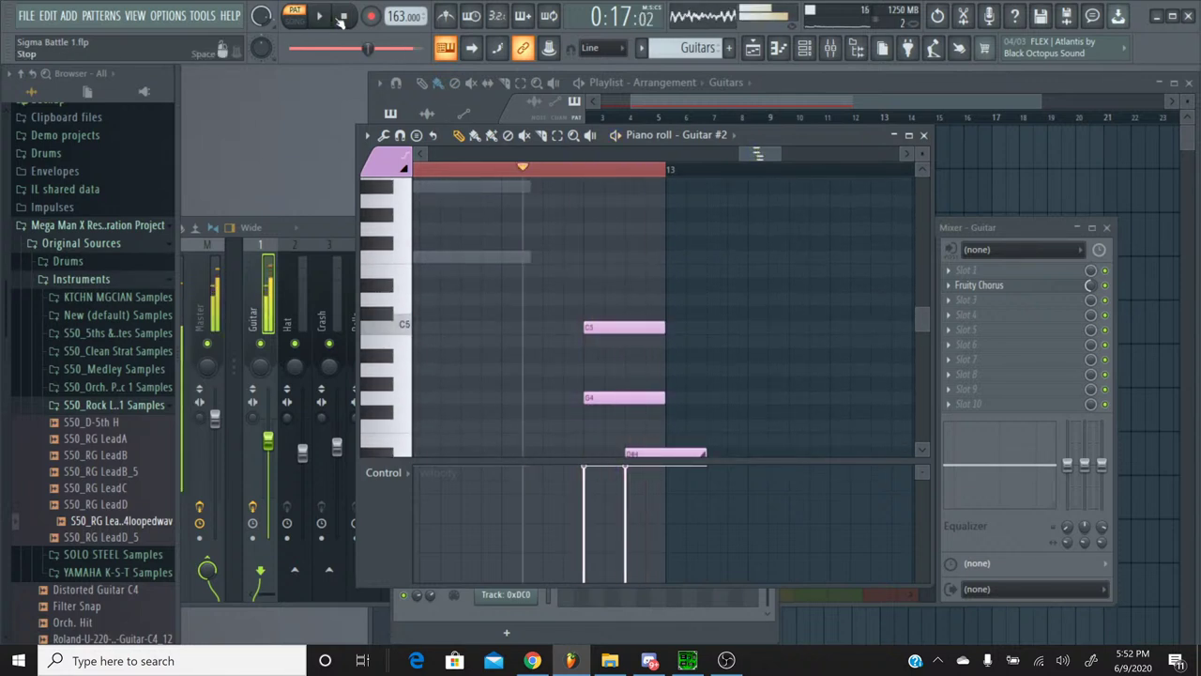
Step: Open the Guitar channel's piano roll and delete its C7 and G6 notes just before bar 13
click(926, 137)
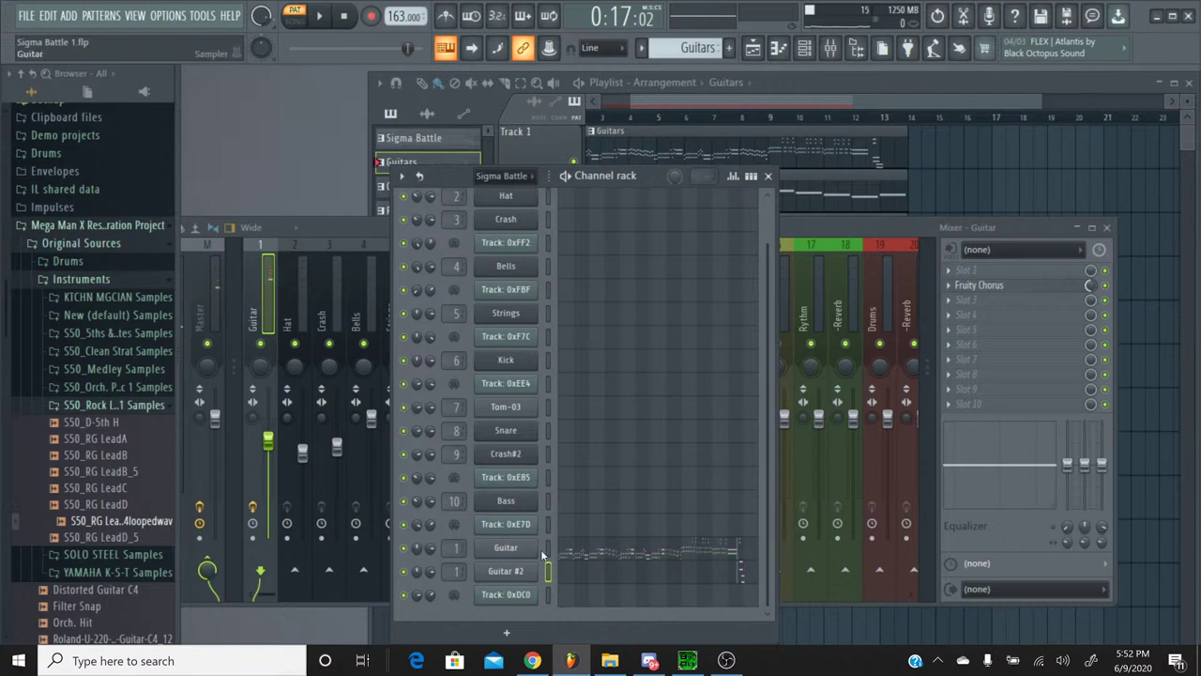
click(577, 552)
drag(455, 155, 760, 156)
scroll(709, 261, up, 3)
scroll(708, 261, up, 3)
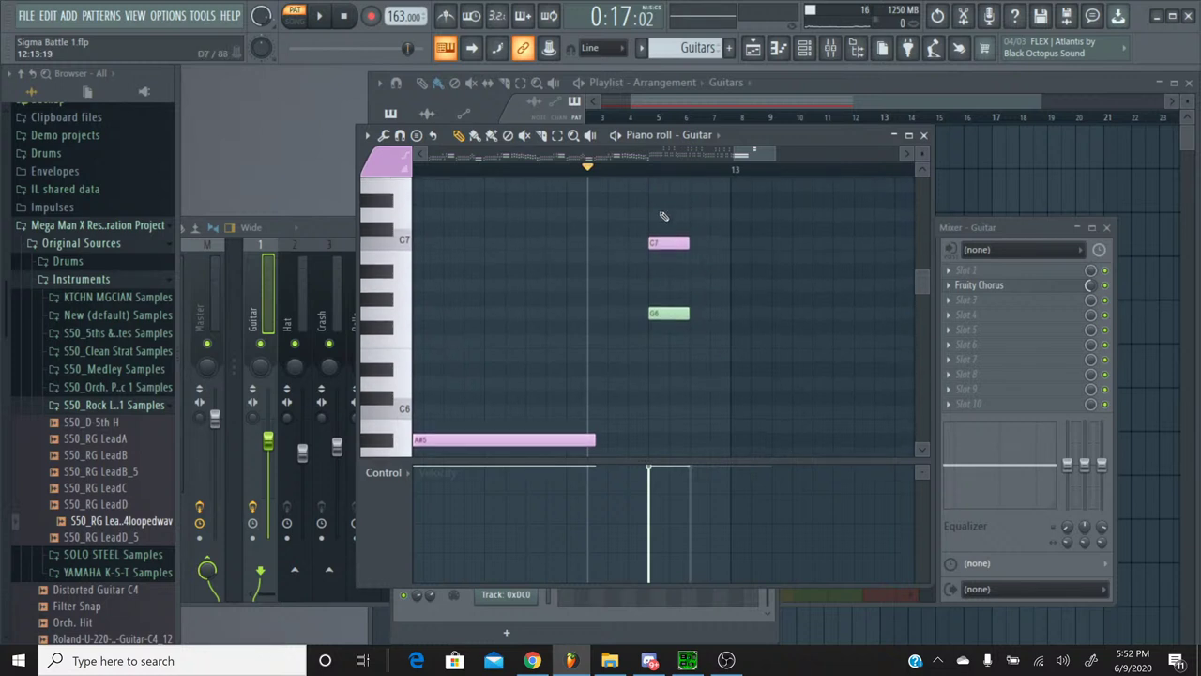
click(556, 136)
drag(718, 303, 626, 226)
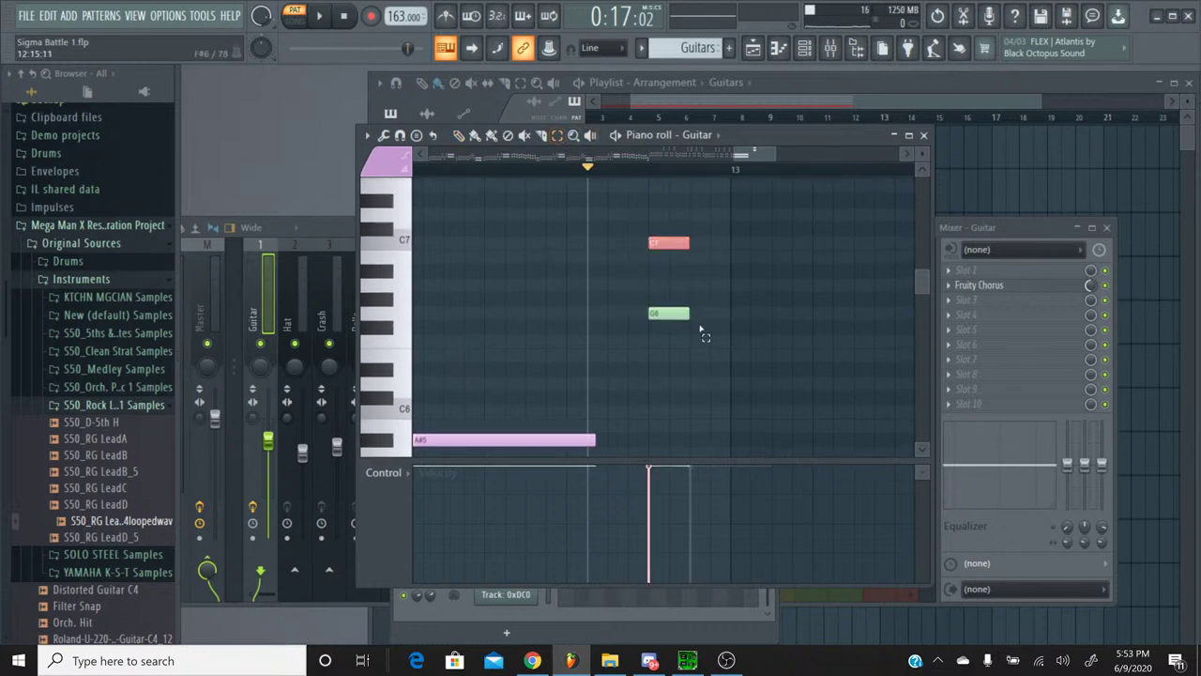
mouse_move(706, 335)
mouse_down()
mouse_move(614, 208)
mouse_move(613, 228)
mouse_up()
key(Delete)
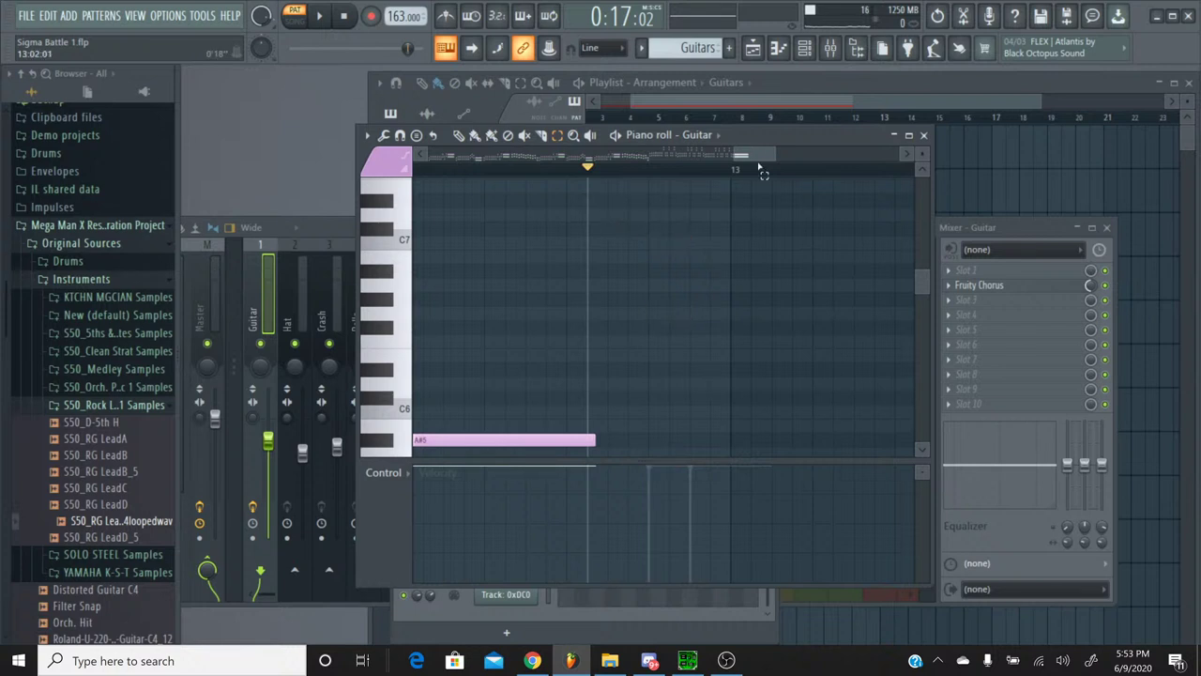
Step: Close the Guitar piano roll and play back the end of the Guitars pattern
click(924, 135)
click(321, 18)
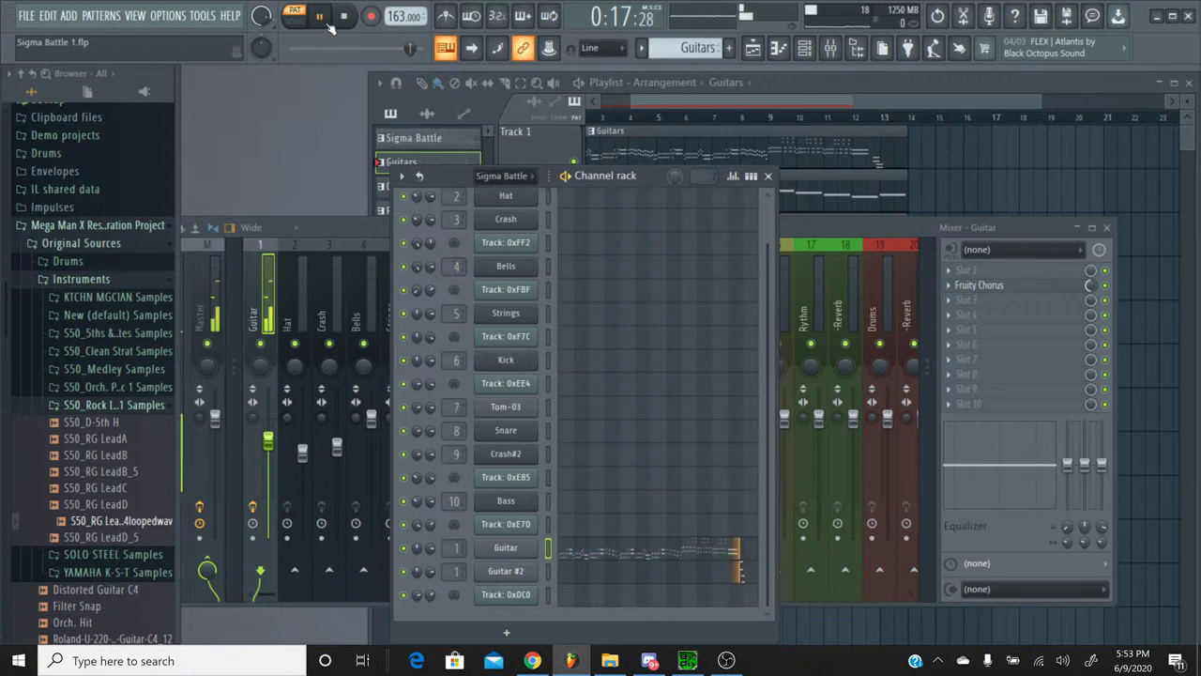
key(space)
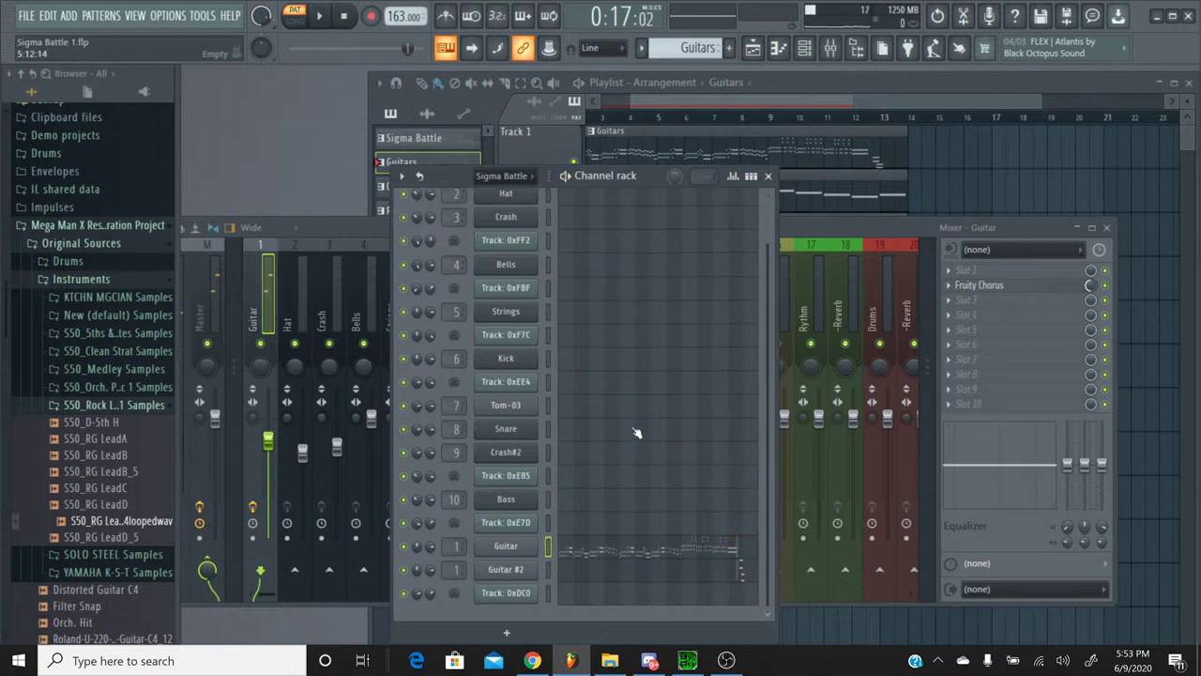
Step: Reopen the Guitar #2 piano roll, select all its notes and transpose them up one semitone to C#5, G#4, E4 and C4
click(723, 569)
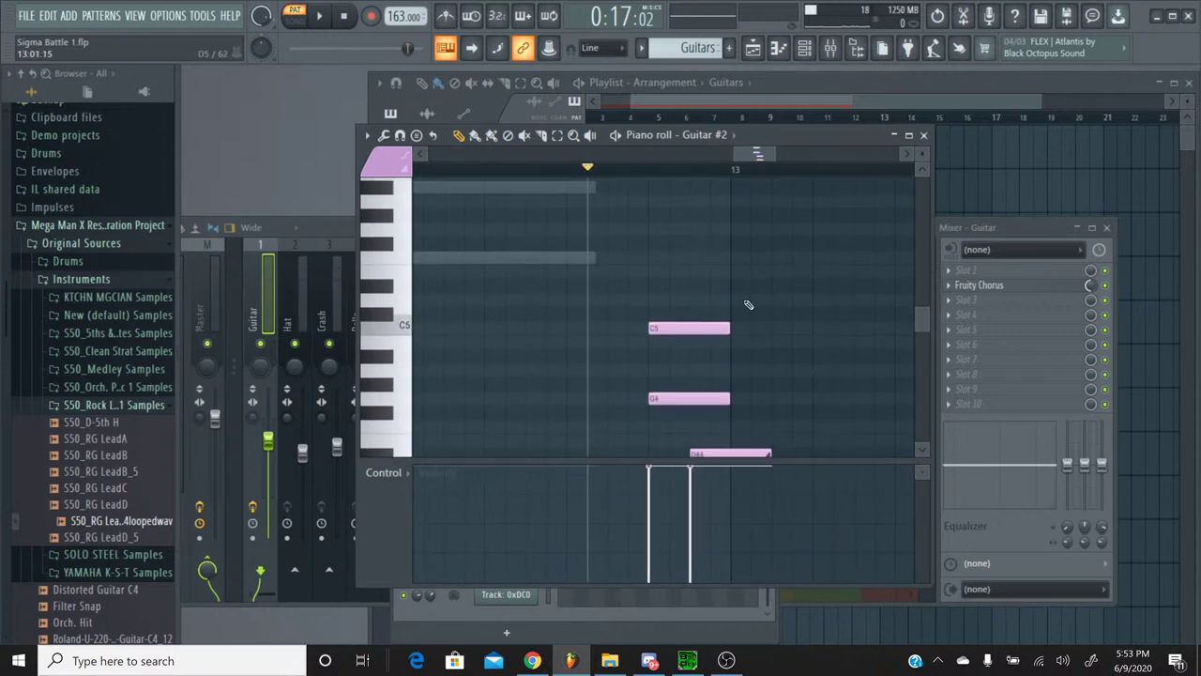
key(ctrl+a)
key(Up)
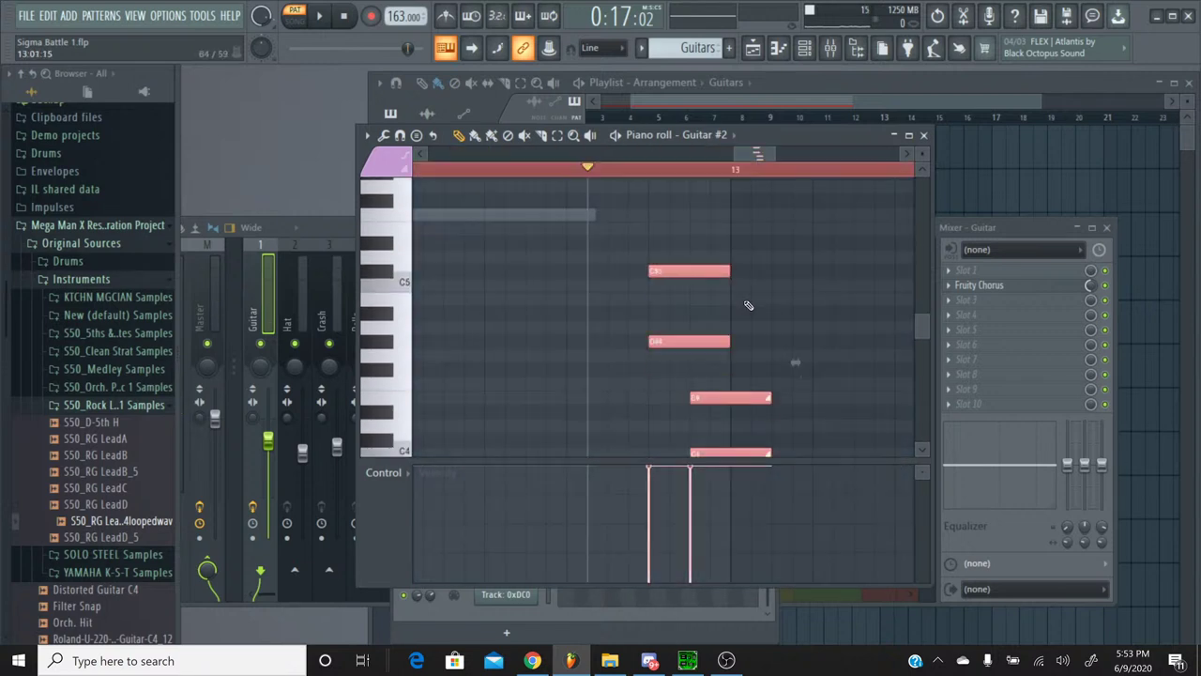
Step: Play back the transposed Guitar #2 notes in pattern mode, replaying the lead-in from about 12:05
click(319, 16)
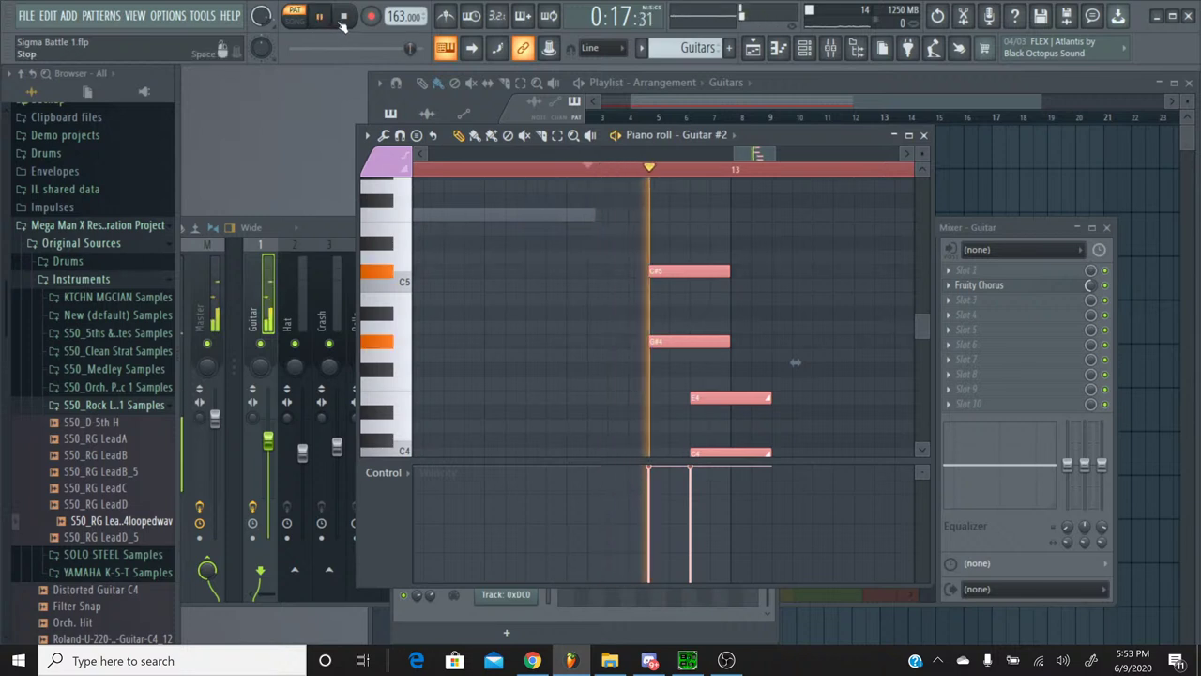
click(298, 16)
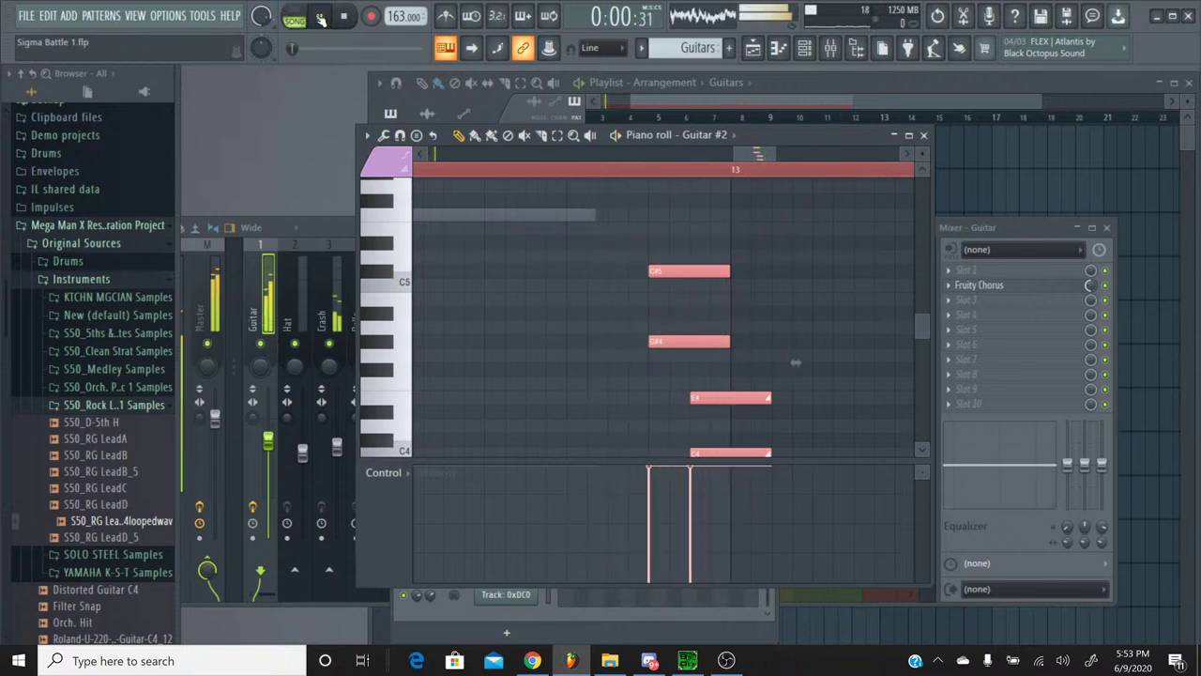
click(295, 11)
click(319, 16)
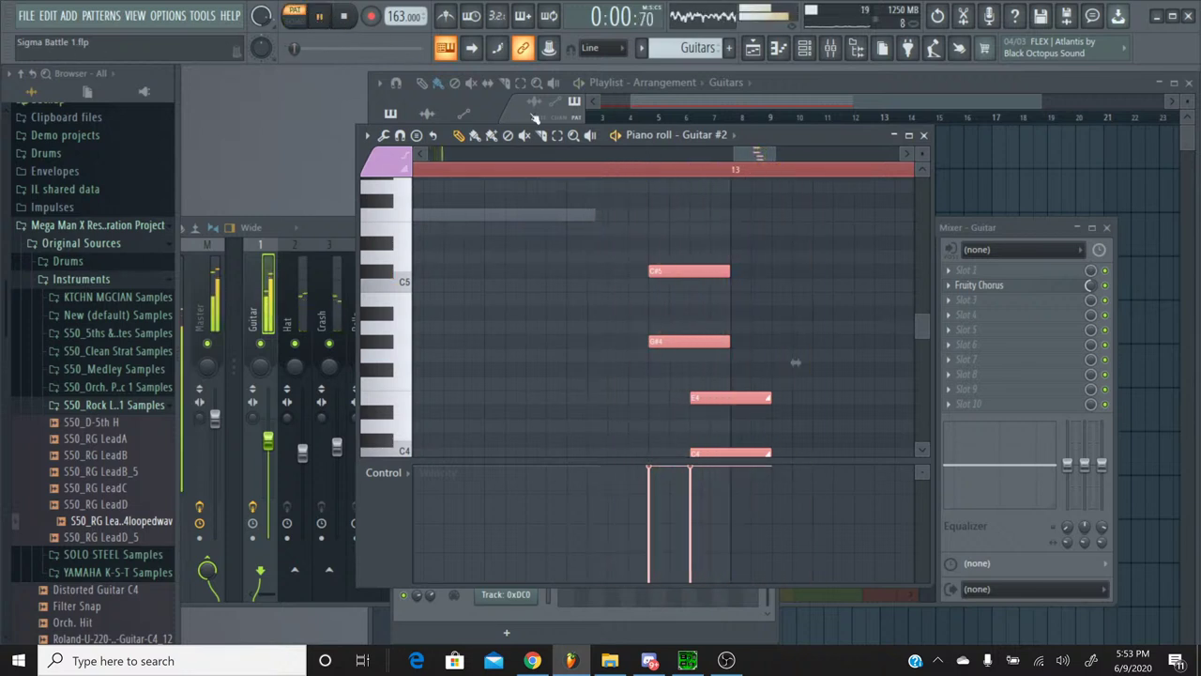
click(571, 168)
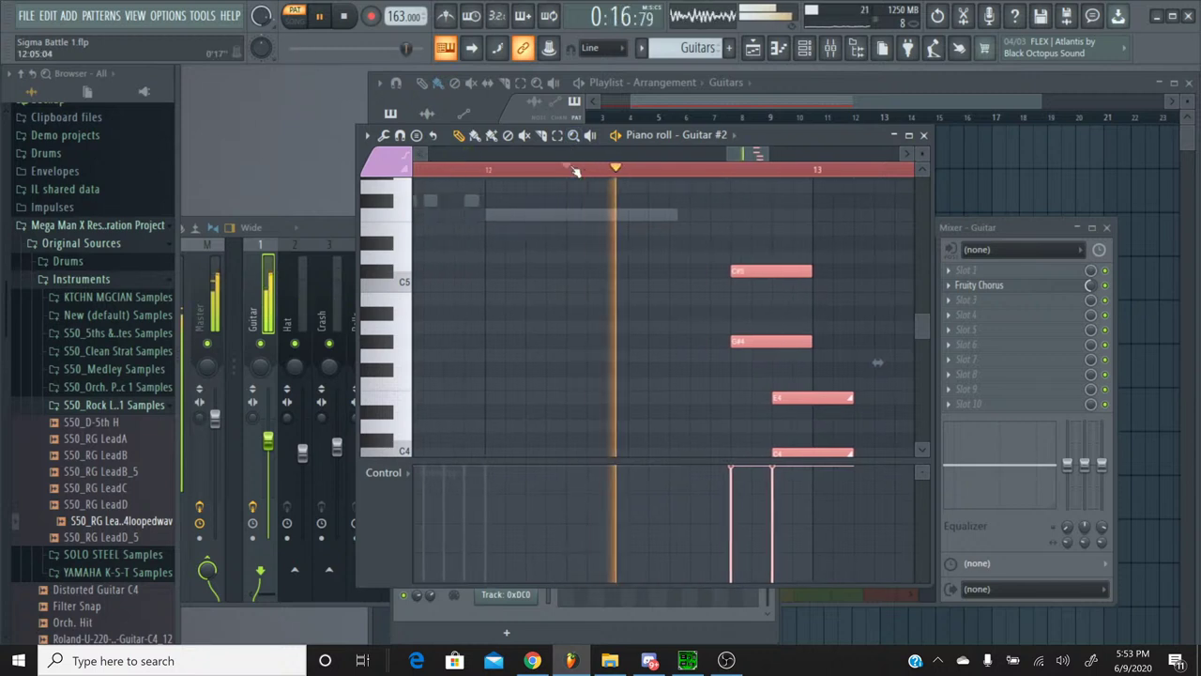
scroll(575, 174, down, 4)
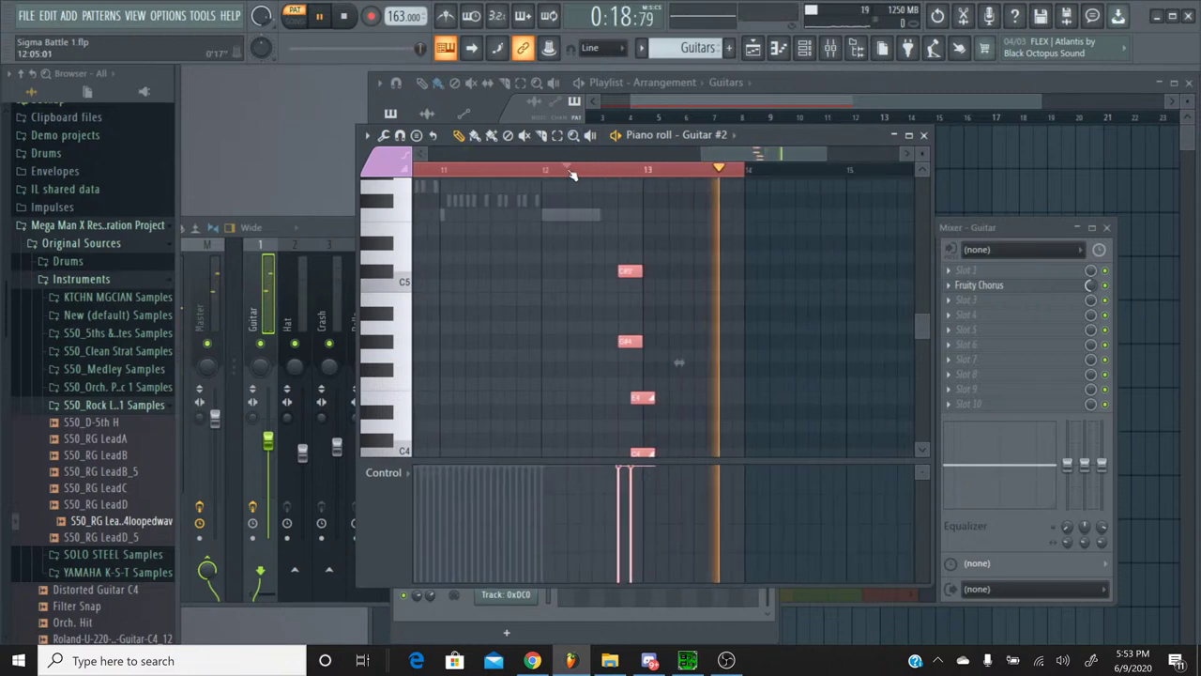
scroll(575, 174, up, 4)
click(571, 169)
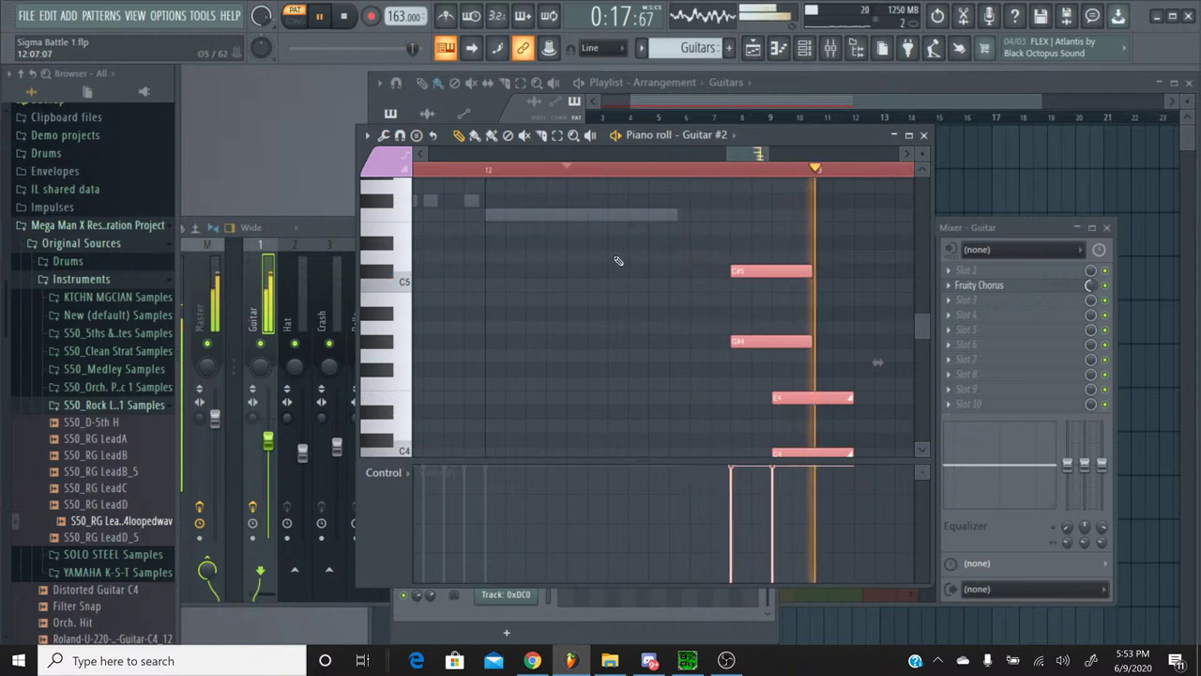
Step: Transpose the selected Guitar #2 notes so the upper pair sits on D5 and A4, and play back the passage
scroll(617, 263, down, 3)
key(Down)
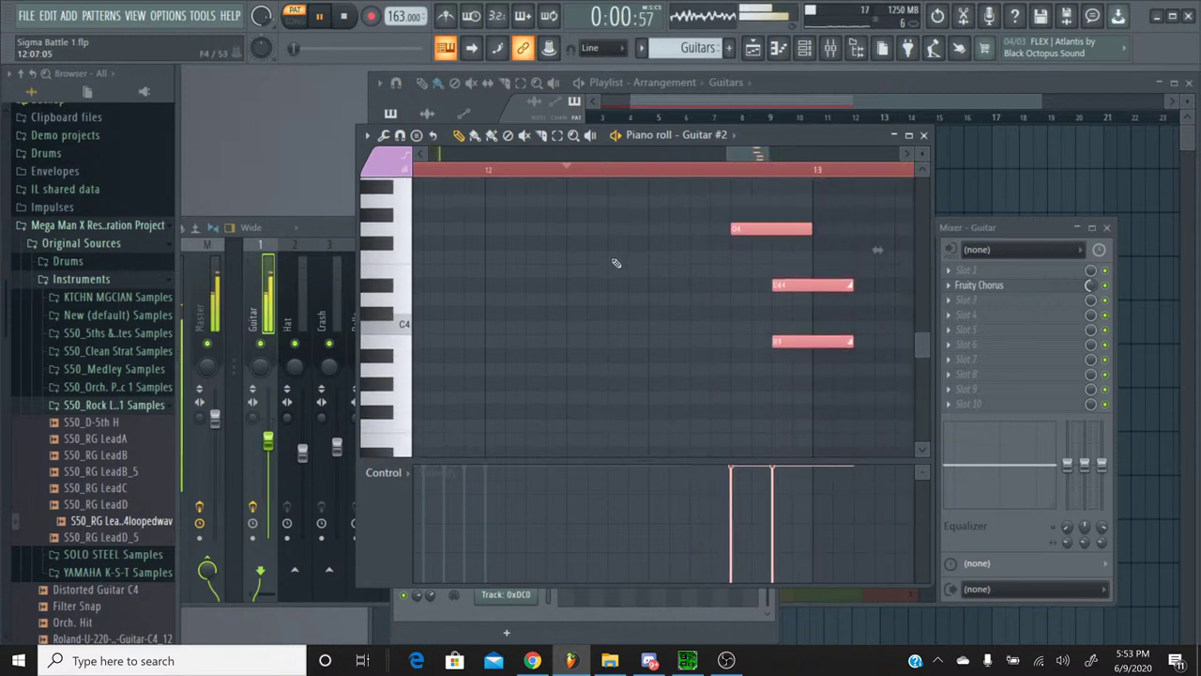
key(Up)
key(Up)
scroll(600, 260, up, 3)
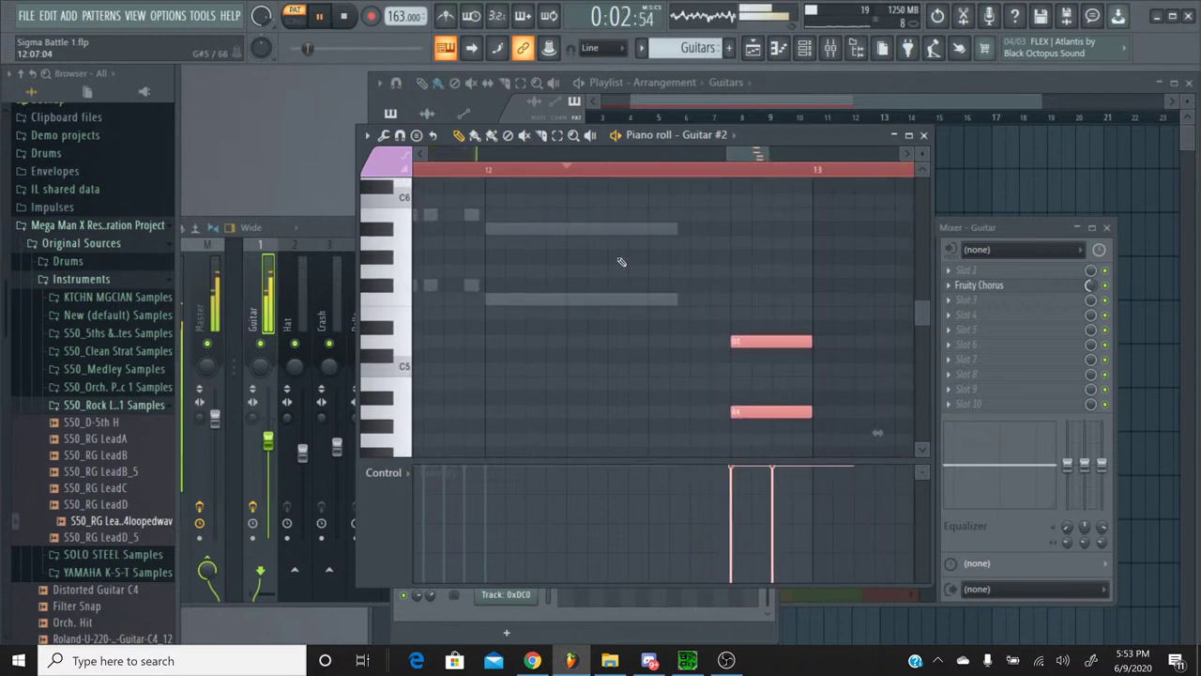
click(649, 171)
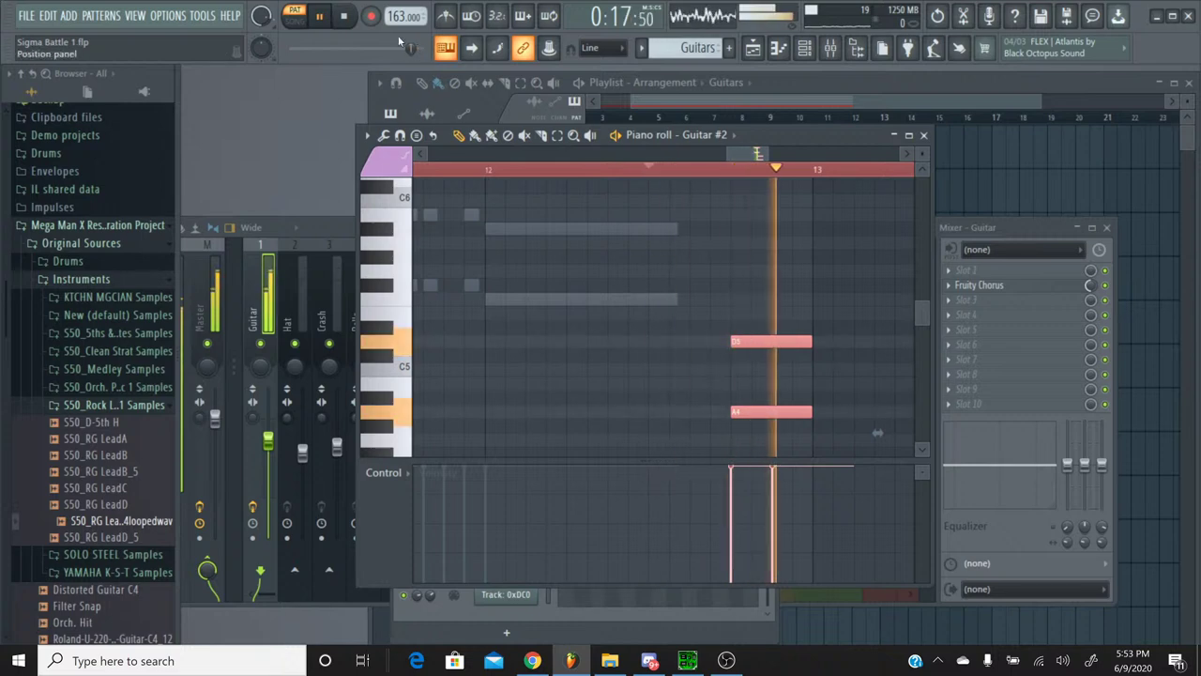
key(space)
Step: Switch to SPCTool, play 28 Sigma Battle.spc as the pitch reference, stop it and minimize the window
click(693, 659)
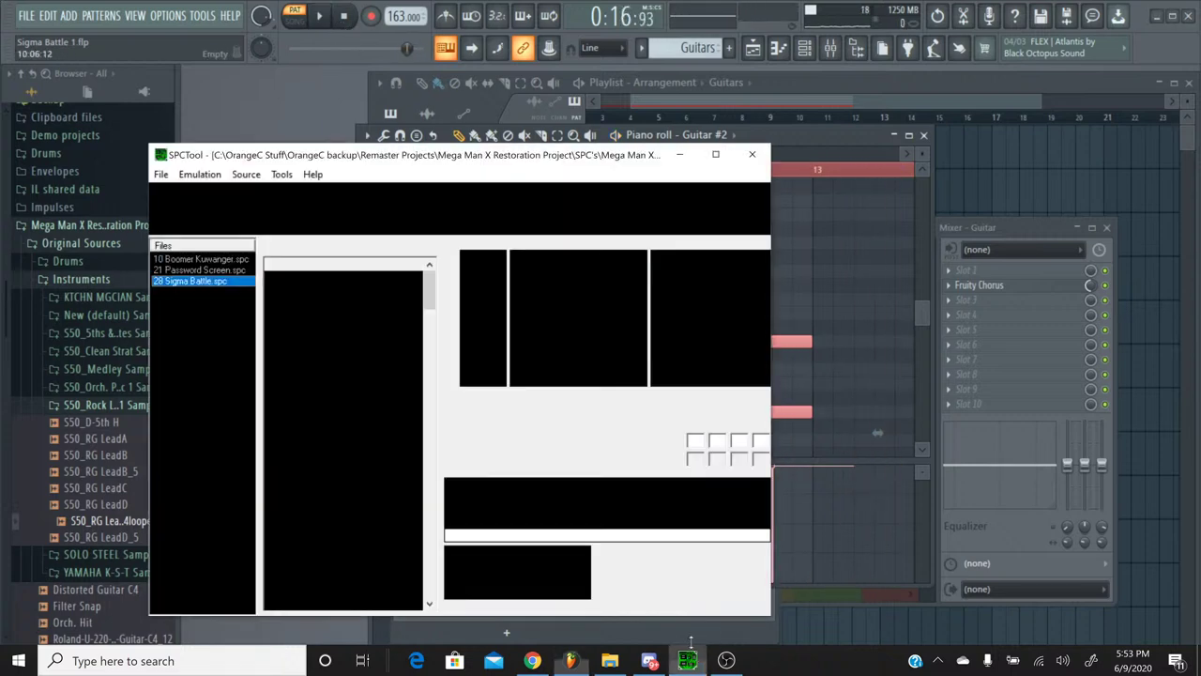
click(490, 418)
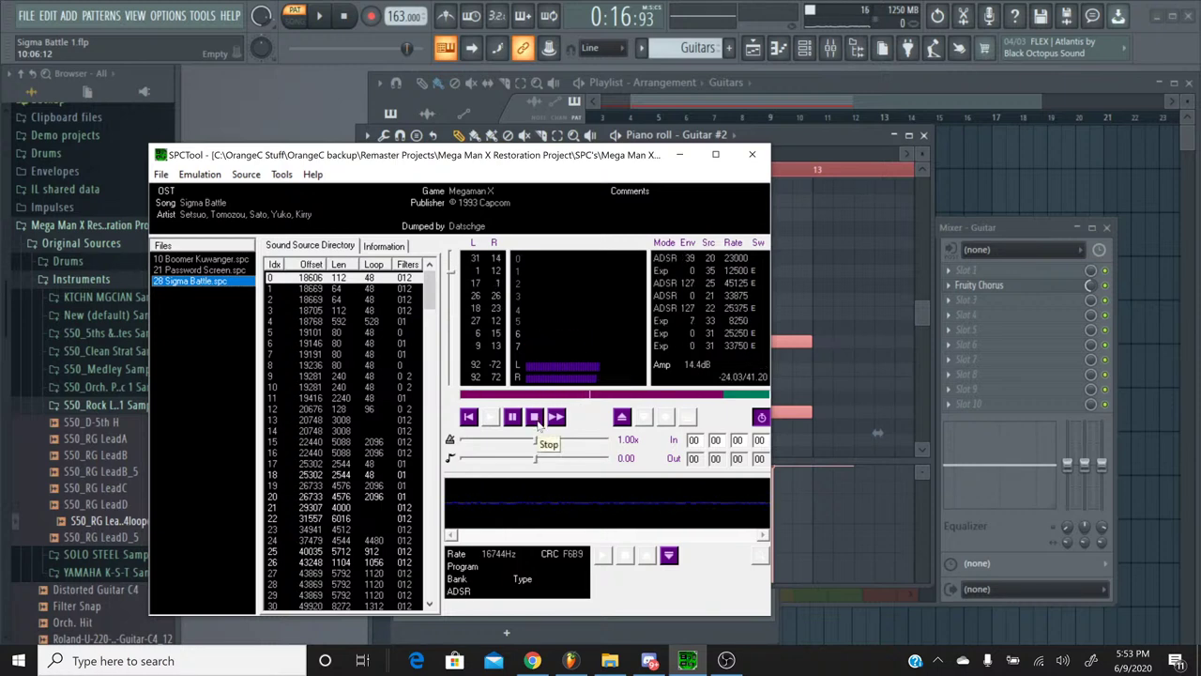
click(534, 418)
click(680, 154)
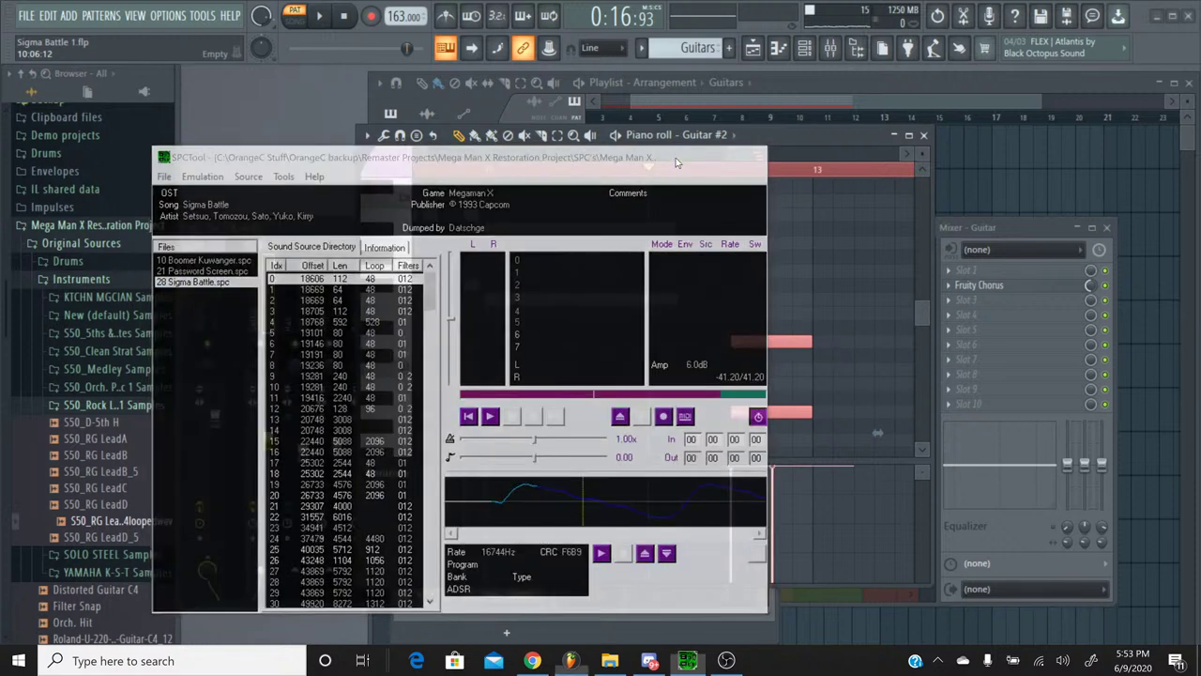
Step: Transpose the selected Guitar #2 notes up one semitone, putting the upper pair on D#5 and A#4, and compare by playback
click(319, 16)
click(347, 17)
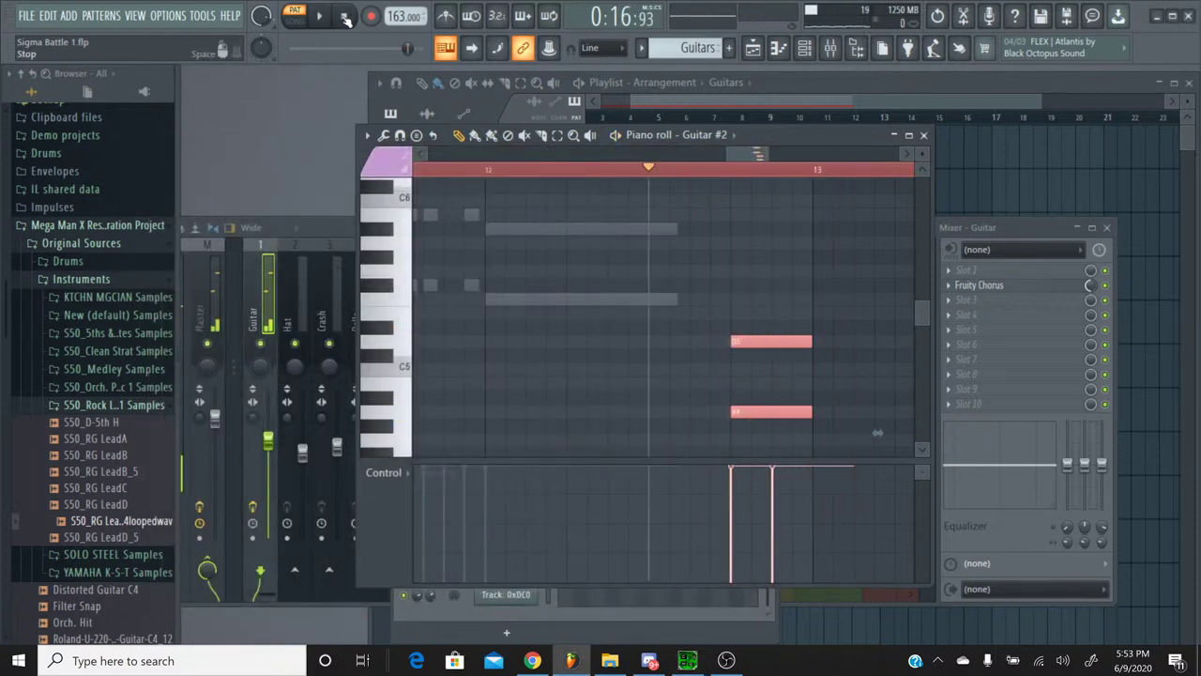
key(ctrl+z)
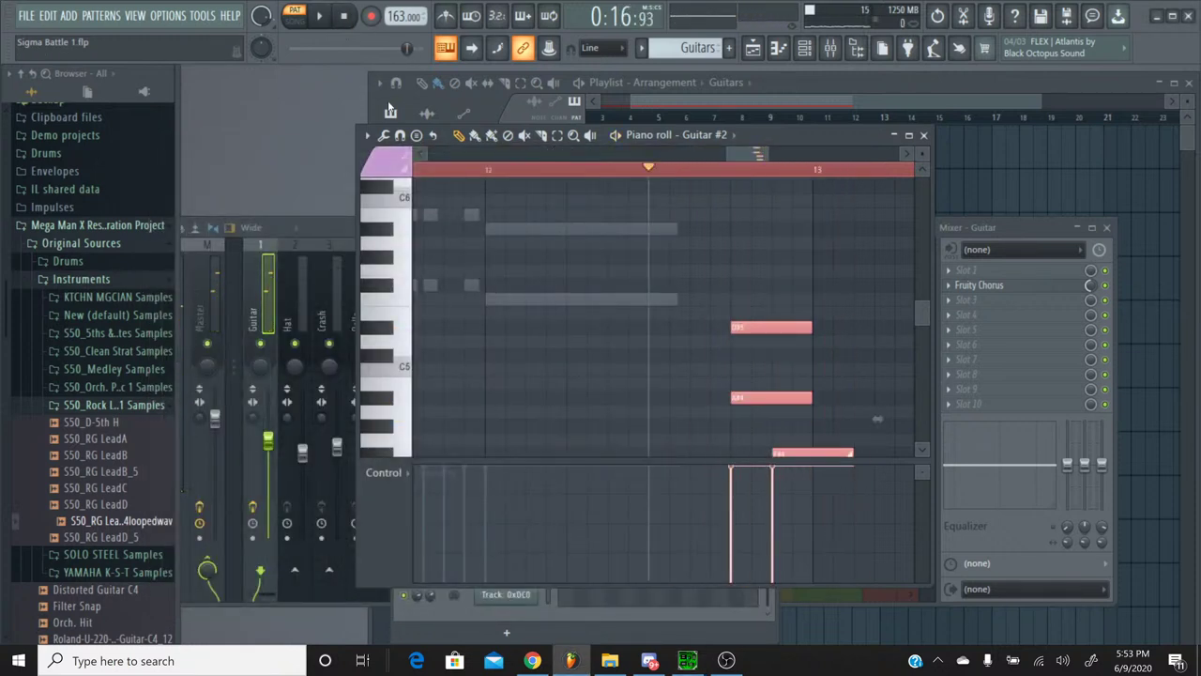
click(320, 16)
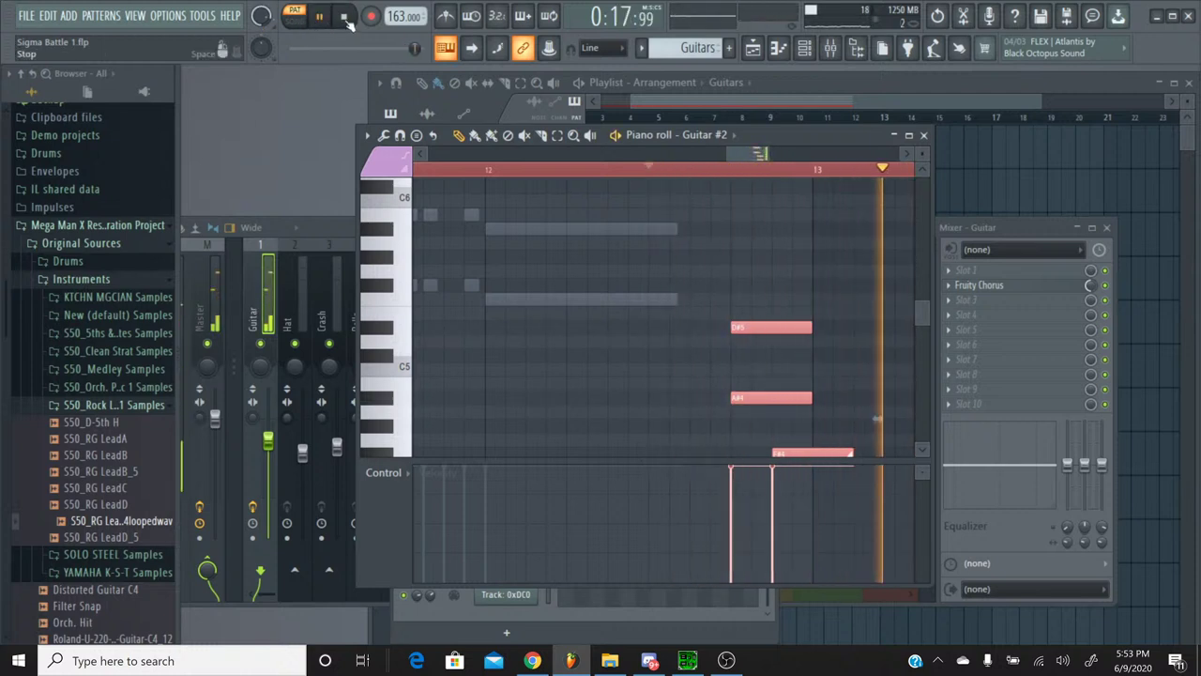
click(344, 16)
Step: Raise the selected Guitar #2 notes another semitone to E5, B4 and G4 and play back the result
key(ctrl+z)
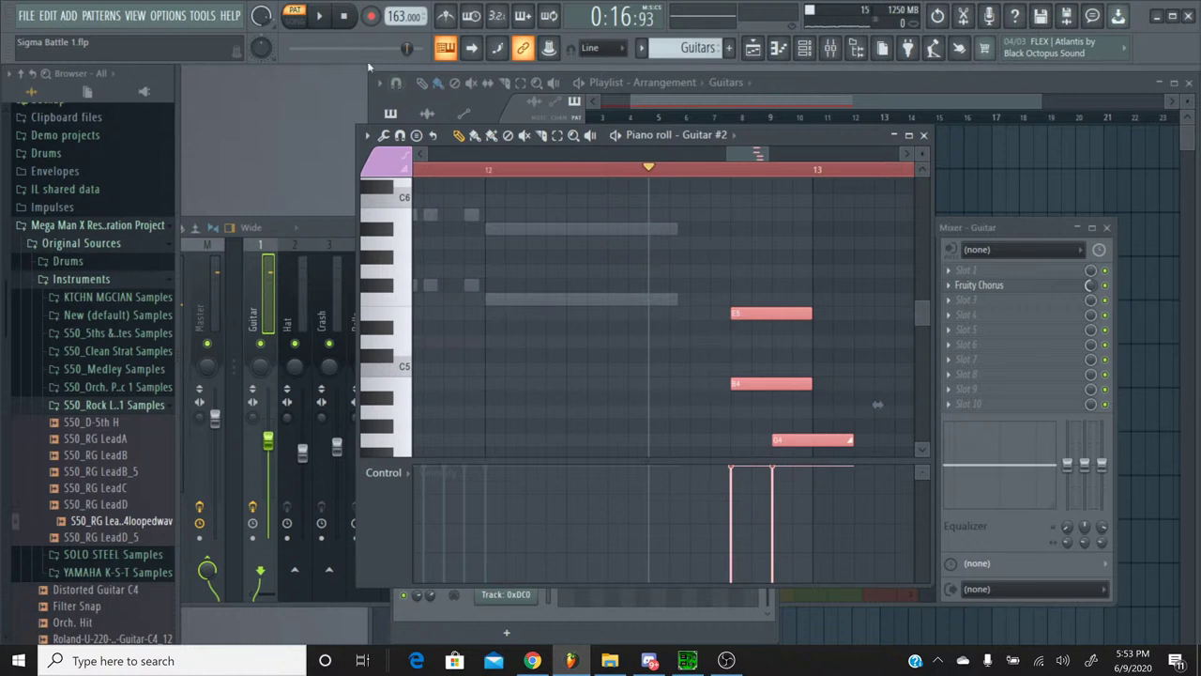
click(324, 18)
key(space)
Step: Switch to SPCTool, play 28 Sigma Battle.spc briefly as the pitch reference, stop it and minimize the window
click(688, 660)
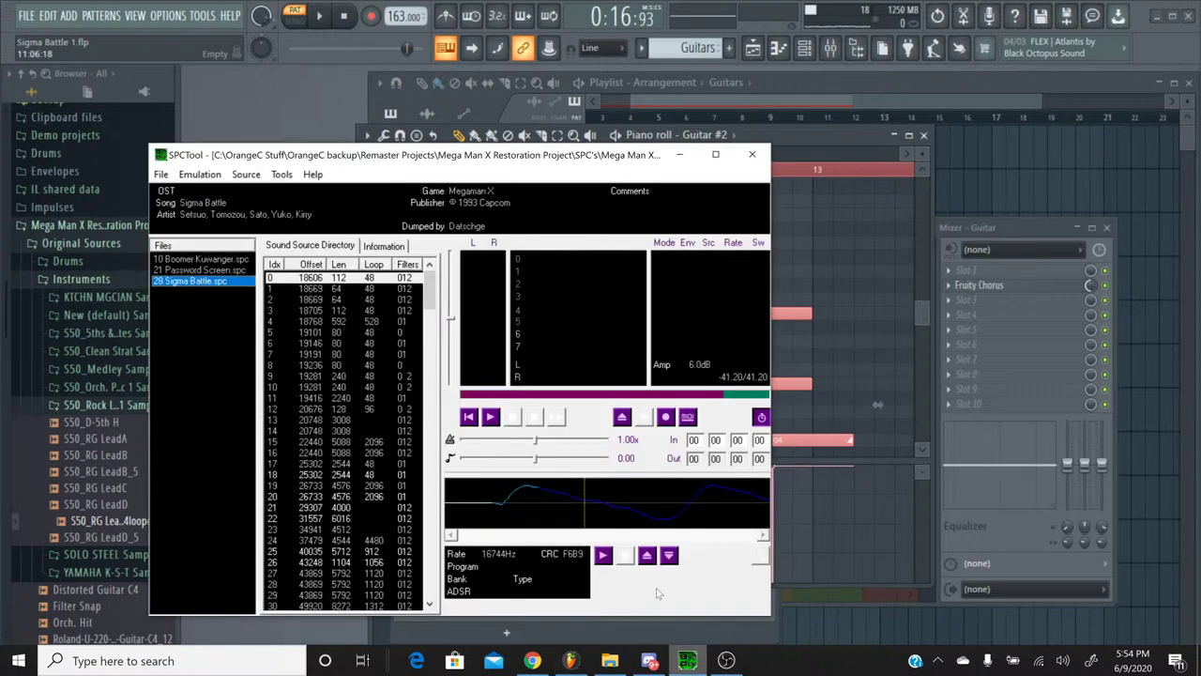
click(490, 417)
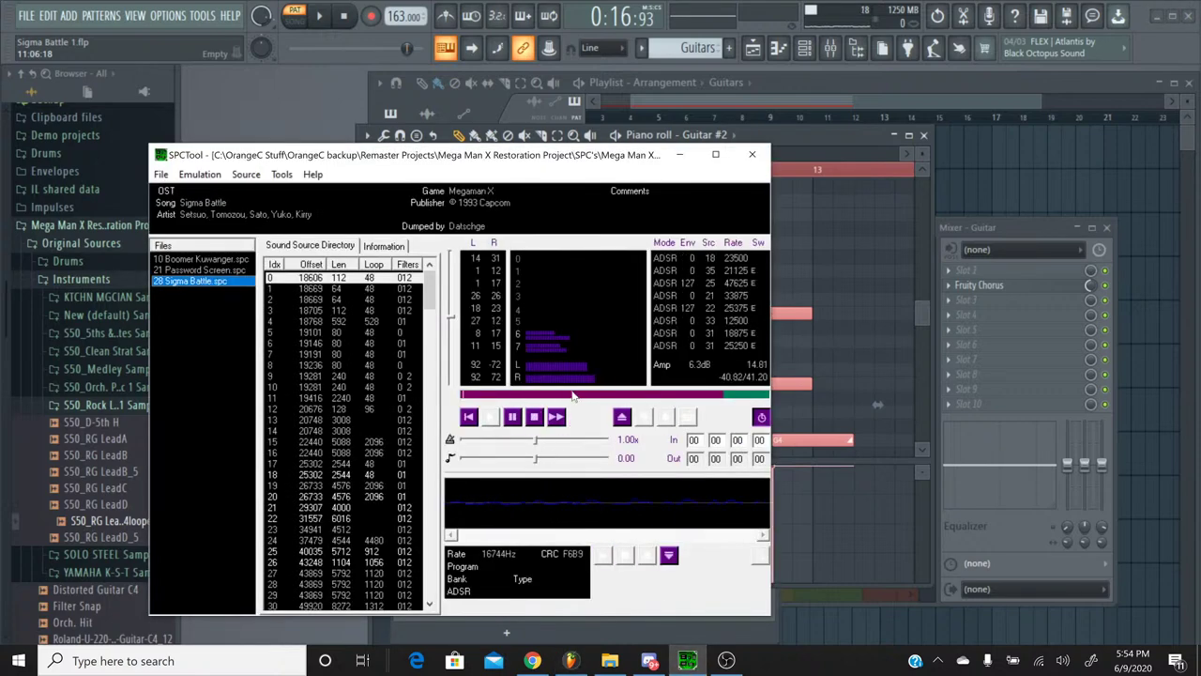
click(533, 418)
click(680, 156)
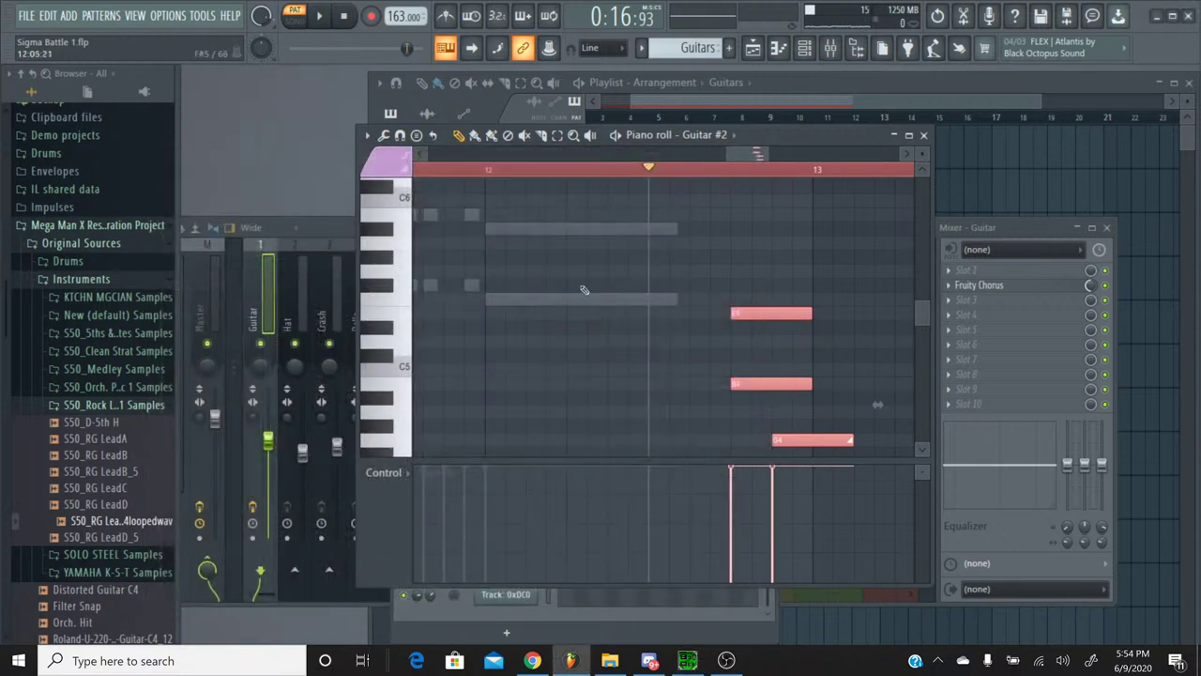
Step: Audition keys around F5, raise the selected Guitar #2 notes one semitone to F5, C5 and G#4, and play back the passage
click(390, 310)
click(390, 317)
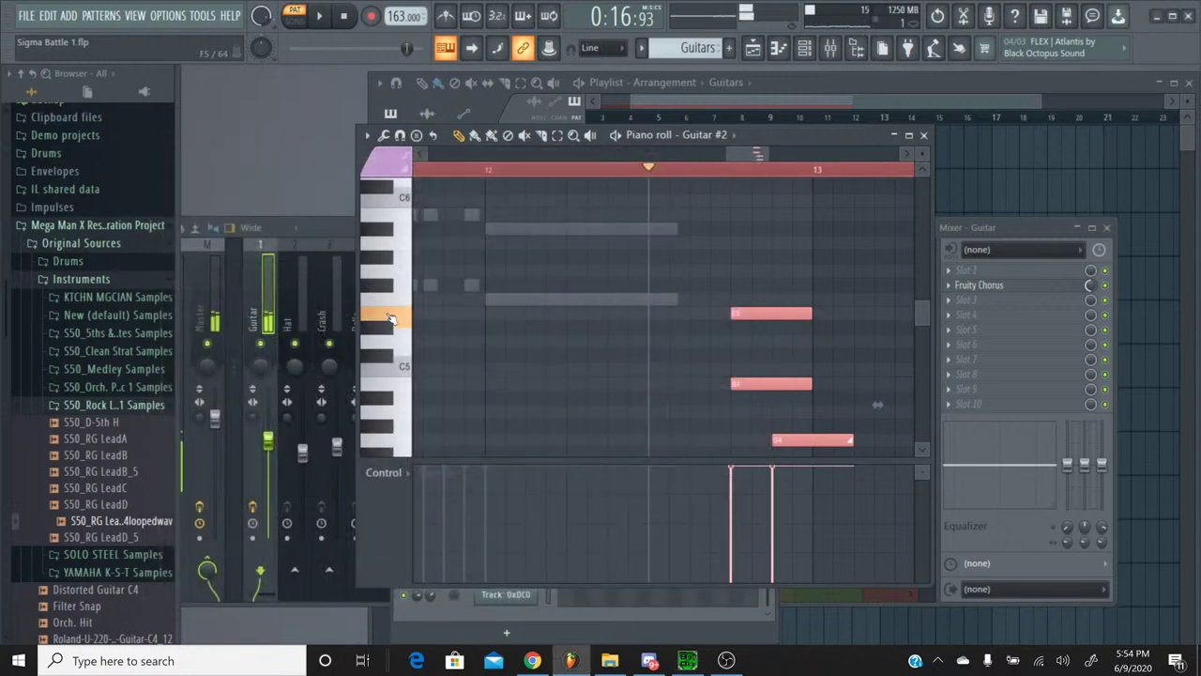
click(389, 310)
key(Up)
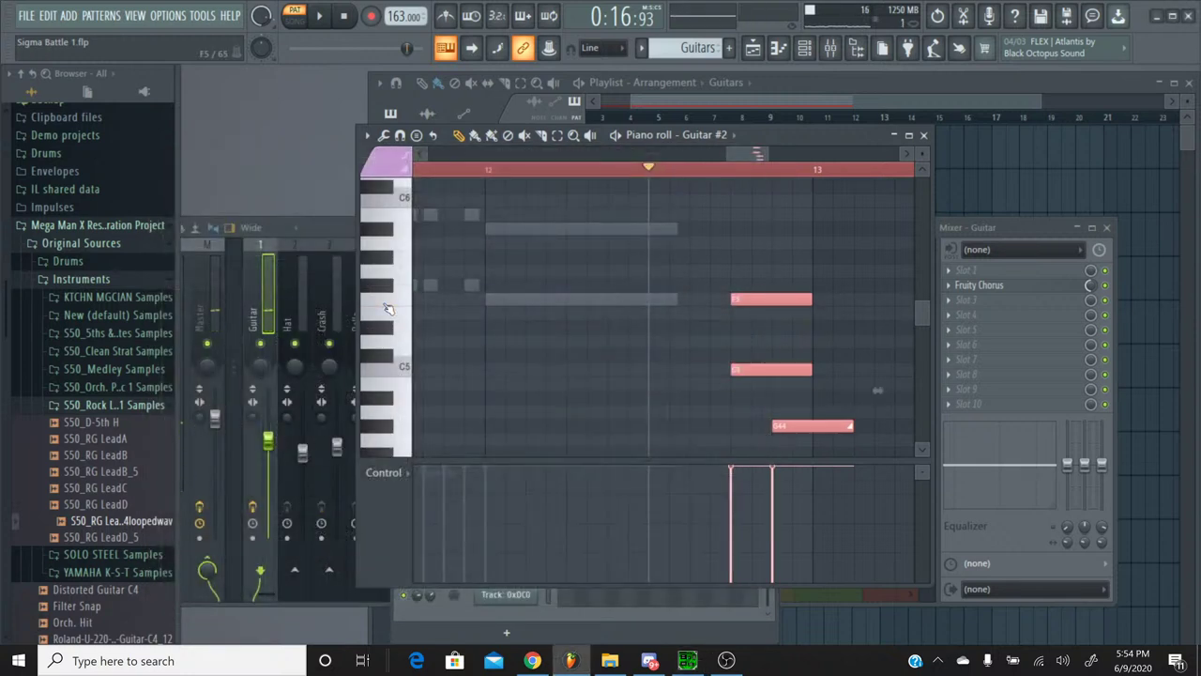
key(space)
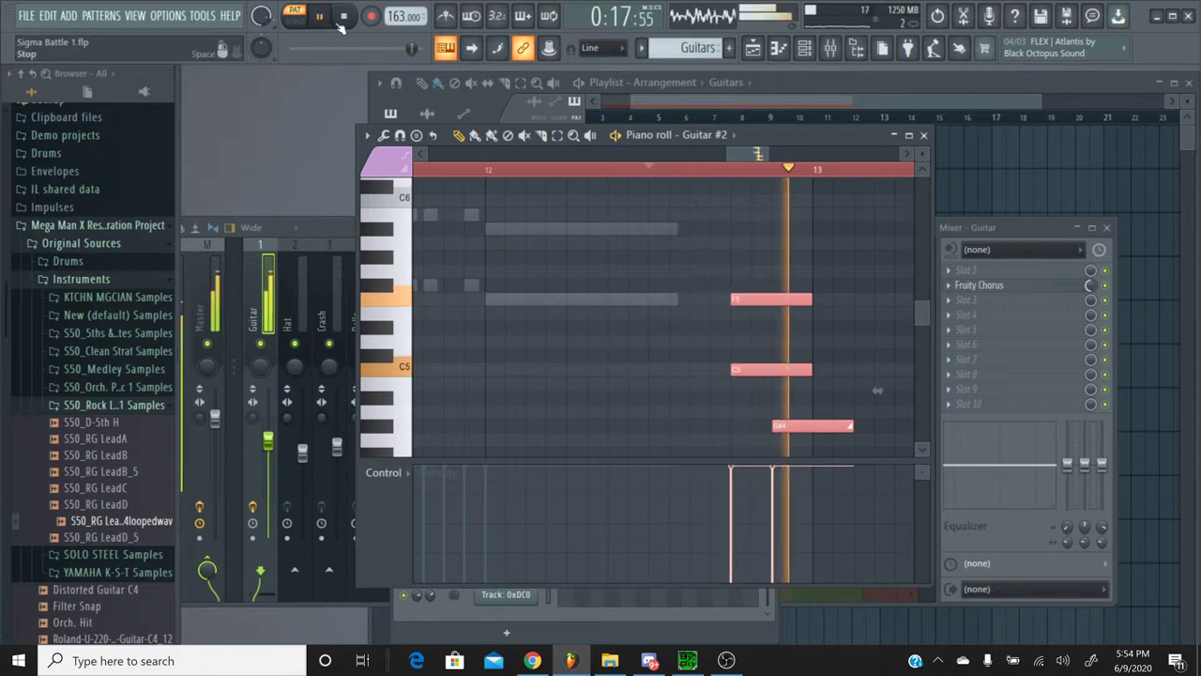
click(344, 19)
click(321, 19)
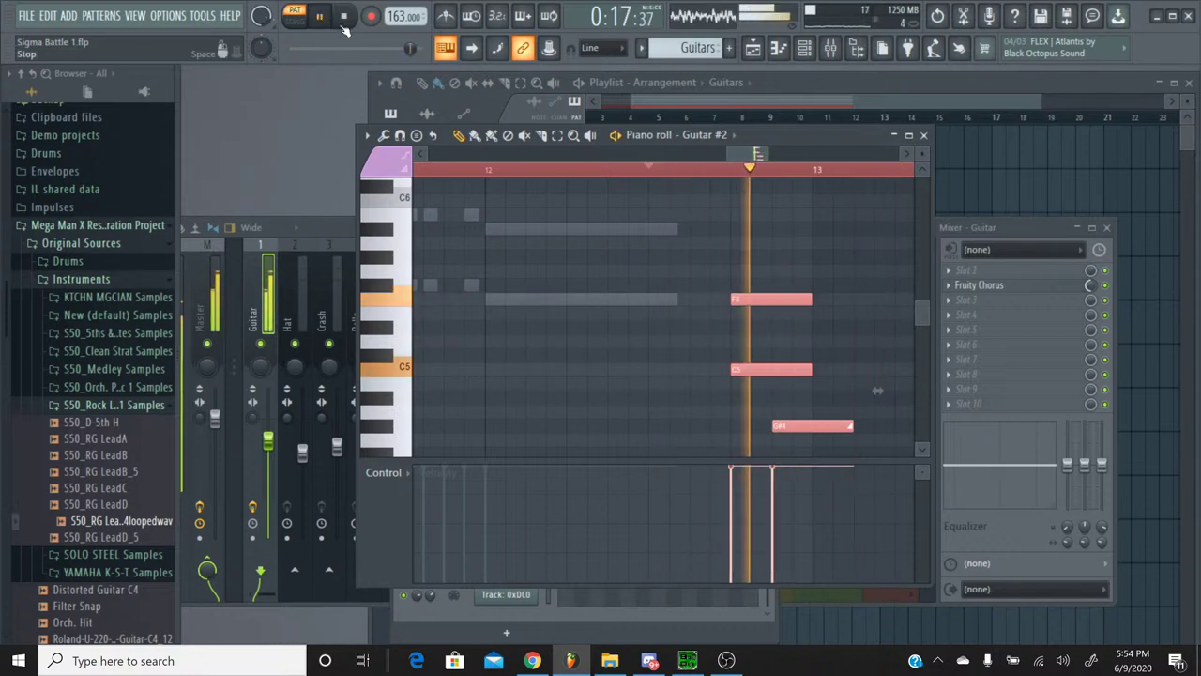
click(344, 19)
Step: Try the selected Guitar #2 notes one semitone higher at F#5 and C#5, return them to F5 and C5, and replay the passage
key(Up)
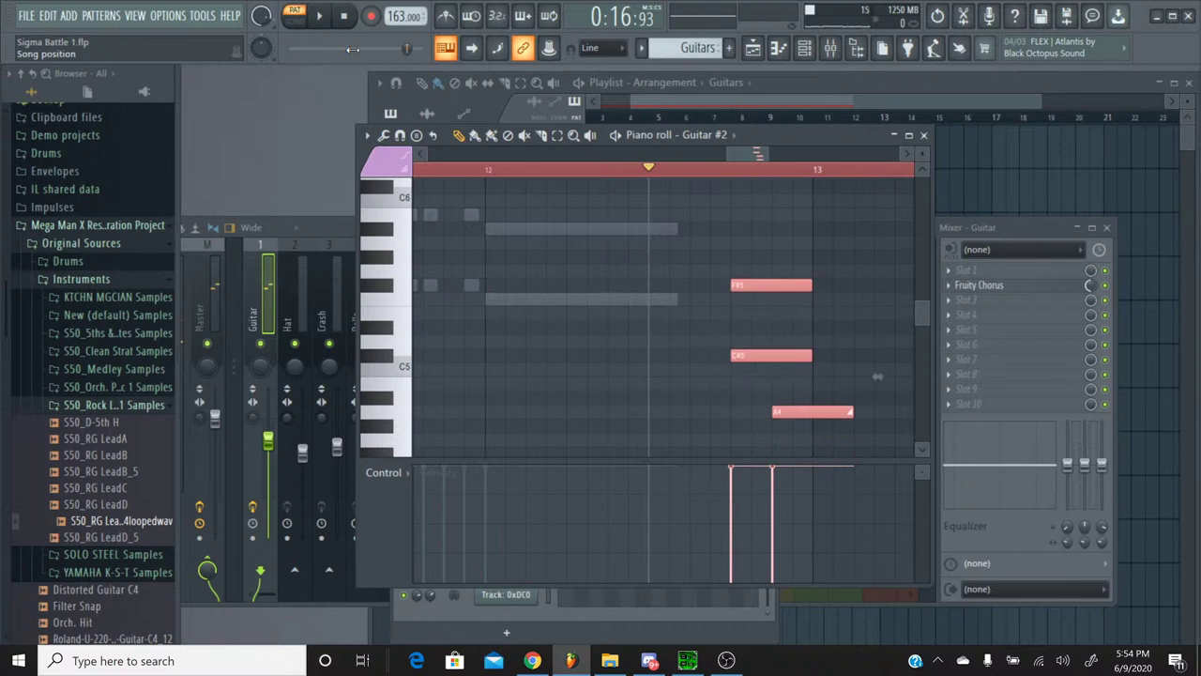
click(318, 18)
click(345, 18)
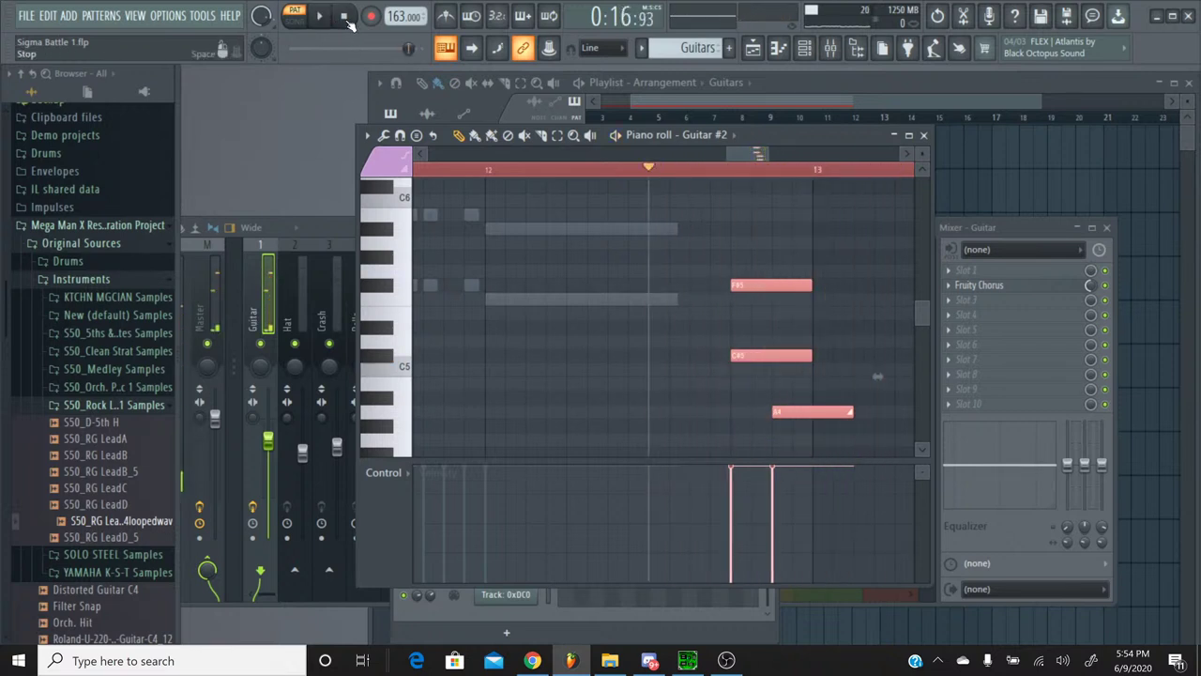
key(Down)
key(space)
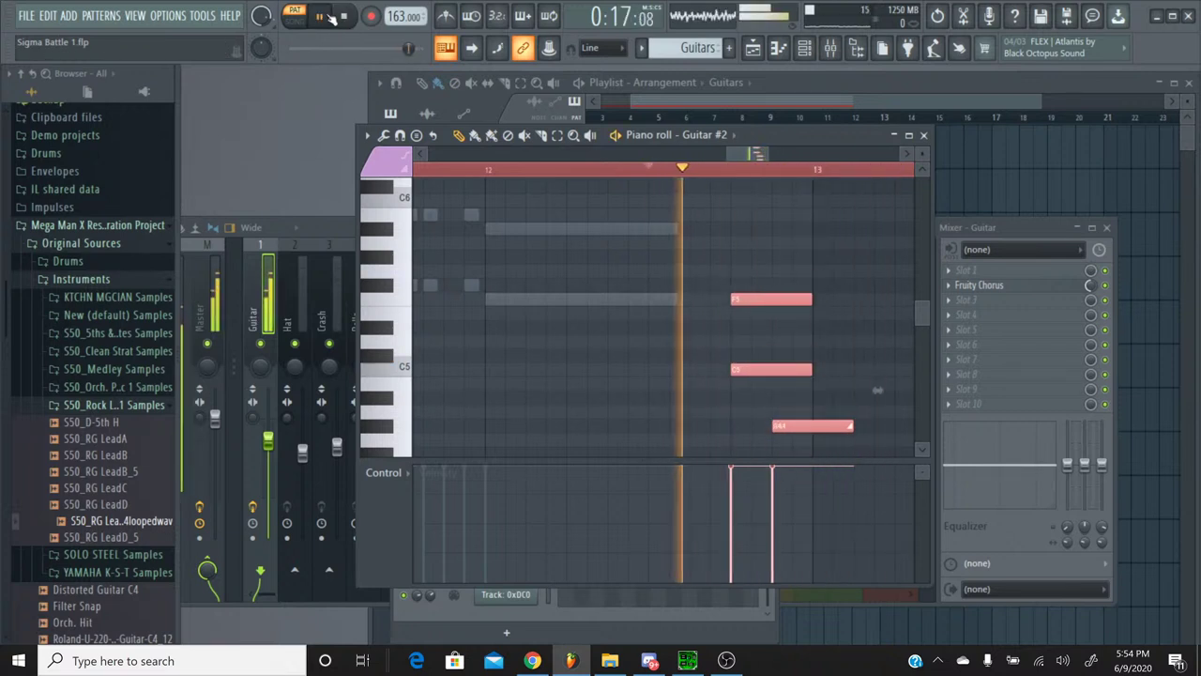
click(344, 18)
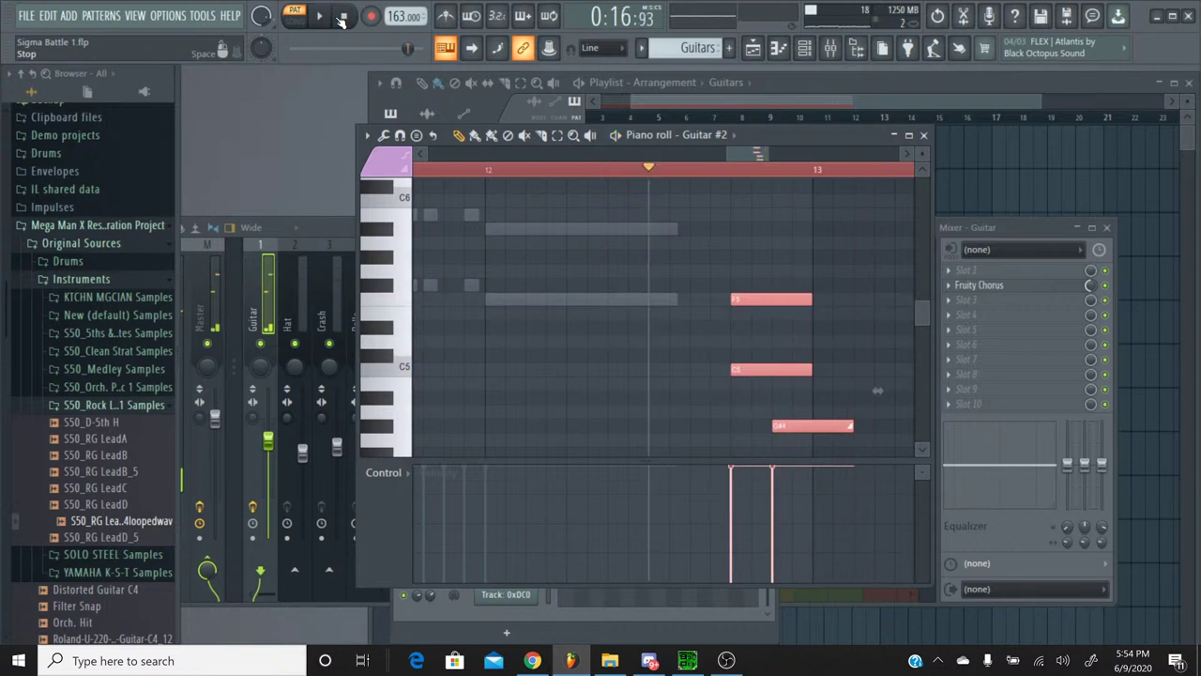
Step: Close the Guitar #2 piano roll and play the full arrangement in song mode, checking the YouTube Studio live stream page in Chrome meanwhile
click(923, 136)
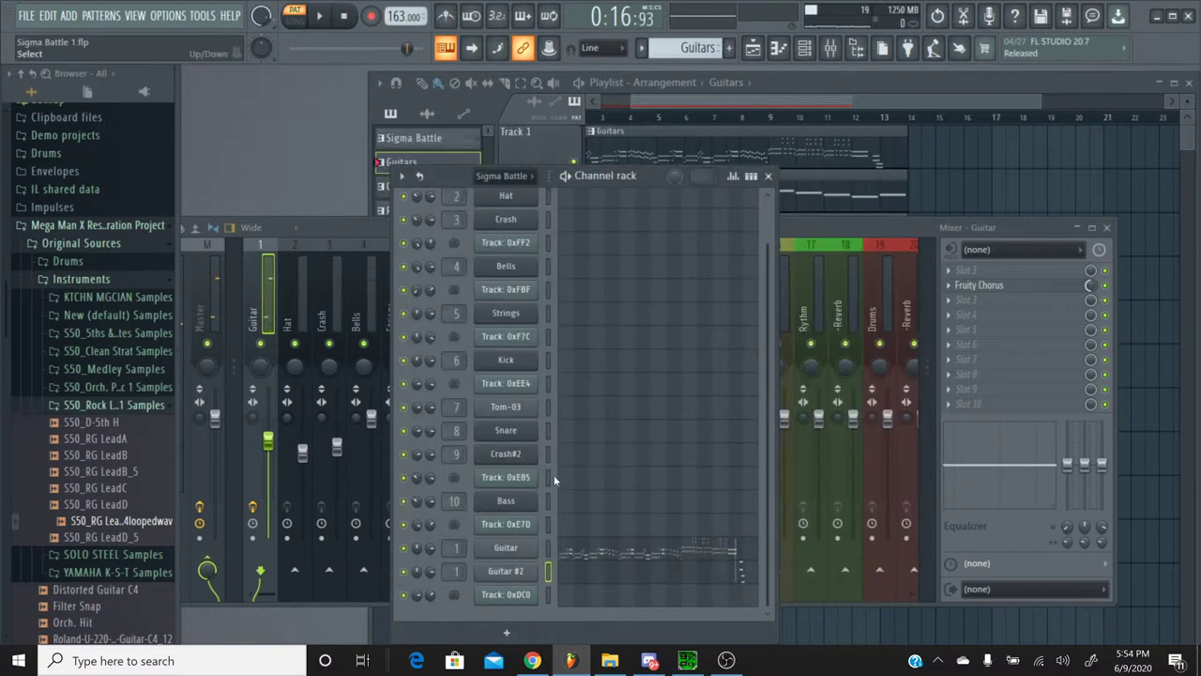
click(297, 22)
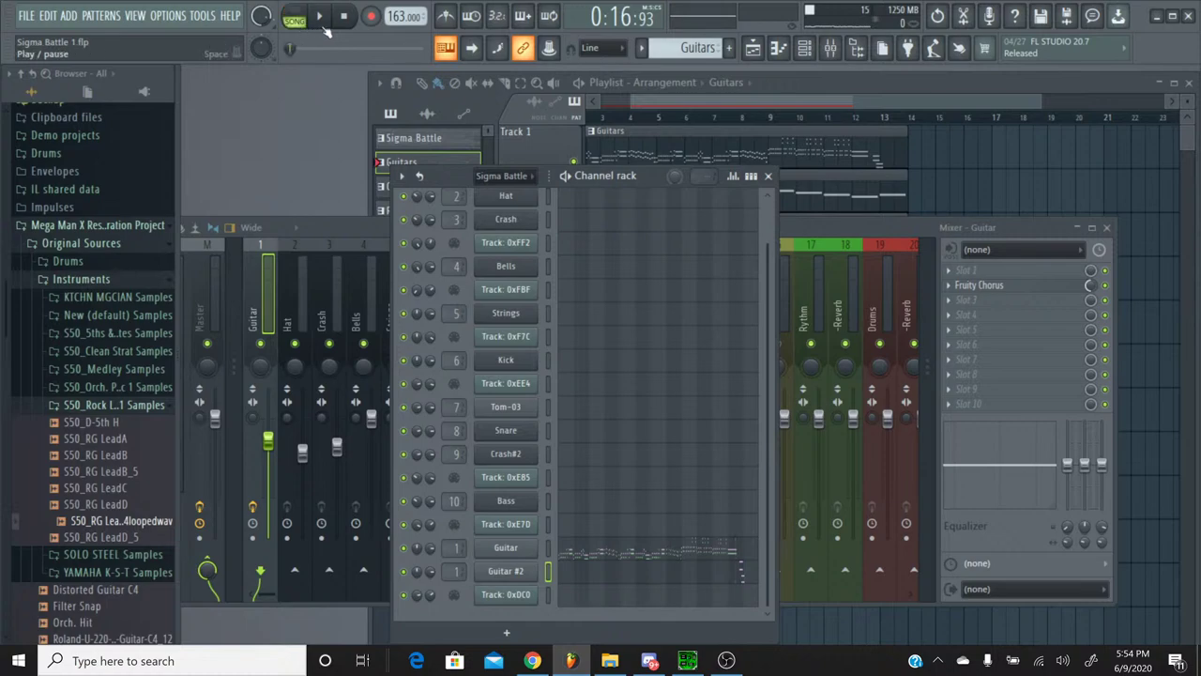
key(space)
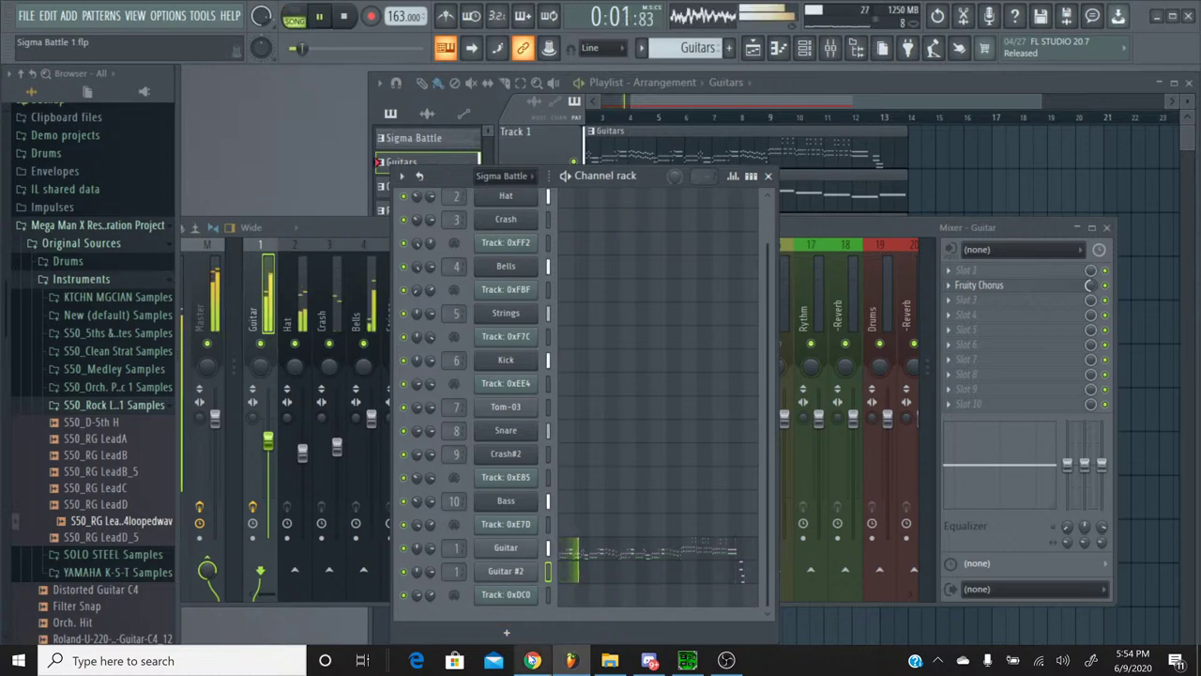
click(532, 661)
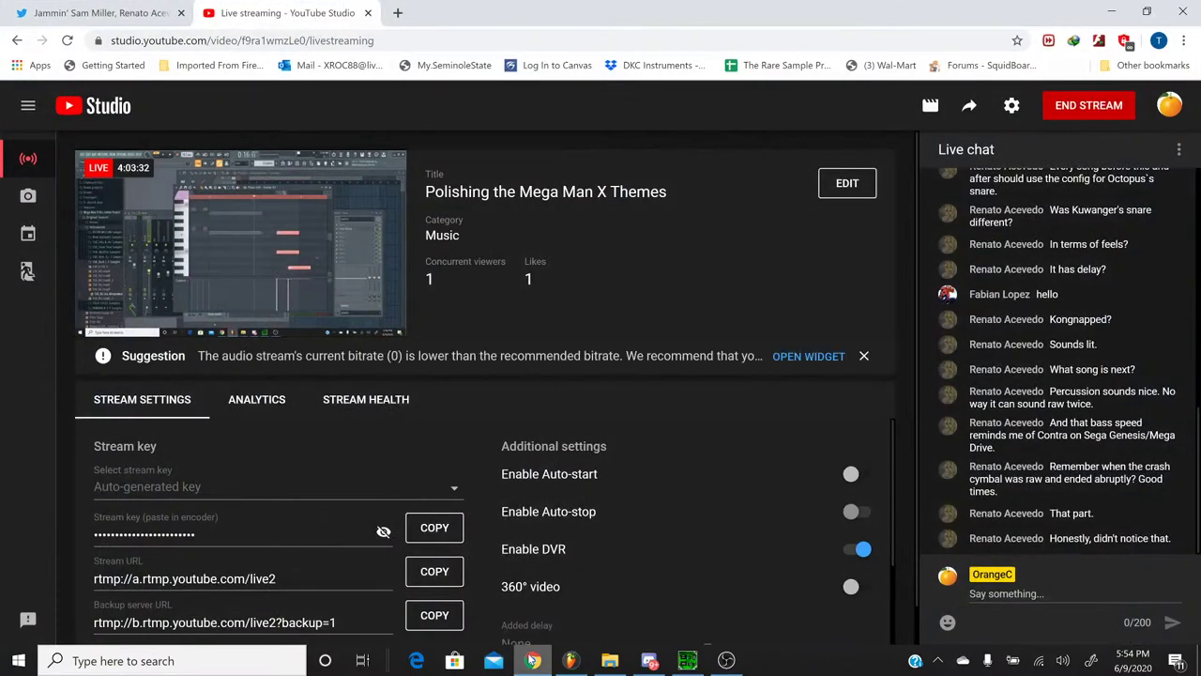
click(570, 660)
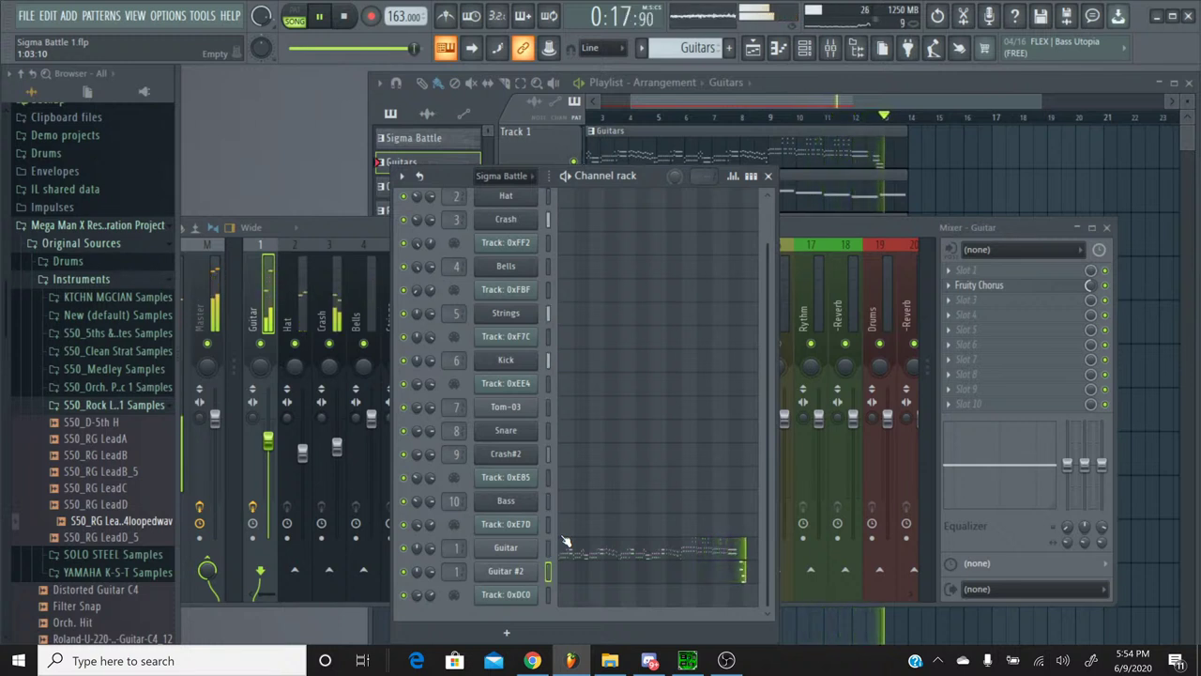
Step: Select all five pattern clips in the playlist, stop playback, and trim their ends from bar 14 back to bar 13
click(710, 105)
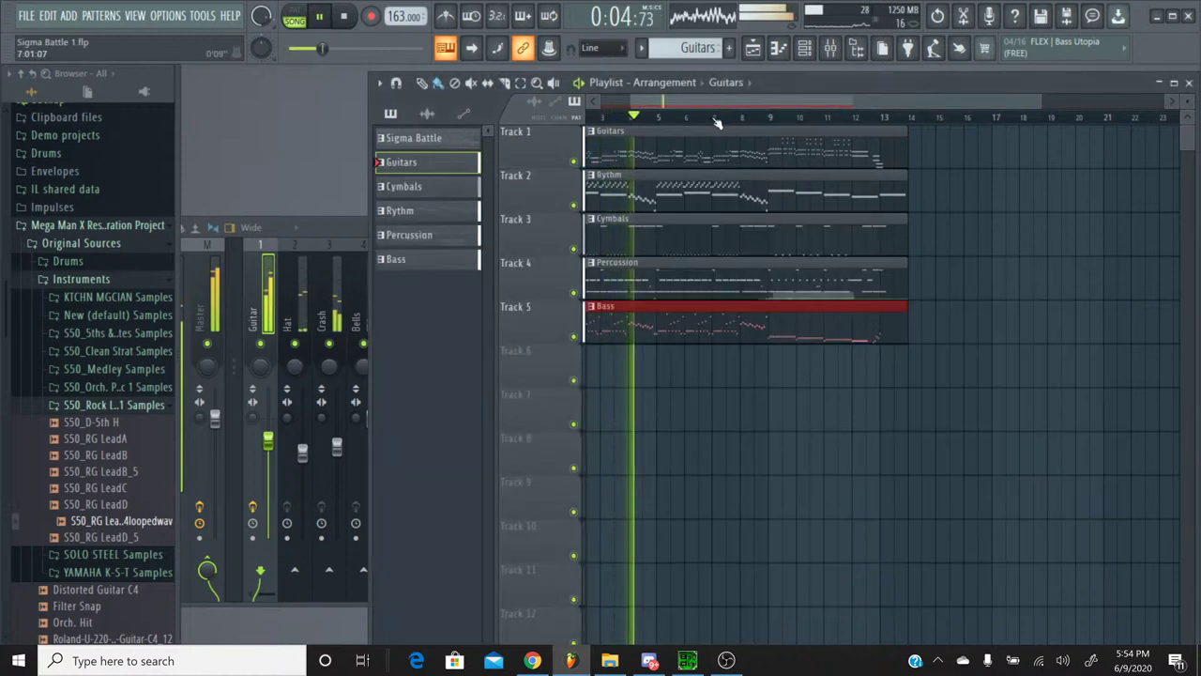
scroll(835, 106, up, 3)
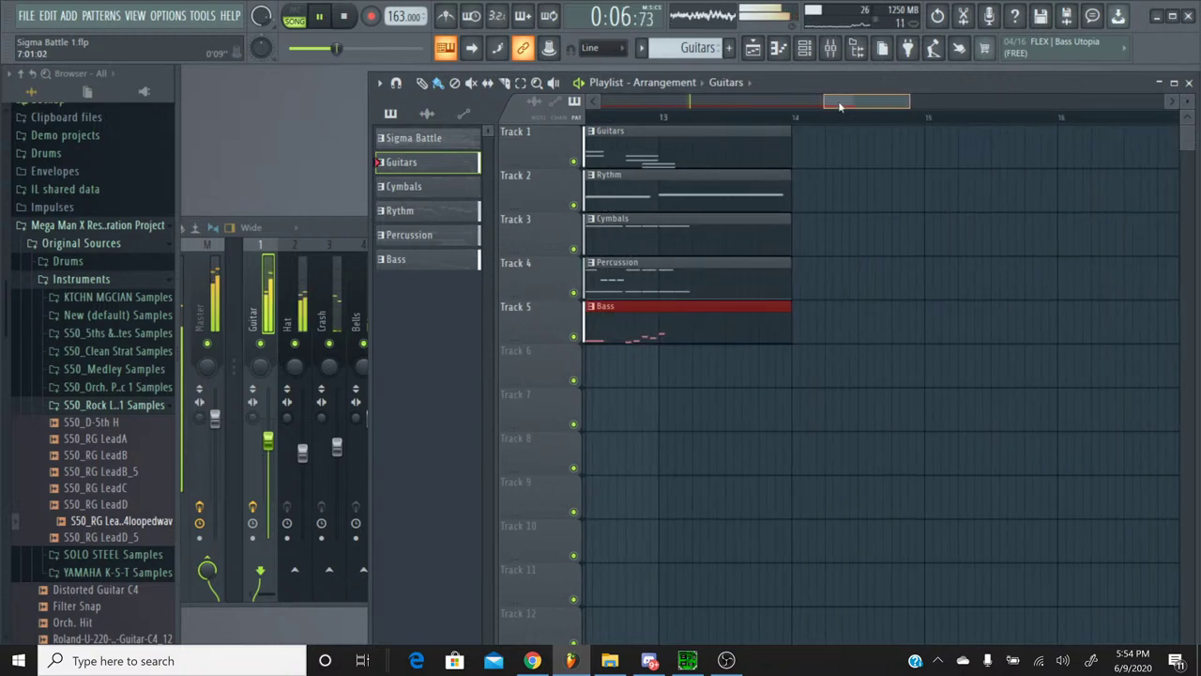
drag(840, 106, 823, 107)
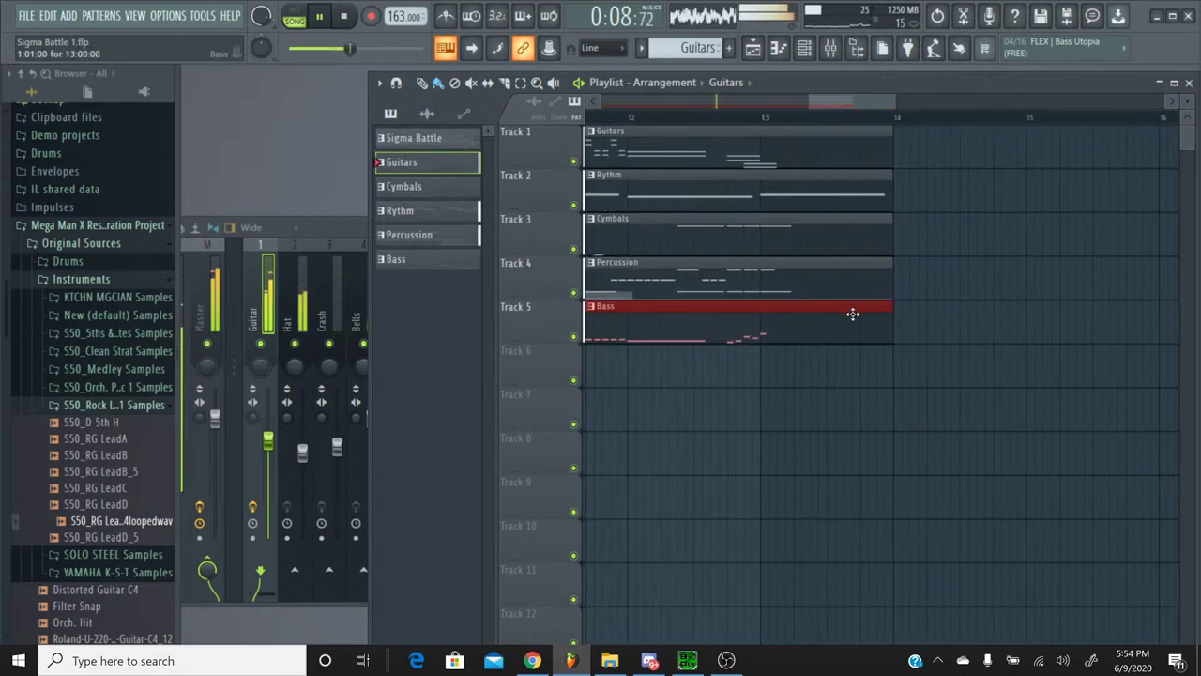
drag(849, 374, 807, 126)
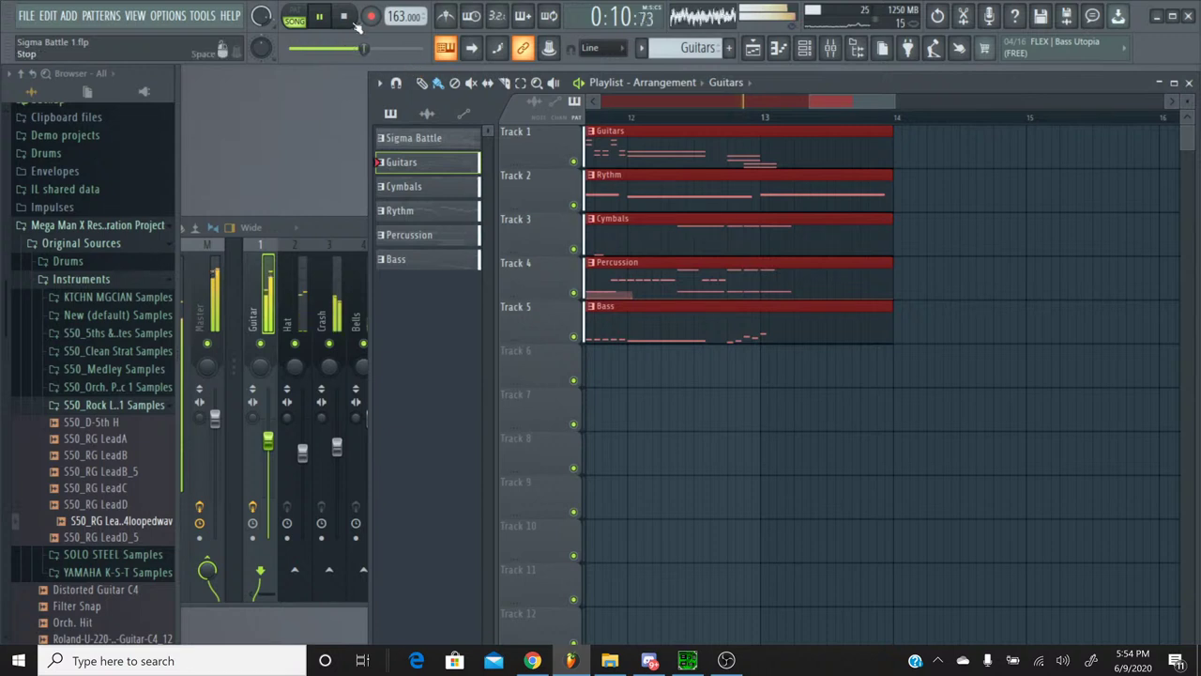
click(346, 16)
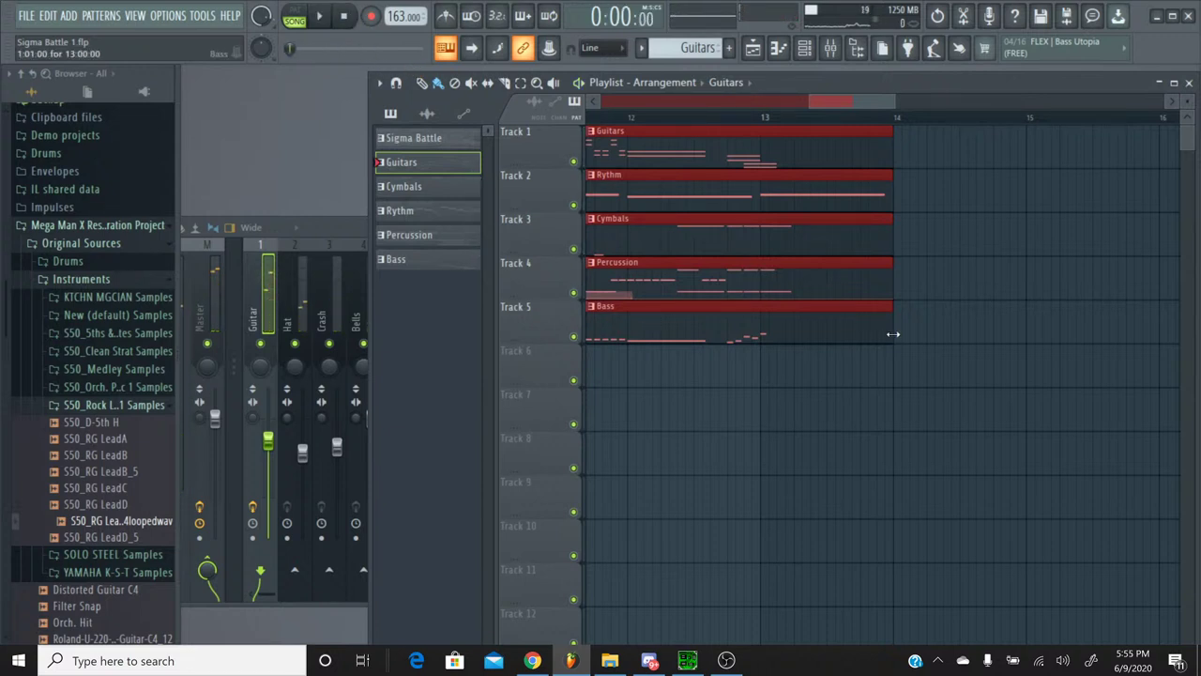
drag(894, 334, 776, 336)
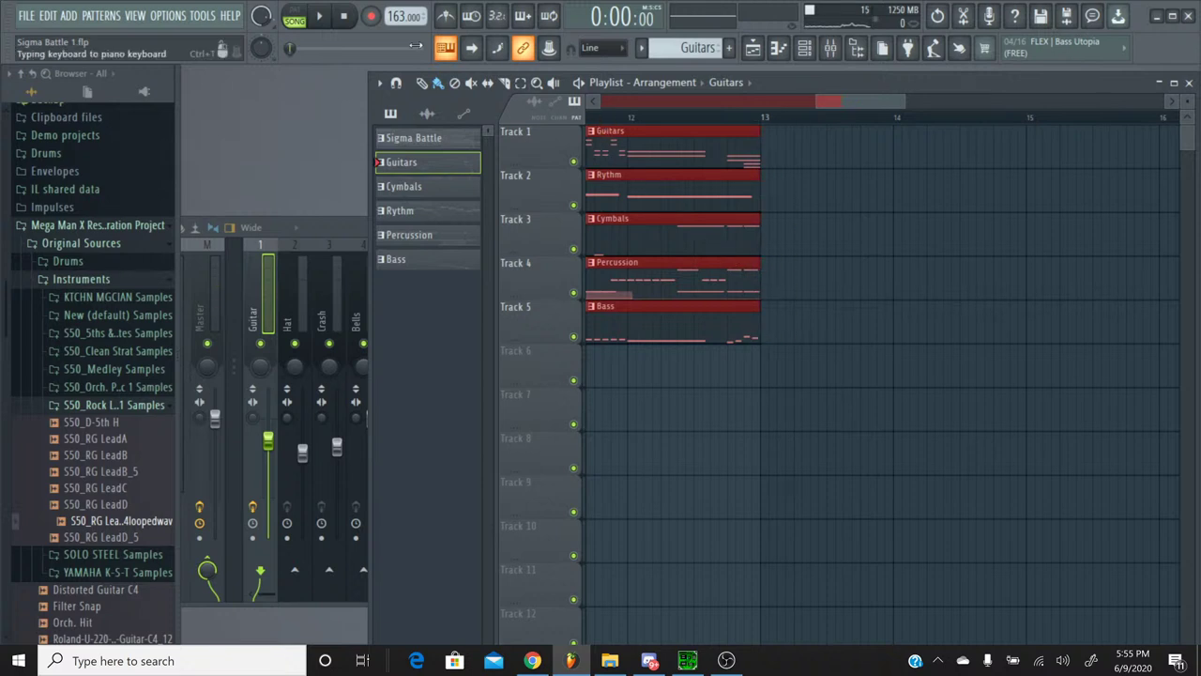
Step: Play the trimmed arrangement, solo the Guitar track in the mixer, and lower the Guitar and Hat volume faders
click(323, 19)
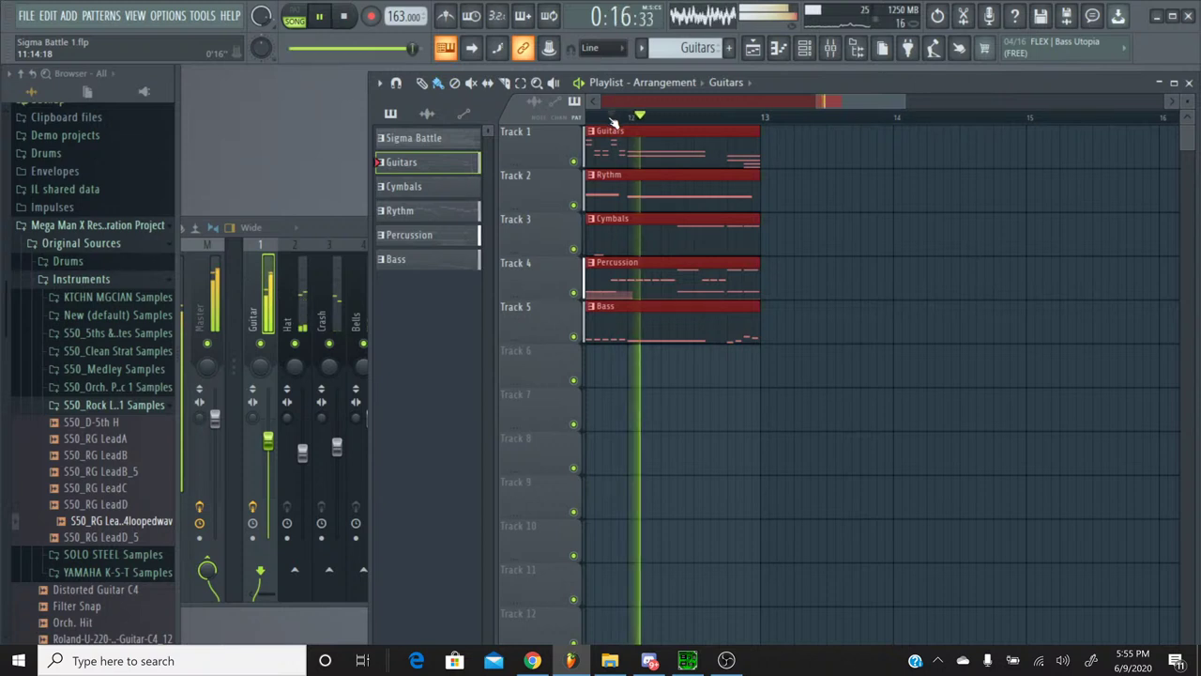
click(830, 52)
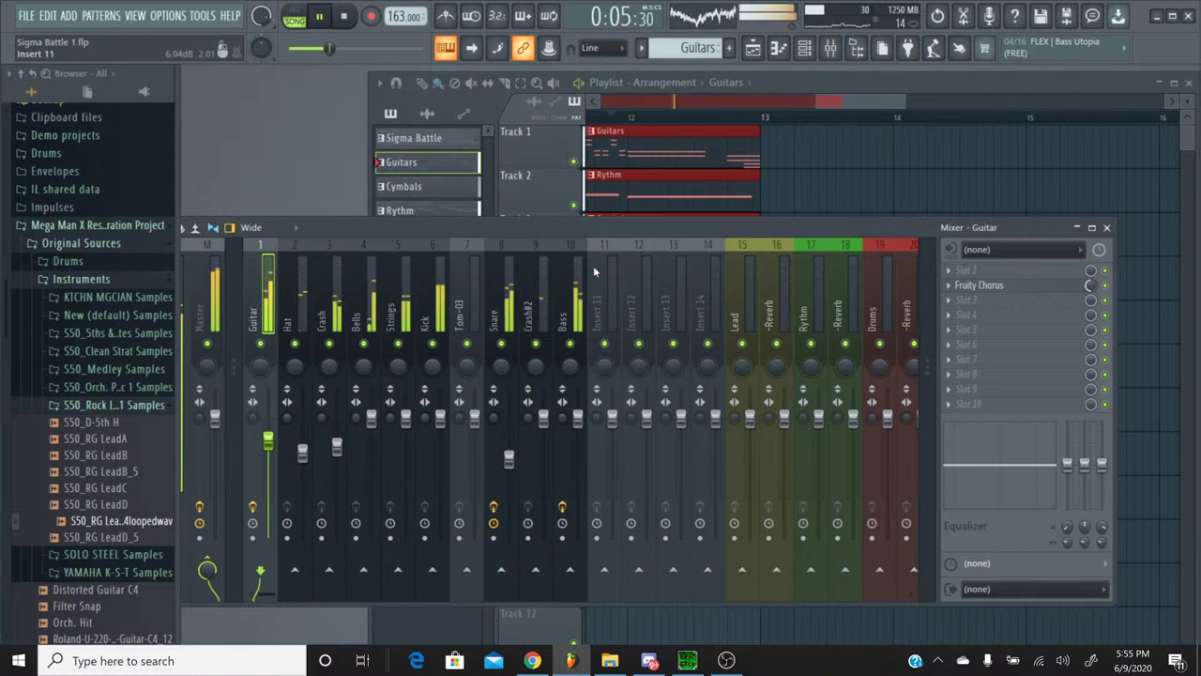
right_click(263, 345)
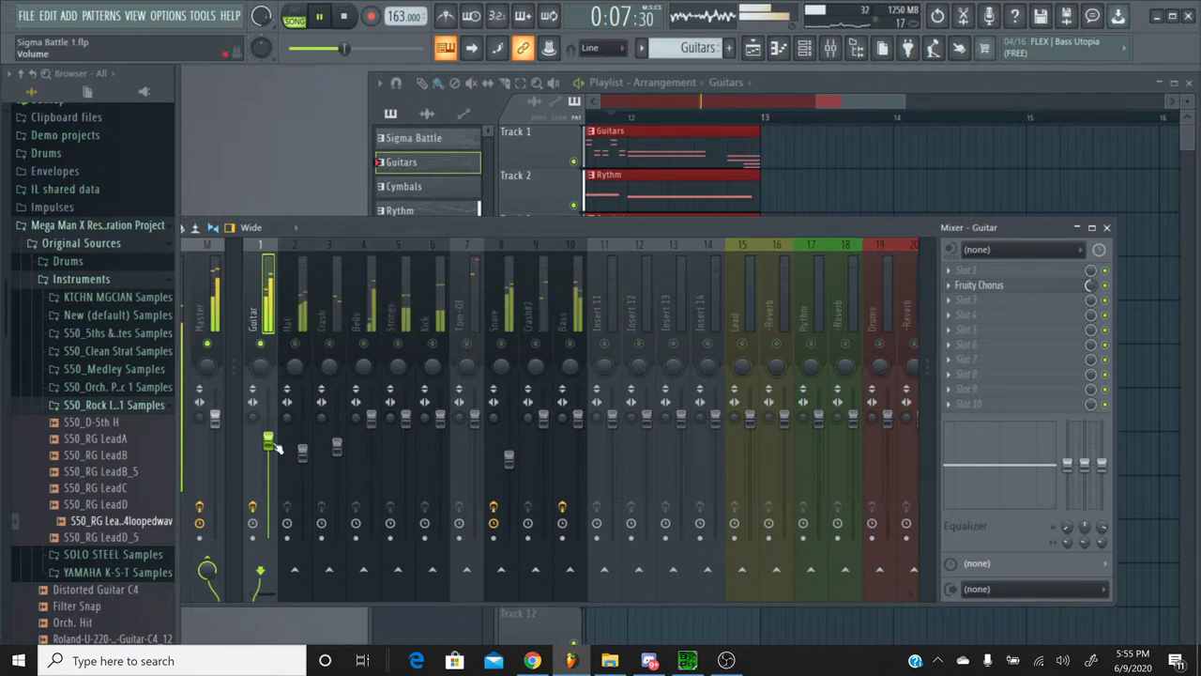
drag(268, 440, 269, 459)
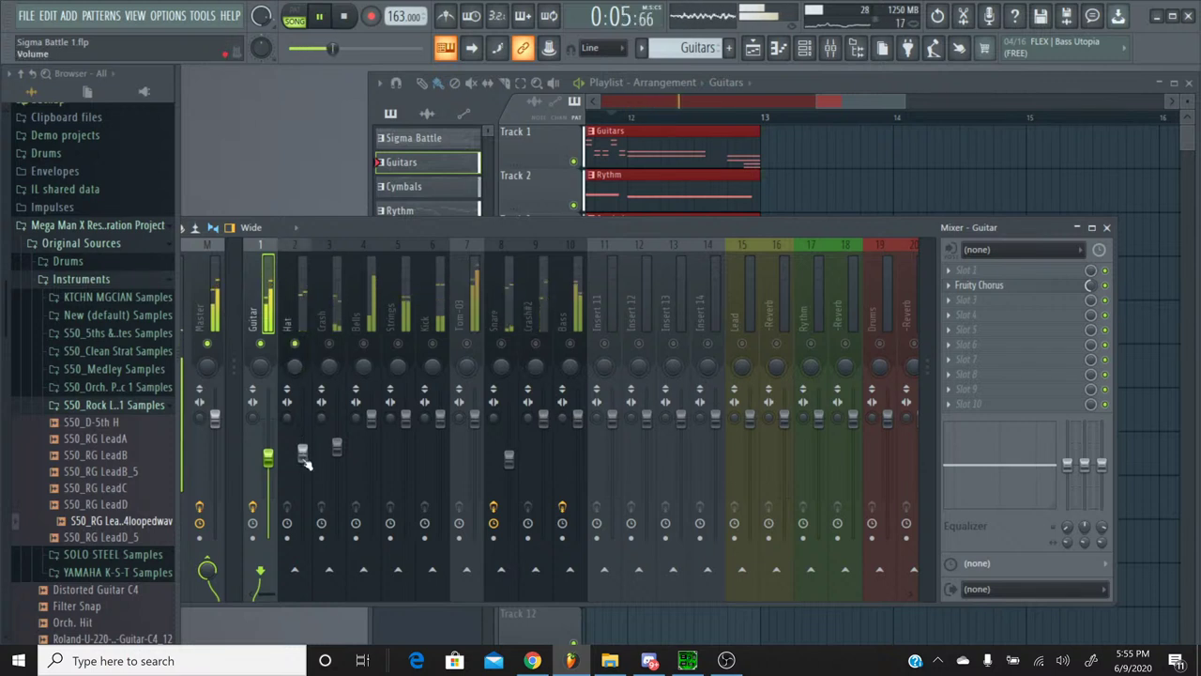
drag(304, 458, 304, 471)
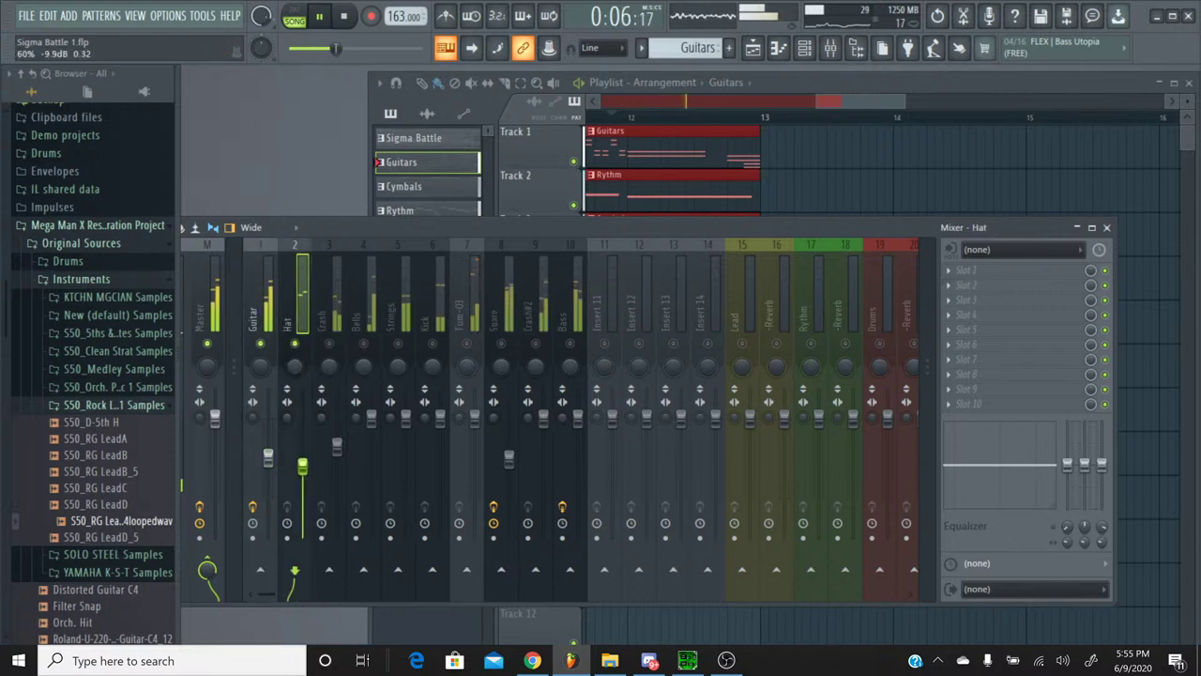
click(266, 265)
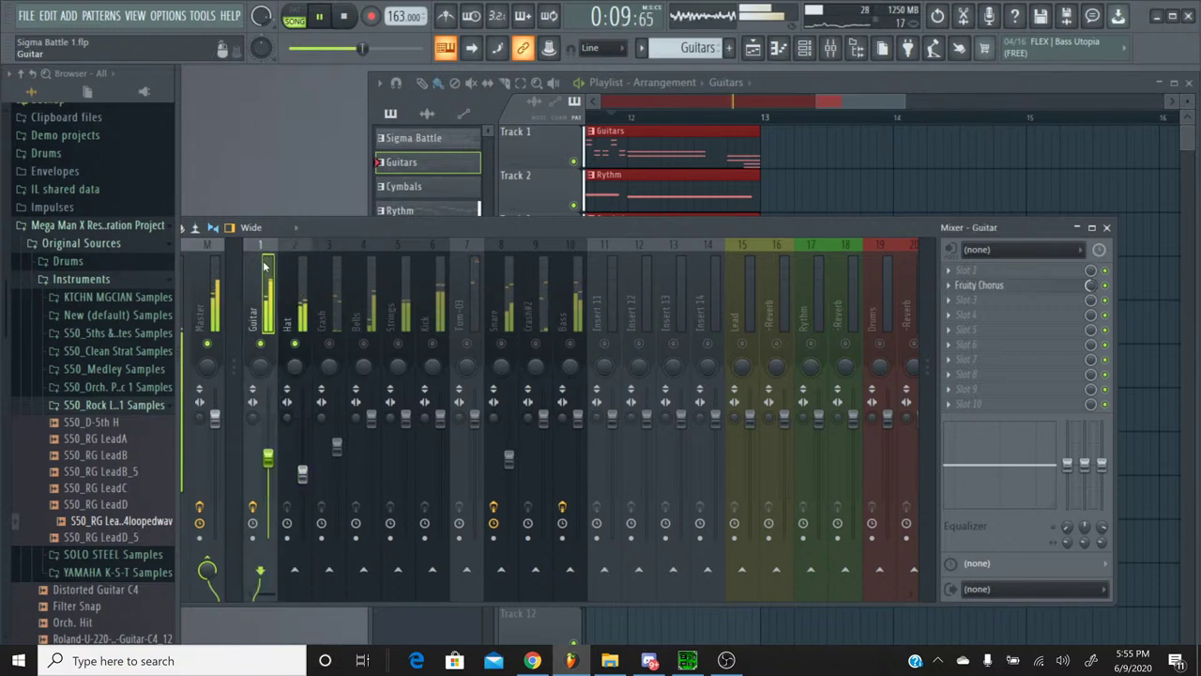
Step: Add Fruity Parametric EQ 2 to slot 3 of the Hat track and lower its band 7 high shelf to about -3.4 dB at 4850 Hz
click(301, 360)
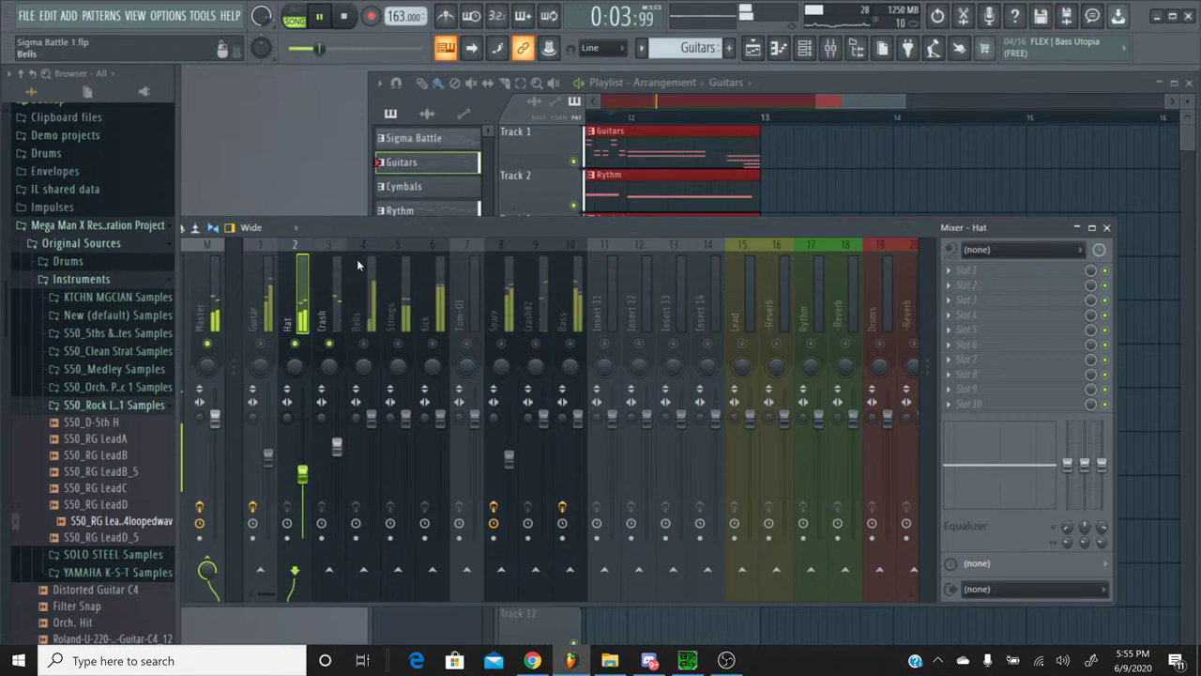
click(994, 302)
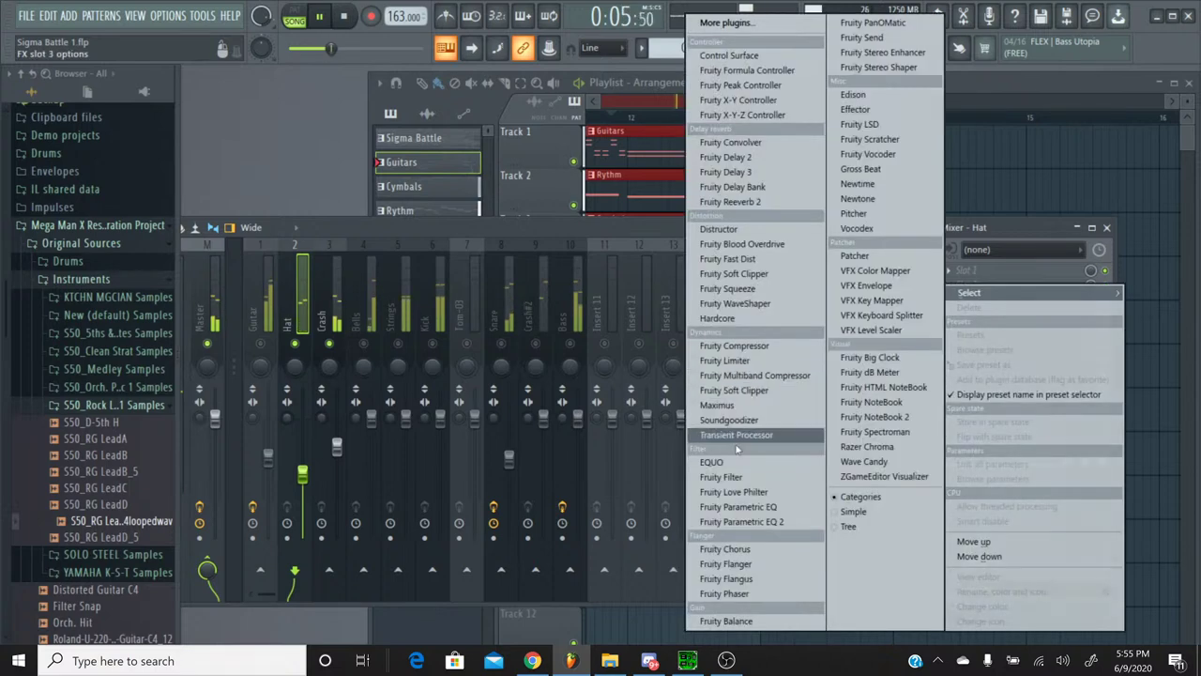
click(728, 522)
drag(442, 275, 458, 286)
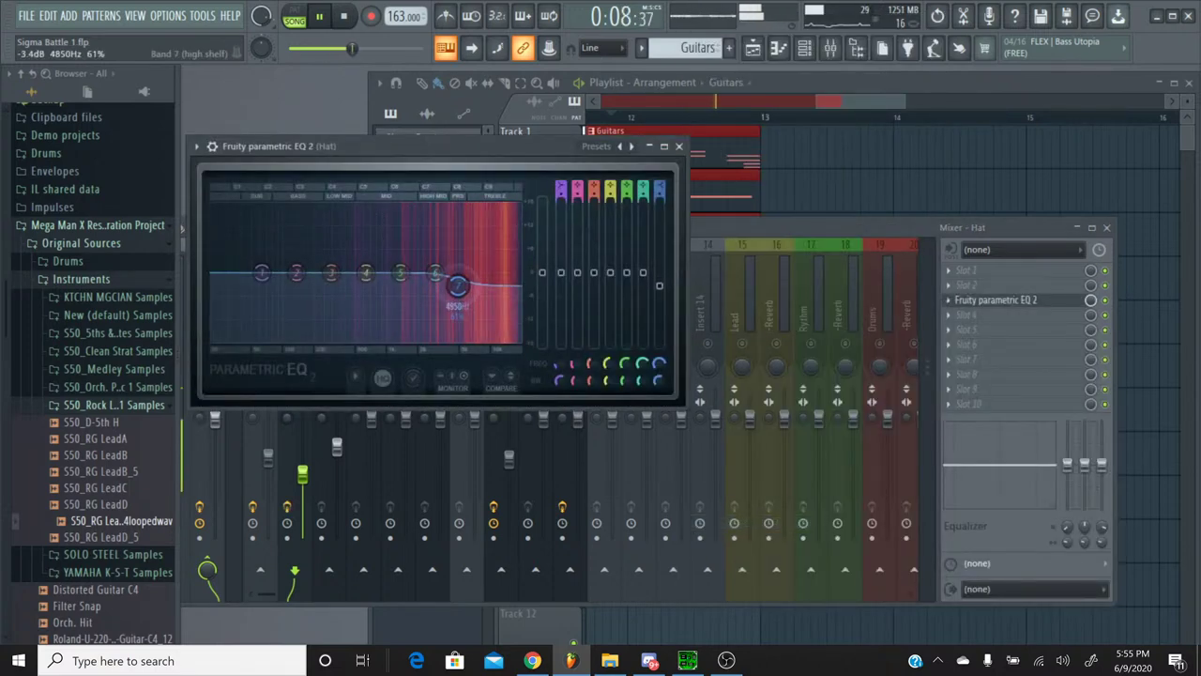
click(679, 145)
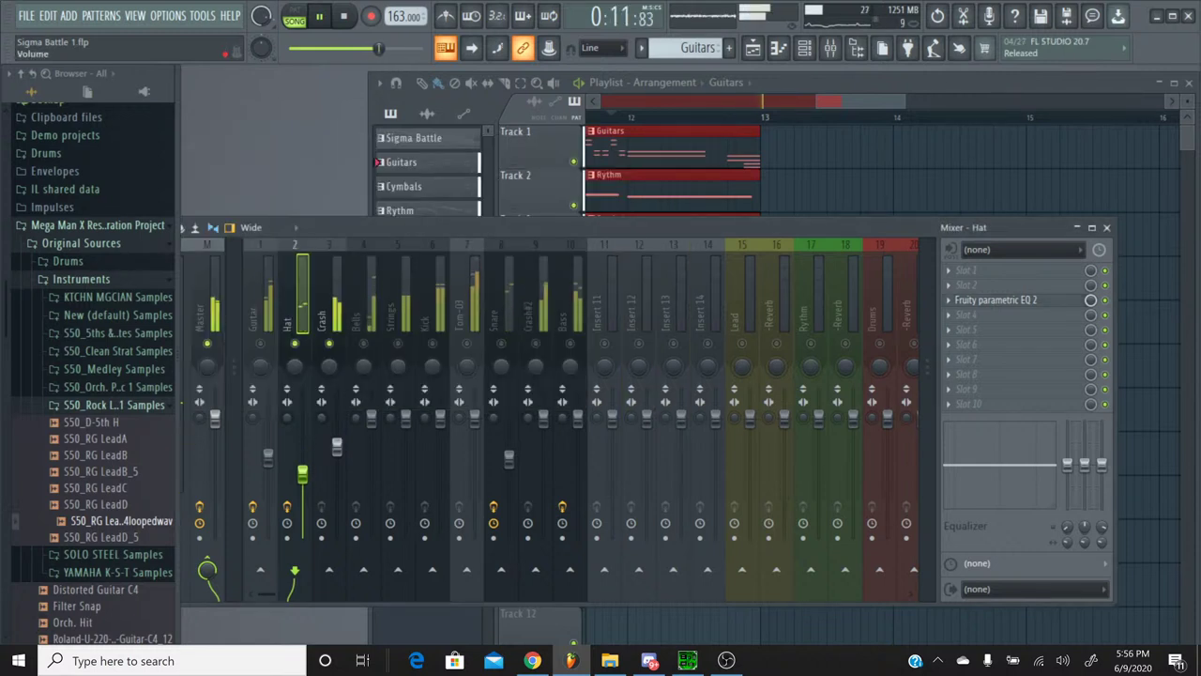
Step: Load the Softube Saturation Knob effect into slot 3 of the Crash track and set its saturation to about 2.0
click(338, 274)
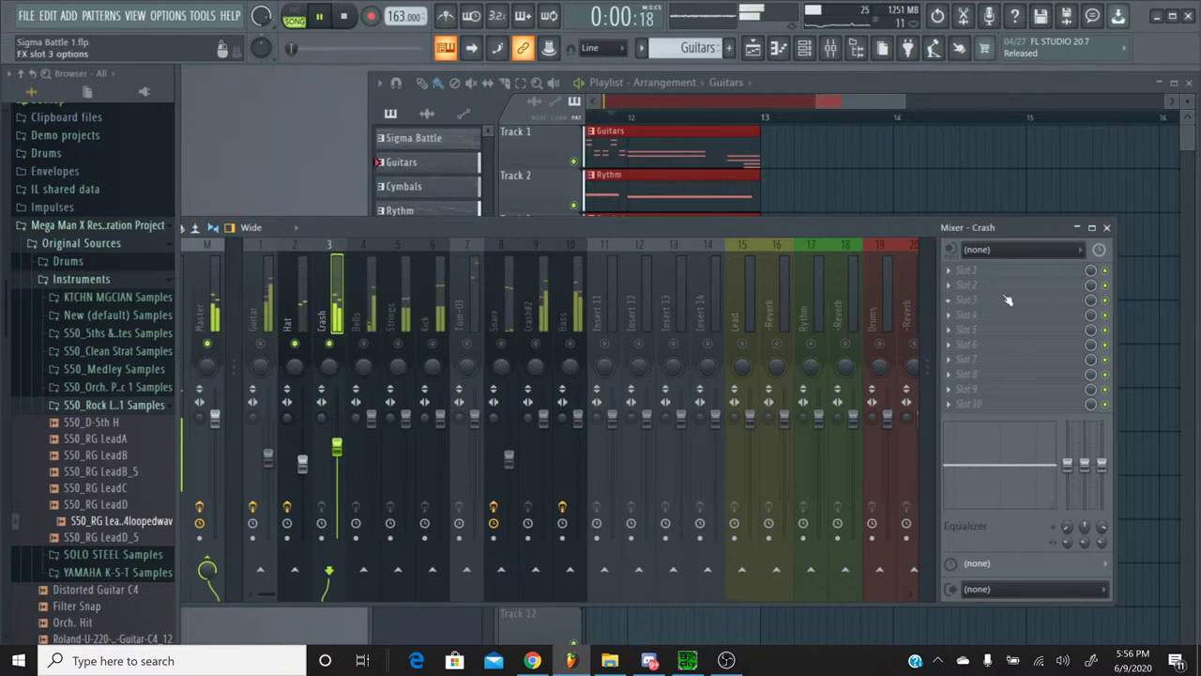
click(948, 299)
mouse_move(969, 292)
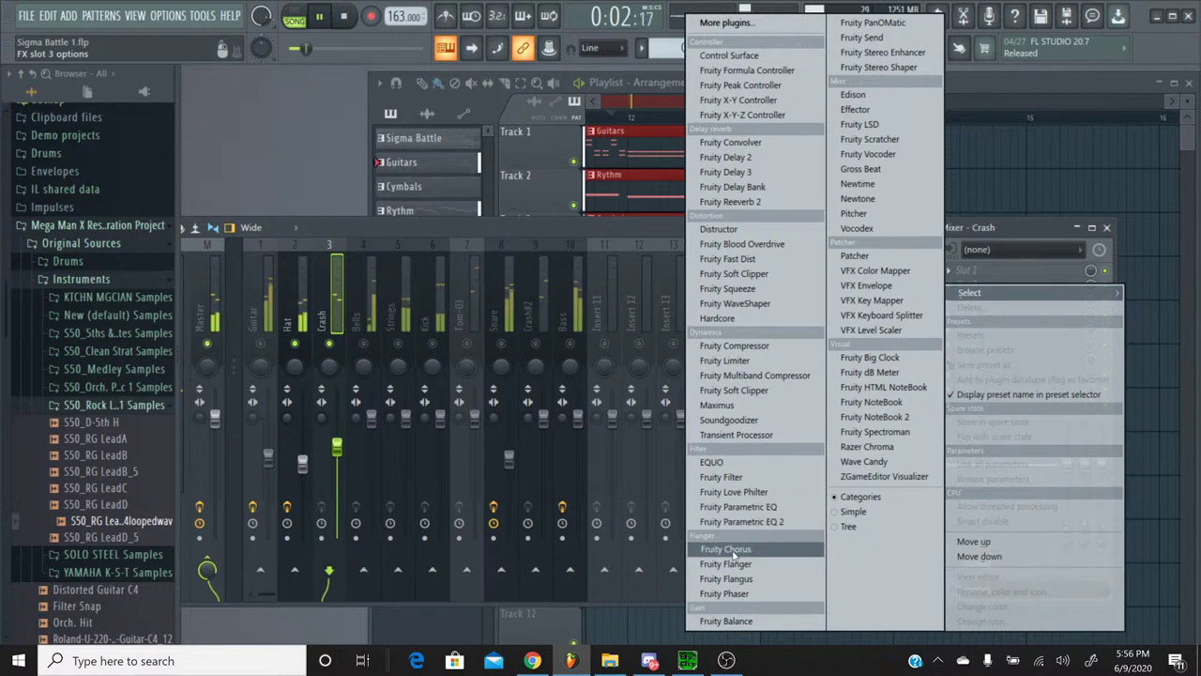
click(726, 22)
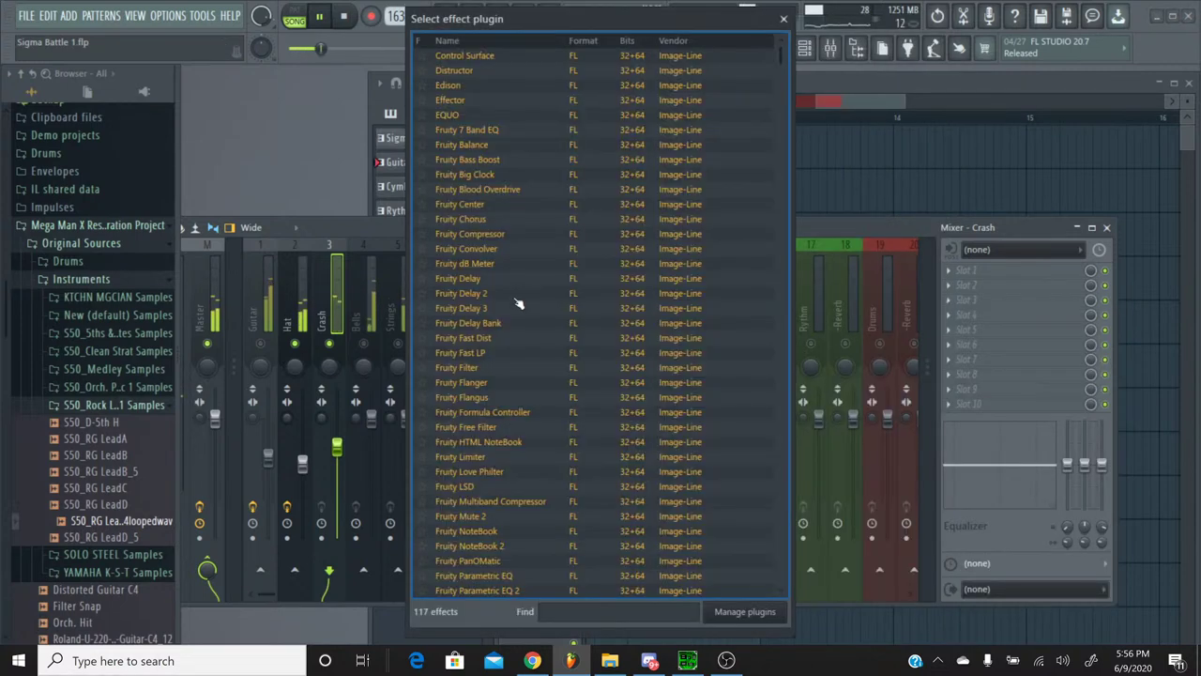
scroll(522, 325, down, 10)
scroll(522, 324, down, 5)
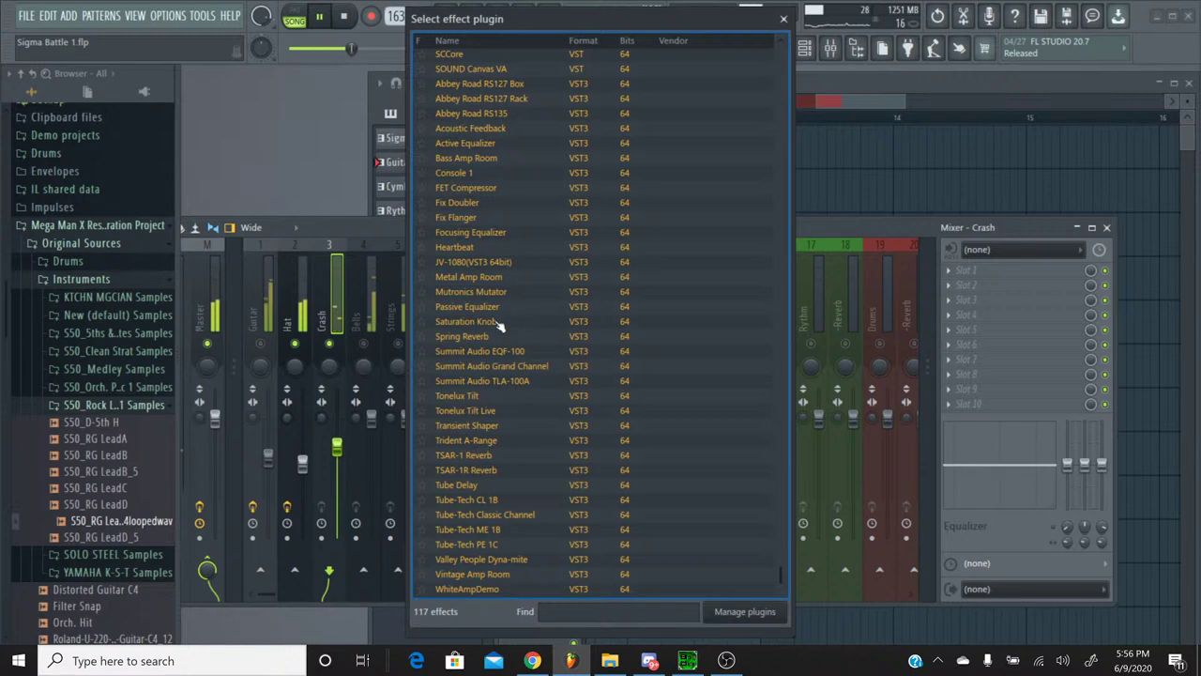
double_click(500, 325)
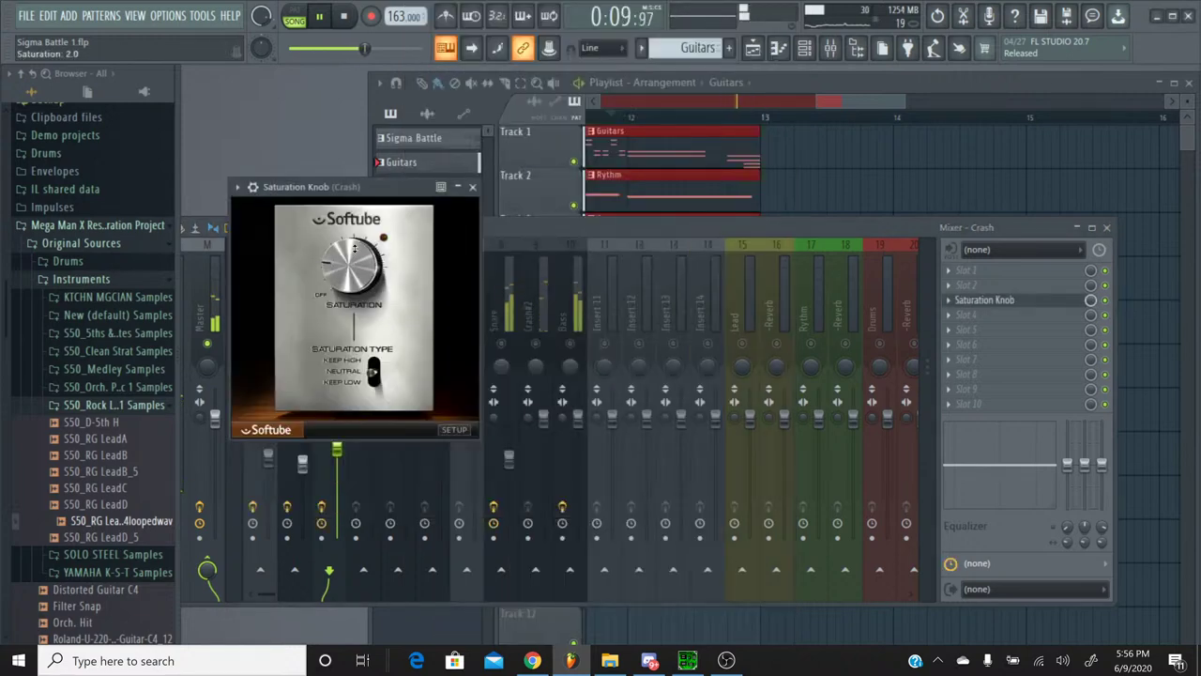
click(471, 187)
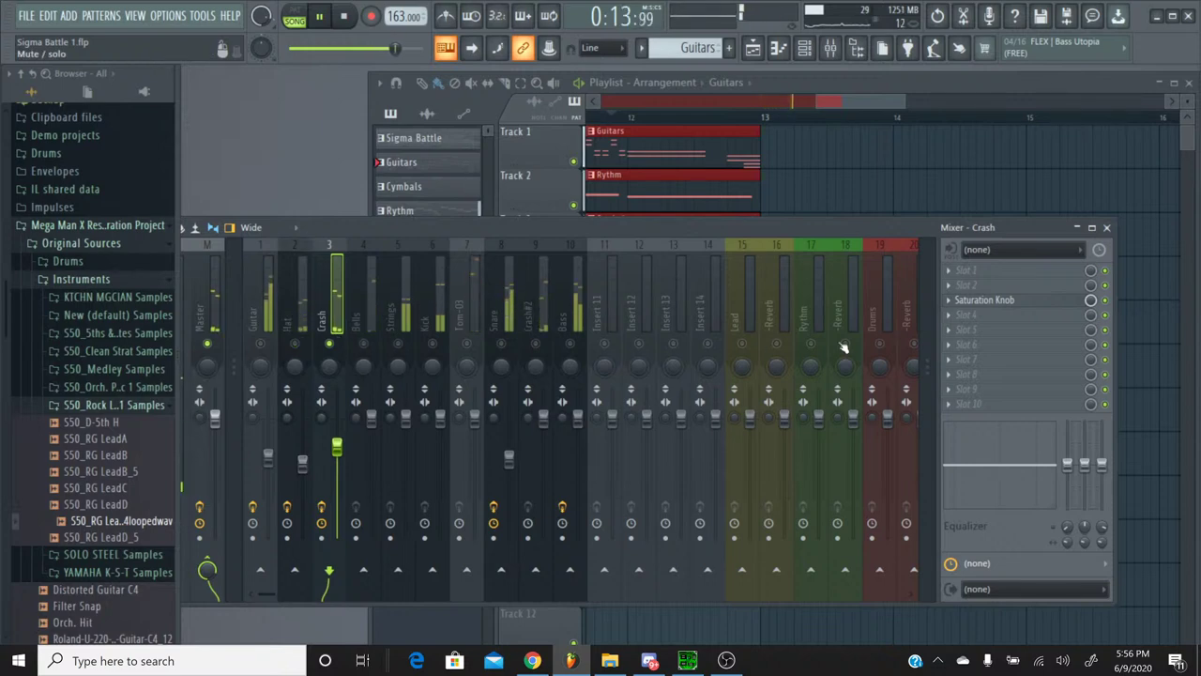
Step: Add Fruity Chorus to slot 4 of the Crash track and select its Light HF preset
click(949, 285)
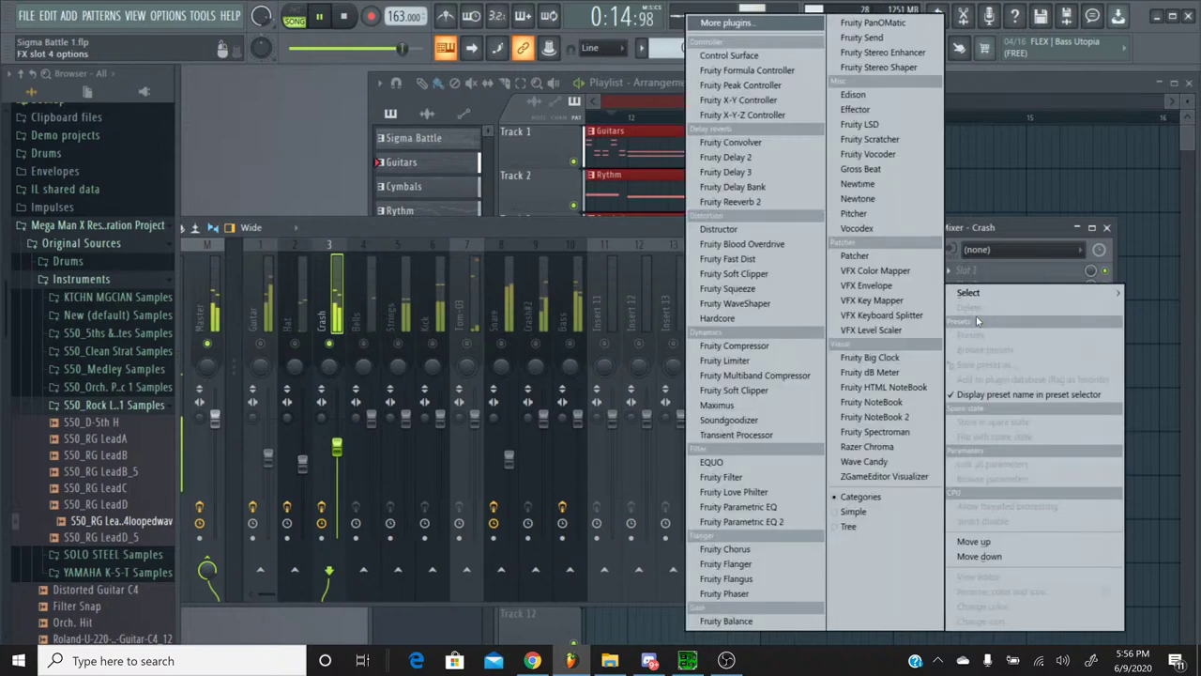
click(737, 548)
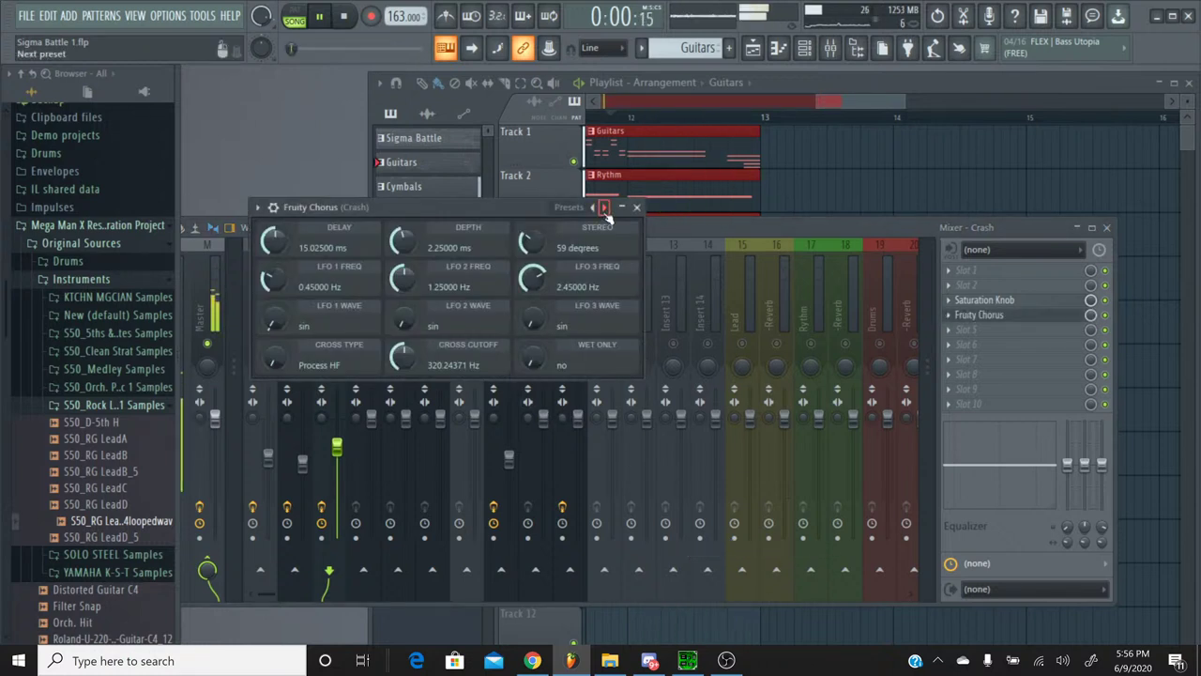
click(594, 208)
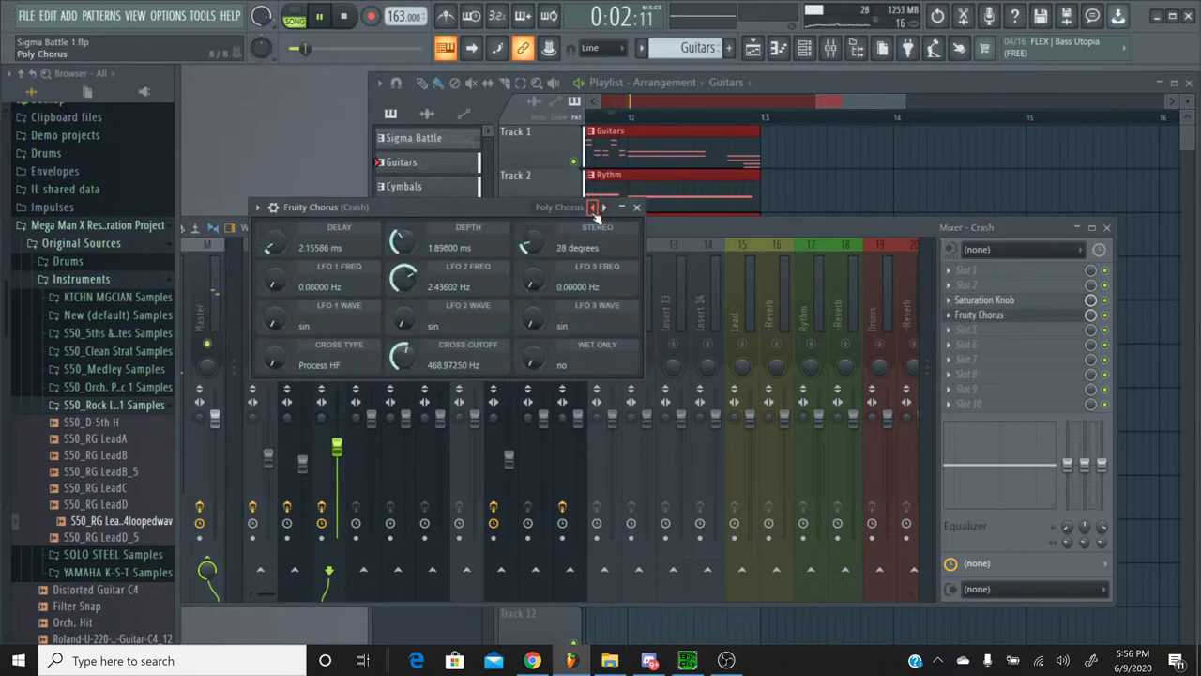
click(594, 209)
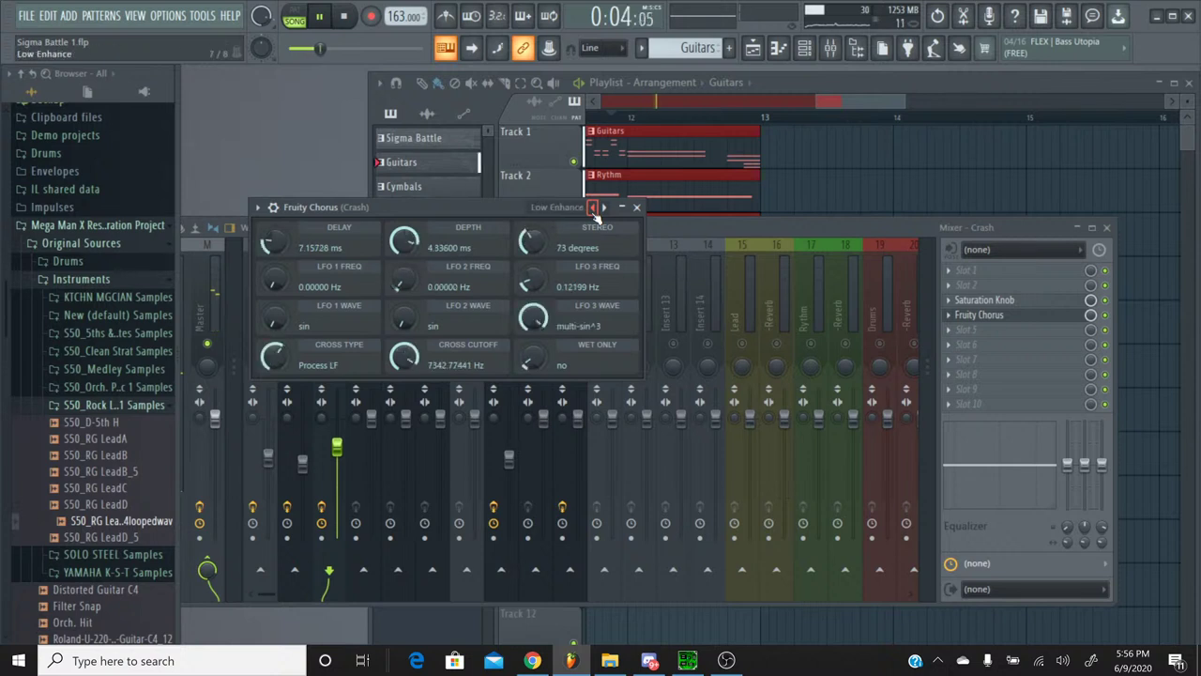
click(594, 208)
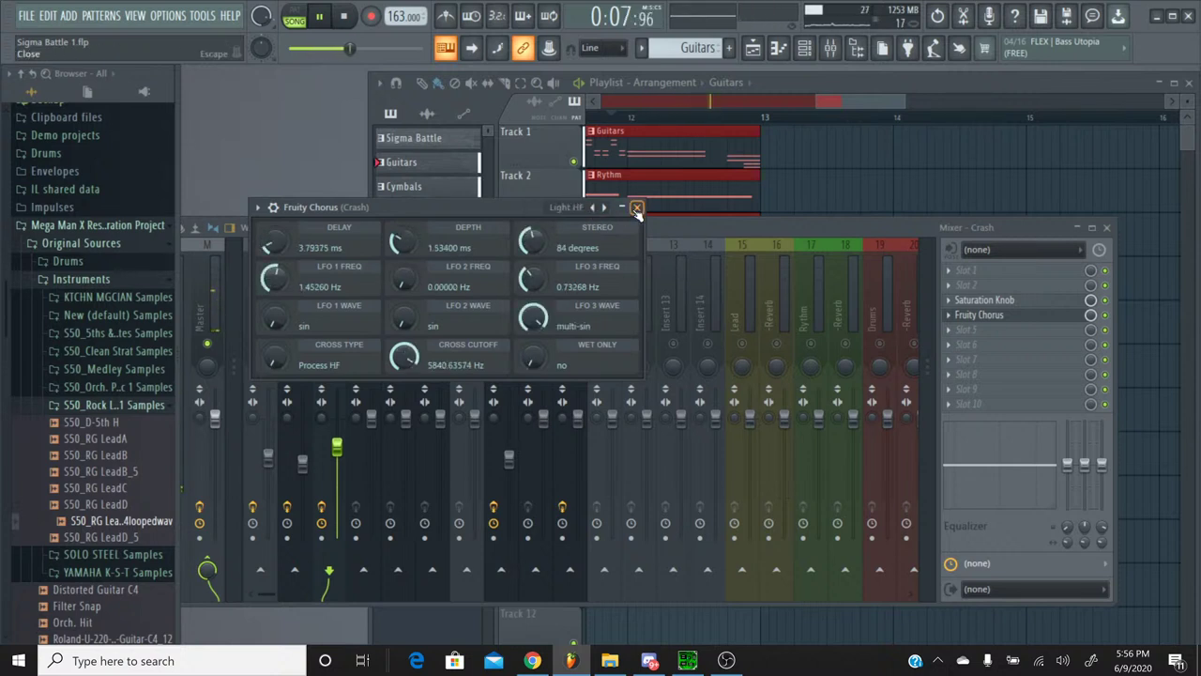
click(636, 206)
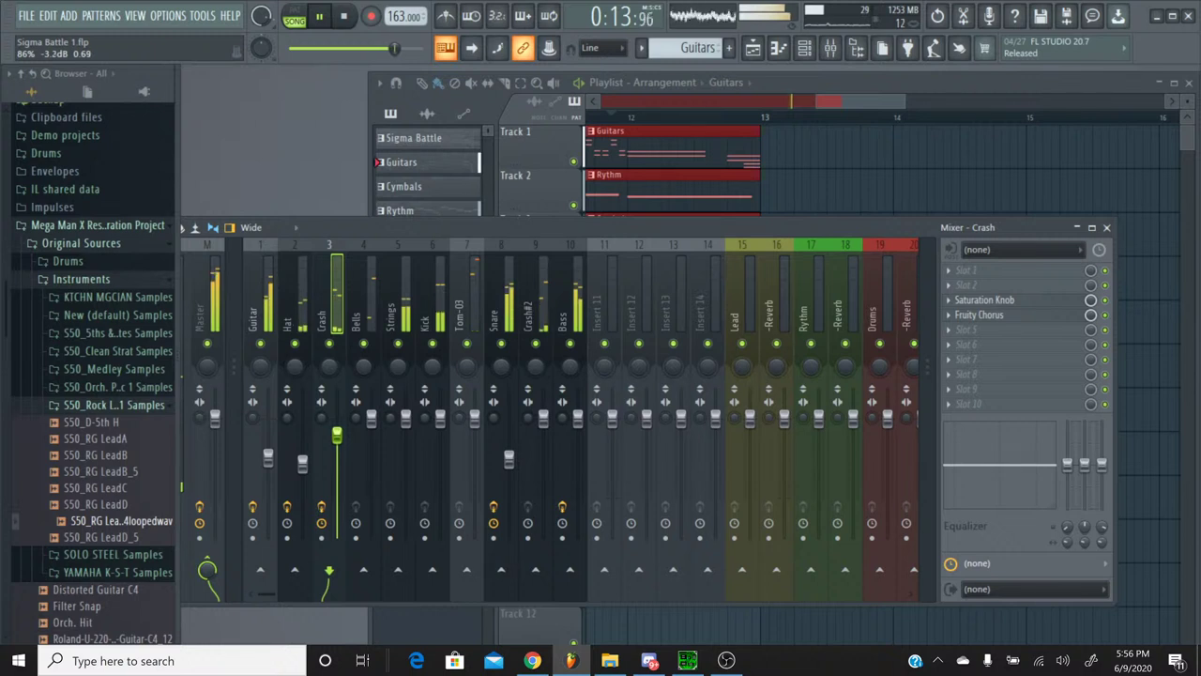
Step: Raise the Crash volume fader to the default level and set the Guitar fader to about 69% (-7.5 dB)
drag(337, 448, 338, 419)
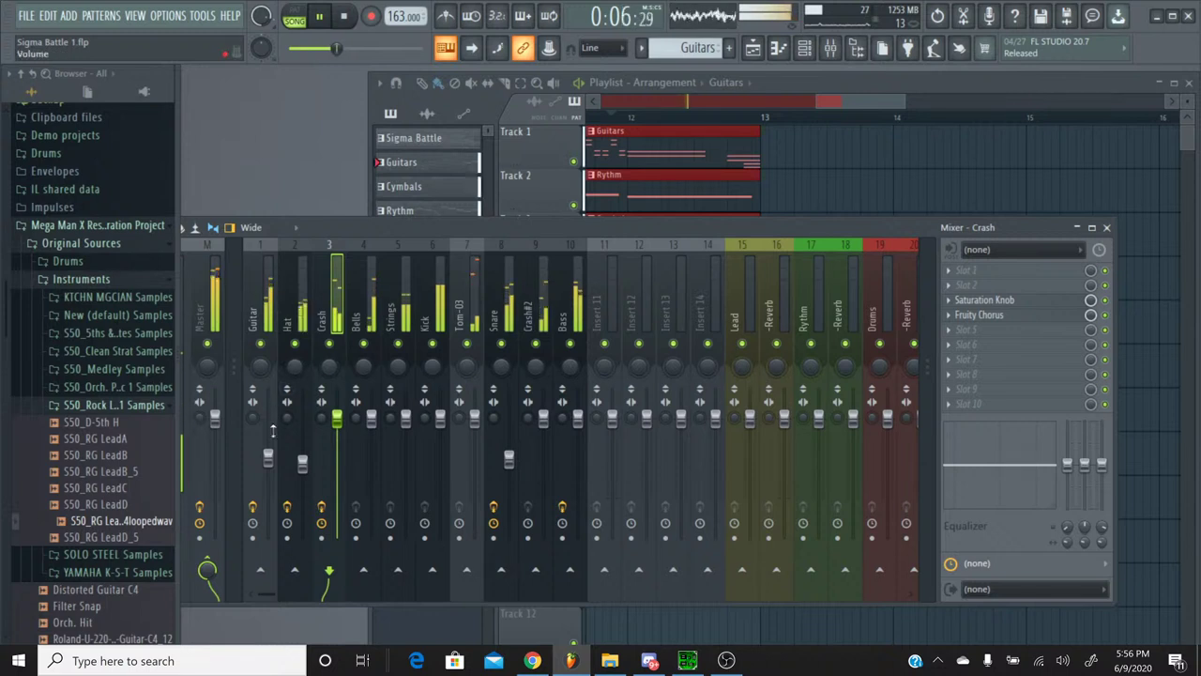
drag(269, 458, 269, 441)
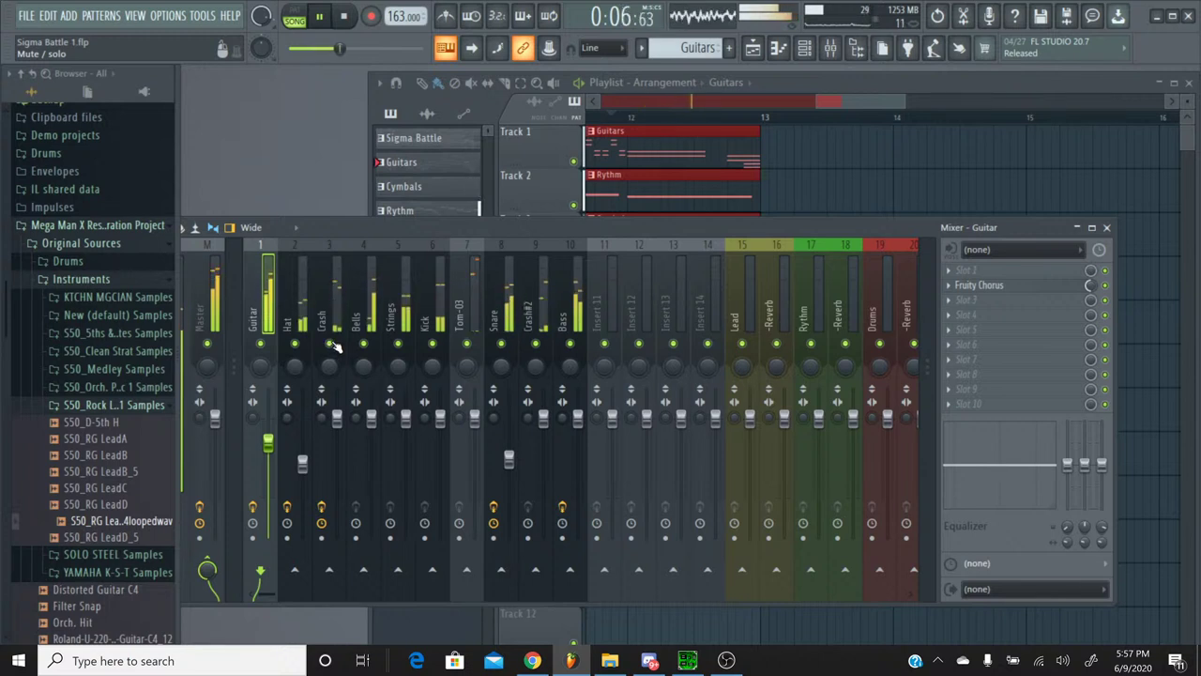
drag(268, 440, 268, 456)
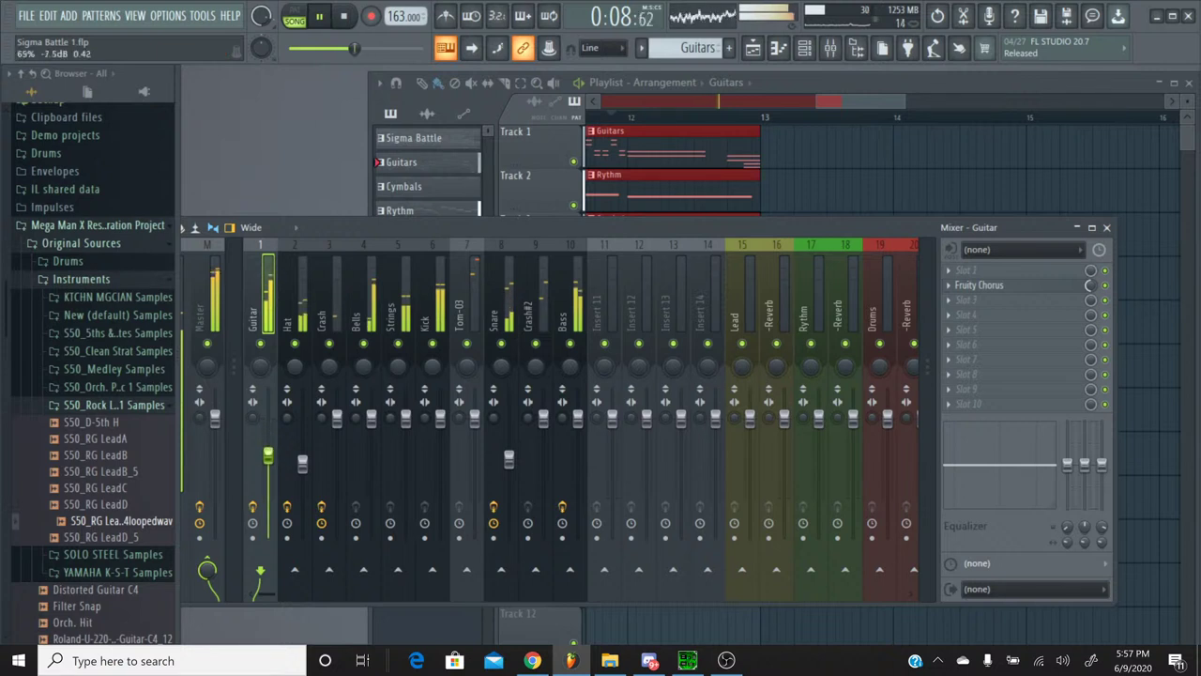
Step: Solo Bells and Strings in turn, raising Bells to about 110% (2.2 dB) and Strings to about 105% (1.0 dB)
right_click(364, 345)
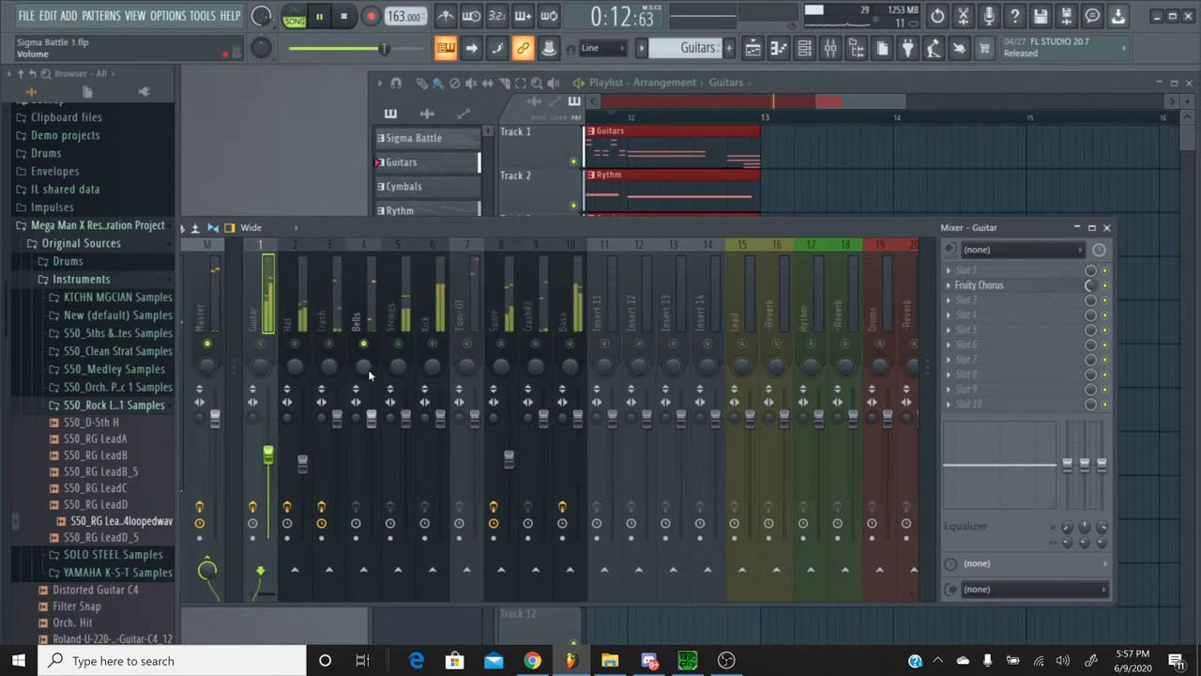
right_click(369, 355)
drag(374, 422, 374, 409)
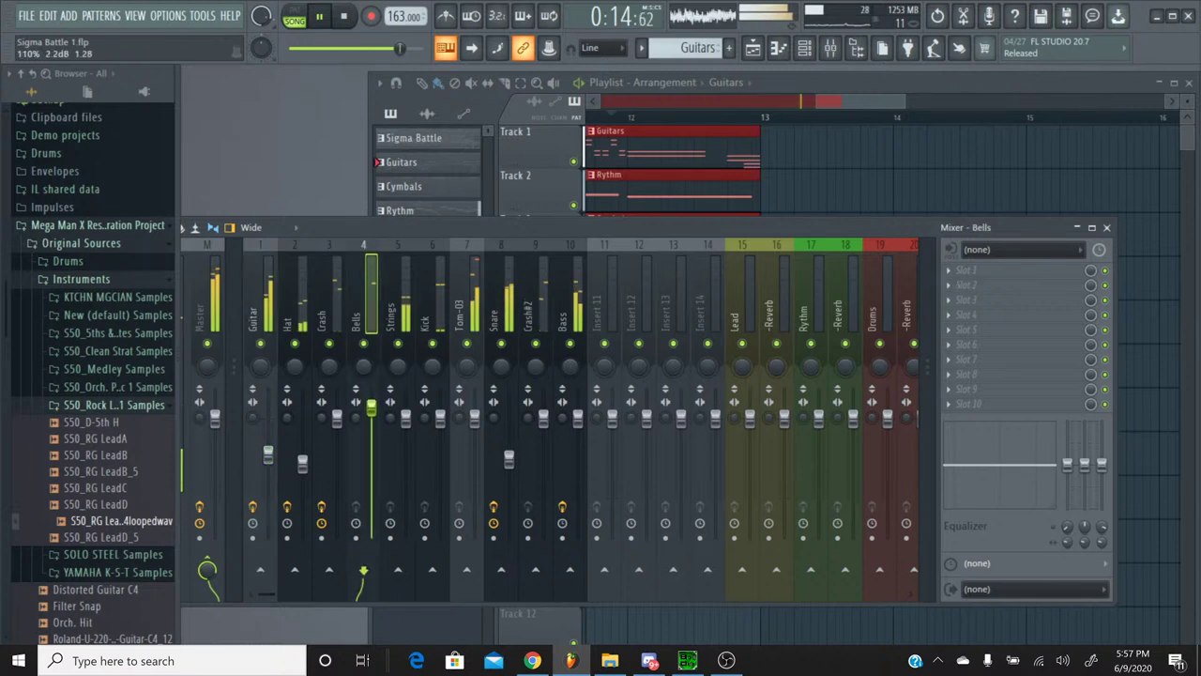
right_click(398, 344)
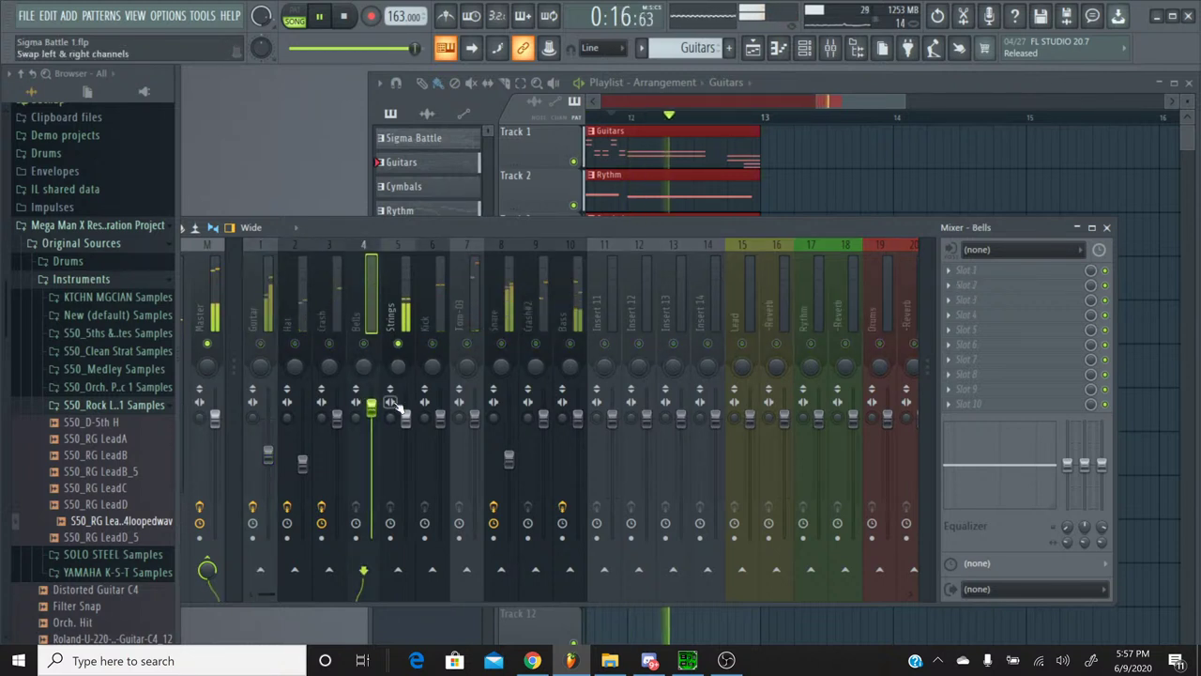
drag(405, 419, 404, 413)
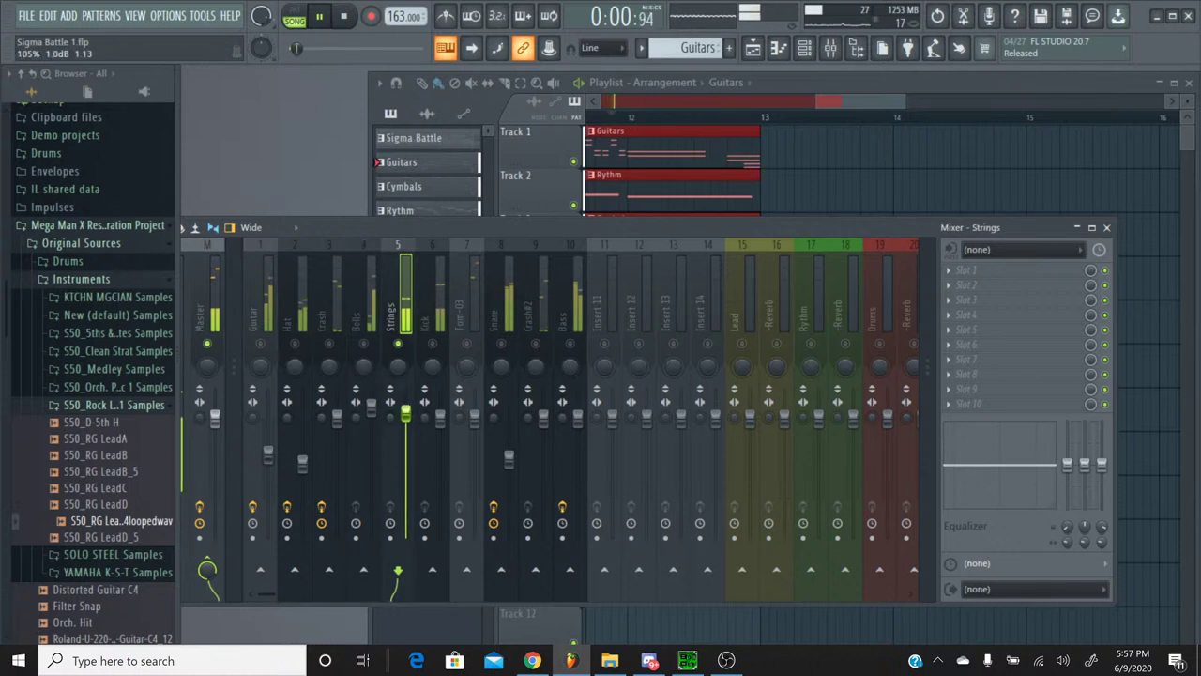
right_click(398, 345)
Step: Solo the Bass track and lower its volume fader, and check the Strings track on its own
right_click(571, 345)
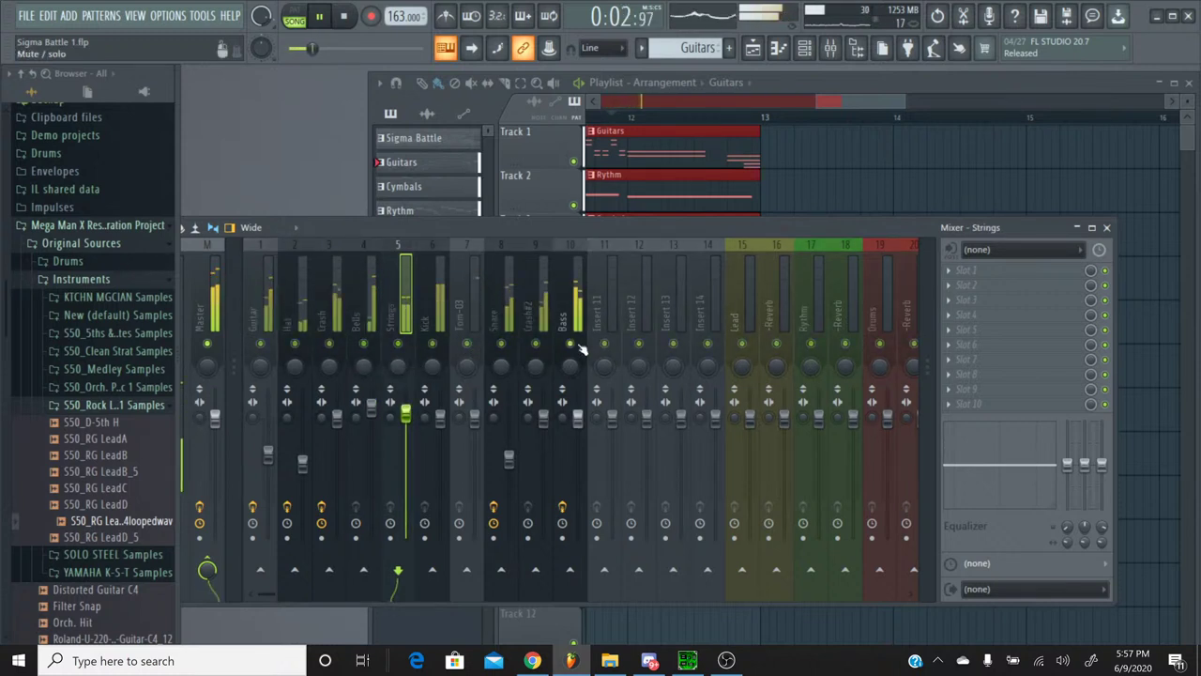
drag(578, 420, 577, 432)
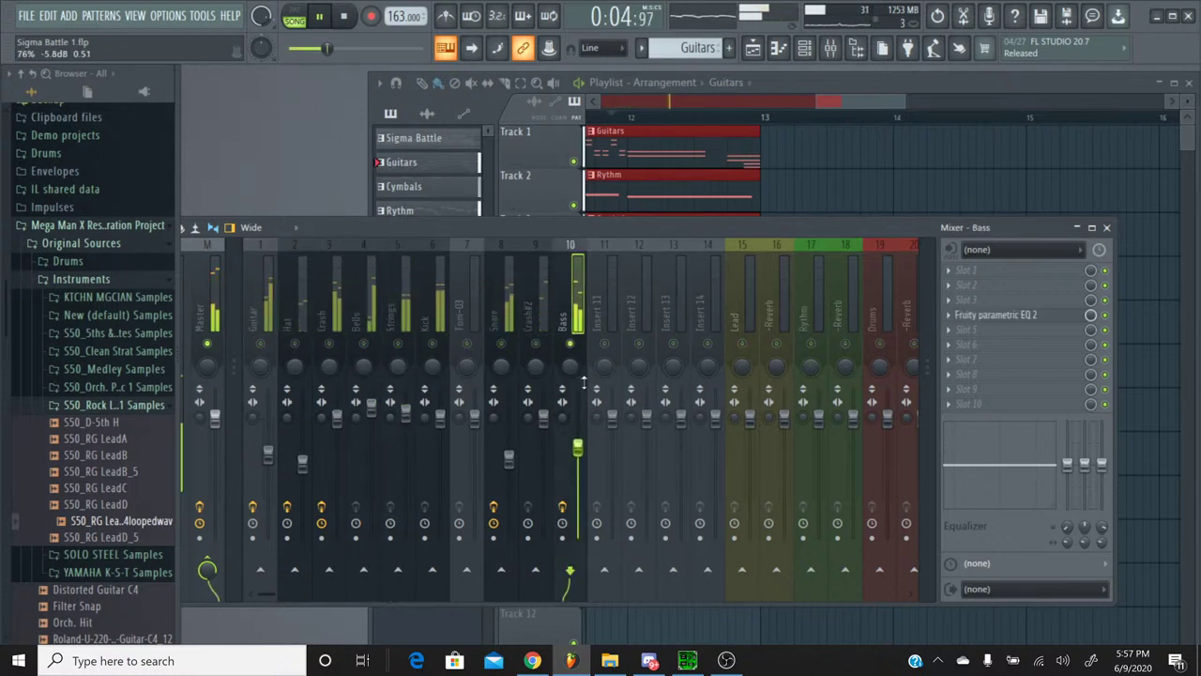
right_click(578, 345)
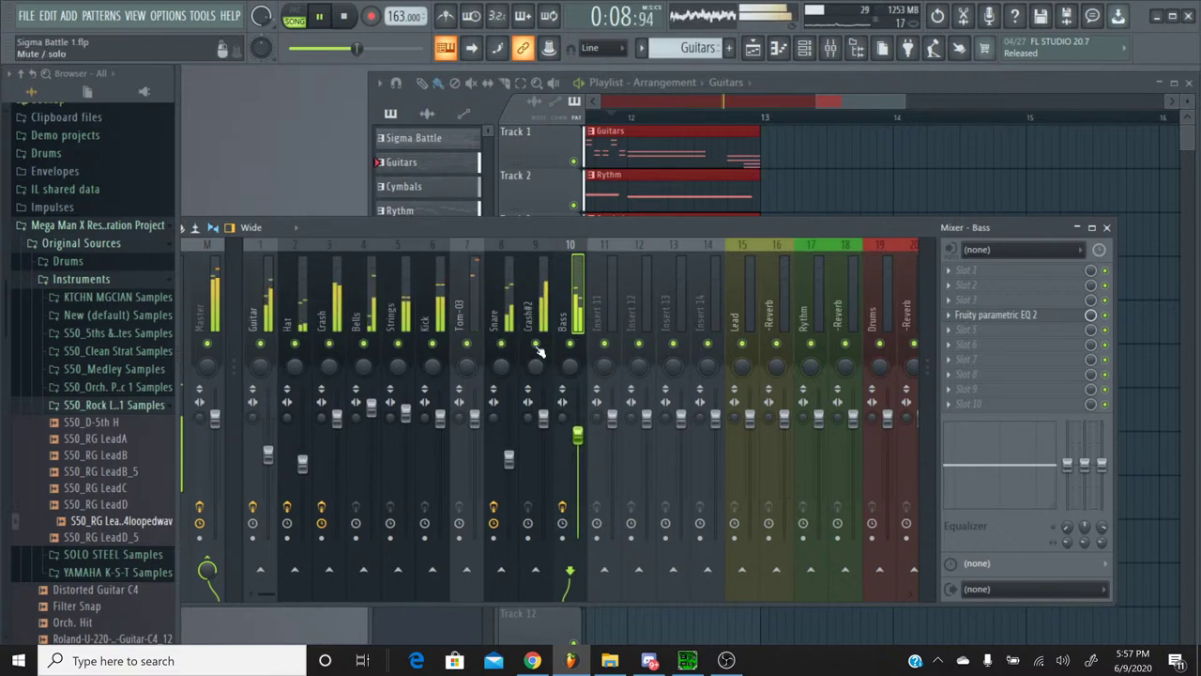
right_click(399, 345)
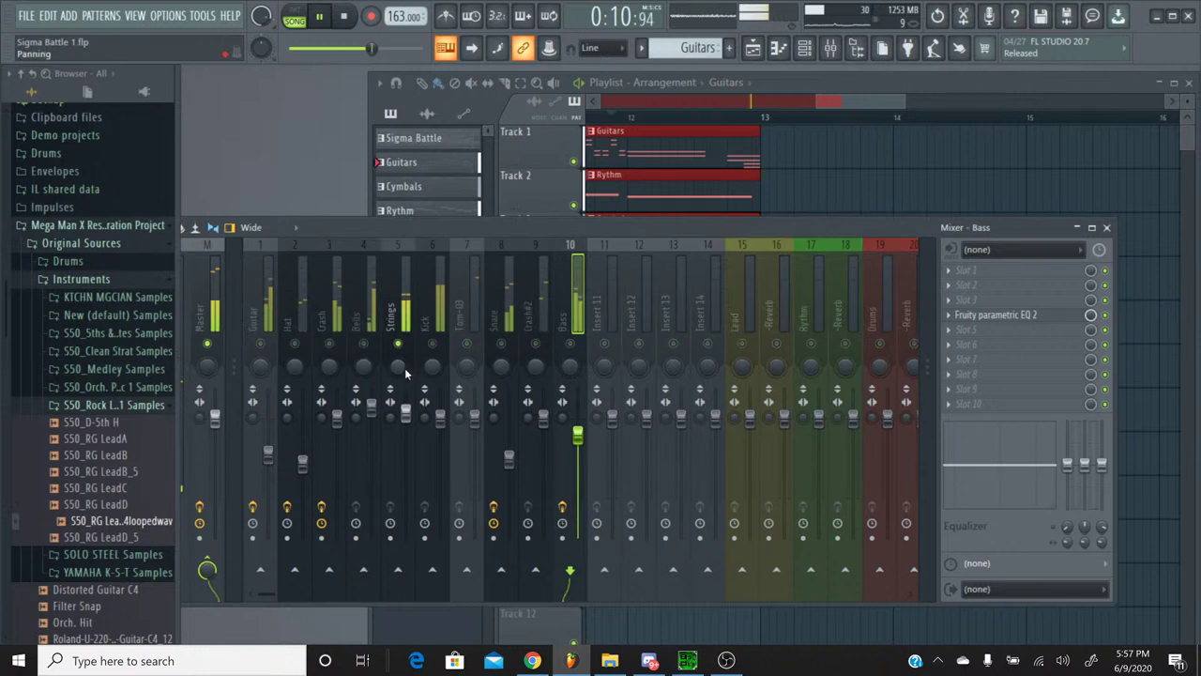
right_click(398, 346)
Step: Audition the Kick and Snare tracks soloed, and fine-tune the Snare volume fader against the full mix, ending slightly lower
right_click(466, 345)
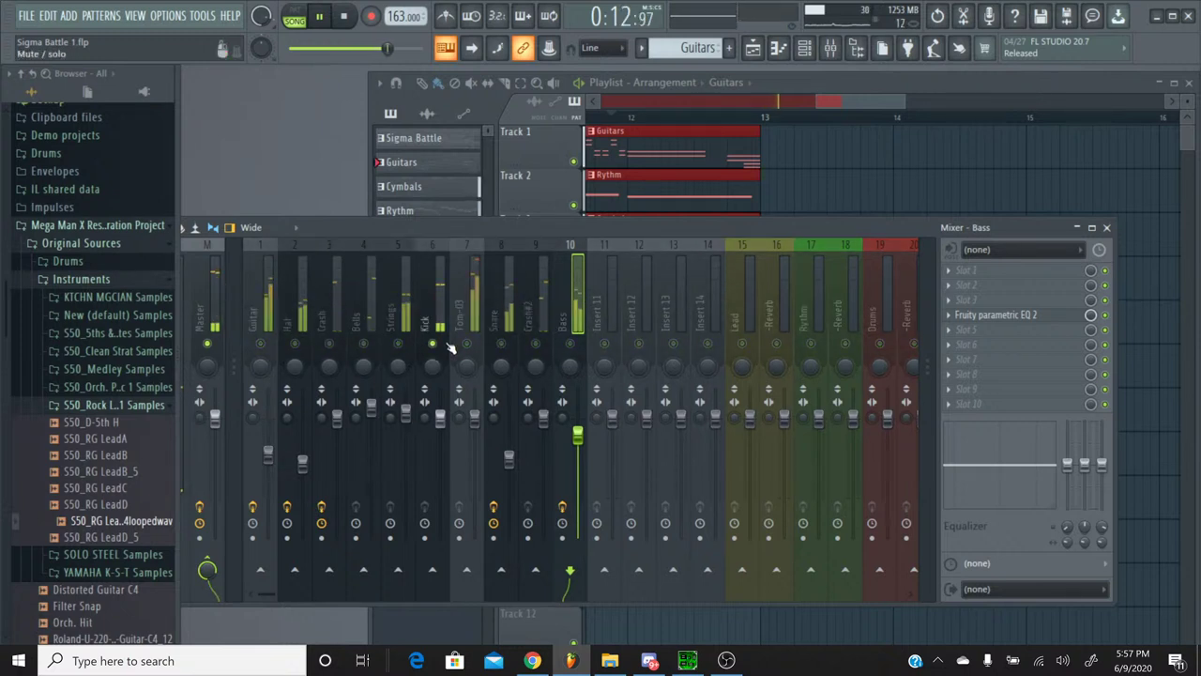
right_click(466, 345)
right_click(466, 345)
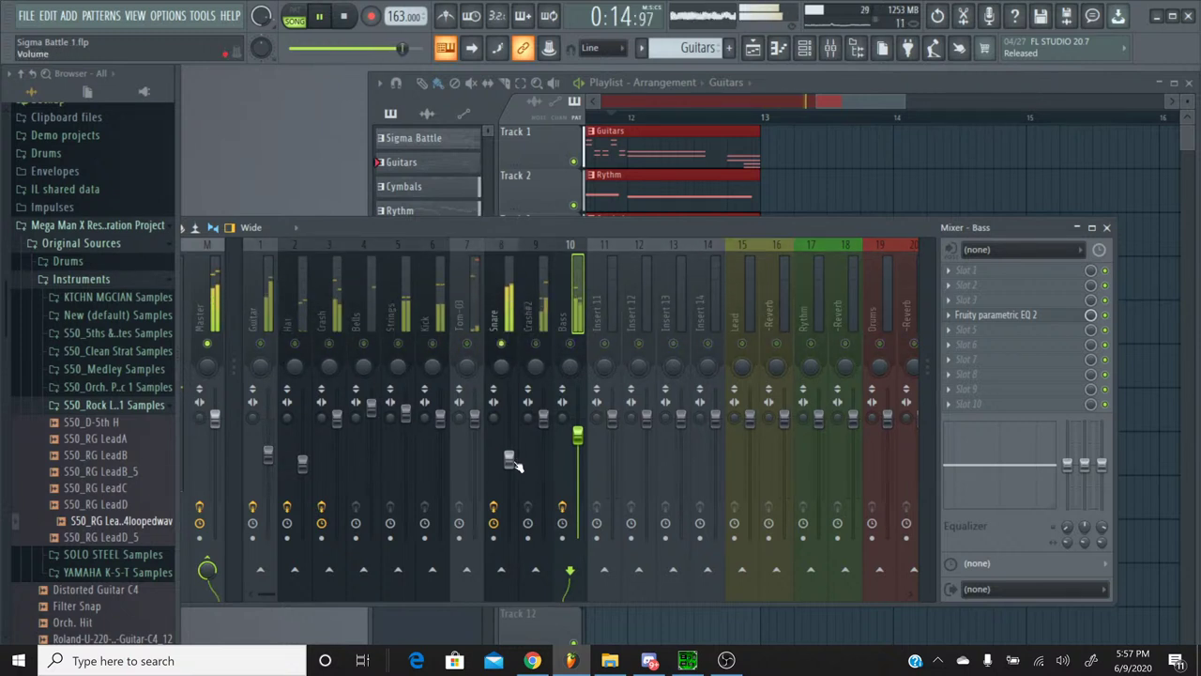
drag(508, 458, 508, 484)
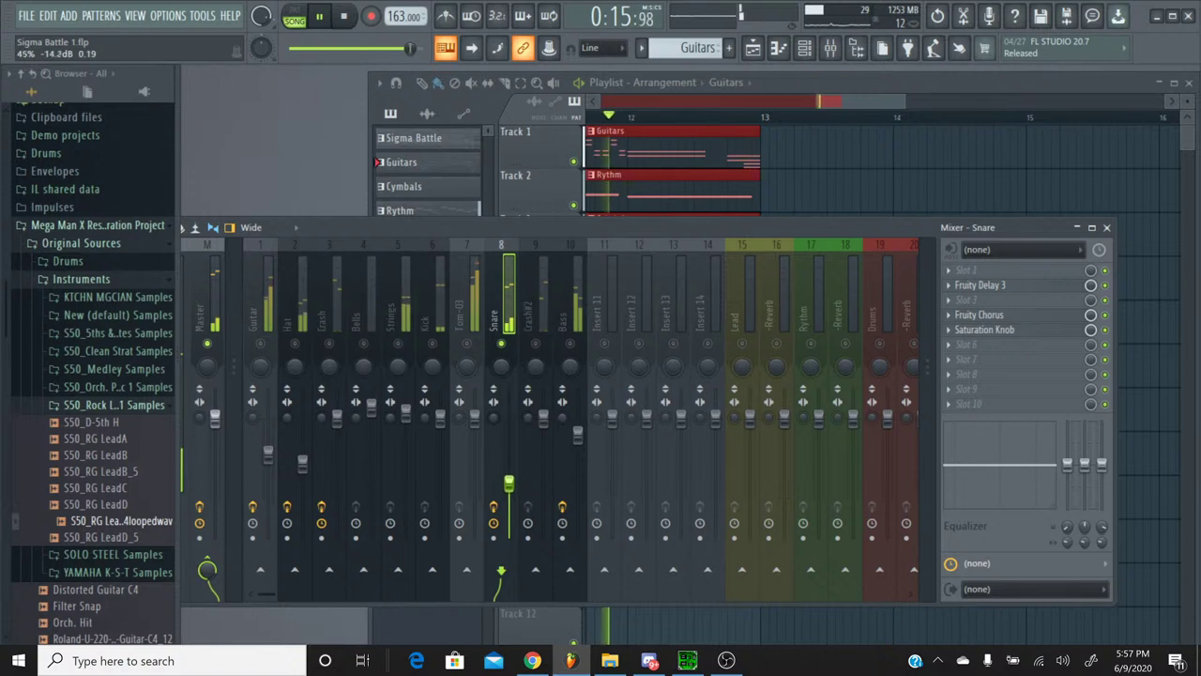
right_click(502, 344)
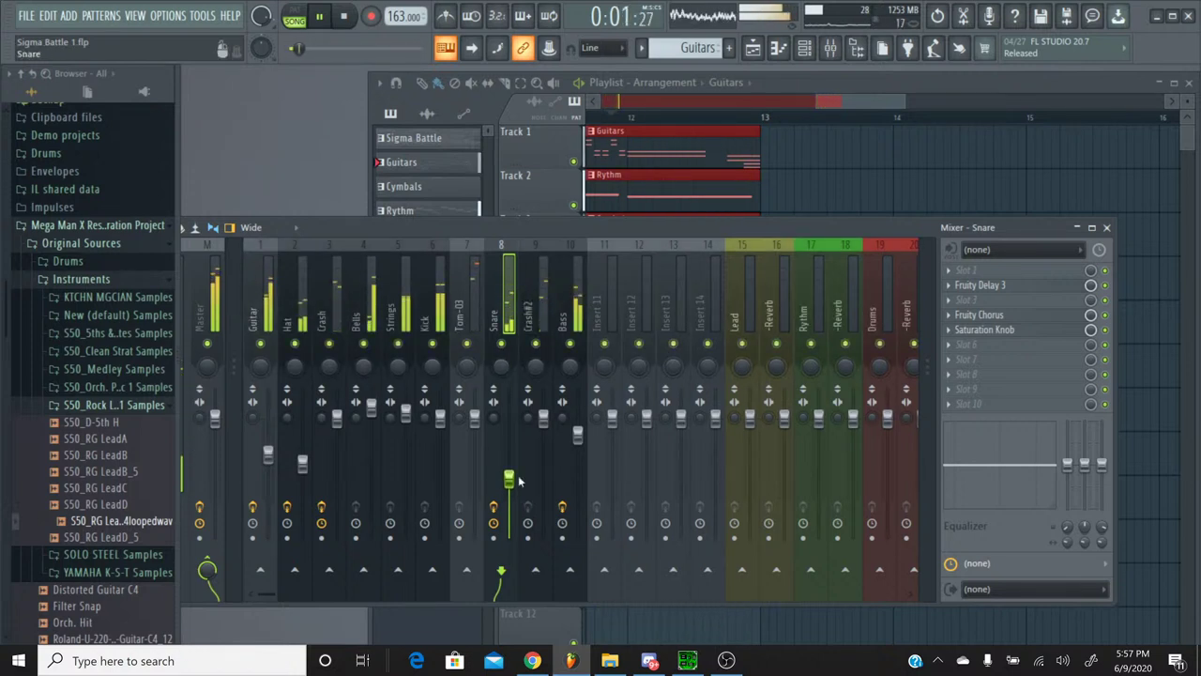
drag(508, 478, 508, 461)
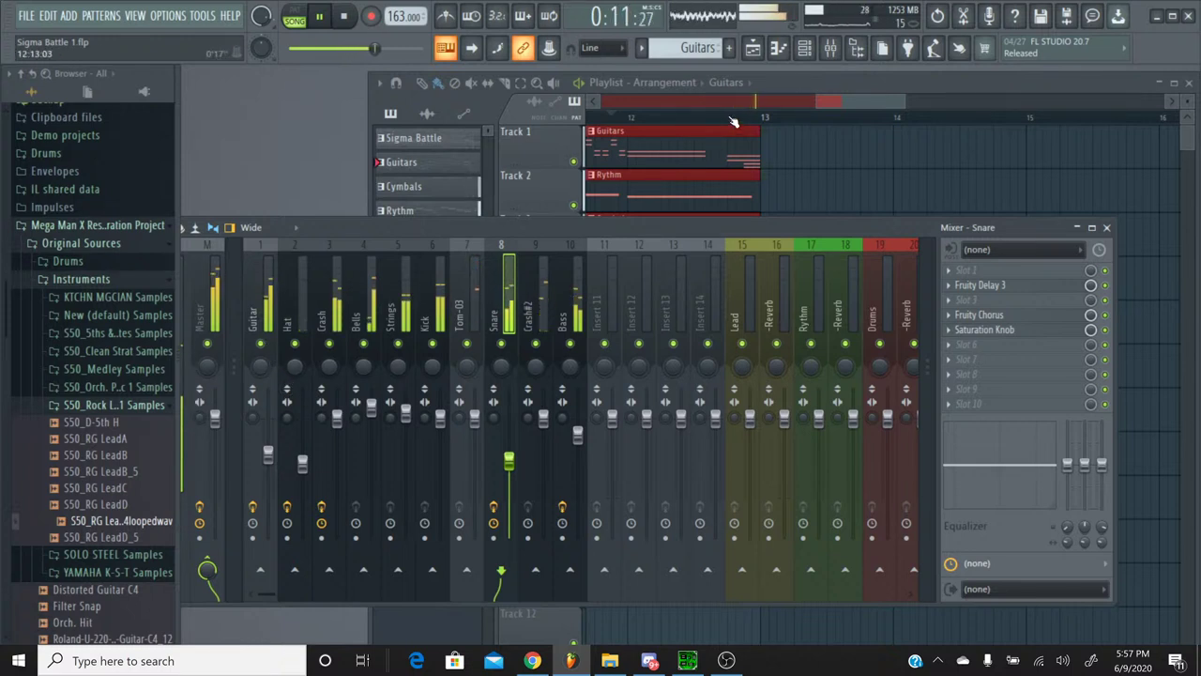
Step: Route the Guitar #2 channel to its own mixer track, insert 11, and check the assignment in the channel rack
click(805, 50)
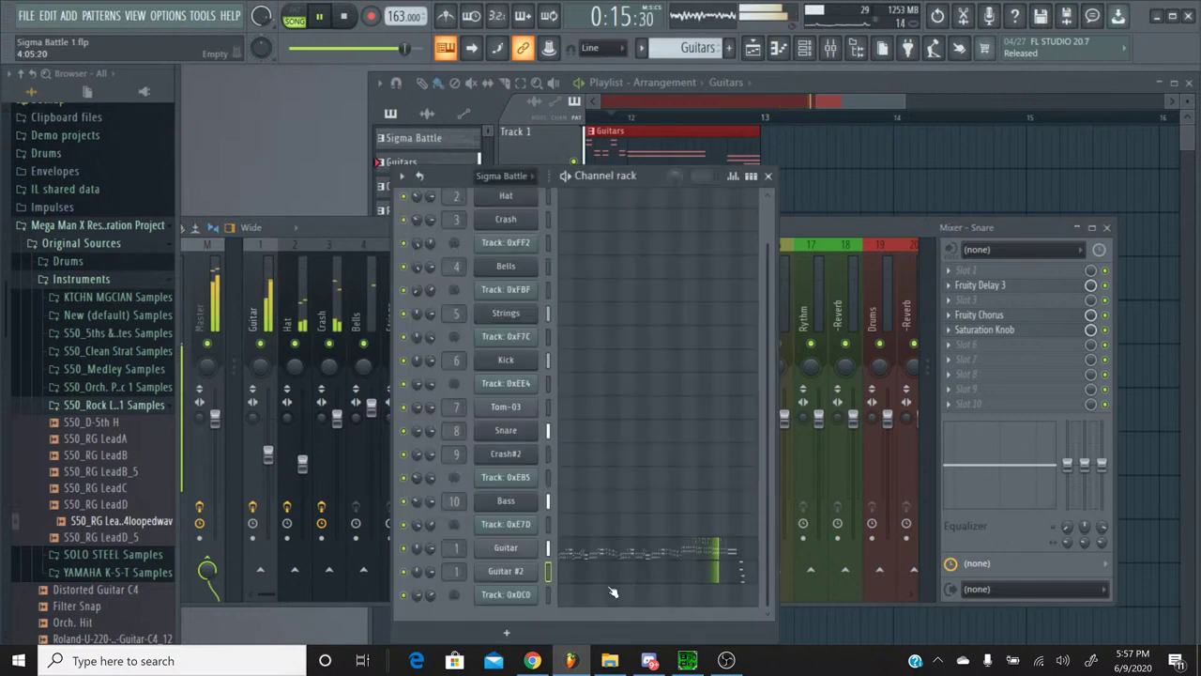
click(788, 237)
click(605, 260)
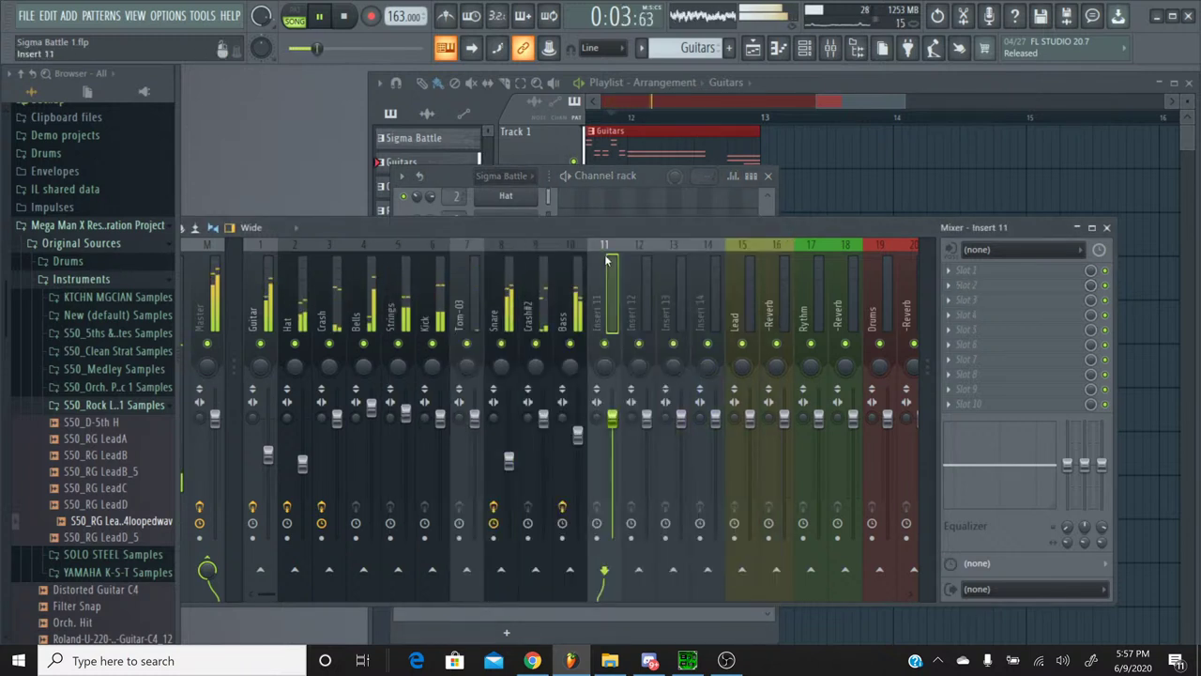
key(ctrl+l)
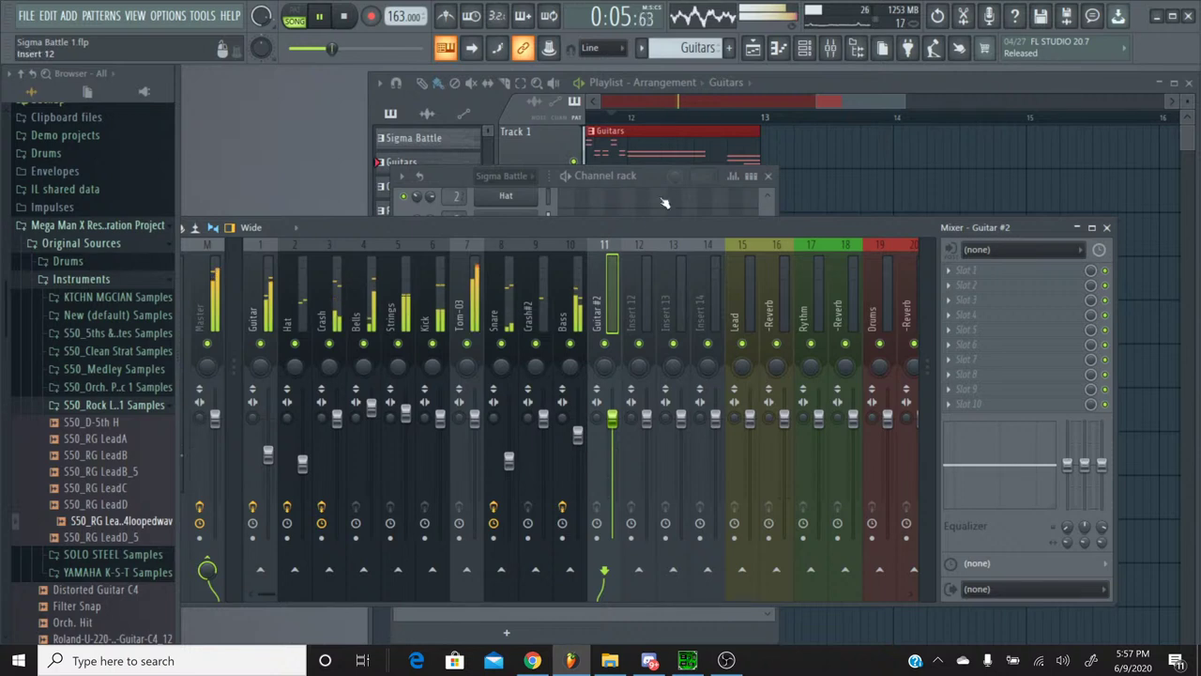
click(830, 48)
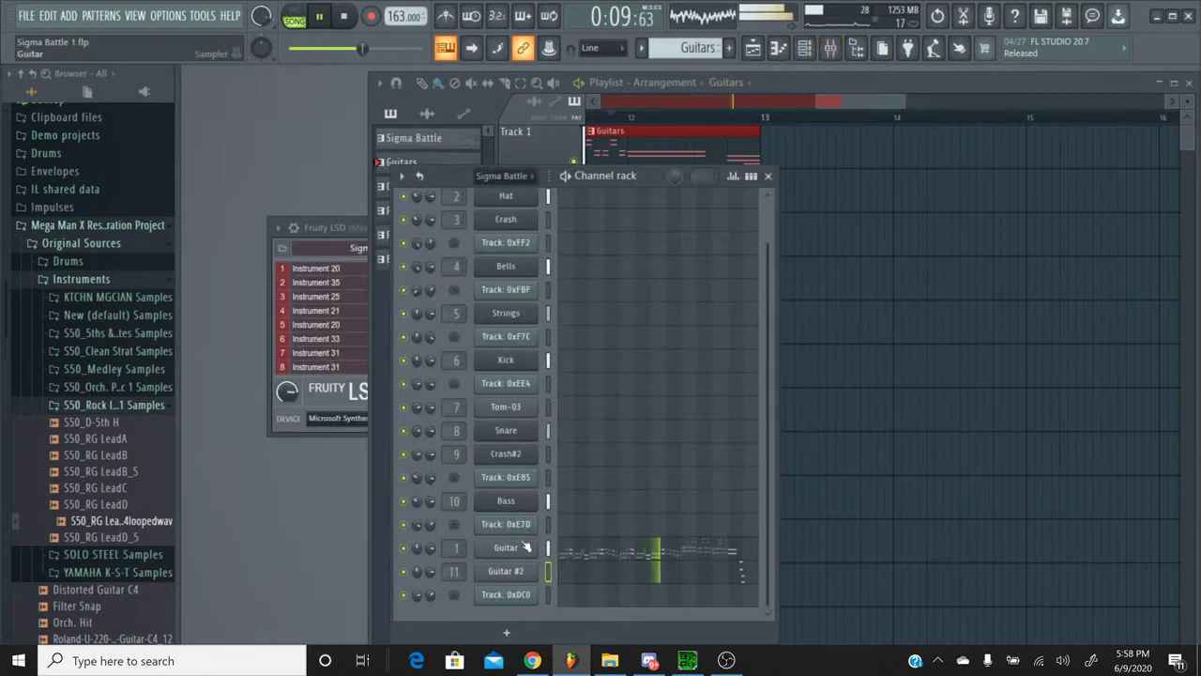
click(804, 47)
Step: Solo the Guitar #2 mixer track to hear its closing chords, and return to the full mix
click(829, 52)
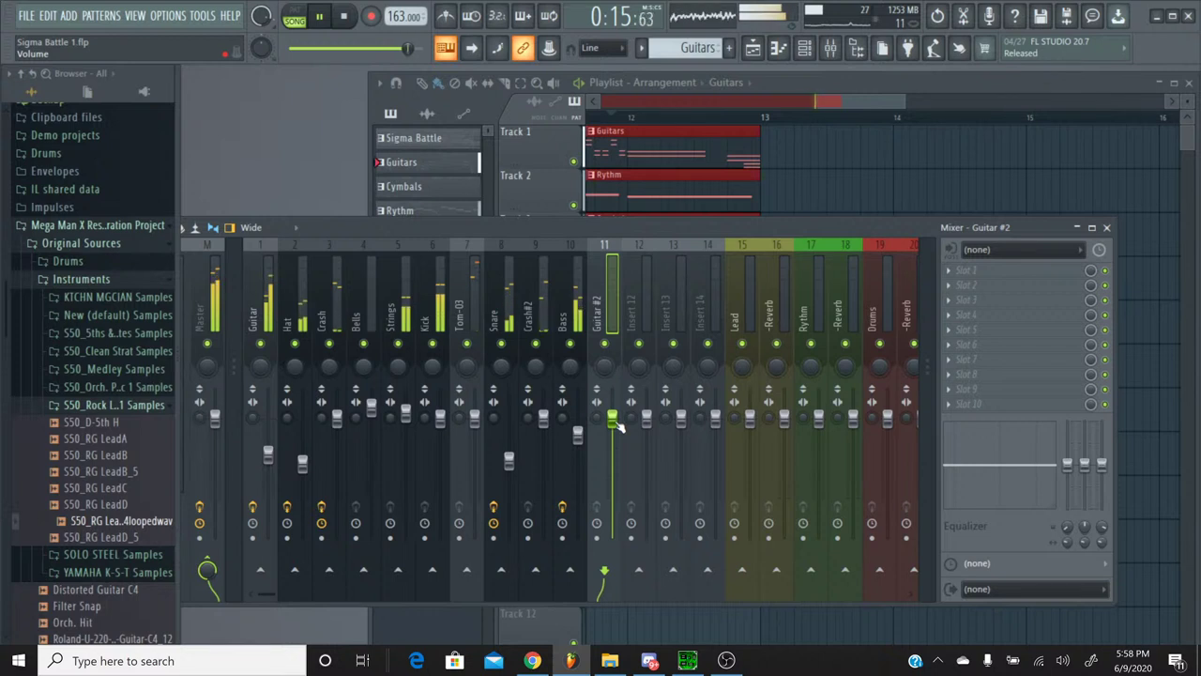
right_click(605, 344)
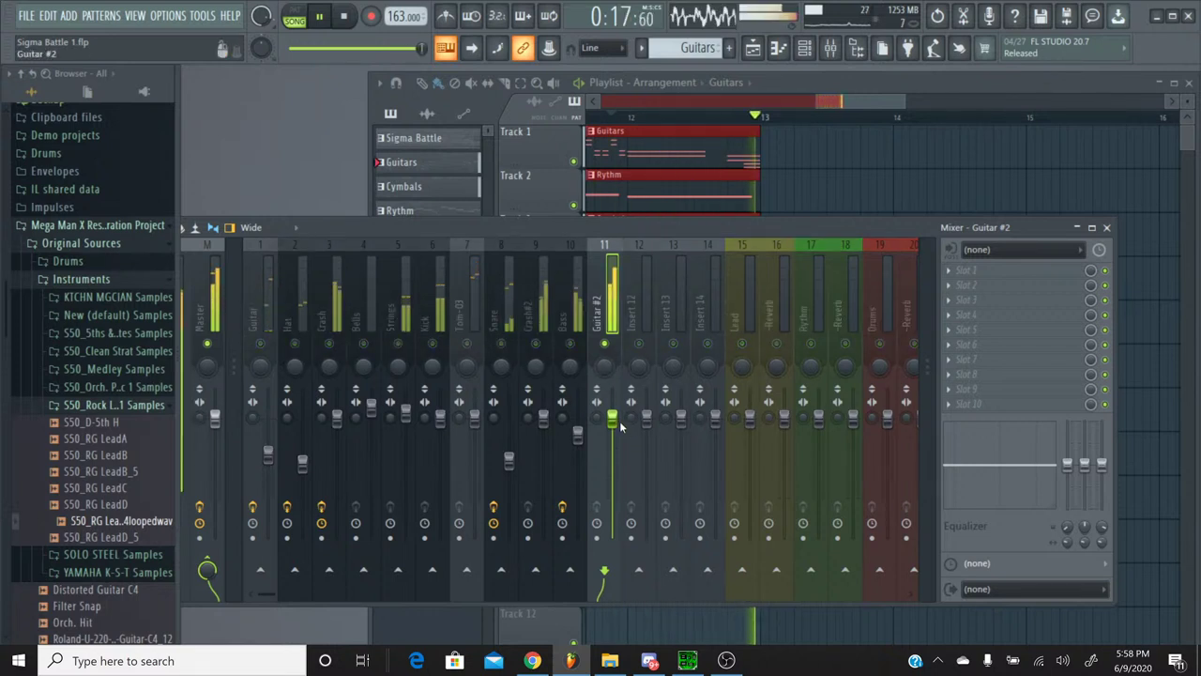
right_click(606, 344)
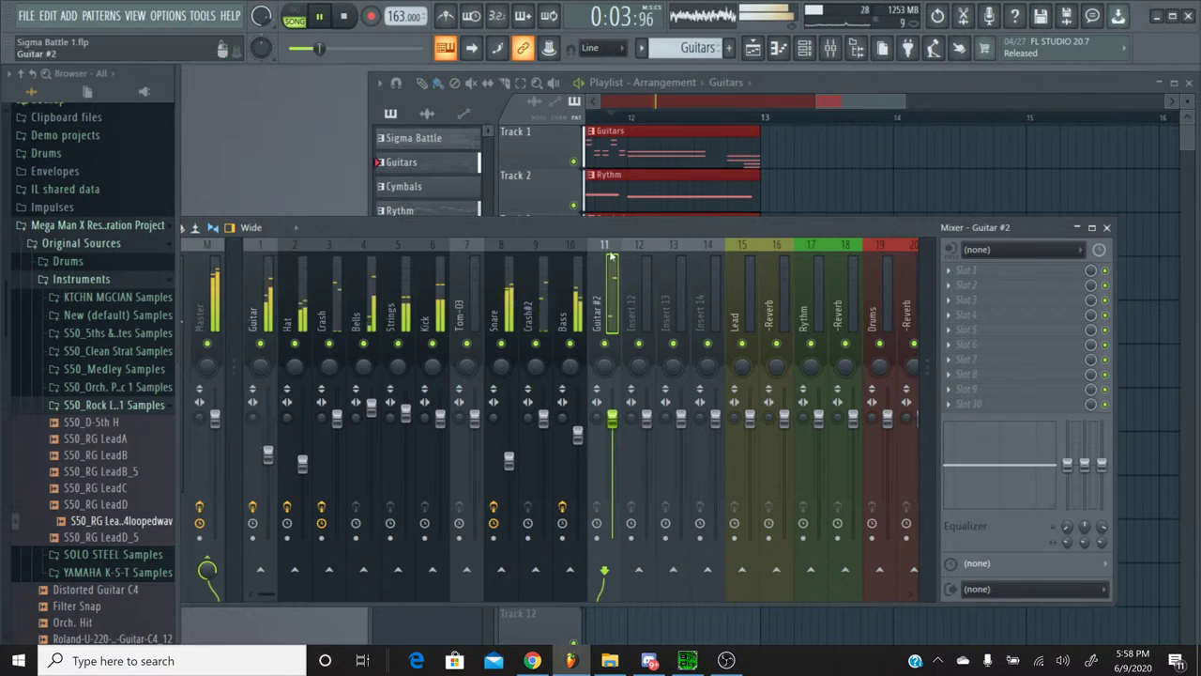
Step: Check the Guitar track's effects, then add Fruity Chorus to slot 3 of the Guitar #2 track with its mix level at about 70%
click(266, 254)
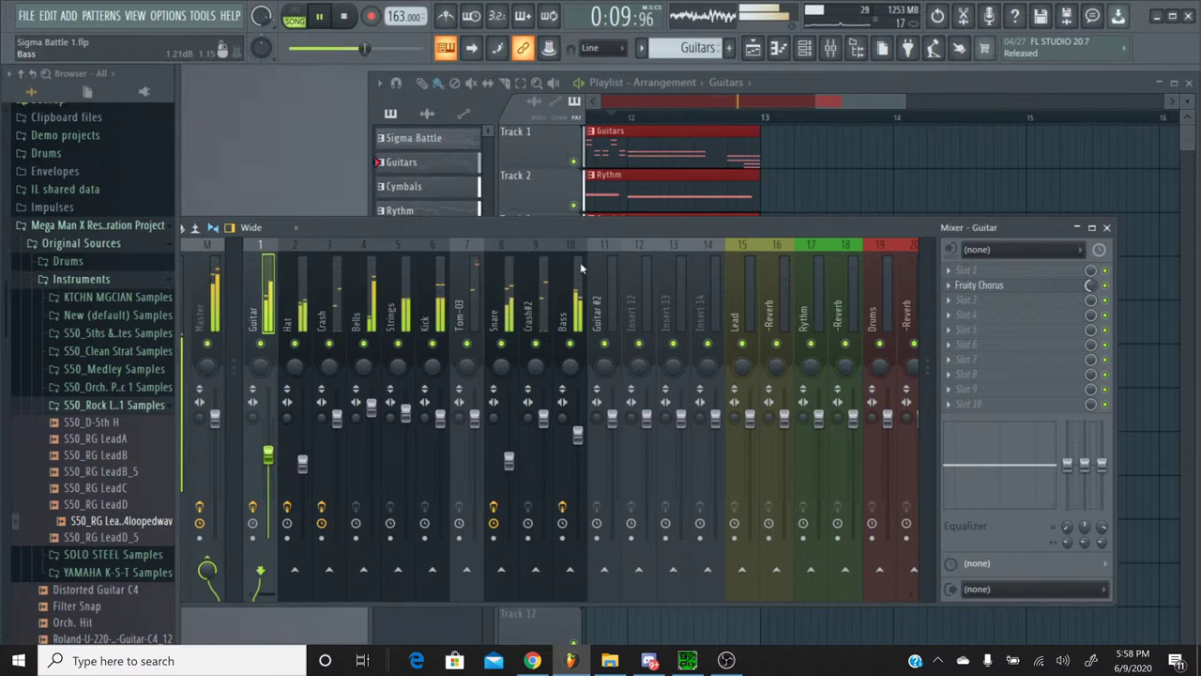
click(603, 245)
click(967, 300)
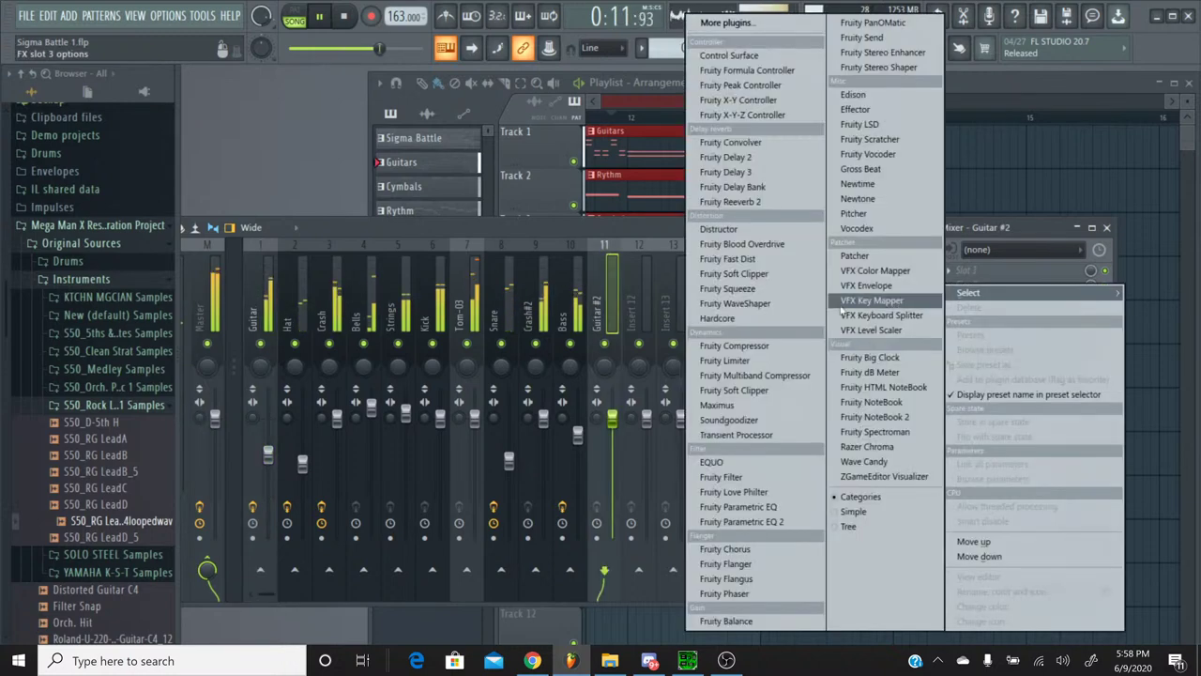
click(760, 551)
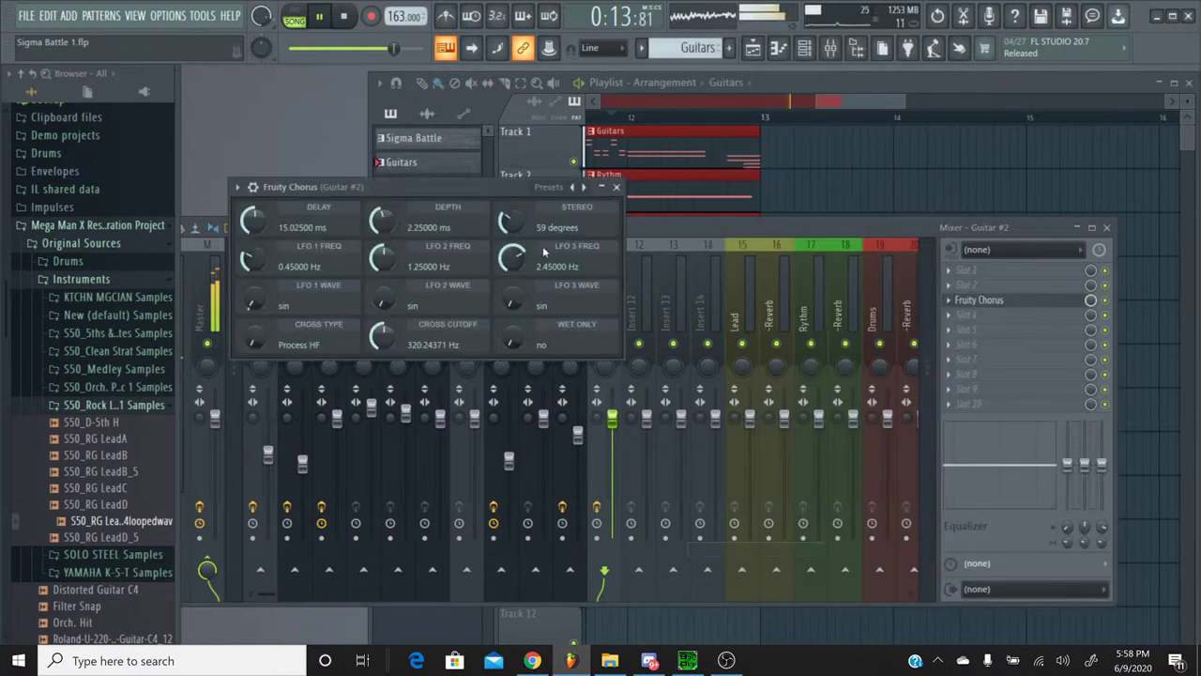
click(616, 186)
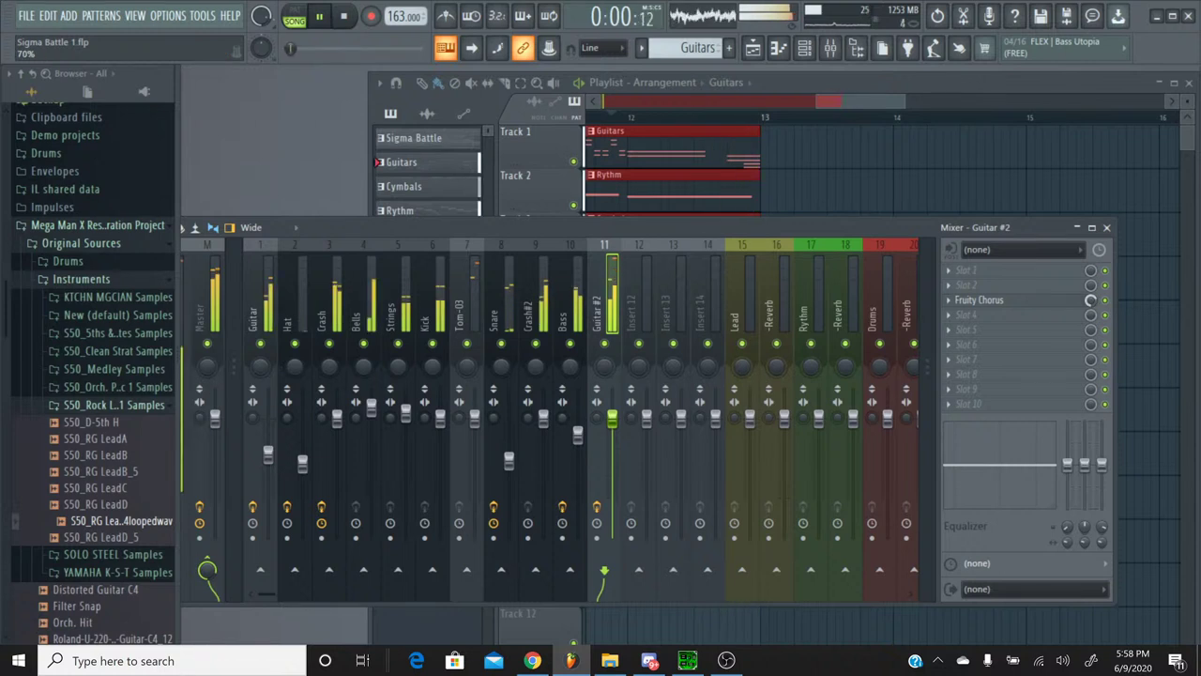
scroll(1089, 299, up, 2)
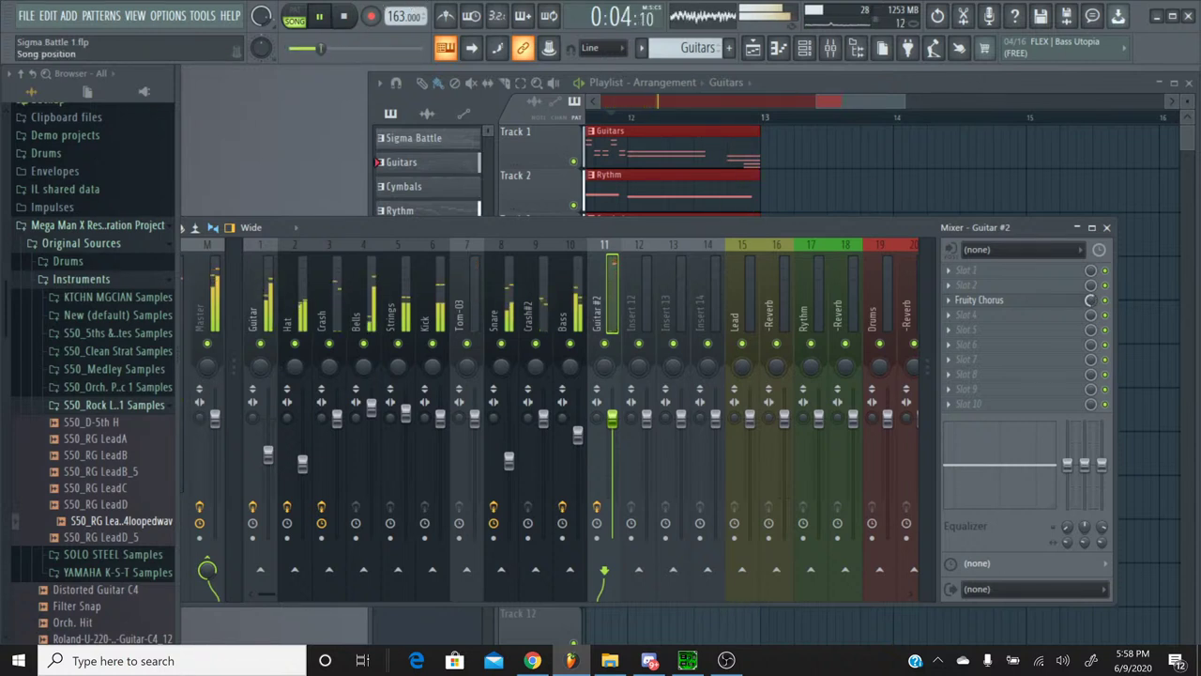
Step: Replay the song's closing section and raise the Bass track's volume fader slightly
click(416, 50)
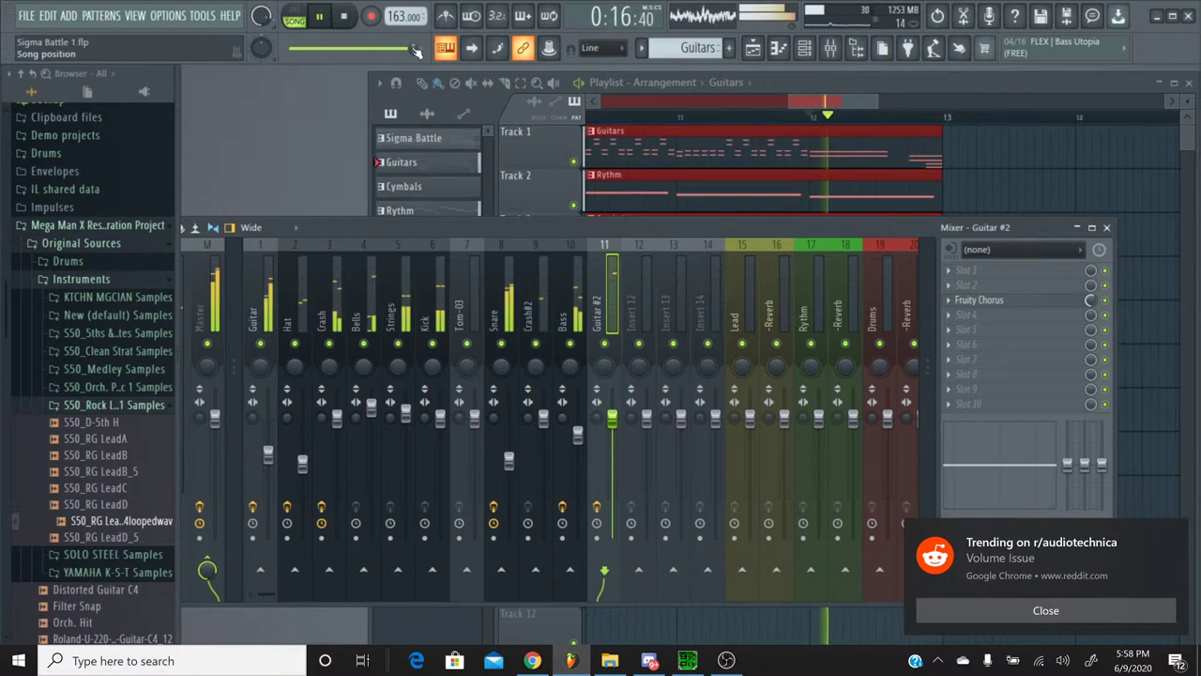
drag(415, 50, 297, 49)
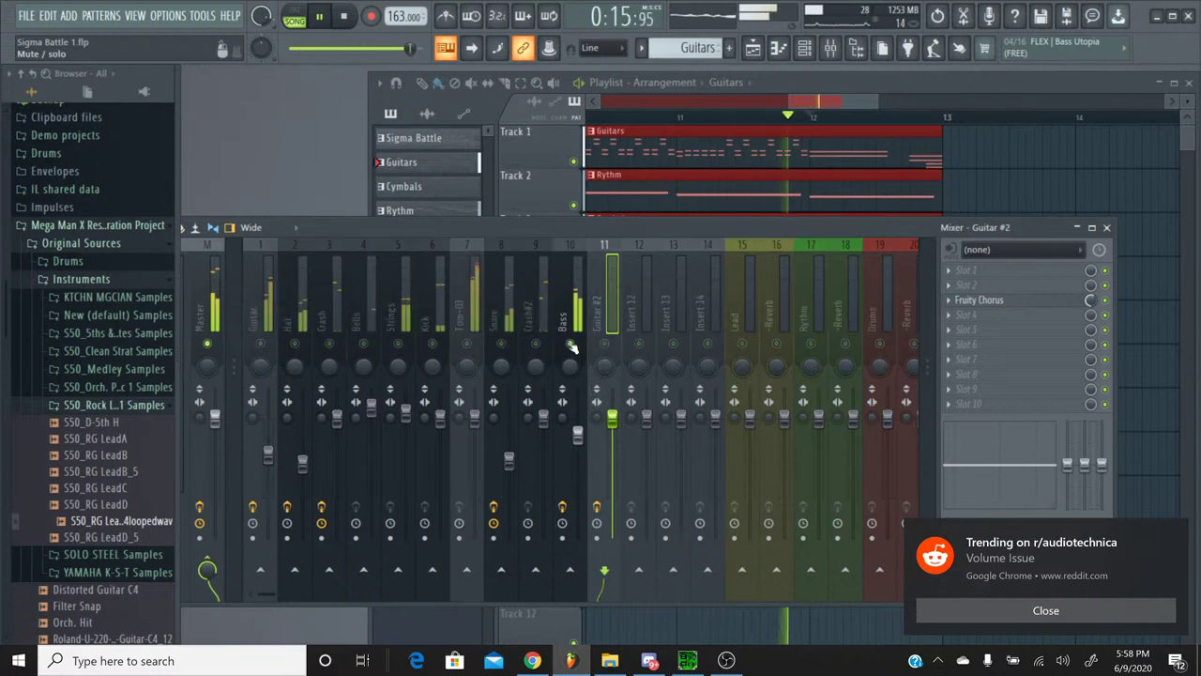
drag(578, 435, 579, 430)
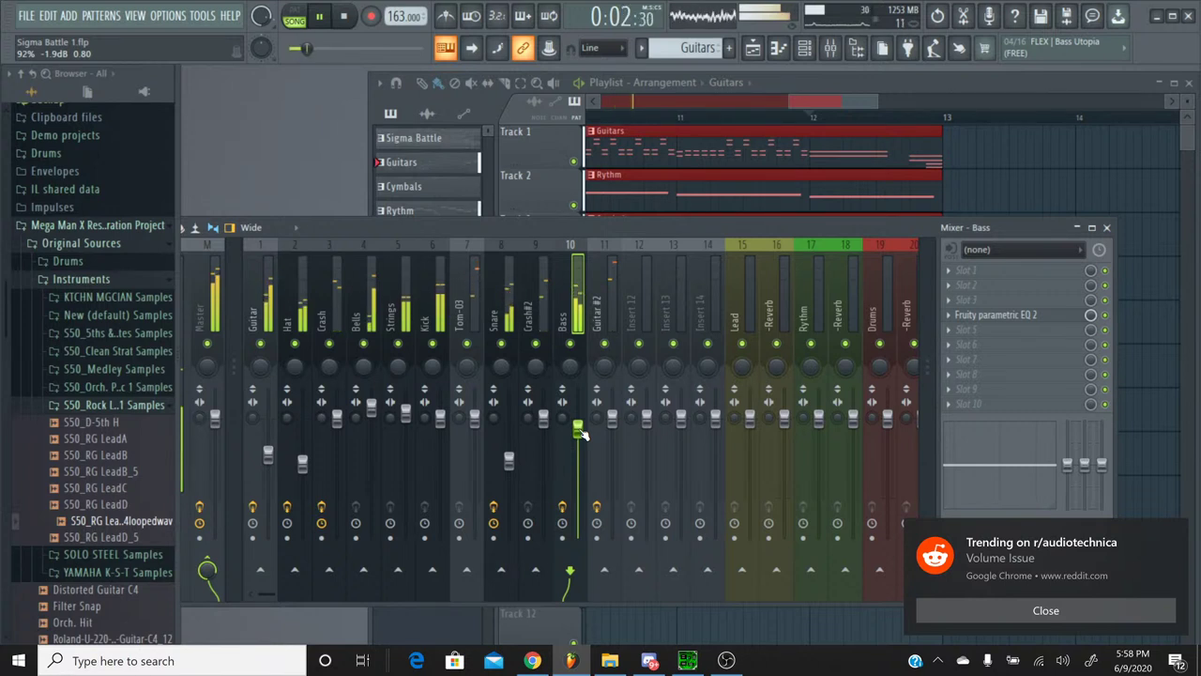
mouse_move(581, 433)
mouse_down()
mouse_move(580, 420)
mouse_move(579, 434)
mouse_up()
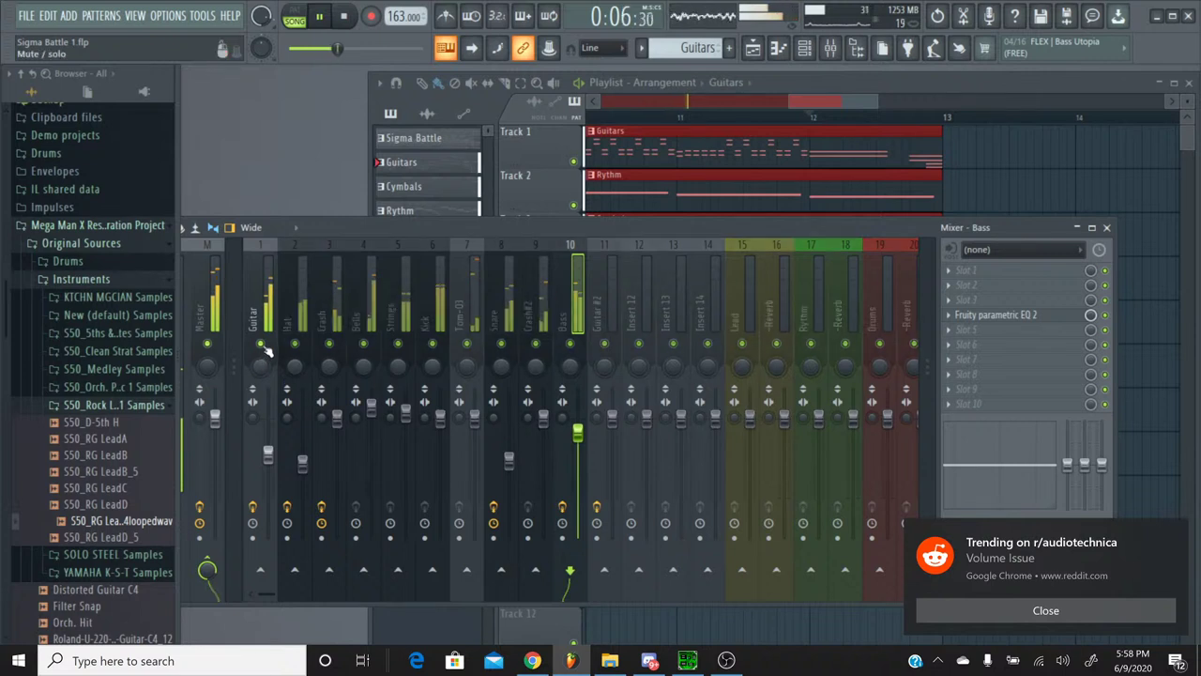
Step: Fine-tune the Guitar track's volume fader, soloed and against the full mix, ending slightly lower
click(268, 456)
drag(270, 456, 268, 469)
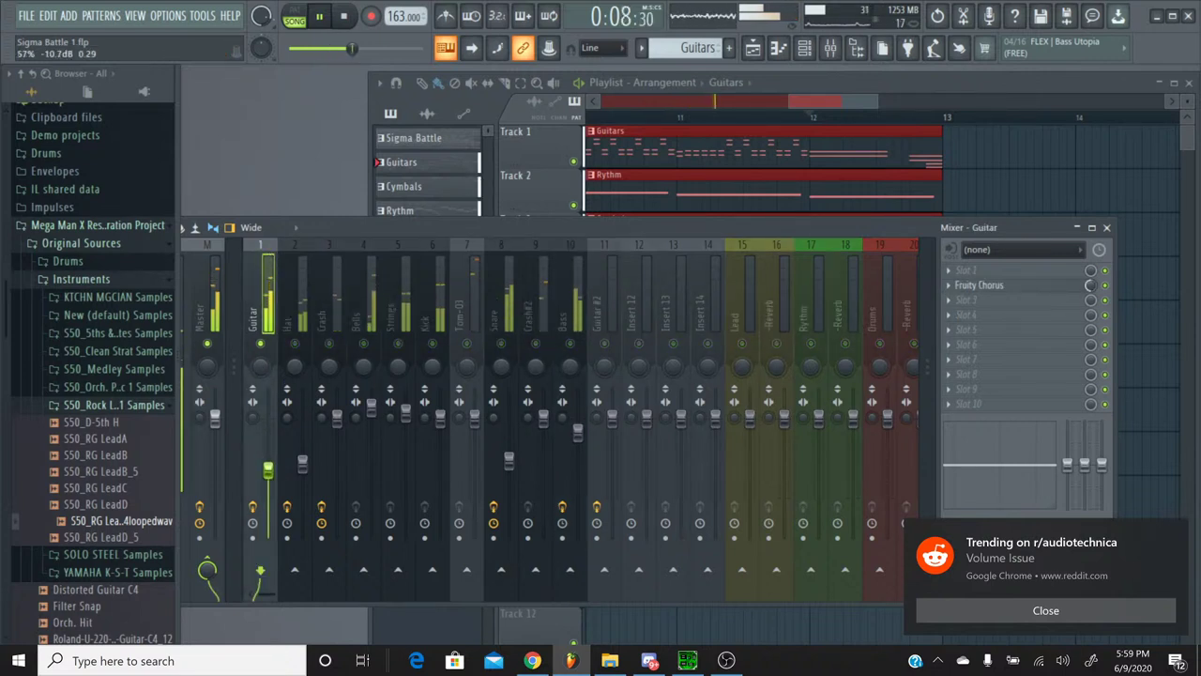
drag(269, 426, 268, 459)
right_click(263, 345)
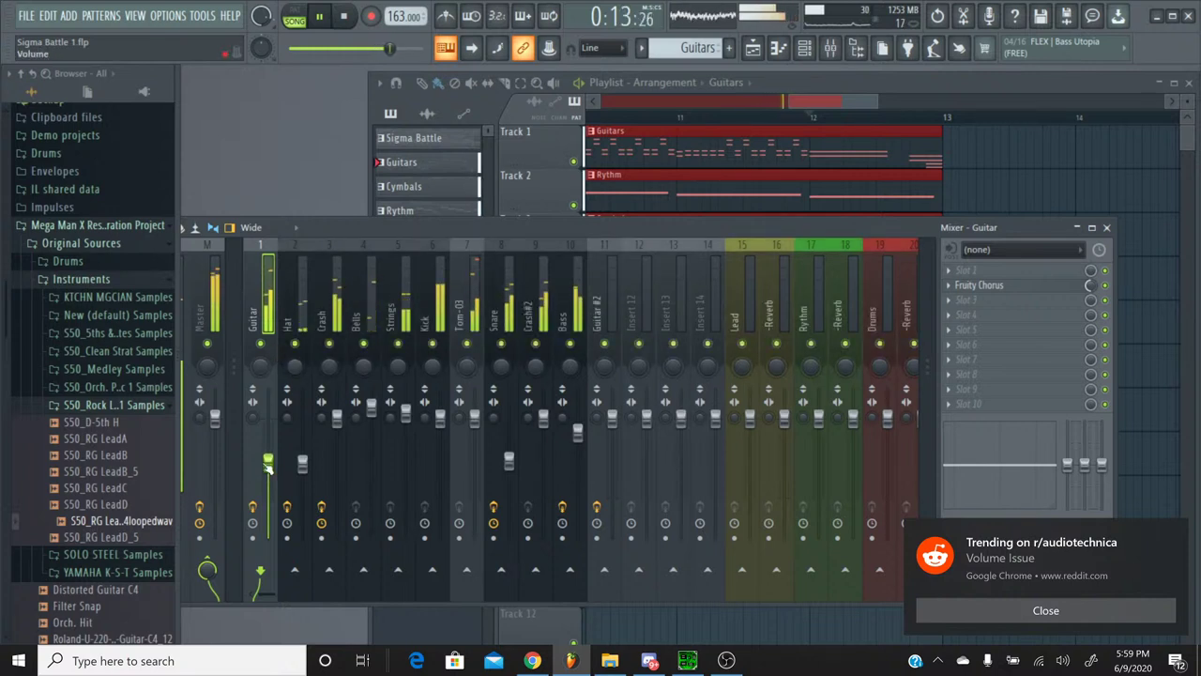
Step: Solo the Hat track and raise its volume fader, finishing the adjustment against the full mix
right_click(294, 346)
drag(303, 462, 302, 447)
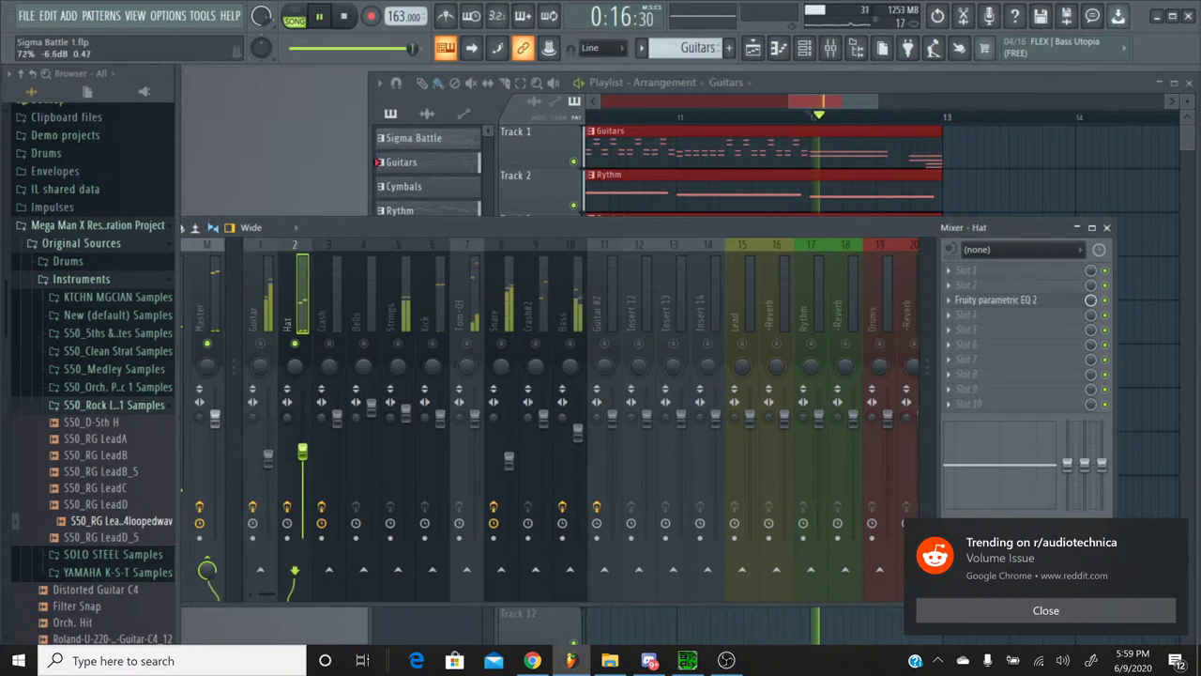
right_click(294, 345)
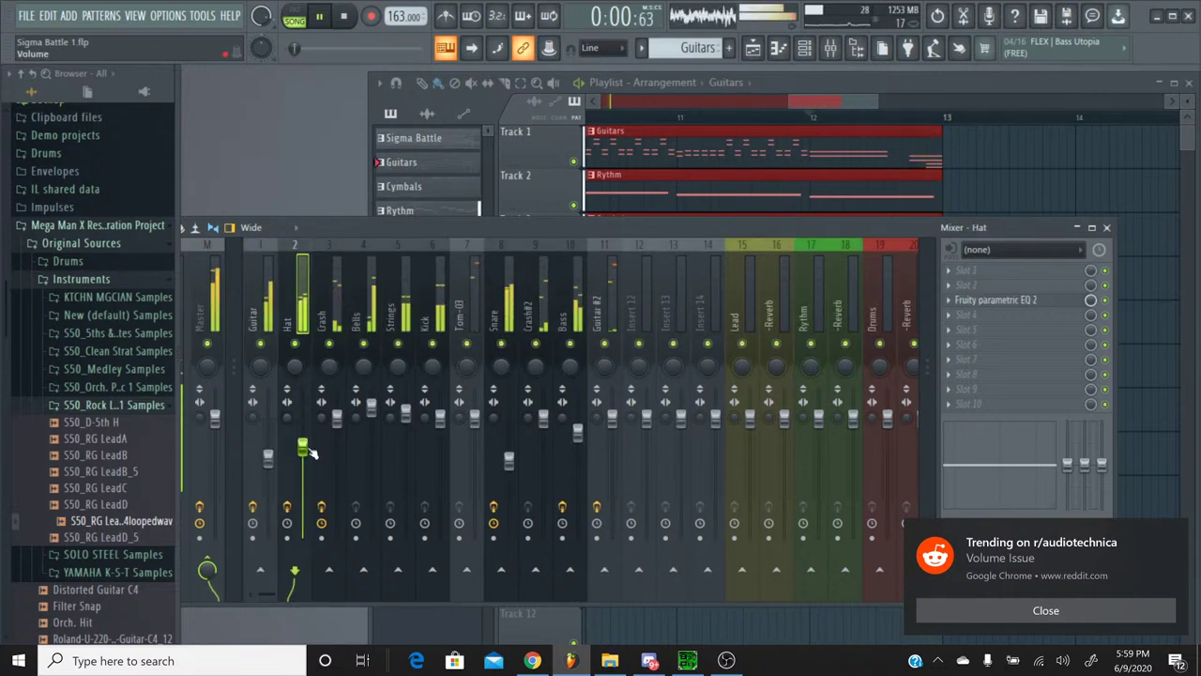
drag(303, 447, 309, 441)
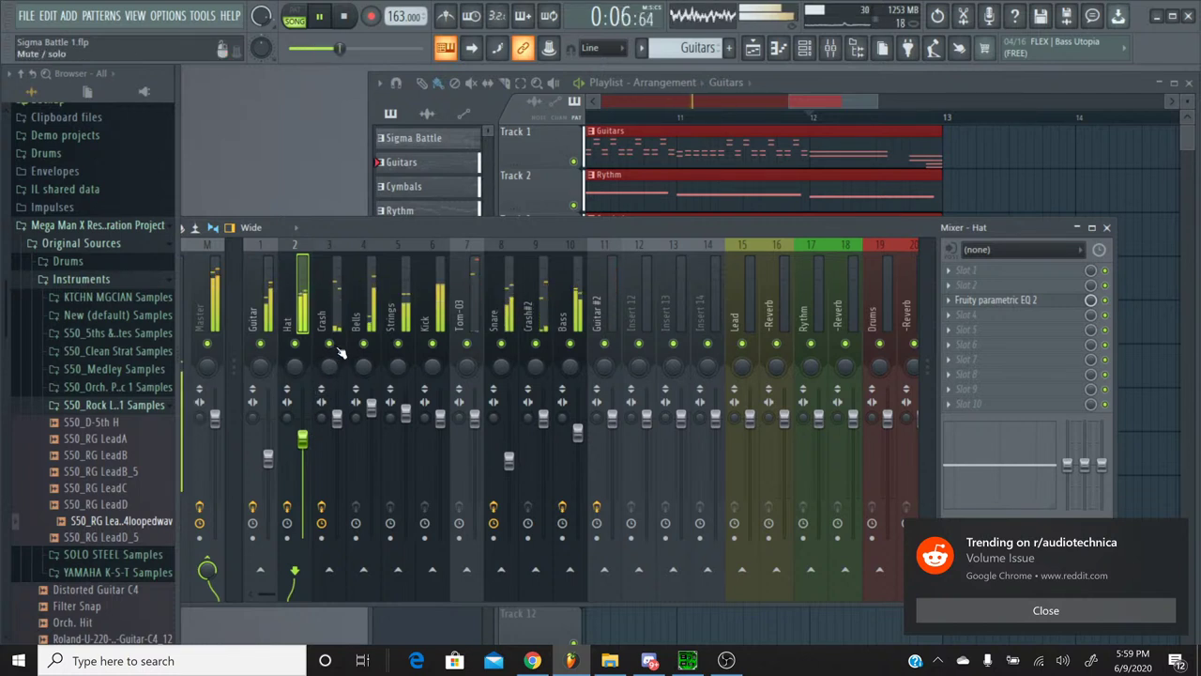
Step: Check the Crash track's effects, and raise the Bells volume fader to about 118%, comparing it soloed and in the full mix
click(338, 280)
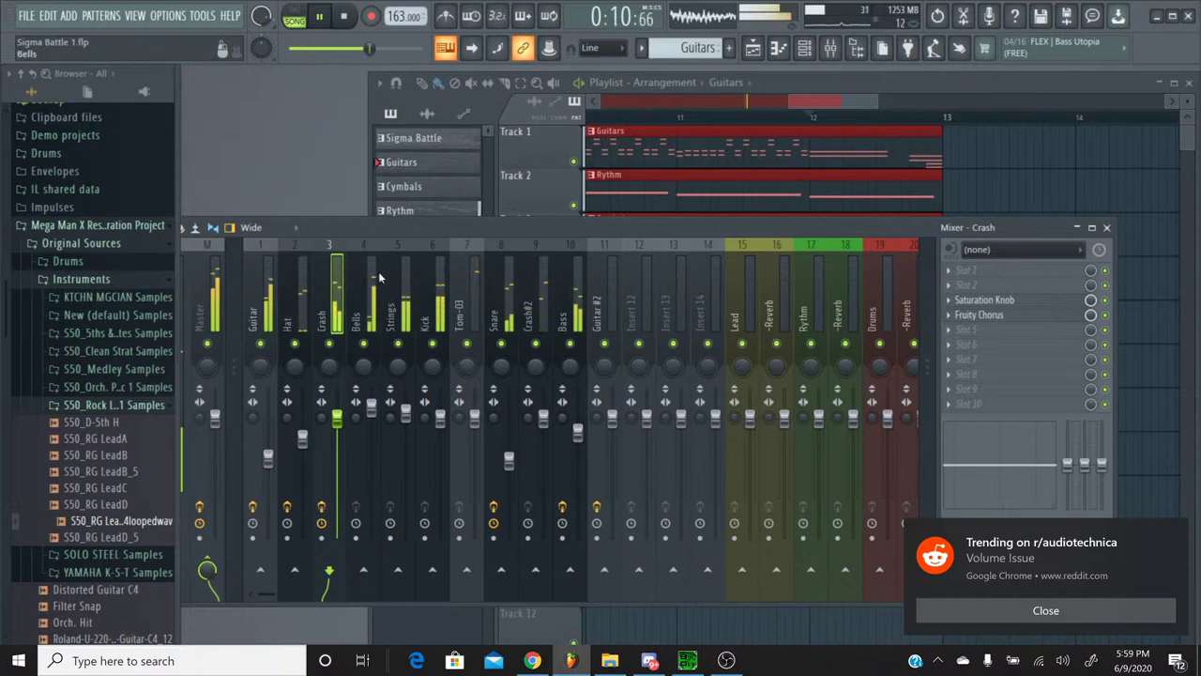
right_click(364, 344)
right_click(364, 345)
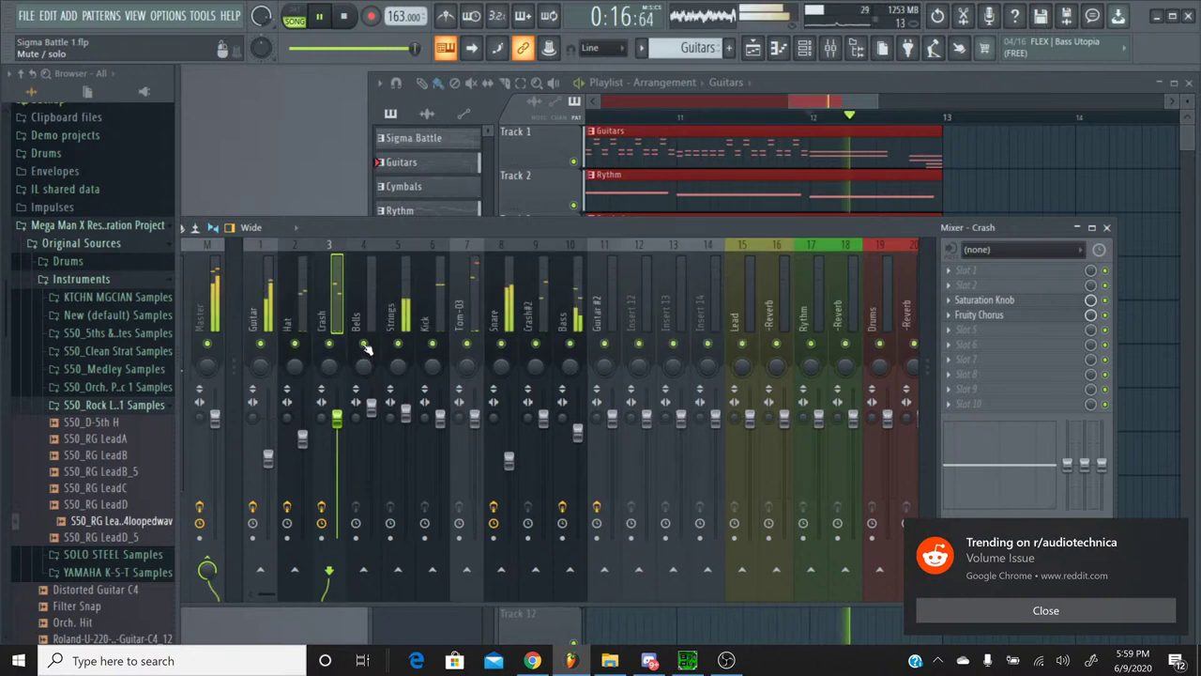
mouse_move(369, 406)
mouse_down()
mouse_move(371, 395)
mouse_move(372, 404)
mouse_up()
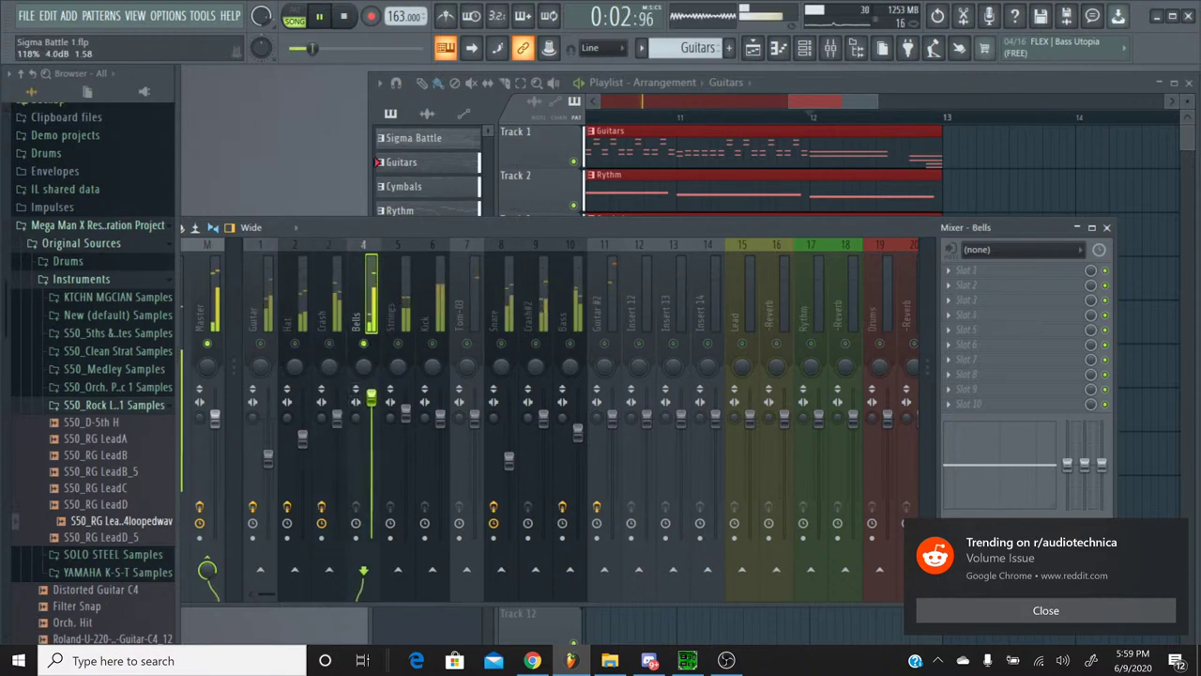
right_click(374, 346)
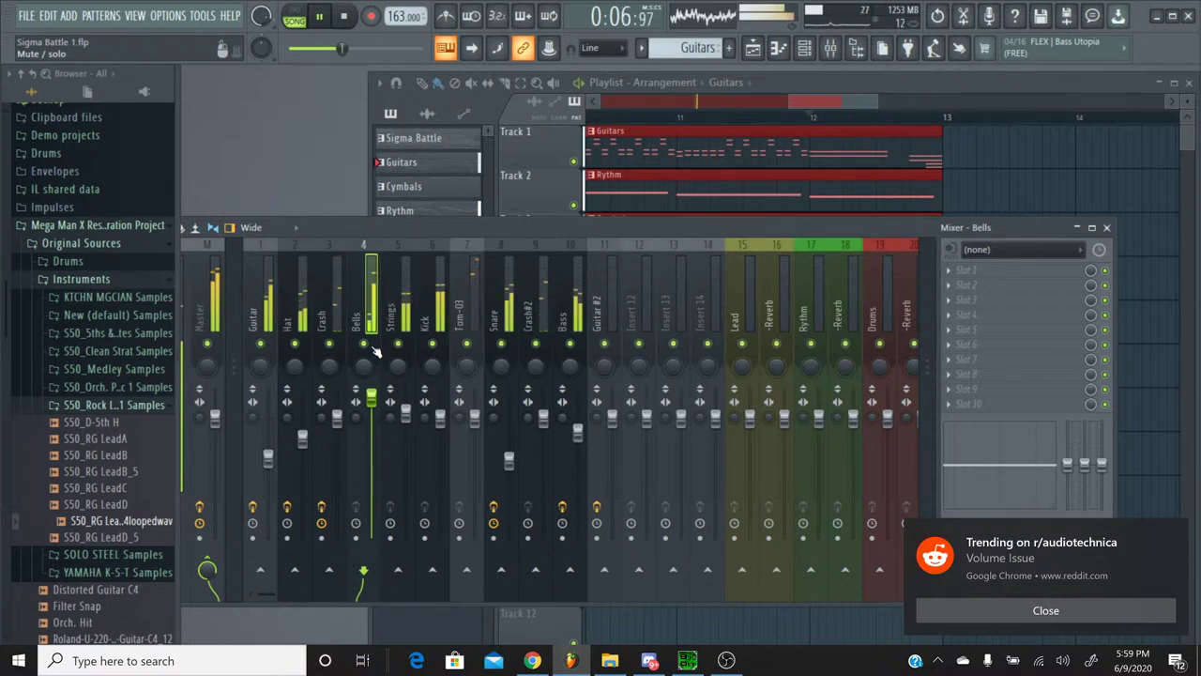
right_click(374, 346)
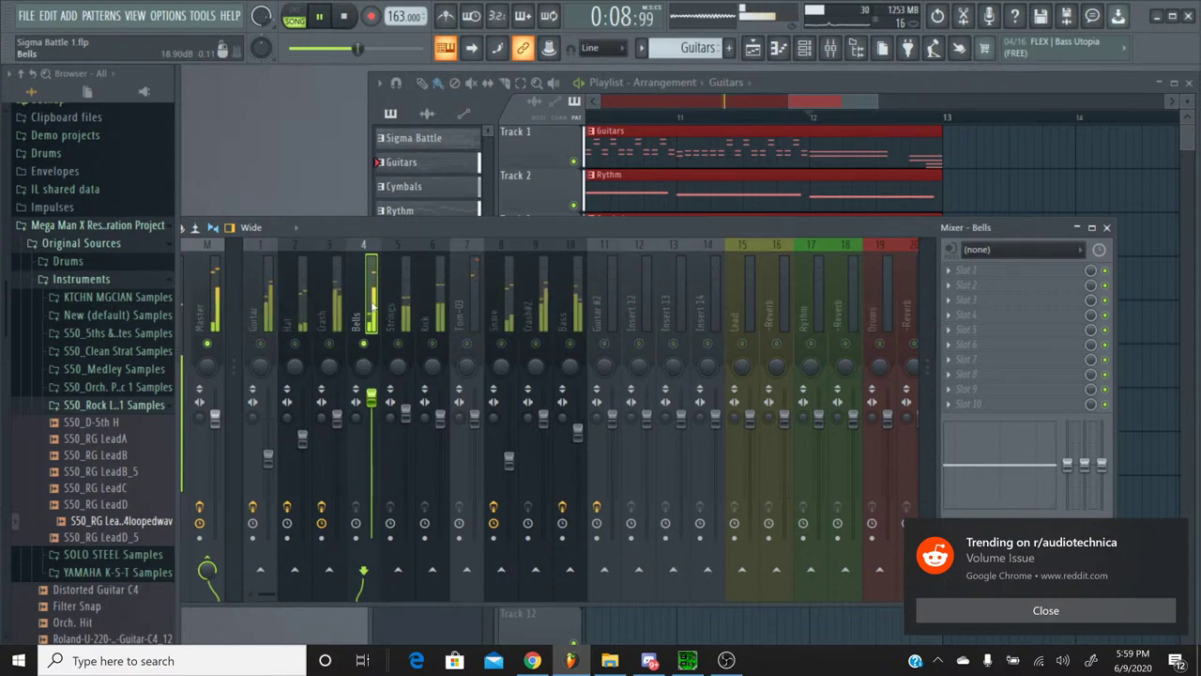
Step: Add the Saturation Knob plugin to slot 3 of the Bells track with saturation at about 2.2
click(967, 299)
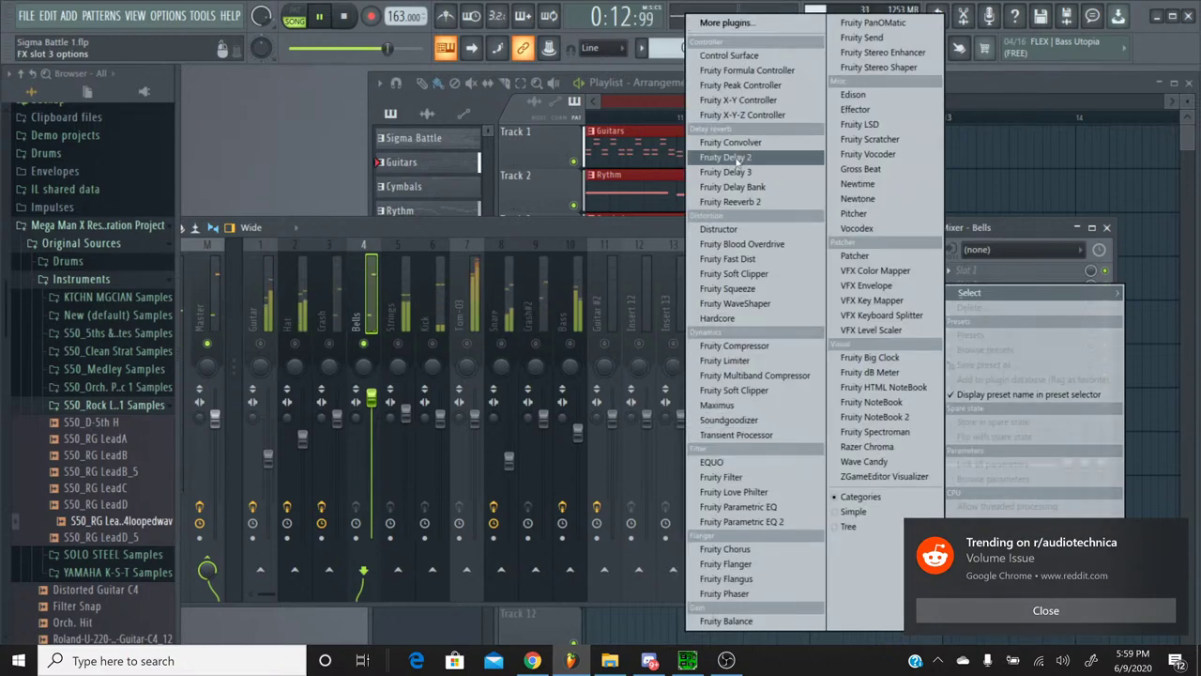
click(725, 22)
scroll(549, 394, down, 15)
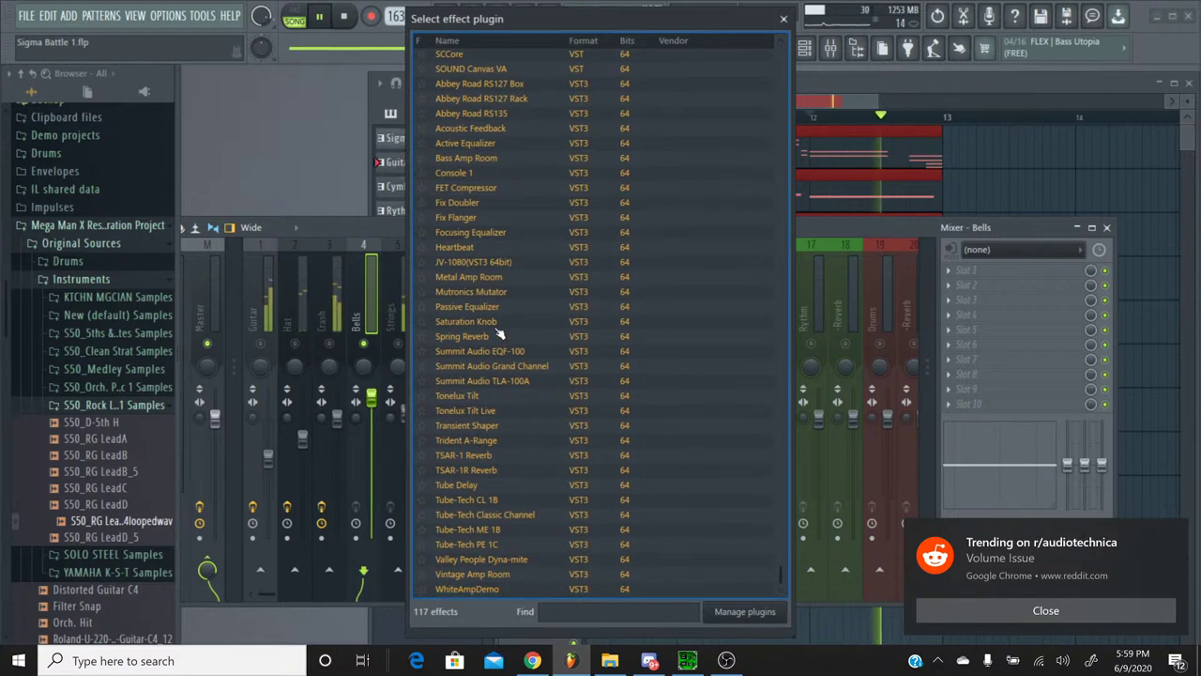
double_click(469, 321)
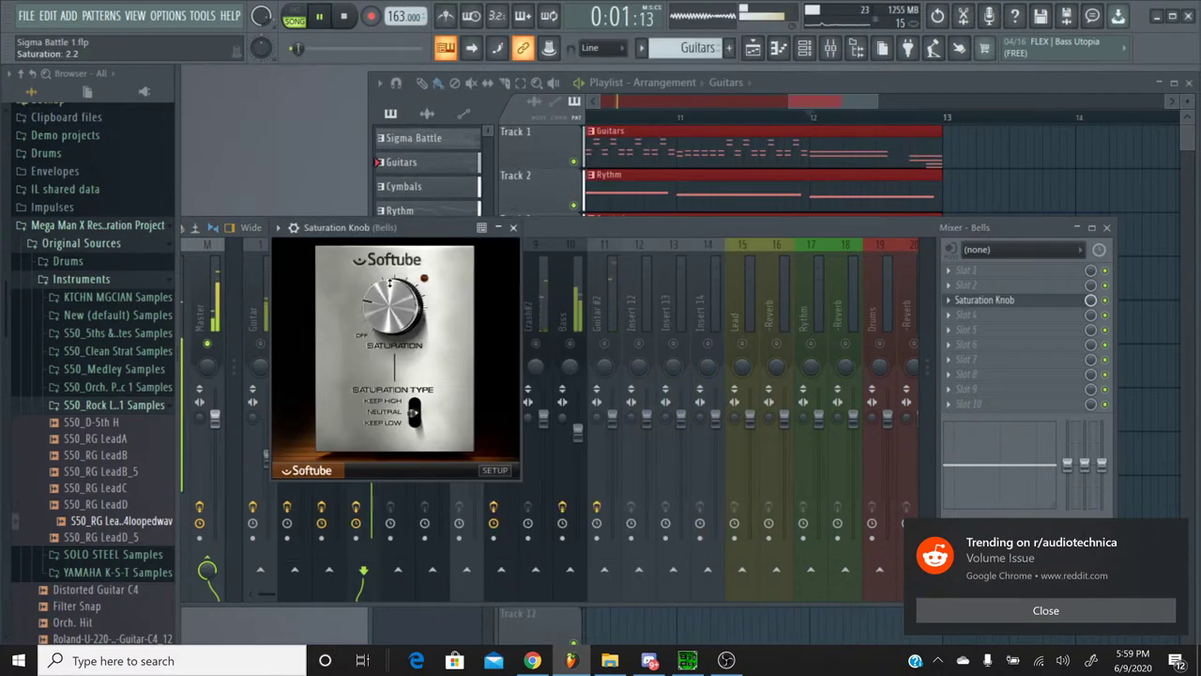
Step: Lower the Bells volume fader slightly and return to the full mix
click(372, 396)
right_click(371, 396)
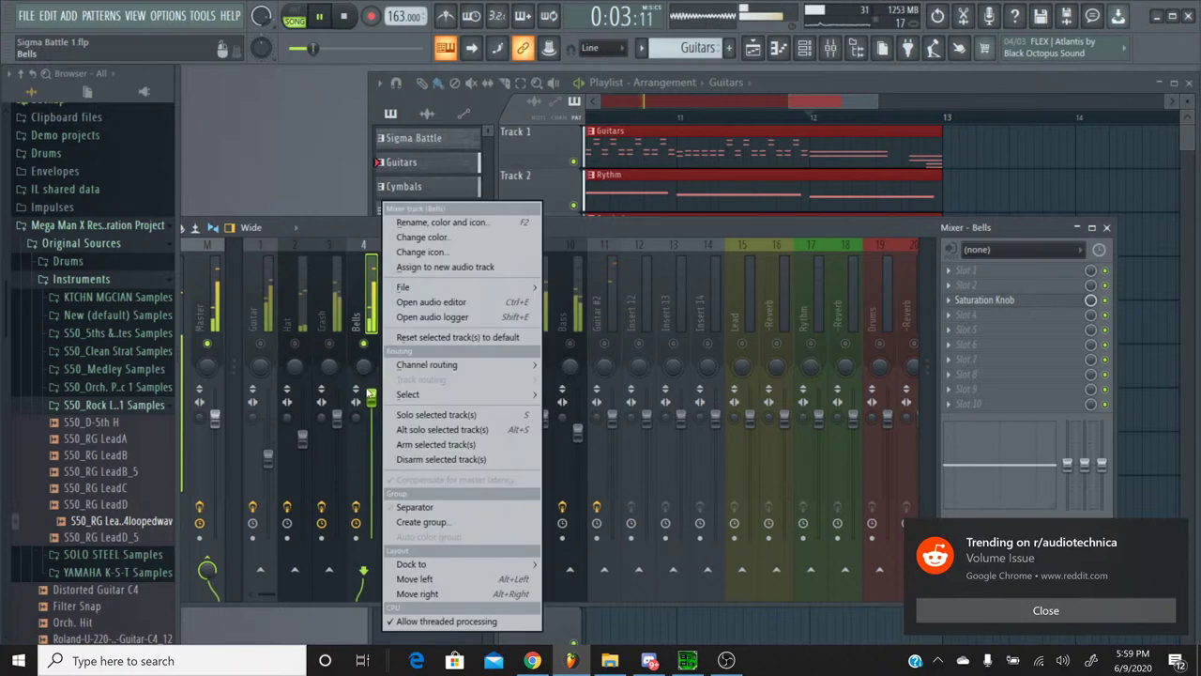
click(367, 343)
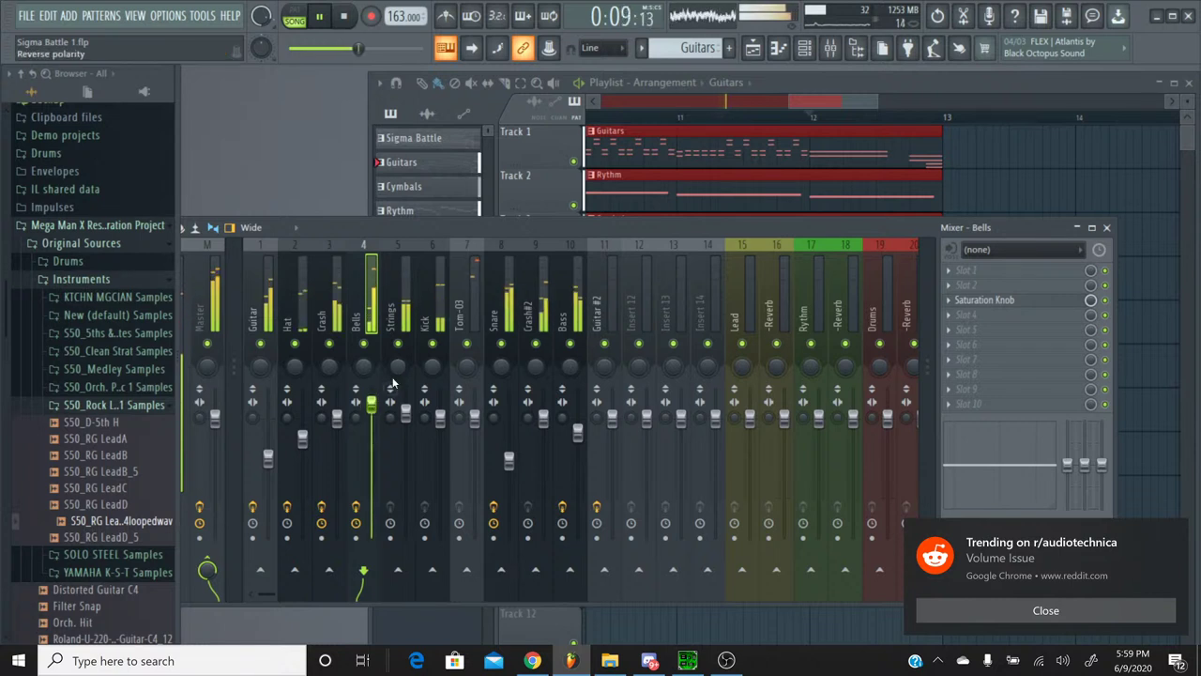
Step: Audition the Strings track, and add Fruity Stereo Enhancer to its slot 2 with increased stereo separation
right_click(398, 343)
right_click(398, 344)
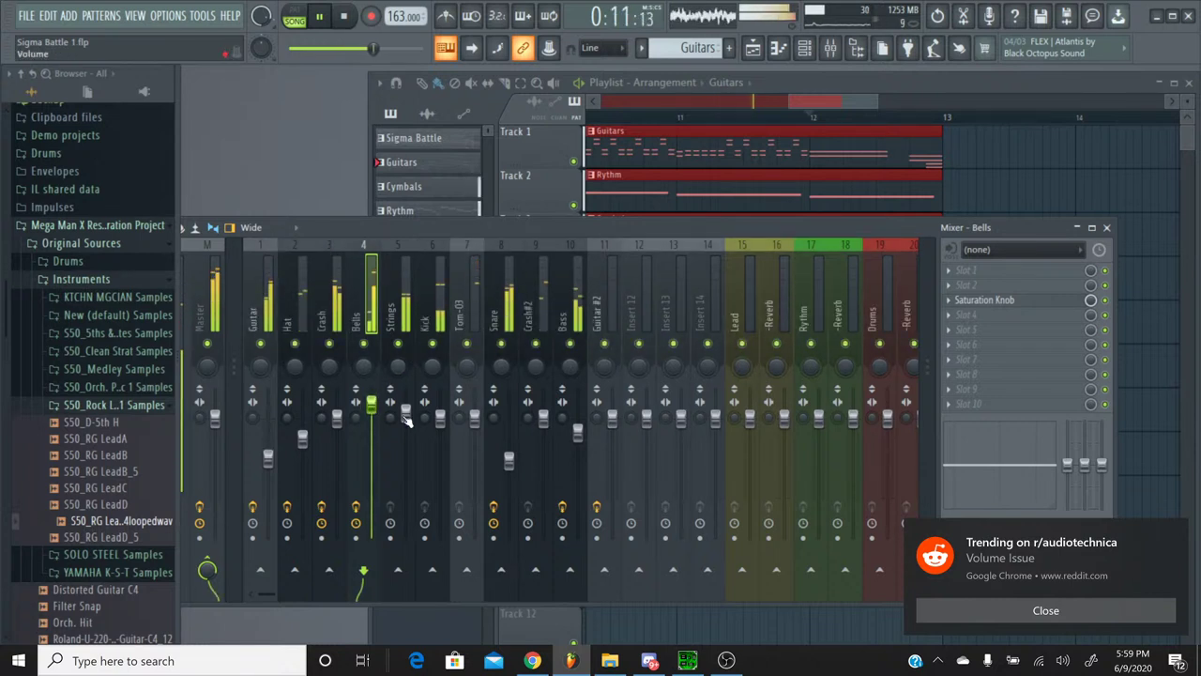
click(403, 259)
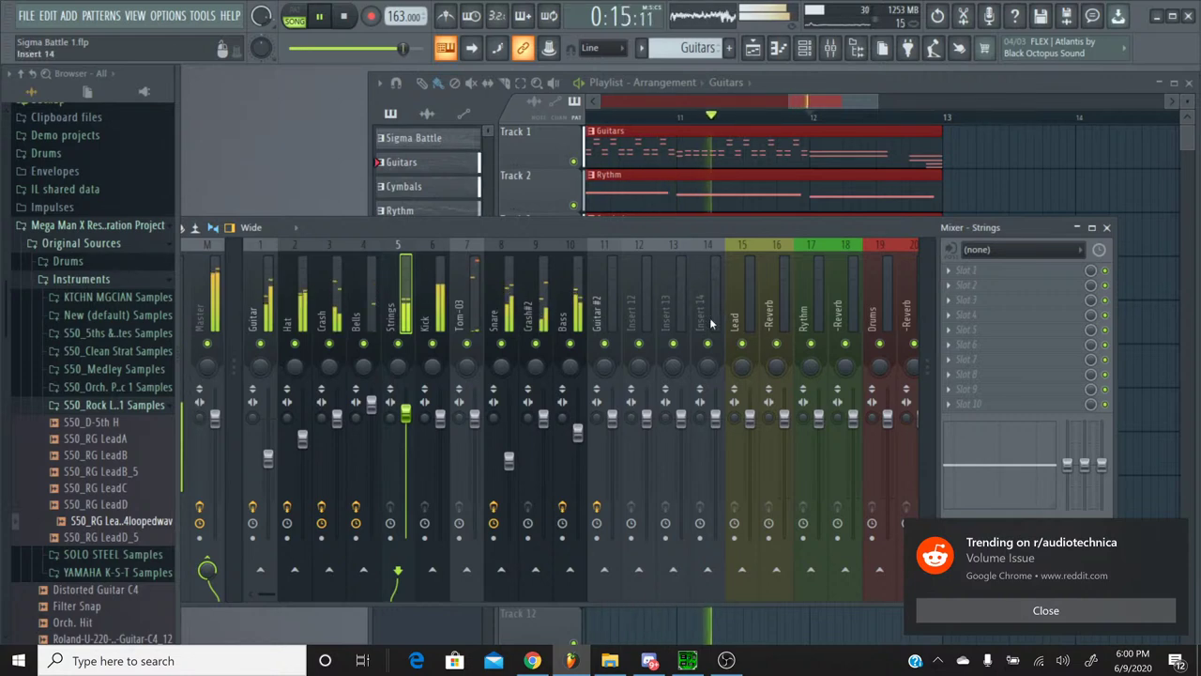
click(967, 284)
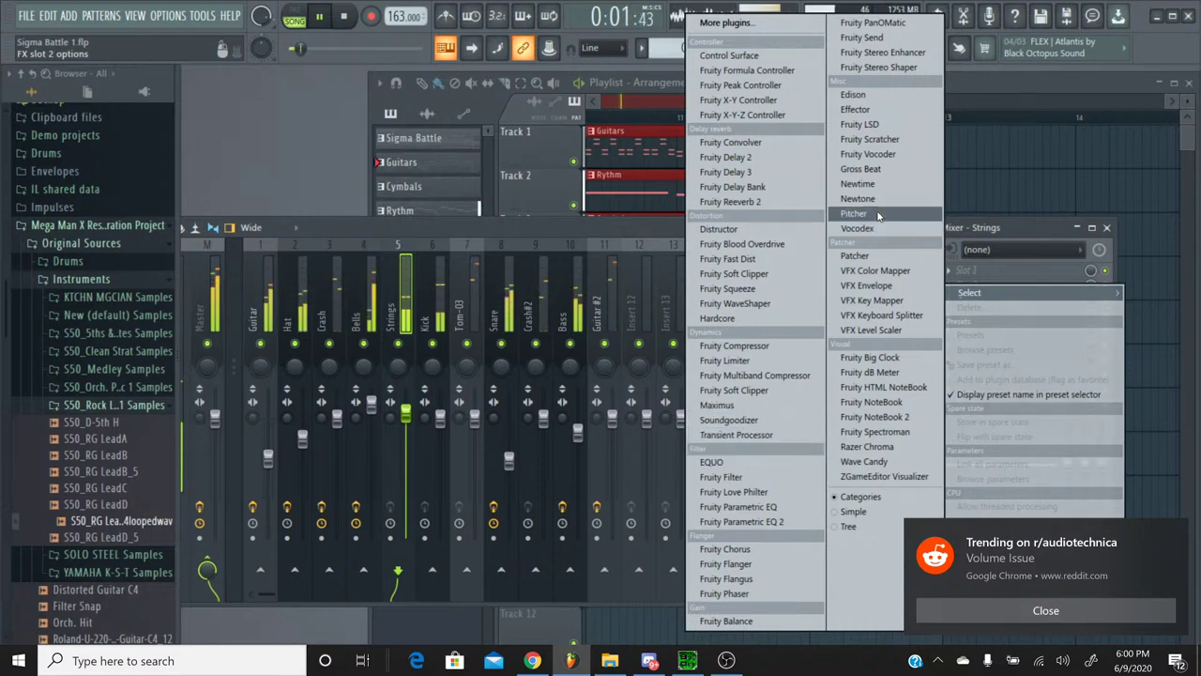
click(908, 54)
drag(322, 302, 322, 298)
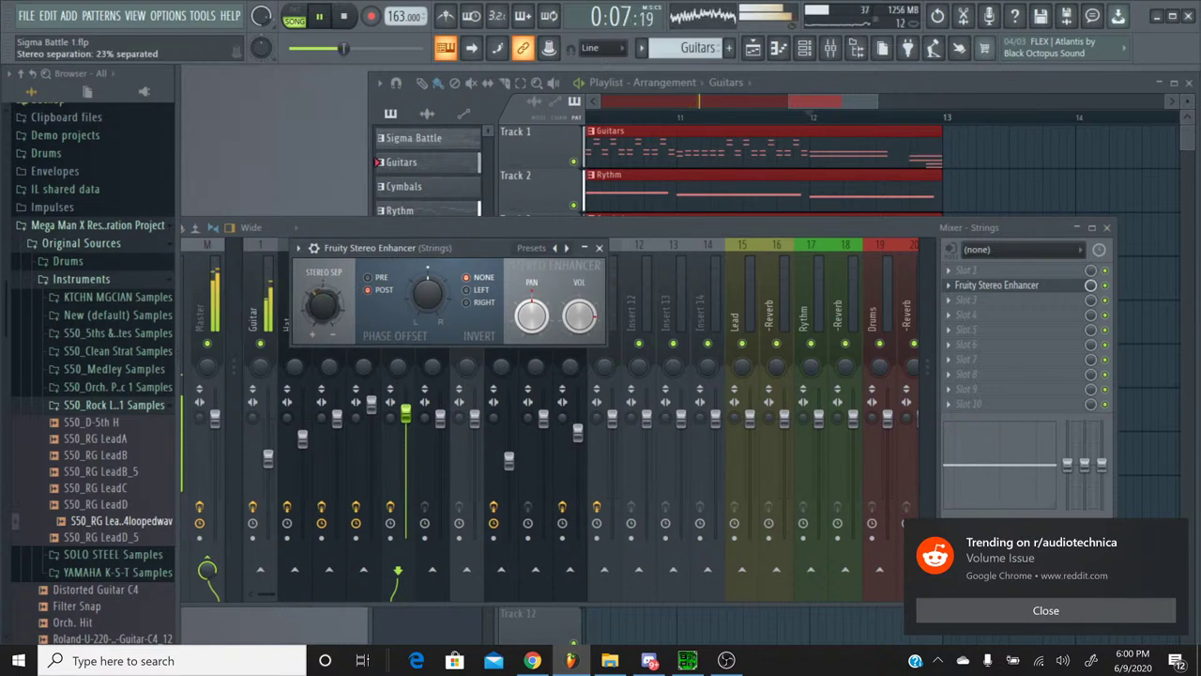
drag(322, 299, 322, 291)
click(599, 248)
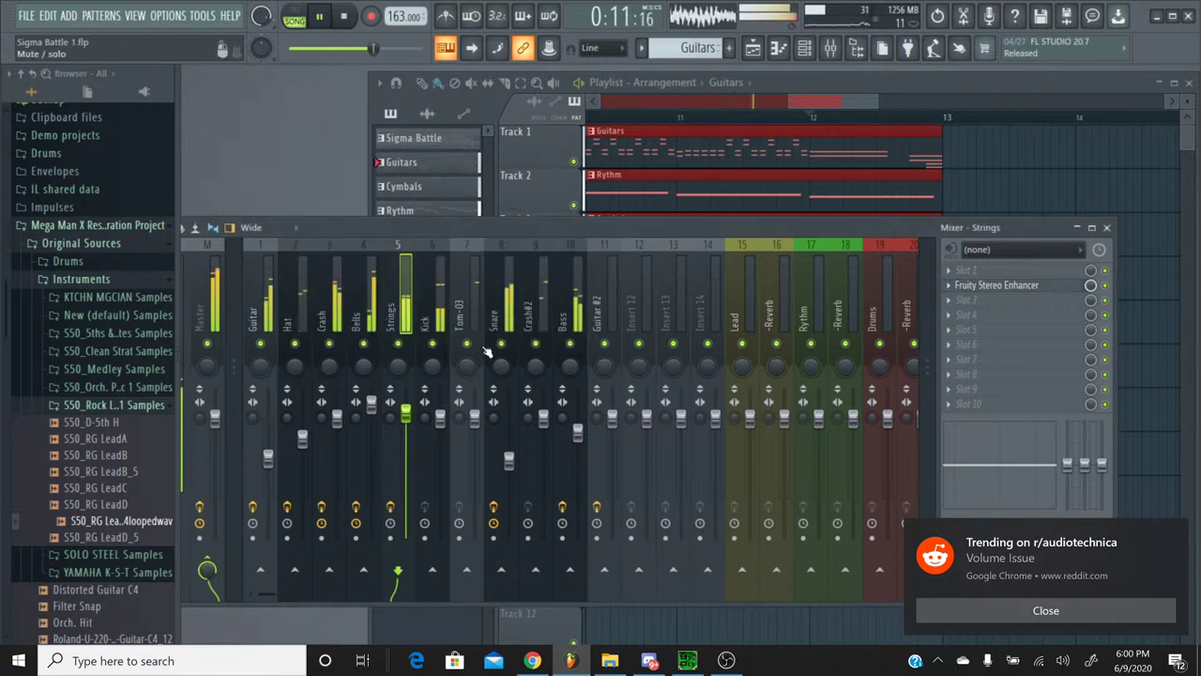
Step: Raise the soloed Strings track's volume fader slightly, and add Saturation Knob to its slot 4 with saturation at about 1.4
right_click(398, 344)
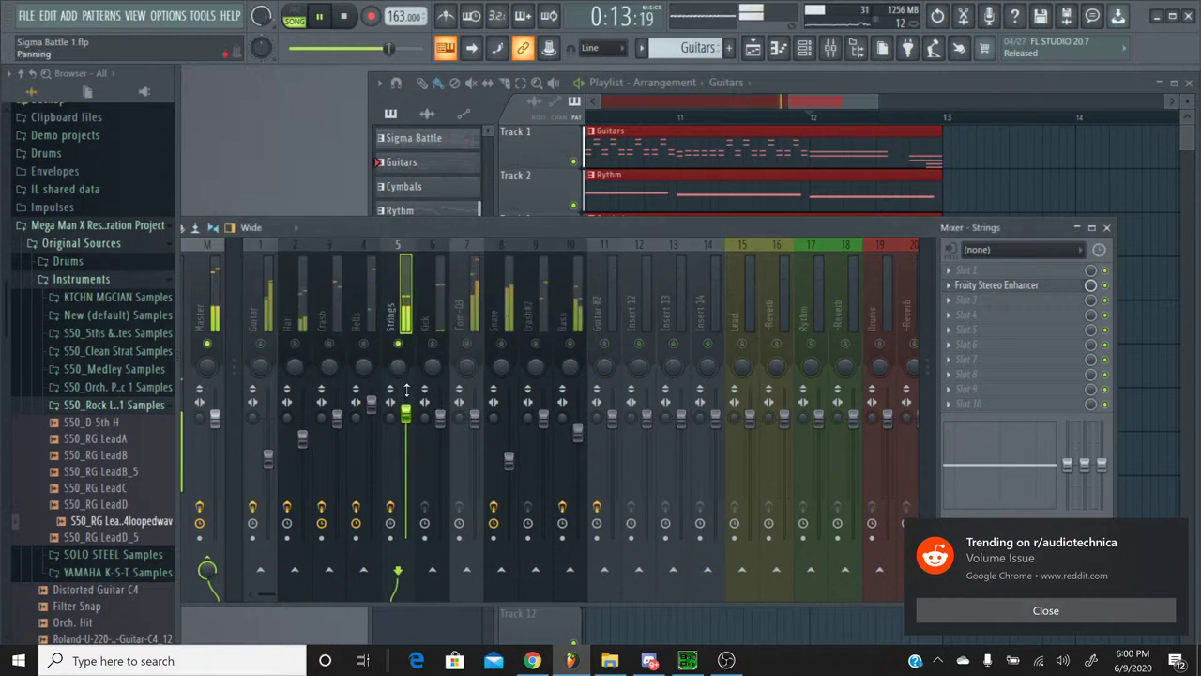
drag(405, 413, 406, 402)
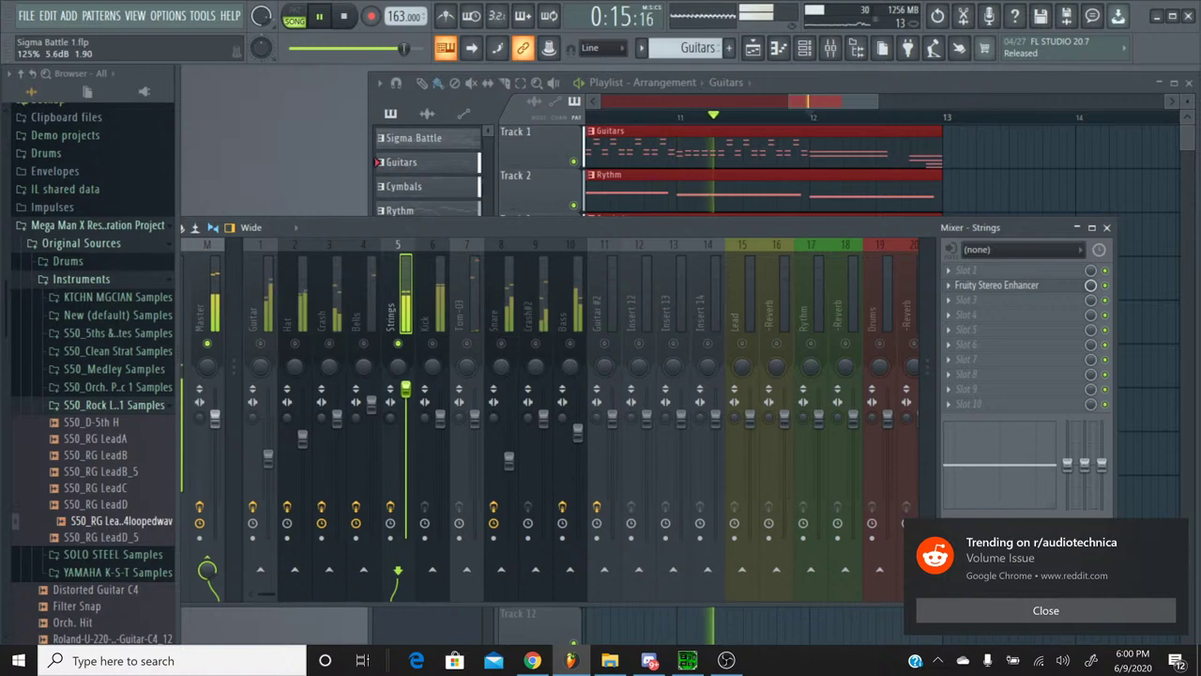
click(977, 315)
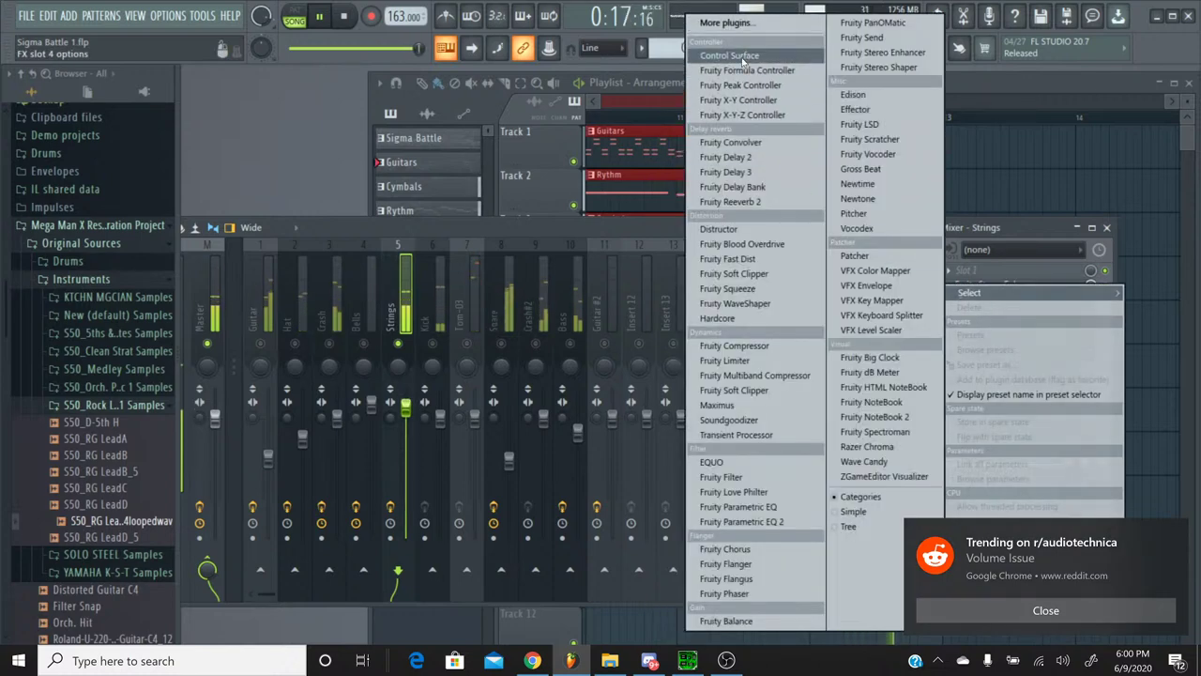
click(740, 24)
scroll(522, 269, down, 20)
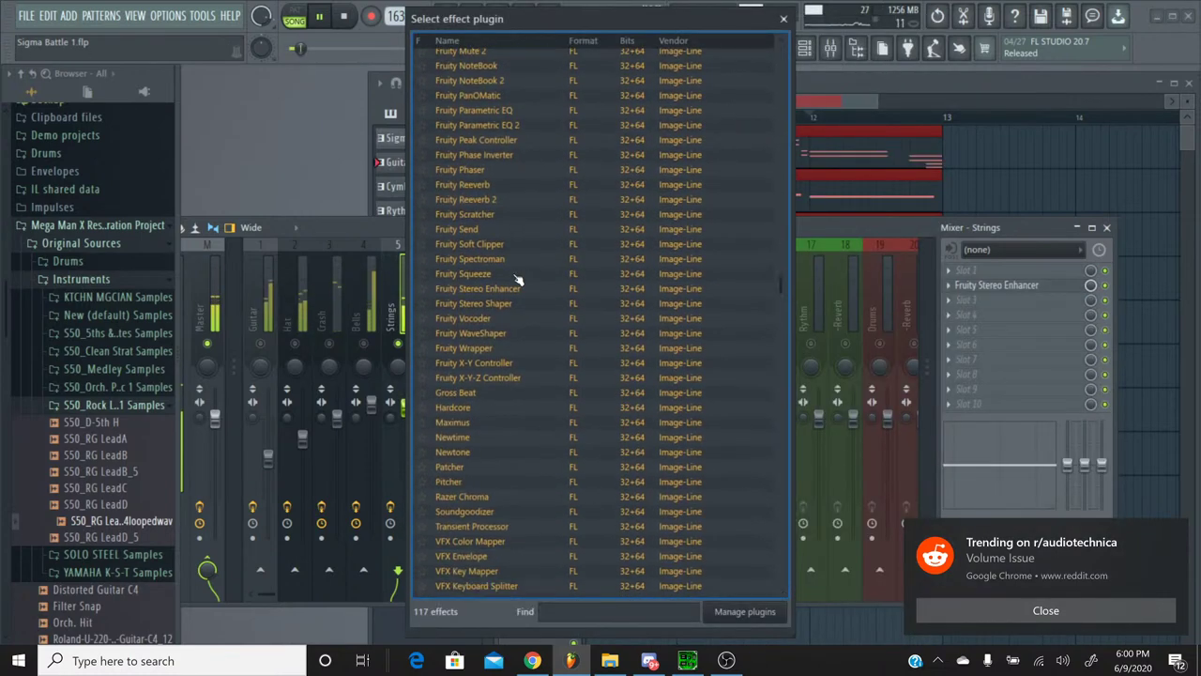
scroll(490, 324, down, 2)
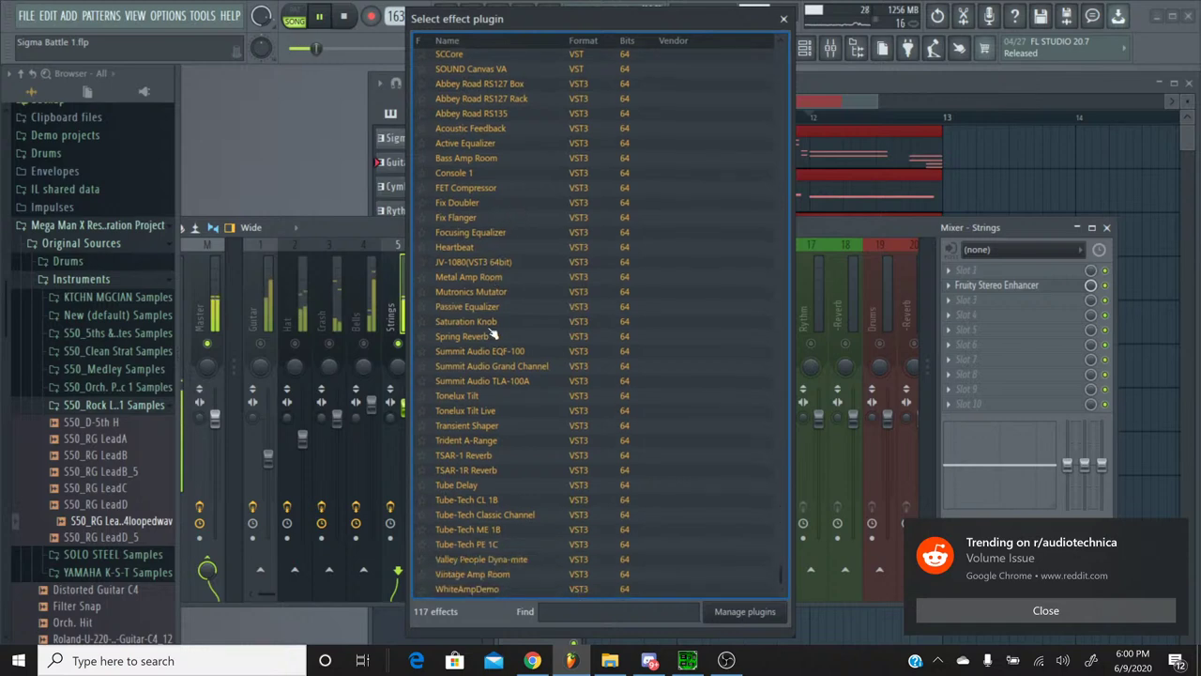
double_click(483, 322)
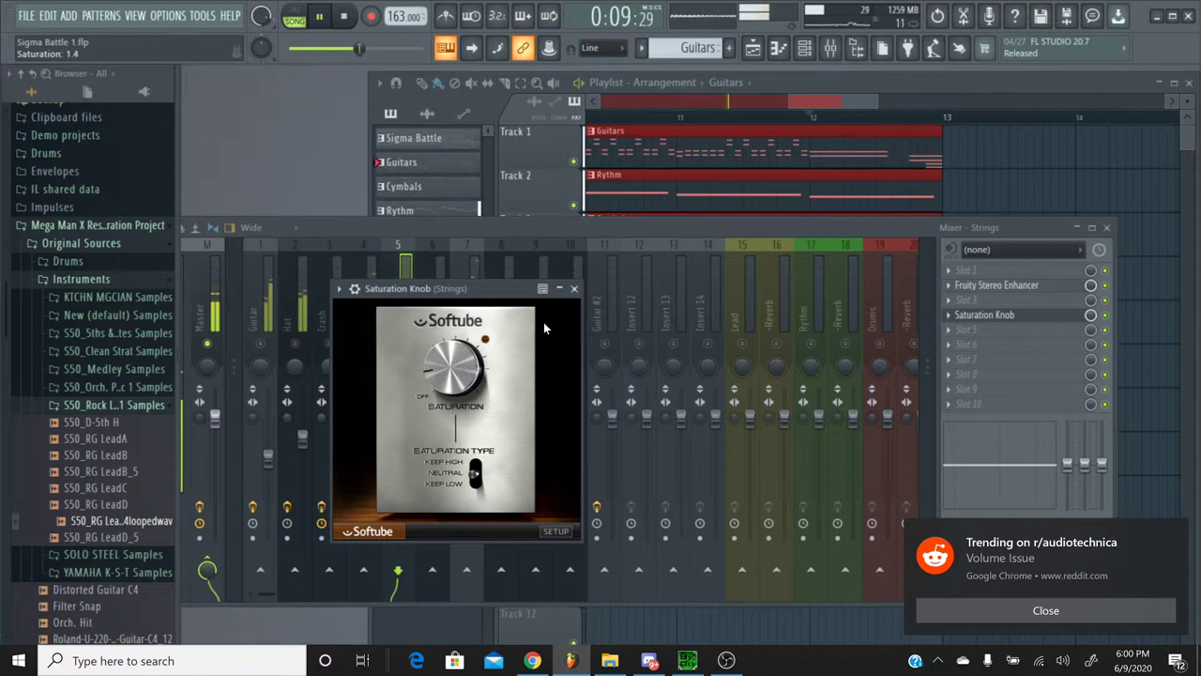
Step: Close the Strings saturation window, switch to YouTube Studio in Chrome to read the live chat, and dismiss the Reddit notification
click(575, 289)
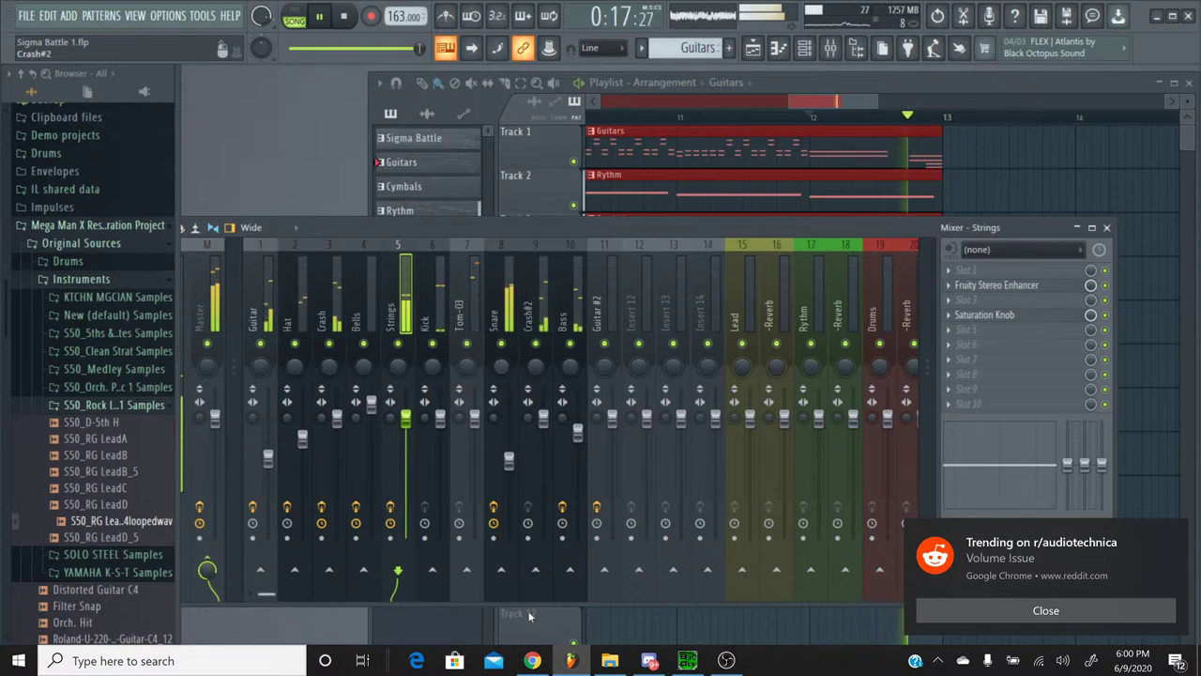
click(532, 661)
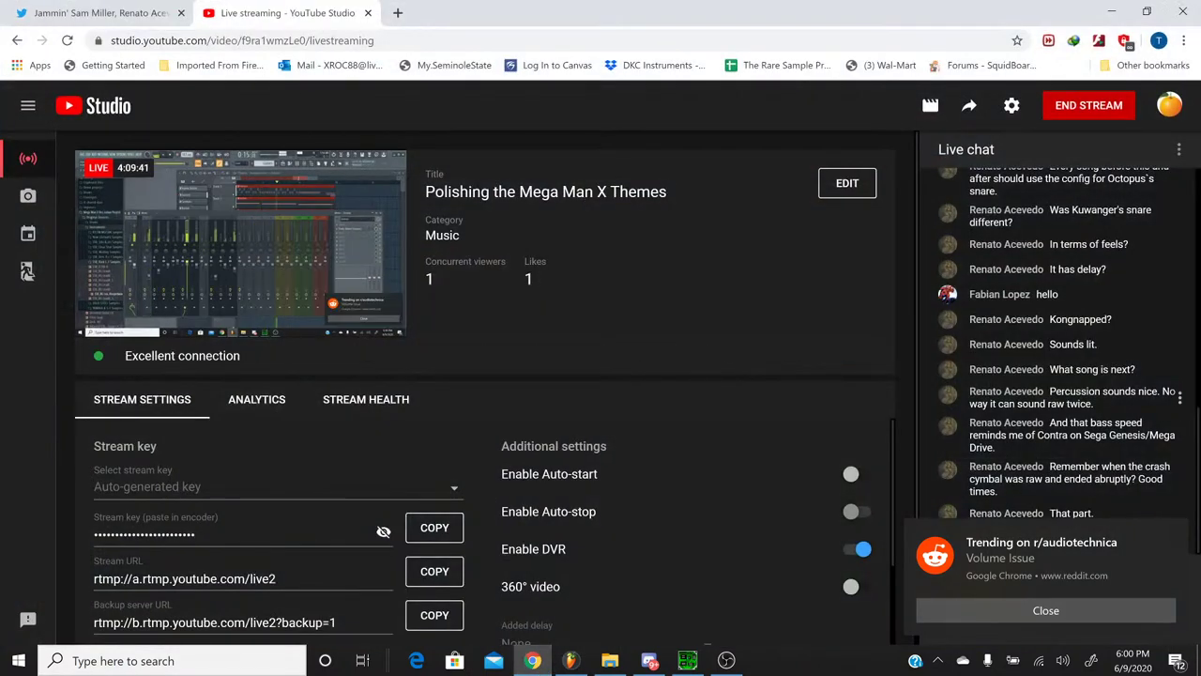
scroll(1076, 439, up, 3)
scroll(1076, 439, down, 3)
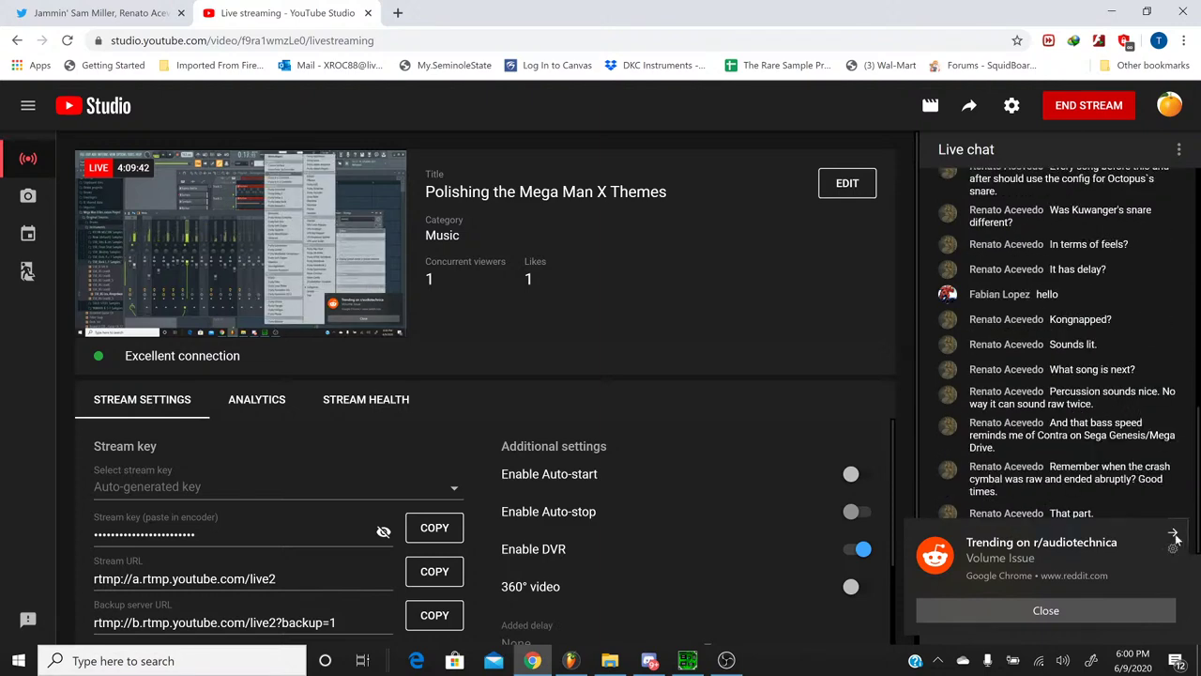
click(1174, 535)
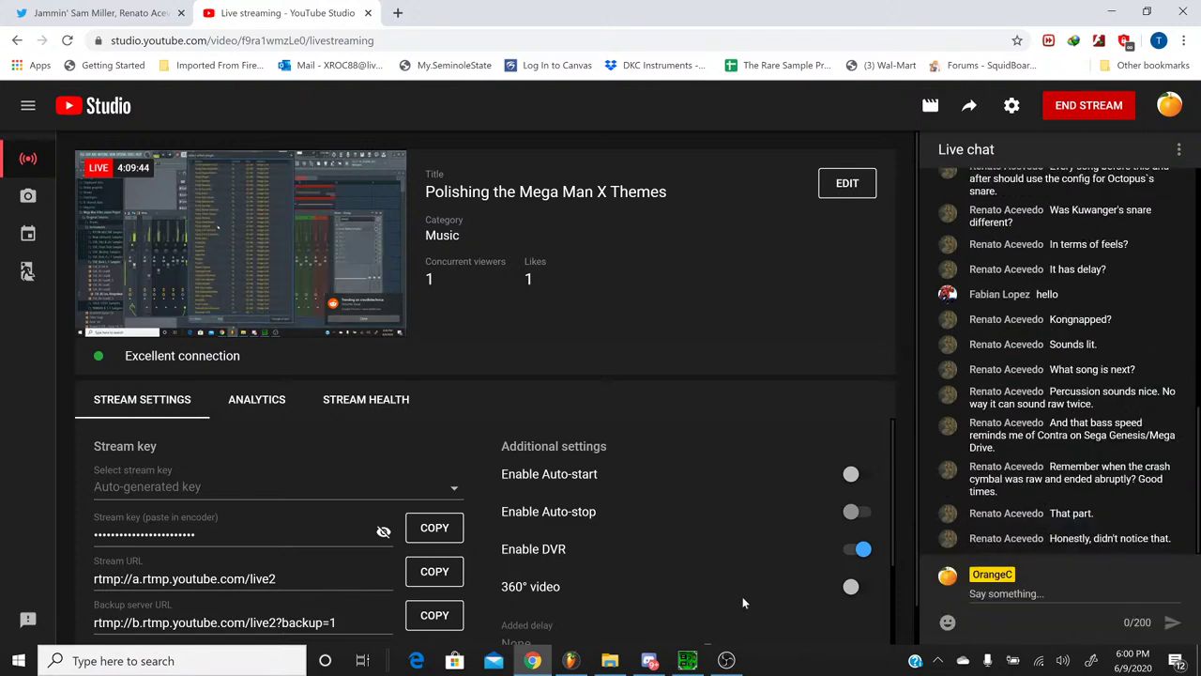
click(532, 661)
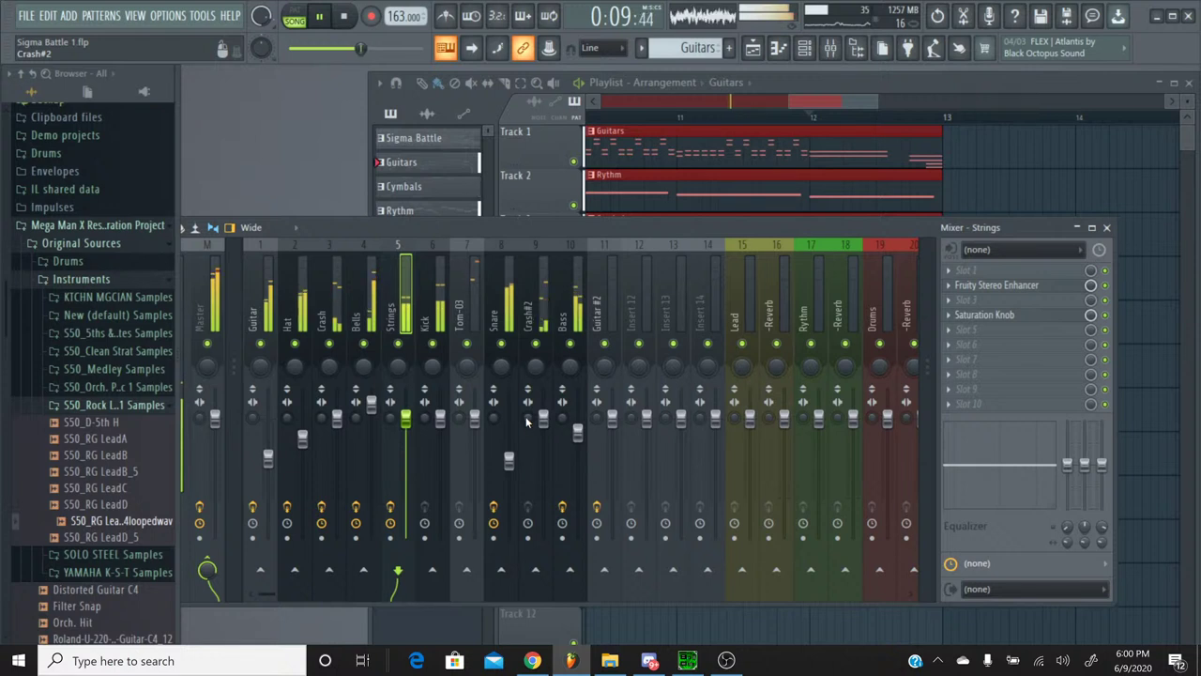
Step: Lower the Kick track's volume fader and add Saturation Knob to its slot 3 with saturation at about 2.2
click(427, 283)
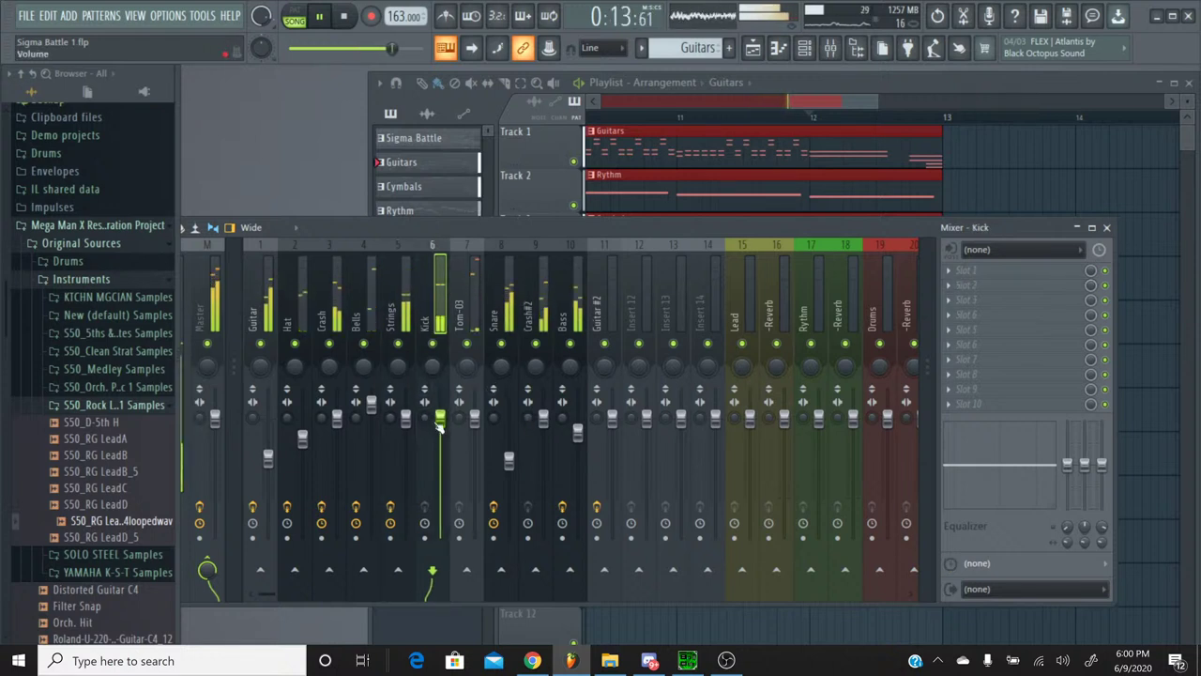
drag(432, 424, 434, 465)
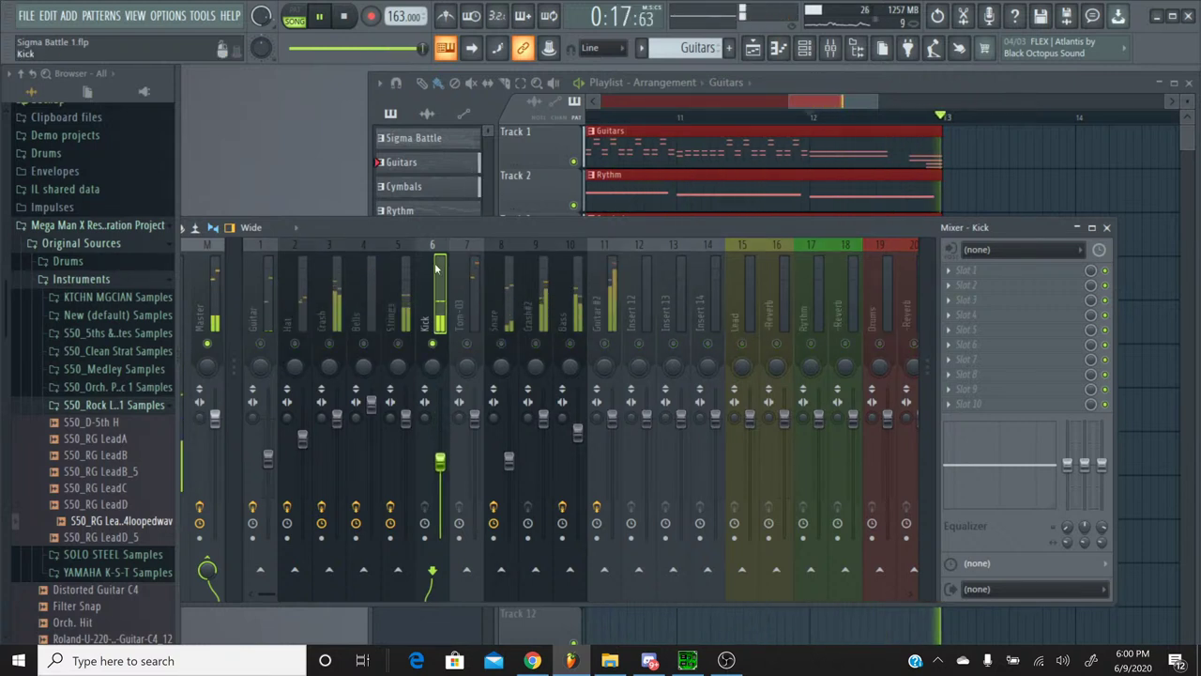
click(1006, 301)
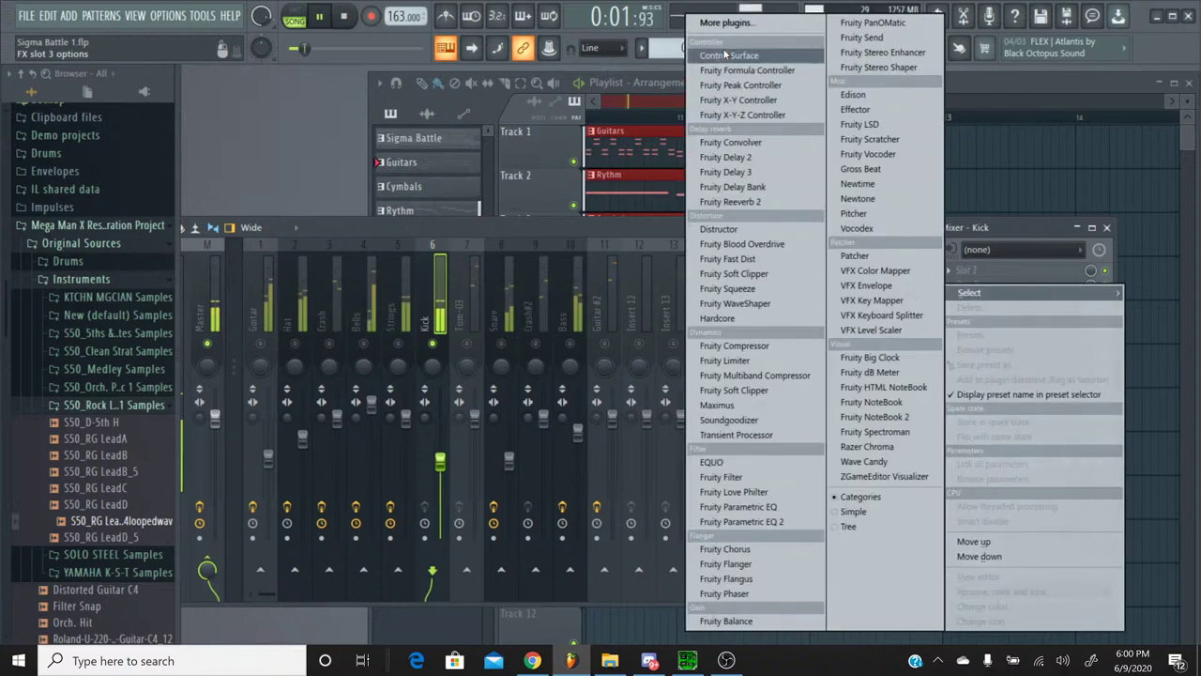
click(732, 25)
scroll(577, 264, down, 20)
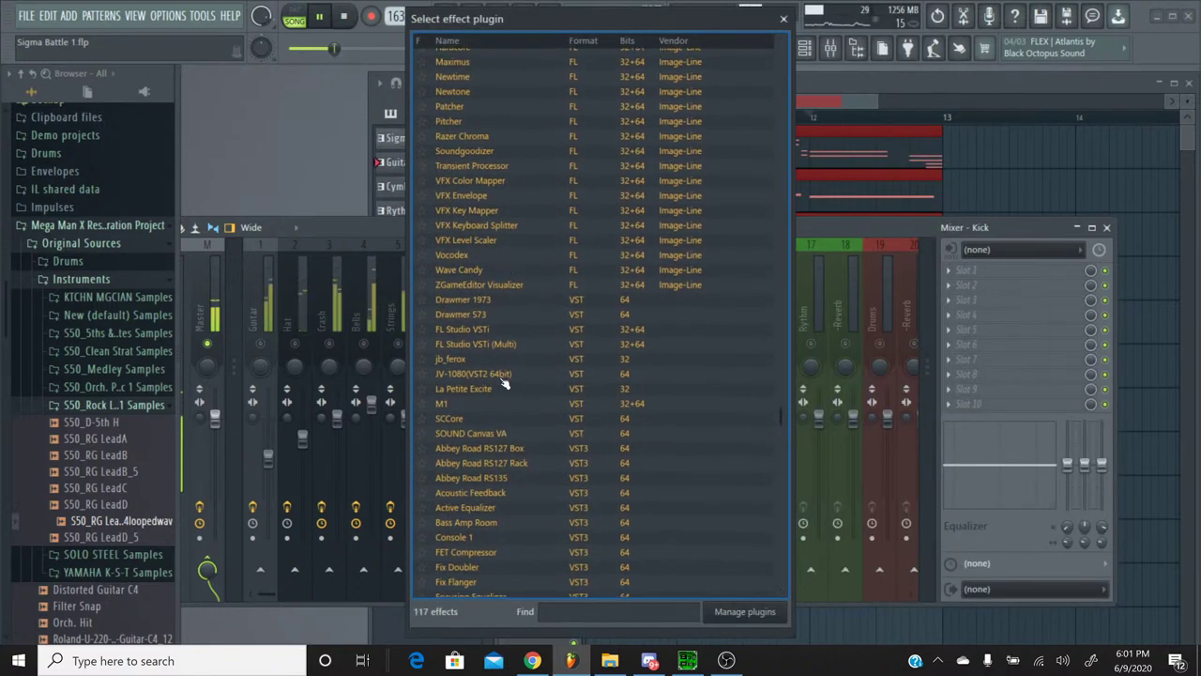
scroll(504, 383, down, 5)
scroll(504, 395, down, 2)
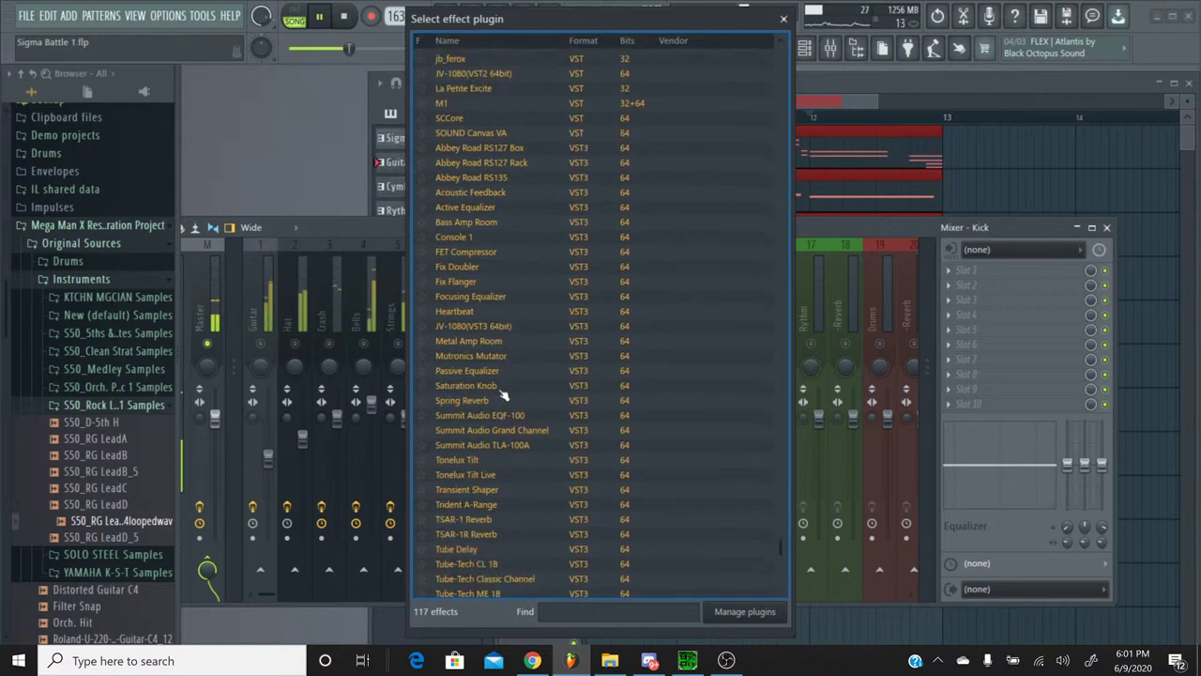
click(498, 393)
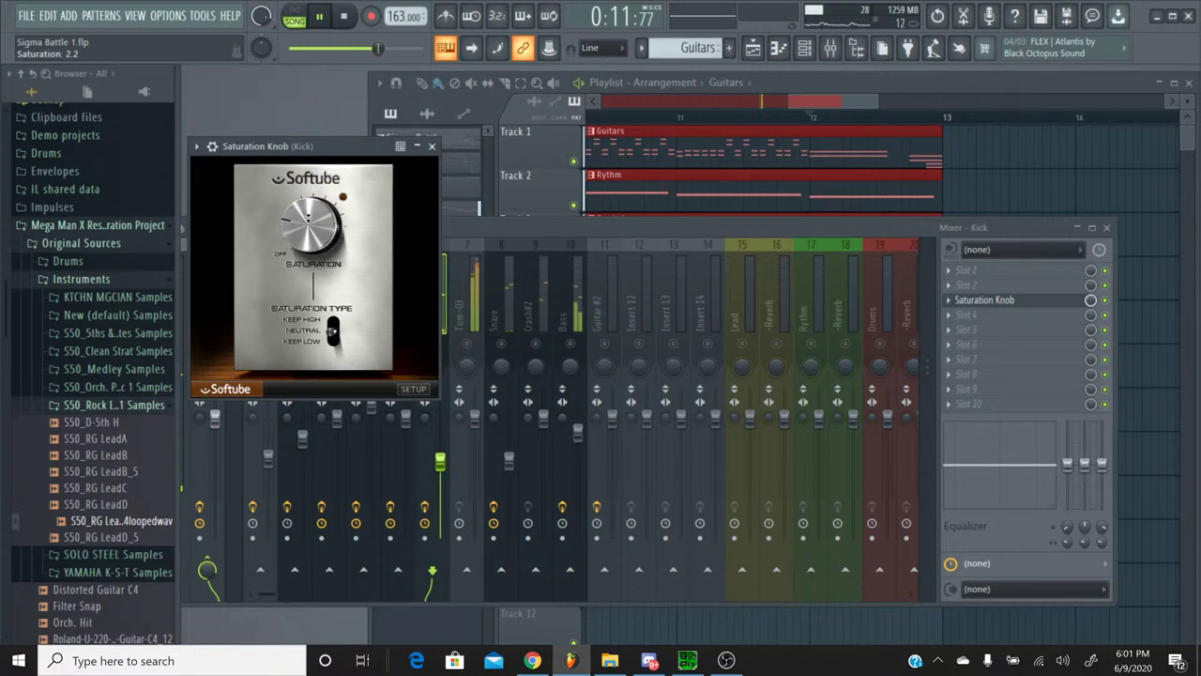
click(432, 146)
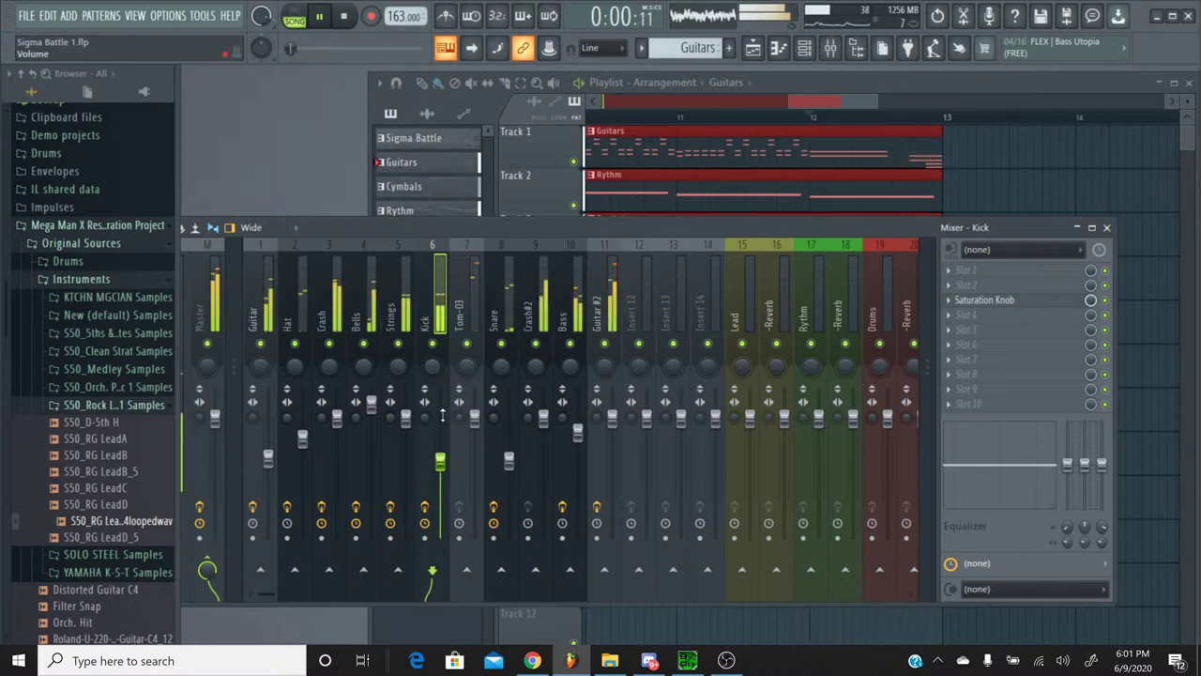
Step: Raise the Snare and Kick volume faders slightly, and audition the two tracks soloed before returning to the full mix
drag(509, 461, 440, 451)
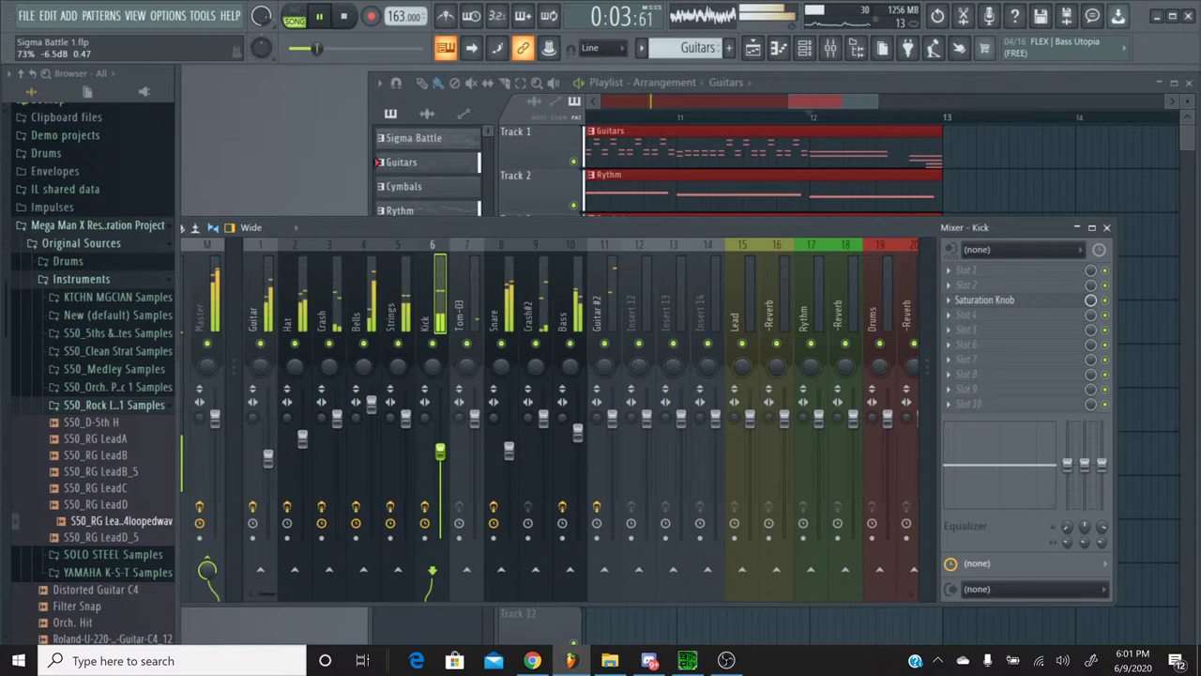
right_click(438, 346)
click(502, 345)
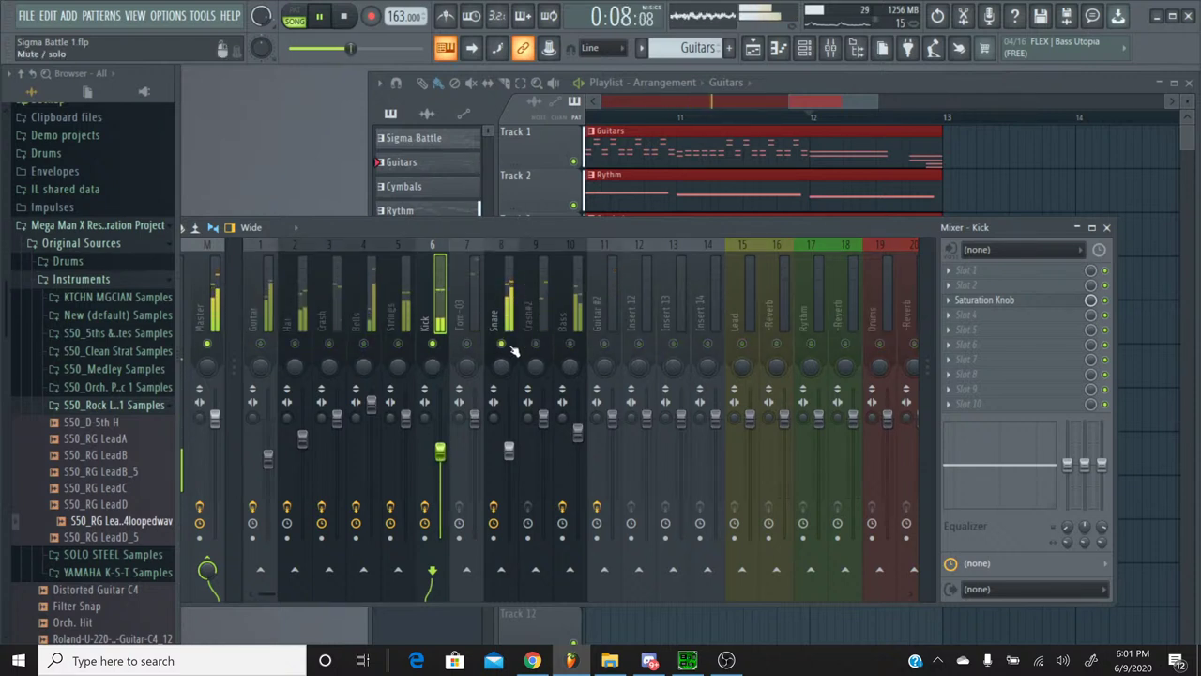
click(510, 346)
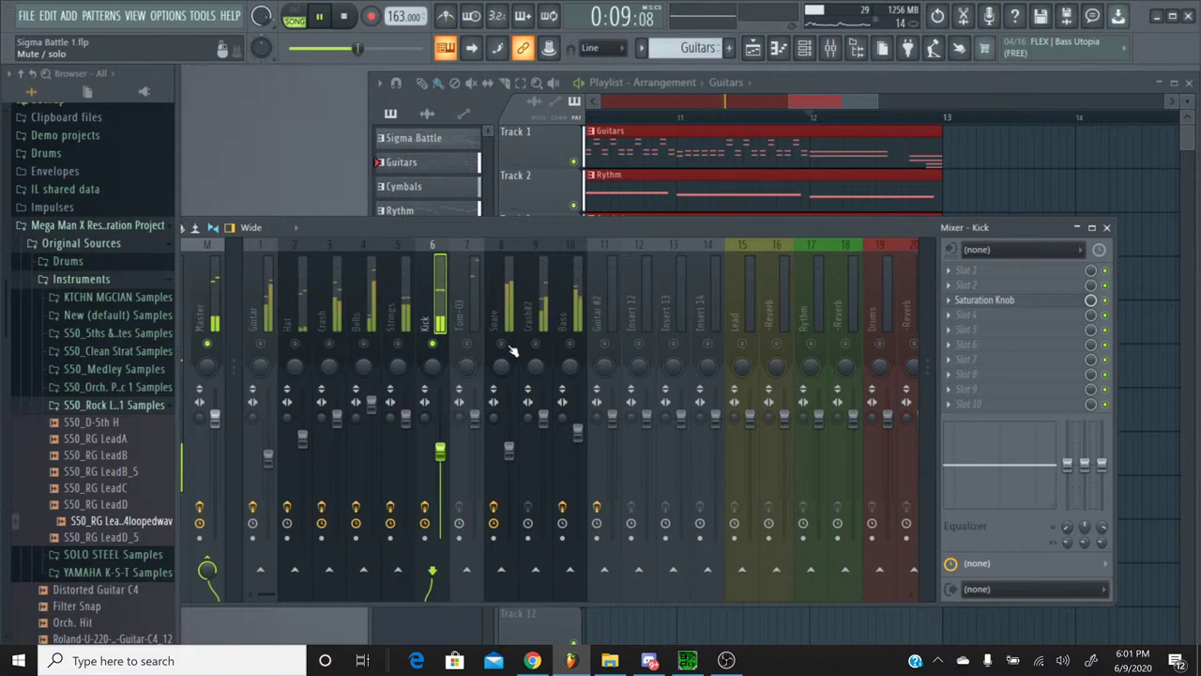
right_click(444, 349)
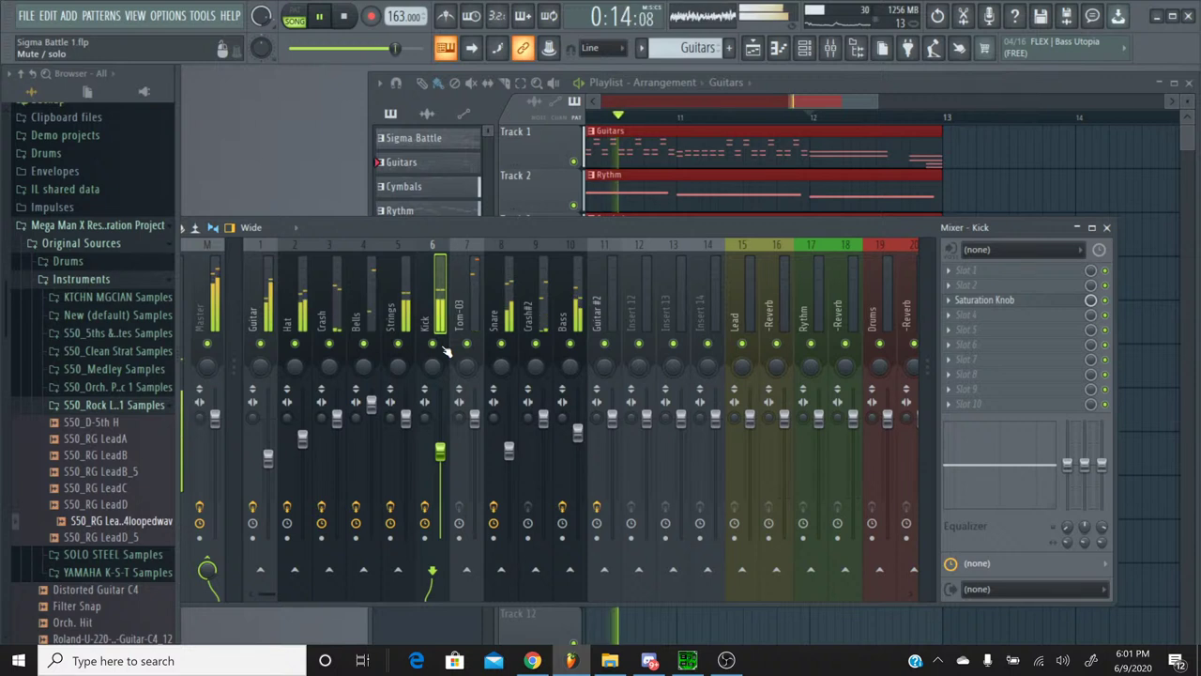
Step: Audition the Guitar track and raise its volume fader to about 77% in the full mix
right_click(262, 347)
right_click(268, 347)
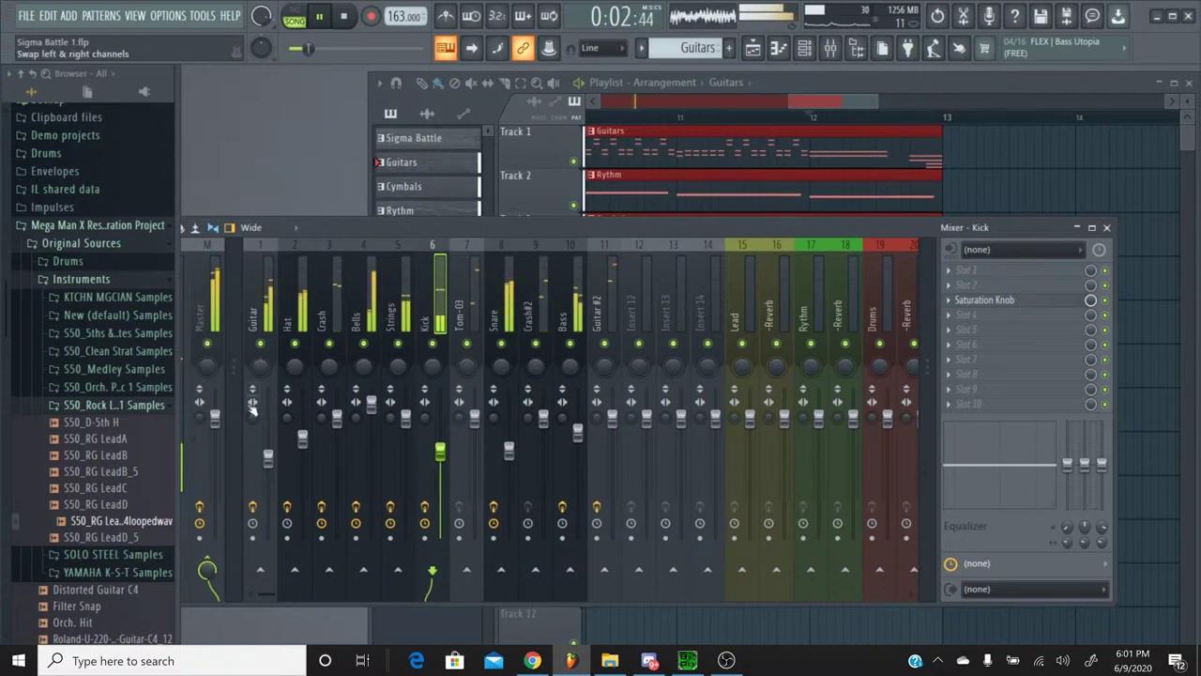
drag(267, 458, 267, 450)
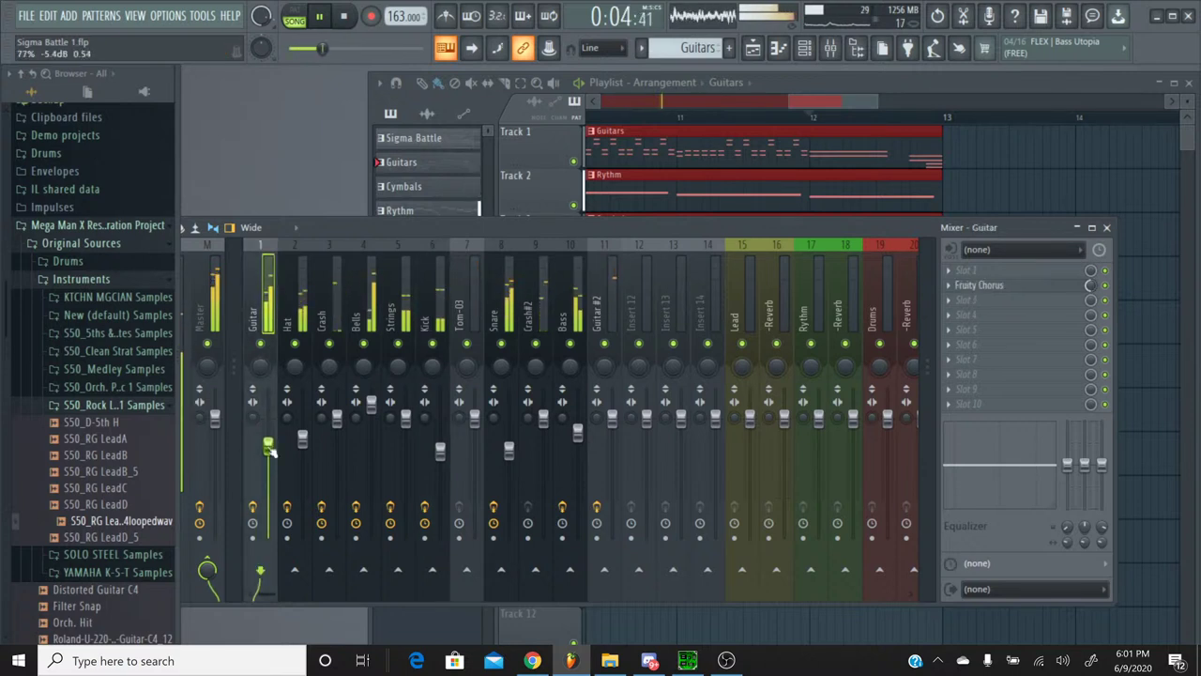
Step: Audition the Snare track soloed and in the full mix, and set its volume fader to about 70%
right_click(509, 350)
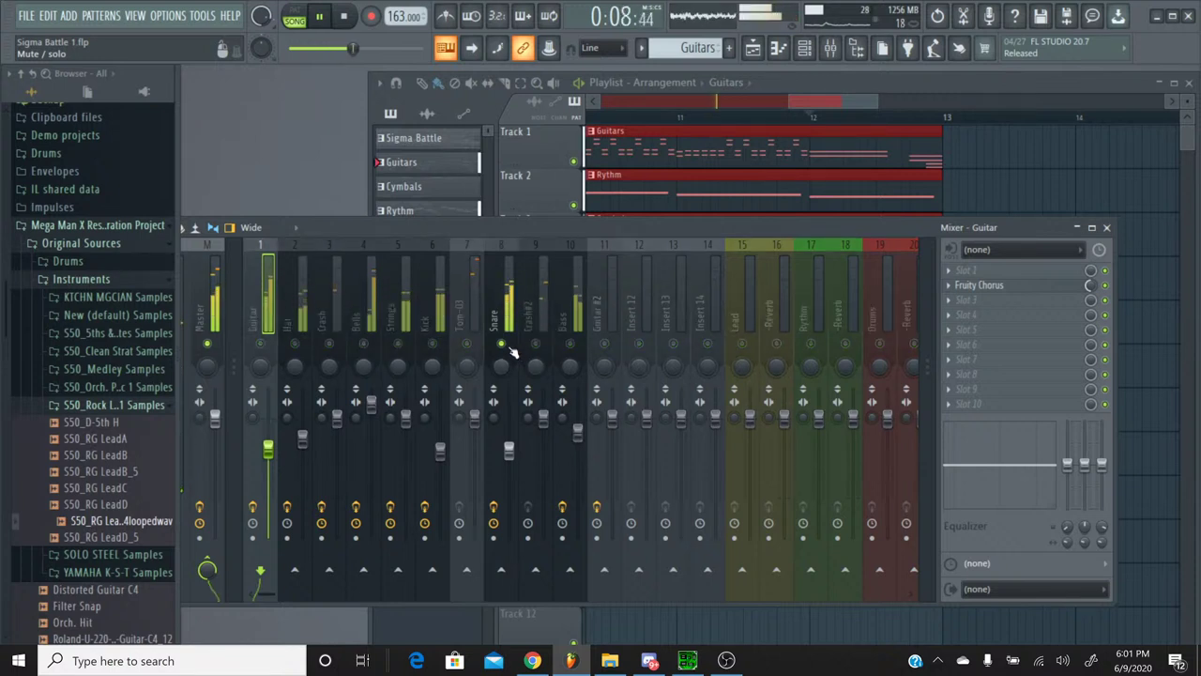
drag(509, 451, 508, 457)
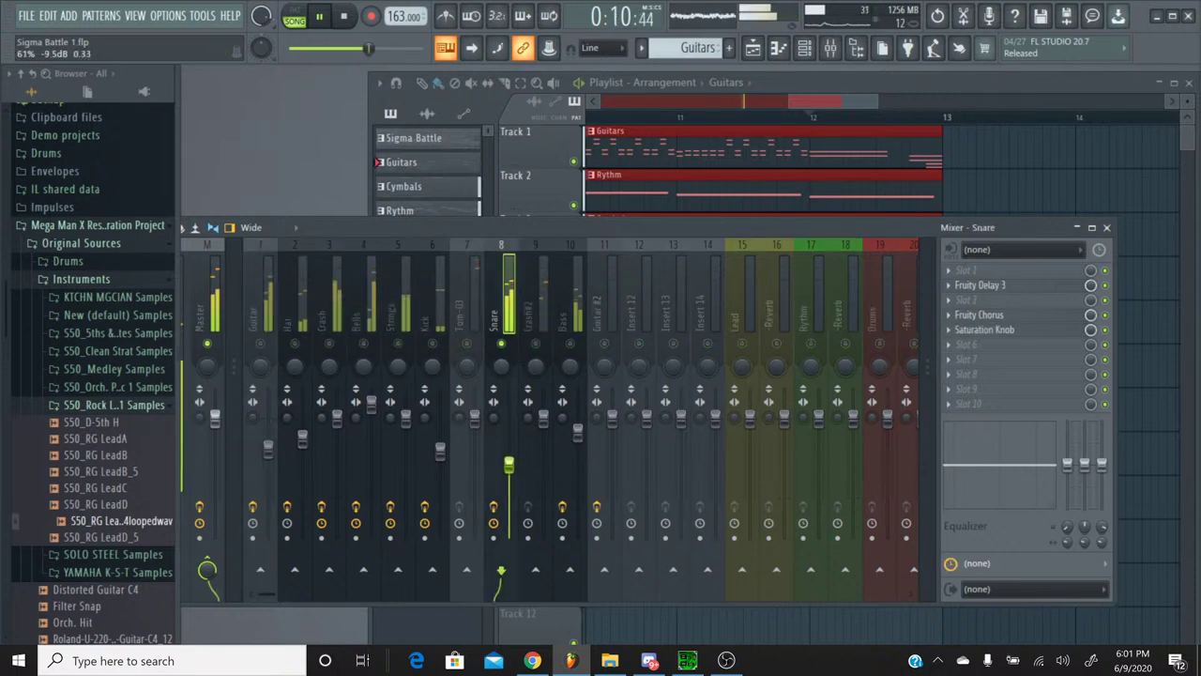
right_click(500, 344)
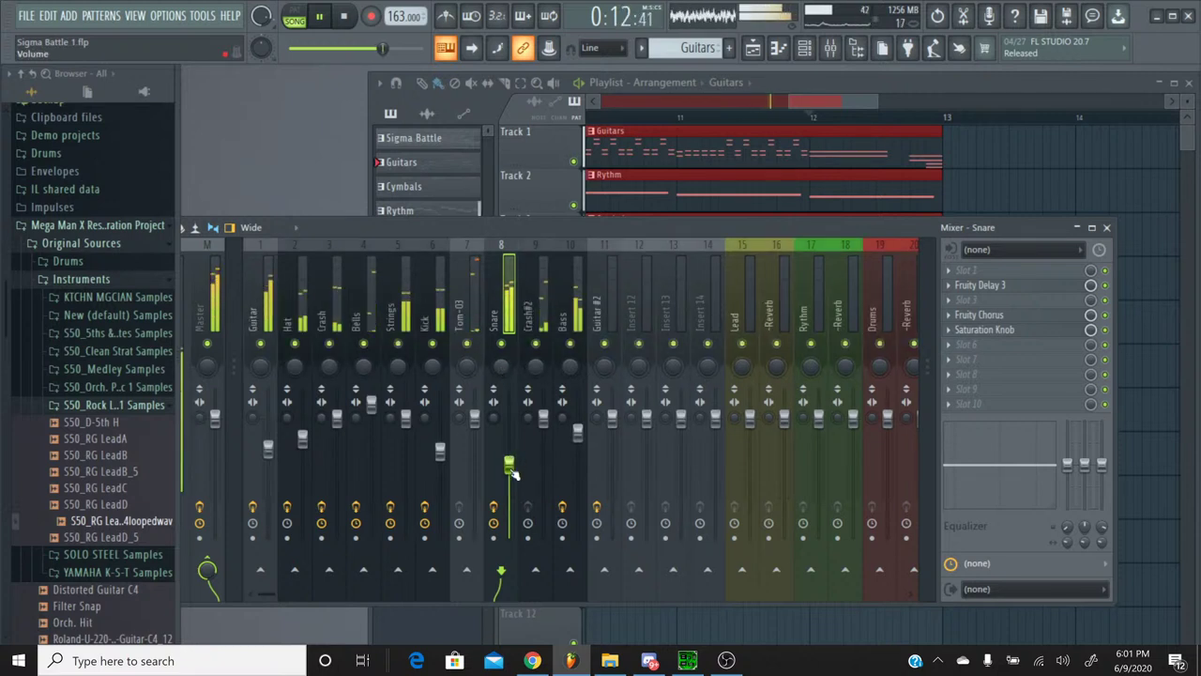
drag(512, 472, 511, 461)
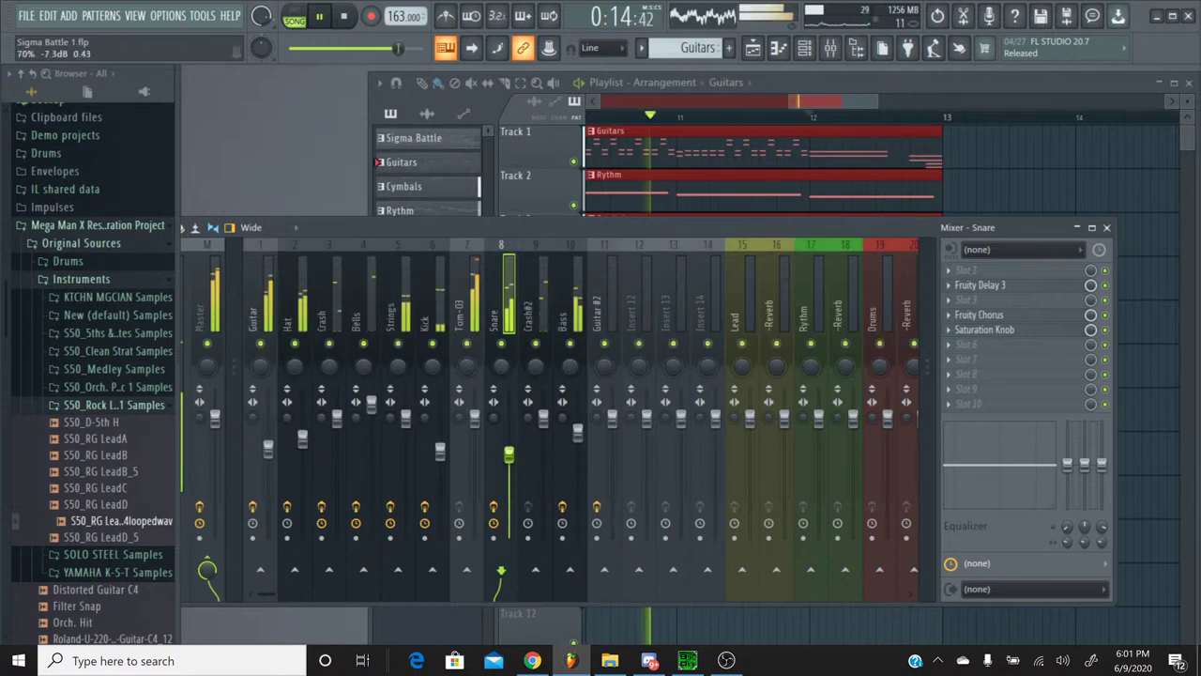
Step: Solo the Crash#2 track and add Fruity Chorus with its default settings to slot 3
right_click(536, 343)
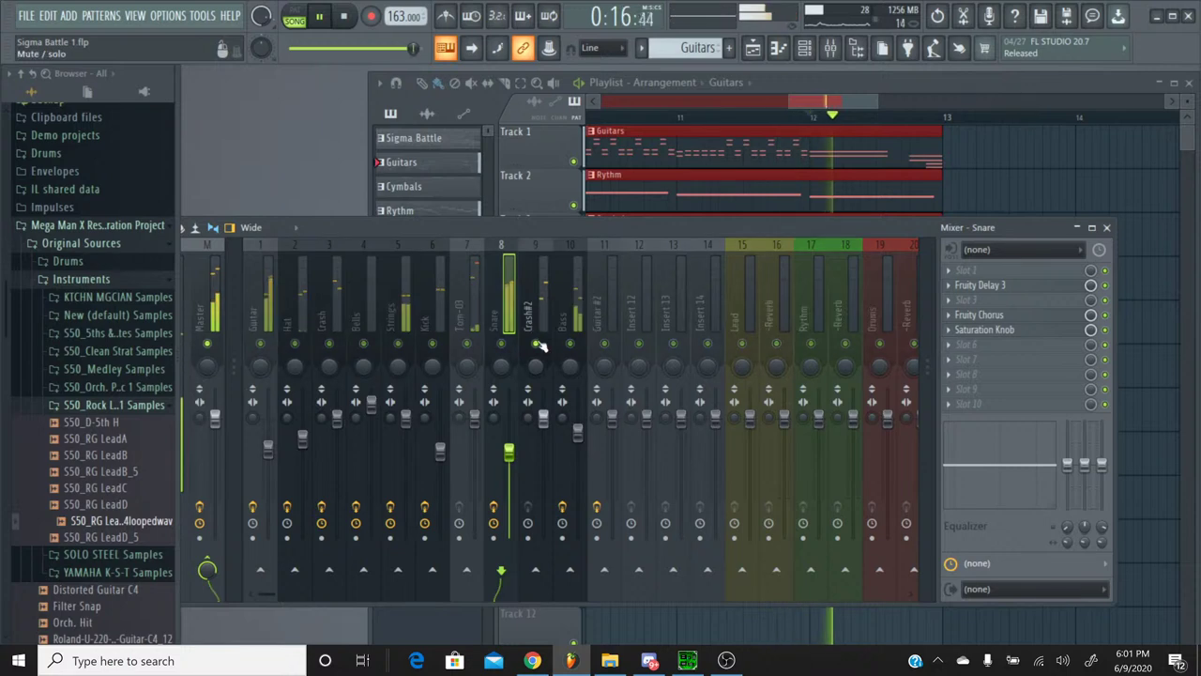
click(537, 253)
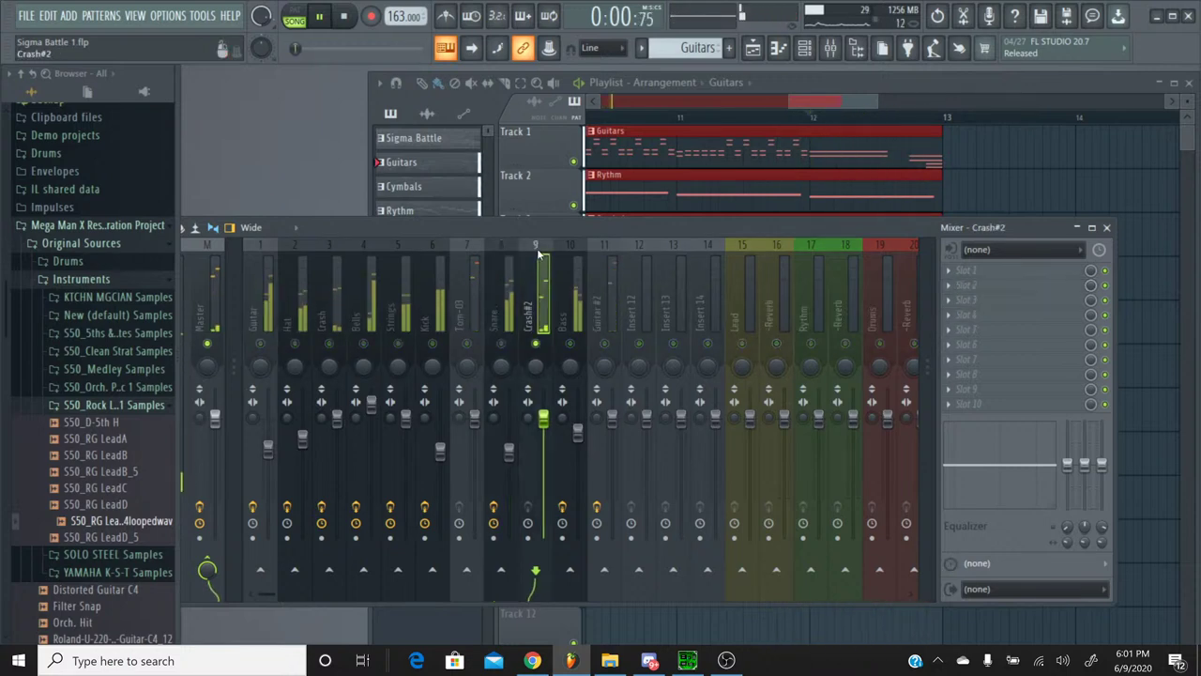
click(972, 300)
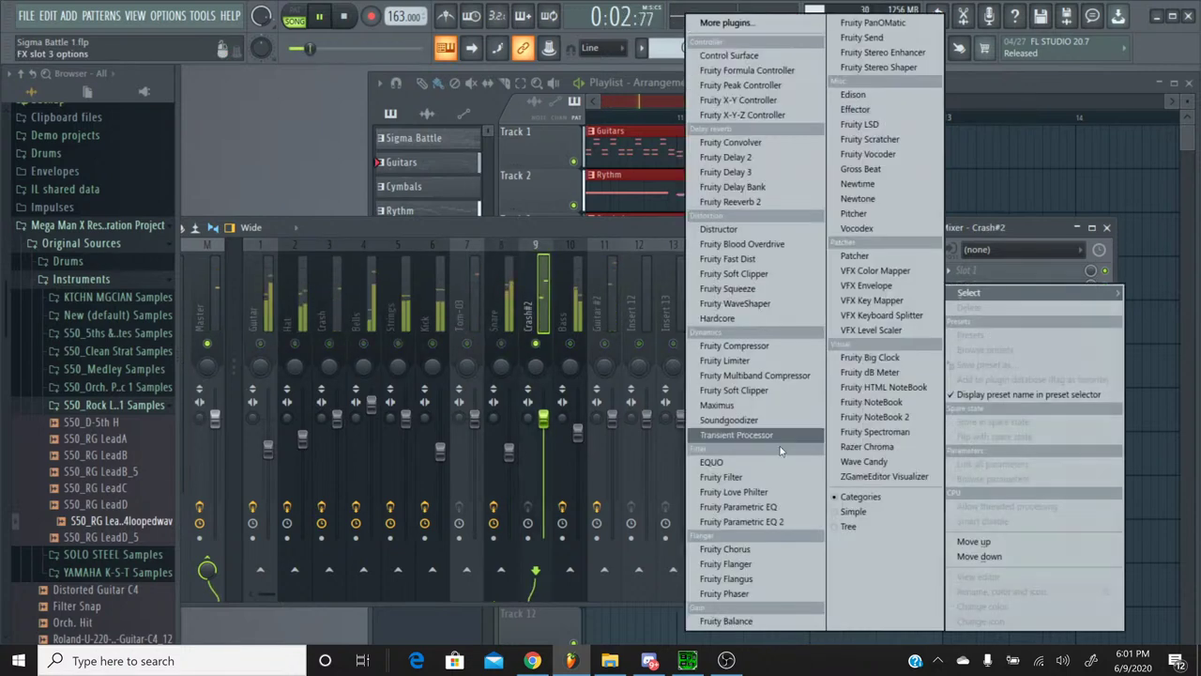
click(728, 550)
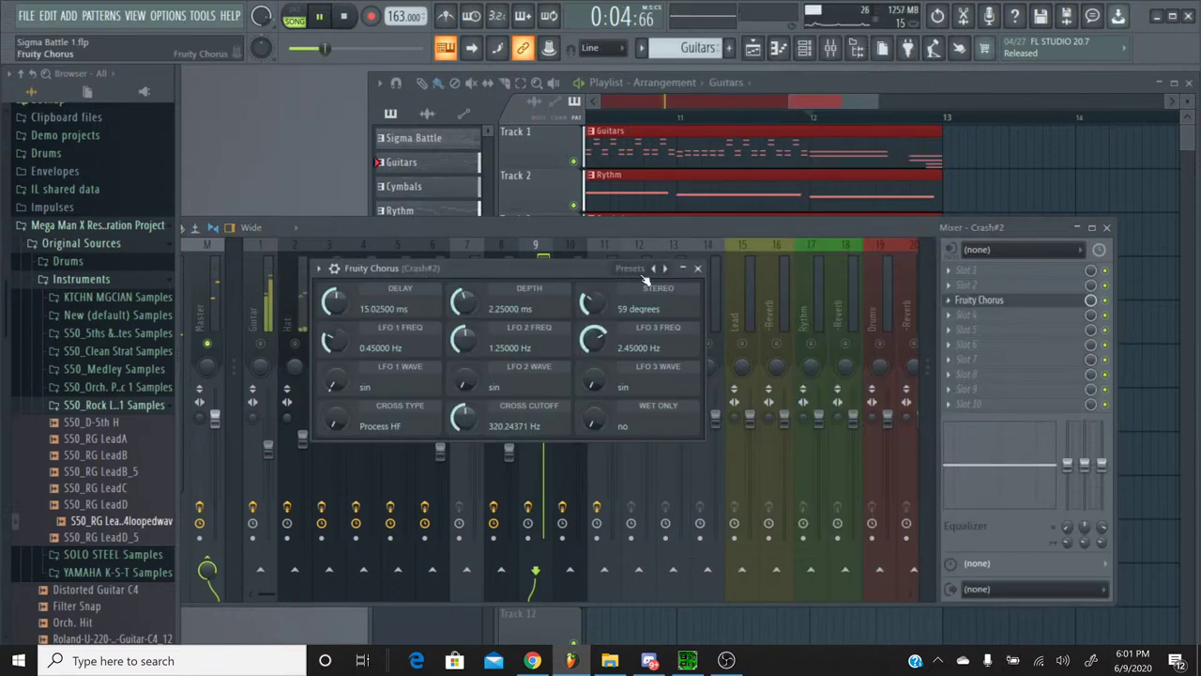
click(699, 268)
Step: Add Saturation Knob to Crash#2's slot 5 with saturation at about 2.3, and lower the track's fader to about 86% in the full mix
click(999, 345)
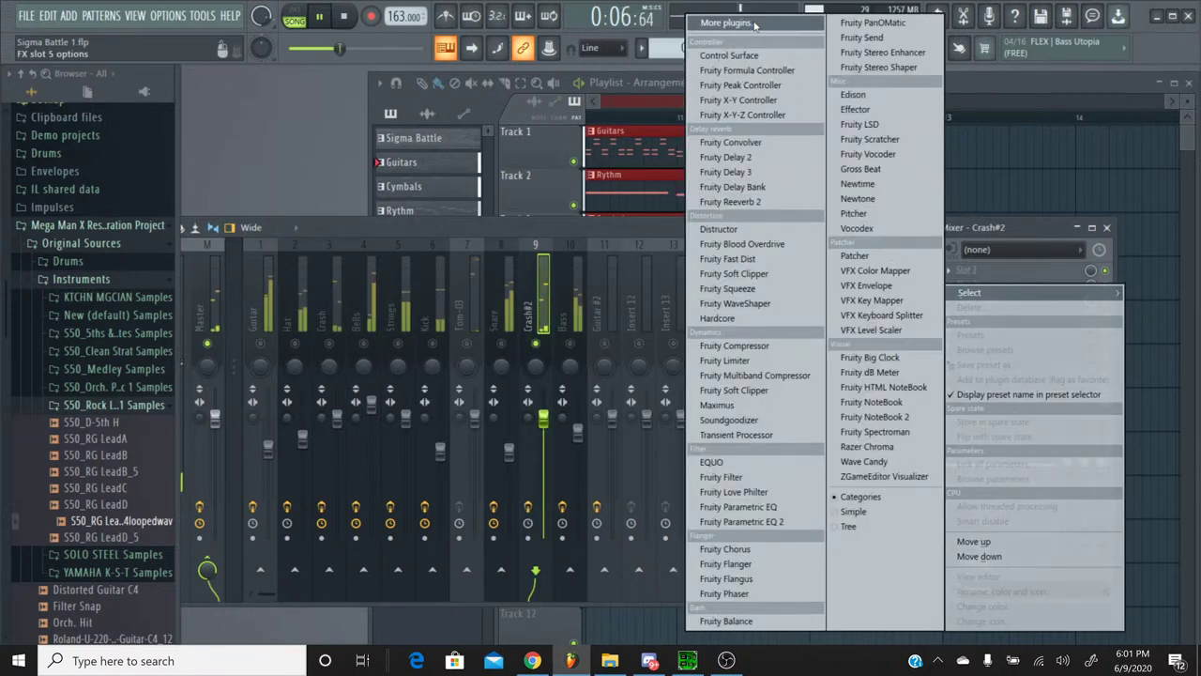
click(718, 24)
scroll(518, 314, down, 5)
scroll(519, 328, down, 12)
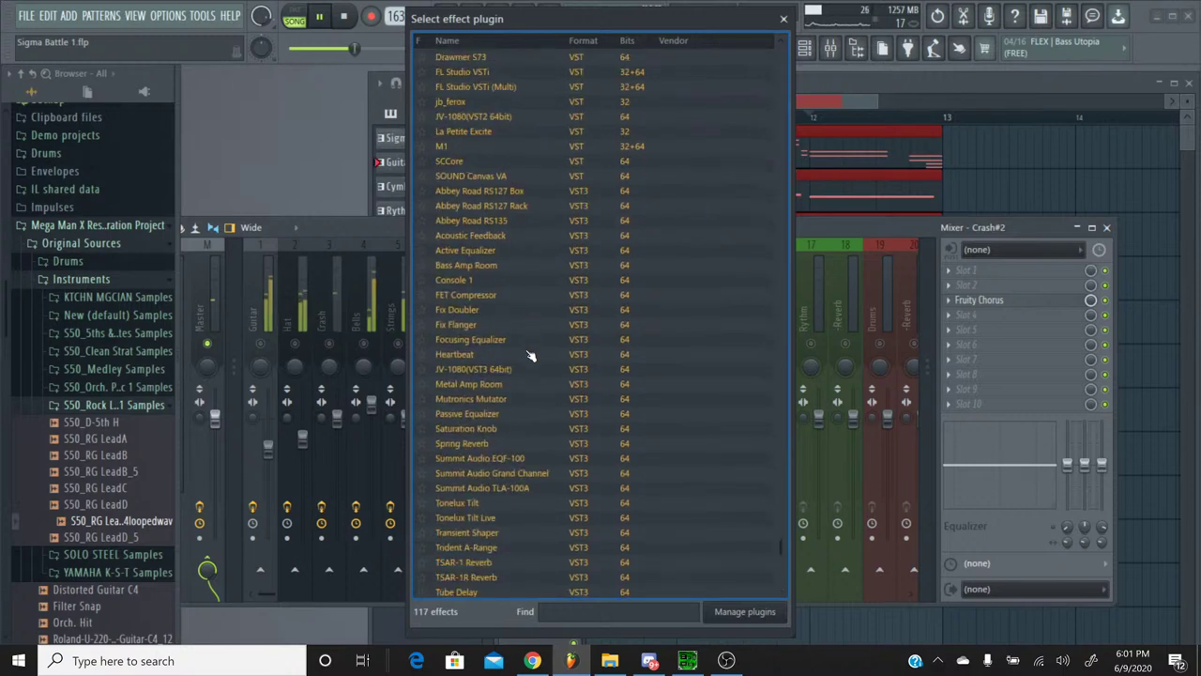
double_click(504, 325)
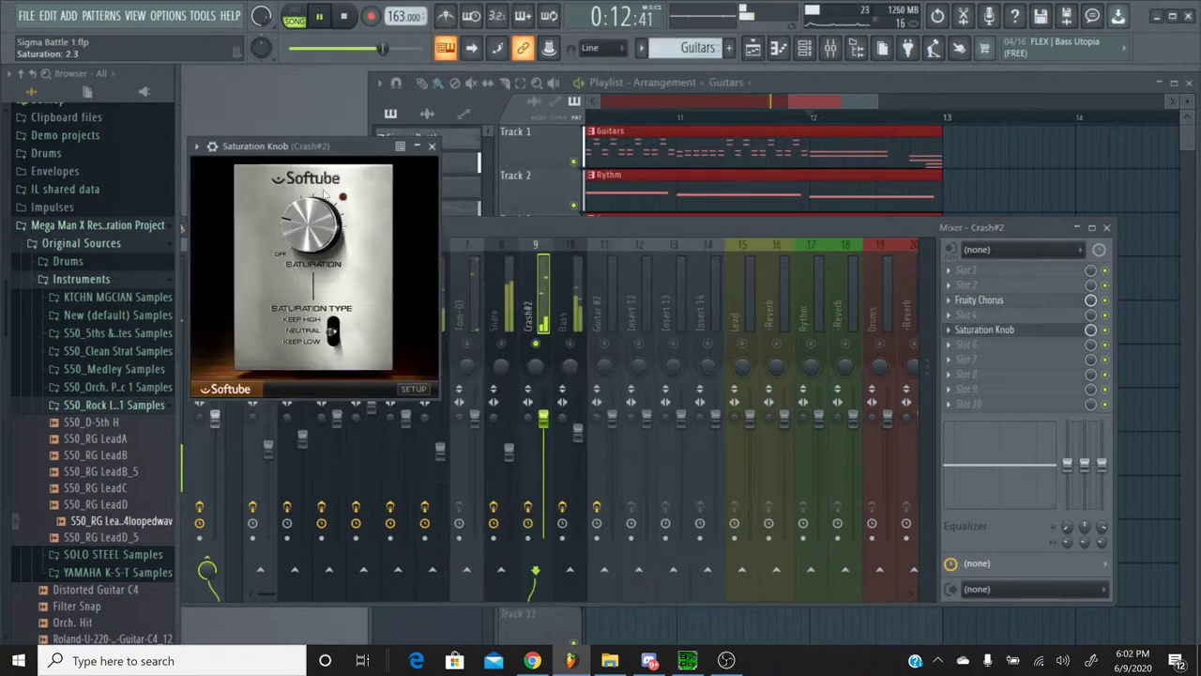
click(985, 329)
right_click(536, 346)
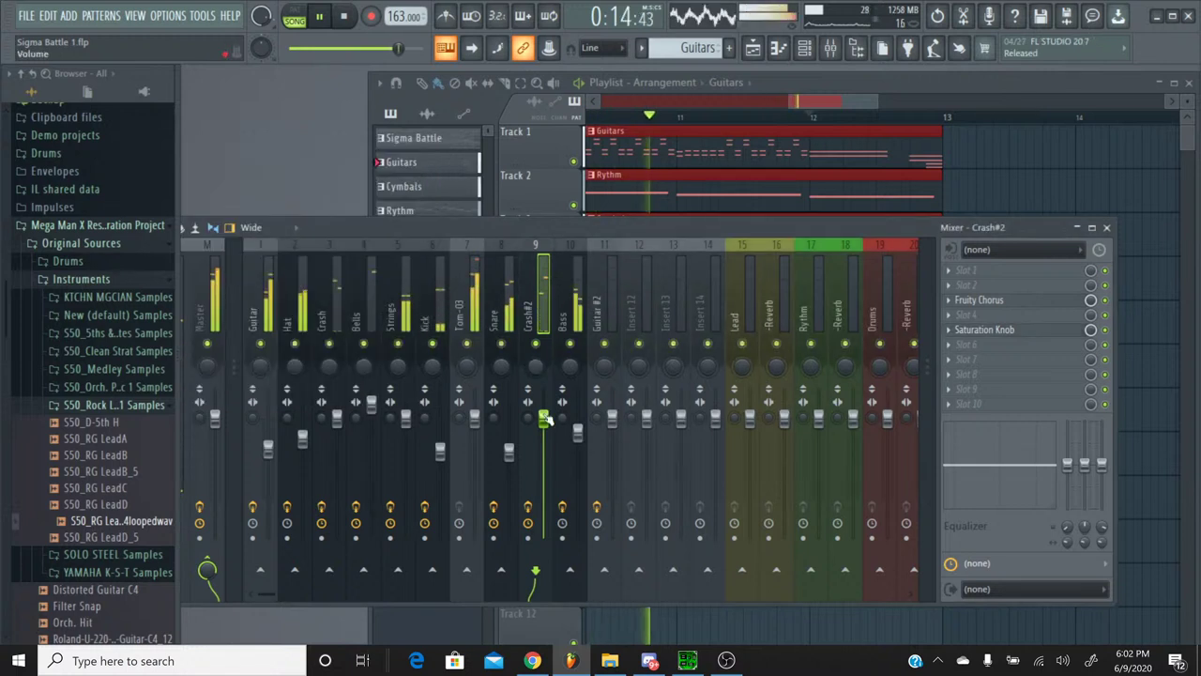
drag(544, 416, 543, 433)
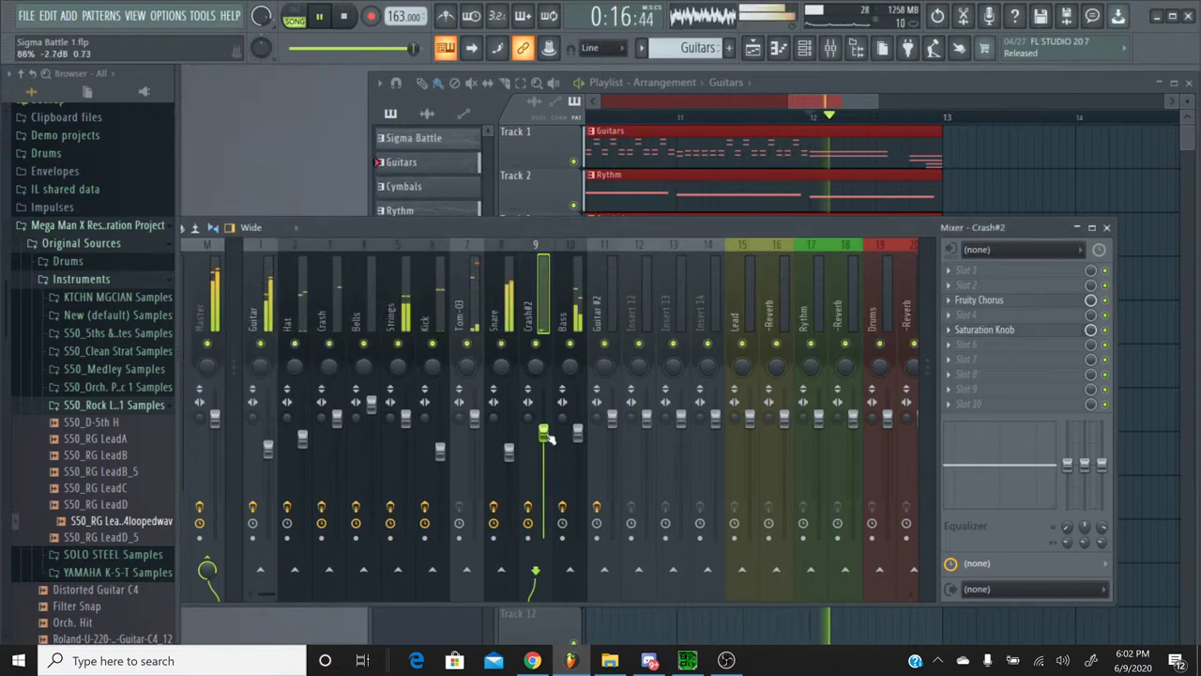
Step: Solo the Bass track and boost band 2 of its Fruity parametric EQ 2 to about 3.9 dB at 126 Hz
right_click(570, 343)
click(568, 307)
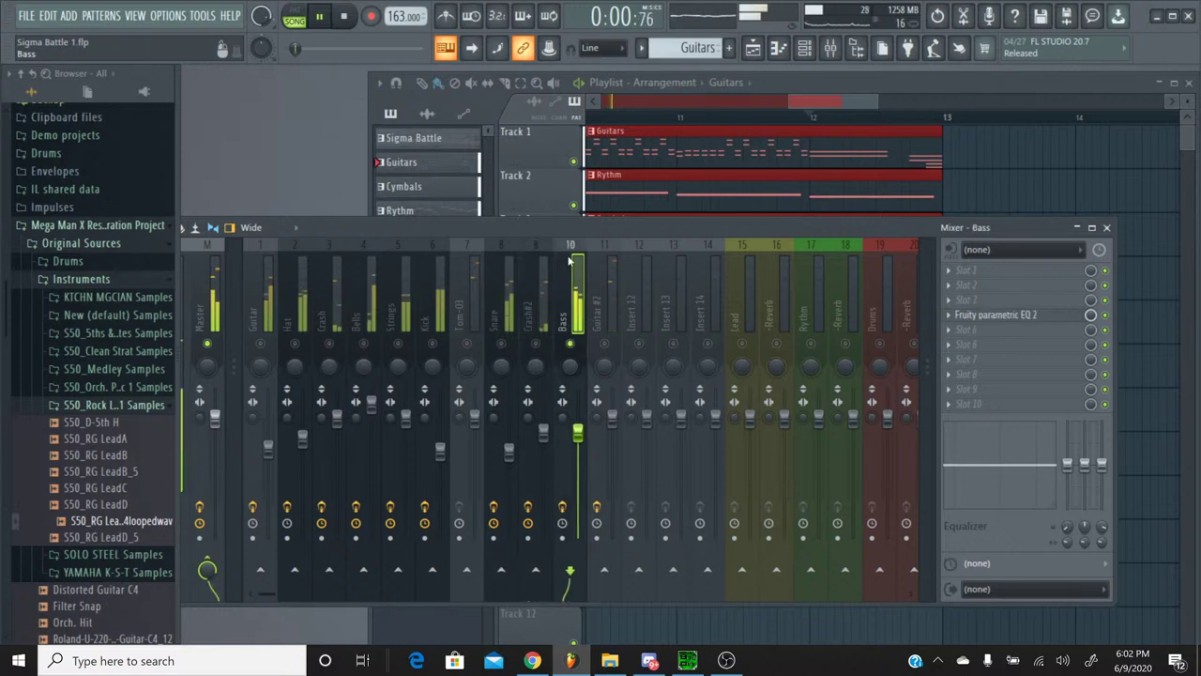
click(1061, 316)
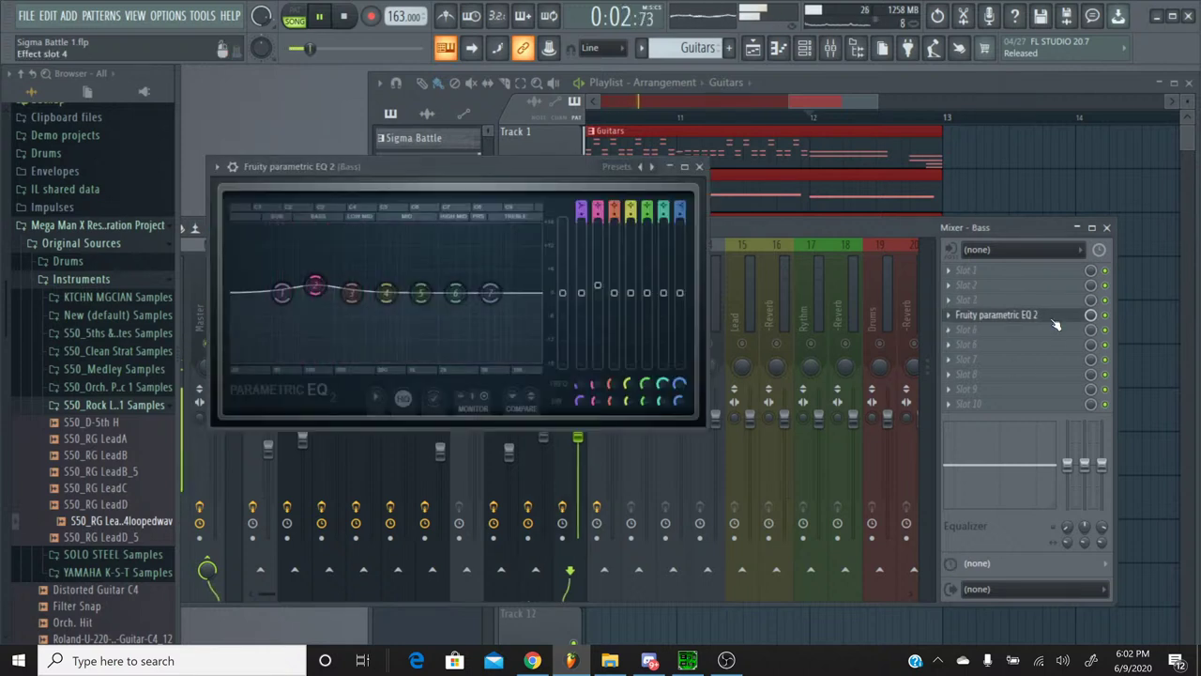
drag(316, 293, 313, 277)
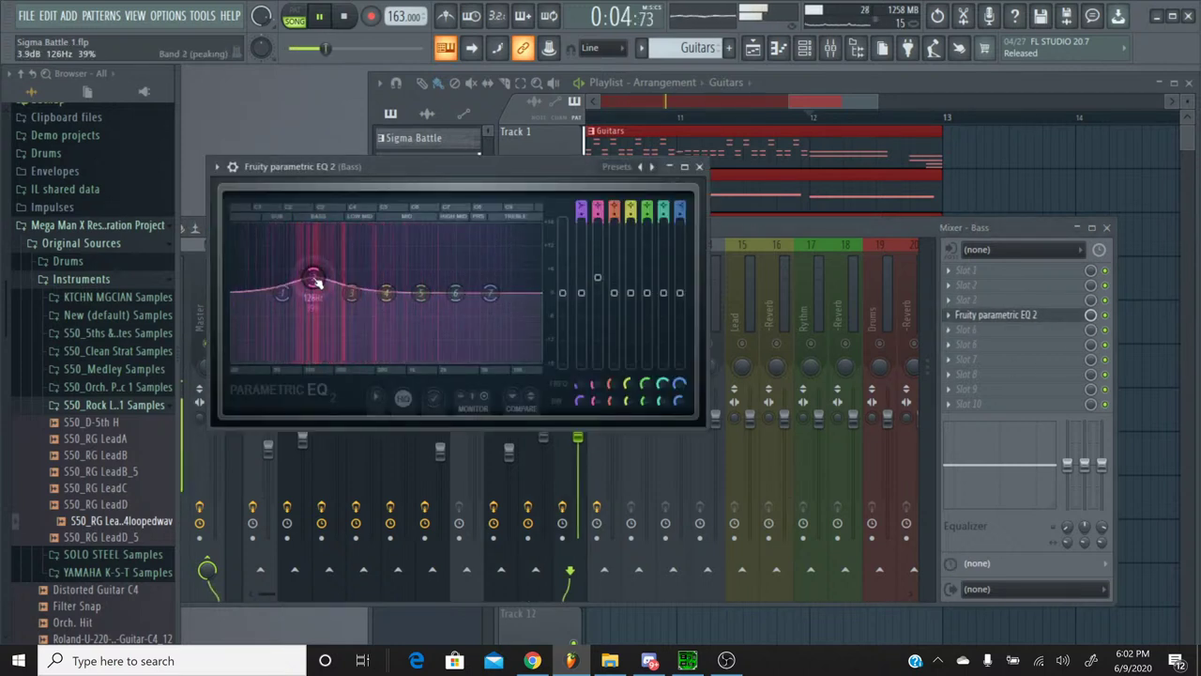
click(699, 168)
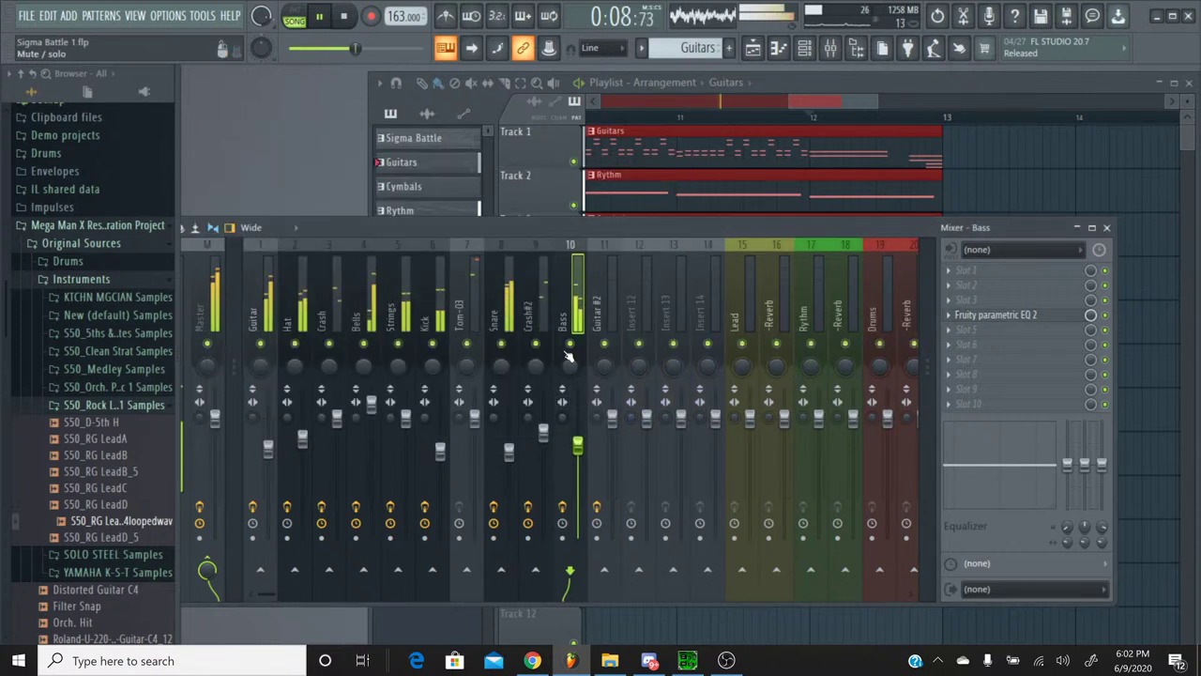
Step: Raise the Bass track's volume fader slightly, and compare the mix with the original 28 Sigma Battle.spc played in SPCTool
drag(578, 448, 578, 441)
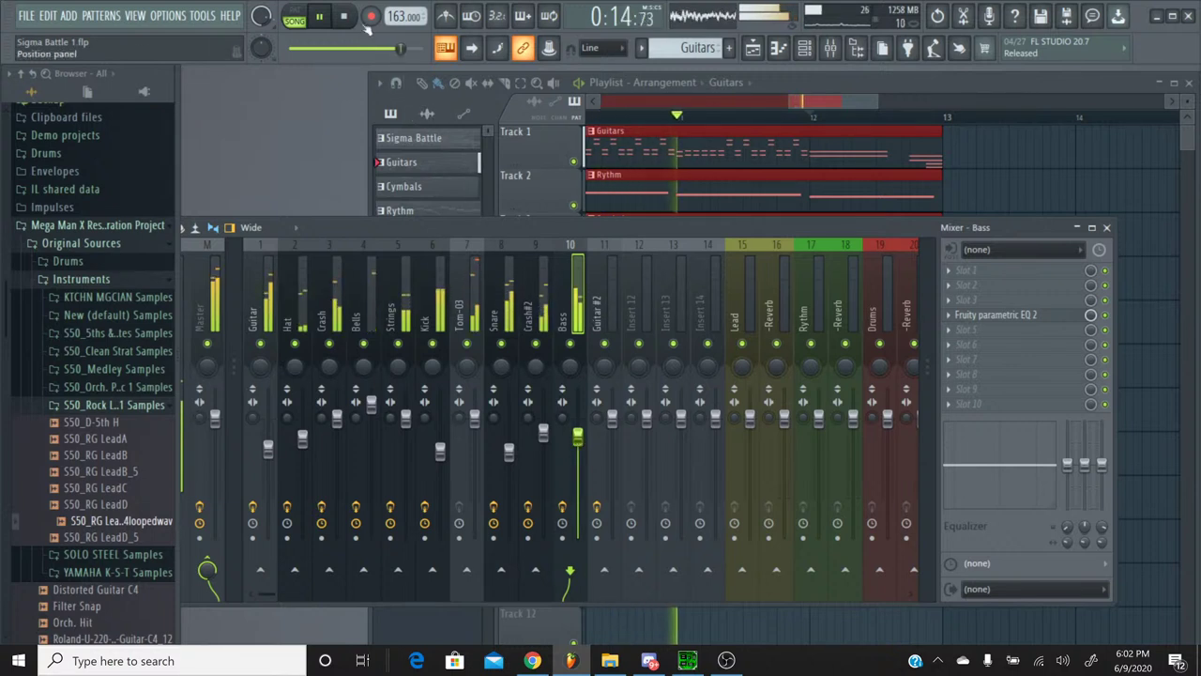
key(space)
click(687, 660)
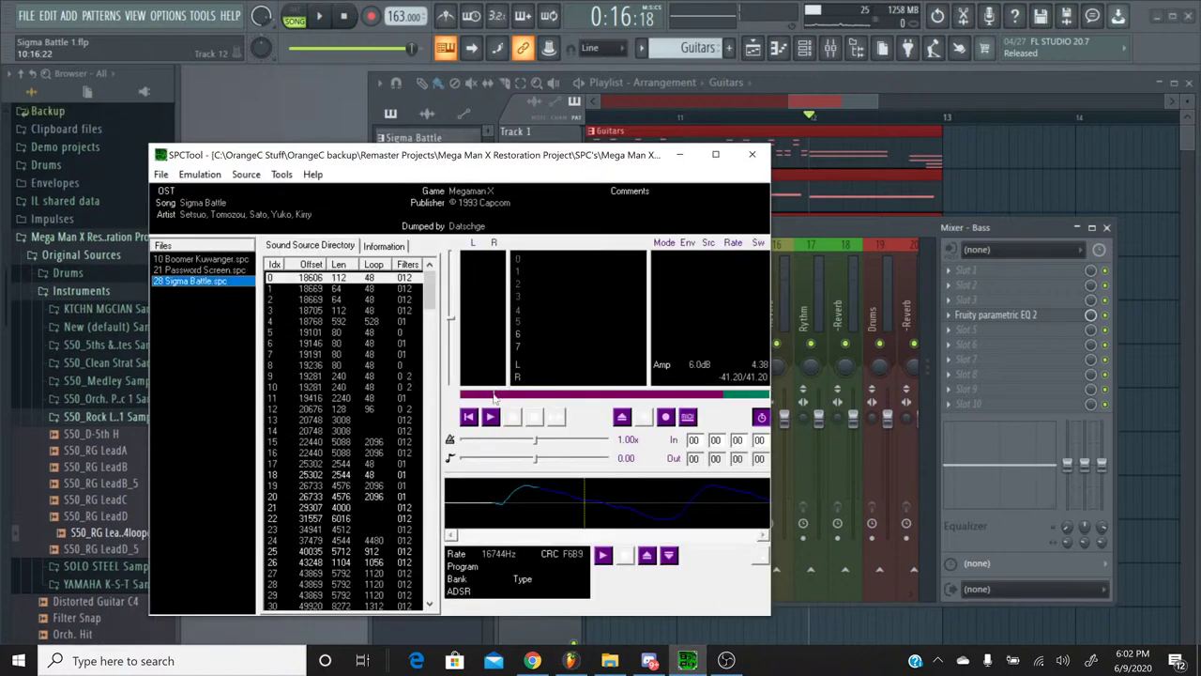
click(492, 420)
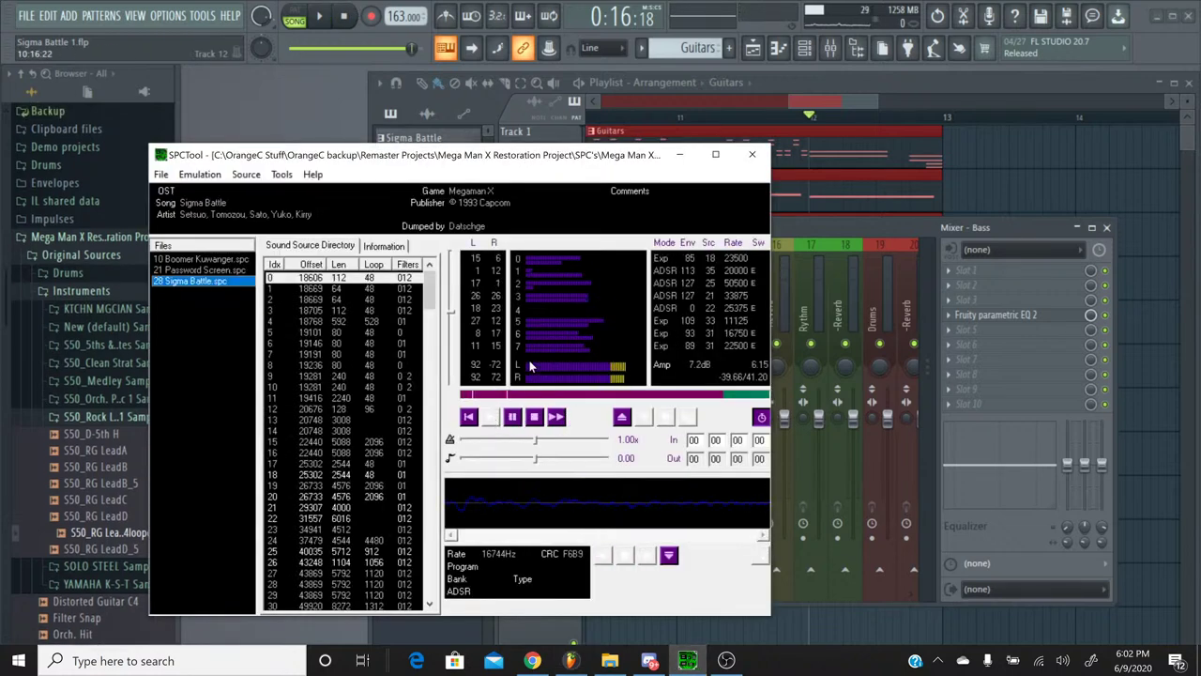
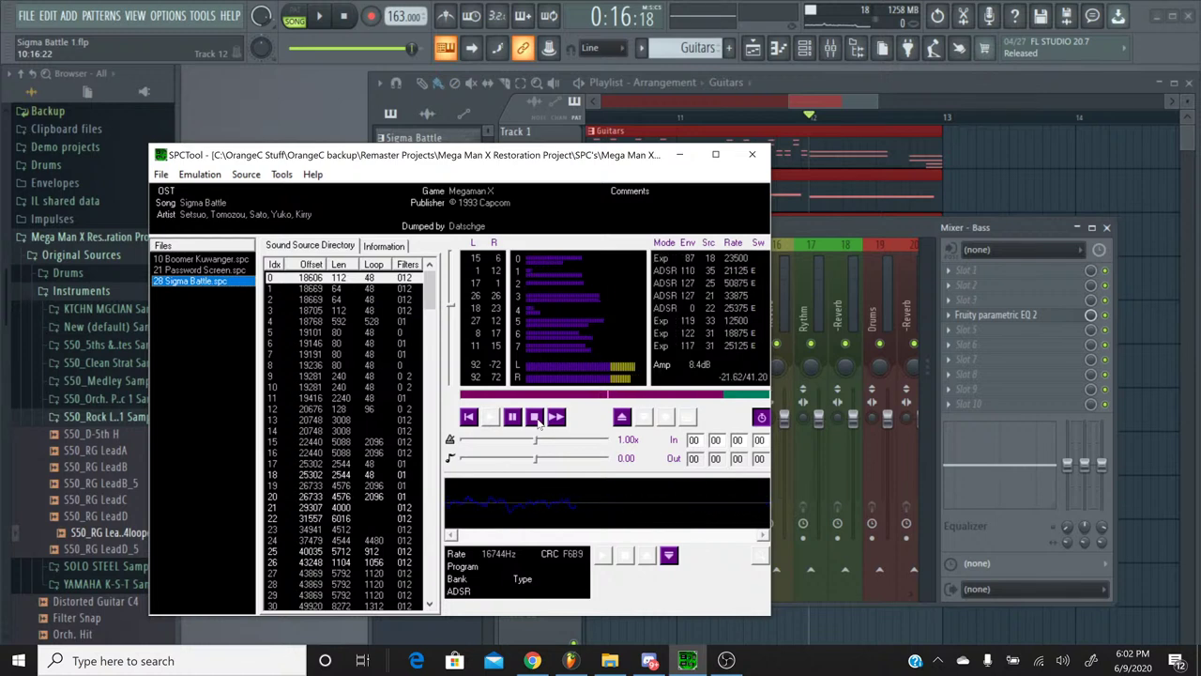
click(534, 417)
click(679, 154)
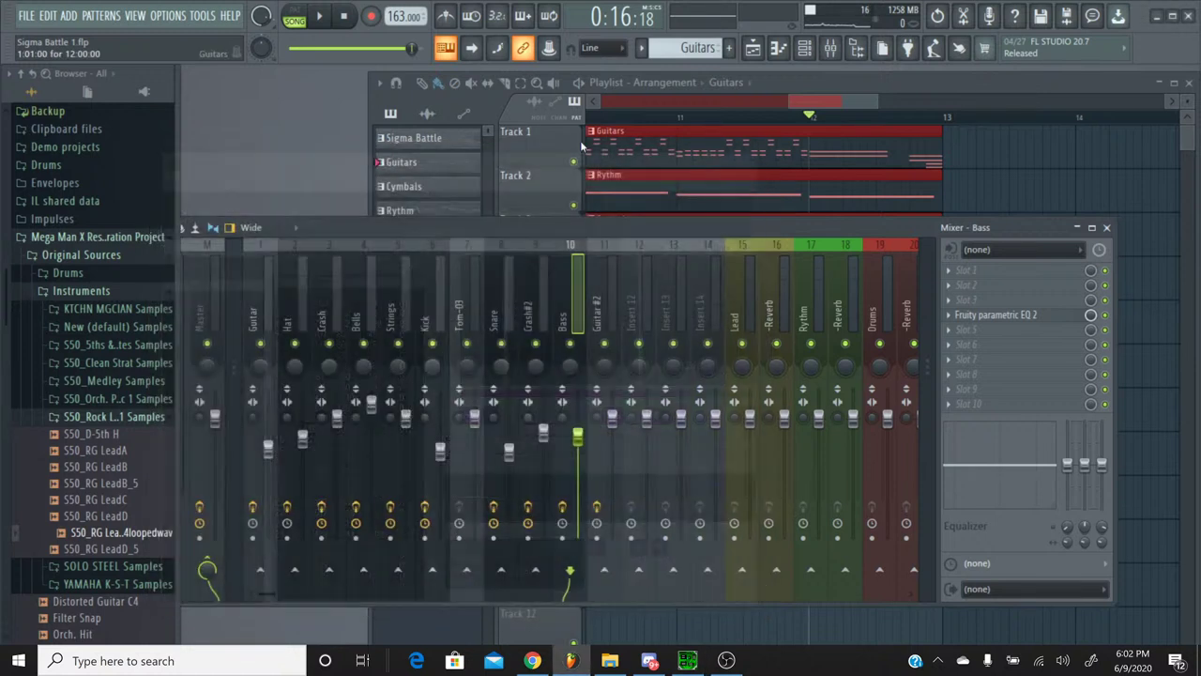
key(space)
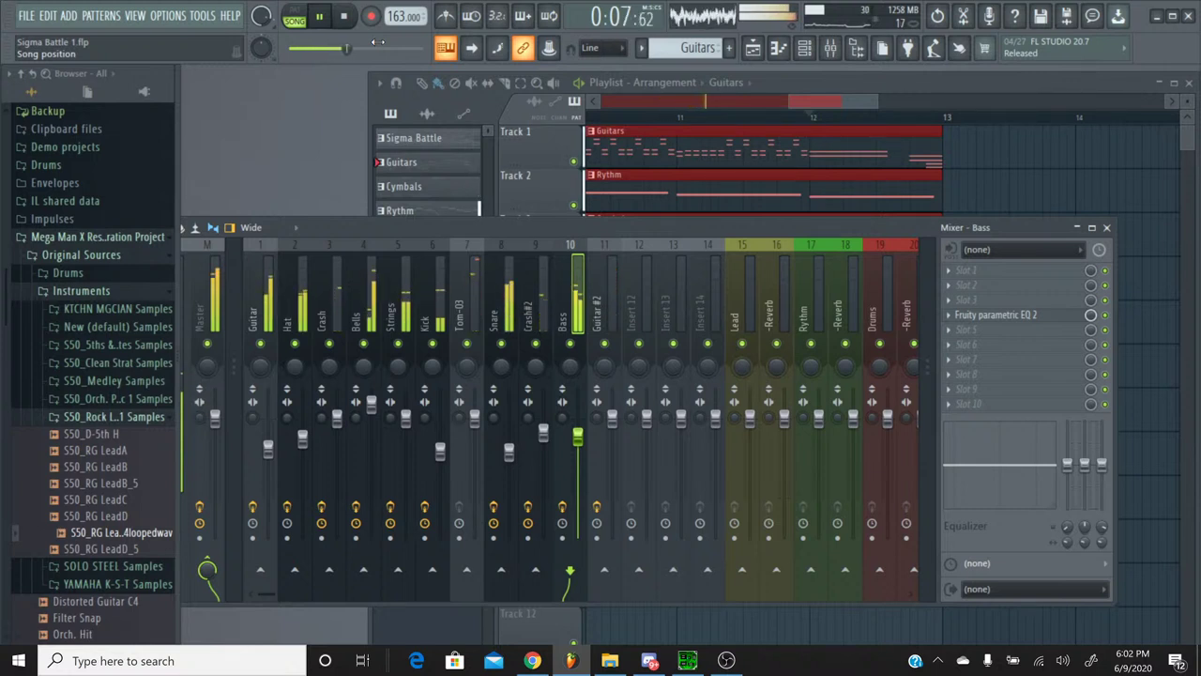
Step: Add Fruity Chorus with its default settings to slot 2 of the Tom-03 track and lower the track's volume fader slightly
click(477, 246)
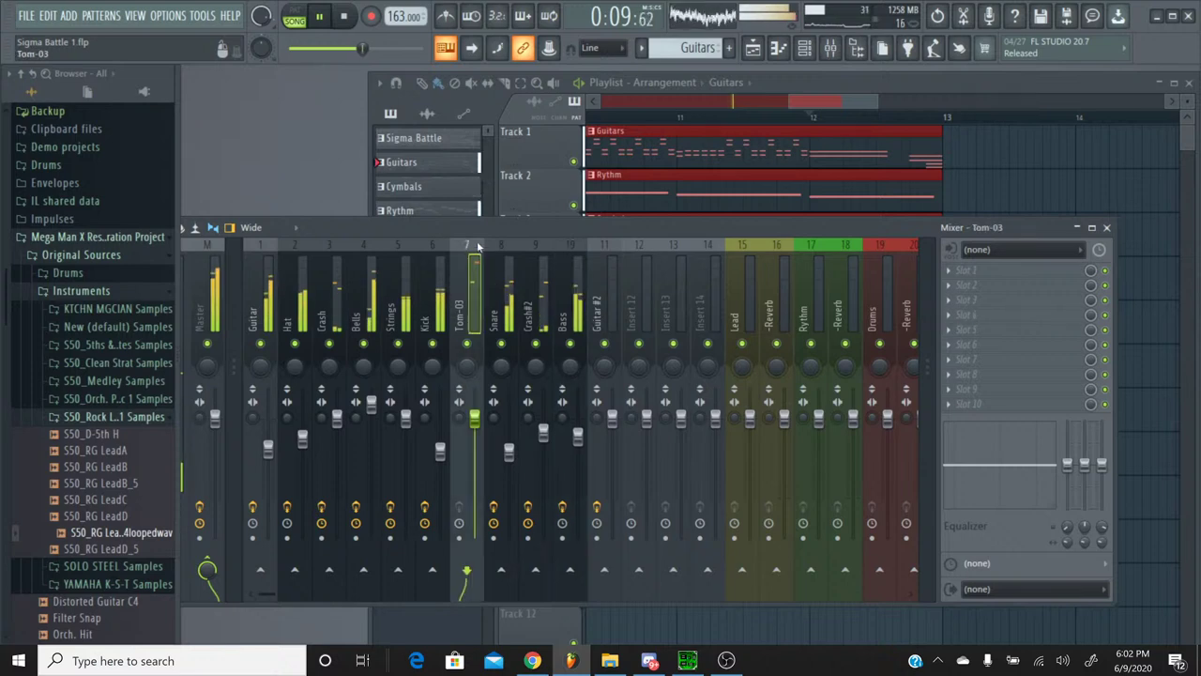
click(967, 285)
mouse_move(975, 296)
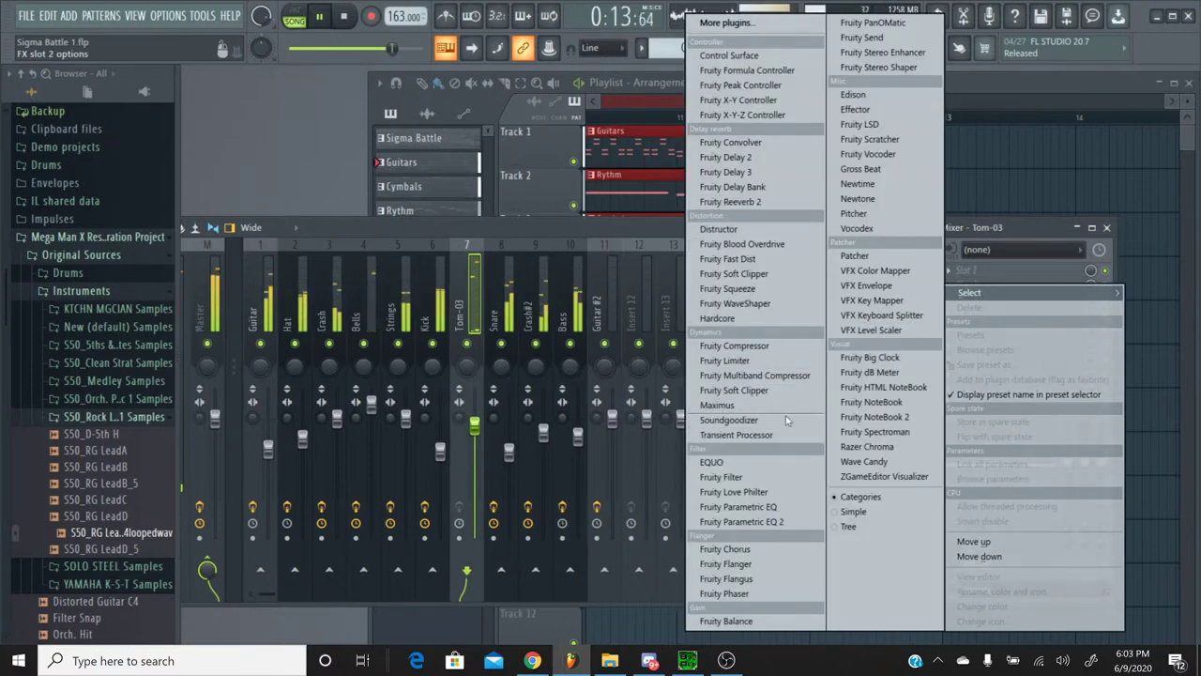
click(775, 549)
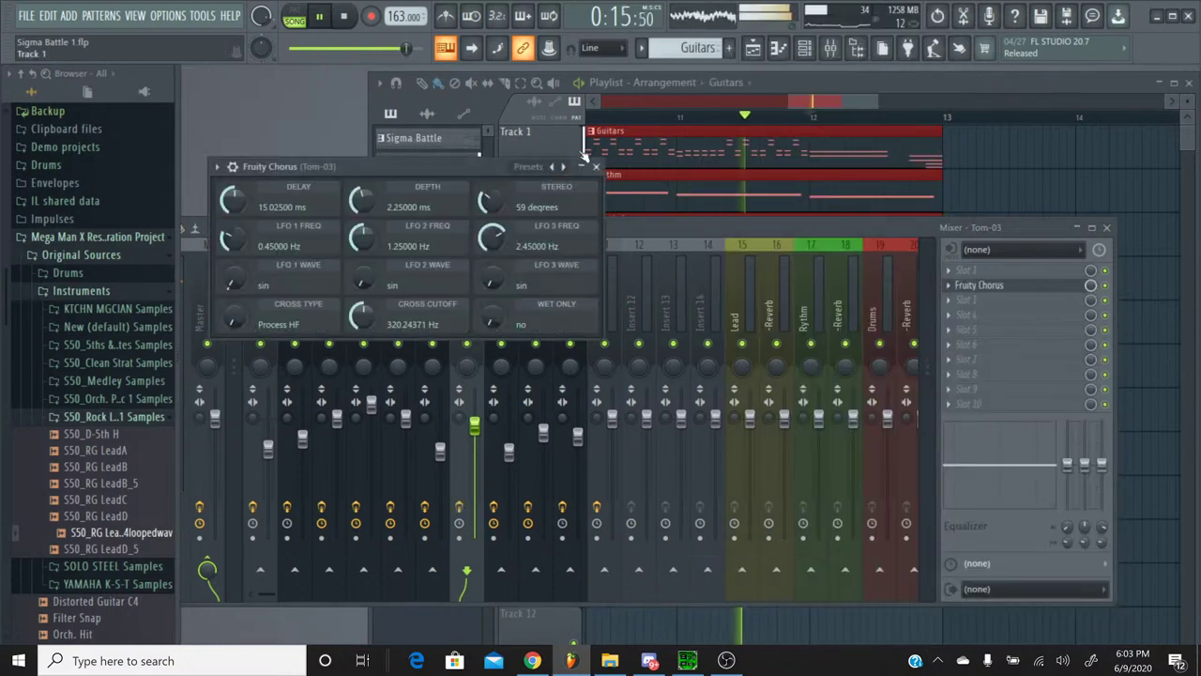
click(595, 167)
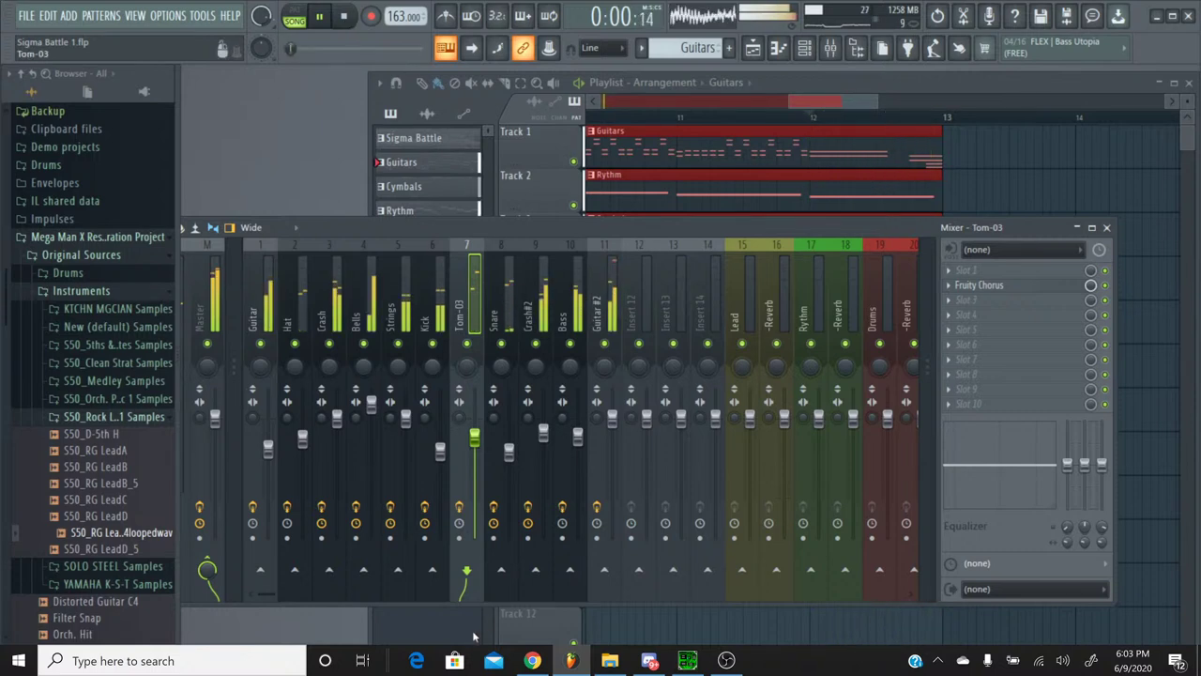
Step: Check the YouTube live chat in Chrome, and save the Sigma Battle 1 project in FL Studio with playback stopped
click(532, 661)
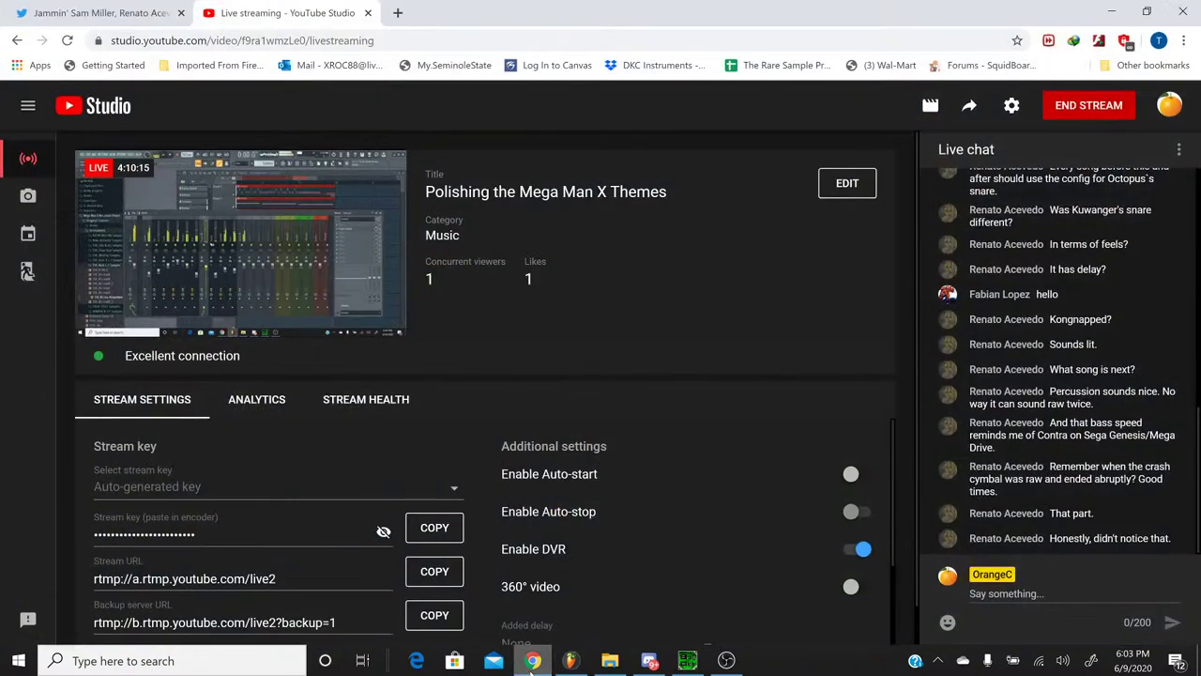
click(532, 660)
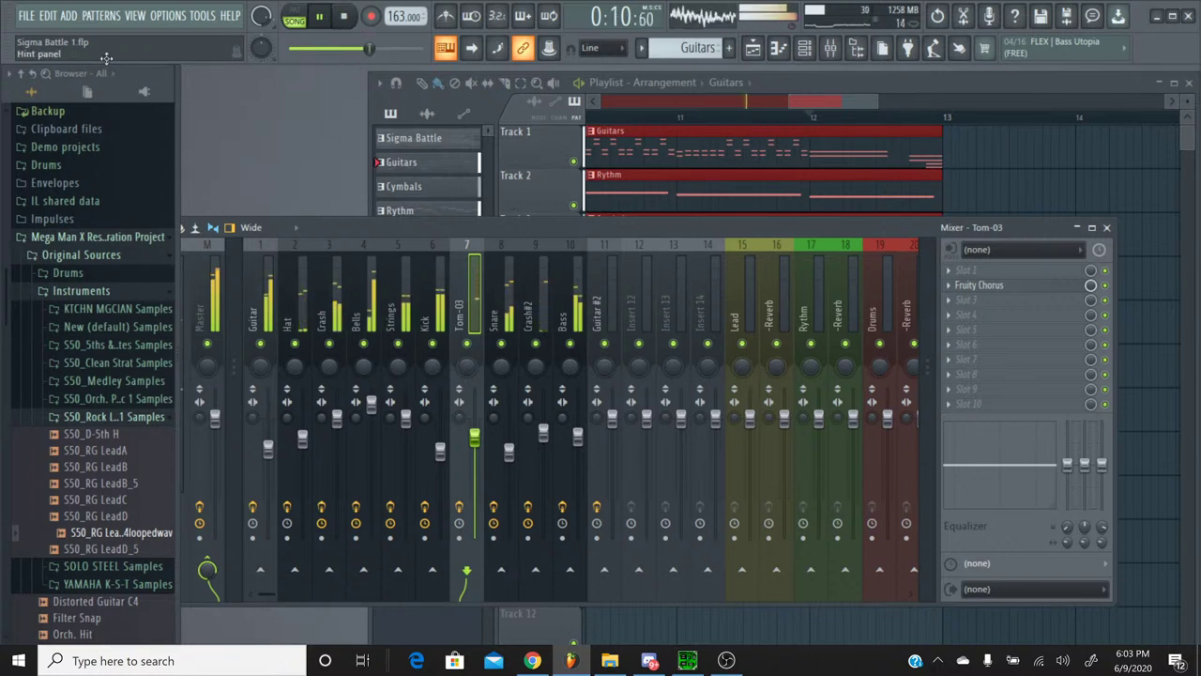
click(343, 17)
click(26, 16)
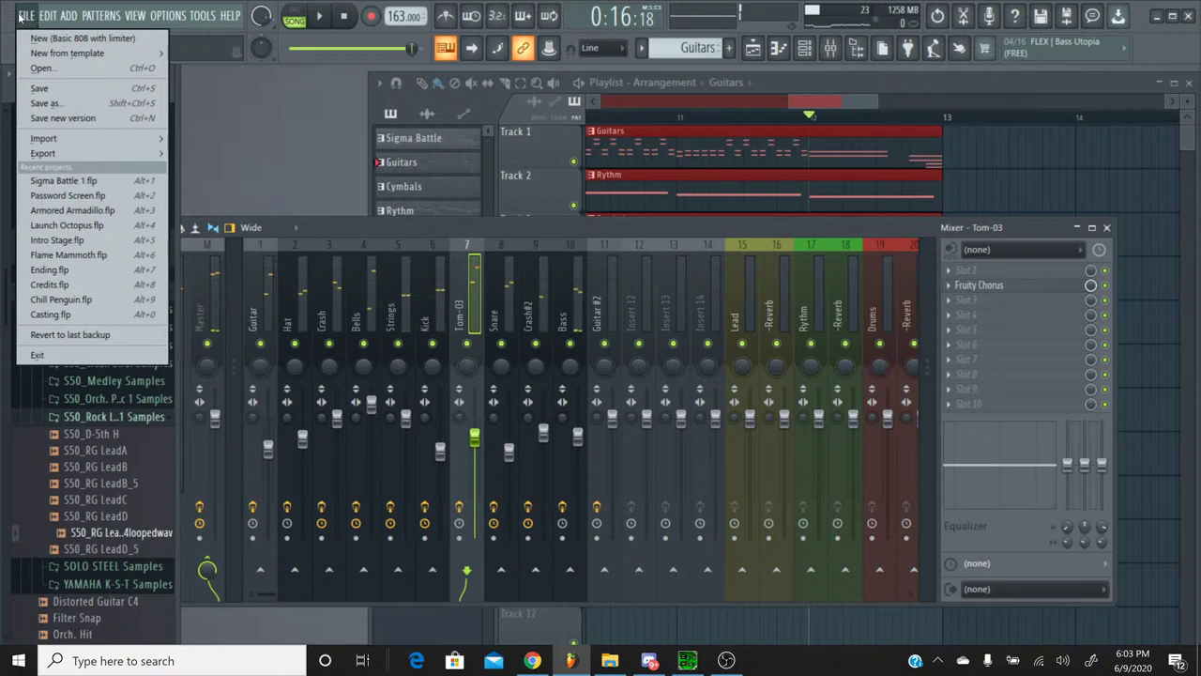
click(84, 90)
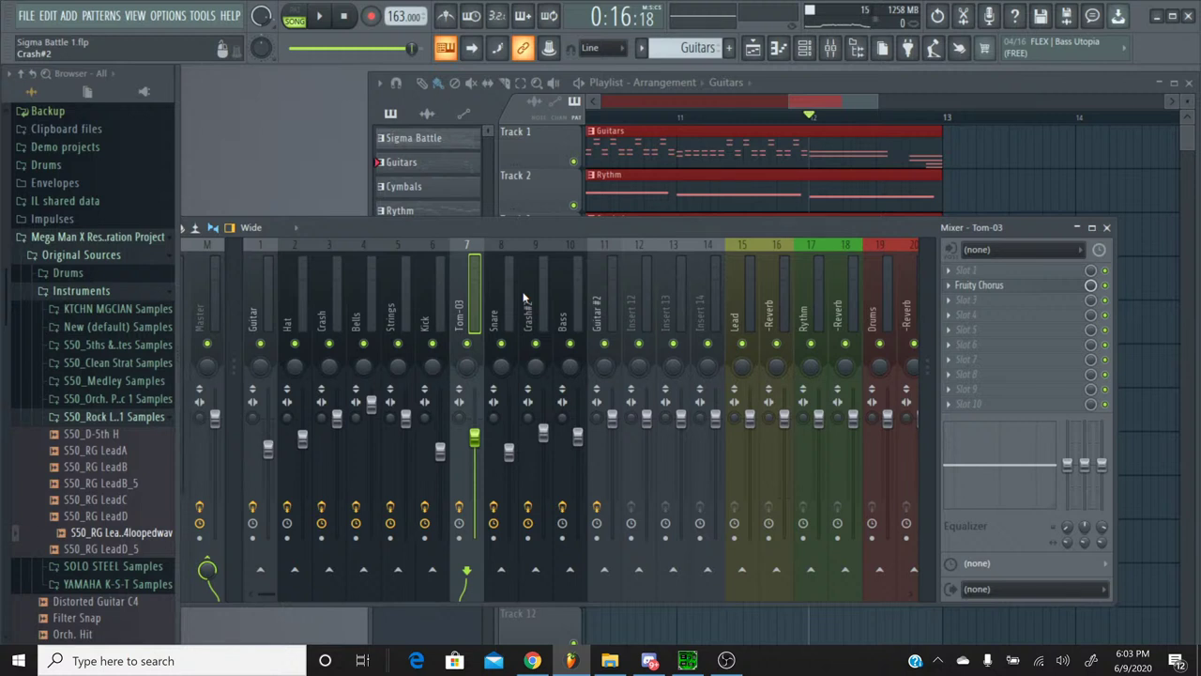
Step: Route the Guitar mixer track only to the Rythm bus on track 17
click(262, 262)
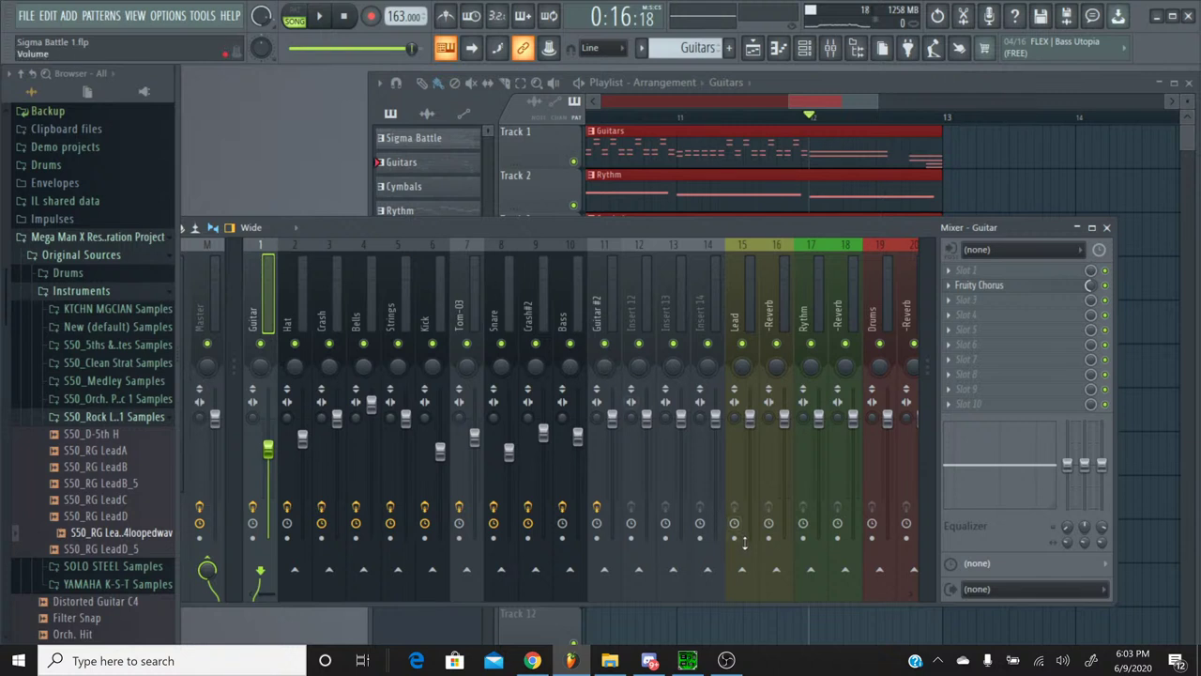
right_click(811, 570)
click(826, 583)
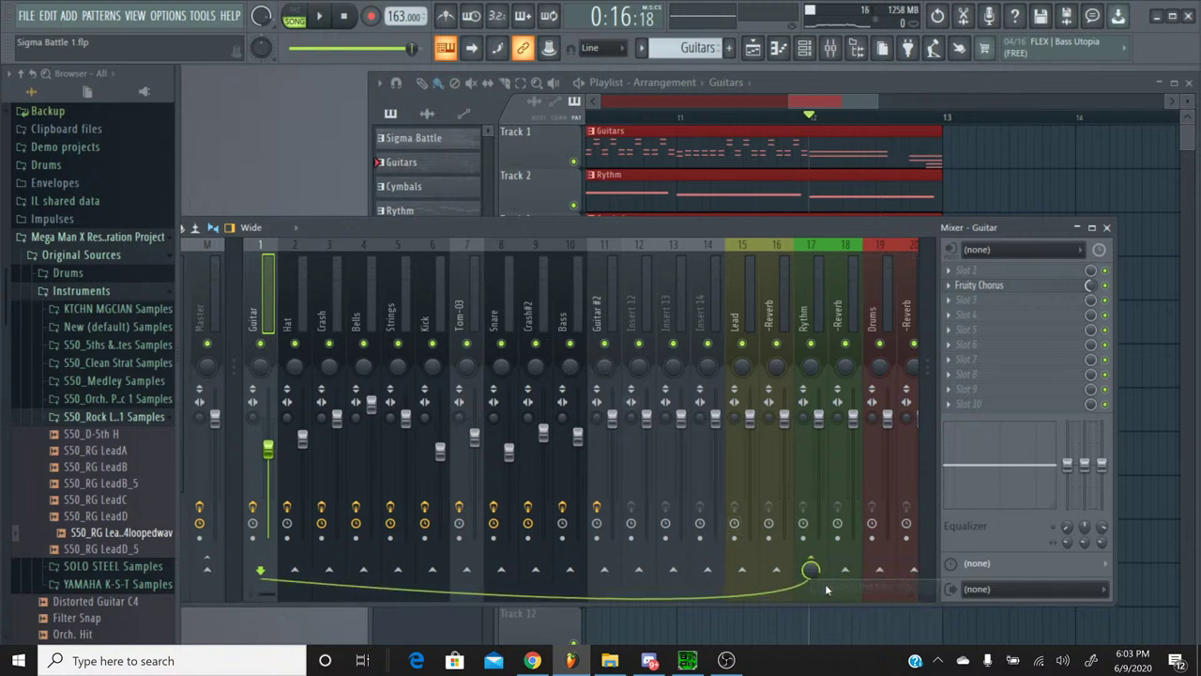
Step: Route the Hat and Crash mixer tracks only to the Drums bus on track 19
click(303, 269)
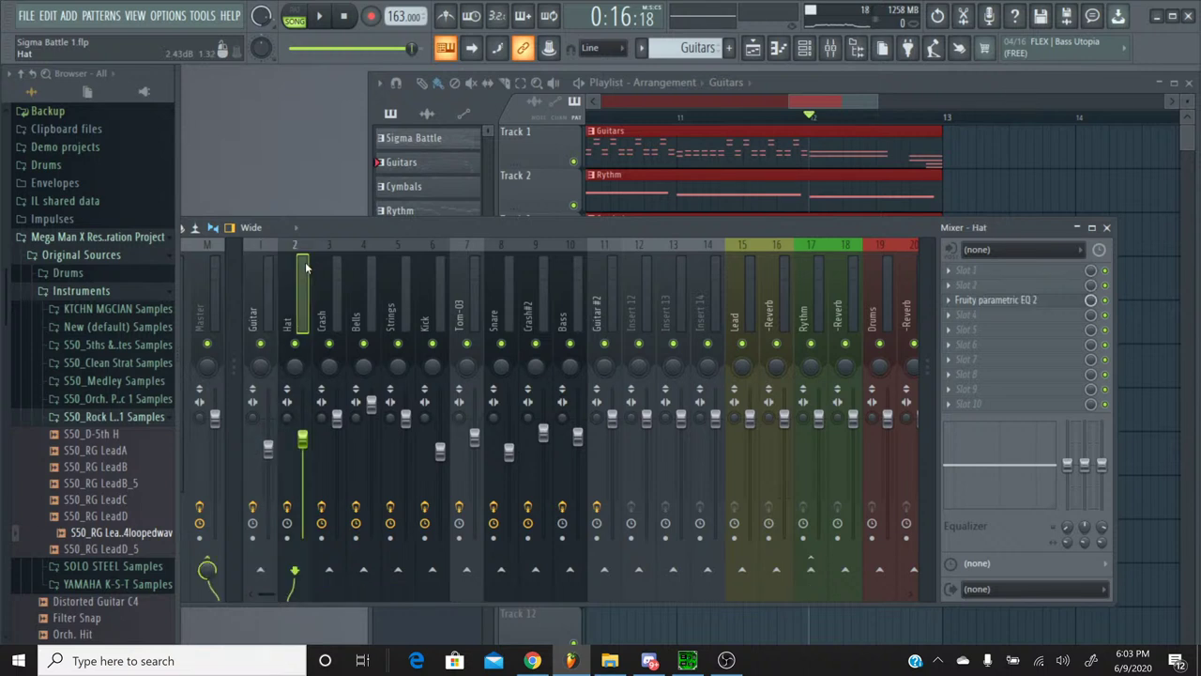
right_click(880, 567)
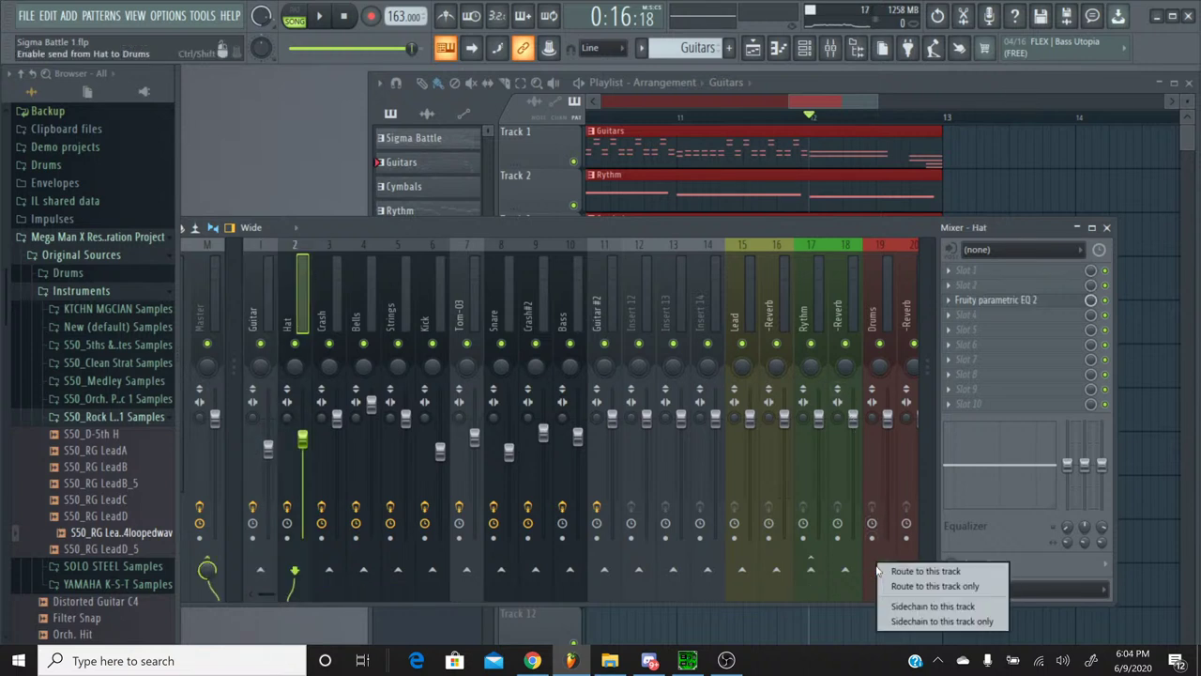
click(896, 583)
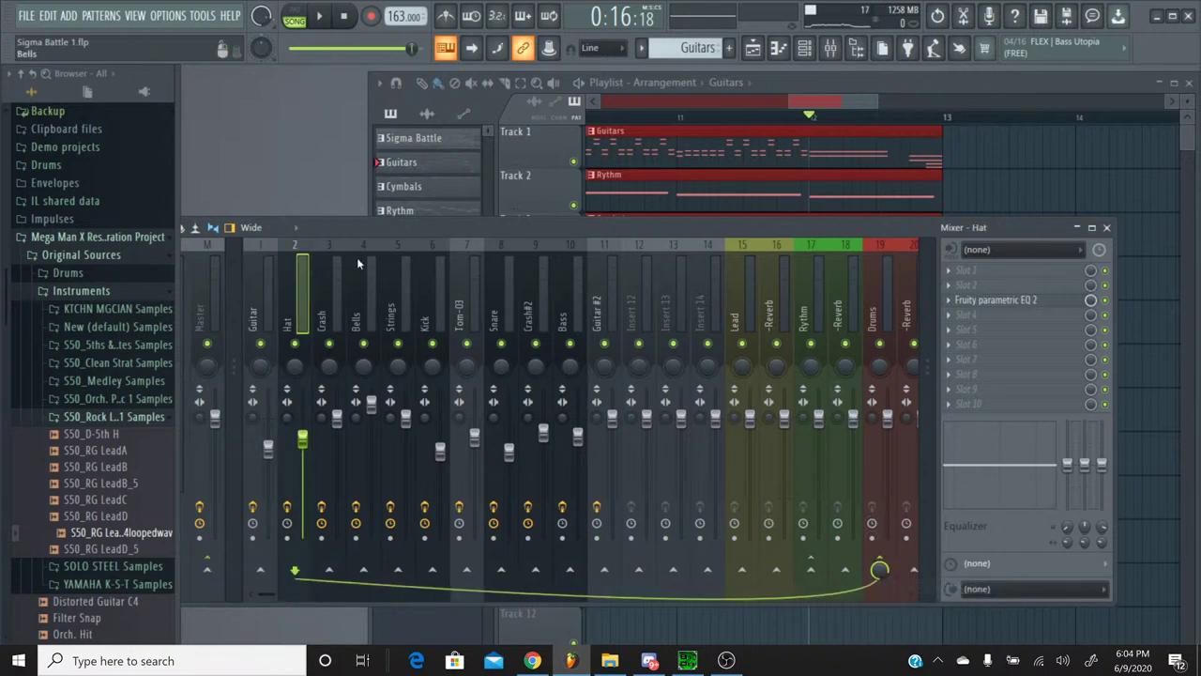
click(335, 260)
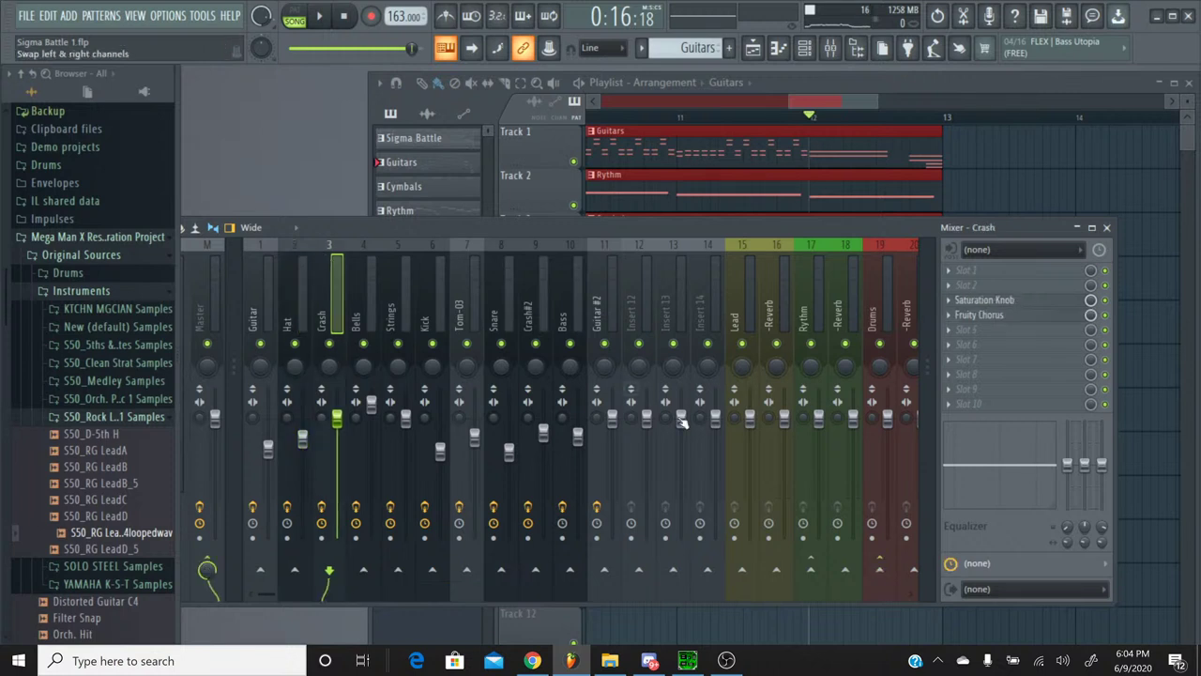
right_click(880, 566)
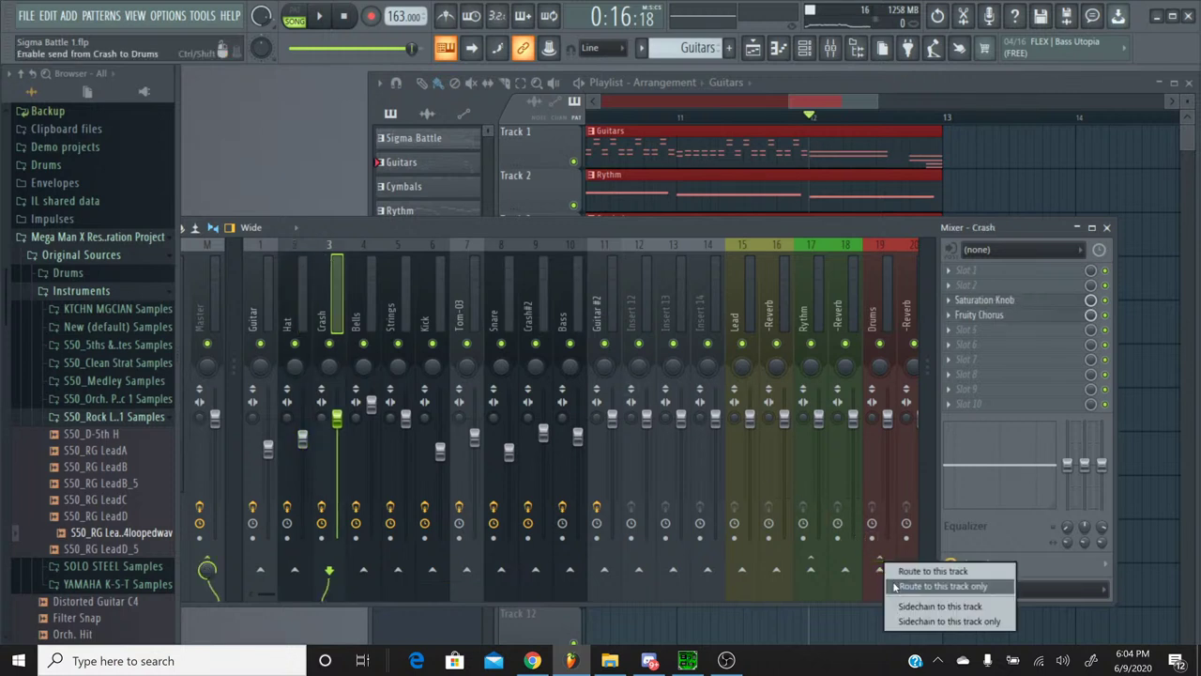
click(900, 580)
Step: Route the Bells and Strings mixer tracks only to the Lead bus on track 15
click(367, 269)
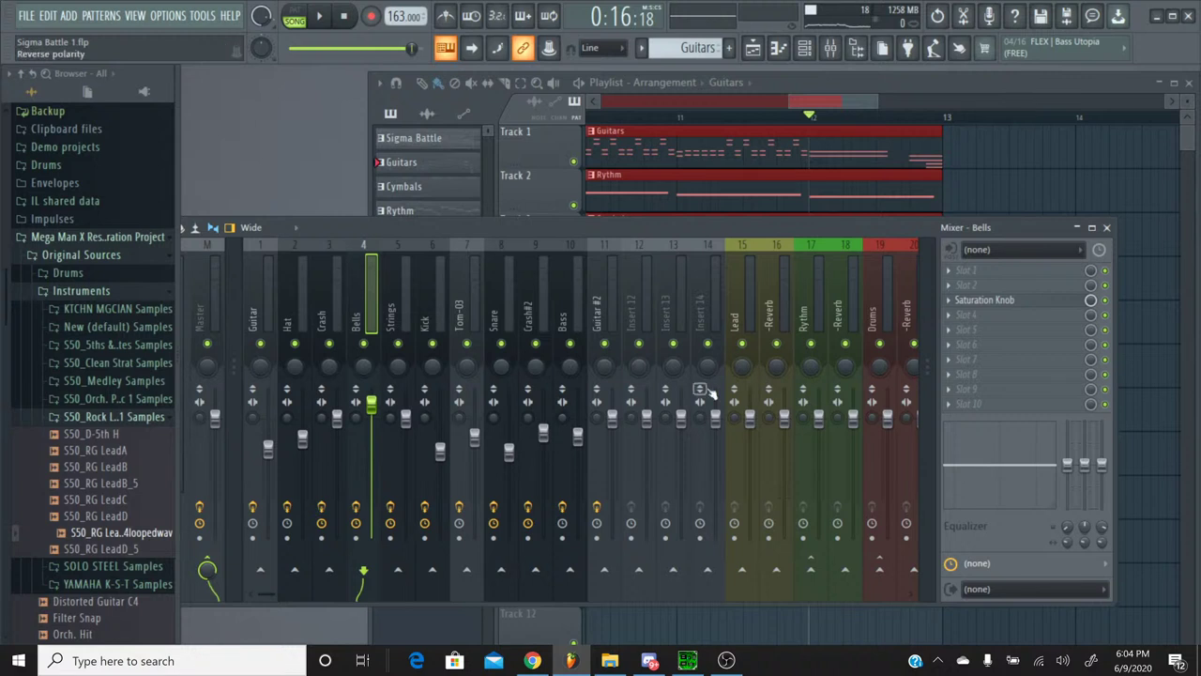
right_click(811, 568)
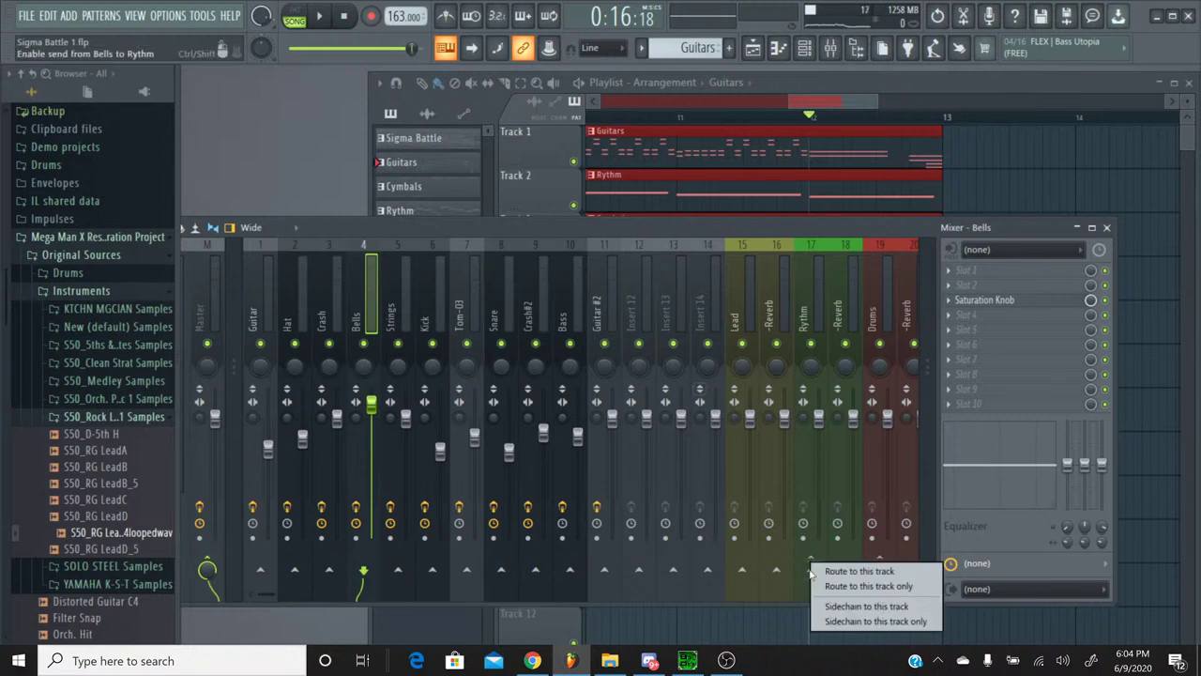
right_click(742, 570)
right_click(741, 571)
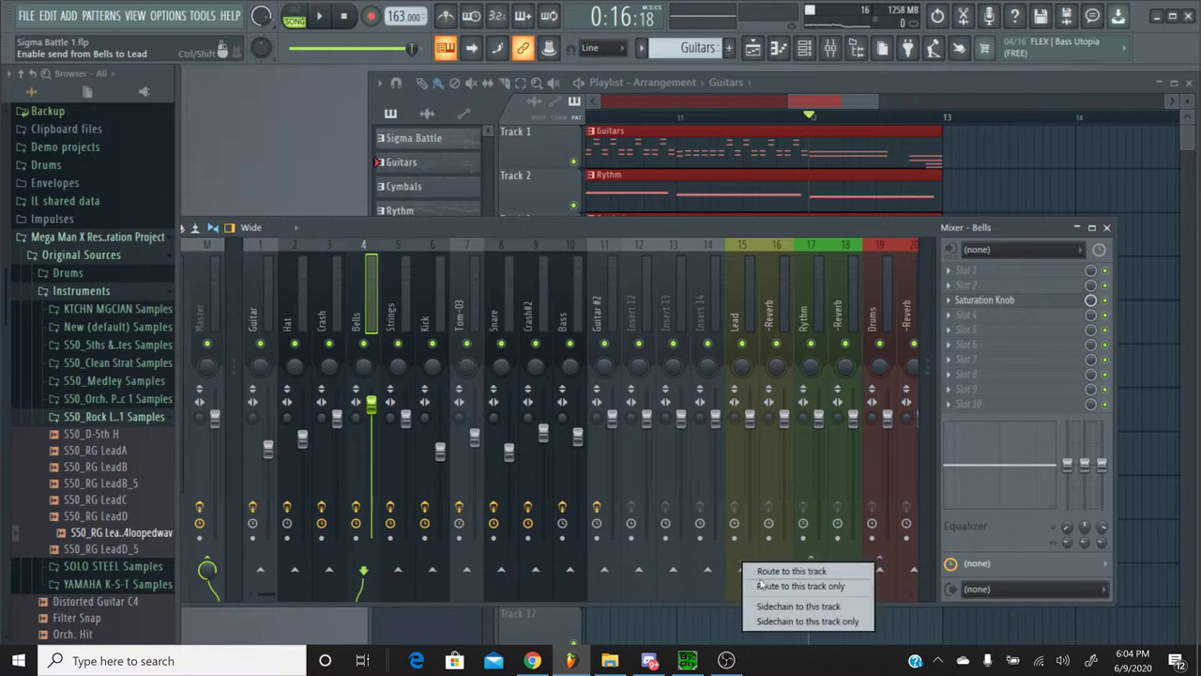
click(762, 586)
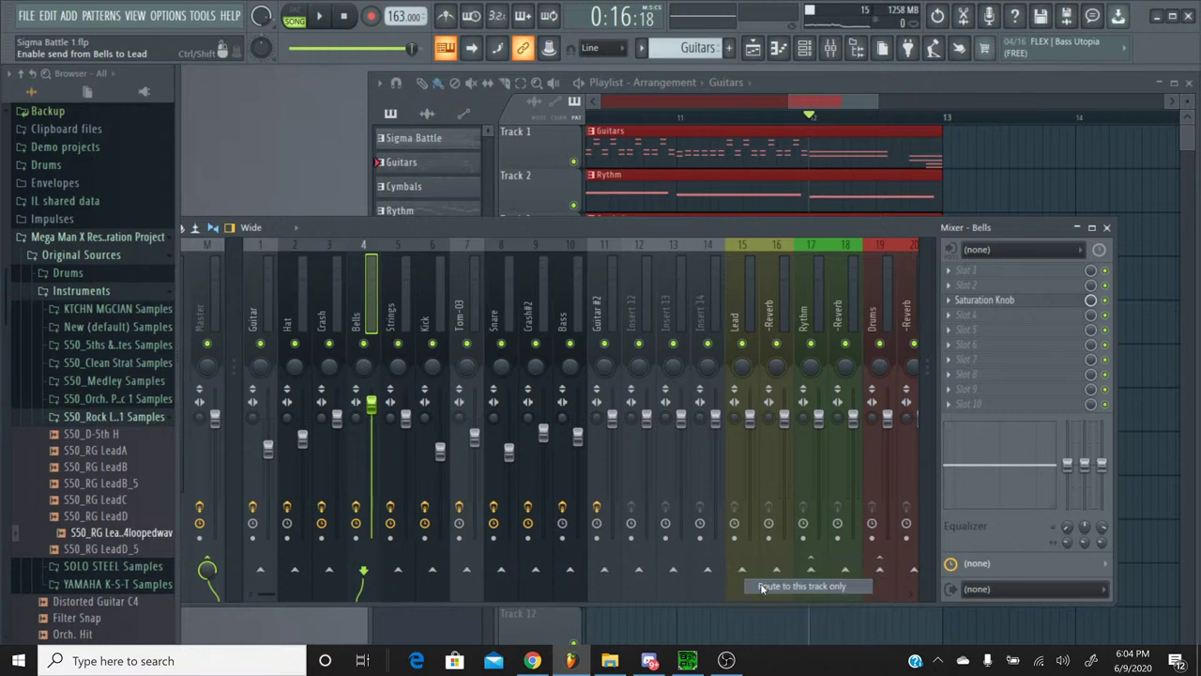
click(411, 261)
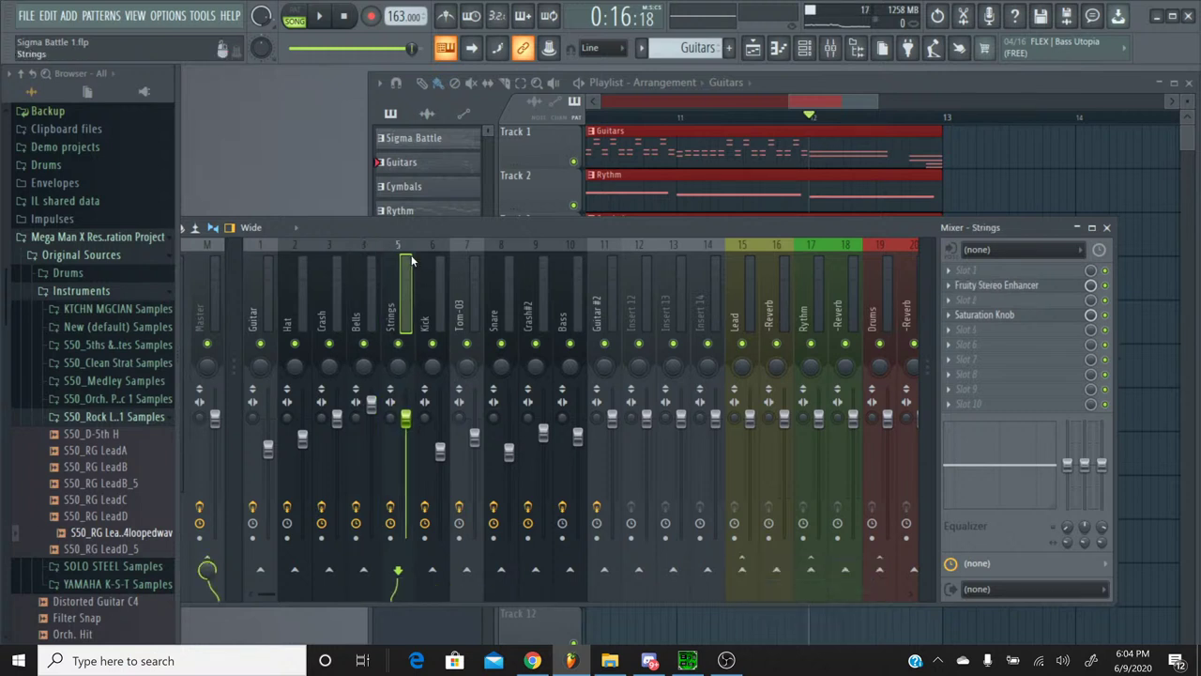
right_click(742, 571)
click(764, 587)
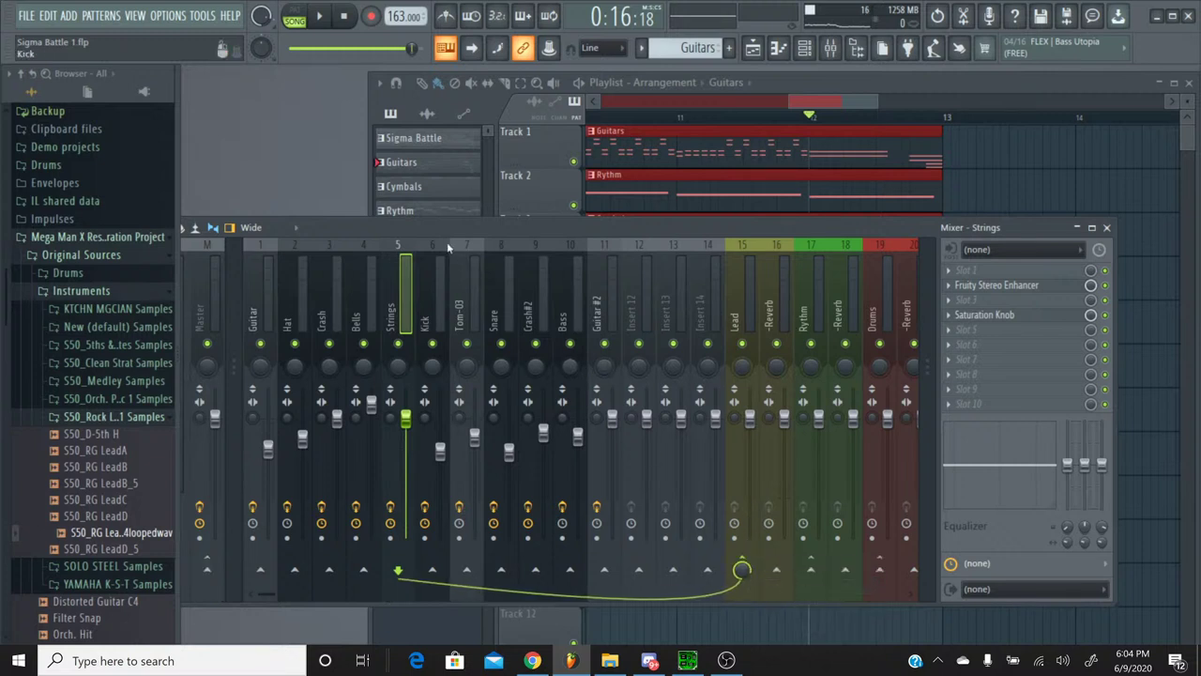
Step: Route the Kick and Tom-03 mixer tracks only to the Drums bus
click(434, 282)
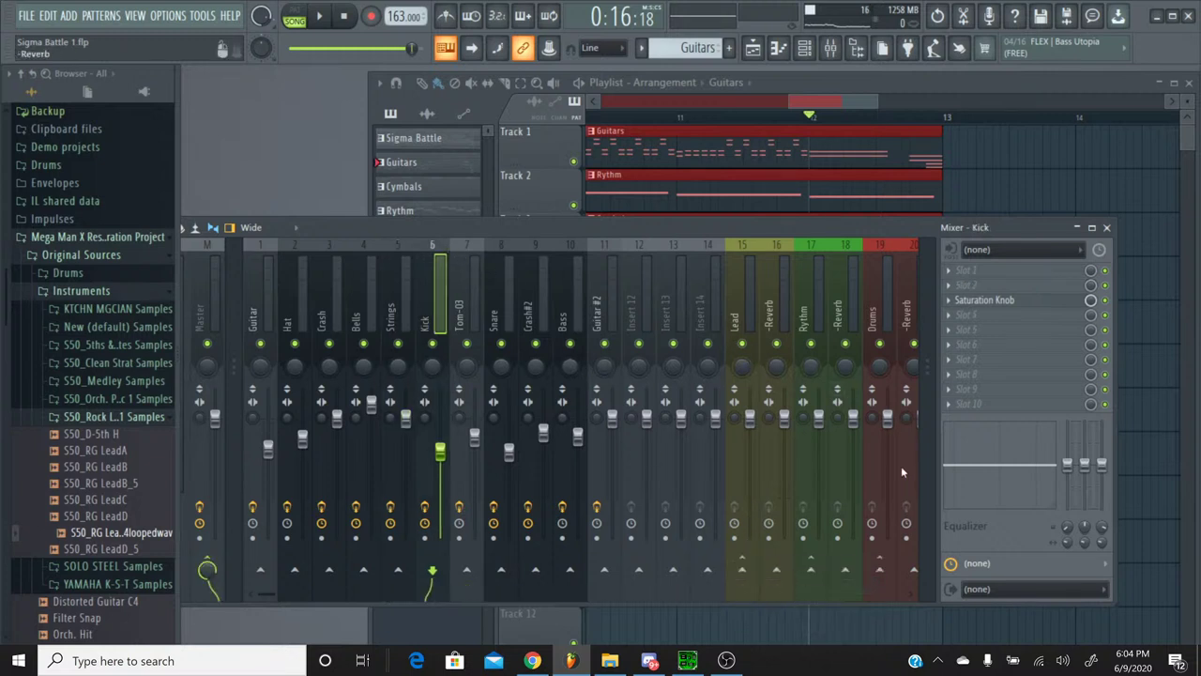
right_click(880, 570)
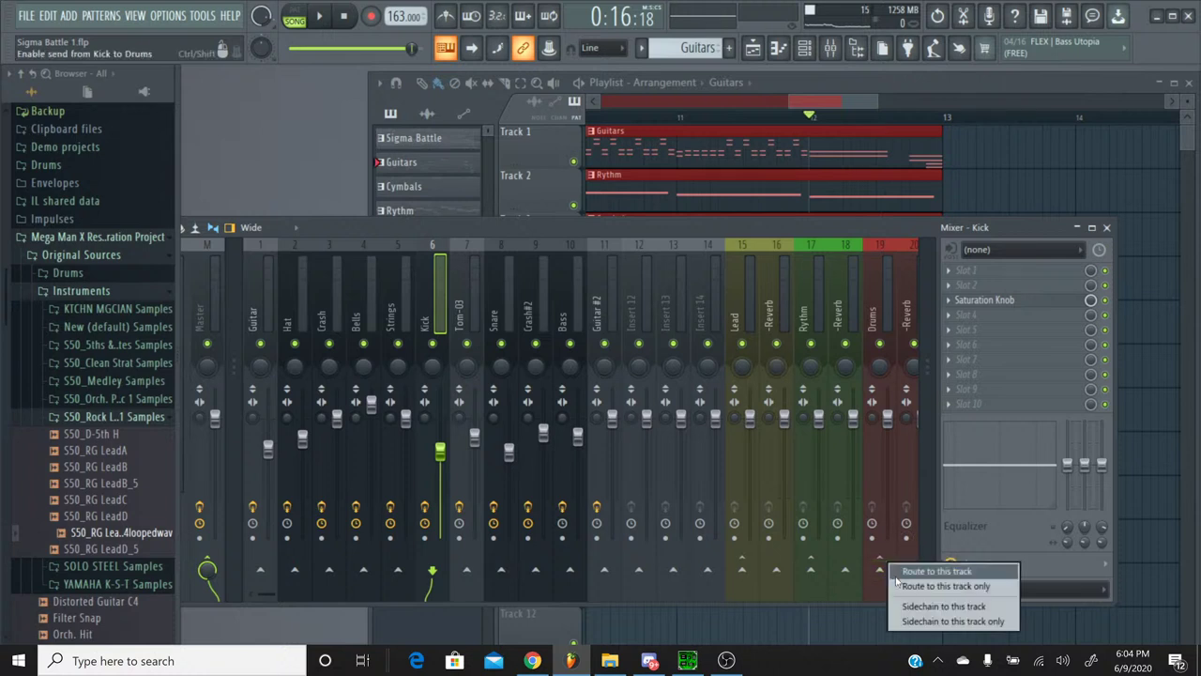
click(948, 587)
click(474, 273)
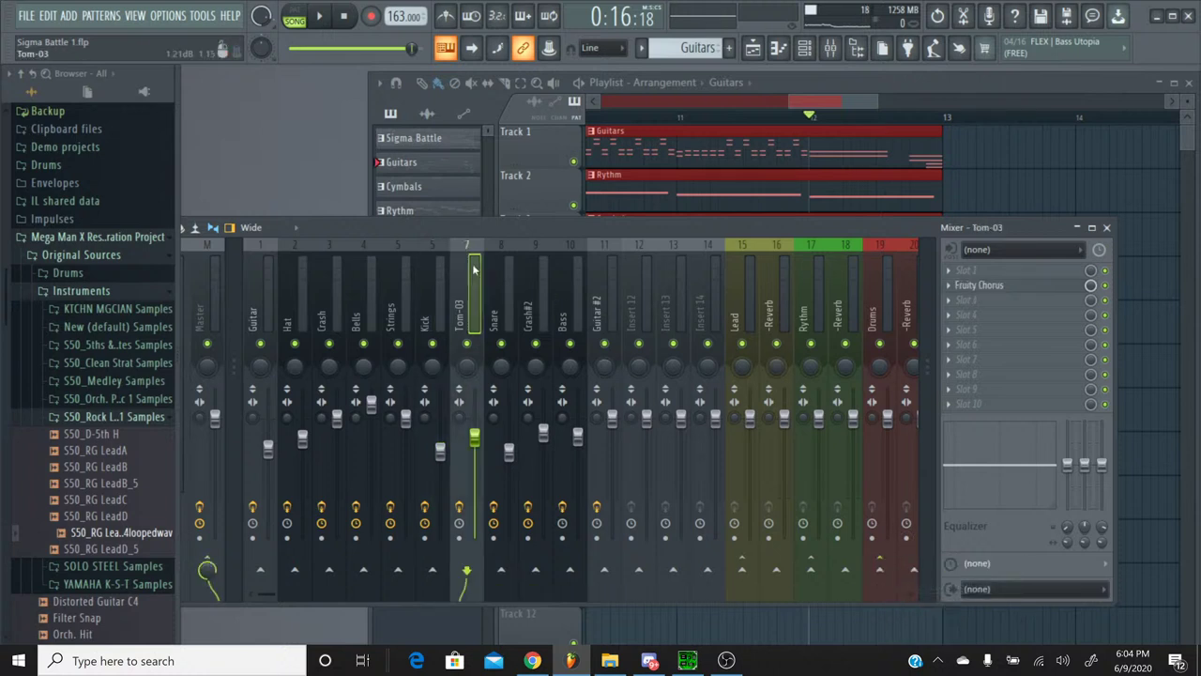
right_click(877, 566)
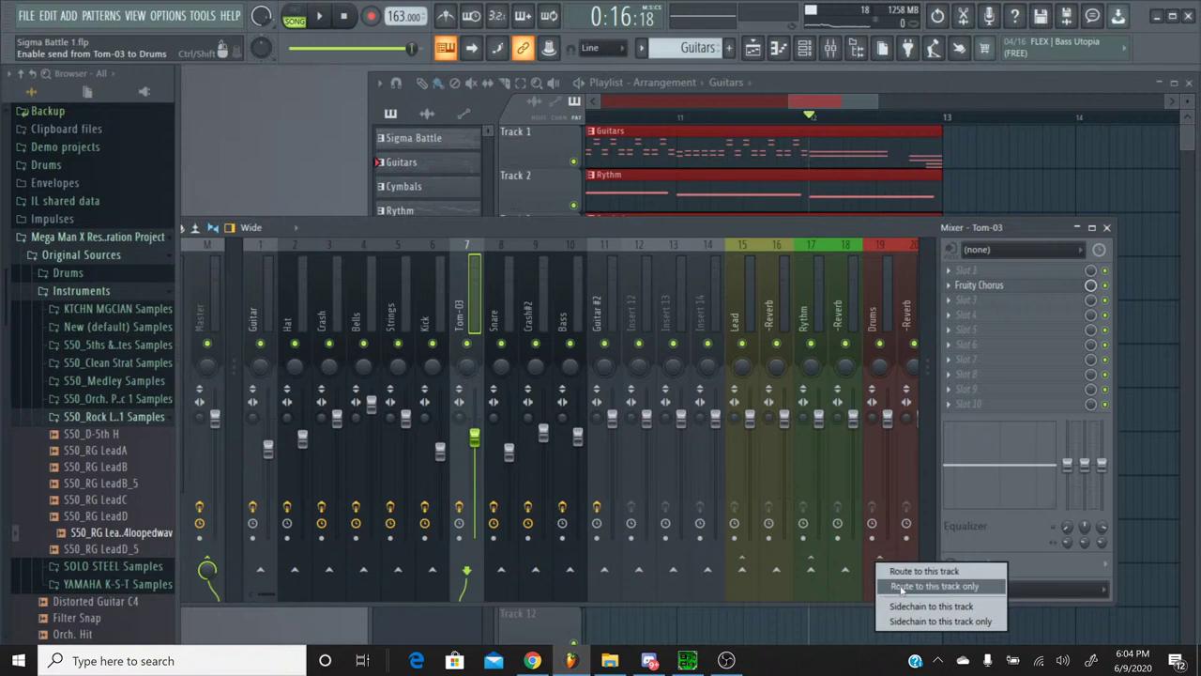
click(950, 588)
Step: Route the Snare and Crash#2 mixer tracks only to the Drums bus
click(513, 283)
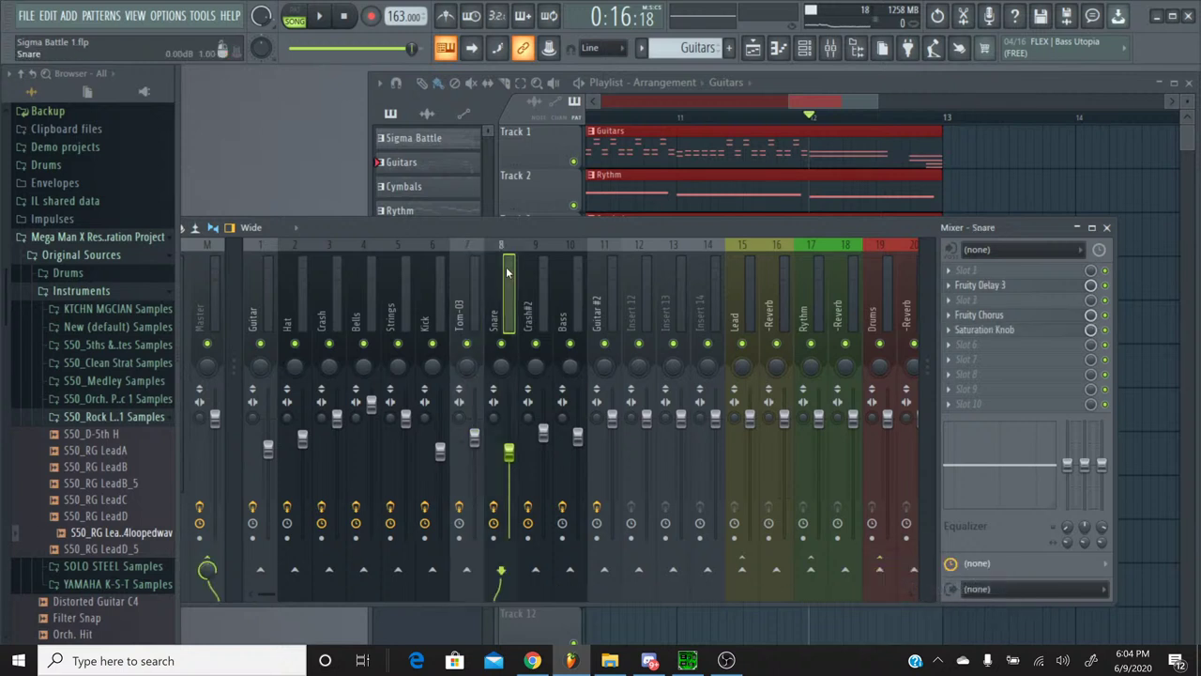
right_click(878, 566)
click(950, 588)
click(538, 263)
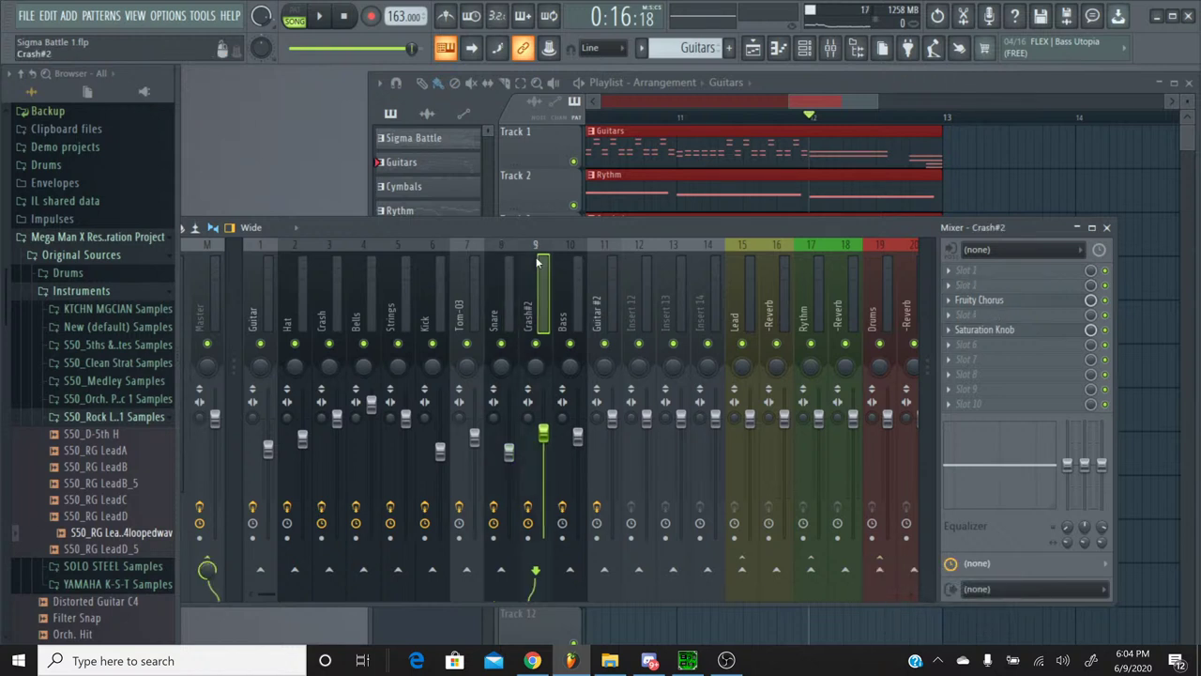
right_click(880, 568)
click(936, 586)
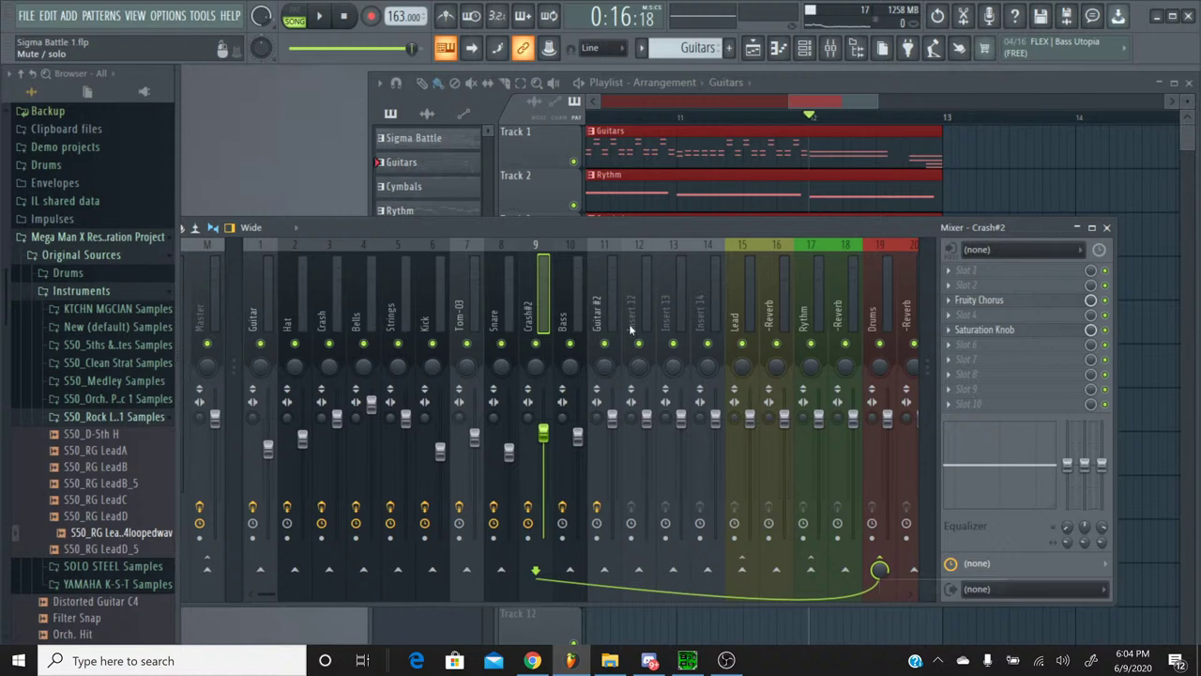
Step: Route the Guitar #2 mixer track only to the Rythm bus on track 17
click(576, 258)
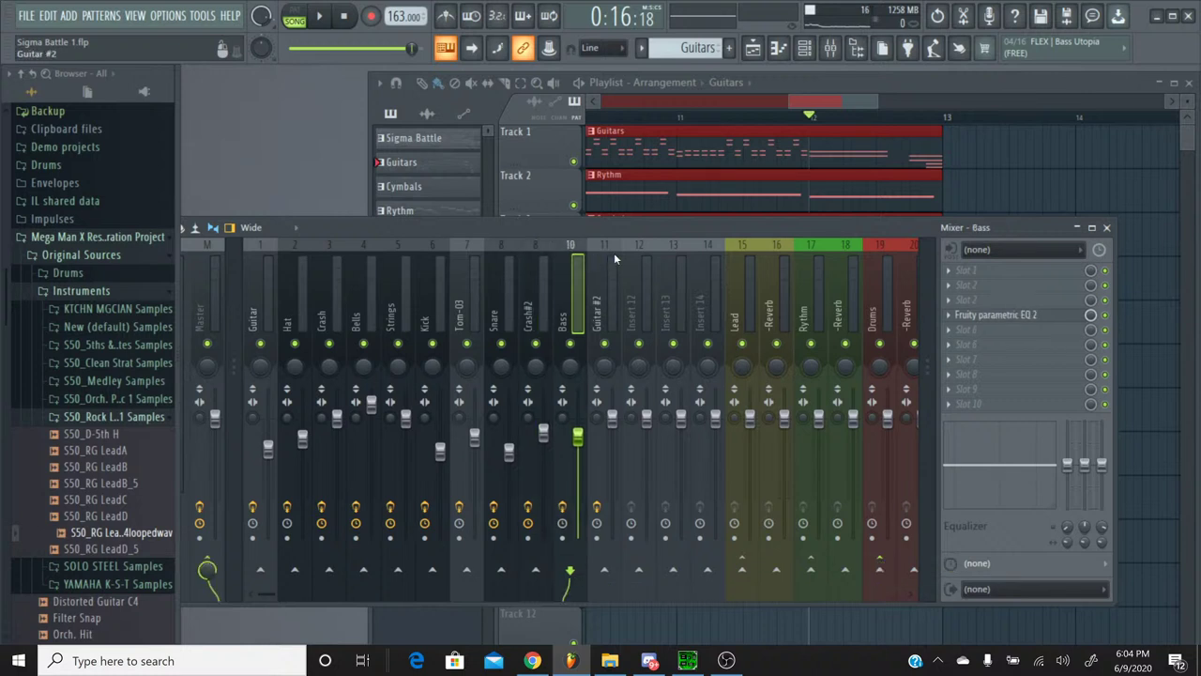
click(615, 255)
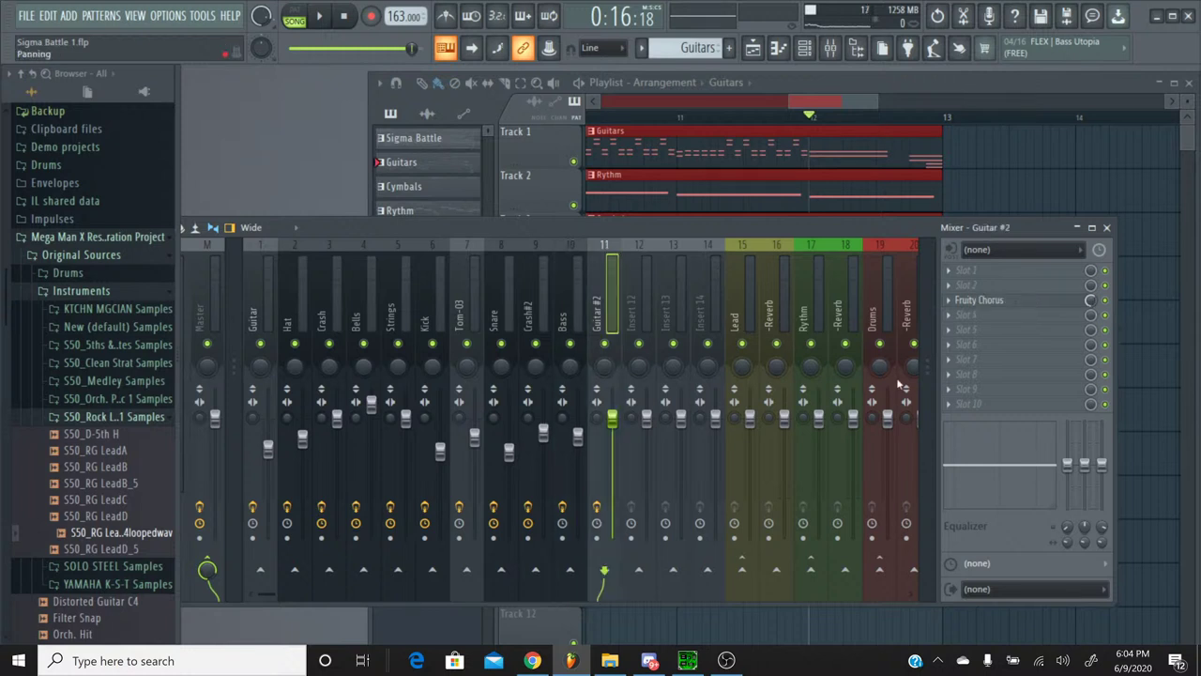
right_click(811, 567)
click(828, 586)
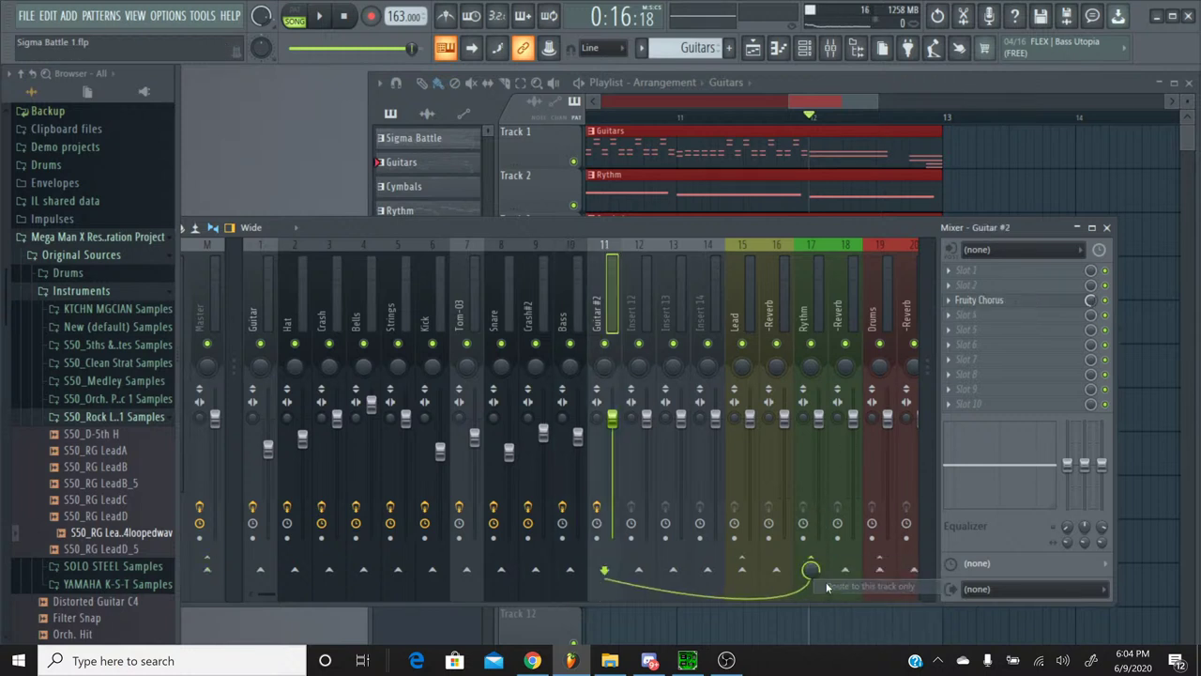
Step: Load TSAR-1R Reverb in slot 2 of the Lead -Reverb track 16, with reverb time 0.74 s and reverb mix 50%
click(757, 254)
click(950, 288)
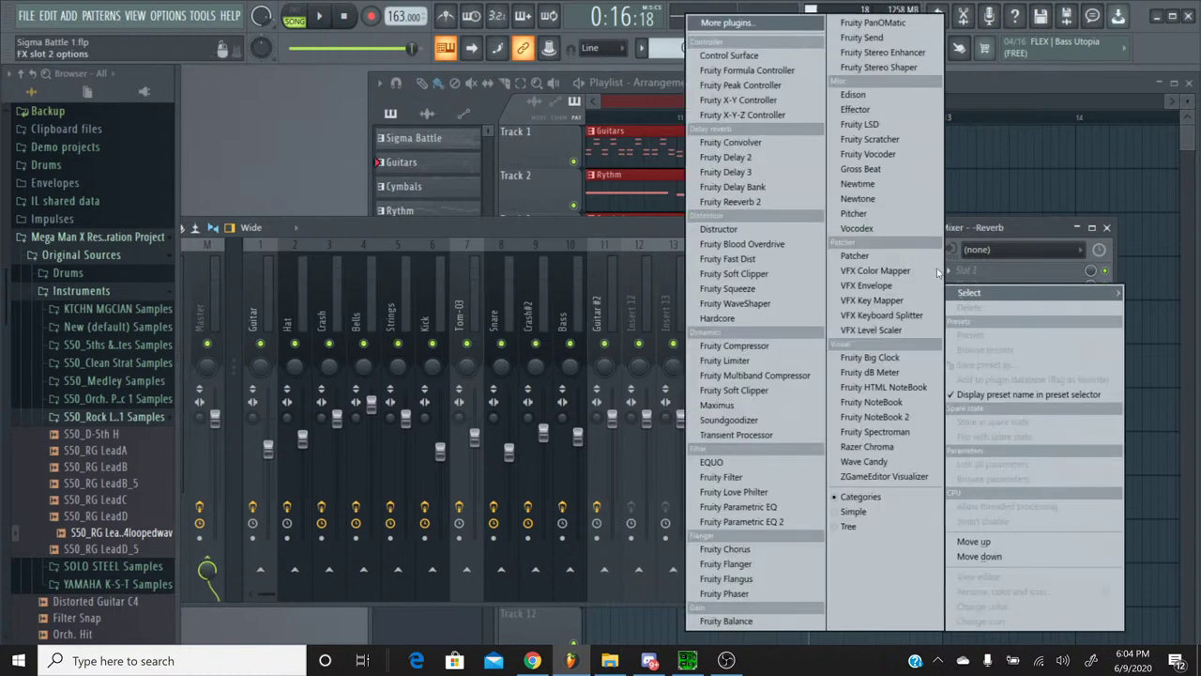
click(724, 22)
scroll(561, 324, down, 15)
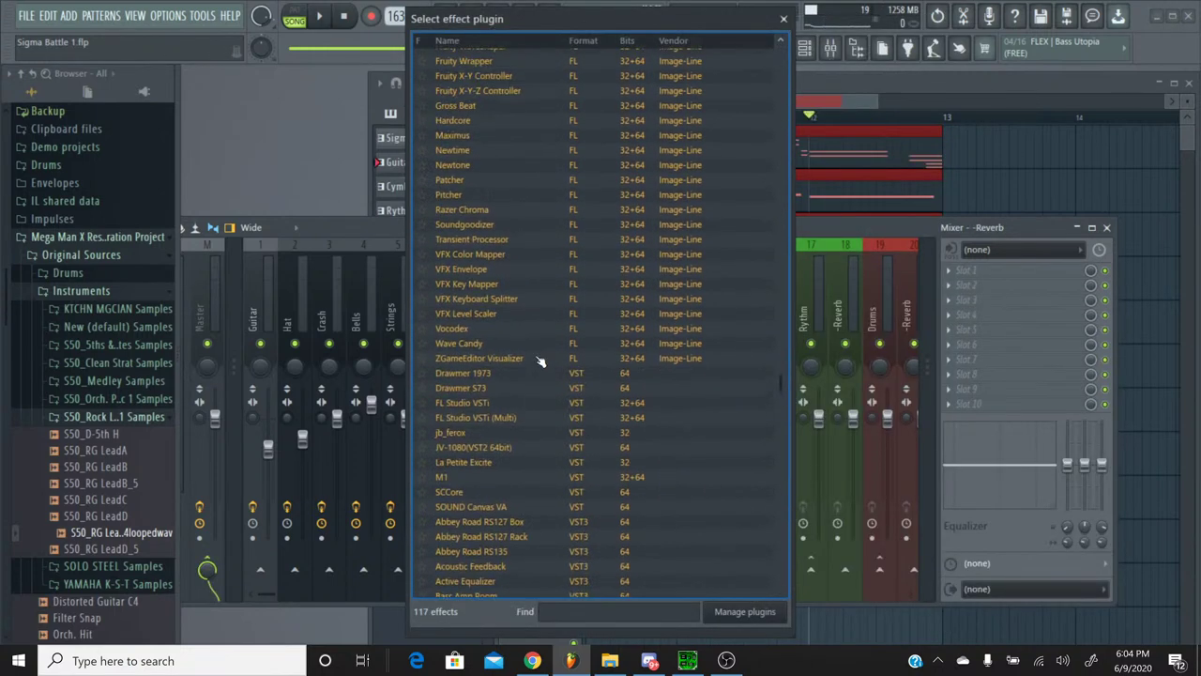
scroll(549, 372, down, 1)
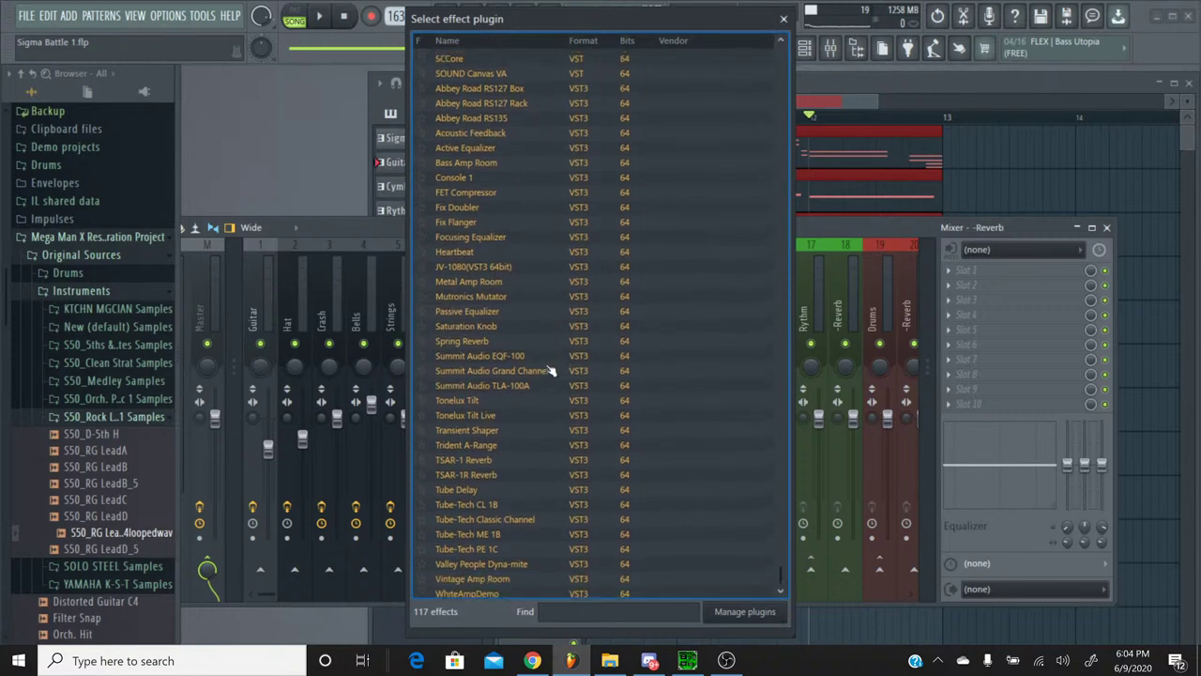
double_click(503, 470)
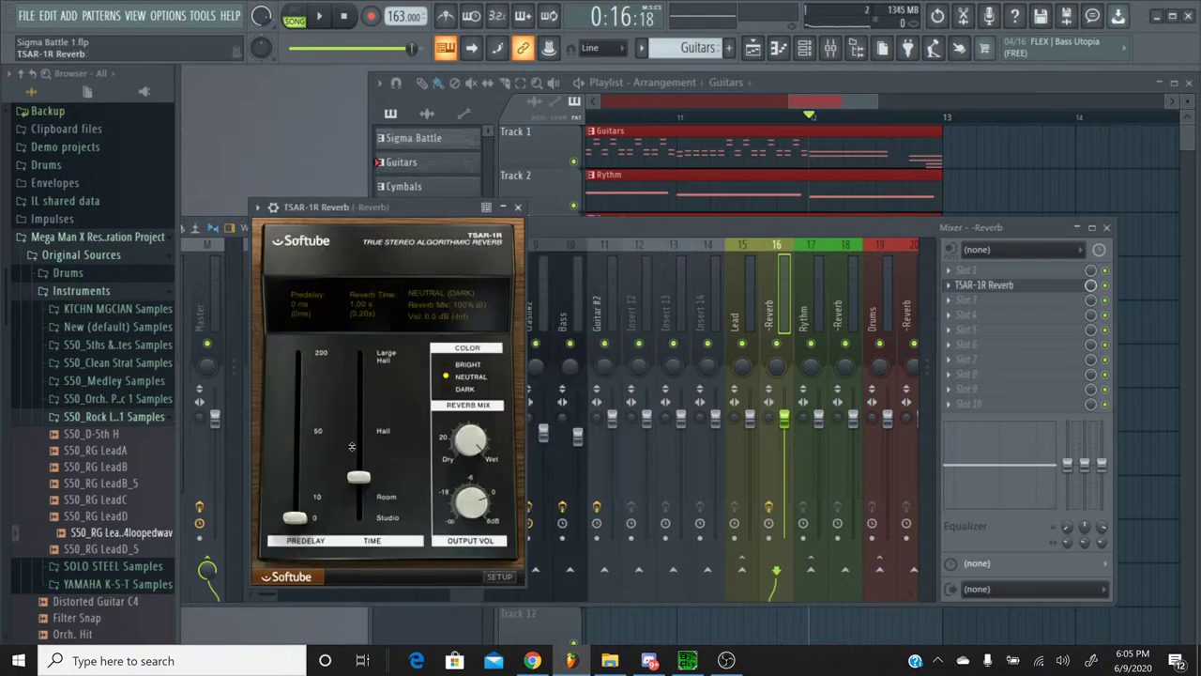
drag(359, 479, 362, 492)
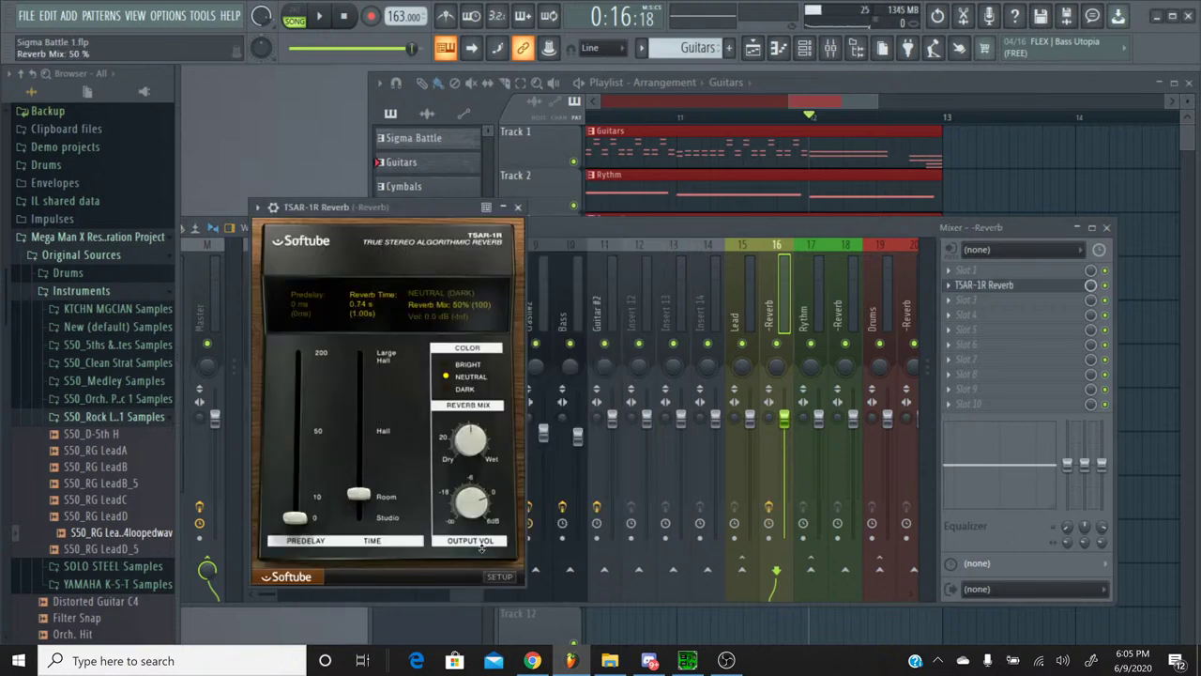
click(515, 208)
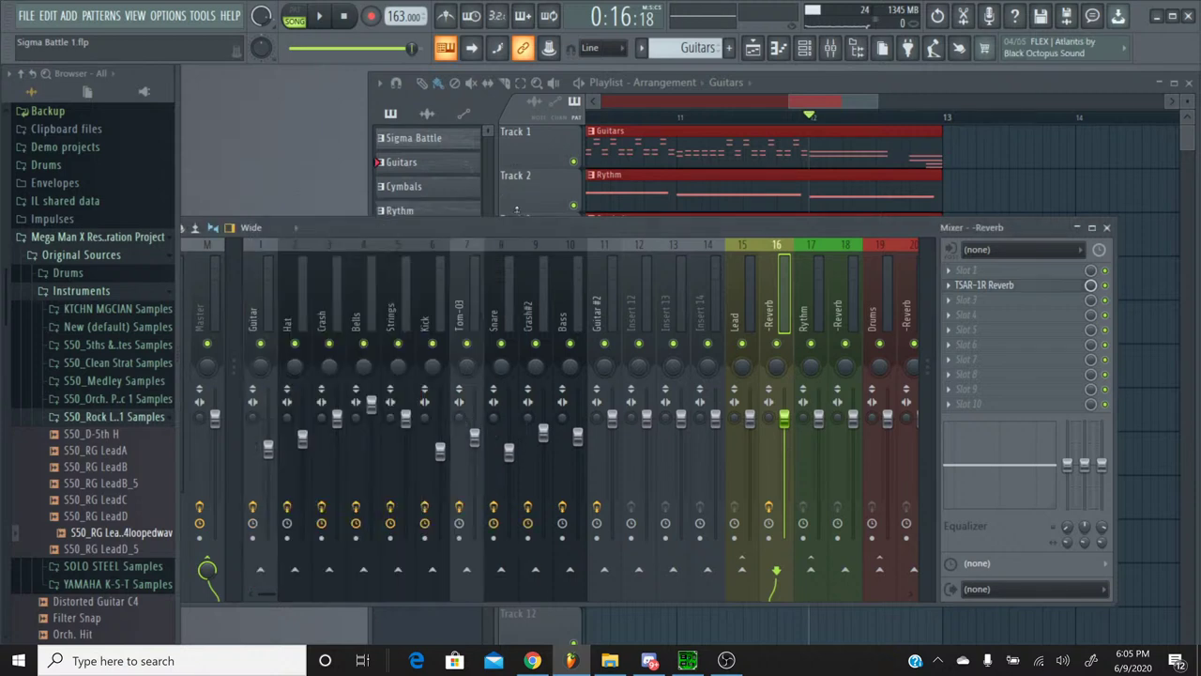
Step: Load TSAR-1R Reverb in slot 3 of the Rythm -Reverb track 18, with reverb time 0.72 s and reverb mix 20%
click(972, 300)
click(768, 28)
scroll(553, 364, down, 20)
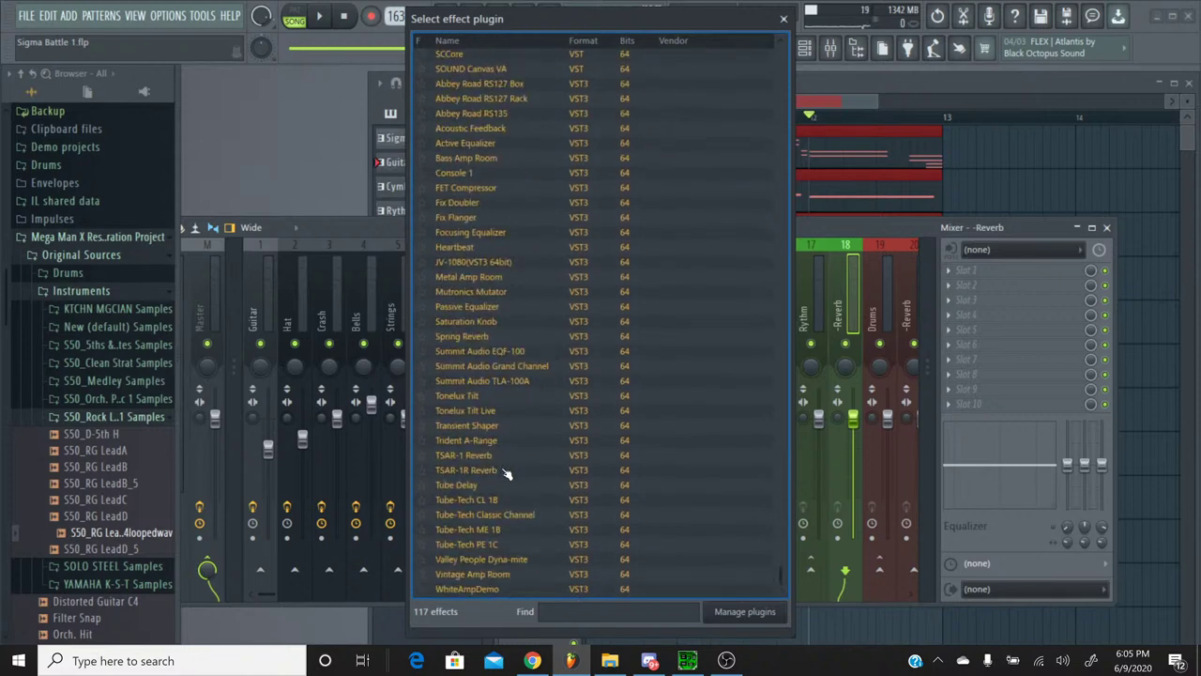
double_click(505, 473)
drag(302, 435, 304, 425)
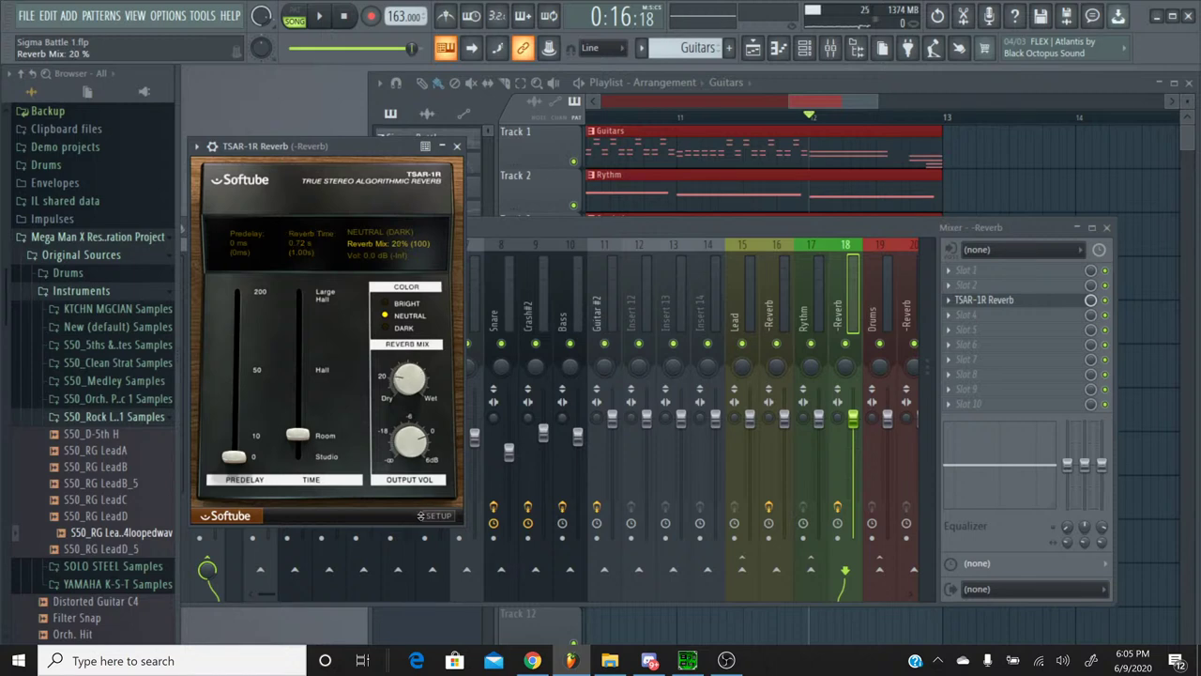
click(456, 145)
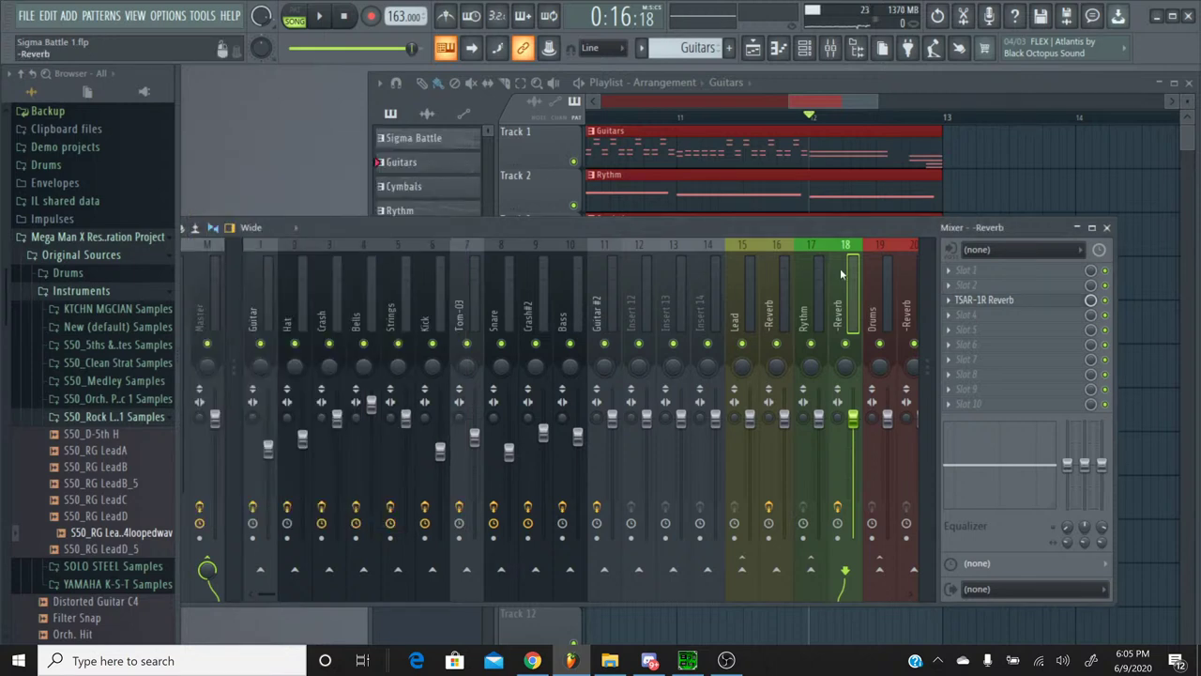
Step: Load TSAR-1R Reverb in slot 2 of the Drums -Reverb track 20, with reverb time 0.74 s and reverb mix 20%
click(891, 261)
click(908, 263)
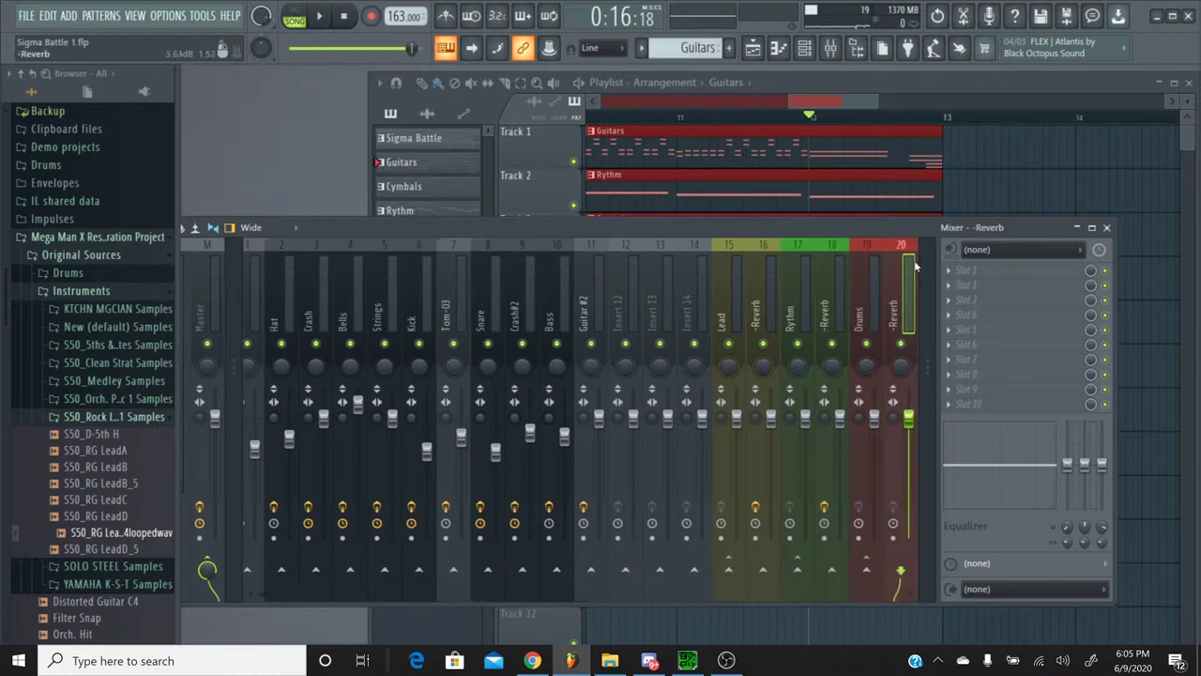
click(980, 293)
click(722, 21)
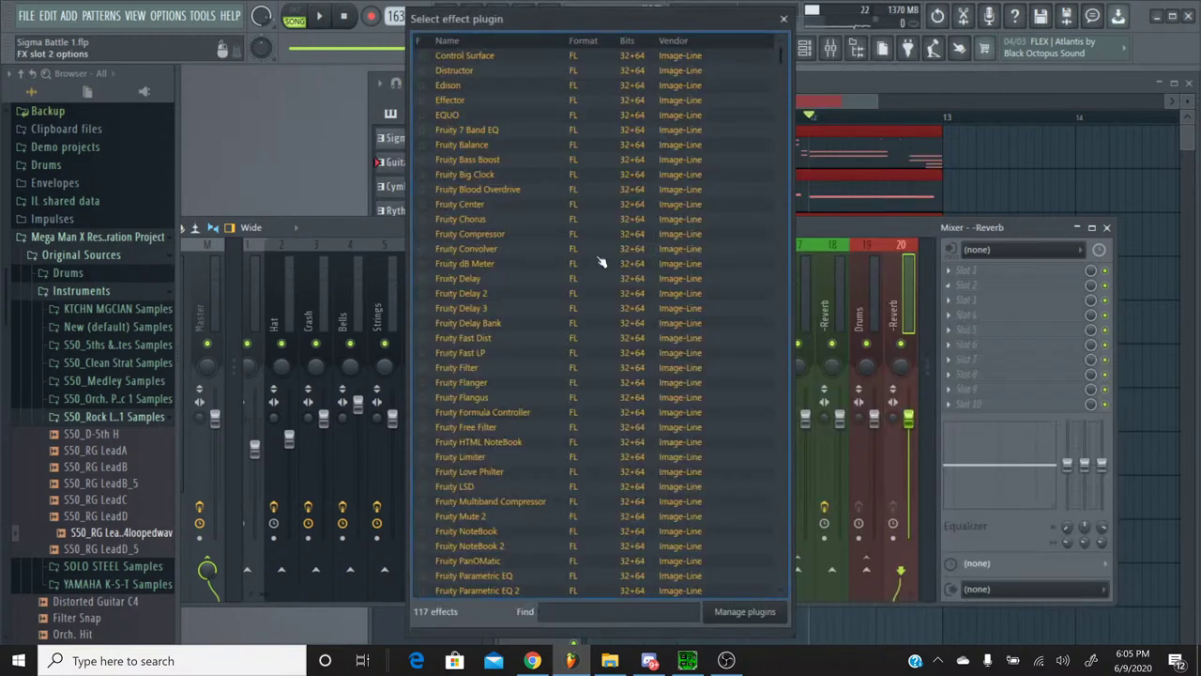
scroll(601, 262, down, 20)
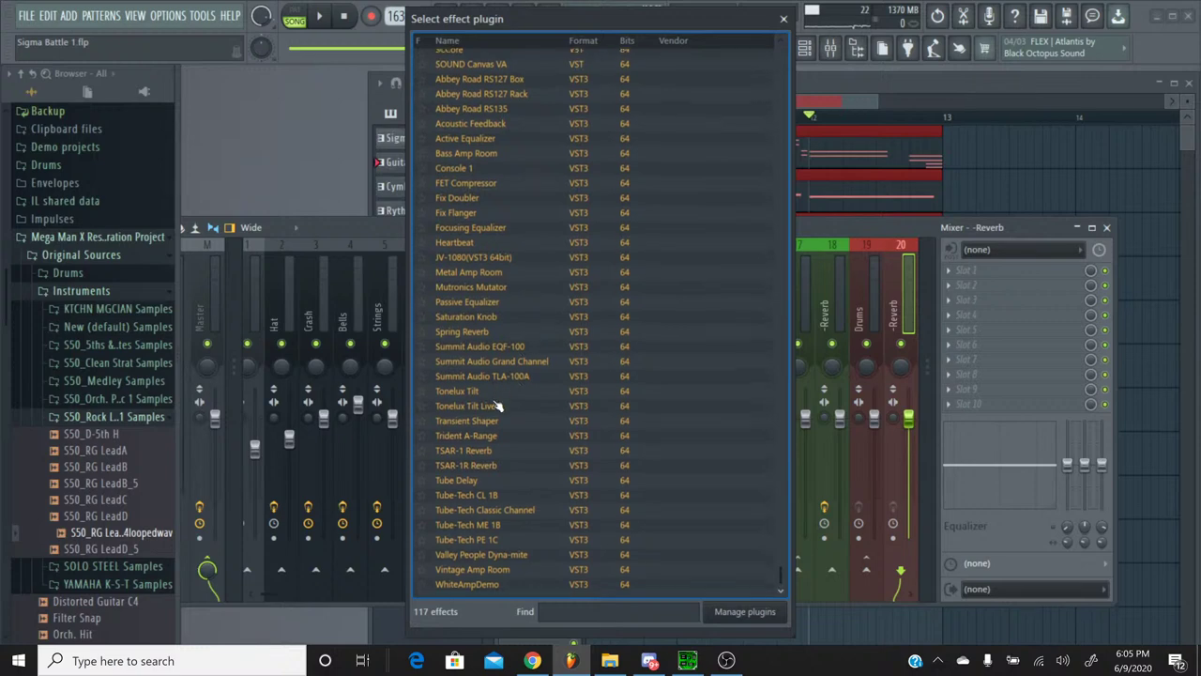
double_click(501, 466)
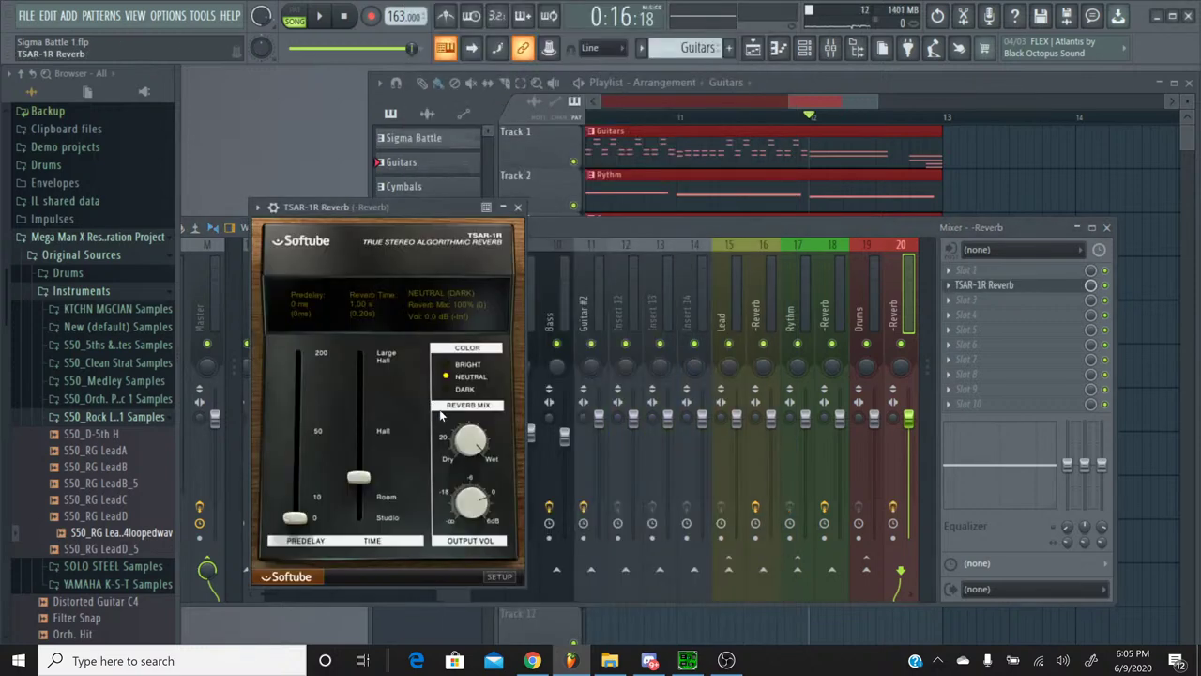
drag(372, 477, 372, 487)
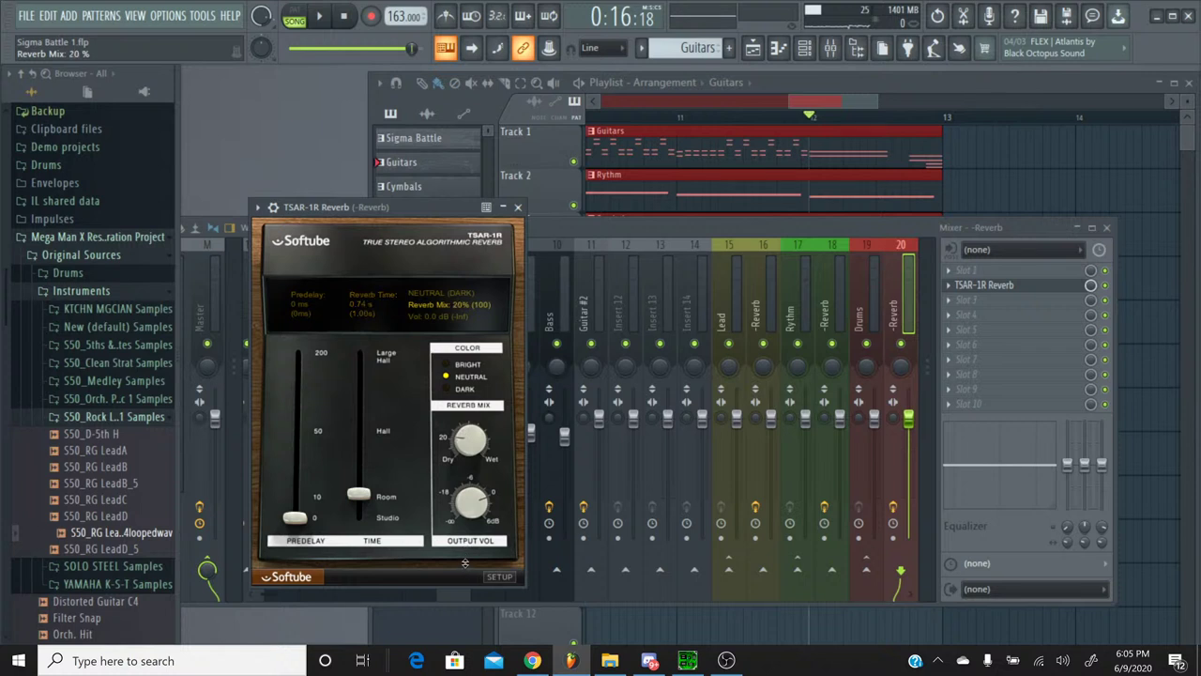
click(518, 207)
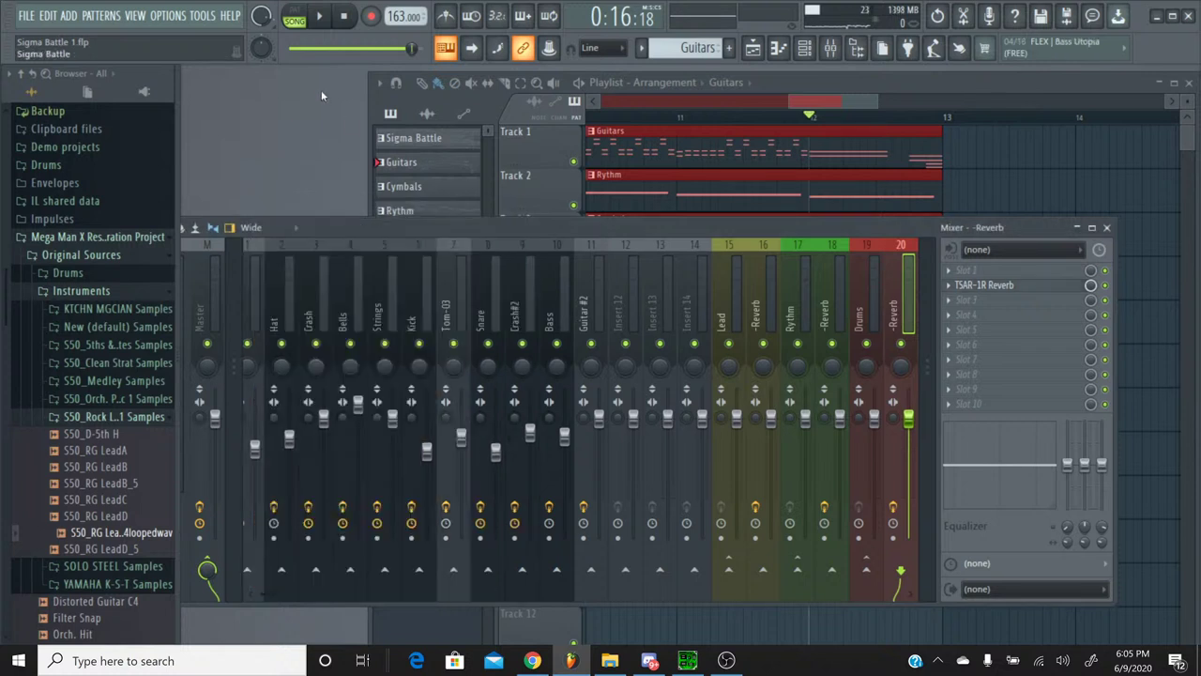
Step: Play the song from the start and briefly solo the Hat mixer track
click(344, 16)
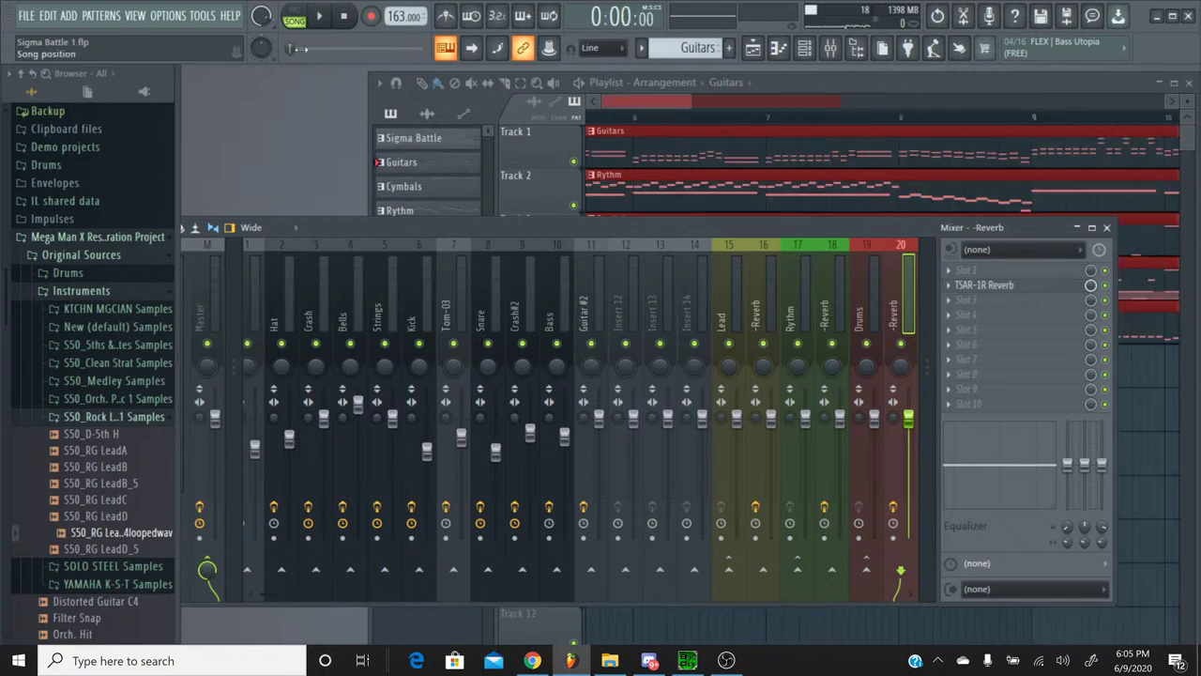
click(319, 16)
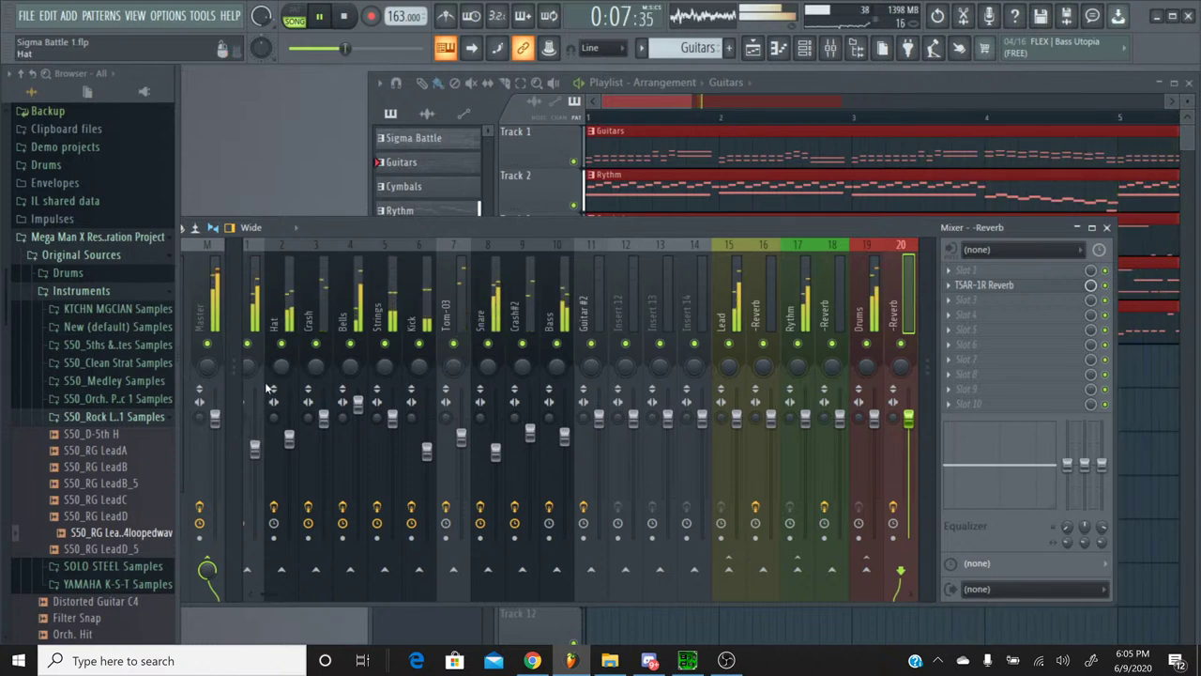
right_click(281, 343)
right_click(282, 347)
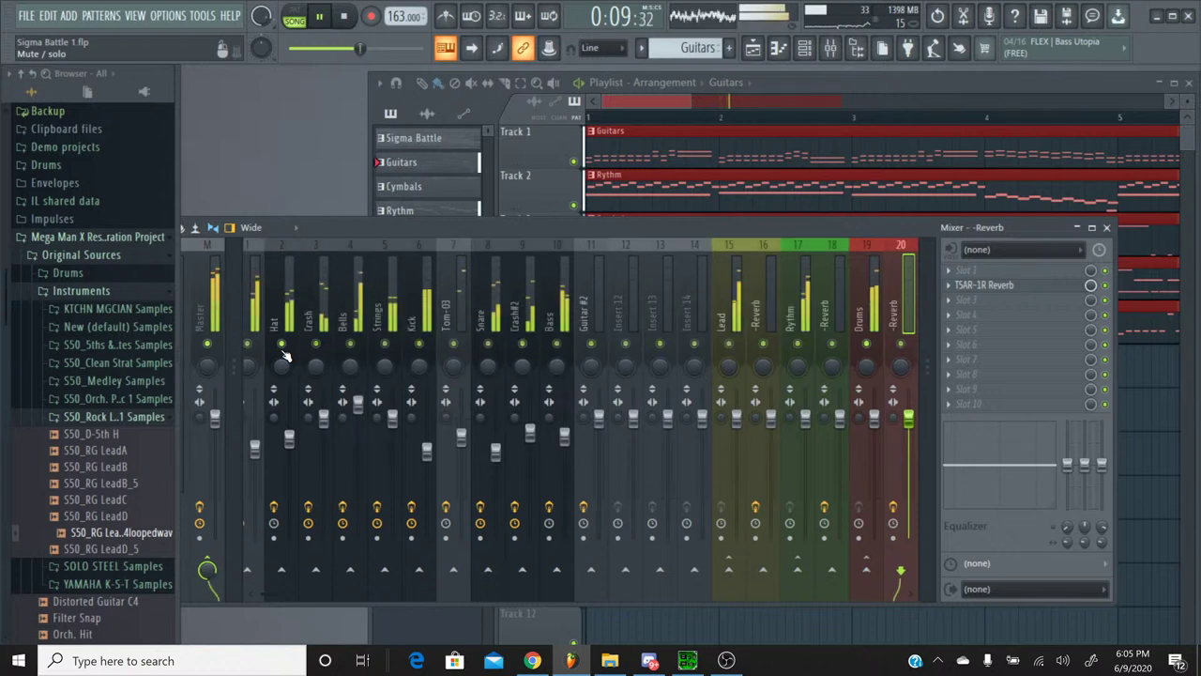
Step: Compare the Guitar mixer track soloed and in the full mix, and set its level to about -4.0 dB
right_click(265, 355)
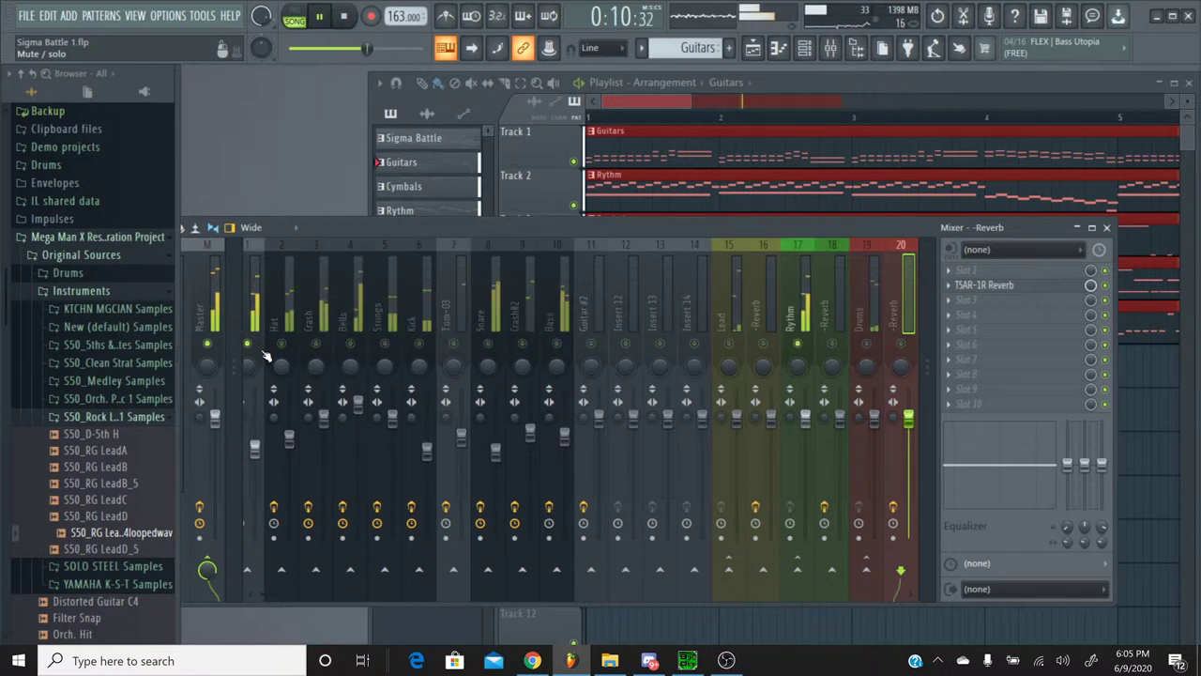
click(253, 455)
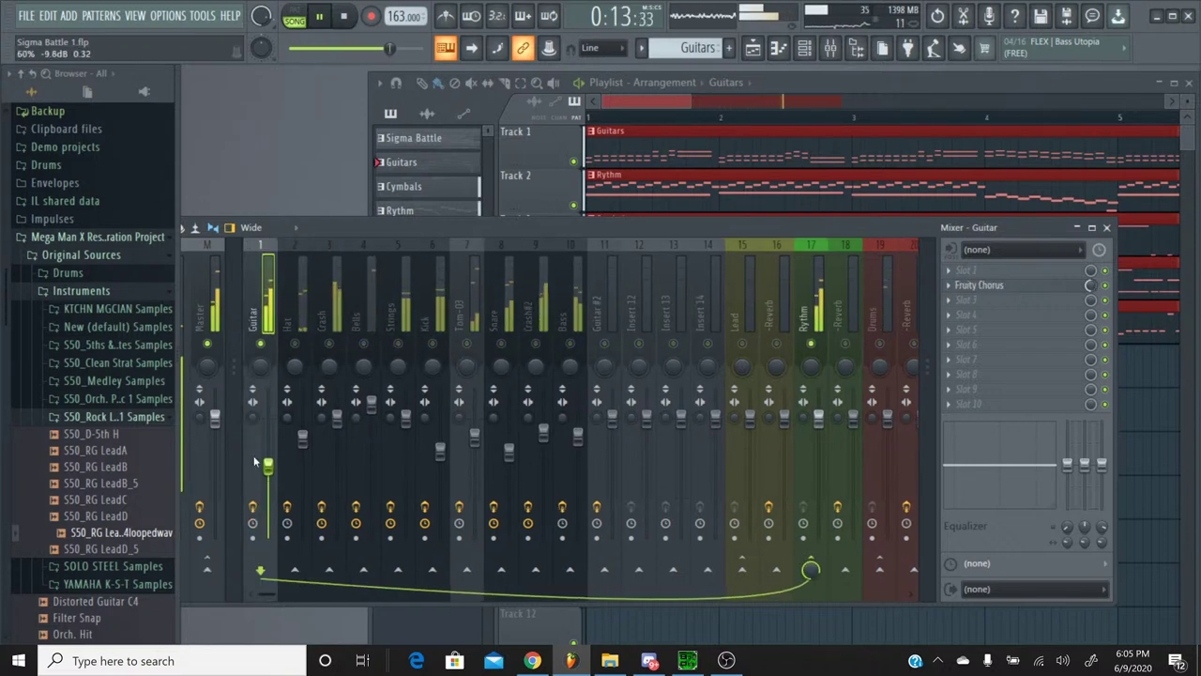
right_click(264, 343)
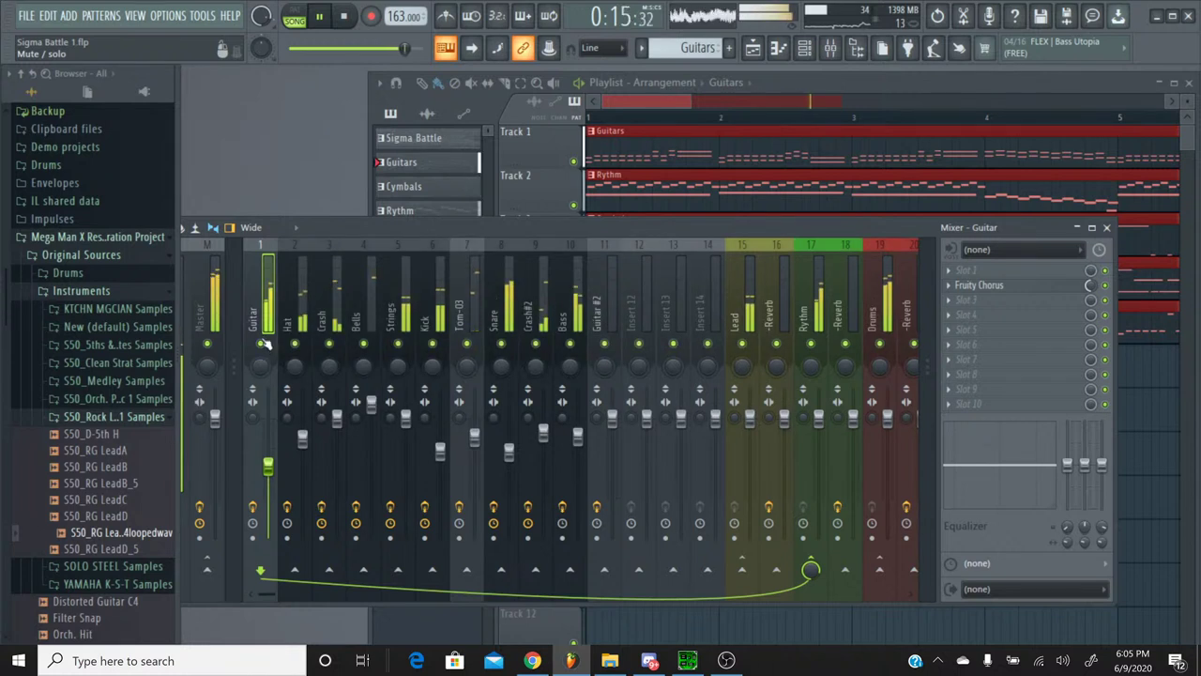
drag(268, 465, 269, 453)
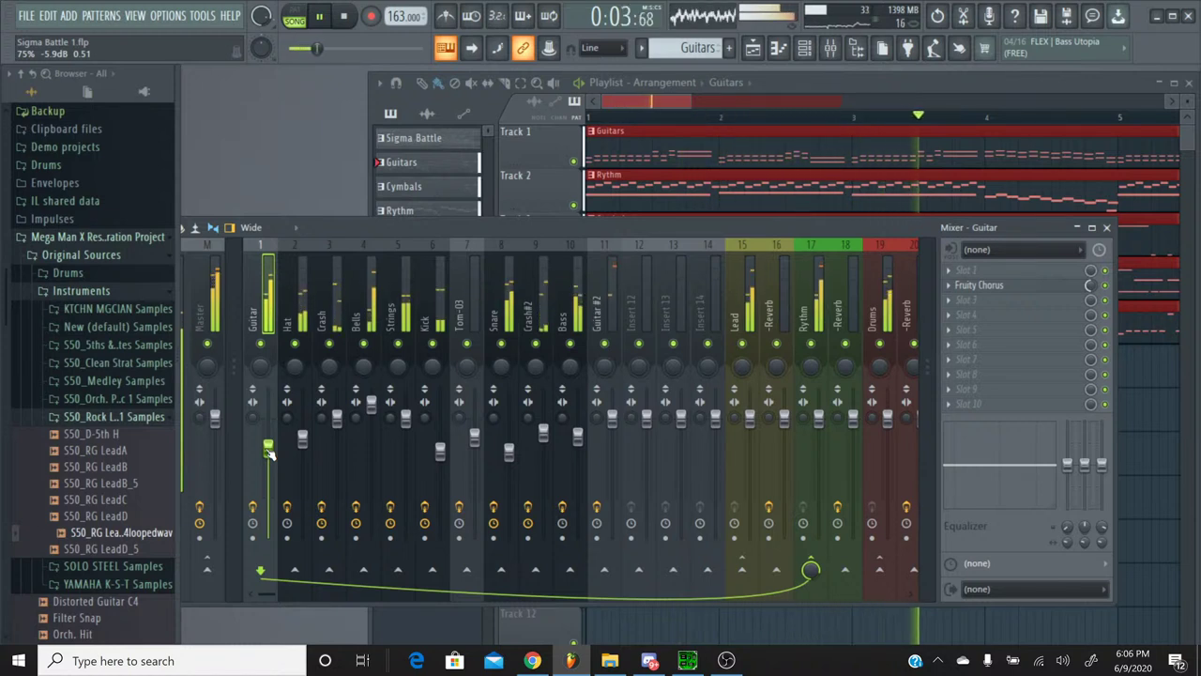
mouse_move(269, 451)
mouse_down()
mouse_move(268, 481)
mouse_move(269, 438)
mouse_up()
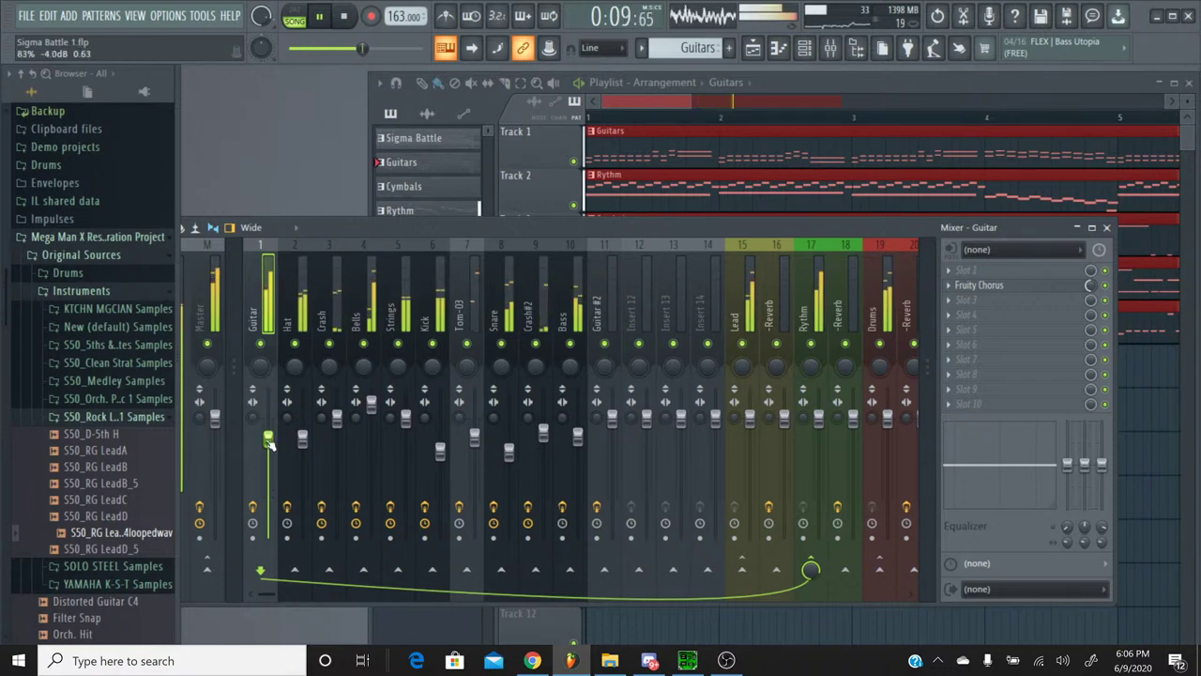
right_click(264, 344)
right_click(263, 345)
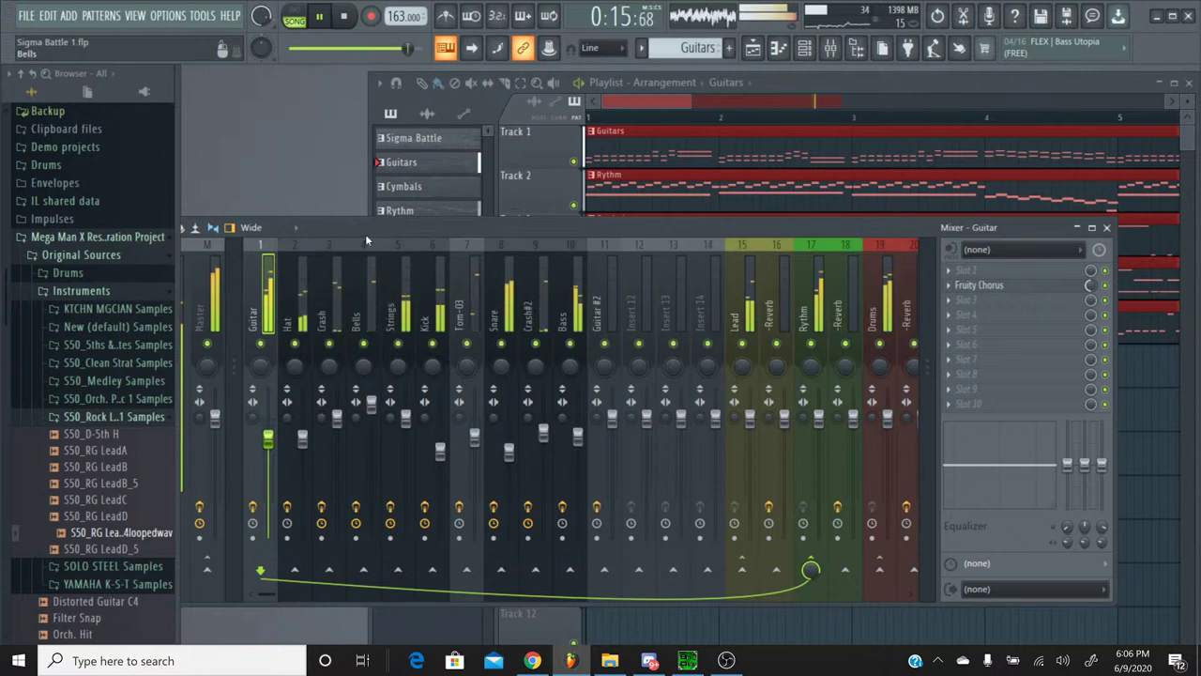
Step: Scale the velocity levels of all notes in the Guitar piano roll with Multiply at 89%
click(811, 53)
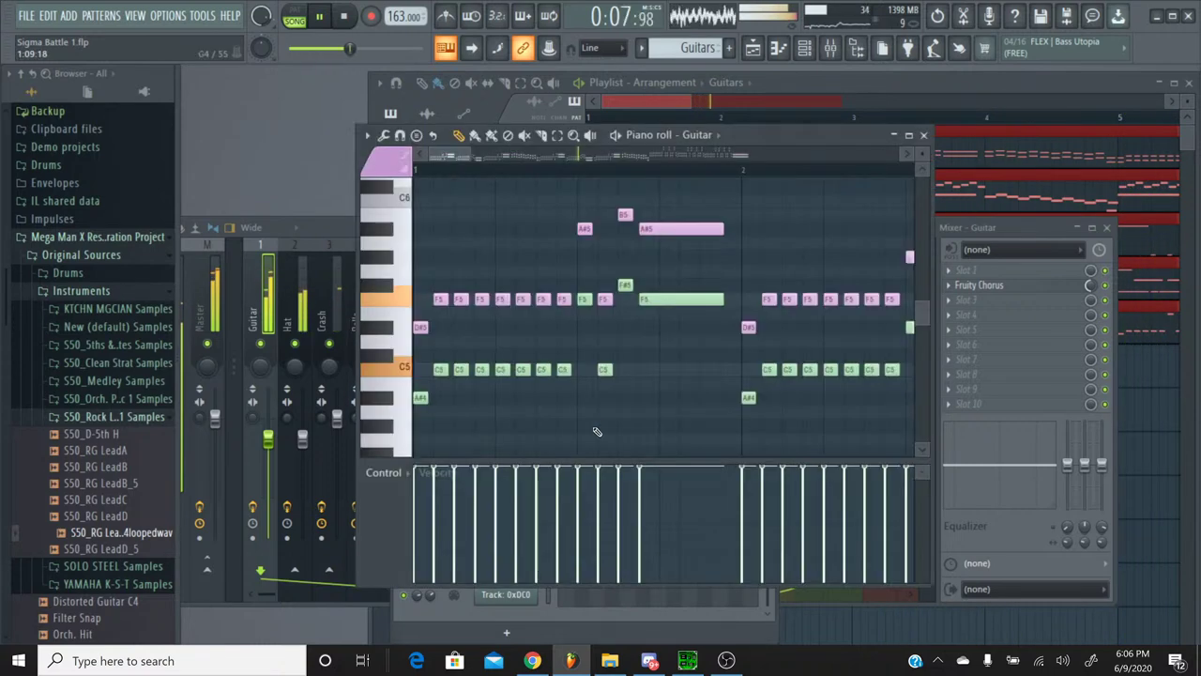
click(584, 553)
key(ctrl+a)
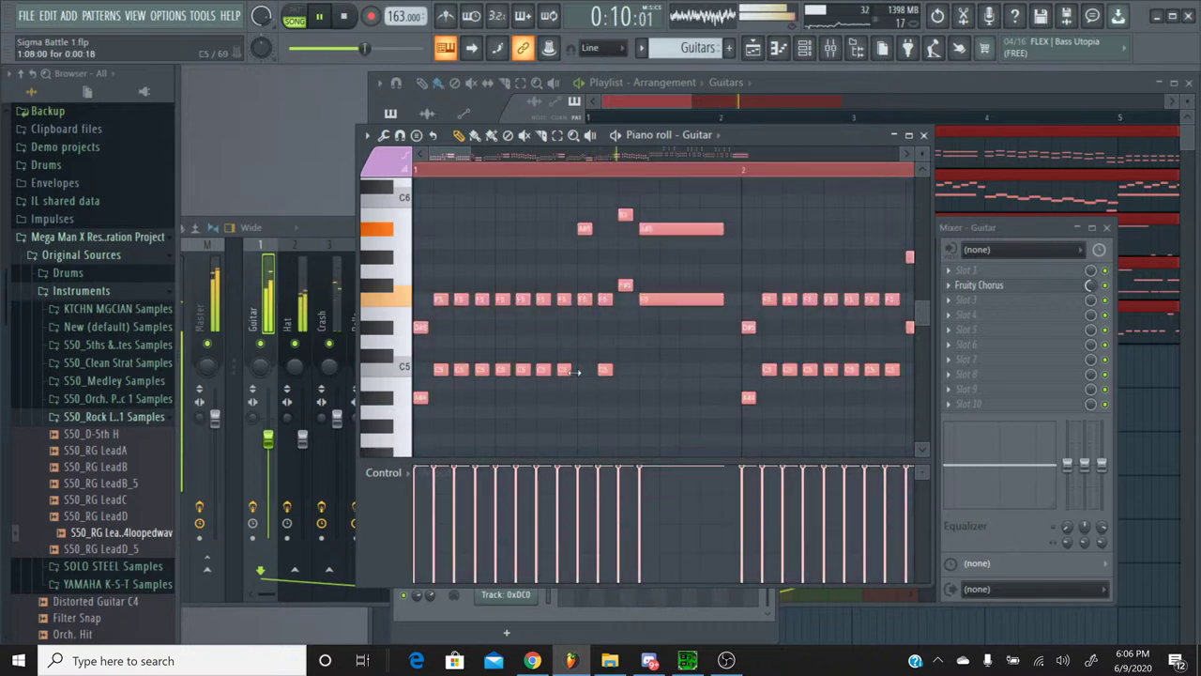
click(366, 135)
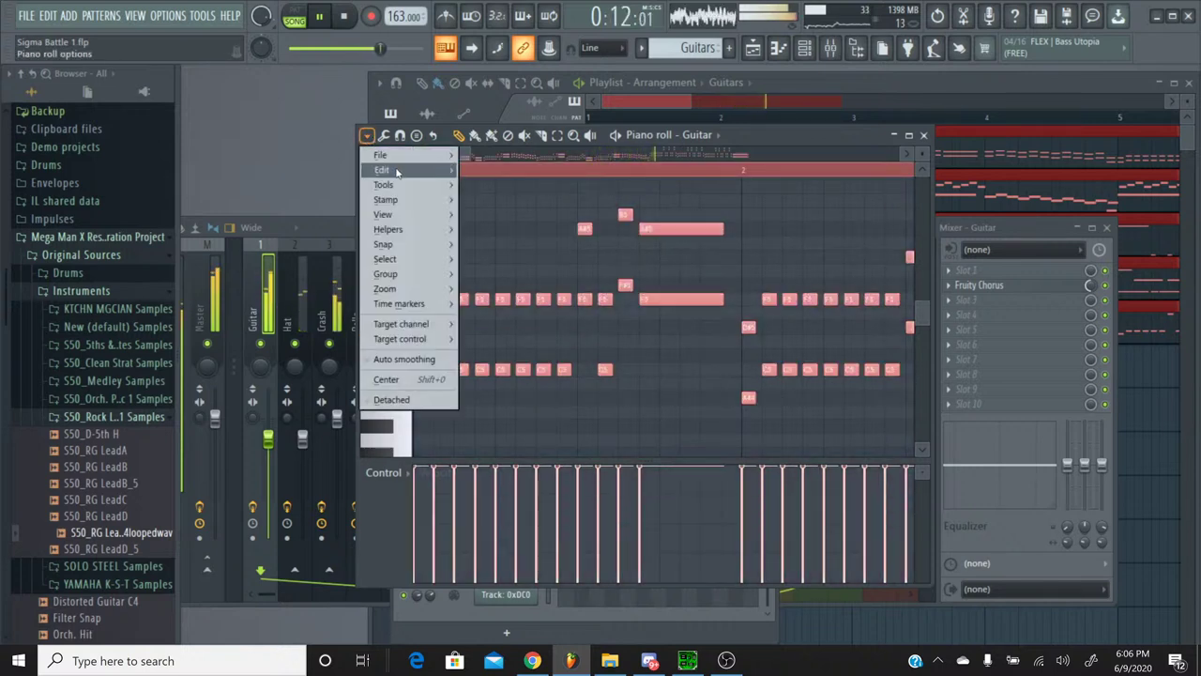
mouse_move(382, 170)
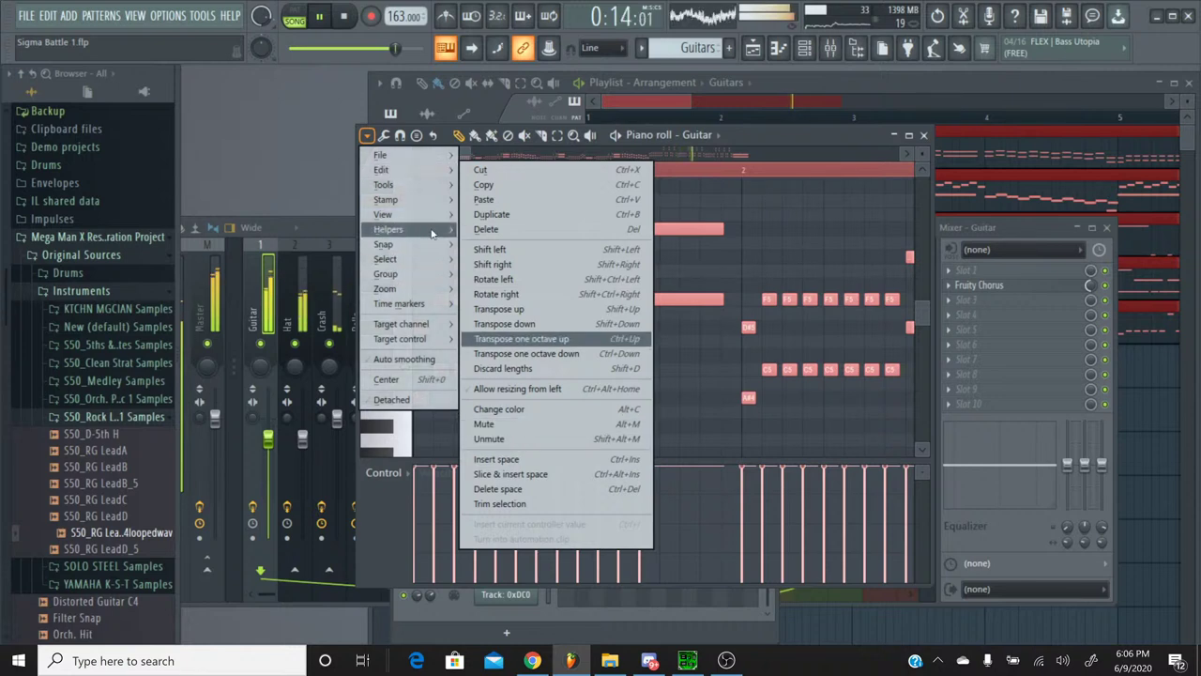
mouse_move(435, 186)
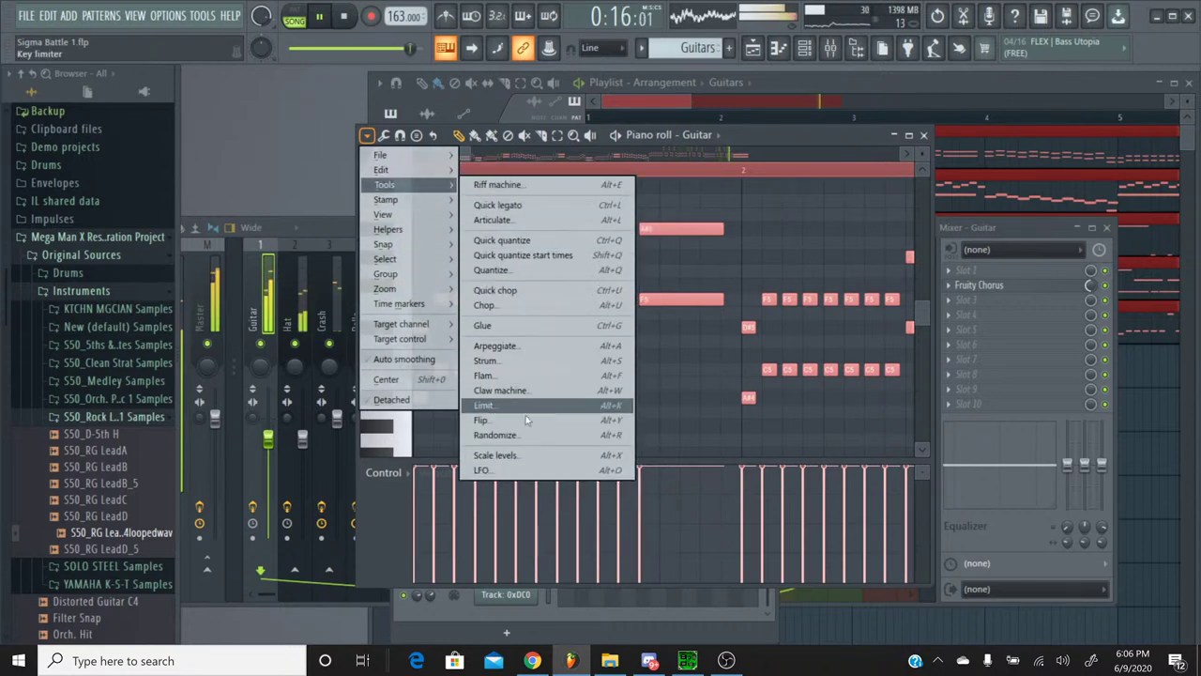
click(507, 454)
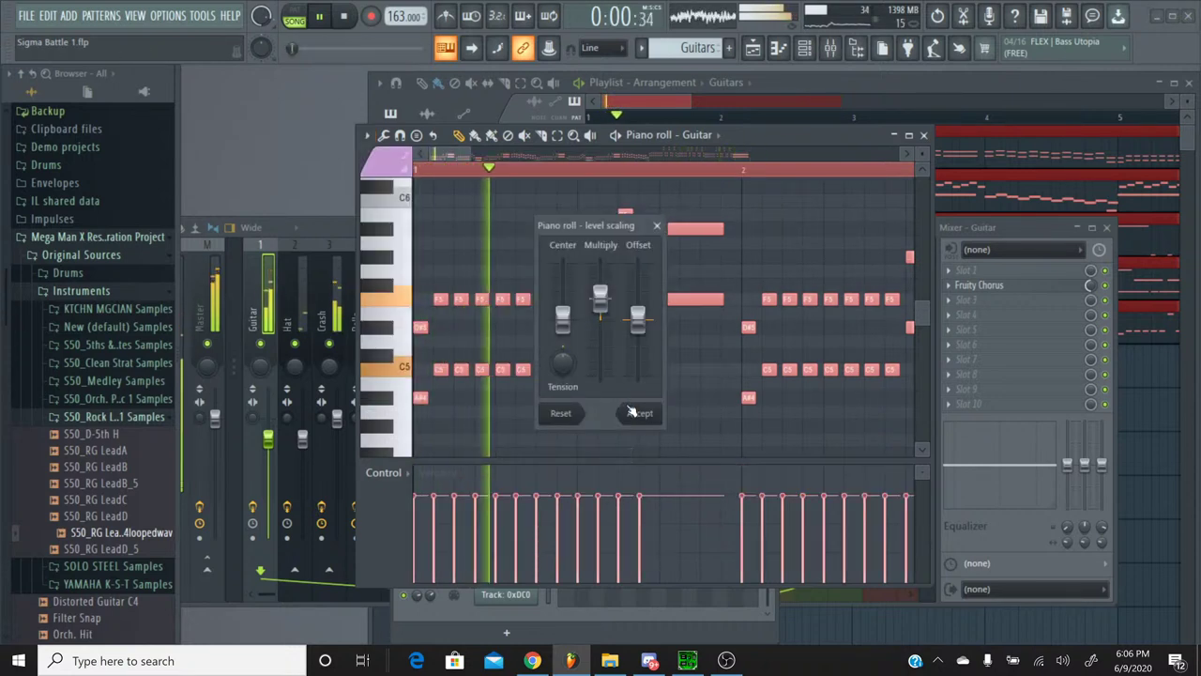
drag(604, 319, 603, 305)
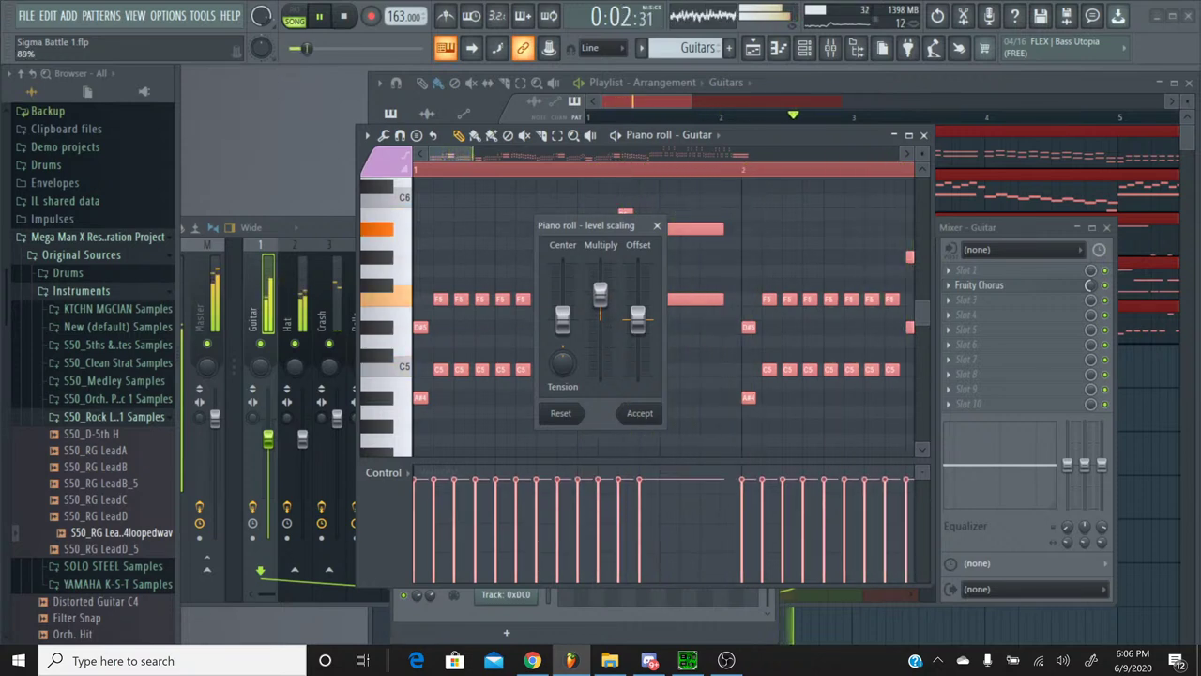
click(639, 413)
click(926, 135)
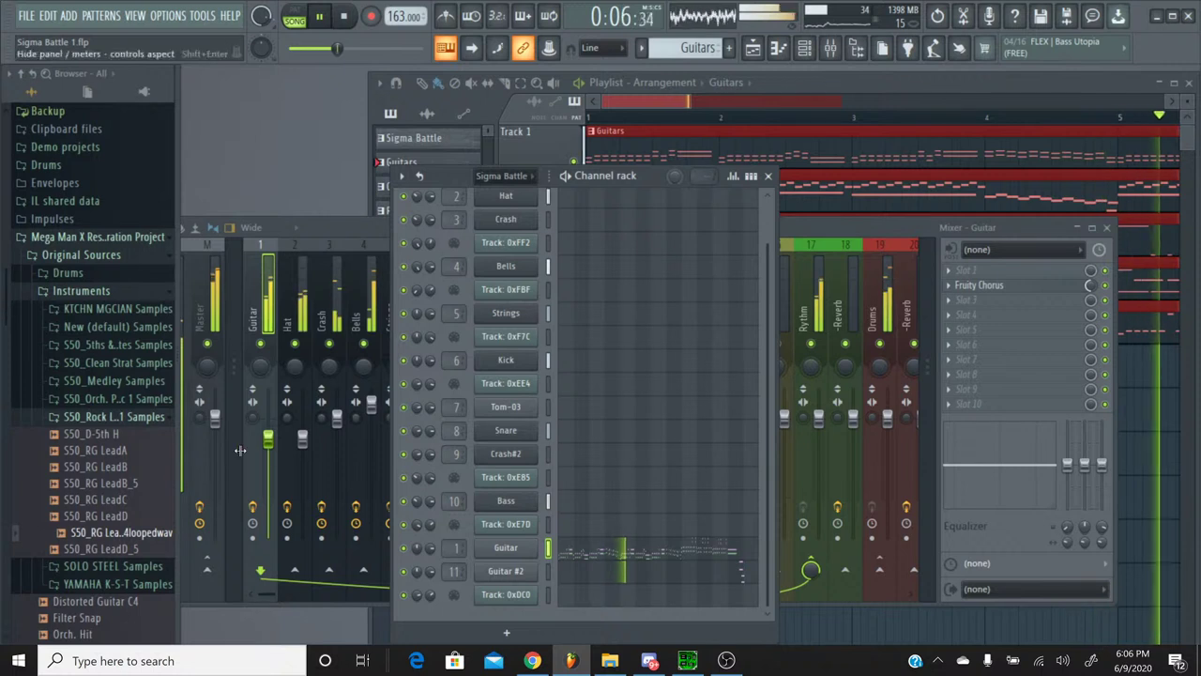
Step: Raise the Guitar mixer track slightly and lower the Hat to about -6.6 dB, soloing each track briefly to check it
mouse_move(269, 445)
mouse_down()
mouse_move(267, 413)
mouse_move(268, 425)
mouse_up()
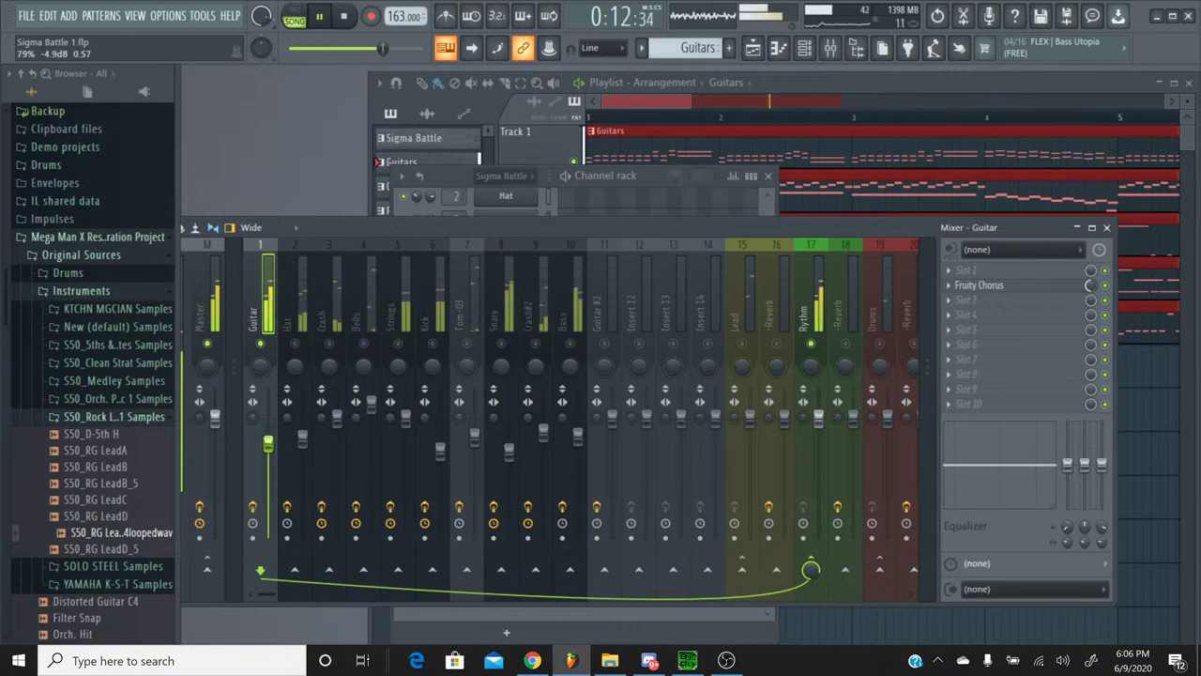
right_click(262, 345)
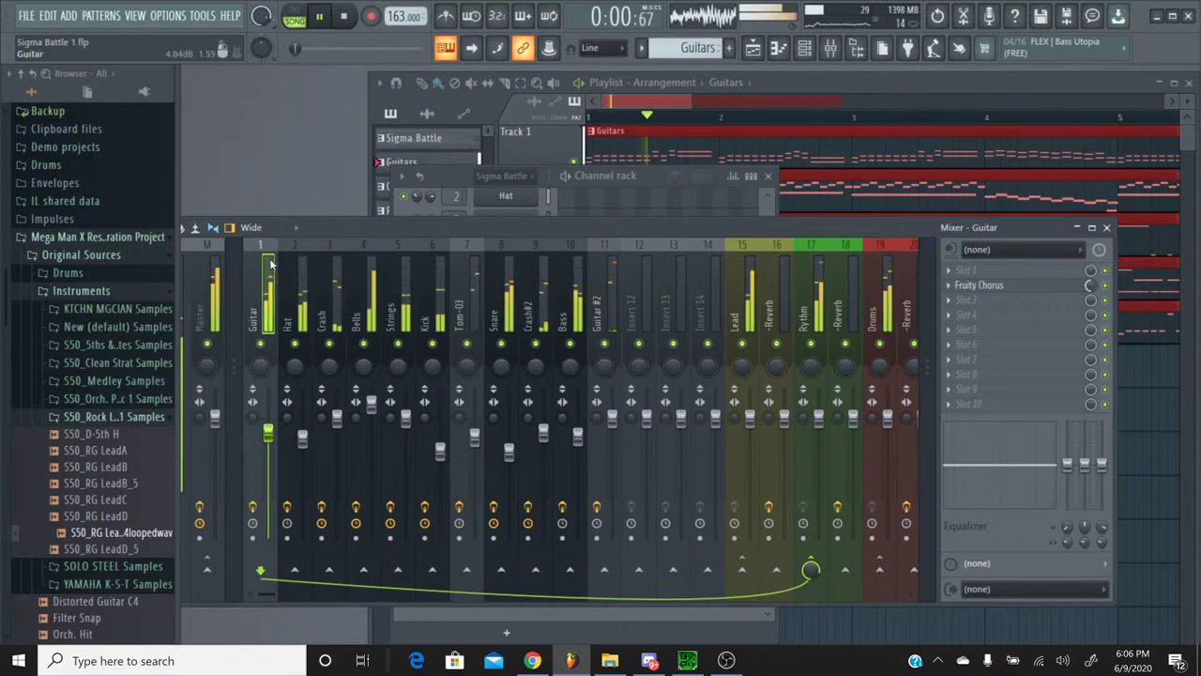
right_click(297, 346)
right_click(297, 346)
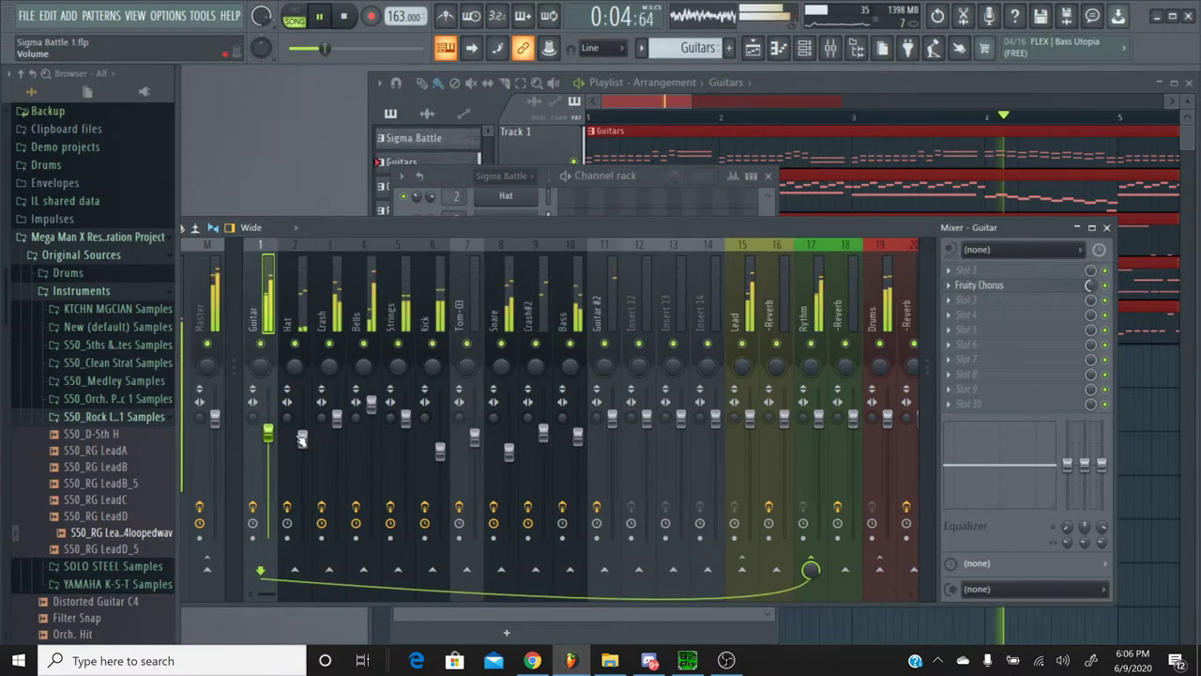
drag(302, 437, 303, 455)
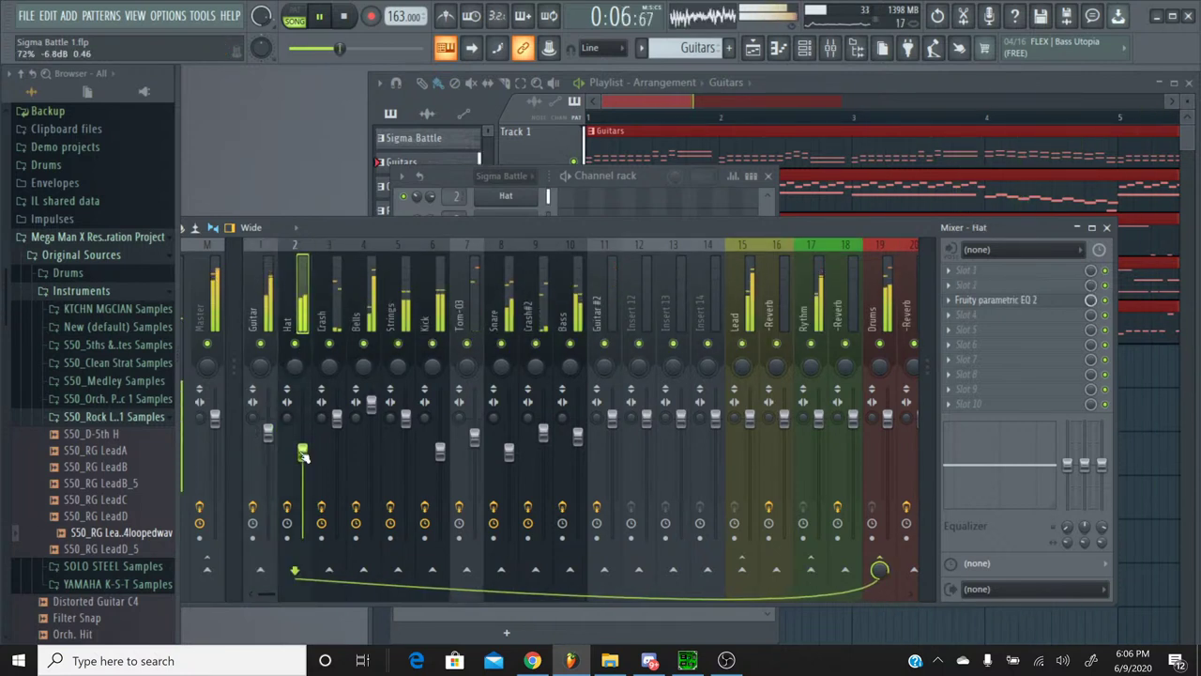
Step: Lower the Crash and Bells mixer tracks slightly, briefly soloing Bells to compare it with the full mix
drag(338, 418, 343, 432)
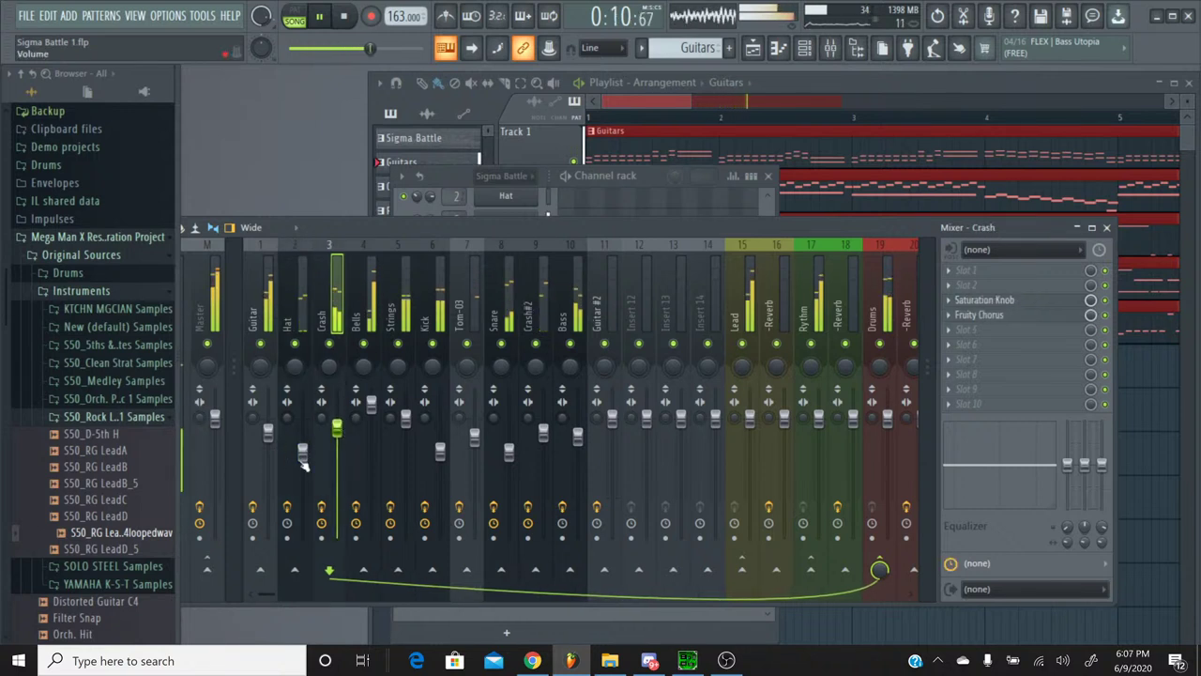
right_click(363, 343)
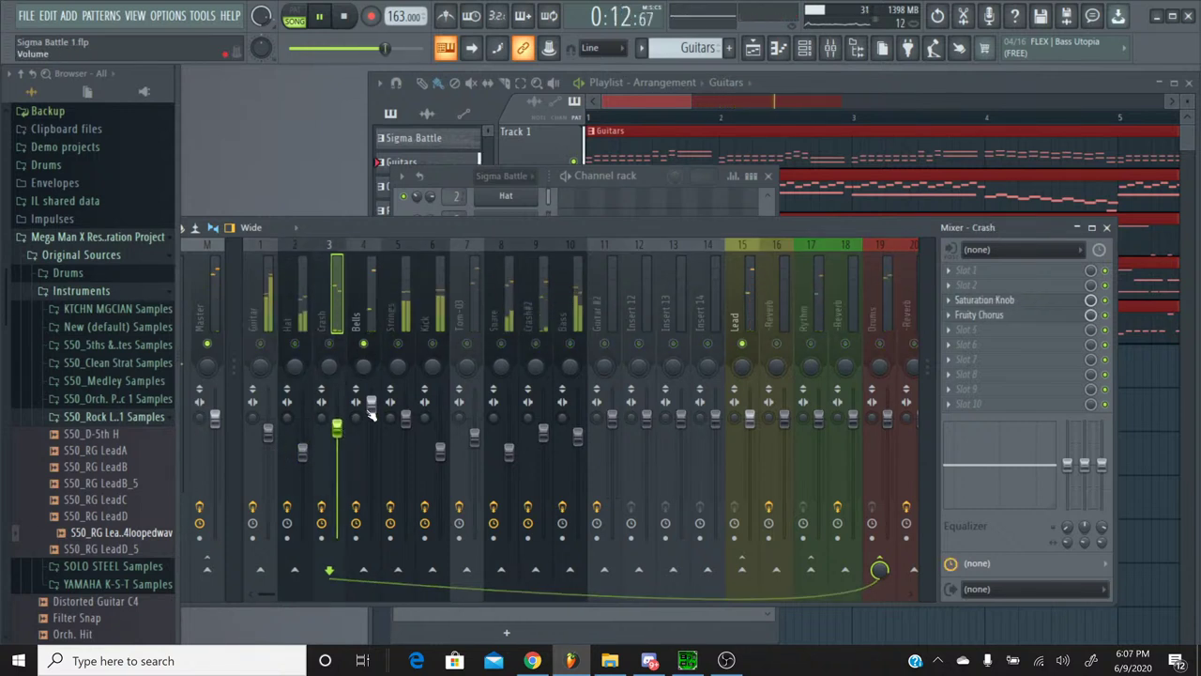
drag(370, 409, 370, 424)
right_click(364, 346)
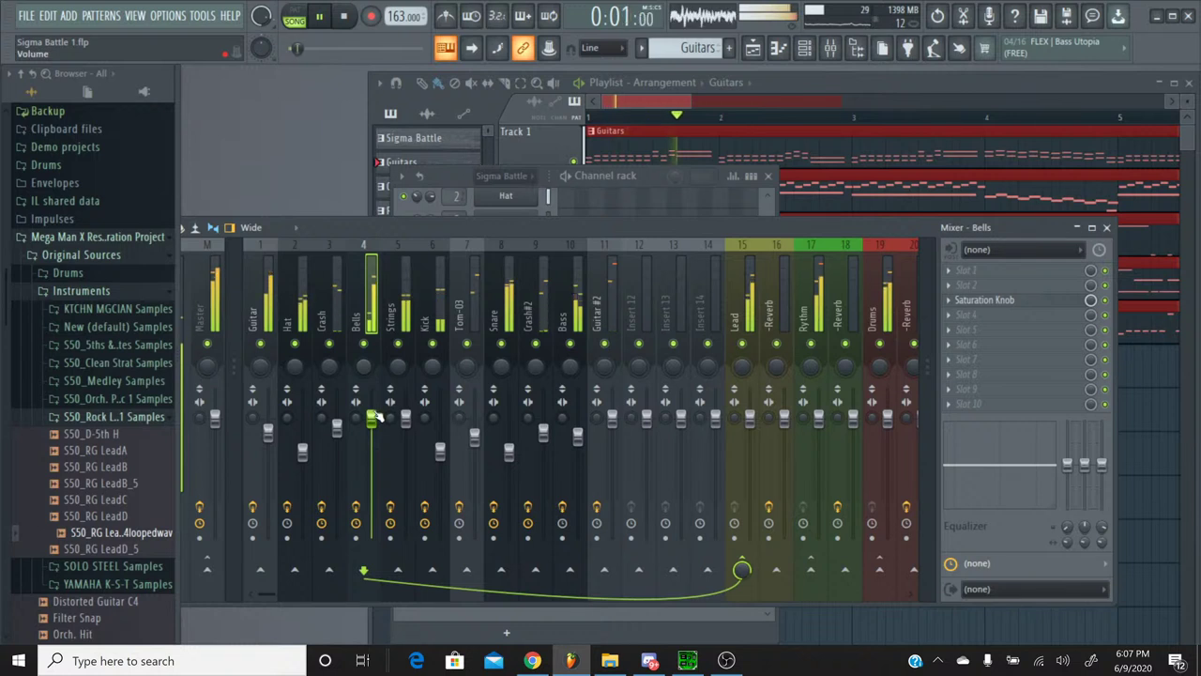
drag(371, 423, 372, 418)
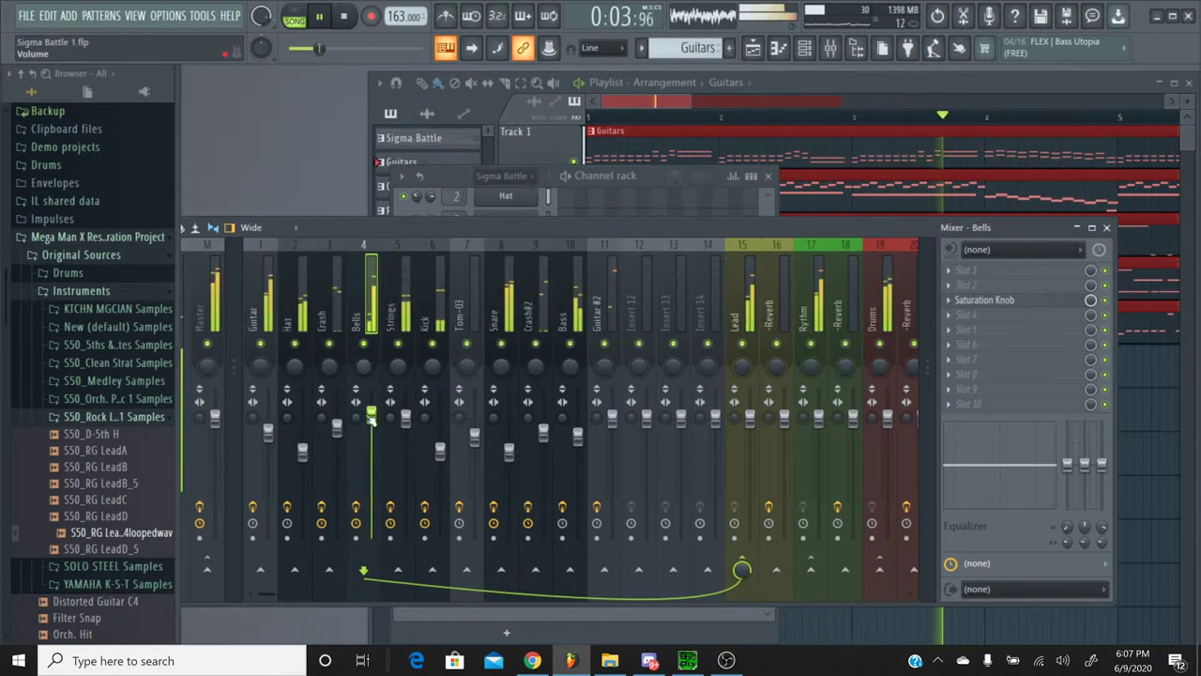
Step: Solo the Strings mixer track briefly and set its level to about -0.8 dB in the full mix
right_click(398, 345)
right_click(398, 345)
click(403, 355)
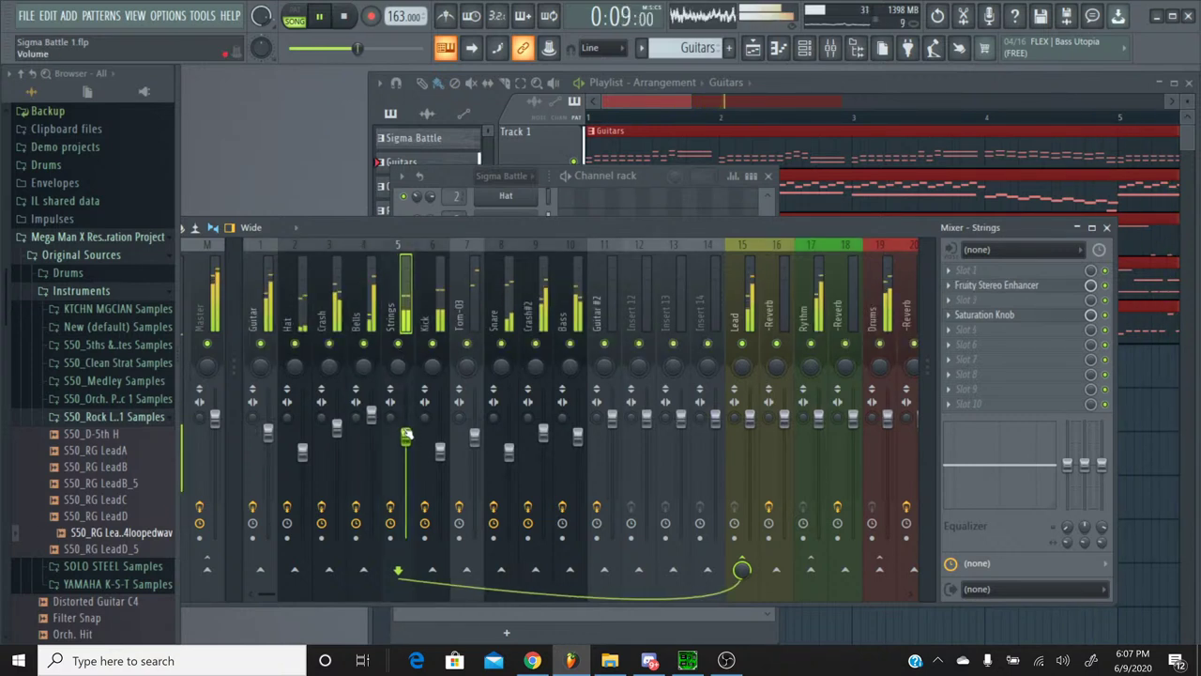
drag(405, 437, 405, 427)
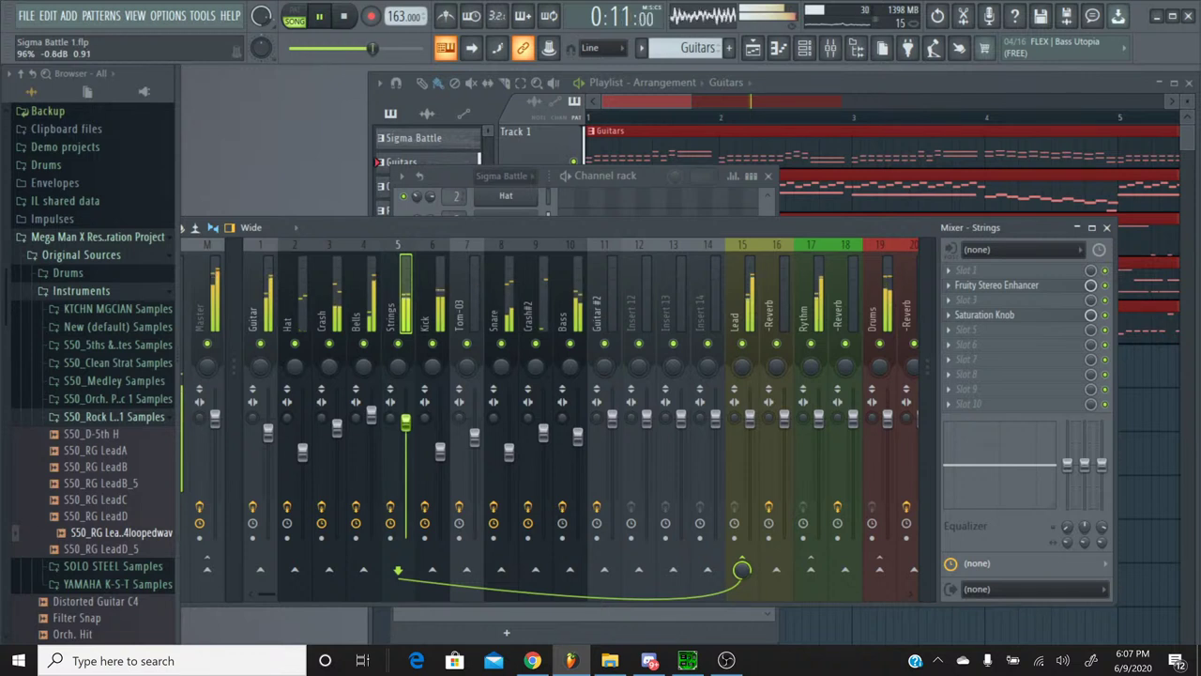
Step: Solo the Kick mixer track briefly and lower its level to about -7.5 dB in the full mix
right_click(441, 352)
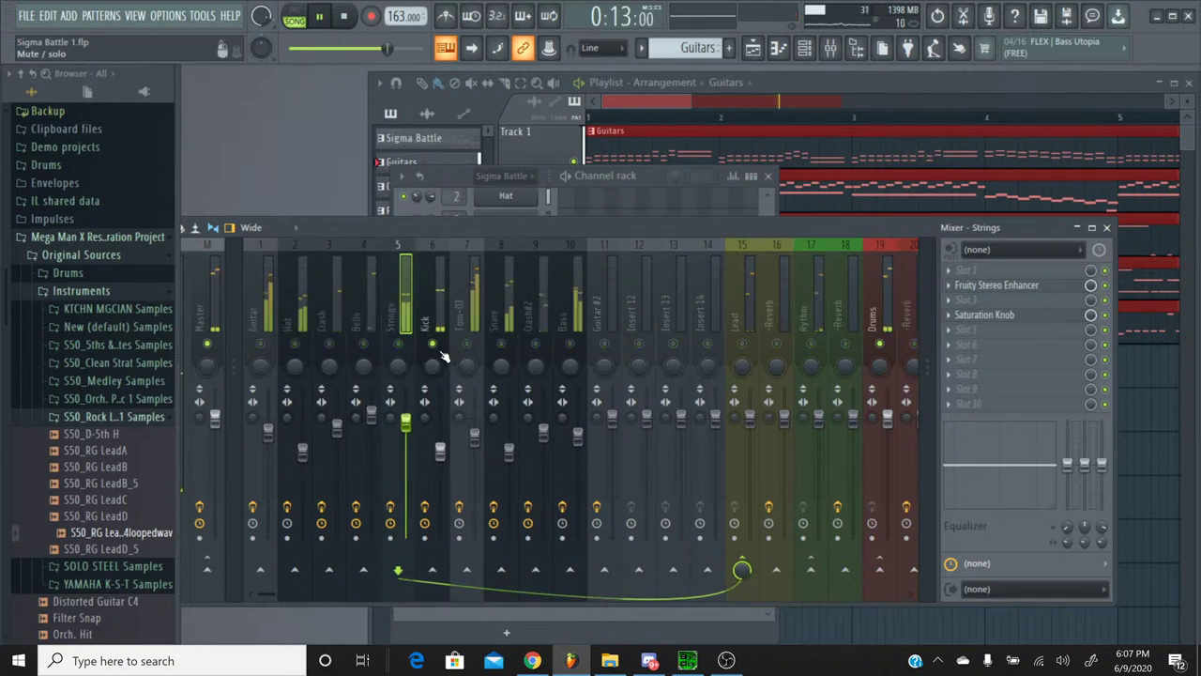
right_click(434, 345)
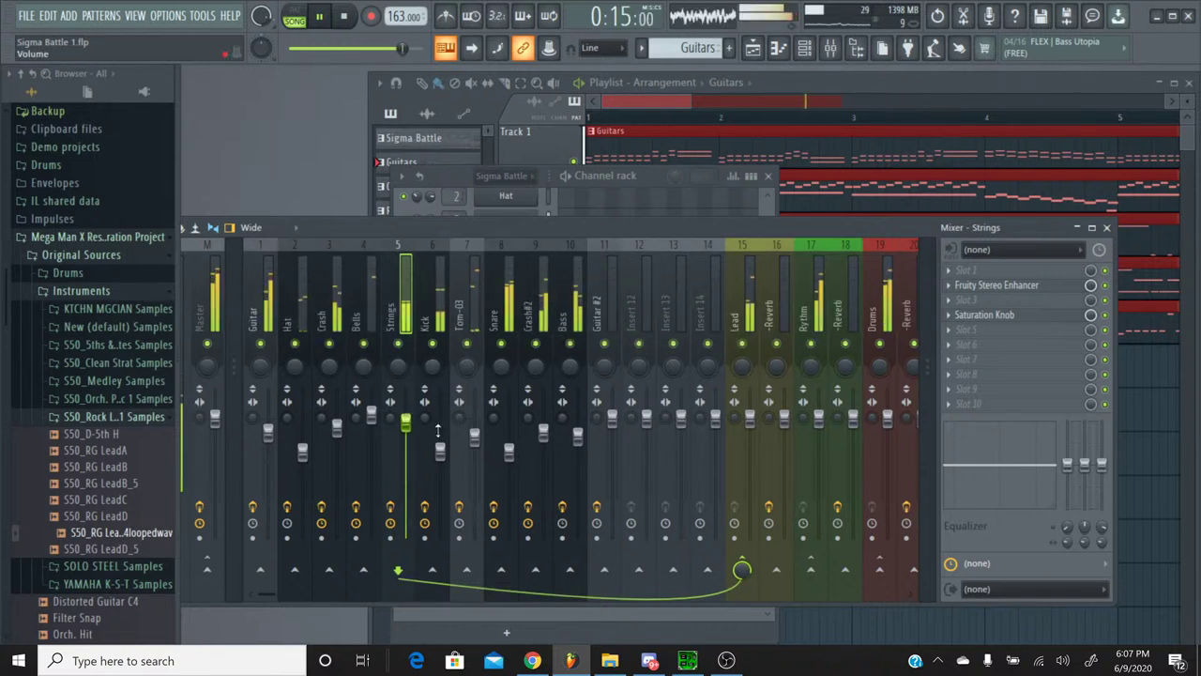
mouse_move(440, 451)
mouse_down()
mouse_move(440, 419)
mouse_move(440, 458)
mouse_up()
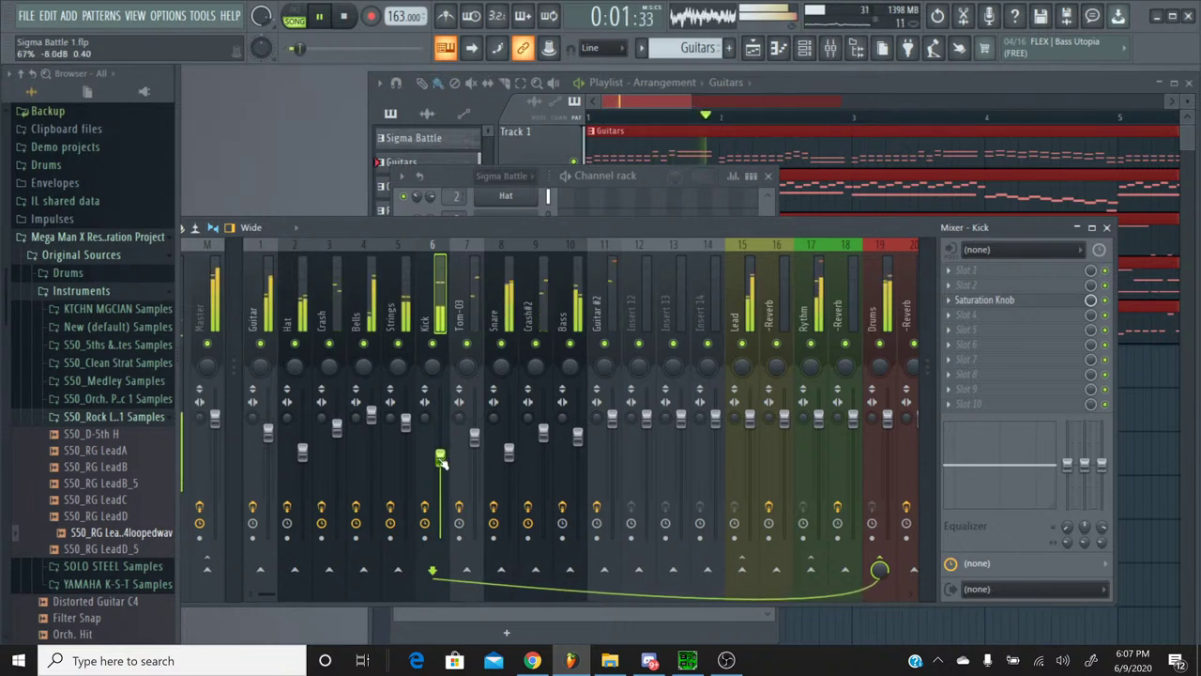
drag(440, 459, 440, 457)
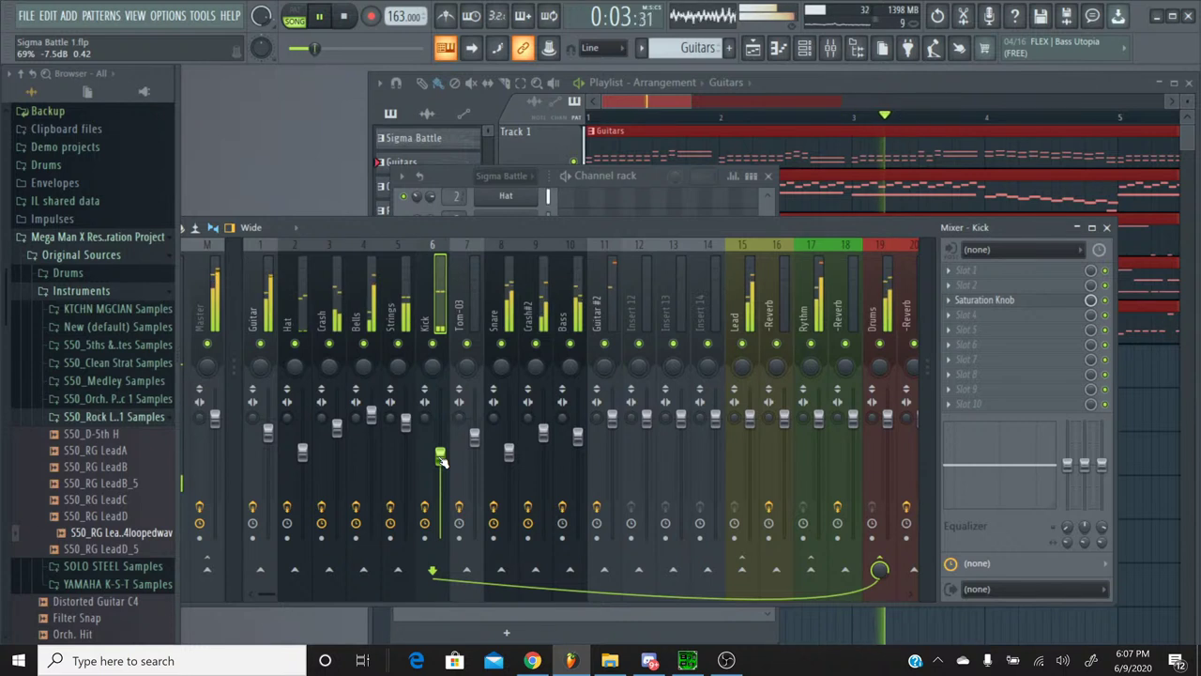
Step: Lower the Snare mixer track to about -8.7 dB and raise the Bass slightly, soloing each one briefly
right_click(503, 344)
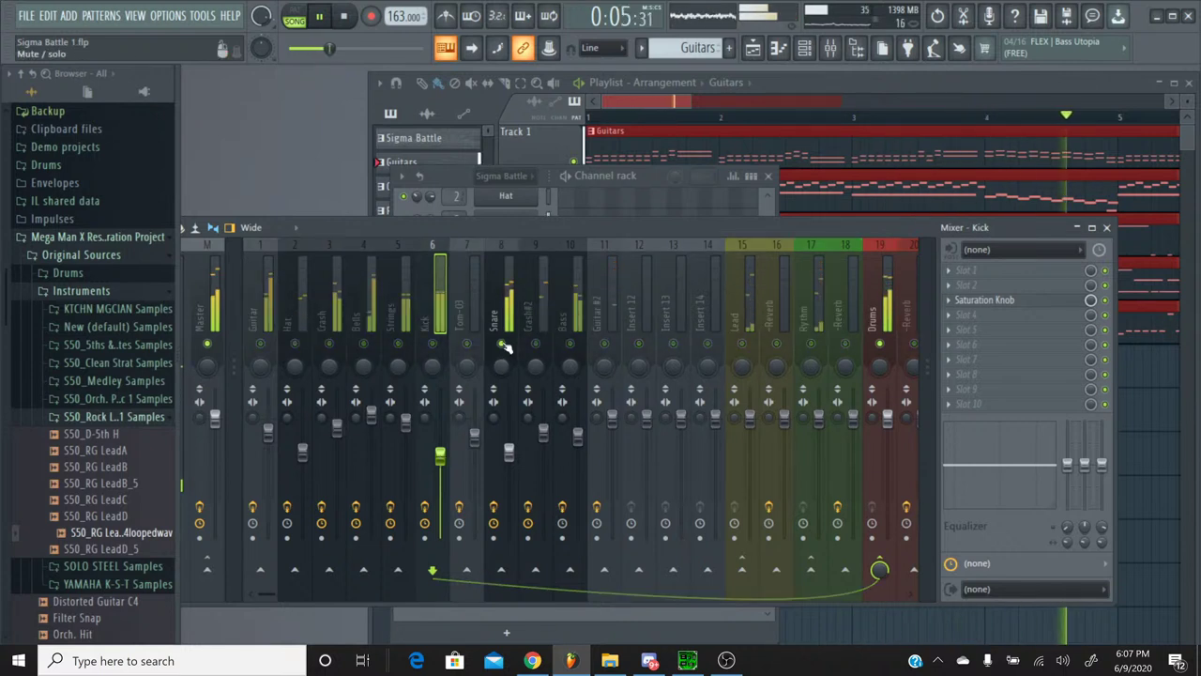
right_click(504, 346)
drag(509, 453, 509, 461)
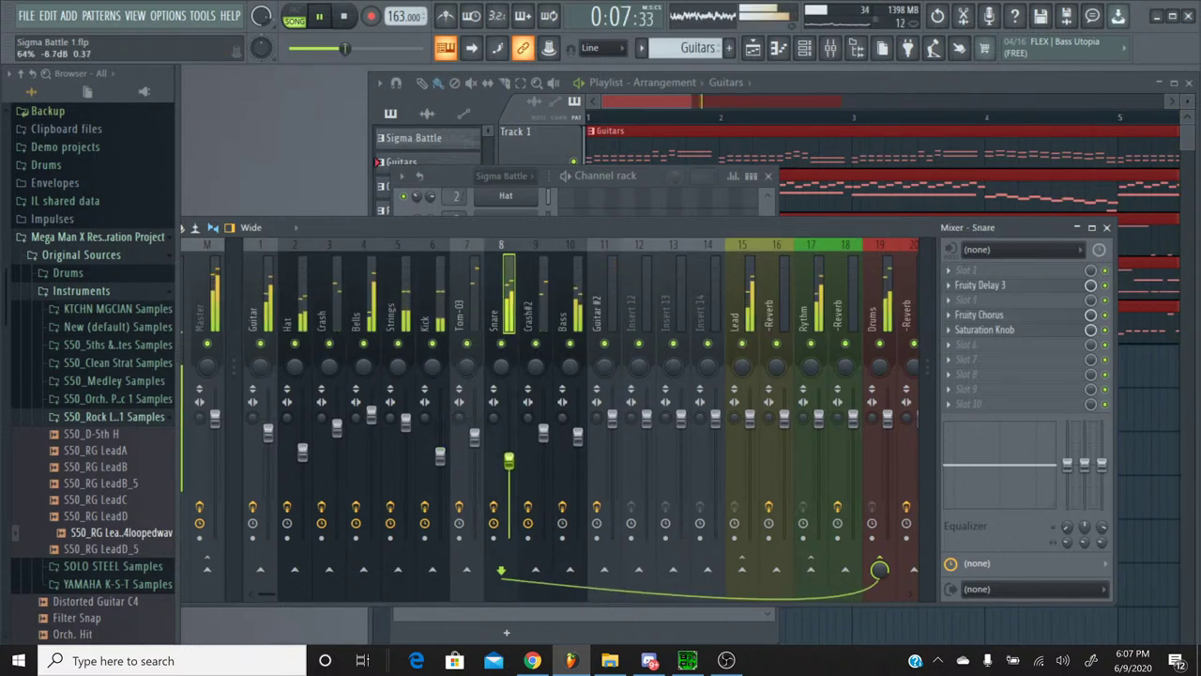
right_click(571, 345)
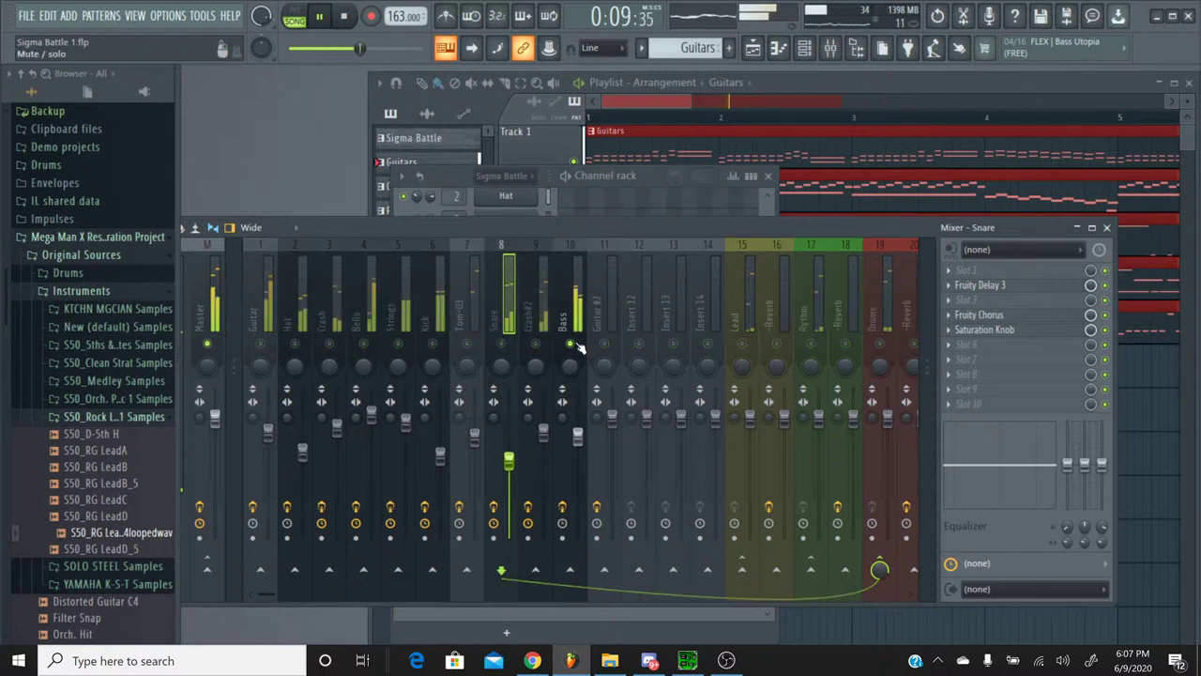
right_click(572, 345)
drag(577, 436, 578, 429)
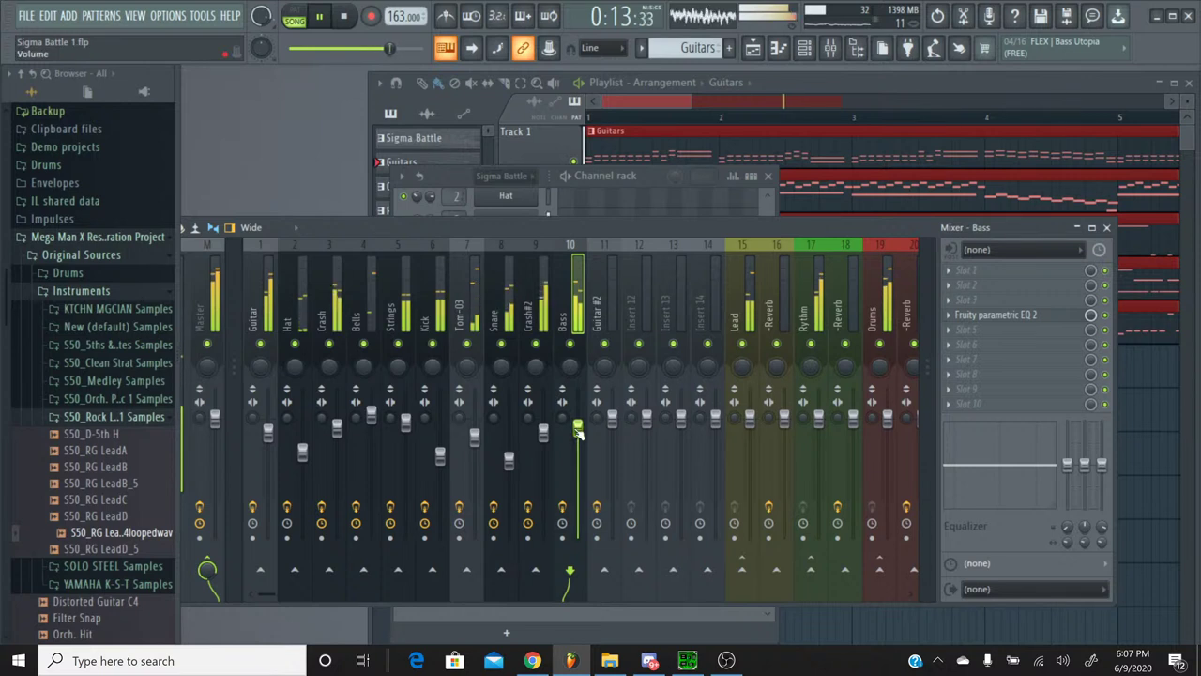
Step: Lower the Drums bus slightly and check whether the Drums and Lead -Reverb tracks receive any signal
drag(887, 418, 886, 435)
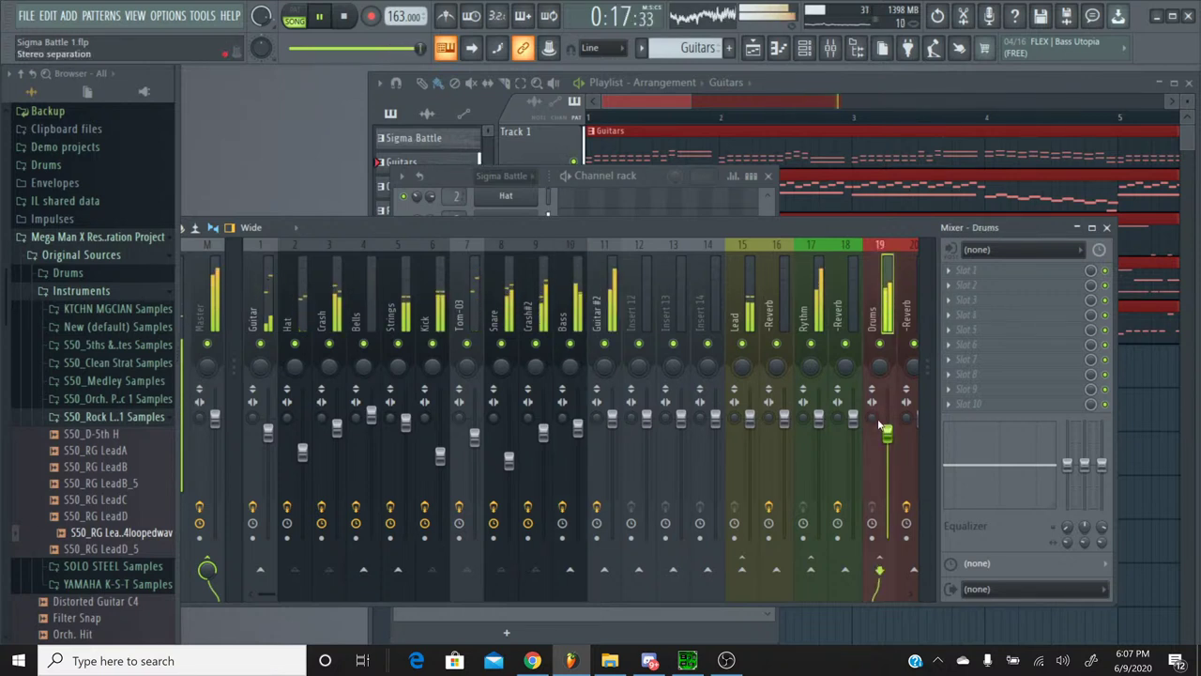
drag(886, 433, 887, 424)
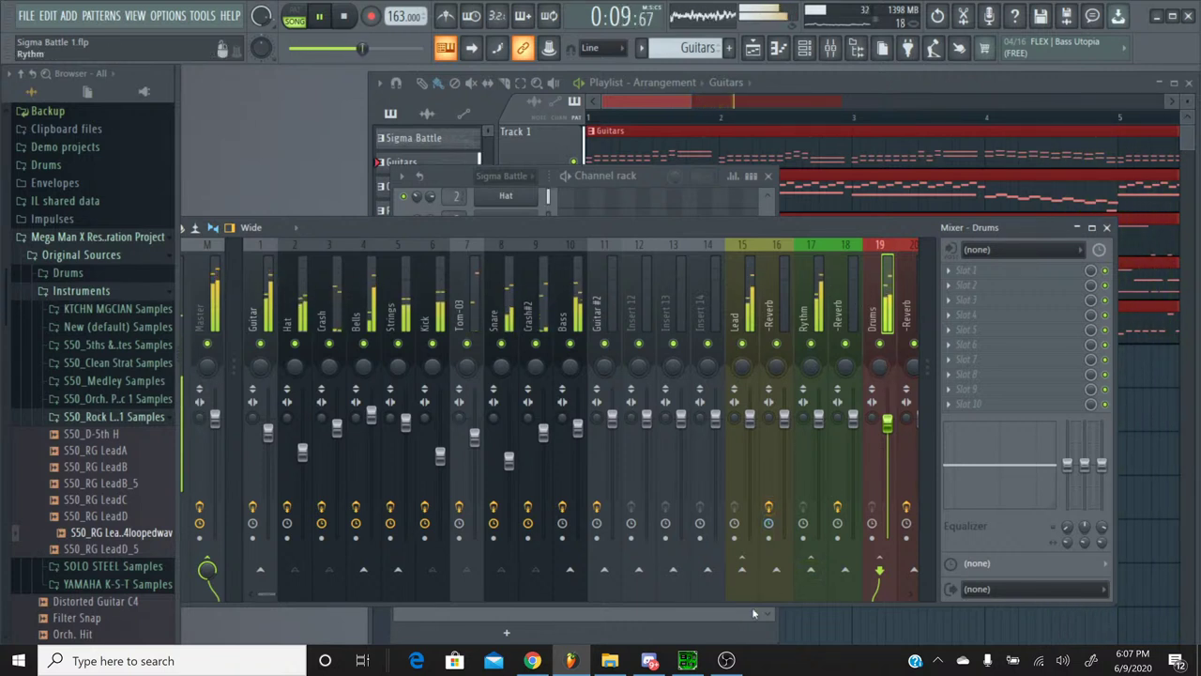
scroll(767, 345, right, 3)
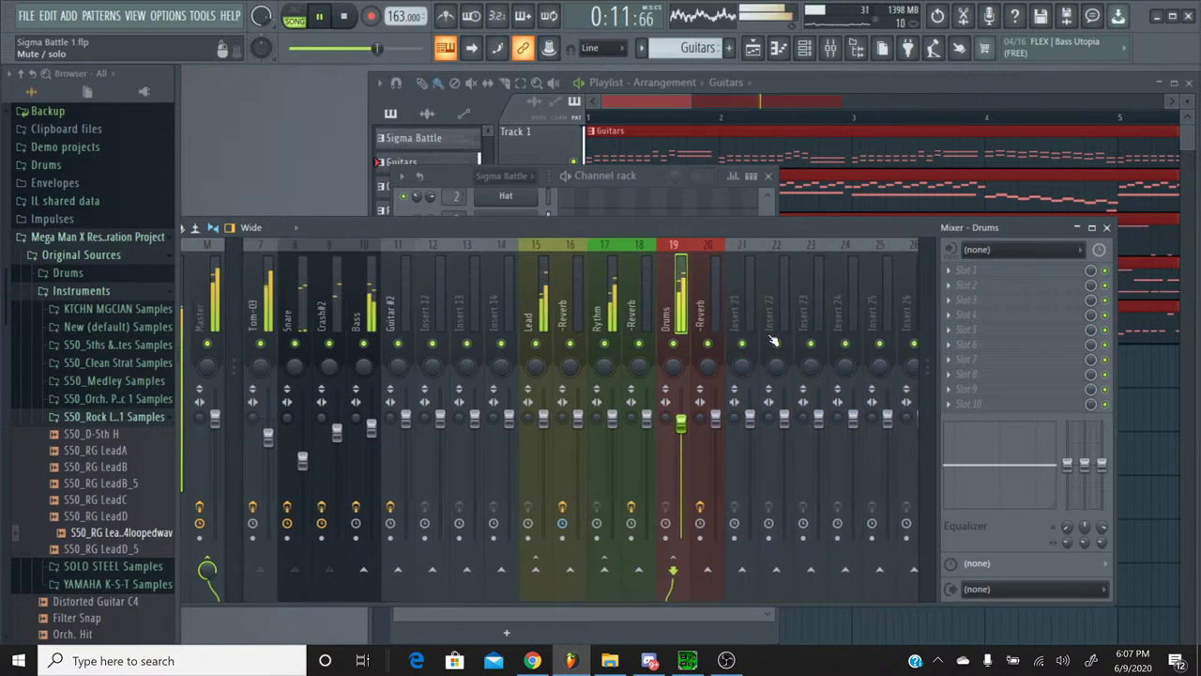
scroll(773, 340, left, 2)
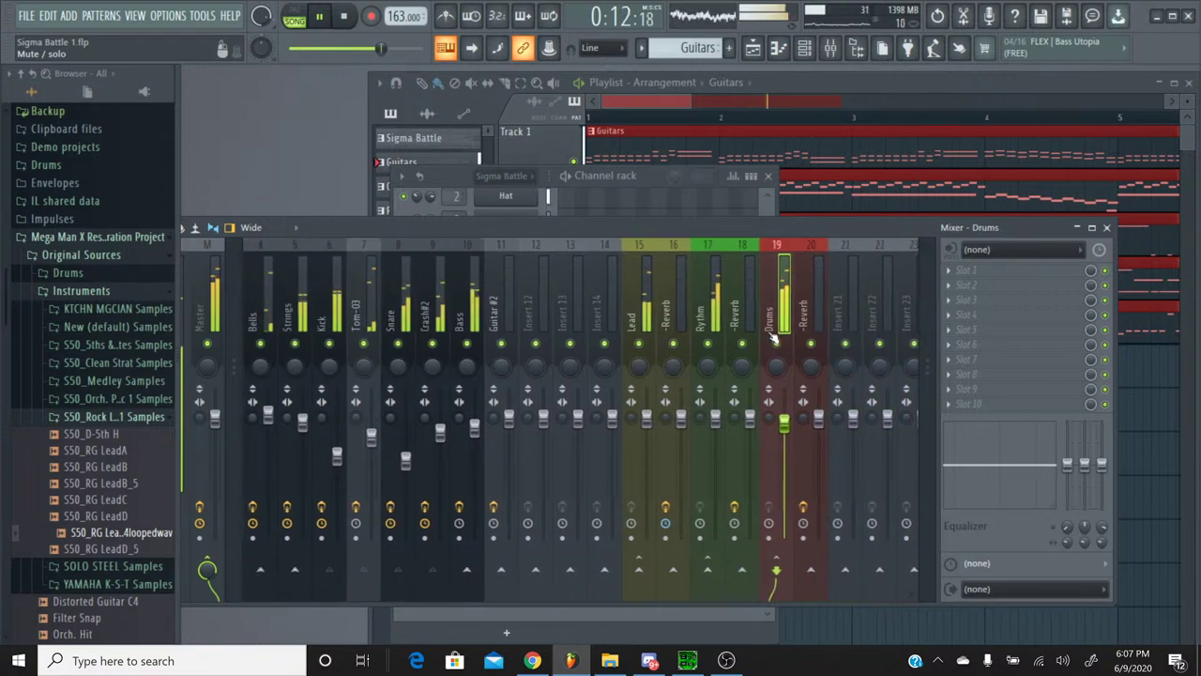
click(813, 275)
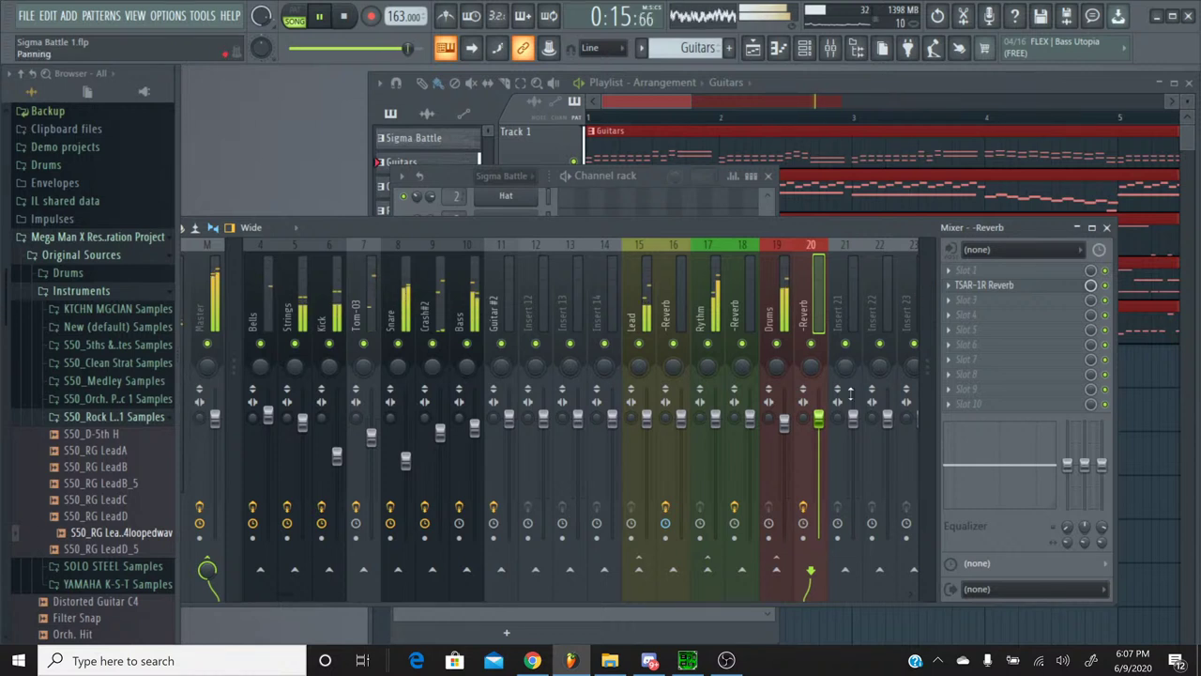
click(680, 266)
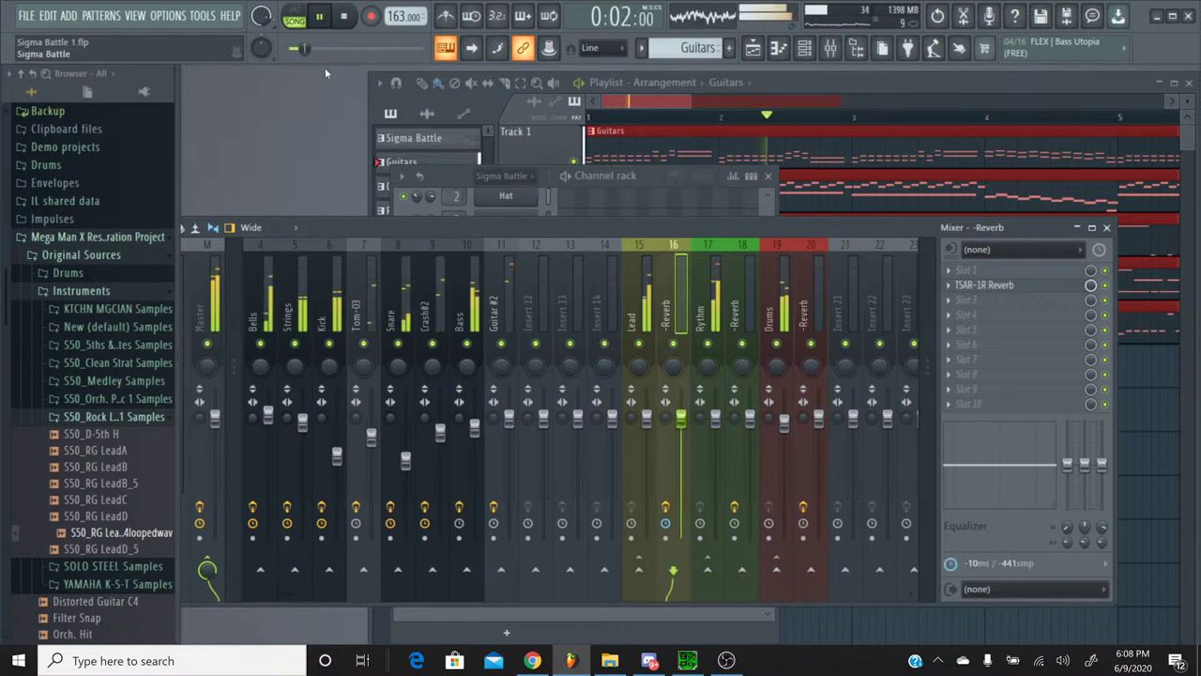
Step: Stop playback and route the Lead, Rythm and Drums buses only to their own -Reverb tracks 16, 18 and 20
key(space)
click(646, 263)
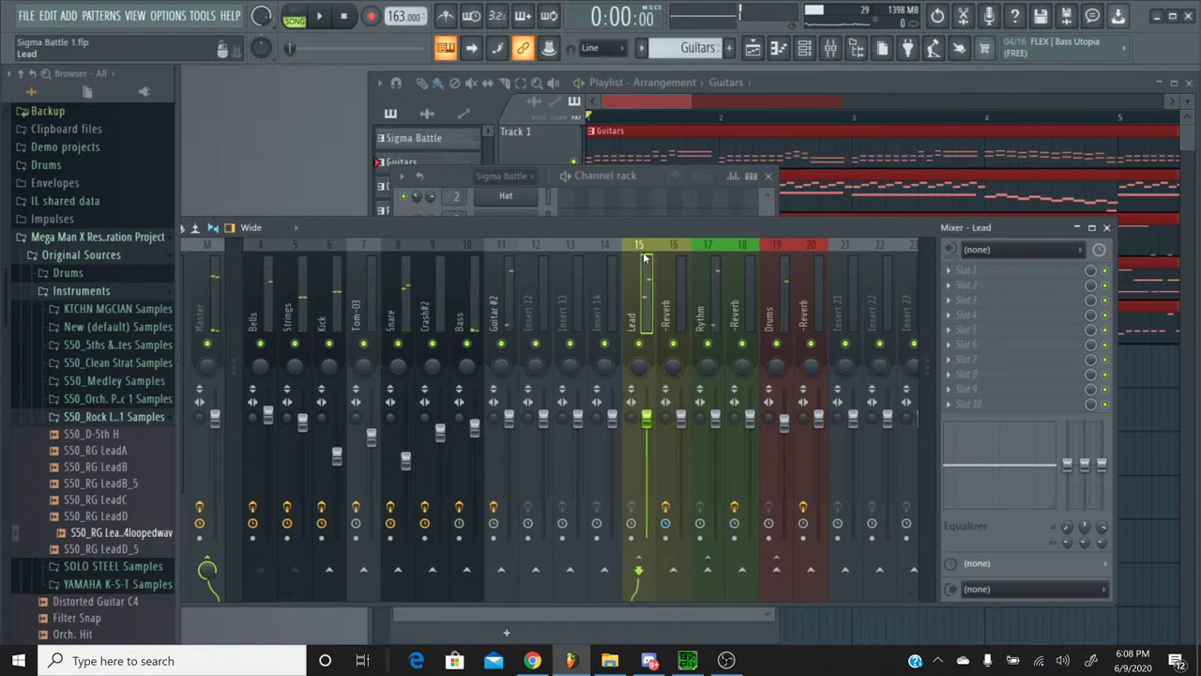
right_click(673, 568)
click(699, 583)
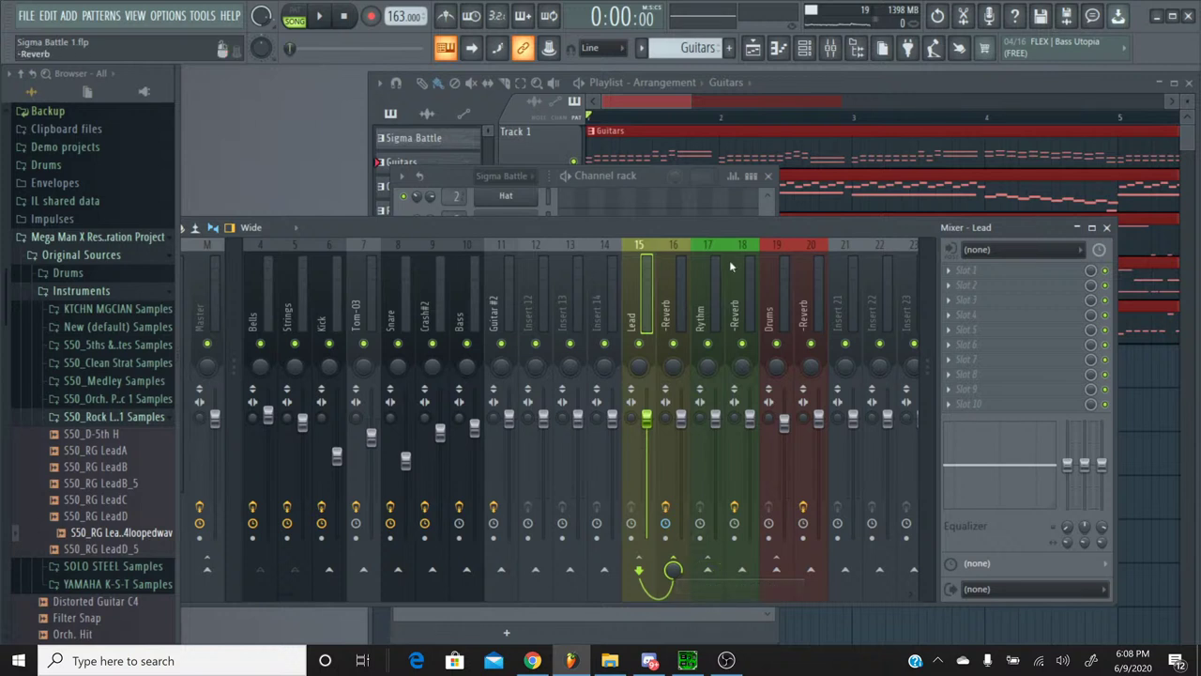
click(714, 263)
right_click(741, 568)
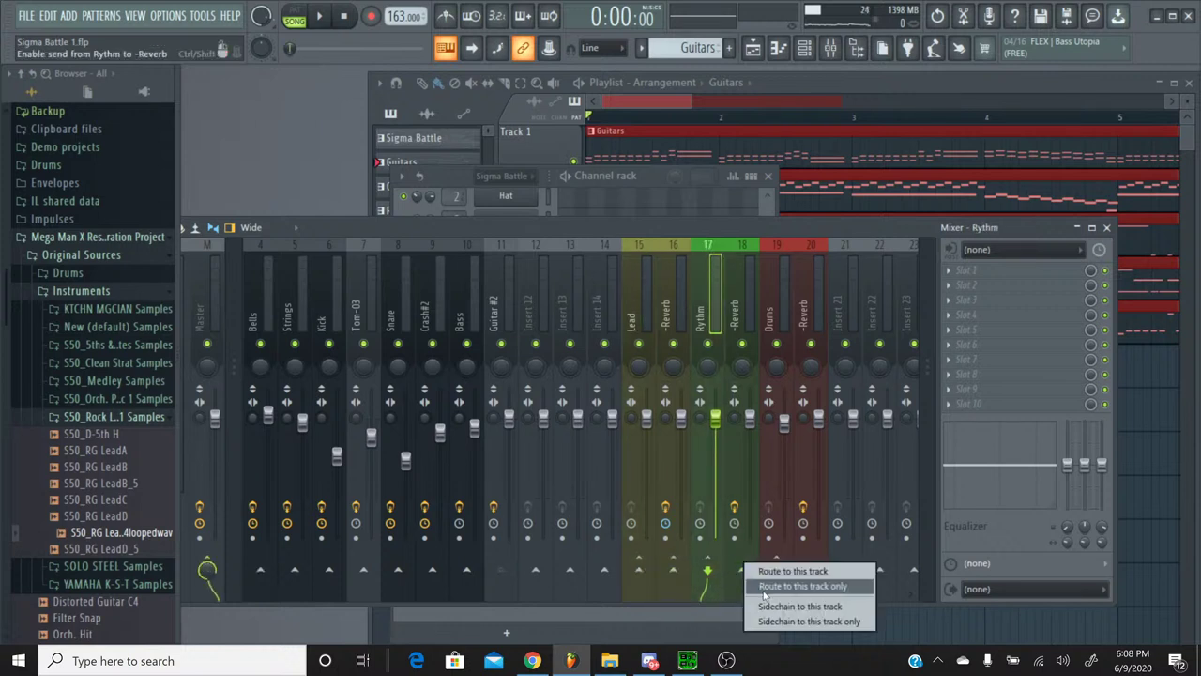
click(766, 584)
click(784, 259)
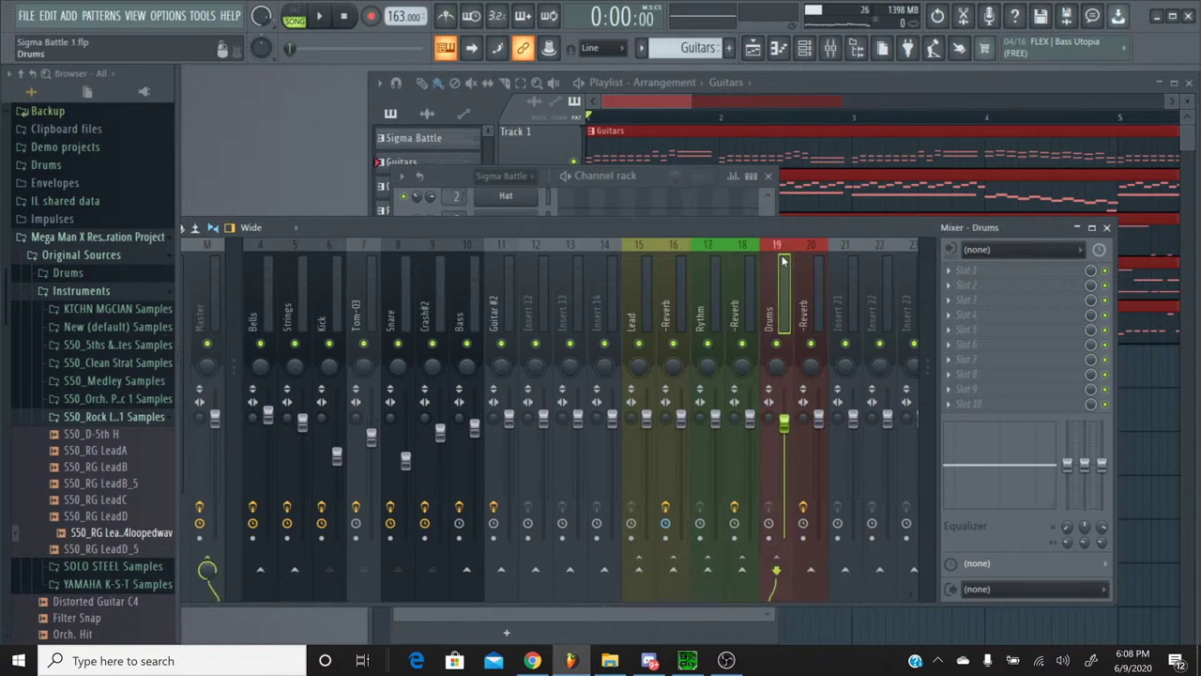
right_click(811, 569)
click(832, 587)
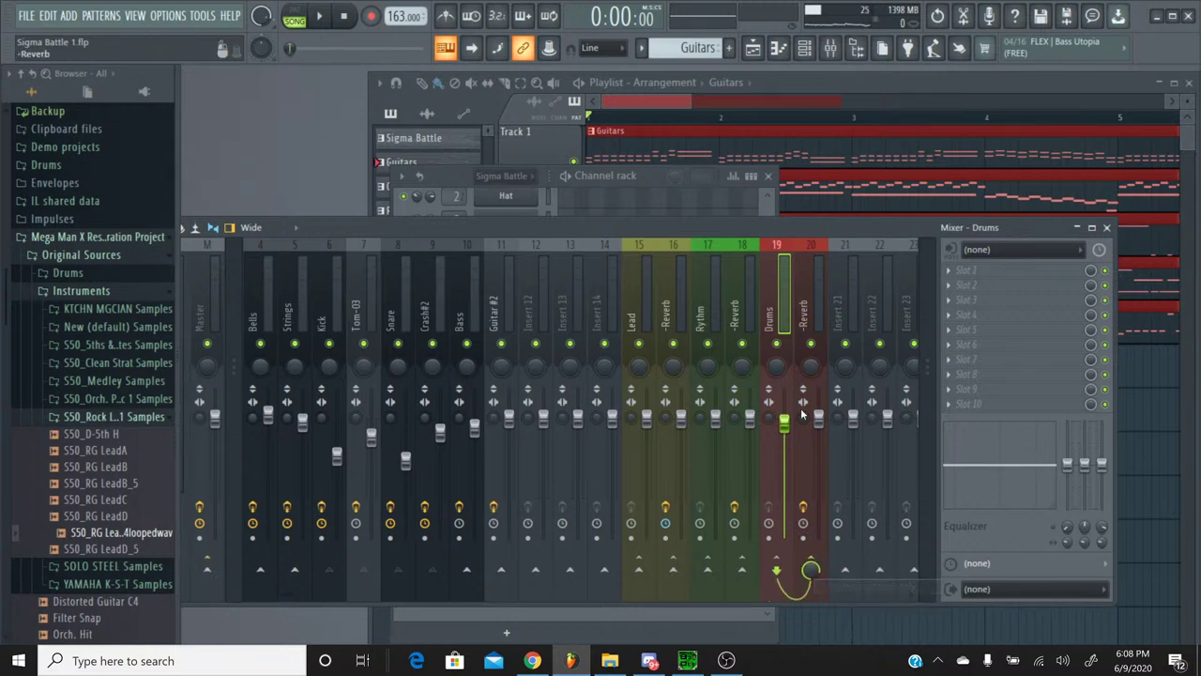
Step: Play the song and lower the Bells to about -3.7 dB and the Strings to about -4 dB in the mixer
key(space)
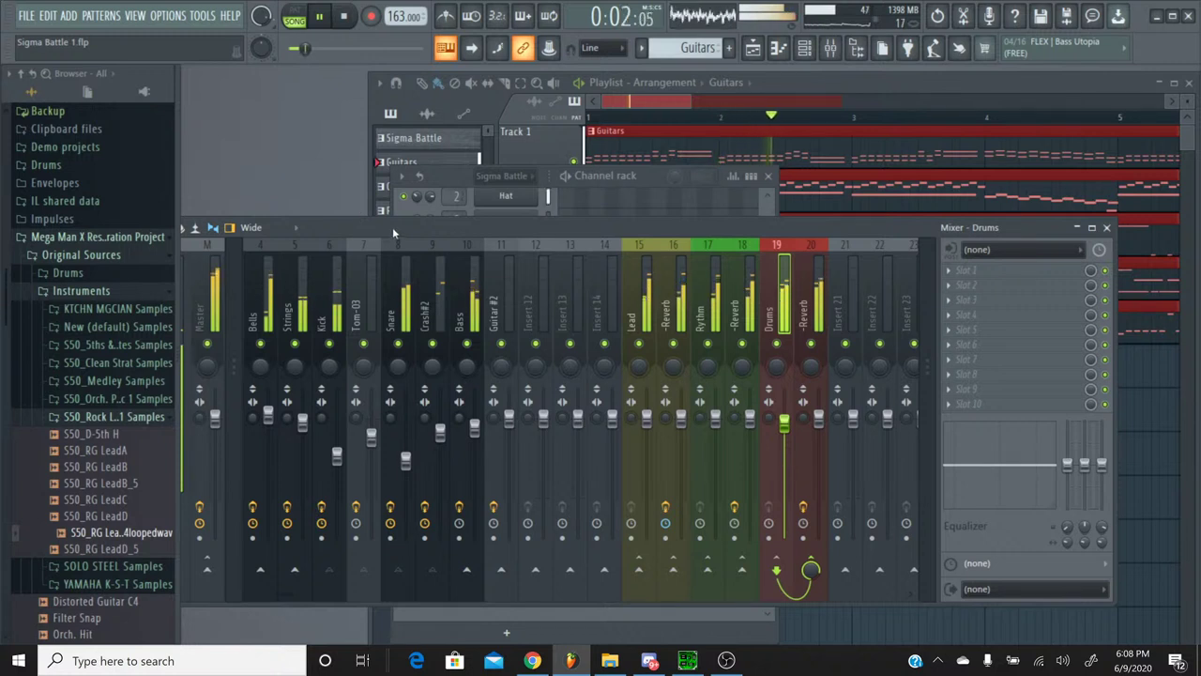
drag(392, 227, 445, 227)
drag(348, 419, 350, 438)
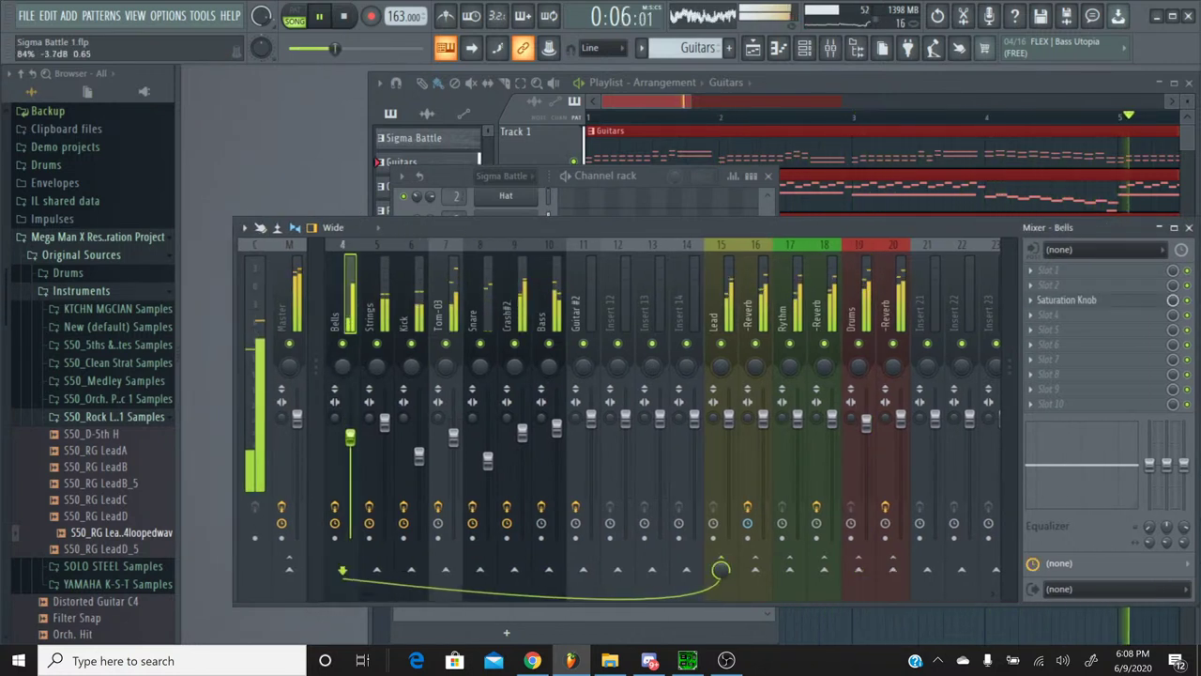
click(382, 349)
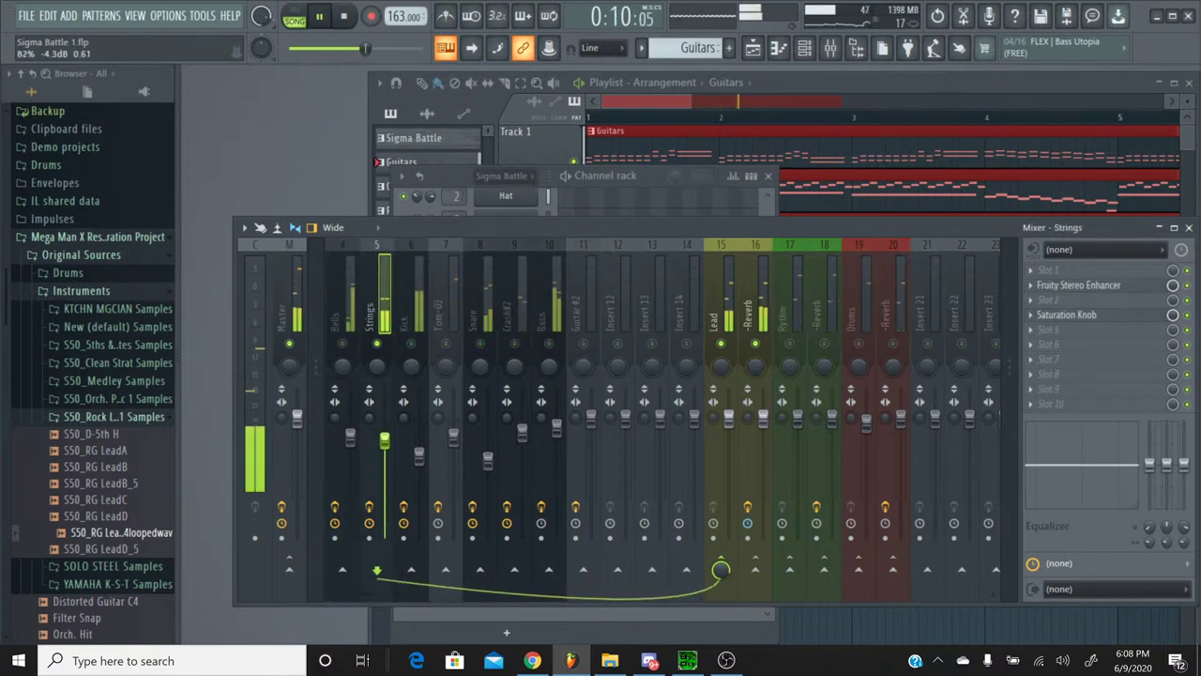
scroll(391, 326, up, 2)
scroll(390, 325, down, 2)
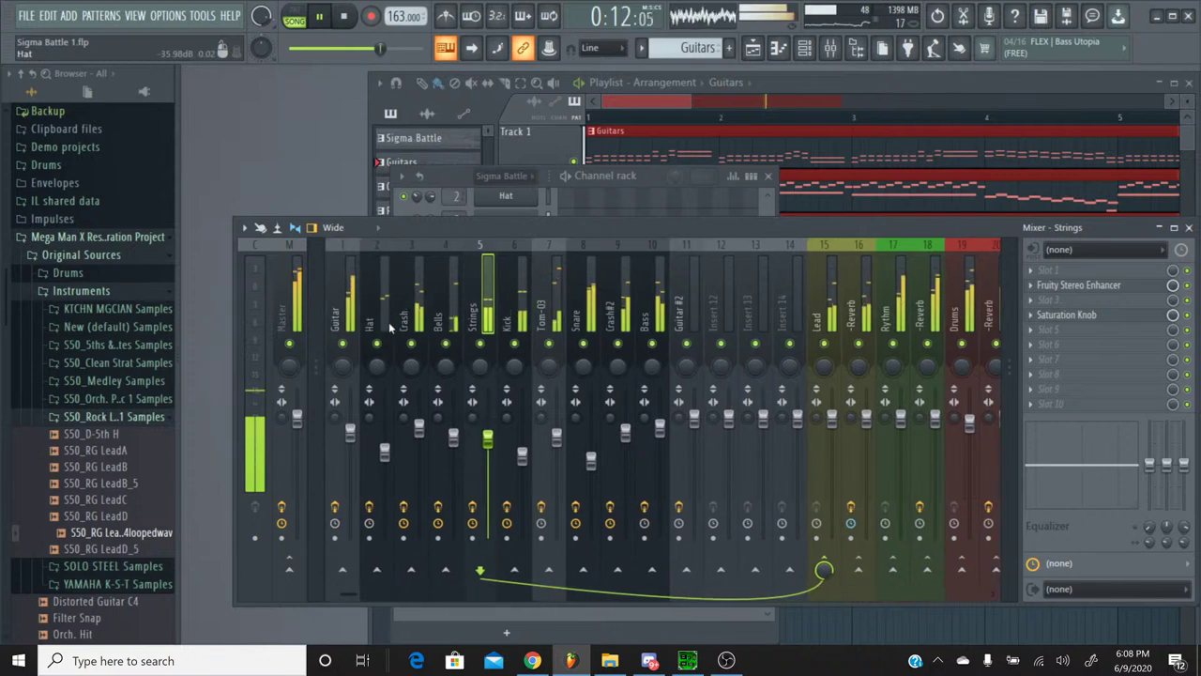
Step: Dock the Lead, Rythm and Drums buses and their -Reverb tracks (15 to 20) to the right side of the mixer
drag(721, 251, 833, 254)
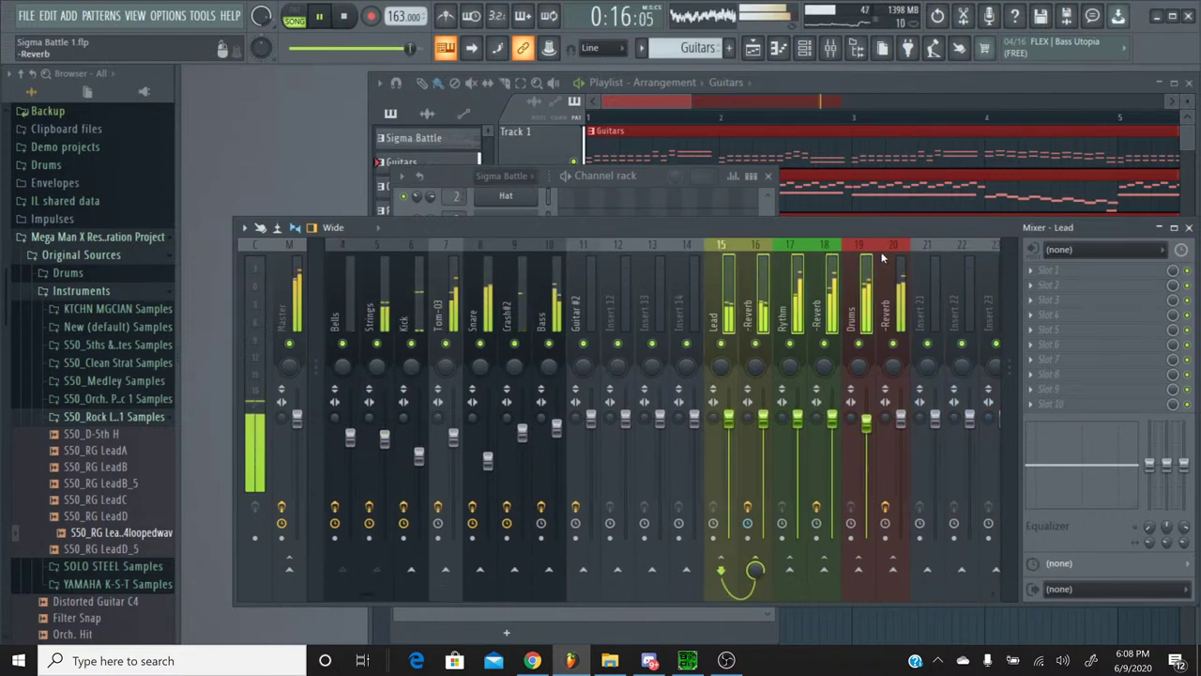
right_click(730, 252)
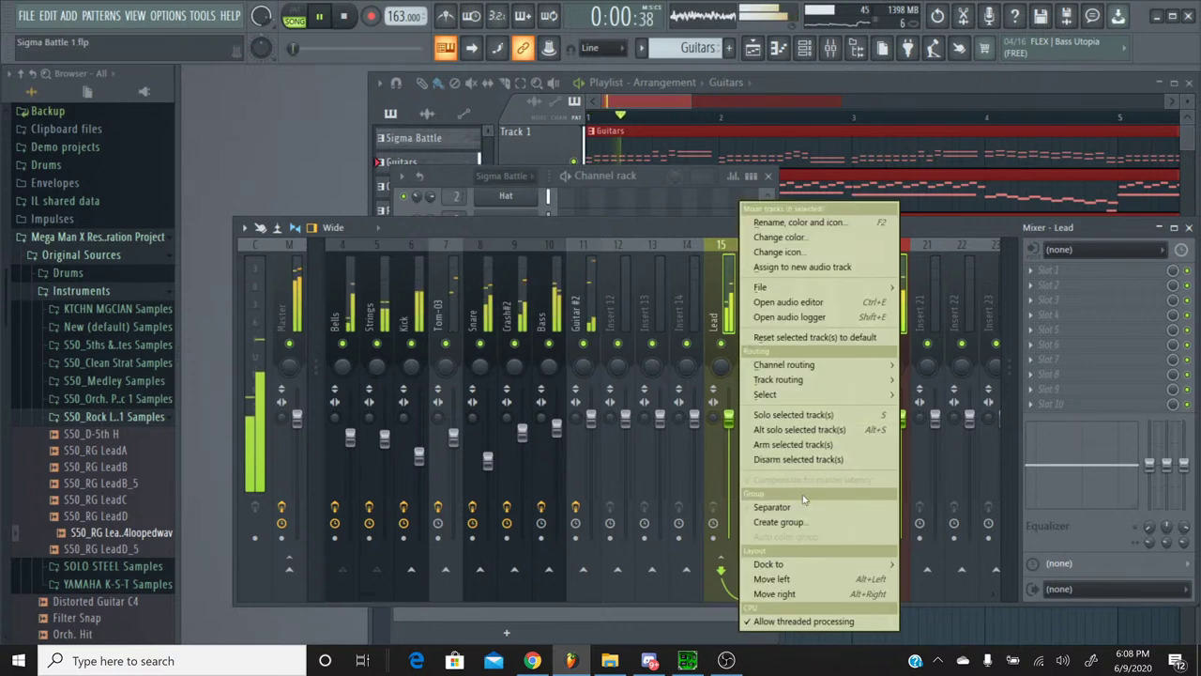
mouse_move(771, 564)
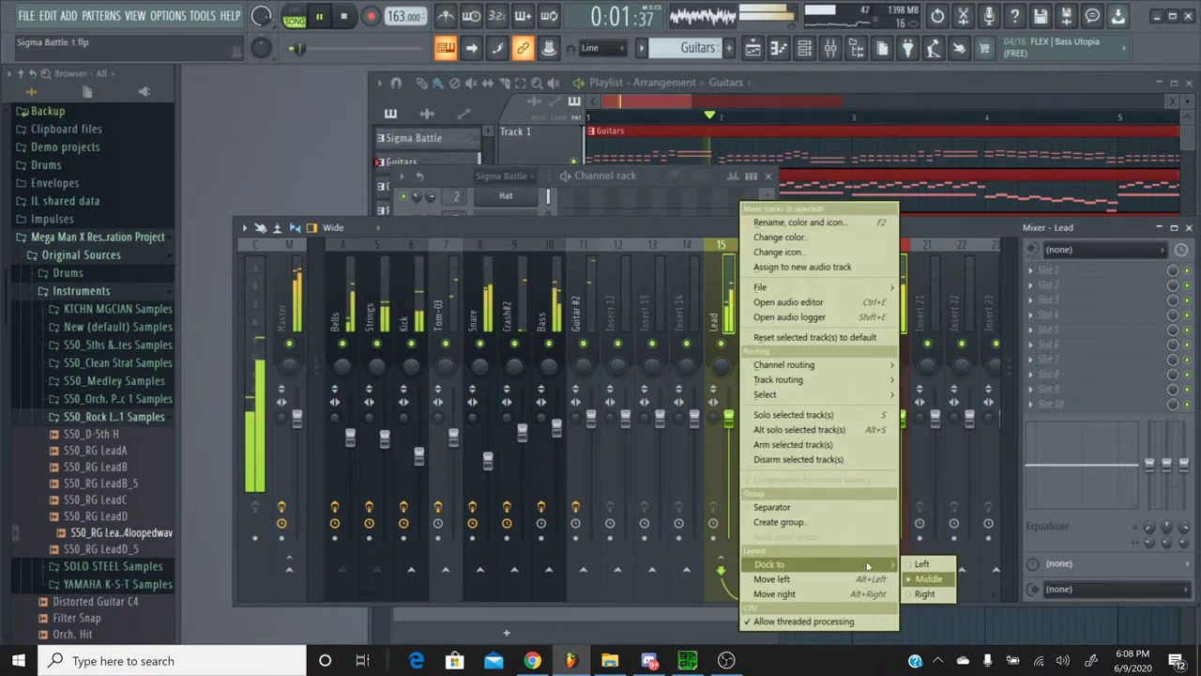
click(926, 596)
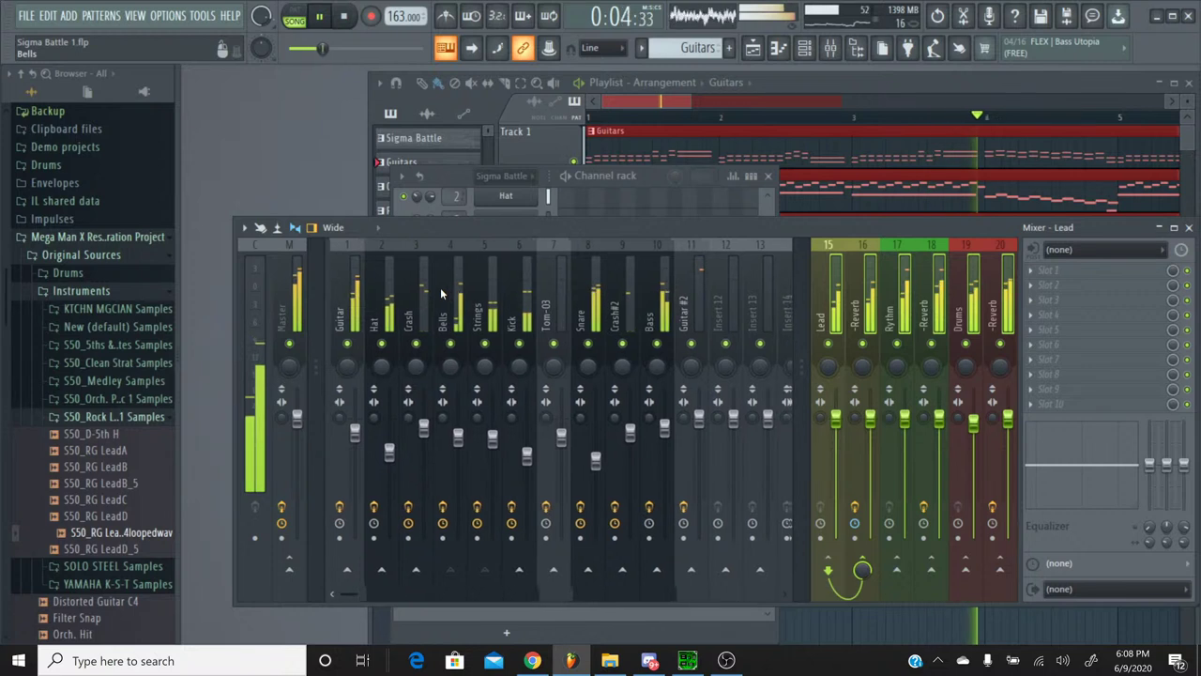
Step: Lower the Guitar mixer track to about -4.3 dB, the Hat to about -9.1 dB and the Crash to about -4.3 dB
click(350, 394)
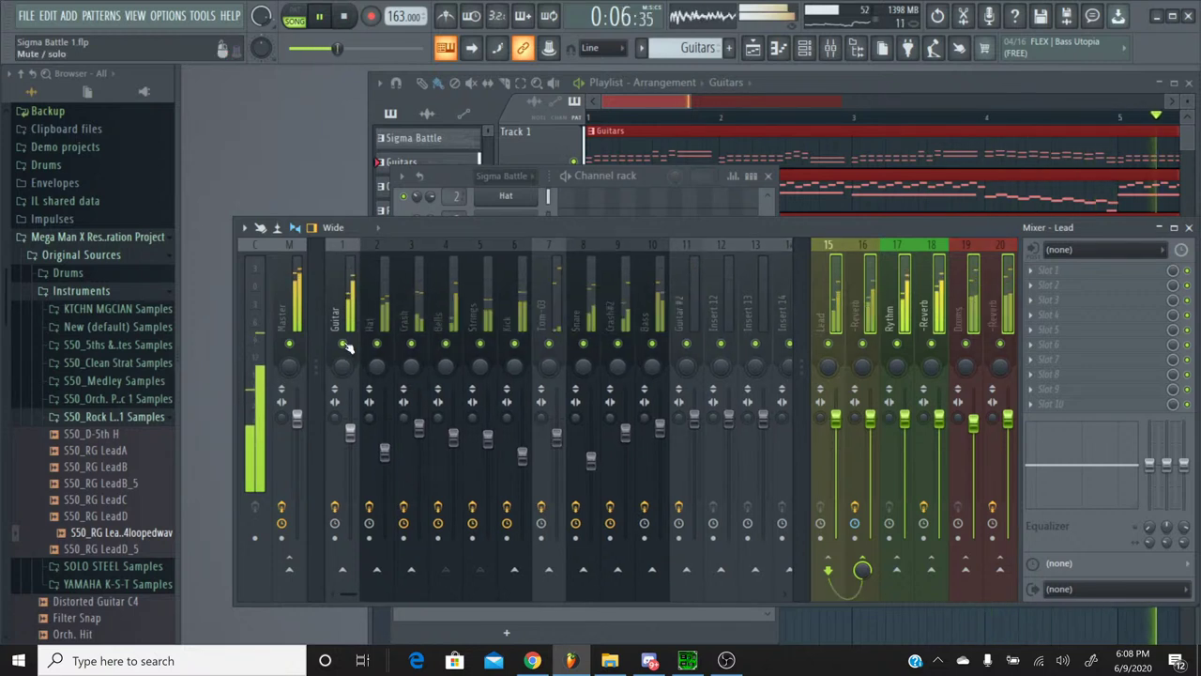
drag(350, 394, 351, 455)
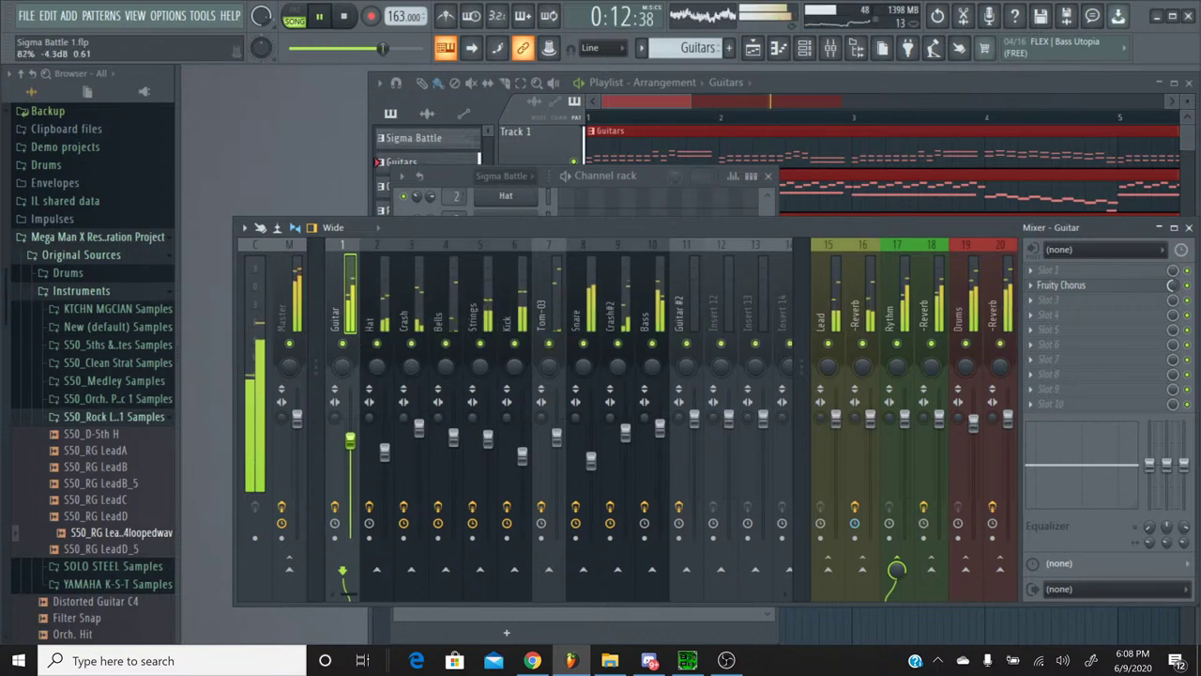
right_click(379, 347)
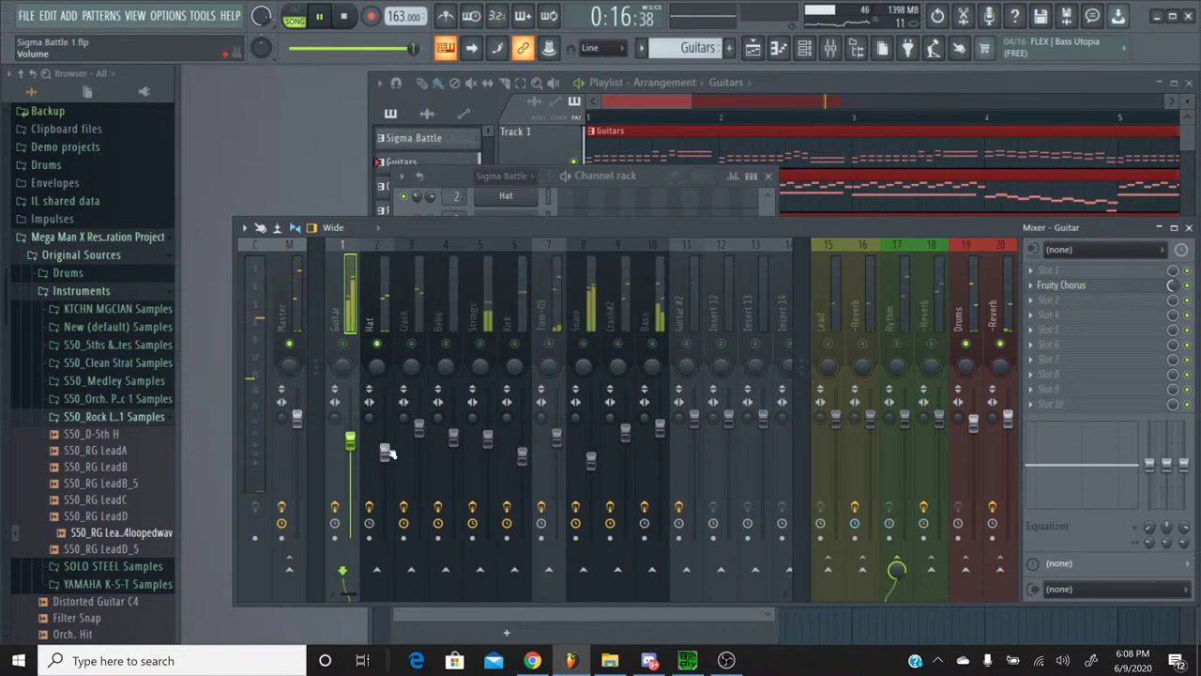
click(381, 353)
right_click(379, 345)
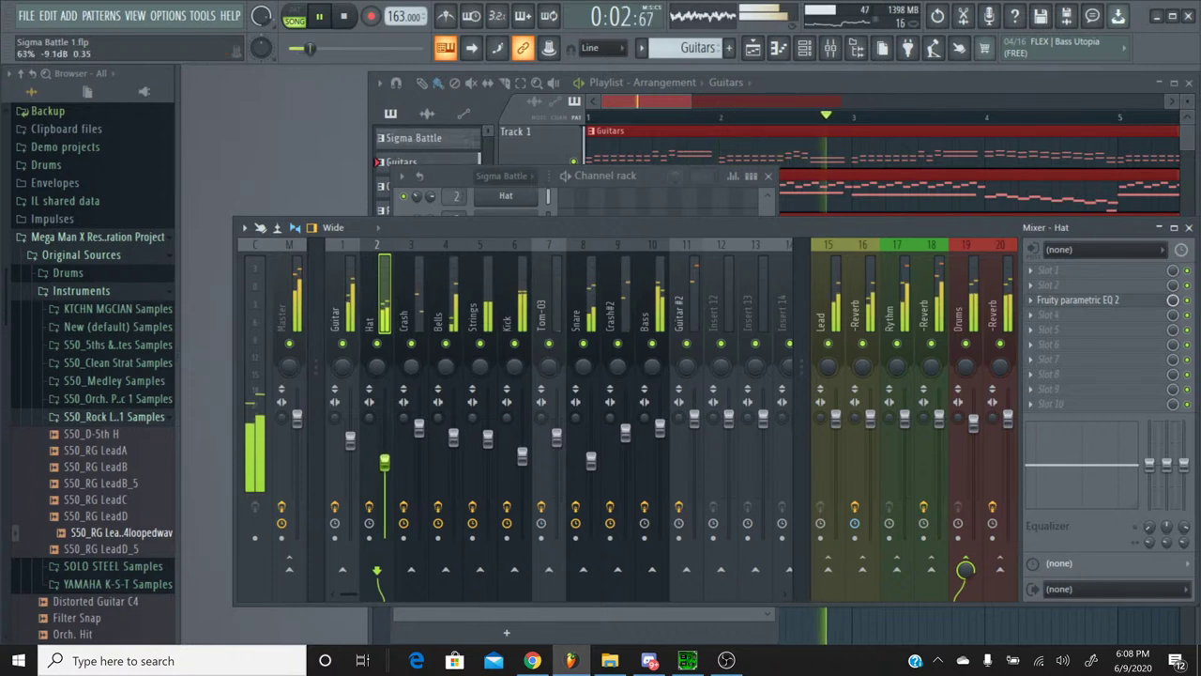
click(414, 353)
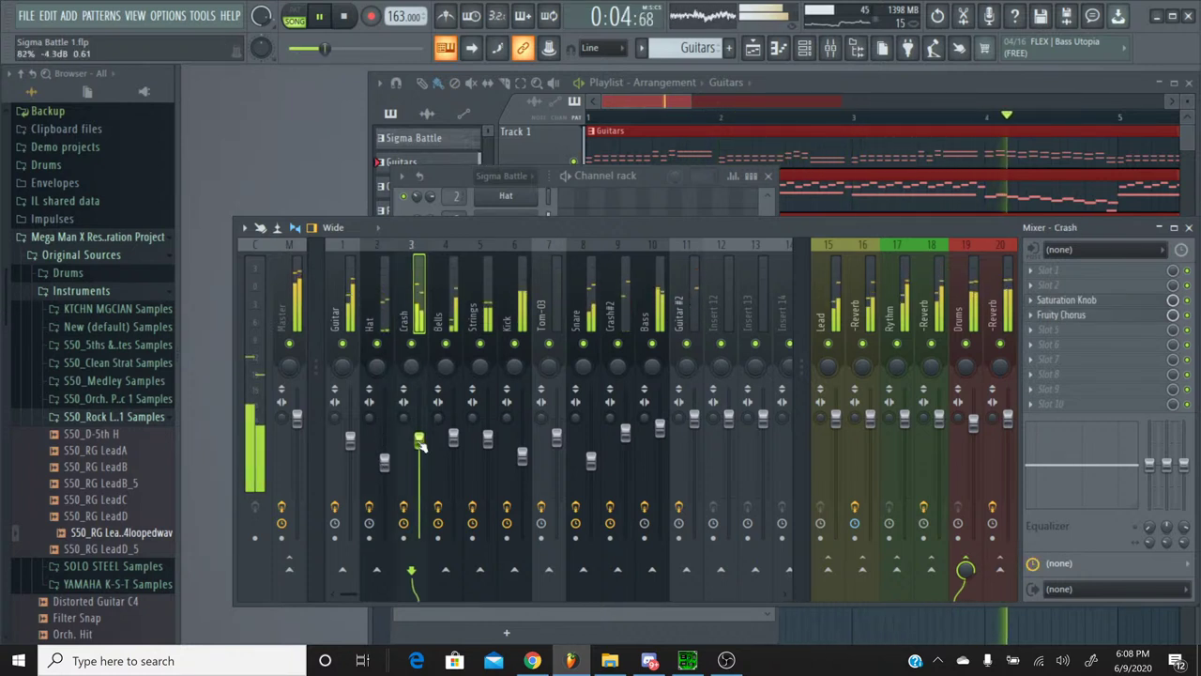
Step: Lower the Bells to about -6 dB and the Strings slightly, soloing each mixer track while adjusting it
right_click(445, 345)
drag(452, 433, 452, 442)
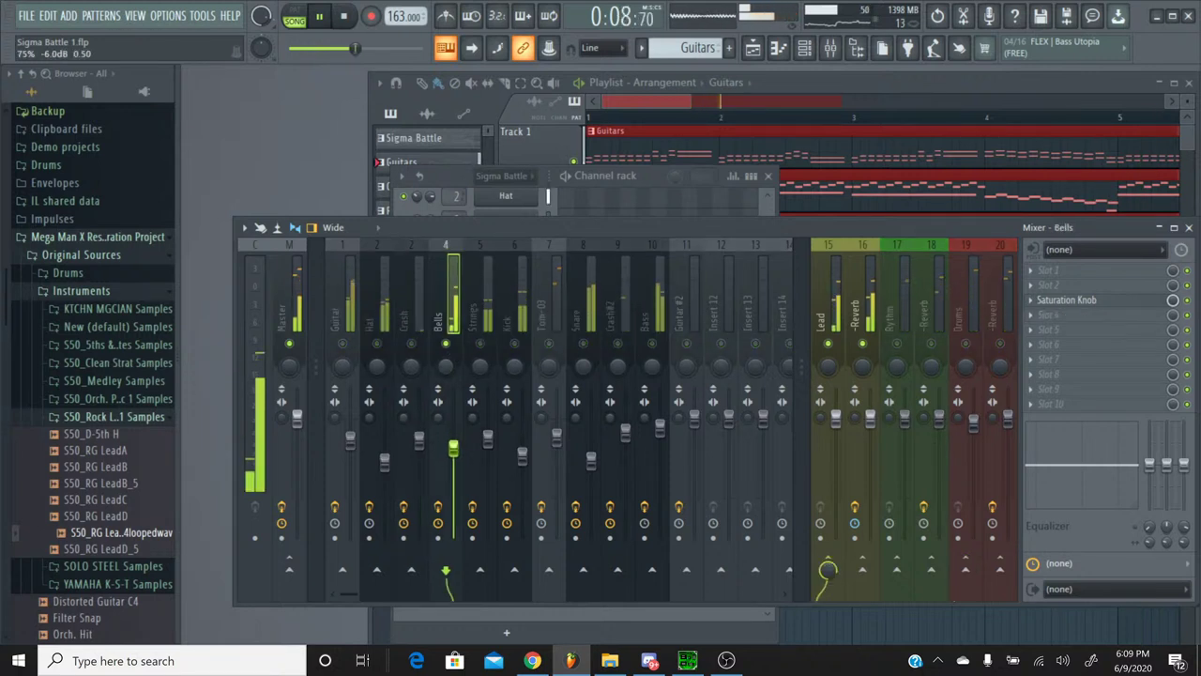
right_click(449, 344)
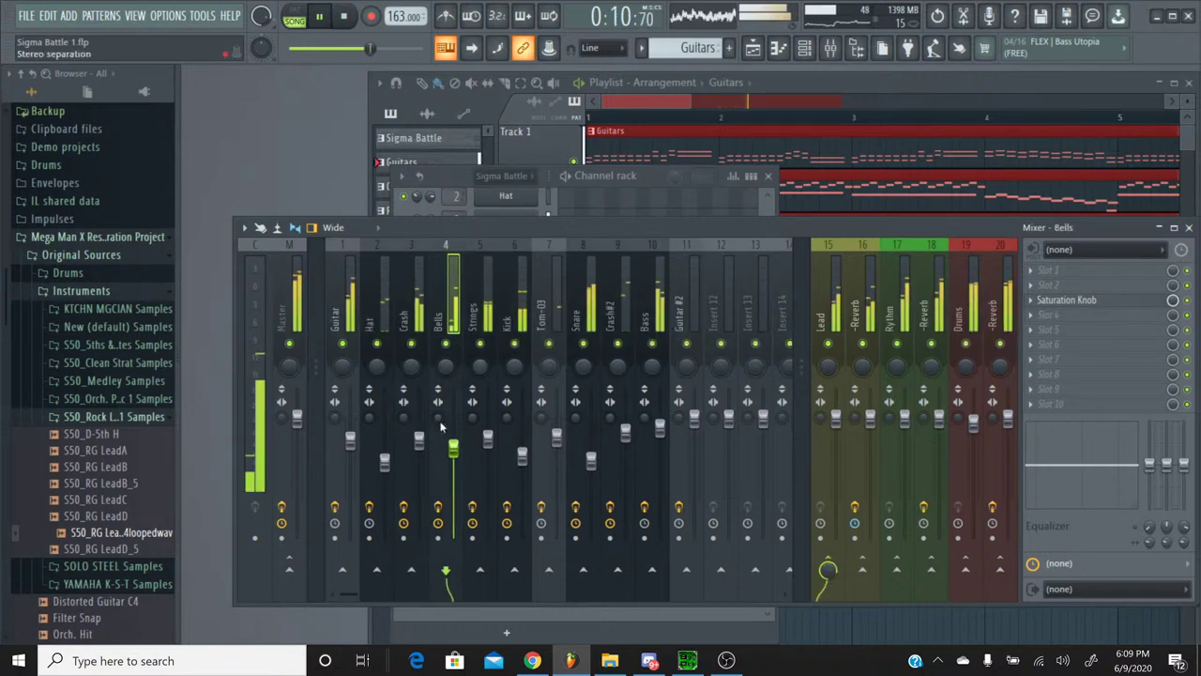
right_click(483, 345)
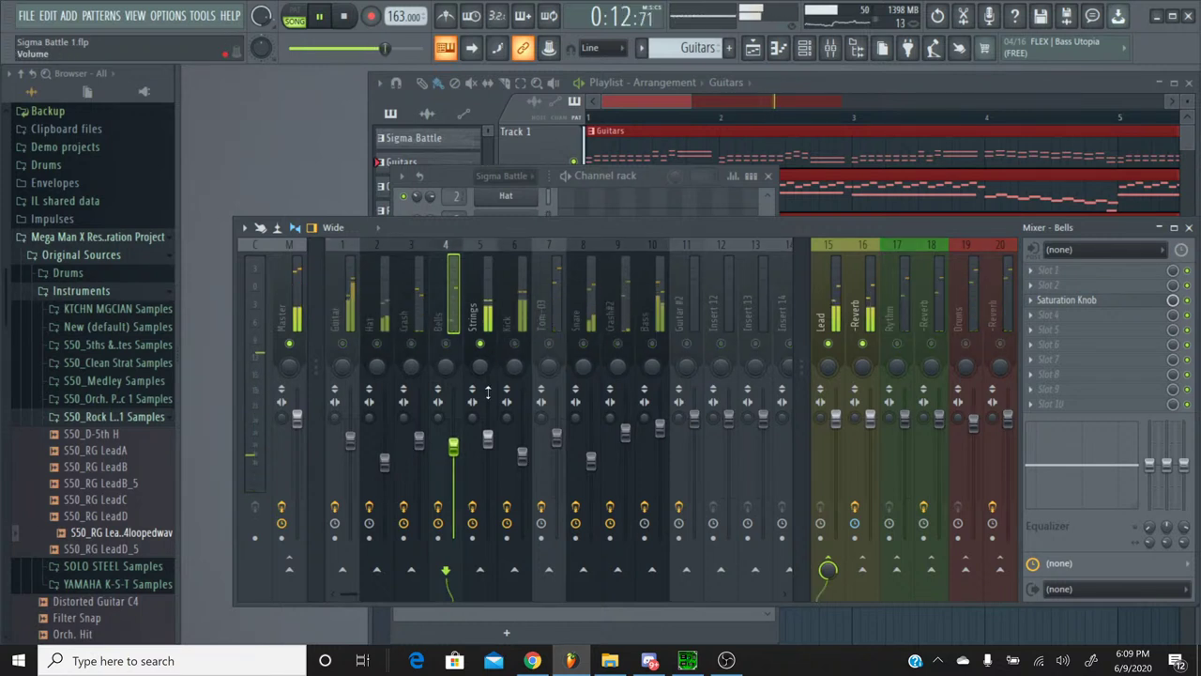
drag(489, 437, 488, 444)
right_click(494, 352)
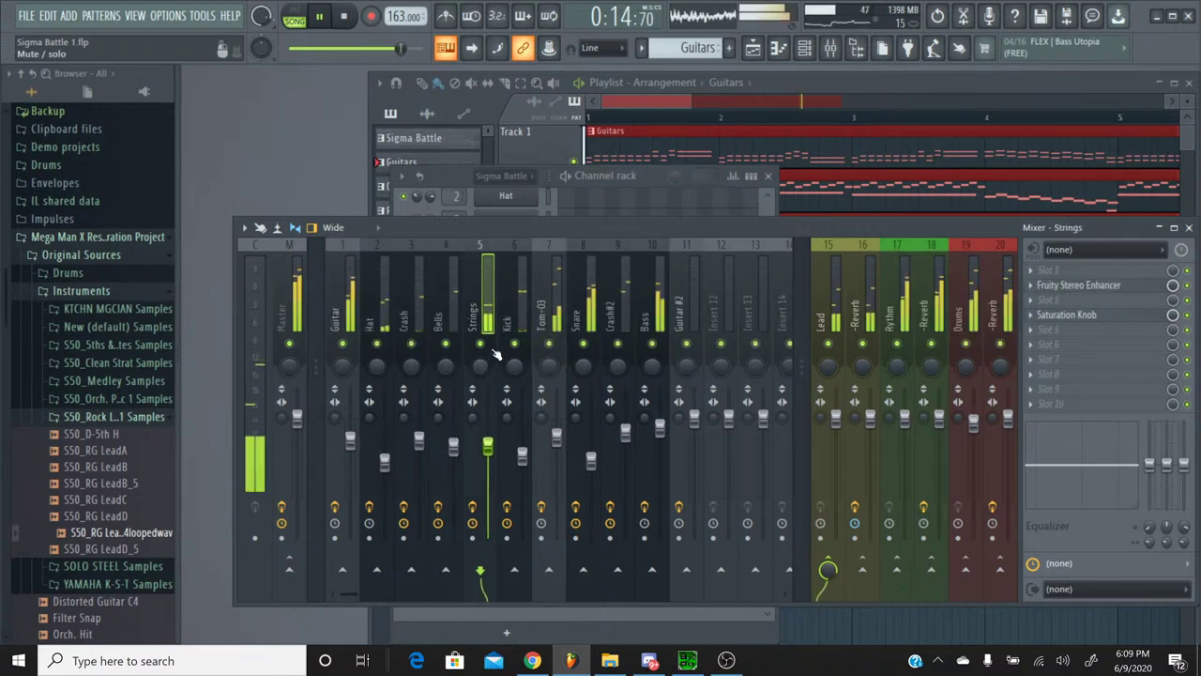
Step: Raise the Kick slightly and set the Snare to about -9 dB, soloing each mixer track briefly
right_click(516, 345)
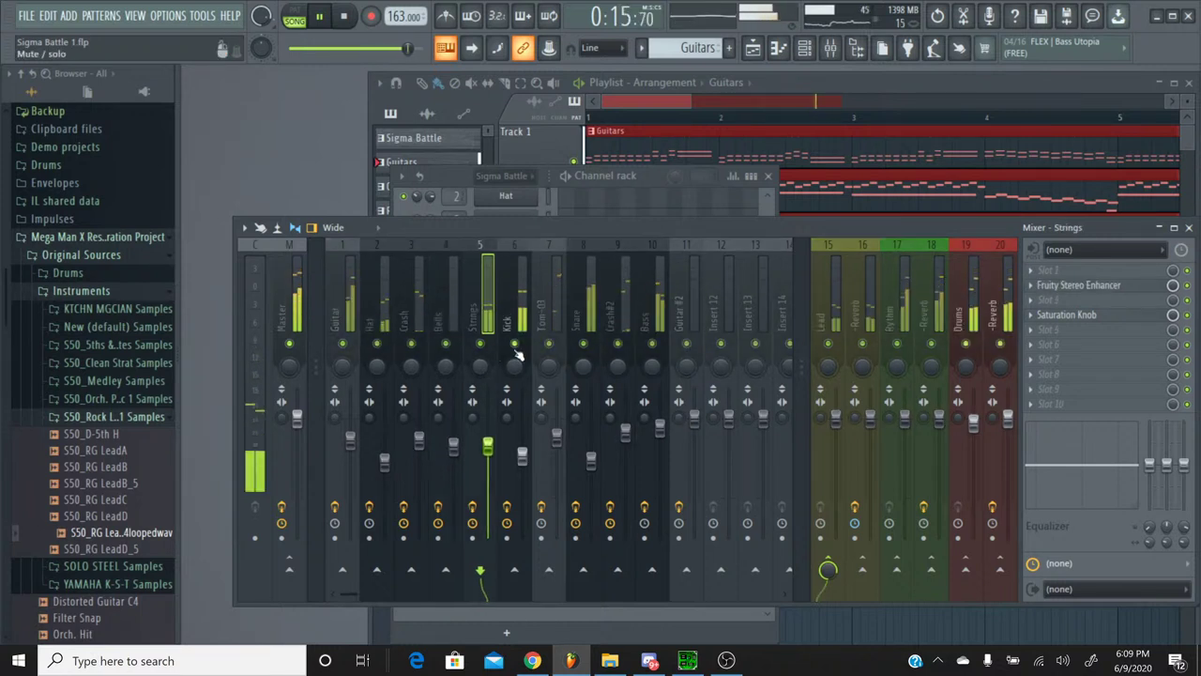
click(521, 460)
right_click(517, 346)
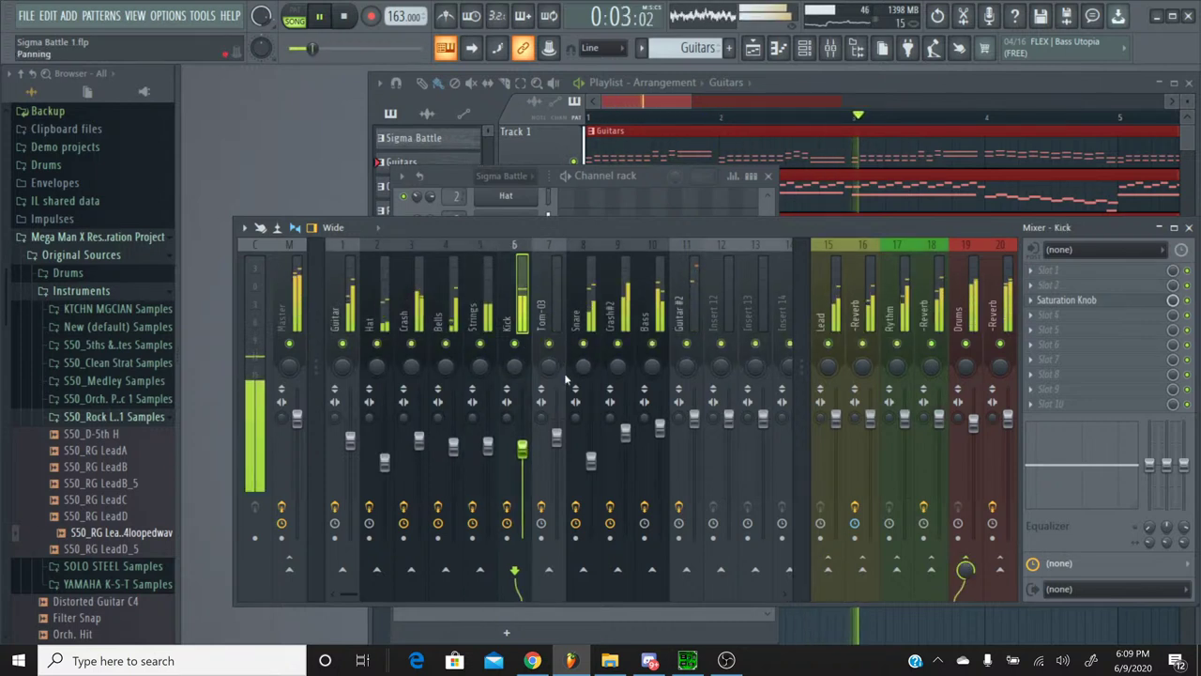
right_click(583, 343)
click(579, 429)
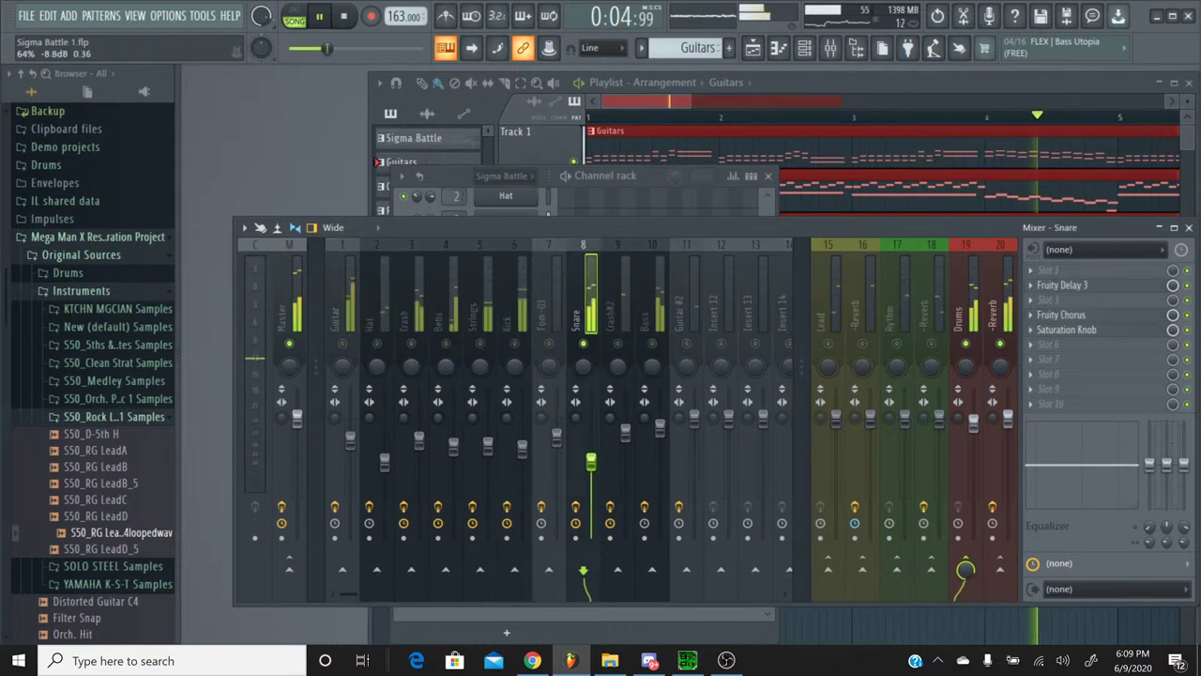
right_click(583, 344)
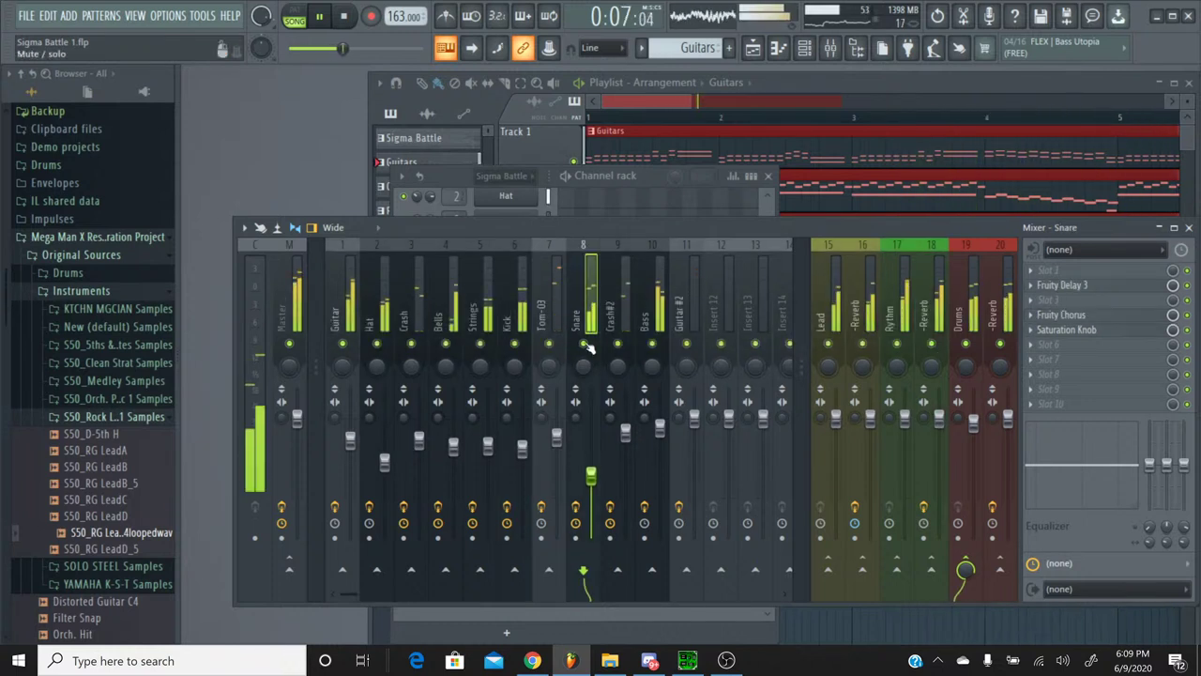
drag(591, 479, 592, 464)
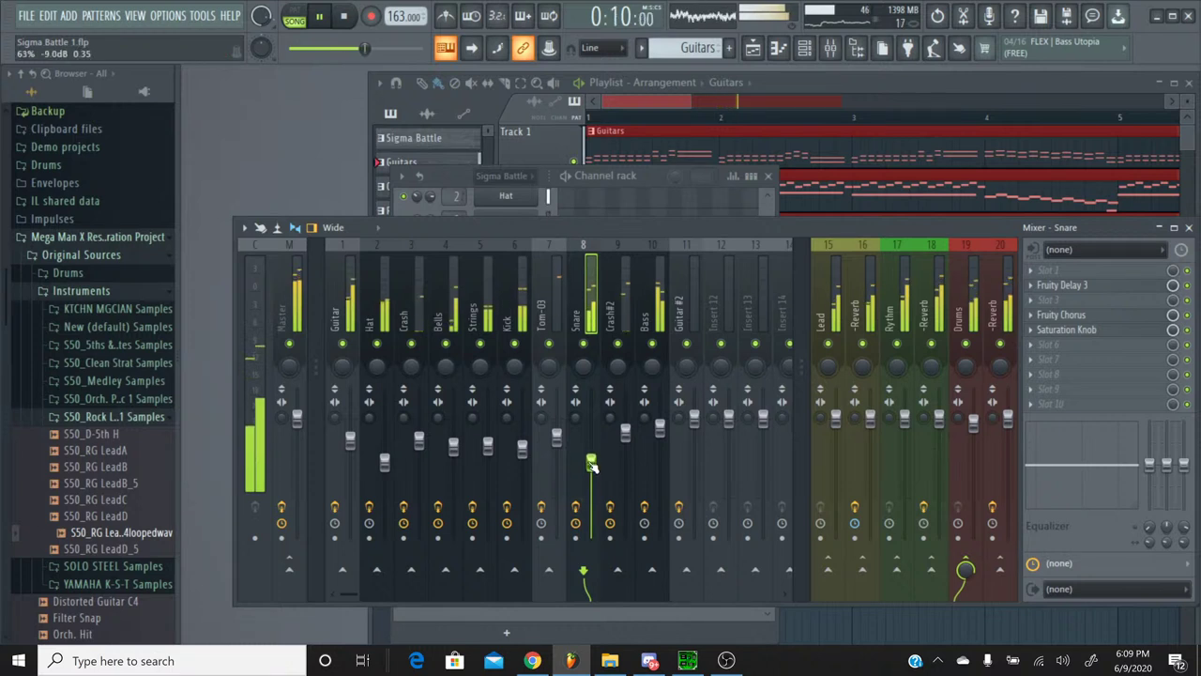
Step: Lower Crash#2 to about -4.2 dB and raise the Bass to about -0.3 dB, soloing each mixer track briefly
right_click(617, 344)
drag(625, 431, 625, 439)
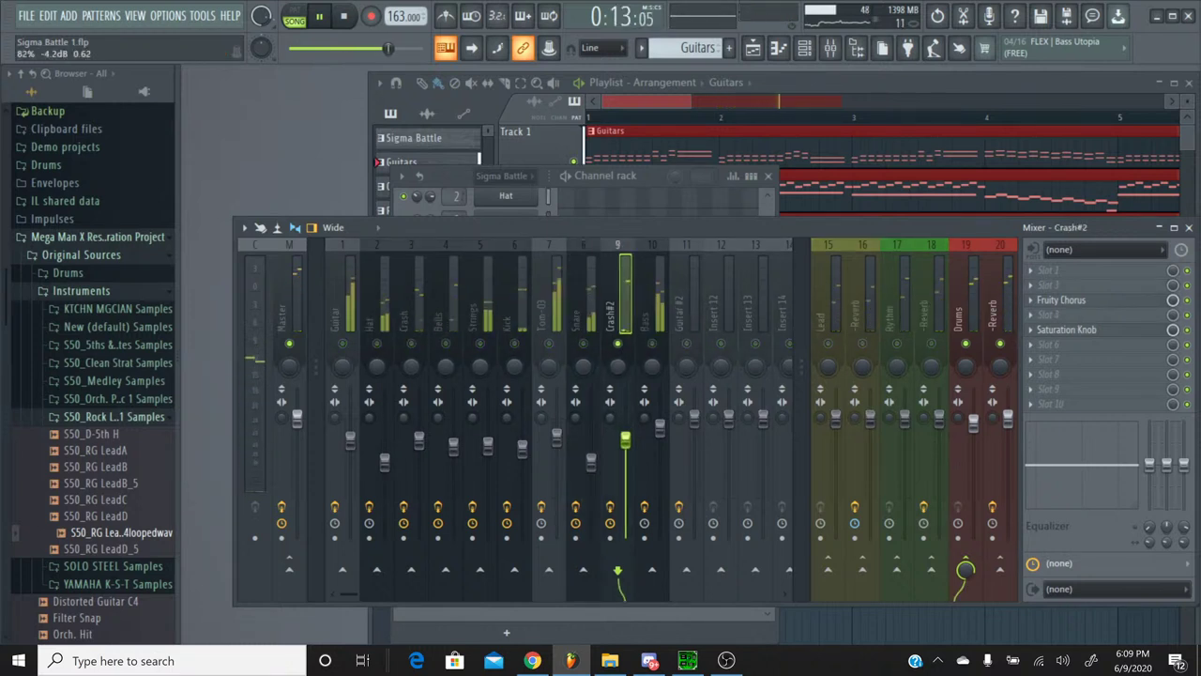
right_click(618, 344)
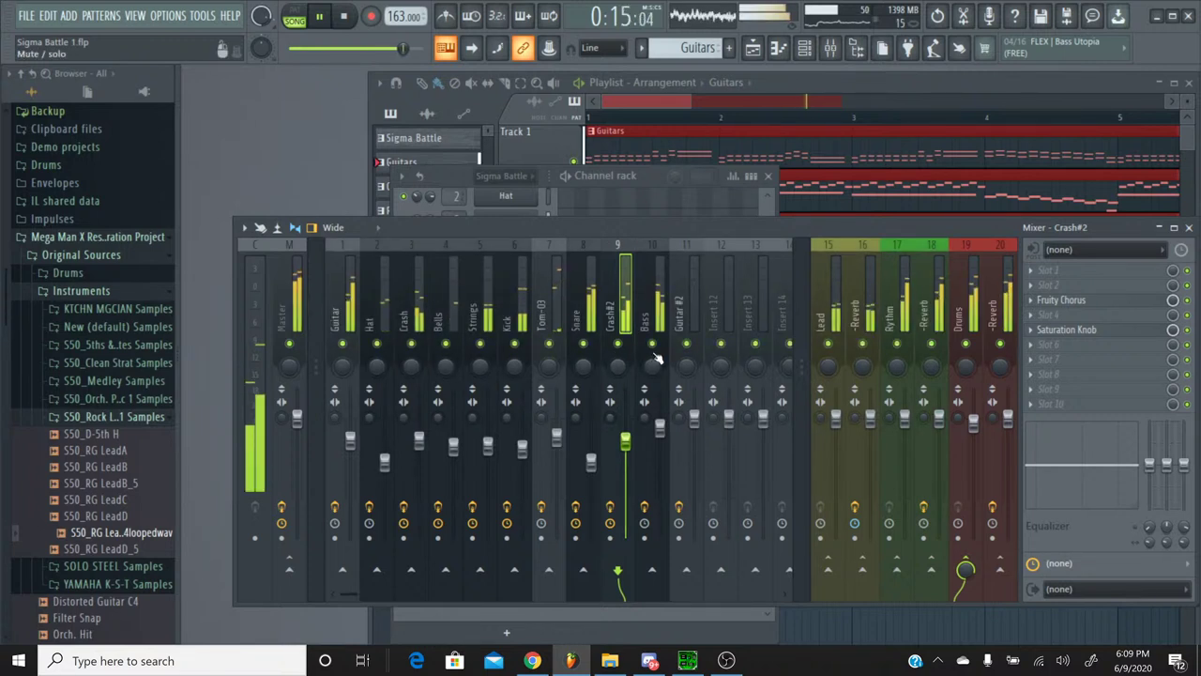
right_click(655, 349)
click(661, 427)
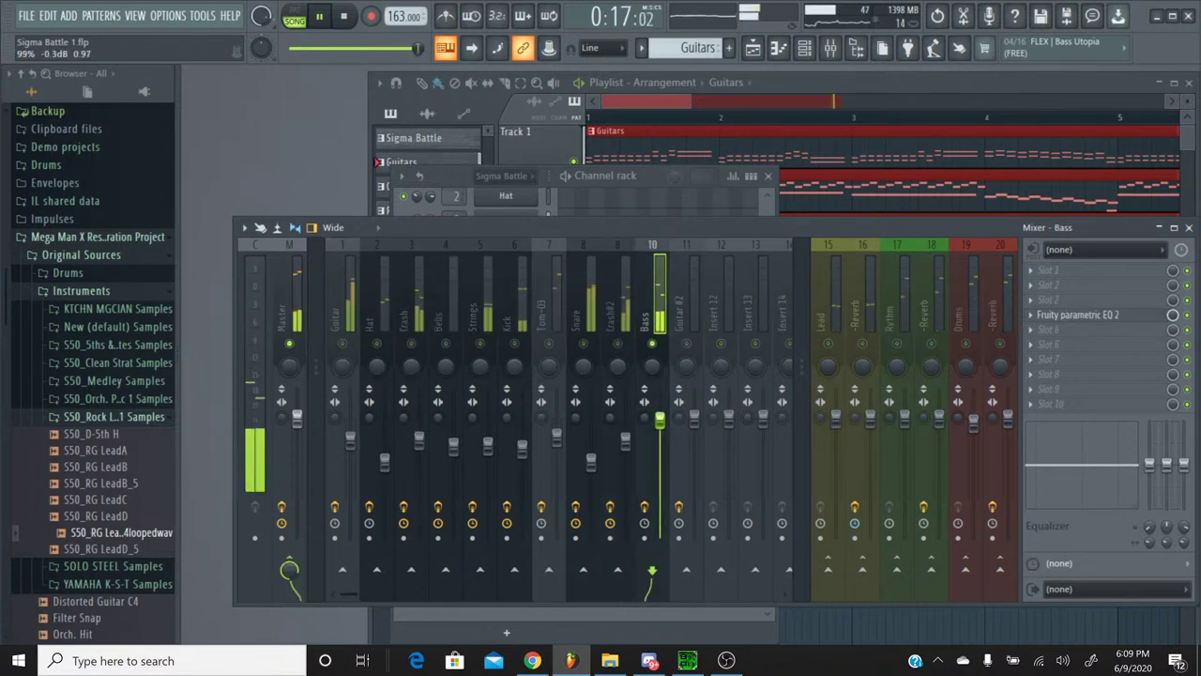
right_click(654, 344)
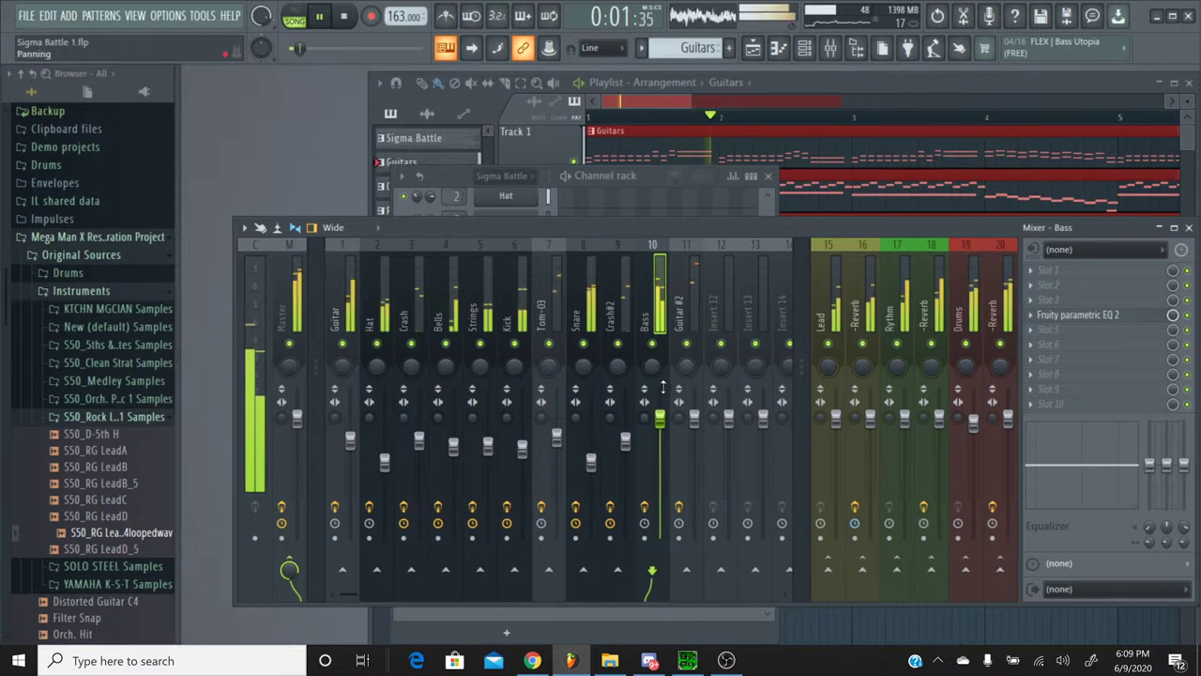
Step: Lower the Guitar #2 mixer track moderately and raise the Strings slightly
click(685, 317)
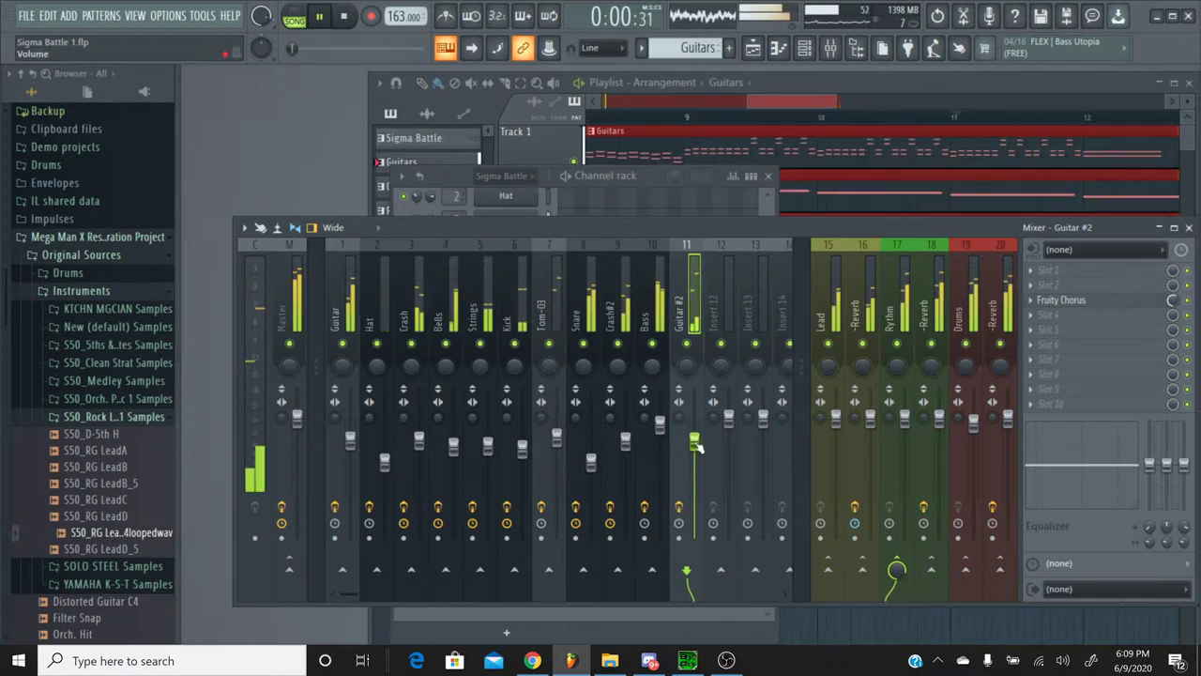
drag(695, 445, 695, 441)
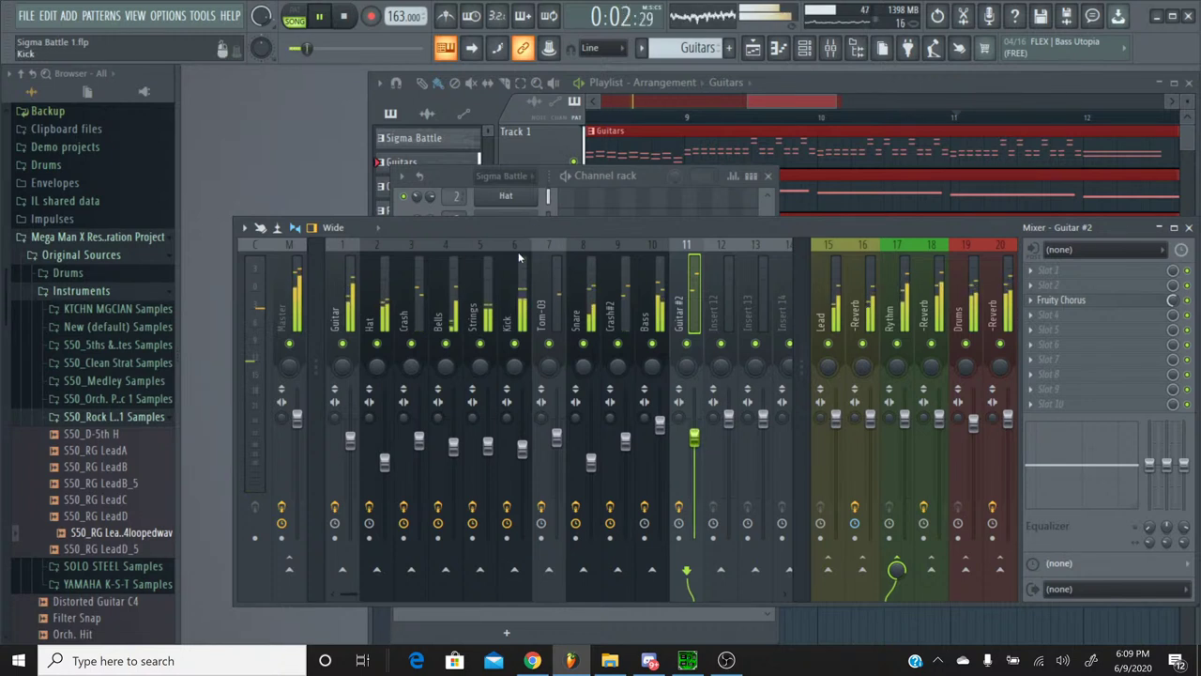
click(480, 349)
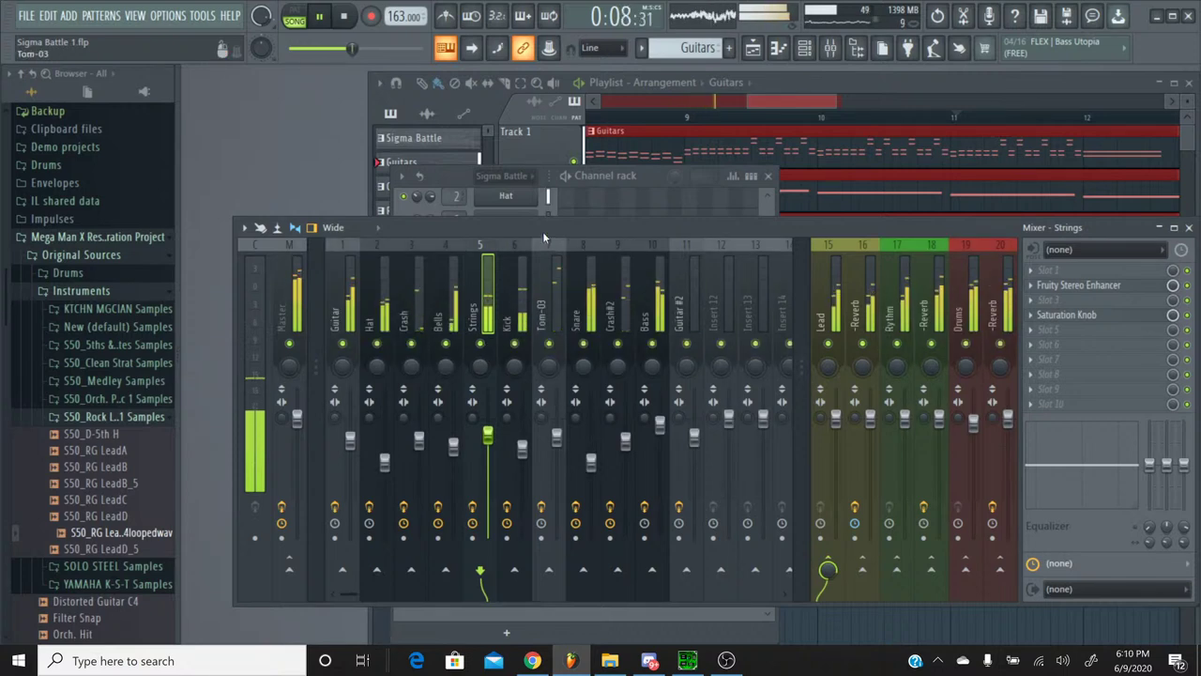
Step: Shift the mixer window slightly aside, check the live chat in YouTube Studio and return to FL Studio
drag(542, 231, 576, 233)
click(526, 664)
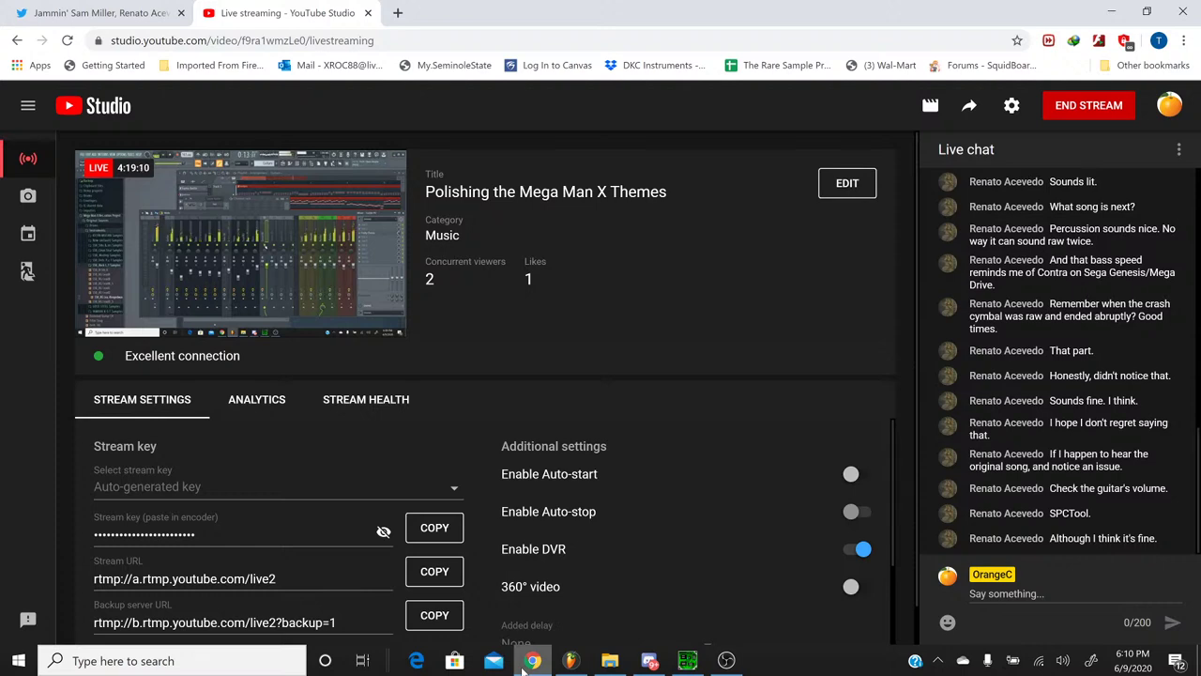
click(526, 665)
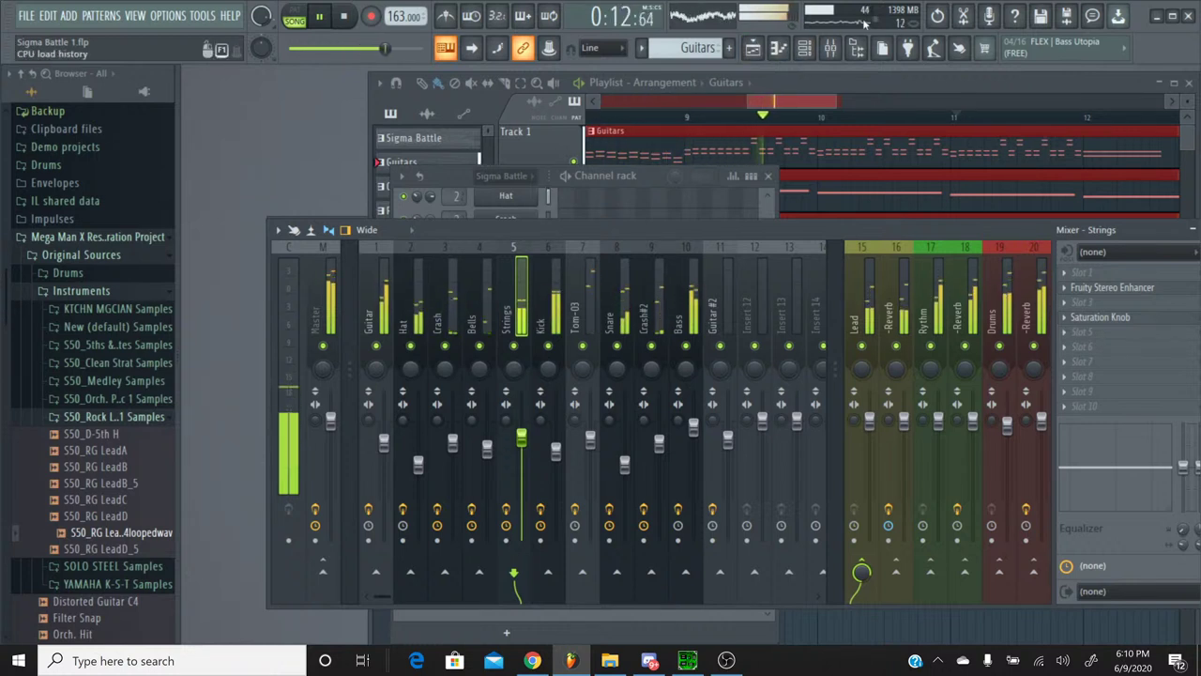
Step: Duplicate the clips on all five playlist tracks and place the copy at bar 13, directly after the originals
click(805, 98)
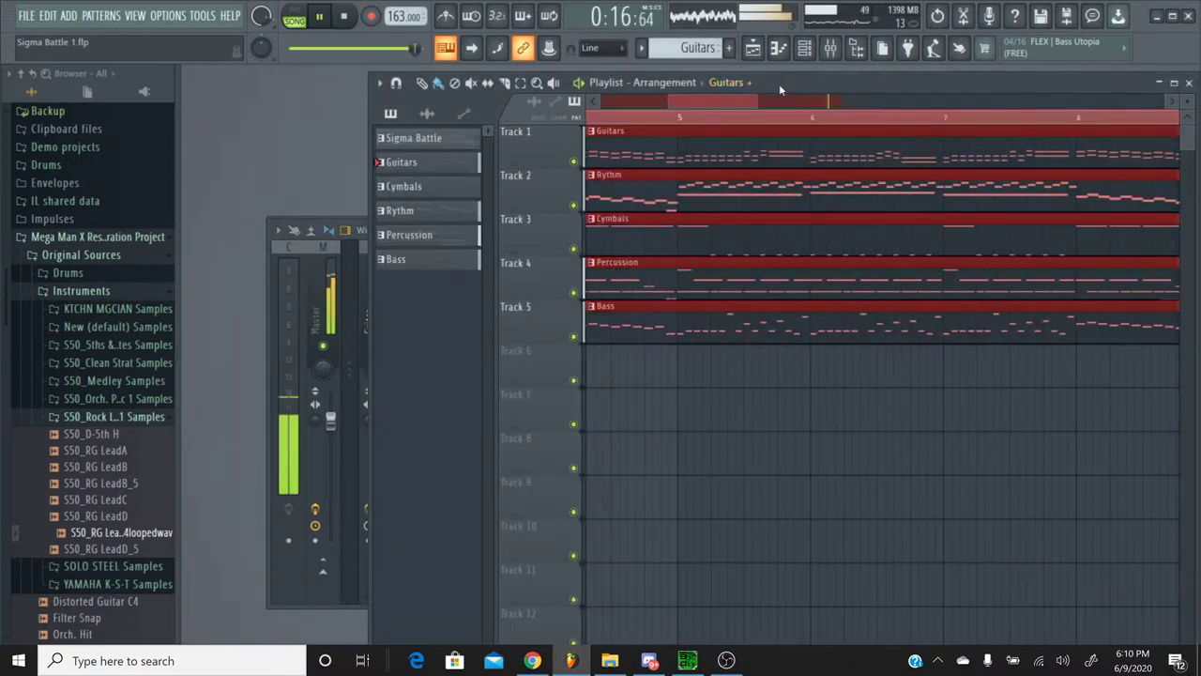
drag(697, 105, 924, 102)
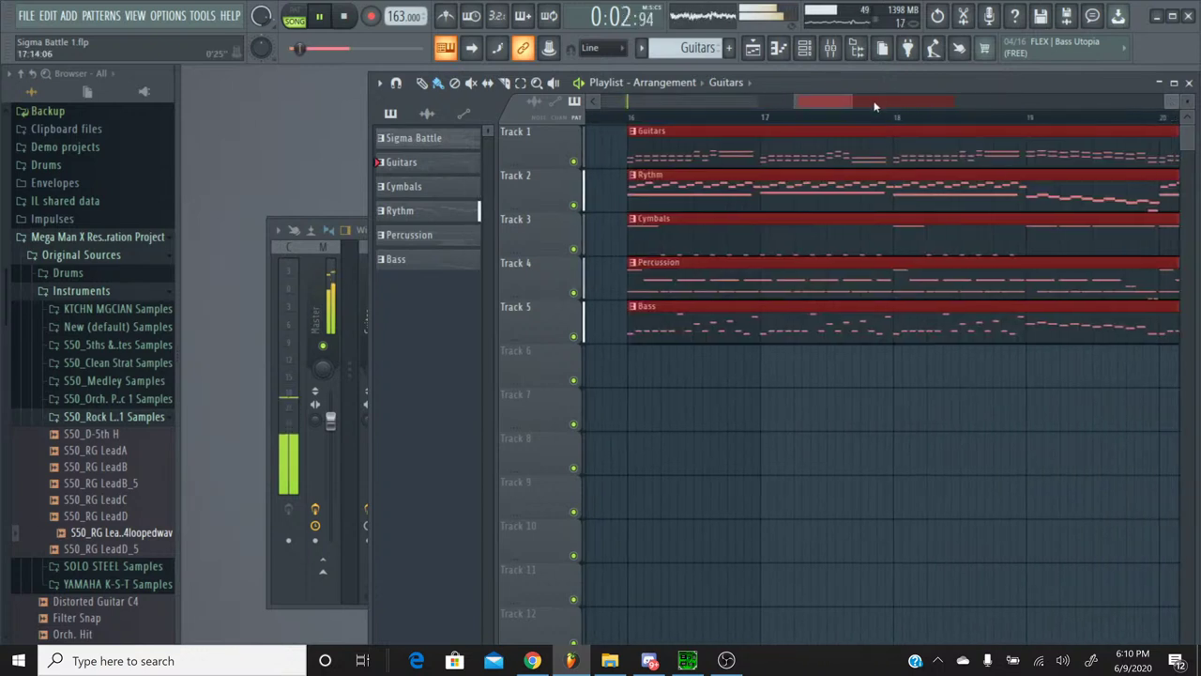
drag(803, 108, 780, 103)
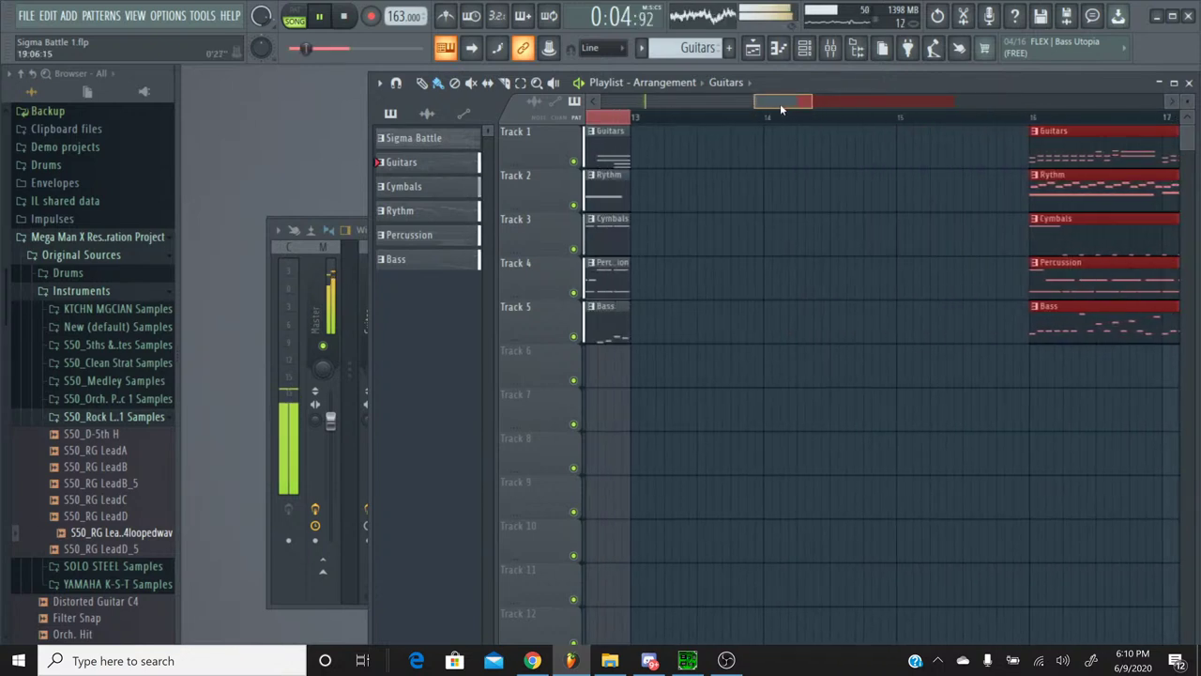
drag(1010, 139, 677, 123)
drag(777, 102, 768, 103)
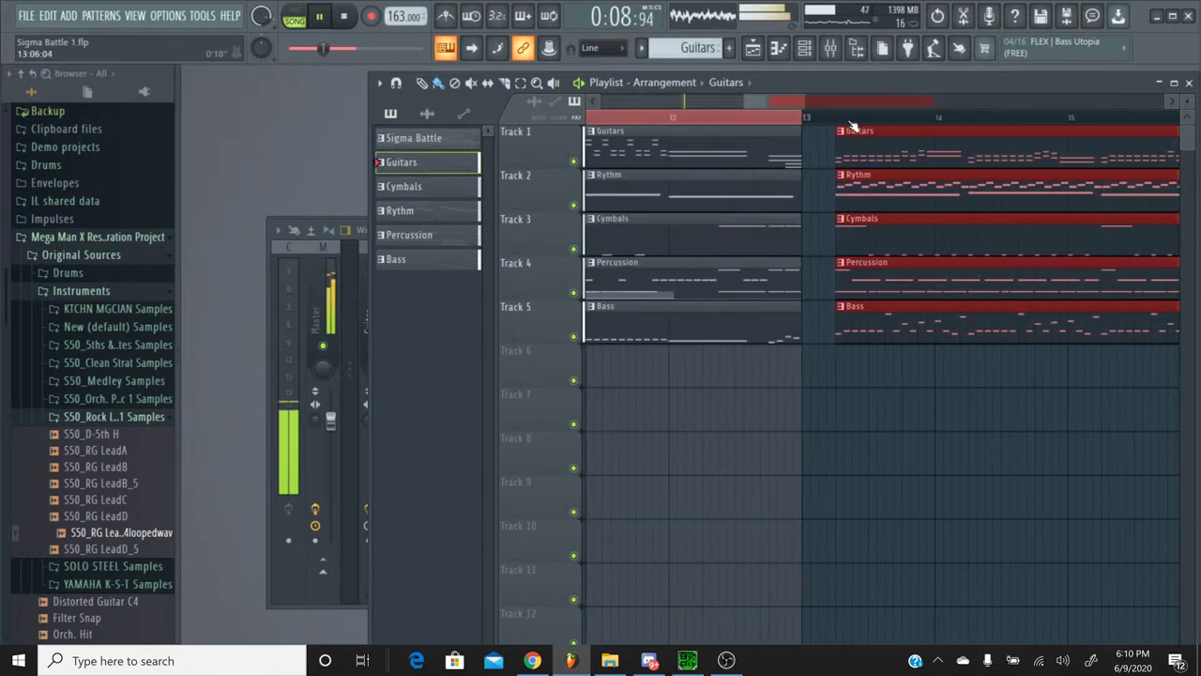
drag(854, 127, 824, 125)
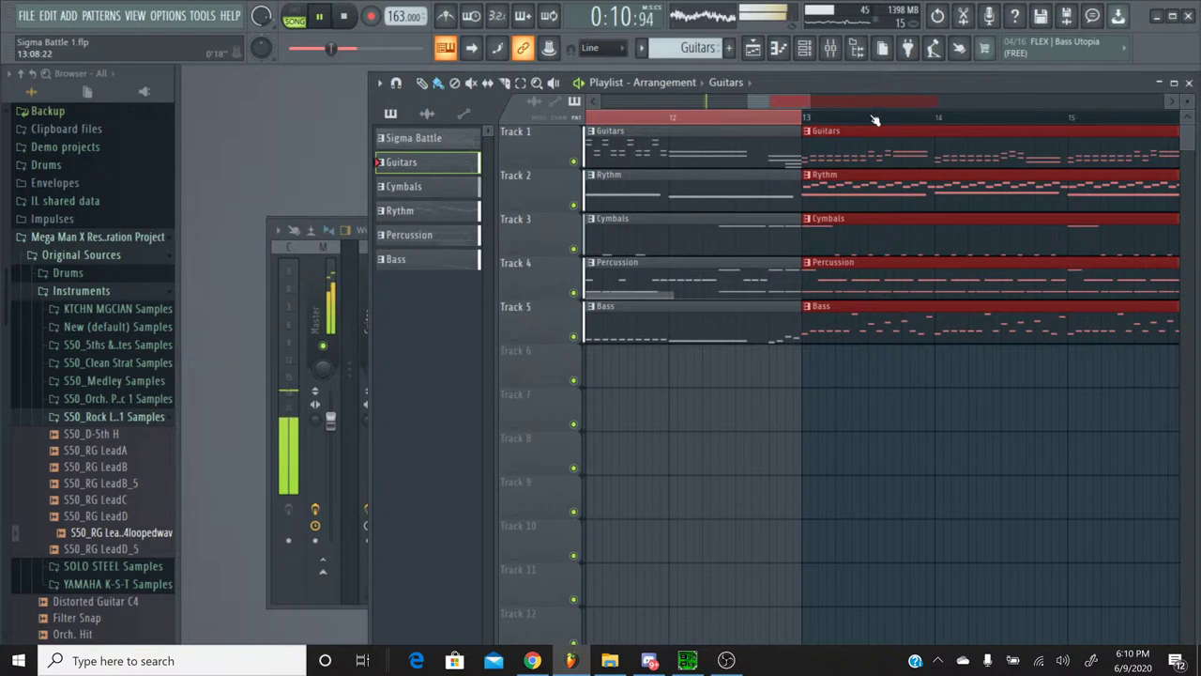
Step: Duplicate the five-track clip section again and place this copy at bar 25, directly after the previous one
drag(924, 99, 1040, 116)
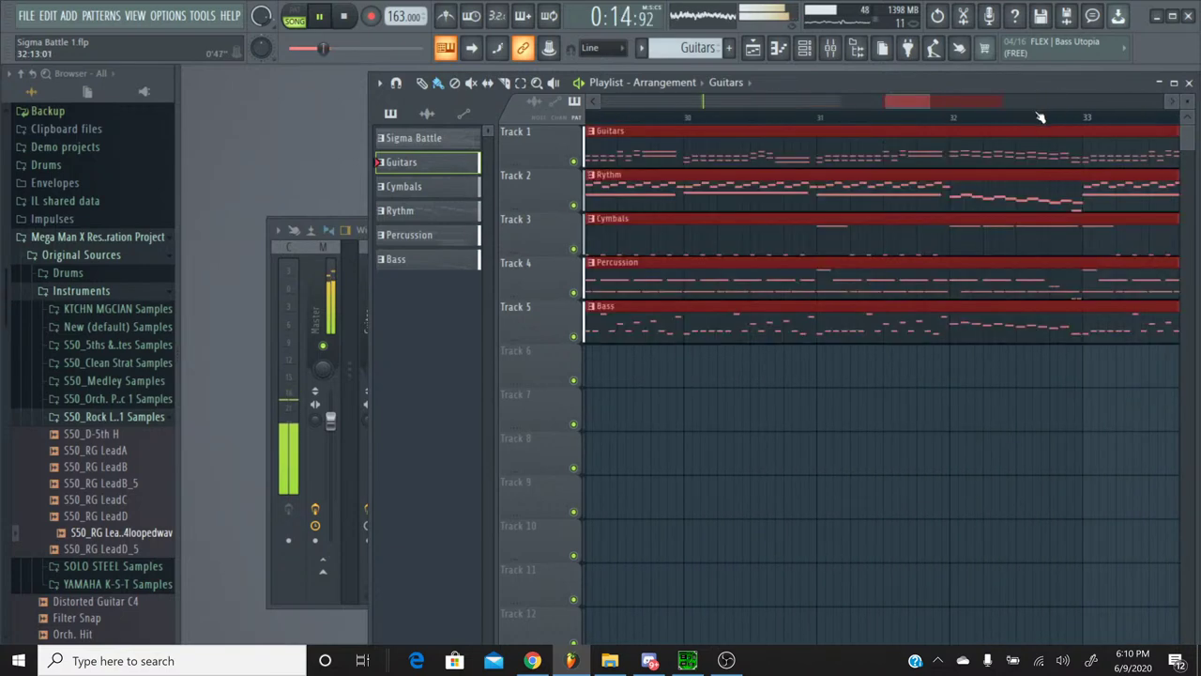
drag(950, 101, 875, 102)
drag(1140, 132, 691, 132)
Step: Shorten the last copy of the clips on all five tracks so they end about midway through bar 35
drag(880, 104, 993, 105)
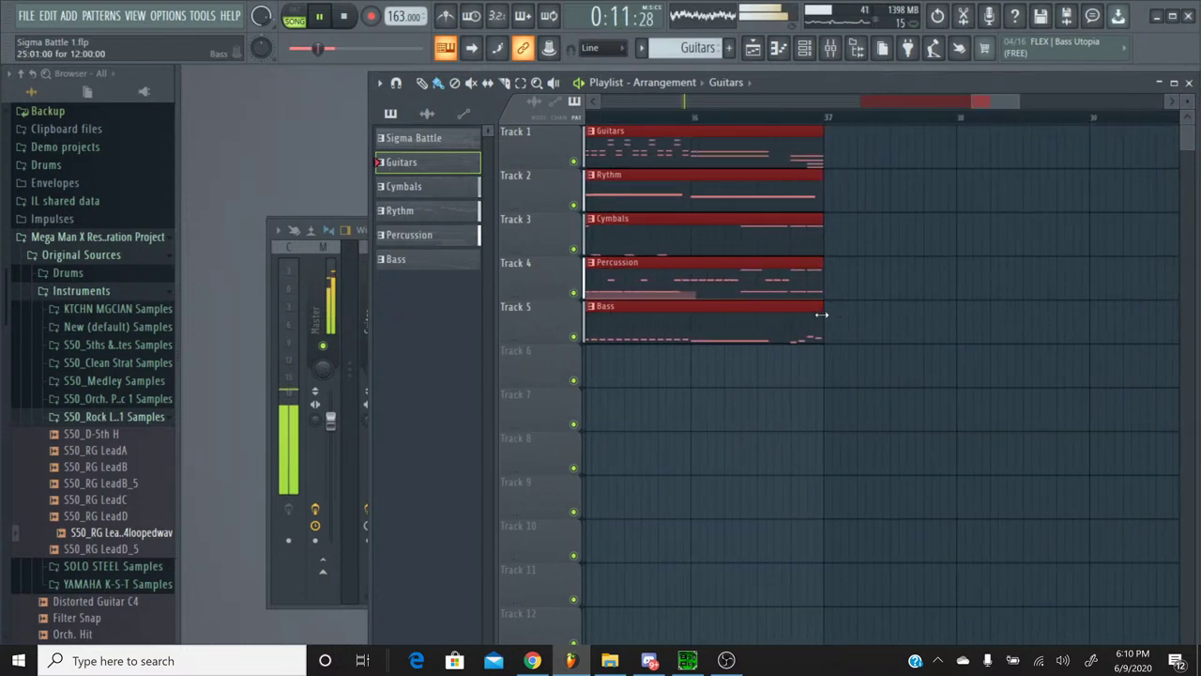
drag(822, 312, 631, 315)
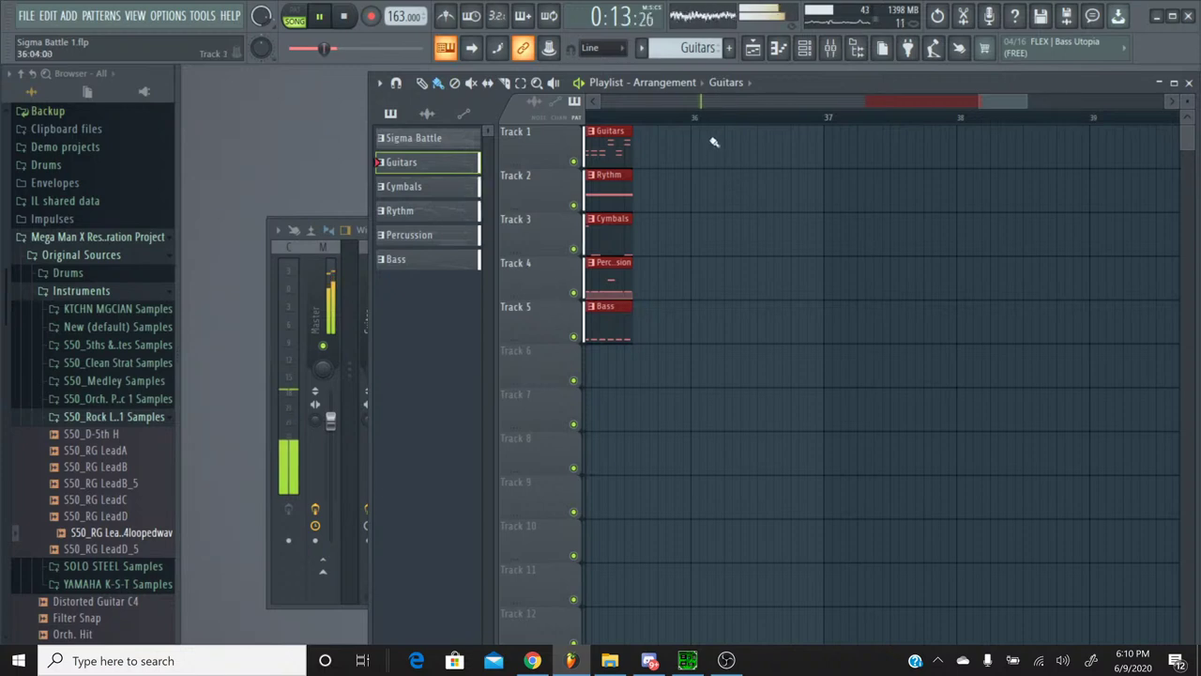
Step: Shorten the last copy of the clips on all five playlist tracks so they end at bar 32
scroll(713, 142, down, 4)
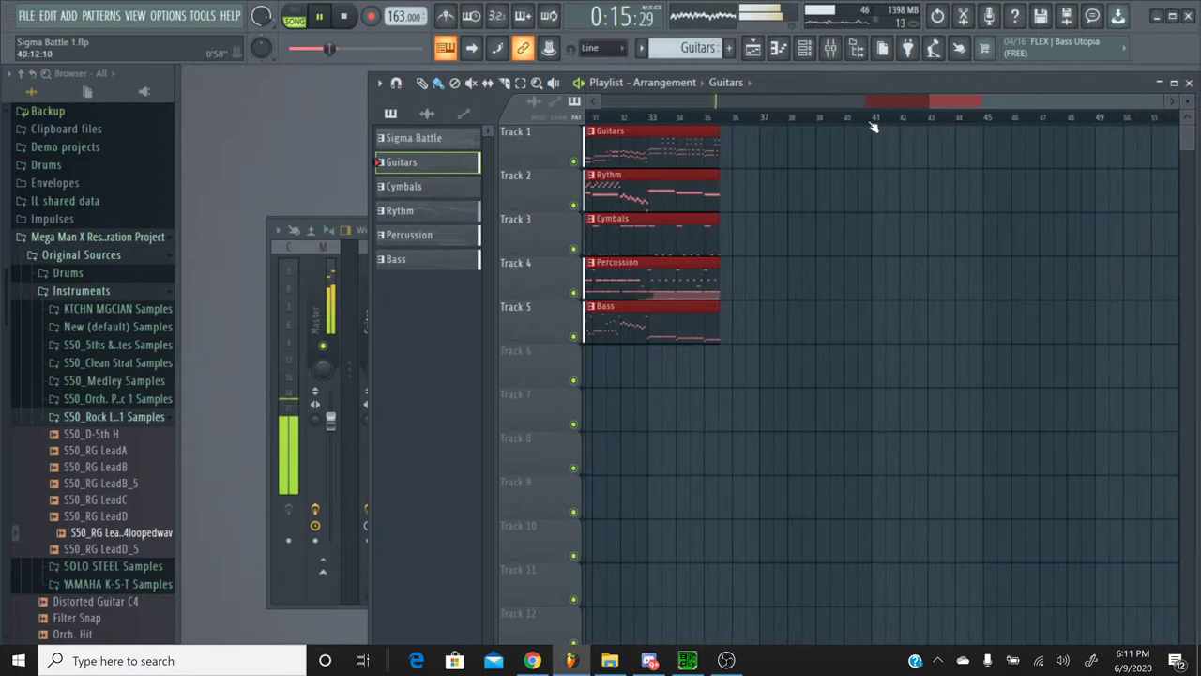
mouse_move(891, 104)
mouse_down()
mouse_move(835, 102)
mouse_move(905, 105)
mouse_up()
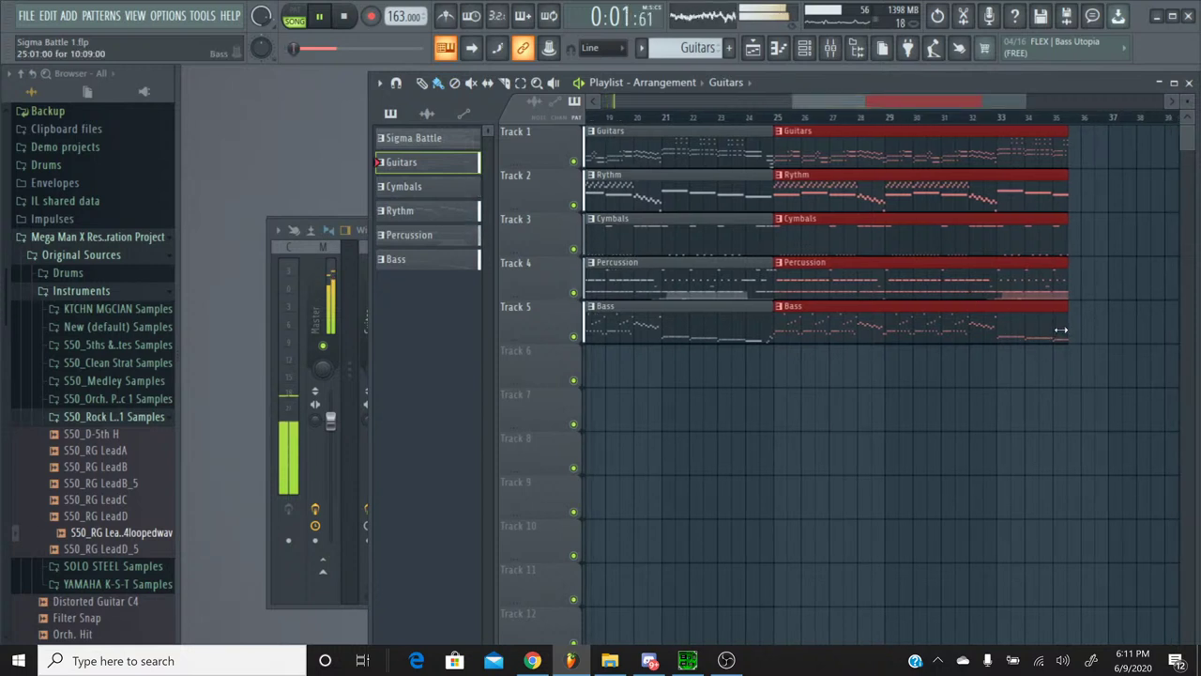
drag(1064, 330, 970, 329)
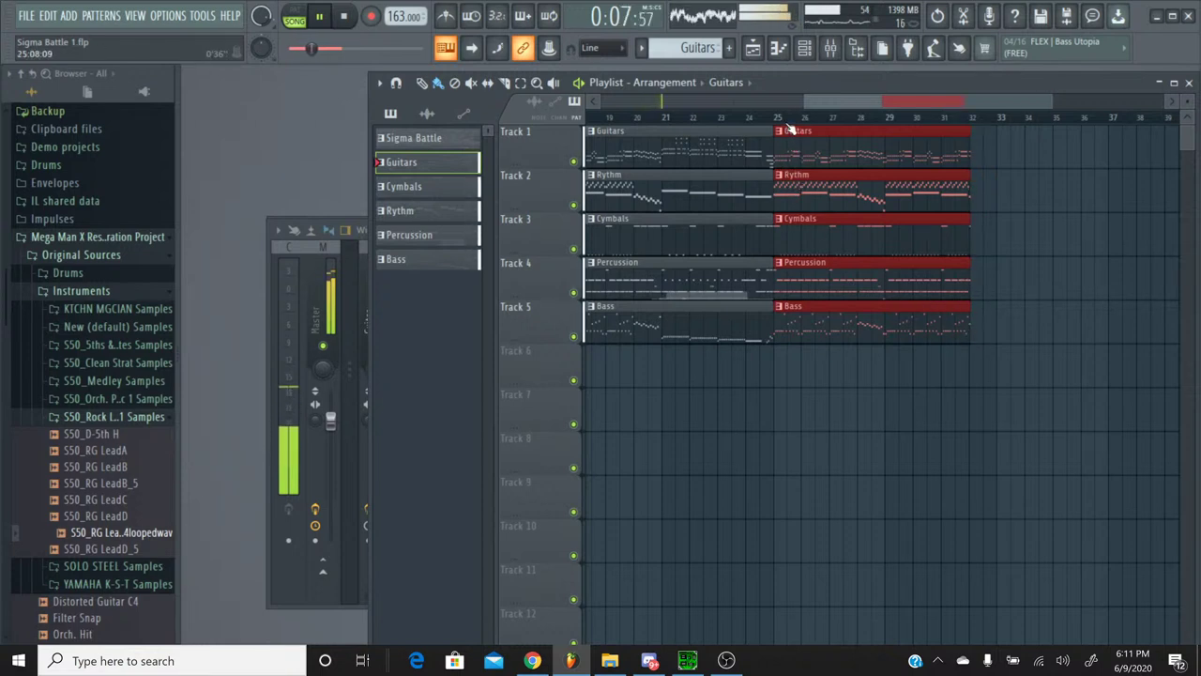
Step: Listen to the arrangement around bars 23 and 24, leading into the last section, and clear the clip selection
key(ctrl+a)
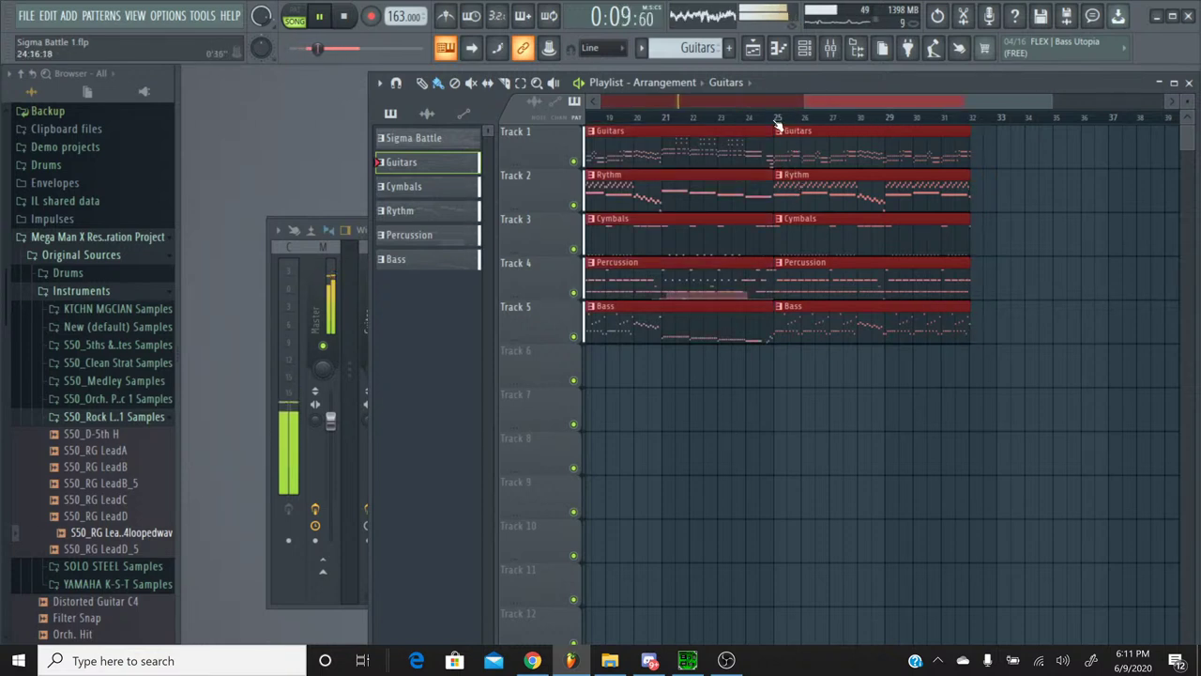
click(777, 125)
click(745, 118)
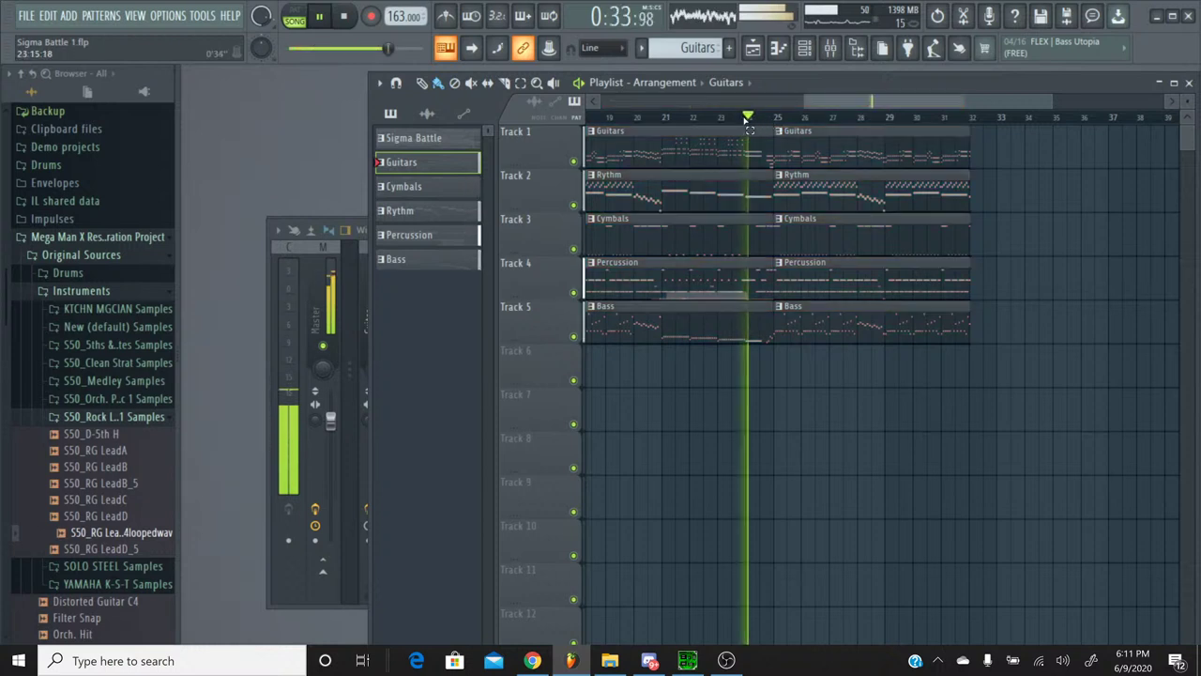
click(724, 117)
Step: Select the time range from bar 25 to bar 32 and create an automation clip for the Master volume across it
drag(776, 118, 973, 130)
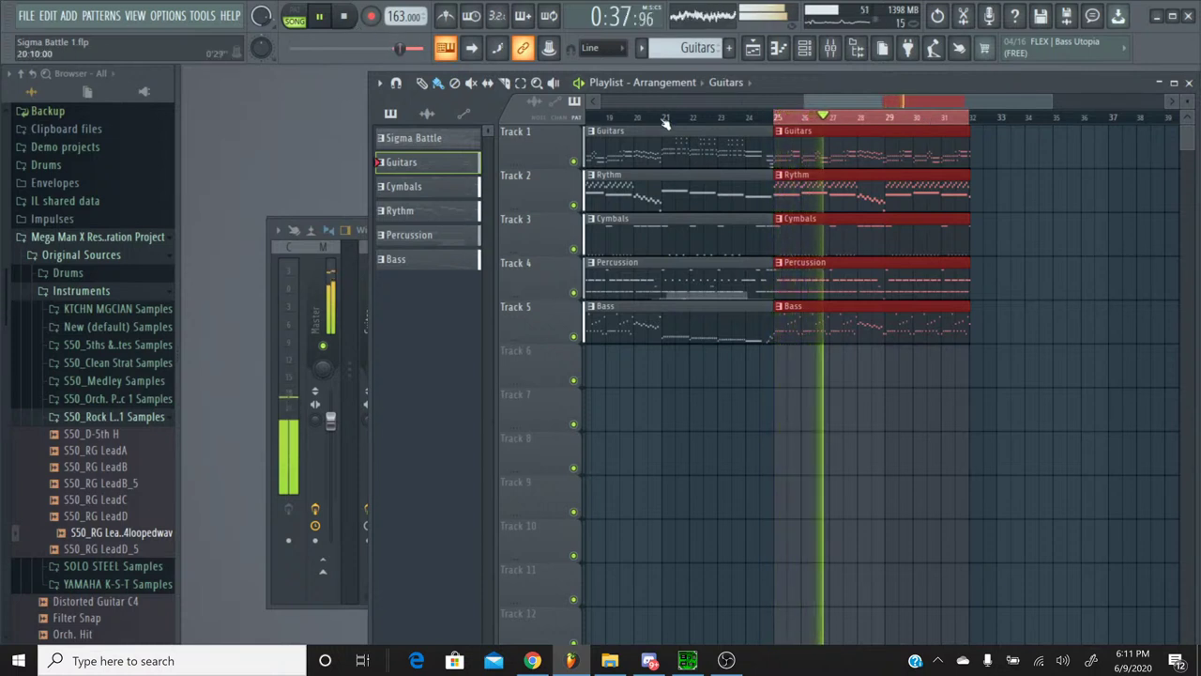
click(719, 116)
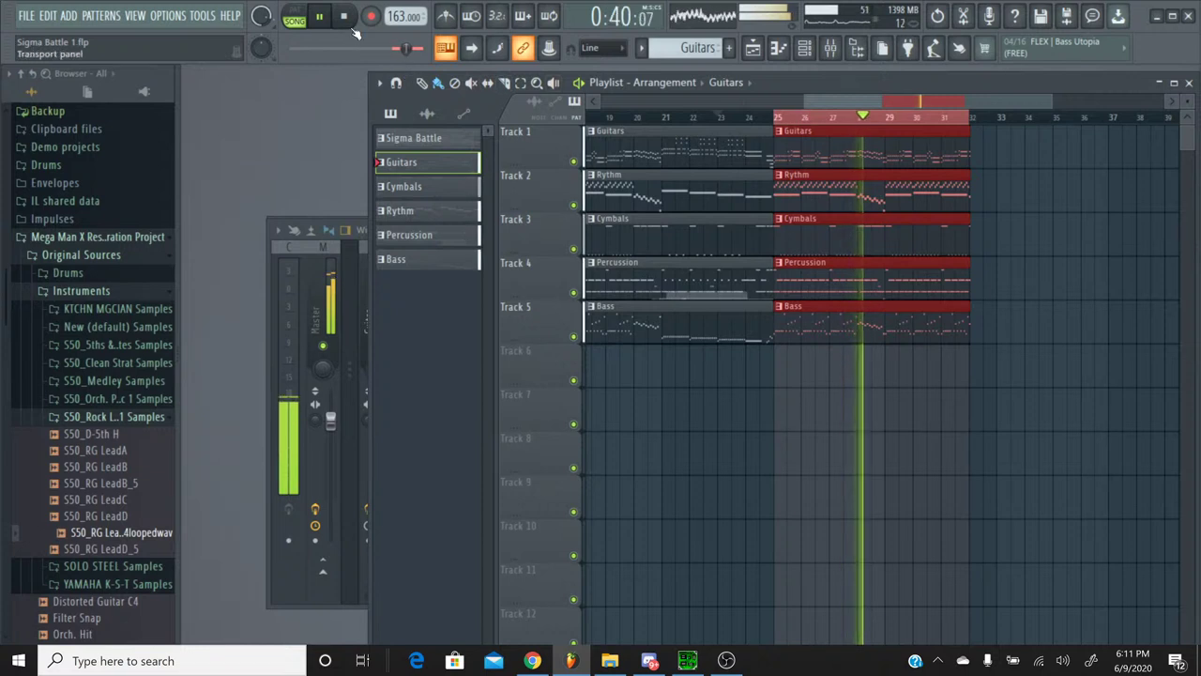
click(715, 119)
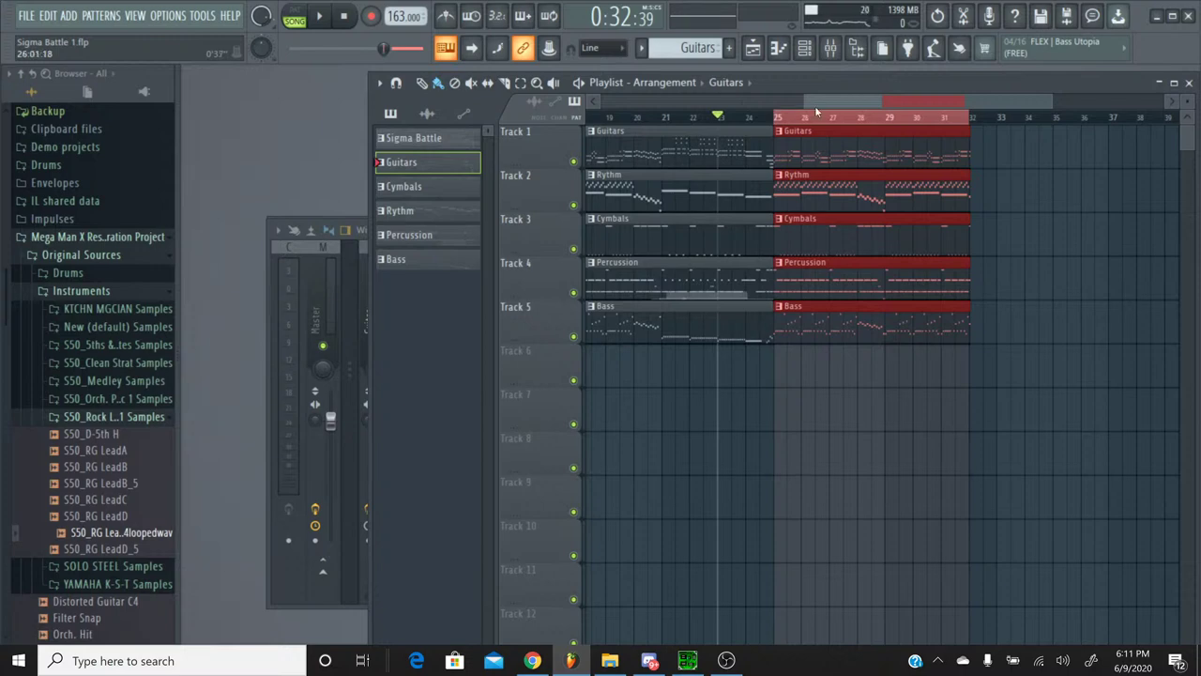
click(837, 53)
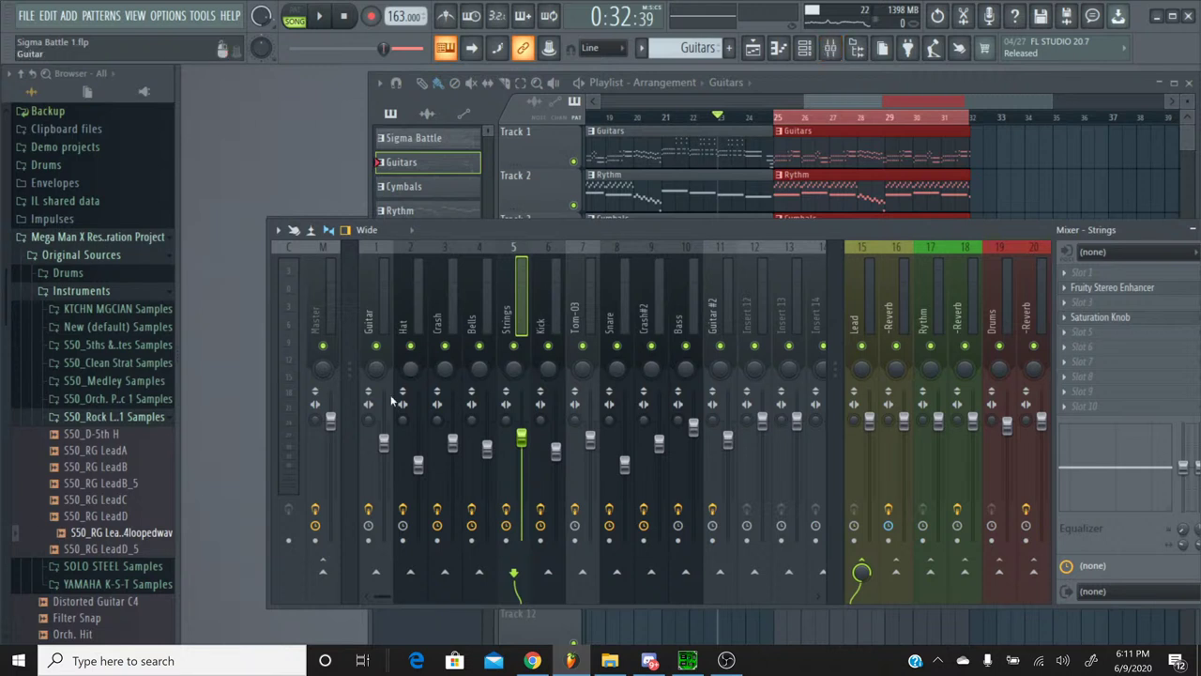
right_click(332, 420)
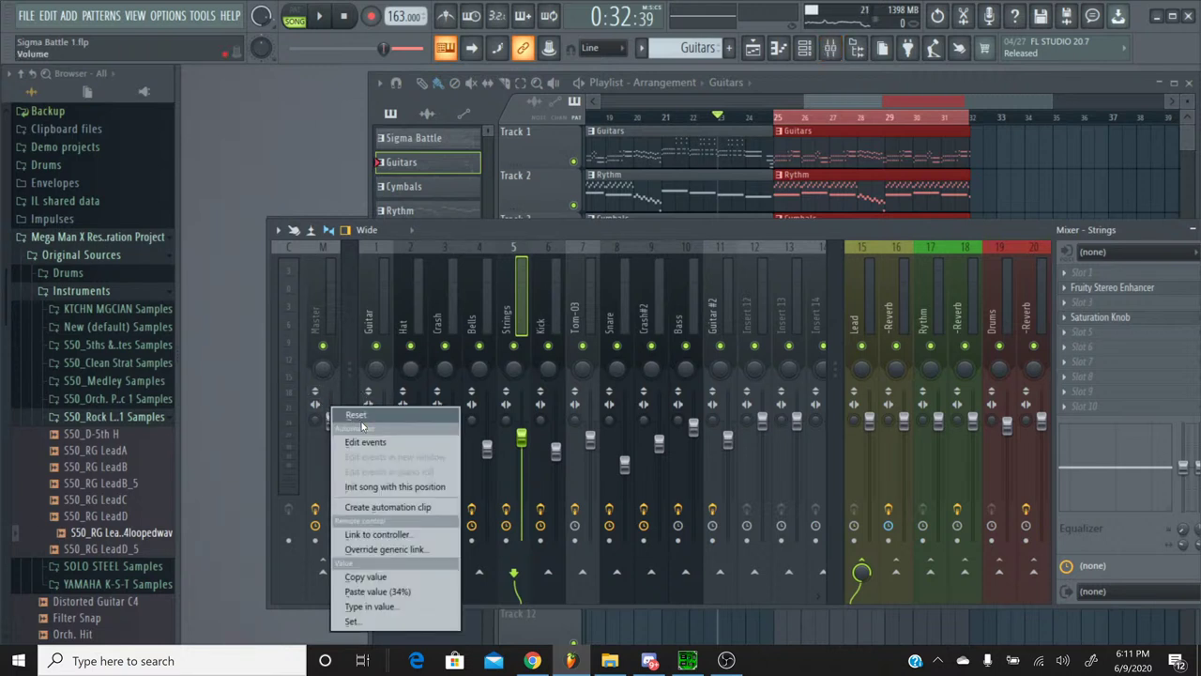
click(385, 508)
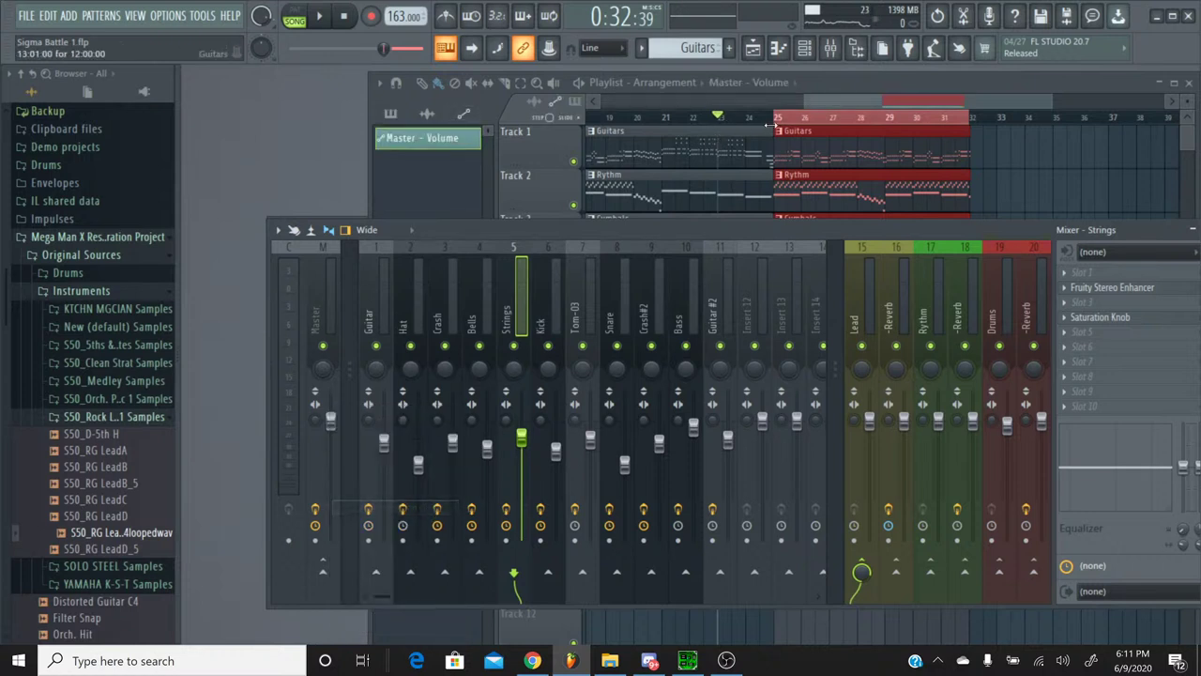
click(829, 101)
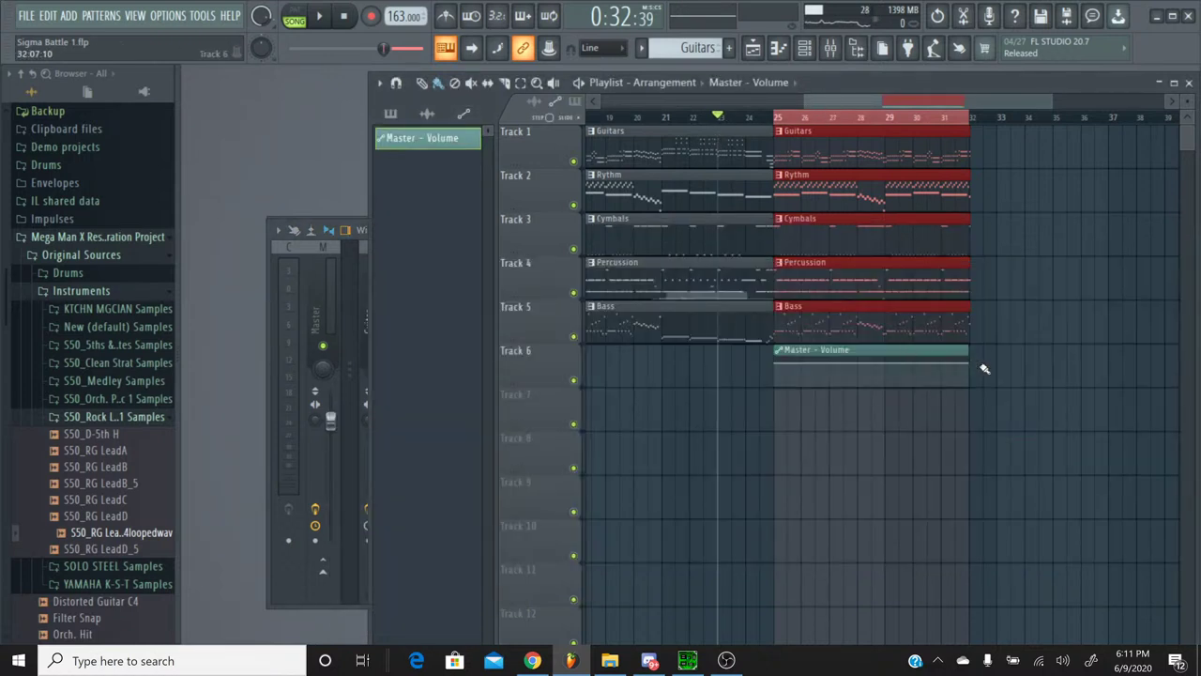
Step: Lower the end point of the Master volume automation to zero for a fade-out, and play it back from about bar 24
drag(971, 367, 973, 396)
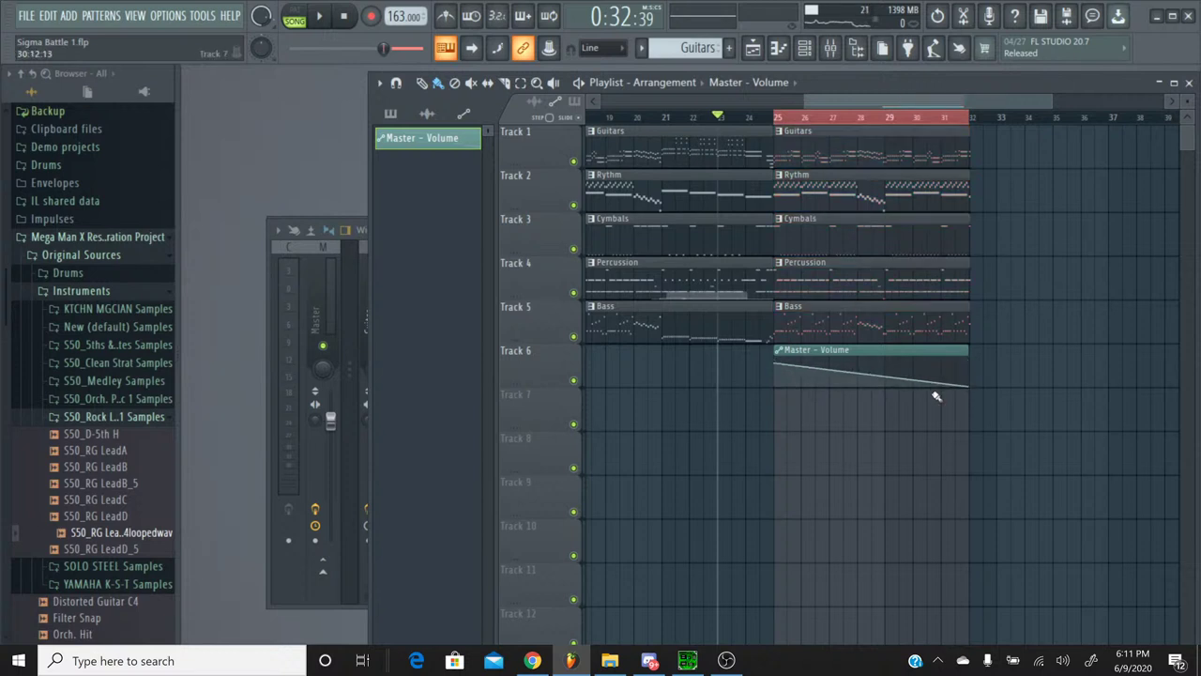
click(750, 121)
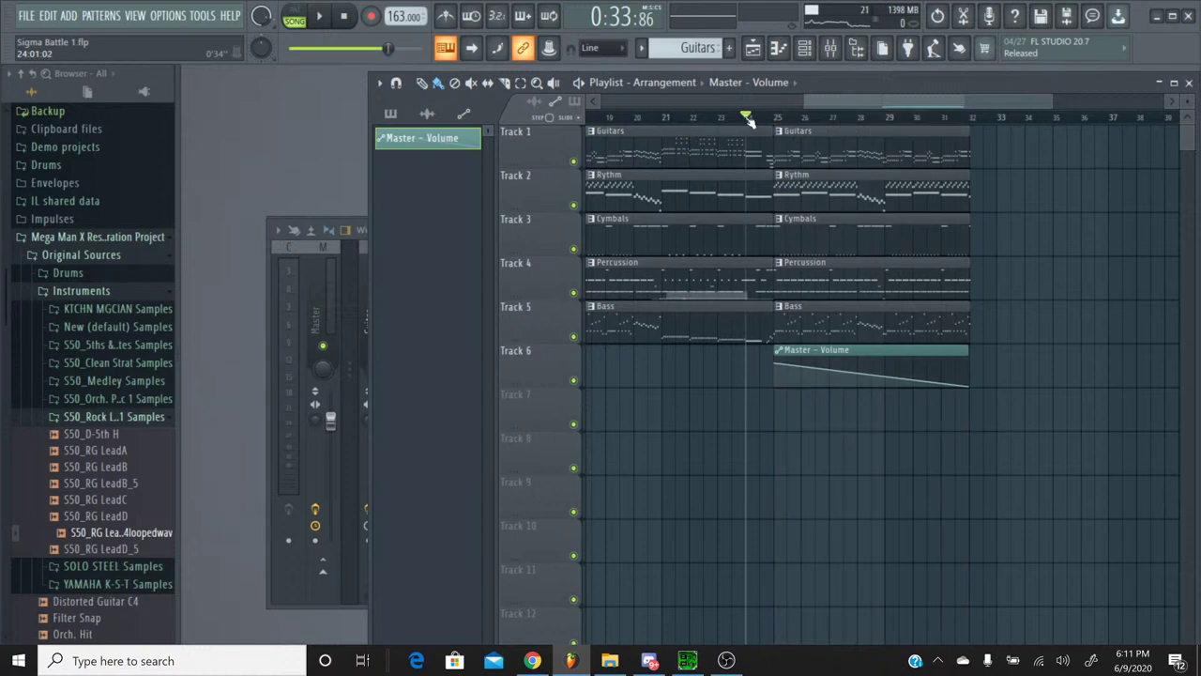
click(320, 17)
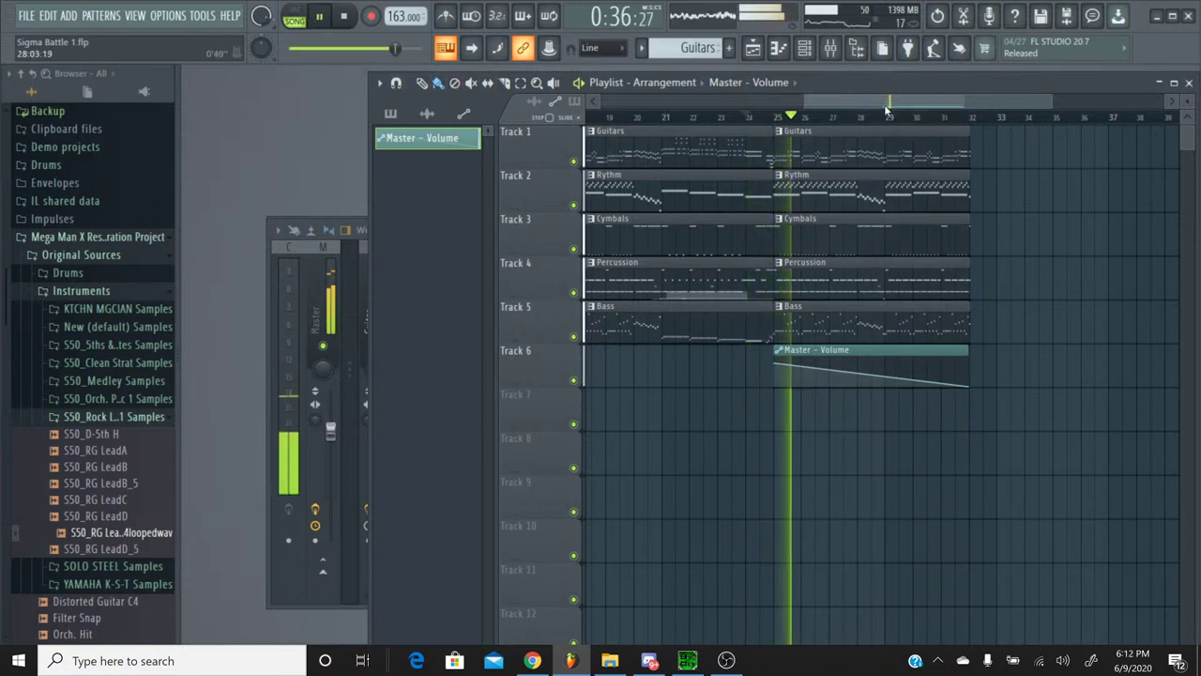
click(624, 102)
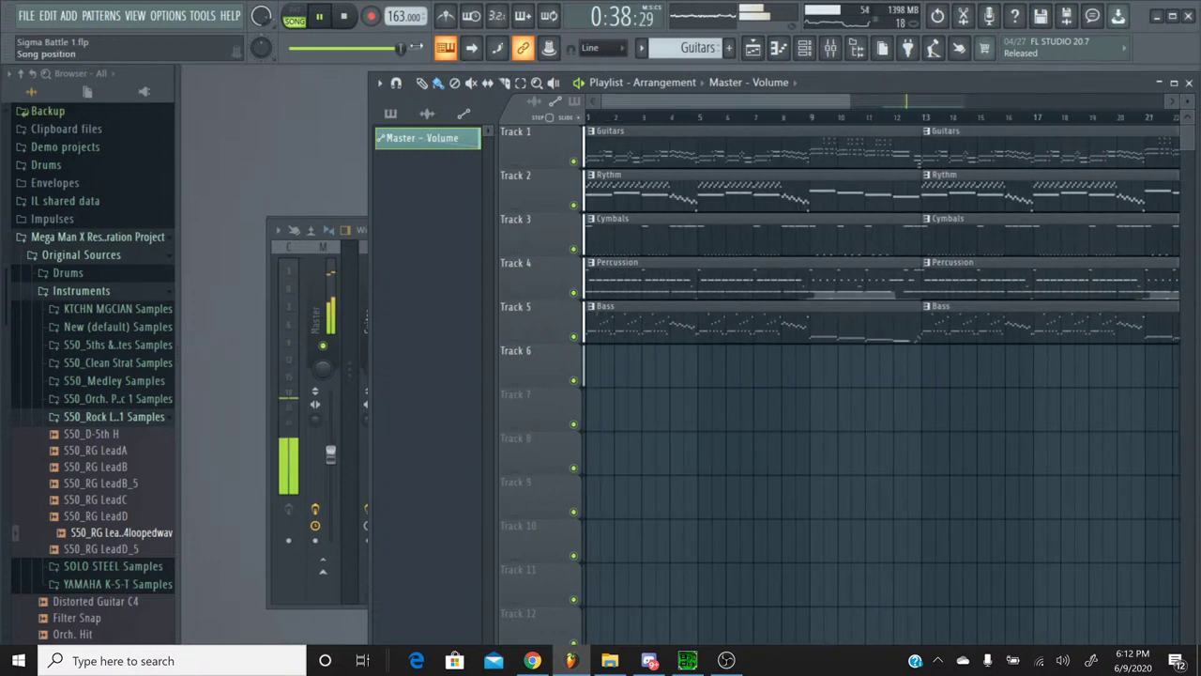
click(347, 19)
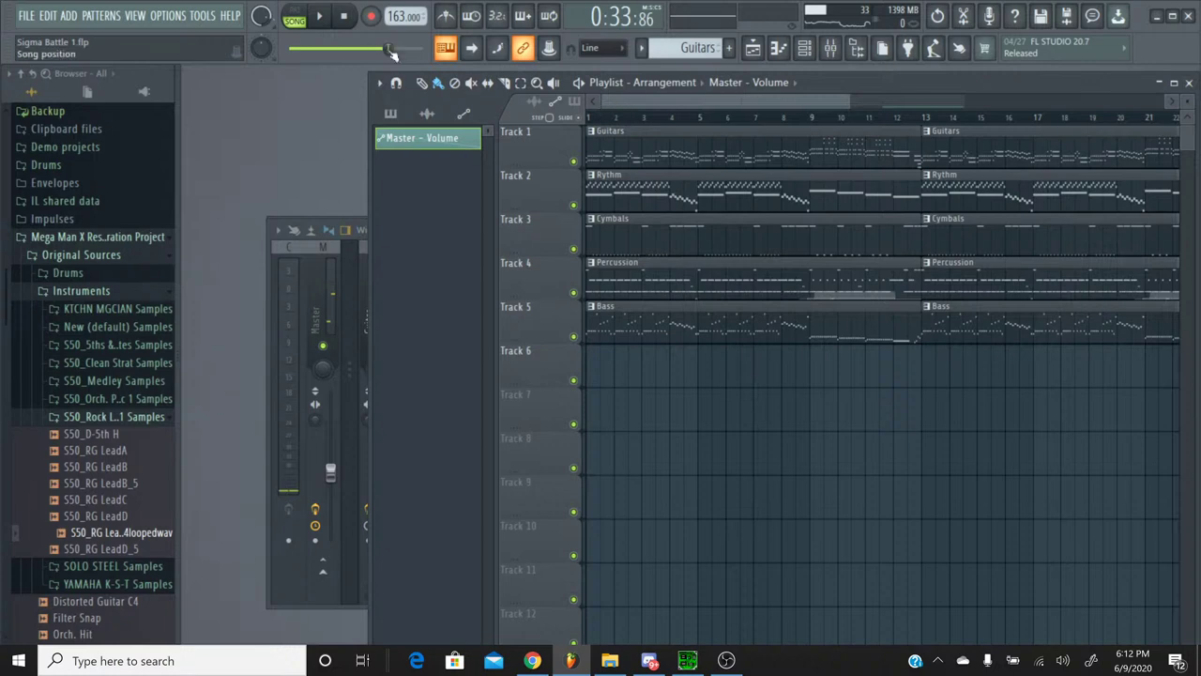
Step: Play the song from the beginning, check the live chat in YouTube Studio meanwhile and return to FL Studio
key(space)
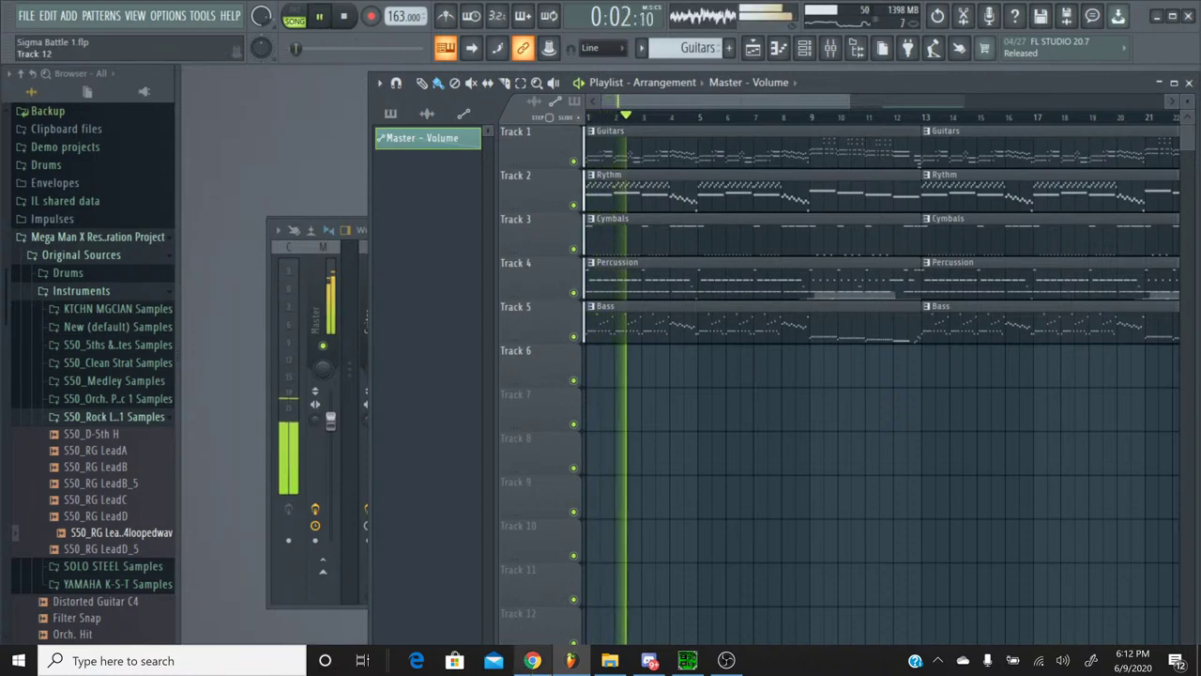
click(533, 661)
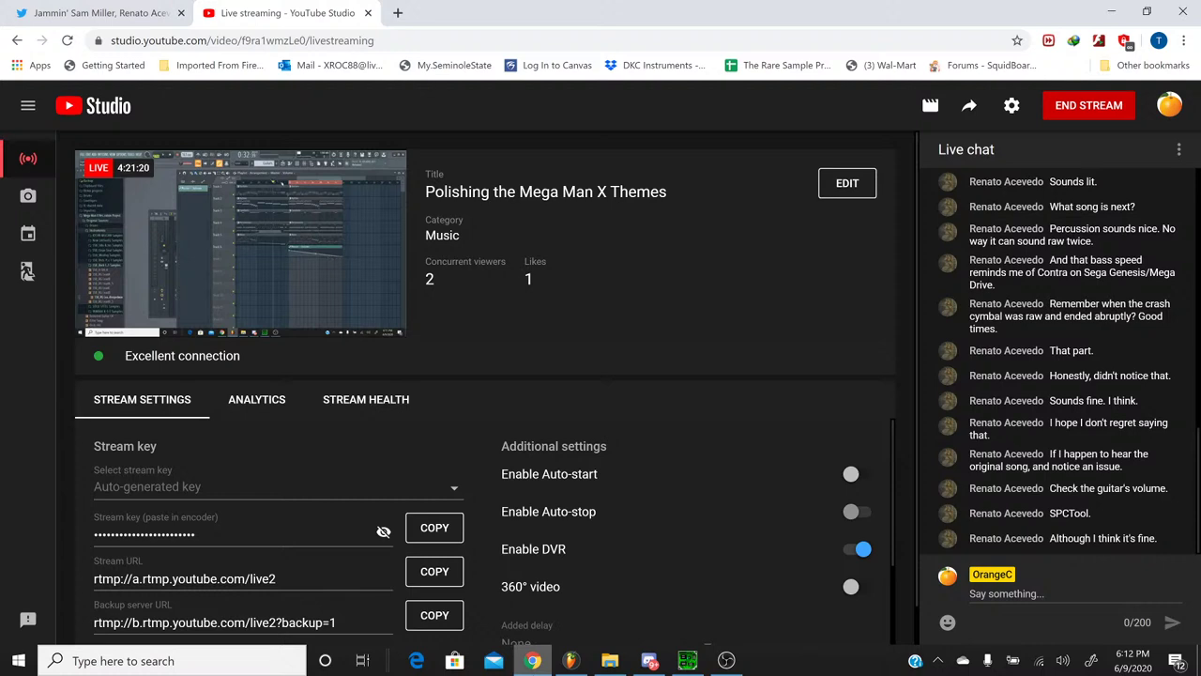
click(571, 660)
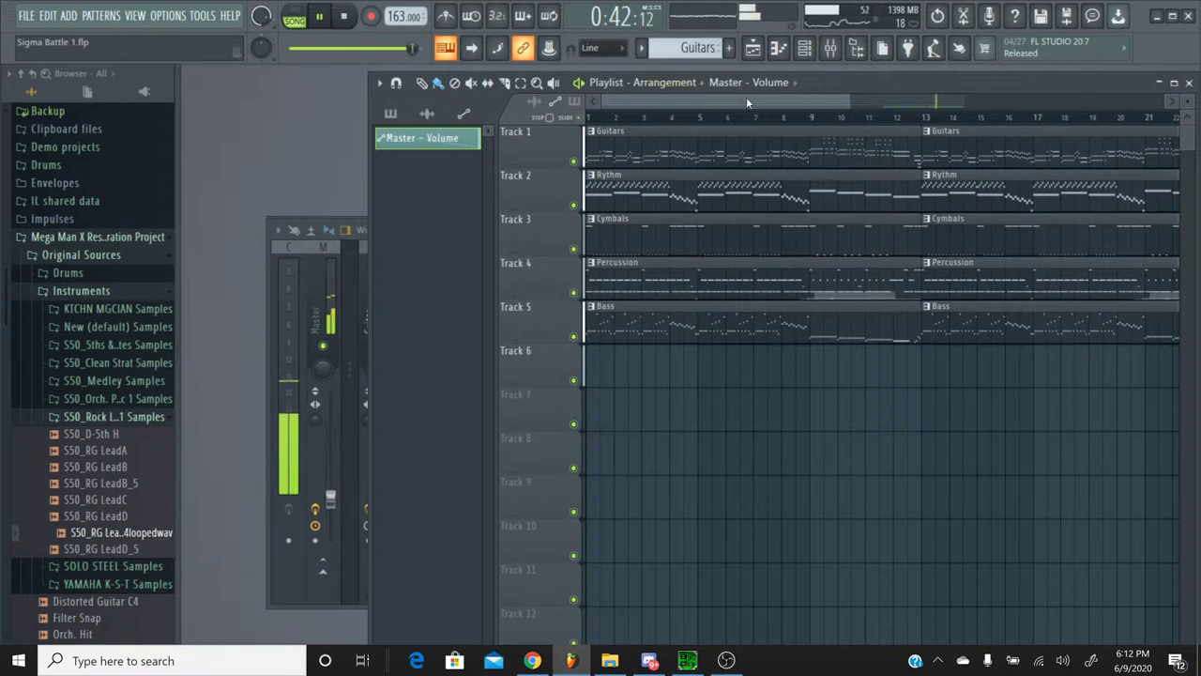
Step: Listen to the arrangement from about bar 11, stop playback, check the YouTube Studio live chat again and return to FL Studio
drag(746, 97, 861, 90)
click(643, 117)
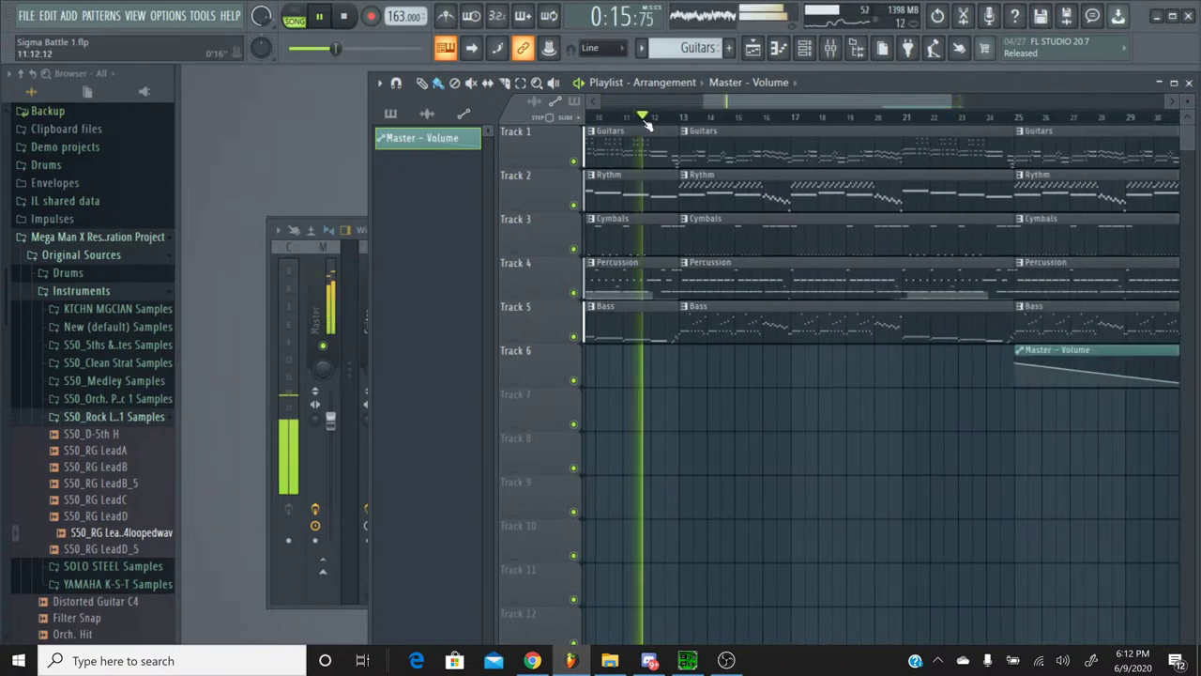
click(345, 23)
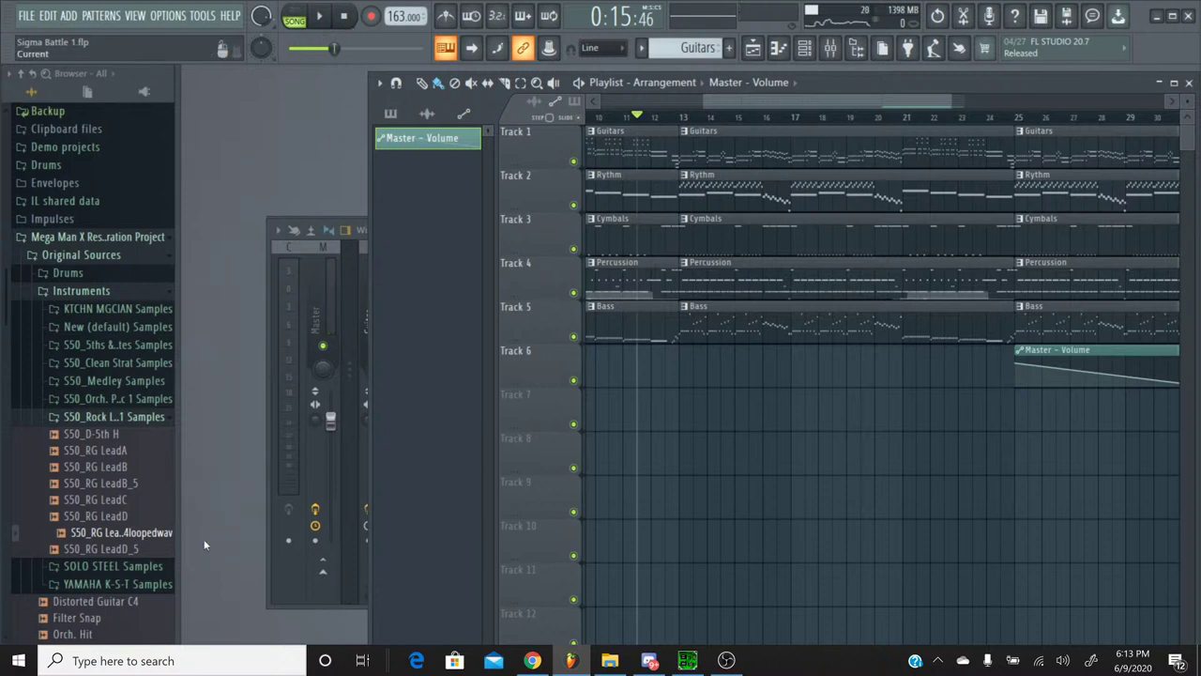
click(531, 661)
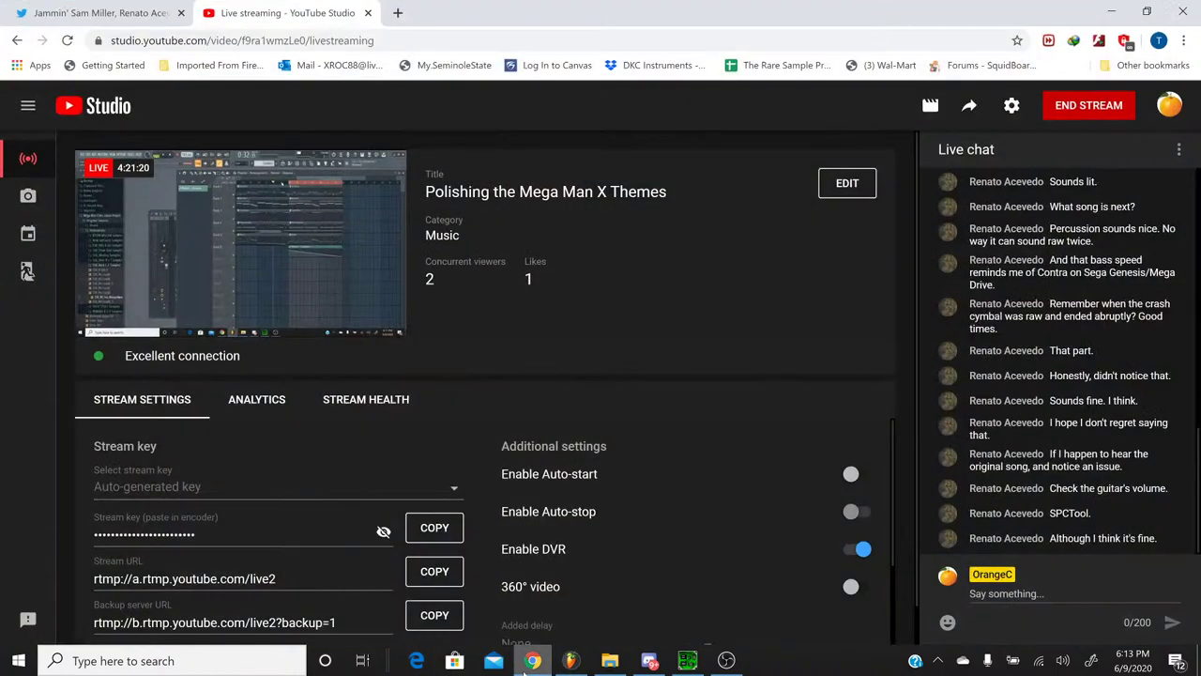
key(alt+Tab)
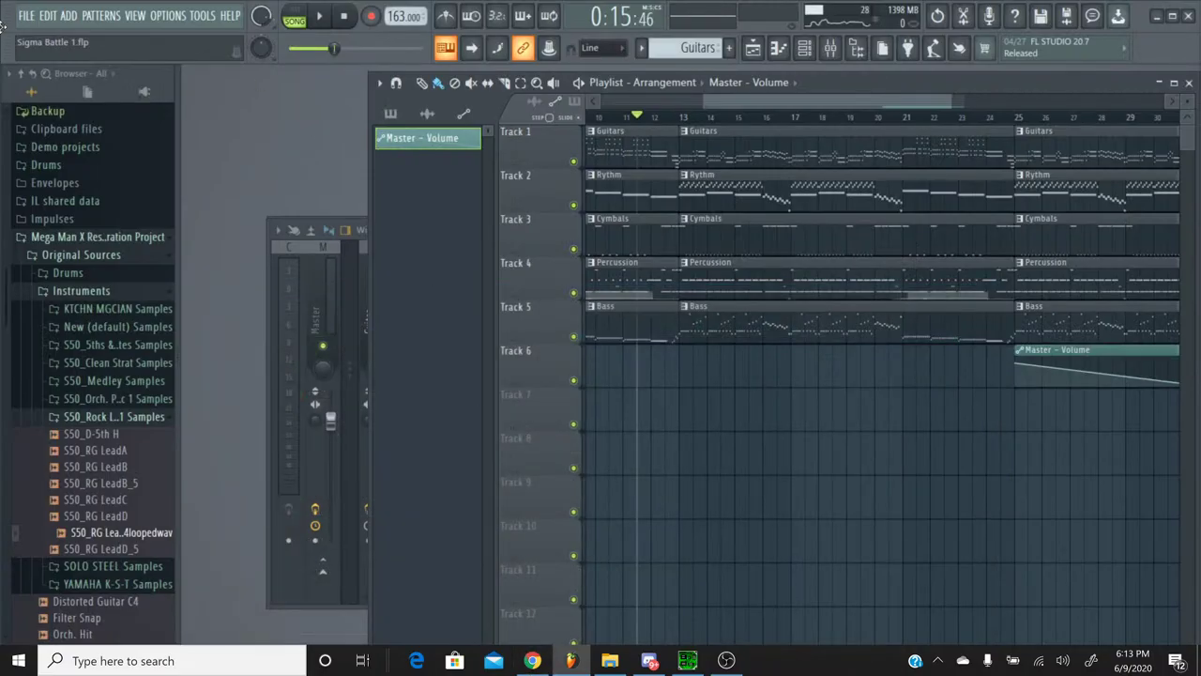
Step: Export the full song as the MP3 file Sigma Battle 1.mp3 in the X1 folder, overwriting any existing file, and render it
click(25, 20)
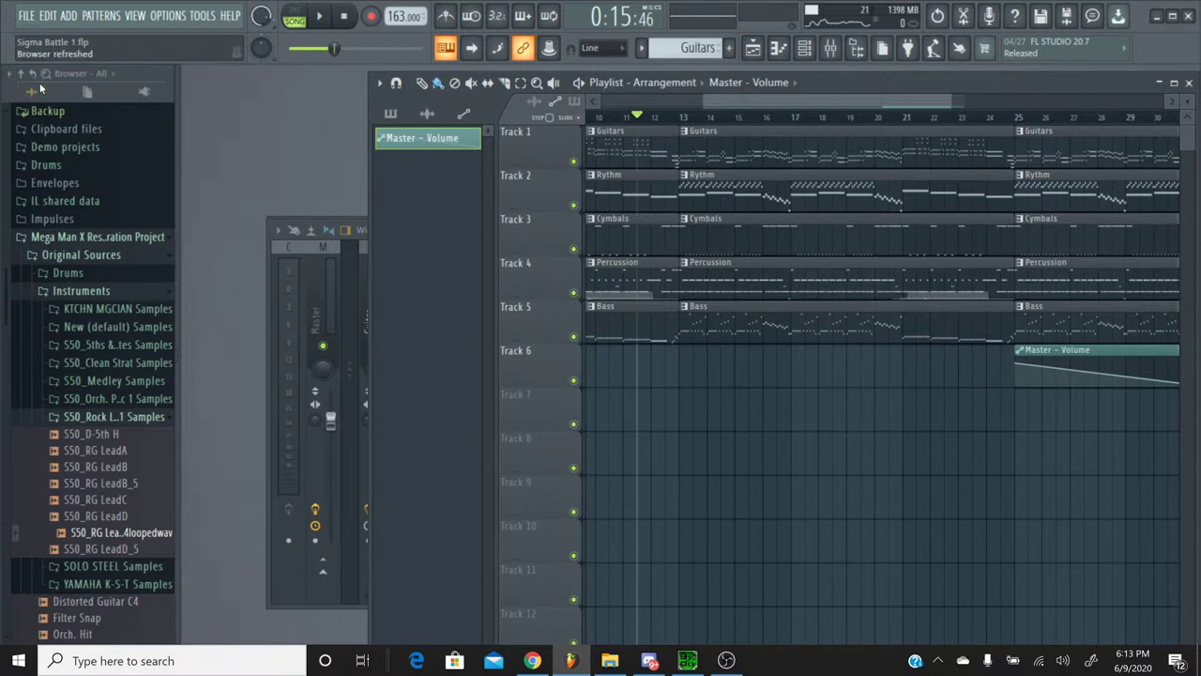
click(33, 17)
mouse_move(94, 153)
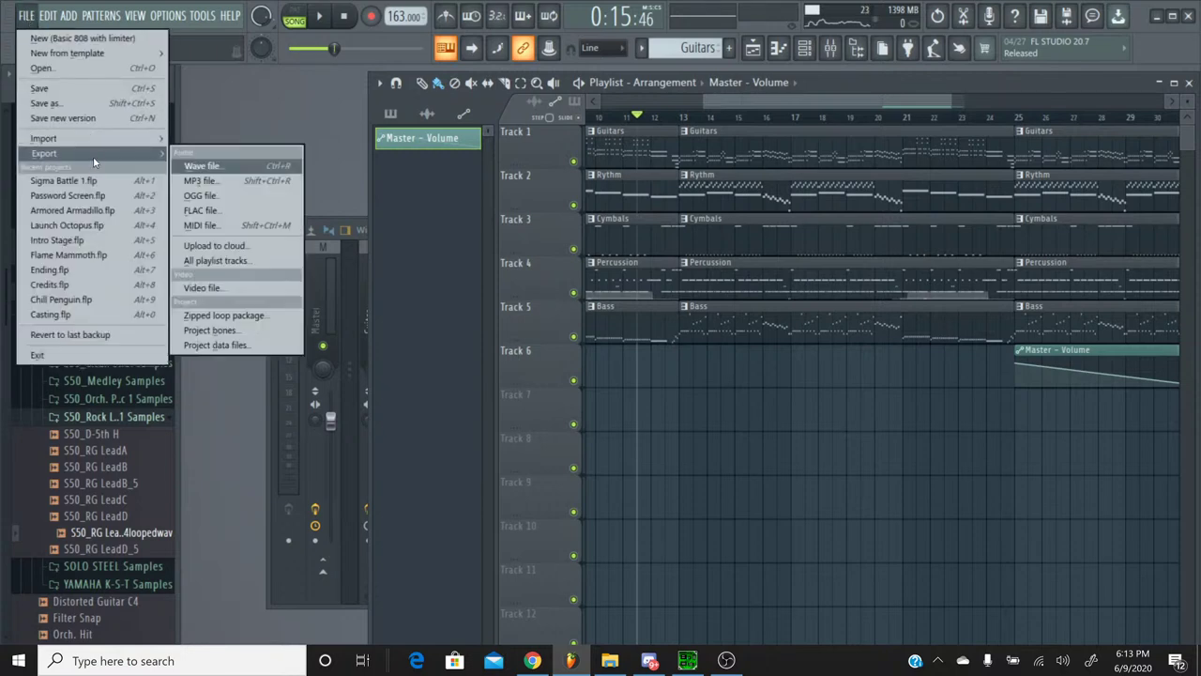
click(200, 180)
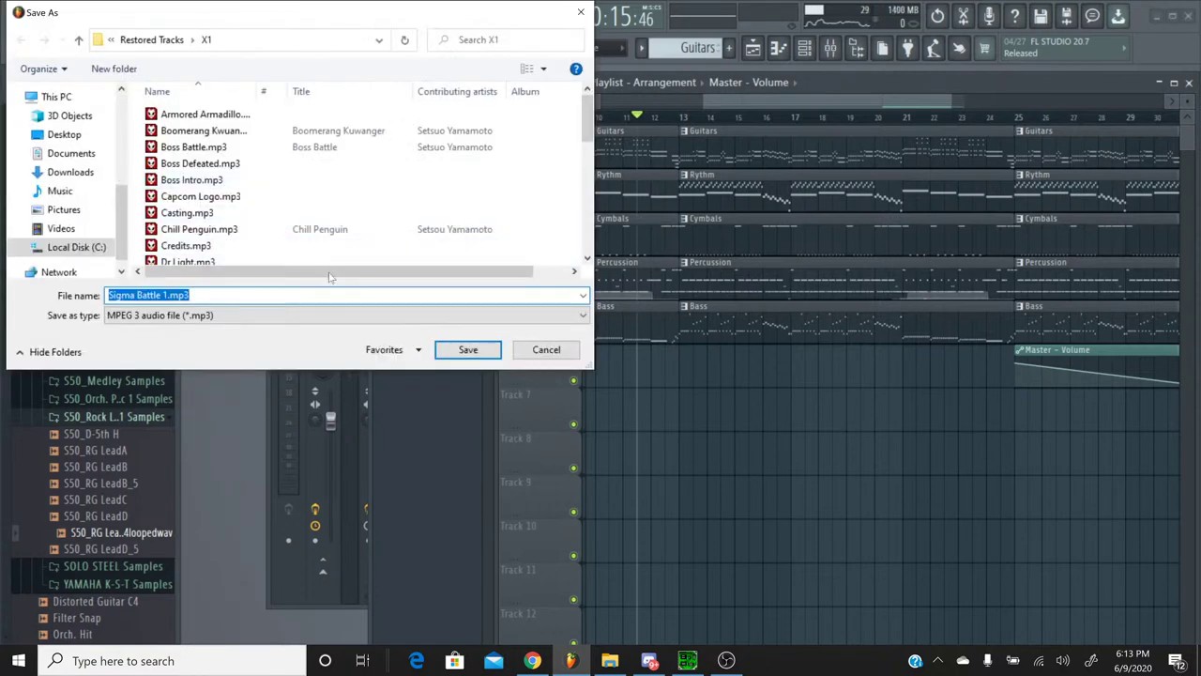
click(460, 350)
click(641, 335)
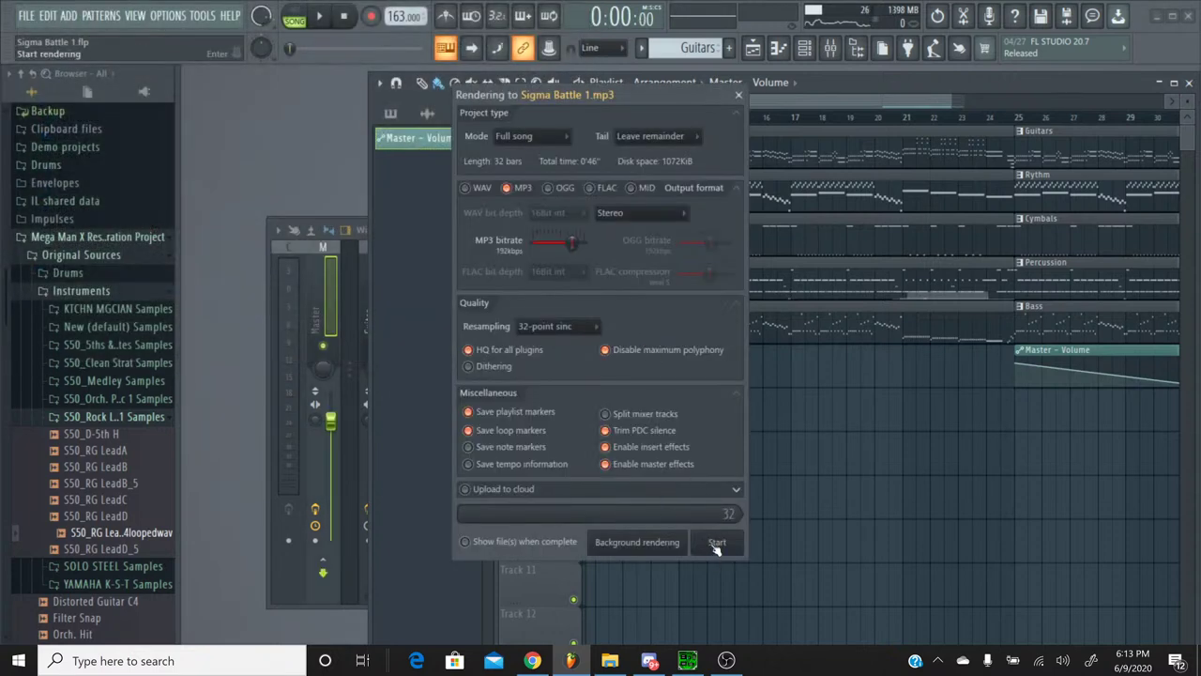
click(715, 543)
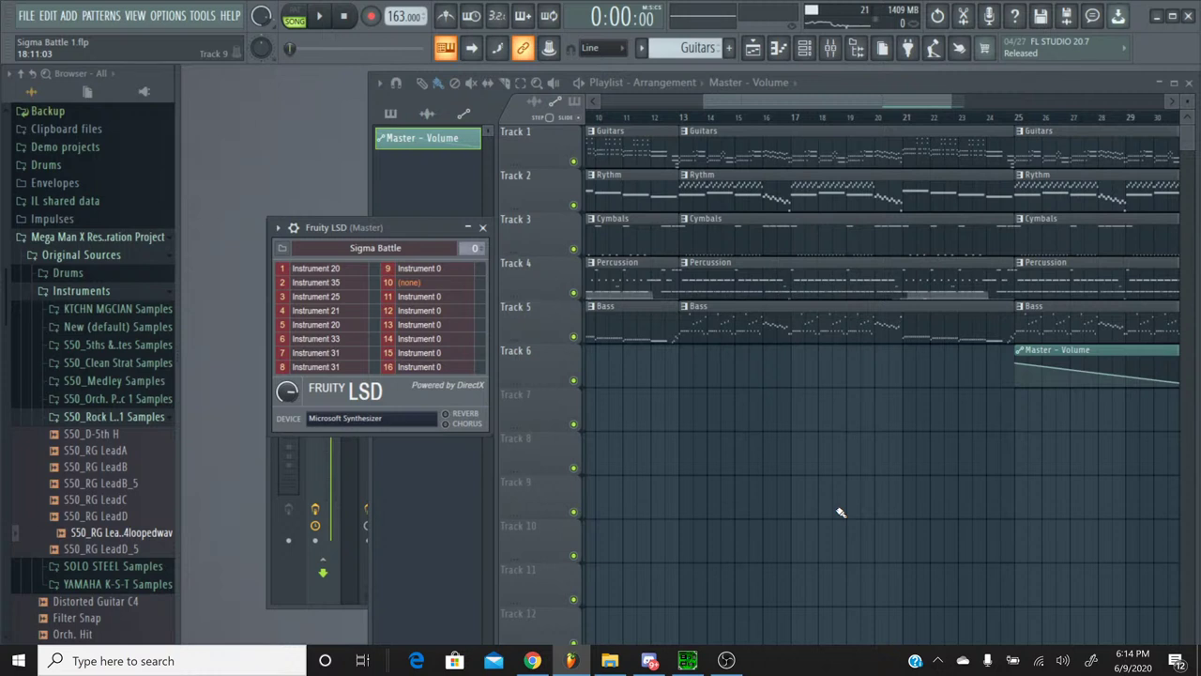
Step: Export the full song as Sigma Battle 1.flac in the X1 folder, replacing the existing file, and check the YouTube Studio chat during rendering
click(28, 15)
mouse_move(56, 153)
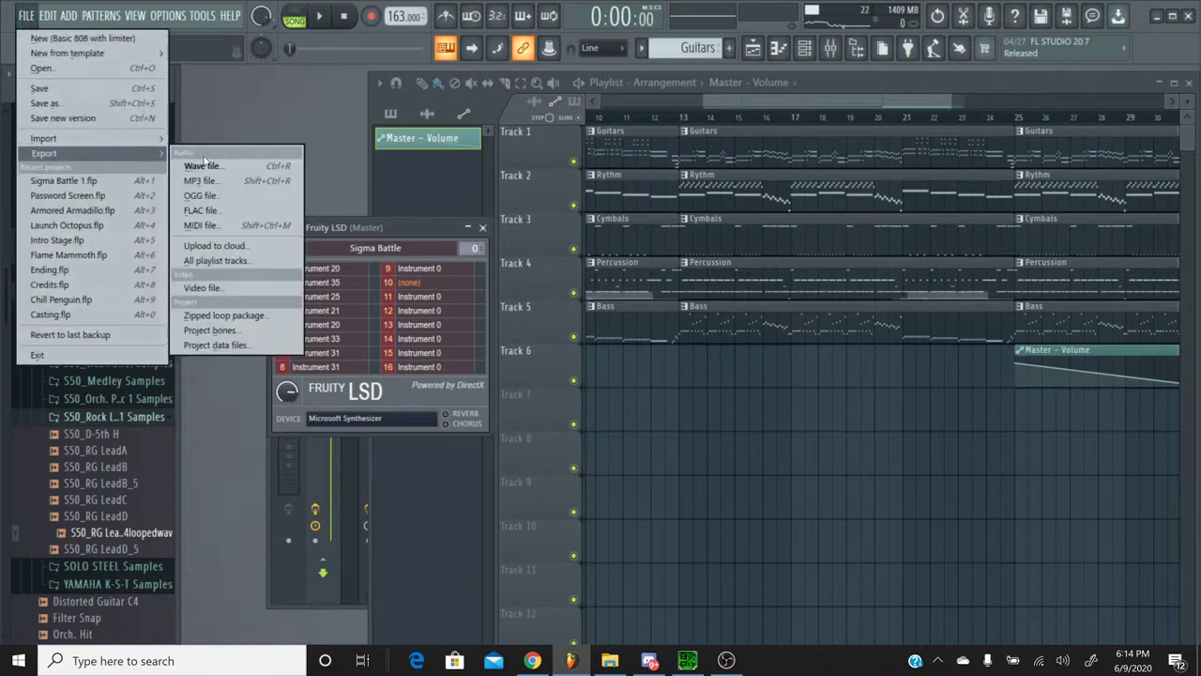
click(249, 211)
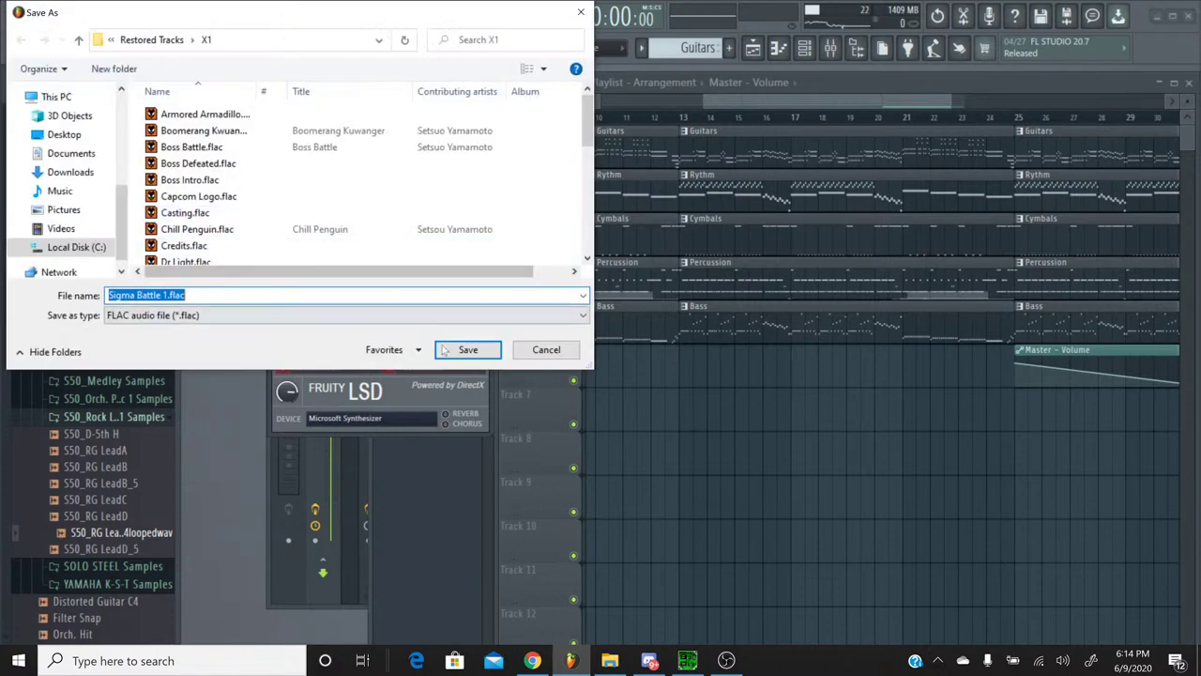
click(464, 353)
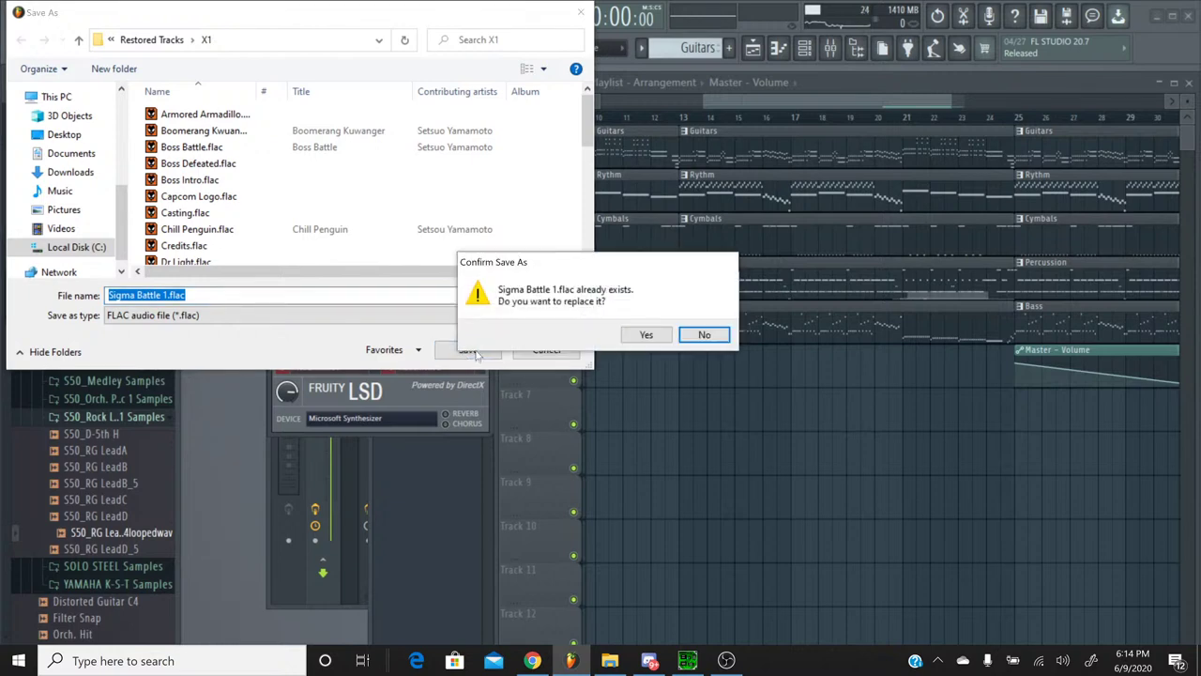
click(639, 338)
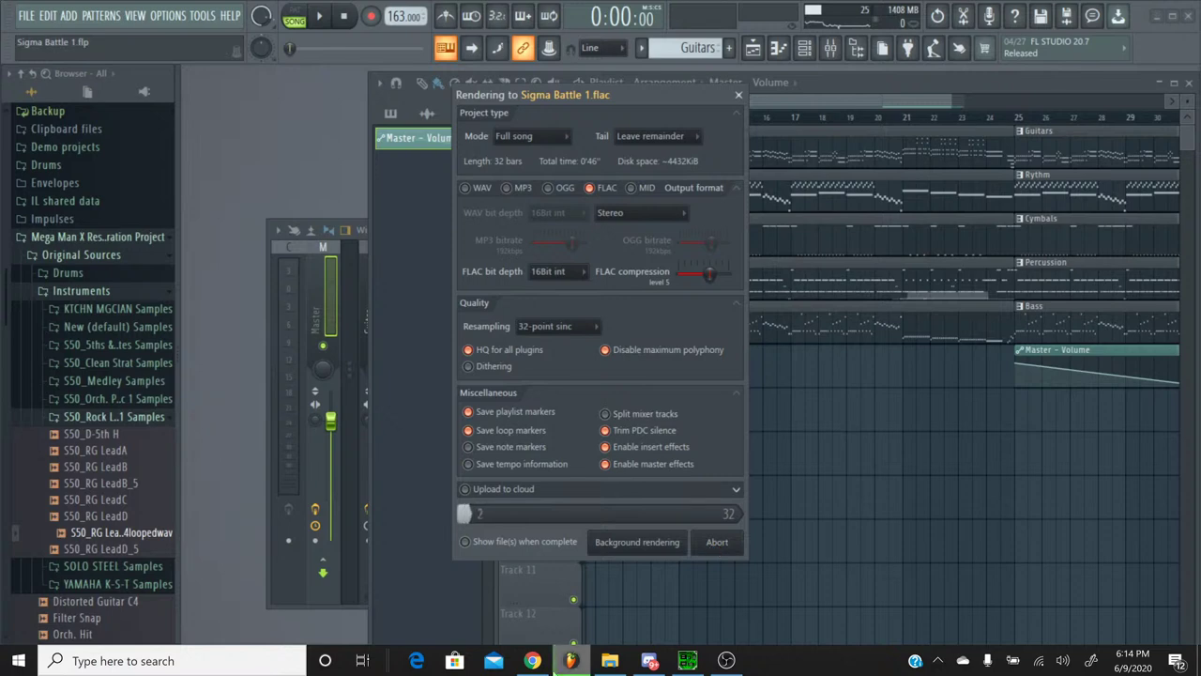
click(532, 661)
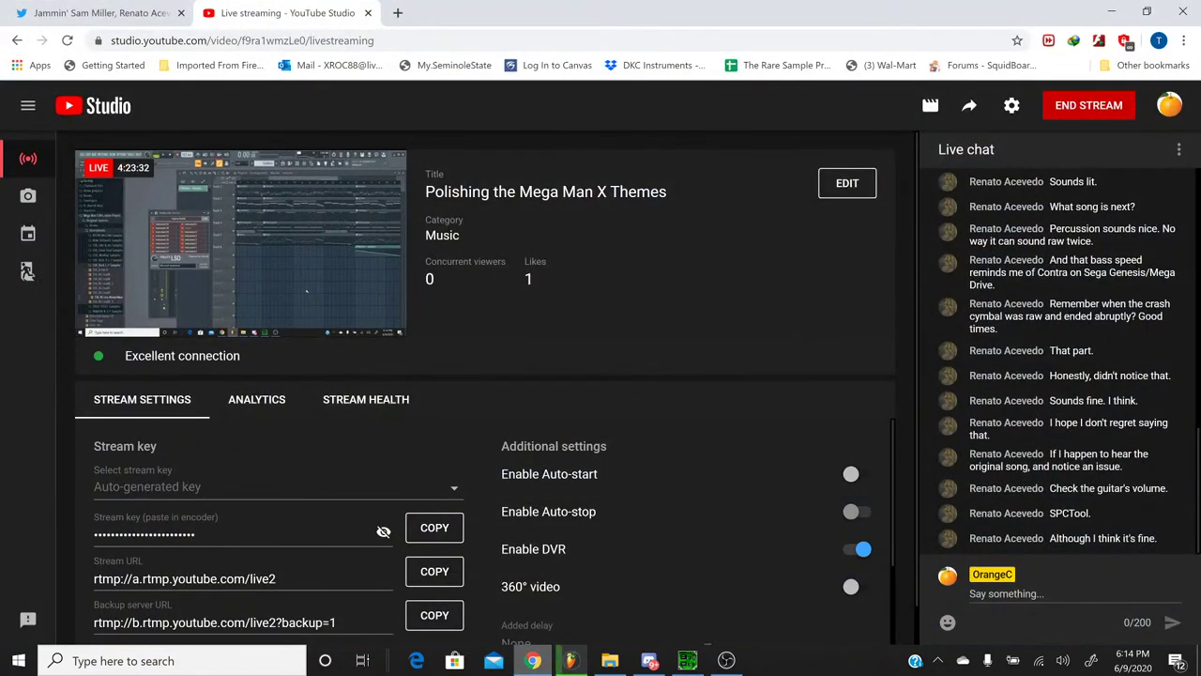
click(532, 661)
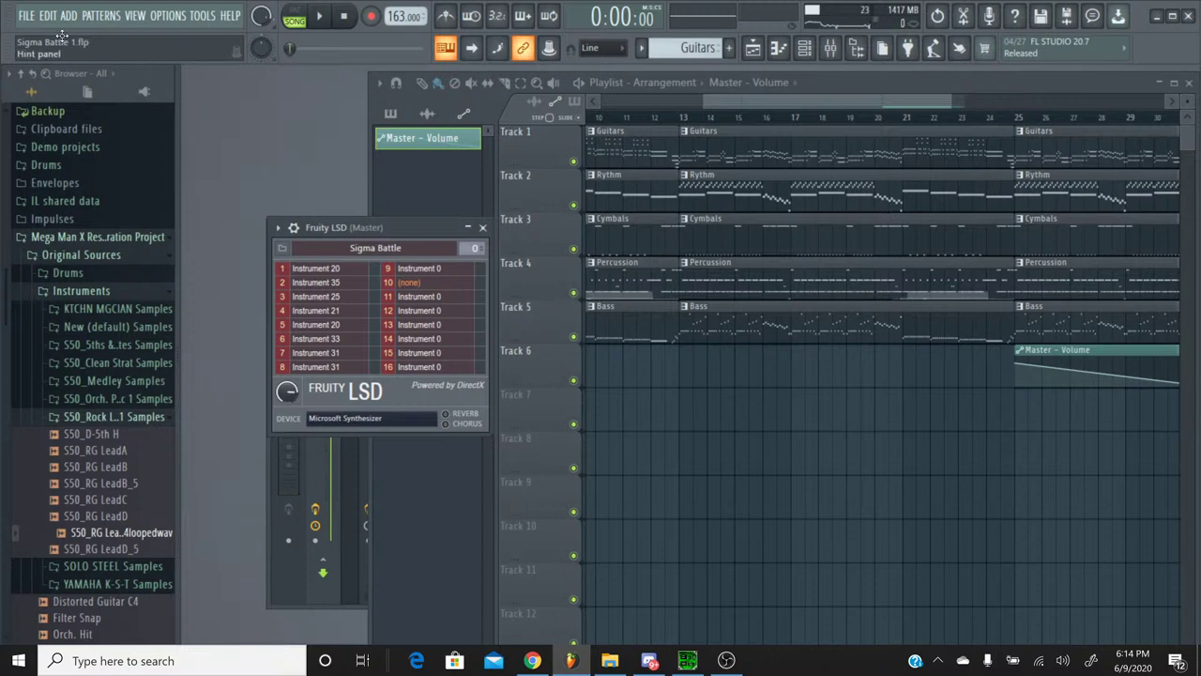
Step: Save the Sigma Battle 1 project after the exports
click(26, 15)
click(31, 88)
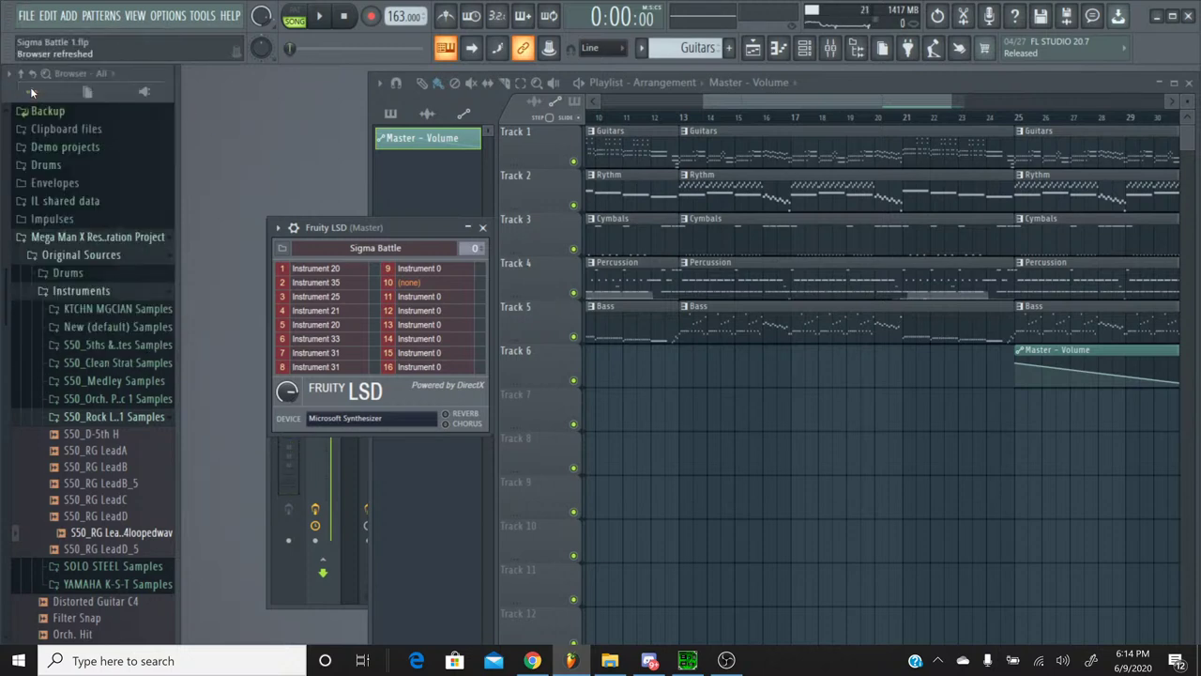
Step: Find the Mega Man X Restoration Project's Restored Tracks folder in the browser and open its X1 subfolder
scroll(102, 316, down, 5)
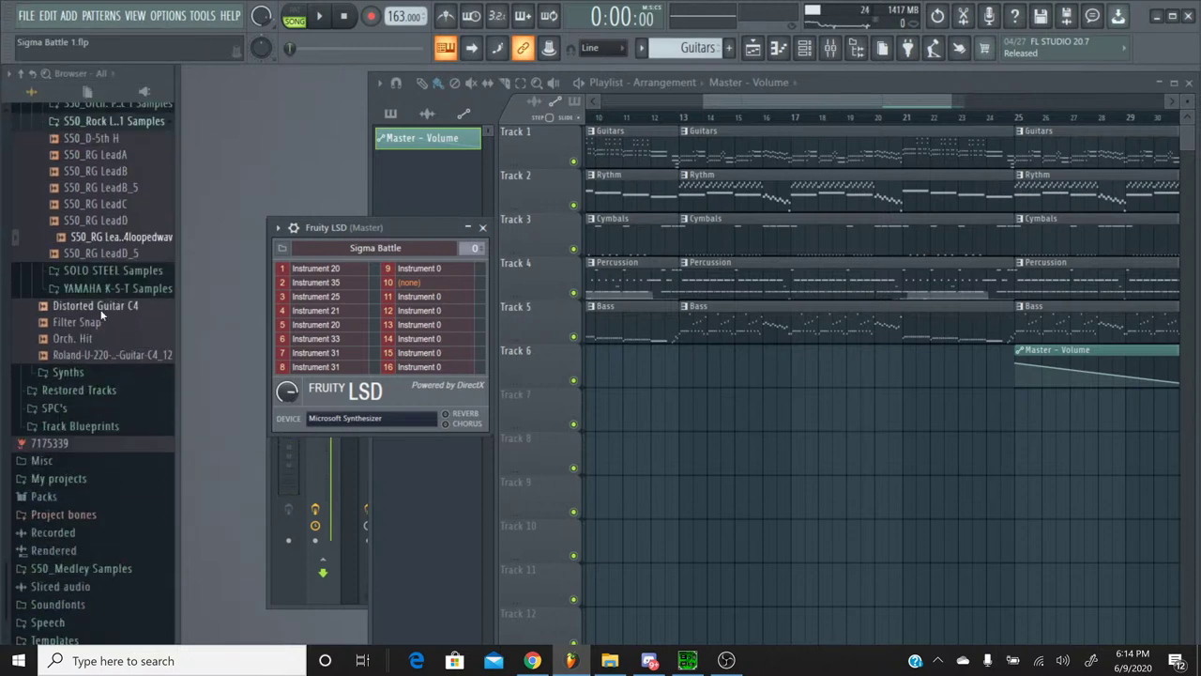
scroll(101, 316, up, 8)
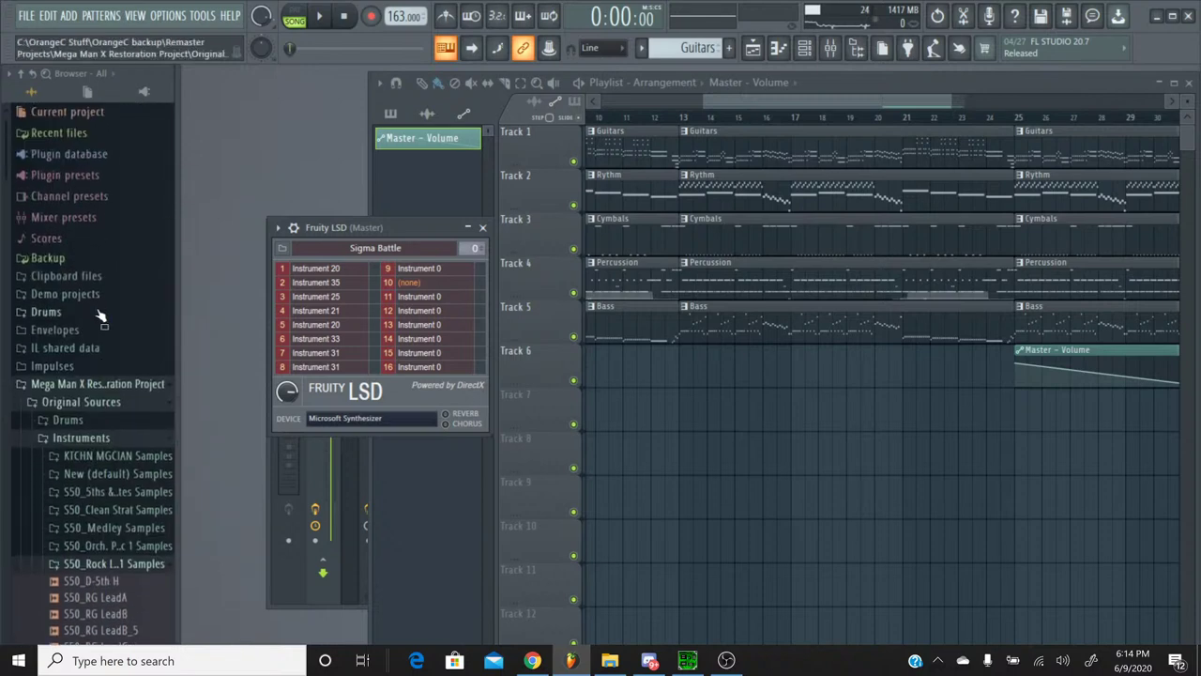
click(75, 155)
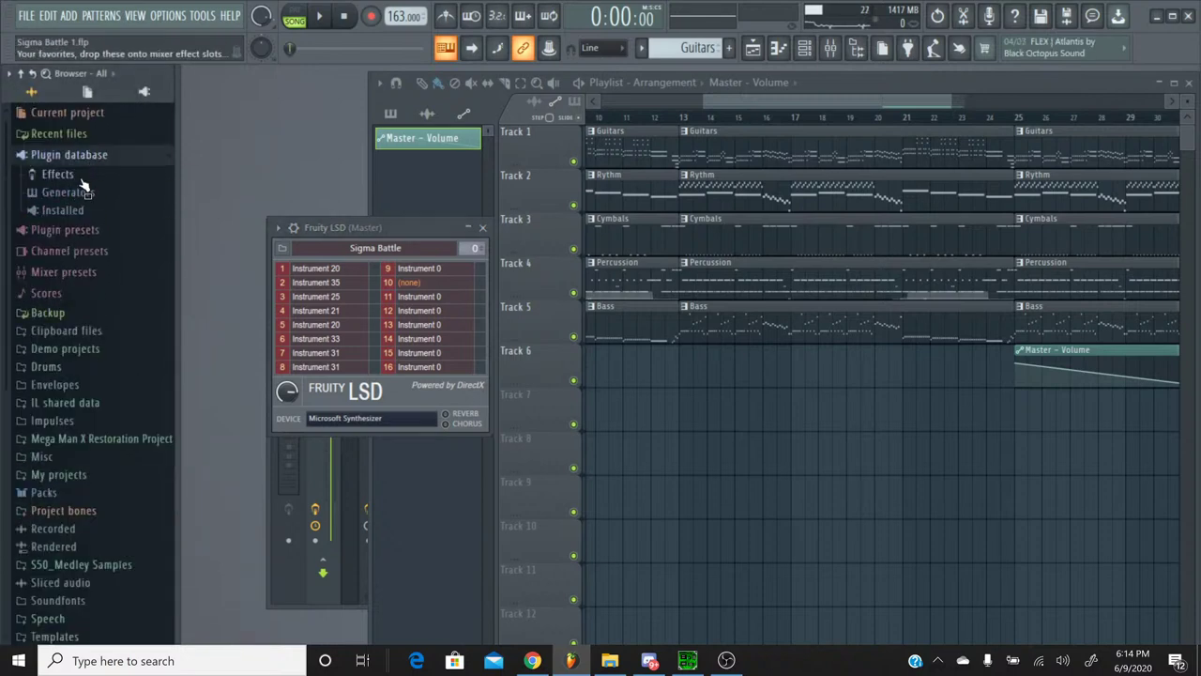
click(68, 211)
click(71, 214)
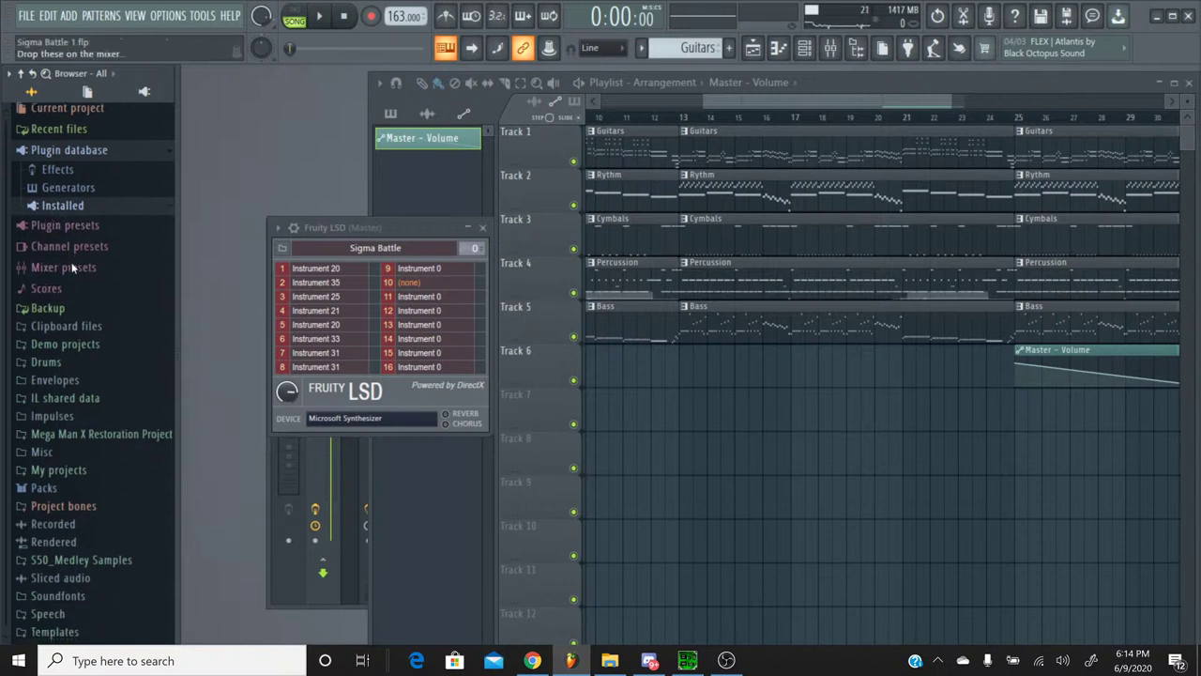
click(107, 437)
scroll(120, 419, down, 4)
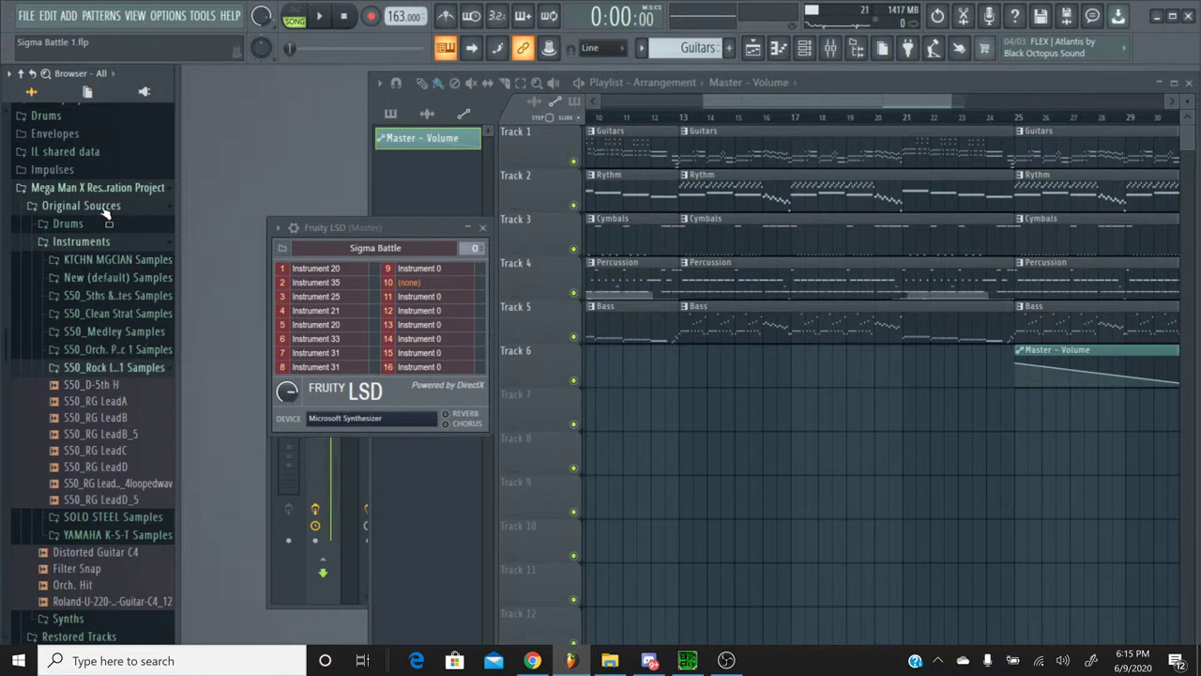
click(106, 240)
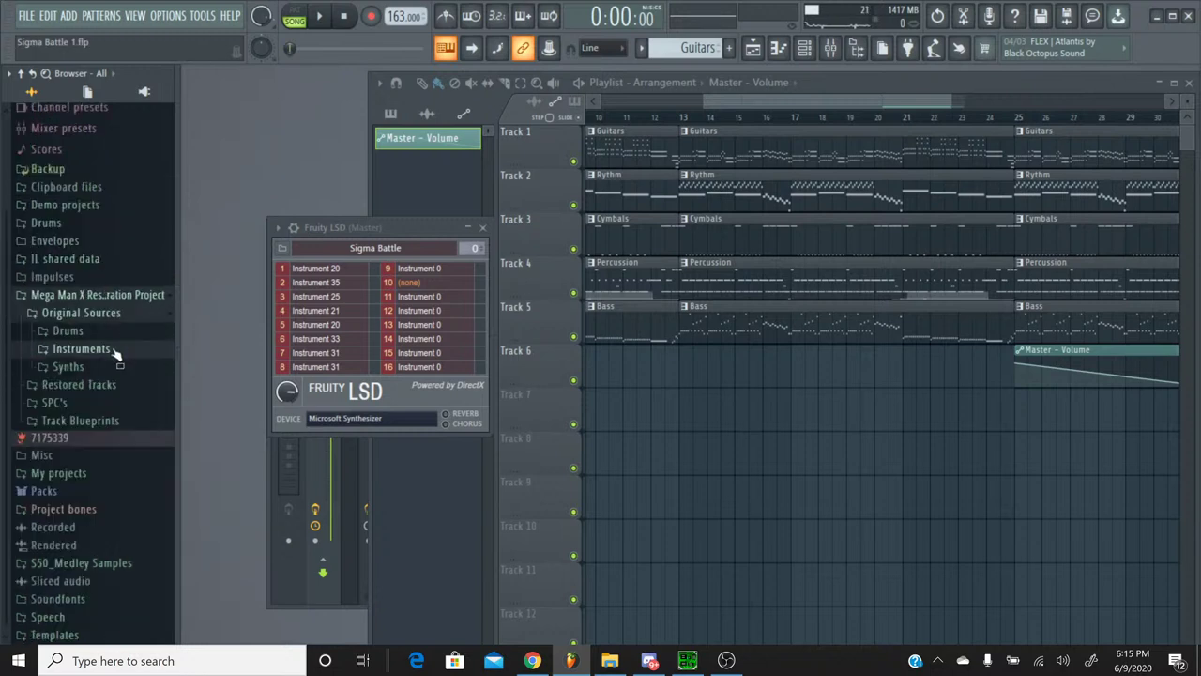
click(79, 384)
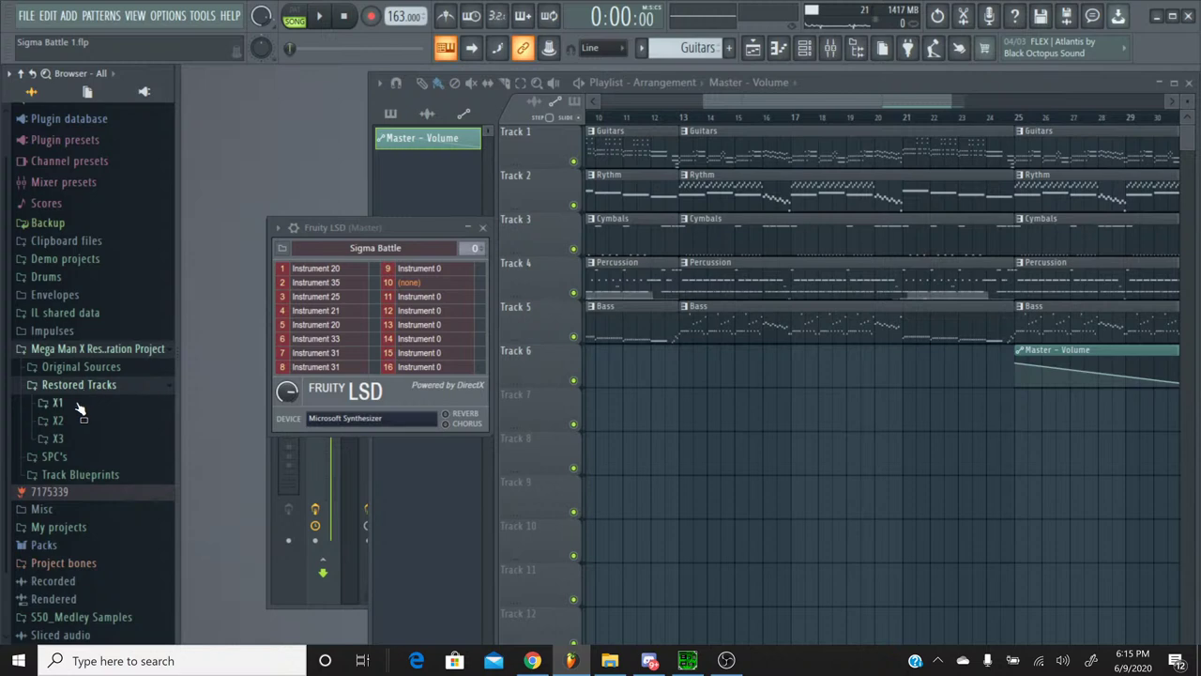
click(62, 403)
Step: Look through the X1 track files from Capcom Logo to Zero 1 to review the restored songs
scroll(159, 338, down, 15)
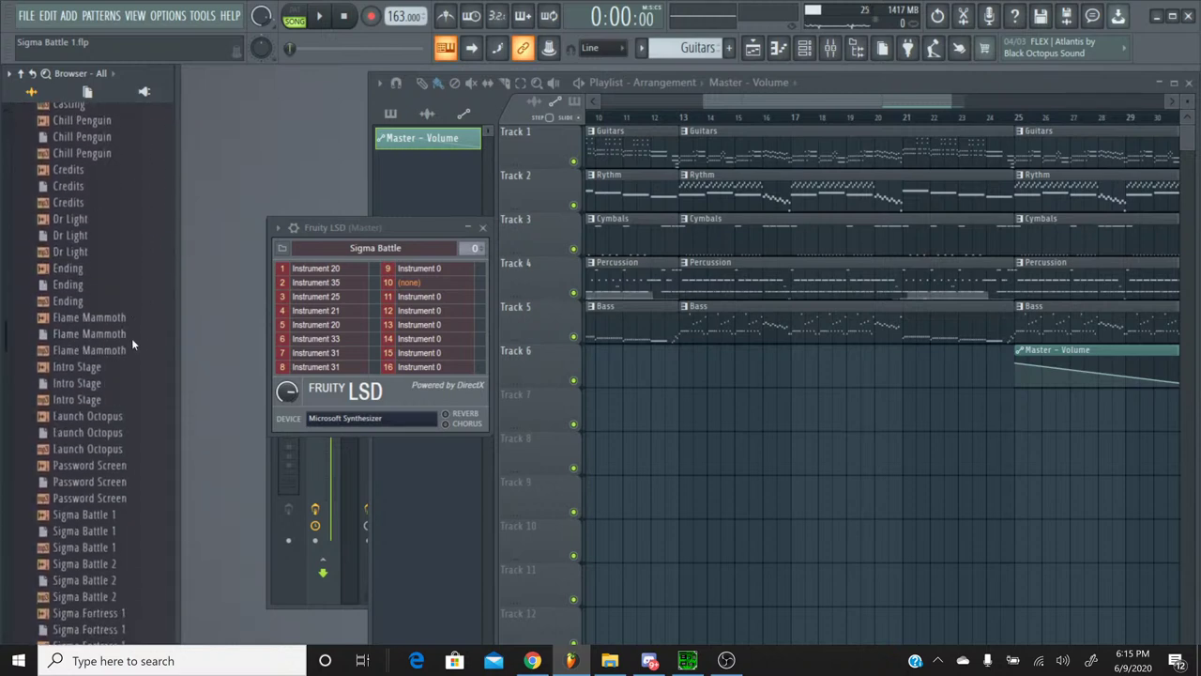
scroll(131, 344, down, 2)
scroll(131, 344, up, 2)
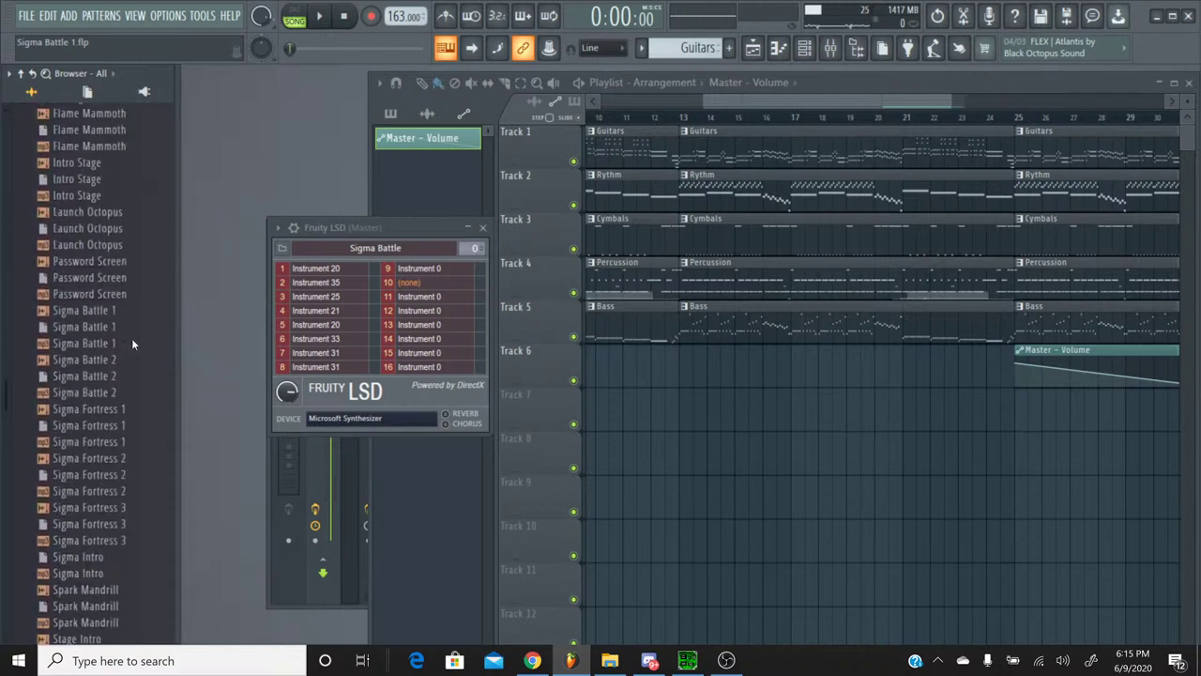
scroll(133, 344, down, 2)
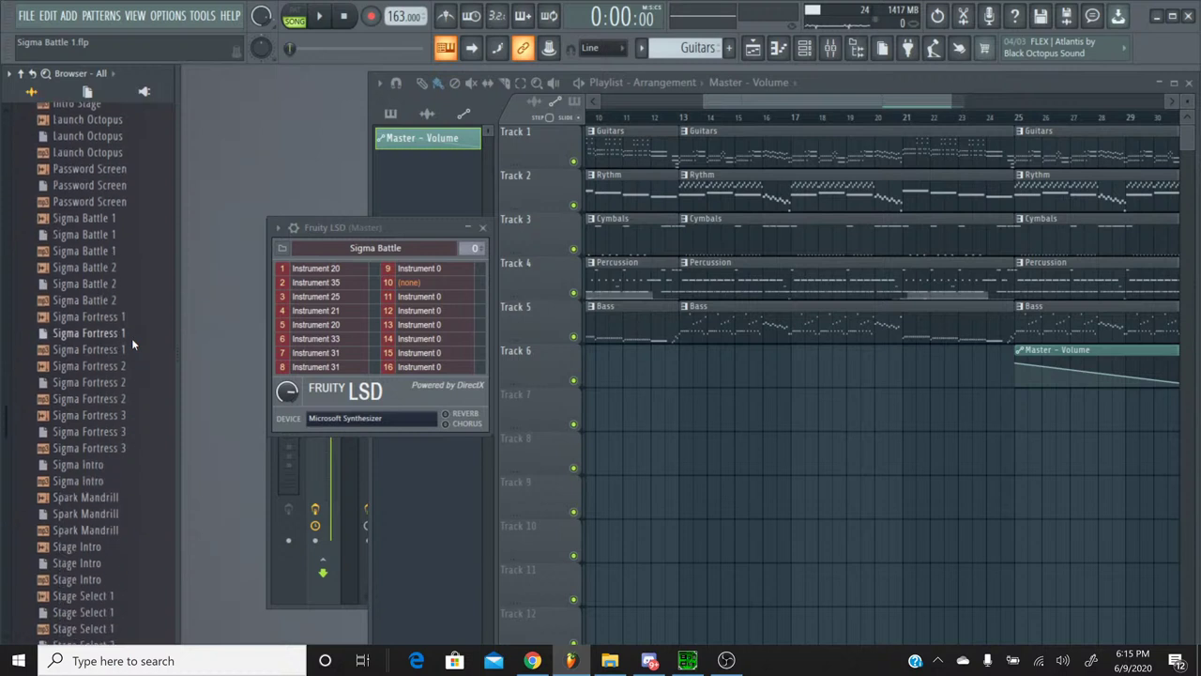
scroll(136, 317, down, 2)
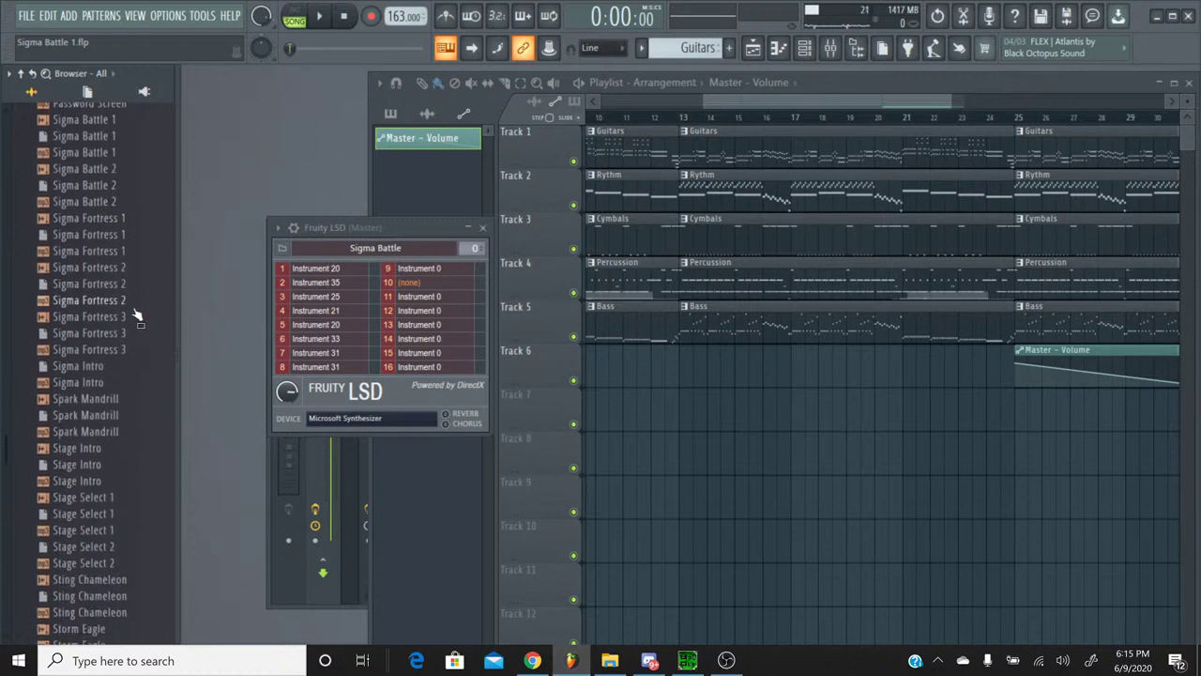
scroll(136, 317, down, 6)
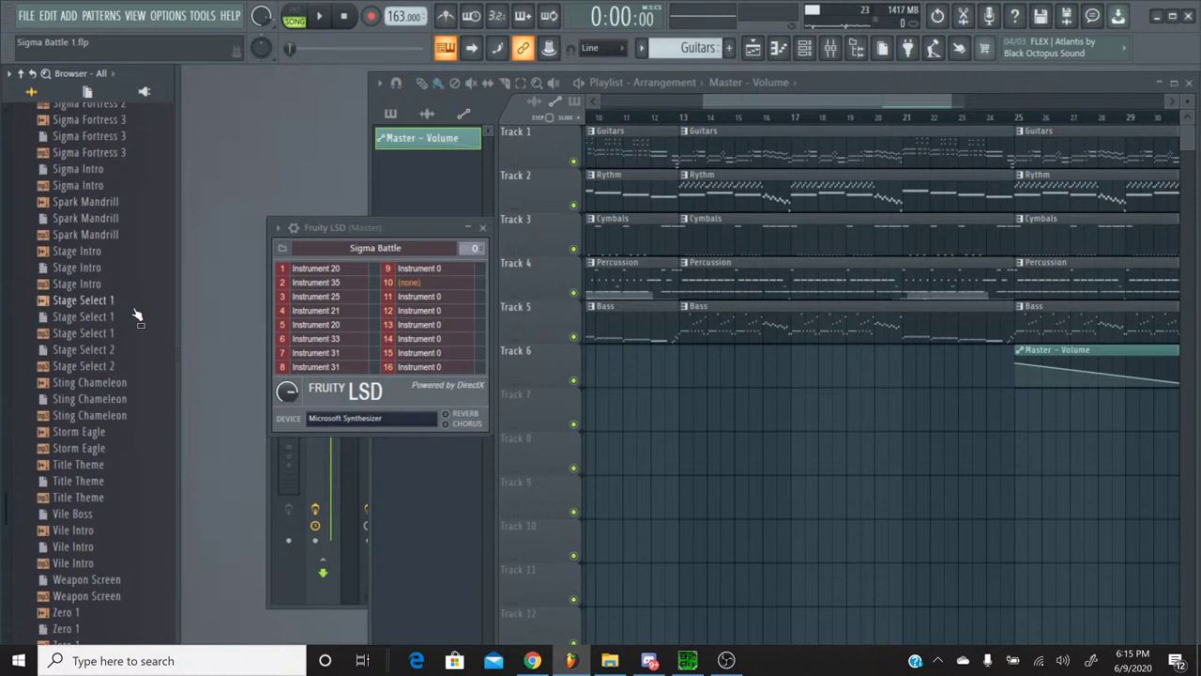
scroll(136, 317, up, 15)
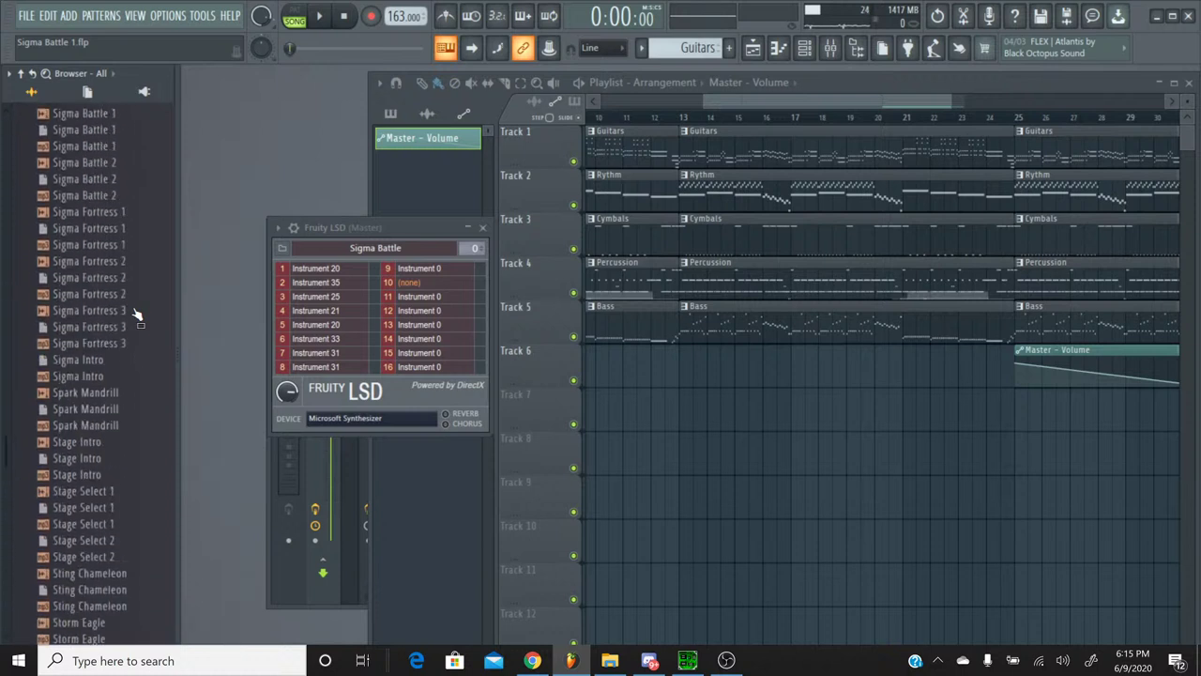
scroll(136, 318, up, 2)
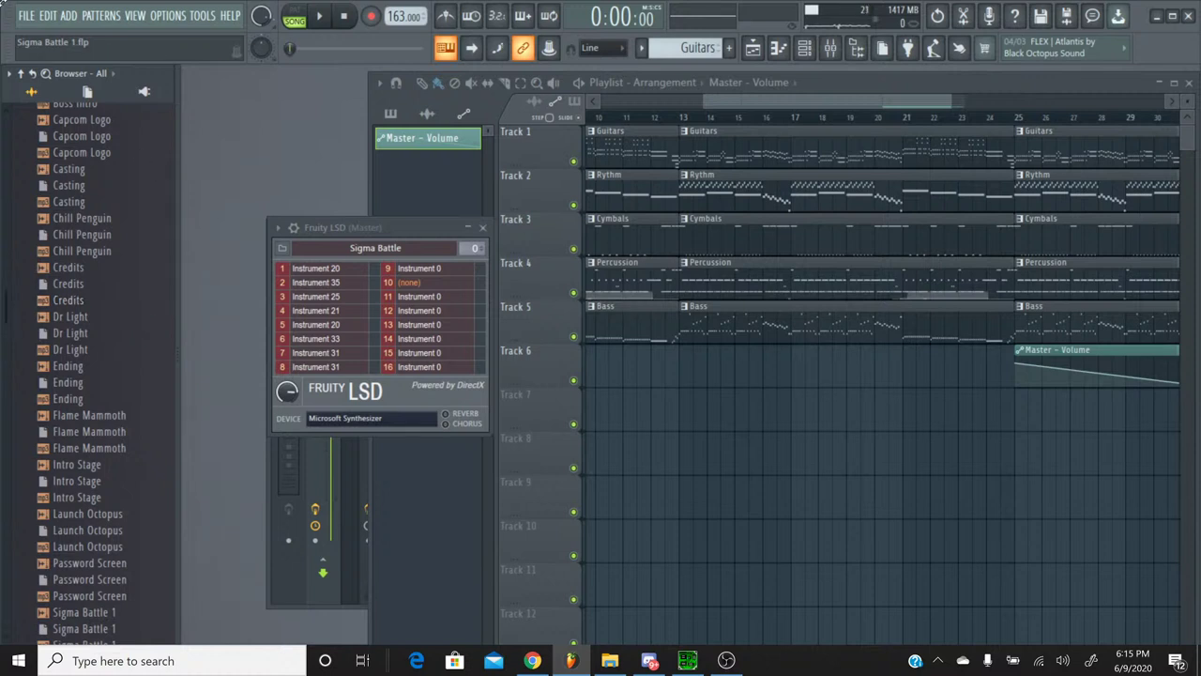
Step: Save the Sigma Battle 1 project once more
click(26, 17)
click(41, 87)
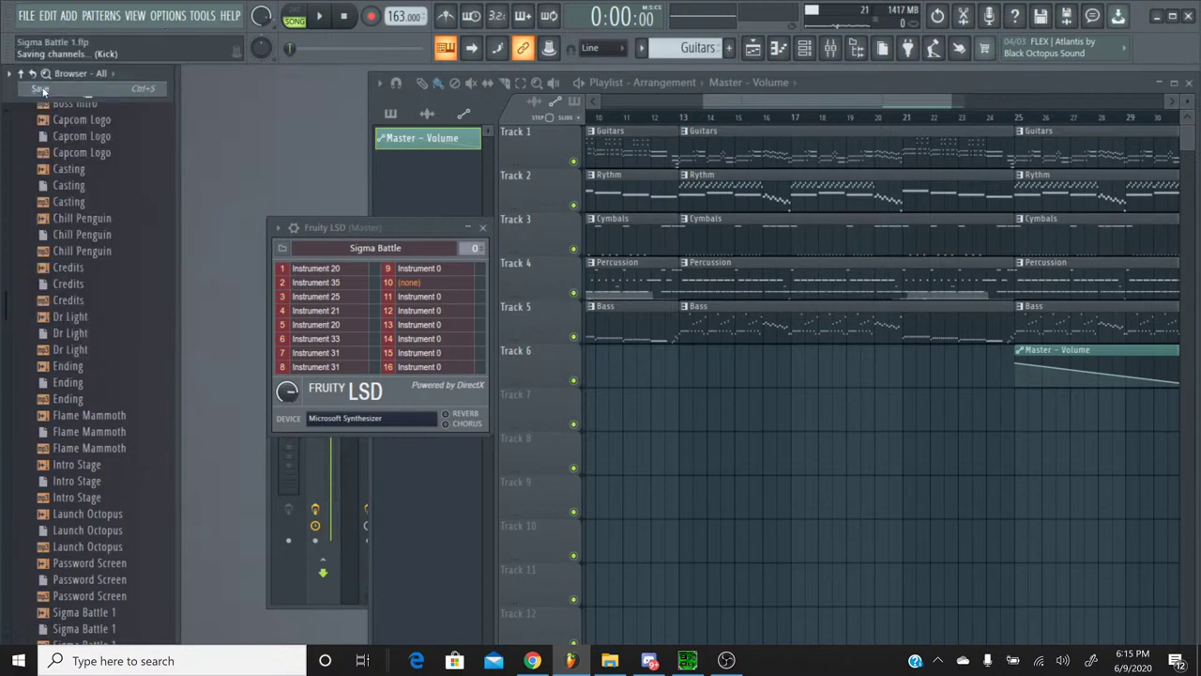
Step: Switch to YouTube Studio, end the "Polishing the Mega Man X Themes" live stream, and bring up OBS
click(531, 661)
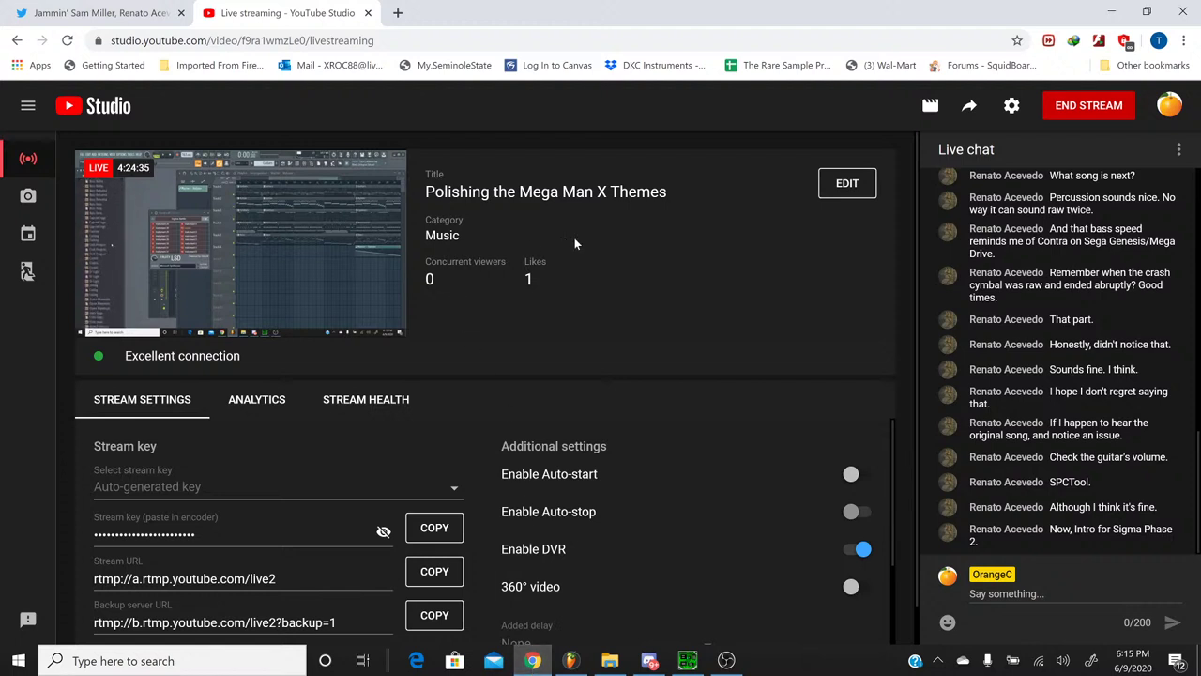
mouse_move(368, 154)
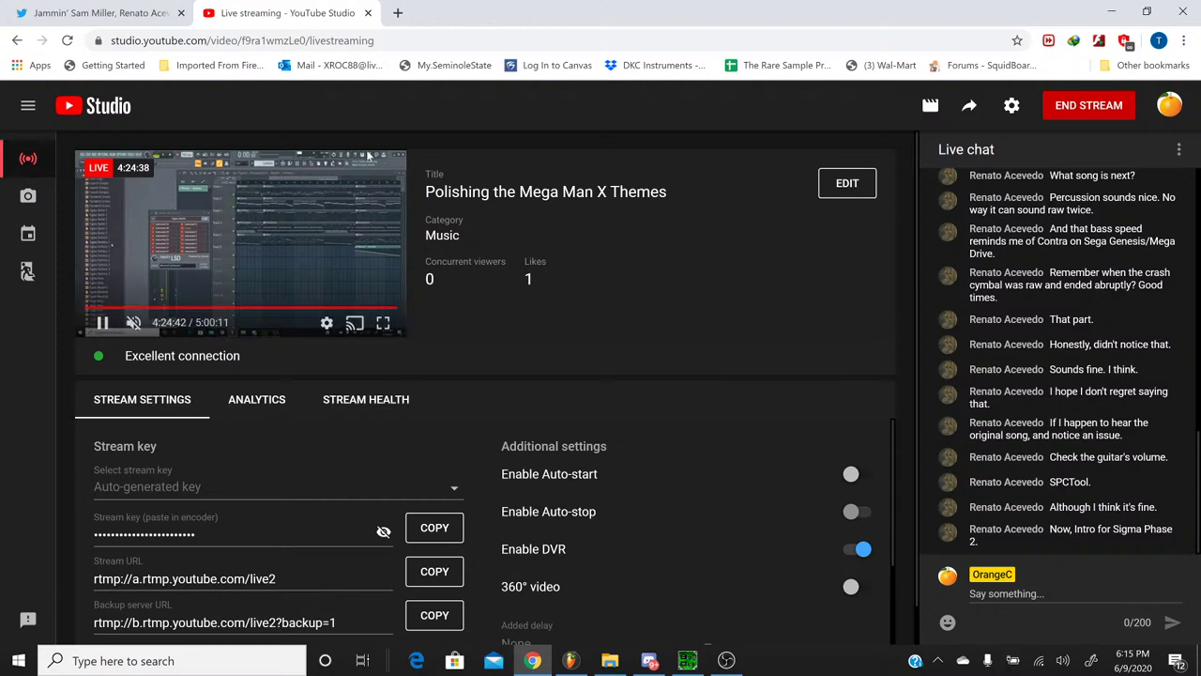
click(1087, 105)
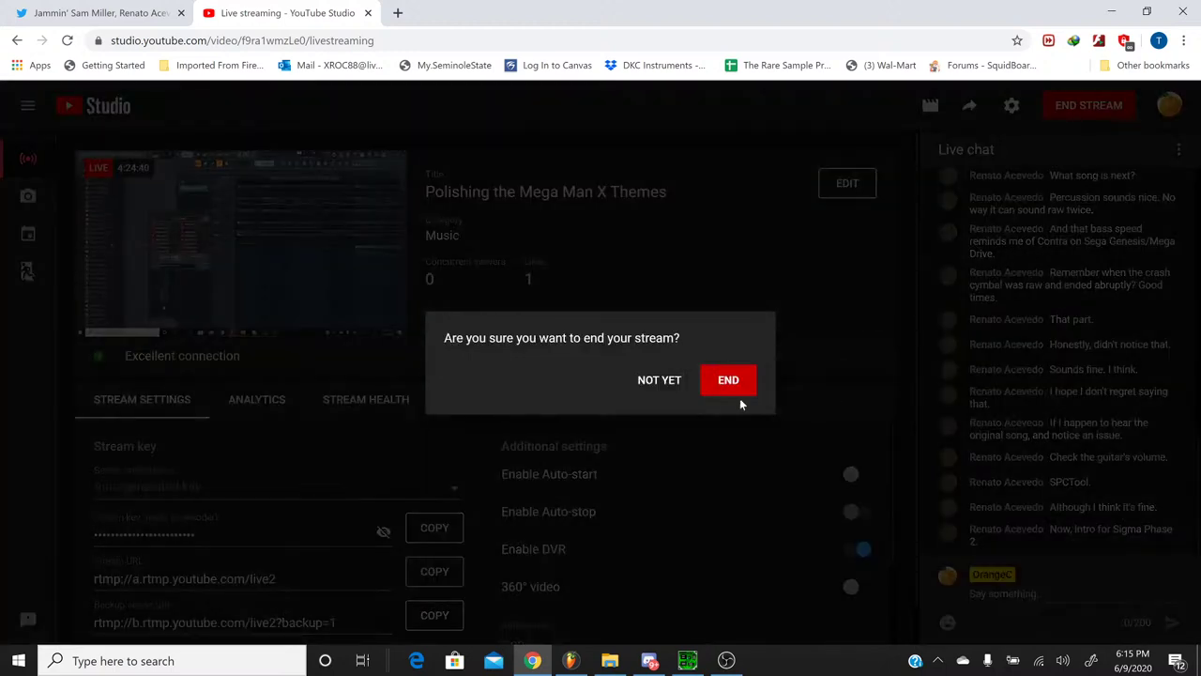
click(738, 387)
click(727, 659)
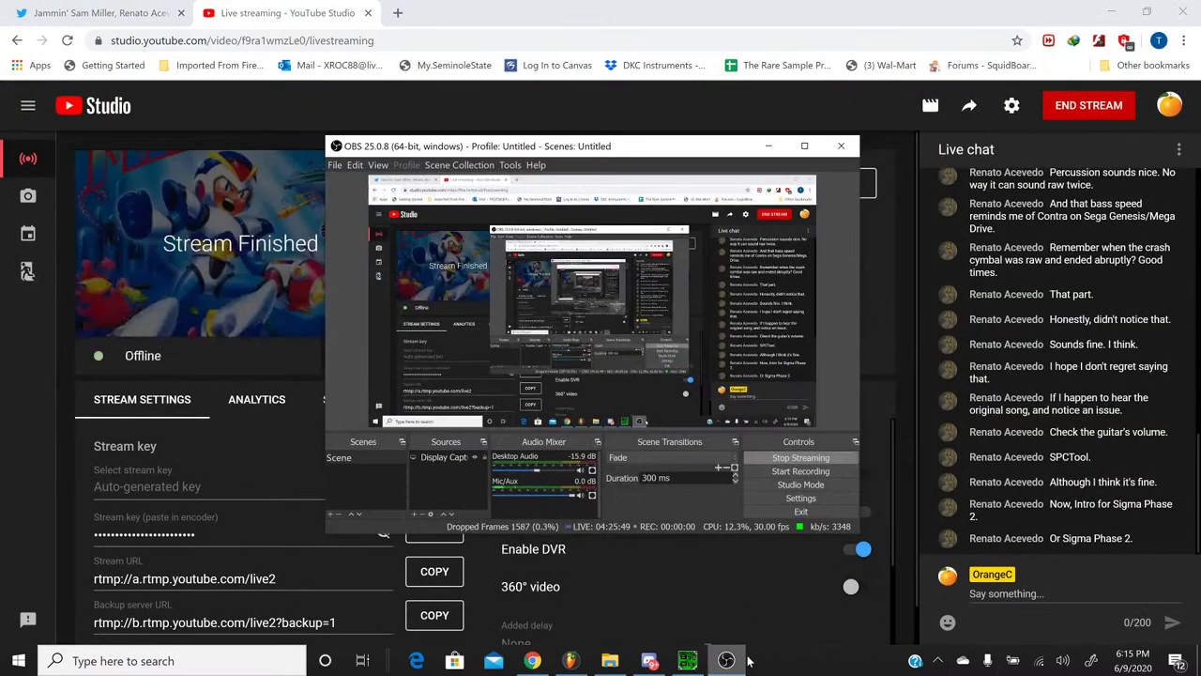